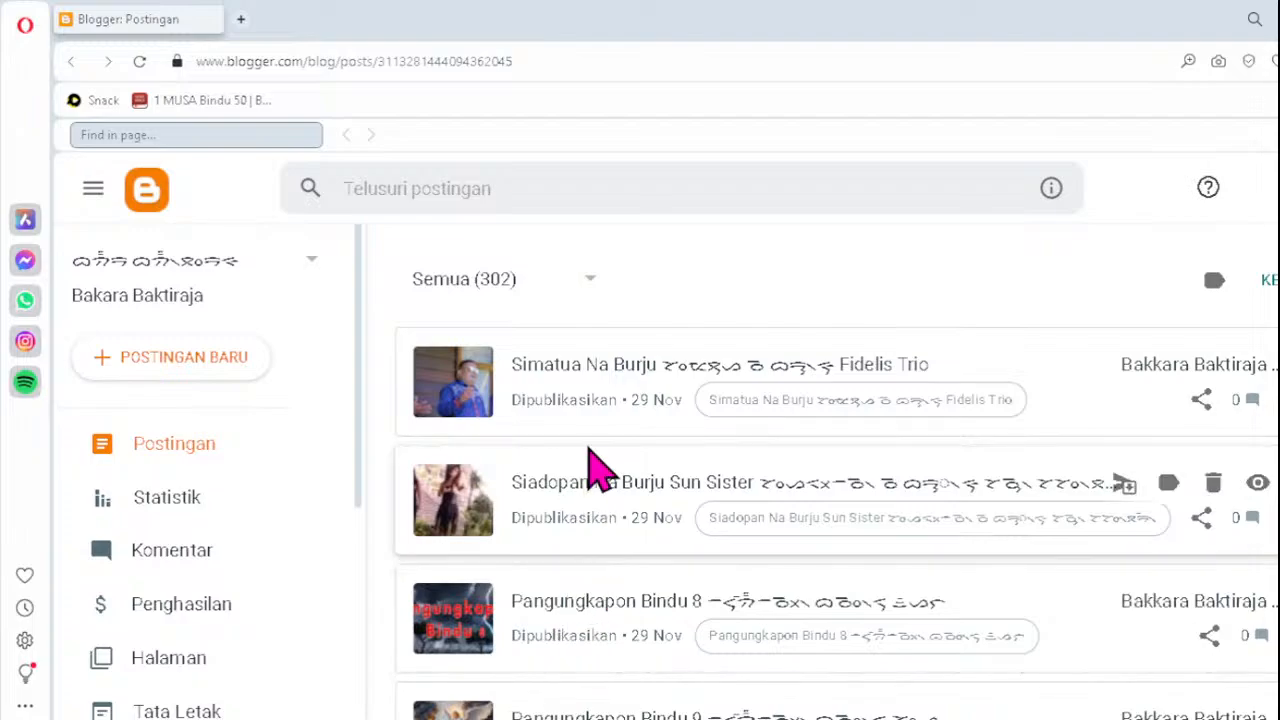
# - Find the published post "Pangungkapon Bindu 19" in the blog's post list and open it for editing
pyautogui.scroll(-2, 614, 445)
pyautogui.scroll(-3, 618, 455)
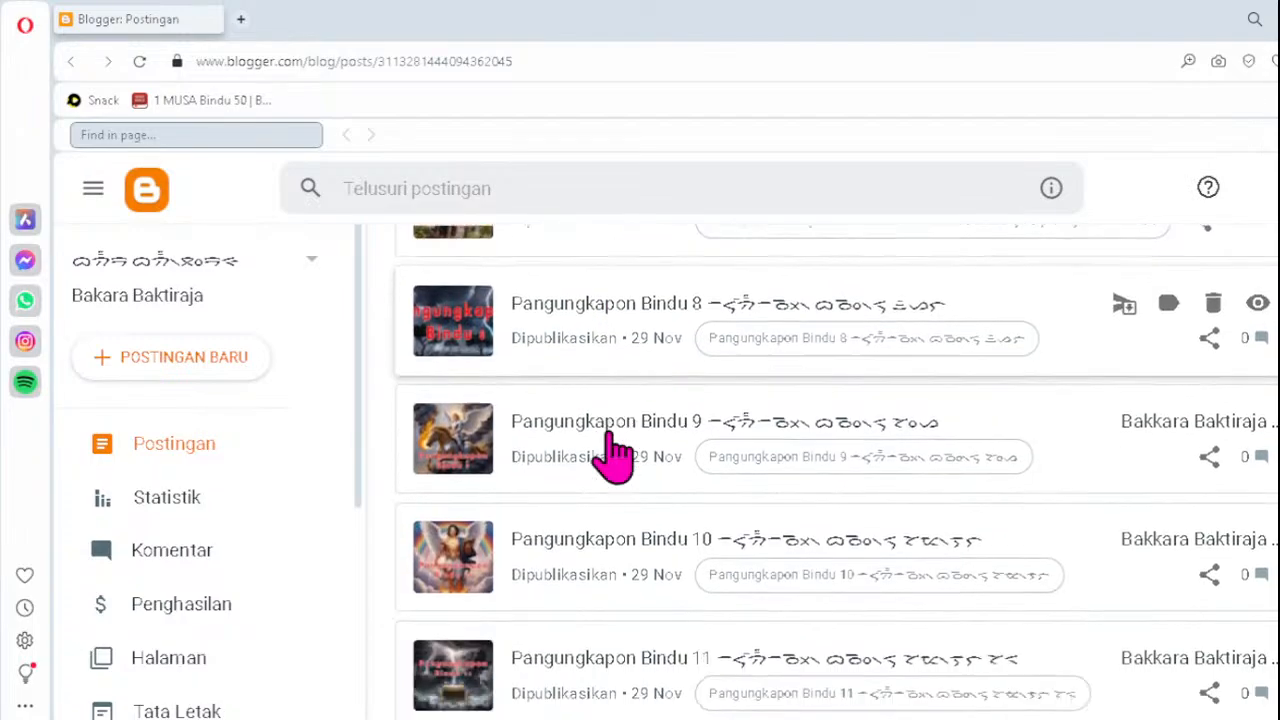
pyautogui.scroll(-10, 616, 455)
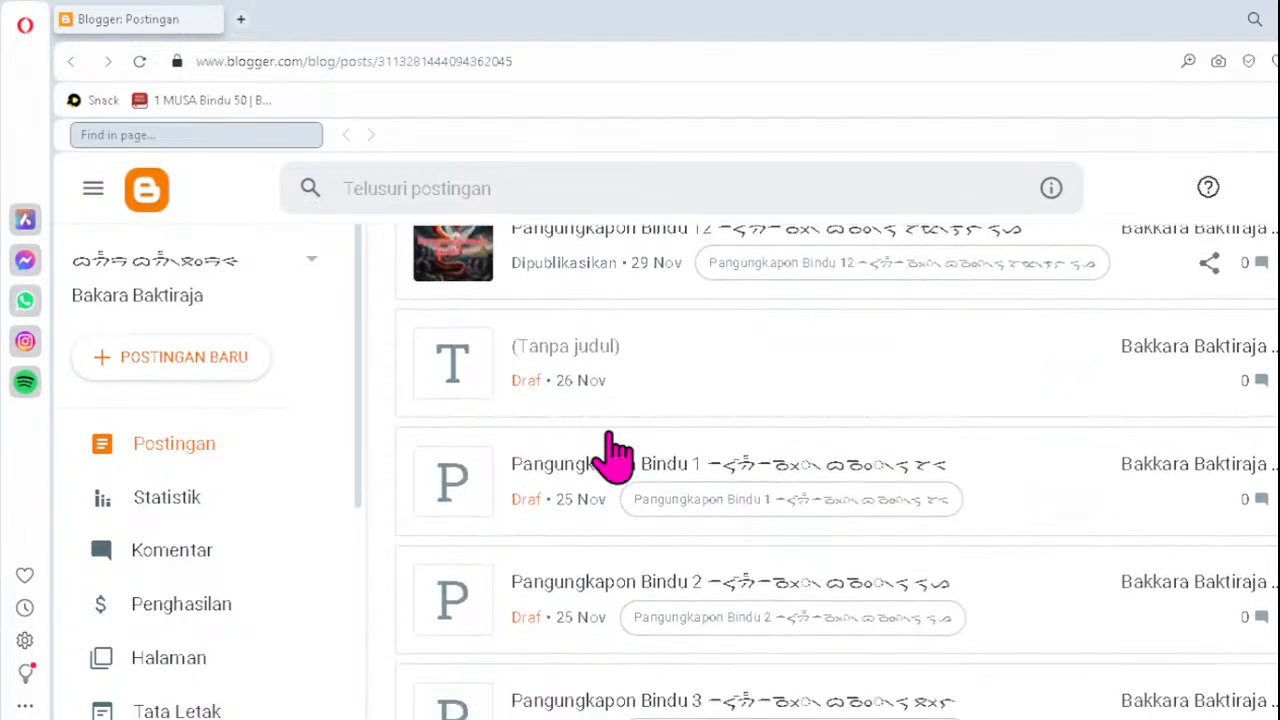
pyautogui.scroll(-4, 618, 455)
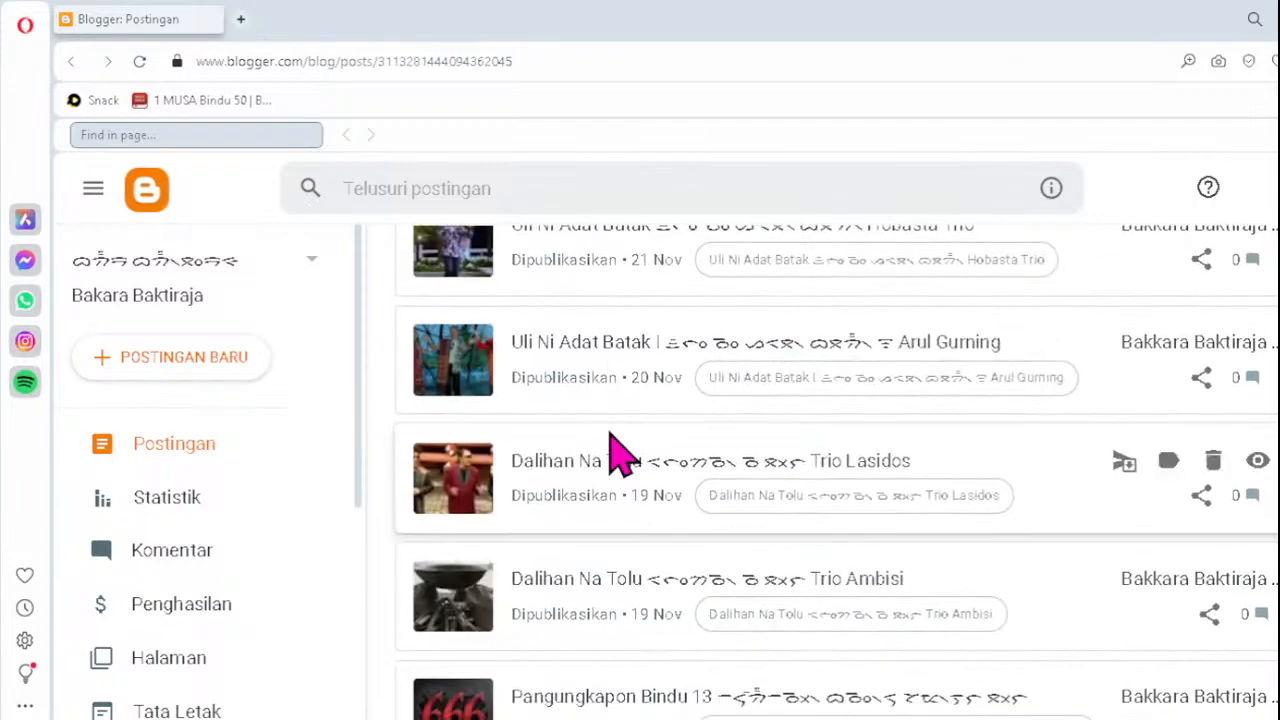
pyautogui.scroll(-8, 618, 455)
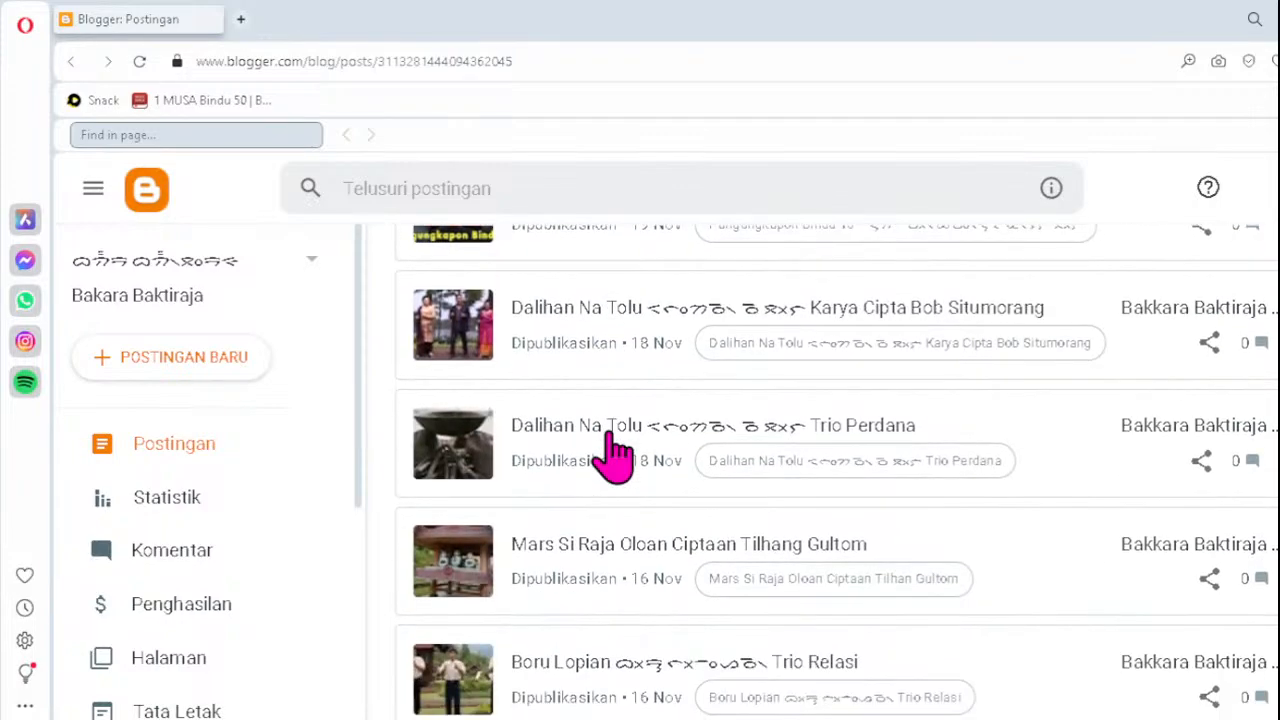
pyautogui.scroll(-1, 614, 455)
pyautogui.scroll(-2, 640, 480)
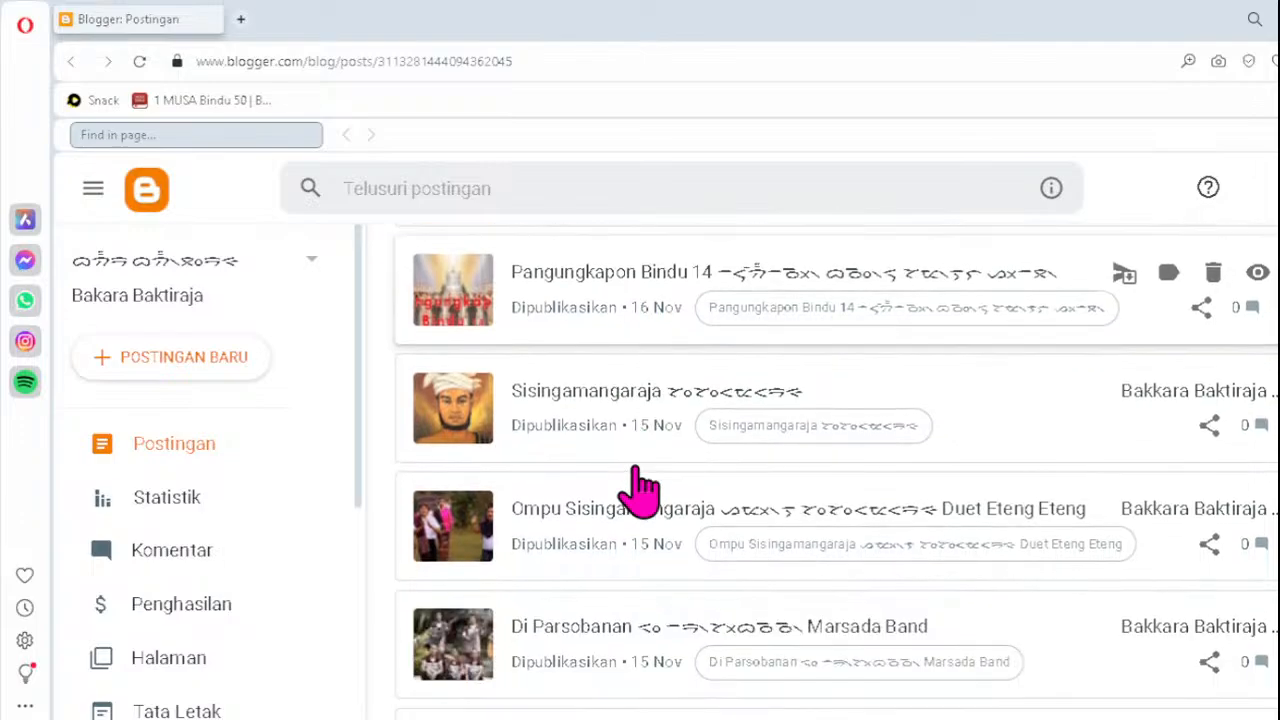
pyautogui.scroll(2, 690, 470)
pyautogui.scroll(-3, 690, 478)
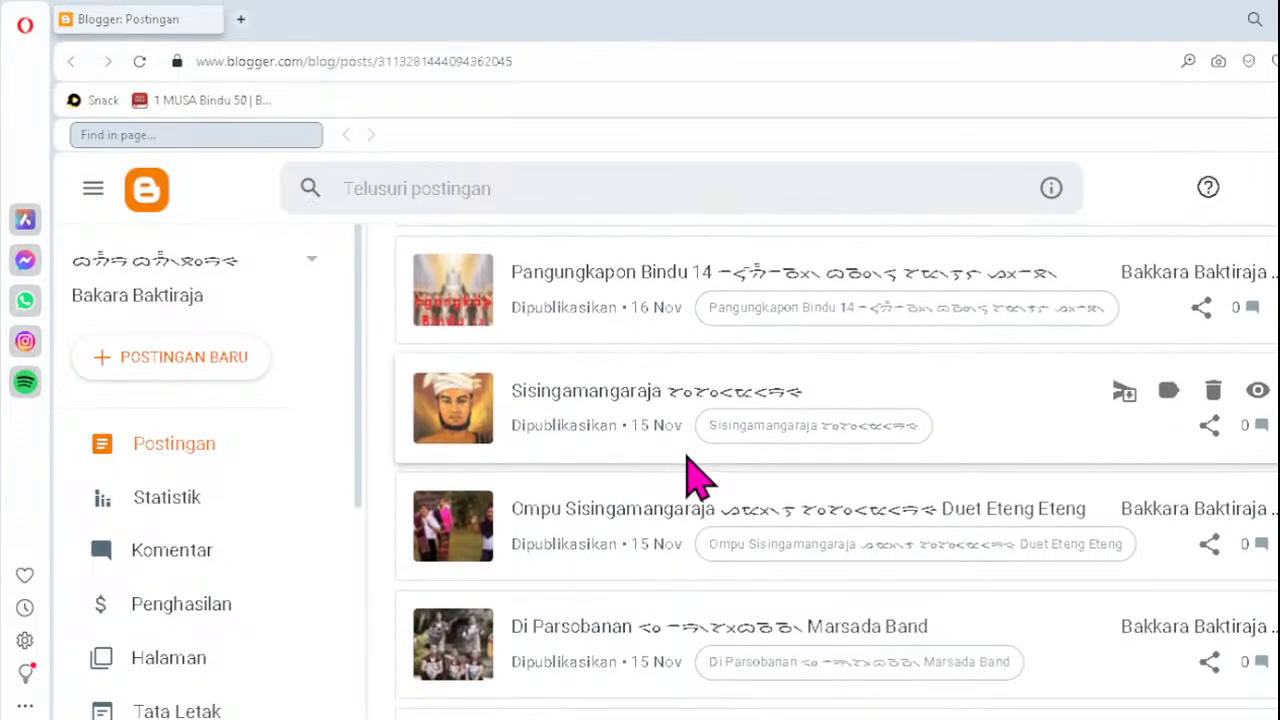
pyautogui.scroll(-12, 694, 474)
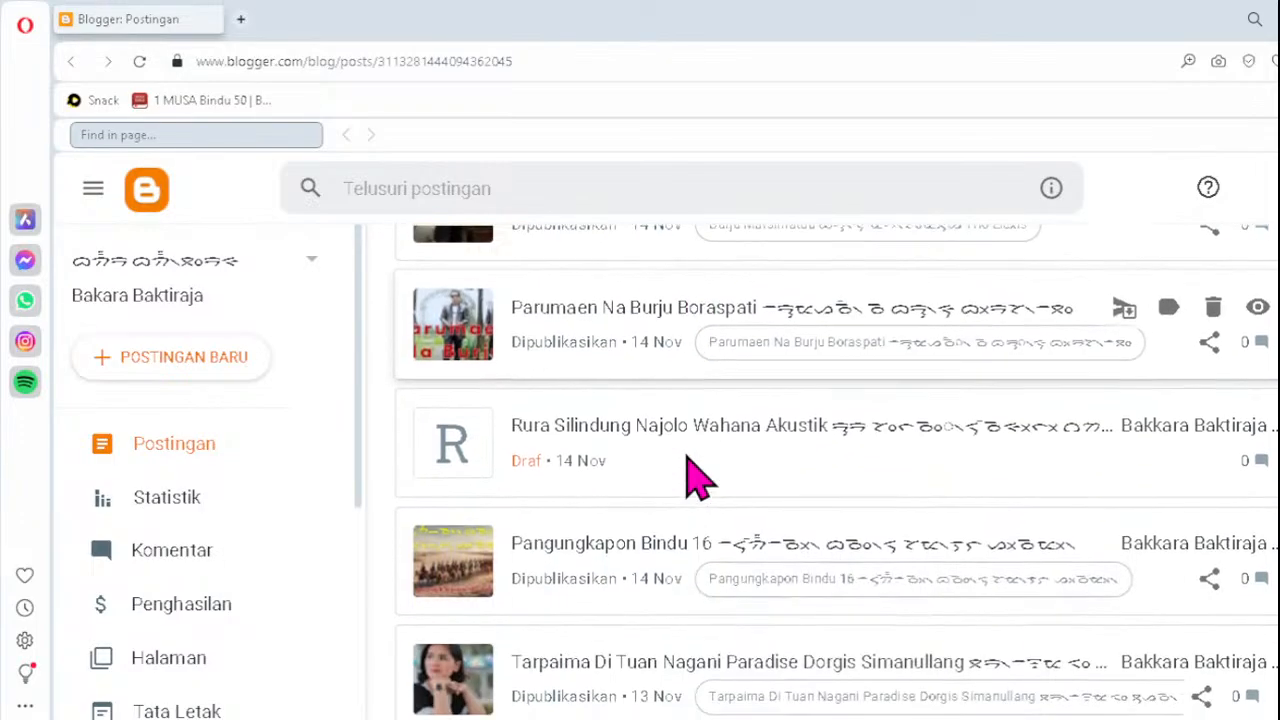
pyautogui.scroll(-3, 690, 474)
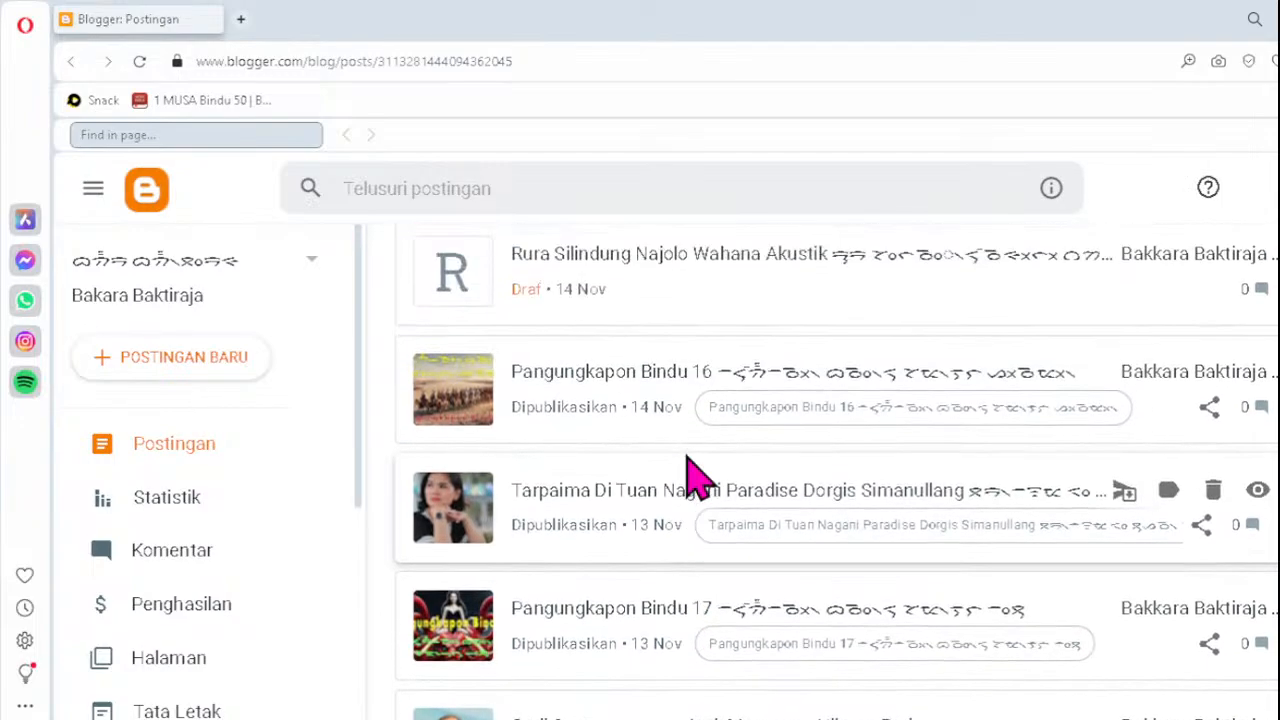
pyautogui.scroll(-5, 694, 476)
pyautogui.scroll(-12, 735, 440)
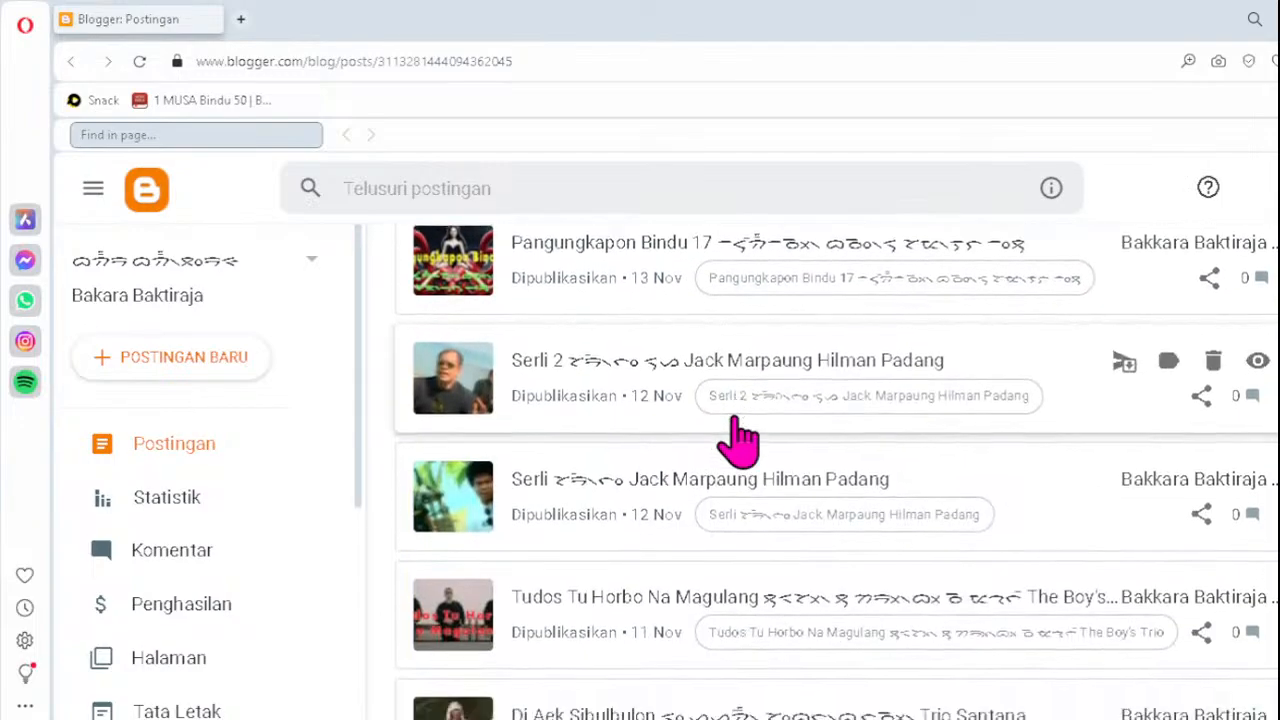
pyautogui.scroll(-2, 735, 430)
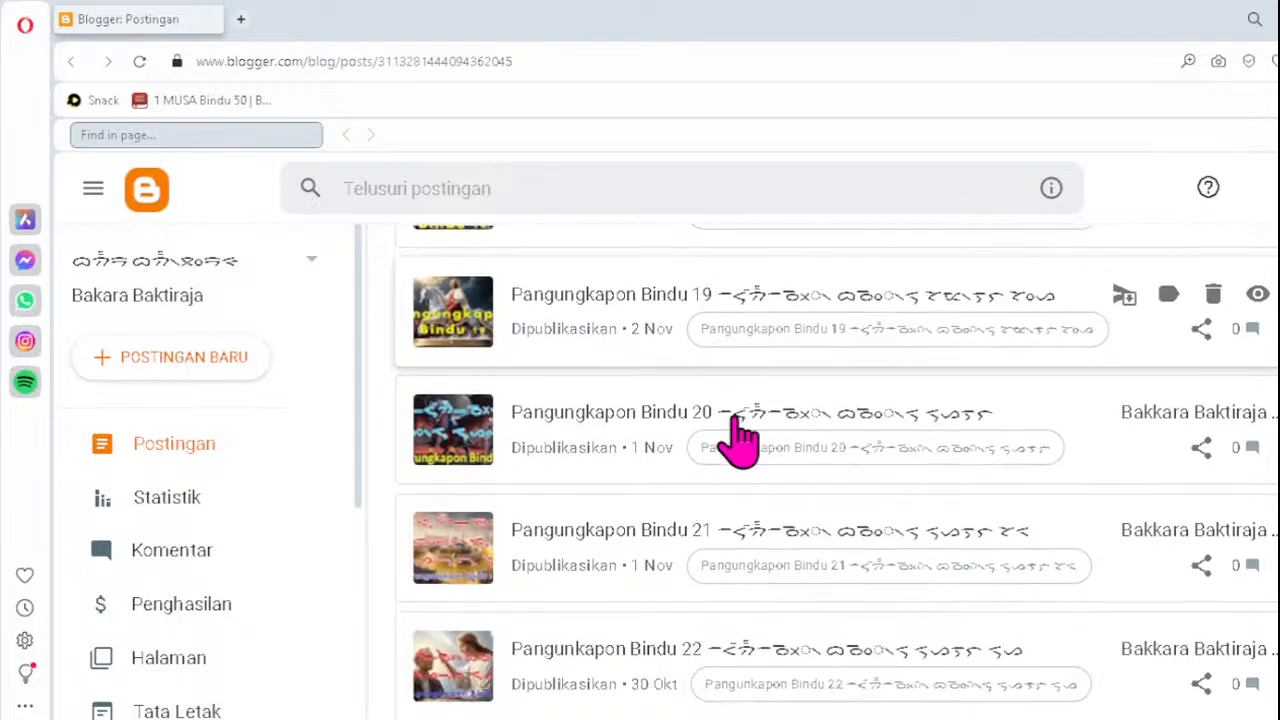
pyautogui.scroll(5, 737, 431)
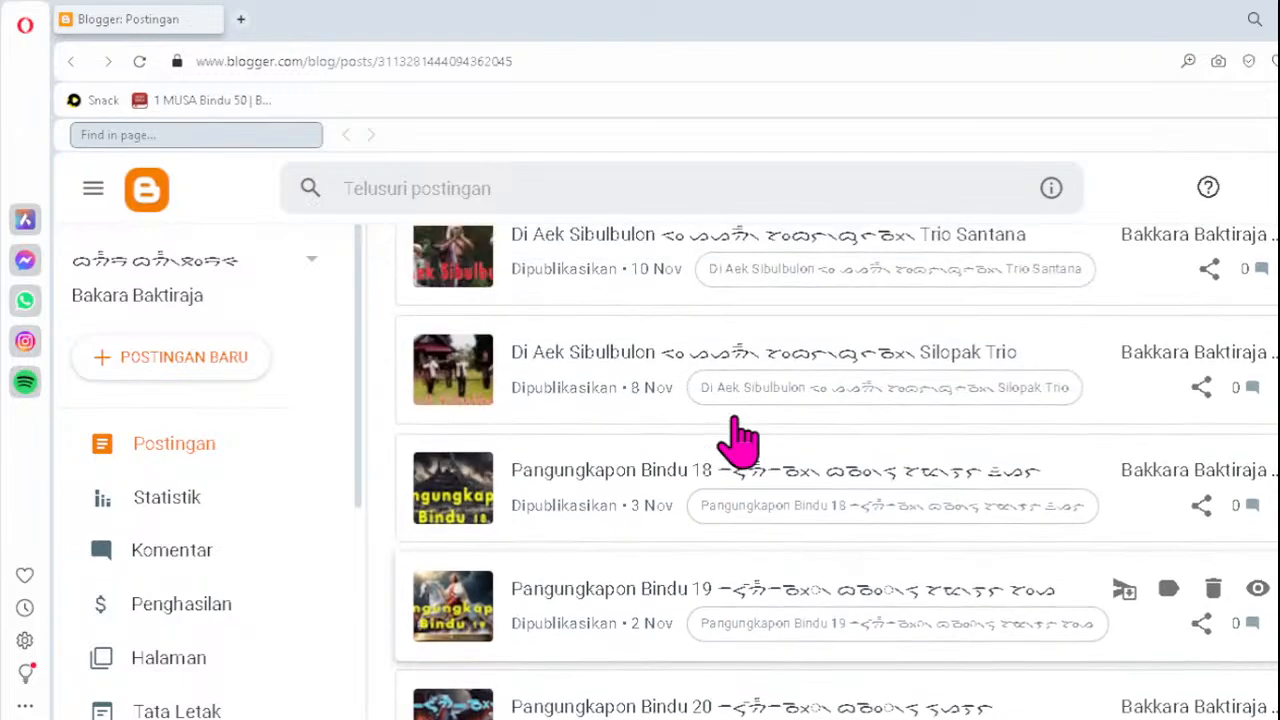
pyautogui.click(579, 600)
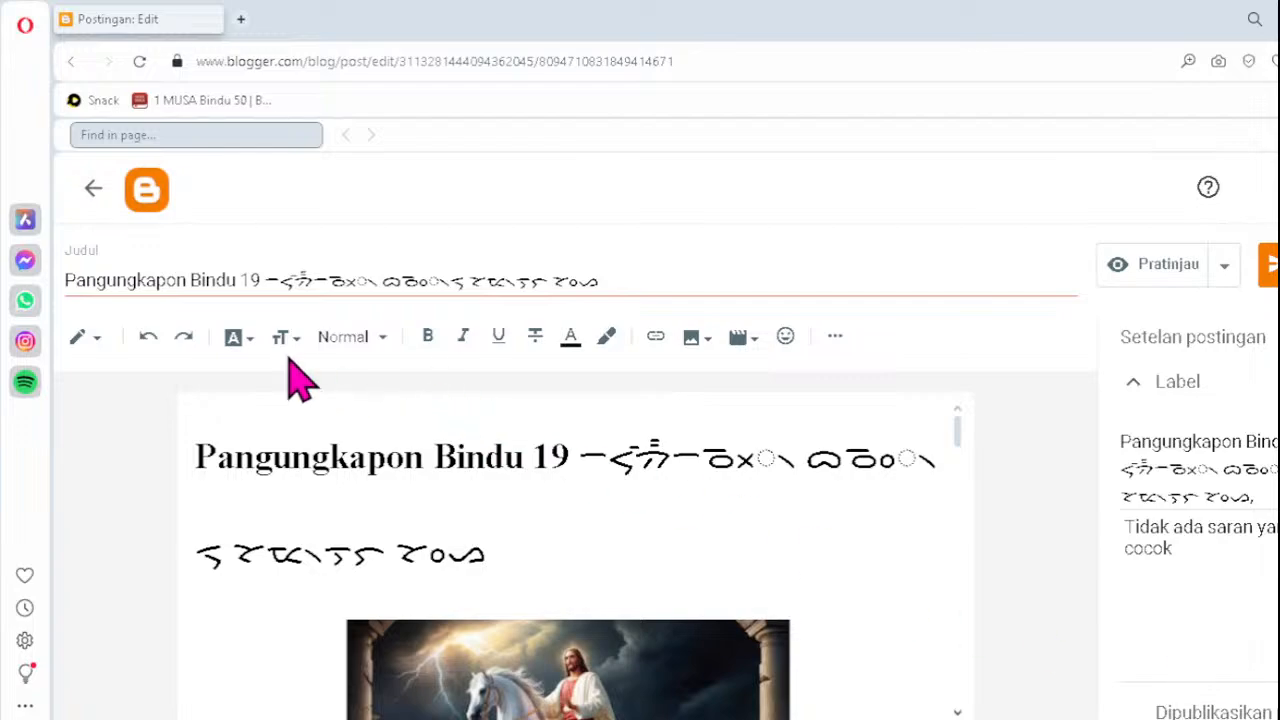
# - Try to apply the Noto Sans Batak font to the first Batak segment with a dotted circle in the post title
pyautogui.click(330, 281)
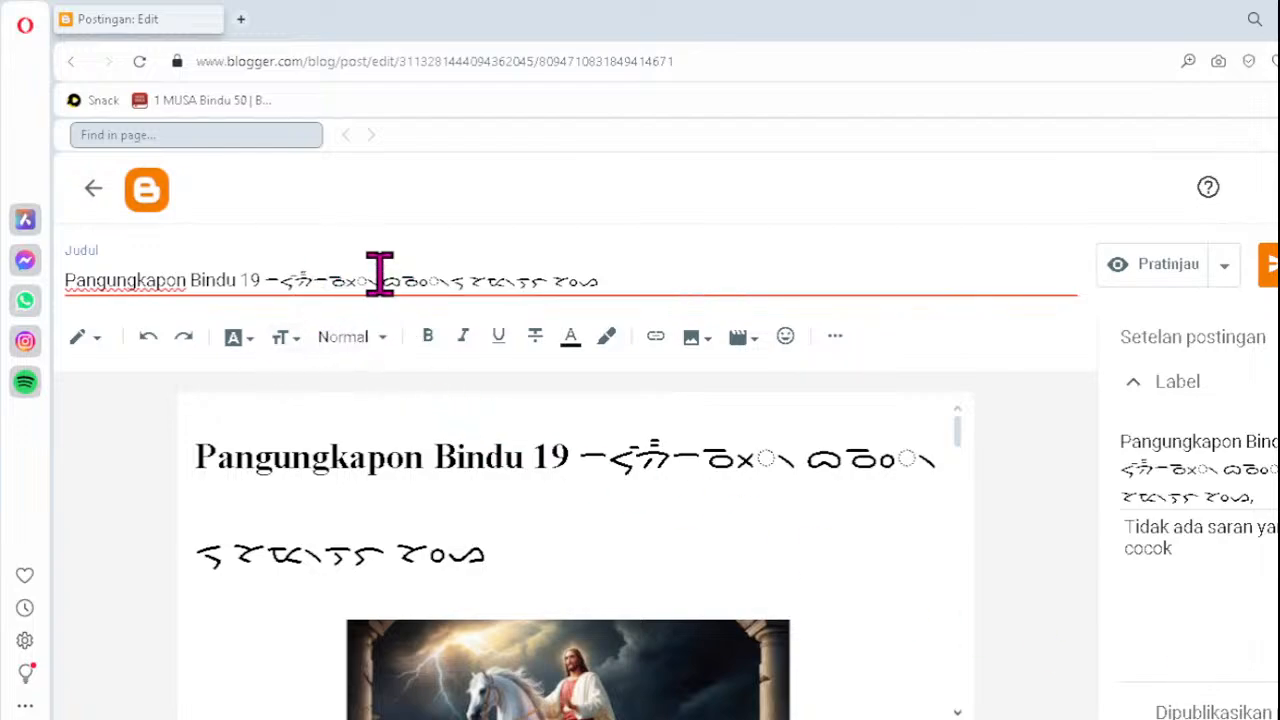
pyautogui.moveTo(377, 280); pyautogui.dragTo(329, 281)
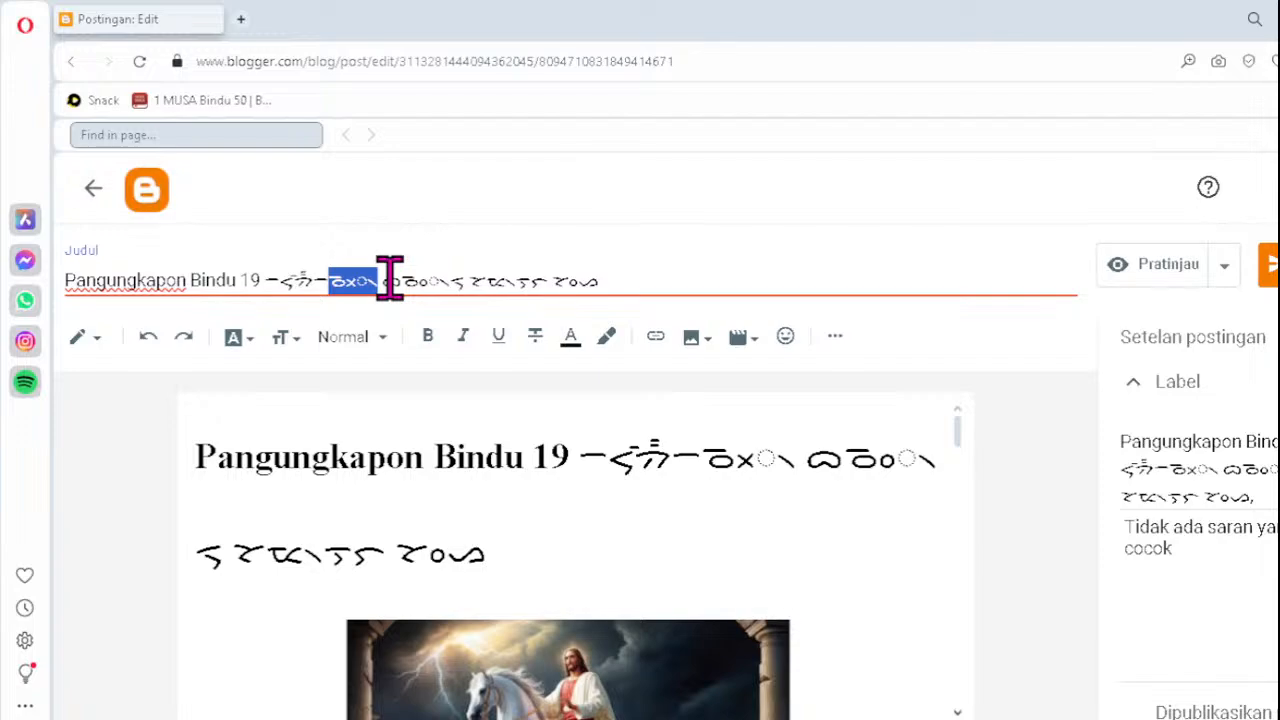
pyautogui.click(250, 342)
pyautogui.scroll(-2, 323, 531)
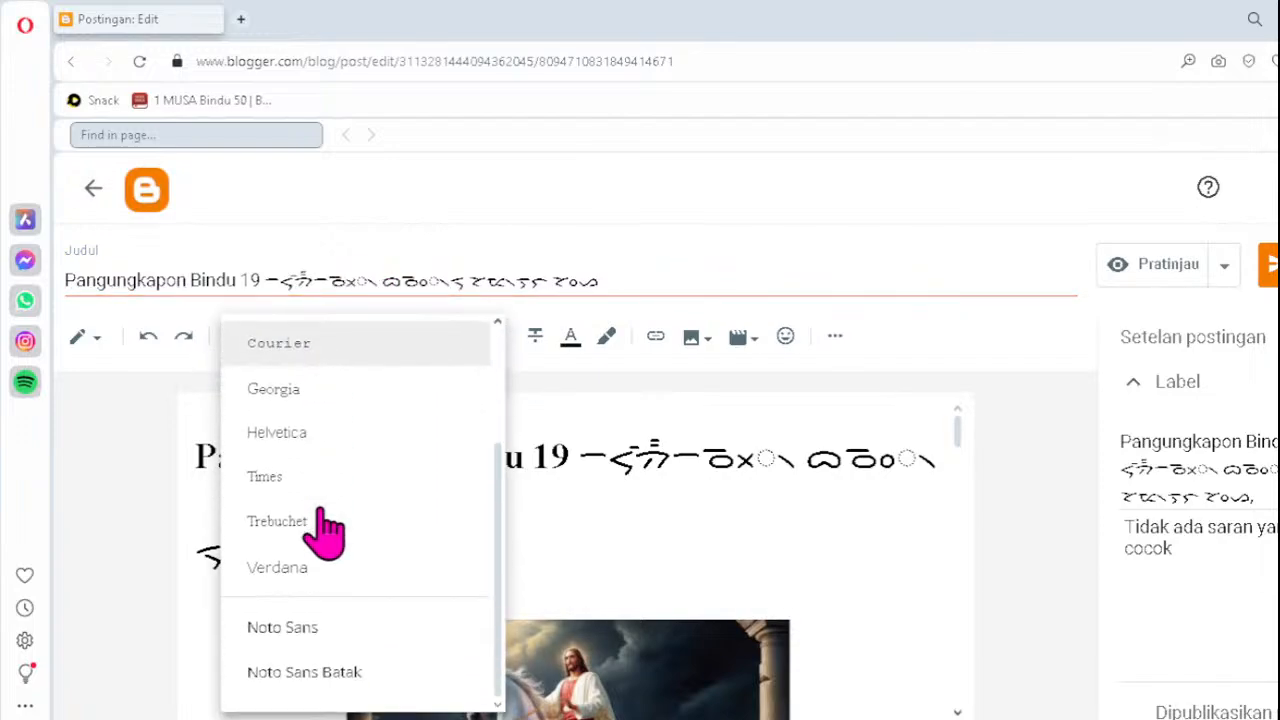
pyautogui.click(338, 686)
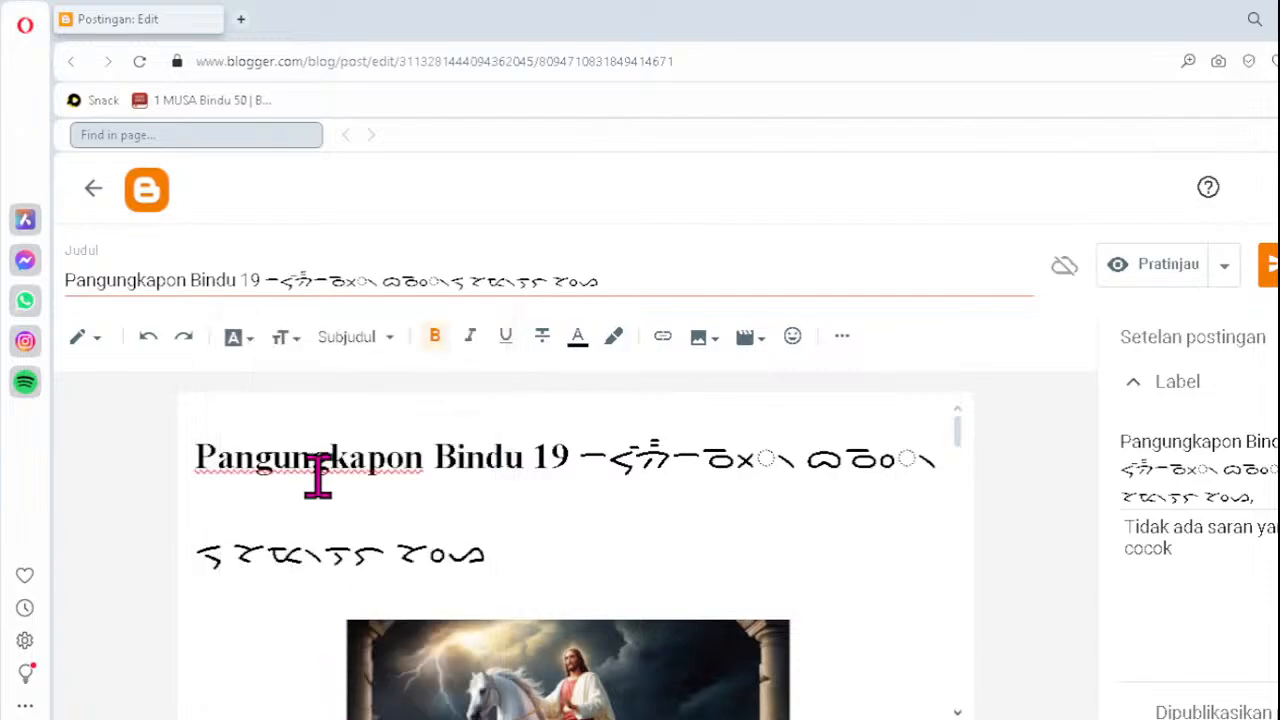
# - Replace the first Batak segment containing a dotted circle in the post title with its corrected spelling
pyautogui.doubleClick(357, 278)
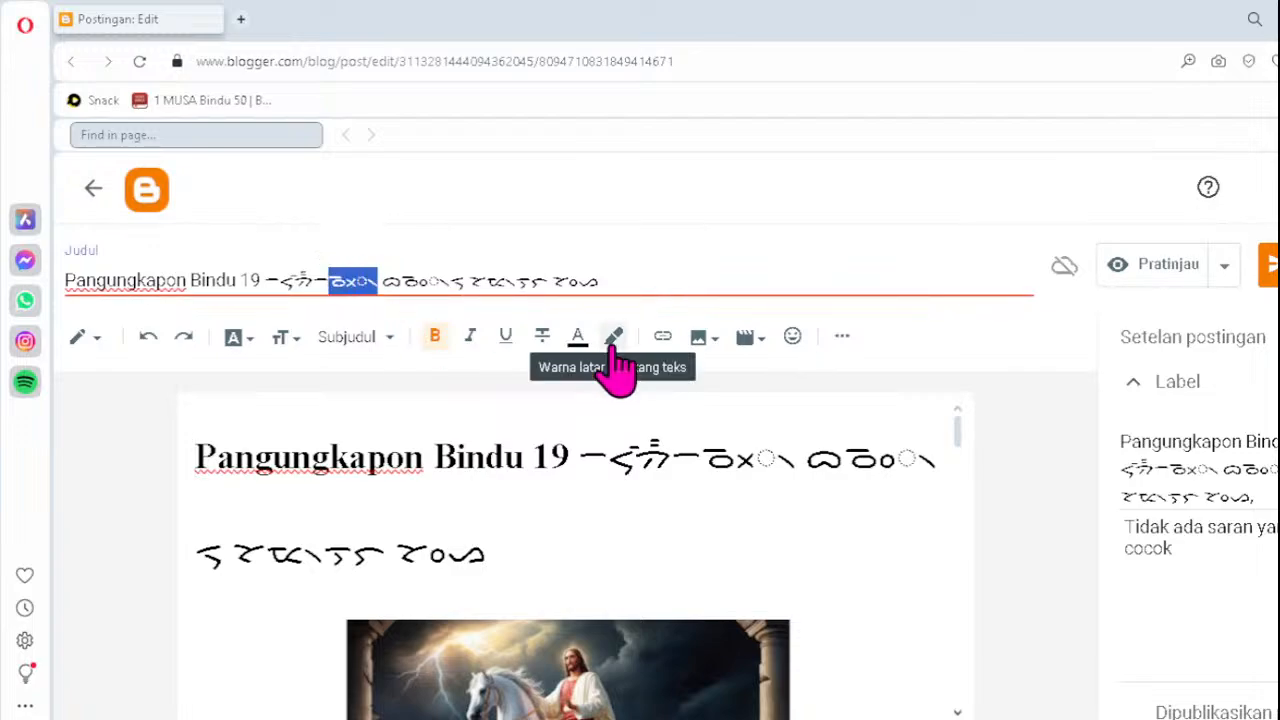
pyautogui.press('BackSpace')
pyautogui.write('ᯬᯉ')
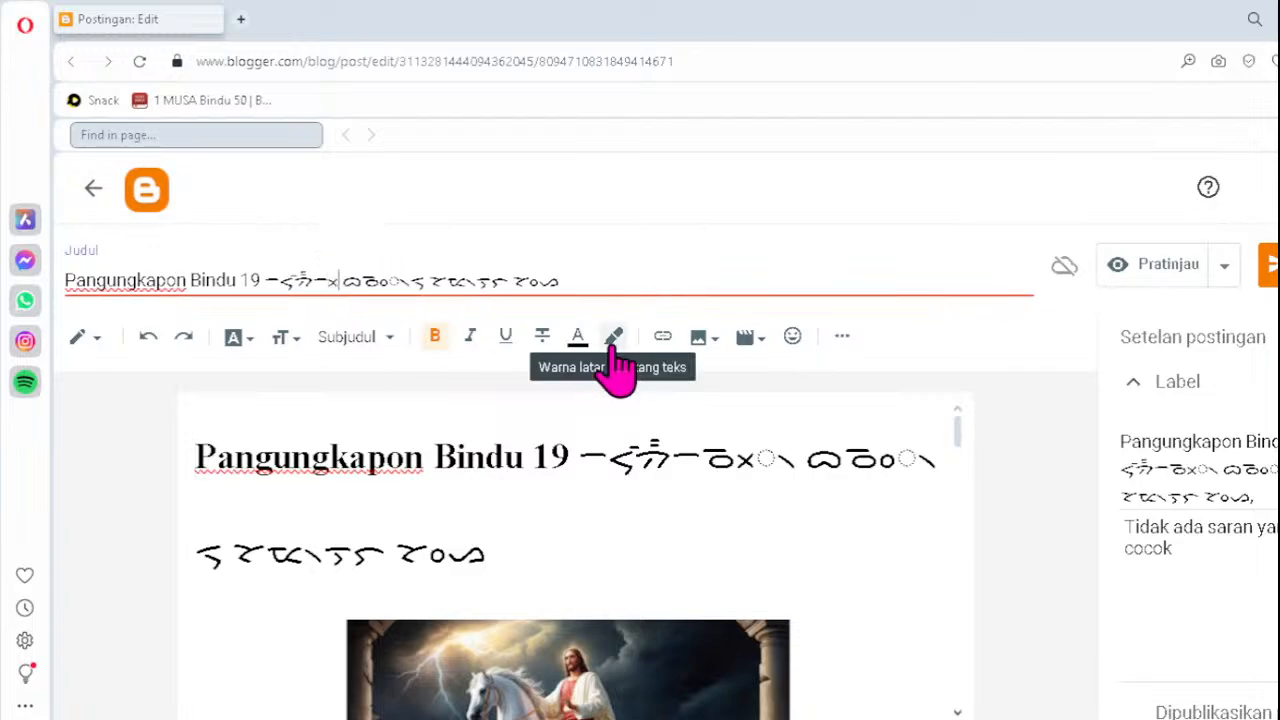
pyautogui.write('ᯀ')
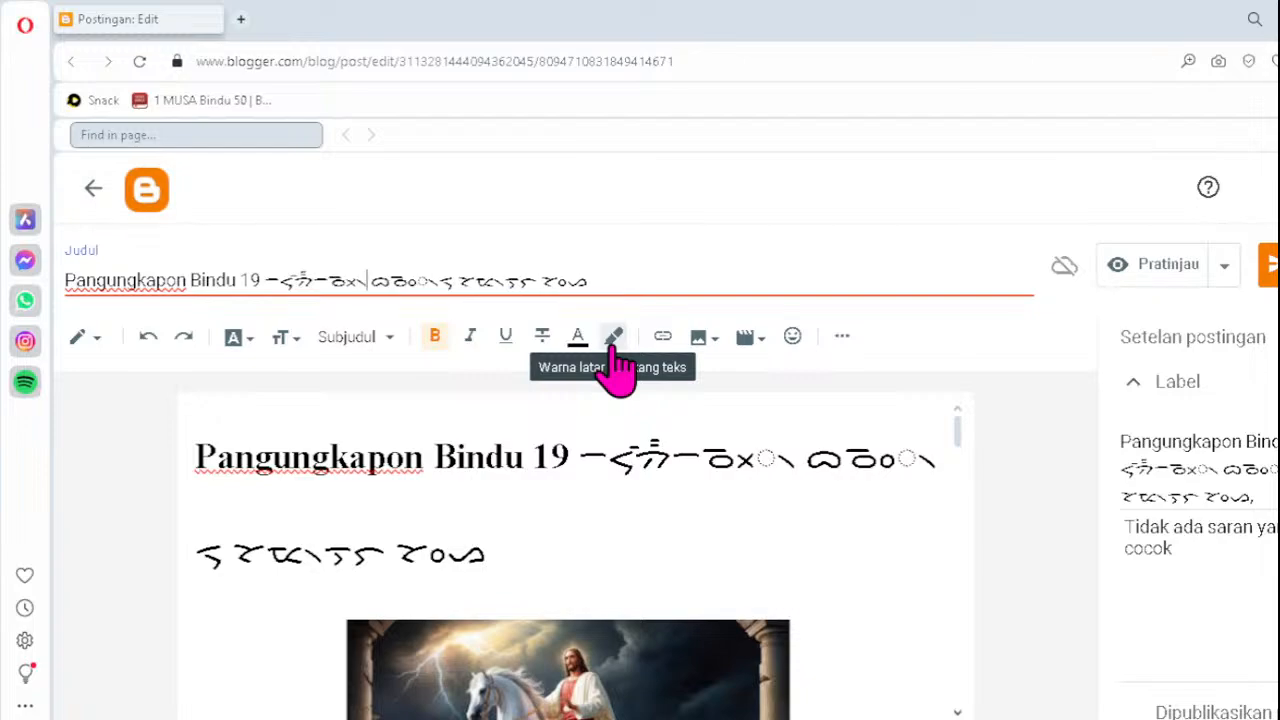
# - Replace the remaining Batak syllable with a dotted circle in the post title with its corrected spelling
pyautogui.click(401, 281)
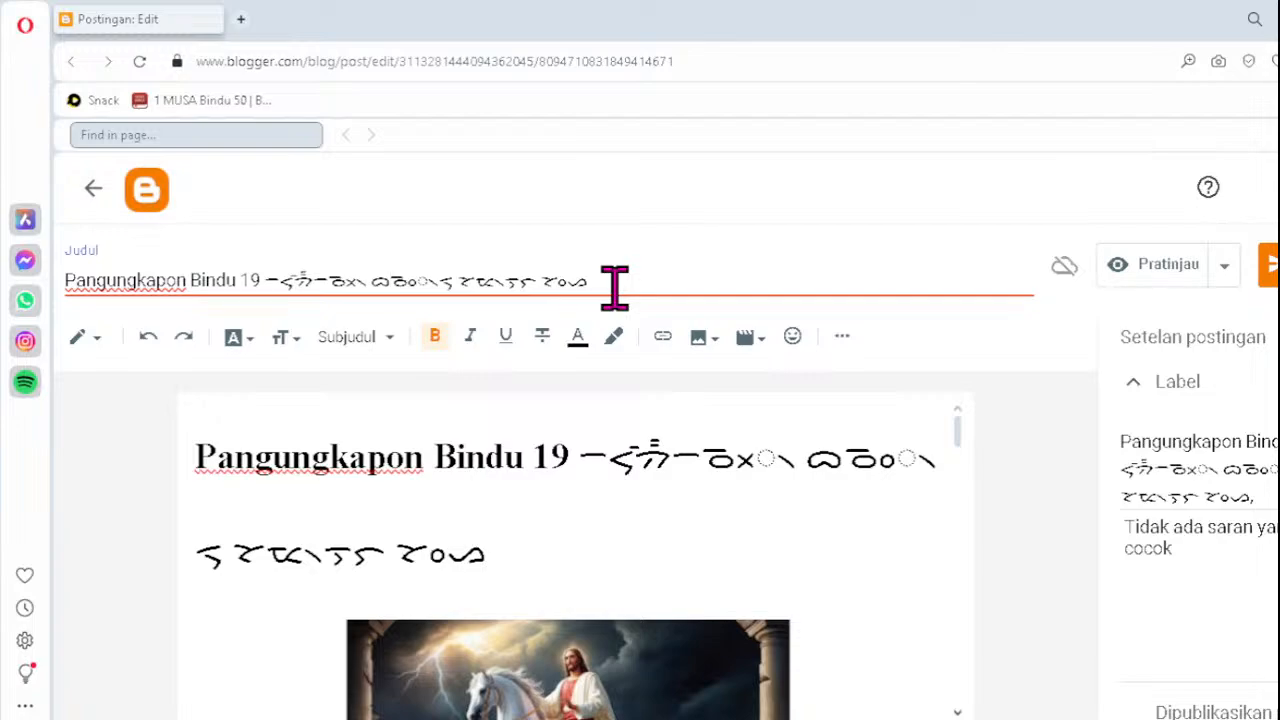
pyautogui.press('Delete')
pyautogui.write('ᯪ')
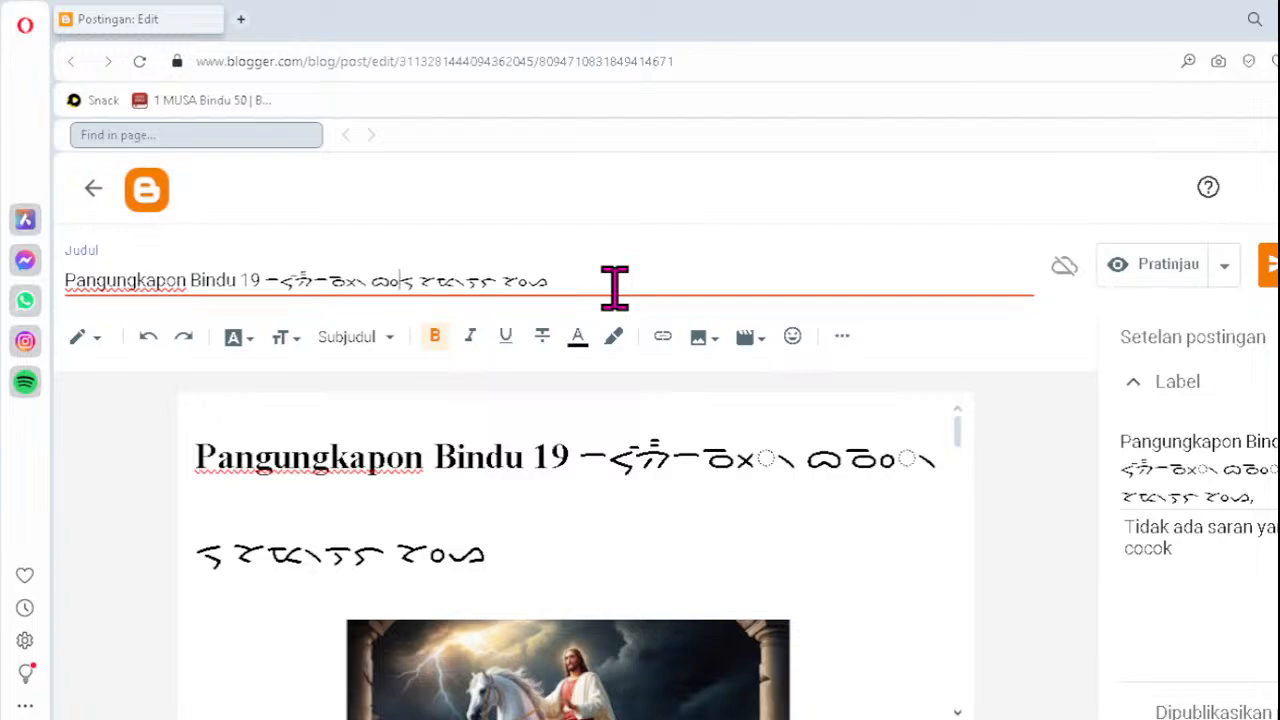
pyautogui.write('ᯑ')
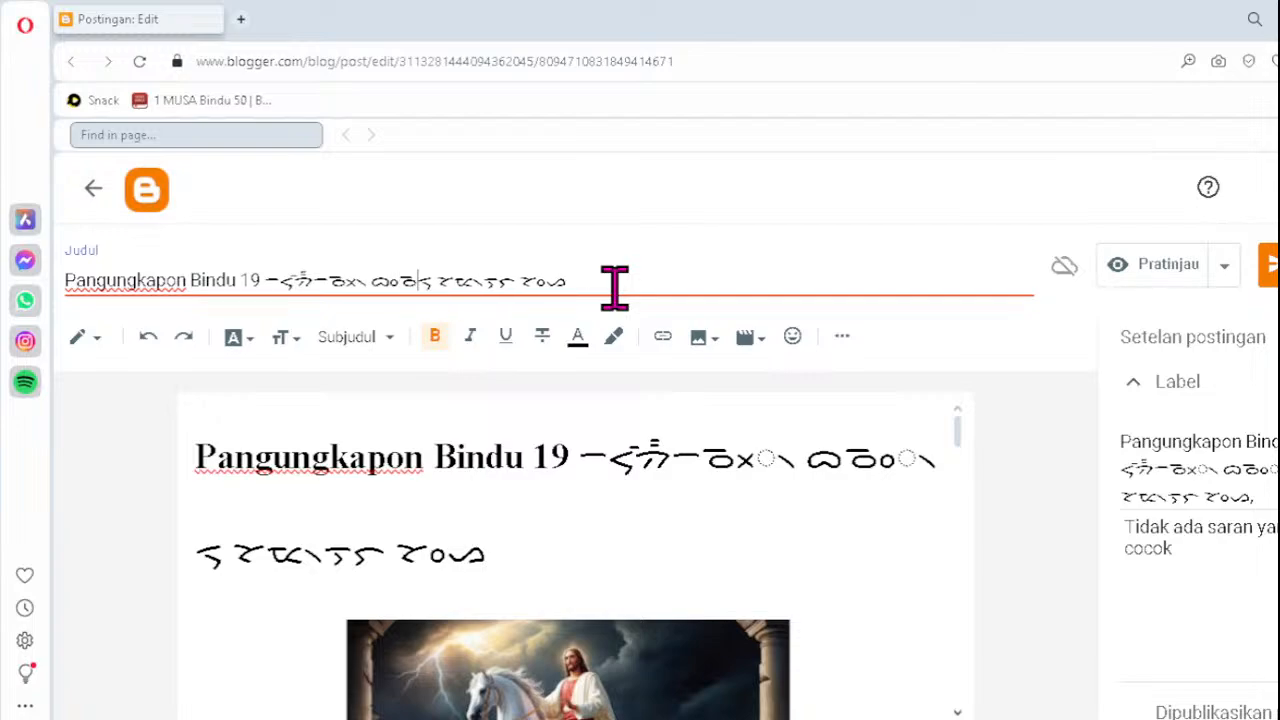
pyautogui.write('᯲')
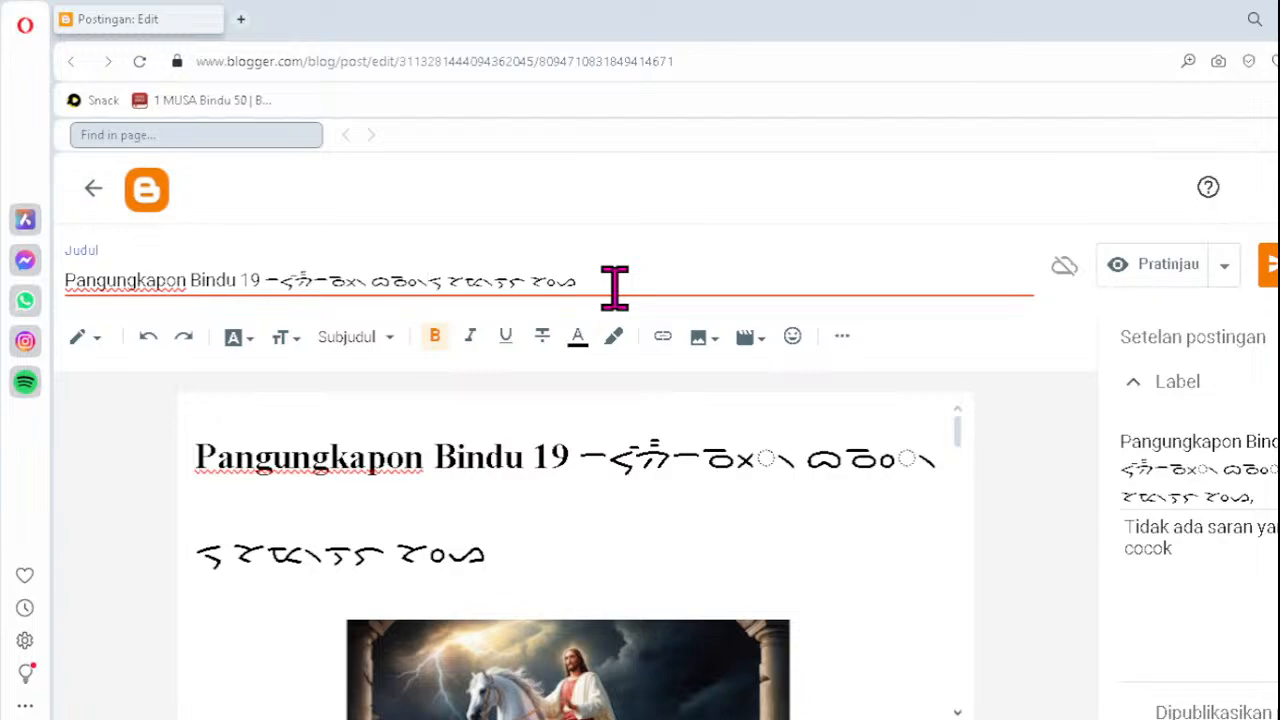
# - Copy the corrected post title into the horse image's title text and alternative text, and update the image
pyautogui.click(593, 288)
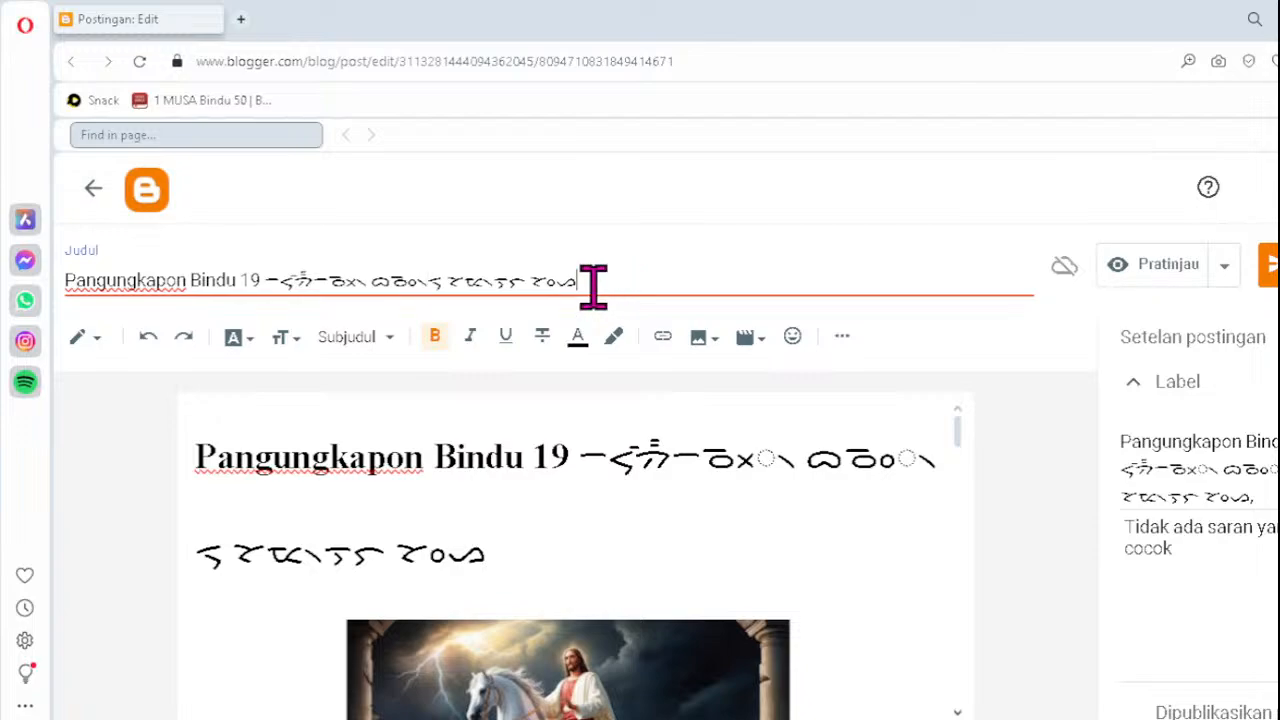
pyautogui.moveTo(593, 288); pyautogui.dragTo(34, 294)
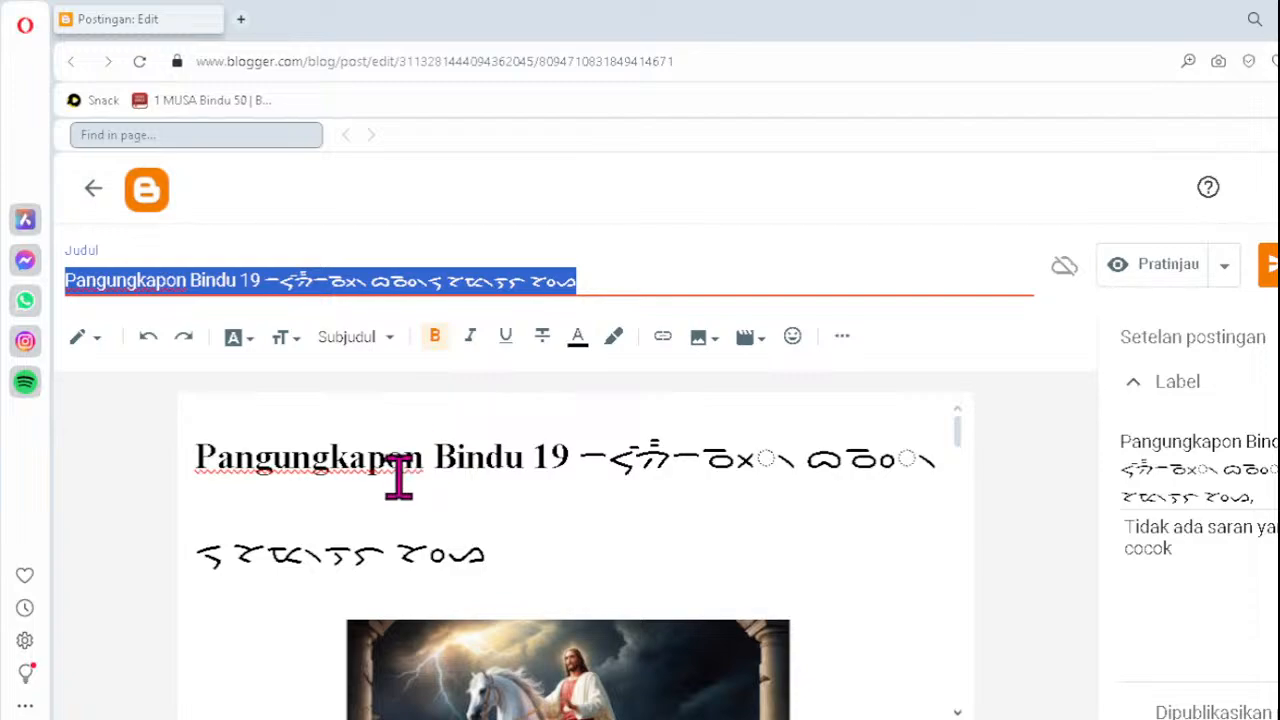
pyautogui.click(610, 630)
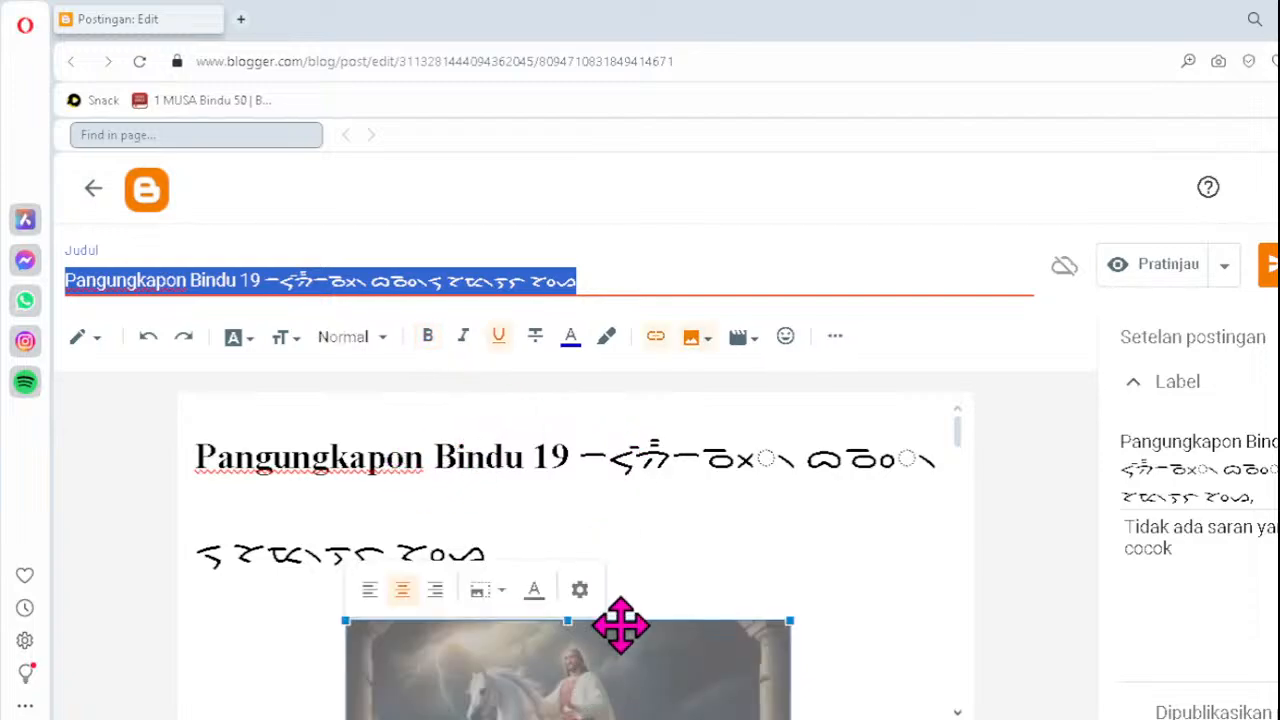
pyautogui.click(580, 592)
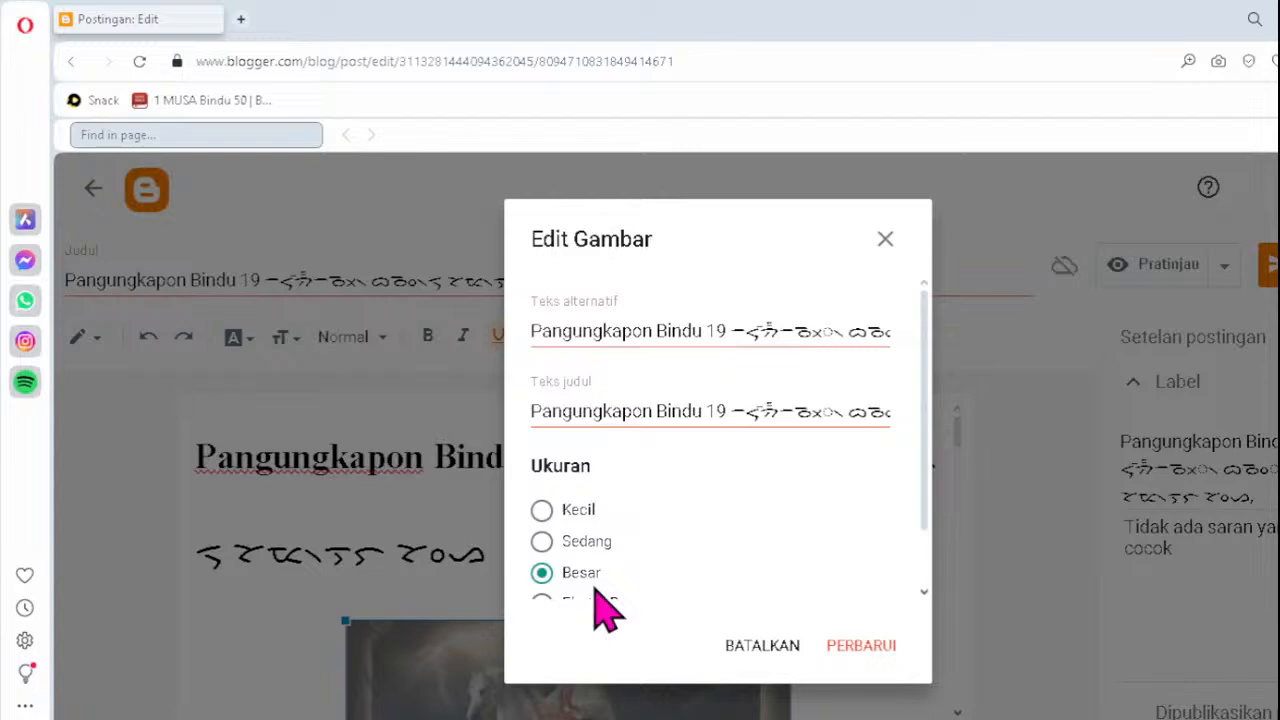
pyautogui.click(597, 412)
pyautogui.hotkey('ctrl', 'a')
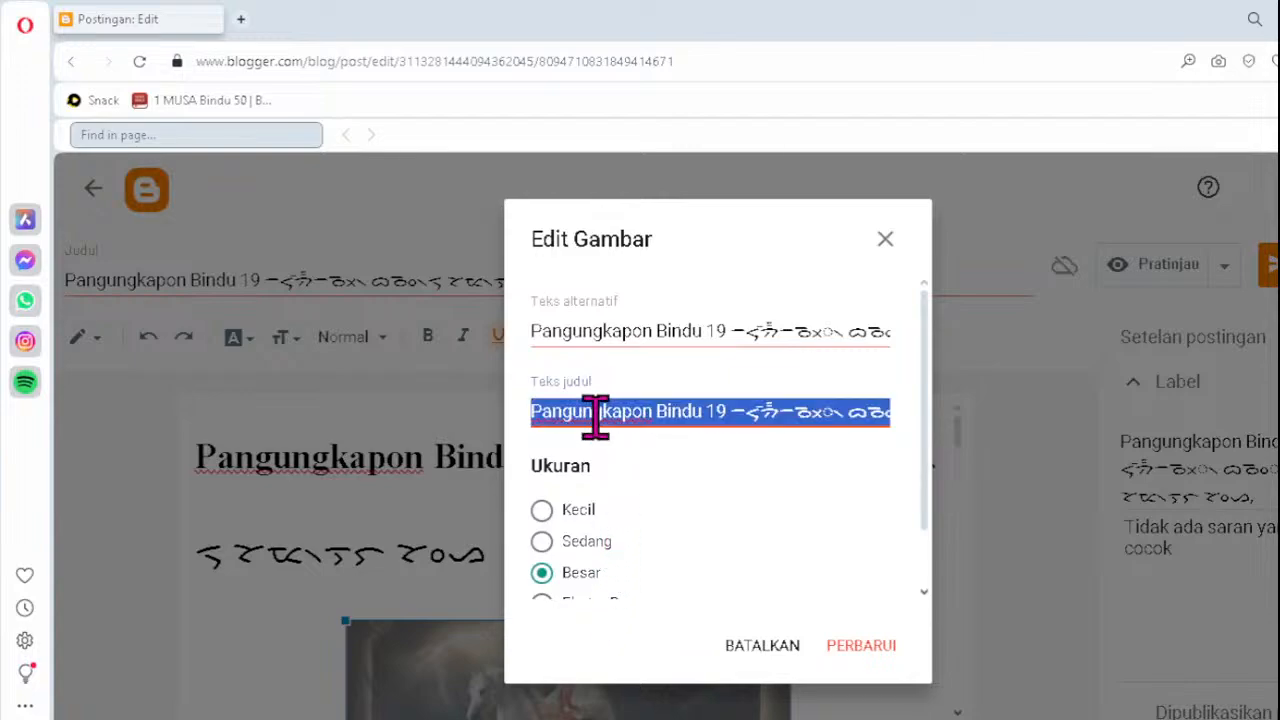
pyautogui.hotkey('ctrl', 'v')
pyautogui.click(599, 326)
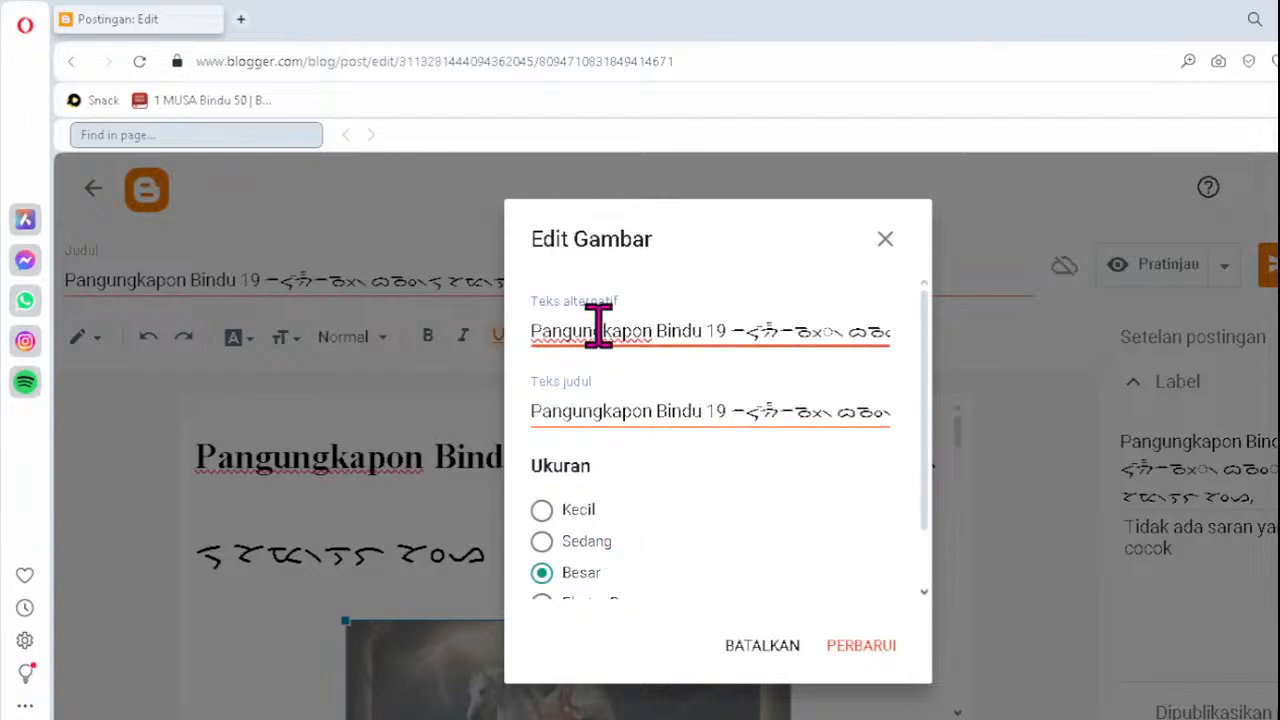
pyautogui.hotkey('ctrl', 'a')
pyautogui.hotkey('ctrl', 'v')
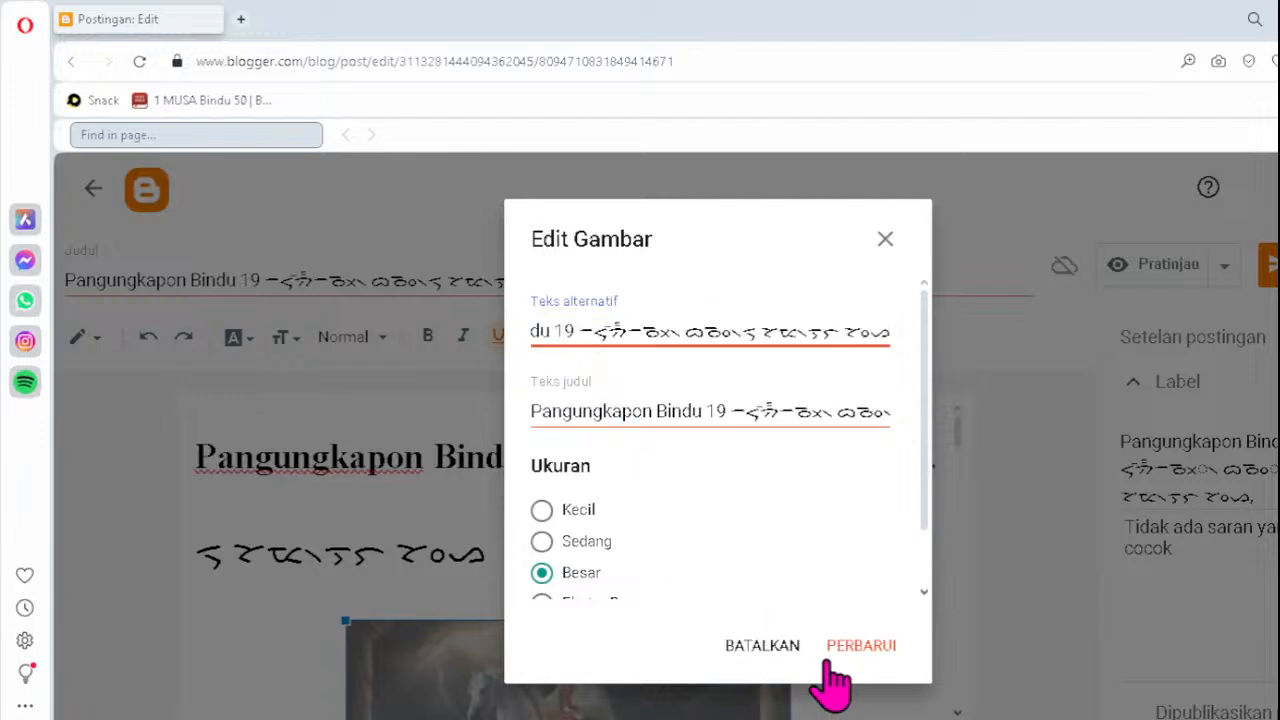
pyautogui.click(857, 648)
# - Replace the post's label text with the copied corrected title
pyautogui.click(1222, 462)
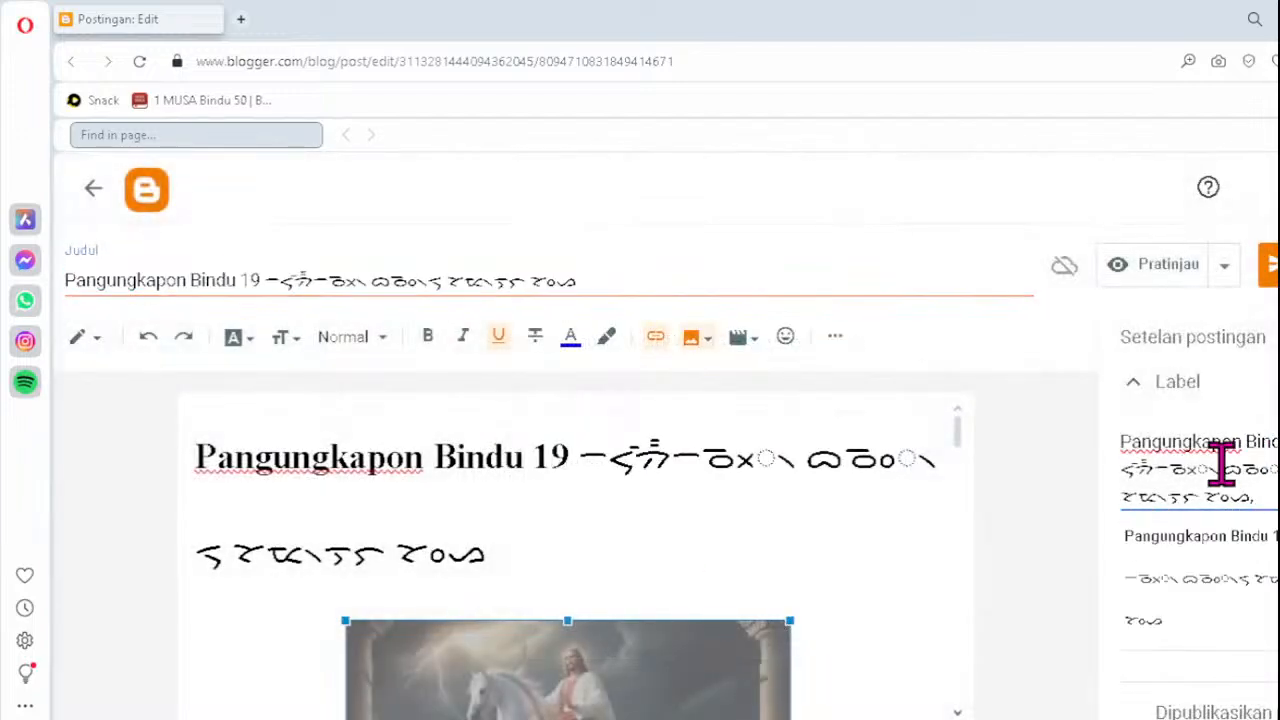
pyautogui.hotkey('ctrl', 'a')
pyautogui.hotkey('ctrl', 'v')
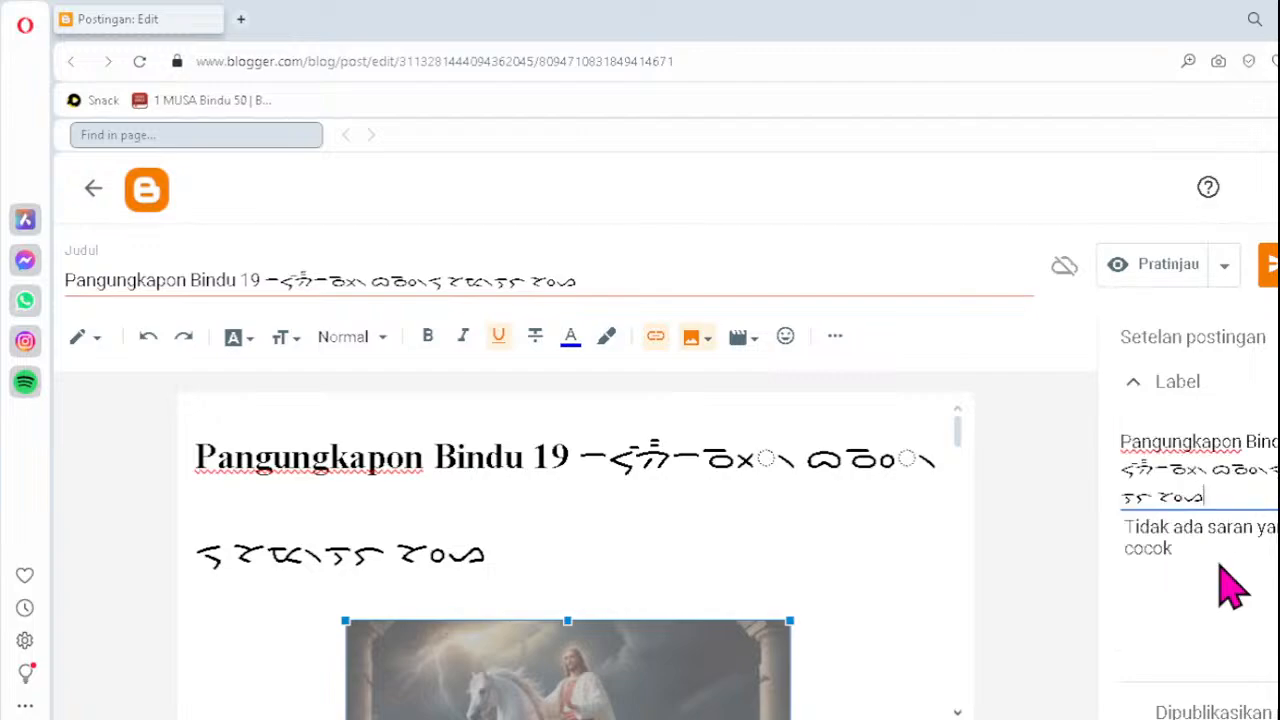
# - Replace the post's search description (Deskripsi Penelusuran) with the copied corrected title
pyautogui.scroll(-3, 1225, 620)
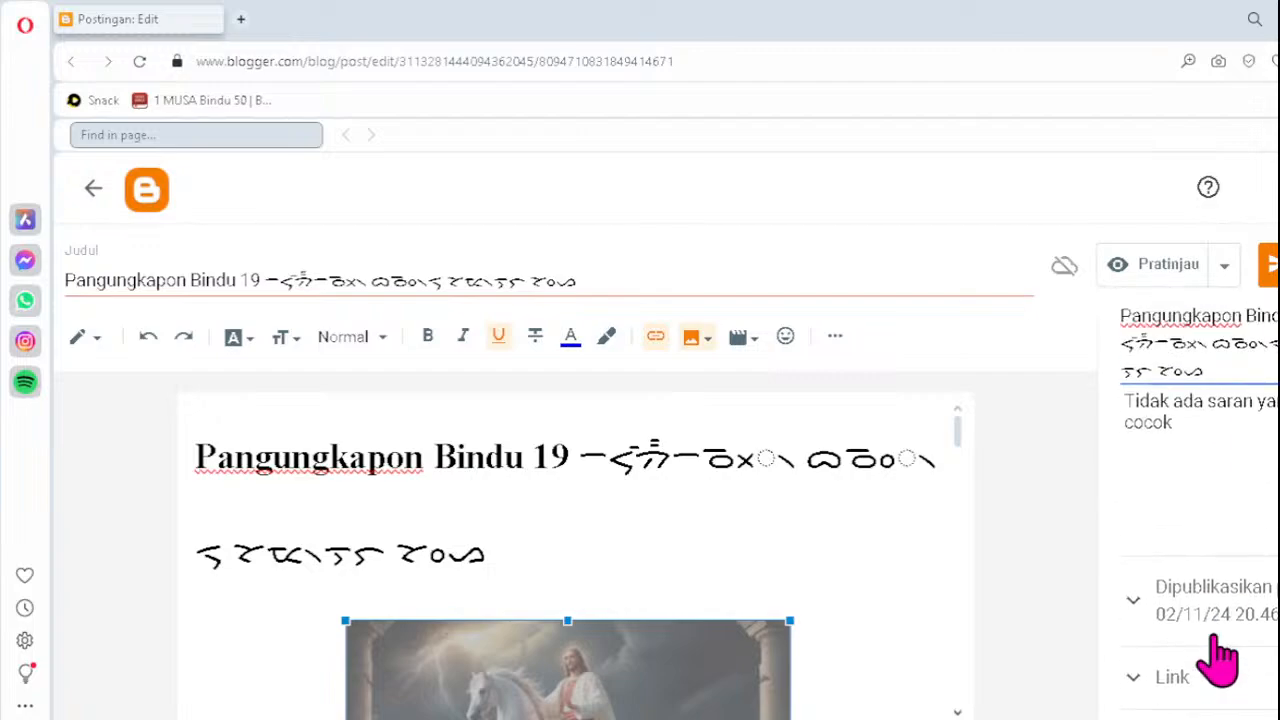
pyautogui.click(1218, 645)
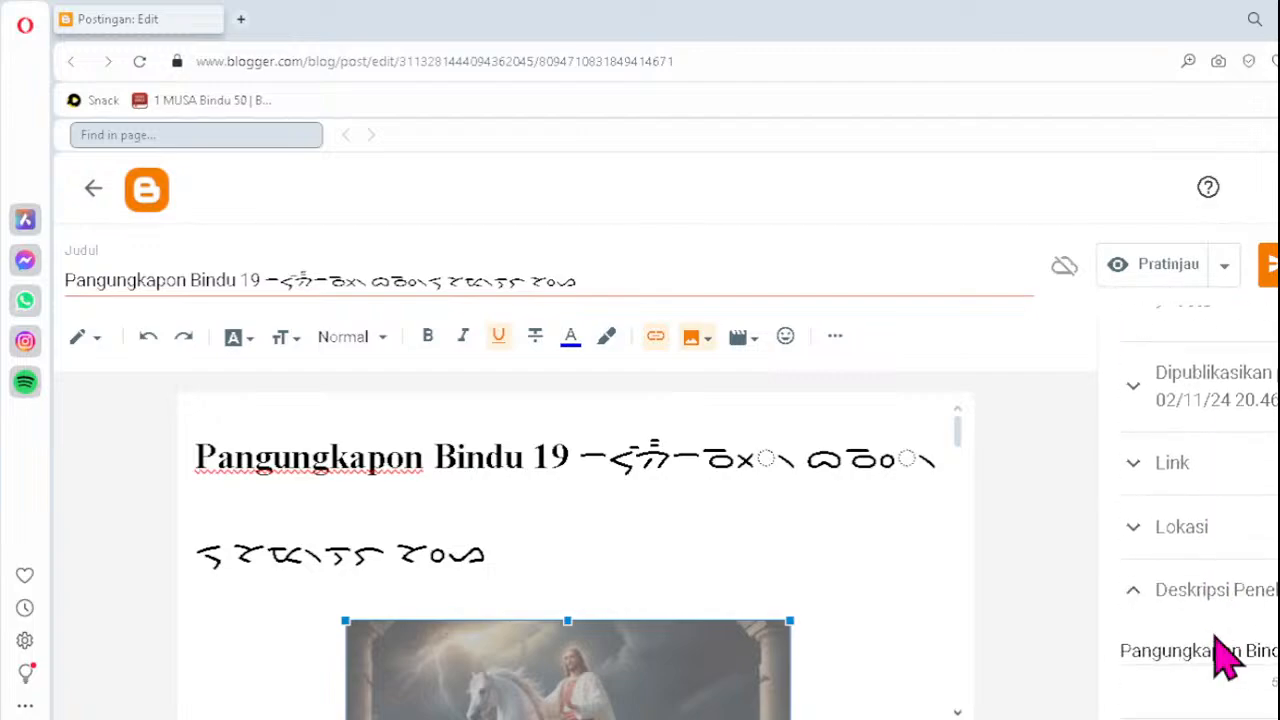
pyautogui.scroll(-1, 1222, 655)
pyautogui.click(1200, 600)
pyautogui.hotkey('ctrl', 'a')
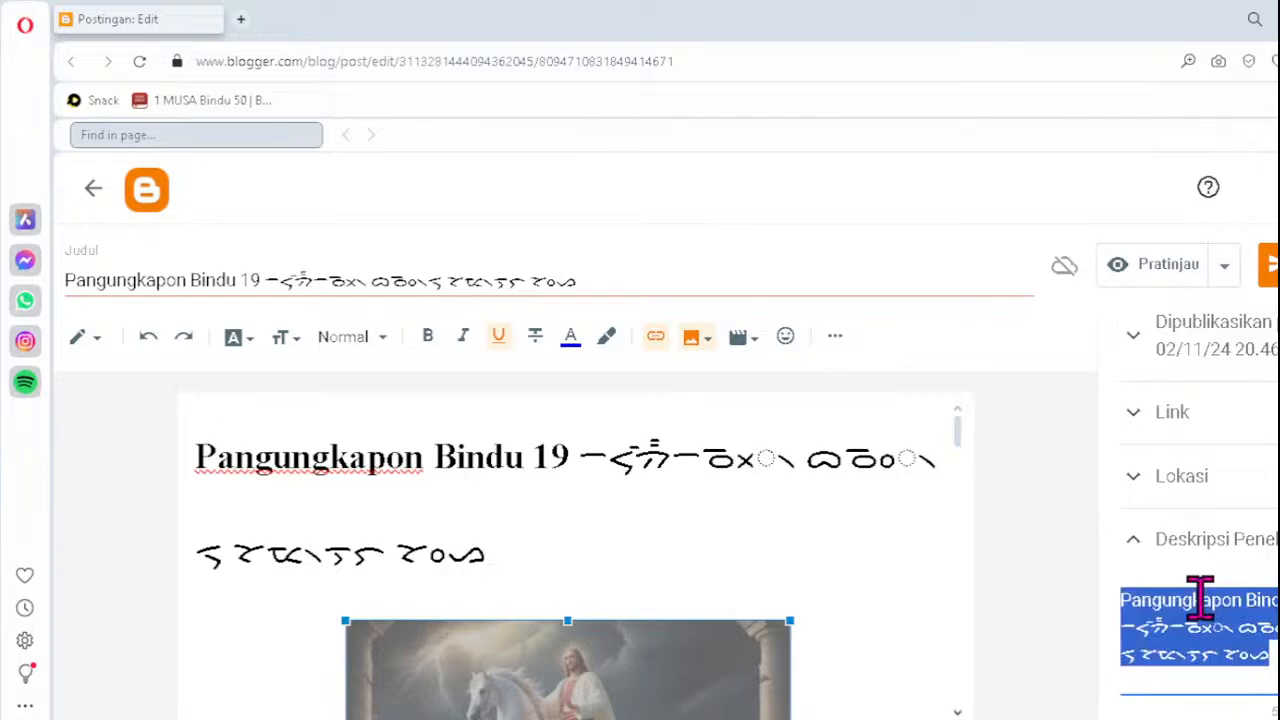
pyautogui.press('Right')
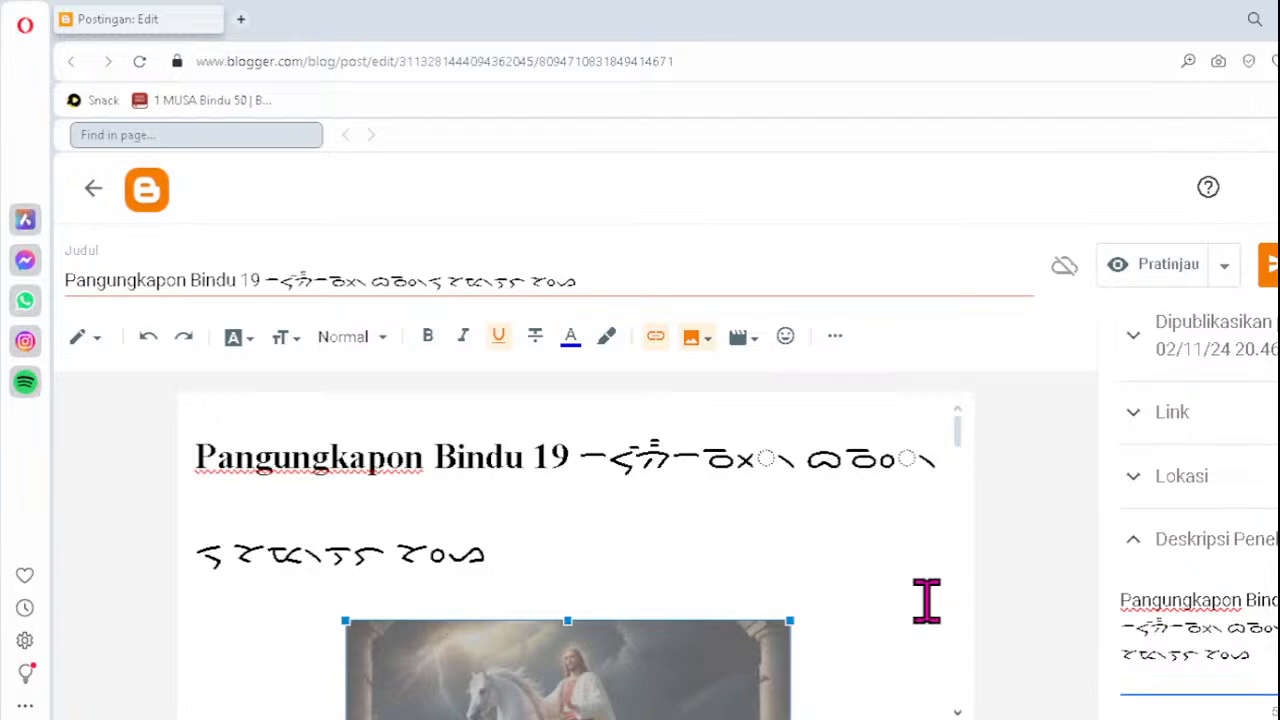
# - Replace the first dotted-circle syllable in the body heading's Batak text, the end of "Pangungkapon", with the corrected spelling ᯬᯉ᯲
pyautogui.click(526, 515)
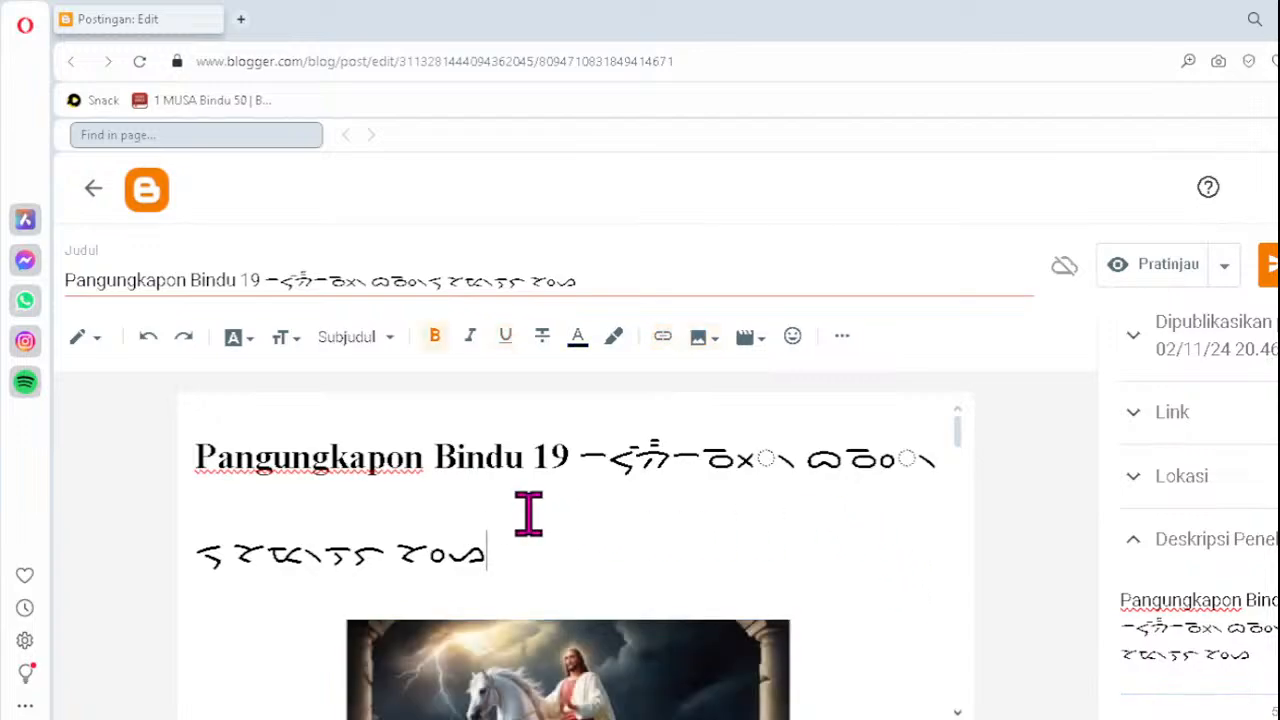
pyautogui.click(686, 462)
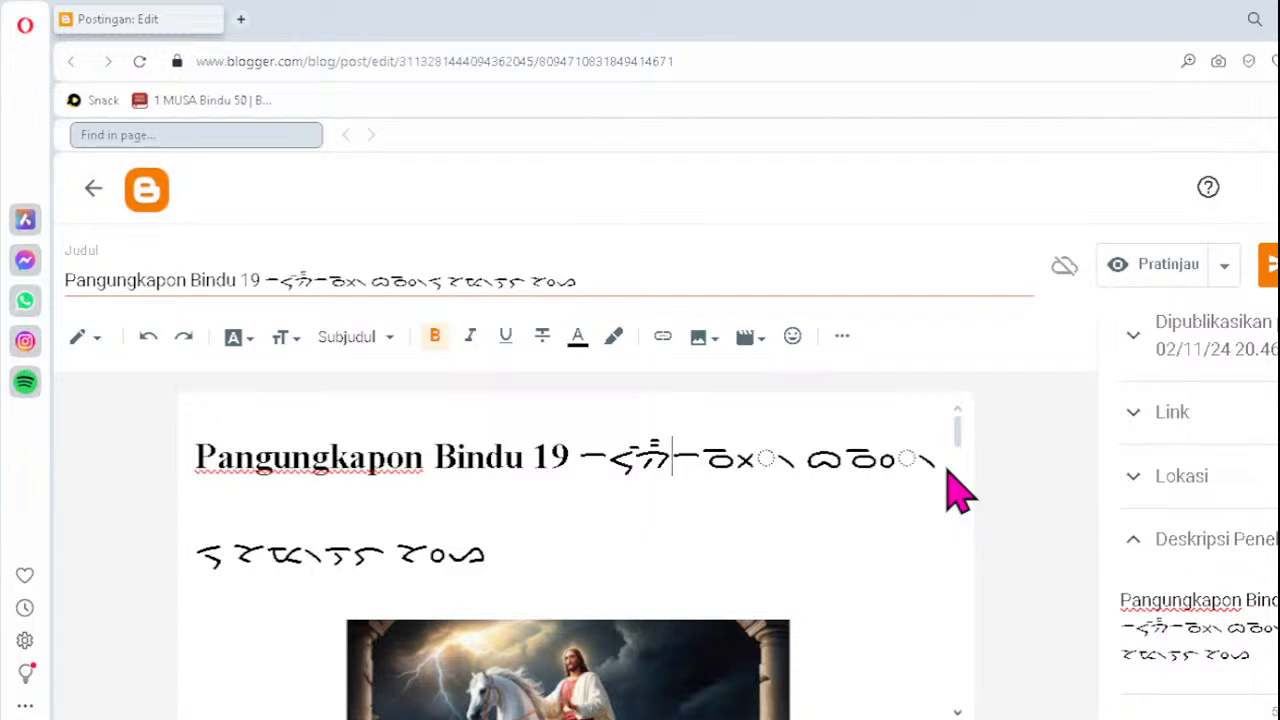
pyautogui.press('BackSpace')
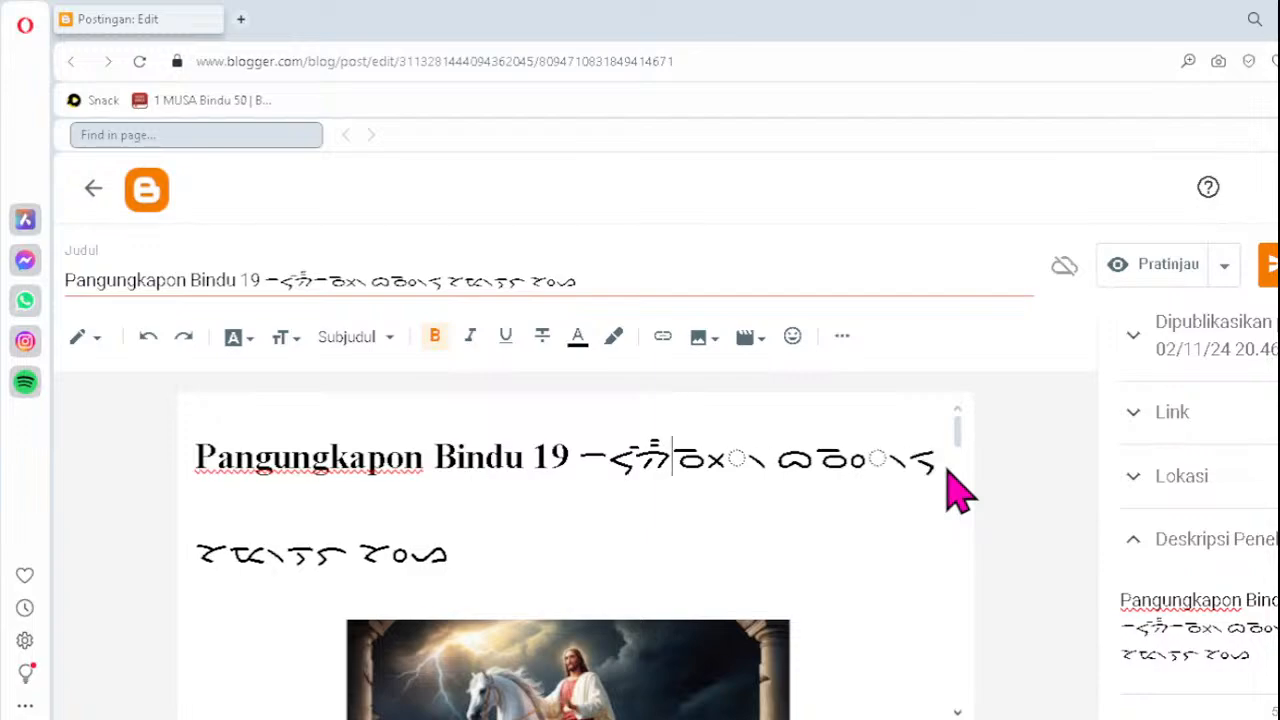
pyautogui.write('ᯇ')
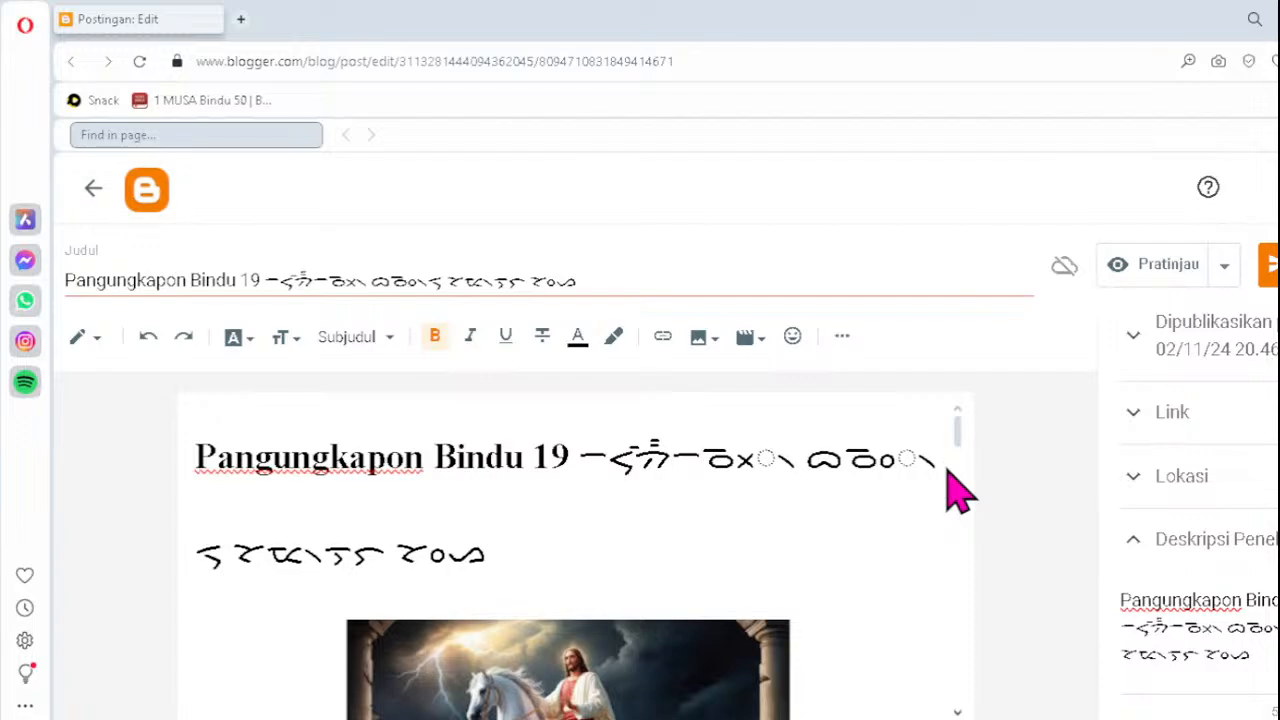
pyautogui.press('Delete')
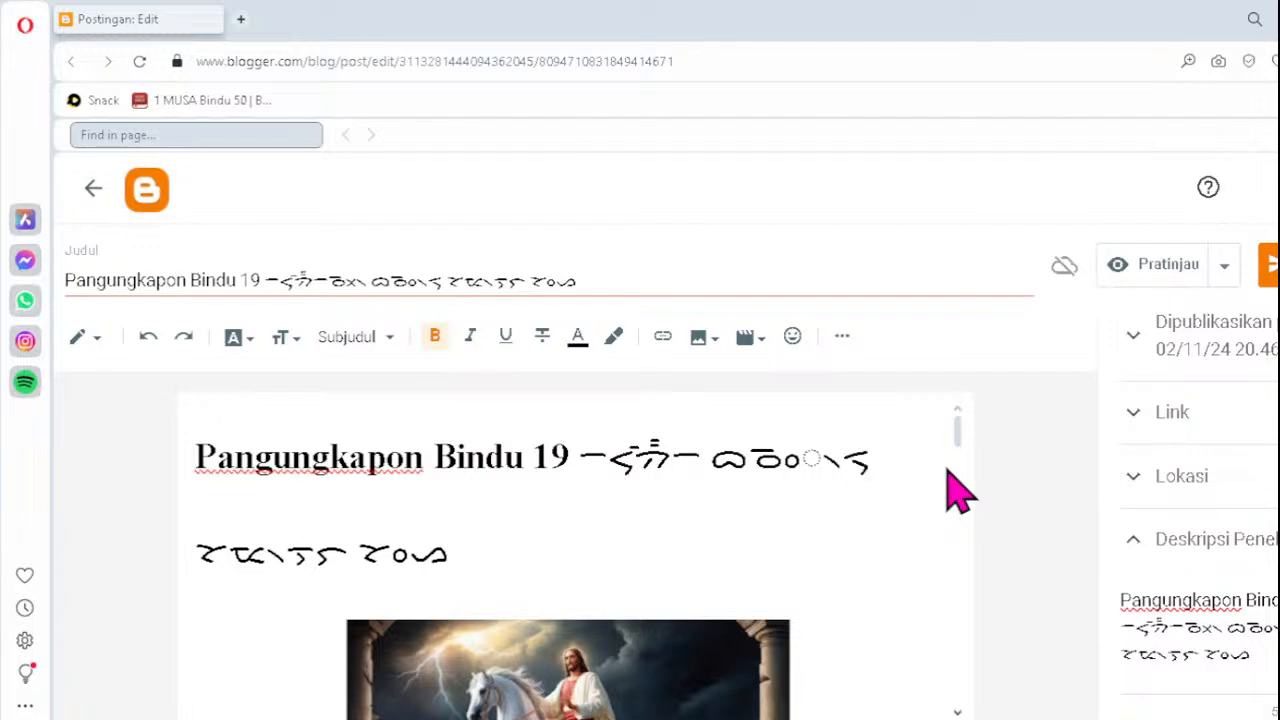
pyautogui.write('ᯬᯉ᯲')
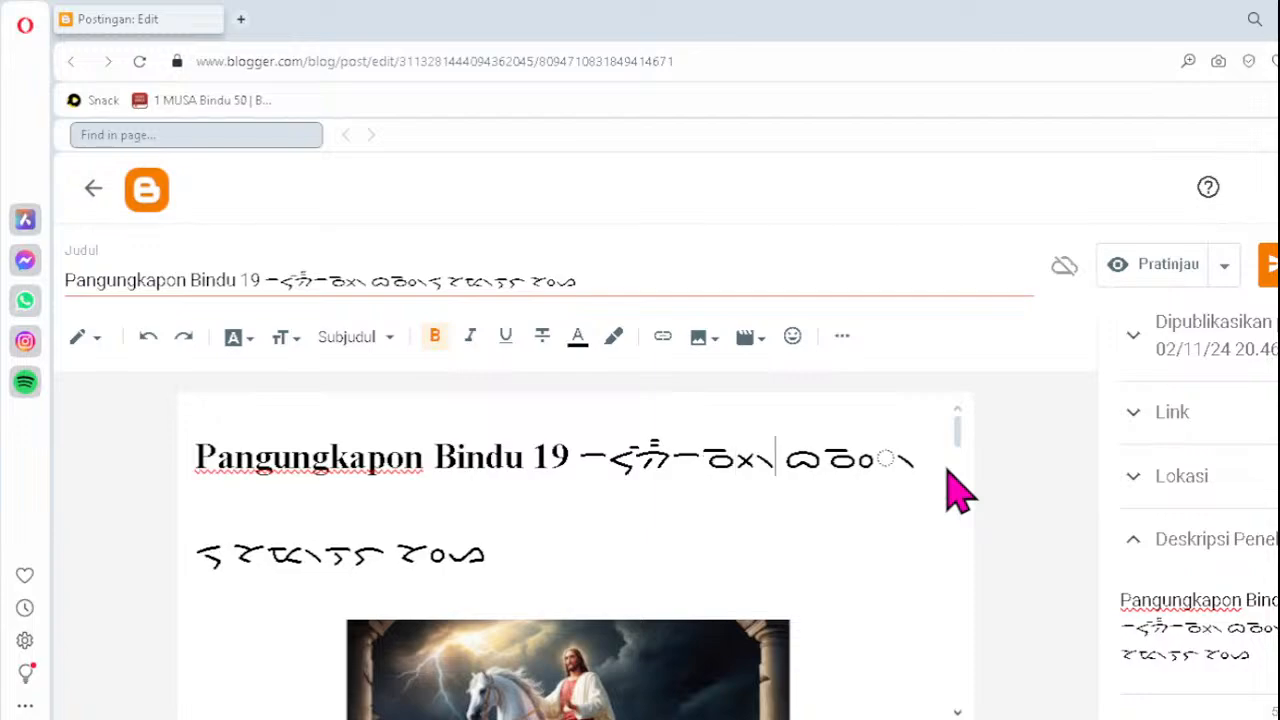
# - Replace the remaining dotted-circle syllable in the body heading's Batak text, in the word for "Bindu", with the corrected spelling ᯪᯉ᯲
pyautogui.click(822, 458)
pyautogui.press('Delete')
pyautogui.press('Delete')
pyautogui.press('Delete')
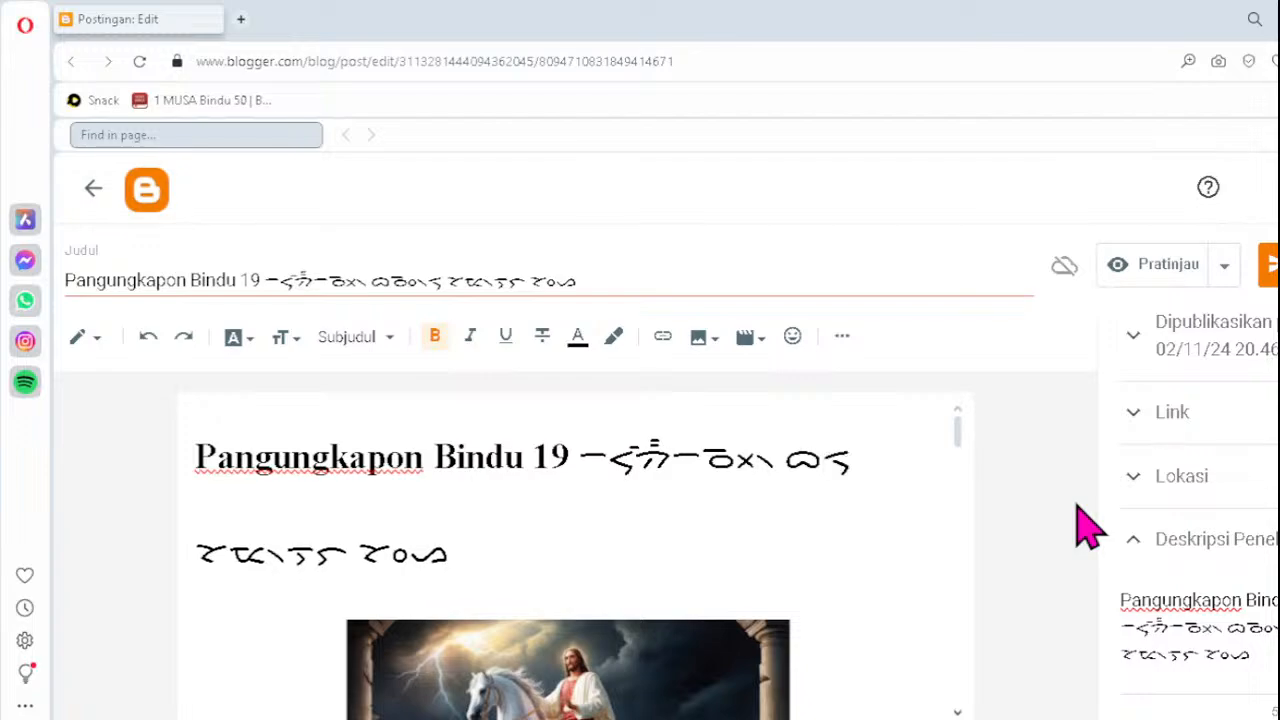
pyautogui.write('ᯪᯉ')
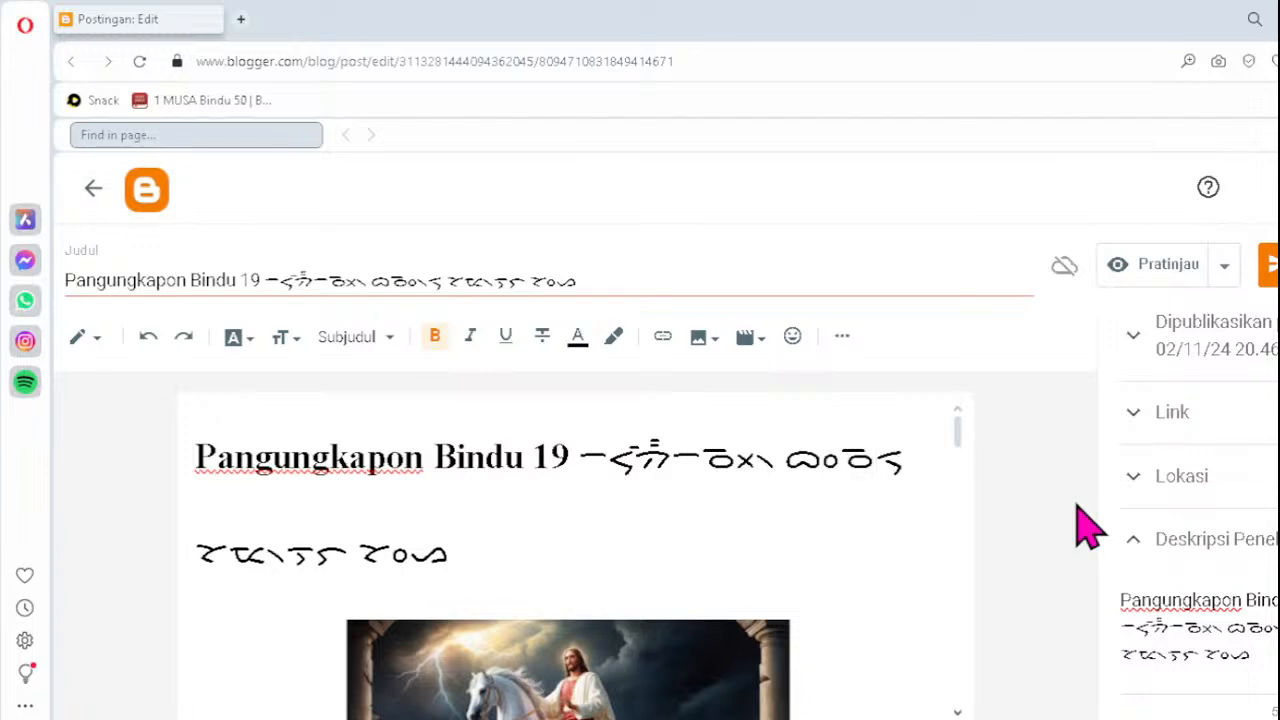
pyautogui.write('᯲')
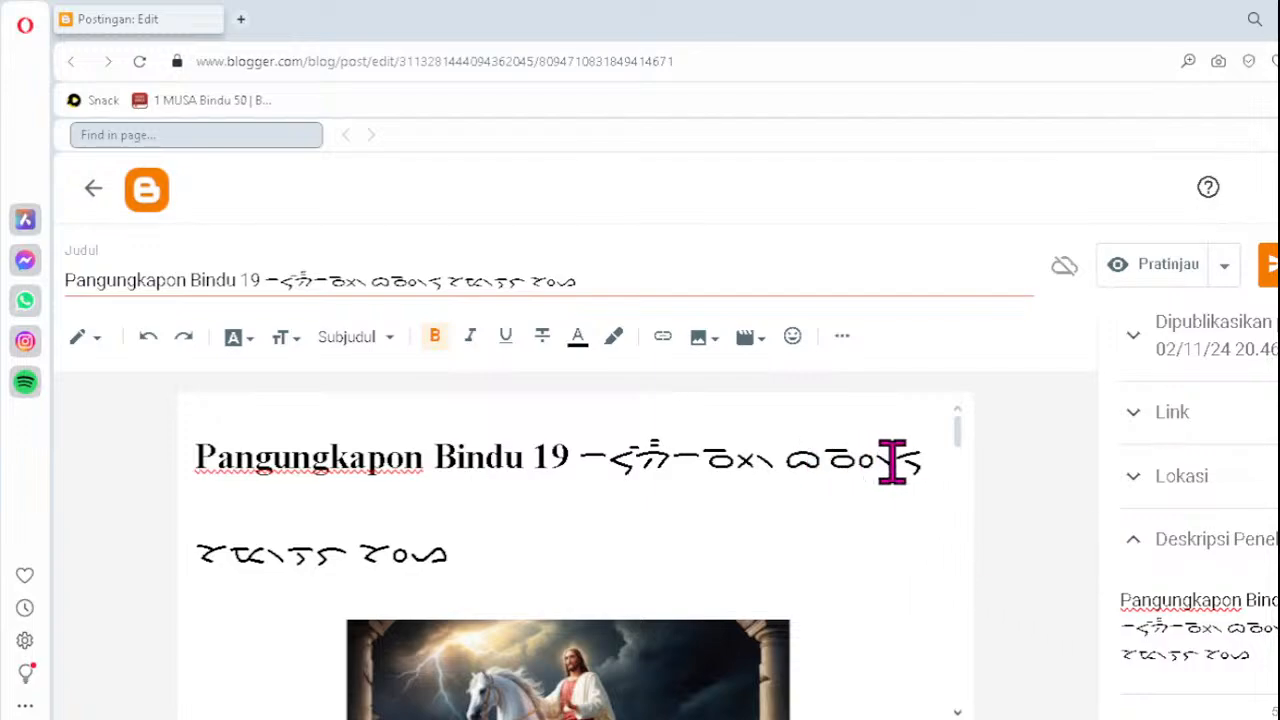
pyautogui.moveTo(893, 462); pyautogui.dragTo(746, 455)
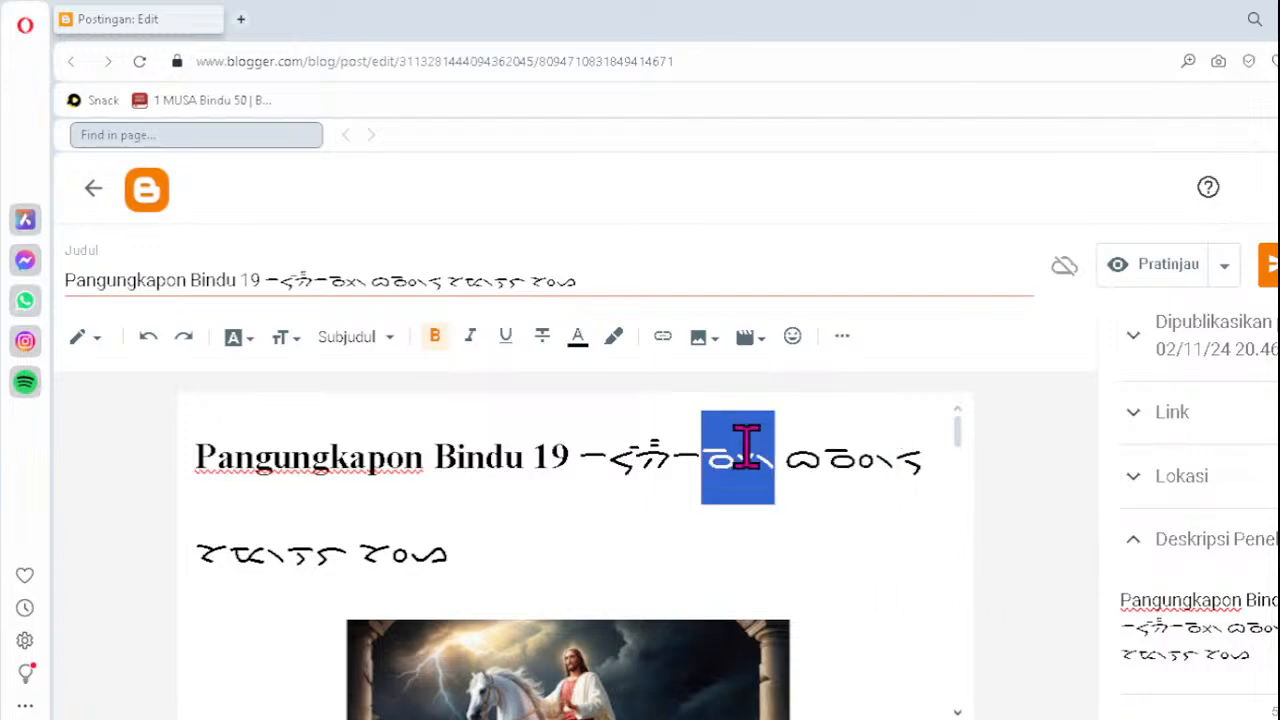
pyautogui.click(895, 462)
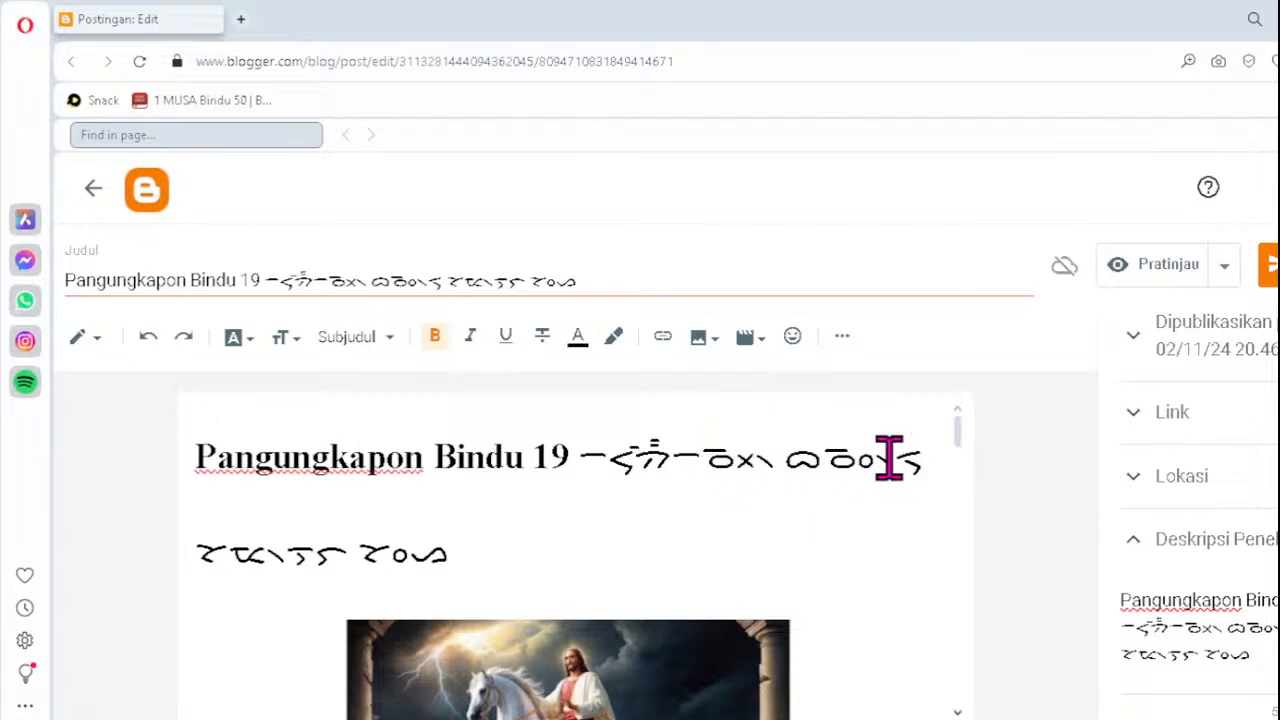
# - Correct the first dotted-circle syllable, at the word for "Ende", in the Batak line under the "Ende pujipujian" subheading
pyautogui.scroll(-2, 517, 551)
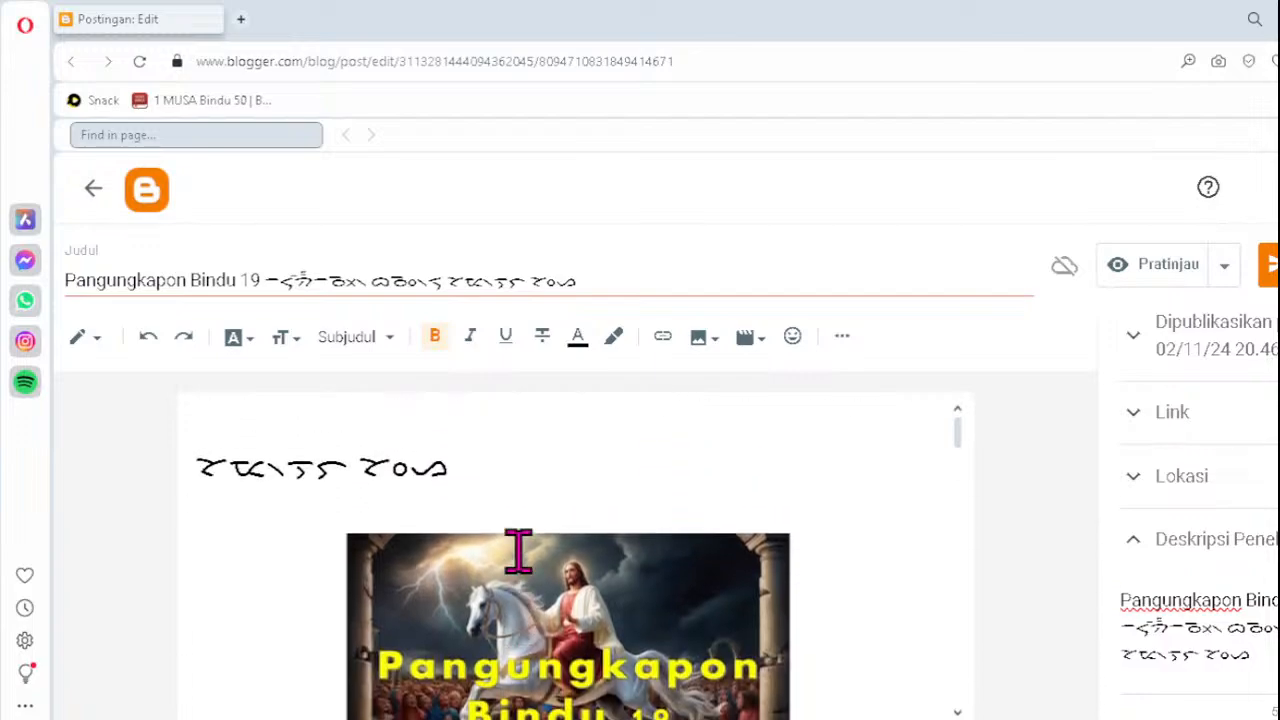
pyautogui.scroll(-6, 517, 551)
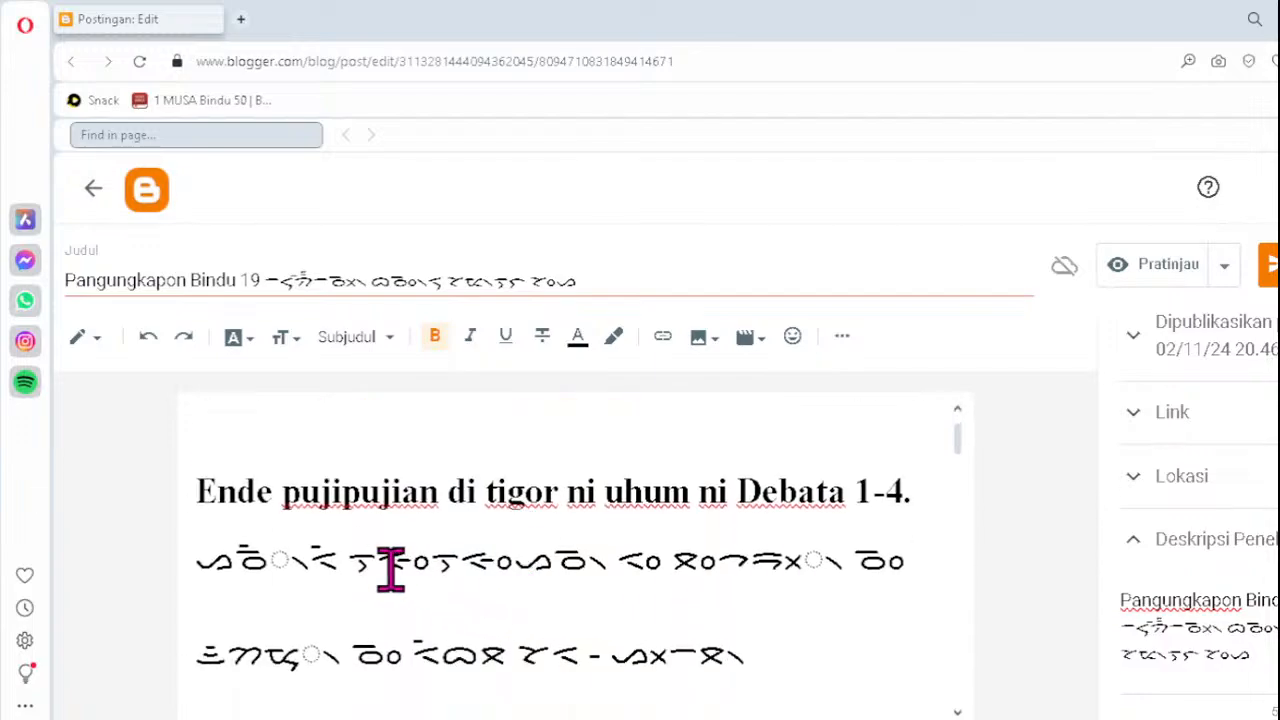
pyautogui.click(300, 566)
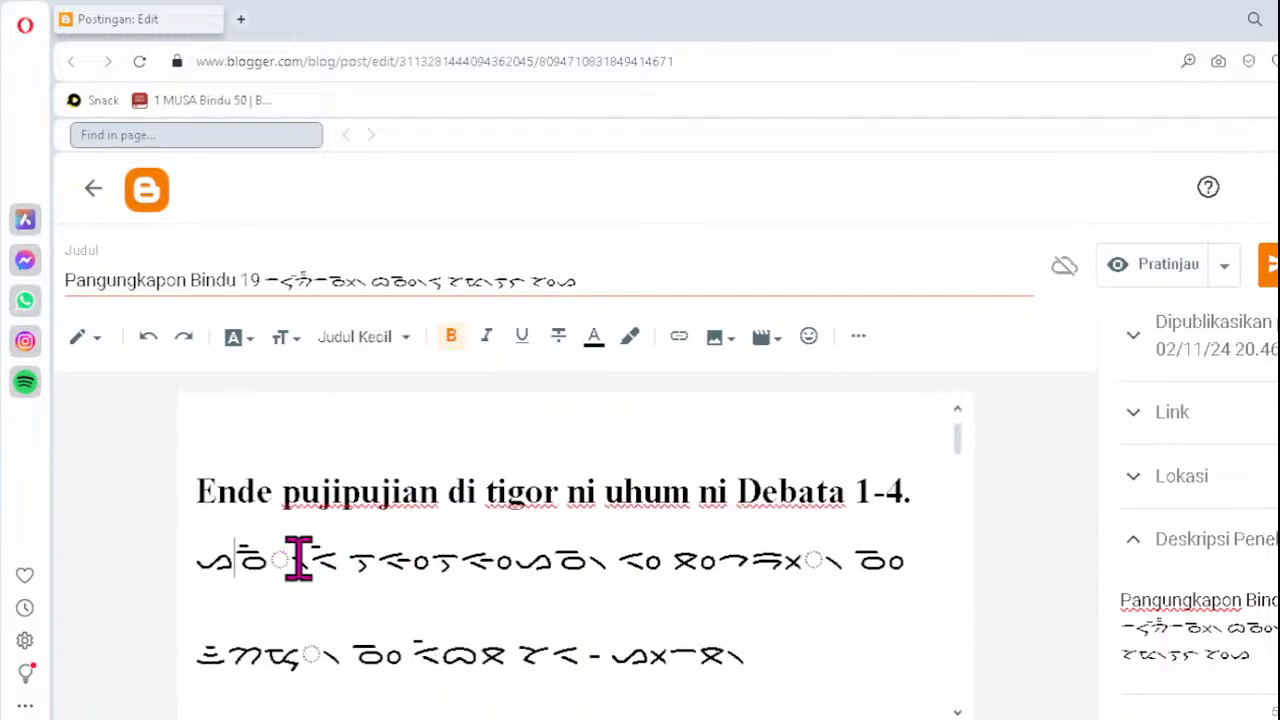
pyautogui.moveTo(304, 545); pyautogui.dragTo(257, 551)
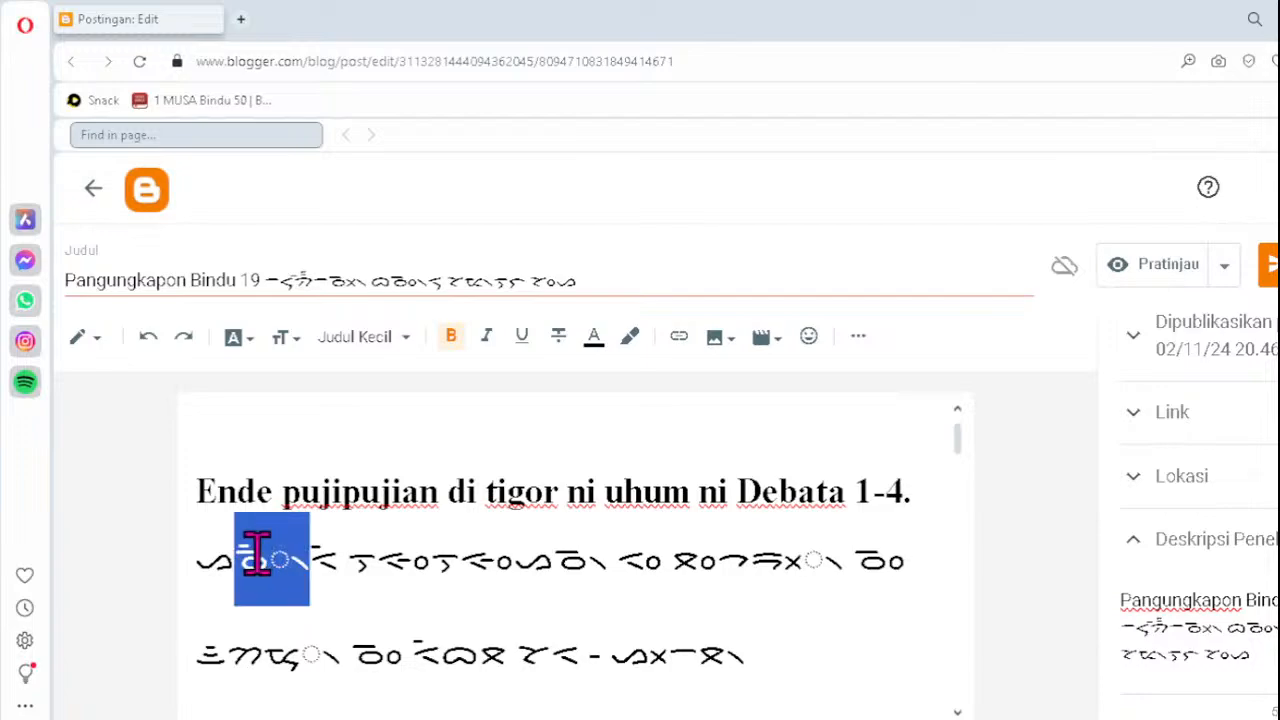
pyautogui.moveTo(338, 657); pyautogui.dragTo(292, 670)
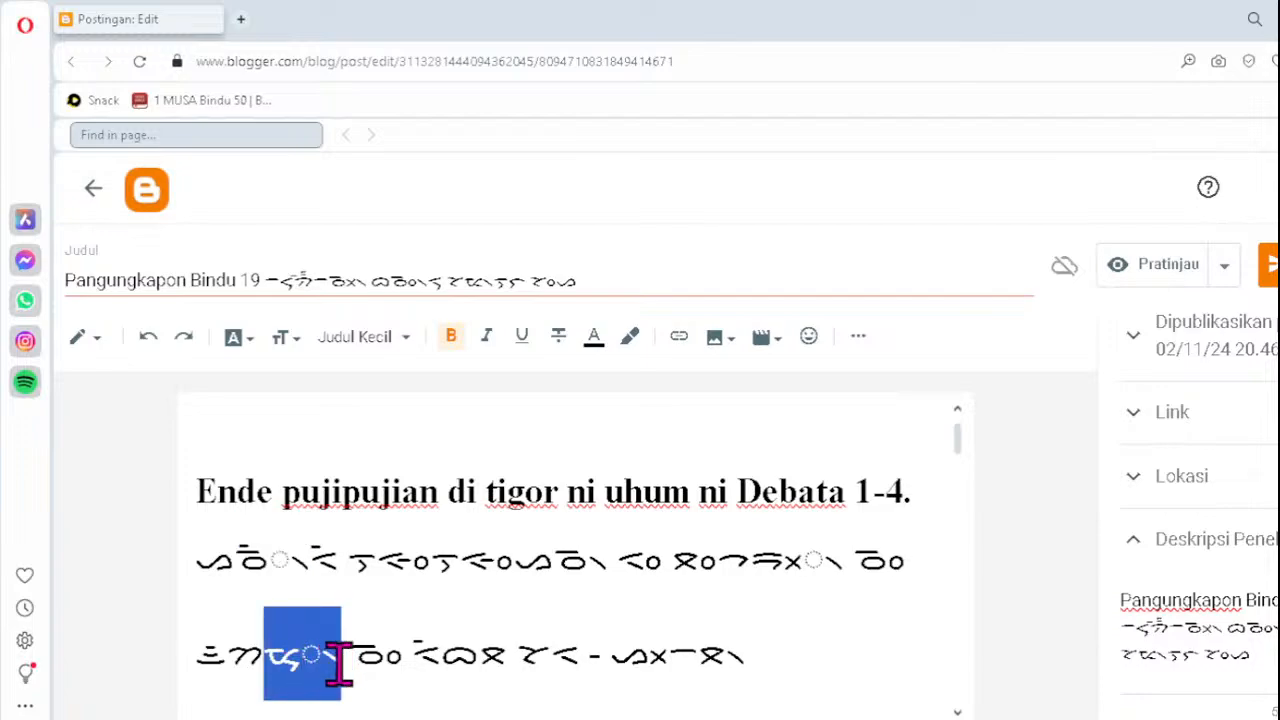
pyautogui.moveTo(848, 558); pyautogui.dragTo(783, 576)
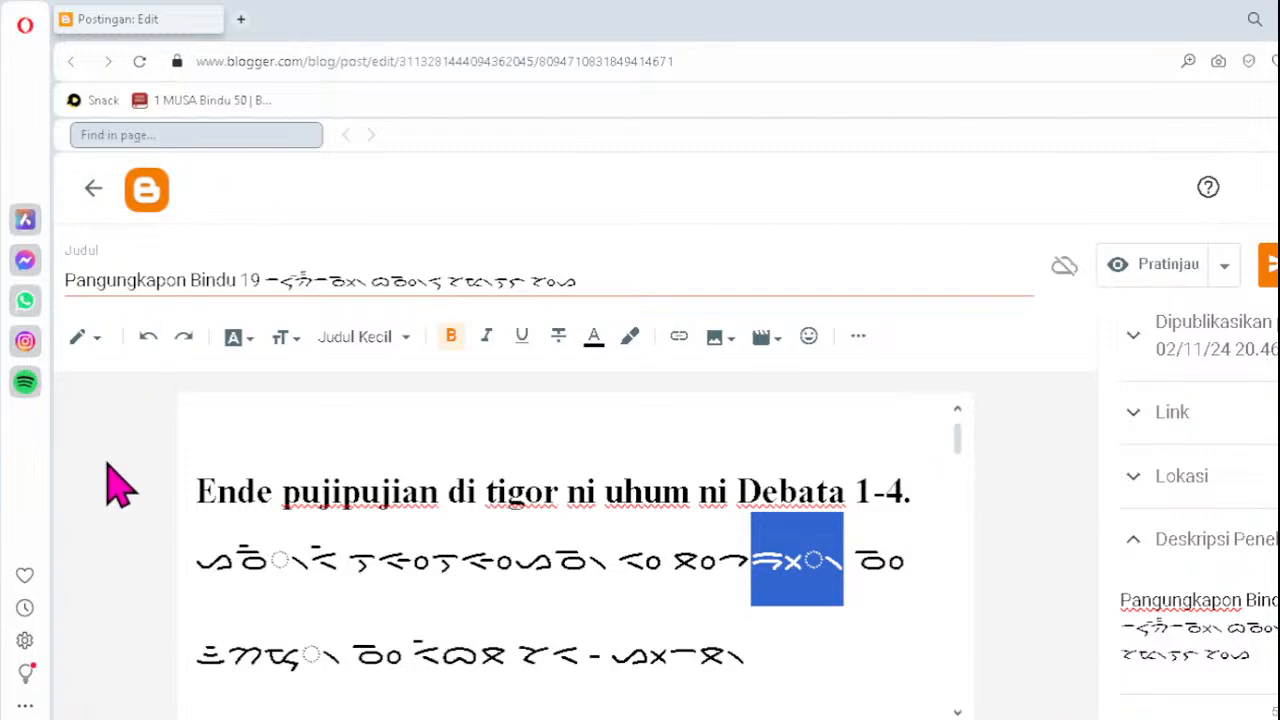
pyautogui.click(238, 562)
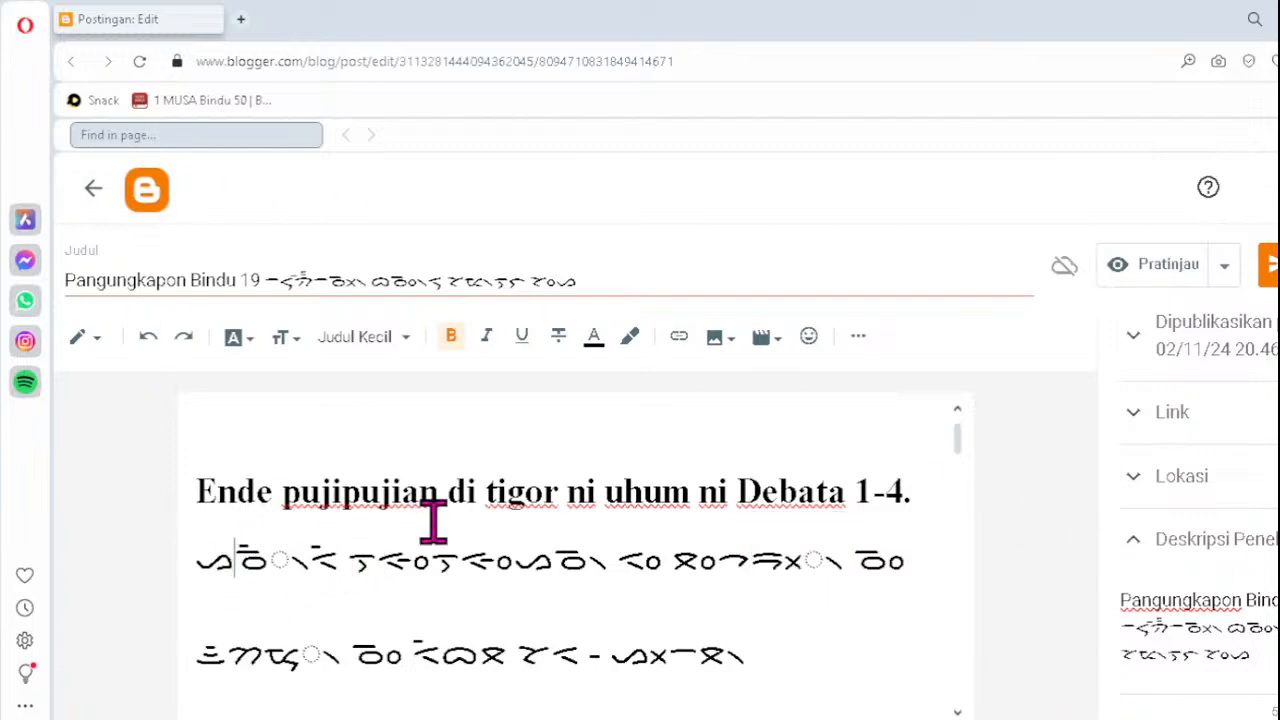
pyautogui.press('Delete')
pyautogui.press('Delete')
pyautogui.press('Delete')
pyautogui.press('Delete')
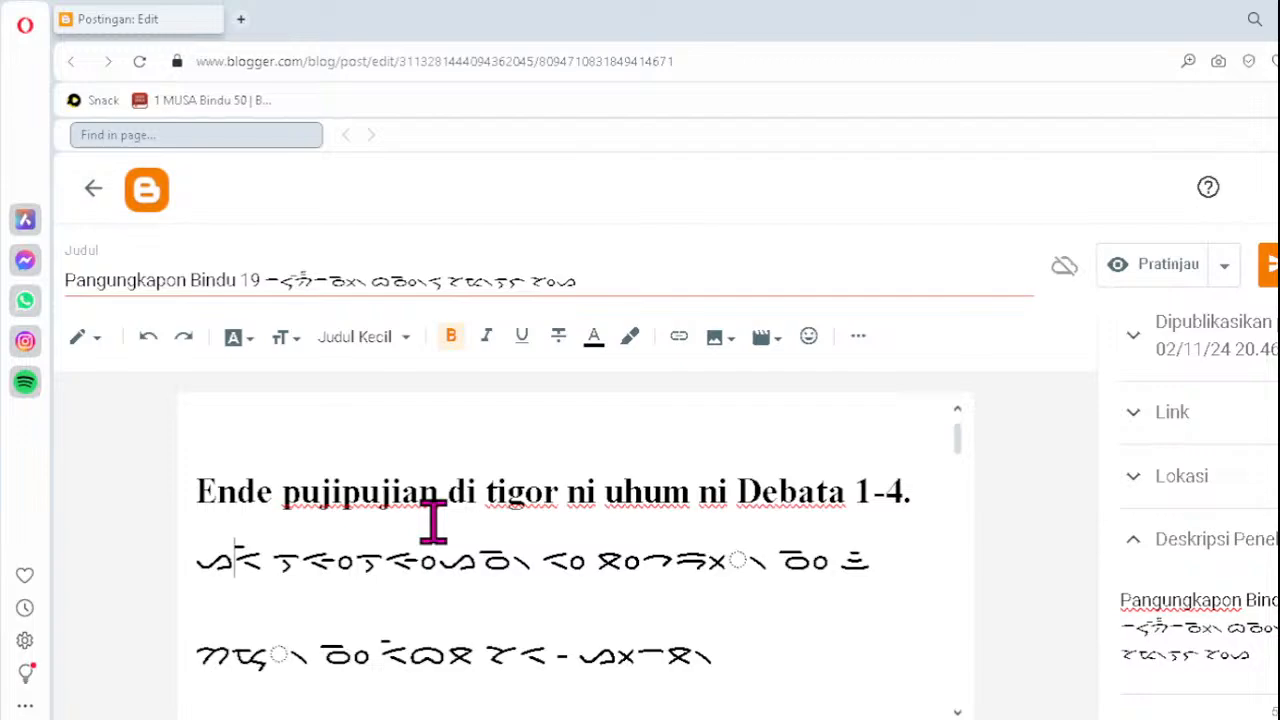
pyautogui.write('ᯉ᯲')
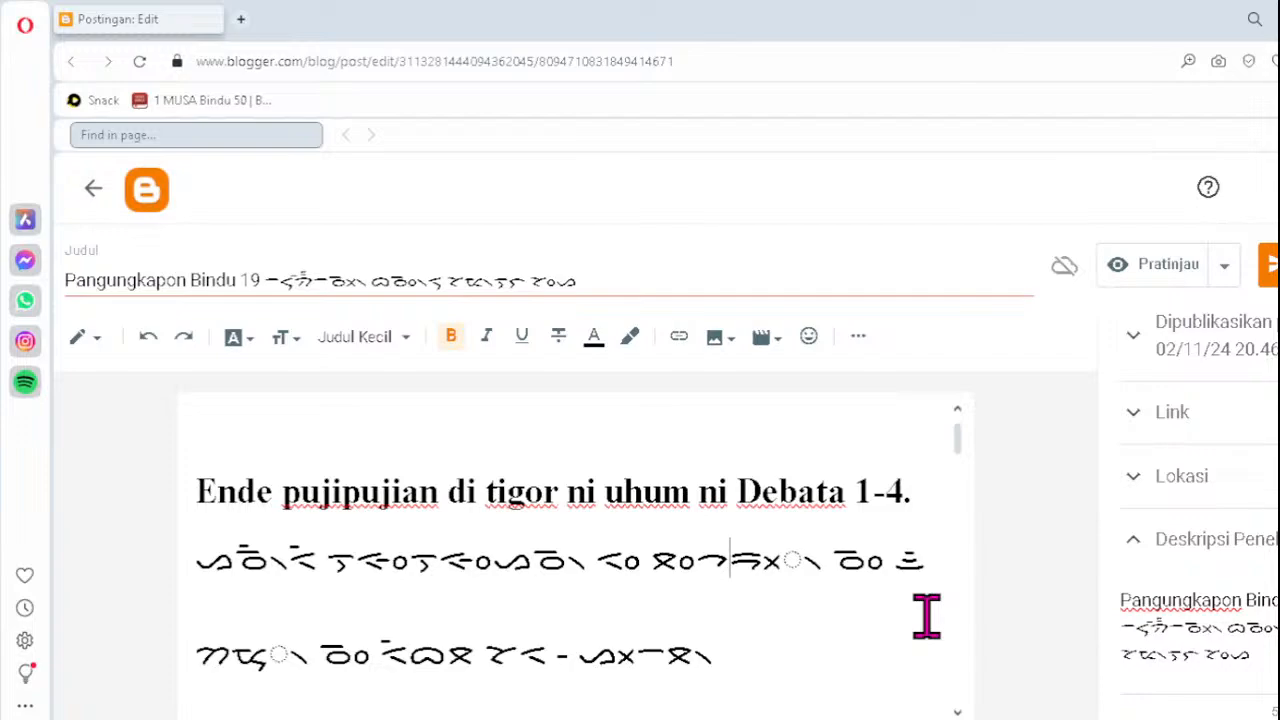
# - Replace the dotted-circle syllable ending the Batak word for "tigor" in the subheading with the corrected spelling ᯬᯒ᯲
pyautogui.press('BackSpace')
pyautogui.press('BackSpace')
pyautogui.press('BackSpace')
pyautogui.press('BackSpace')
pyautogui.write('ᯬᯒ᯲')
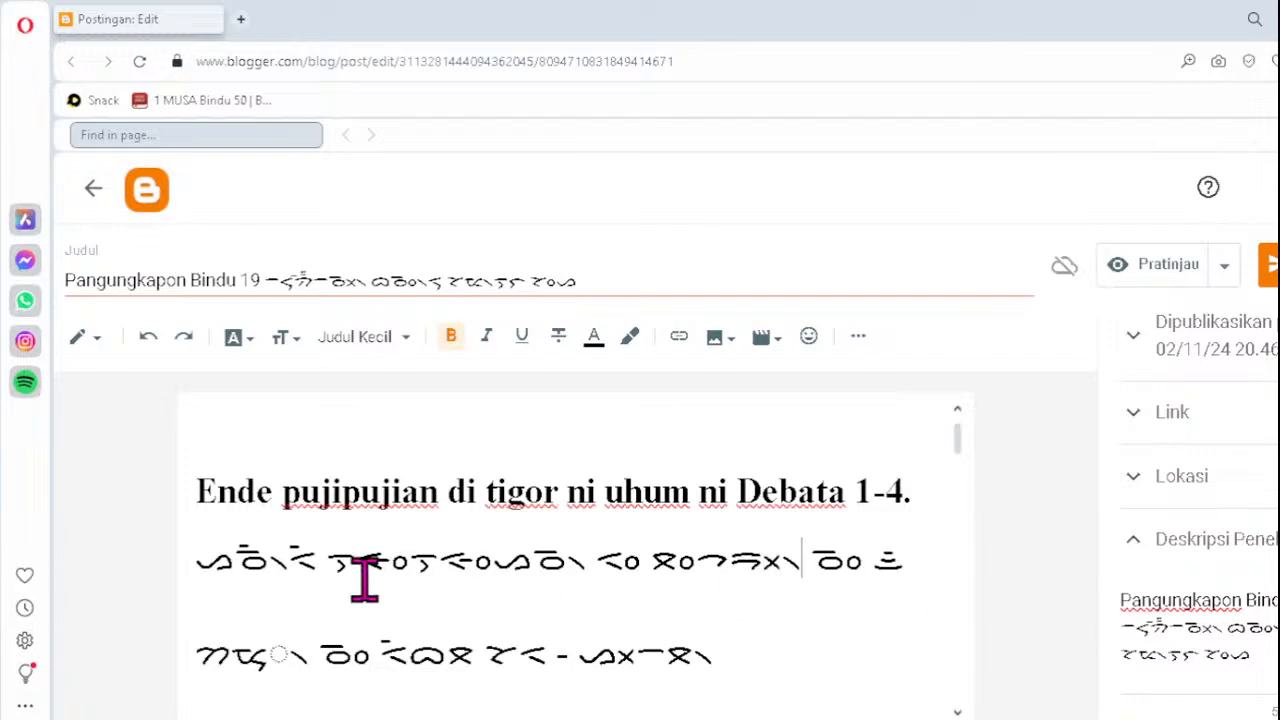
# - Correct the dotted-circle syllable ending the Batak word for "uhum" in the subheading's second line
pyautogui.click(234, 652)
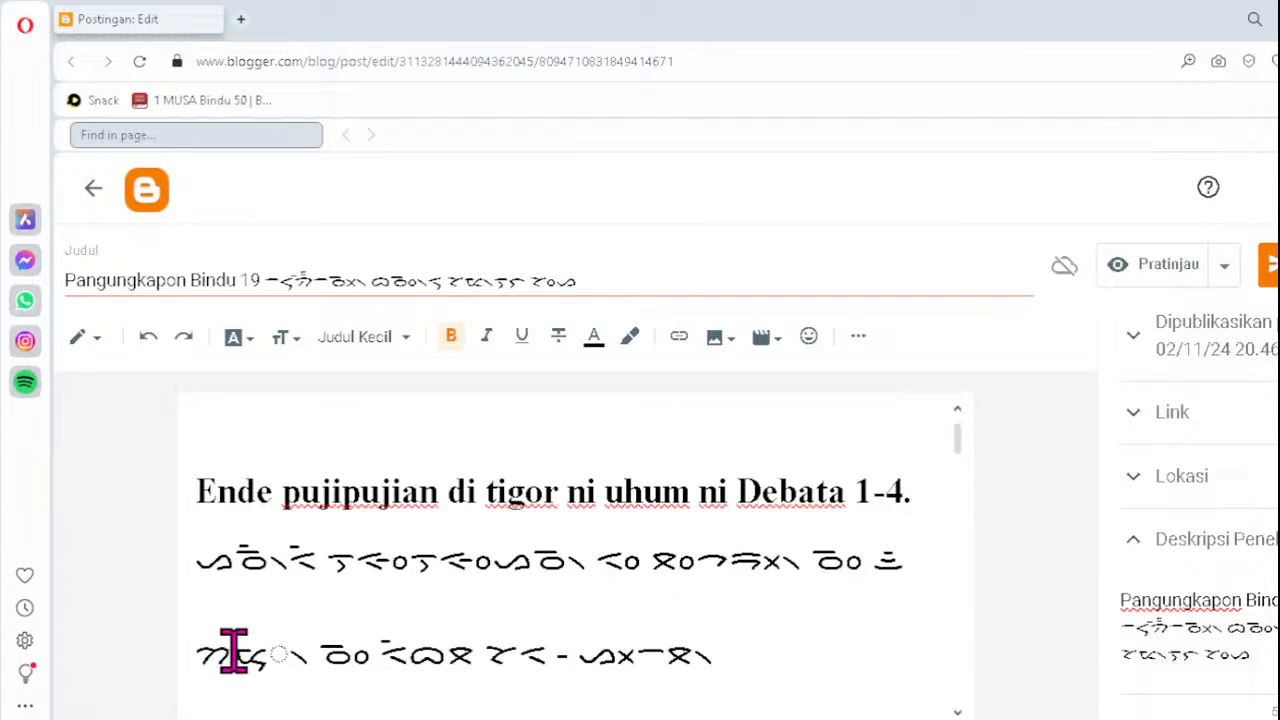
pyautogui.press('Delete')
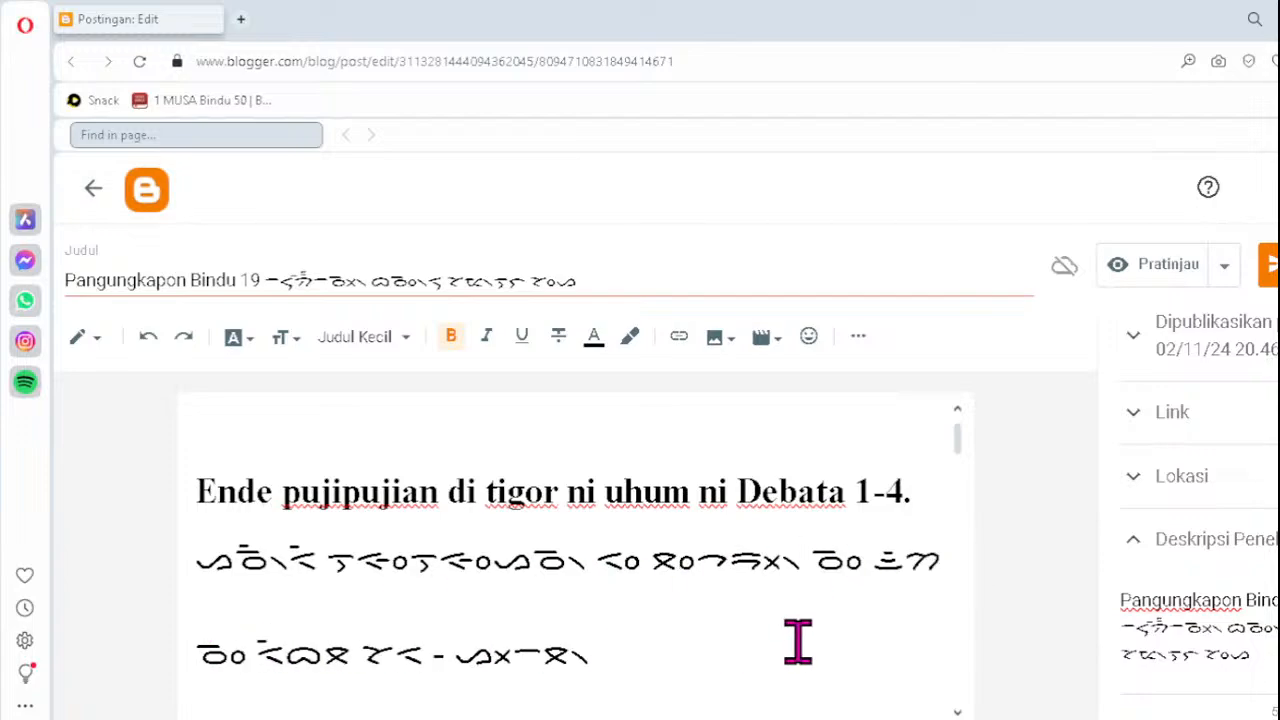
pyautogui.write('t\\')
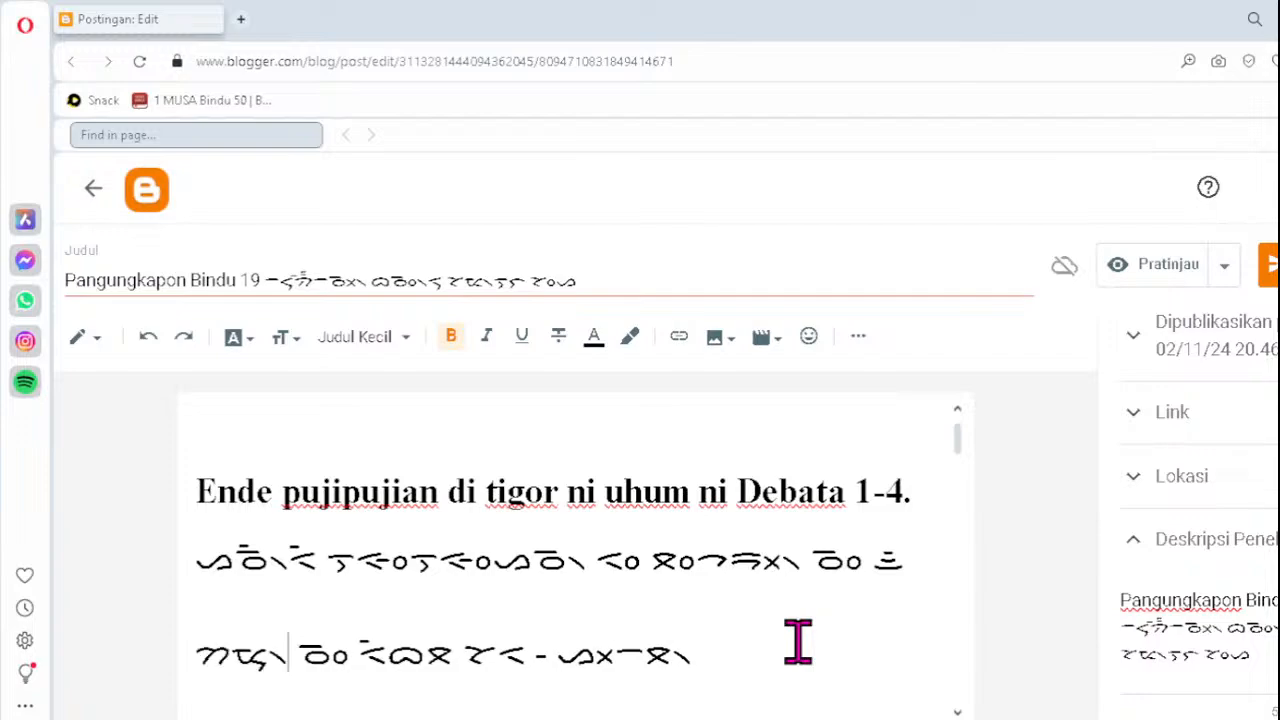
# - Replace the first dotted-circle syllable in the Batak verse text after "hasangapon dohot hagogoon!" with the corrected spelling ᯪᯉ᯲
pyautogui.press('Down')
pyautogui.press('Down')
pyautogui.press('Down')
pyautogui.press('Down')
pyautogui.press('Down')
pyautogui.press('Down')
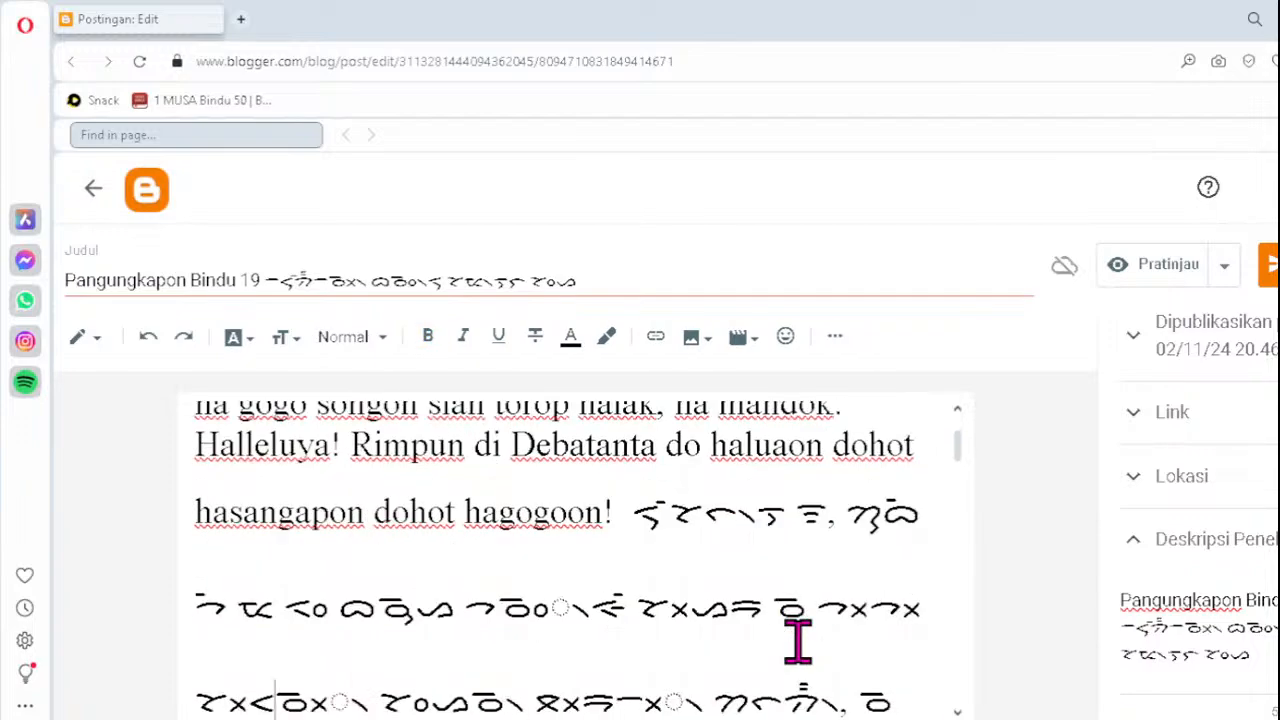
pyautogui.click(508, 603)
pyautogui.press('Delete')
pyautogui.press('Delete')
pyautogui.press('Delete')
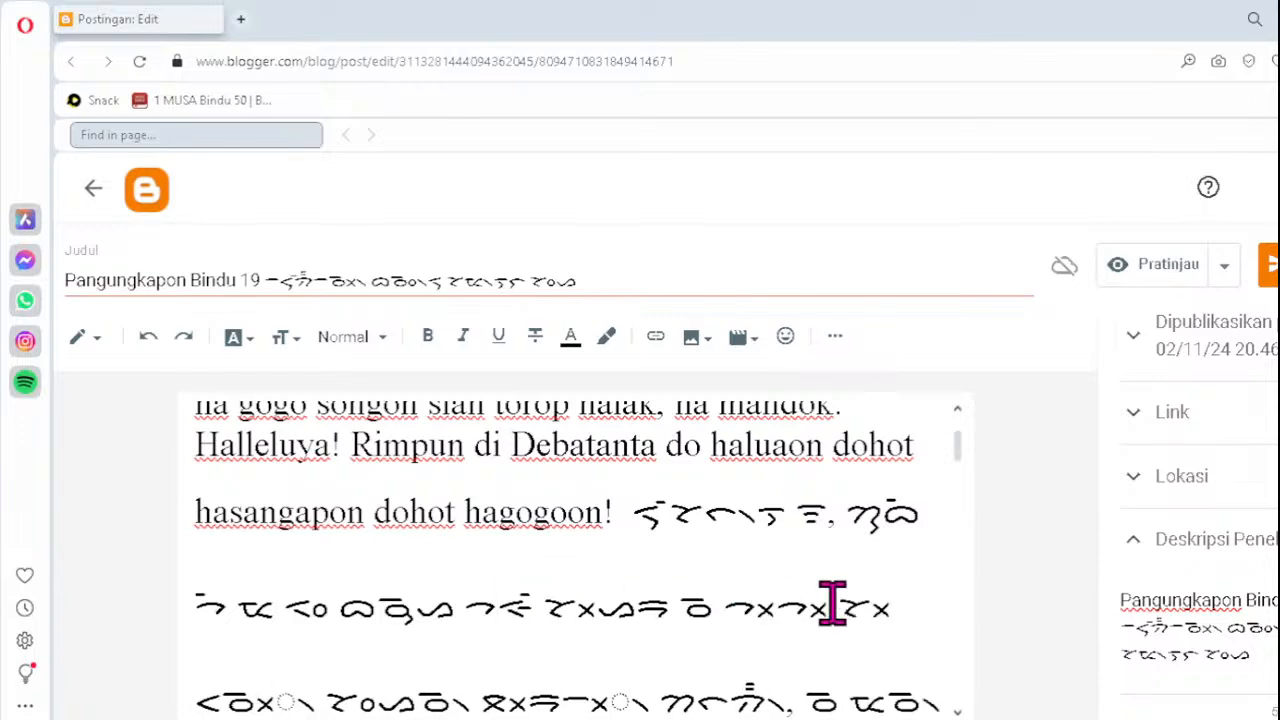
pyautogui.write('ᯪᯉ᯲')
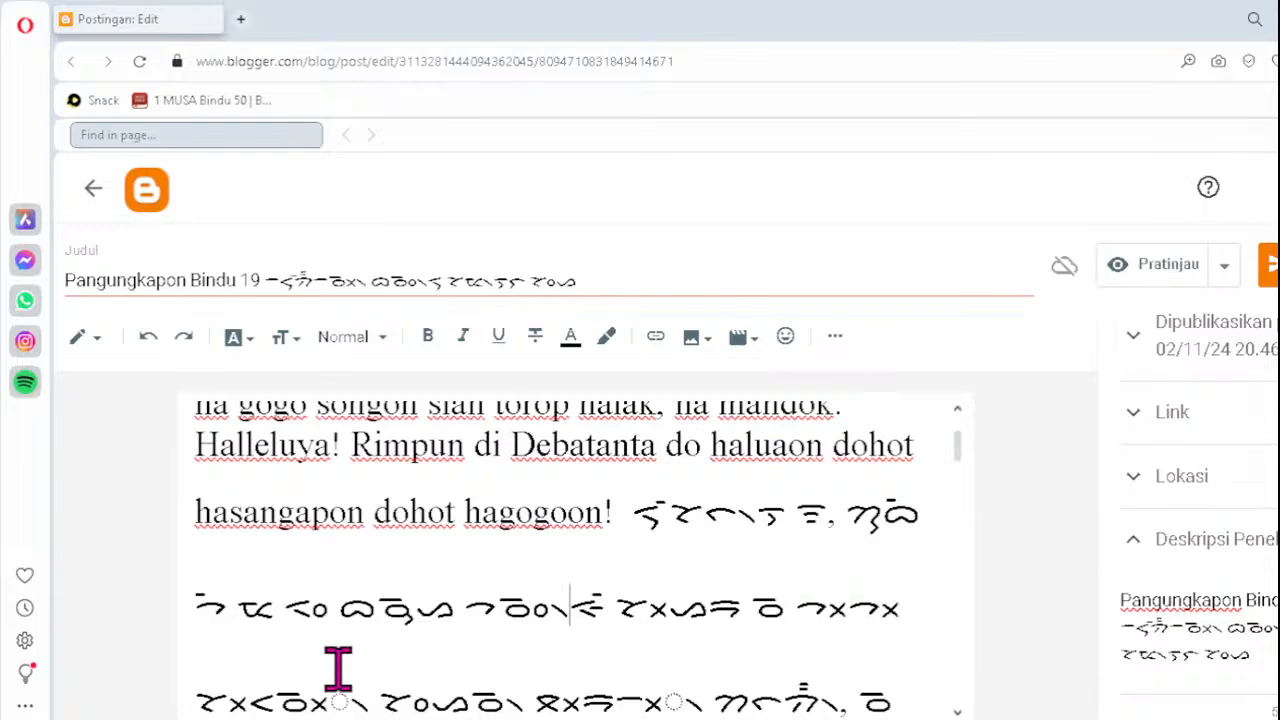
# - Replace the dotted-circle syllable ending the Batak word for "songon" in the verse with the corrected spelling ᯬᯉ᯲
pyautogui.click(277, 700)
pyautogui.press('Delete')
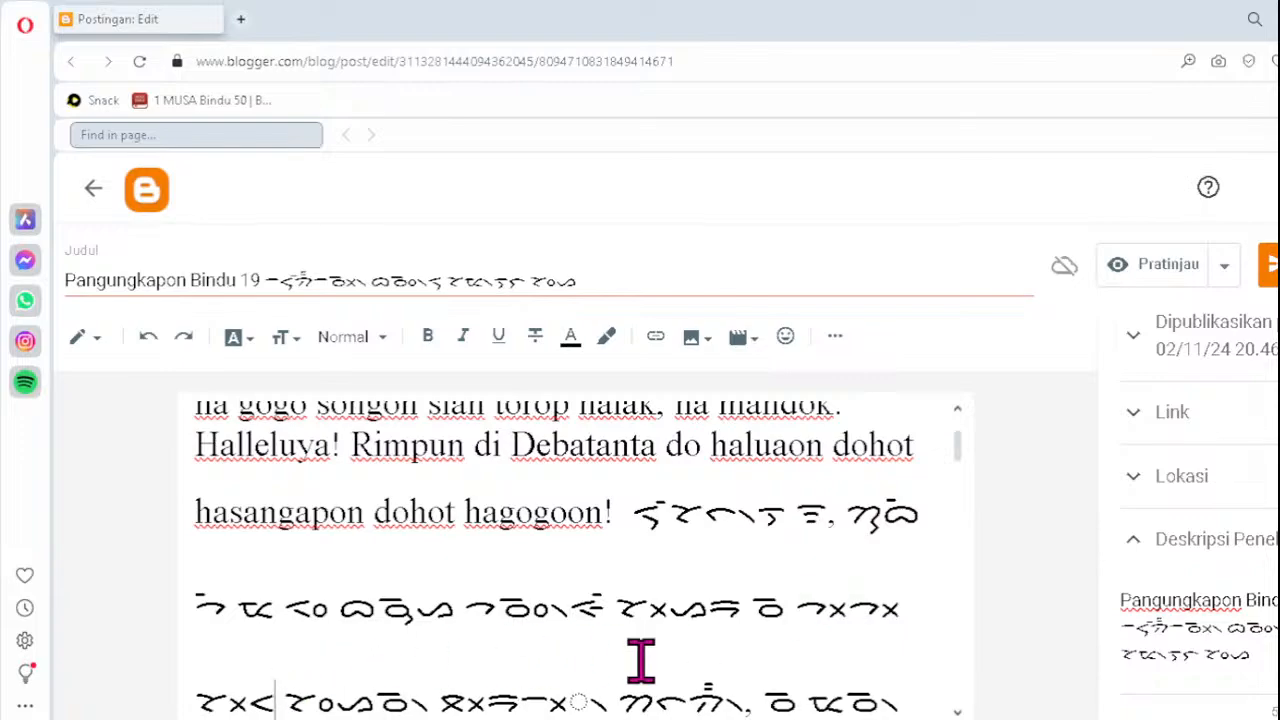
pyautogui.write('ᯬᯉ')
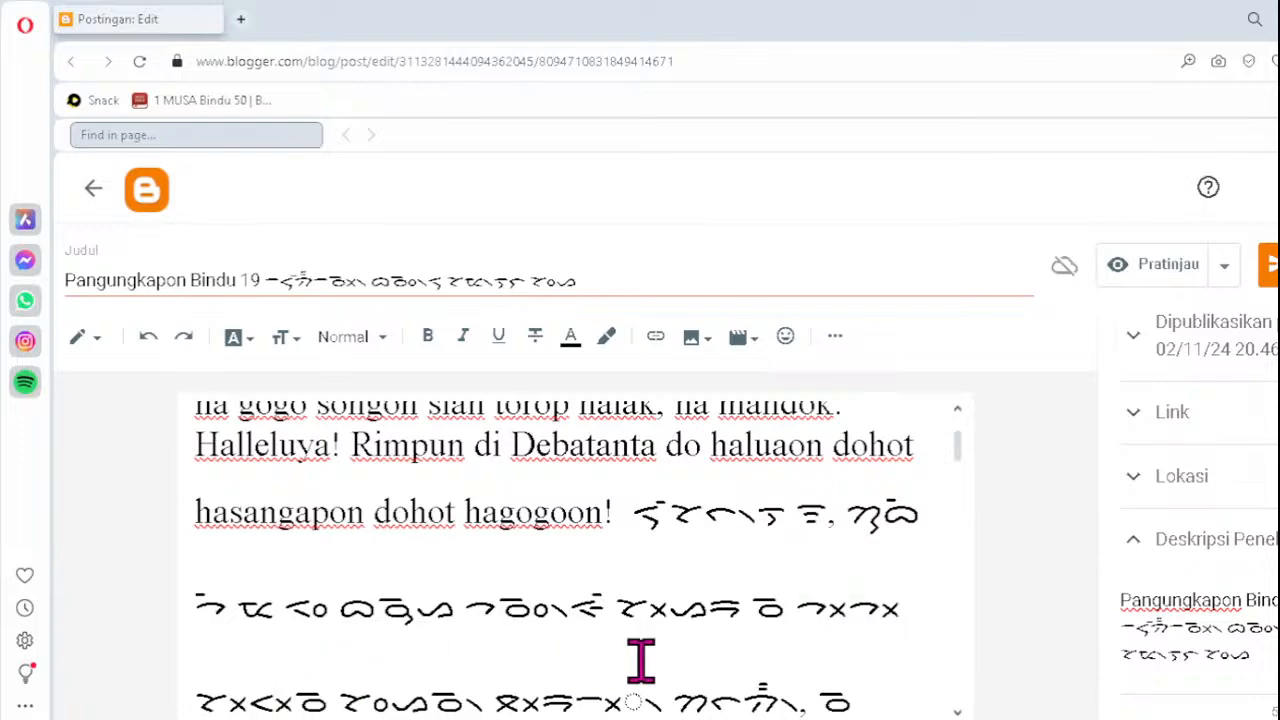
pyautogui.write('᯲')
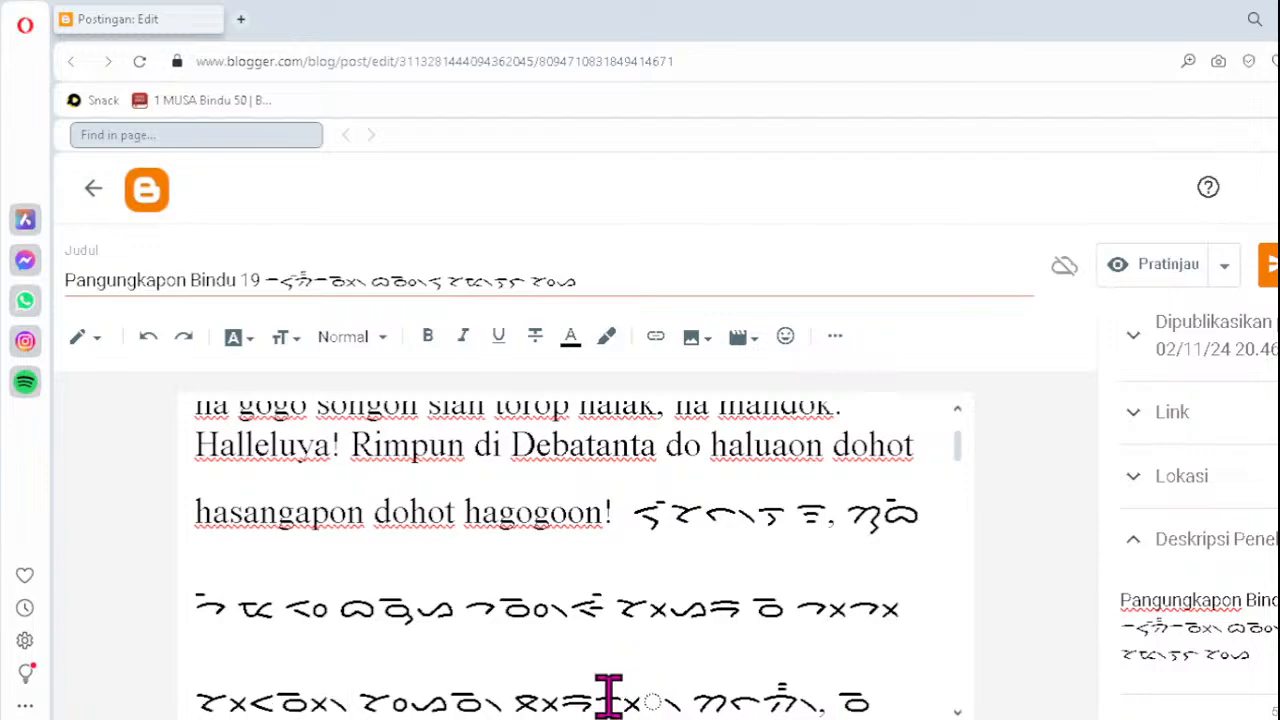
# - Correct the dotted-circle syllables ending the Batak words for "torop" and "mandok" in verse 1
pyautogui.click(609, 697)
pyautogui.press('Delete')
pyautogui.write('ᯬᯉ')
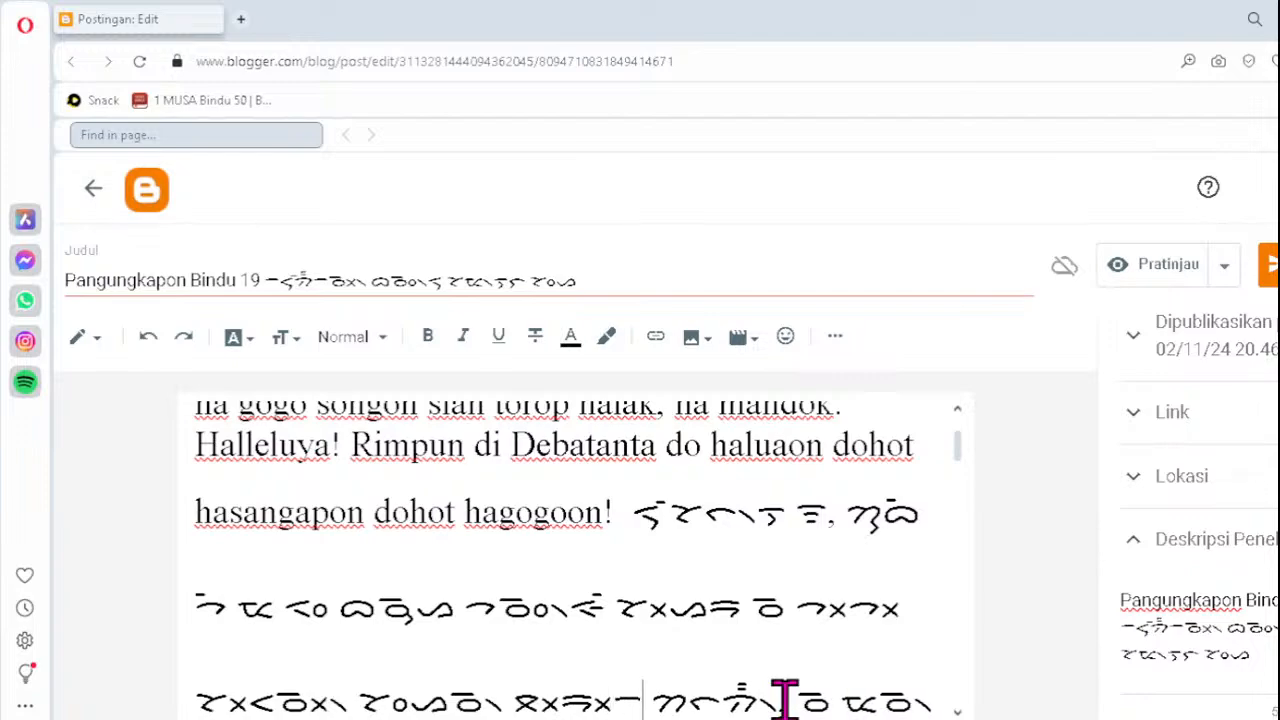
pyautogui.write('᯲')
pyautogui.scroll(-2, 784, 697)
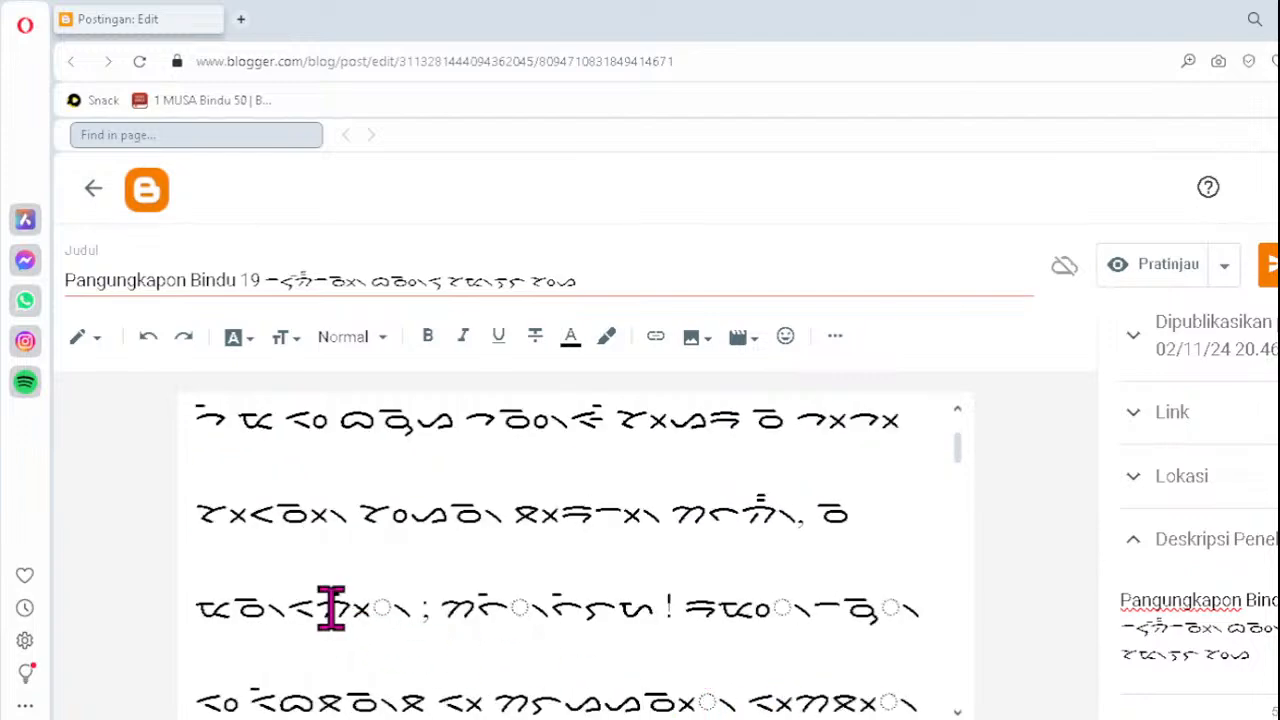
pyautogui.press('Delete')
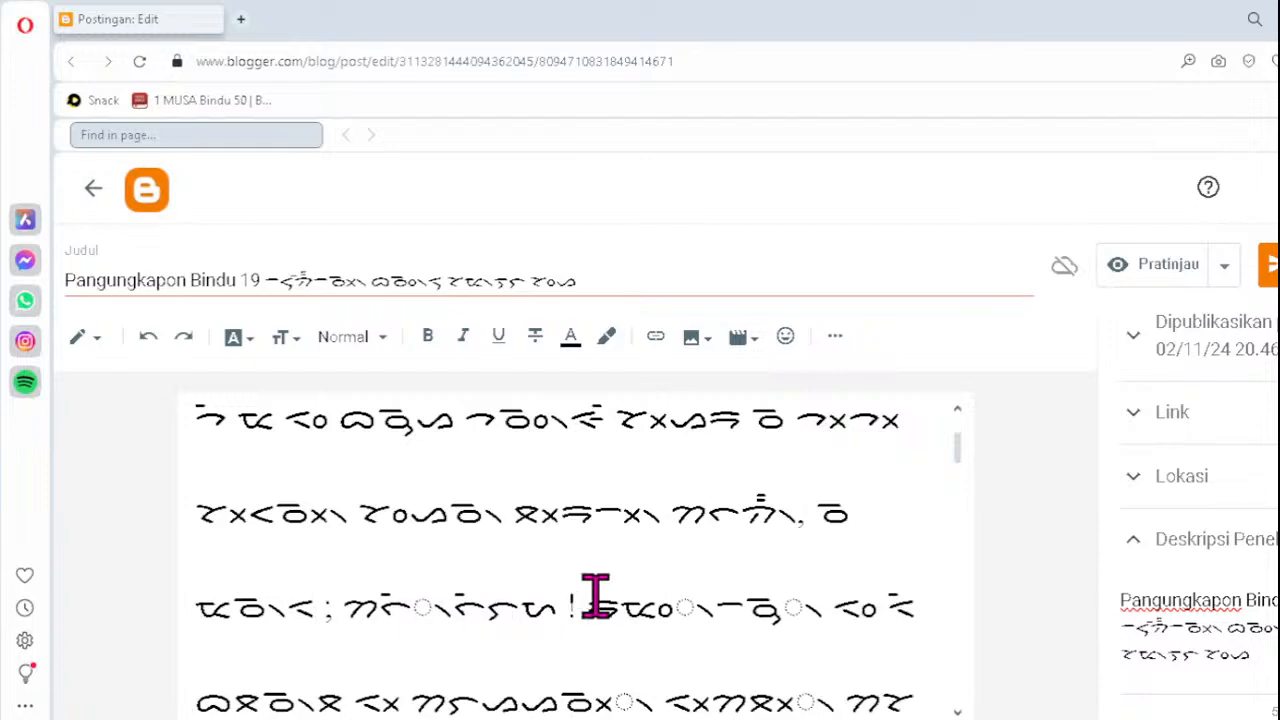
pyautogui.write('ᯬᯄ᯦᯲')
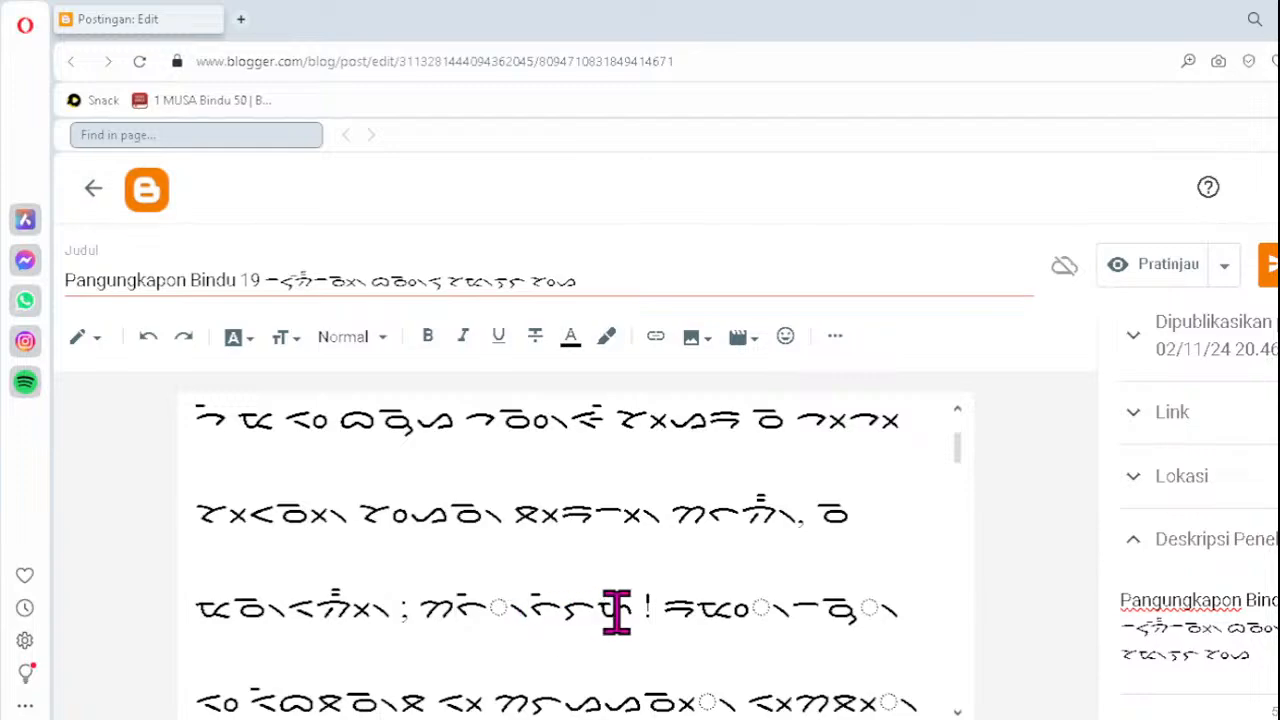
# - Check the Latin verse 1 text and correct the dotted-circle syllable in the Batak word for "Halleluya" with ᯞ᯲
pyautogui.scroll(2, 633, 612)
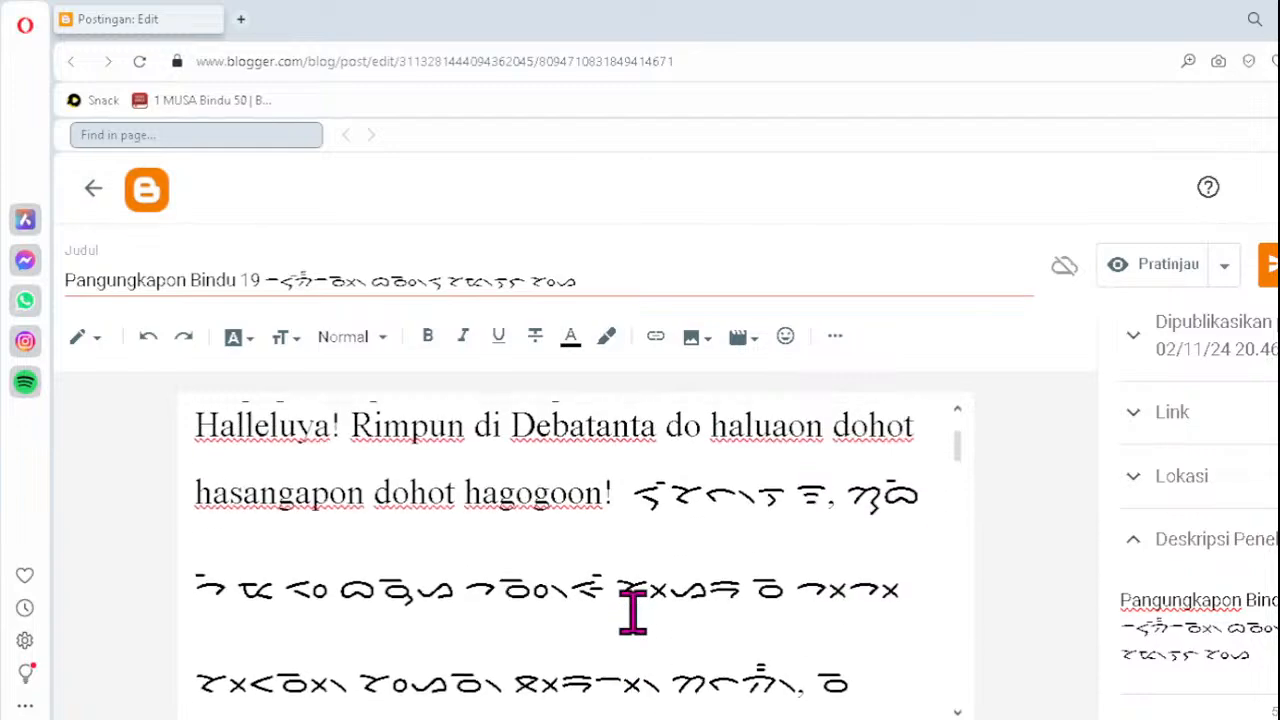
pyautogui.scroll(-2, 633, 612)
pyautogui.scroll(4, 633, 612)
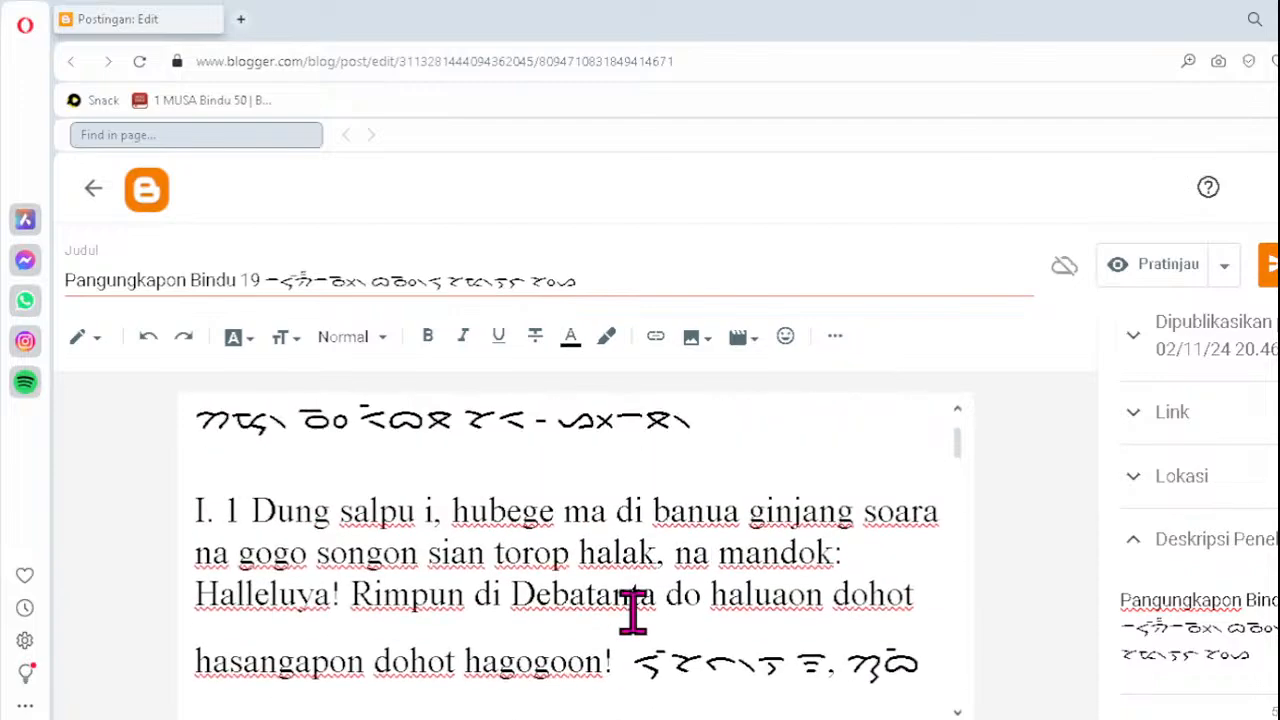
pyautogui.scroll(-3, 633, 612)
pyautogui.scroll(1, 633, 612)
pyautogui.scroll(-4, 633, 612)
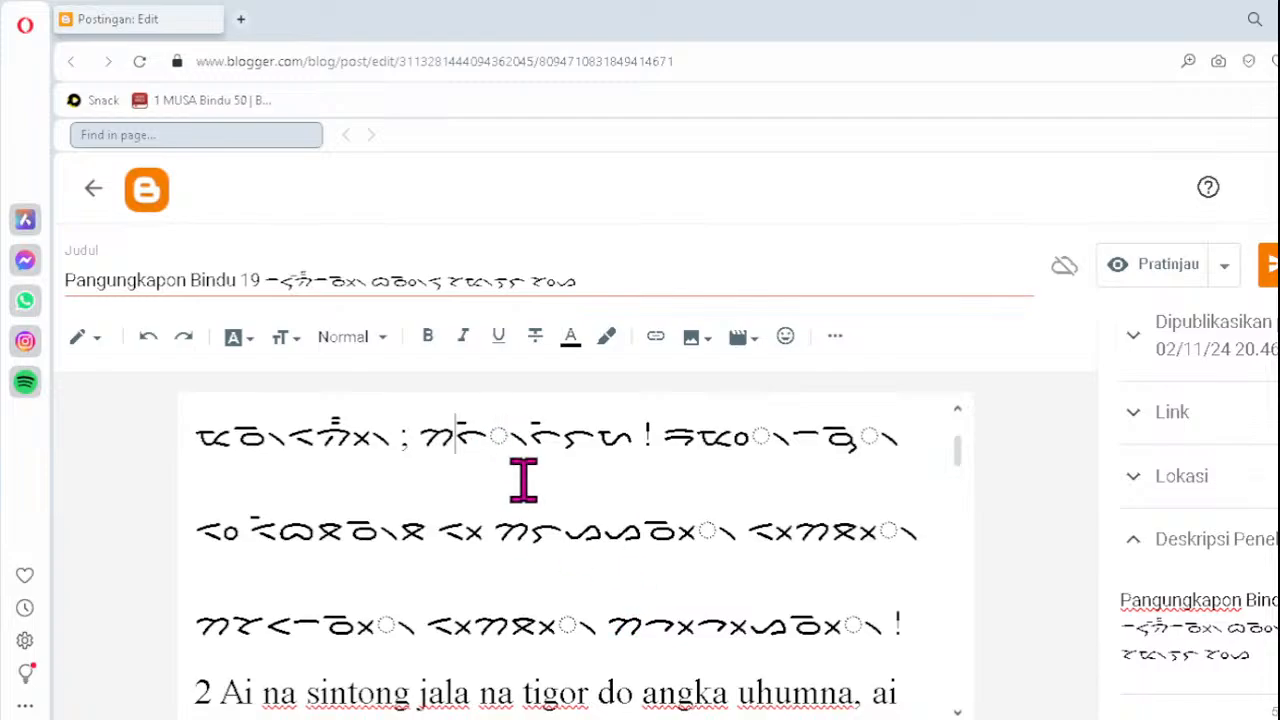
pyautogui.scroll(1, 523, 480)
pyautogui.scroll(-2, 523, 480)
pyautogui.scroll(6, 523, 480)
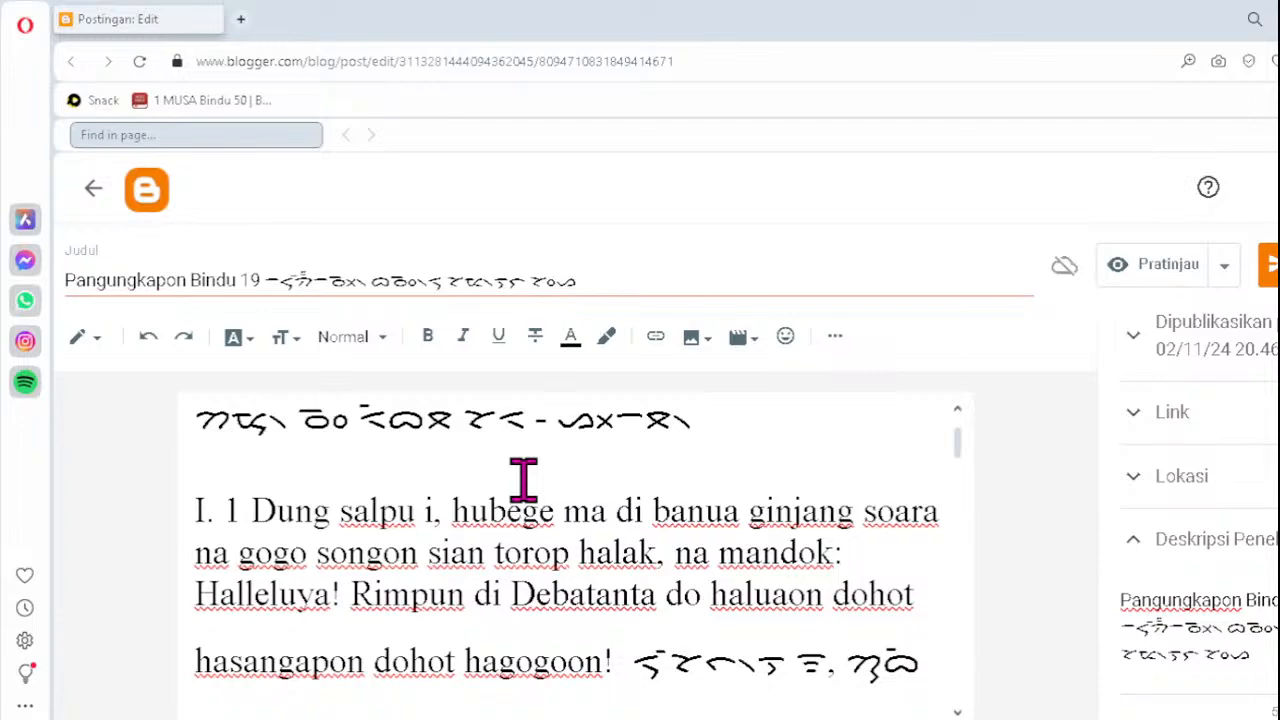
pyautogui.scroll(-4, 523, 480)
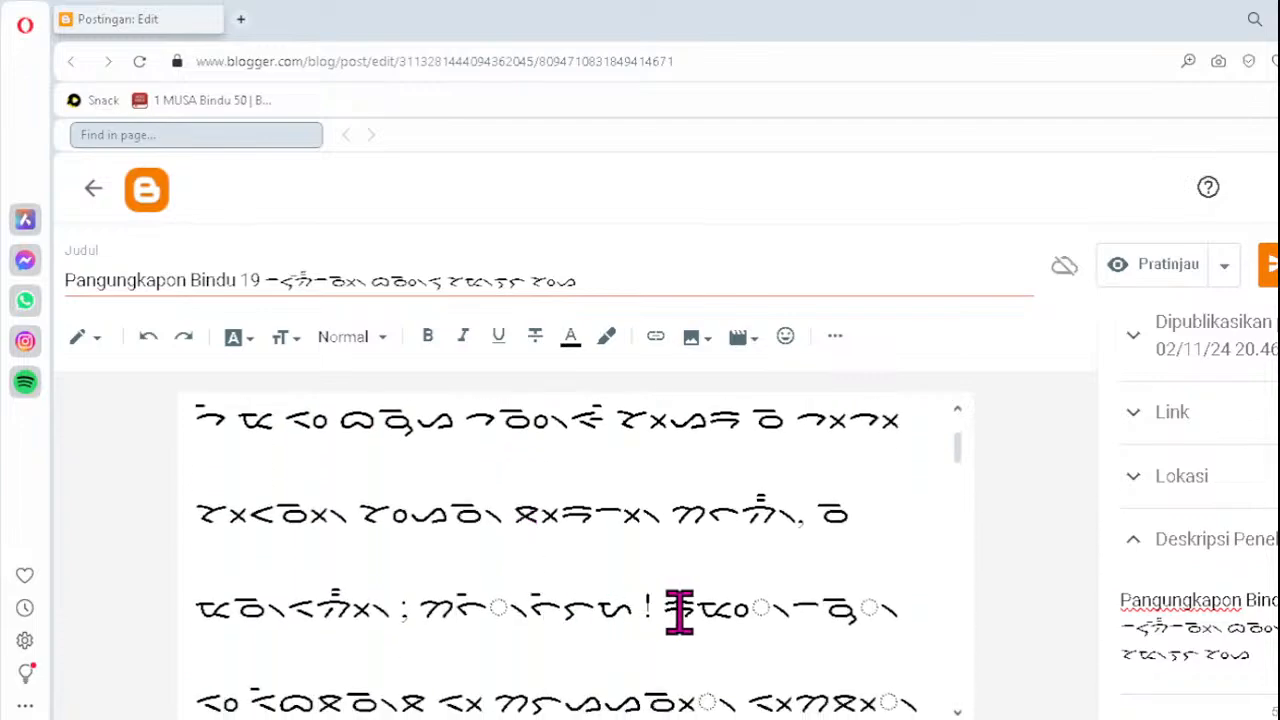
pyautogui.press('Delete')
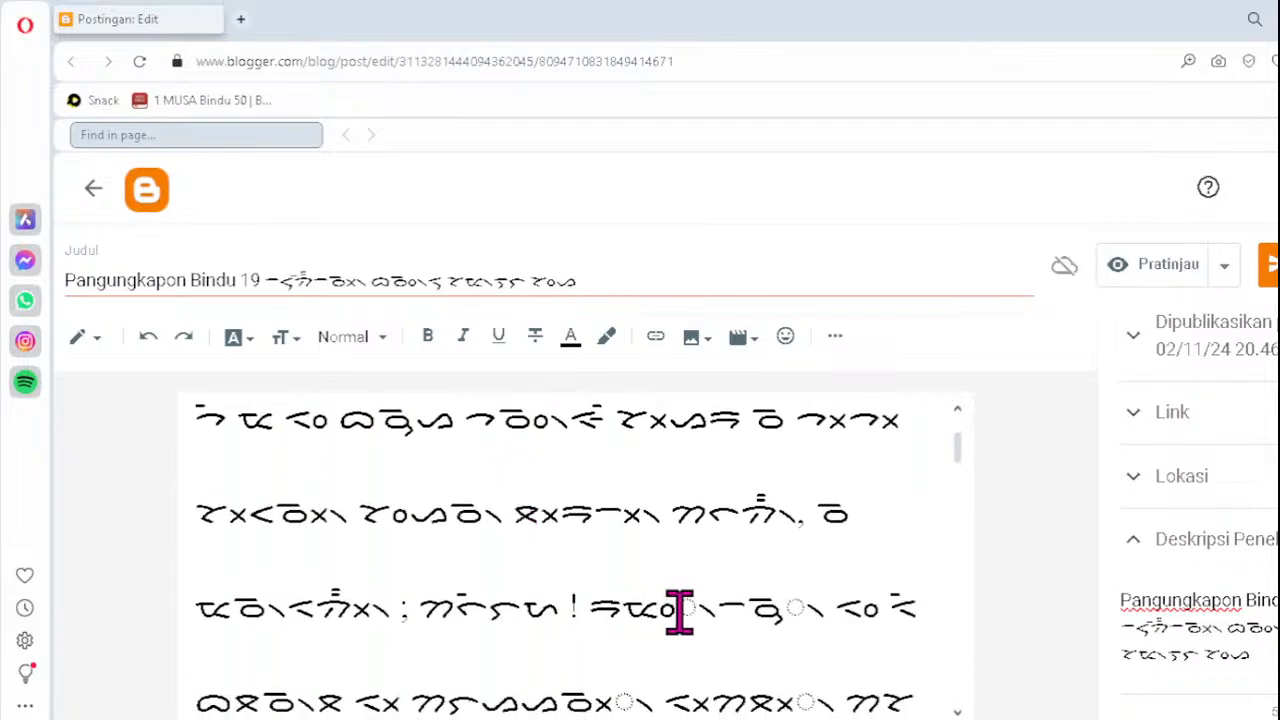
pyautogui.write('ᯞ᯲')
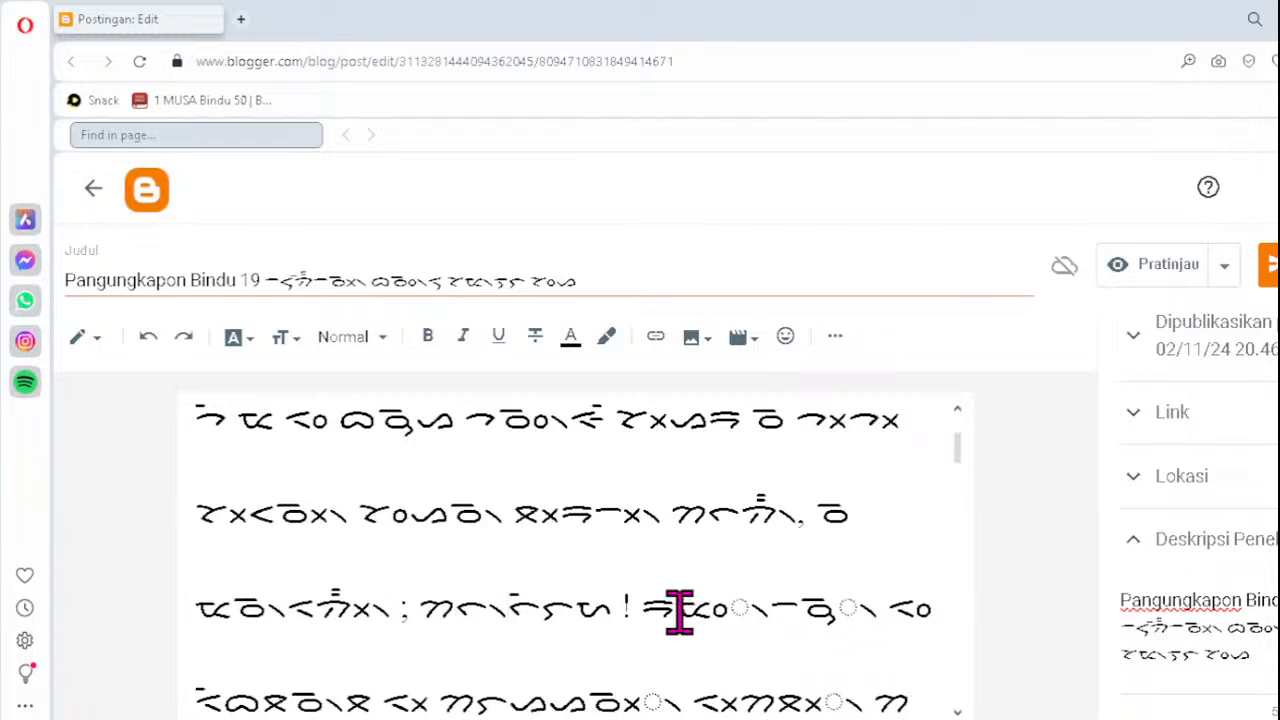
# - Replace both dotted-circle syllables in the Batak word for "Rimpun" in verse 1 with ᯪᯔ᯲ and ᯮᯉ᯲ spellings
pyautogui.click(680, 609)
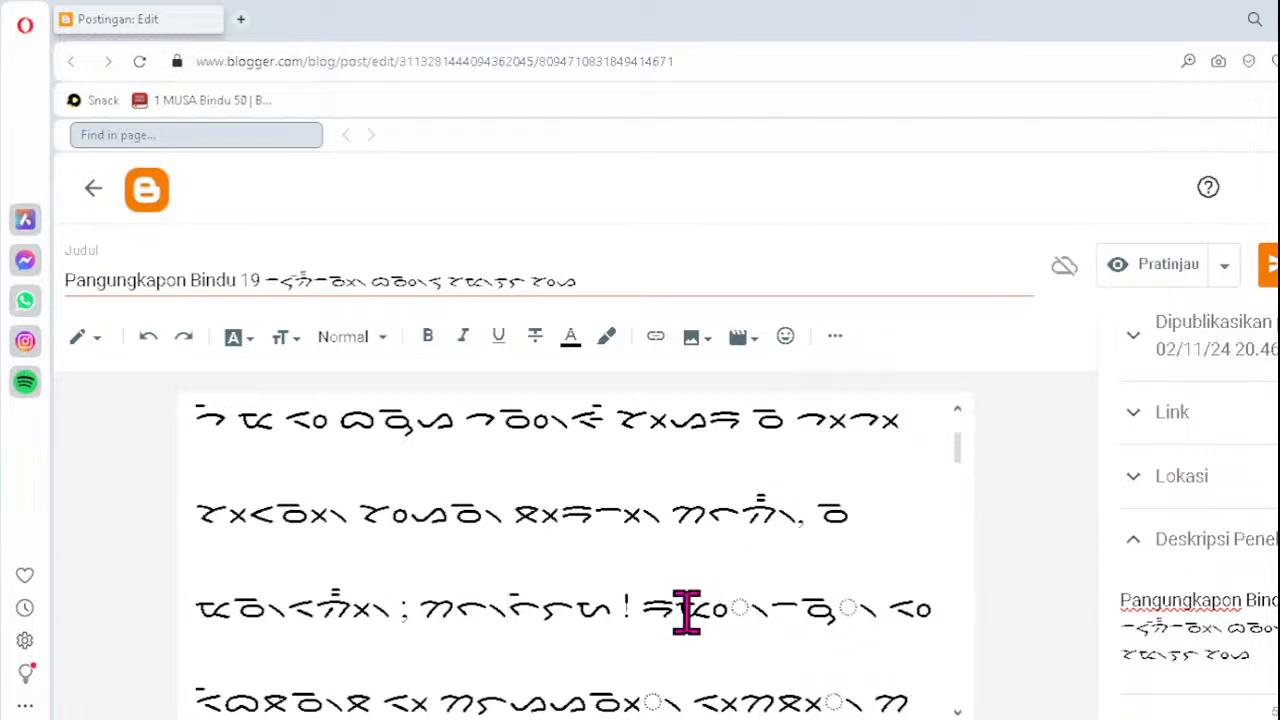
pyautogui.press('Delete')
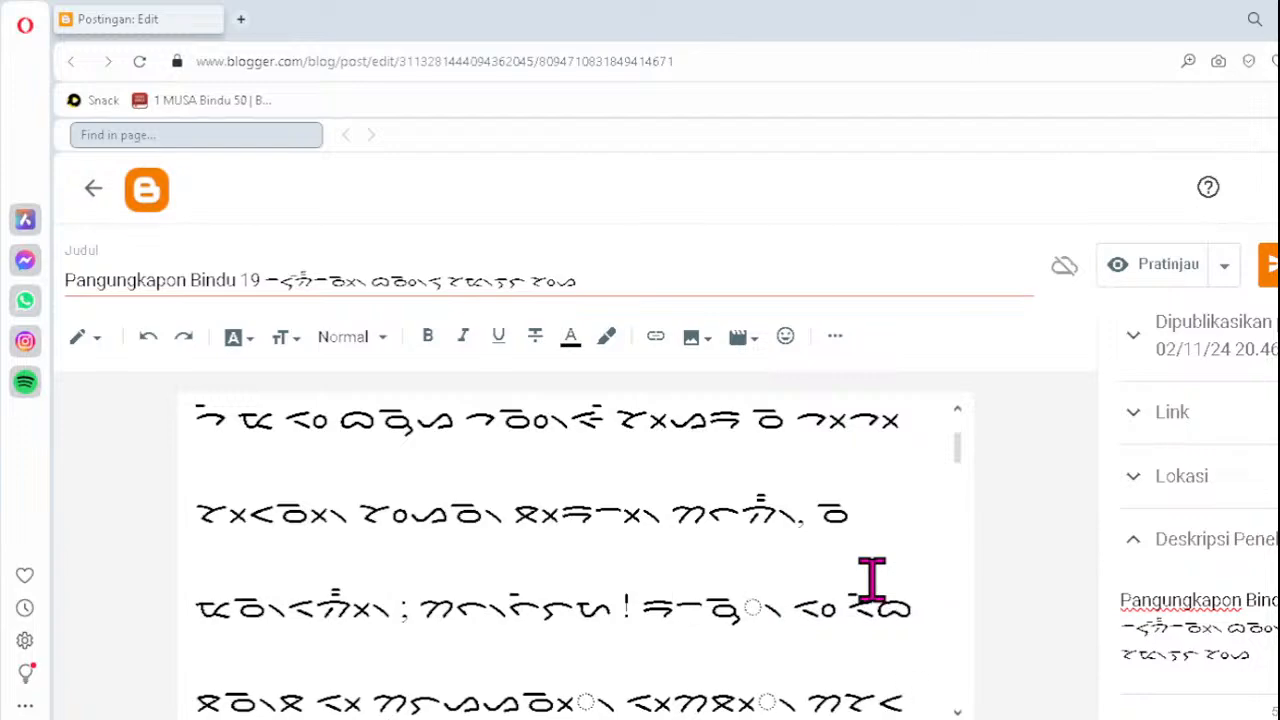
pyautogui.write('ᯪᯔ᯲')
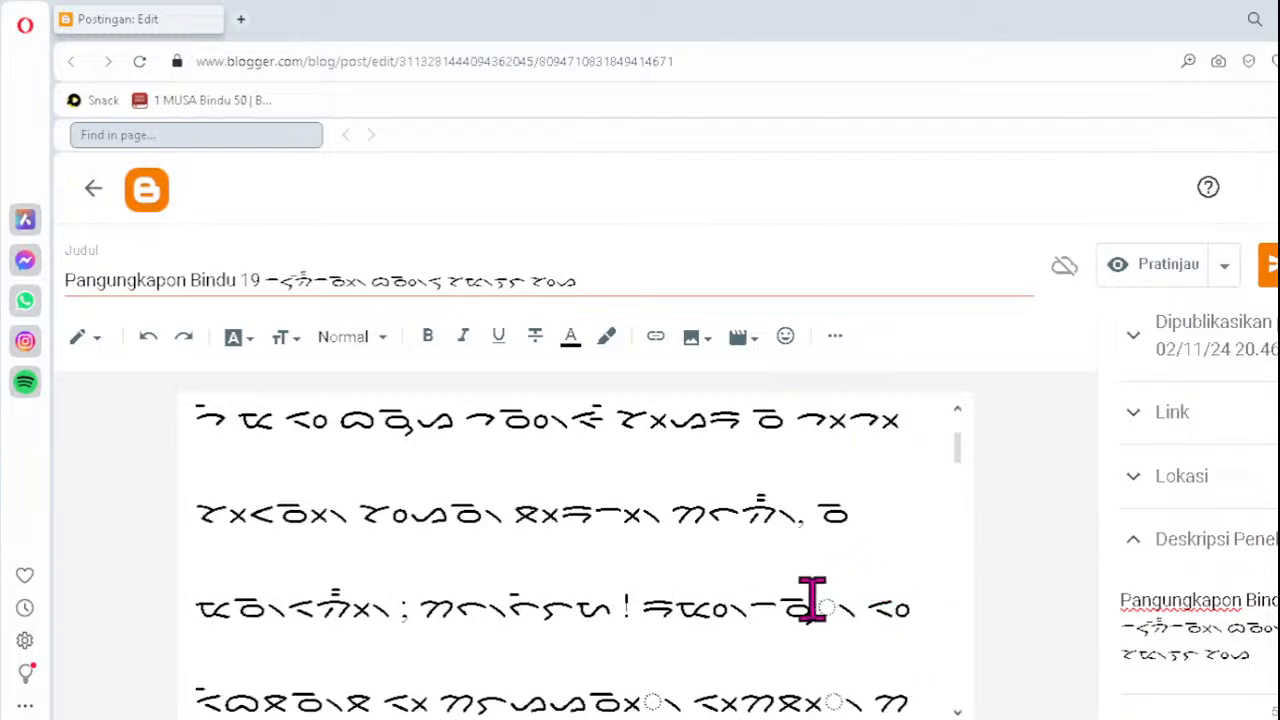
pyautogui.click(792, 605)
pyautogui.press('Delete')
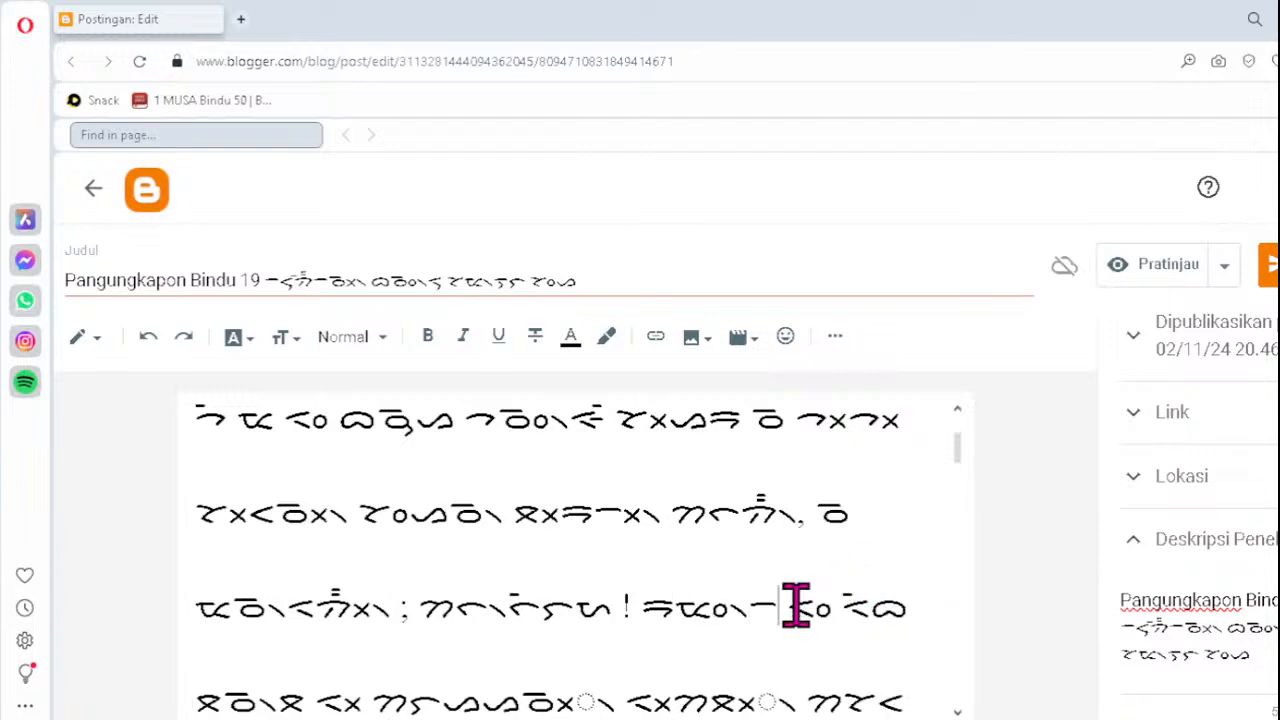
pyautogui.write('ᯮᯉ᯲ ᯂ')
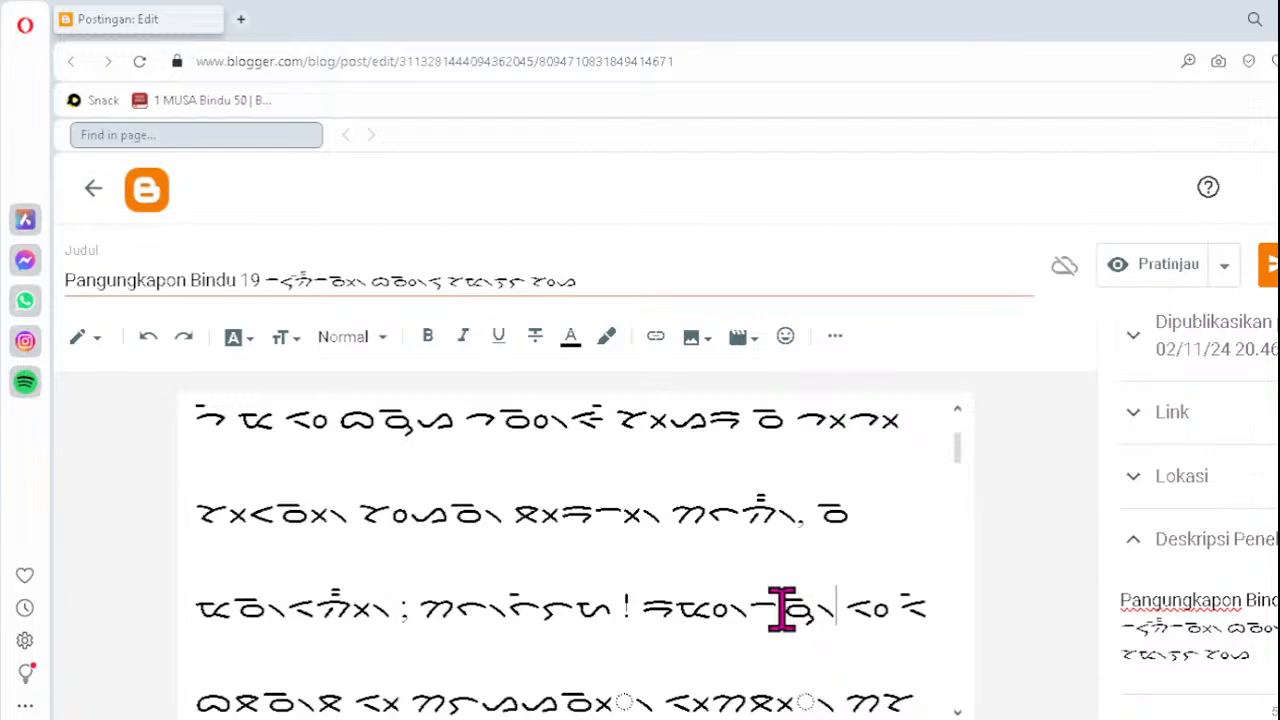
# - Correct the dotted-circle endings of the Batak words for "haluaon" and the following "dohot" with ᯬᯉ᯲ and ᯬᯖ᯲
pyautogui.press('Down')
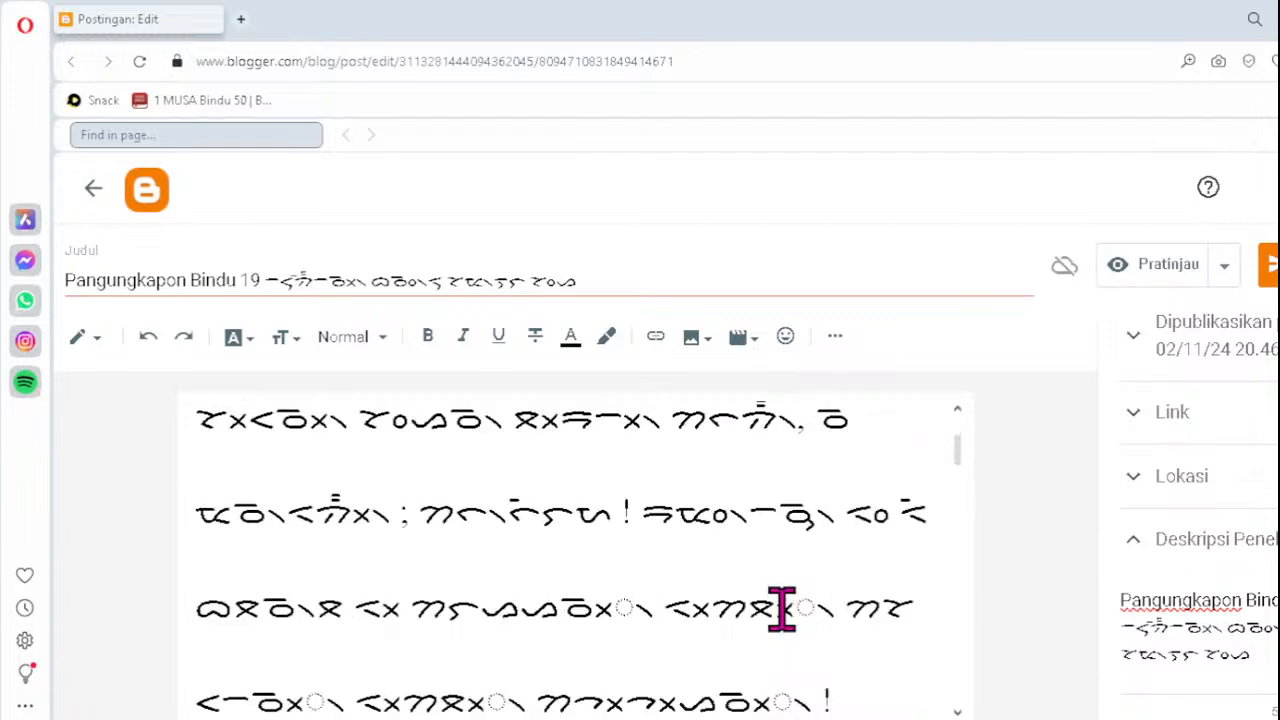
pyautogui.click(562, 606)
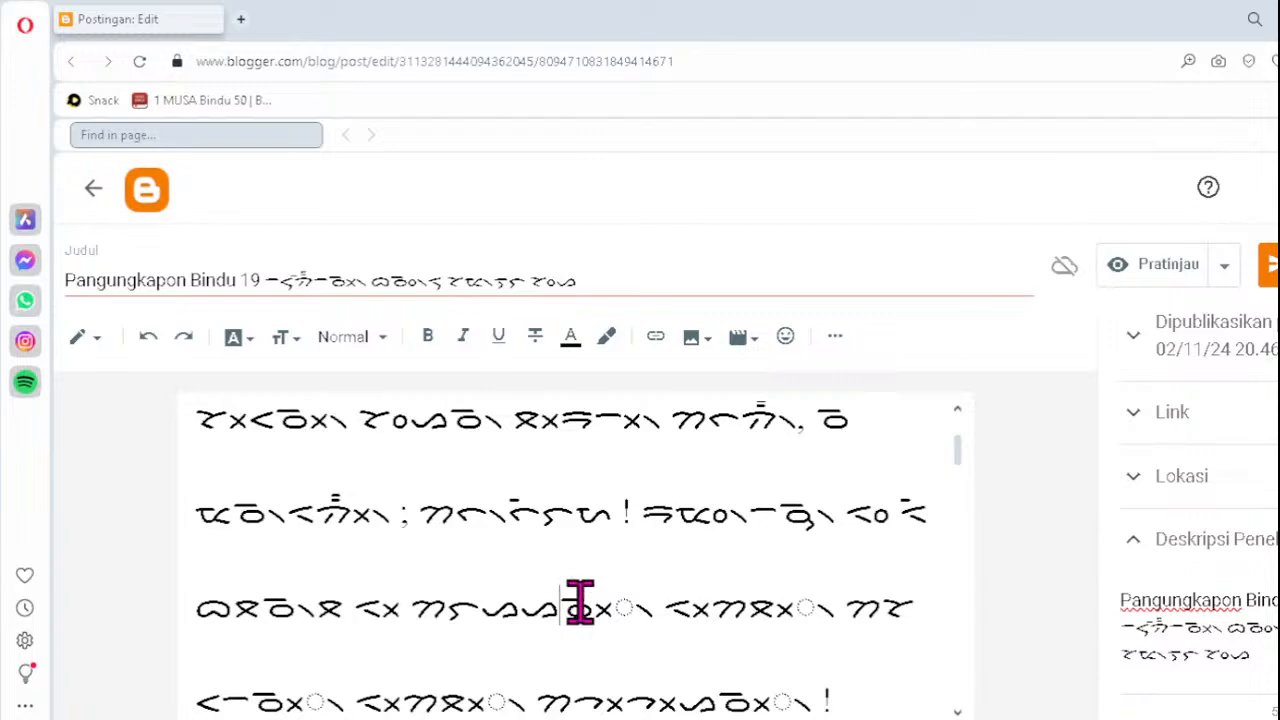
pyautogui.press('Delete')
pyautogui.write('ᯬᯉ᯲')
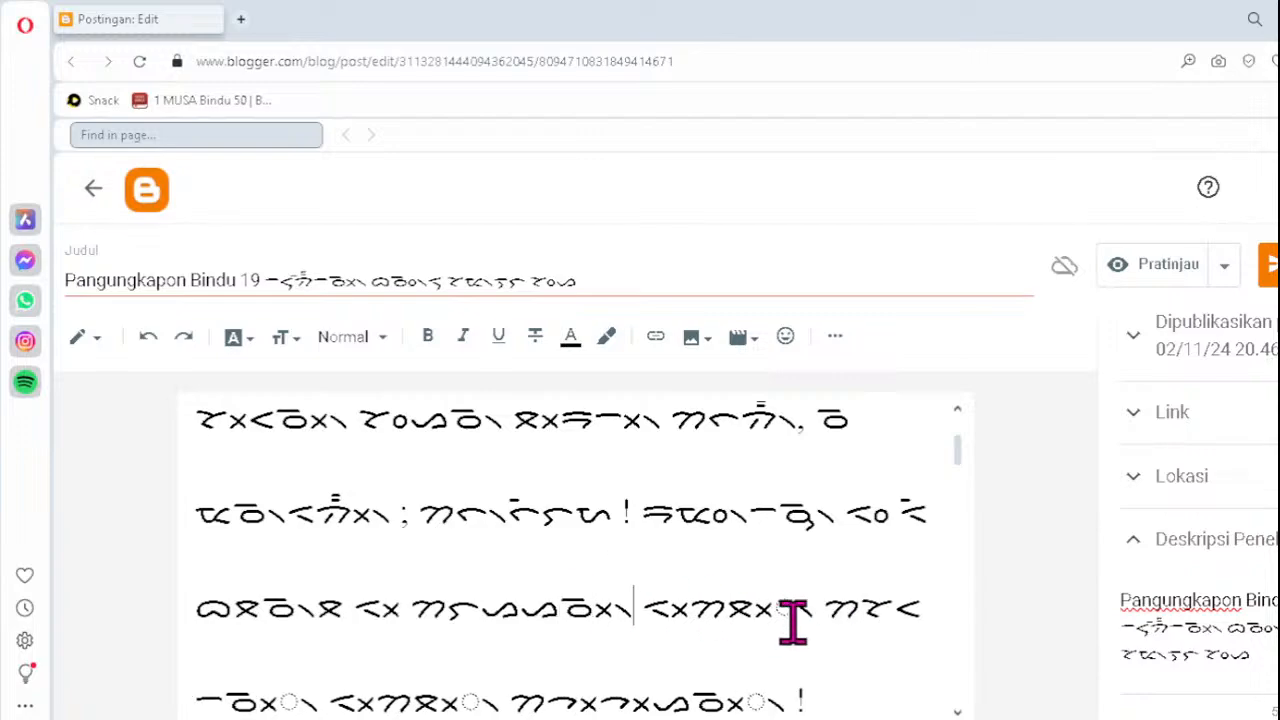
pyautogui.click(727, 606)
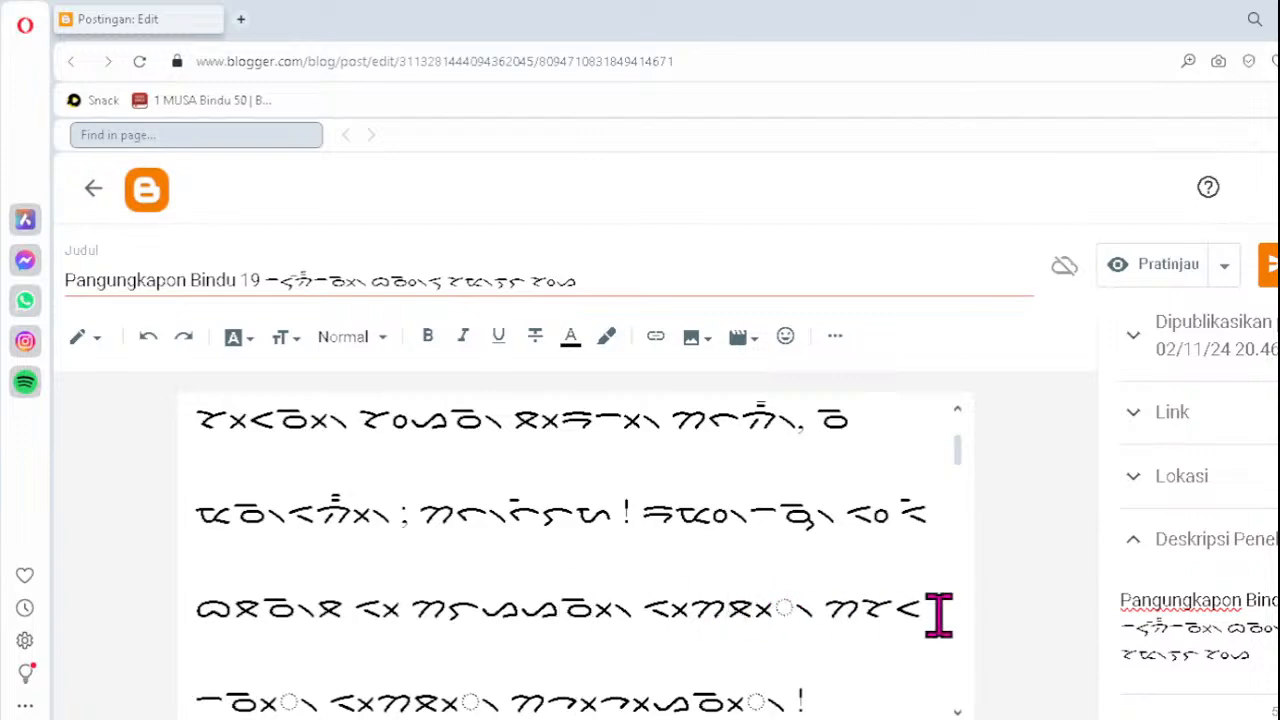
pyautogui.press('Delete')
pyautogui.write('ᯬᯖ᯲')
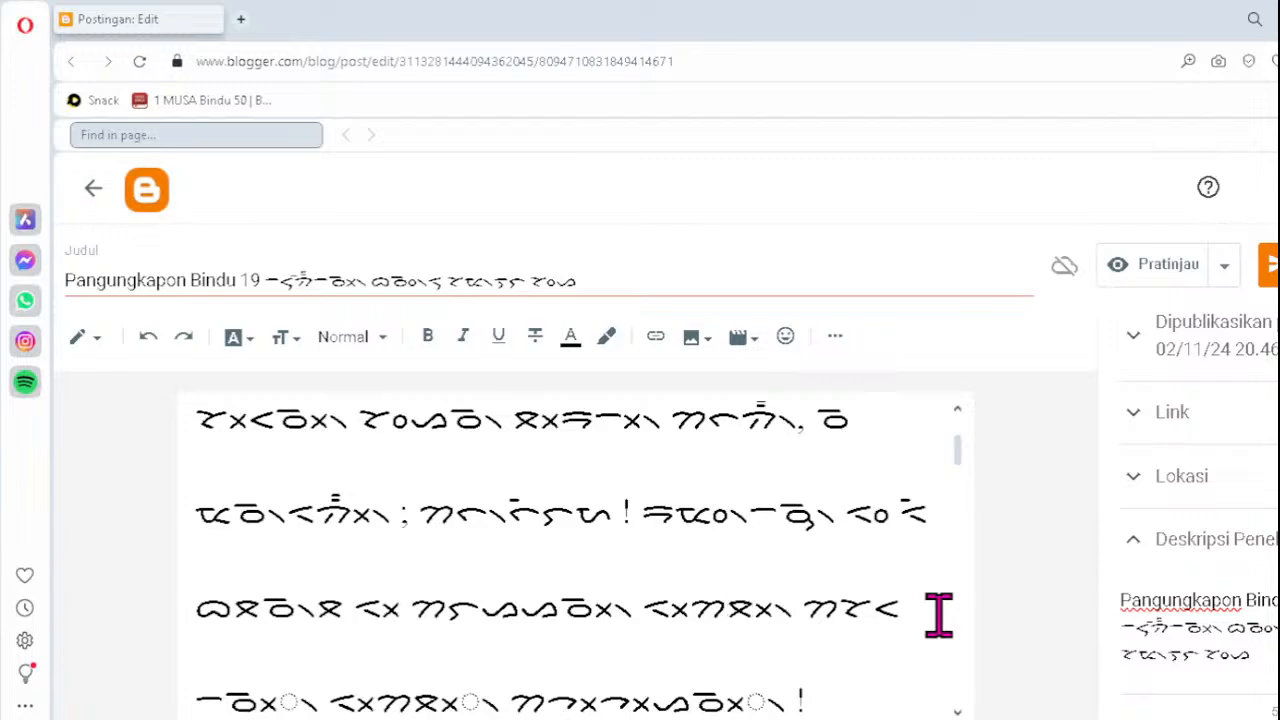
# - Replace the dotted-circle syllable ending the Batak word for "hasangapon" in verse 1 with ᯬᯉ᯲
pyautogui.doubleClick(233, 700)
pyautogui.press('Delete')
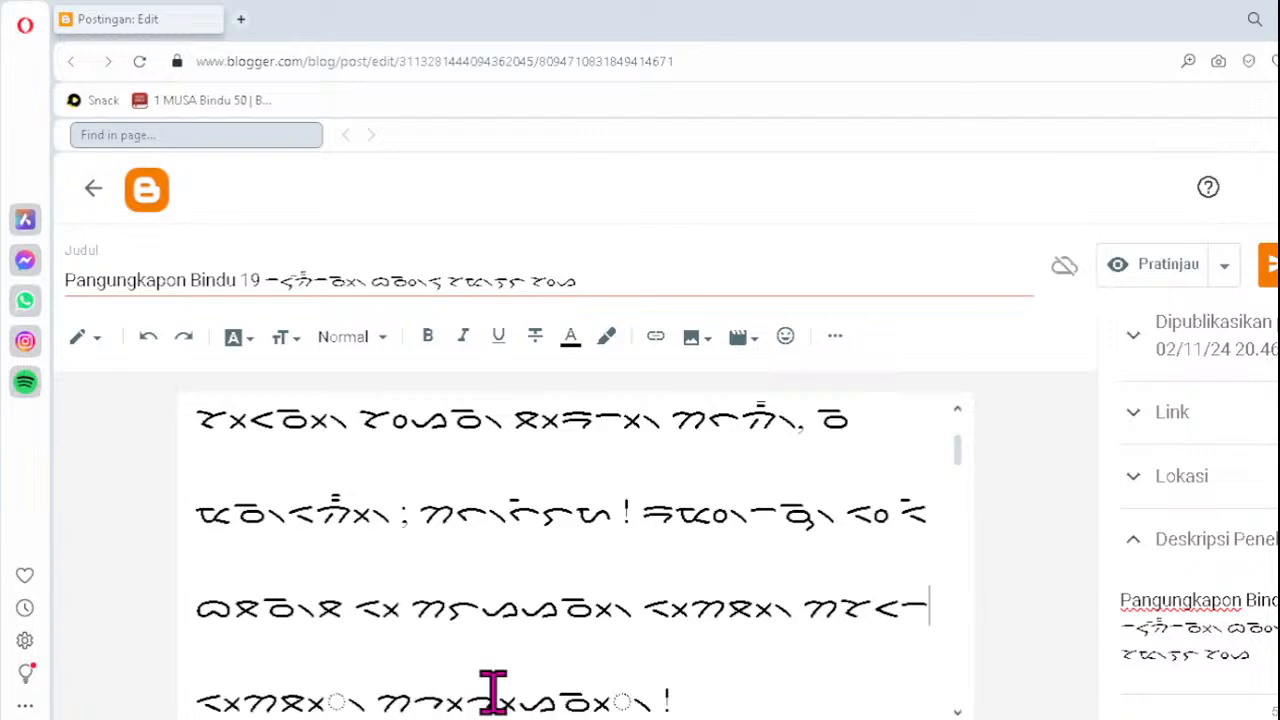
pyautogui.write('ᯬᯉ᯲')
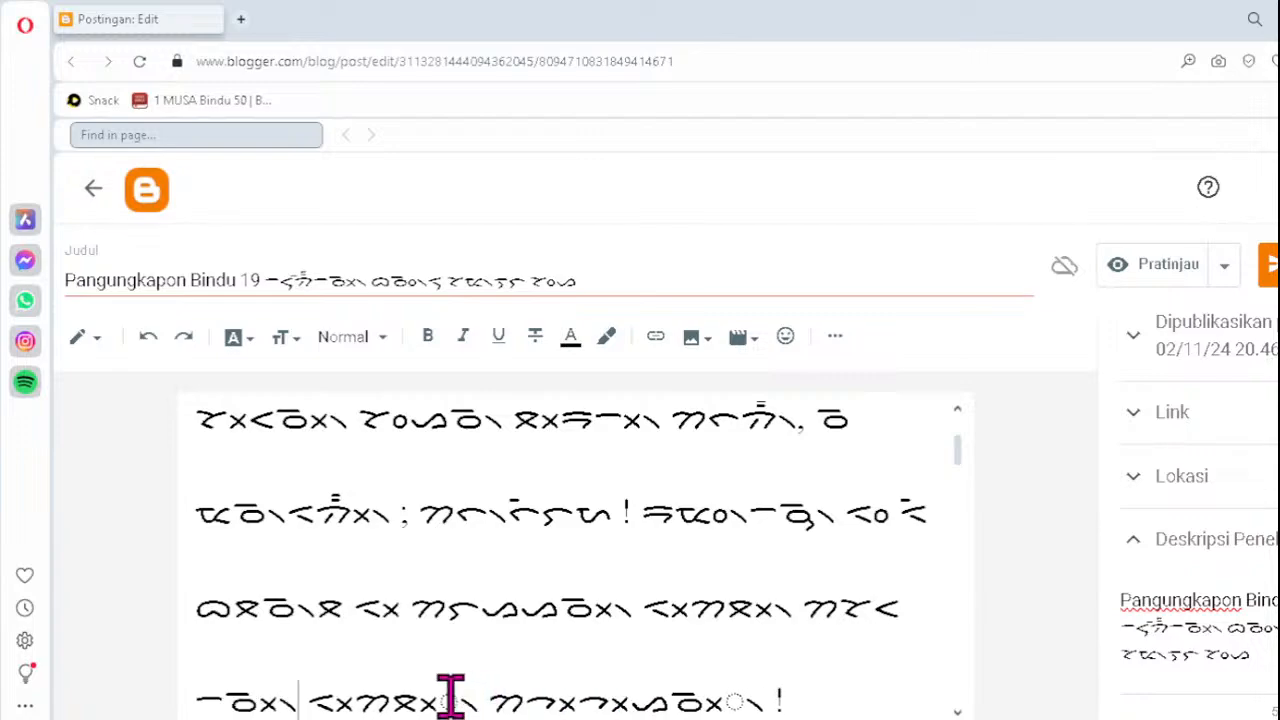
# - Correct the dotted-circle syllables ending the second Batak "dohot" and the word for "hagogoon" at the end of verse 1
pyautogui.click(402, 691)
pyautogui.press('Delete')
pyautogui.write('ᯬᯖ')
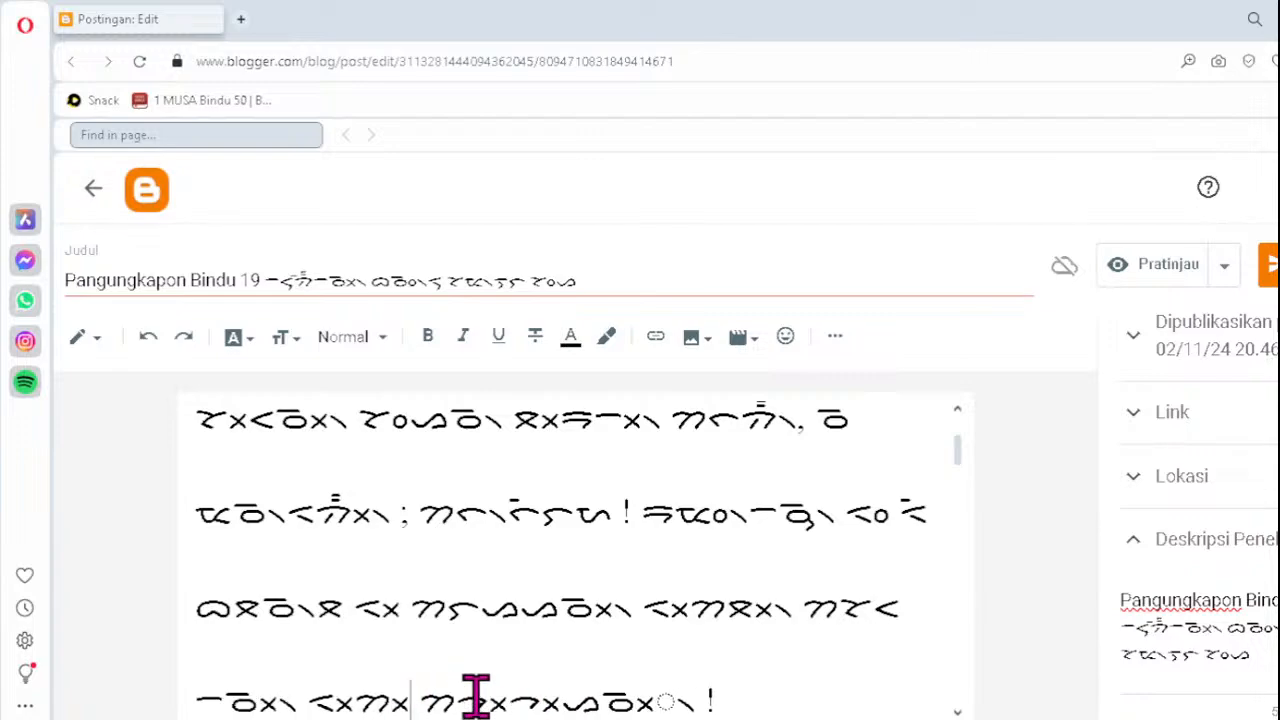
pyautogui.write('᯲')
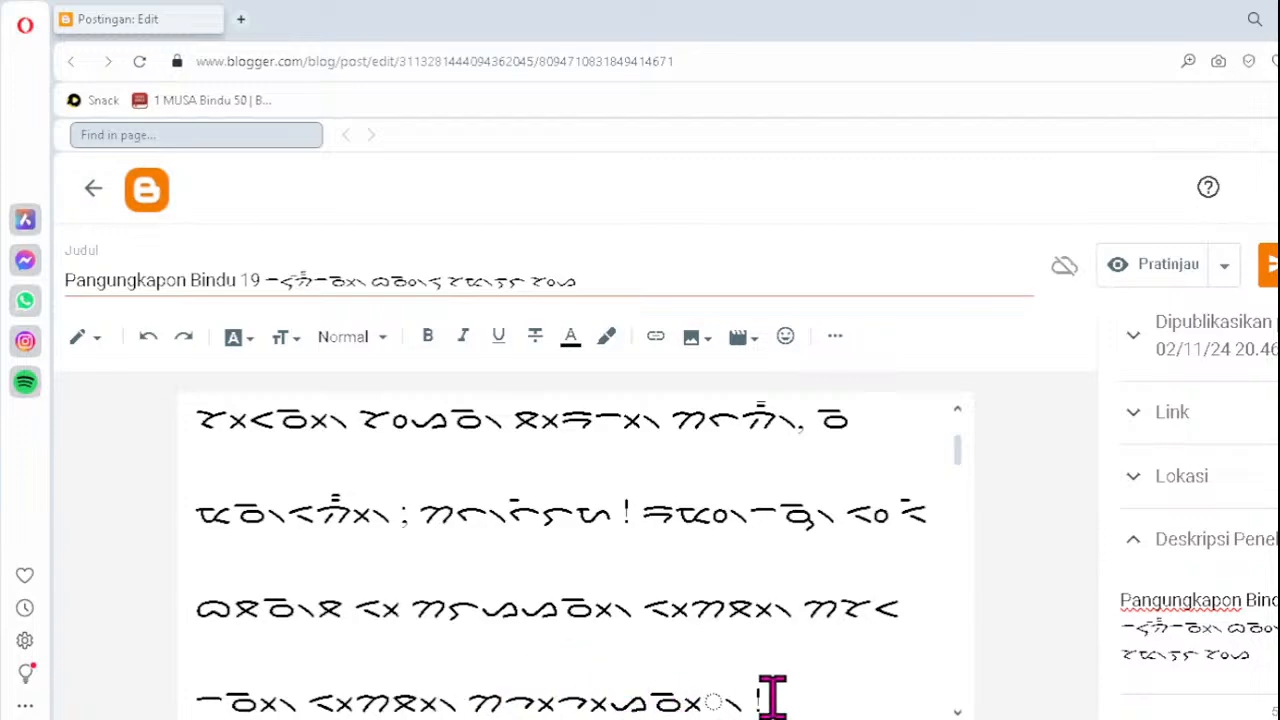
pyautogui.press('BackSpace')
# - Correct the dotted-circle syllables in the Batak words for "sintong" and "tigor" in verse 2 with ᯪᯉ᯲ and ᯬᯒ᯲
pyautogui.scroll(-5, 772, 697)
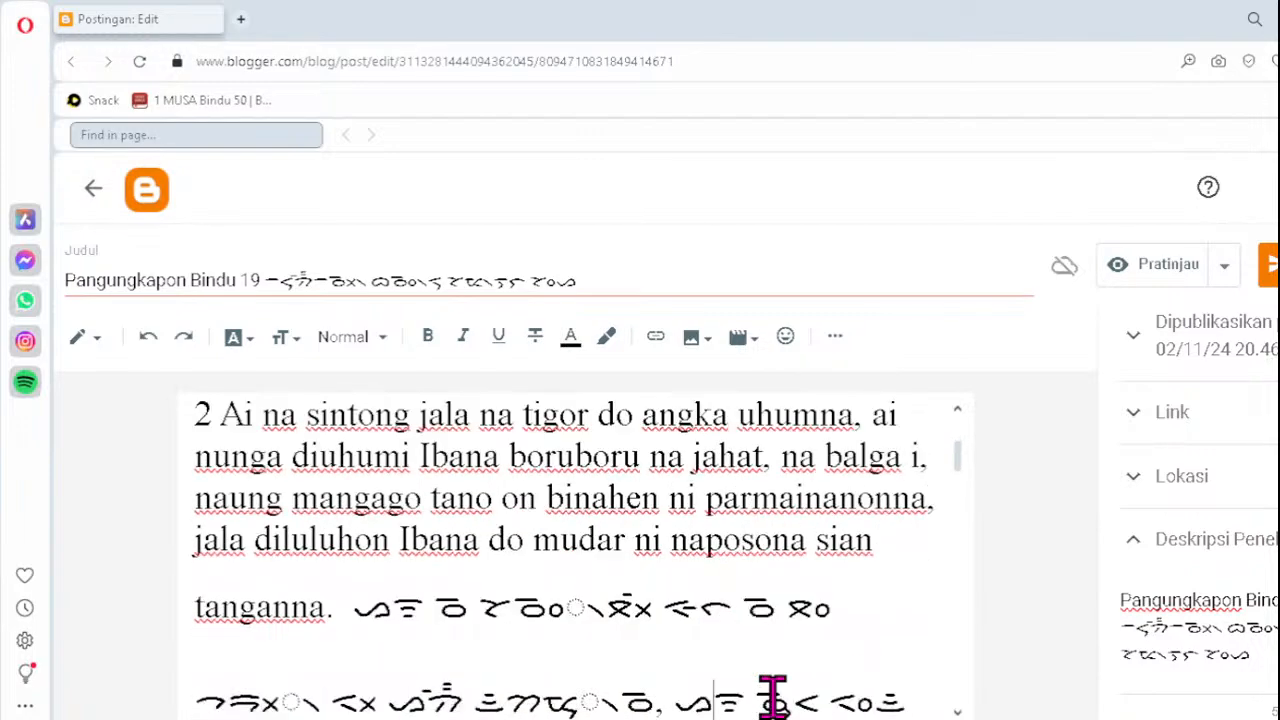
pyautogui.scroll(-1, 772, 697)
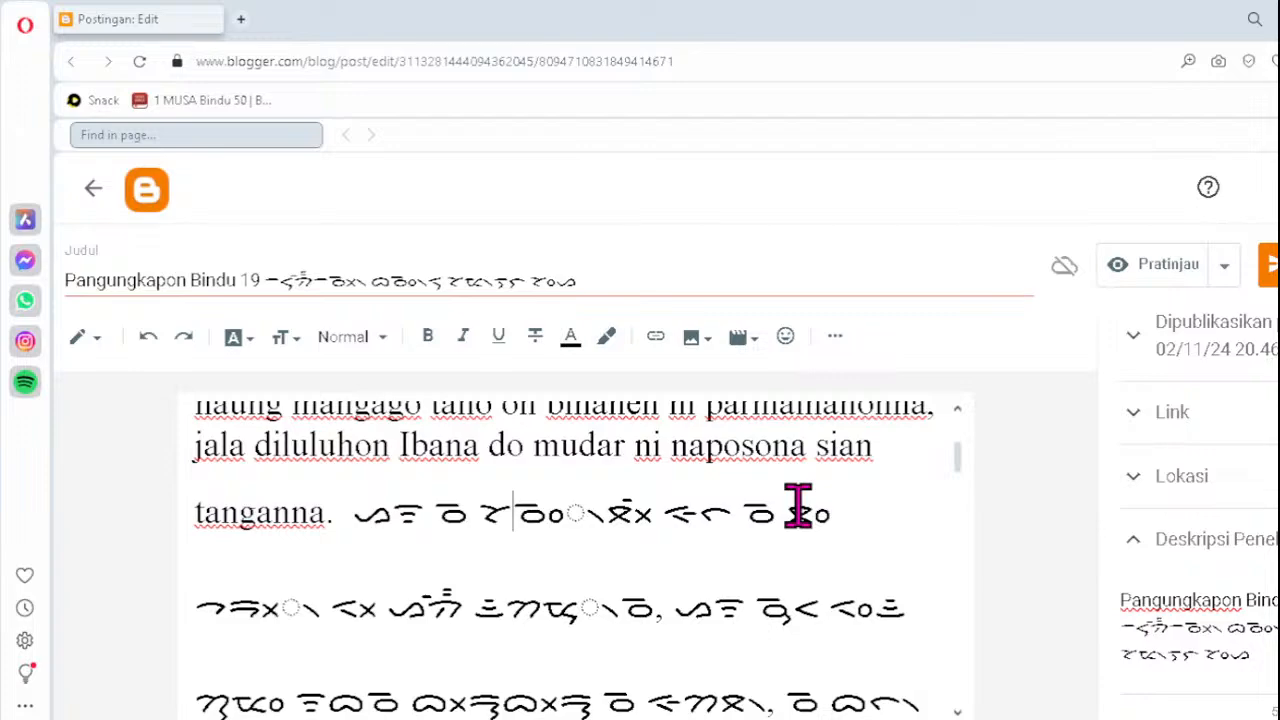
pyautogui.press('Delete')
pyautogui.write('ᯪᯉ᯲')
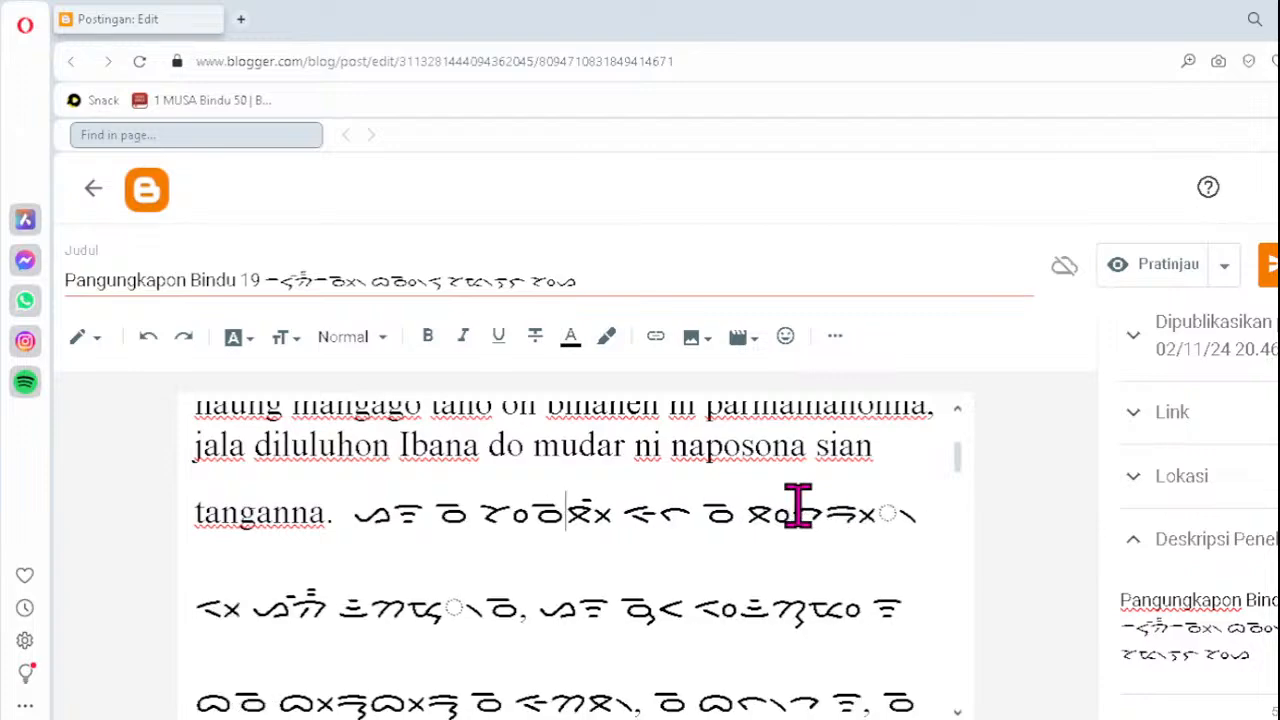
pyautogui.click(847, 513)
pyautogui.press('Delete')
pyautogui.write('ᯬᯒ᯲')
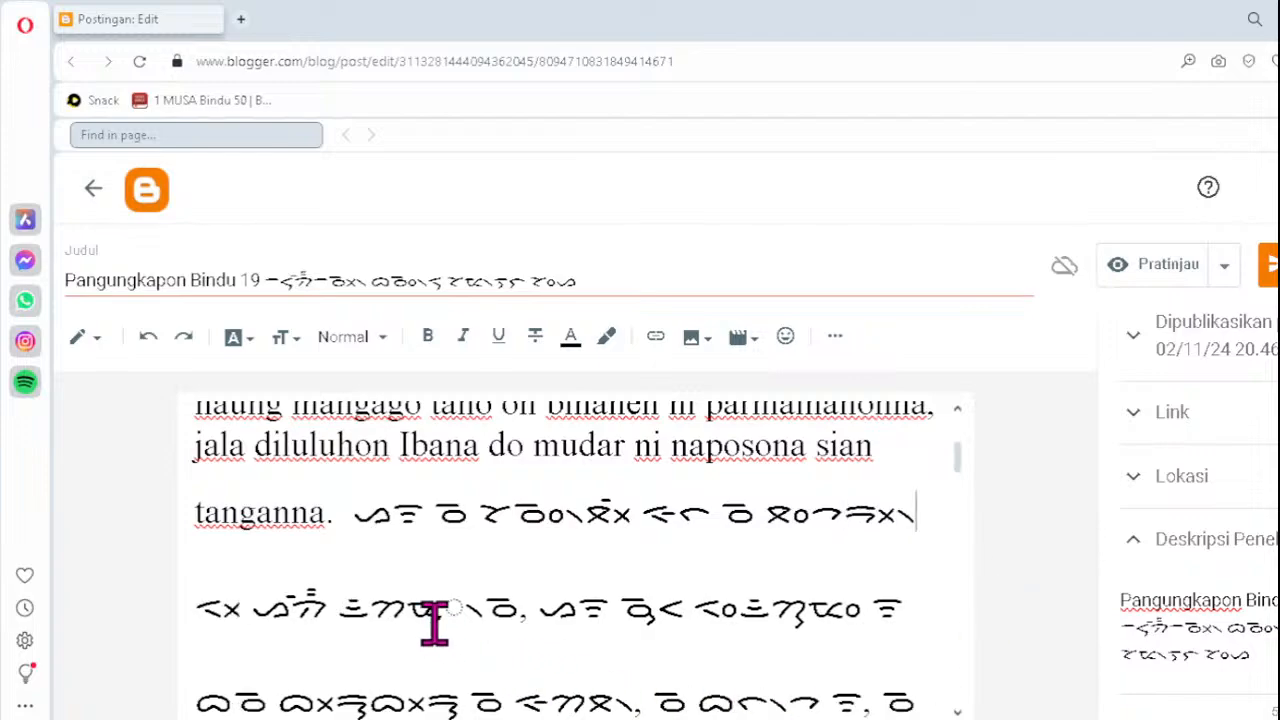
# - Replace the dotted-circle syllable in the Batak word for "uhumna" in verse 2 with the corrected spelling ᯔᯮ᯲
pyautogui.click(414, 608)
pyautogui.press('Delete')
pyautogui.press('Delete')
pyautogui.press('Delete')
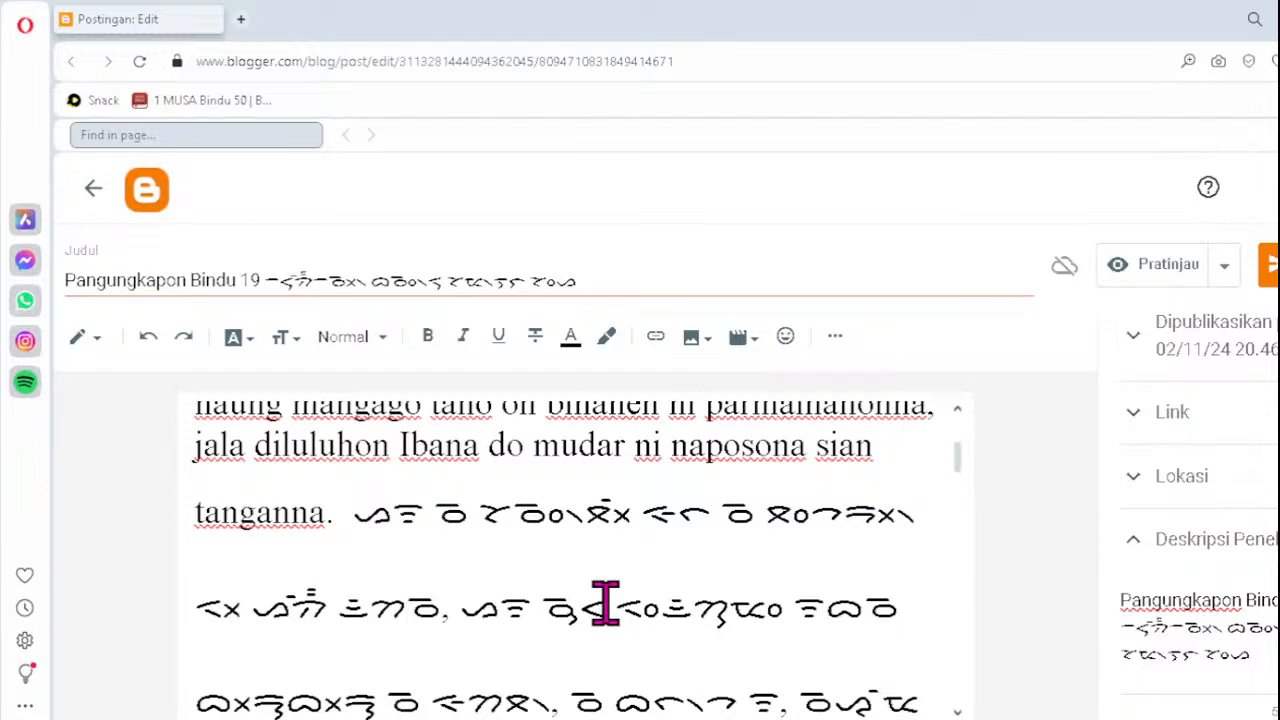
pyautogui.write('ᯔᯮ᯲')
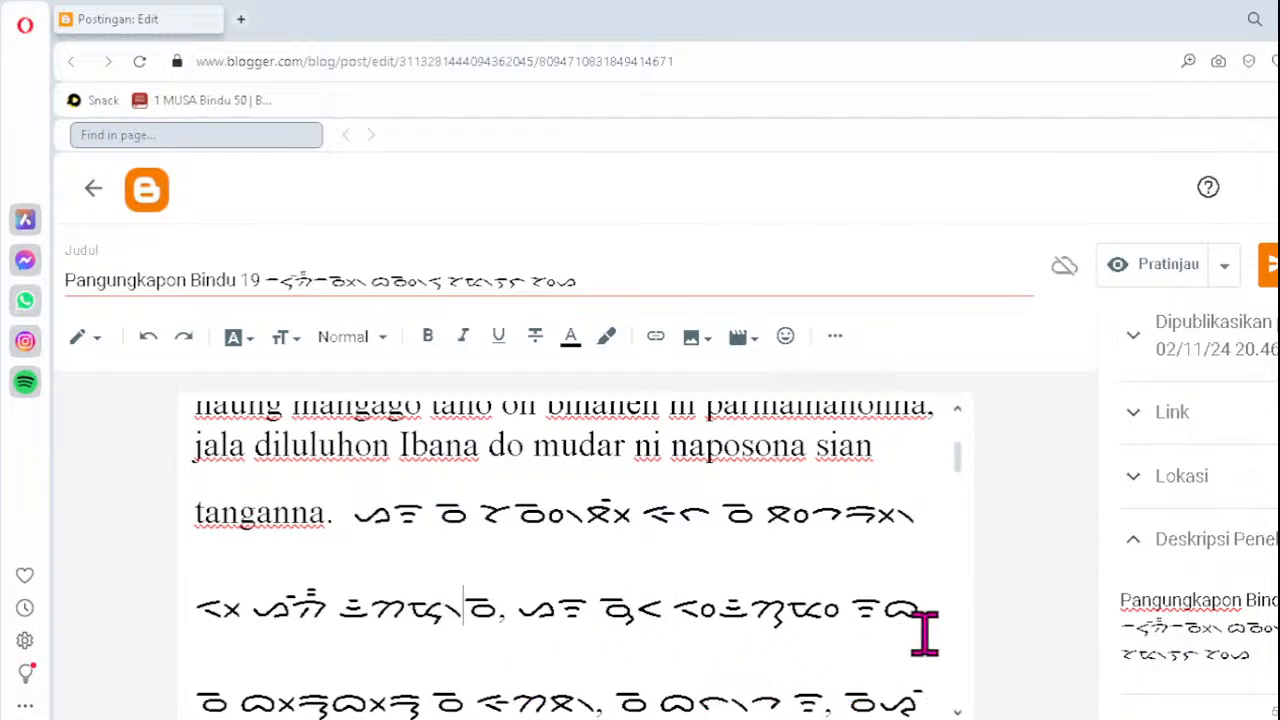
# - Replace the dotted-circle syllable in the Batak word for "on" in verse 2 with the corrected spelling ᯬᯉ᯲
pyautogui.press('Down')
pyautogui.press('Down')
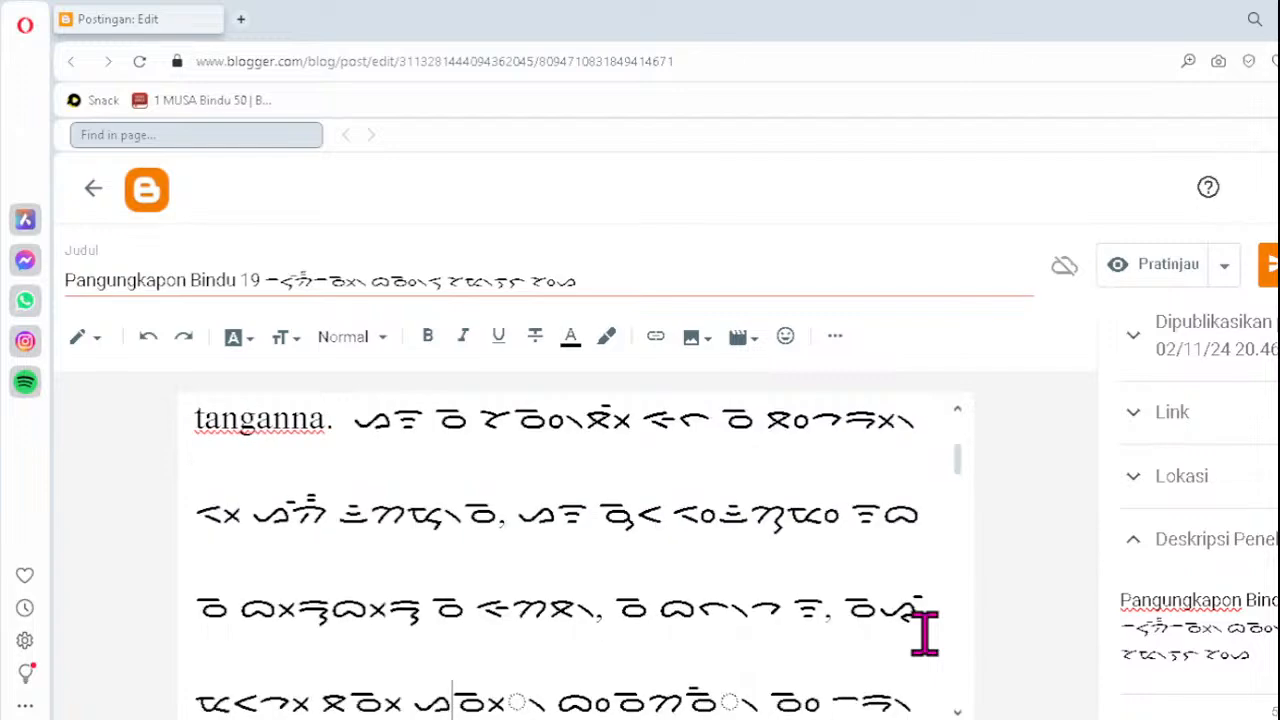
pyautogui.press('Delete')
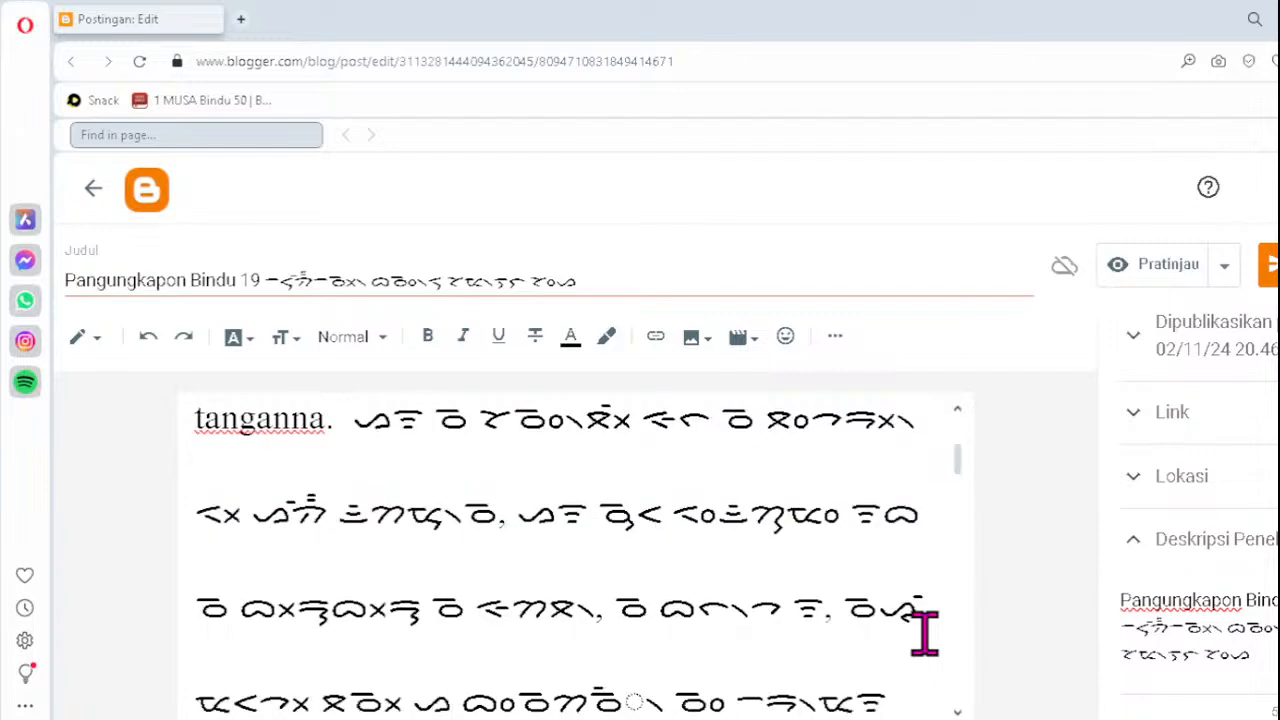
pyautogui.write('ᯬᯉ᯲')
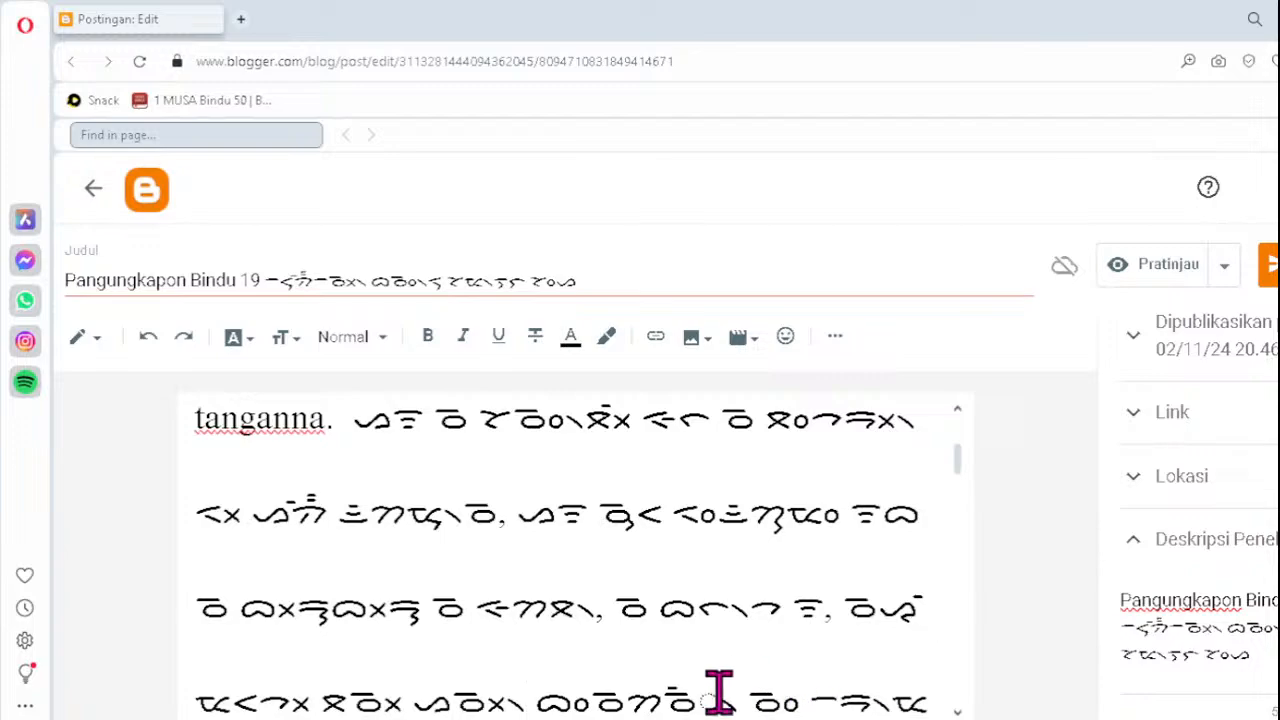
# - Replace the dotted-circle syllable in the Batak word for "binahen" in verse 2 with the corrected spelling ᯩᯉ᯲
pyautogui.click(663, 700)
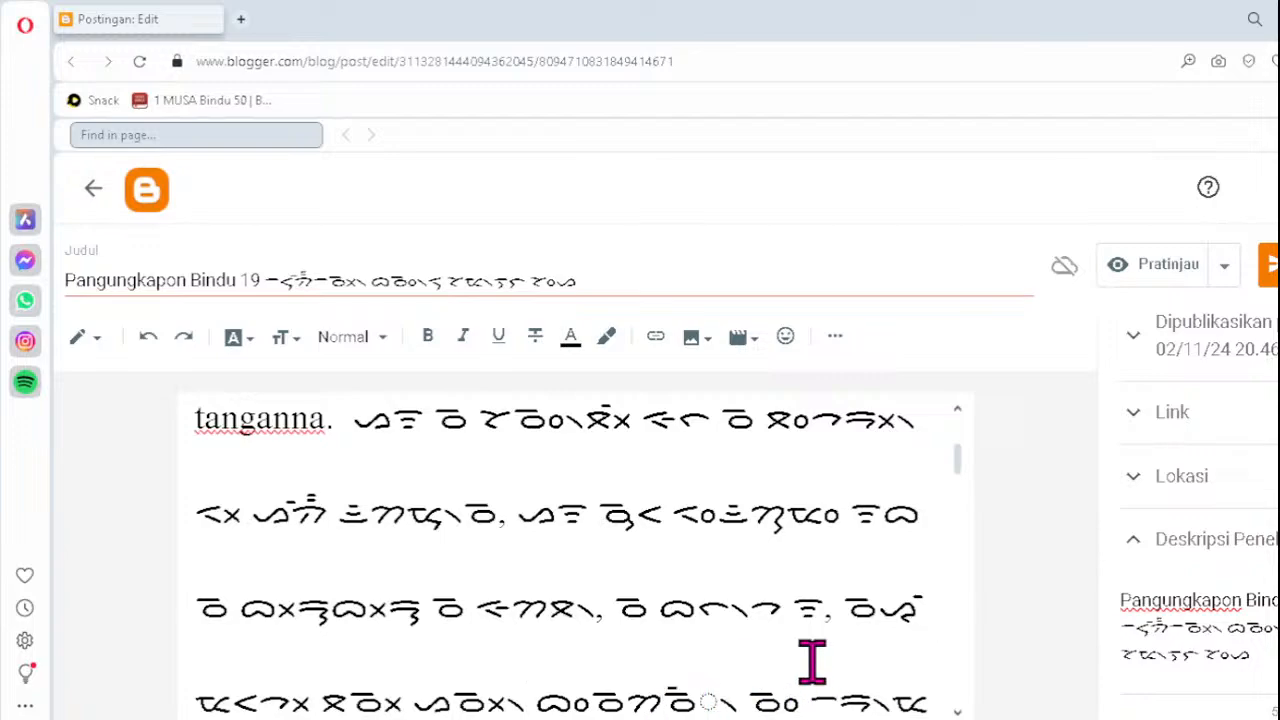
pyautogui.press('Delete')
pyautogui.press('Delete')
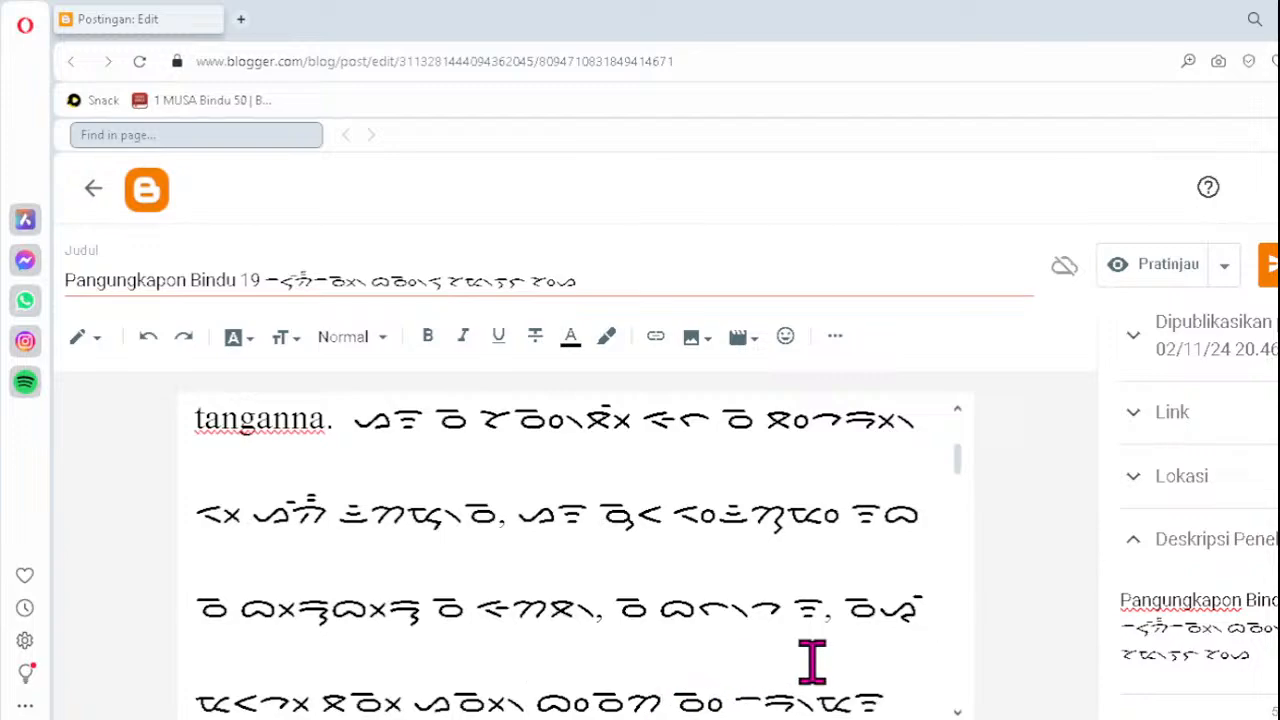
pyautogui.write('ᯩᯉ᯲')
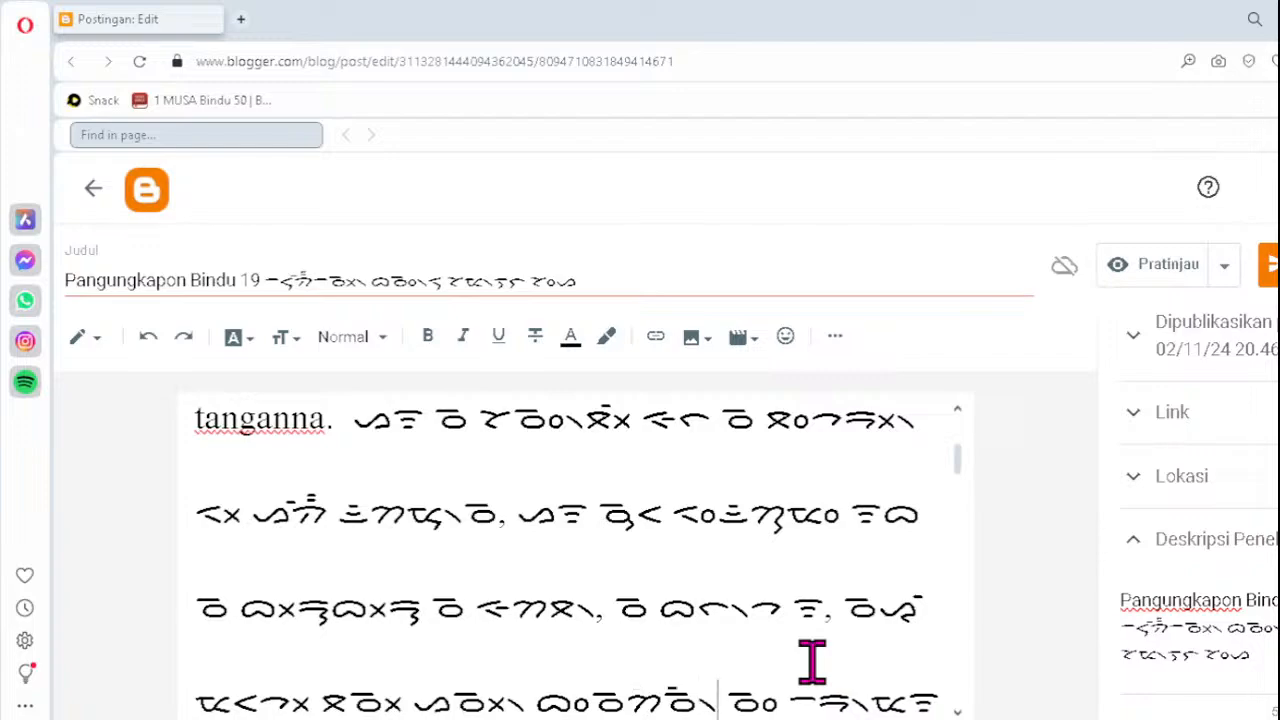
# - Correct the dotted-circle syllable in the verse 2 Batak word just before the comma preceding "jala" with ᯬᯉ᯲
pyautogui.press('Down')
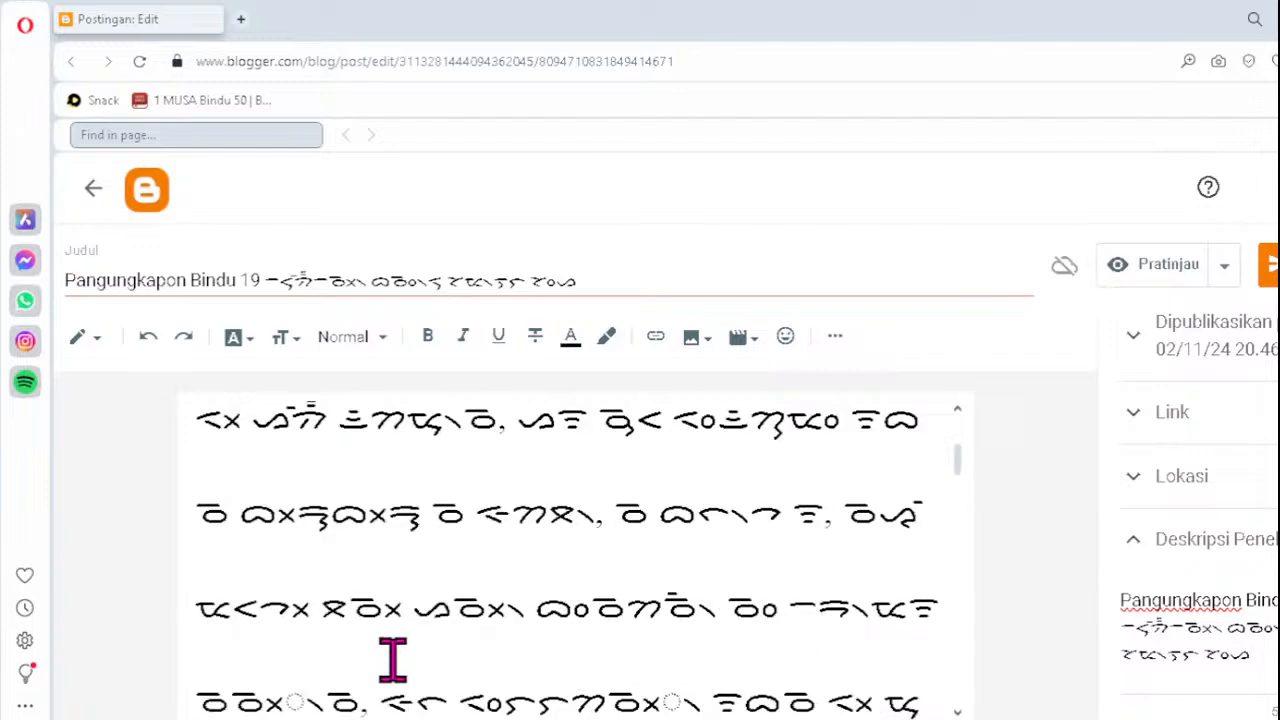
pyautogui.click(238, 700)
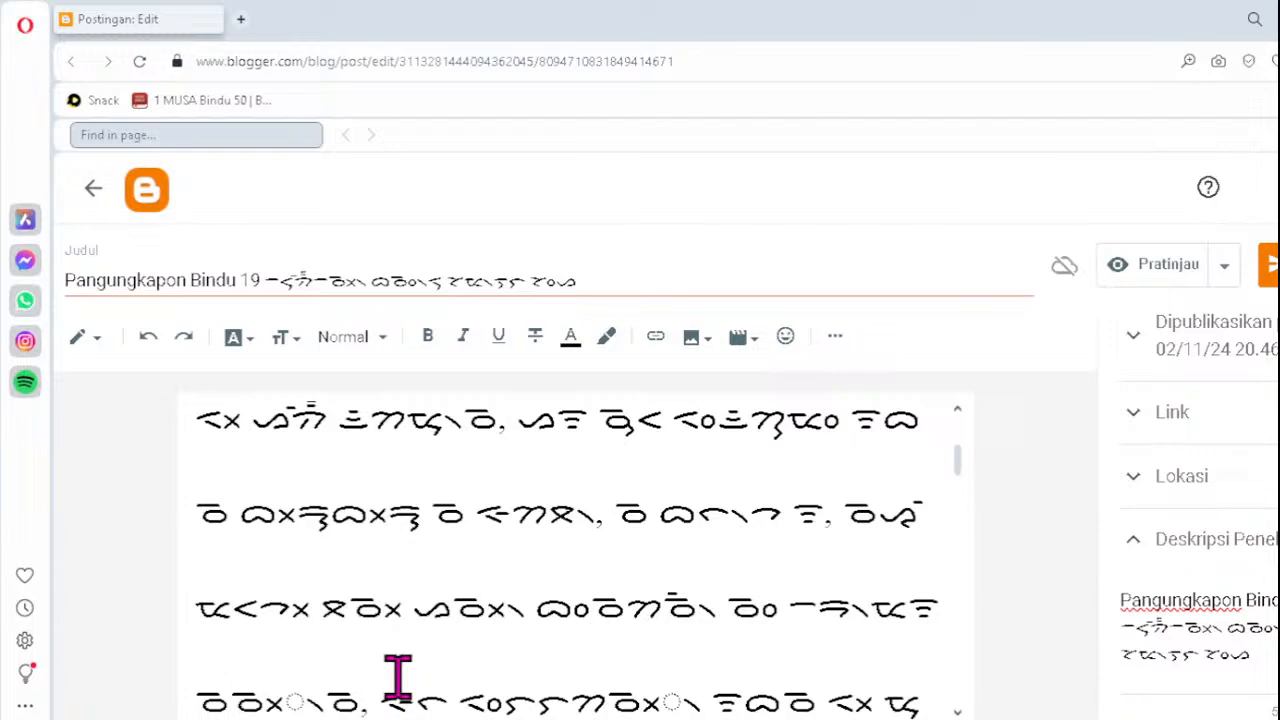
pyautogui.press('Delete')
pyautogui.press('Delete')
pyautogui.press('Delete')
pyautogui.press('Delete')
pyautogui.write('ᯬᯉ᯲')
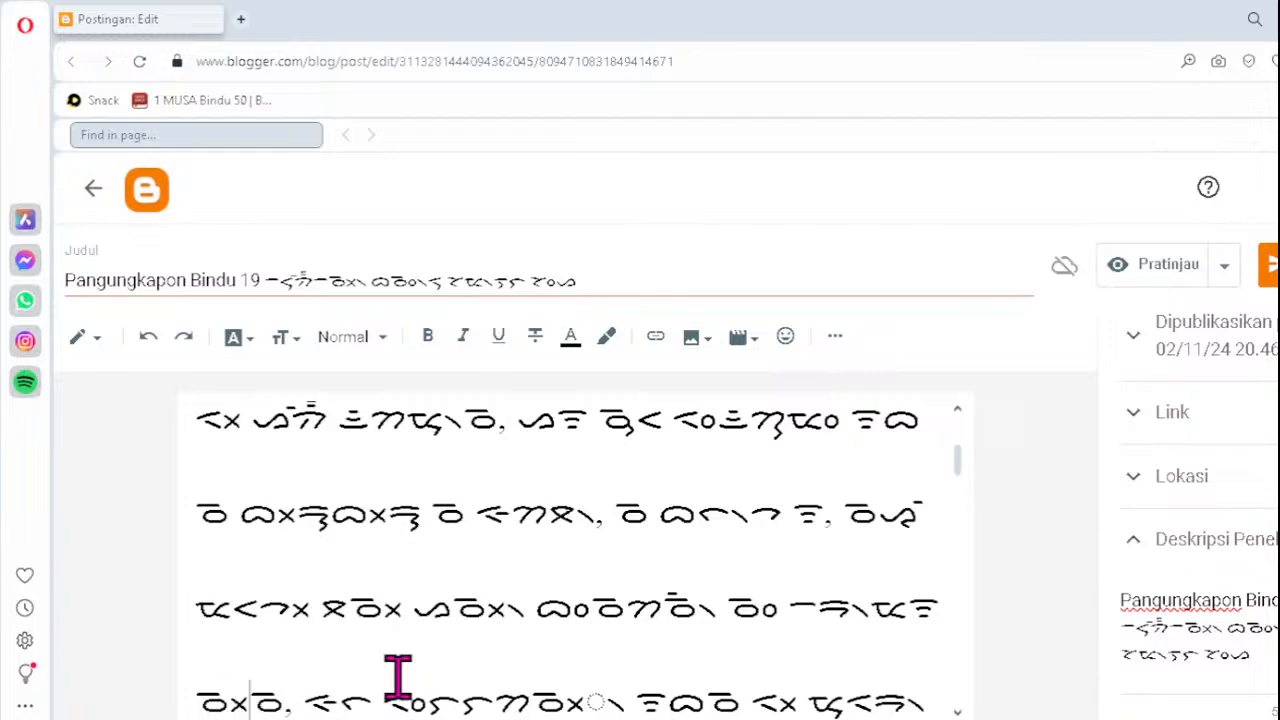
# - Replace the dotted-circle "-hon" ending of the Batak word following "jala" in verse 2 with ᯬᯉ᯲
pyautogui.click(606, 694)
pyautogui.press('Delete')
pyautogui.press('Delete')
pyautogui.press('Delete')
pyautogui.press('Delete')
pyautogui.write('ᯬᯉ᯲')
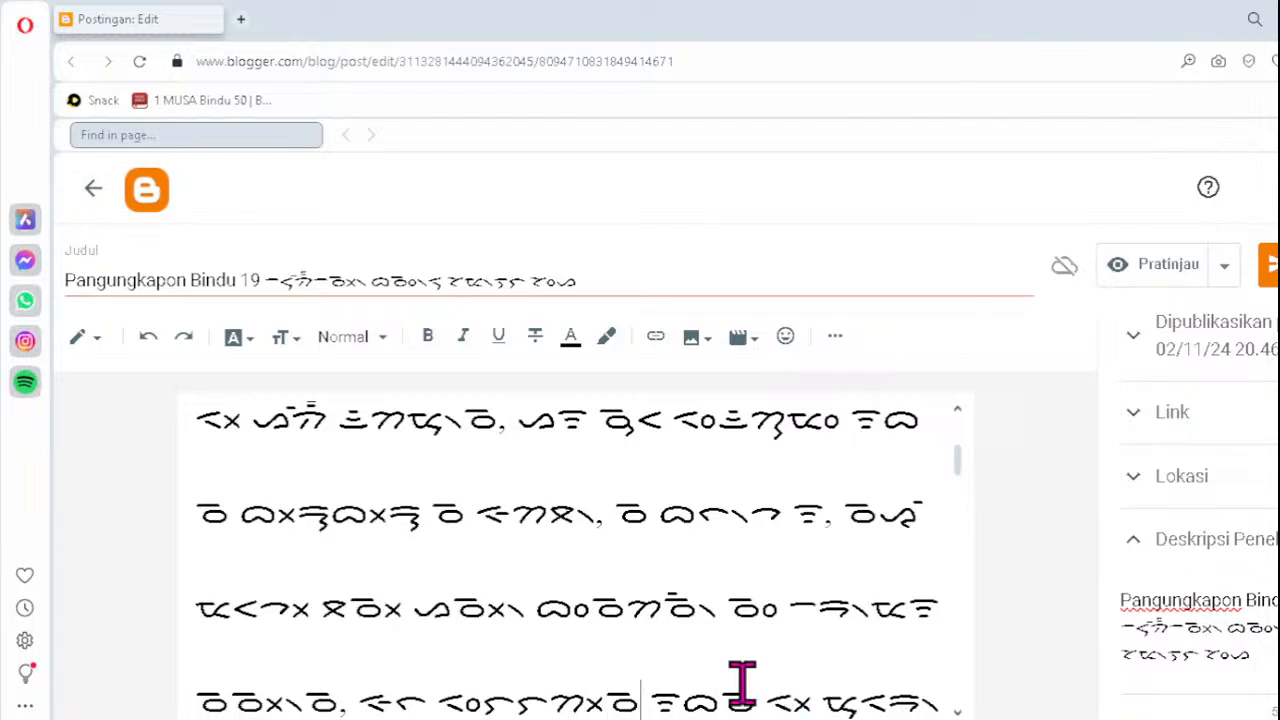
# - Correct the dotted-circle ending of the Batak word for "didok" in verse 3
pyautogui.press('Down')
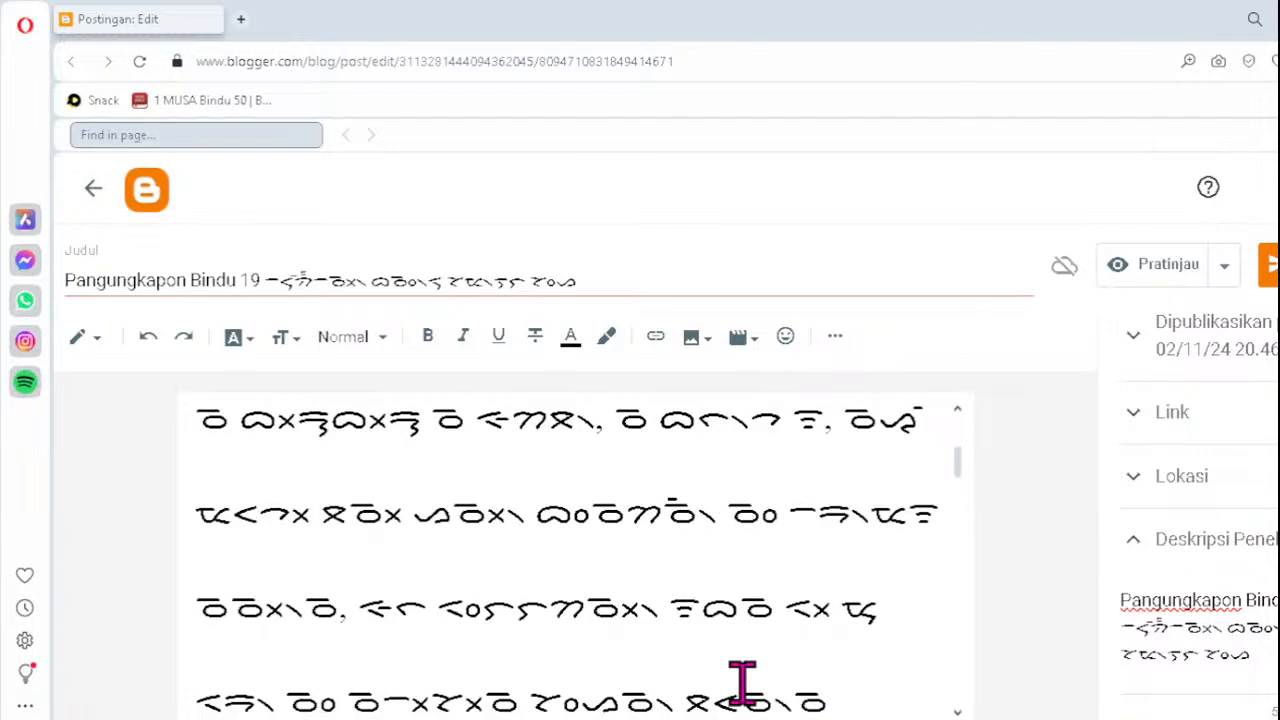
pyautogui.press('Down')
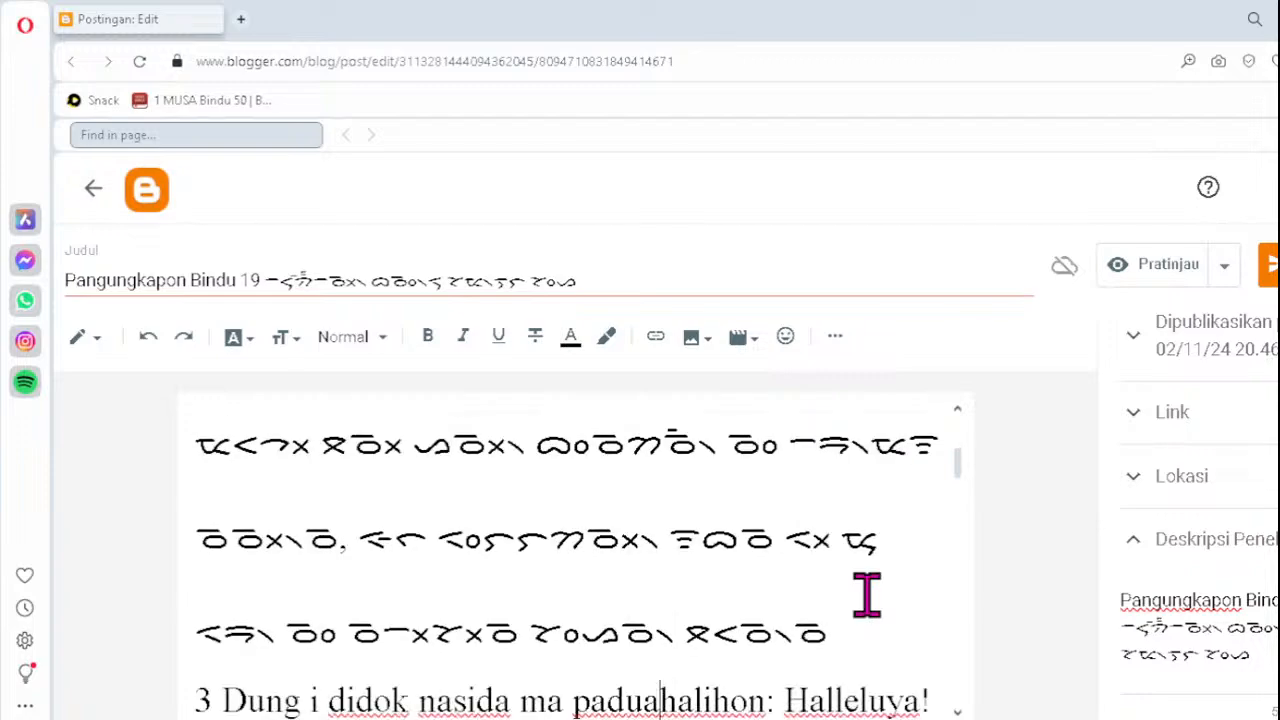
pyautogui.press('Down')
pyautogui.press('Down')
pyautogui.press('Down')
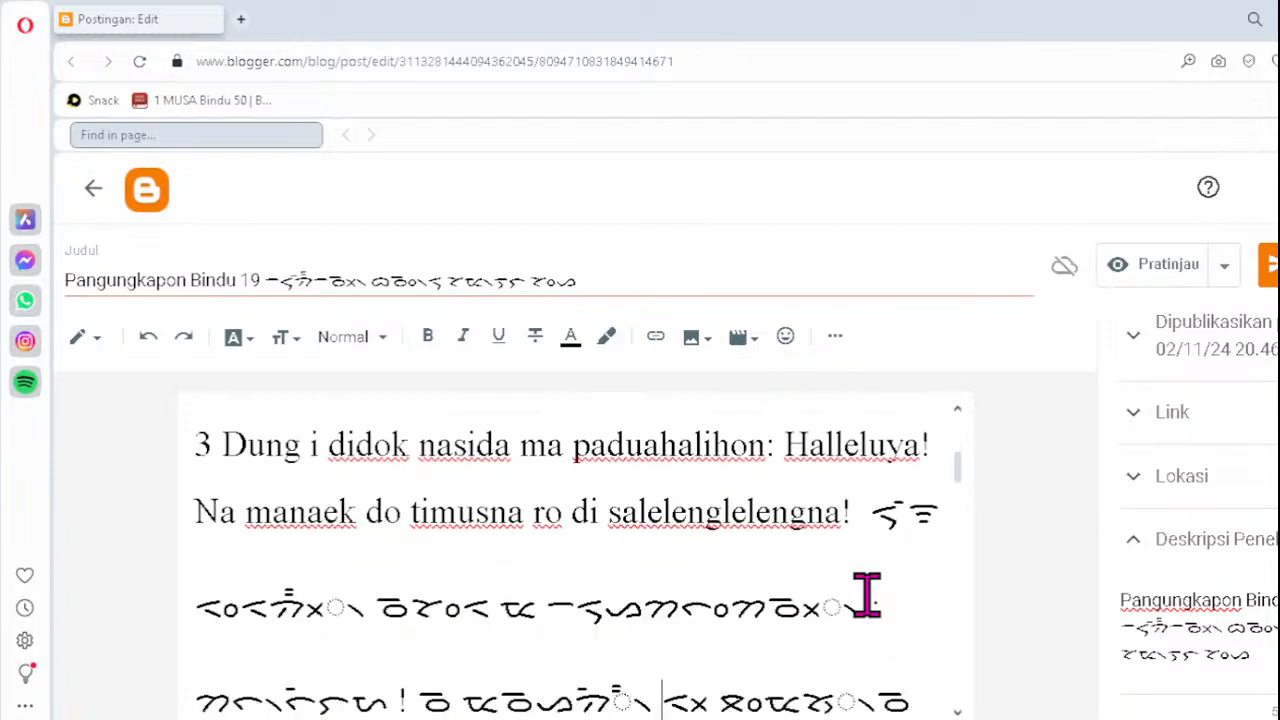
pyautogui.click(273, 603)
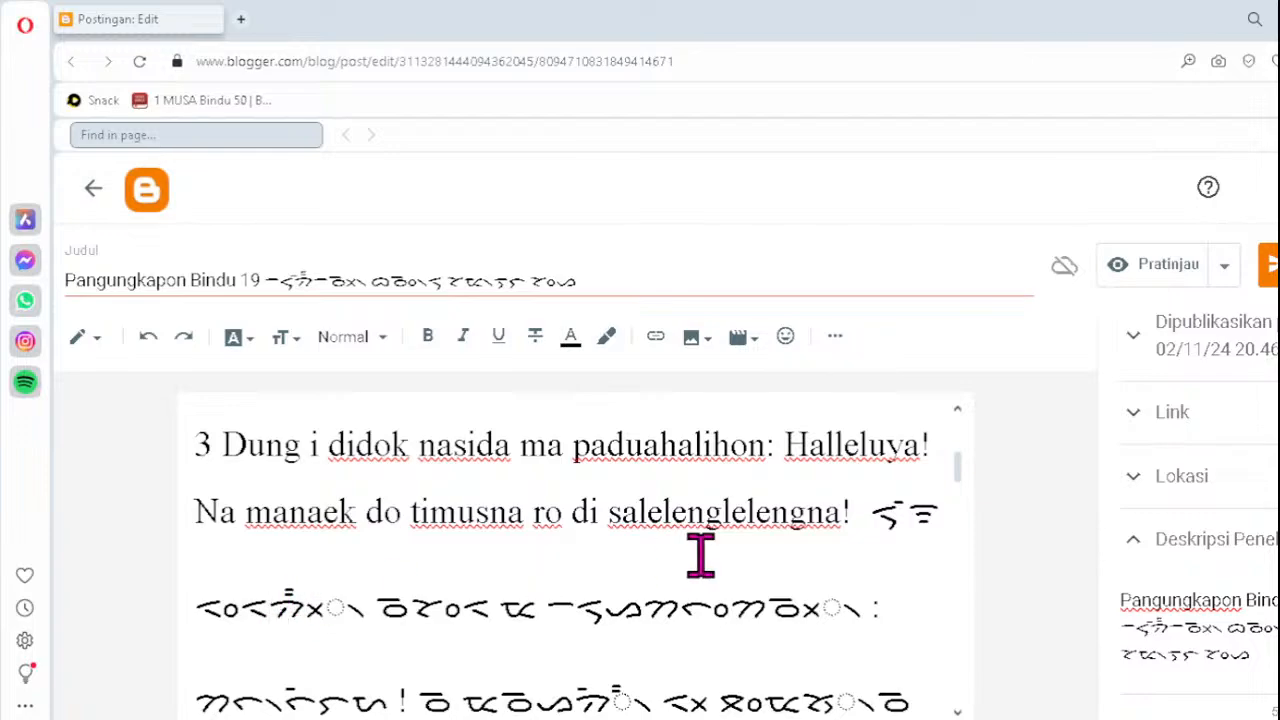
pyautogui.press('Delete')
pyautogui.write('ᯬ')
pyautogui.write('ᯂ᯦᯲')
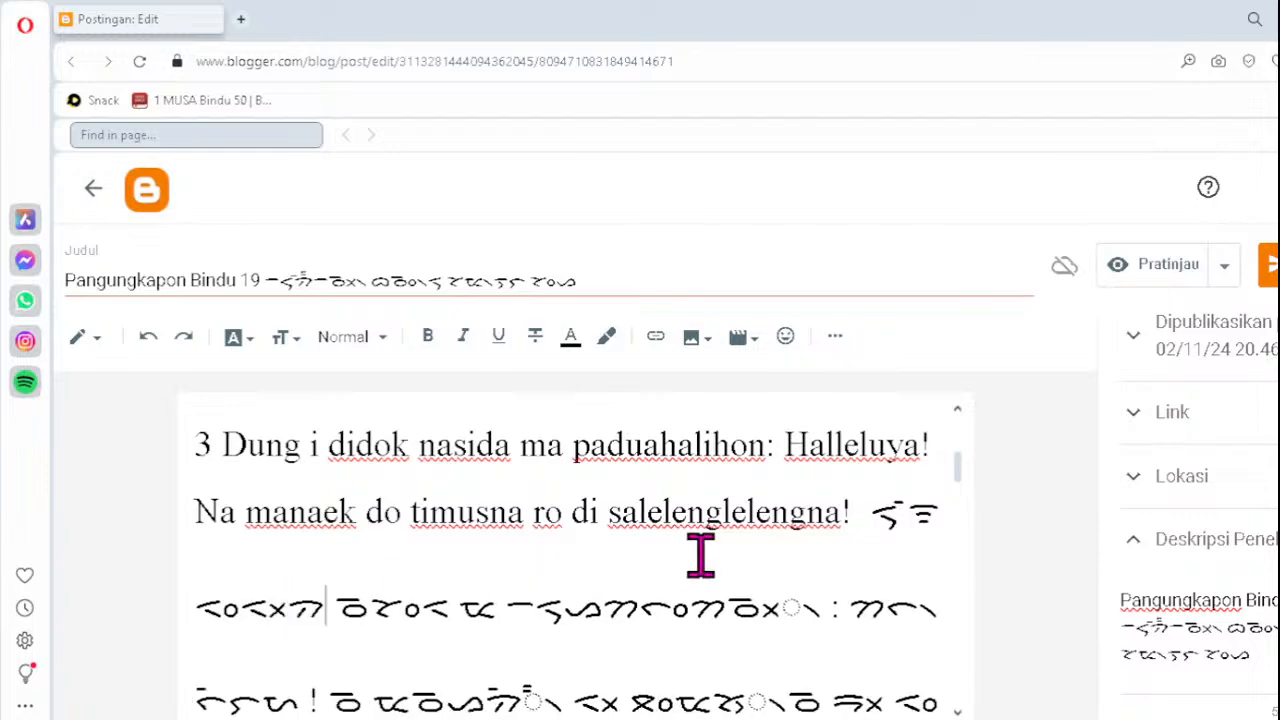
# - Replace the dotted-circle ending of the Batak word for "paduahalihon" in verse 3 with ᯬᯉ᯲
pyautogui.click(745, 608)
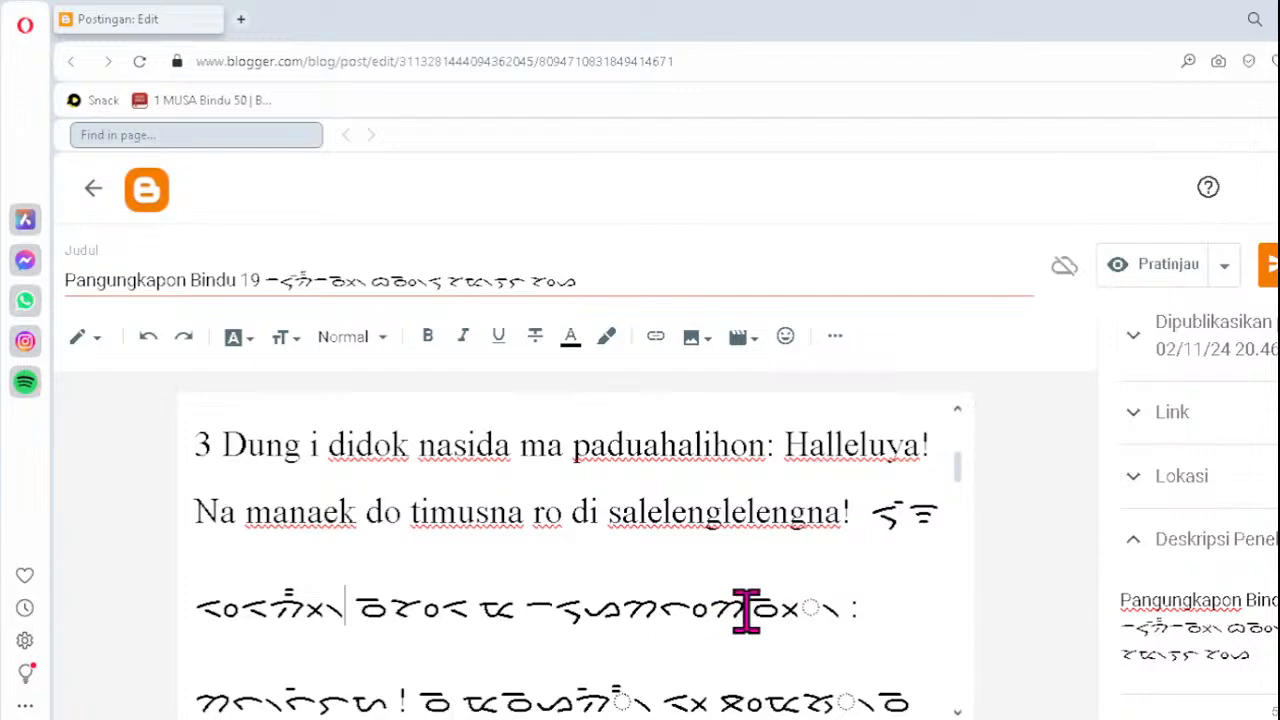
pyautogui.press('Delete')
pyautogui.press('Delete')
pyautogui.press('Delete')
pyautogui.press('Delete')
pyautogui.press('Delete')
pyautogui.write('ᯬᯉ᯲')
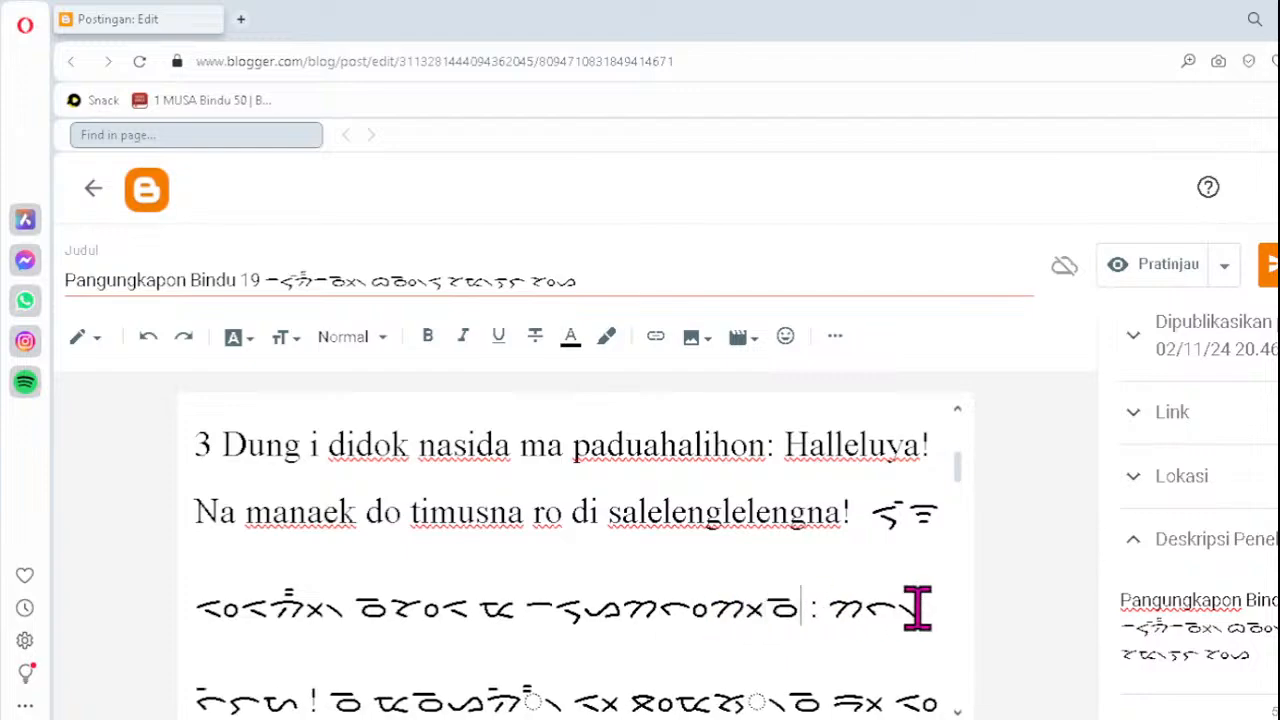
# - Correct the dotted-circle syllables in the Batak words for "manaek" and "timusna" in verse 3
pyautogui.click(487, 701)
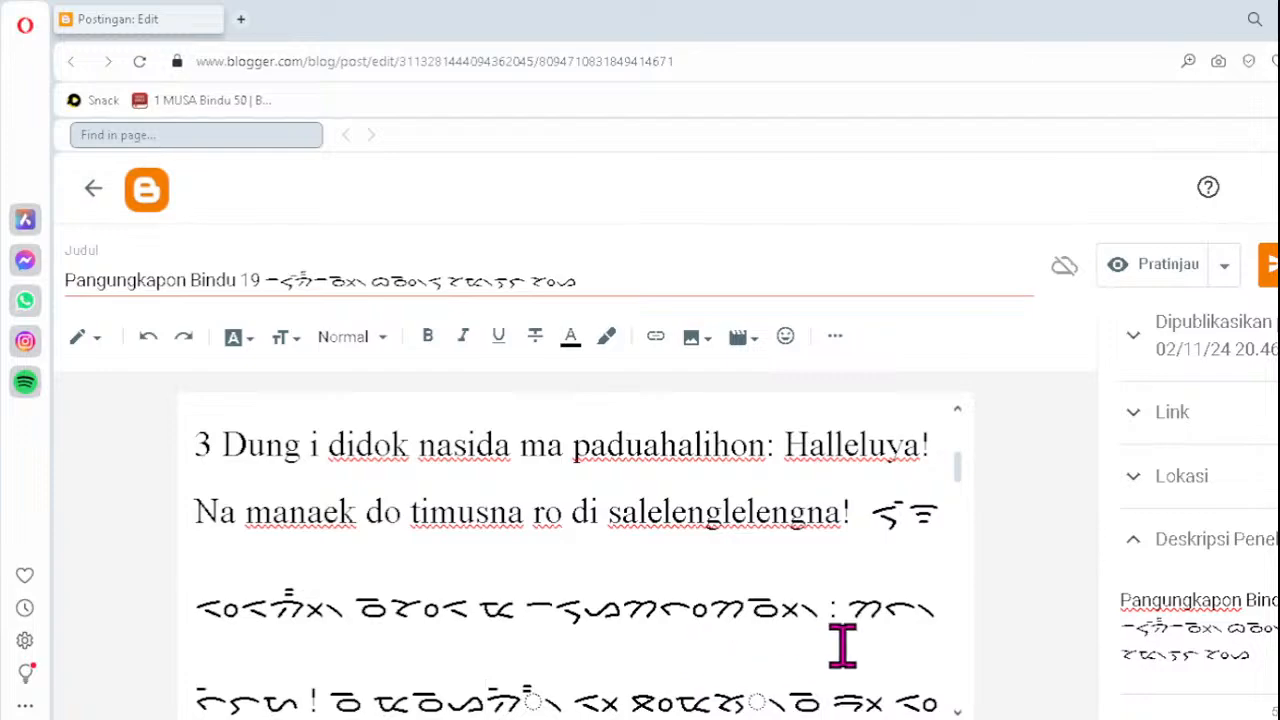
pyautogui.press('Delete')
pyautogui.press('Delete')
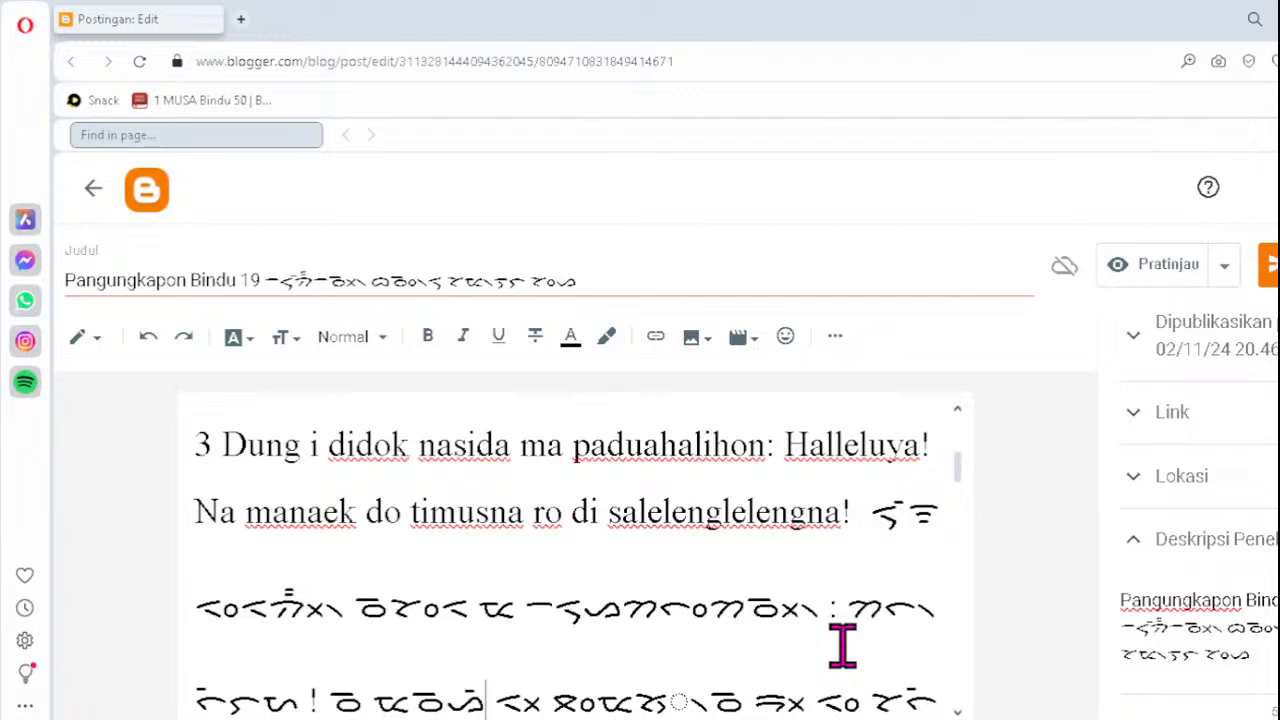
pyautogui.write('ᯔ')
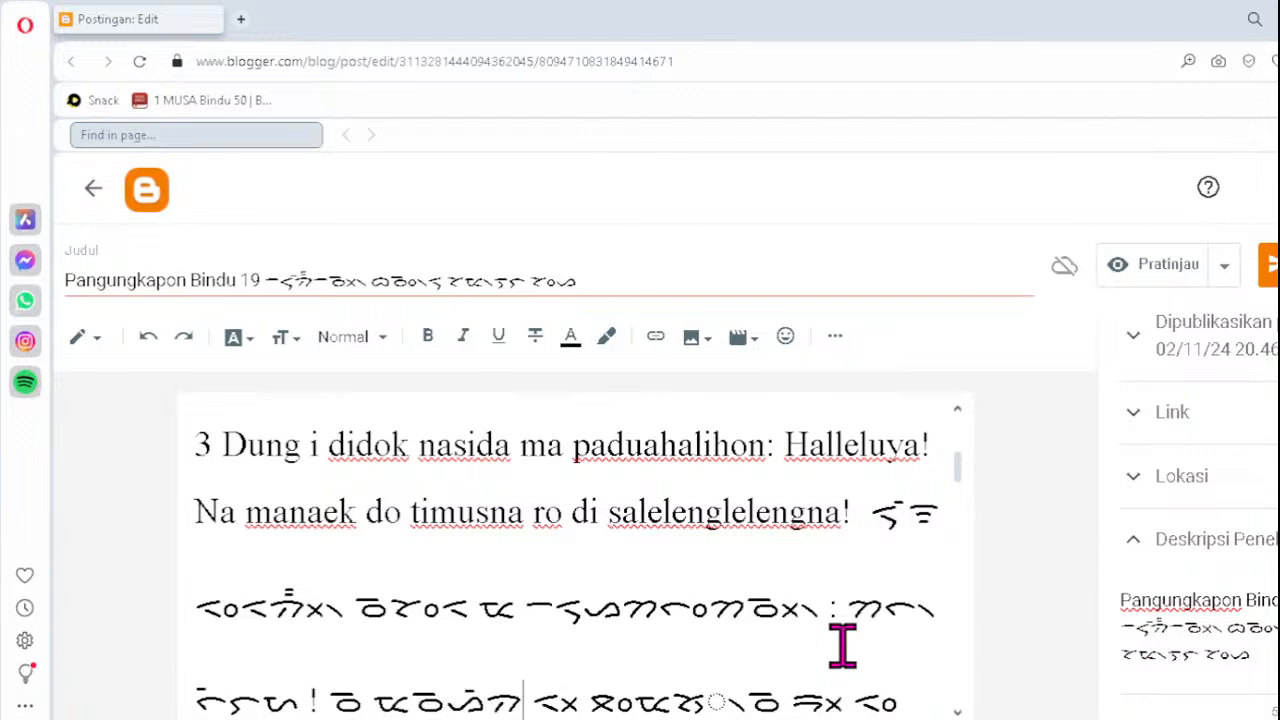
pyautogui.write('ᯪᯉ᯲')
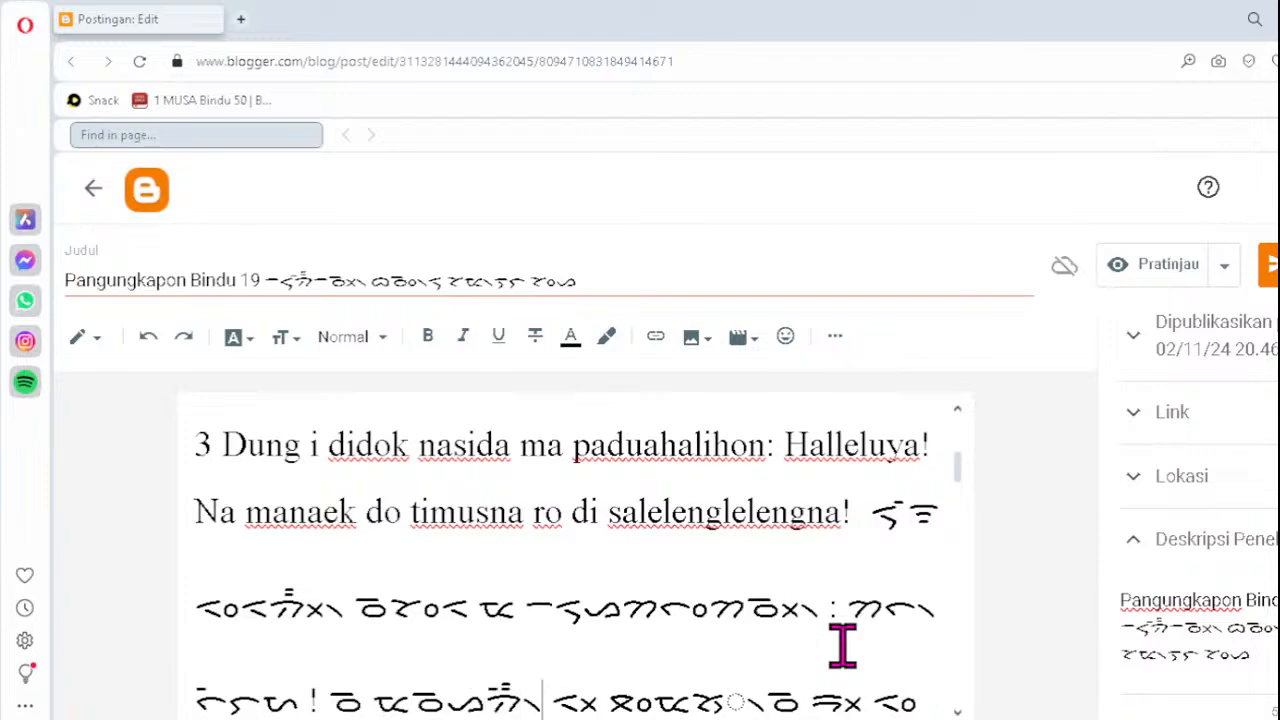
pyautogui.click(690, 703)
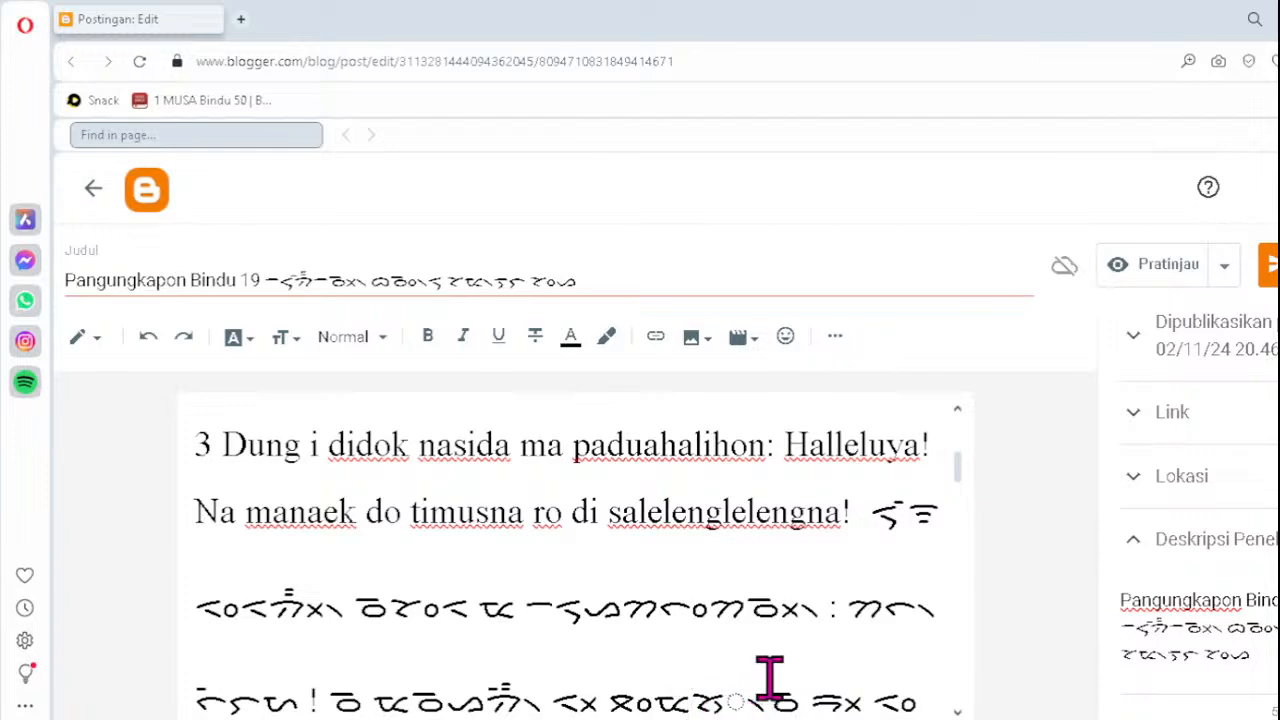
pyautogui.press('Delete')
pyautogui.write('ᯮᯘ᯲')
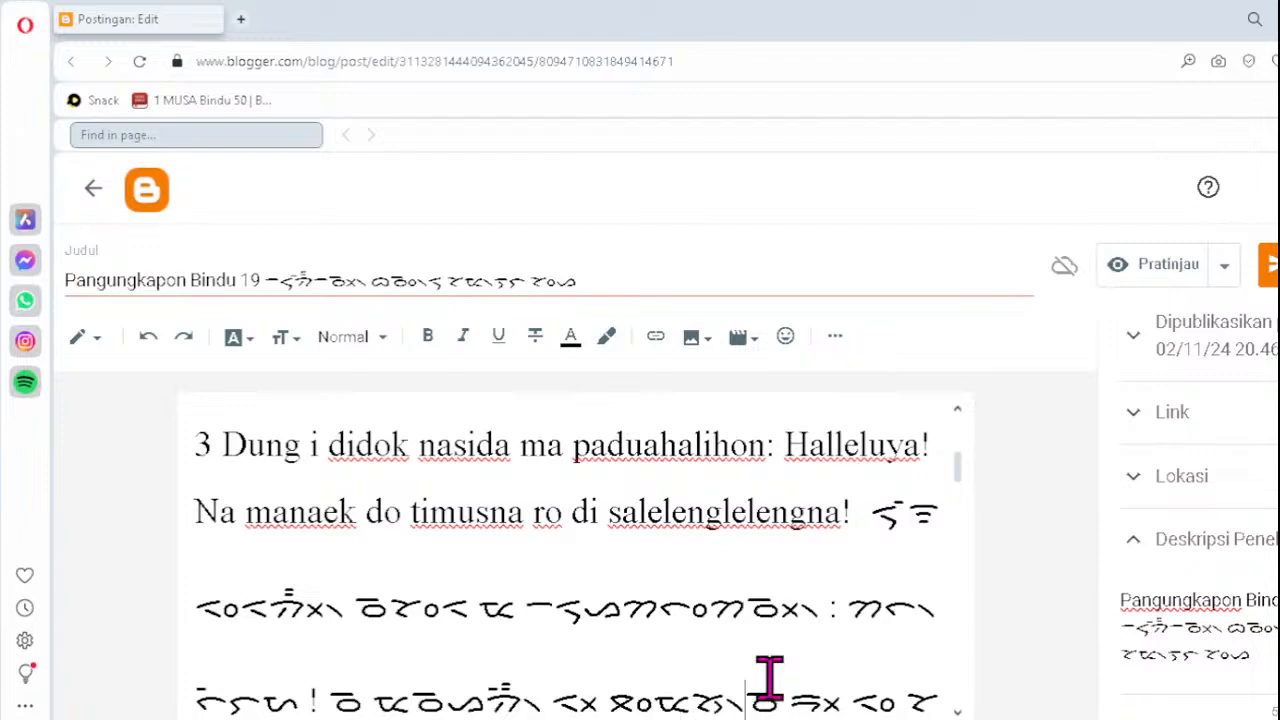
# - Remove both dotted circles from the Batak word for "salelenglelengna" at the end of verse 3
pyautogui.press('Down')
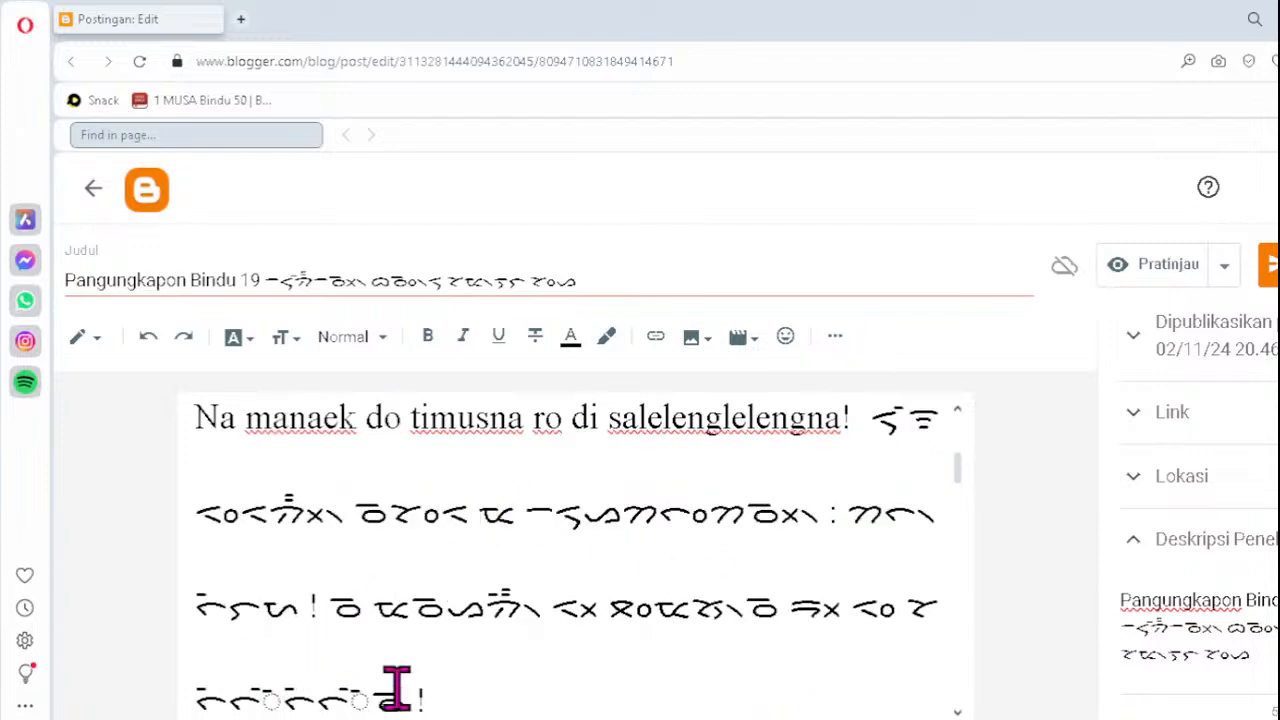
pyautogui.press('BackSpace')
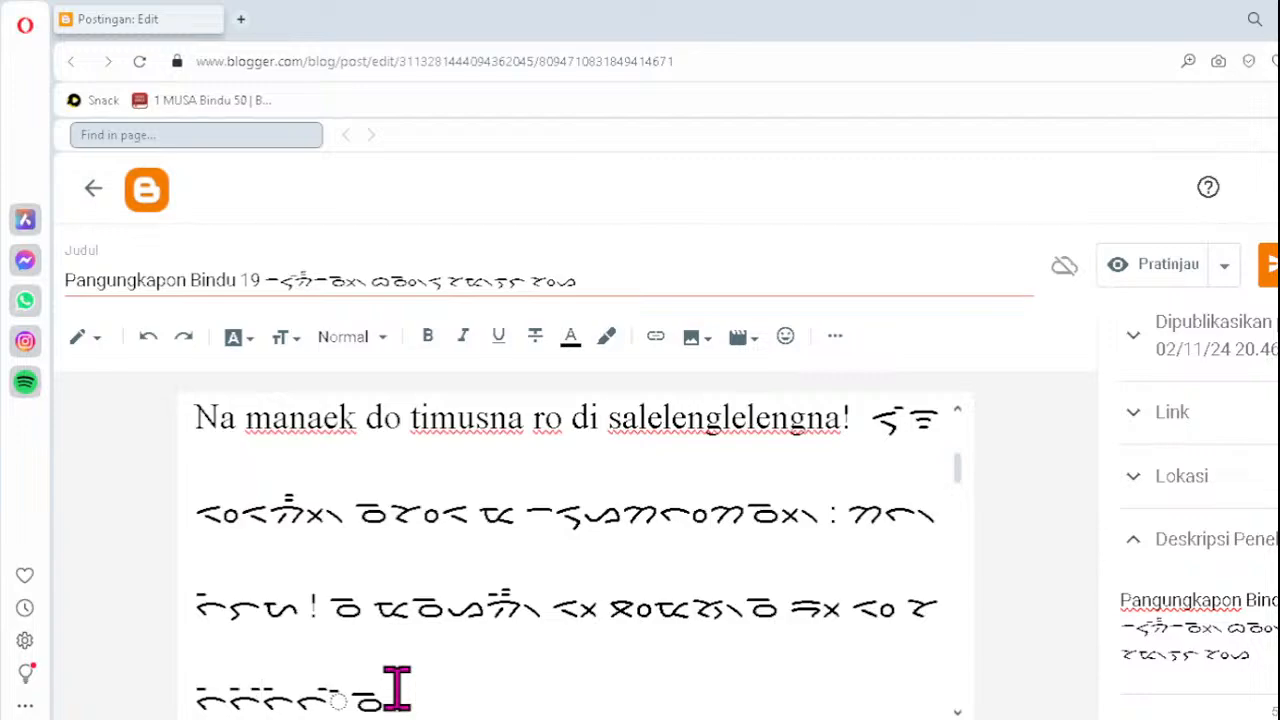
pyautogui.press('Right')
pyautogui.press('Right')
pyautogui.press('Right')
pyautogui.press('BackSpace')
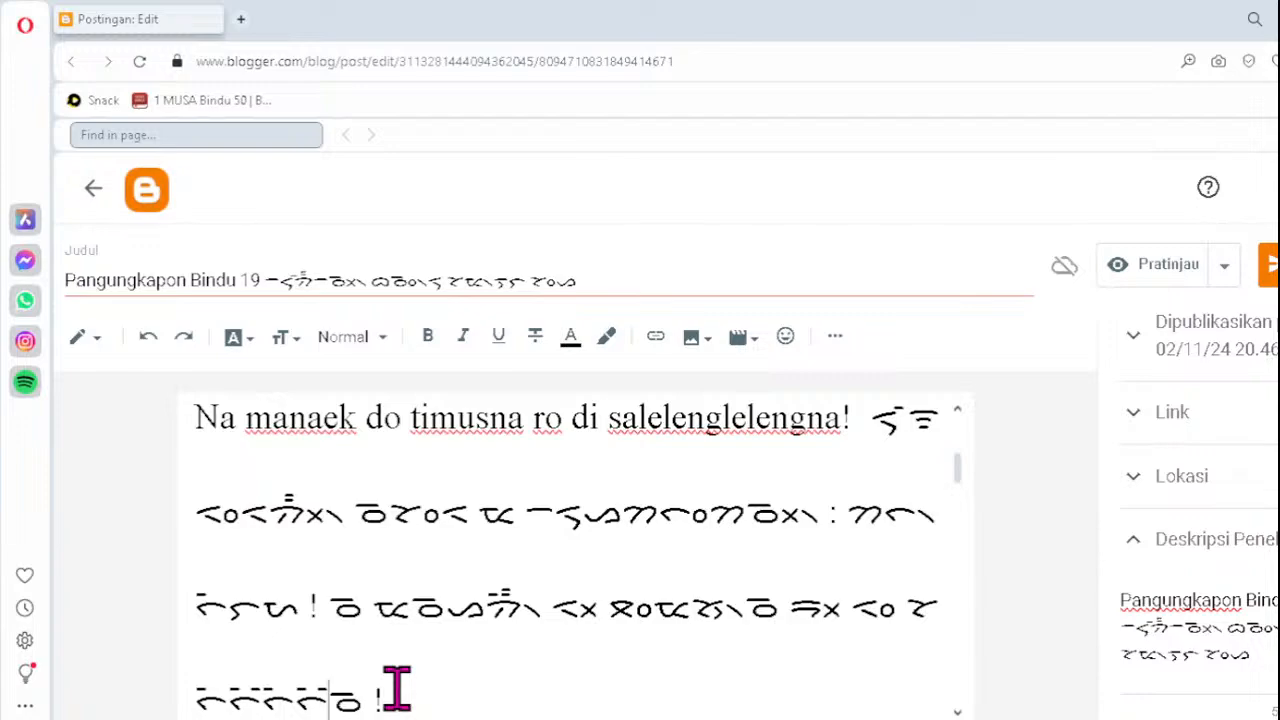
# - Replace the dotted-circle syllable in the Batak word for "sintua" in verse 4 with the corrected spelling ᯪᯉ᯲
pyautogui.scroll(-3, 396, 688)
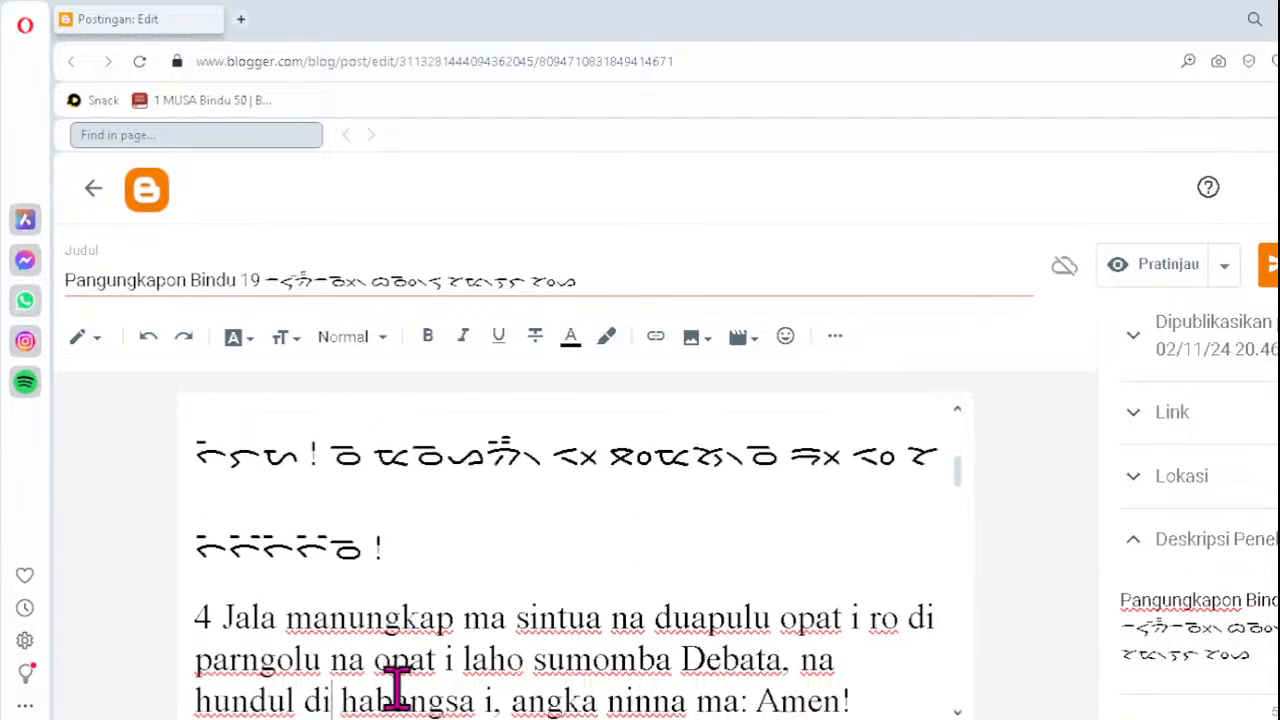
pyautogui.scroll(-3, 396, 688)
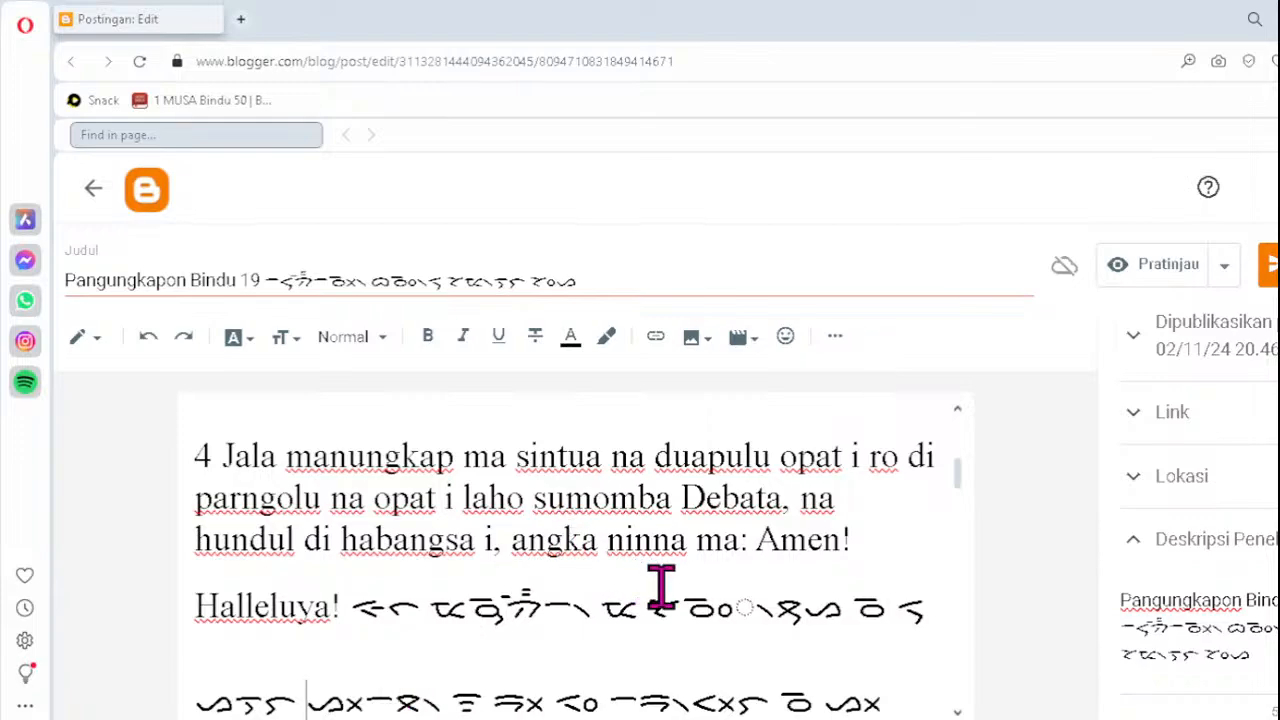
pyautogui.click(695, 603)
pyautogui.press('Delete')
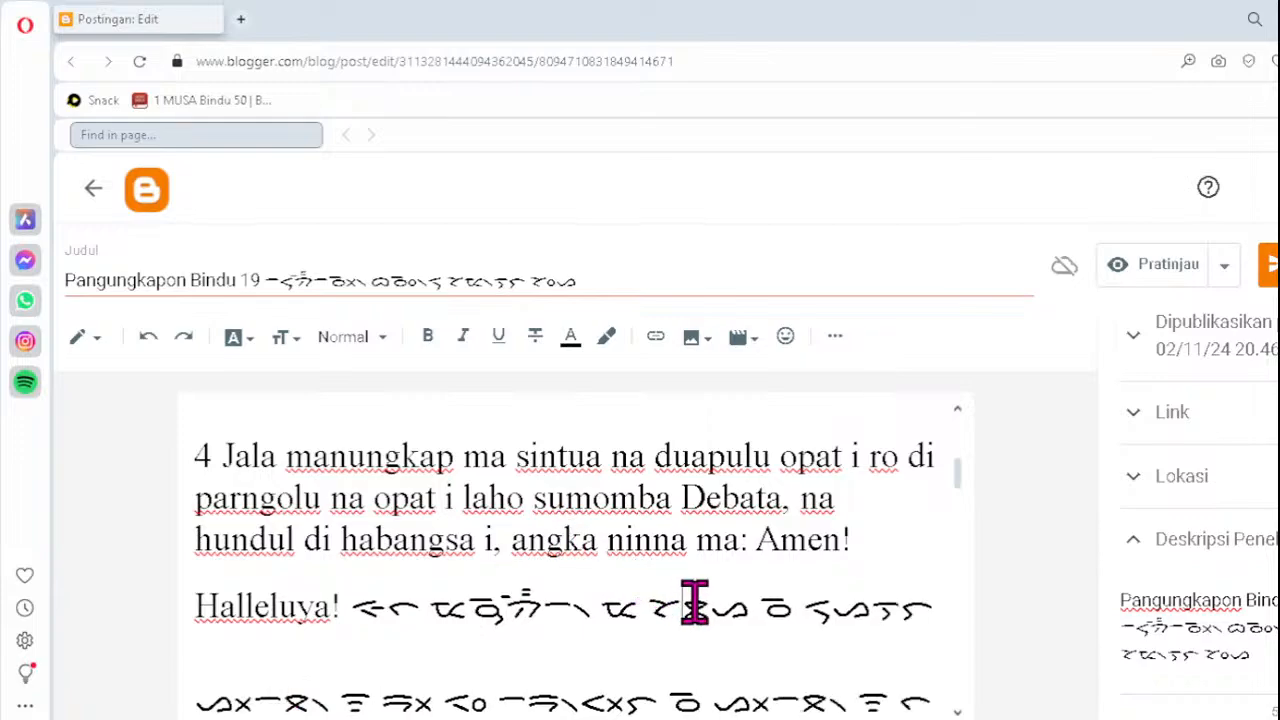
pyautogui.write('ᯪᯉ')
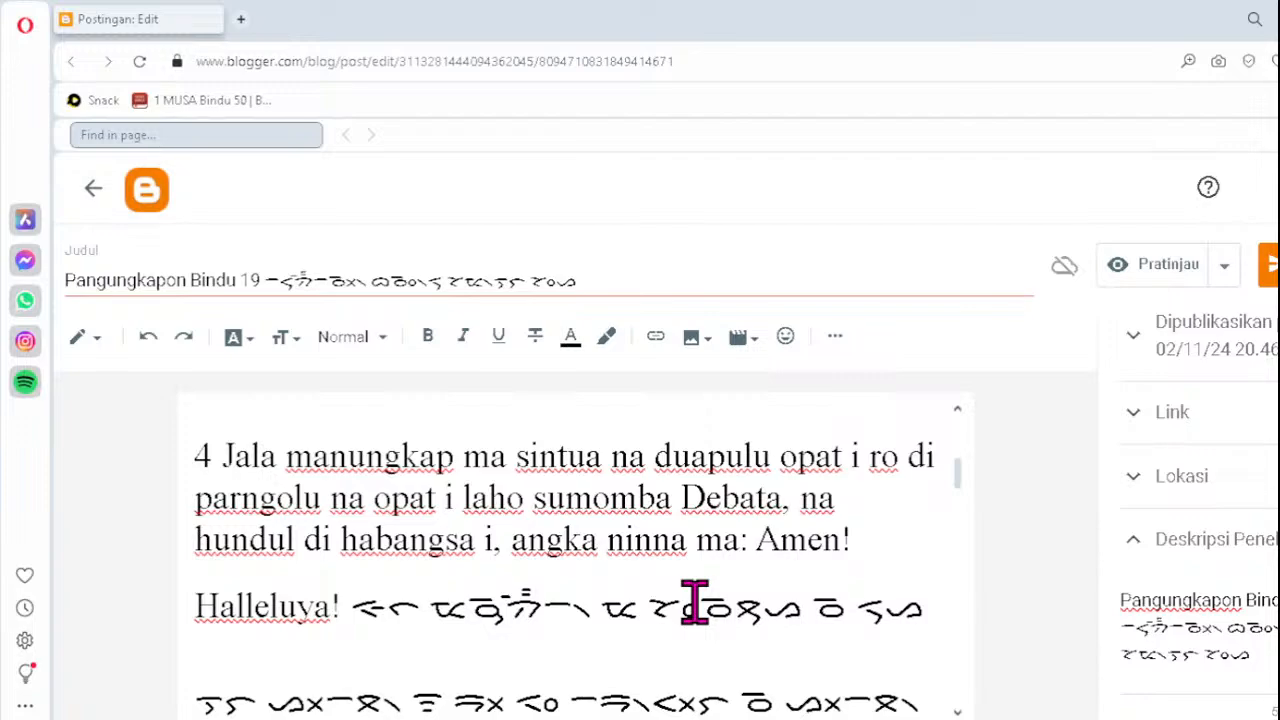
pyautogui.write('᯲')
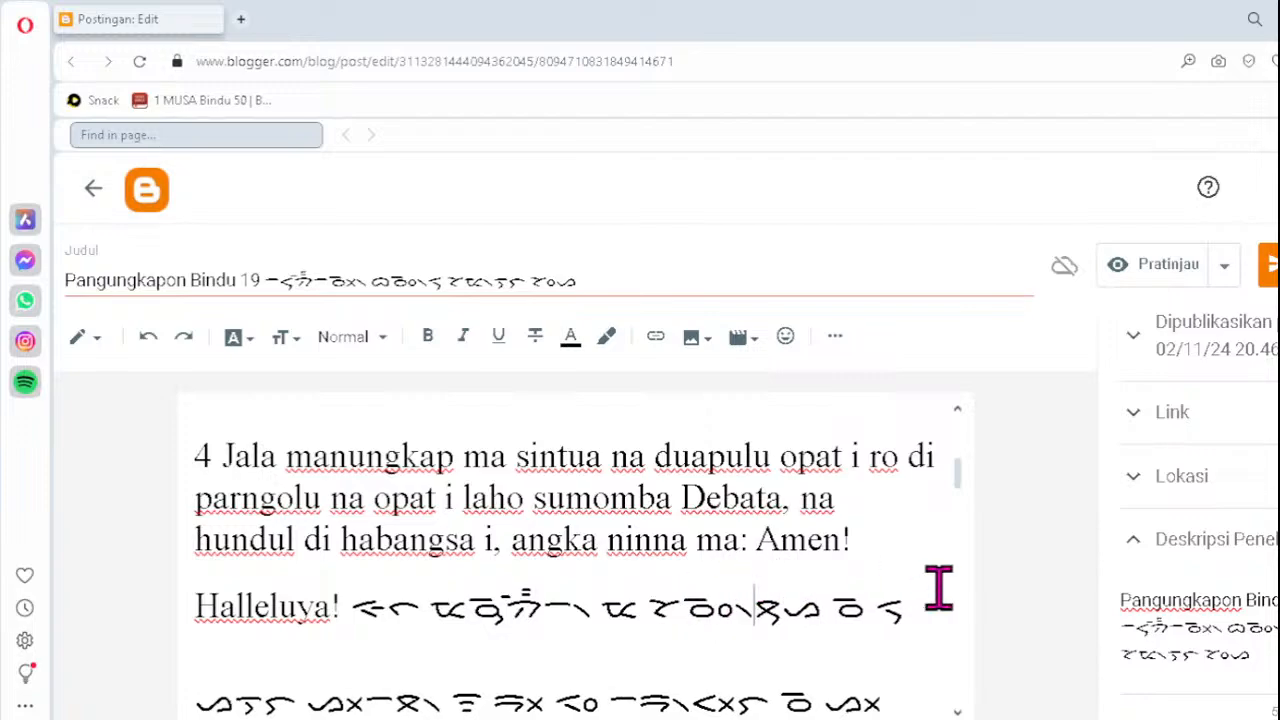
# - Correct the dotted-circle syllable in the Batak word for "sumomba" in verse 4
pyautogui.press('Down')
pyautogui.press('Down')
pyautogui.press('Down')
pyautogui.press('Down')
pyautogui.press('Down')
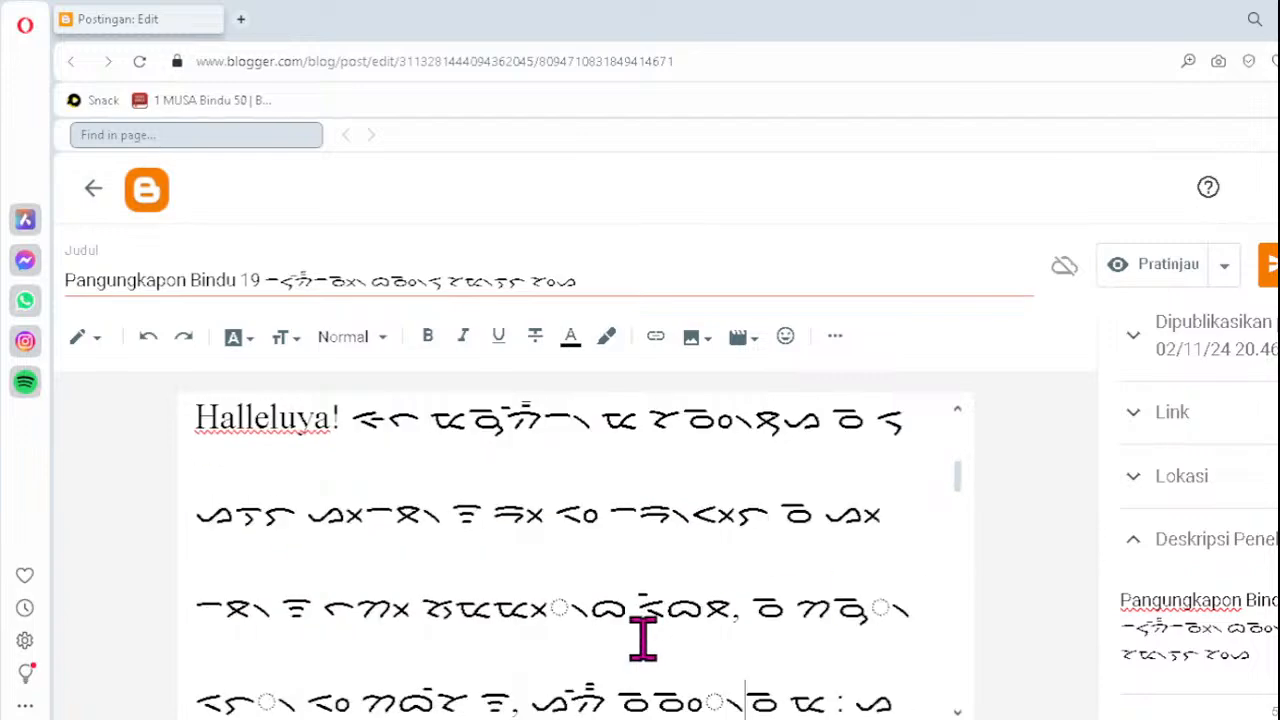
pyautogui.click(508, 608)
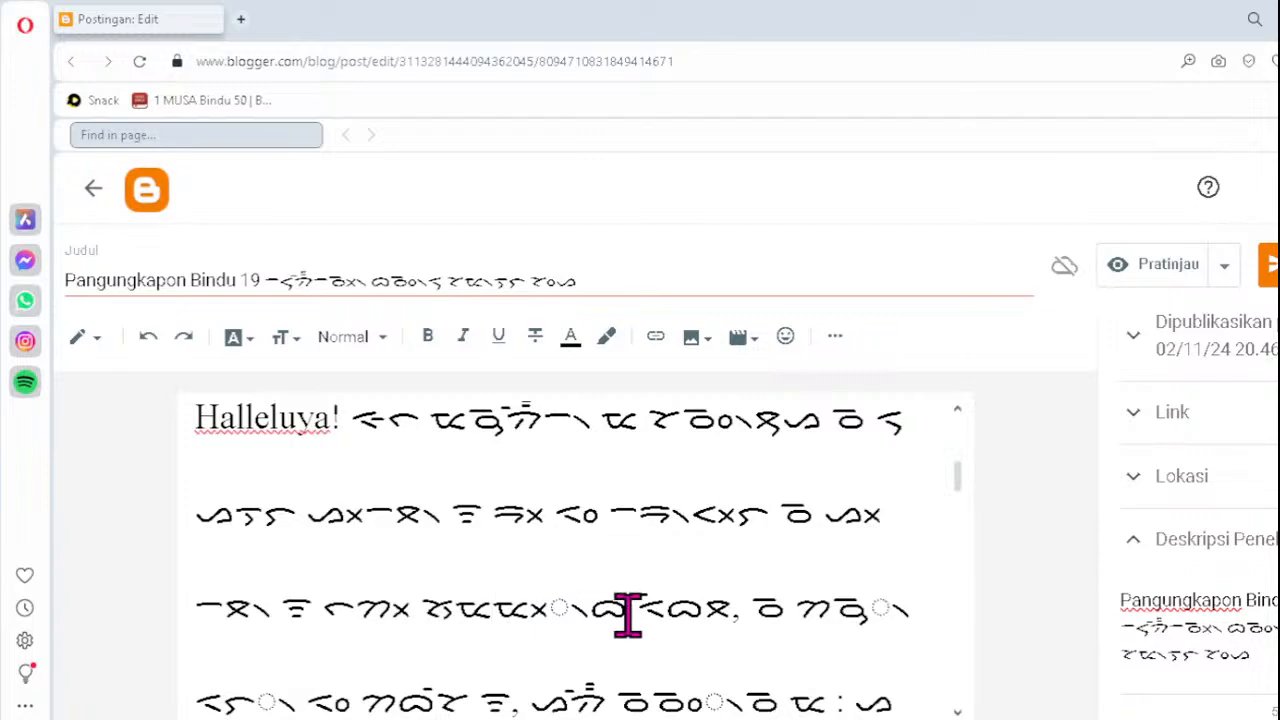
pyautogui.press('Delete')
pyautogui.press('Delete')
pyautogui.press('Delete')
pyautogui.press('Delete')
pyautogui.write('x')
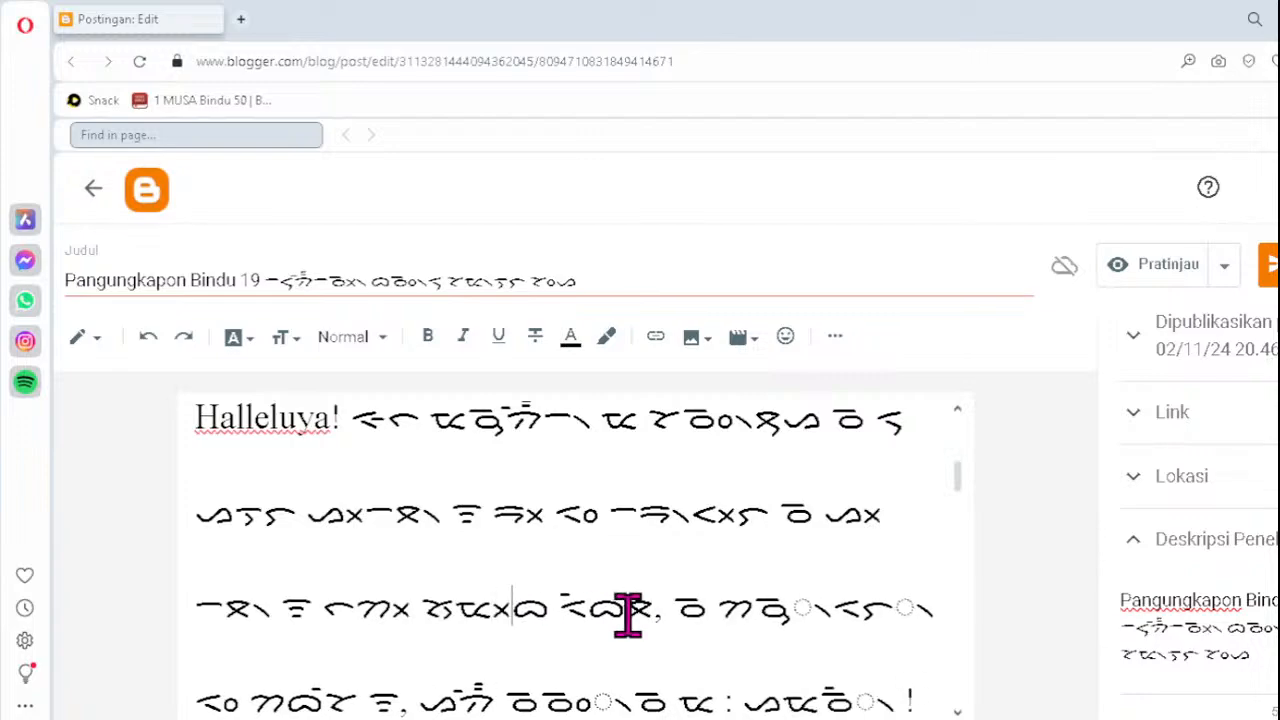
pyautogui.write('ᯖ᯲')
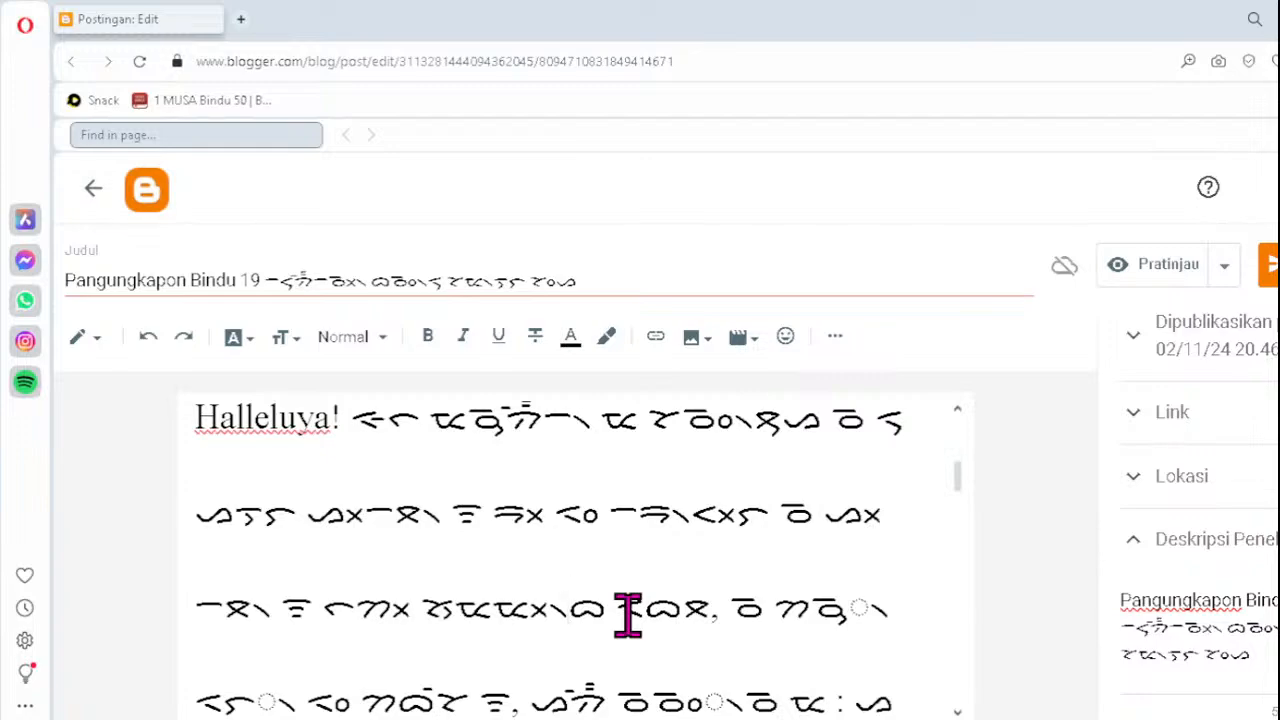
# - Replace the first dotted-circle syllable in the Batak word for "hundul" in verse 4 with the corrected spelling ᯮᯉ᯲
pyautogui.press('Down')
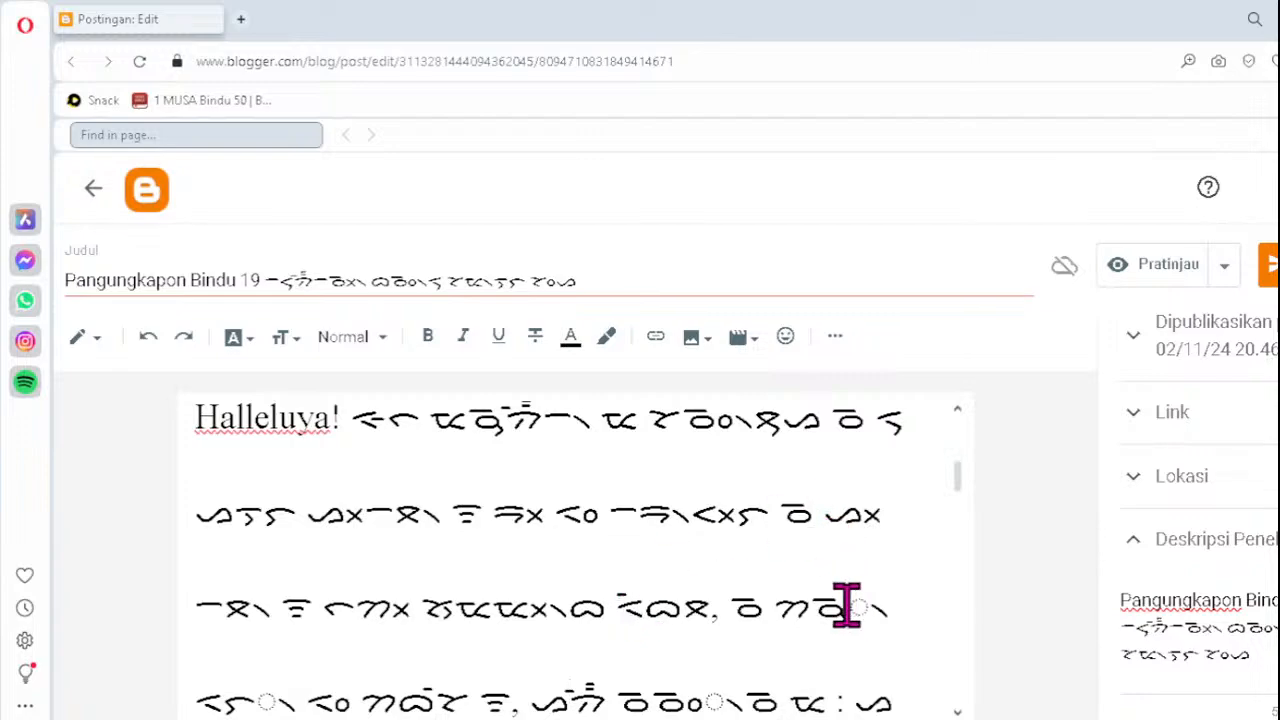
pyautogui.press('Delete')
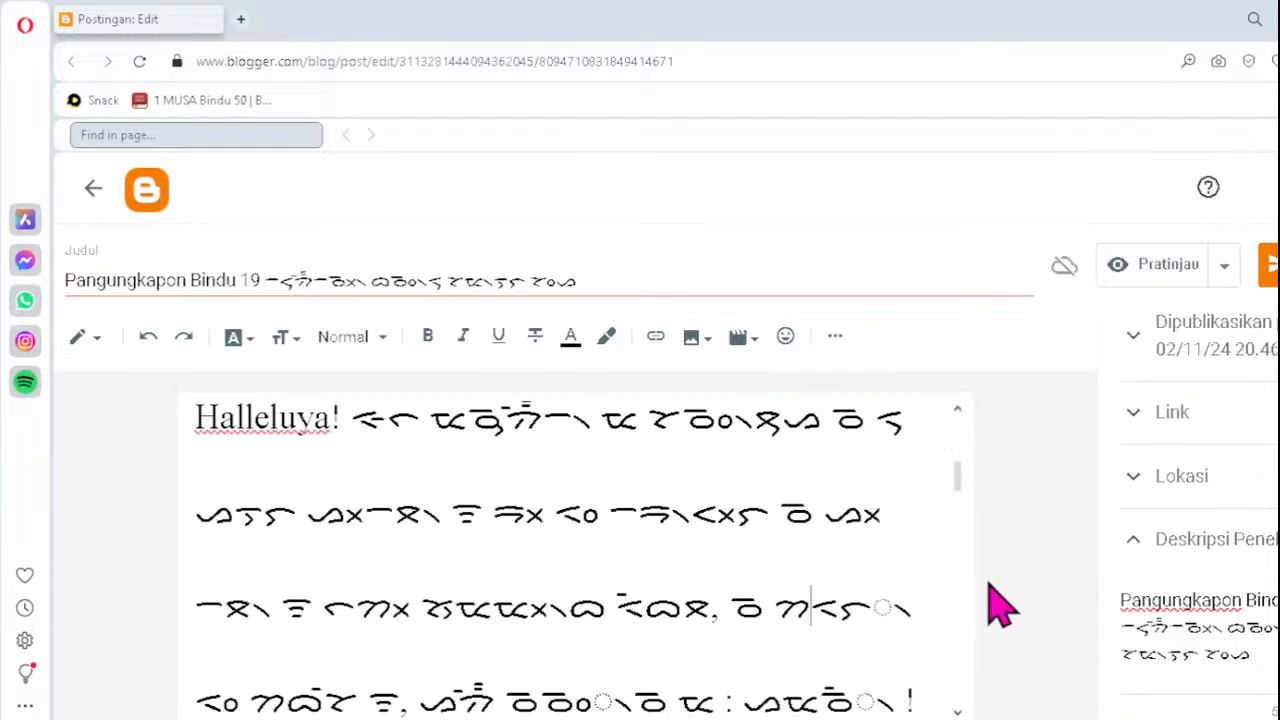
pyautogui.write('ᯮᯉ᯲')
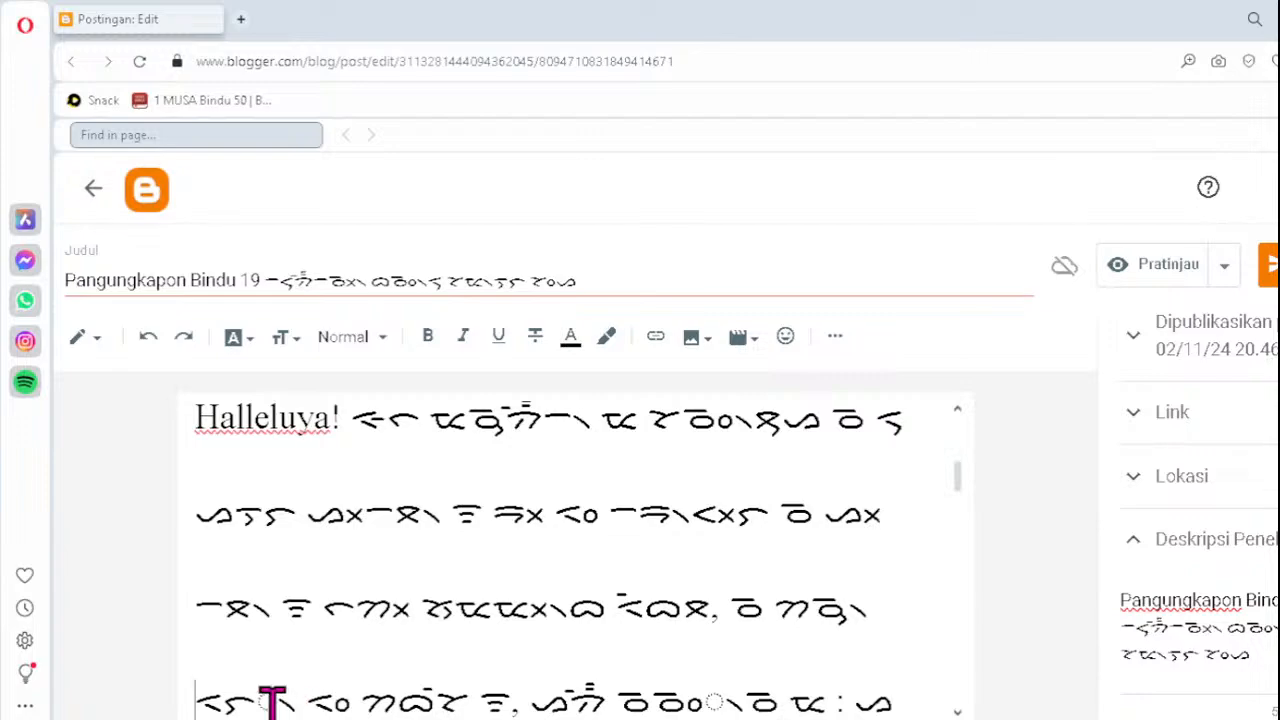
# - Correct the second dotted-circle syllable in the Batak word for "hundul" and the one in "ninna" (ᯪᯉ᯲) in verse 4
pyautogui.press('Delete')
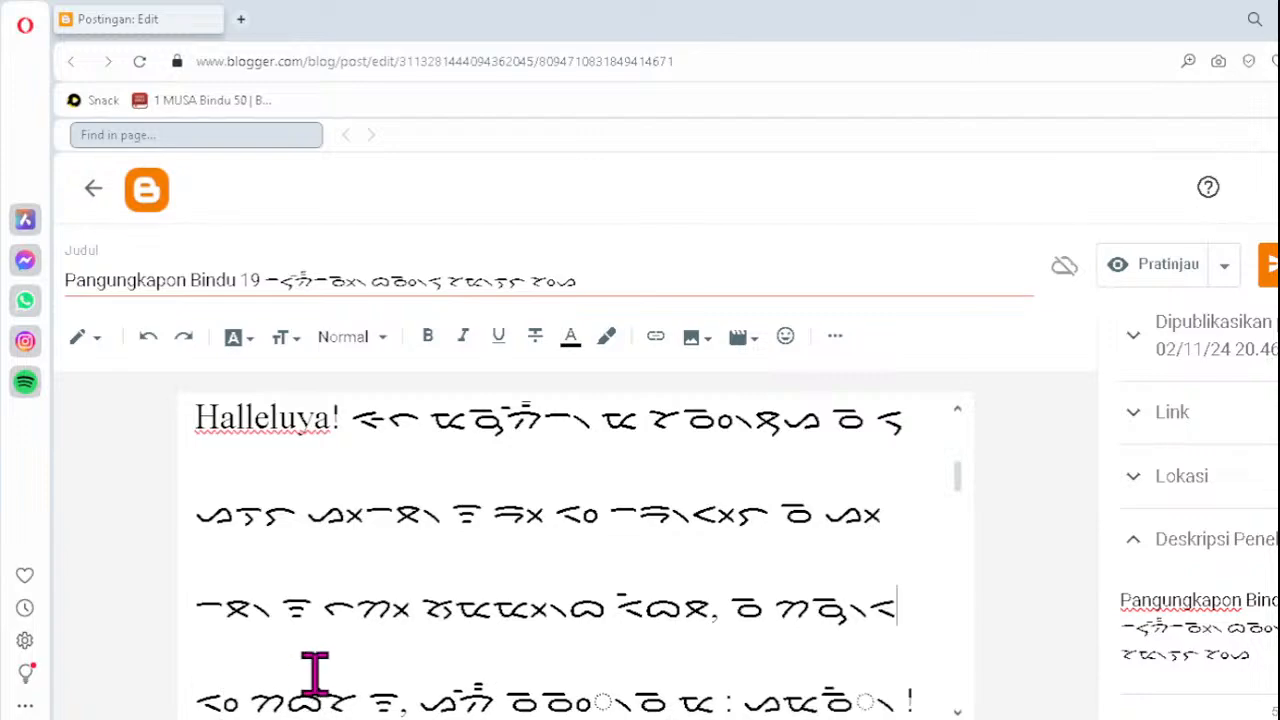
pyautogui.write('ᯑᯮᯒ᯲')
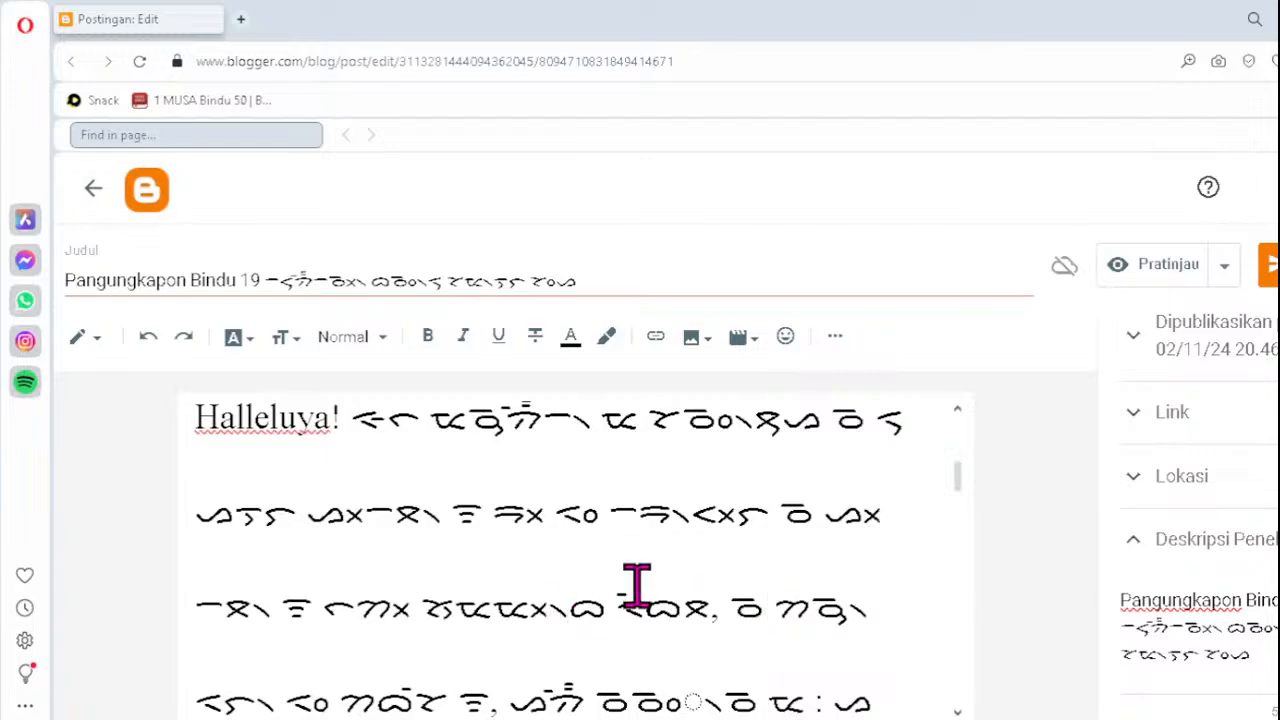
pyautogui.press('Down')
pyautogui.press('Down')
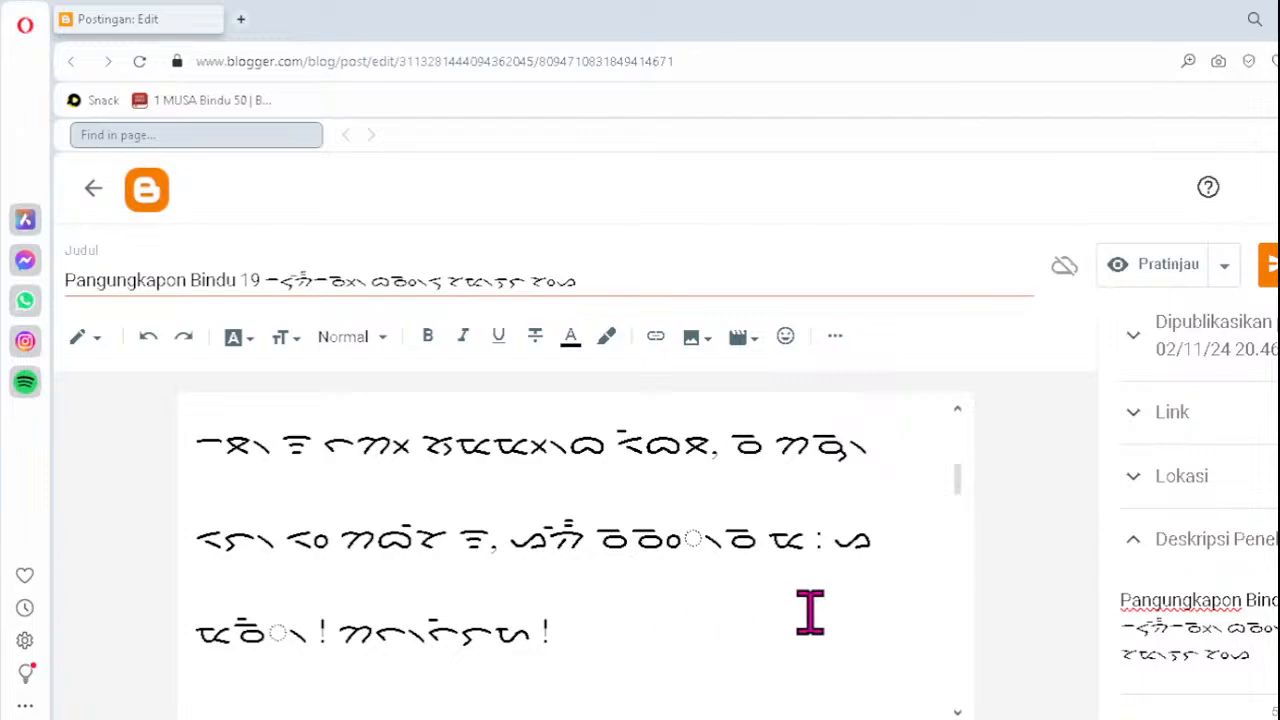
pyautogui.press('BackSpace')
pyautogui.press('BackSpace')
pyautogui.press('BackSpace')
pyautogui.write('ᯪᯉ')
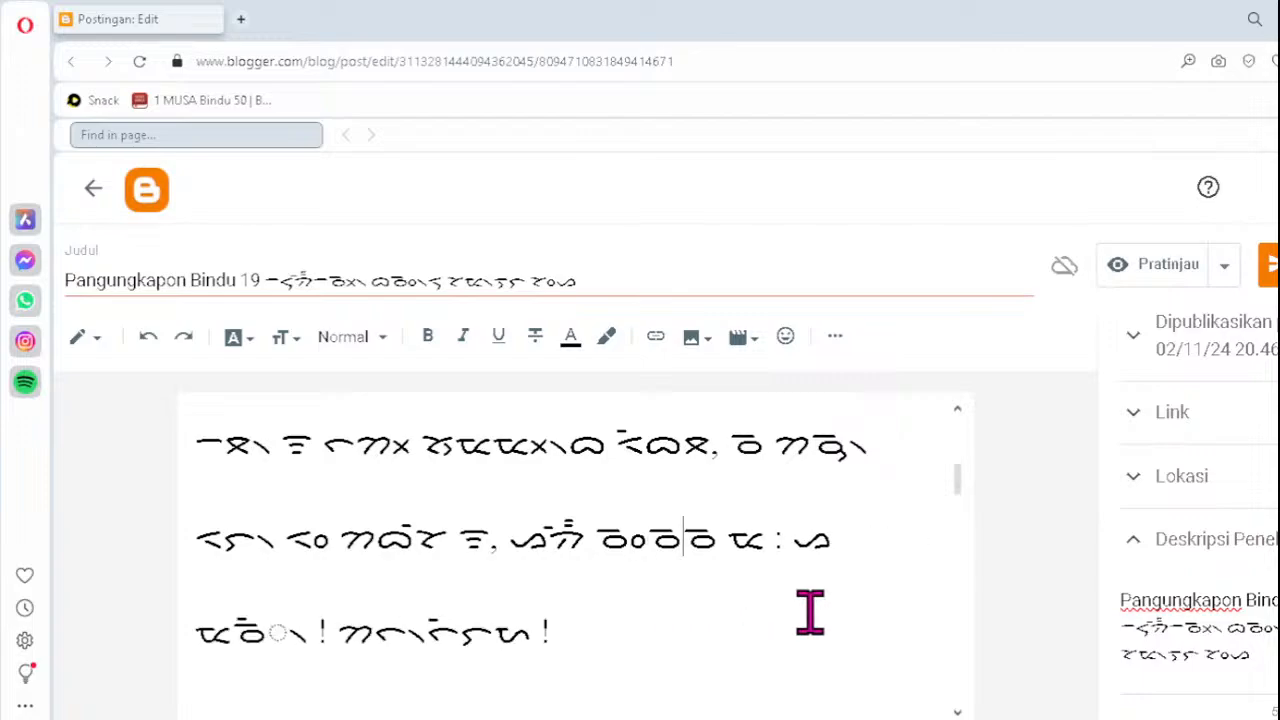
pyautogui.write('᯲')
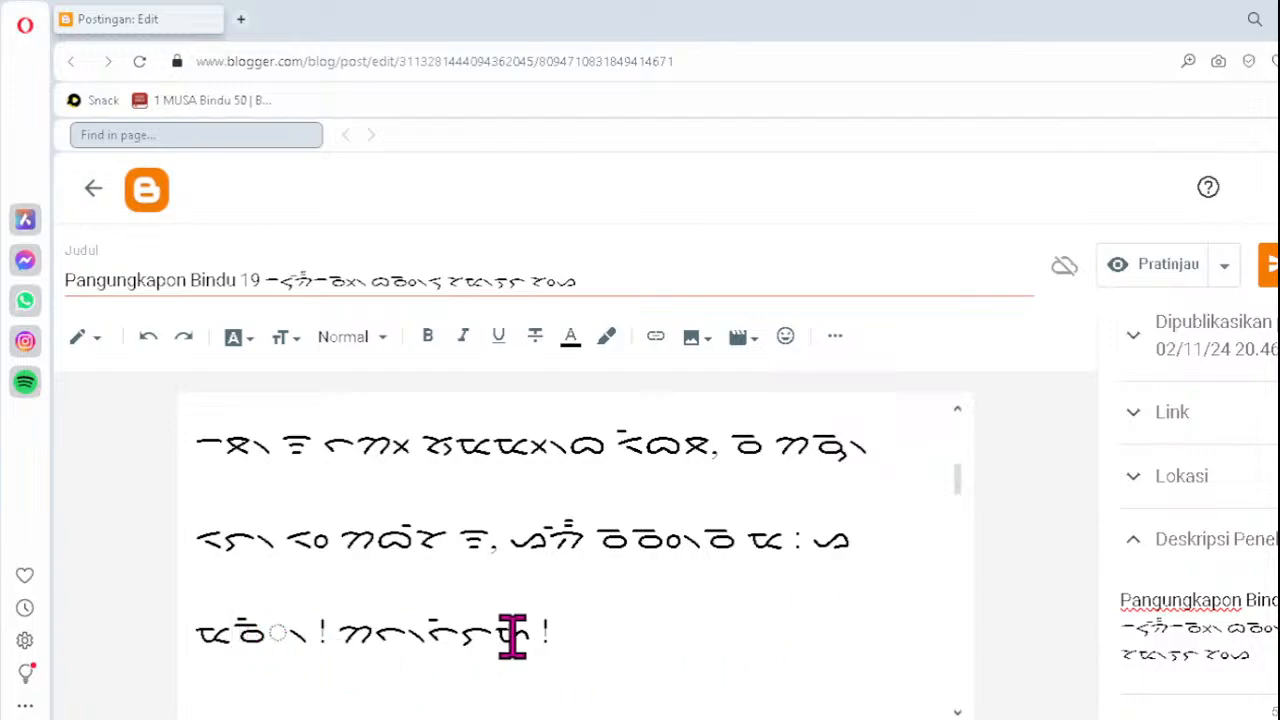
# - Replace the dotted-circle syllable in the Batak word for "Amen" at the end of verse 4 with the corrected spelling ᯩᯉ᯲
pyautogui.press('BackSpace')
pyautogui.press('BackSpace')
pyautogui.write('ᯩᯉ᯲')
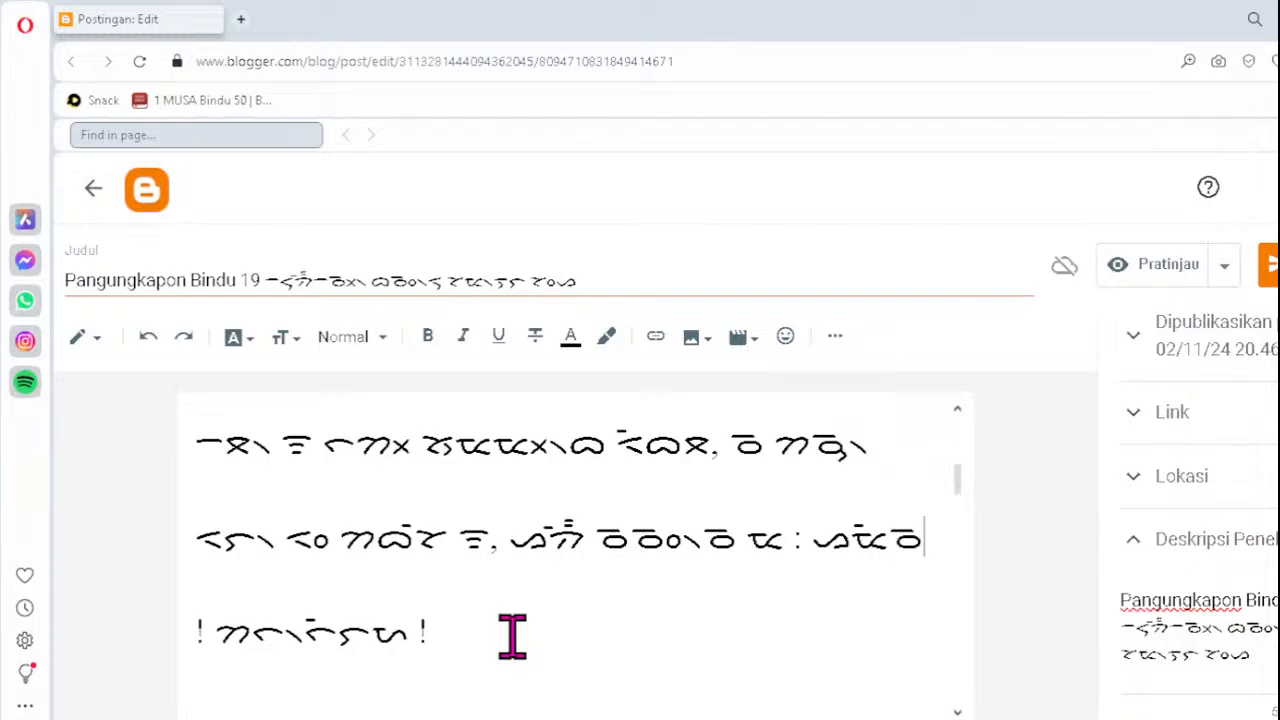
pyautogui.click(630, 638)
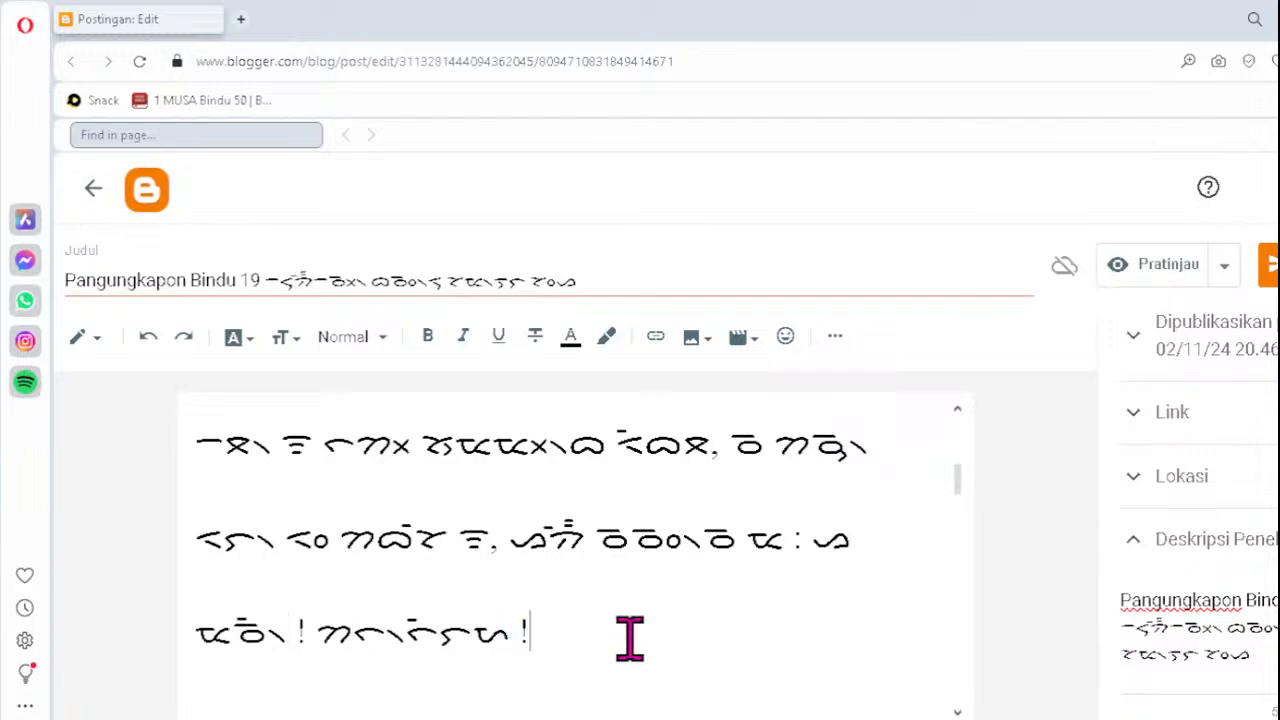
# - Remove the dotted circle from the last syllable of the Batak word for "mandok" in verse 5
pyautogui.press('Return')
pyautogui.hotkey('ctrl', 'v')
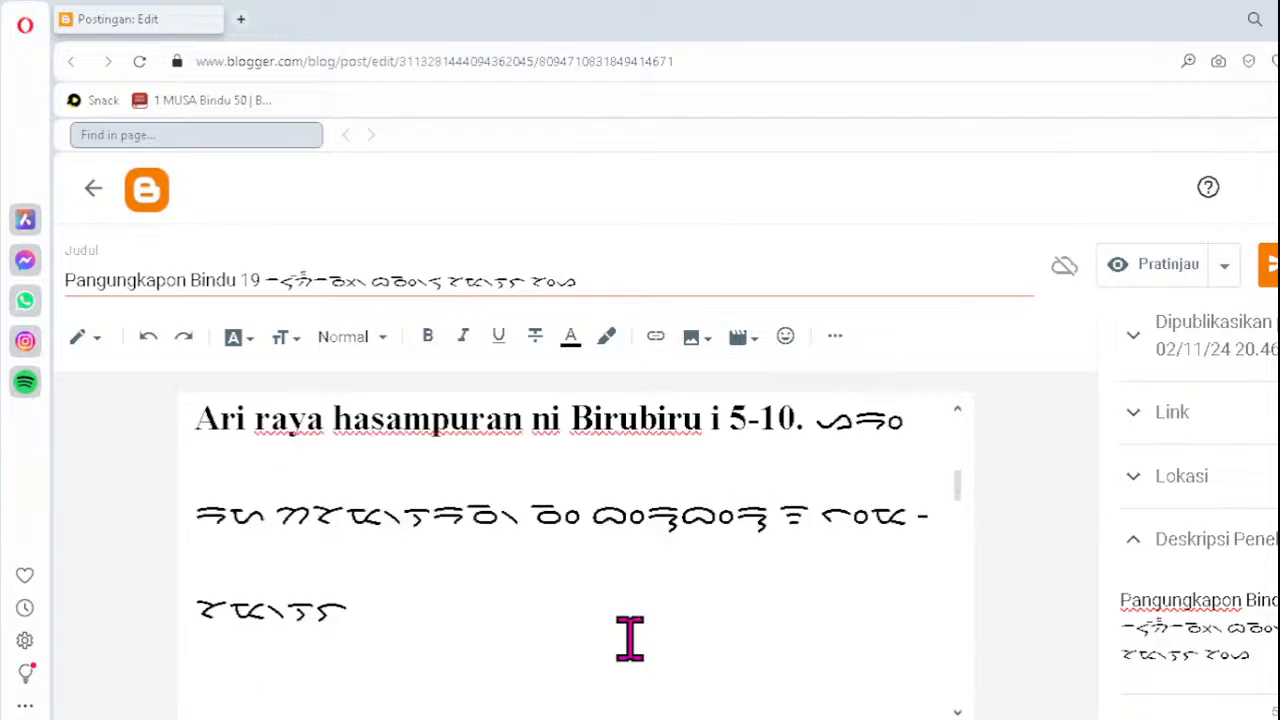
pyautogui.press('Up')
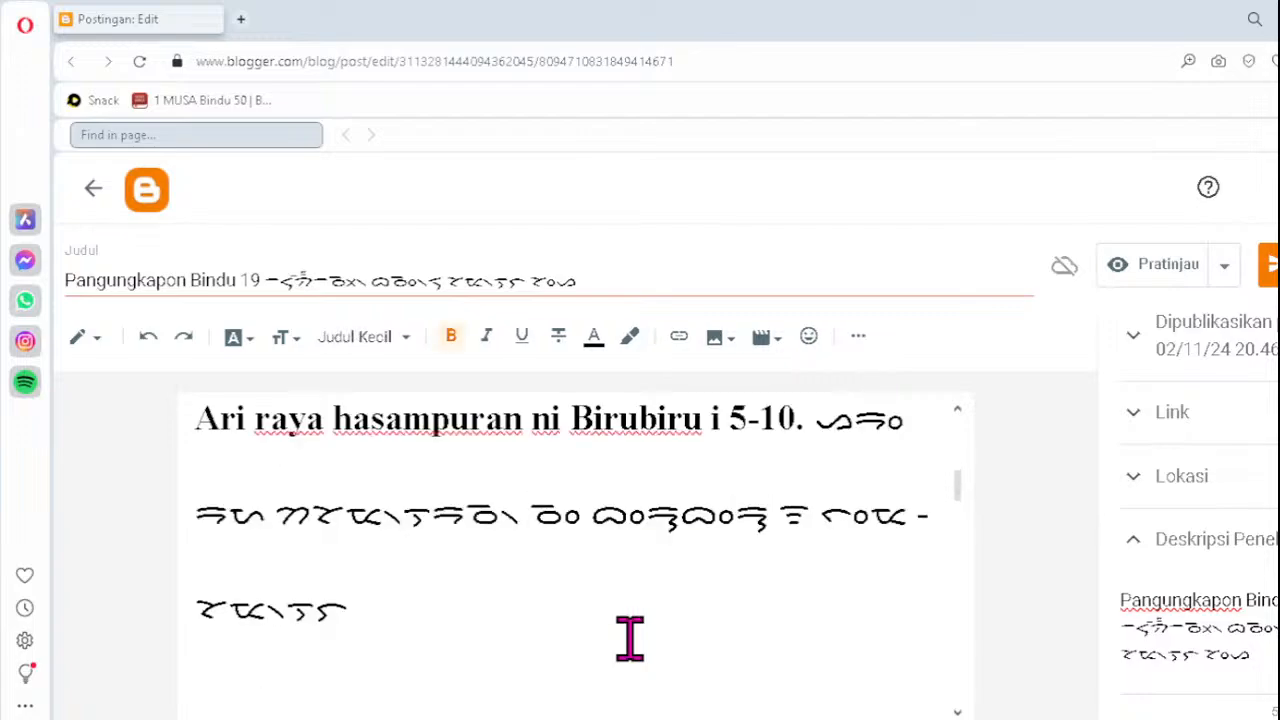
pyautogui.press('Down')
pyautogui.press('Down')
pyautogui.press('Down')
pyautogui.press('Down')
pyautogui.press('Down')
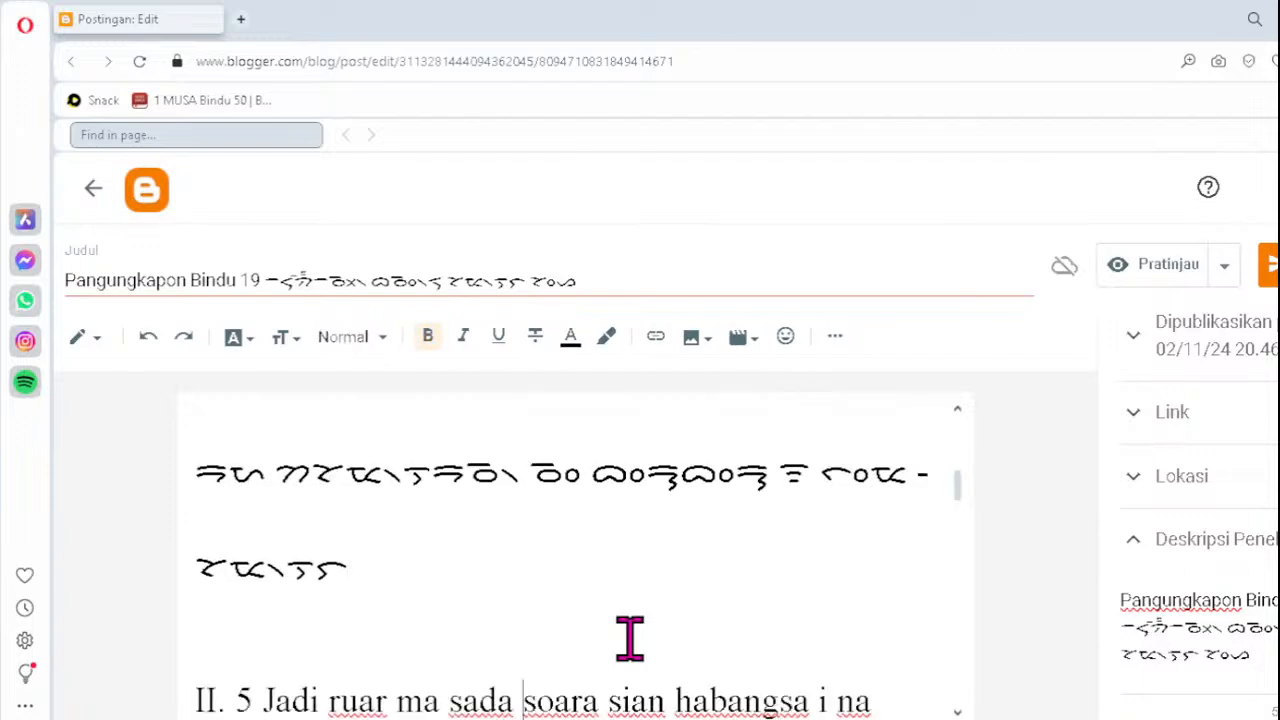
pyautogui.press('Down')
pyautogui.press('Down')
pyautogui.press('Down')
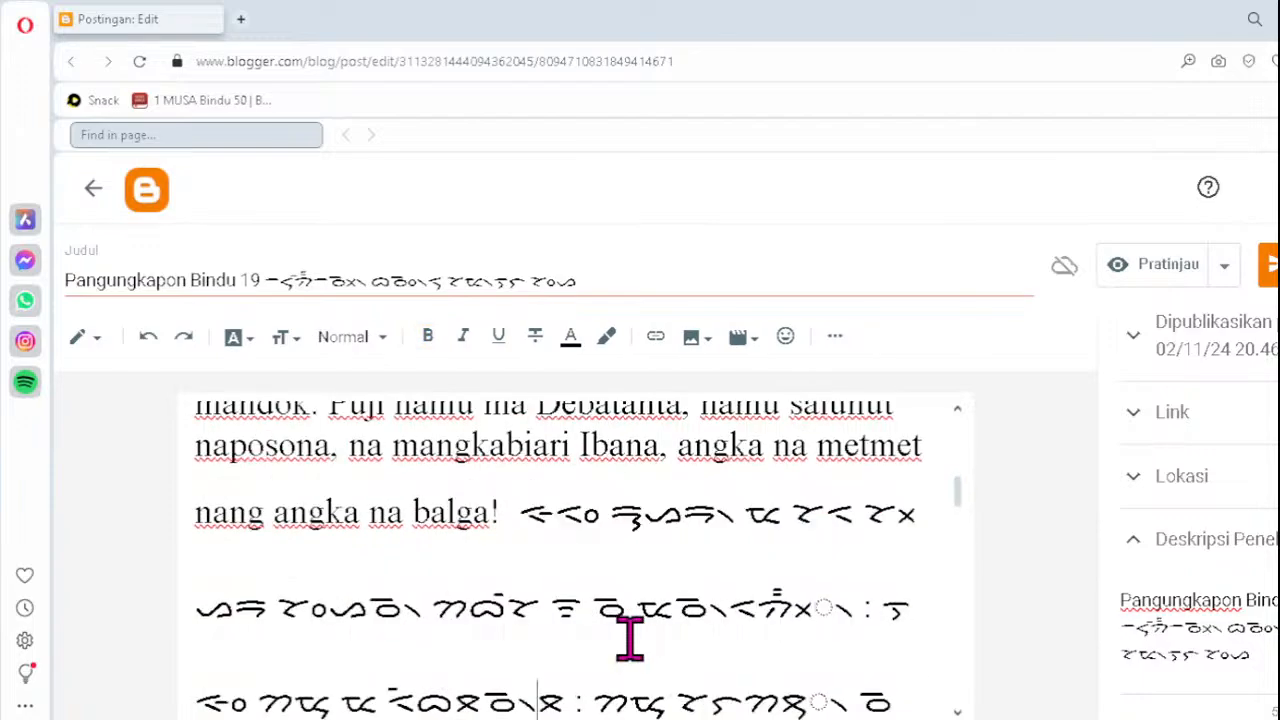
pyautogui.click(760, 606)
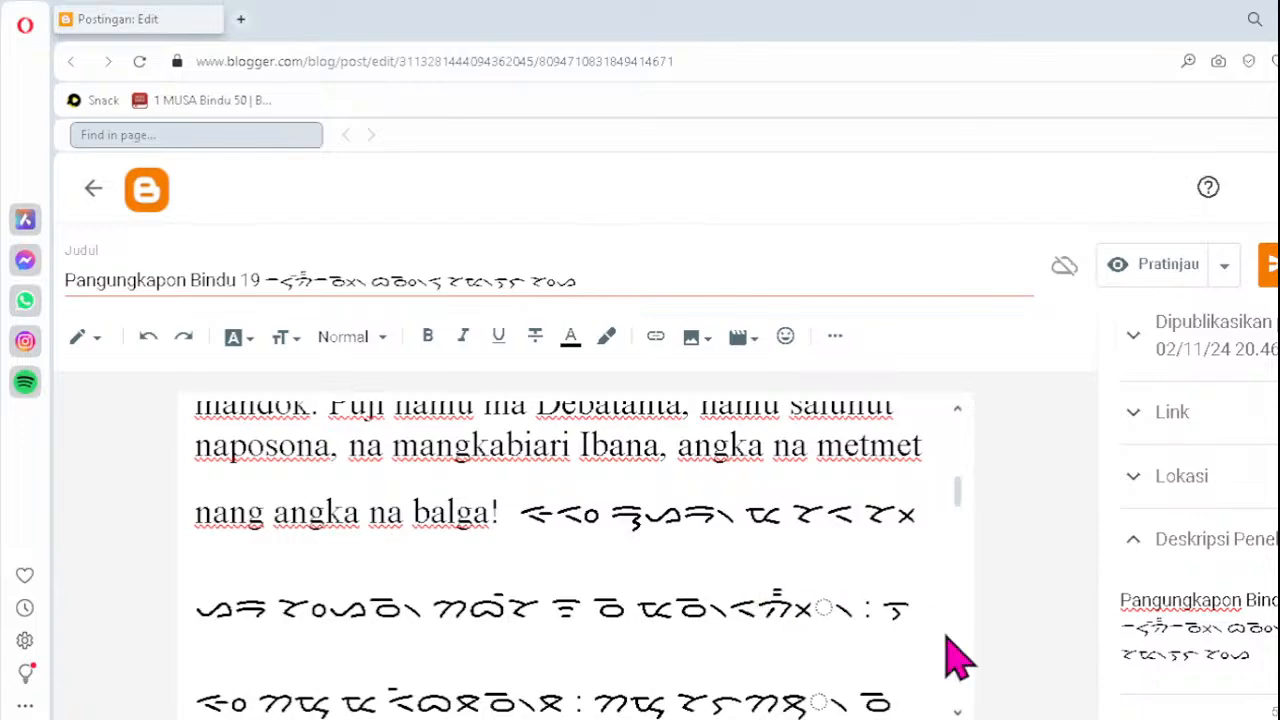
pyautogui.press('Delete')
pyautogui.press('Delete')
pyautogui.press('Delete')
pyautogui.press('Delete')
pyautogui.write('ᯗ᯦ᯀᯉ᯲')
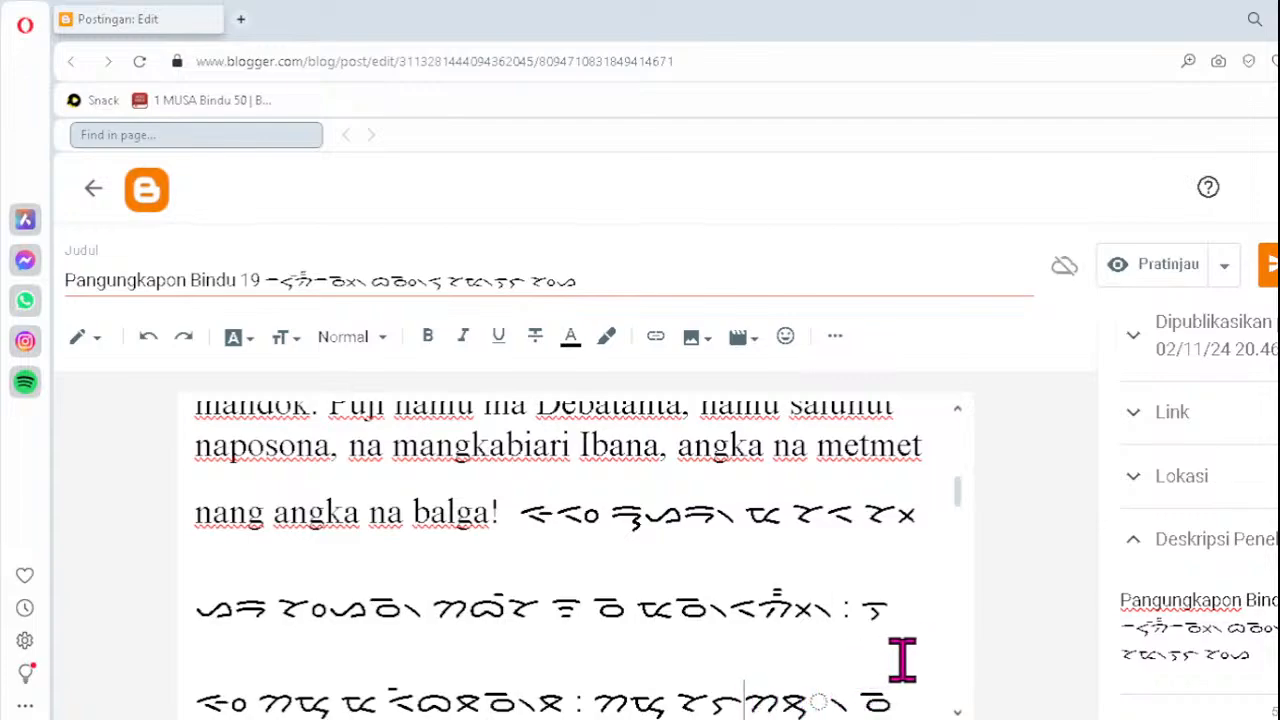
# - Correct the dotted-circle ending of the Batak word for "saluhut" in verse 5
pyautogui.press('BackSpace')
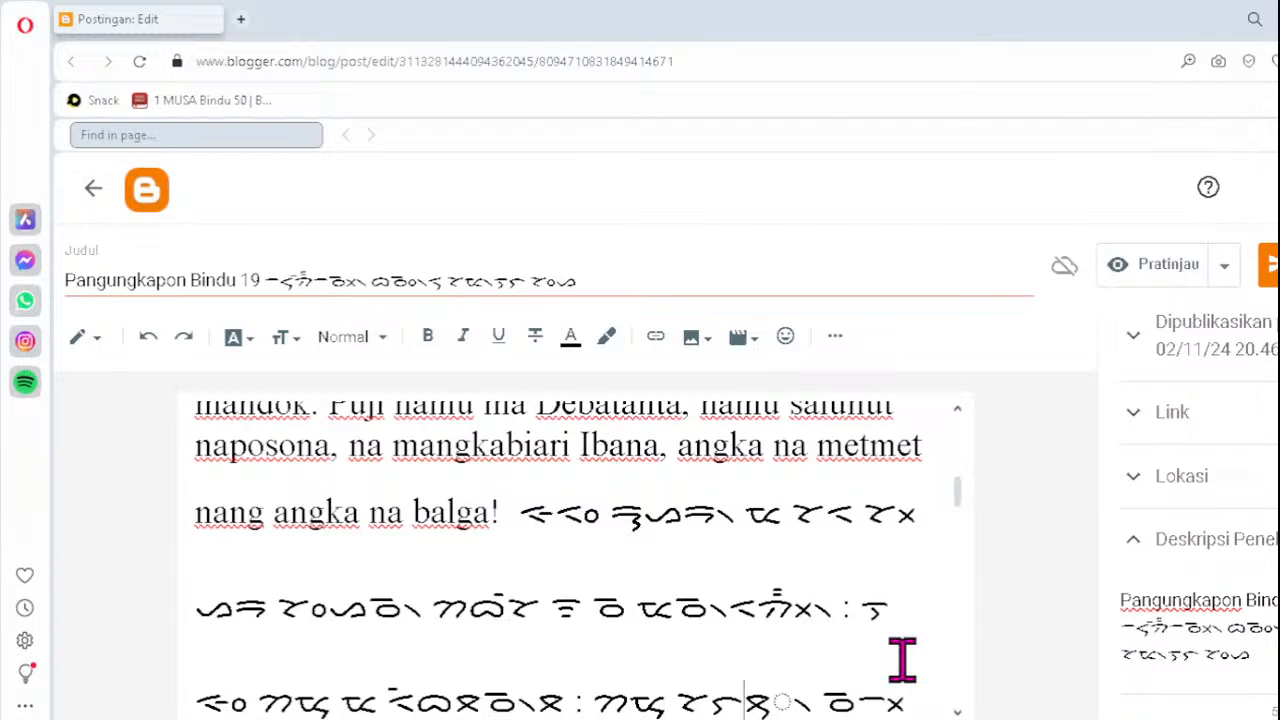
pyautogui.write('ᯖᯘ᯲')
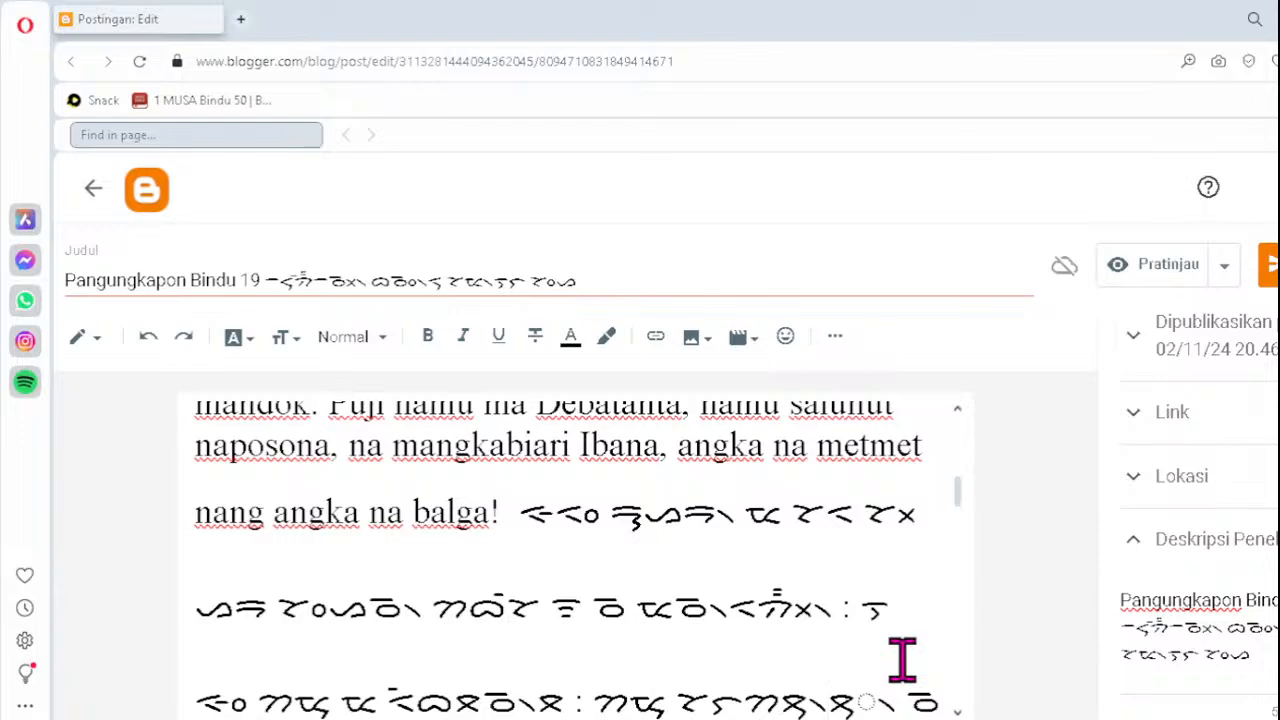
pyautogui.press('Delete')
pyautogui.press('Delete')
pyautogui.press('Delete')
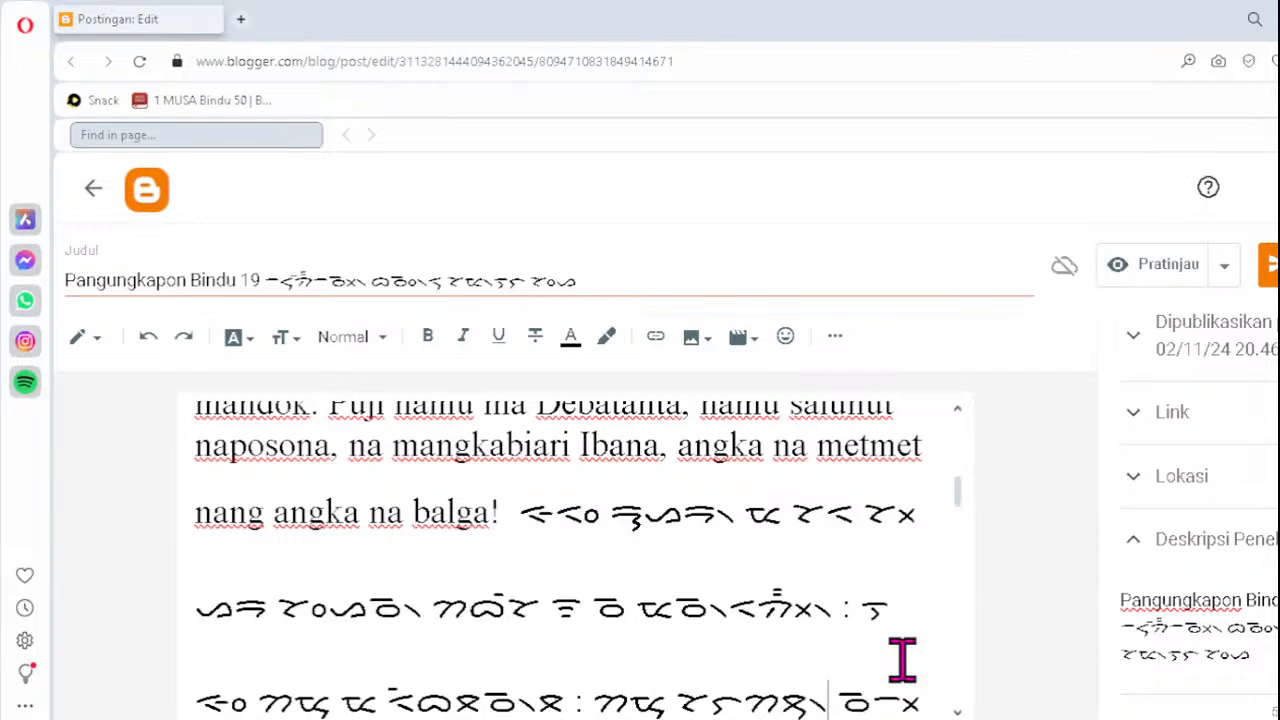
# - Correct both dotted-circle syllables in the Batak word for "metmet" in verse 5, spelling each ending ᯩᯖ᯲
pyautogui.press('Down')
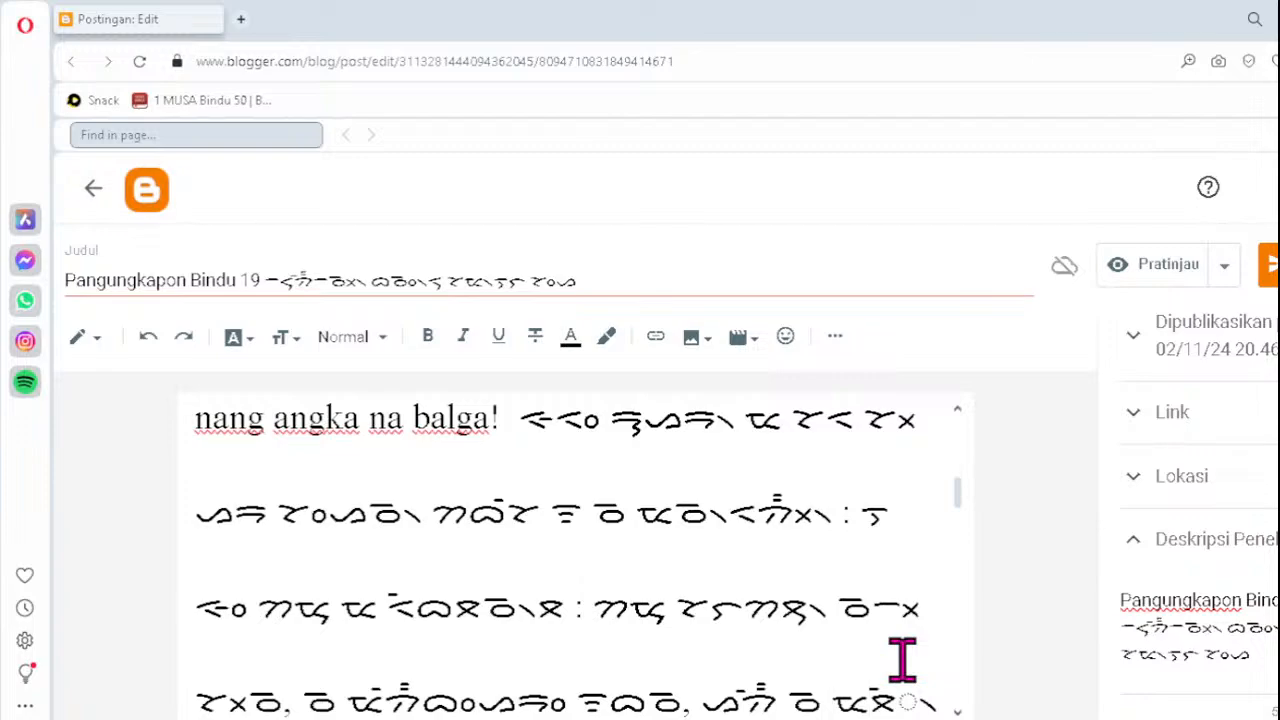
pyautogui.press('Return')
pyautogui.write('ᯔ')
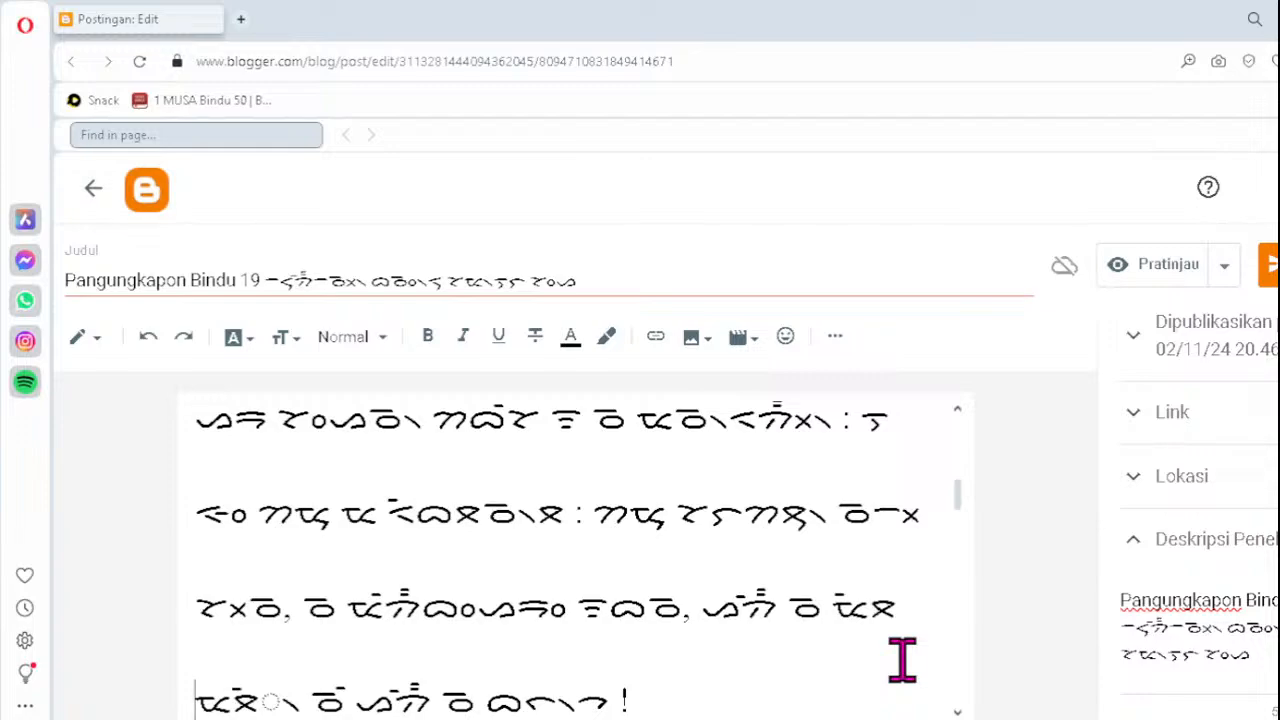
pyautogui.write('᯲')
pyautogui.press('Right')
pyautogui.press('Delete')
pyautogui.write('ᯩᯖ᯲')
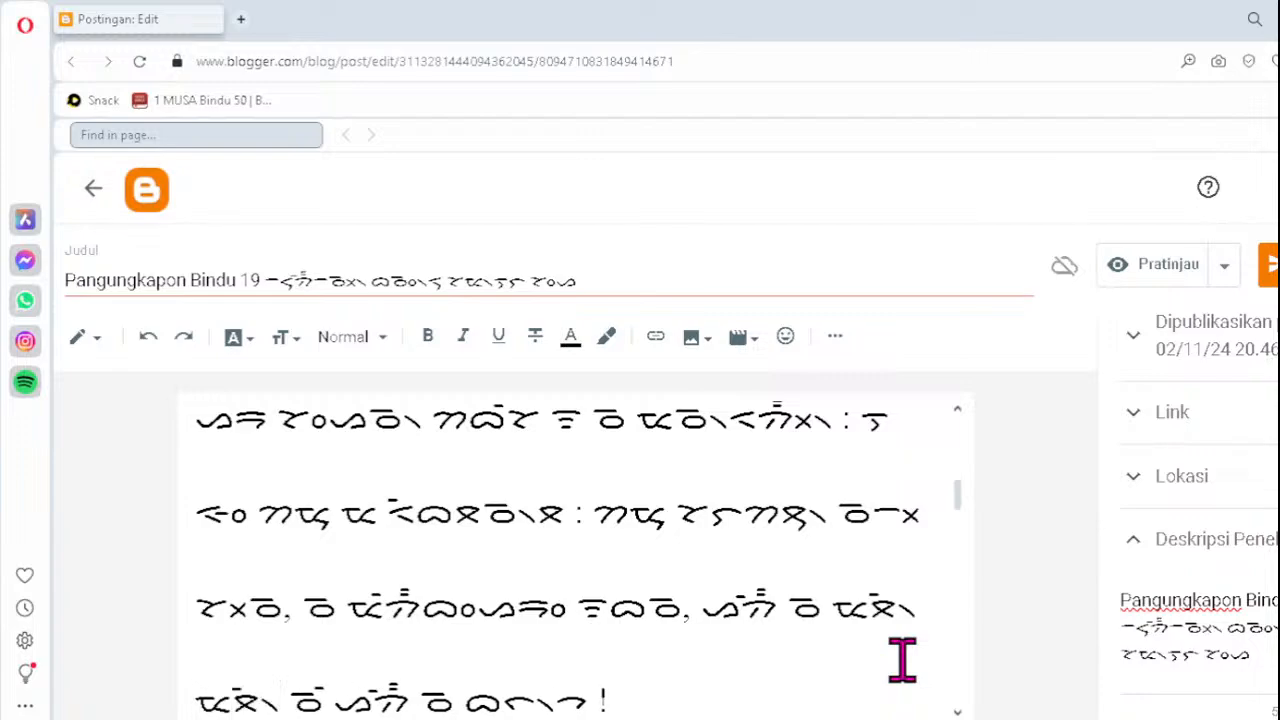
# - Replace the dotted-circle ending of the first Batak word for "songon" in verse 6 with the corrected spelling ᯬᯉ᯲
pyautogui.press('Down')
pyautogui.press('Down')
pyautogui.press('Down')
pyautogui.press('Down')
pyautogui.press('Down')
pyautogui.press('Down')
pyautogui.press('Down')
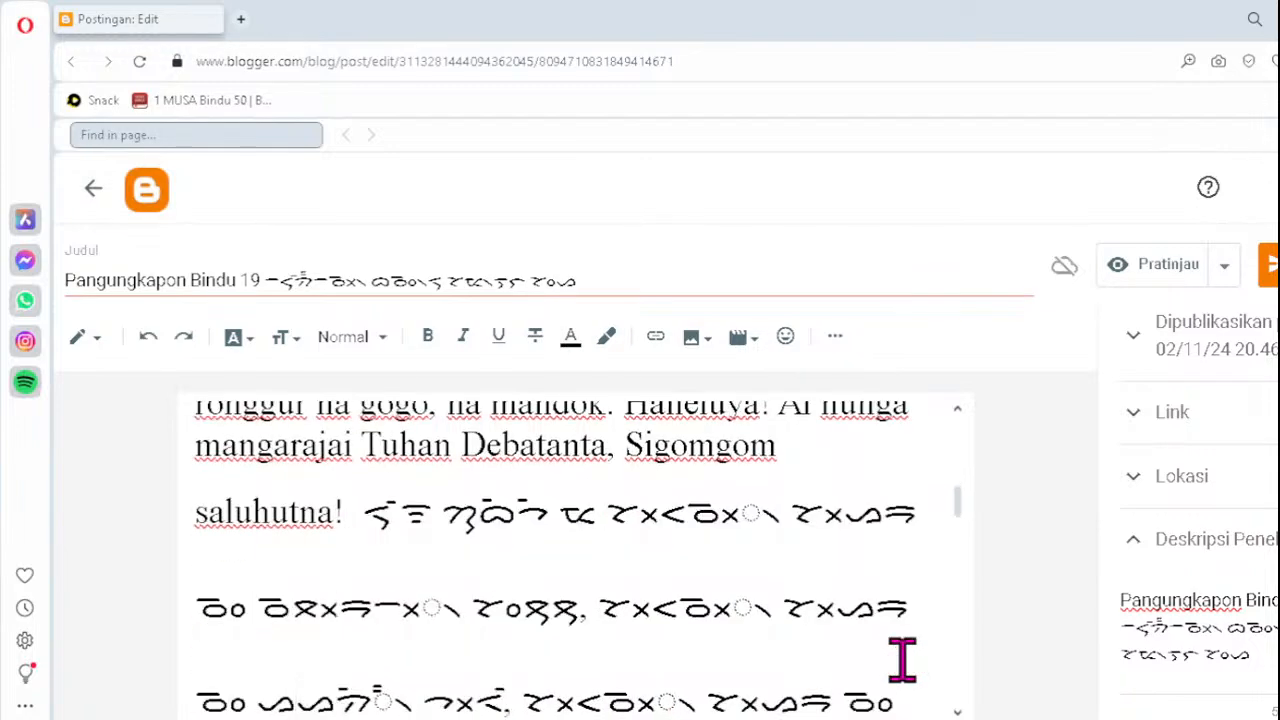
pyautogui.click(690, 518)
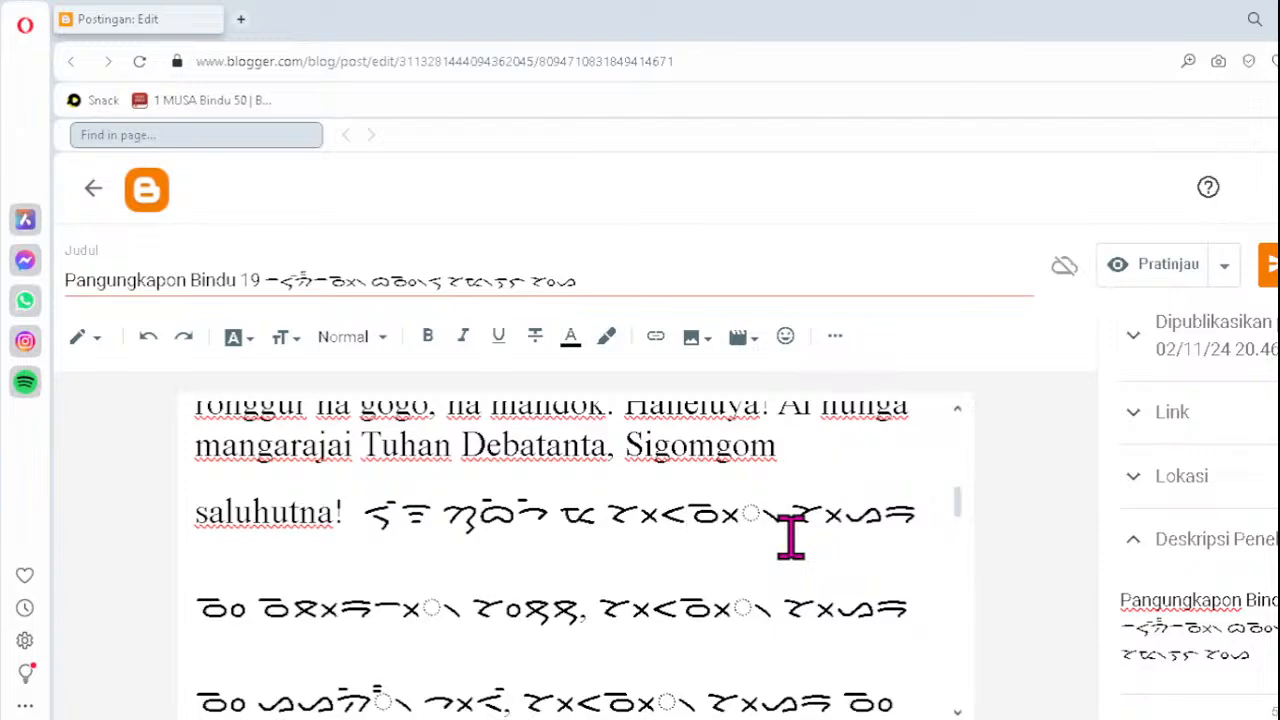
pyautogui.press('Delete')
pyautogui.write('ᯬᯉ᯲')
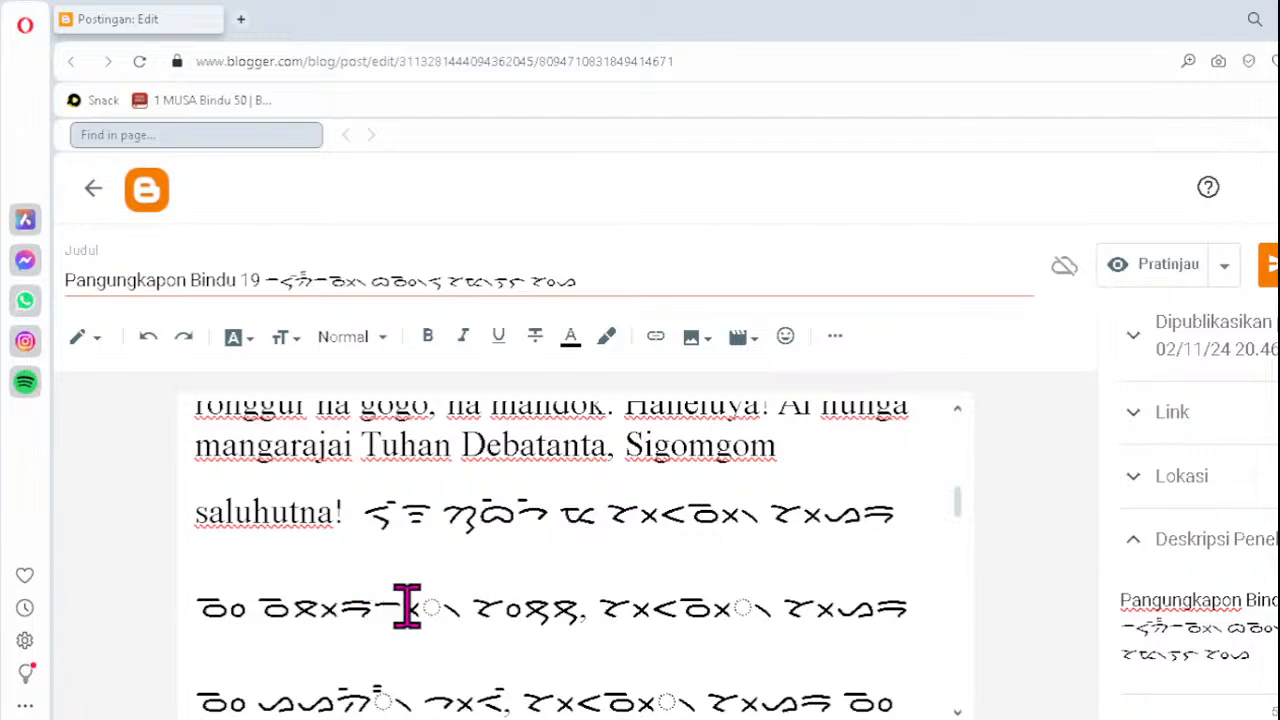
# - Retype the dotted-circle ending of the Batak word for "natorop" in verse 6 with the corrected spelling
pyautogui.click(380, 608)
pyautogui.press('Delete')
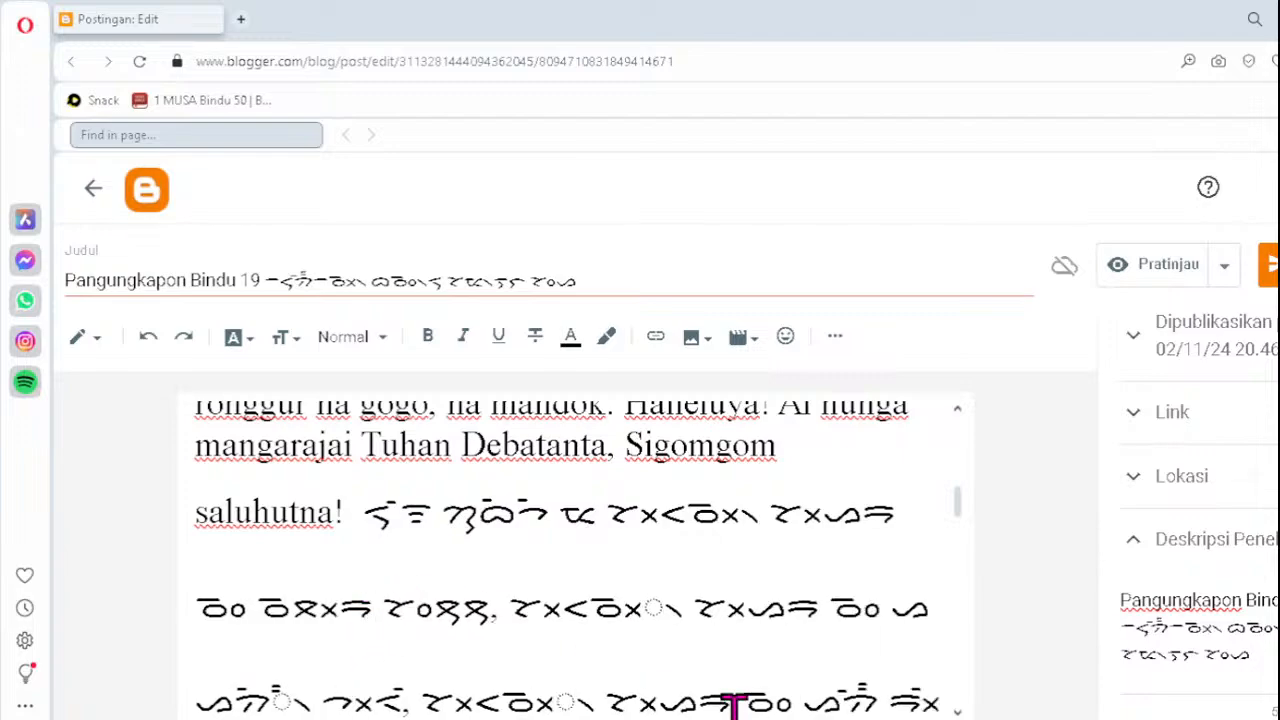
pyautogui.write('ᯬᯇᯘ᯲')
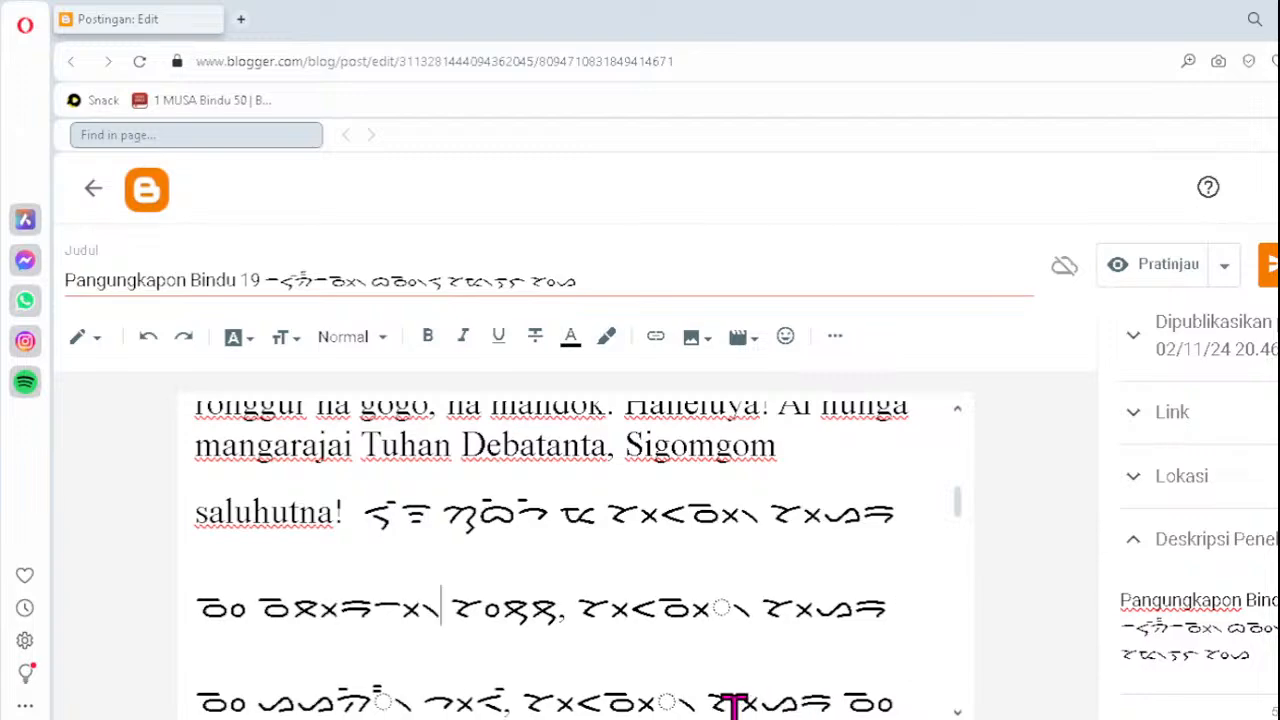
# - Retype the dotted-circle ending of the second Batak word for "songon" in verse 6 without the dotted circle
pyautogui.click(676, 608)
pyautogui.press('Delete')
pyautogui.press('Delete')
pyautogui.press('Delete')
pyautogui.press('Delete')
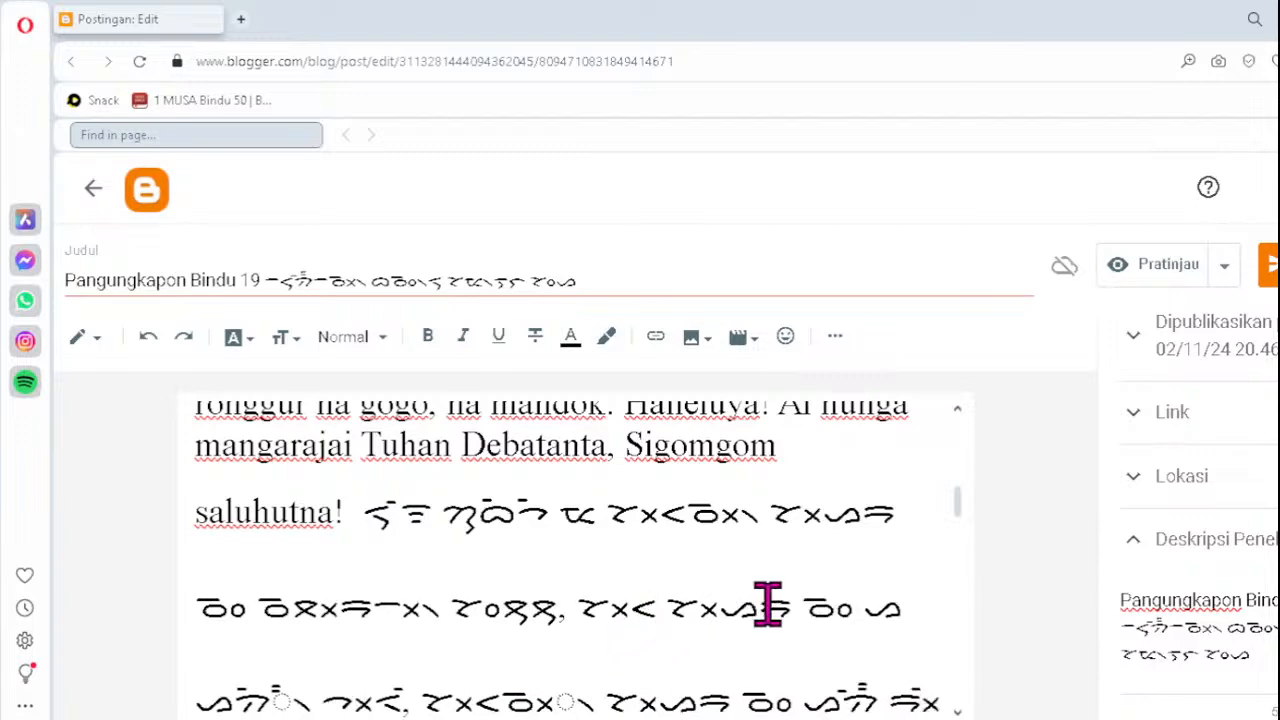
pyautogui.write('ᯉ᯲')
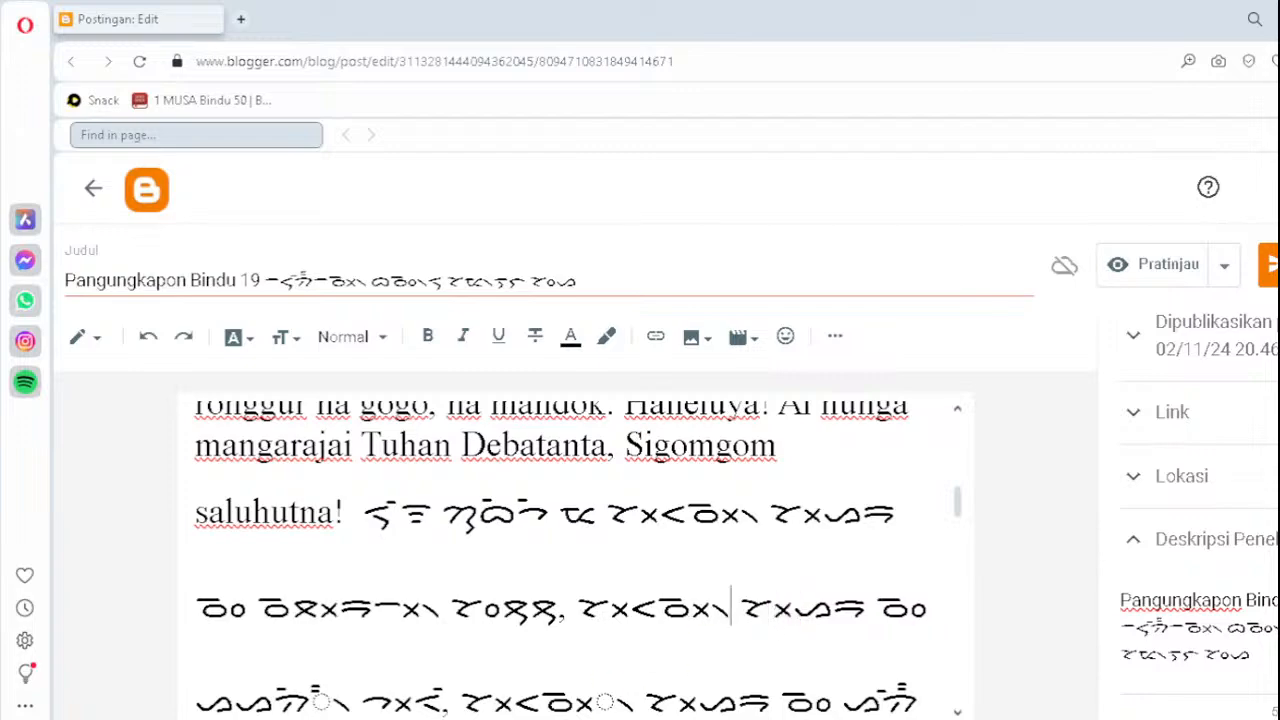
# - Correct the dotted-circle syllable in the Batak word for "aek" in verse 6
pyautogui.click(275, 700)
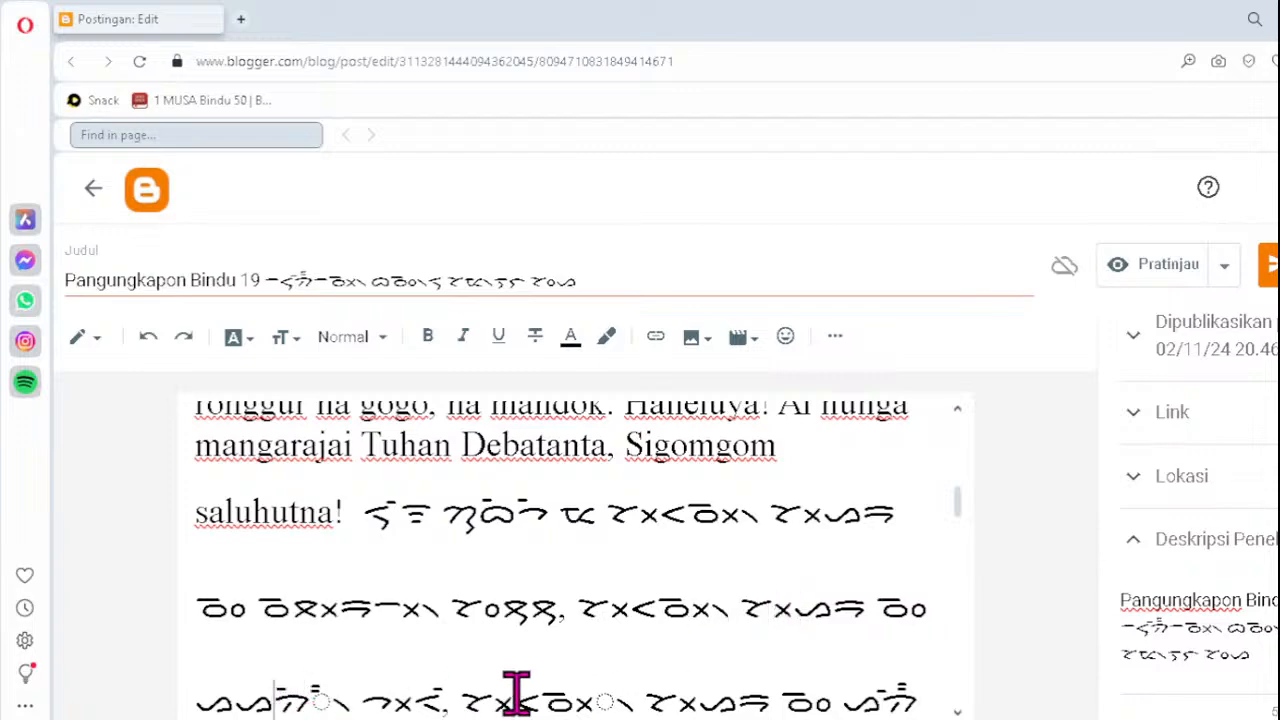
pyautogui.press('Delete')
pyautogui.press('Delete')
pyautogui.press('Delete')
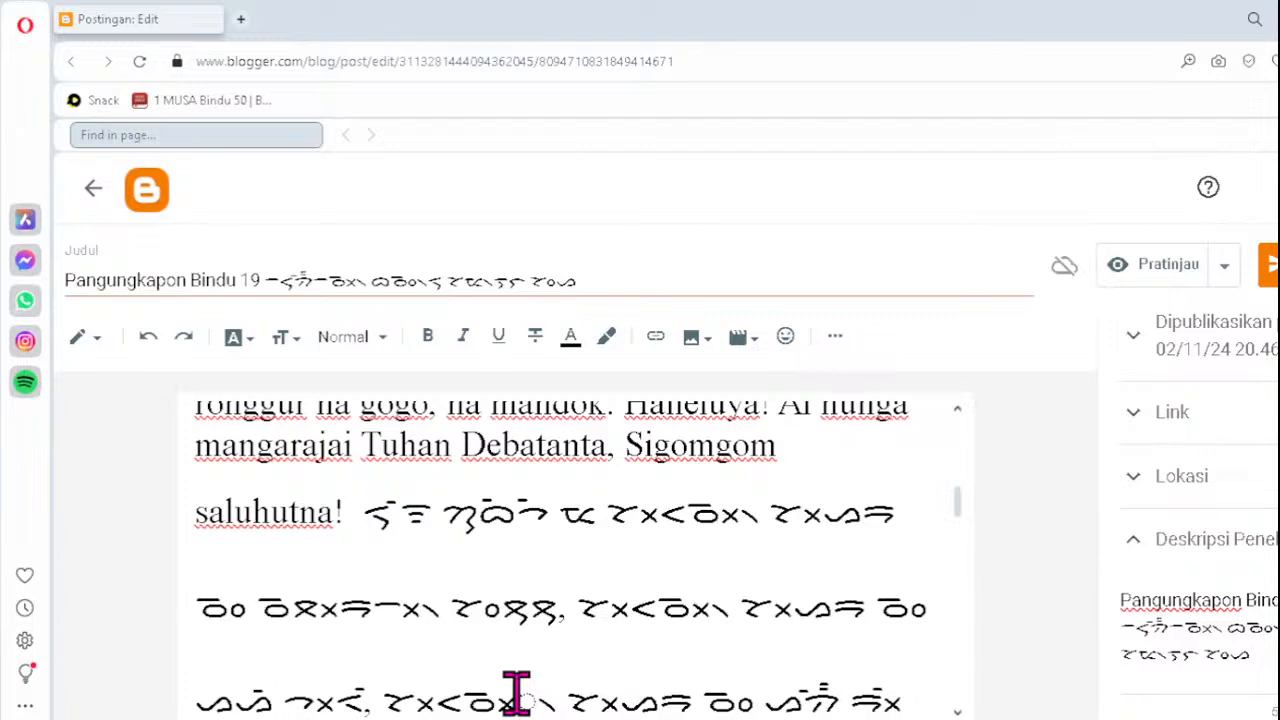
pyautogui.write('ᯖ')
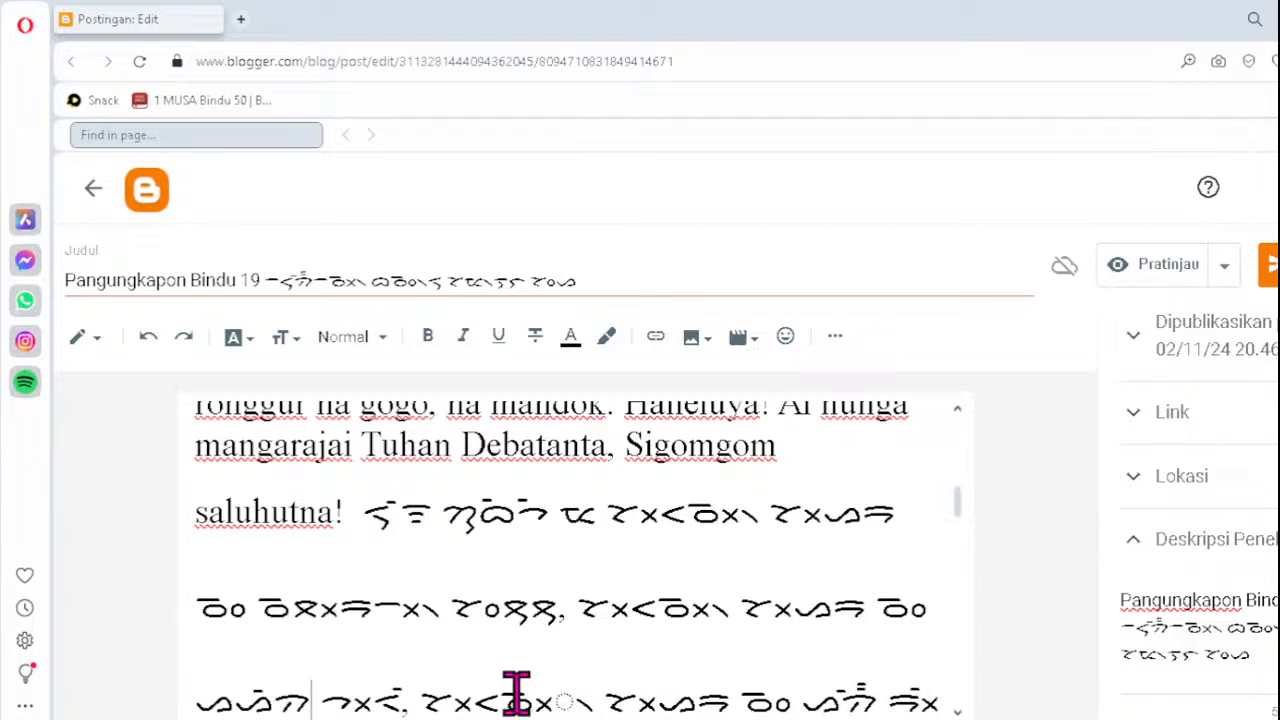
pyautogui.write('᯲')
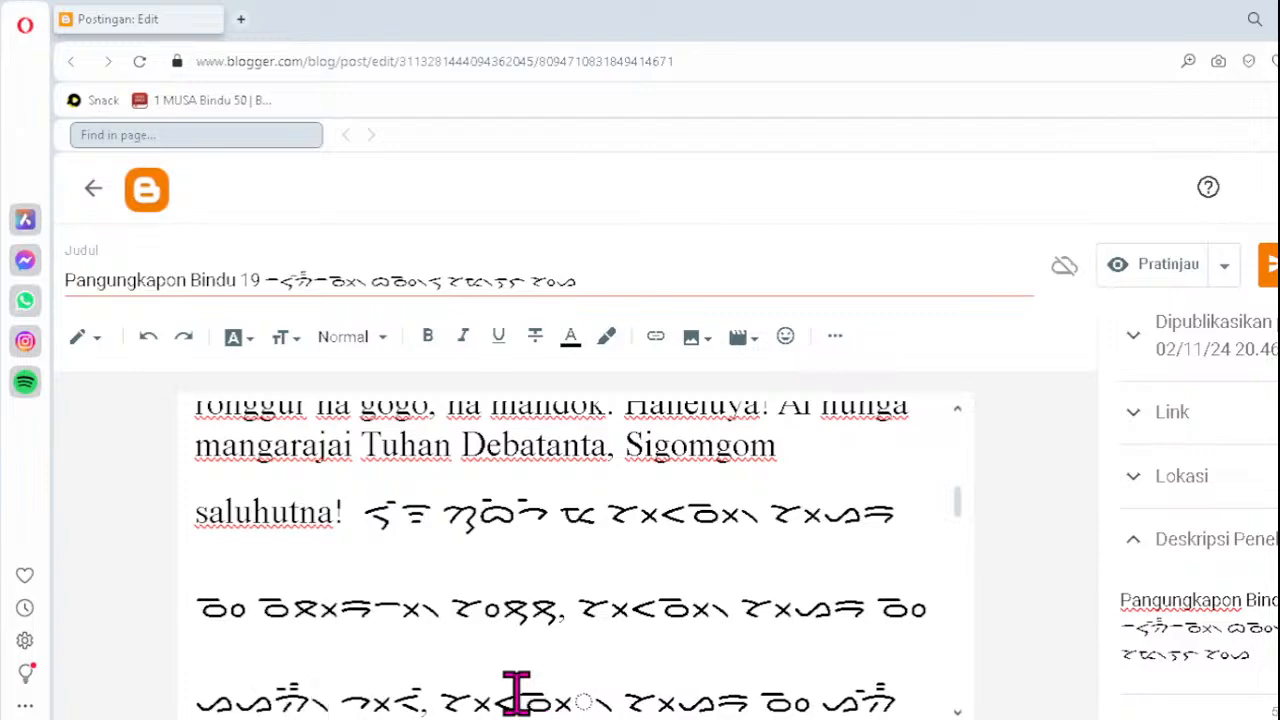
# - Correct the dotted-circle ending of the third Batak word for "songon" in verse 6
pyautogui.click(532, 699)
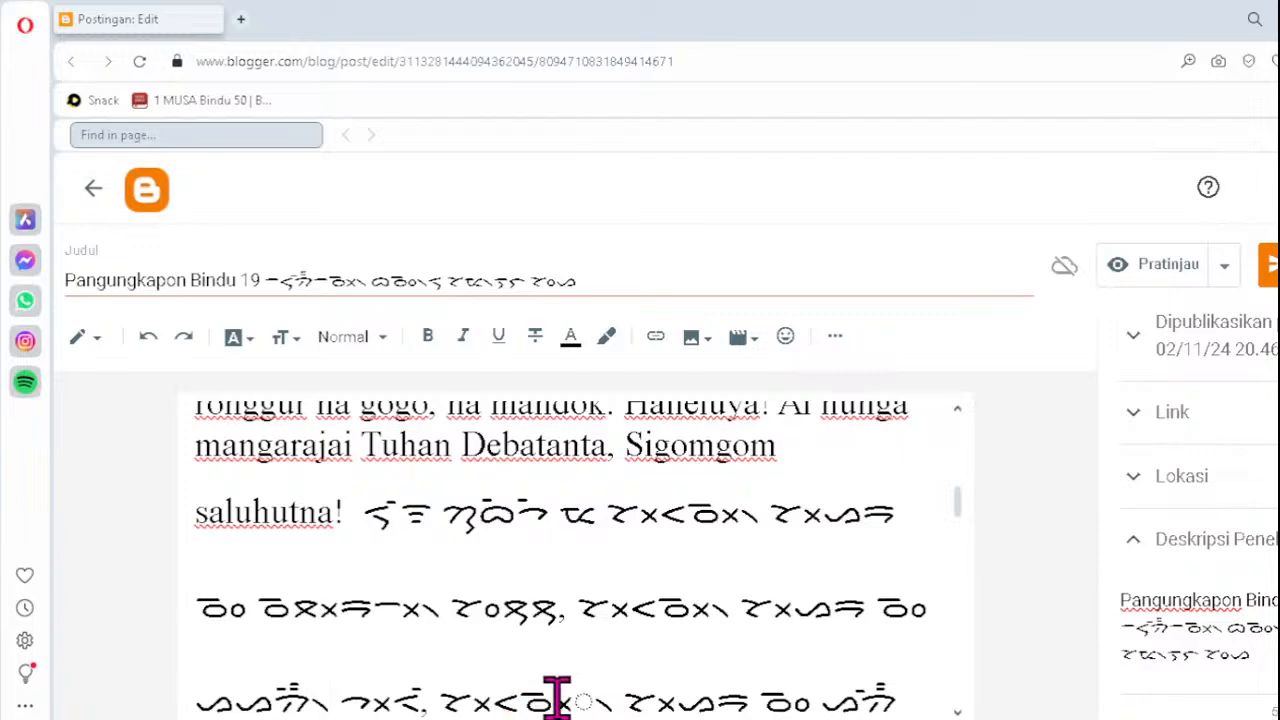
pyautogui.press('Delete')
pyautogui.write('ᯖᯉ᯲')
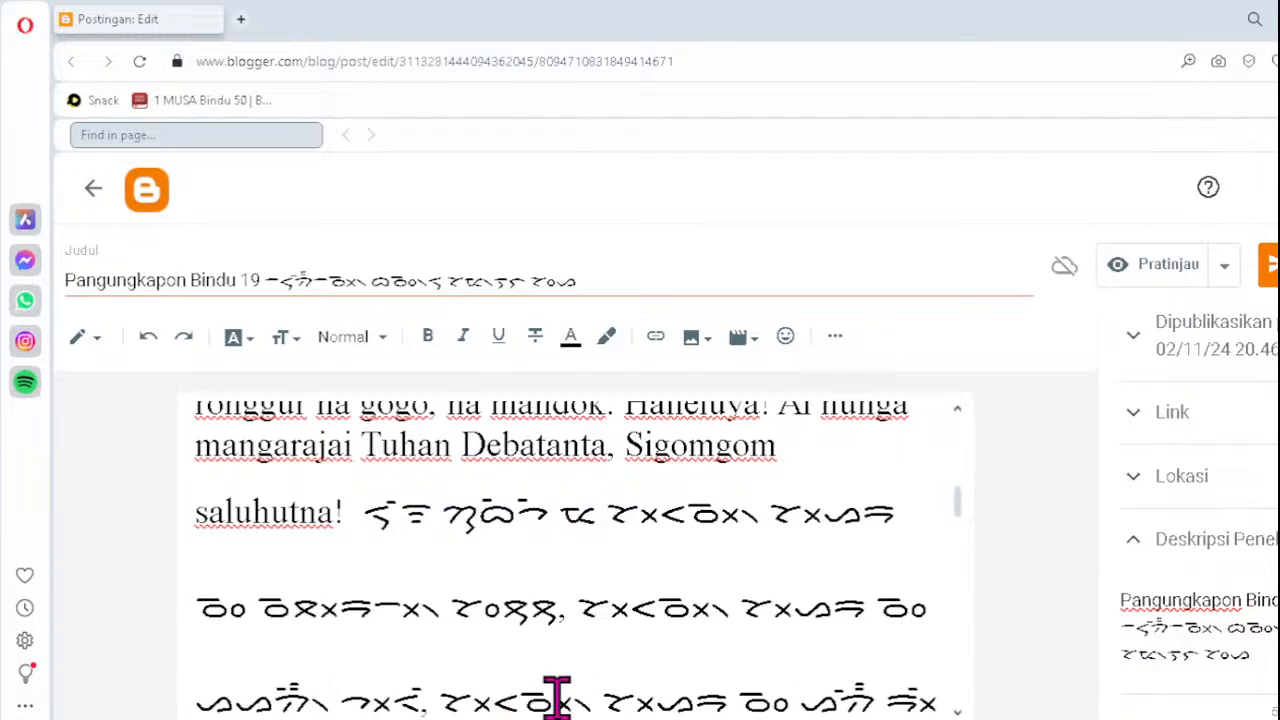
# - Remove the dotted circle from the last syllable of the Batak word for "ronggur" in verse 6
pyautogui.press('Down')
pyautogui.press('Down')
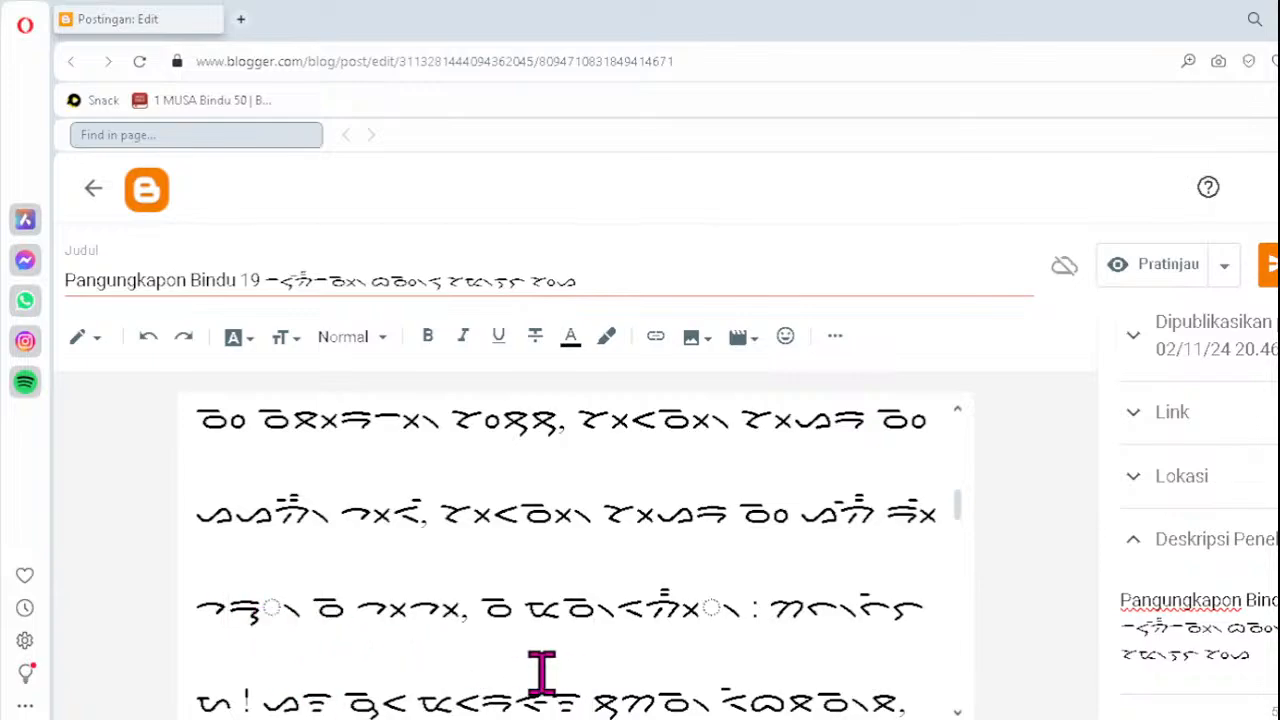
pyautogui.press('BackSpace')
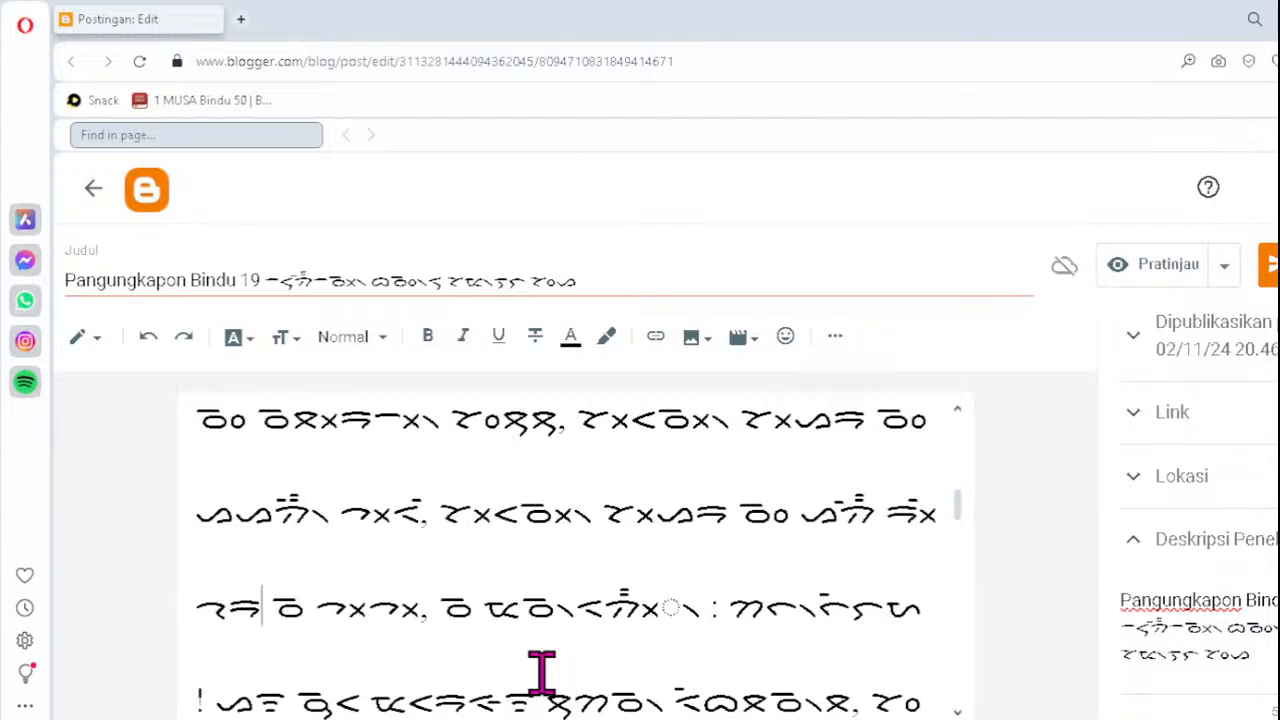
# - Retype the dotted-circle ending of the Batak word for "mandok" in verse 6 without the dotted circle
pyautogui.click(642, 606)
pyautogui.press('Delete')
pyautogui.press('Delete')
pyautogui.press('Delete')
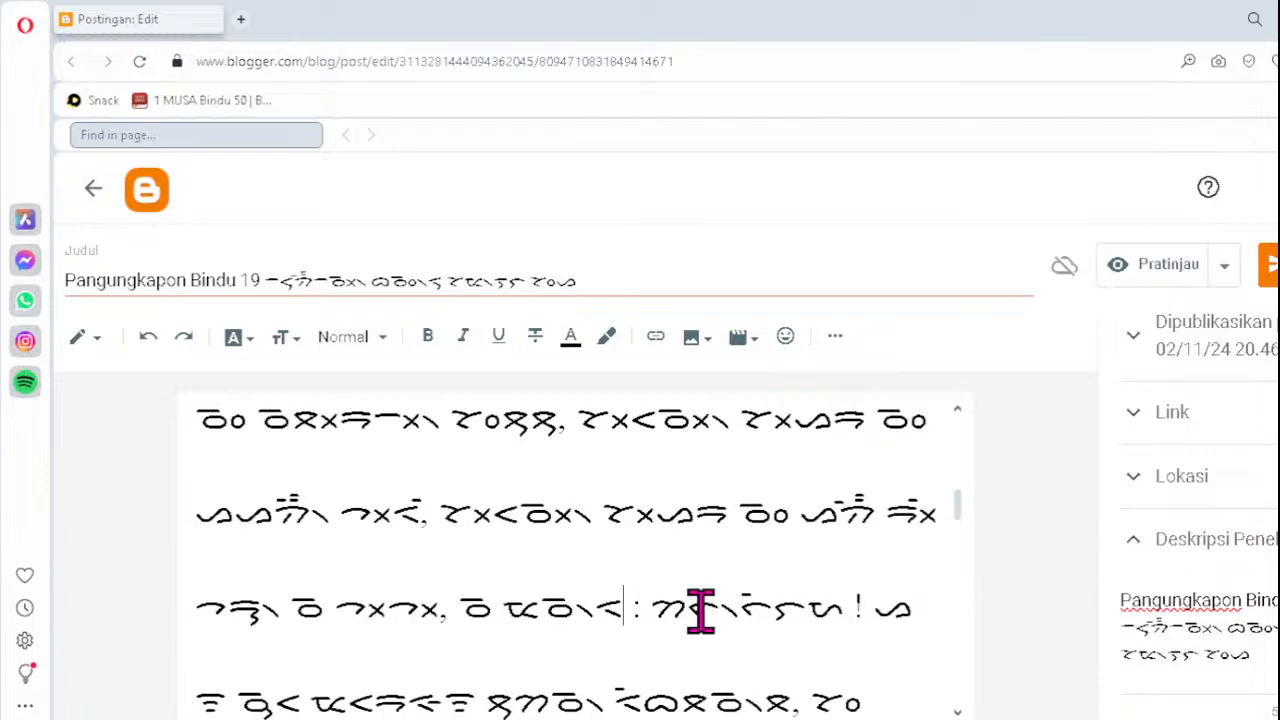
pyautogui.write('ᯬᯂ')
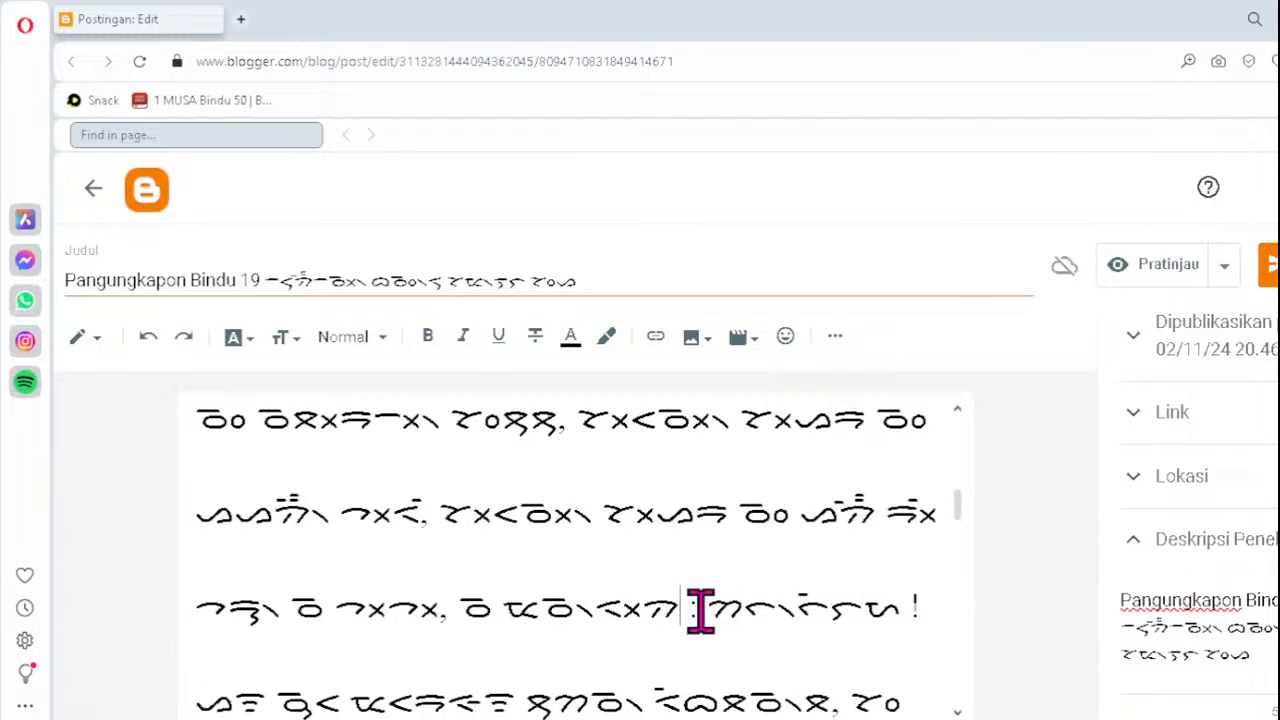
pyautogui.write('᯲')
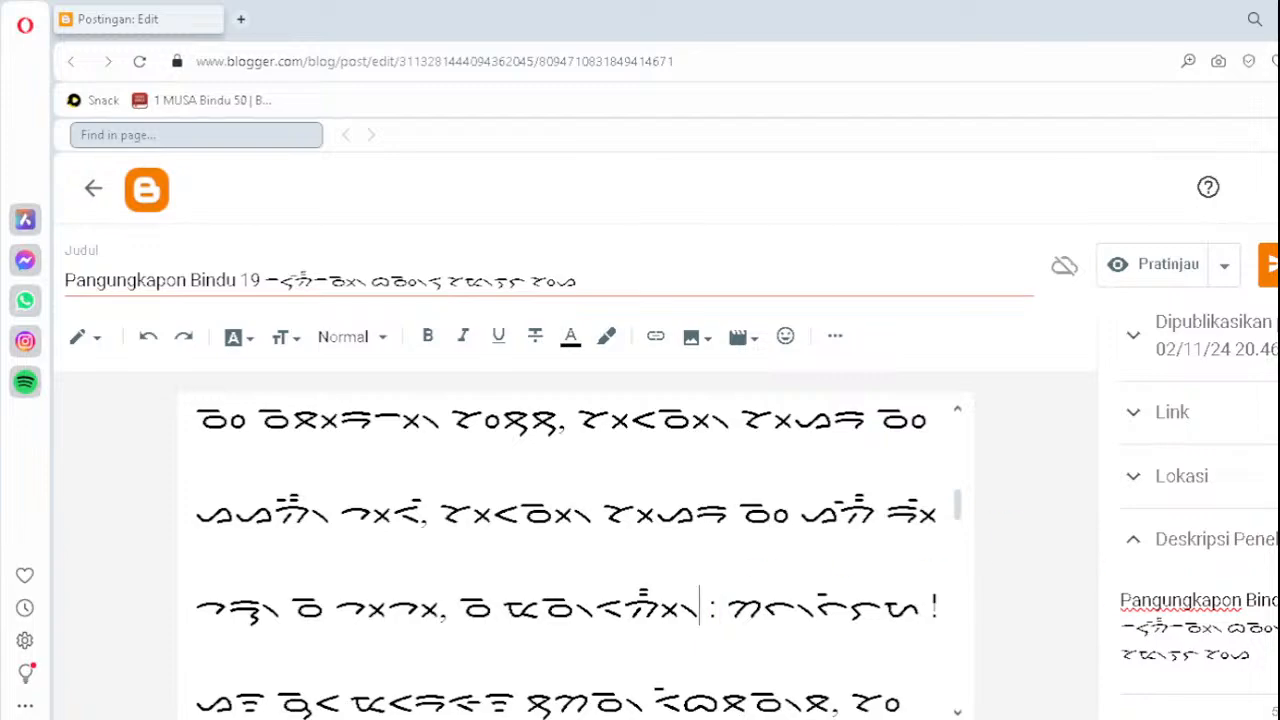
# - Correct both dotted-circle syllables of the Batak word for "gomgom" in the last line of verse 6
pyautogui.press('Down')
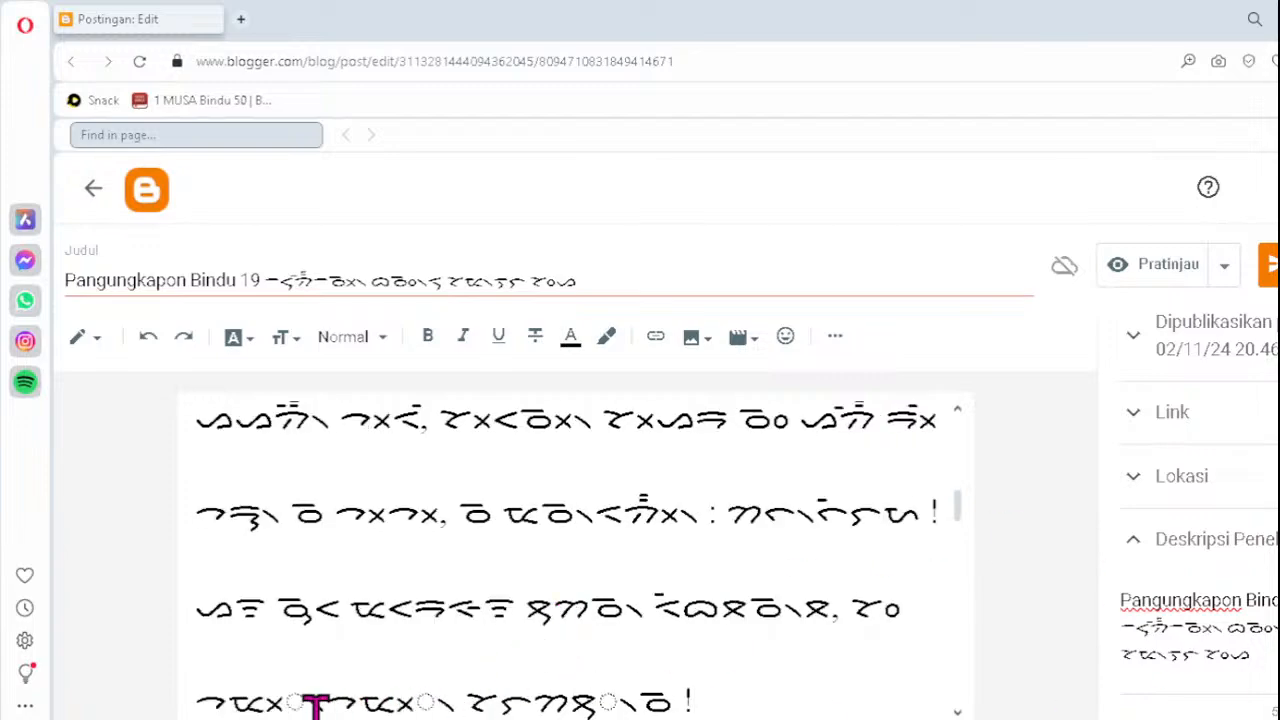
pyautogui.press('Delete')
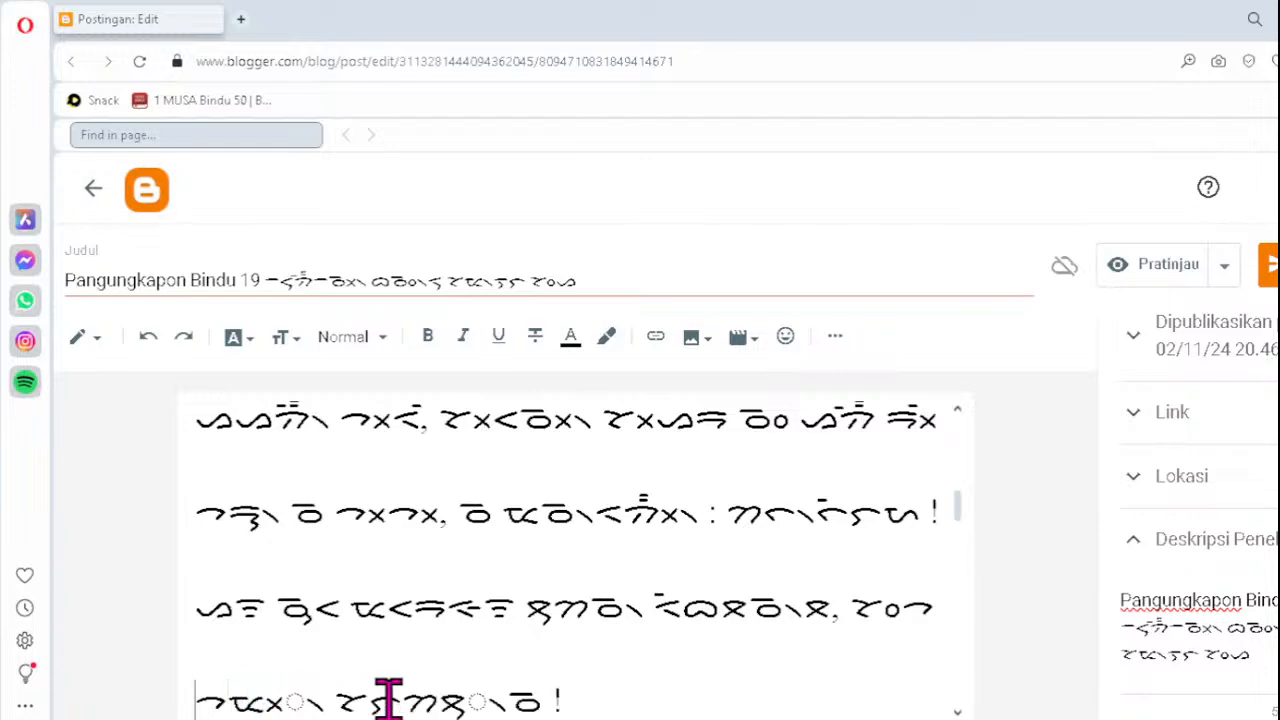
pyautogui.write('ᯬᯔ᯲')
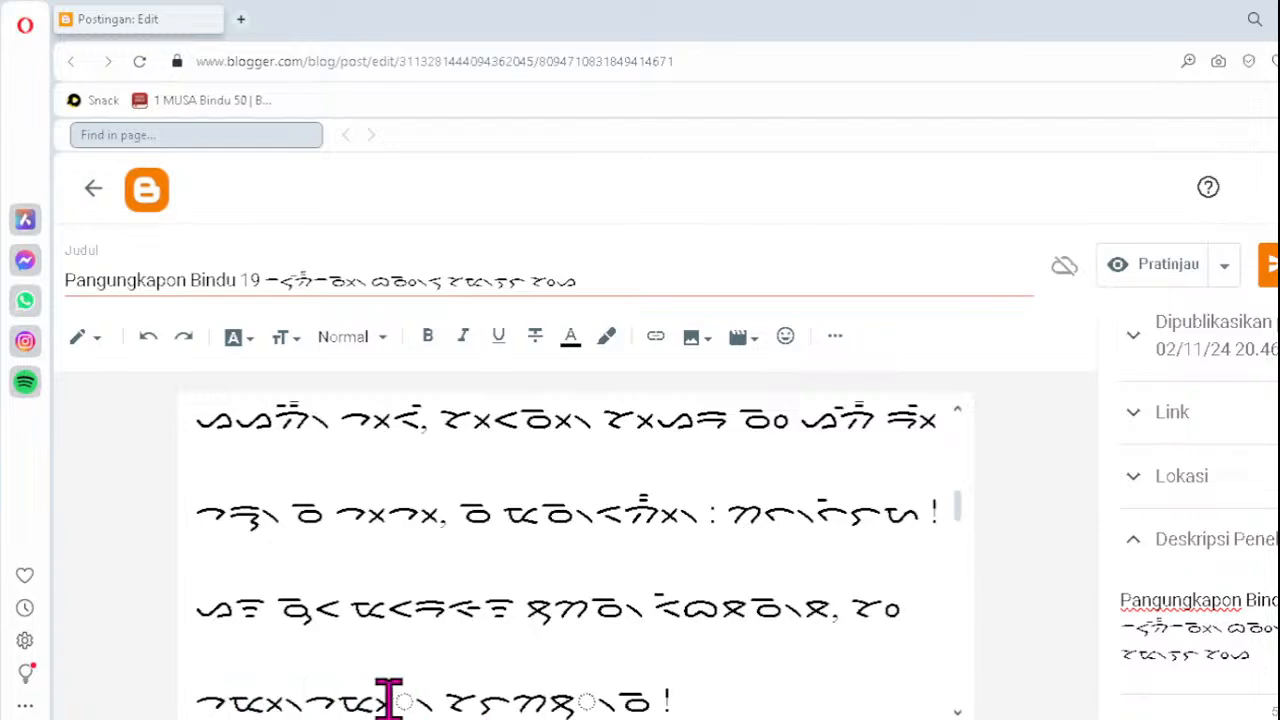
pyautogui.press('Right')
pyautogui.press('Delete')
pyautogui.press('Delete')
pyautogui.press('Delete')
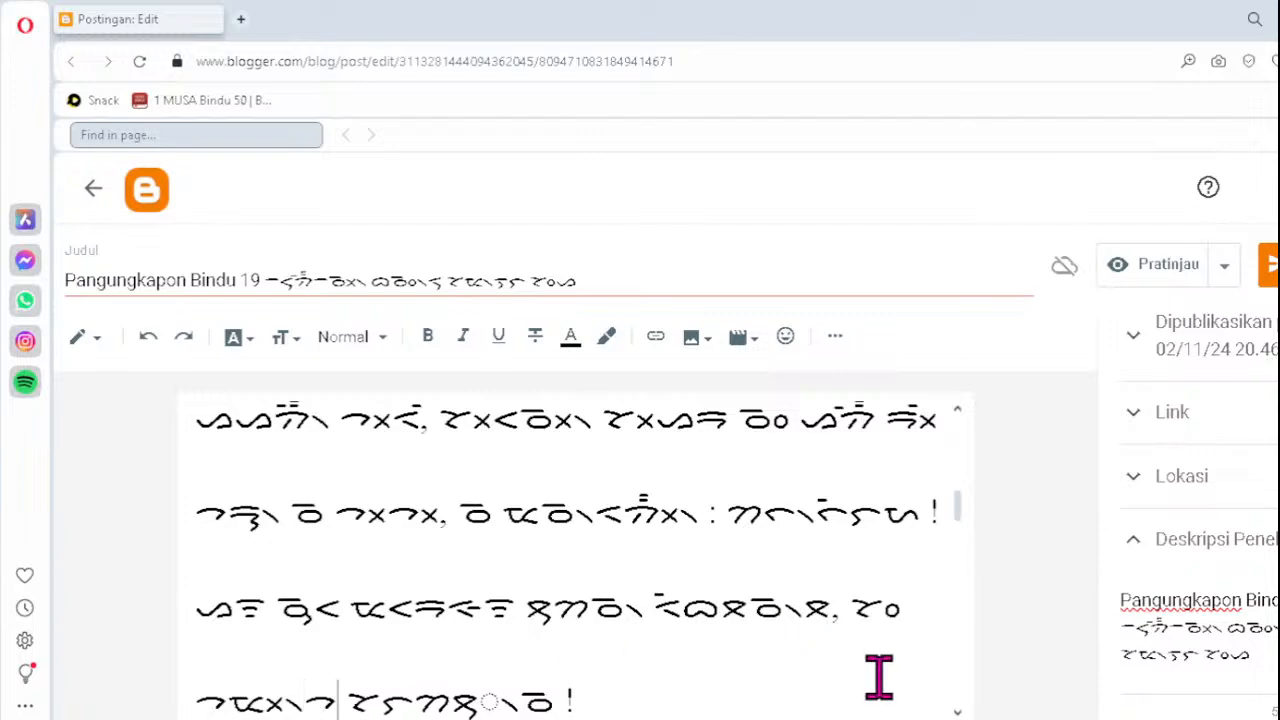
pyautogui.write('ᯖᯂ')
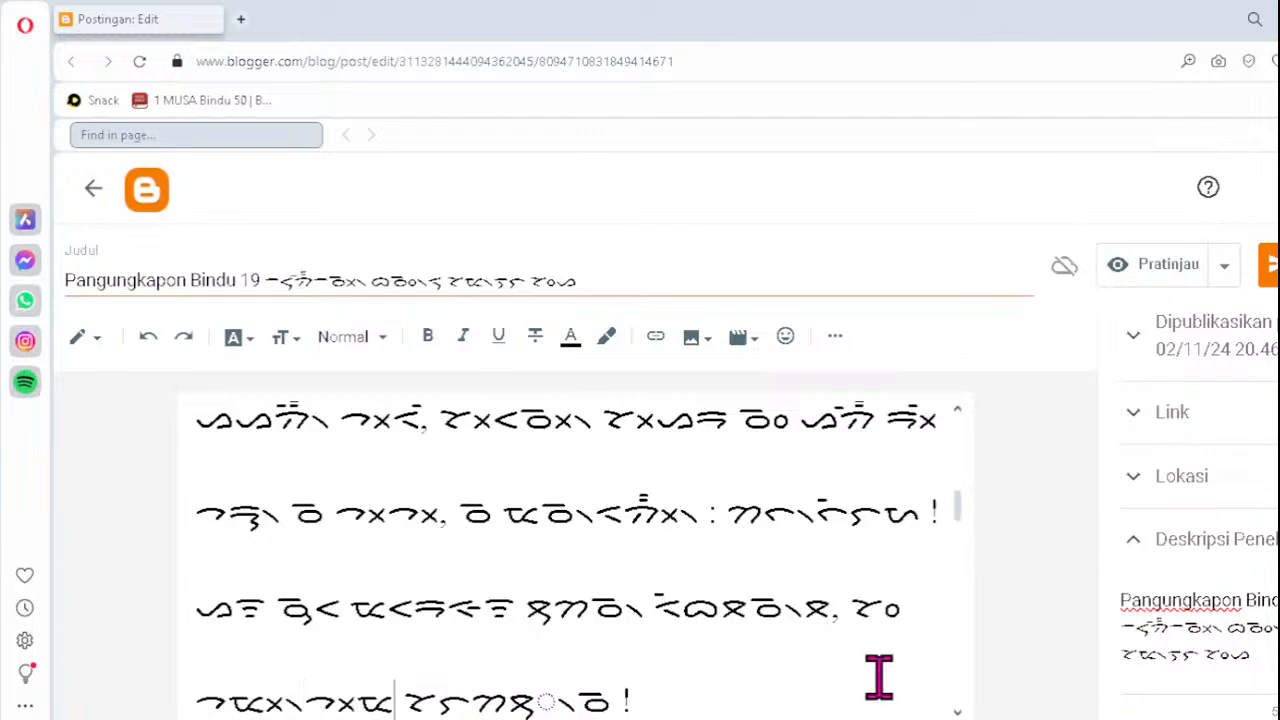
pyautogui.write('᯲')
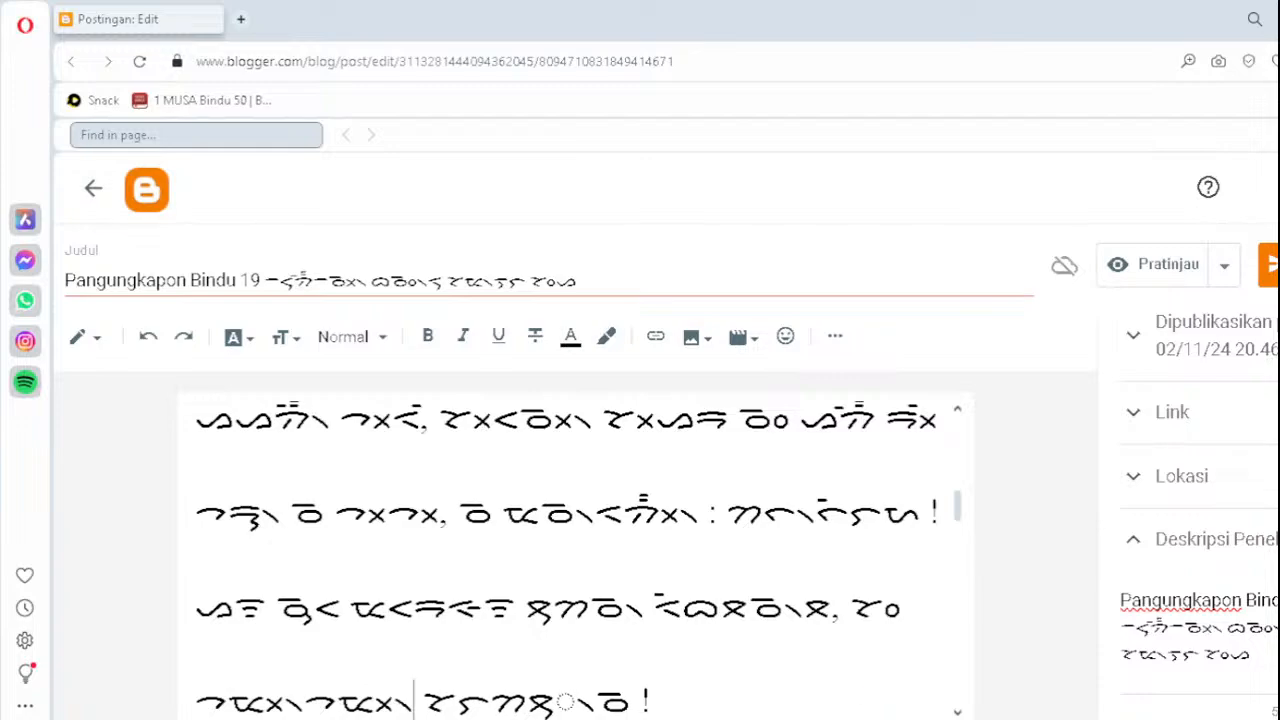
# - Remove the dotted circle from the Batak word for "saluhutna" that closes verse 6
pyautogui.click(545, 681)
pyautogui.press('Delete')
pyautogui.press('Delete')
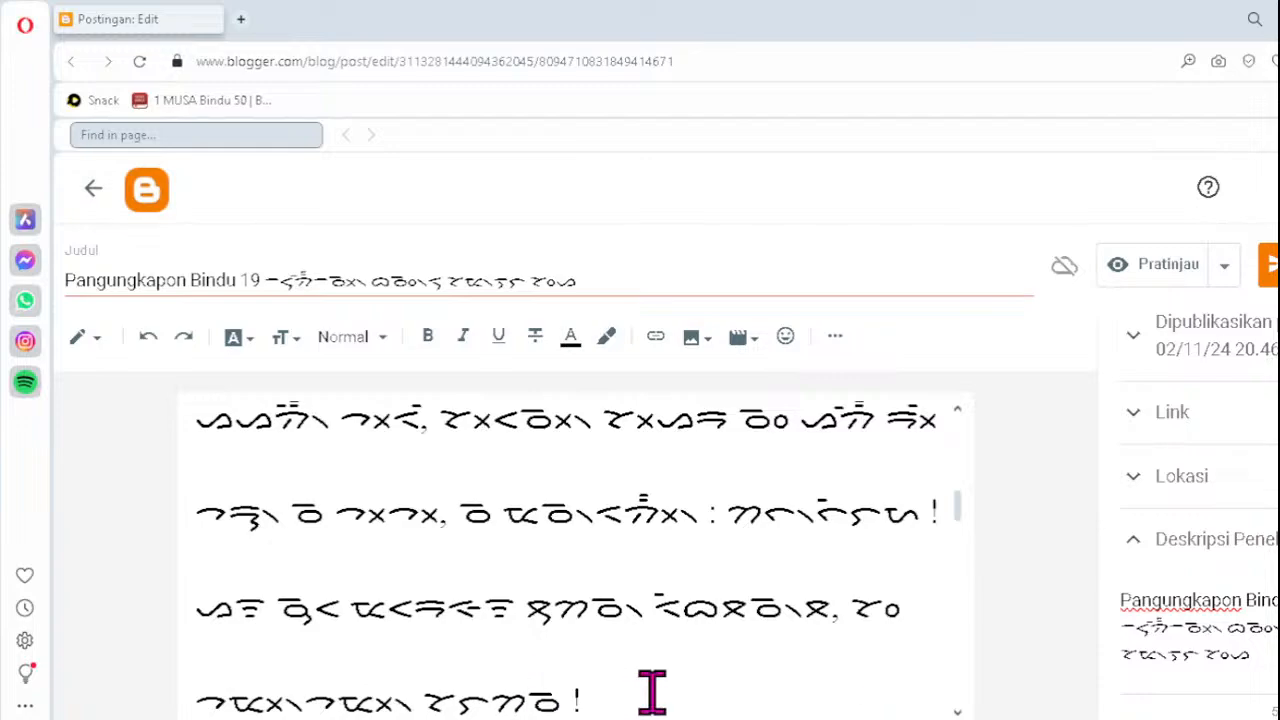
pyautogui.write('ᯘ᯲')
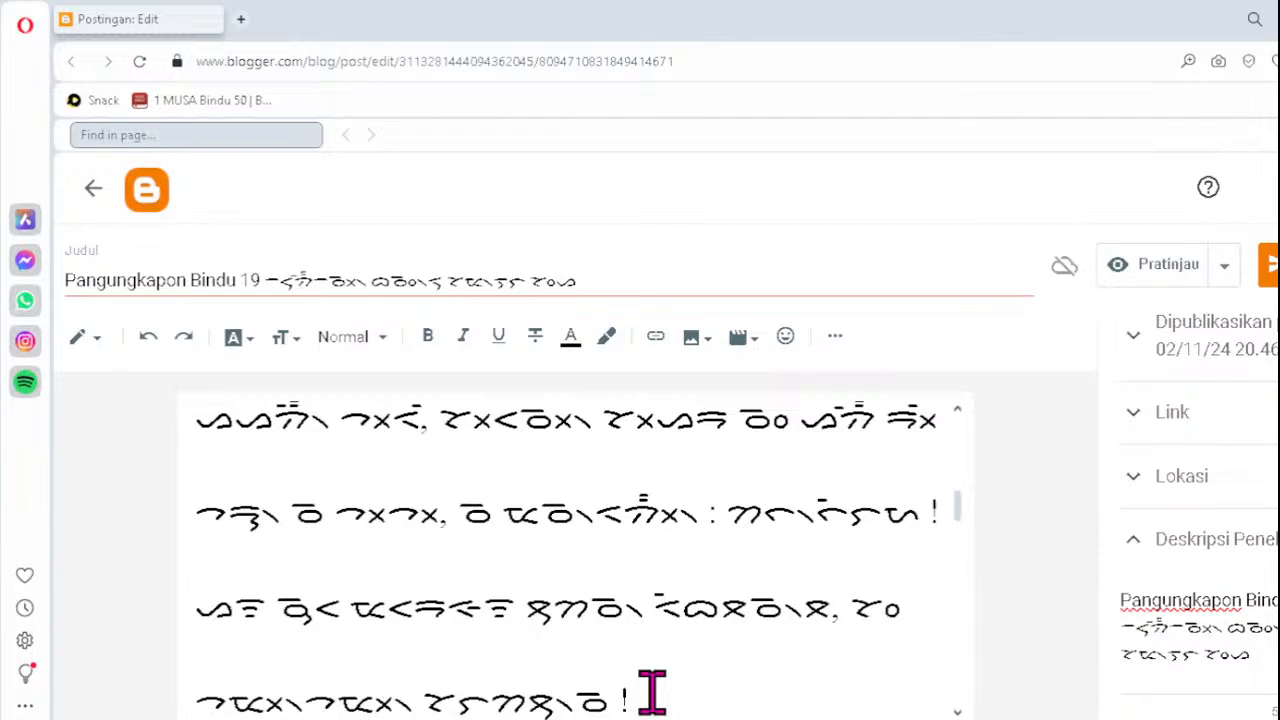
# - Correct the dotted-circle ending of the Batak word for "talehon" in verse 7
pyautogui.scroll(-5, 652, 690)
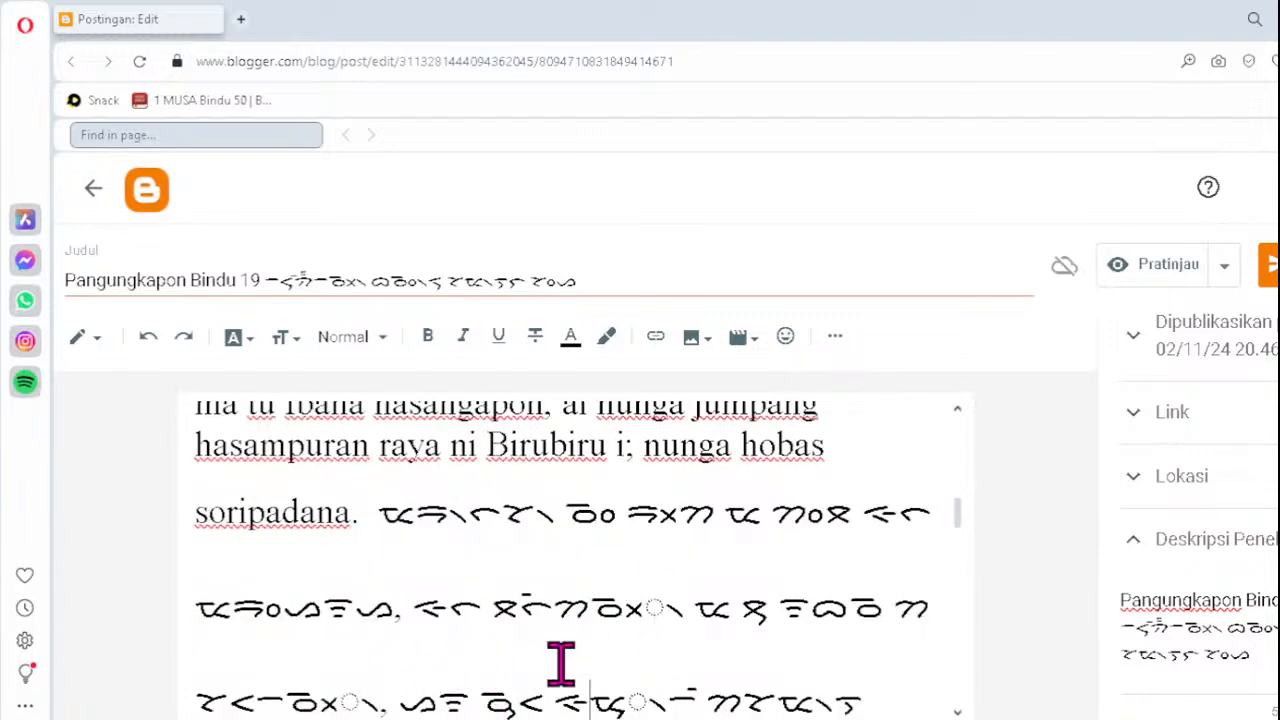
pyautogui.click(593, 607)
pyautogui.press('Delete')
pyautogui.press('Delete')
pyautogui.press('Delete')
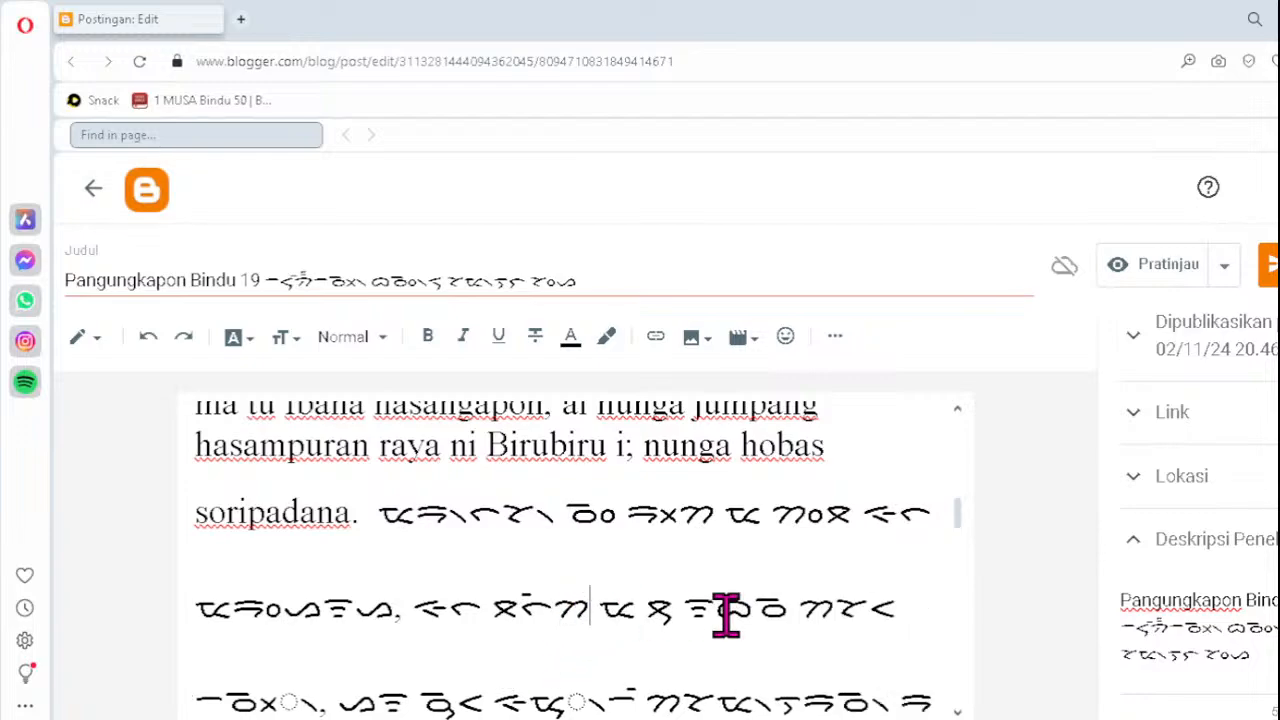
pyautogui.write('ᯬᯉ᯲')
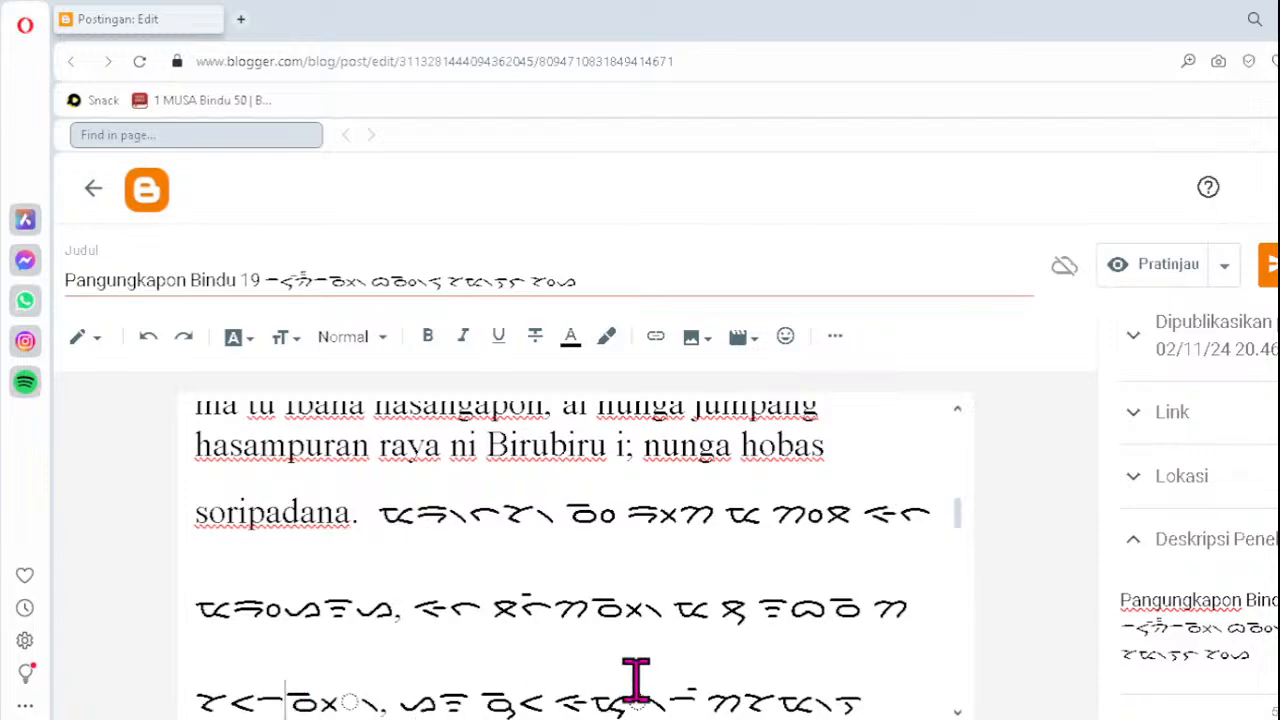
# - Retype the dotted-circle syllables in the Batak words for "hasangapon" and "jumpang" in verse 7 without the dotted circles
pyautogui.press('Delete')
pyautogui.press('Delete')
pyautogui.press('Delete')
pyautogui.write('ᯬᯉ᯲')
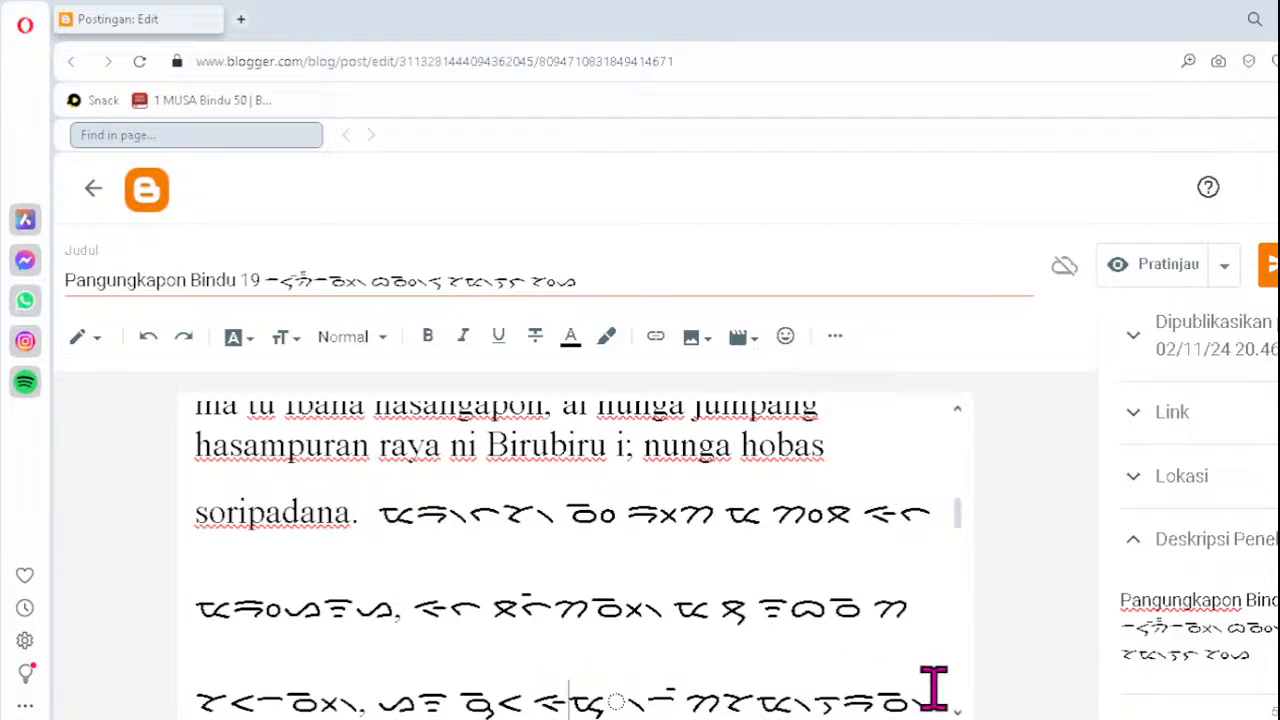
pyautogui.press('Delete')
pyautogui.press('Delete')
pyautogui.write('ᯖ᯲')
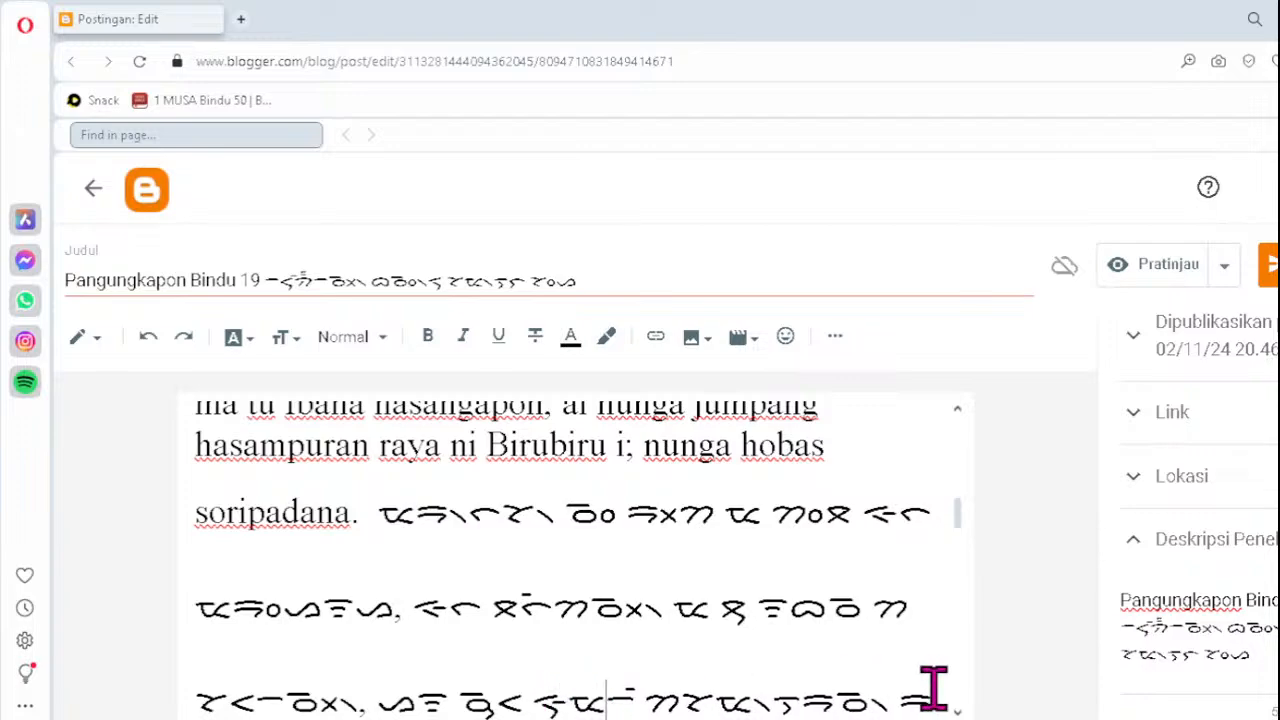
# - Correct the dotted-circle ending of the Batak word for "dilehon" in verse 8
pyautogui.press('Down')
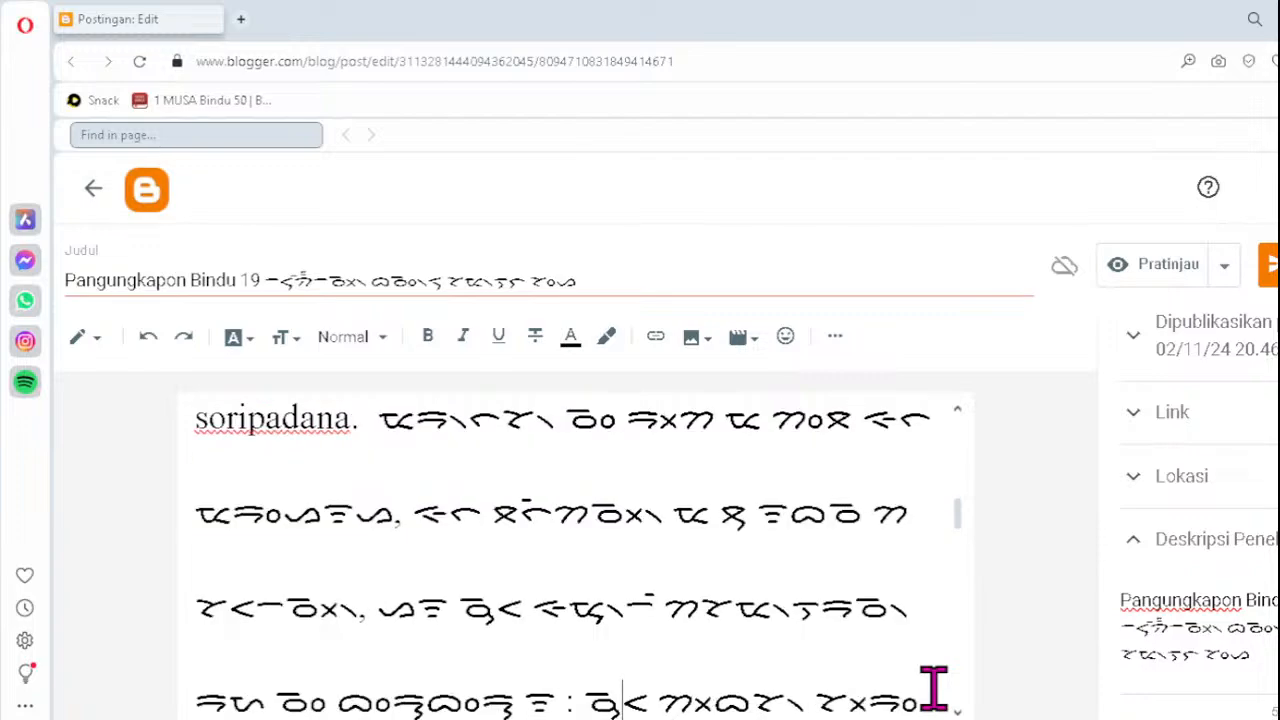
pyautogui.press('Down')
pyautogui.press('Down')
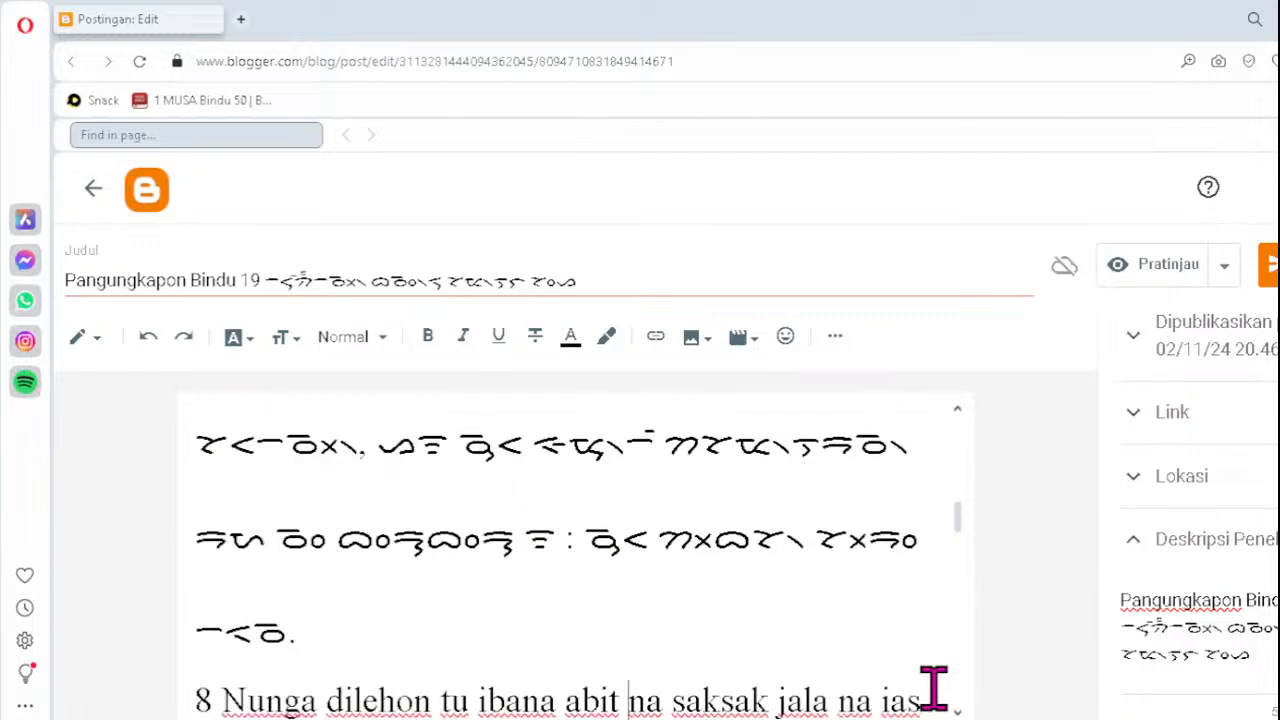
pyautogui.press('Down')
pyautogui.press('Down')
pyautogui.press('Down')
pyautogui.press('Down')
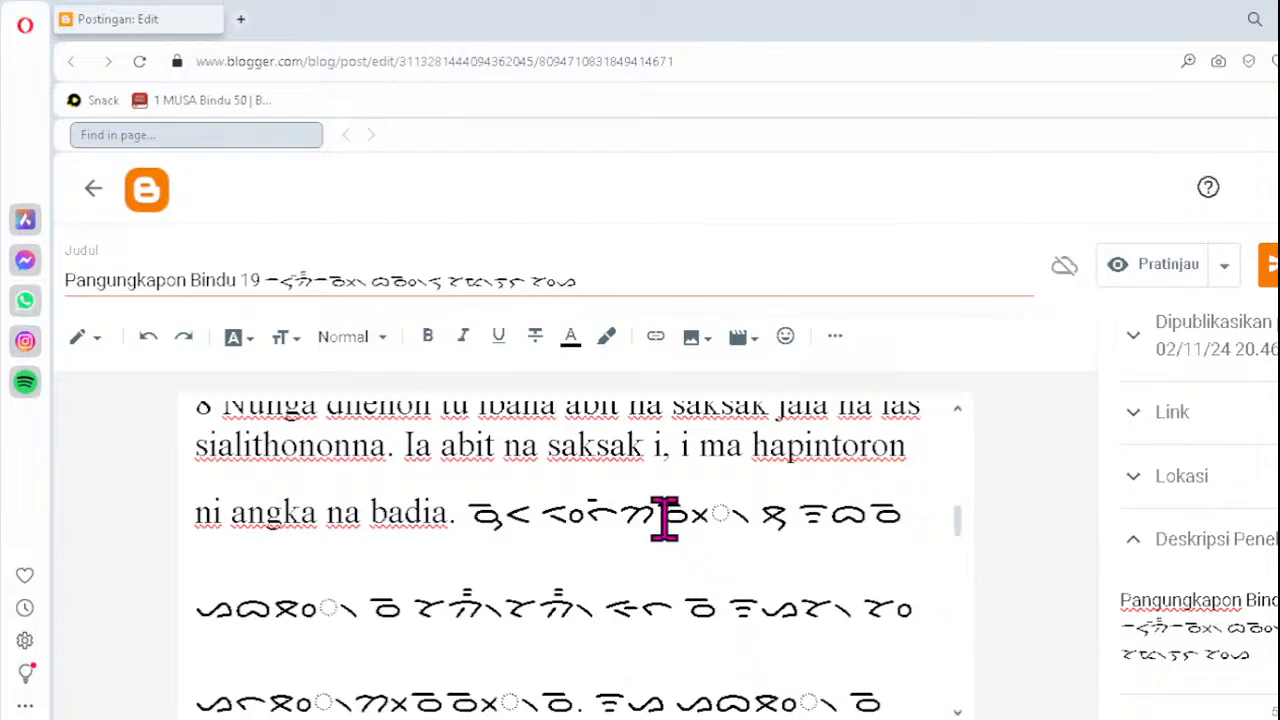
pyautogui.click(748, 517)
pyautogui.press('BackSpace')
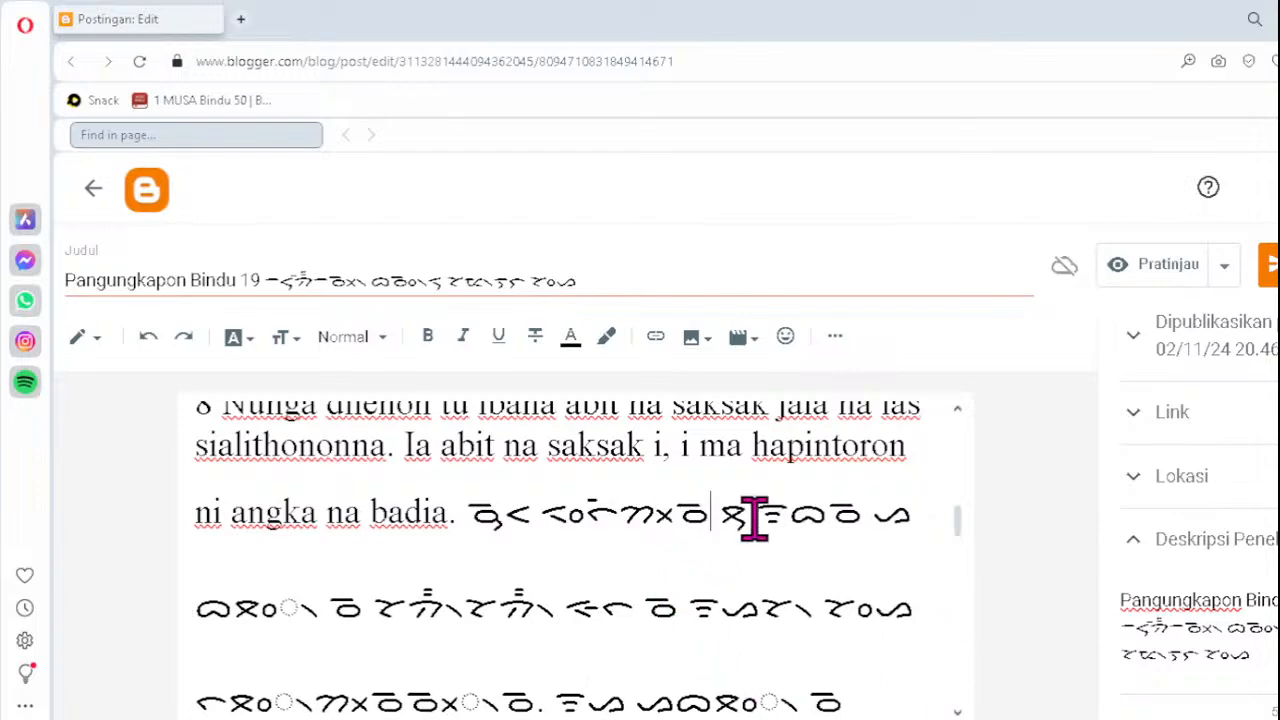
pyautogui.write('᯲')
# - Remove the dotted circle from the first Batak word for "abit" in verse 8
pyautogui.click(234, 621)
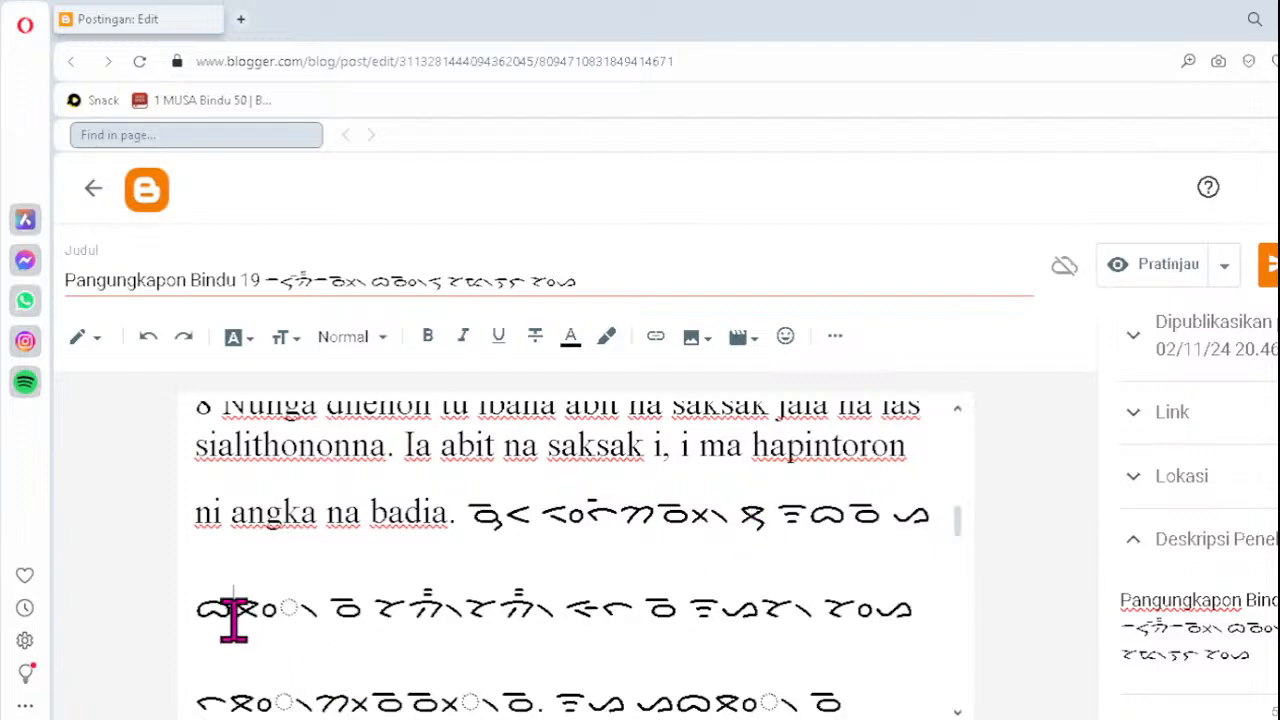
pyautogui.press('Delete')
pyautogui.write('ᯪᯖ᯲')
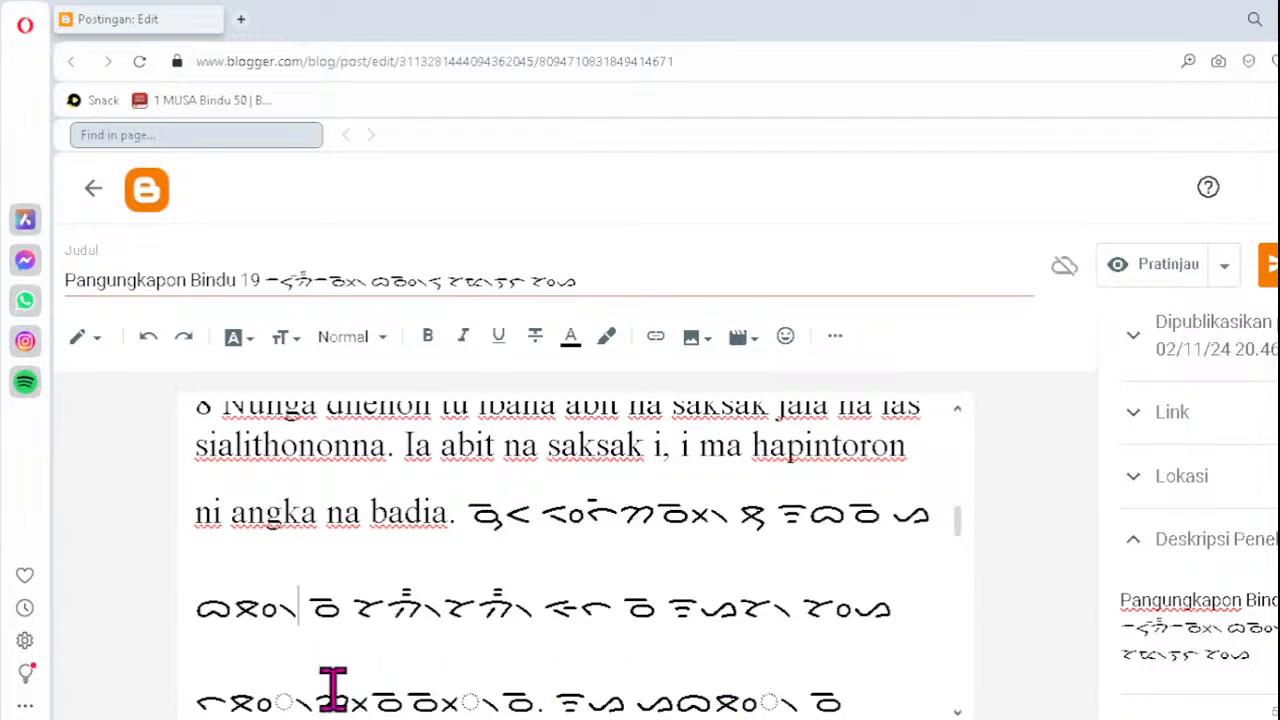
# - Correct the two dotted-circle syllables in the Batak word for "sialithononna" in verse 8
pyautogui.click(232, 697)
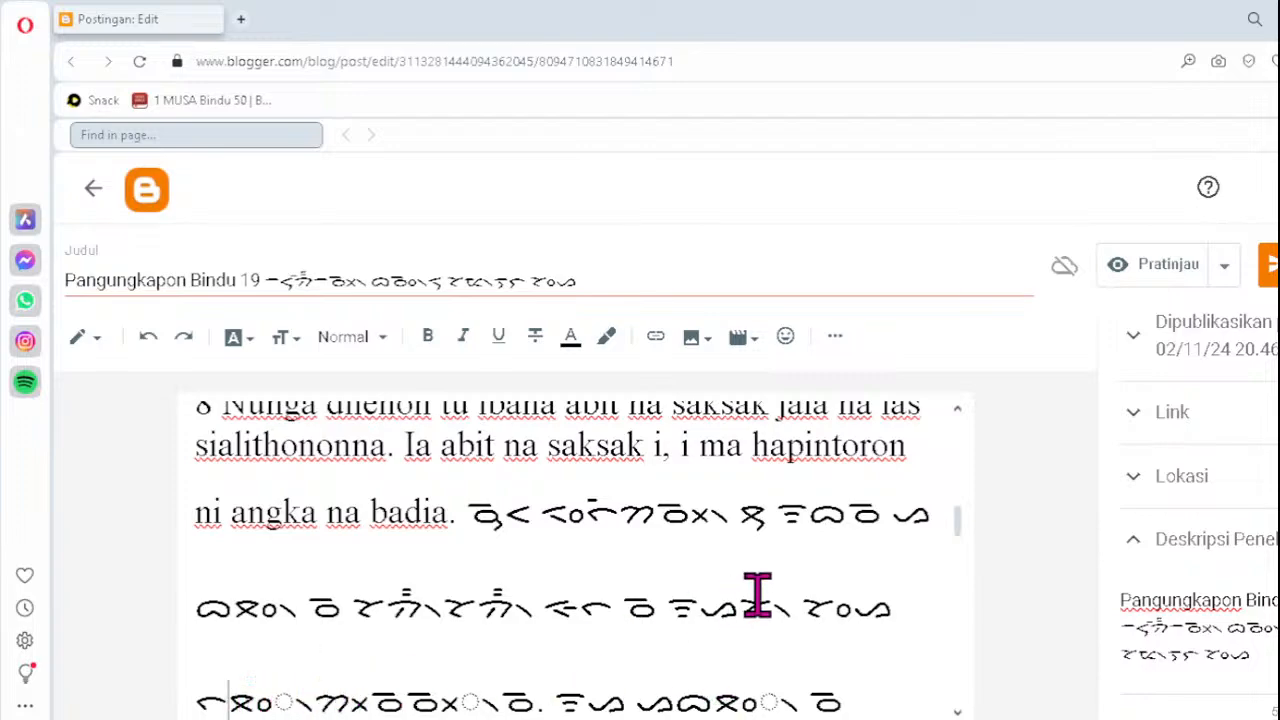
pyautogui.scroll(-2, 752, 645)
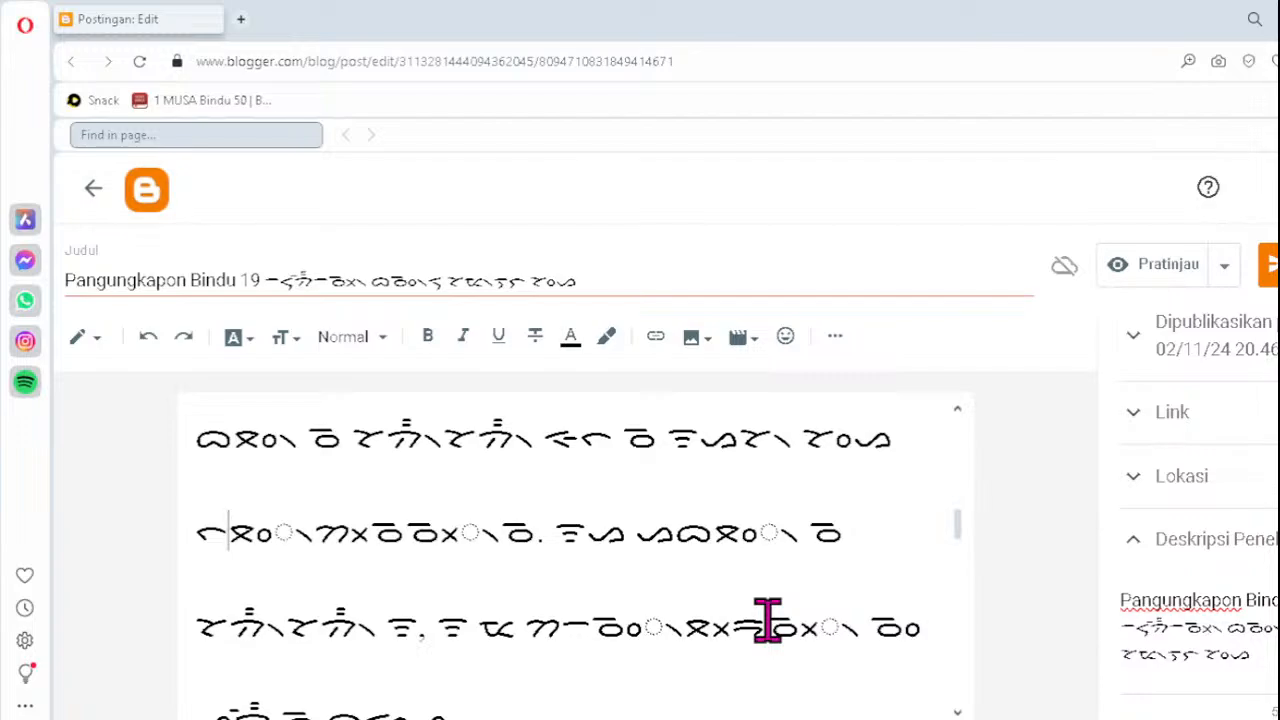
pyautogui.press('Delete')
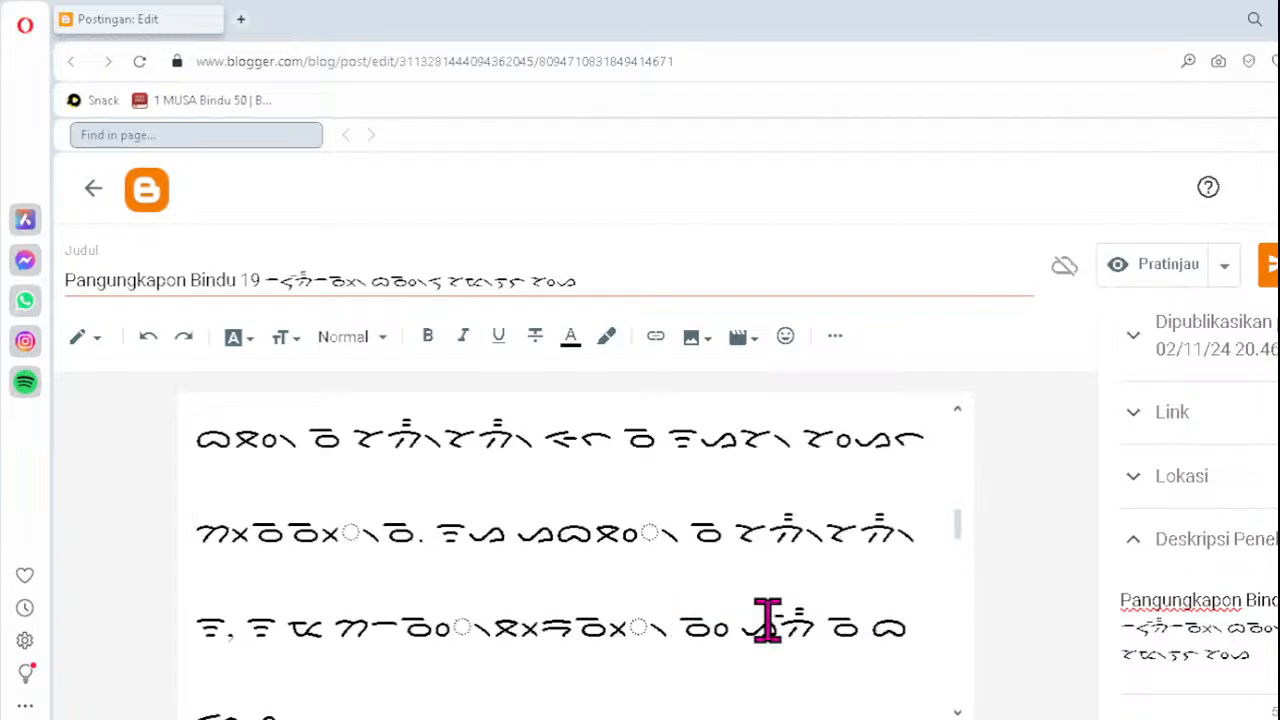
pyautogui.write('ᯒᯘᯬ᯲')
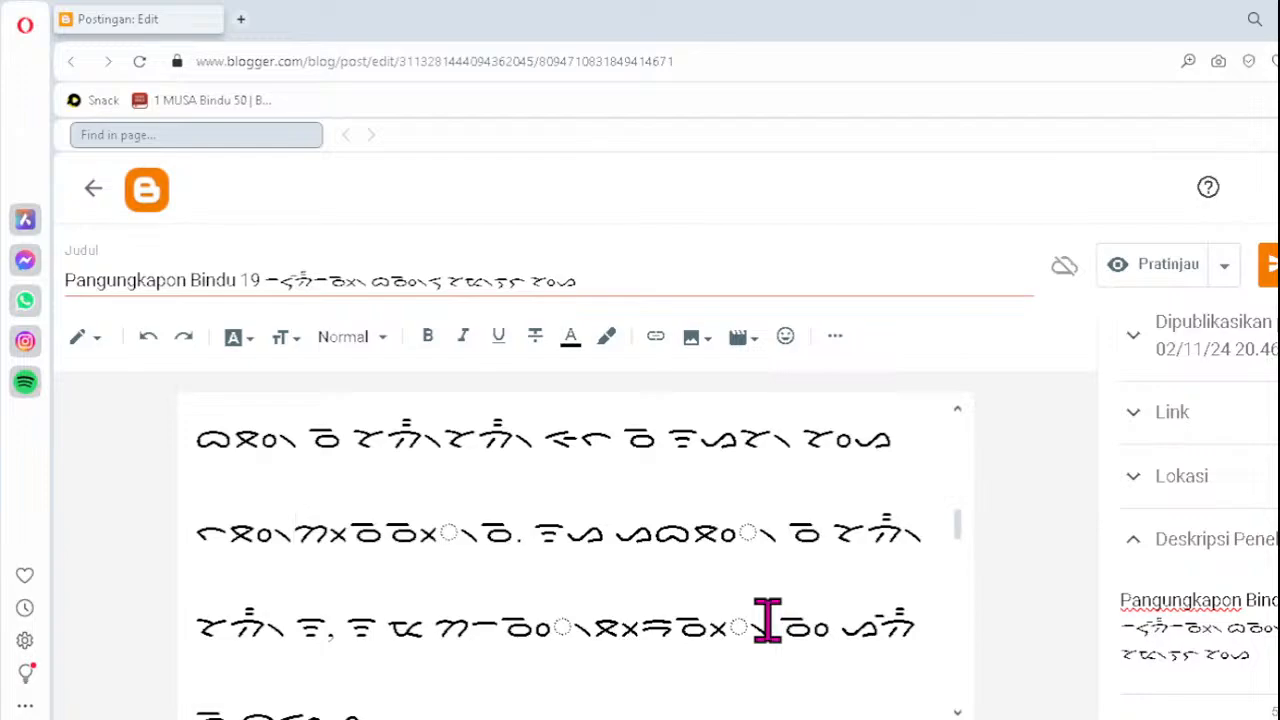
pyautogui.click(390, 541)
pyautogui.press('Delete')
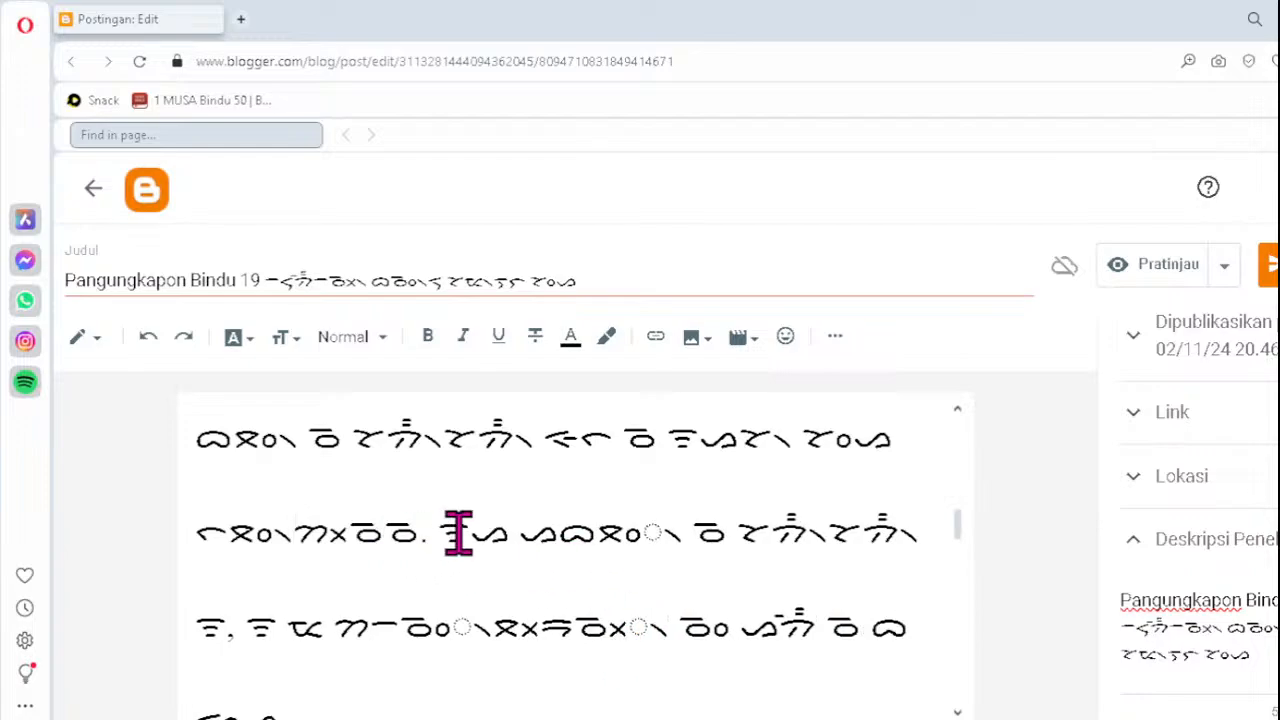
pyautogui.write('ᯬᯅ᯲')
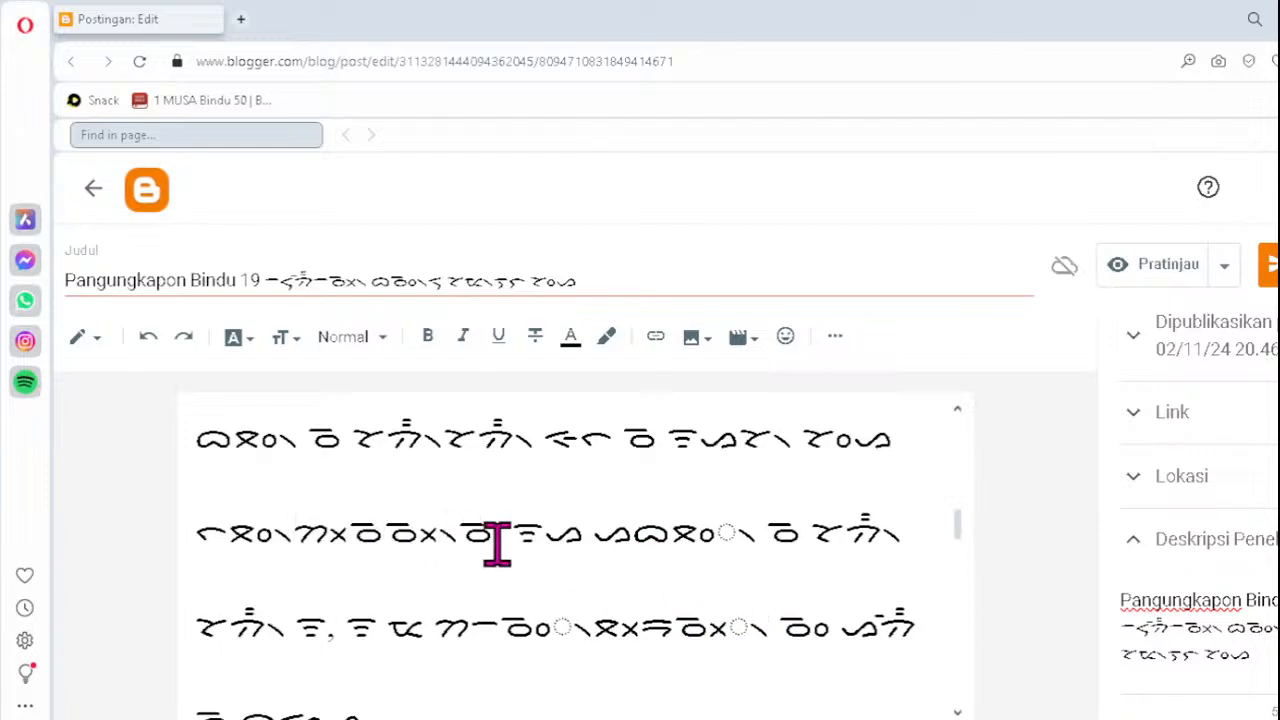
# - Retype the dotted-circle ending of the second Batak word for "abit" in verse 8 without the dotted circle
pyautogui.click(672, 540)
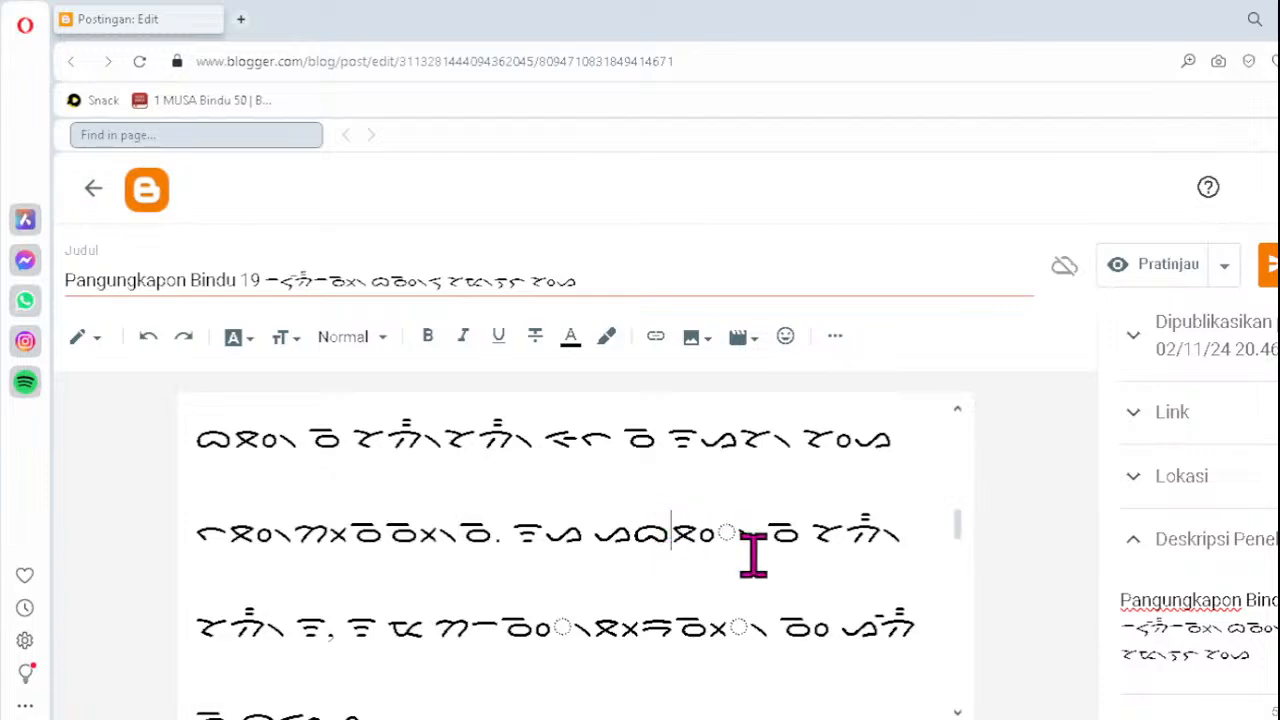
pyautogui.press('Delete')
pyautogui.write('ᯪᯖ᯲')
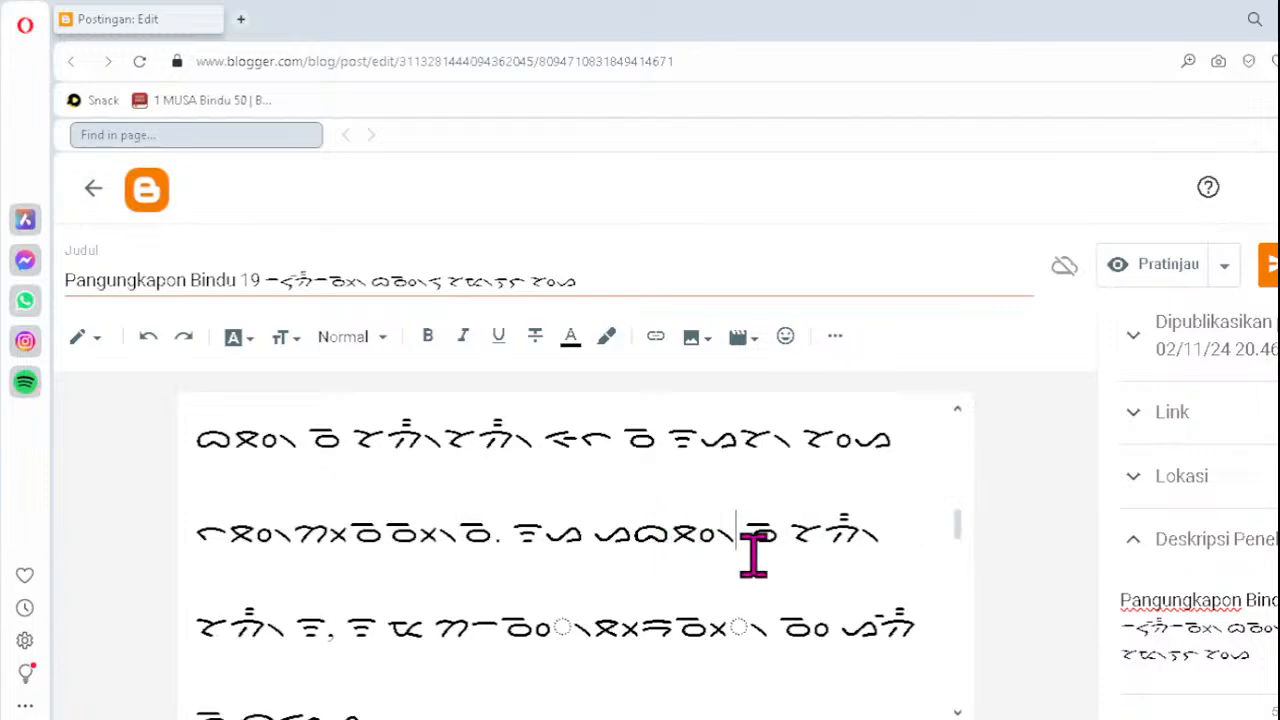
# - Correct both dotted-circle syllables in the Batak word for "hapintoron" in verse 8
pyautogui.click(511, 625)
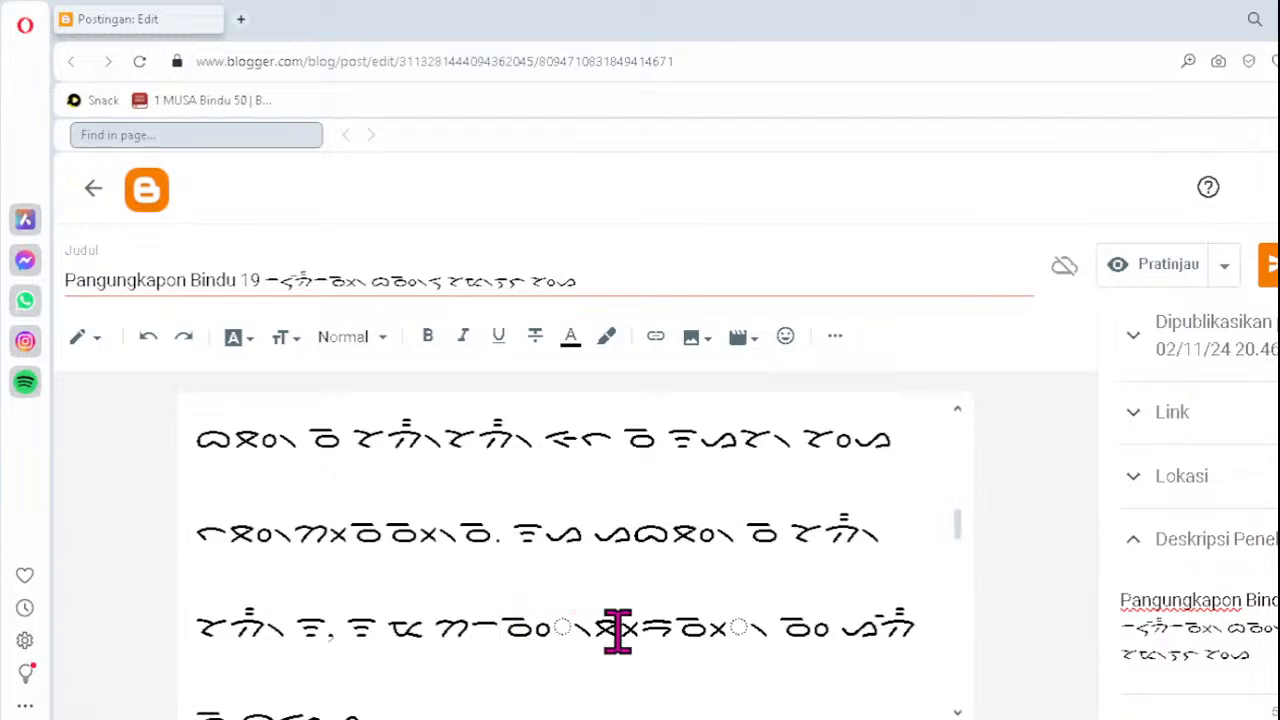
pyautogui.press('Delete')
pyautogui.write('ᯪᯉ')
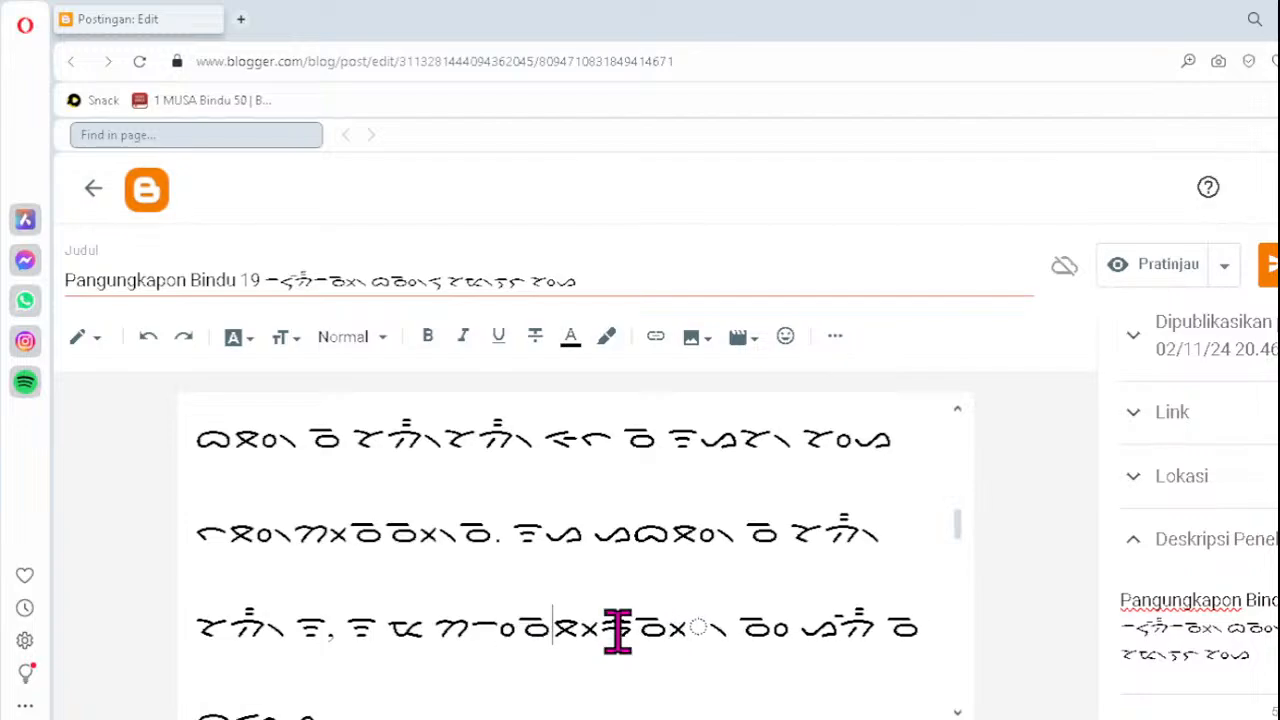
pyautogui.write('᯲')
pyautogui.click(666, 623)
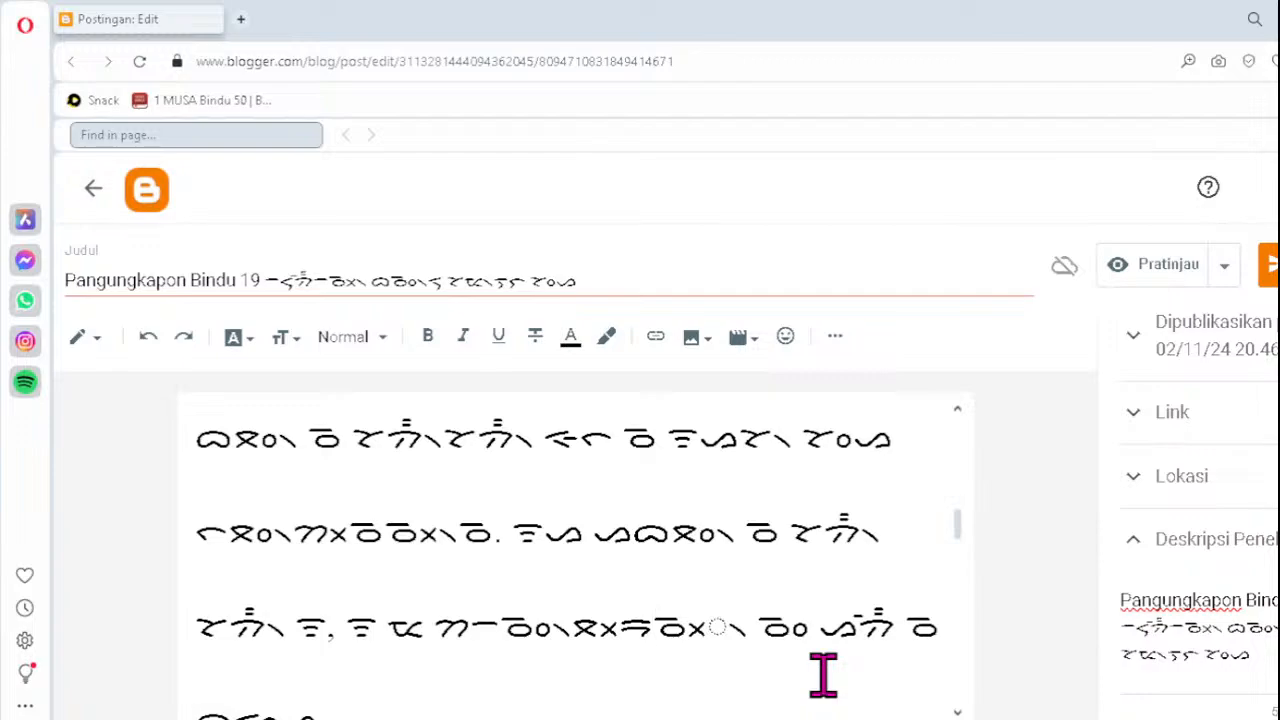
pyautogui.press('Delete')
pyautogui.write('ᯬᯉ᯲')
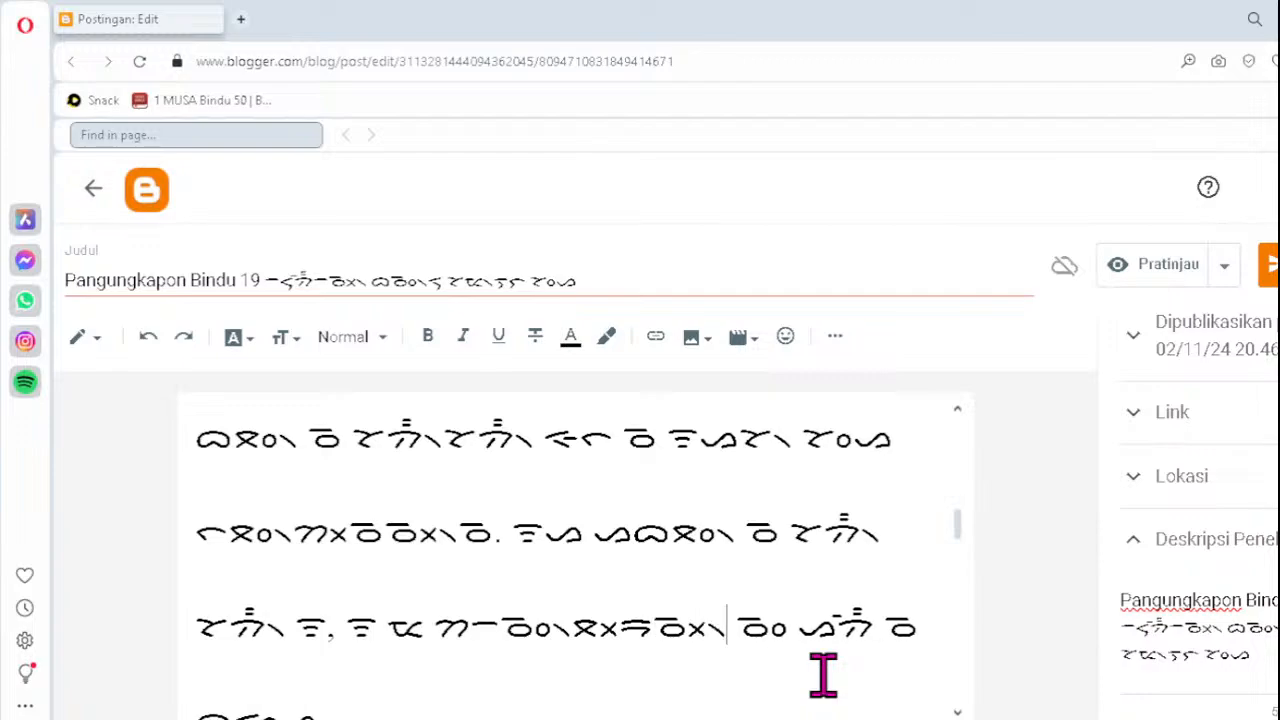
pyautogui.scroll(-4, 823, 675)
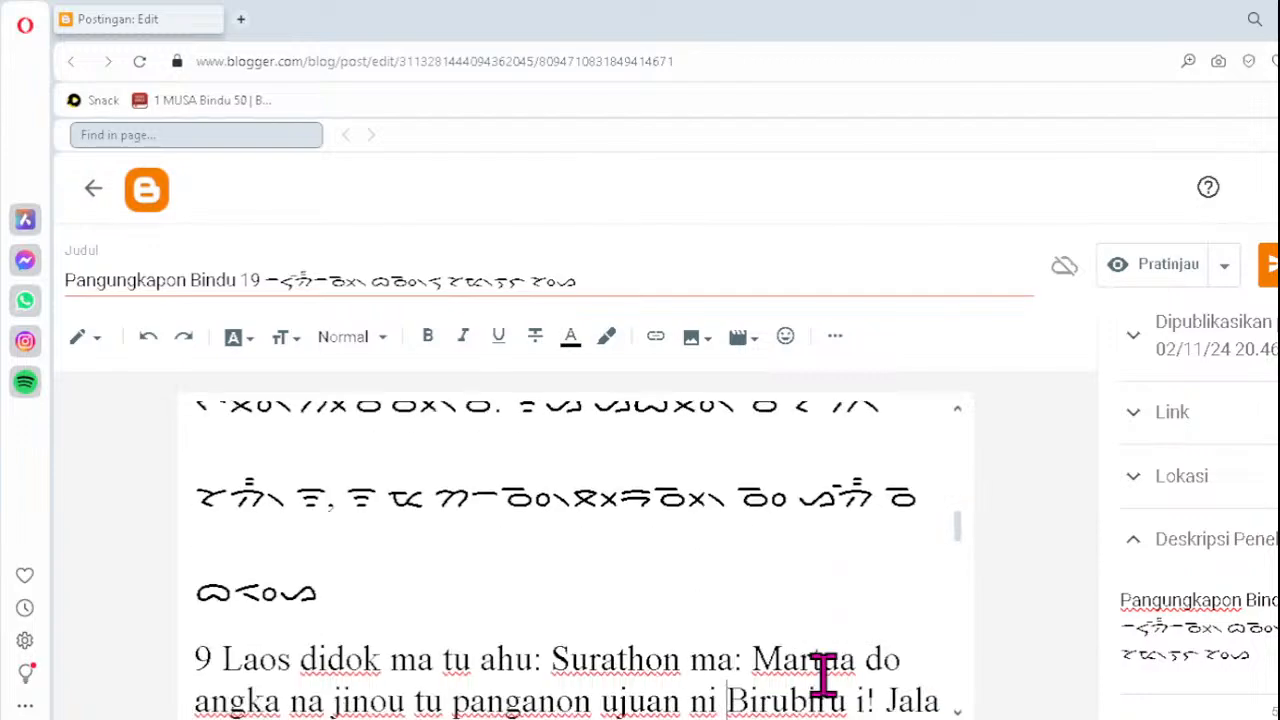
# - Retype the dotted-circle ending of the Batak word for "laos" in verse 9 without the dotted circle
pyautogui.scroll(-1, 823, 675)
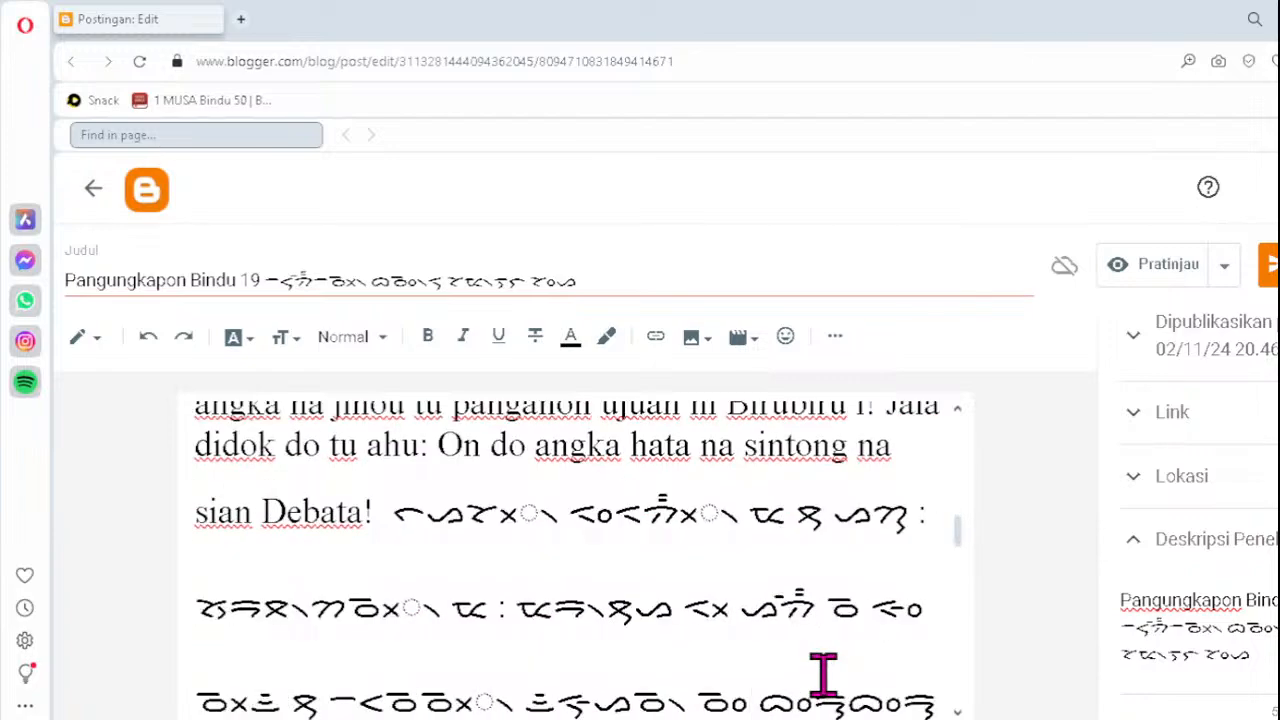
pyautogui.click(497, 514)
pyautogui.press('Delete')
pyautogui.press('Delete')
pyautogui.press('Delete')
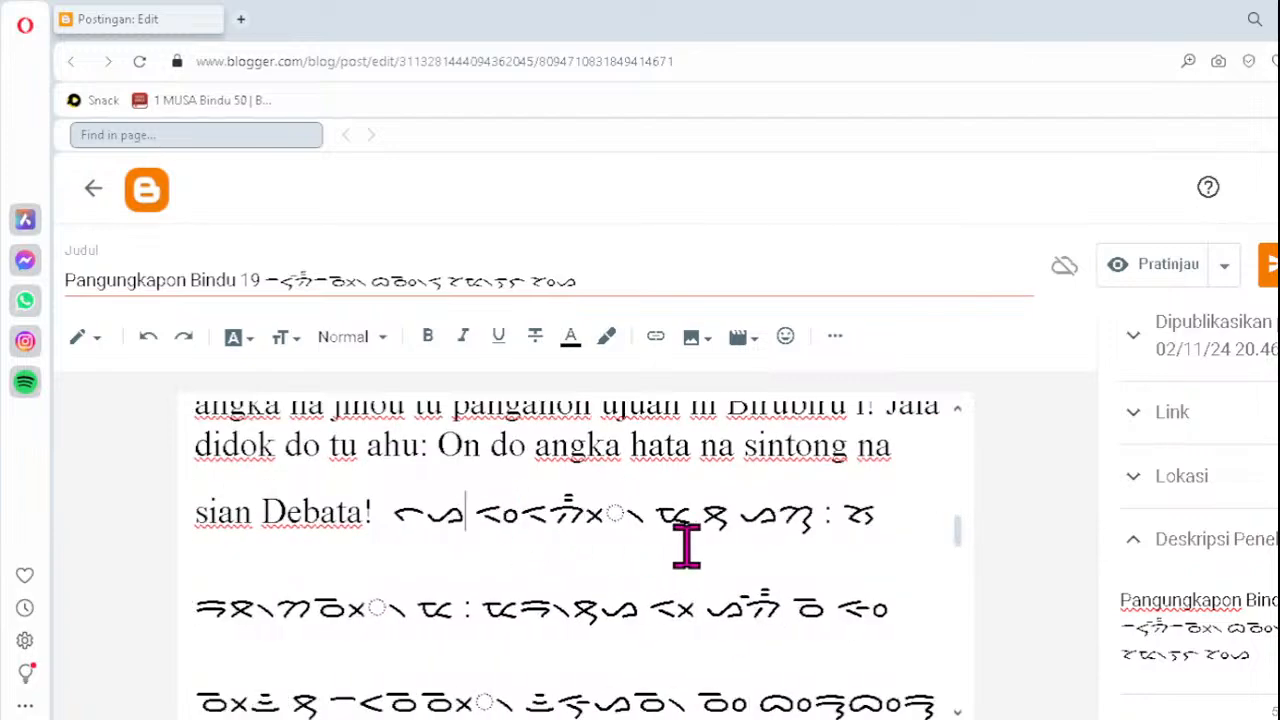
pyautogui.write('ᯬᯘ᯲')
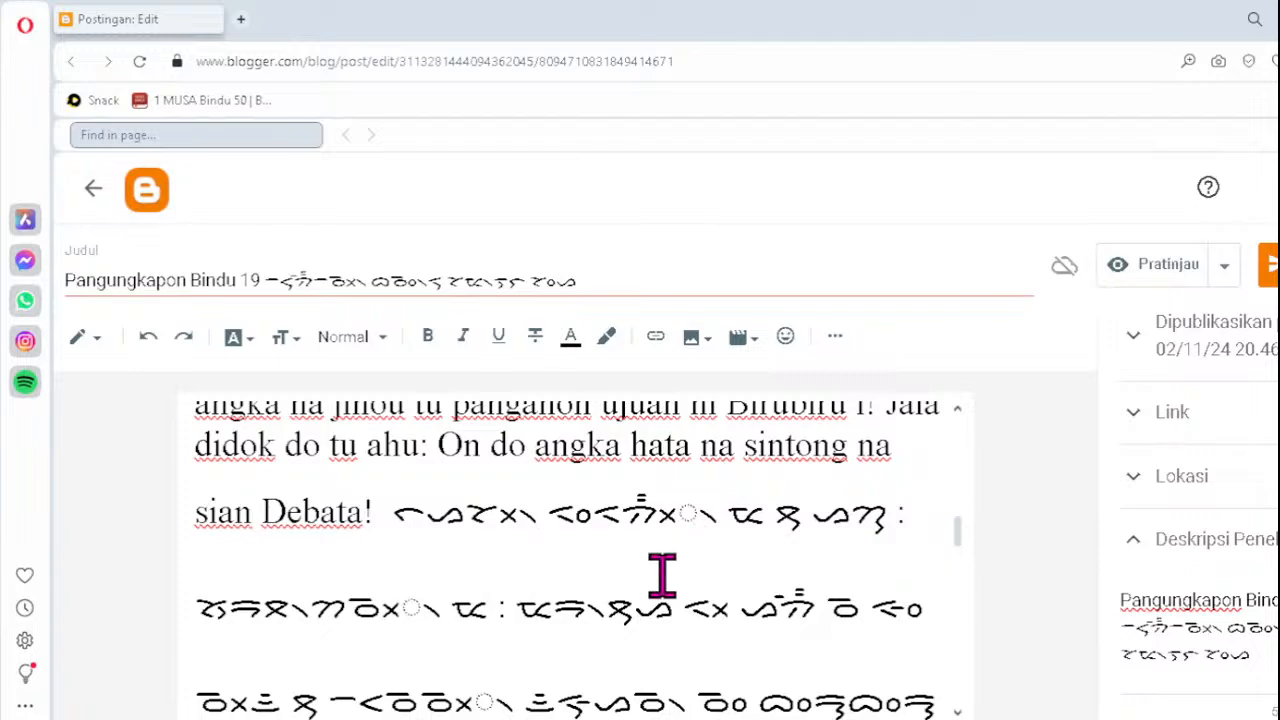
# - Correct the dotted-circle syllable in the first Batak word for "didok" in verse 9
pyautogui.click(624, 514)
pyautogui.press('Delete')
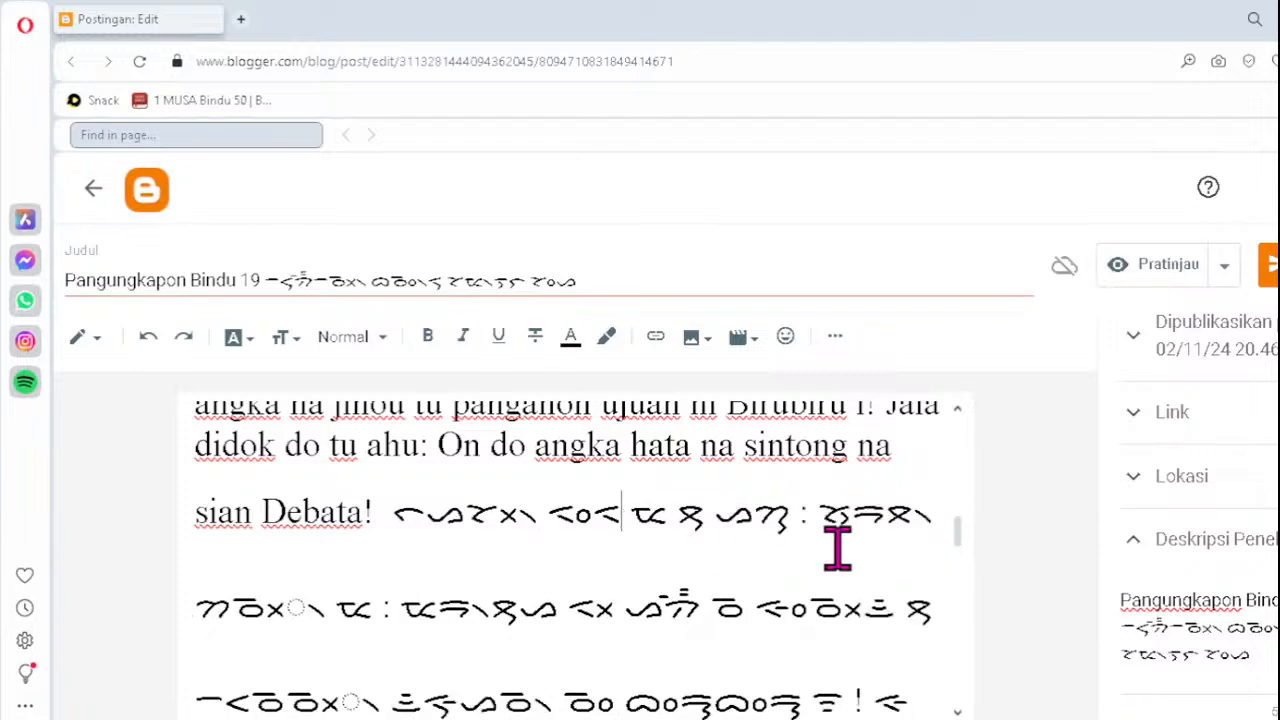
pyautogui.write('ᯬᯂ')
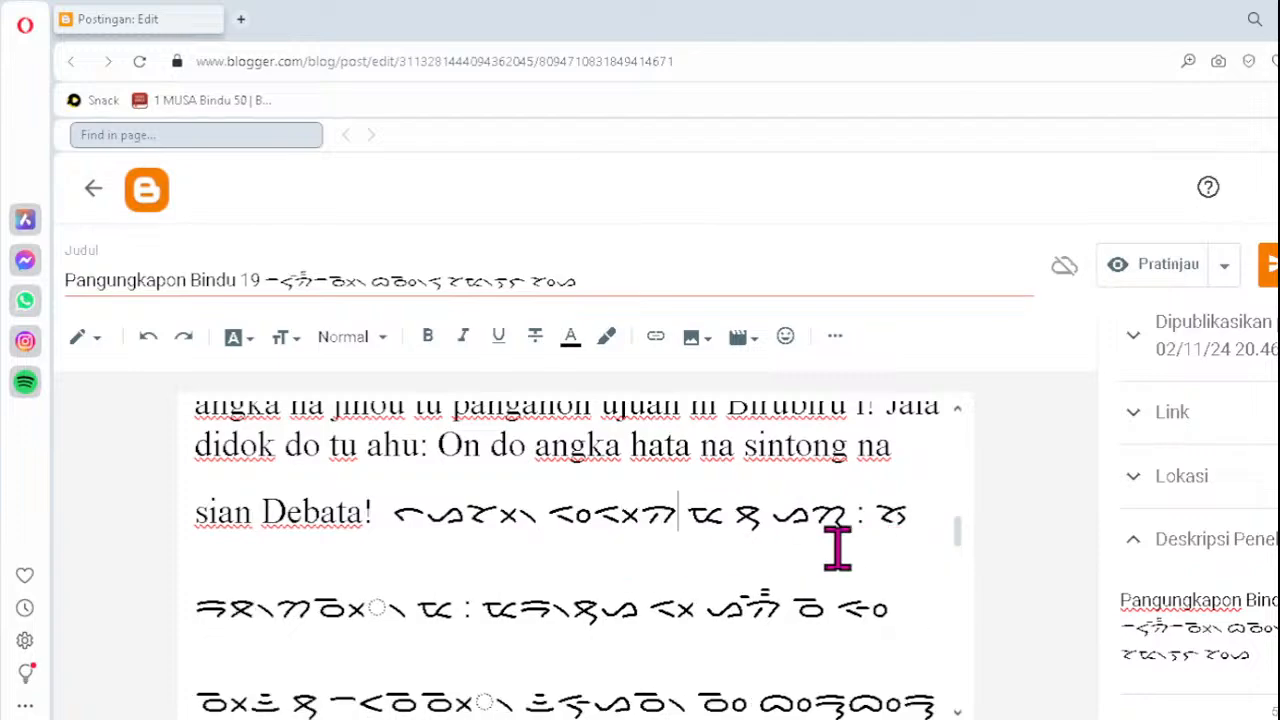
pyautogui.write('ᯬ᯲')
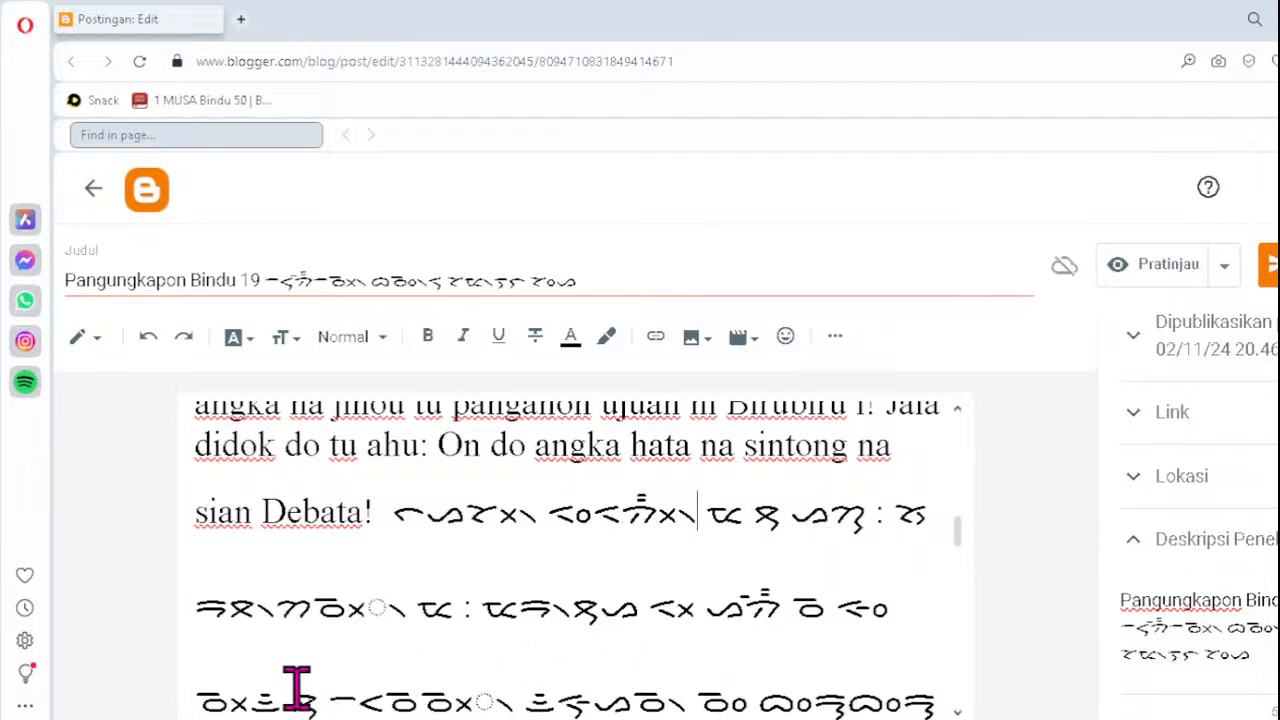
# - Retype the dotted-circle endings of the Batak words for "surathon" and "panganon" in verse 9 without the dotted circles
pyautogui.click(316, 607)
pyautogui.press('Delete')
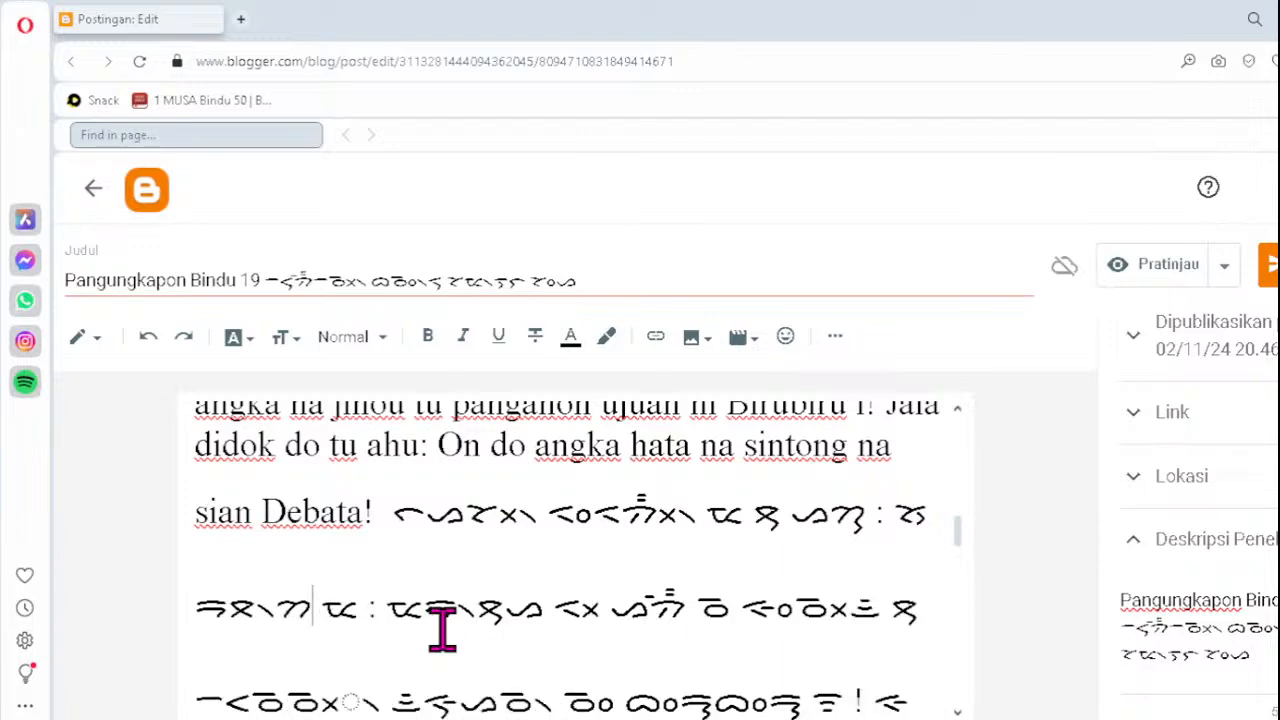
pyautogui.write('ᯬᯉ᯲')
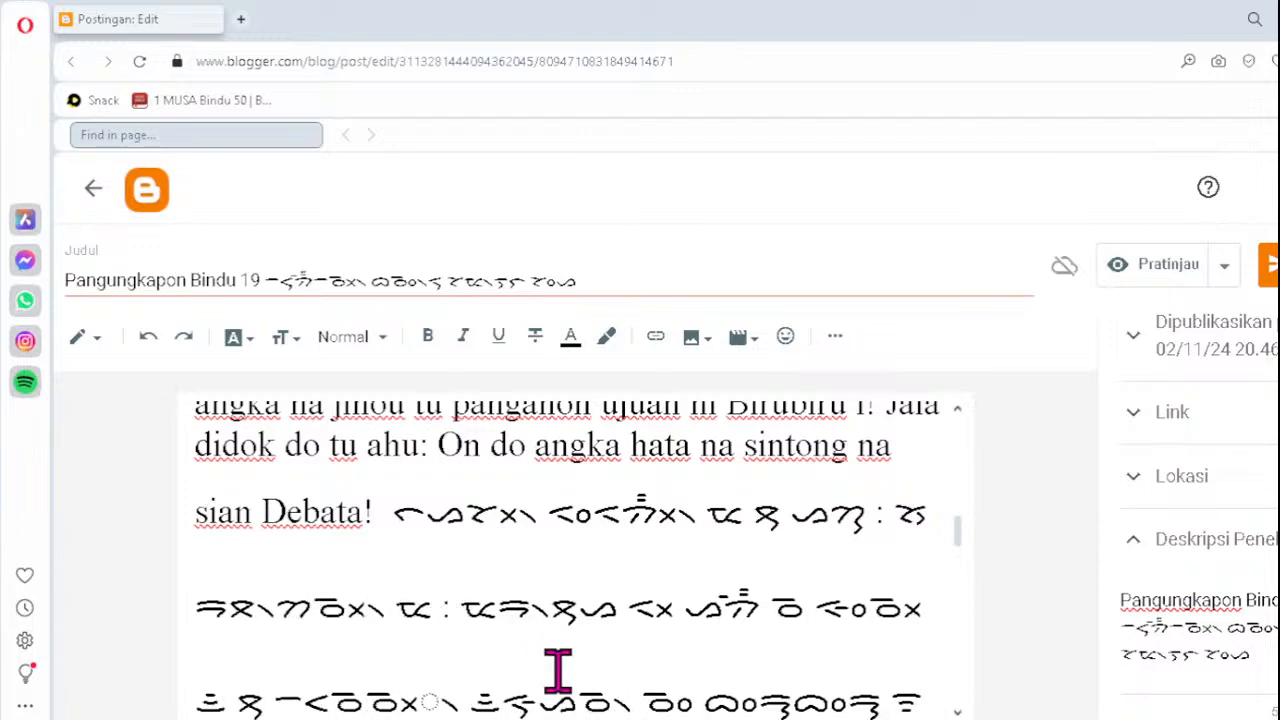
pyautogui.click(387, 694)
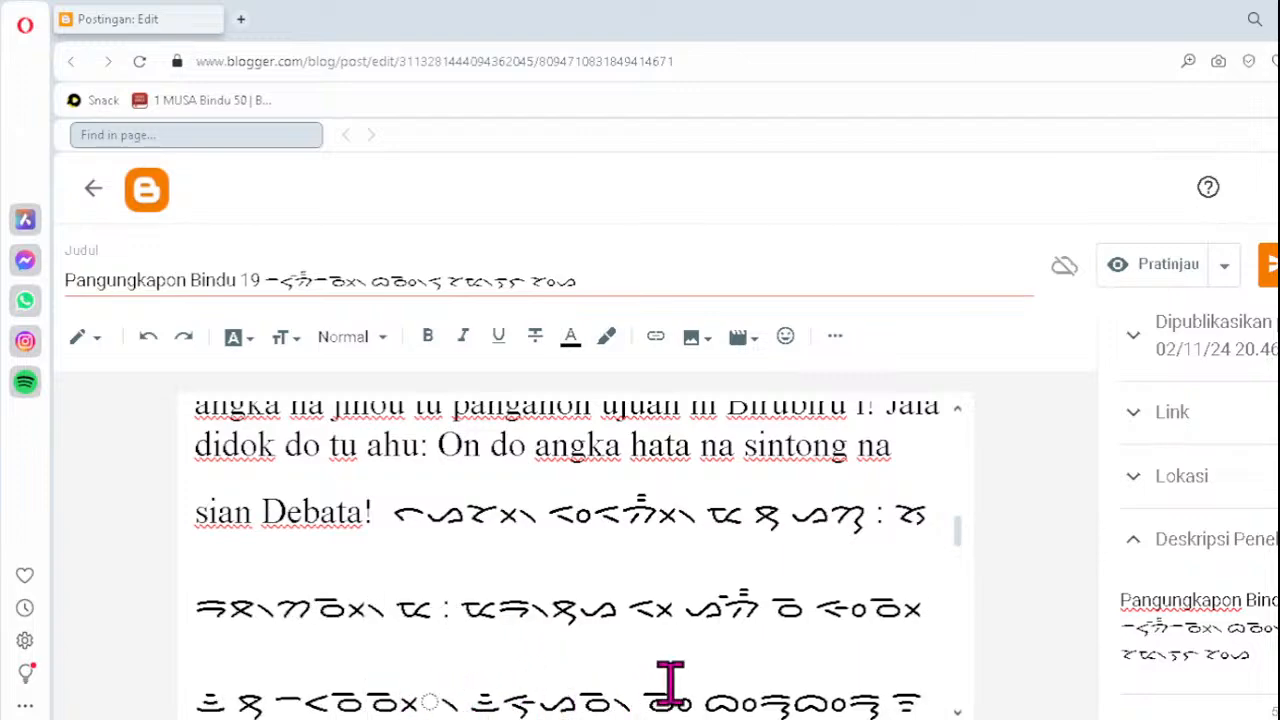
pyautogui.press('Delete')
pyautogui.write('ᯬᯉ᯲')
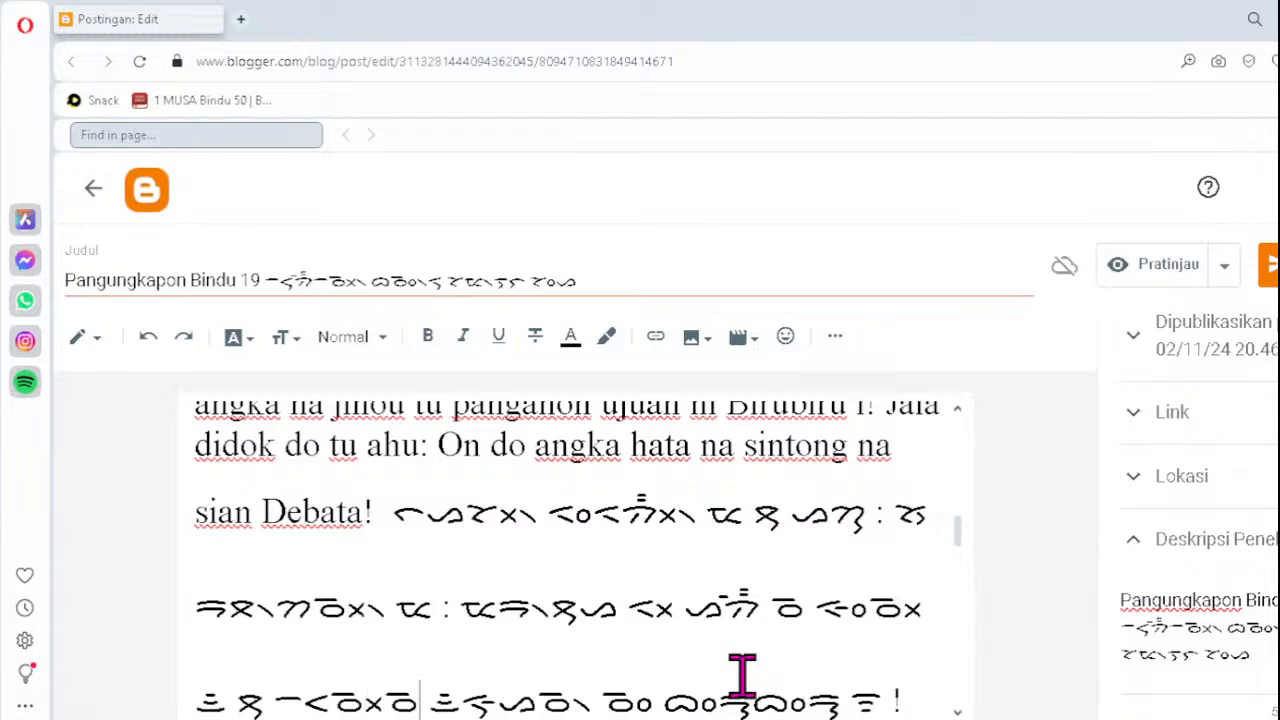
# - Correct the dotted-circle syllable in the second Batak word for "didok" in verse 9
pyautogui.press('Down')
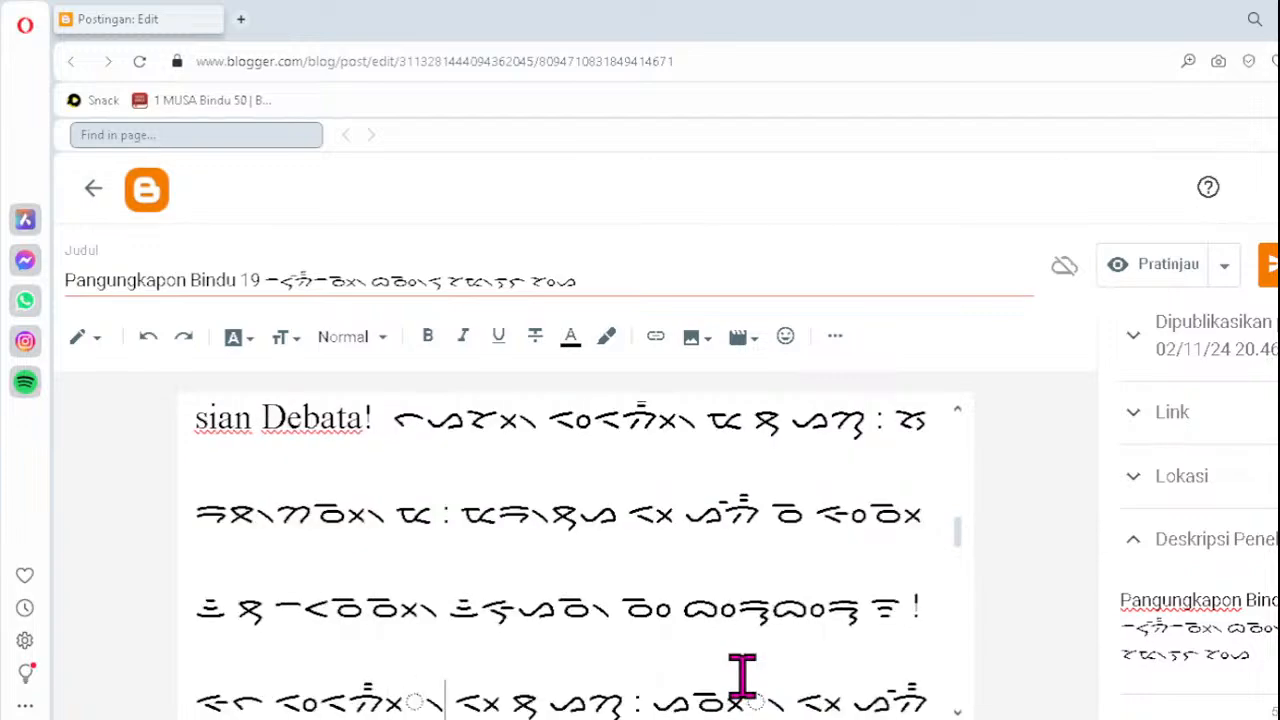
pyautogui.click(352, 700)
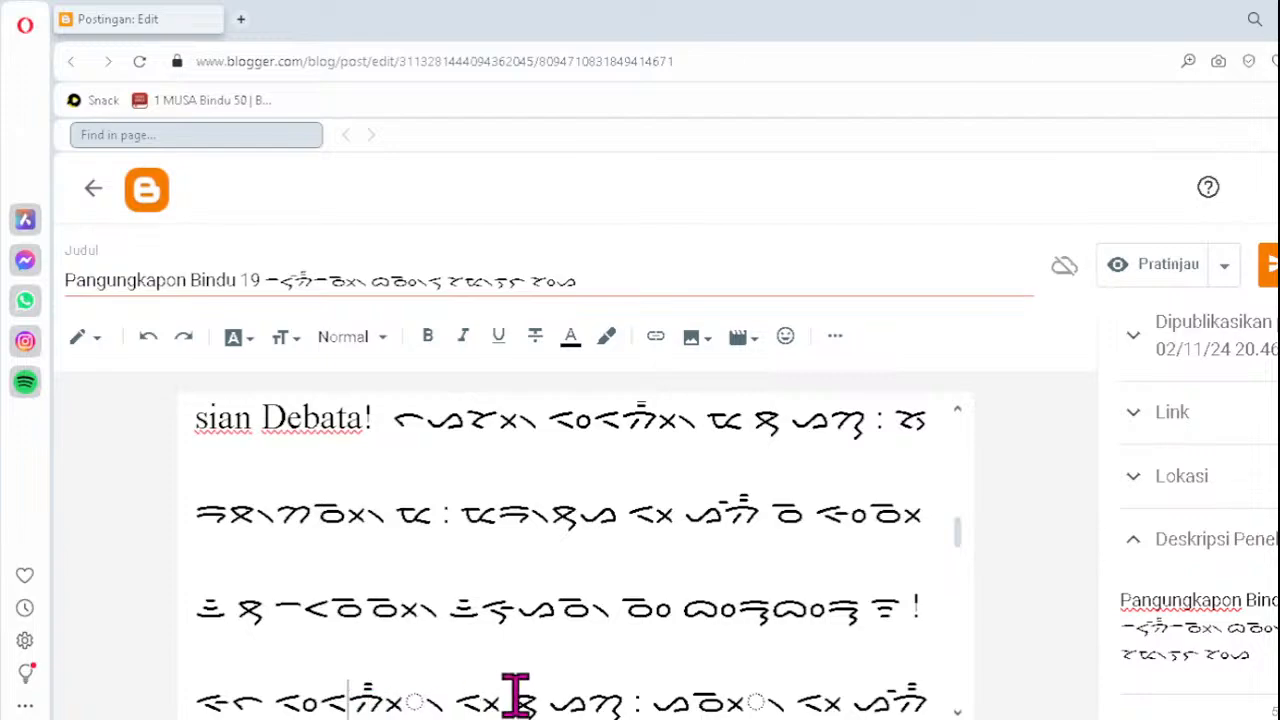
pyautogui.press('Delete')
pyautogui.press('Delete')
pyautogui.press('Delete')
pyautogui.press('Delete')
pyautogui.write('x')
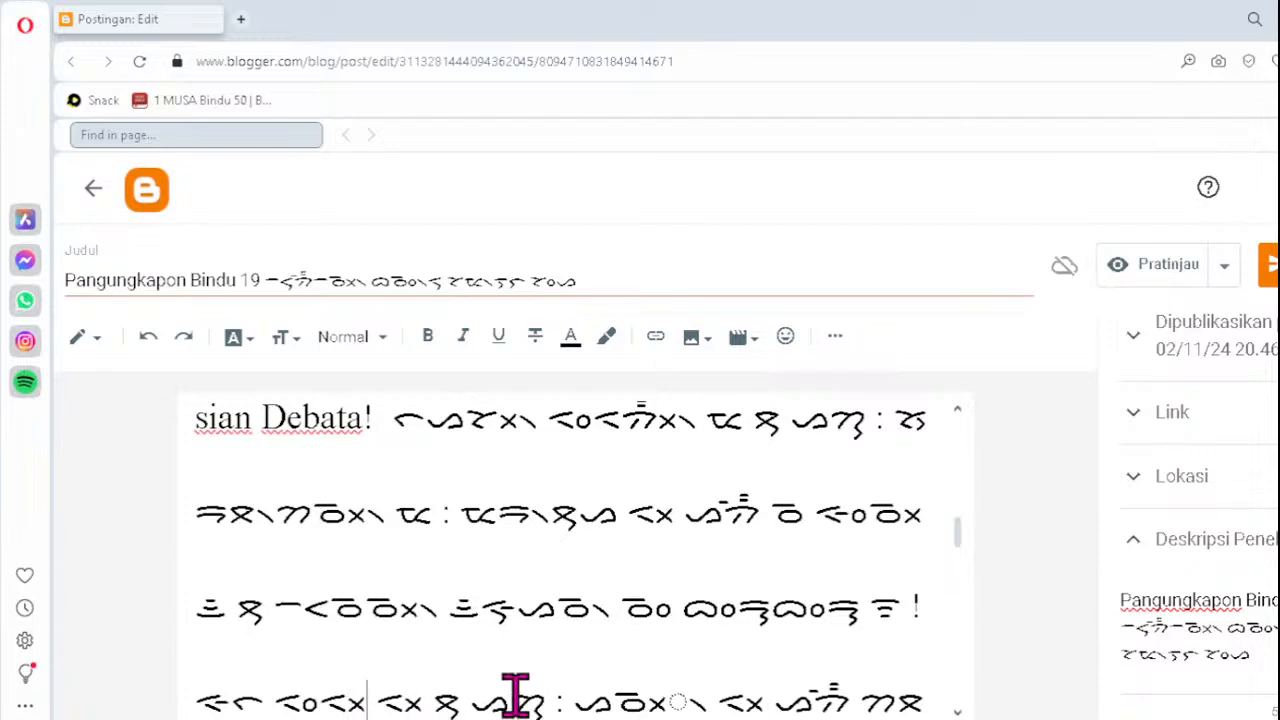
pyautogui.write('ᯂ᯲')
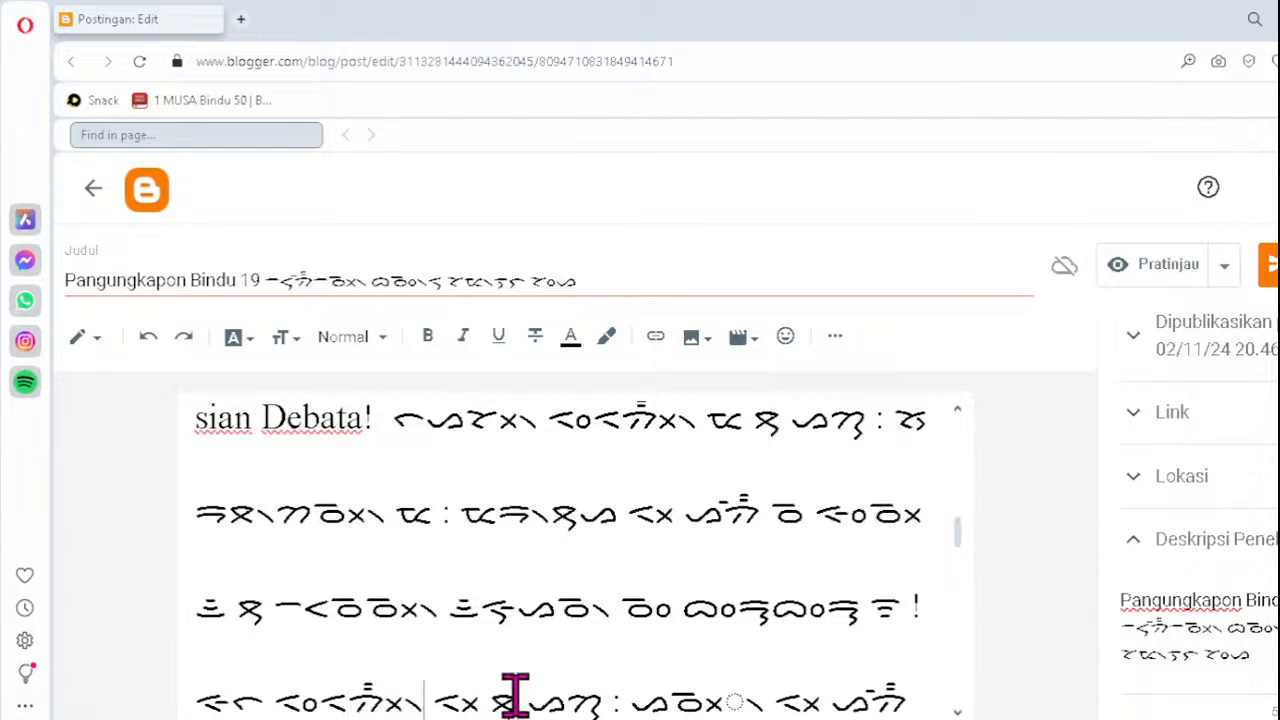
# - Retype the Batak word for "on" in verse 9 without the dotted circle
pyautogui.click(687, 695)
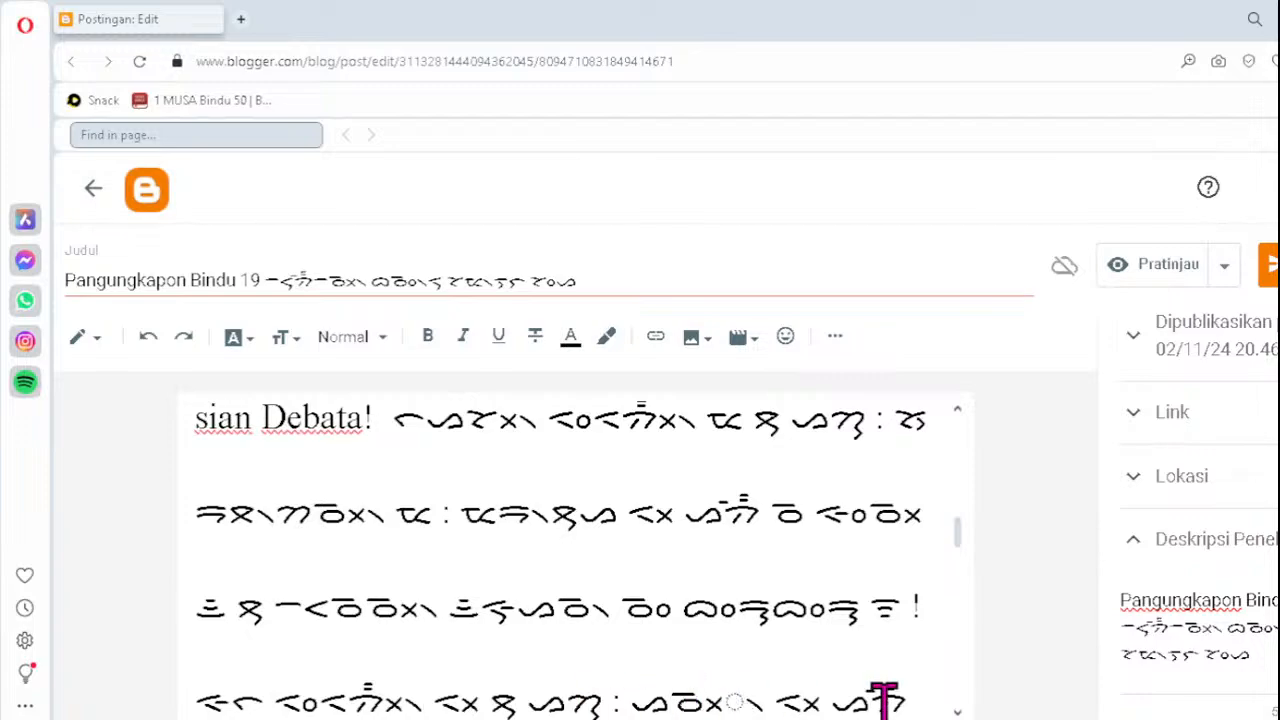
pyautogui.press('Delete')
pyautogui.press('Delete')
pyautogui.press('Delete')
pyautogui.write('ᯖᯉ᯲ᯖᯘ')
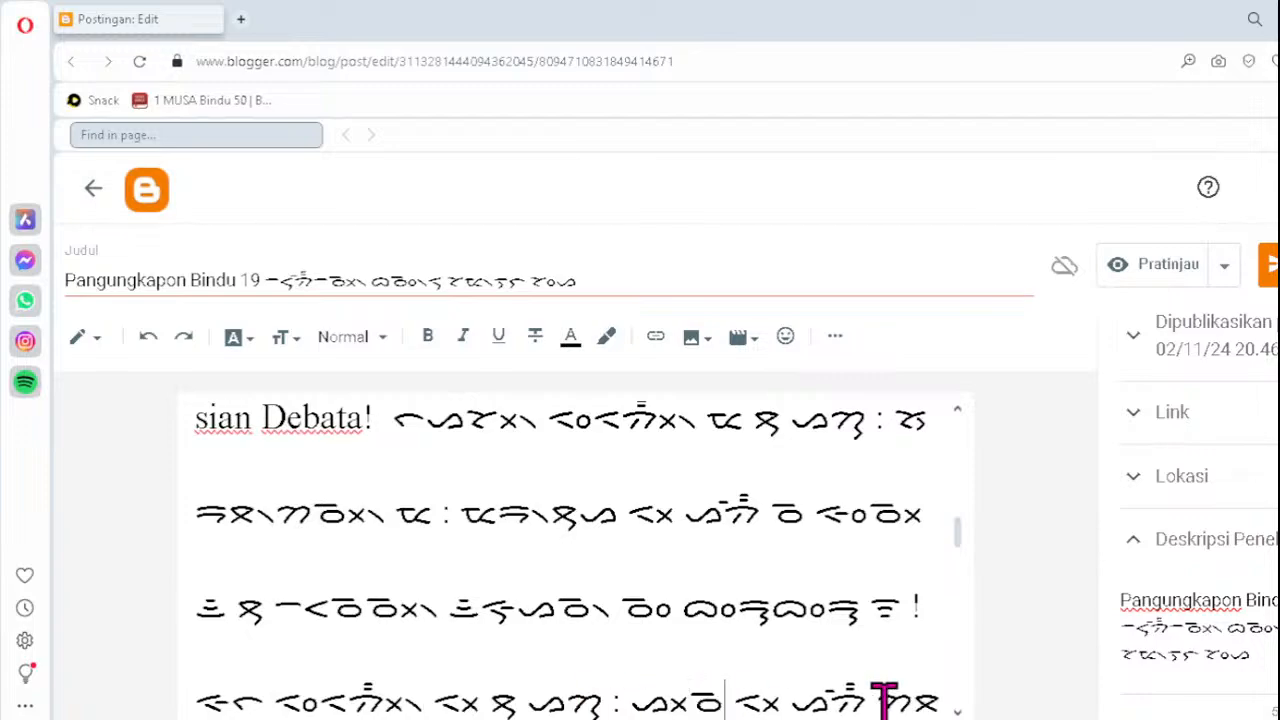
# - Remove the dotted circle from the Batak word for "sintong" in verse 9
pyautogui.press('Down')
pyautogui.press('Down')
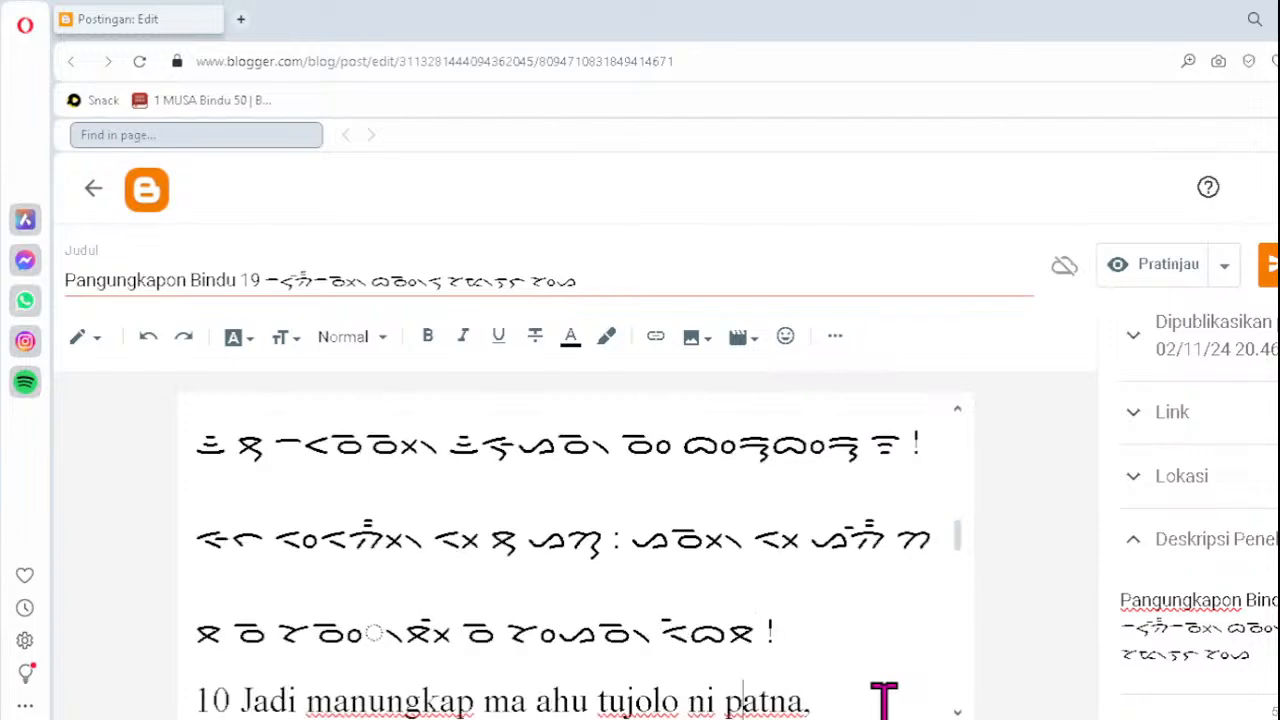
pyautogui.click(323, 632)
pyautogui.press('Delete')
pyautogui.write('ᯖᯔ᯲')
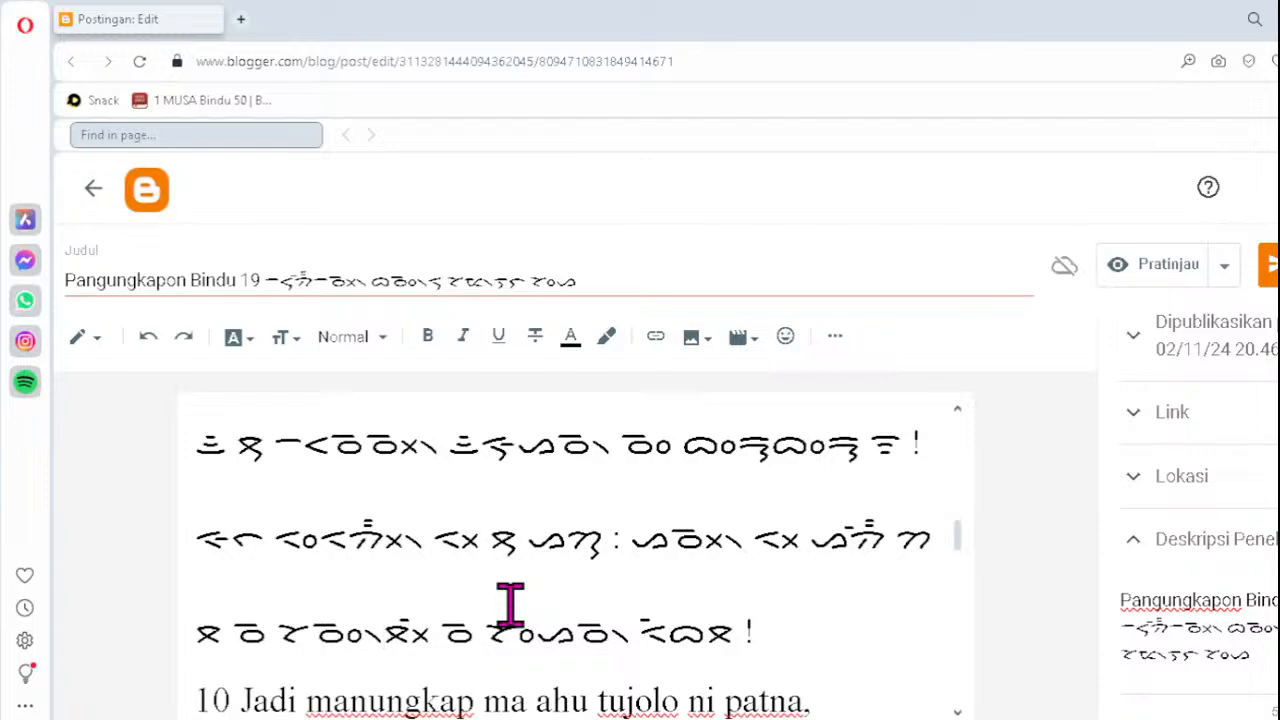
# - Correct the dotted-circle syllable in the Batak word for "sumomba" in verse 10
pyautogui.press('Down')
pyautogui.press('Down')
pyautogui.press('Down')
pyautogui.press('Down')
pyautogui.press('Down')
pyautogui.press('Down')
pyautogui.press('Down')
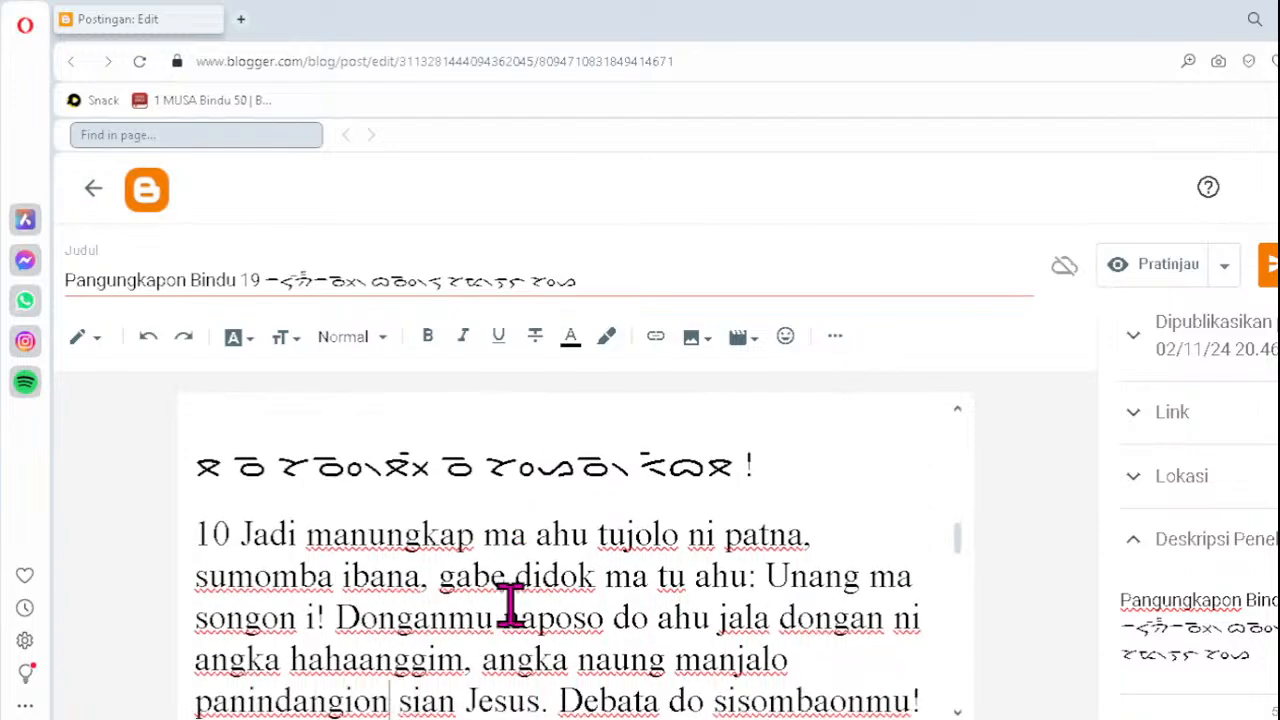
pyautogui.press('Down')
pyautogui.press('Down')
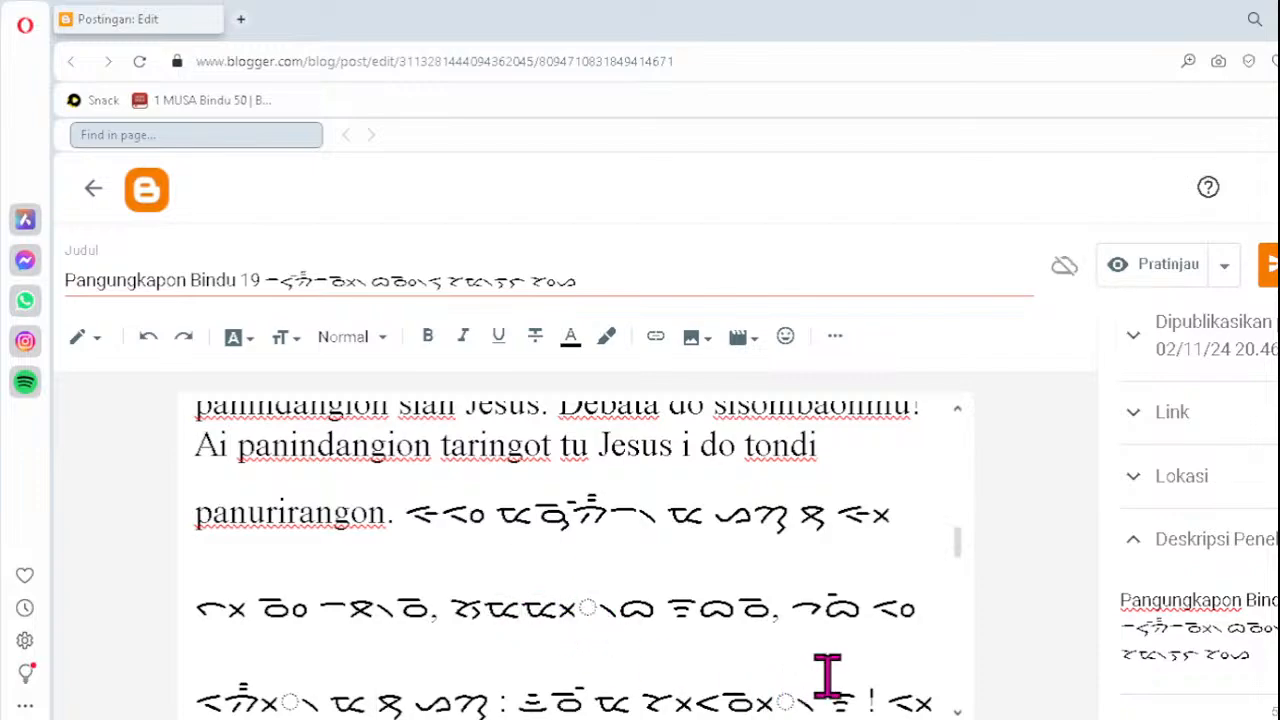
pyautogui.press('Delete')
pyautogui.press('Delete')
pyautogui.press('Delete')
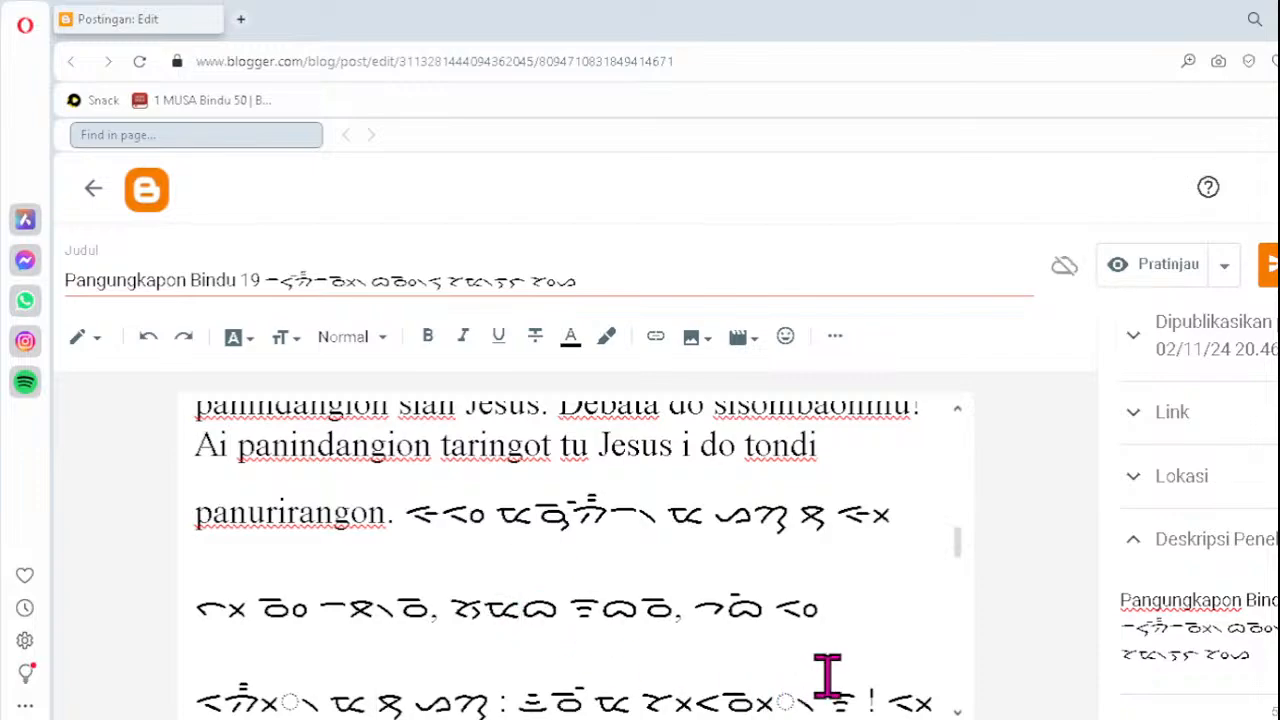
pyautogui.write('ᯬᯔ᯲')
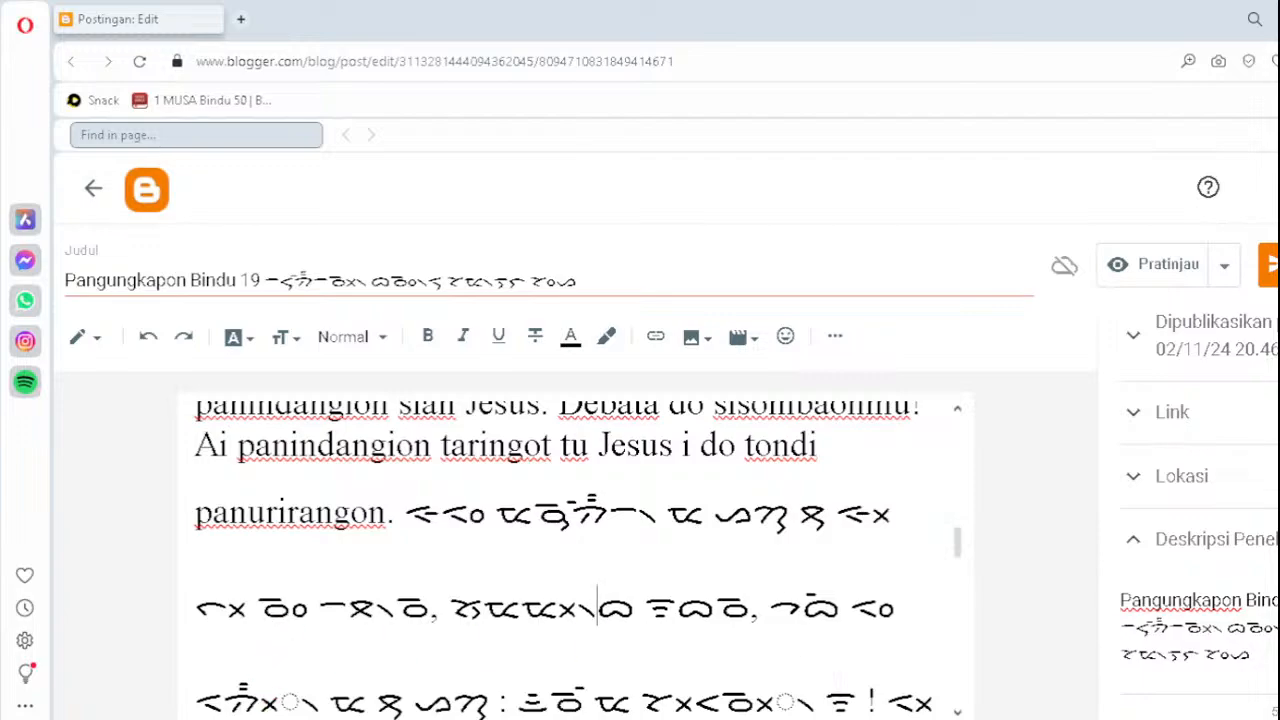
# - Retype the dotted-circle ending of the Batak word for "didok" in verse 10 without the dotted circle
pyautogui.click(230, 692)
pyautogui.press('Delete')
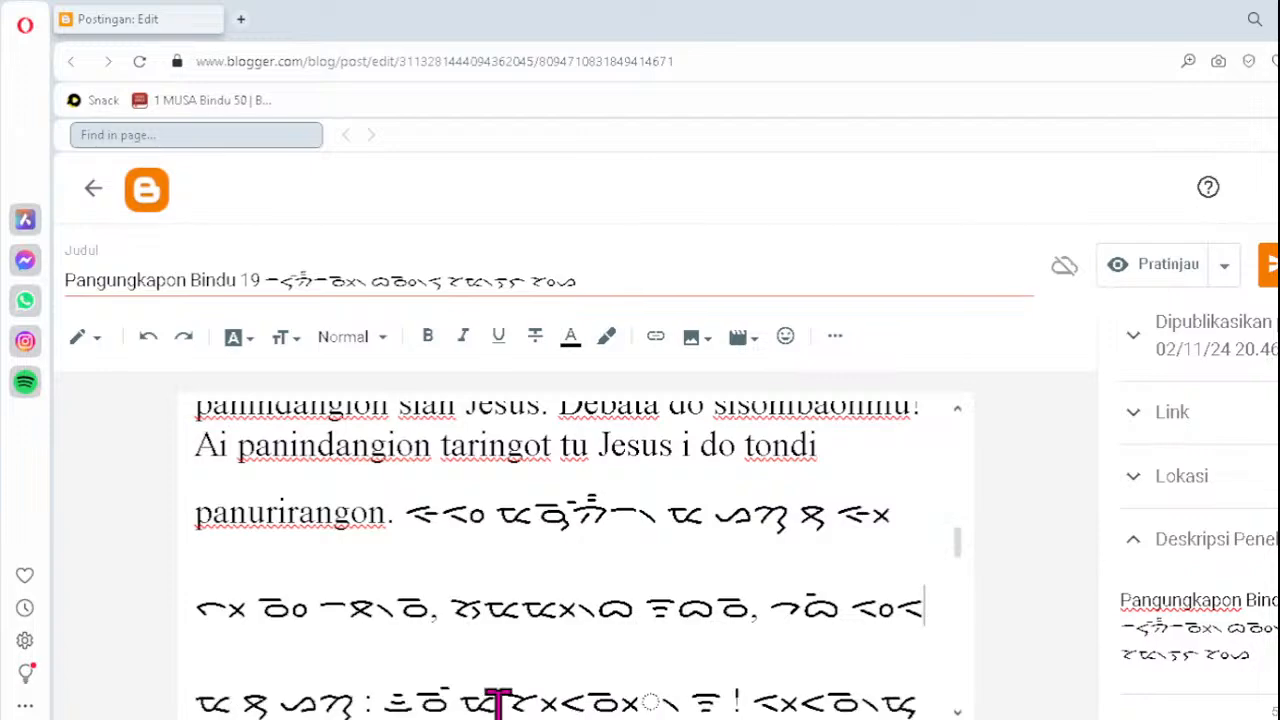
pyautogui.write('ᯬᯂ')
pyautogui.write('ᯔ᯲ ᯖ ᯅ ᯘᯮᯝ᯲ : ᯑᯬ ᯖ ᯖᯉᯂᯬᯉ᯲ ᯑ ! ᯂᯉ')
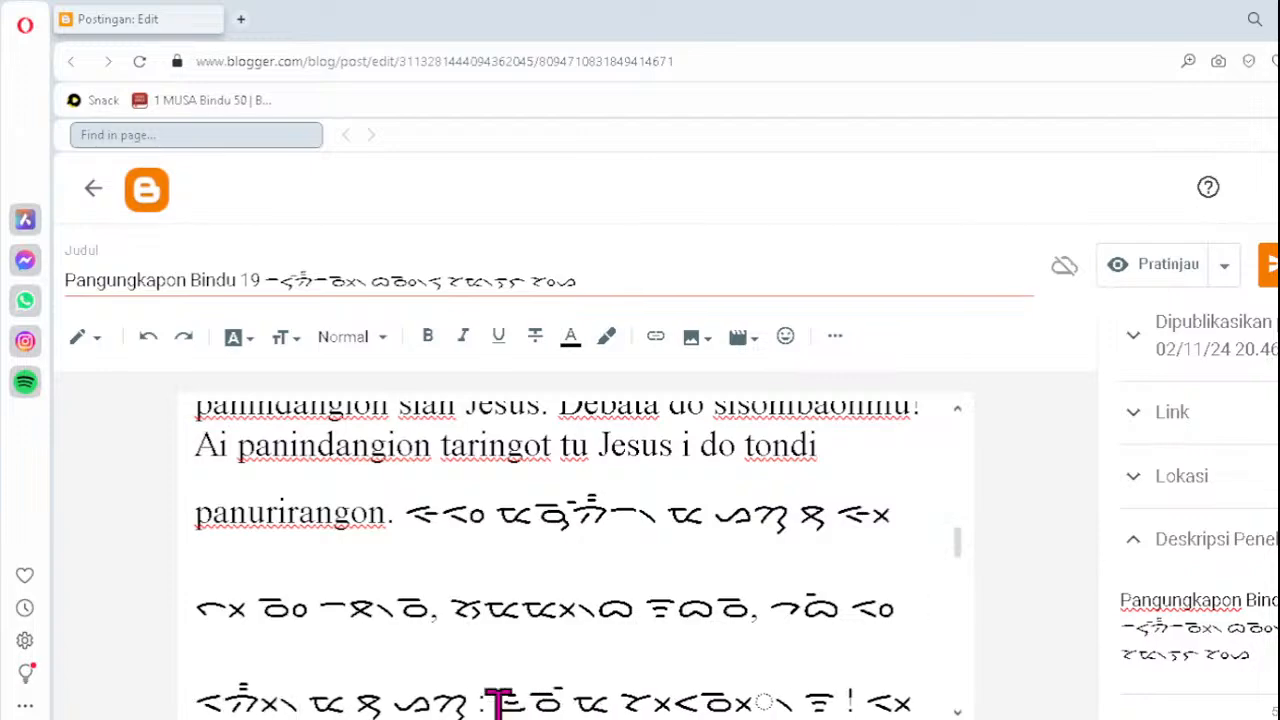
# - Correct the dotted-circle ending of the Batak word for "songon" in verse 10
pyautogui.click(711, 700)
pyautogui.press('Delete')
pyautogui.write('ᯬᯉ')
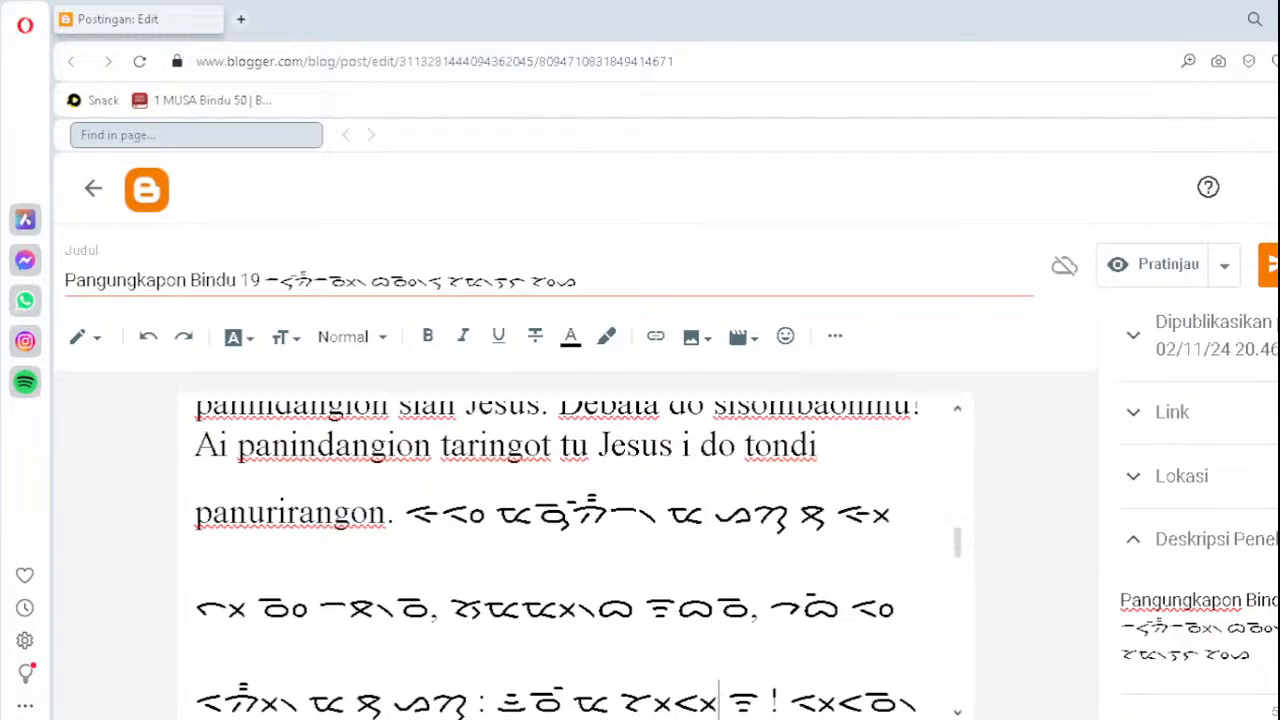
pyautogui.write('᯲')
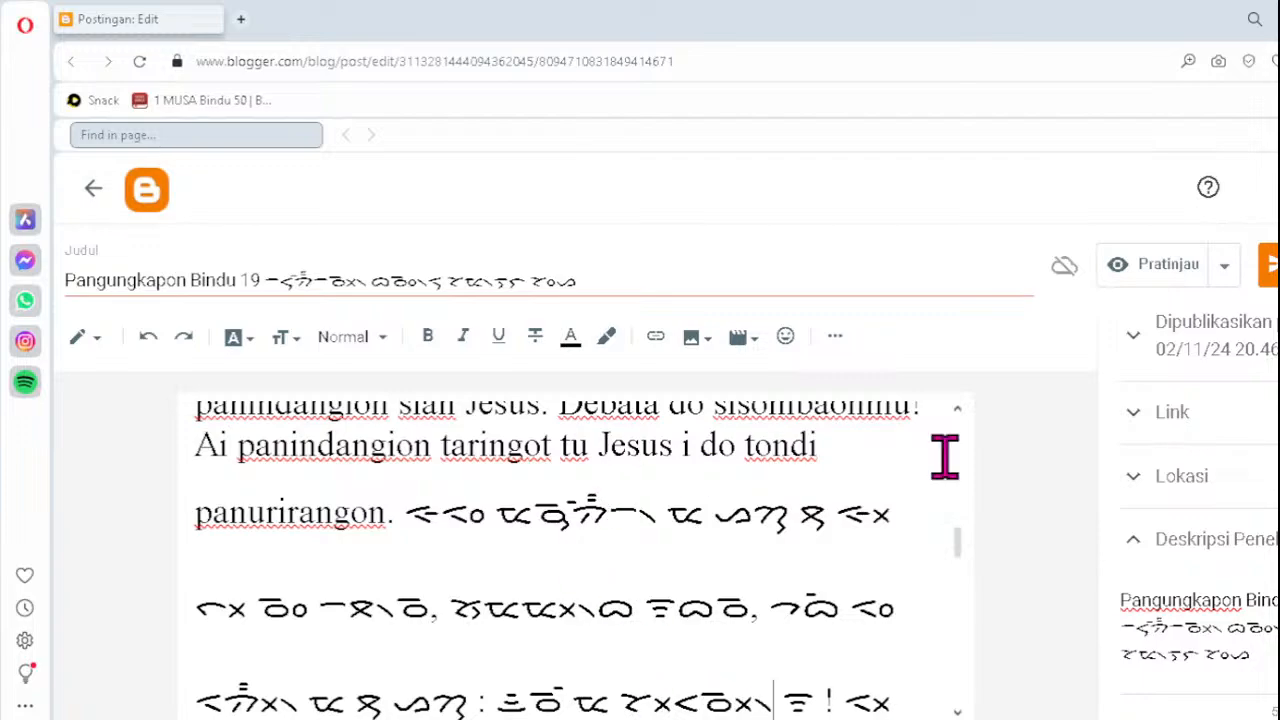
# - Remove the dotted circle from the Batak word for "hahaanggim" in verse 10
pyautogui.press('Down')
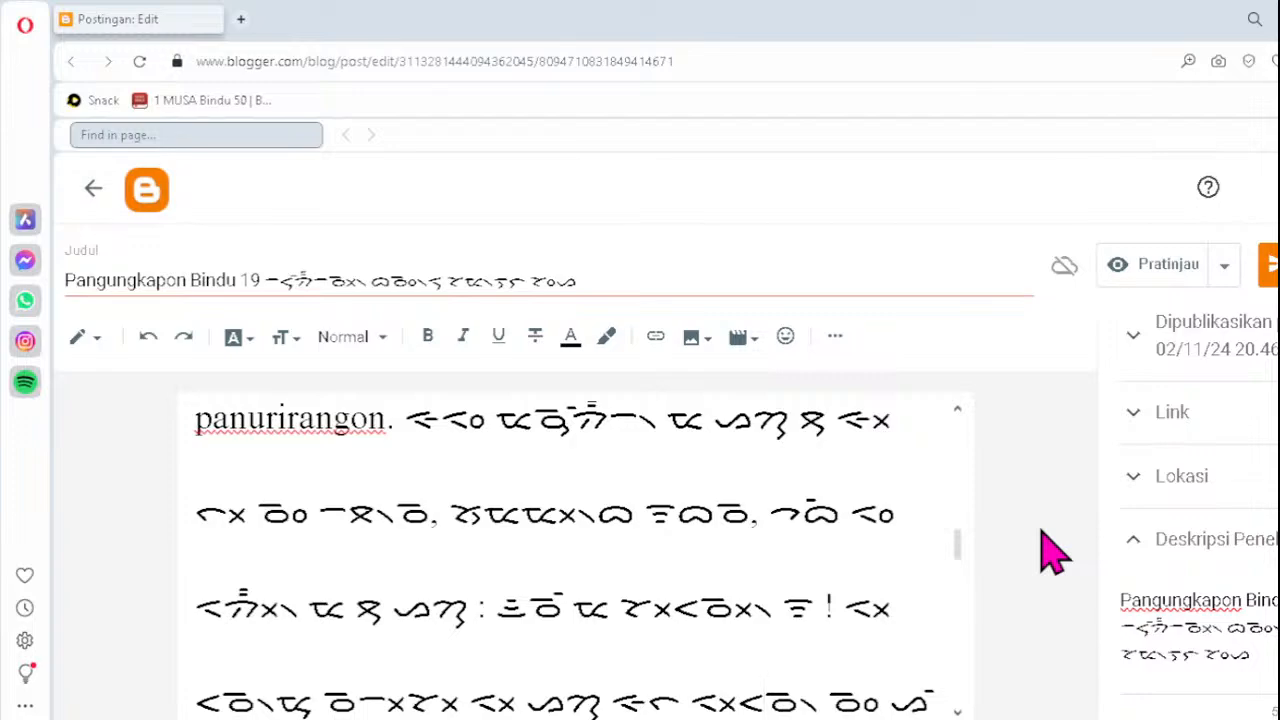
pyautogui.press('Down')
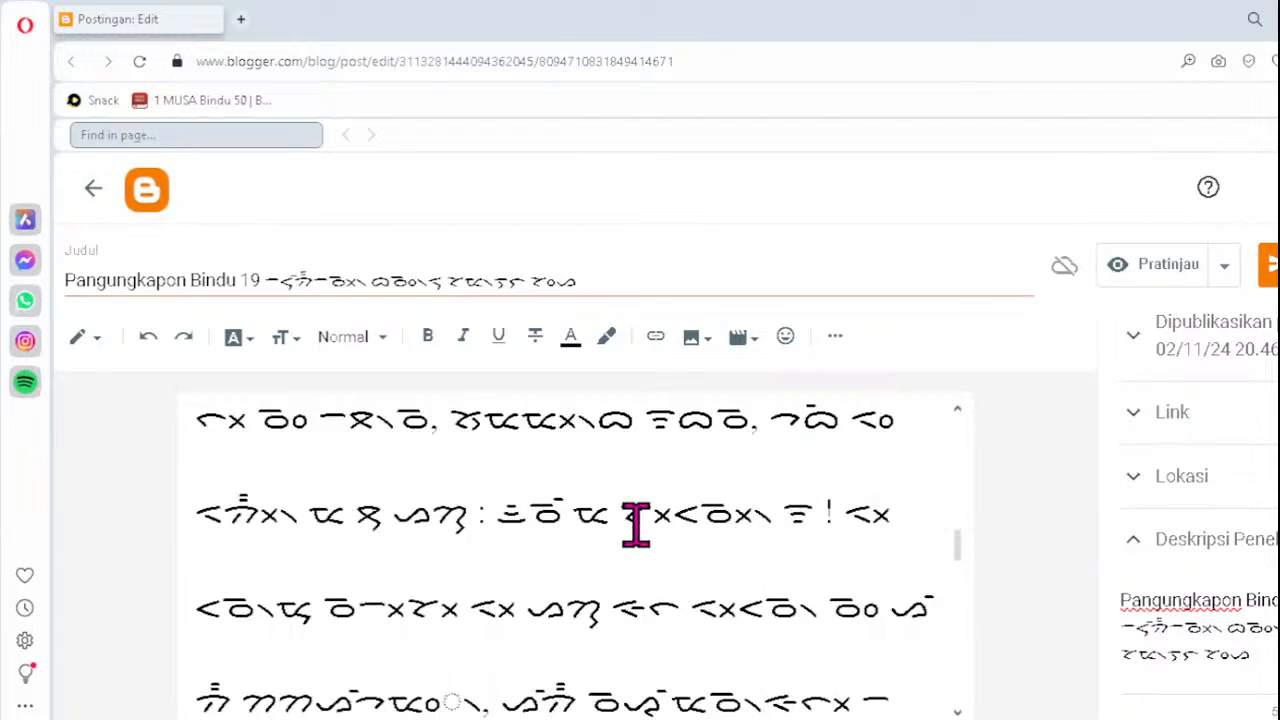
pyautogui.click(568, 610)
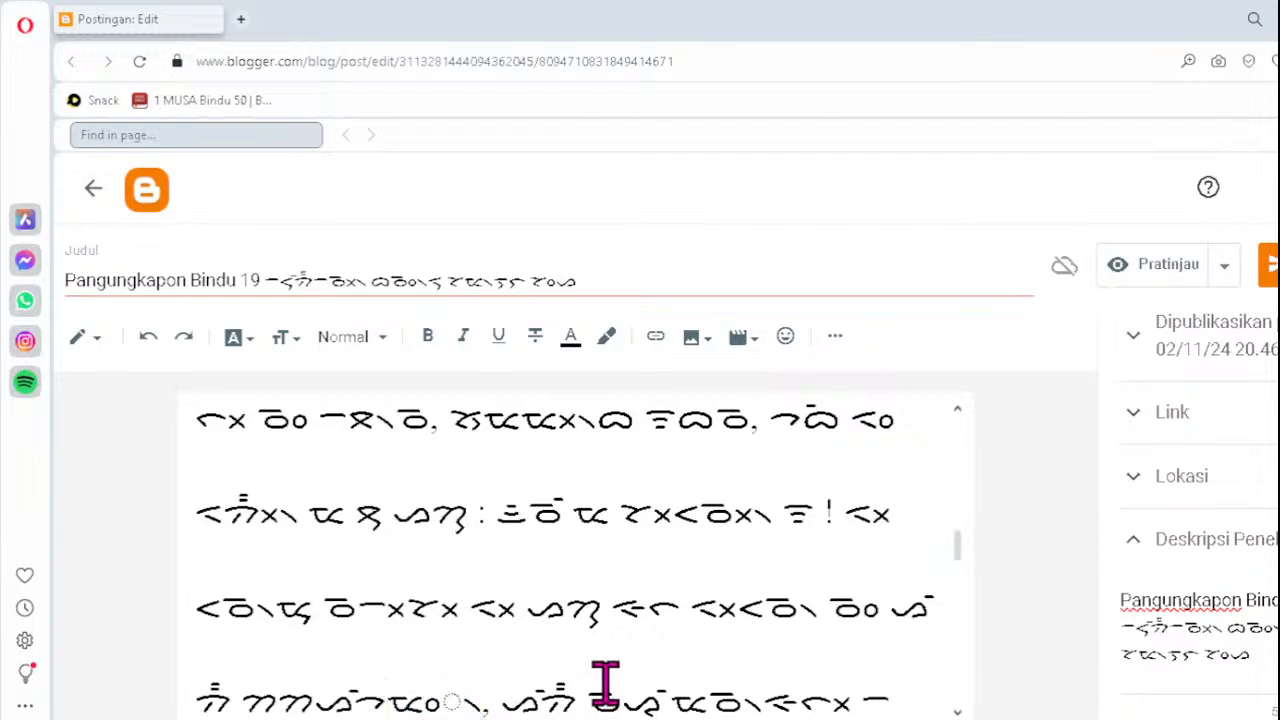
pyautogui.press('Delete')
pyautogui.press('Delete')
pyautogui.press('Delete')
pyautogui.write('᯲')
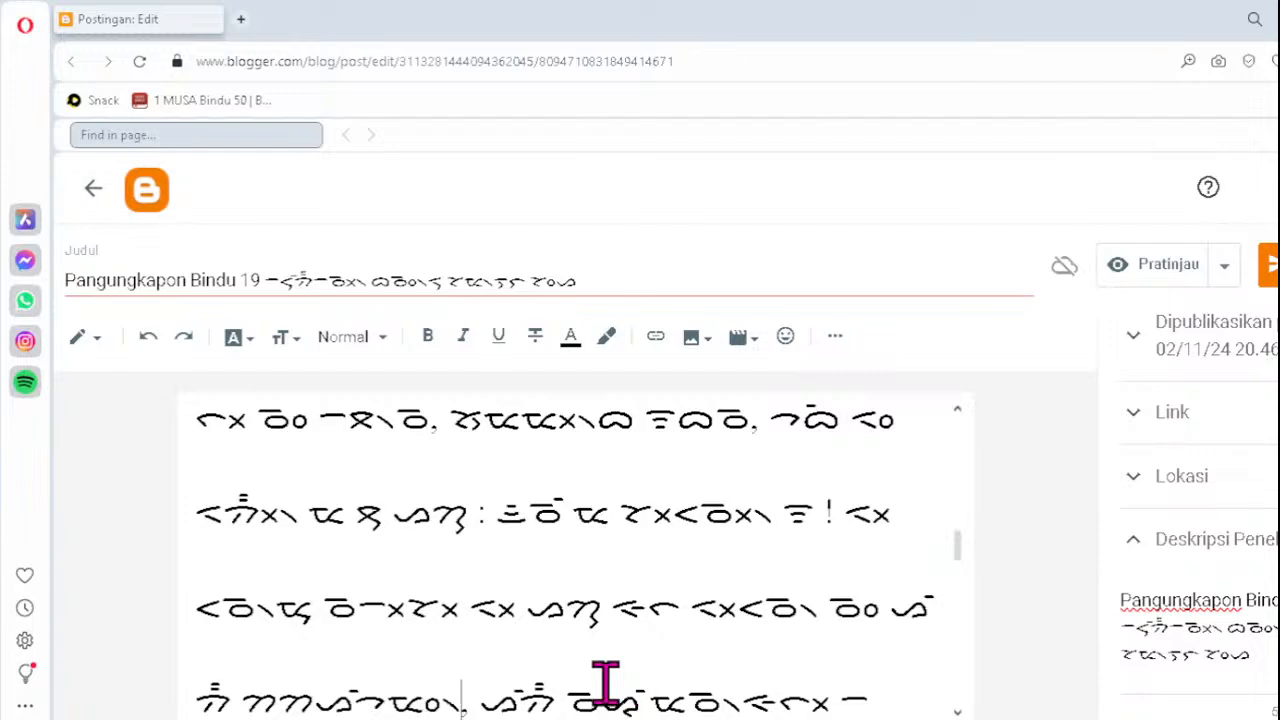
# - Retype the two dotted-circle syllables of the first Batak word for "panindangion" in verse 10 without the dotted circles
pyautogui.scroll(-2, 605, 685)
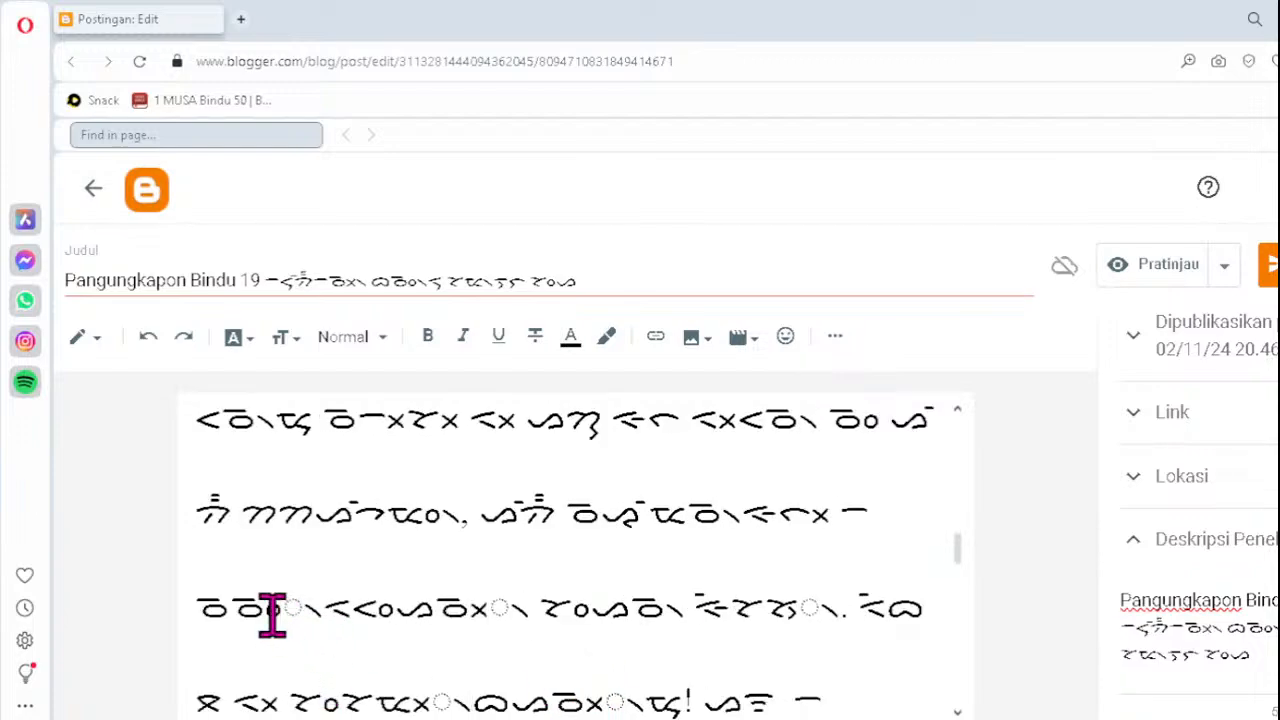
pyautogui.click(233, 607)
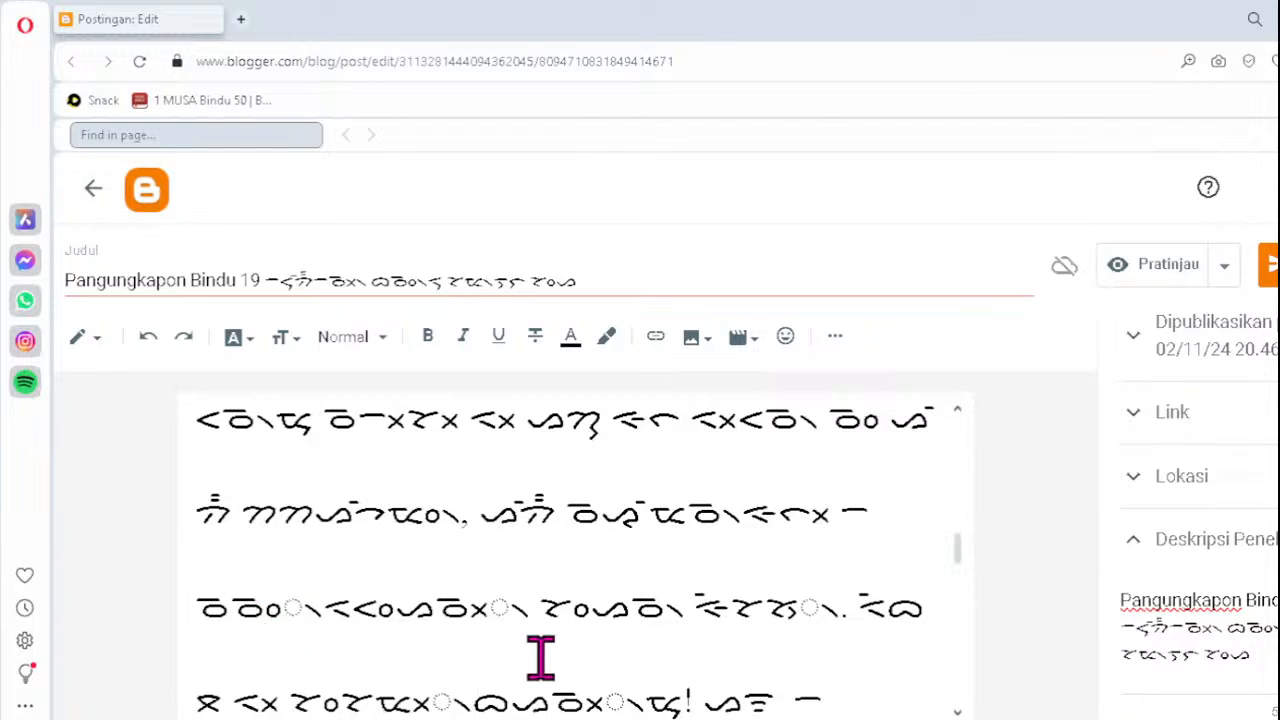
pyautogui.press('Delete')
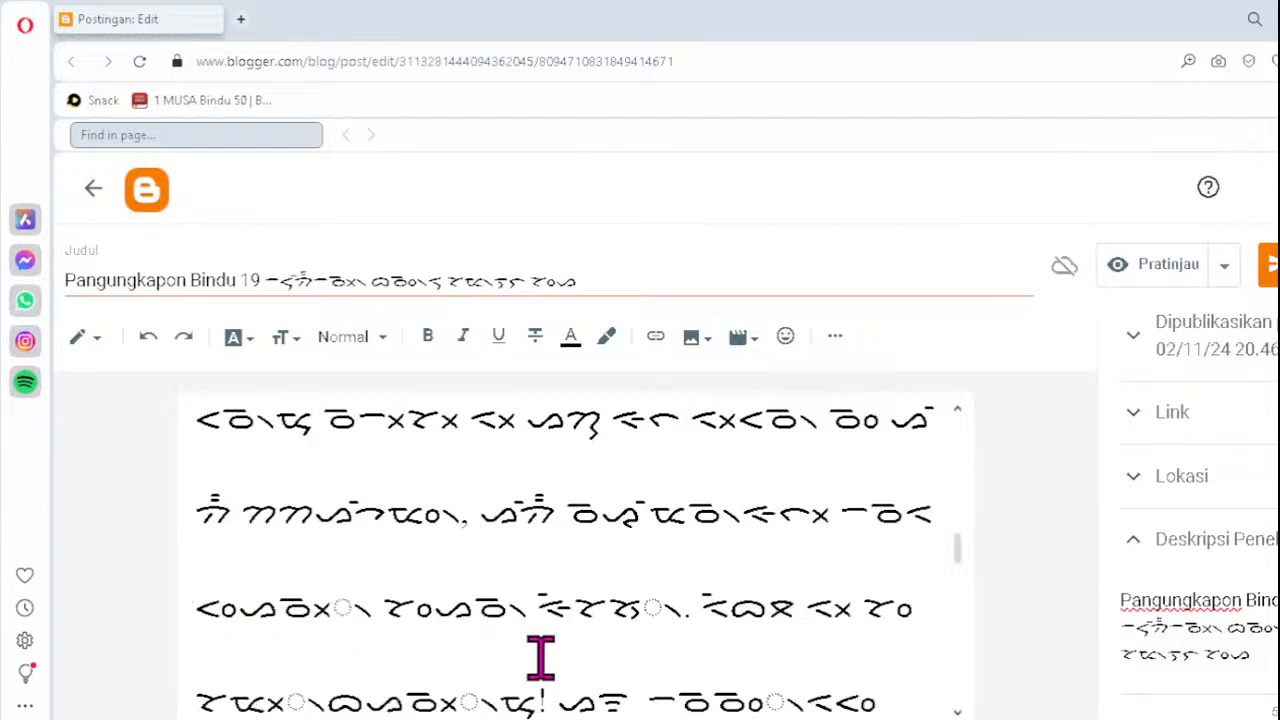
pyautogui.write('ᯪᯉ᯲')
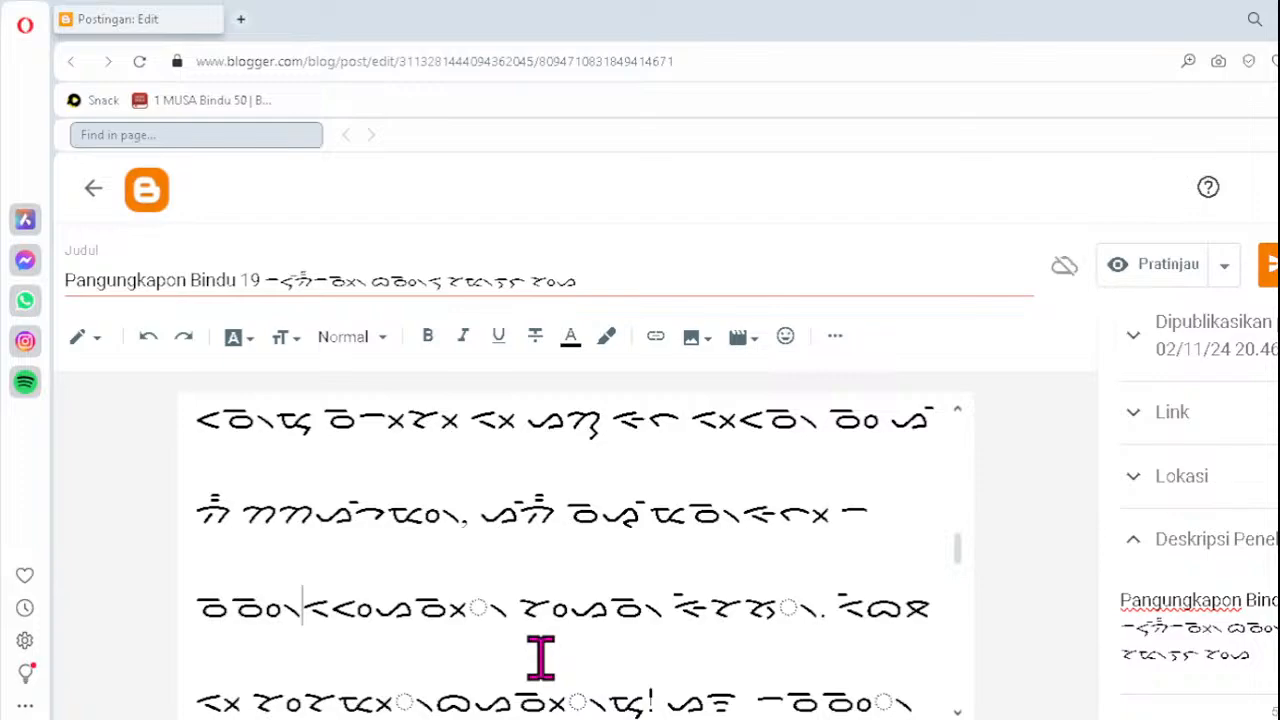
pyautogui.click(413, 607)
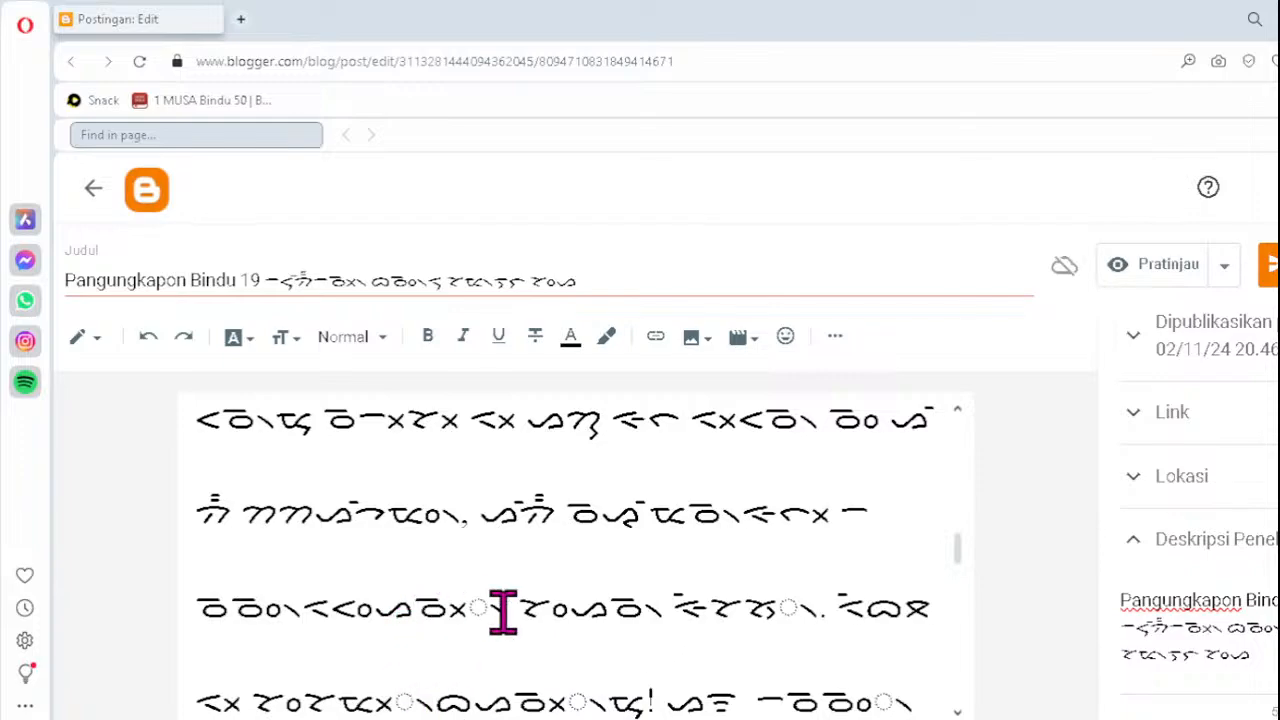
pyautogui.press('Delete')
pyautogui.write('ᯬᯉ᯲')
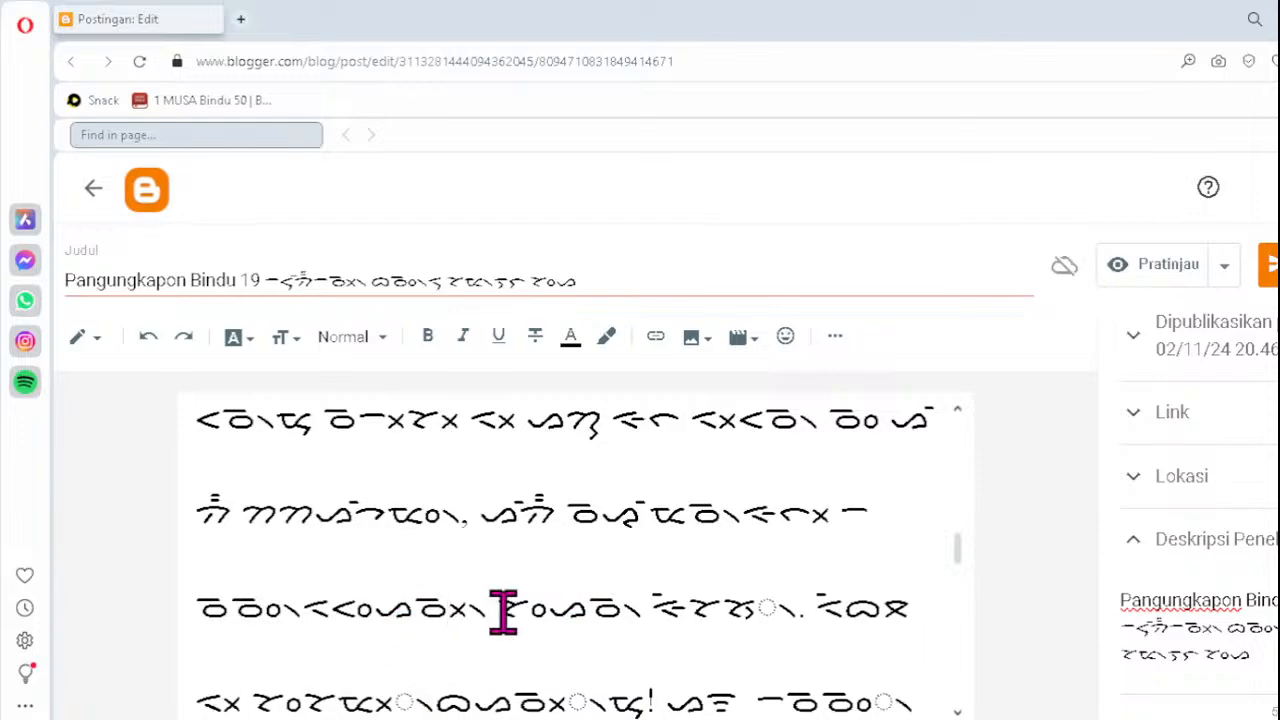
# - Correct the dotted-circle ending of the Batak word for "Jesus" before the full stop in verse 10
pyautogui.click(724, 605)
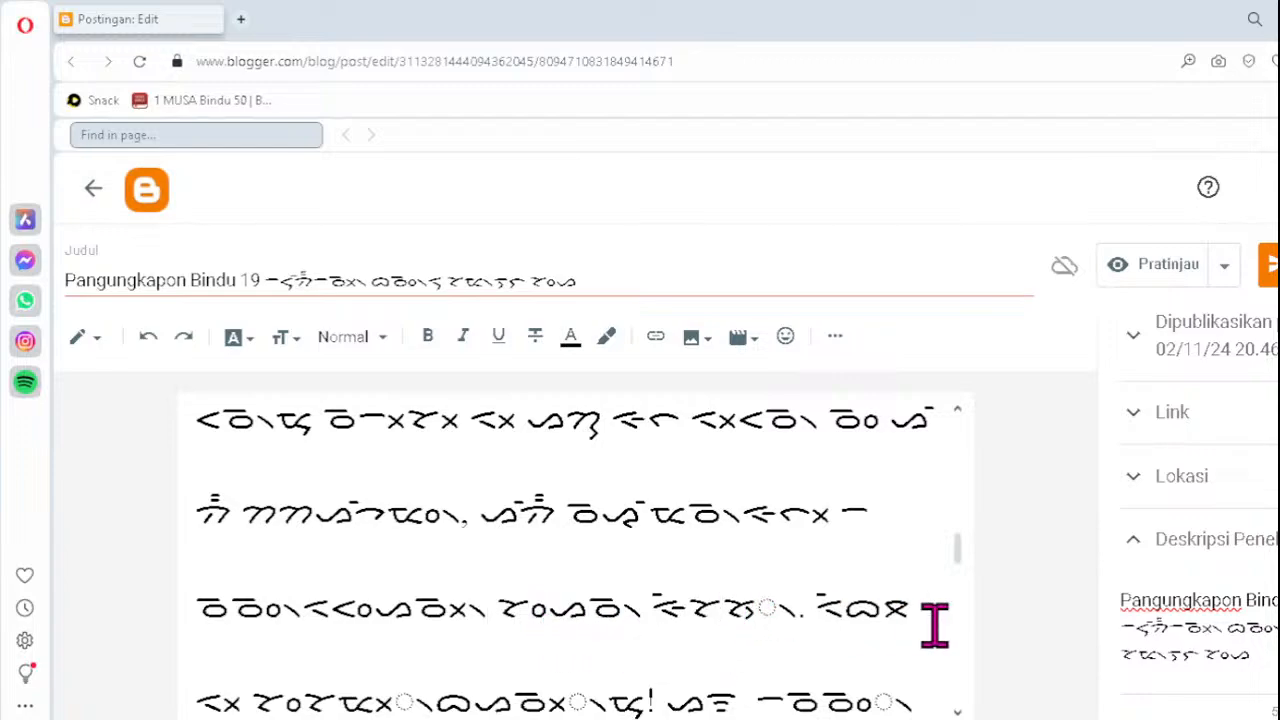
pyautogui.press('Delete')
pyautogui.write('ᯮᯘ᯲')
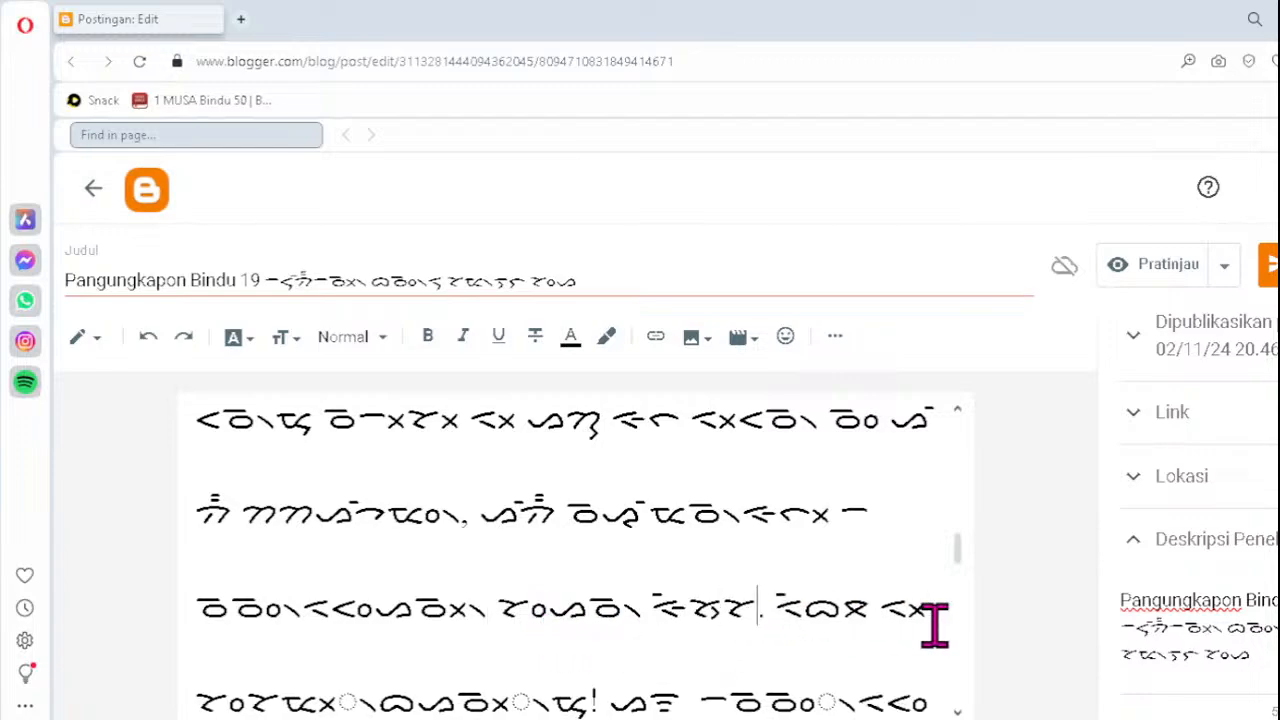
# - Correct the dotted-circle "som" and "on" syllables in the Batak word for "sisombaonmu" in verse 10
pyautogui.click(345, 700)
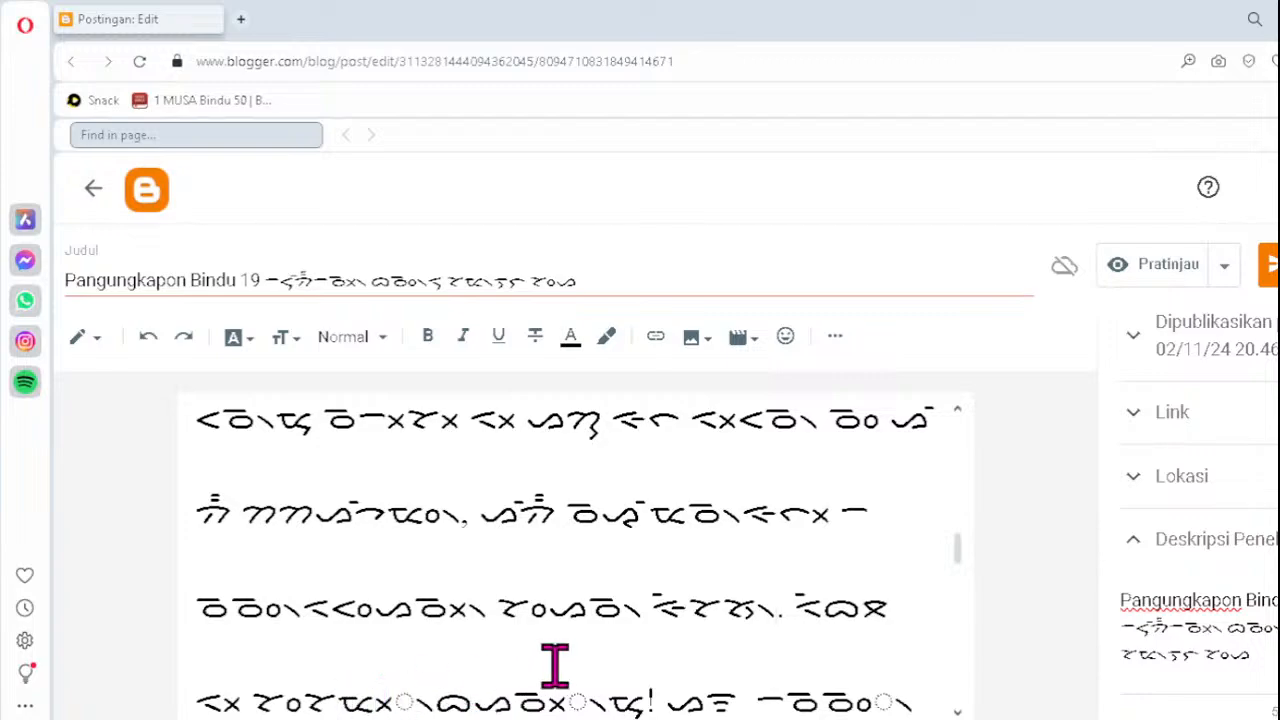
pyautogui.press('Delete')
pyautogui.write('ᯬᯔ᯲')
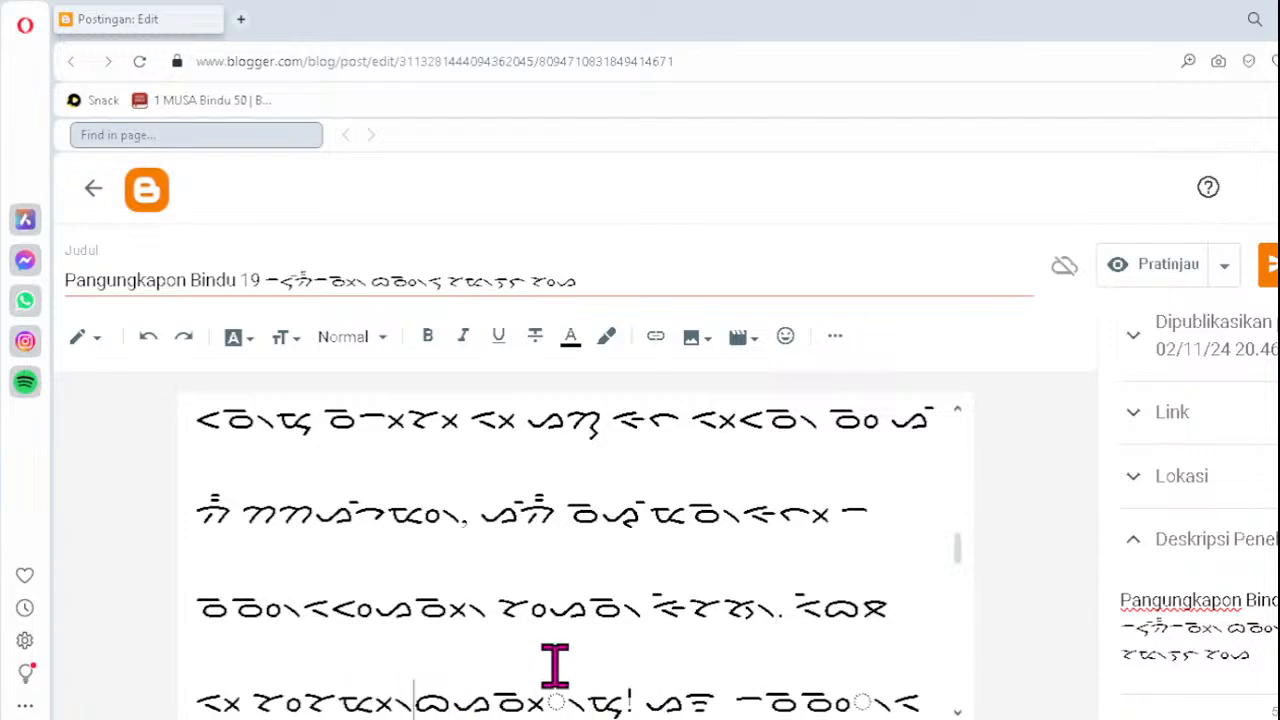
pyautogui.click(505, 700)
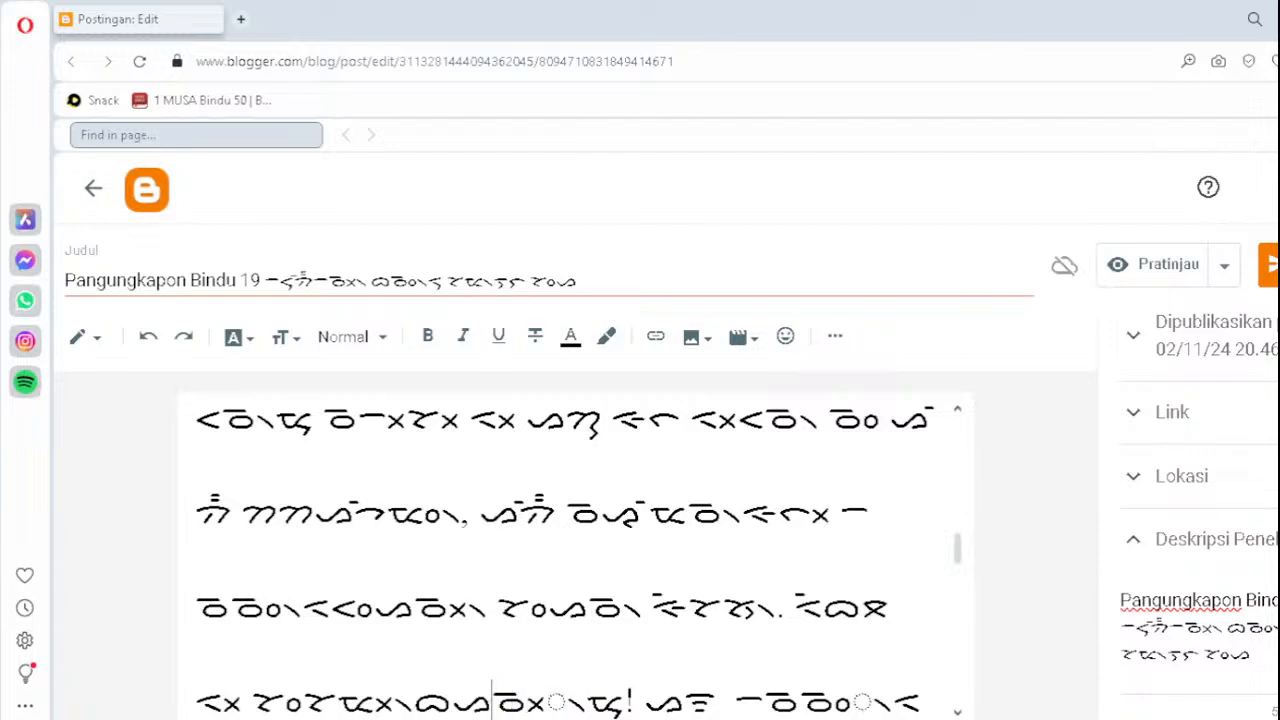
pyautogui.press('Delete')
pyautogui.press('Delete')
pyautogui.press('Delete')
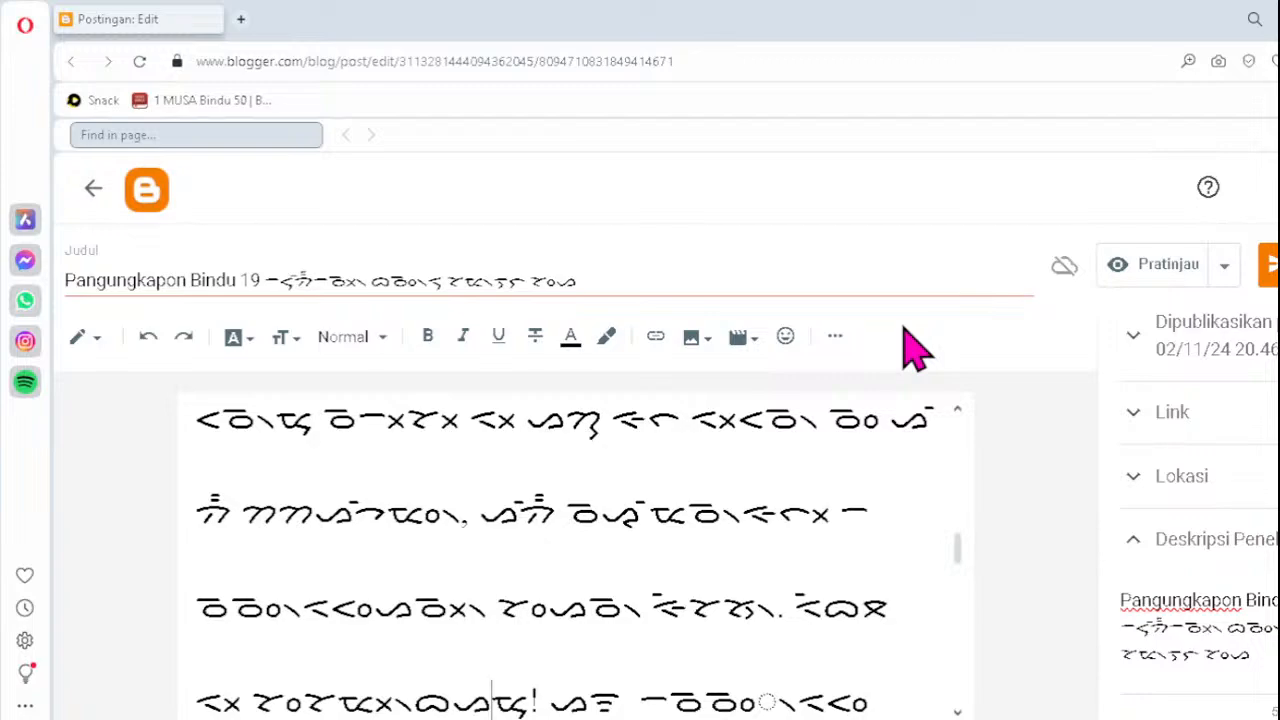
pyautogui.write('ᯬᯉ')
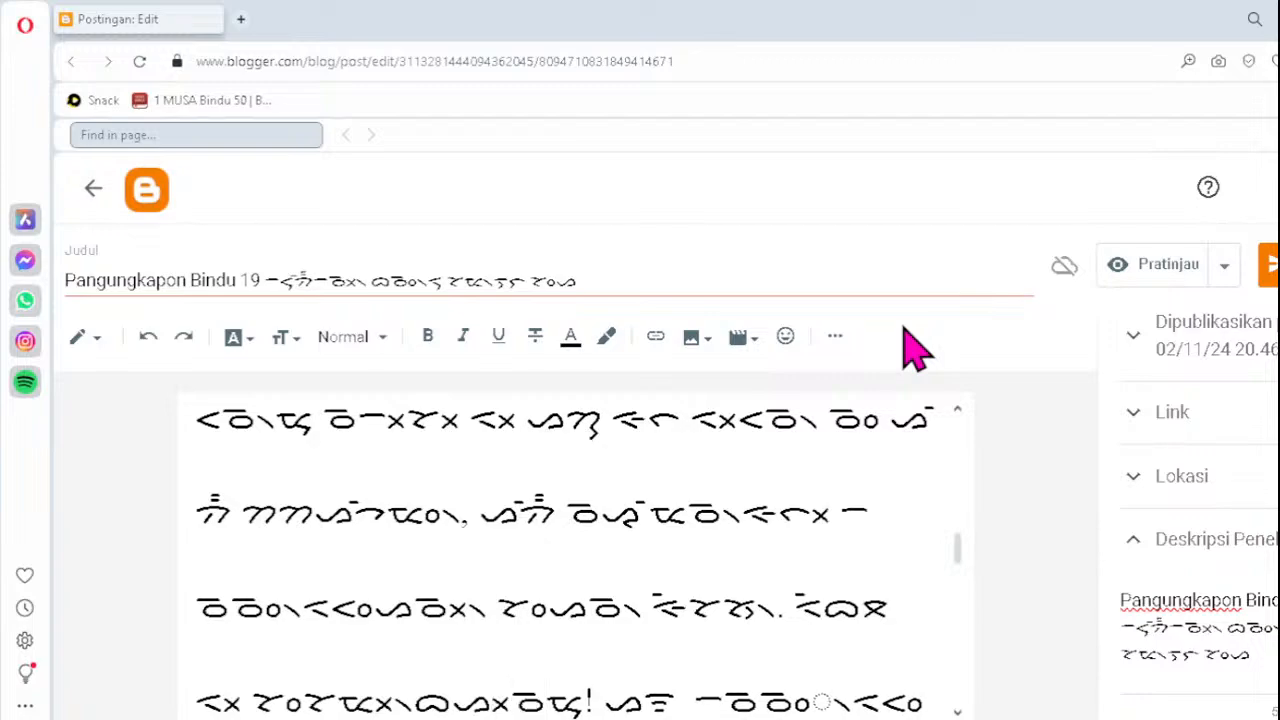
pyautogui.write('᯲')
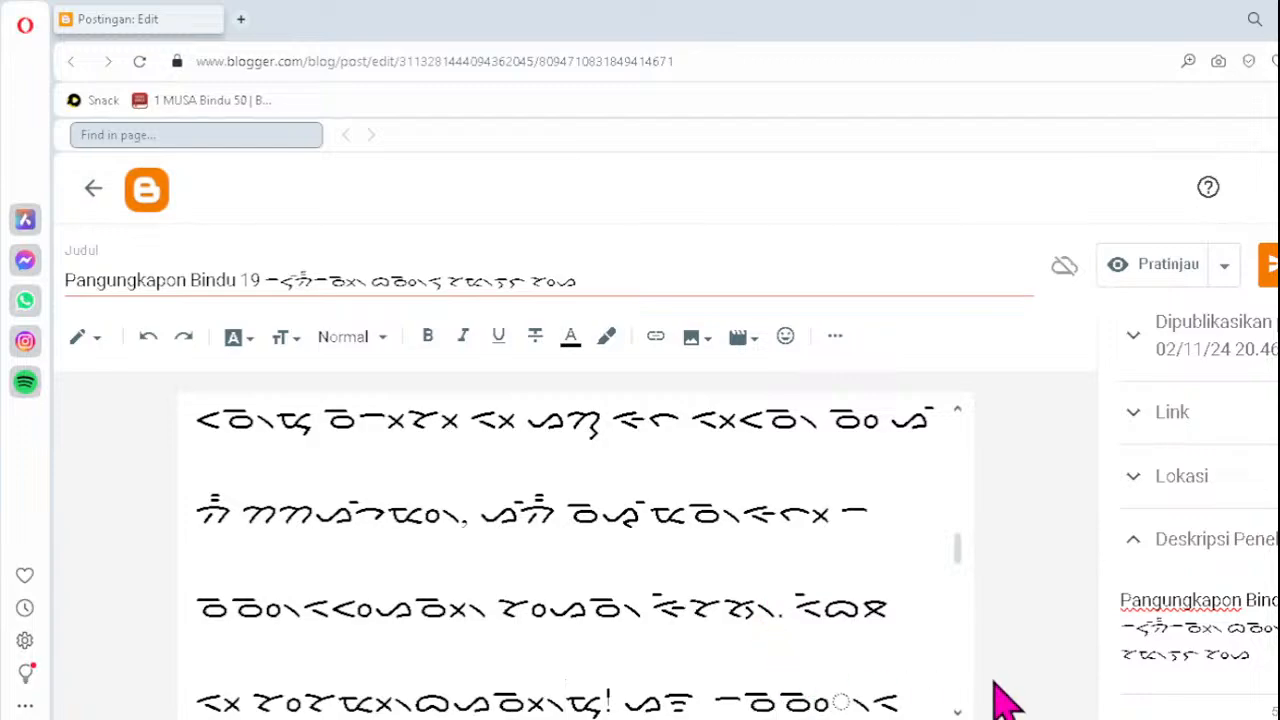
# - Correct both dotted-circle syllables of the second Batak word for "panindangion", after the exclamation mark in verse 10
pyautogui.press('BackSpace')
pyautogui.press('BackSpace')
pyautogui.press('BackSpace')
pyautogui.write('ᯪᯉ᯲')
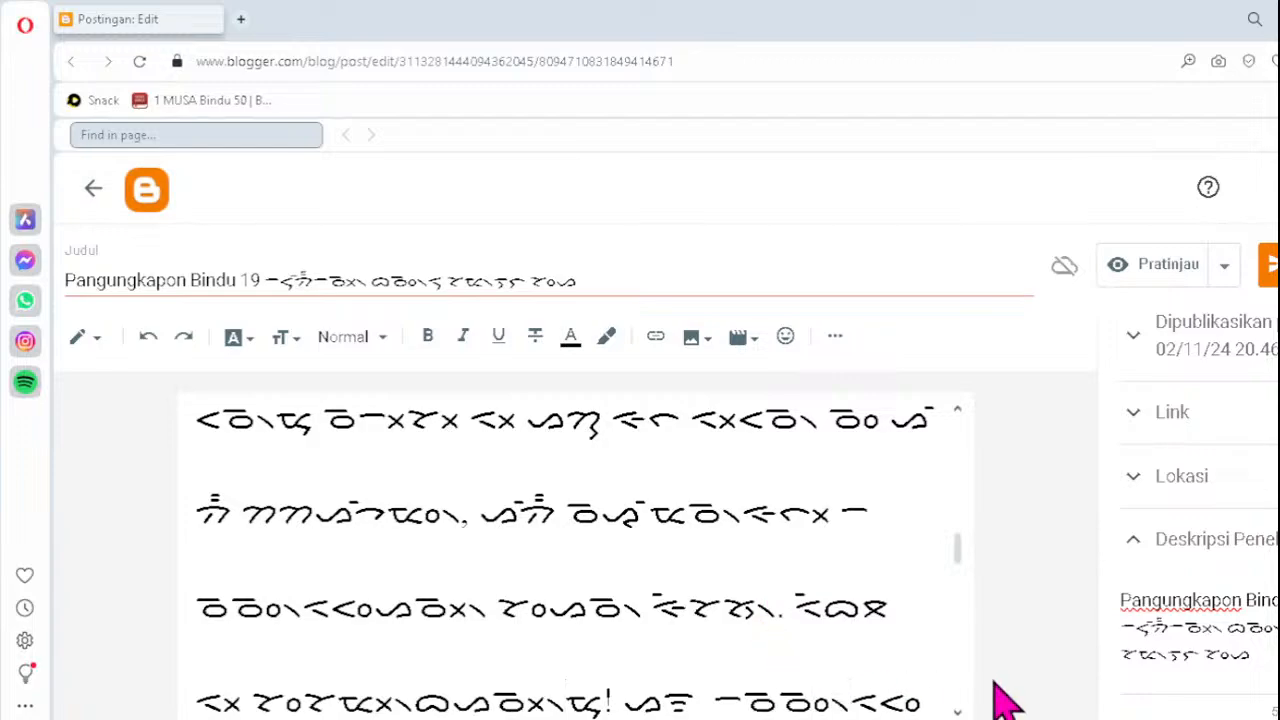
pyautogui.scroll(-2, 1000, 700)
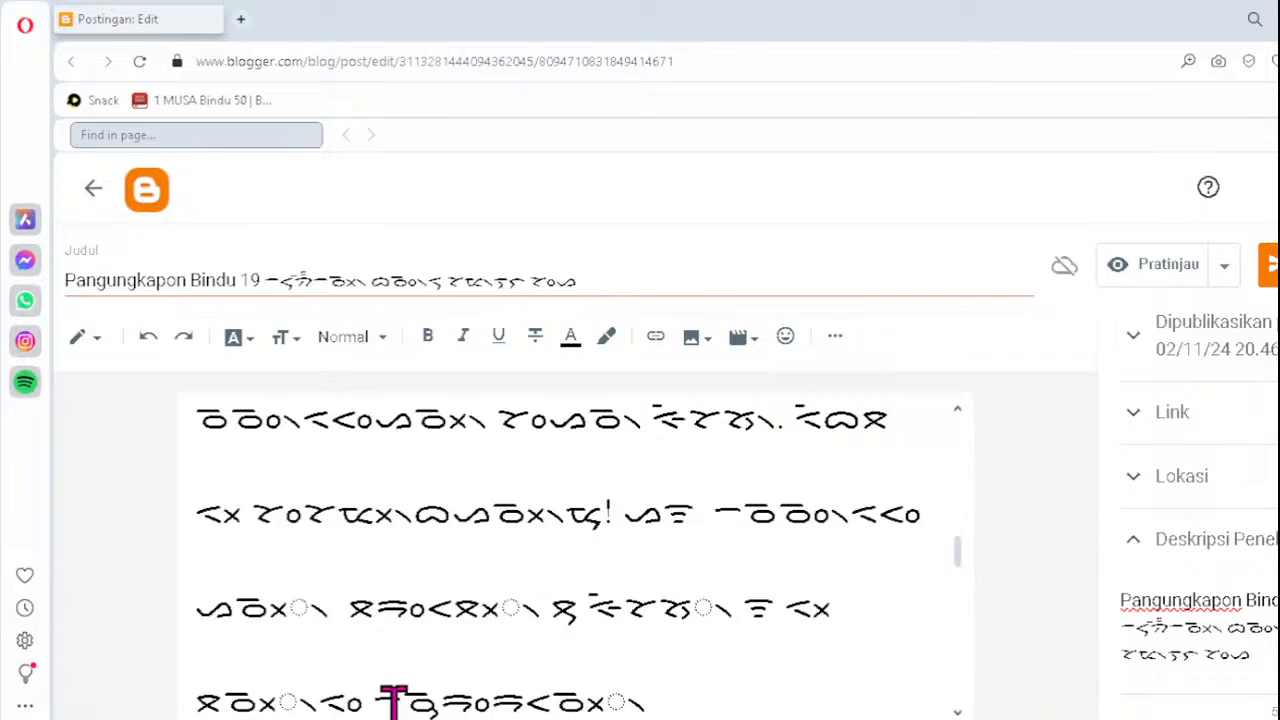
pyautogui.click(251, 607)
pyautogui.press('Delete')
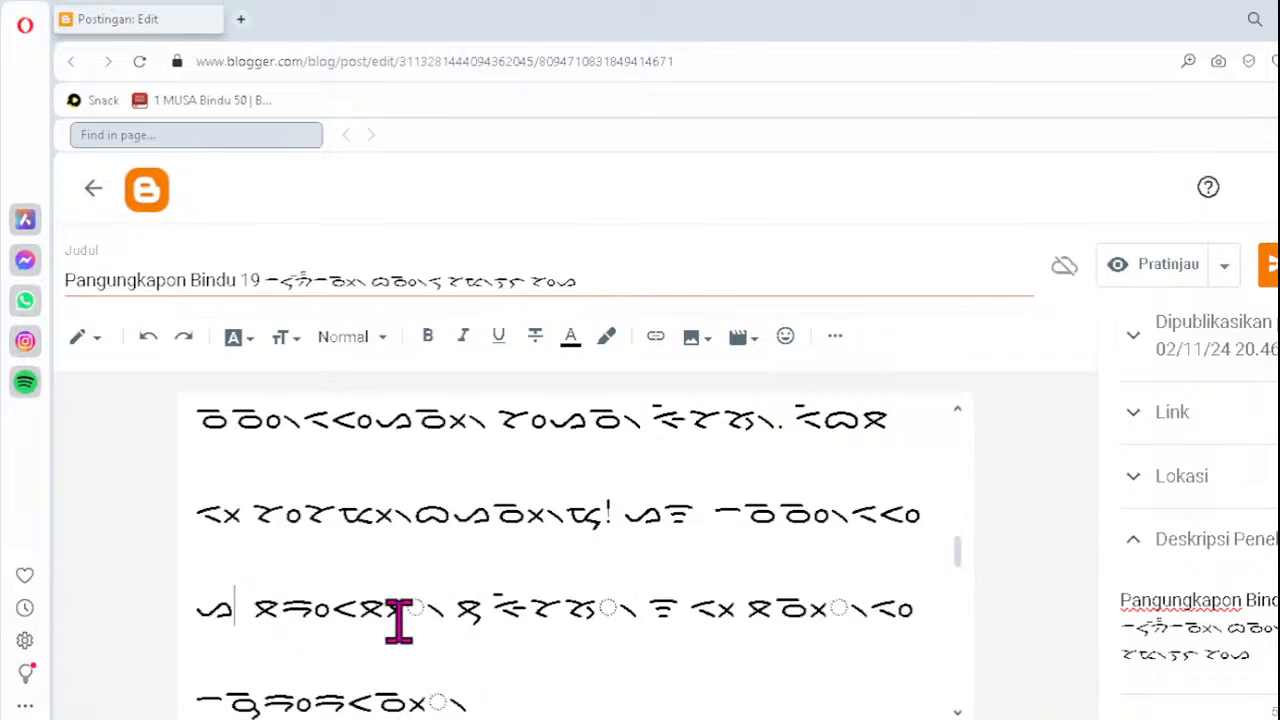
pyautogui.write('ᯬᯉ᯲')
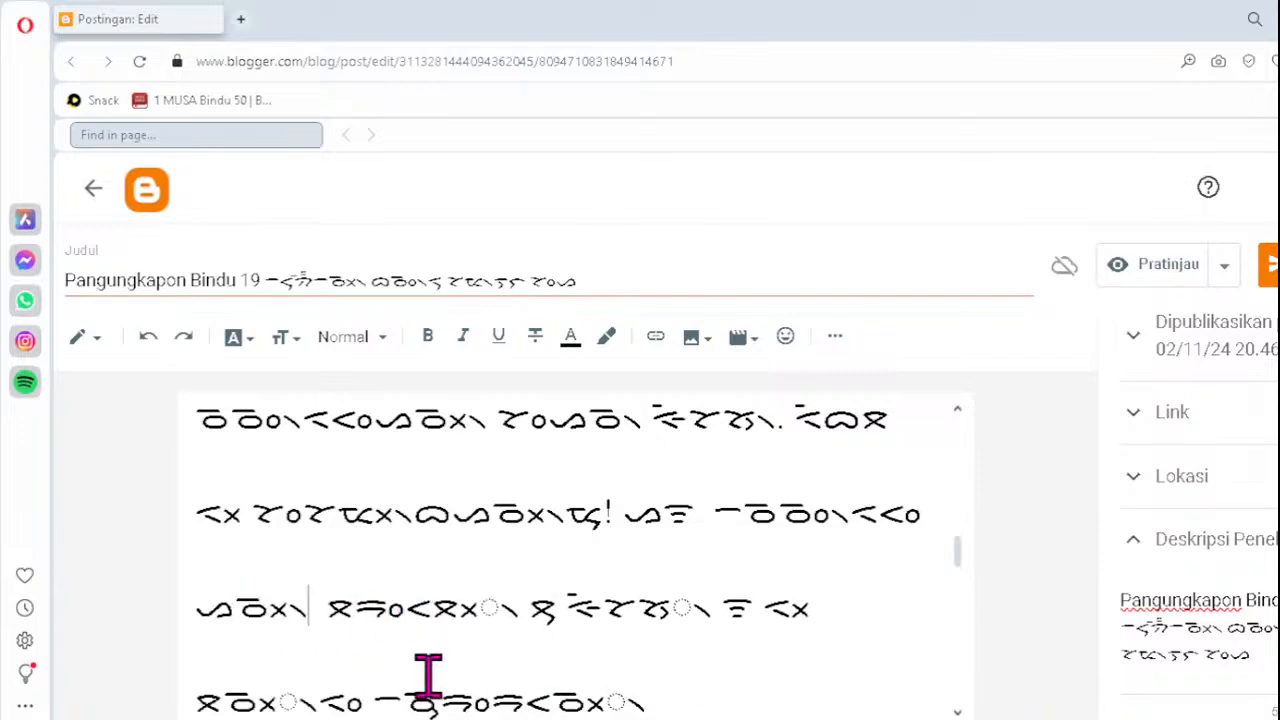
# - Correct the dotted-circle endings of the Batak words for "taringot" and the second "Jesus" in verse 10
pyautogui.click(436, 610)
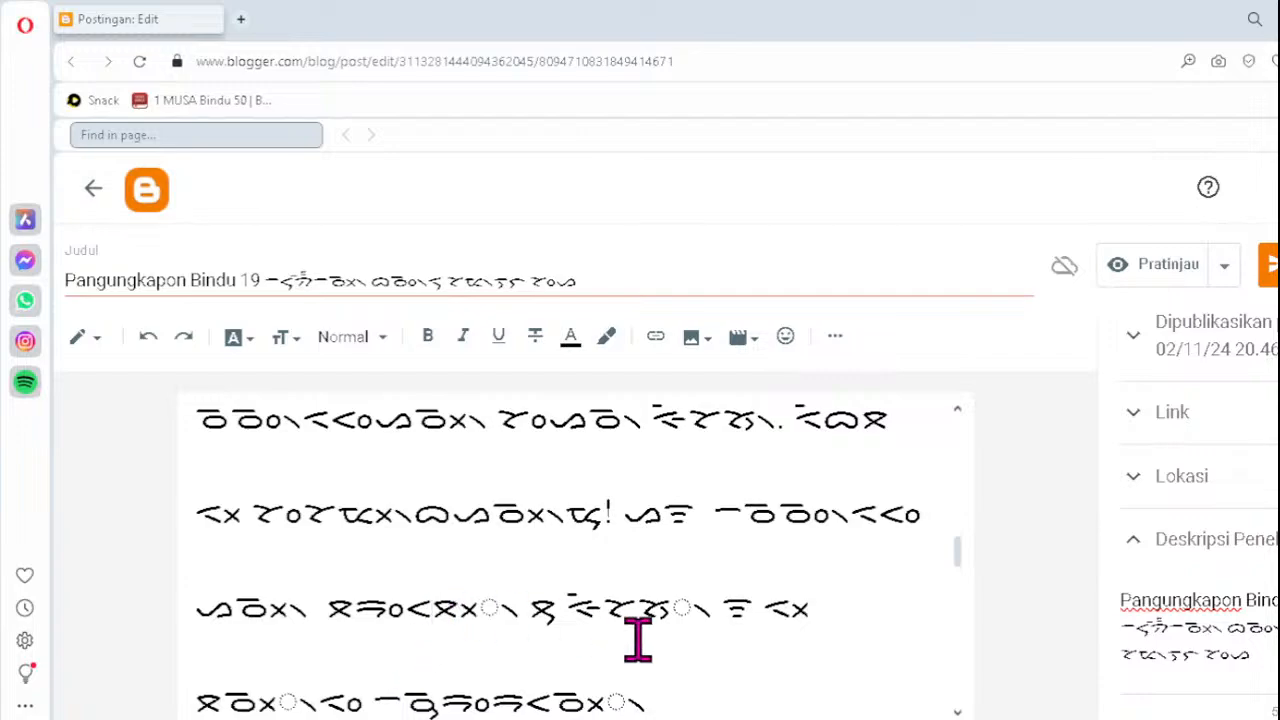
pyautogui.press('Delete')
pyautogui.write('ᯬᯖ')
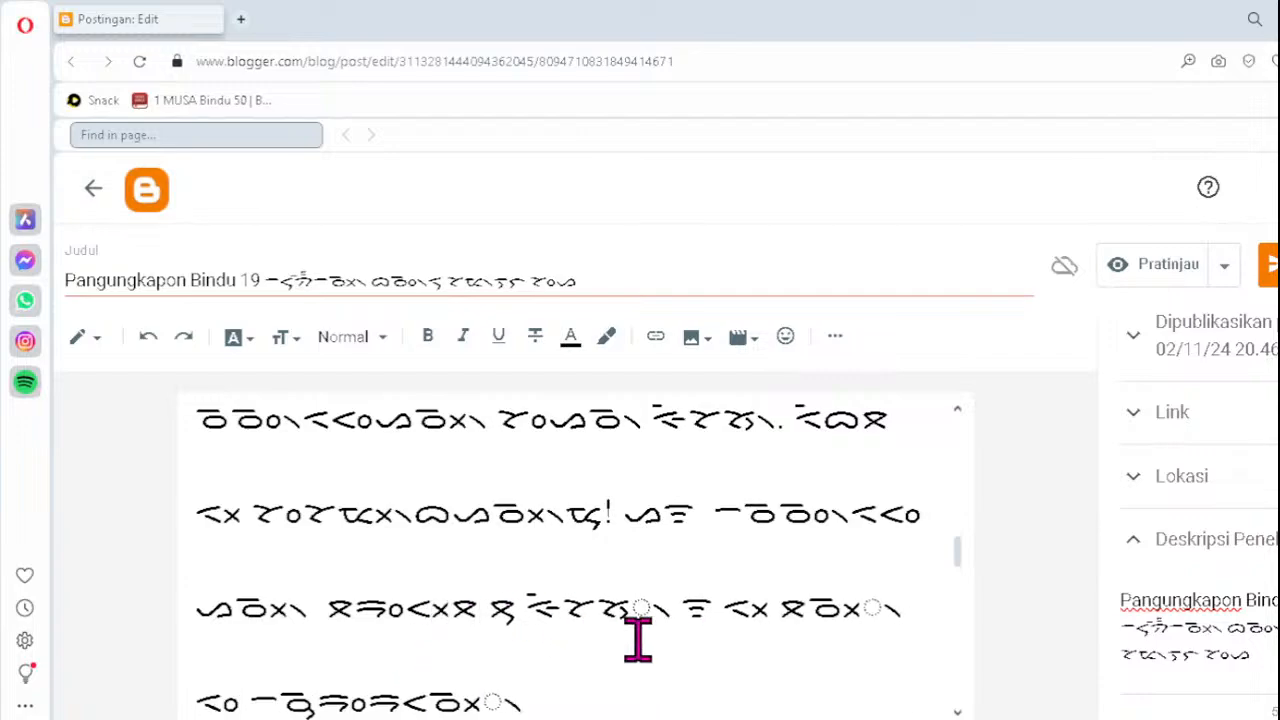
pyautogui.write('᯲')
pyautogui.click(618, 608)
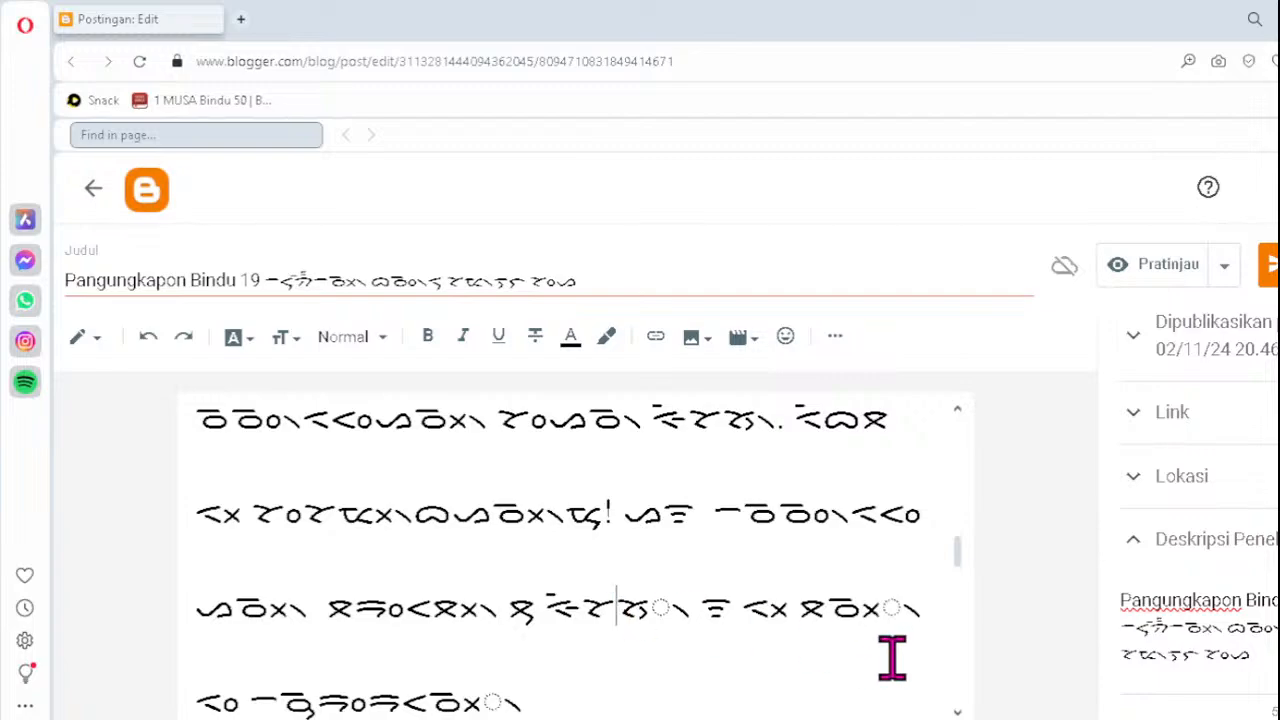
pyautogui.press('Delete')
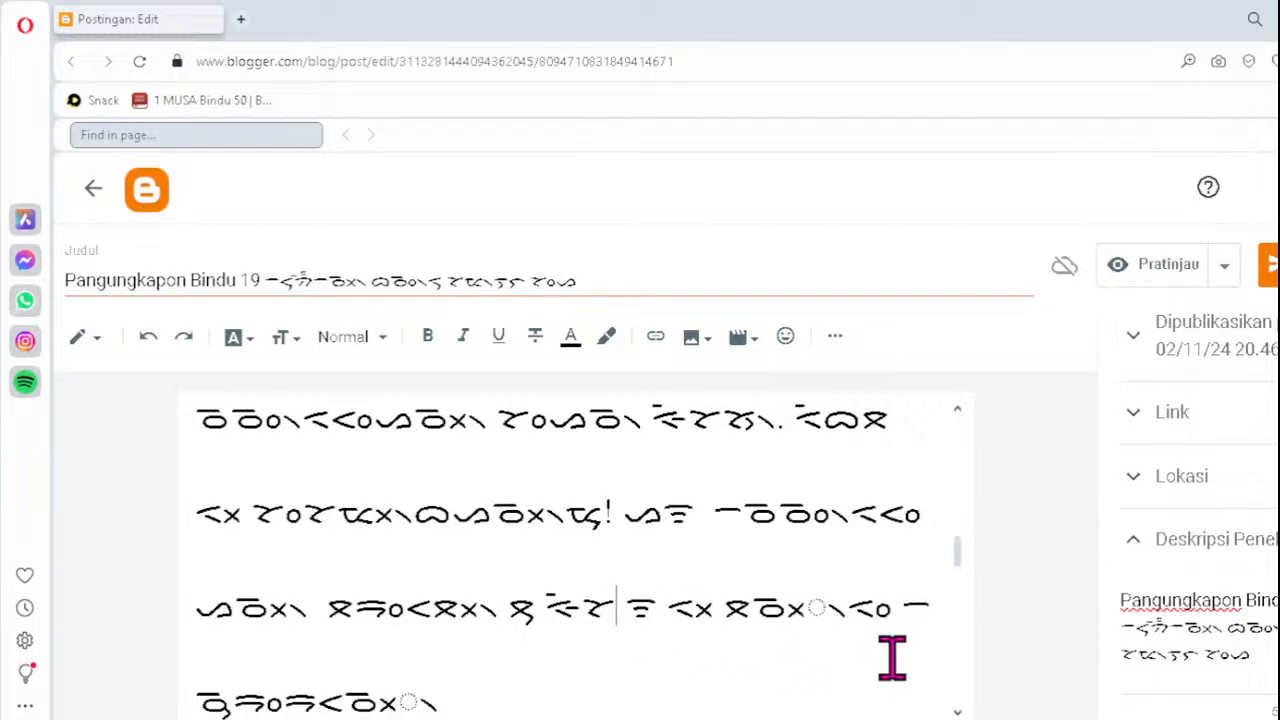
pyautogui.write('ᯖ᯲')
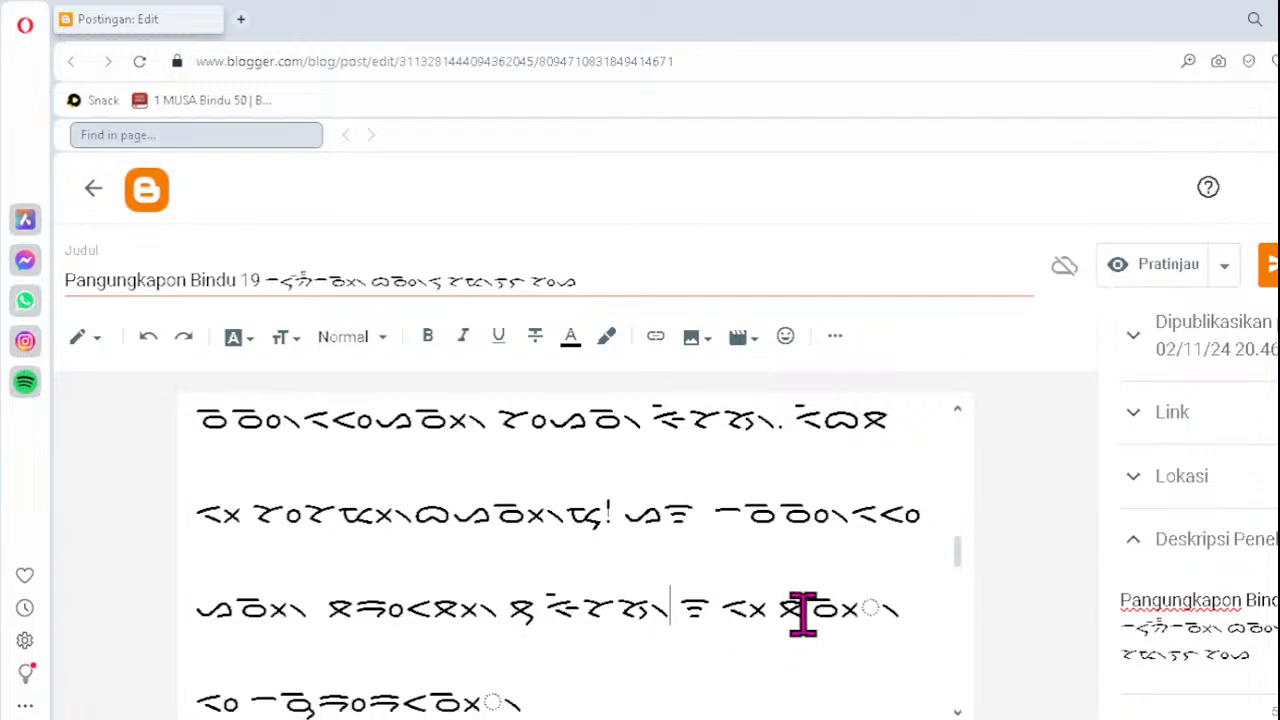
# - Remove the dotted circles from the Batak words for "tondi" and "panurirangon" at the end of verse 10
pyautogui.click(805, 612)
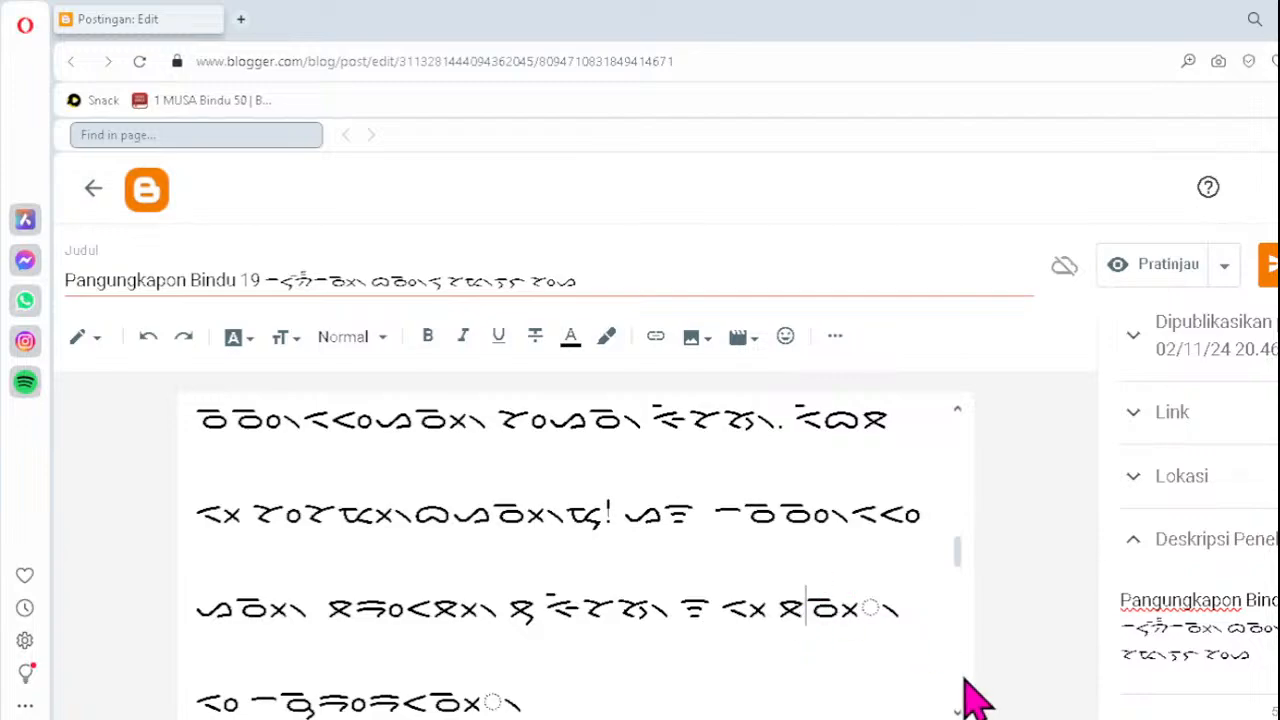
pyautogui.press('Delete')
pyautogui.write('ᯬᯎ')
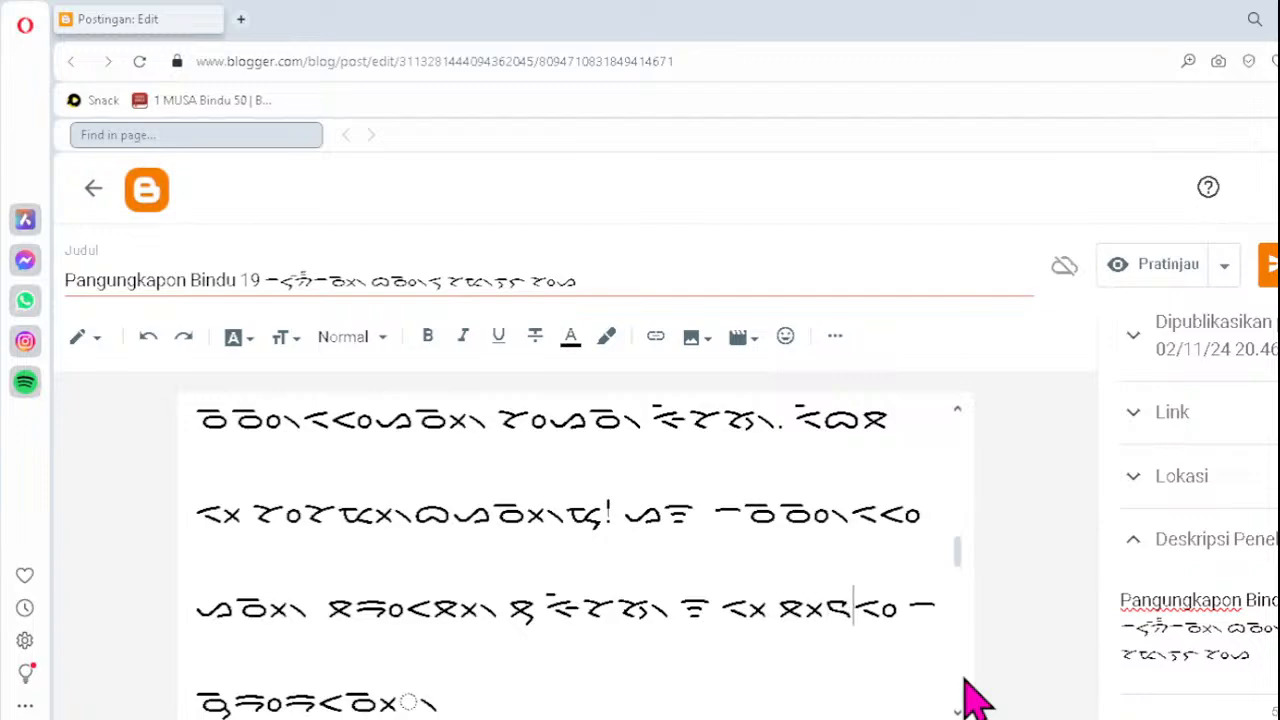
pyautogui.press('BackSpace')
pyautogui.write('ᯉ᯲')
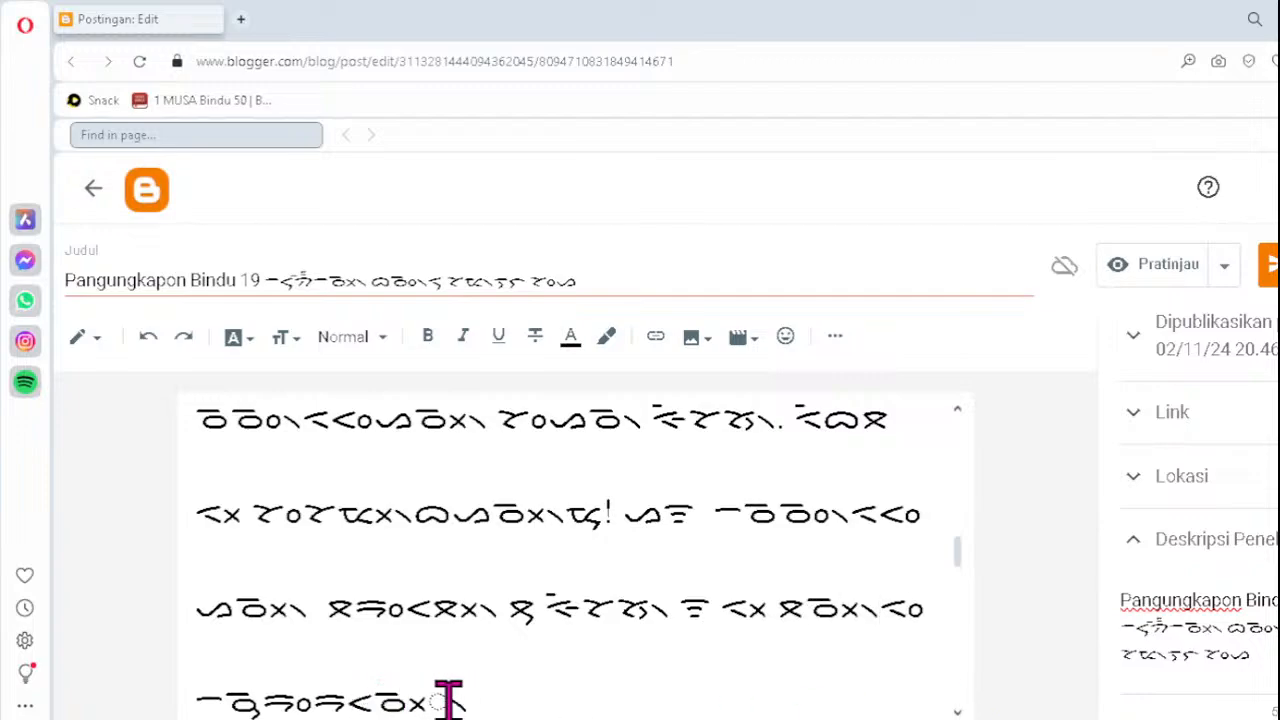
pyautogui.click(377, 700)
pyautogui.press('Delete')
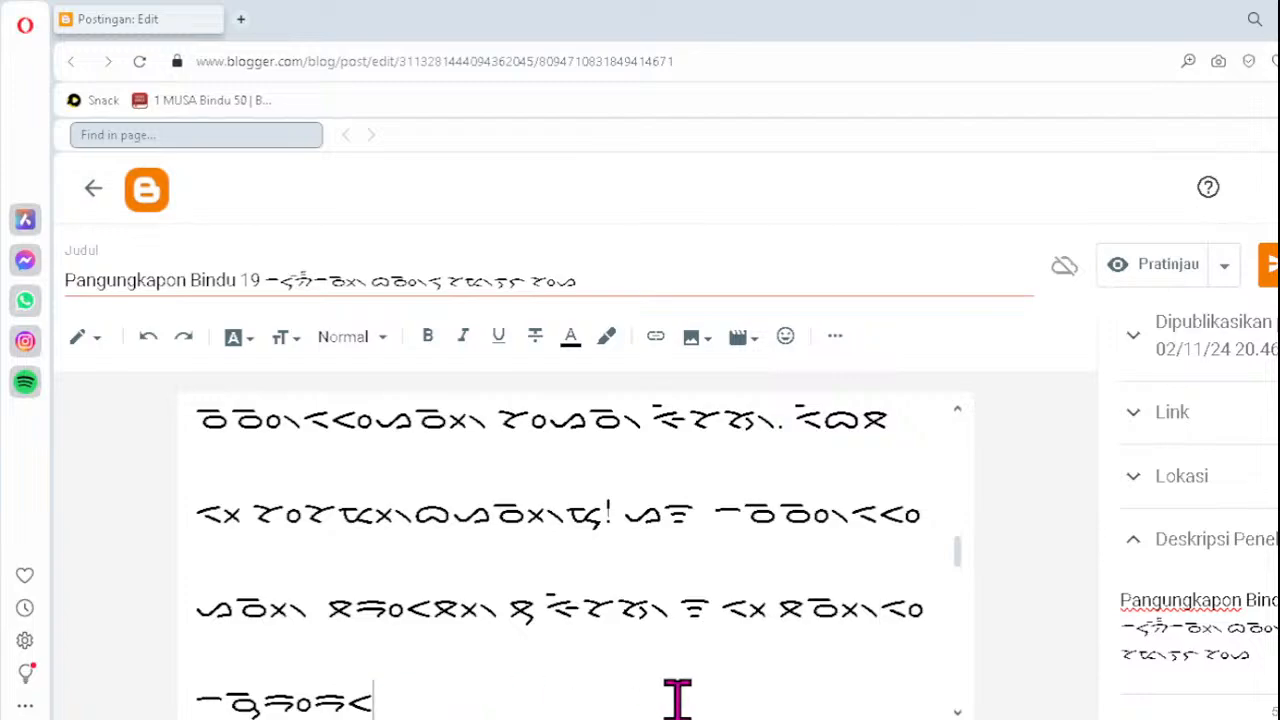
pyautogui.write('ᯬᯉ᯲')
# - Correct the dotted-circle ending of the Batak word for "dohot" in the heading "Hataridaan dohot hamonangan ni Kristus 11-21"
pyautogui.scroll(-3, 677, 700)
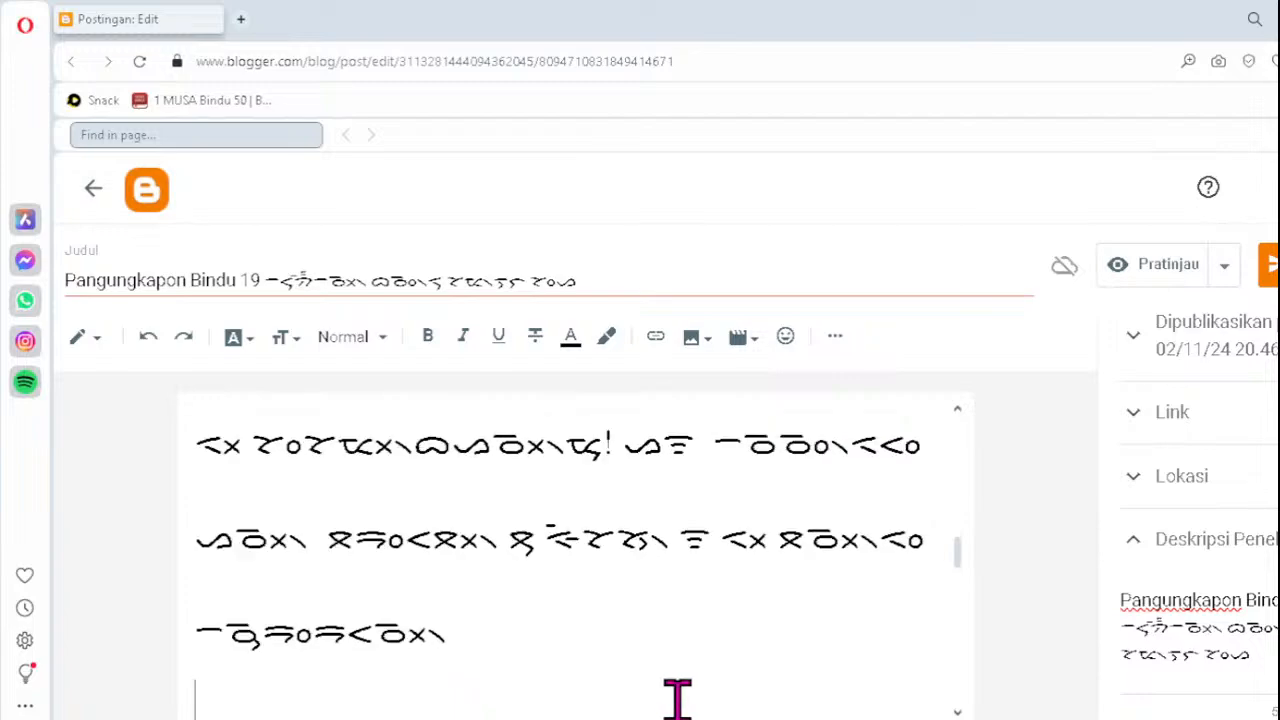
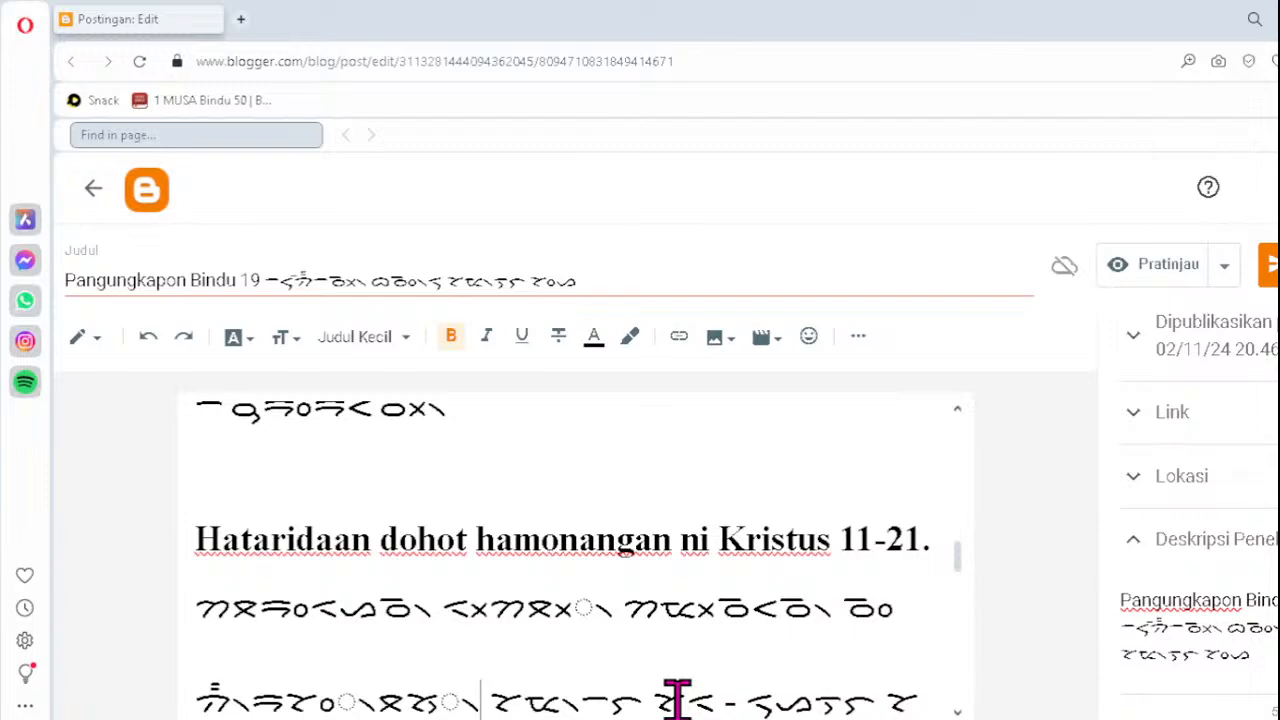
pyautogui.click(527, 608)
pyautogui.press('Delete')
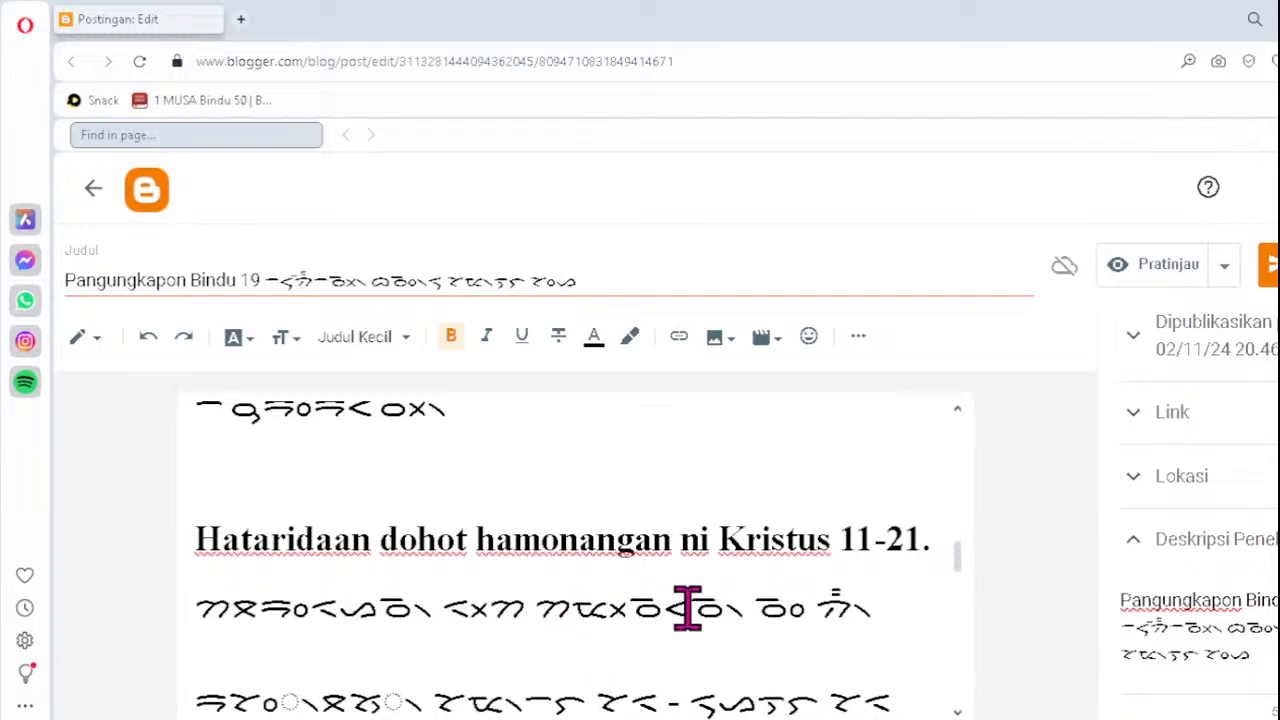
pyautogui.write('ᯬᯖ᯲')
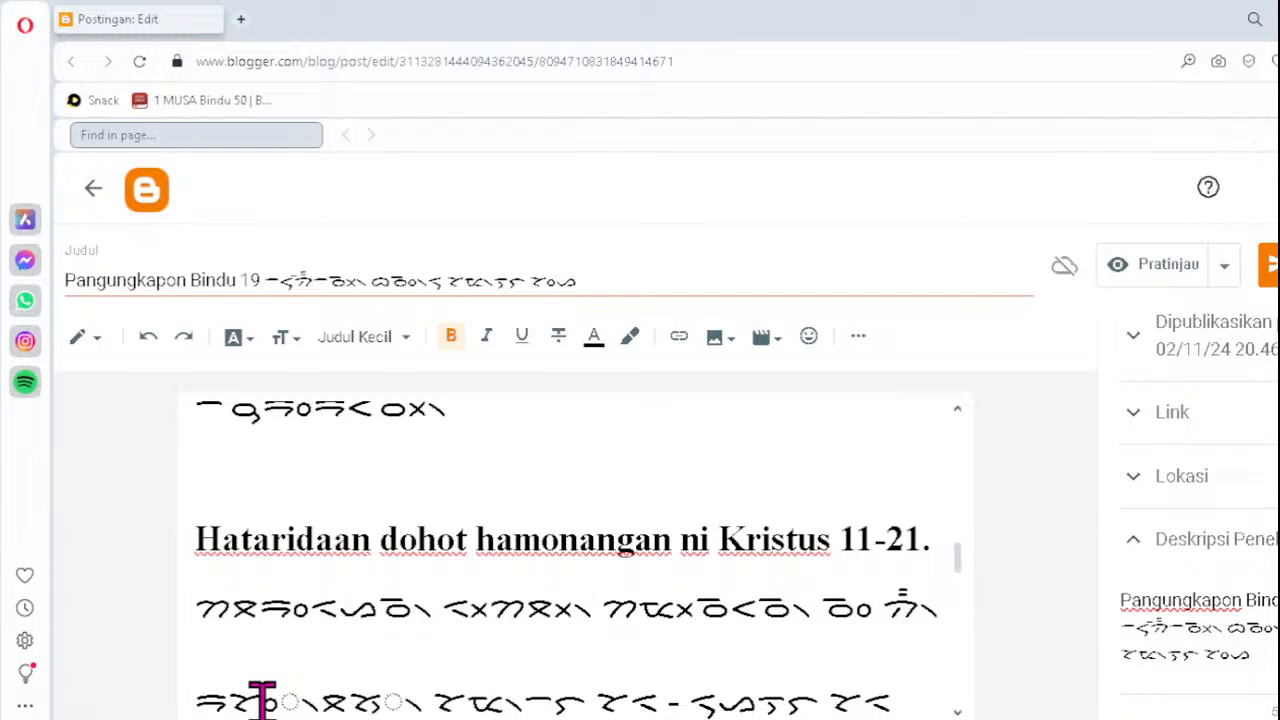
# - Retype the two dotted-circle syllables of the Batak word for "Kristus" in the 11-21 heading without the dotted circles
pyautogui.press('Delete')
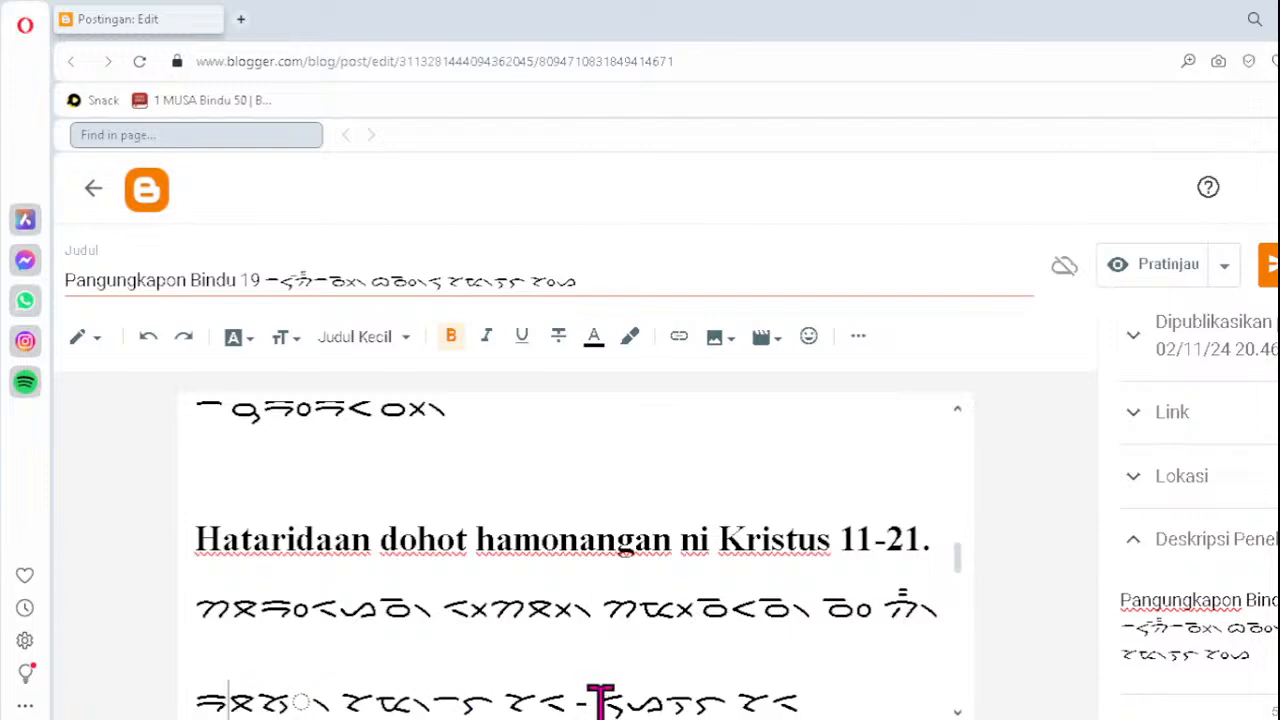
pyautogui.write('ᯪᯘ᯲')
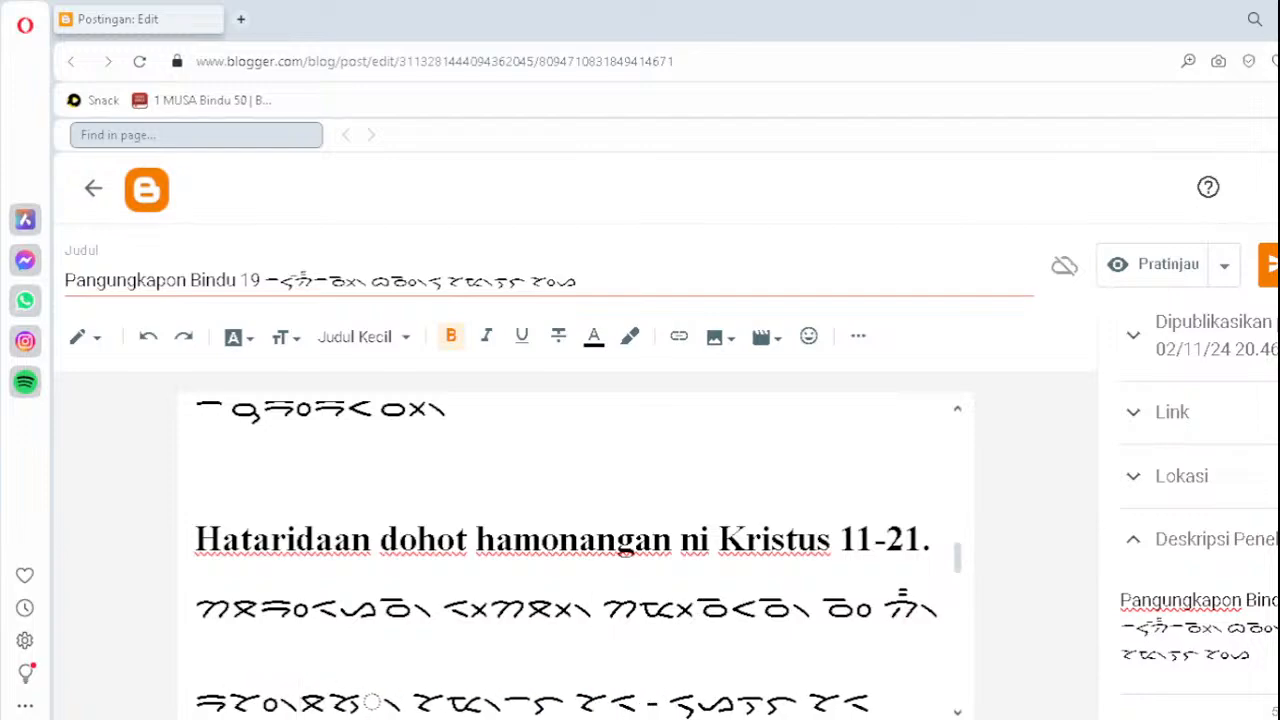
pyautogui.press('Delete')
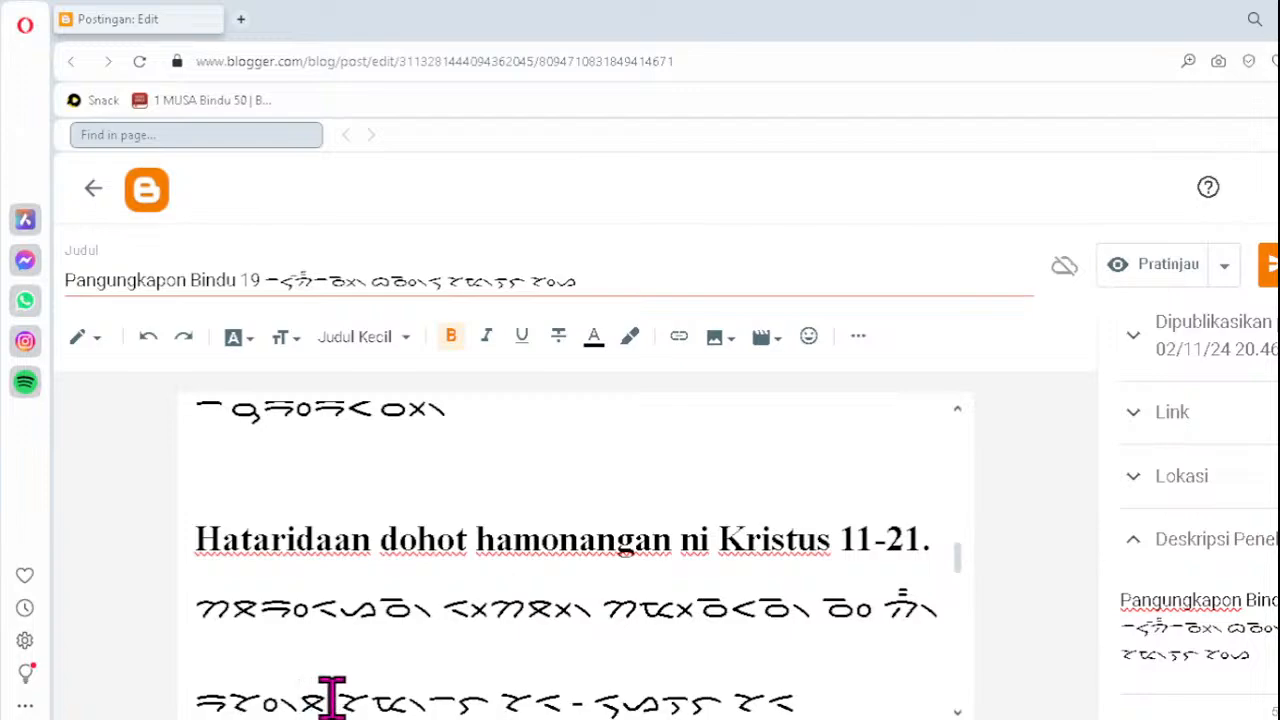
pyautogui.write('ᯮᯘ᯲')
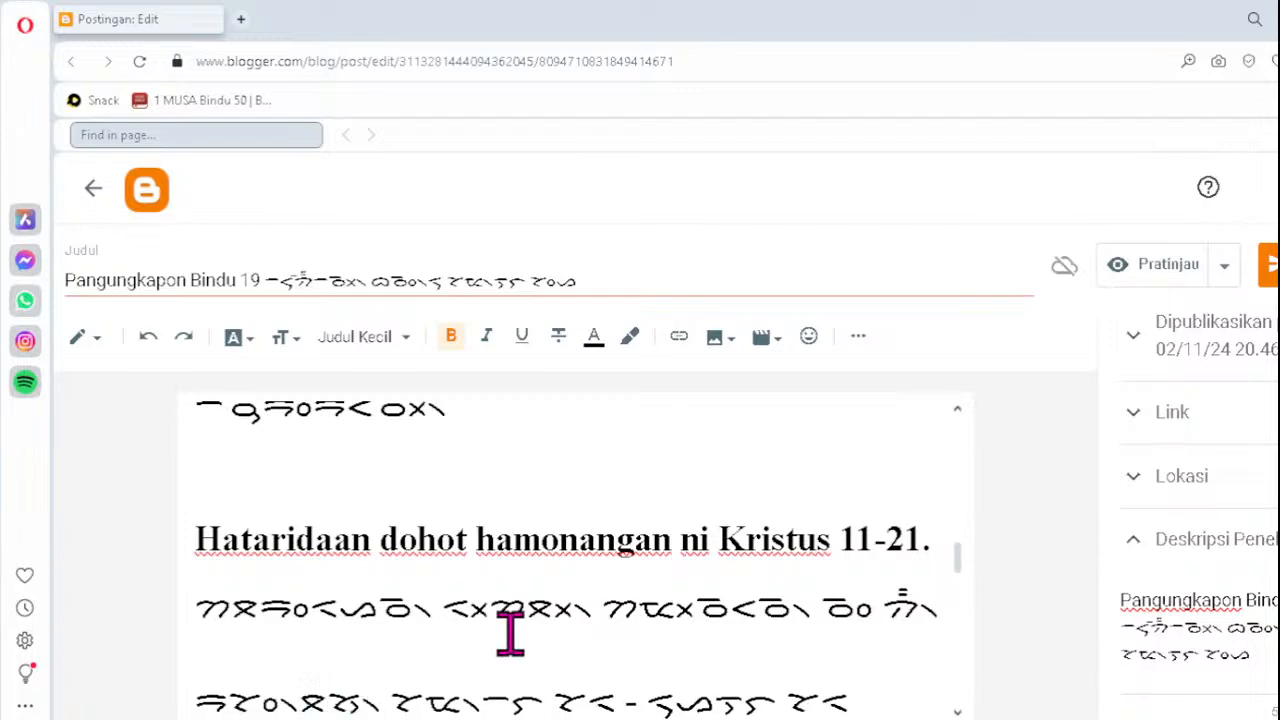
# - Retype the dotted-circle ending of the first syllable in the Batak word for "ginjang" in verse 11
pyautogui.press('Down')
pyautogui.press('Down')
pyautogui.press('Down')
pyautogui.press('Down')
pyautogui.press('Down')
pyautogui.press('Down')
pyautogui.press('Down')
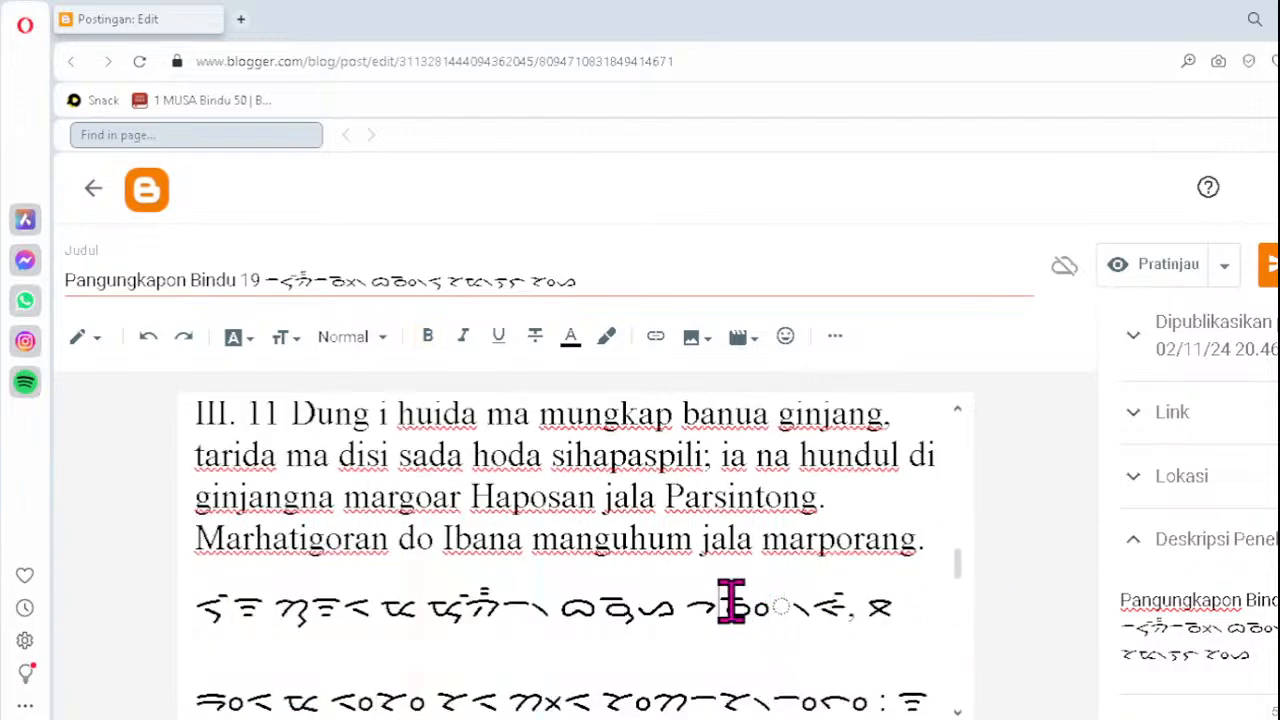
pyautogui.press('Delete')
pyautogui.write('ᯪᯉ᯲ᯀ')
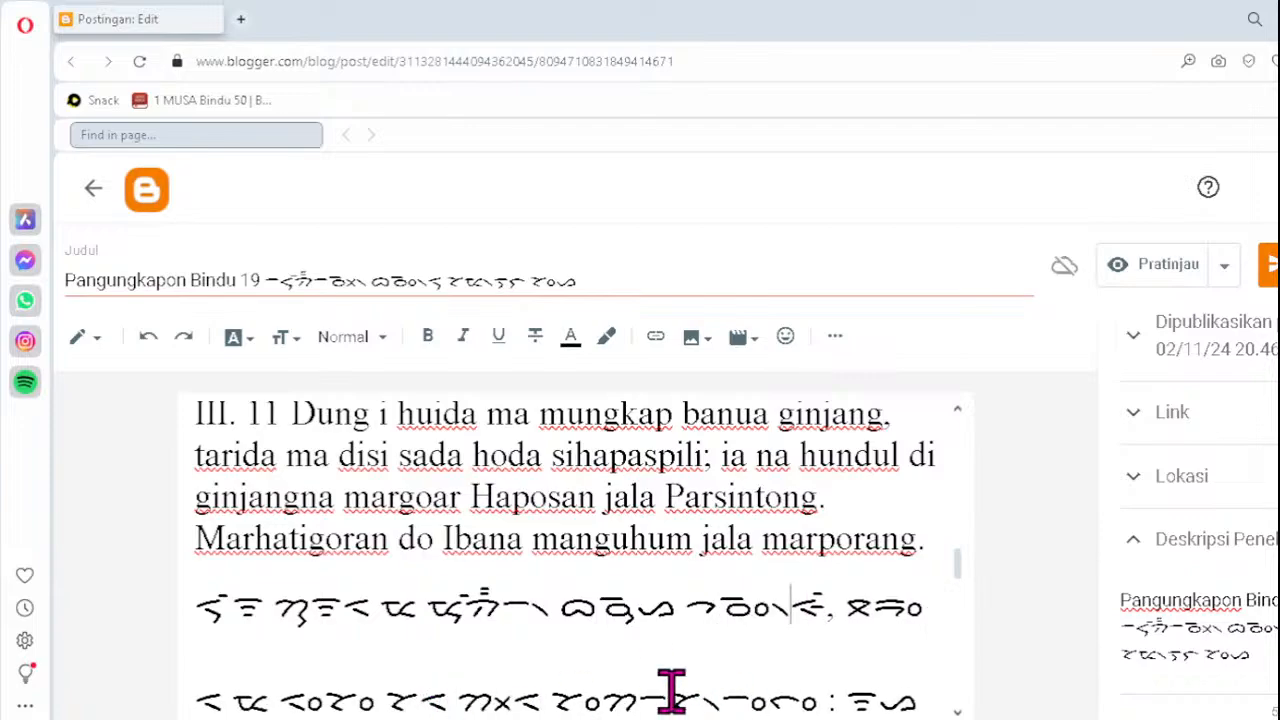
# - Correct both dotted-circle syllables in the Batak word for "hundul" in verse 11
pyautogui.press('Down')
pyautogui.press('Down')
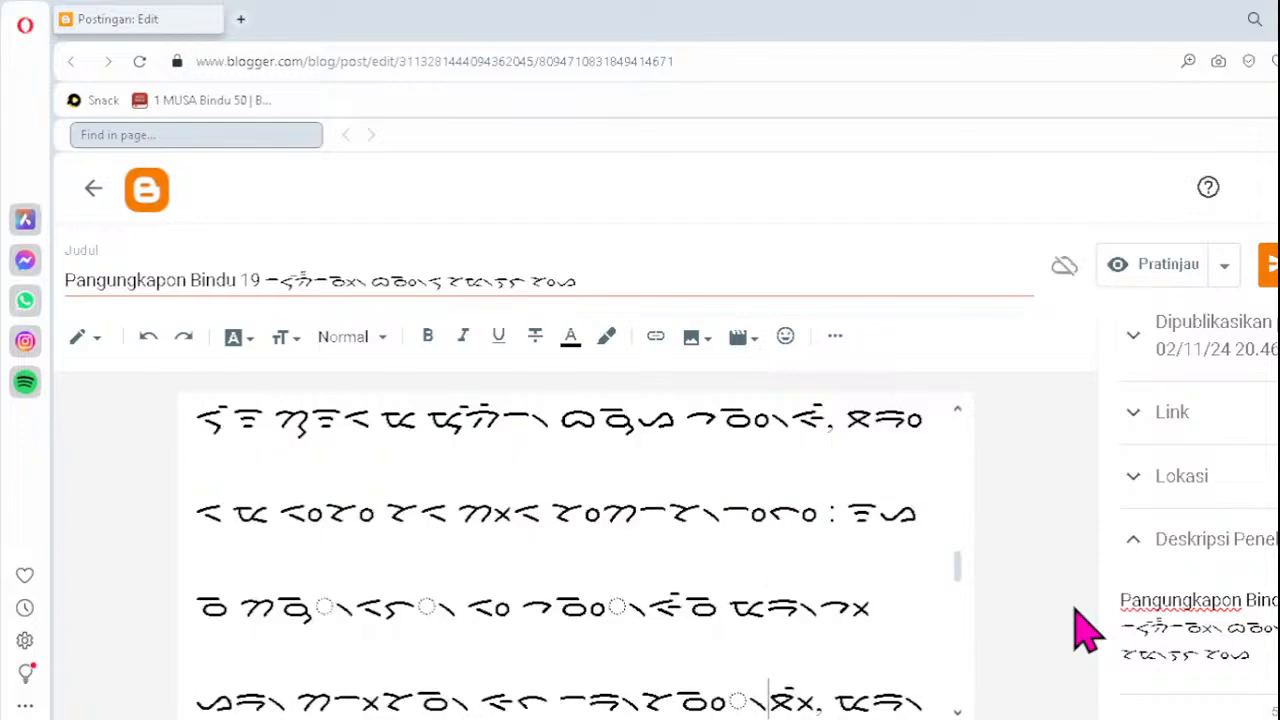
pyautogui.click(288, 608)
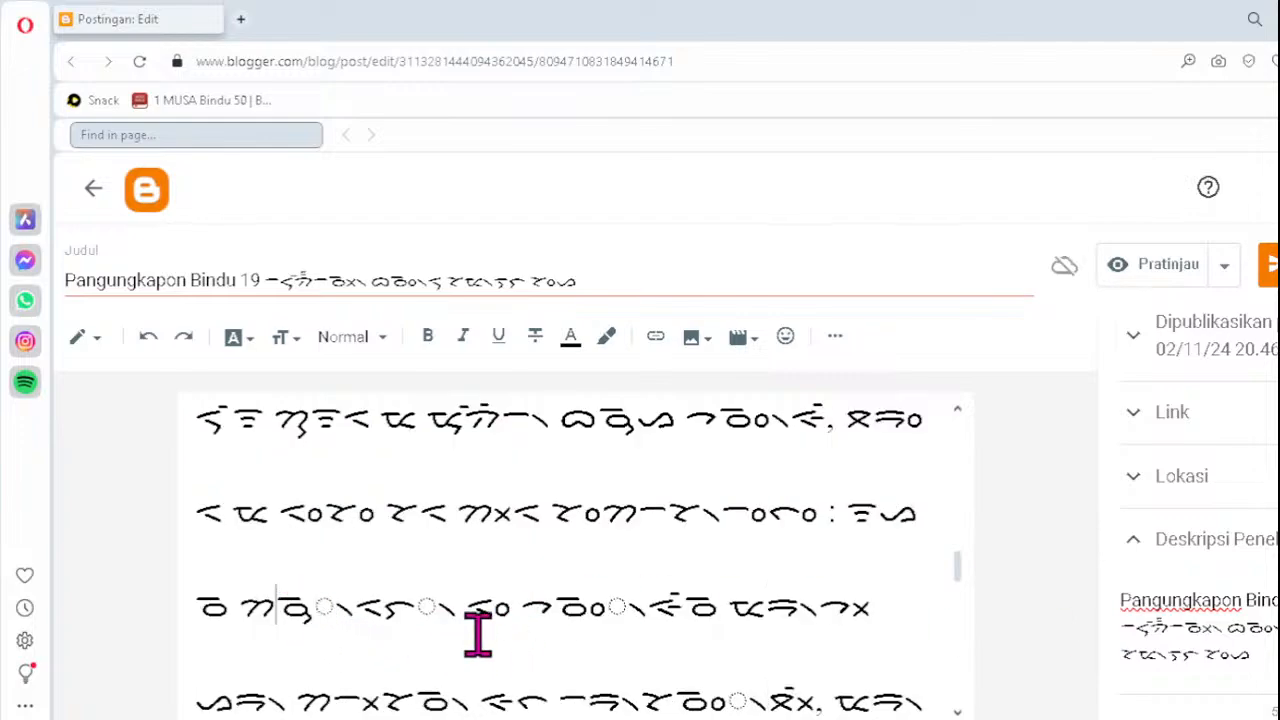
pyautogui.press('Delete')
pyautogui.write('ᯮᯅ᯲')
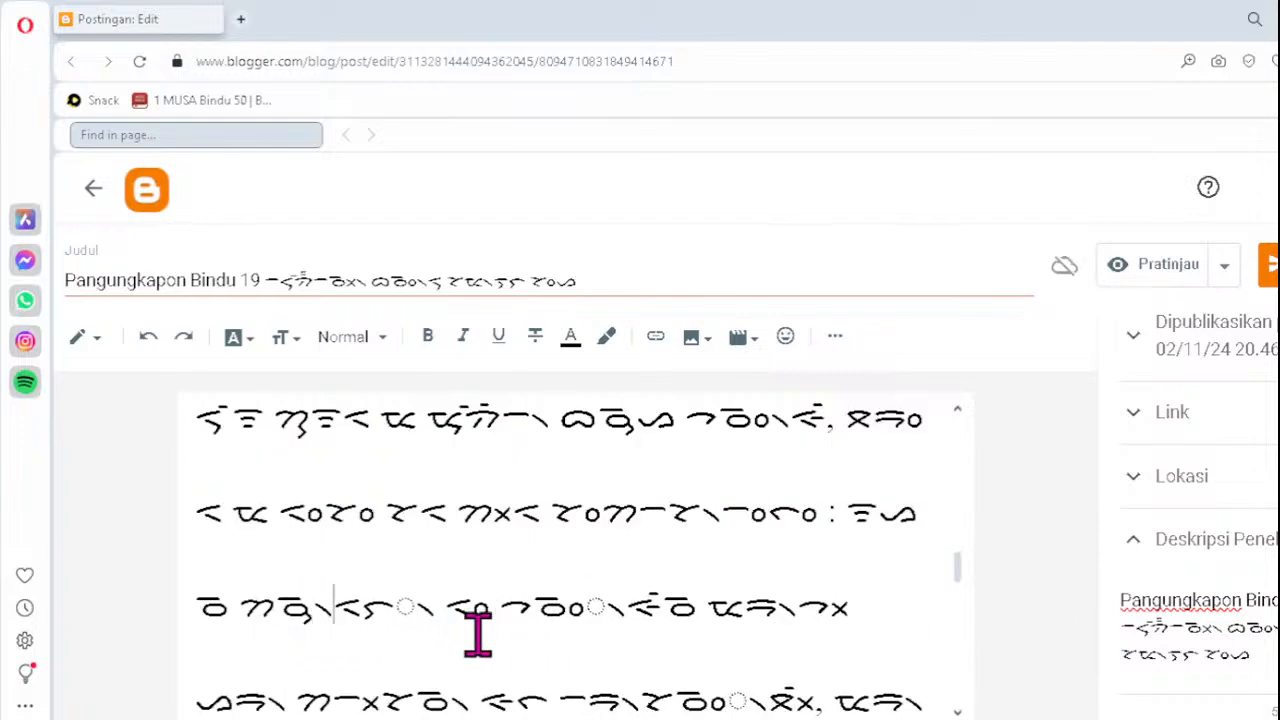
pyautogui.press('Delete')
pyautogui.press('Delete')
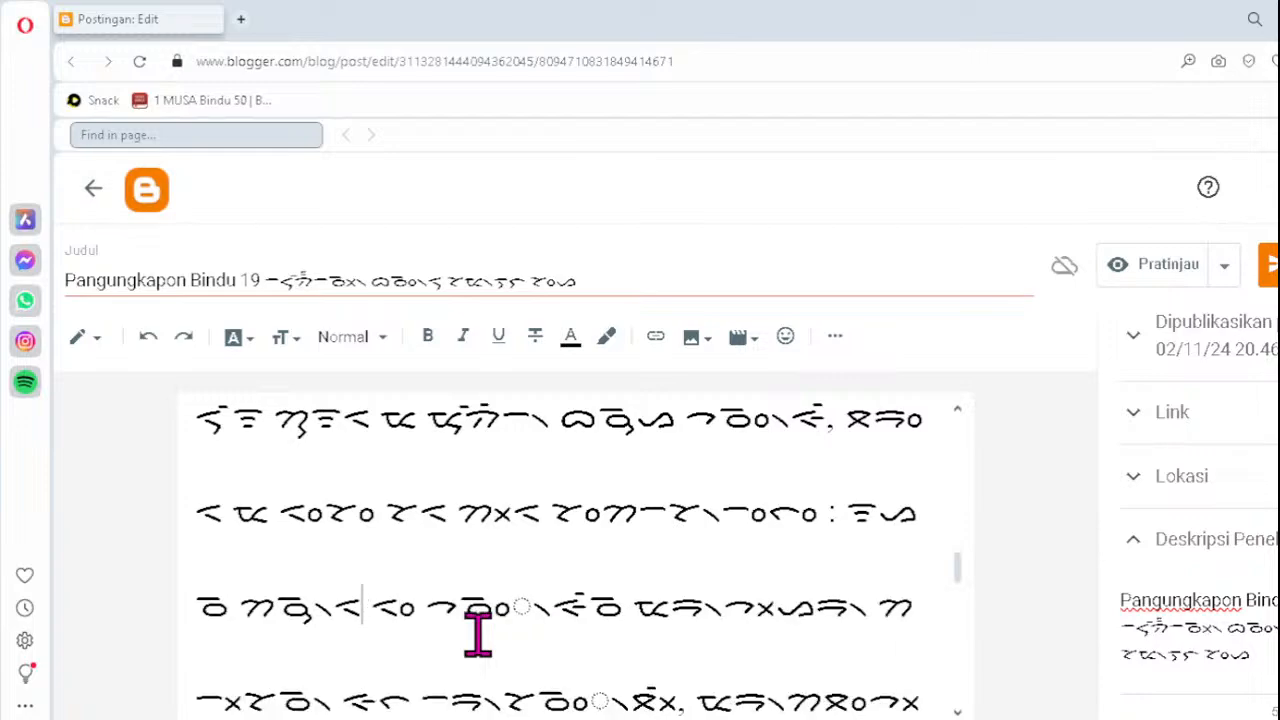
pyautogui.write('ᯒ᯲')
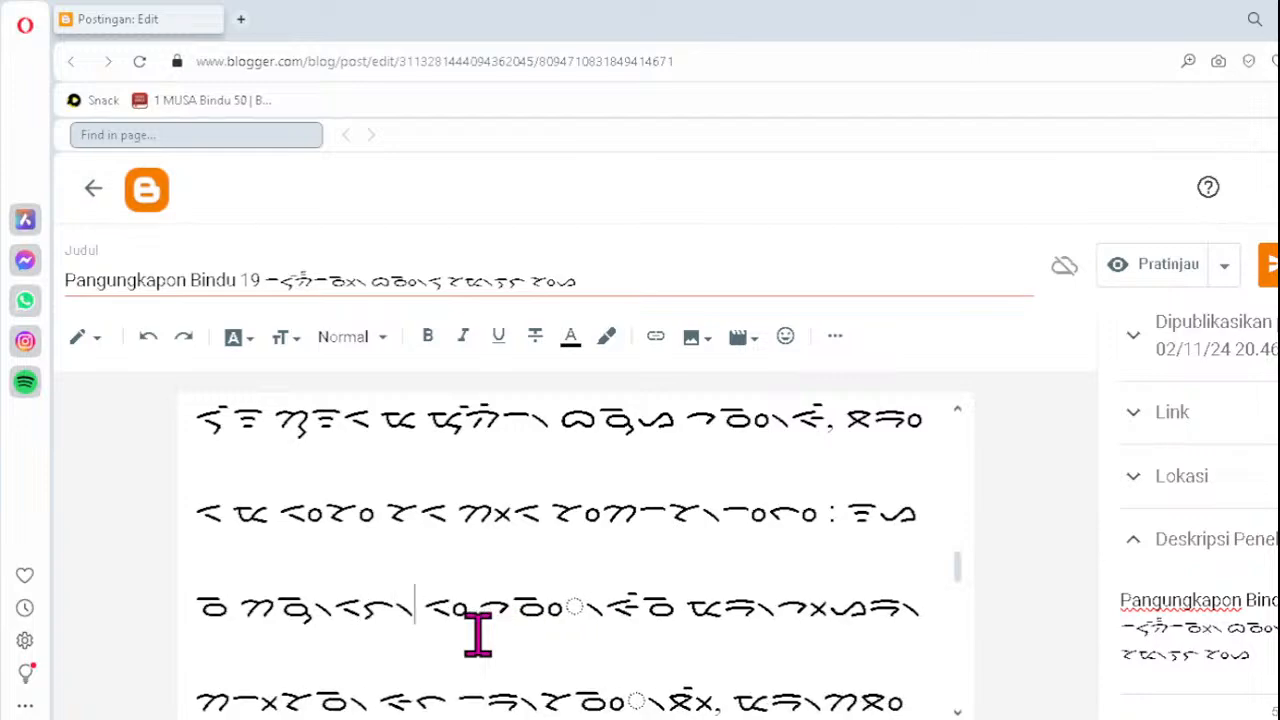
# - Remove the dotted circles from the Batak words for "ginjangna" and "Parsintong" in verse 11
pyautogui.click(521, 606)
pyautogui.press('Delete')
pyautogui.write('ᯪᯉ᯲')
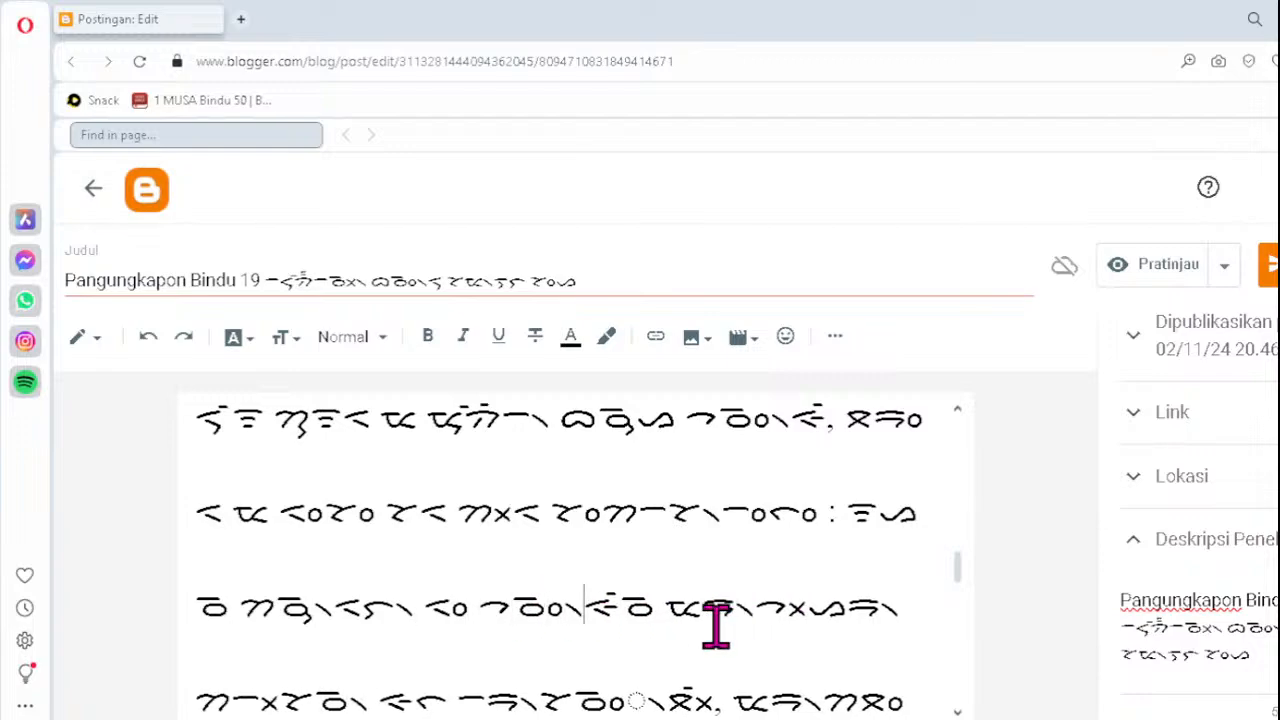
pyautogui.click(578, 697)
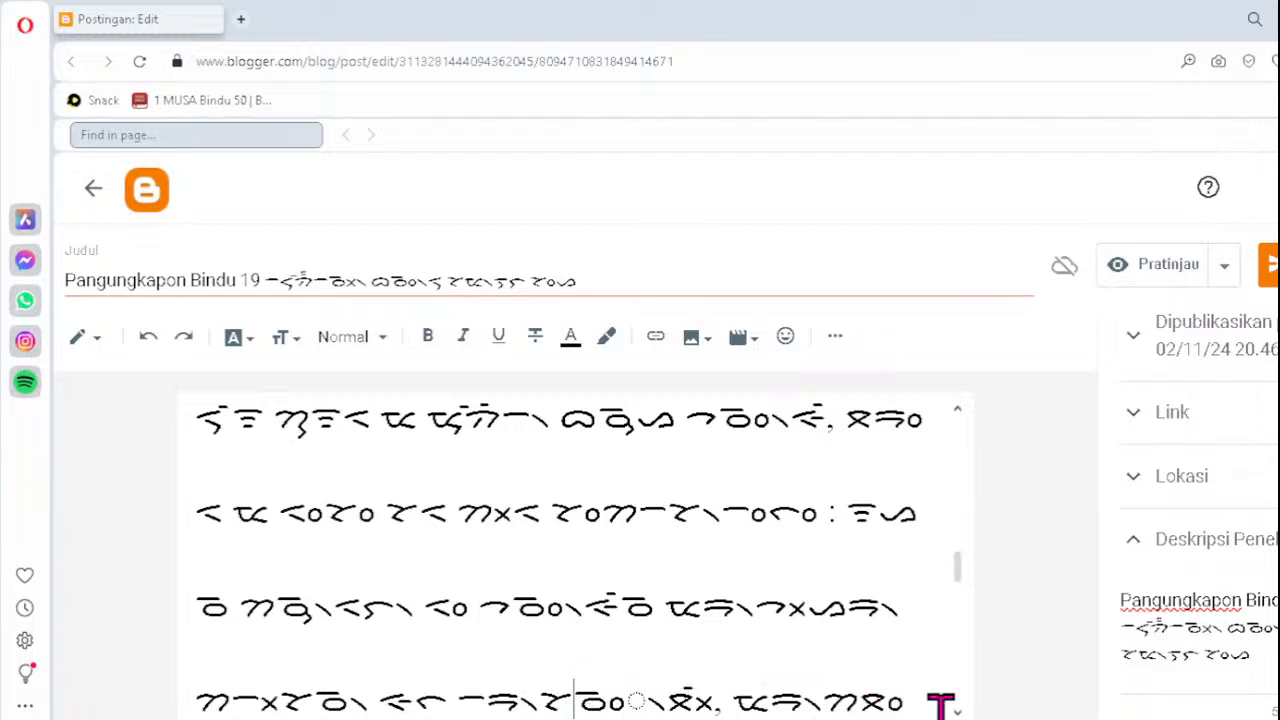
pyautogui.press('Delete')
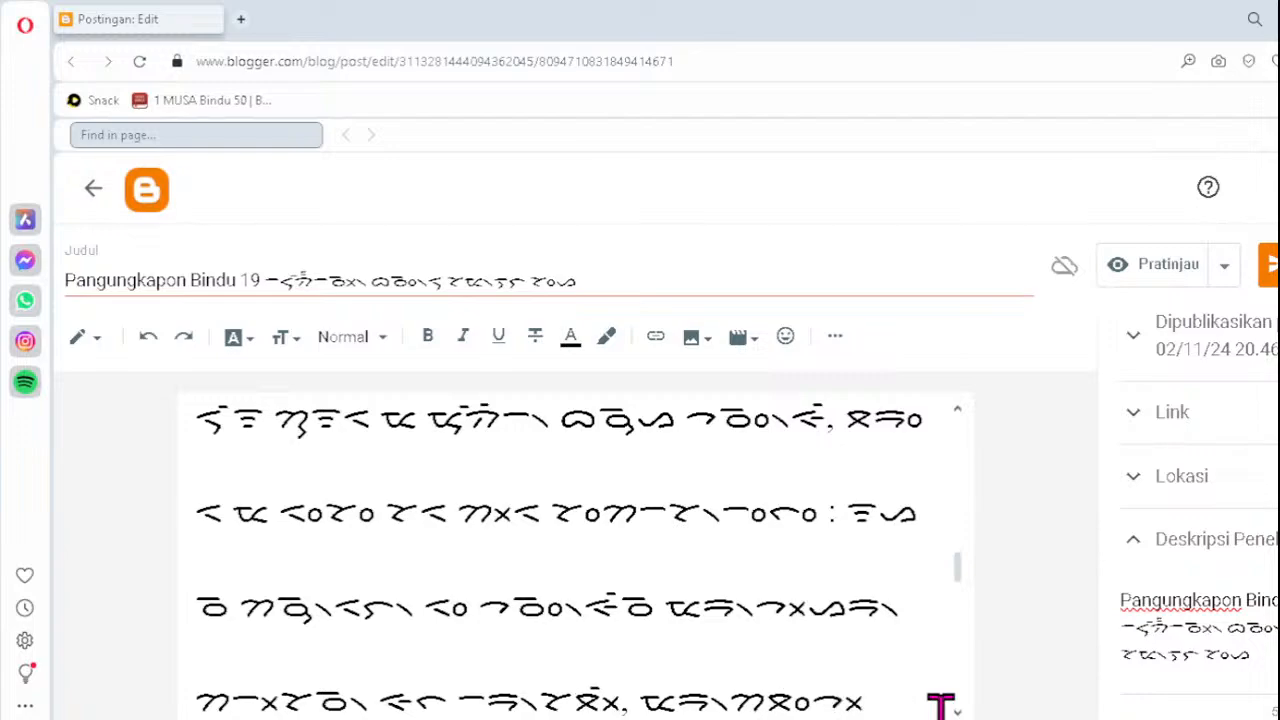
pyautogui.write('ᯪᯉ')
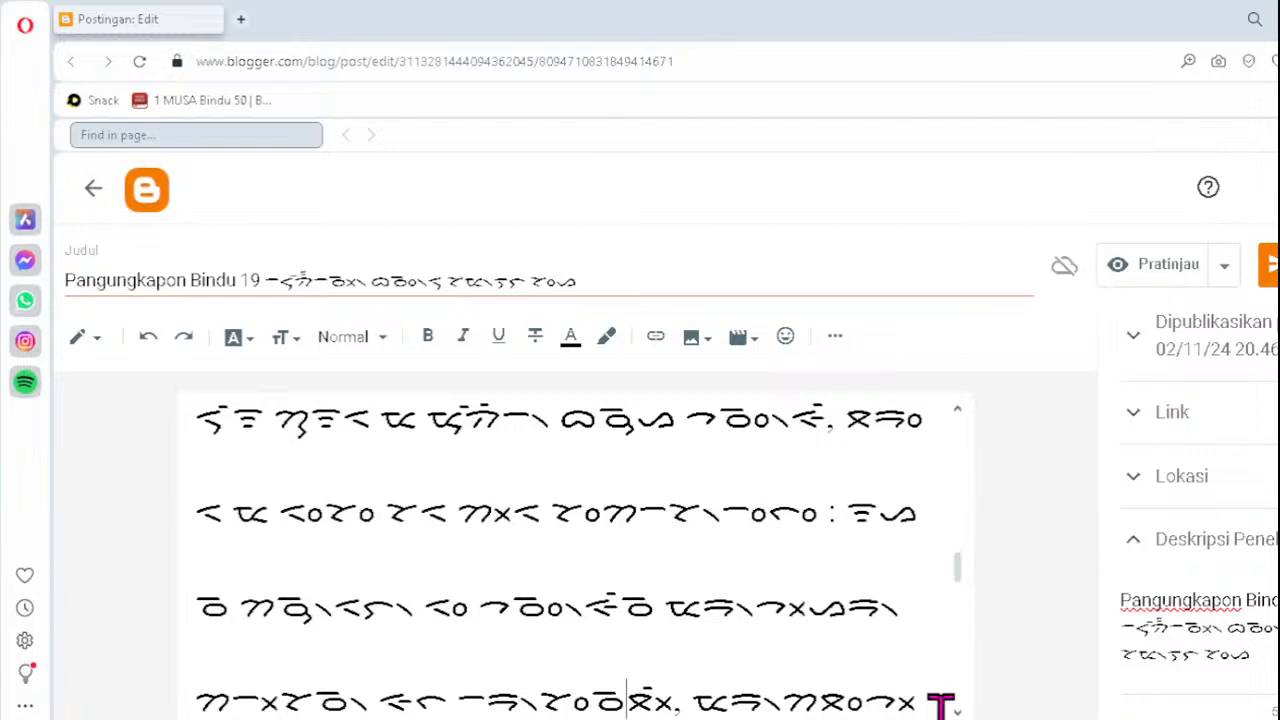
pyautogui.write('᯲')
# - Retype the dotted-circle final syllable of the Batak word for "manguhum" in verse 11
pyautogui.press('Down')
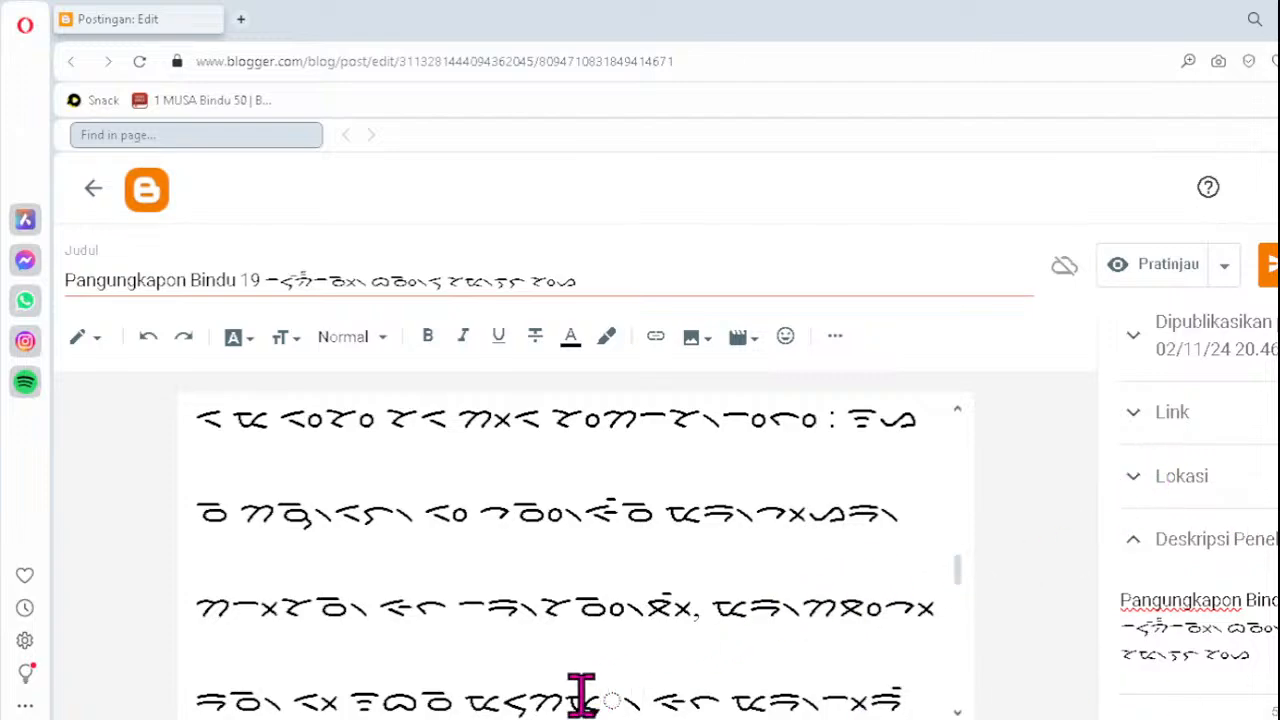
pyautogui.press('Delete')
pyautogui.press('Delete')
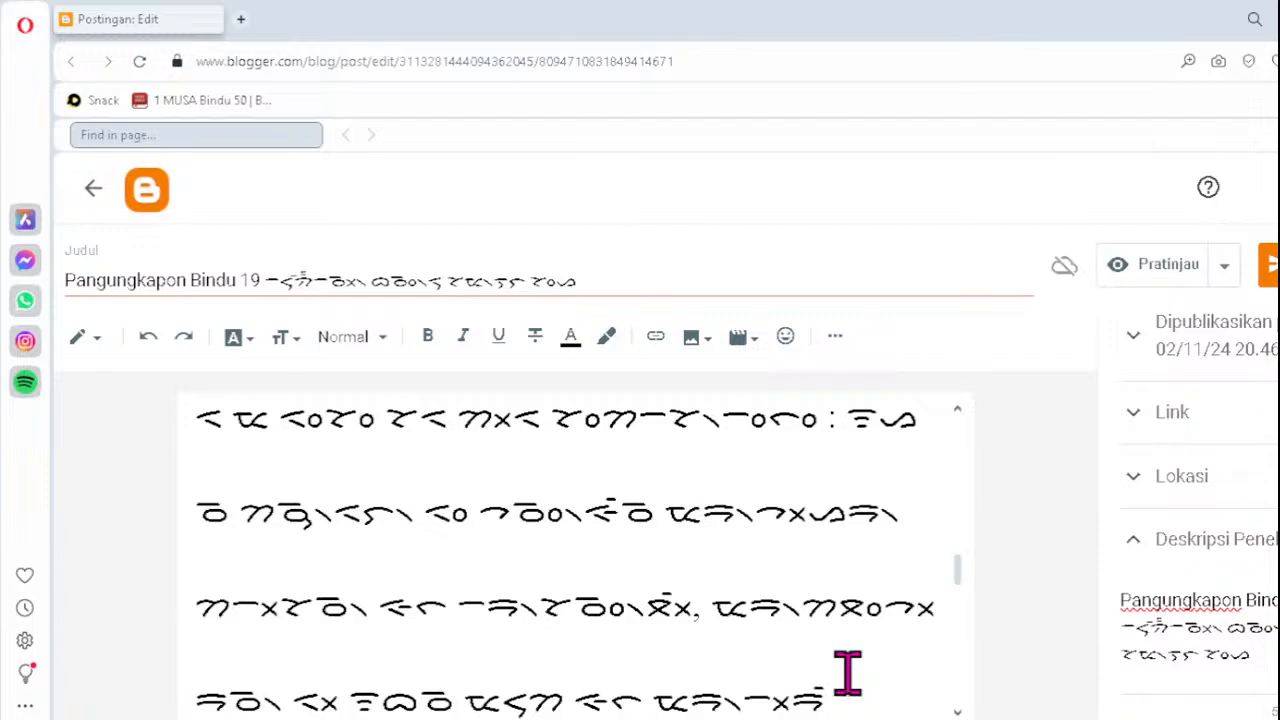
pyautogui.write('ᯔ᯳')
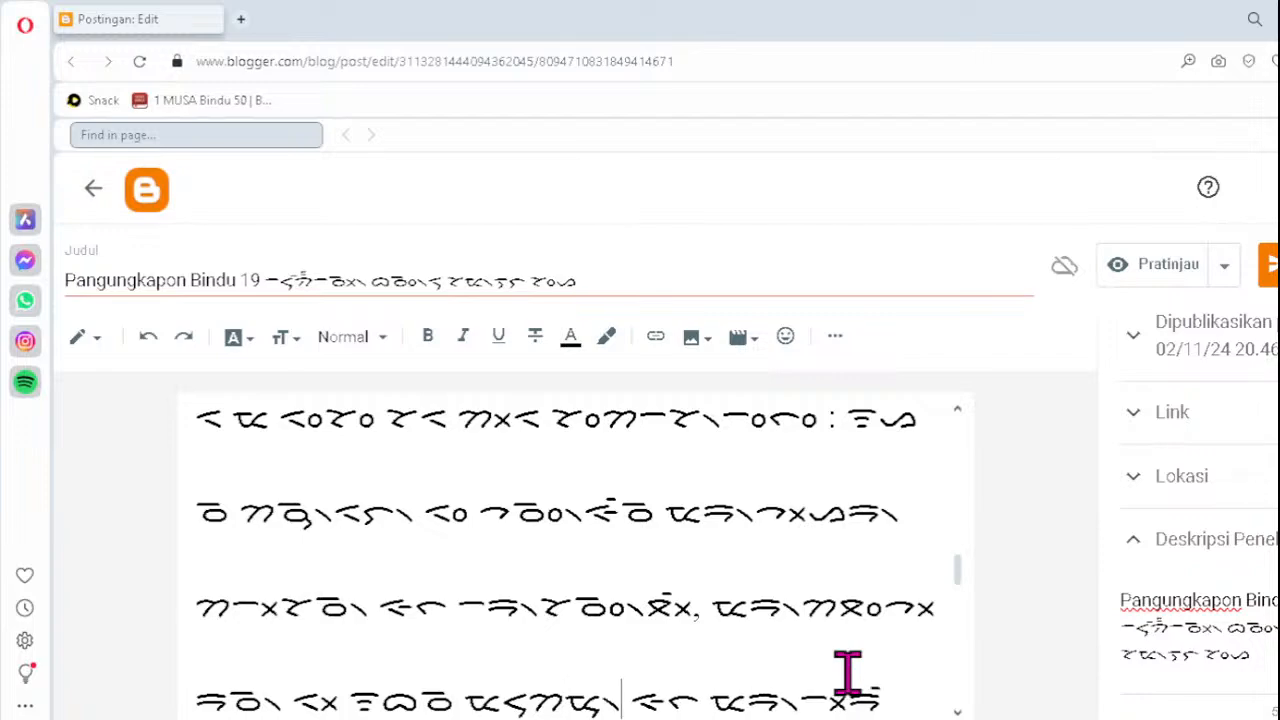
# - Correct the dotted-circle ending of the Batak word for "songon" at the start of verse 12
pyautogui.press('Down')
pyautogui.press('Down')
pyautogui.press('Down')
pyautogui.press('Down')
pyautogui.press('Down')
pyautogui.press('Down')
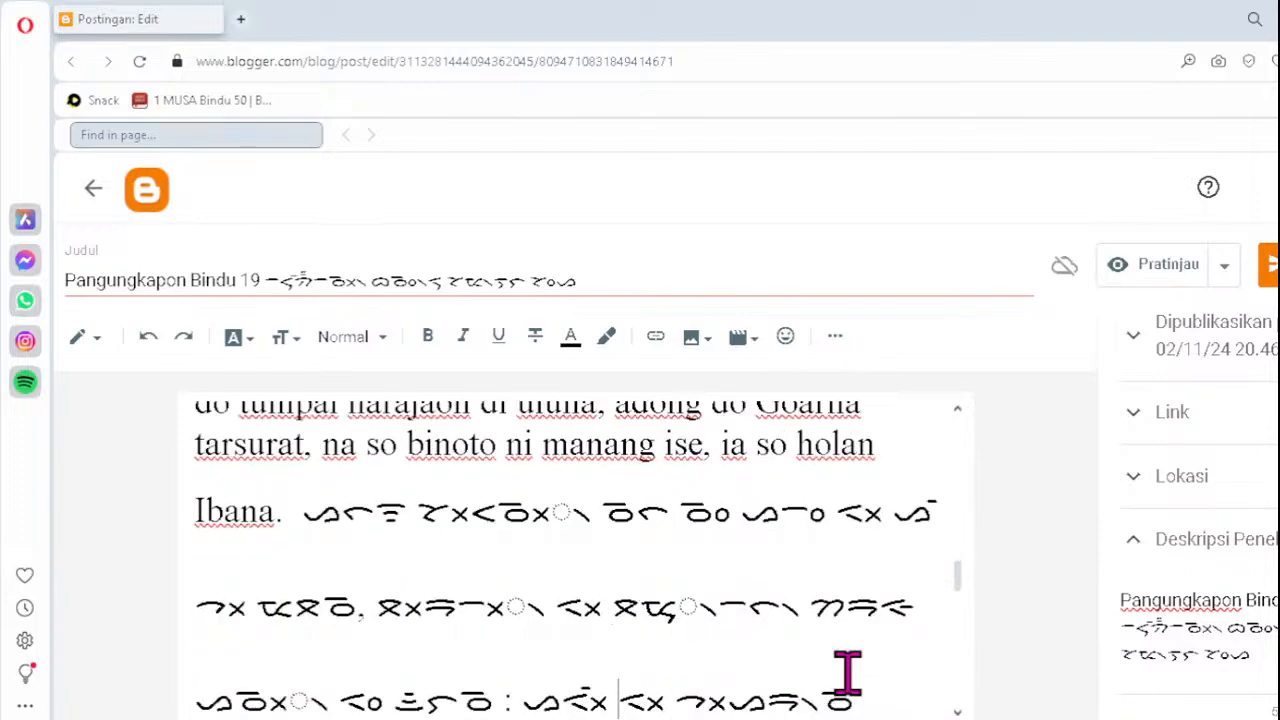
pyautogui.click(508, 527)
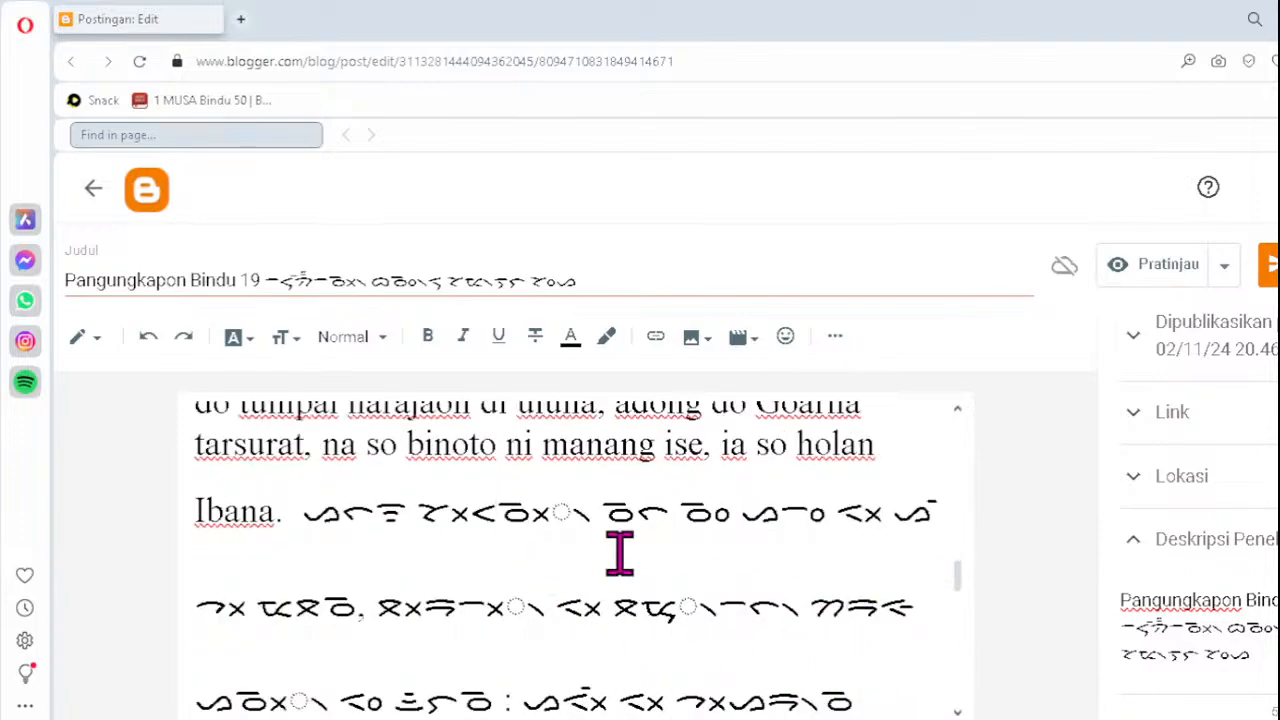
pyautogui.press('Delete')
pyautogui.write('ᯬᯉ᯲')
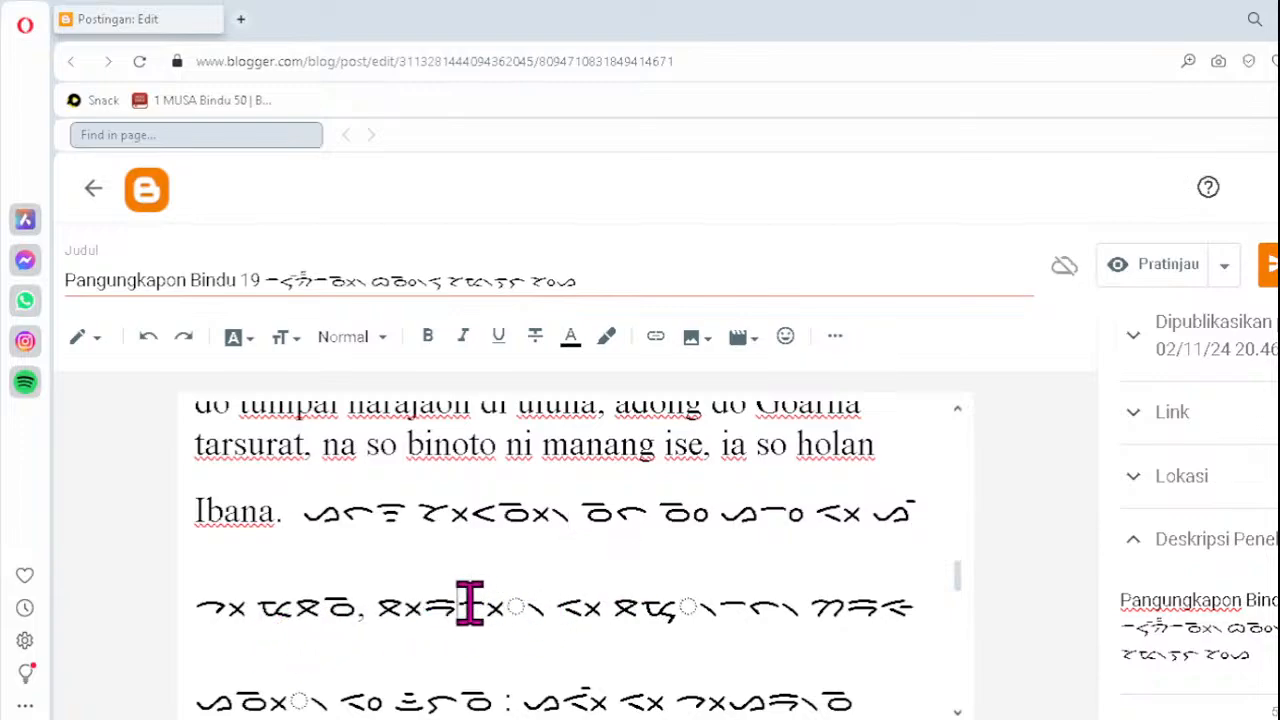
# - Correct the dotted-circle syllables in the Batak words for "torop" and "tumpal" in verse 12
pyautogui.press('Delete')
pyautogui.write('ᯬᯇ')
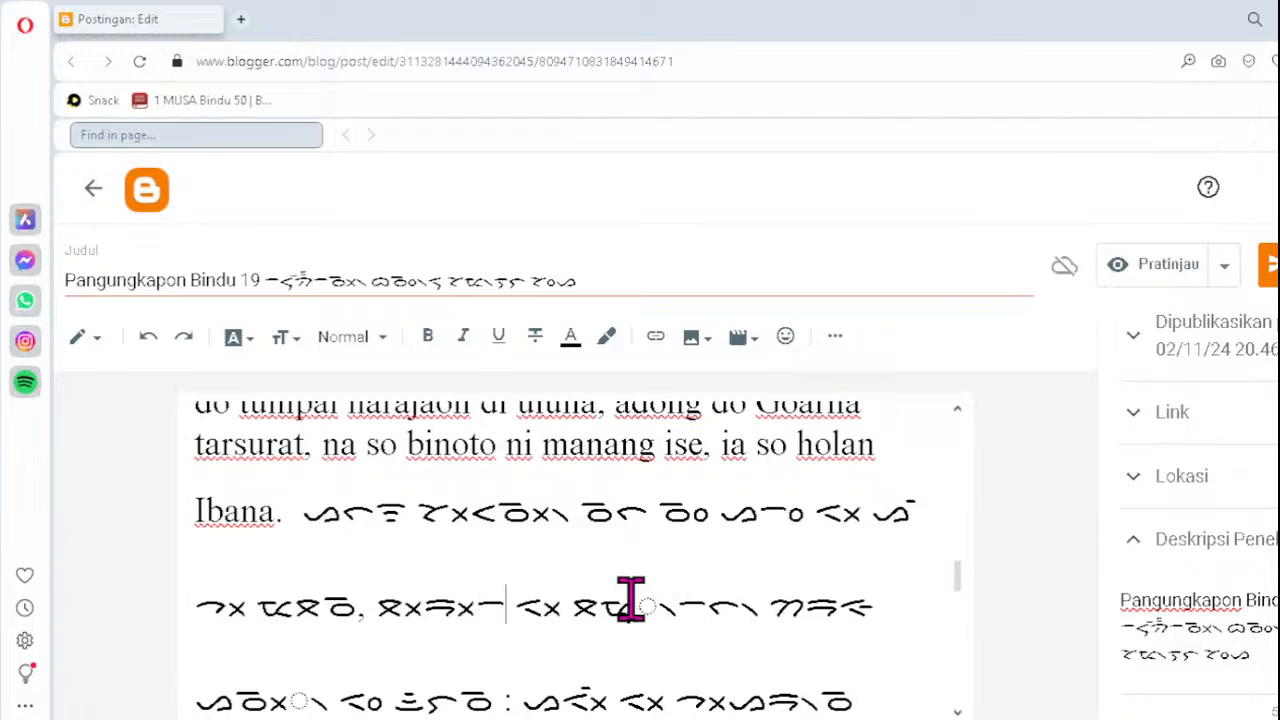
pyautogui.write('᯲')
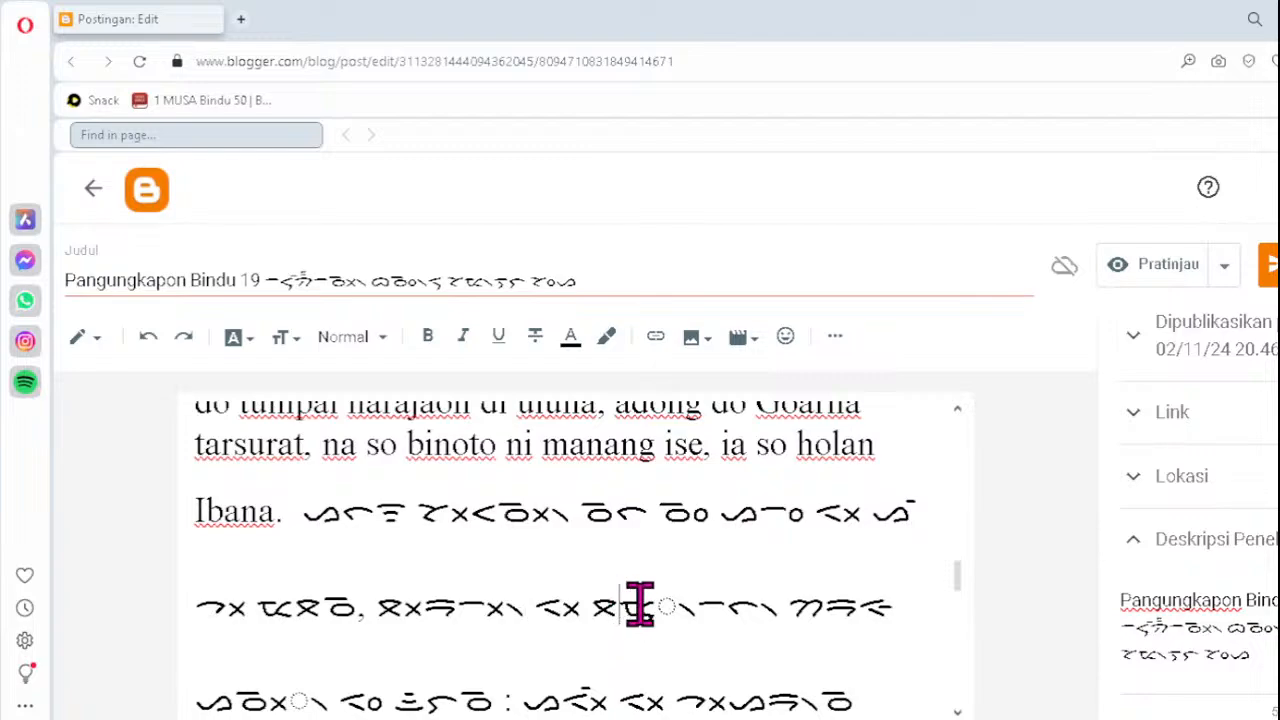
pyautogui.press('Delete')
pyautogui.press('Delete')
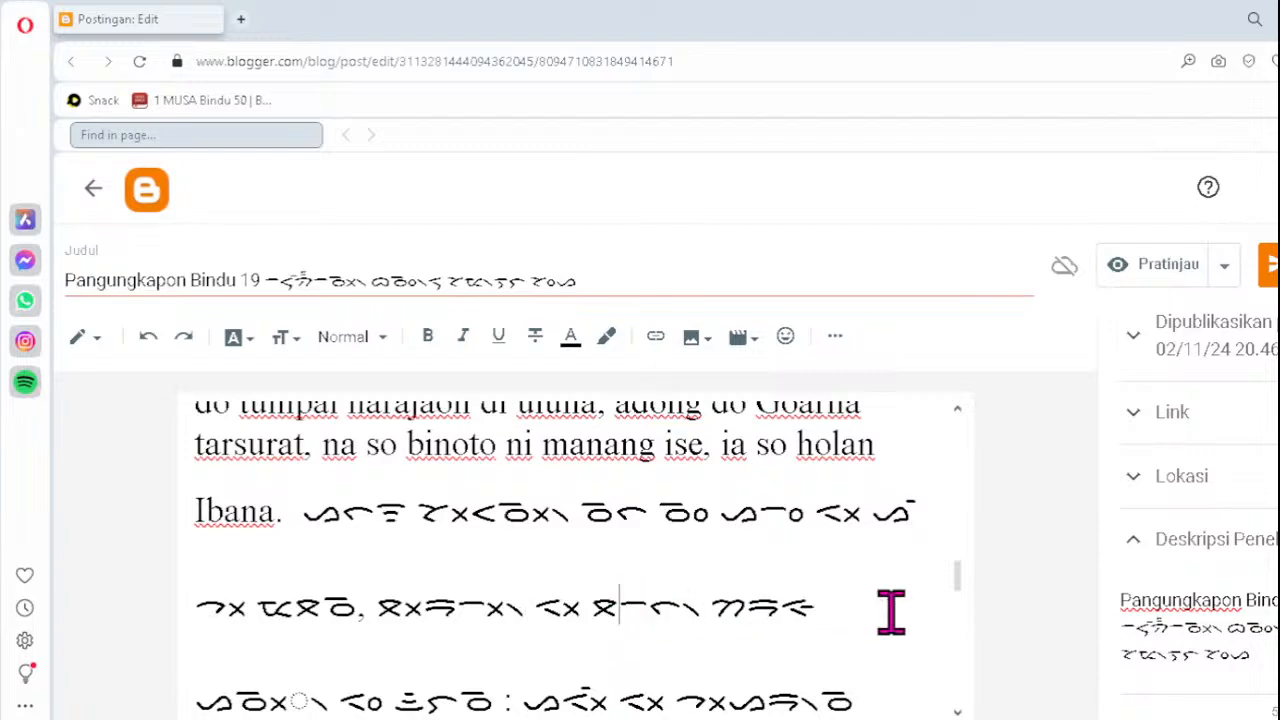
pyautogui.write('ᯔ᯲')
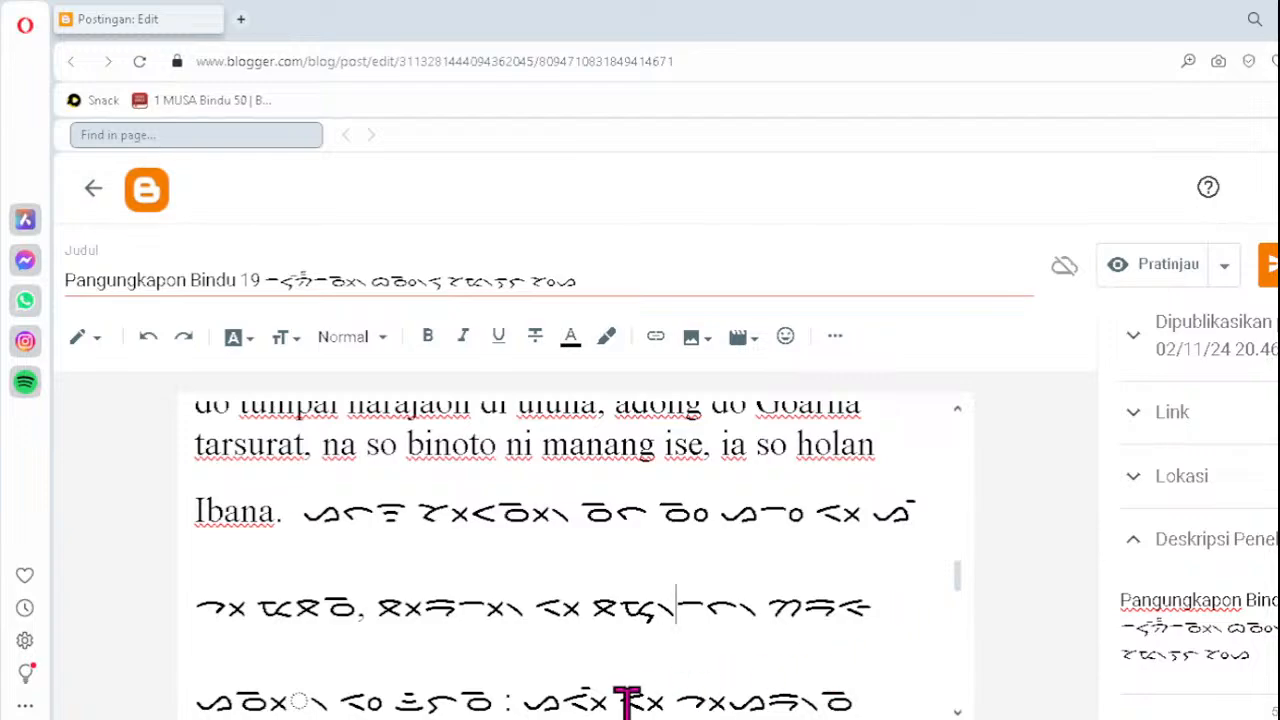
# - Retype the ending of the Batak word for "harajaon" in verse 12 without the dotted circle
pyautogui.click(238, 697)
pyautogui.press('Delete')
pyautogui.write('ᯬᯉ᯲')
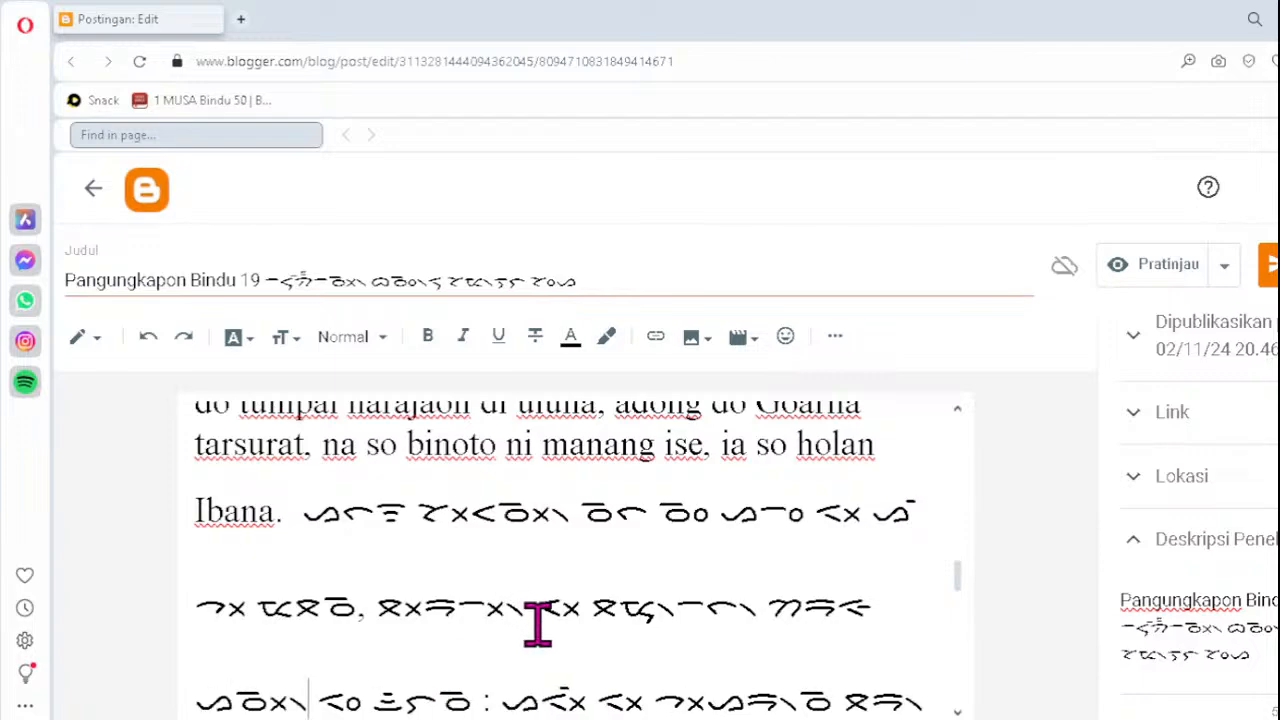
# - Correct the two dotted-circle syllables in the Batak word for "Diuloshon" in verse 13
pyautogui.press('Down')
pyautogui.press('Down')
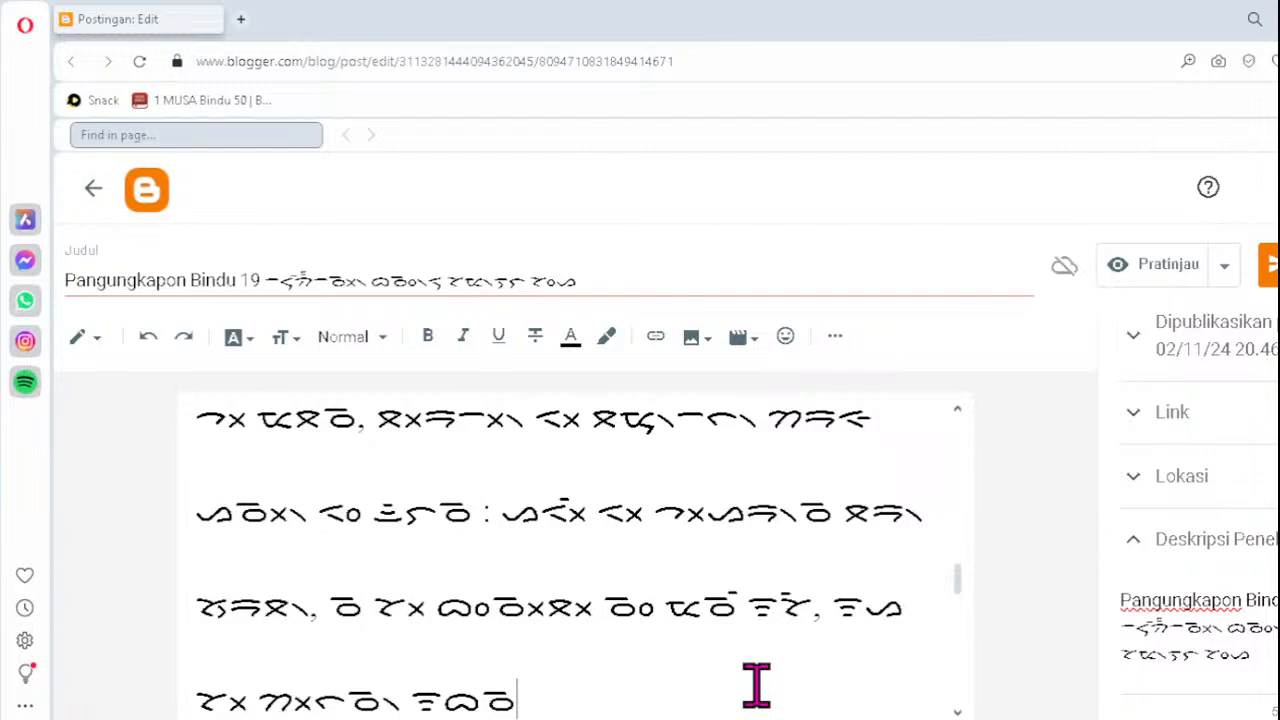
pyautogui.scroll(-2, 756, 685)
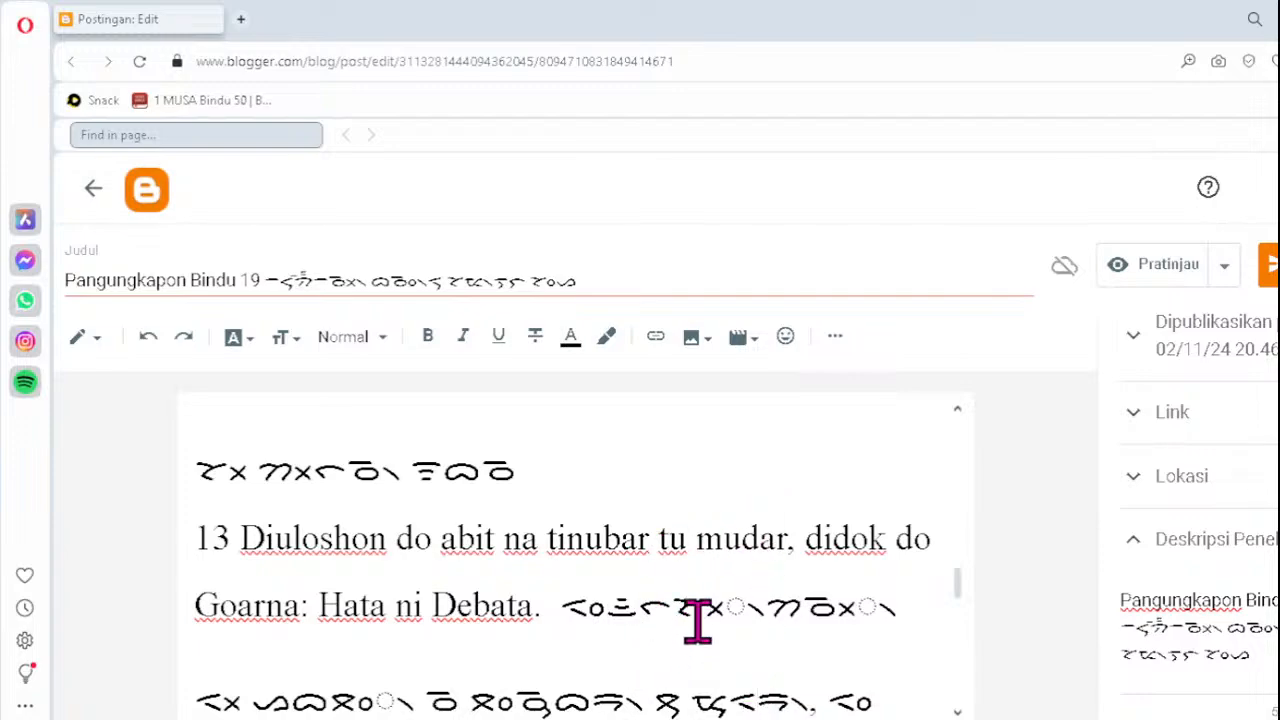
pyautogui.click(684, 607)
pyautogui.press('Delete')
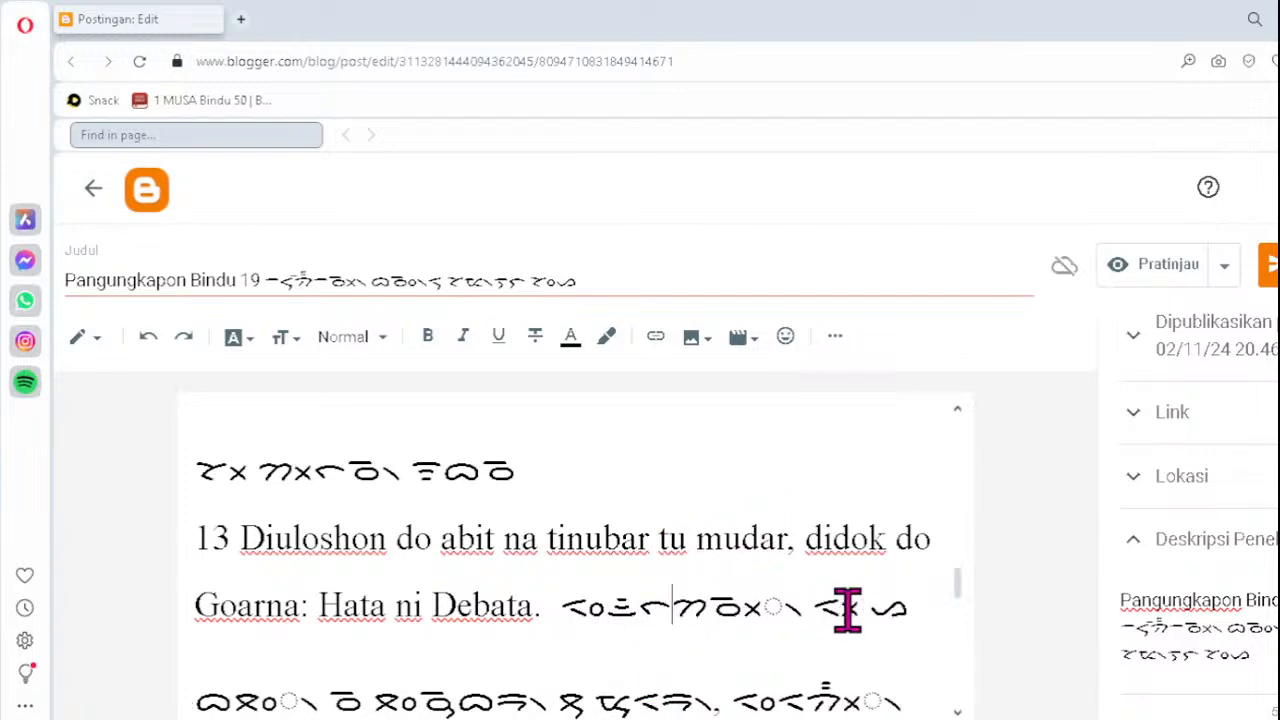
pyautogui.write('ᯬᯘ᯲')
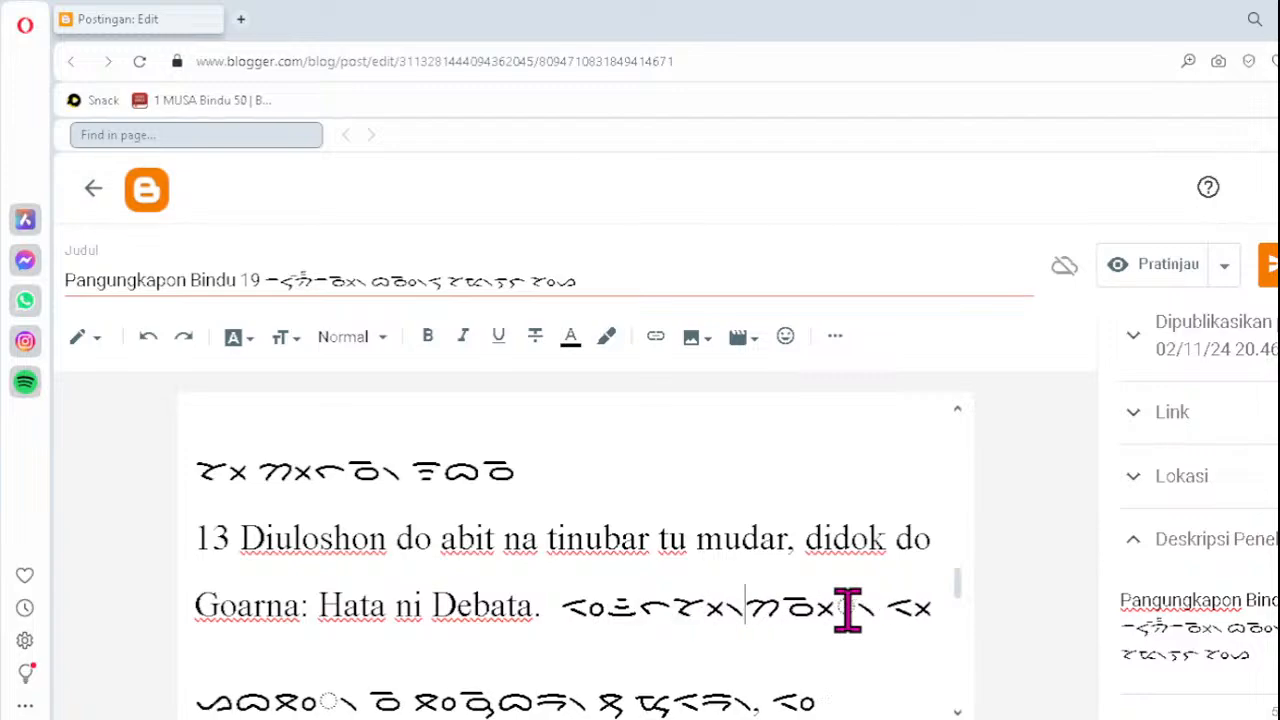
pyautogui.click(799, 614)
pyautogui.press('Delete')
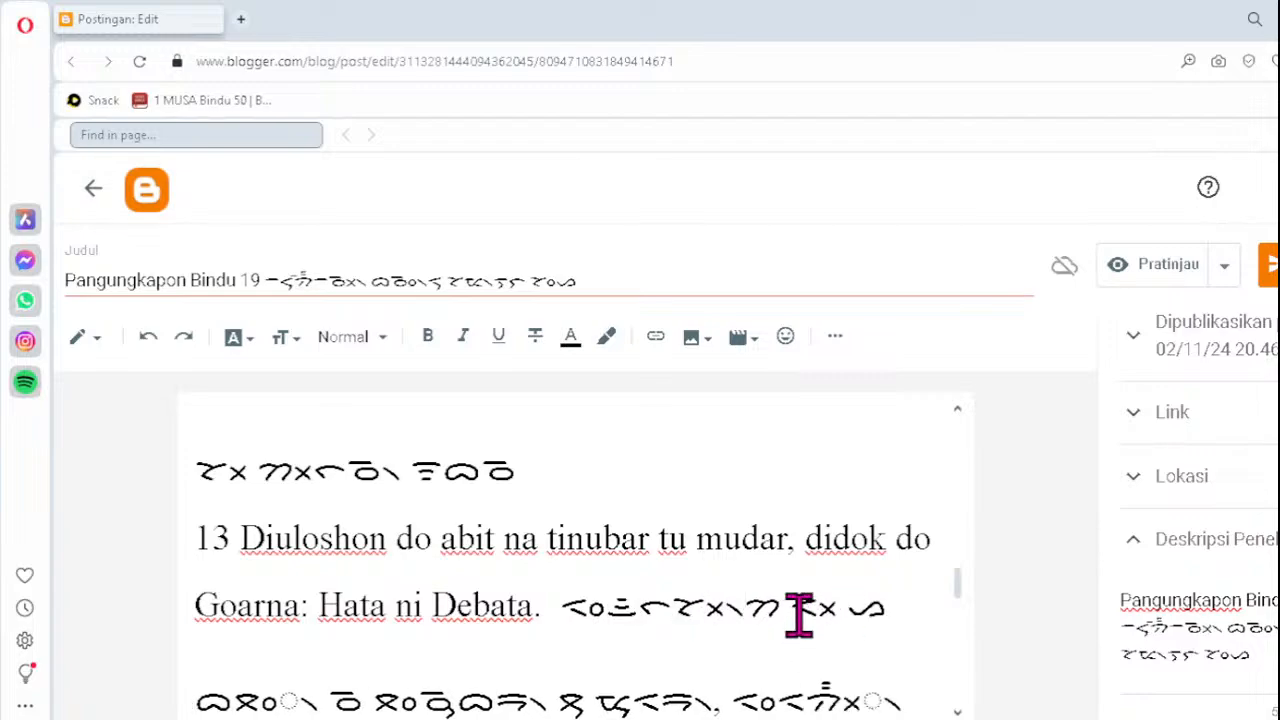
pyautogui.write('ᯬᯉ᯲ ᯑᯬ')
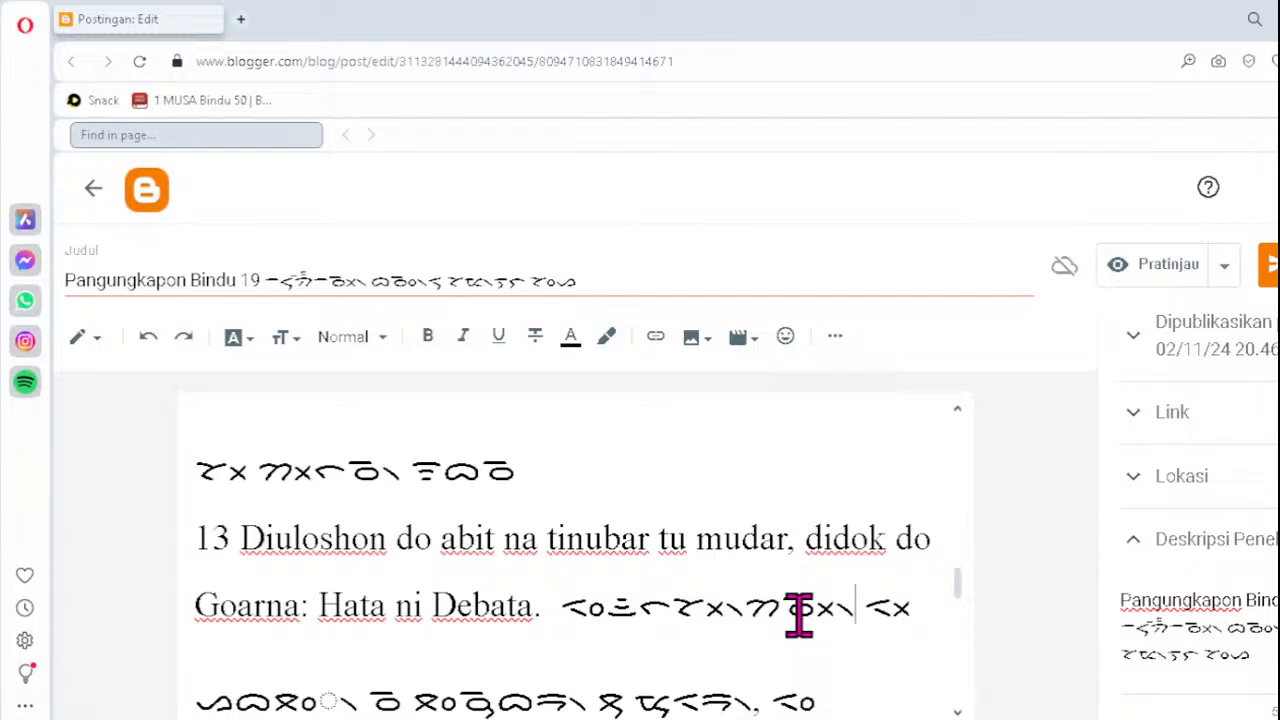
# - Remove the dotted circles from the Batak words for "abit" and "didok" in verse 13
pyautogui.click(277, 688)
pyautogui.press('Delete')
pyautogui.press('Delete')
pyautogui.press('Delete')
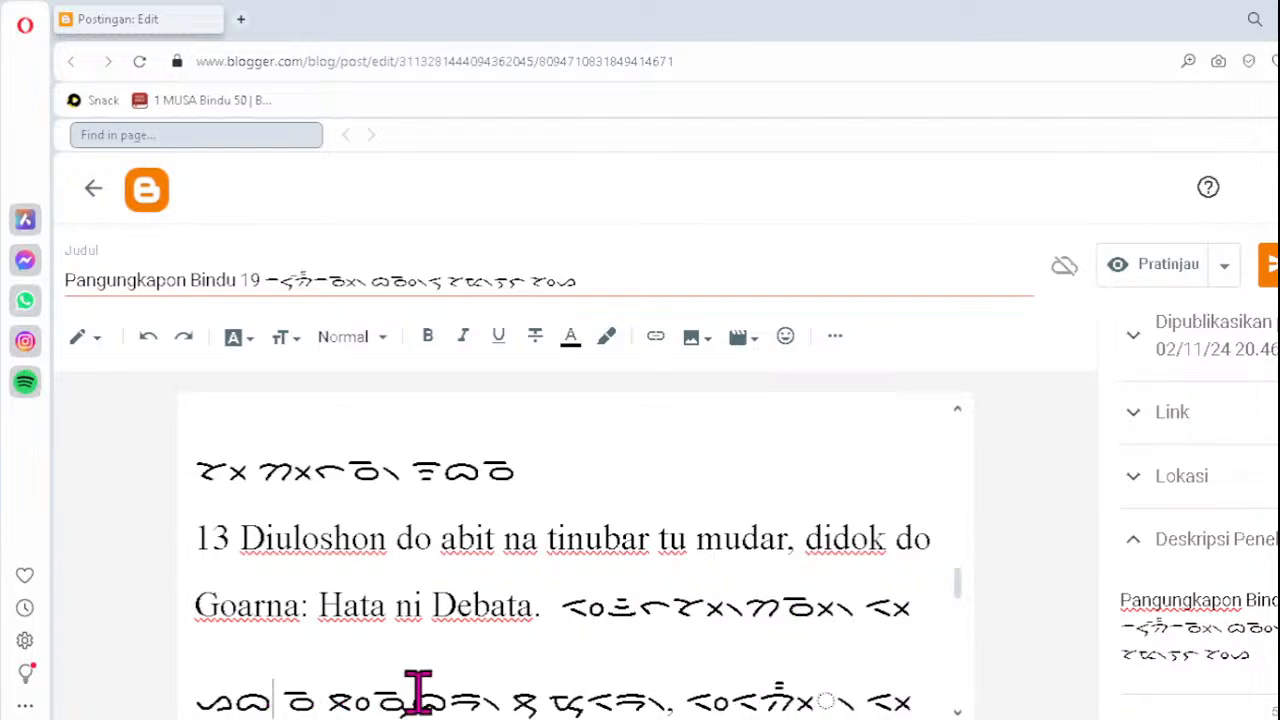
pyautogui.write('ᯪᯖ᯲')
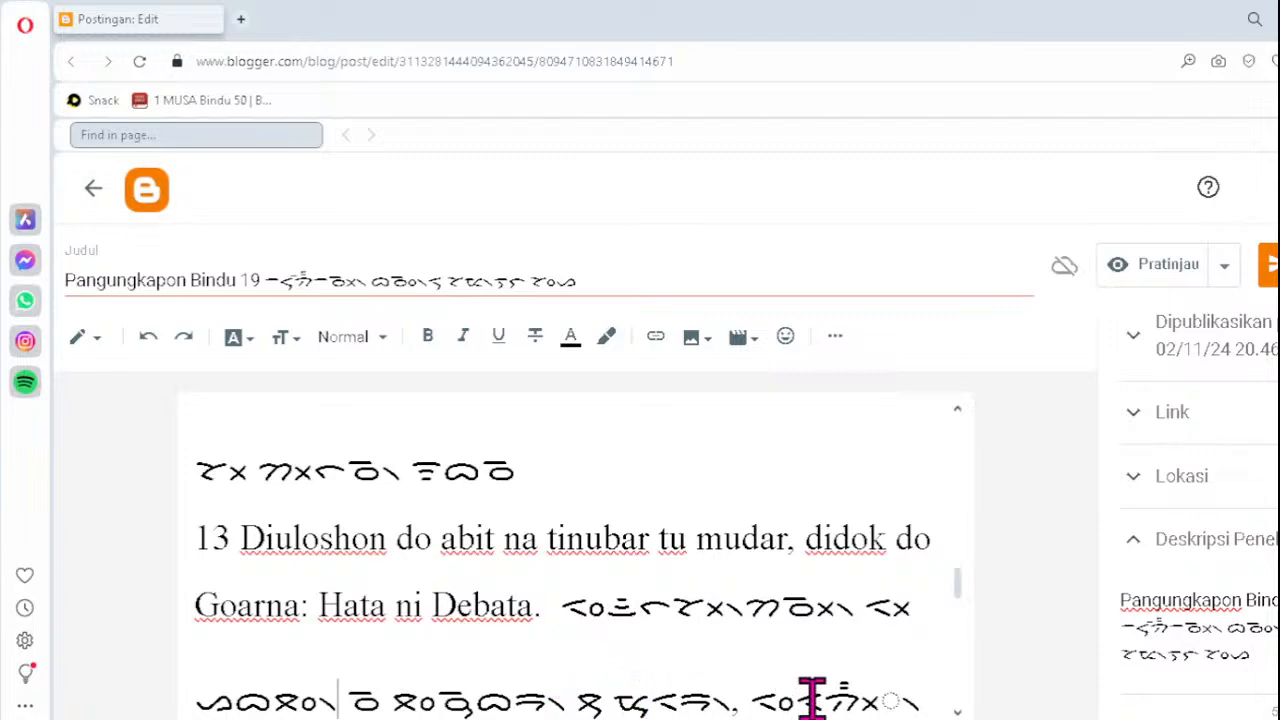
pyautogui.press('Delete')
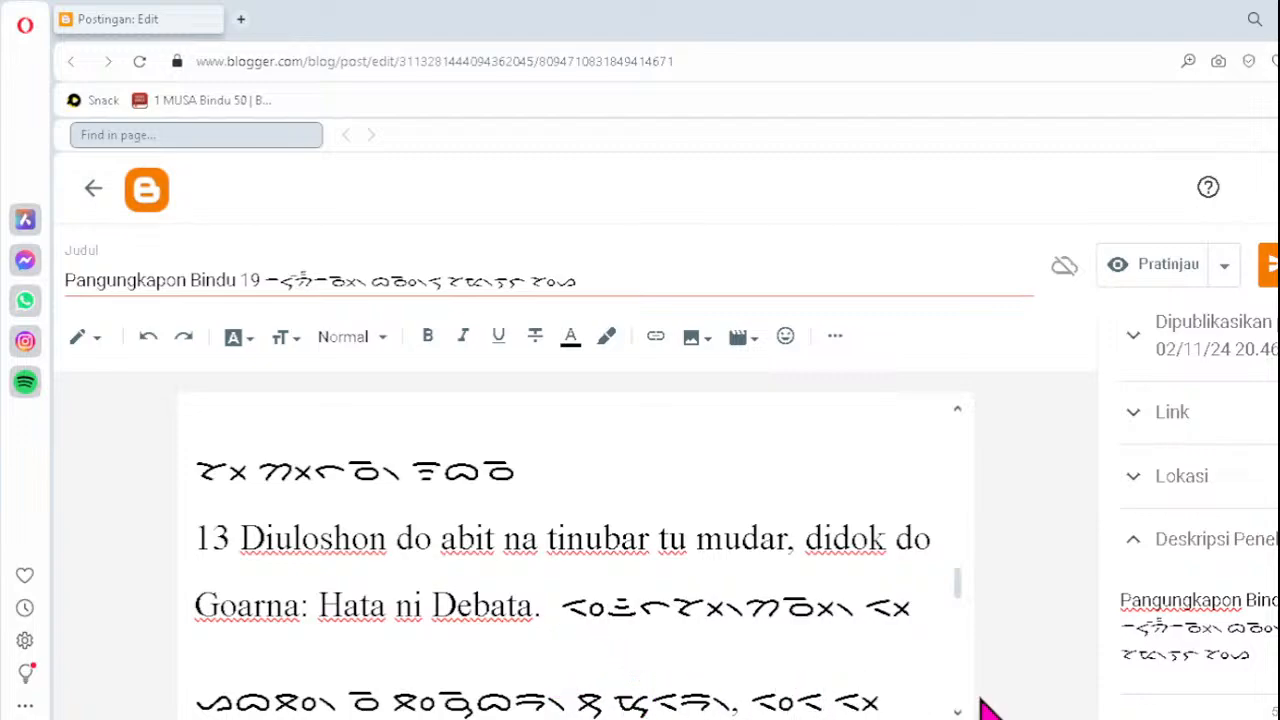
pyautogui.write('ᯬᯂᯩ')
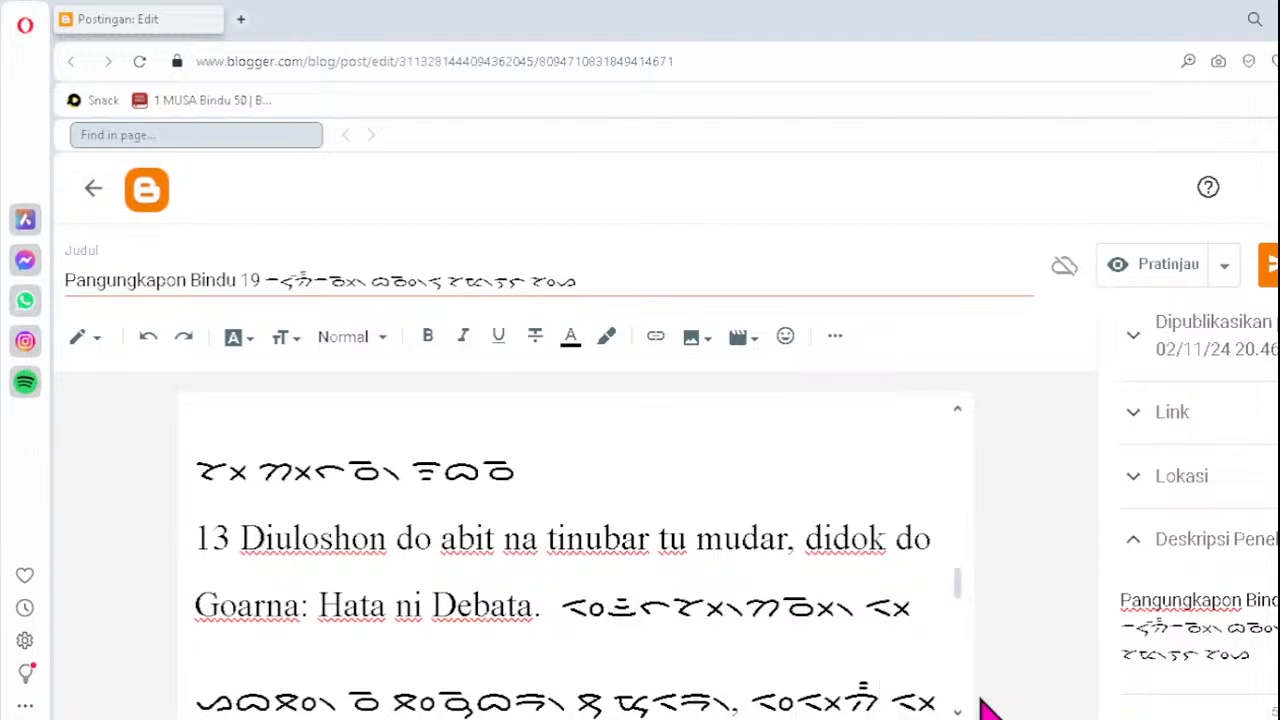
pyautogui.write('᯲')
# - Correct the dotted-circle "hut" ending of the Batak word for "Mangihut" at the start of verse 14
pyautogui.press('Down')
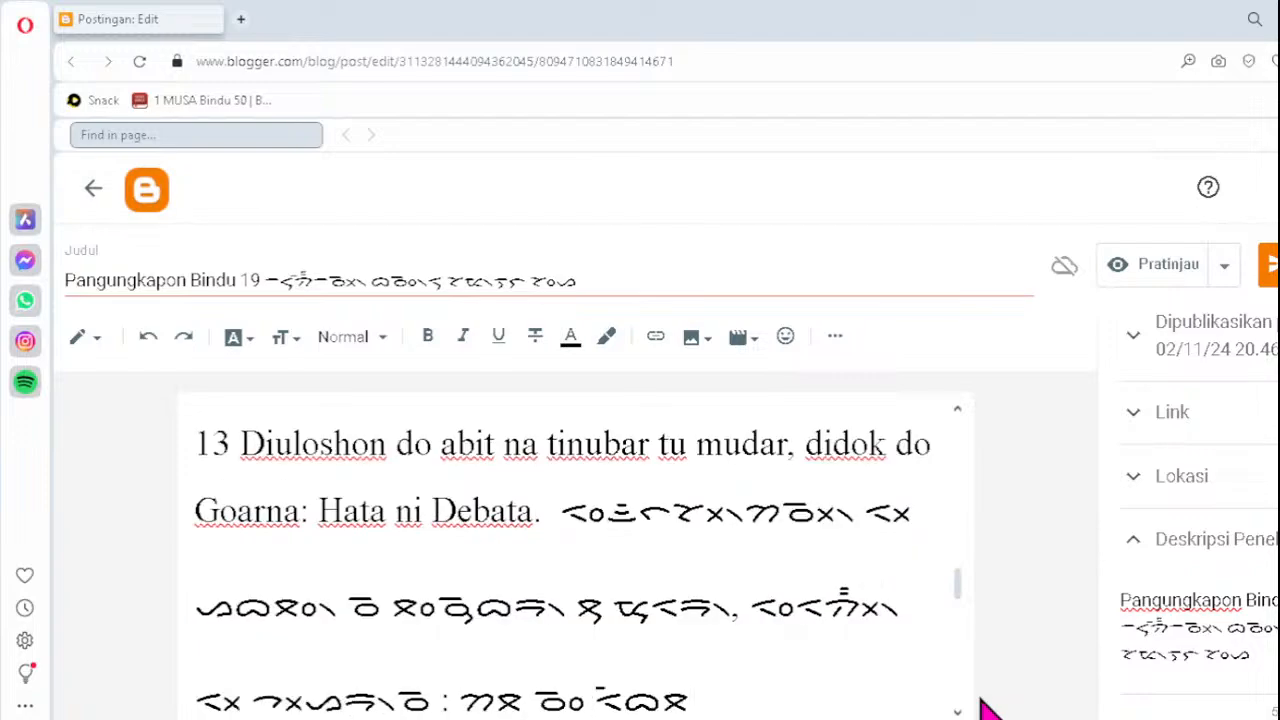
pyautogui.press('Down')
pyautogui.press('Down')
pyautogui.press('Down')
pyautogui.press('Down')
pyautogui.press('Down')
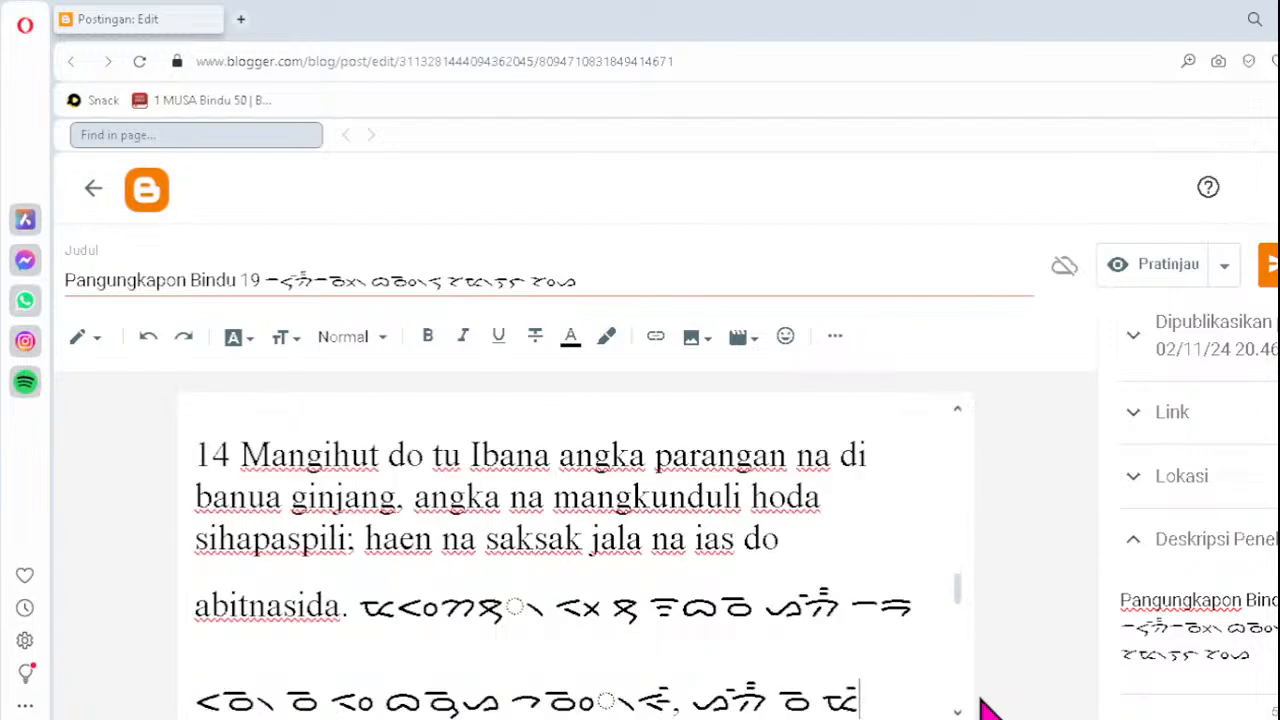
pyautogui.click(478, 607)
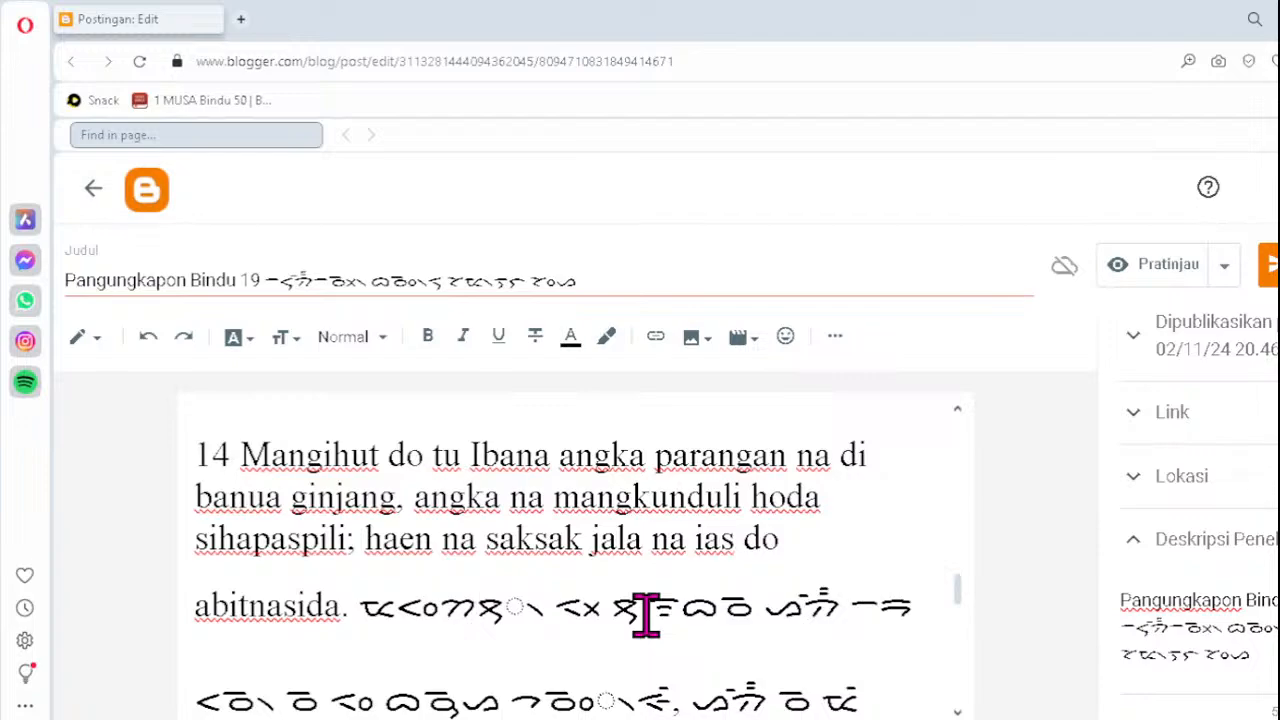
pyautogui.press('BackSpace')
pyautogui.press('BackSpace')
pyautogui.write('ᯖ᯲')
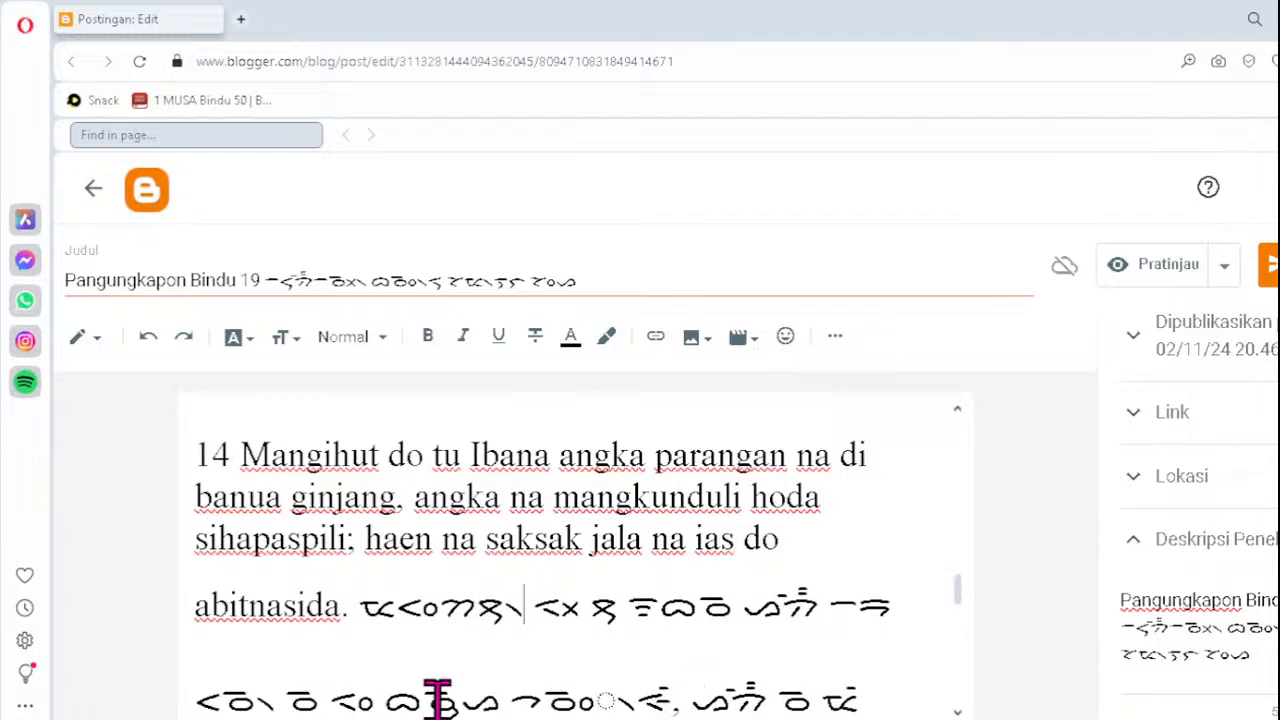
# - Retype the dotted-circle "in" syllable in the Batak word for "ginjang" in verse 14
pyautogui.press('Down')
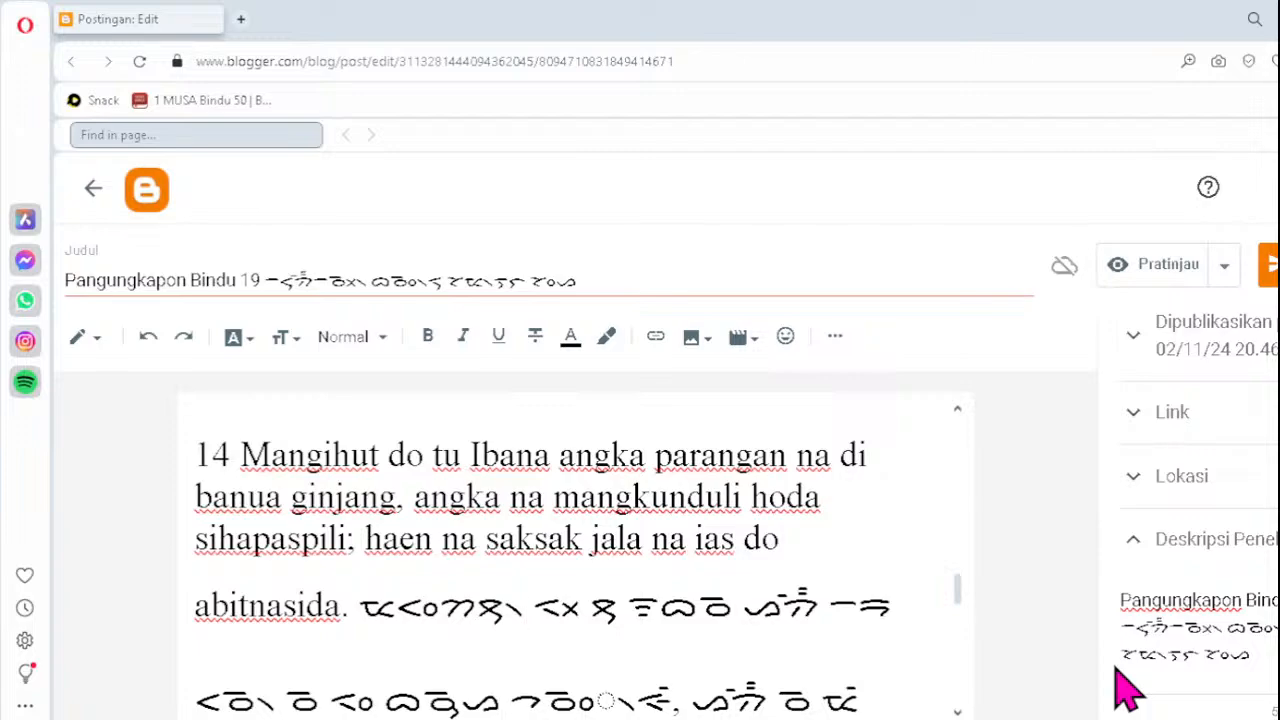
pyautogui.press('Right')
pyautogui.press('Delete')
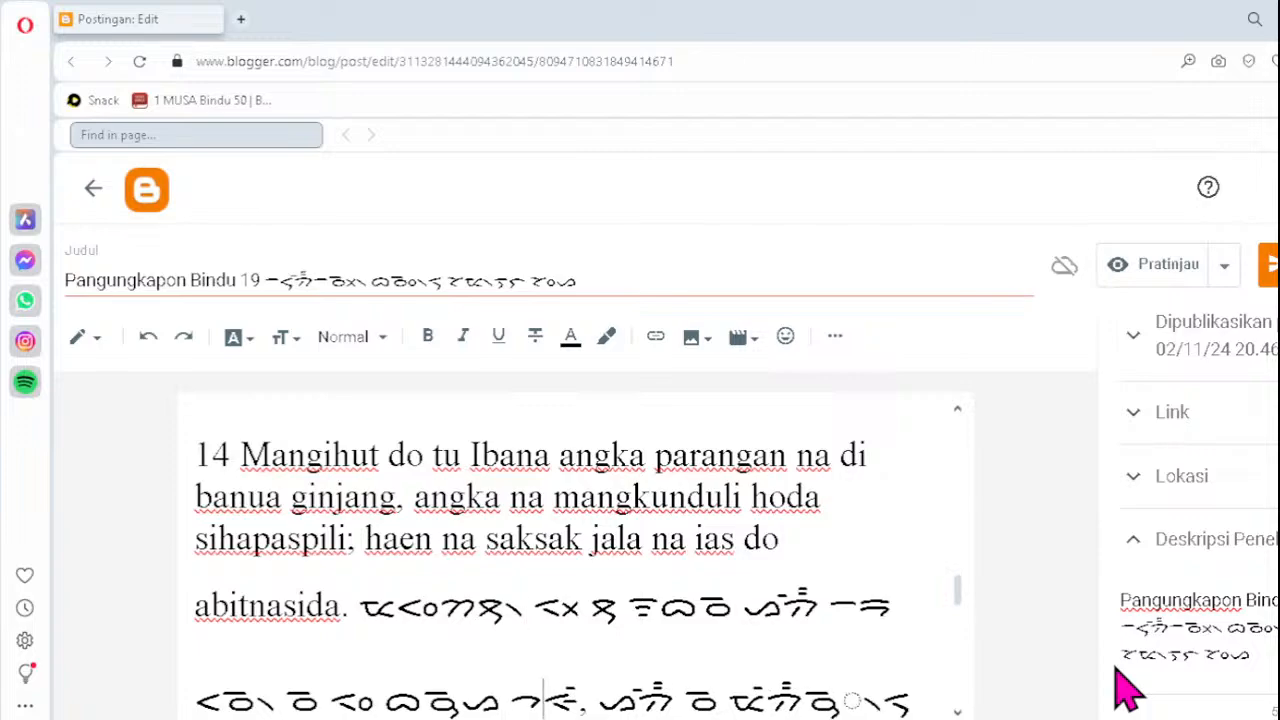
pyautogui.write('ᯪᯉ᯲')
# - Correct the dotted-circle "un" syllable in the Batak word for "mangkunduli" in verse 14
pyautogui.press('Down')
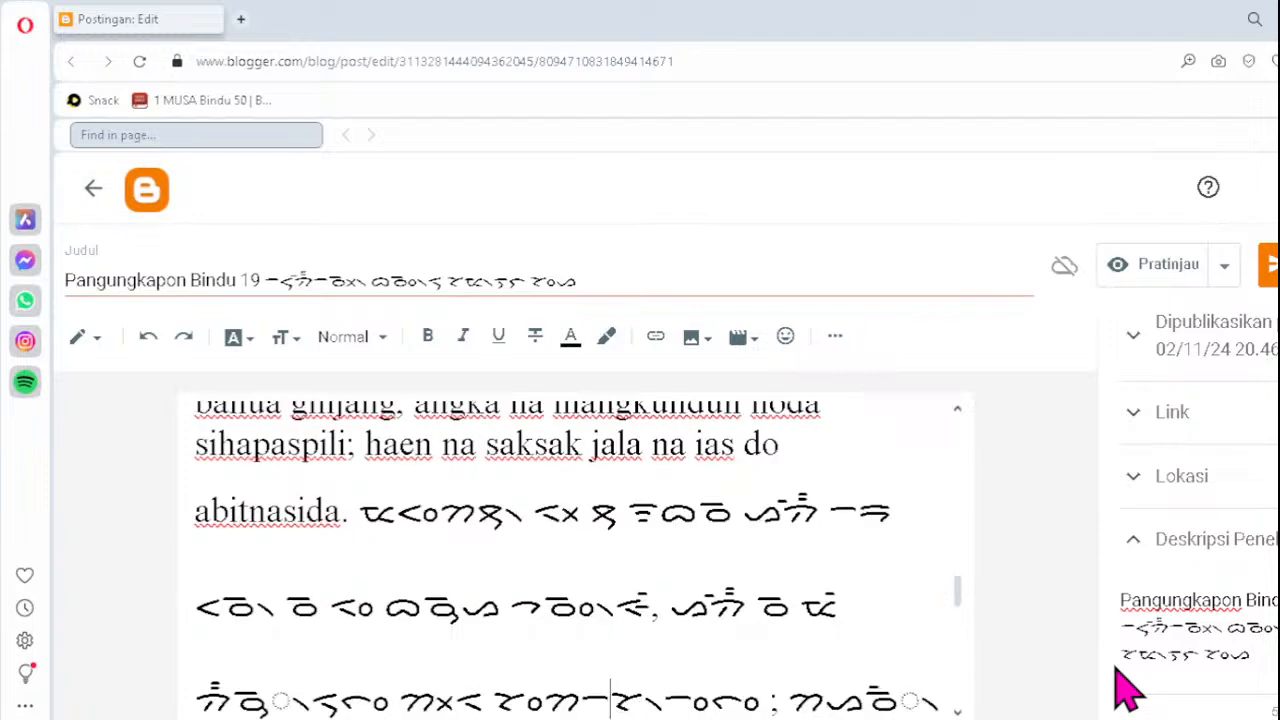
pyautogui.press('Left')
pyautogui.press('Left')
pyautogui.press('Left')
pyautogui.press('Left')
pyautogui.press('Left')
pyautogui.press('Left')
pyautogui.press('Left')
pyautogui.press('Left')
pyautogui.press('Left')
pyautogui.press('Left')
pyautogui.press('Delete')
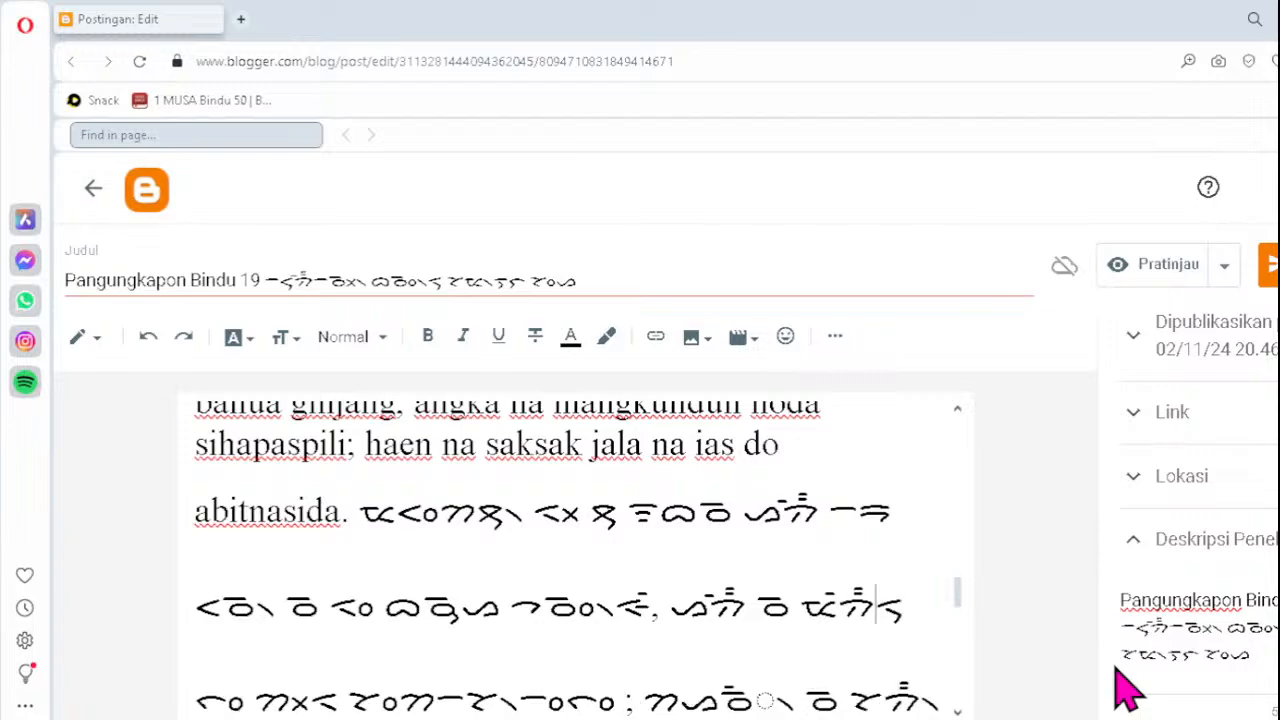
pyautogui.write('ᯉᯮ᯲')
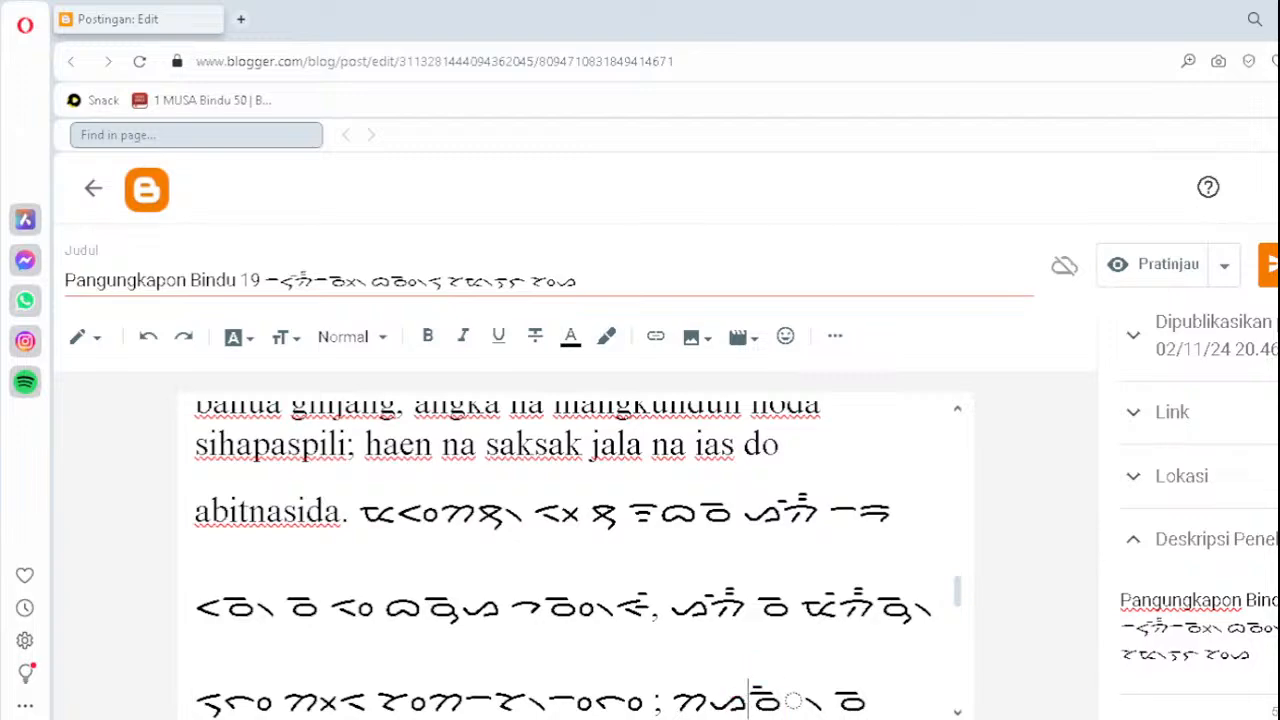
# - Remove the dotted circles from the Batak words for "haen" and "abitnasida" in verse 14
pyautogui.press('Delete')
pyautogui.write('ᯩᯉ')
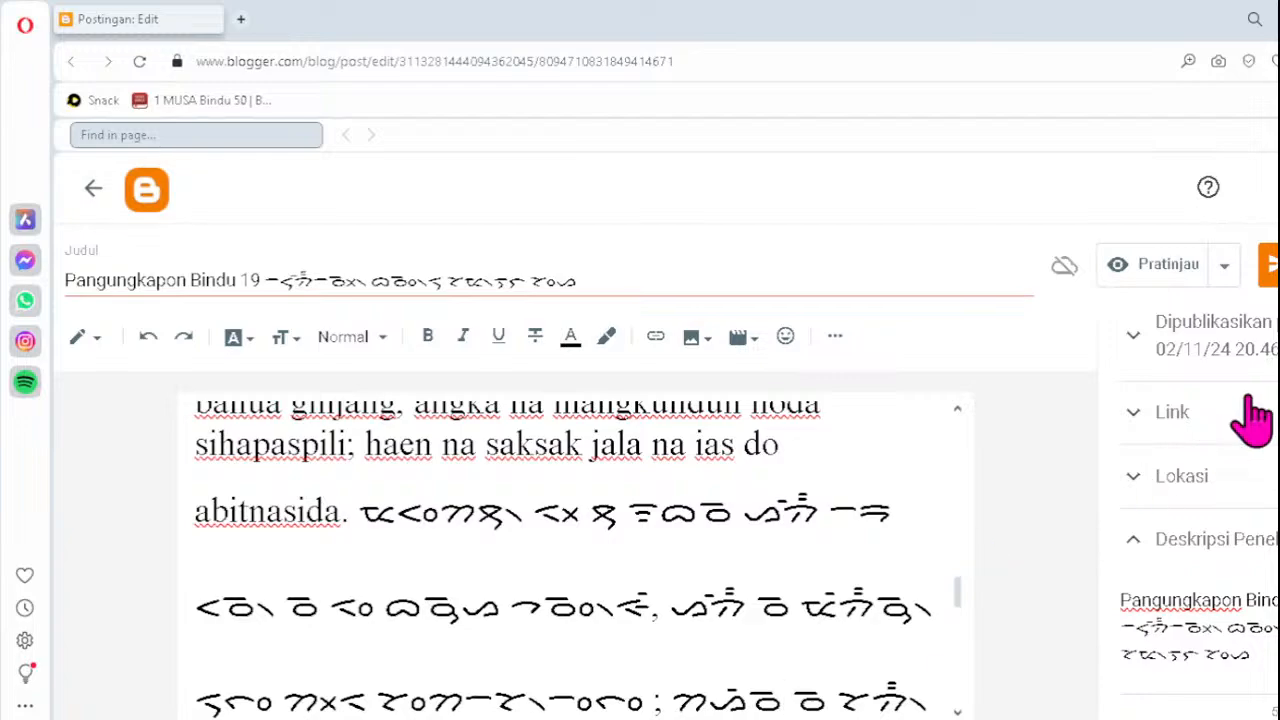
pyautogui.write('᯲')
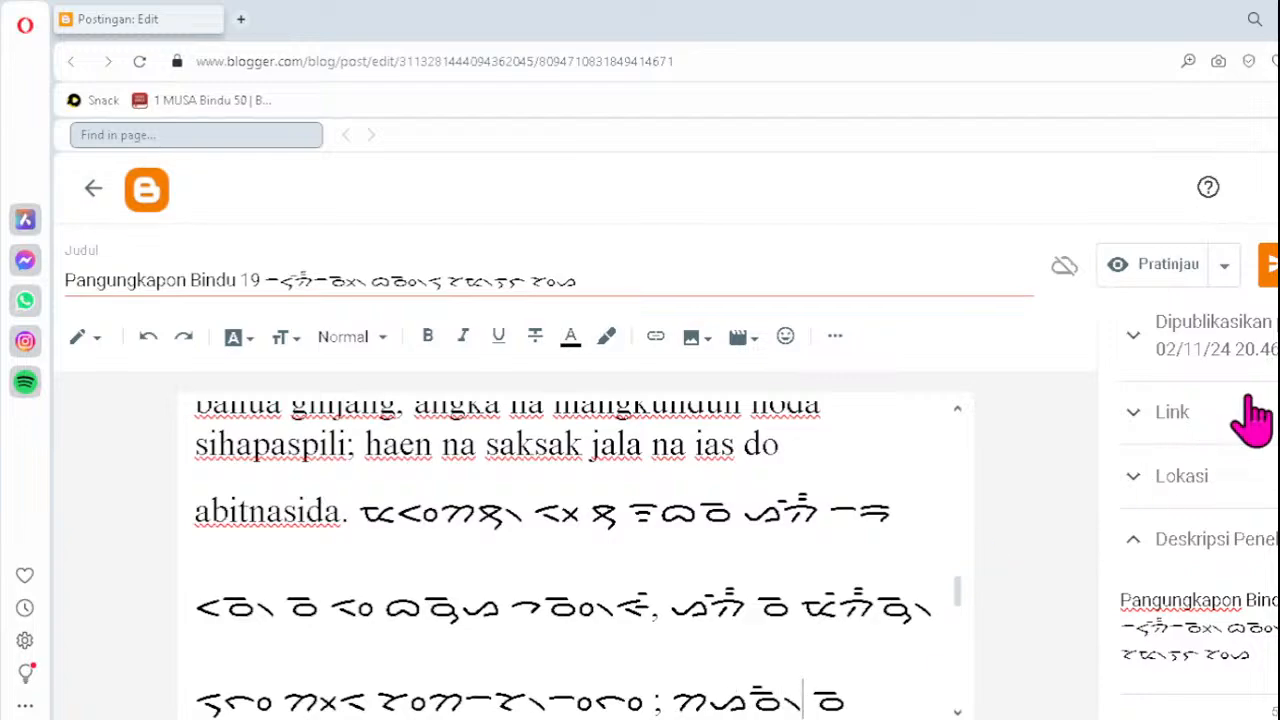
pyautogui.press('Down')
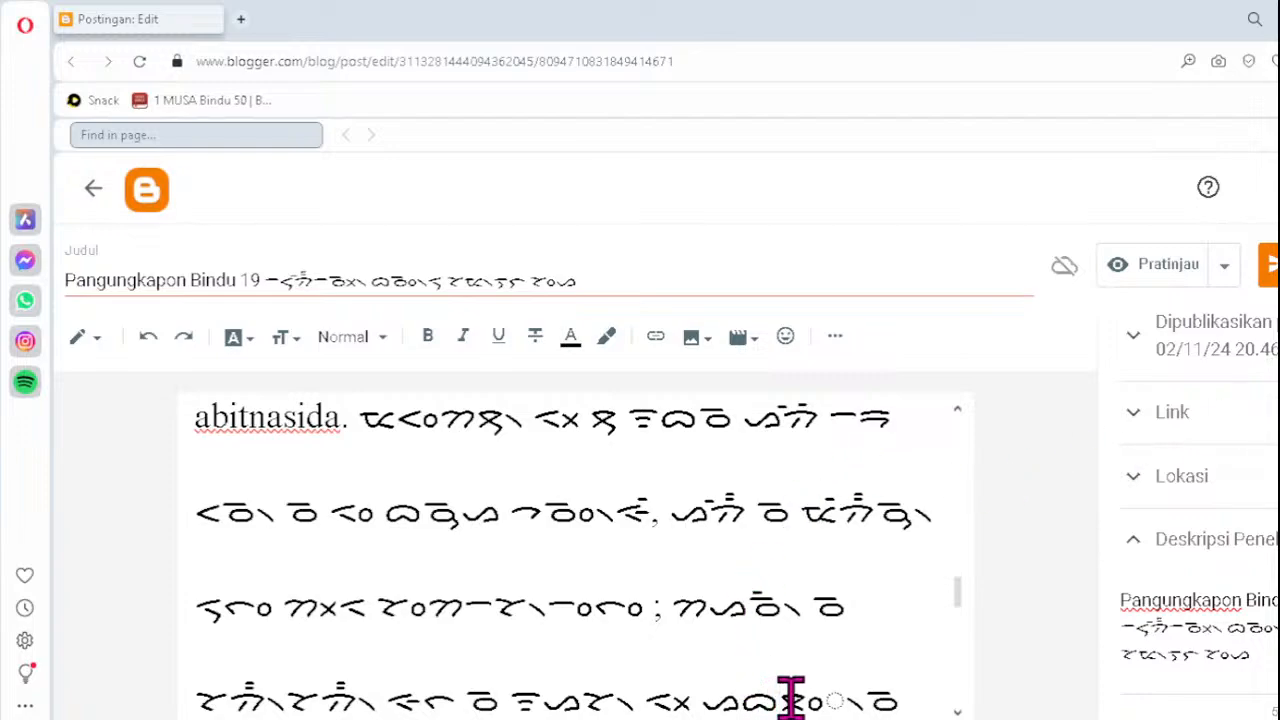
pyautogui.press('Delete')
pyautogui.write('ᯪᯖ᯲')
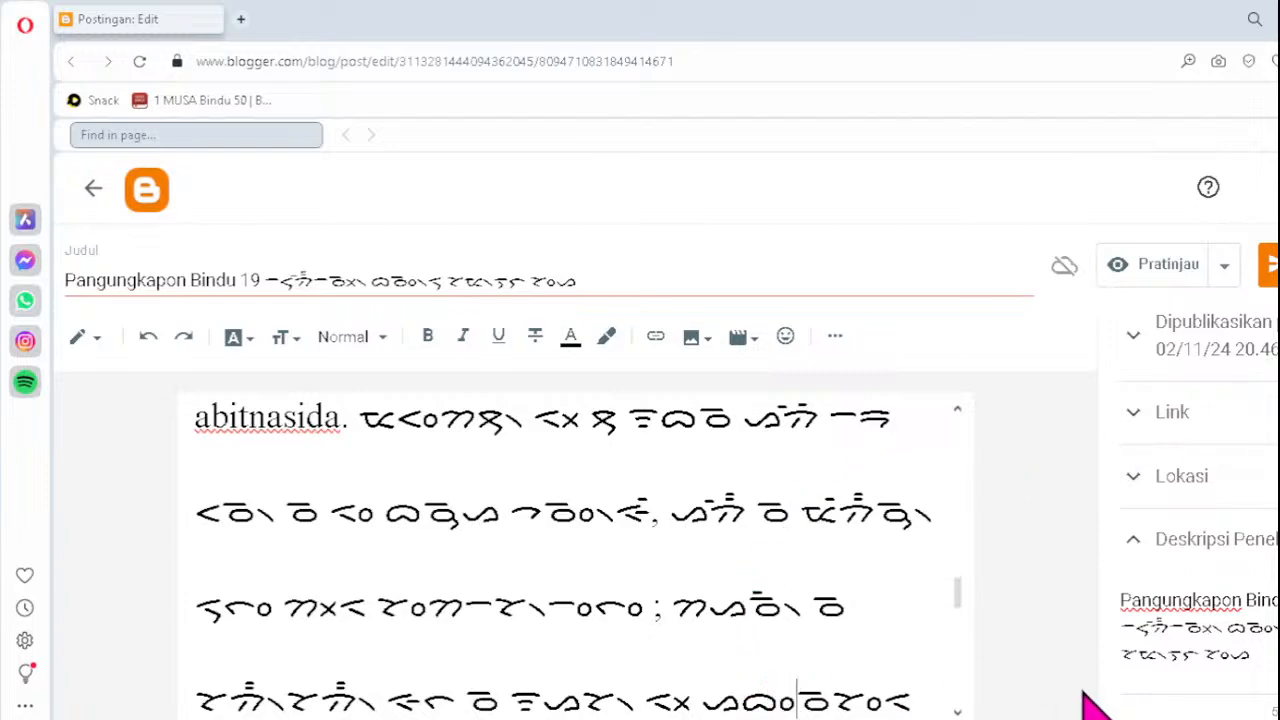
# - Correct the dotted-circle "om" ending of the Batak word for "tajom" in the first script line of verse 15
pyautogui.press('Down')
pyautogui.press('Down')
pyautogui.press('Down')
pyautogui.press('Down')
pyautogui.press('Down')
pyautogui.press('Down')
pyautogui.press('Down')
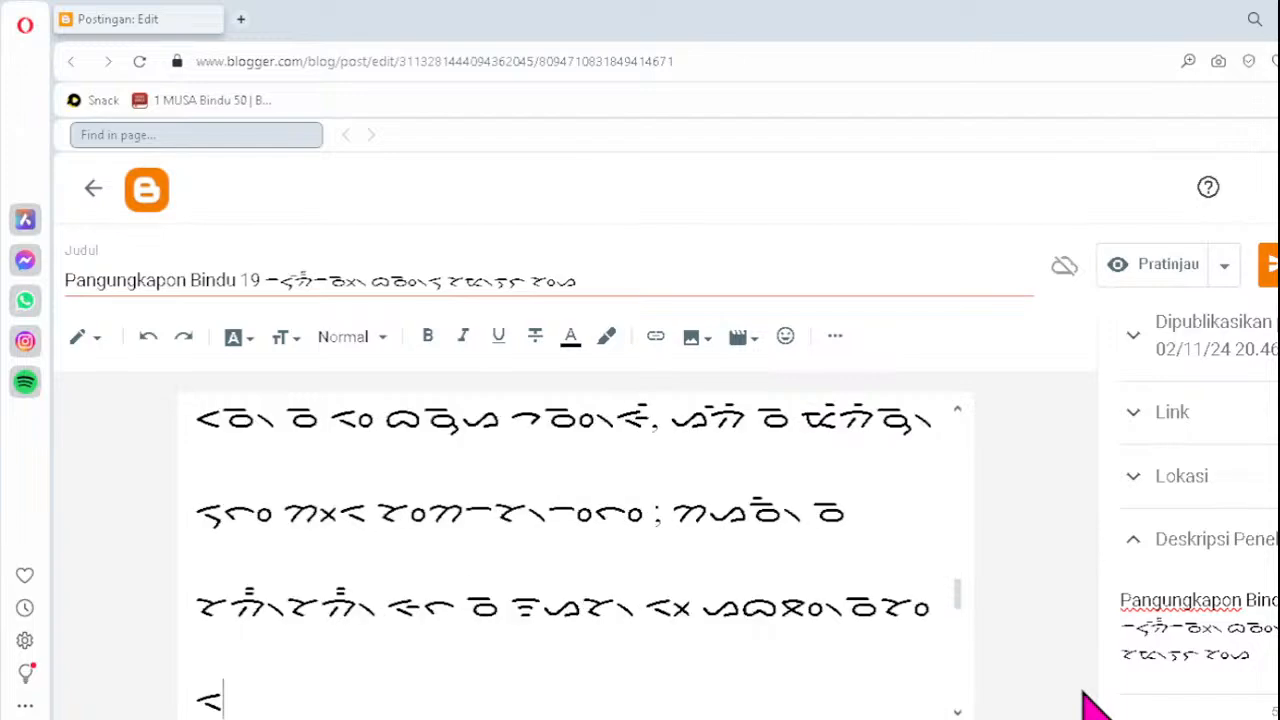
pyautogui.press('Down')
pyautogui.press('Down')
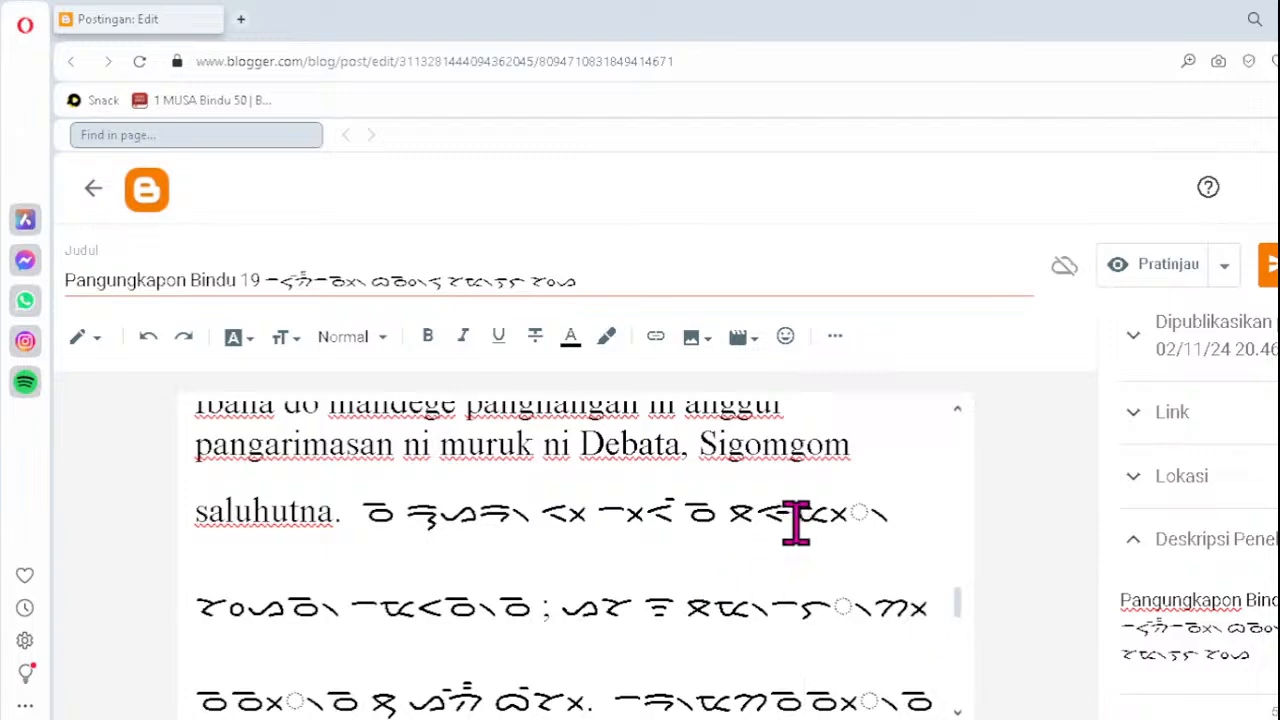
pyautogui.press('Delete')
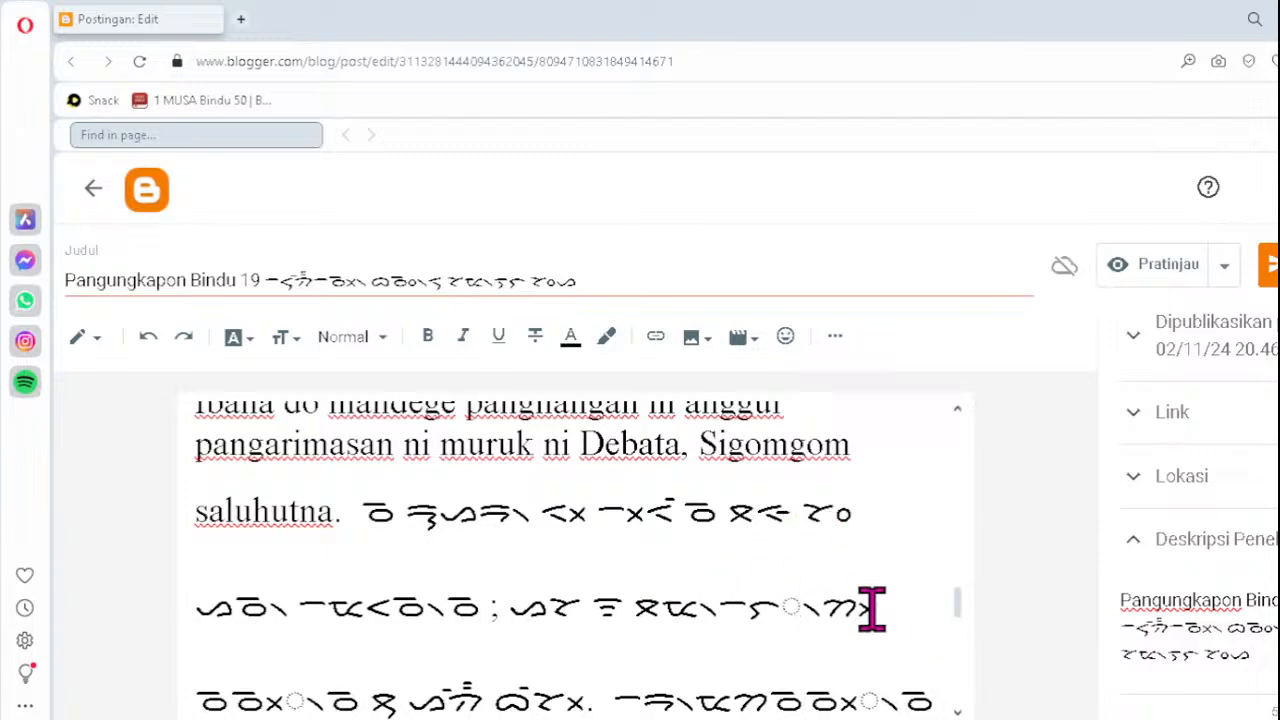
pyautogui.write('ᯬᯔ᯲')
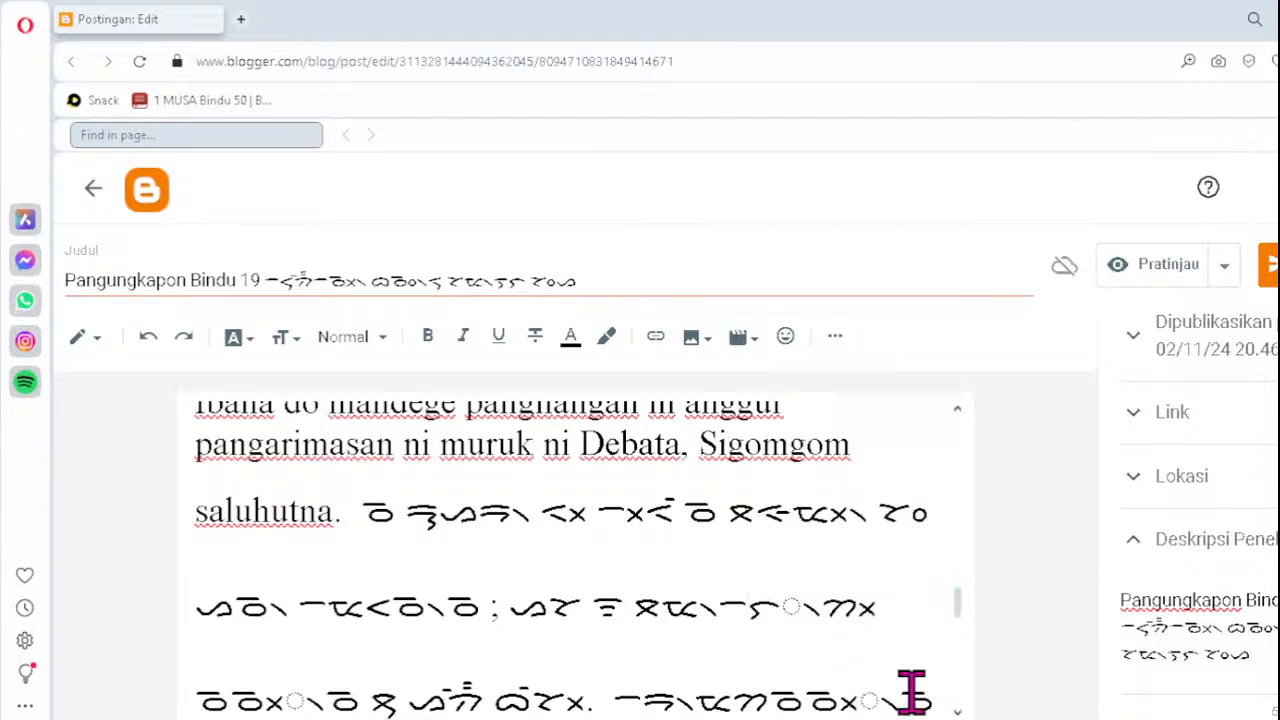
# - Correct the dotted-circle "pul" and "non" syllables in the long Batak word after the semicolon in verse 15
pyautogui.press('Delete')
pyautogui.press('Delete')
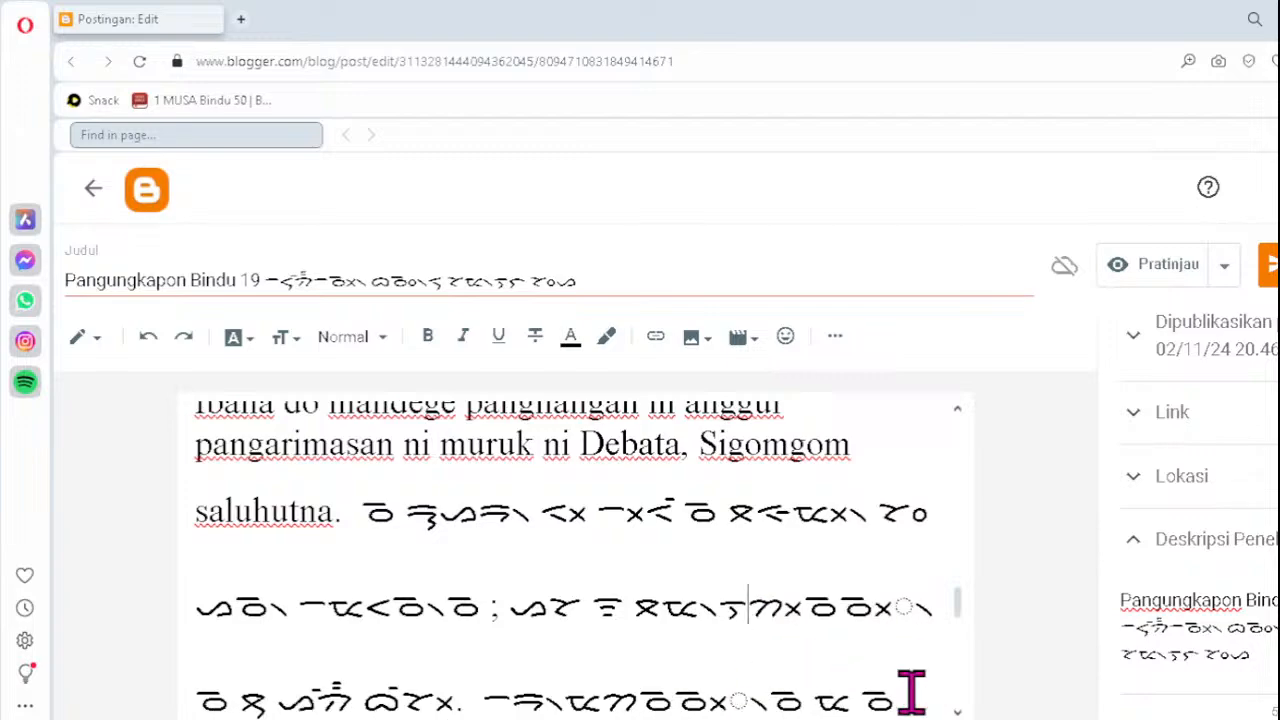
pyautogui.write('ᯞ᯲')
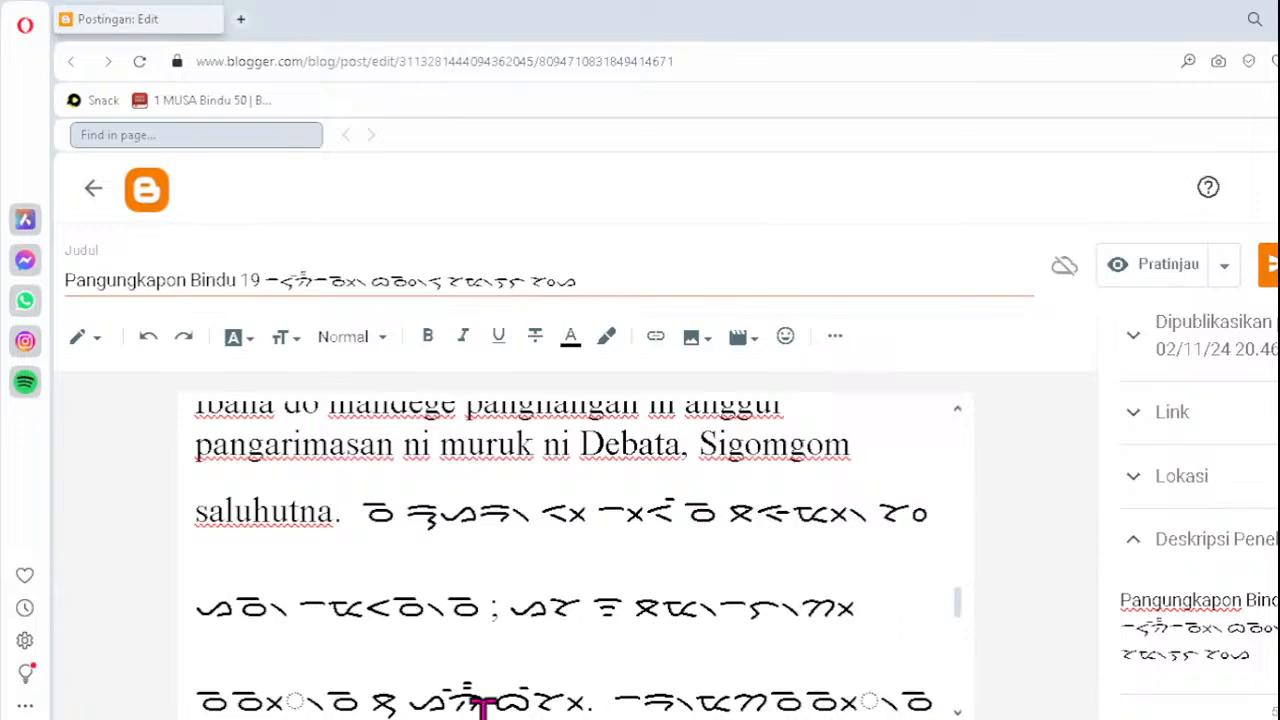
pyautogui.click(232, 698)
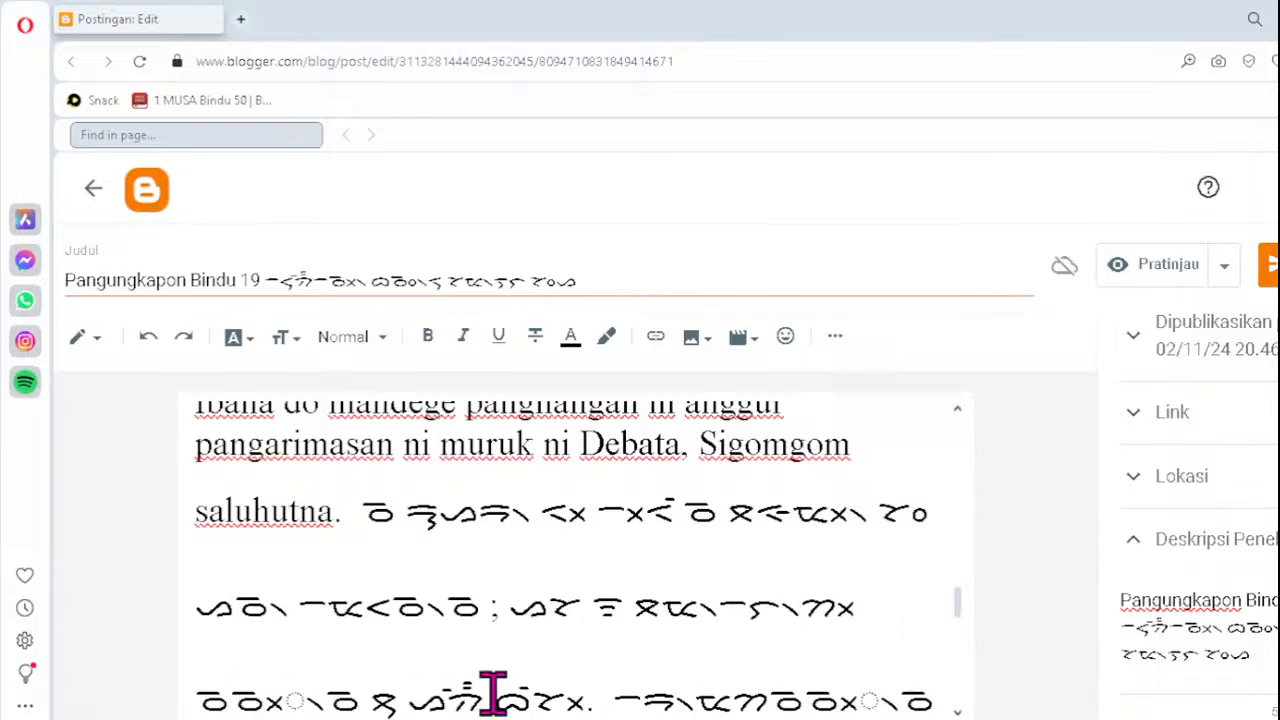
pyautogui.press('Delete')
pyautogui.press('Delete')
pyautogui.write('ᯬᯉ᯲')
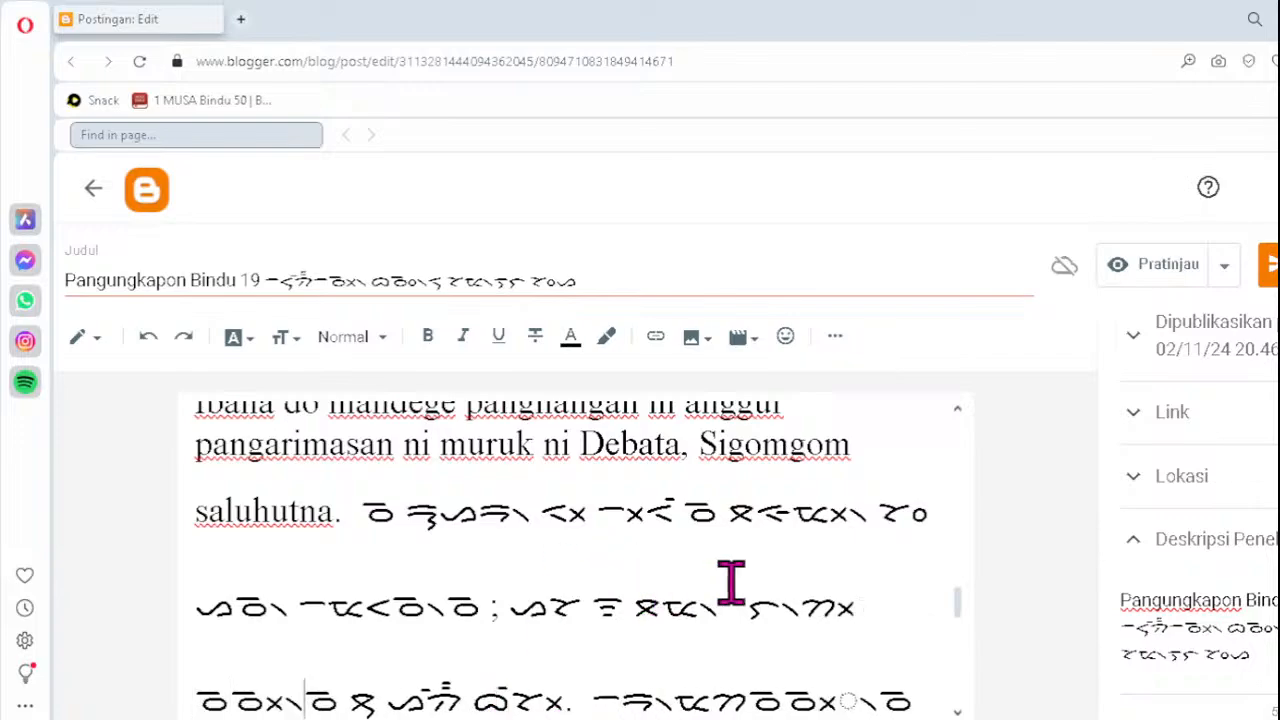
# - Retype the dotted-circle "non" syllable in the Batak word for "parmahanonna" that opens the second sentence of verse 15
pyautogui.click(799, 697)
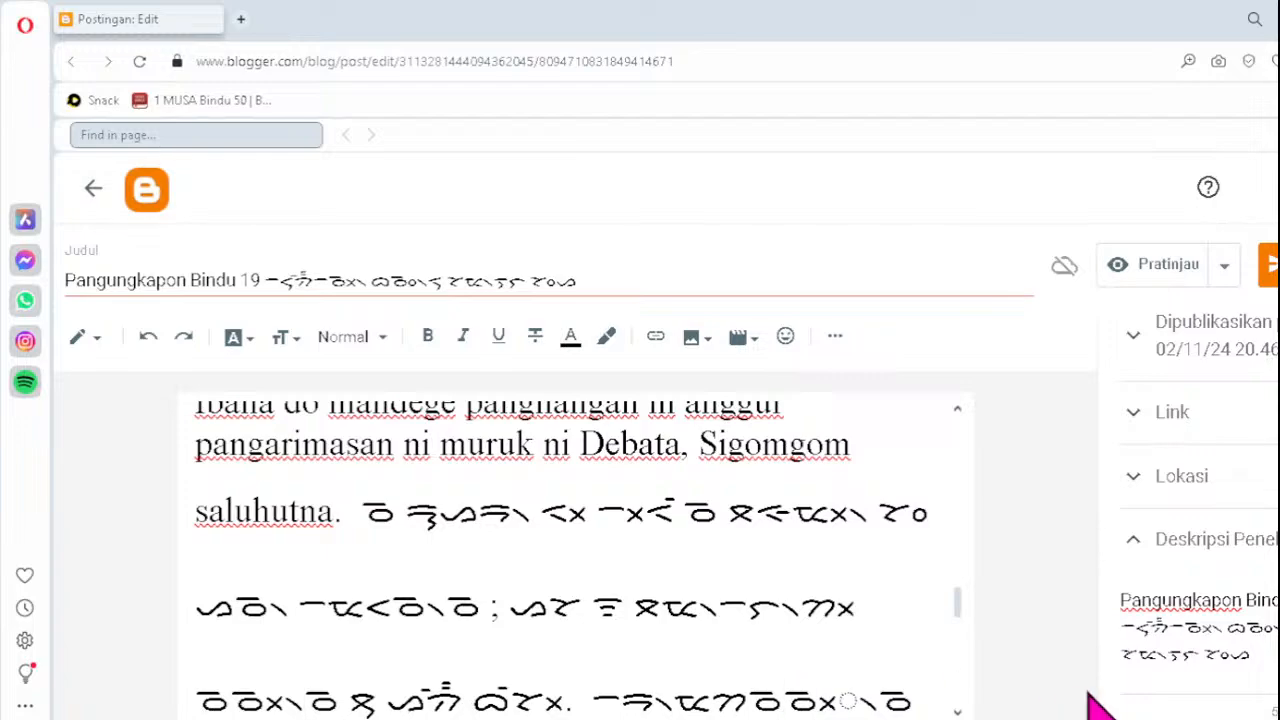
pyautogui.press('Delete')
pyautogui.write('ᯬᯉ᯲')
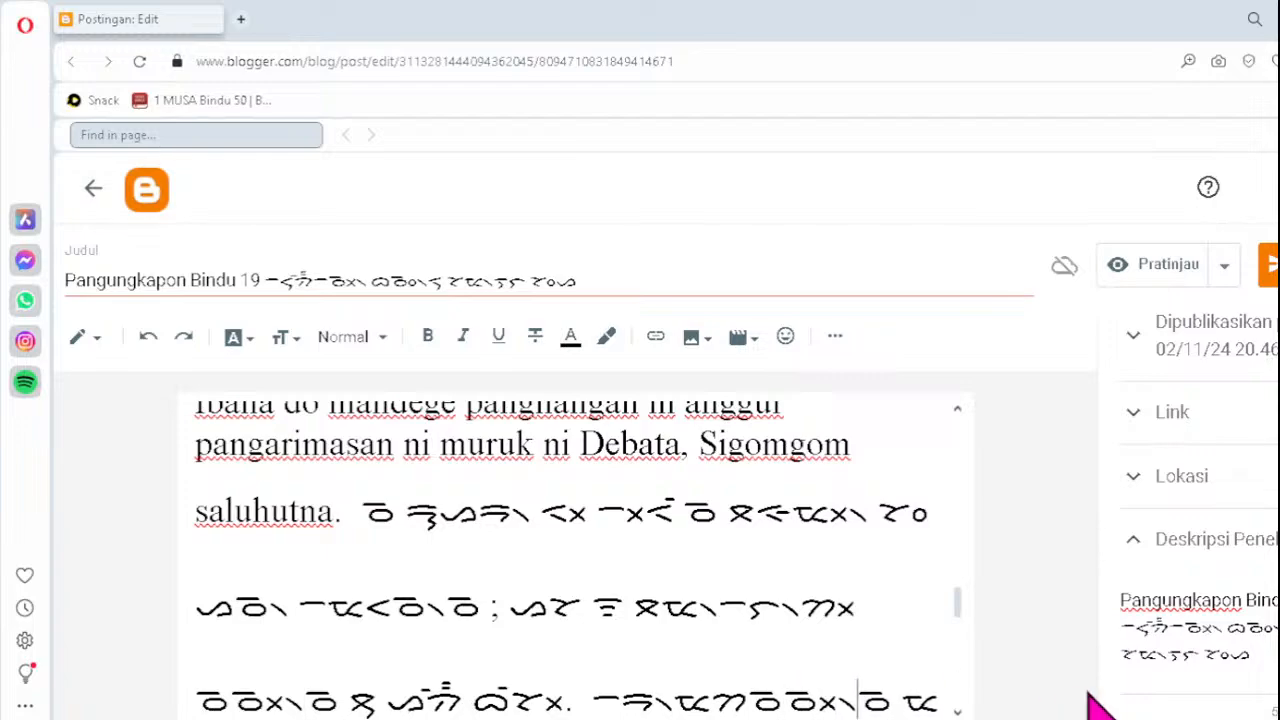
# - Correct the dotted-circle "ot" endings of the Batak words for "dohot" and "tungkot" in verse 15
pyautogui.press('Down')
pyautogui.press('Down')
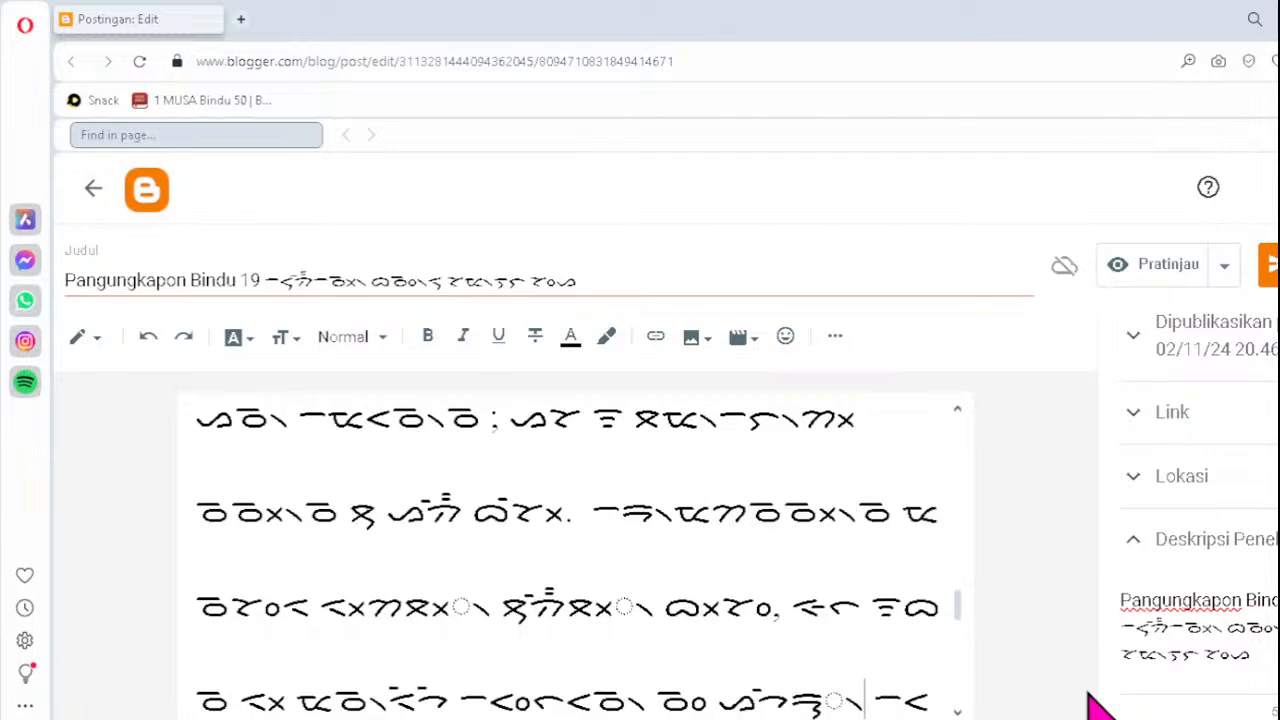
pyautogui.click(412, 610)
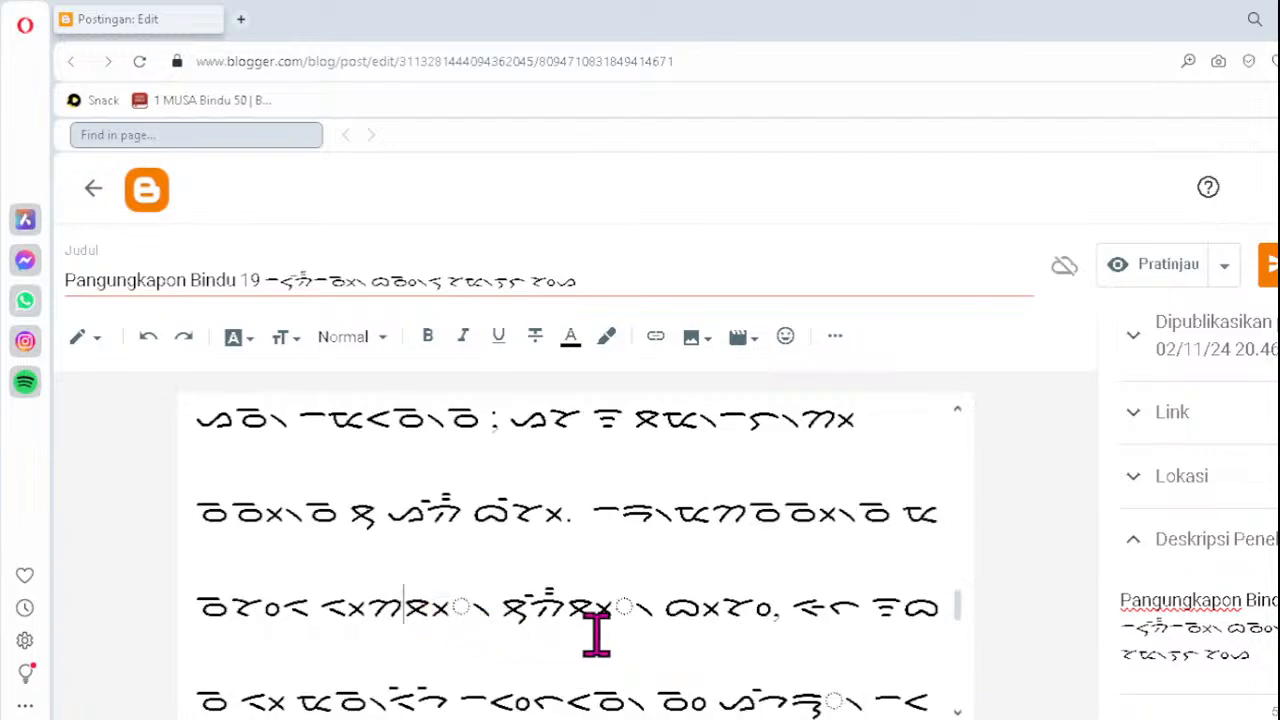
pyautogui.press('Delete')
pyautogui.write('ᯬᯖ᯲')
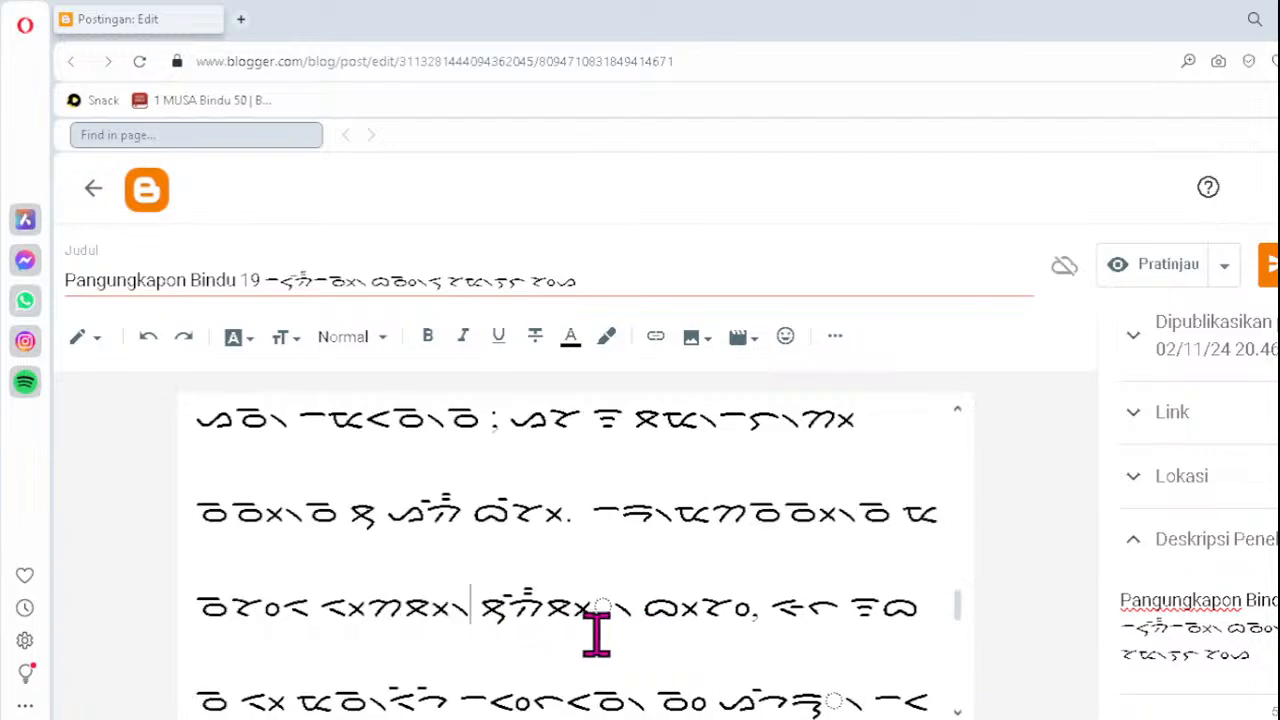
pyautogui.click(548, 606)
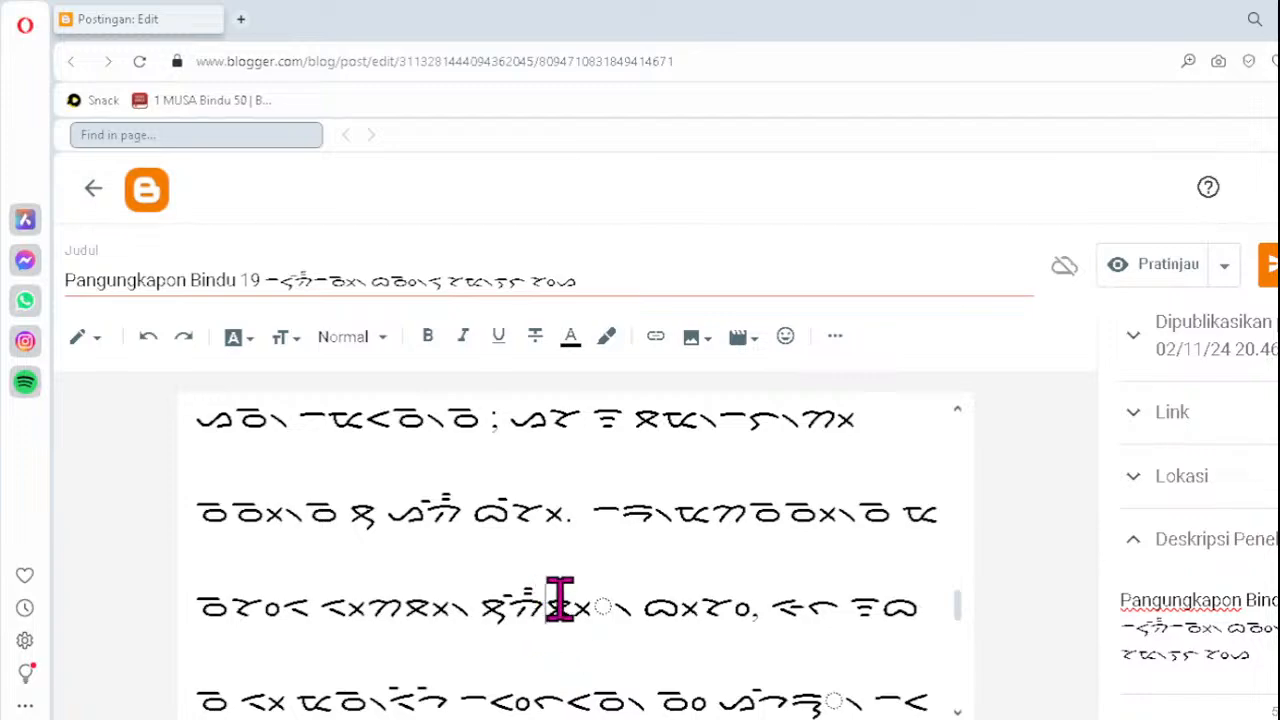
pyautogui.press('Delete')
pyautogui.write('ᯬᯖ')
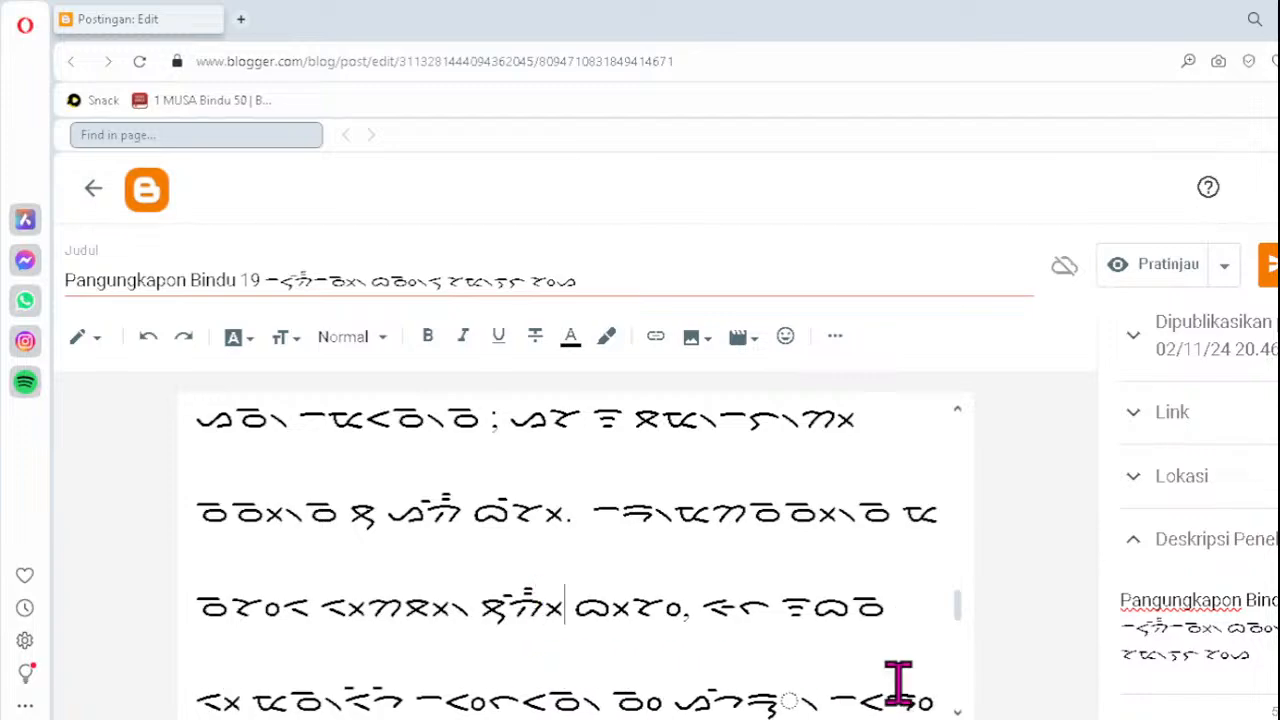
pyautogui.write('᯲')
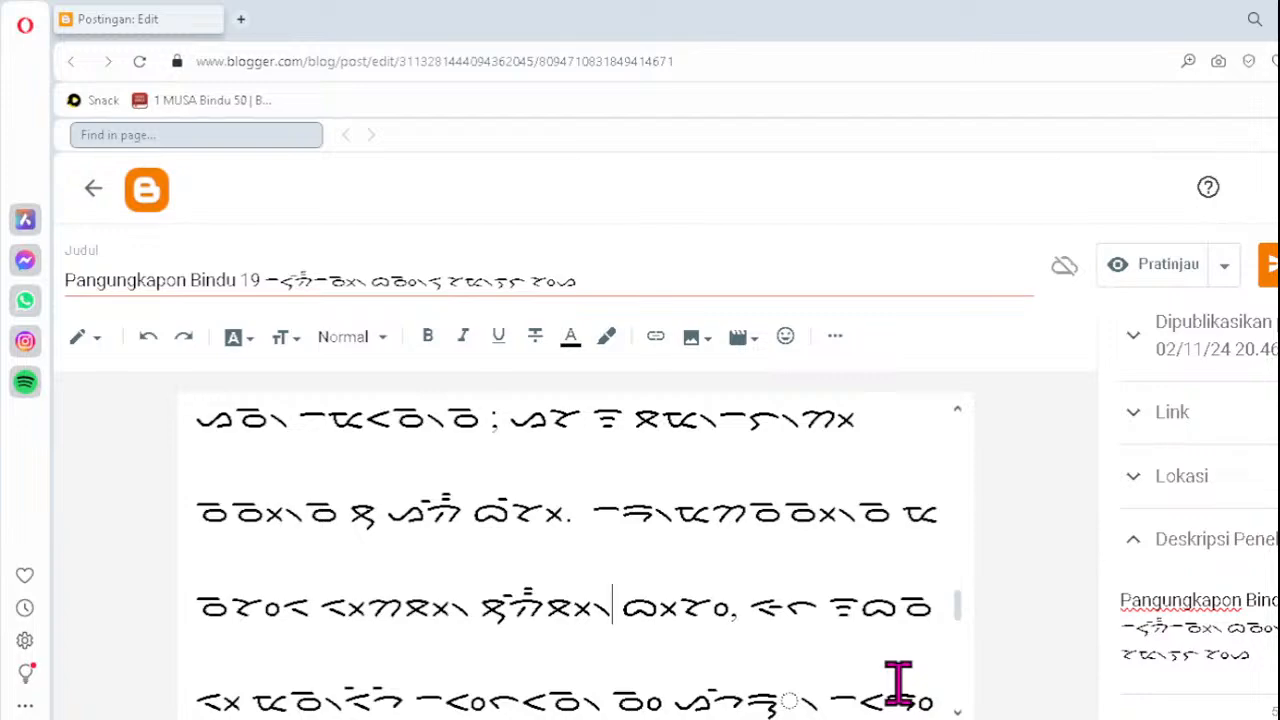
# - Retype the ending of the Batak word for "anggur" in verse 15 without the dotted circle
pyautogui.press('Down')
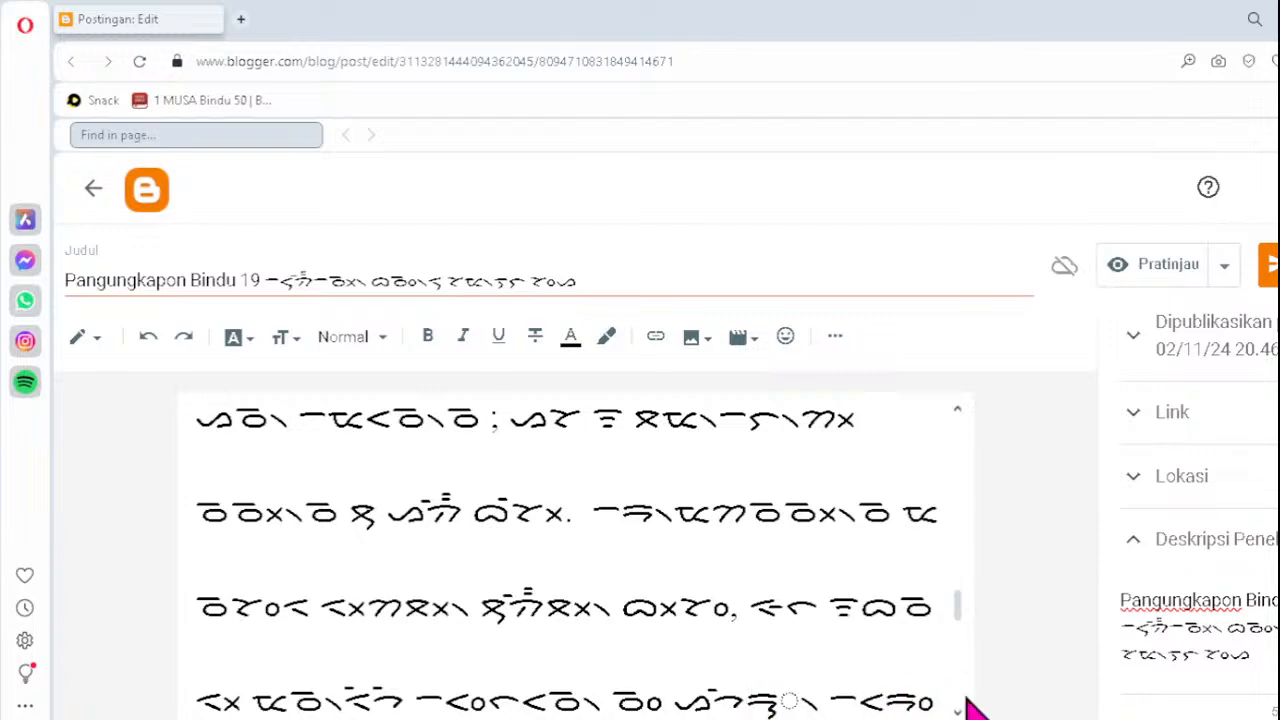
pyautogui.press('Delete')
pyautogui.write('ᯮᯞ᯲')
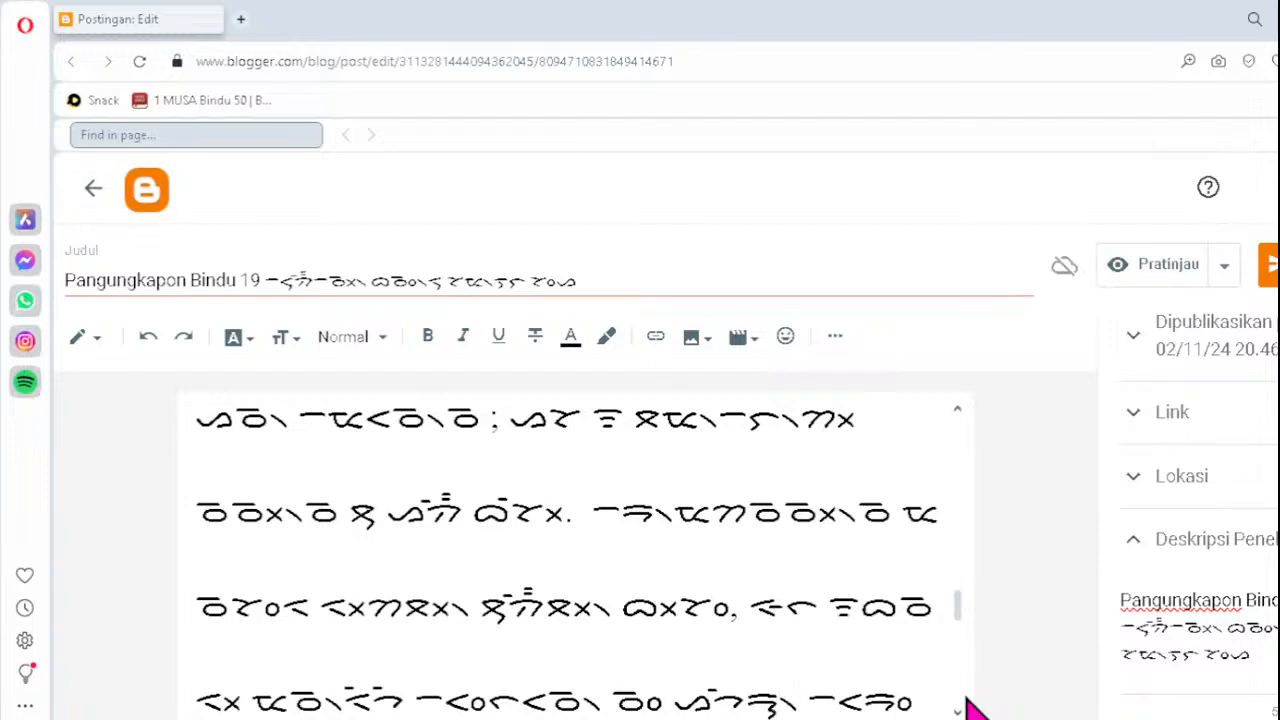
# - Replace the dotted-circle ending of the Batak word for "muruk" in verse 15 with the correct syllable
pyautogui.press('Down')
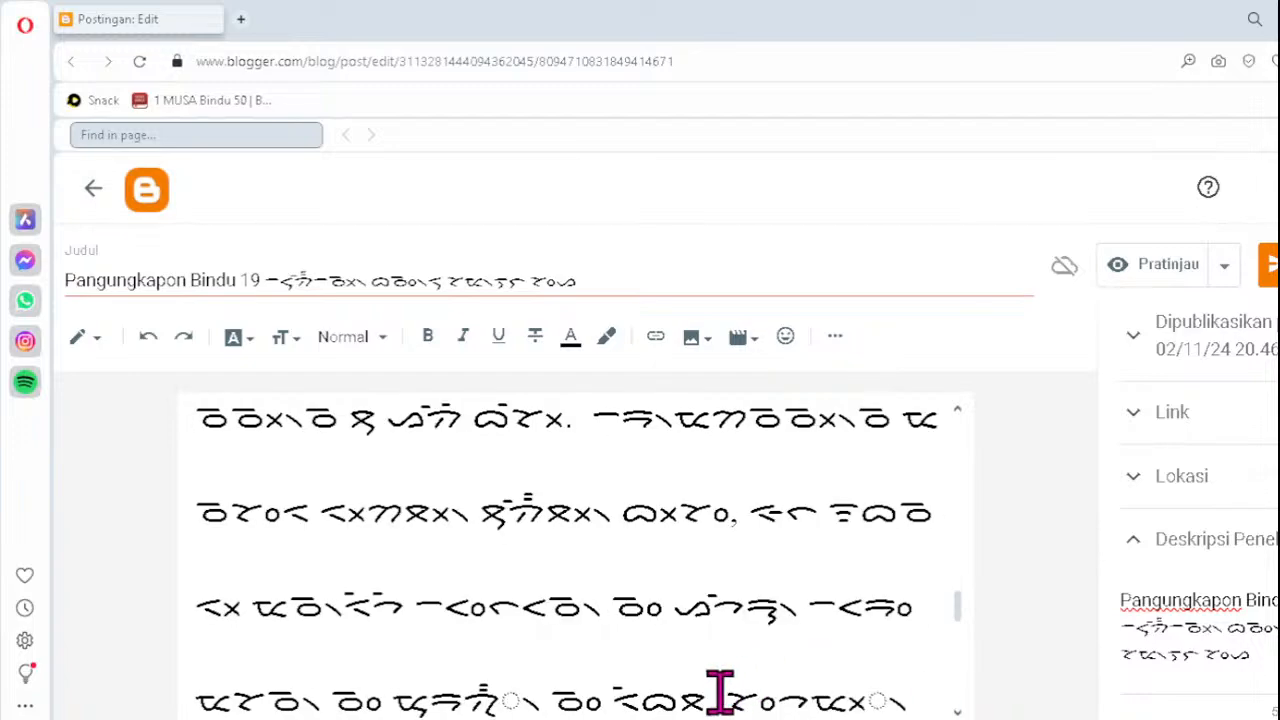
pyautogui.click(464, 698)
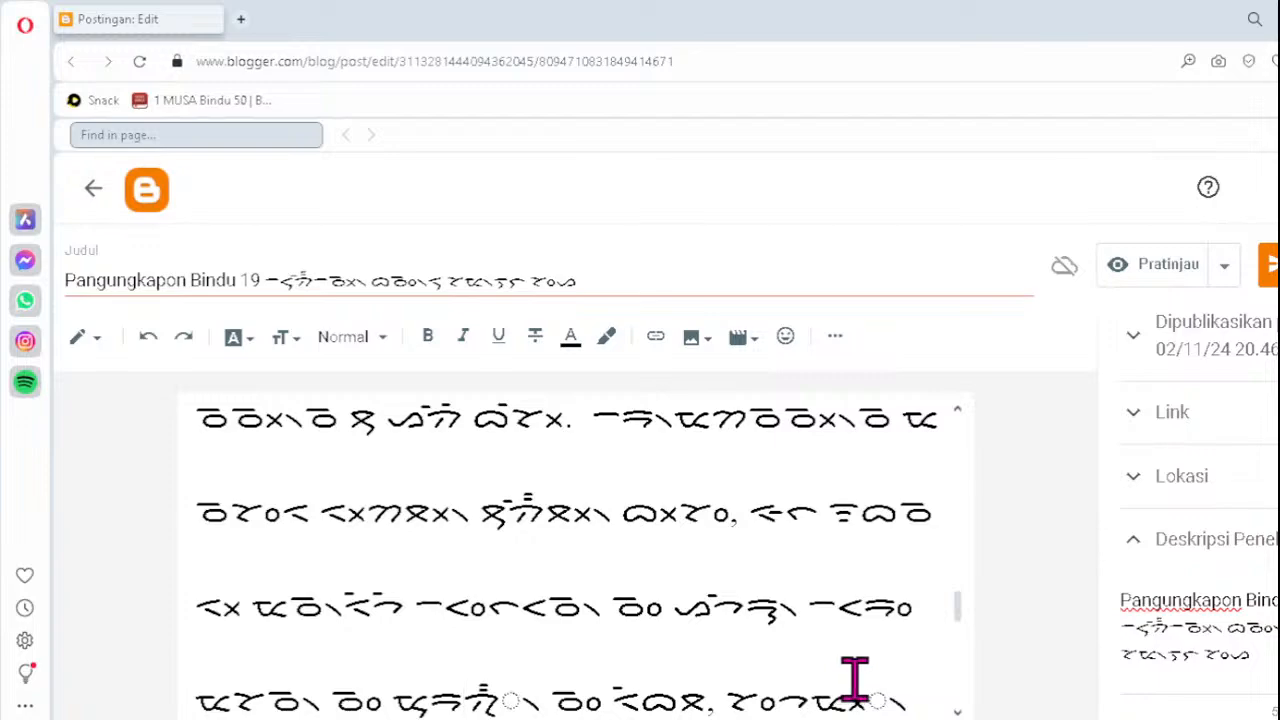
pyautogui.press('Delete')
pyautogui.write('ᯮᯂ')
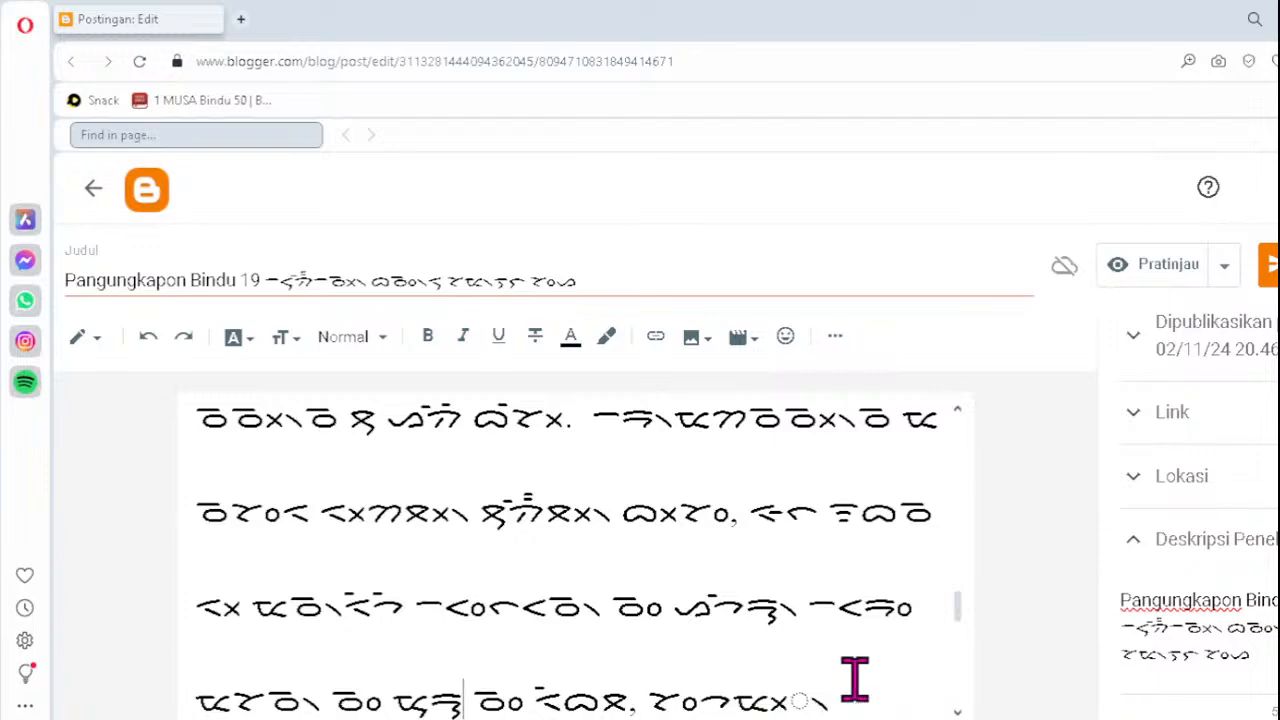
pyautogui.write('᯲')
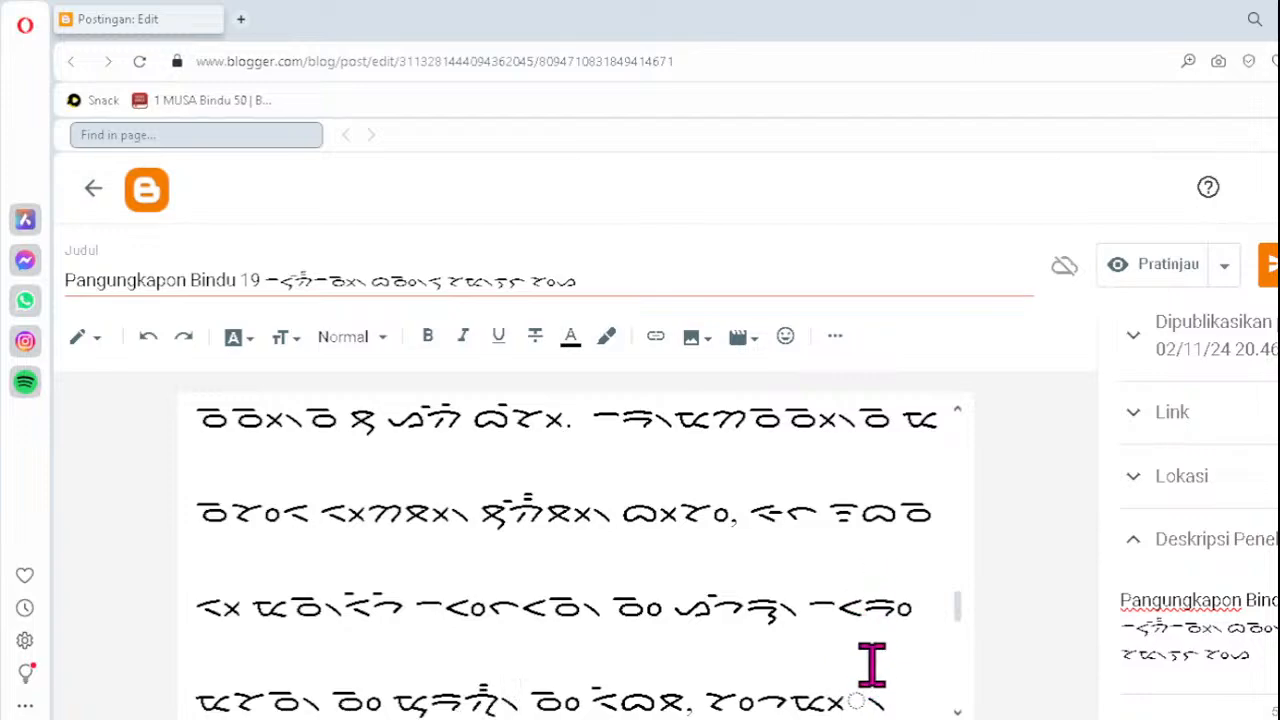
# - Retype both dotted-circle "gom" syllables in the Batak word for "sigomgom" at the end of verse 15
pyautogui.click(820, 700)
pyautogui.press('Down')
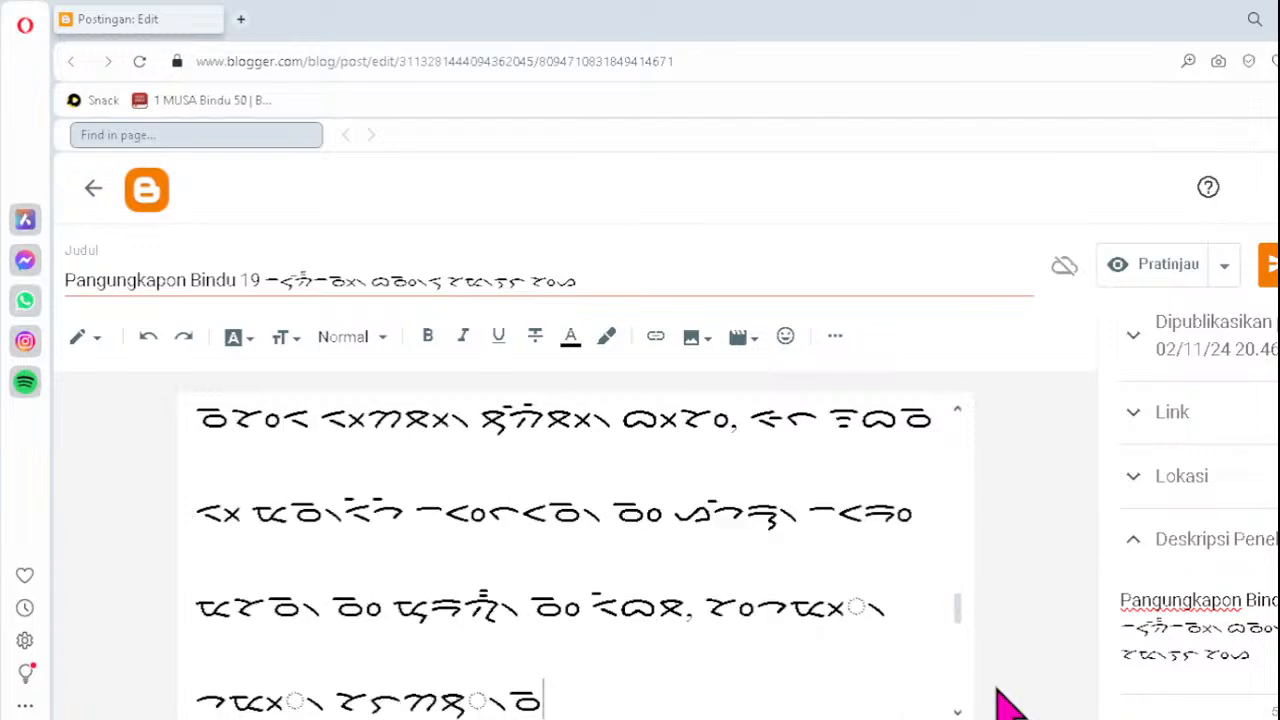
pyautogui.press('Up')
pyautogui.press('Delete')
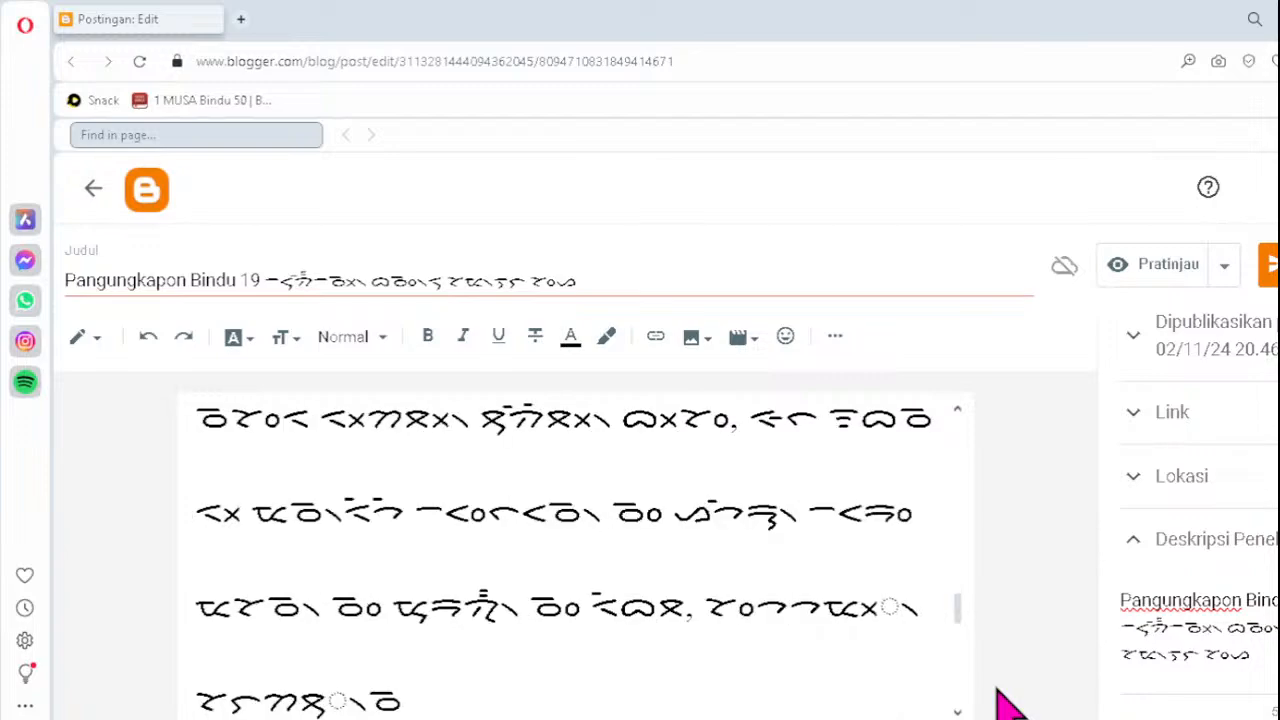
pyautogui.write('ᯬᯔ᯲')
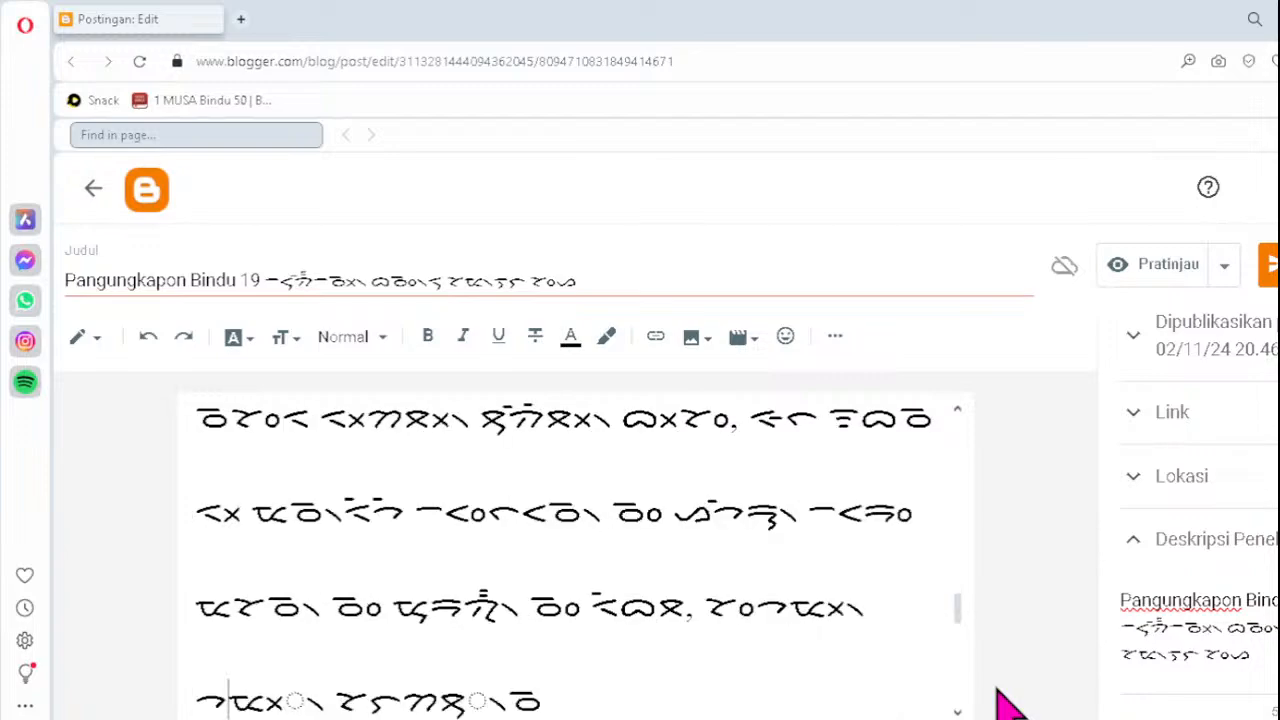
pyautogui.press('Delete')
pyautogui.write('ᯬᯔ᯲')
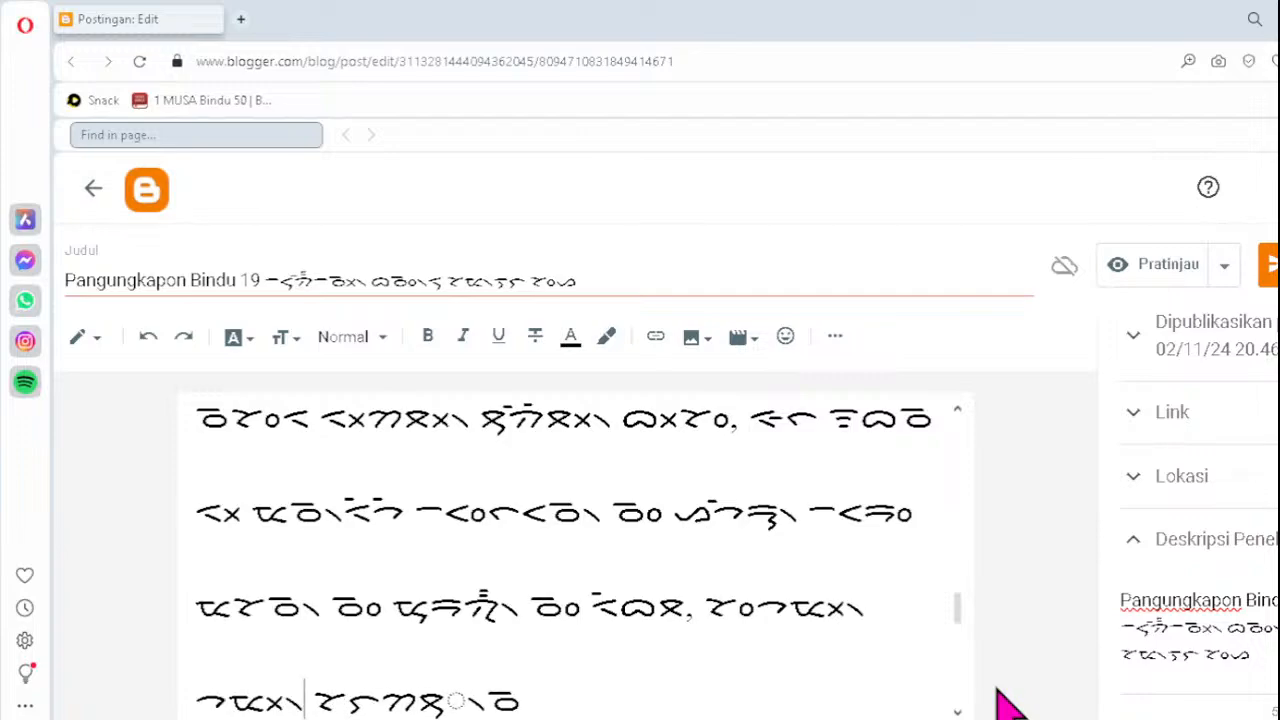
# - Correct the dotted-circle "hut" syllable in the Batak word for "saluhutna" that closes verse 15
pyautogui.press('Right')
pyautogui.press('Right')
pyautogui.press('Right')
pyautogui.press('Delete')
pyautogui.write('ᯮᯖ᯲')
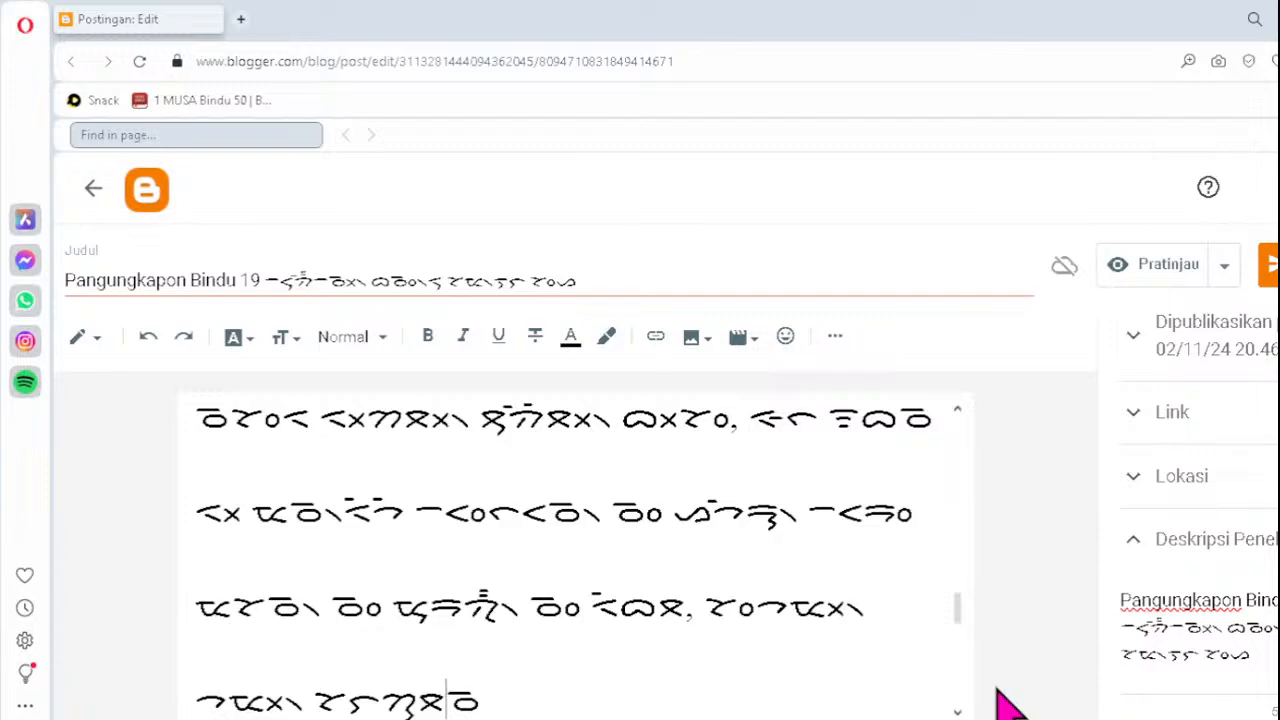
# - Retype the dotted-circle "los" syllable in the Batak word for "ulosna" in verse 16
pyautogui.press('Down')
pyautogui.press('Down')
pyautogui.press('Down')
pyautogui.press('Down')
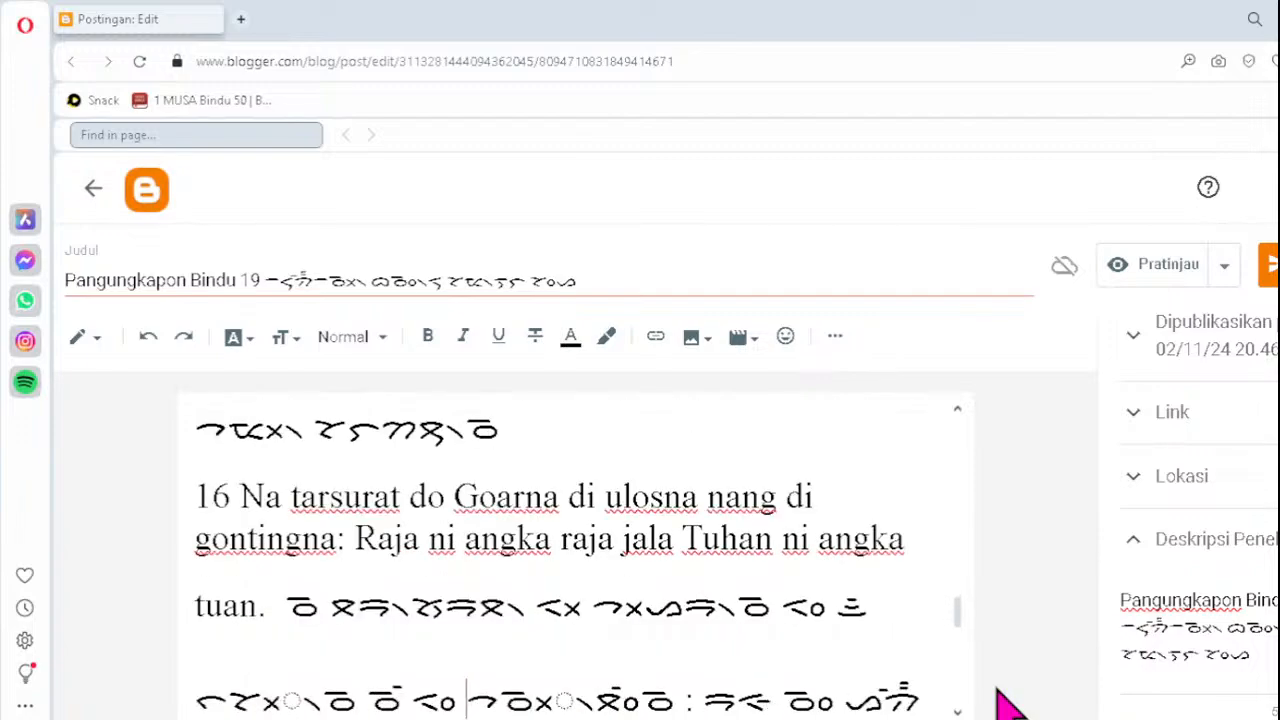
pyautogui.press('Down')
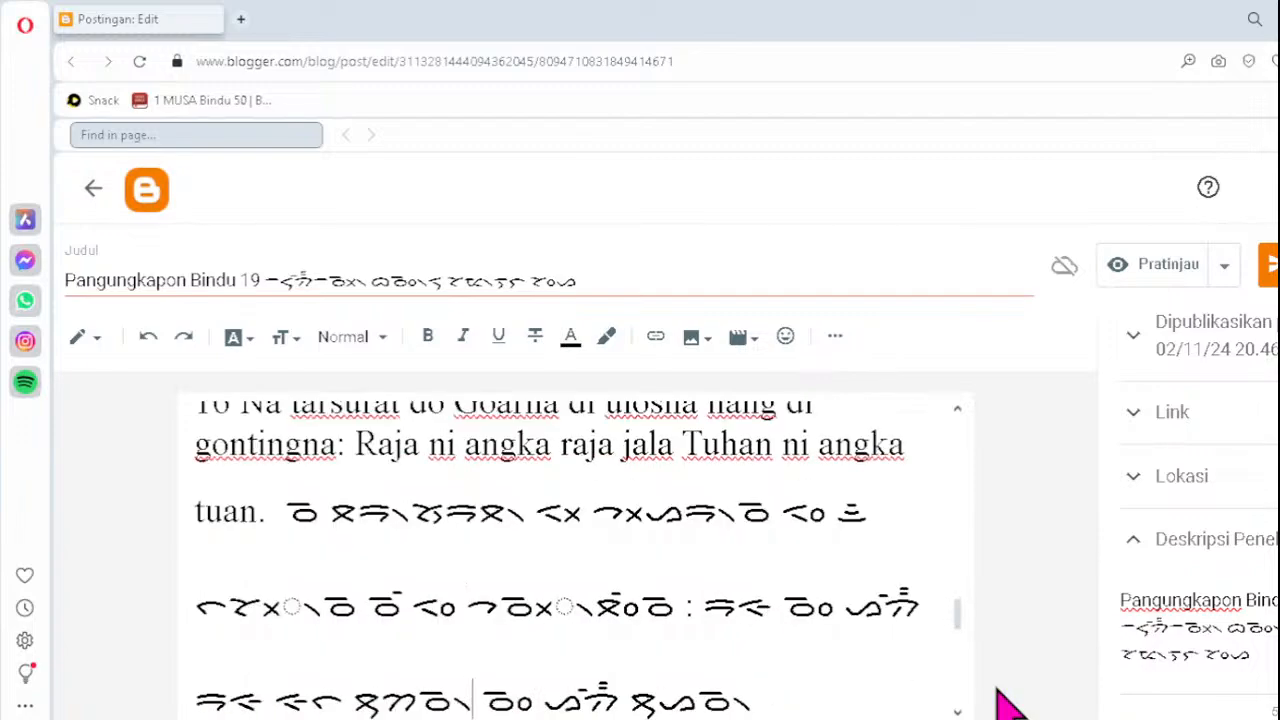
pyautogui.click(234, 604)
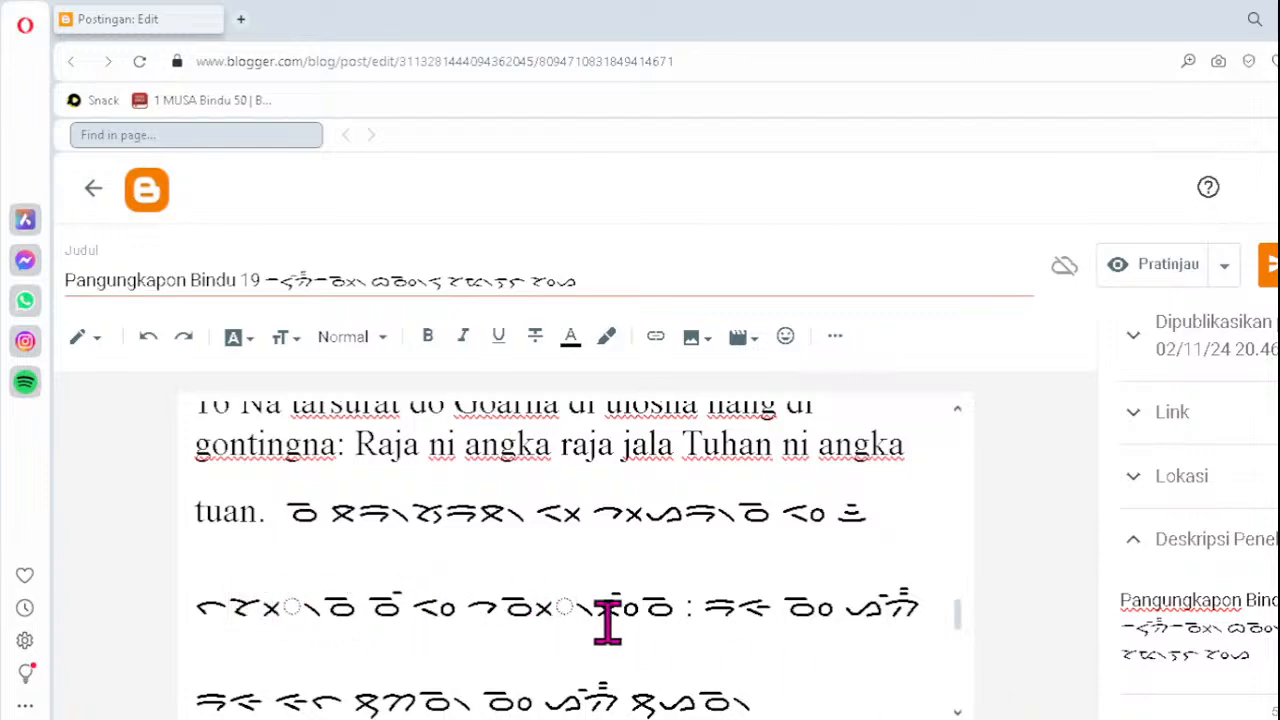
pyautogui.press('Delete')
pyautogui.write('ᯬᯘ᯲')
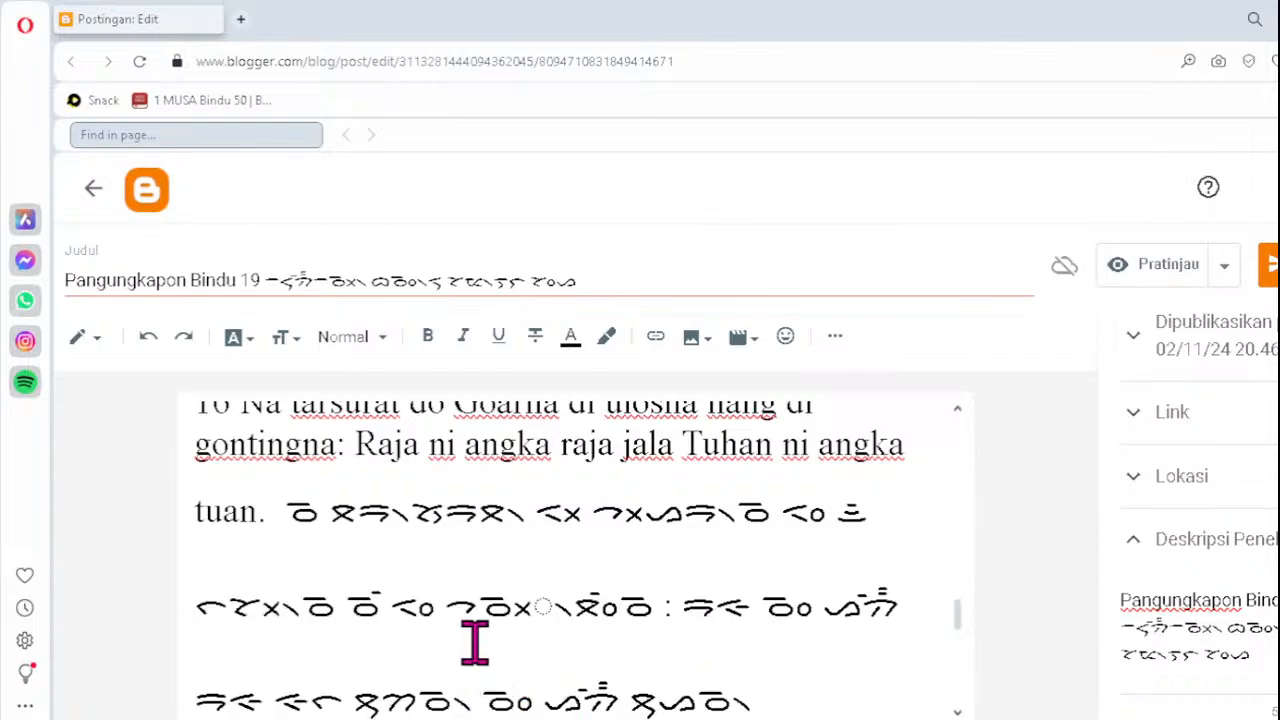
# - Replace the dotted-circle part of the "gon" syllable in the Batak word for "gontingna" in verse 16
pyautogui.click(491, 605)
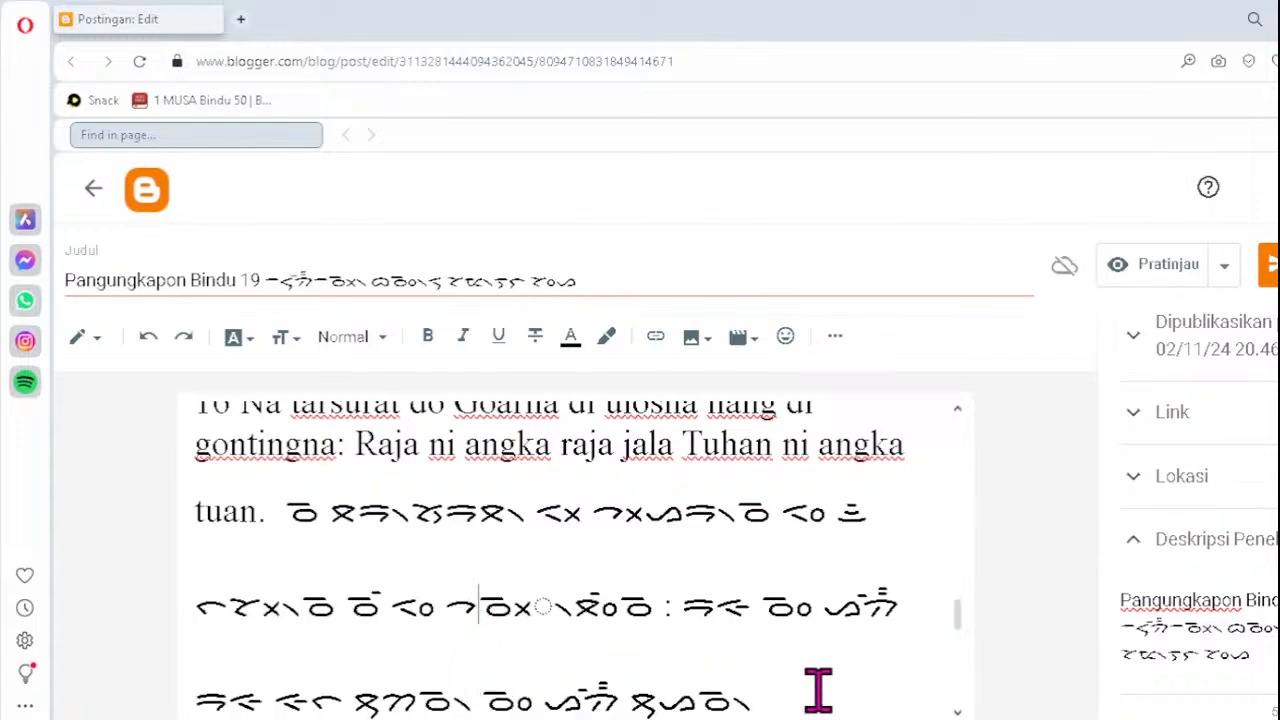
pyautogui.press('Delete')
pyautogui.press('Delete')
pyautogui.press('Delete')
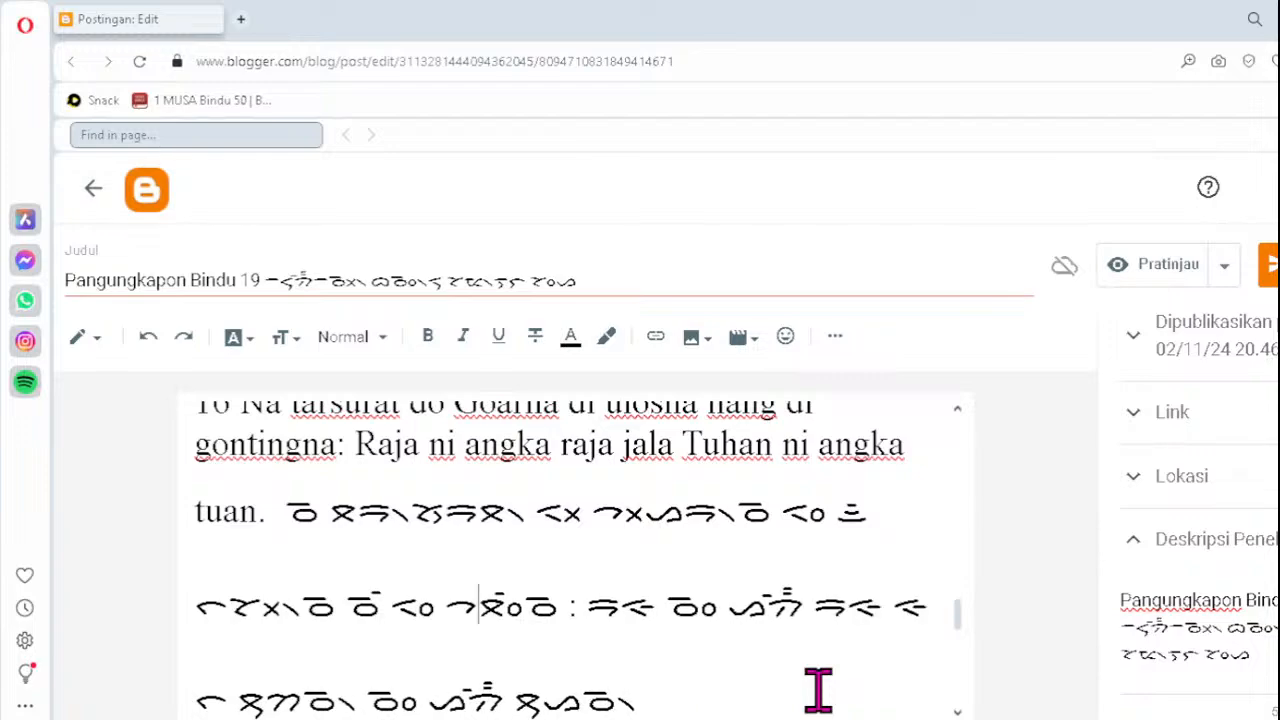
pyautogui.write('ᯬᯉ᯲')
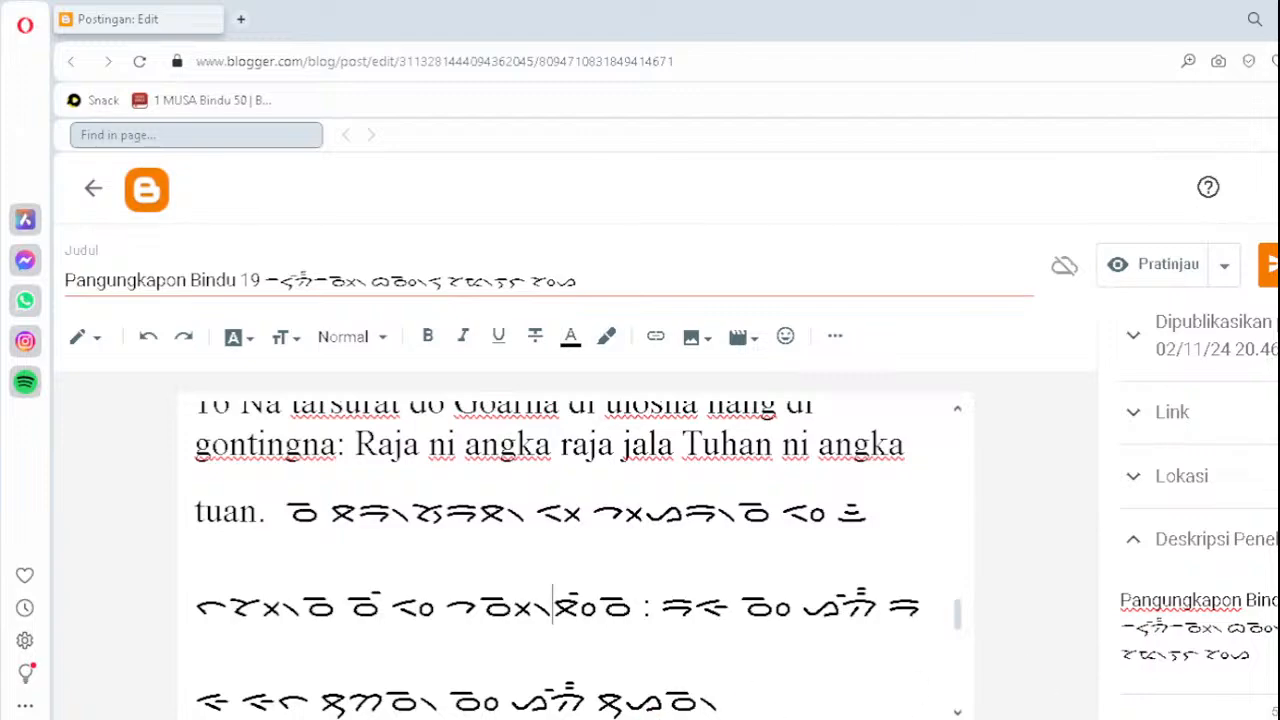
# - Retype the dotted-circle "dok" ending of the Batak word for "didok" in verse 17
pyautogui.scroll(-5, 931, 490)
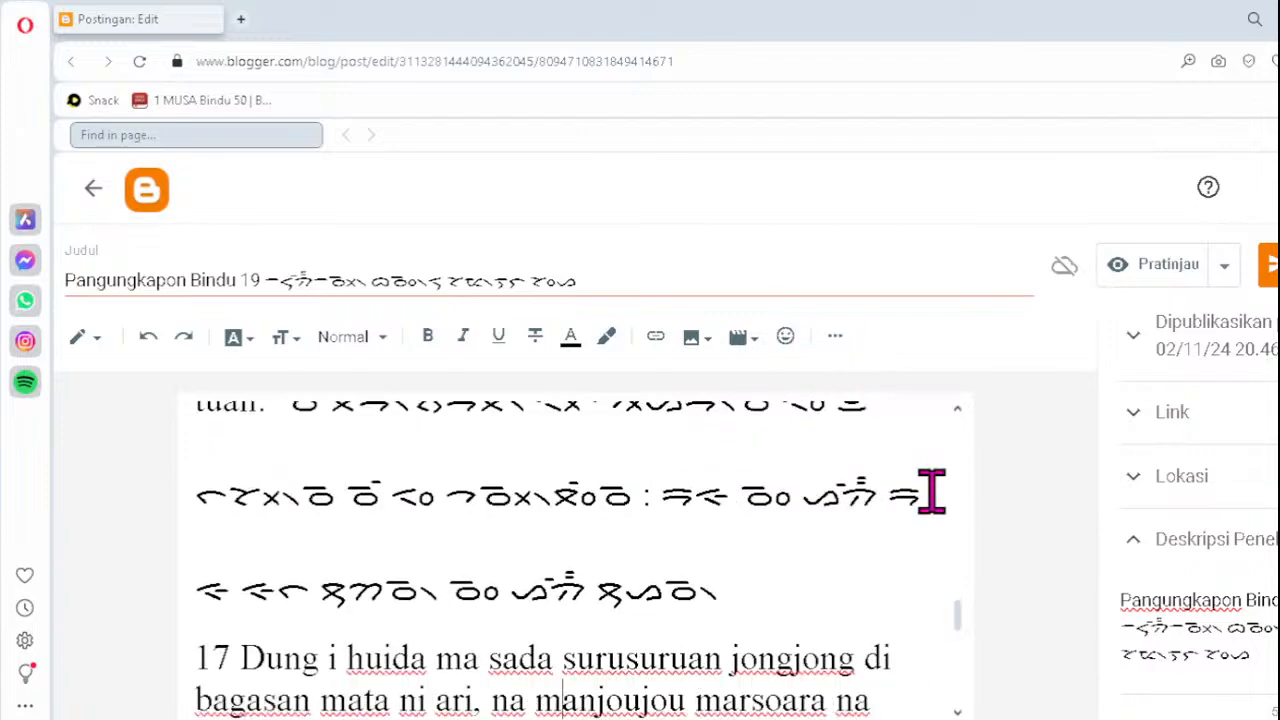
pyautogui.scroll(-2, 931, 490)
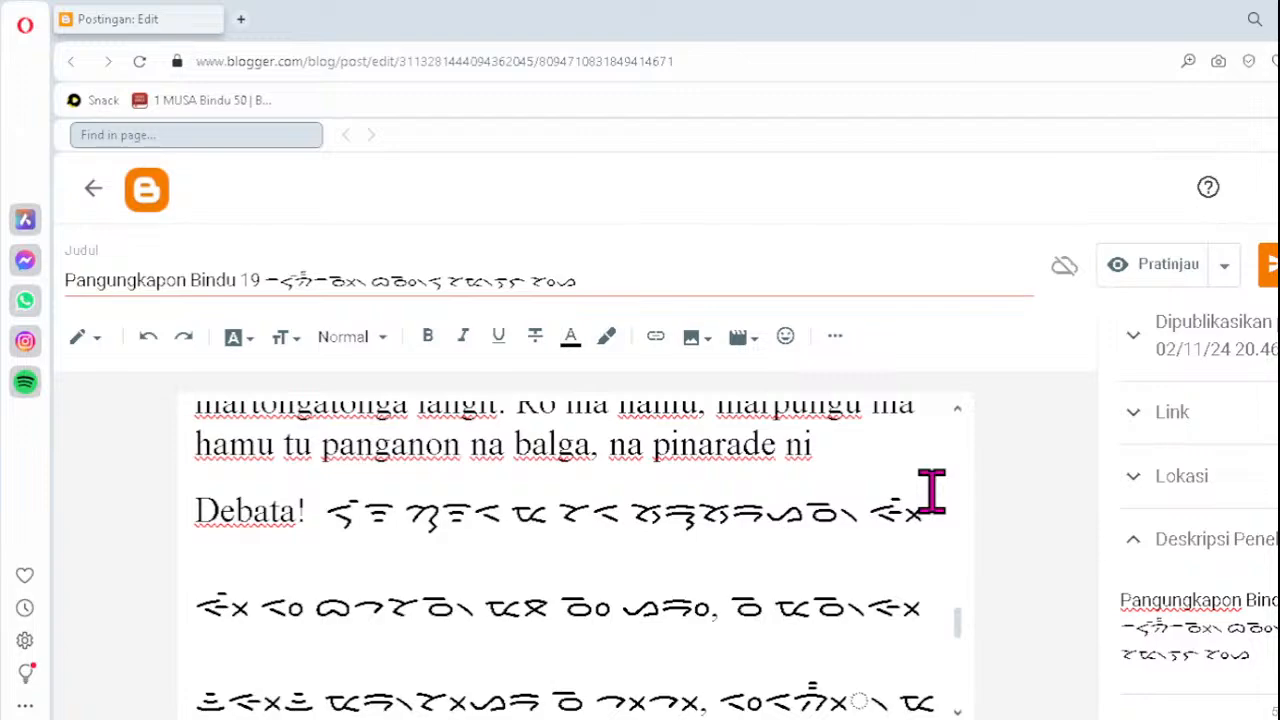
pyautogui.press('Right')
pyautogui.press('Right')
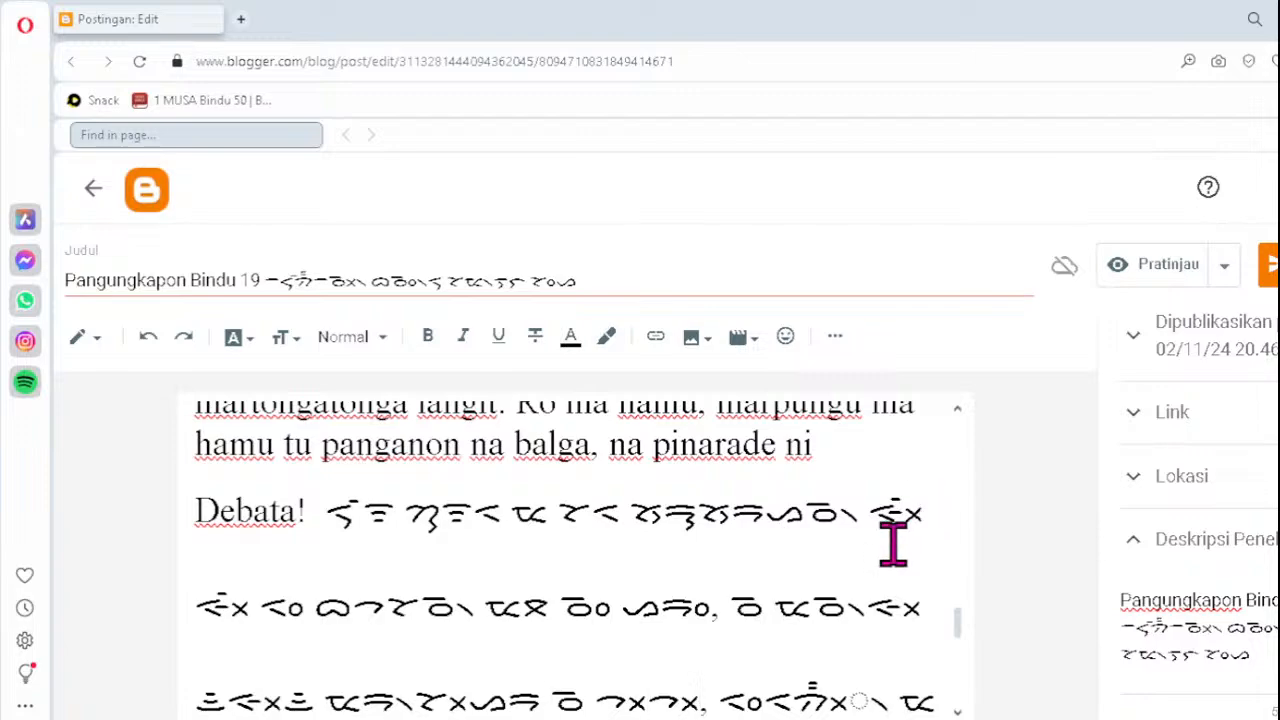
pyautogui.click(815, 698)
pyautogui.press('Delete')
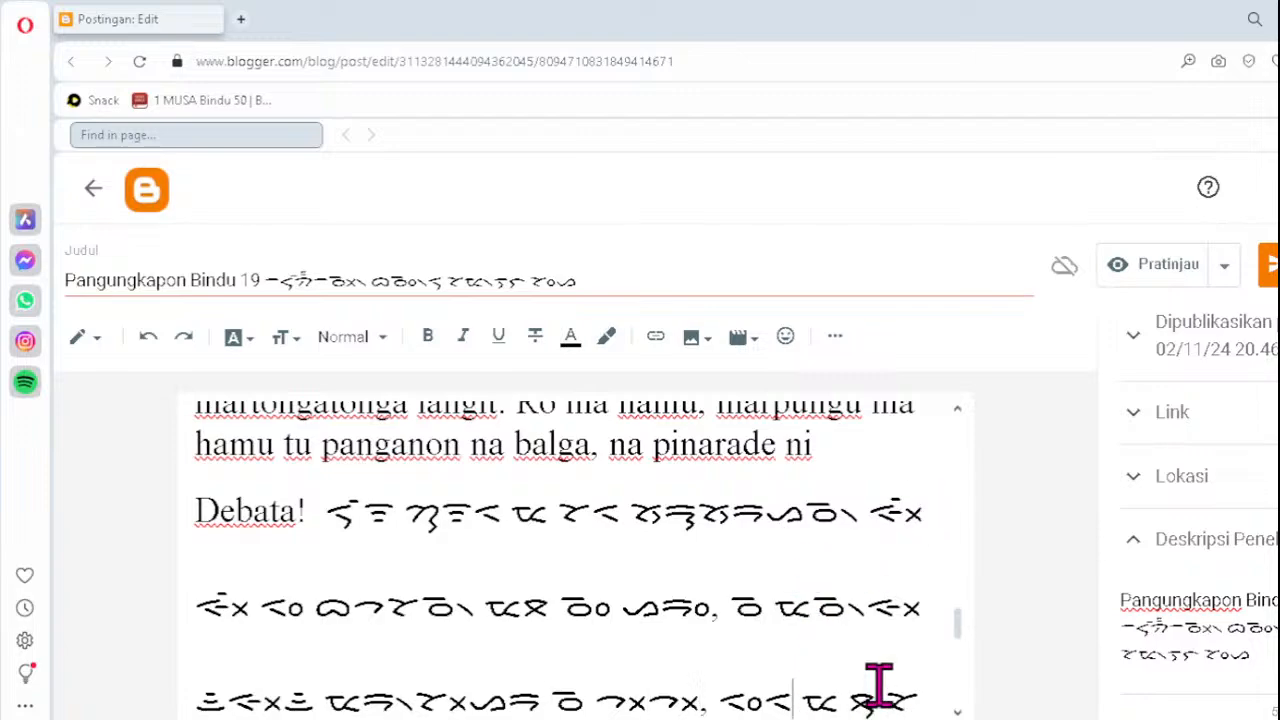
pyautogui.write('ᯬᯂ᯲')
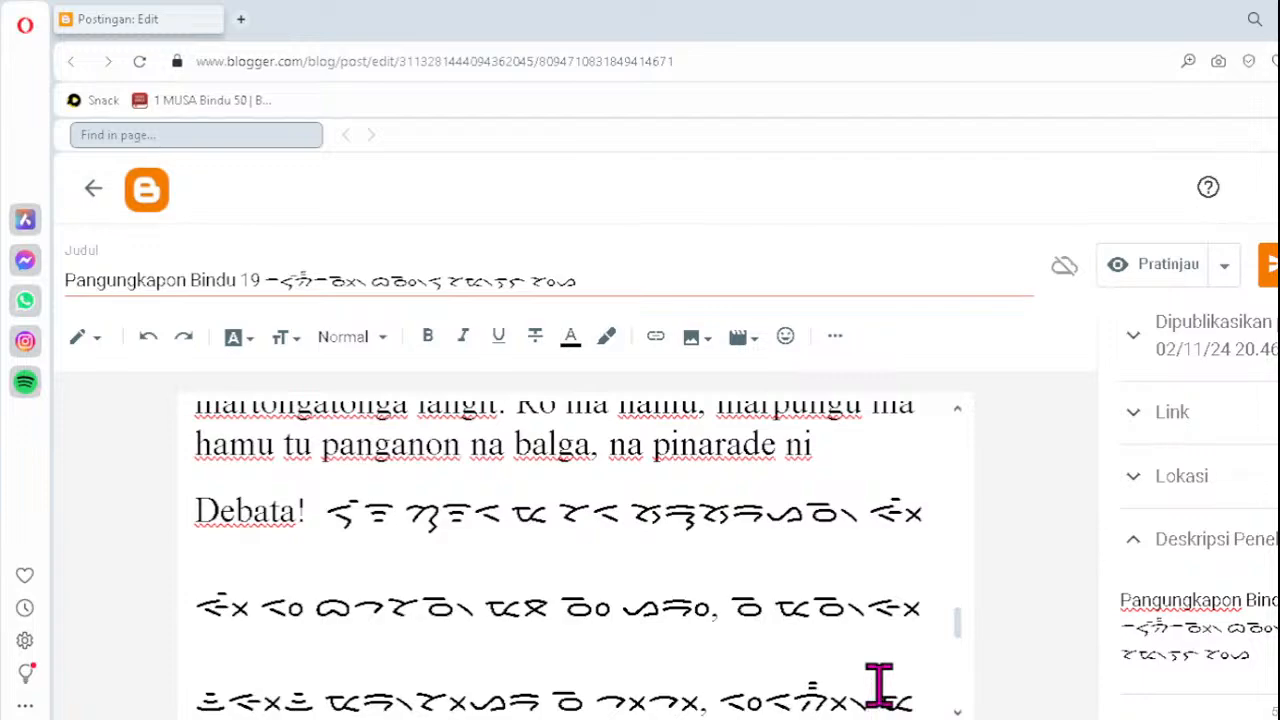
# - Correct the dotted-circle endings of the Batak words for "saluhut" and "langit" in verse 17
pyautogui.press('Down')
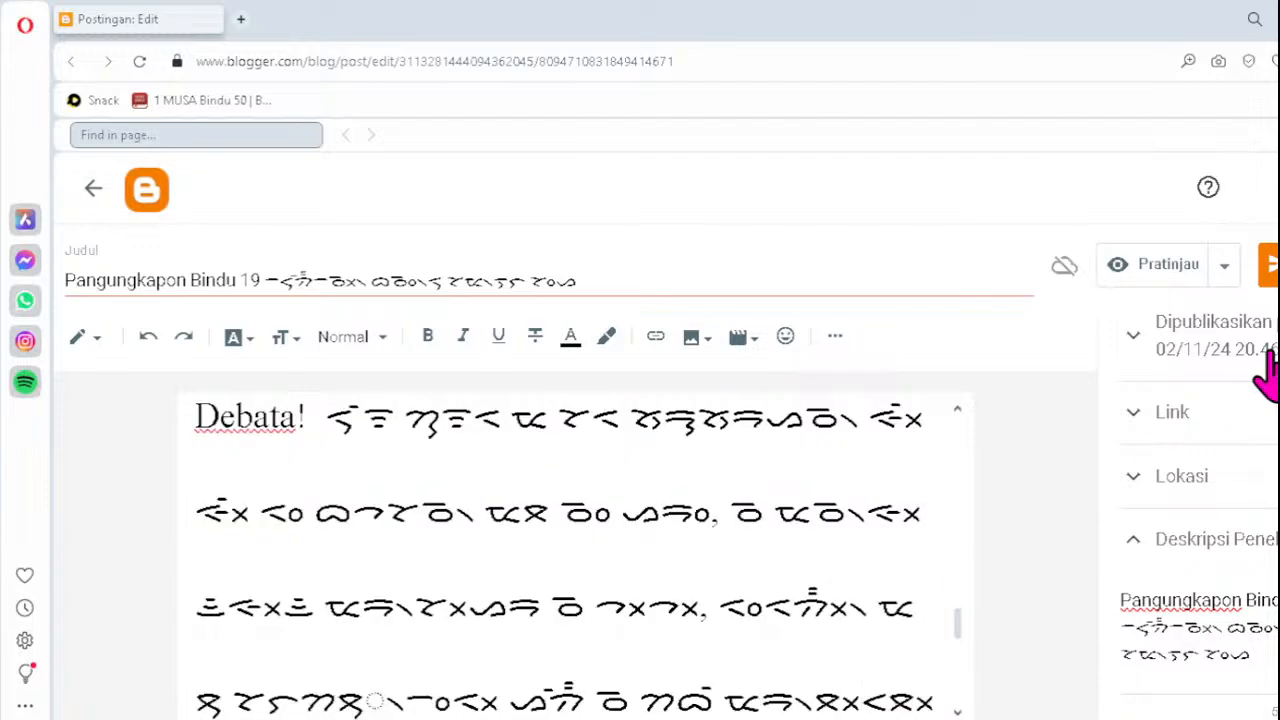
pyautogui.press('Down')
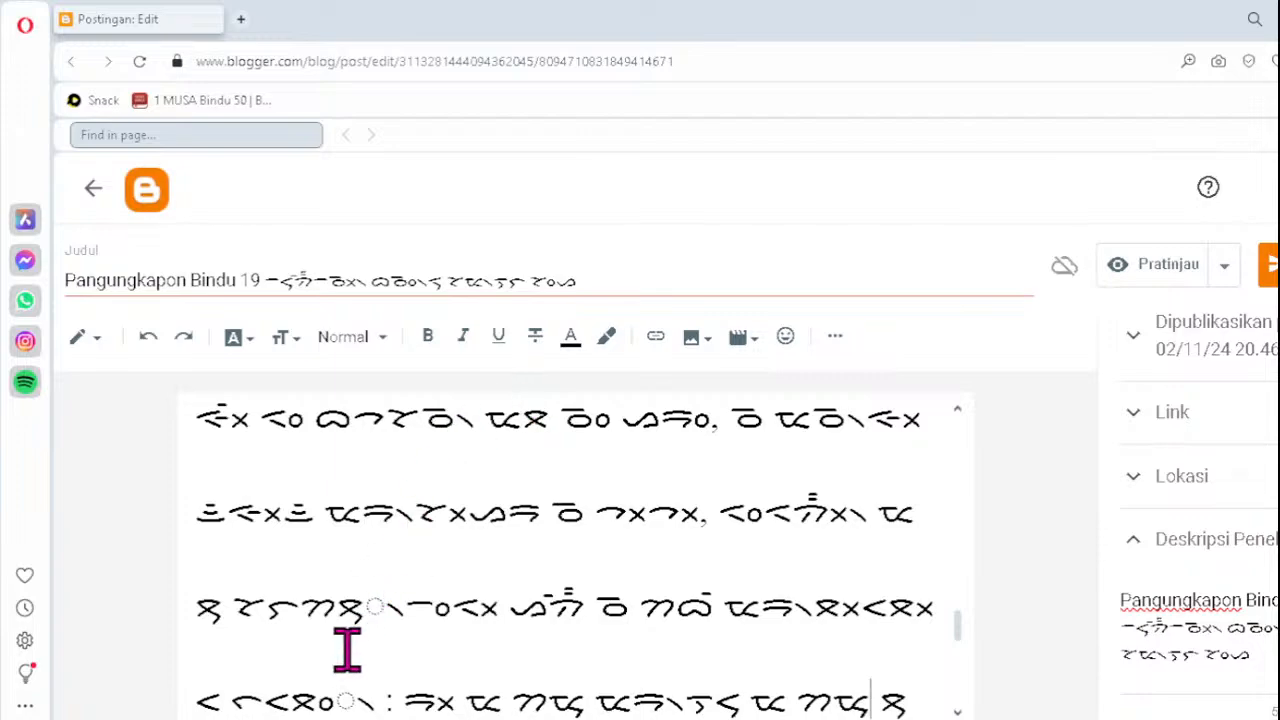
pyautogui.press('Delete')
pyautogui.press('Delete')
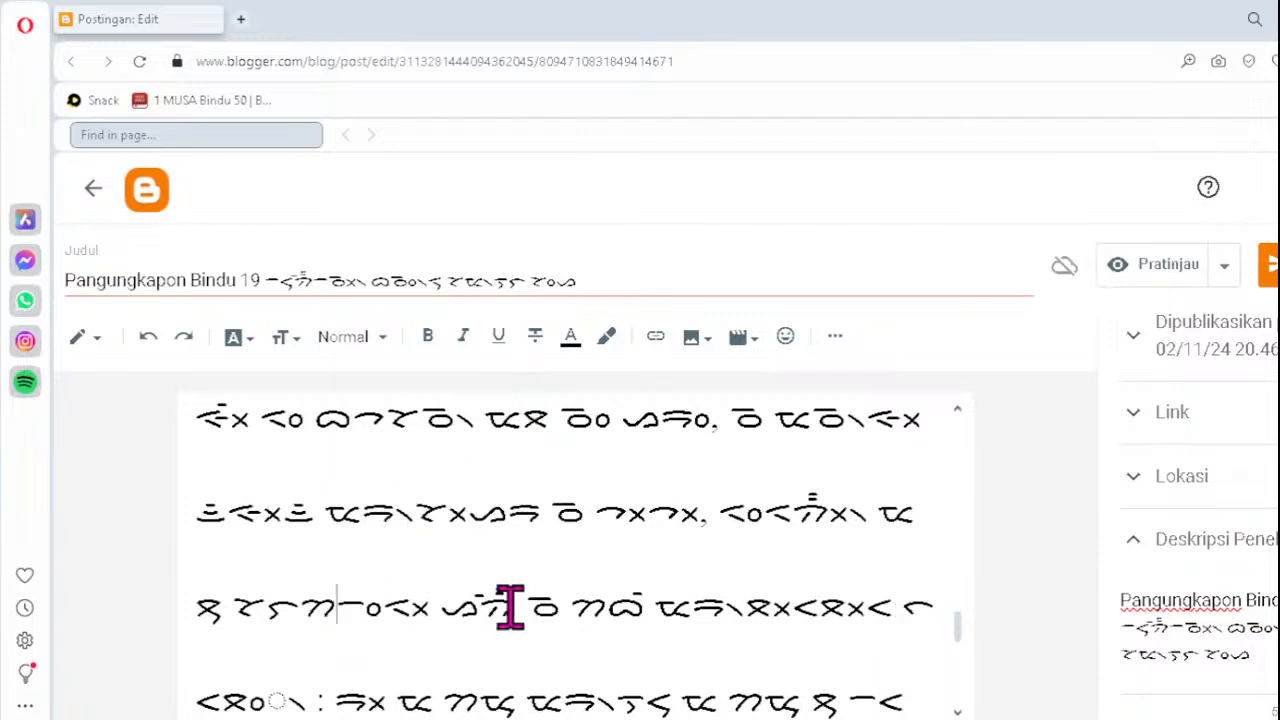
pyautogui.write('ᯮᯔ᯲')
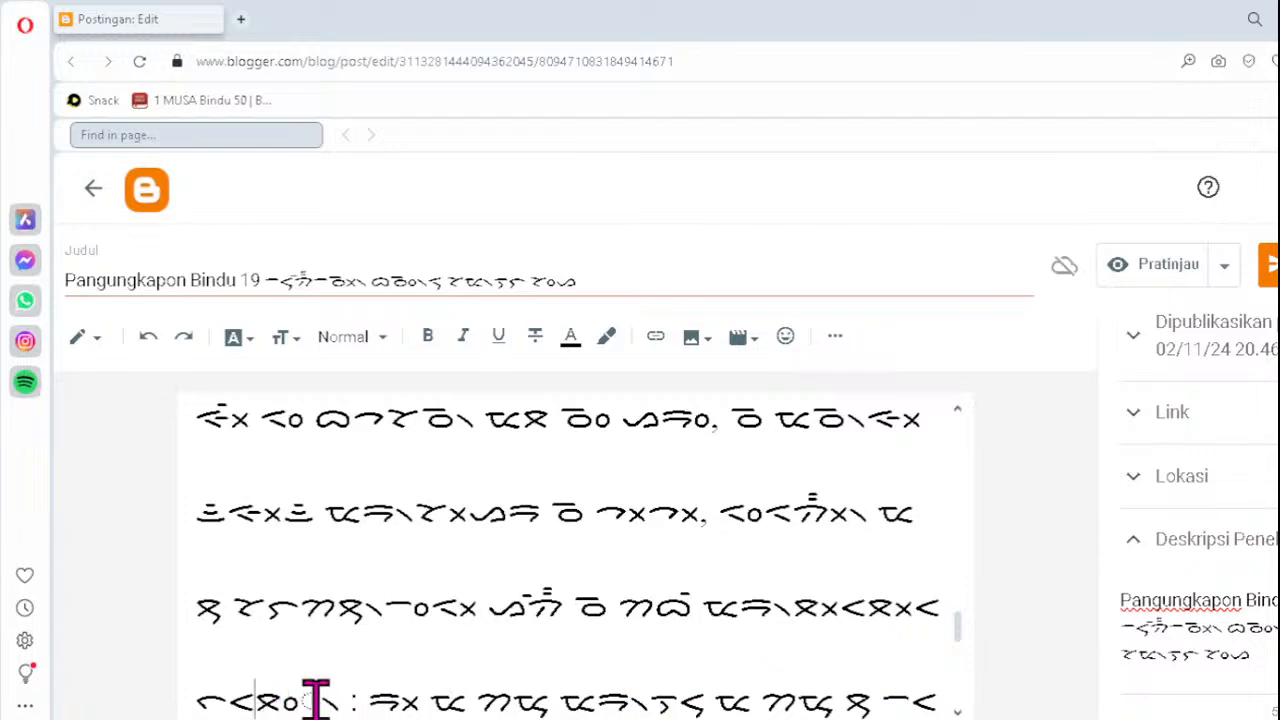
pyautogui.press('Delete')
pyautogui.write('ᯪᯖ᯲')
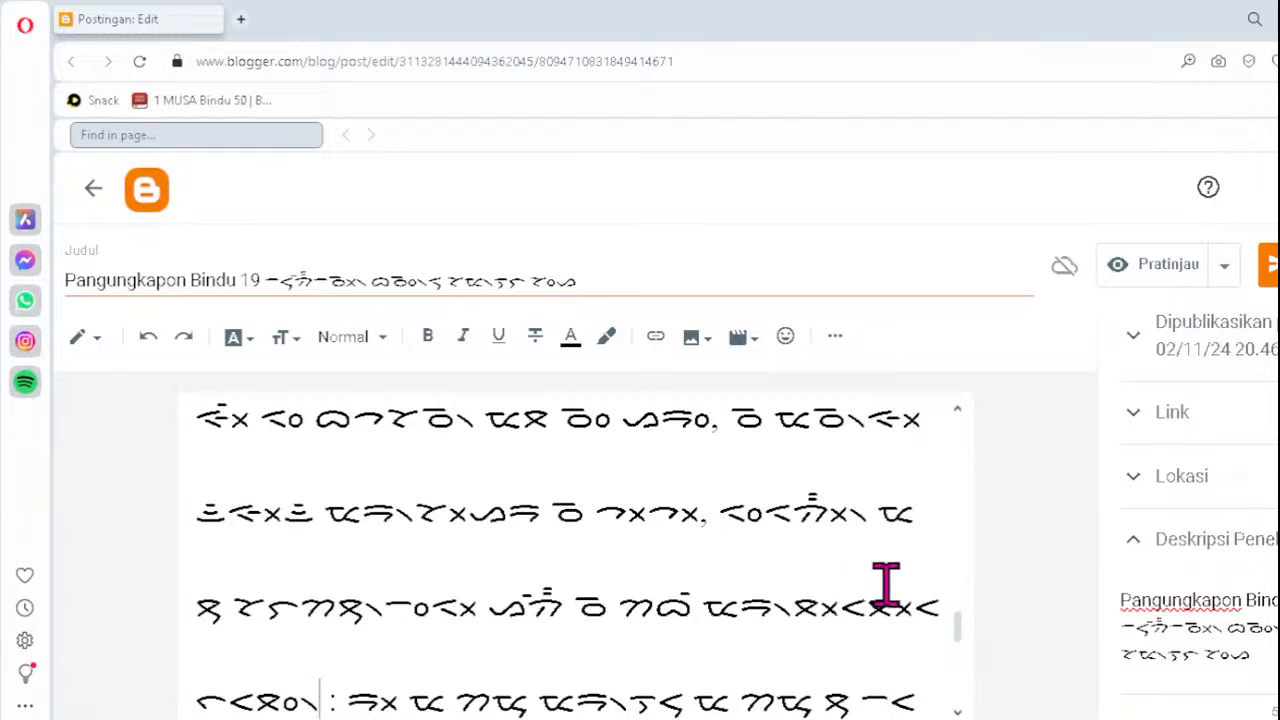
# - Retype the dotted-circle "non" syllable in the Batak word for "panganon" in the last line of verse 17
pyautogui.press('Down')
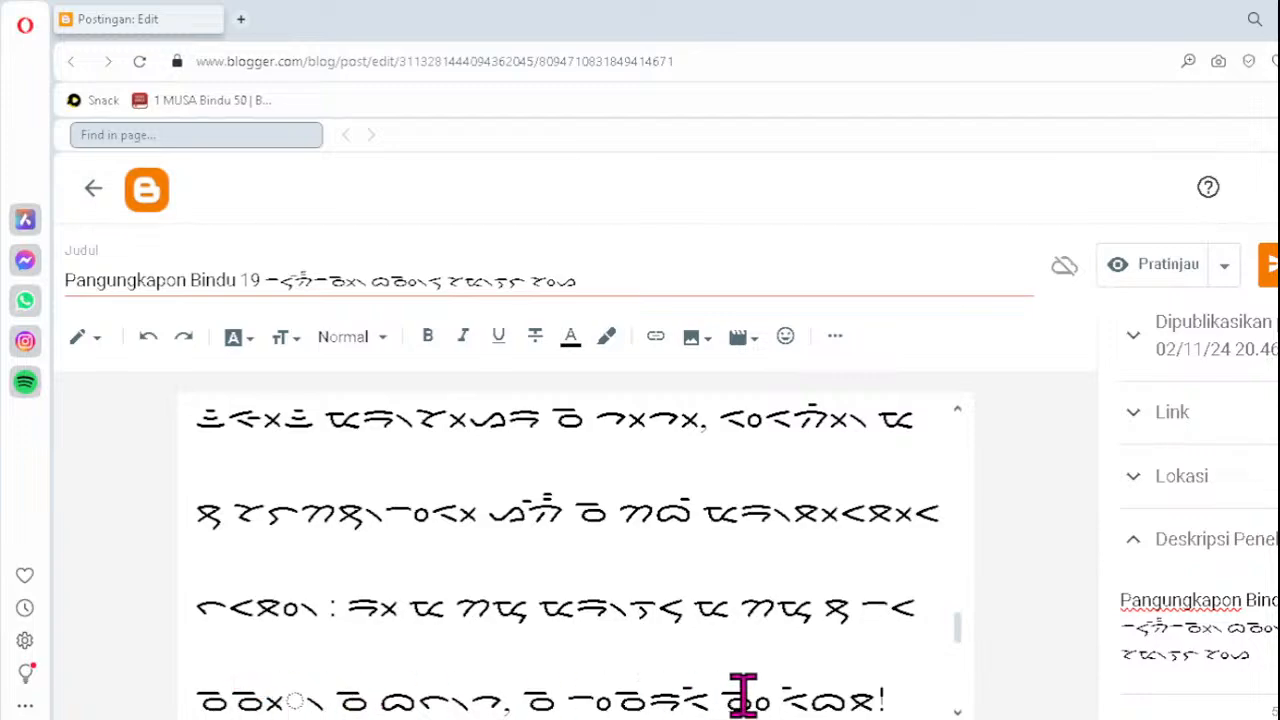
pyautogui.press('Delete')
pyautogui.write('ᯬᯅ᯲')
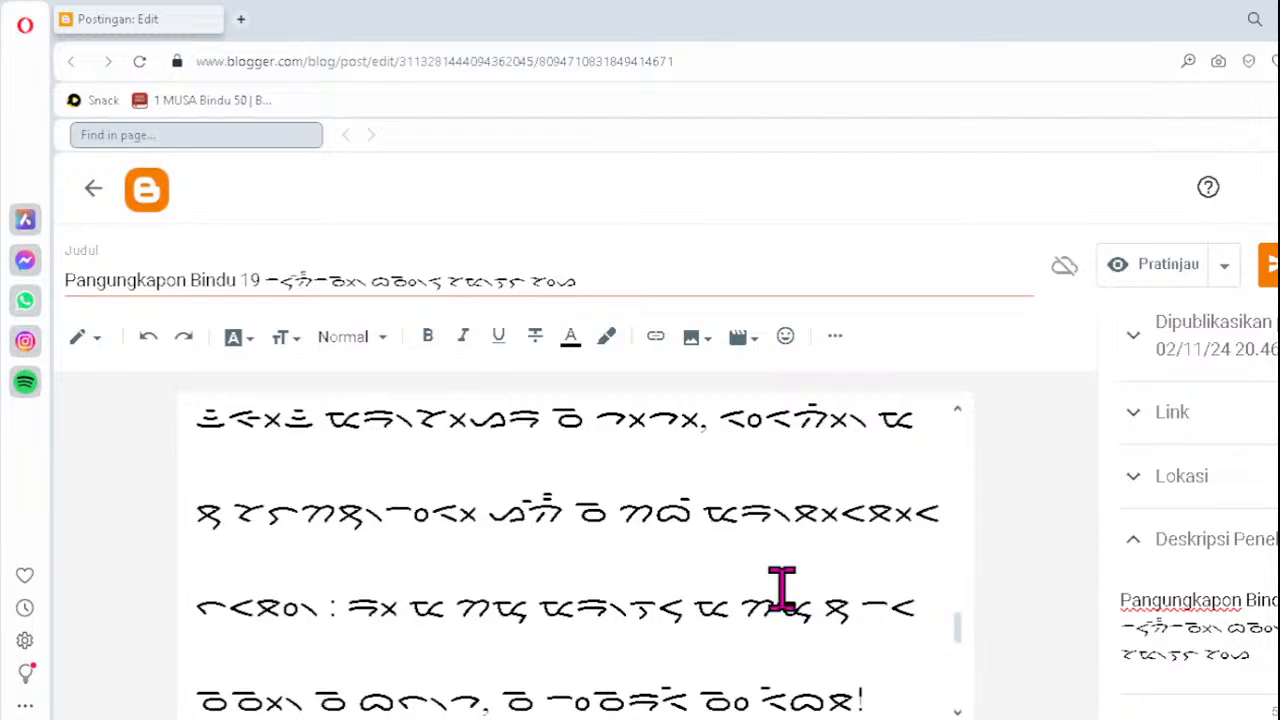
# - Correct the dotted-circle syllables in the Batak words for "Naeng" and "allangonmu" at the start of verse 18
pyautogui.scroll(-2, 781, 590)
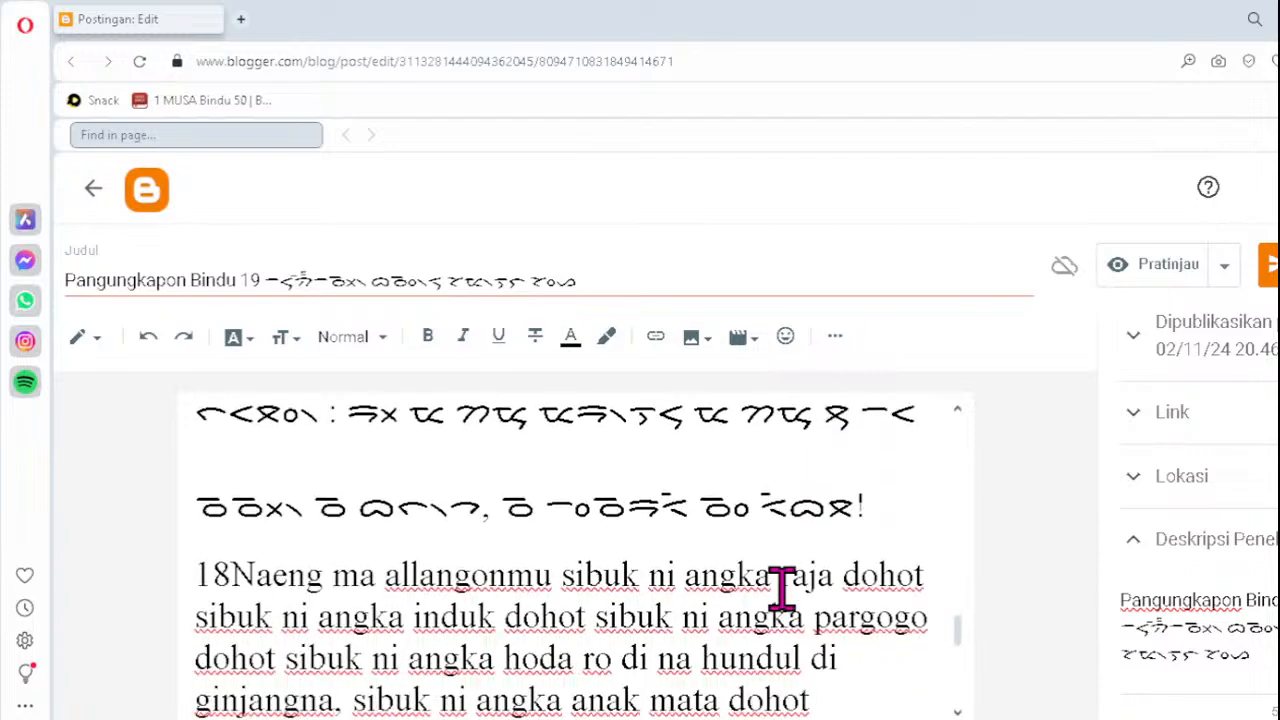
pyautogui.scroll(-3, 781, 590)
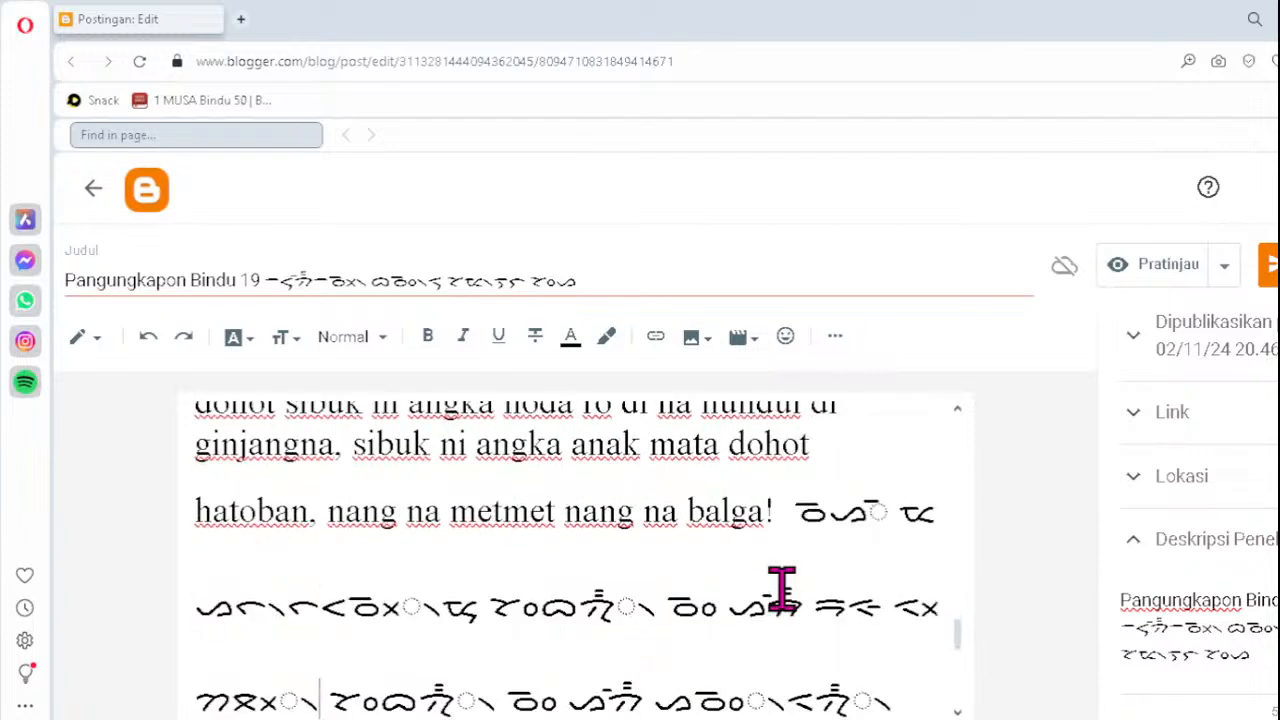
pyautogui.click(842, 517)
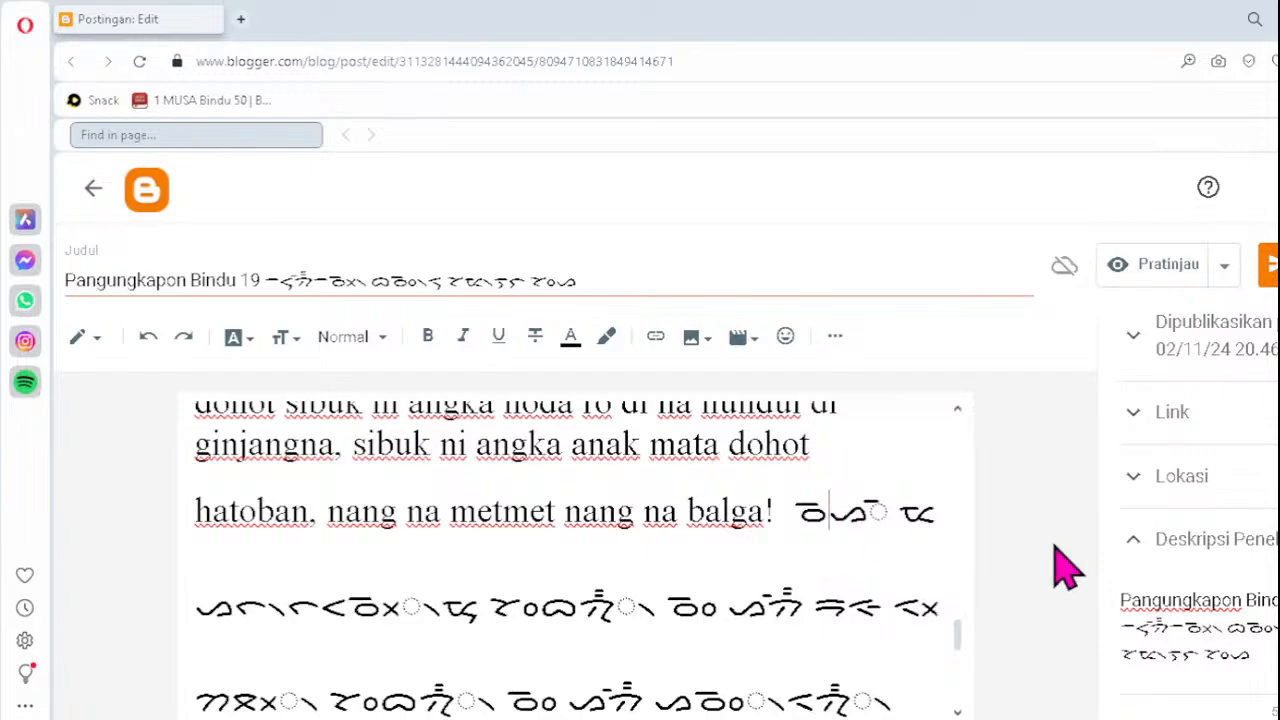
pyautogui.press('Delete')
pyautogui.press('Delete')
pyautogui.write('ᯘ')
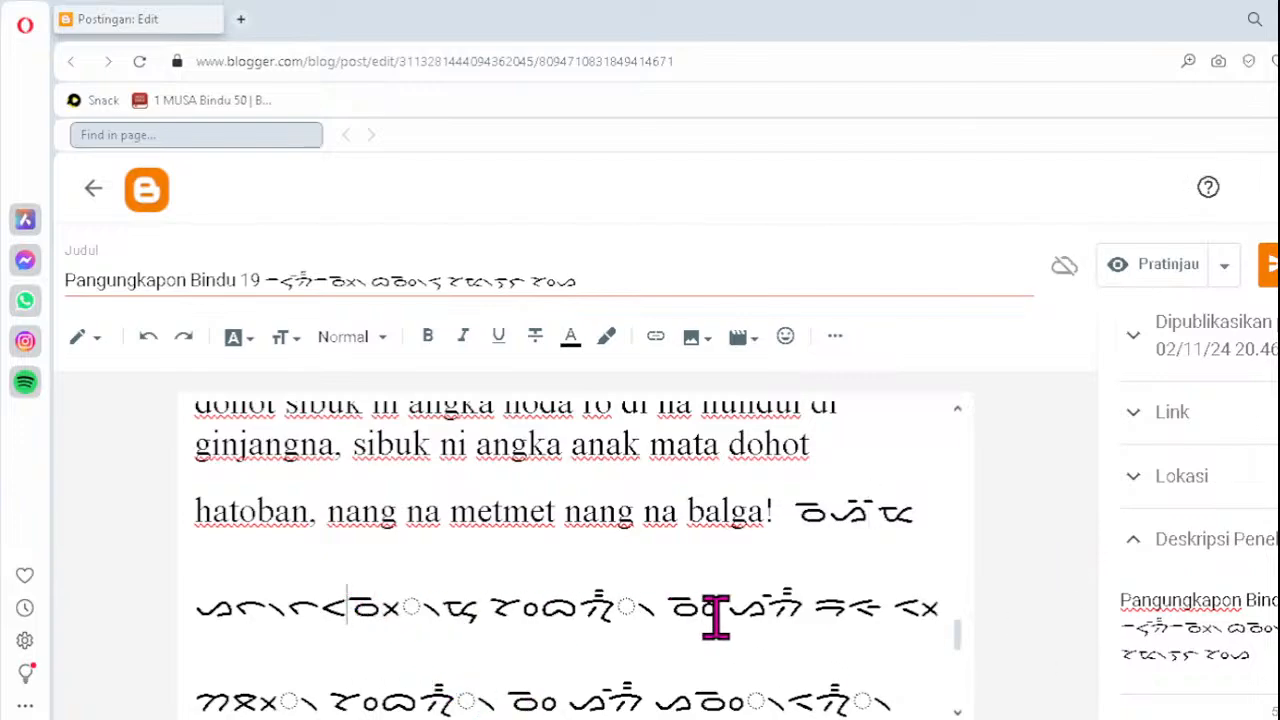
pyautogui.press('Delete')
pyautogui.write('ᯬᯉ᯲')
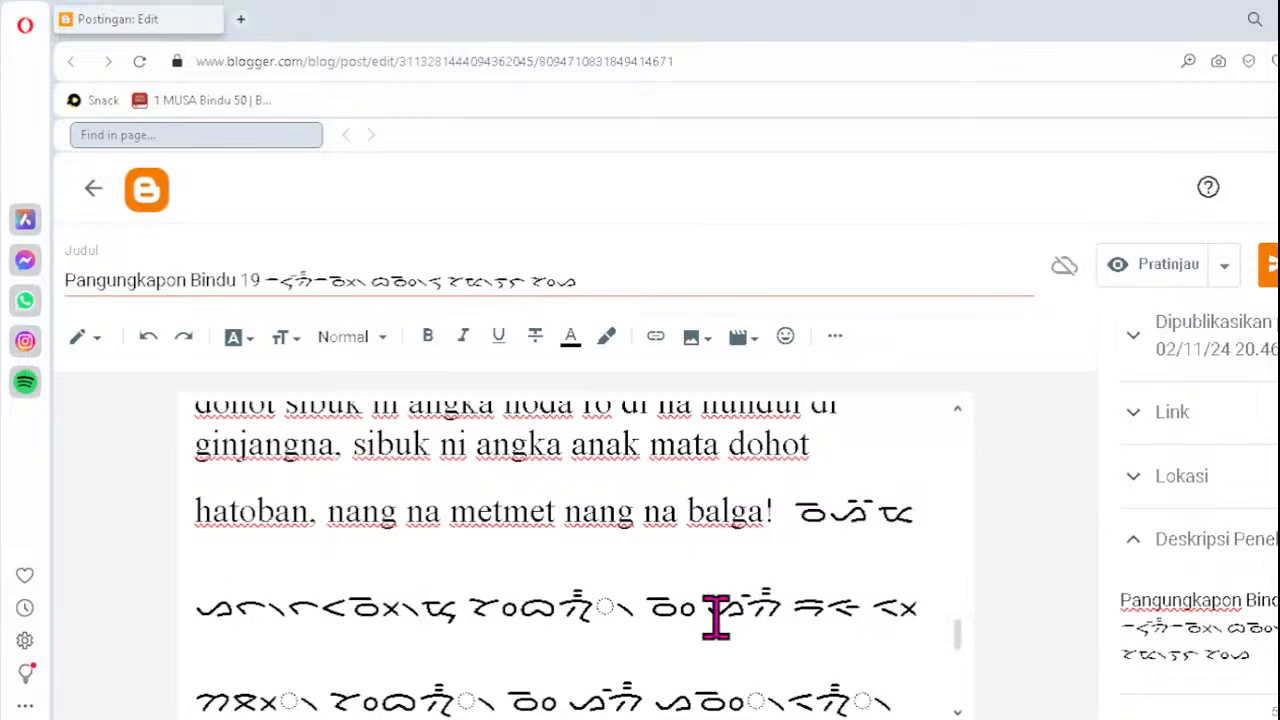
# - Replace the dotted-circle "buk" ending in the first Batak word for "sibuk" in verse 18
pyautogui.click(560, 612)
pyautogui.press('Delete')
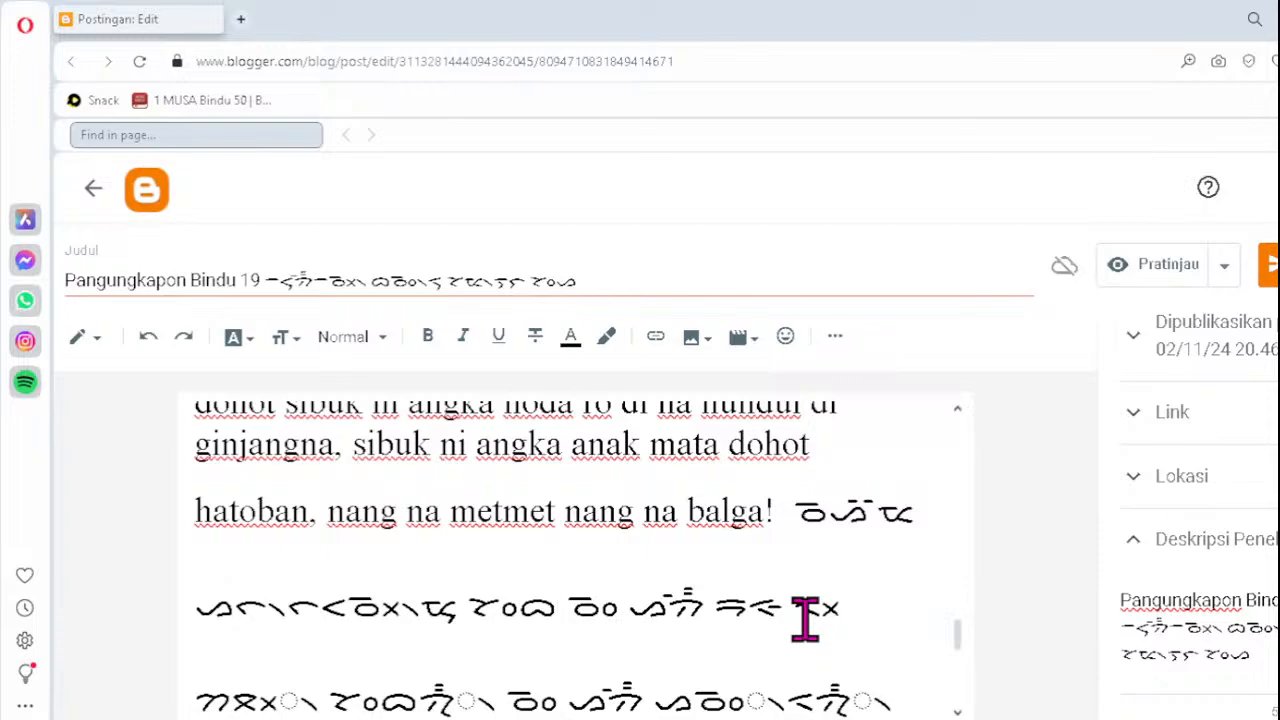
pyautogui.write('ᯮᯂᯮᯉ')
pyautogui.write('᯲')
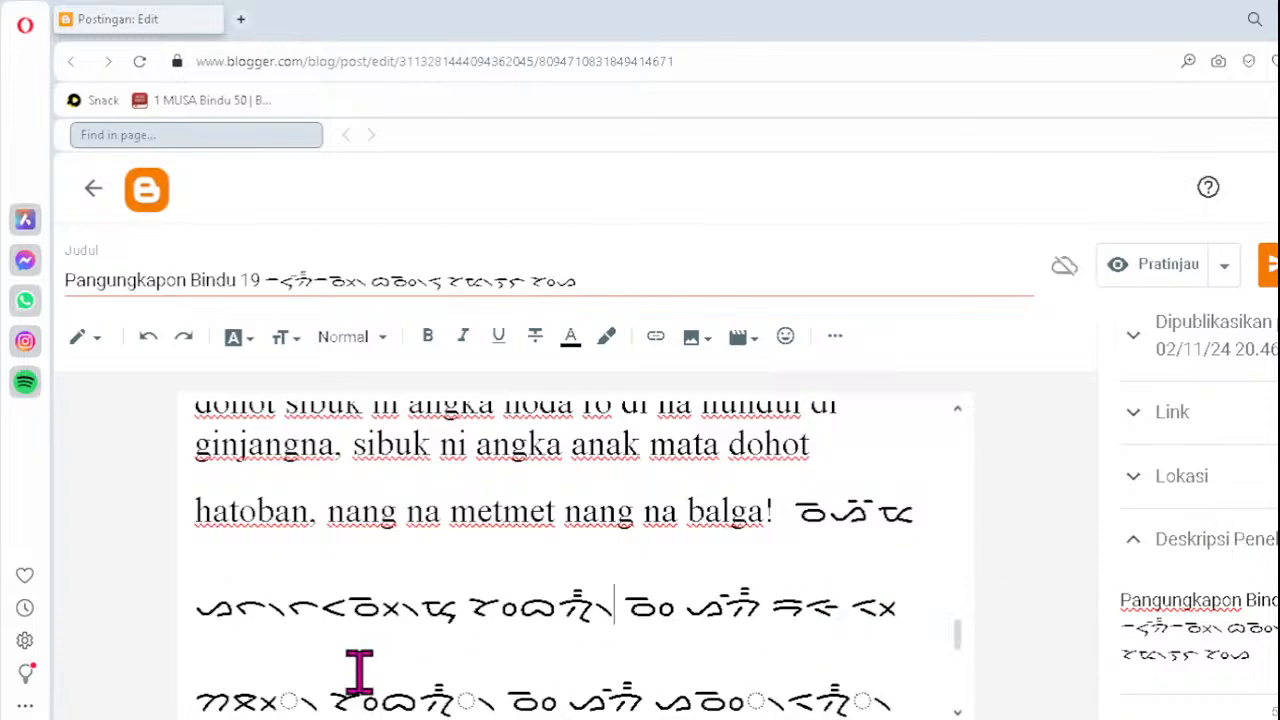
# - Retype the dotted-circle endings of the first "dohot" and the second "sibuk" in verse 18's Batak text
pyautogui.click(233, 697)
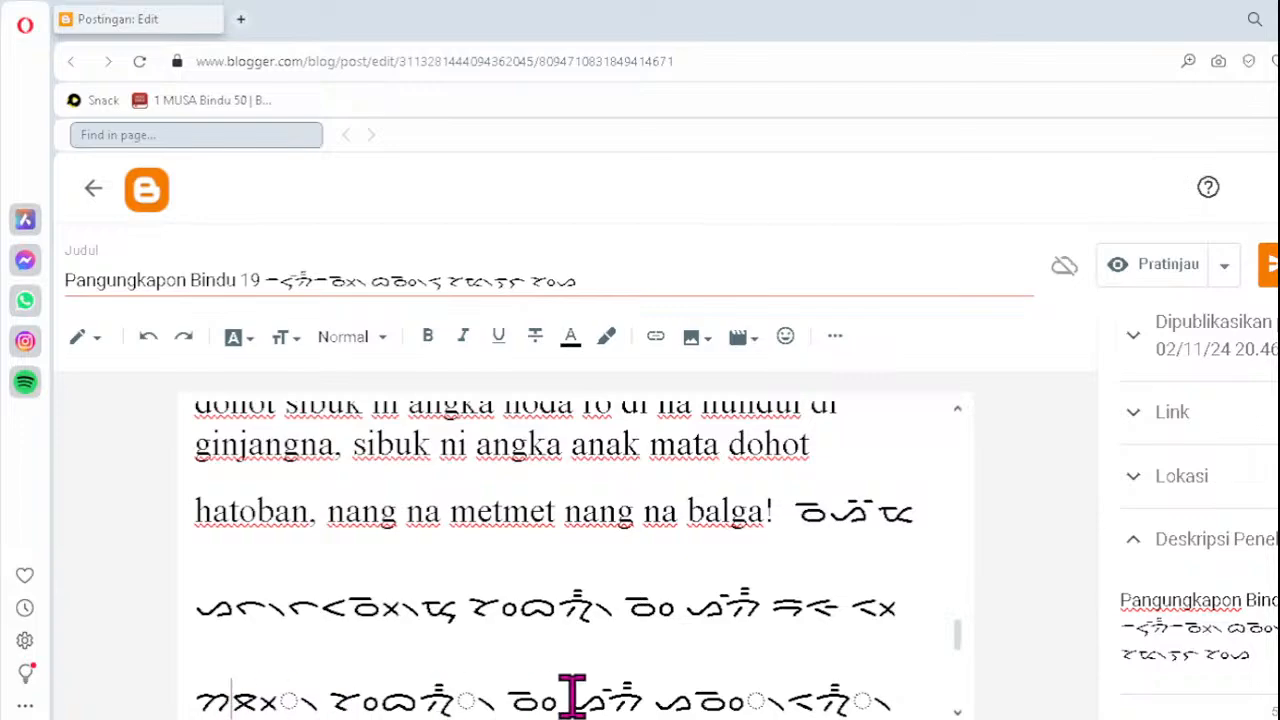
pyautogui.press('Delete')
pyautogui.write('ᯬᯖ᯲')
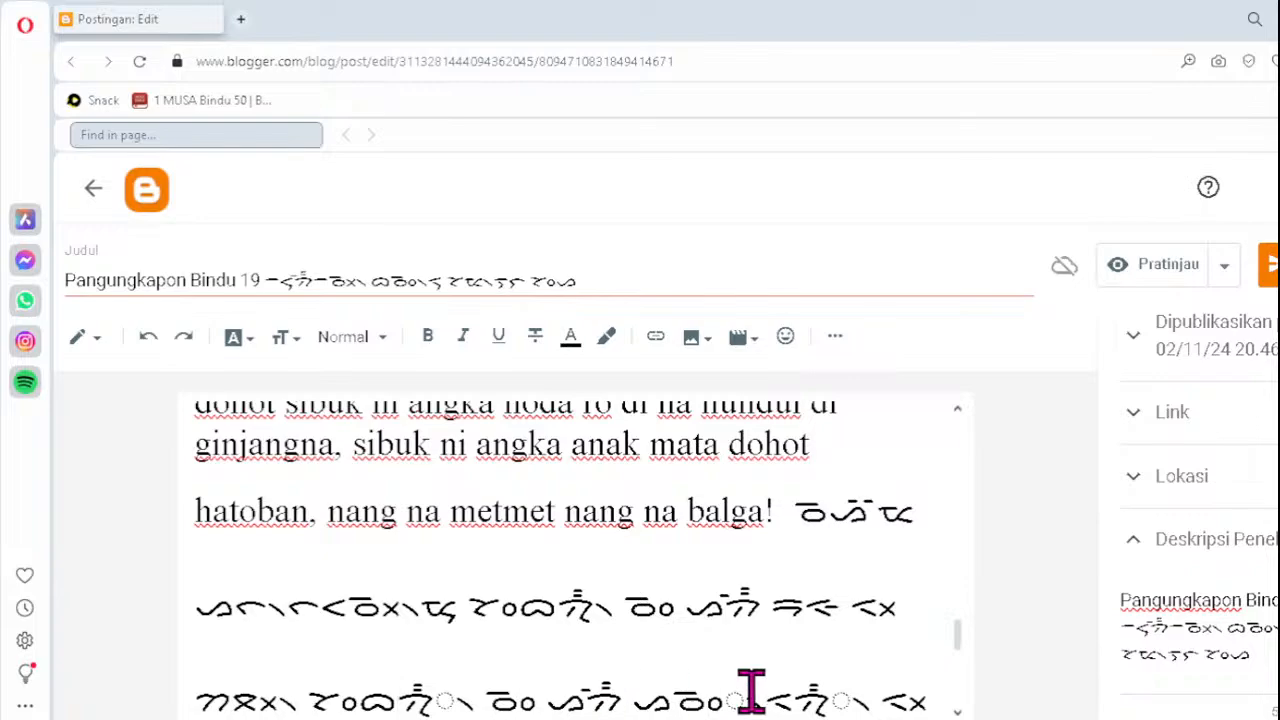
pyautogui.press('Delete')
pyautogui.write('ᯮᯂ')
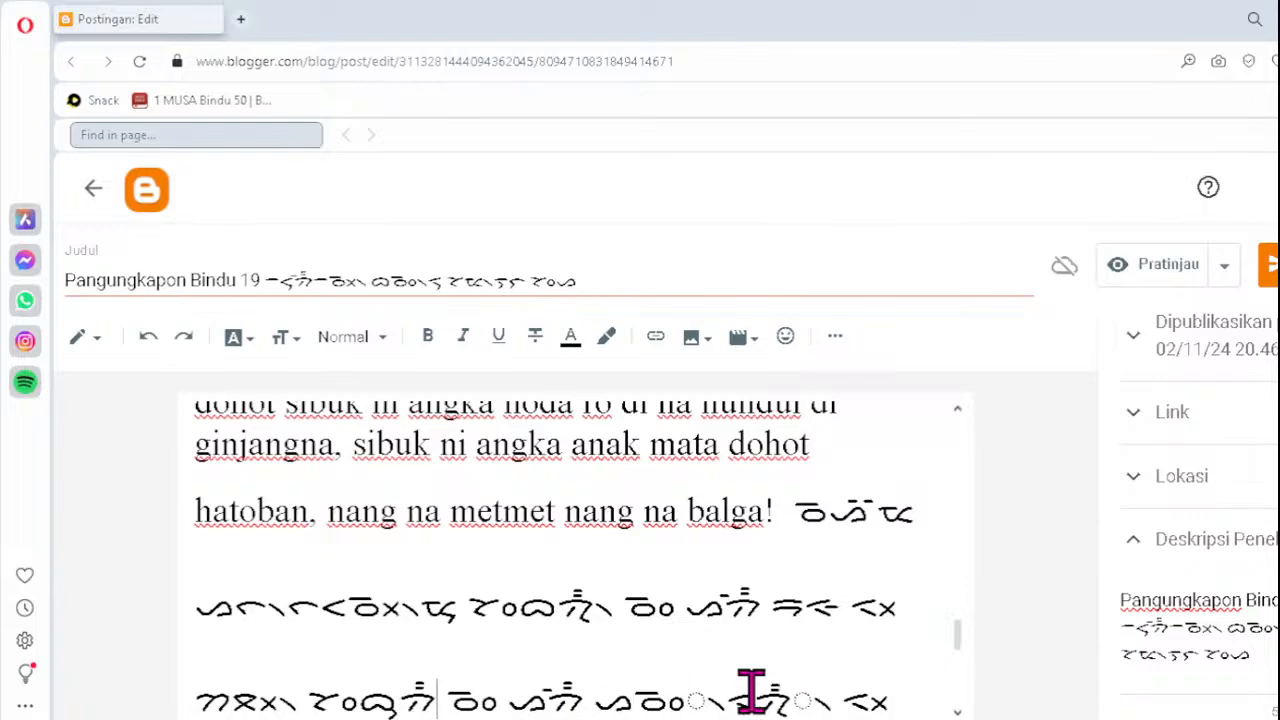
pyautogui.write('᯲')
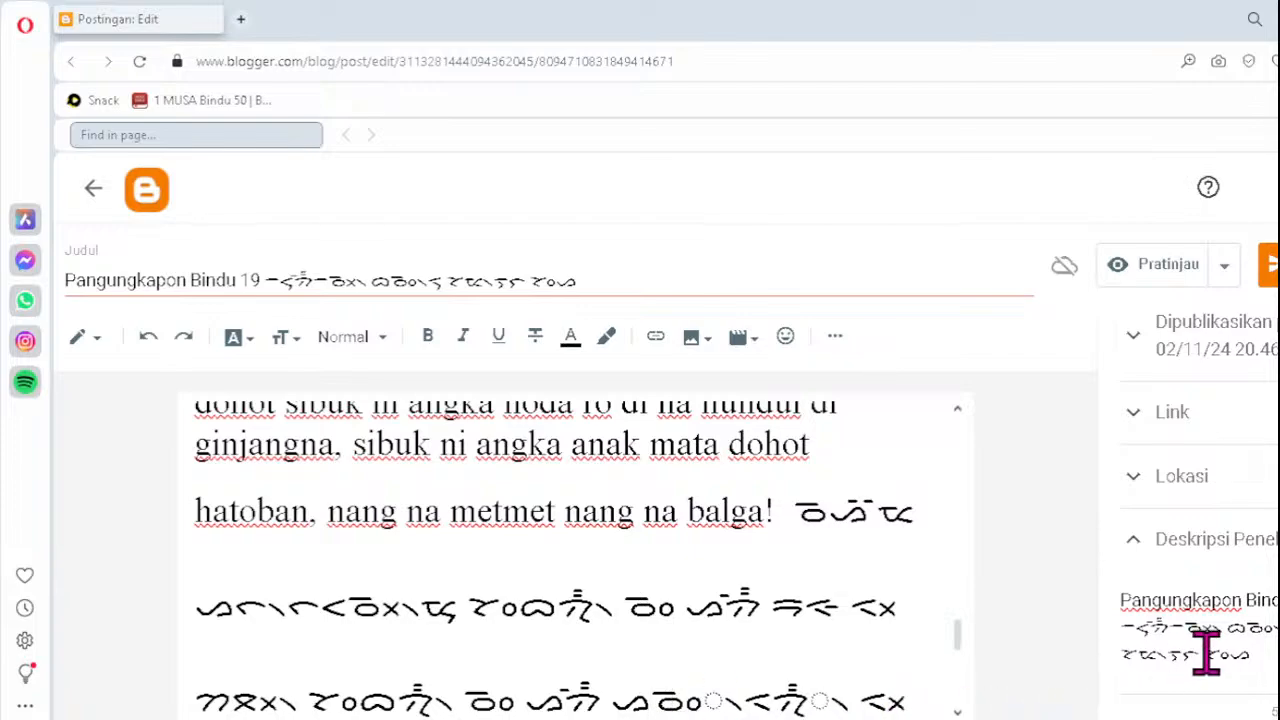
# - Retype both dotted-circle syllables, "in" and "duk", in the Batak word for "induk" in verse 18
pyautogui.press('BackSpace')
pyautogui.press('BackSpace')
pyautogui.press('BackSpace')
pyautogui.write('ᯪᯉ᯲')
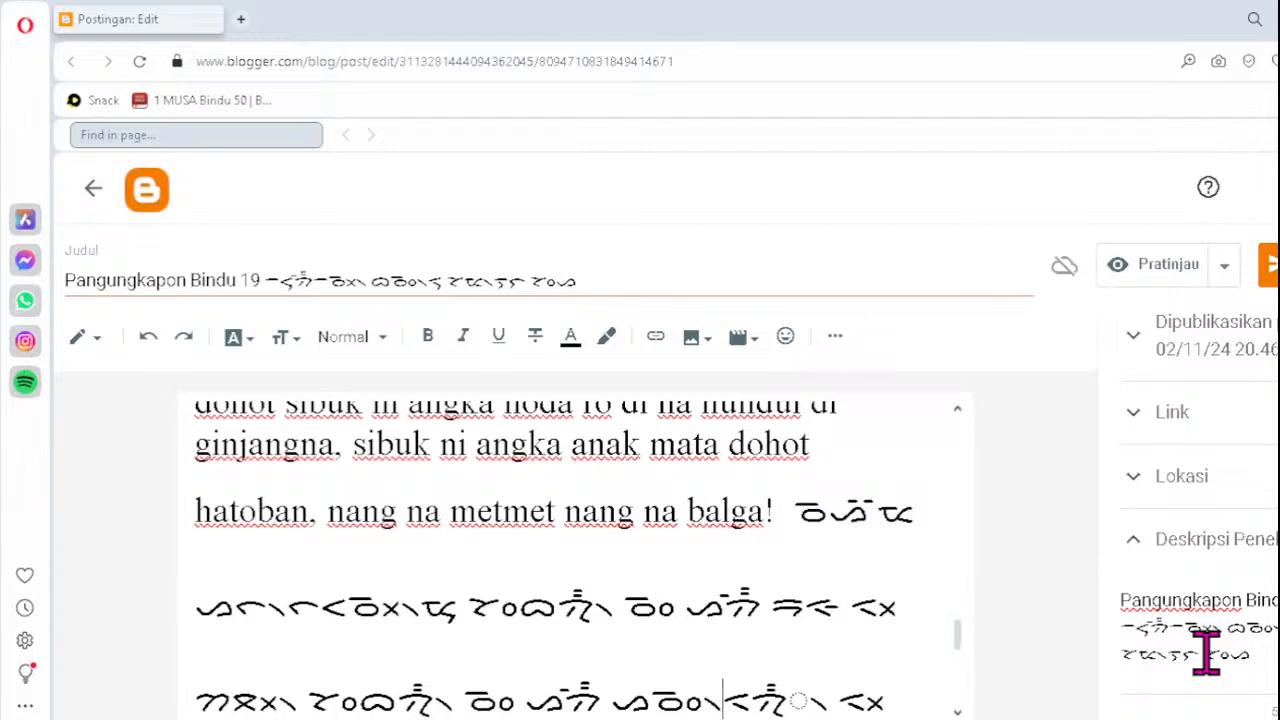
pyautogui.press('BackSpace')
pyautogui.press('BackSpace')
pyautogui.press('BackSpace')
pyautogui.press('BackSpace')
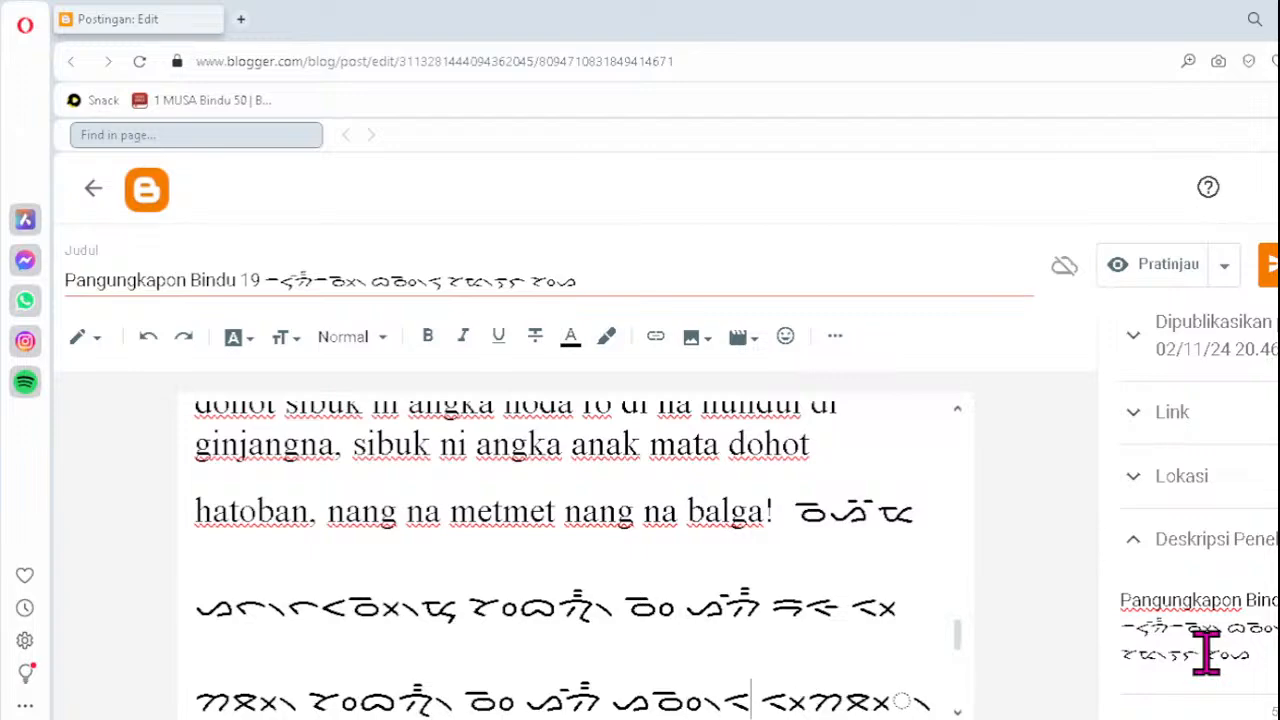
pyautogui.write('ᯖ᯲')
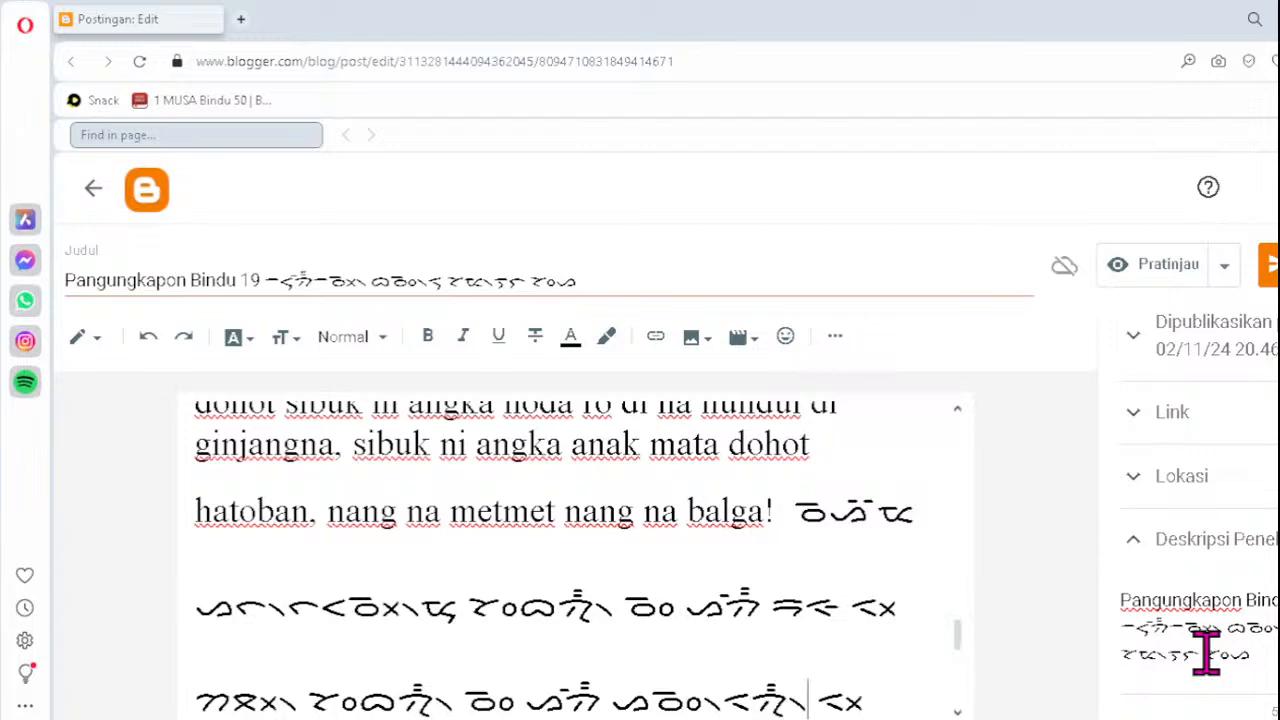
# - Correct the dotted-circle endings of the Batak words for "dohot sibuk" in the phrase before "pargogo" in verse 18
pyautogui.press('Down')
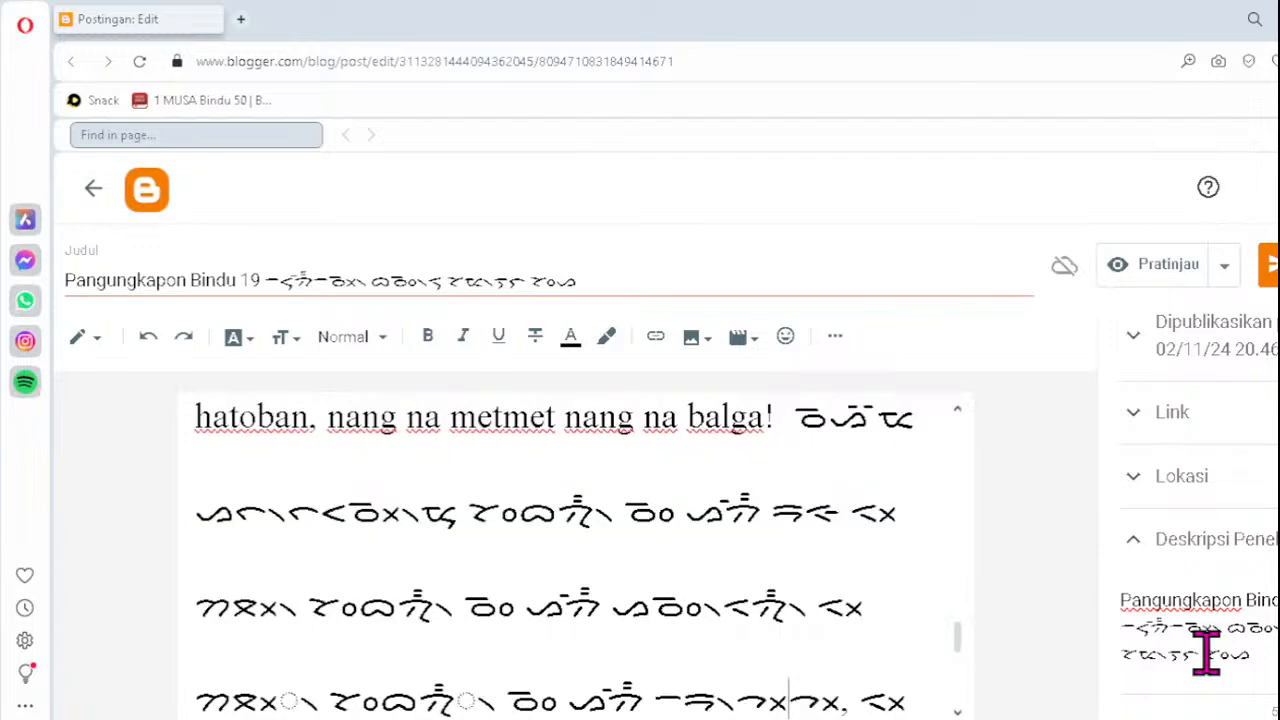
pyautogui.click(240, 690)
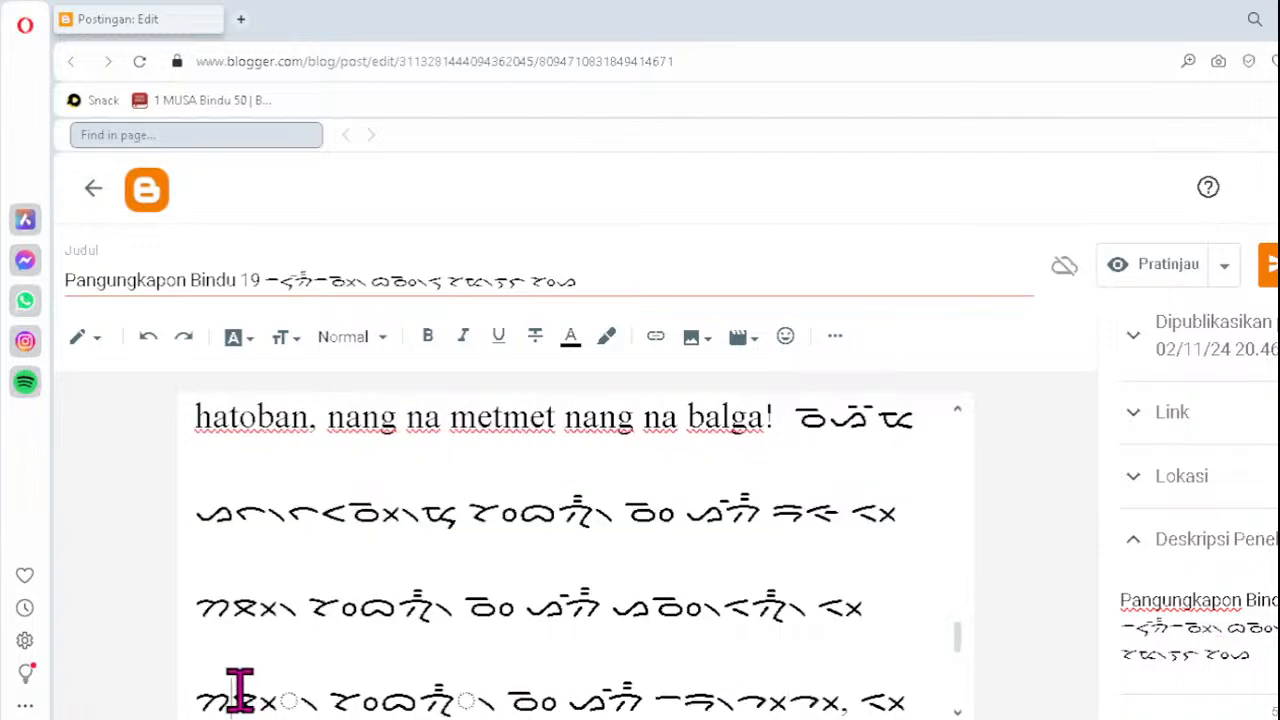
pyautogui.press('Delete')
pyautogui.write('ᯬᯖ᯲')
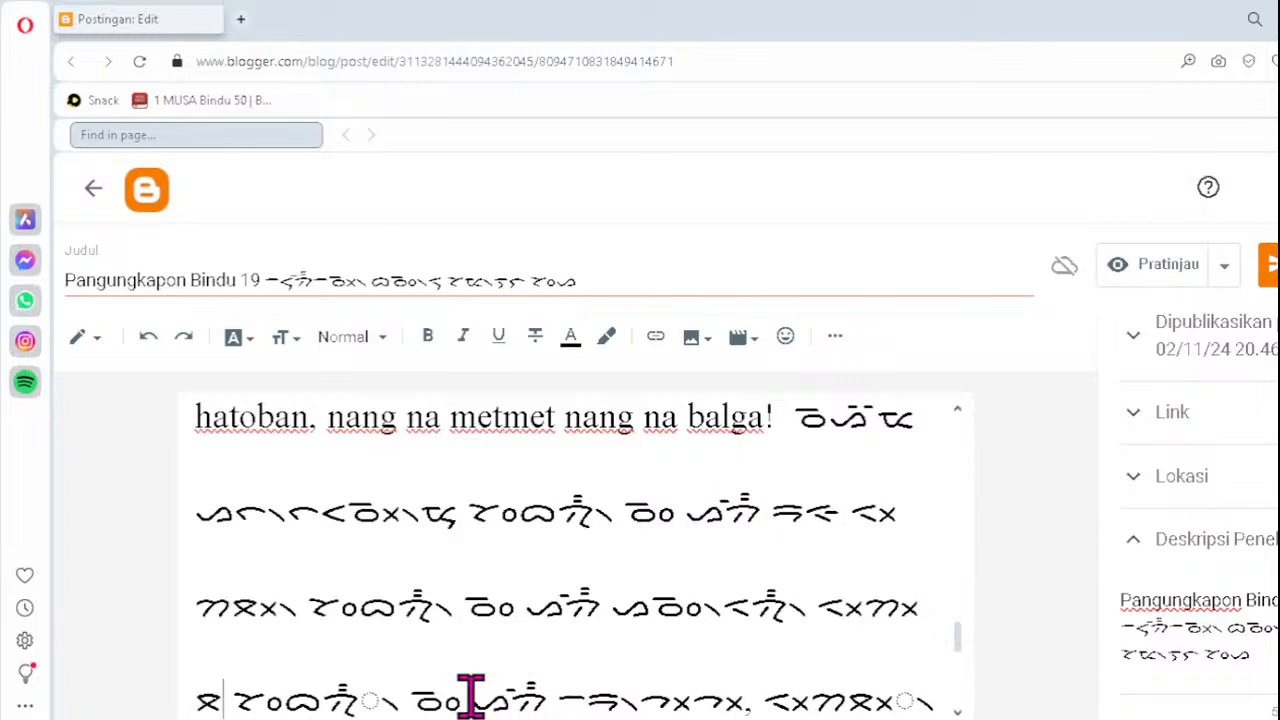
pyautogui.click(404, 690)
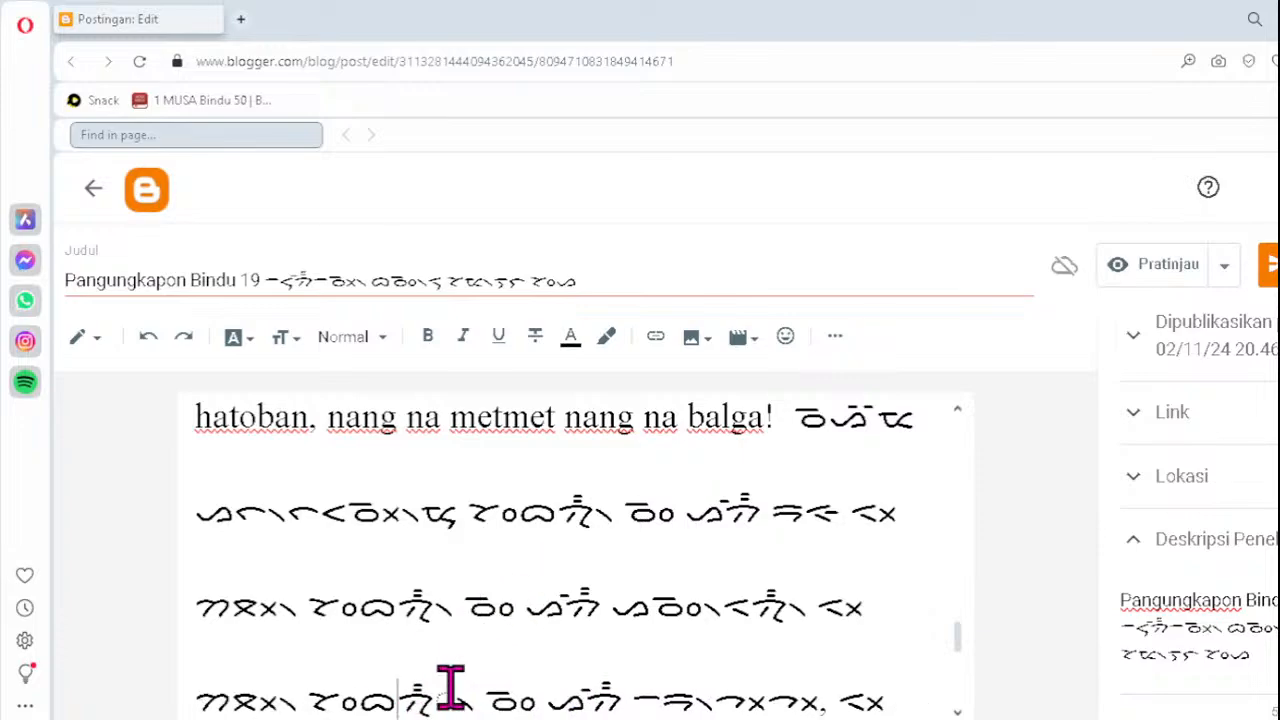
pyautogui.press('Delete')
pyautogui.write('ᯮᯂ')
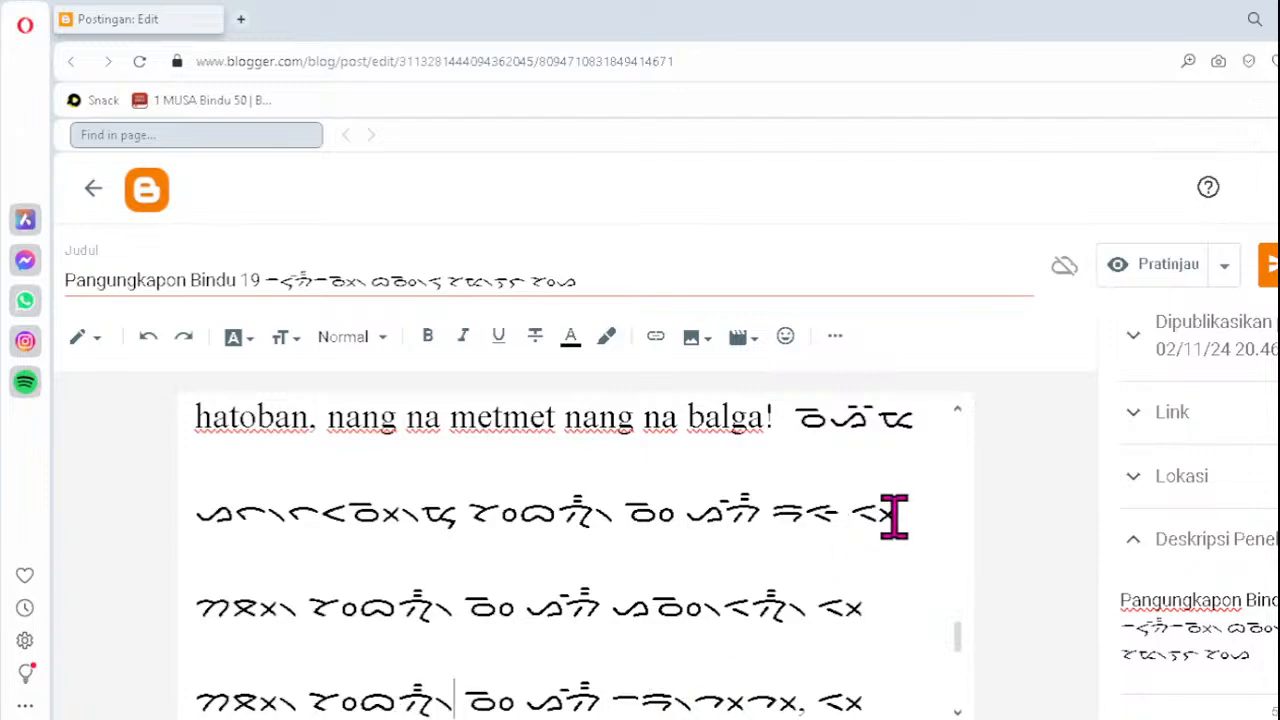
# - Replace the dotted-circle endings of the Batak words for "dohot sibuk" in the phrase before "hoda ro" in verse 18
pyautogui.scroll(-1, 894, 517)
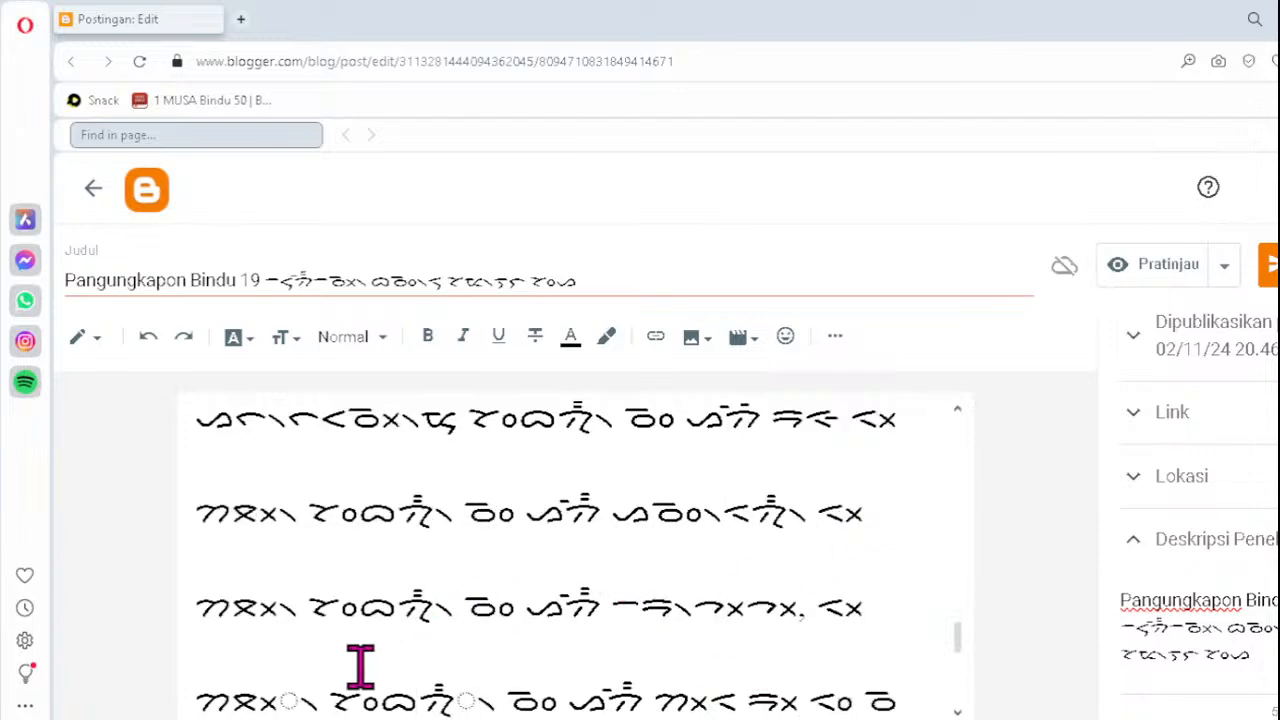
pyautogui.click(237, 700)
pyautogui.press('Delete')
pyautogui.write('ᯬᯖᯬ')
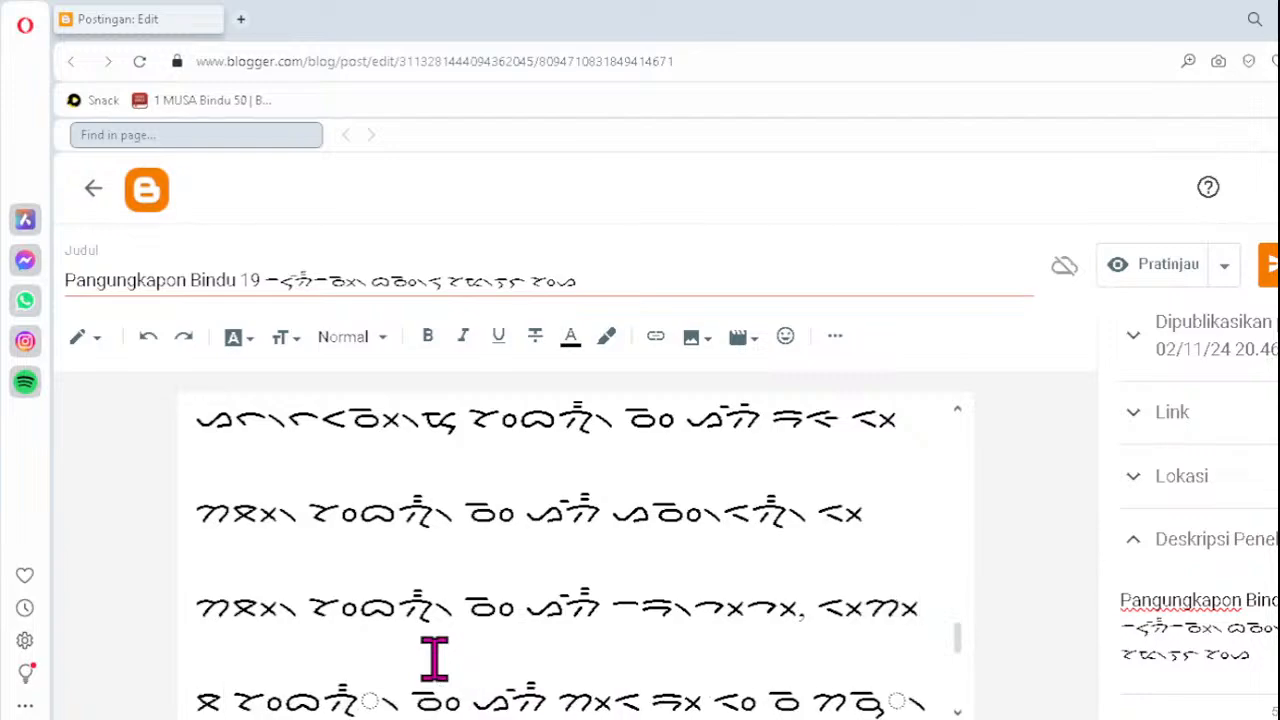
pyautogui.write('᯲')
pyautogui.click(414, 688)
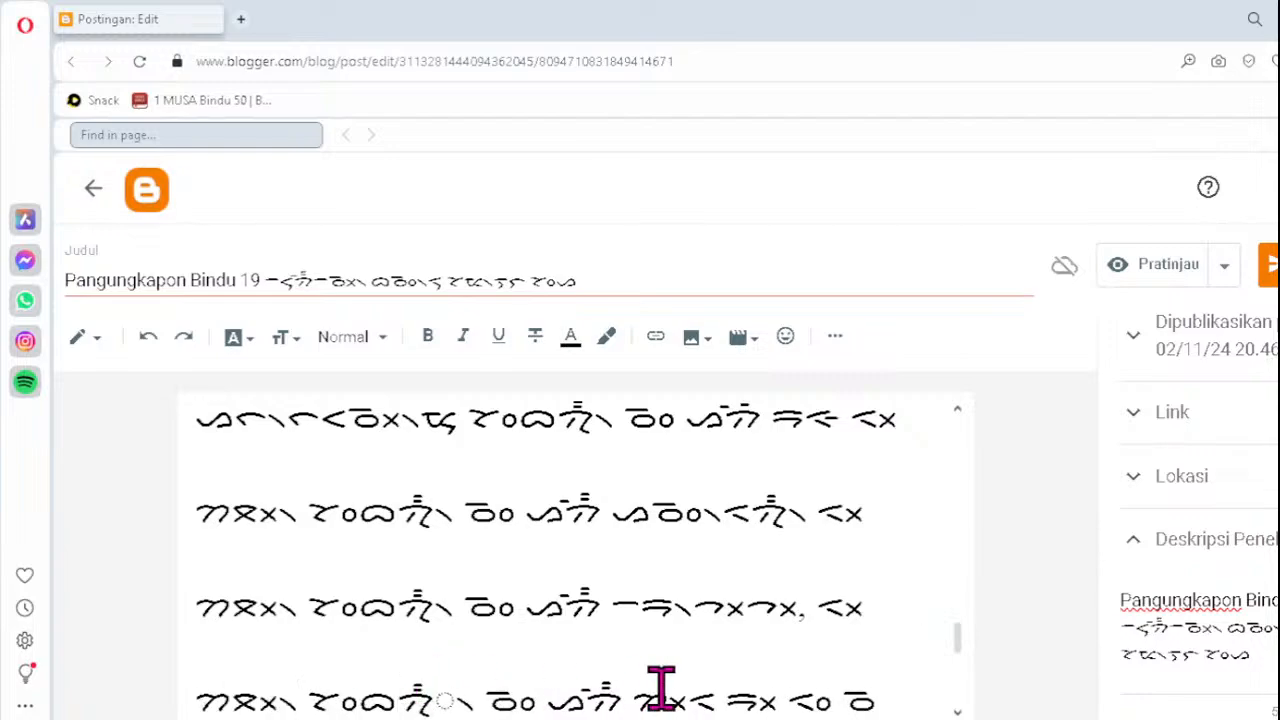
pyautogui.press('Delete')
pyautogui.write('ᯮᯂ᯦')
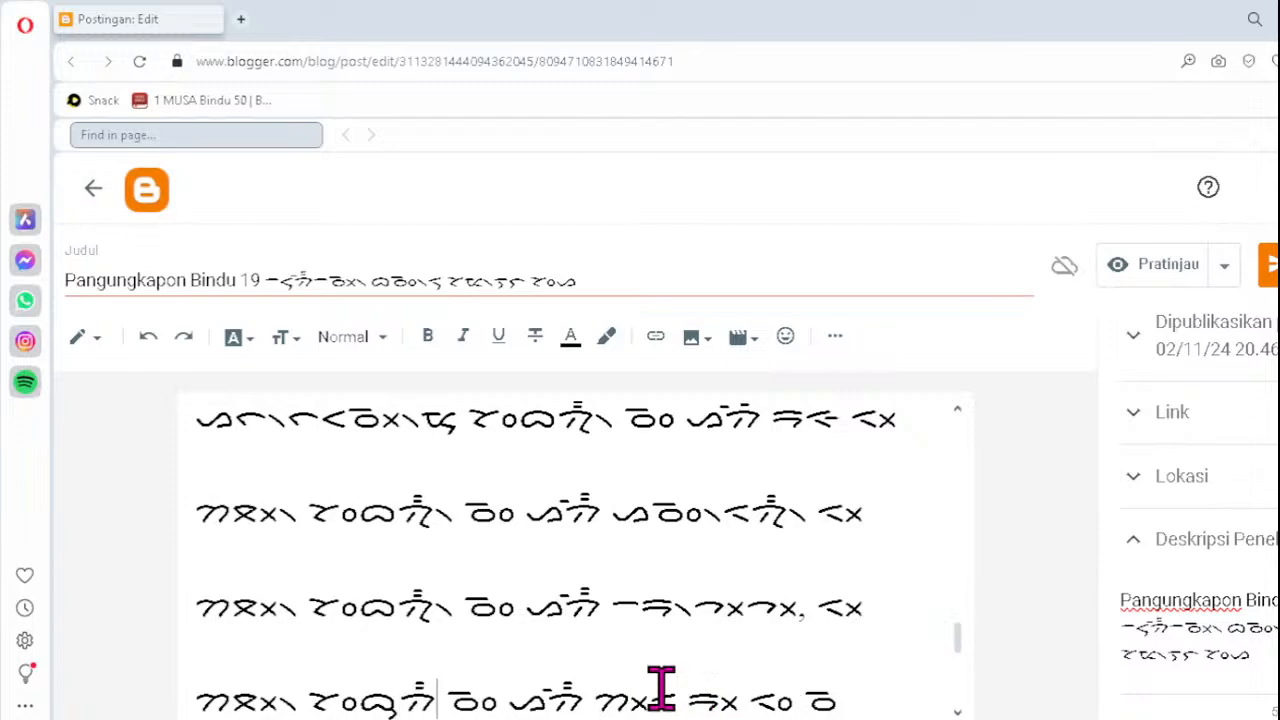
pyautogui.write('᯲')
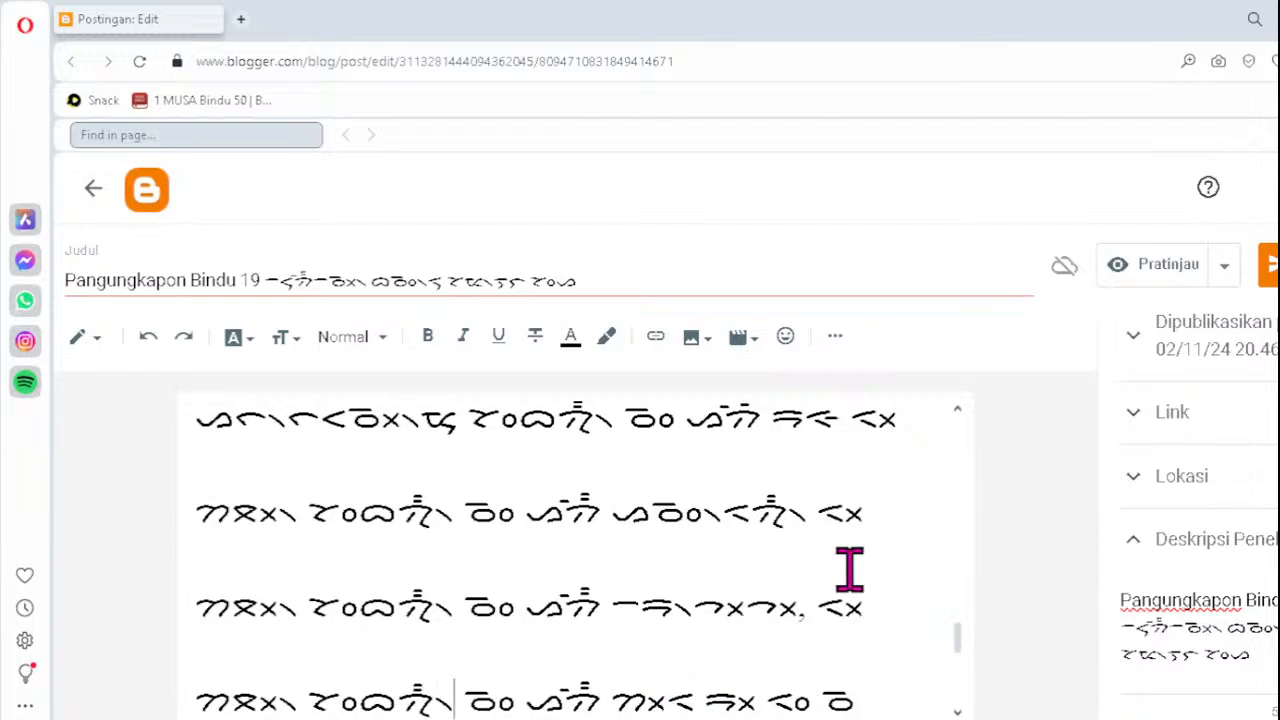
# - Retype the dotted-circle "hun" and "dul" syllables in the Batak word for "hundul" in verse 18
pyautogui.press('Down')
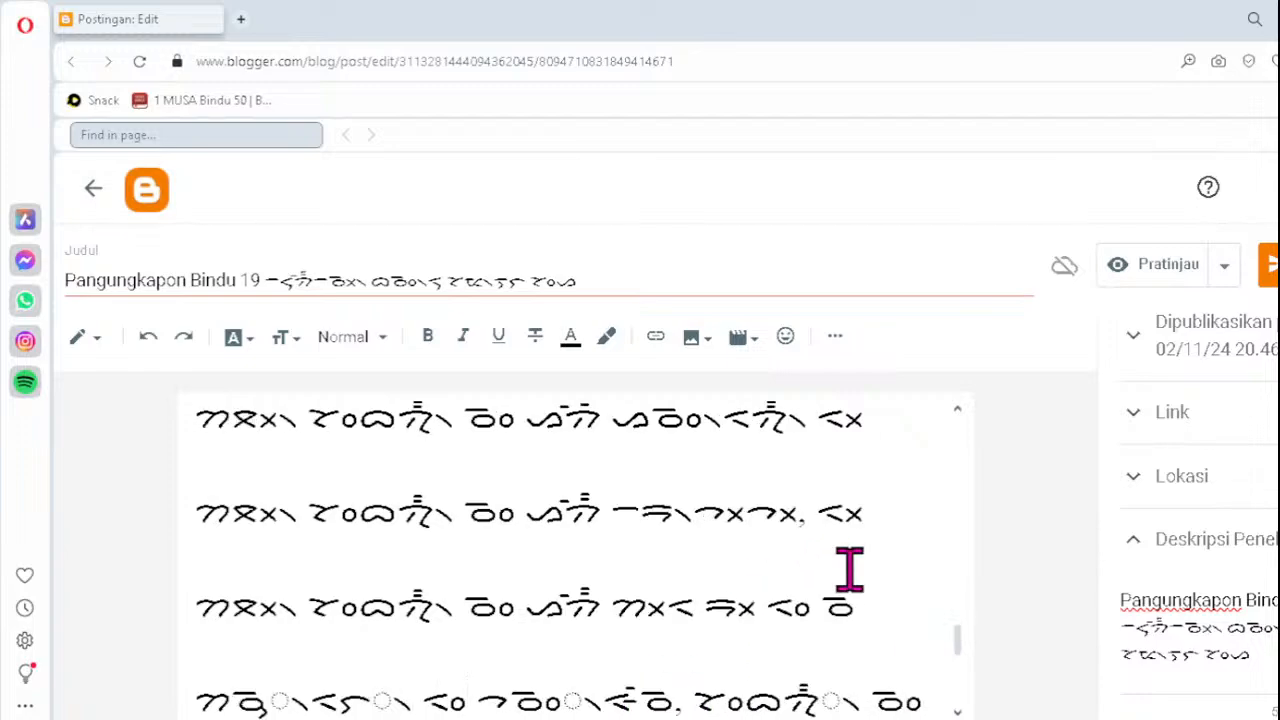
pyautogui.click(244, 701)
pyautogui.press('Delete')
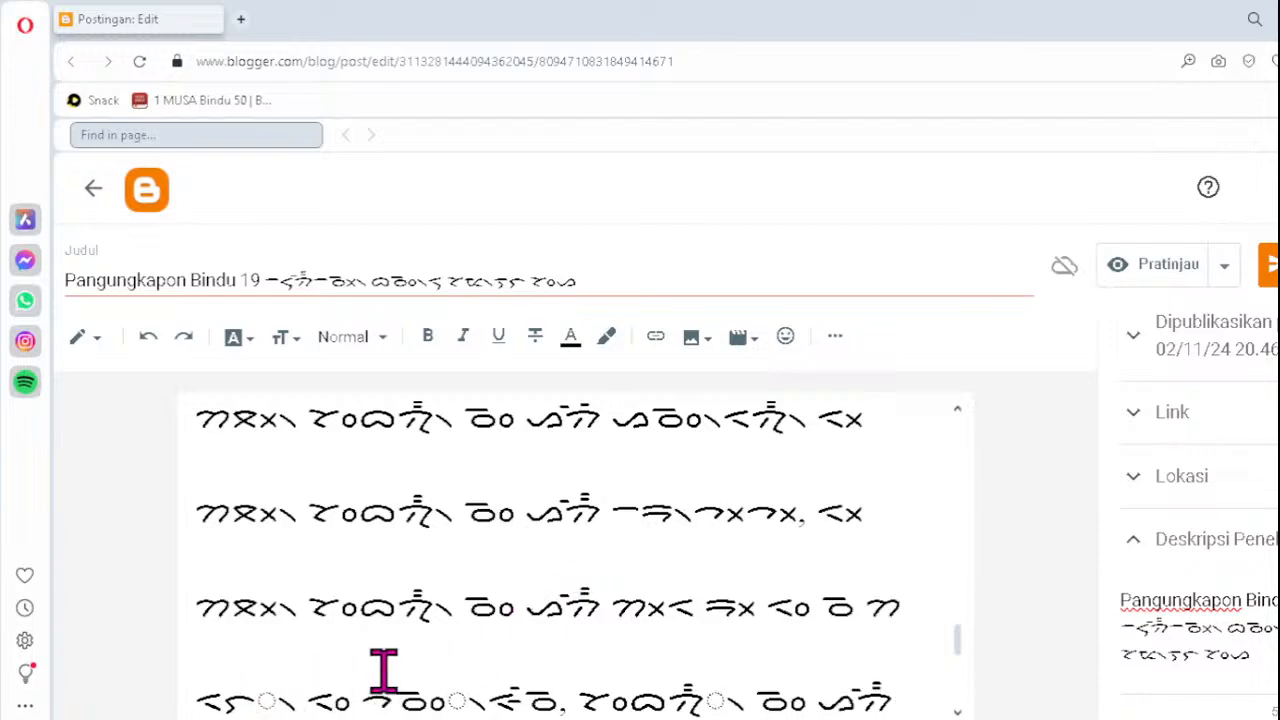
pyautogui.write('ᯮᯉ᯲')
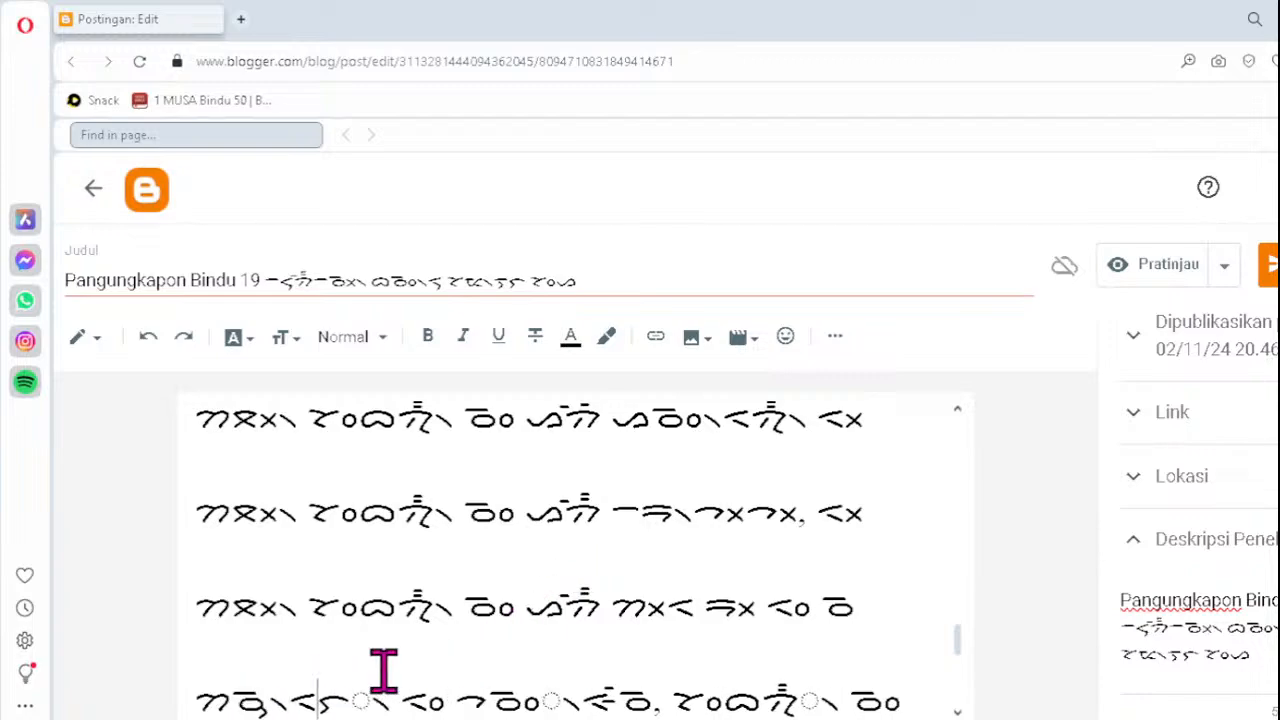
pyautogui.press('Delete')
pyautogui.press('Delete')
pyautogui.write('ᯮᯞ᯲')
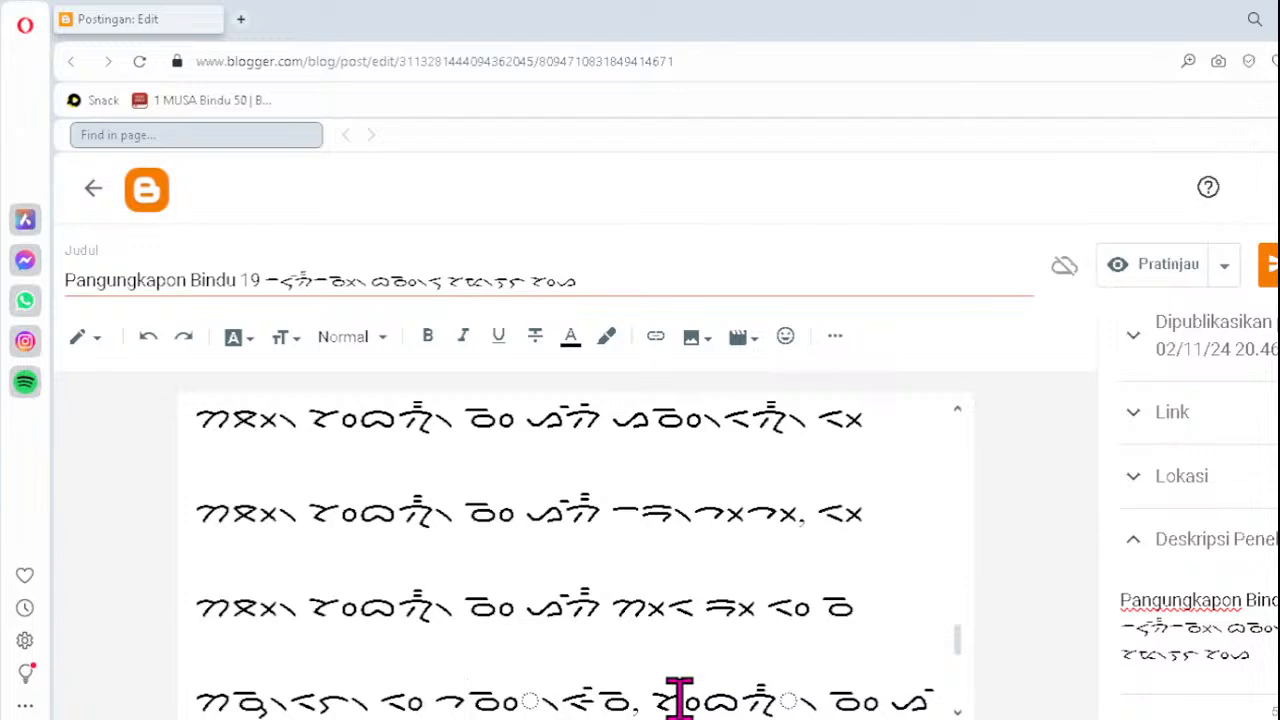
# - In verse 18's Batak text, retype the broken syllables of "ginjangna" as ᯪᯉ᯲ and of "sibuk" as ᯮᯂ᯲
pyautogui.press('Delete')
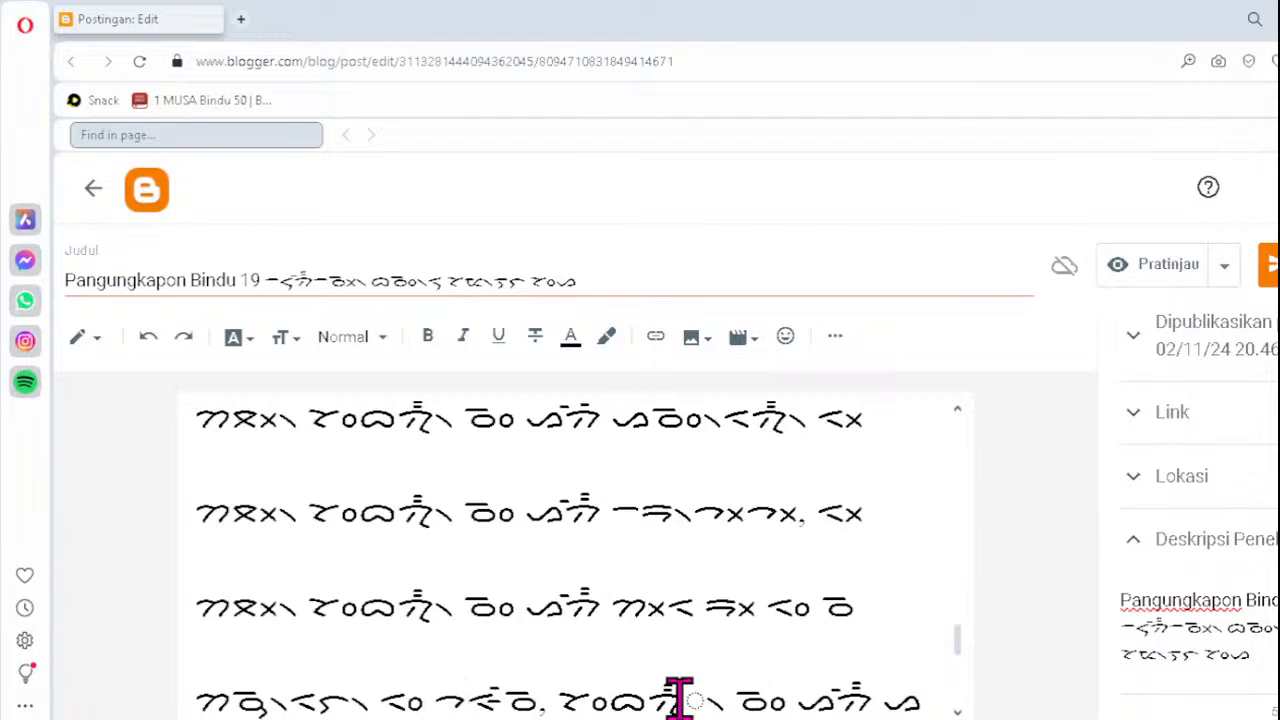
pyautogui.write('ᯪᯉ᯲')
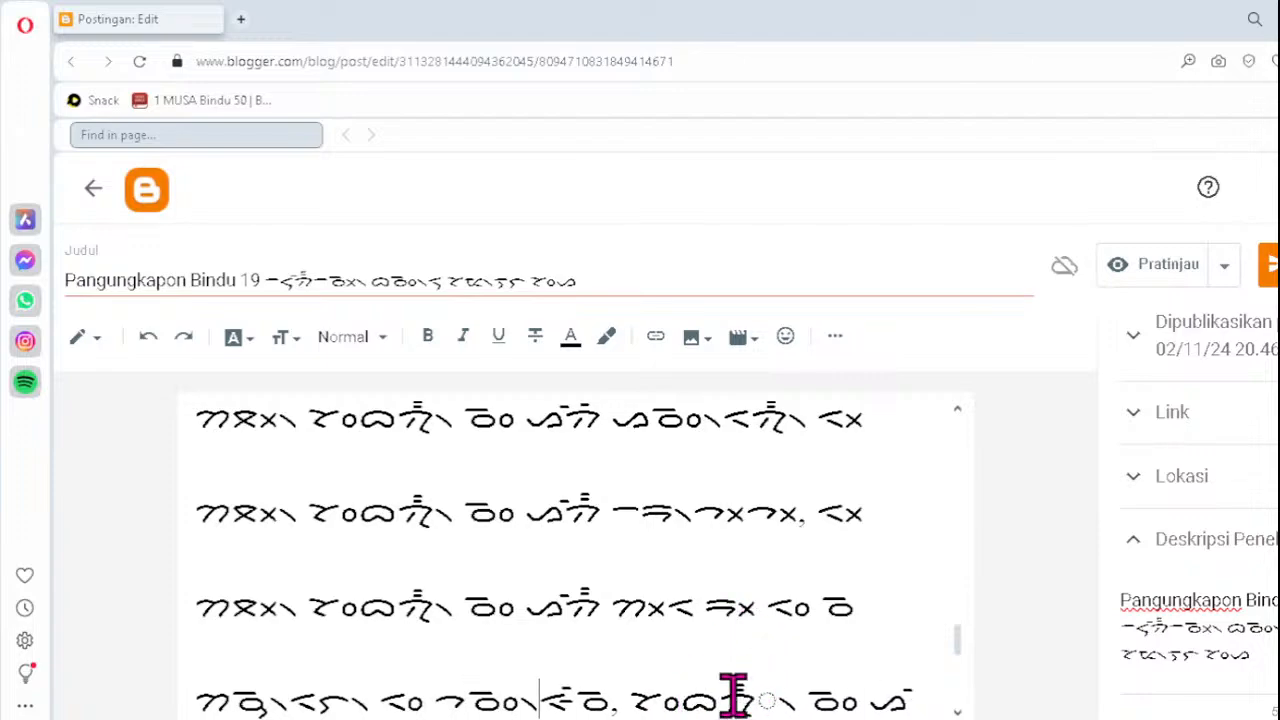
pyautogui.click(735, 697)
pyautogui.press('Delete')
pyautogui.write('ᯮᯄ')
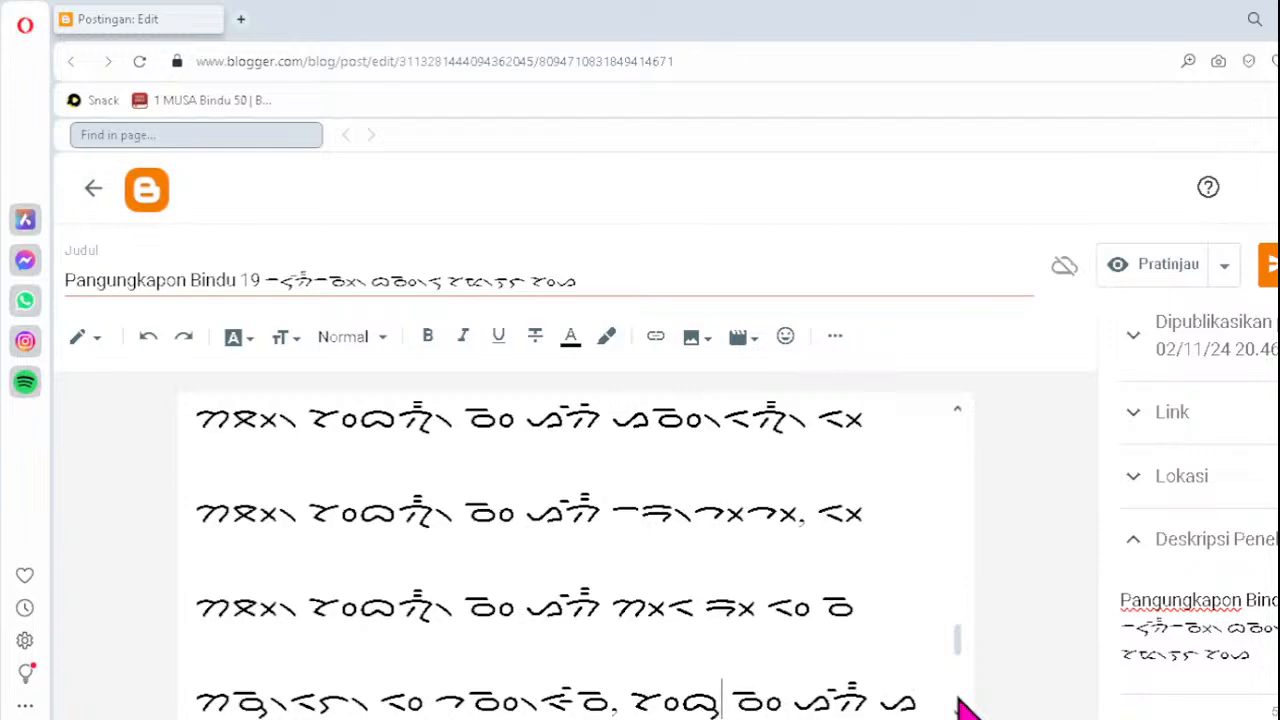
pyautogui.write('᯲')
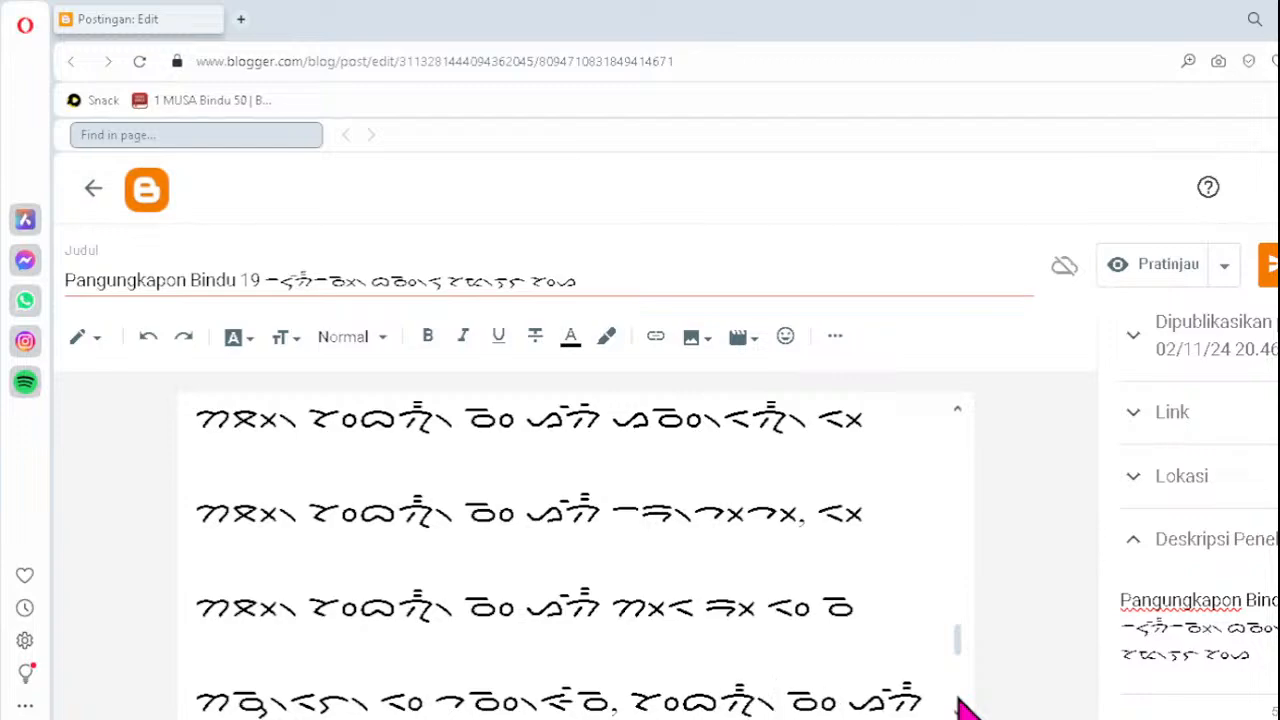
# - Replace the broken final syllable of "dohot" in verse 18's Batak text with ᯬᯖ᯲
pyautogui.scroll(-1, 965, 708)
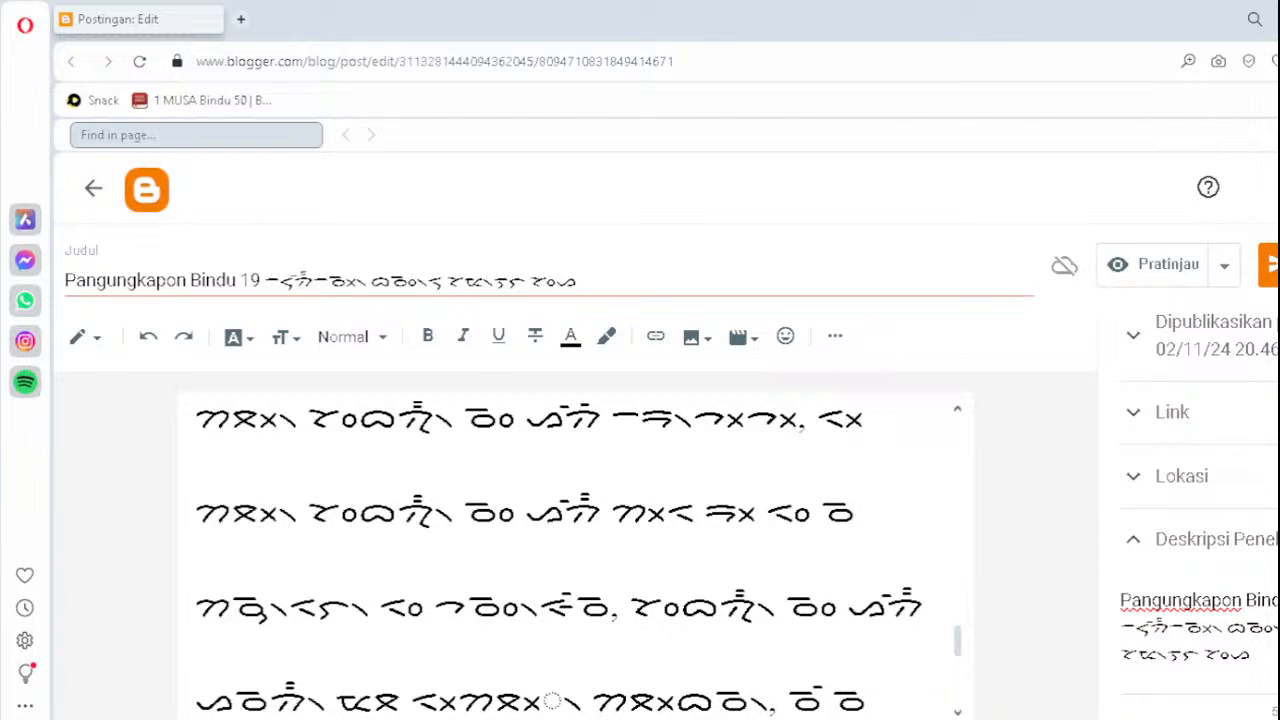
pyautogui.click(496, 698)
pyautogui.press('Delete')
pyautogui.press('Delete')
pyautogui.press('Delete')
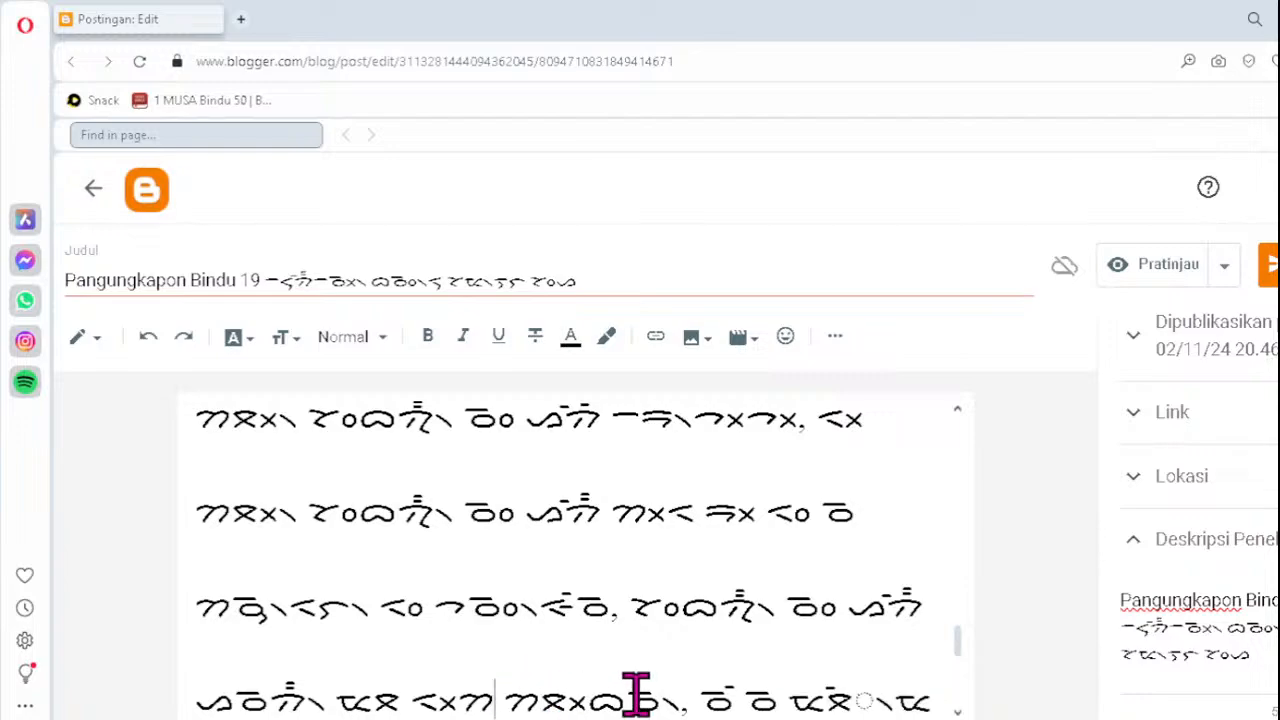
pyautogui.write('ᯬᯖ᯲')
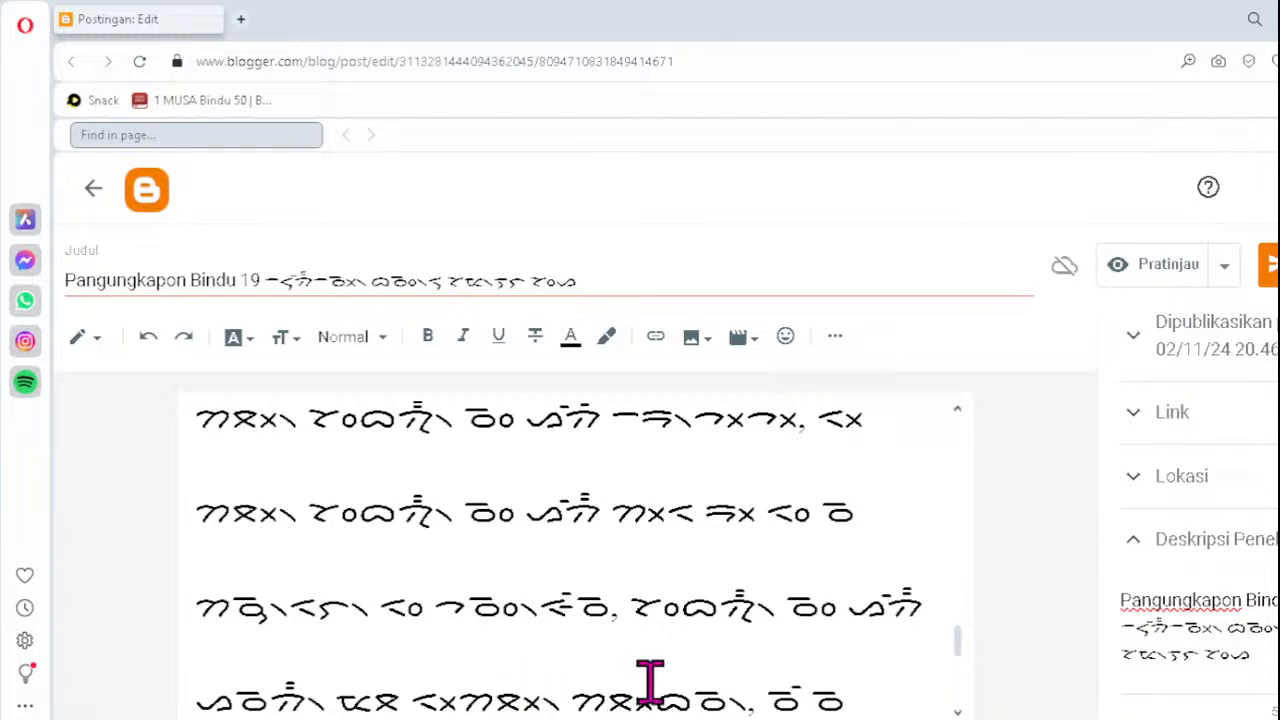
# - Replace the broken first syllable ending of "metmet" in the last line of verse 18's Batak text with ᯩᯖ᯲
pyautogui.press('Down')
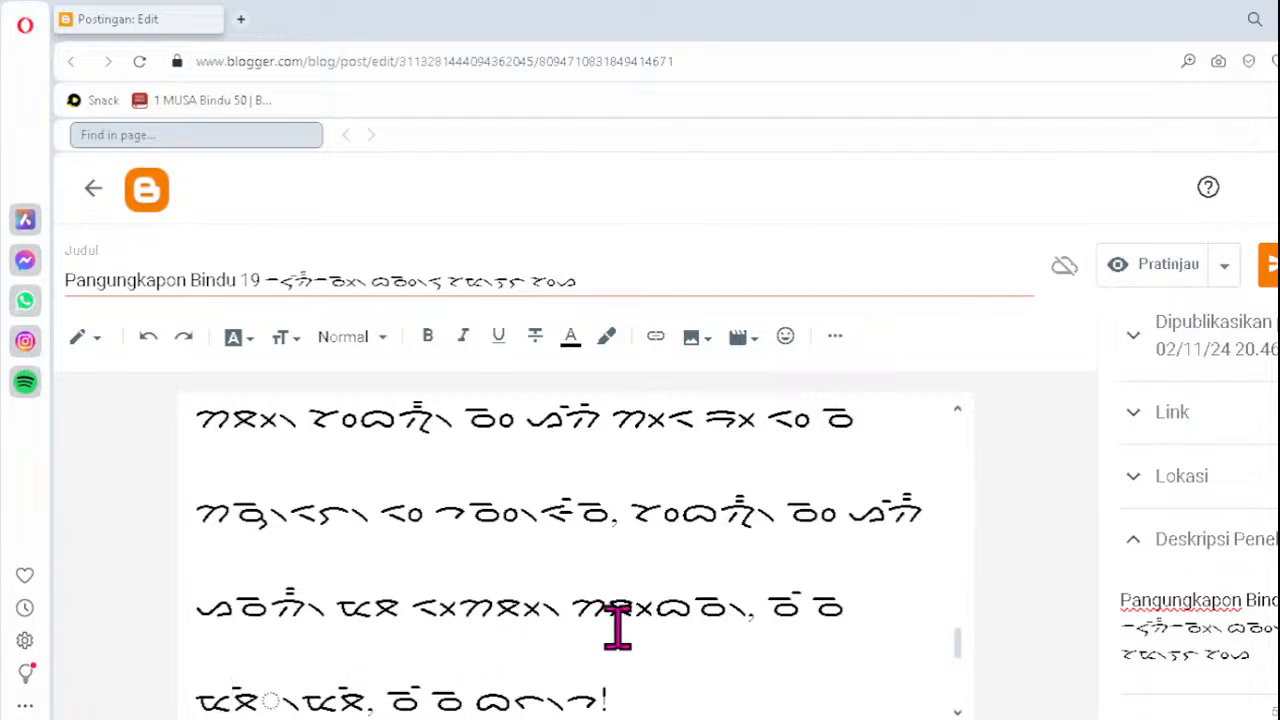
pyautogui.press('Delete')
pyautogui.press('Delete')
pyautogui.press('Delete')
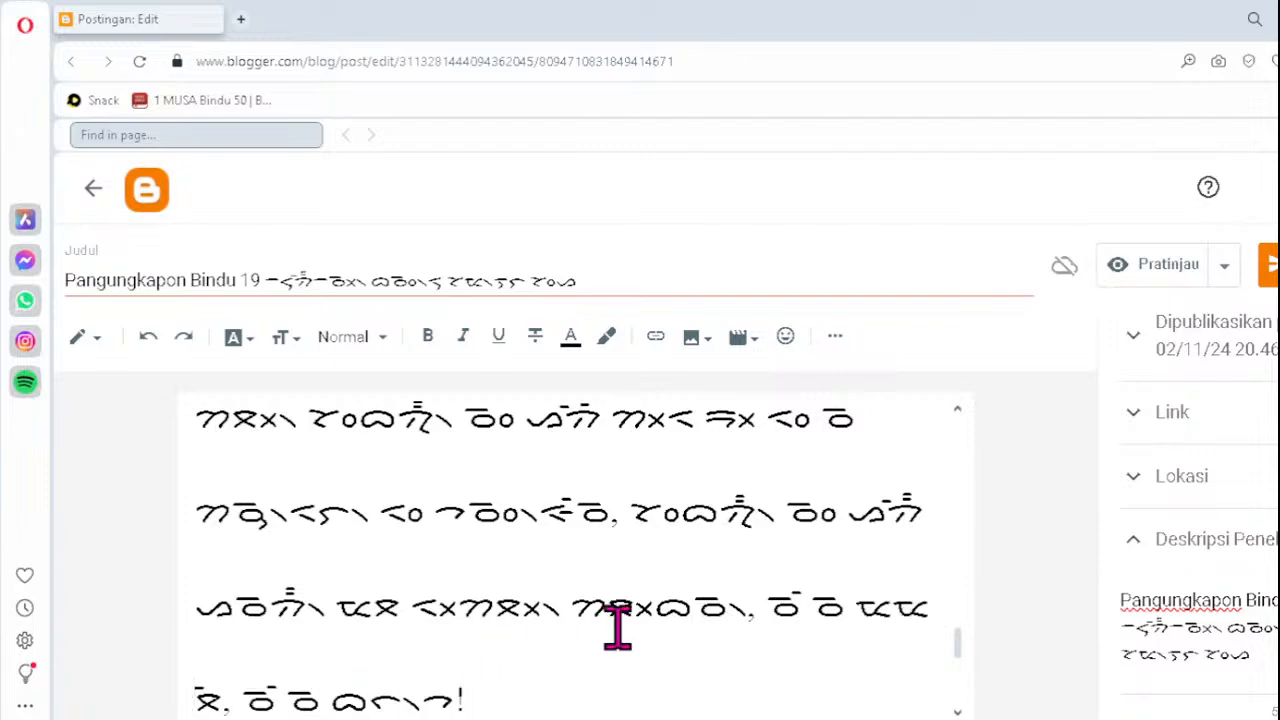
pyautogui.write('ꦏ')
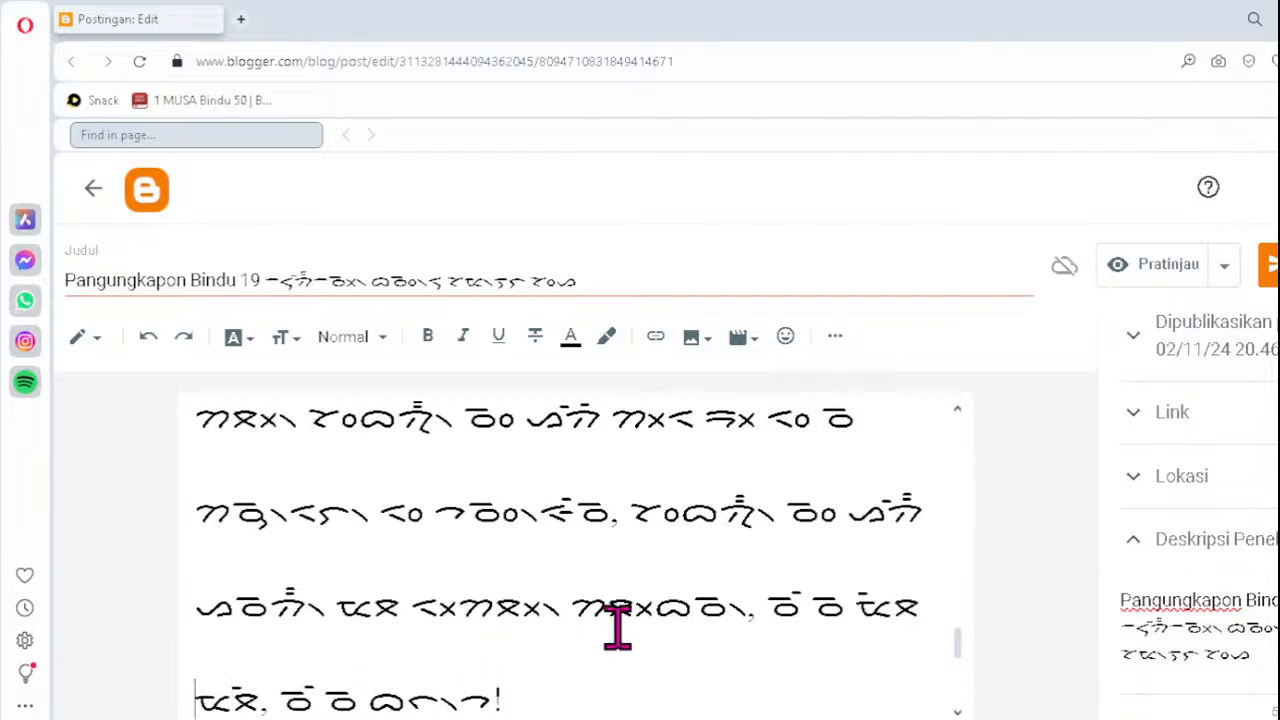
pyautogui.write('᯲')
# - In verse 19's Batak text, replace the broken ending of "on" after "tano" with ᯬᯉ᯲
pyautogui.scroll(-4, 617, 628)
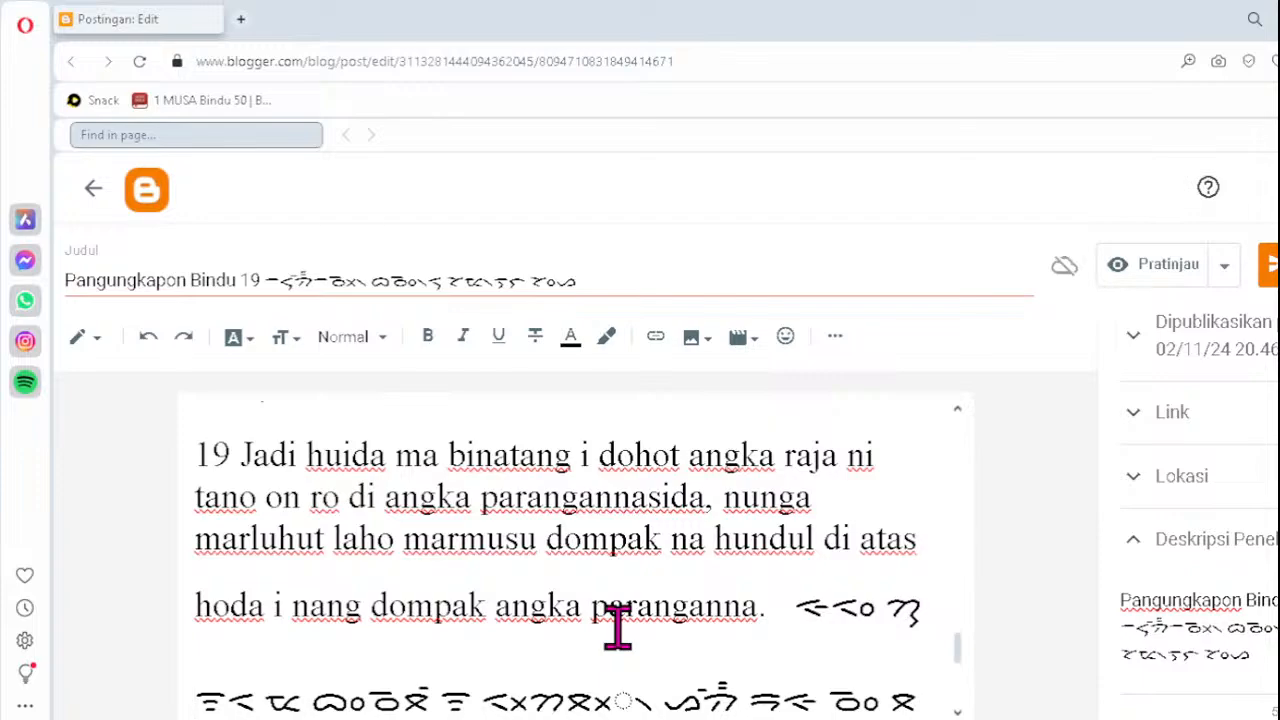
pyautogui.scroll(-2, 617, 628)
pyautogui.scroll(-2, 617, 628)
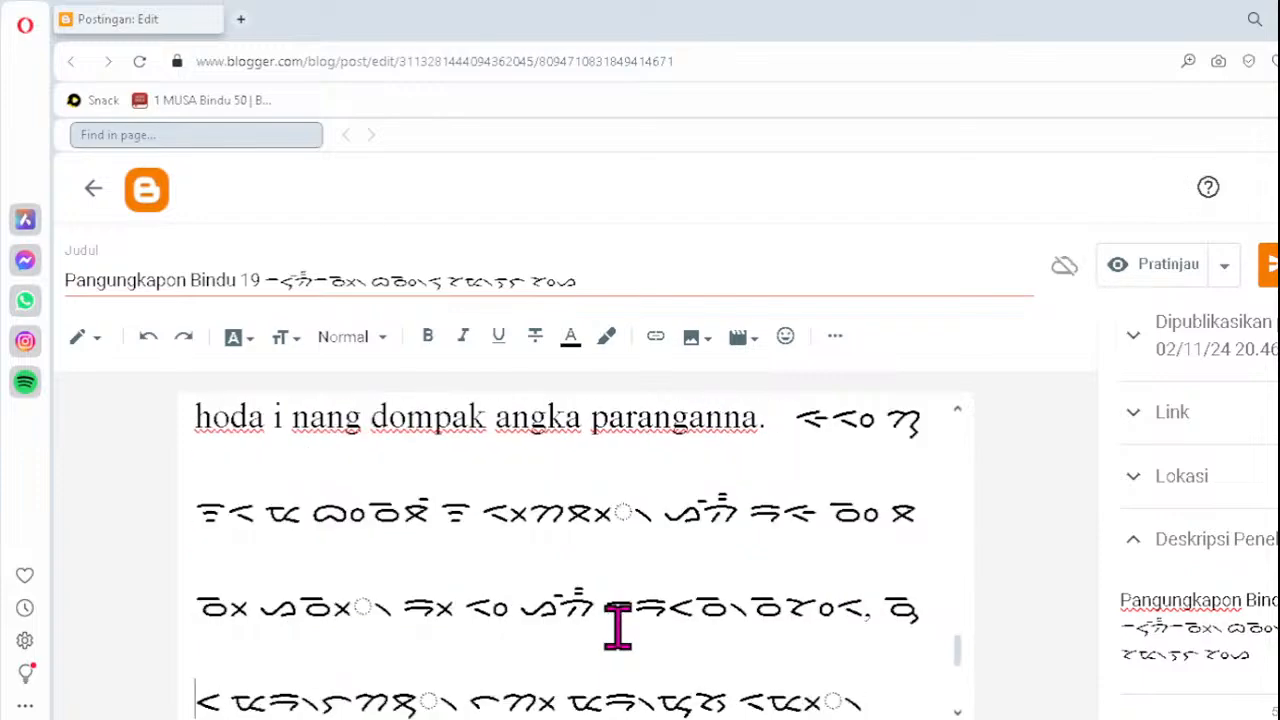
pyautogui.click(306, 602)
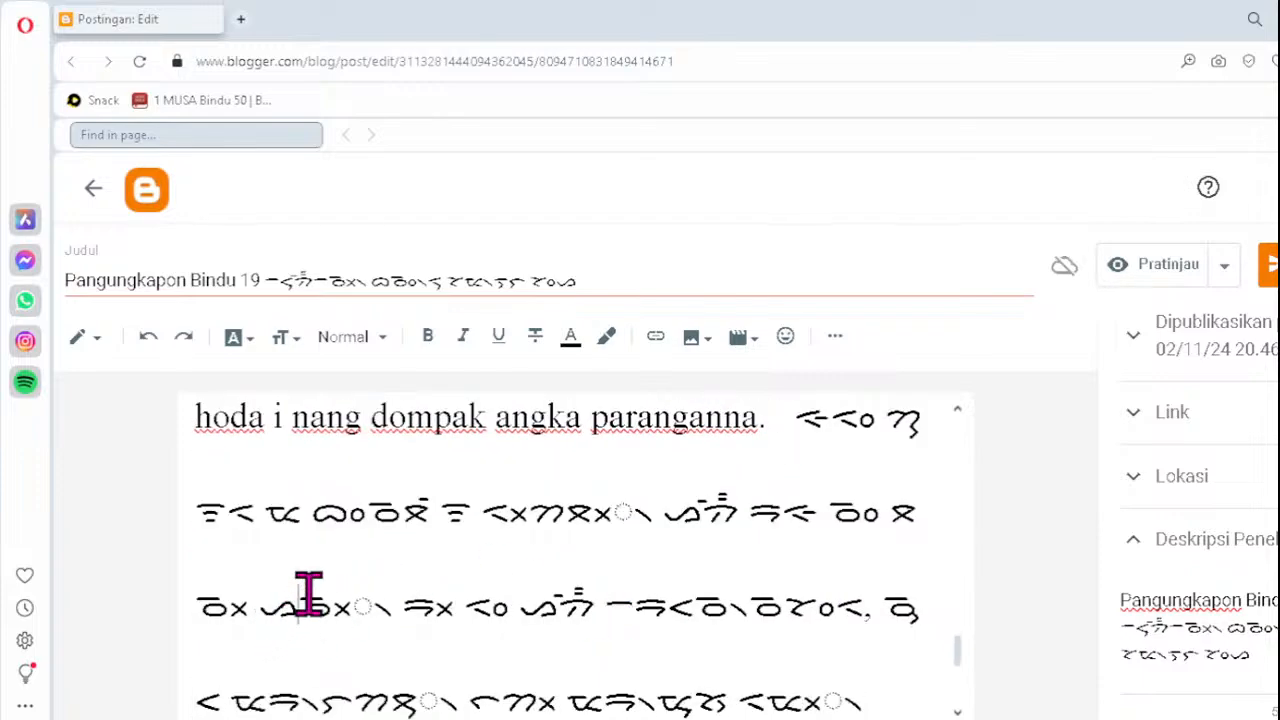
pyautogui.press('Delete')
pyautogui.write('ᯬᯉ᯲')
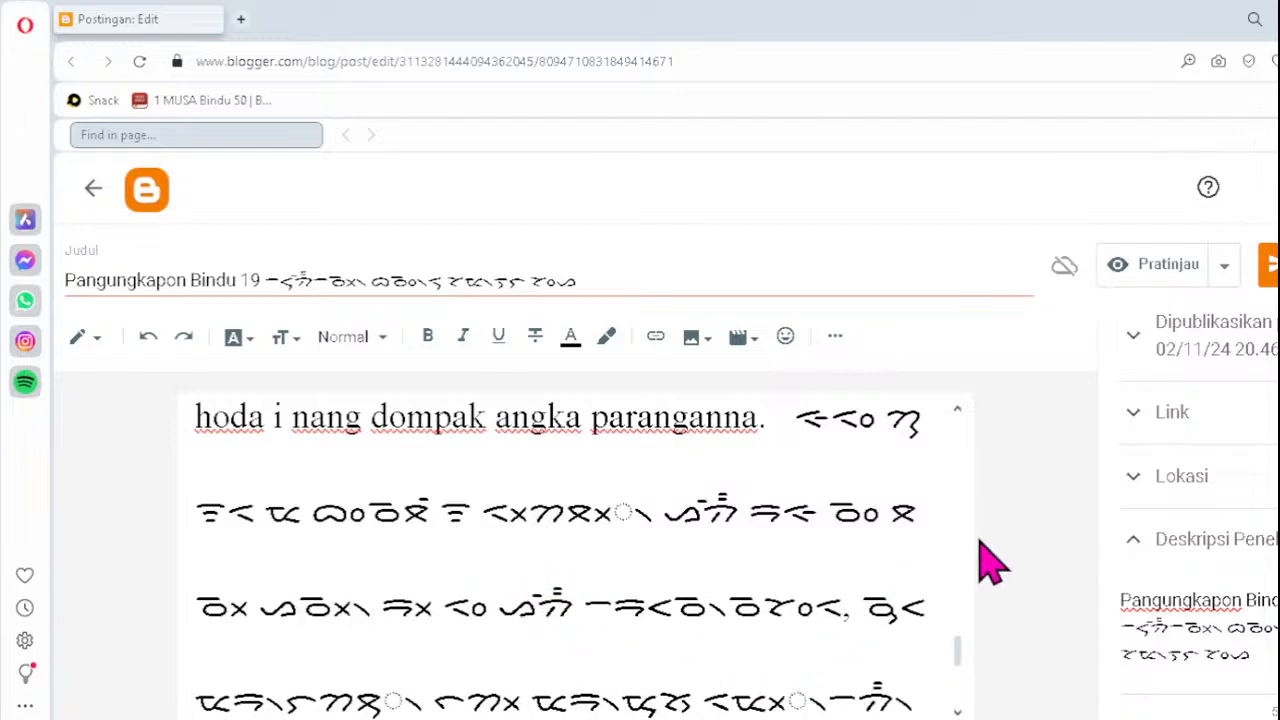
# - In verse 19's Batak text, retype the broken ending of "marluhut" as ᯮᯖ᯲ and the first "dompak" syllable with ᯬᯔ᯲
pyautogui.press('Down')
pyautogui.press('Delete')
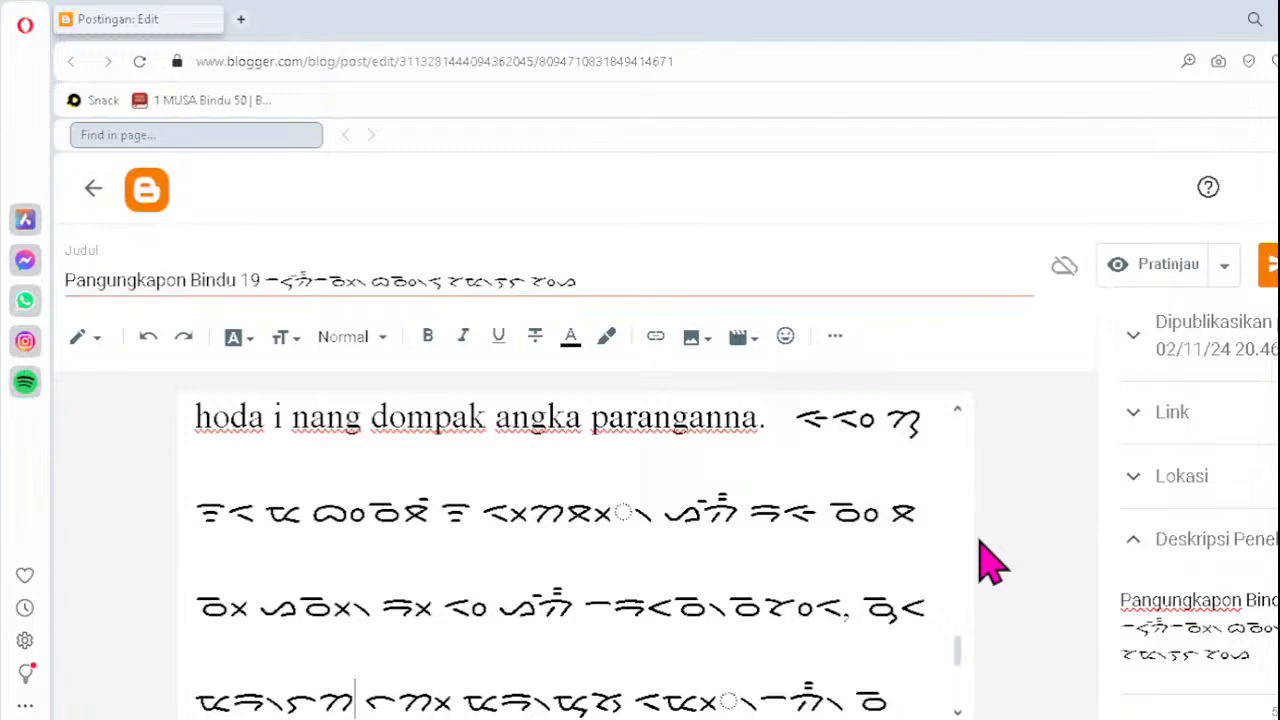
pyautogui.write('ᯖ᯲')
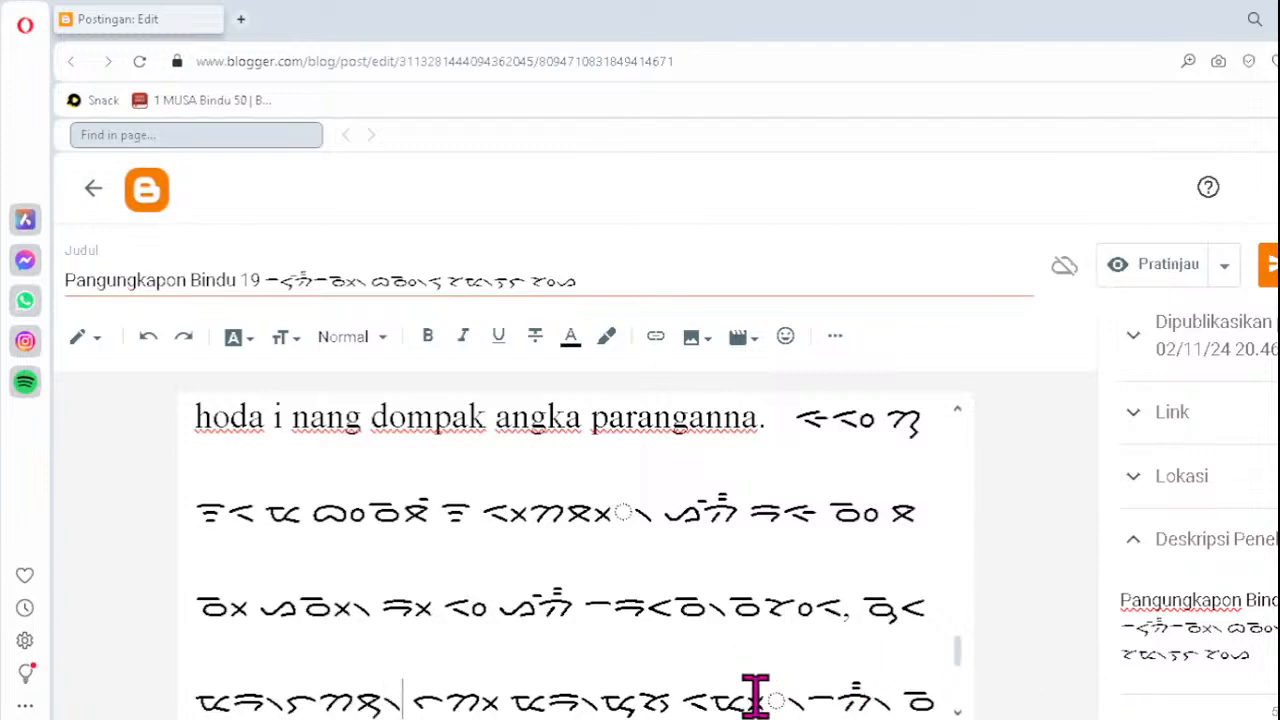
pyautogui.click(712, 700)
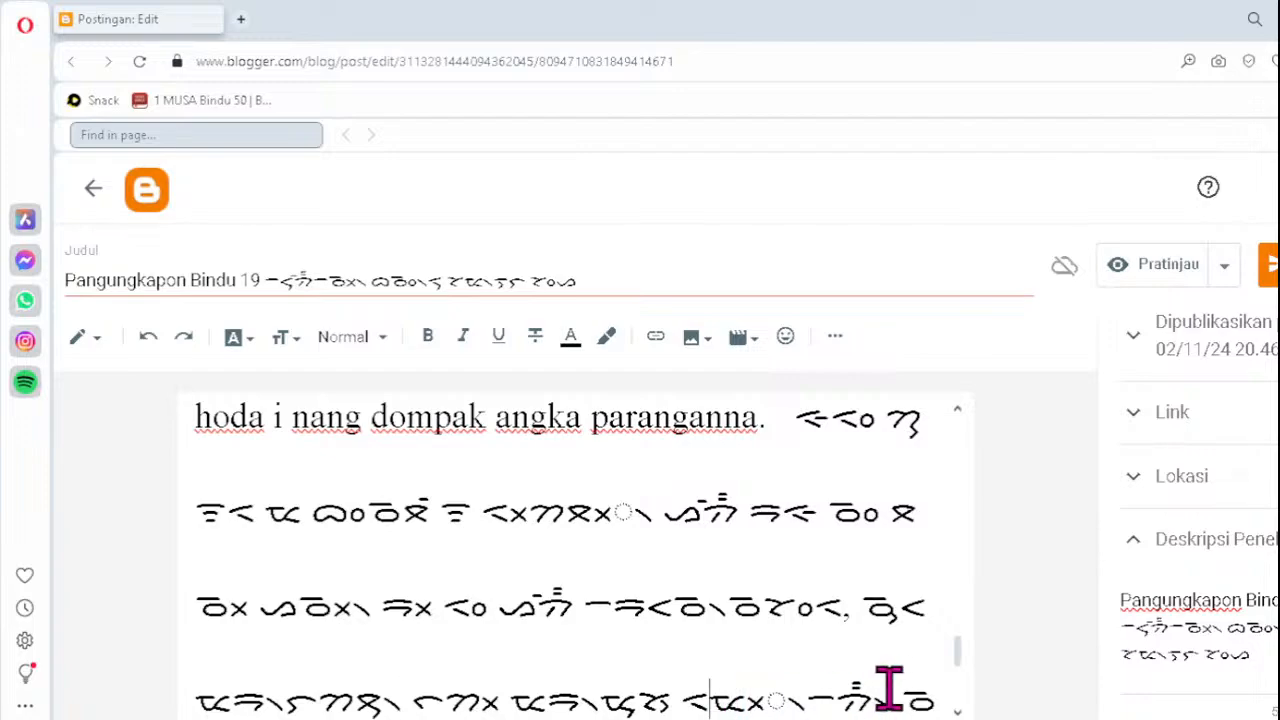
pyautogui.press('Delete')
pyautogui.write('ᯬᯖ᯲')
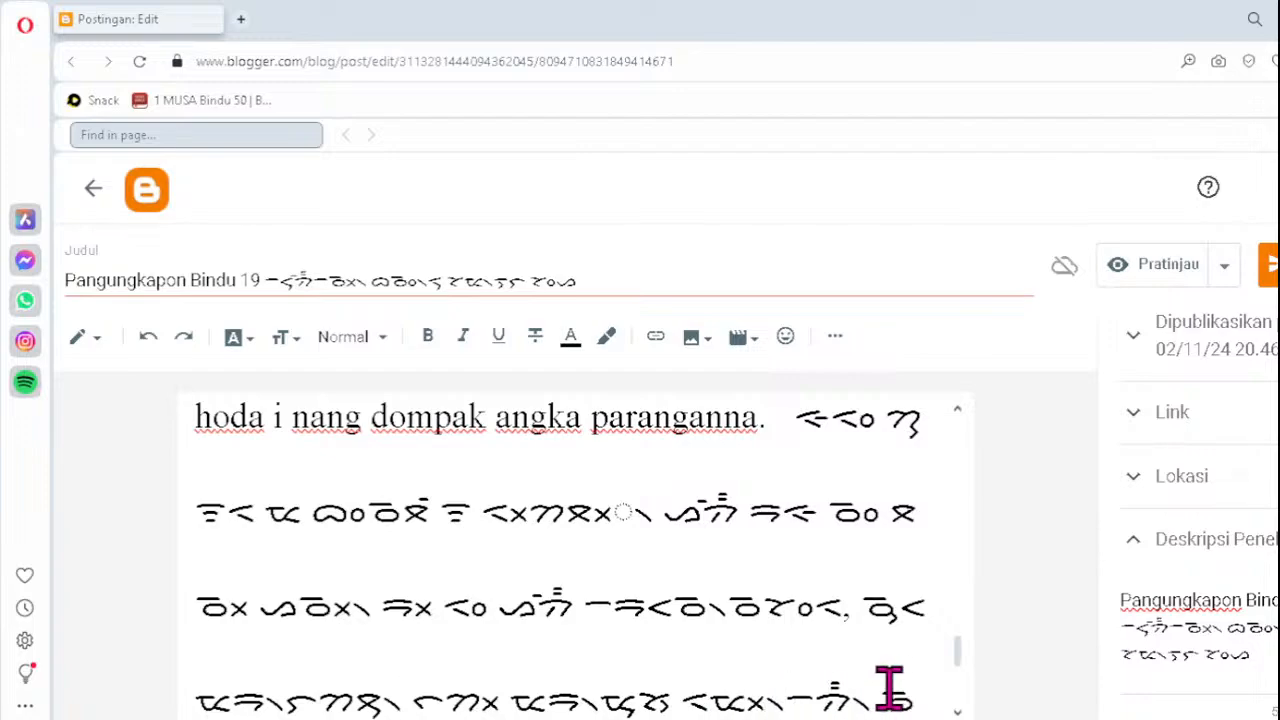
# - In verse 19's Batak text, retype both broken syllables of "hundul" with ᯮᯉ᯲ and ᯮᯞ᯲, and the second "dompak" with ᯬᯔ᯲
pyautogui.press('Down')
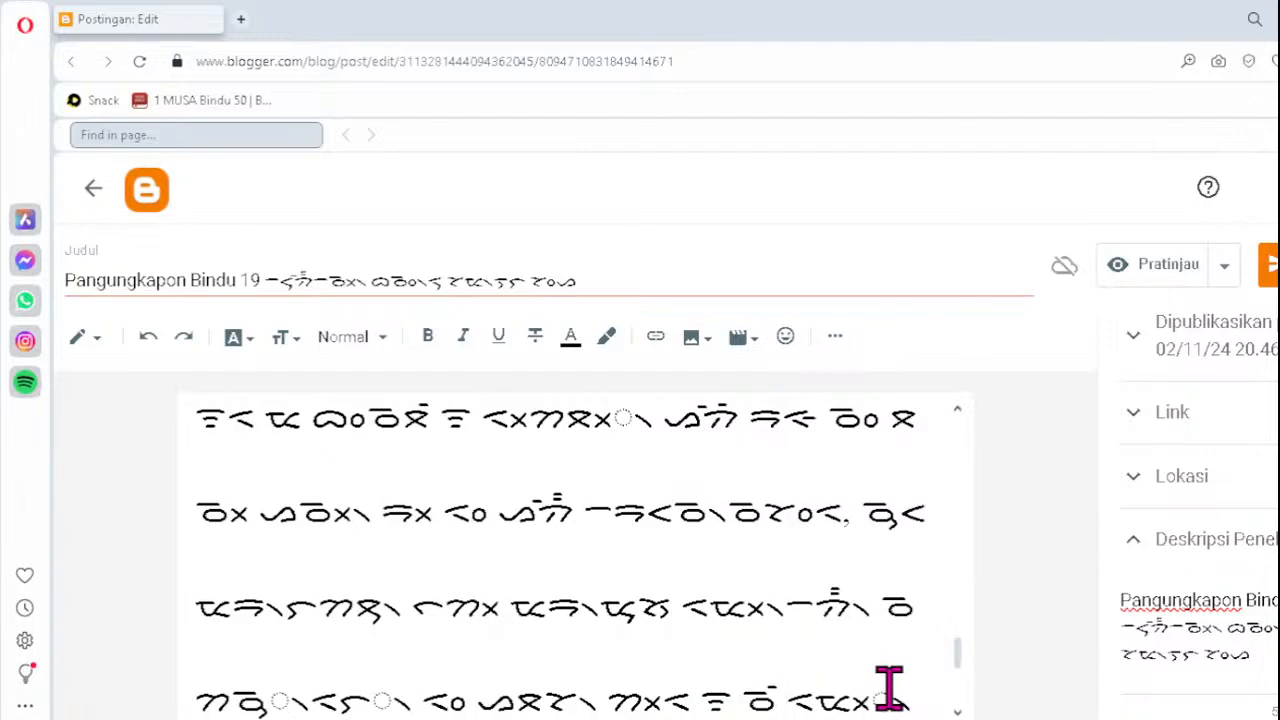
pyautogui.click(246, 694)
pyautogui.press('Delete')
pyautogui.write('ᯮᯉ᯲')
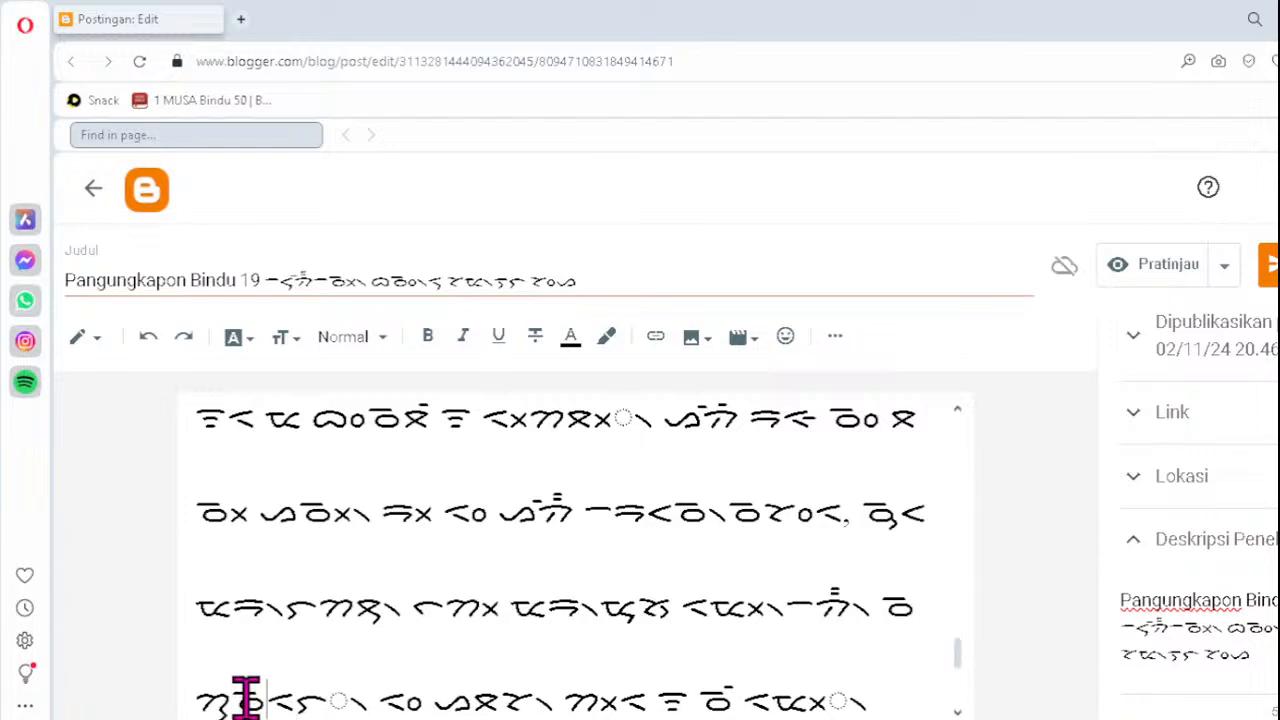
pyautogui.click(320, 697)
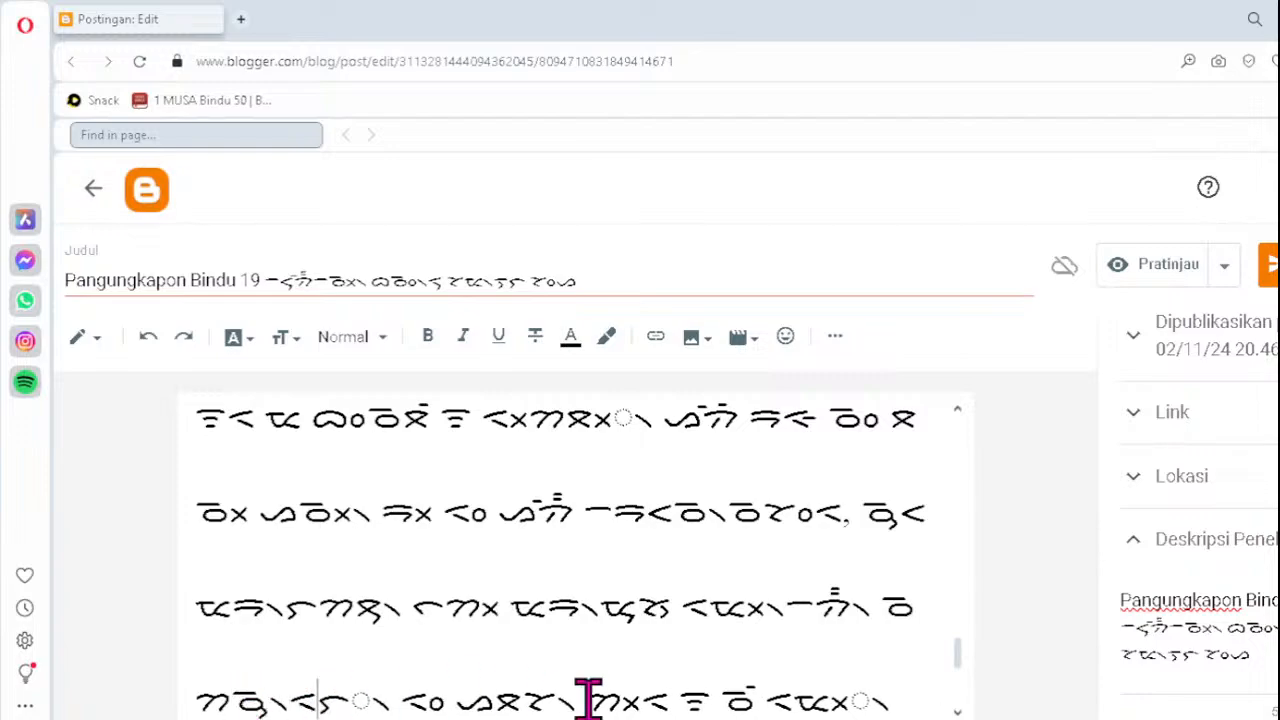
pyautogui.press('Delete')
pyautogui.write('ᯮᯞ᯲')
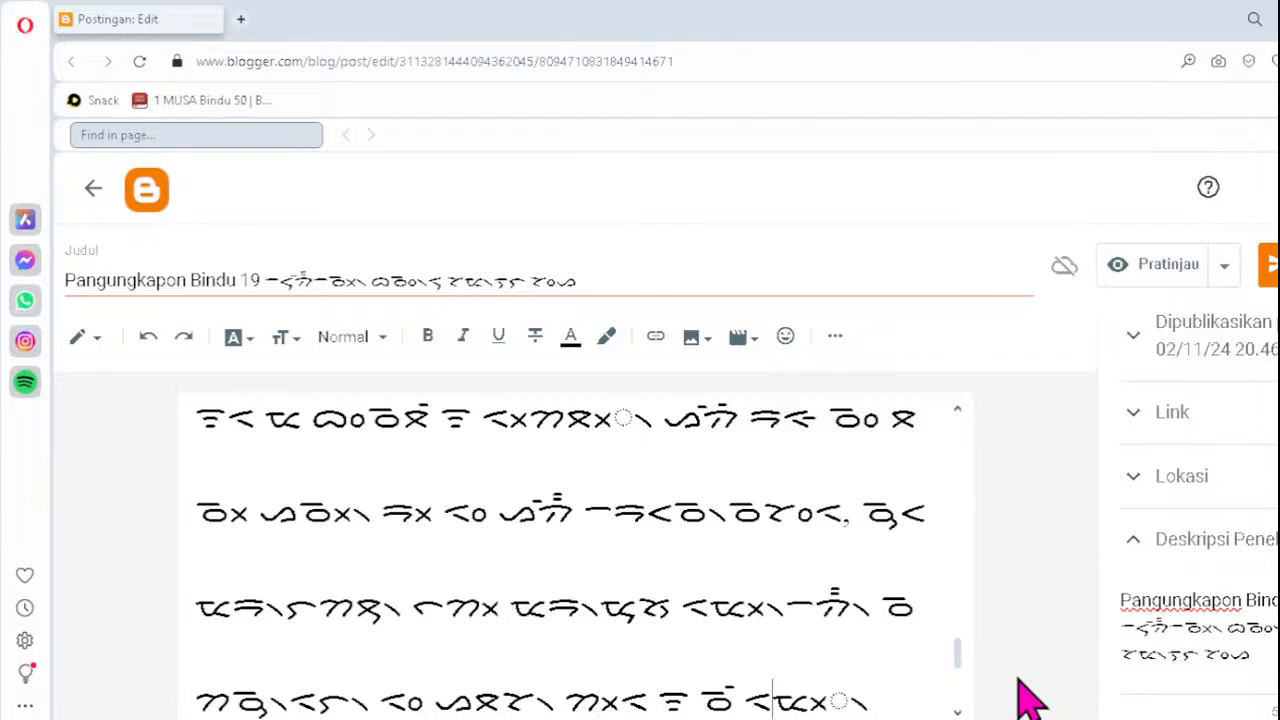
pyautogui.press('Delete')
pyautogui.write('ᯬᯔ᯲')
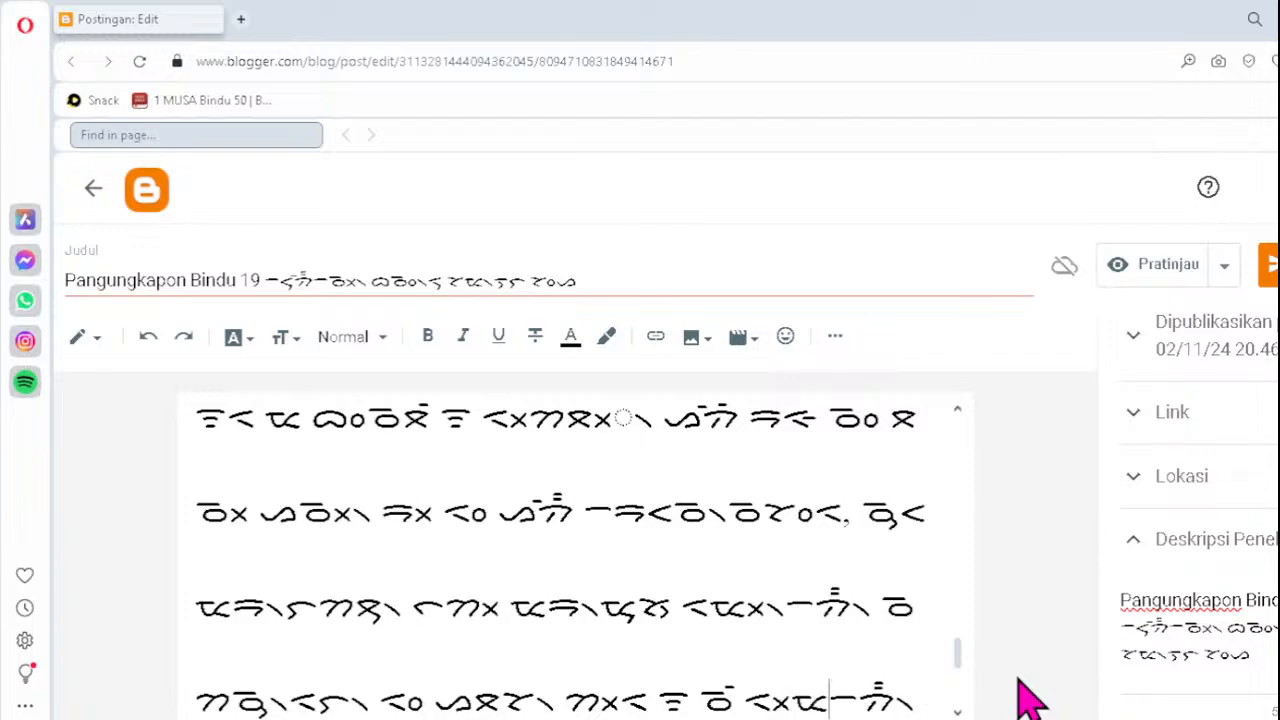
# - In verse 20's Batak text, replace the broken ending of "tartangkup" with ᯮᯇ᯲
pyautogui.press('Down')
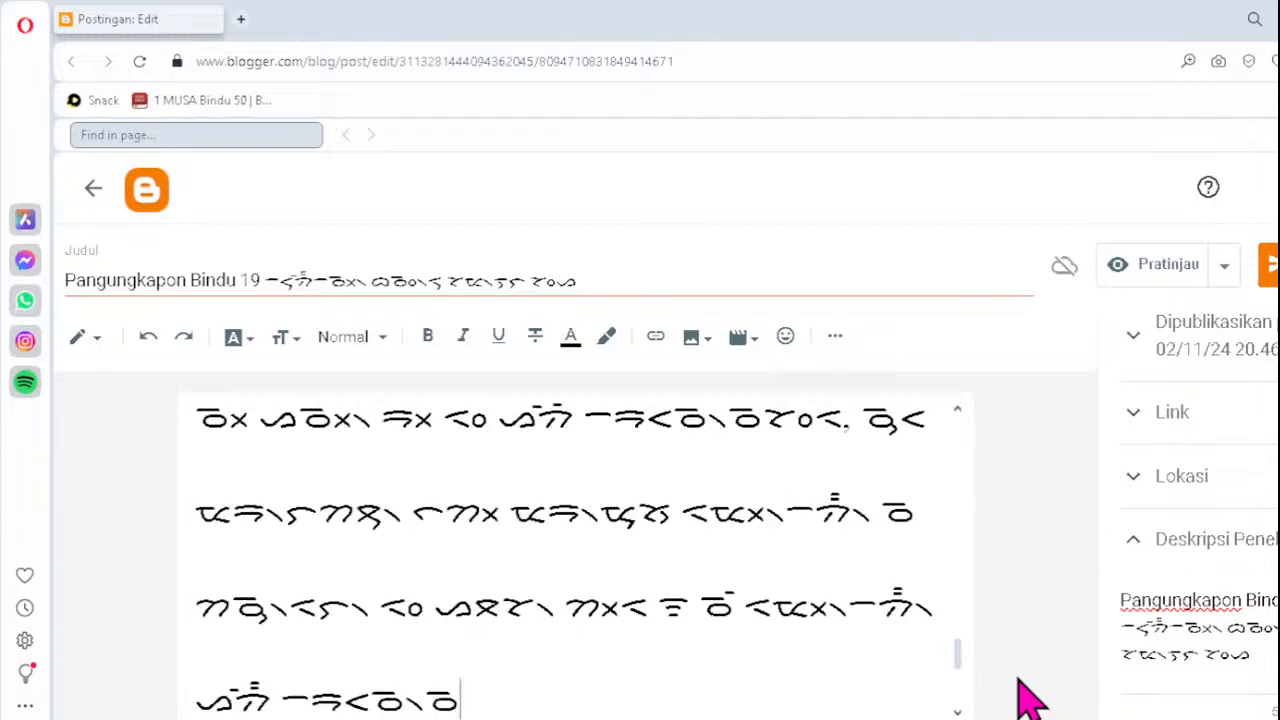
pyautogui.press('Down')
pyautogui.press('Down')
pyautogui.press('Down')
pyautogui.press('Down')
pyautogui.press('Down')
pyautogui.press('Down')
pyautogui.press('Down')
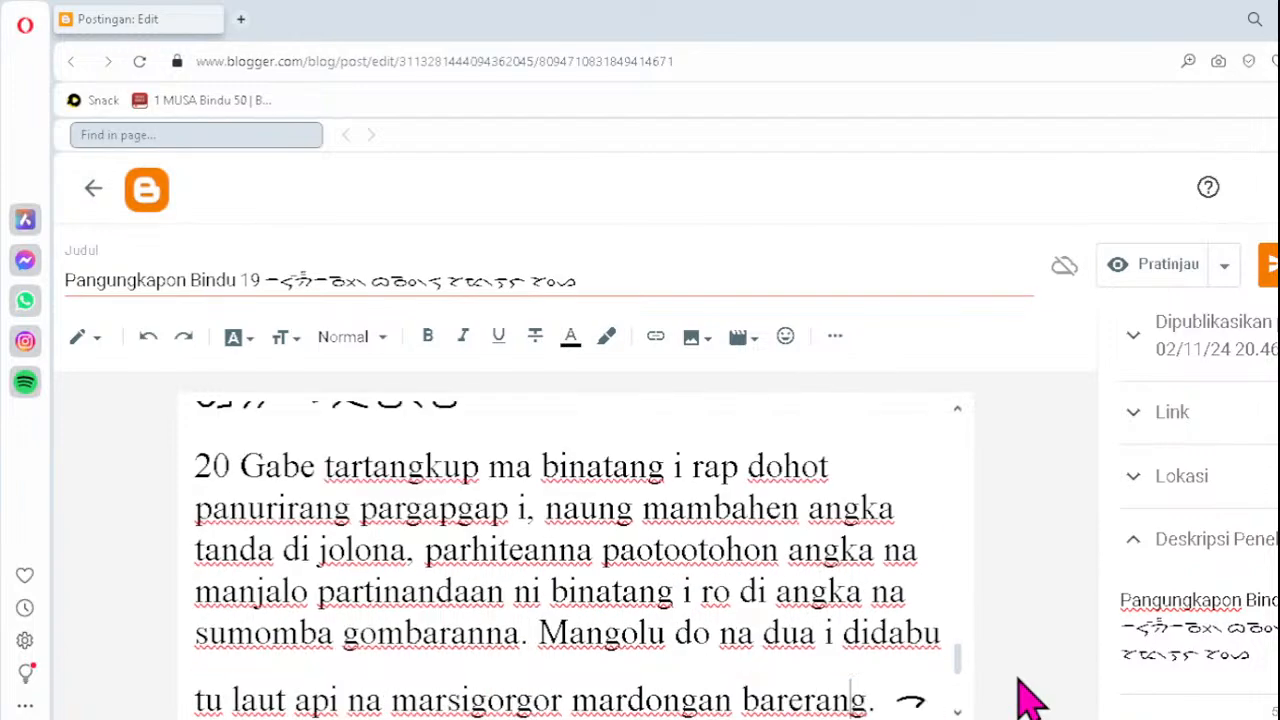
pyautogui.press('Down')
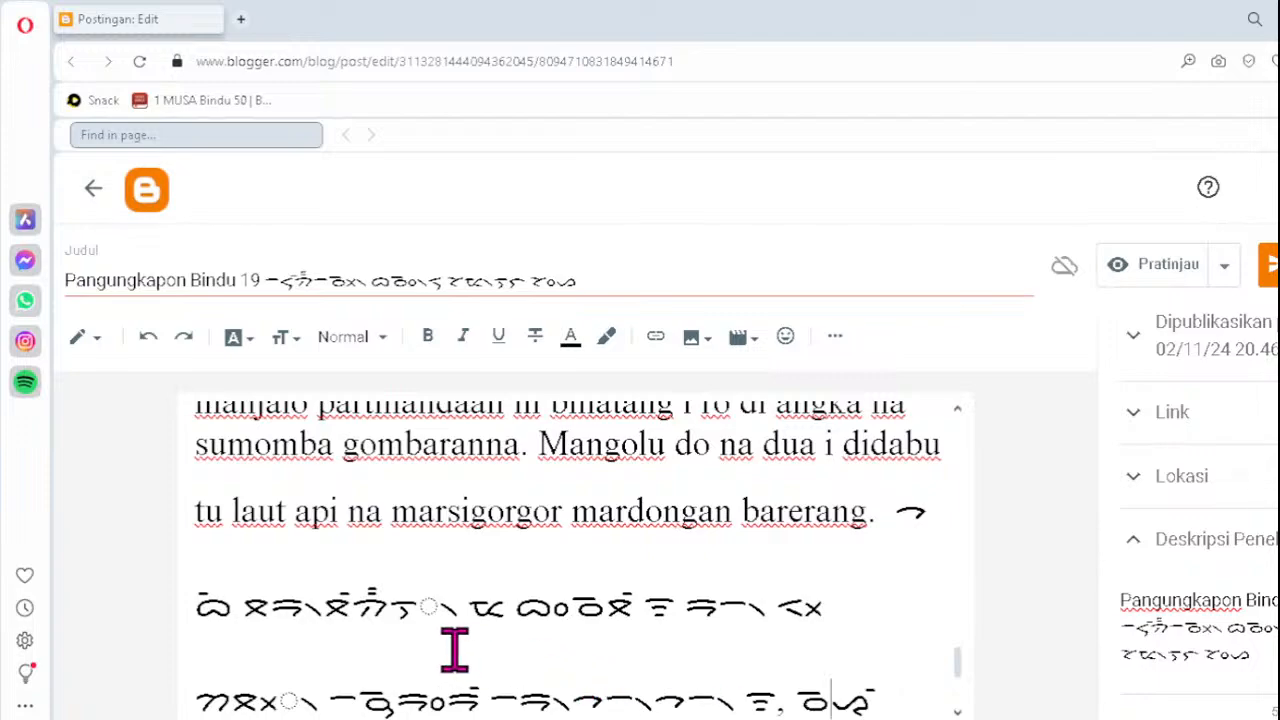
pyautogui.click(391, 607)
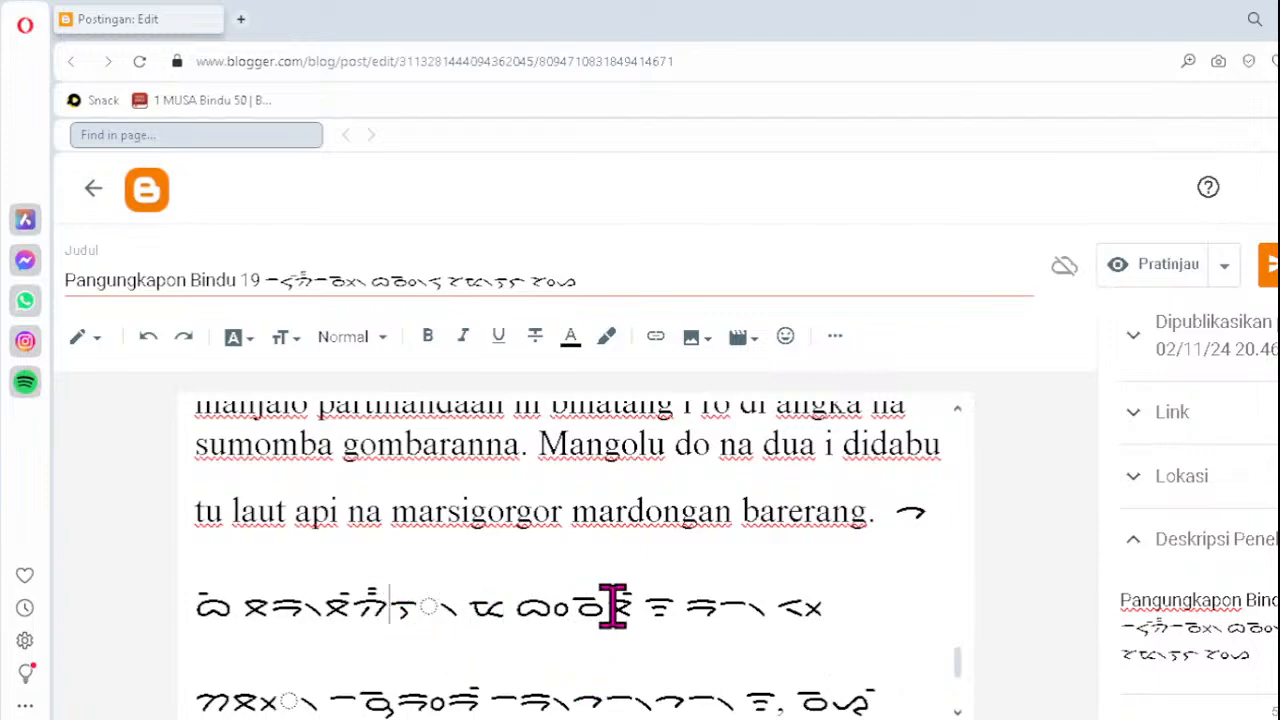
pyautogui.press('Delete')
pyautogui.write('ᯮᯇ᯲')
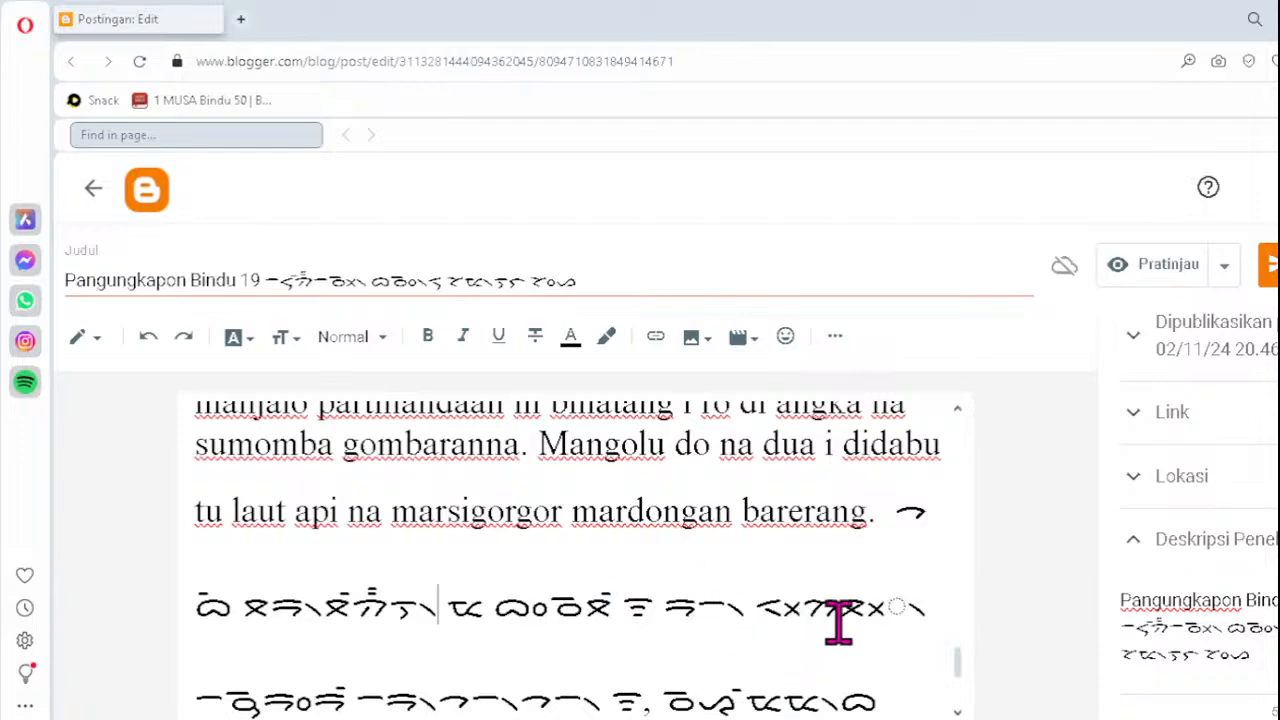
# - In verse 20's Batak text, retype the broken endings of "dohot" as ᯬᯖ᯲ and of "mambahen" as ᯩᯉ᯲
pyautogui.press('Delete')
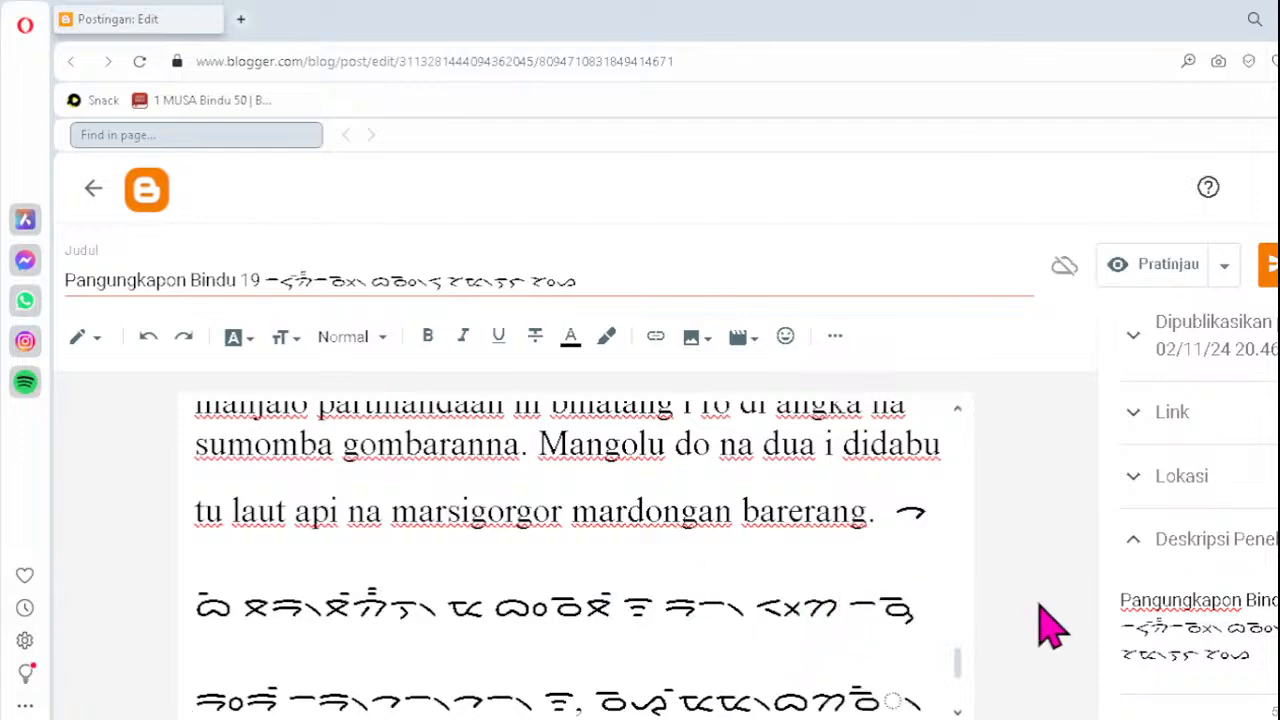
pyautogui.write('ᯬᯖ᯲')
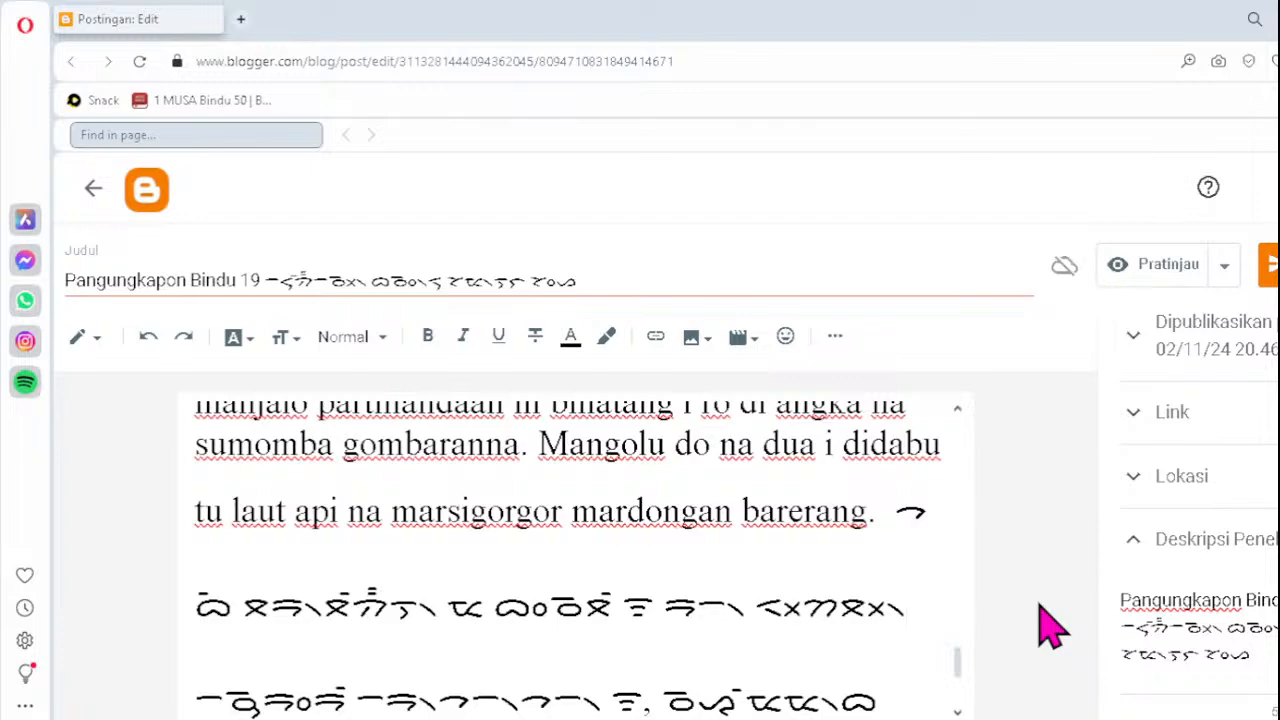
pyautogui.press('Down')
pyautogui.press('Down')
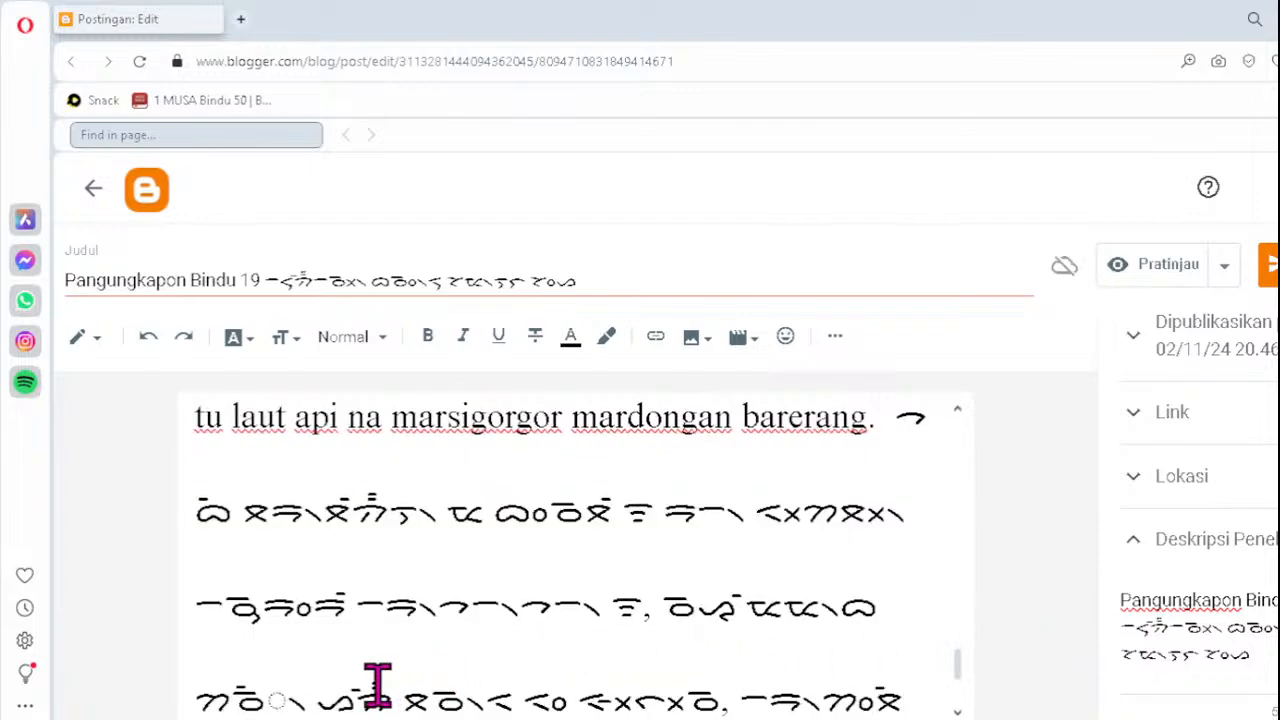
pyautogui.click(234, 697)
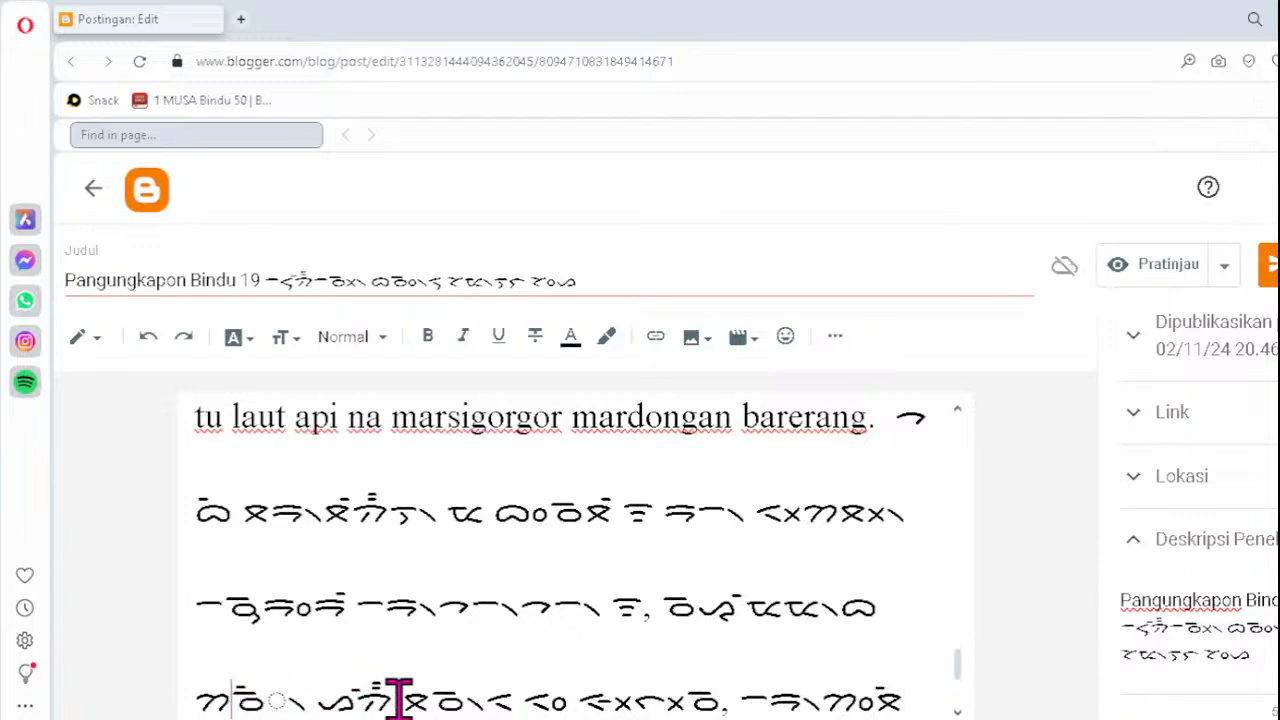
pyautogui.press('Delete')
pyautogui.write('ᯉ᯲')
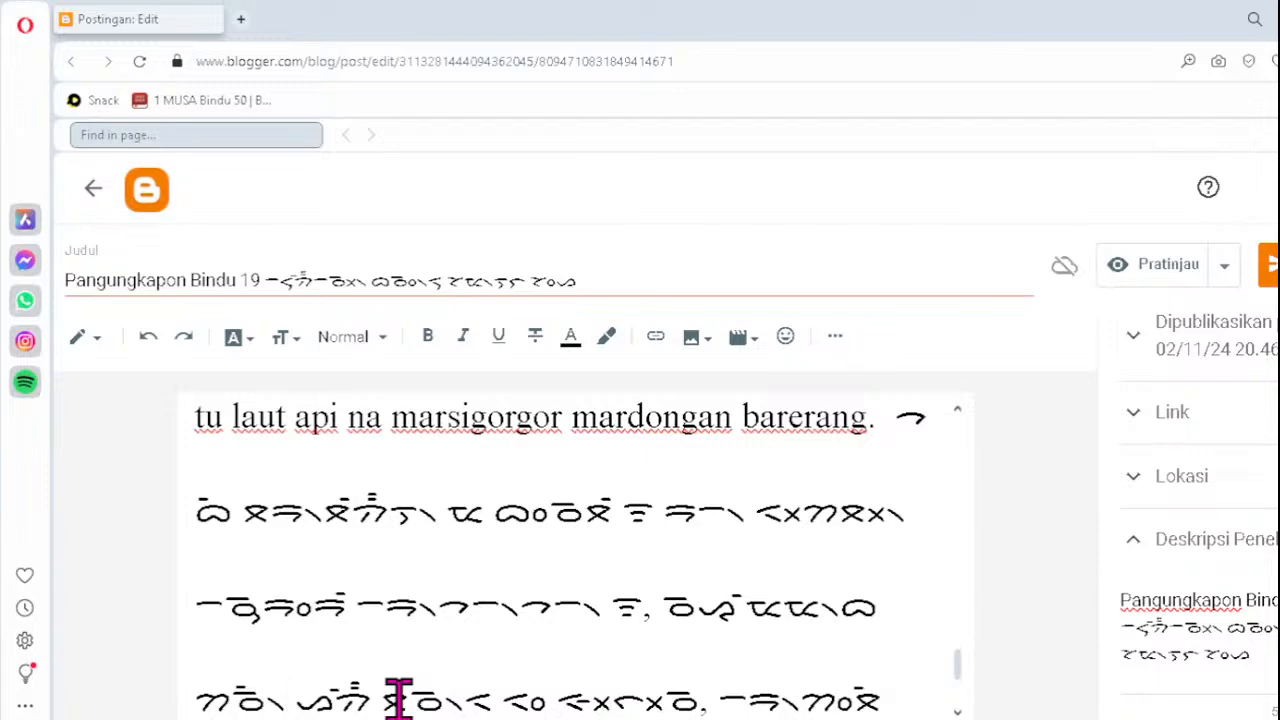
# - In verse 20's Batak text, retype the broken ending of "paotootohon" as ᯬᯉ᯲
pyautogui.press('Down')
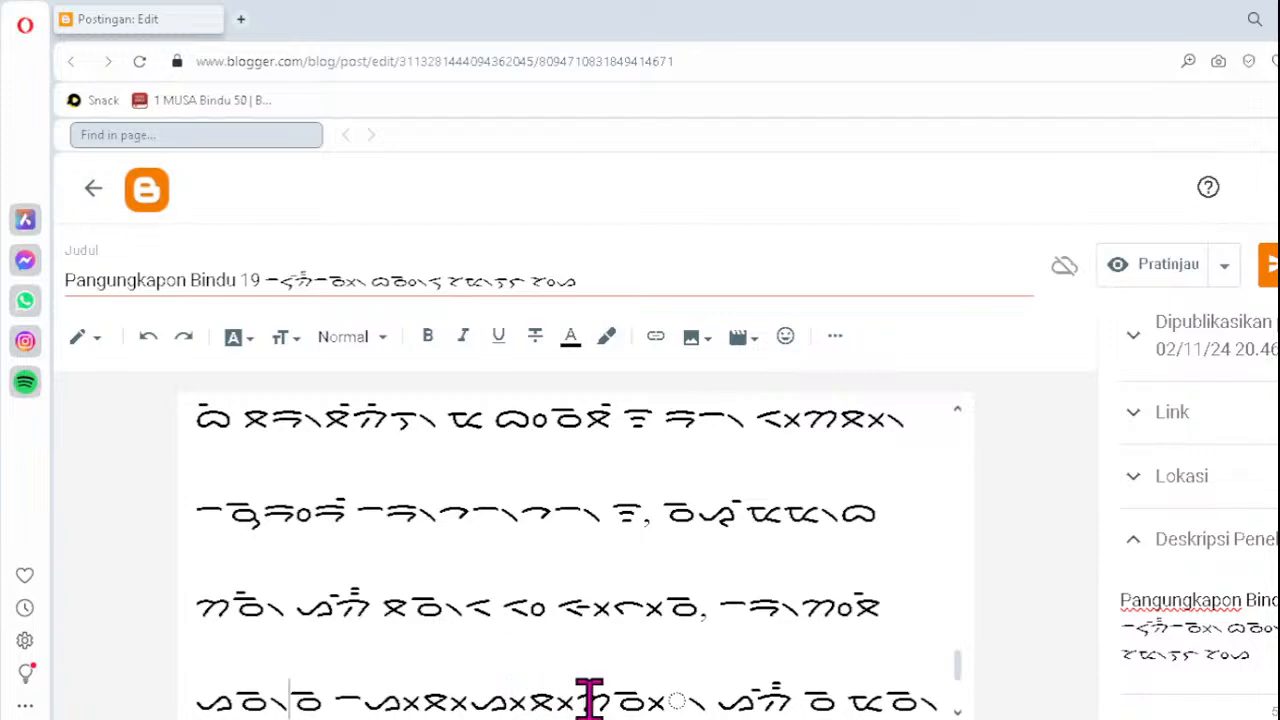
pyautogui.press('BackSpace')
pyautogui.press('BackSpace')
pyautogui.press('BackSpace')
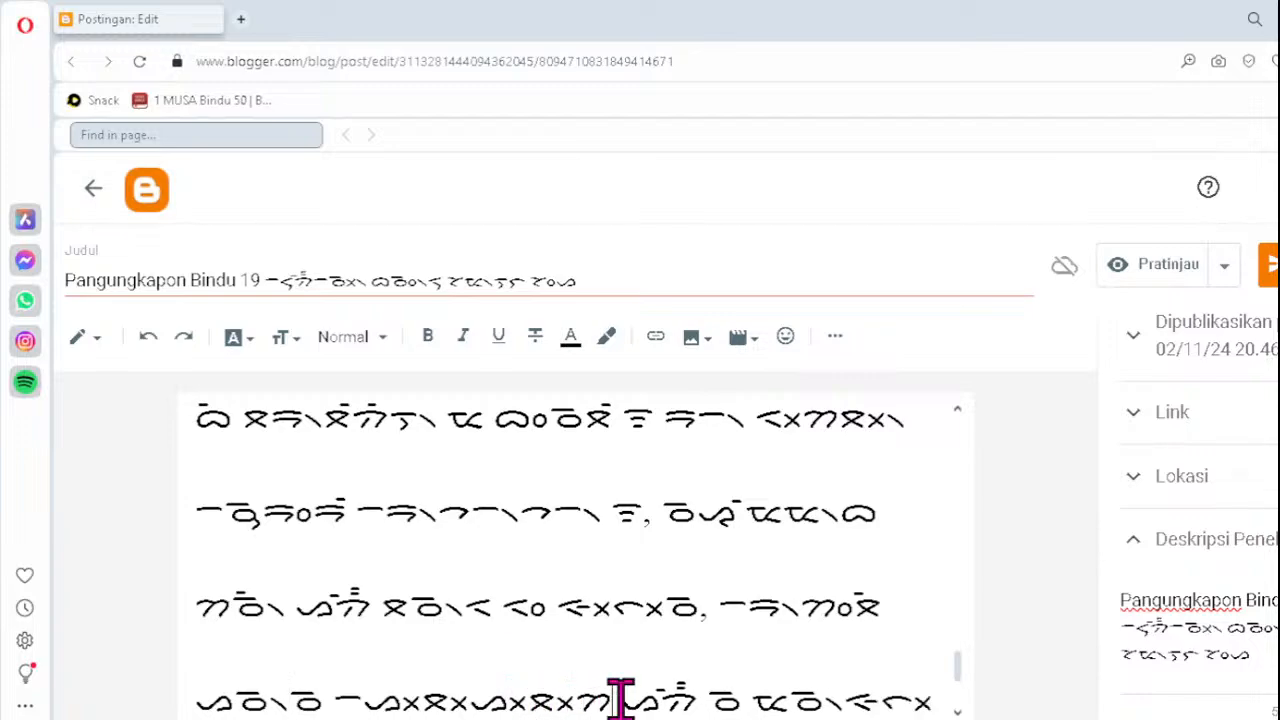
pyautogui.write('ᯬᯅ᯲')
# - In verse 20's Batak text, retype the broken "mom" in "sumomba" and "gom" in "gombaranna" with ᯬᯔ᯲
pyautogui.scroll(-1, 620, 697)
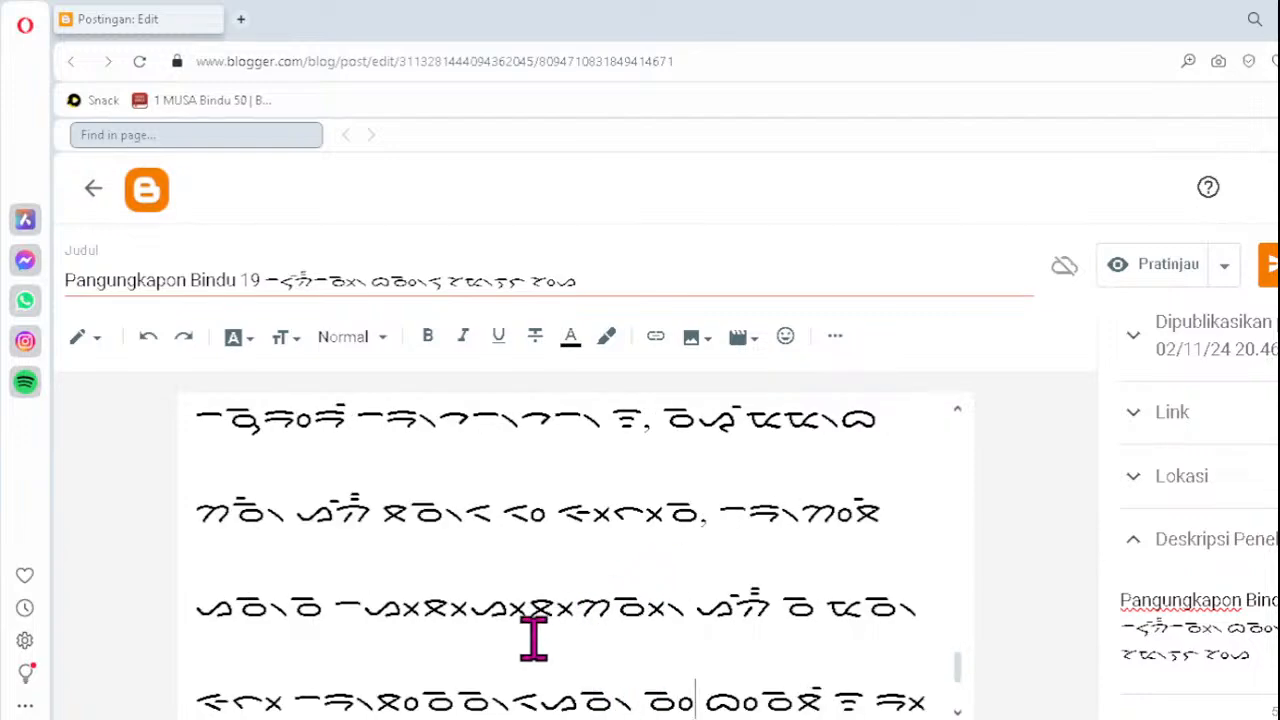
pyautogui.scroll(-1, 533, 637)
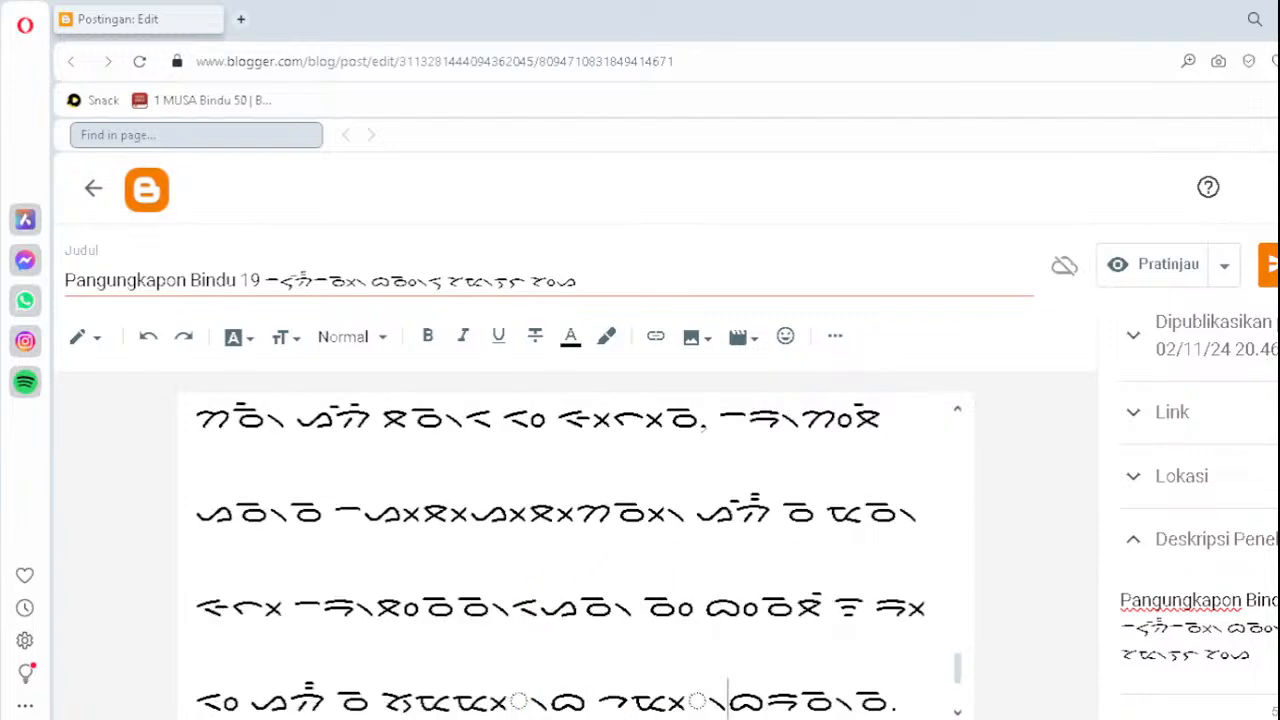
pyautogui.click(469, 697)
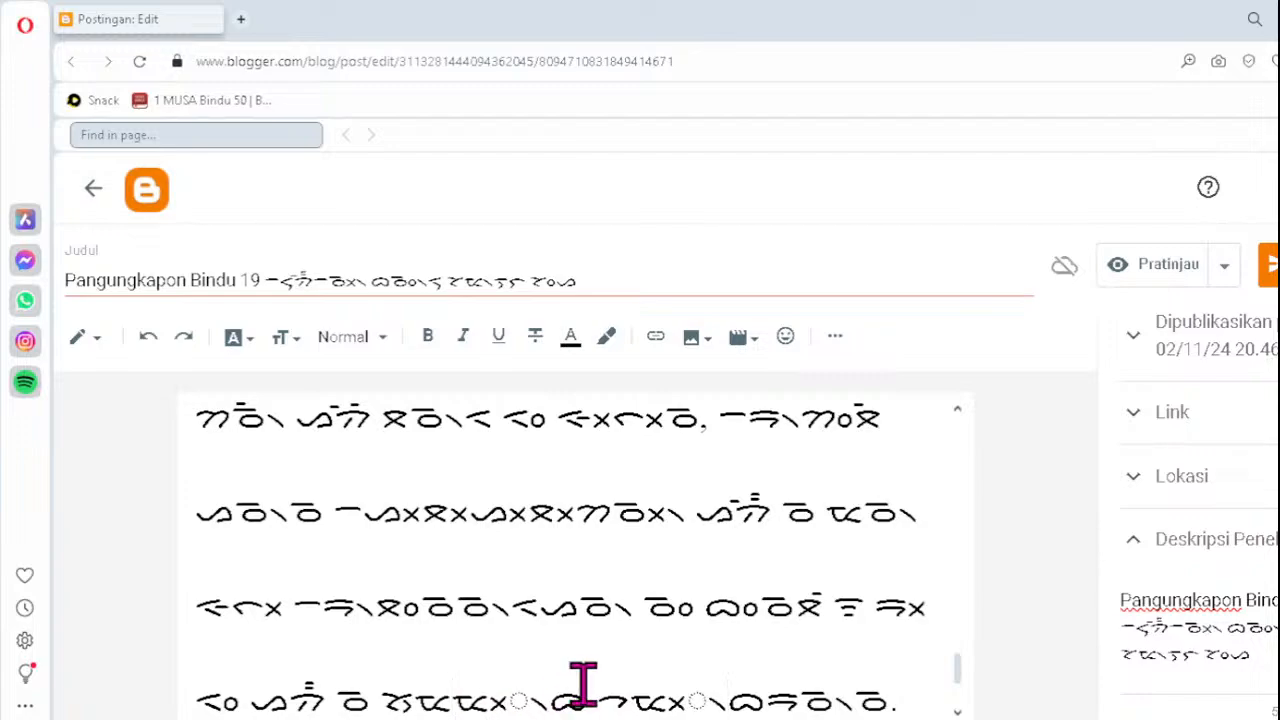
pyautogui.press('Delete')
pyautogui.write('ᯬᯔ᯲')
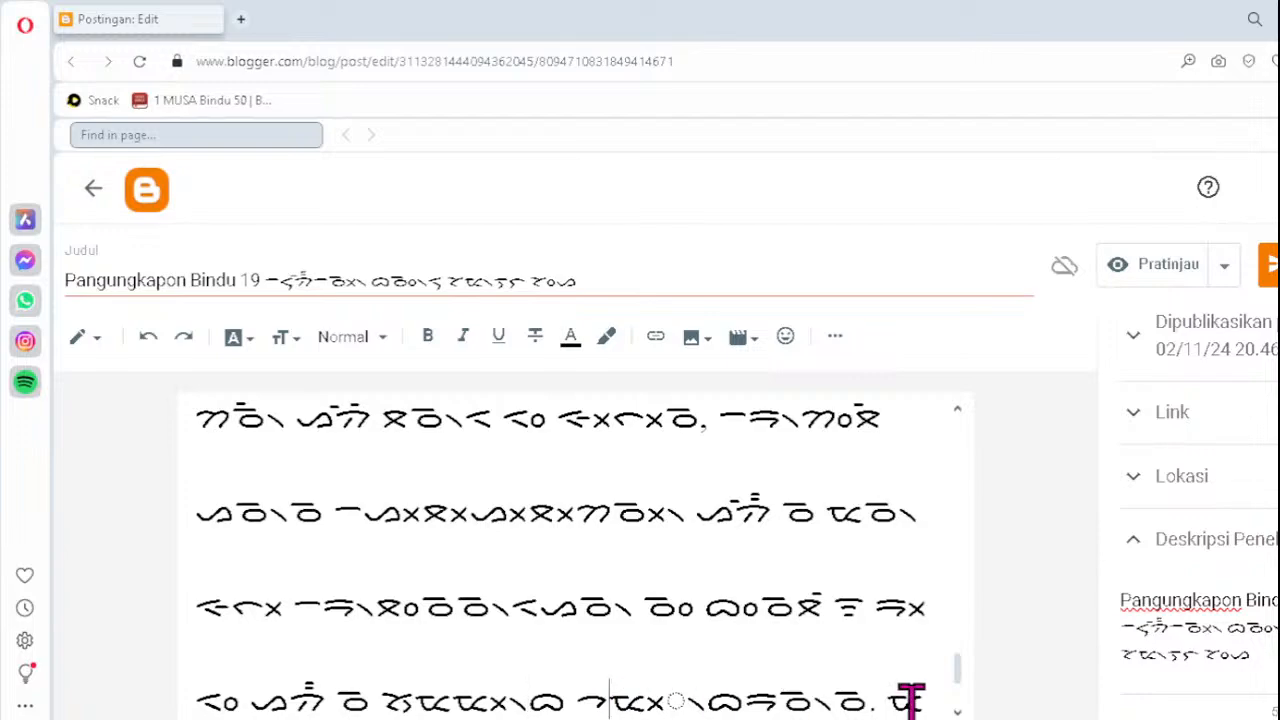
pyautogui.press('Delete')
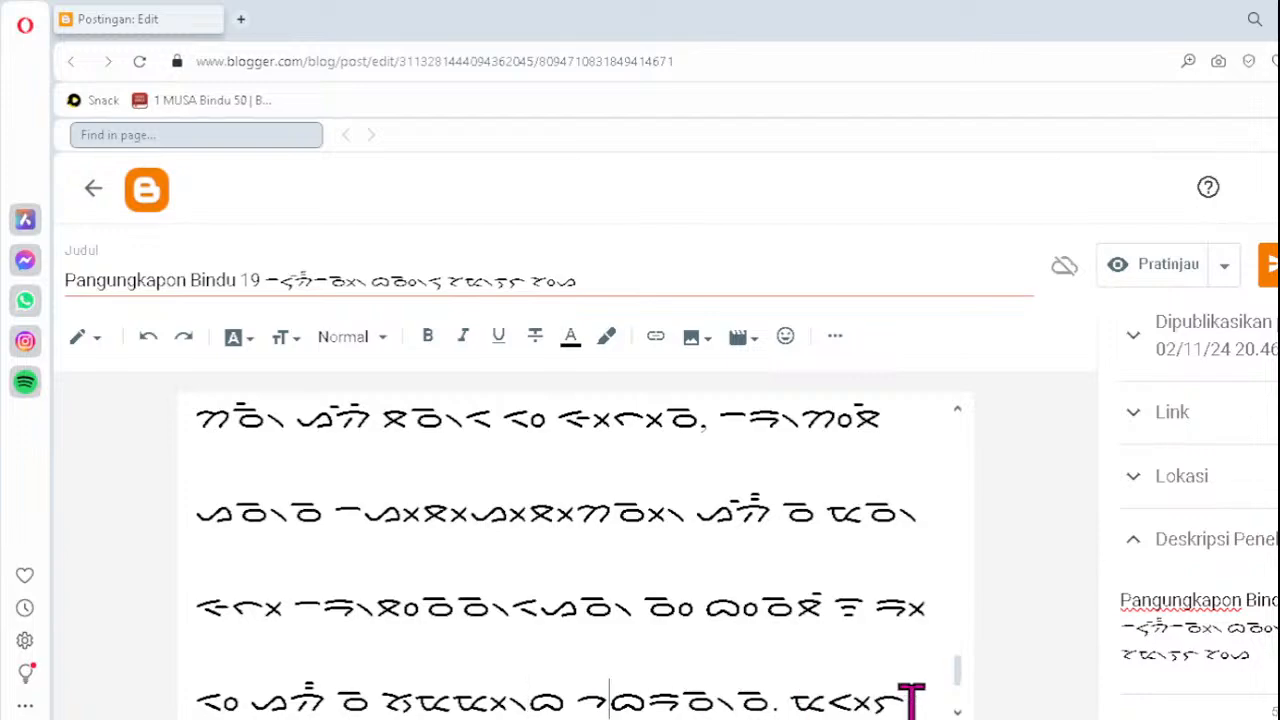
pyautogui.write('ᯬᯔ᯲')
# - In verse 20's Batak text, replace the broken ending of "laut" with ᯮᯖ᯲
pyautogui.scroll(-1, 910, 700)
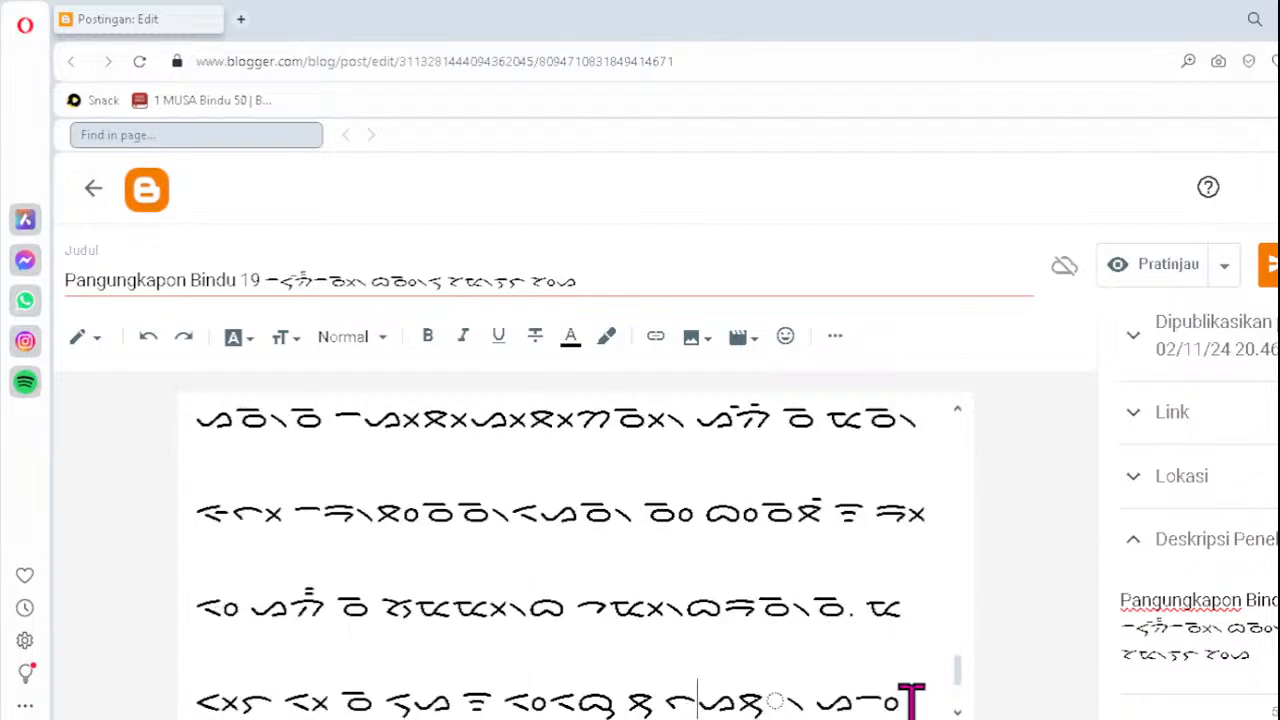
pyautogui.click(749, 700)
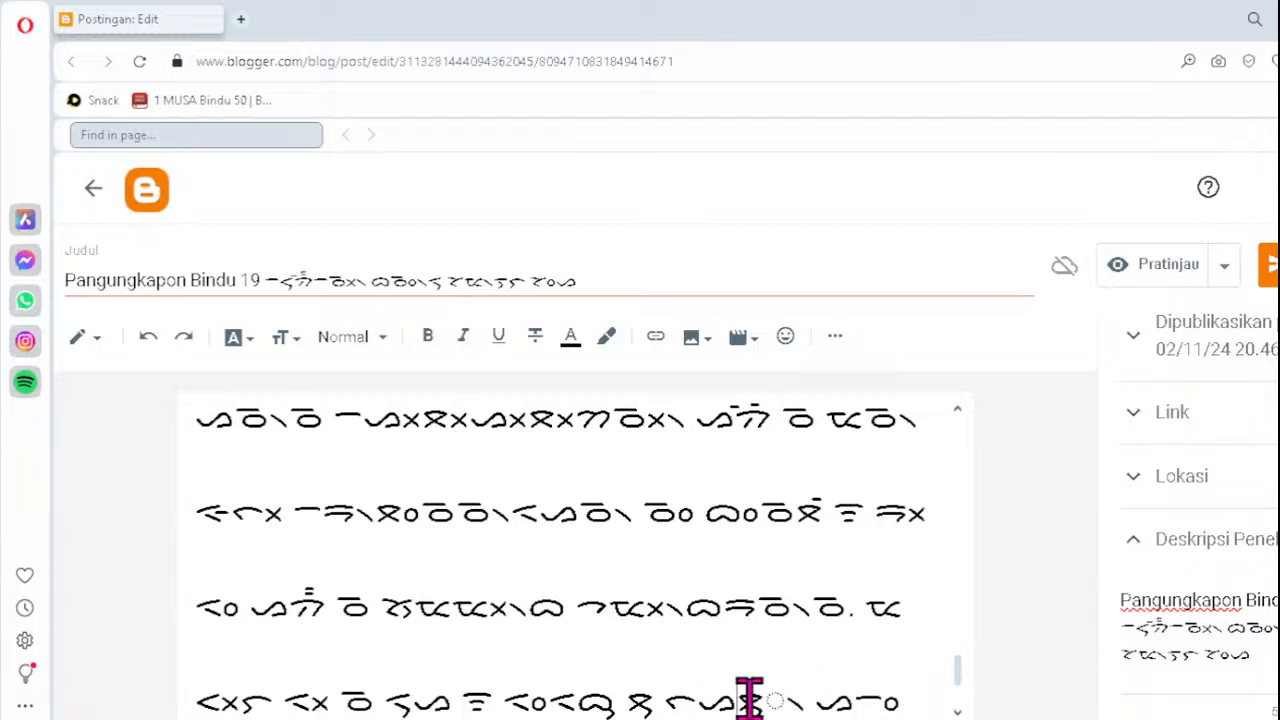
pyautogui.press('Delete')
pyautogui.write('ᯖ᯲')
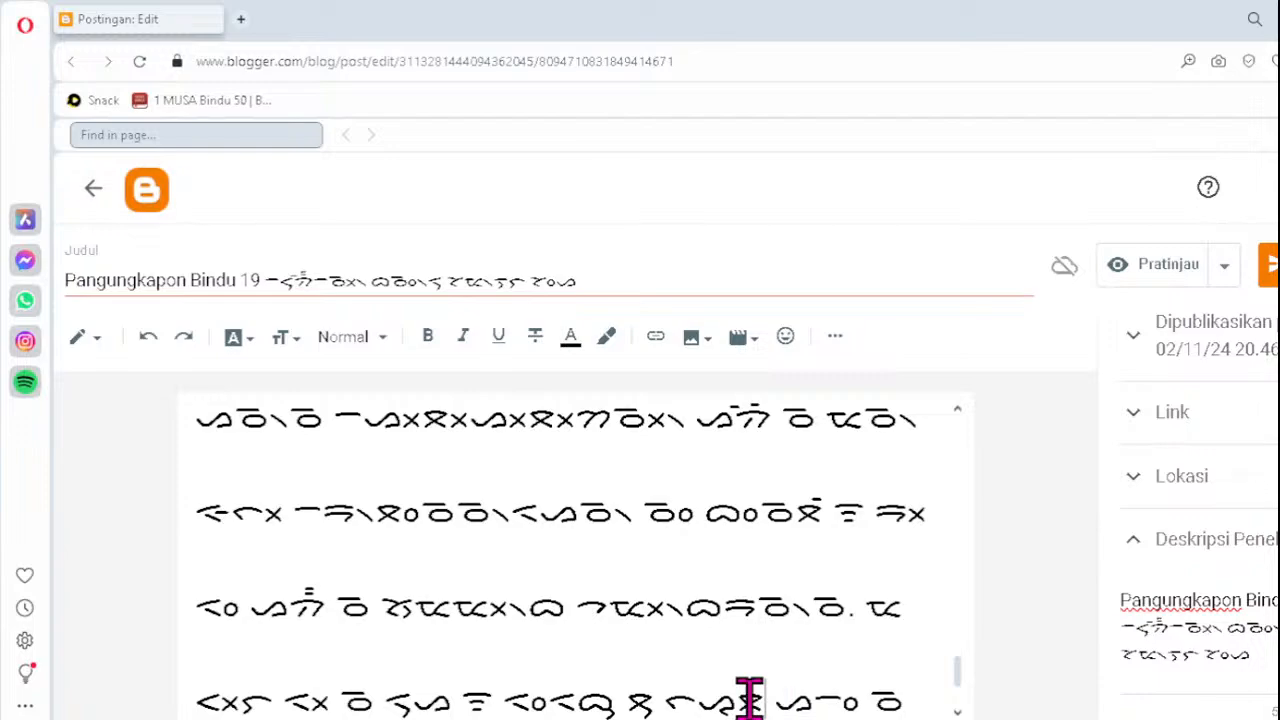
# - In verse 20's Batak text, retype both broken "gor" syllables of "marsigorgor" with ᯬᯒ᯲
pyautogui.press('Down')
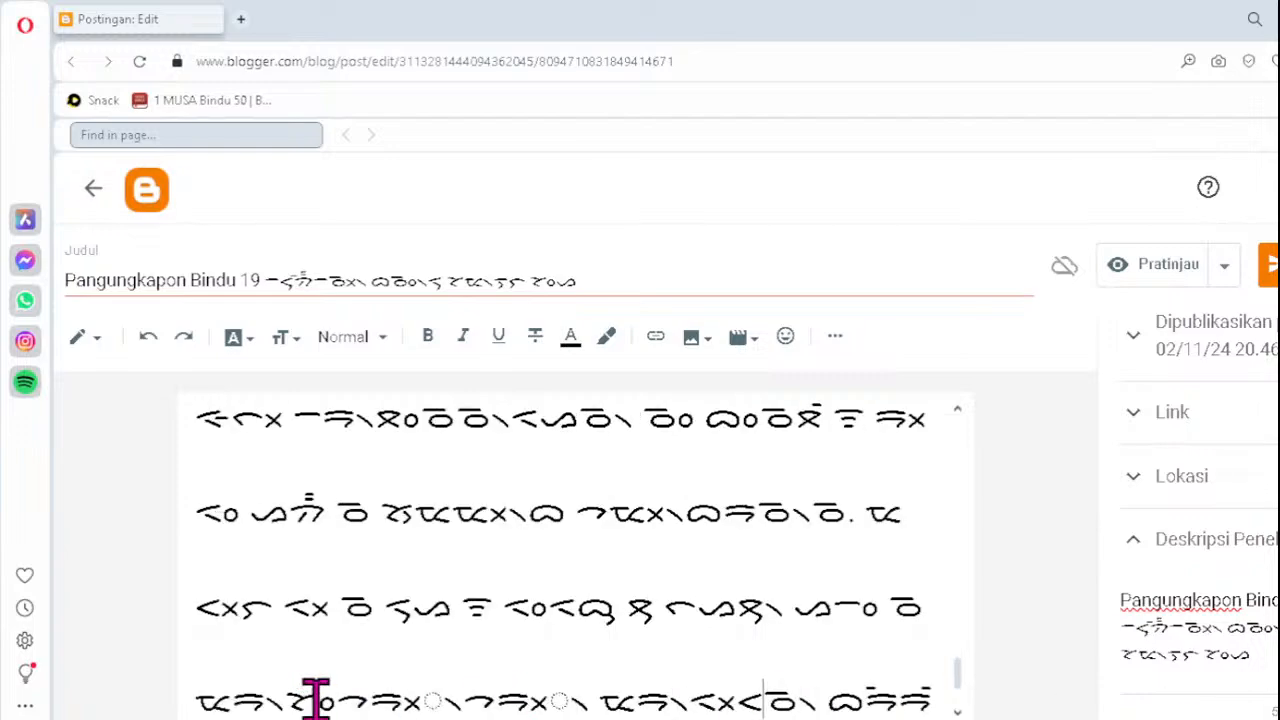
pyautogui.click(370, 700)
pyautogui.press('Delete')
pyautogui.press('Delete')
pyautogui.press('Delete')
pyautogui.press('Delete')
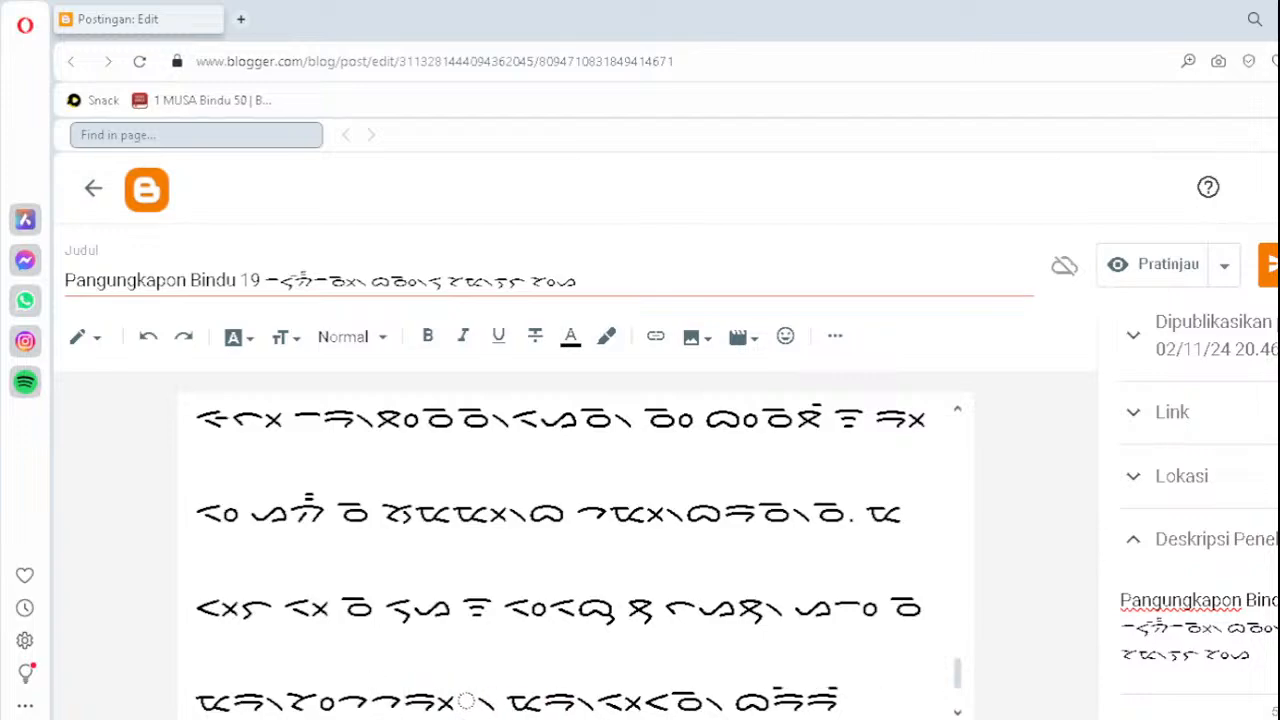
pyautogui.write('ᯒᯘ᯲')
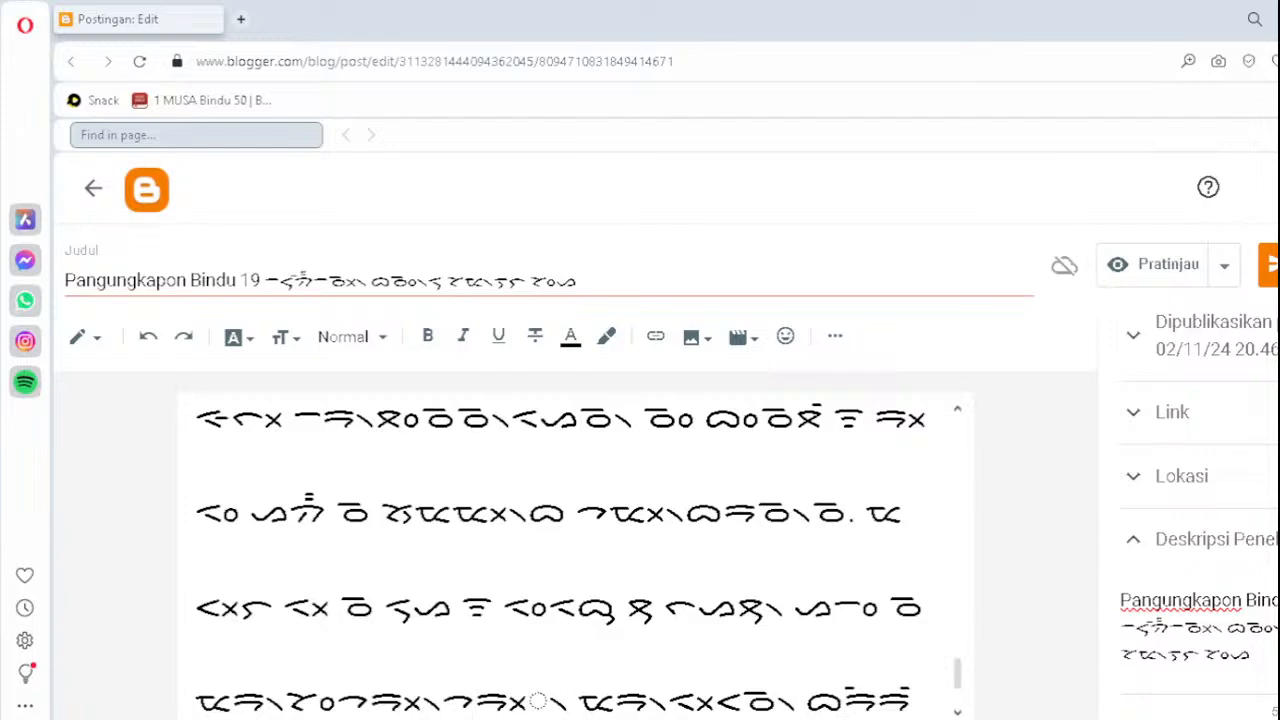
pyautogui.press('Delete')
pyautogui.write('ᯬᯒ᯲')
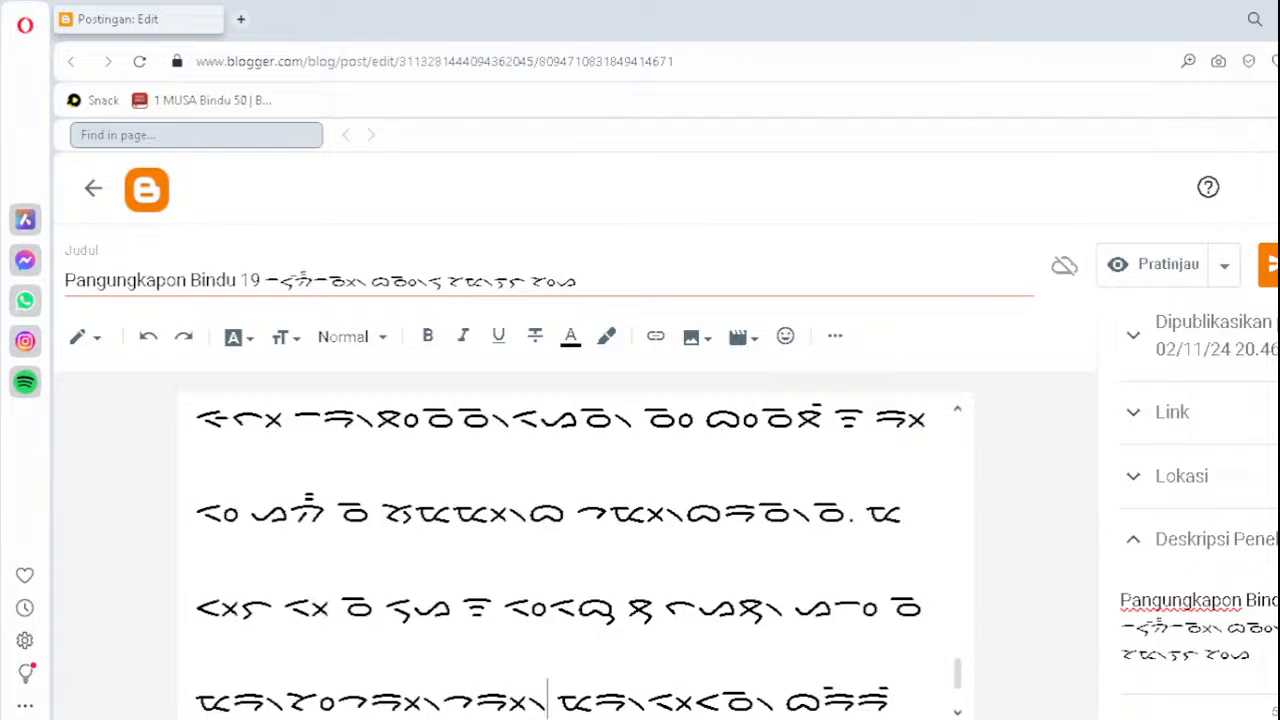
# - In verse 21's Batak text, replace the broken ending of "dohot" with ᯬᯖ᯲
pyautogui.press('Down')
pyautogui.press('Down')
pyautogui.press('Down')
pyautogui.press('Down')
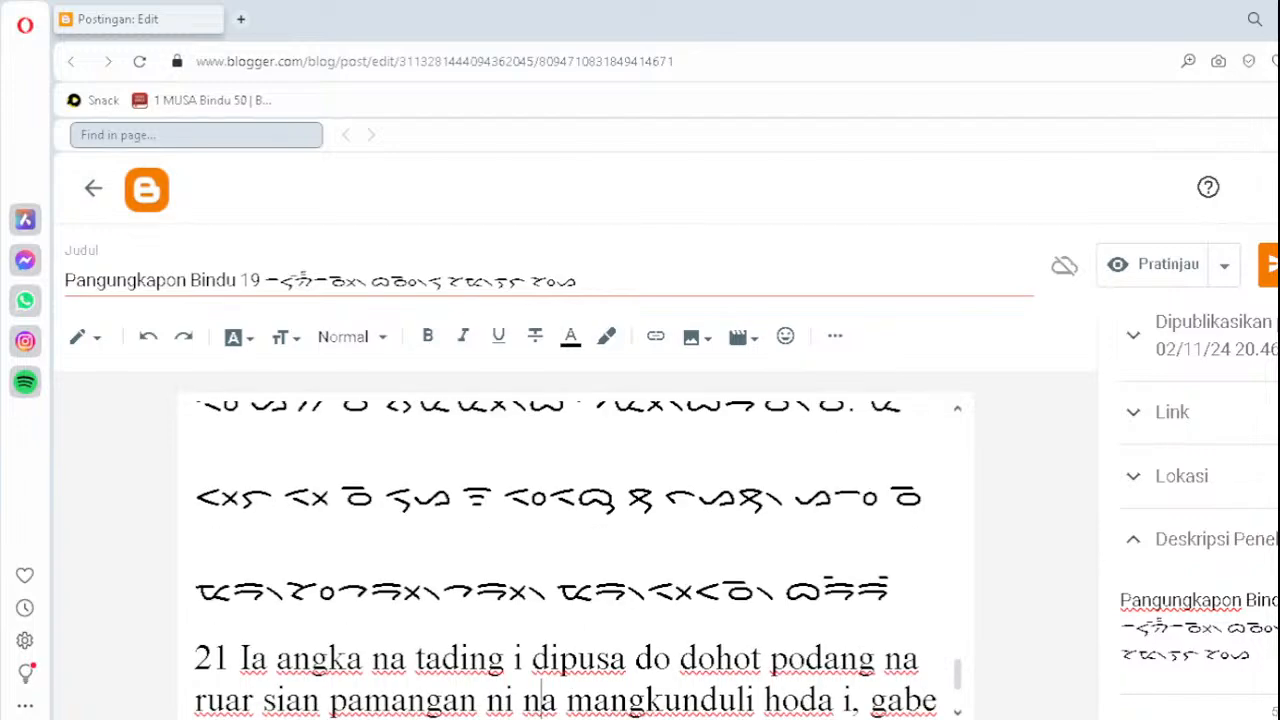
pyautogui.press('Down')
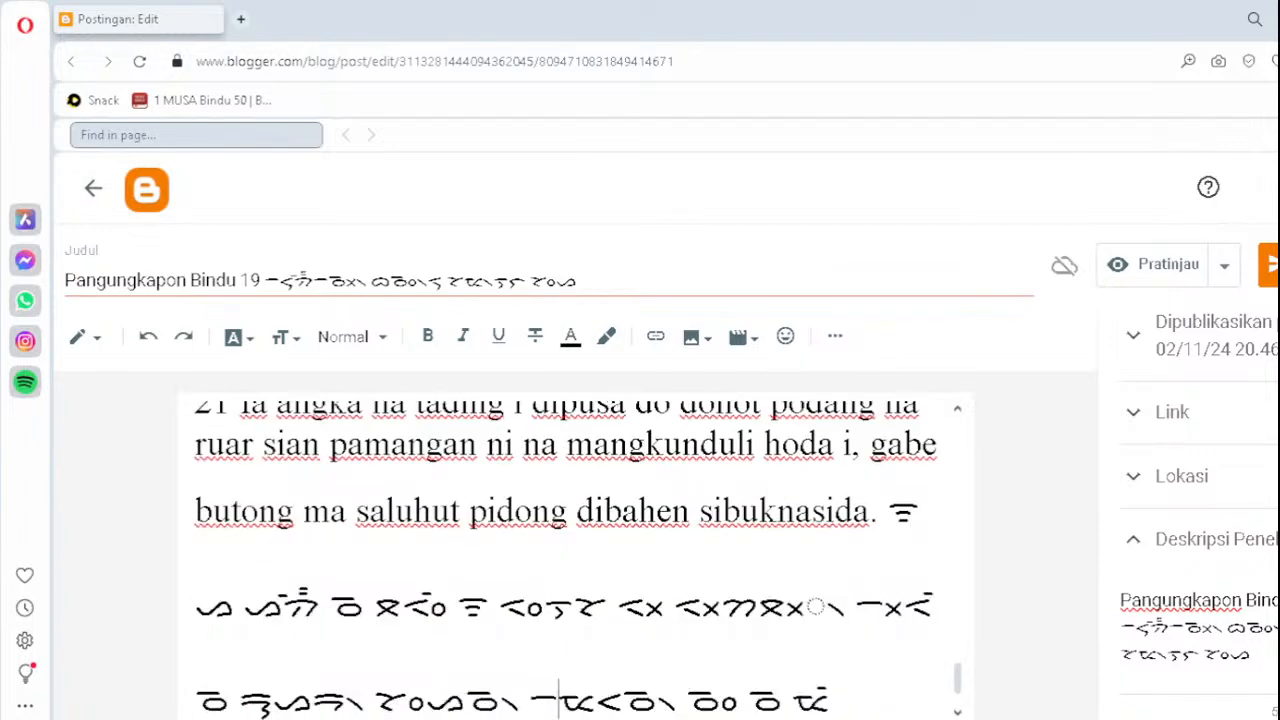
pyautogui.click(755, 612)
pyautogui.press('Delete')
pyautogui.write('ᯬᯖ᯲')
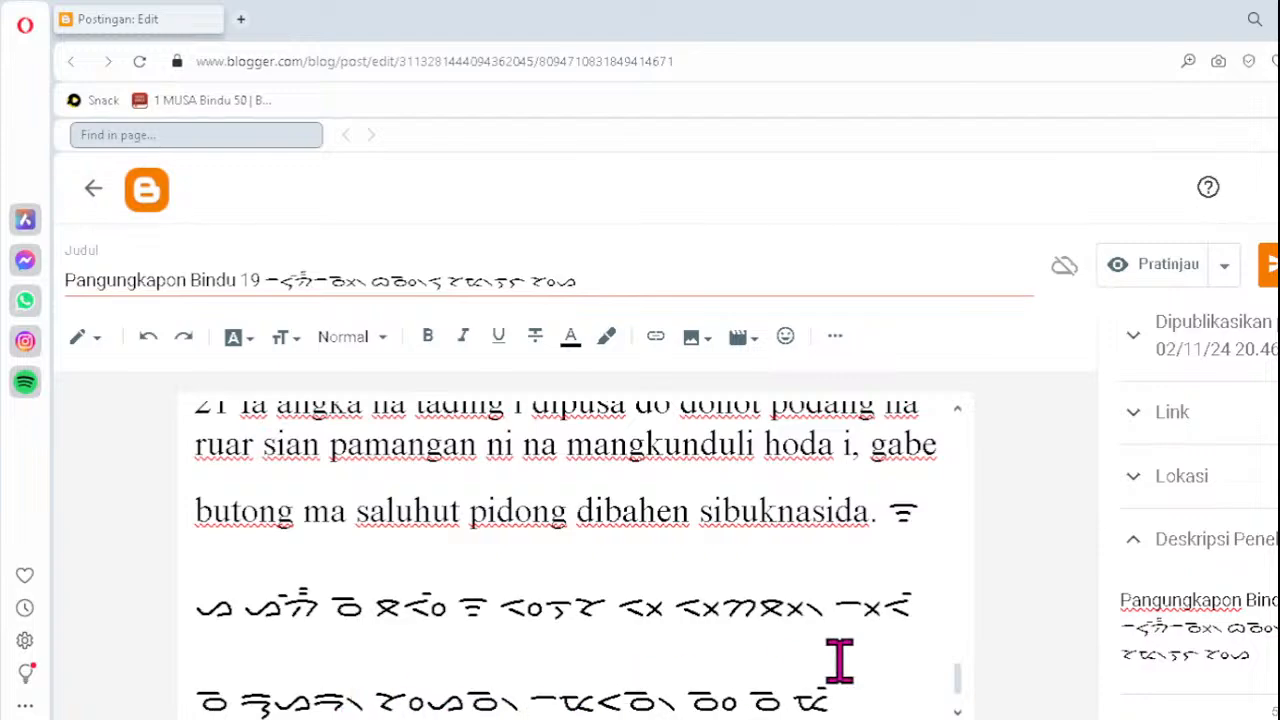
# - In verse 21's Batak text, retype the broken "kun" syllable of "mangkunduli" with ᯮᯉ᯲ and the ending of "saluhut" as ᯮᯖ᯲
pyautogui.scroll(-2, 1040, 650)
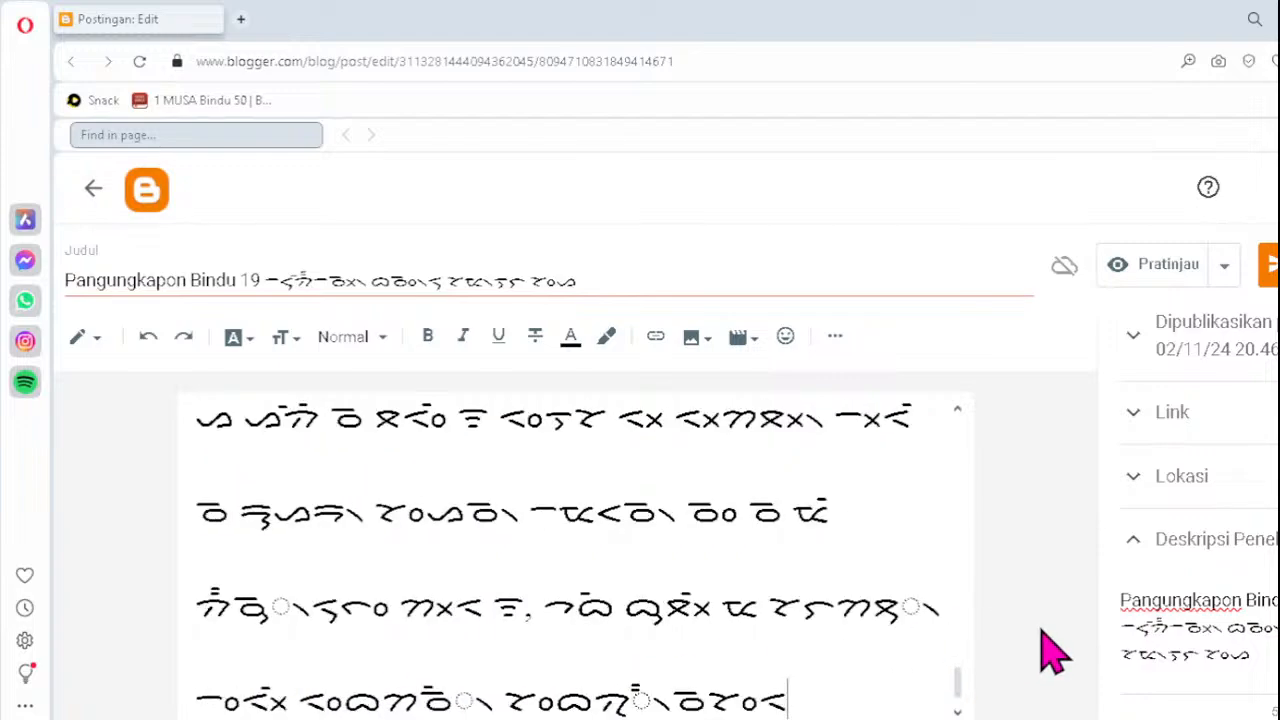
pyautogui.click(236, 607)
pyautogui.press('Delete')
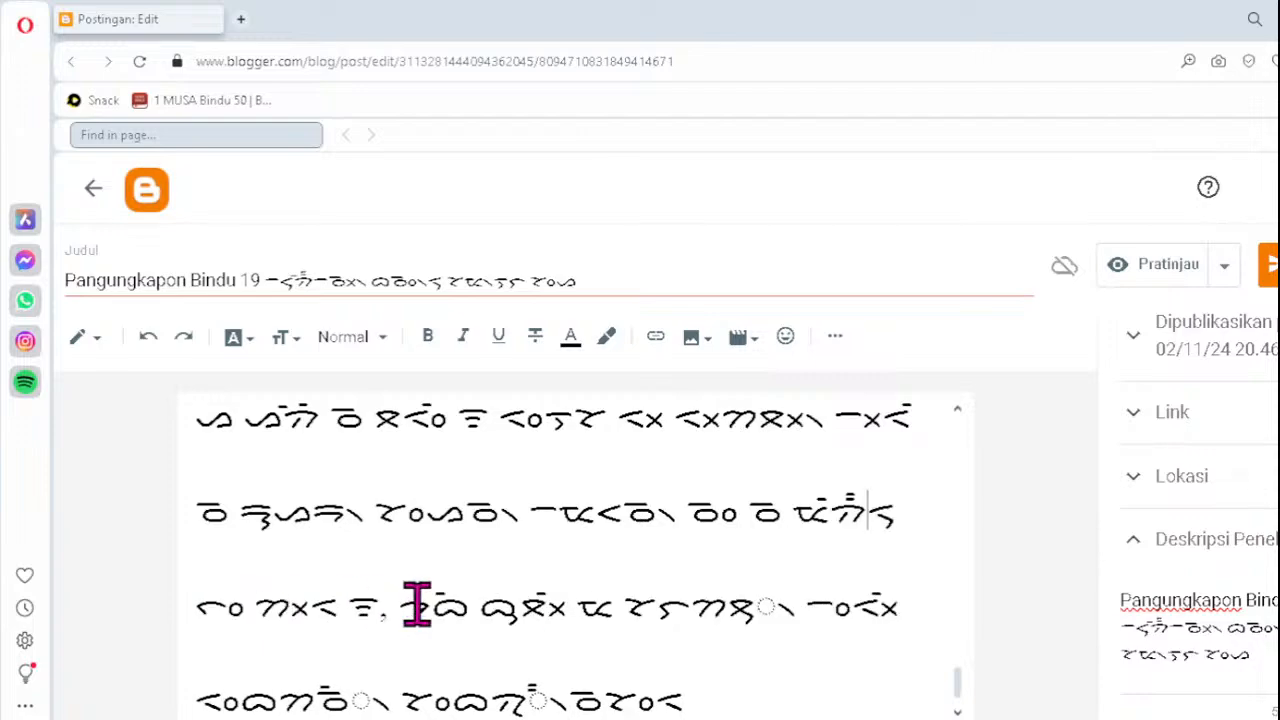
pyautogui.write('ᯮᯉ᯲')
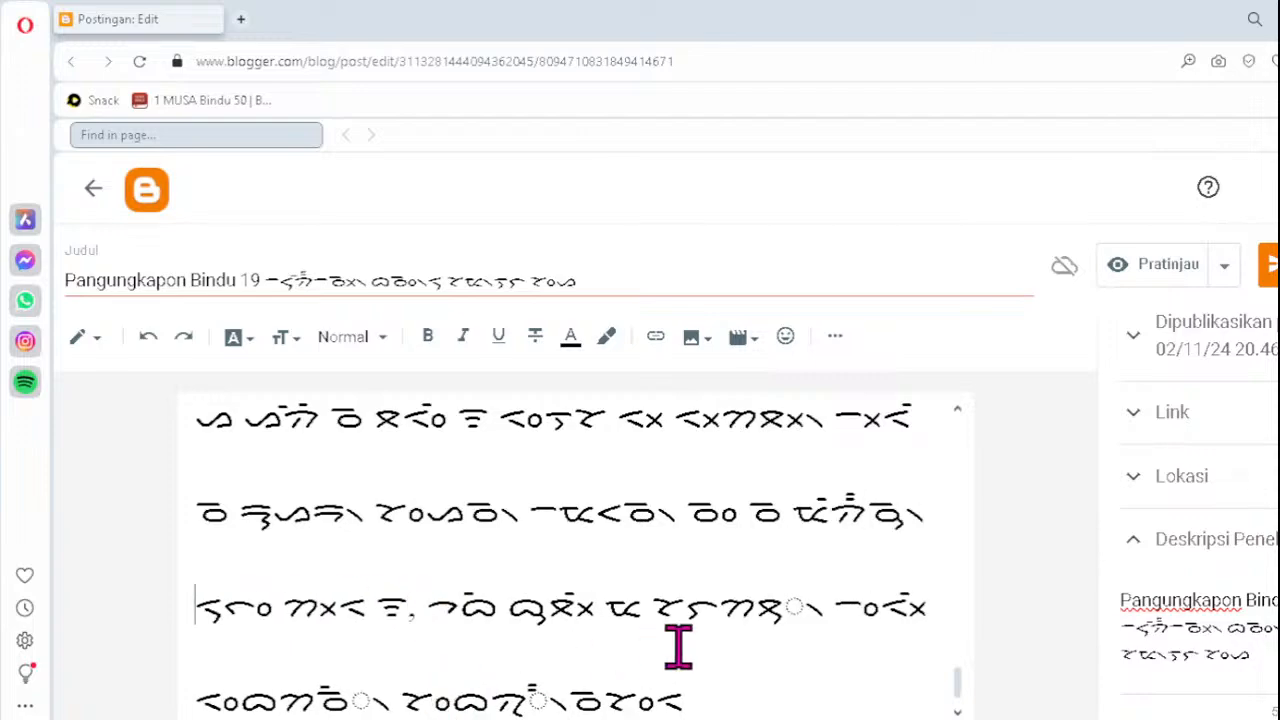
pyautogui.click(758, 607)
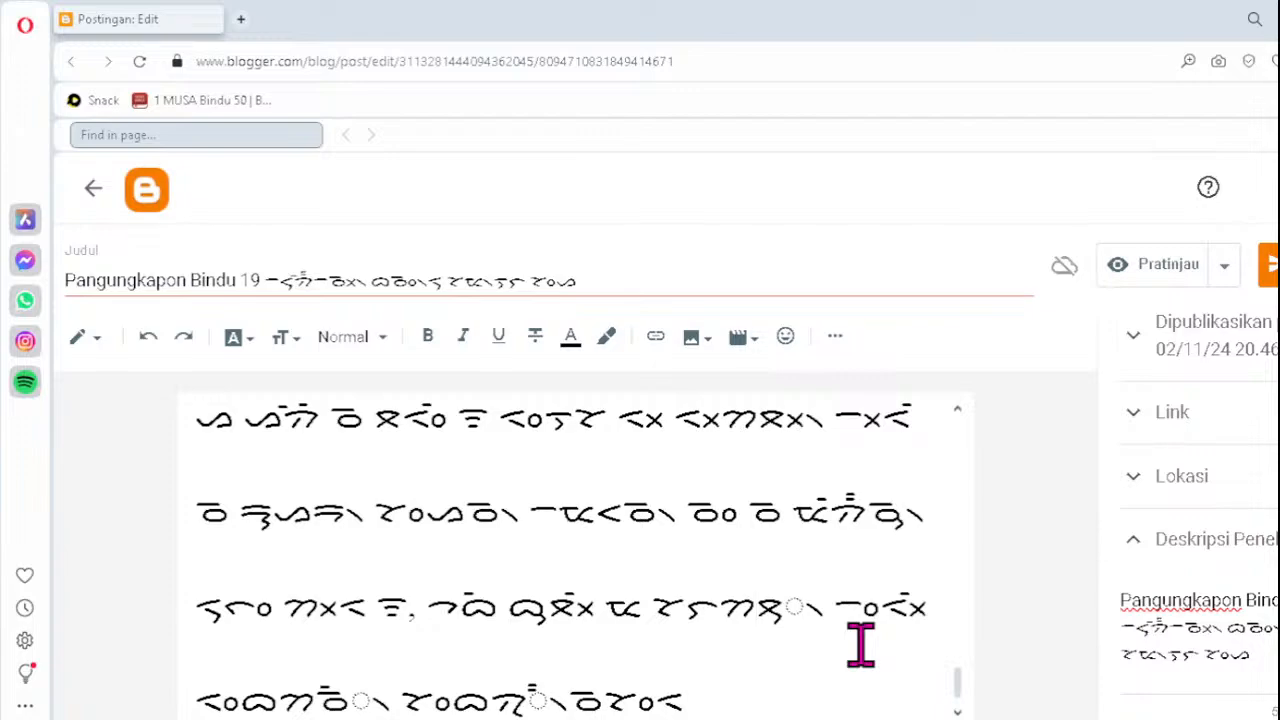
pyautogui.press('Delete')
pyautogui.write('ᯮᯖ᯲')
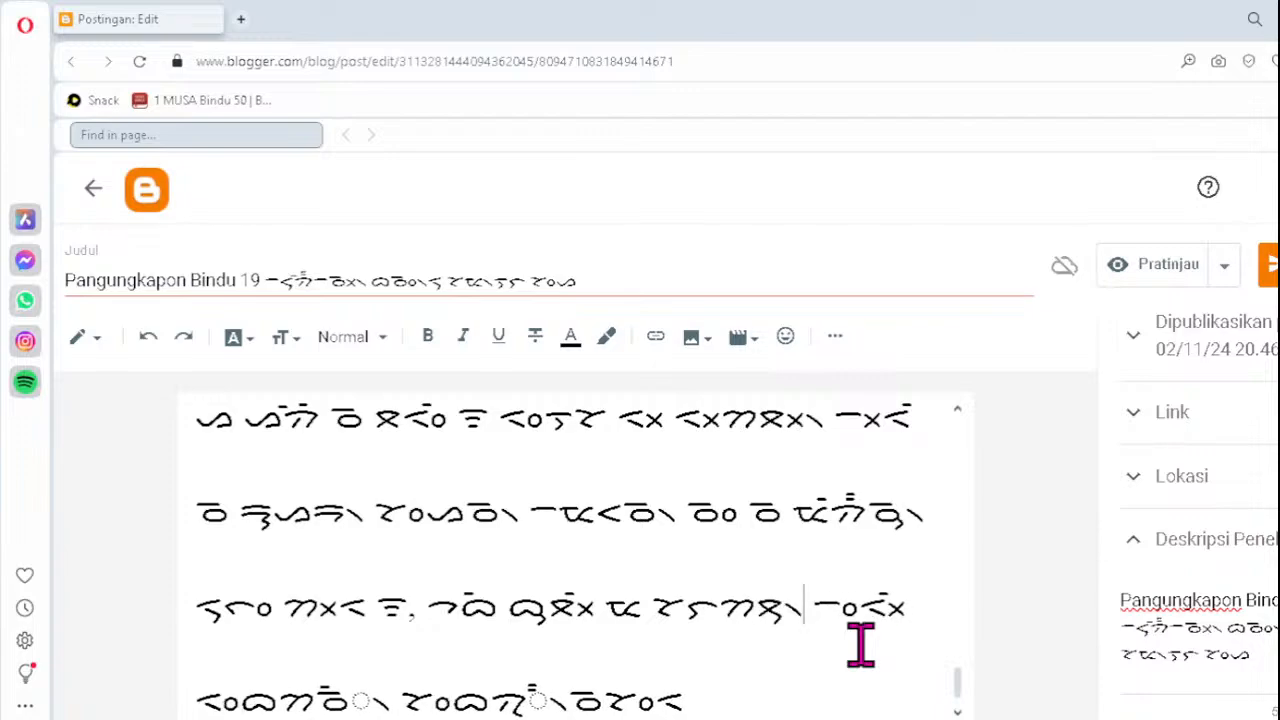
# - In verse 21's Batak text, retype the broken ending of "dibahen" as ᯩᯉ᯲ and the "buk" syllable of "sibuknasida" with ᯮᯂ᯲
pyautogui.click(325, 690)
pyautogui.hotkey('shift', 'Right')
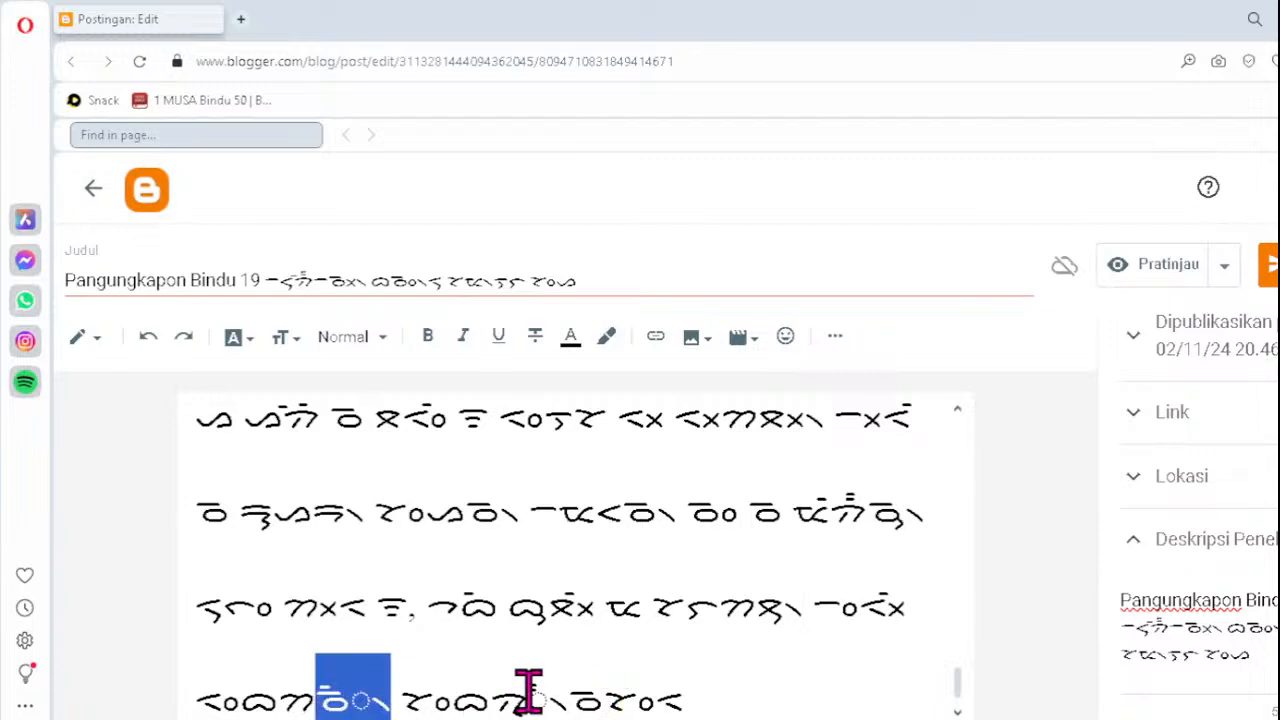
pyautogui.press('Delete')
pyautogui.write('ᯉ᯲')
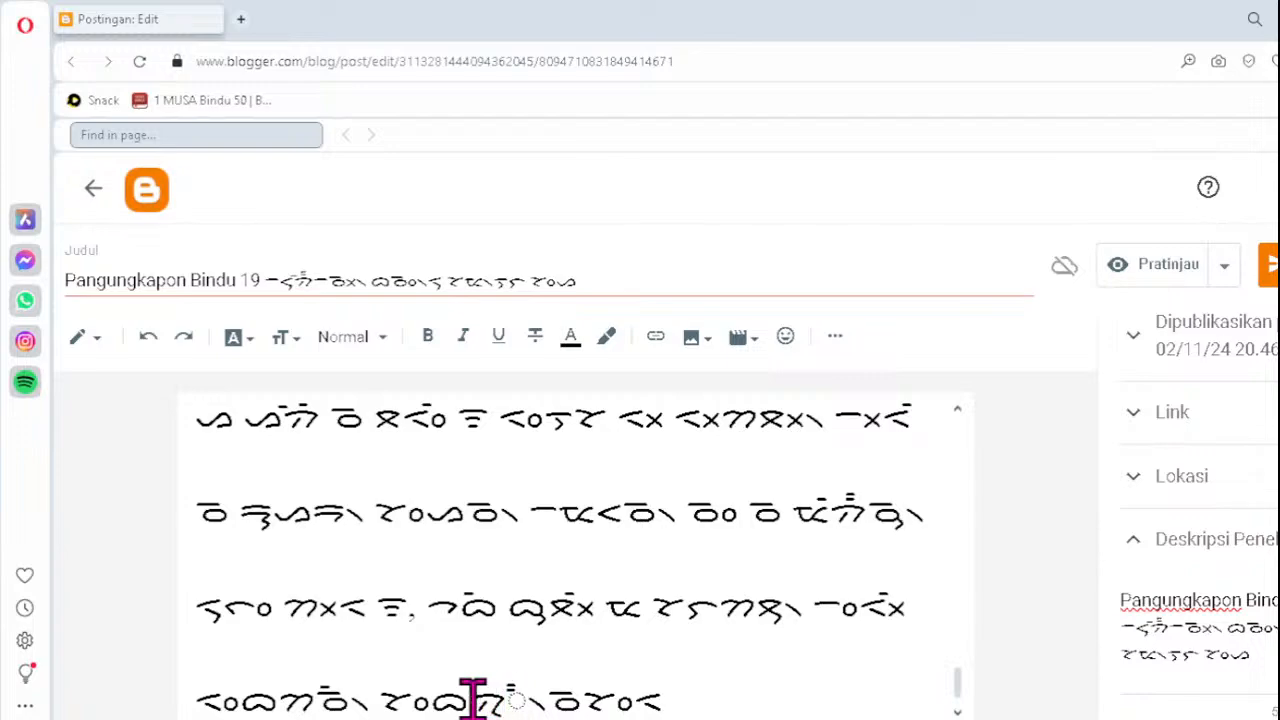
pyautogui.press('Delete')
pyautogui.press('Delete')
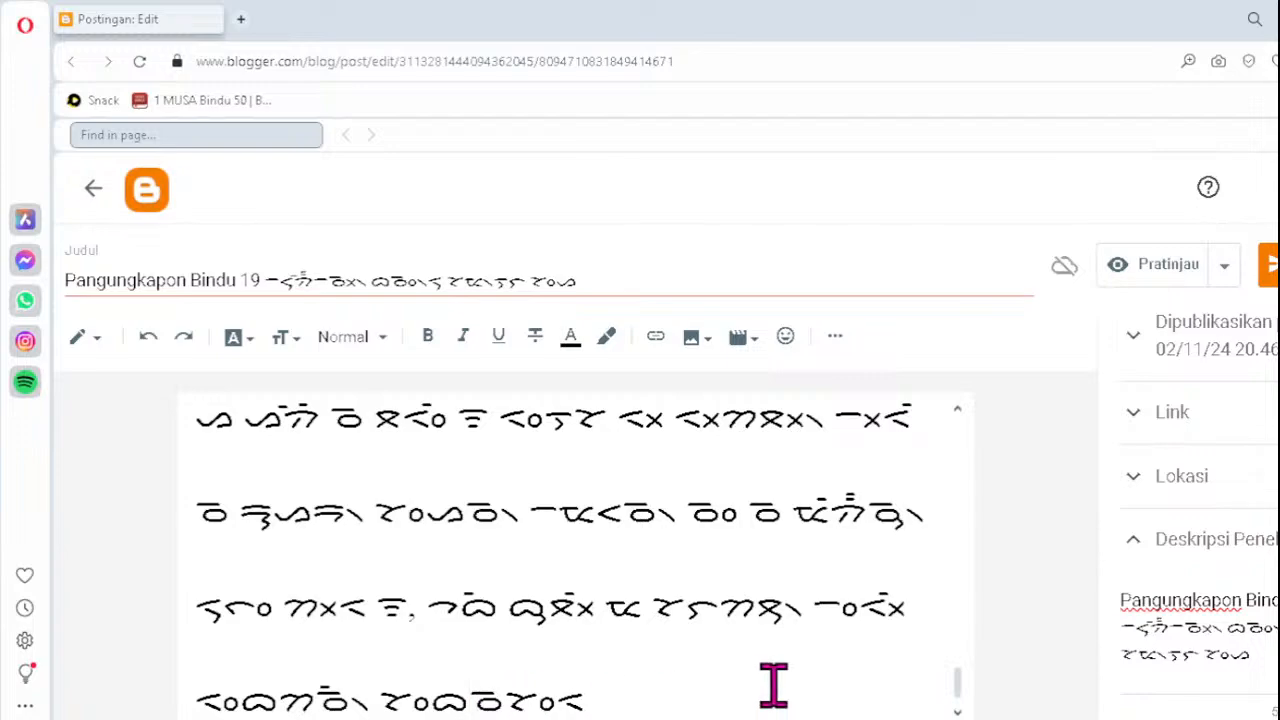
pyautogui.write('ᯮᯂ᯲')
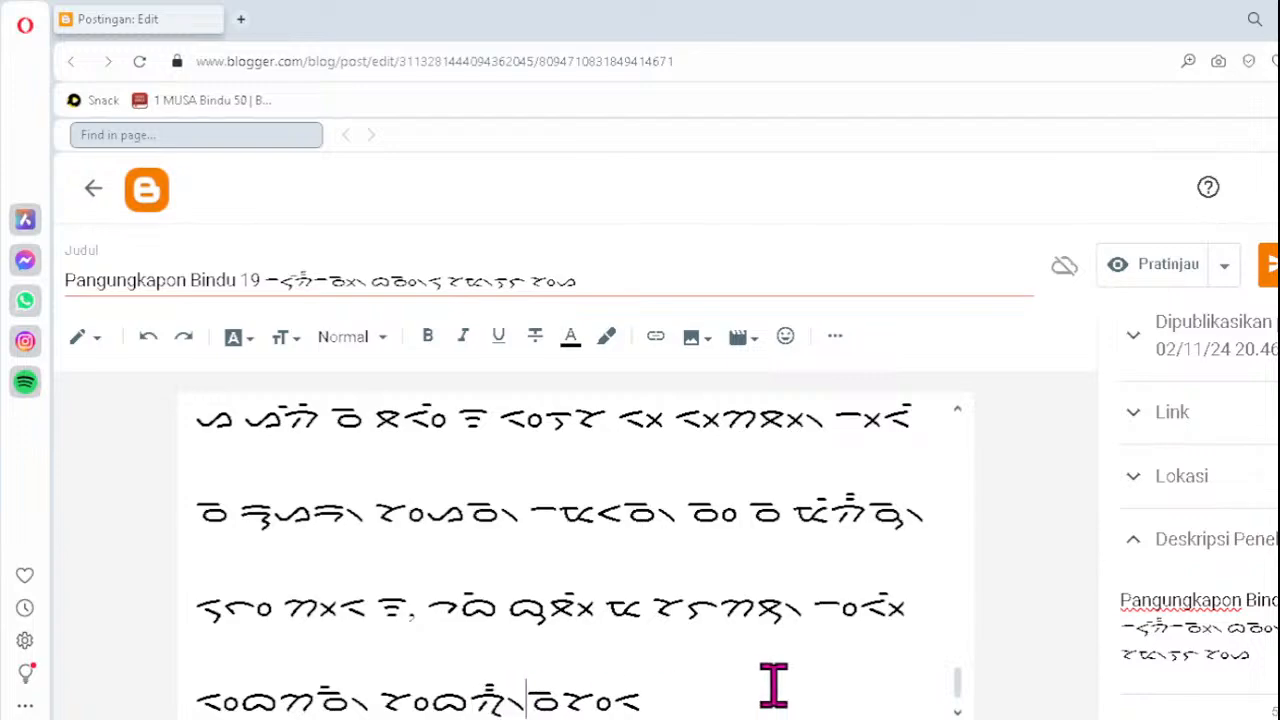
# - Recheck the corrected verses back up from the post's end and retype the broken ending of "dohot" in verse 19's Batak text as ᯬᯖ᯲
pyautogui.scroll(-3, 774, 685)
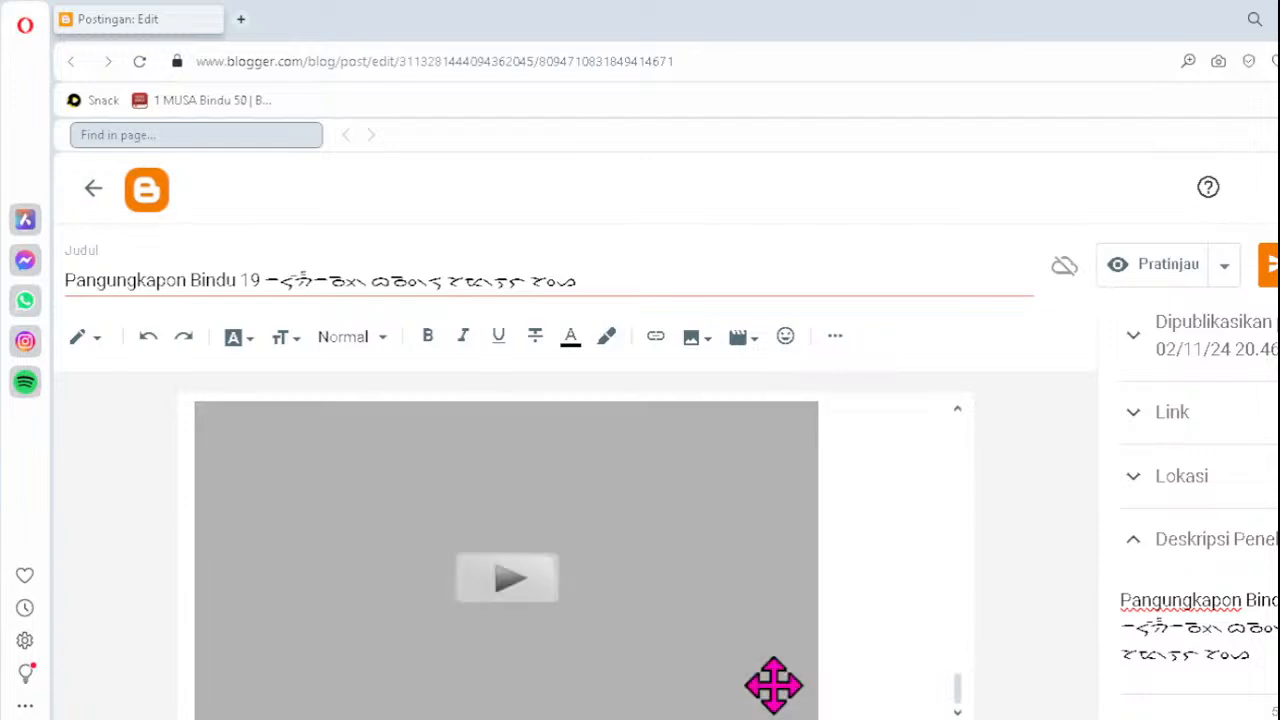
pyautogui.scroll(8, 774, 686)
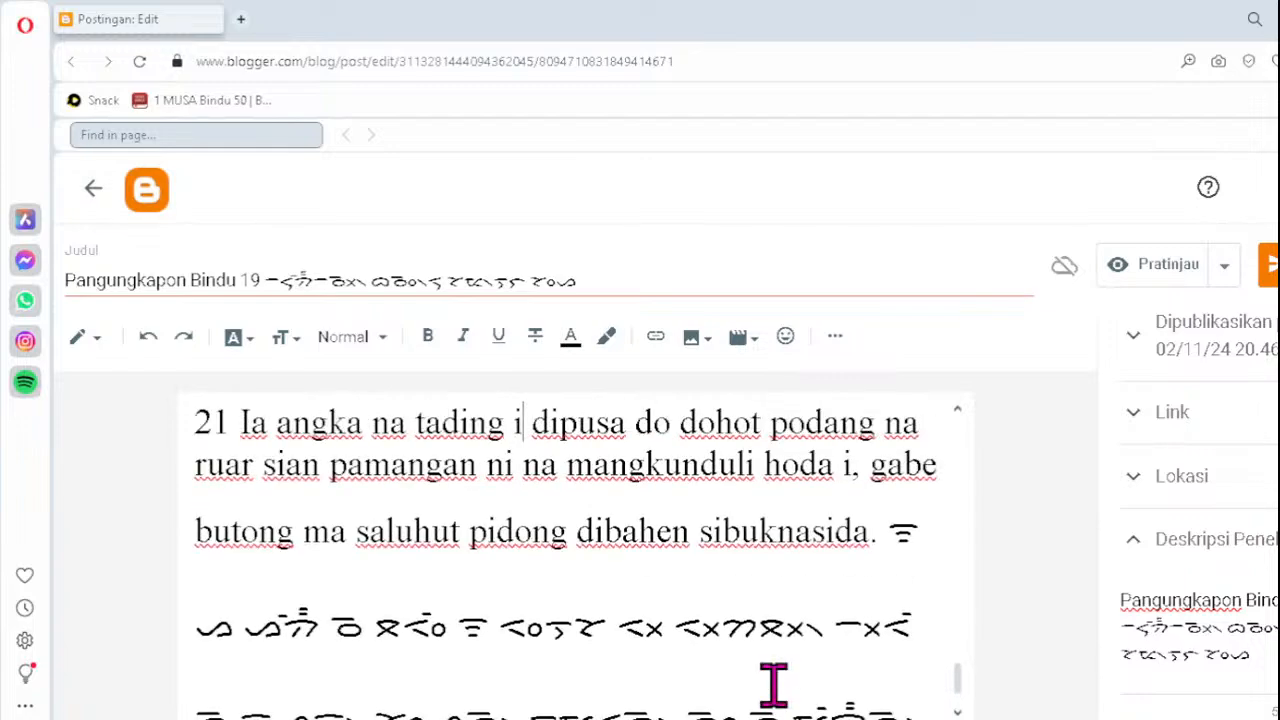
pyautogui.scroll(2, 774, 685)
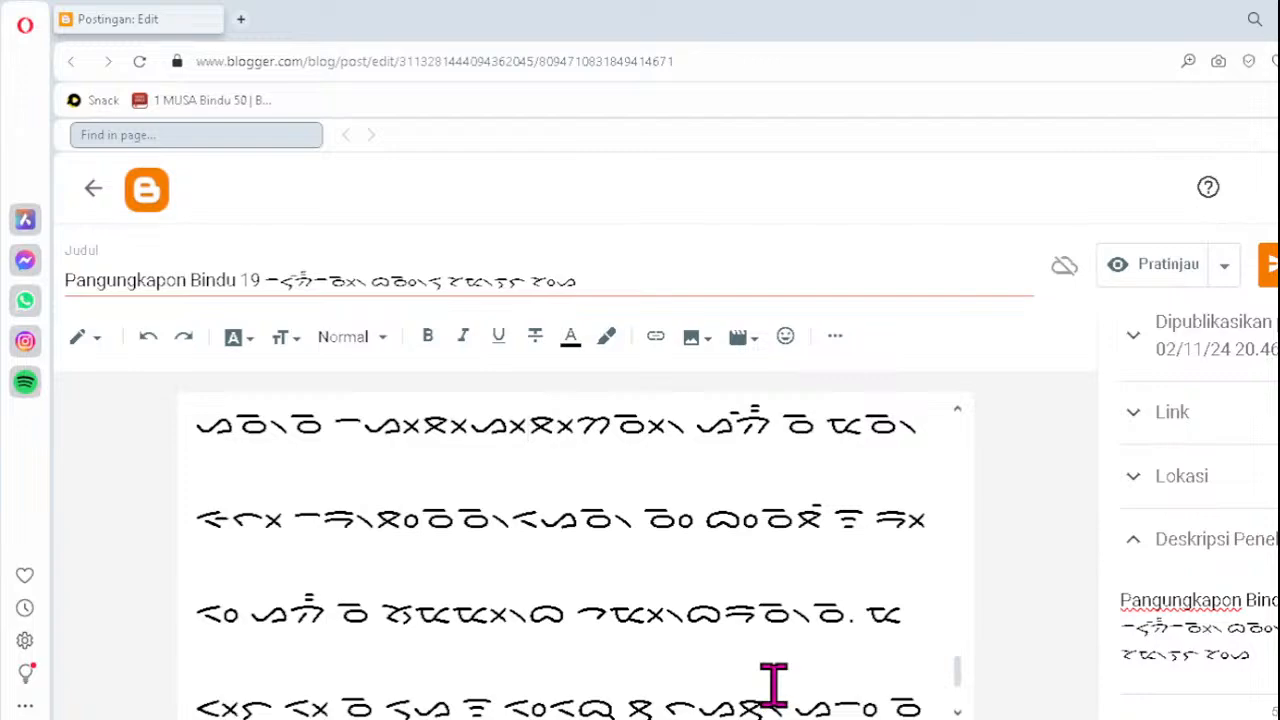
pyautogui.scroll(1, 774, 685)
pyautogui.scroll(5, 774, 686)
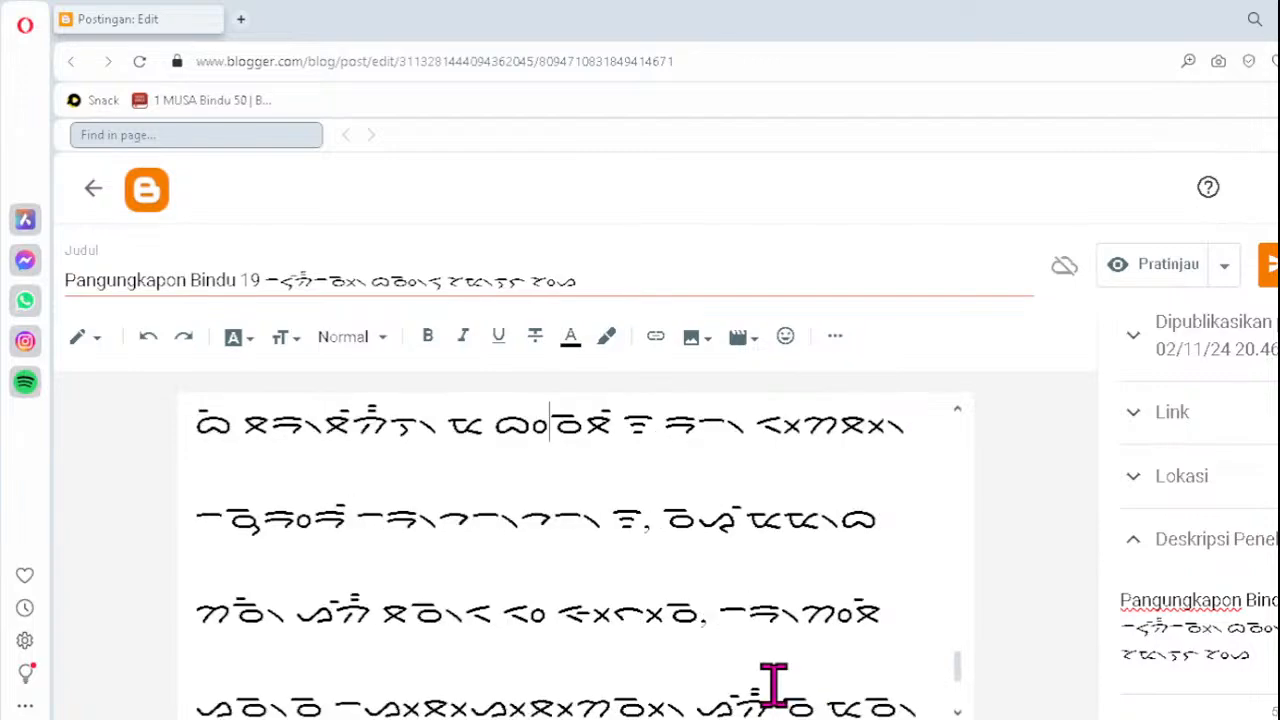
pyautogui.scroll(5, 774, 685)
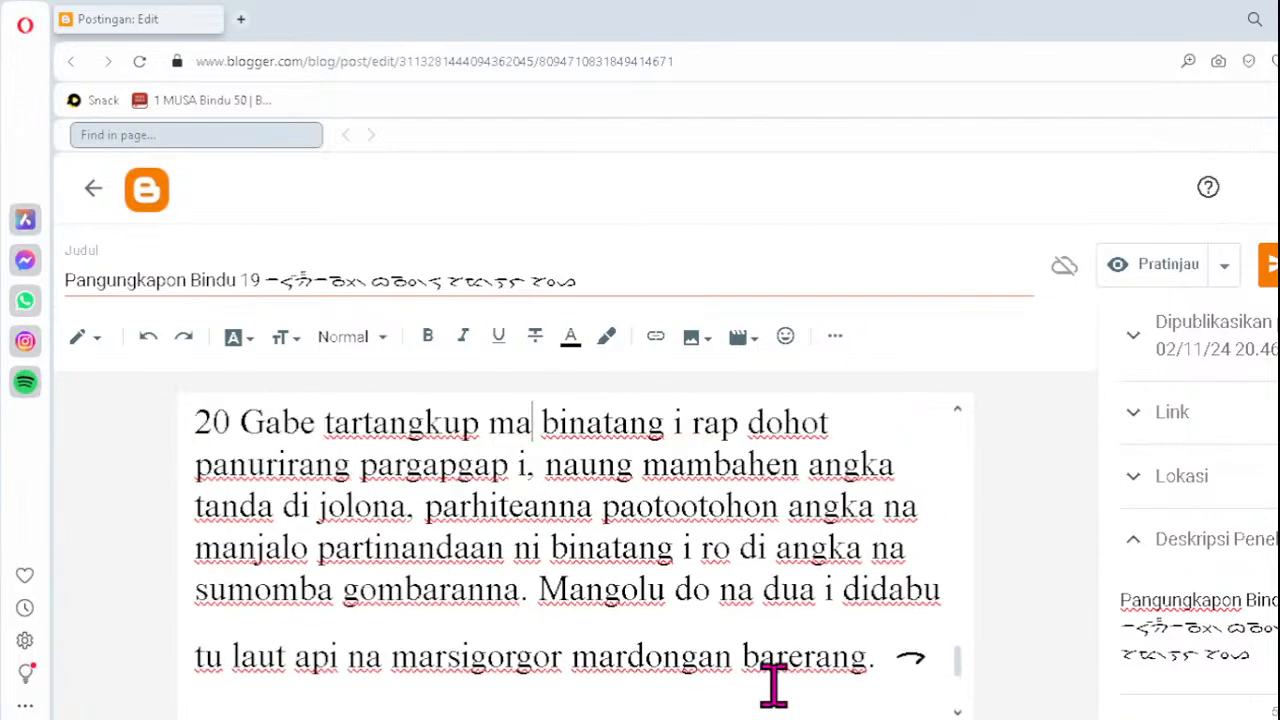
pyautogui.scroll(3, 774, 685)
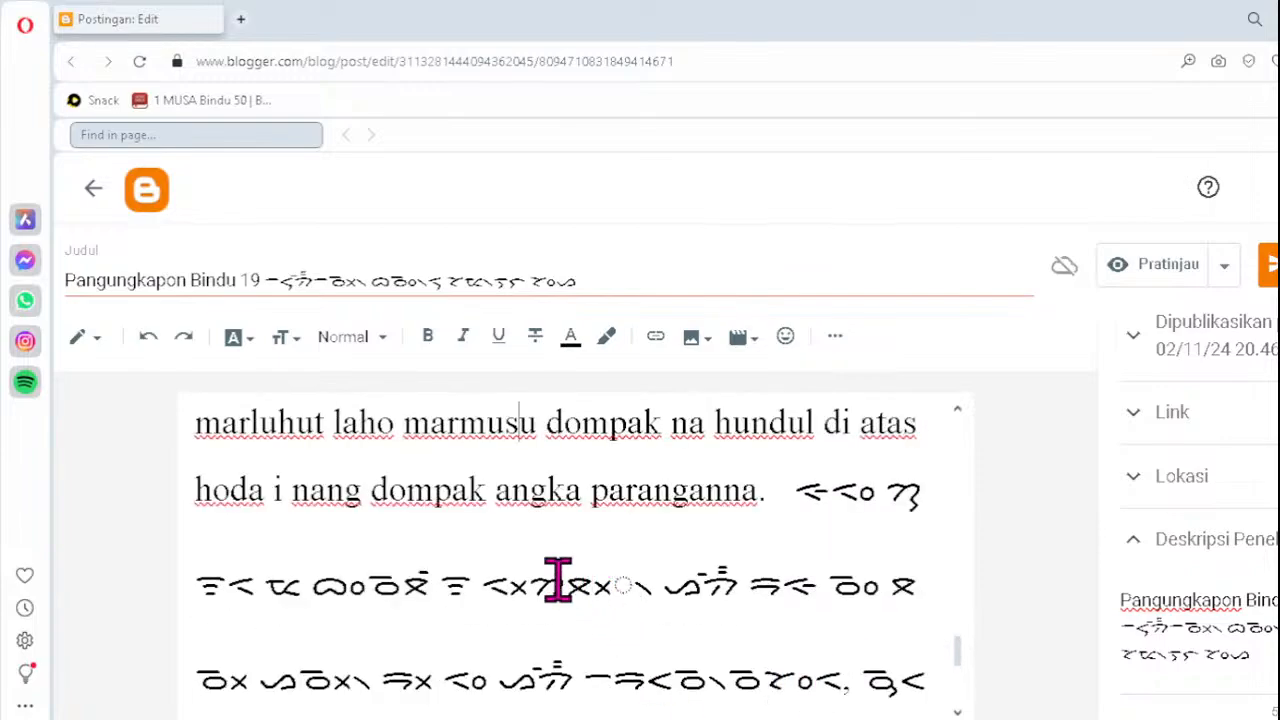
pyautogui.press('BackSpace')
pyautogui.press('BackSpace')
pyautogui.press('BackSpace')
pyautogui.press('BackSpace')
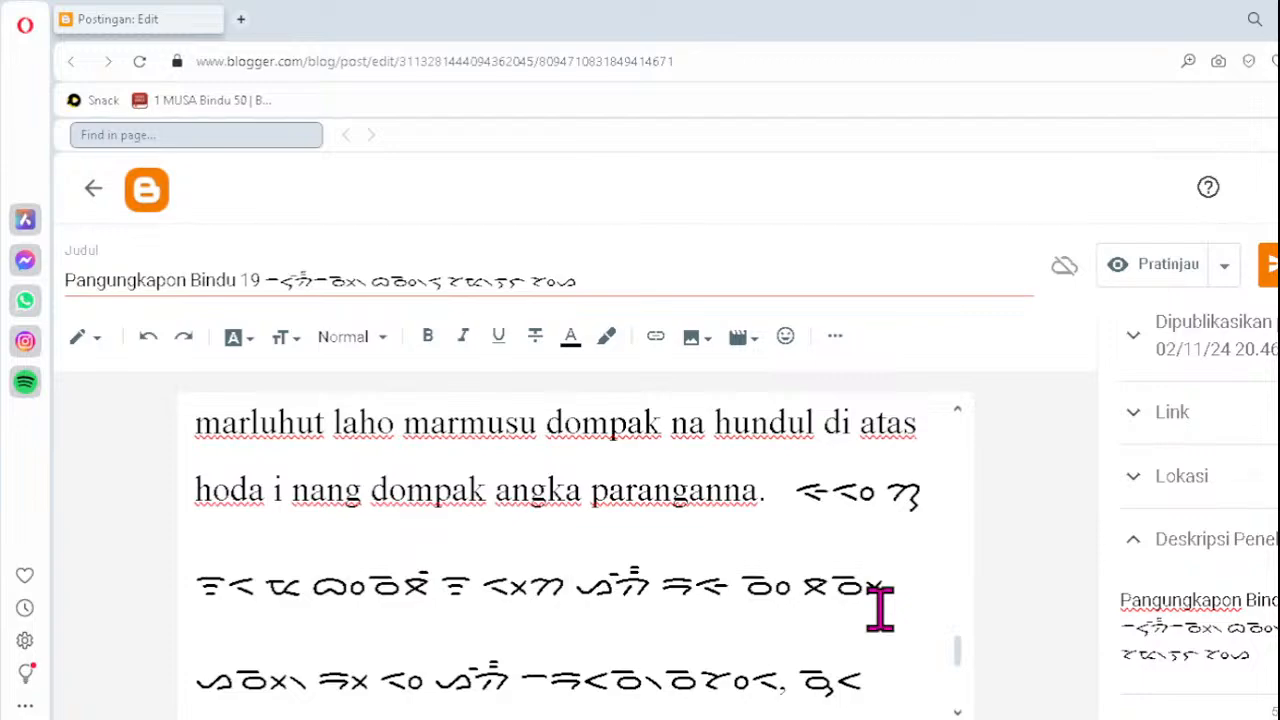
pyautogui.write('ᯬᯖ᯲')
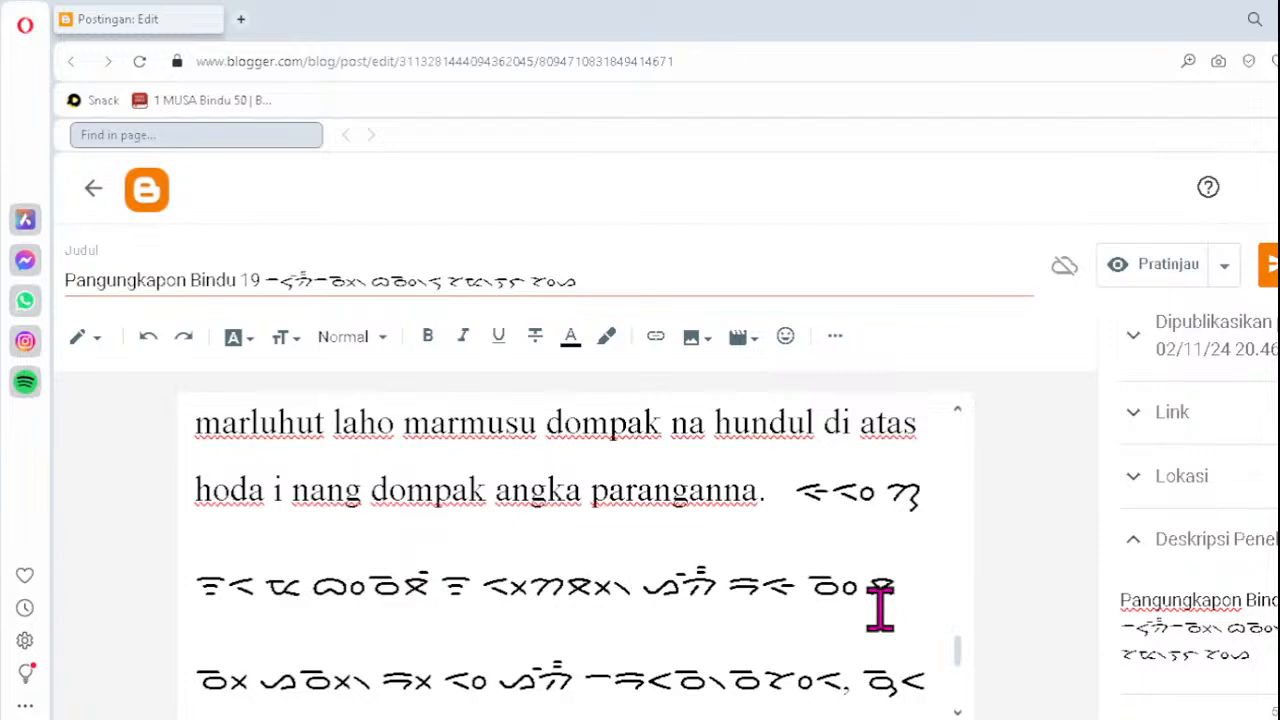
pyautogui.scroll(10, 880, 605)
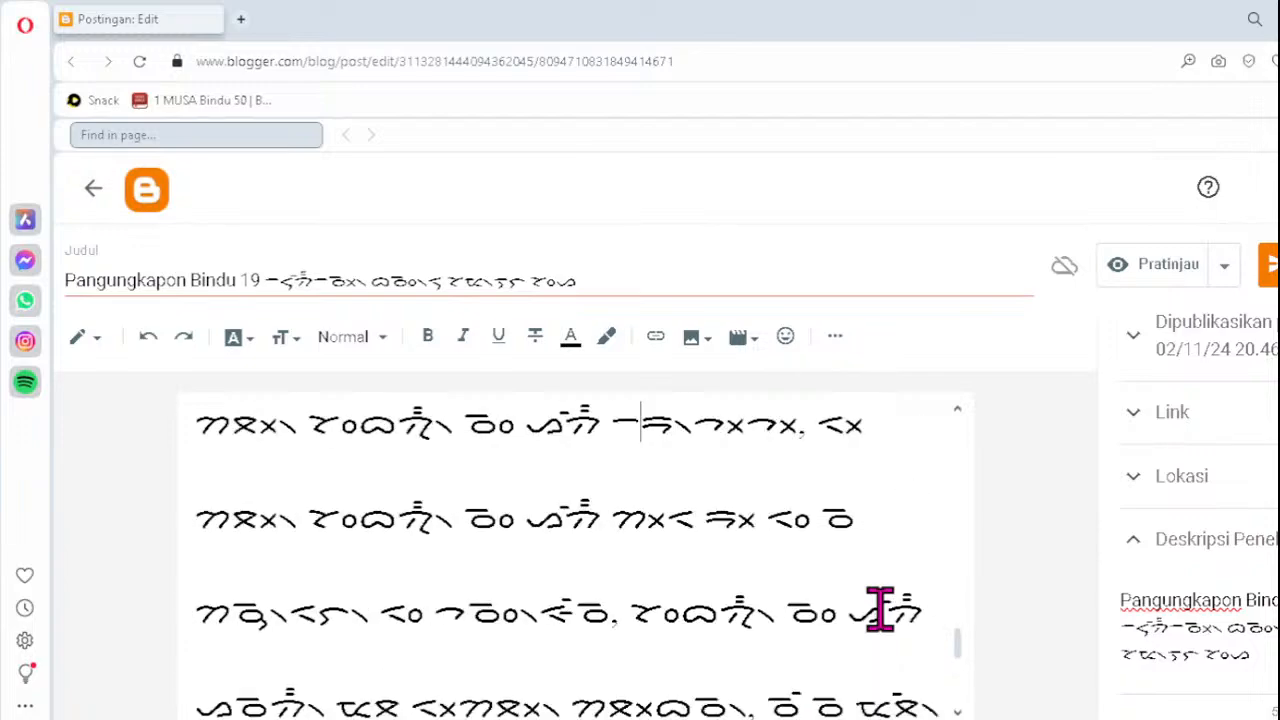
# - Recheck the Batak text of the remaining verses from verse 19 back up to the post's heading for missed broken syllables
pyautogui.scroll(5, 880, 605)
pyautogui.scroll(10, 880, 605)
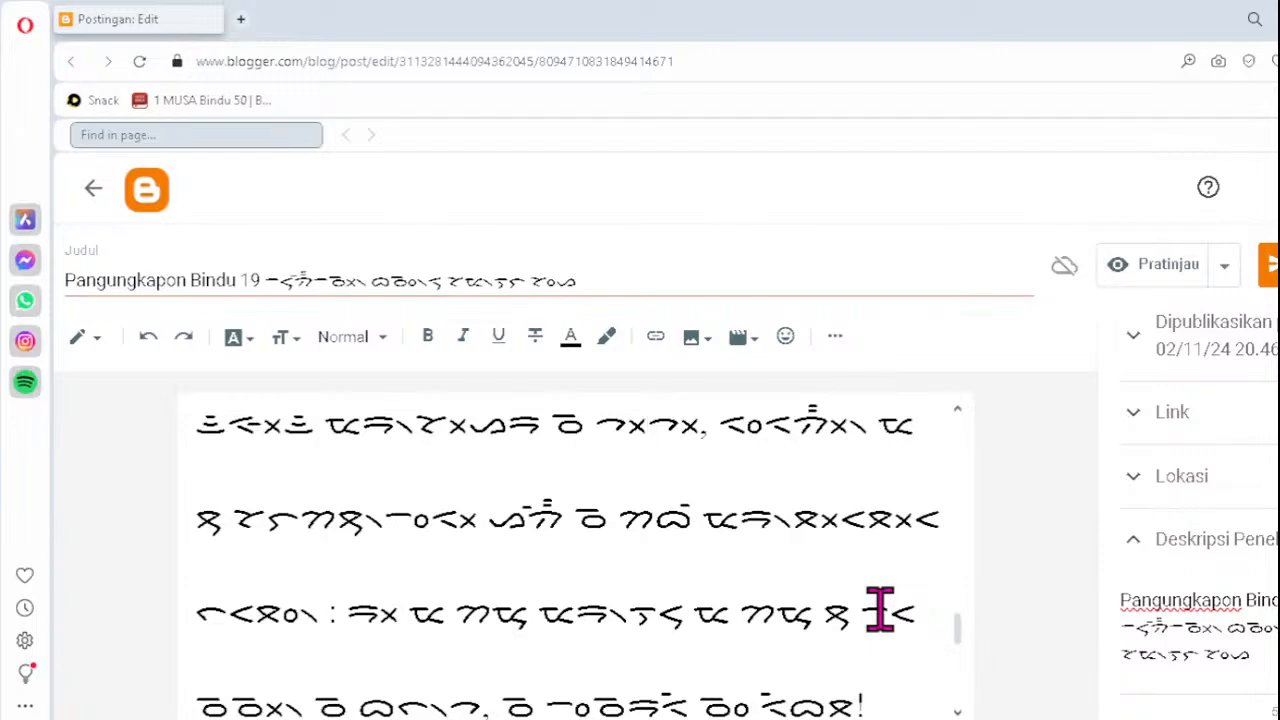
pyautogui.scroll(5, 880, 605)
pyautogui.scroll(2, 880, 605)
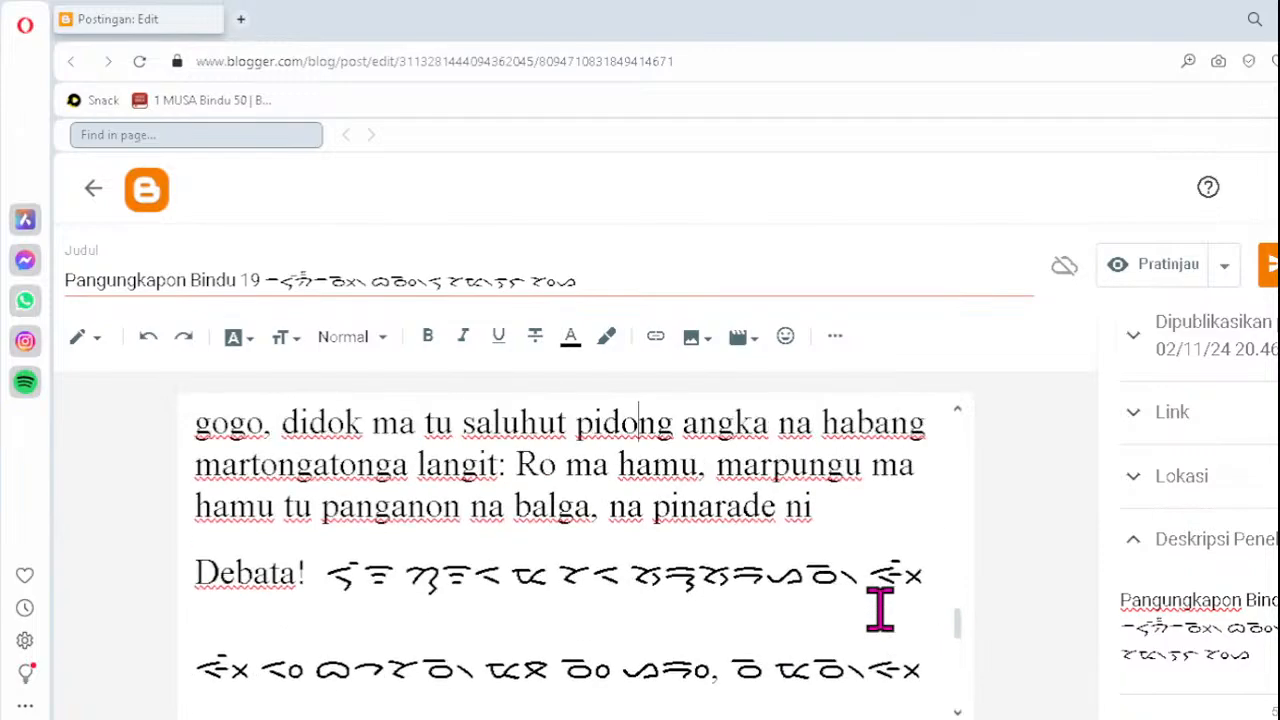
pyautogui.scroll(10, 880, 608)
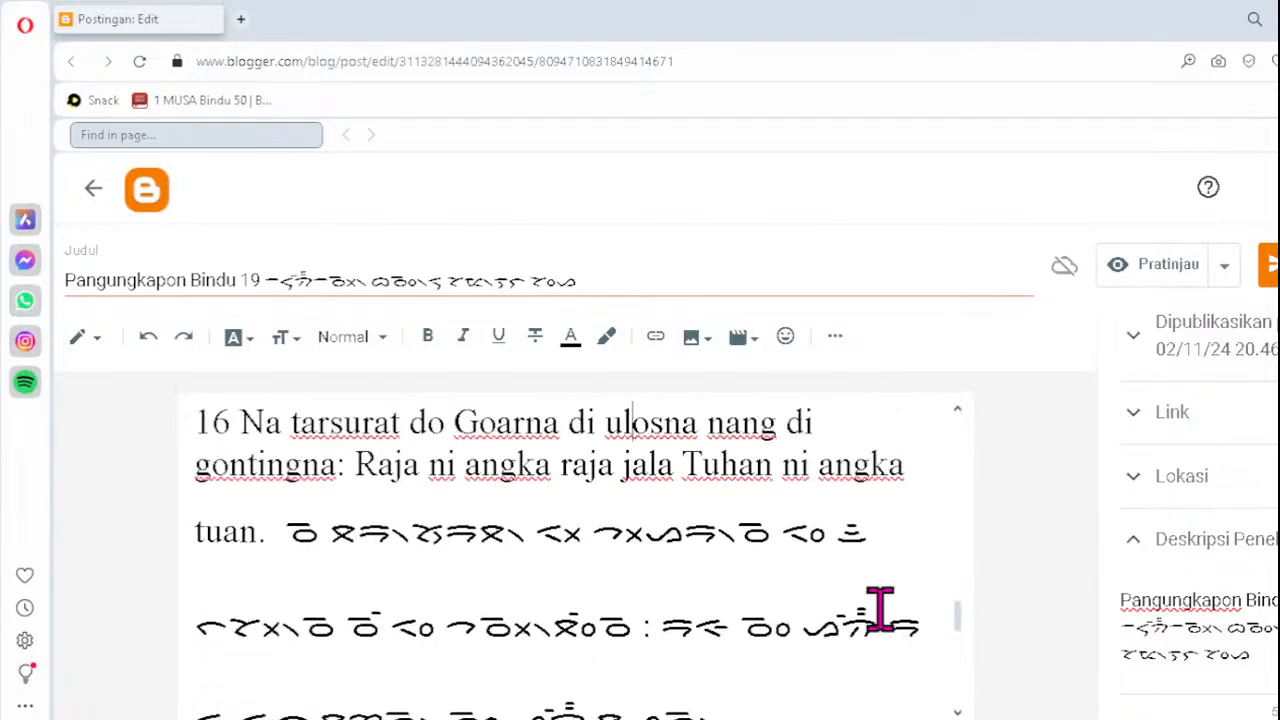
pyautogui.scroll(10, 880, 605)
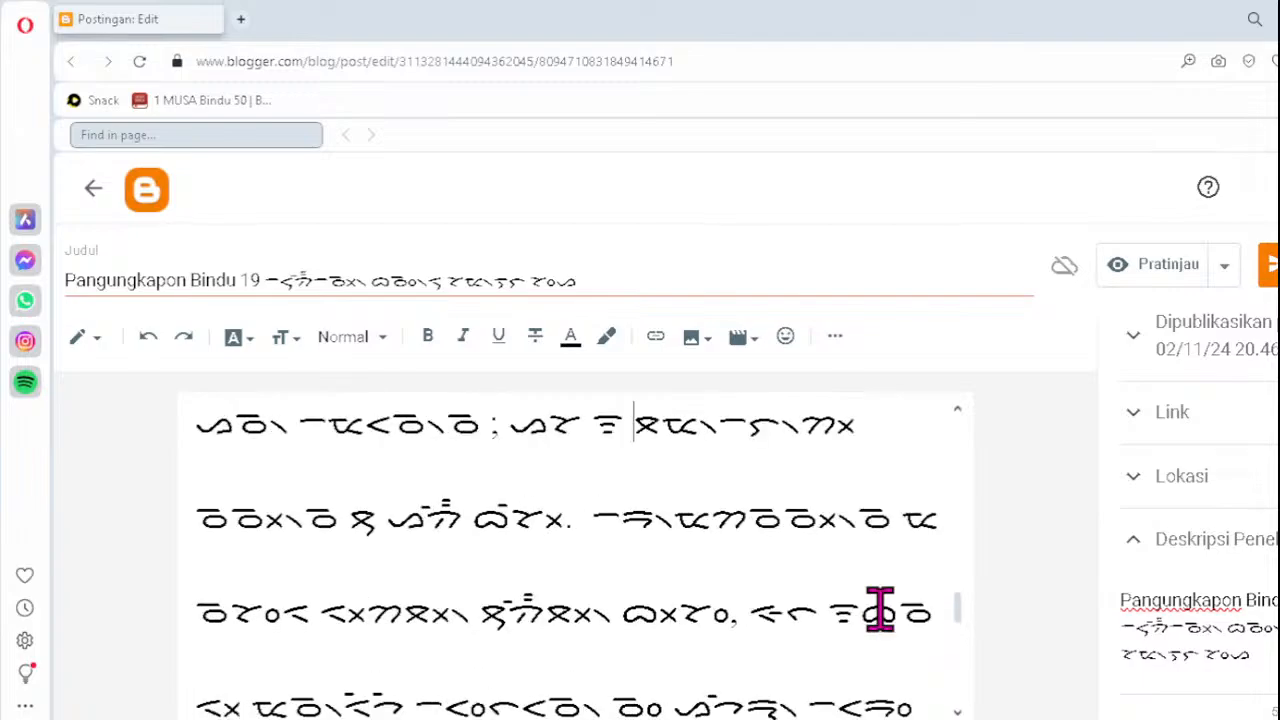
pyautogui.scroll(5, 880, 608)
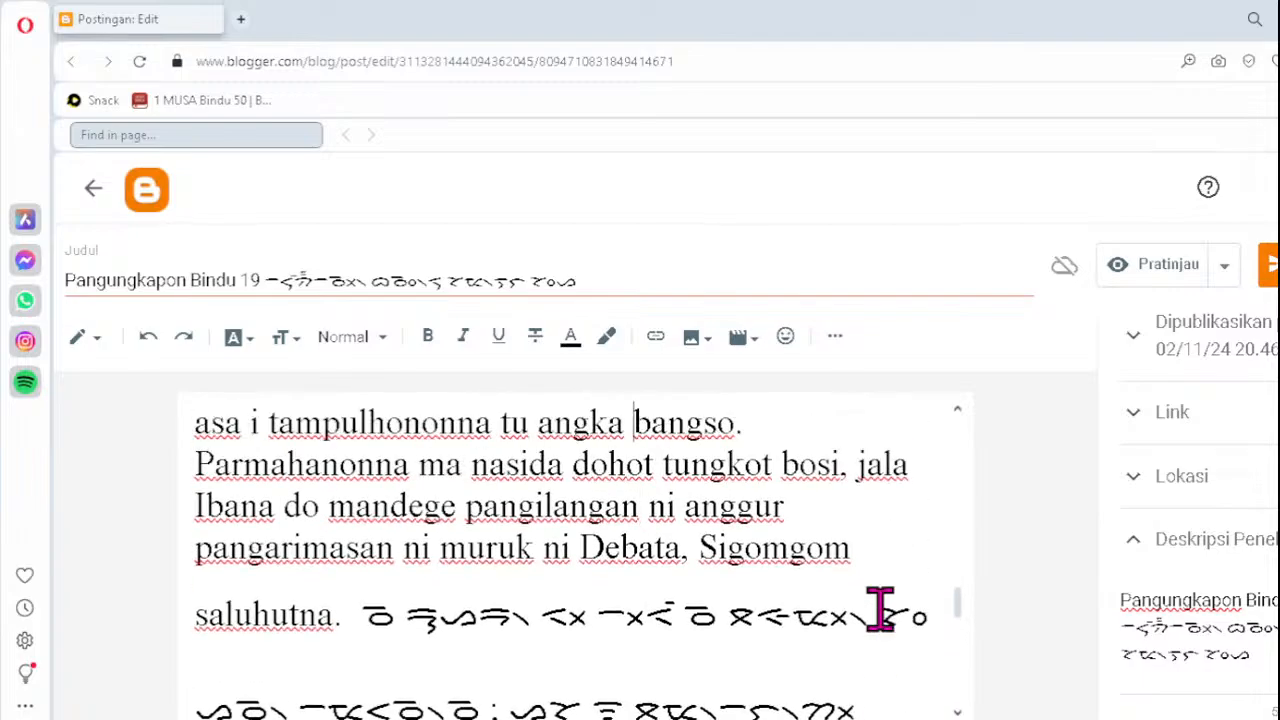
pyautogui.scroll(5, 880, 608)
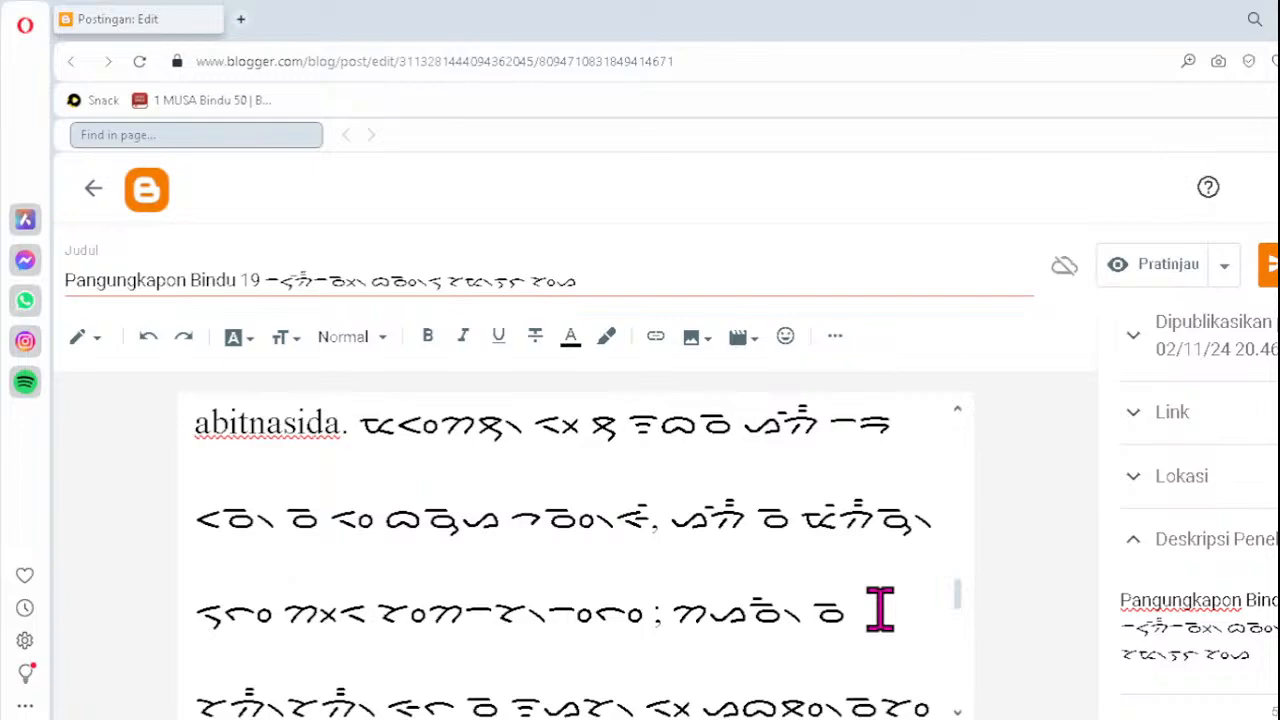
pyautogui.scroll(5, 880, 608)
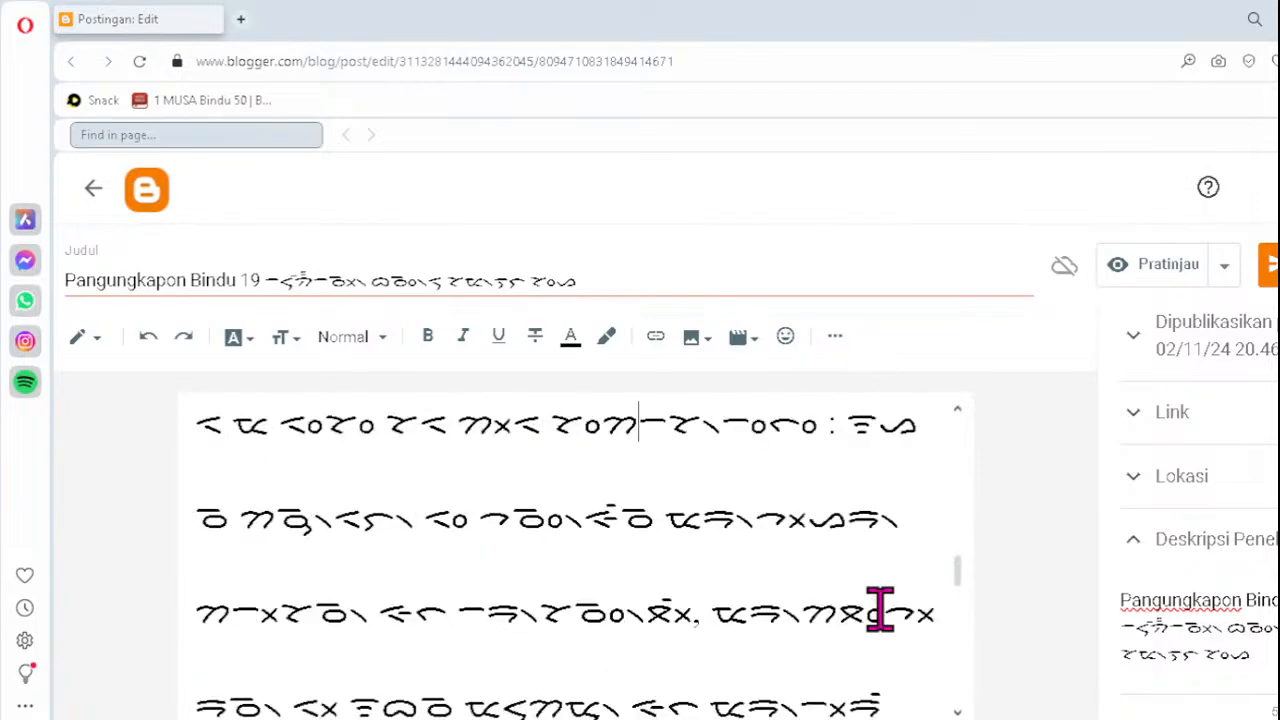
pyautogui.scroll(3, 880, 608)
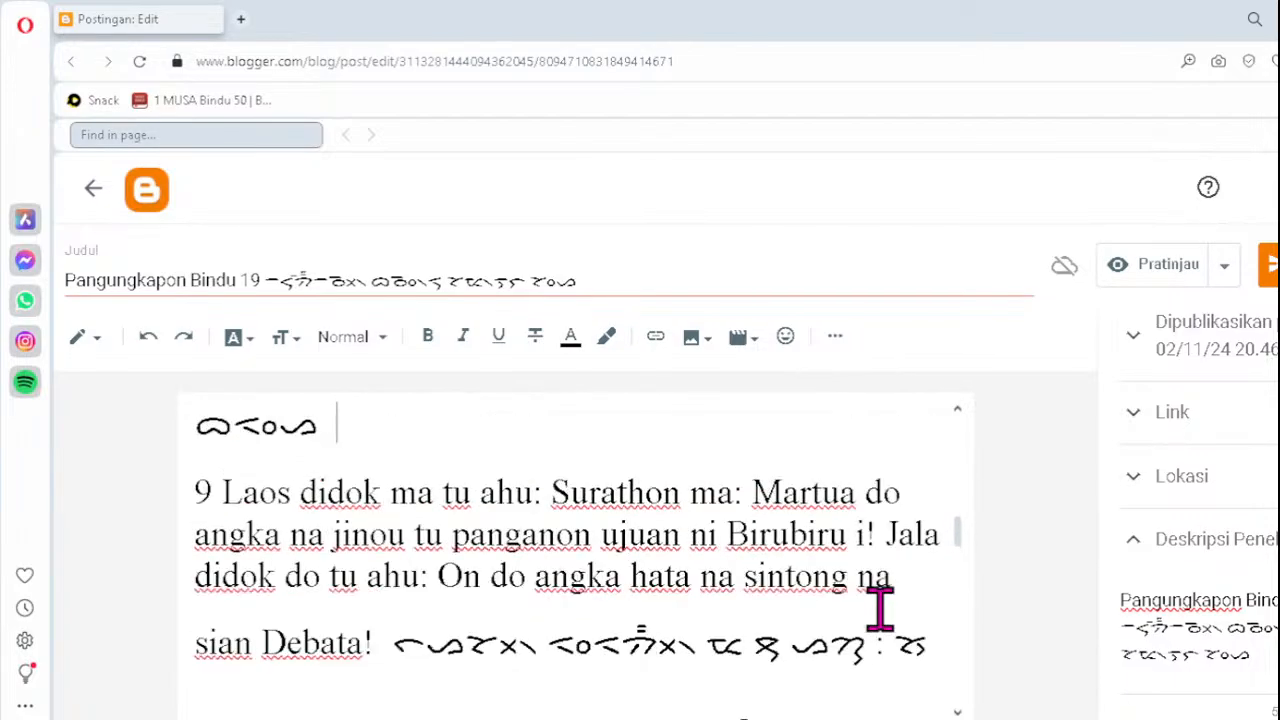
pyautogui.scroll(2, 880, 608)
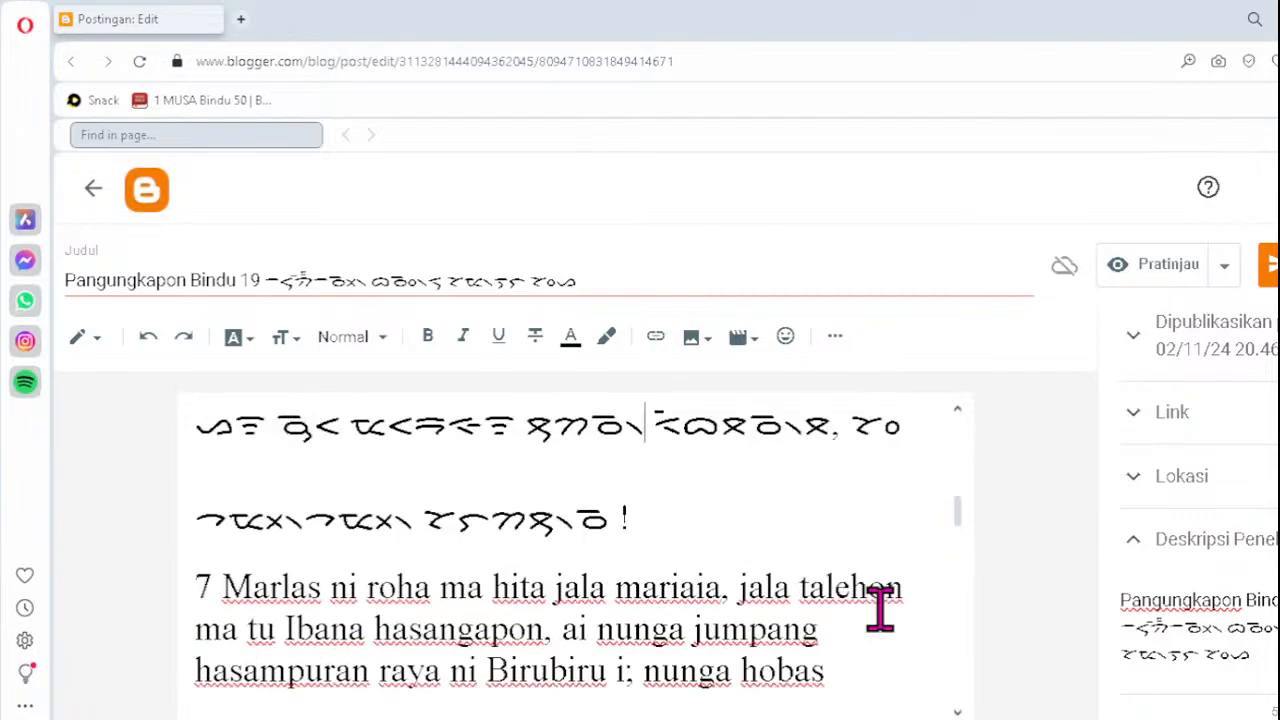
pyautogui.scroll(1, 880, 608)
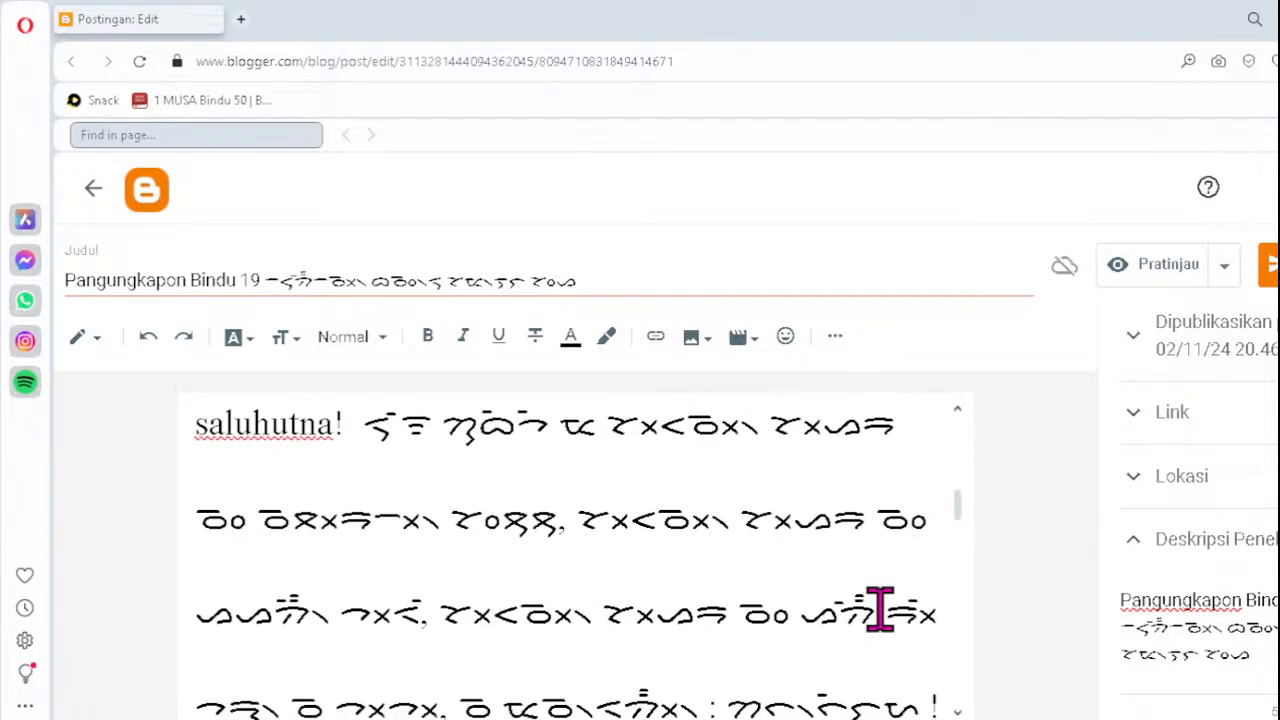
pyautogui.scroll(1, 880, 608)
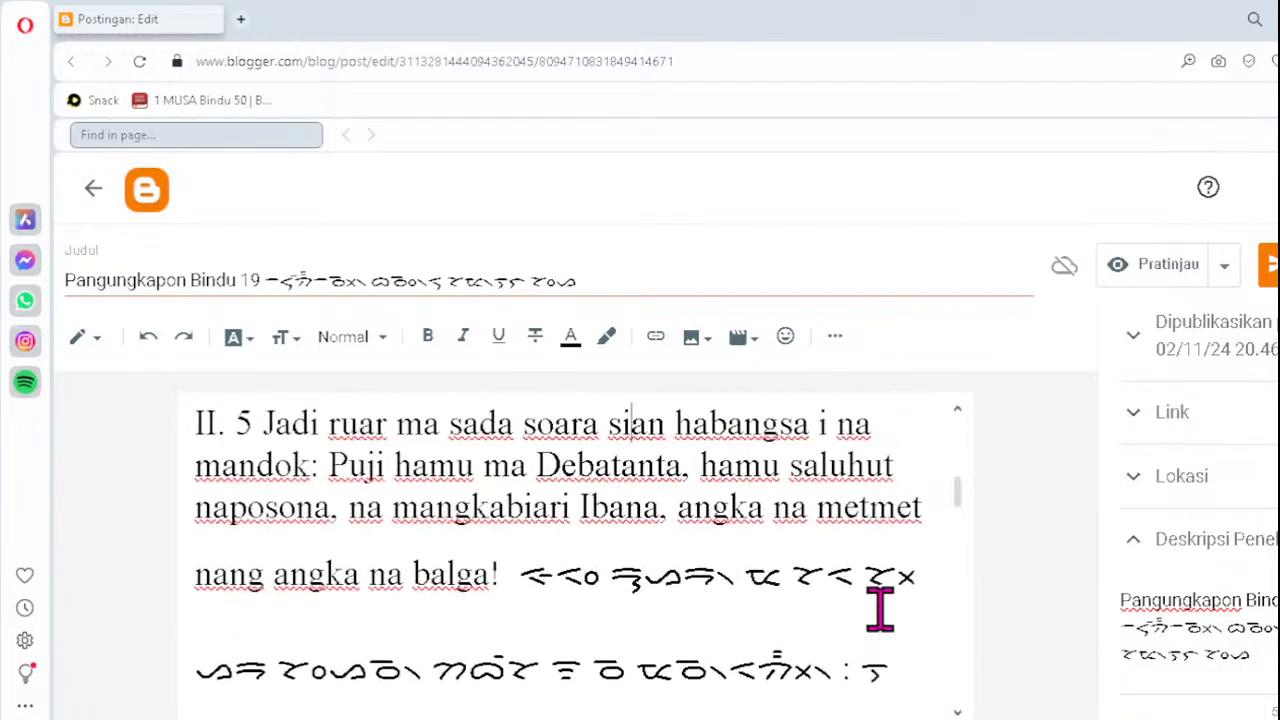
pyautogui.scroll(2, 880, 608)
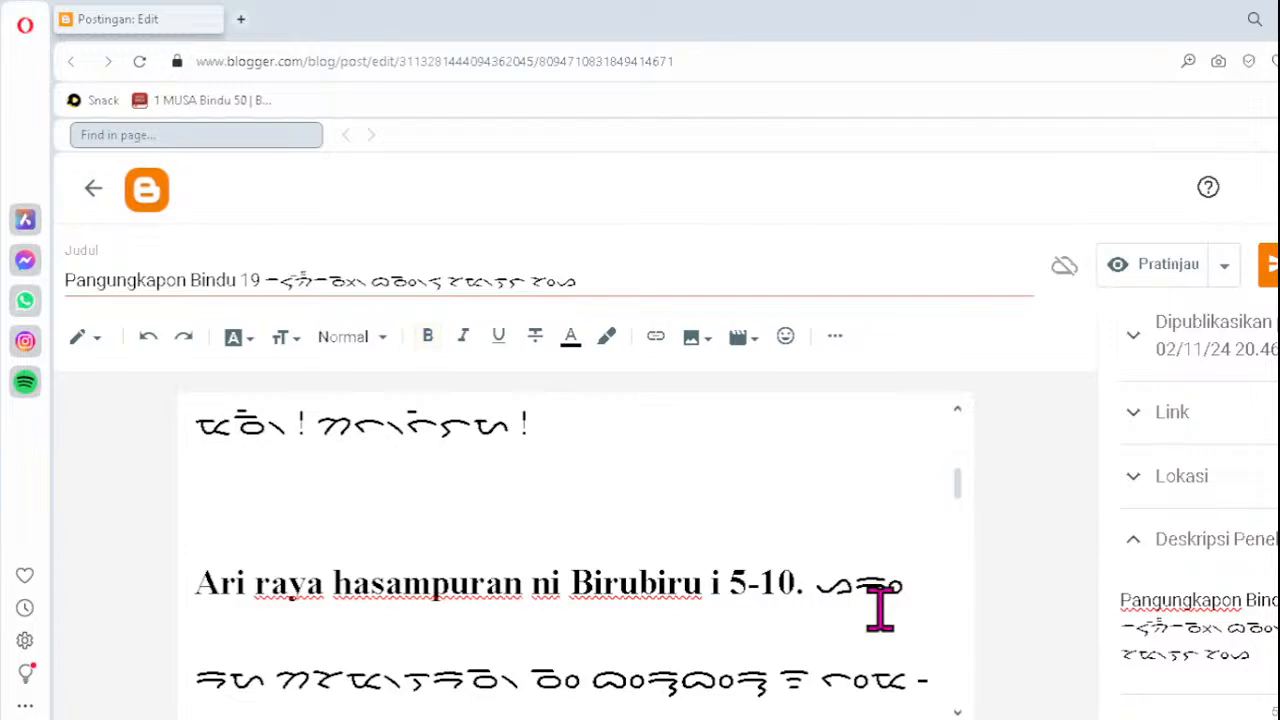
pyautogui.scroll(4, 880, 608)
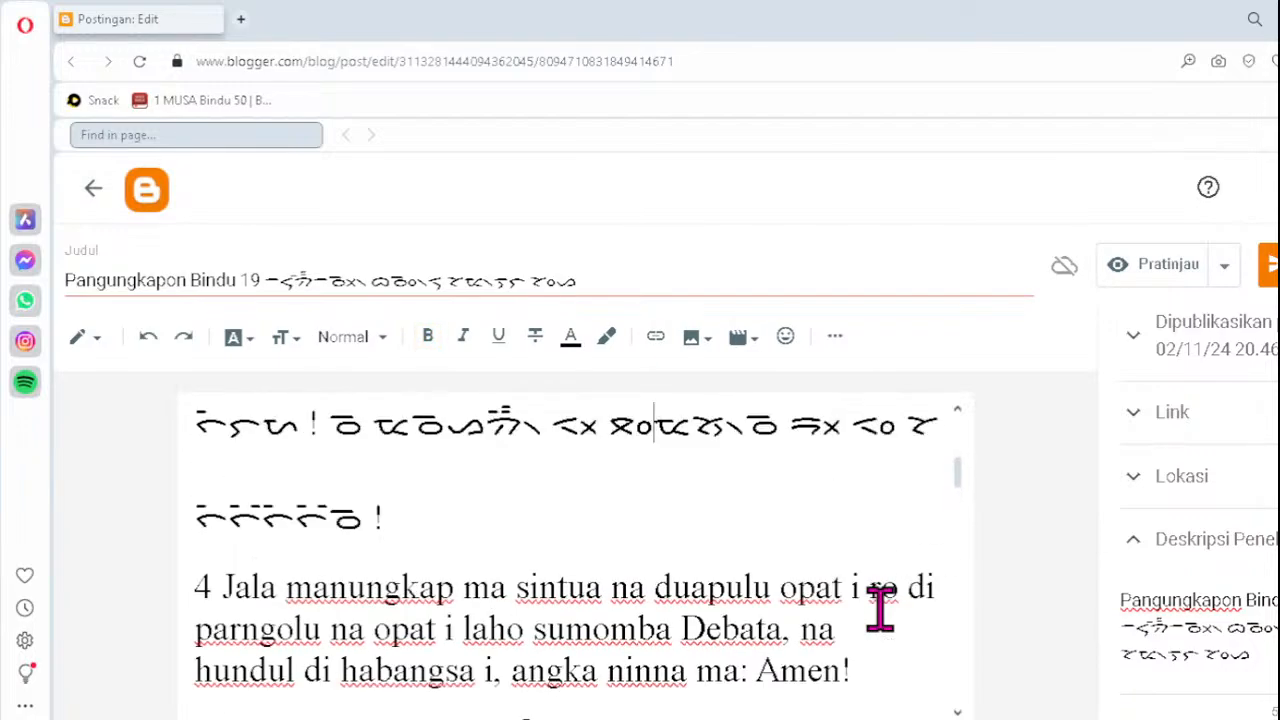
pyautogui.scroll(1, 880, 608)
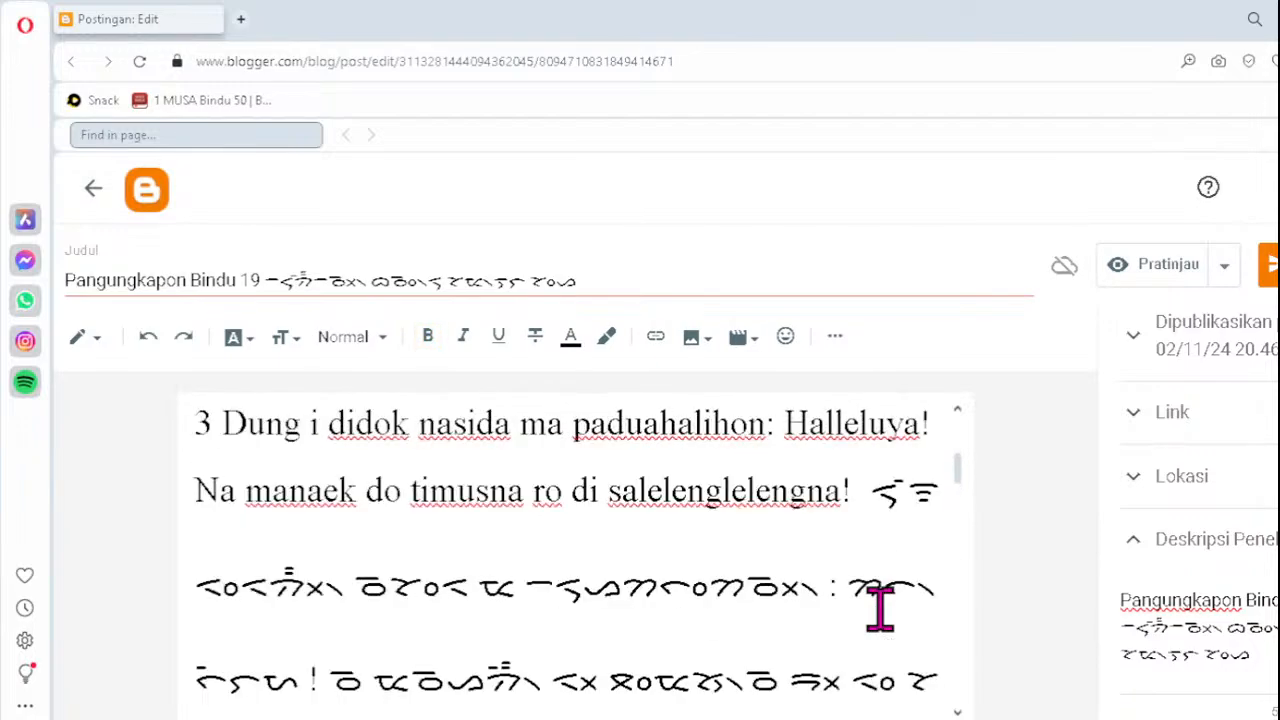
pyautogui.scroll(5, 880, 608)
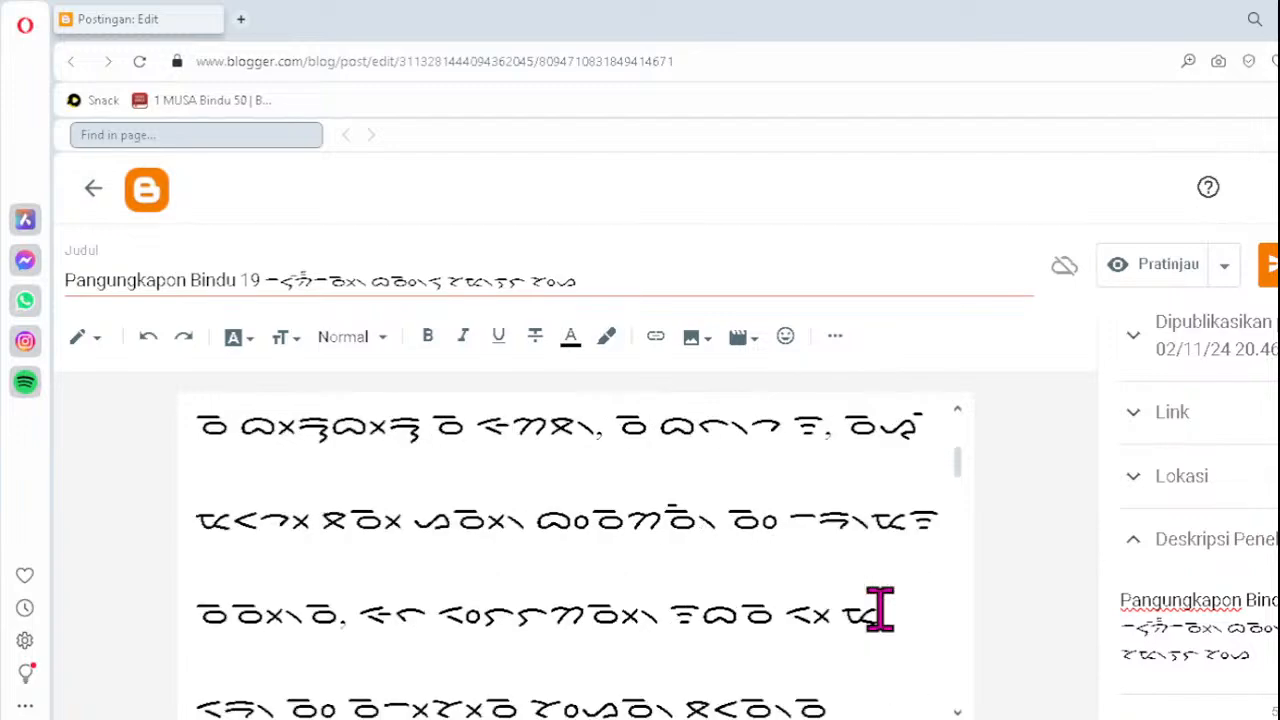
pyautogui.scroll(7, 880, 608)
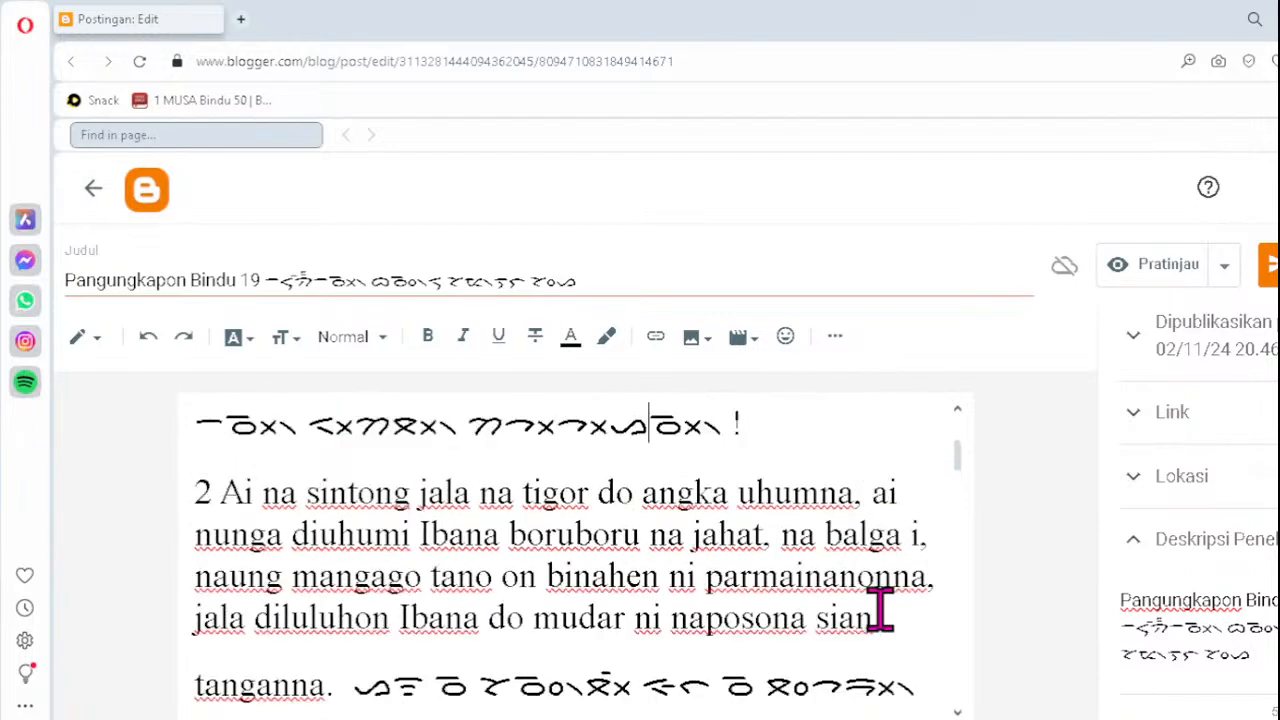
pyautogui.scroll(3, 880, 608)
pyautogui.scroll(5, 880, 608)
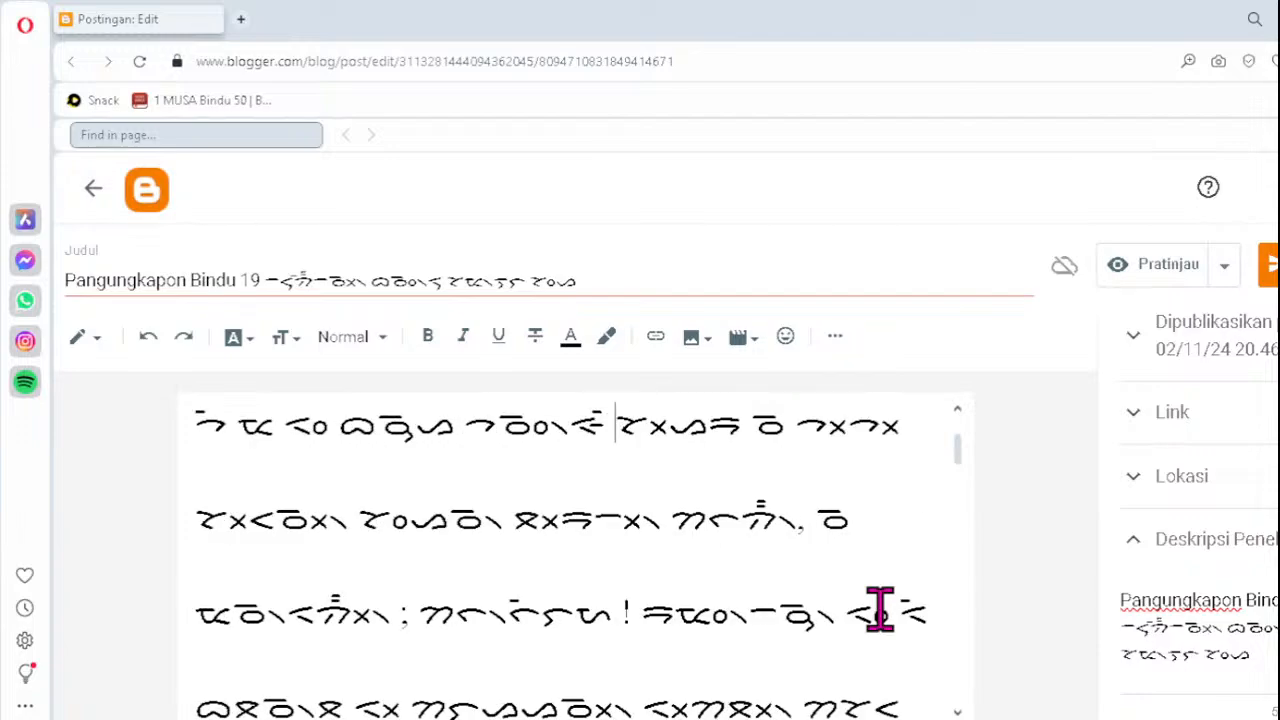
pyautogui.scroll(4, 880, 608)
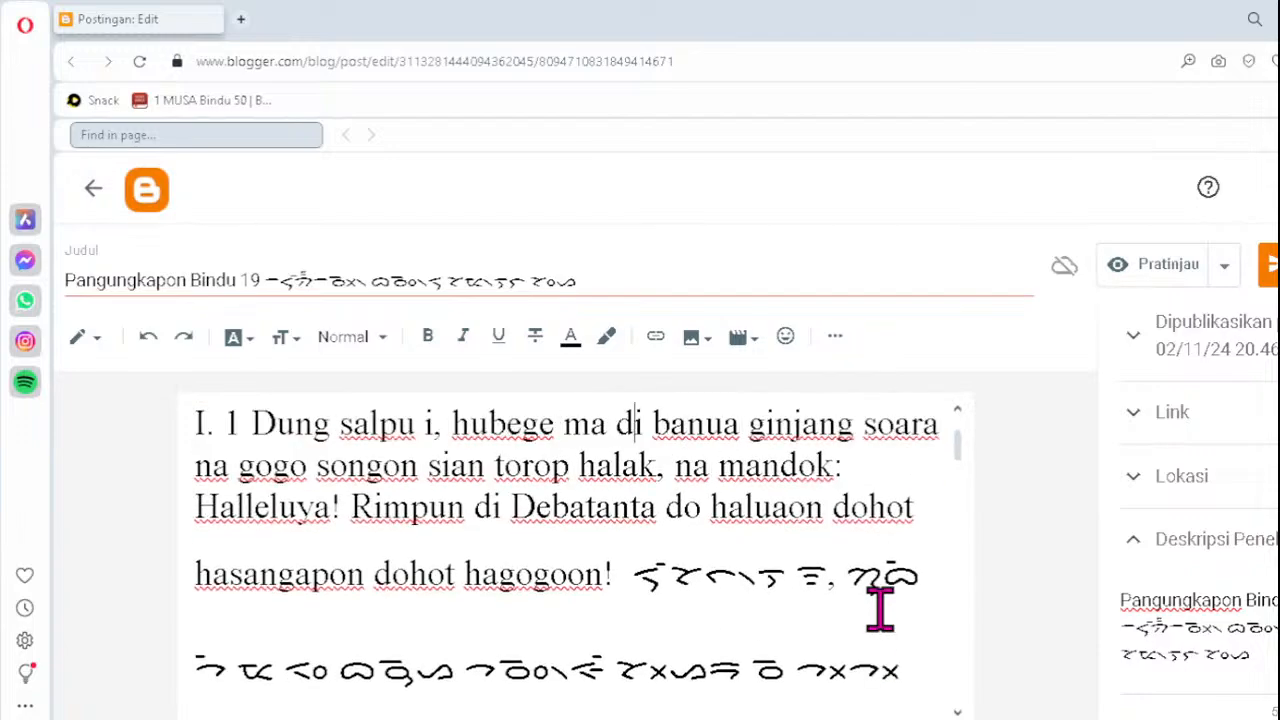
pyautogui.press('Up')
pyautogui.press('Up')
pyautogui.press('Up')
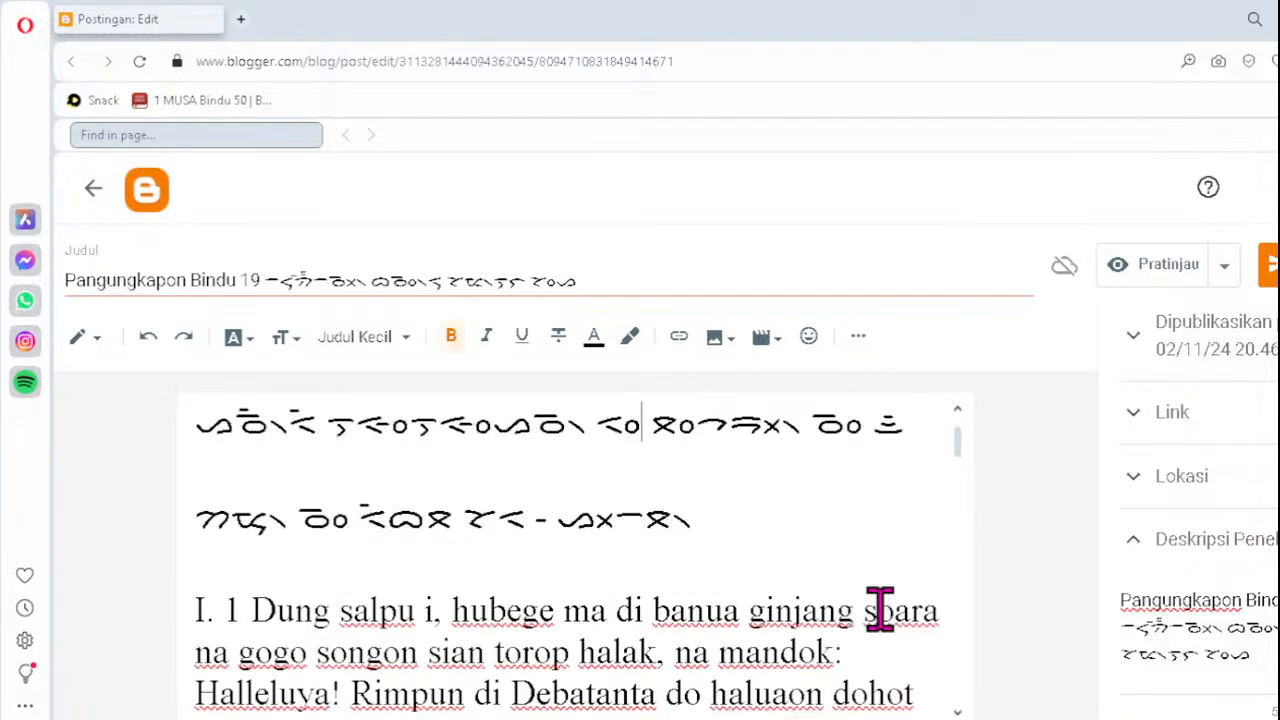
pyautogui.press('Up')
pyautogui.press('Up')
pyautogui.press('Up')
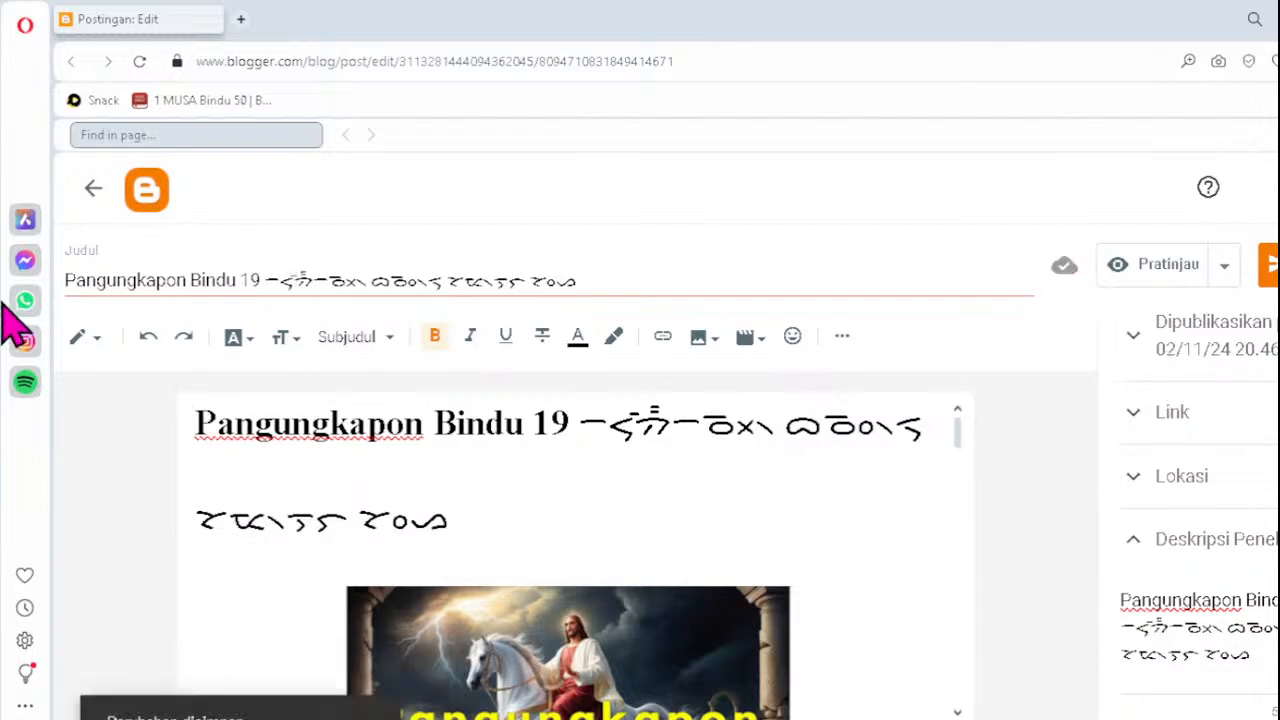
# - Return to the list of posts and open the post "Pangungkapon Bindu 20" for editing
pyautogui.click(93, 188)
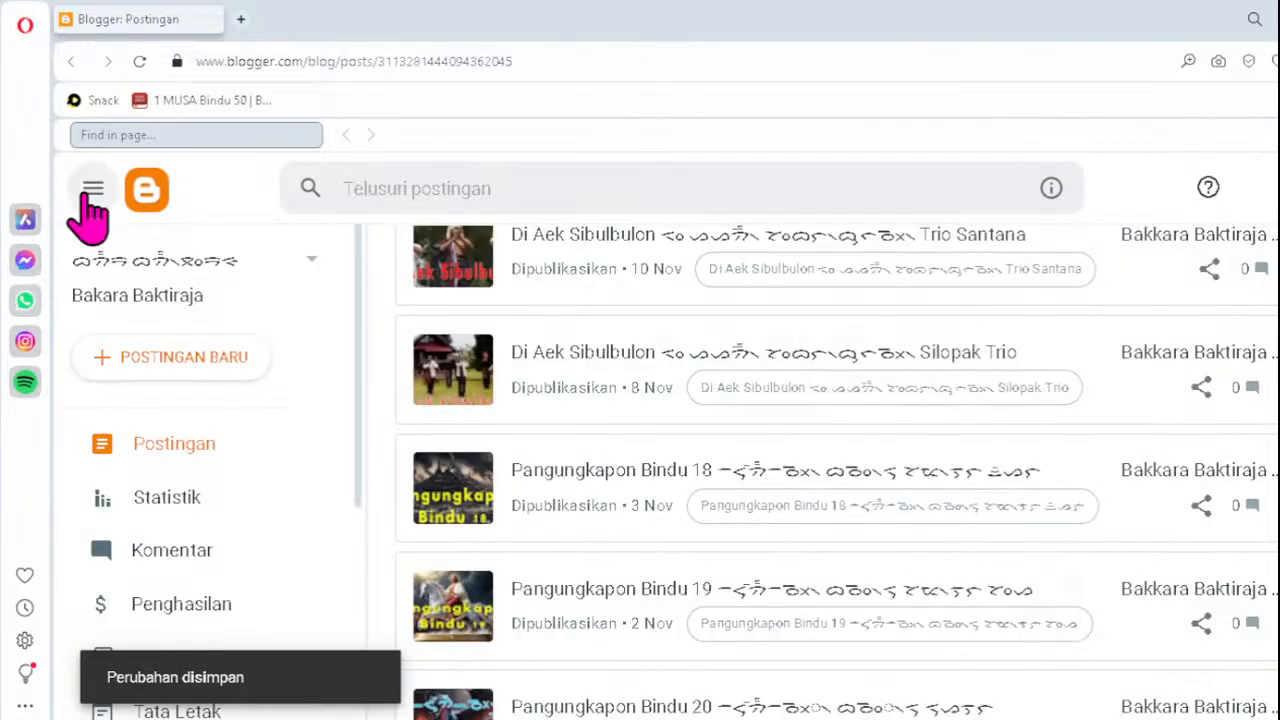
pyautogui.scroll(3, 731, 480)
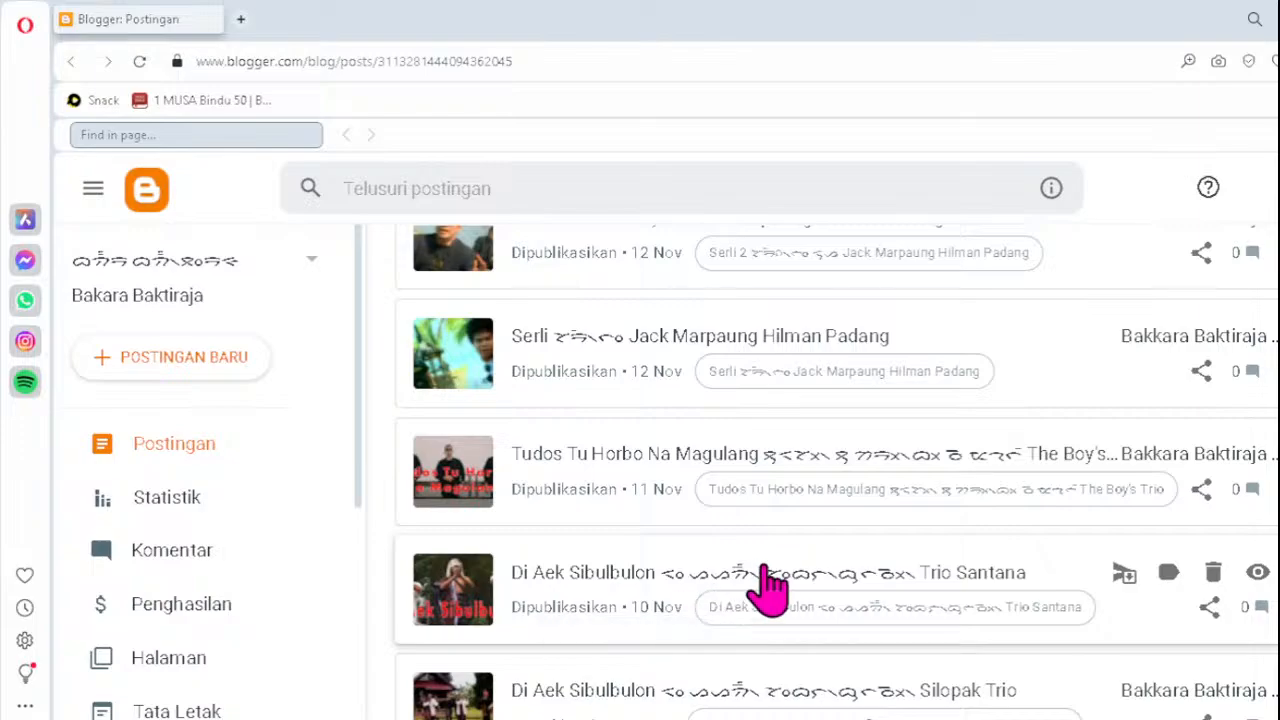
pyautogui.scroll(-3, 770, 585)
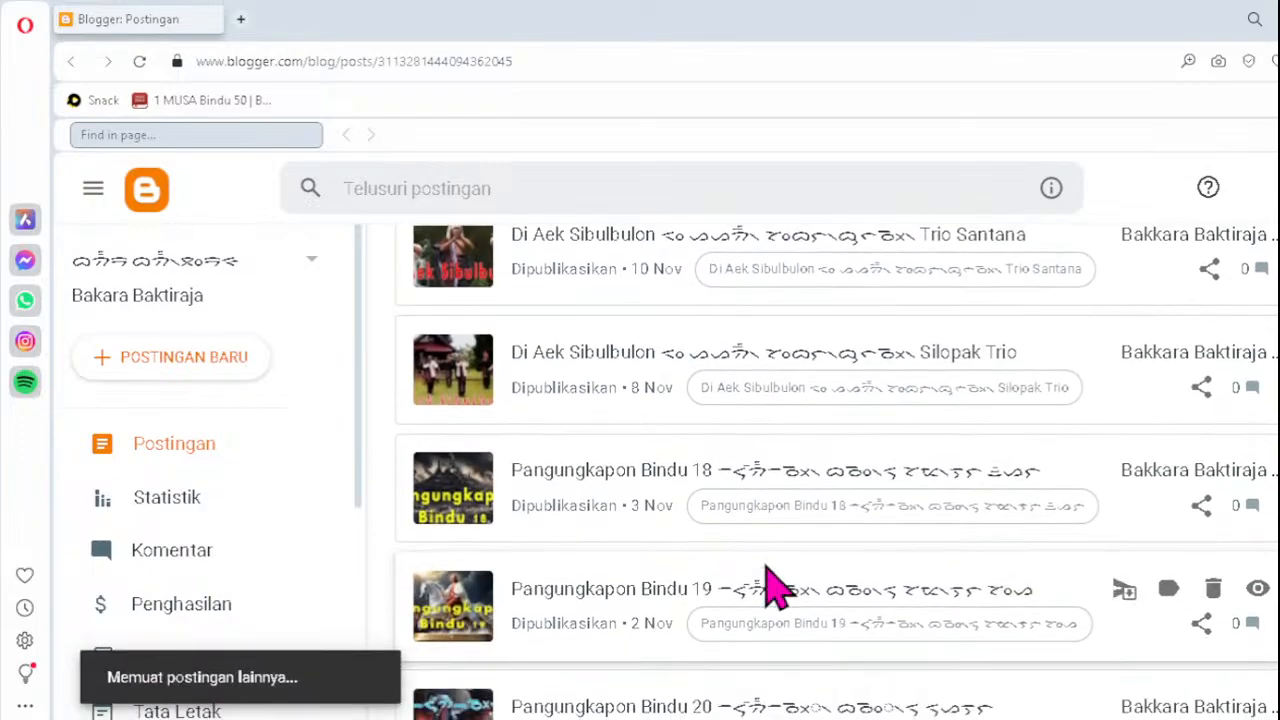
pyautogui.scroll(-2, 770, 585)
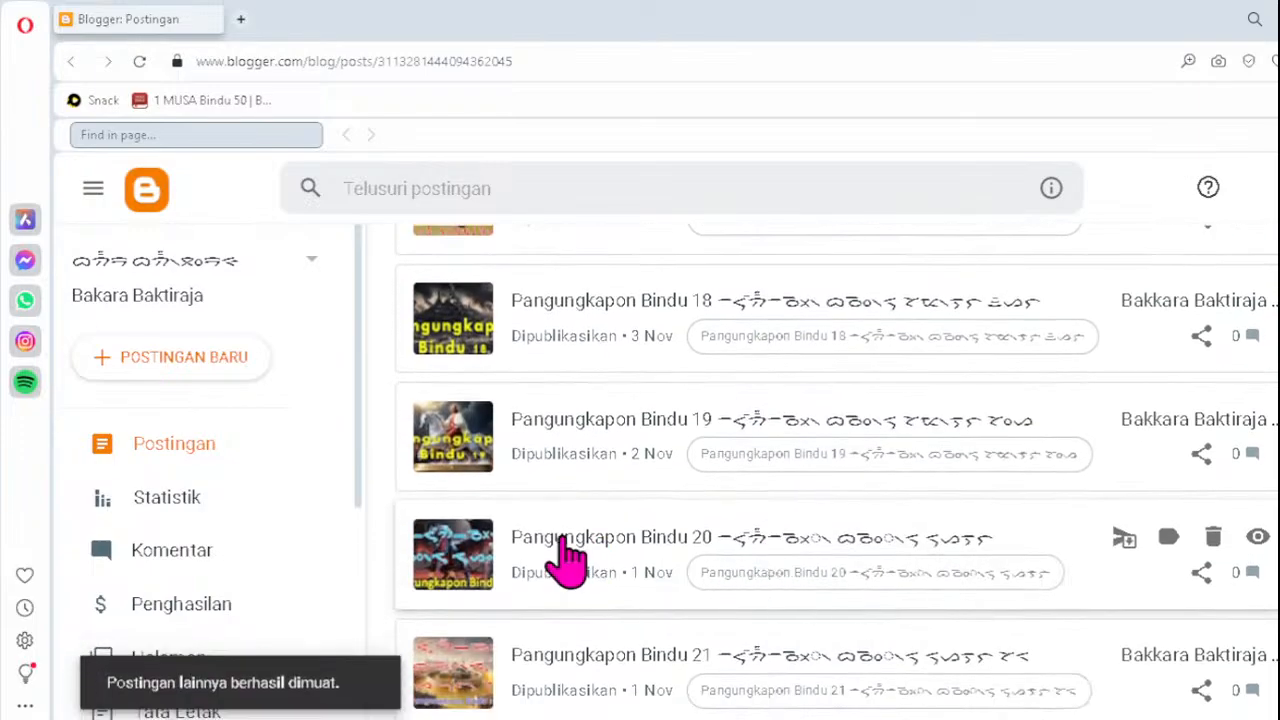
pyautogui.click(563, 540)
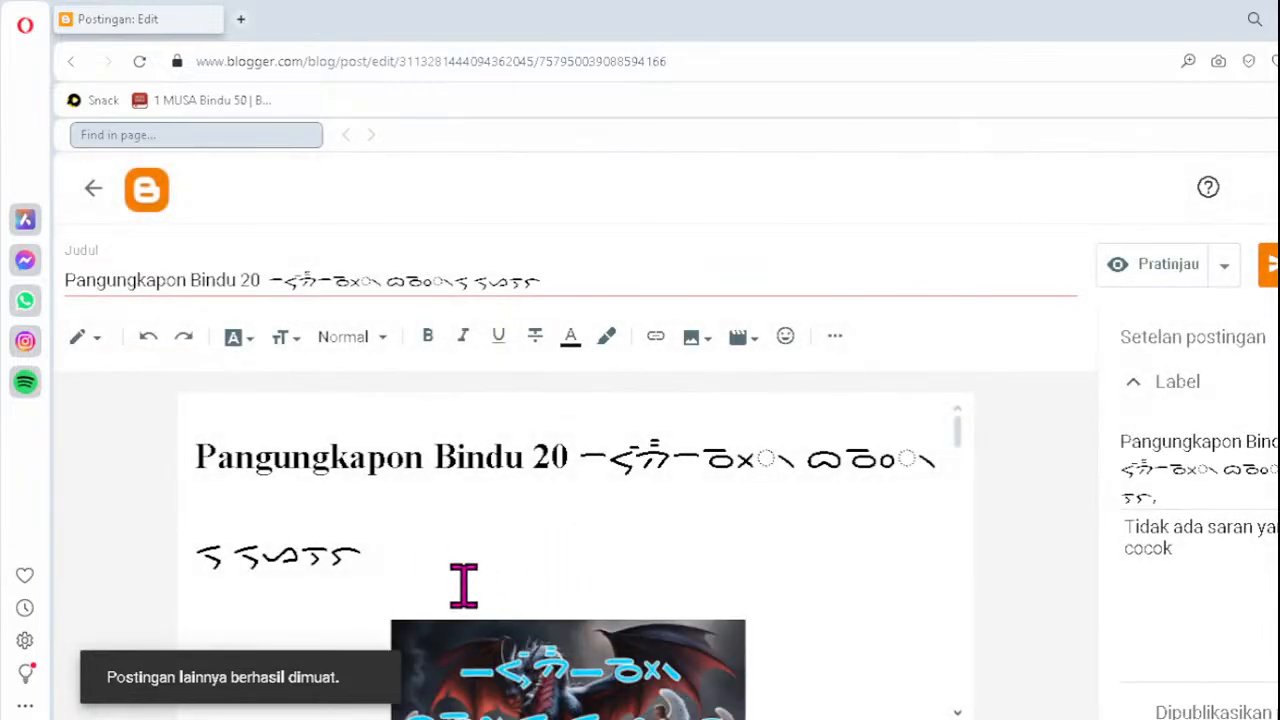
# - In the post's title field, retype the broken Batak ending of "Pangungkapon" as ᯬᯉ᯲ and the "bin" syllable of "Bindu" with ᯪᯉ᯲
pyautogui.click(336, 278)
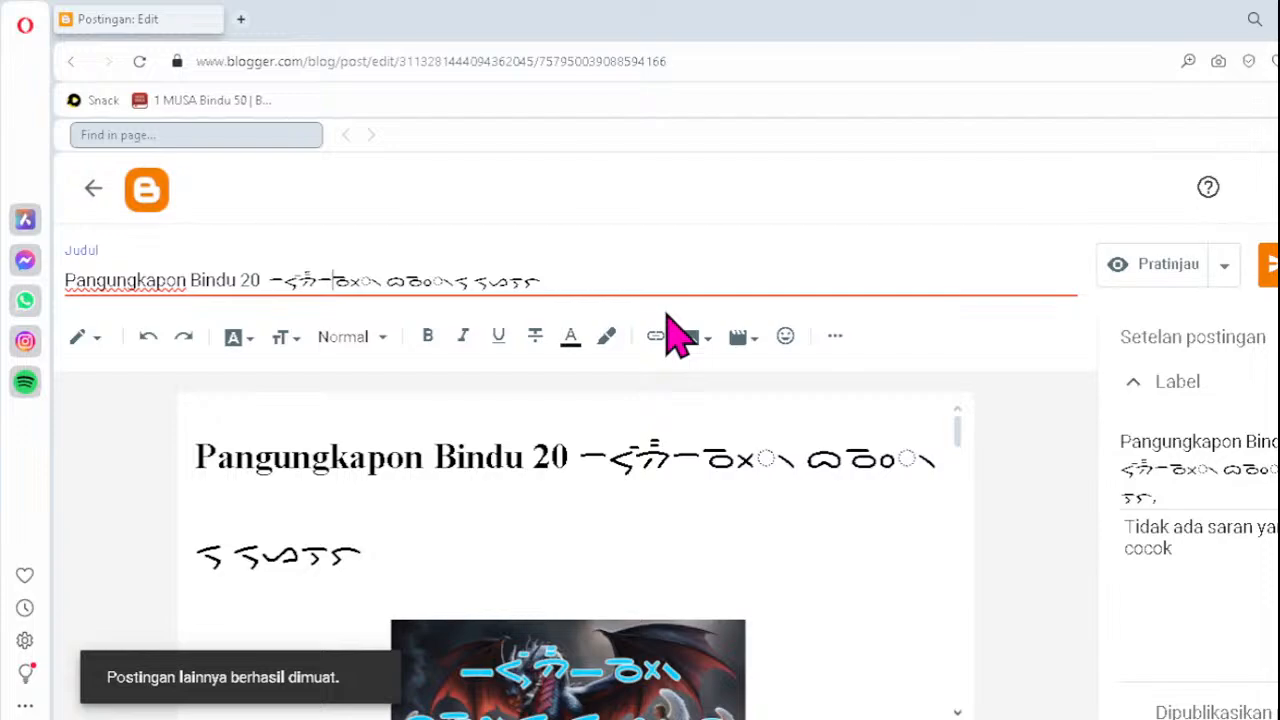
pyautogui.press('BackSpace')
pyautogui.press('BackSpace')
pyautogui.press('BackSpace')
pyautogui.press('BackSpace')
pyautogui.write('ᜇᜓᜐ᜔')
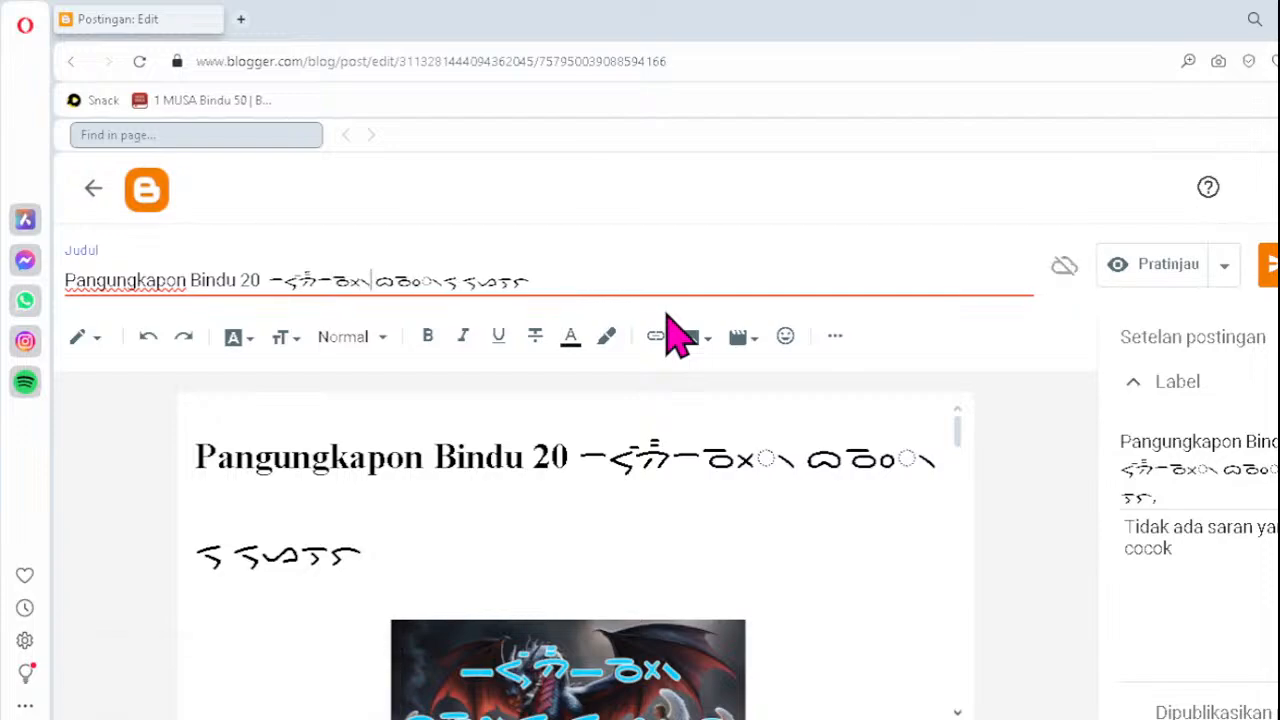
pyautogui.press('Delete')
pyautogui.write('ᯪᯉ᯲')
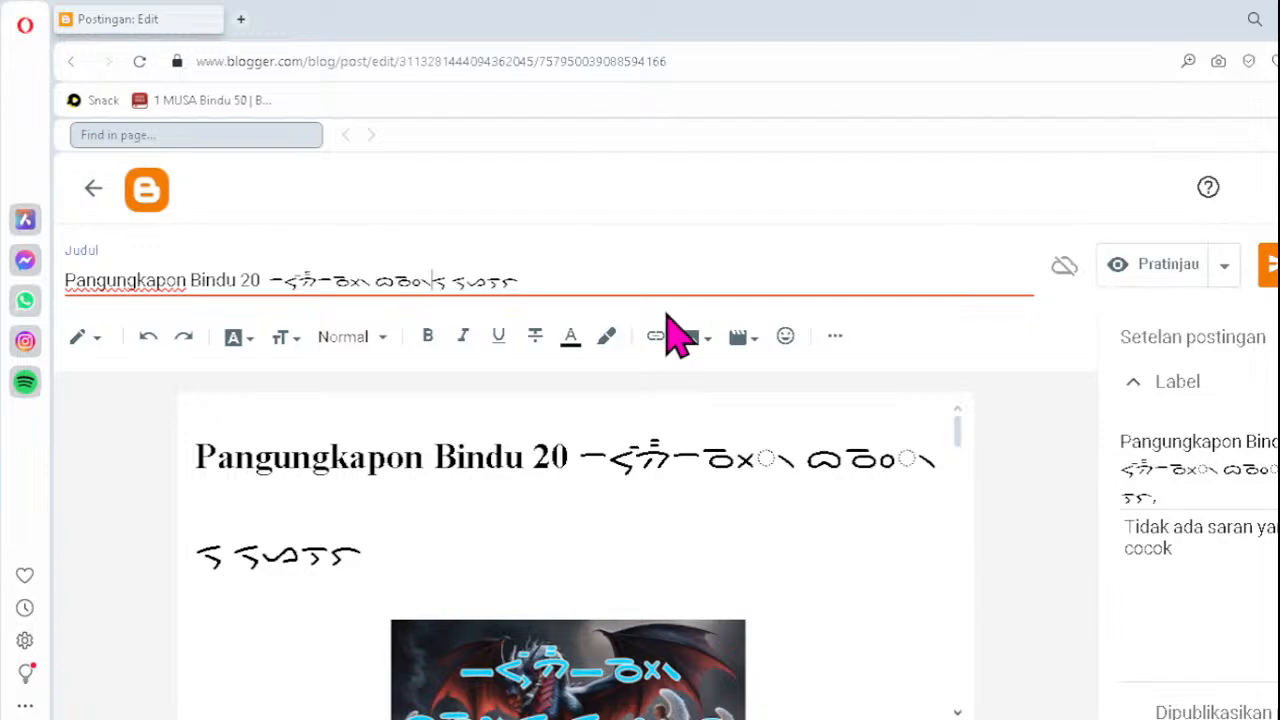
# - Copy the corrected title into the dragon image's alternative text and title text, and set the image size to Besar
pyautogui.hotkey('ctrl', 'a')
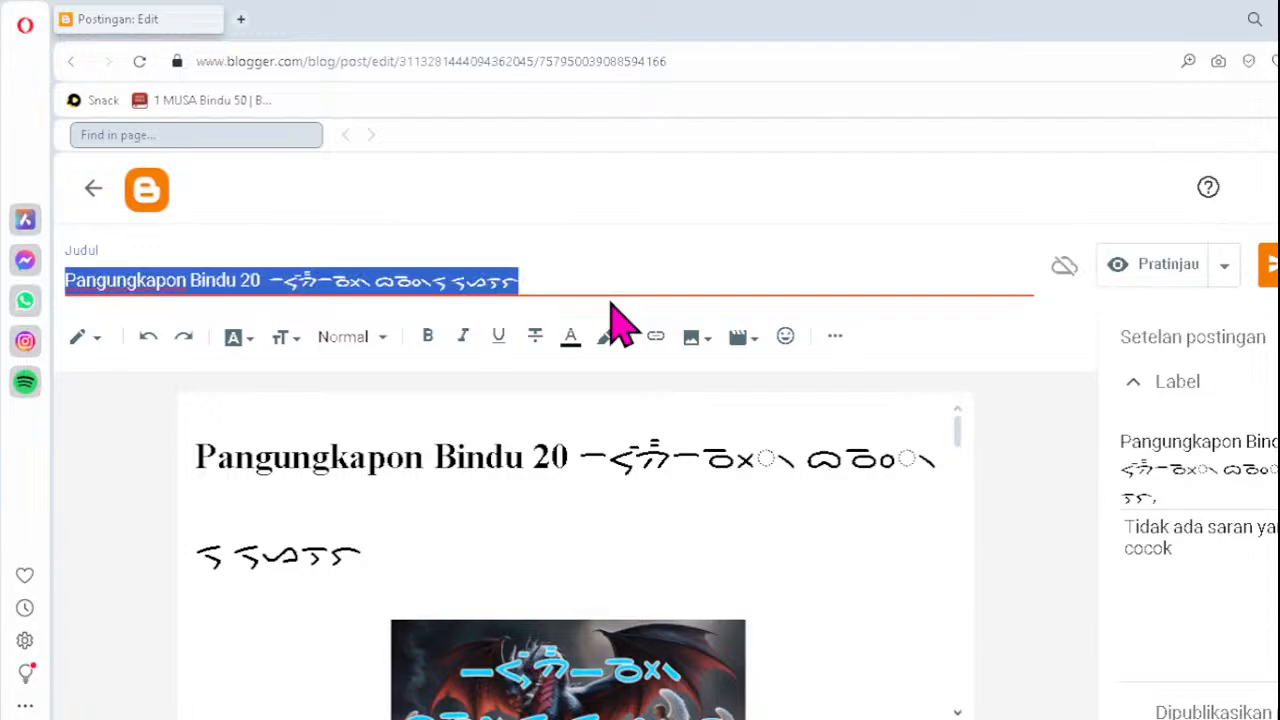
pyautogui.click(557, 625)
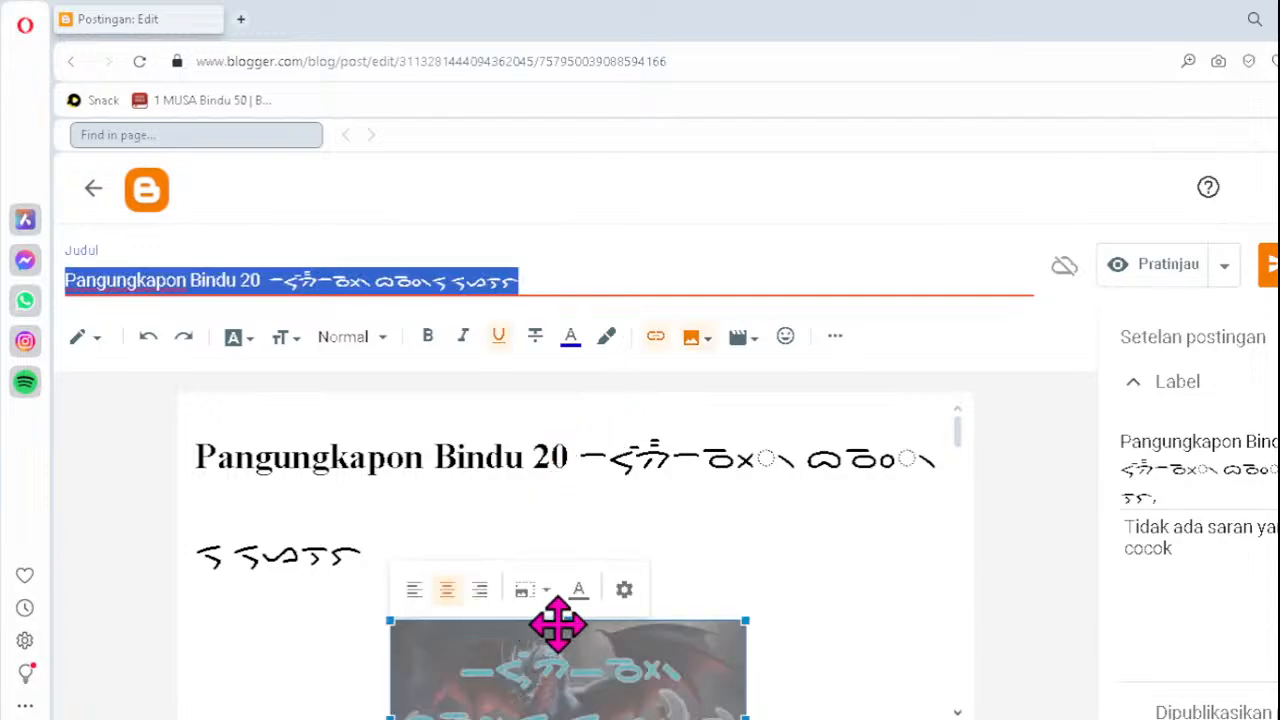
pyautogui.click(626, 589)
pyautogui.click(586, 333)
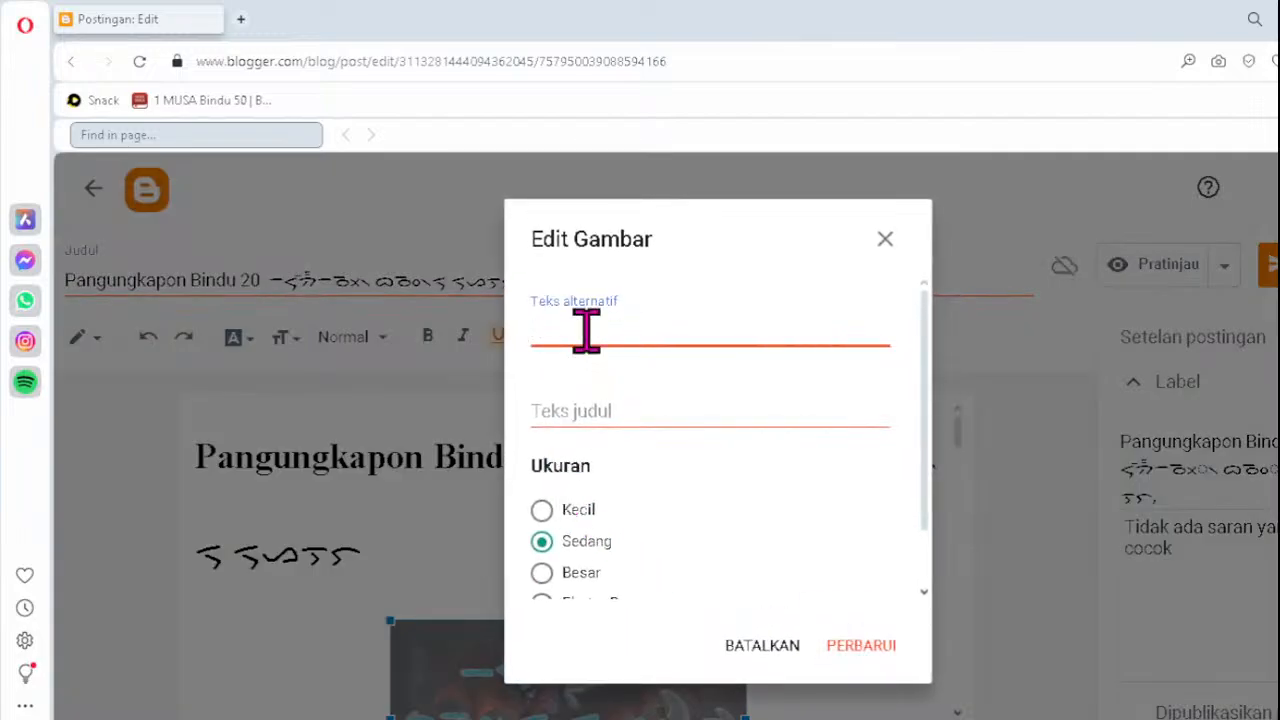
pyautogui.hotkey('ctrl', 'v')
pyautogui.click(580, 409)
pyautogui.hotkey('ctrl', 'v')
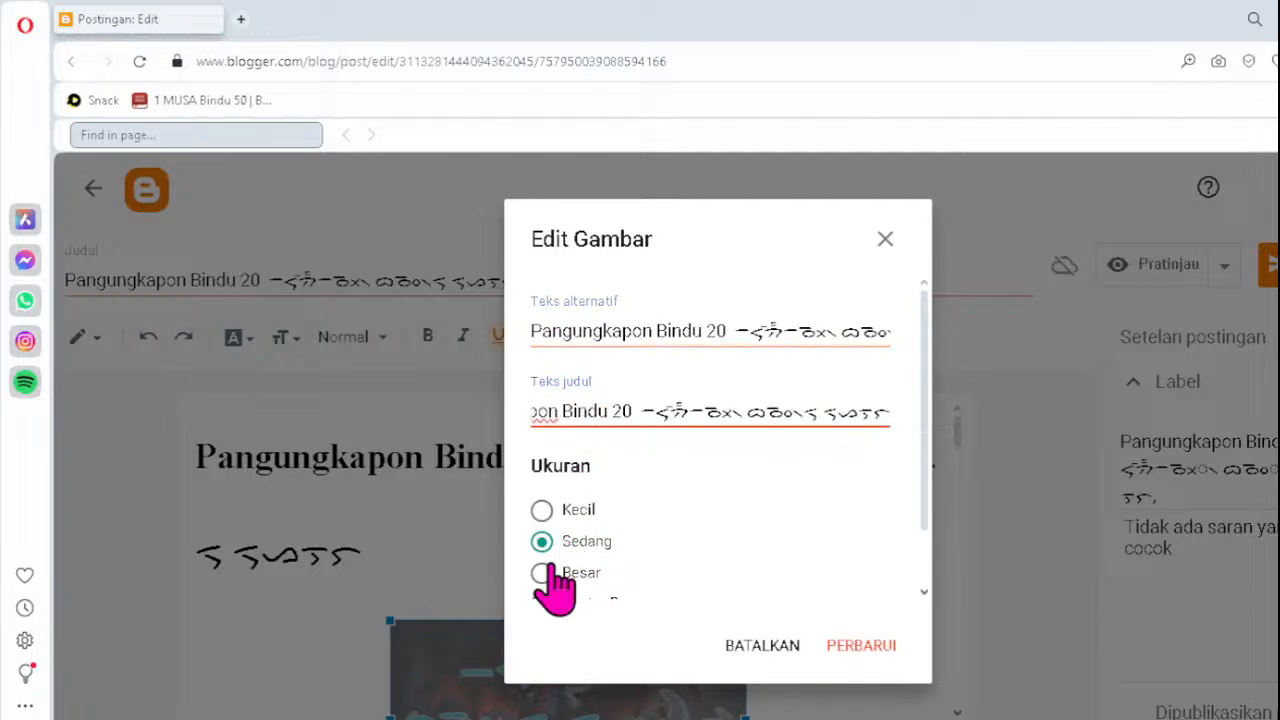
pyautogui.click(541, 572)
pyautogui.click(860, 645)
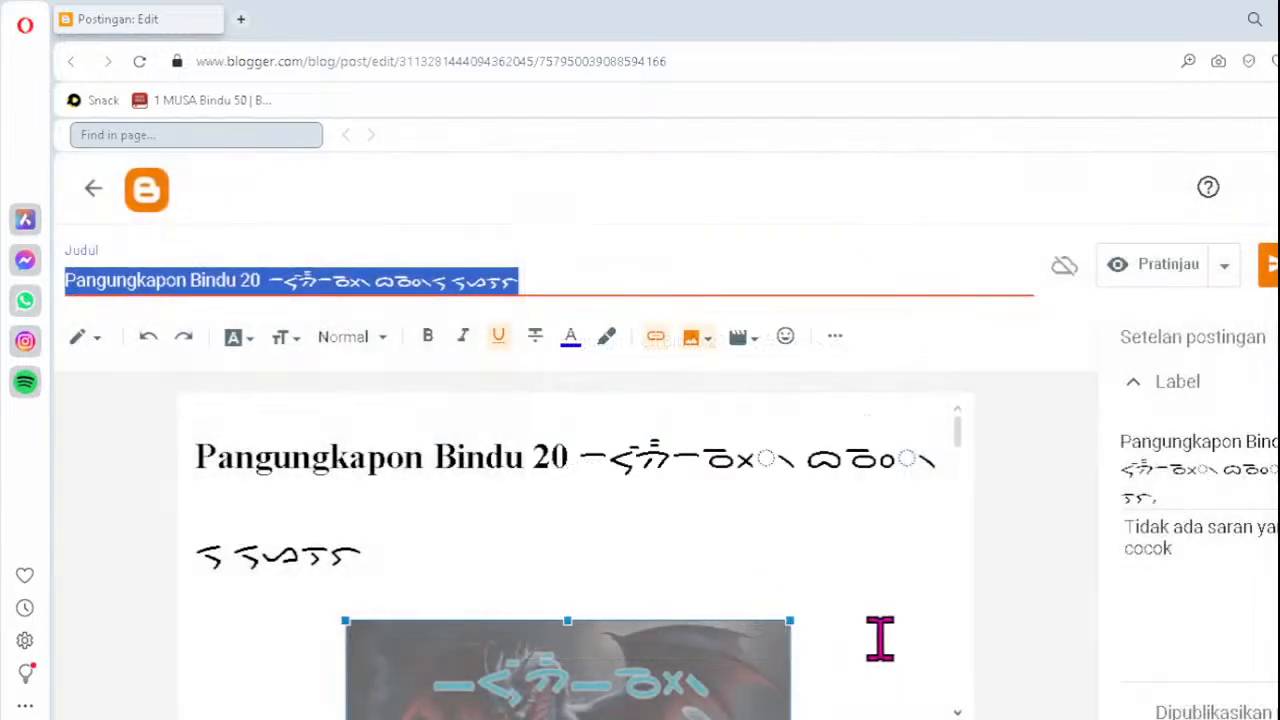
# - Replace the post's label with the corrected "Pangungkapon Bindu 20" title text
pyautogui.click(1234, 471)
pyautogui.hotkey('ctrl', 'a')
pyautogui.hotkey('ctrl', 'v')
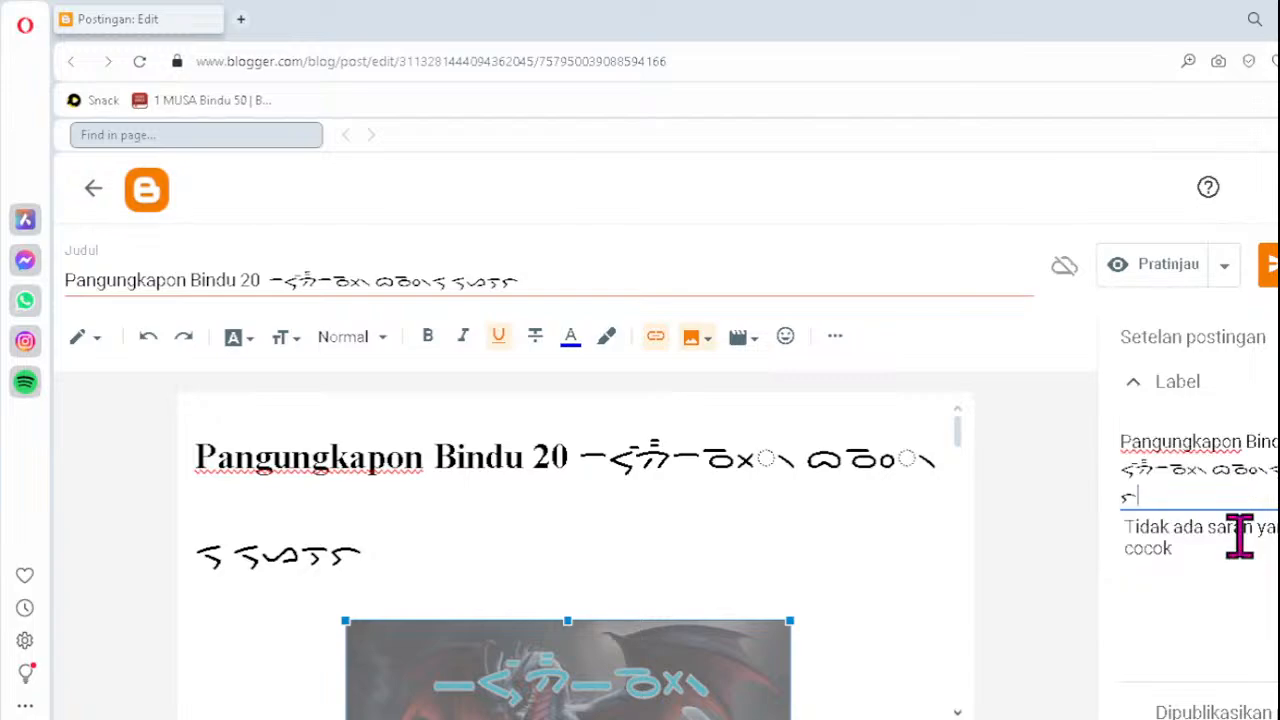
pyautogui.scroll(-3, 1236, 600)
pyautogui.scroll(2, 1230, 640)
pyautogui.scroll(-2, 1228, 632)
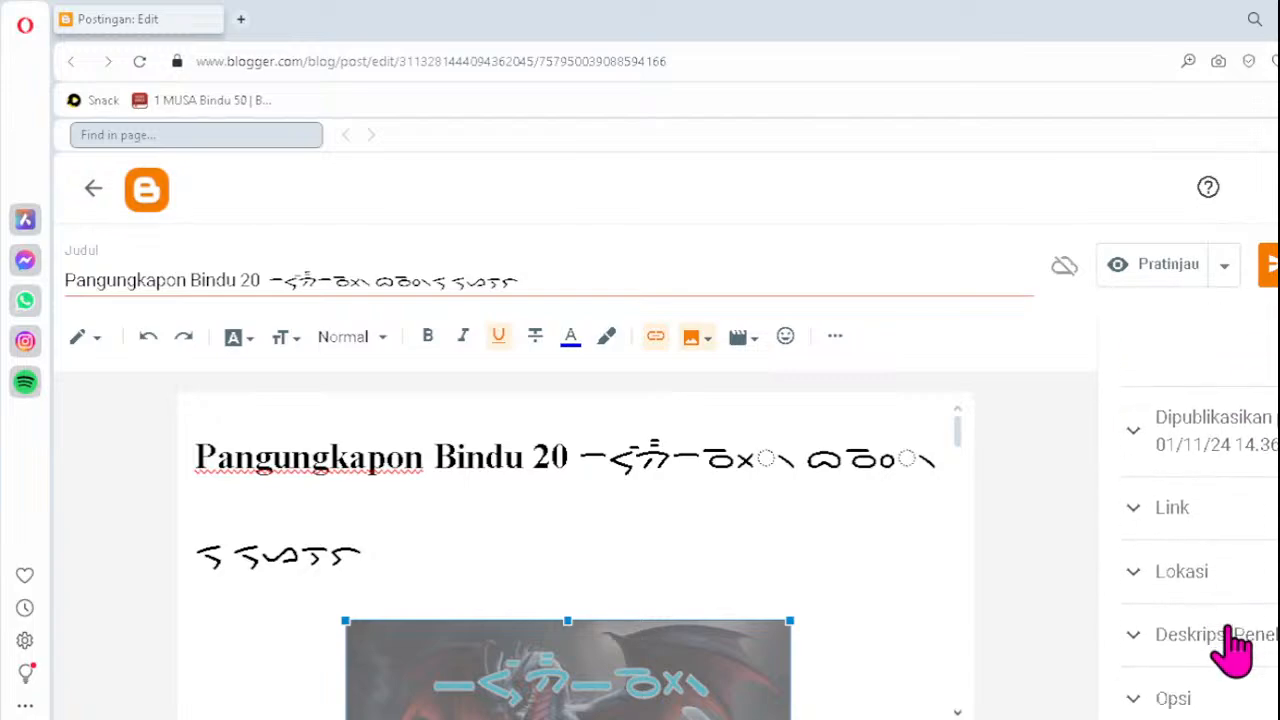
# - Replace the post's search description with the corrected "Pangungkapon Bindu 20" title text
pyautogui.click(1228, 632)
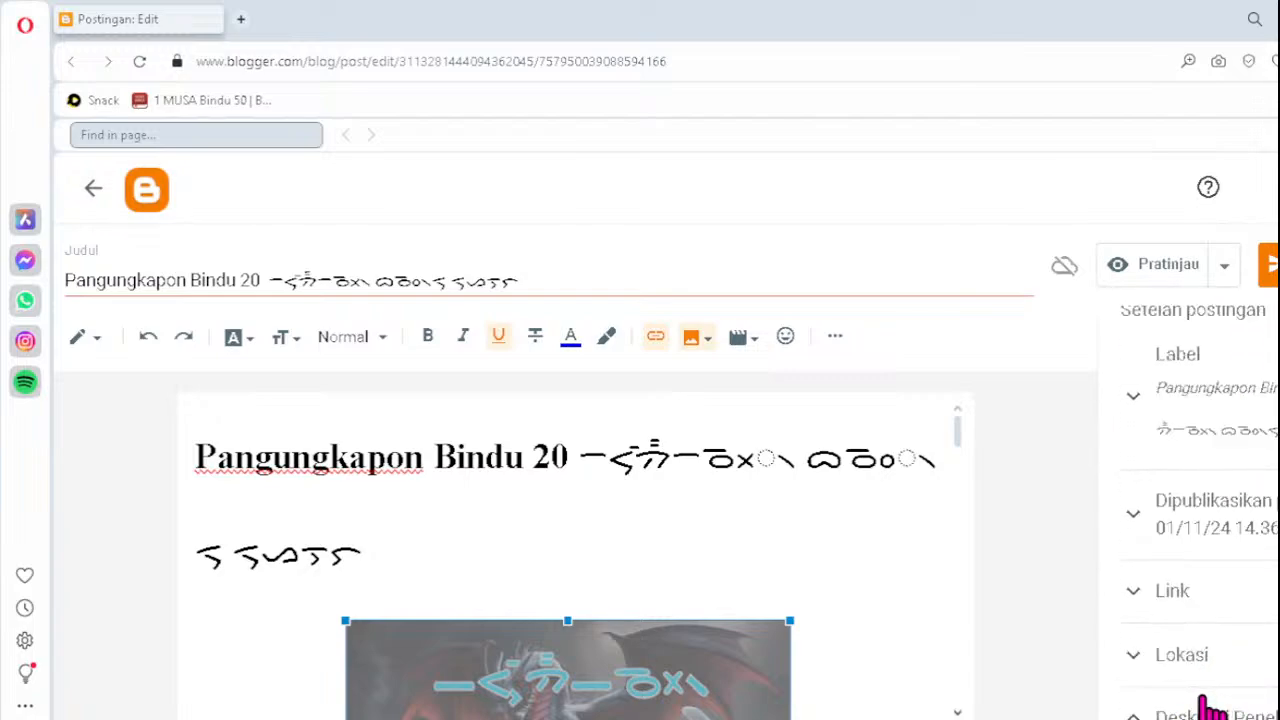
pyautogui.click(1184, 598)
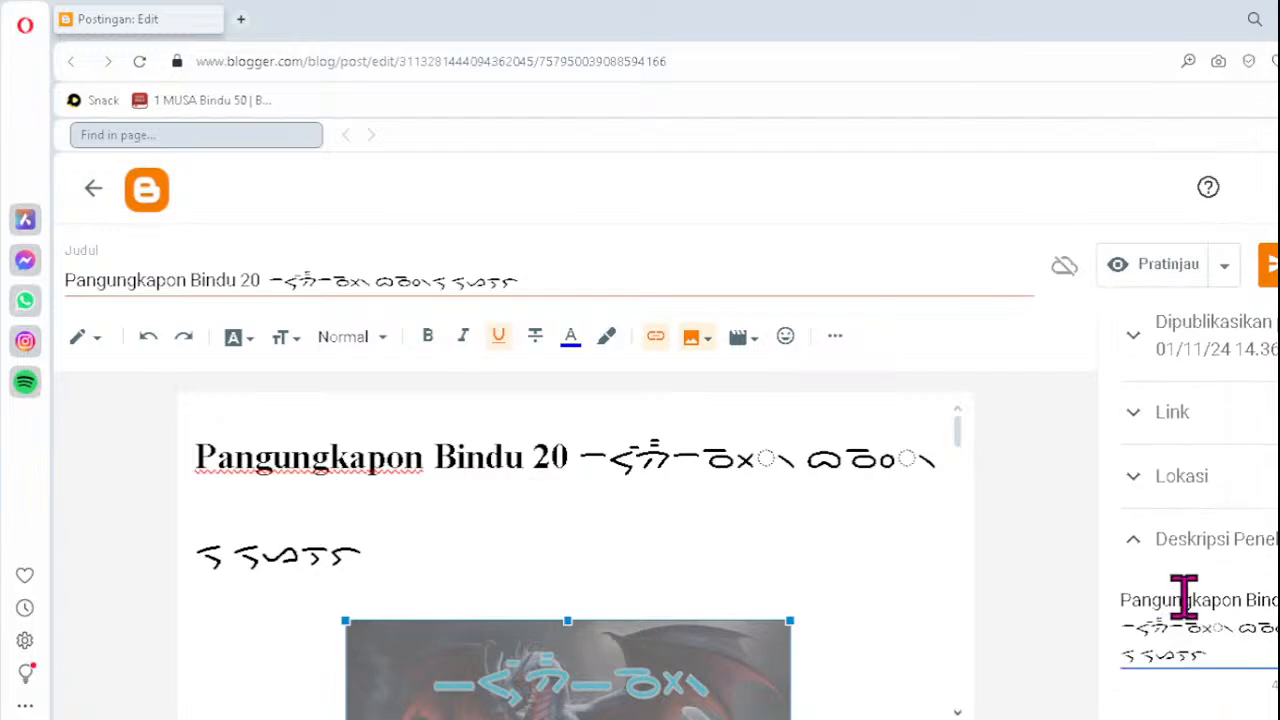
pyautogui.hotkey('ctrl', 'a')
pyautogui.click(1184, 600)
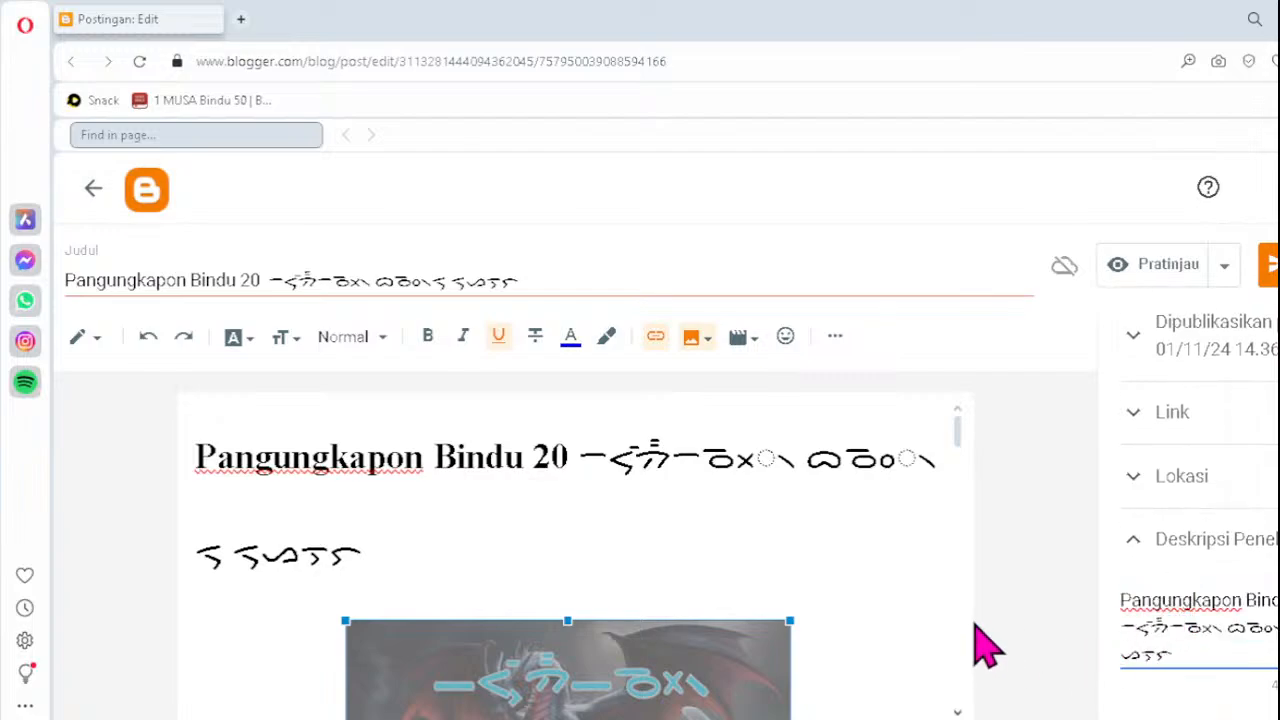
pyautogui.click(506, 516)
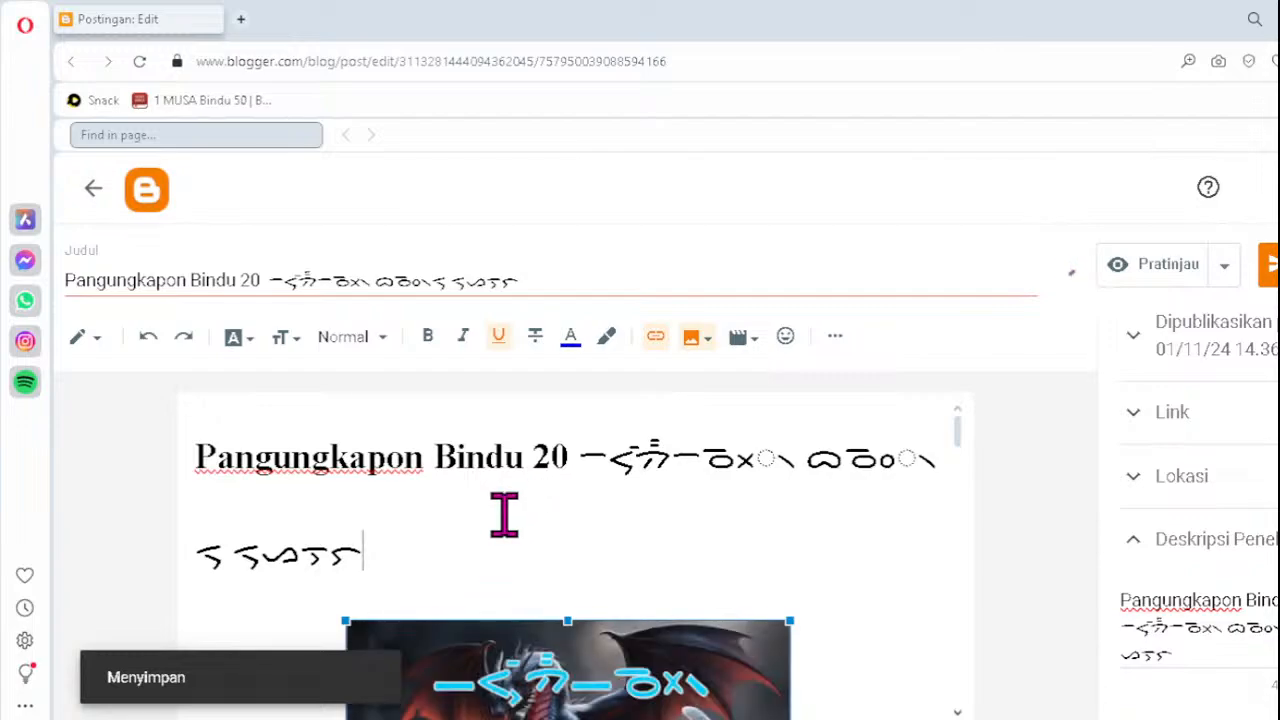
# - In the body heading, retype the broken Batak ending of "Pangungkapon" as ᯬᯉ᯲ and repair the "bin" syllable of "Bindu"
pyautogui.click(700, 457)
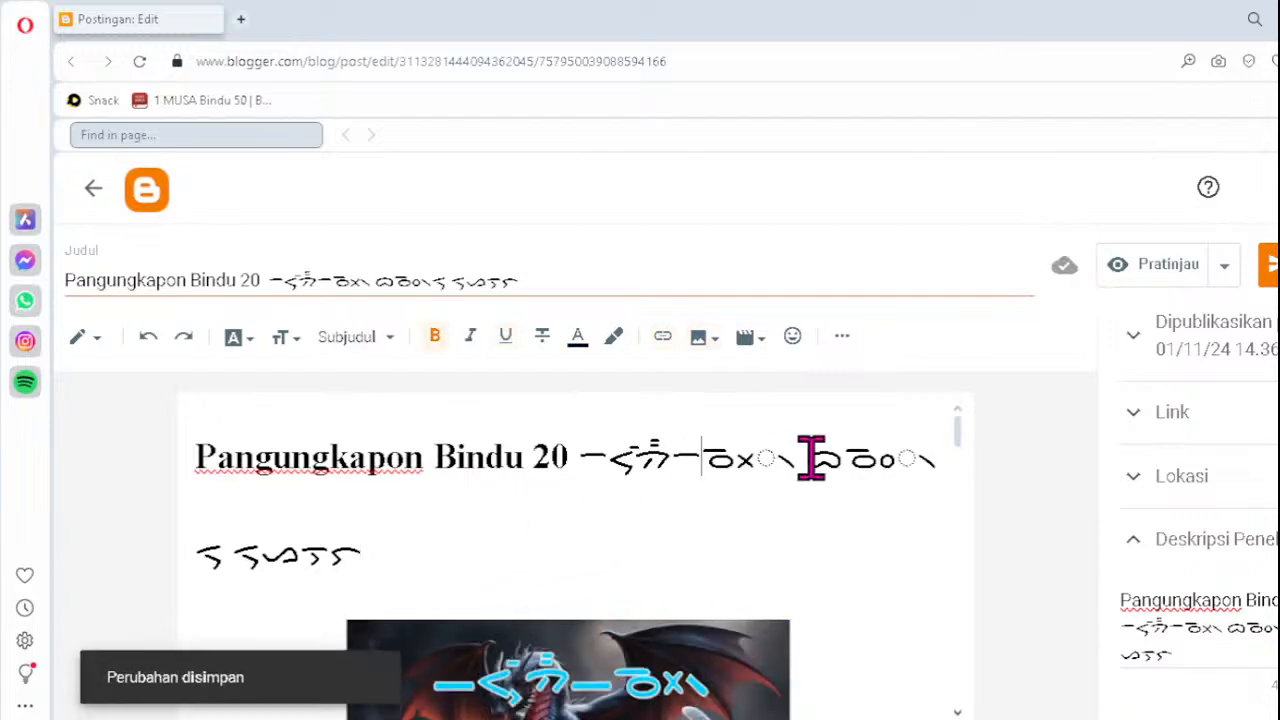
pyautogui.hotkey('ctrl', 'Delete')
pyautogui.write('ᯬᯉ᯲')
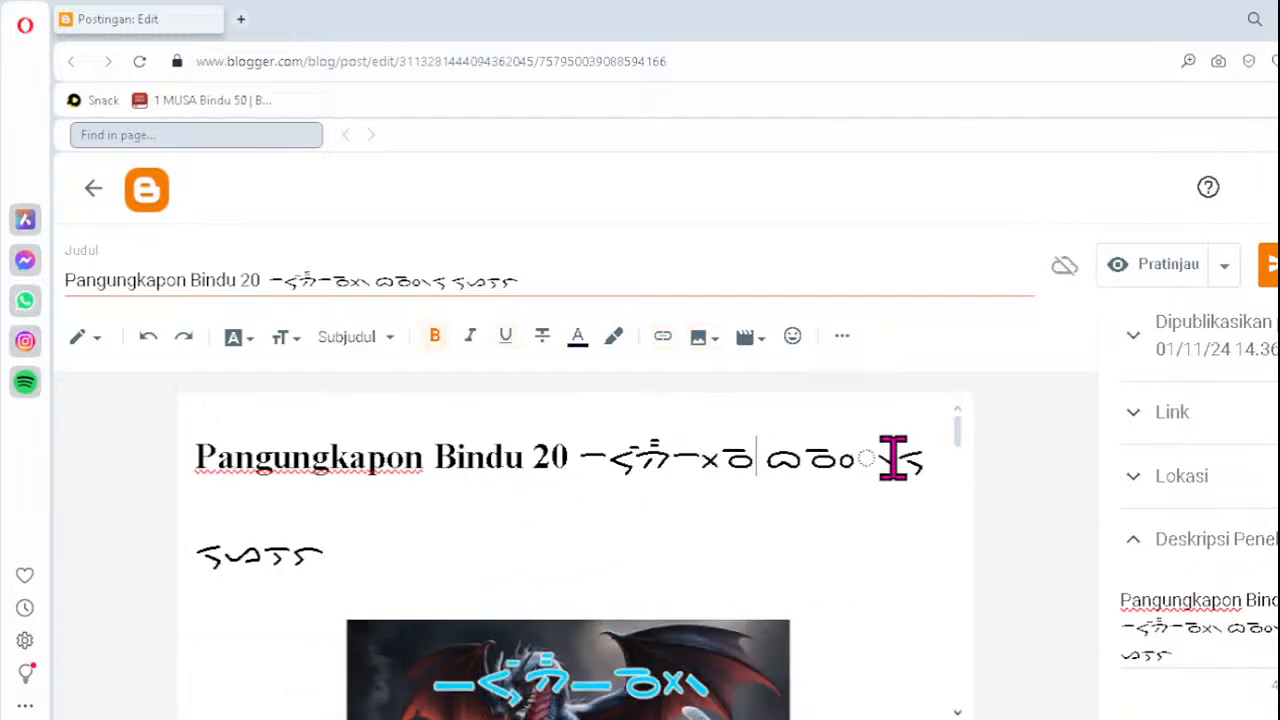
pyautogui.click(828, 466)
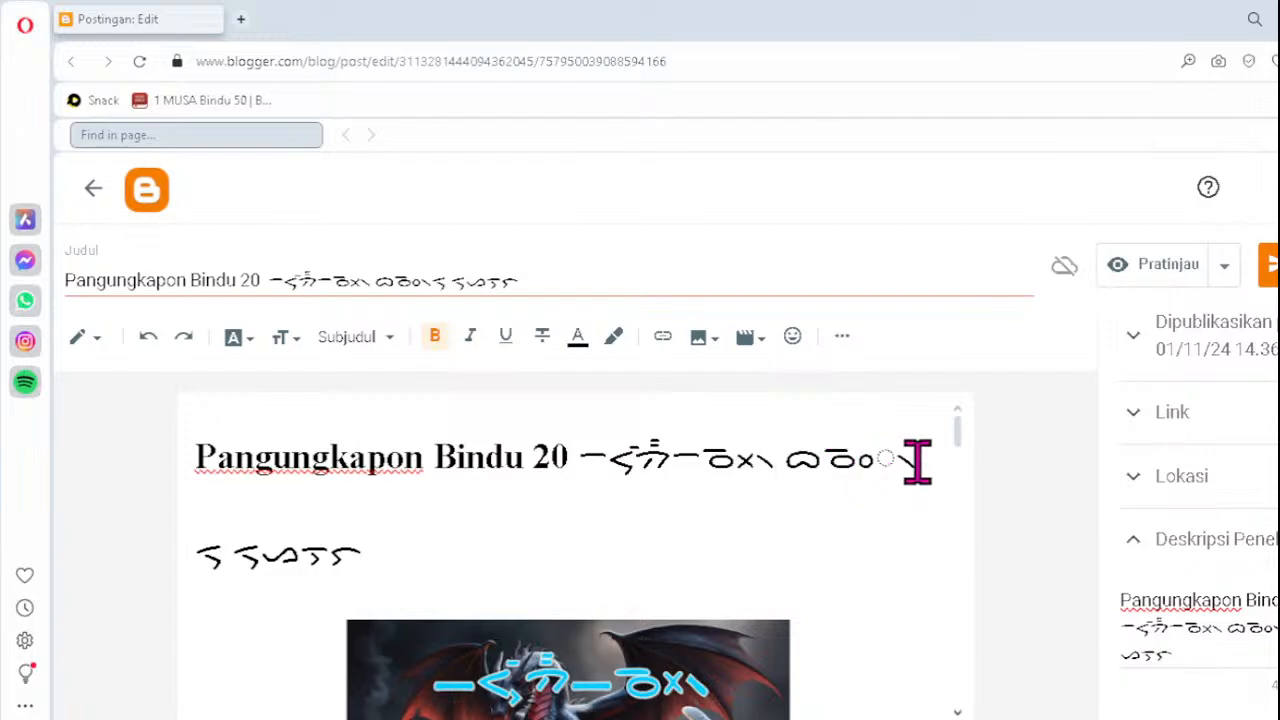
pyautogui.hotkey('ctrl', 'Delete')
pyautogui.write('ᯬᯉ᯲ᯘ')
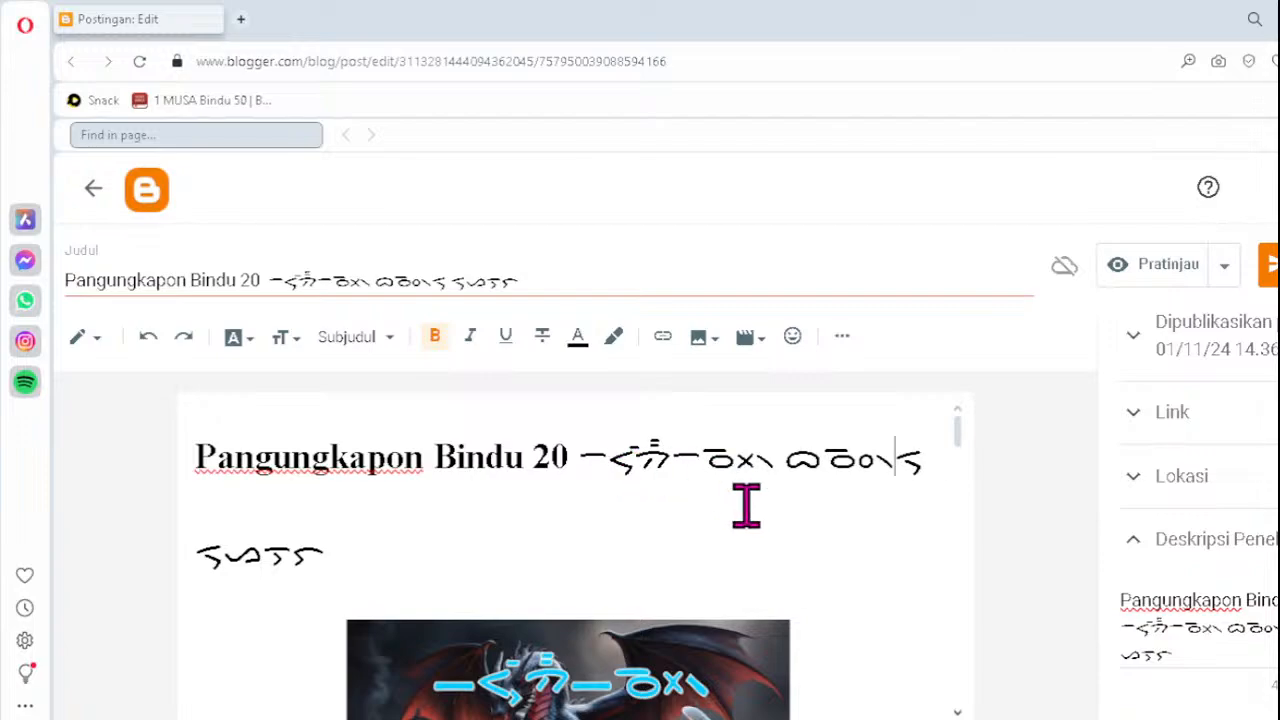
# - In the subheading's Batak text, retype the ending of "Tarihot" as ᯬᯖ᯲ and repair the broken "lis" syllable of "sibolis"
pyautogui.scroll(-5, 745, 505)
pyautogui.click(546, 538)
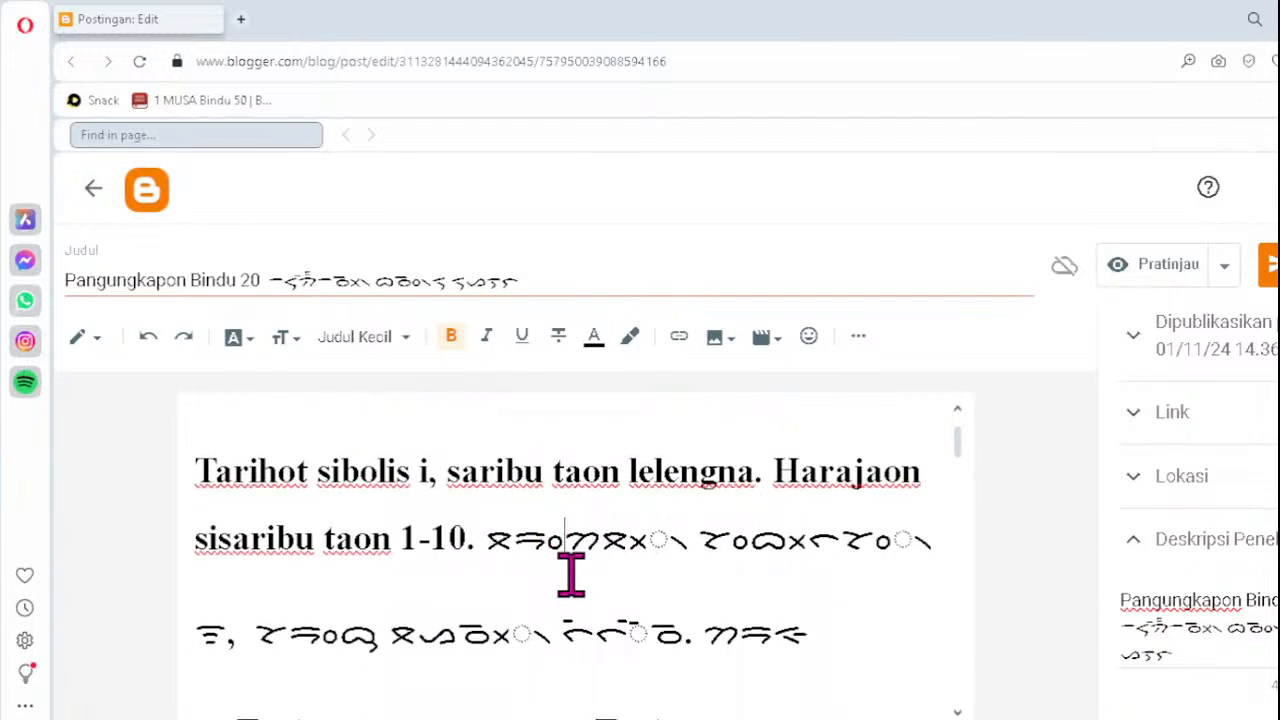
pyautogui.click(606, 542)
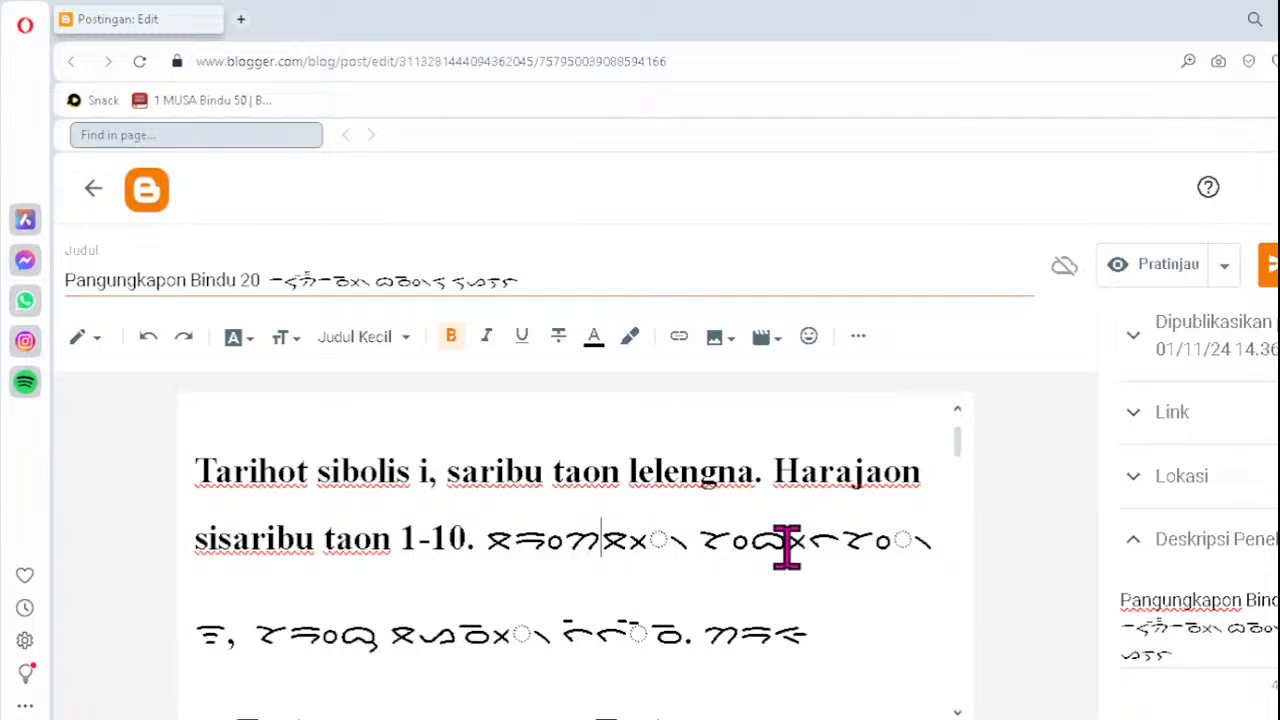
pyautogui.press('Delete')
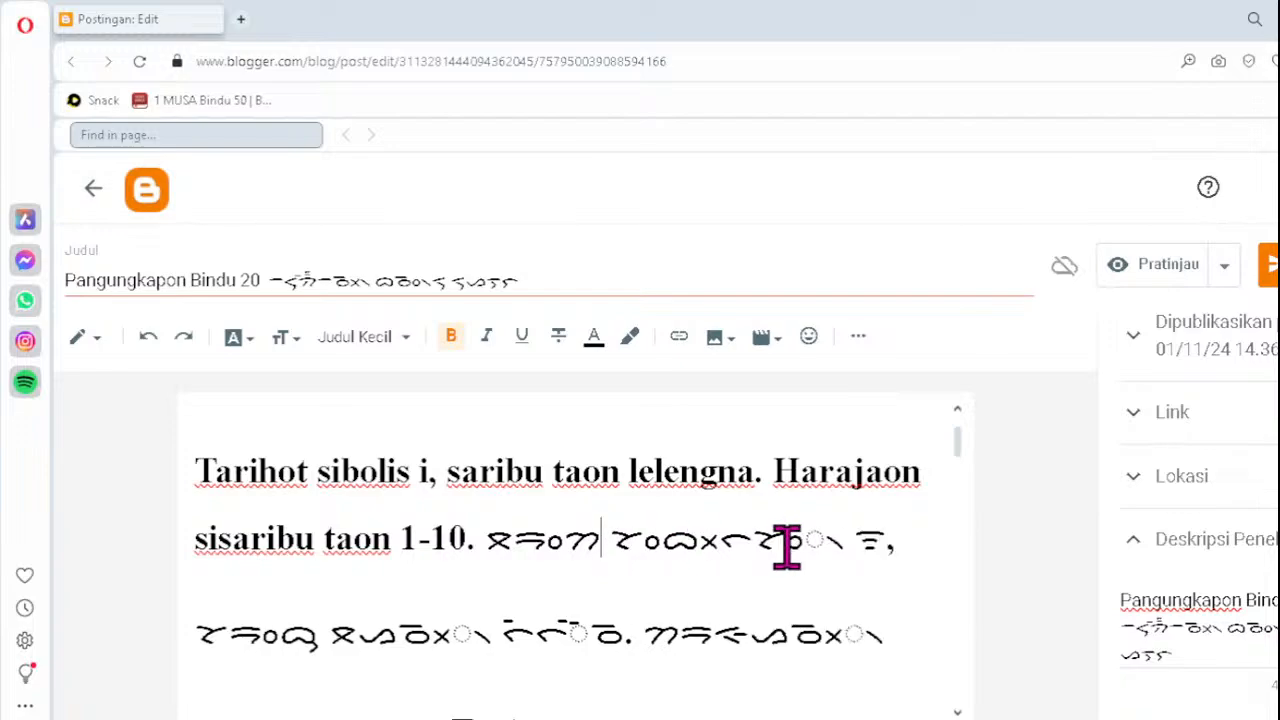
pyautogui.write('ᯬᯖ᯲')
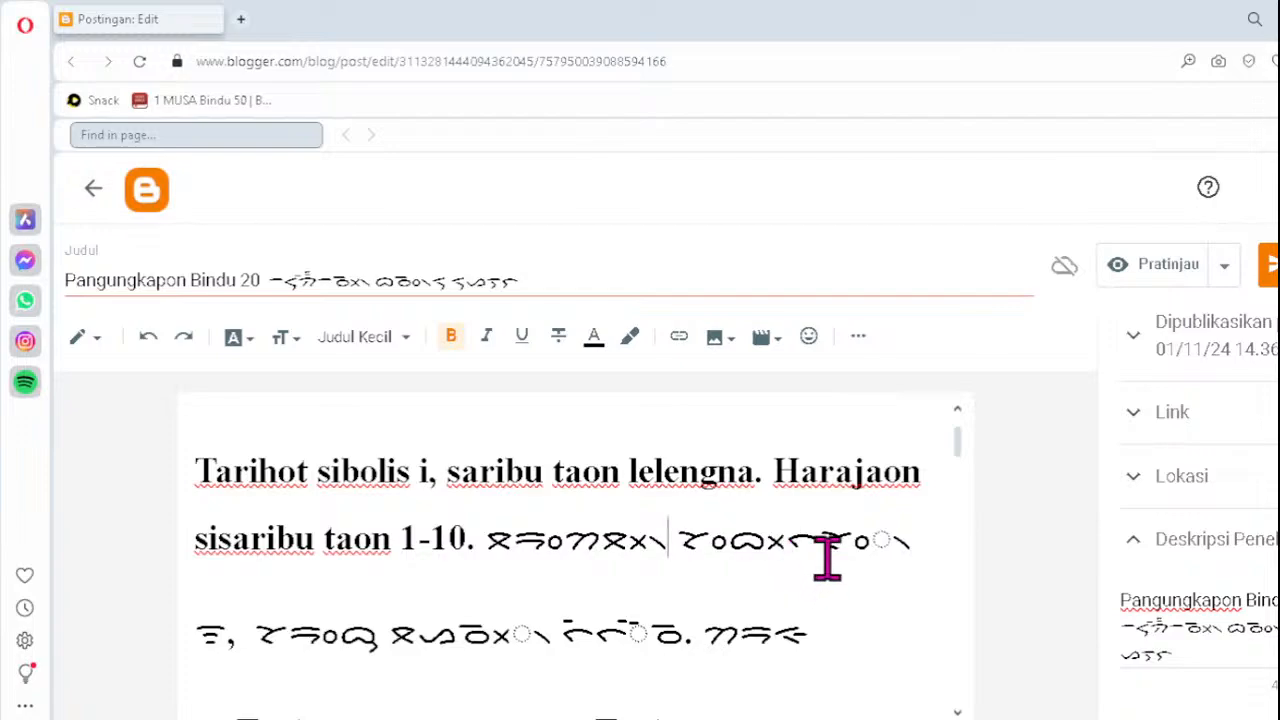
pyautogui.click(822, 541)
pyautogui.press('Delete')
pyautogui.press('Delete')
pyautogui.press('Delete')
pyautogui.write('ᯖᯬ᯲')
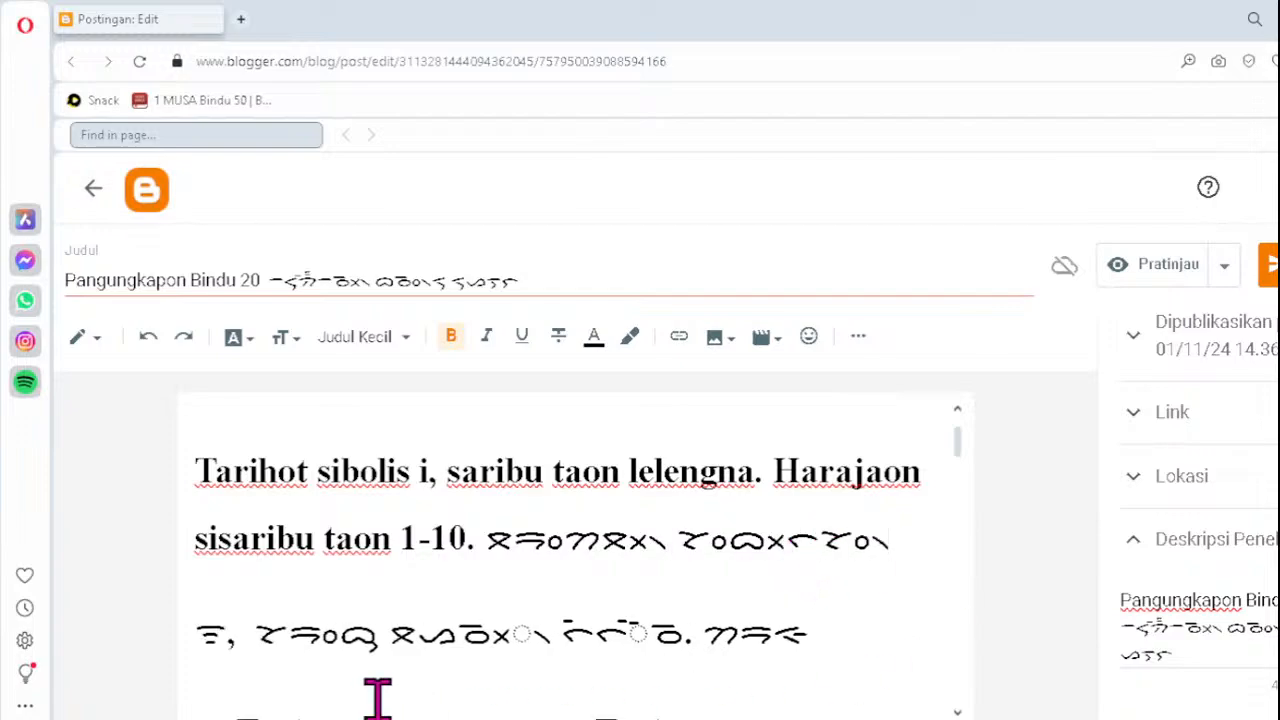
# - In the subheading's Batak text, retype the broken endings of the first "taon" and of "Harajaon" as ᯬᯉ᯲
pyautogui.click(457, 633)
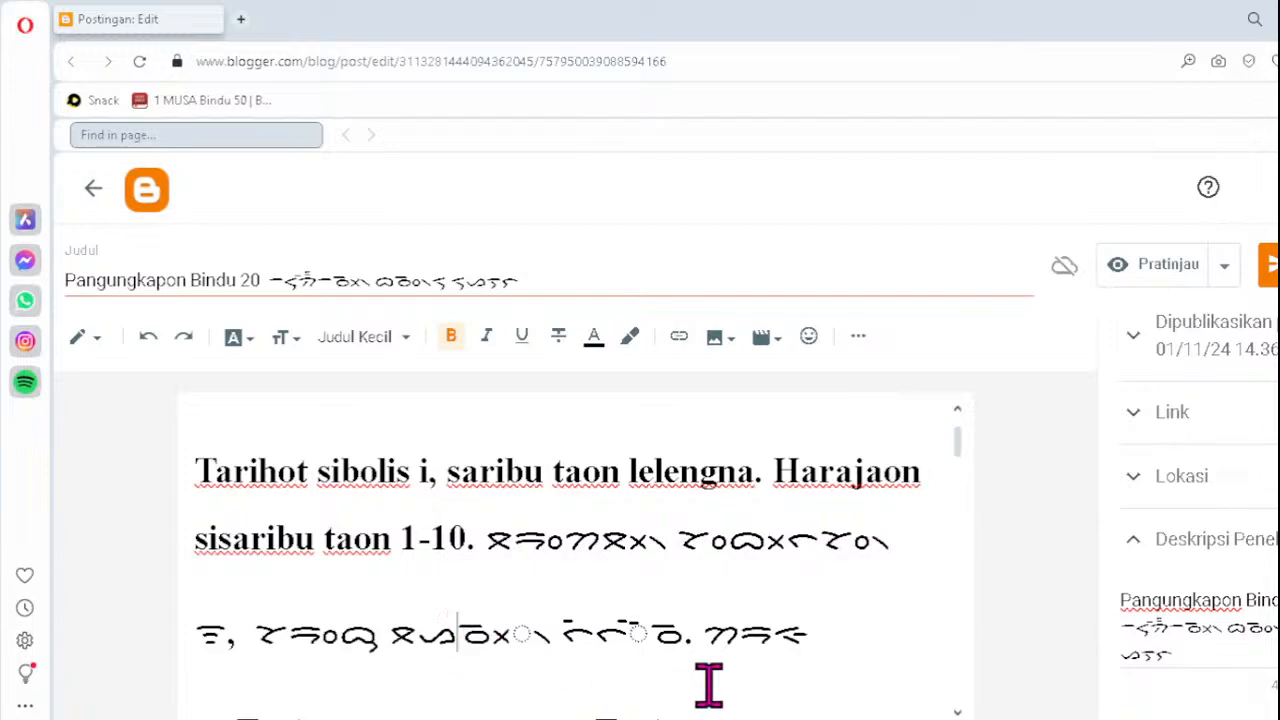
pyautogui.press('Delete')
pyautogui.write('ᯬᯉ')
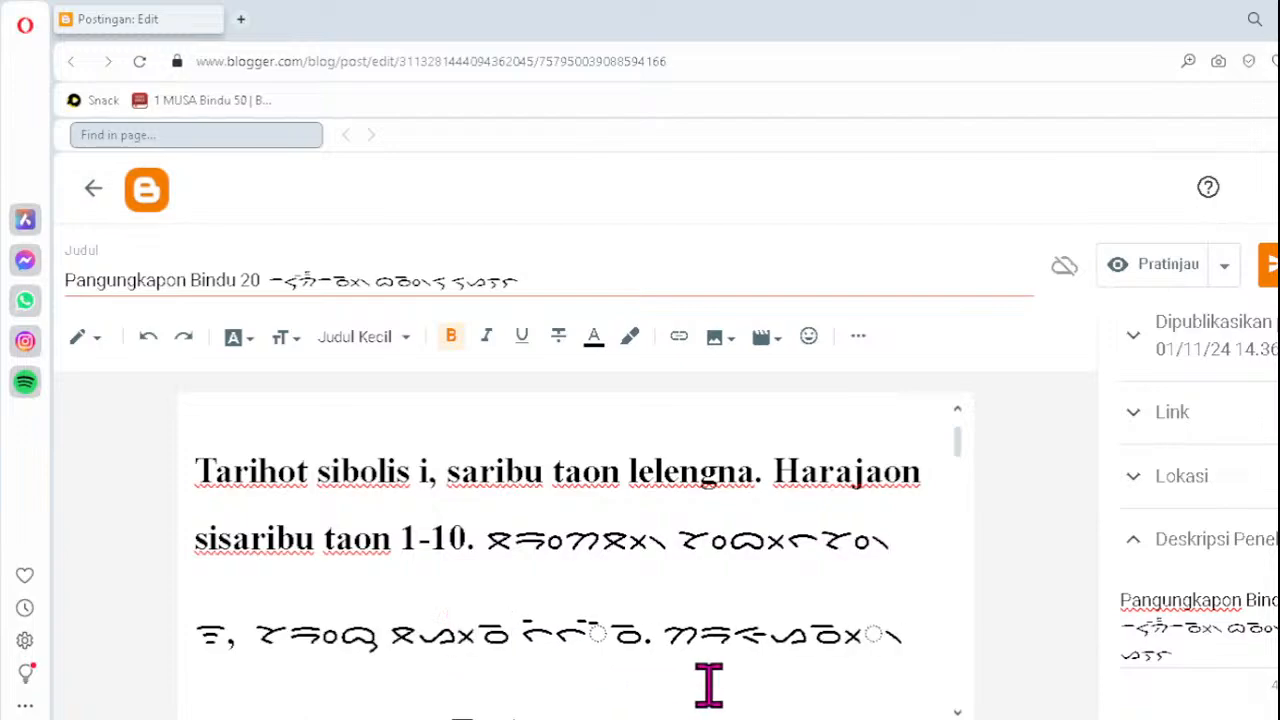
pyautogui.write('᯲')
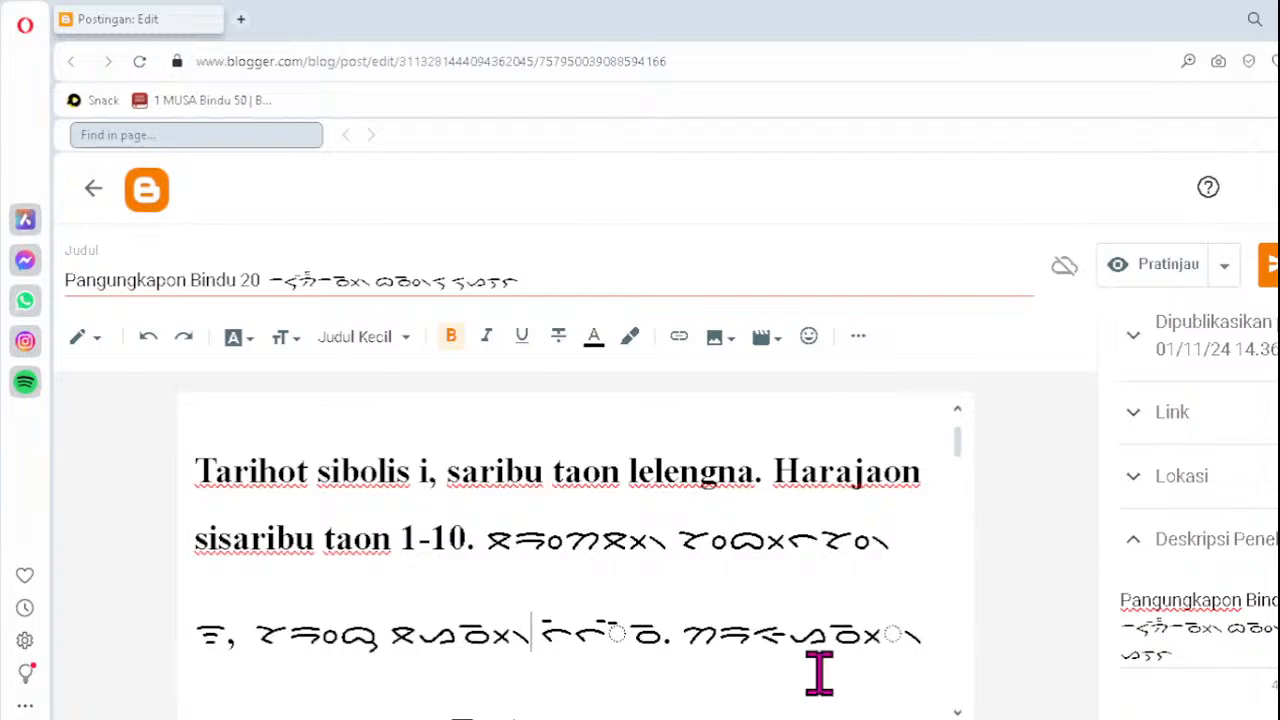
pyautogui.press('Delete')
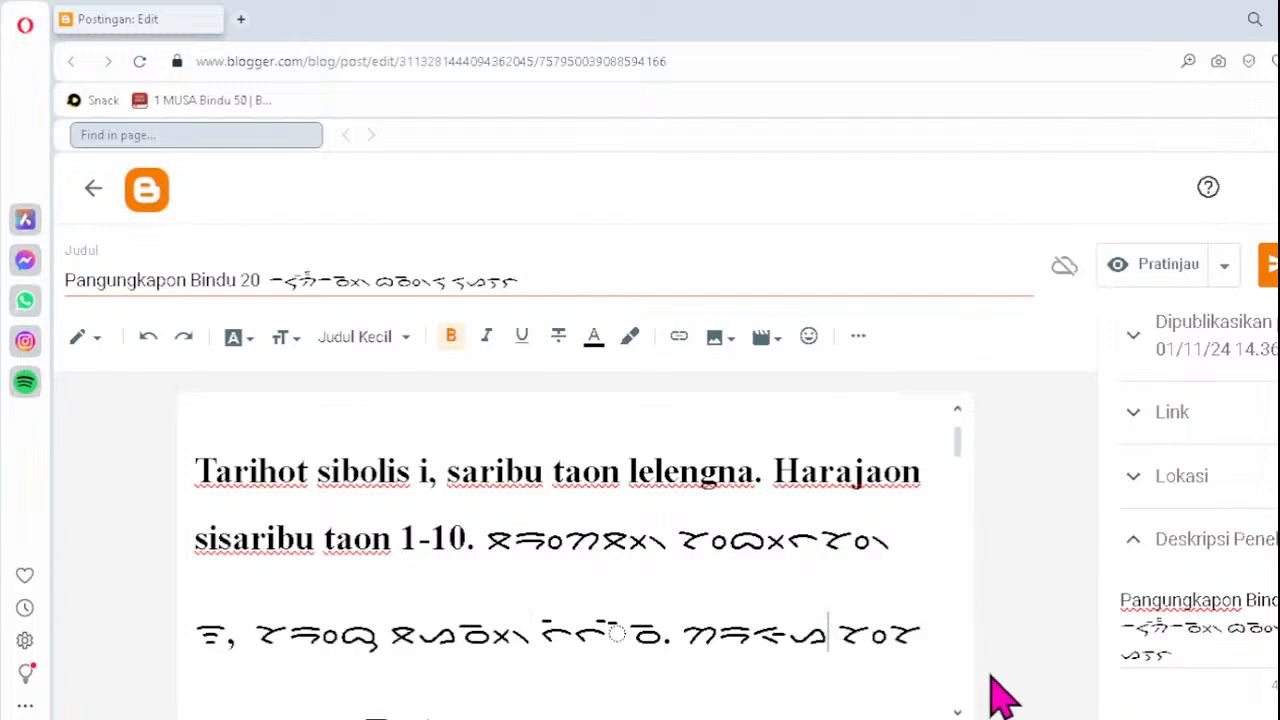
pyautogui.write('ᯬᯉ᯲')
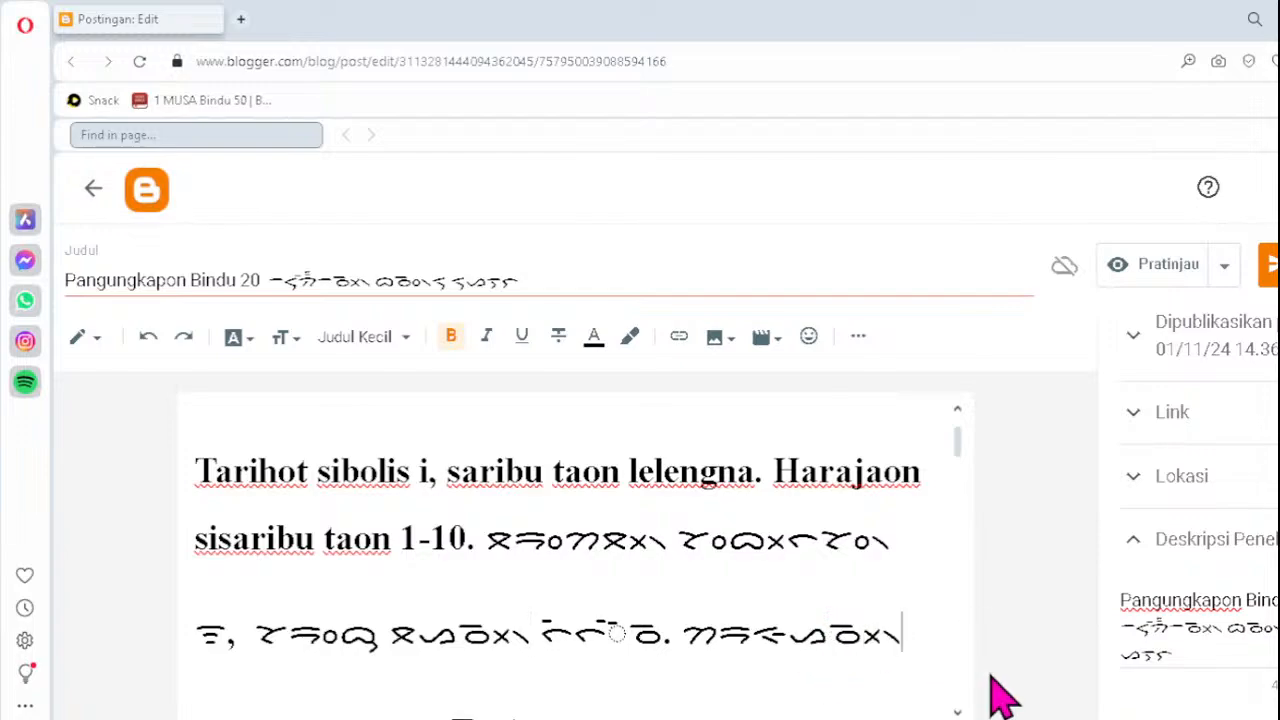
# - Retype the broken ending of "taon" in the Batak phrase "sisaribu taon 1-10" as ᯬᯉ᯲
pyautogui.press('Down')
pyautogui.press('Down')
pyautogui.press('Down')
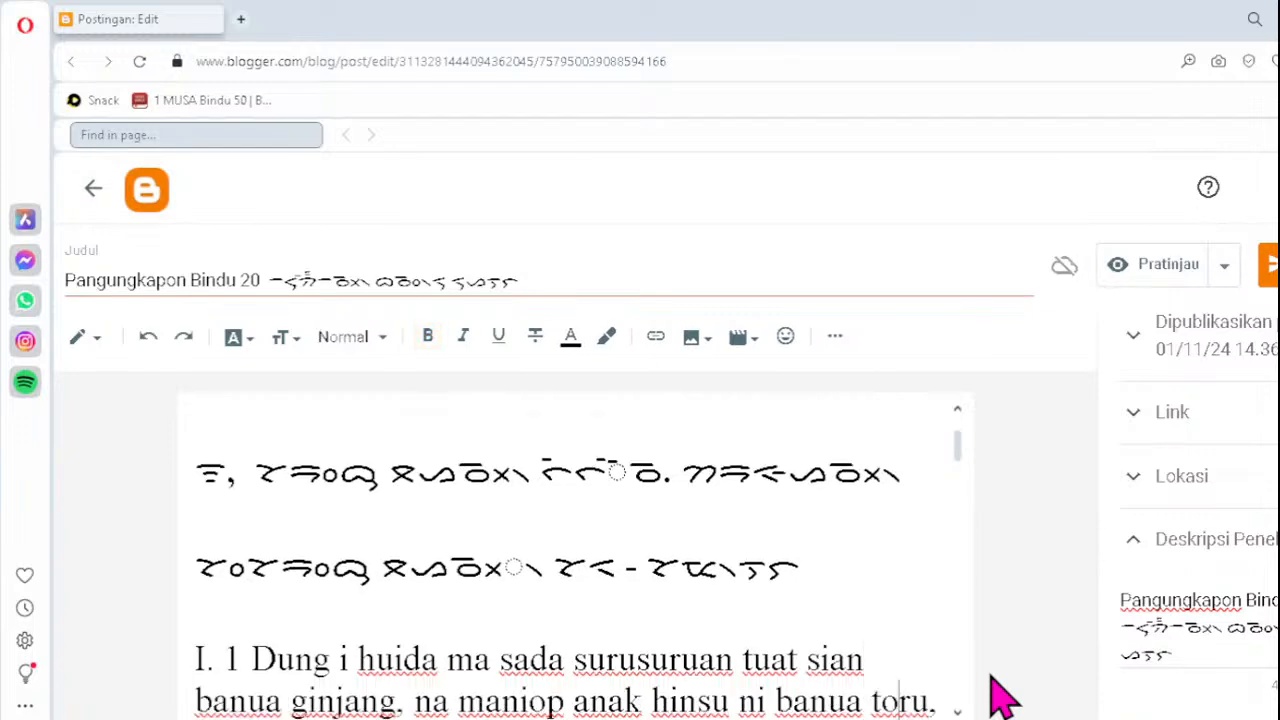
pyautogui.press('Up')
pyautogui.press('Up')
pyautogui.press('Up')
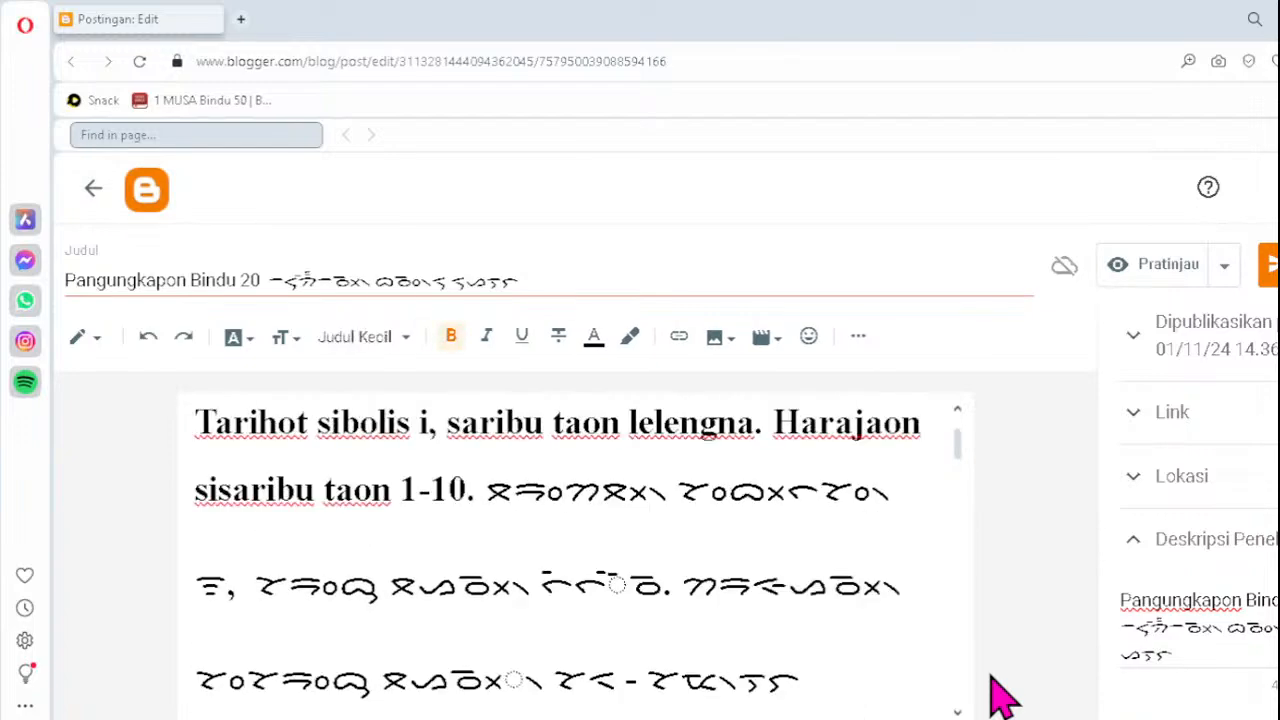
pyautogui.press('Down')
pyautogui.click(462, 680)
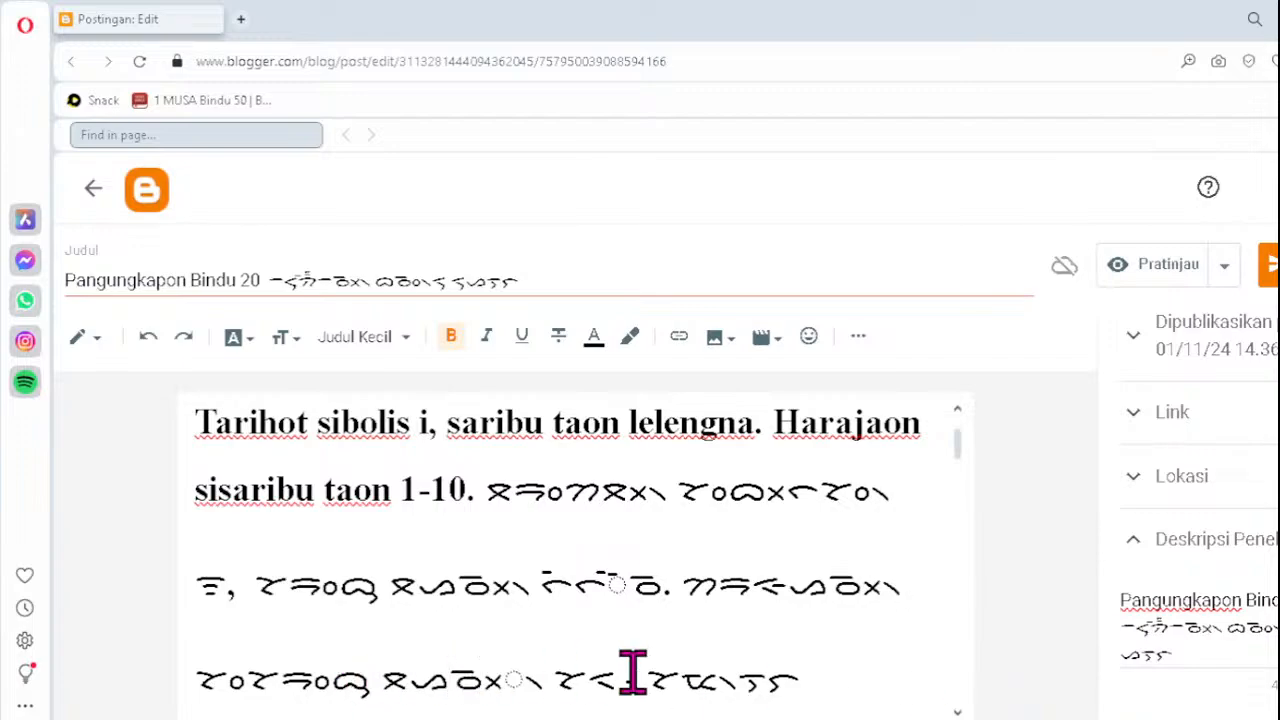
pyautogui.press('Delete')
pyautogui.write('ᯬᯉ᯲')
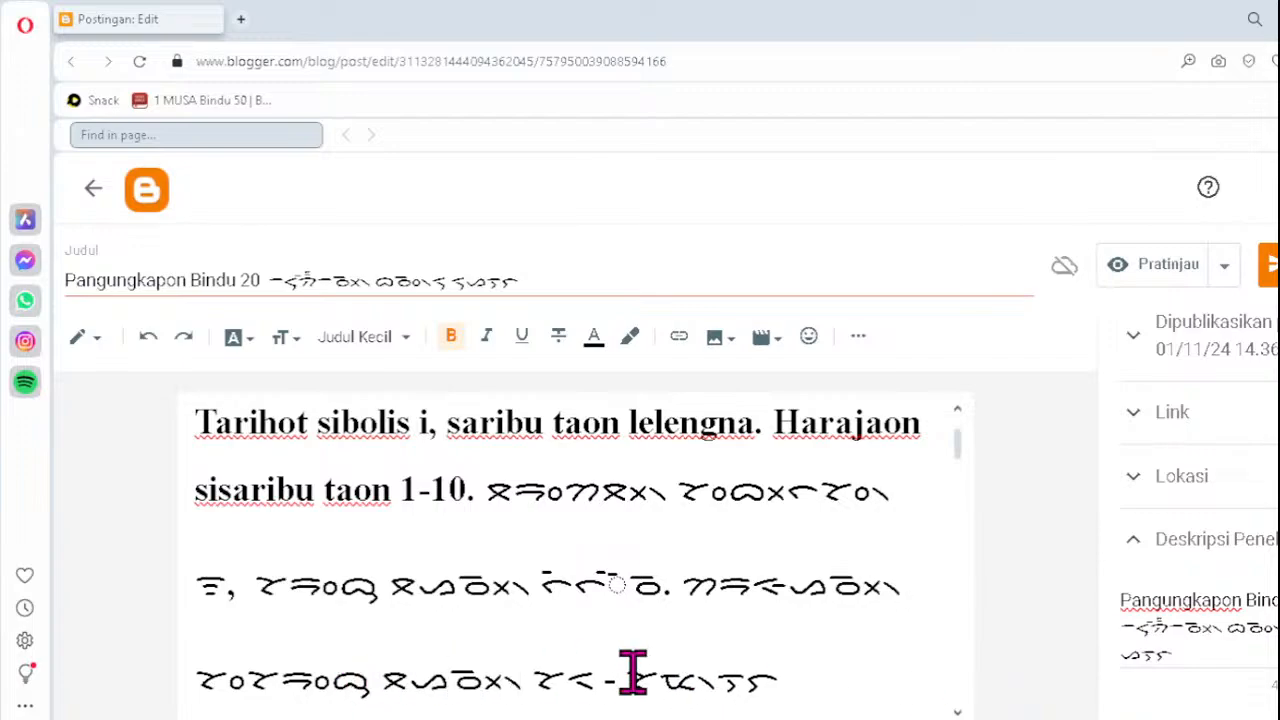
# - Replace the broken vowel mark in the second syllable of the subheading's Batak word "lelengna"
pyautogui.press('Down')
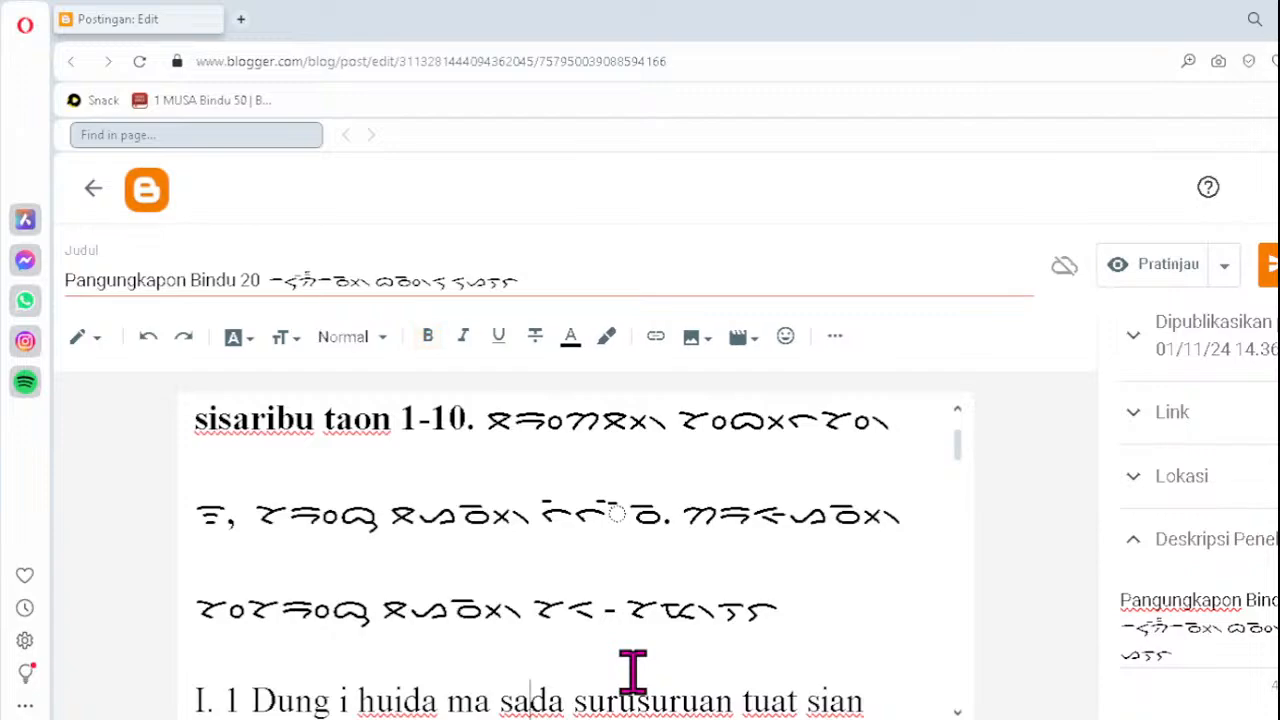
pyautogui.press('Down')
pyautogui.press('Down')
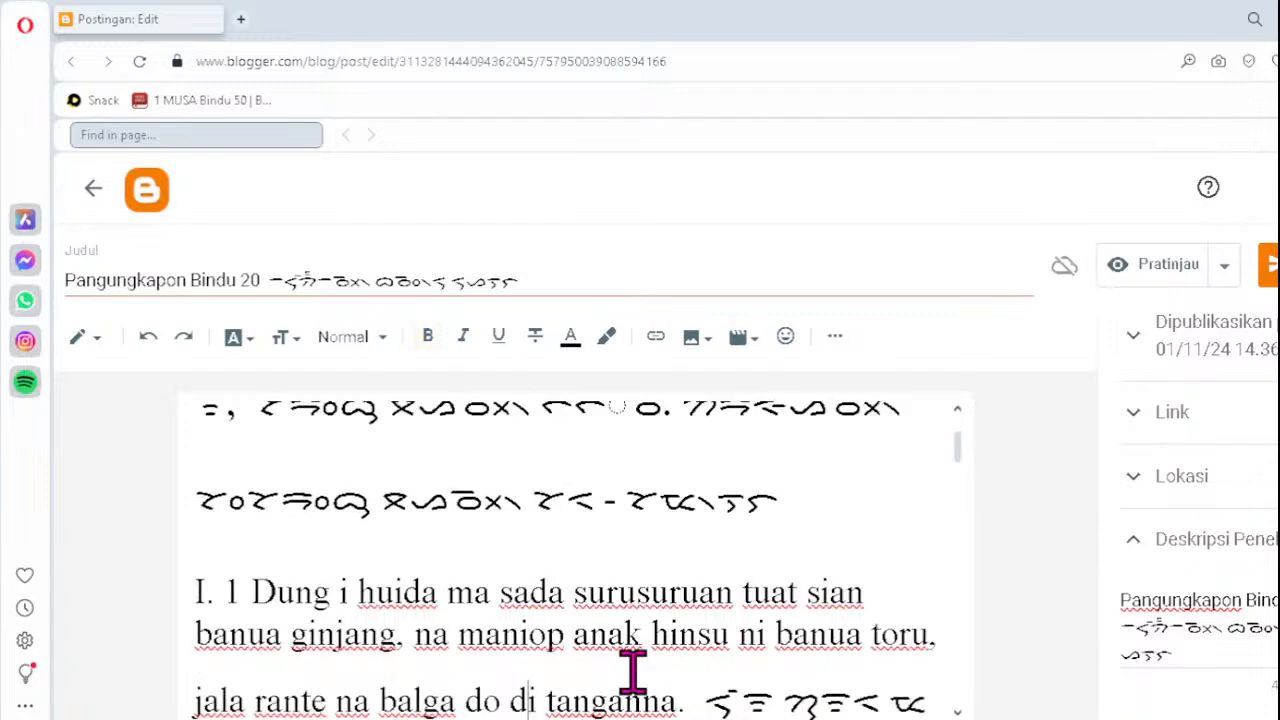
pyautogui.press('Up')
pyautogui.press('Up')
pyautogui.press('Up')
pyautogui.press('Up')
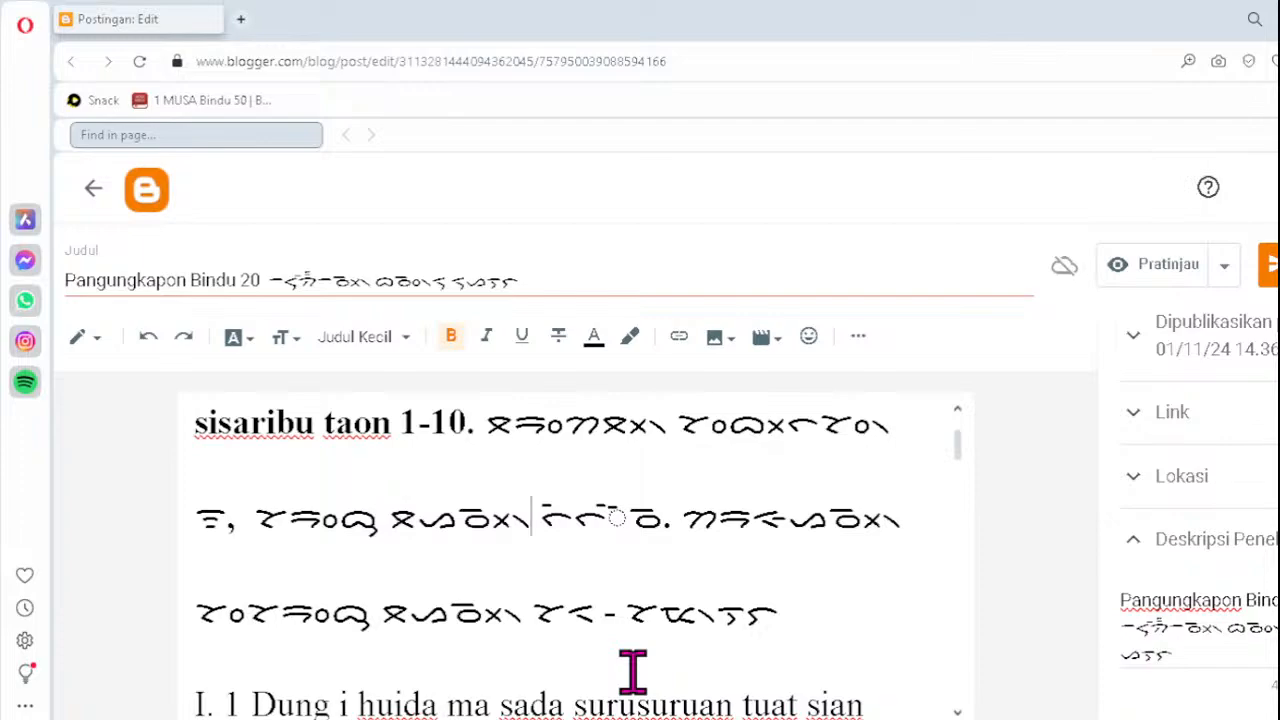
pyautogui.press('Right')
pyautogui.press('Right')
pyautogui.press('Right')
pyautogui.press('BackSpace')
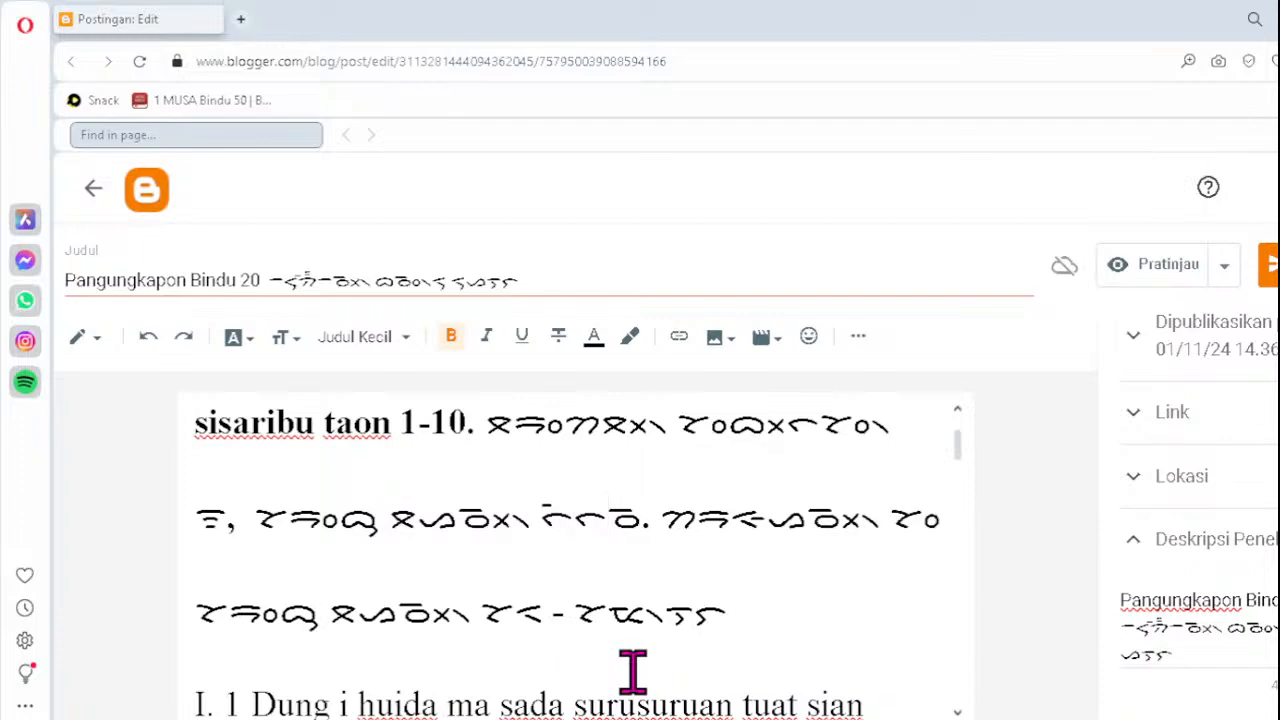
pyautogui.write('ᯩ')
# - In the Batak text of verse I. 1, retype the broken "hin" syllable of "hinsu" with ᯪᯉ᯲
pyautogui.press('Down')
pyautogui.press('Down')
pyautogui.press('Down')
pyautogui.press('Down')
pyautogui.press('Down')
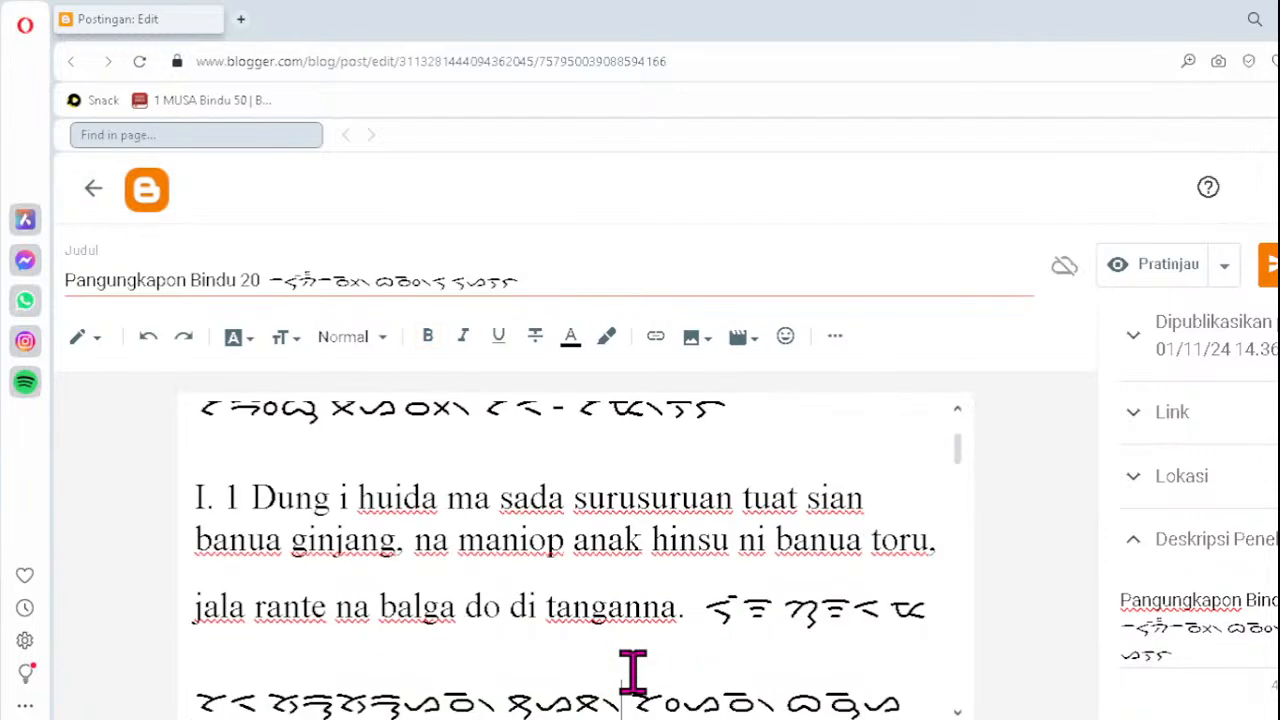
pyautogui.press('Down')
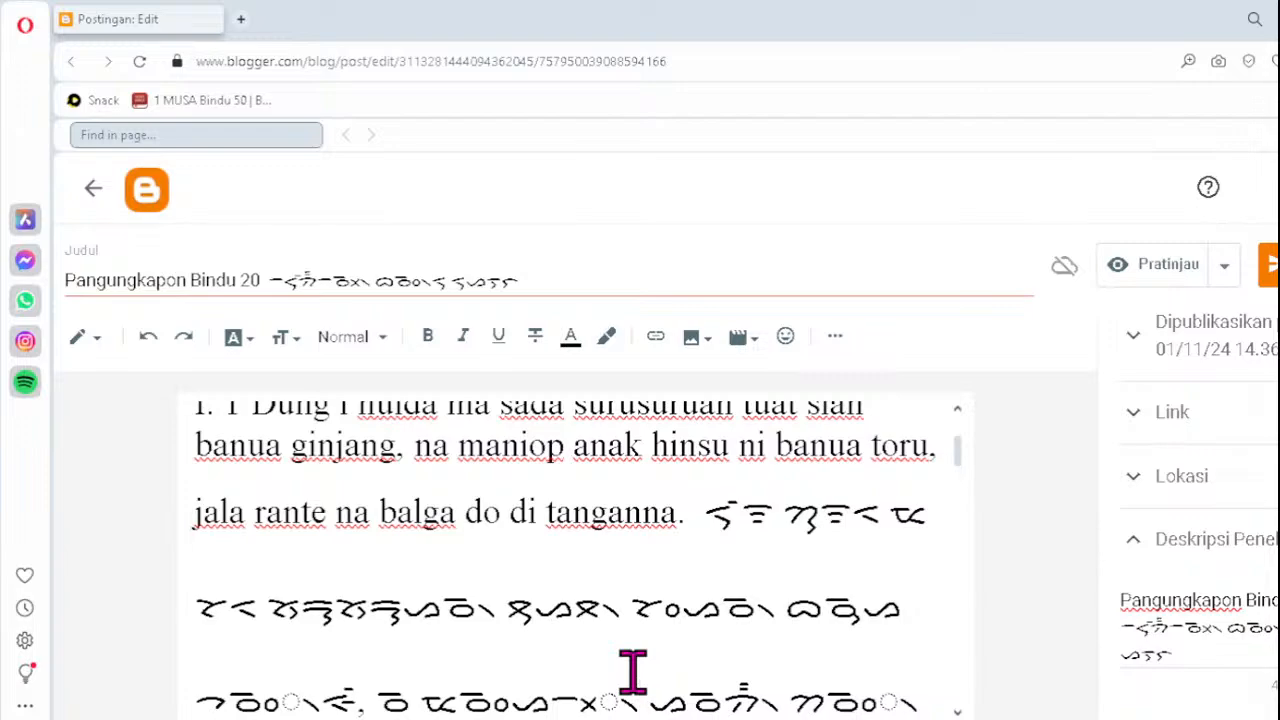
pyautogui.press('Down')
pyautogui.press('Down')
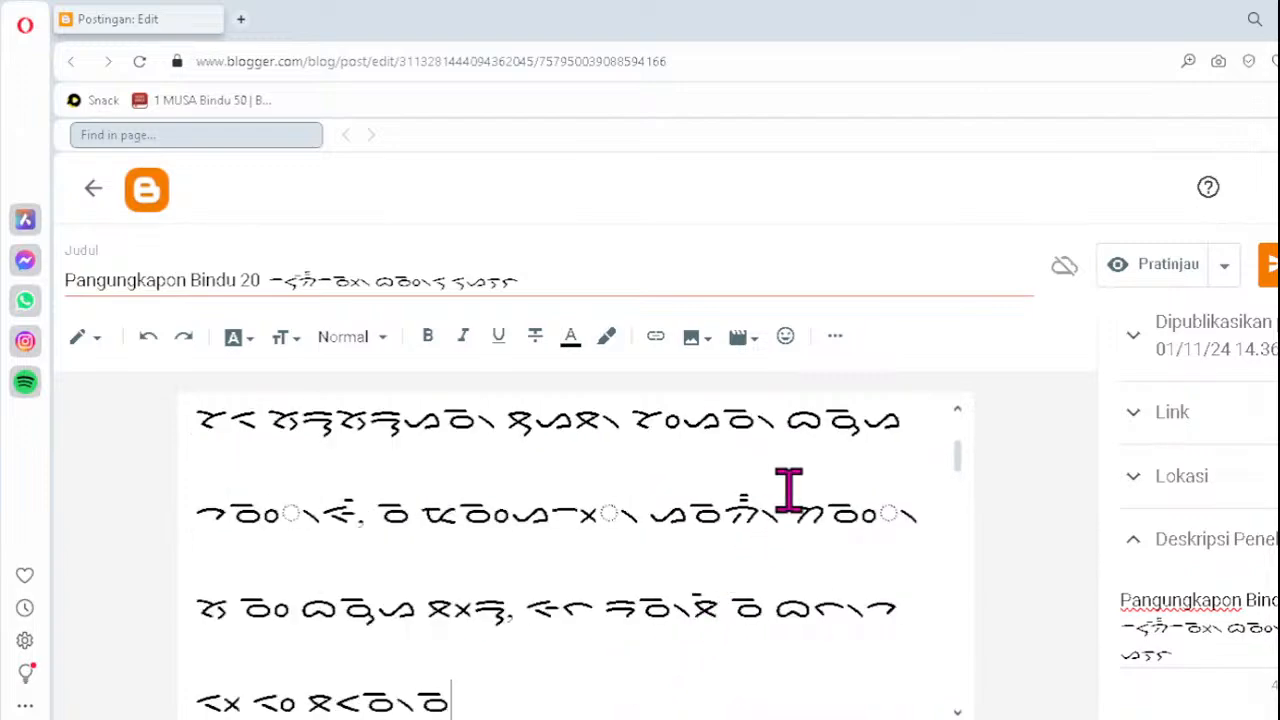
pyautogui.click(843, 514)
pyautogui.press('Delete')
pyautogui.press('Delete')
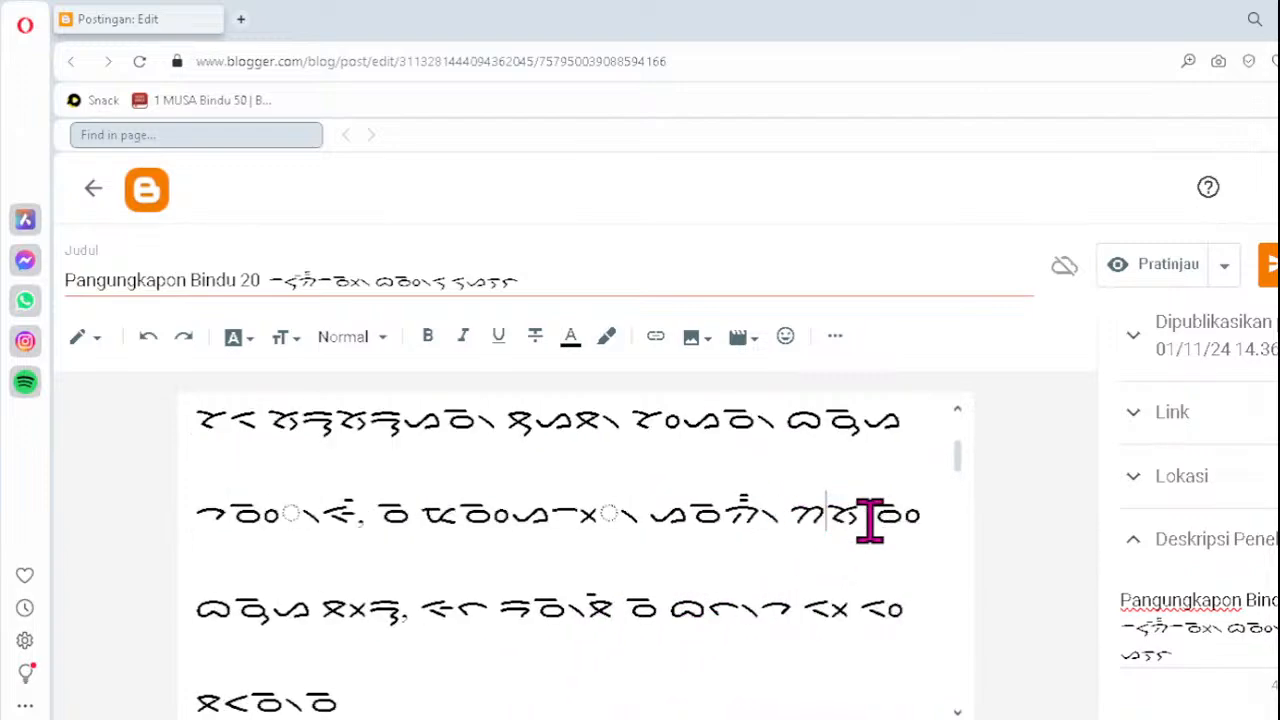
pyautogui.write('ᯪᯉ᯲')
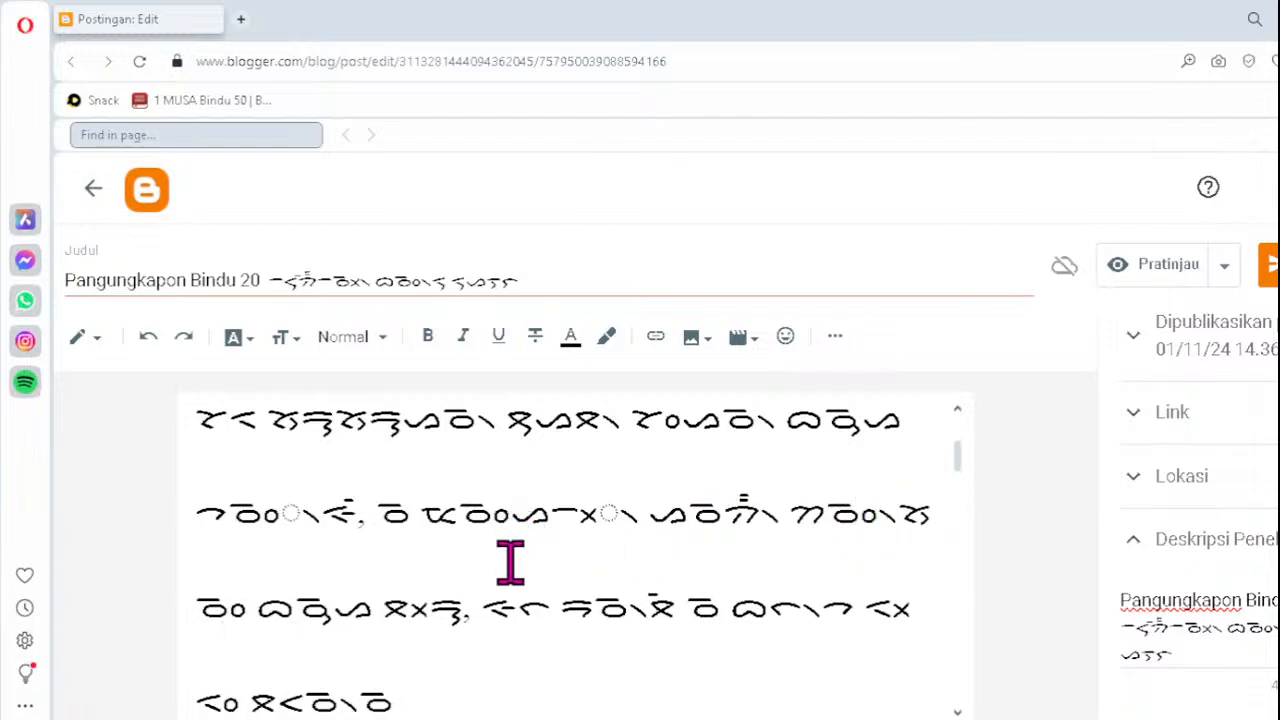
# - In verse I. 1, retype the "gin" syllable of "ginjang" with ᯪᯉ᯲ and the broken Batak ending of "maniop" as ᯬᯇ᯲
pyautogui.click(243, 519)
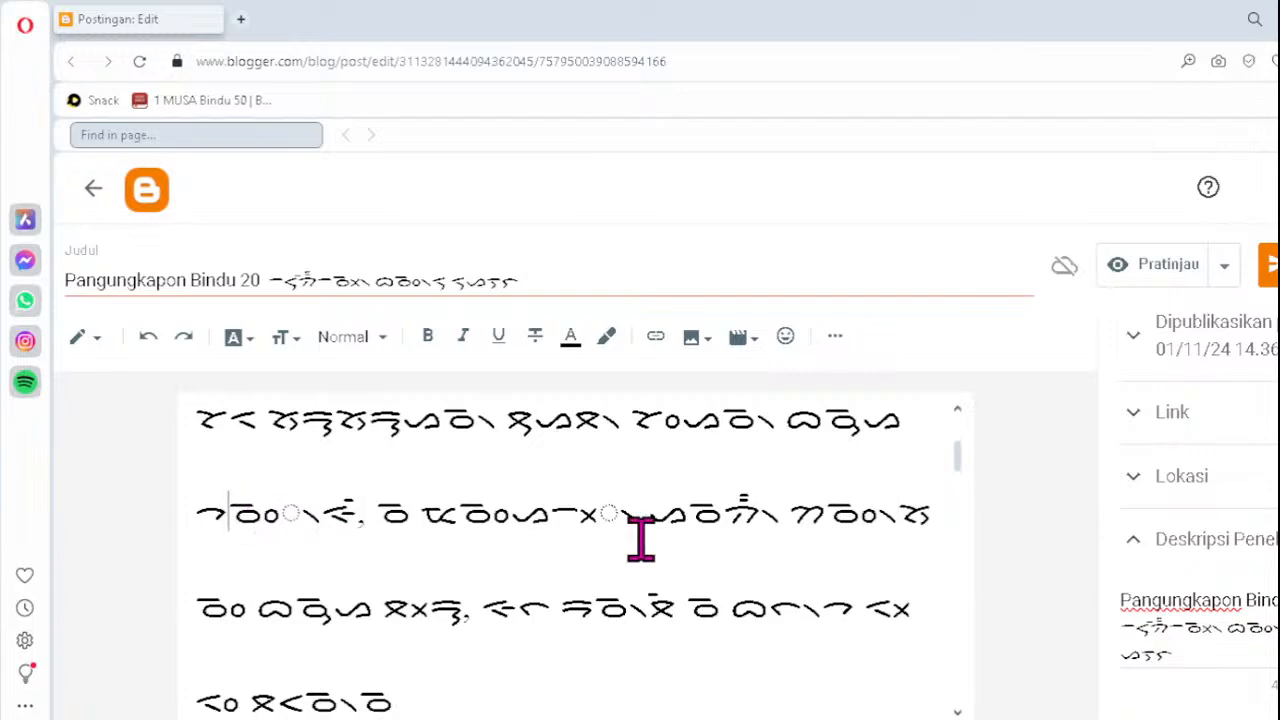
pyautogui.press('Delete')
pyautogui.press('Delete')
pyautogui.press('Delete')
pyautogui.write('ᯪᯉ᯲')
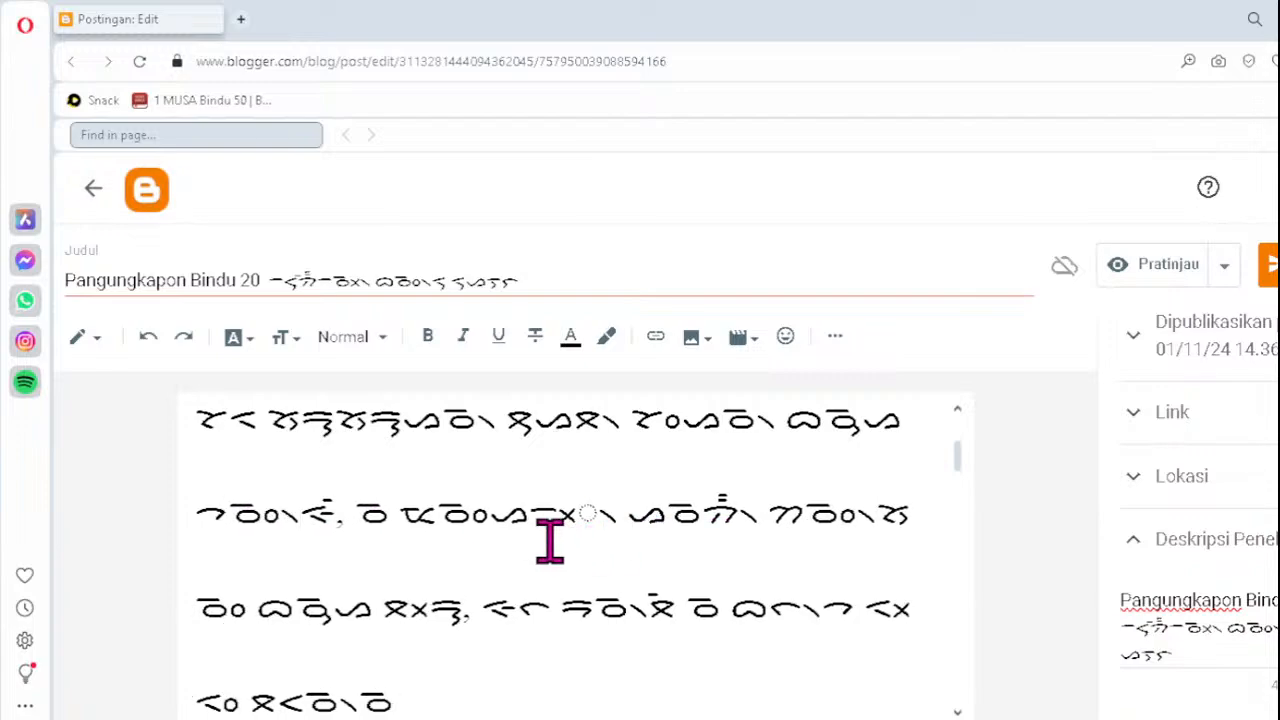
pyautogui.click(538, 511)
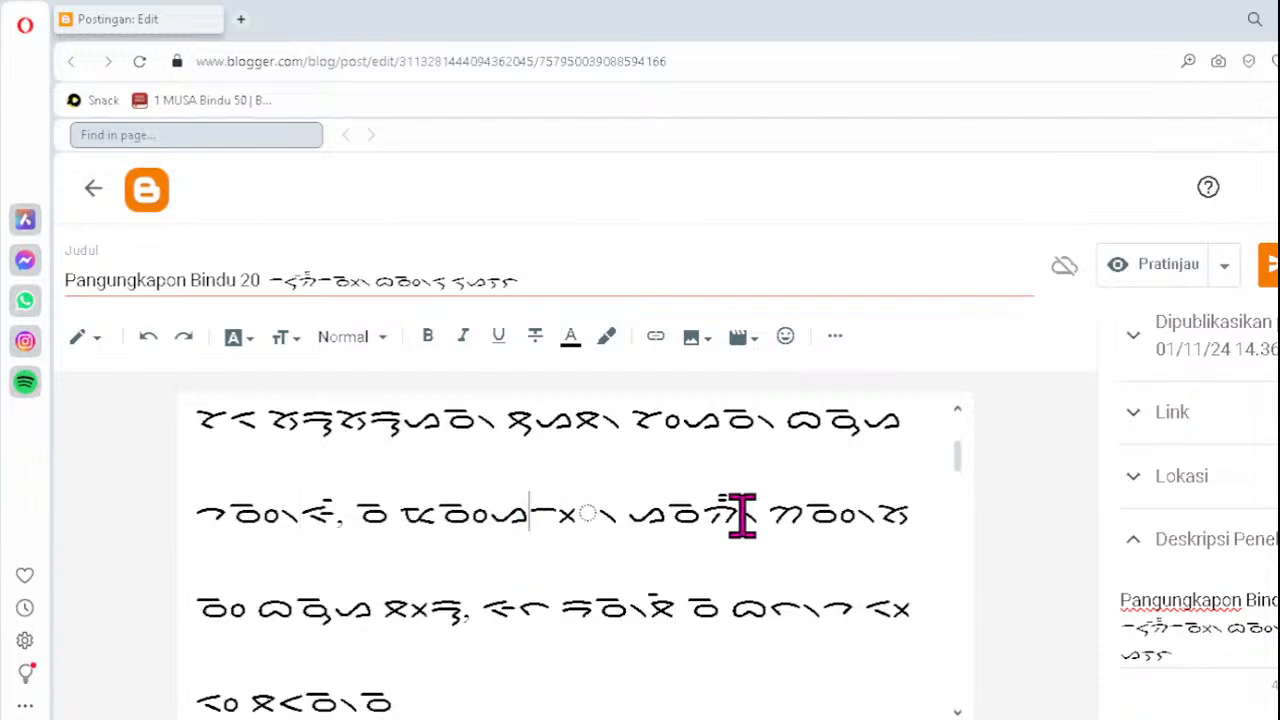
pyautogui.press('Delete')
pyautogui.write('ᯬᯇ᯲')
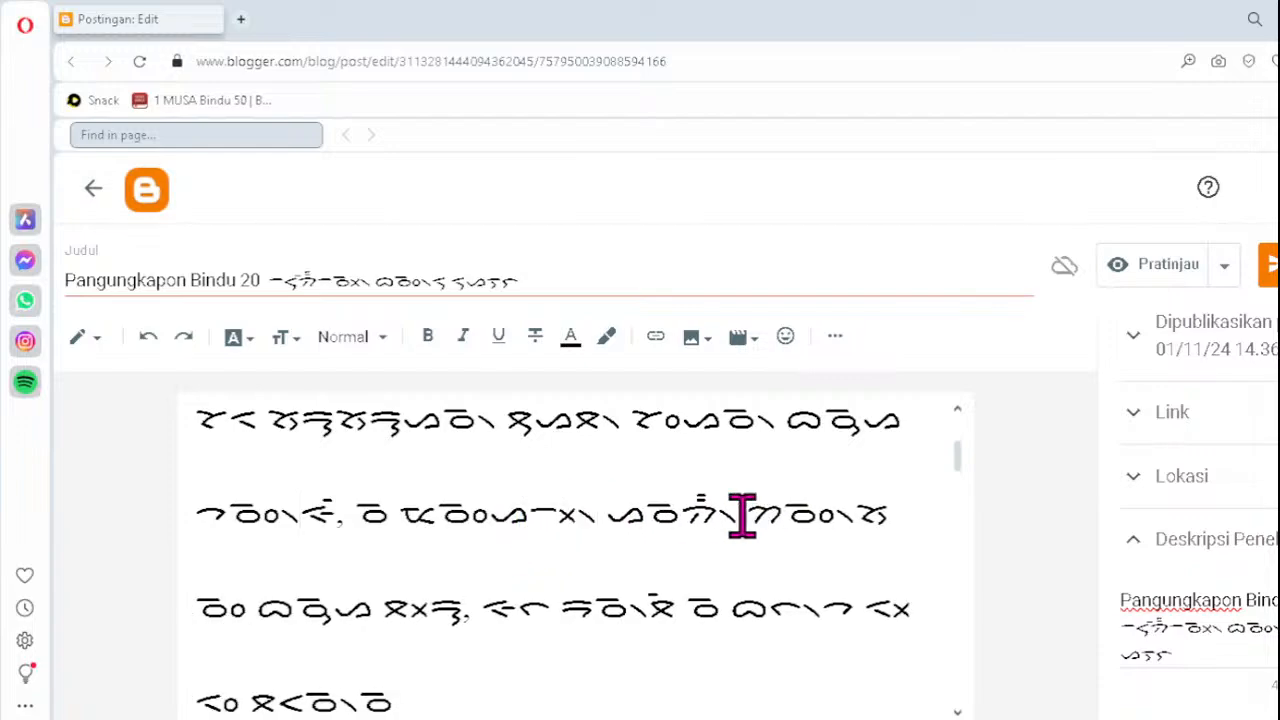
# - In the Batak text of verse 2, retype the broken ending of "ditangkup" as ᯮᯇ᯲
pyautogui.scroll(3, 742, 515)
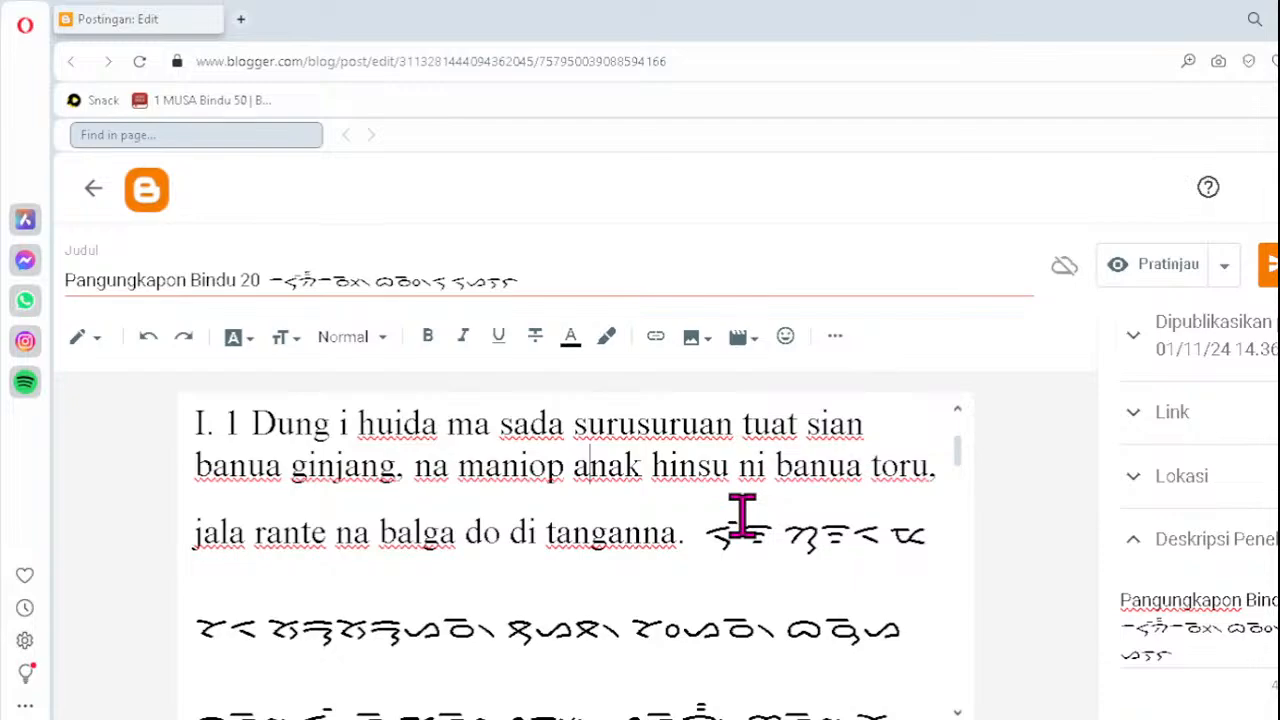
pyautogui.scroll(-4, 742, 515)
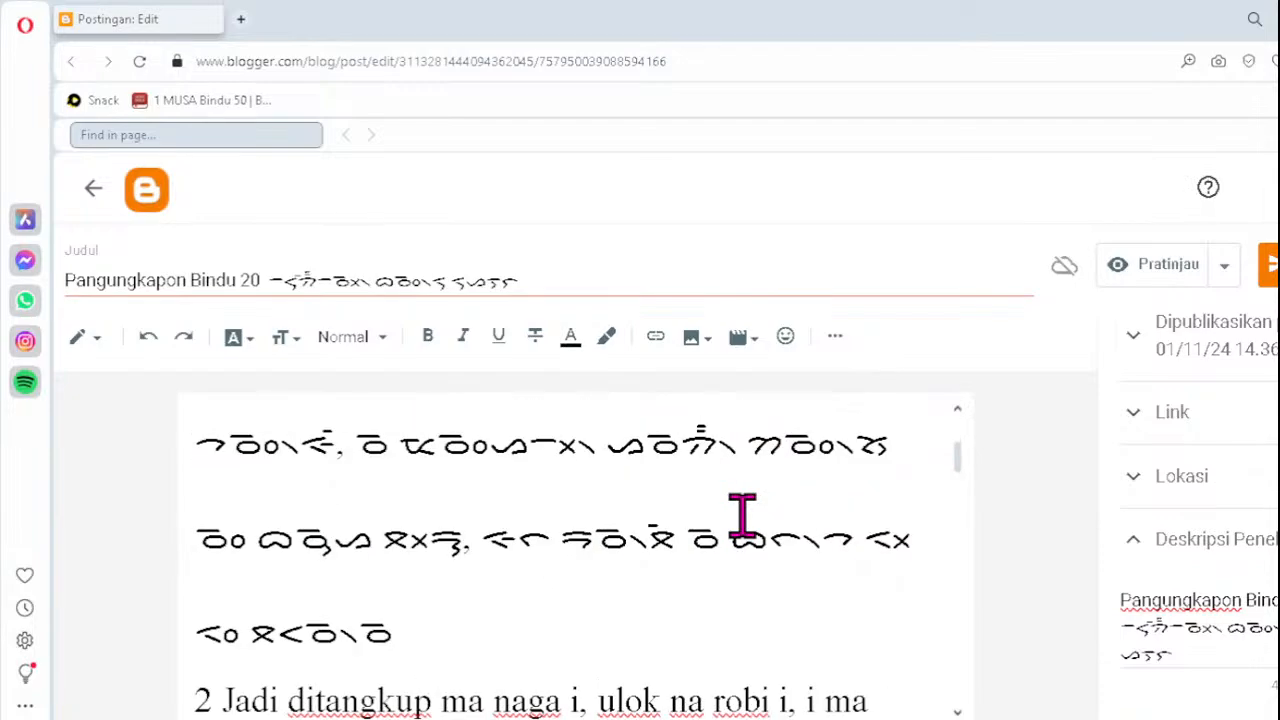
pyautogui.scroll(-3, 742, 515)
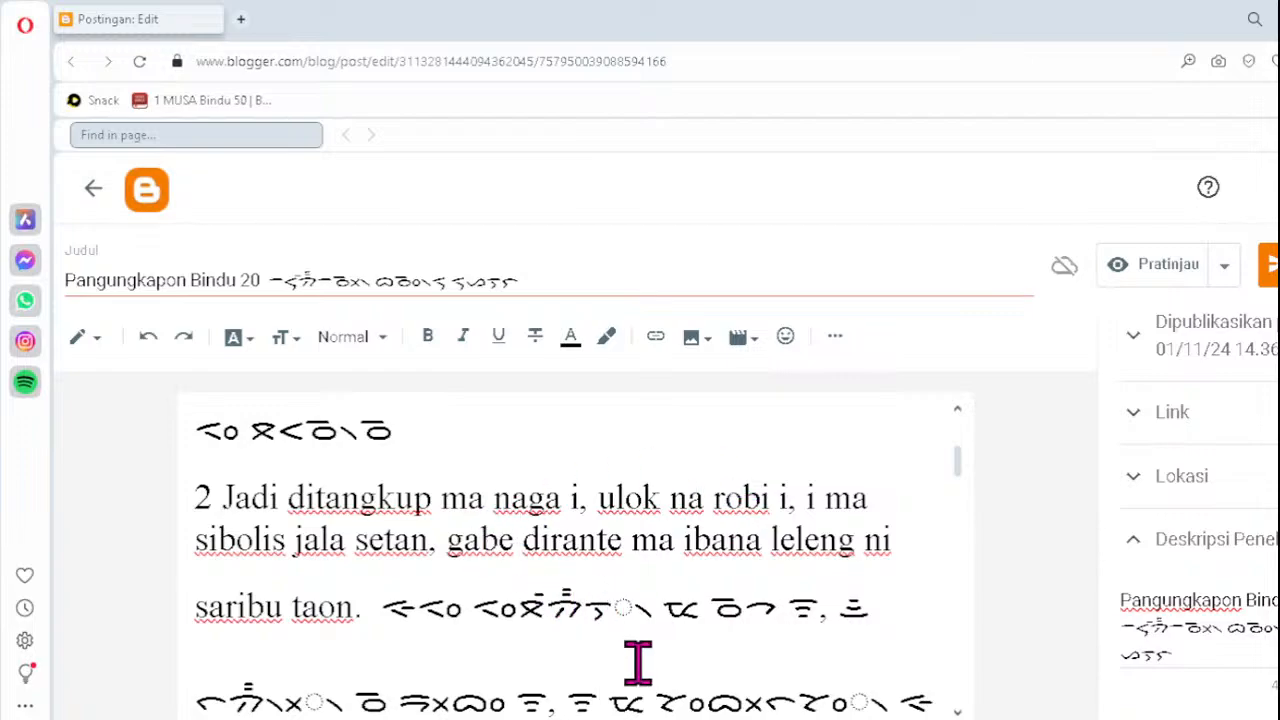
pyautogui.click(594, 608)
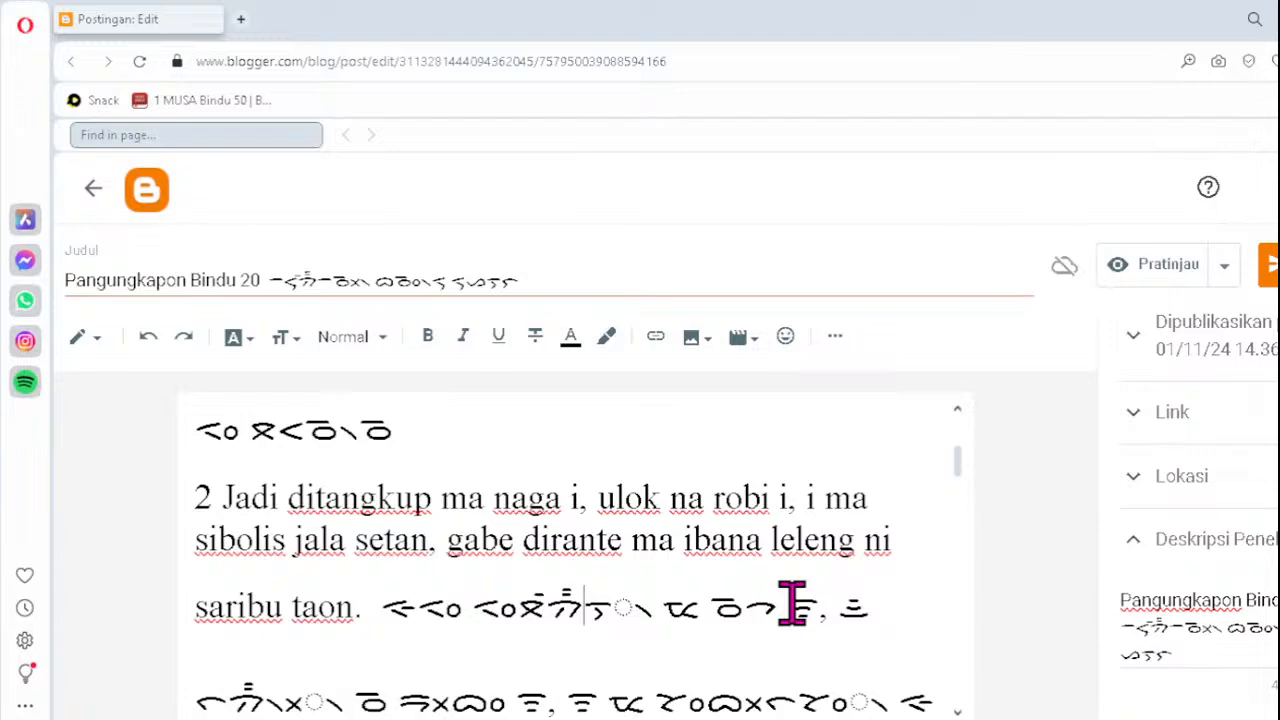
pyautogui.press('Delete')
pyautogui.write('ᯮᯇ')
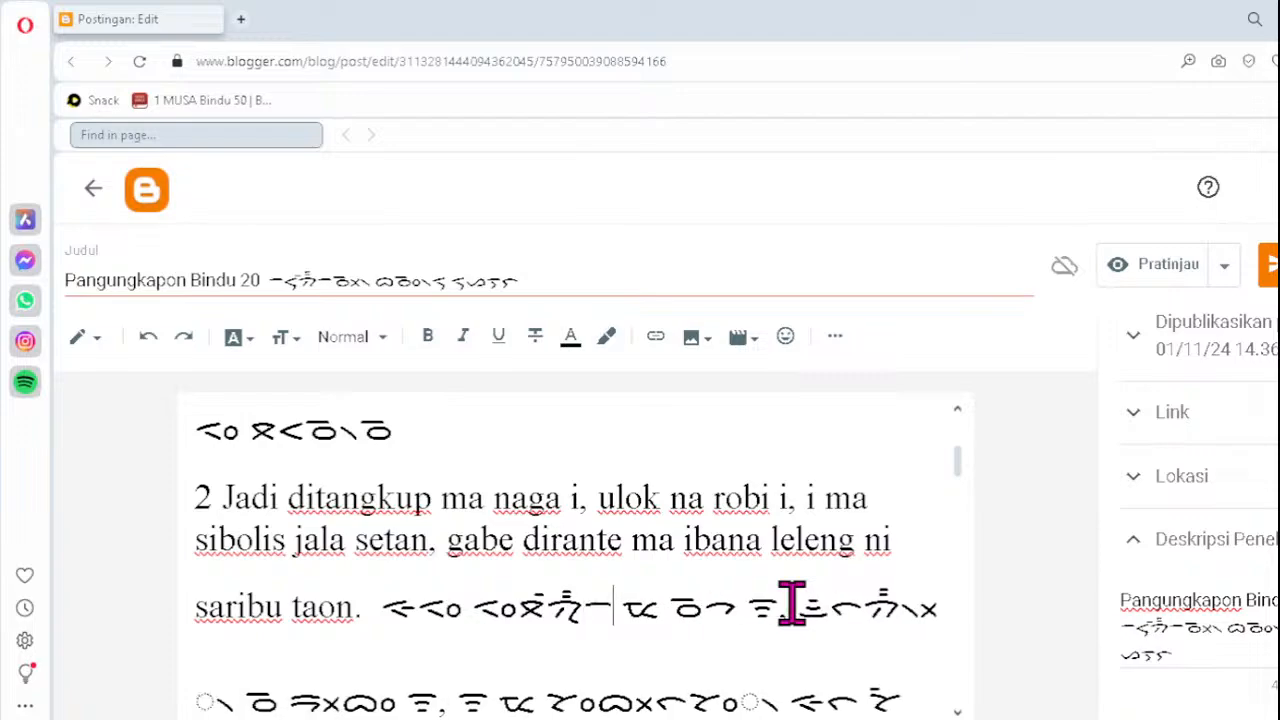
pyautogui.write('᯲')
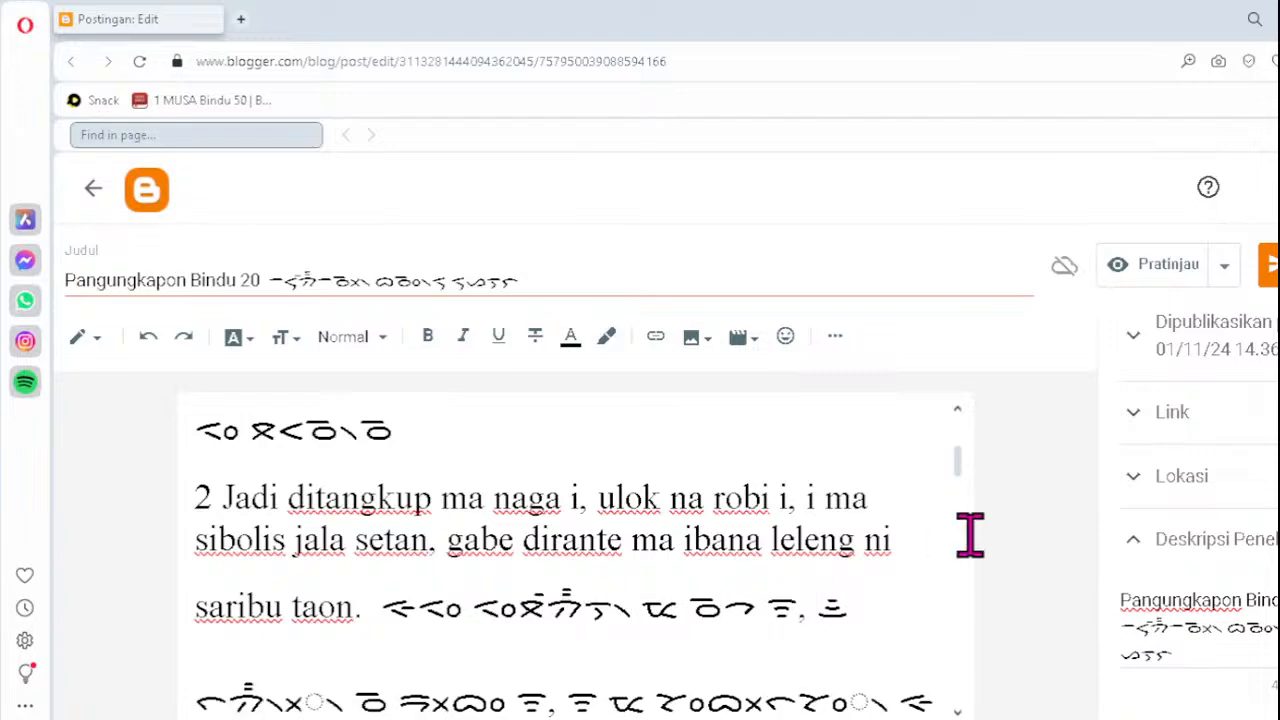
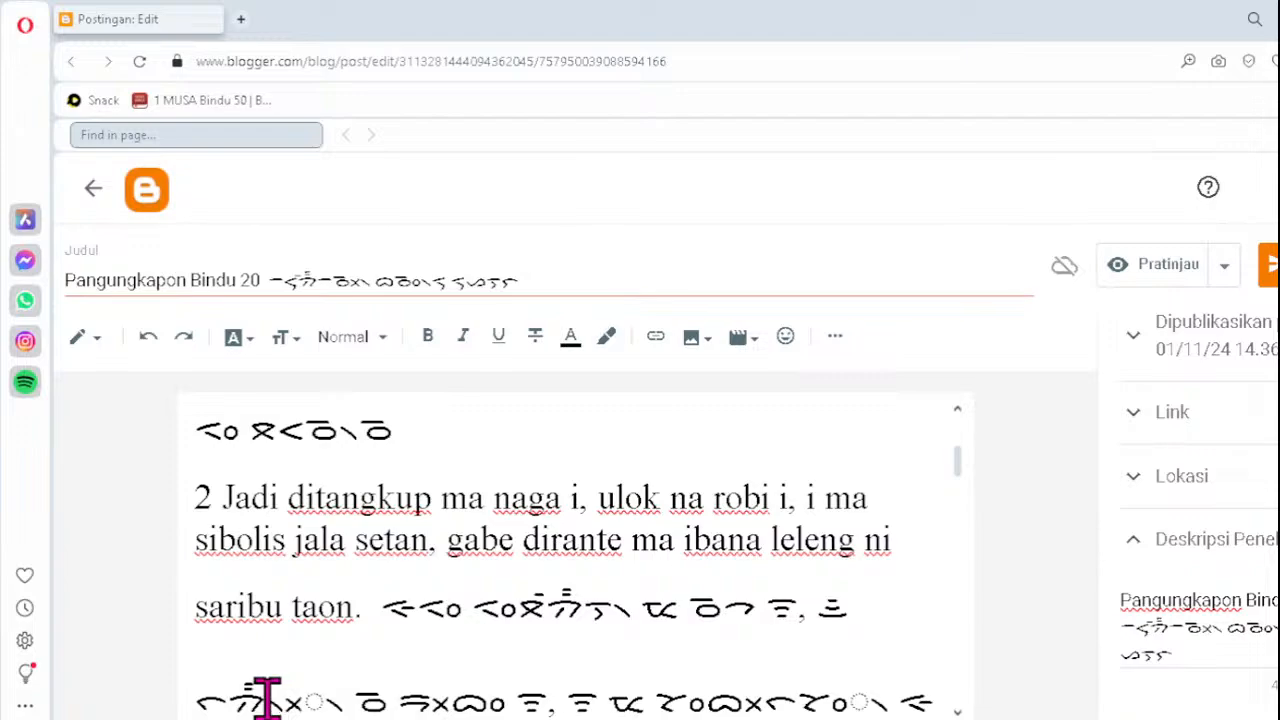
# - In verse 2's Batak text, retype the broken "ok" ending of "ulok" and the broken ending of "sibolis" as ᯪᯘ᯲
pyautogui.click(268, 697)
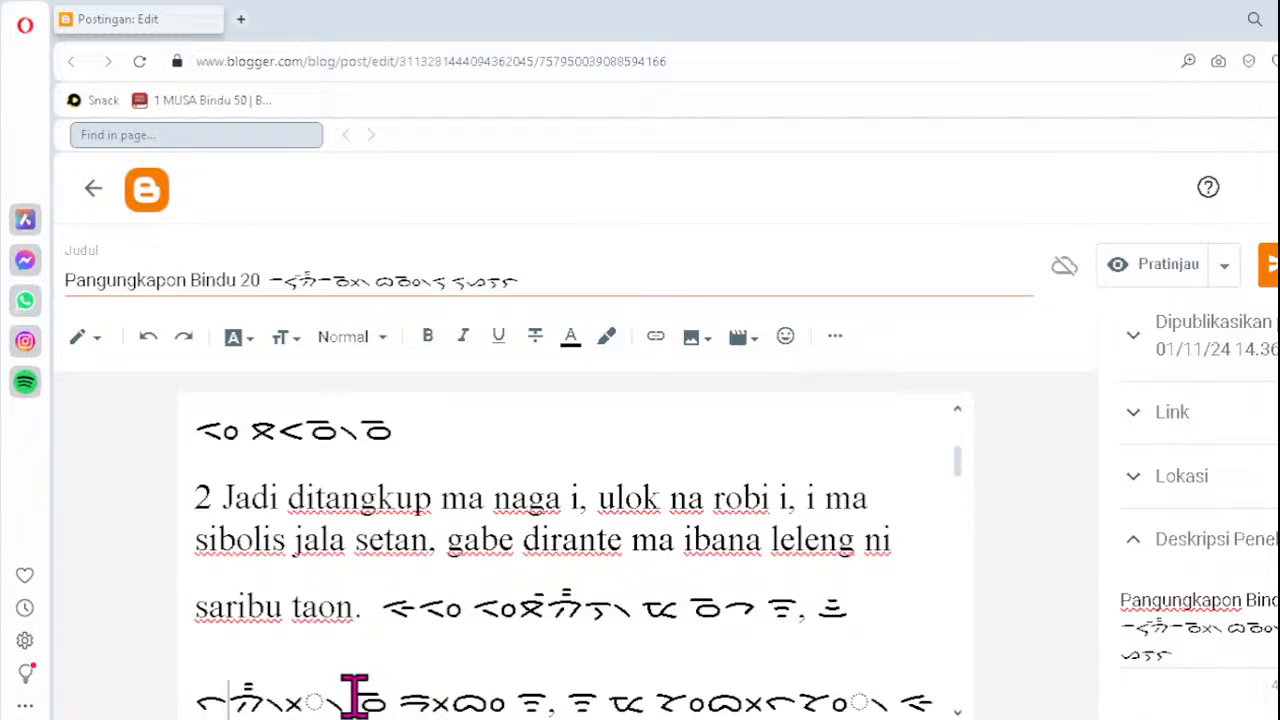
pyautogui.press('BackSpace')
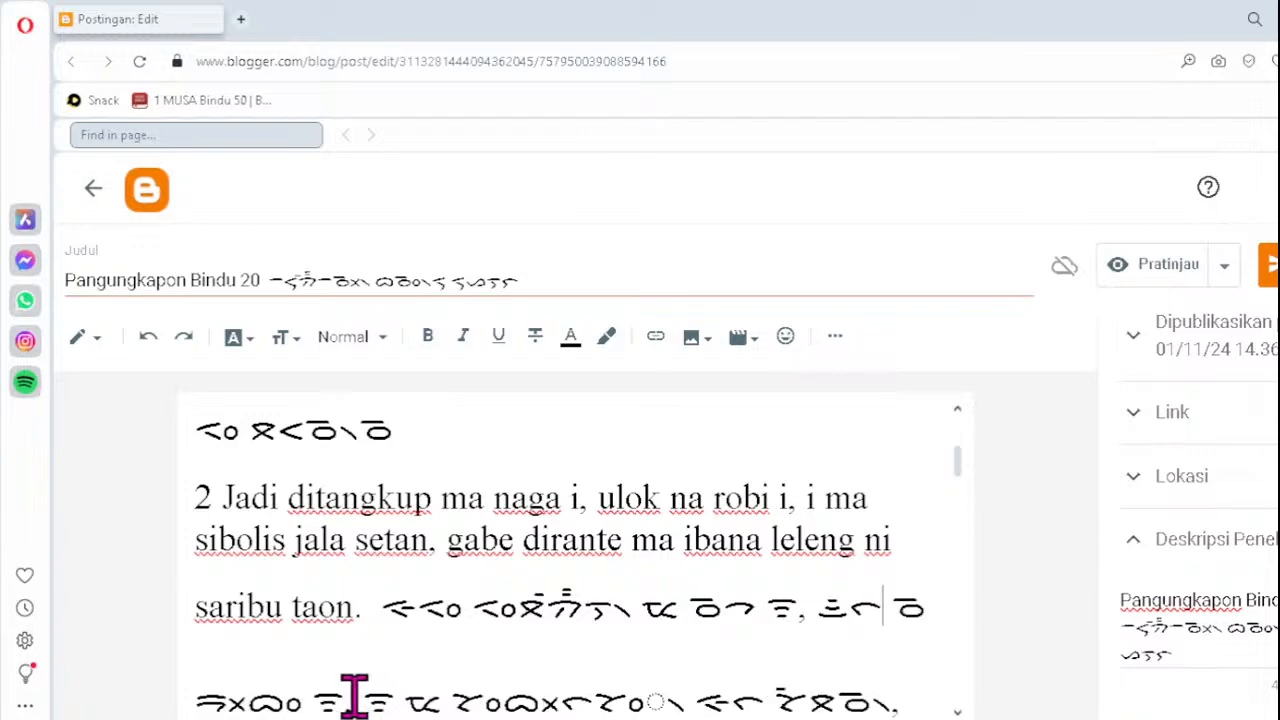
pyautogui.write('ᯬᯂ᯦᯲ ᯀ ᯐᯬᯘᯬ ᯂ, ᯂ ᯖ ᯎᯬᯘᯬᯀᯎᯬ᯲ ᯐᯞ')
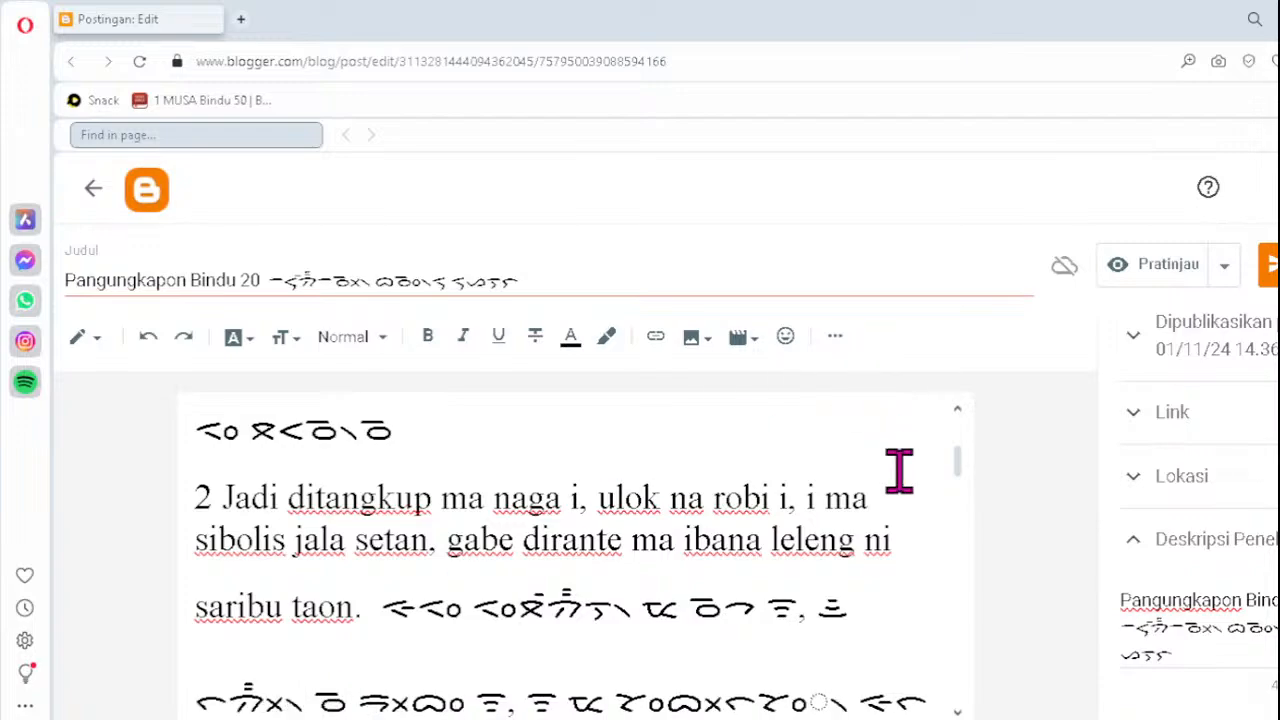
pyautogui.scroll(-1, 899, 470)
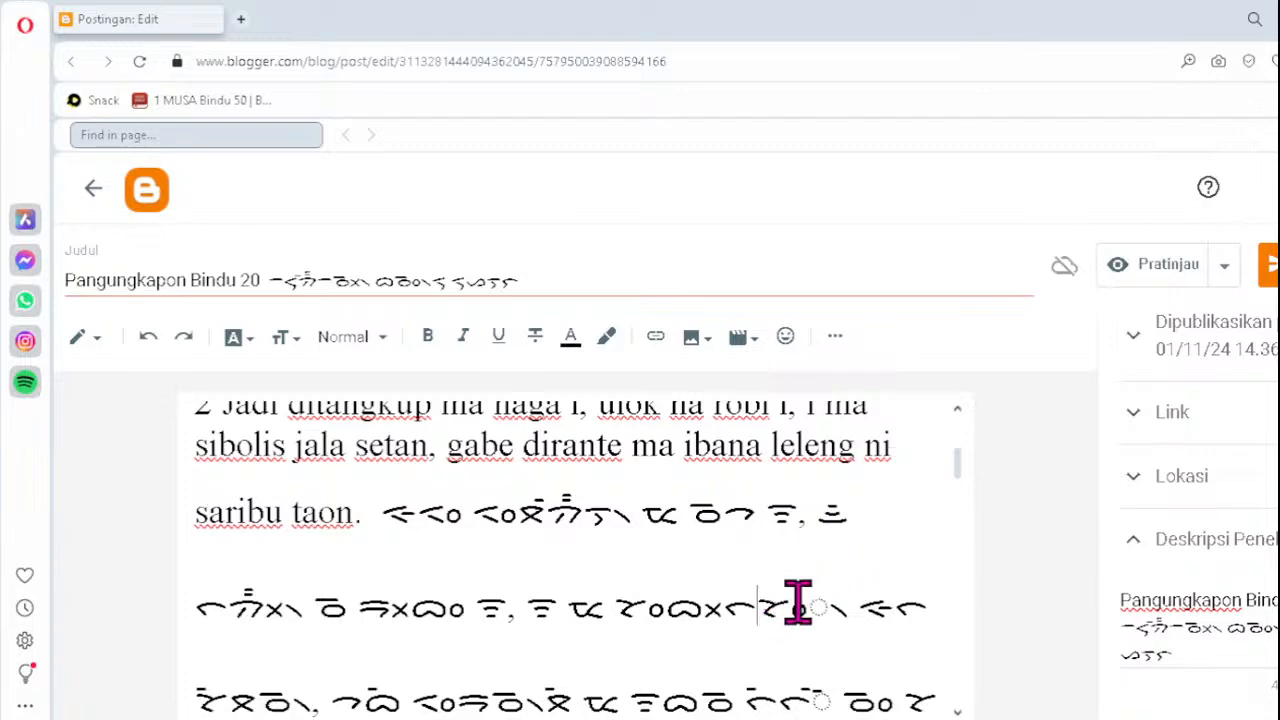
pyautogui.press('BackSpace')
pyautogui.press('BackSpace')
pyautogui.press('BackSpace')
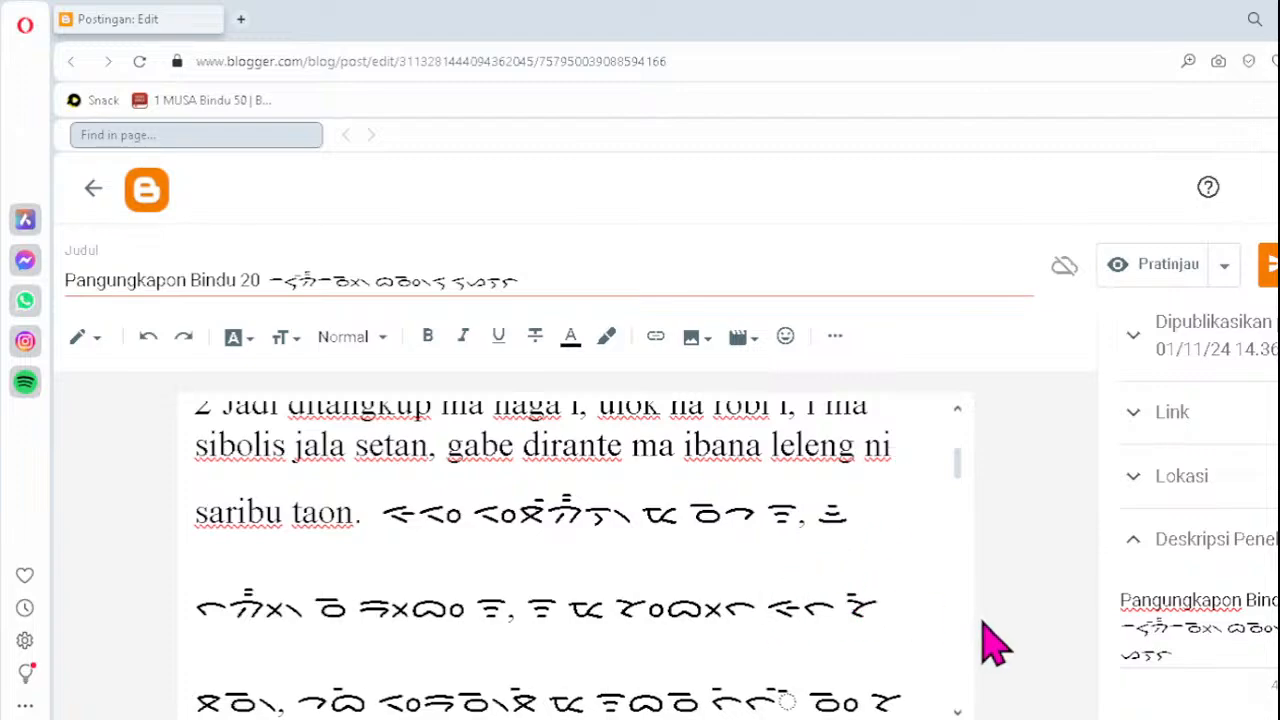
pyautogui.write('ᯪᯘ᯲ ᯐᯞ')
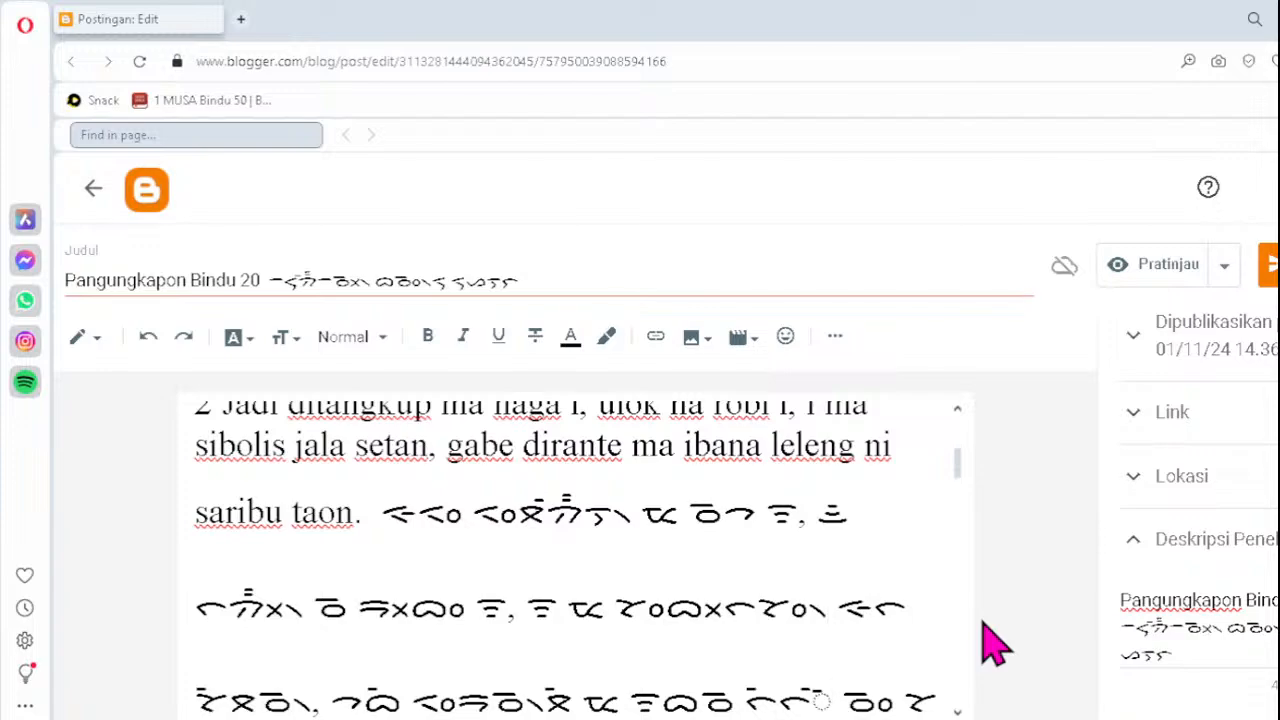
# - In verse 2's Batak text, retype the broken vowel mark of "leleng" as ᯩᯰ and the ending of "taon" as ᯬᯉ᯲
pyautogui.press('BackSpace')
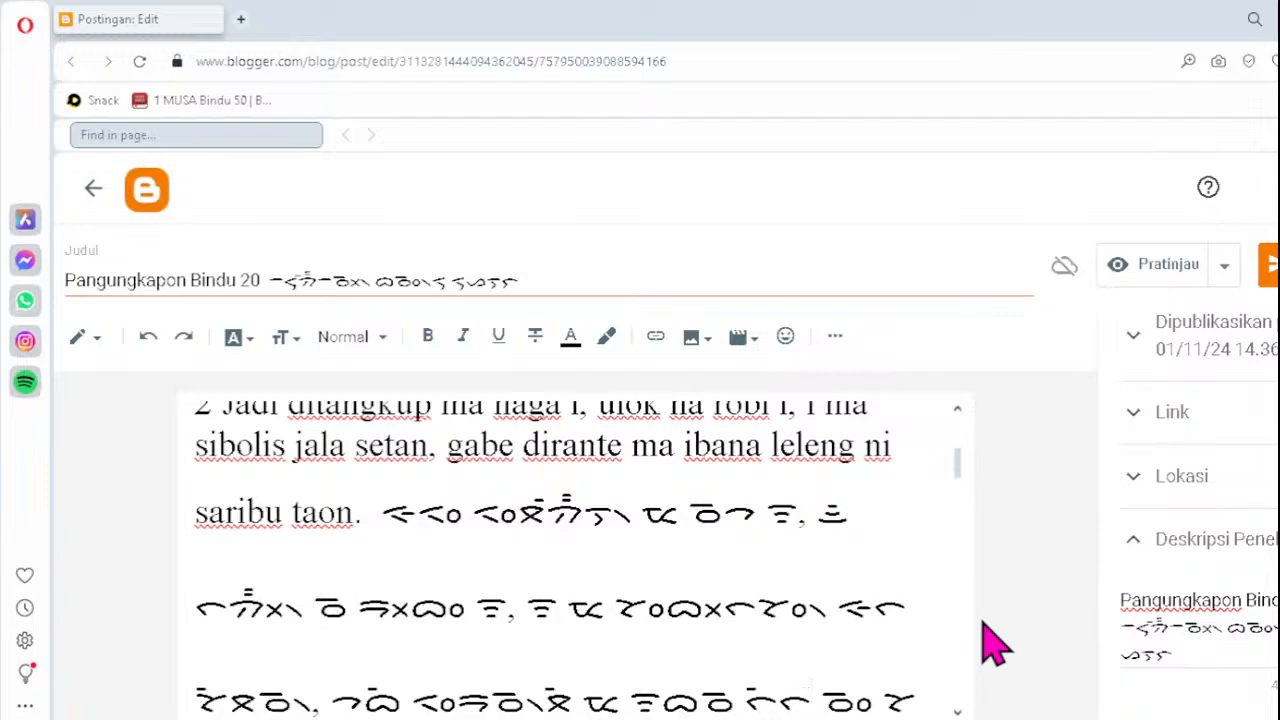
pyautogui.write('ᯩᯰ')
pyautogui.press('Down')
pyautogui.press('Left')
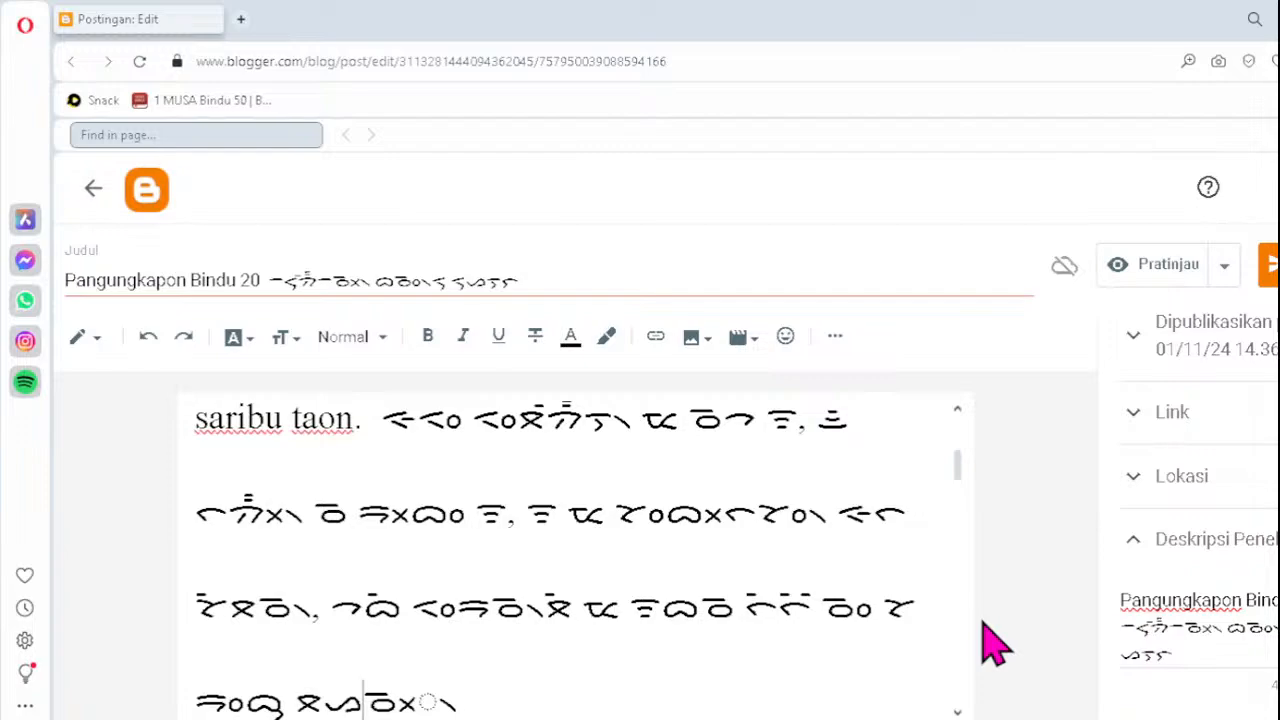
pyautogui.press('Delete')
pyautogui.write('ᯬᯉ᯲')
# - In the Batak text of verse 3, retype the broken ending of "Laos" as ᯬᯘ᯲
pyautogui.press('Down')
pyautogui.press('Down')
pyautogui.press('Down')
pyautogui.press('Down')
pyautogui.press('Down')
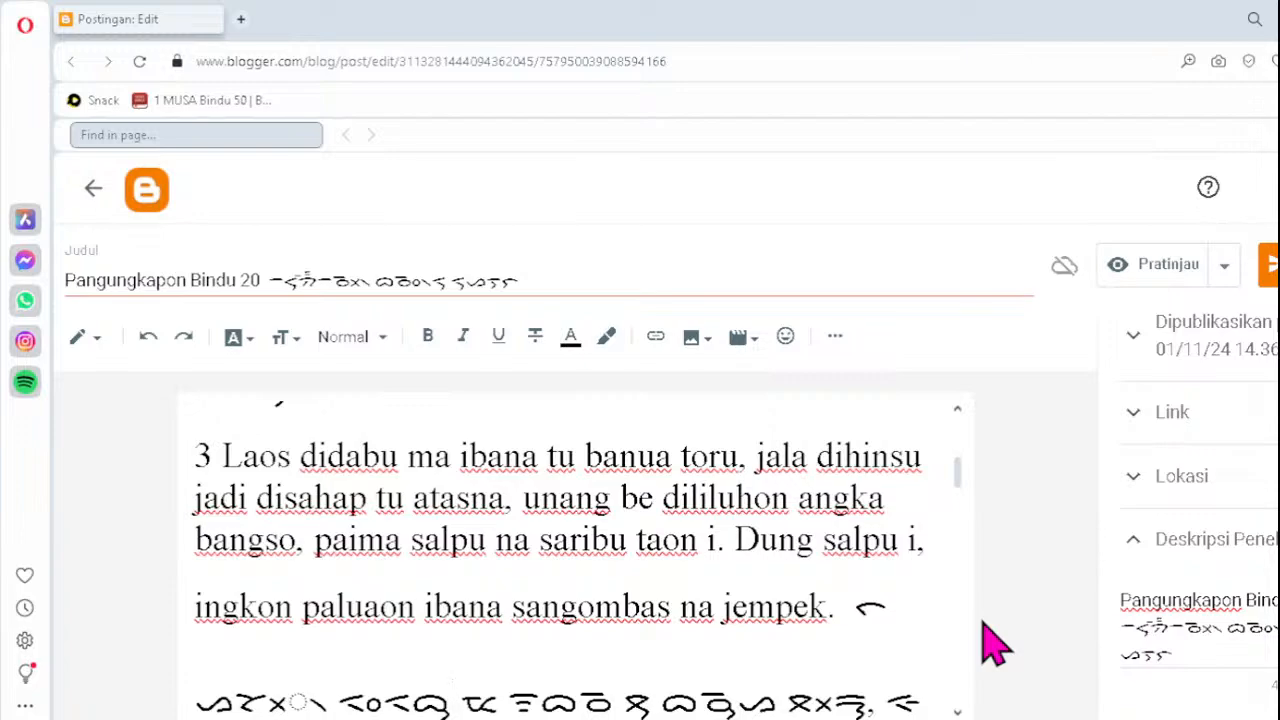
pyautogui.press('Left')
pyautogui.click(232, 697)
pyautogui.press('Delete')
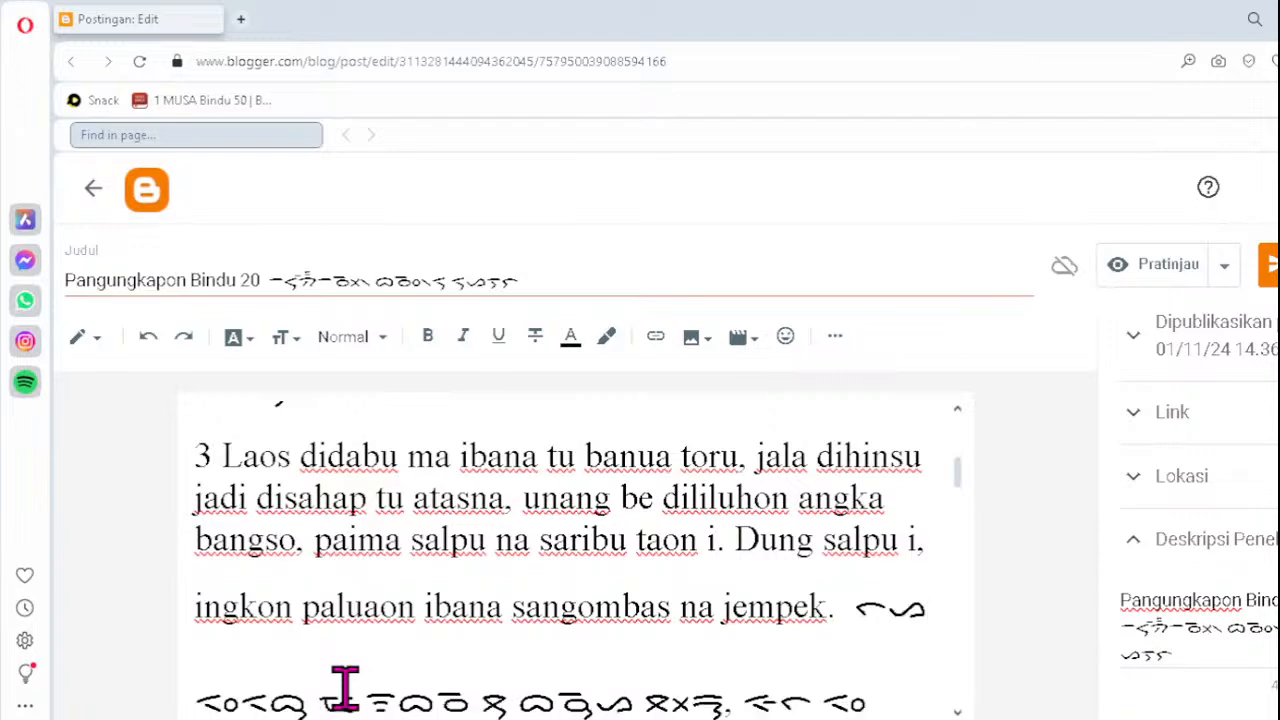
pyautogui.write('ᯬᯘ᯲')
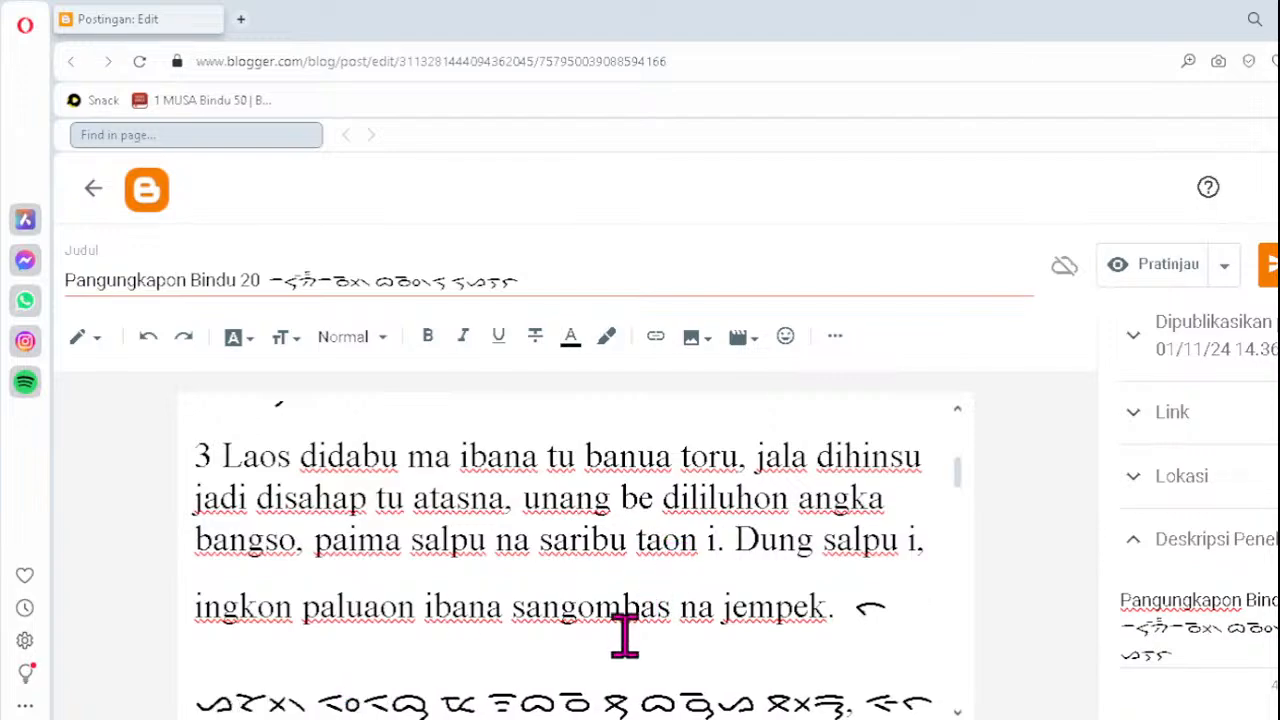
# - In verse 3's Batak text, retype the "hin" syllable of "dihinsu" with ᯪᯉ᯲ and the broken ending of "dililuhon" as ᯬᯉ᯲
pyautogui.scroll(-1, 625, 635)
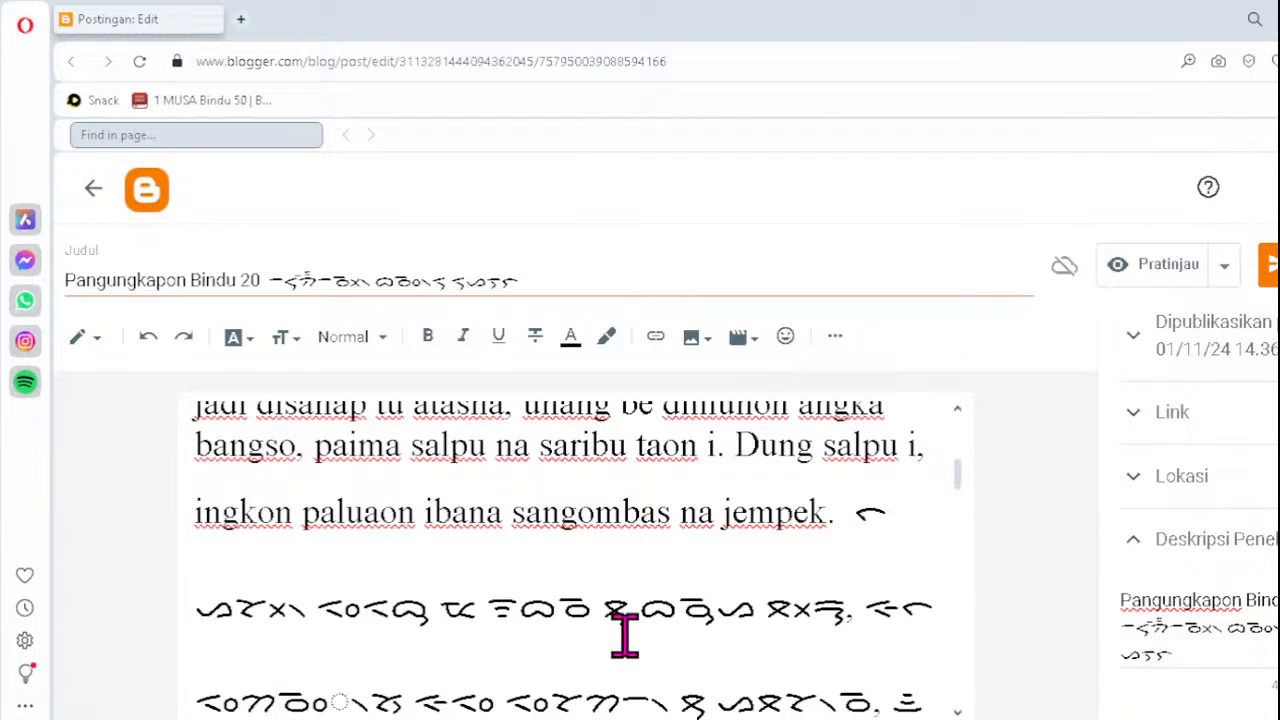
pyautogui.press('Delete')
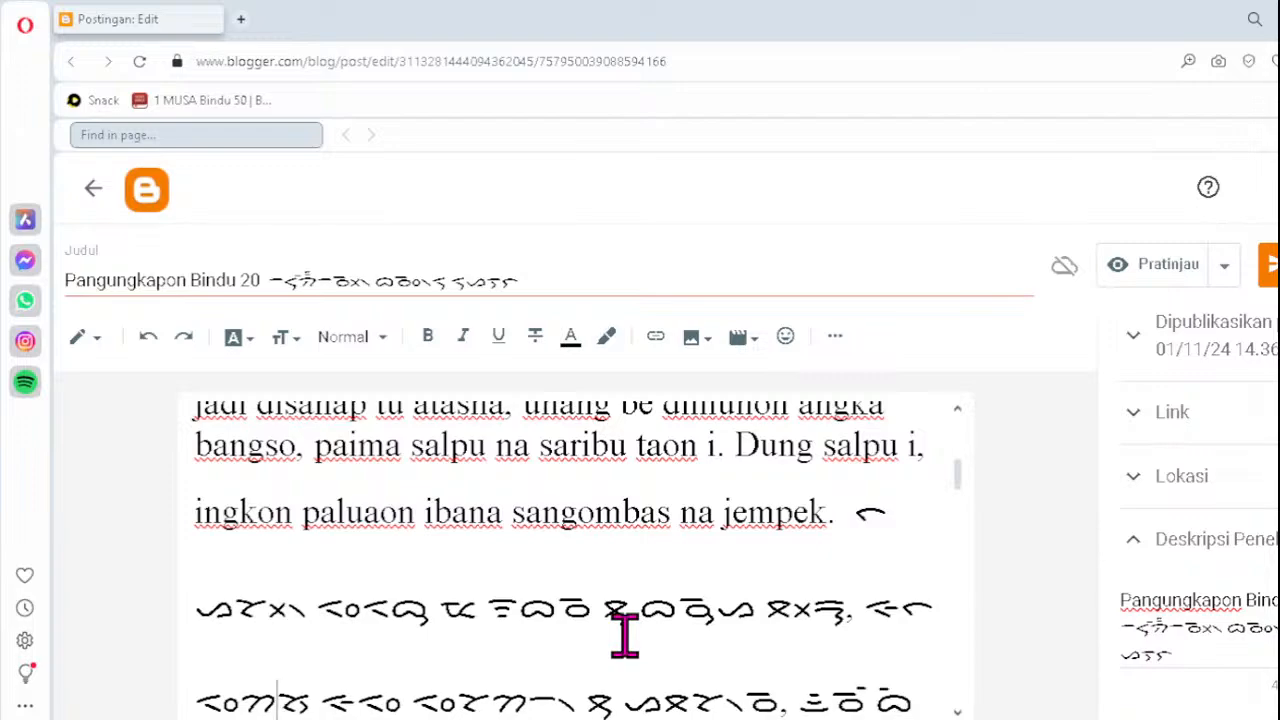
pyautogui.write('ᯪᯉ᯲')
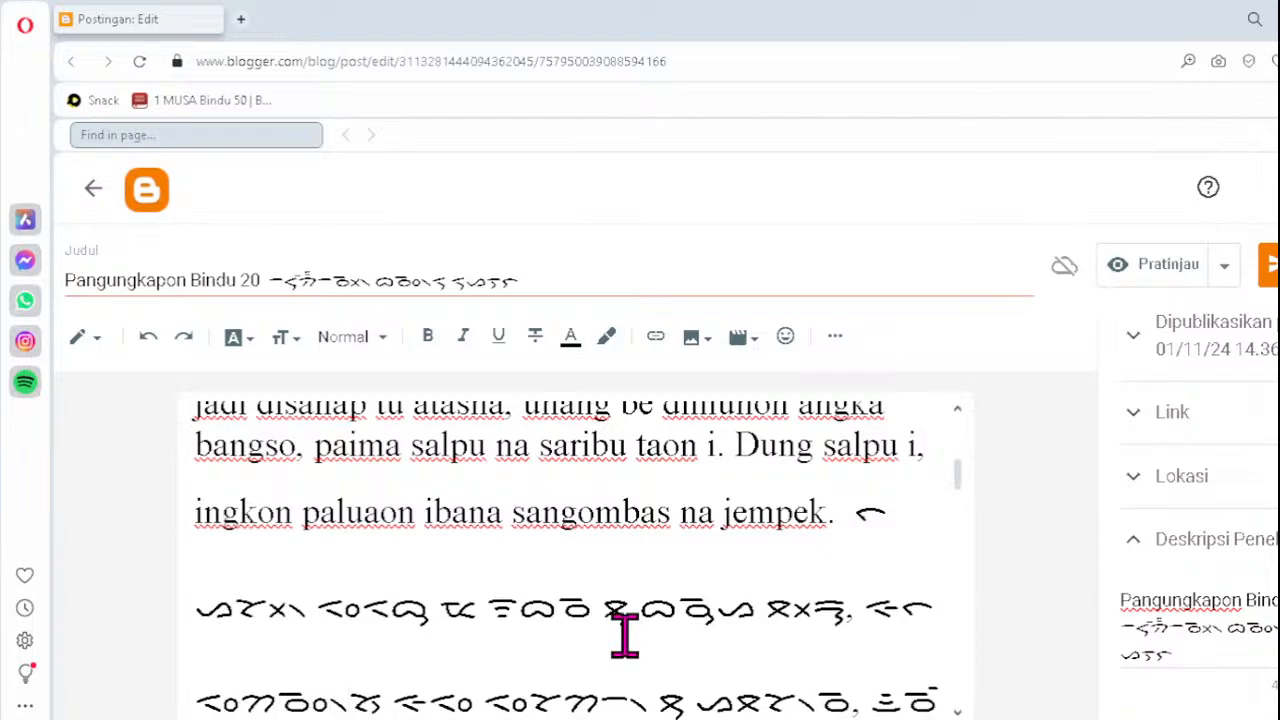
pyautogui.scroll(-1, 624, 635)
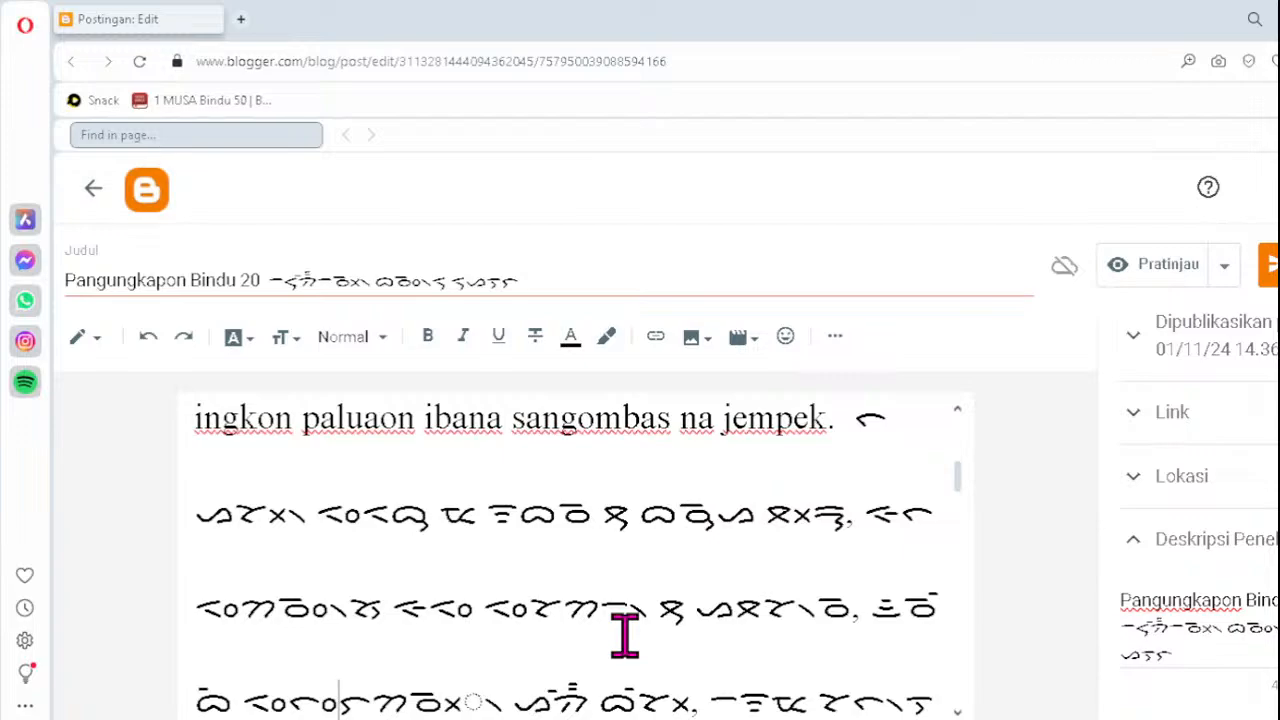
pyautogui.press('Right')
pyautogui.press('Right')
pyautogui.press('Delete')
pyautogui.write('ᯬᯉ')
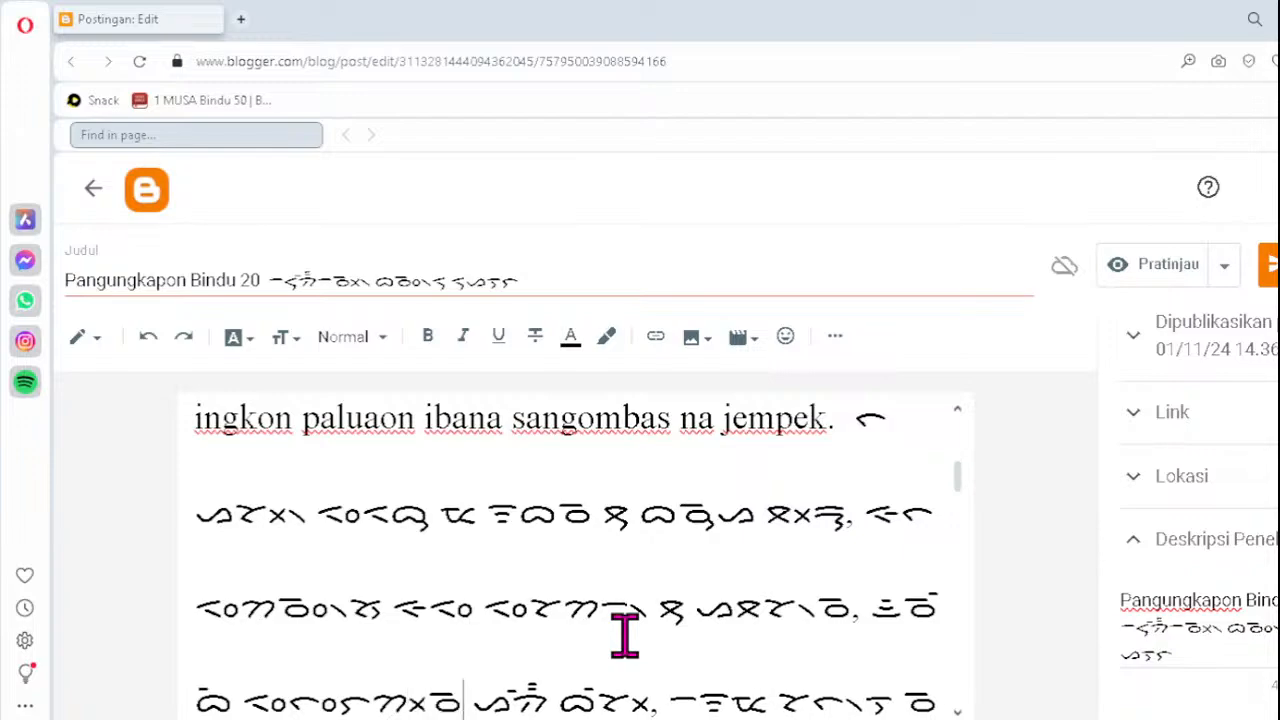
pyautogui.write('᯲')
# - In verse 3's Batak text, retype the broken ending of "taon" as ᯬᯉ᯲
pyautogui.press('Down')
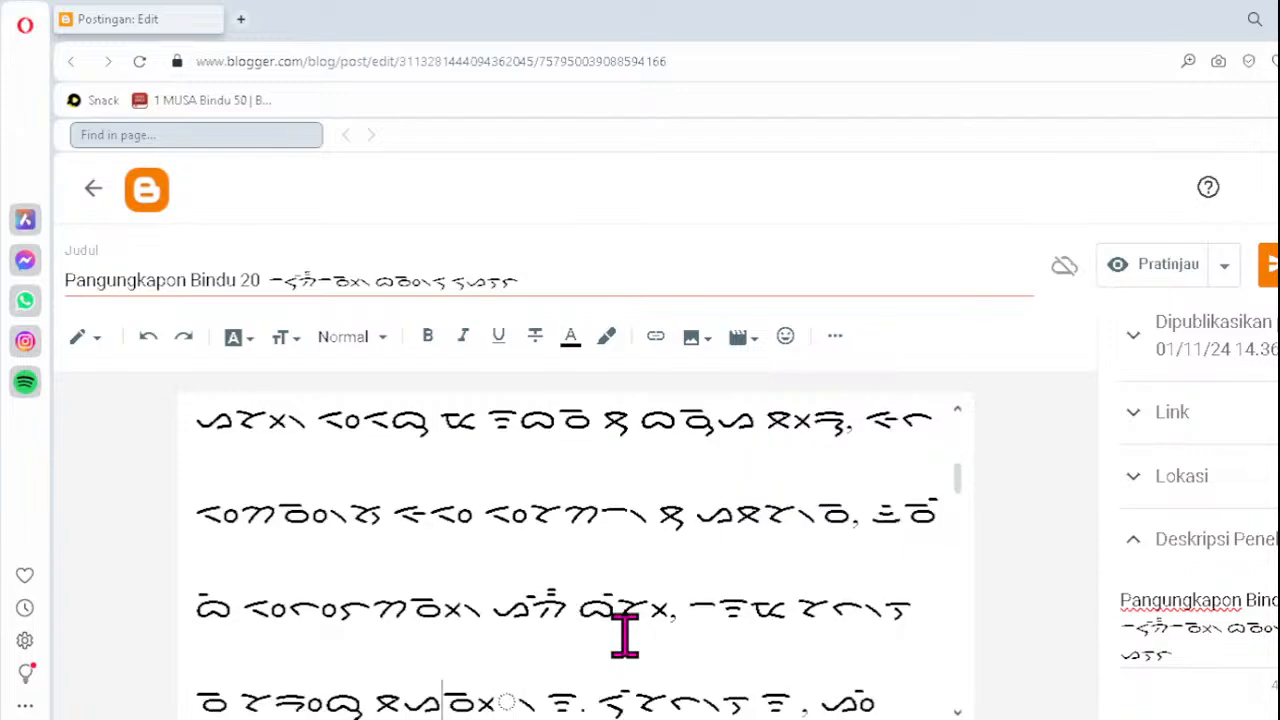
pyautogui.press('BackSpace')
pyautogui.press('BackSpace')
pyautogui.press('BackSpace')
pyautogui.write('ᯬᯉ᯲')
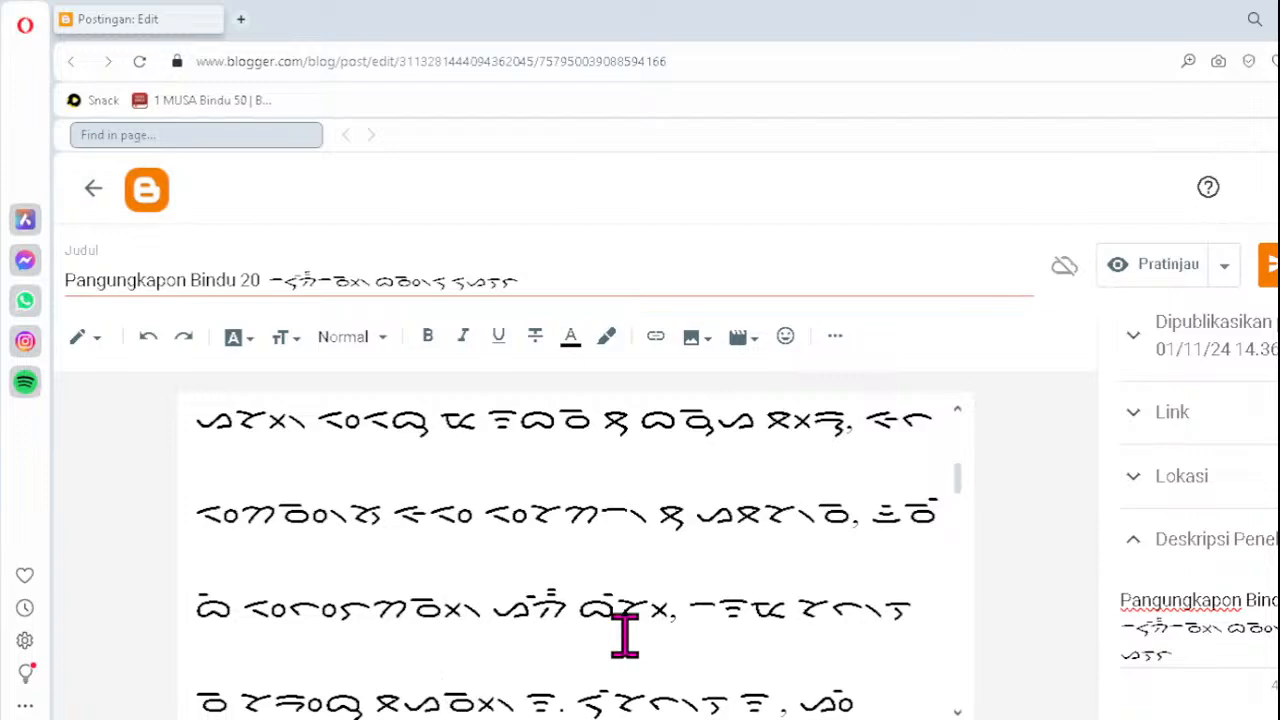
# - In verse 3's Batak text, retype the broken ending of "ingkon" as ᯬᯉ᯲
pyautogui.scroll(-1, 624, 635)
pyautogui.press('Left')
pyautogui.press('Left')
pyautogui.press('Left')
pyautogui.press('Left')
pyautogui.press('Left')
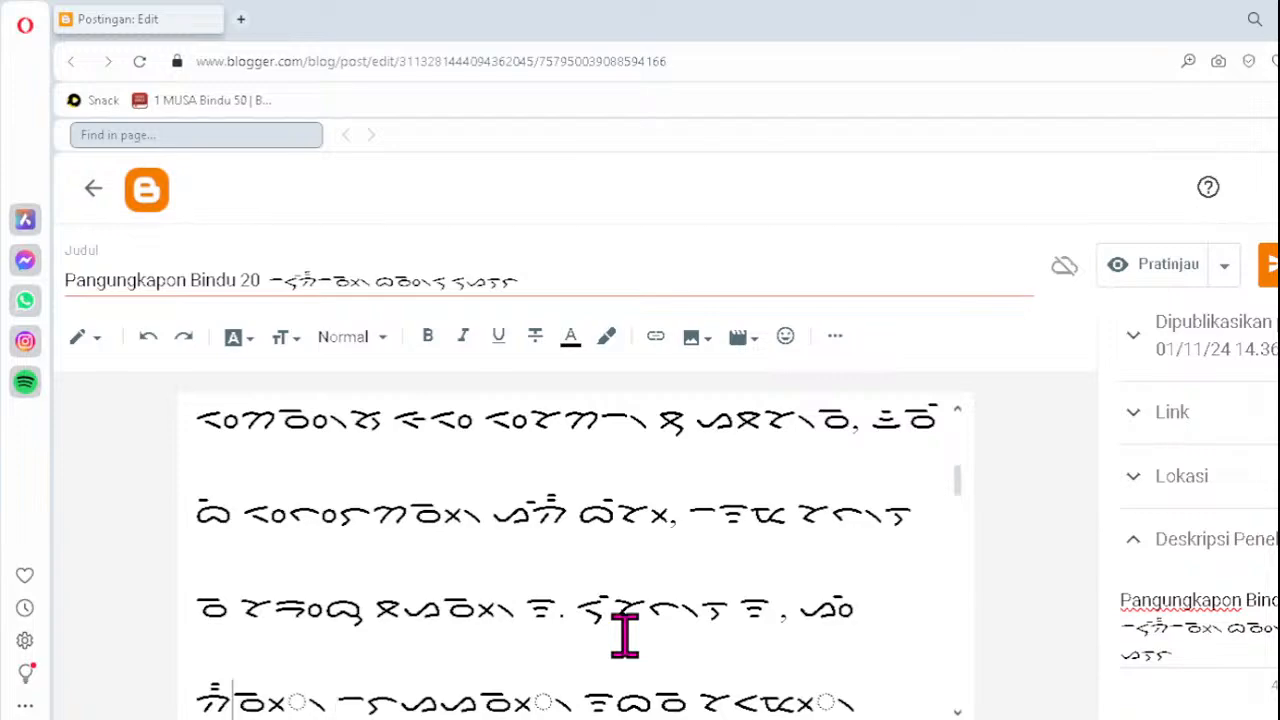
pyautogui.press('Delete')
pyautogui.write('ᯬᯉ᯲')
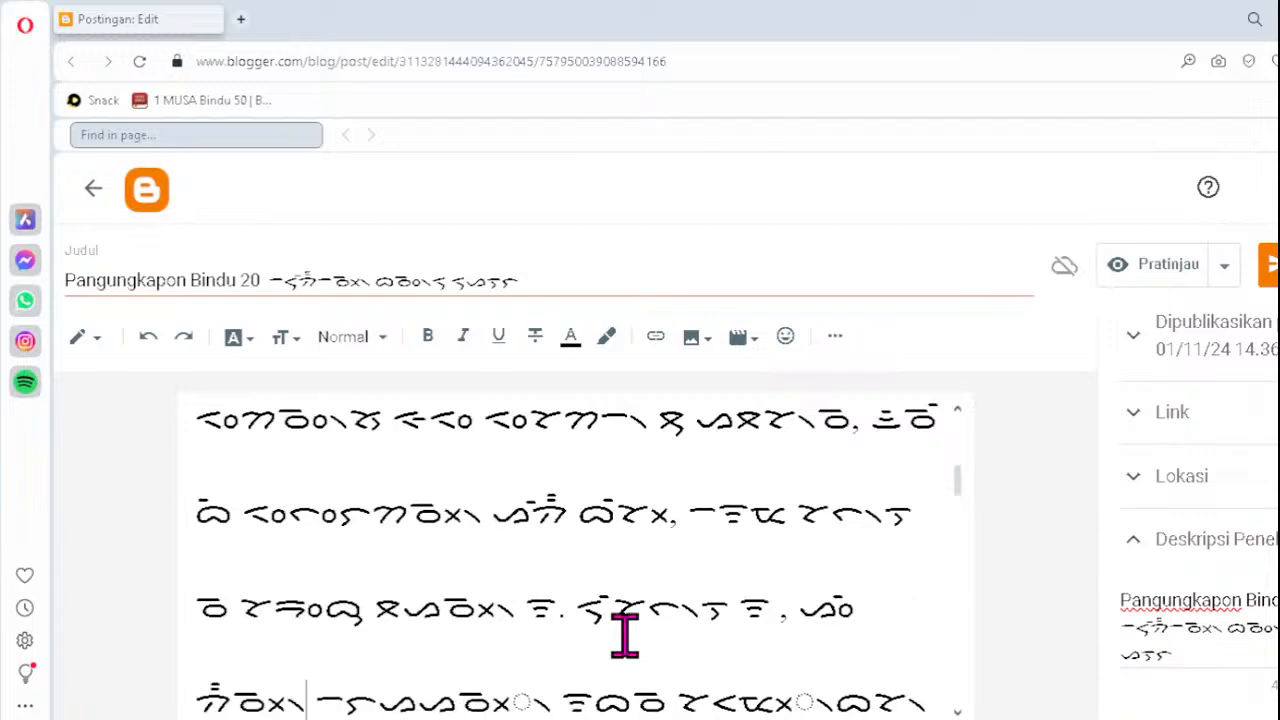
# - In verse 3's Batak text, retype the broken ending of "paluaon" as ᯬᯉ᯲
pyautogui.press('Right')
pyautogui.press('Right')
pyautogui.press('Right')
pyautogui.press('Right')
pyautogui.press('Right')
pyautogui.press('Delete')
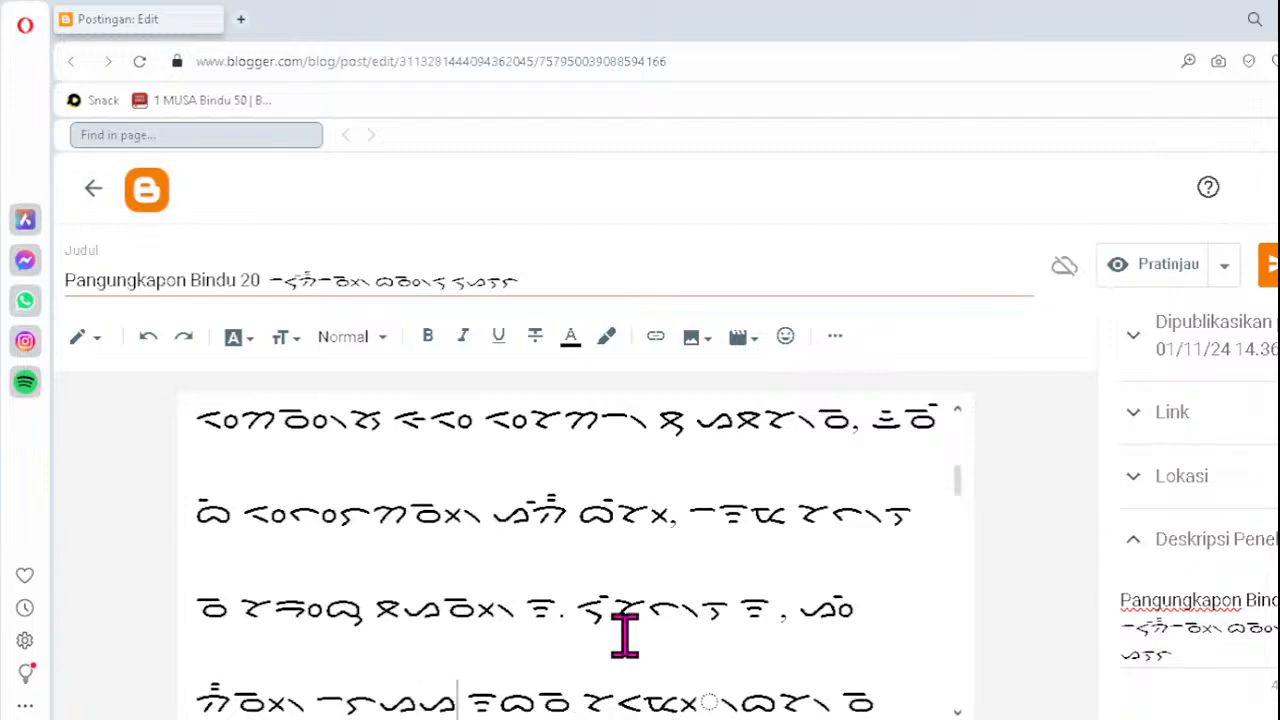
pyautogui.write('ᯬᯉ᯲')
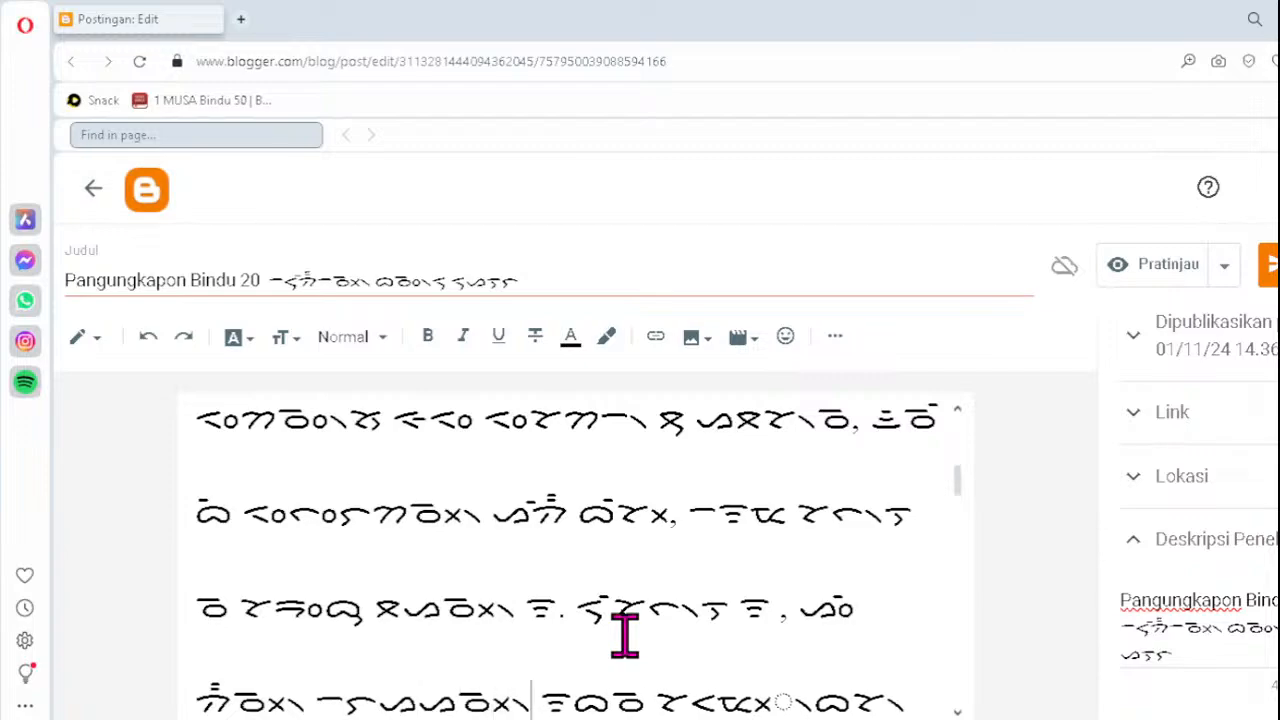
# - In verse 3's Batak text, retype the broken "ngom" syllable of "sangombas" with ᯬᯔ᯲
pyautogui.press('Right')
pyautogui.press('Right')
pyautogui.press('Right')
pyautogui.press('Right')
pyautogui.press('Right')
pyautogui.press('Right')
pyautogui.press('Right')
pyautogui.press('Right')
pyautogui.press('Right')
pyautogui.press('Delete')
pyautogui.press('Delete')
pyautogui.press('Delete')
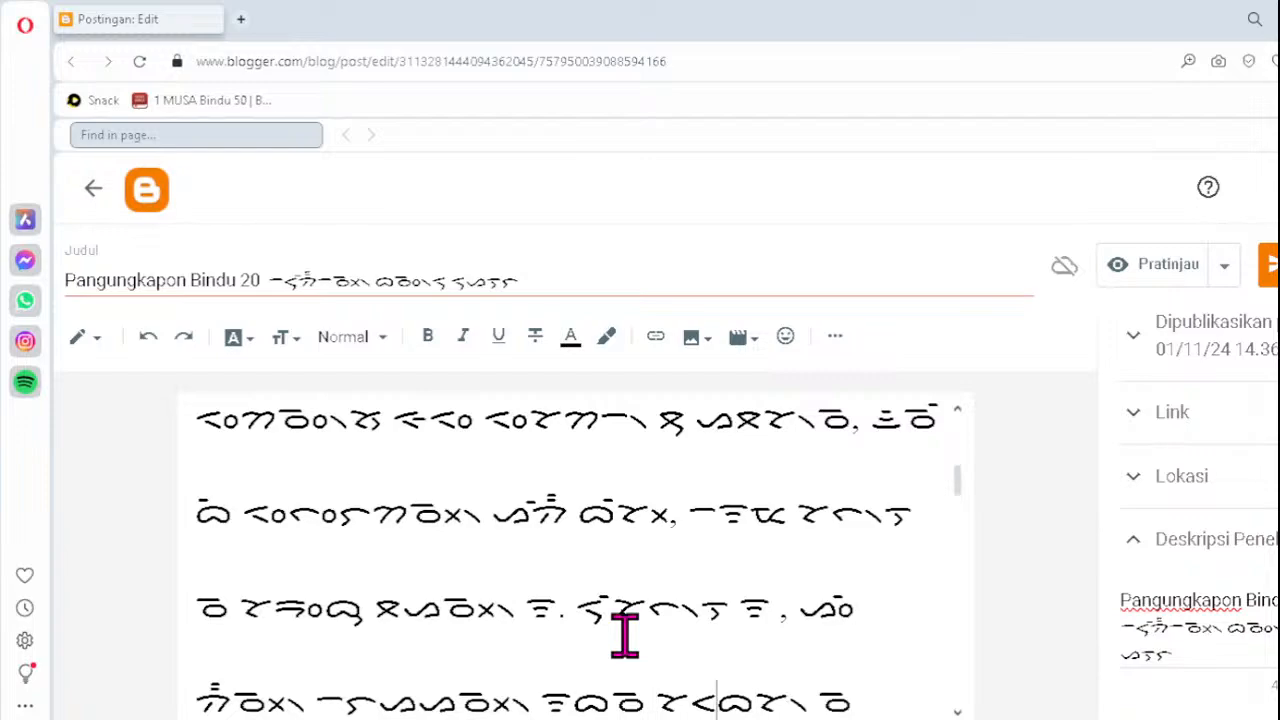
pyautogui.write('ᯬᯖ')
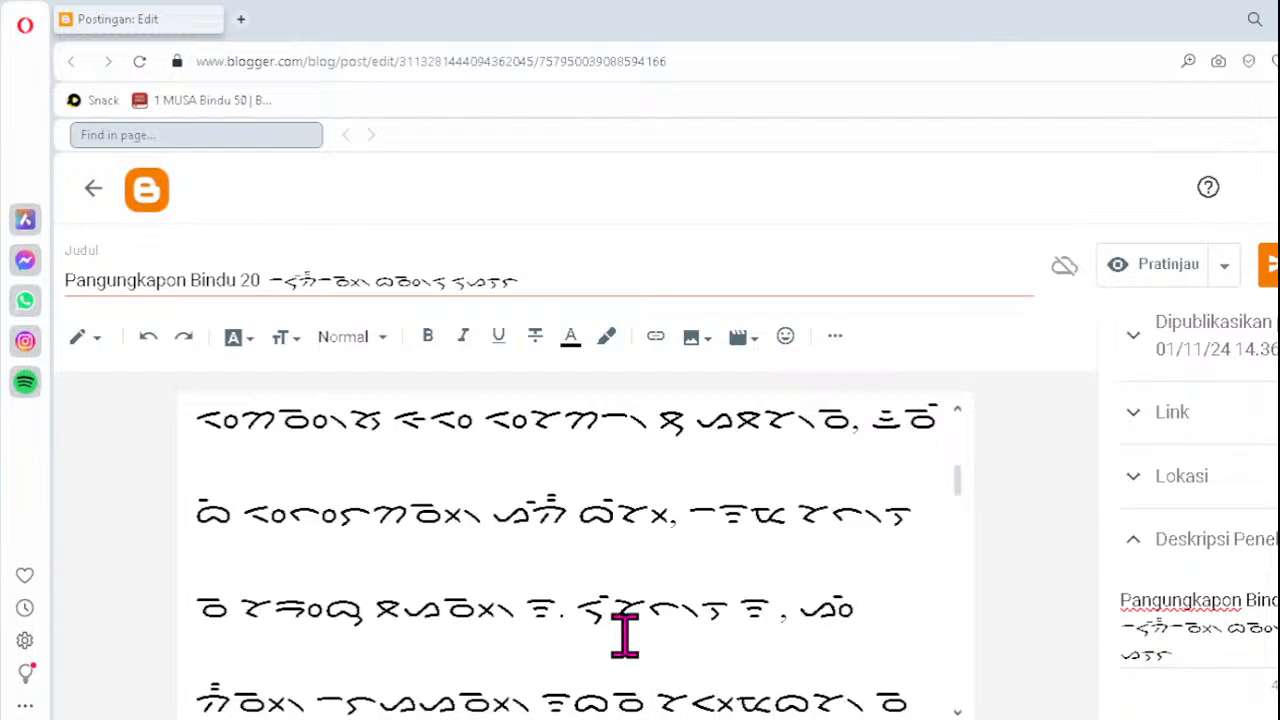
pyautogui.write('᯲')
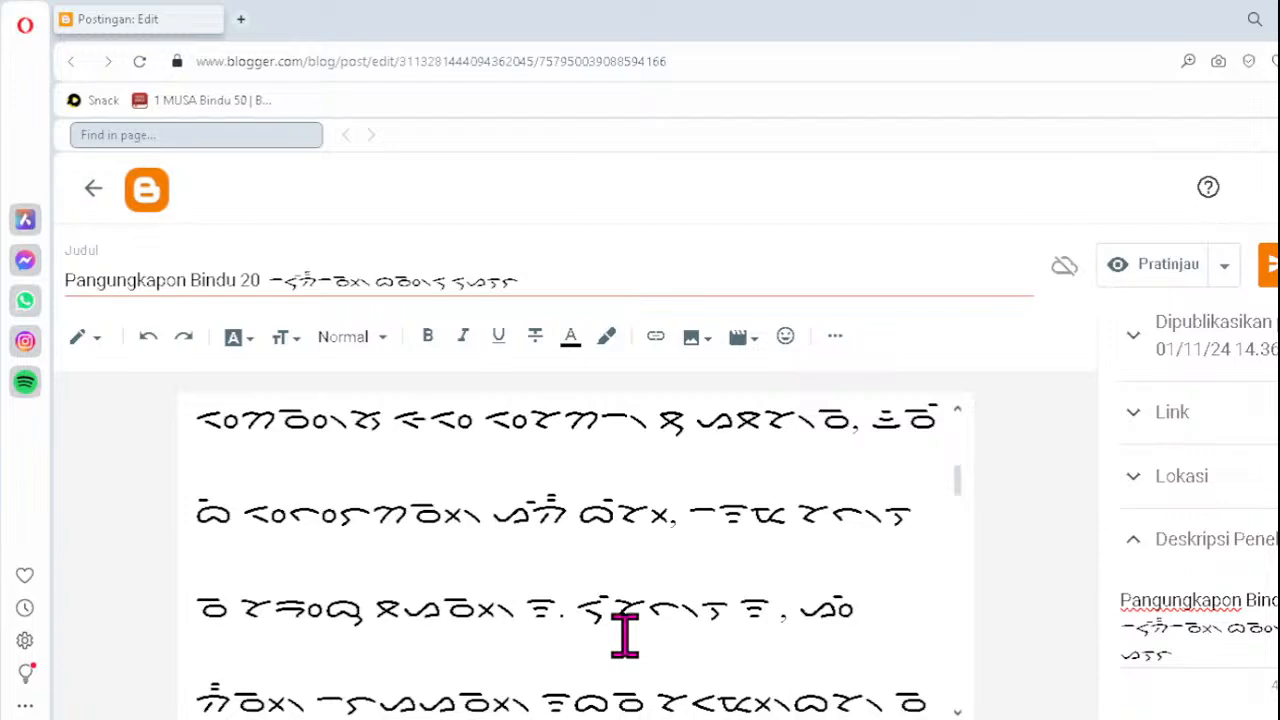
# - In verse 3's Batak text, retype the broken "jem" syllable of "jempek" with ᯩᯔ᯲
pyautogui.press('Down')
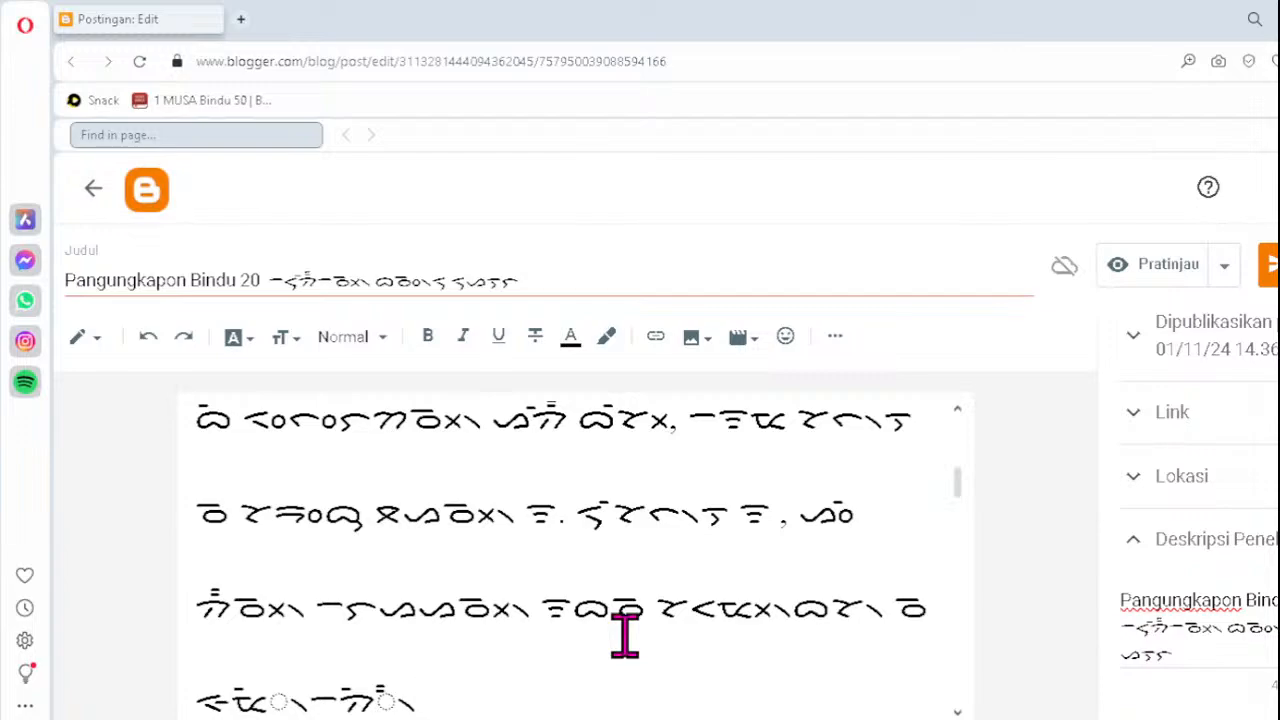
pyautogui.press('Left')
pyautogui.press('Left')
pyautogui.press('Left')
pyautogui.press('Left')
pyautogui.press('Right')
pyautogui.press('Delete')
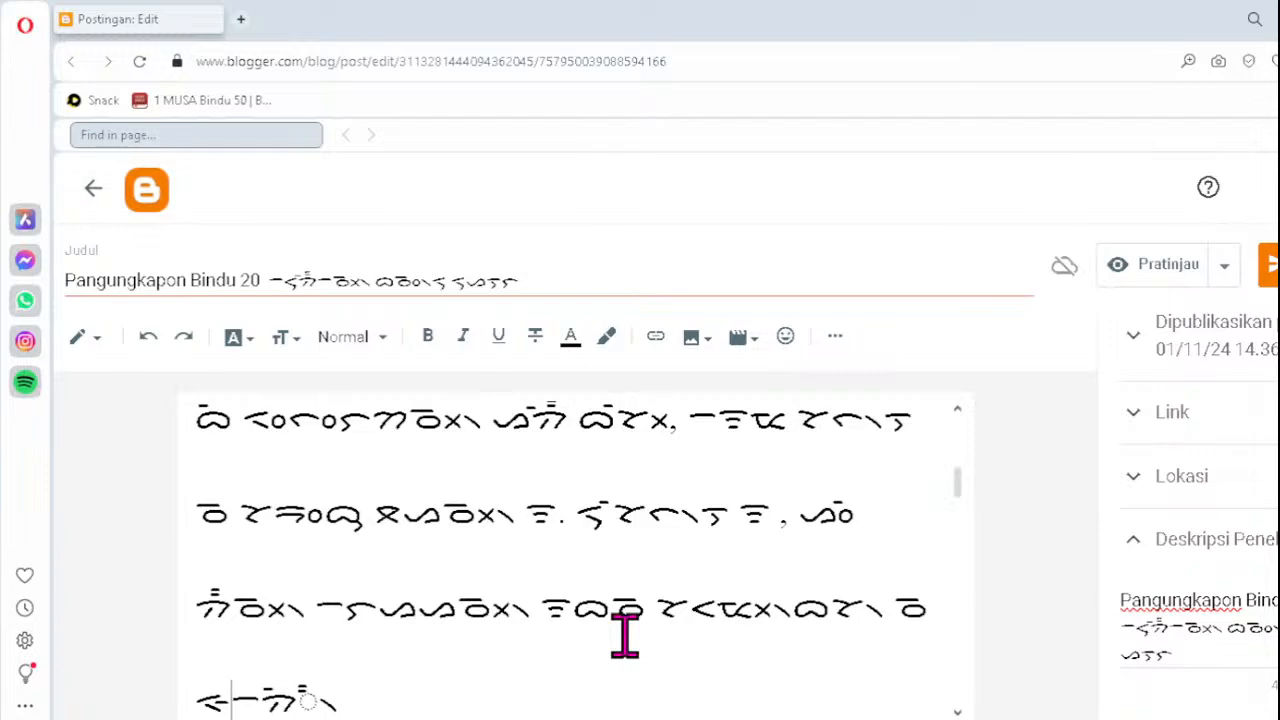
pyautogui.write('ᯖ᯲')
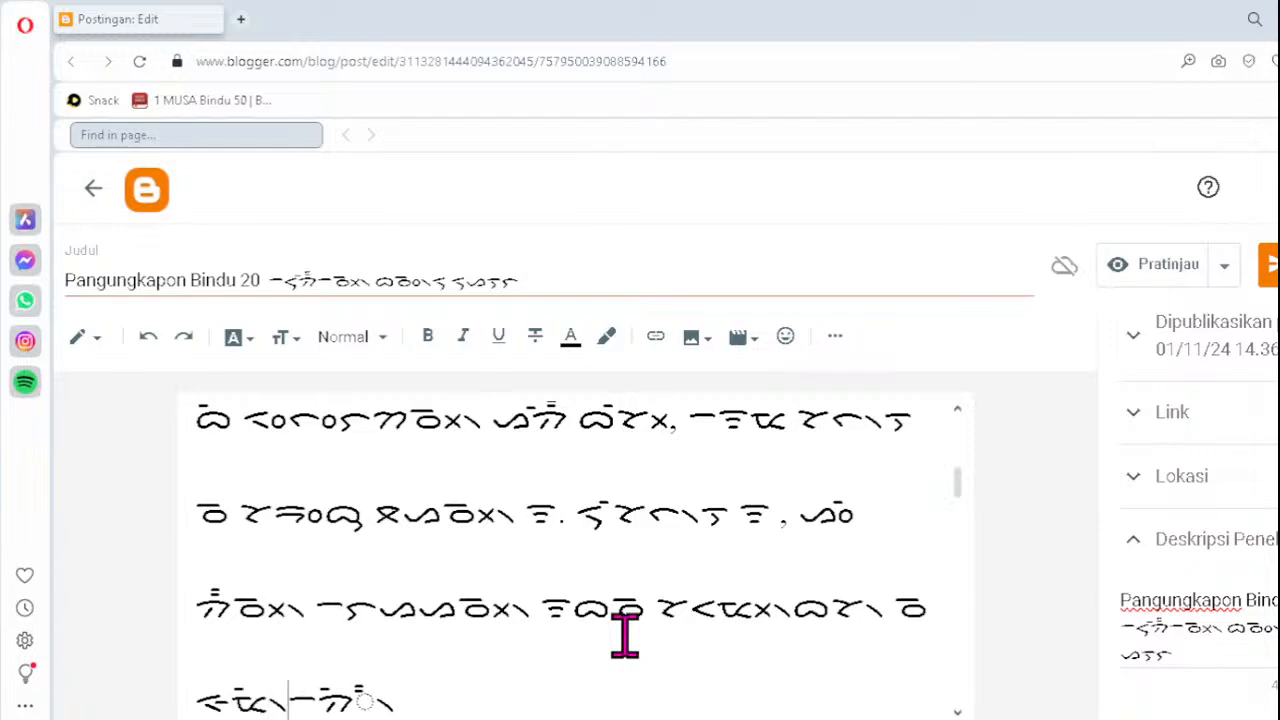
# - In verse 3's Batak text, retype the broken "pek" ending of "jempek" with ᯂ᯦᯲
pyautogui.press('Right')
pyautogui.press('Delete')
pyautogui.press('Delete')
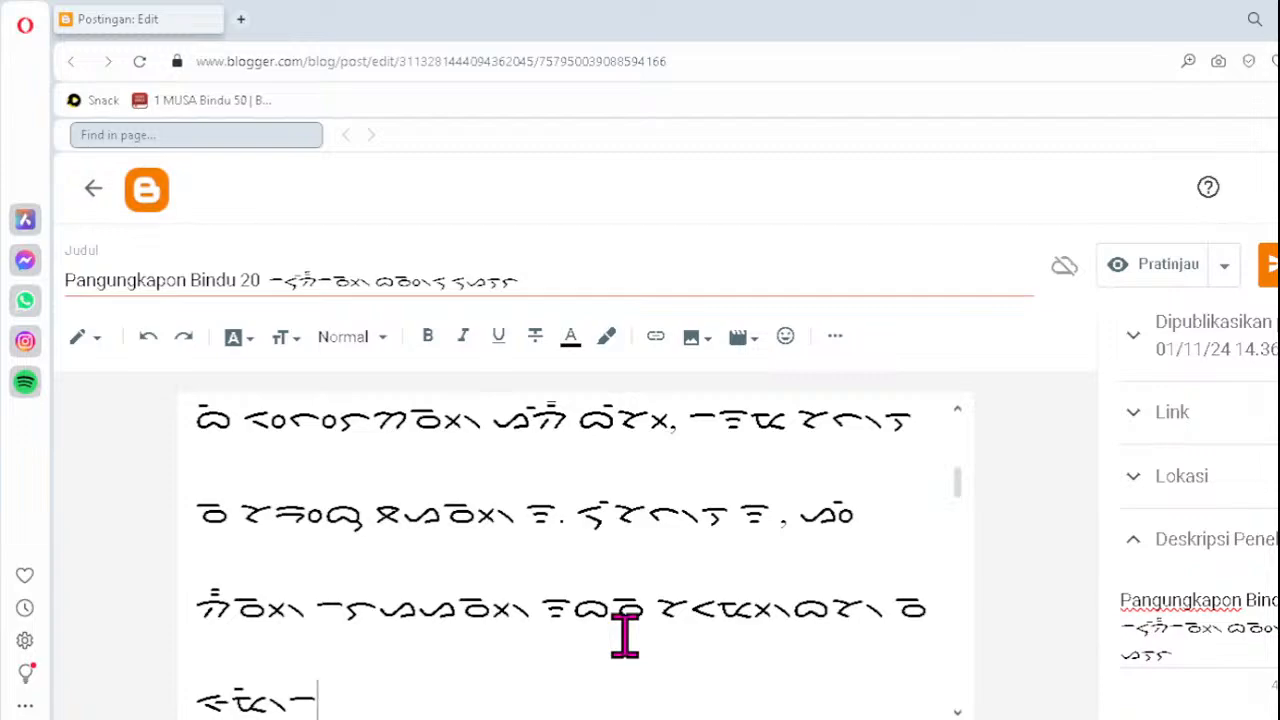
pyautogui.write('ᯂ᯦᯲')
pyautogui.hotkey('ctrl', 'v')
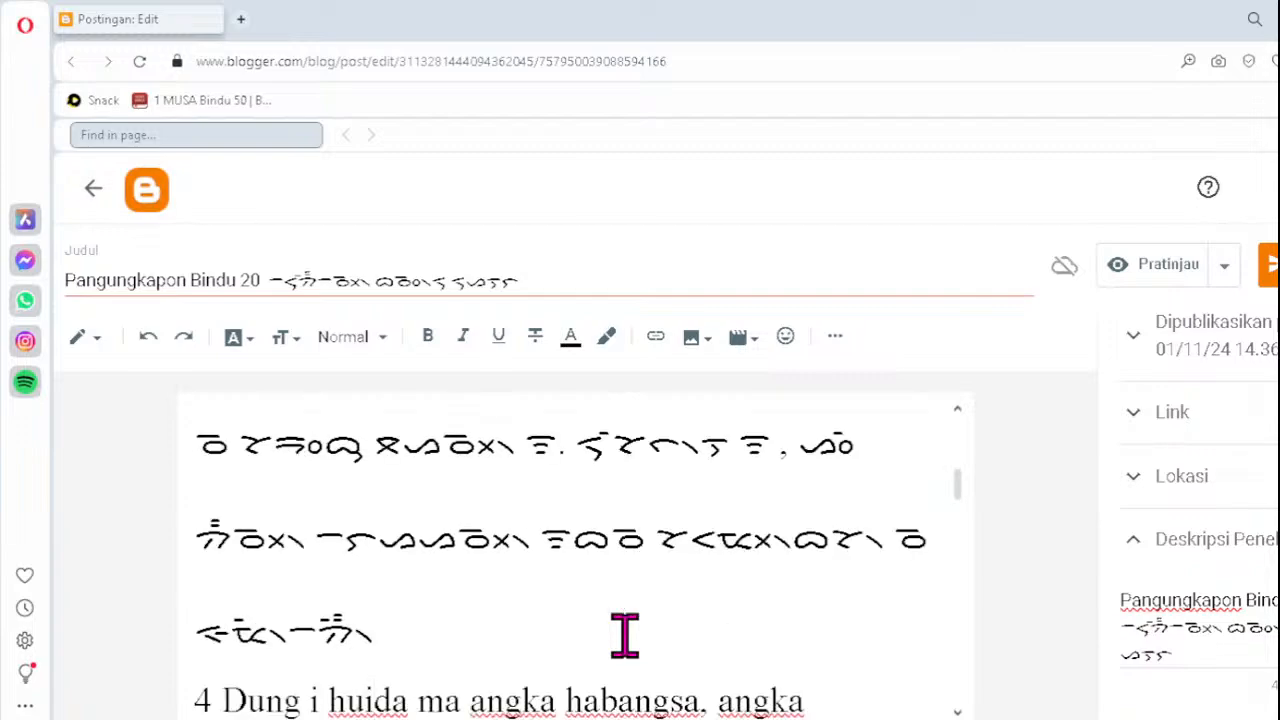
# - In verse 4's Batak text, retype the broken "hun" syllable of "dihunduli" with ᯮᯉ᯲
pyautogui.scroll(-3, 624, 635)
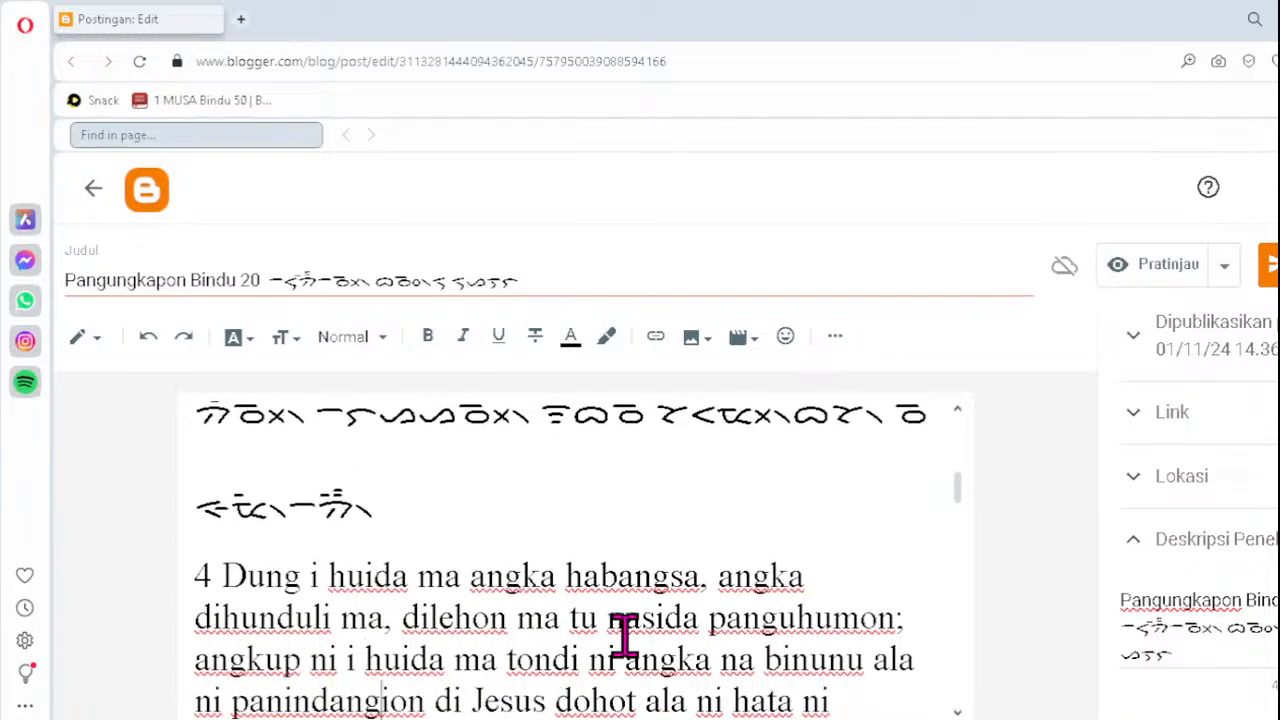
pyautogui.scroll(-5, 624, 635)
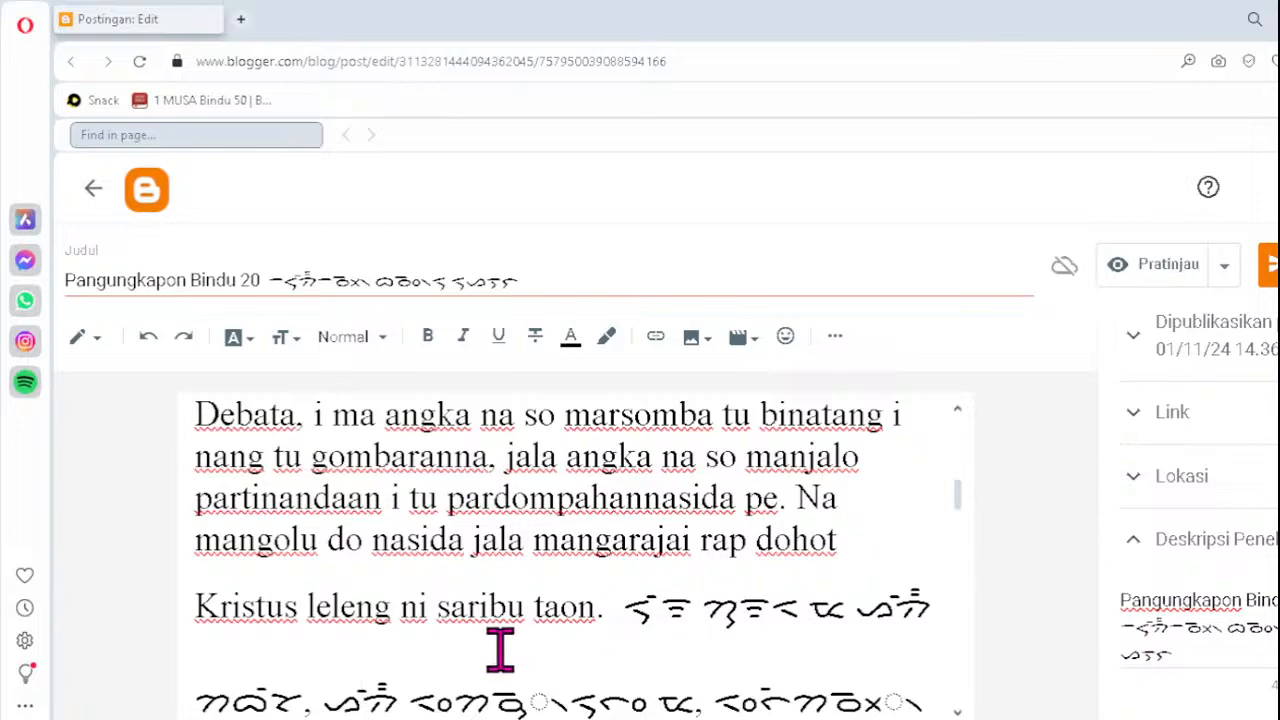
pyautogui.click(500, 700)
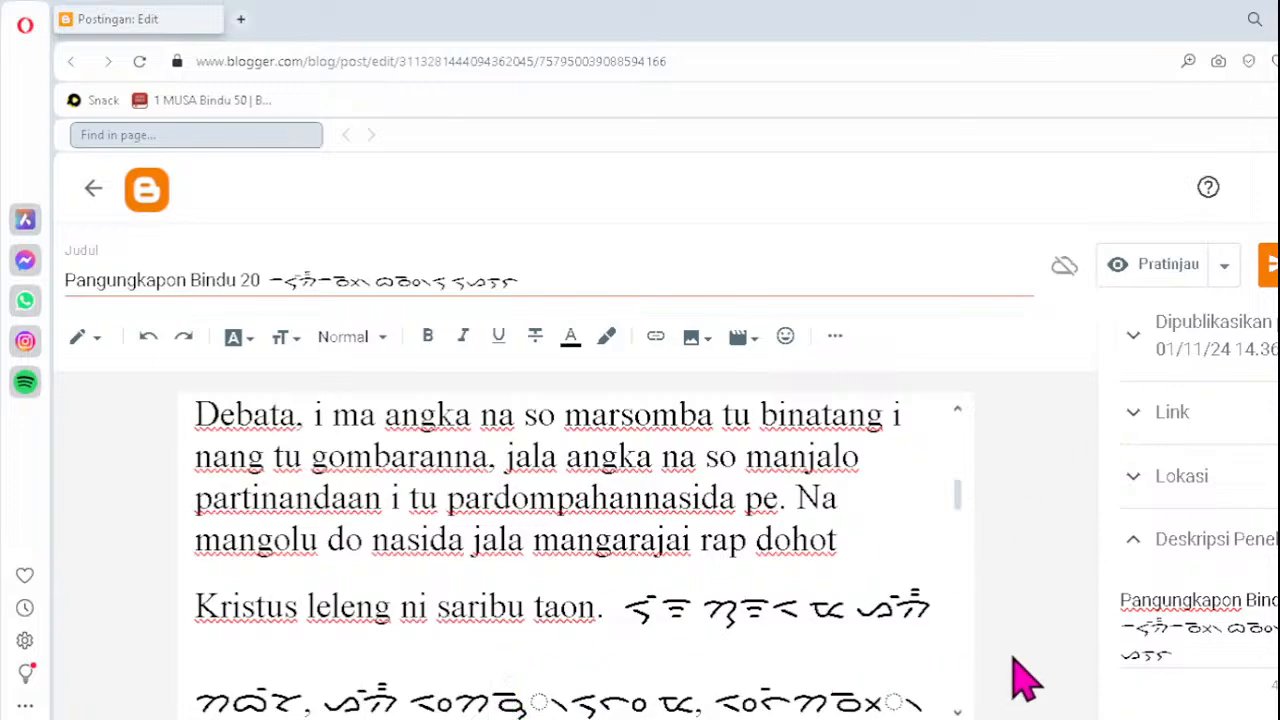
pyautogui.press('Delete')
pyautogui.write('ᯮᯉ᯲')
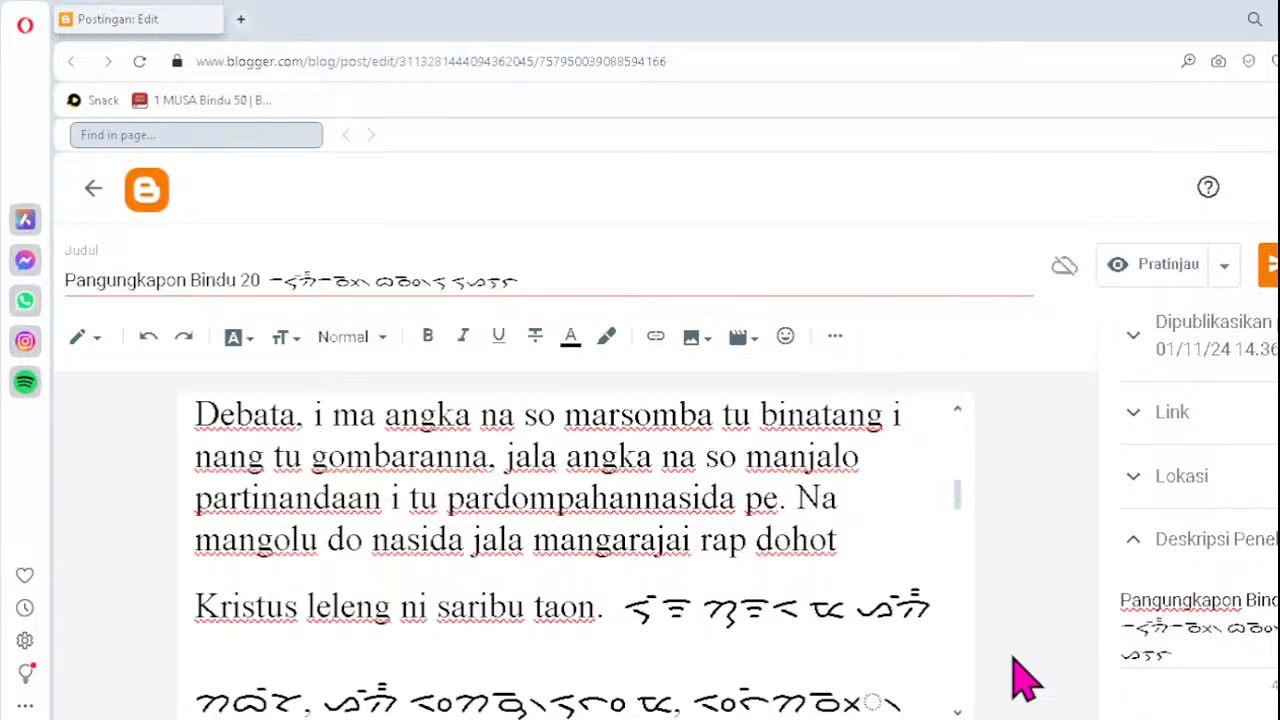
# - In verse 4's Batak text, retype the broken ending of "dilehon" as ᯬᯉ᯲
pyautogui.press('Right')
pyautogui.press('Right')
pyautogui.press('Right')
pyautogui.press('Right')
pyautogui.press('Right')
pyautogui.press('Right')
pyautogui.press('Right')
pyautogui.press('Right')
pyautogui.press('Right')
pyautogui.press('Right')
pyautogui.press('Delete')
pyautogui.write('ᯬᯉ᯲')
# - In verse 4's Batak text, retype the broken ending of "panguhumon" as ᯬᯉ᯲
pyautogui.press('Down')
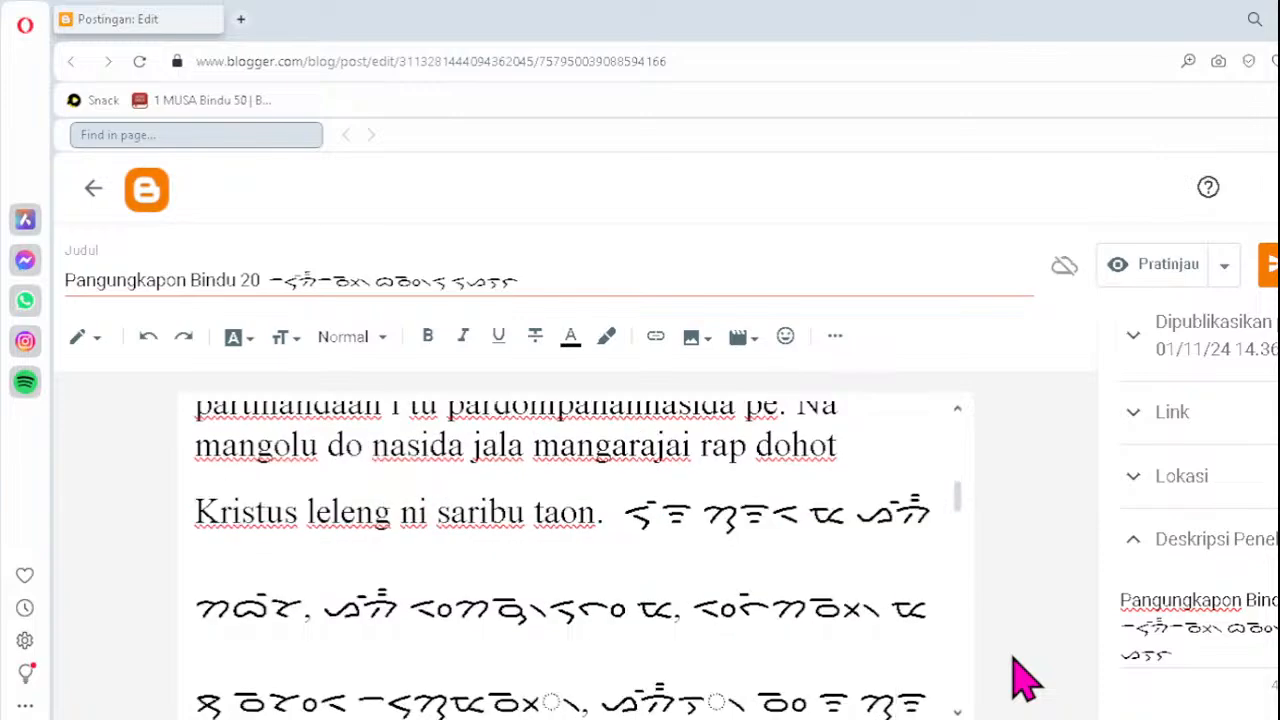
pyautogui.press('Left')
pyautogui.press('Left')
pyautogui.press('Left')
pyautogui.press('Left')
pyautogui.press('Left')
pyautogui.press('Left')
pyautogui.press('Left')
pyautogui.press('Right')
pyautogui.press('Delete')
pyautogui.write('ᯬᯉ')
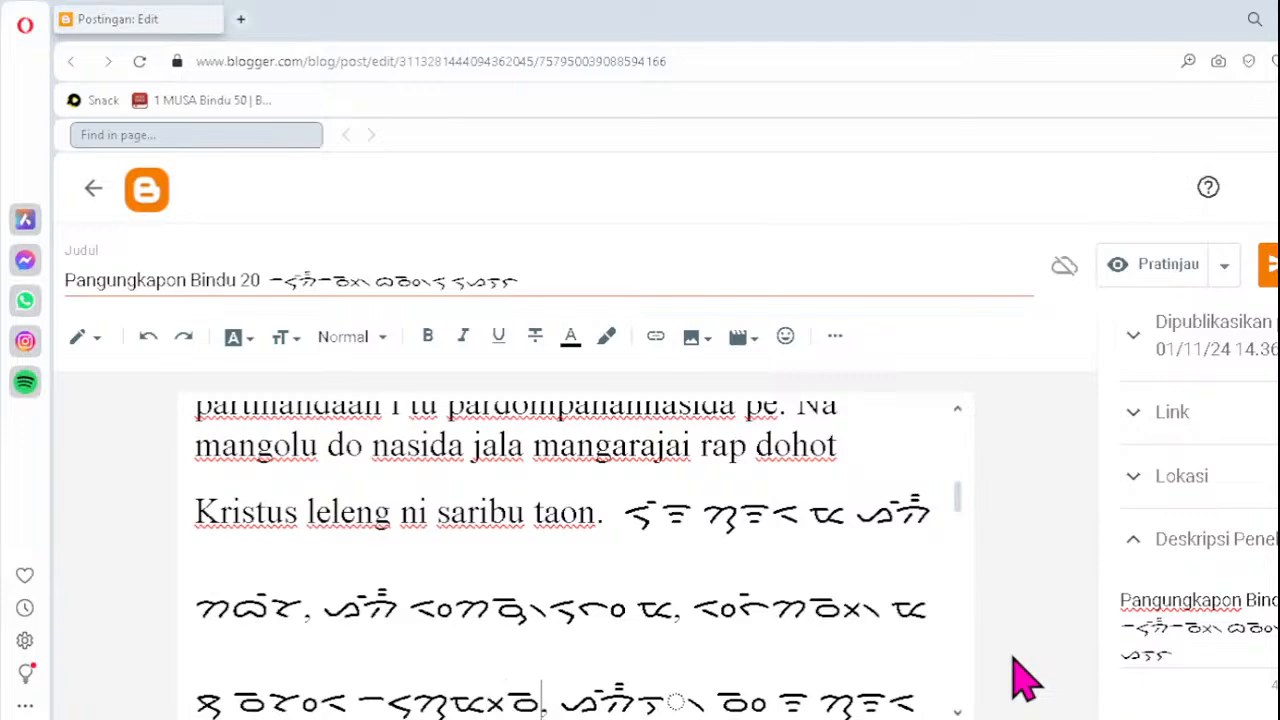
pyautogui.write('ᯉ᯲')
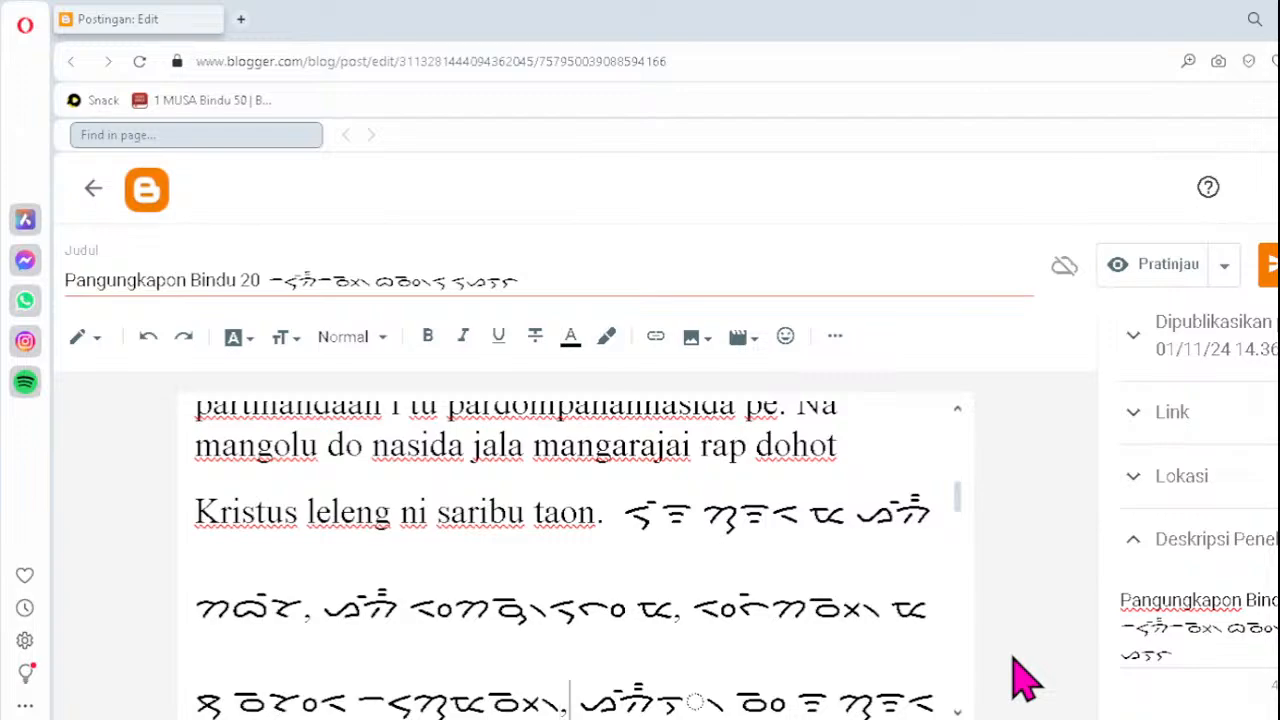
# - In verse 4's Batak text, retype the broken ending of "angkup" as ᯮᯇ᯲
pyautogui.press('Right')
pyautogui.press('Right')
pyautogui.press('Right')
pyautogui.press('Delete')
pyautogui.press('Delete')
pyautogui.press('Delete')
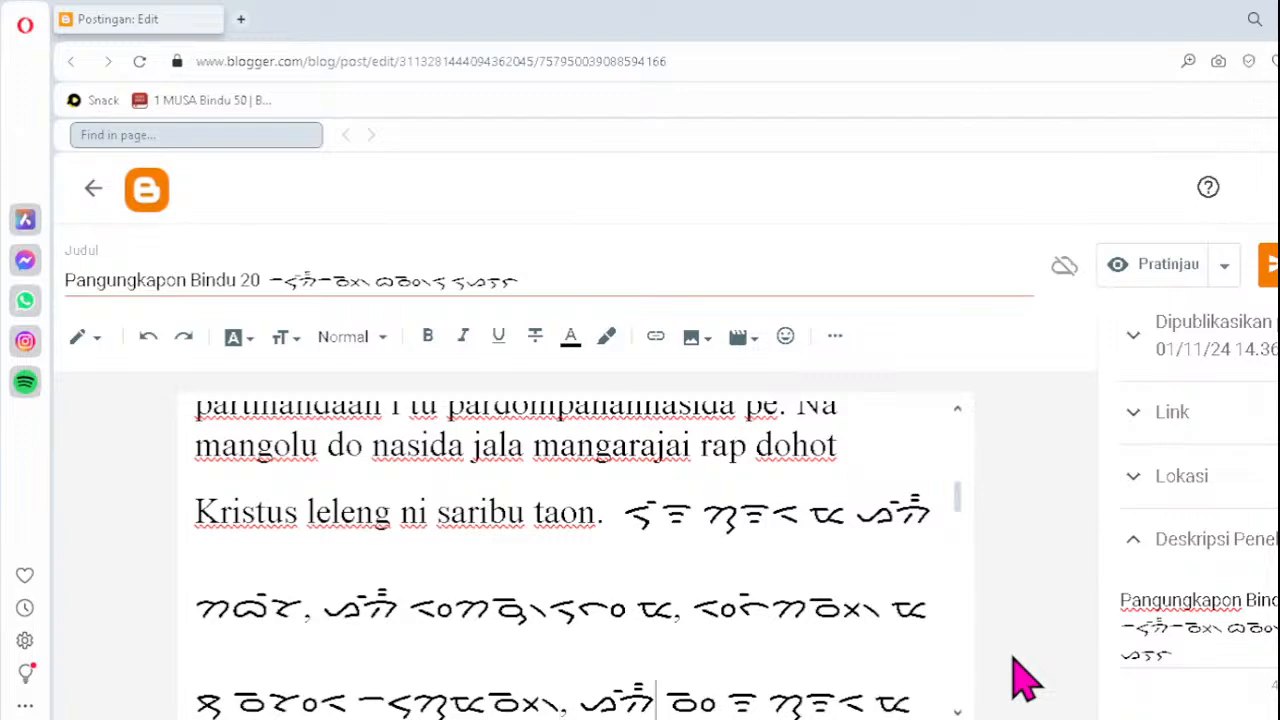
pyautogui.write('ᯮᯇ᯲')
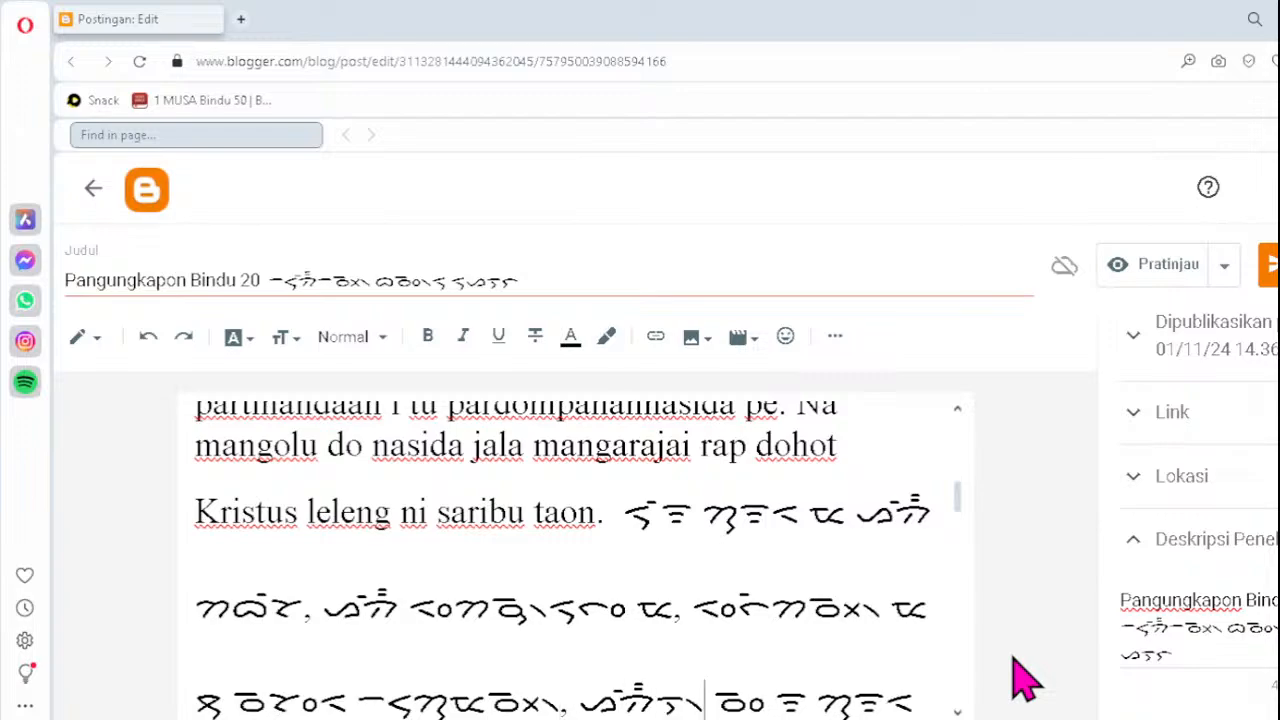
# - In verse 4's Batak text, retype the broken "ton" syllable of "tondi" with ᯬᯉ᯲
pyautogui.press('Down')
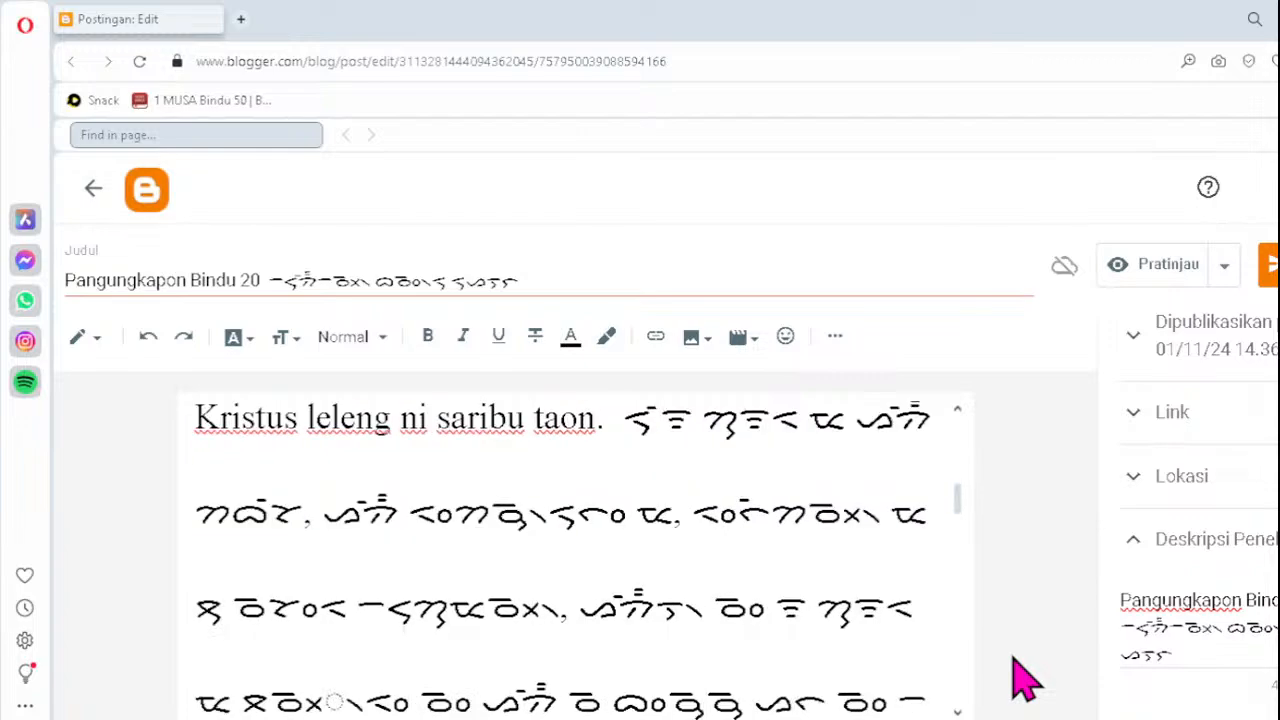
pyautogui.press('Left')
pyautogui.press('Left')
pyautogui.press('Left')
pyautogui.press('Left')
pyautogui.press('Left')
pyautogui.press('Left')
pyautogui.press('Left')
pyautogui.press('Left')
pyautogui.press('Left')
pyautogui.press('Left')
pyautogui.press('Left')
pyautogui.press('Left')
pyautogui.press('Left')
pyautogui.press('Left')
pyautogui.press('Delete')
pyautogui.write('ᯬᯉ᯲')
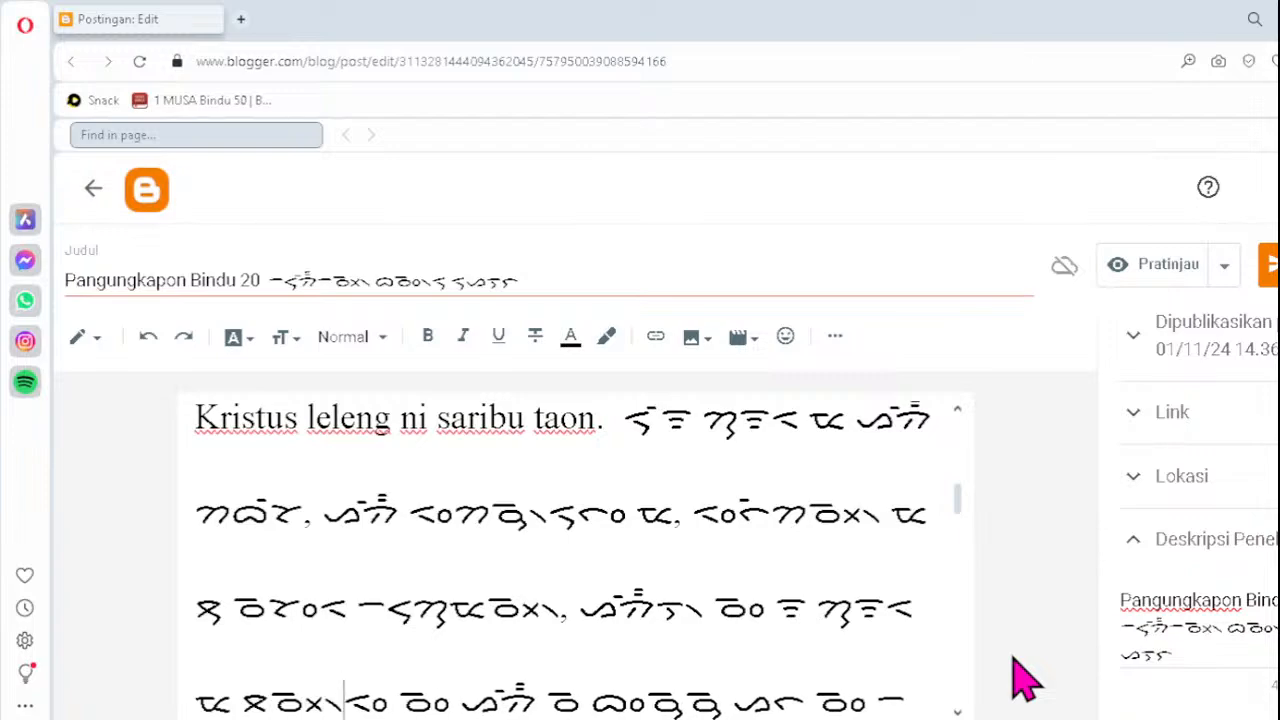
# - In verse 4's Batak text, retype the broken "nin" and "on" syllables of "panindangion" with ᯪᯉ᯲ and ᯬᯉ᯲
pyautogui.press('Down')
pyautogui.press('Left')
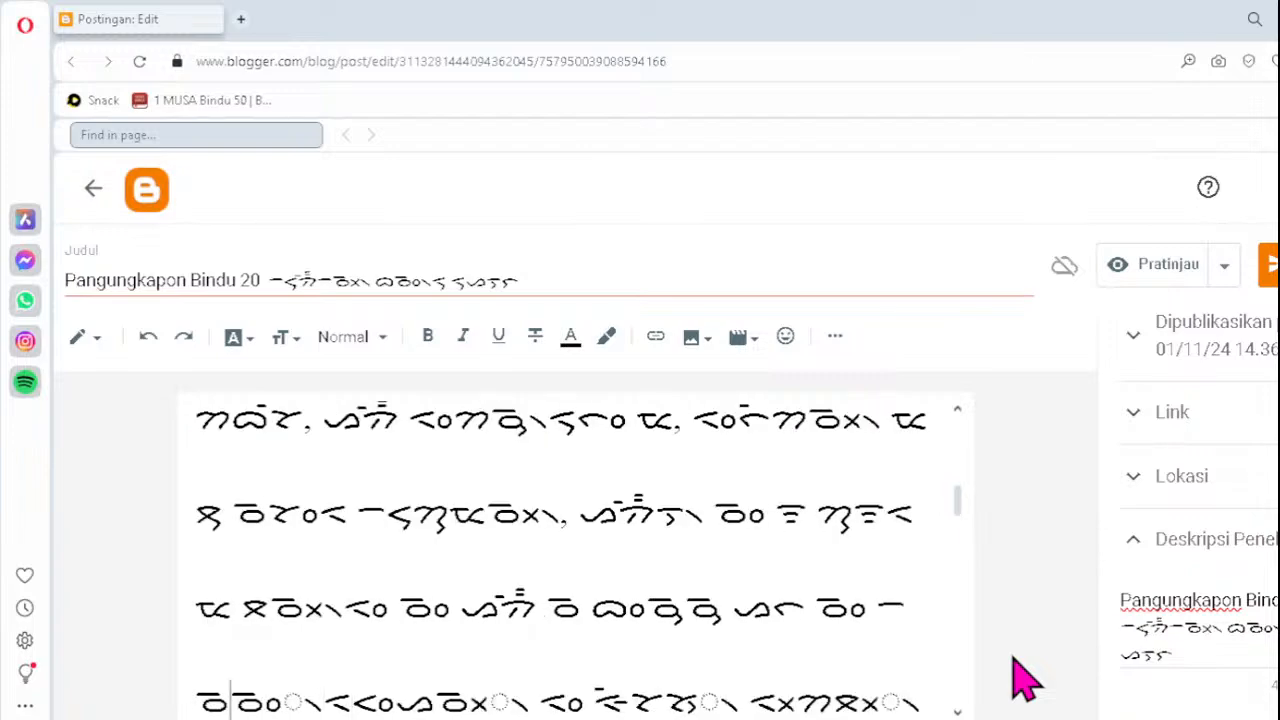
pyautogui.press('Delete')
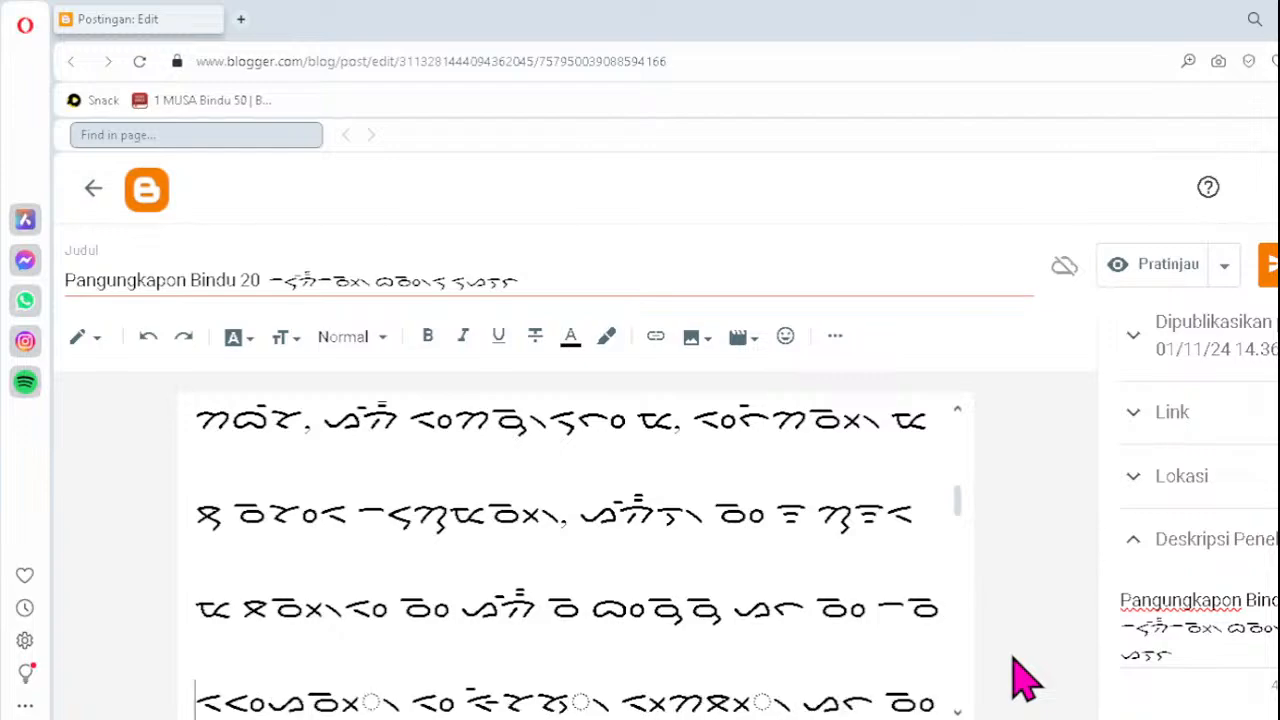
pyautogui.write('ᯪᯉ᯲')
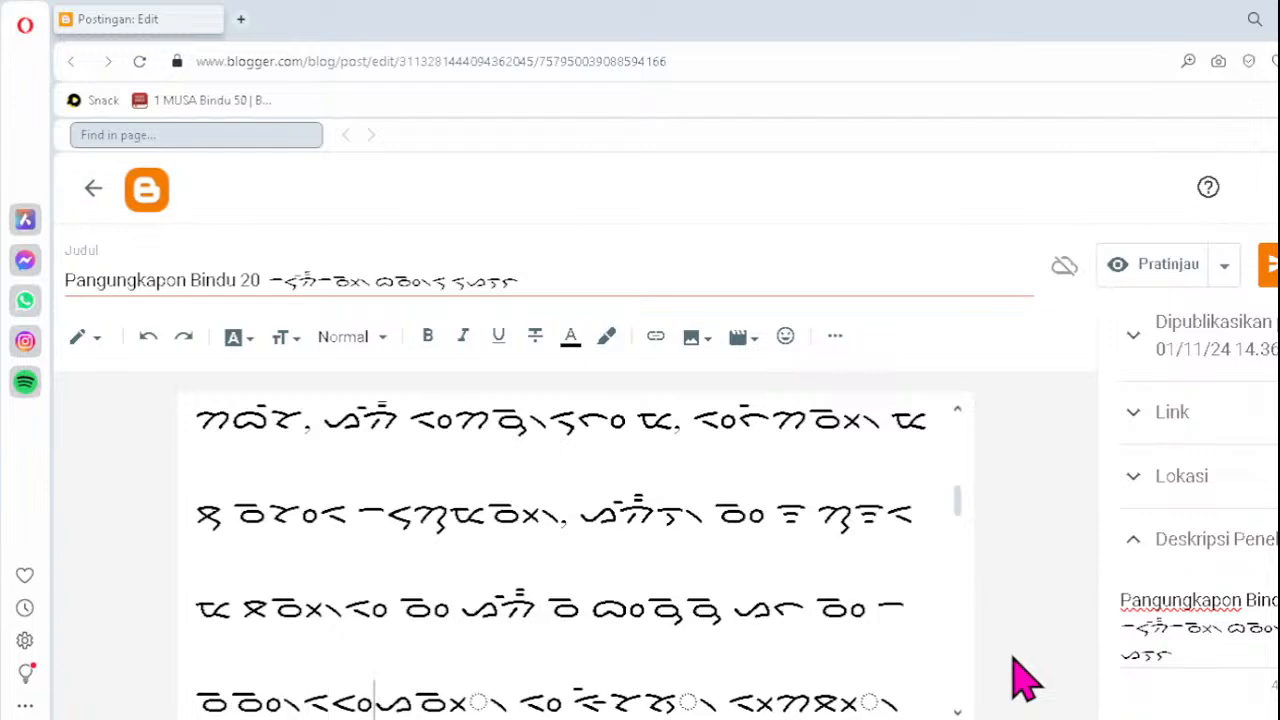
pyautogui.press('Right')
pyautogui.press('Delete')
pyautogui.write('ᯬᯉ᯲')
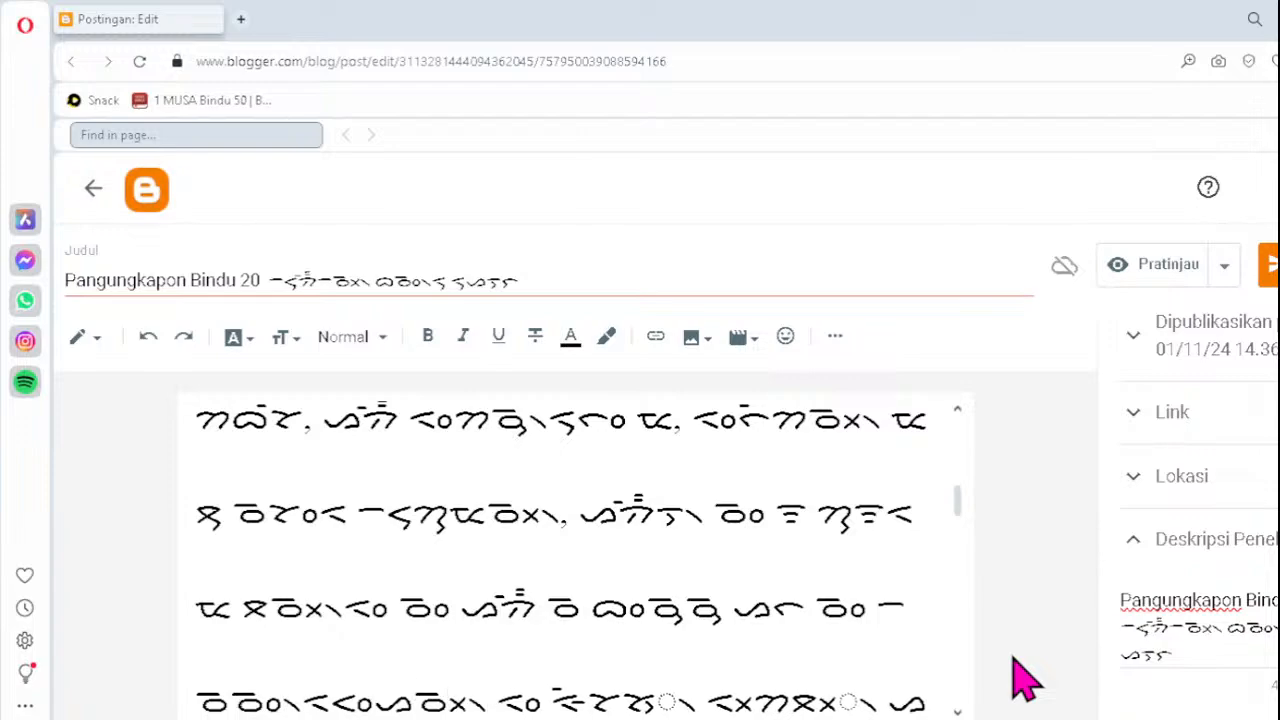
# - In verse 4's Batak text, retype the broken ending of "Jesus" as ᯮᯘ᯲
pyautogui.press('Right')
pyautogui.press('Right')
pyautogui.press('Right')
pyautogui.press('Right')
pyautogui.press('Right')
pyautogui.press('Right')
pyautogui.press('Delete')
pyautogui.press('Delete')
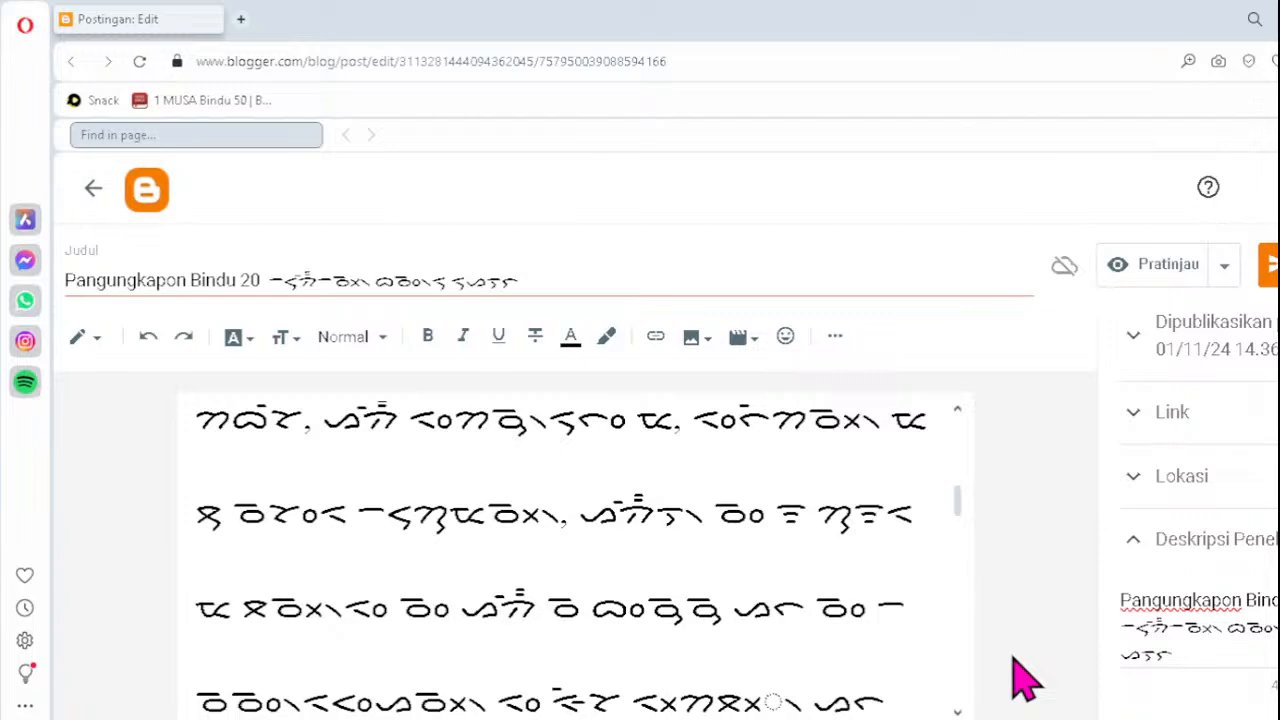
pyautogui.write('ᯘ᯲')
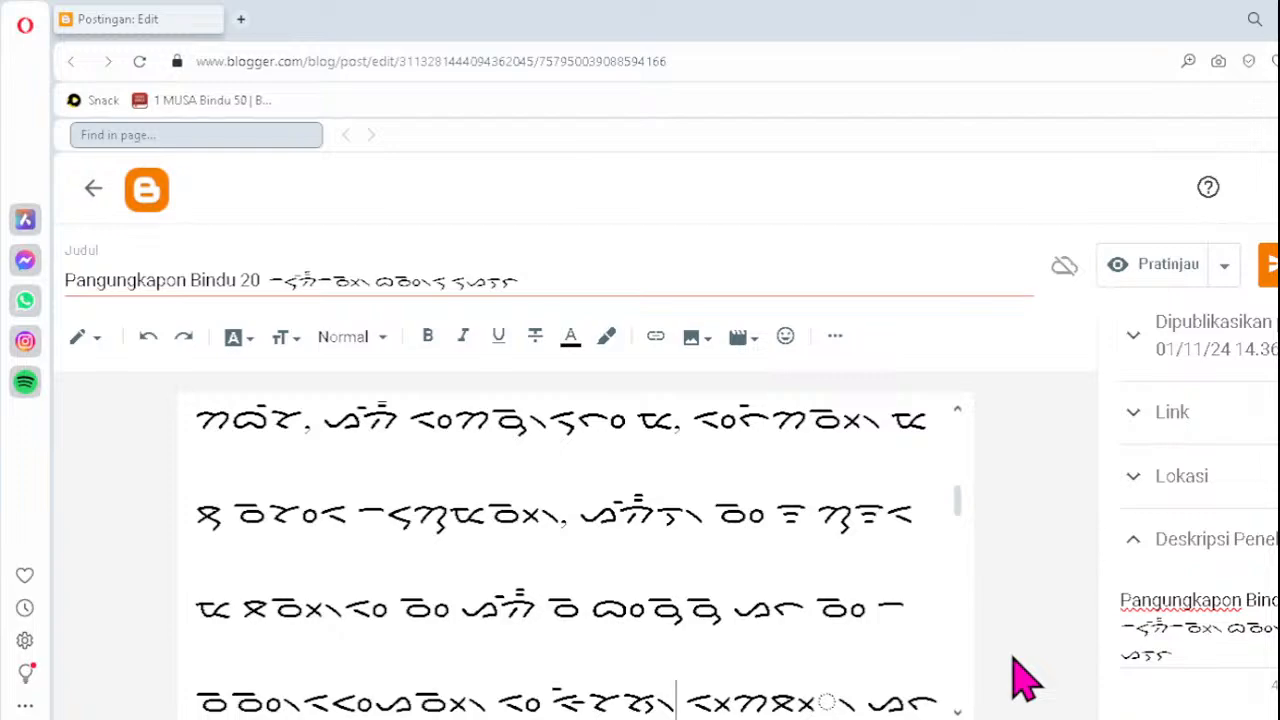
# - In verse 4's Batak text, retype the broken ending of "dohot" after "Jesus" as ᯬᯖ᯲
pyautogui.press('Right')
pyautogui.press('Right')
pyautogui.press('Right')
pyautogui.press('Delete')
pyautogui.press('Delete')
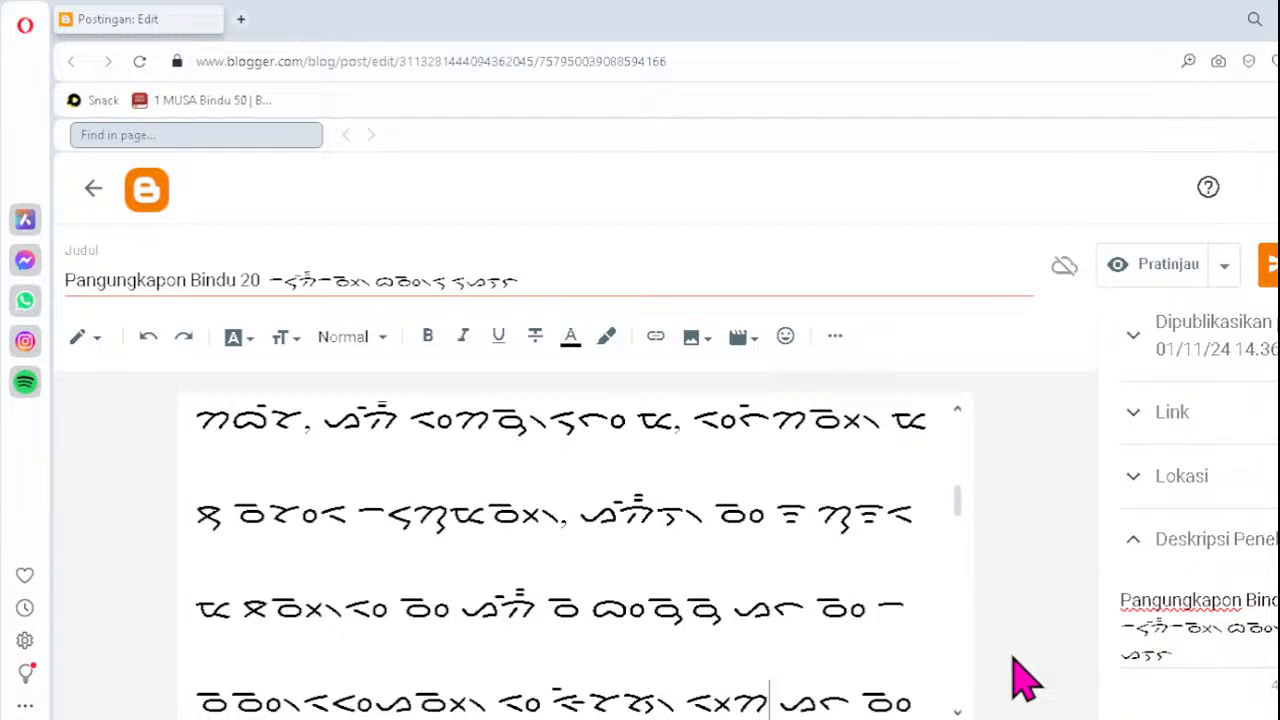
pyautogui.write('ᯬᯖ᯲')
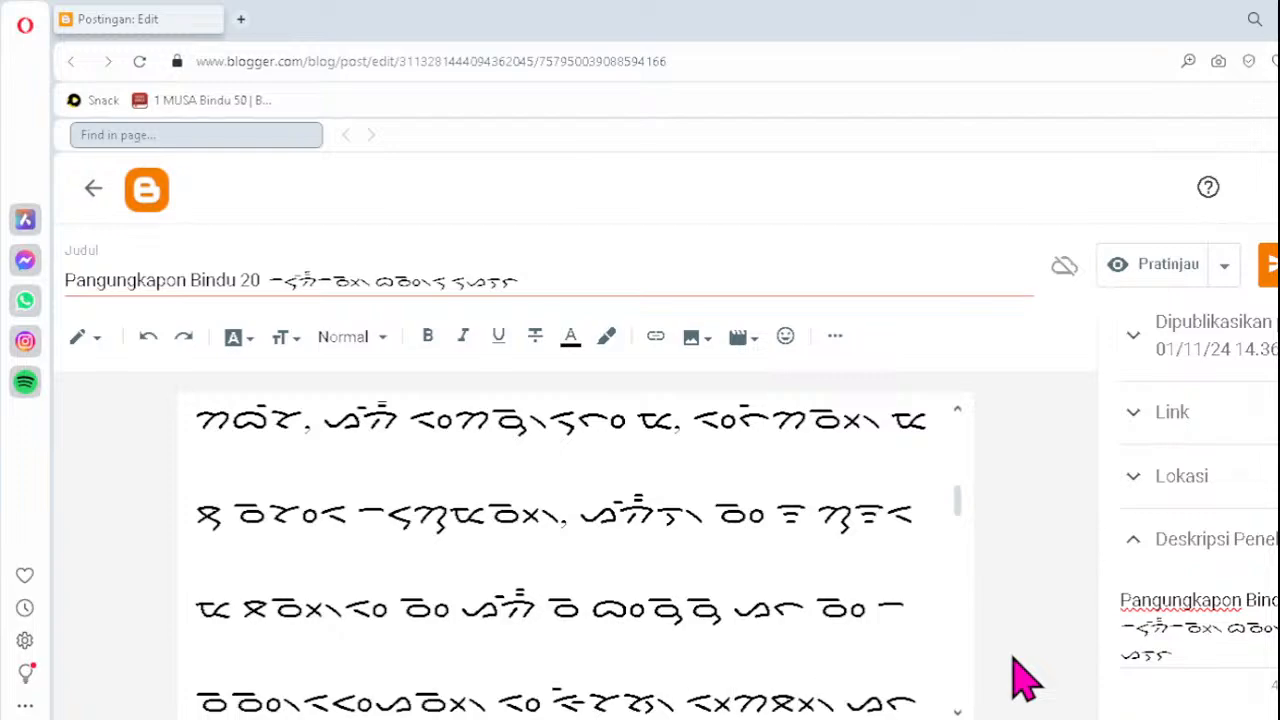
# - In verse 4's Batak text, retype the broken "som" syllable of "marsomba" with ᯬᯔ᯲
pyautogui.press('Down')
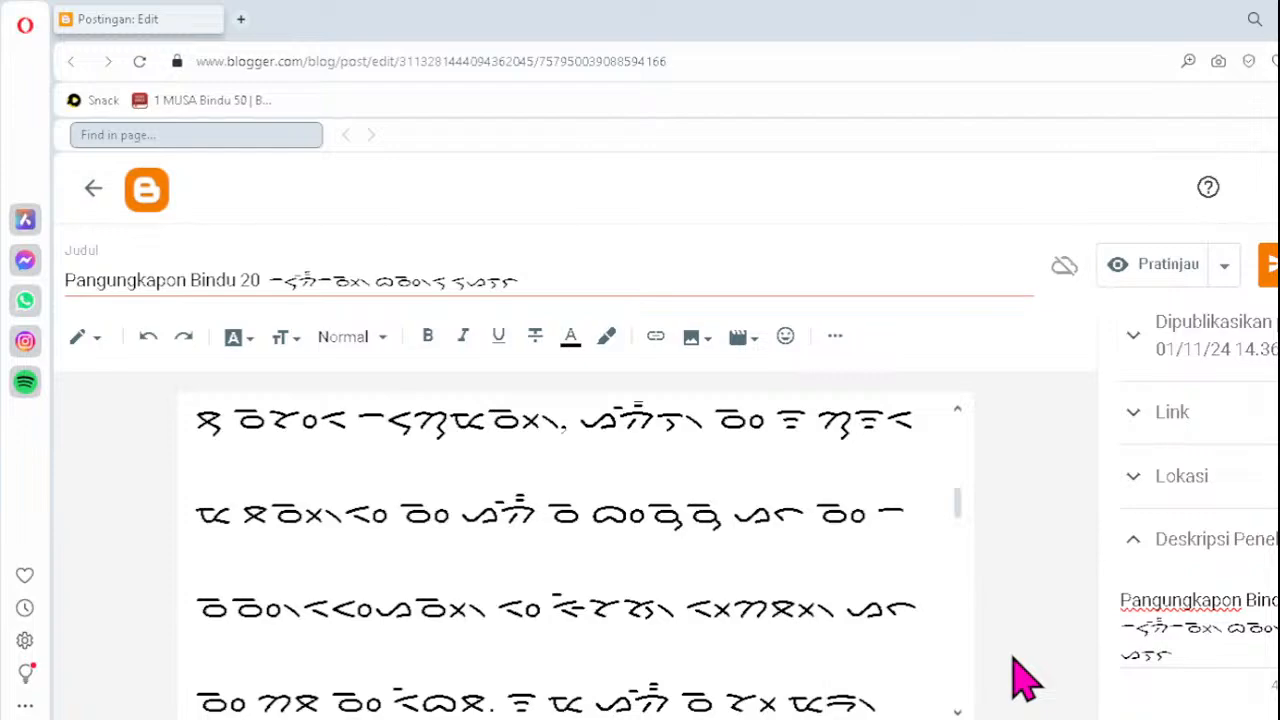
pyautogui.press('Down')
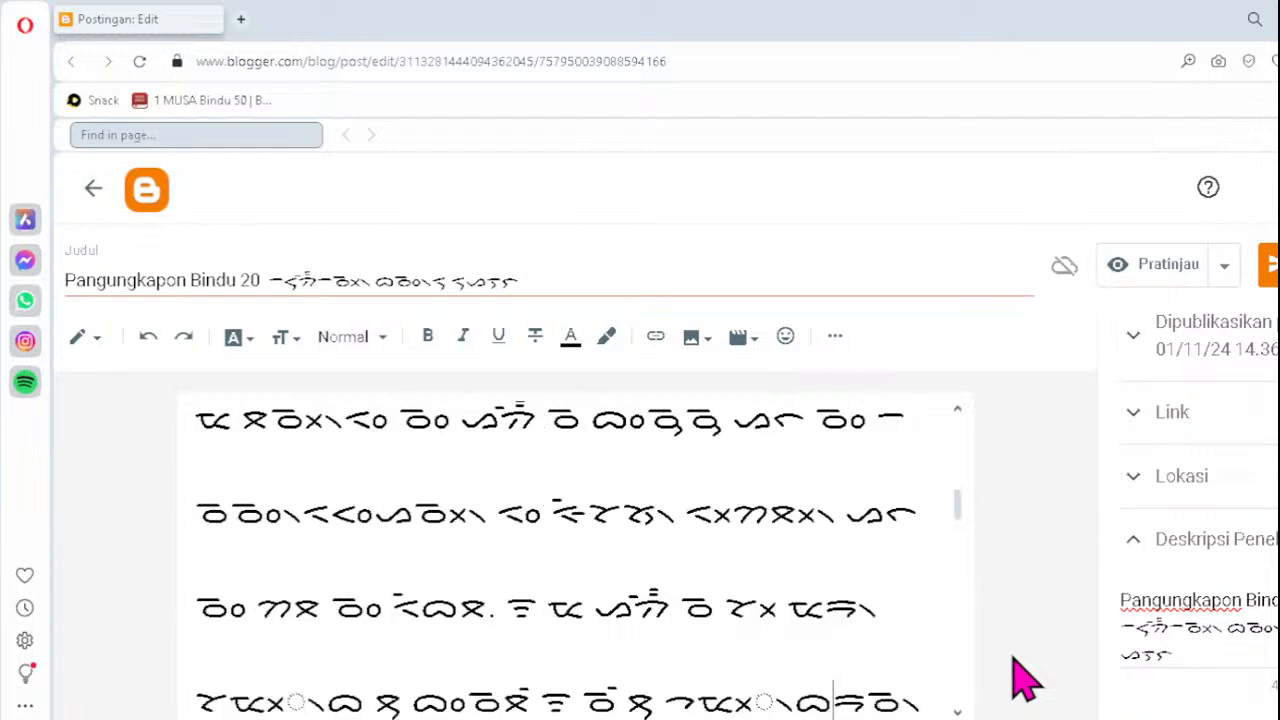
pyautogui.press('Left')
pyautogui.press('Left')
pyautogui.press('Left')
pyautogui.press('Left')
pyautogui.press('Left')
pyautogui.press('Left')
pyautogui.press('Left')
pyautogui.press('Left')
pyautogui.press('Left')
pyautogui.press('Left')
pyautogui.press('Left')
pyautogui.press('Left')
pyautogui.press('Left')
pyautogui.press('Left')
pyautogui.press('Left')
pyautogui.press('Left')
pyautogui.press('Left')
pyautogui.press('Left')
pyautogui.press('Left')
pyautogui.press('Left')
pyautogui.press('Left')
pyautogui.press('Right')
pyautogui.press('Delete')
pyautogui.press('Delete')
pyautogui.press('Delete')
pyautogui.press('Delete')
pyautogui.write('ᯬᯔ᯲')
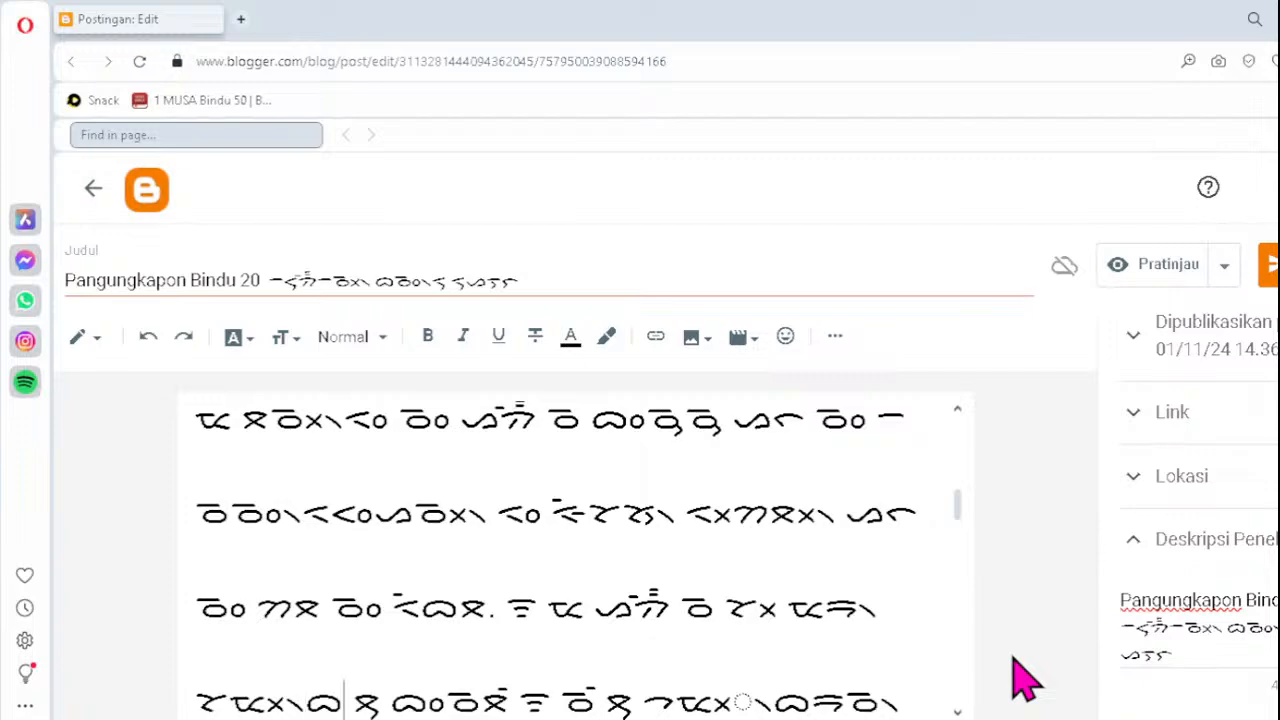
# - In verse 4's Batak text, retype the broken "gom" syllable of "gombaranna" with ᯬᯔ᯲
pyautogui.press('Right')
pyautogui.press('Right')
pyautogui.press('Right')
pyautogui.press('Right')
pyautogui.press('Right')
pyautogui.press('Right')
pyautogui.press('Right')
pyautogui.press('Right')
pyautogui.press('Right')
pyautogui.press('Right')
pyautogui.press('Right')
pyautogui.press('Delete')
pyautogui.press('Delete')
pyautogui.press('Delete')
pyautogui.press('Delete')
pyautogui.write('ᯬᯔ᯲')
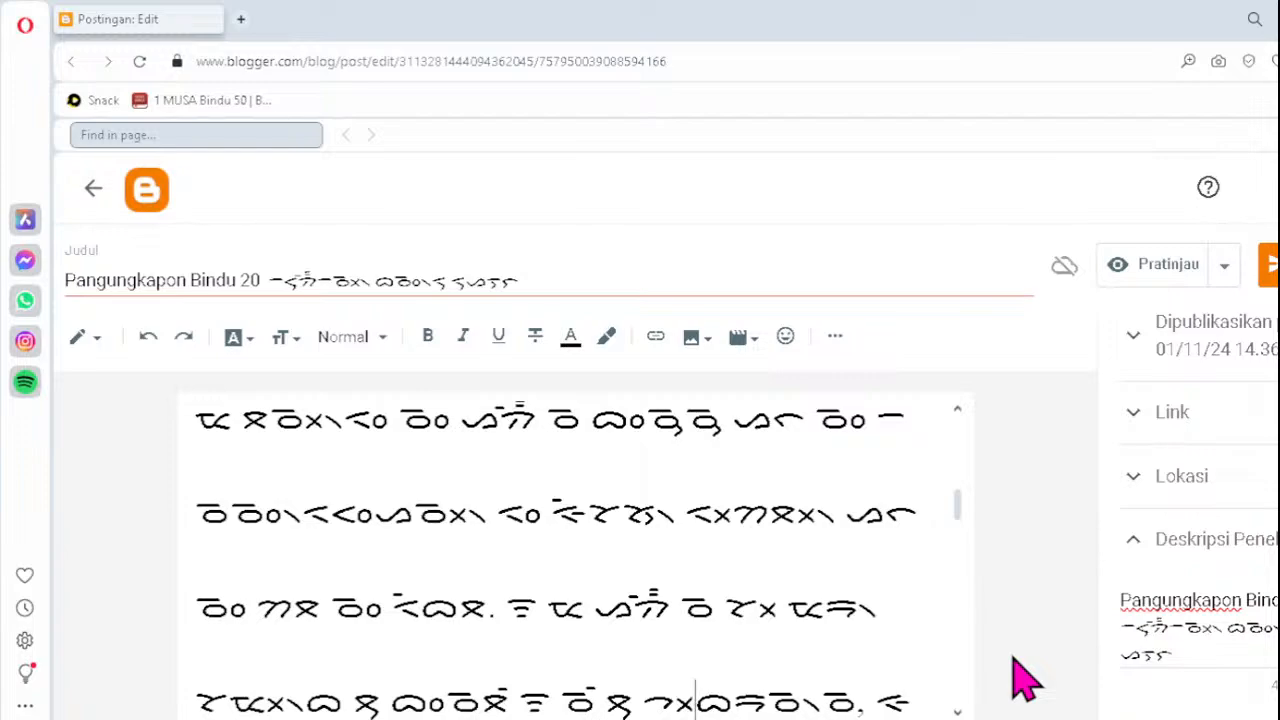
# - In verse 4's Batak text, retype the broken "dom" syllable of "pardompahannasida" with ᯬᯔ᯲
pyautogui.press('Down')
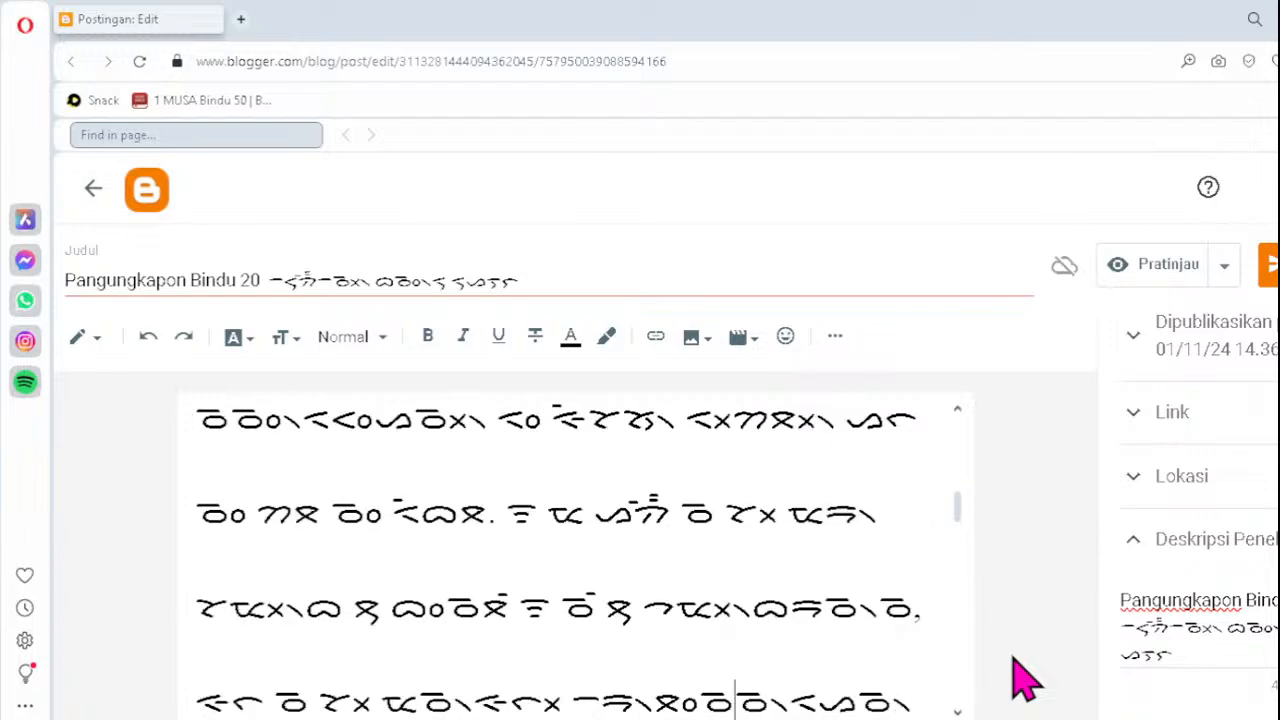
pyautogui.press('Down')
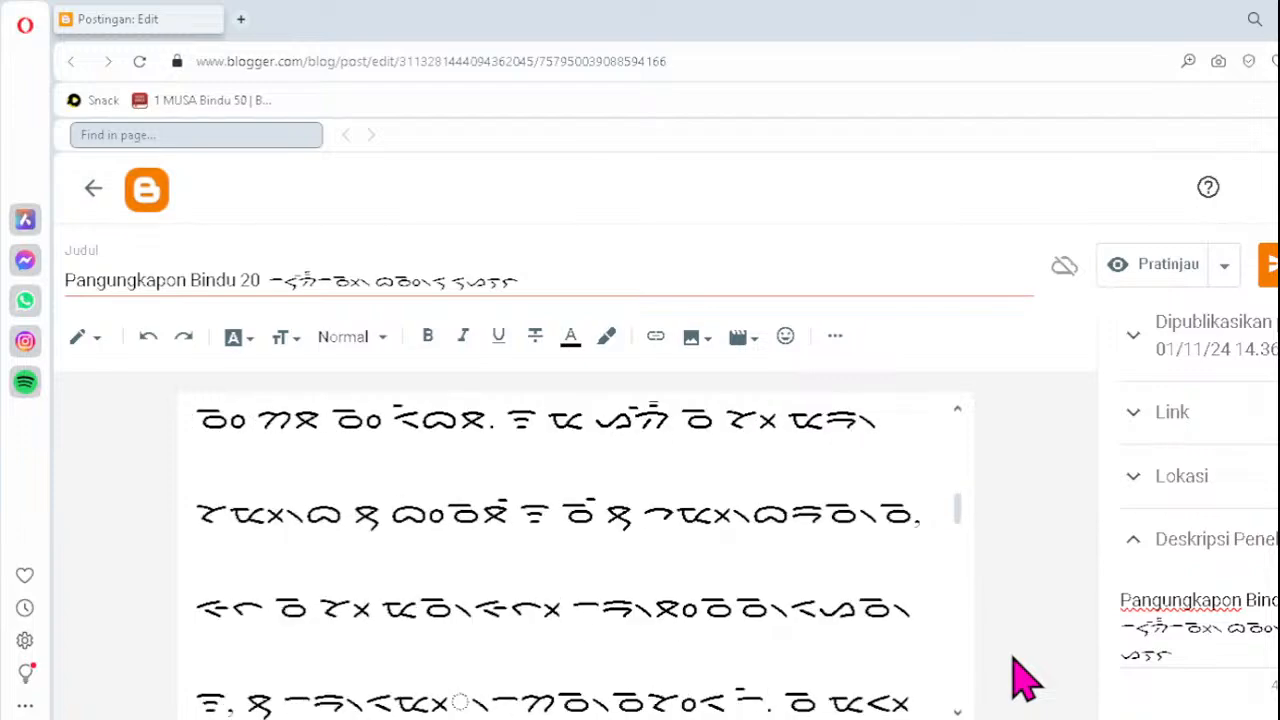
pyautogui.press('Left')
pyautogui.press('Left')
pyautogui.press('Left')
pyautogui.press('Left')
pyautogui.press('Left')
pyautogui.press('Left')
pyautogui.press('Left')
pyautogui.press('Left')
pyautogui.press('Left')
pyautogui.press('Left')
pyautogui.press('Right')
pyautogui.press('Right')
pyautogui.press('Delete')
pyautogui.press('Delete')
pyautogui.press('Delete')
pyautogui.write('ᯬᯔ᯲')
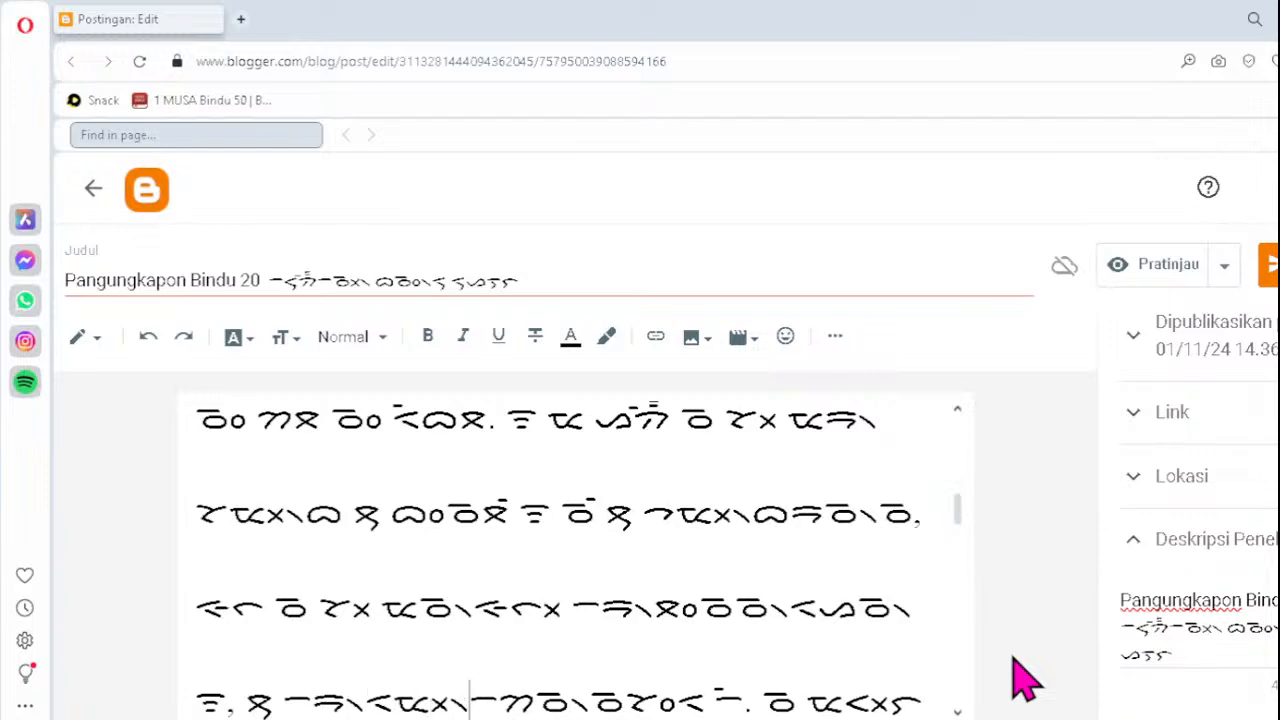
pyautogui.press('Down')
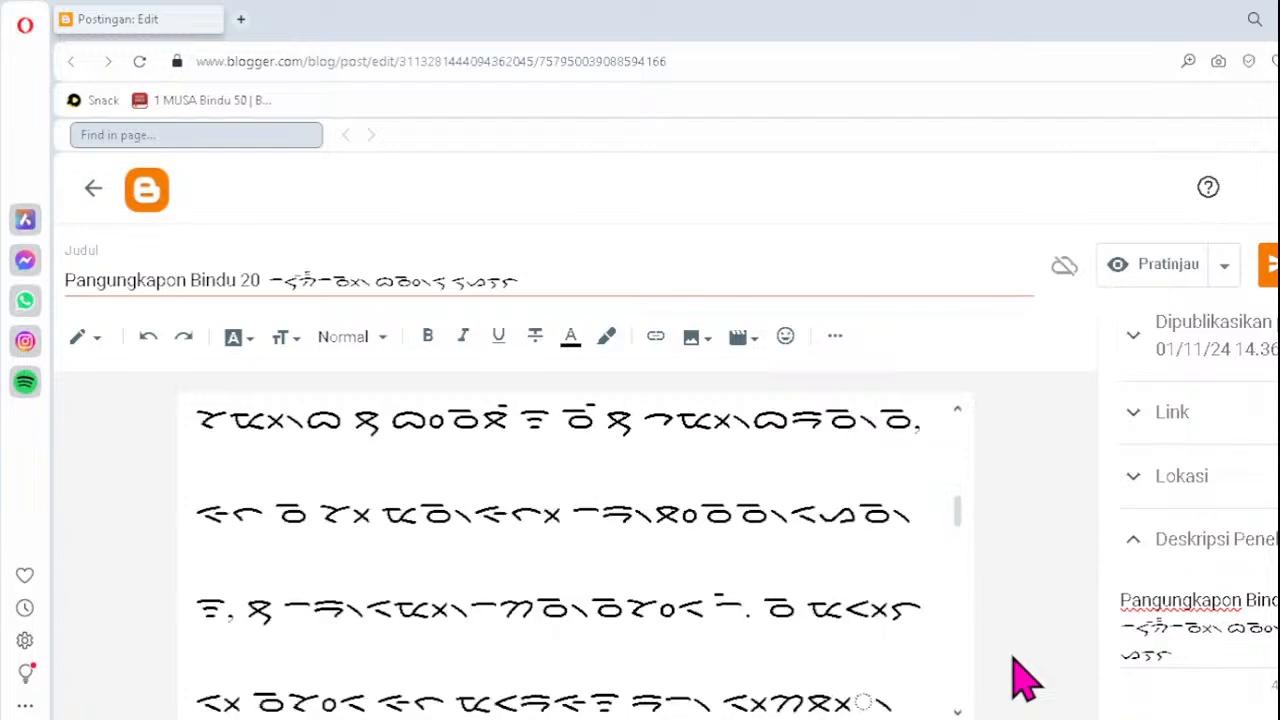
# - In verse 4's Batak text, retype the broken ending of "dohot" before "Kristus" as ᯬᯖ᯲
pyautogui.press('Right')
pyautogui.press('Right')
pyautogui.press('Right')
pyautogui.press('Right')
pyautogui.press('Right')
pyautogui.press('Right')
pyautogui.press('Right')
pyautogui.press('Right')
pyautogui.press('Right')
pyautogui.press('Right')
pyautogui.press('Right')
pyautogui.press('Right')
pyautogui.press('Right')
pyautogui.press('Right')
pyautogui.press('Right')
pyautogui.press('Right')
pyautogui.press('Right')
pyautogui.press('Right')
pyautogui.press('Right')
pyautogui.press('Right')
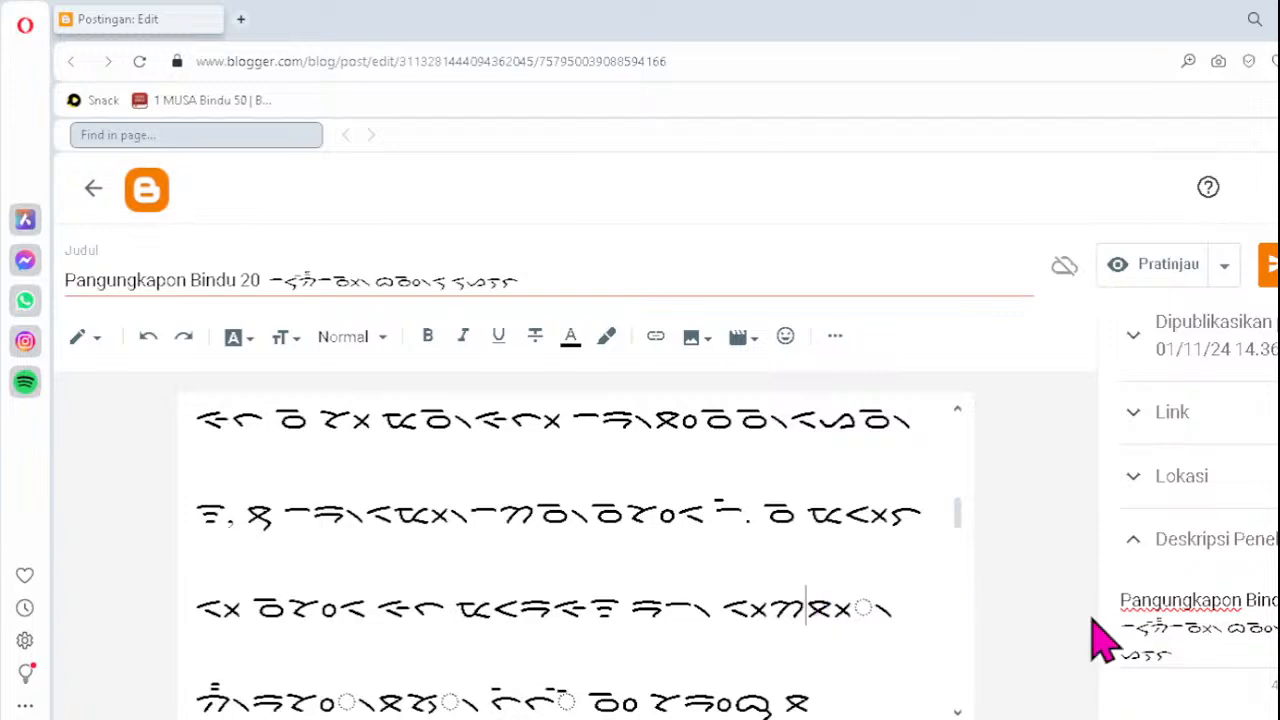
pyautogui.press('Delete')
pyautogui.write('ᯬᯔ᯲ ᯑᯪ᯲')
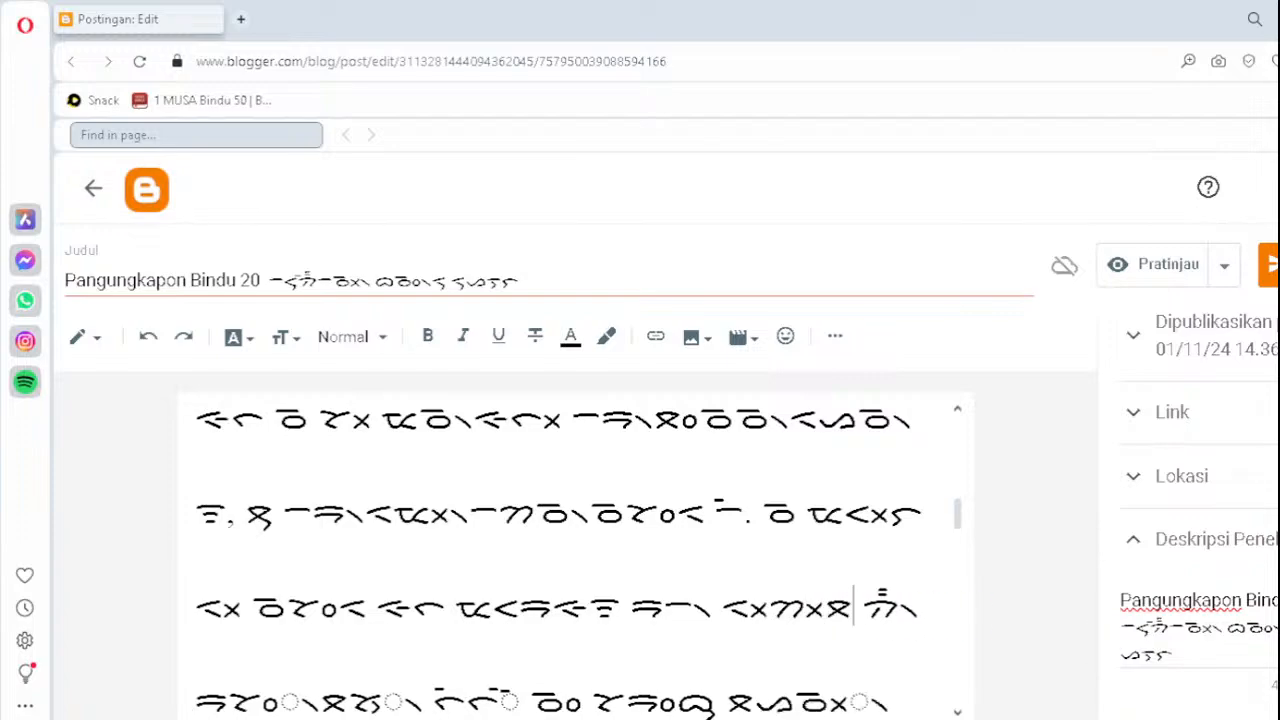
# - In verse 4's Batak text, retype the broken "ris" and "tus" syllables of "Kristus" with ᯪᯘ᯲ and ᯮᯘ᯲
pyautogui.click(226, 700)
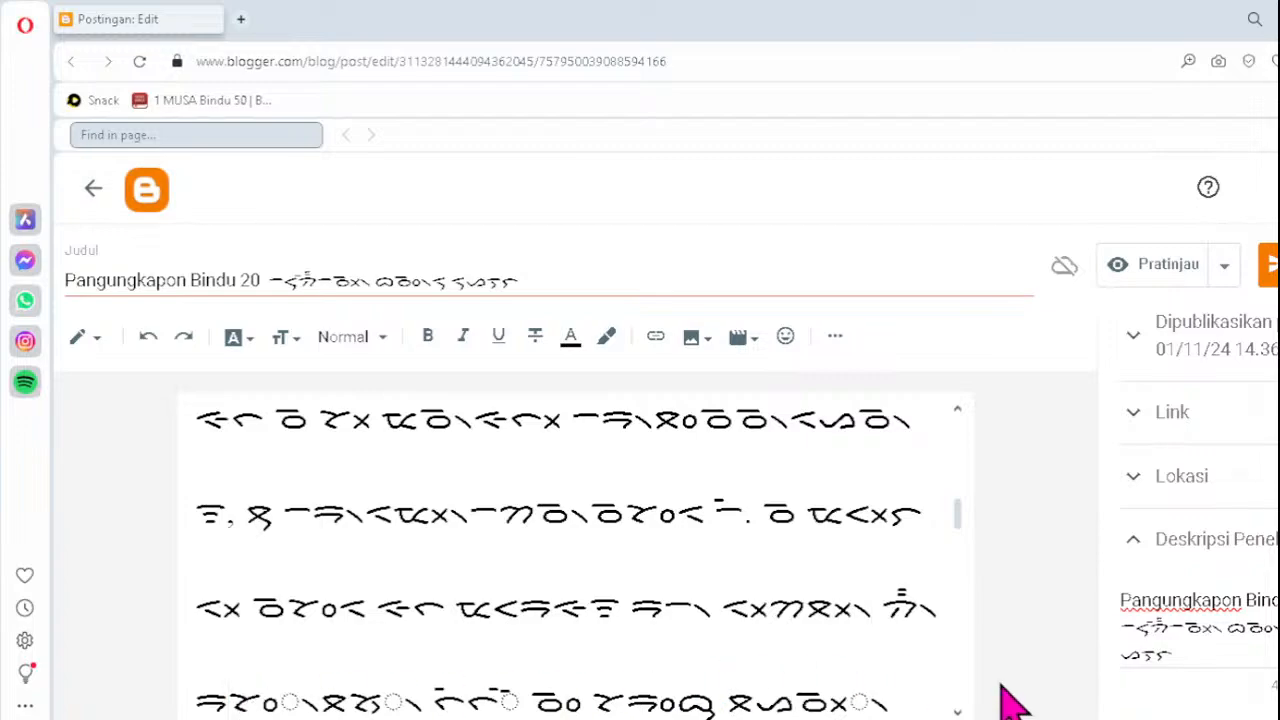
pyautogui.press('Delete')
pyautogui.write('ᯪᯘ᯲')
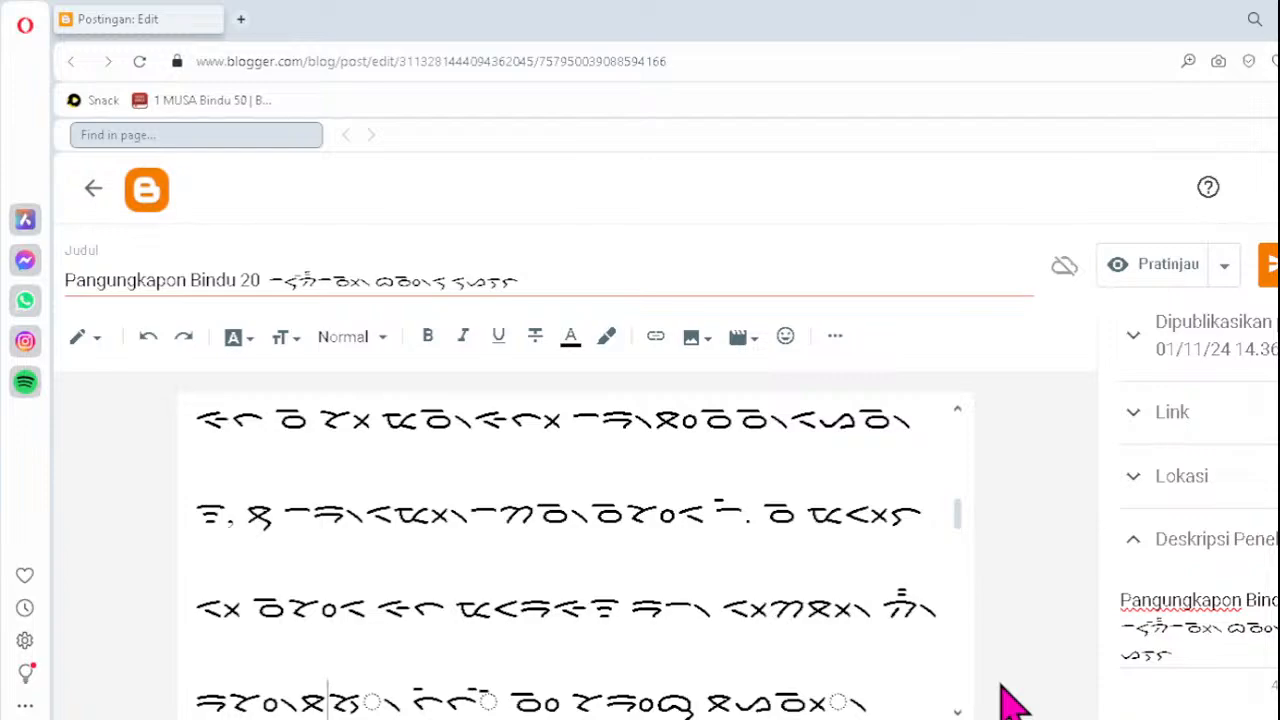
pyautogui.press('Delete')
pyautogui.press('Delete')
pyautogui.write('ᯮᯒ᯲')
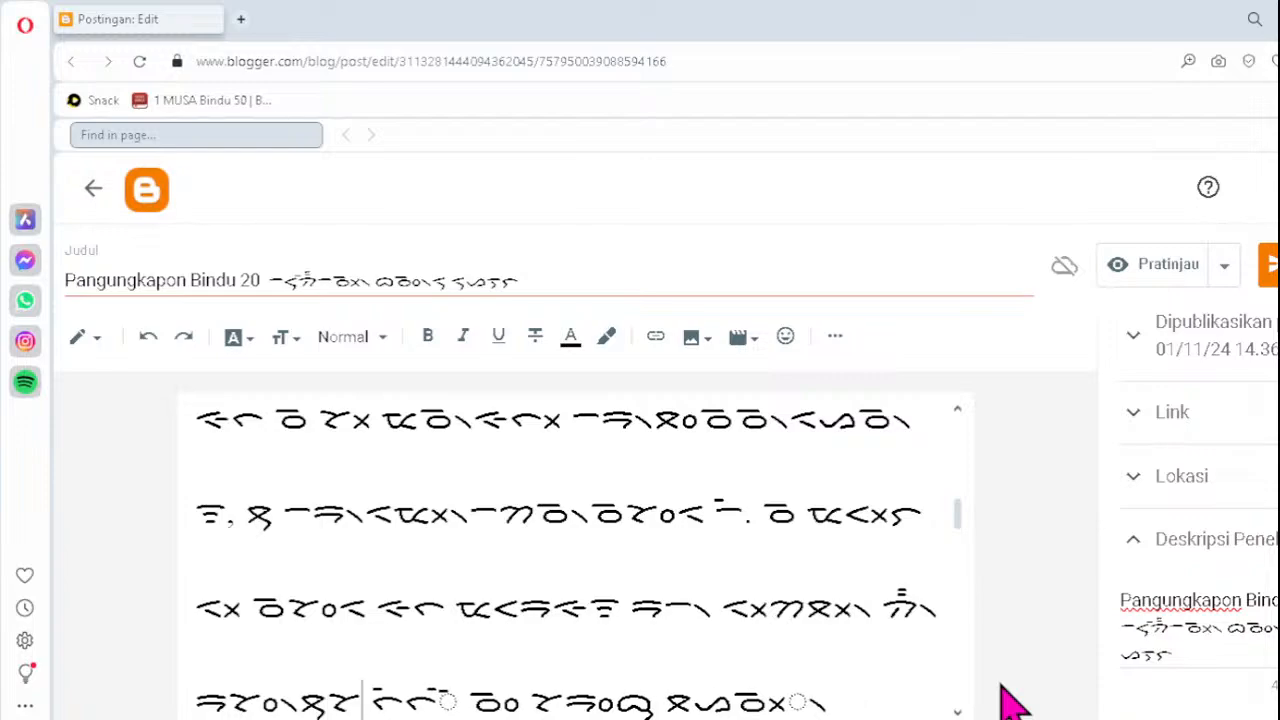
# - In verse 4's Batak text, remove the stray character that breaks the ending of "leleng"
pyautogui.press('Right')
pyautogui.press('Right')
pyautogui.press('Right')
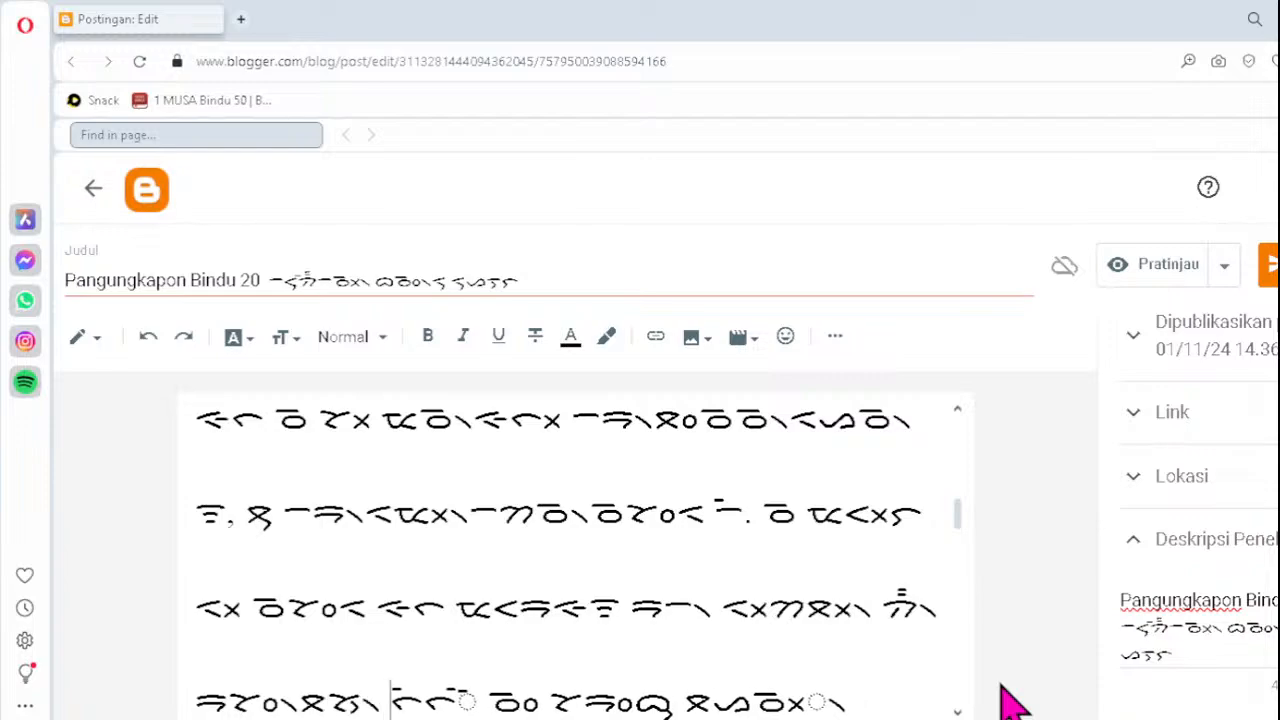
pyautogui.press('BackSpace')
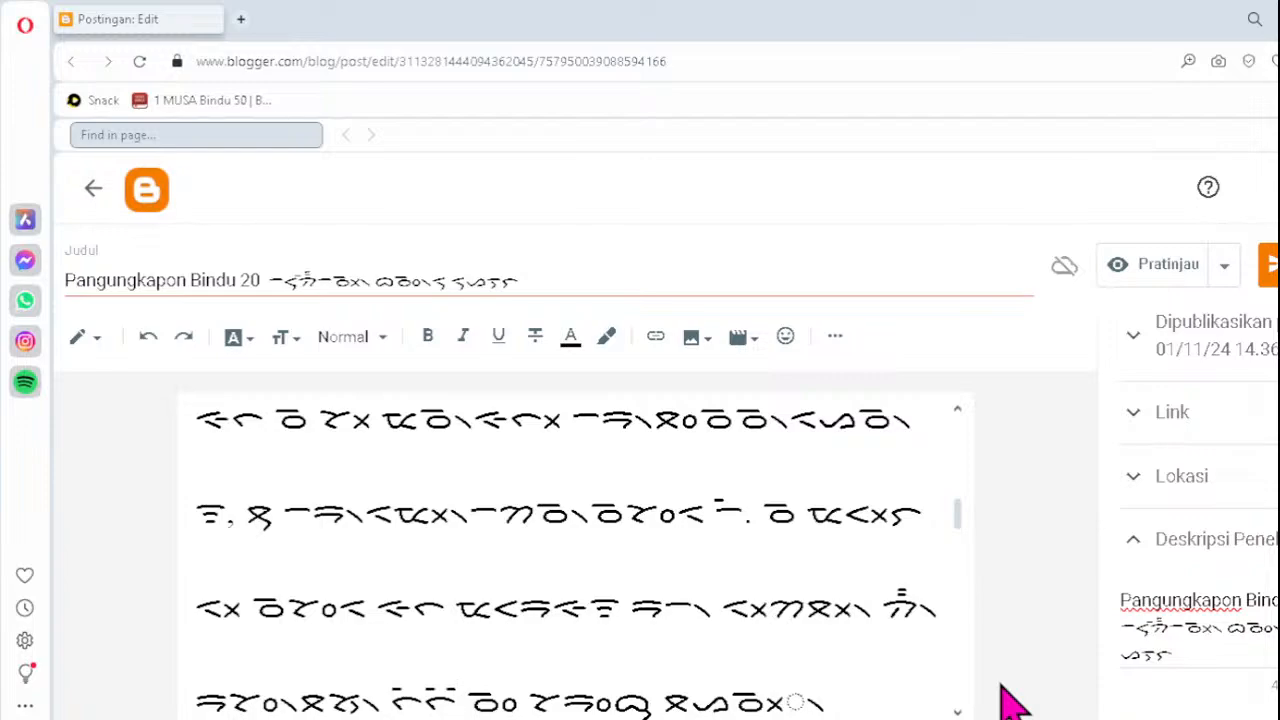
# - In verse 4's Batak text, retype the broken ending of "taon" as ᯬᯉ᯲
pyautogui.click(733, 697)
pyautogui.press('Delete')
pyautogui.write('ᯬᯉ᯲')
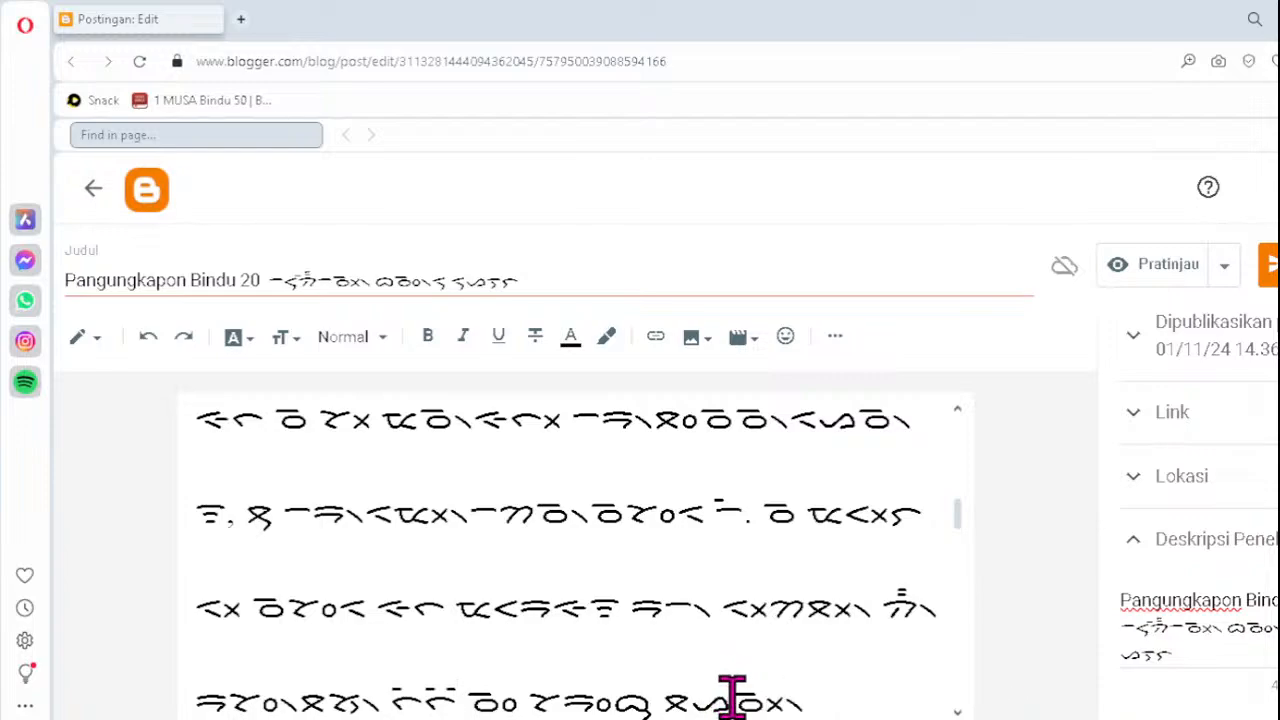
# - In verse 5's Batak text, retype the broken endings of "taon" and "haheheon" as ᯬᯉ᯲
pyautogui.hotkey('ctrl', 'v')
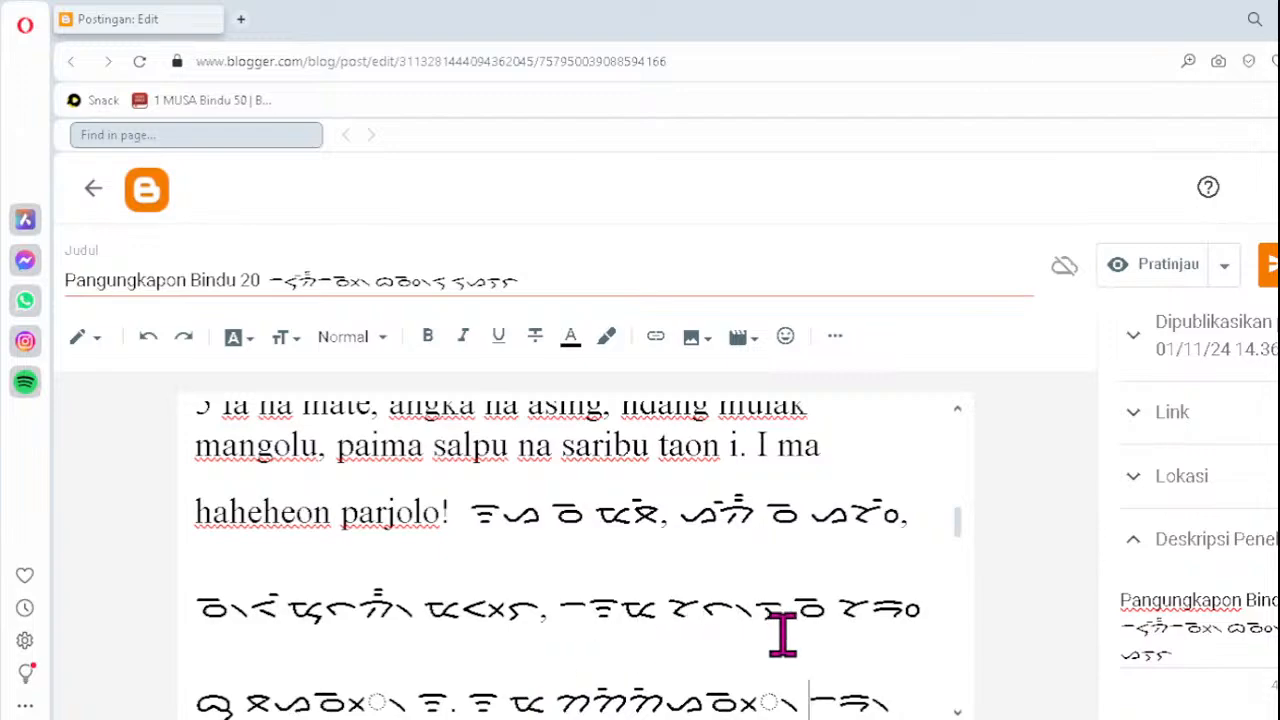
pyautogui.click(318, 700)
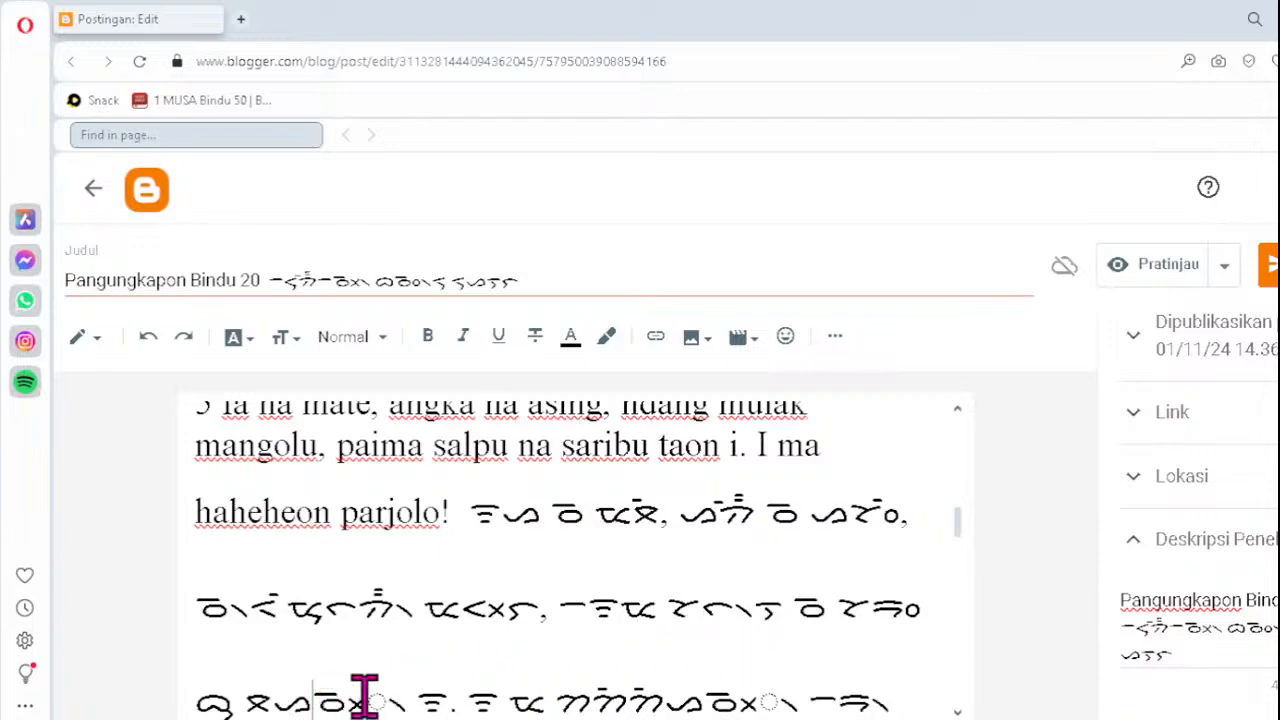
pyautogui.press('Delete')
pyautogui.write('ᯬᯉ')
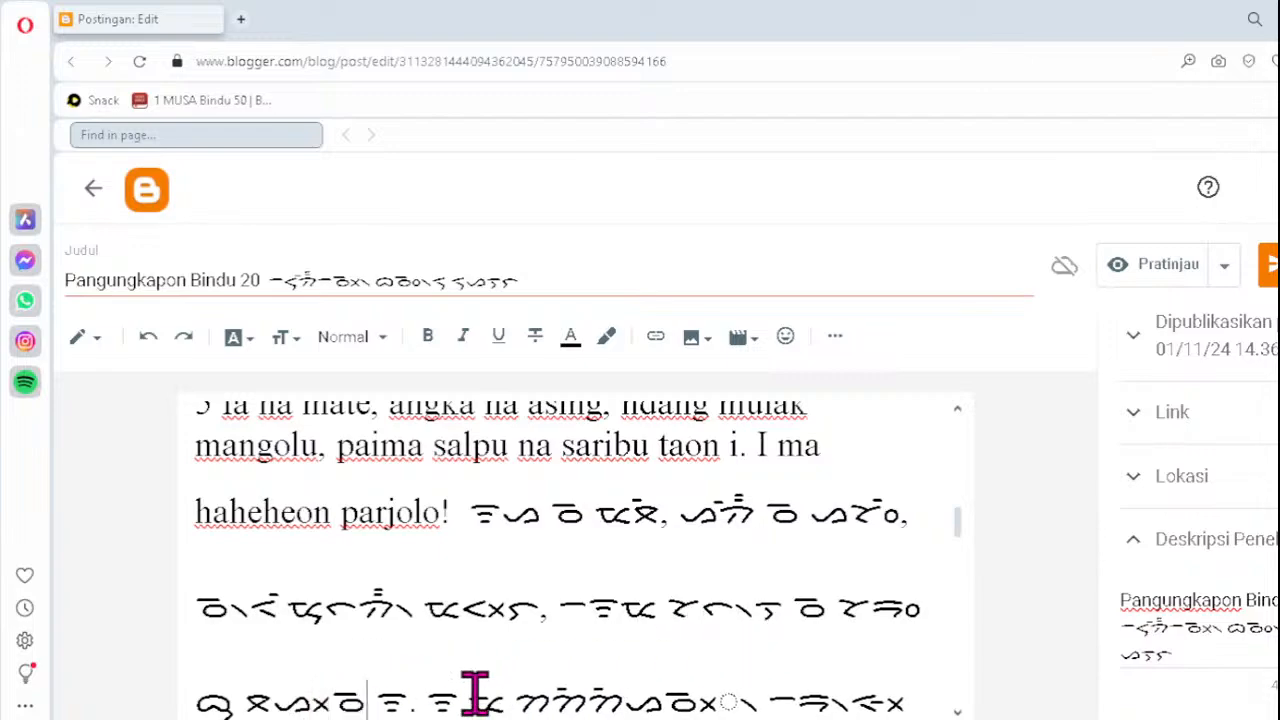
pyautogui.write('᯲')
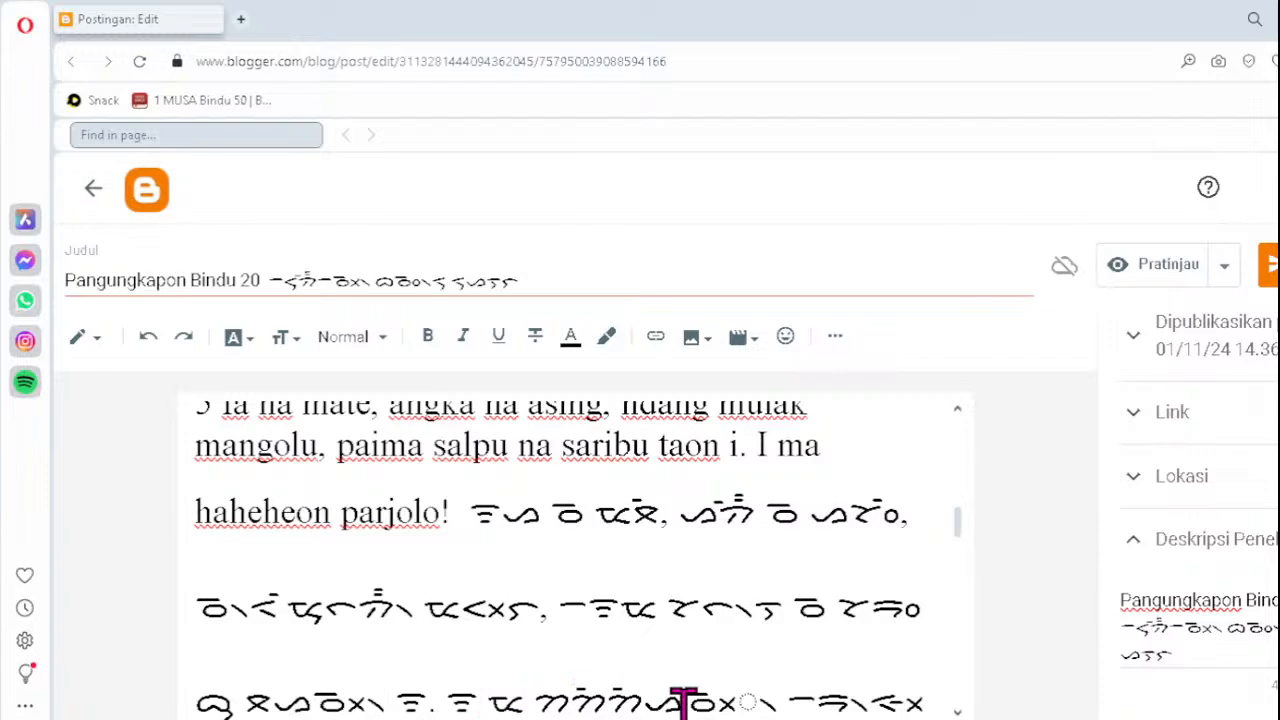
pyautogui.press('Delete')
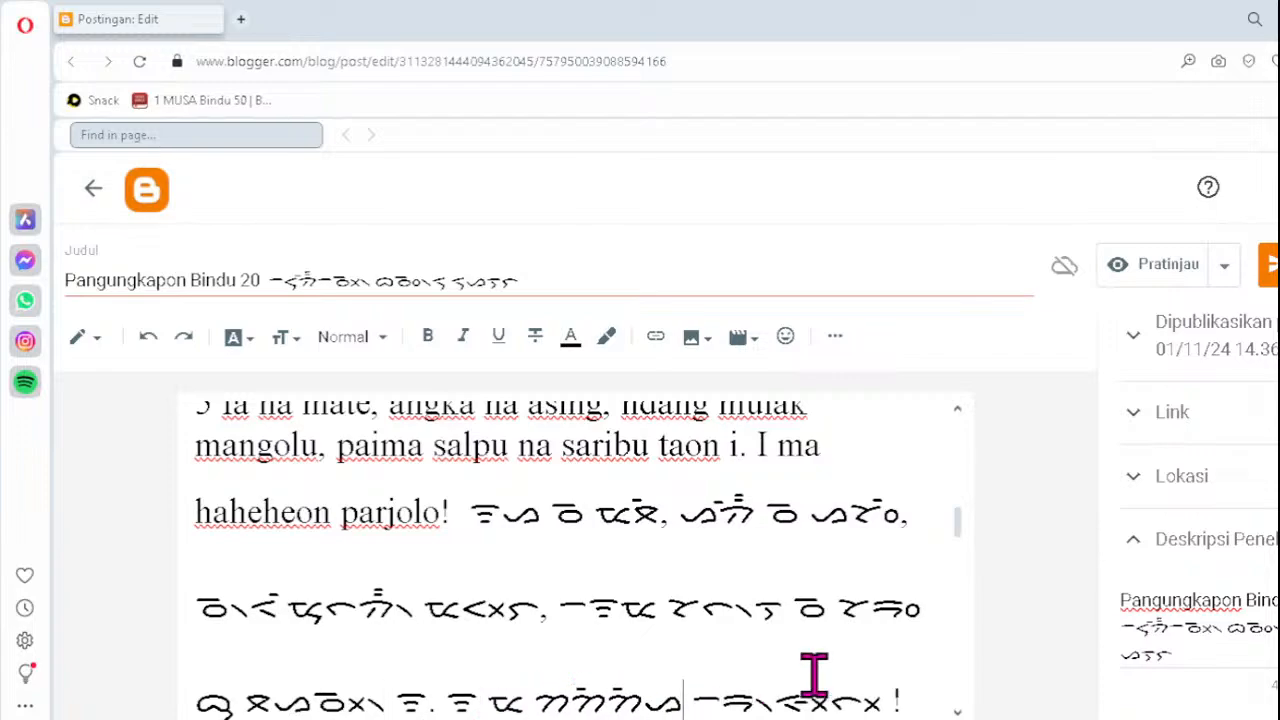
pyautogui.write('ᯬᯉ᯲')
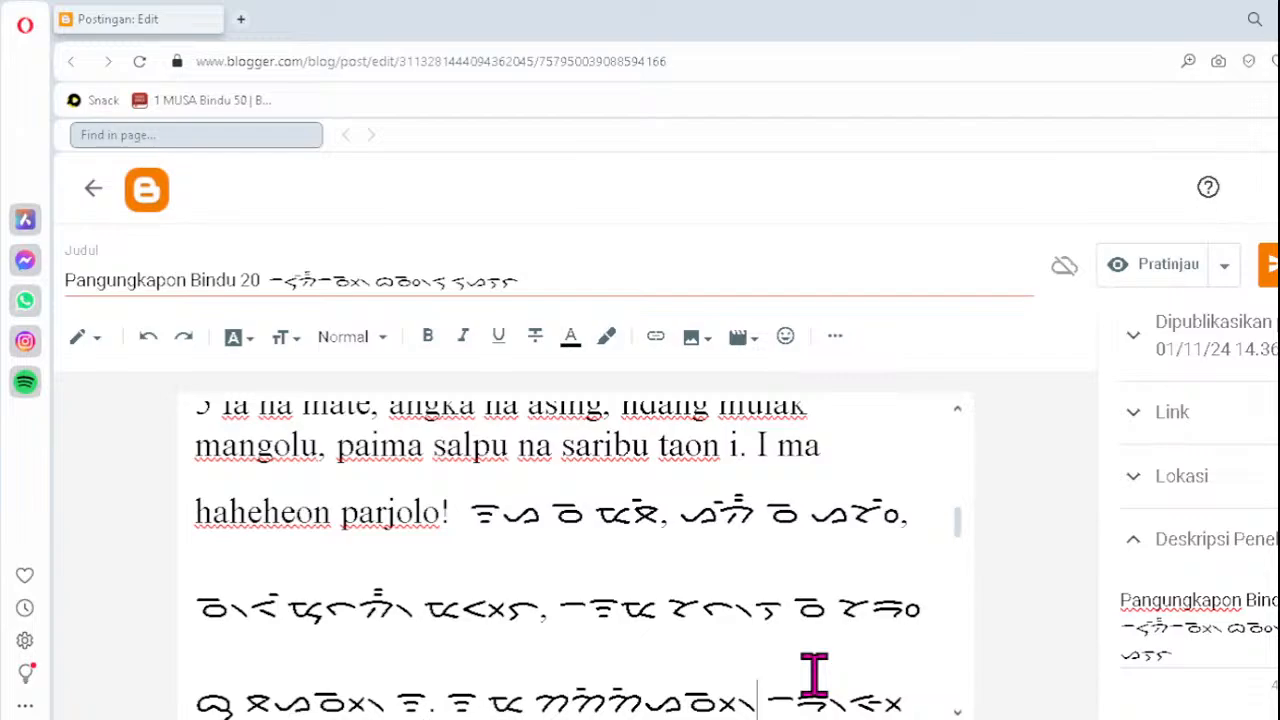
# - In verse 6's Batak text, retype the broken ending of "haheheon" as ᯬᯉ᯲
pyautogui.press('Down')
pyautogui.scroll(-7, 814, 676)
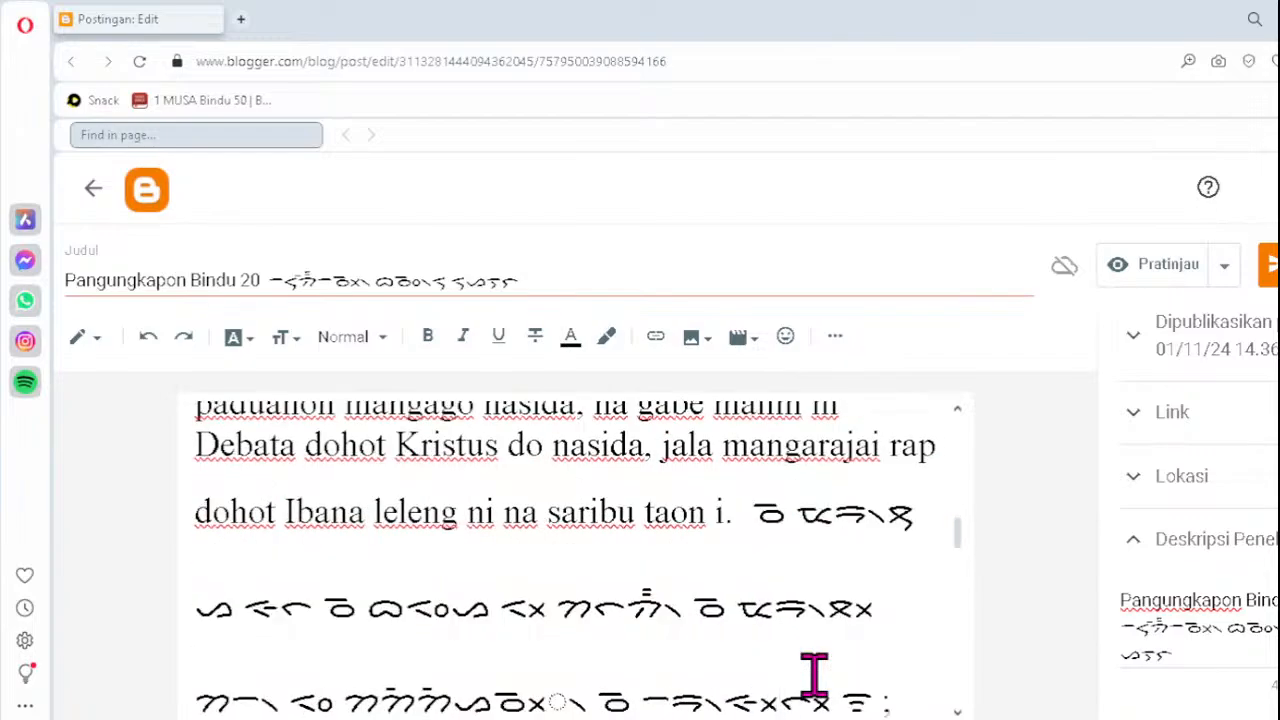
pyautogui.scroll(-1, 814, 672)
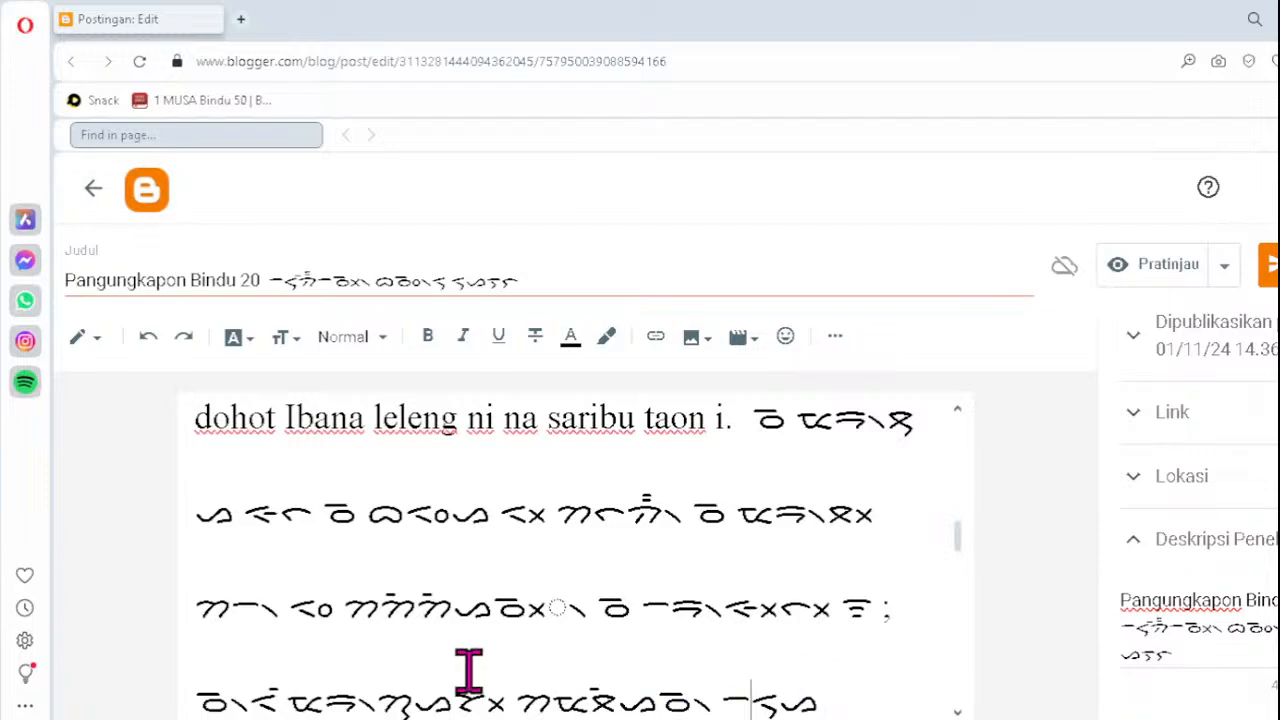
pyautogui.click(509, 605)
pyautogui.press('Delete')
pyautogui.write('ᯬᯉ᯲')
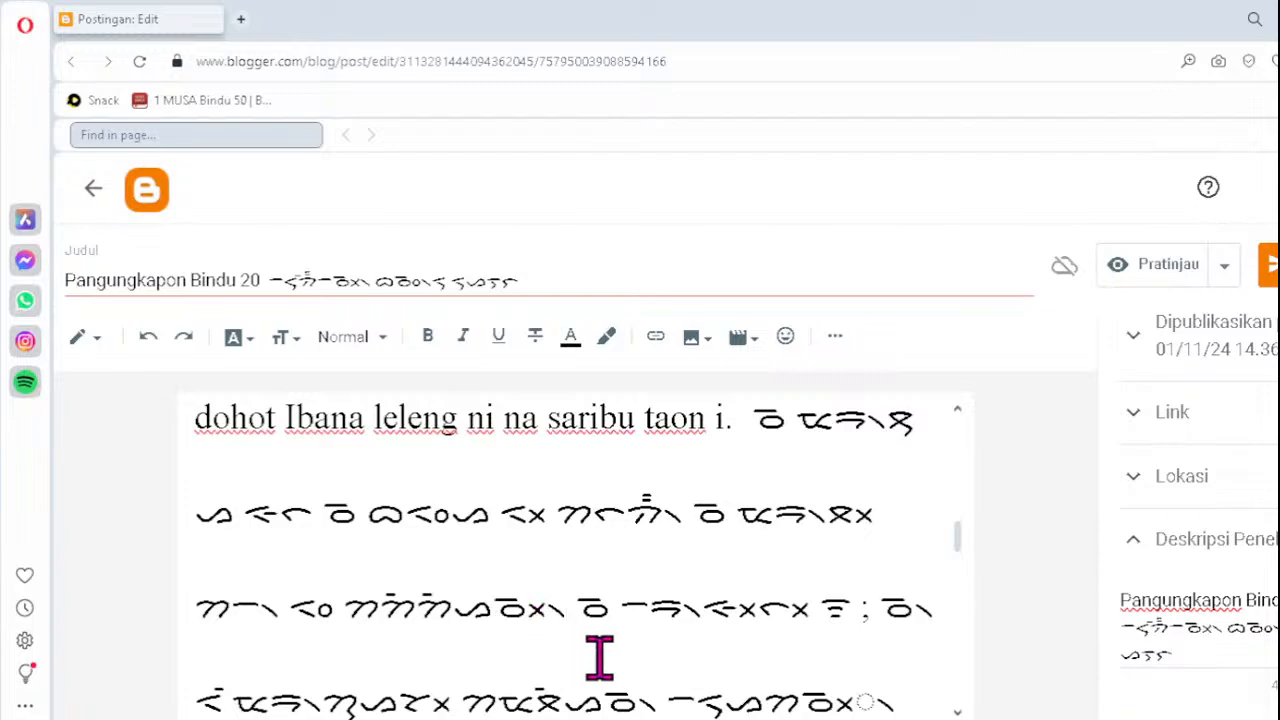
# - In verse 6's Batak text, retype the broken ending of "paduahon" as ᯬᯉ᯲
pyautogui.click(801, 701)
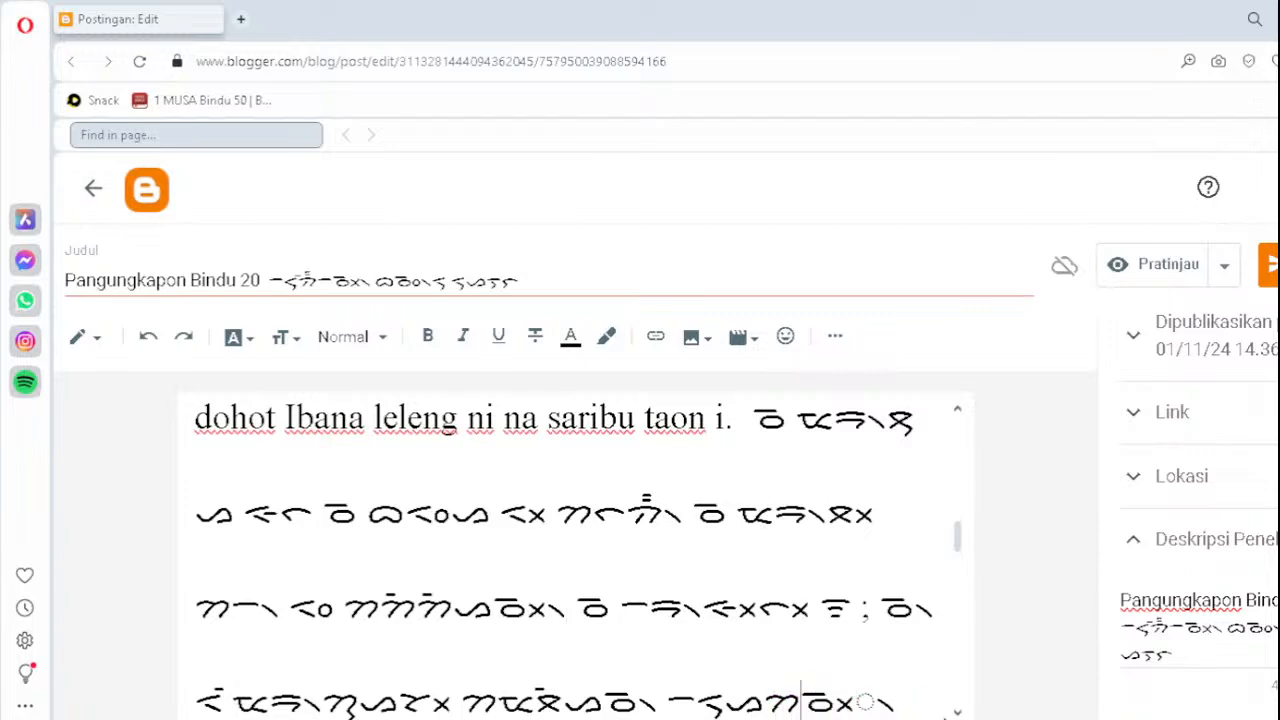
pyautogui.press('Delete')
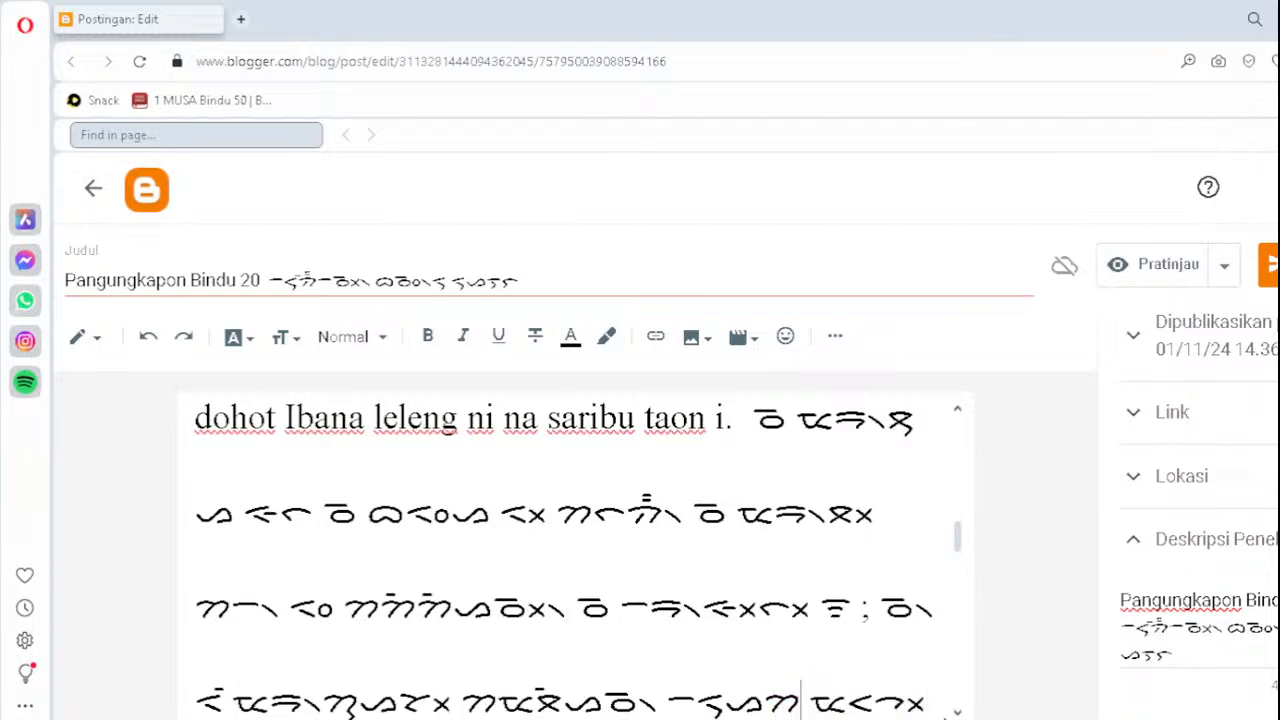
pyautogui.write('ᯬᯉ᯲')
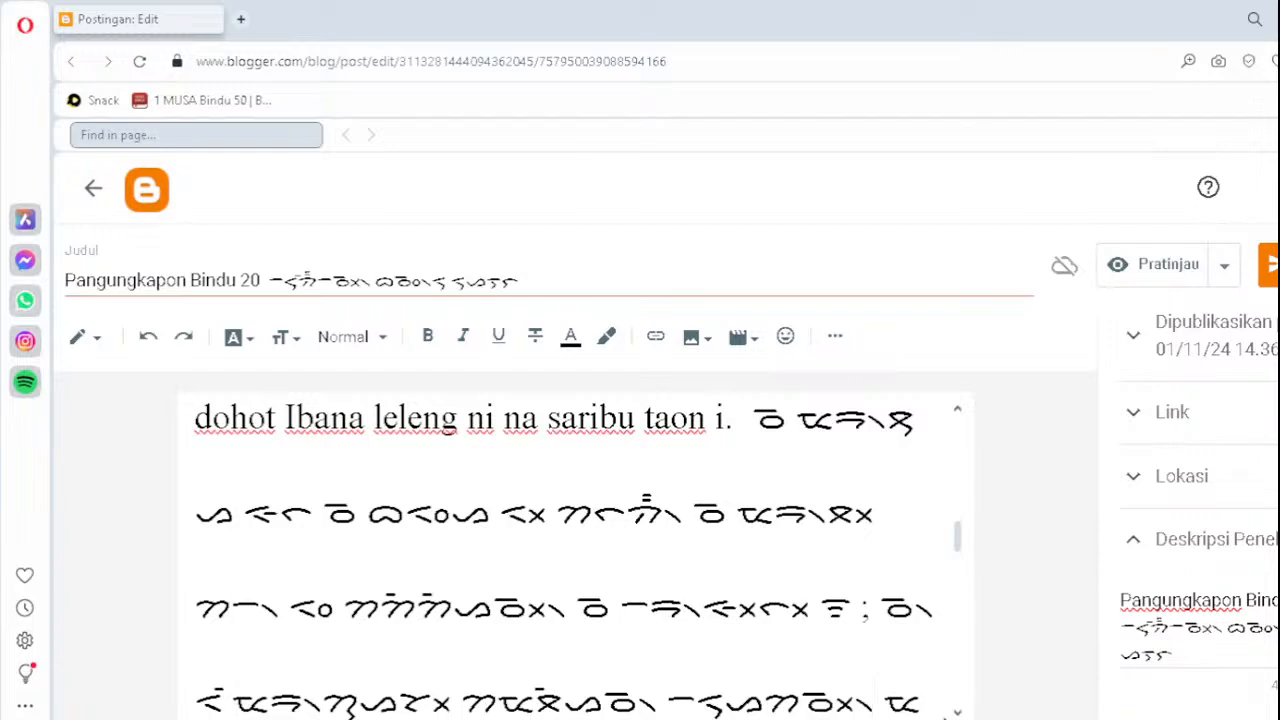
# - In verse 6's Batak text, retype the broken "lim" syllable of "malim" with ᯪᯔ᯲
pyautogui.press('Down')
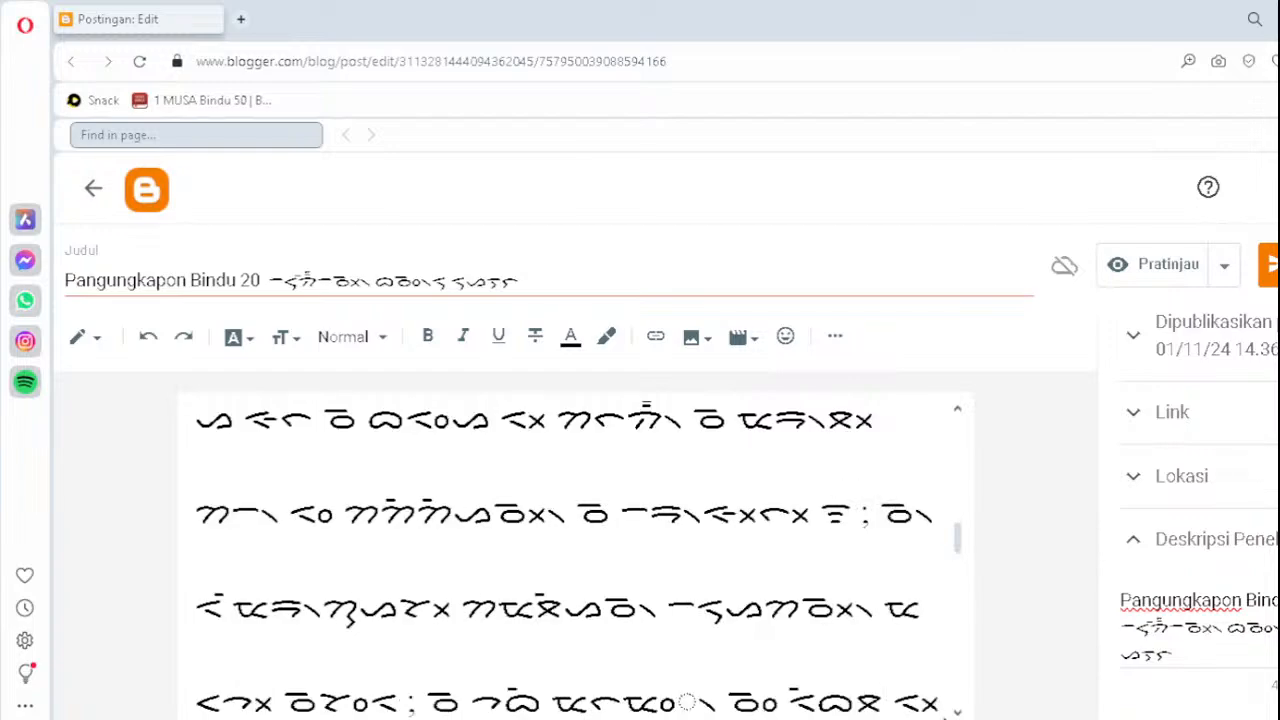
pyautogui.click(636, 700)
pyautogui.press('Delete')
pyautogui.write('ᯪᯖ᯲')
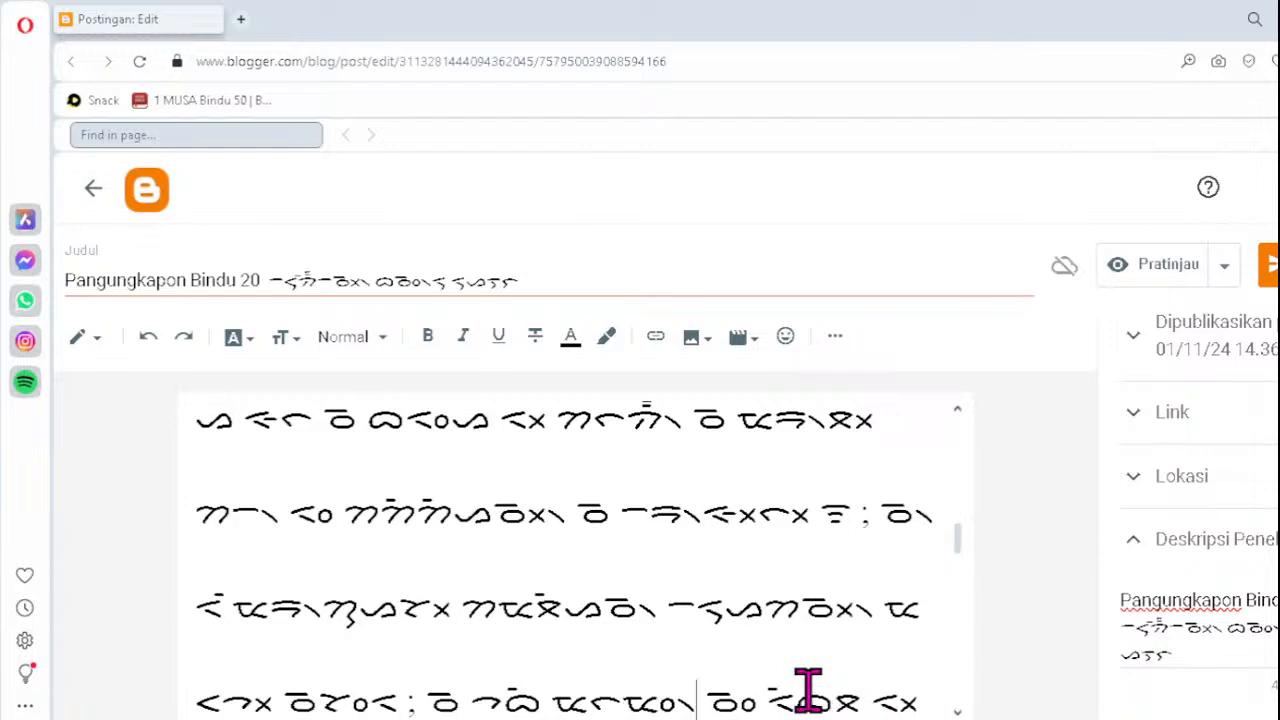
# - In verse 6's Batak text, retype the broken ending of "dohot" before "Kristus" as ᯬᯖ᯲
pyautogui.press('Down')
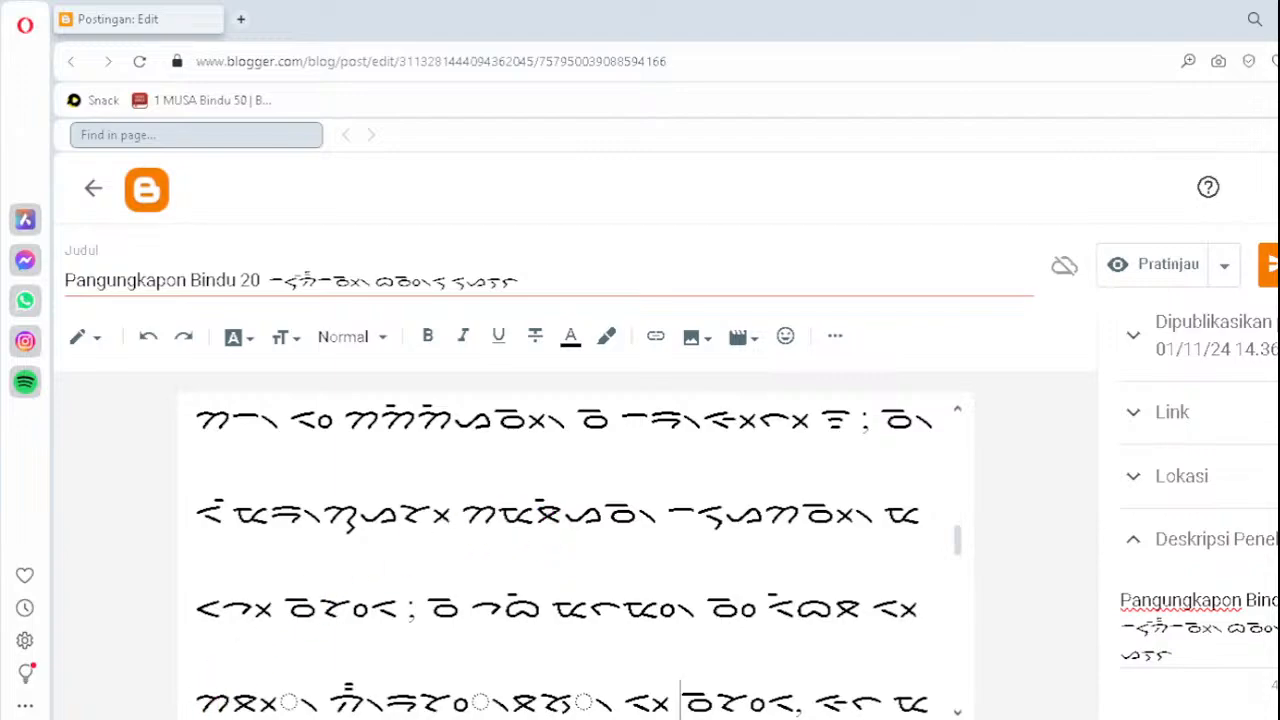
pyautogui.press('Delete')
pyautogui.write('ᯬᯖ')
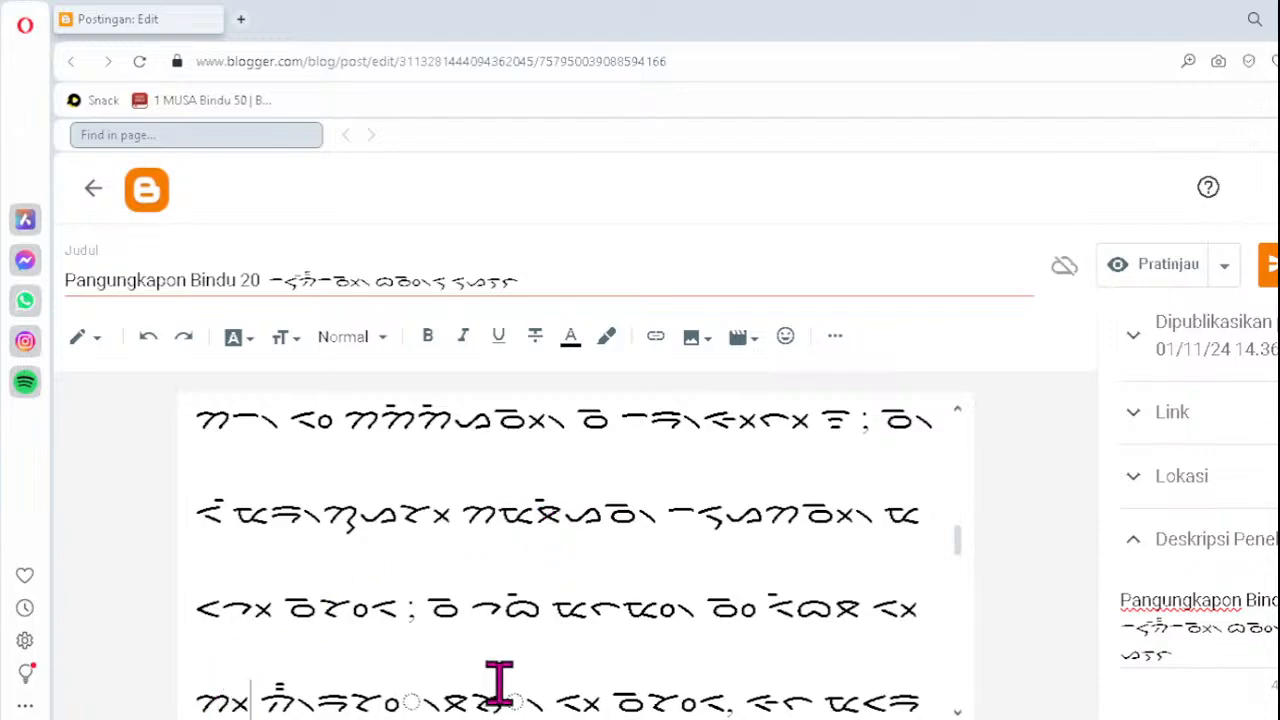
pyautogui.write('᯲')
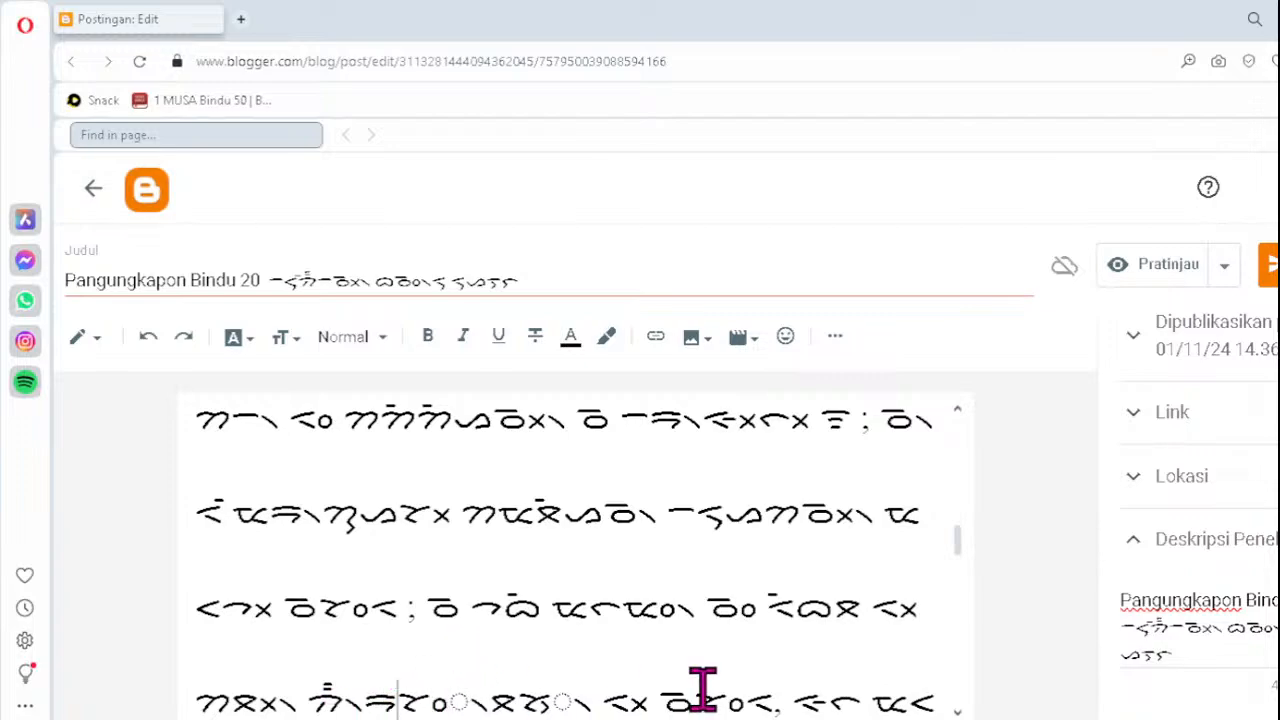
# - In verse 6's Batak text, retype the broken "ris" and "tus" syllables of "Kristus" with ᯪᯘ᯲ and ᯮᯘ᯲
pyautogui.press('Delete')
pyautogui.write('ᯪᯘ')
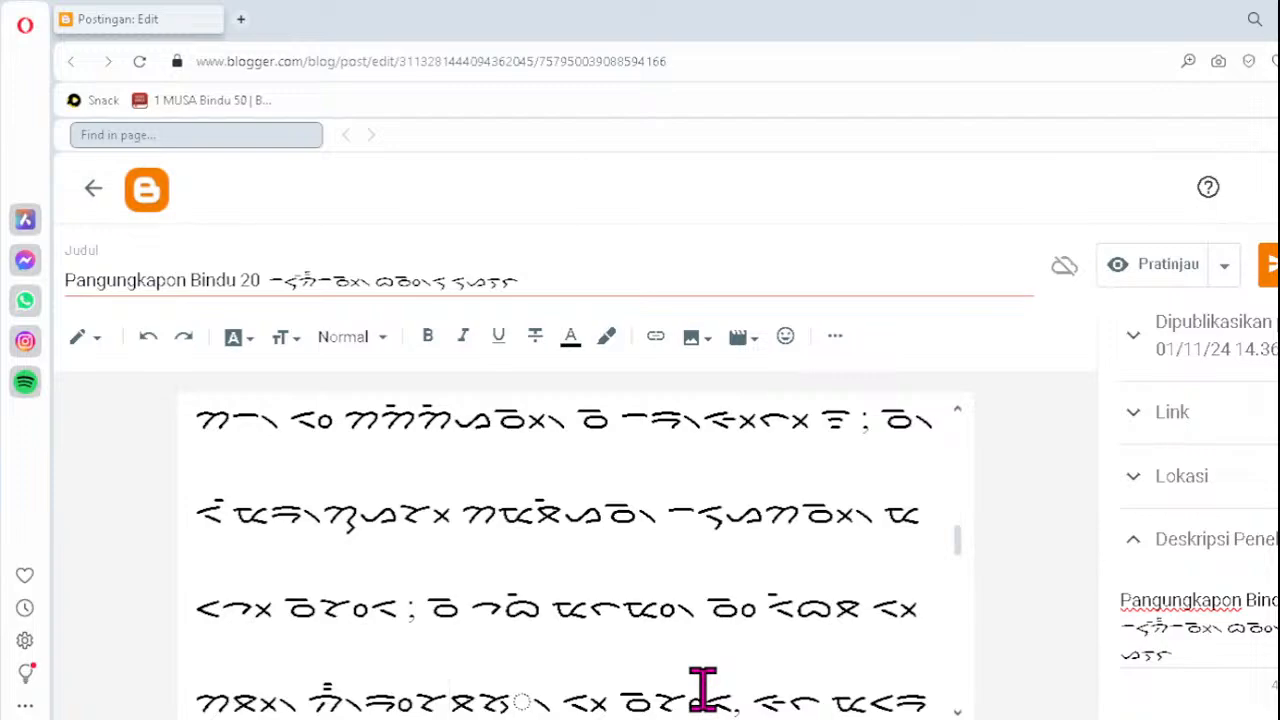
pyautogui.write('᯲')
pyautogui.press('Right')
pyautogui.press('Delete')
pyautogui.press('Delete')
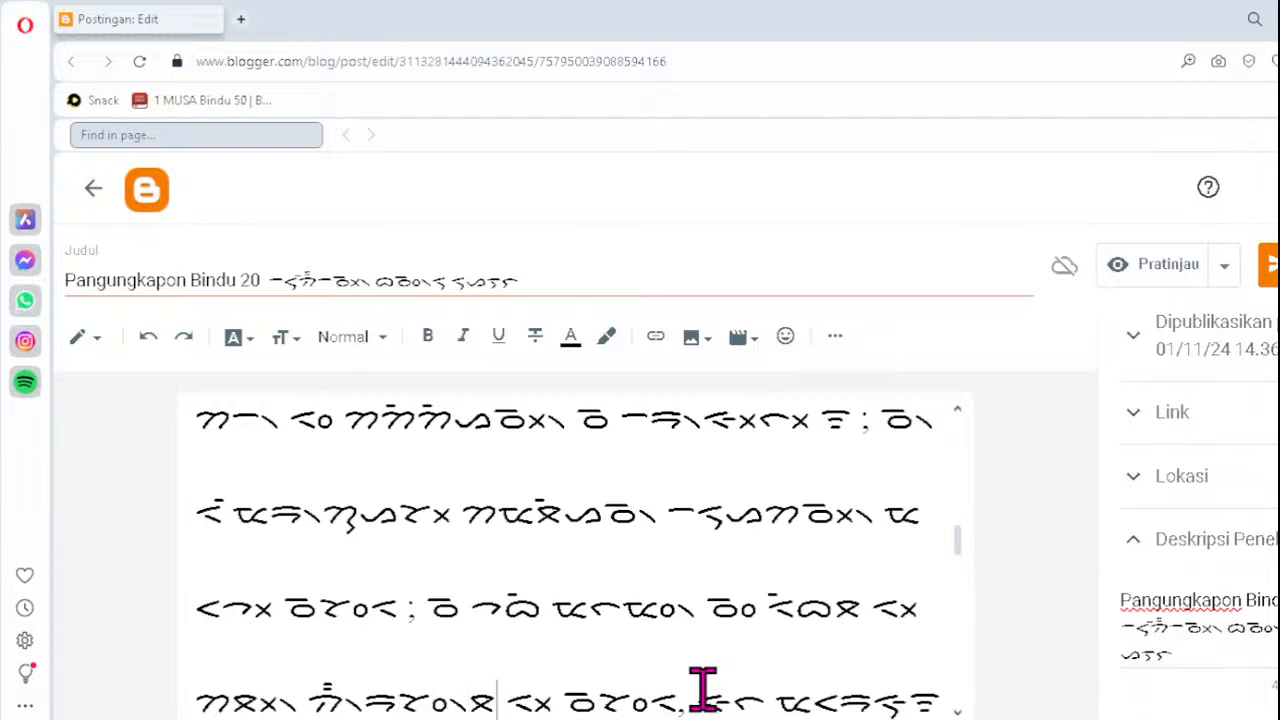
pyautogui.write('ᯖ')
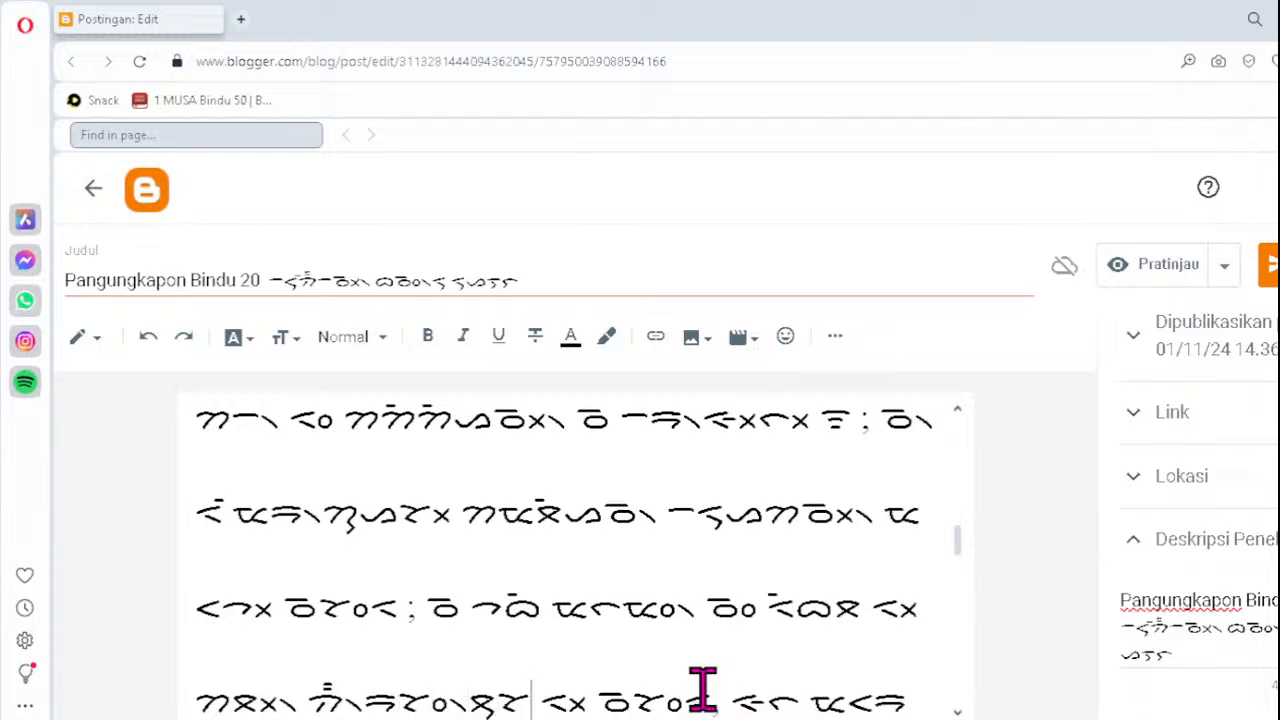
pyautogui.write('᯲')
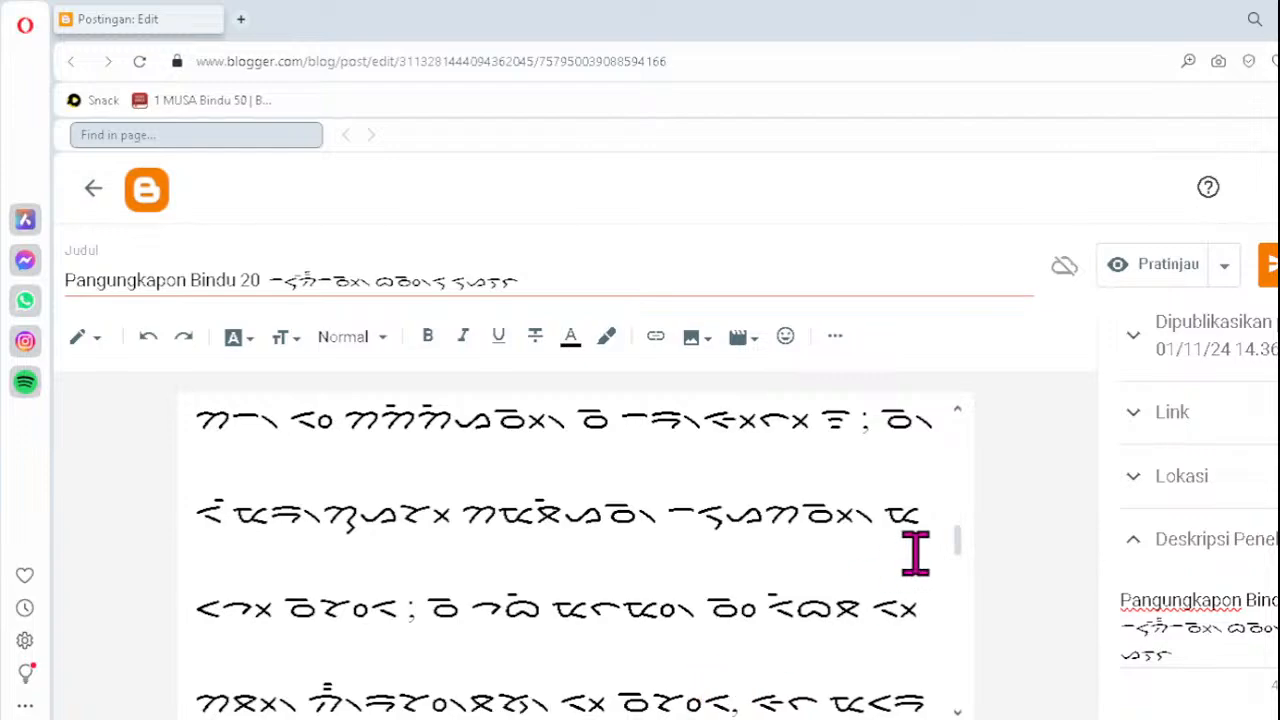
# - In verse 6's Batak text, retype the broken ending of "dohot" before "Ibana" as ᯬᯖ᯲
pyautogui.scroll(-1, 915, 552)
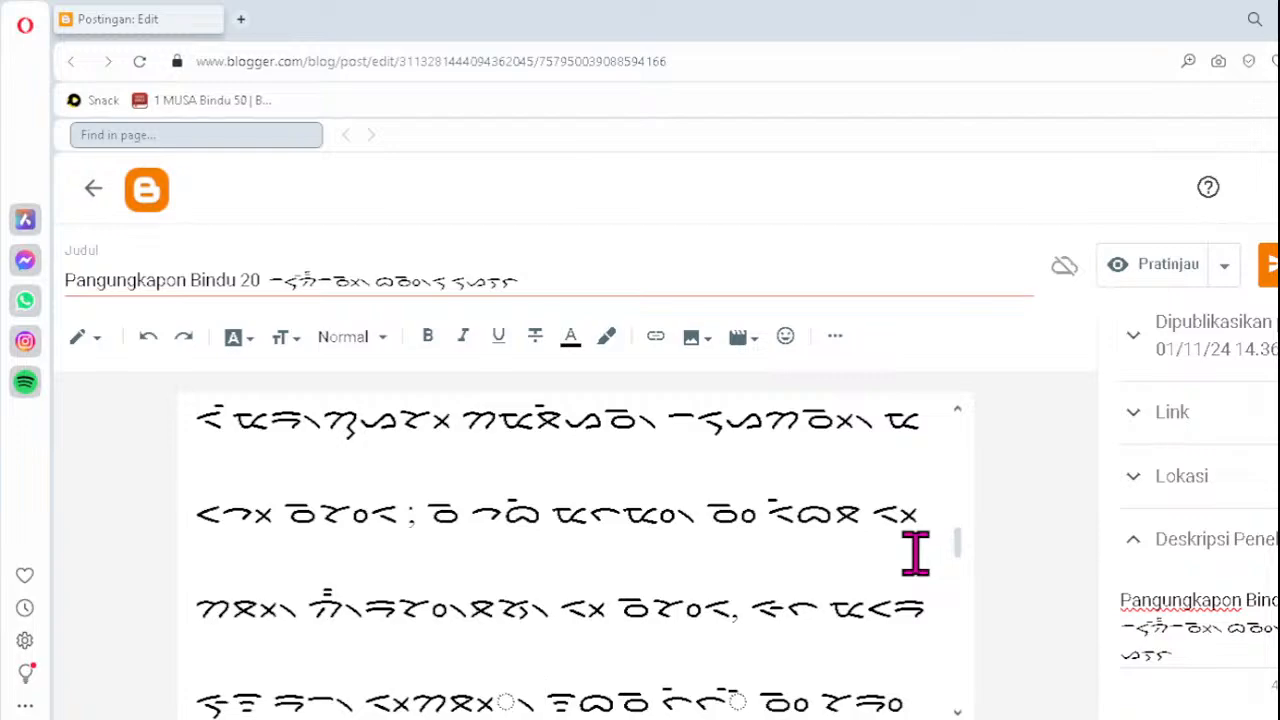
pyautogui.click(449, 694)
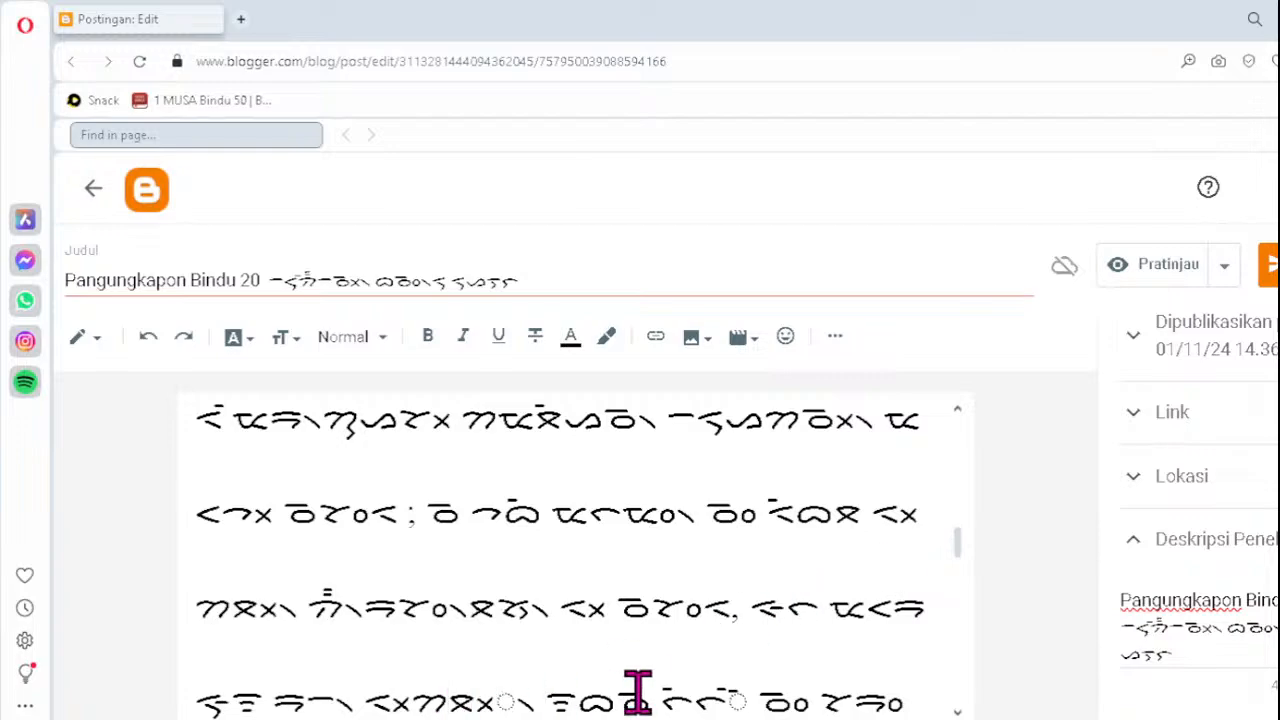
pyautogui.press('Delete')
pyautogui.press('Delete')
pyautogui.press('Delete')
pyautogui.write('ᯬᯖ᯲')
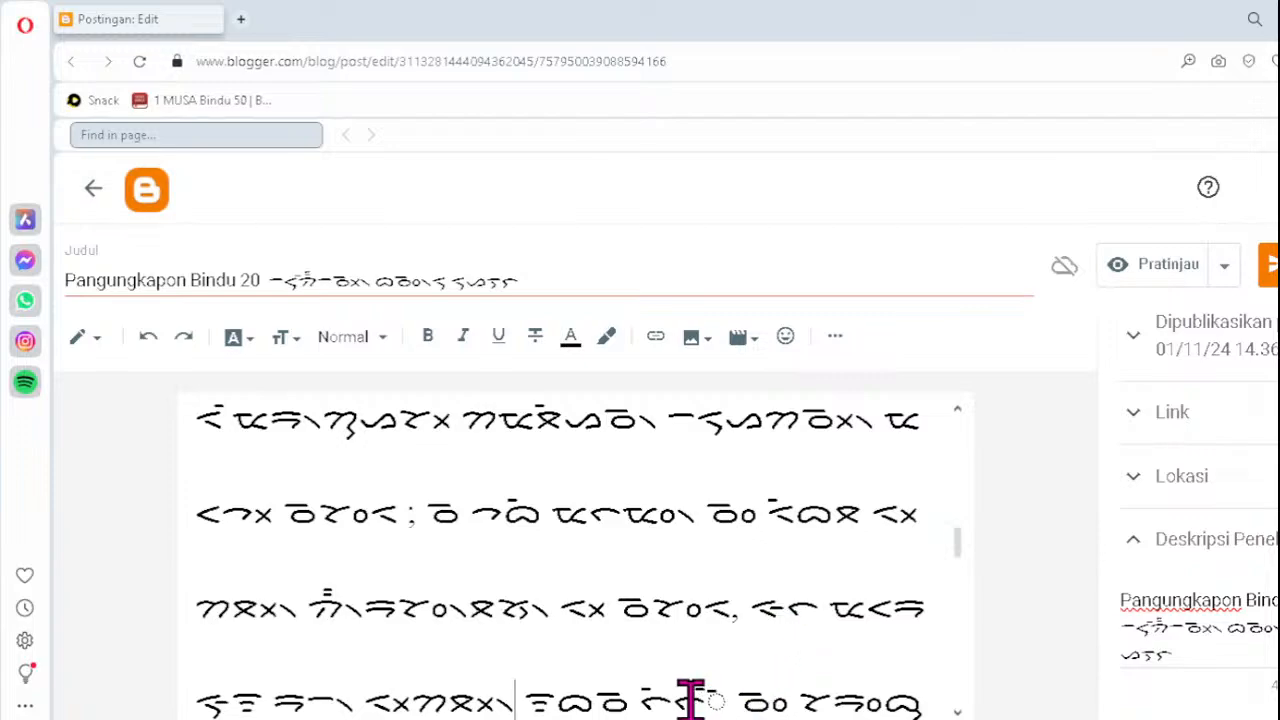
# - In verse 6's Batak text, remove the stray character that breaks the ending of "leleng"
pyautogui.click(722, 699)
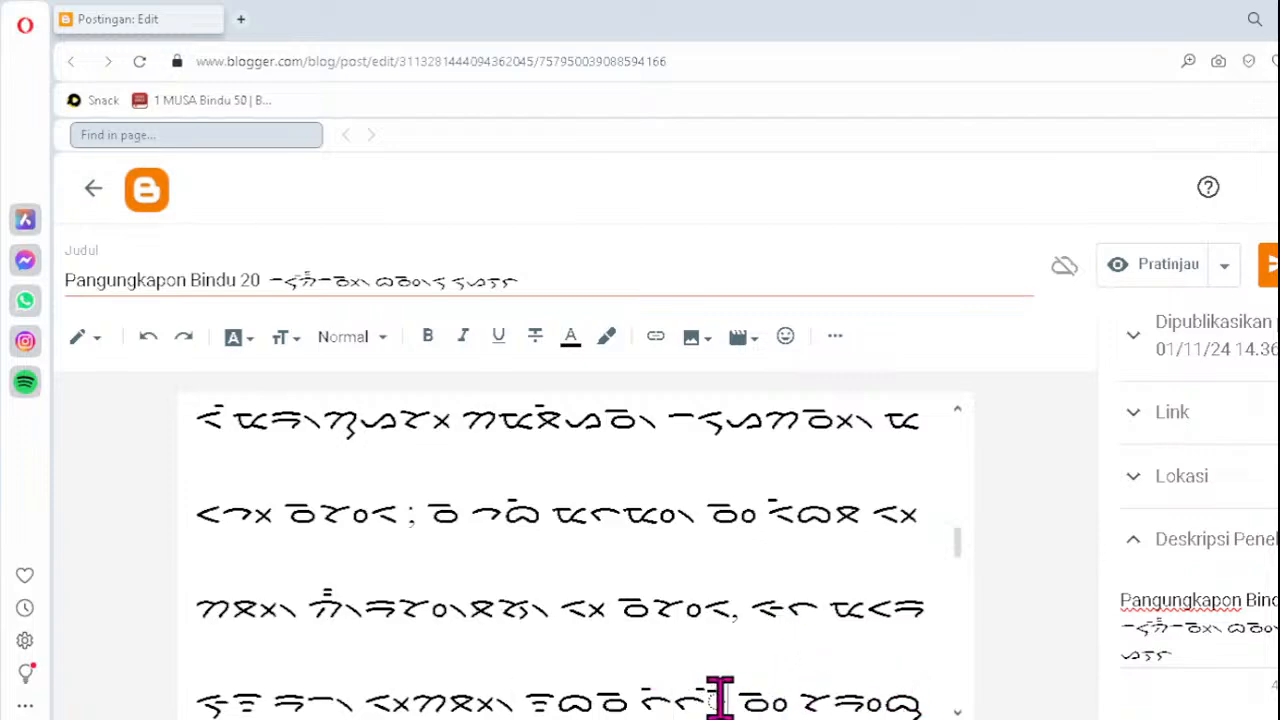
pyautogui.press('BackSpace')
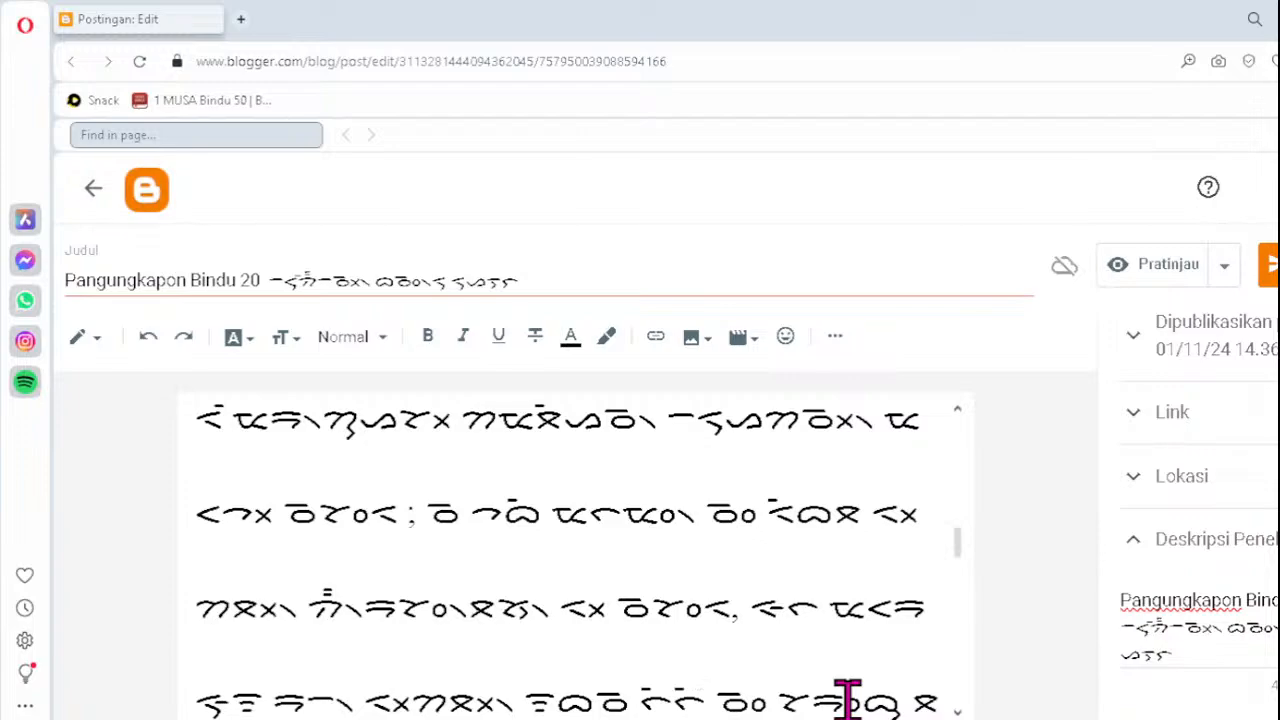
pyautogui.press('Down')
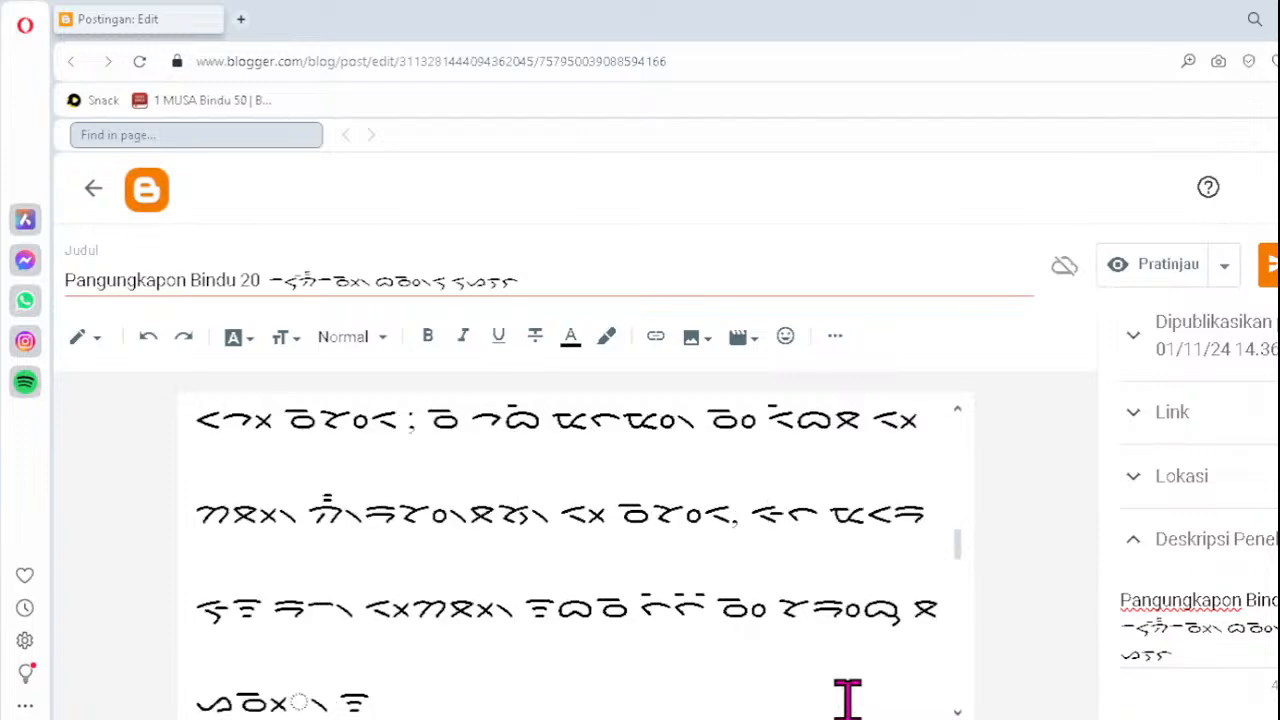
# - In verse 6's Batak text, retype the broken ending of the final "taon" as ᯬᯉ᯲
pyautogui.click(249, 697)
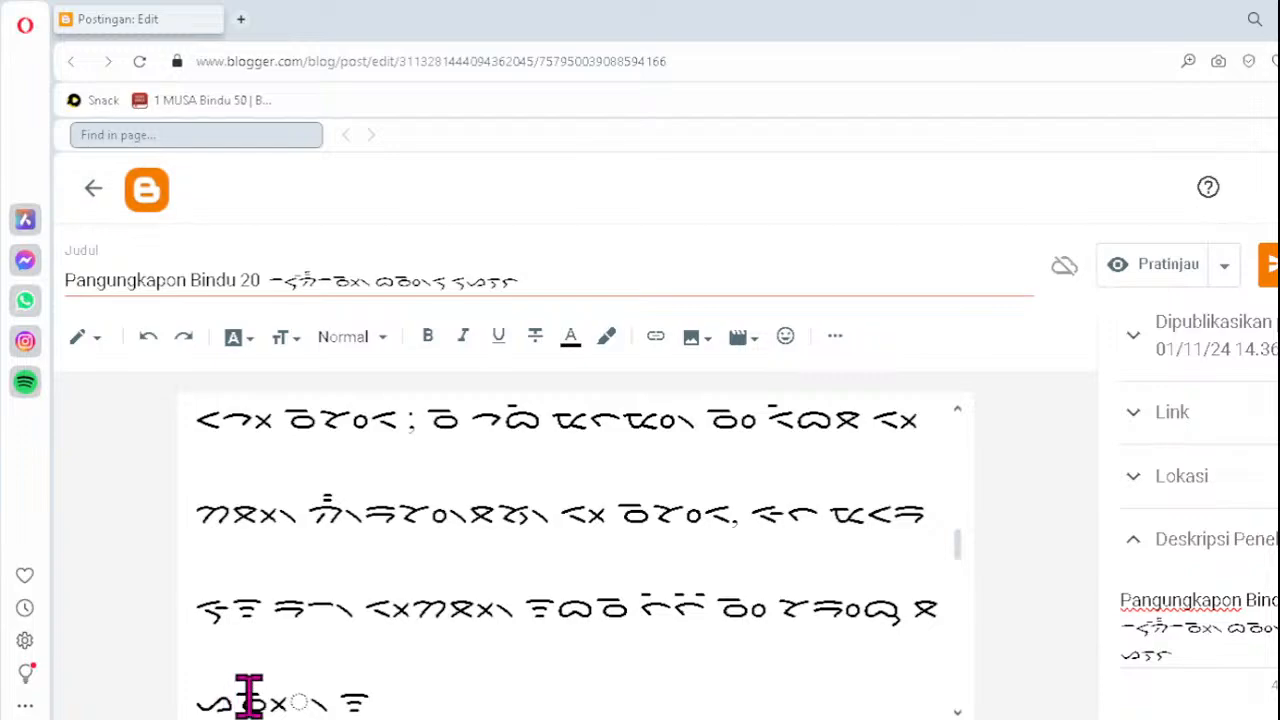
pyautogui.press('Delete')
pyautogui.write('ᯬᯉ᯲')
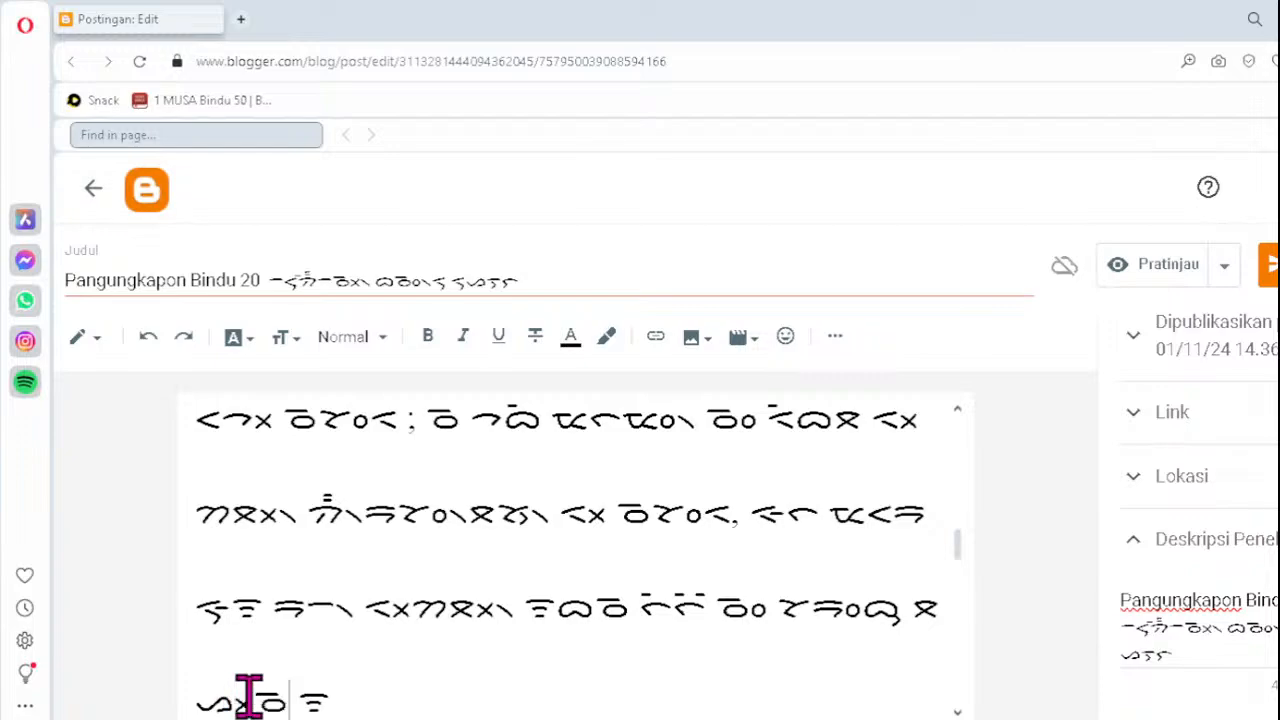
# - In verse 7's Batak text, retype the broken ending of "taon" as ᯬᯉ᯲
pyautogui.press('Down')
pyautogui.press('Down')
pyautogui.press('Down')
pyautogui.press('Down')
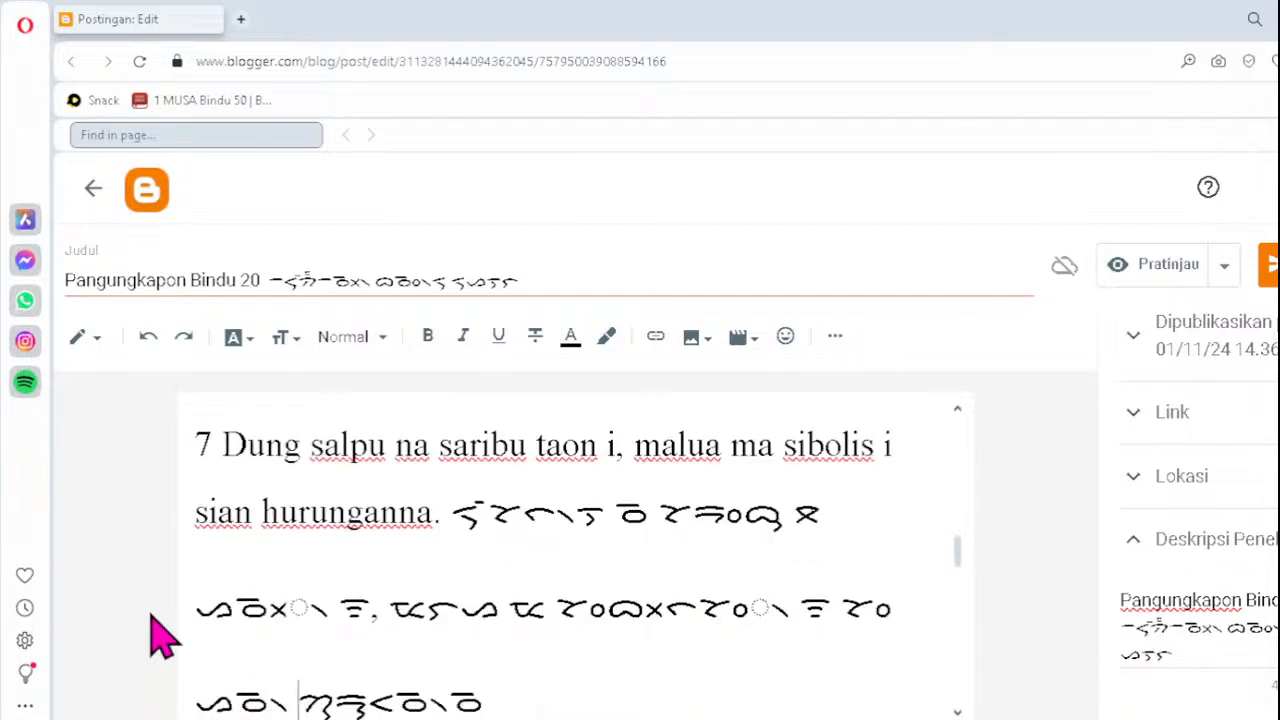
pyautogui.click(253, 602)
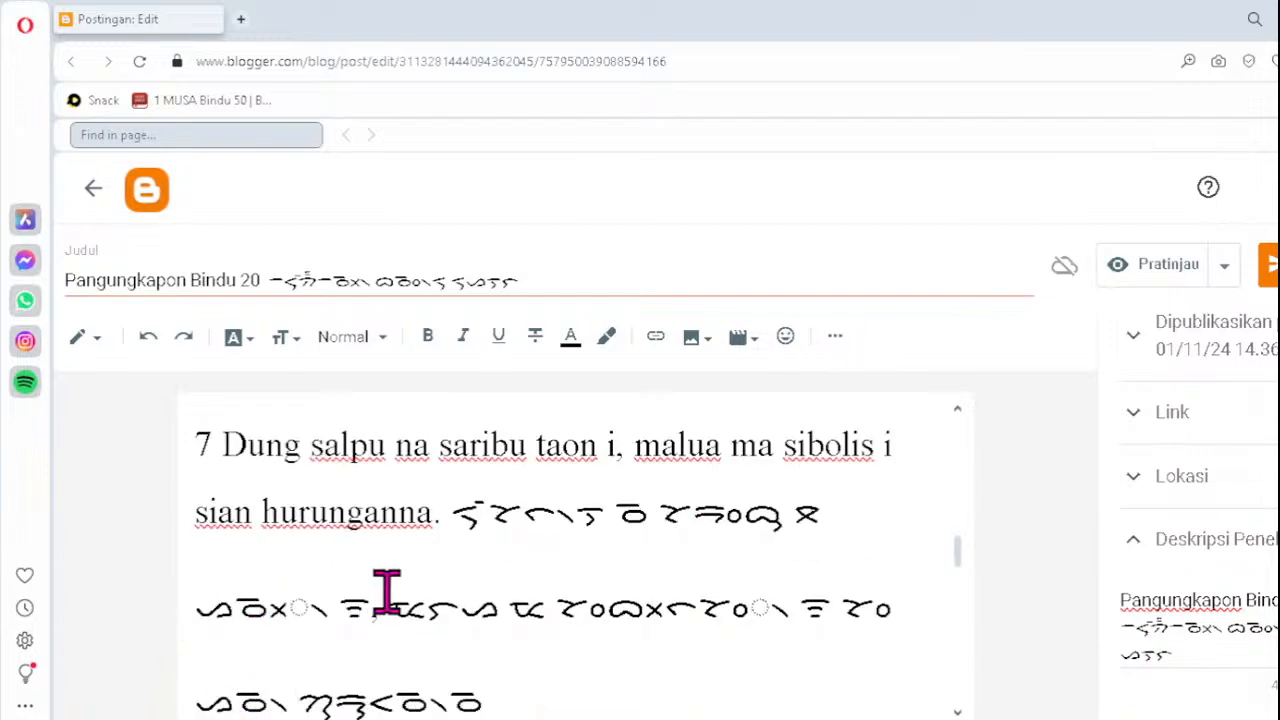
pyautogui.press('Delete')
pyautogui.write('ᯬᯉ᯲')
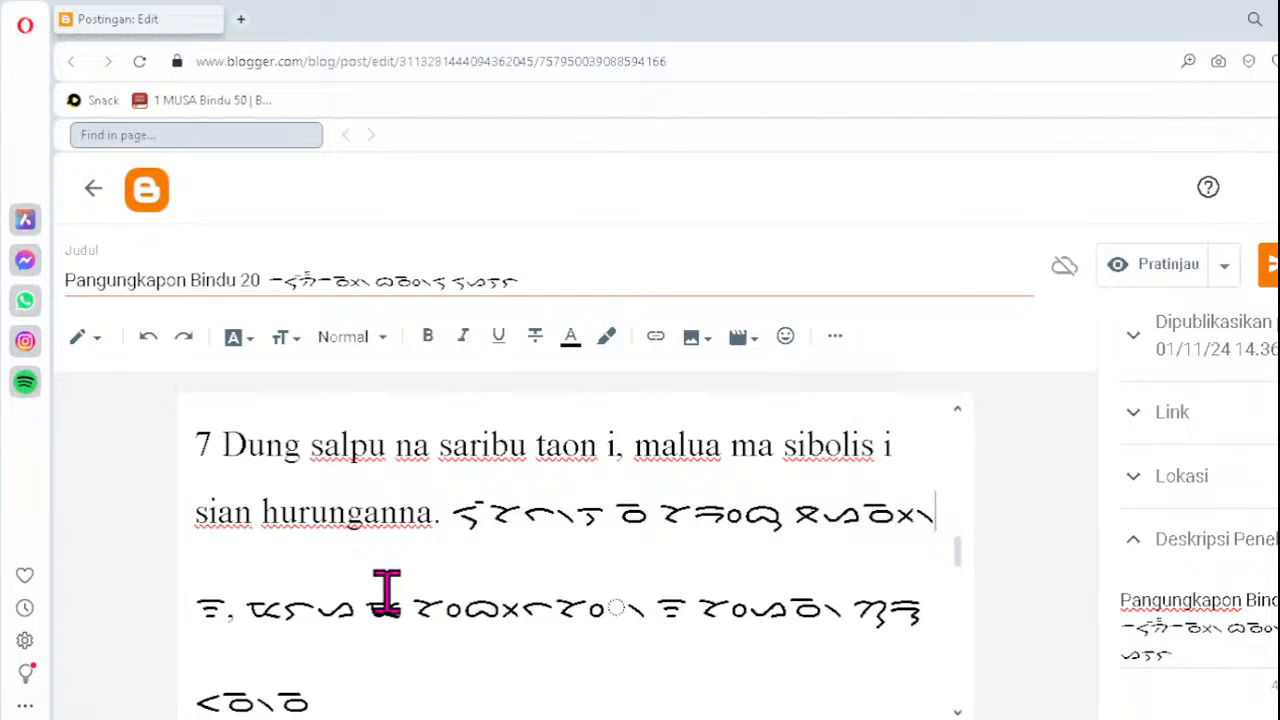
# - In verse 7's Batak text, replace the broken last syllable of "sibolis" with ᯪᯘ᯲
pyautogui.click(554, 606)
pyautogui.press('Delete')
pyautogui.press('Delete')
pyautogui.press('Delete')
pyautogui.write('ᯪᯘ᯲')
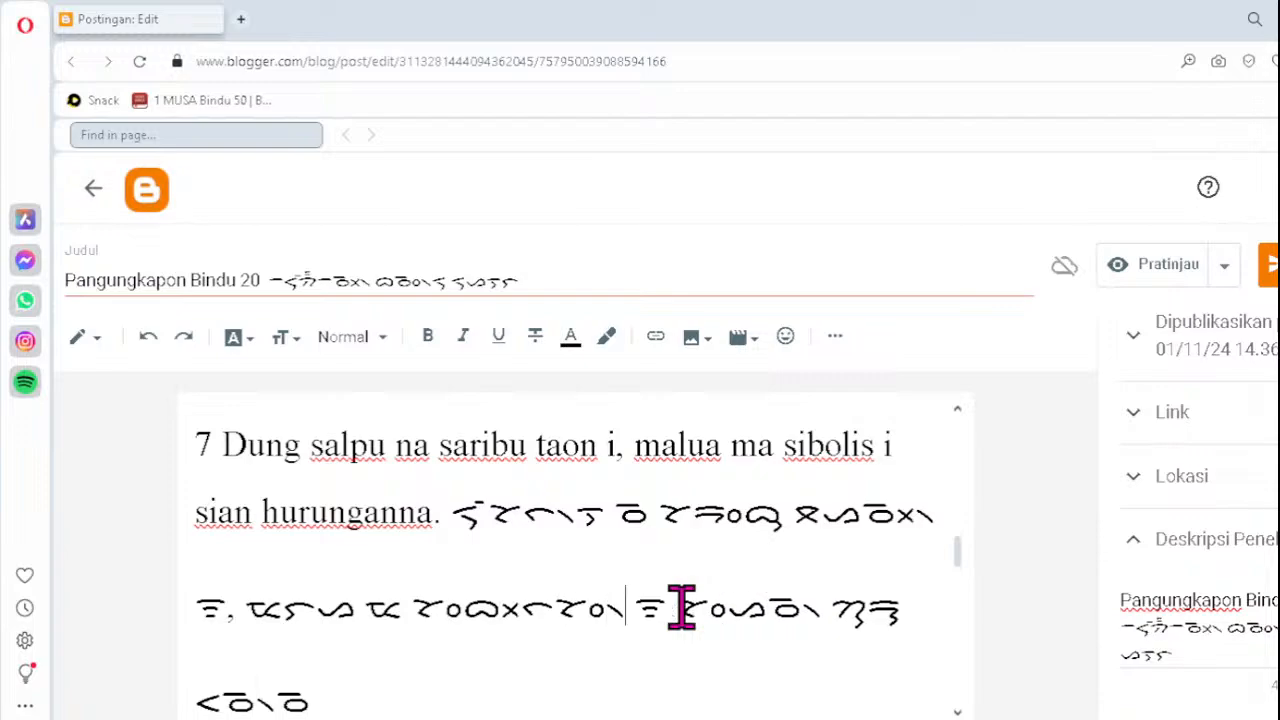
# - In verse 8's Batak text, retype the broken endings of "mangaliluhon" and of "on" after "tano" as ᯬᯉ᯲
pyautogui.scroll(-3, 681, 606)
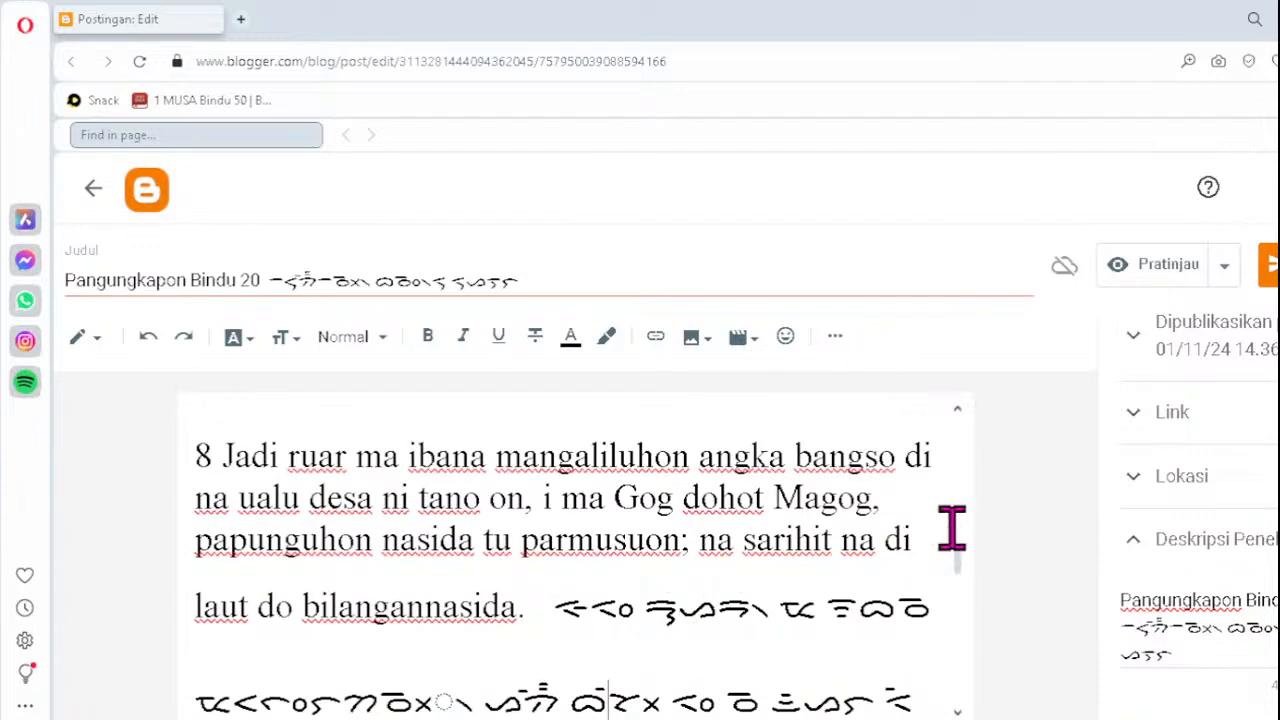
pyautogui.click(383, 698)
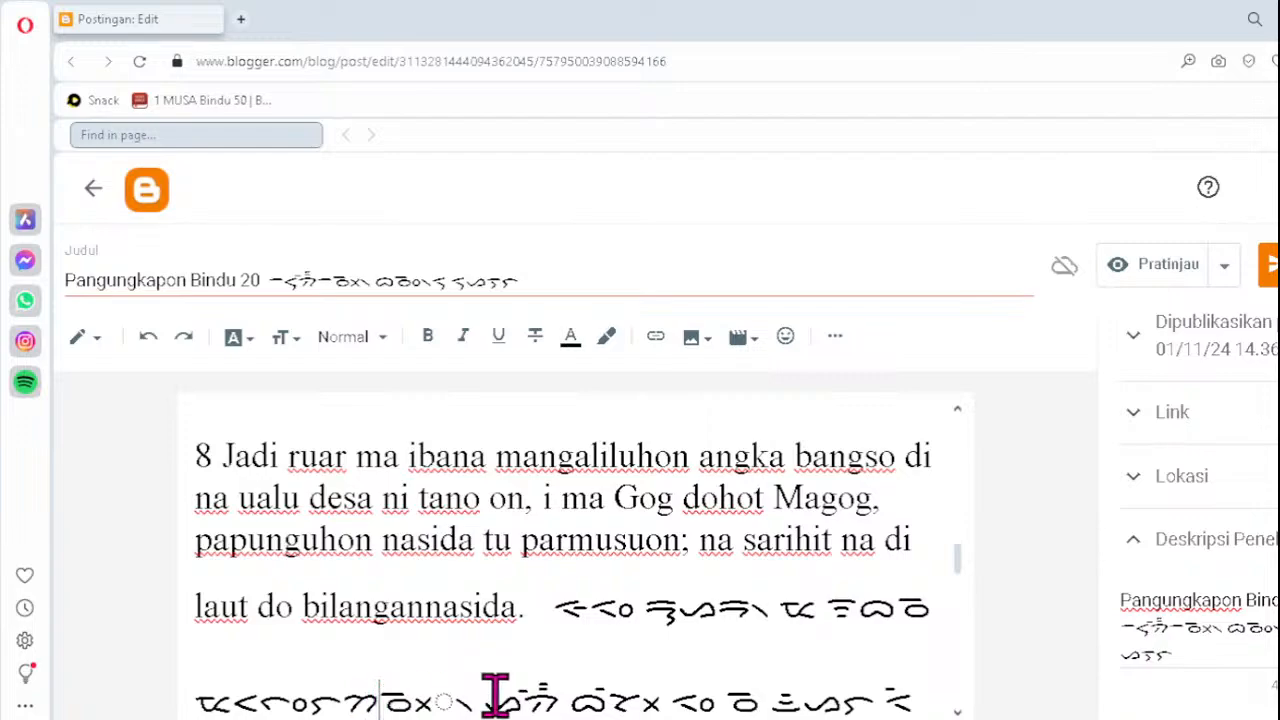
pyautogui.press('Delete')
pyautogui.write('ᯬᯉ᯲')
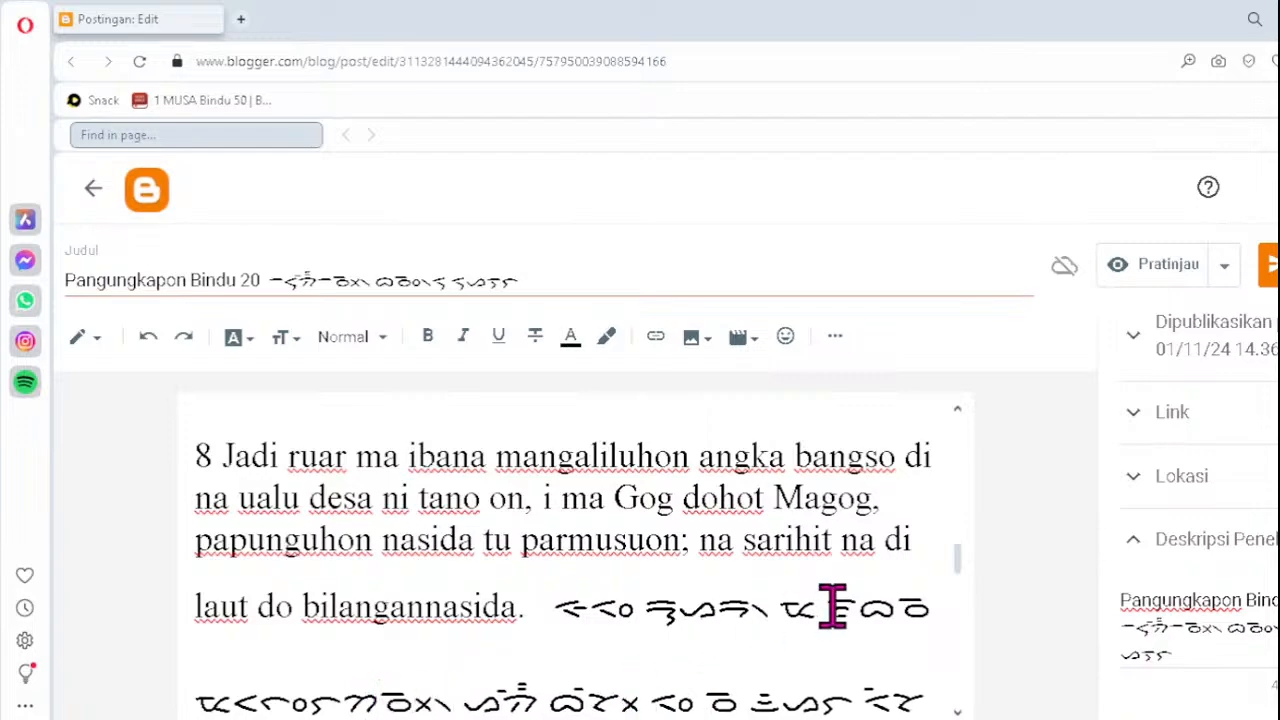
pyautogui.scroll(-1, 832, 605)
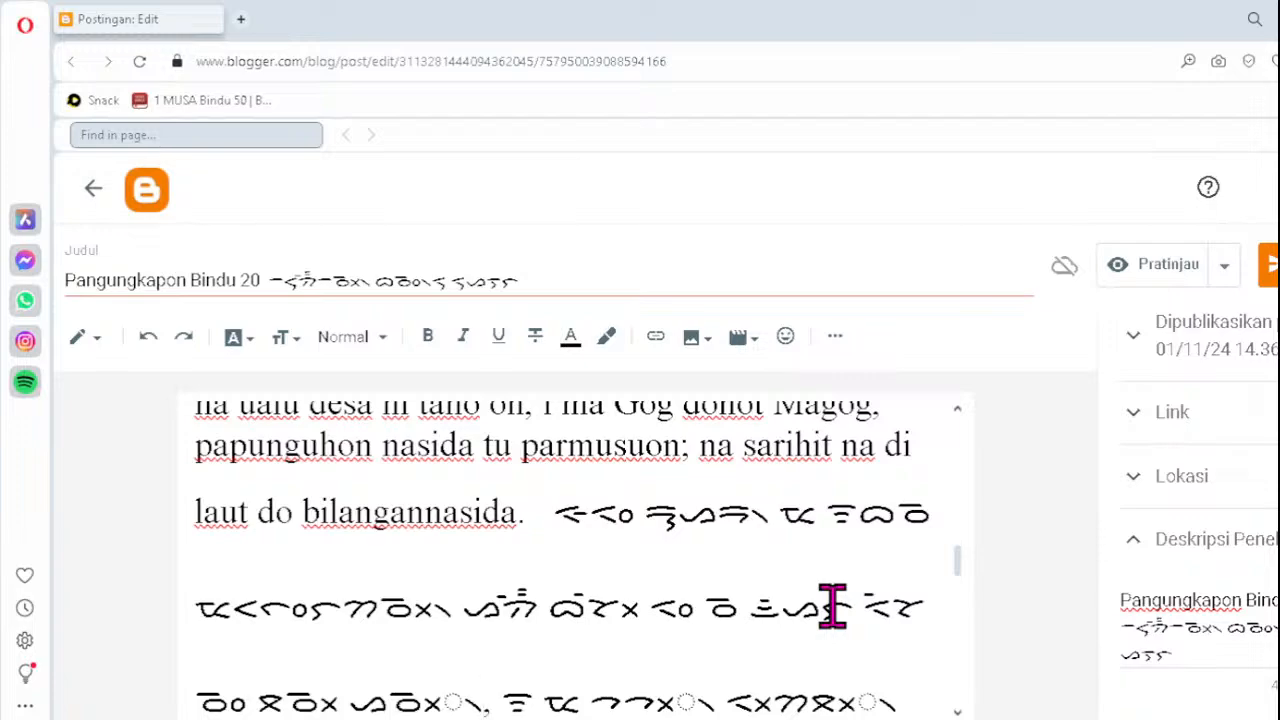
pyautogui.click(408, 702)
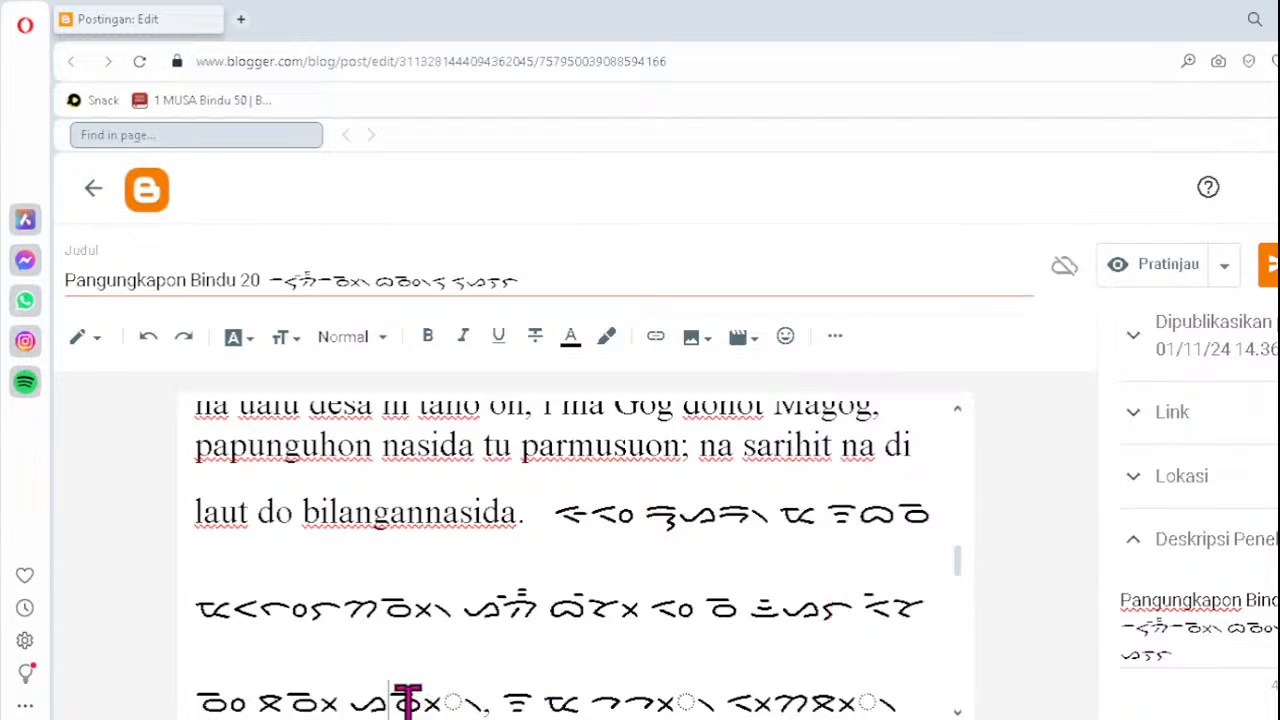
pyautogui.press('Delete')
pyautogui.write('ᯬᯉ')
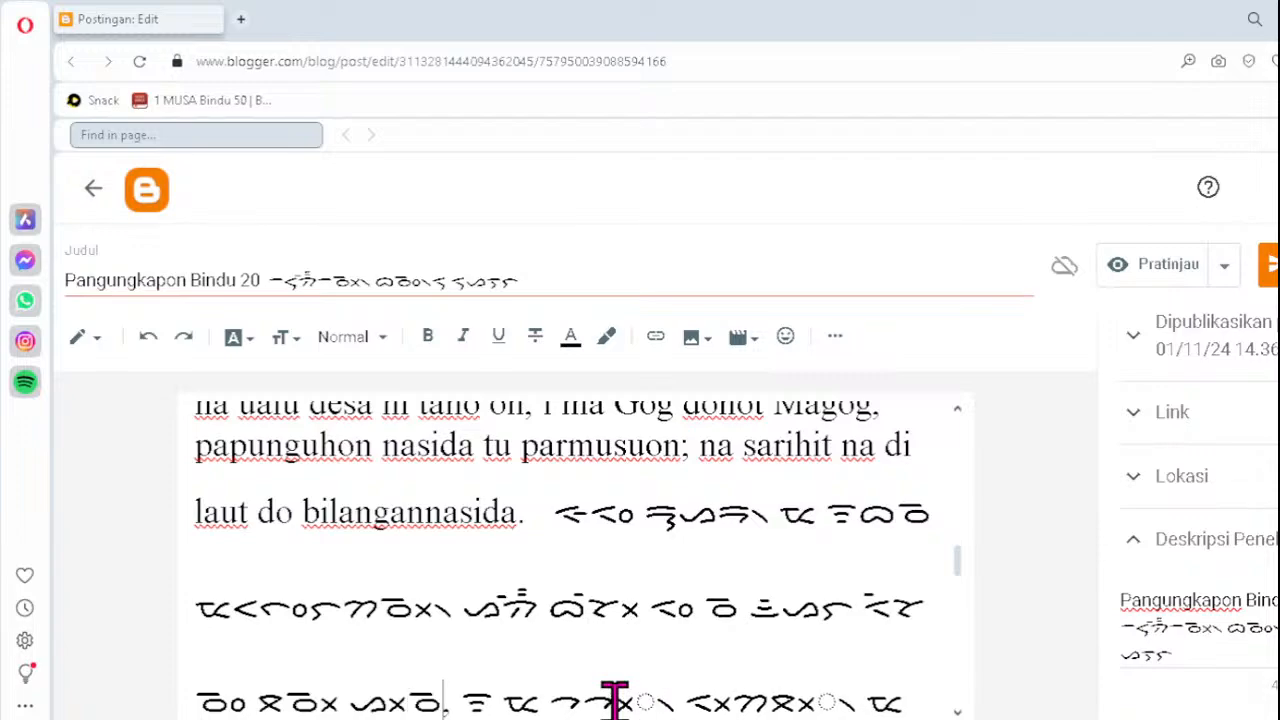
pyautogui.write('᯲')
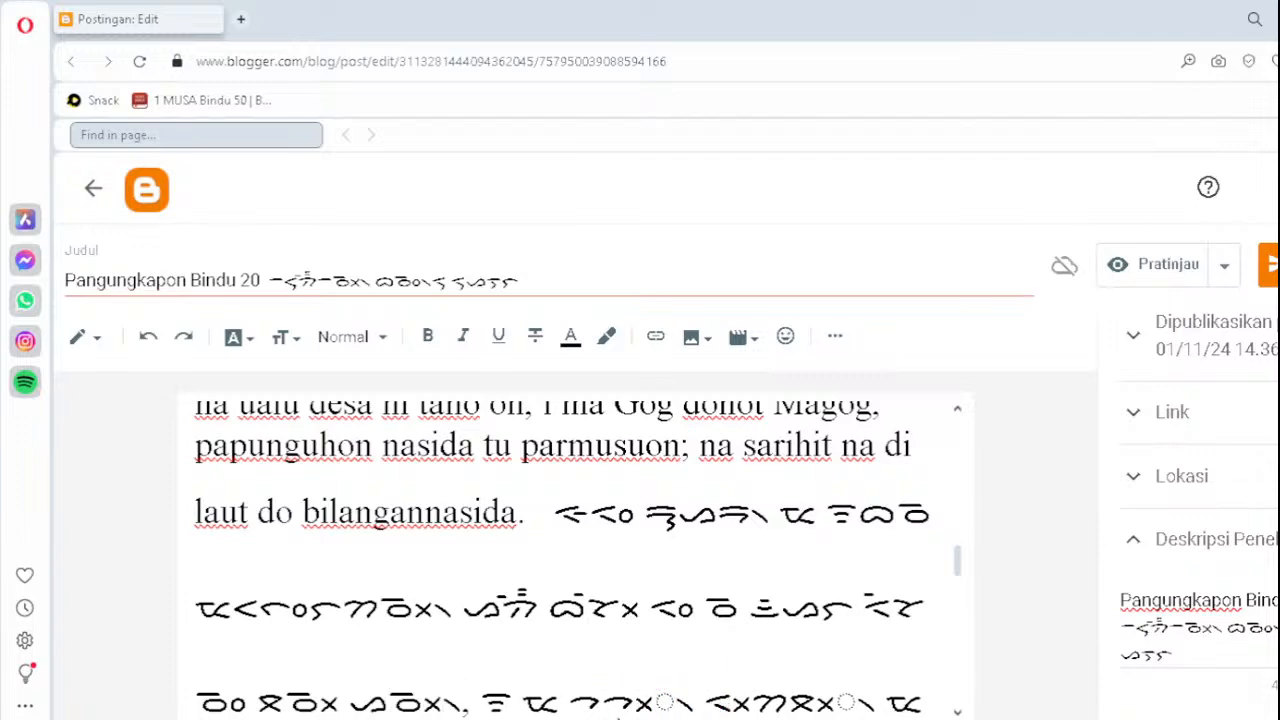
# - In verse 8's Batak text, replace the broken ending of "Gog" with ᯬᯎ᯲
pyautogui.click(603, 700)
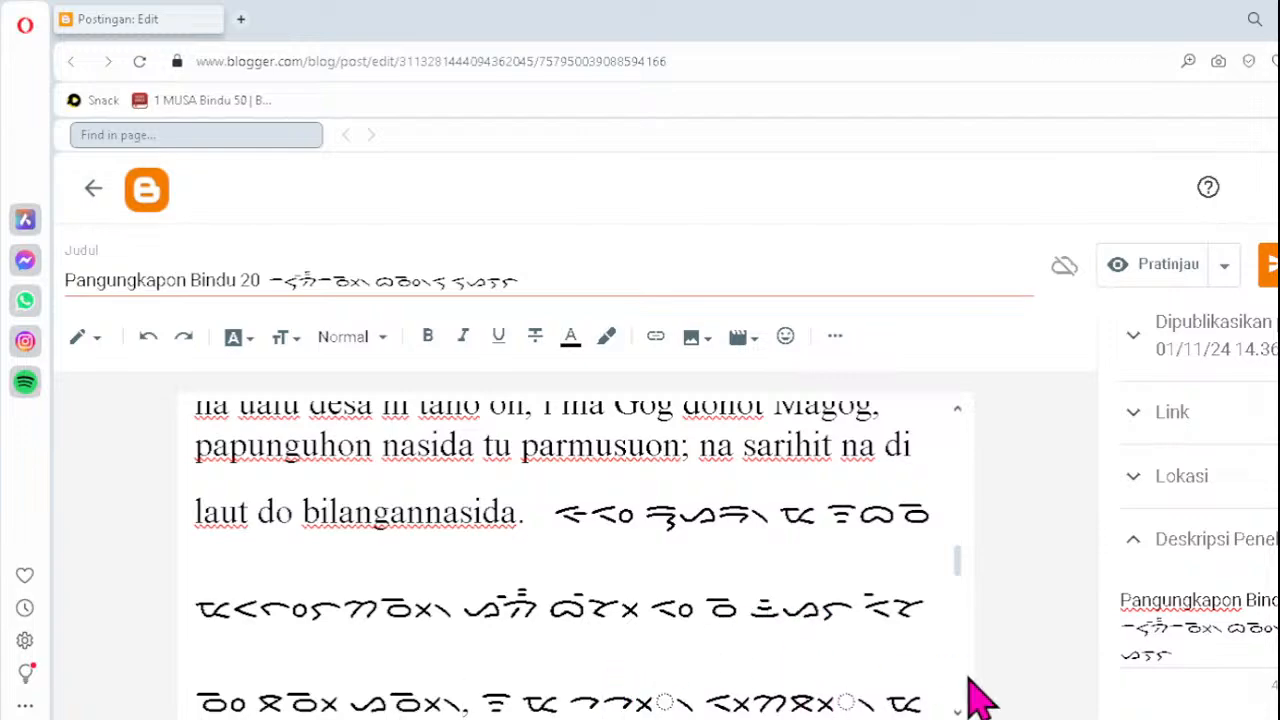
pyautogui.press('Delete')
pyautogui.press('Delete')
pyautogui.press('Delete')
pyautogui.press('Delete')
pyautogui.write('ᯬᯎ᯲')
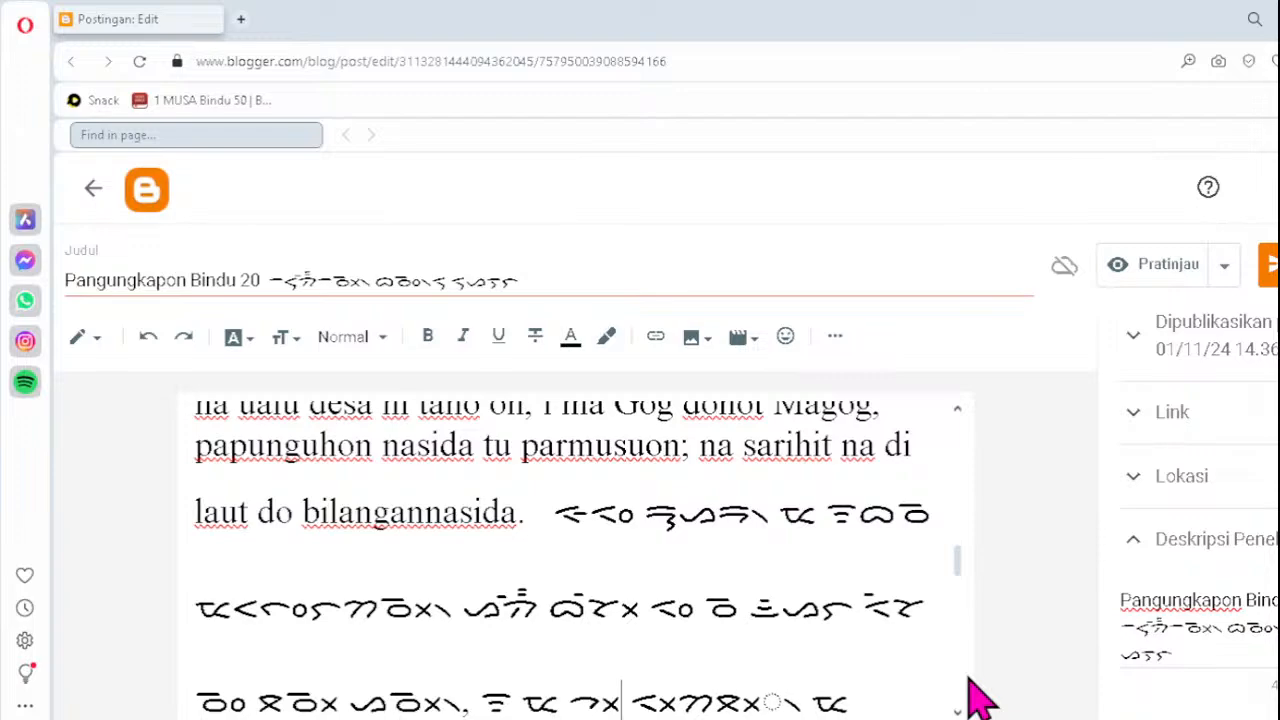
# - In verse 8's Batak text, retype the broken ending of "dohot" before "Magog" as ᯬᯖ᯲
pyautogui.press('Right')
pyautogui.press('Right')
pyautogui.press('Right')
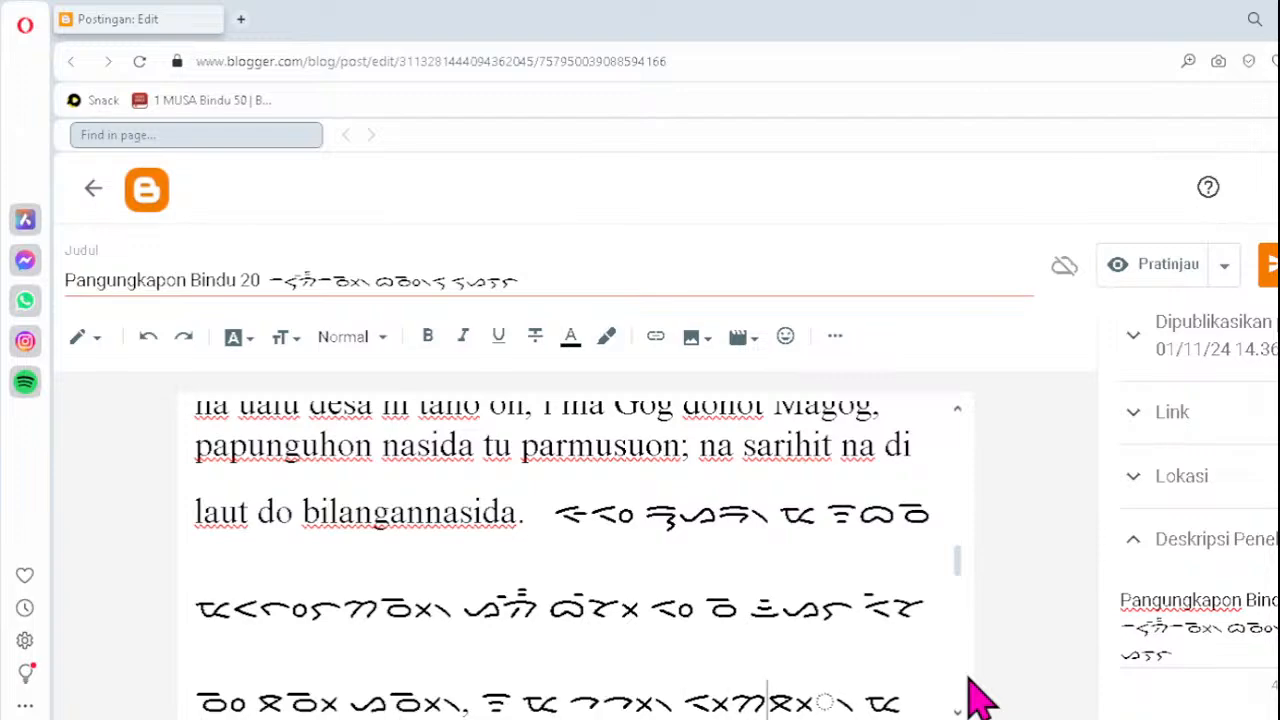
pyautogui.press('Delete')
pyautogui.write('ᯬᯖ᯲')
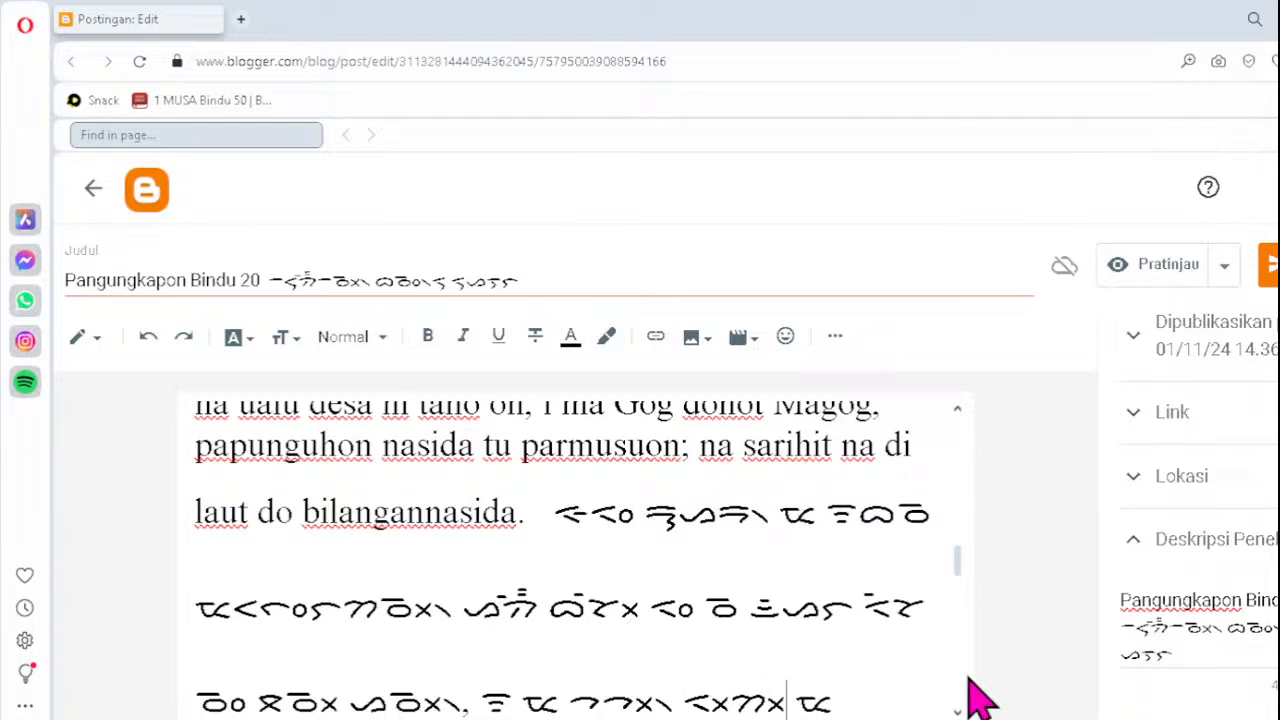
# - In verse 8's Batak text, replace the broken ending of "Magog" with ᯬᯎ᯲
pyautogui.press('Down')
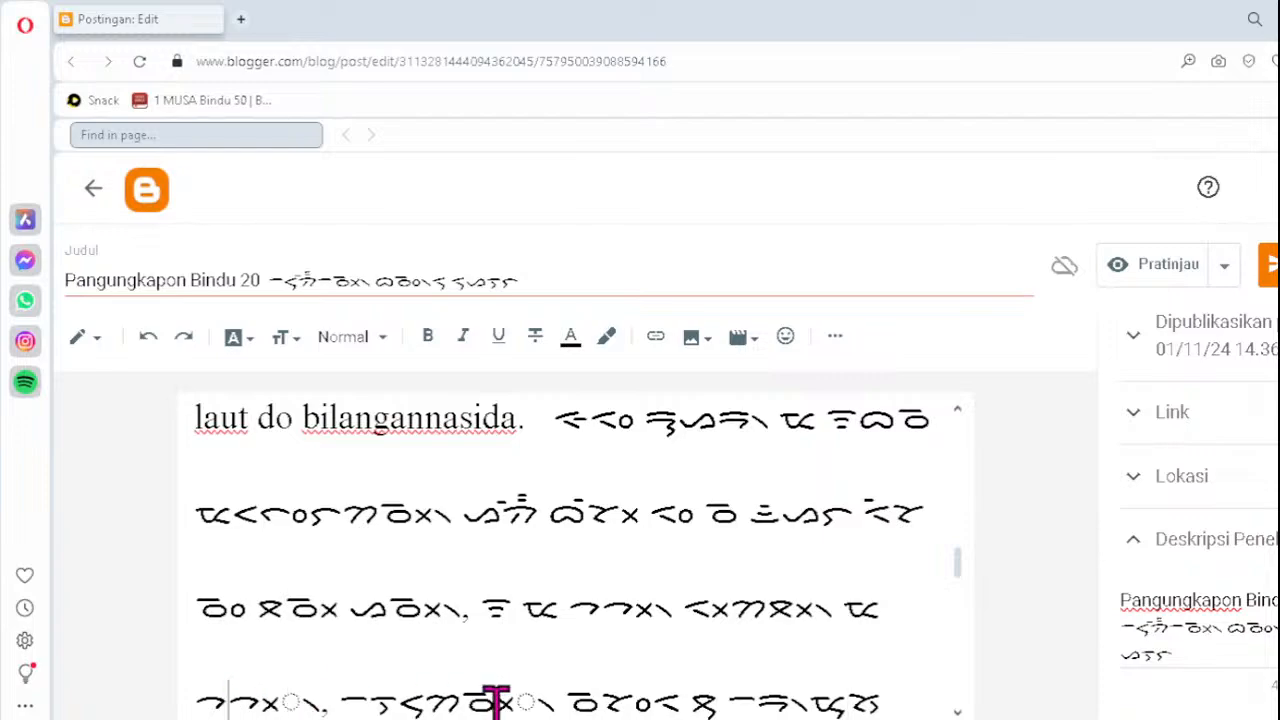
pyautogui.press('Delete')
pyautogui.press('Delete')
pyautogui.press('Delete')
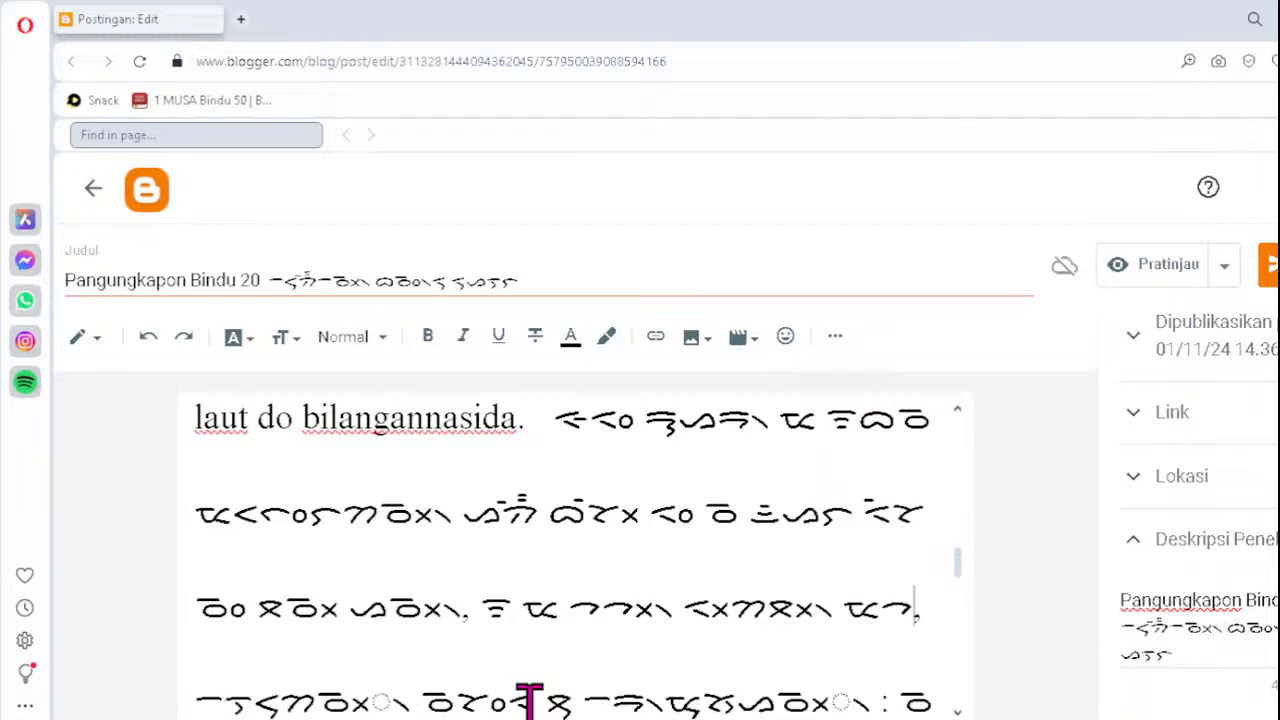
pyautogui.write('ᯬᯎ᯲')
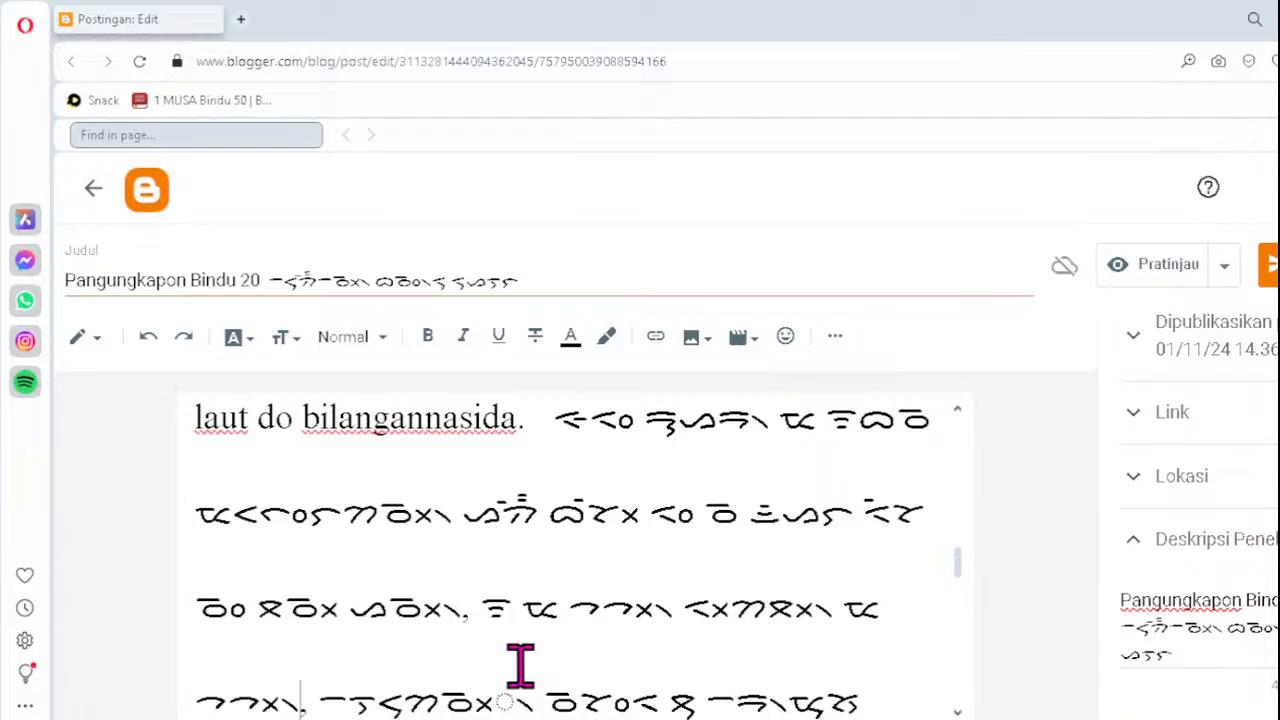
# - In verse 8's Batak text, retype the broken endings of "papunguhon" and "parmusuon" as ᯬᯉ᯲
pyautogui.click(442, 690)
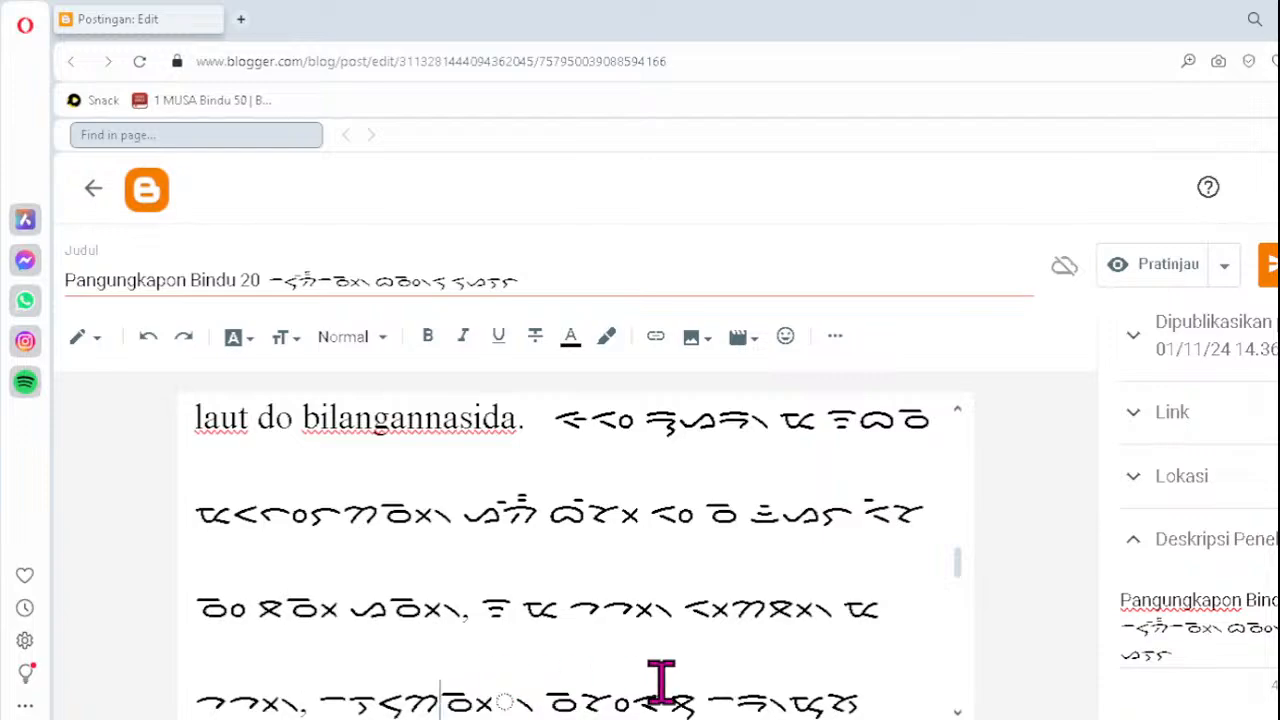
pyautogui.press('Delete')
pyautogui.write('ᯬᯉ᯲')
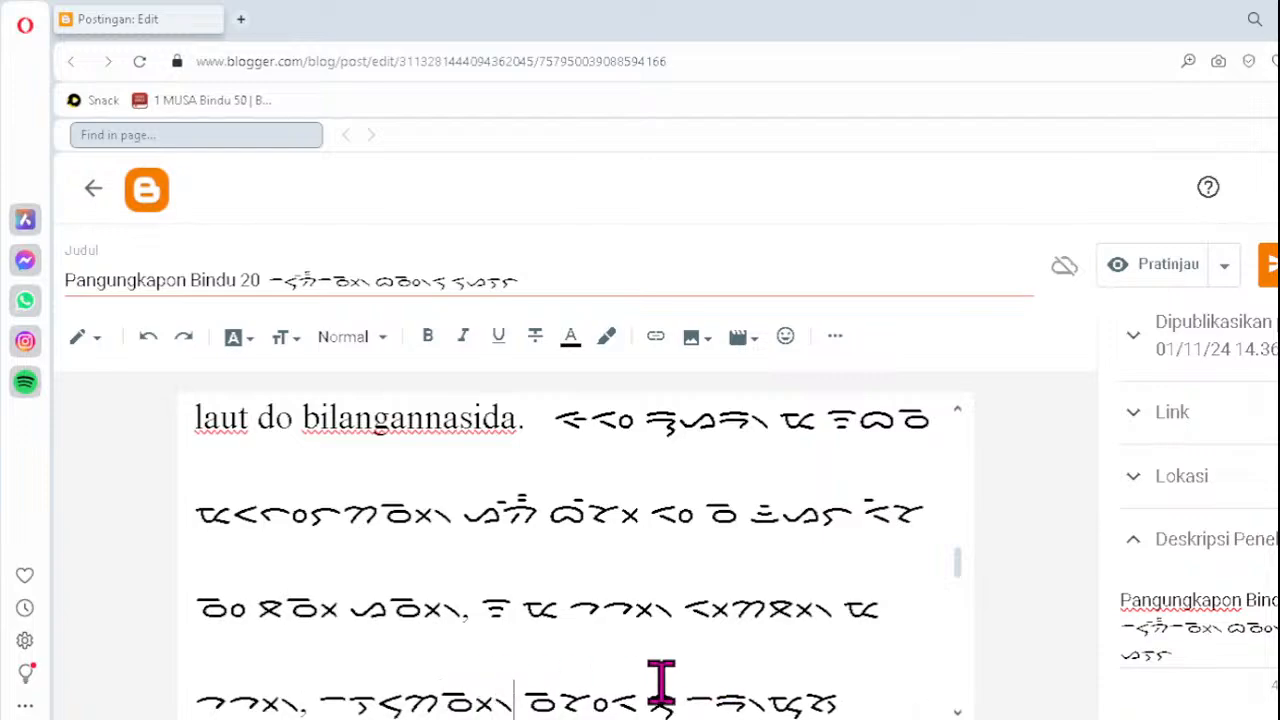
pyautogui.scroll(-1, 668, 685)
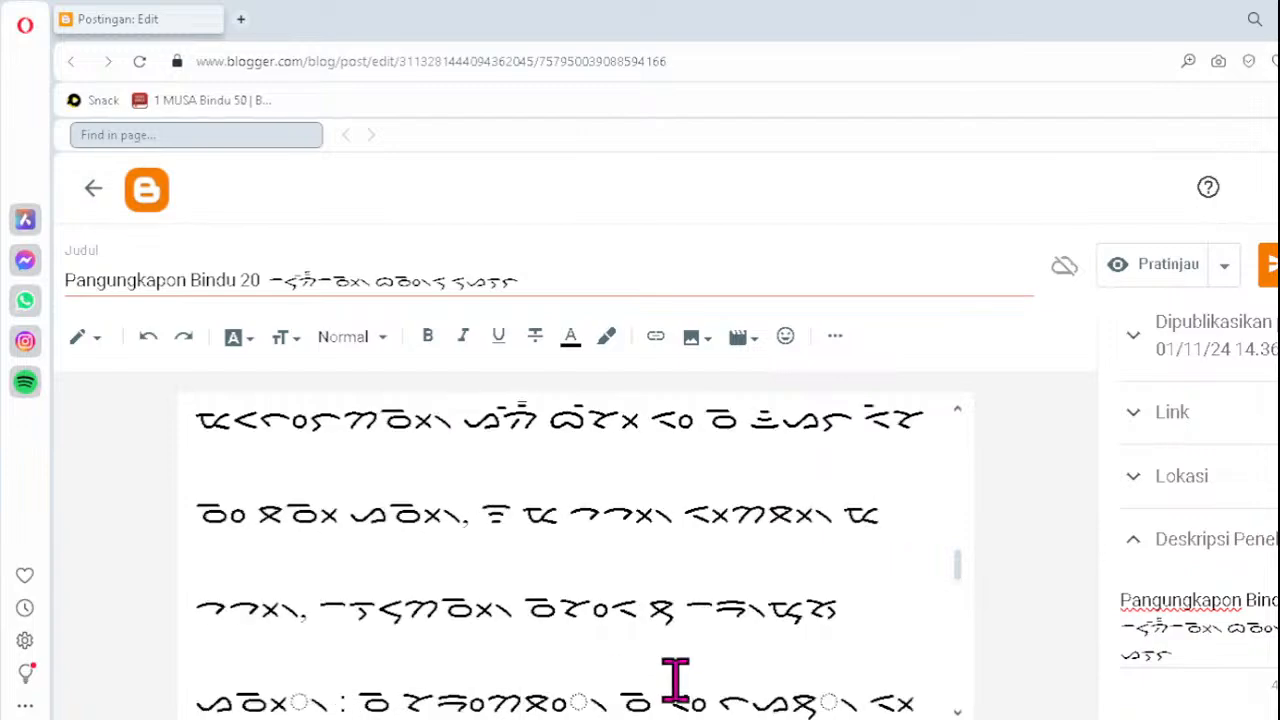
pyautogui.click(239, 703)
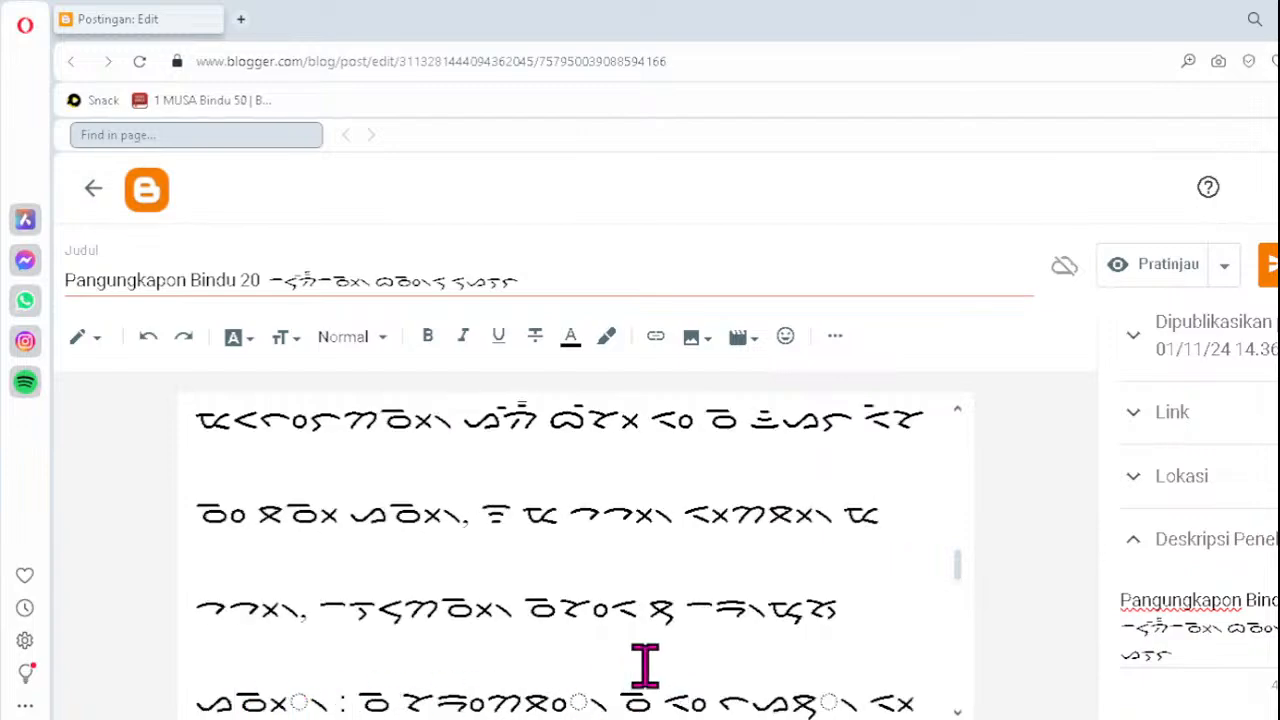
pyautogui.press('Delete')
pyautogui.write('ᯬᯉ᯲')
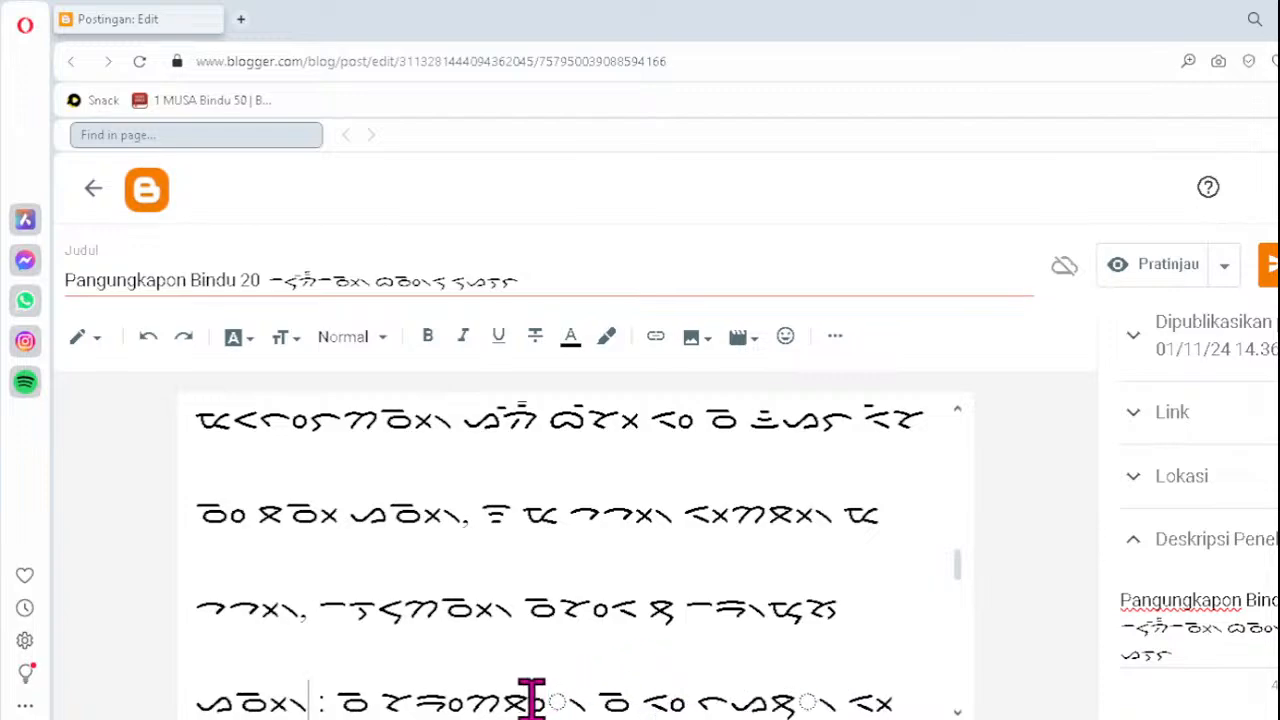
# - In verse 8's Batak text, retype the broken endings of "sarihit" as ᯪᯖ᯲ and "laut" as ᯮᯖ᯲
pyautogui.click(510, 692)
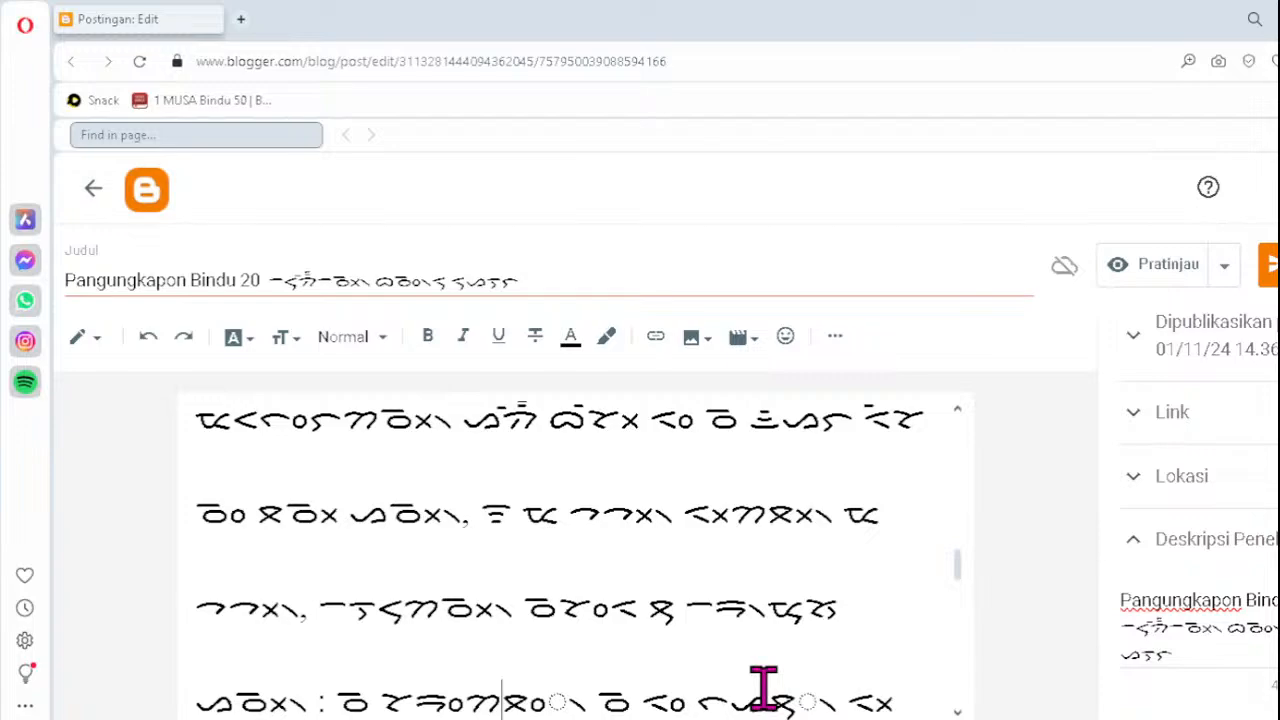
pyautogui.press('Delete')
pyautogui.write('ᯬᯖ᯲')
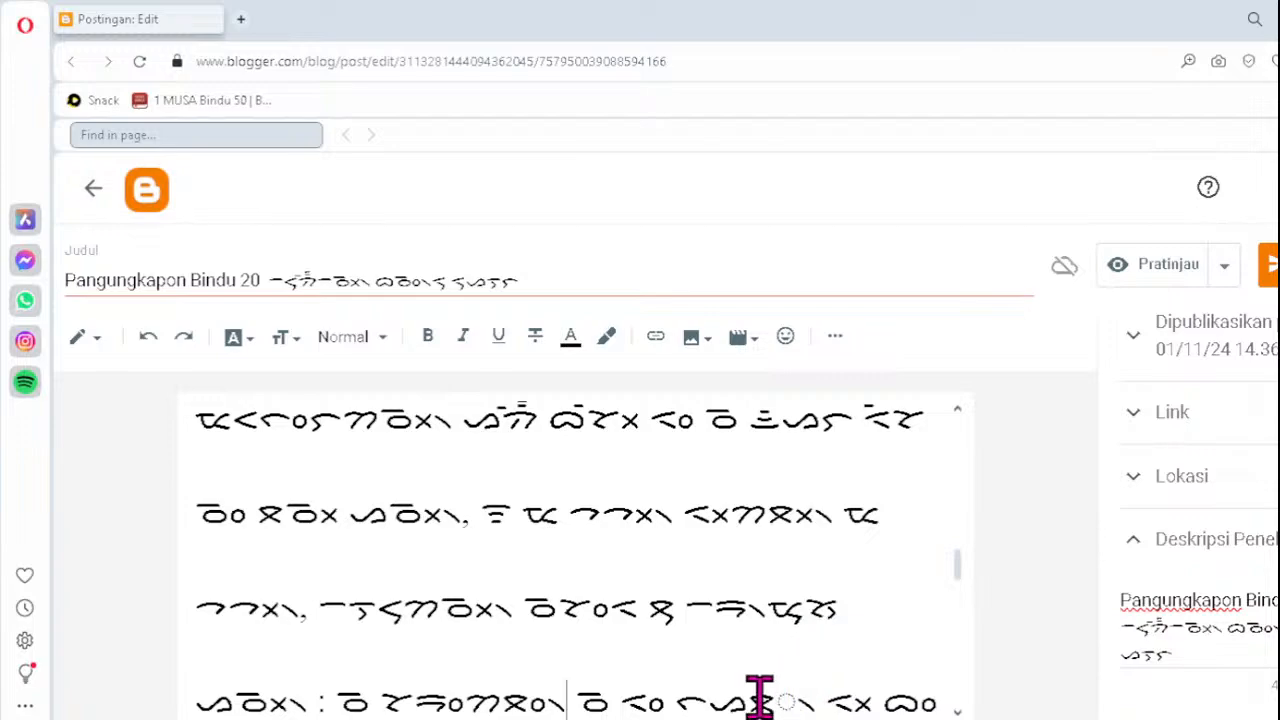
pyautogui.click(757, 695)
pyautogui.press('Delete')
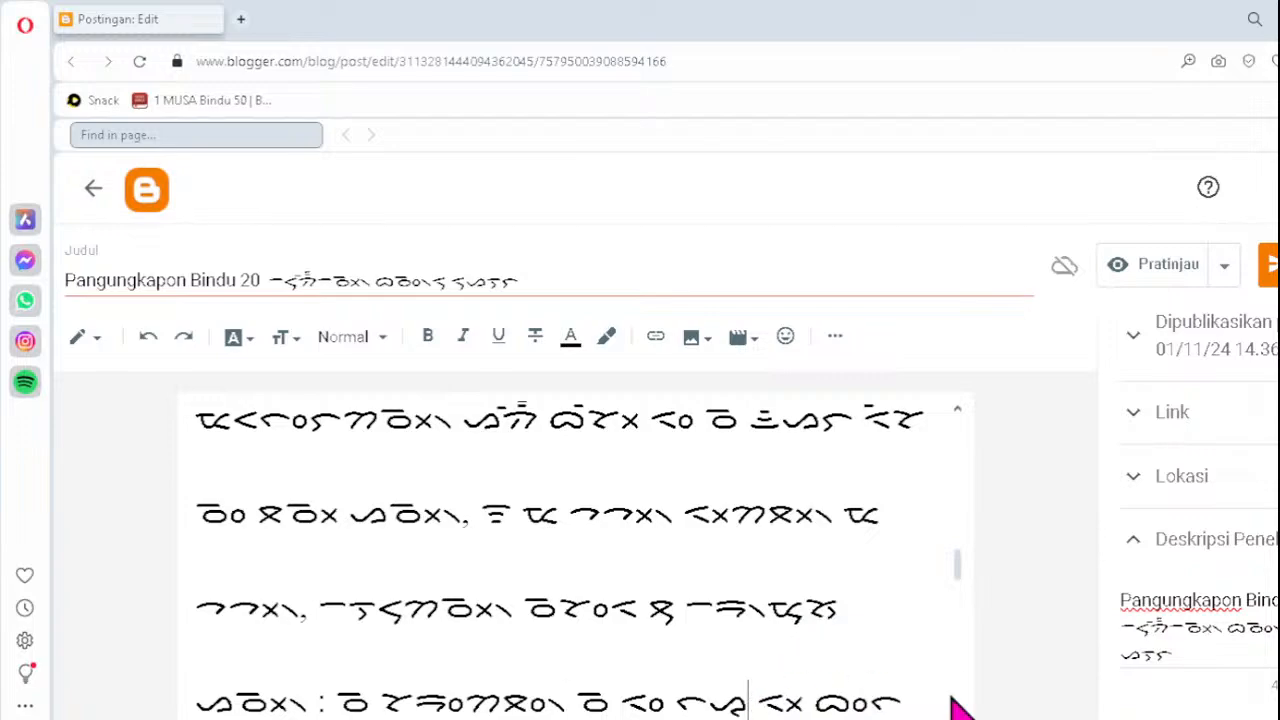
pyautogui.write('ᯘ᯲')
# - In verse 9's Batak text, retype the broken ending of "nangkok" as ᯬᯂ᯦᯲
pyautogui.press('Down')
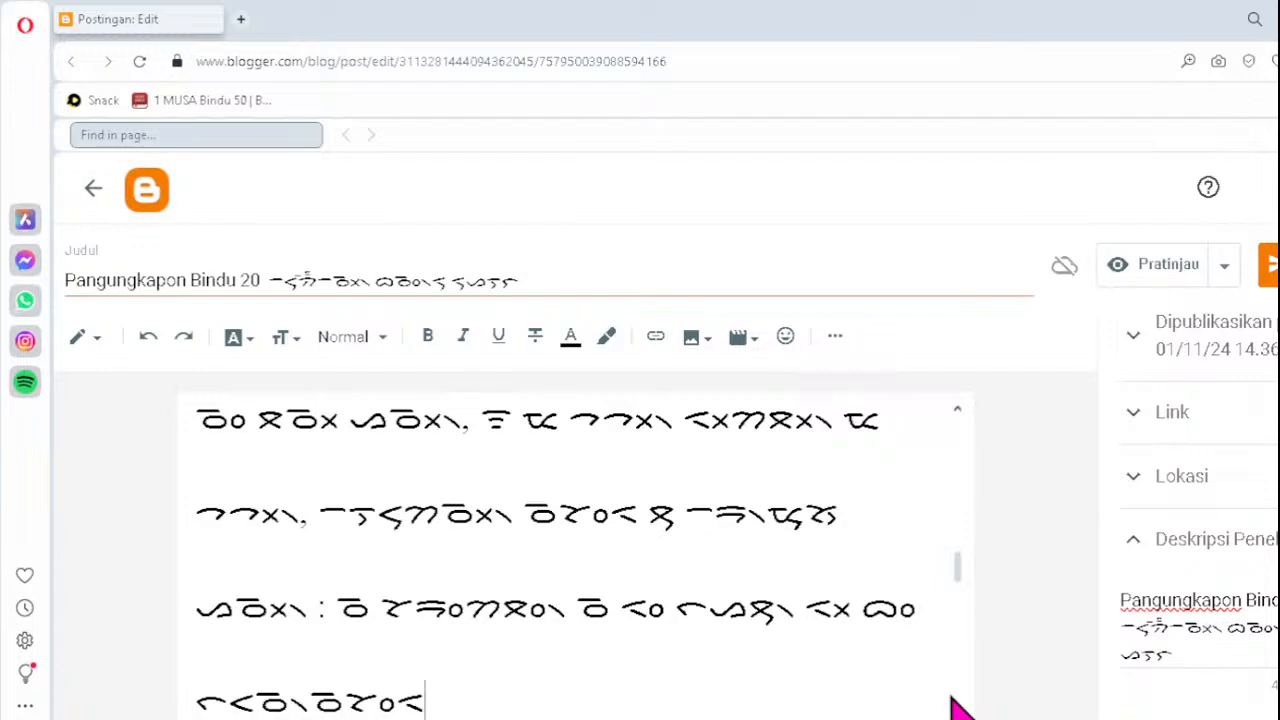
pyautogui.press('Down')
pyautogui.press('Down')
pyautogui.press('Down')
pyautogui.press('Down')
pyautogui.press('Down')
pyautogui.press('Down')
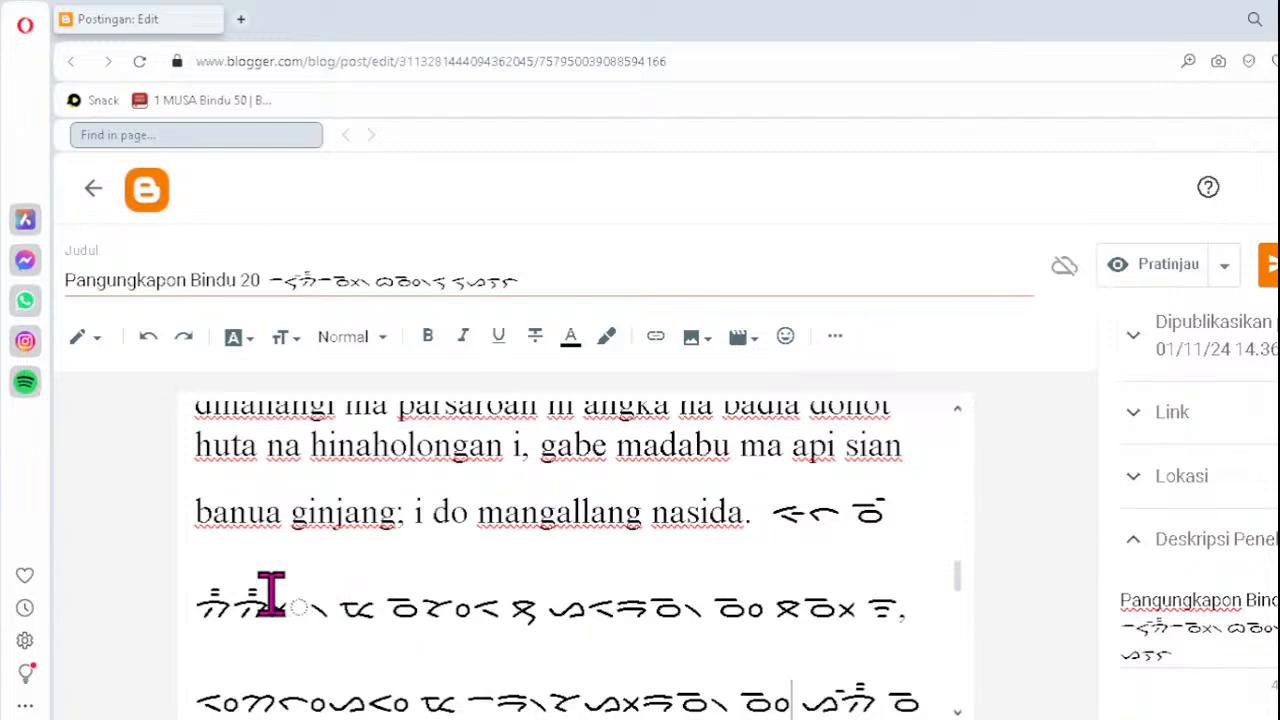
pyautogui.click(239, 598)
pyautogui.press('Delete')
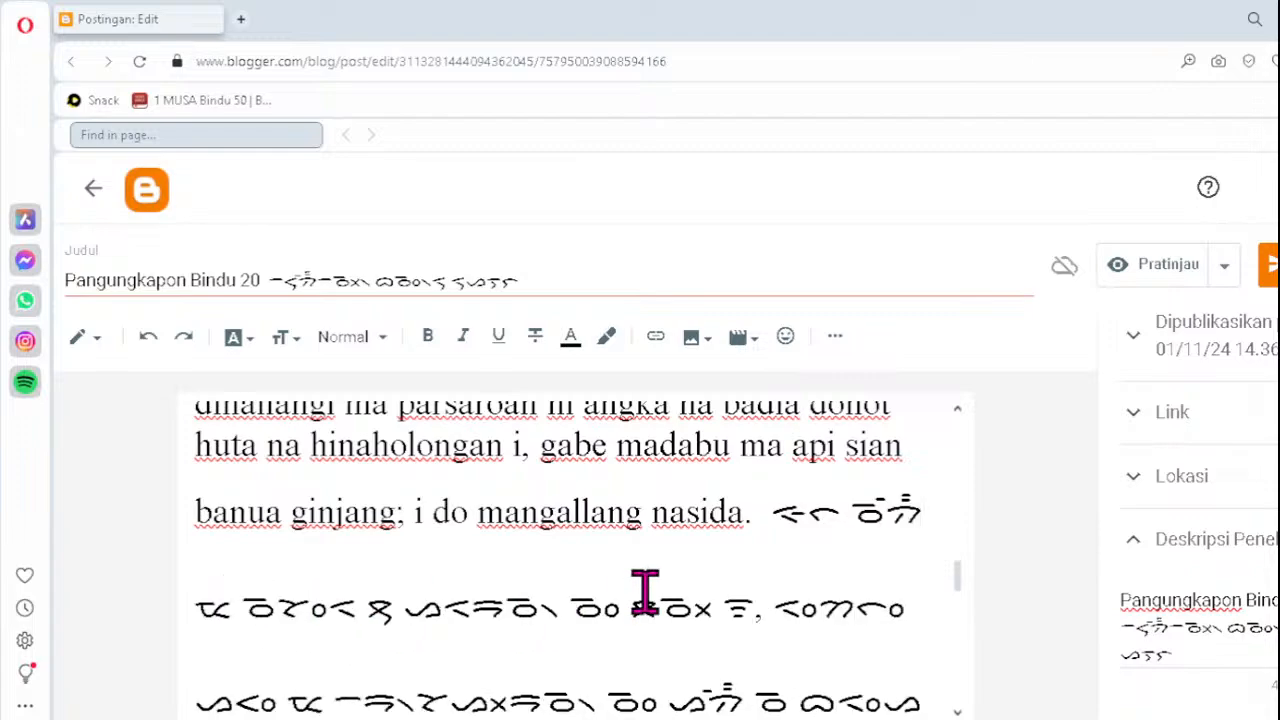
pyautogui.write('ᯬᯂ')
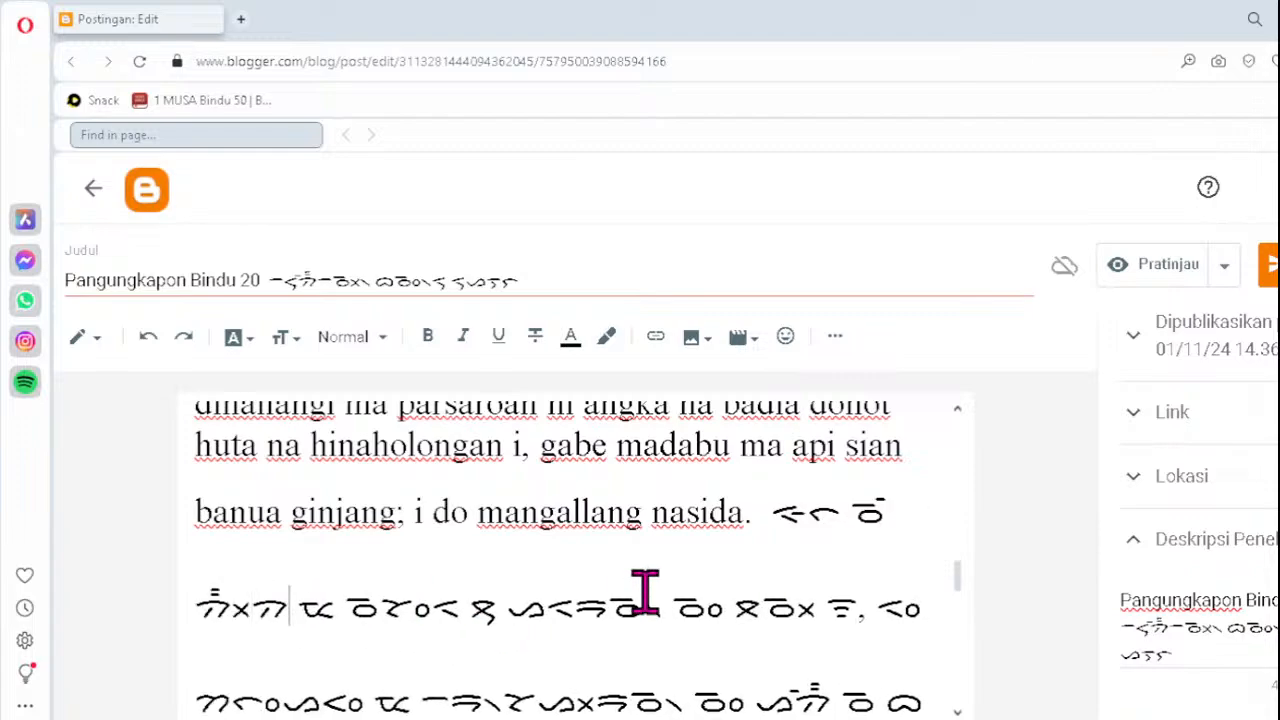
pyautogui.write('᯲')
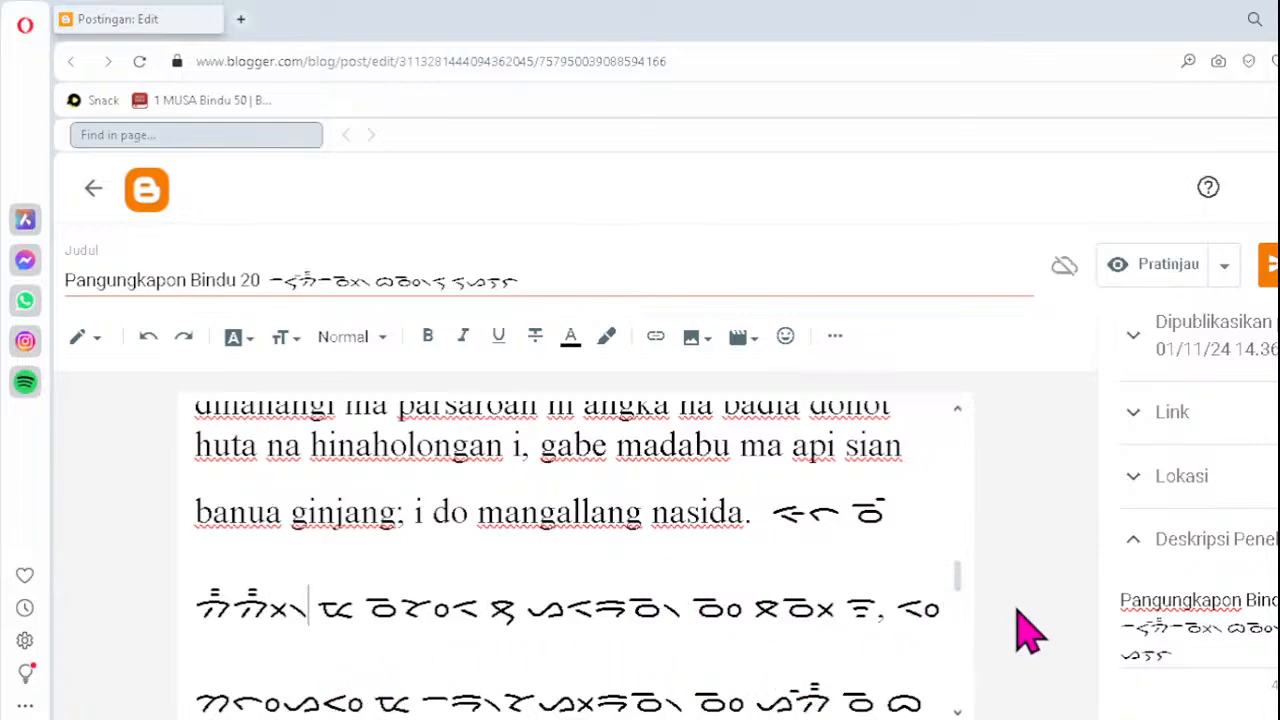
# - In verse 9's Batak text, retype the broken ending of "dohot" as ᯬᯖ᯲
pyautogui.press('Down')
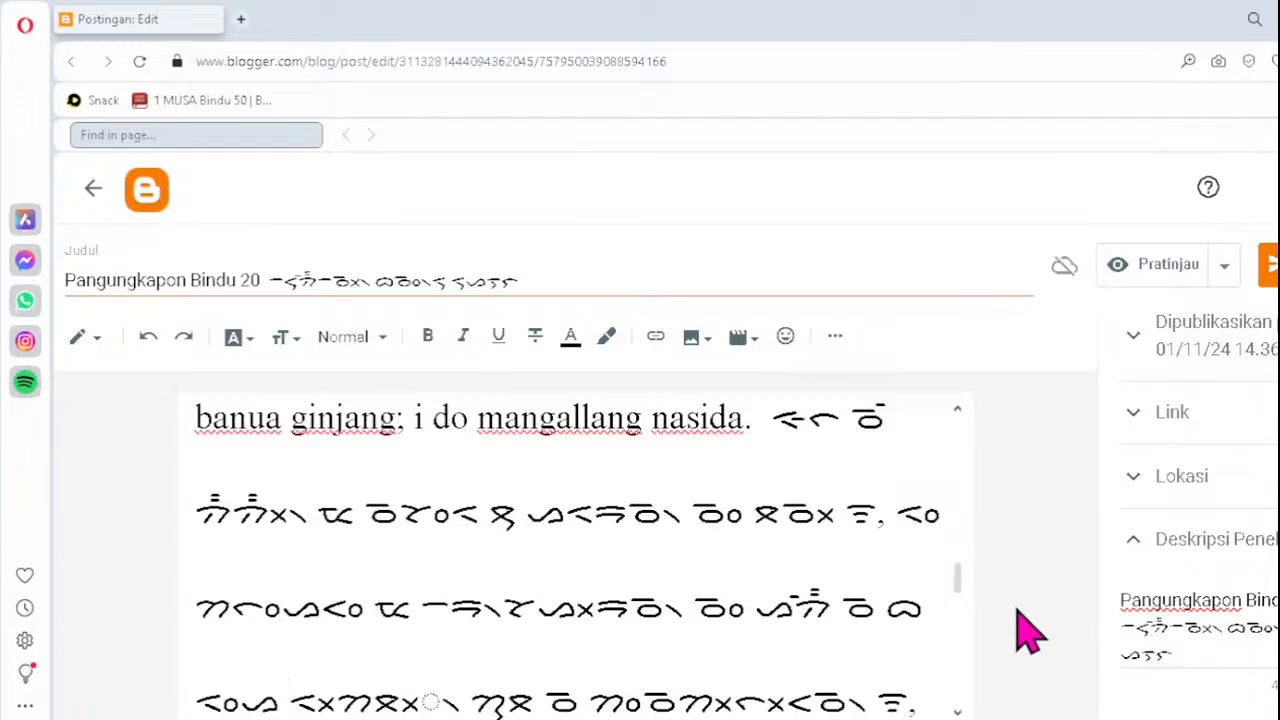
pyautogui.click(382, 703)
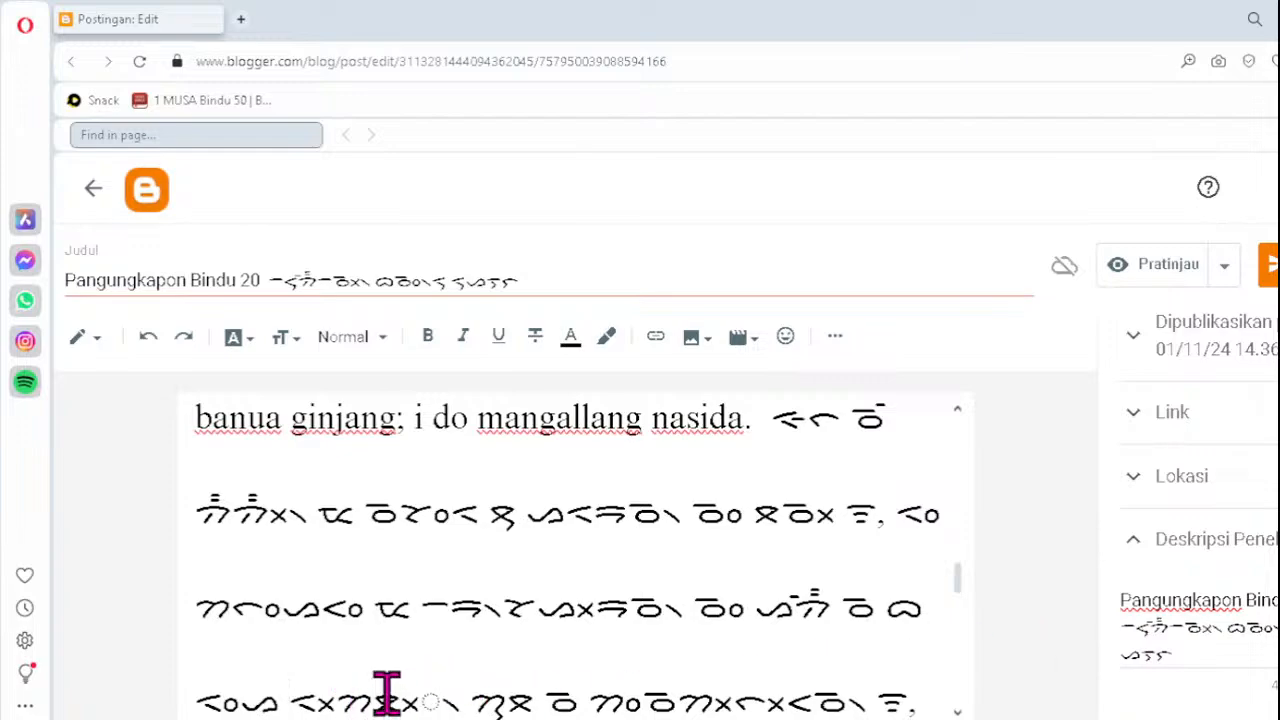
pyautogui.press('Delete')
pyautogui.write('ᯬᯖ᯲')
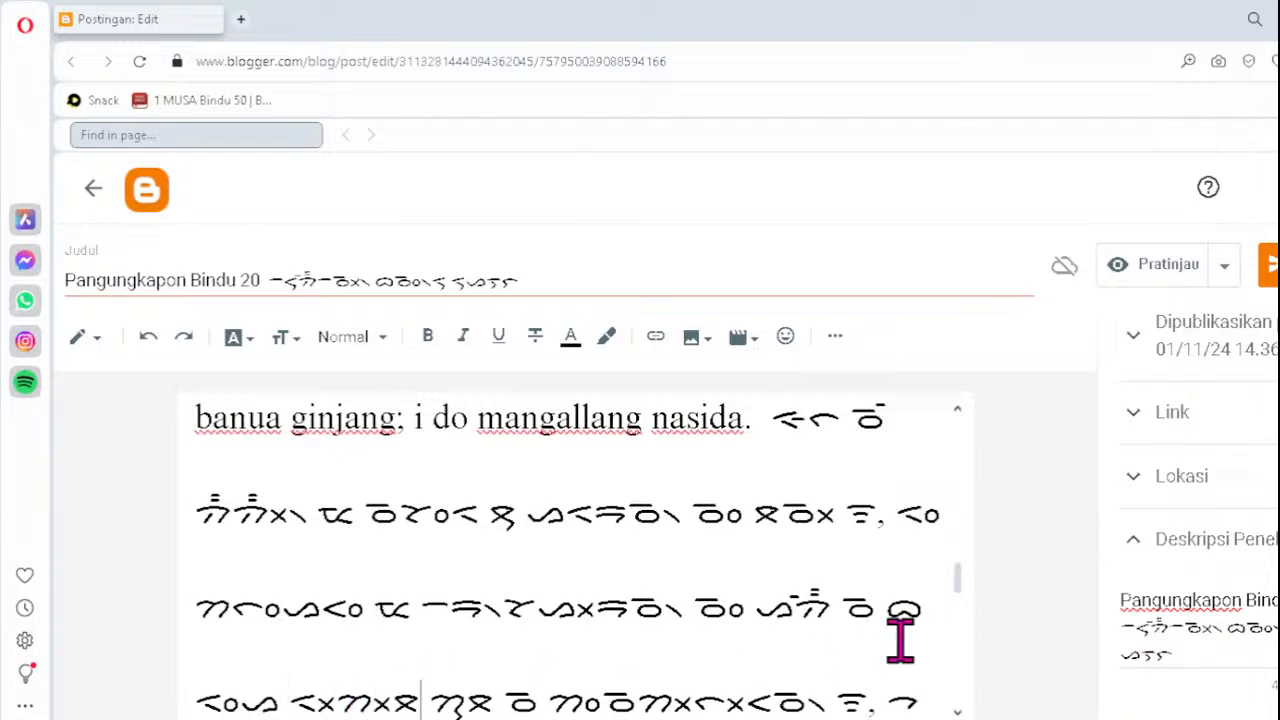
# - In verse 9's Batak text, retype the broken first syllable of "ginjang" so that ᯪᯉ᯲ follows its opening letter
pyautogui.press('Down')
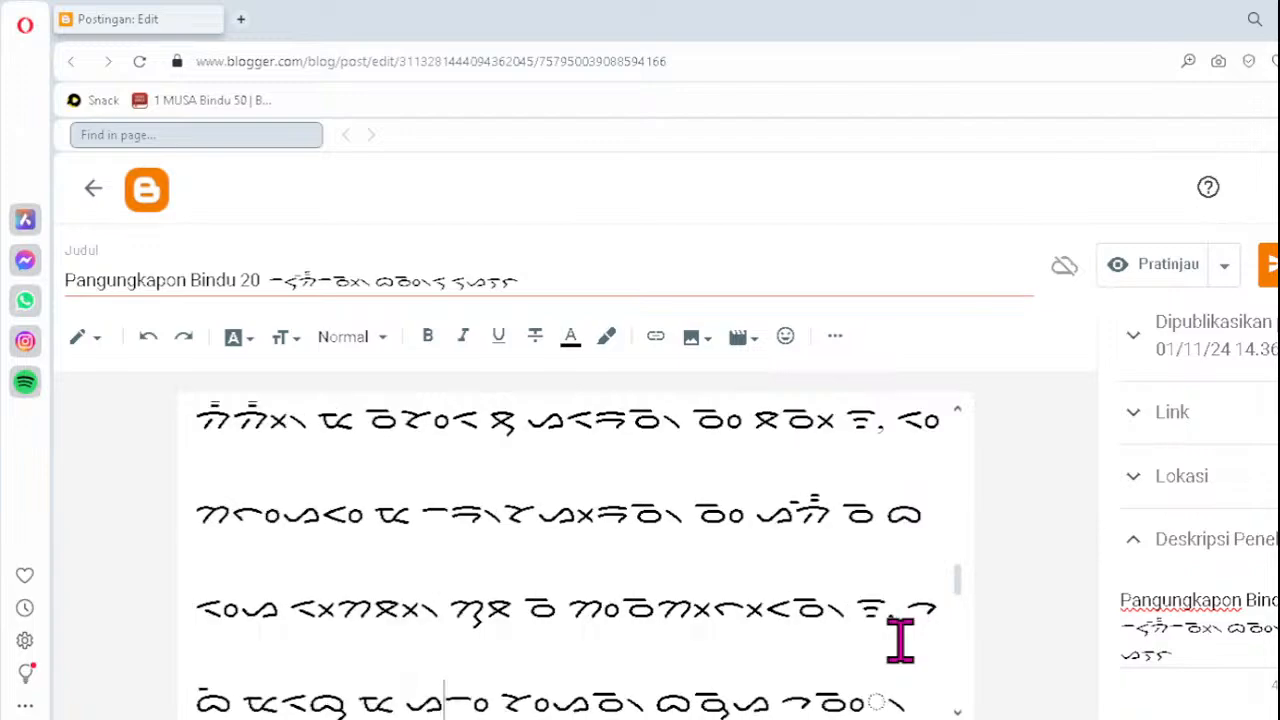
pyautogui.press('Down')
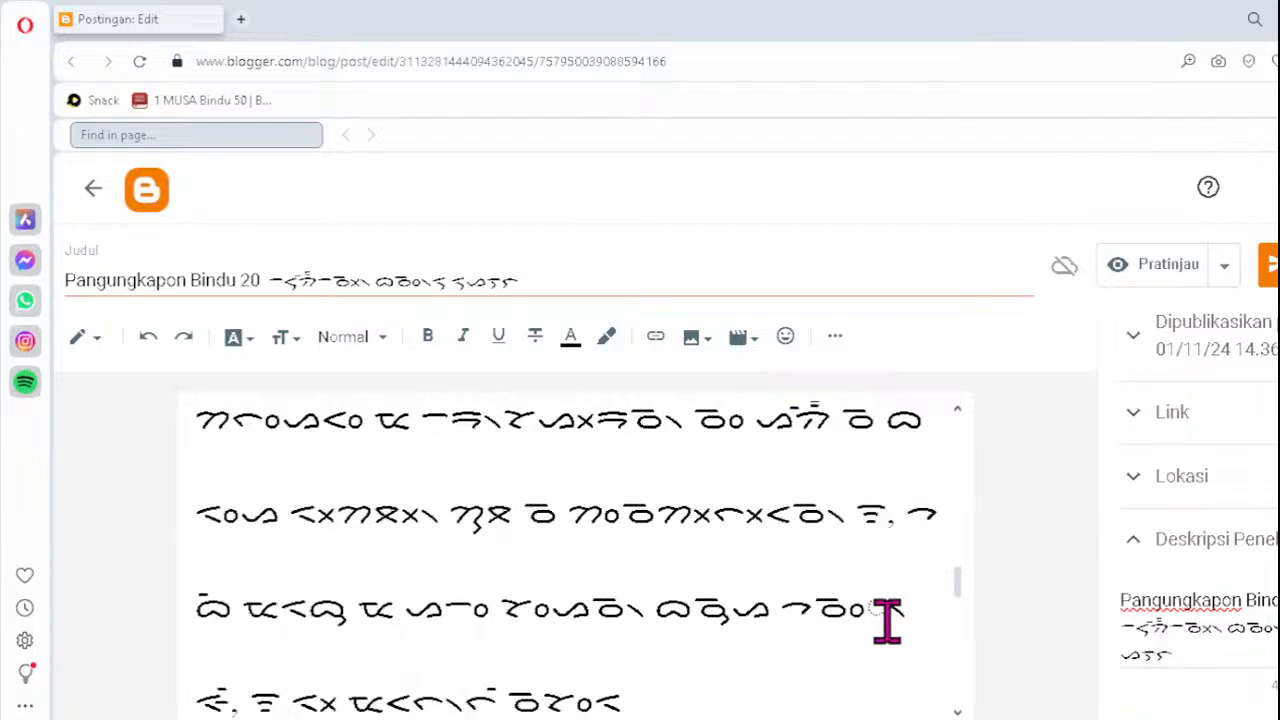
pyautogui.click(816, 604)
pyautogui.press('Delete')
pyautogui.press('Delete')
pyautogui.write('ᯪᯉ᯲,')
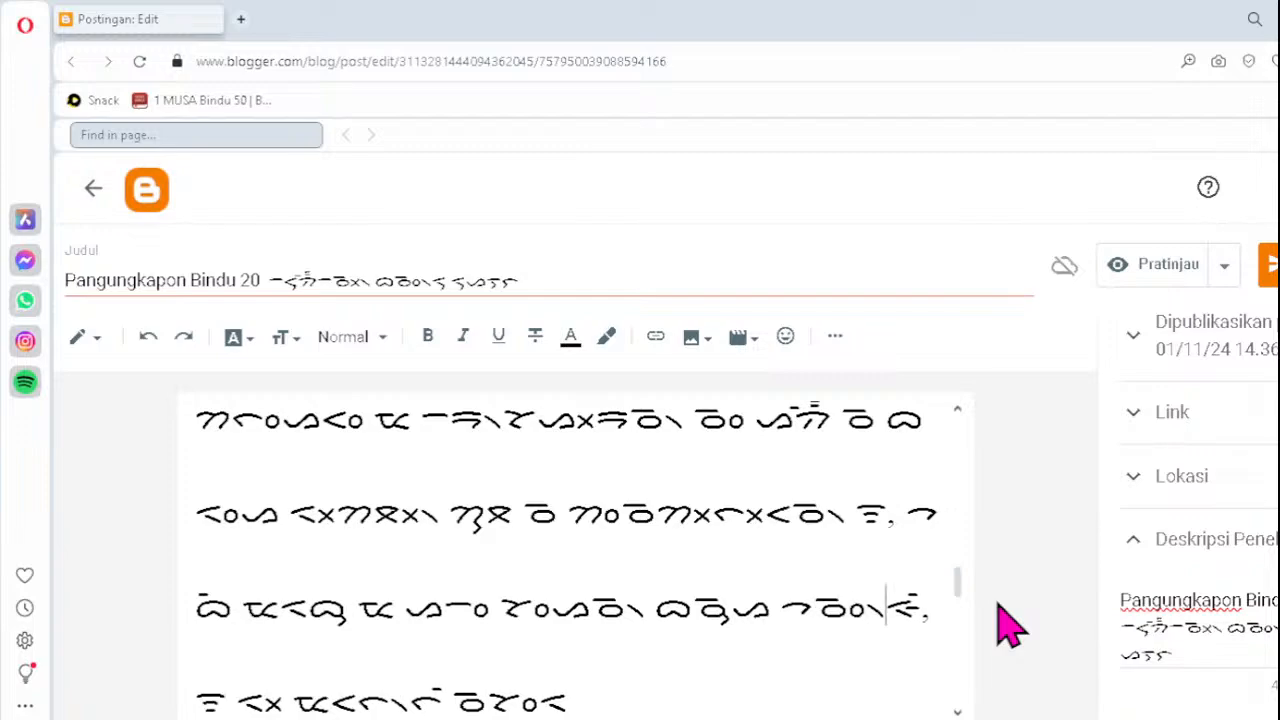
# - In verse 10's Batak text, retype the broken endings of "sibolis" as ᯪᯘ᯲ and "mangaliluhon" as ᯬᯉ᯲
pyautogui.press('Down')
pyautogui.press('Return')
pyautogui.write('10 Jadi didabu ma sibolis i, na mangaliluhon')
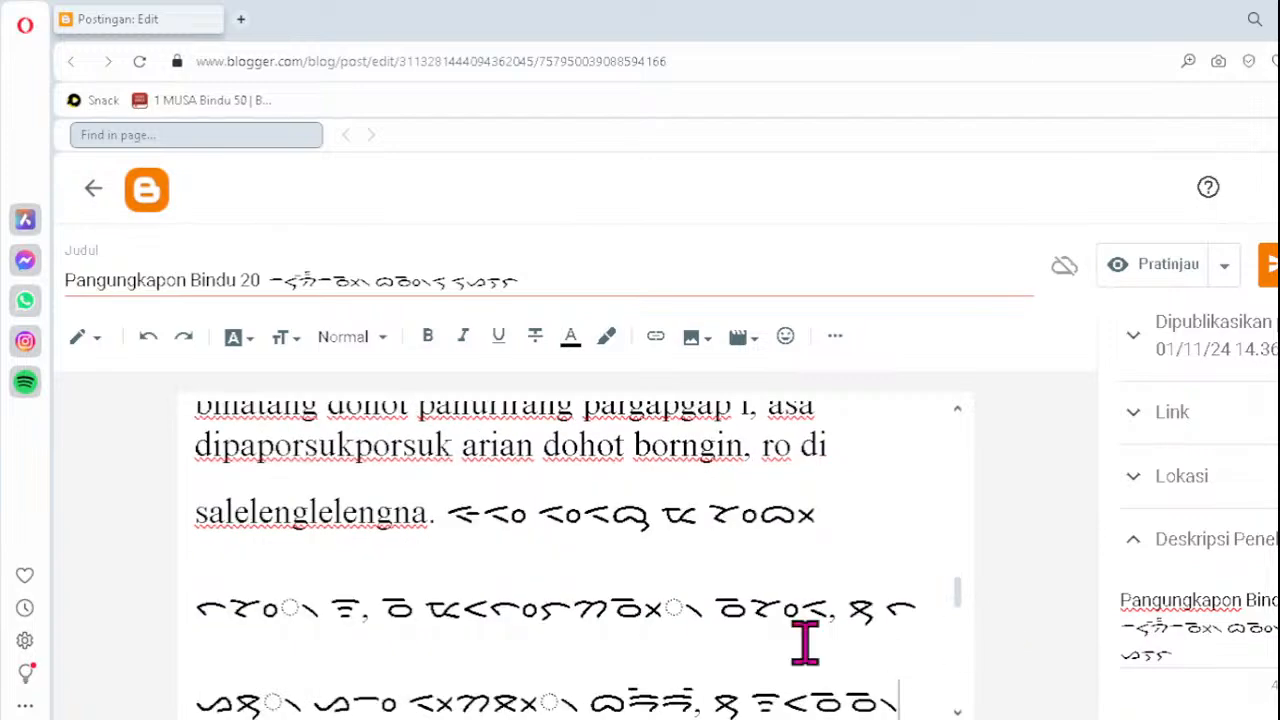
pyautogui.click(230, 605)
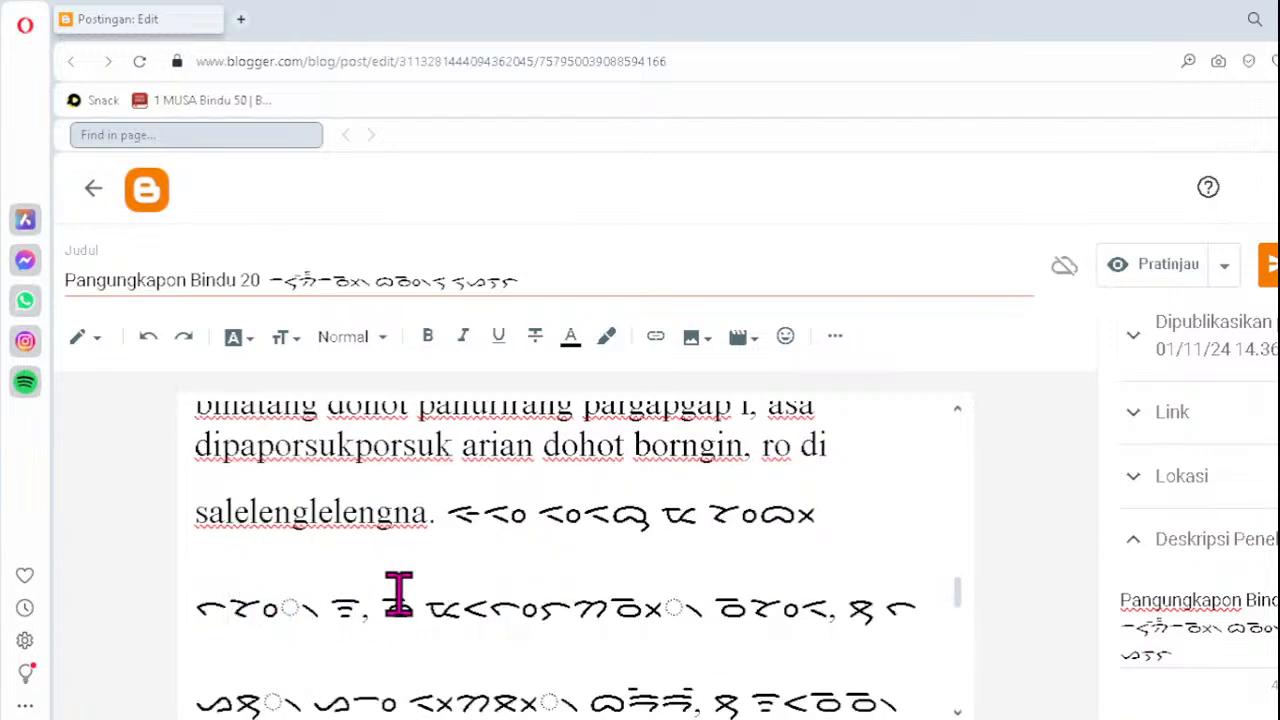
pyautogui.press('Delete')
pyautogui.write('ᯪᯘ')
pyautogui.write('᯲')
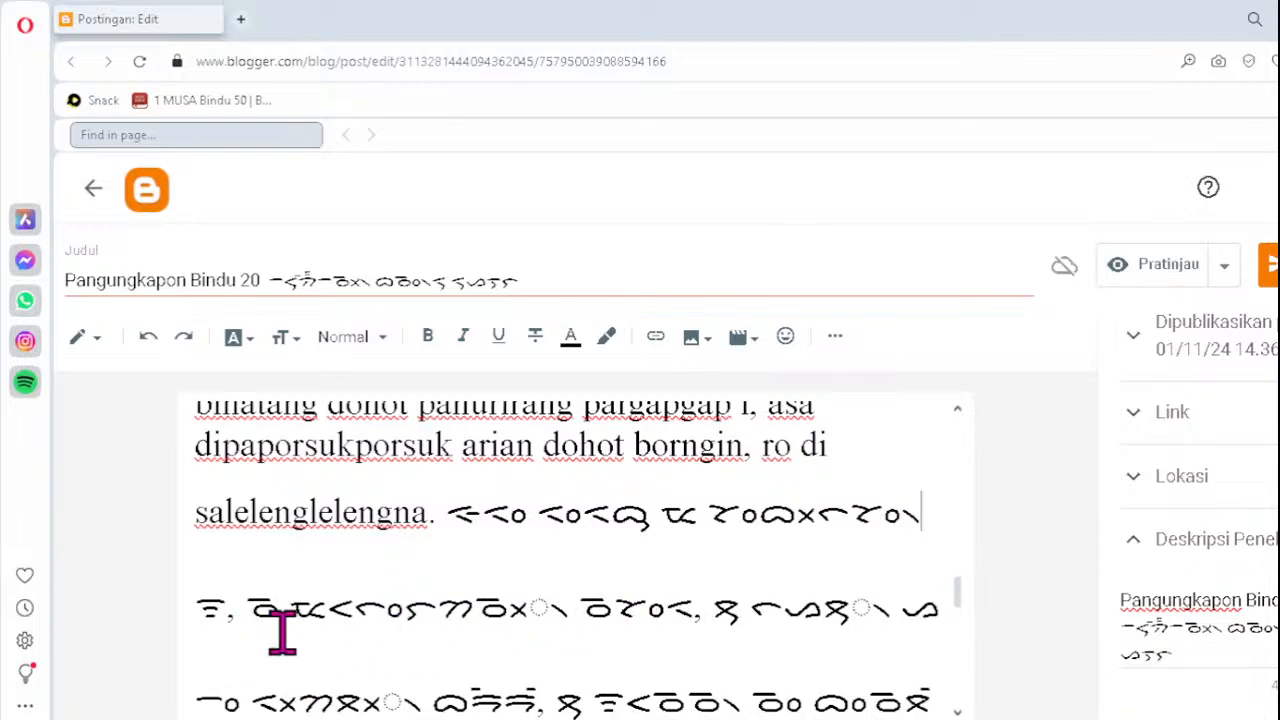
pyautogui.click(480, 607)
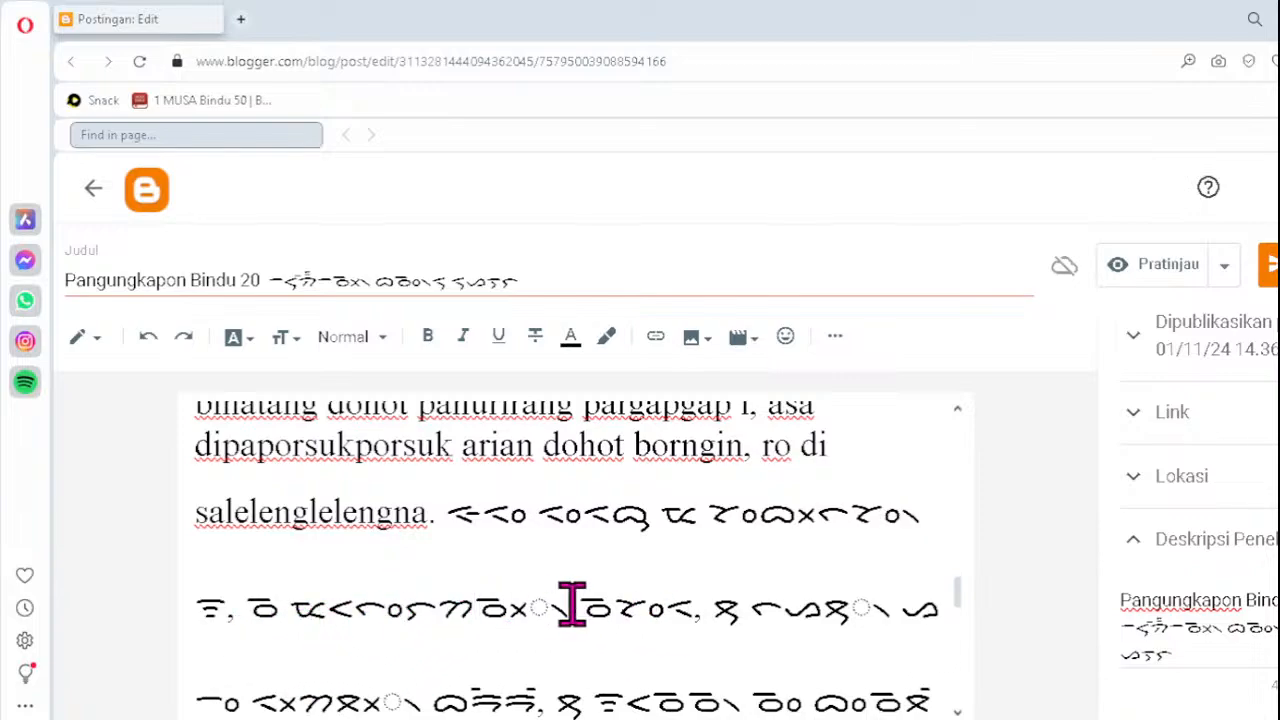
pyautogui.press('Delete')
pyautogui.write('ᯬᯉ᯲')
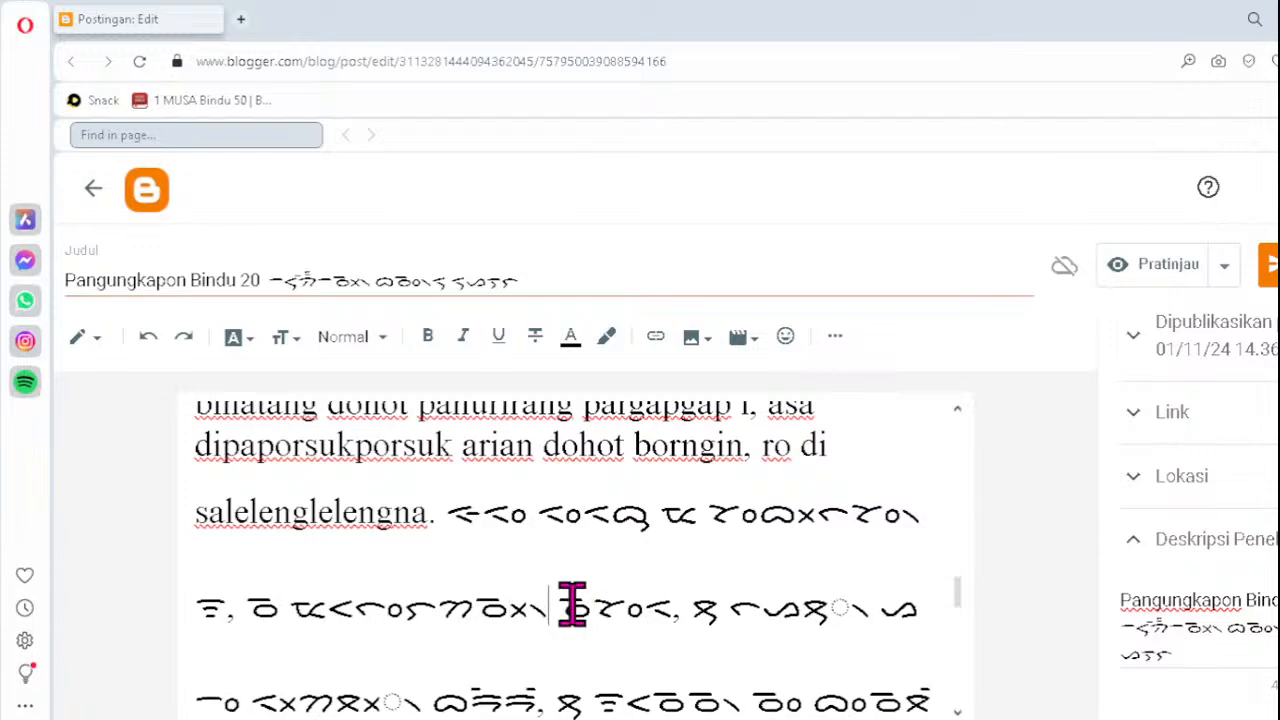
# - In verse 10's Batak text, retype the broken endings of "laut" as ᯮᯖ᯲ and the first "dohot" as ᯬᯖ᯲
pyautogui.click(805, 608)
pyautogui.press('Delete')
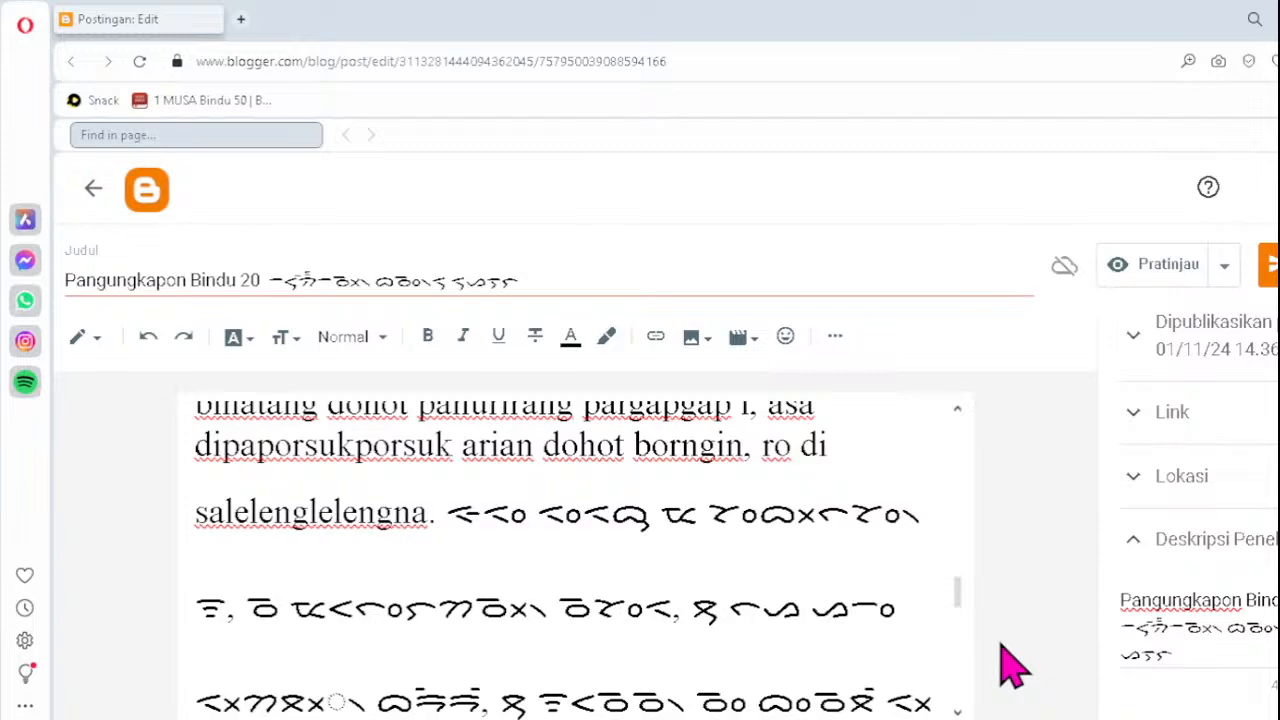
pyautogui.write('ᯂ᯲')
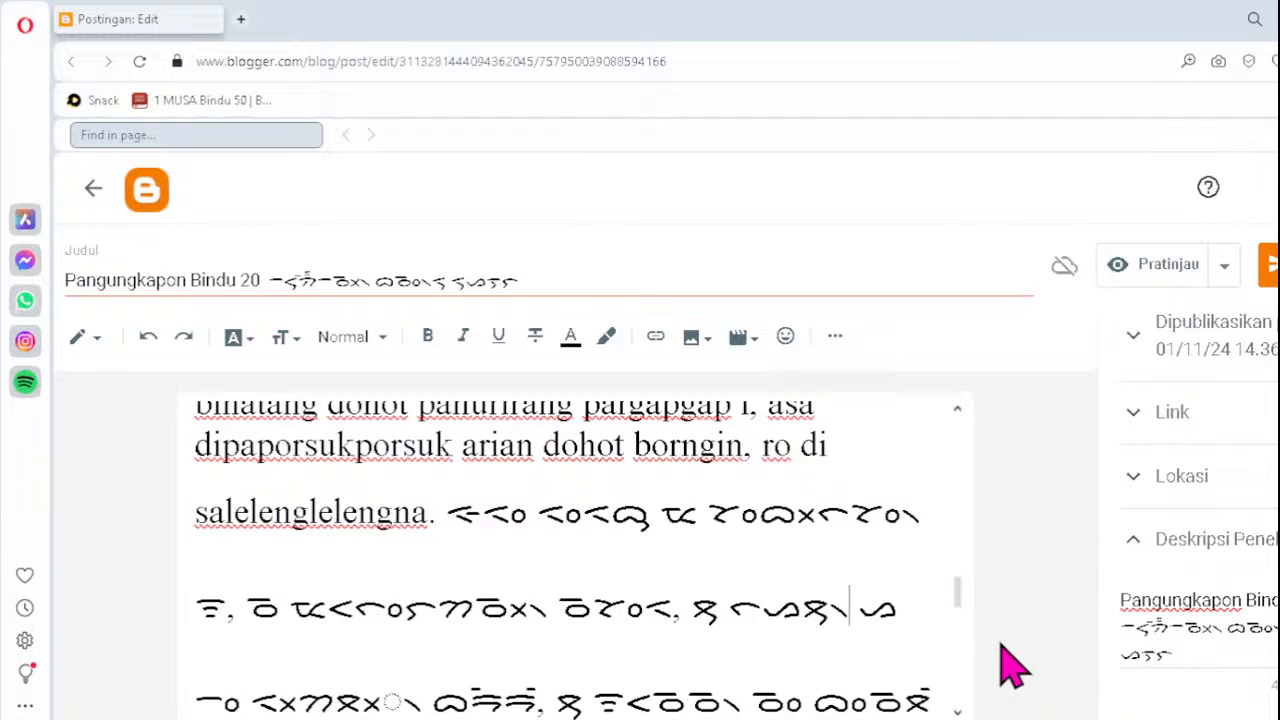
pyautogui.click(335, 697)
pyautogui.press('Delete')
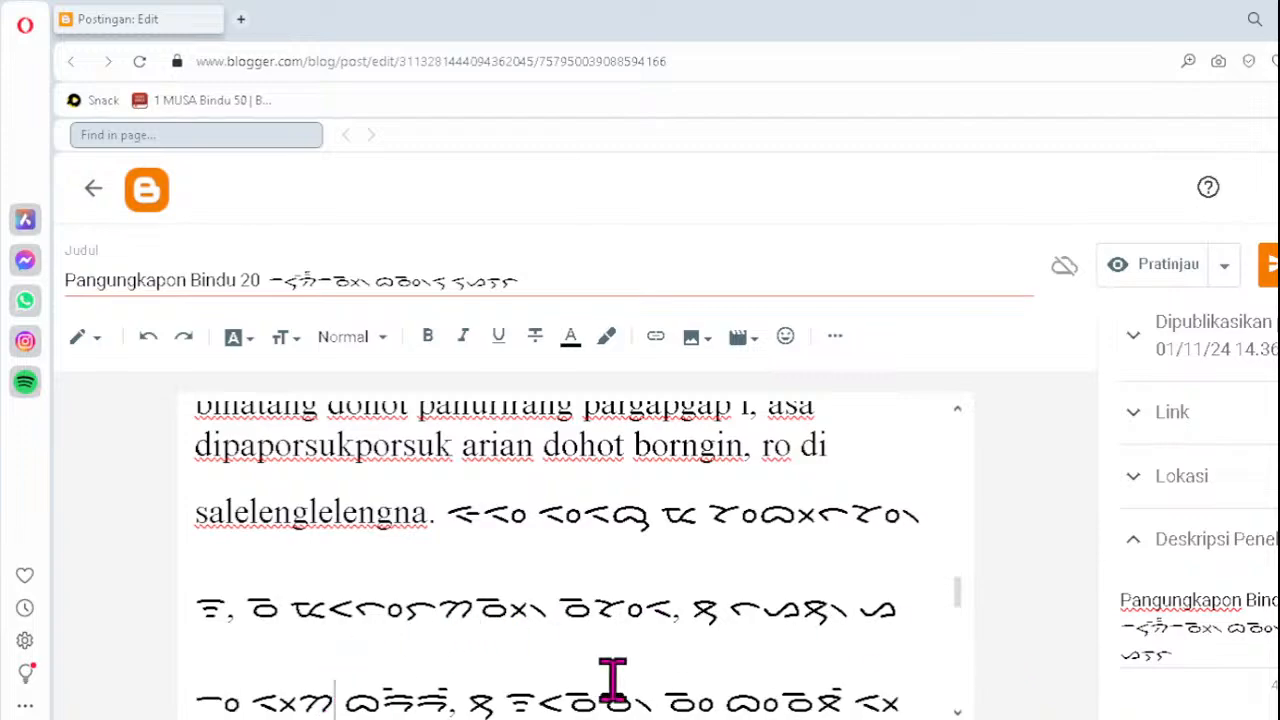
pyautogui.write('ᯬᯖ᯲')
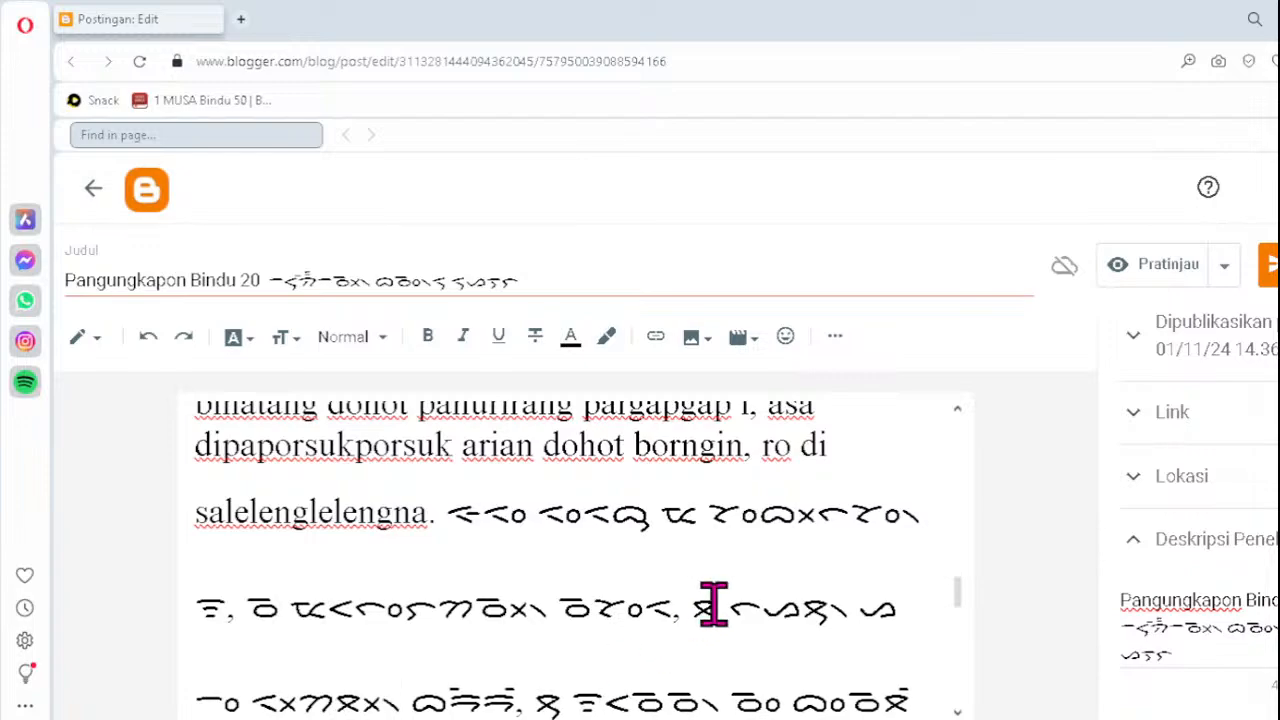
# - In verse 10's Batak text, retype the broken ending of the "dohot" before "panurirang" as ᯬᯖ᯲
pyautogui.press('Down')
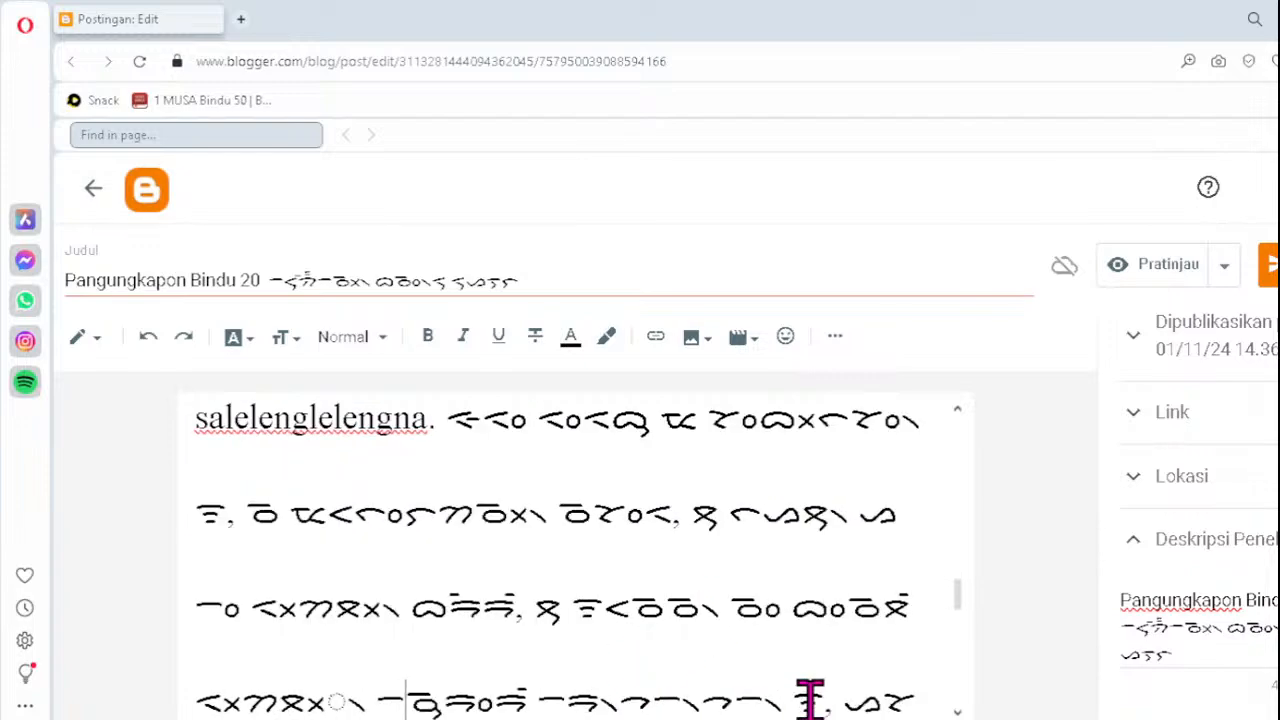
pyautogui.click(280, 689)
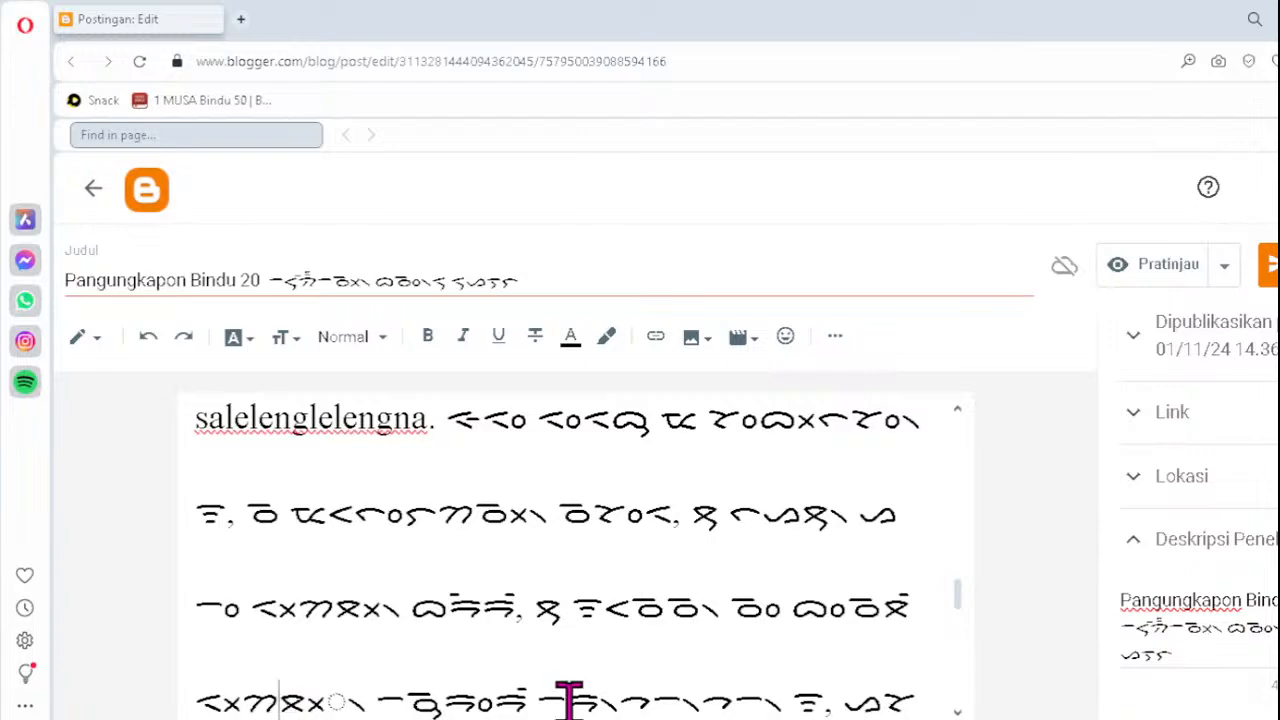
pyautogui.press('Delete')
pyautogui.press('Delete')
pyautogui.press('Delete')
pyautogui.press('Delete')
pyautogui.write('ᯬᯛ')
pyautogui.press('BackSpace')
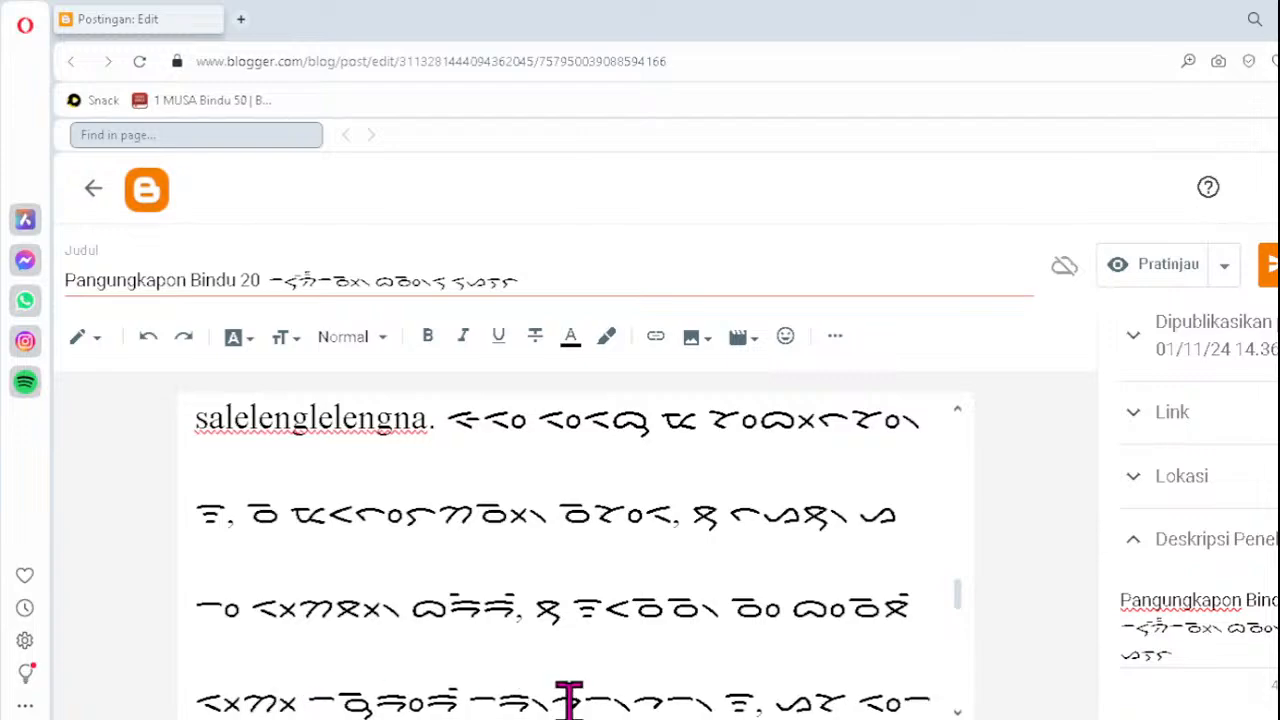
pyautogui.write('ᯖᯬ᯲')
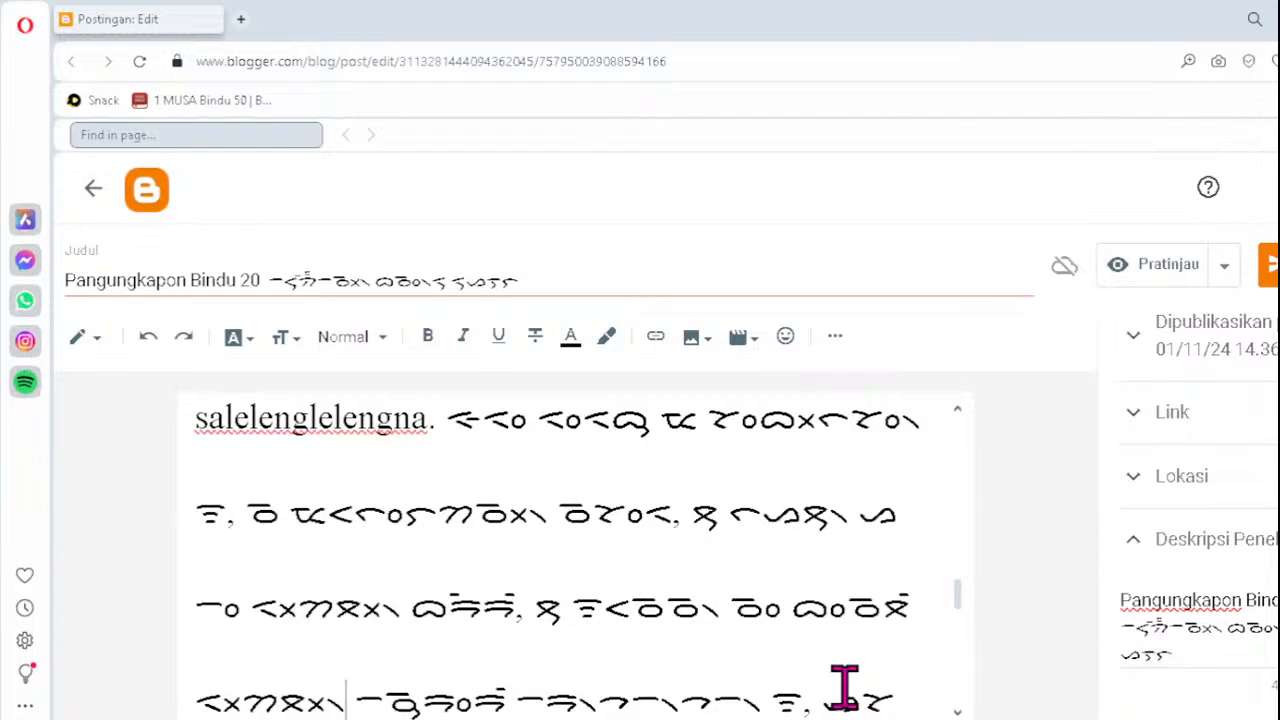
# - In verse 10's "dipaporsukporsuk", retype the broken syllables of the first "porsuk" with ᯬᯒ᯲ and ᯮᯂ᯦᯲
pyautogui.press('Down')
pyautogui.press('Down')
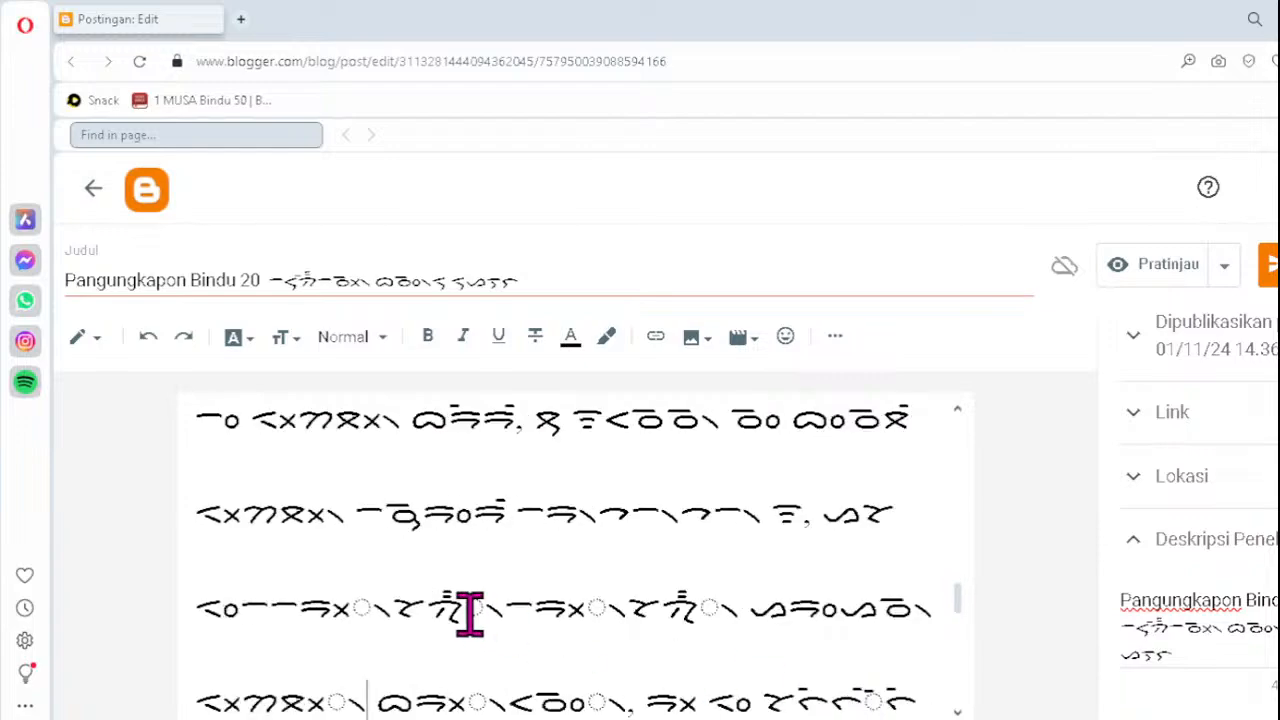
pyautogui.click(343, 603)
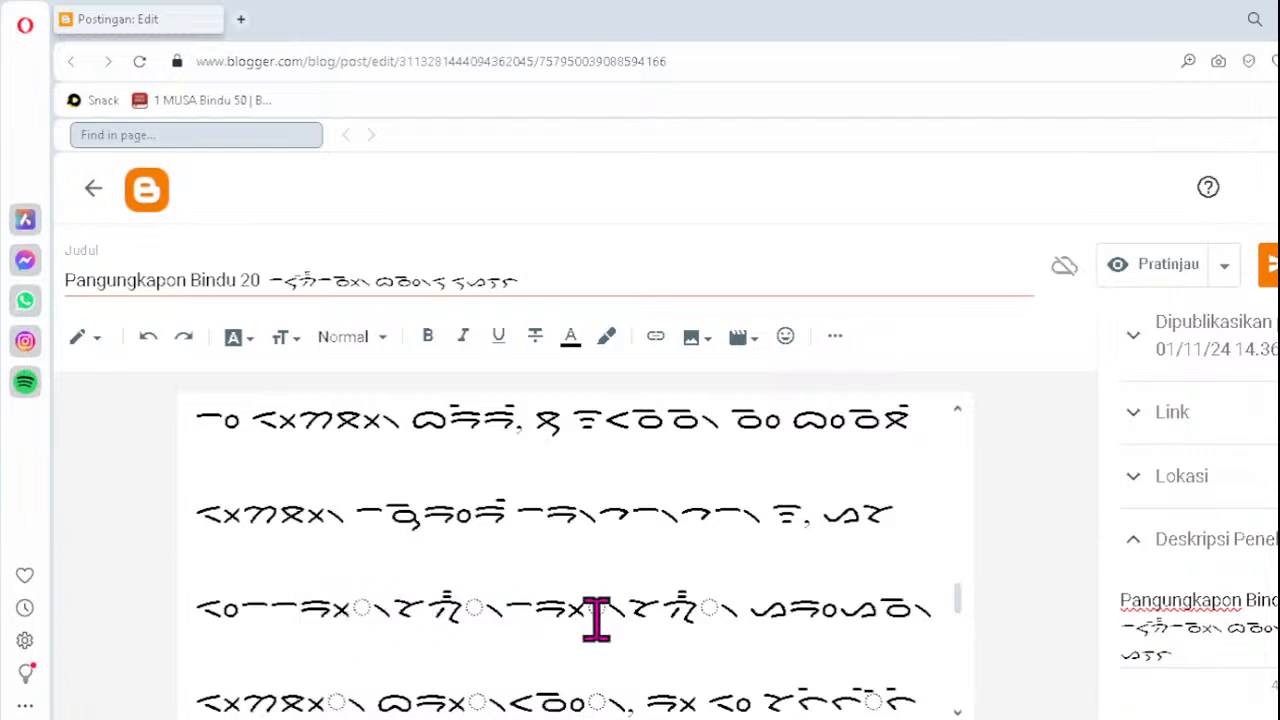
pyautogui.press('Delete')
pyautogui.press('Delete')
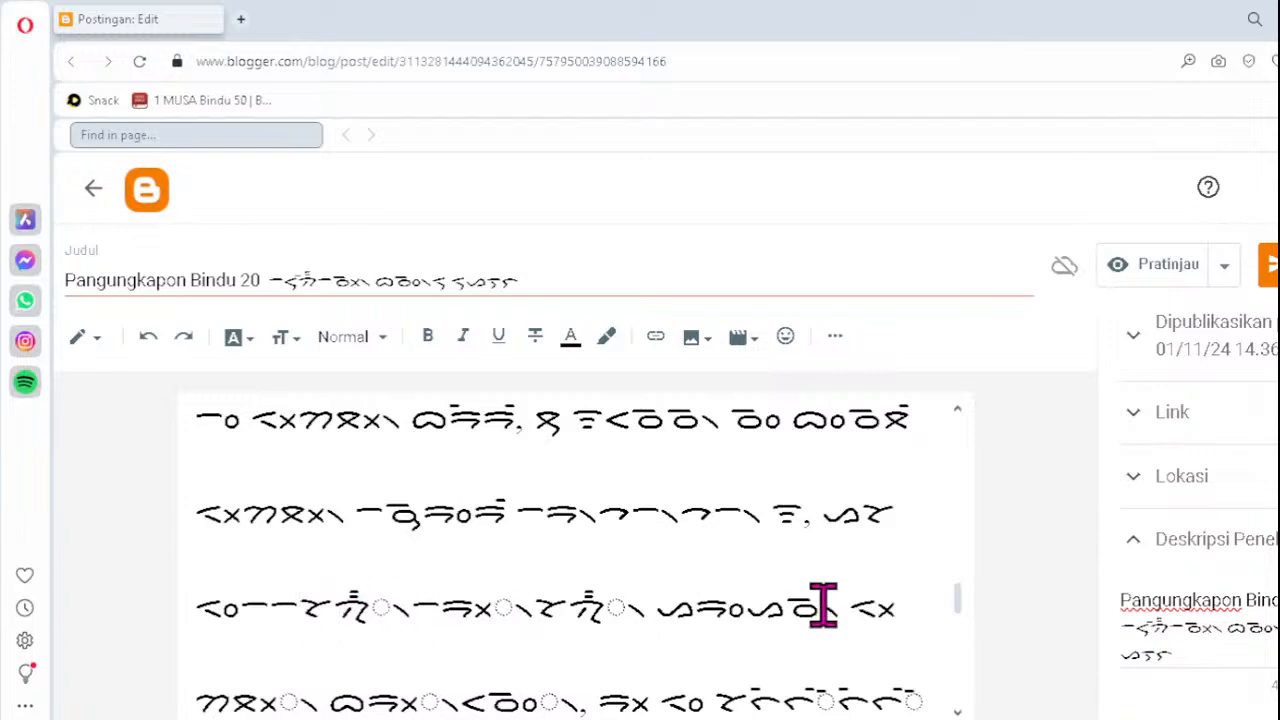
pyautogui.write('tᯒ᯲')
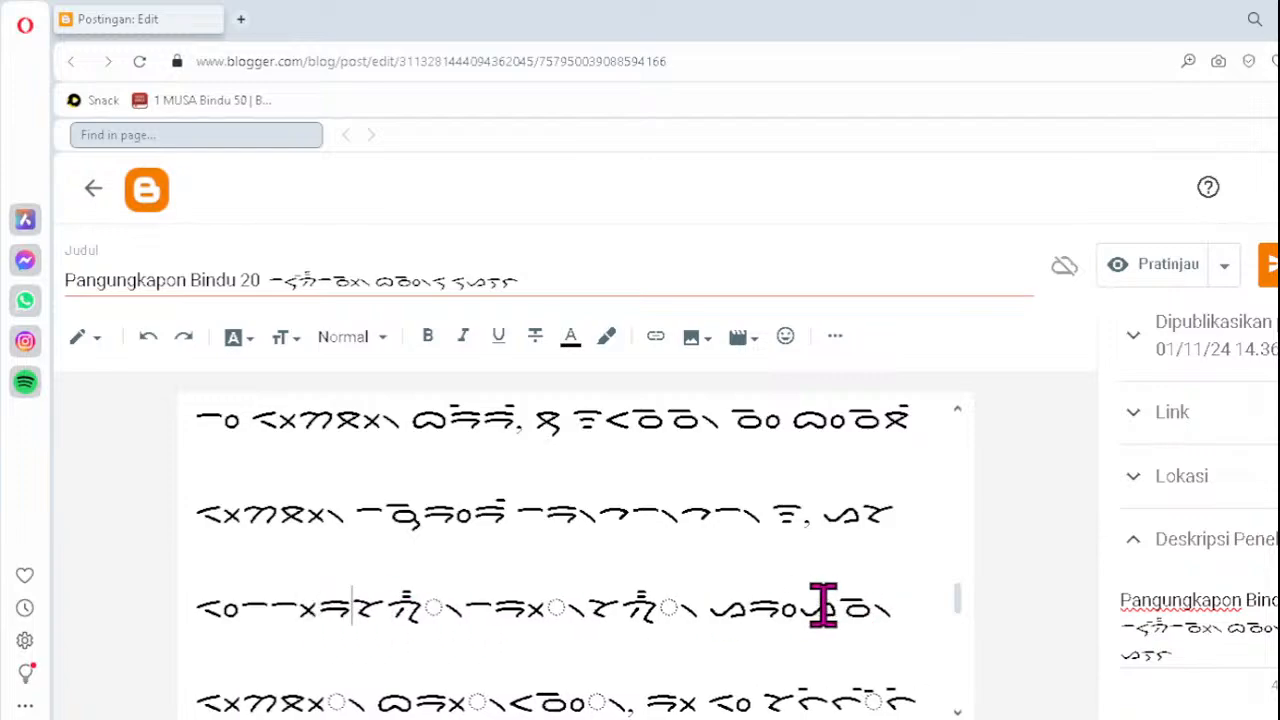
pyautogui.press('Right')
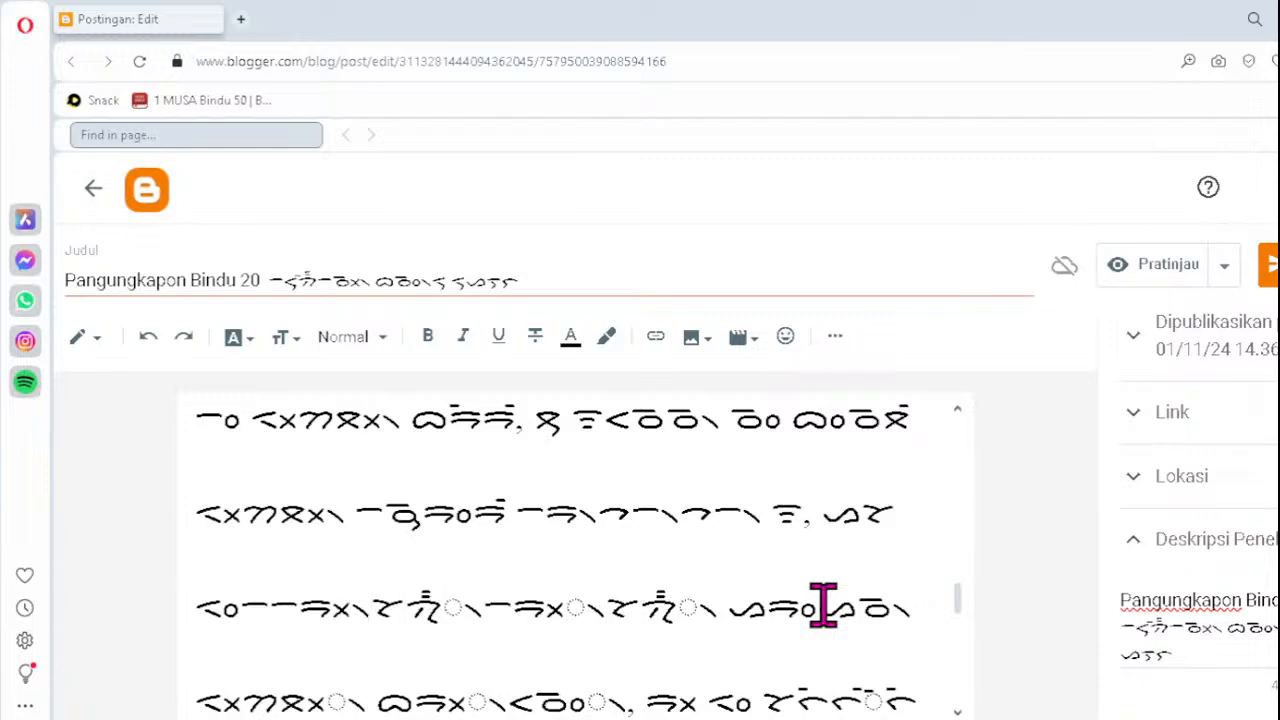
pyautogui.press('Delete')
pyautogui.write('ᯮᯂ')
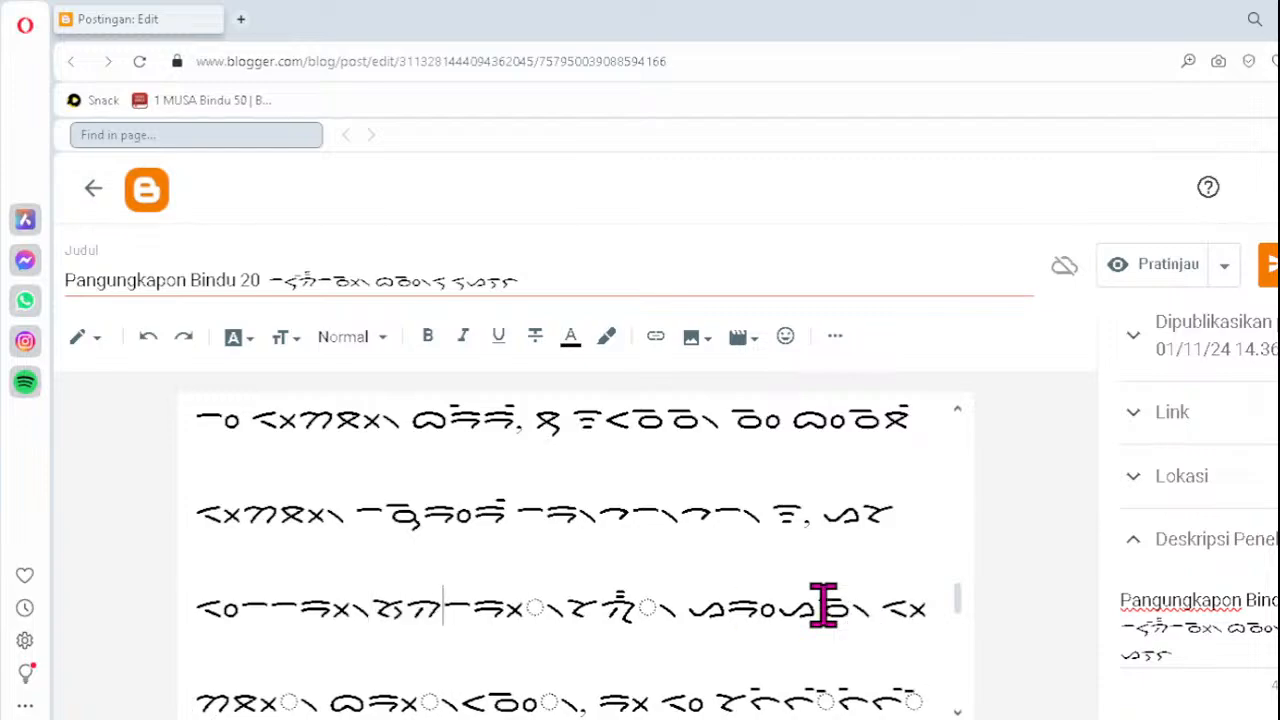
pyautogui.write('᯲')
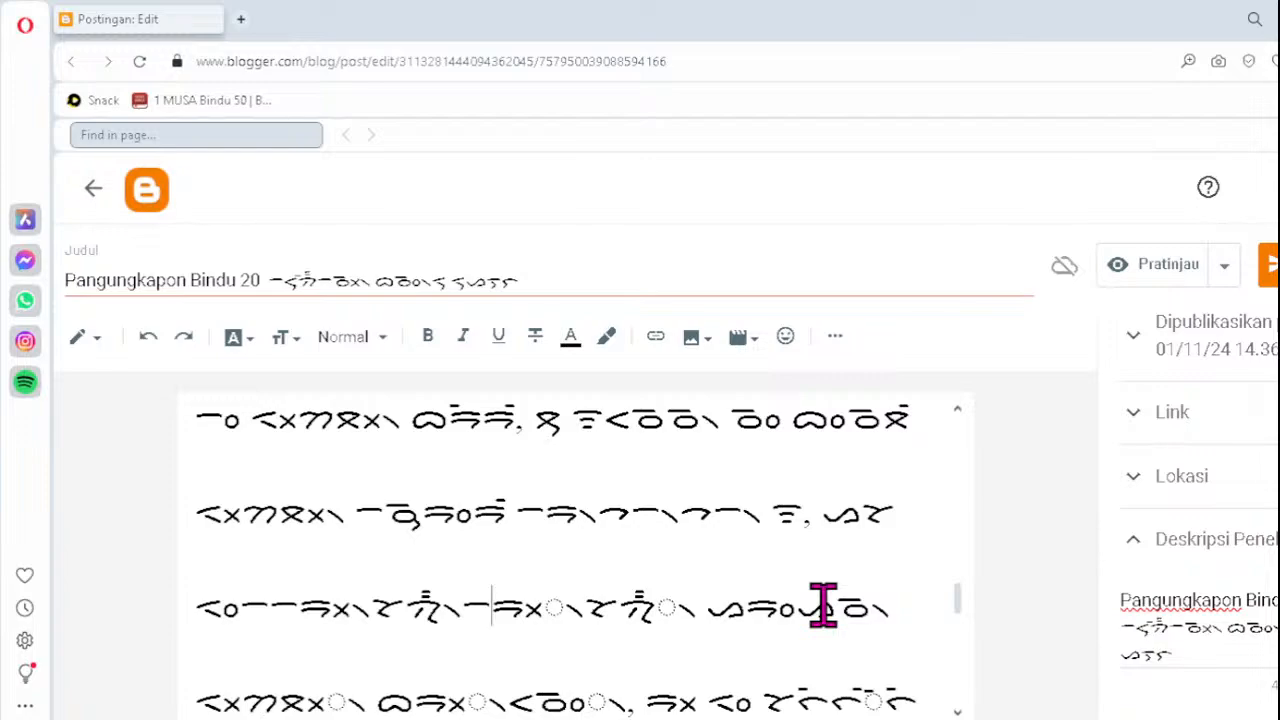
# - In verse 10's "dipaporsukporsuk", retype the broken syllables of the second "porsuk" with ᯬᯒ᯲ and ᯮᯂ᯦᯲
pyautogui.press('Delete')
pyautogui.write('ᯬᯒ᯲')
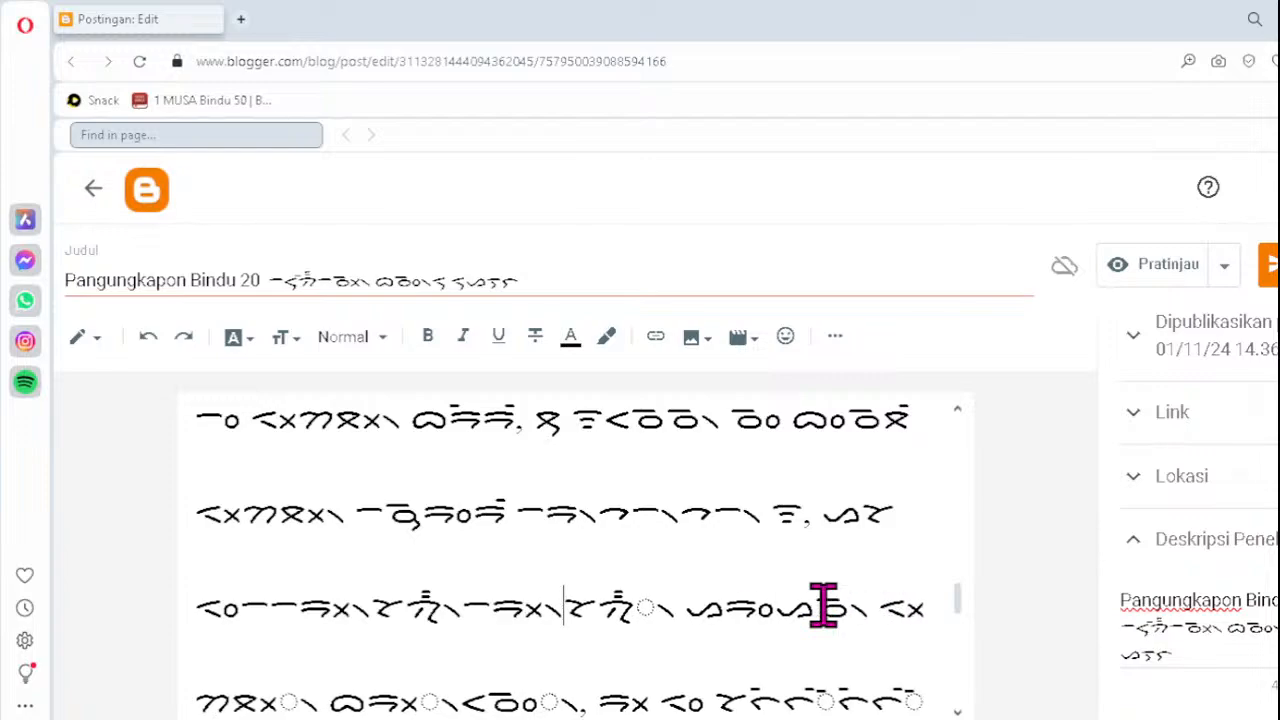
pyautogui.press('Right')
pyautogui.press('Delete')
pyautogui.press('Delete')
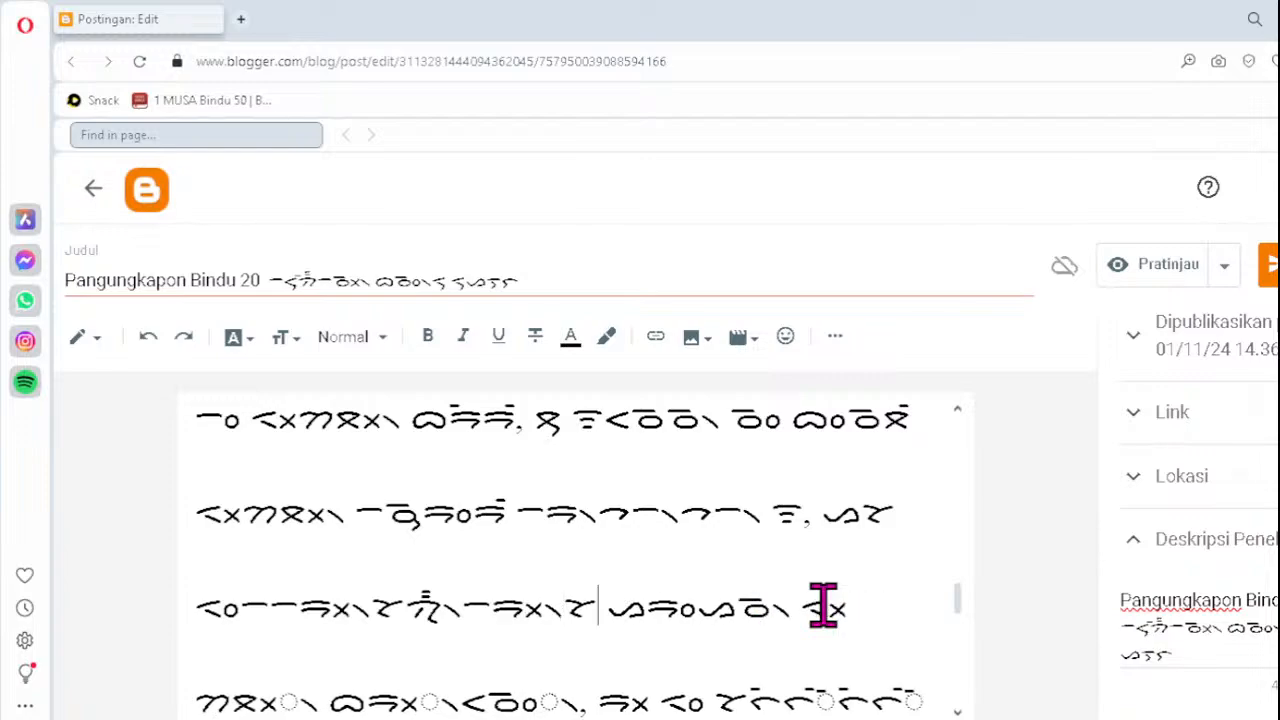
pyautogui.write('ᯉ')
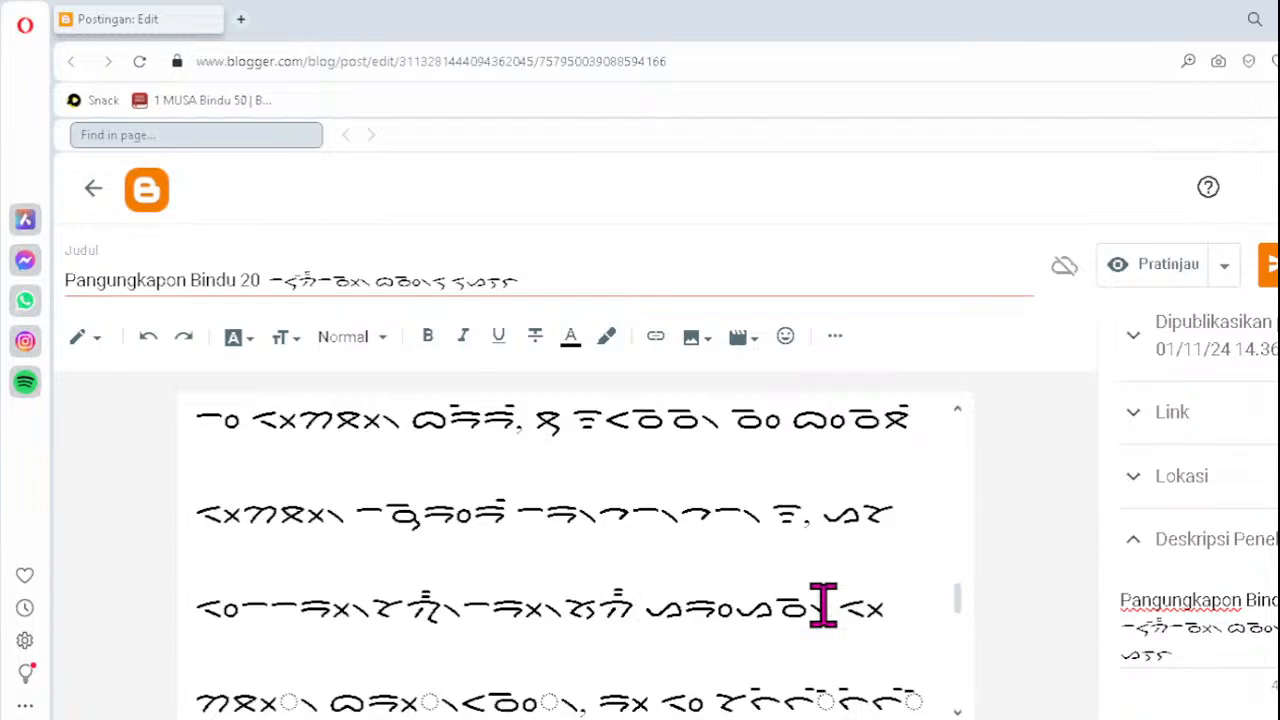
pyautogui.write('᯲')
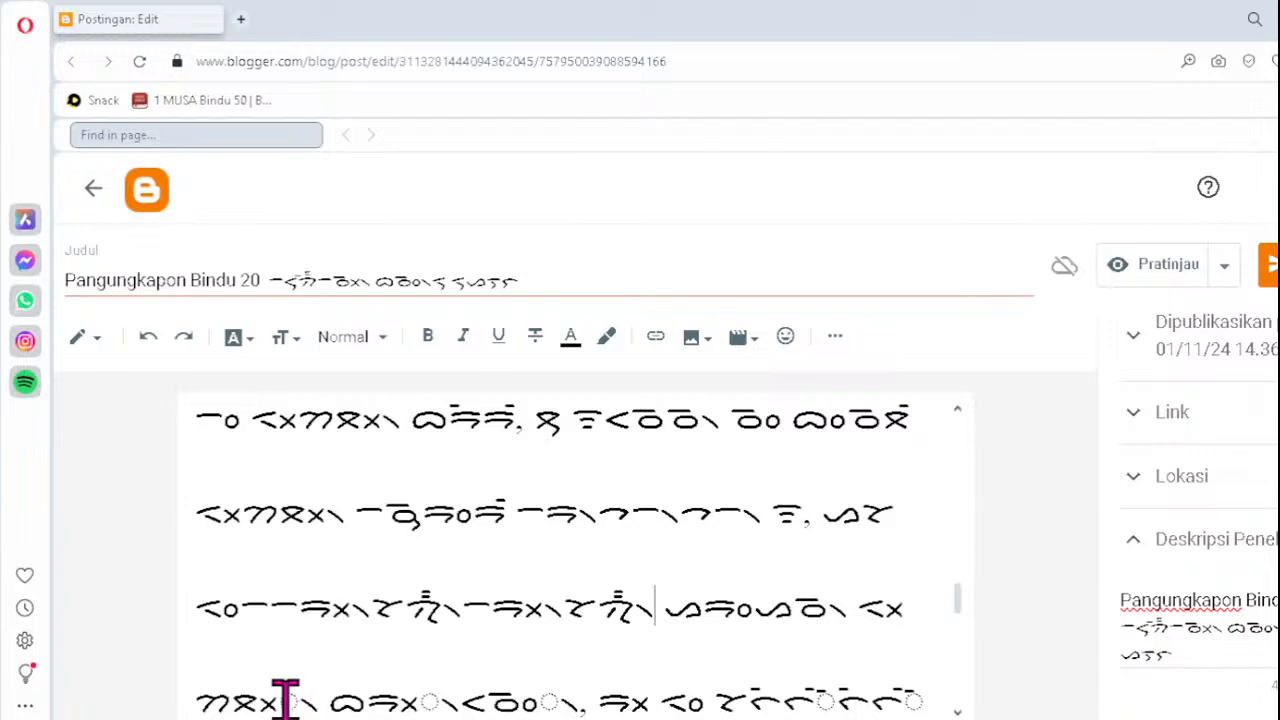
# - In verse 10's Batak text, retype the broken ending of the "dohot" before "borngin" as ᯬᯖ᯲
pyautogui.click(245, 697)
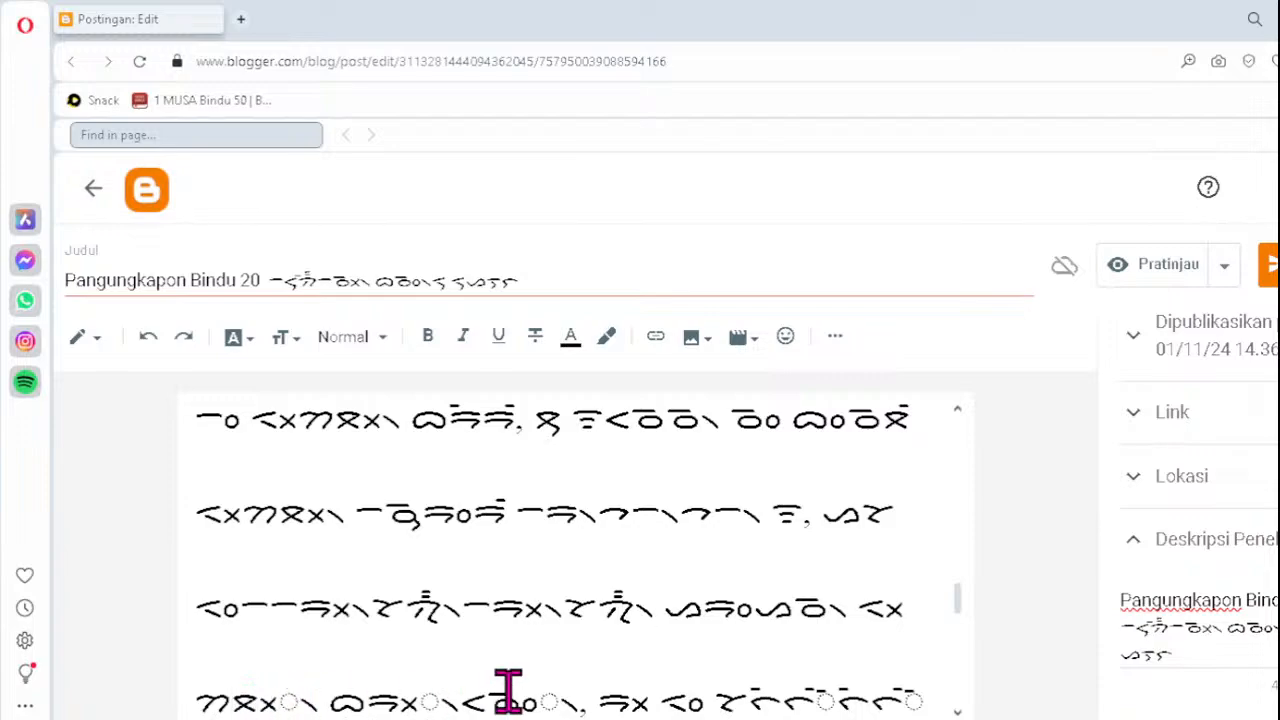
pyautogui.press('Delete')
pyautogui.write('ᯔᯬ᯲')
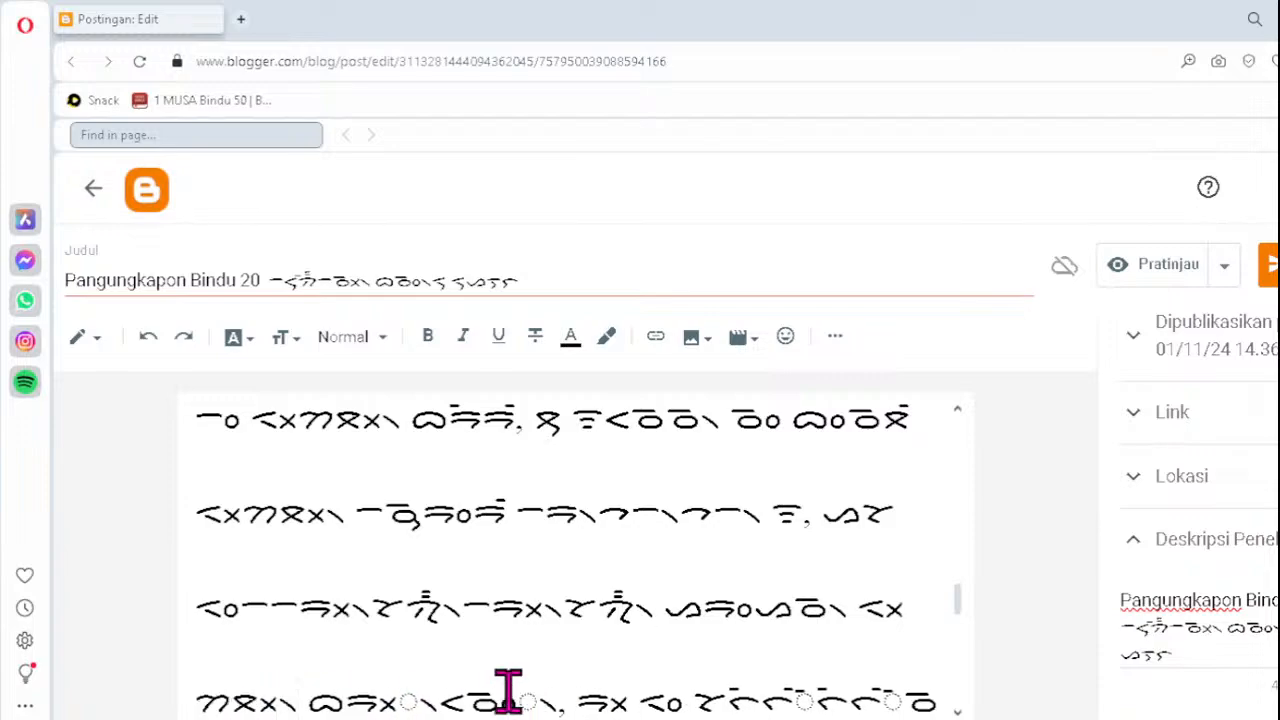
# - In verse 10's Batak text, retype the broken syllables of "borngin" with ᯬᯒ᯲ and ᯪᯉ᯲
pyautogui.click(345, 697)
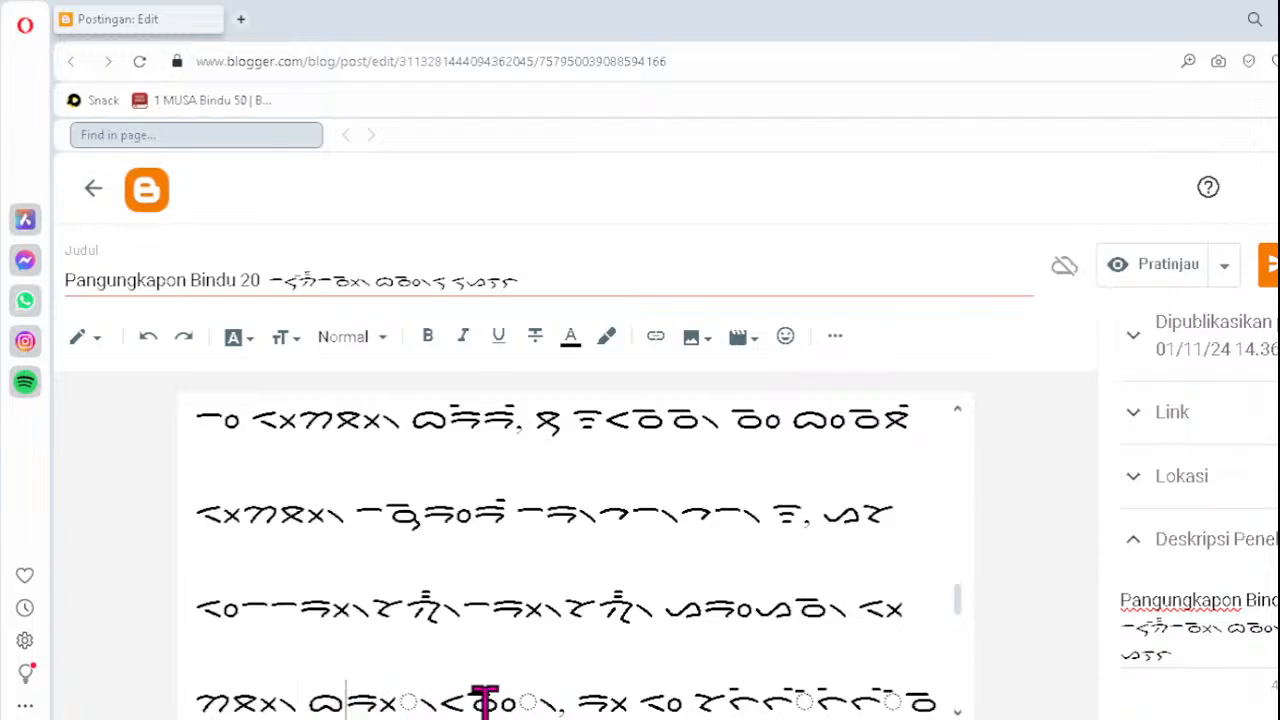
pyautogui.press('Delete')
pyautogui.write('ᯬᯒ᯲')
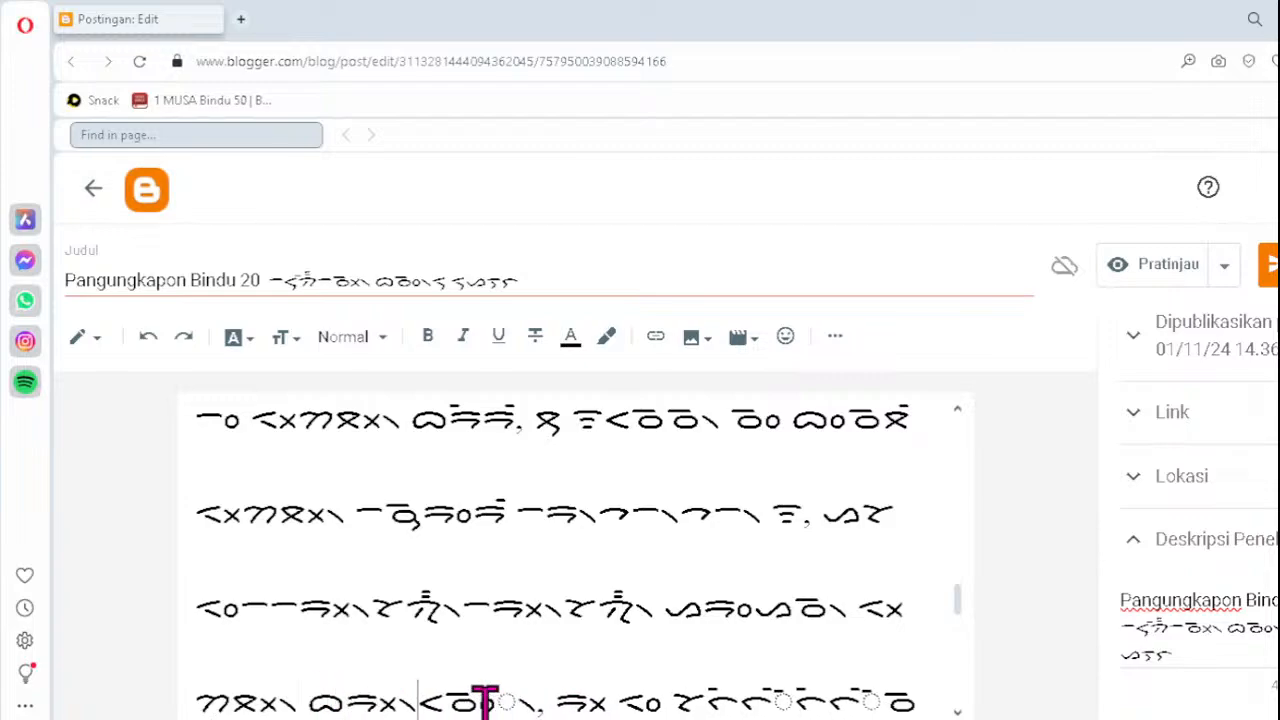
pyautogui.press('Delete')
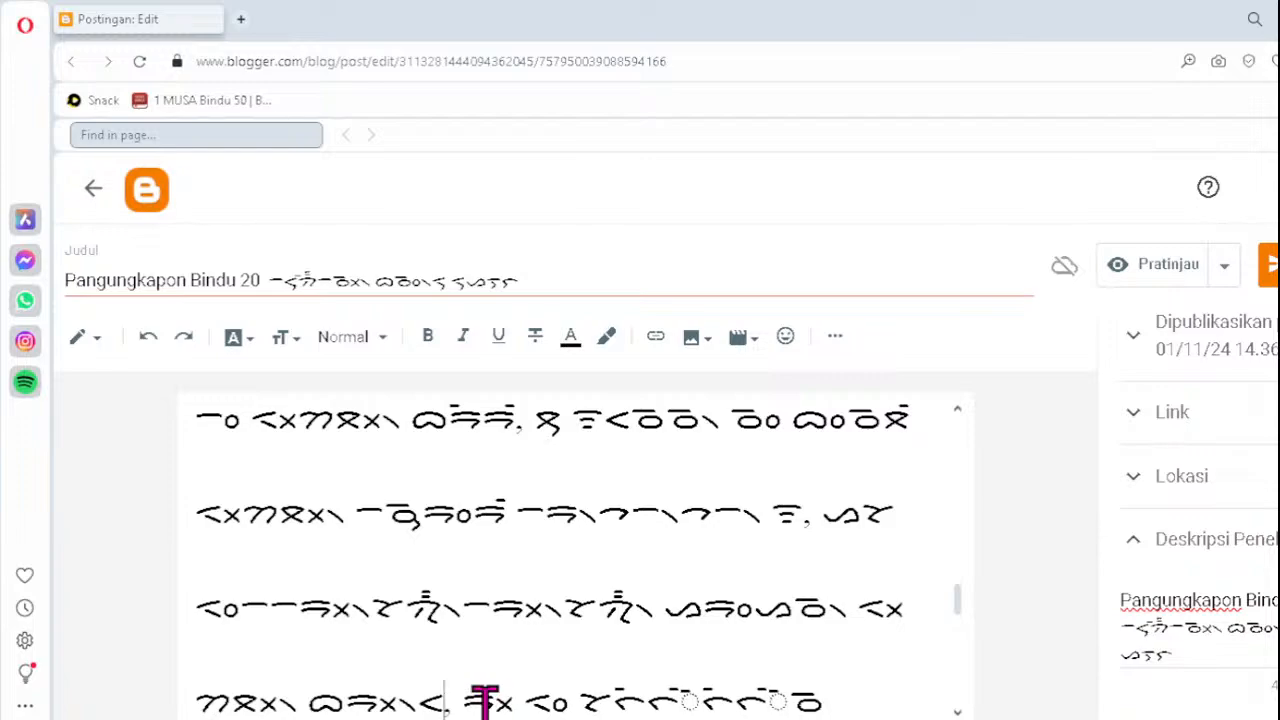
pyautogui.write('ᯪᯉ᯲')
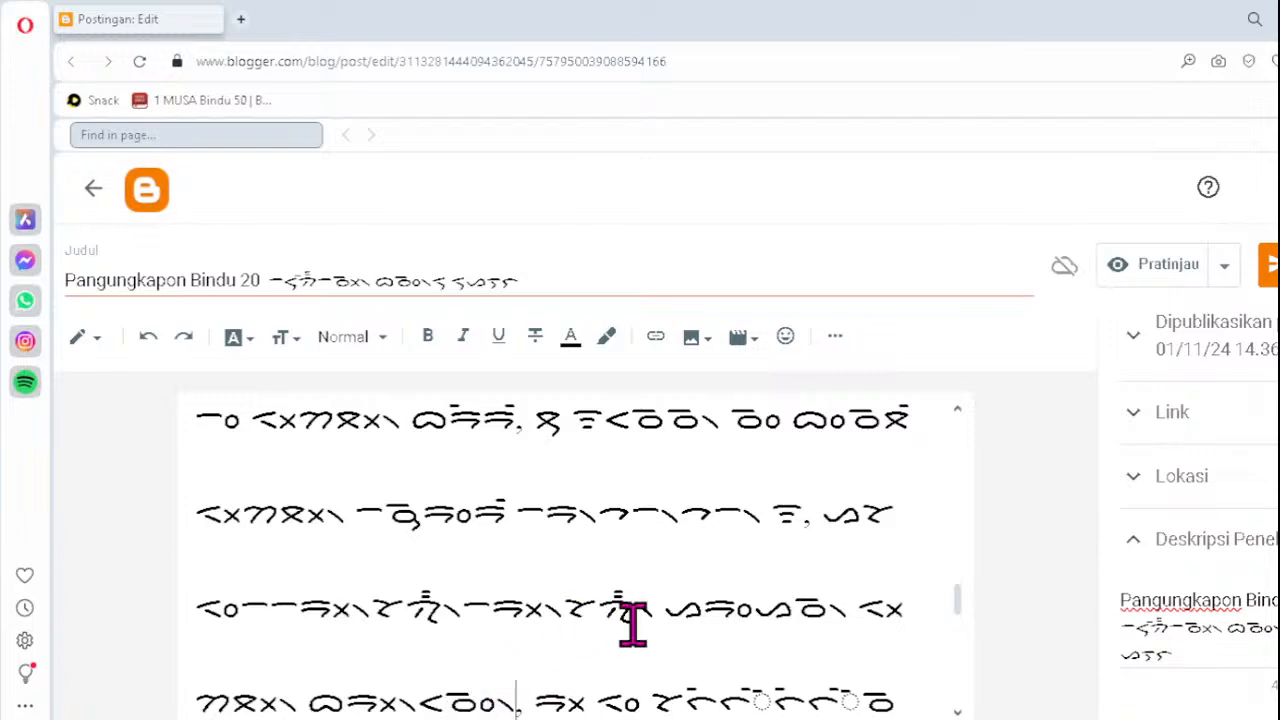
# - Repair both broken "leleng" parts in the last word of verse 10's Batak text by removing the detached vowel signs
pyautogui.click(764, 697)
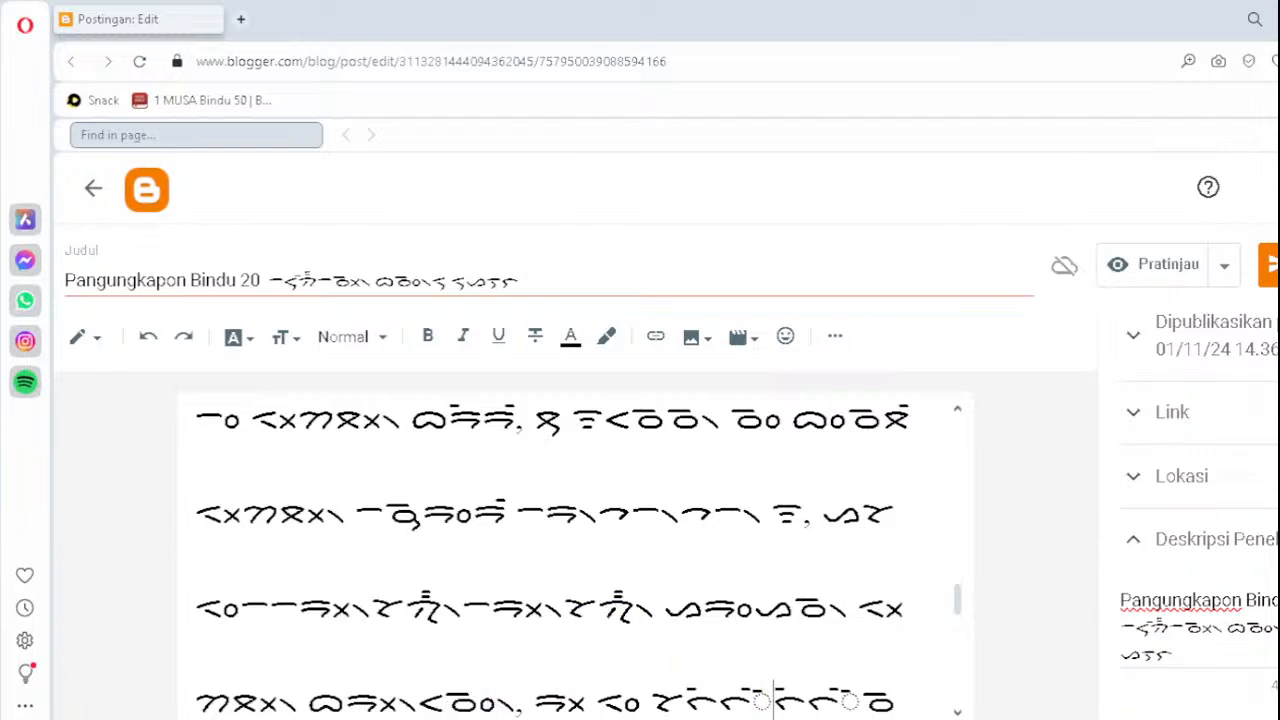
pyautogui.press('BackSpace')
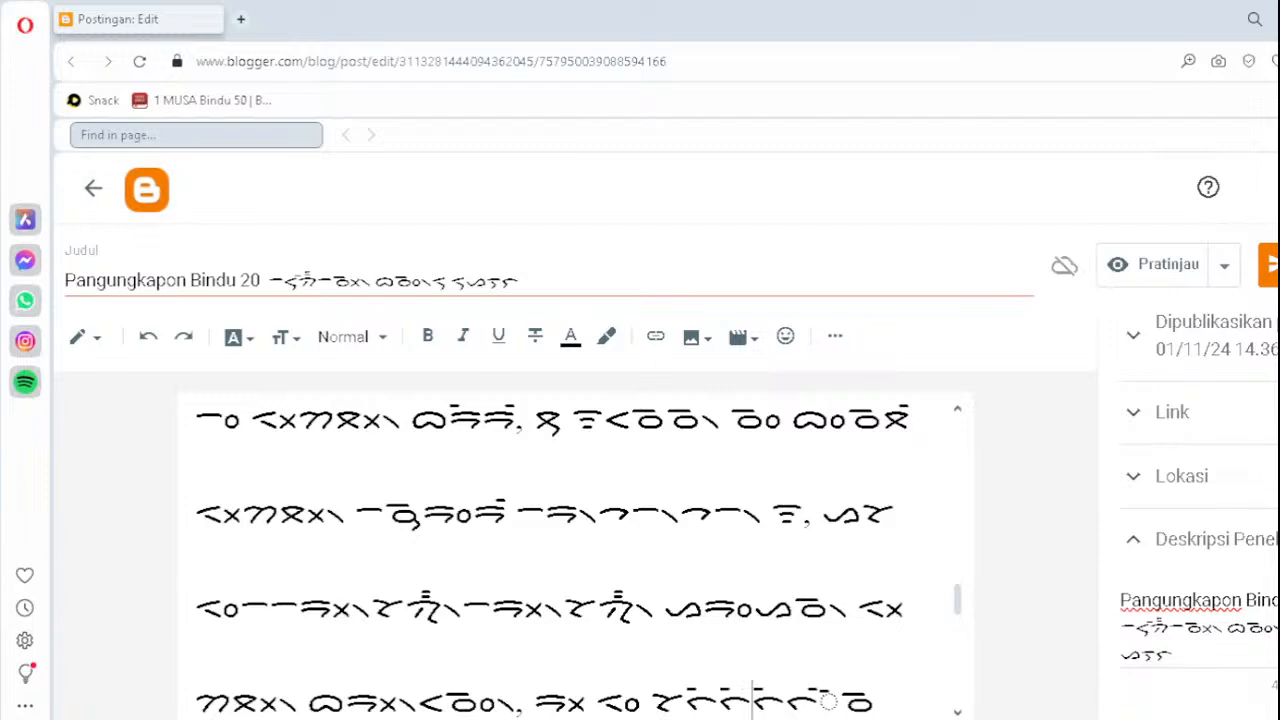
pyautogui.press('Right')
pyautogui.press('Right')
pyautogui.press('BackSpace')
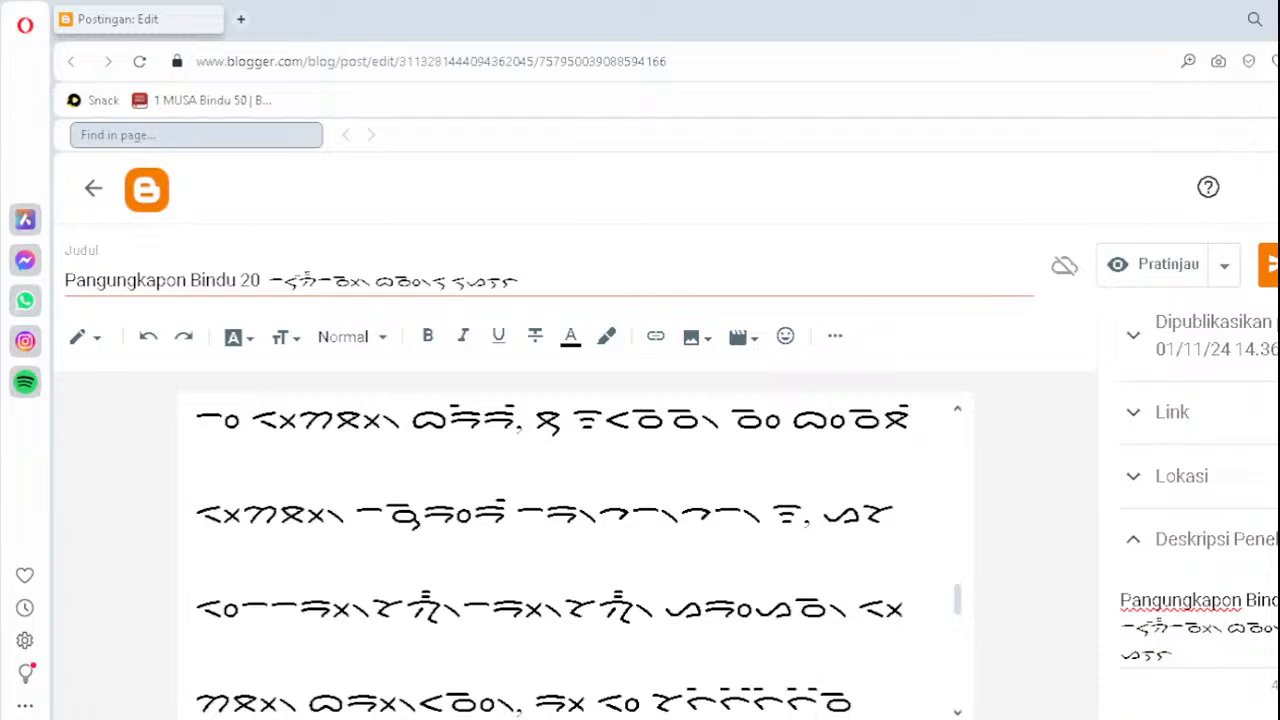
# - In the Batak text of the heading "Uhum parpudi 11-15", retype the broken ending of "Uhum" as ᯮᯔ᯲
pyautogui.press('Down')
pyautogui.press('Down')
pyautogui.press('Down')
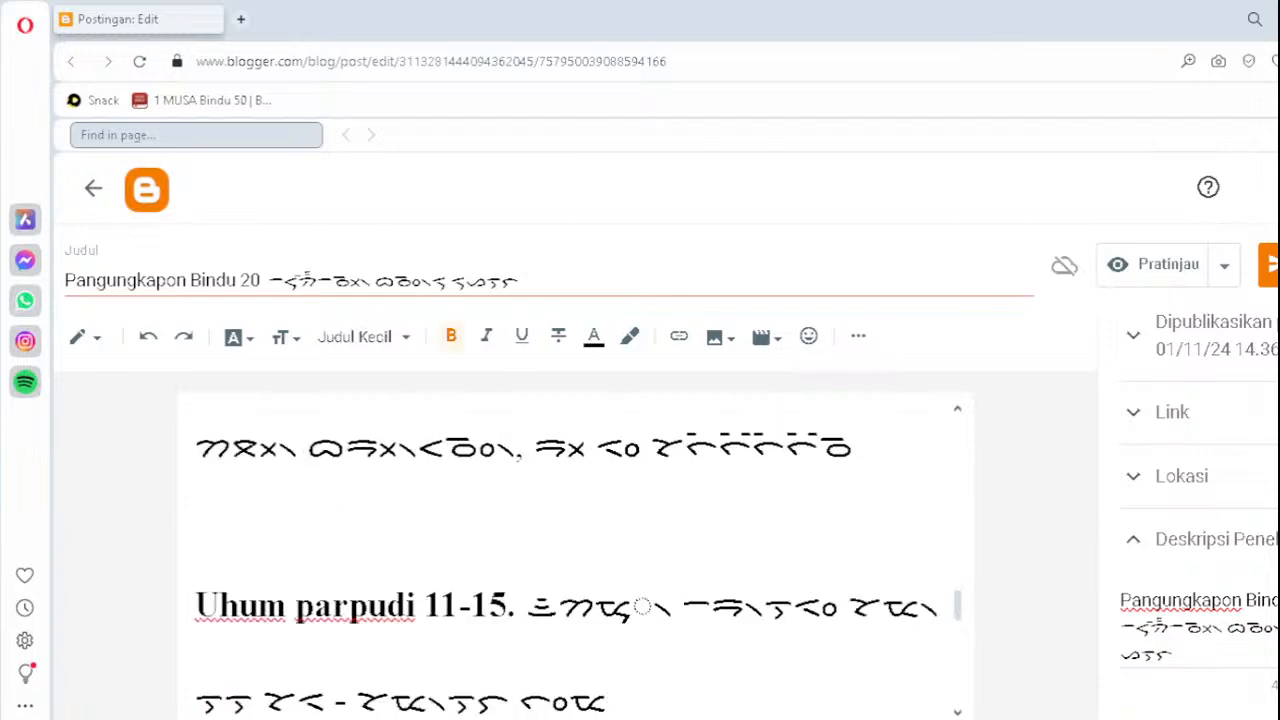
pyautogui.click(600, 587)
pyautogui.press('Delete')
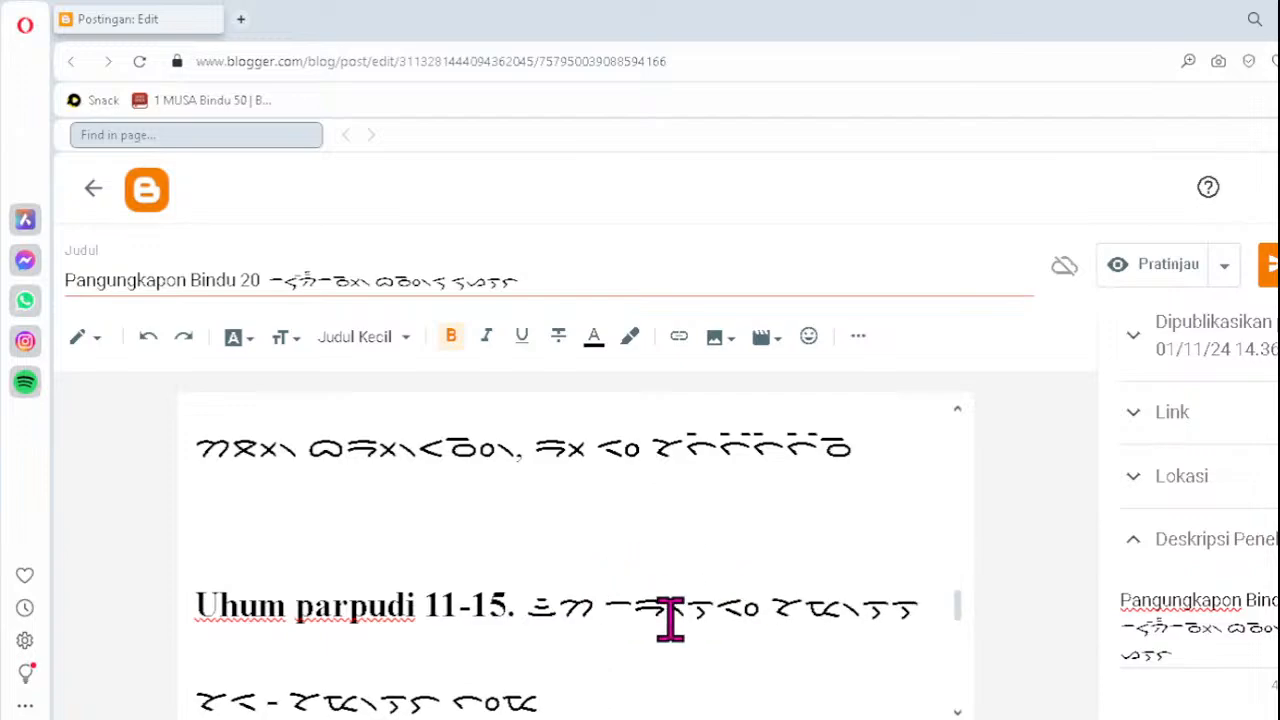
pyautogui.write('ᯔ᯲')
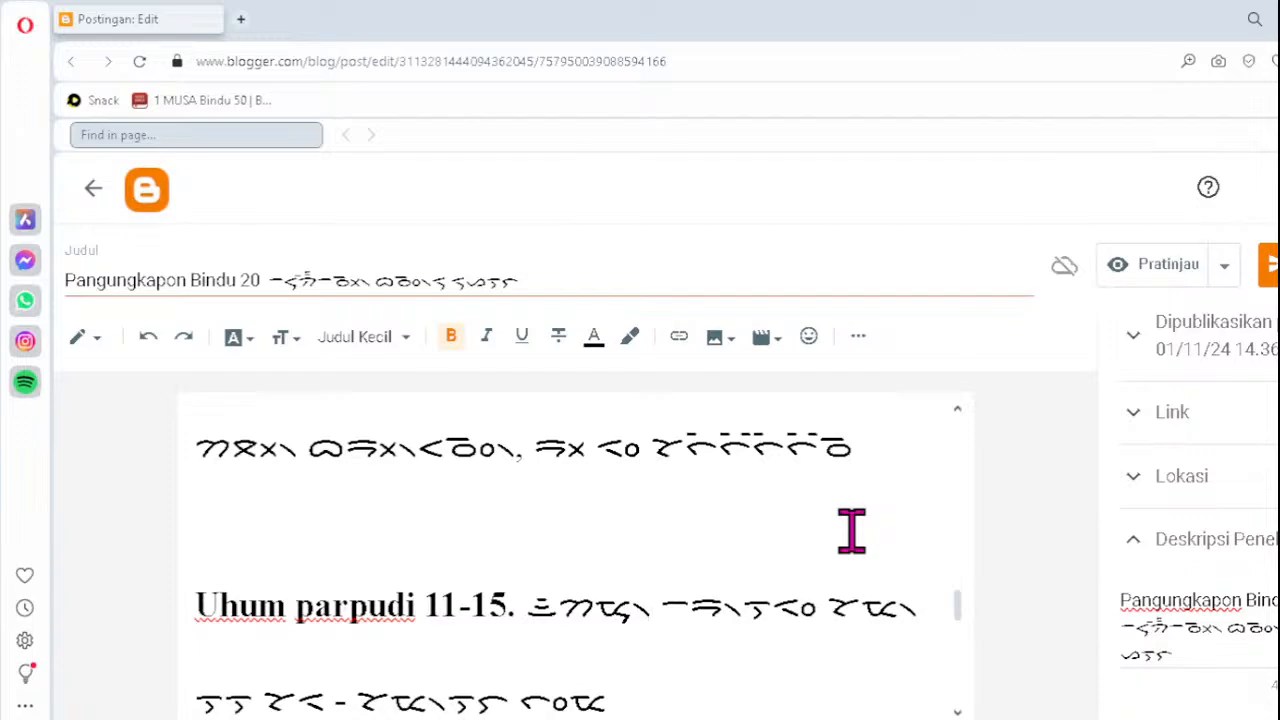
# - In verse 11's Batak text, retype the broken first syllable of "bontar" with ᯬᯉ᯲
pyautogui.press('Down')
pyautogui.press('Down')
pyautogui.press('Down')
pyautogui.press('Down')
pyautogui.press('Down')
pyautogui.press('Down')
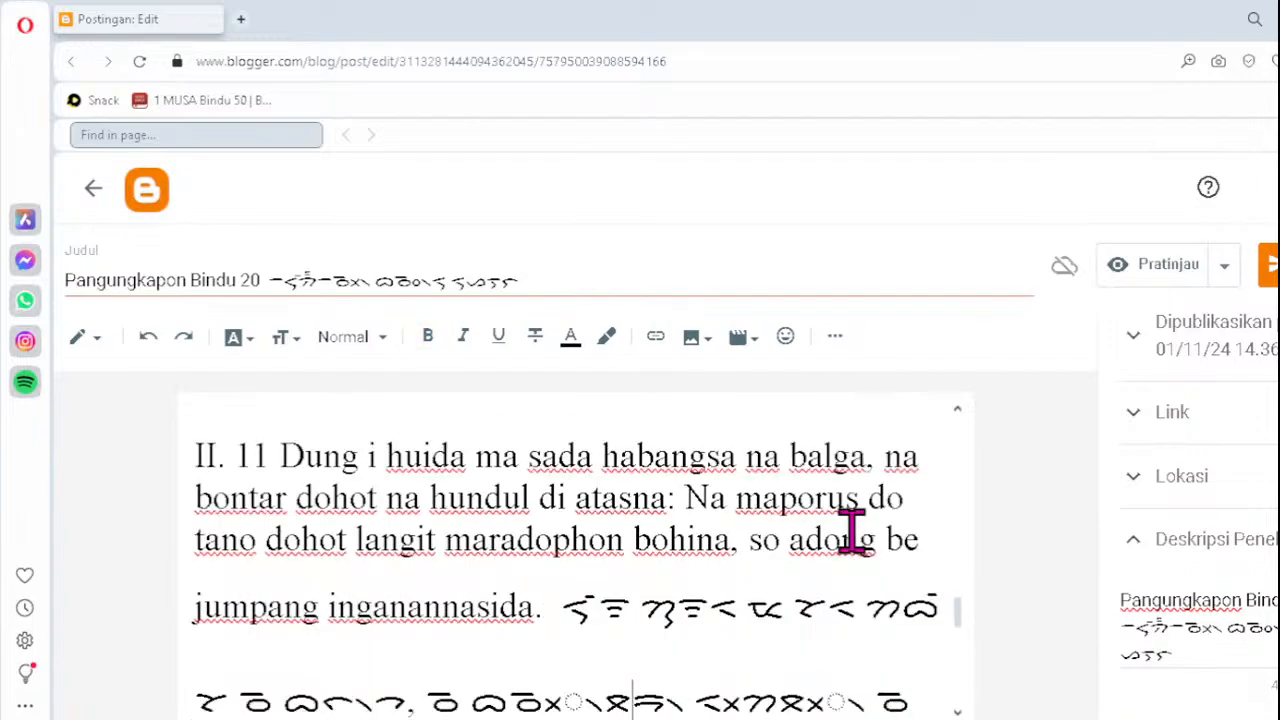
pyautogui.press('Down')
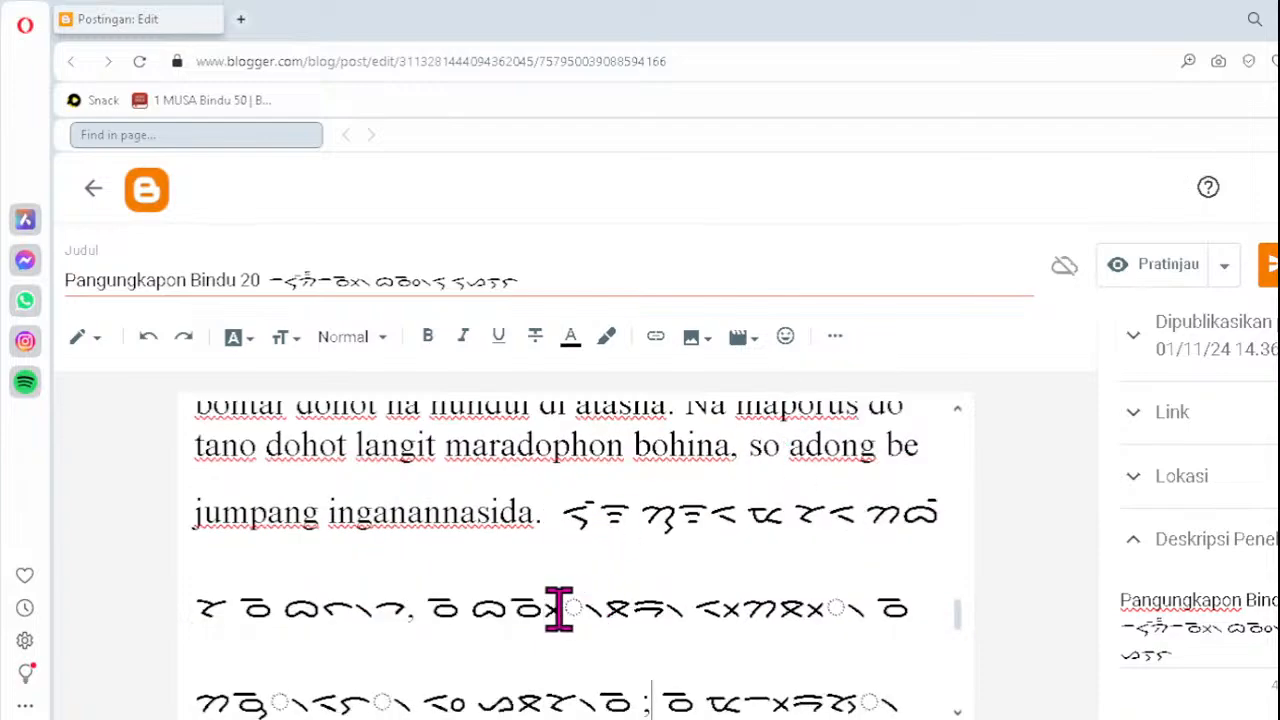
pyautogui.click(516, 602)
pyautogui.press('Delete')
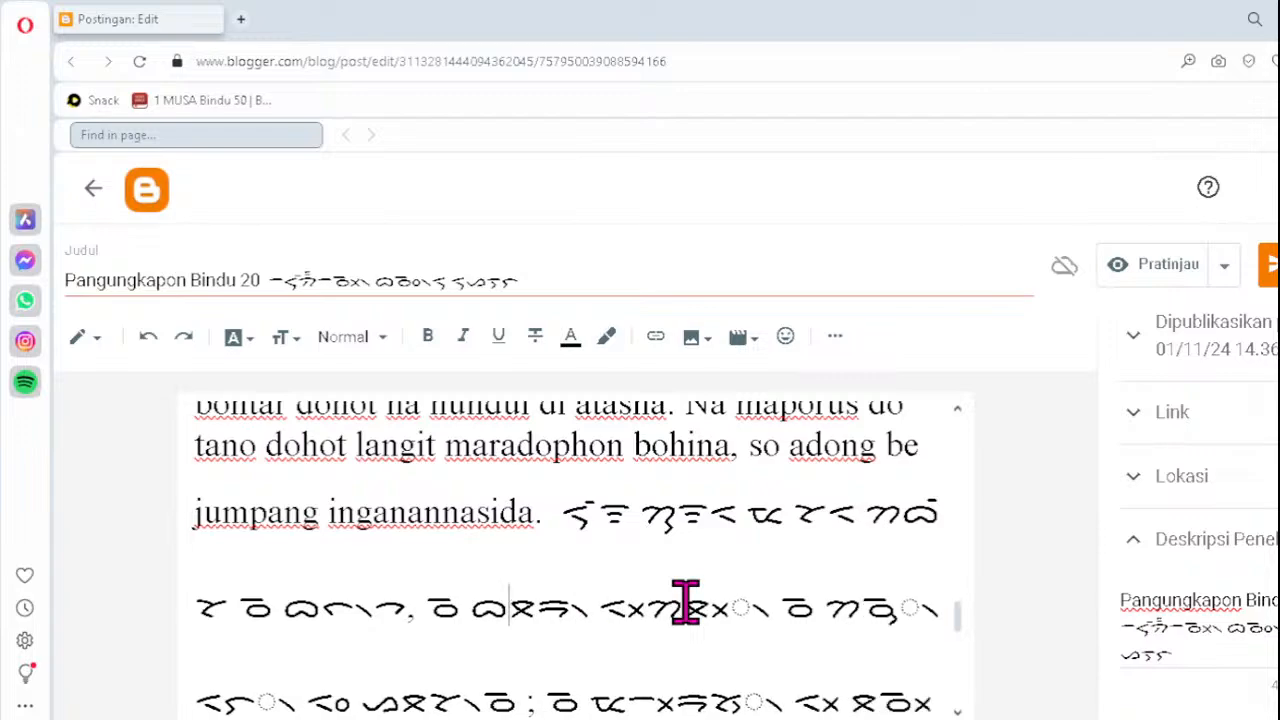
pyautogui.write('ᯬᯉ᯲')
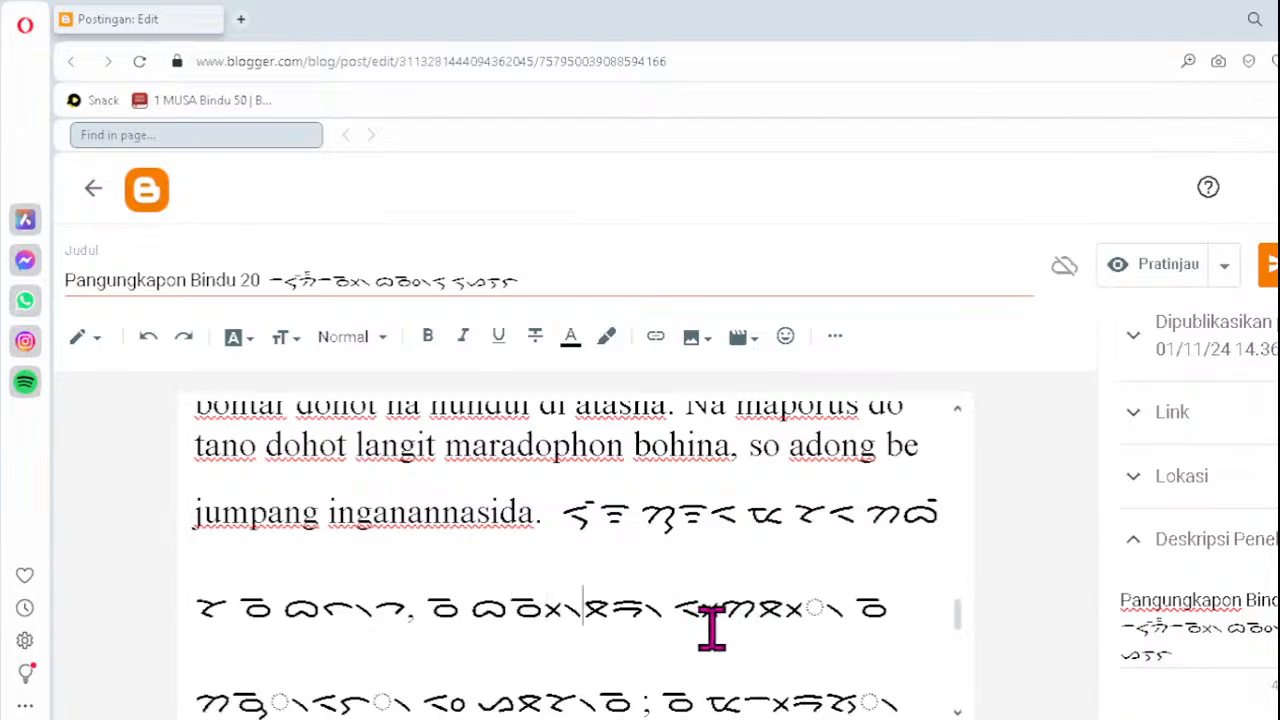
# - In verse 11's Batak text, retype the broken ending of the "dohot" before "na hundul" as ᯬᯖ᯲
pyautogui.click(765, 610)
pyautogui.press('Delete')
pyautogui.write('ᯬᯖ᯲')
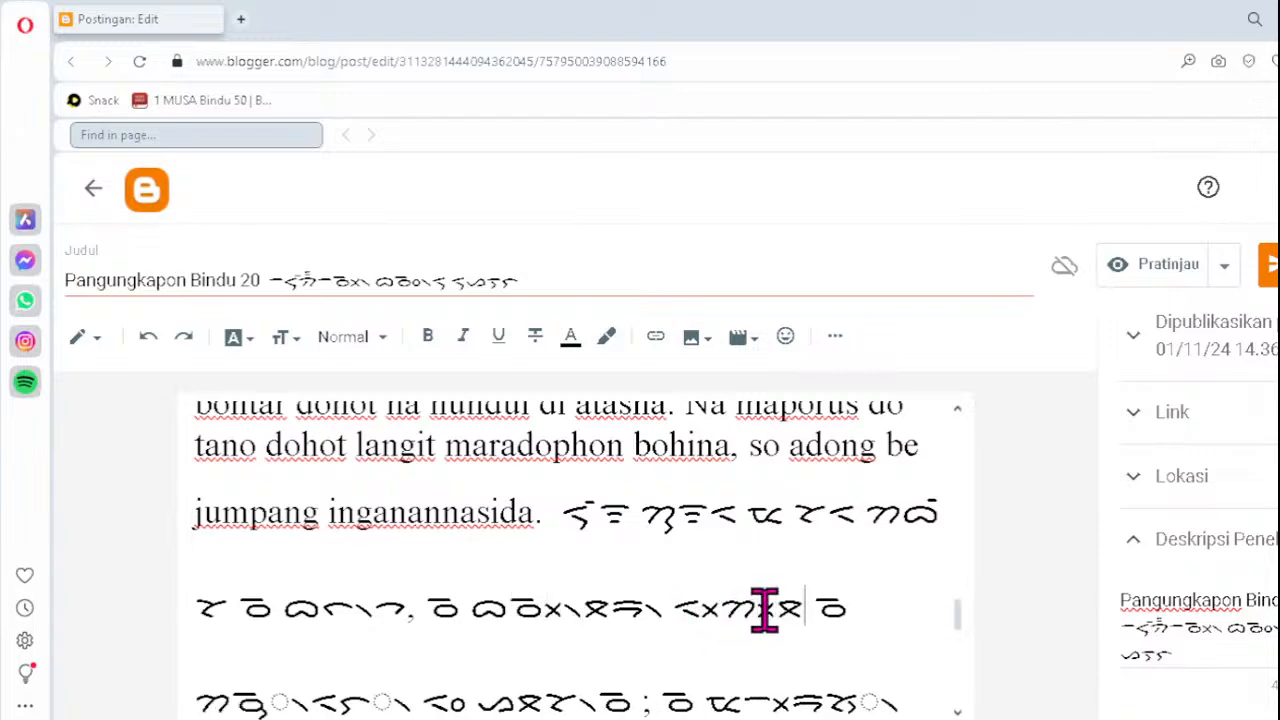
# - In verse 11's Batak text, retype the broken syllables of "hundul" with ᯮᯉ᯲ and ᯮᯞ᯲
pyautogui.click(231, 700)
pyautogui.press('Delete')
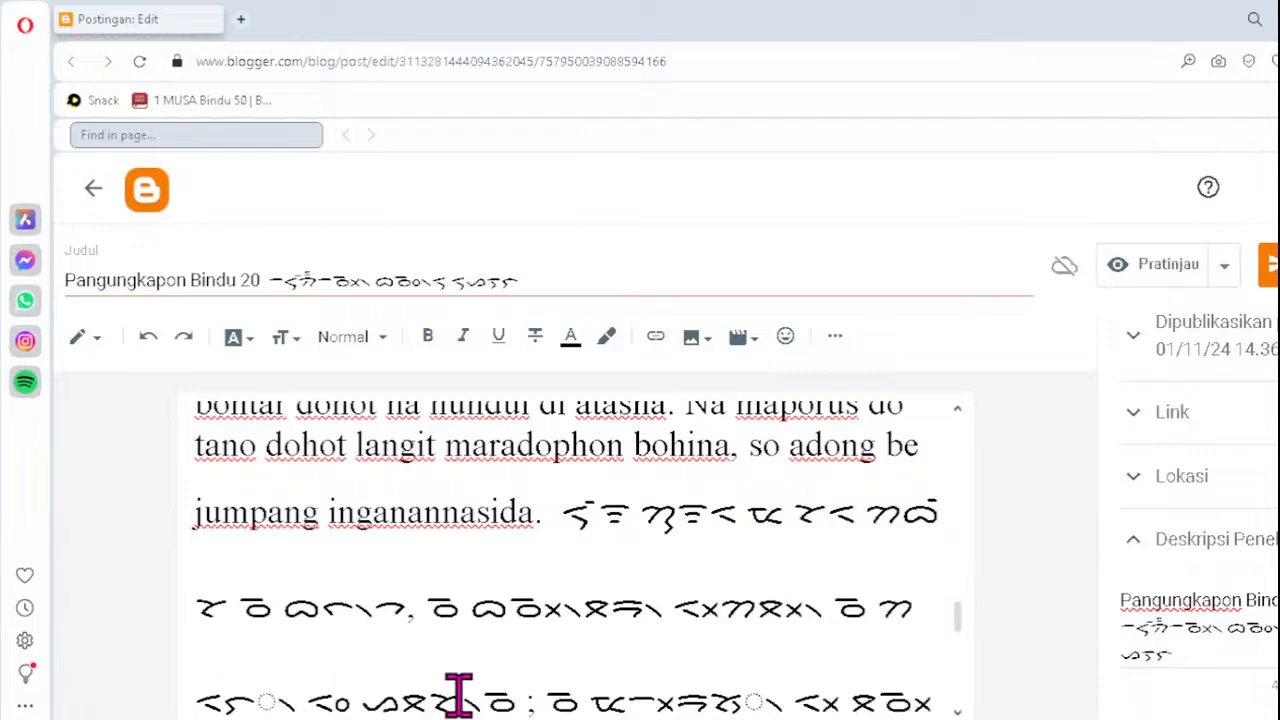
pyautogui.write('ᯮᯉ')
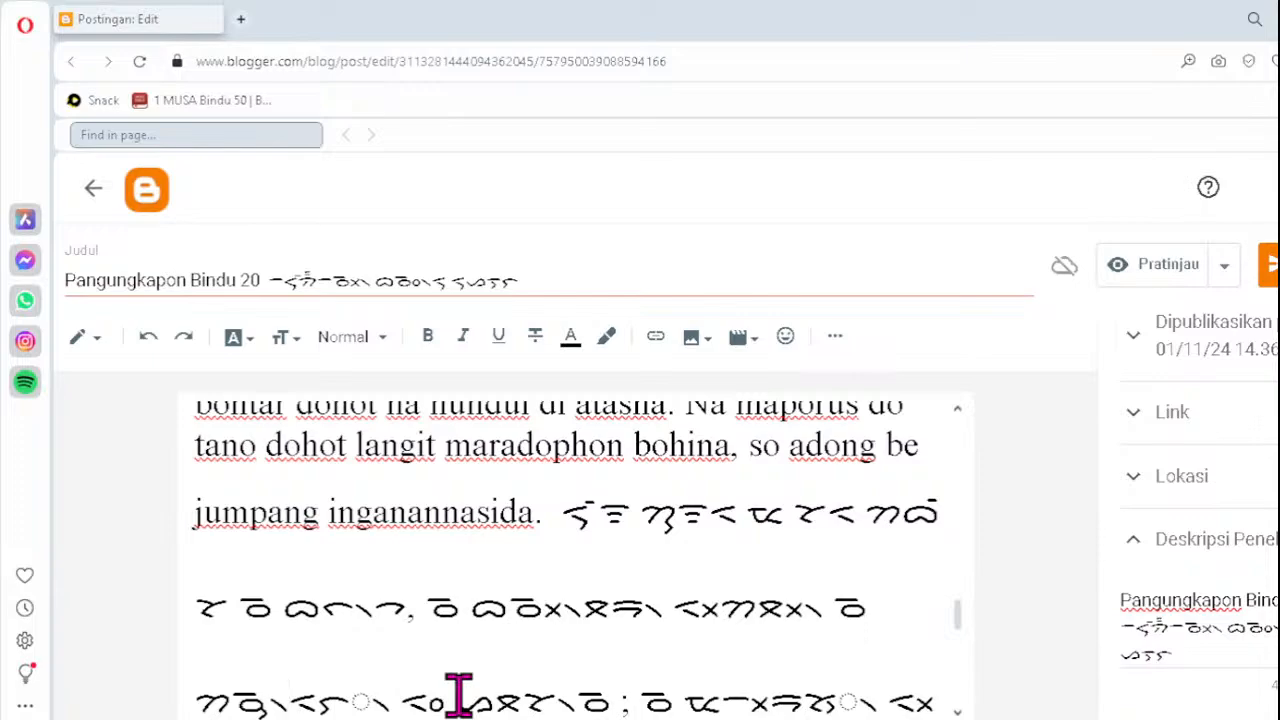
pyautogui.press('BackSpace')
pyautogui.press('BackSpace')
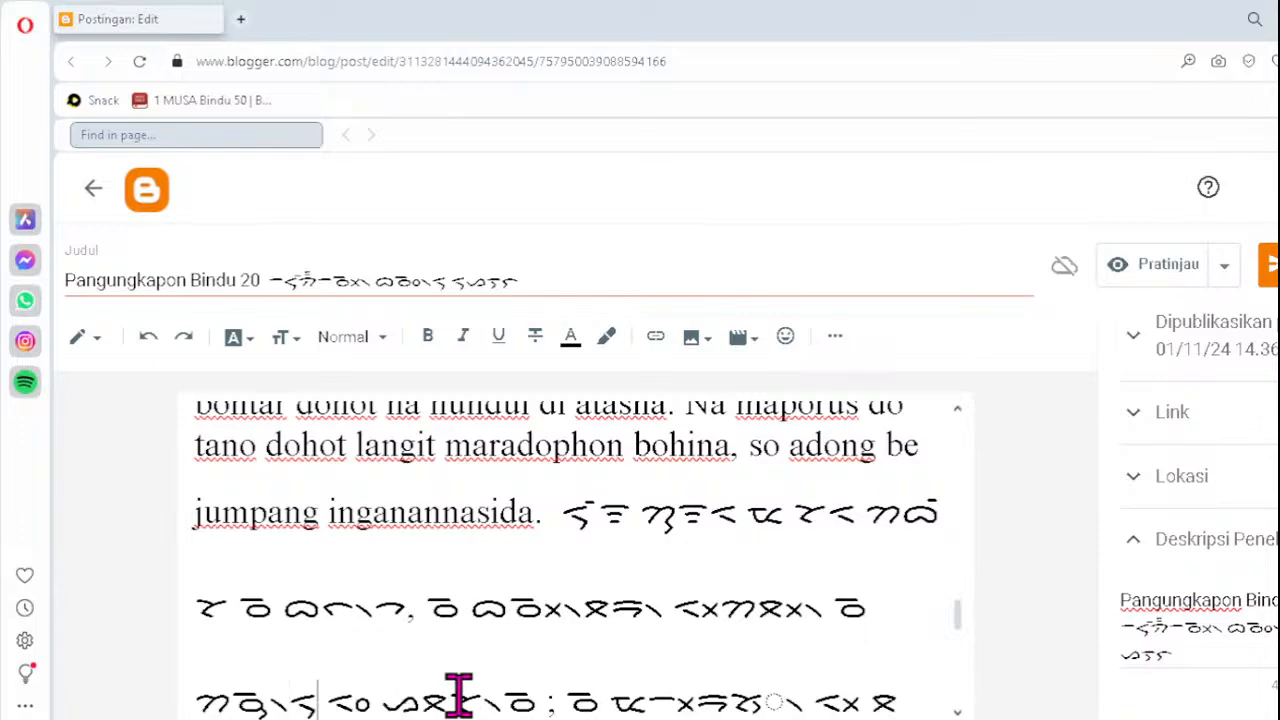
pyautogui.write('ᯞ᯲')
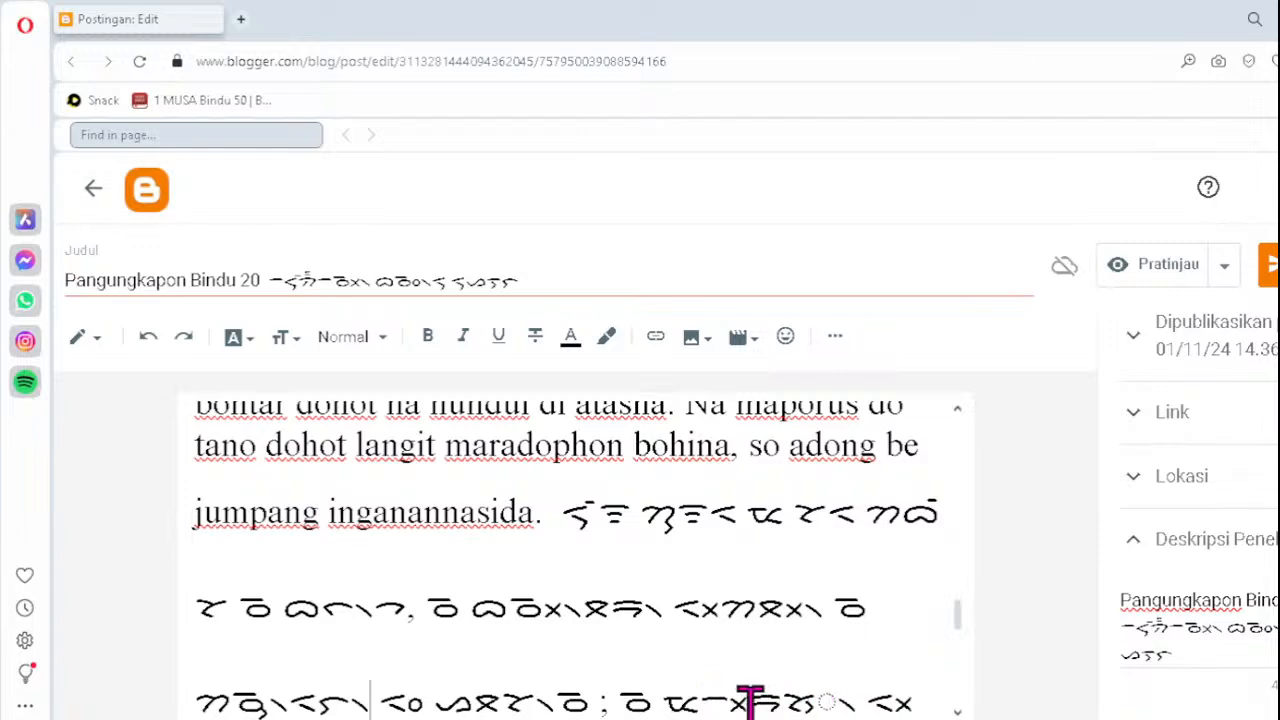
# - In verse 11's Batak text, retype the broken ending of "maporus" as ᯮᯘ᯲
pyautogui.click(786, 700)
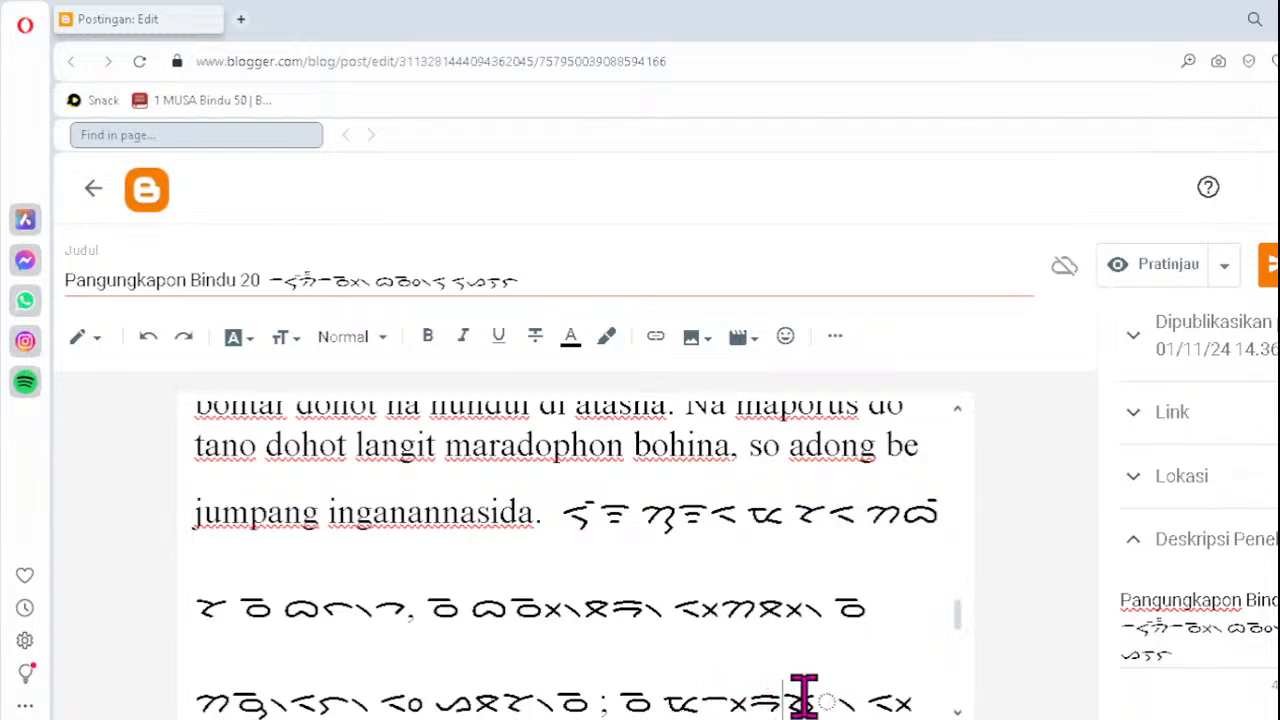
pyautogui.press('Delete')
pyautogui.write('ᯮᯘ᯲')
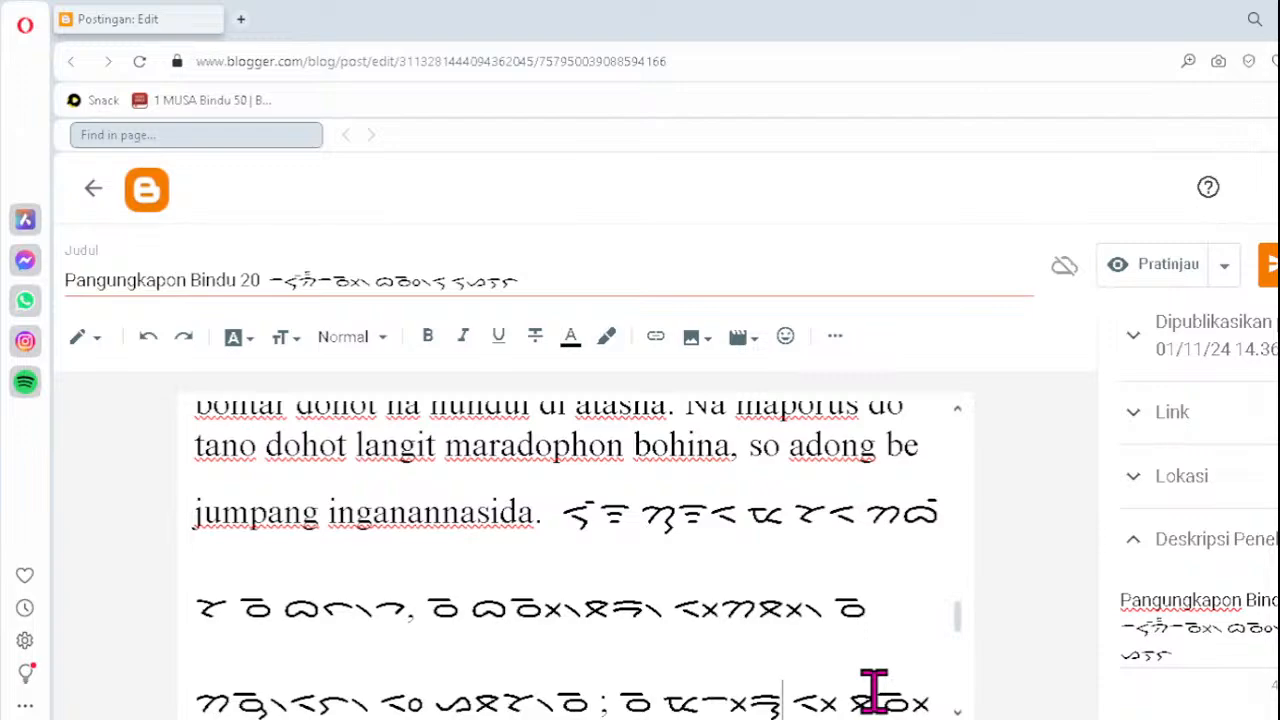
# - In verse 11's Batak text, retype the broken ending of the "dohot" before "langit" as ᯬᯖ᯲
pyautogui.scroll(-1, 874, 690)
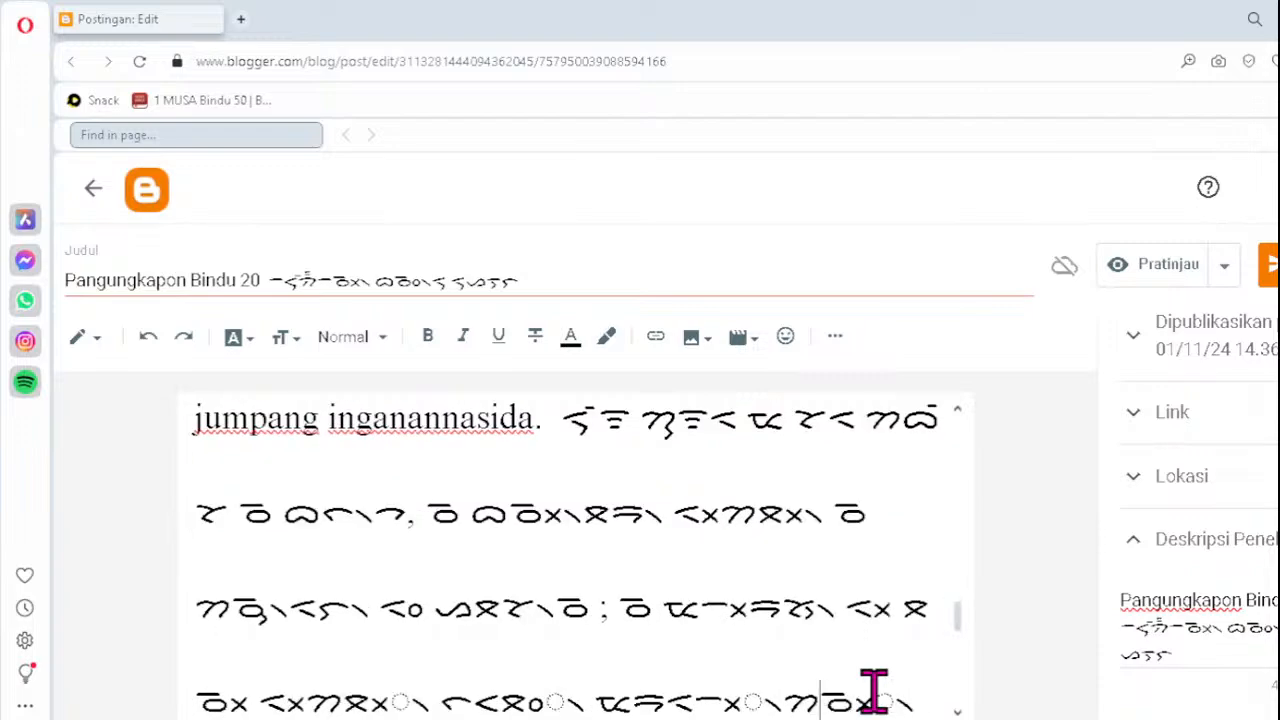
pyautogui.click(345, 700)
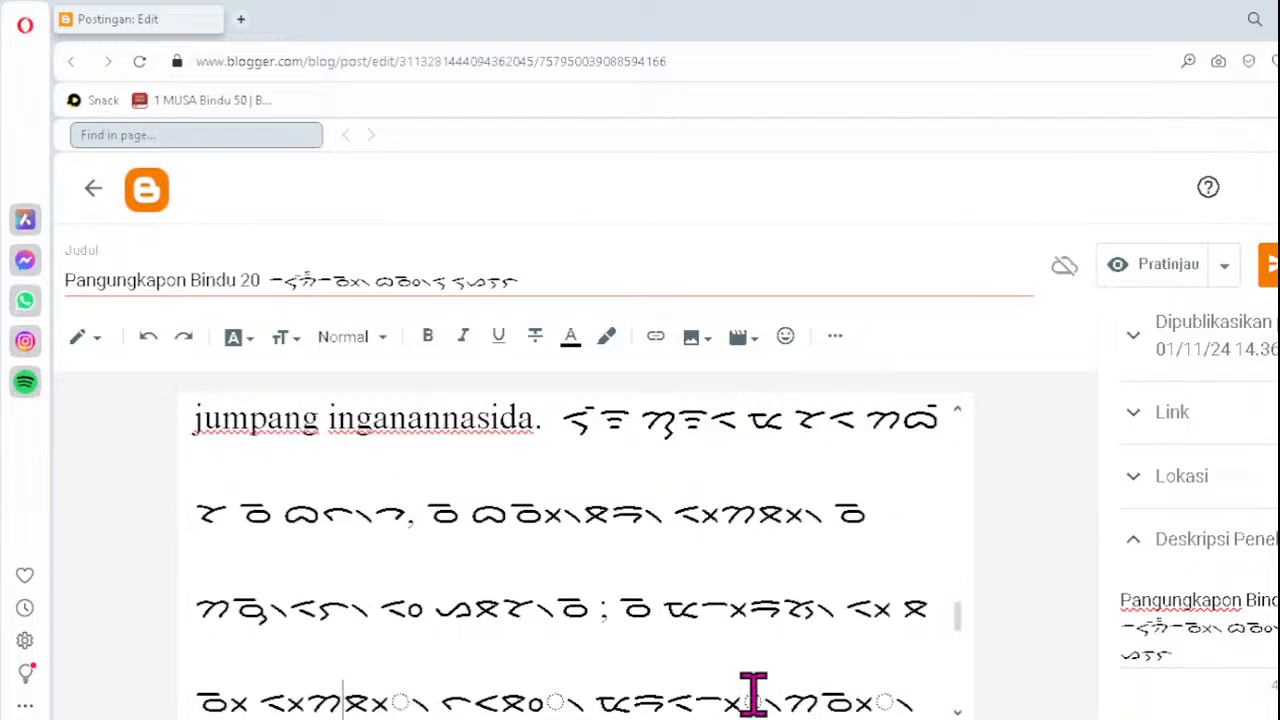
pyautogui.press('Delete')
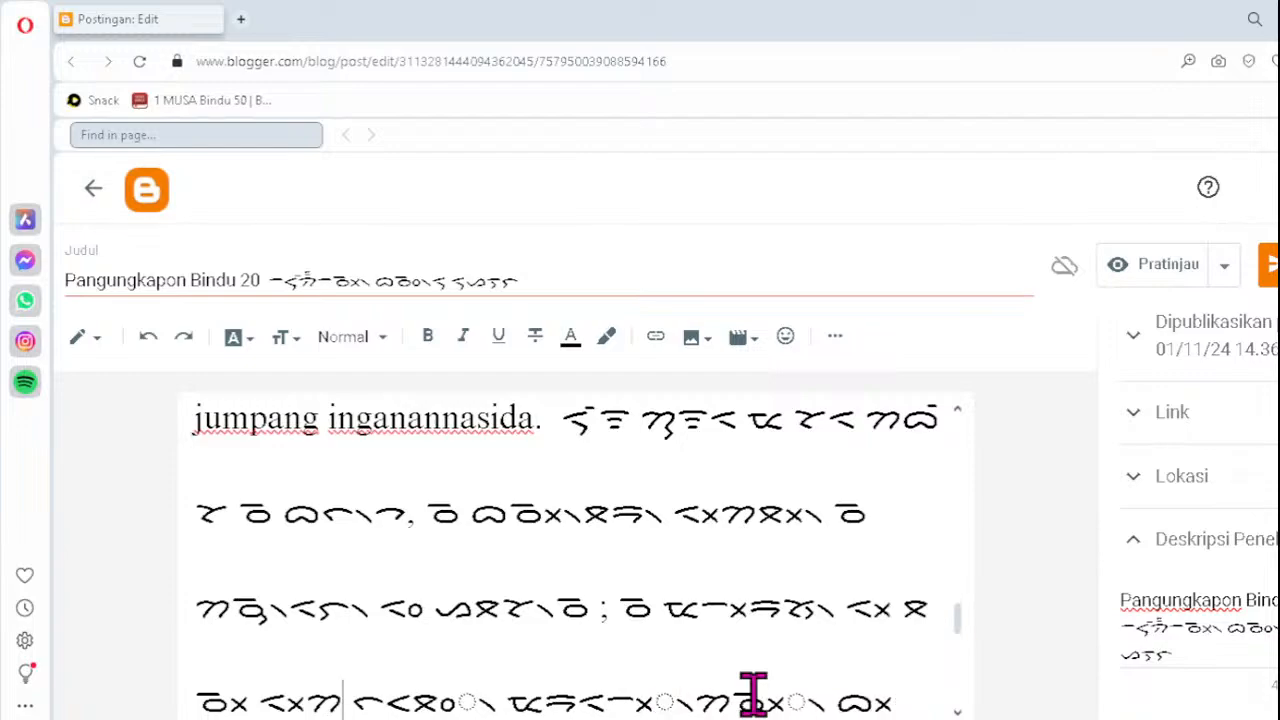
pyautogui.write('ᯬᯖ᯲')
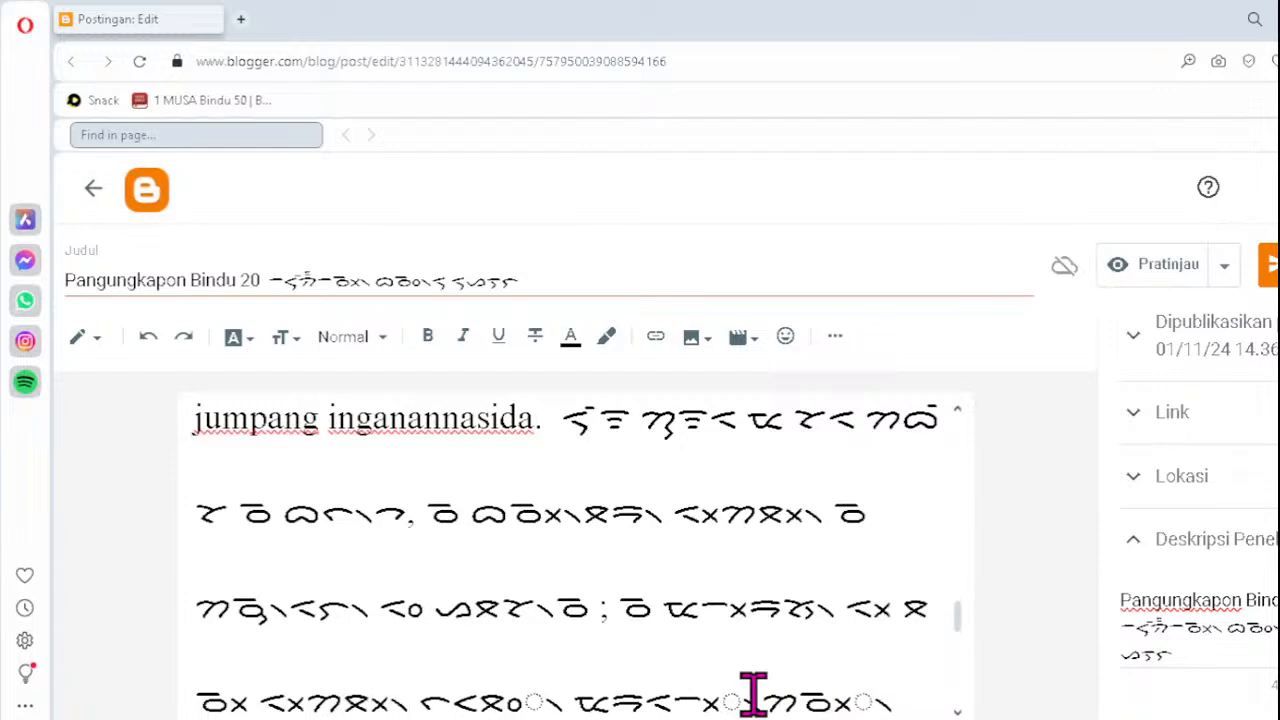
# - In verse 11's Batak text, retype the broken ending of "langit" as ᯪᯖ᯲
pyautogui.click(475, 690)
pyautogui.press('Delete')
pyautogui.press('Delete')
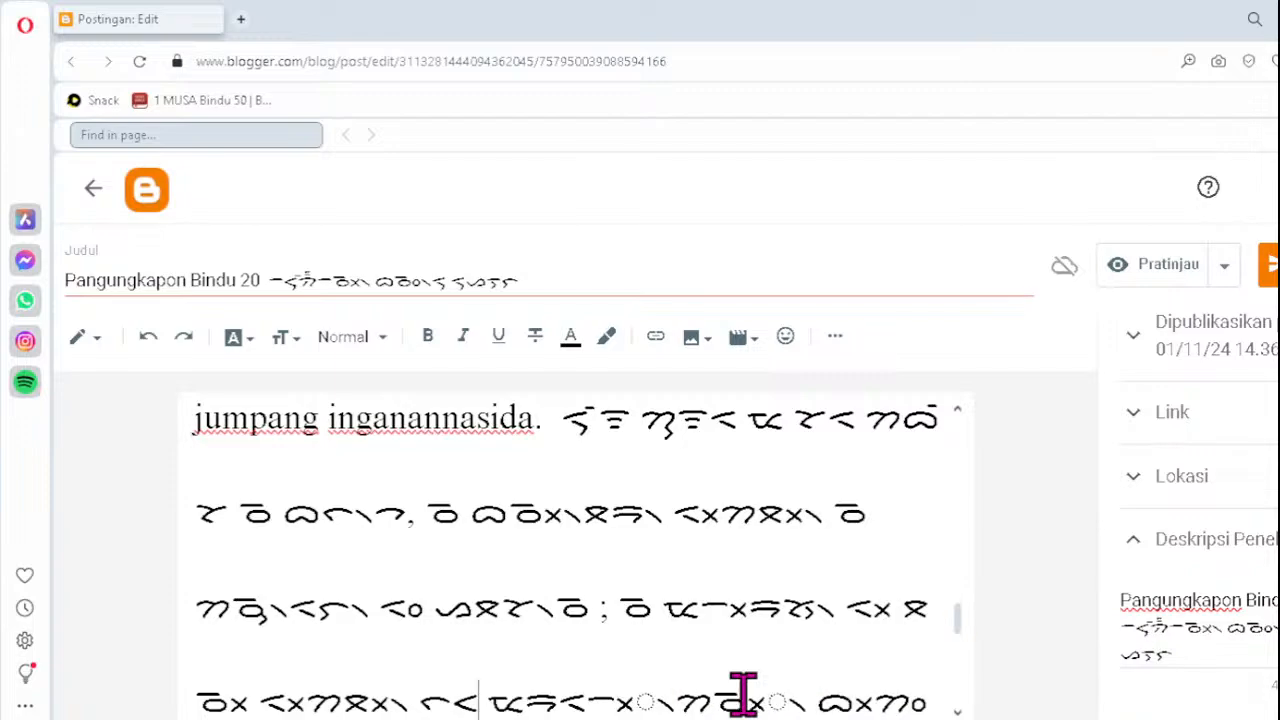
pyautogui.write('ᯘᯮ᯲')
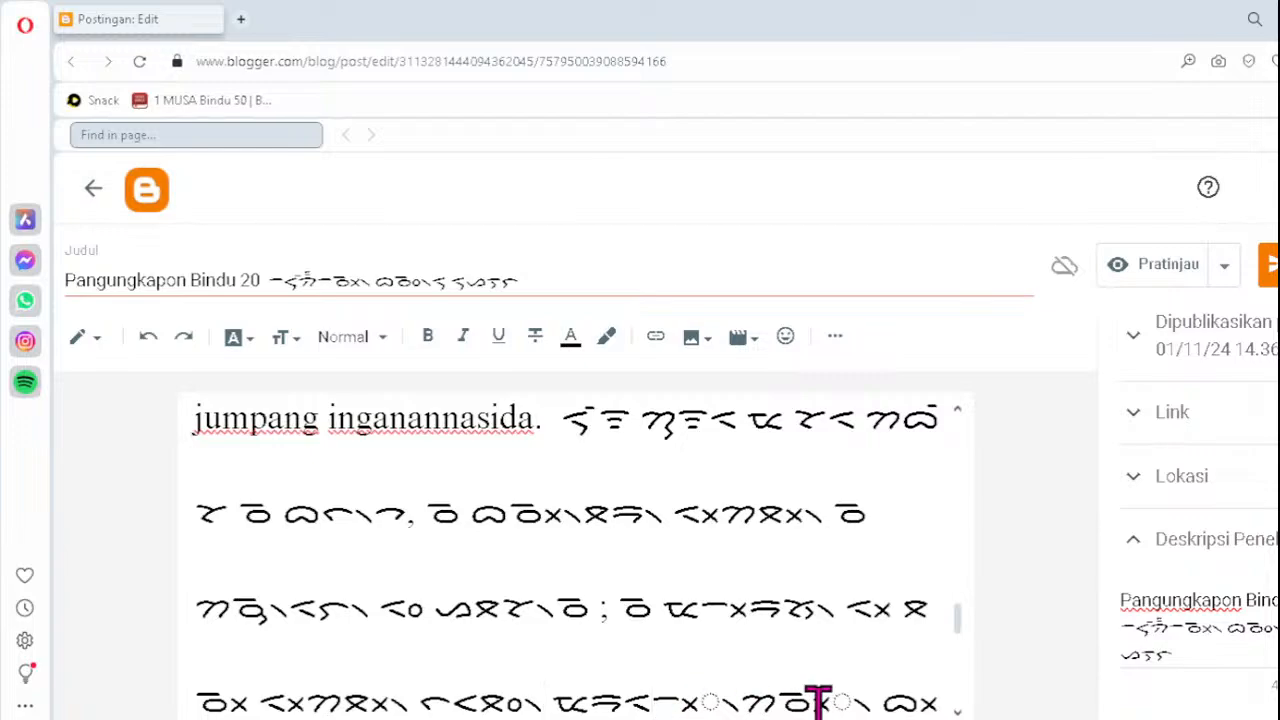
# - In verse 11's Batak text, retype the broken syllables of "maradophon" with ᯬᯇ᯲ and ᯬᯉ᯲
pyautogui.press('Delete')
pyautogui.write('ᯬᯇ')
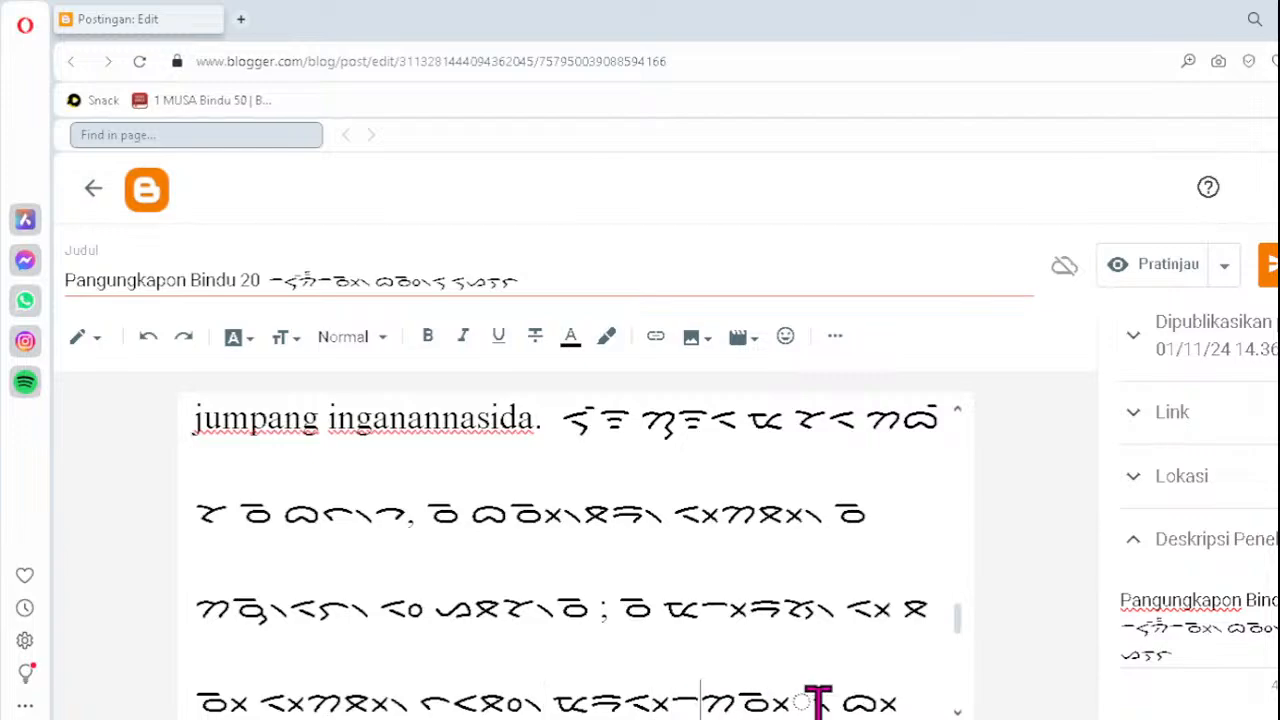
pyautogui.write('᯲')
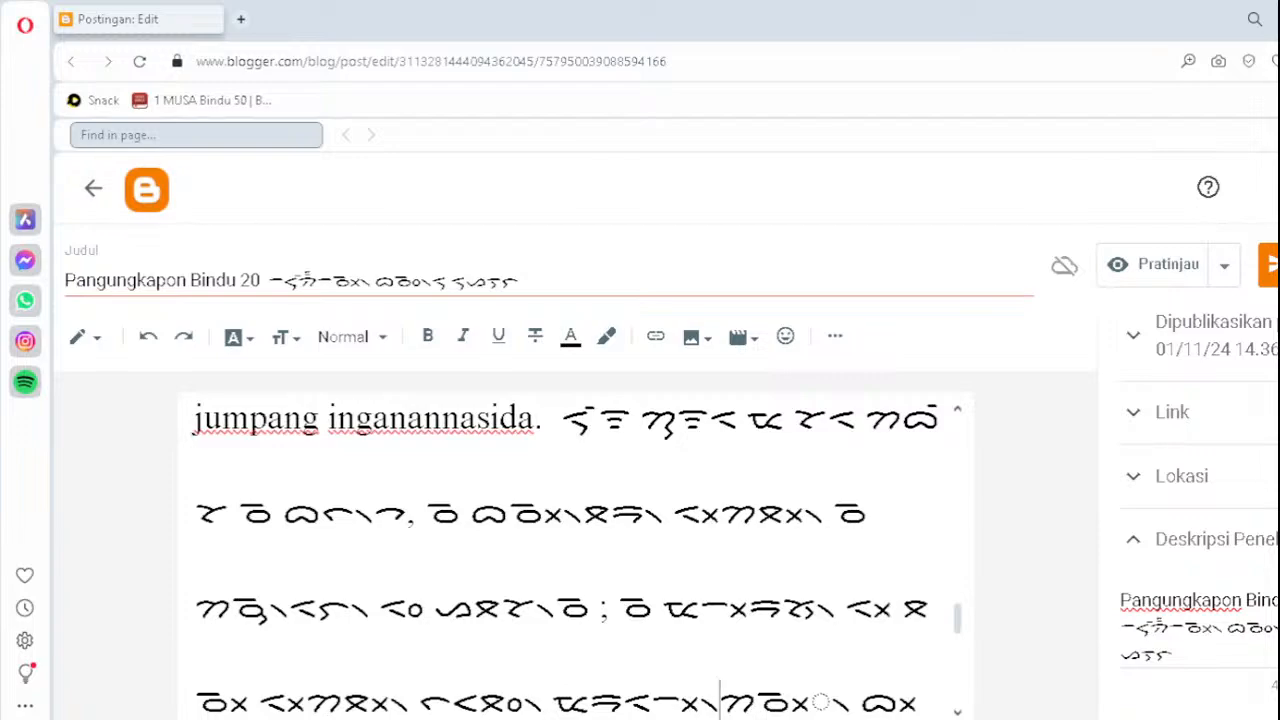
pyautogui.press('Right')
pyautogui.press('Delete')
pyautogui.write('ᯬᯉ᯲')
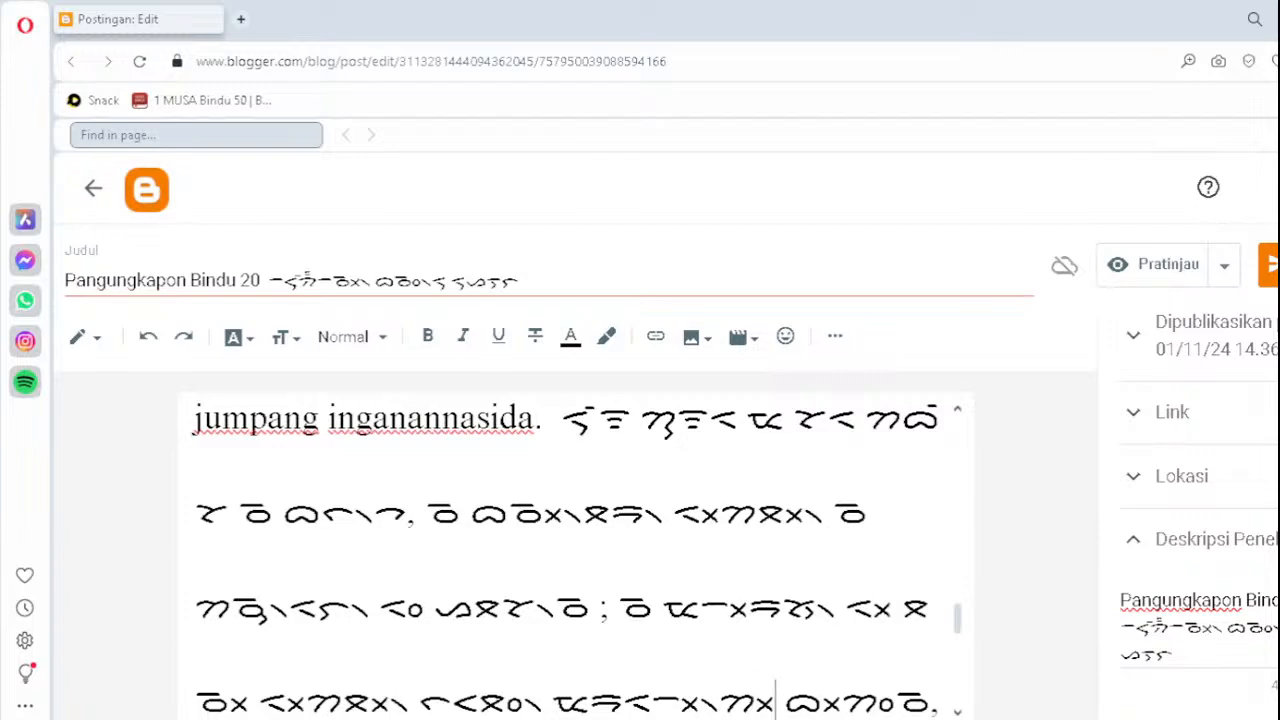
# - In verse 11's Batak text, retype the broken first syllable of "jumpang" with ᯮᯔ᯲
pyautogui.press('Down')
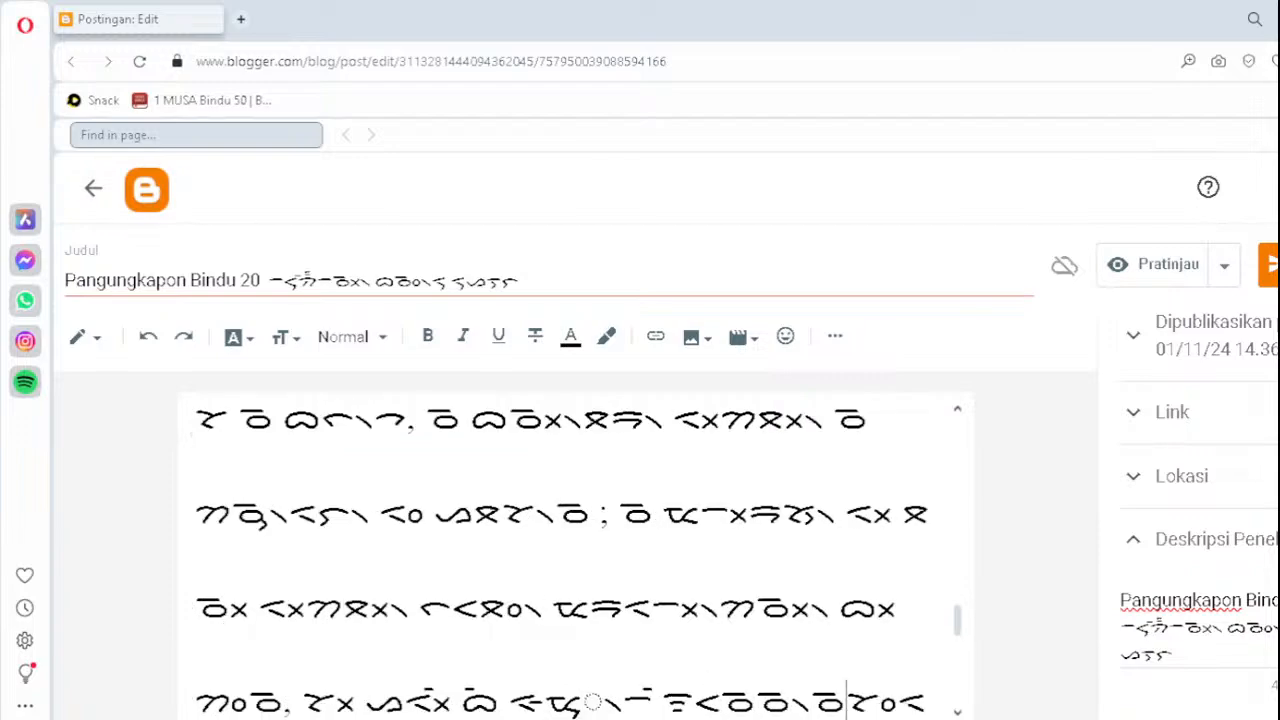
pyautogui.click(558, 698)
pyautogui.press('Delete')
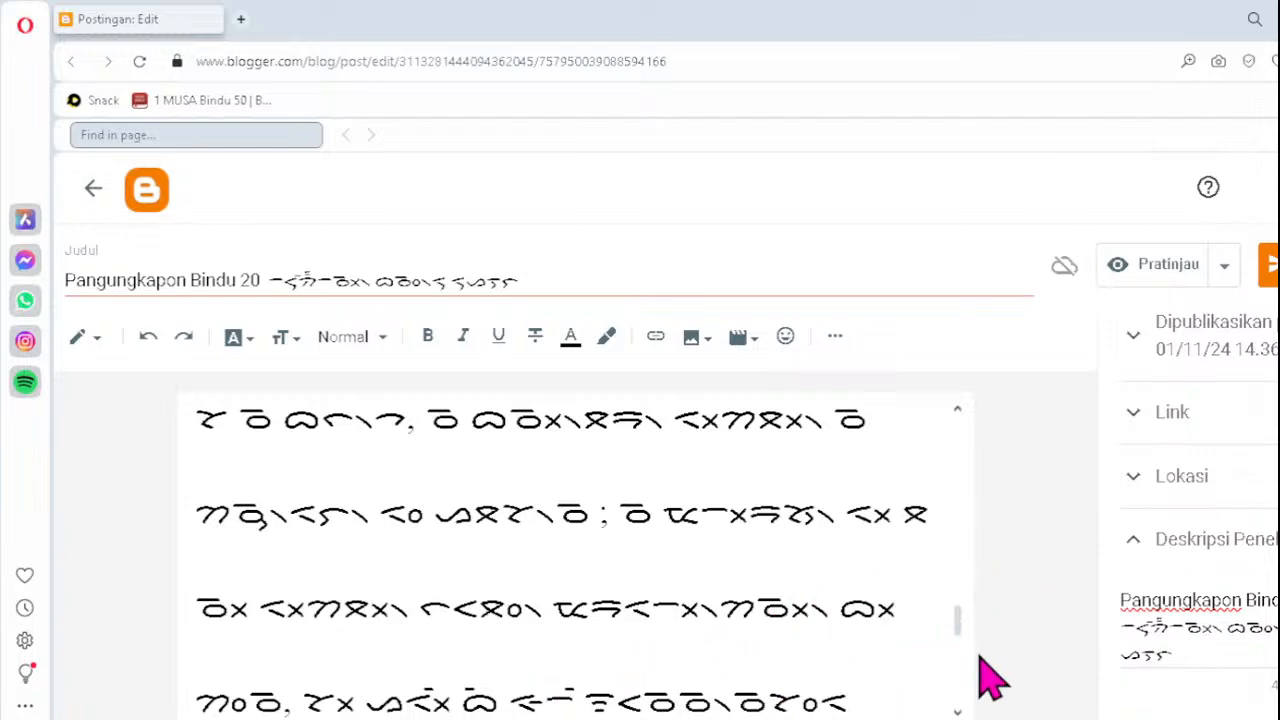
pyautogui.write('ᯮᯔ᯲')
# - In verse 12's Batak text, retype the ending of the first syllable of "metmet" as ᯖᯩ᯲ and remove the second syllable's broken pangolat
pyautogui.press('Down')
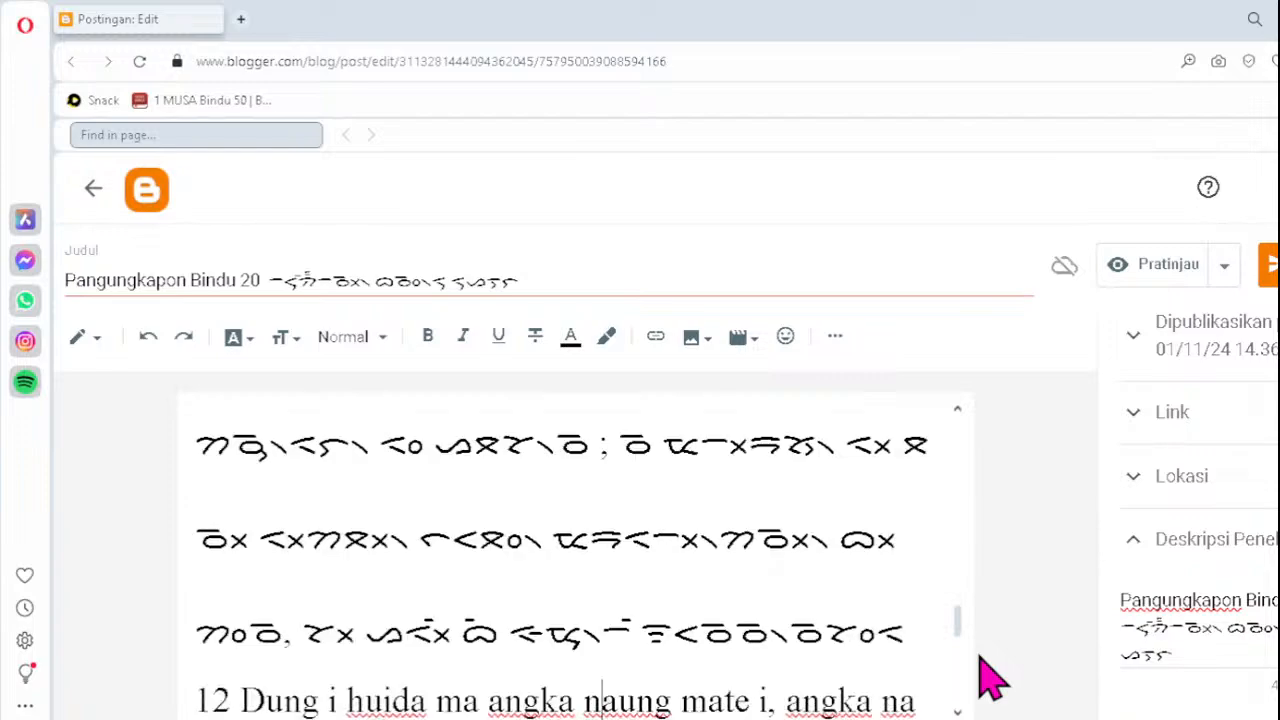
pyautogui.press('Down')
pyautogui.press('Down')
pyautogui.press('Down')
pyautogui.press('Down')
pyautogui.press('Down')
pyautogui.press('Down')
pyautogui.press('Down')
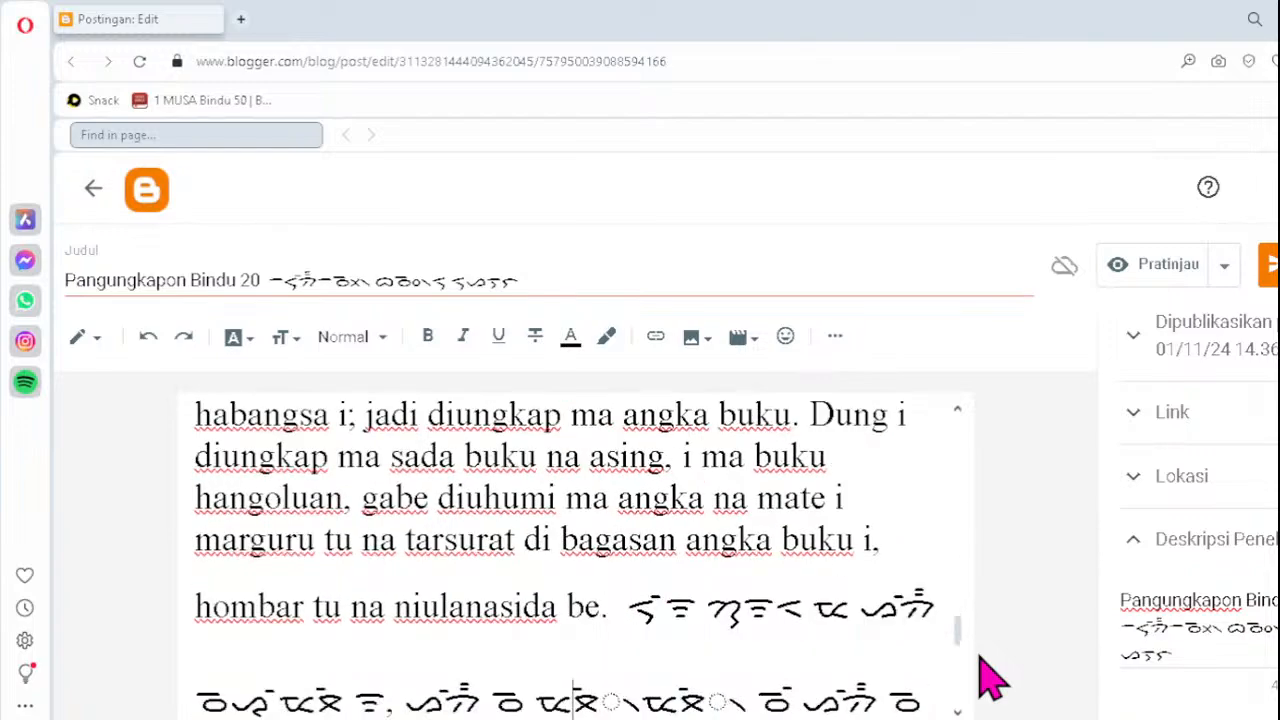
pyautogui.press('Down')
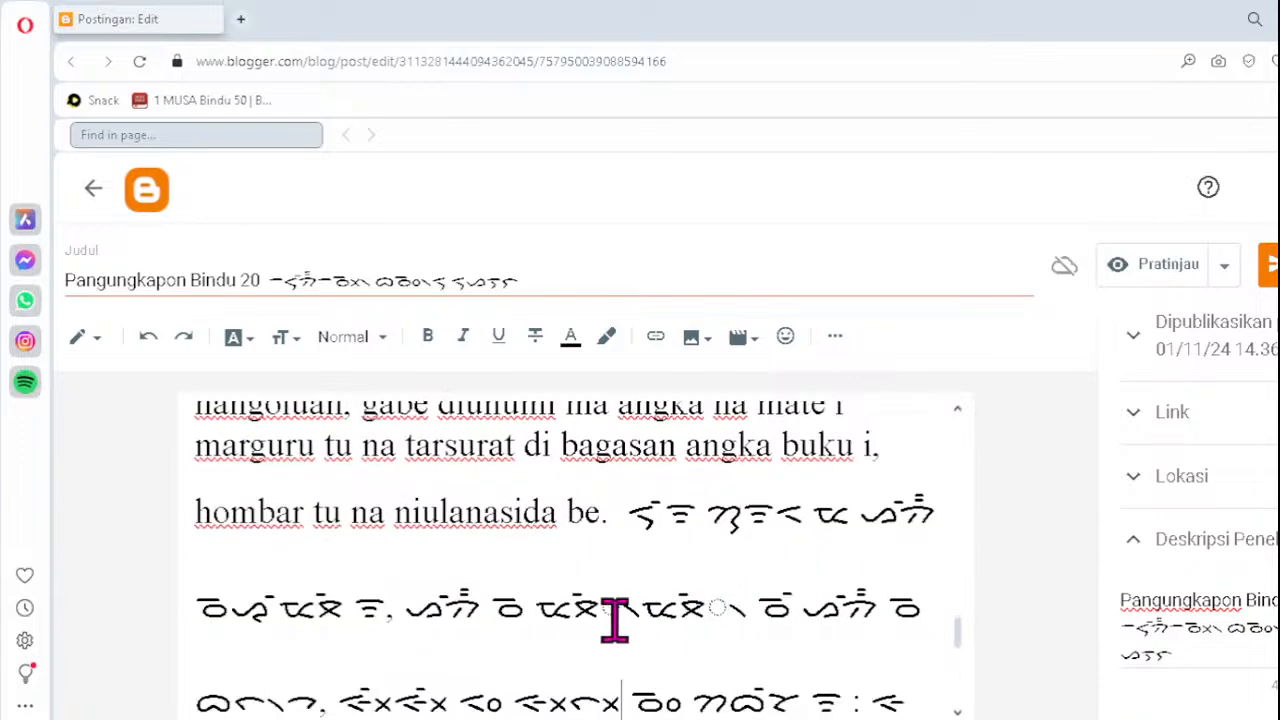
pyautogui.click(572, 604)
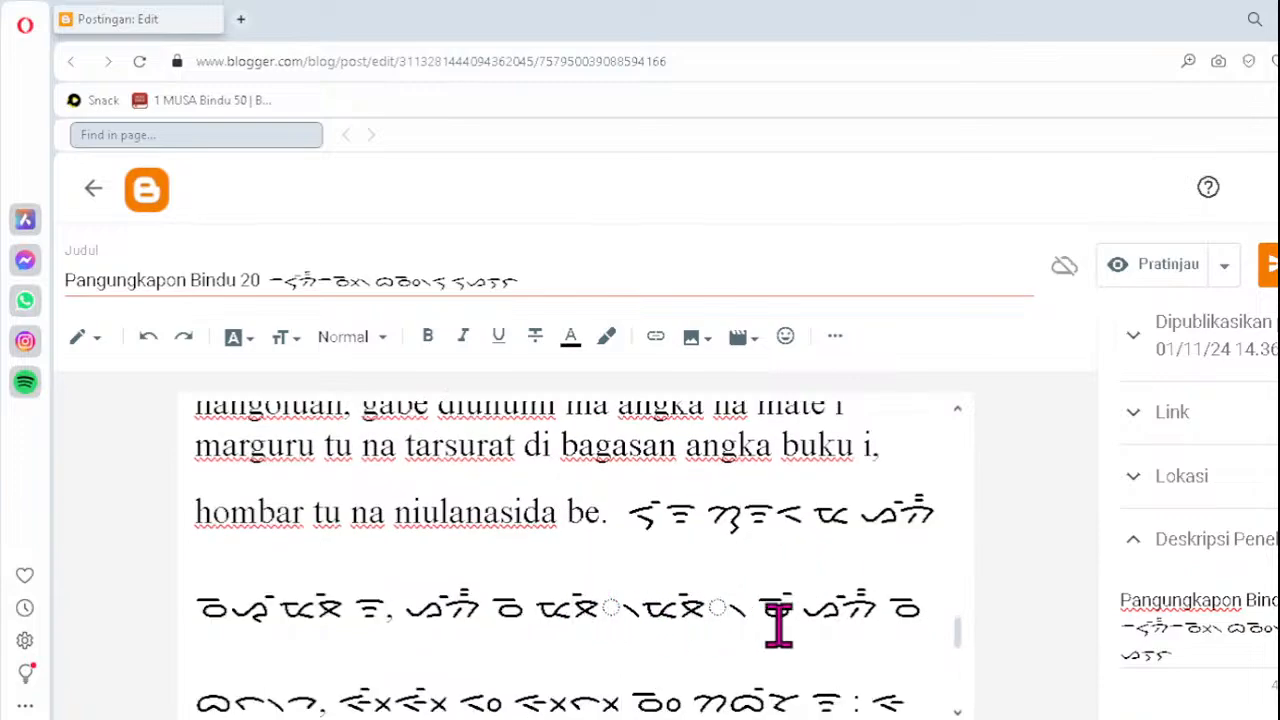
pyautogui.press('Delete')
pyautogui.press('Delete')
pyautogui.press('Delete')
pyautogui.write('ᯖᯩ᯲')
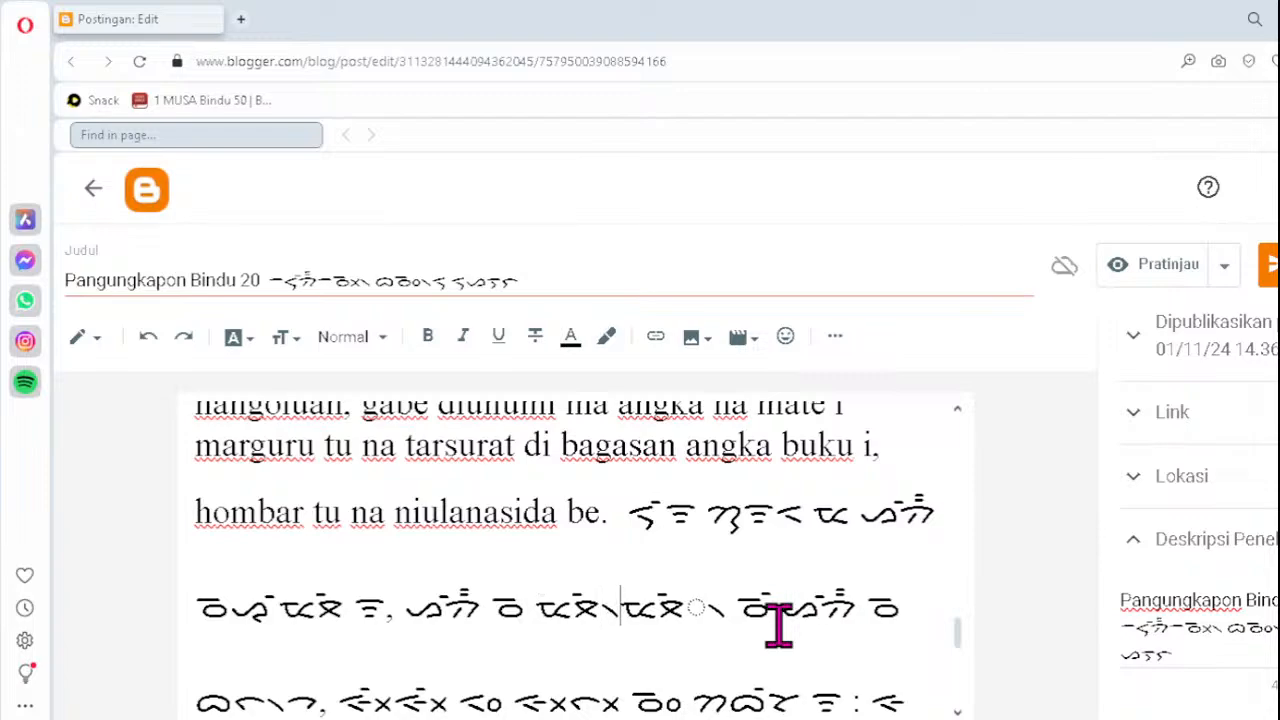
pyautogui.press('Right')
pyautogui.press('Delete')
pyautogui.press('Delete')
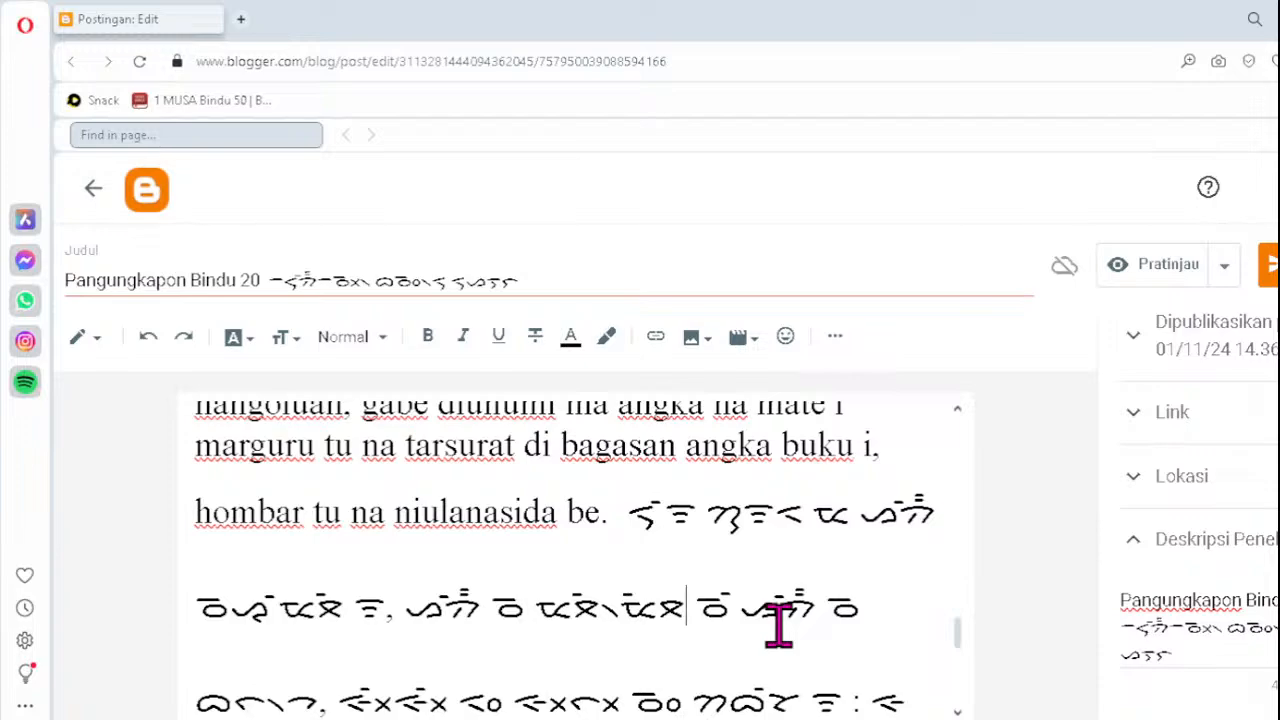
# - In verse 12's Batak text, retype the broken first syllable of "hombar" with ᯬᯔ᯲
pyautogui.press('Down')
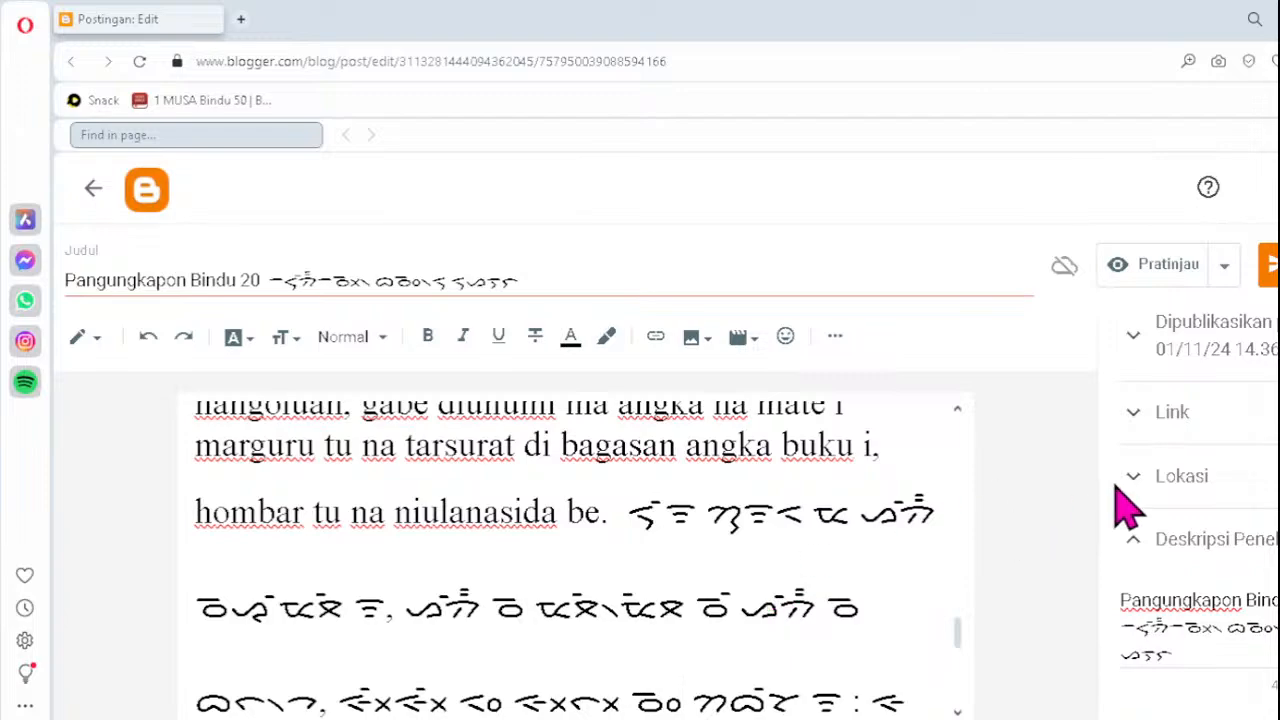
pyautogui.press('Down')
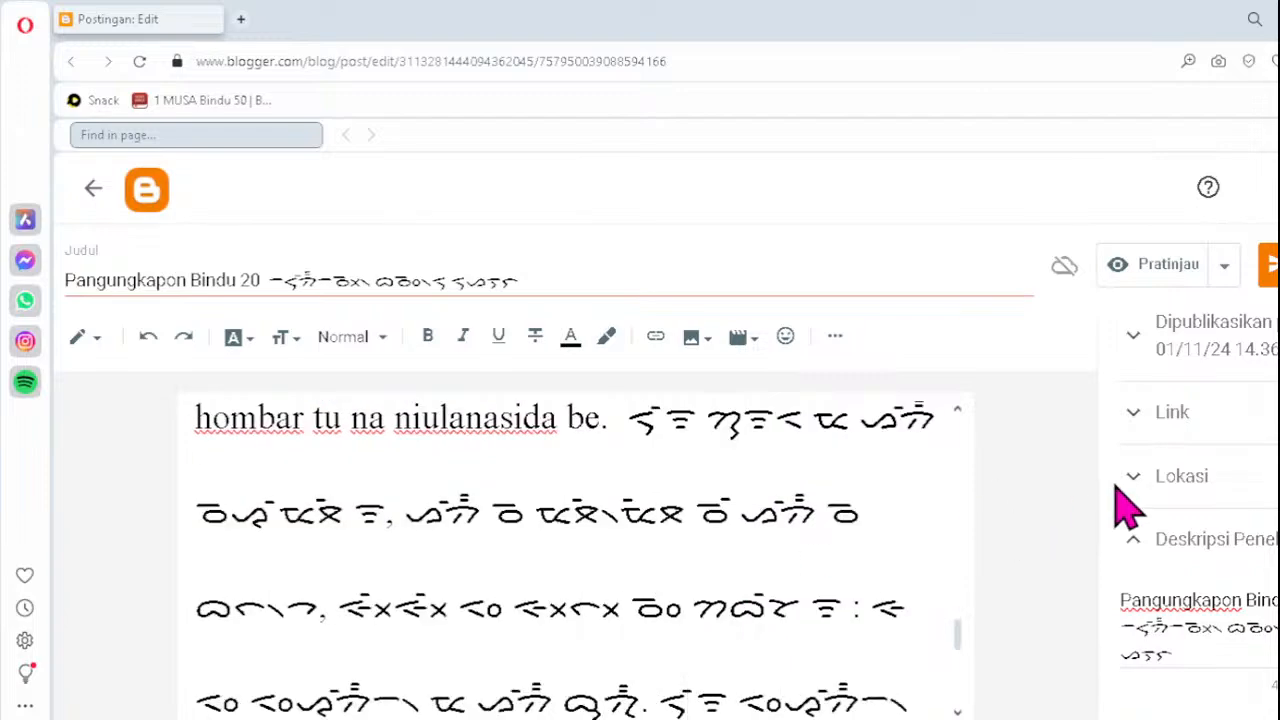
pyautogui.press('Down')
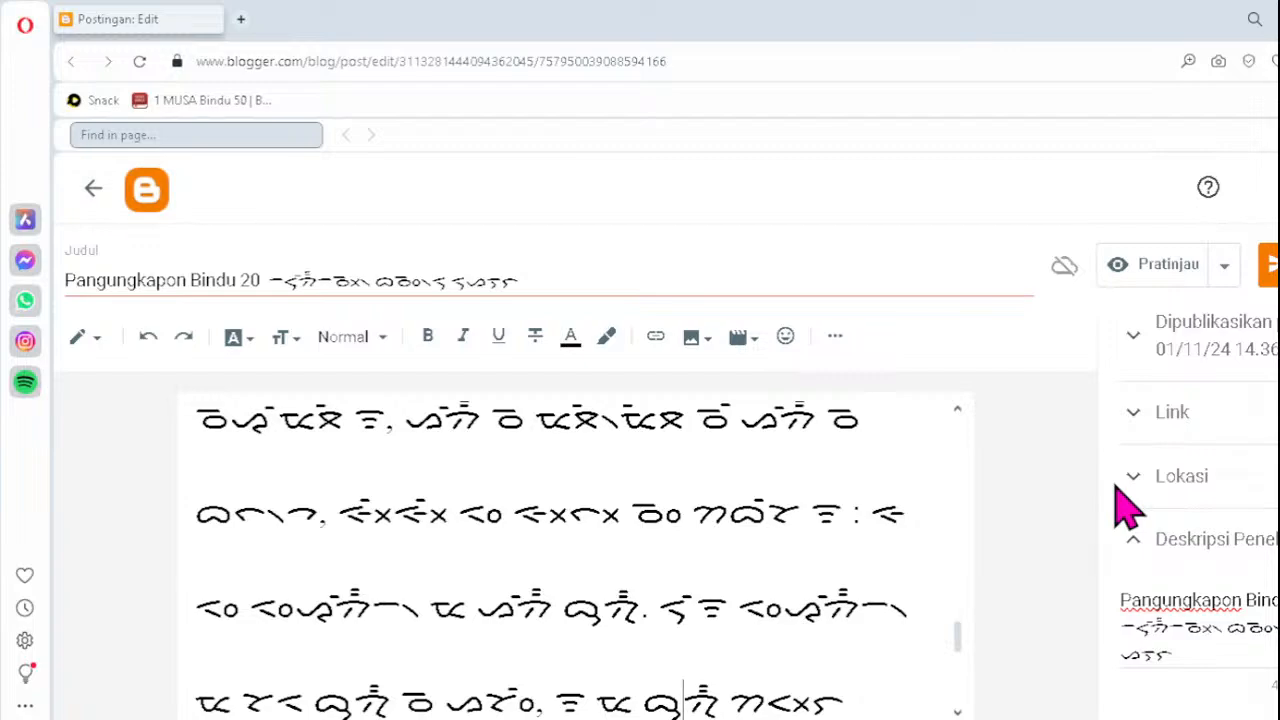
pyautogui.press('Down')
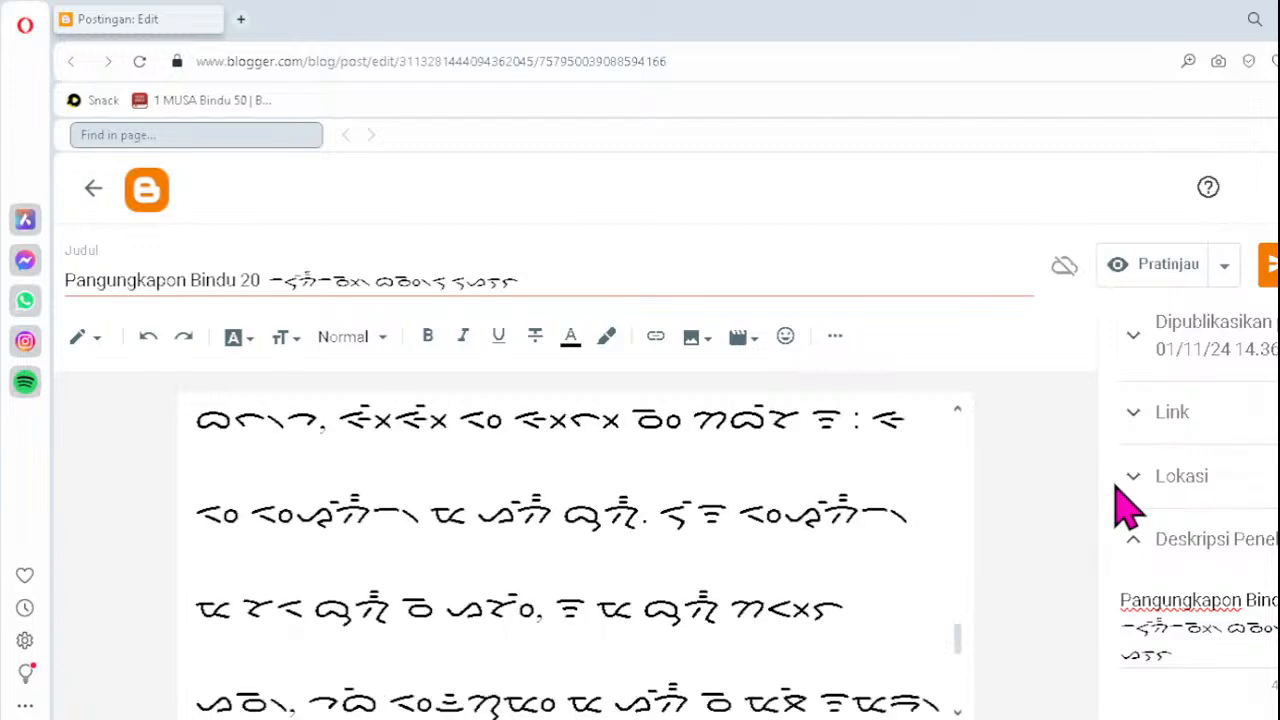
pyautogui.press('Down')
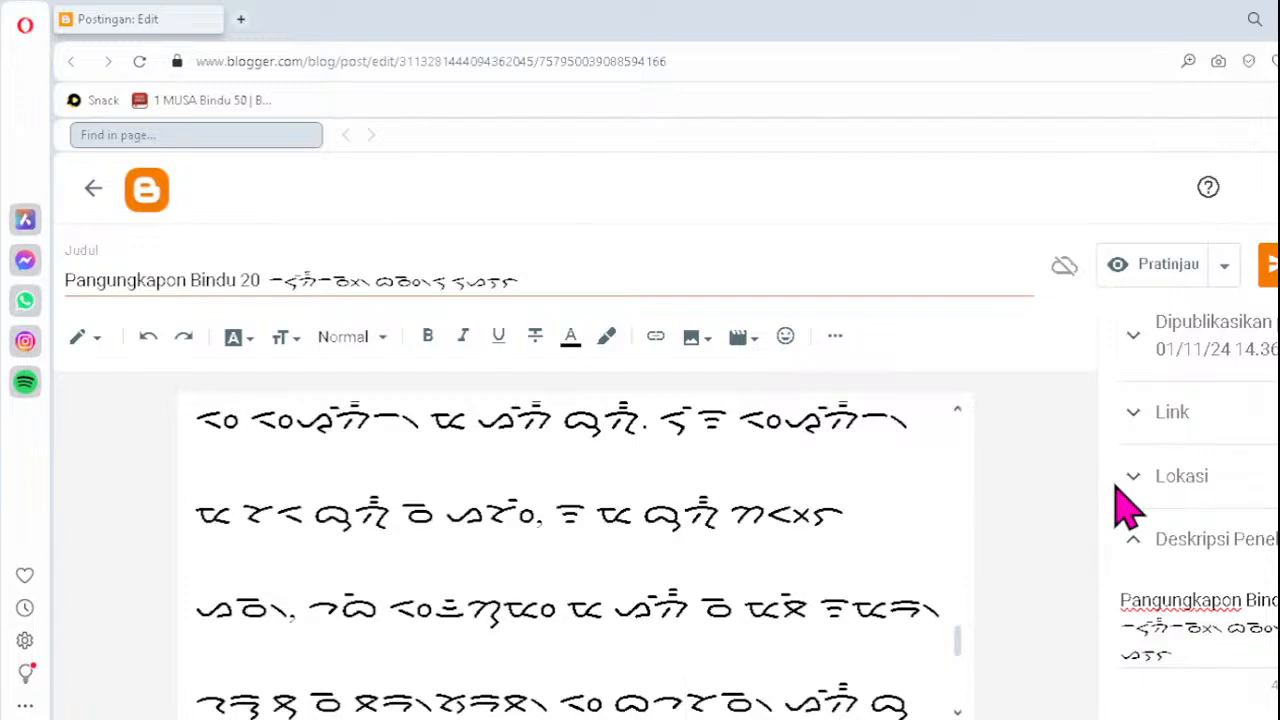
pyautogui.press('Down')
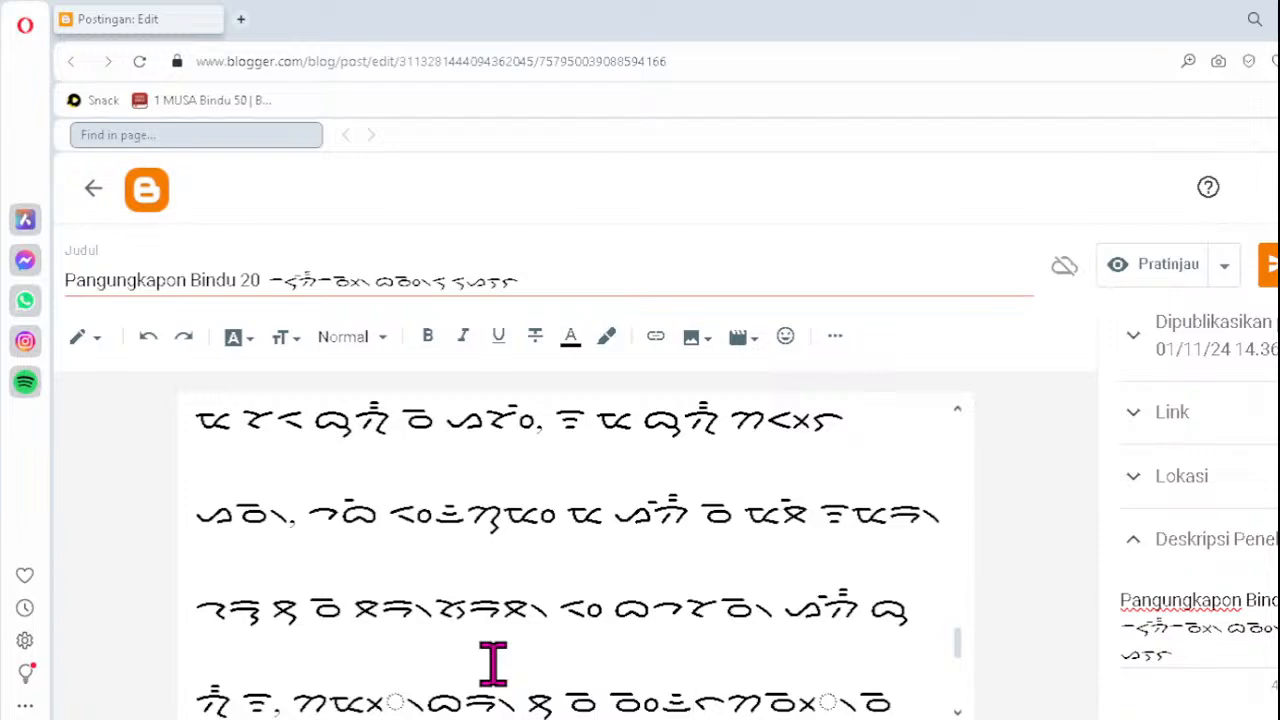
pyautogui.click(337, 696)
pyautogui.press('Delete')
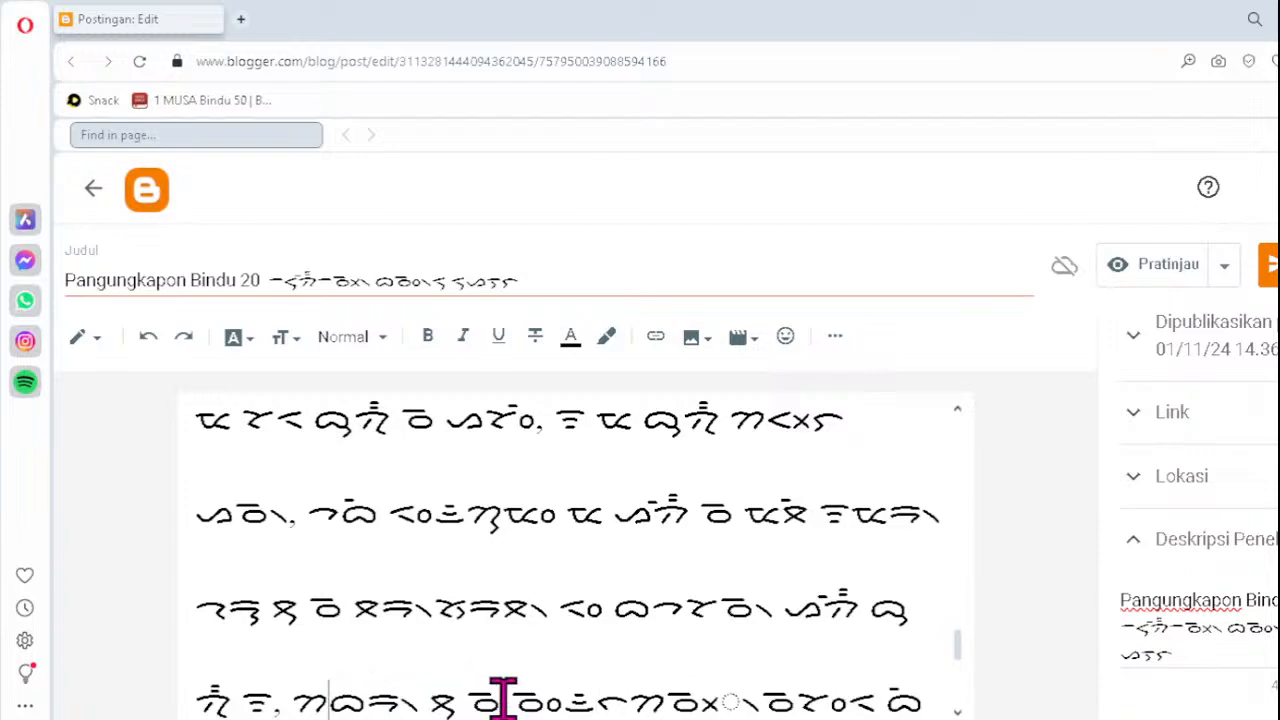
pyautogui.write('ᯬᯔ᯲ᯪ')
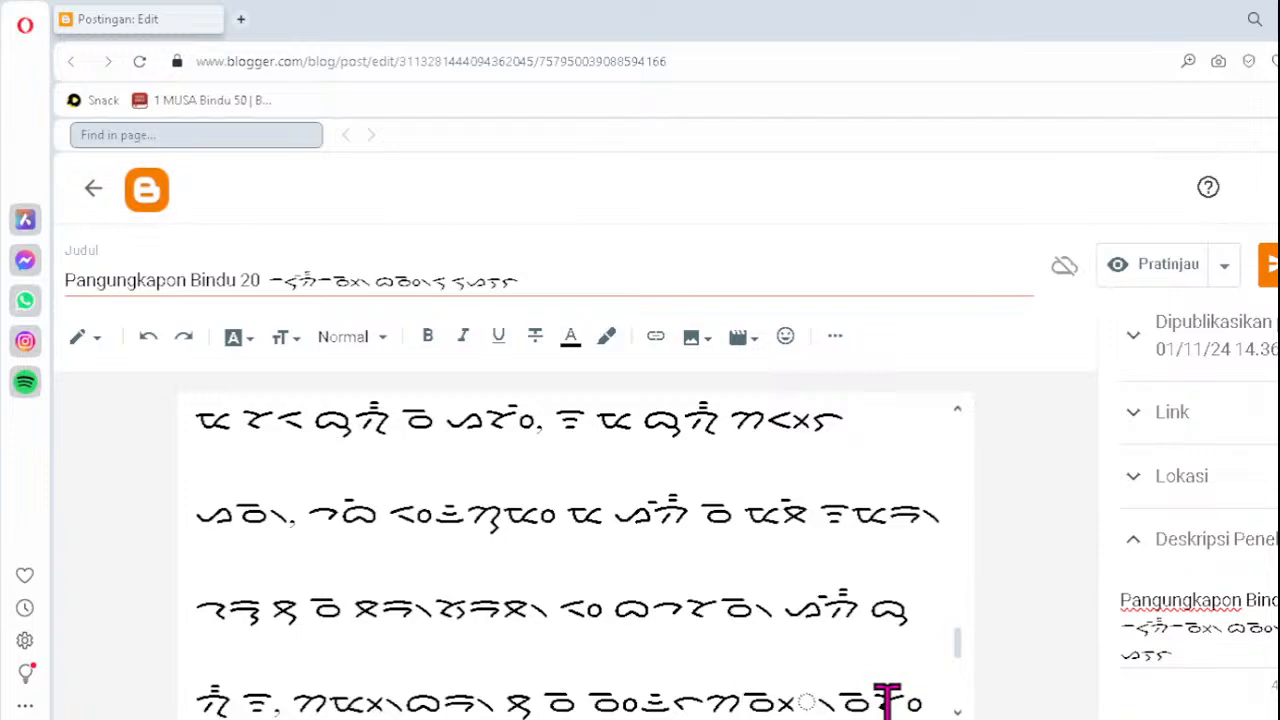
# - In verse 12's Batak text, retype the broken "hon" syllable of "niulahonnasida" with ᯬᯉ᯲
pyautogui.press('Delete')
pyautogui.write('ᯬᯉ᯲')
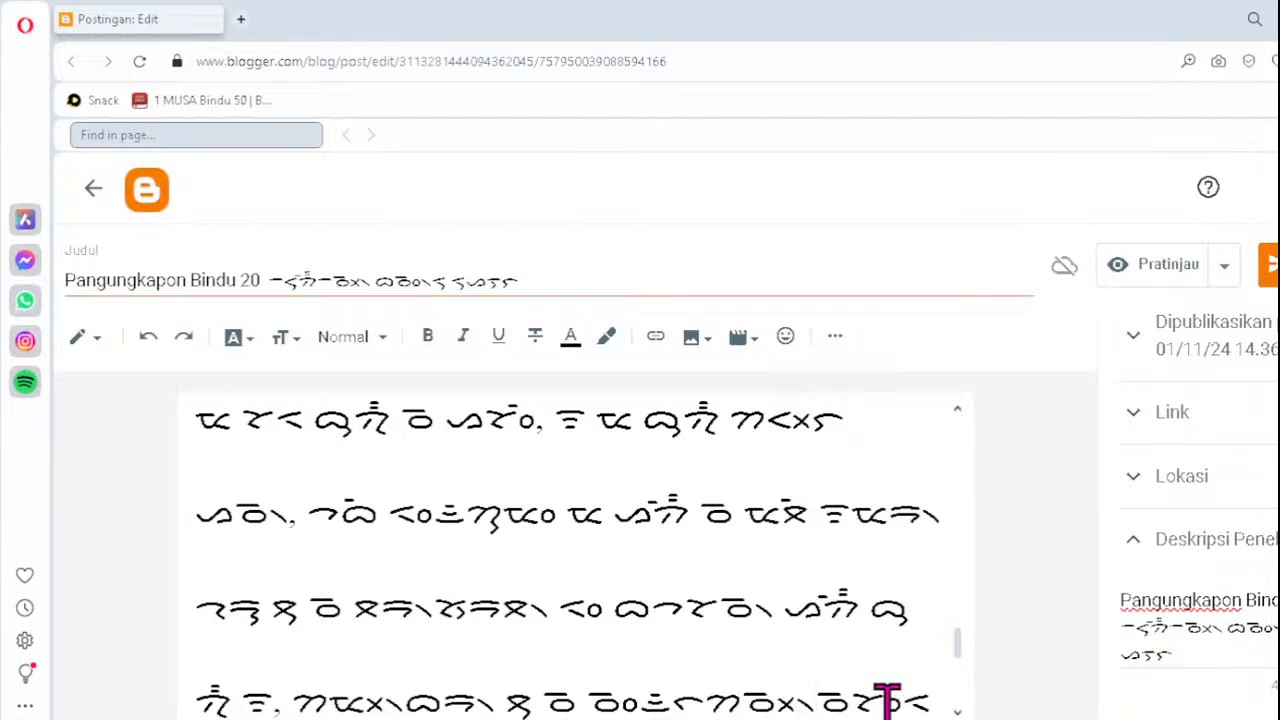
pyautogui.press('Return')
pyautogui.write('ᯑ')
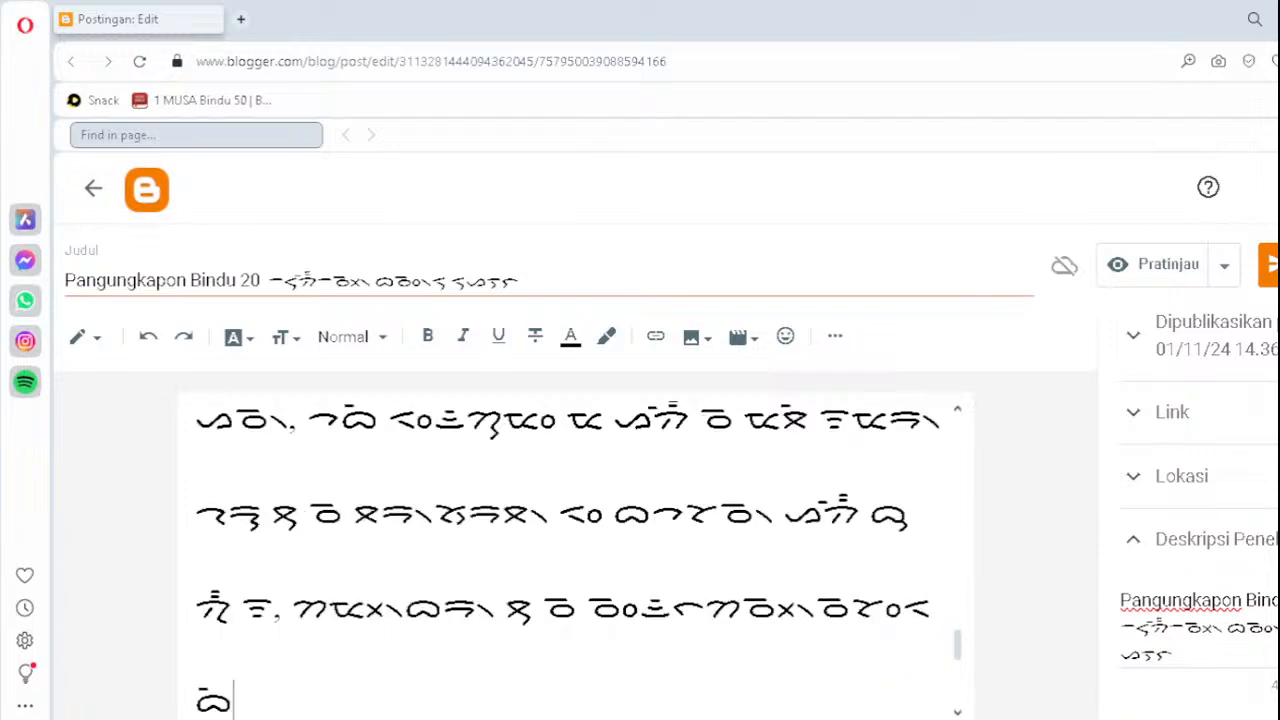
# - In verse 13's Batak text, retype the broken endings of the first "dilehon" as ᯬᯉ᯲ and of "laut" as ᯮᯖ᯲
pyautogui.press('Down')
pyautogui.press('Down')
pyautogui.press('Down')
pyautogui.press('Down')
pyautogui.press('Down')
pyautogui.press('Down')
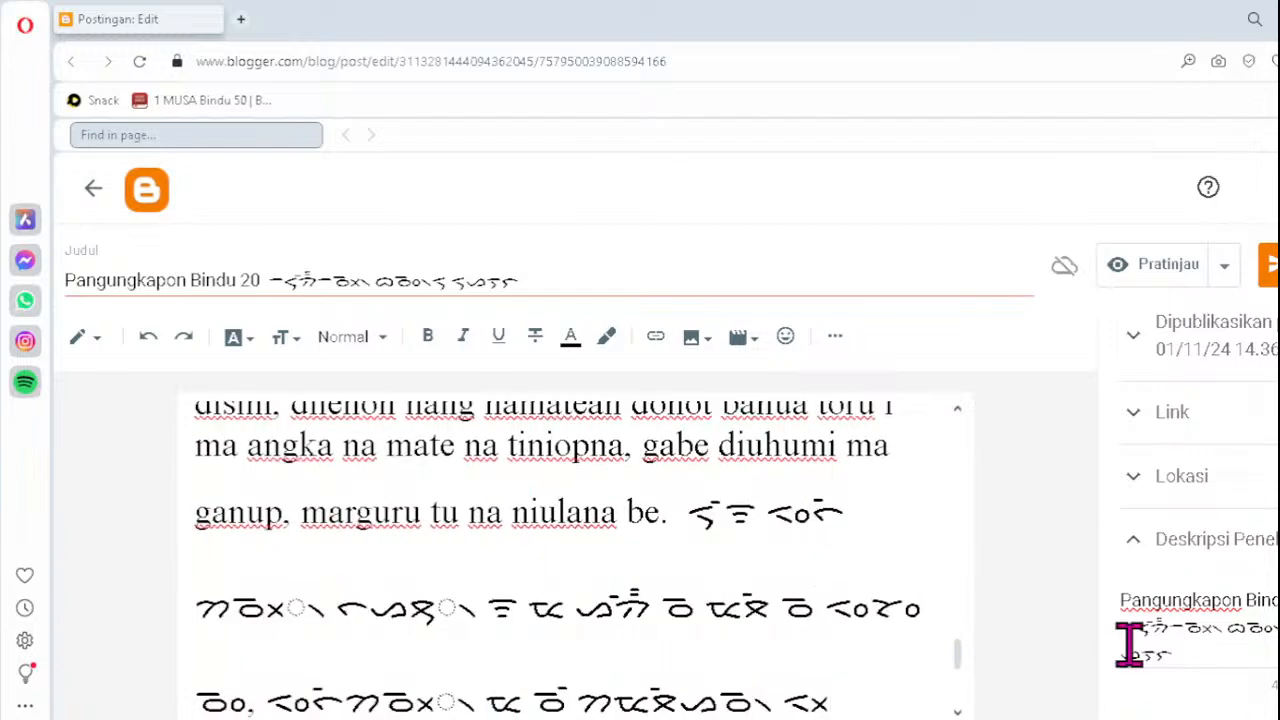
pyautogui.click(228, 609)
pyautogui.press('Delete')
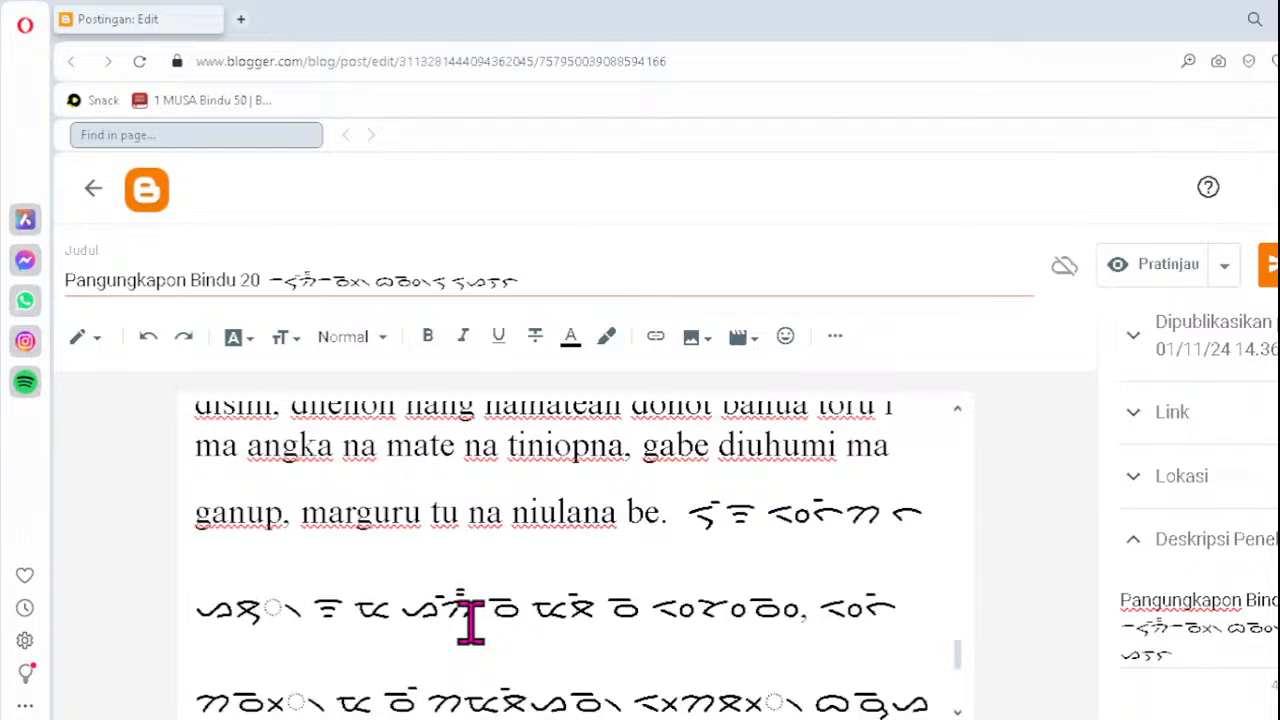
pyautogui.write('ᯬᯉ᯲')
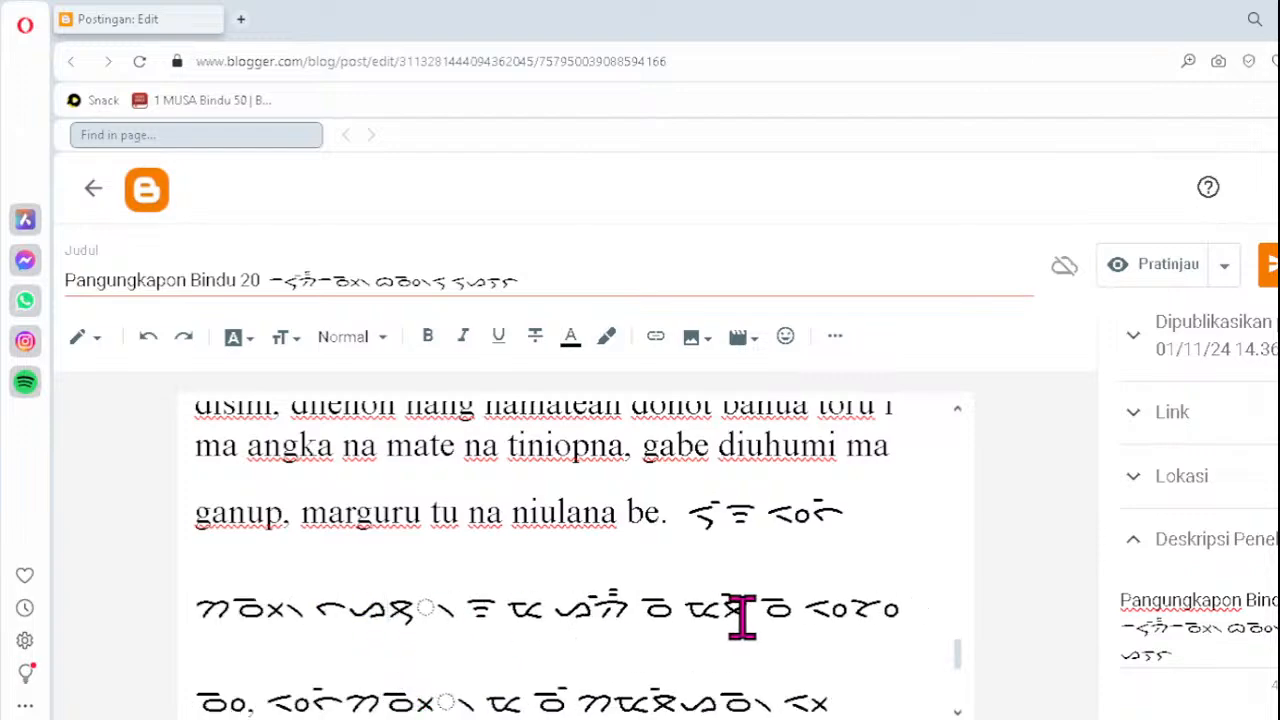
pyautogui.press('Delete')
pyautogui.write('ᯮᯖ᯲')
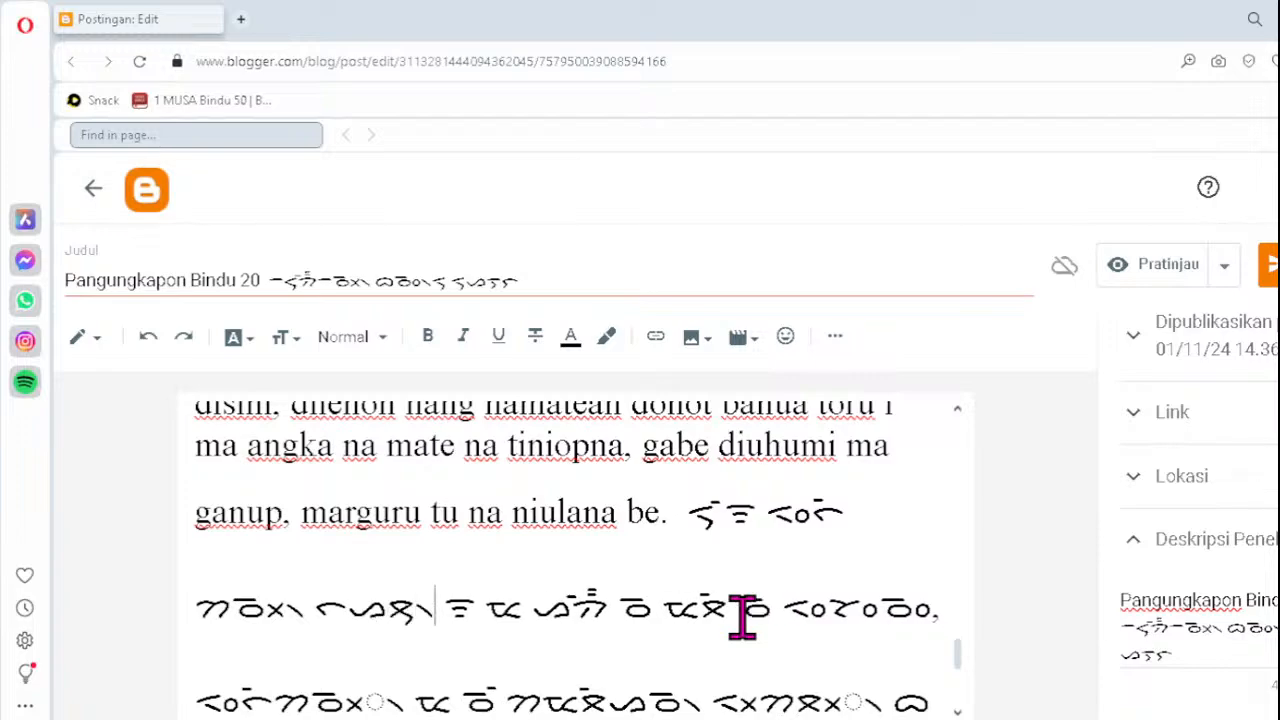
# - In verse 13's Batak text, retype the broken ending of the second "dilehon" as ᯬᯉ᯲
pyautogui.click(316, 697)
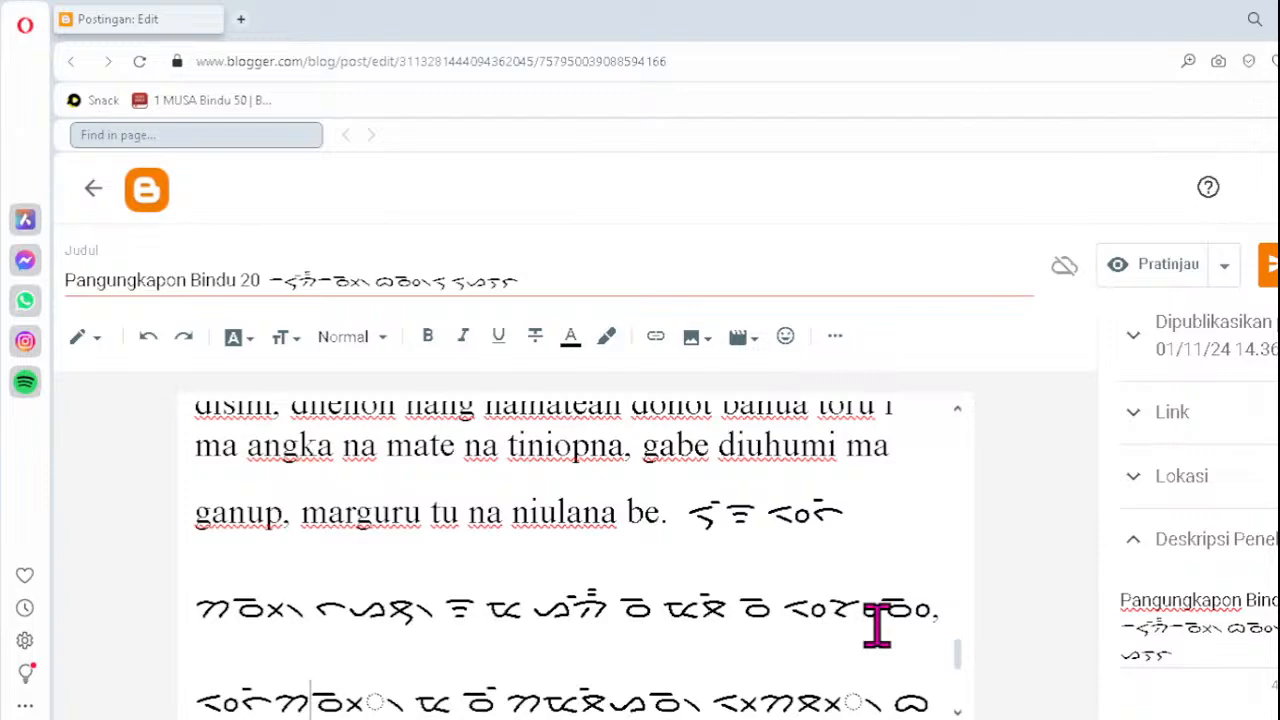
pyautogui.press('Delete')
pyautogui.write('ᯬᯉ᯲')
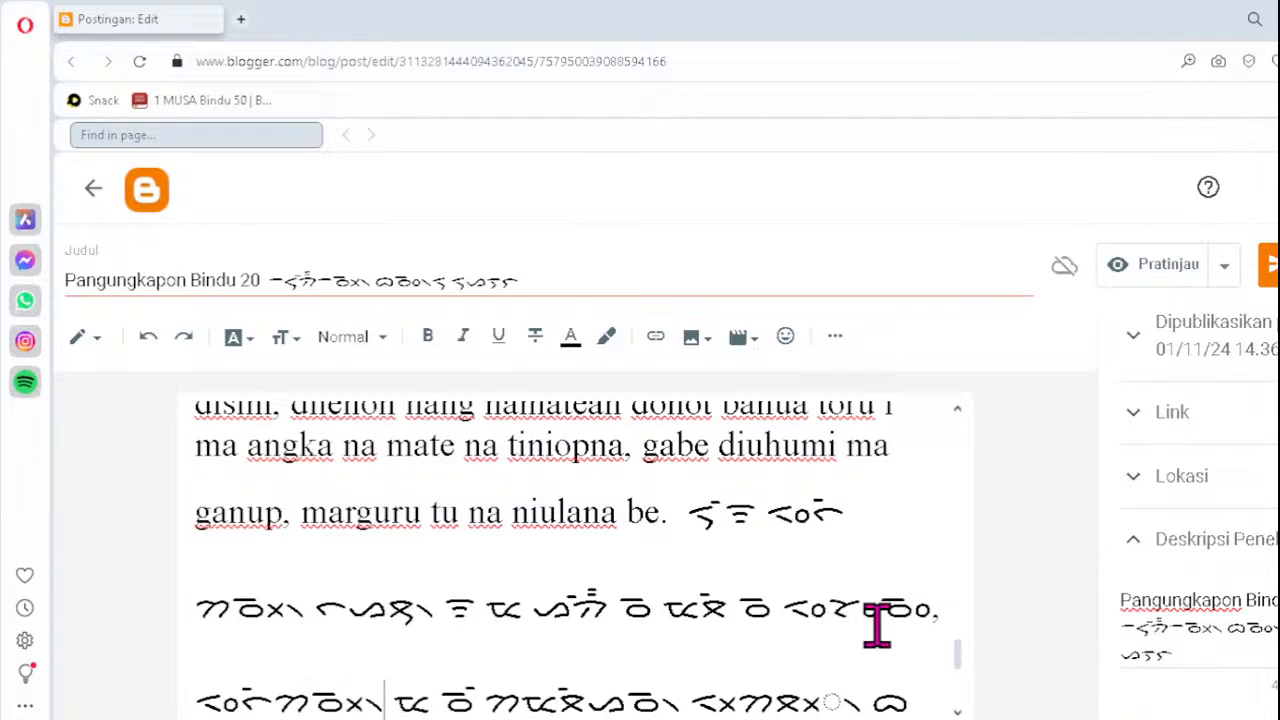
# - In verse 13's Batak text, retype the broken ending of "dohot" as ᯬᯖ᯲
pyautogui.click(775, 700)
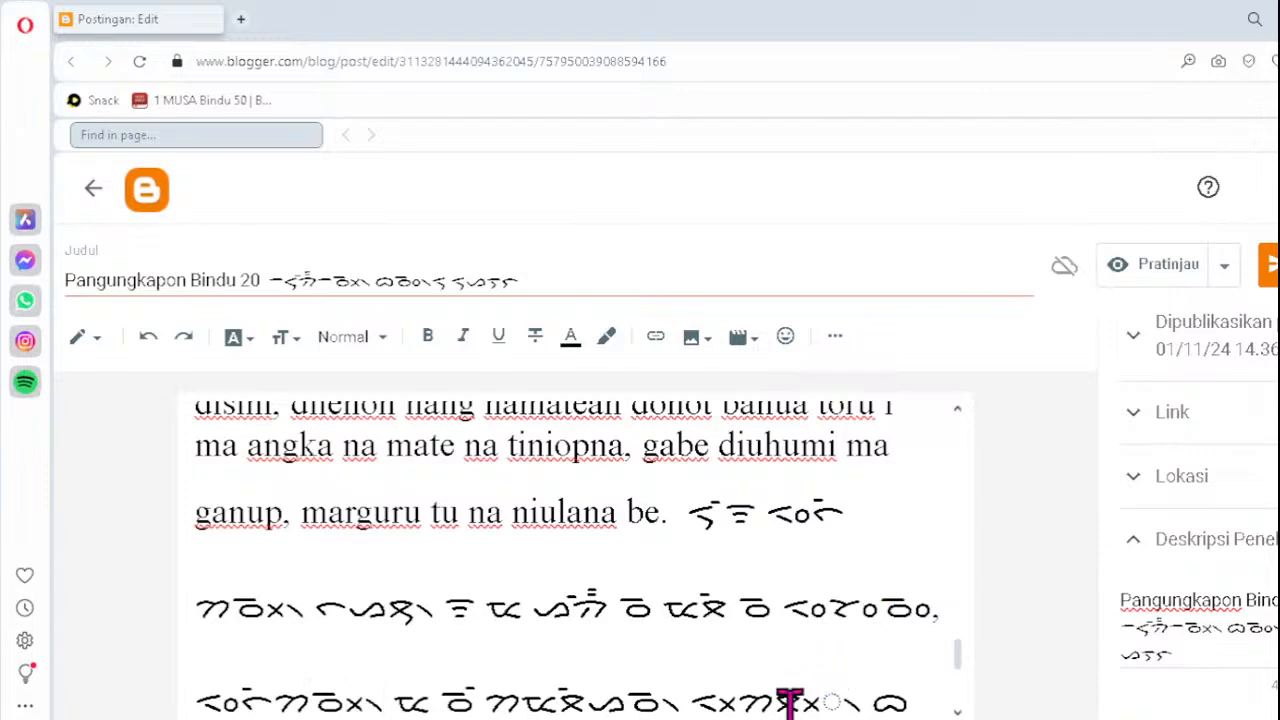
pyautogui.press('Delete')
pyautogui.press('Delete')
pyautogui.press('Delete')
pyautogui.press('Delete')
pyautogui.write('ᯬᯖ᯲')
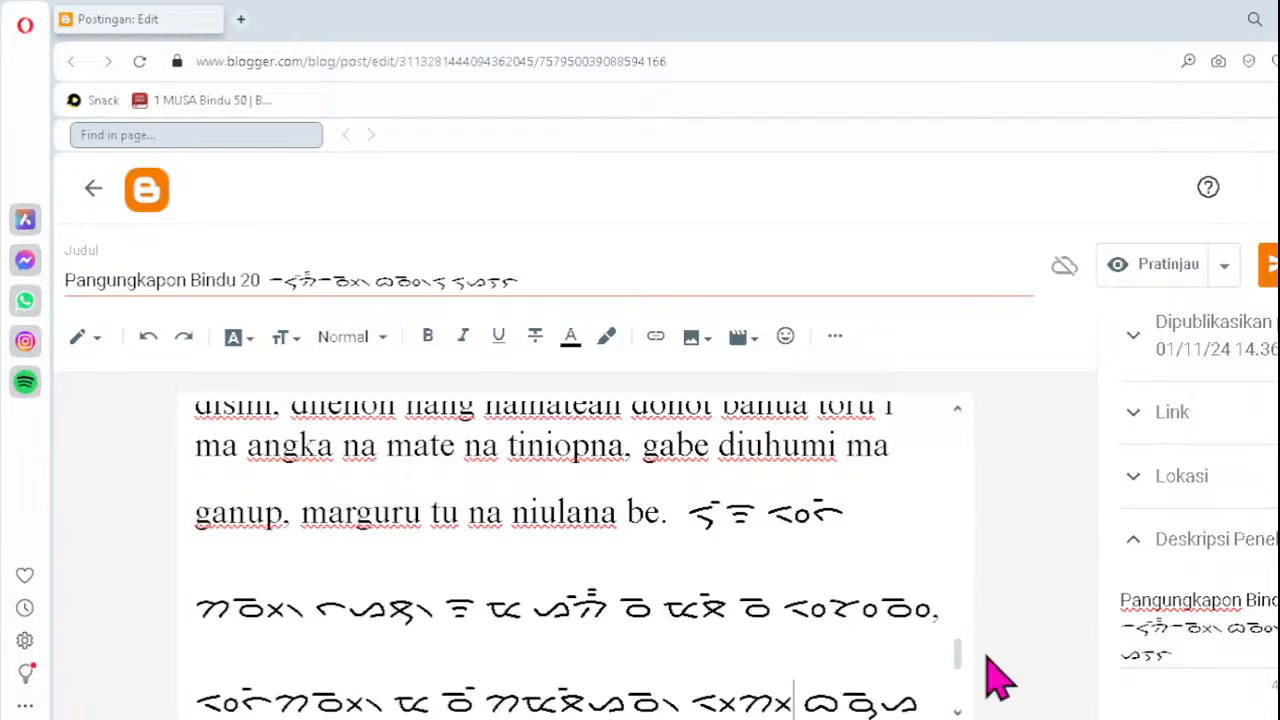
# - In verse 13's Batak text, retype the broken ending of "ganup" as ᯮᯇ᯲
pyautogui.press('Down')
pyautogui.press('Down')
pyautogui.press('Down')
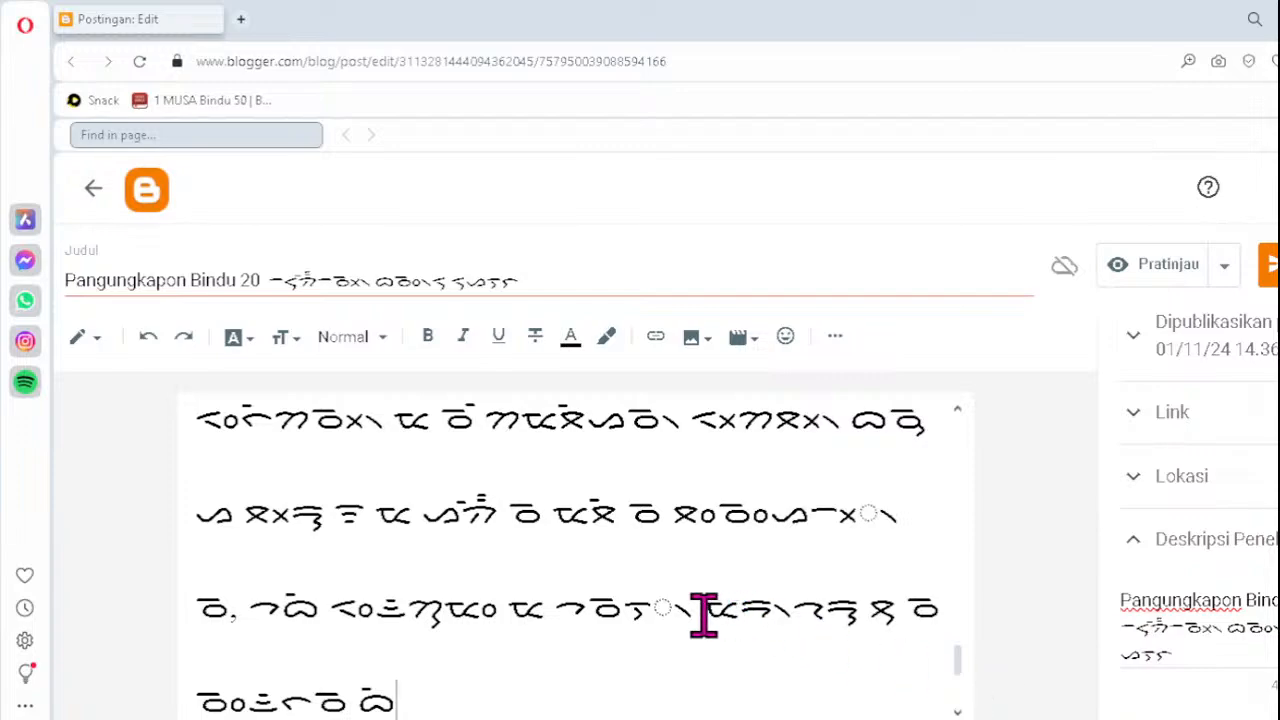
pyautogui.click(623, 609)
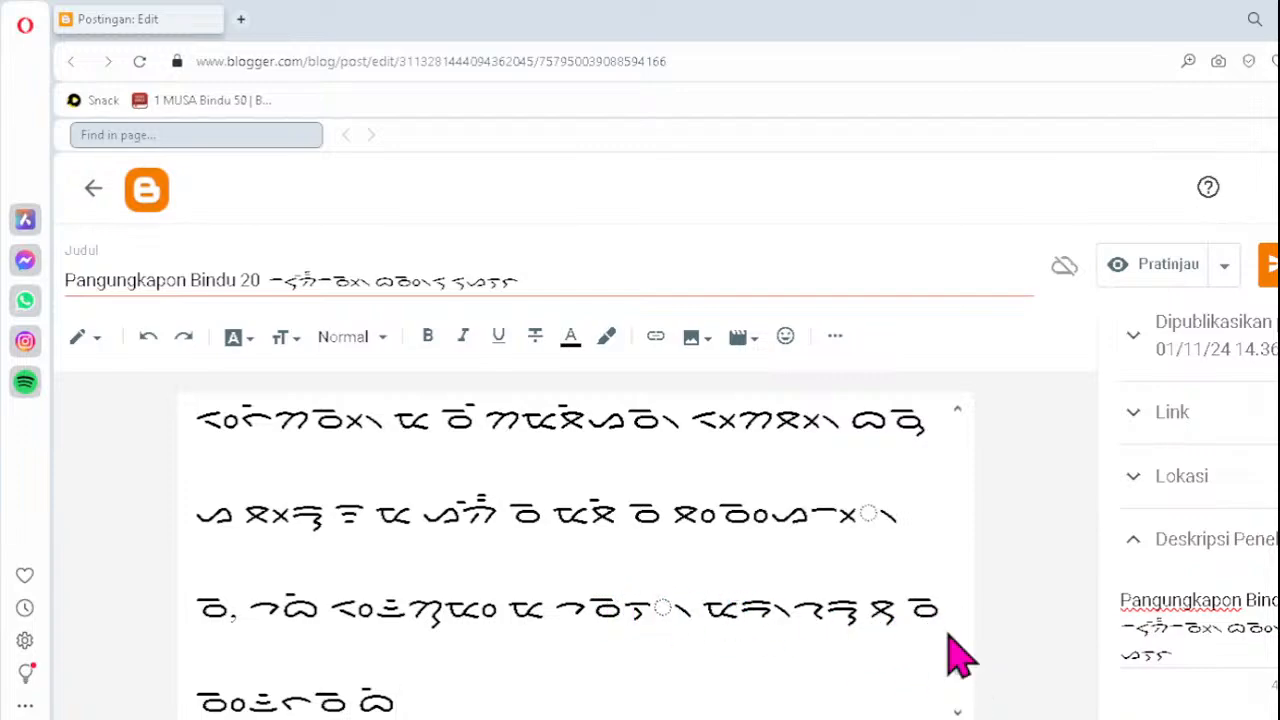
pyautogui.press('Delete')
pyautogui.write('ᯮᯇ᯲')
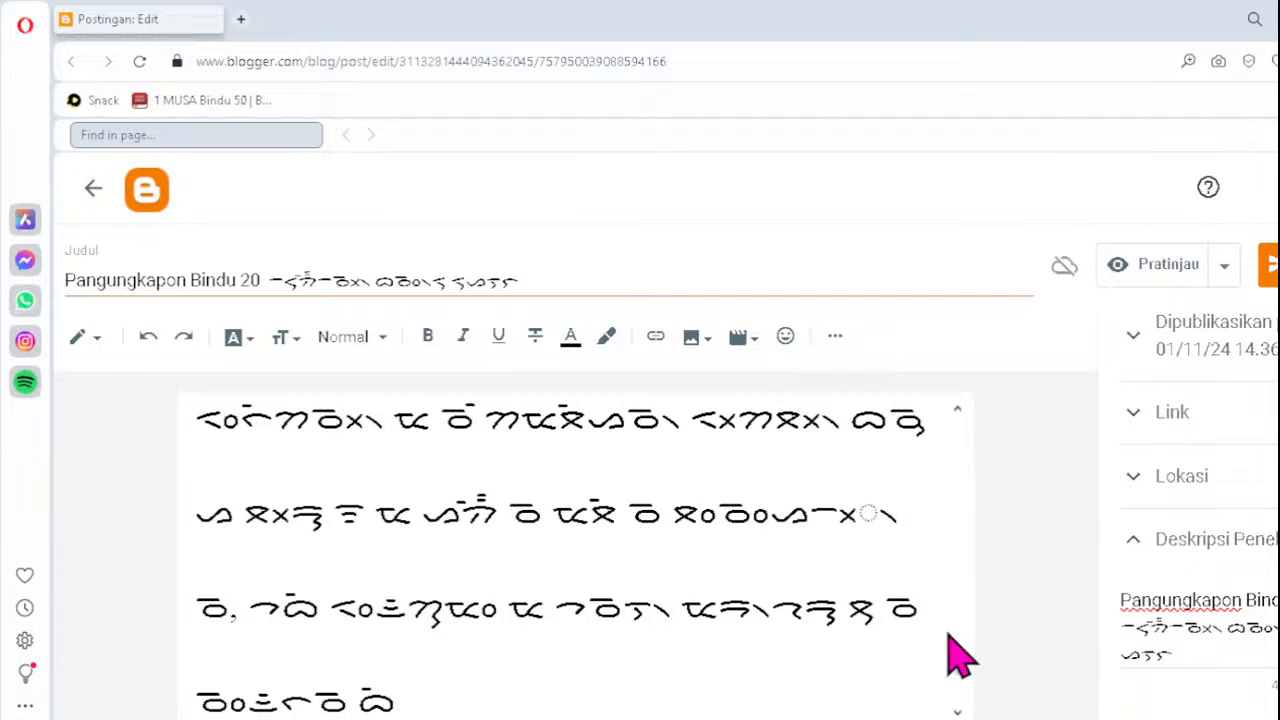
# - In verse 14's Batak text, retype the broken ending of "dohot" as ᯬᯖ᯲
pyautogui.scroll(-5, 950, 637)
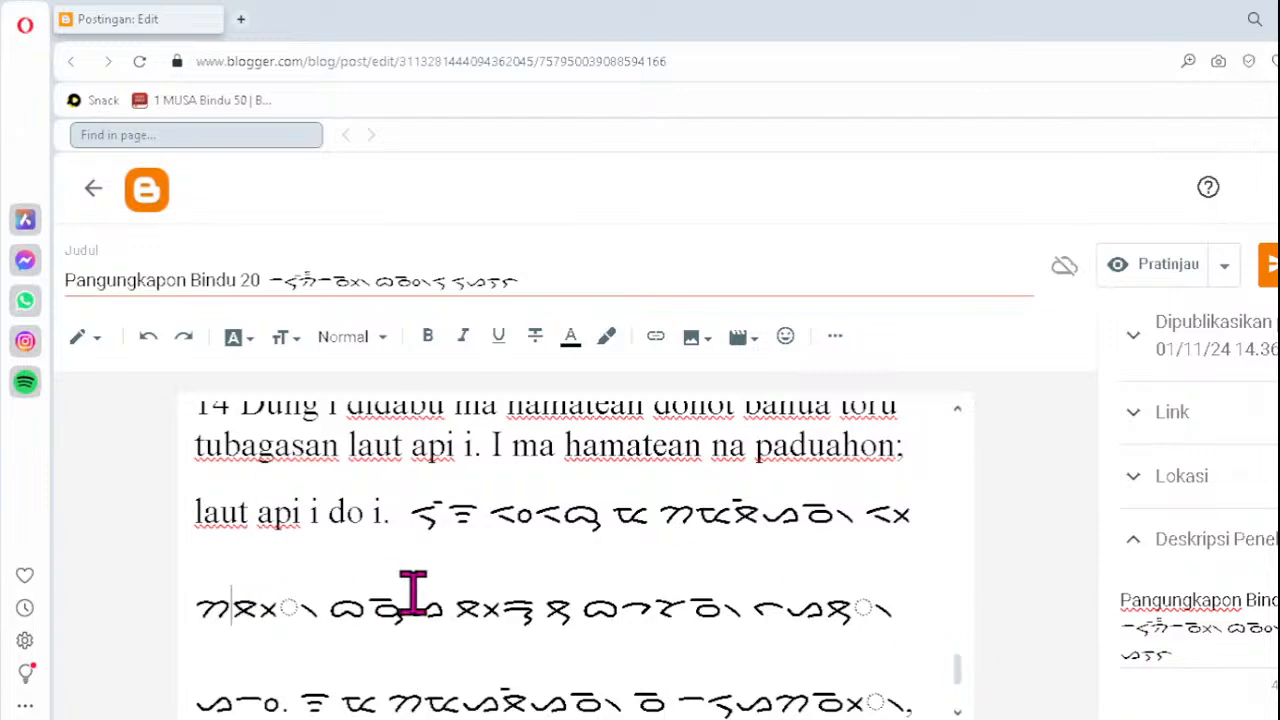
pyautogui.press('Delete')
pyautogui.write('ᯬᯖ᯲')
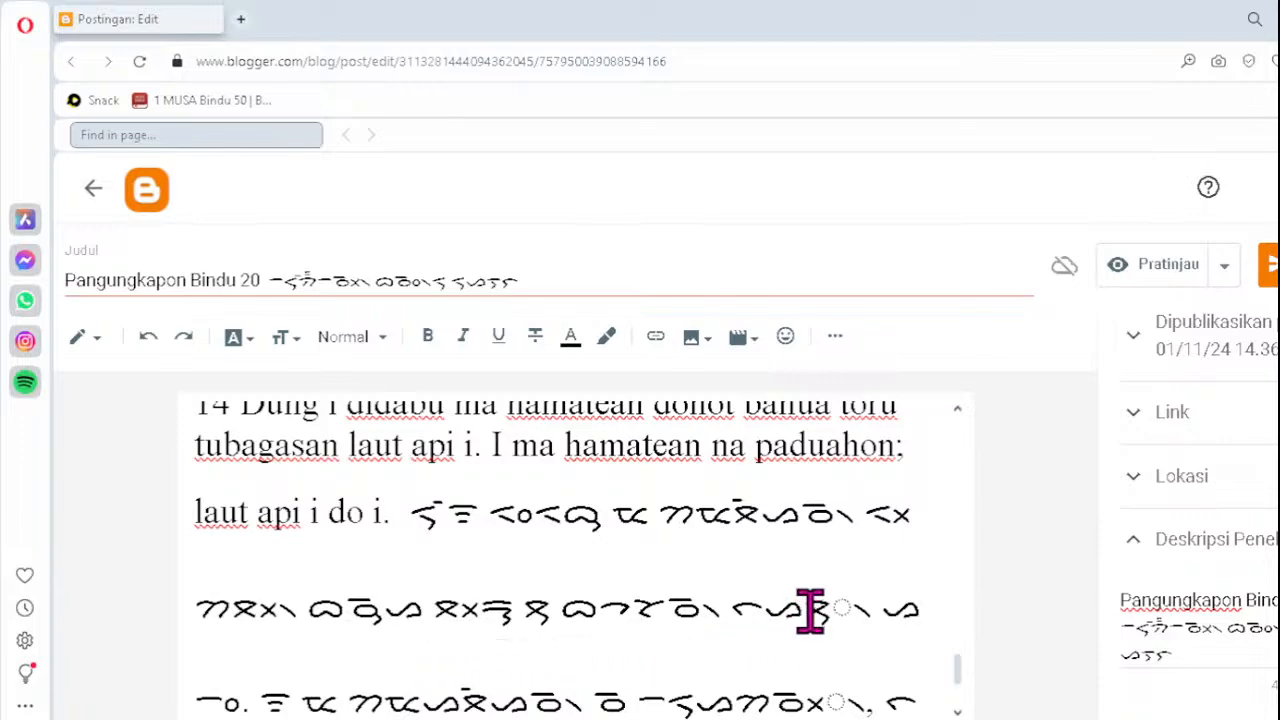
# - In verse 14's Batak text, retype the broken ending of the first "laut" as ᯮᯖ᯲
pyautogui.press('Delete')
pyautogui.write('ᯮ')
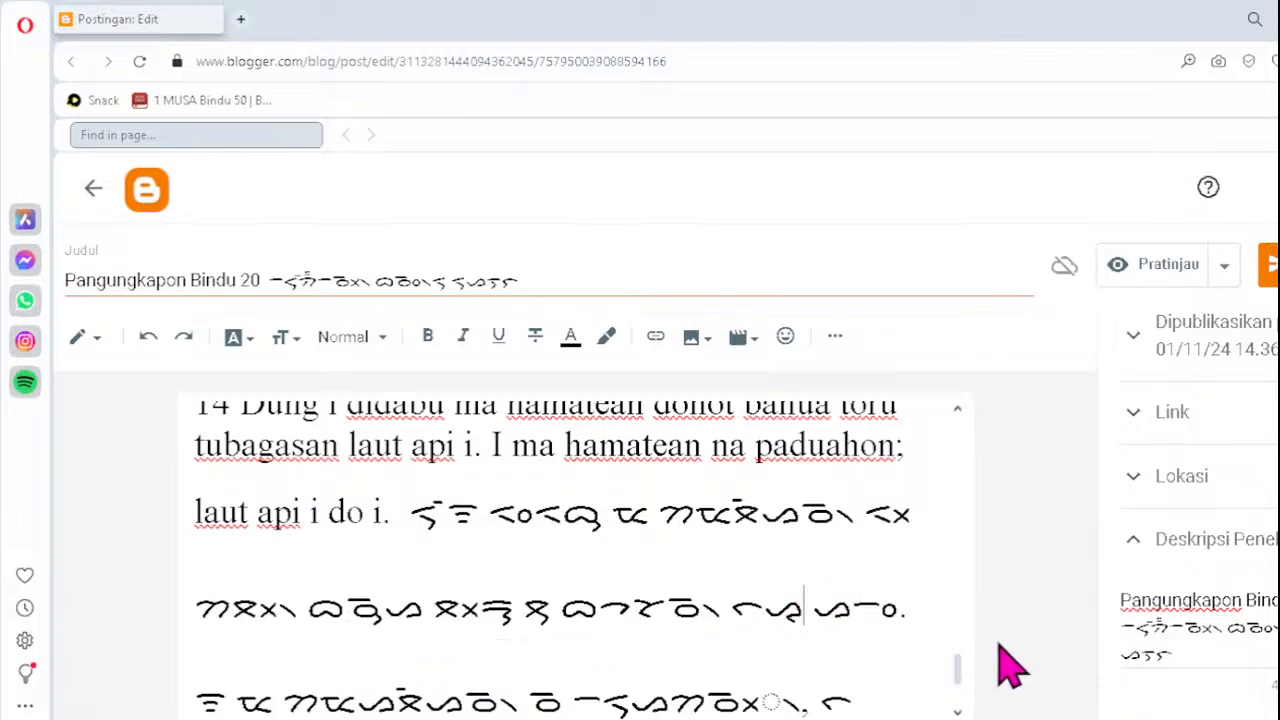
pyautogui.write('ᯖ᯲')
# - In verse 14's Batak text, retype the broken ending of "paduahon" as ᯬᯉ᯲
pyautogui.press('Down')
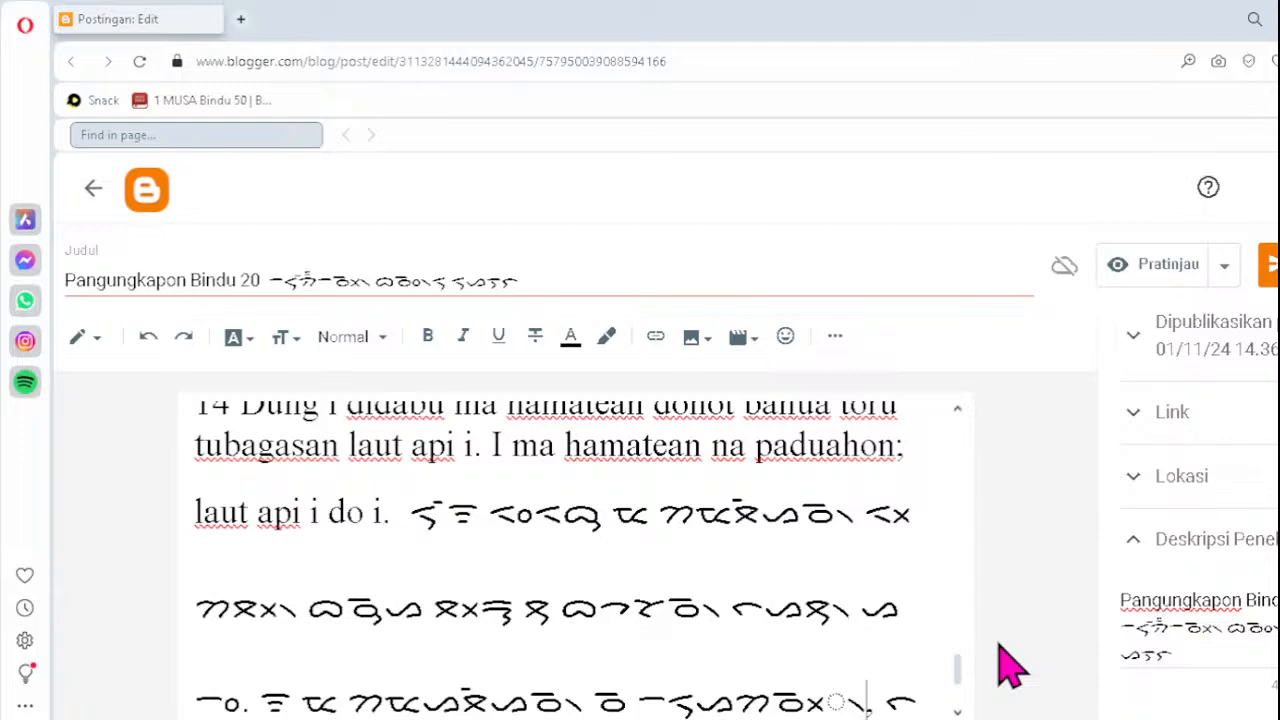
pyautogui.press('Down')
pyautogui.press('Down')
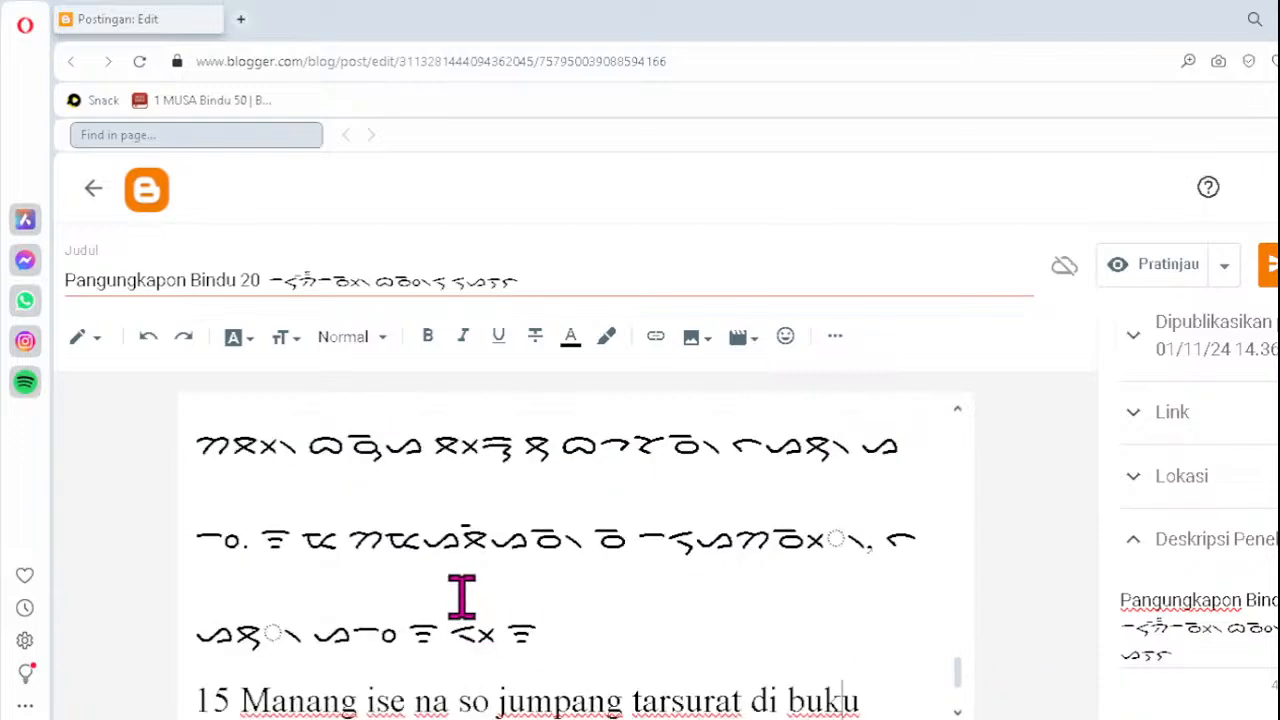
pyautogui.click(777, 541)
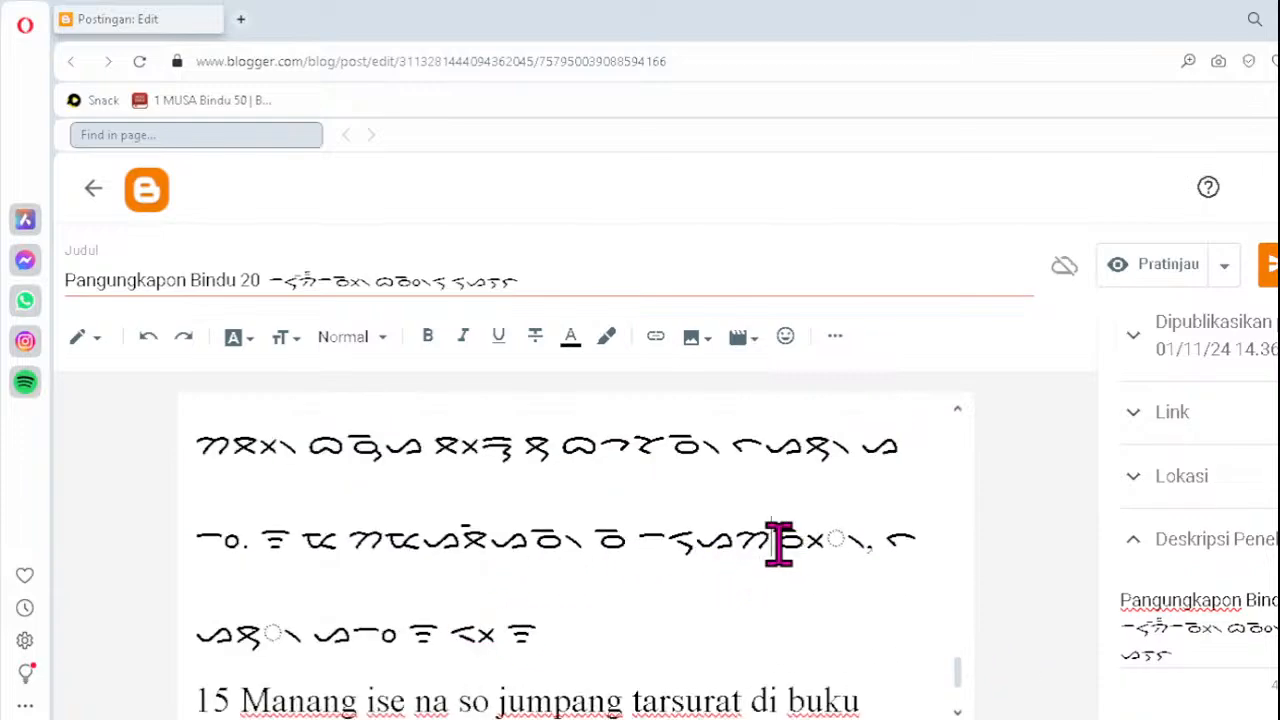
pyautogui.press('Delete')
pyautogui.press('Delete')
pyautogui.press('Delete')
pyautogui.press('Delete')
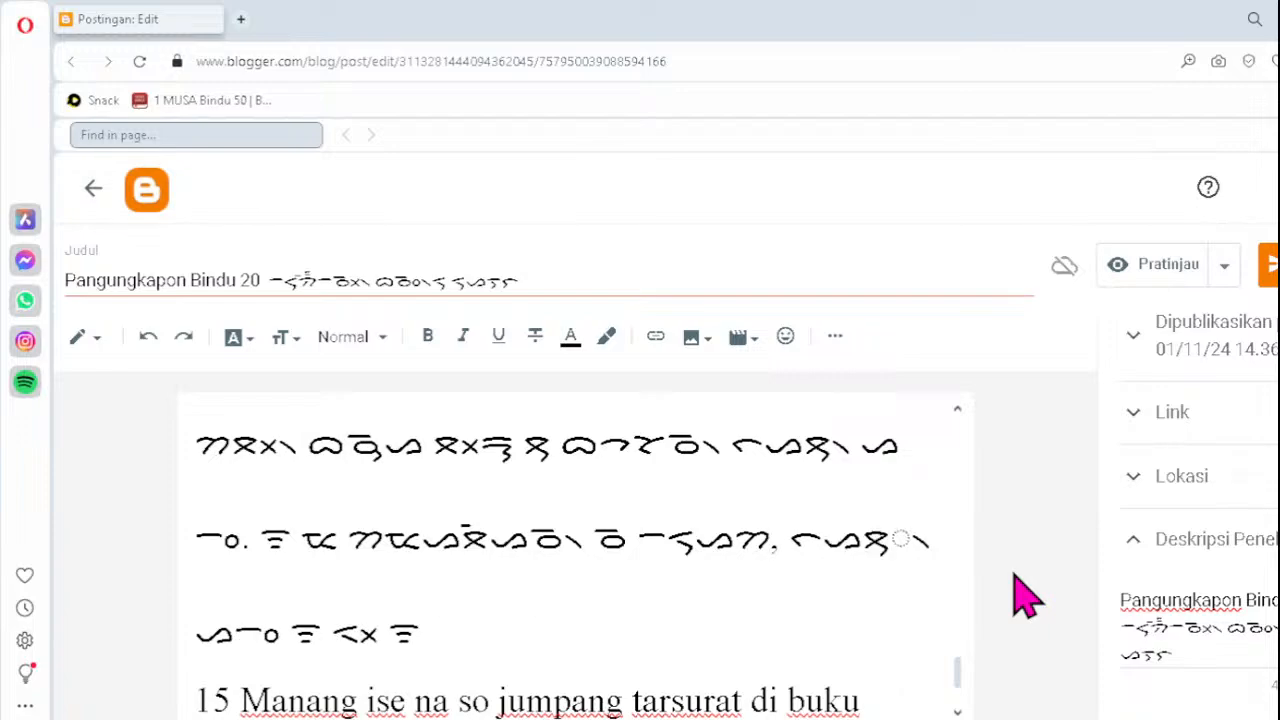
pyautogui.write('ᯬᯉ᯲')
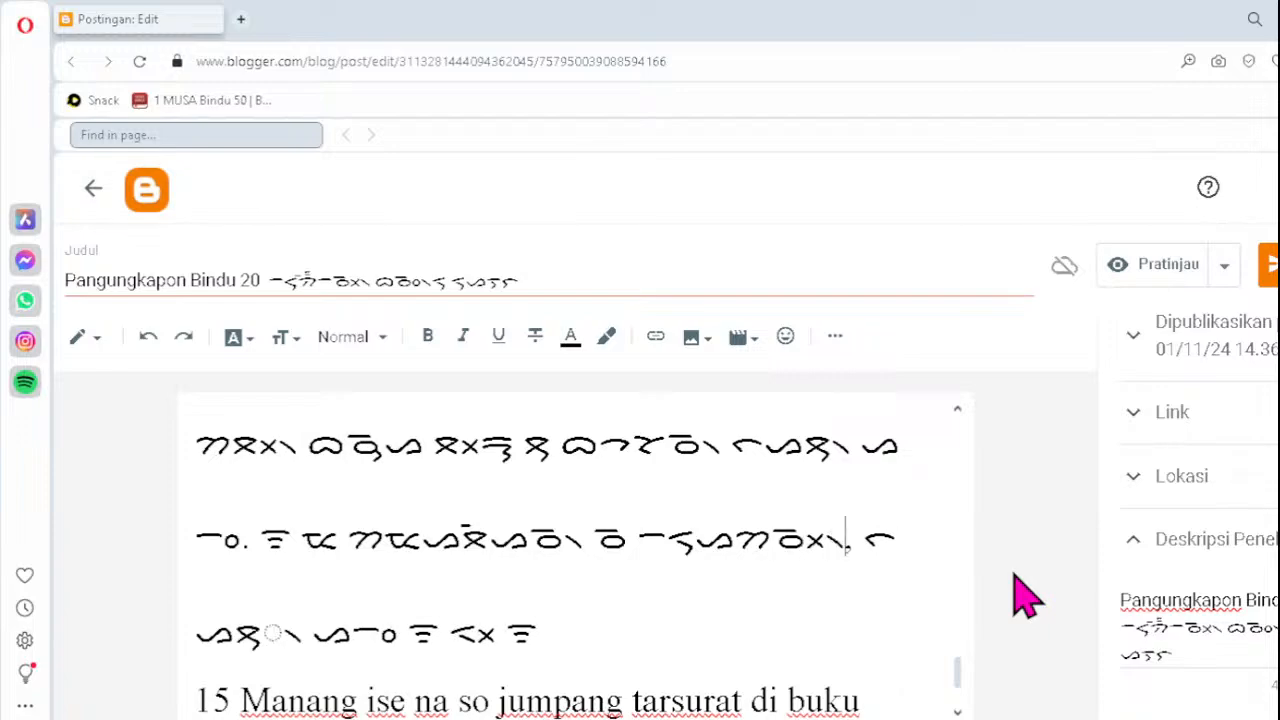
# - In verse 14's Batak text, retype the broken ending of the last "laut" as ᯮᯖ᯲
pyautogui.click(238, 640)
pyautogui.press('Delete')
pyautogui.press('Delete')
pyautogui.press('Delete')
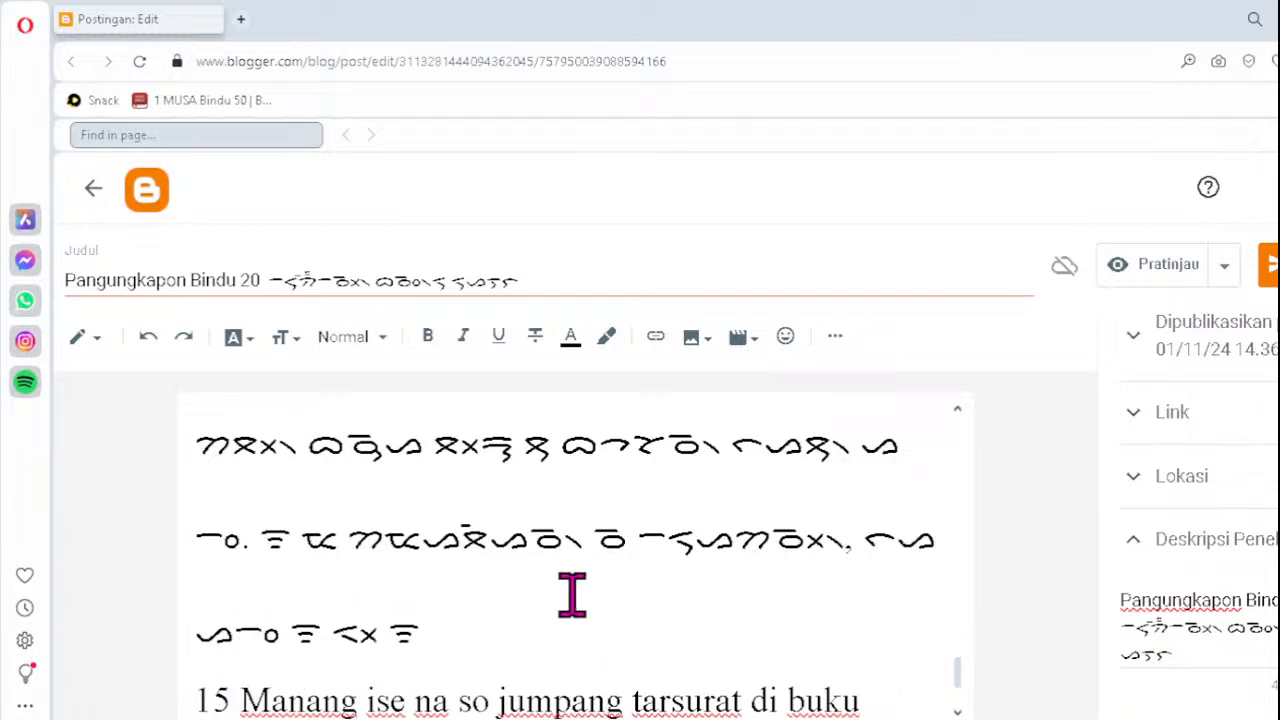
pyautogui.write('ᯒ᯲')
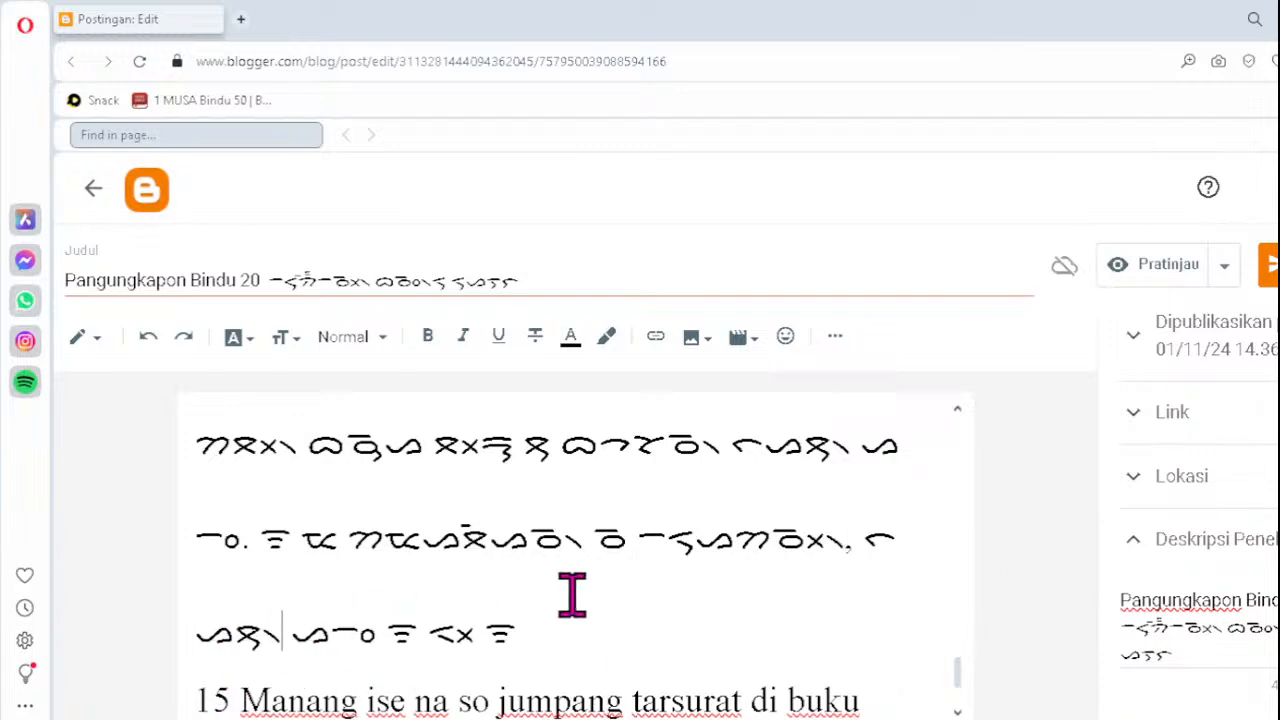
# - In verse 15's Batak text, retype the broken syllable ending in "jumpang" as ᯮᯔ᯲
pyautogui.press('Down')
pyautogui.press('Down')
pyautogui.press('Down')
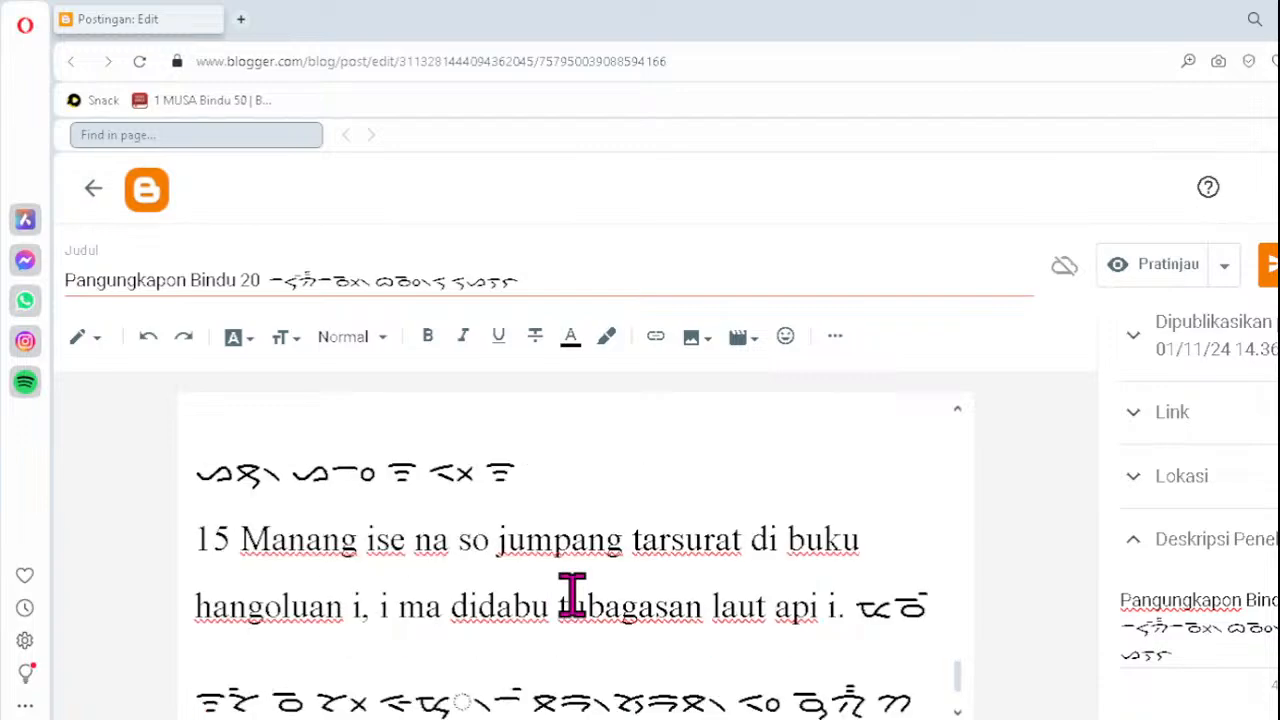
pyautogui.press('Down')
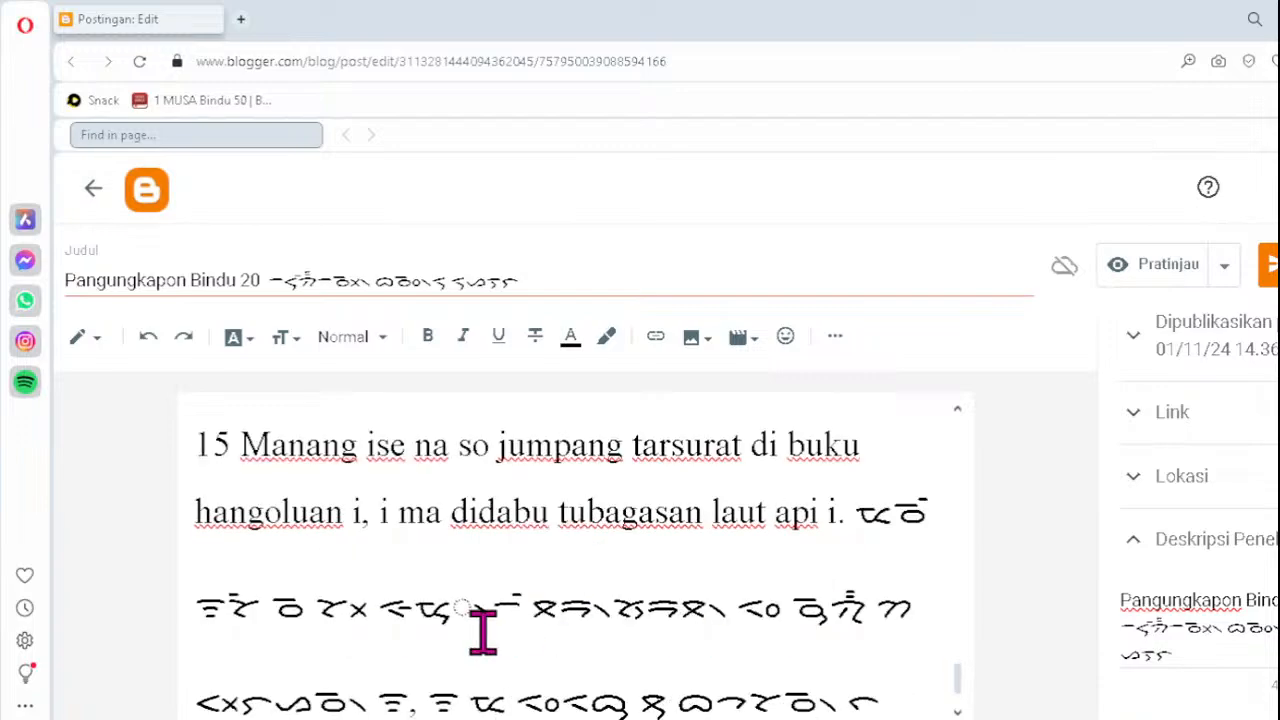
pyautogui.press('Delete')
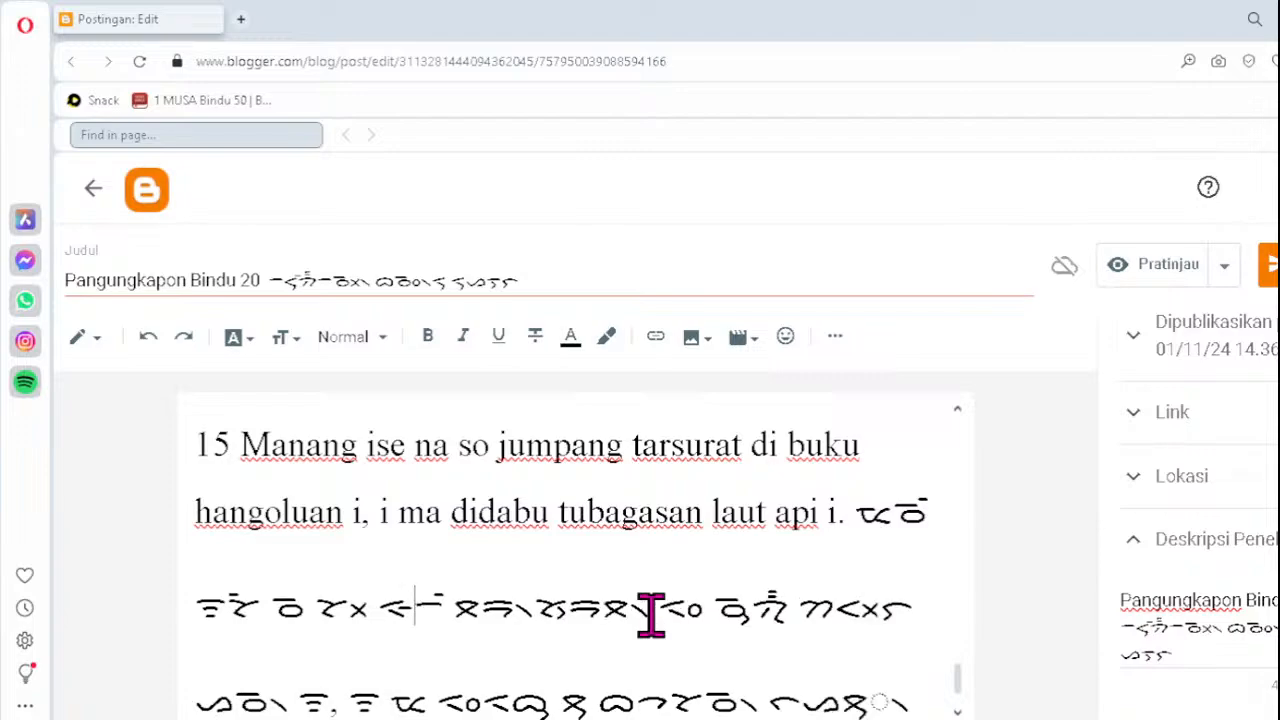
pyautogui.write('ᯔᯮ᯲')
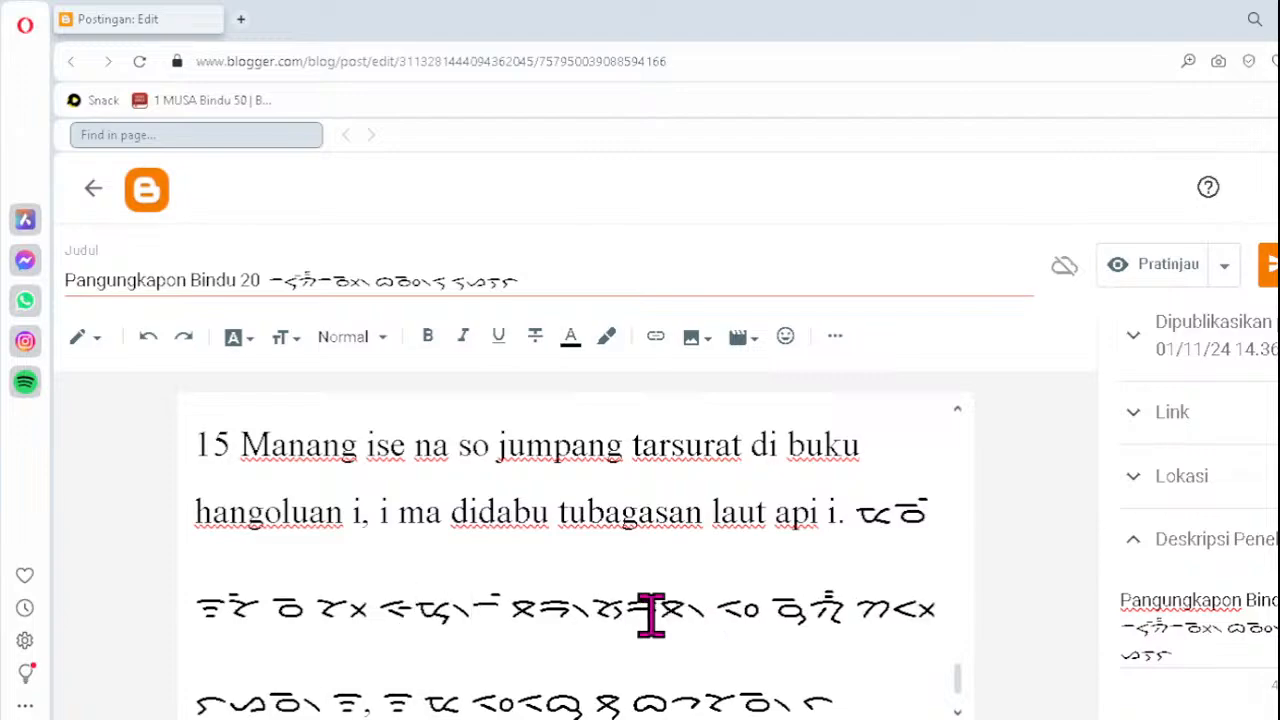
# - In verse 15's Batak text, retype the broken ending of "laut" as ᯮᯖ᯲
pyautogui.press('Down')
pyautogui.press('Down')
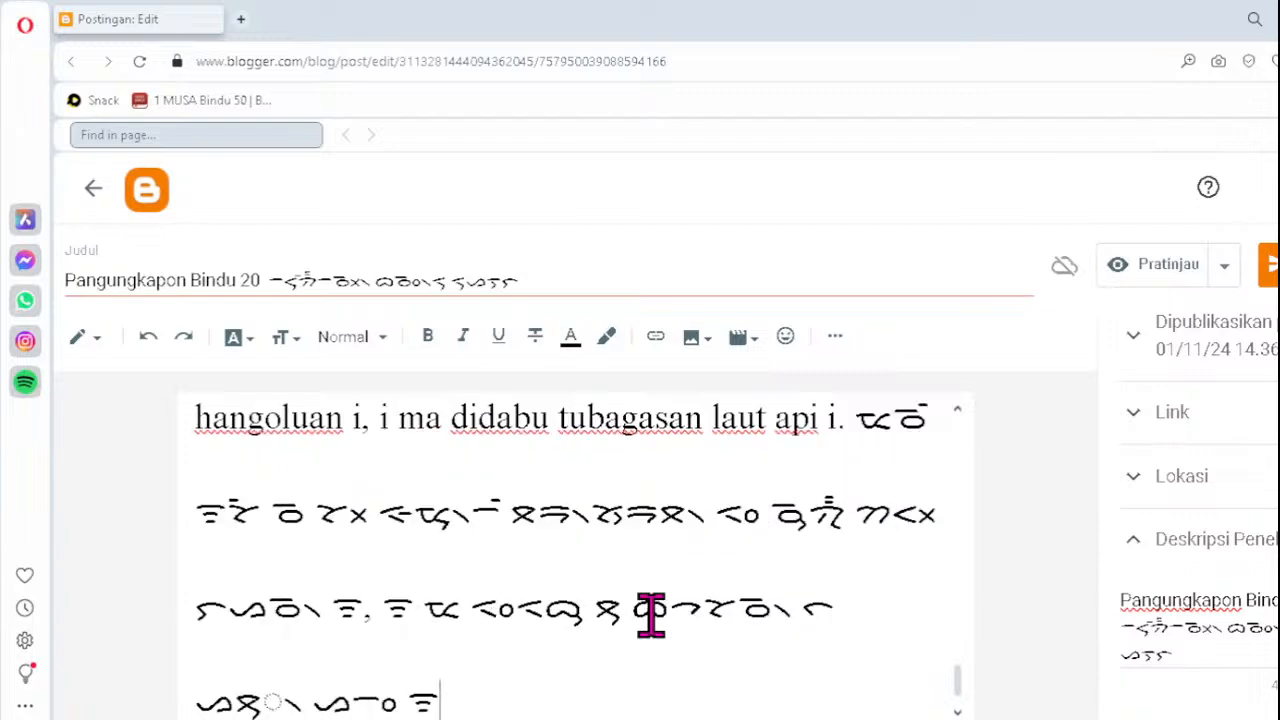
pyautogui.click(248, 700)
pyautogui.press('Delete')
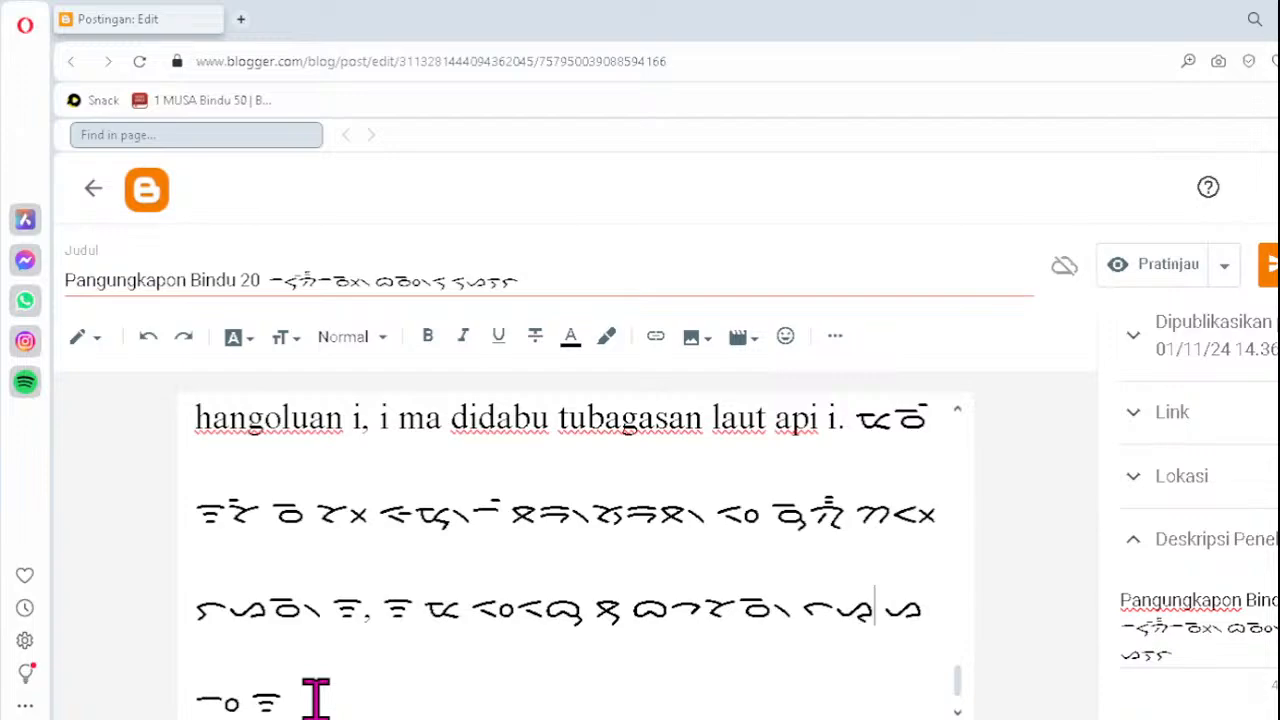
pyautogui.write('ᯖ᯲')
# - Recheck the verses back up to verse 13 and retype the broken syllable before the final "na" of "tiniopna" as ᯬᯇ᯲
pyautogui.press('Down')
pyautogui.press('Down')
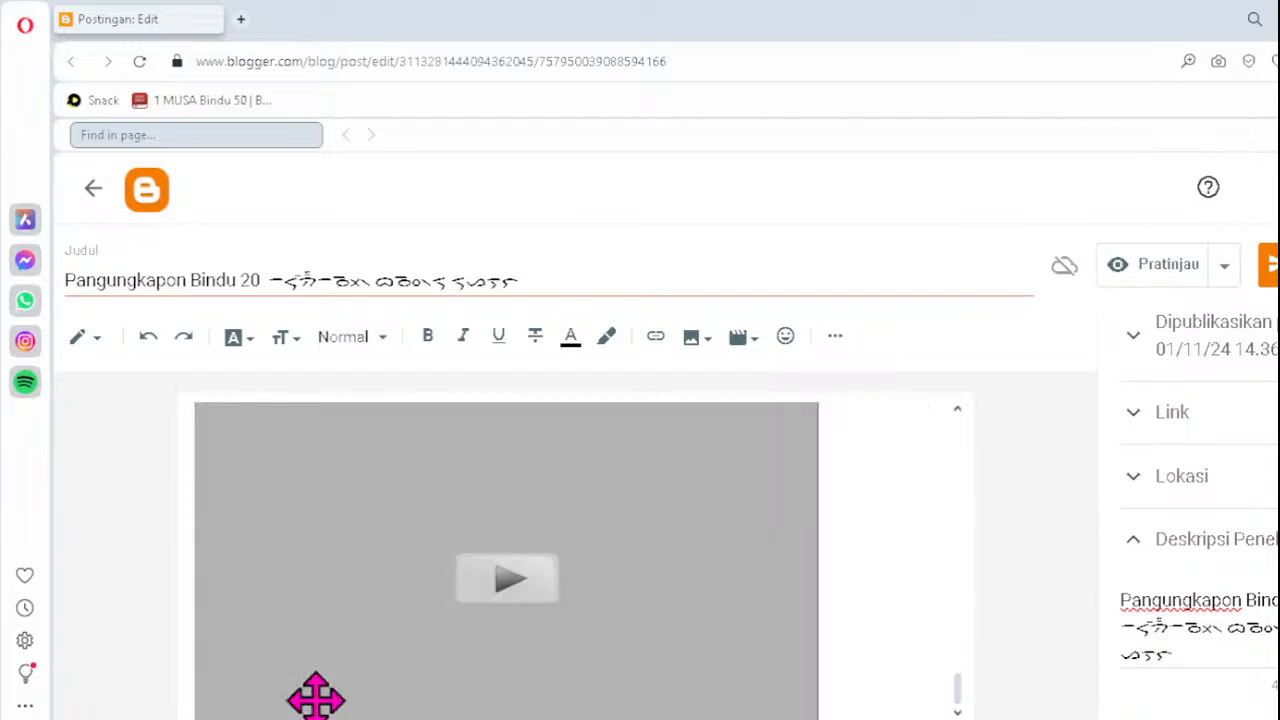
pyautogui.scroll(3, 316, 697)
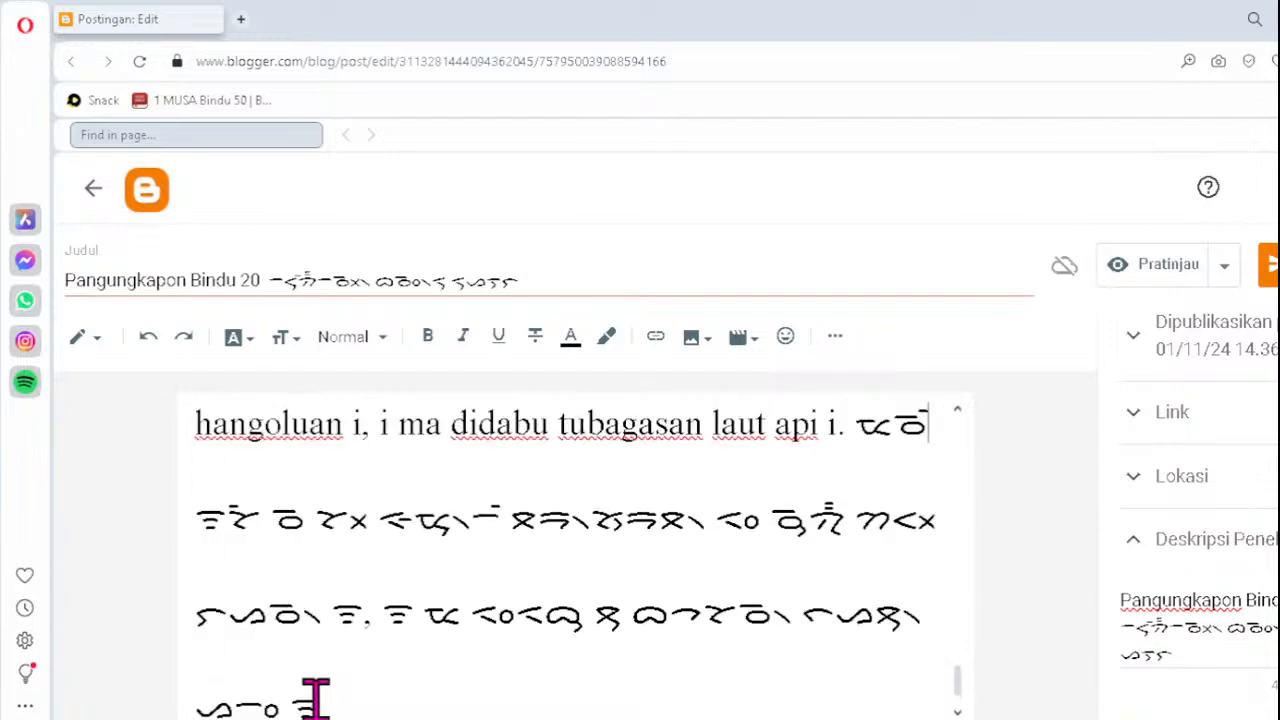
pyautogui.scroll(1, 316, 697)
pyautogui.press('Up')
pyautogui.press('Up')
pyautogui.press('Up')
pyautogui.press('Up')
pyautogui.press('Up')
pyautogui.press('Up')
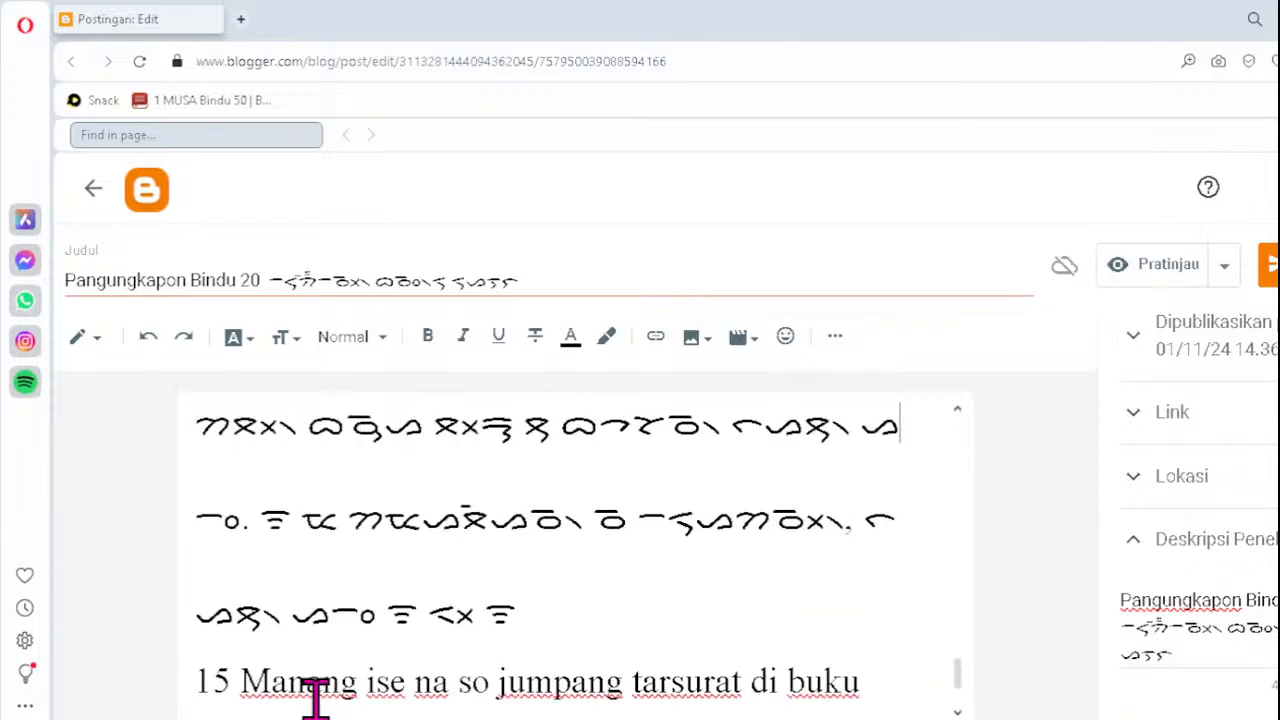
pyautogui.press('Up')
pyautogui.press('Up')
pyautogui.press('Up')
pyautogui.press('Up')
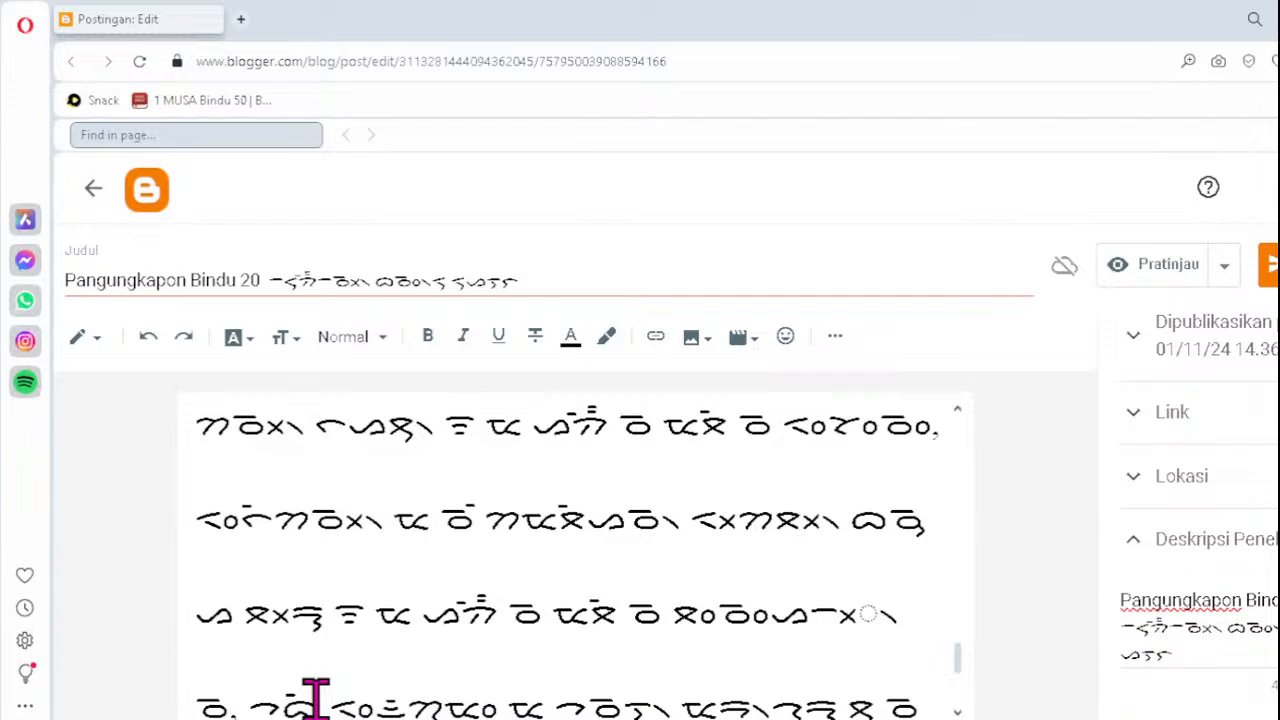
pyautogui.click(817, 622)
pyautogui.press('Delete')
pyautogui.write('ᯬᯇ᯲ᯖ,')
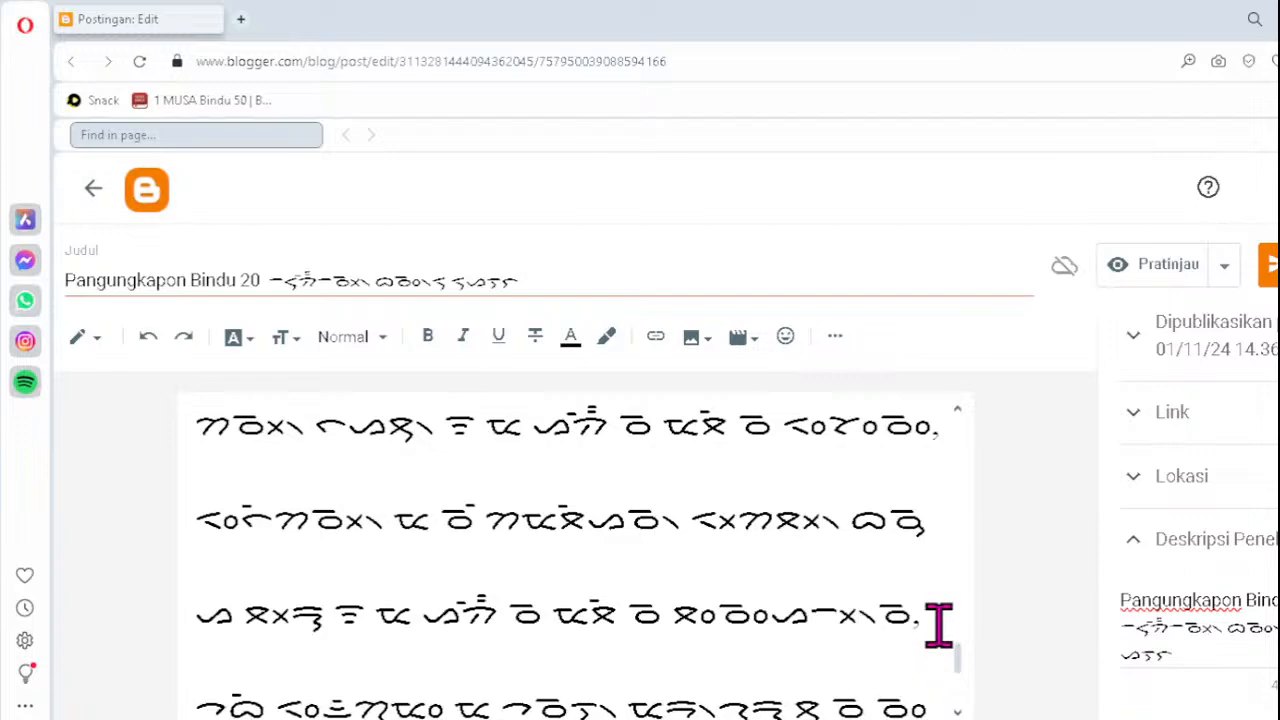
# - Review the Batak text from verse 13 back up through verse 12 for remaining broken vowel-and-pangolat syllables
pyautogui.press('Up')
pyautogui.press('Up')
pyautogui.press('Up')
pyautogui.press('Up')
pyautogui.press('Up')
pyautogui.press('Up')
pyautogui.press('Up')
pyautogui.press('Up')
pyautogui.press('Up')
pyautogui.press('Up')
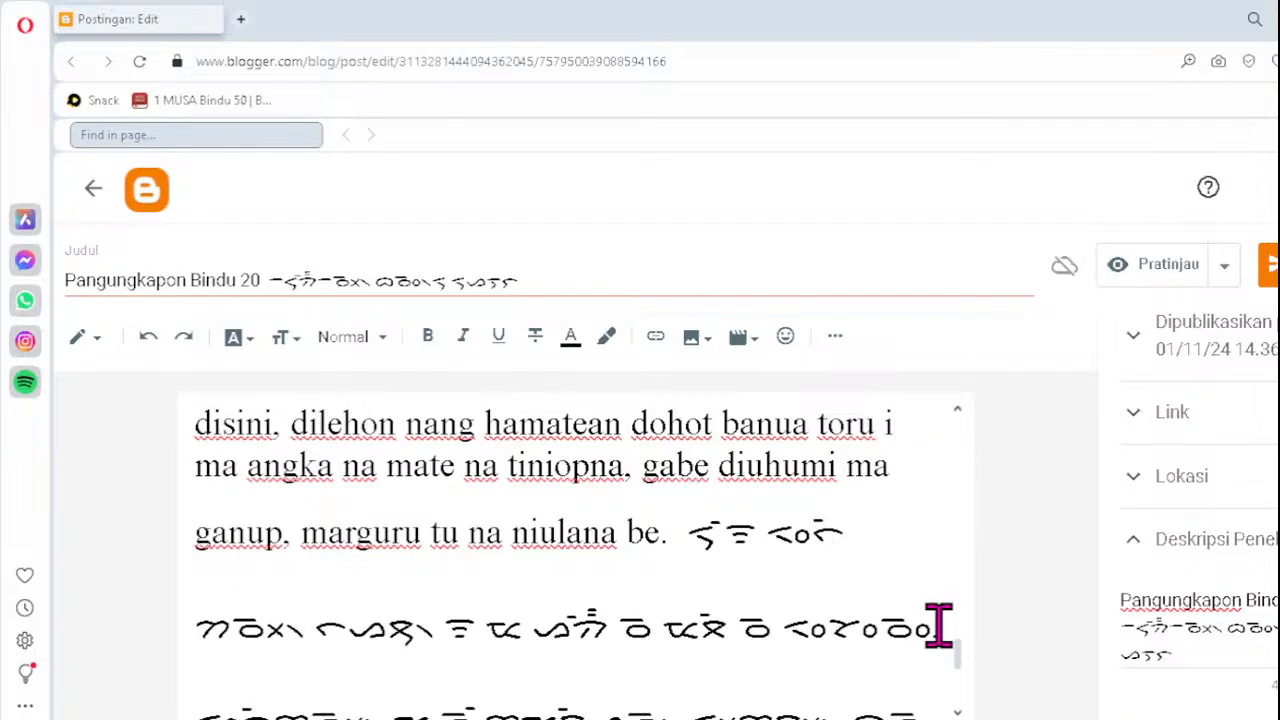
pyautogui.press('Up')
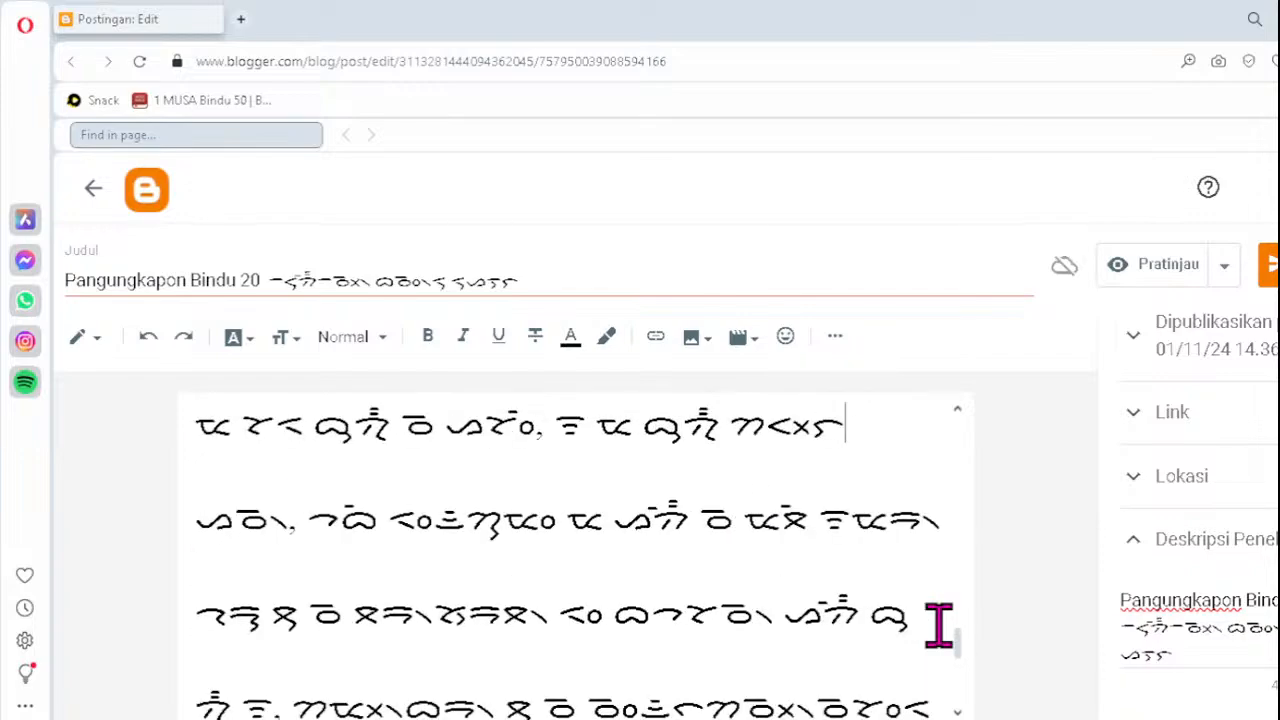
pyautogui.press('Up')
pyautogui.press('Up')
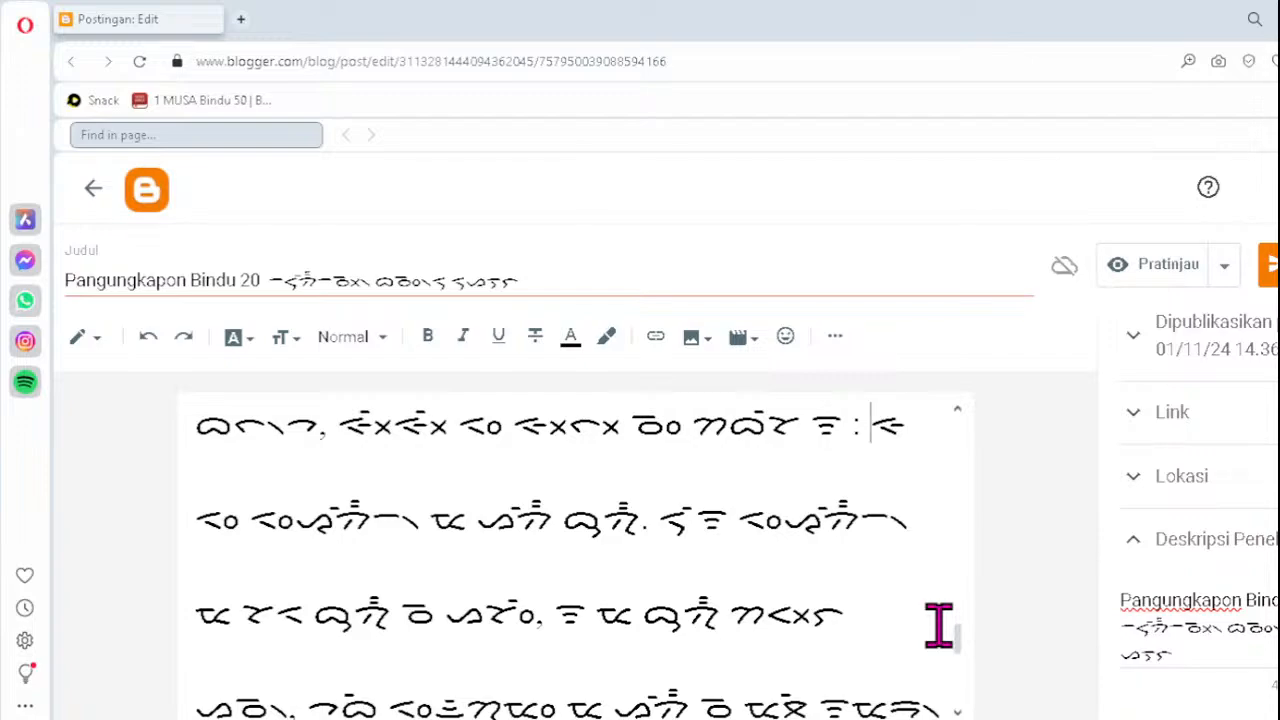
pyautogui.press('Up')
pyautogui.press('Up')
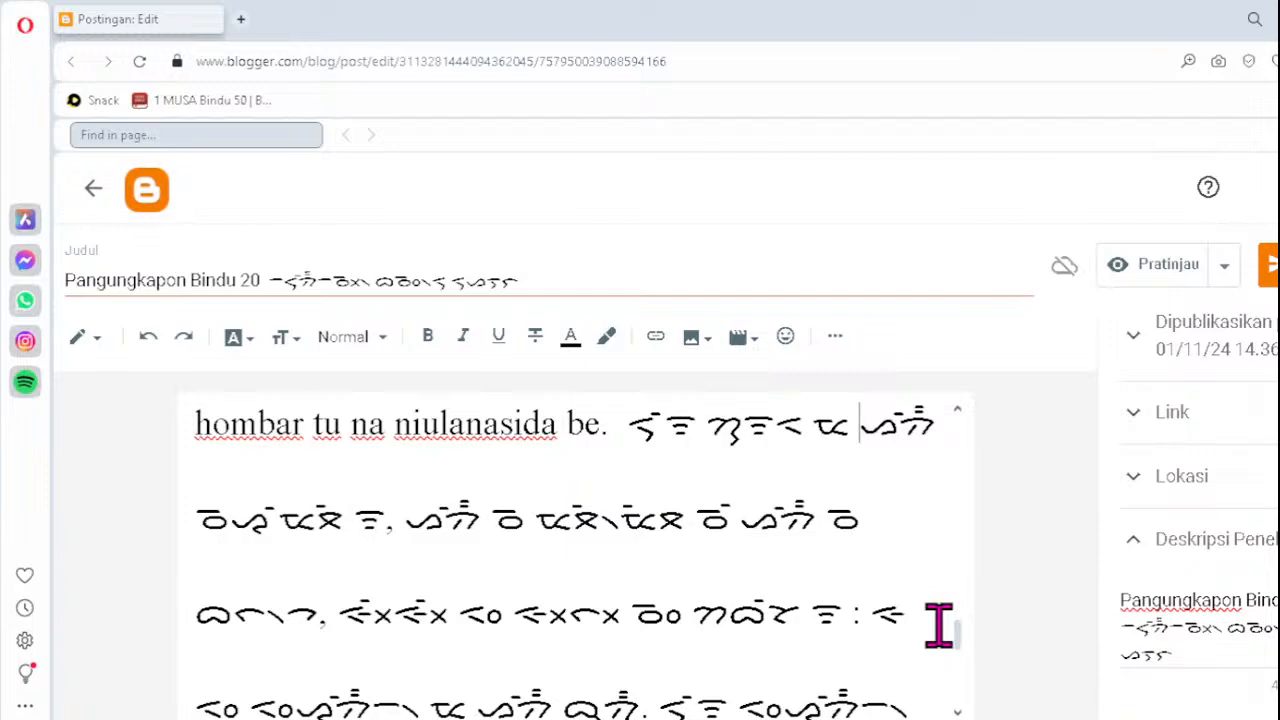
pyautogui.scroll(3, 938, 625)
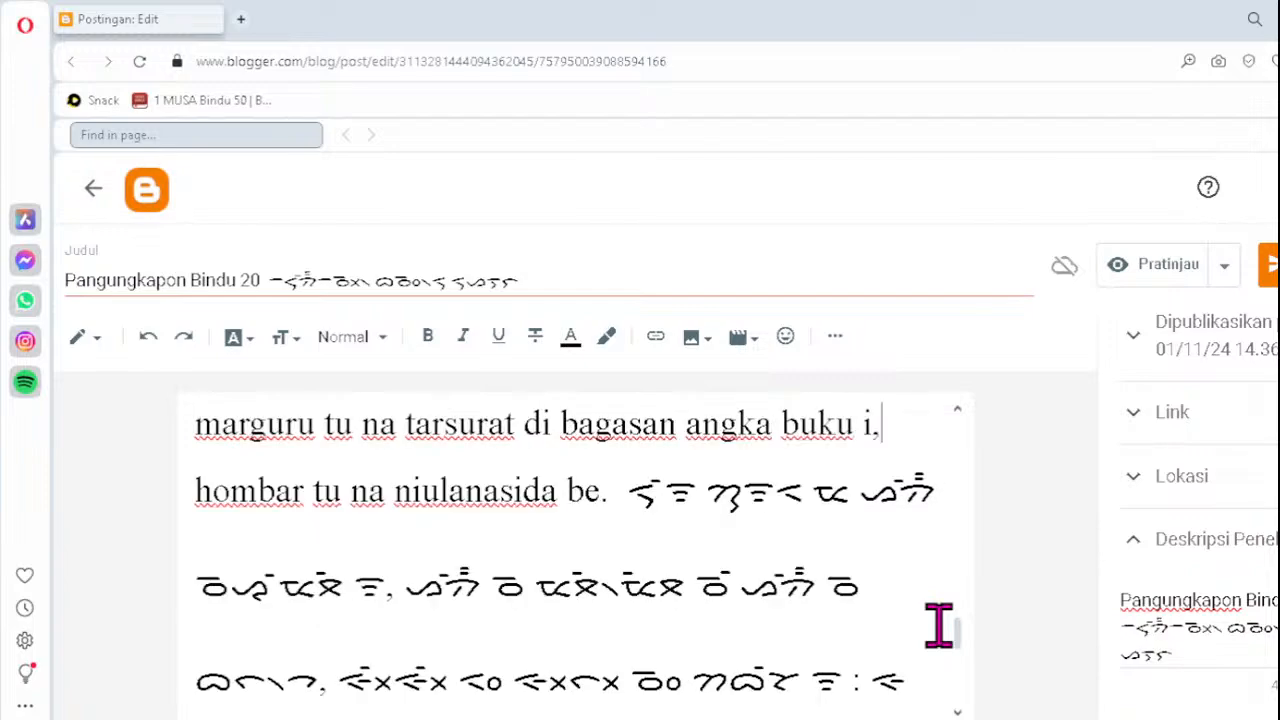
# - Review the post body backwards from verse 12 through verse 11 to the text around the "Uhum parpudi 11-15" heading
pyautogui.scroll(8, 938, 625)
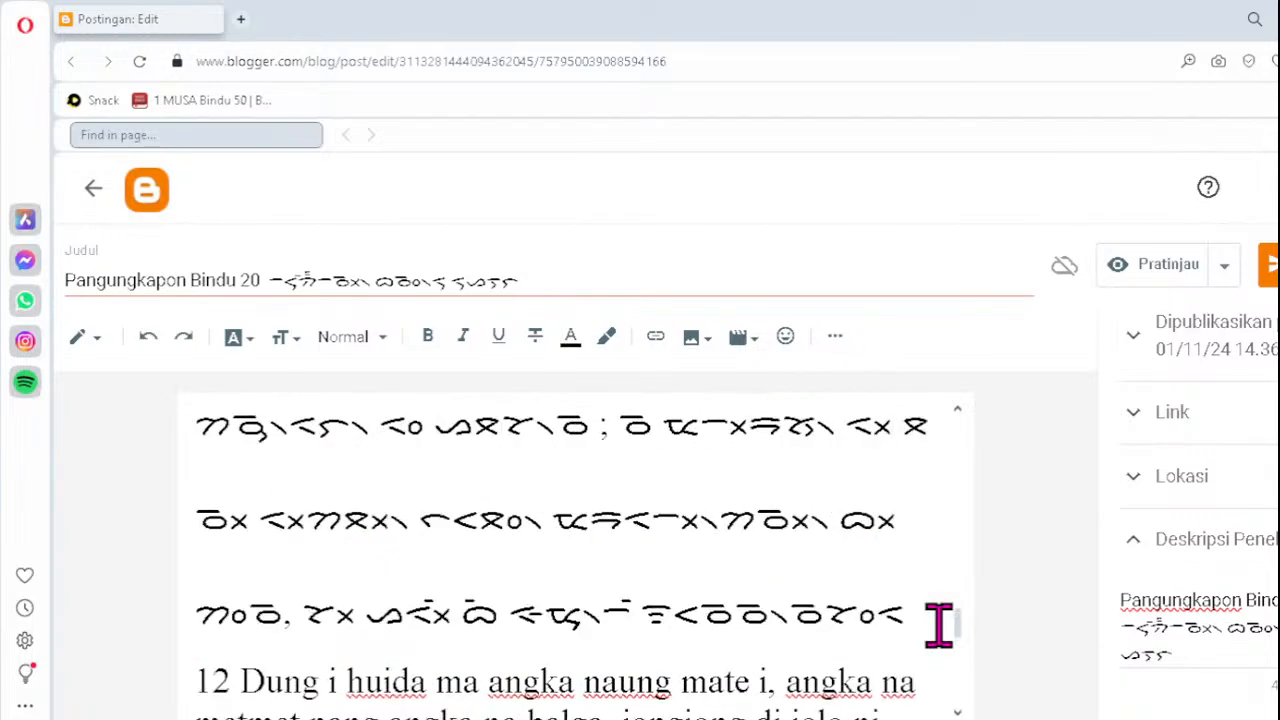
pyautogui.scroll(10, 938, 625)
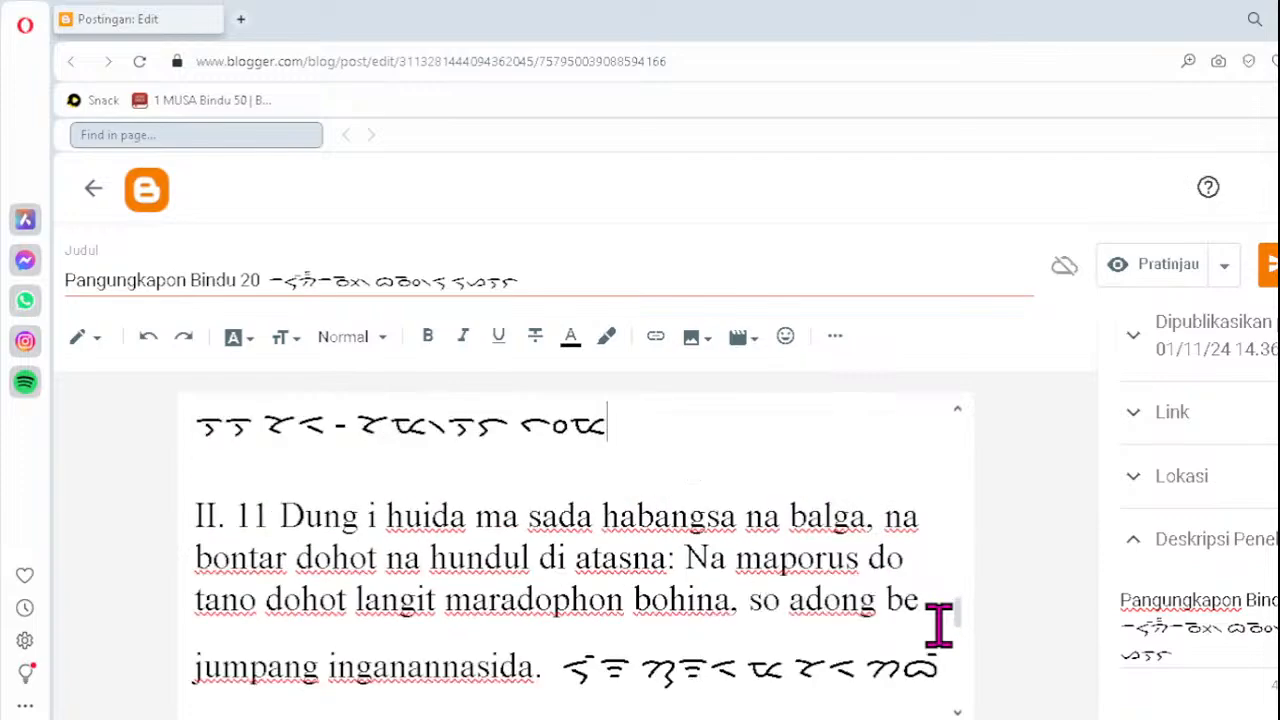
pyautogui.scroll(8, 938, 625)
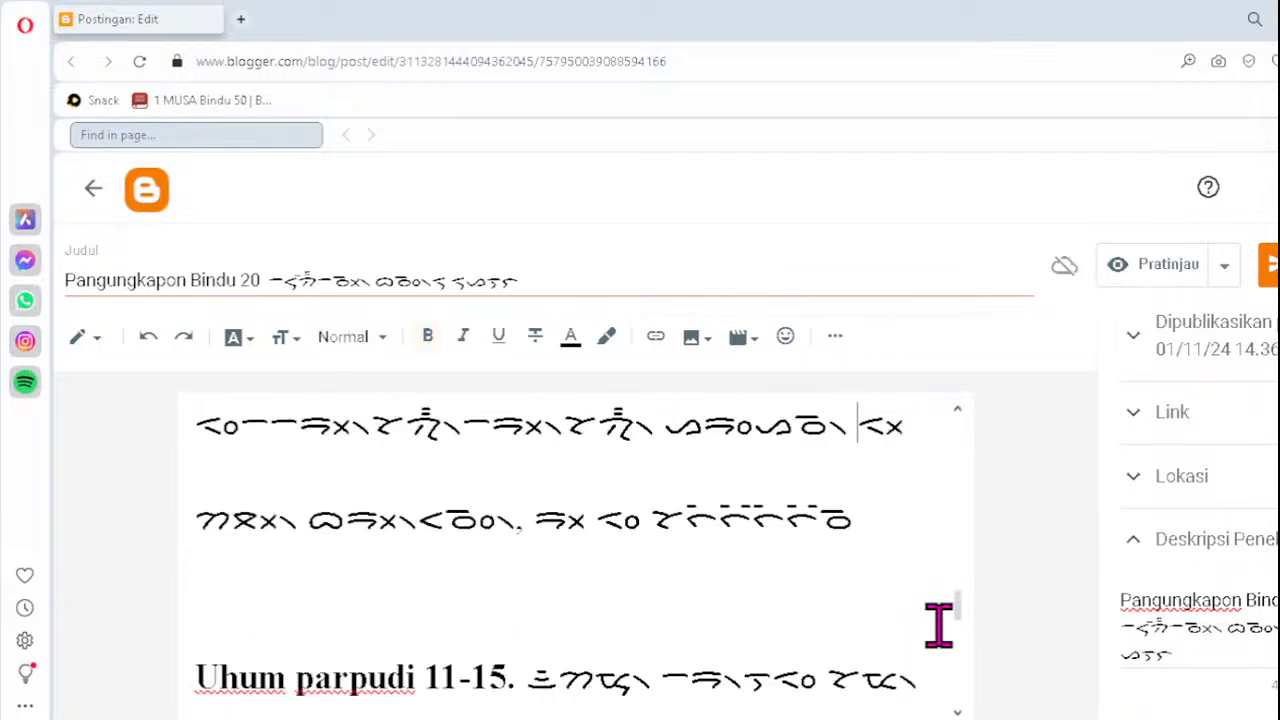
pyautogui.scroll(6, 938, 625)
pyautogui.press('Down')
pyautogui.press('Down')
pyautogui.press('Down')
pyautogui.press('Down')
pyautogui.press('Down')
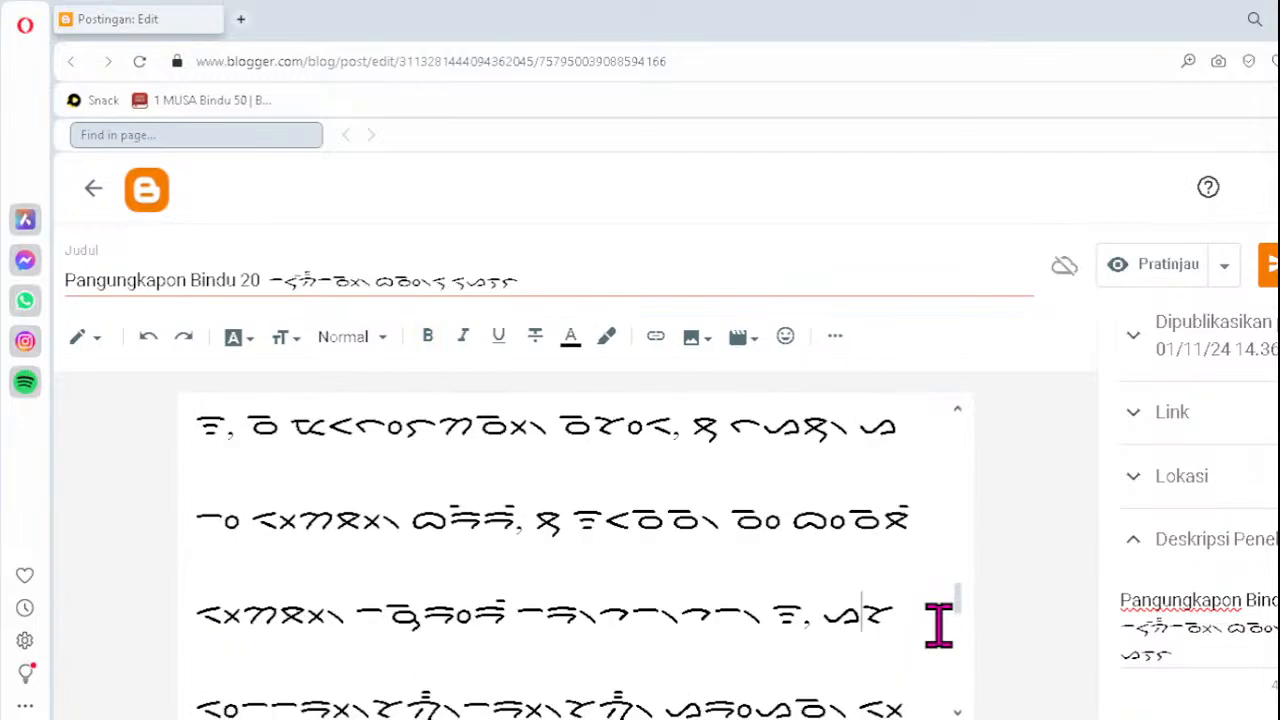
# - Proofread verses 10 back to 7 in the post body, checking the Latin text against its Batak-script version
pyautogui.press('Up')
pyautogui.press('Up')
pyautogui.press('Up')
pyautogui.press('Up')
pyautogui.press('Up')
pyautogui.press('Up')
pyautogui.press('Up')
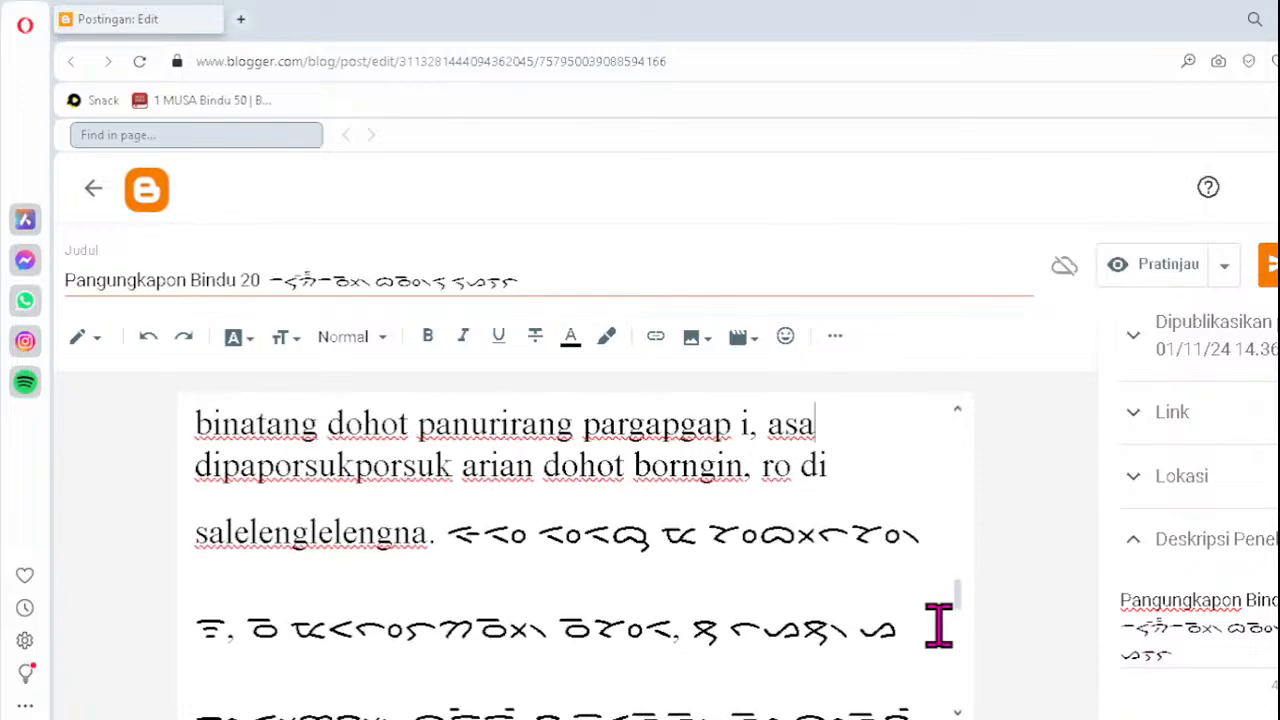
pyautogui.press('Up')
pyautogui.press('Up')
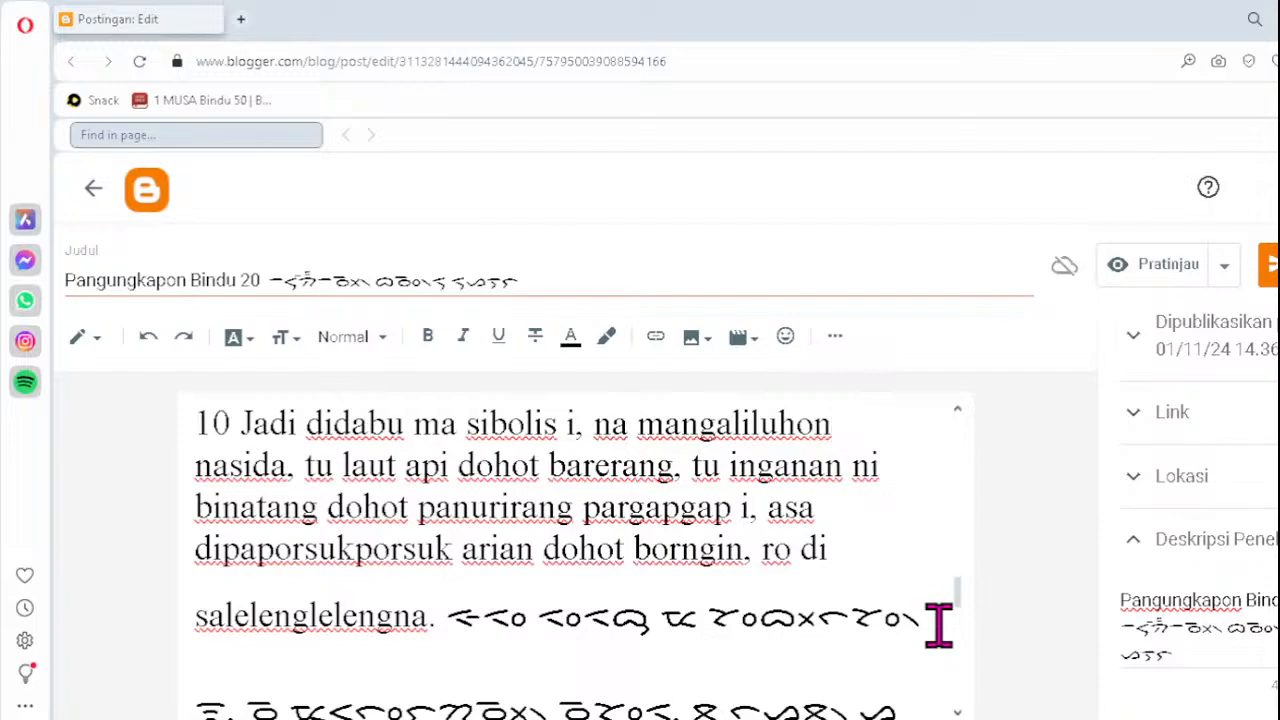
pyautogui.press('Up')
pyautogui.press('Up')
pyautogui.press('Up')
pyautogui.press('Up')
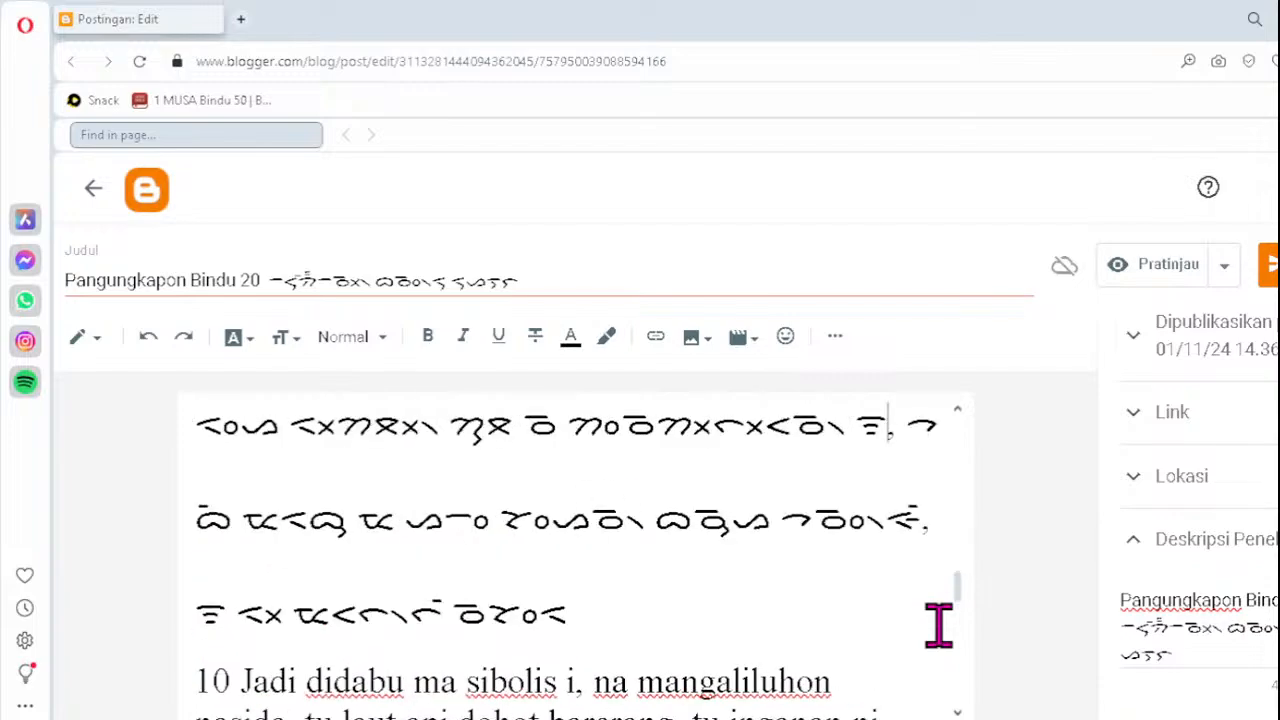
pyautogui.press('Up')
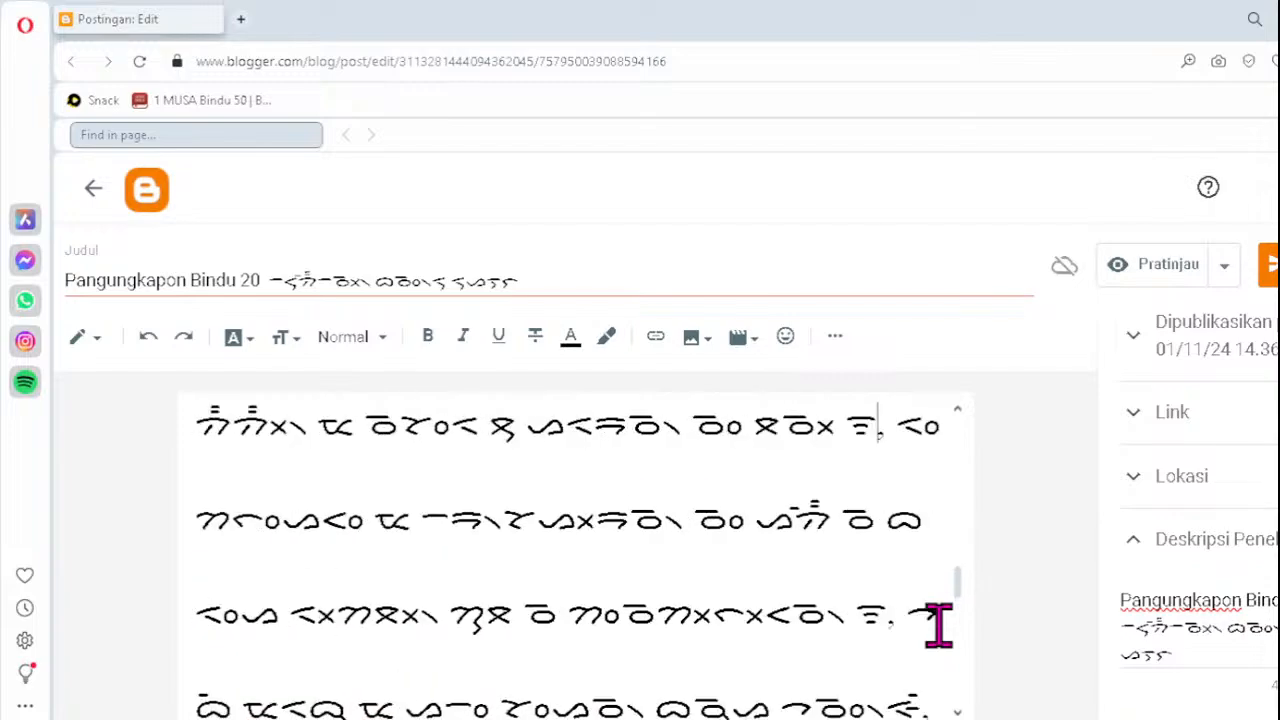
pyautogui.press('Up')
pyautogui.press('Up')
pyautogui.press('Up')
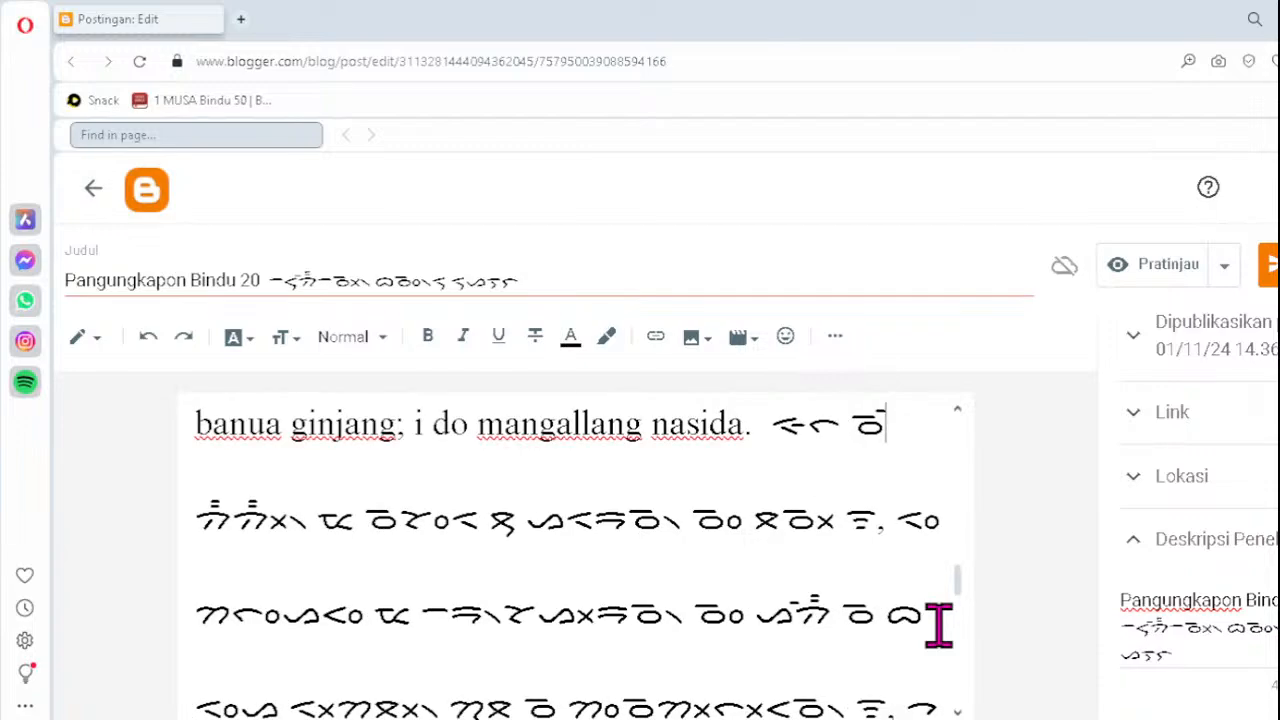
pyautogui.press('Up')
pyautogui.press('Up')
pyautogui.press('Up')
pyautogui.press('Up')
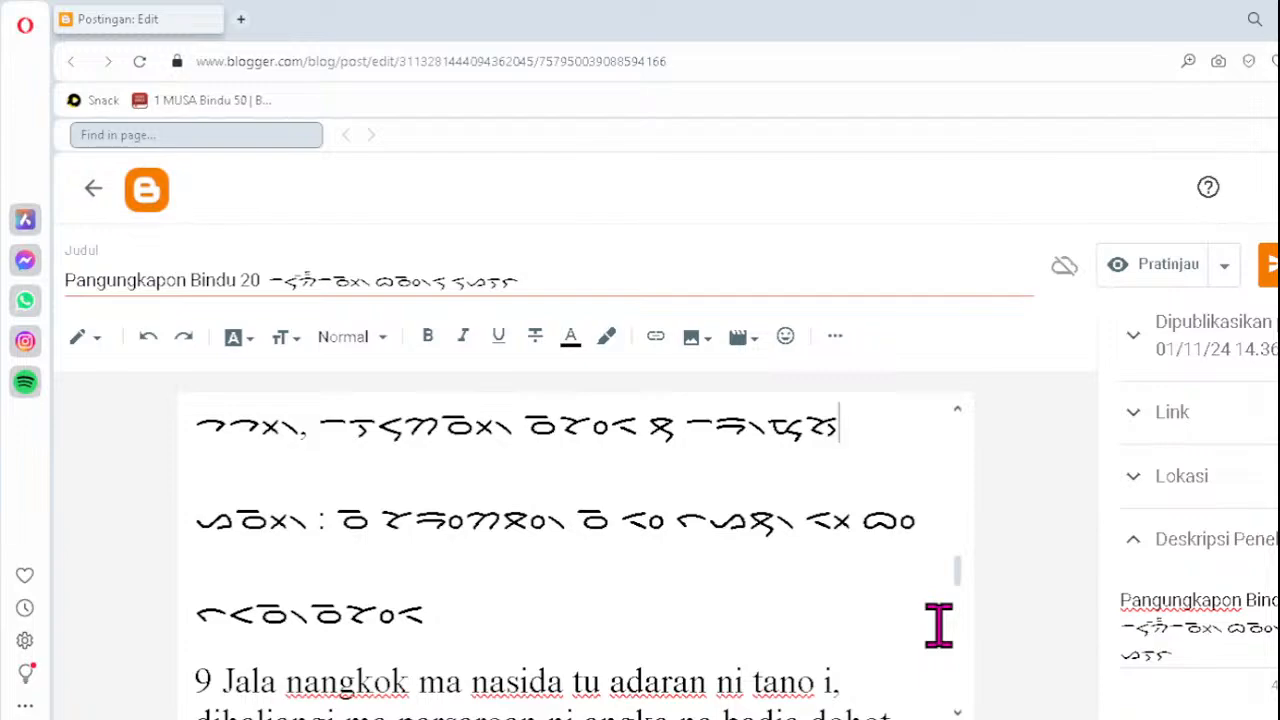
pyautogui.press('Up')
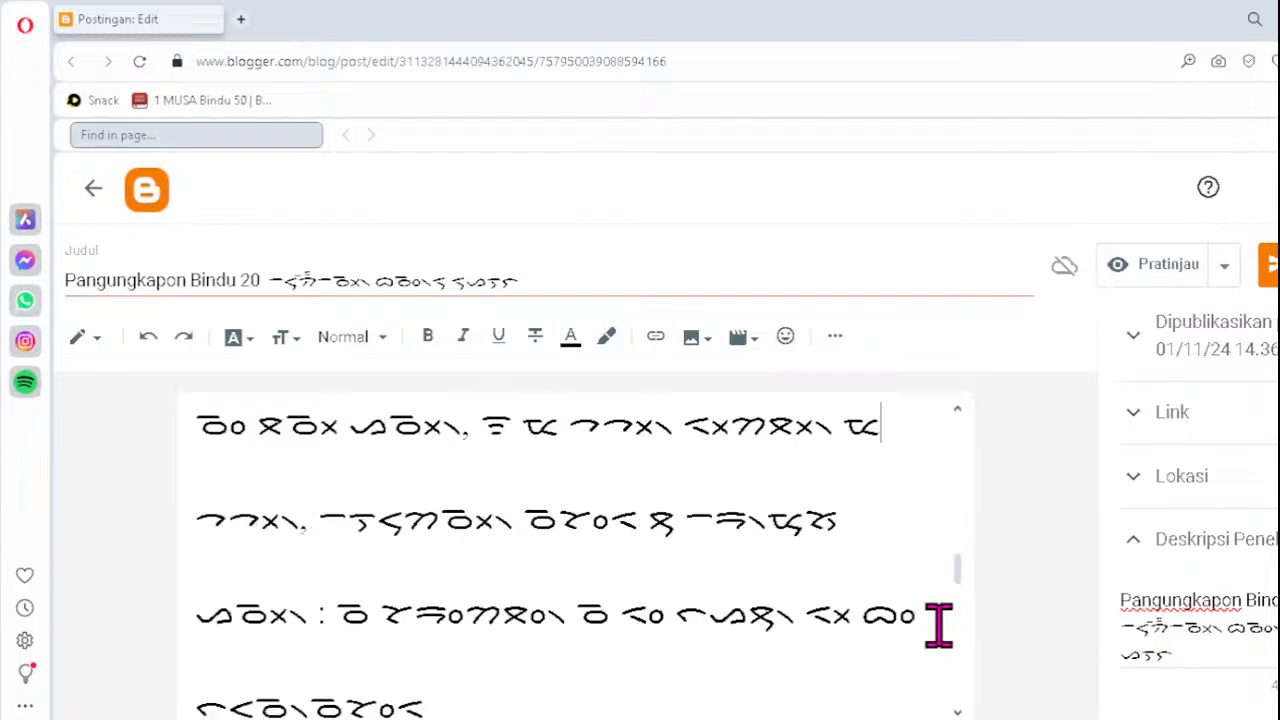
pyautogui.press('Up')
pyautogui.press('Up')
pyautogui.press('Up')
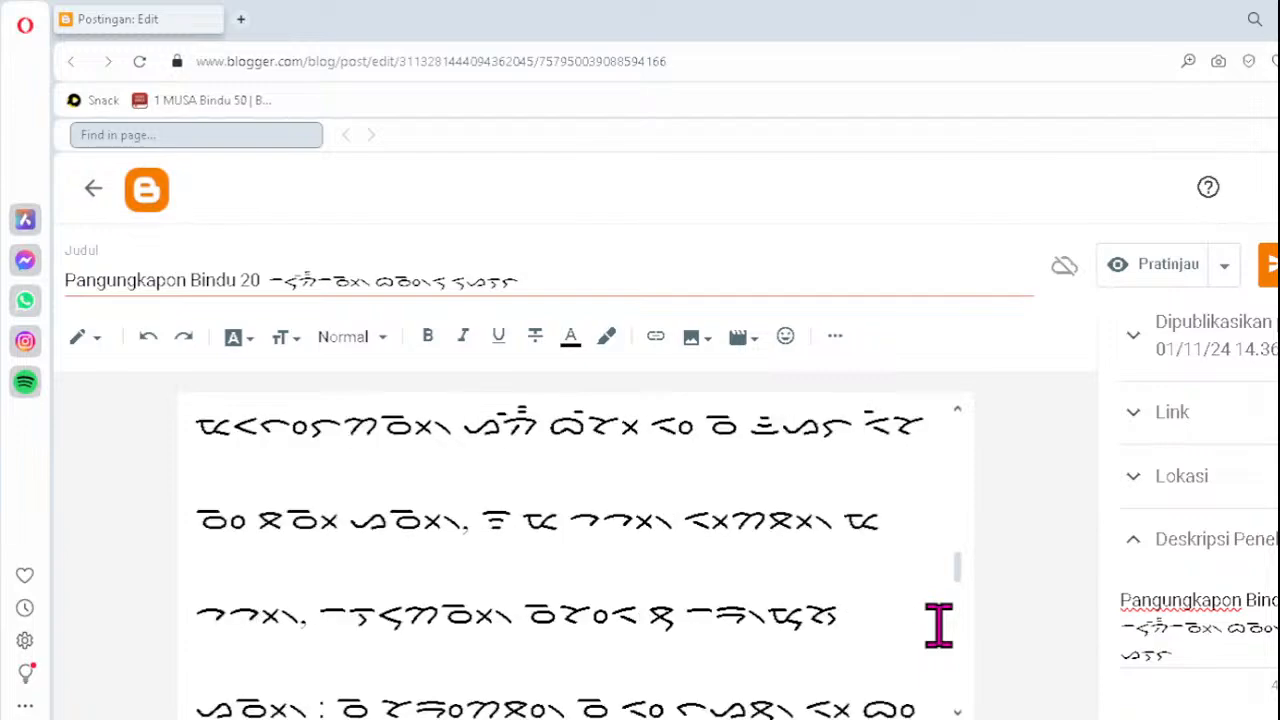
pyautogui.press('Up')
pyautogui.press('Up')
pyautogui.press('Up')
pyautogui.press('Up')
pyautogui.press('Up')
pyautogui.press('Up')
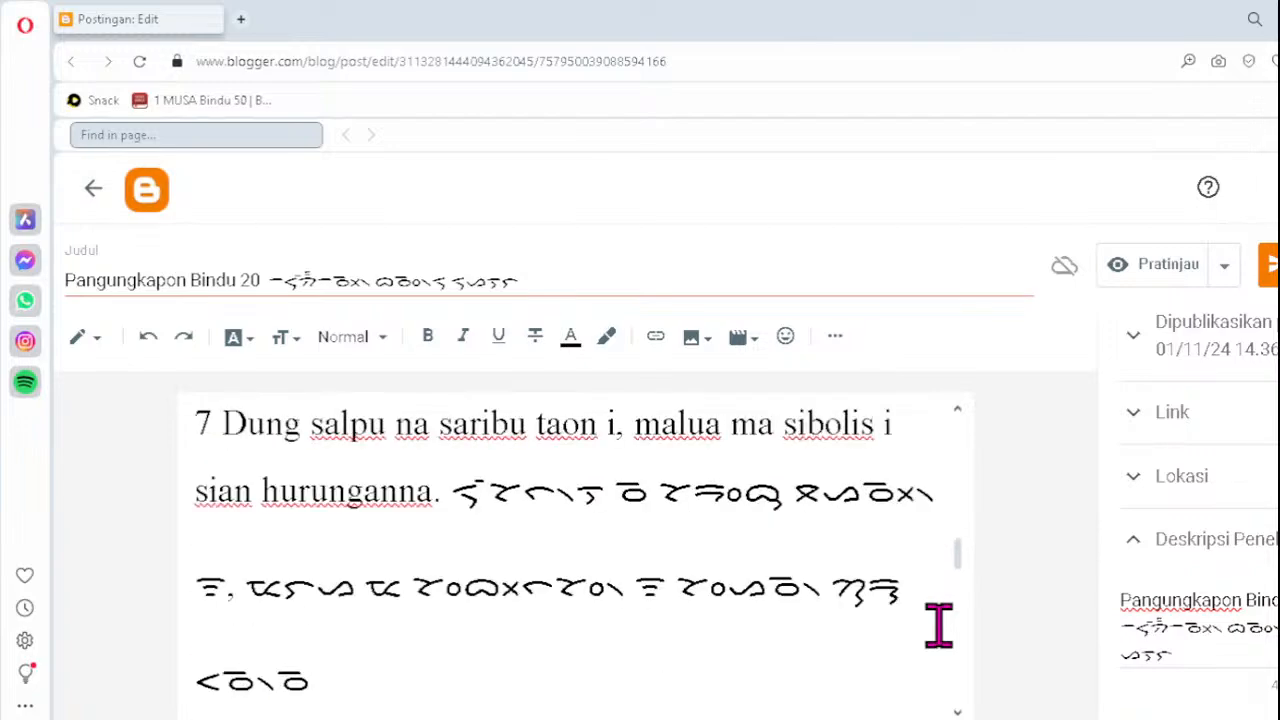
pyautogui.press('Up')
pyautogui.press('Up')
pyautogui.press('Up')
pyautogui.press('Up')
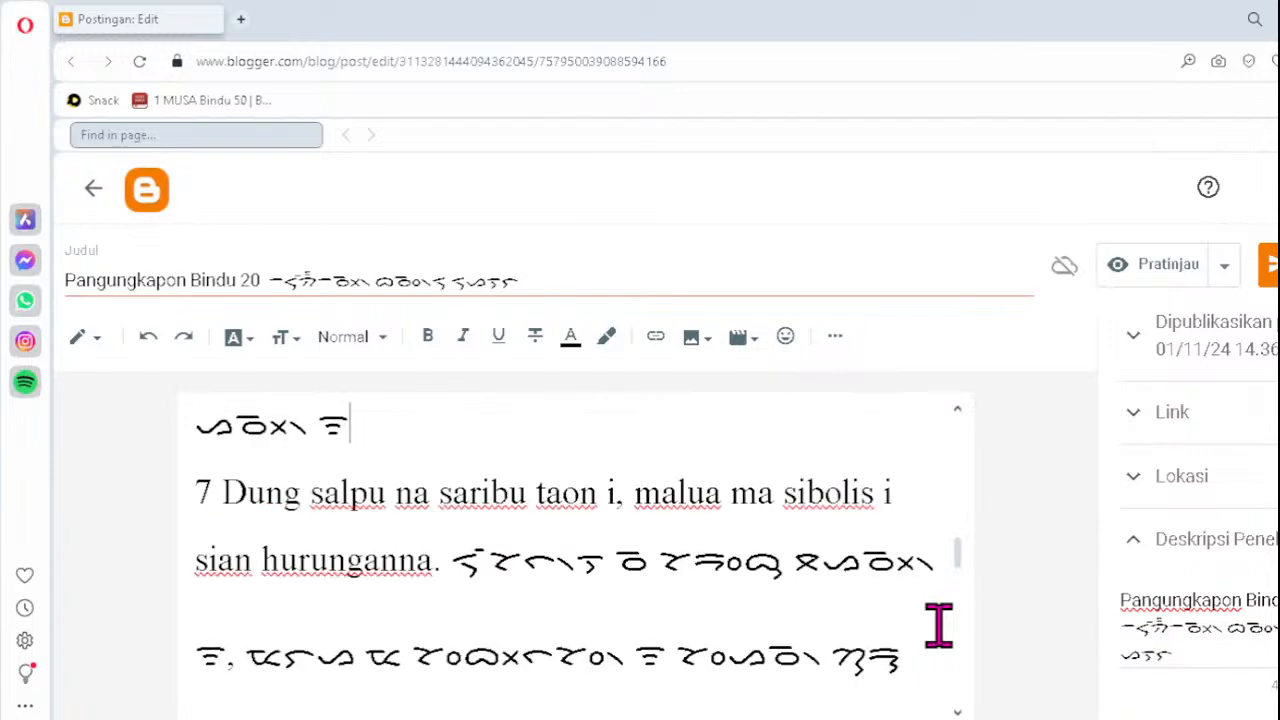
# - Proofread verses 6 back to 4, checking both the Latin and the Batak-script lines
pyautogui.press('Up')
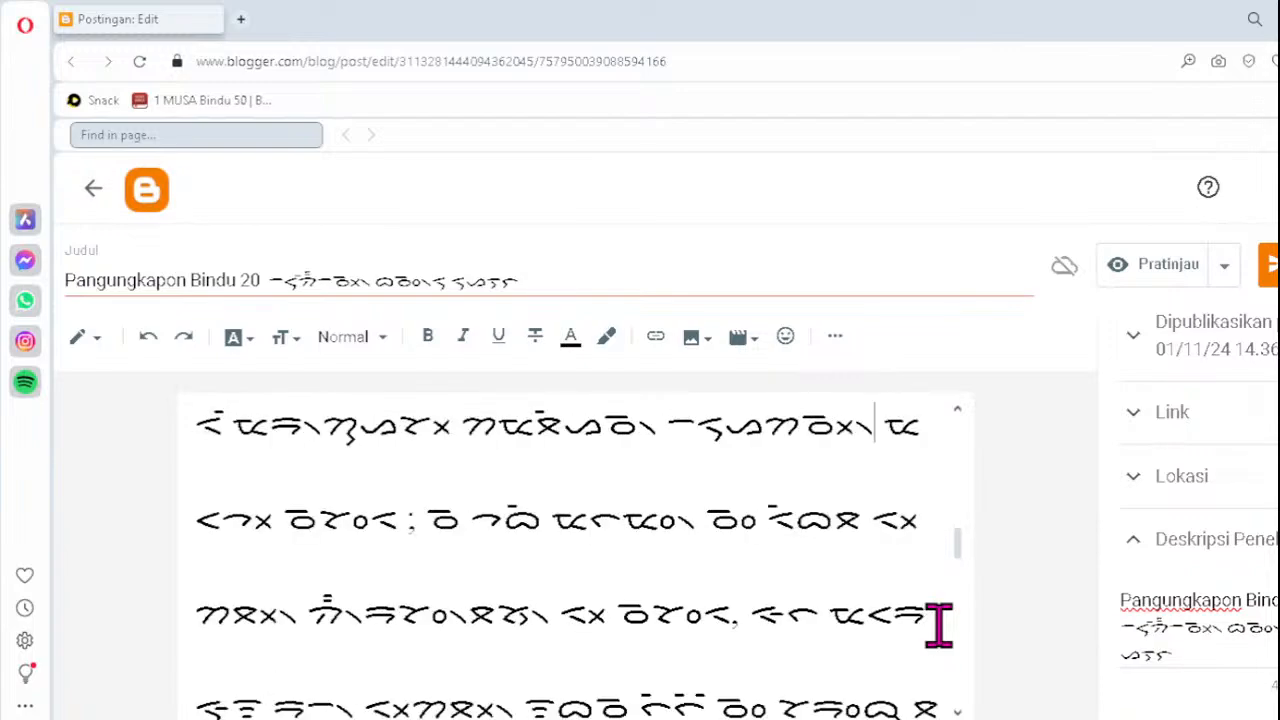
pyautogui.press('Up')
pyautogui.press('Up')
pyautogui.press('Up')
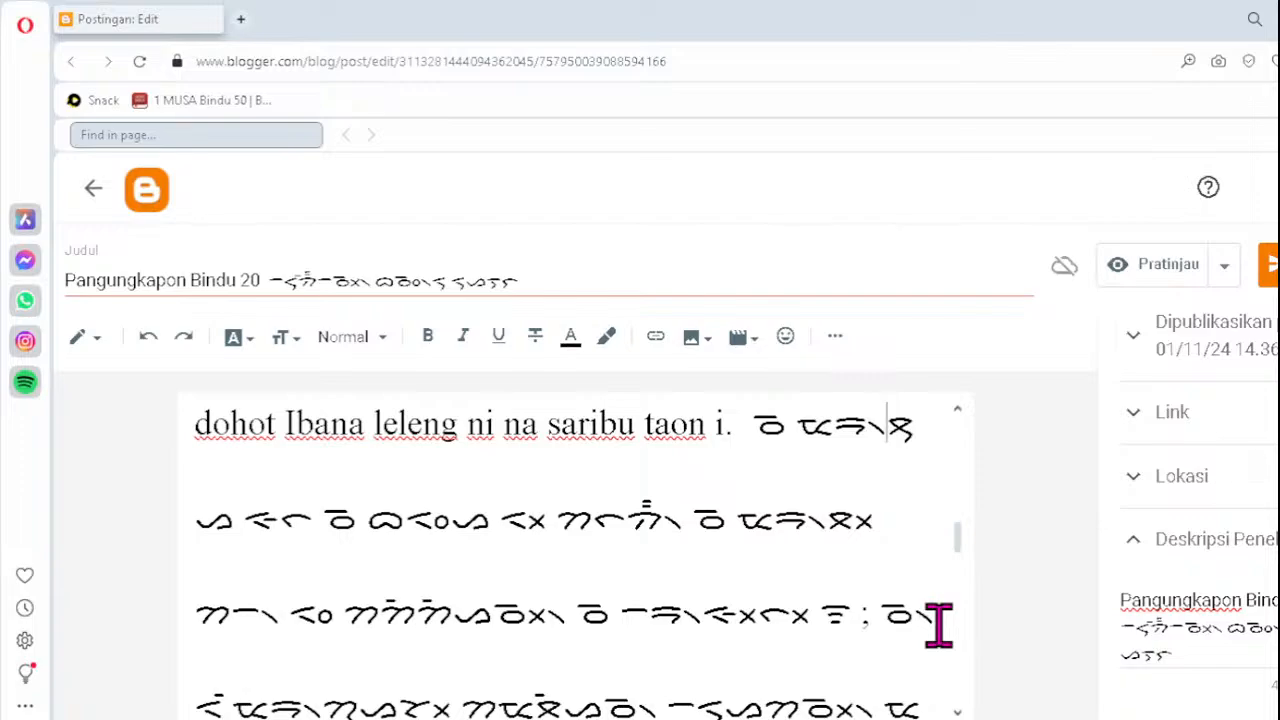
pyautogui.press('Up')
pyautogui.press('Up')
pyautogui.press('Up')
pyautogui.press('Up')
pyautogui.press('Up')
pyautogui.press('Up')
pyautogui.press('Up')
pyautogui.press('Up')
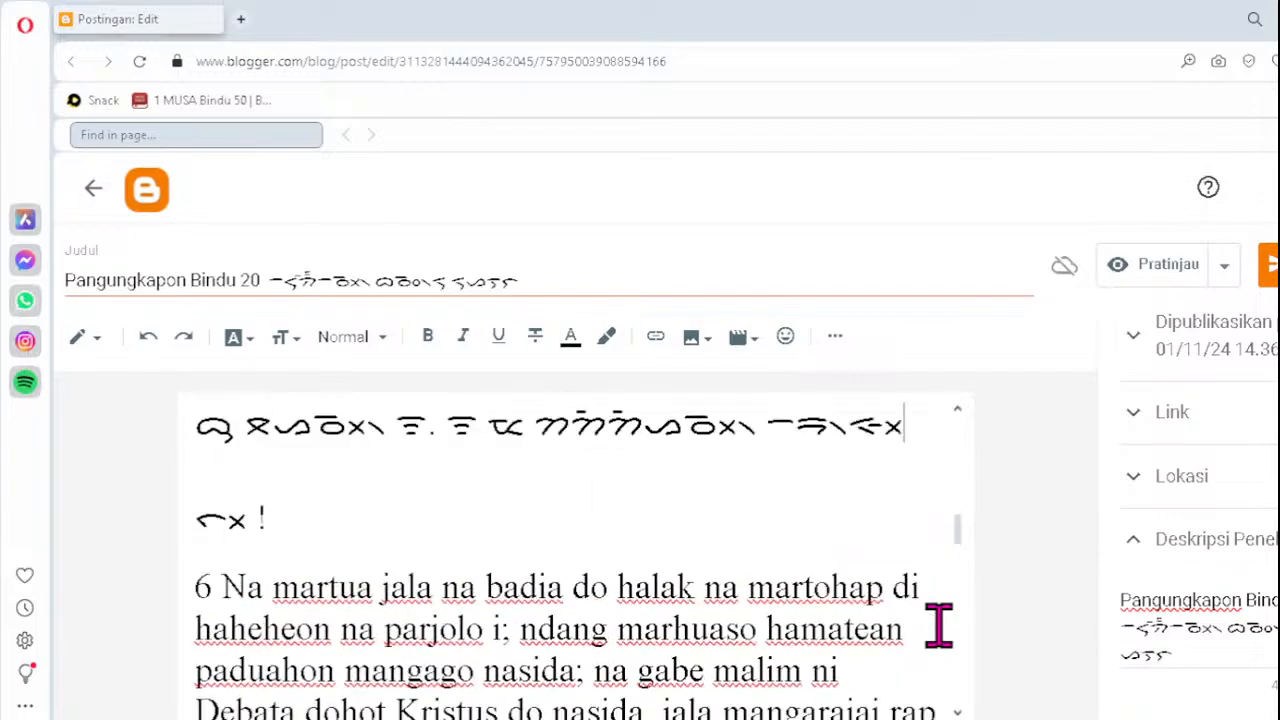
pyautogui.press('Up')
pyautogui.press('Up')
pyautogui.press('Up')
pyautogui.press('Up')
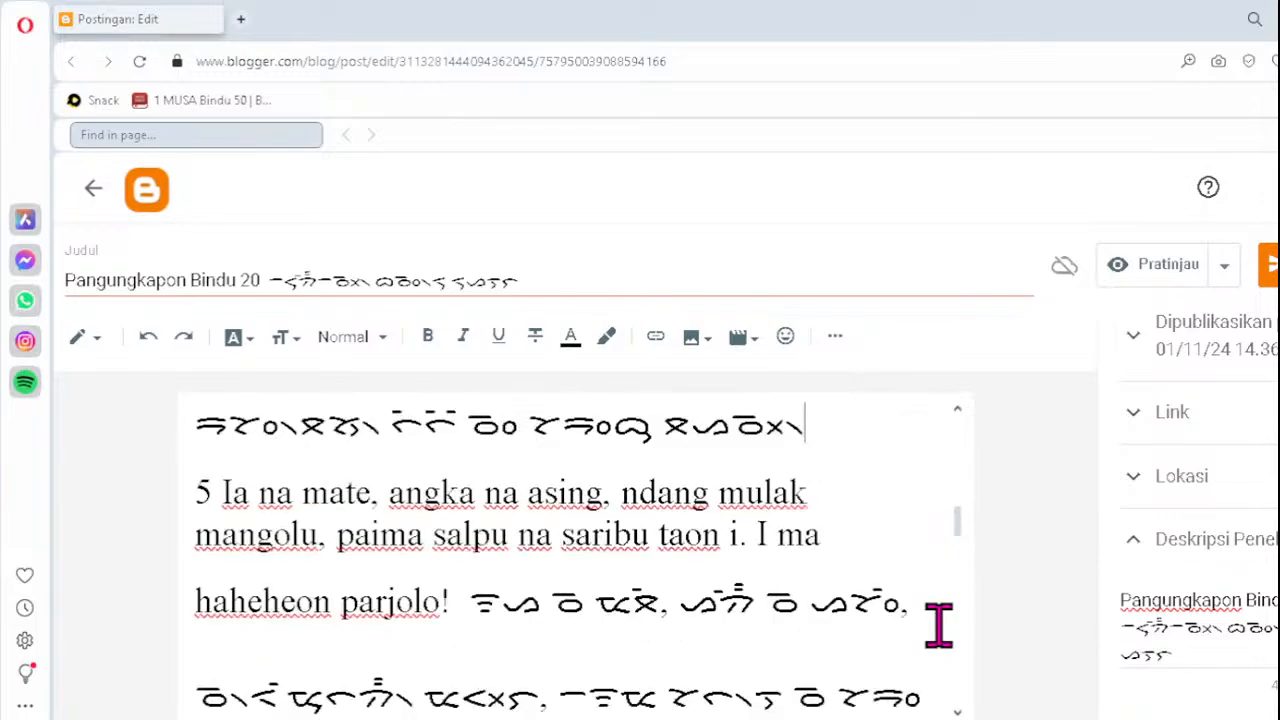
pyautogui.press('Up')
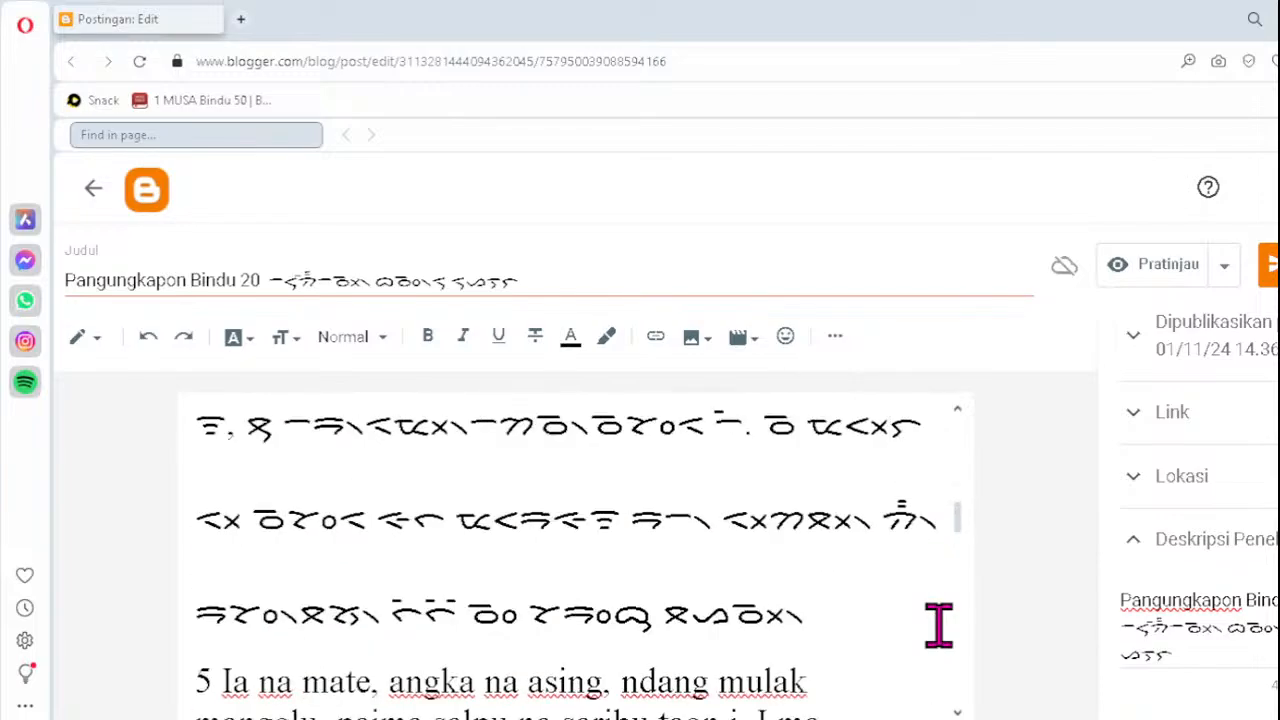
pyautogui.press('Up')
pyautogui.press('Up')
pyautogui.press('Up')
pyautogui.press('Up')
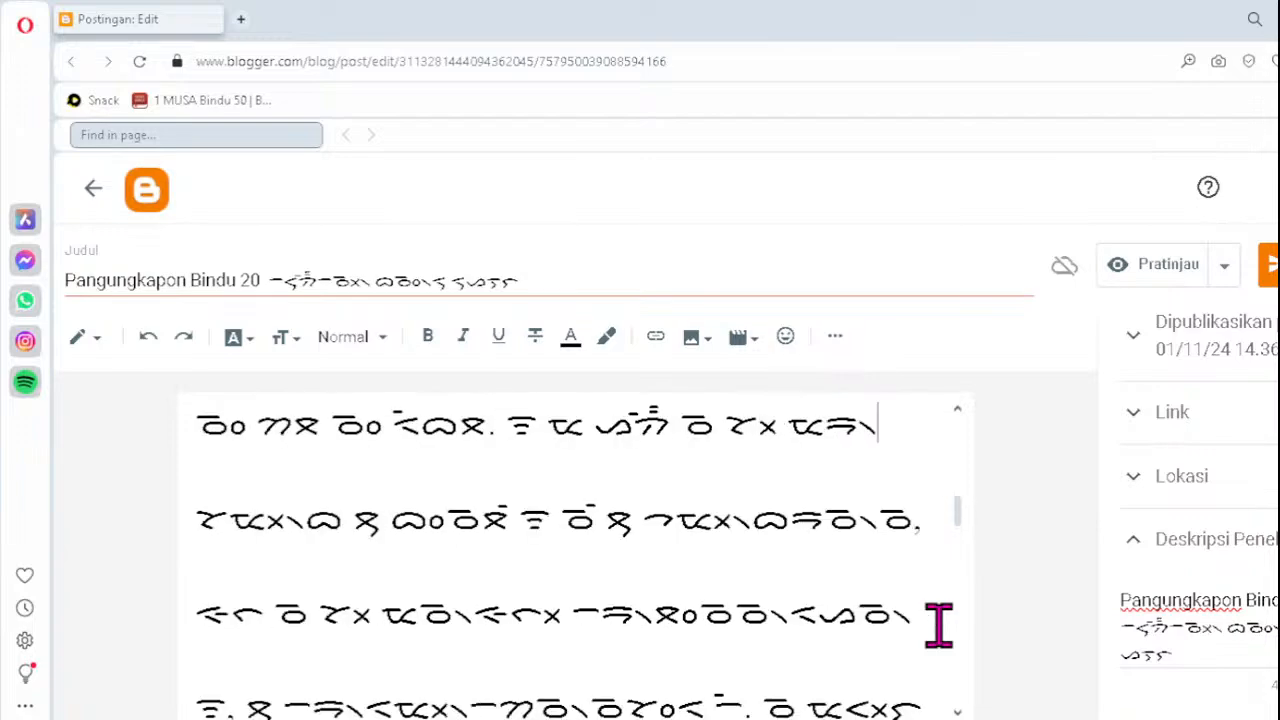
pyautogui.press('Up')
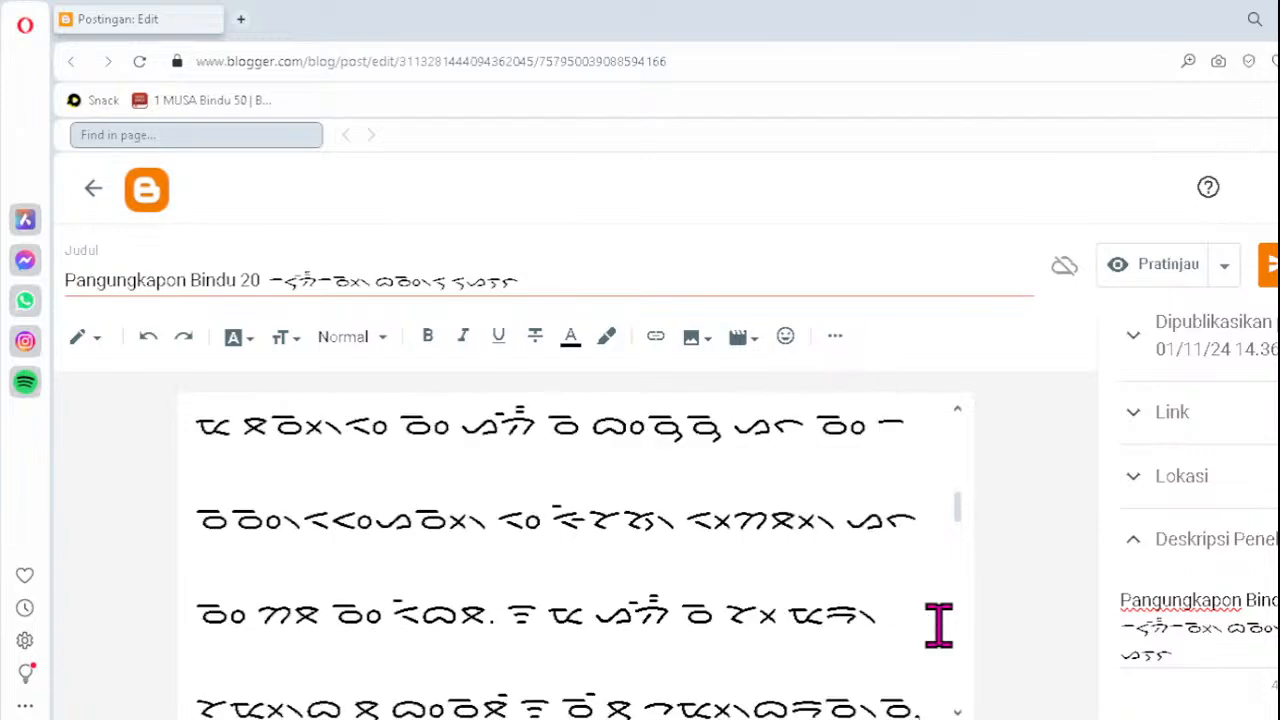
pyautogui.press('Up')
pyautogui.press('Up')
pyautogui.press('Up')
pyautogui.press('Up')
pyautogui.press('Up')
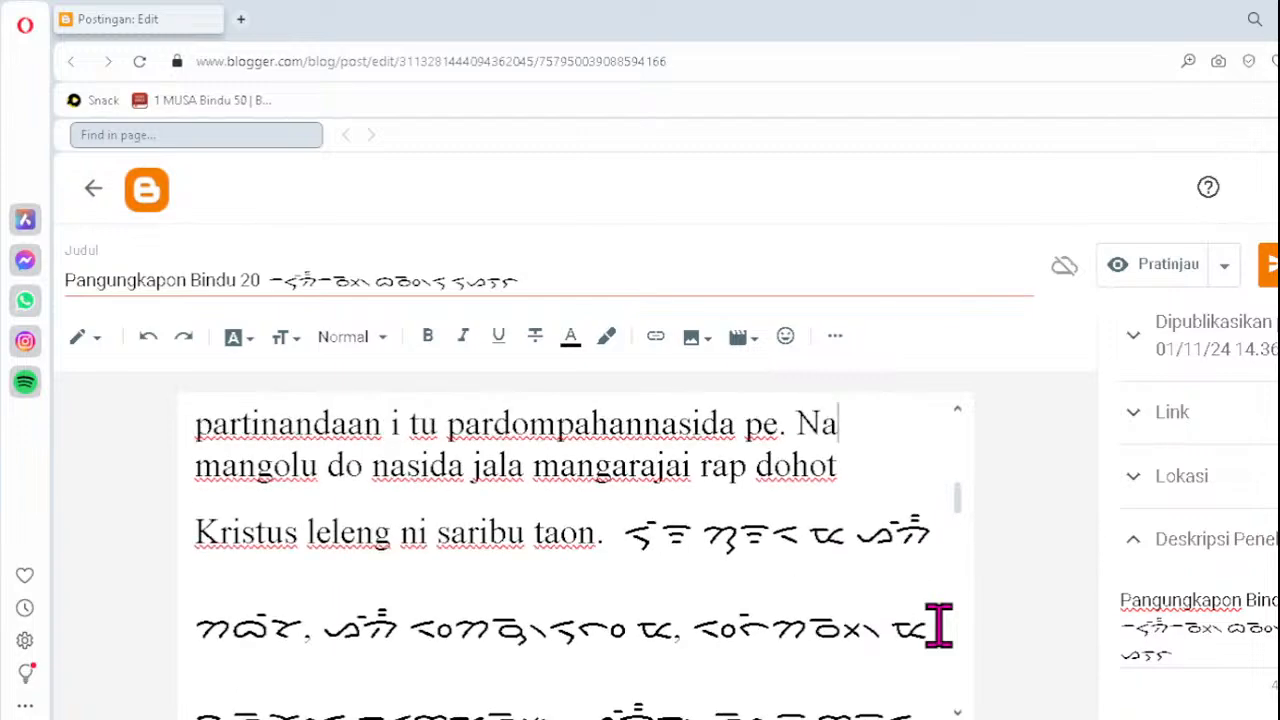
pyautogui.press('Up')
pyautogui.press('Up')
pyautogui.press('Up')
pyautogui.press('Up')
pyautogui.press('Up')
pyautogui.press('Up')
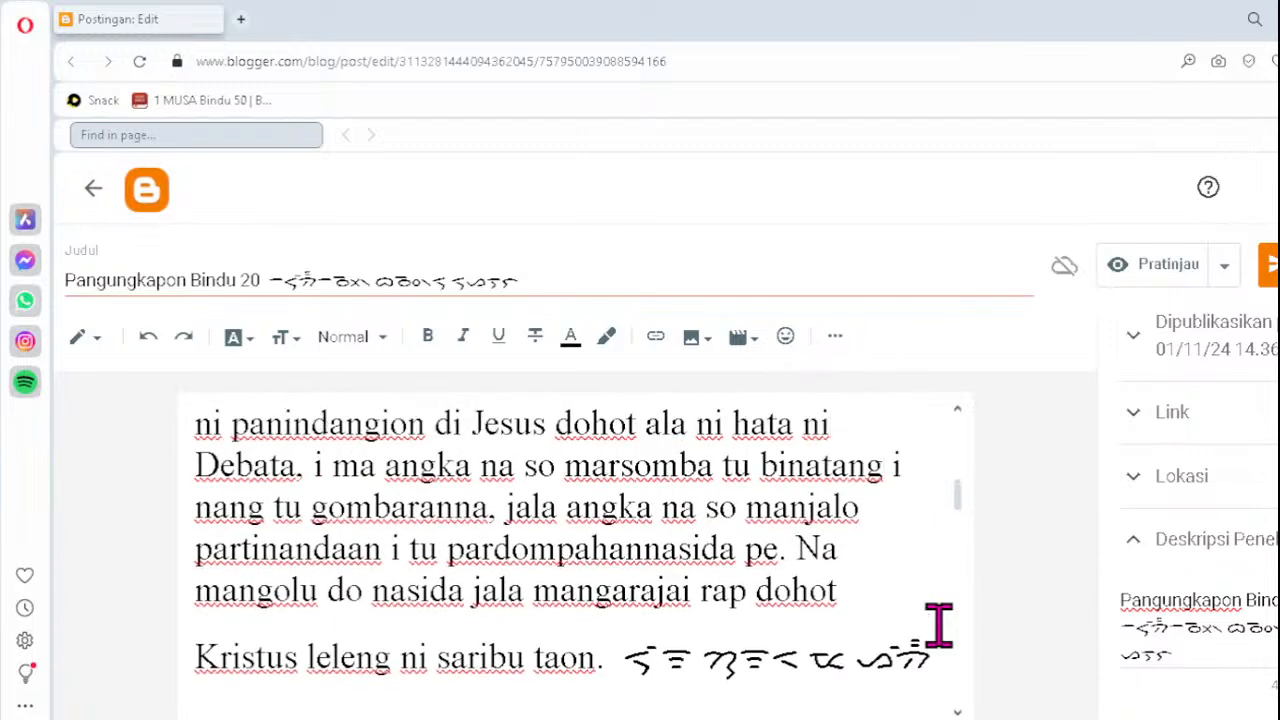
pyautogui.press('Up')
pyautogui.press('Up')
pyautogui.press('Up')
# - Proofread verses 3 back to 1 of the first section, including their Batak-script lines
pyautogui.press('Up')
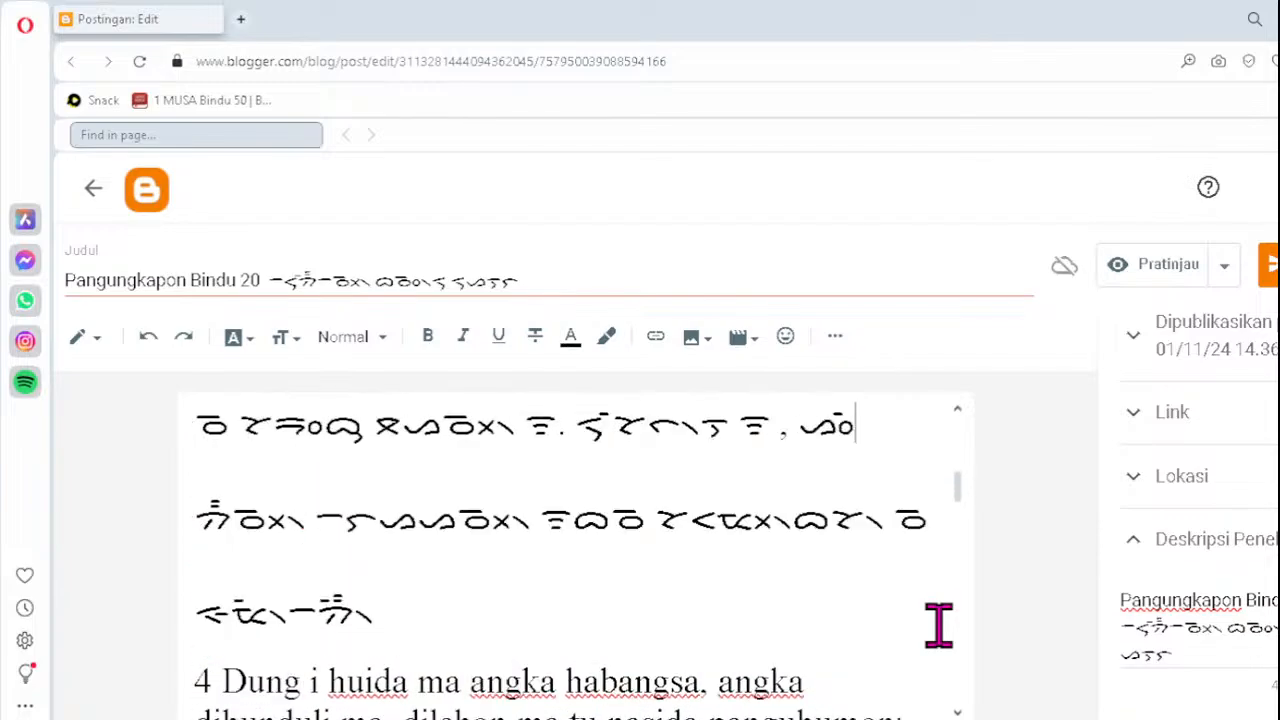
pyautogui.press('Up')
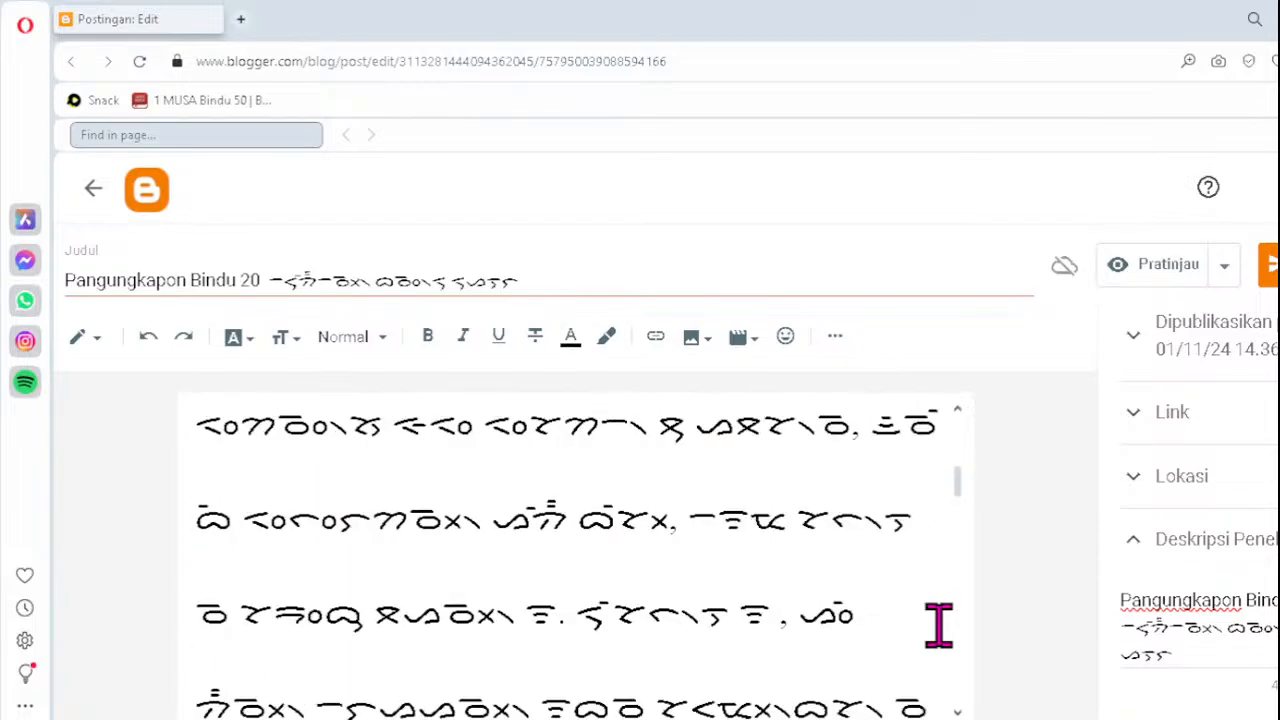
pyautogui.press('Up')
pyautogui.press('Up')
pyautogui.press('Up')
pyautogui.press('Up')
pyautogui.press('Up')
pyautogui.press('Up')
pyautogui.press('Up')
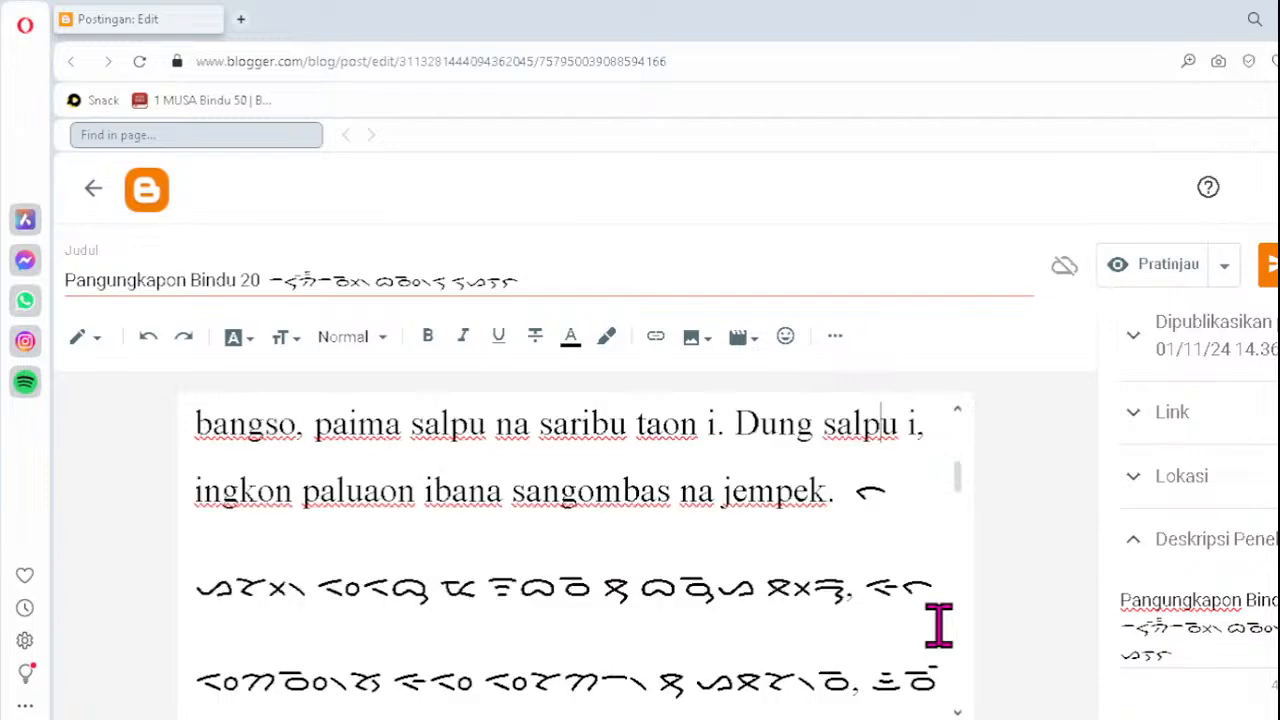
pyautogui.press('Up')
pyautogui.press('Up')
pyautogui.press('Up')
pyautogui.press('Up')
pyautogui.press('Up')
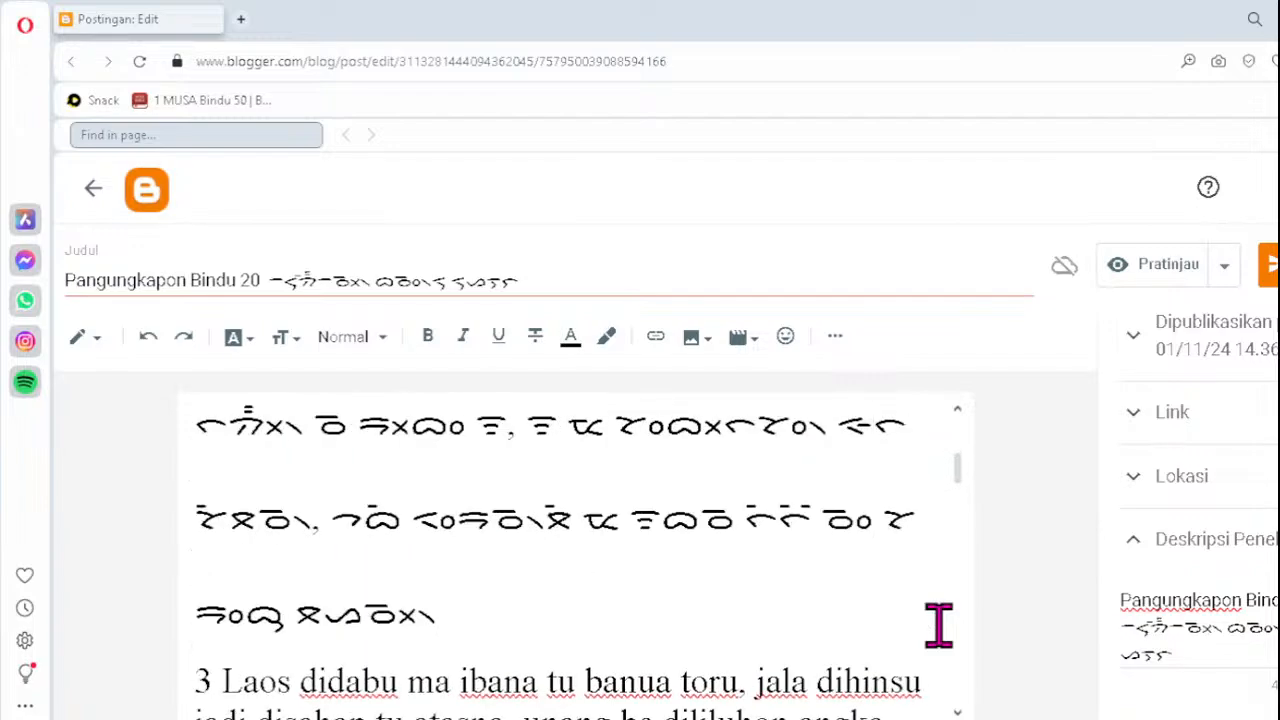
pyautogui.press('Up')
pyautogui.press('Up')
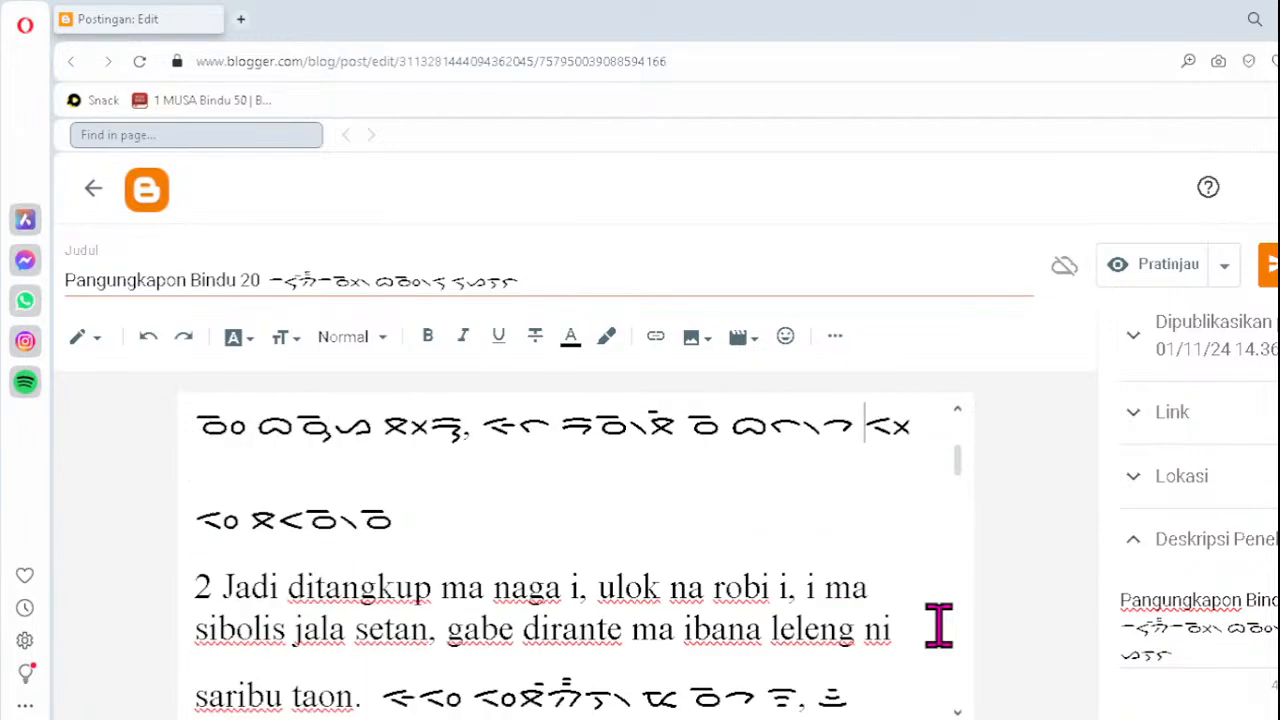
pyautogui.press('Up')
pyautogui.press('Up')
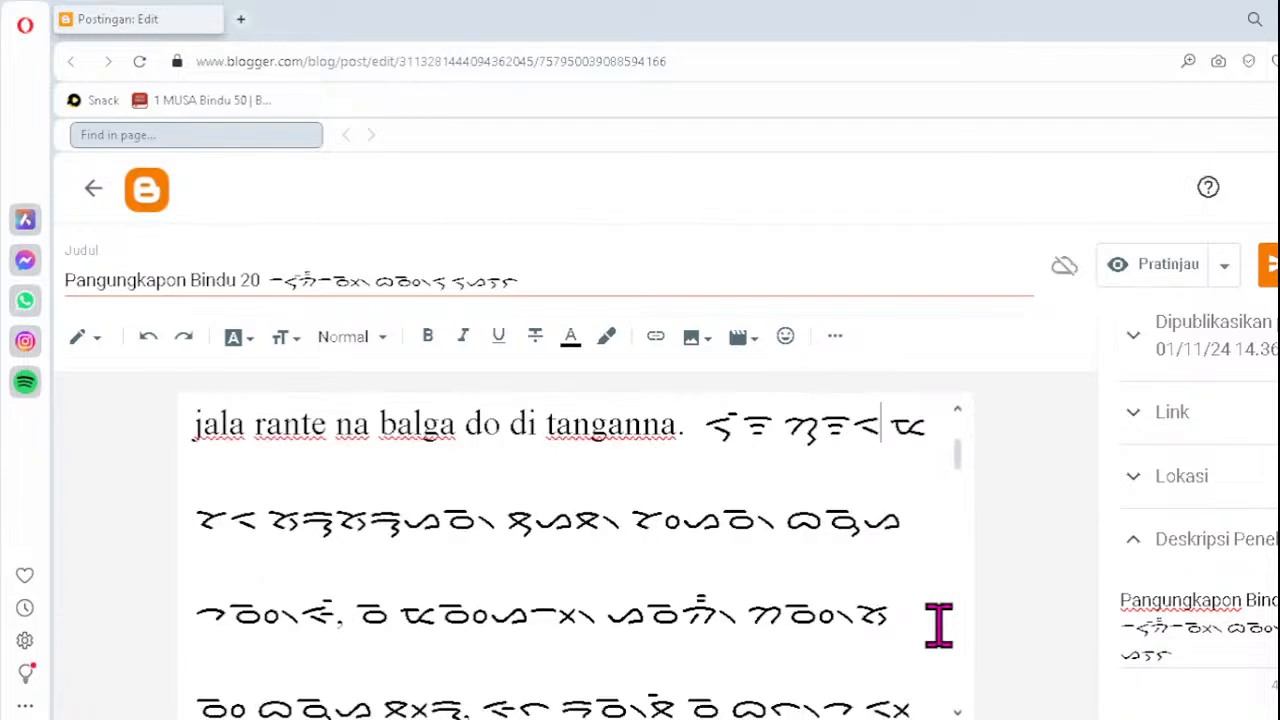
pyautogui.press('Up')
pyautogui.press('Up')
pyautogui.press('Up')
pyautogui.press('Up')
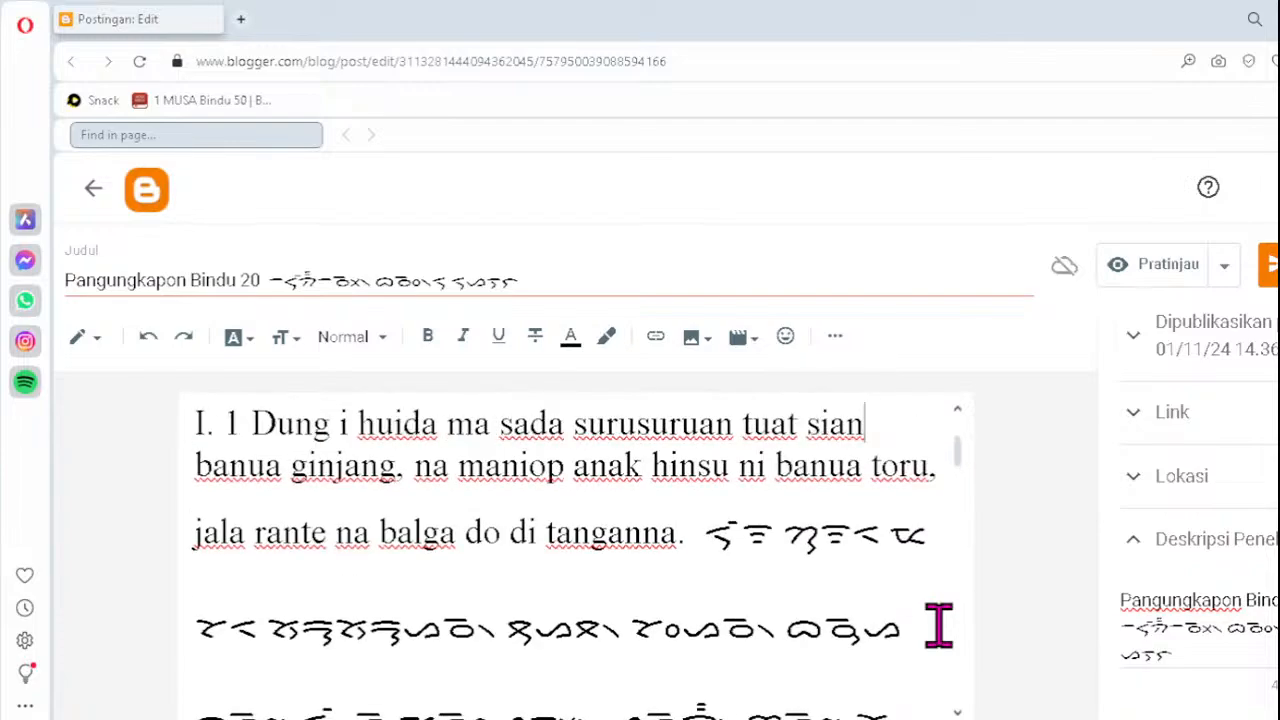
# - Examine the opening of the post: the "Harajaon sisaribu taon 1-10" heading, the cover image and the "Pangungkapon Bindu 20" title line
pyautogui.press('Up')
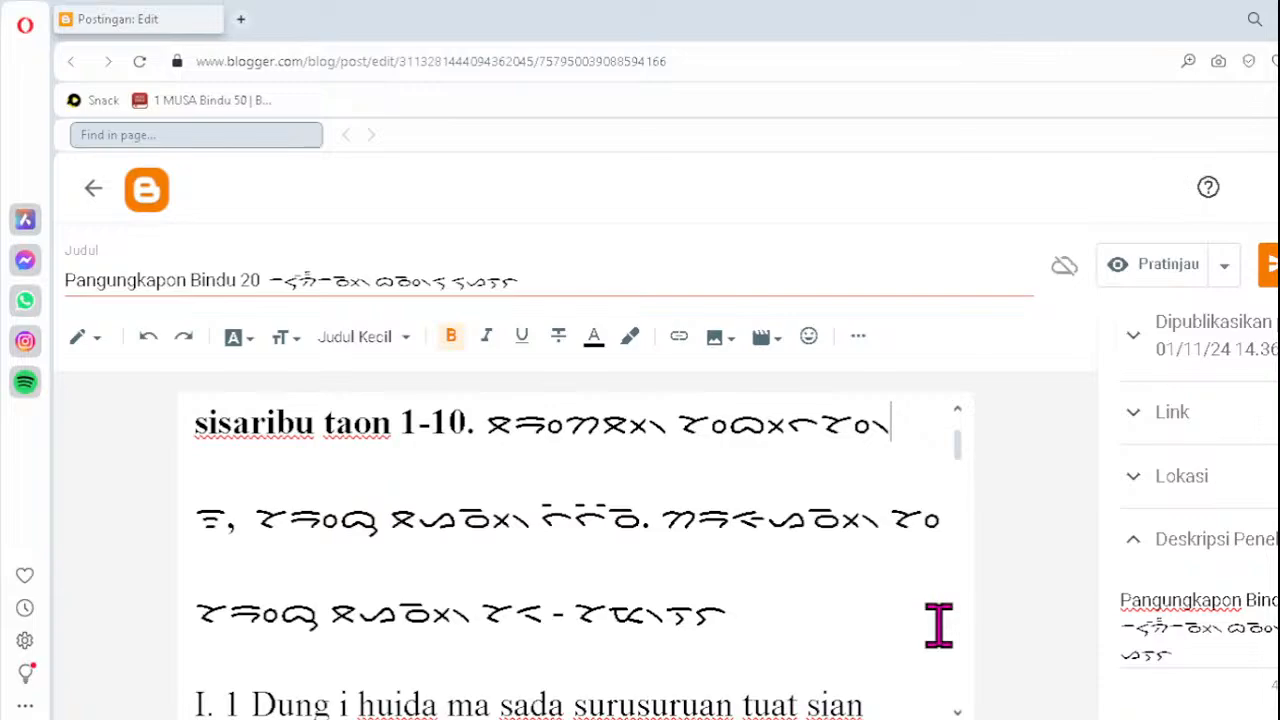
pyautogui.press('Up')
pyautogui.press('Up')
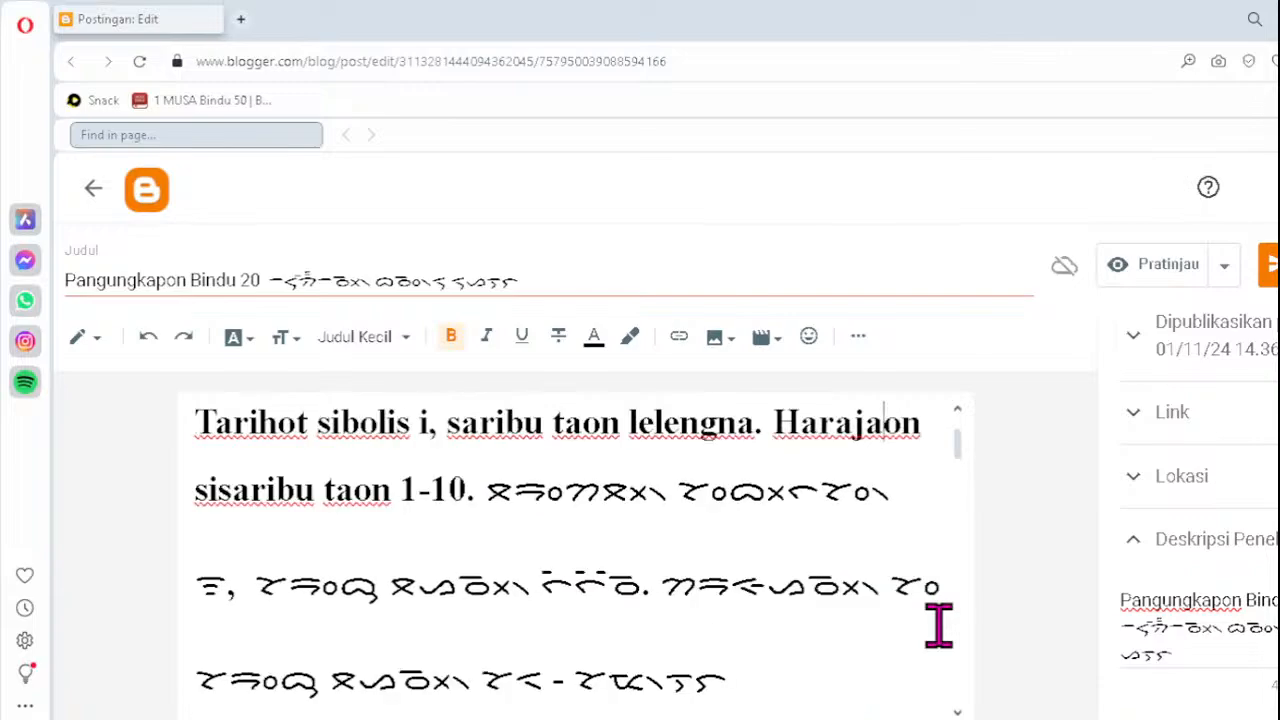
pyautogui.press('Up')
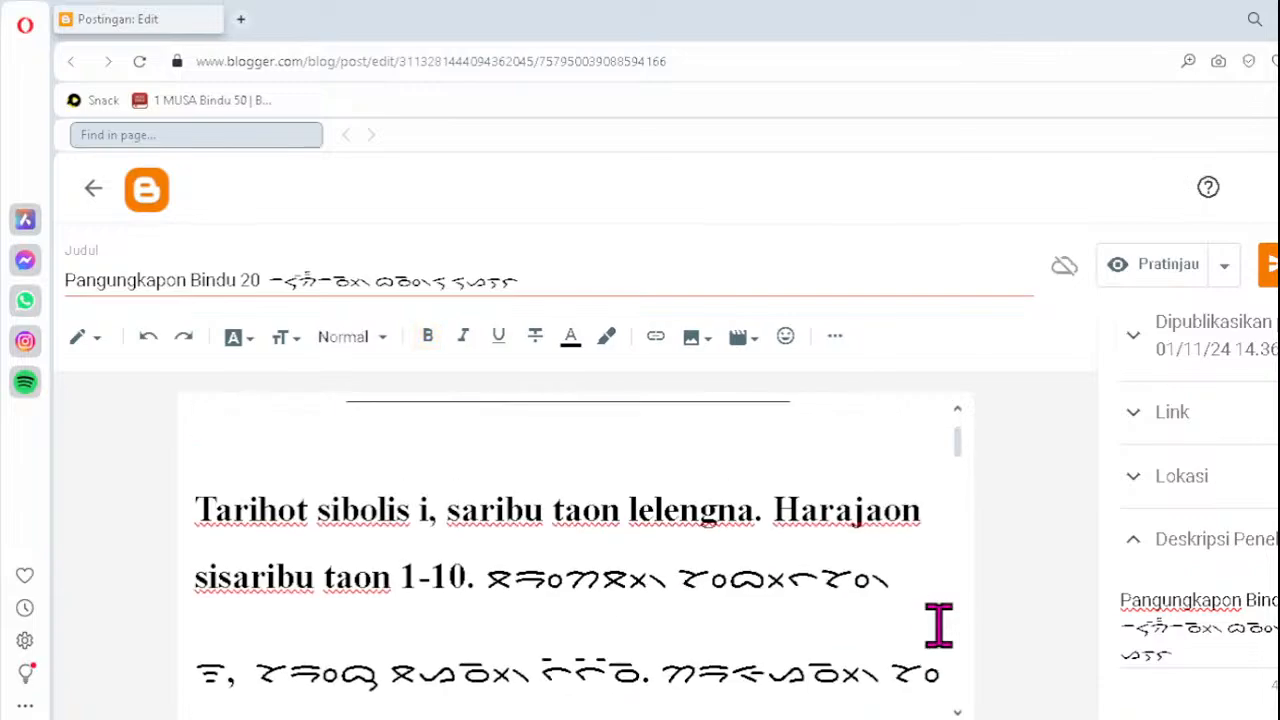
pyautogui.press('Up')
pyautogui.press('Down')
pyautogui.press('Down')
pyautogui.press('Down')
pyautogui.press('Down')
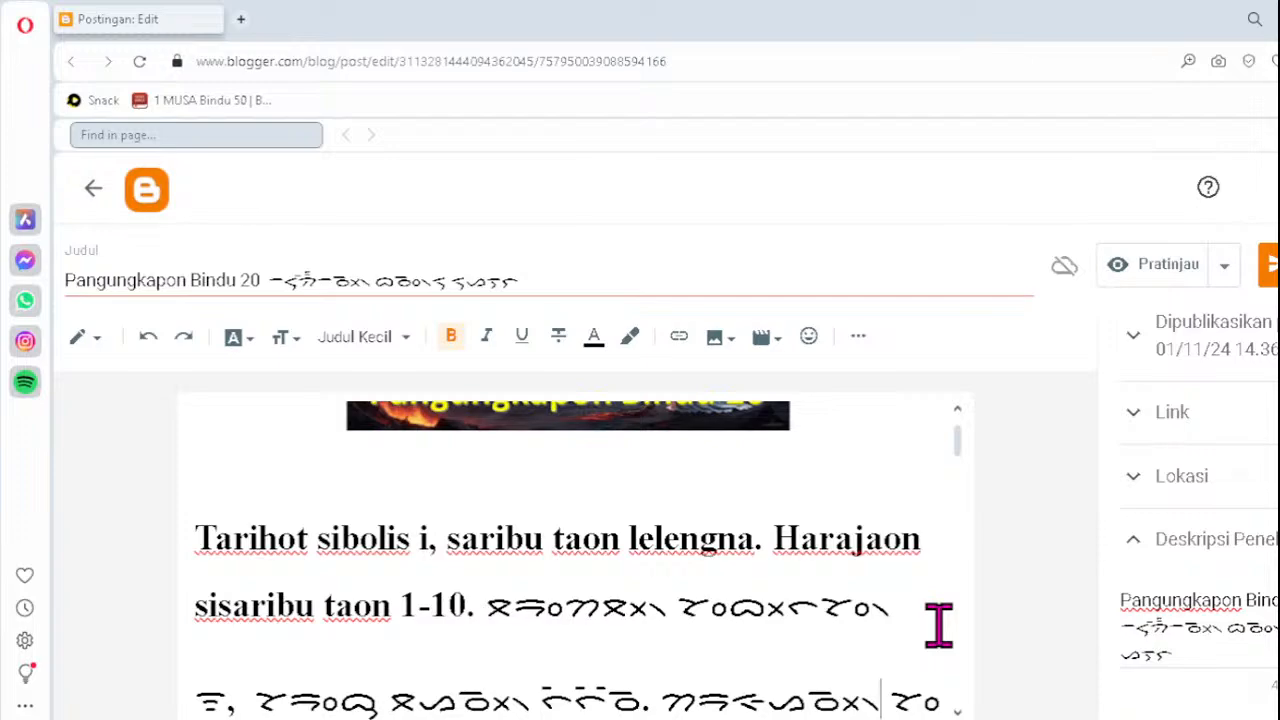
pyautogui.press('Up')
pyautogui.press('Up')
pyautogui.press('Up')
pyautogui.press('Up')
pyautogui.press('Up')
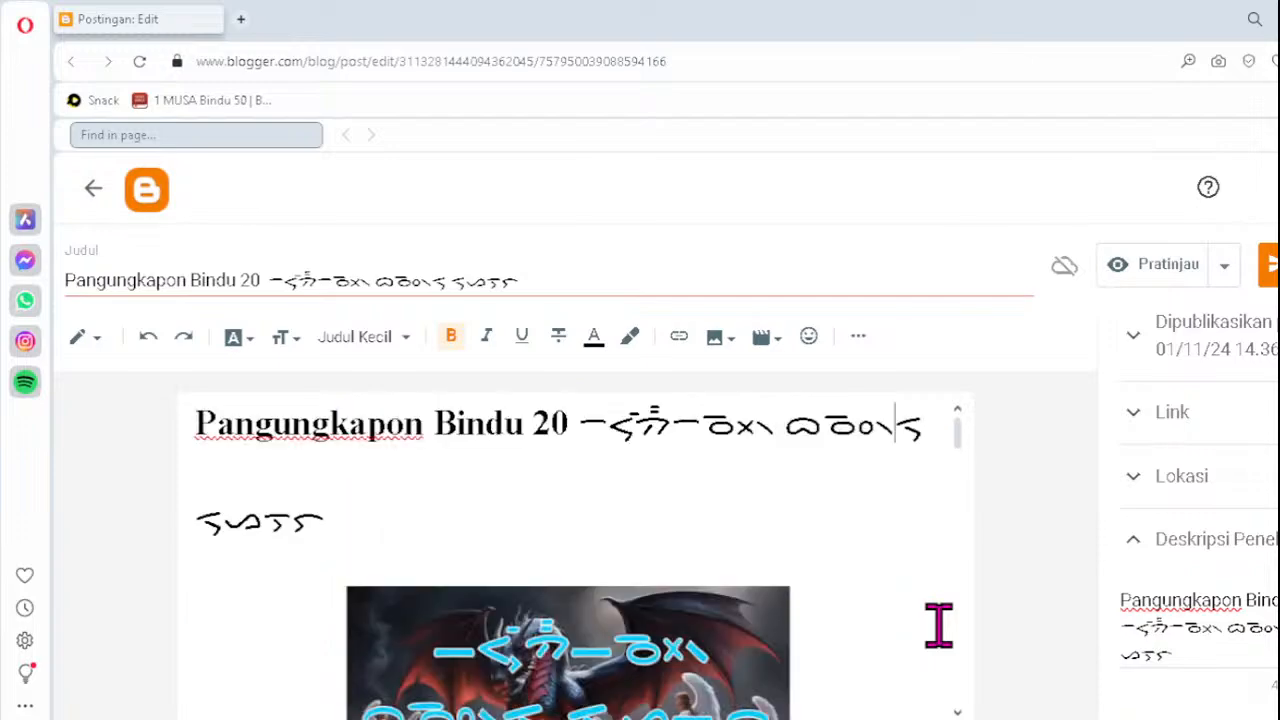
# - Update the "Pangungkapon Bindu 20" post, return to the post list and open the "Pangungkapon Bindu 21" post for editing
pyautogui.press('Home')
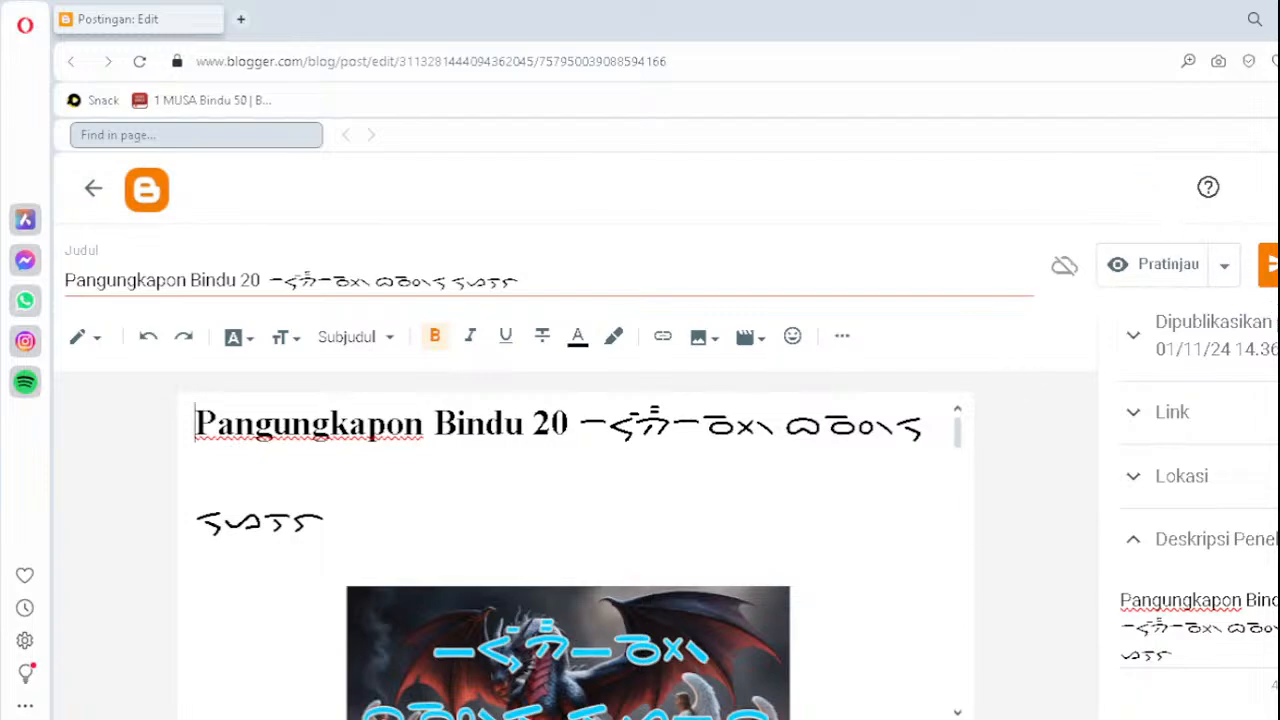
pyautogui.click(1273, 265)
pyautogui.click(93, 188)
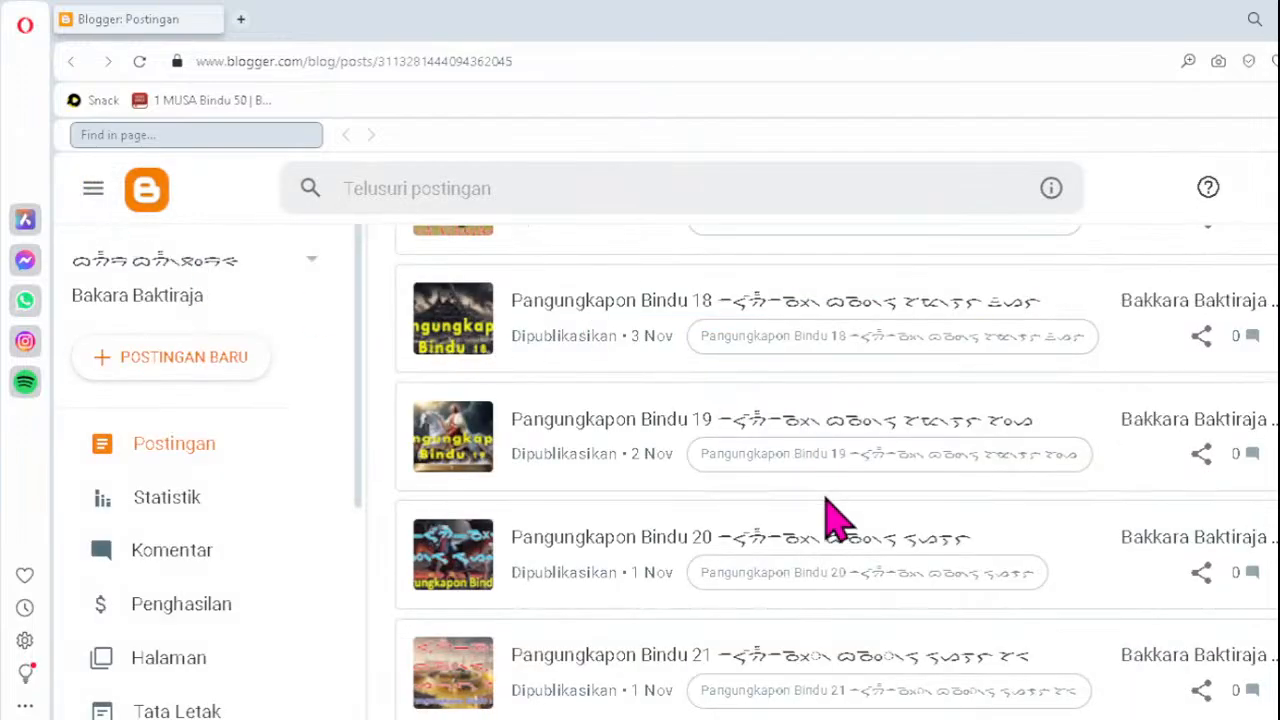
pyautogui.click(572, 665)
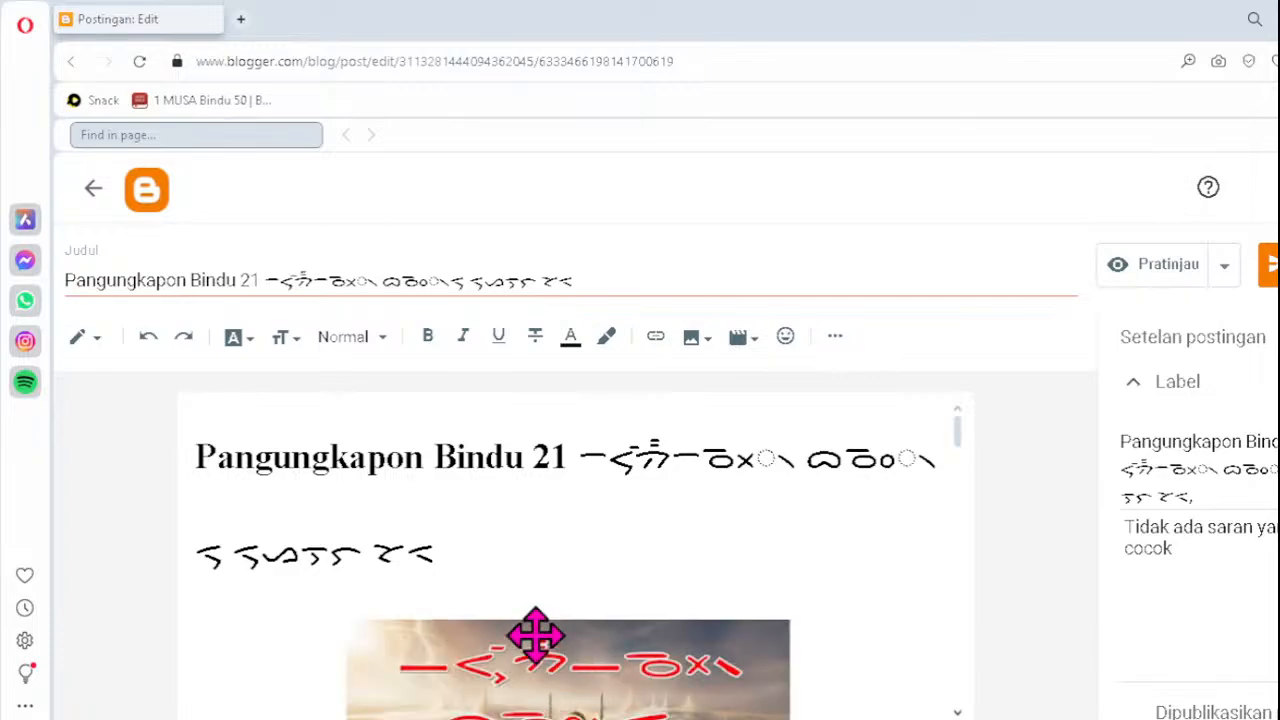
# - Correct the Batak-script syllables with dotted circles in the post title, re-entering ᯬᯉ᯲ in "Pangungkapon" and ᯪᯉ᯲ in "Bindu"
pyautogui.click(334, 270)
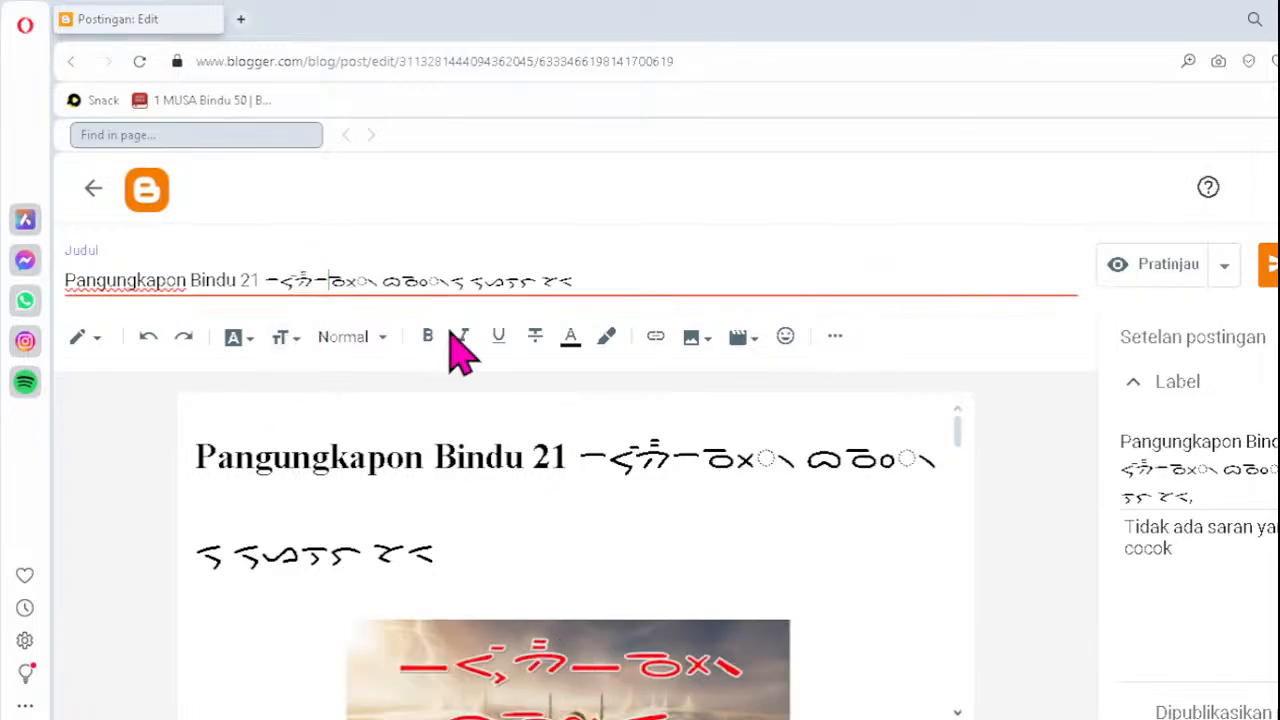
pyautogui.press('Delete')
pyautogui.write('ᯬᯉ')
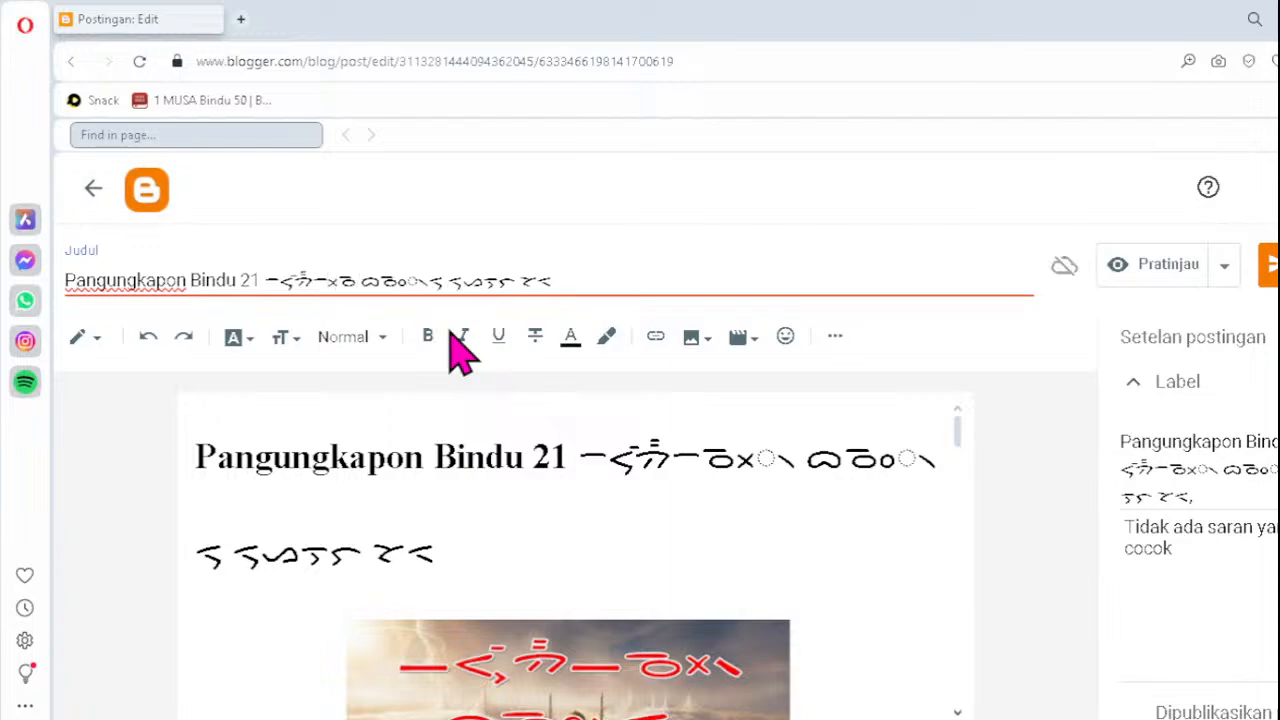
pyautogui.write('᯲')
pyautogui.press('Right')
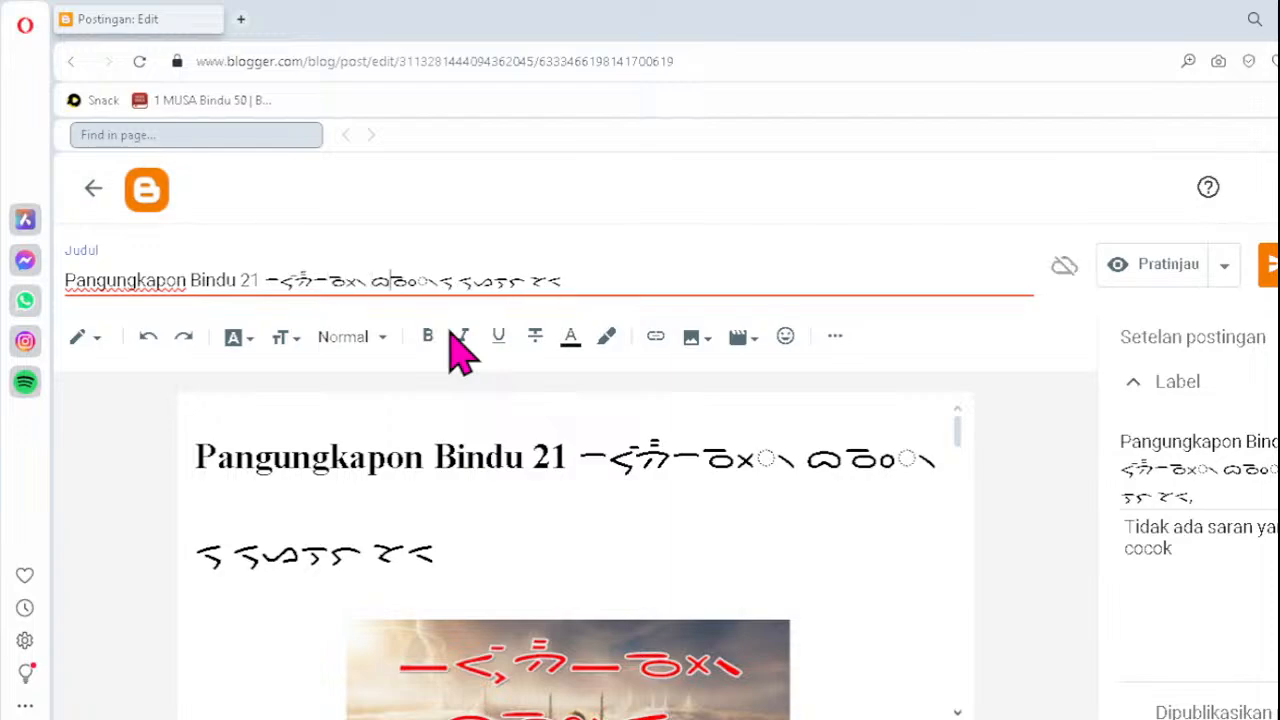
pyautogui.press('Delete')
pyautogui.write('ᯪᯉ᯲')
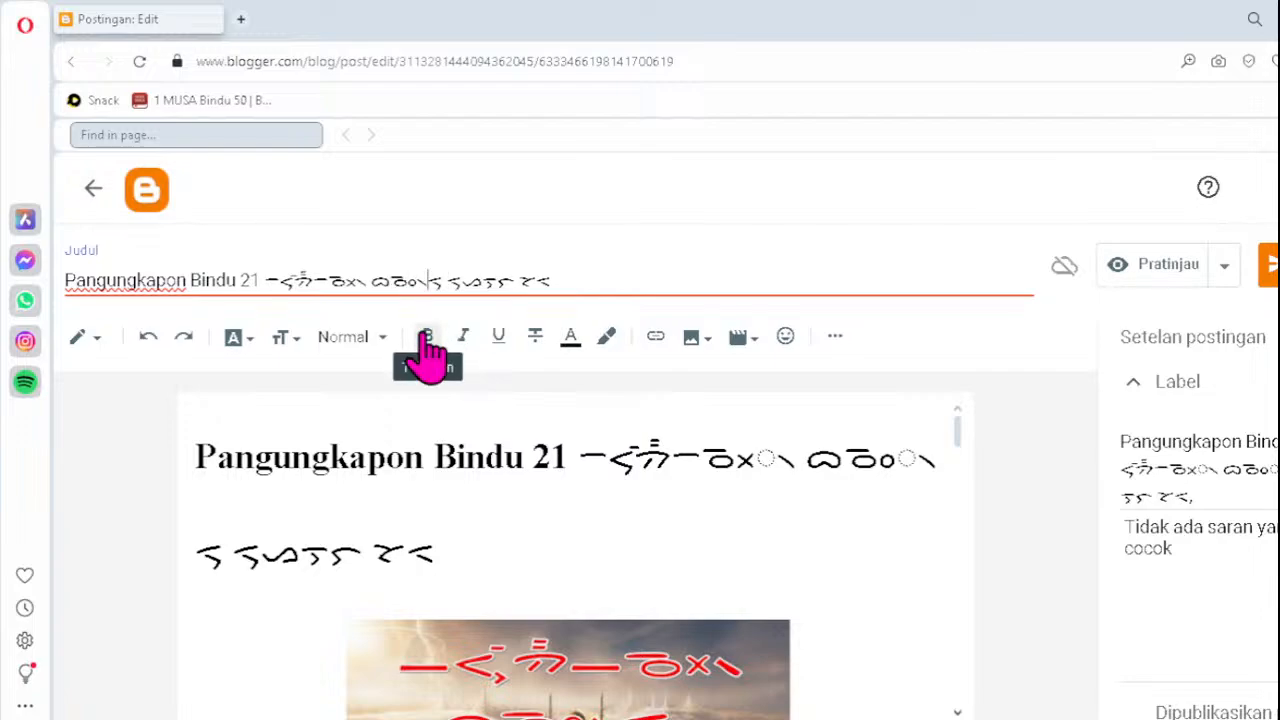
# - Copy the corrected post title into the cover image's alt text and title text, and update the image
pyautogui.hotkey('ctrl', 'a')
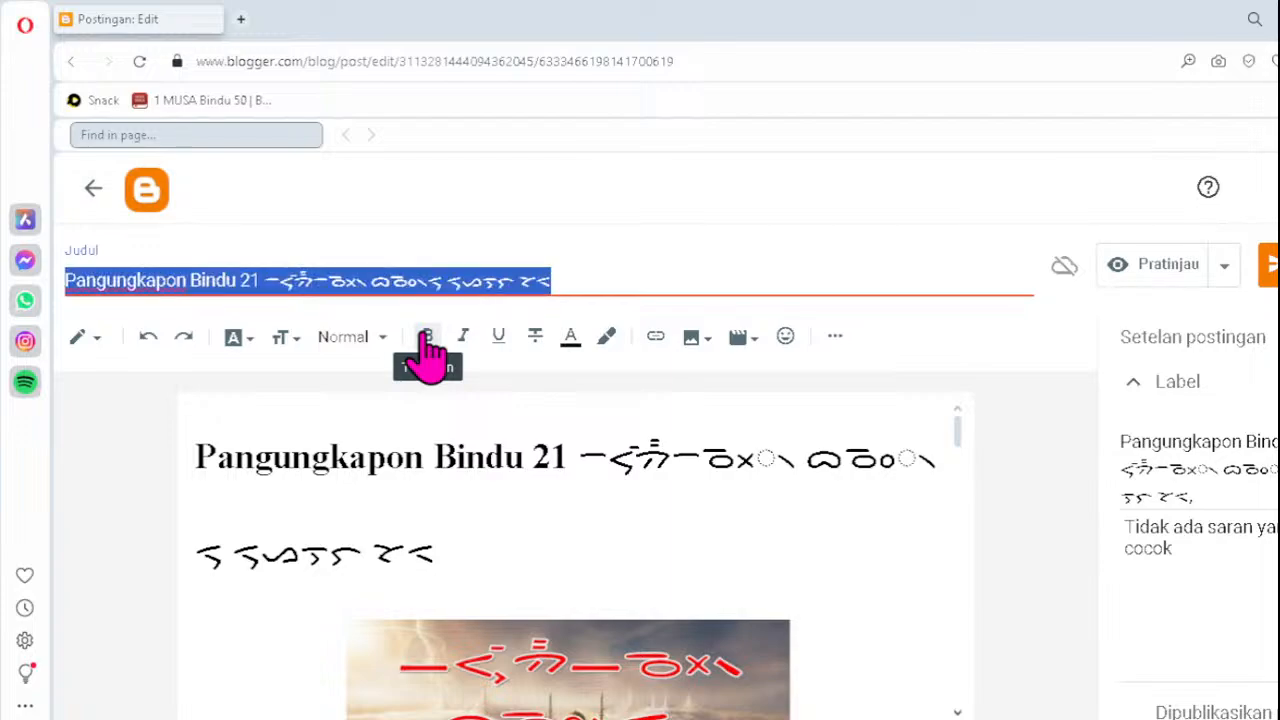
pyautogui.click(537, 680)
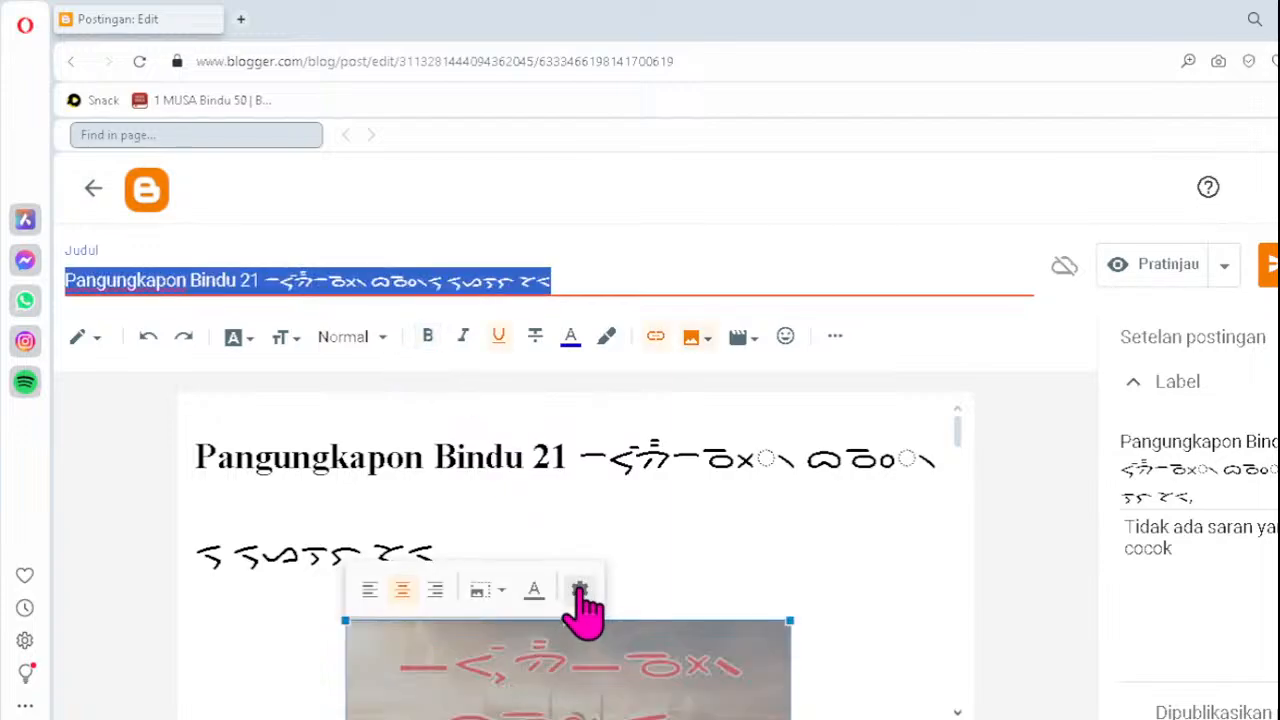
pyautogui.click(581, 590)
pyautogui.click(613, 334)
pyautogui.hotkey('ctrl', 'a')
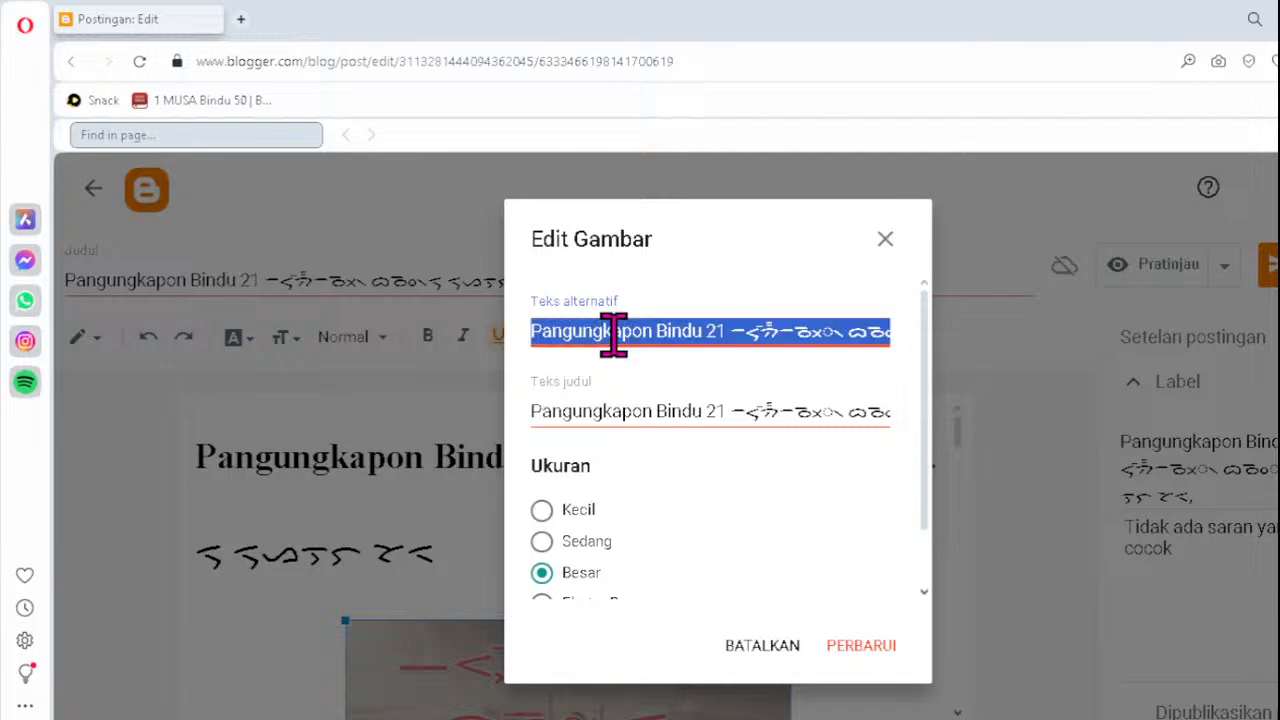
pyautogui.hotkey('ctrl', 'v')
pyautogui.click(630, 412)
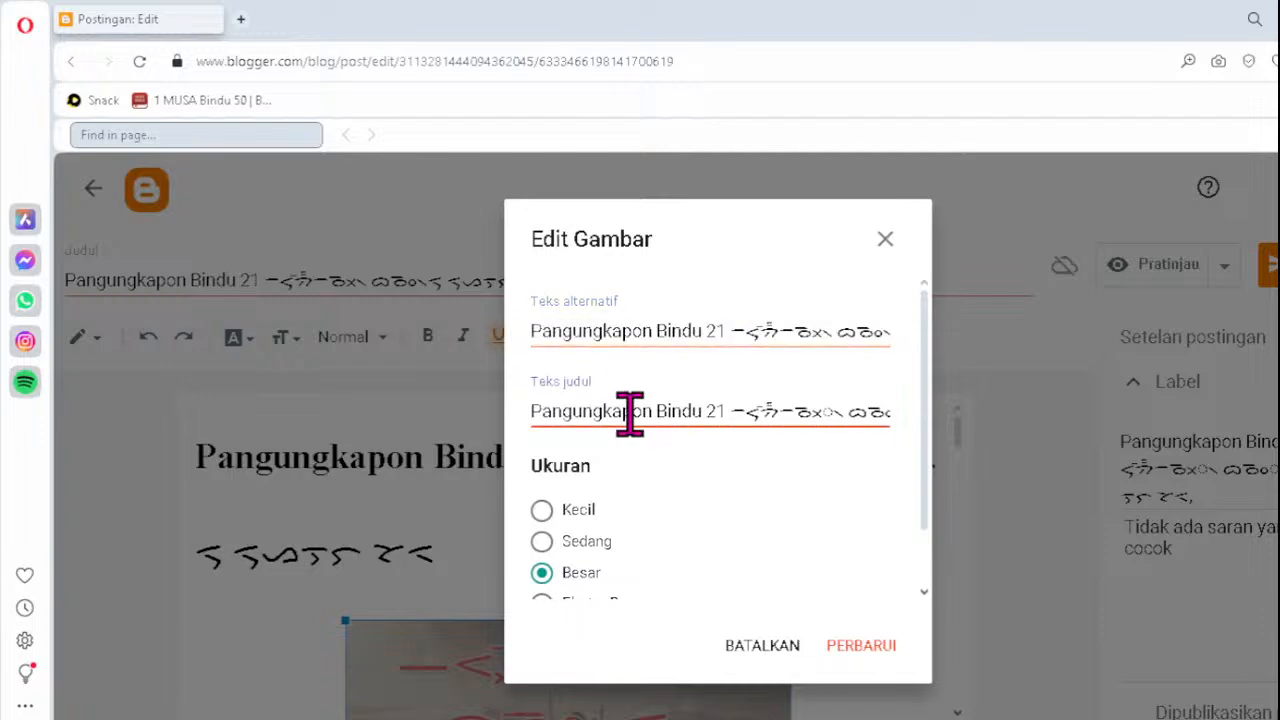
pyautogui.hotkey('ctrl', 'a')
pyautogui.hotkey('ctrl', 'v')
pyautogui.click(855, 645)
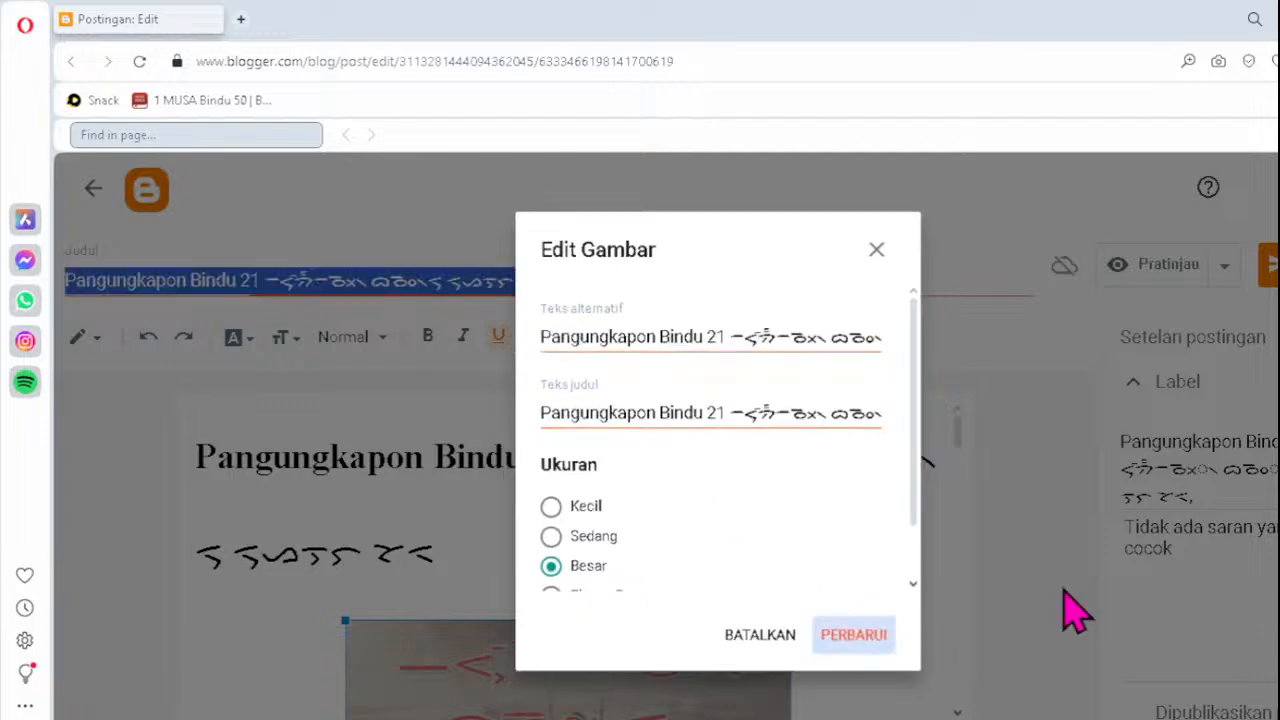
# - Replace the post's label with the corrected "Pangungkapon Bindu 21" title, including its Batak script
pyautogui.click(1205, 478)
pyautogui.hotkey('ctrl', 'a')
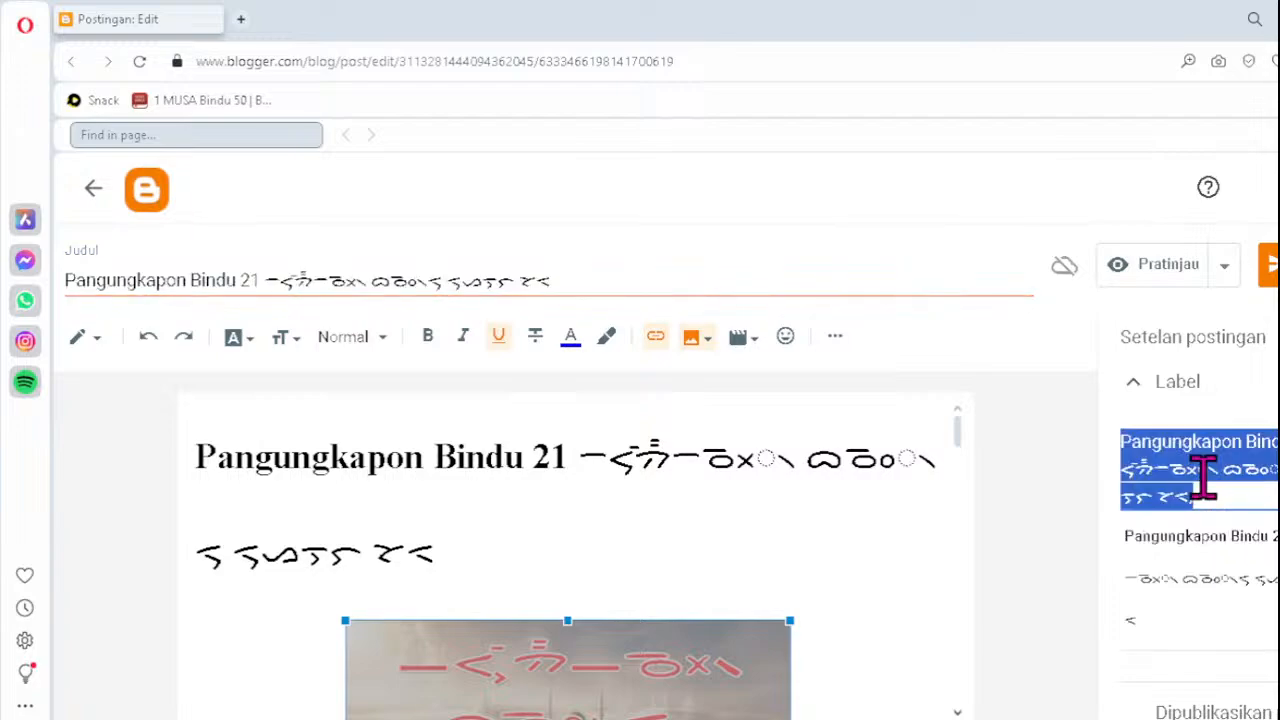
pyautogui.hotkey('ctrl', 'v')
# - Replace the post's search description with the corrected "Pangungkapon Bindu 21" title and save the post
pyautogui.scroll(-3, 1163, 530)
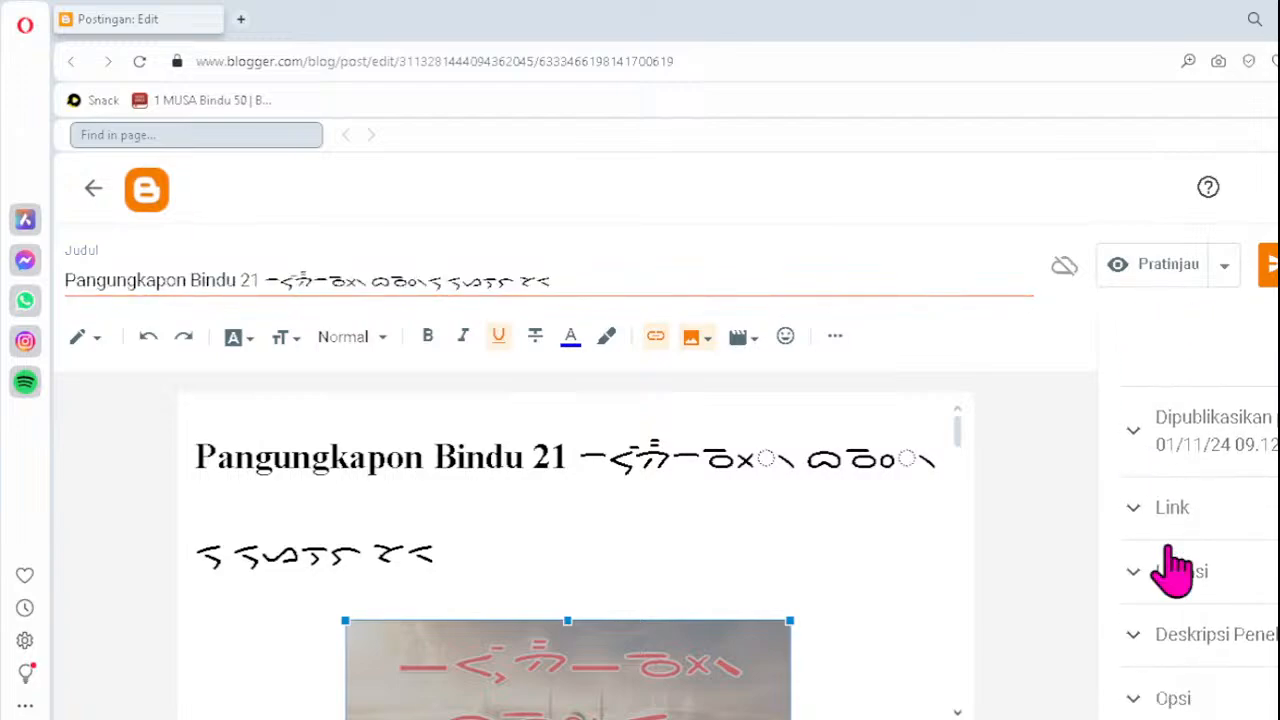
pyautogui.click(1180, 636)
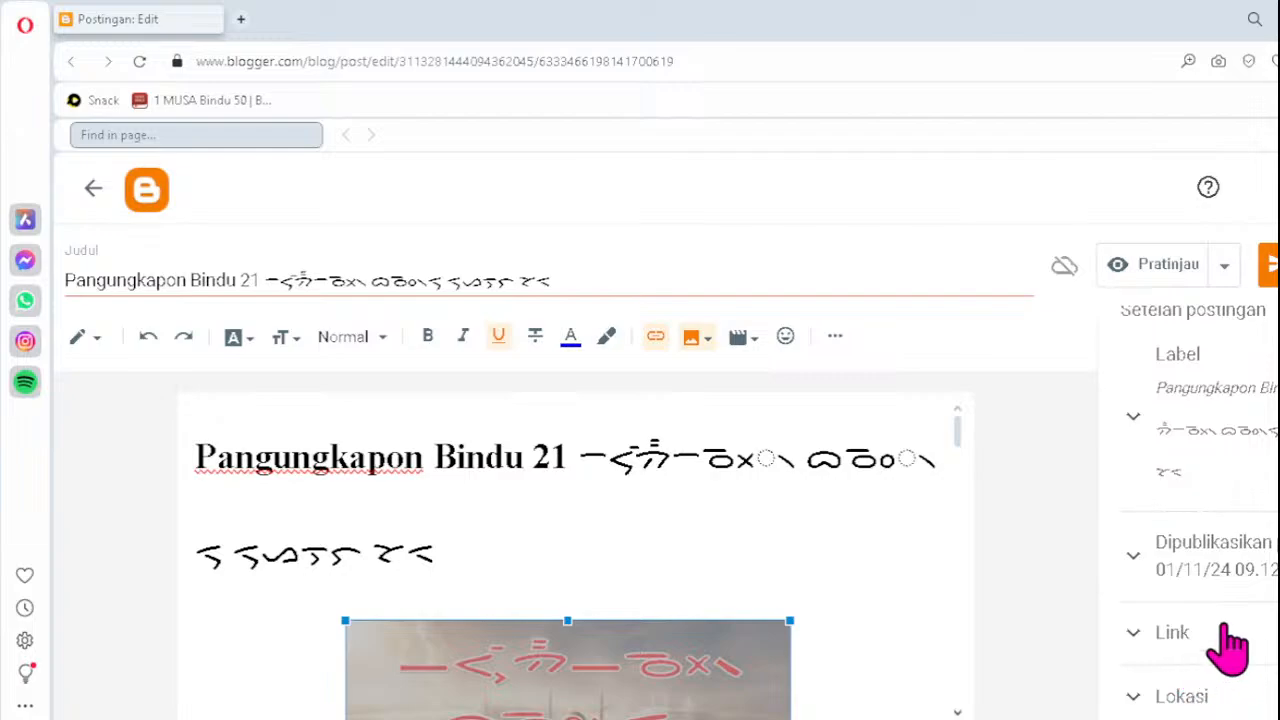
pyautogui.scroll(-3, 1229, 640)
pyautogui.click(1211, 600)
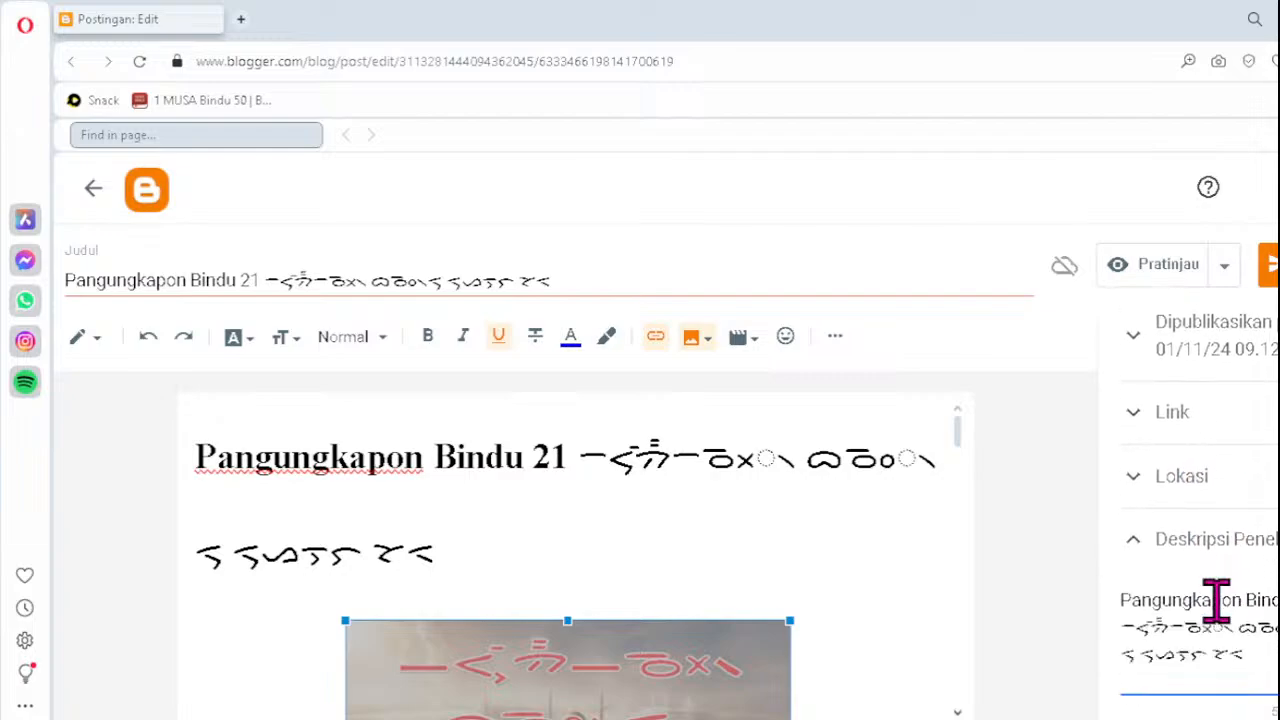
pyautogui.hotkey('ctrl', 'a')
pyautogui.hotkey('ctrl', 'v')
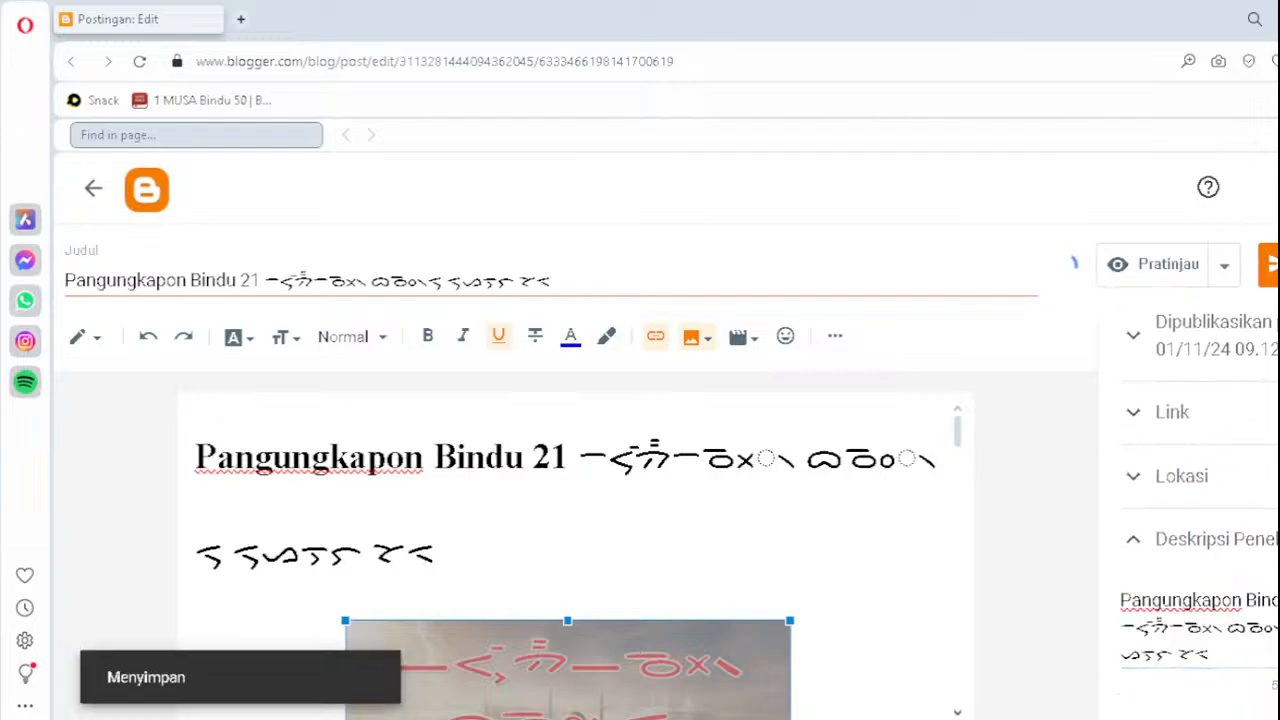
# - Correct the Batak script in the body's "Pangungkapon Bindu 21" heading, re-entering ᯬᯉ᯲ in "Pangungkapon" and ᯪᯉ᯲ in "Bindu"
pyautogui.click(566, 486)
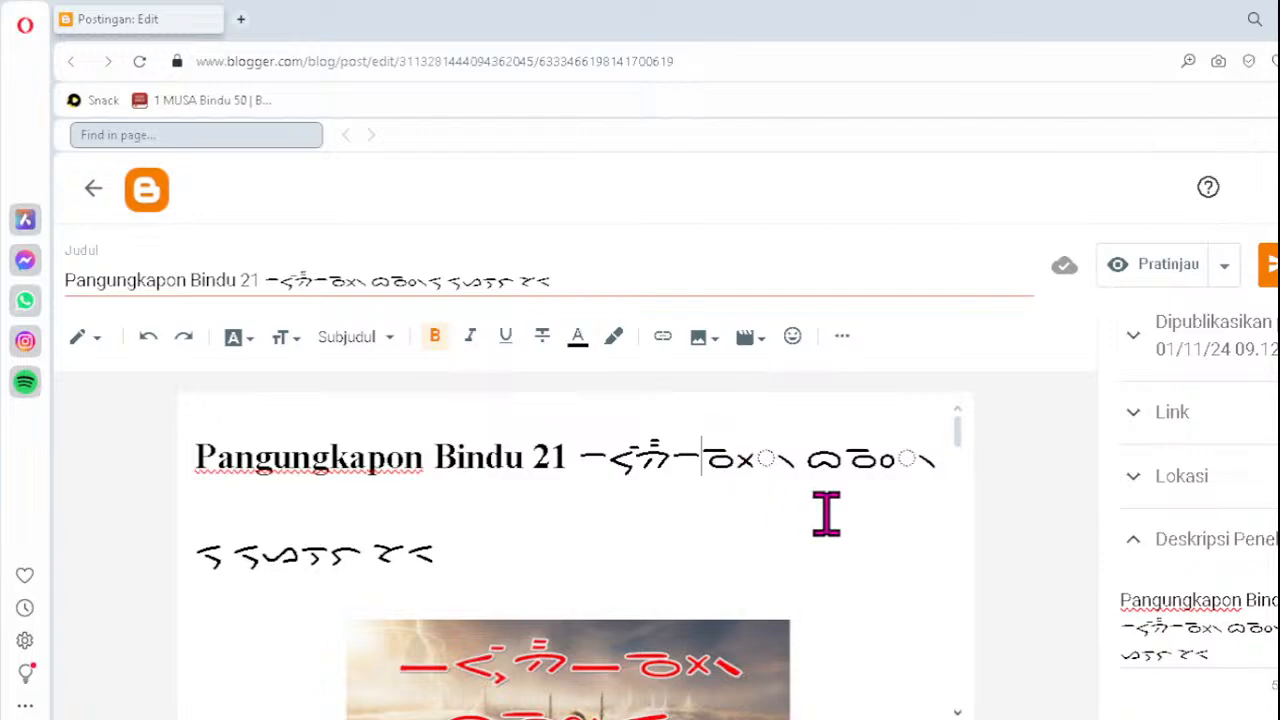
pyautogui.press('Delete')
pyautogui.write('ᯬᯉ᯲')
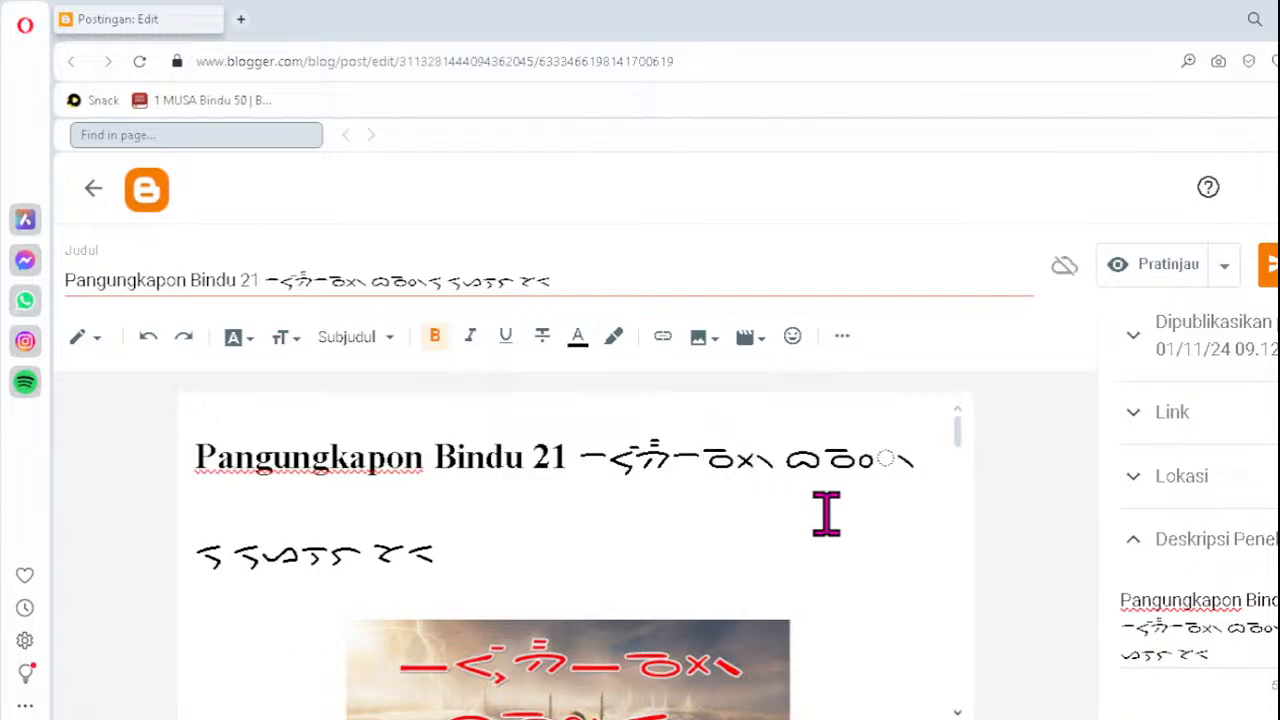
pyautogui.click(820, 458)
pyautogui.press('Delete')
pyautogui.write('ᯬᯉ᯲')
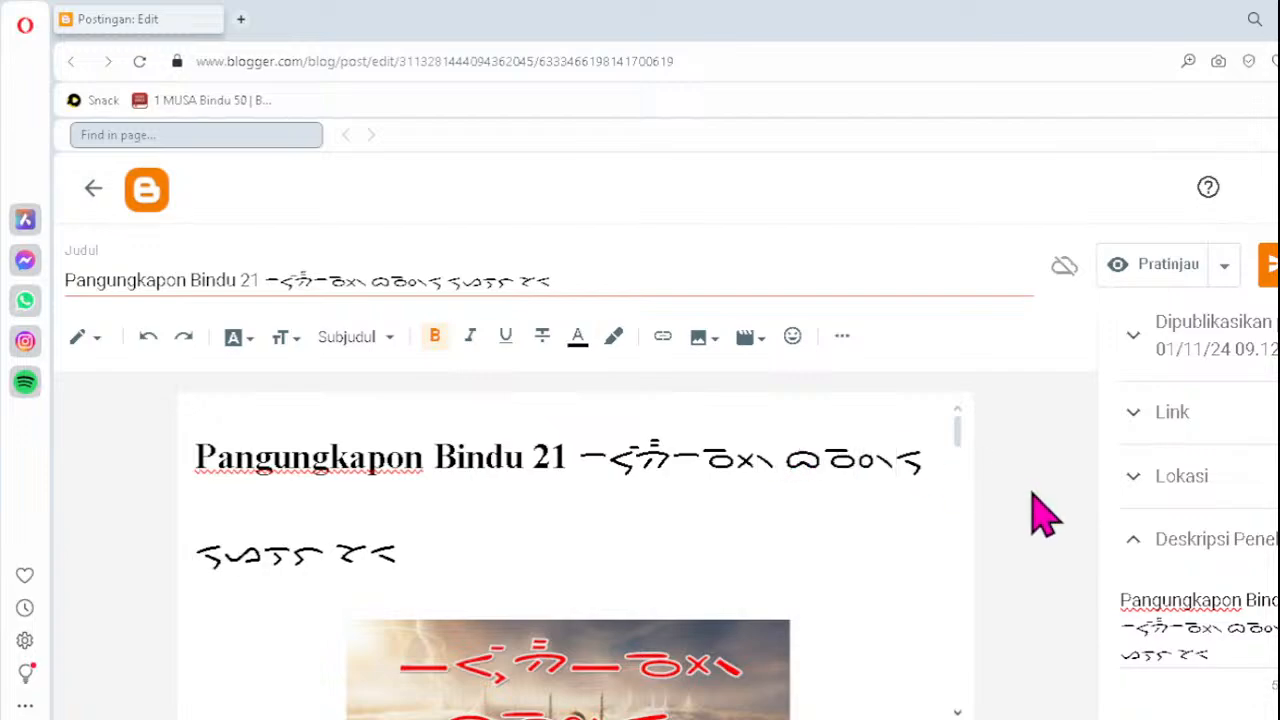
# - Correct the Batak-script "ginjang", "dohot" and "imbaru" in the "Banua ginjang dohot tano na imbaru 1-8" heading with ᯪᯉ᯲, ᯬᯖ᯲ and ᯪᯔ᯲
pyautogui.press('Down')
pyautogui.press('Down')
pyautogui.press('Down')
pyautogui.press('Down')
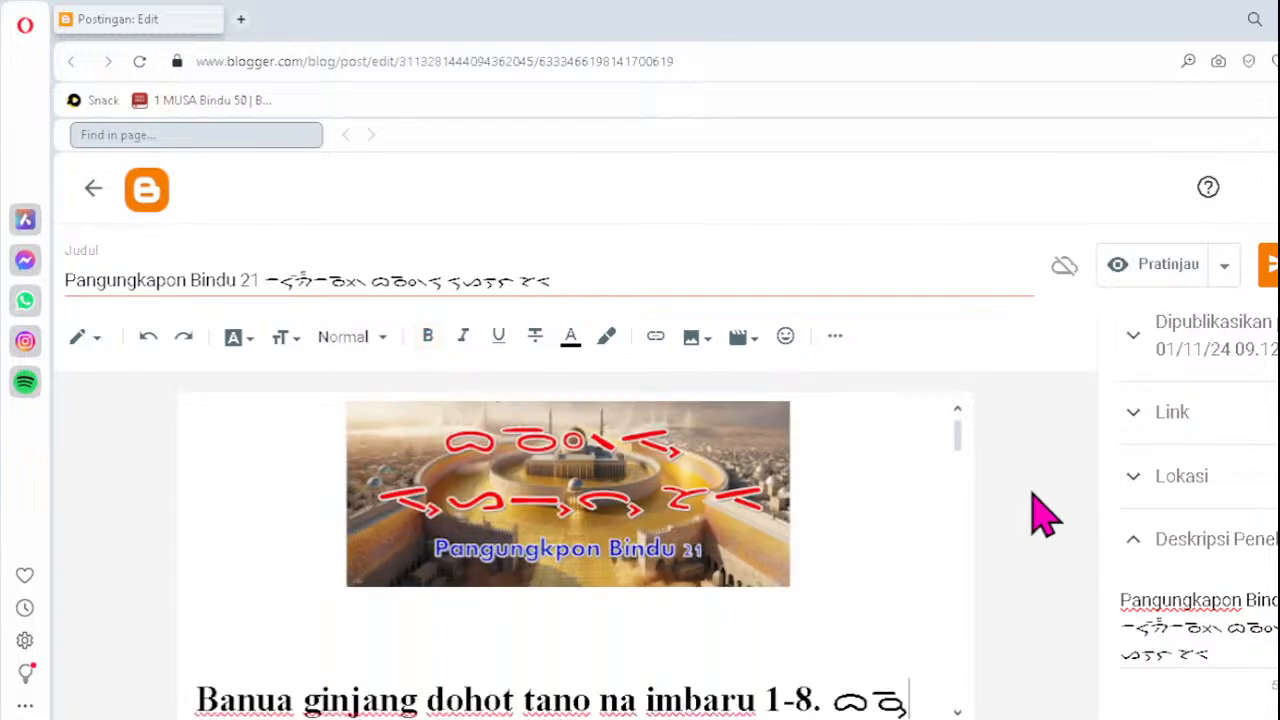
pyautogui.press('Down')
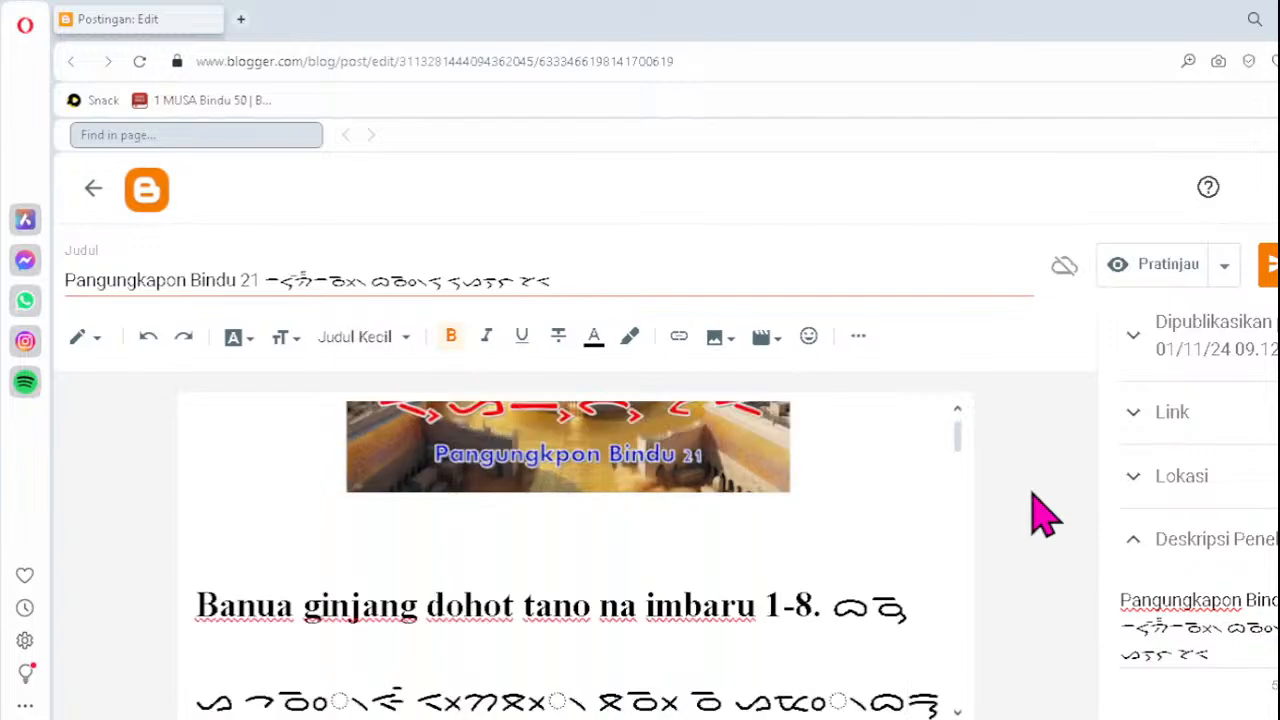
pyautogui.click(280, 702)
pyautogui.press('Delete')
pyautogui.write('ᯪᯉ᯲')
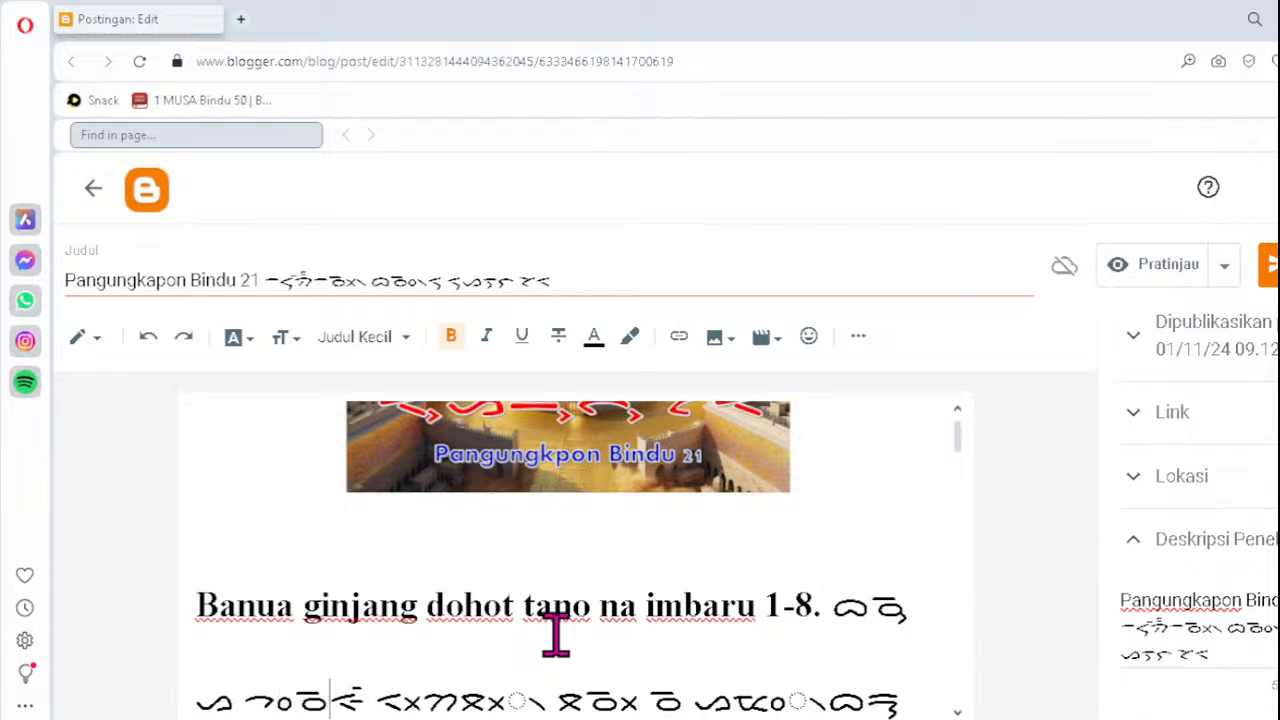
pyautogui.click(480, 700)
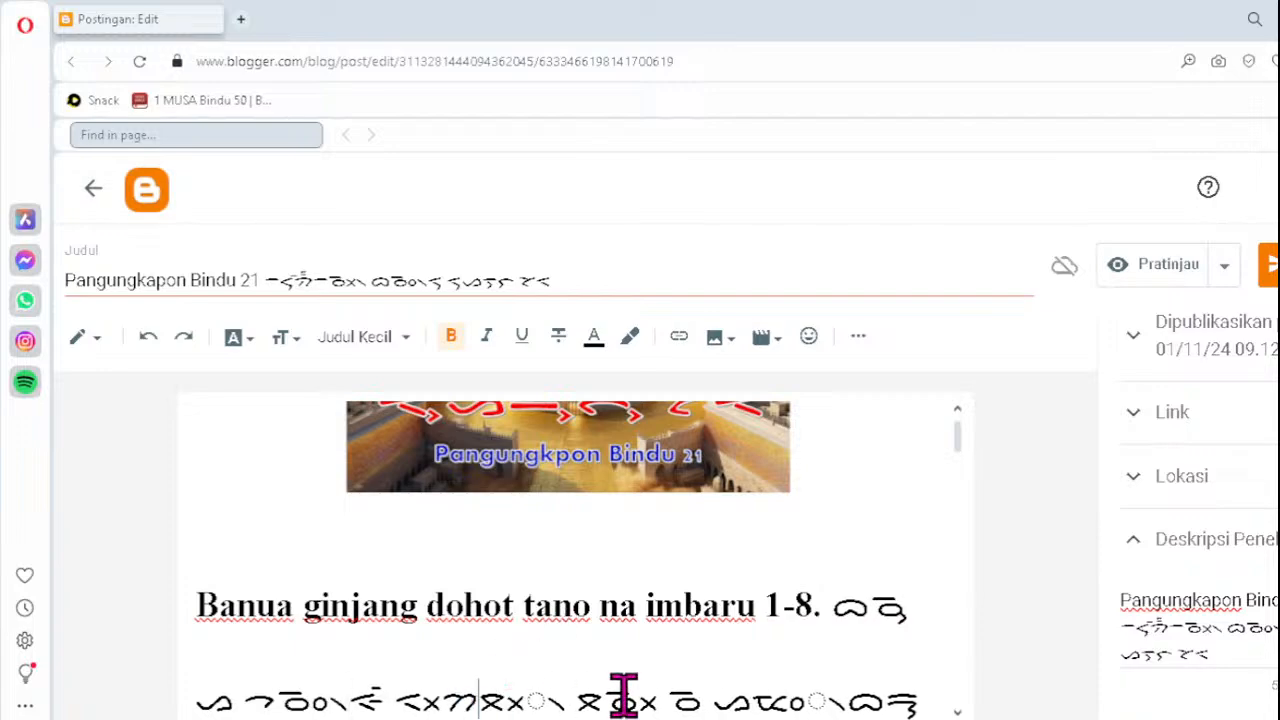
pyautogui.press('Delete')
pyautogui.write('ᯬᯖ᯲')
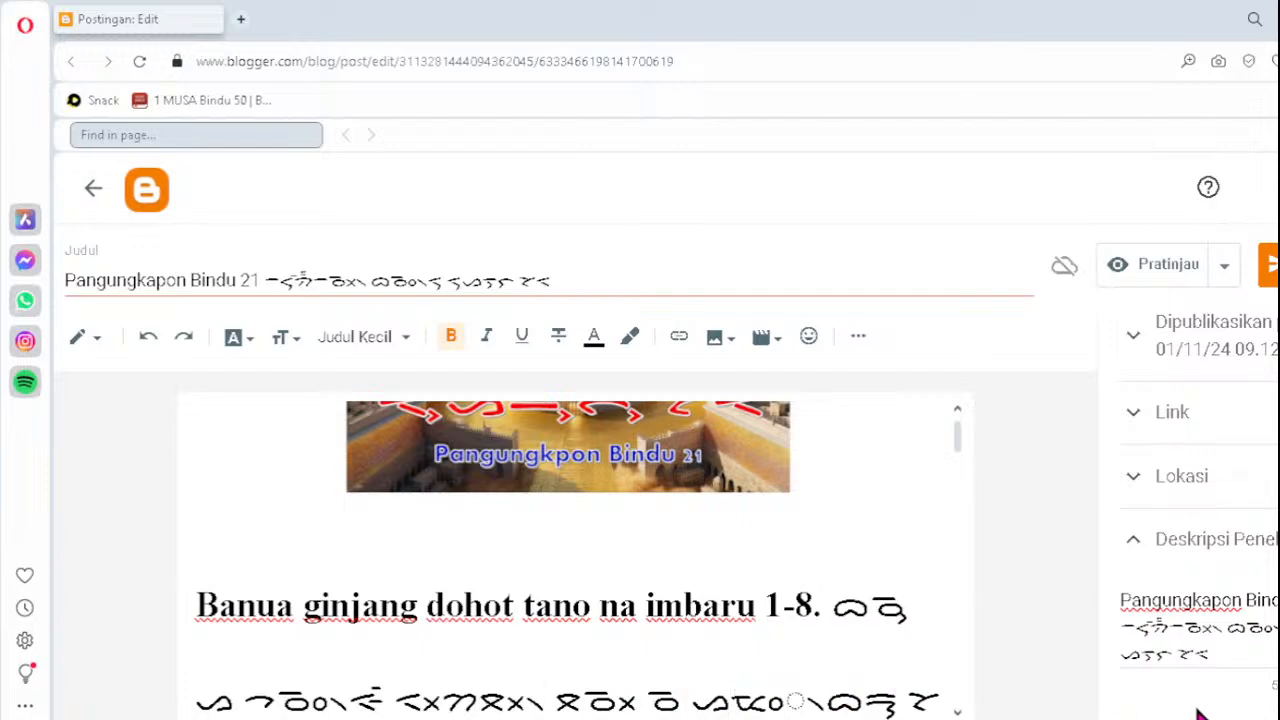
pyautogui.press('Delete')
pyautogui.write('ᯪᯔ᯲')
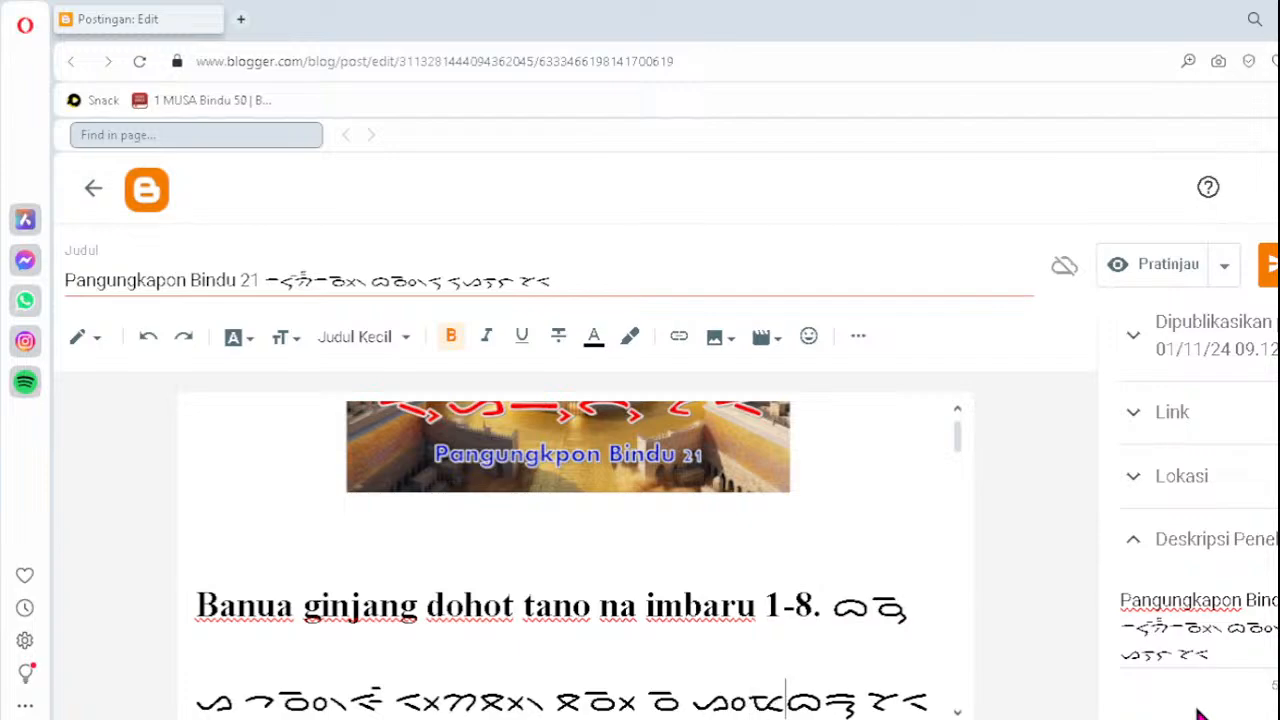
# - Correct the Batak-script "ginjang" in the first Batak line of verse 1, replacing the dotted-circle syllable with ᯪᯉ᯲
pyautogui.press('Down')
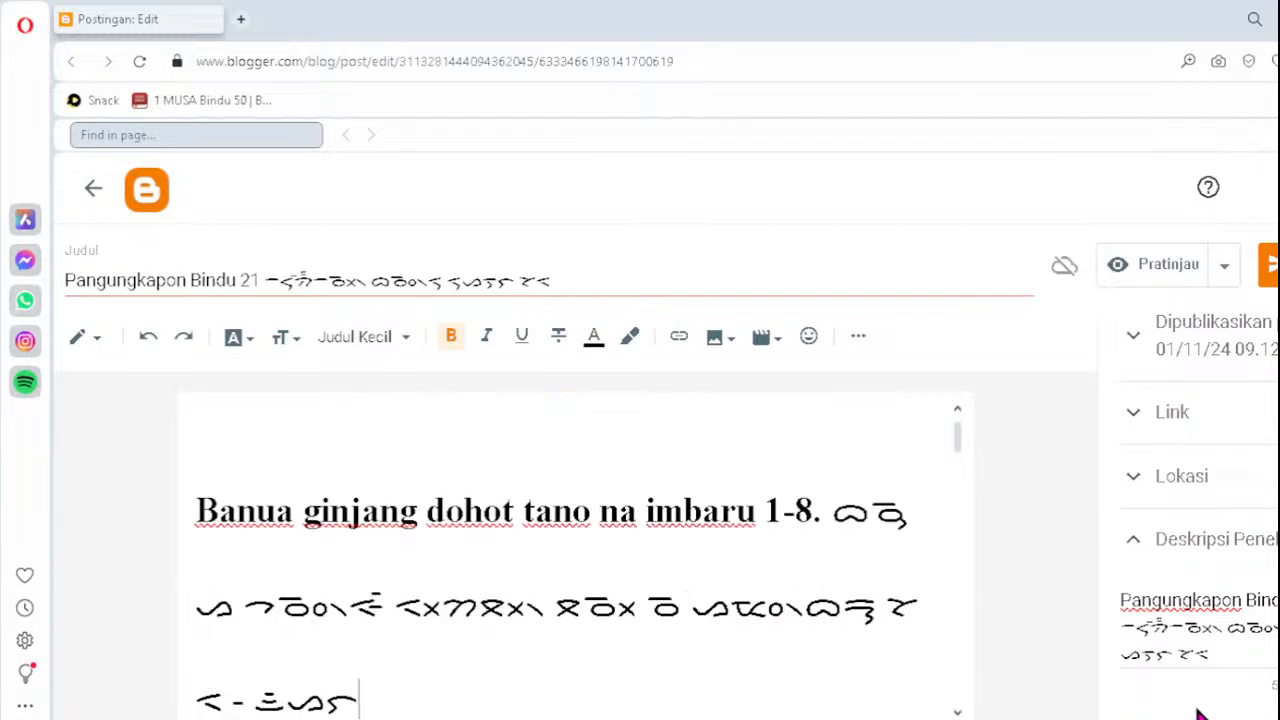
pyautogui.press('Down')
pyautogui.press('Down')
pyautogui.press('Down')
pyautogui.press('Down')
pyautogui.press('Down')
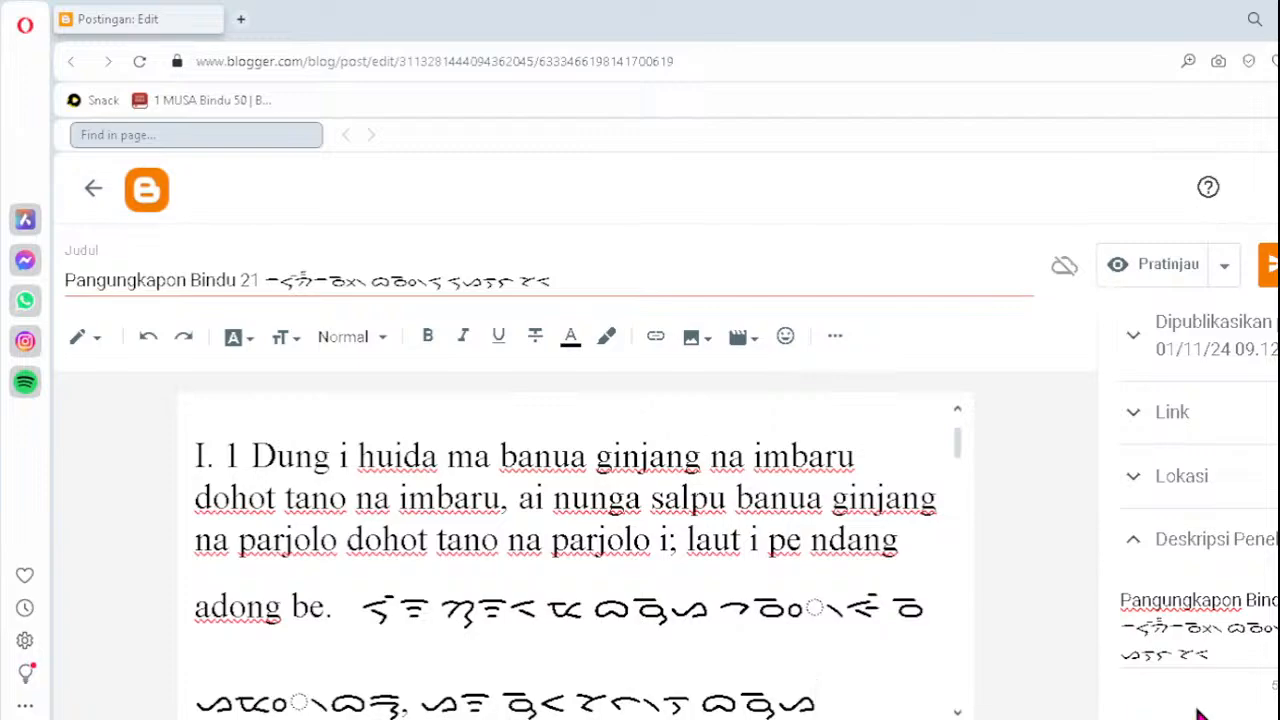
pyautogui.click(771, 610)
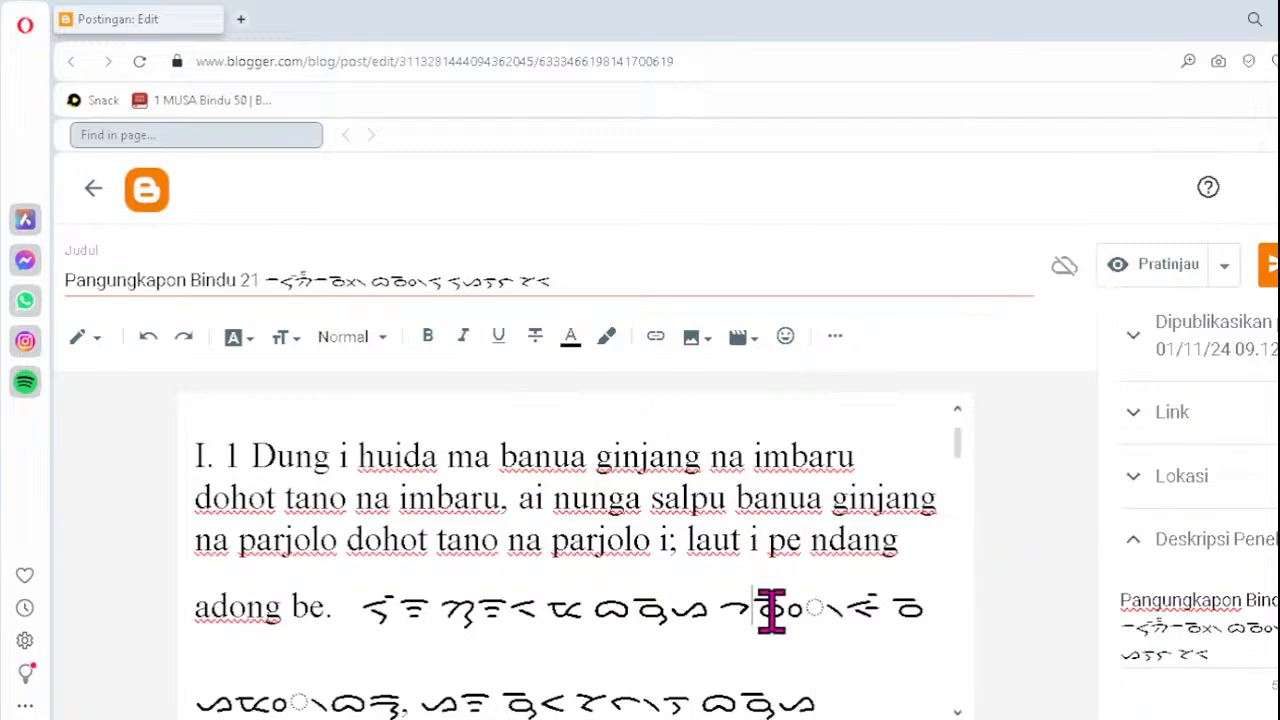
pyautogui.press('Delete')
pyautogui.write('ᯪᯉ᯲')
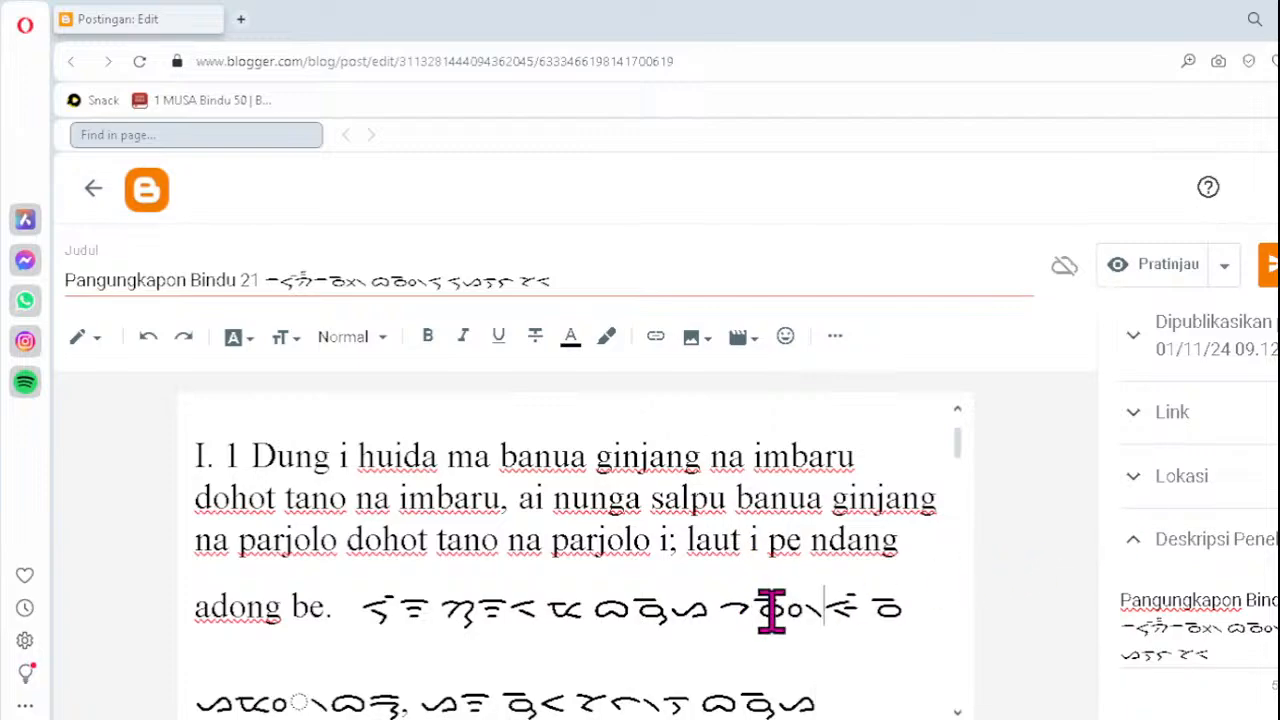
# - Correct the second Batak line of verse 1, re-entering ᯪᯔ᯲ in "imbaru" and ᯪᯉ᯲ in "ginjang"
pyautogui.click(249, 698)
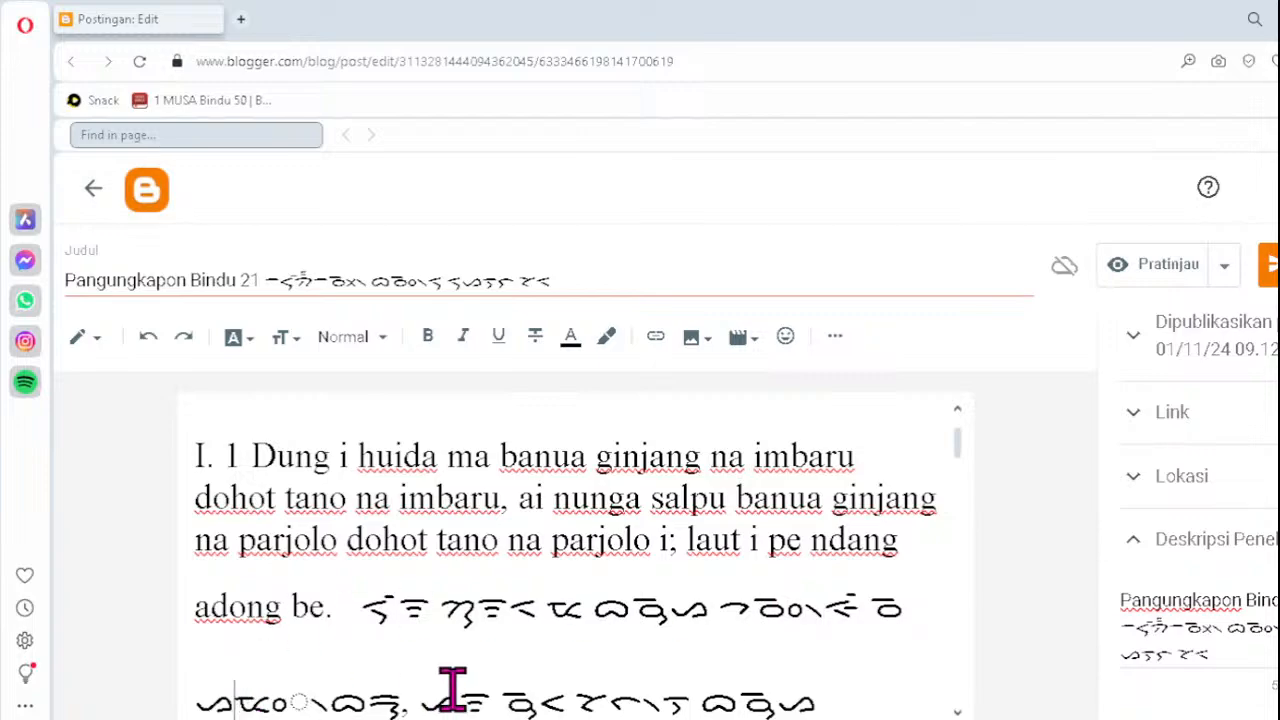
pyautogui.press('Delete')
pyautogui.write('ᯪᯔ᯲')
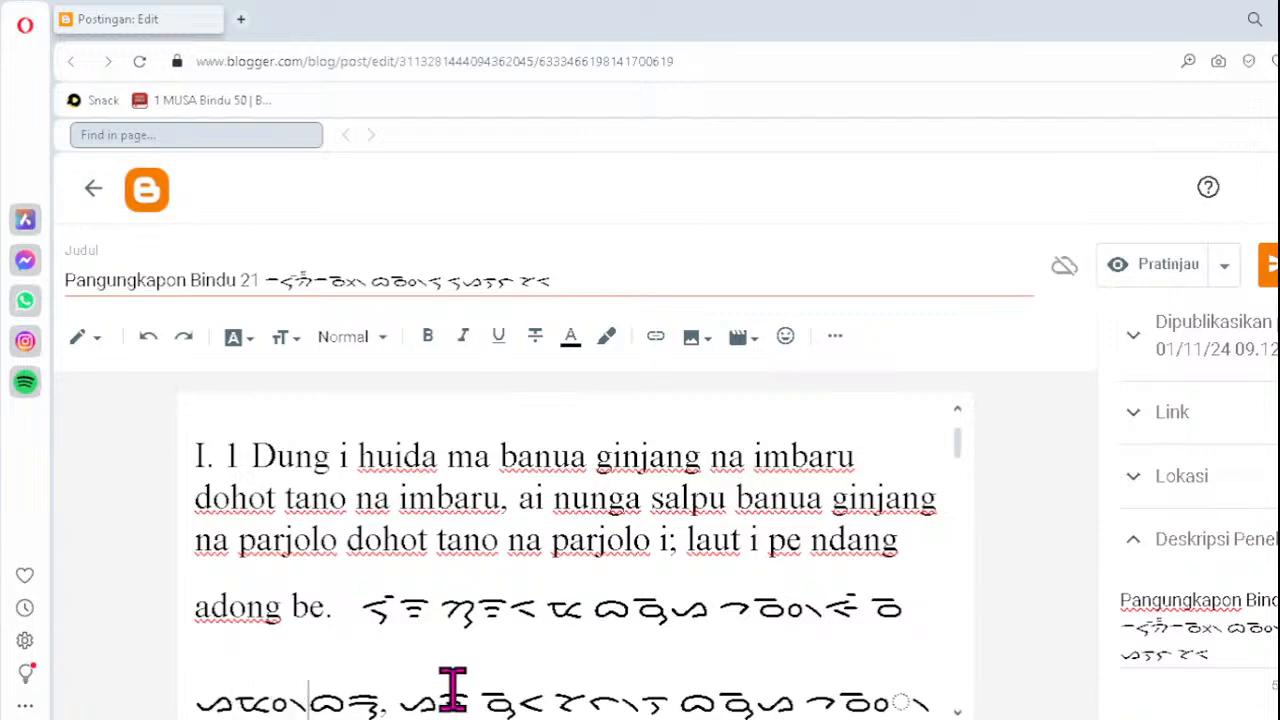
pyautogui.click(845, 698)
pyautogui.press('Delete')
pyautogui.write('ᯪᯉ᯲')
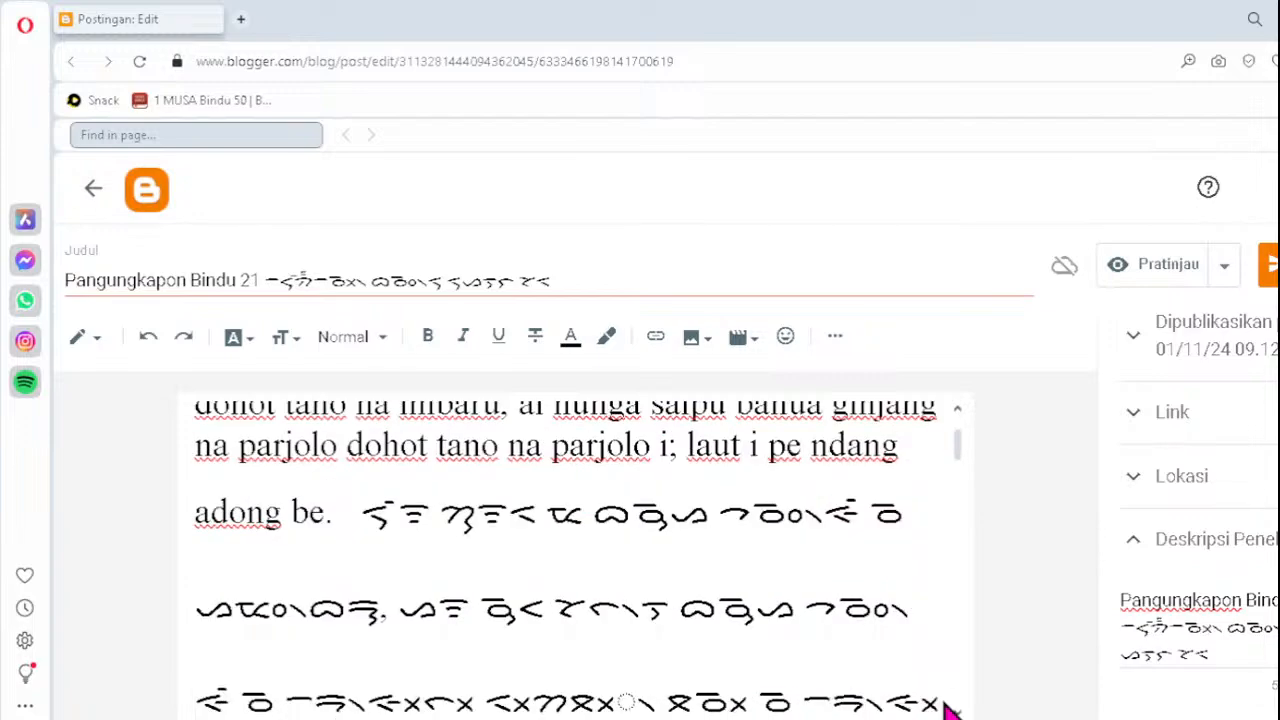
# - Correct "dohot" and "laut" in the last Batak lines of verse 1, re-entering ᯬᯖ᯲ and ᯮᯖ᯲ in place of the dotted-circle syllables
pyautogui.scroll(-1, 948, 706)
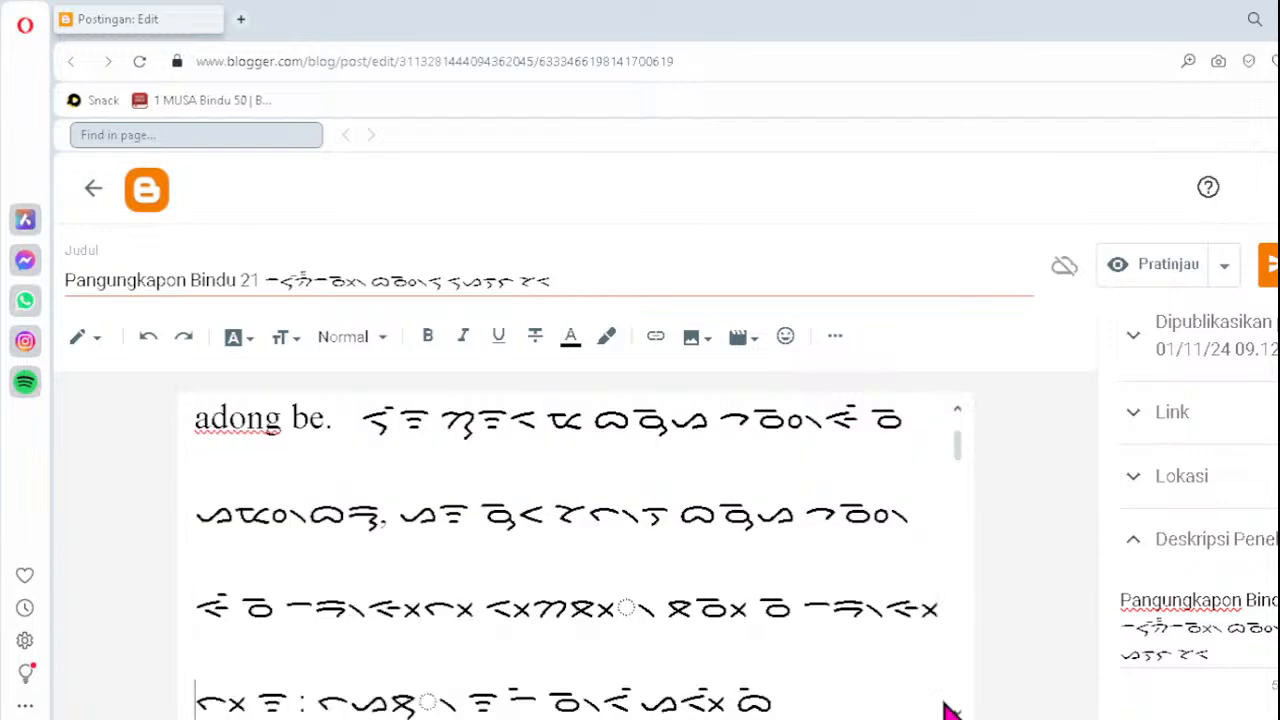
pyautogui.click(569, 608)
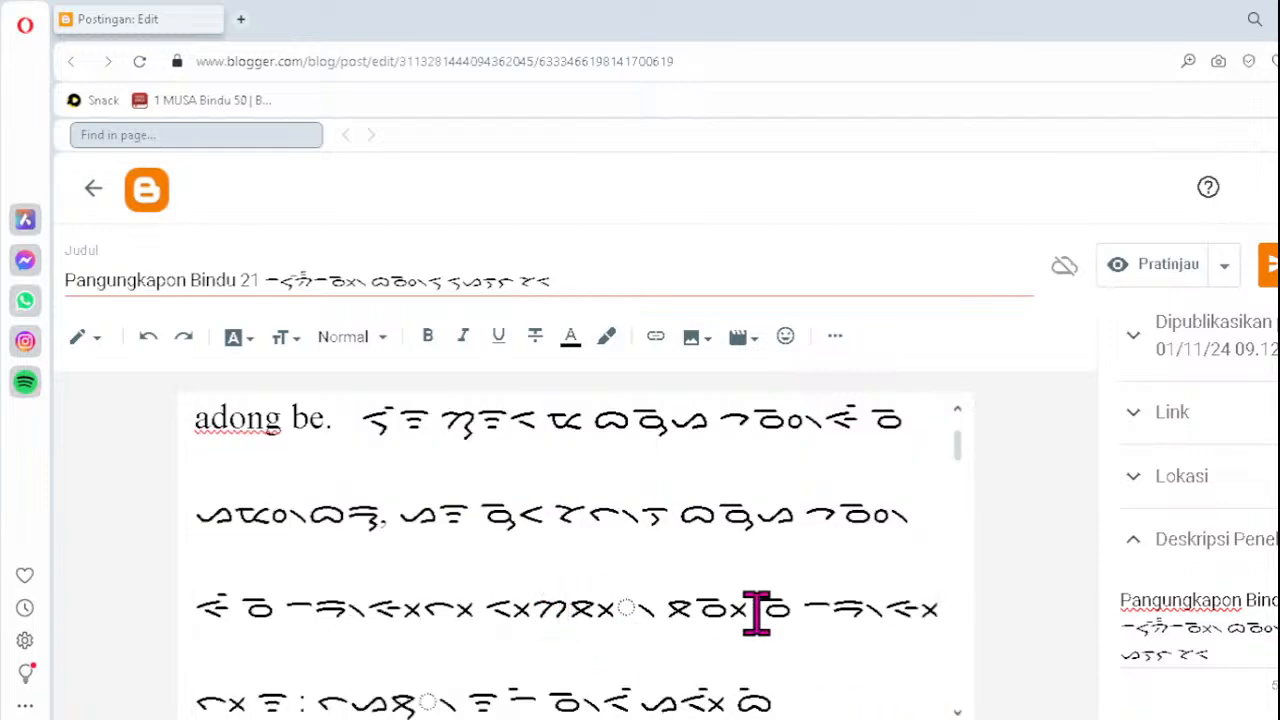
pyautogui.write('ᯔᯒ᯲')
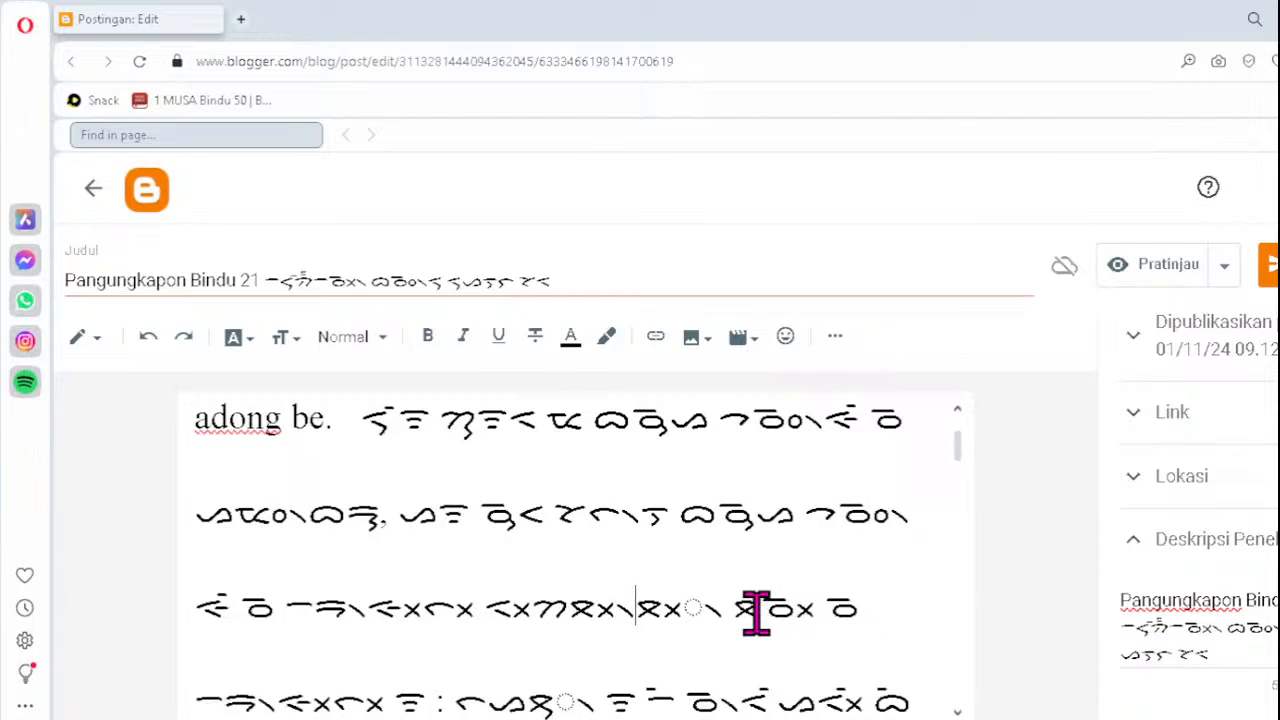
pyautogui.press('Delete')
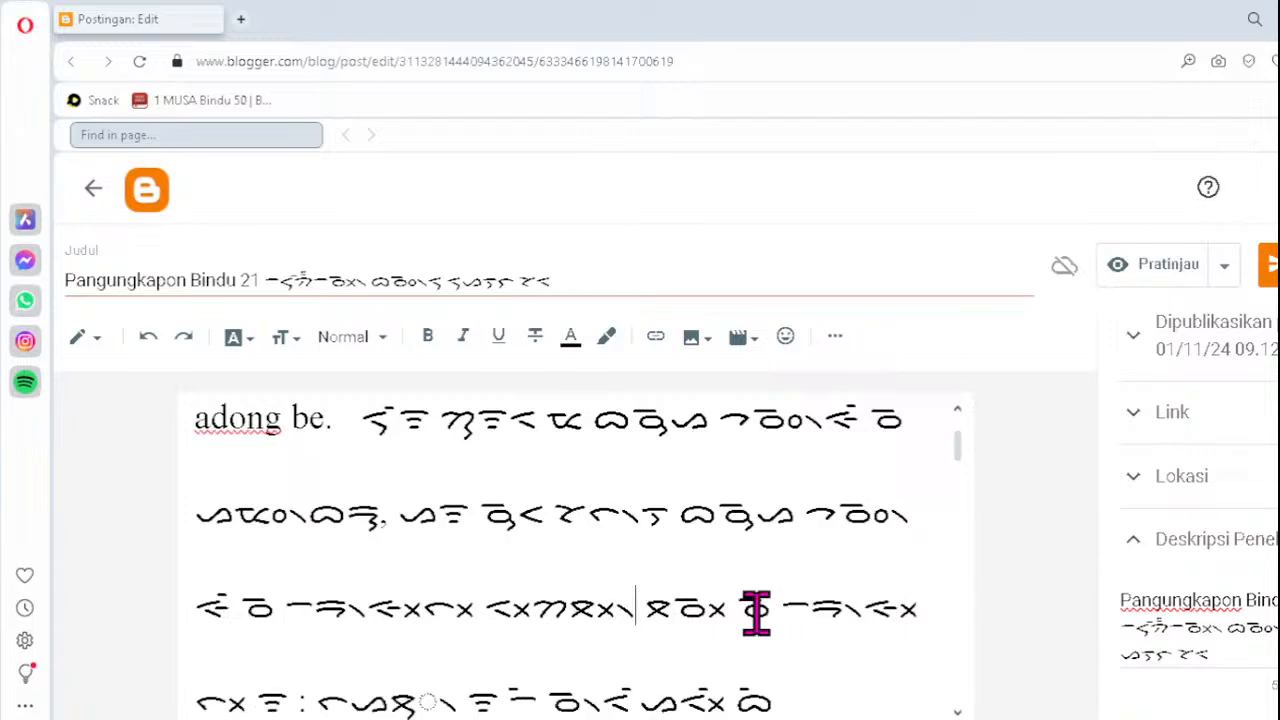
pyautogui.click(392, 700)
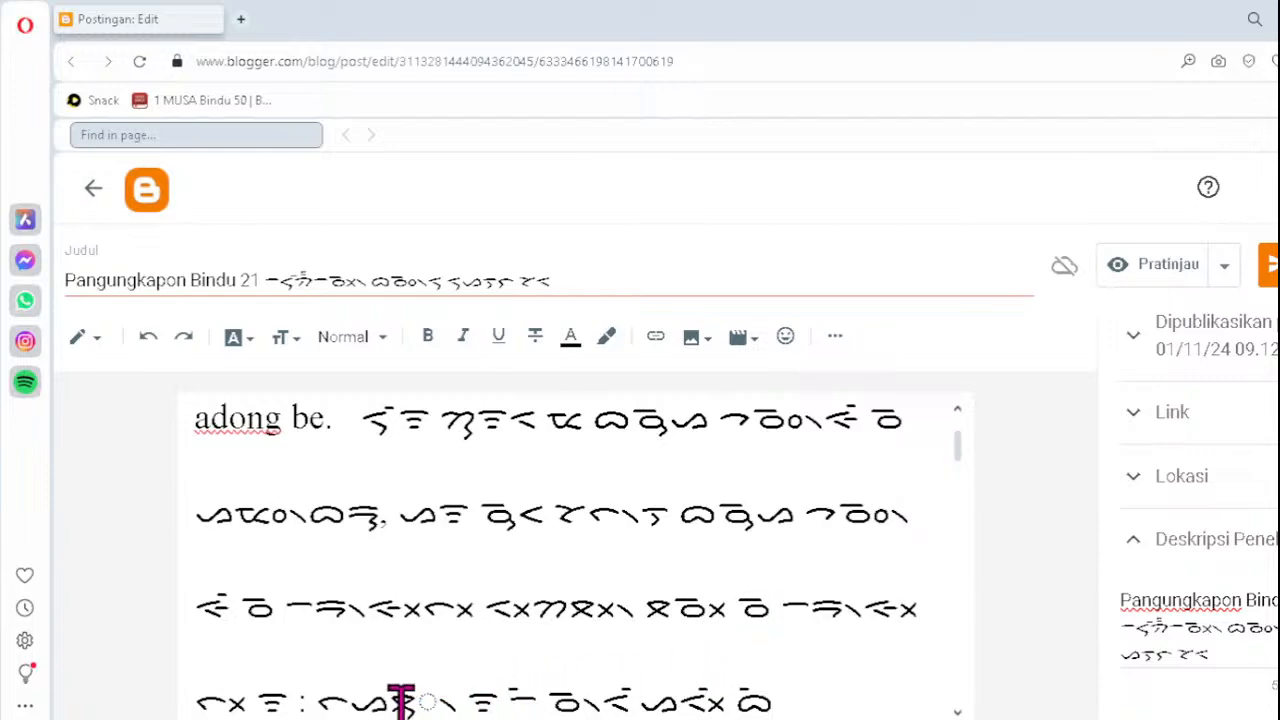
pyautogui.press('Delete')
pyautogui.press('Delete')
pyautogui.write('ᯮᯖ')
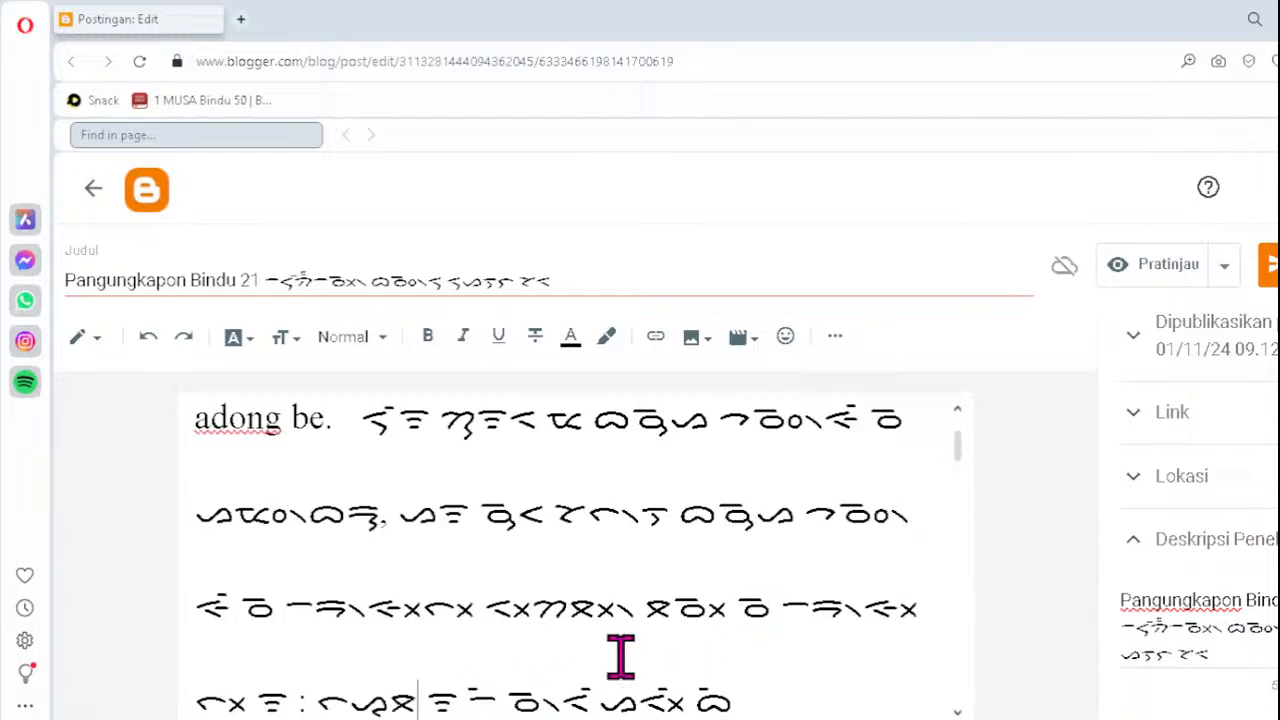
pyautogui.write('᯲')
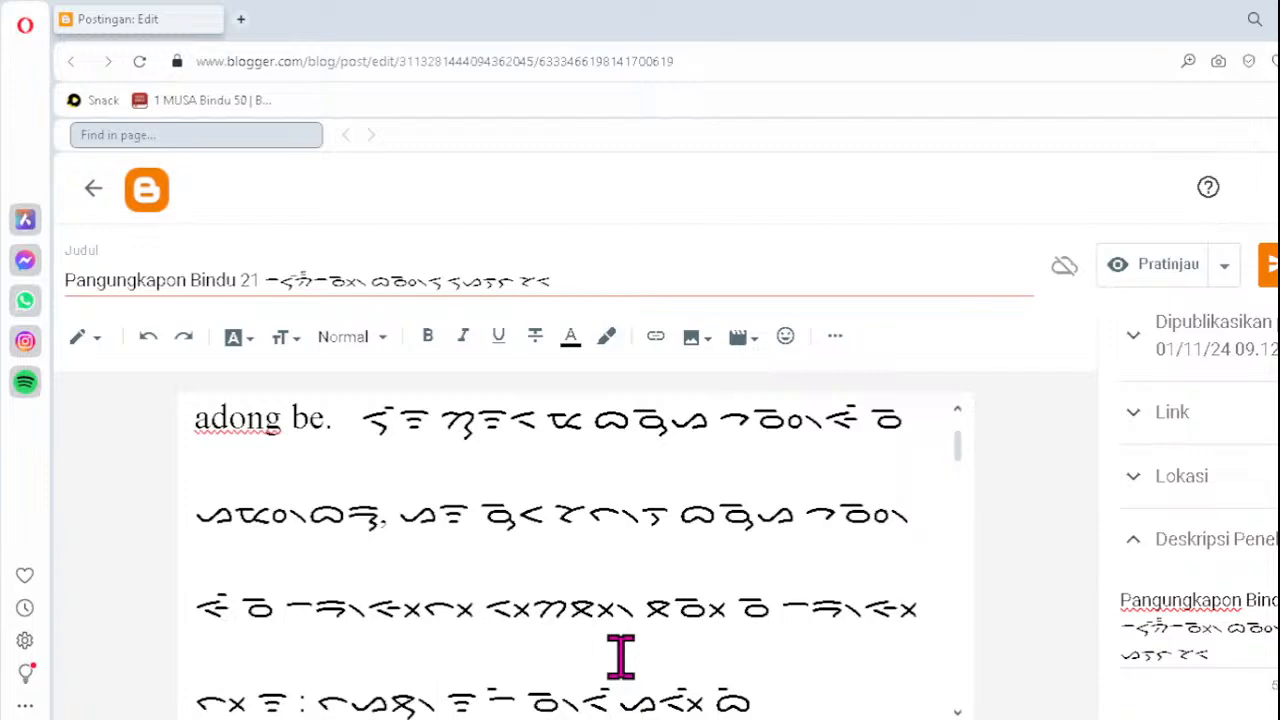
# - Correct the Batak-script "ginjang" in verse 2, replacing the dotted-circle syllable with ᯪᯉ᯲
pyautogui.press('Down')
pyautogui.press('Down')
pyautogui.press('Down')
pyautogui.press('Down')
pyautogui.press('Down')
pyautogui.press('Down')
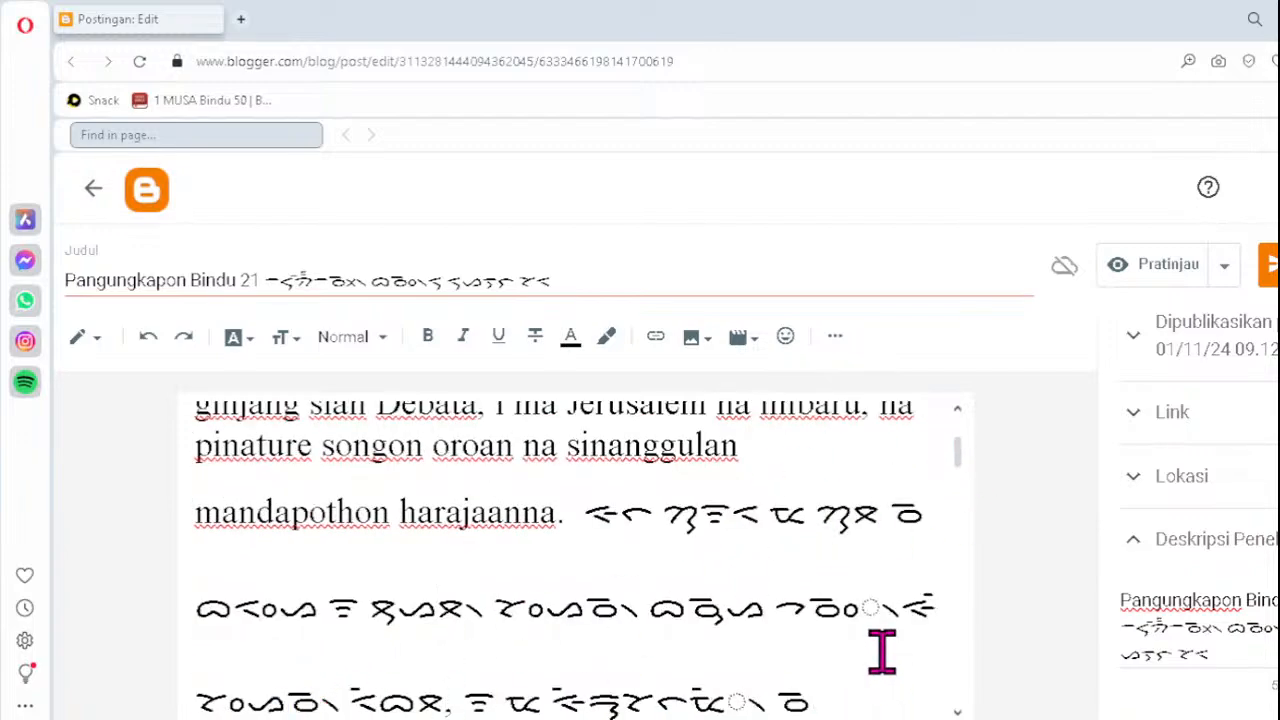
pyautogui.click(815, 608)
pyautogui.press('Delete')
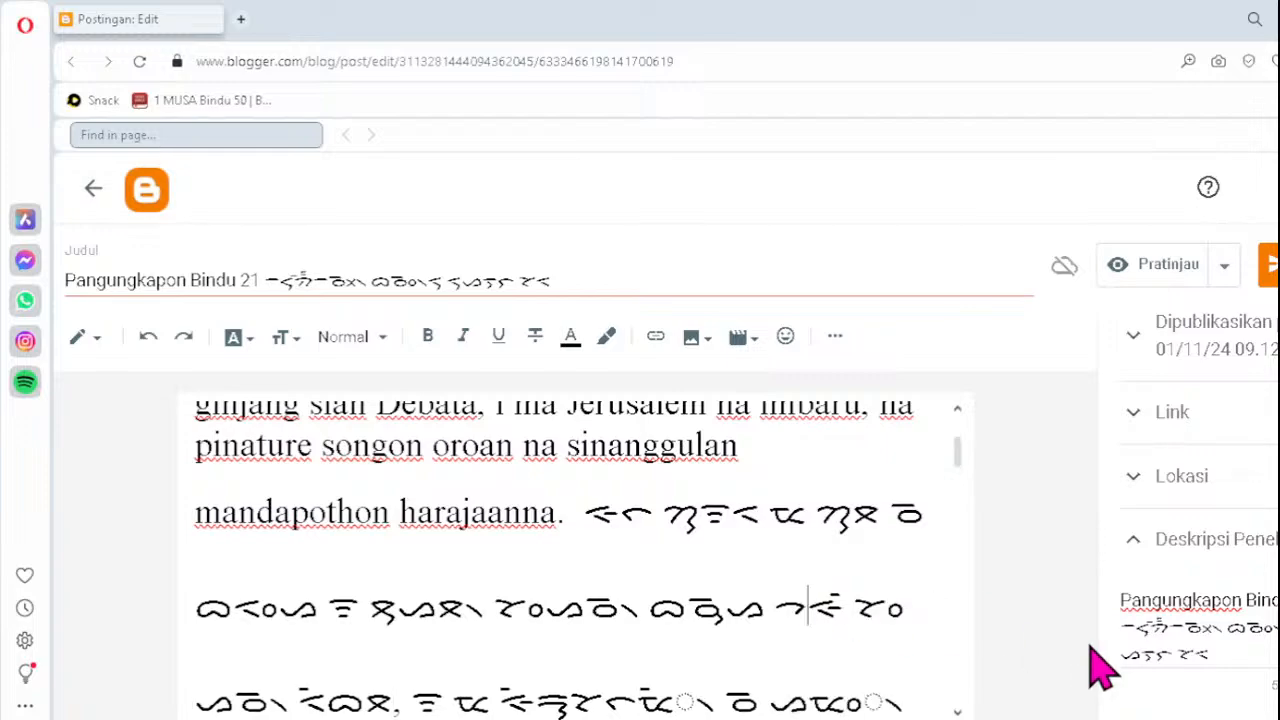
pyautogui.write('ᯪᯉ᯲')
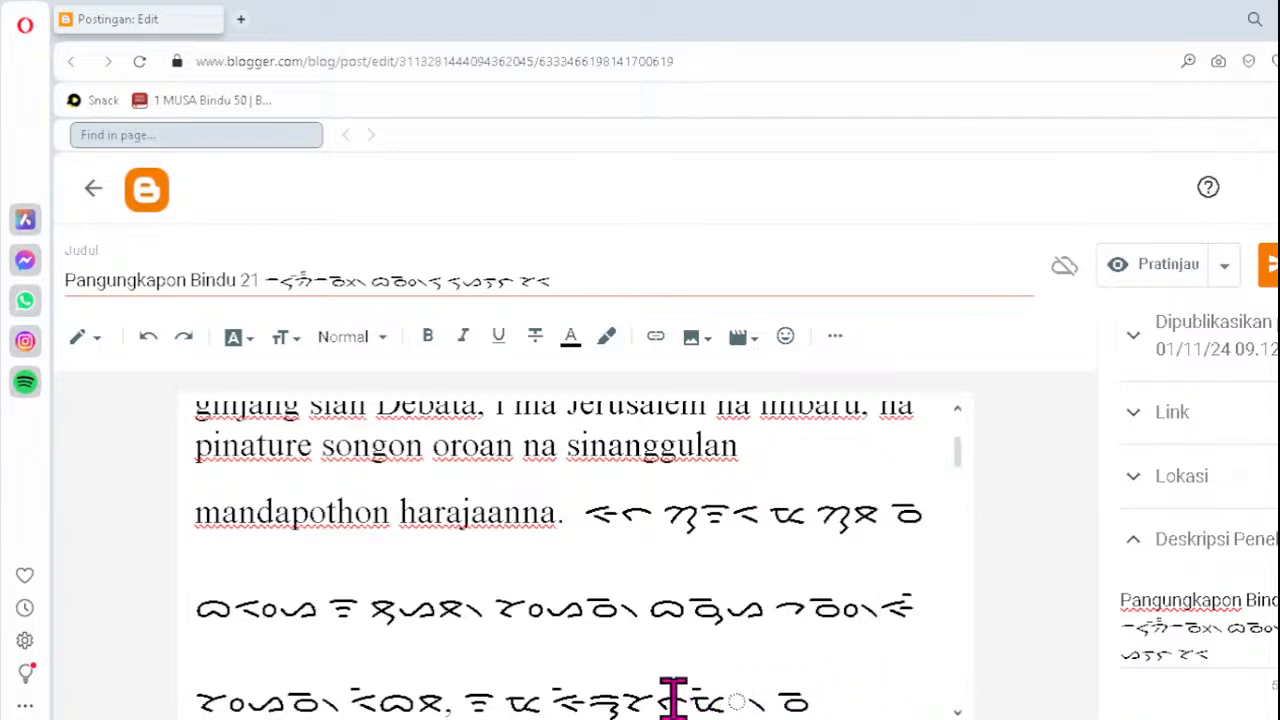
# - Correct the Batak-script "Jerusalem" and "imbaru" in verse 2, re-entering the closing "em" syllable and ᯪᯔ᯲
pyautogui.press('Delete')
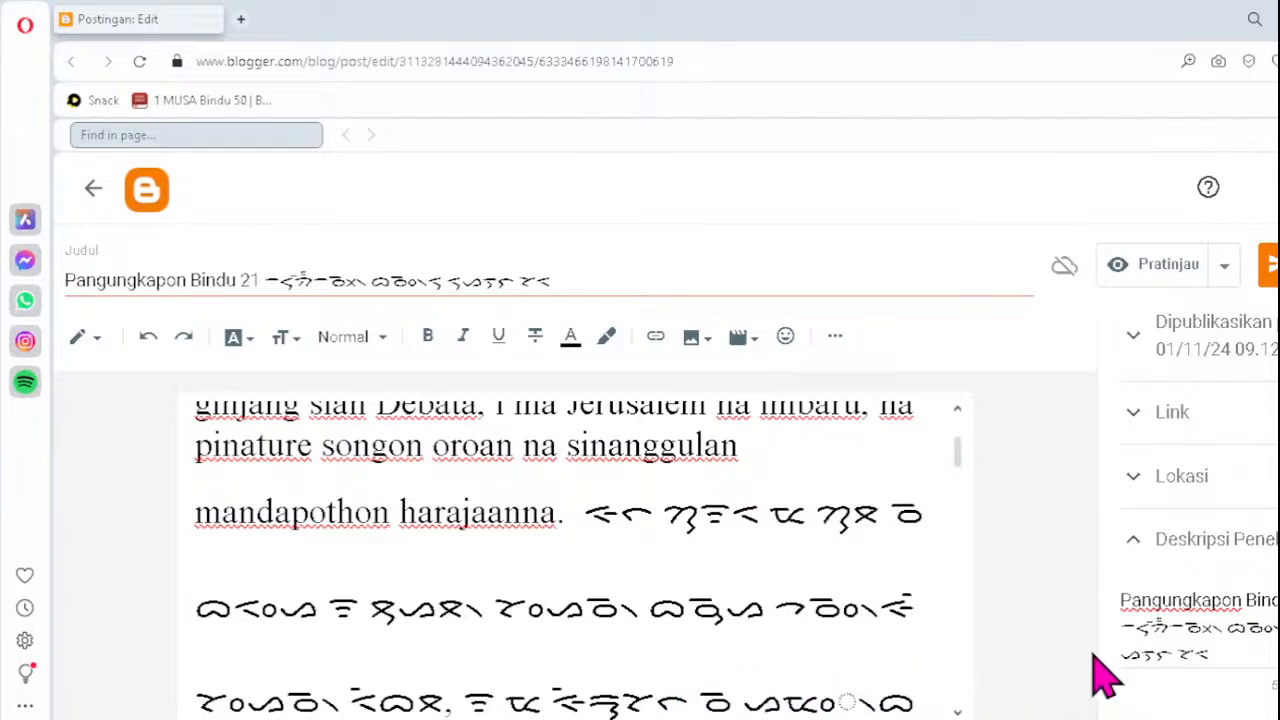
pyautogui.write('ᯖ᯲')
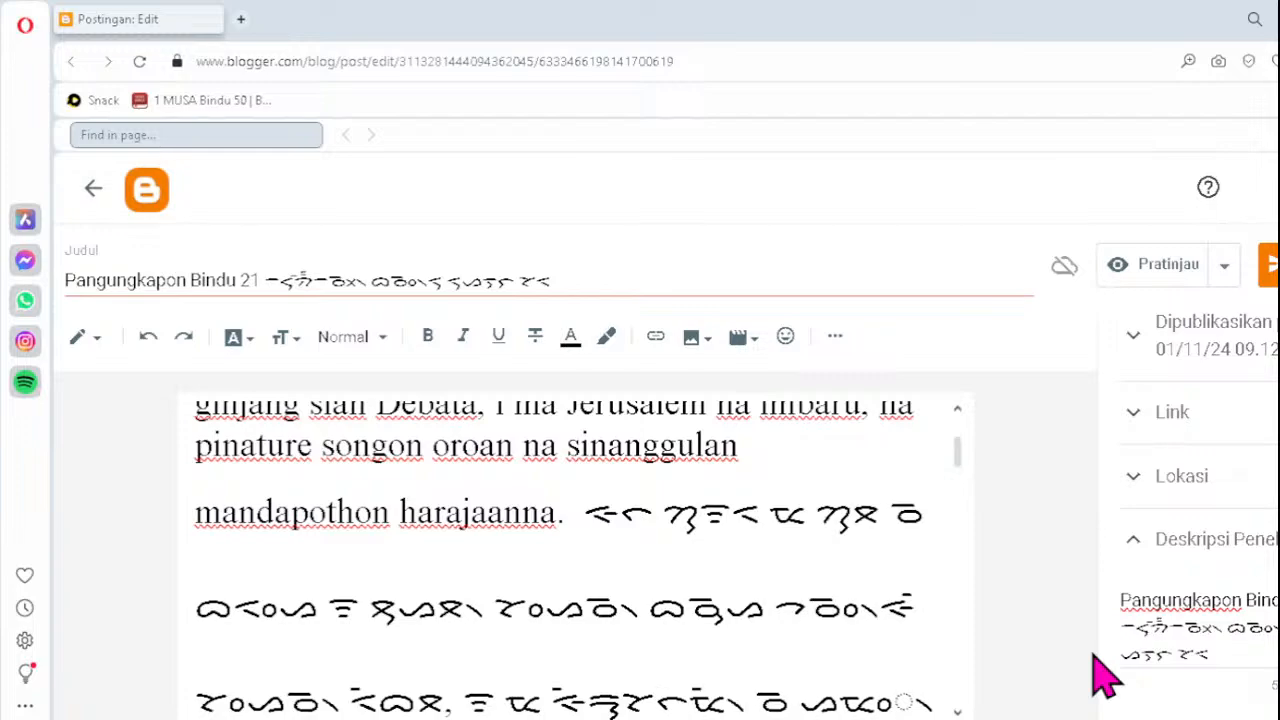
pyautogui.click(840, 700)
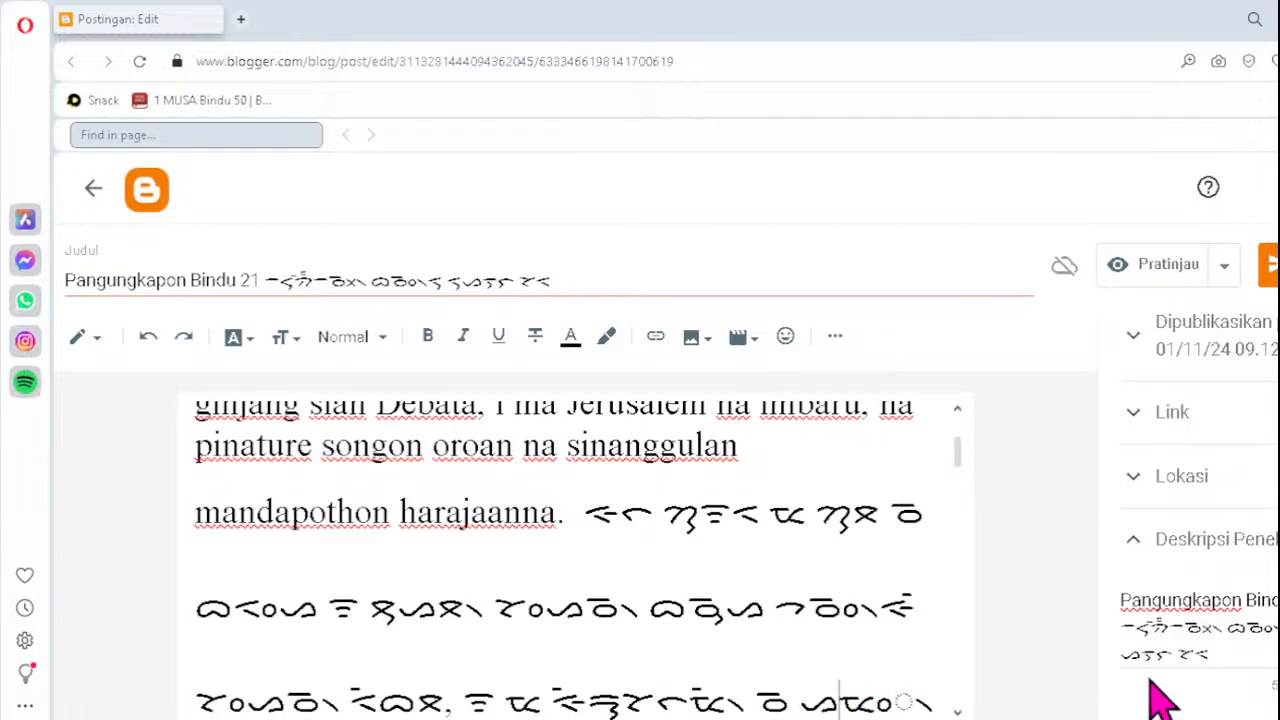
pyautogui.press('Delete')
pyautogui.write('ᯪᯔ᯲')
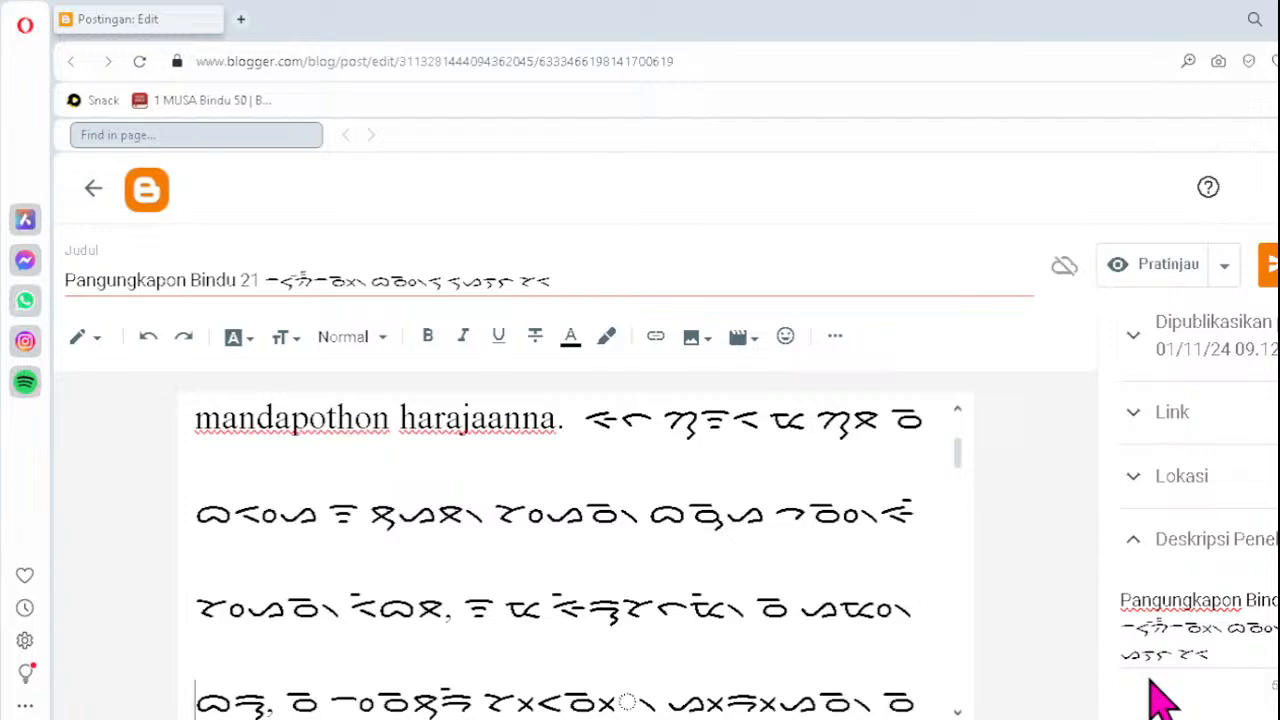
# - Correct "songon" and "mandapothon" in the closing Batak lines of verse 2, using ᯬᯉ᯲ for "on" and ᯬᯖ᯲ for "ot"
pyautogui.click(573, 692)
pyautogui.press('Delete')
pyautogui.write('ᯬᯉ᯲')
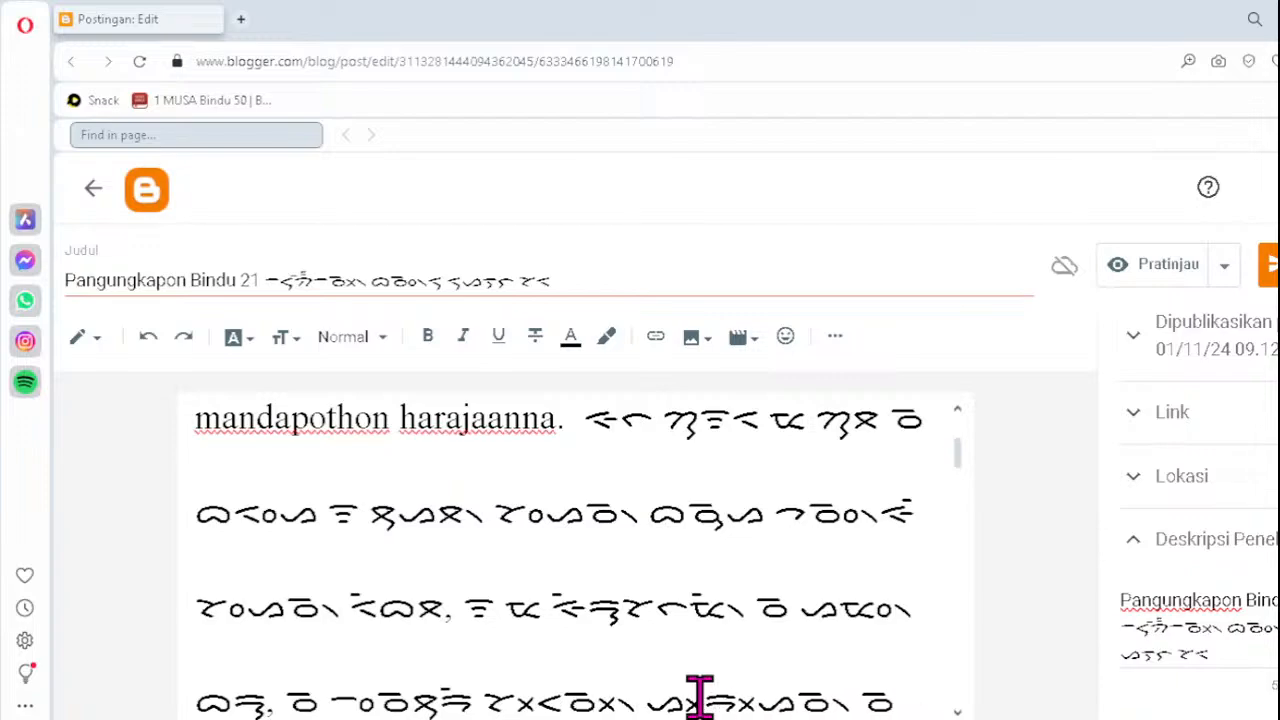
pyautogui.press('Down')
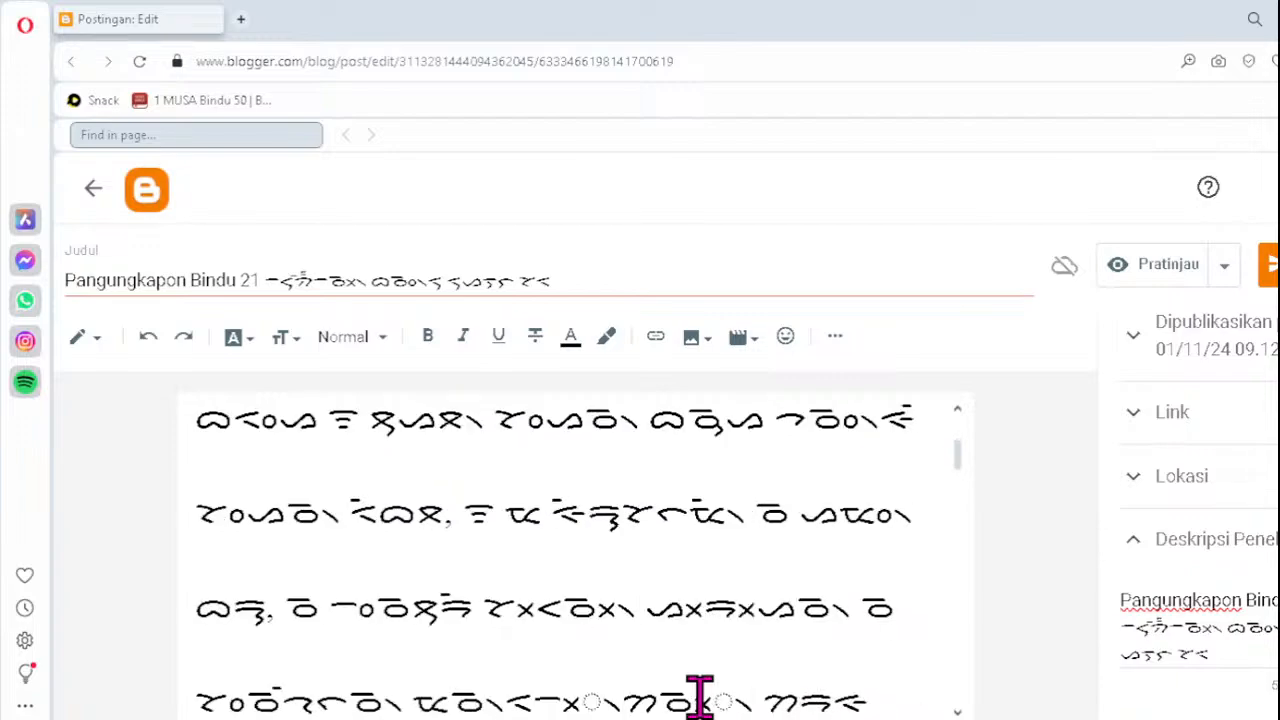
pyautogui.press('Down')
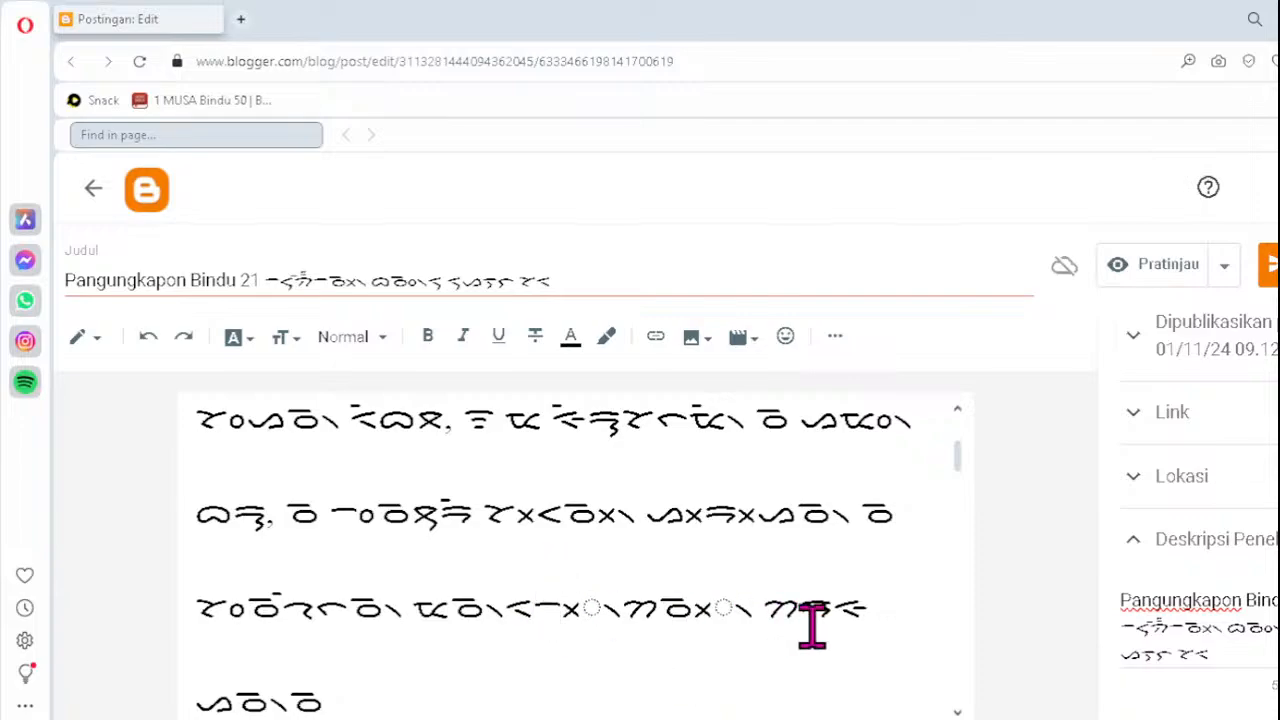
pyautogui.press('Delete')
pyautogui.write('ᯬ')
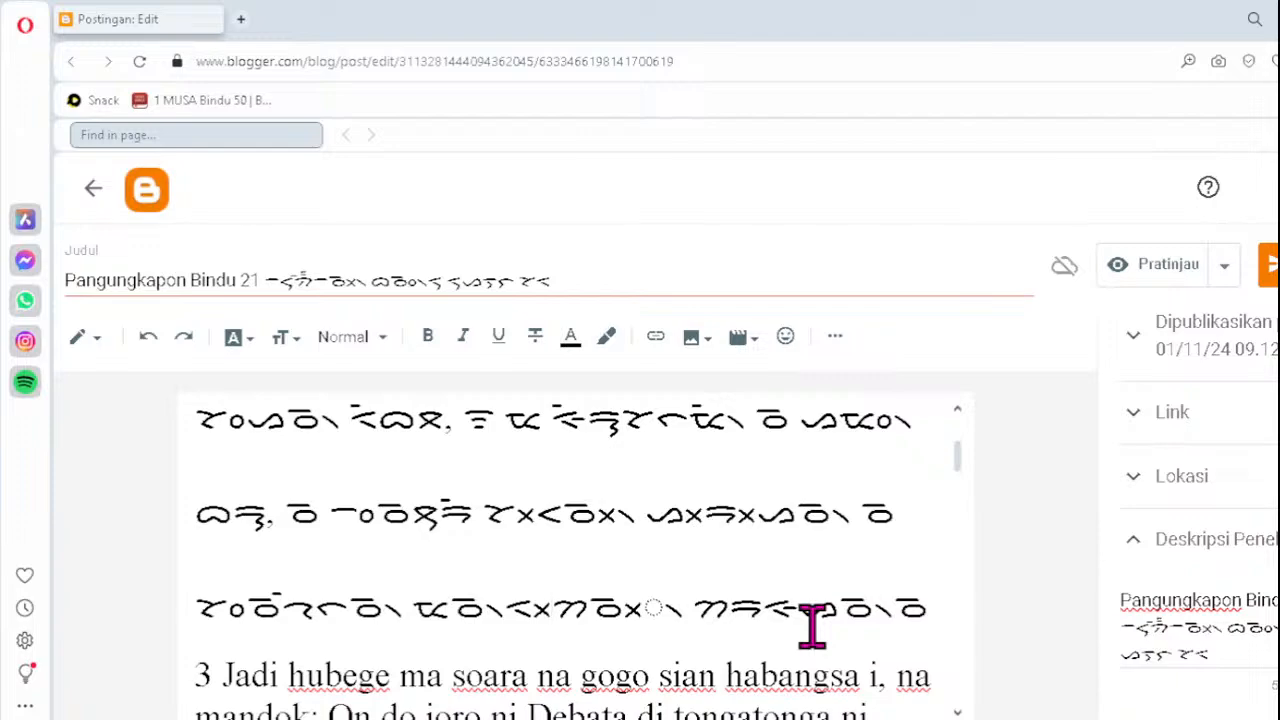
pyautogui.write('ᯖ᯲')
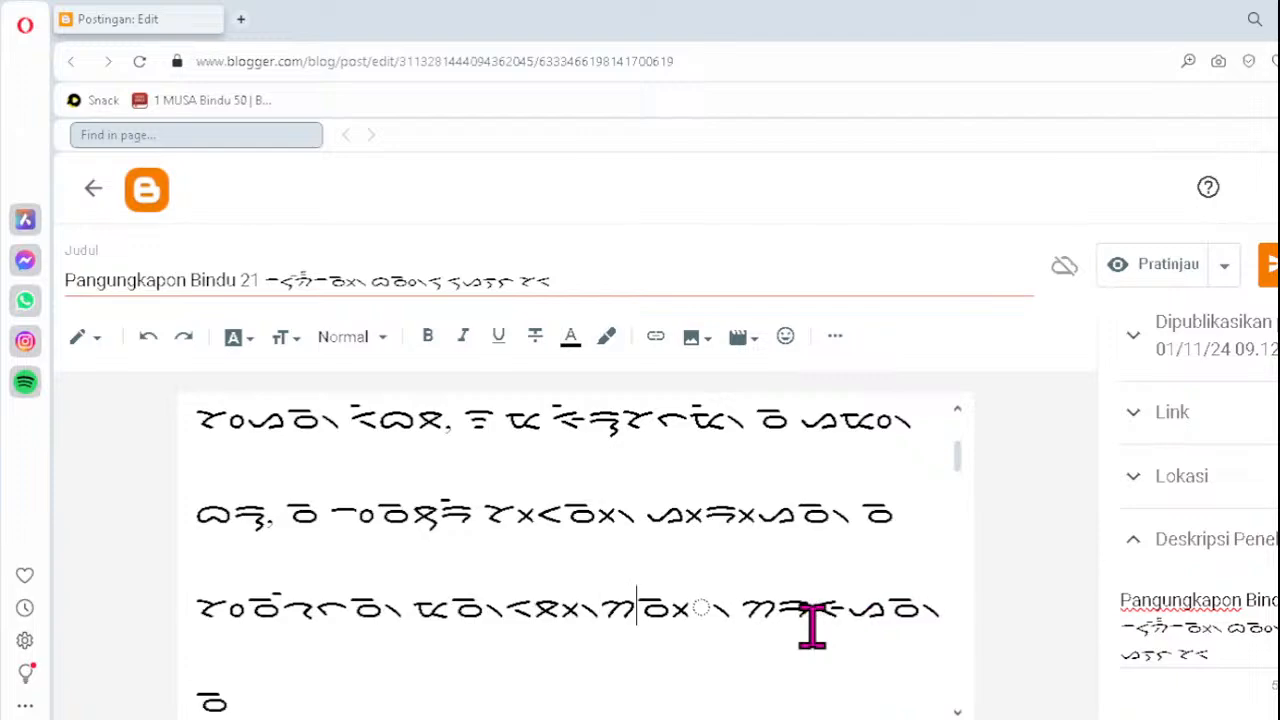
pyautogui.press('Delete')
pyautogui.write('ᯬᯉ᯲')
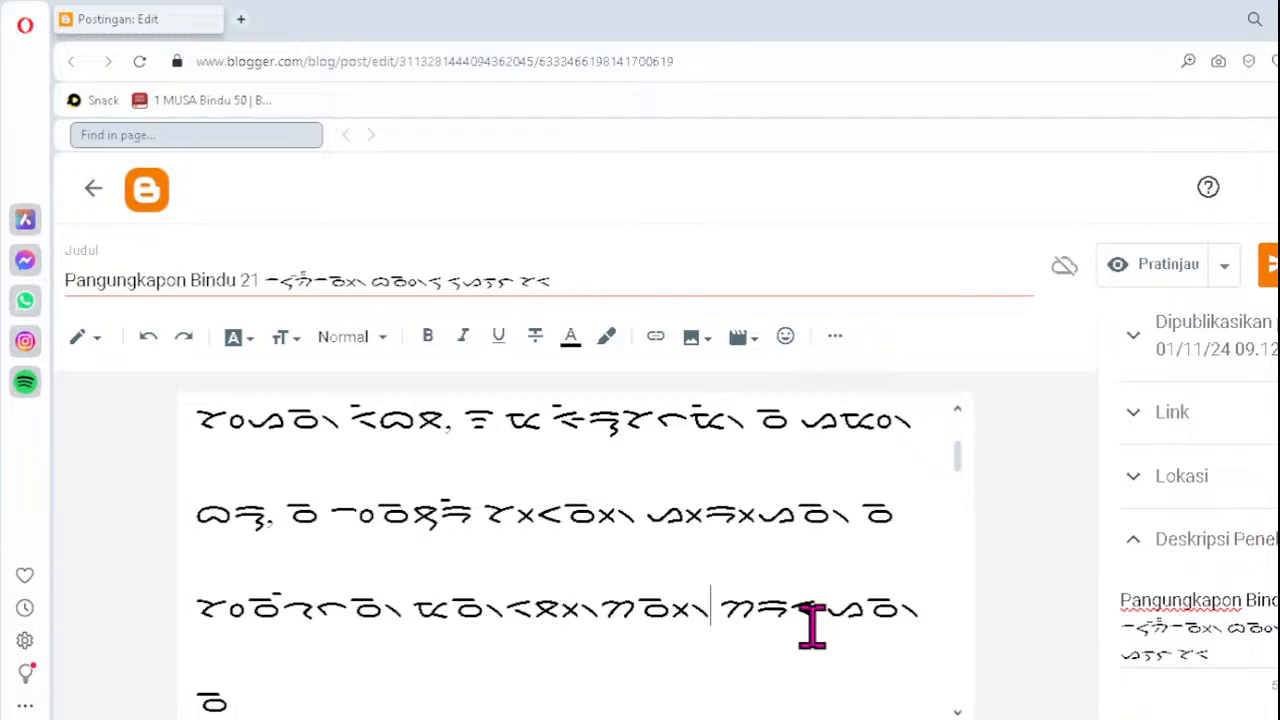
# - Correct the Batak-script "mandok" in verse 3, re-entering its final "ok" syllable without the dotted circle
pyautogui.press('Down')
pyautogui.press('Down')
pyautogui.press('Down')
pyautogui.press('Down')
pyautogui.press('Down')
pyautogui.press('Down')
pyautogui.press('Down')
pyautogui.press('Down')
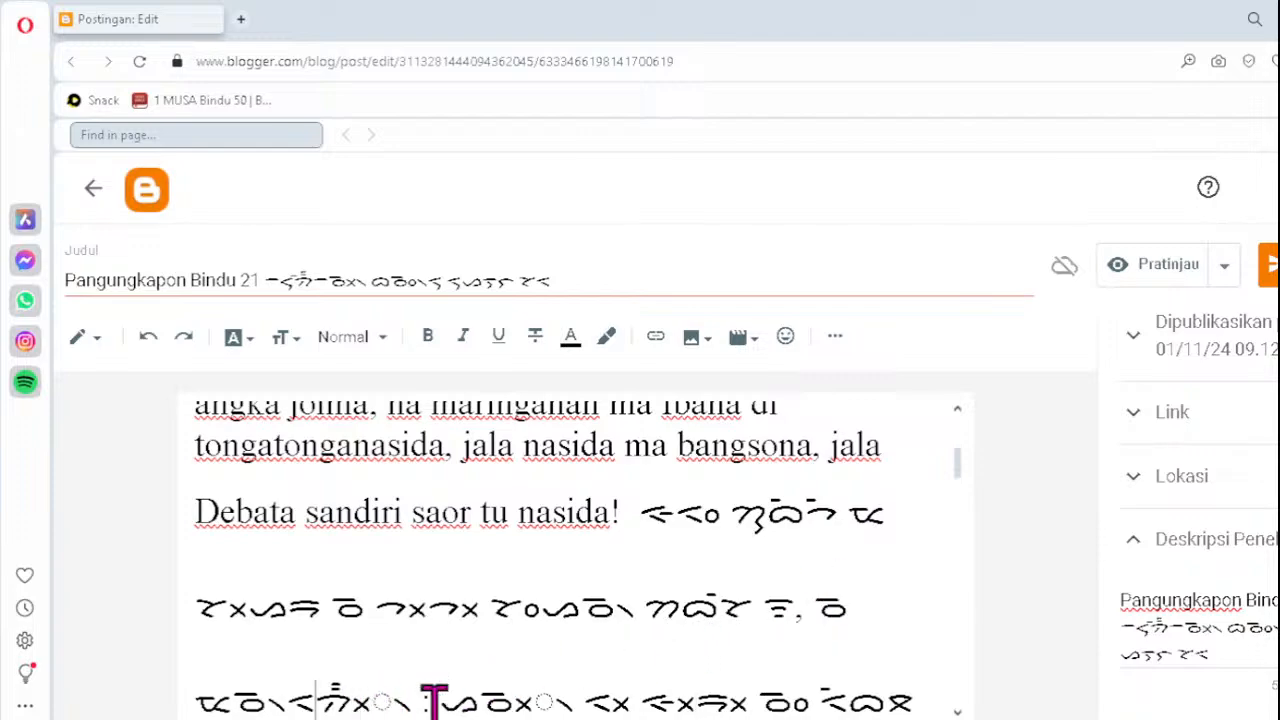
pyautogui.press('Delete')
pyautogui.press('Delete')
pyautogui.press('Delete')
pyautogui.press('Delete')
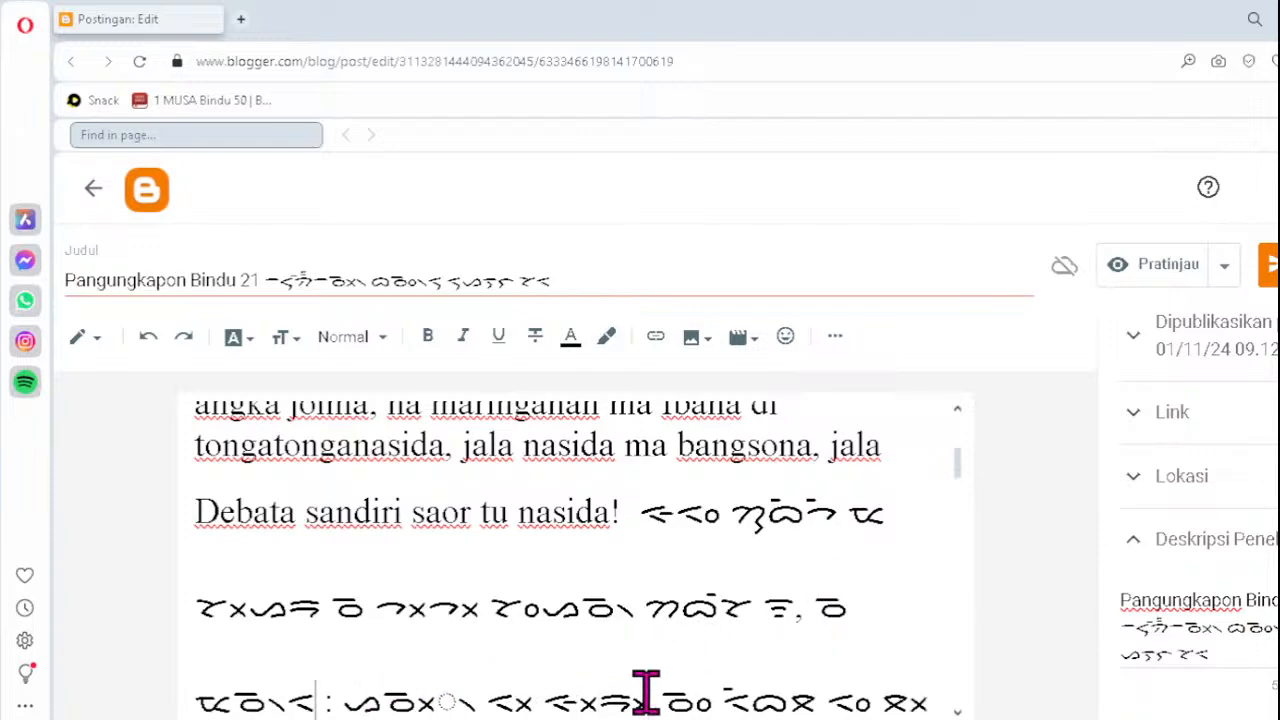
pyautogui.write('ᯬᯂ')
pyautogui.write('᯲')
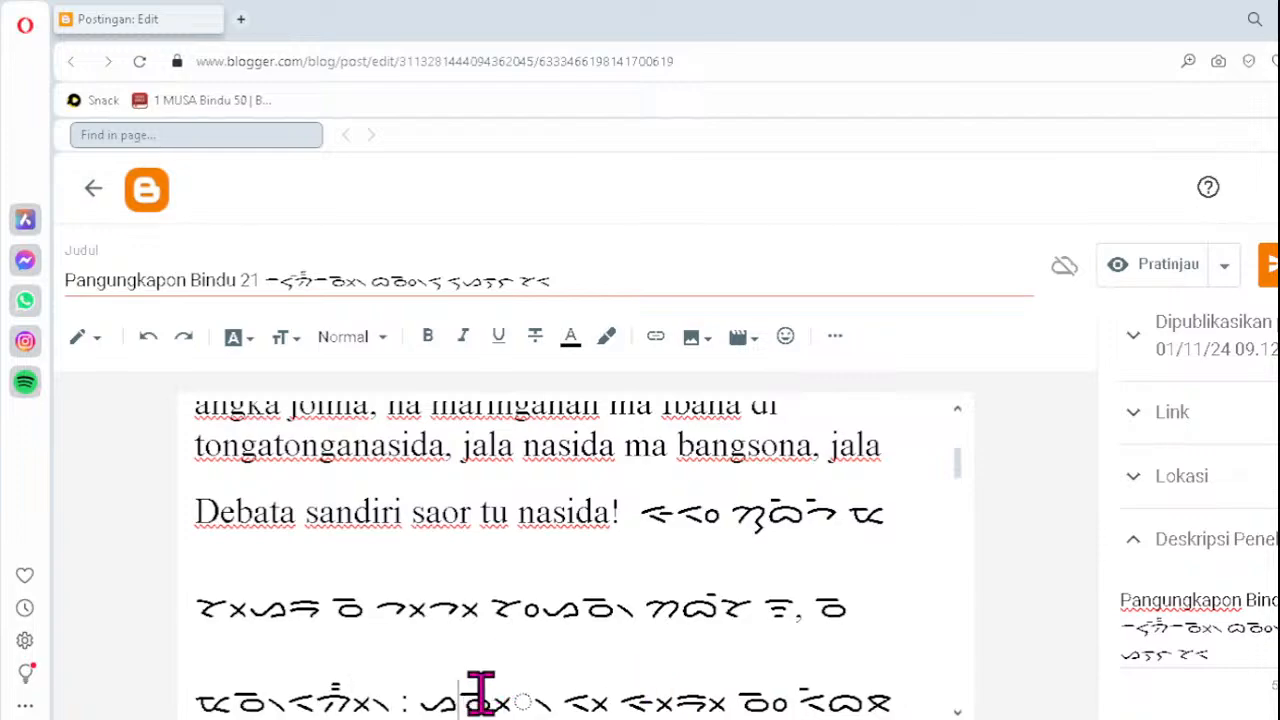
# - Correct the Batak-script "On" after the colon in verse 3 by re-entering ᯬᯉ᯲
pyautogui.press('Delete')
pyautogui.press('Delete')
pyautogui.press('Delete')
pyautogui.press('Delete')
pyautogui.write('ᯬᯉ᯲')
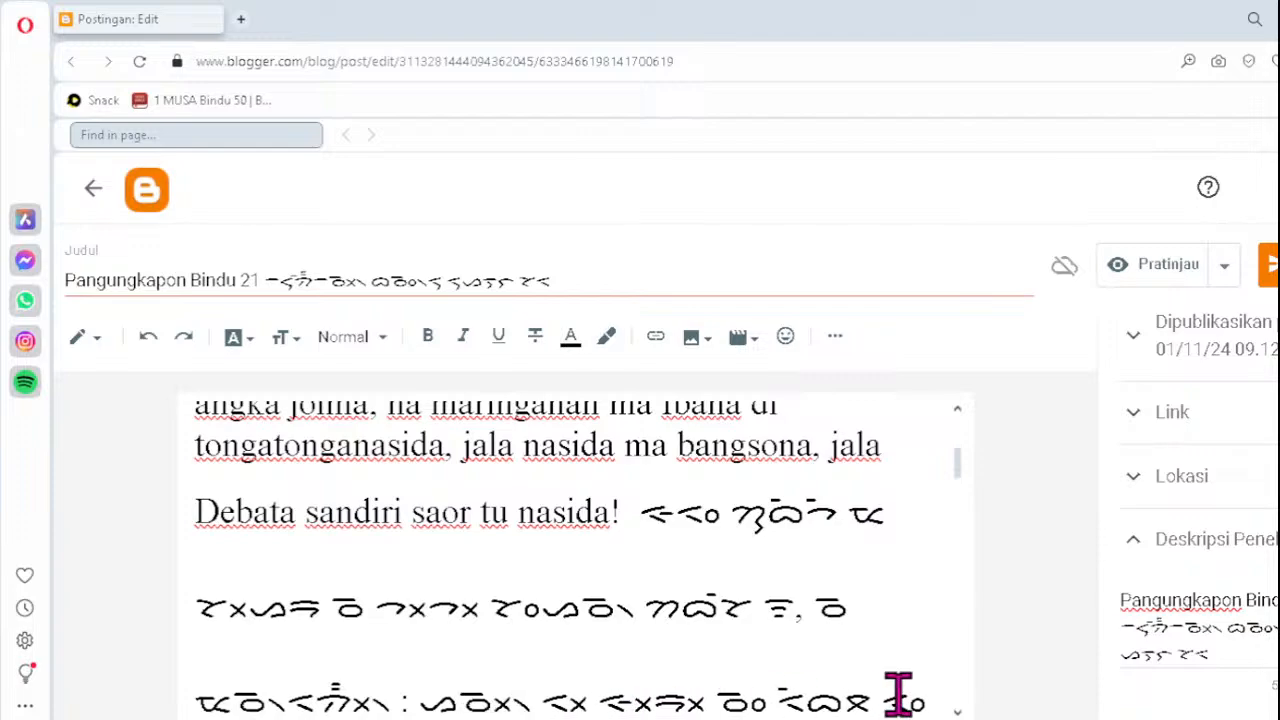
# - Correct the Batak-script "jolma" in verse 3, replacing the dotted-circle syllable with ᯬᯞ᯲
pyautogui.press('Down')
pyautogui.press('Down')
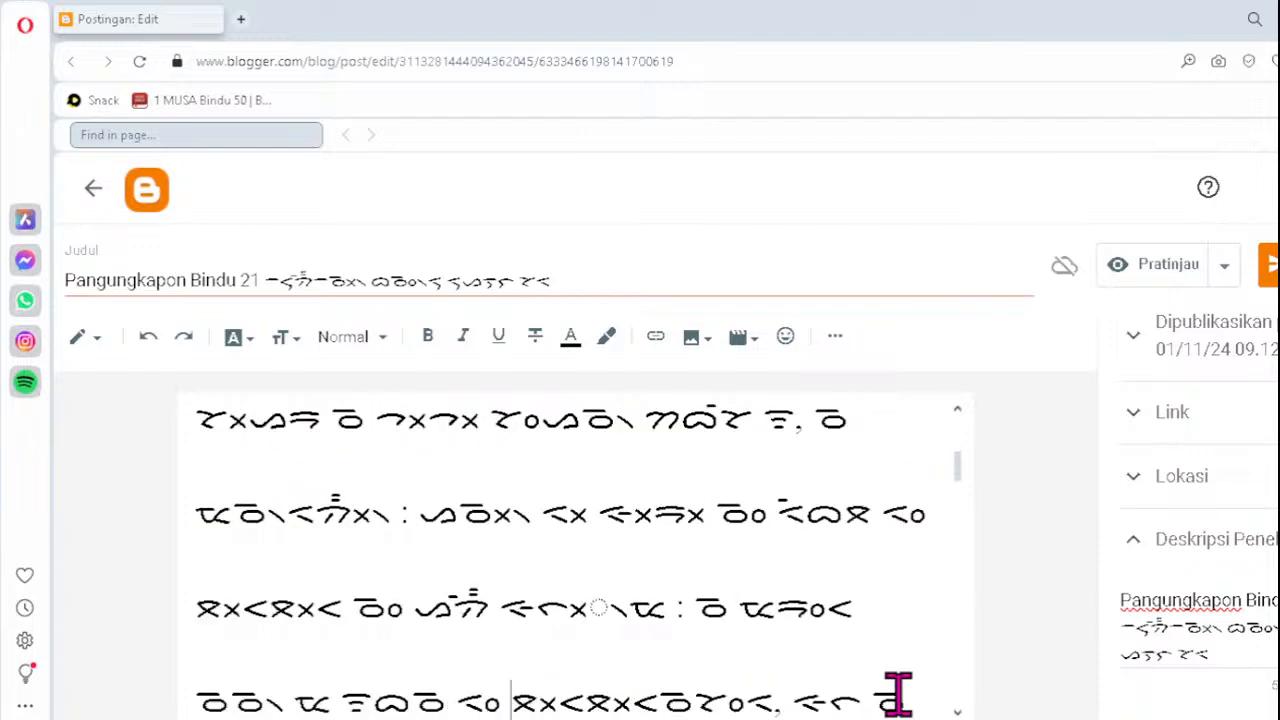
pyautogui.click(540, 607)
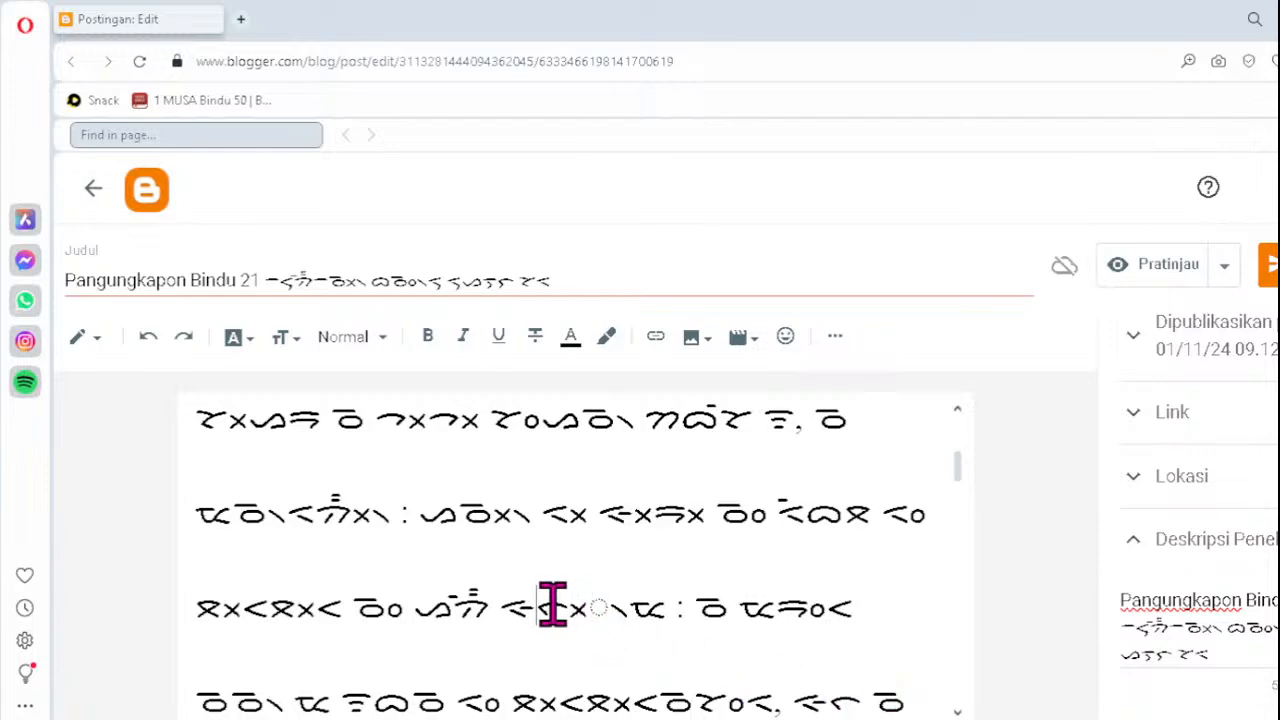
pyautogui.press('Delete')
pyautogui.write('ᯬᯞ')
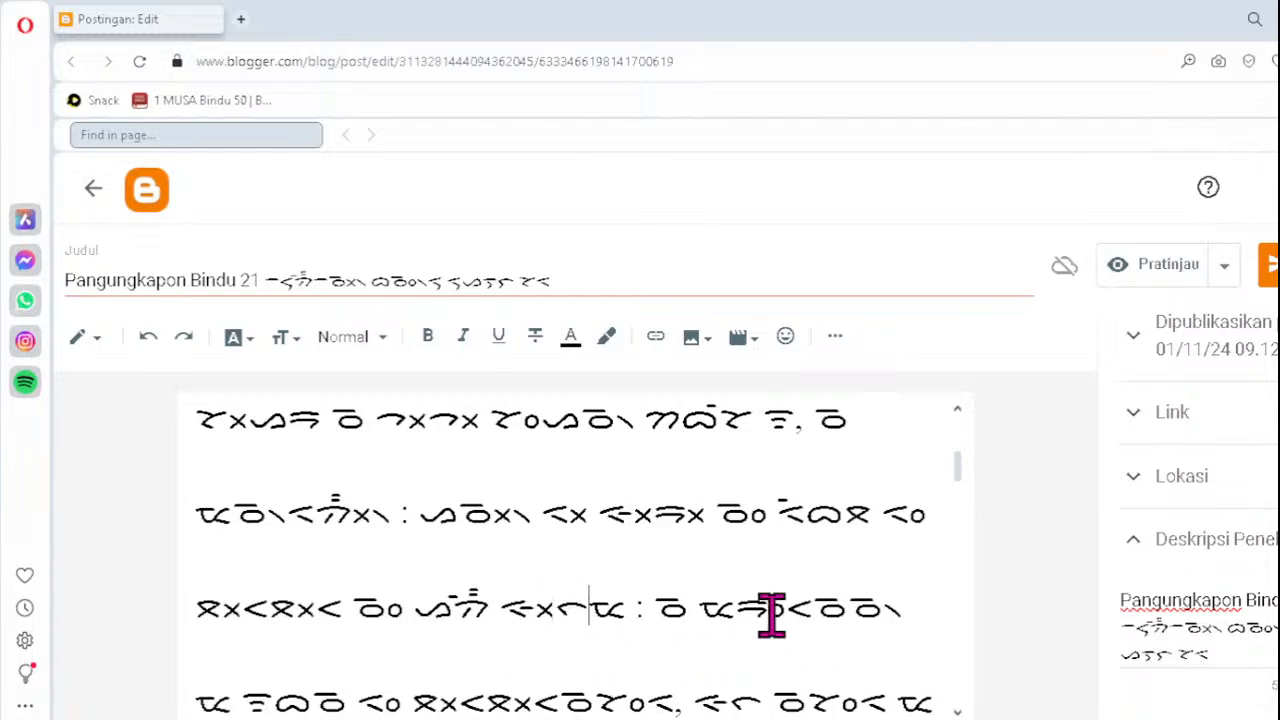
pyautogui.write('᯲')
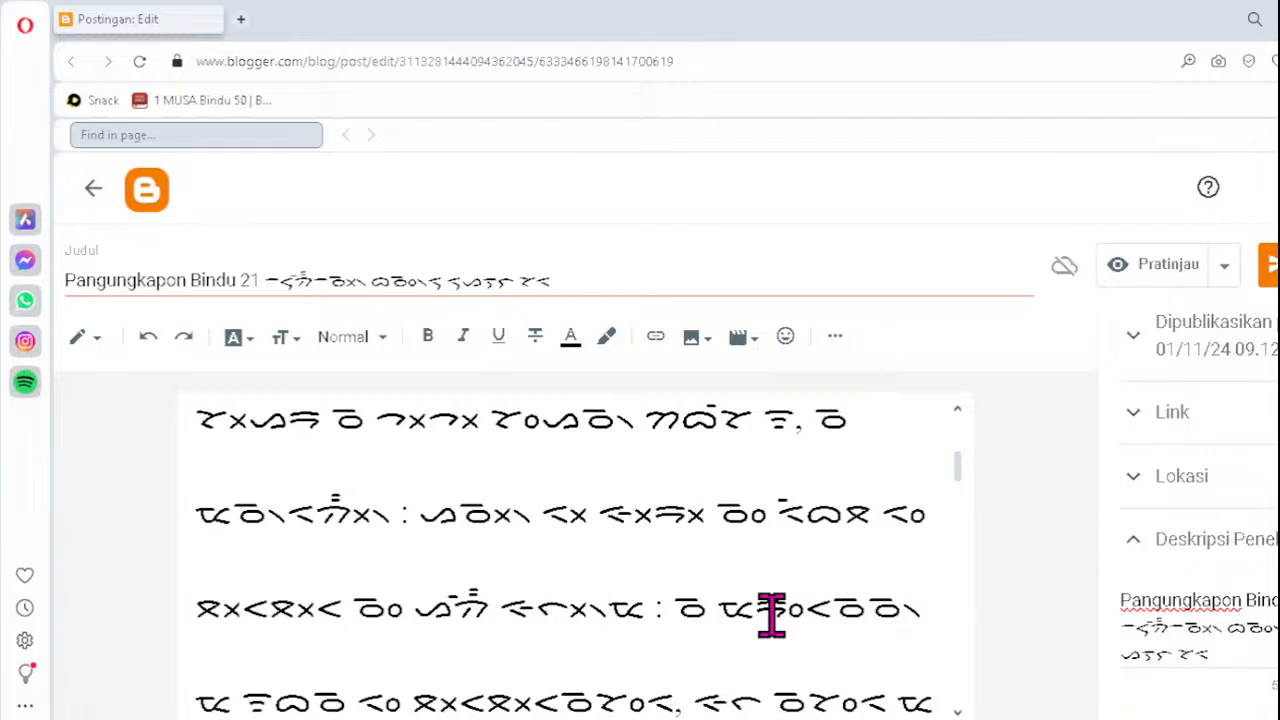
# - Correct the Batak-script "saor" near the end of verse 3, replacing the dotted-circle syllable with ᯬᯒ᯲
pyautogui.press('Down')
pyautogui.press('Down')
pyautogui.press('Down')
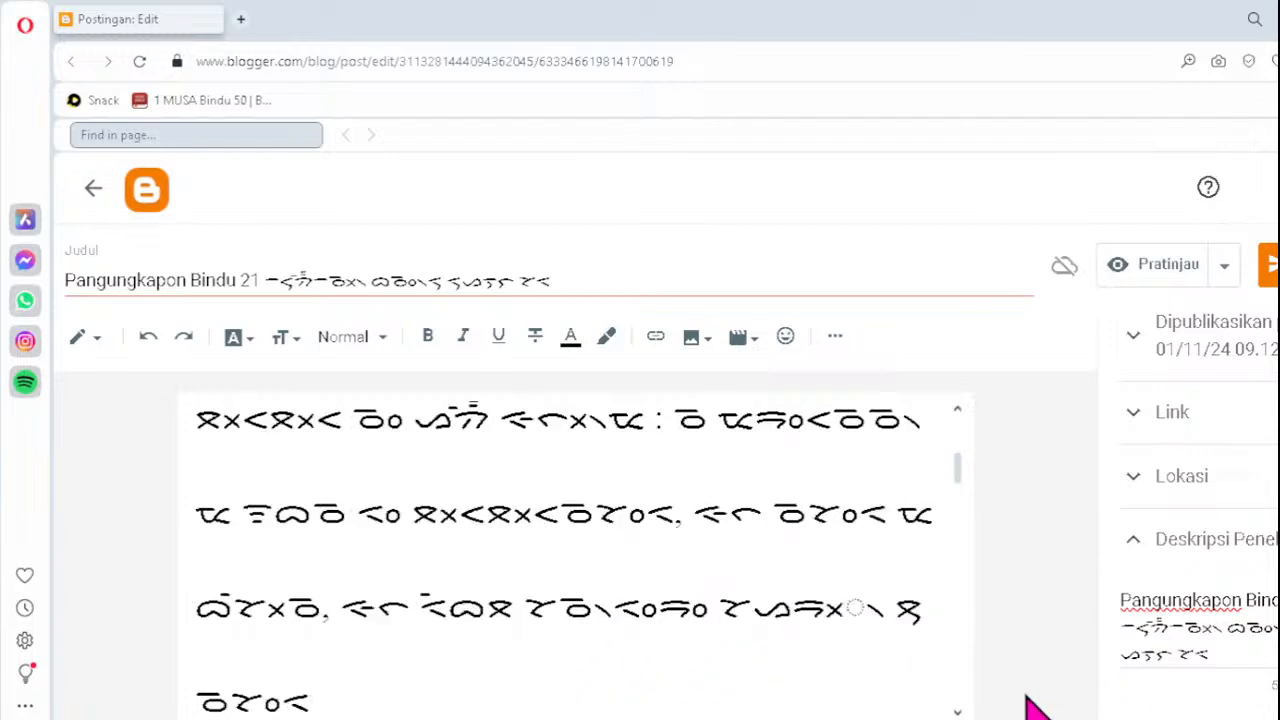
pyautogui.click(795, 608)
pyautogui.press('Delete')
pyautogui.press('Delete')
pyautogui.press('Delete')
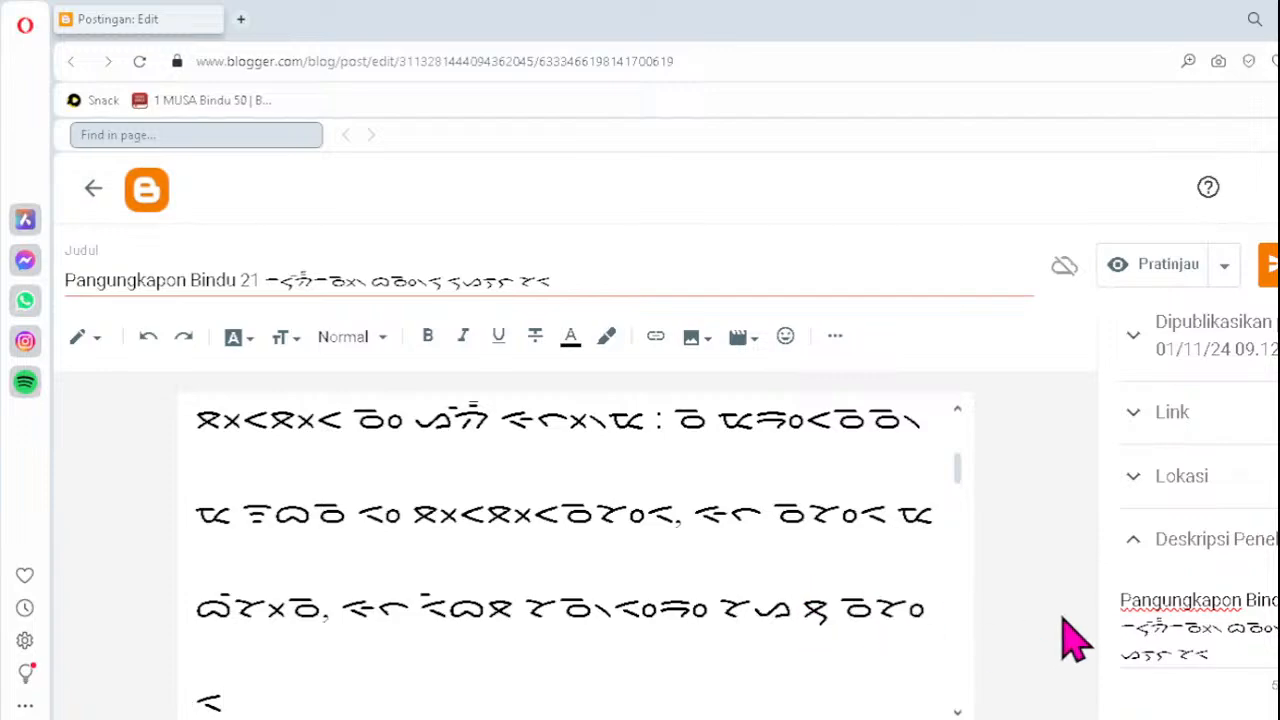
pyautogui.write('ᯬᯒ᯲')
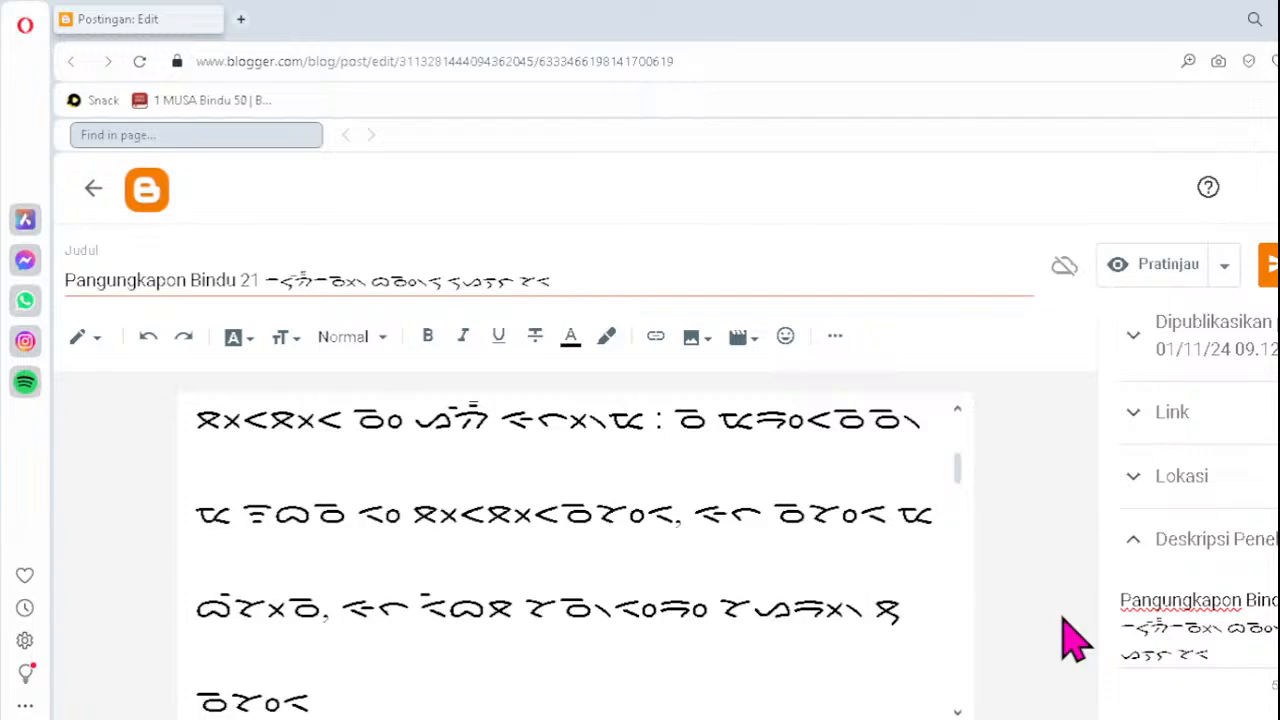
# - Correct the Batak-script "angguhangguk" in verse 4, re-entering its final "uk" syllable without the dotted circle
pyautogui.press('Down')
pyautogui.press('Down')
pyautogui.press('Down')
pyautogui.press('Down')
pyautogui.press('Down')
pyautogui.press('Down')
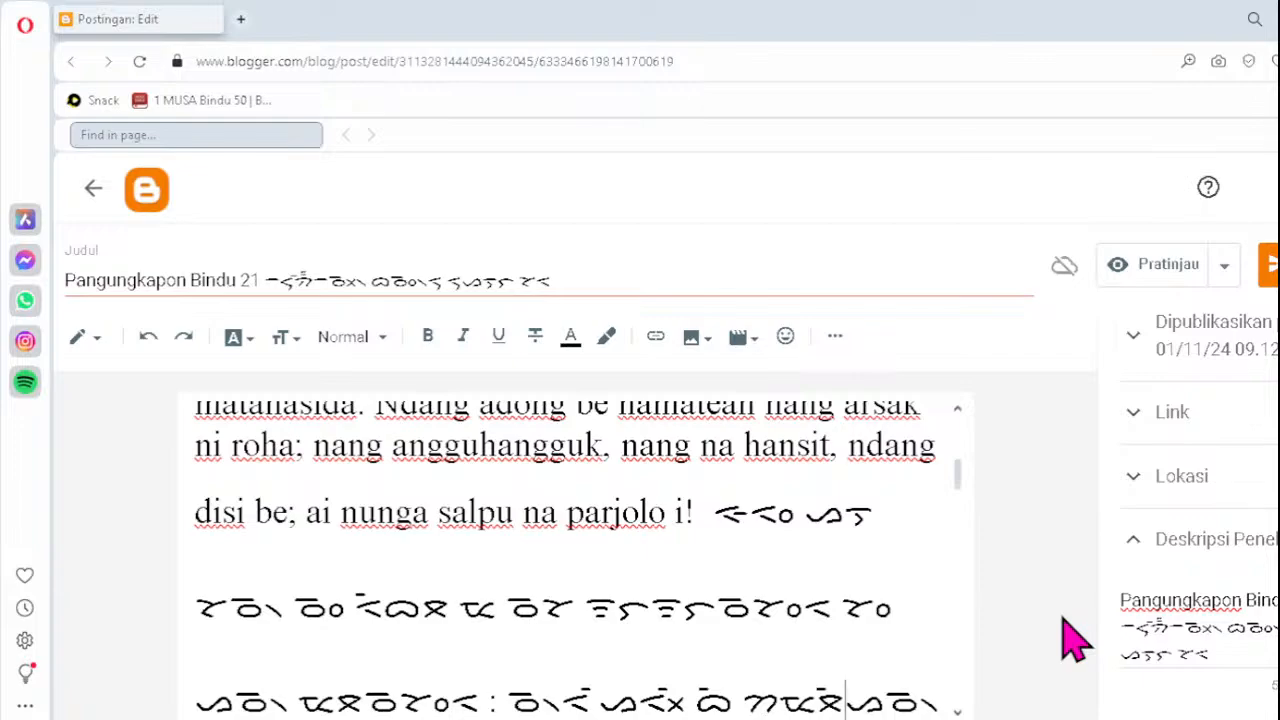
pyautogui.press('Down')
pyautogui.press('Down')
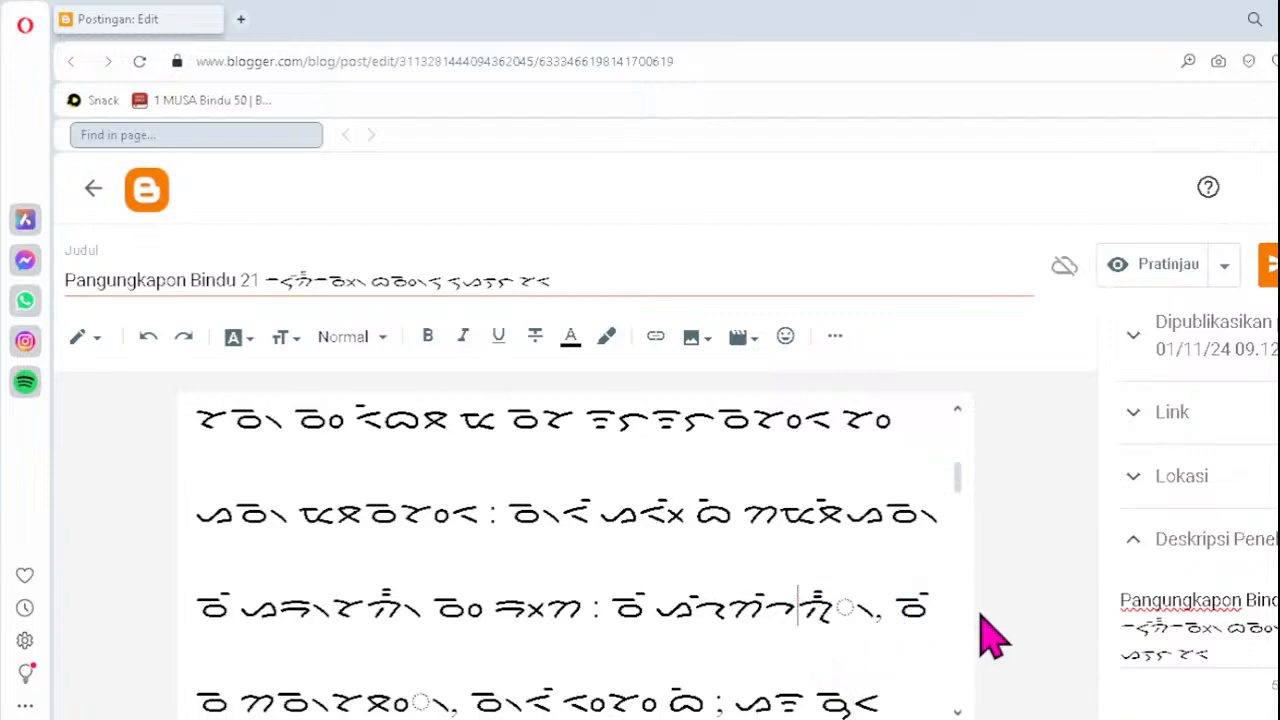
pyautogui.press('Delete')
pyautogui.write('ᯮ')
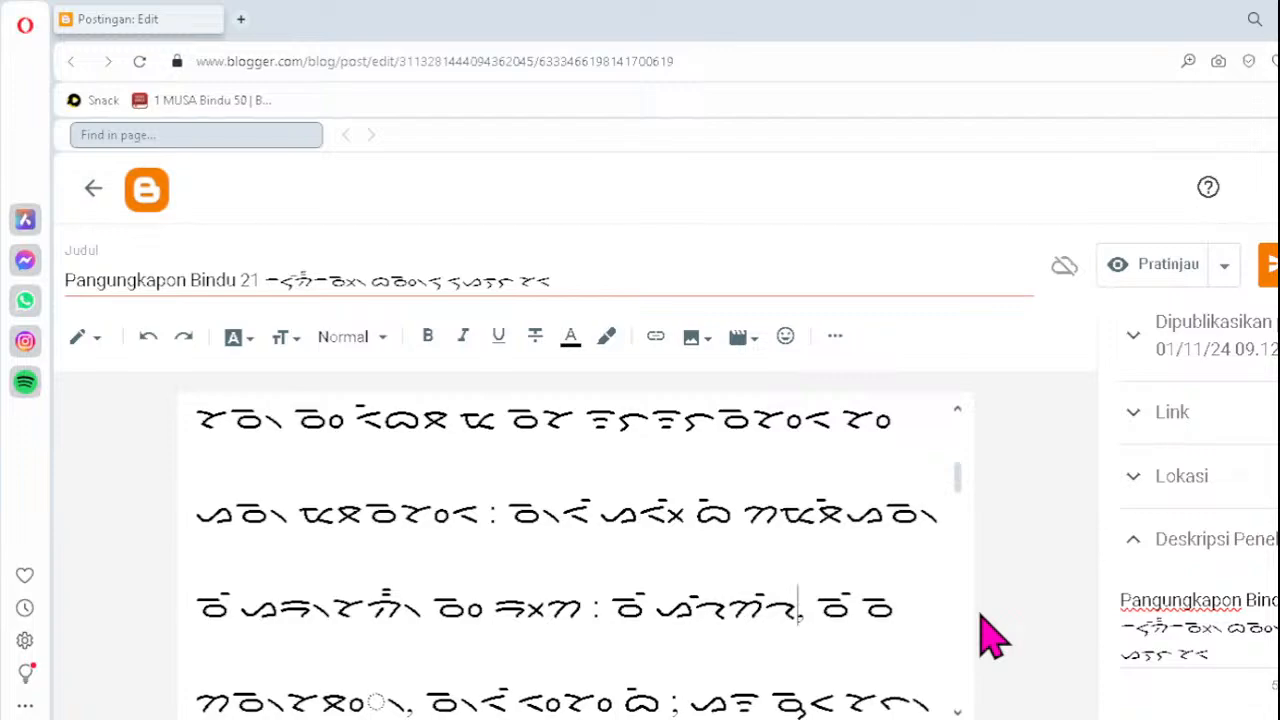
pyautogui.write('ᯄ᯦᯲')
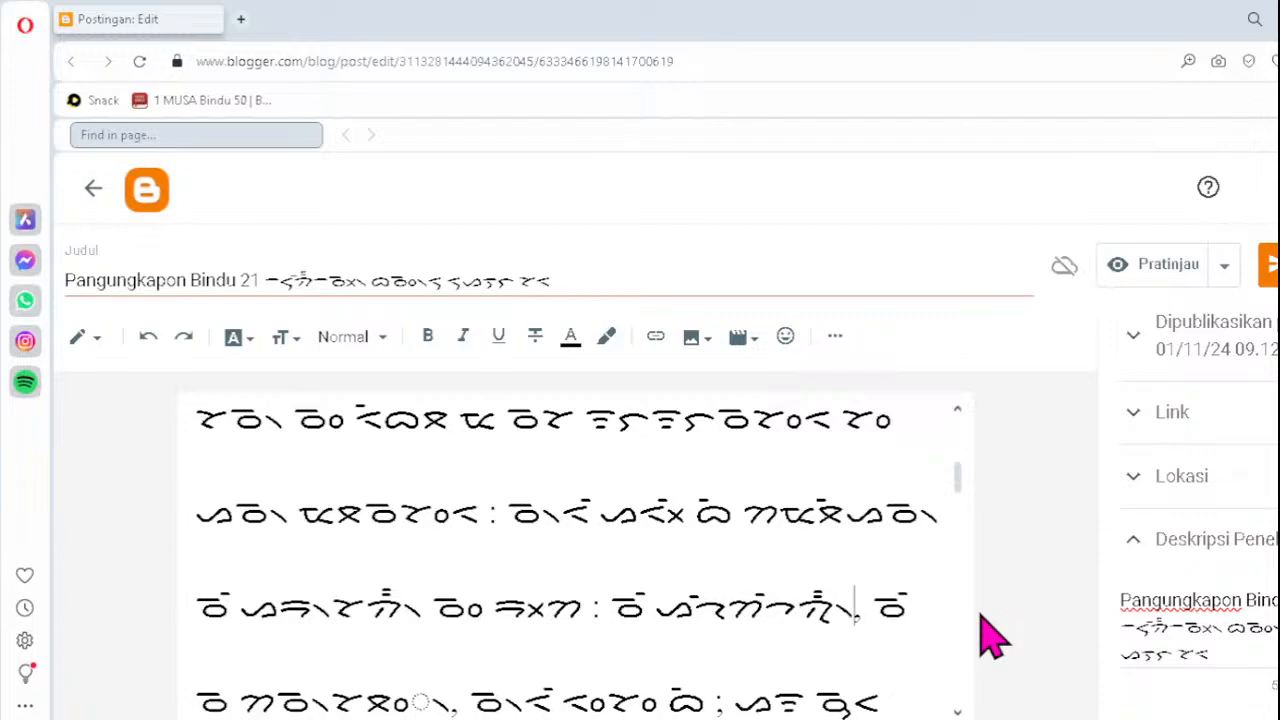
# - Correct the Batak-script "hansit" in verse 4, replacing its dotted-circle "it" syllable with ᯪᯖ᯲
pyautogui.click(367, 700)
pyautogui.press('Delete')
pyautogui.write('ᯪᯖ᯲')
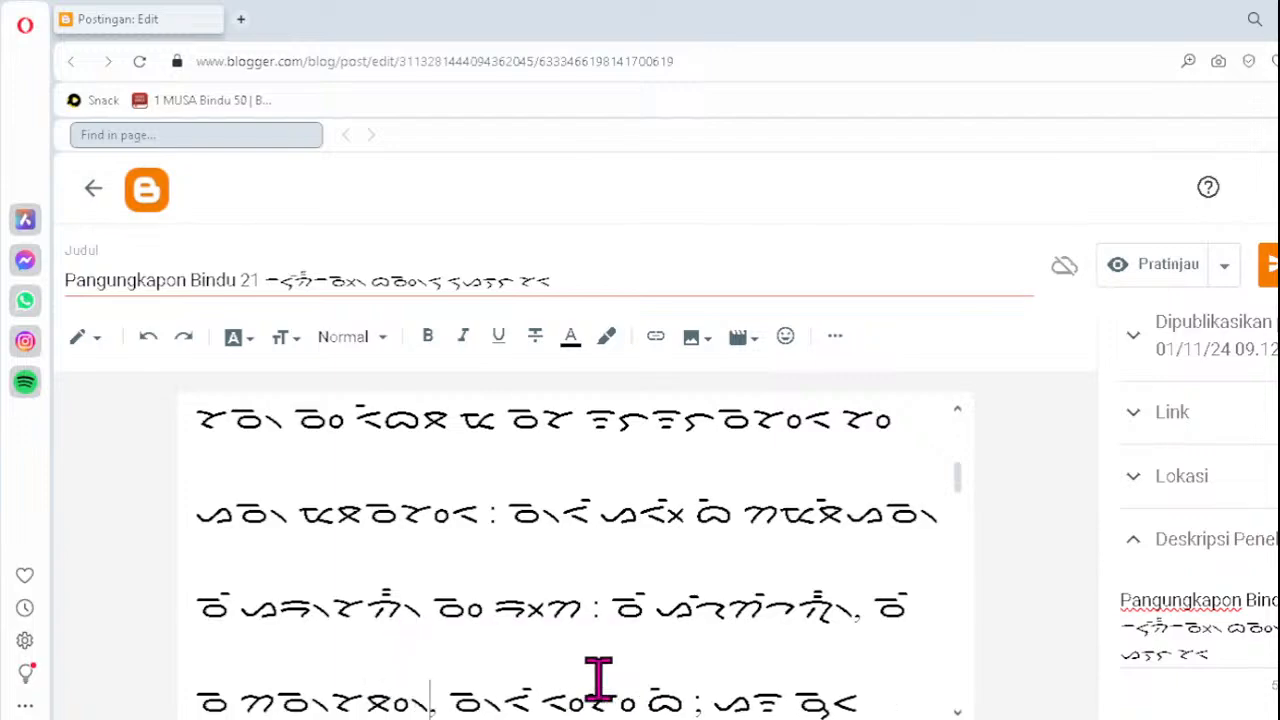
# - Correct the Batak-script "didok" at the start of verse 5, re-entering its final "ok" syllable without the dotted circle
pyautogui.press('Down')
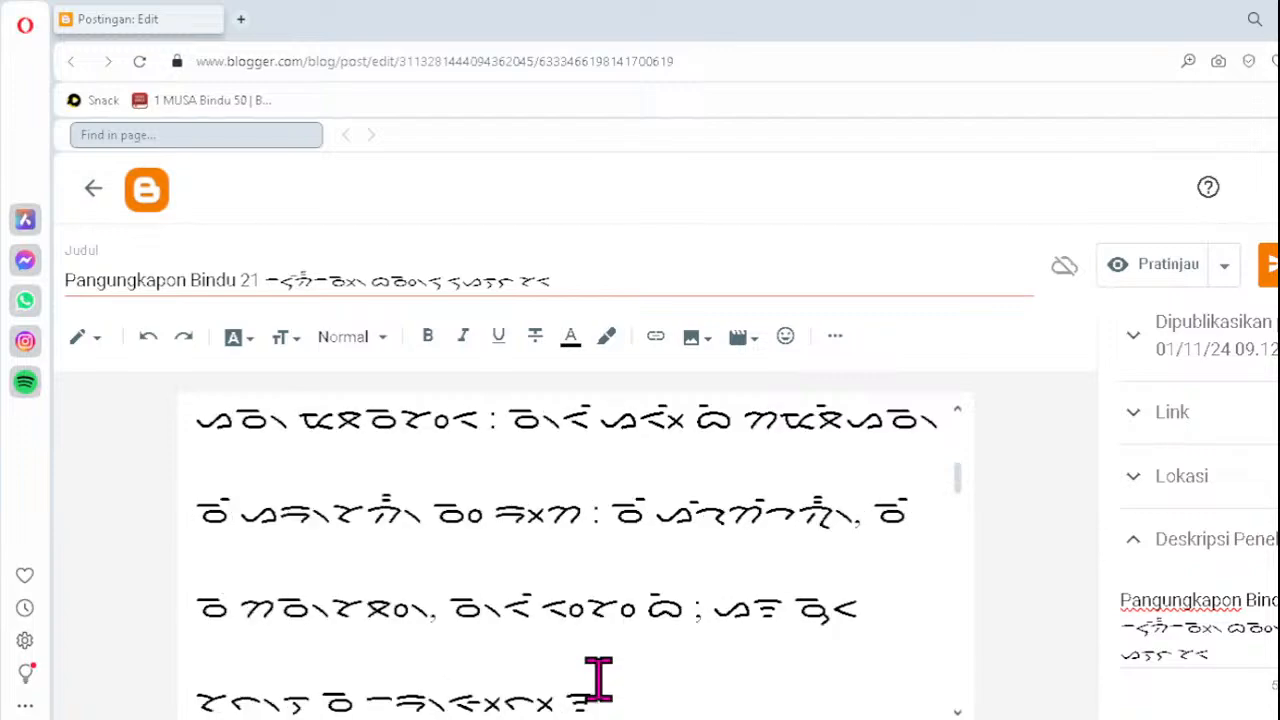
pyautogui.press('Down')
pyautogui.press('Down')
pyautogui.press('Down')
pyautogui.press('Down')
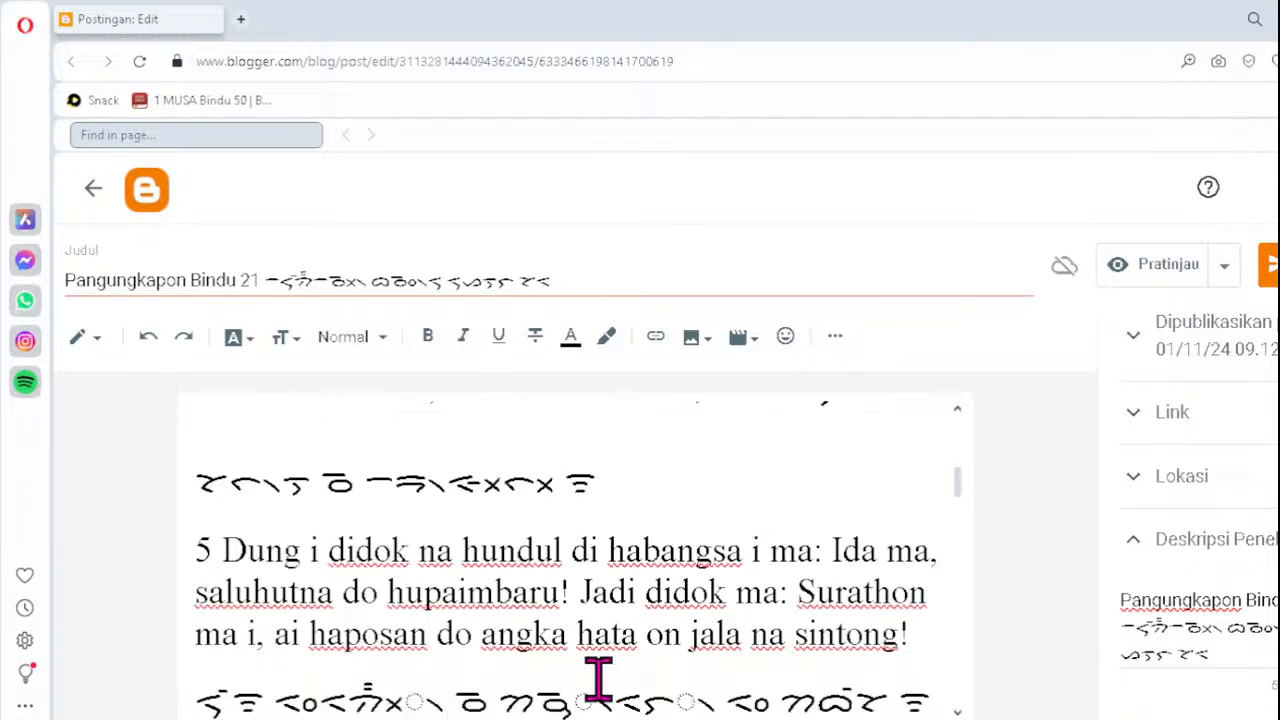
pyautogui.press('Down')
pyautogui.press('Down')
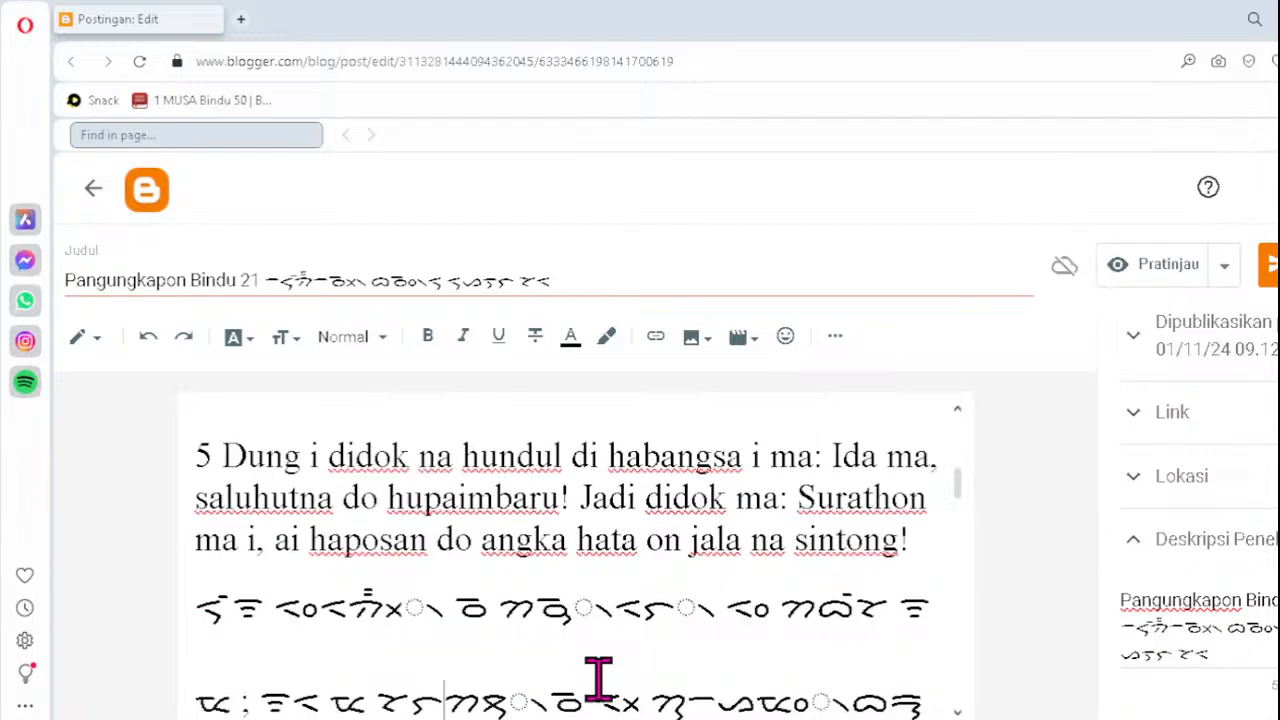
pyautogui.click(350, 606)
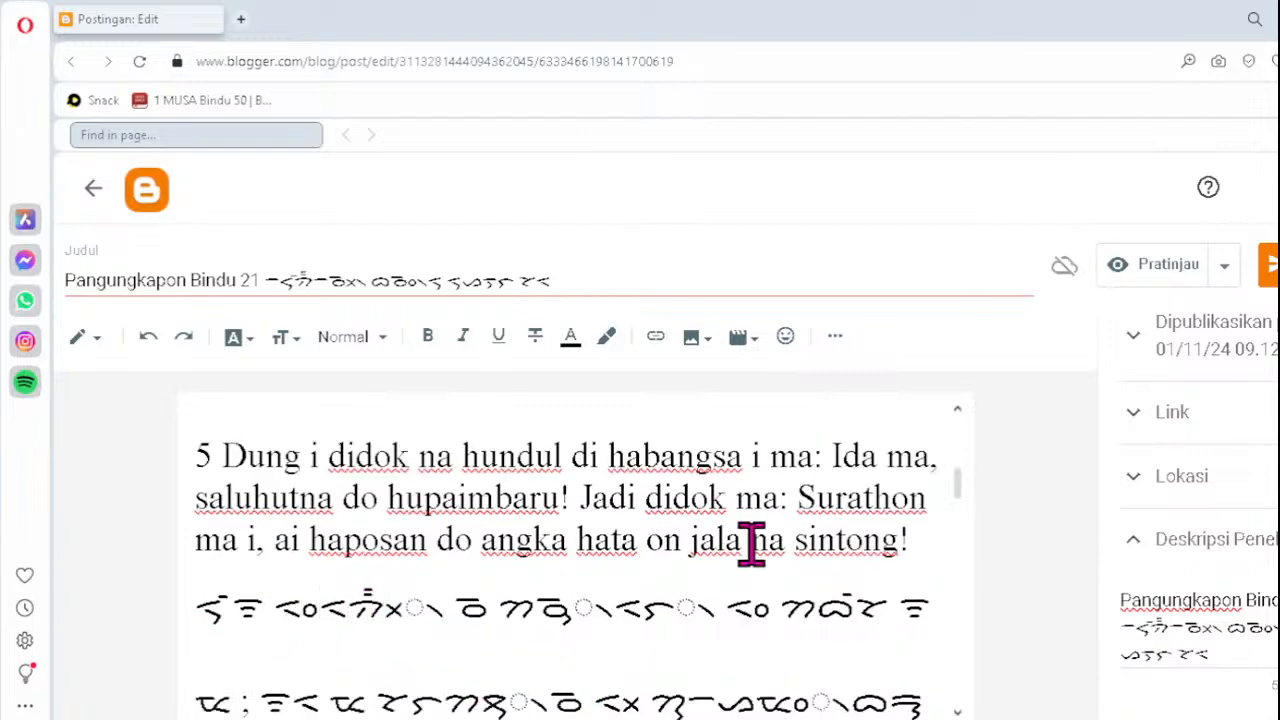
pyautogui.press('Delete')
pyautogui.write('ᯬ')
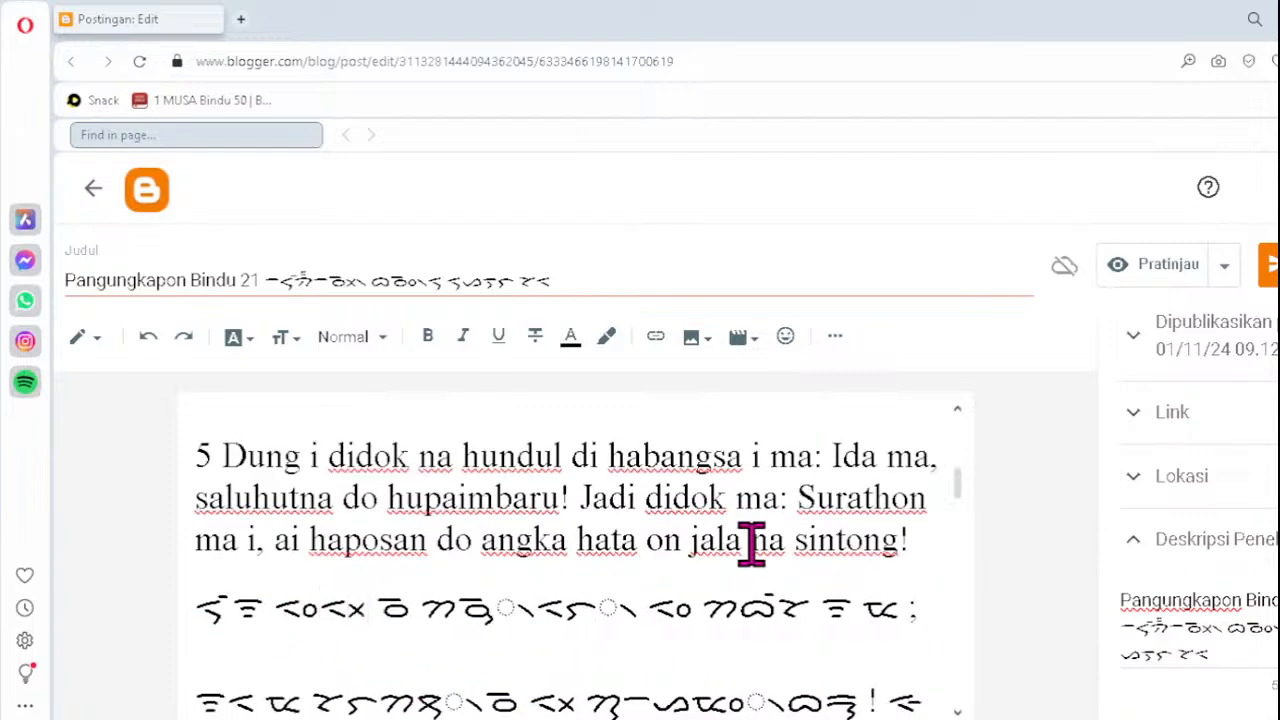
pyautogui.write('ᯉ᯲')
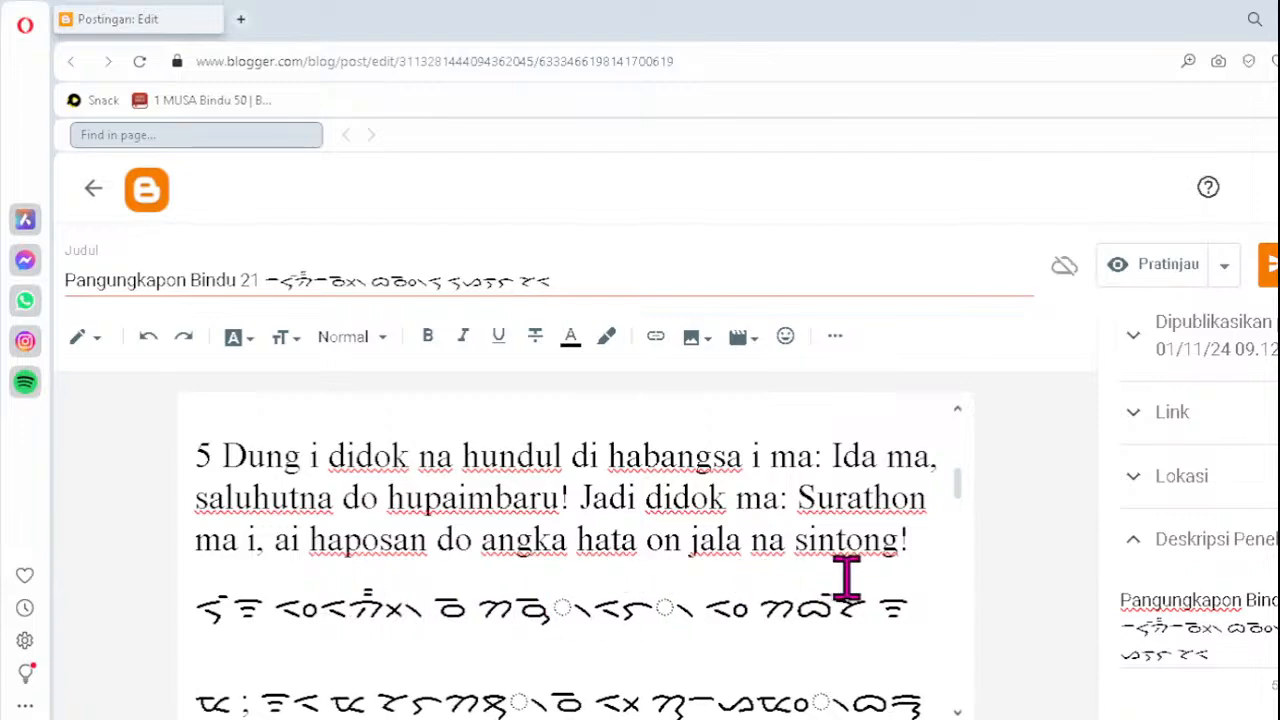
# - Correct the Batak-script "hundul" in verse 5, re-entering both its "un" and "ul" parts without dotted circles
pyautogui.press('Delete')
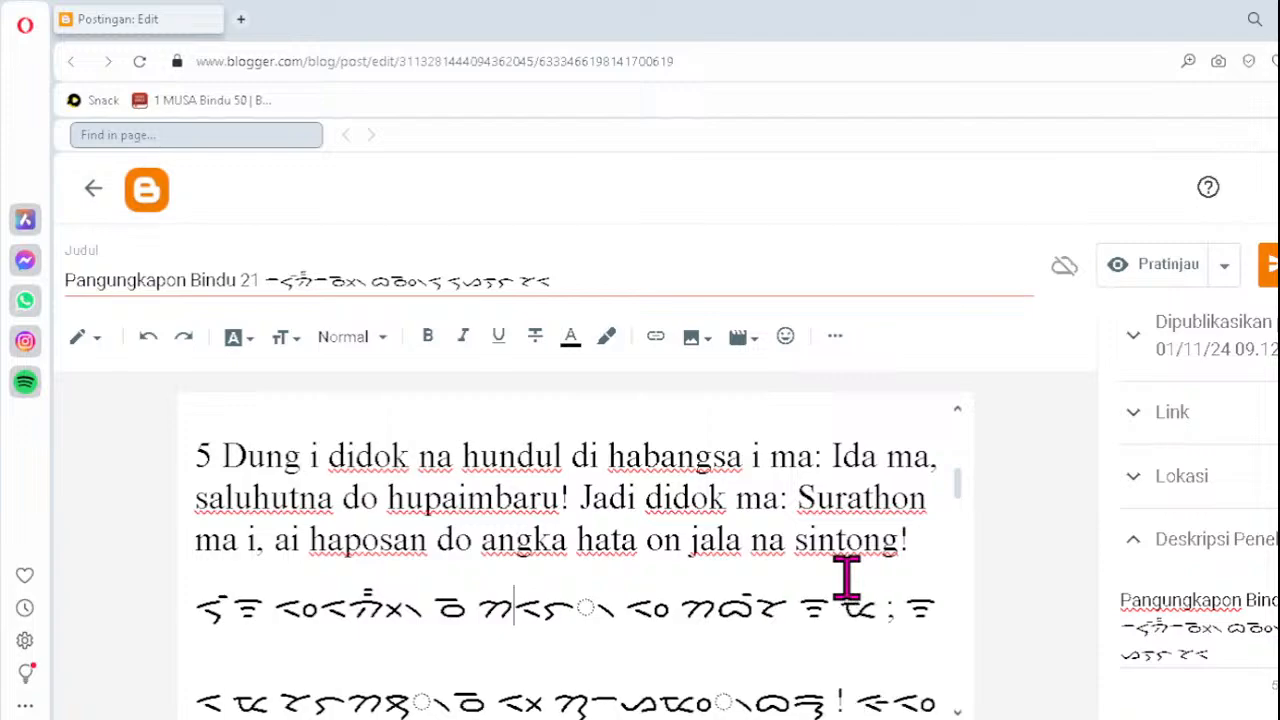
pyautogui.write('ᯮᯉ᯲')
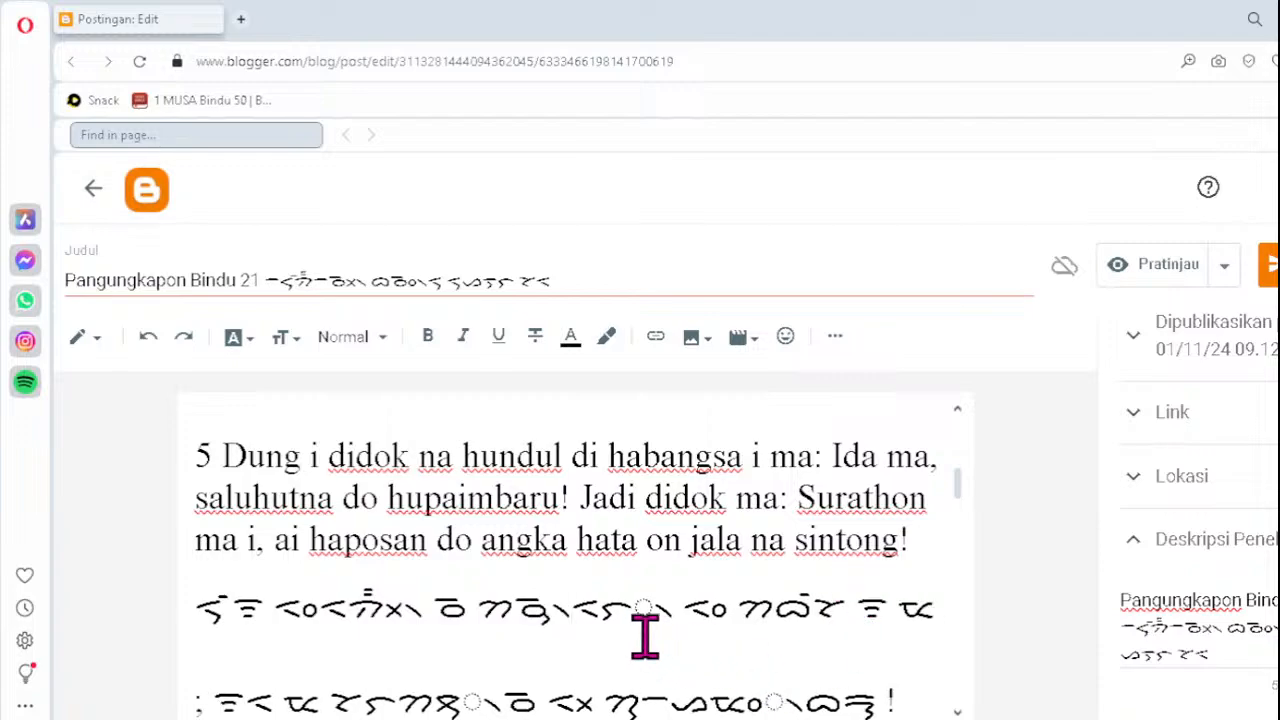
pyautogui.click(603, 609)
pyautogui.press('Delete')
pyautogui.press('Delete')
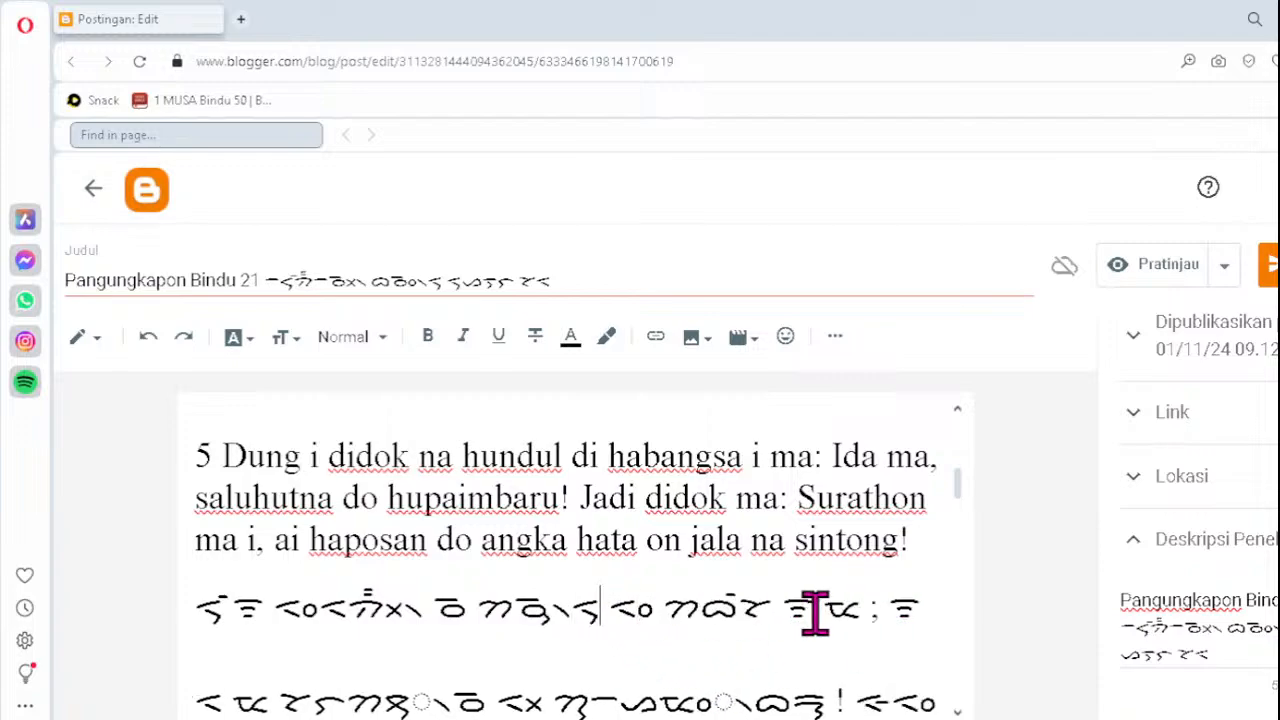
pyautogui.write('ᯘᯒ᯲')
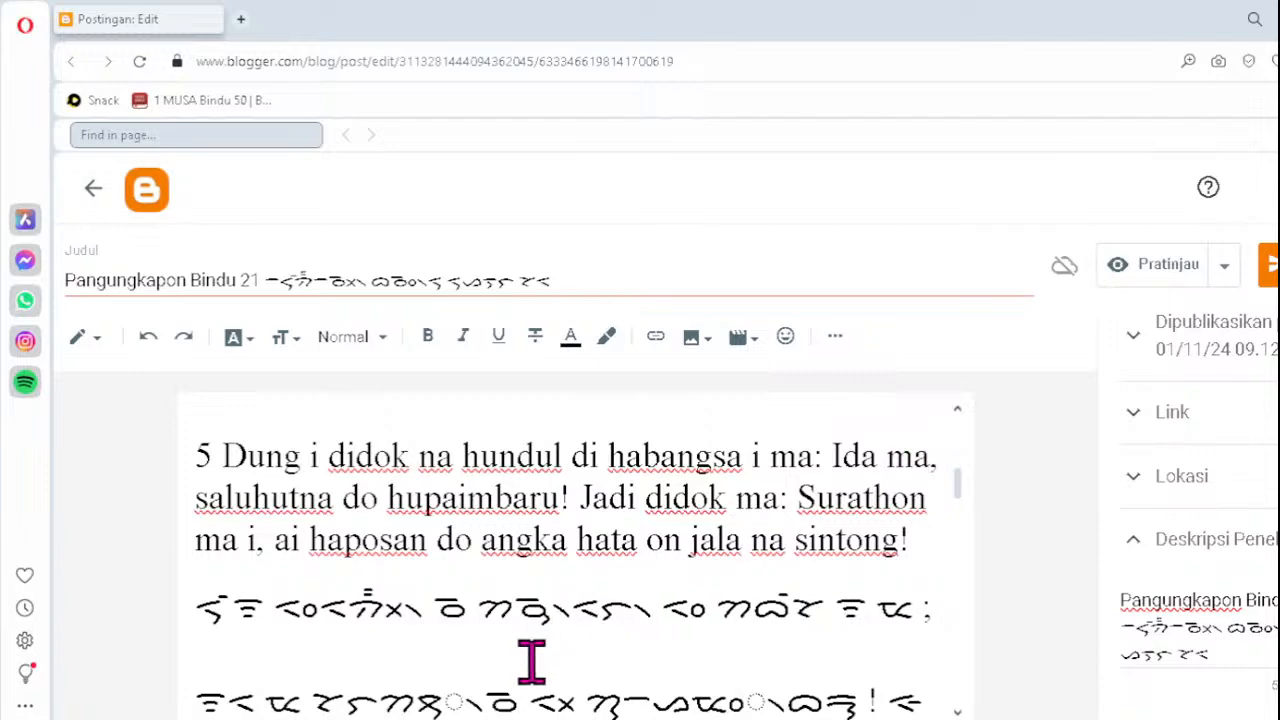
# - Correct the Batak-script "saluhutna" in verse 5, re-entering its "ut" part without the dotted circle
pyautogui.click(430, 698)
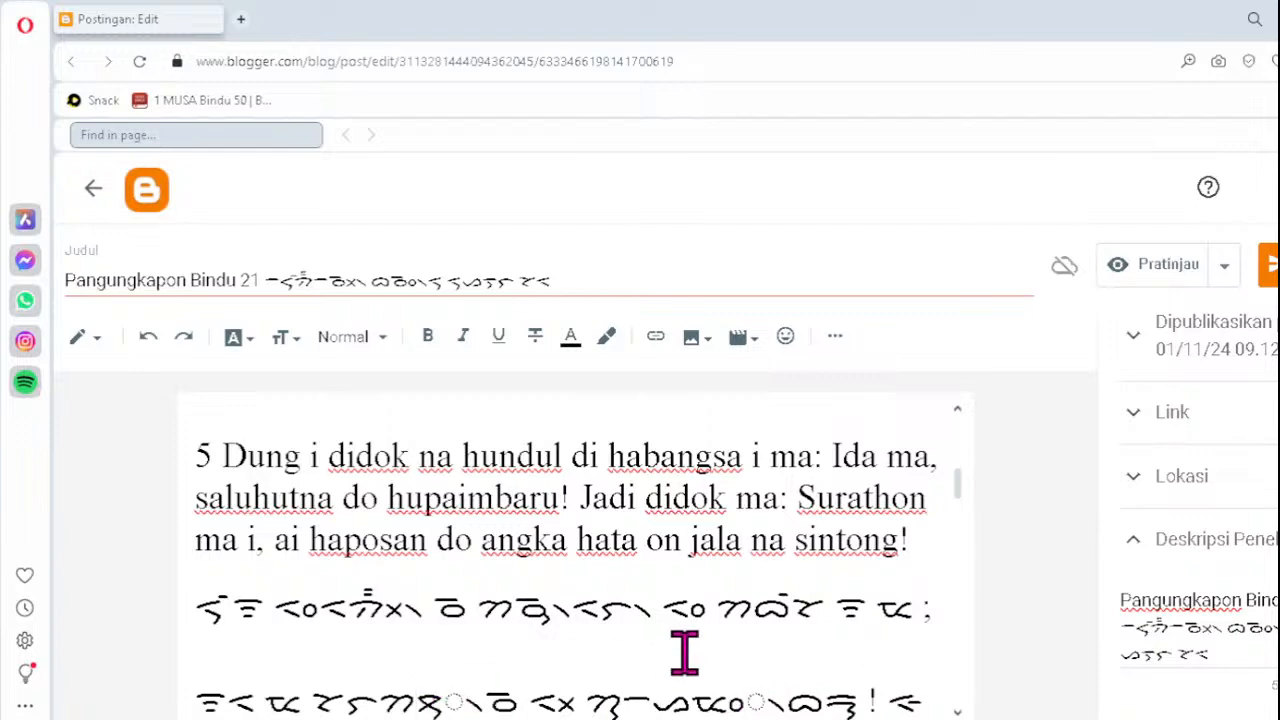
pyautogui.press('Delete')
pyautogui.press('Delete')
pyautogui.write('ᯂ᯲')
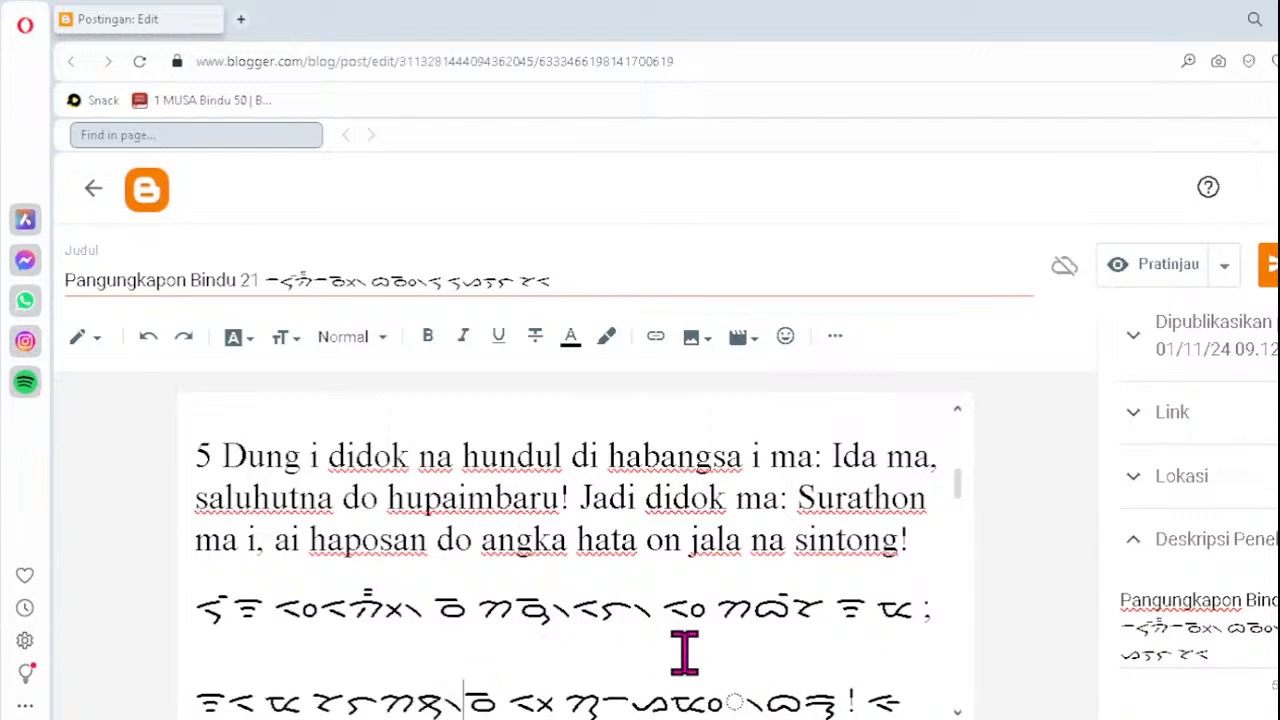
# - Correct the Batak-script "hupaimbaru" in verse 5, replacing its dotted-circle "im" syllable with ᯪᯔ᯲
pyautogui.click(669, 700)
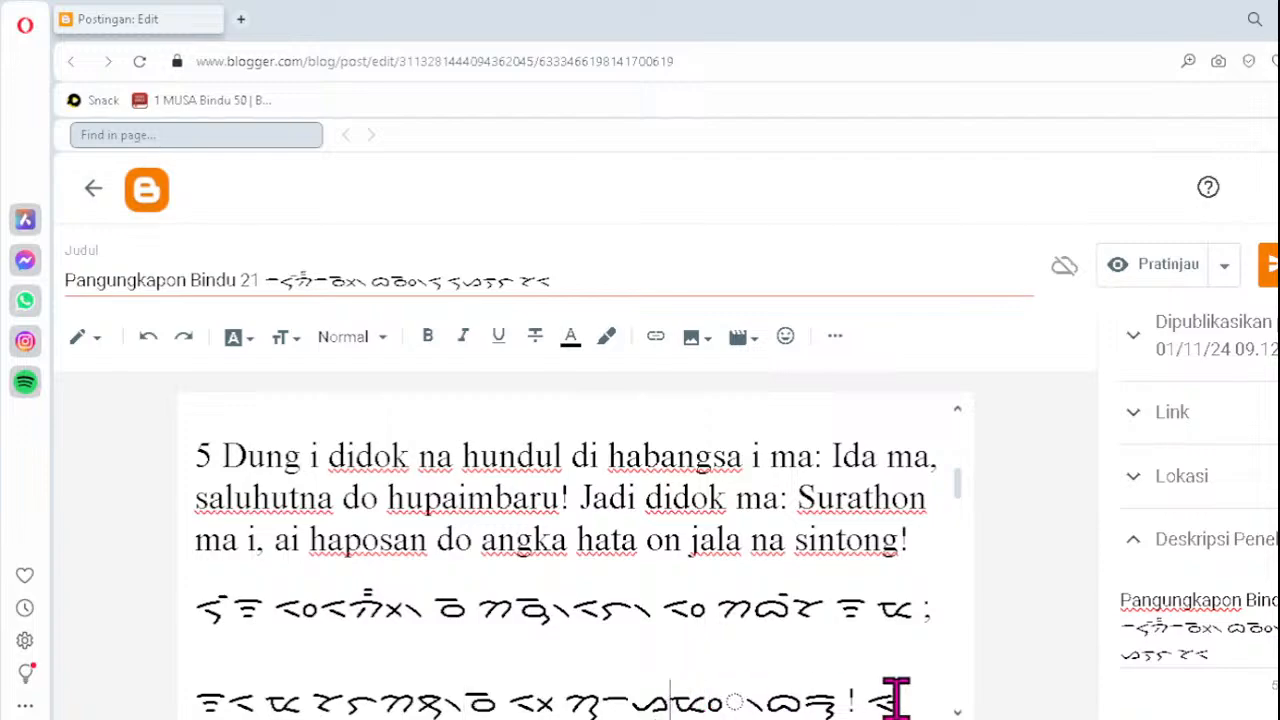
pyautogui.press('Delete')
pyautogui.write('ᯪᯔ')
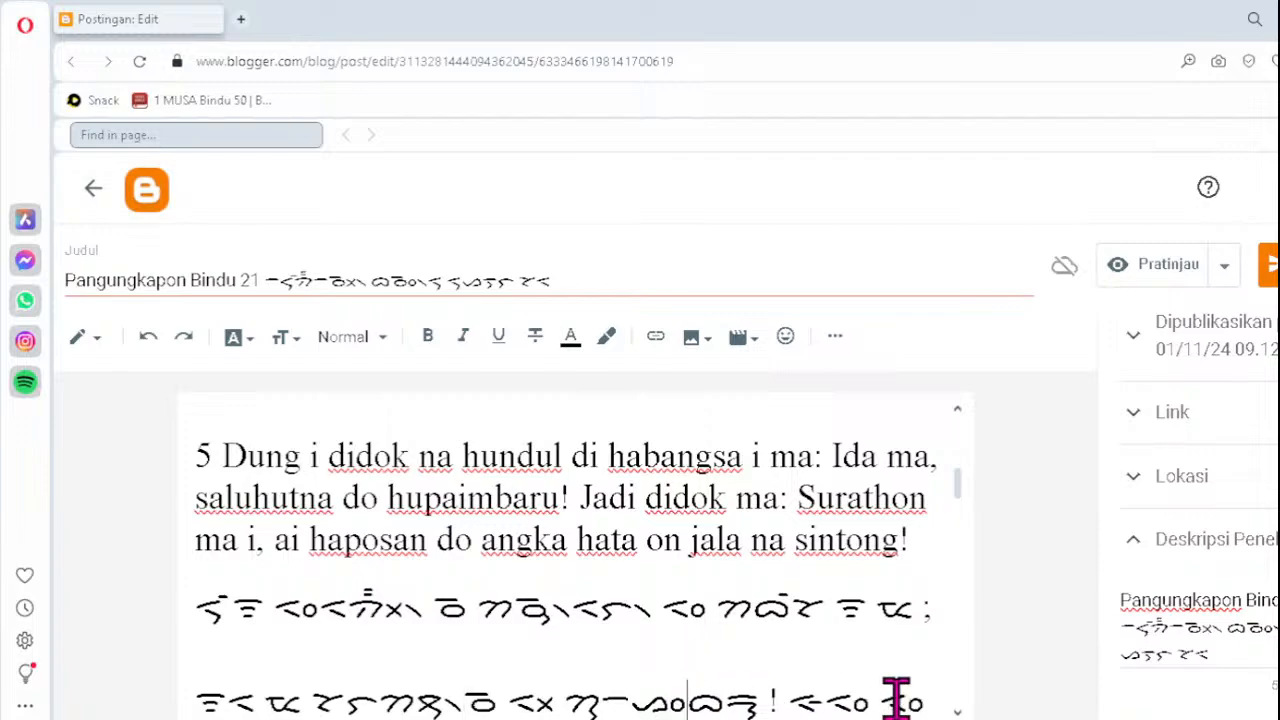
pyautogui.write('᯲')
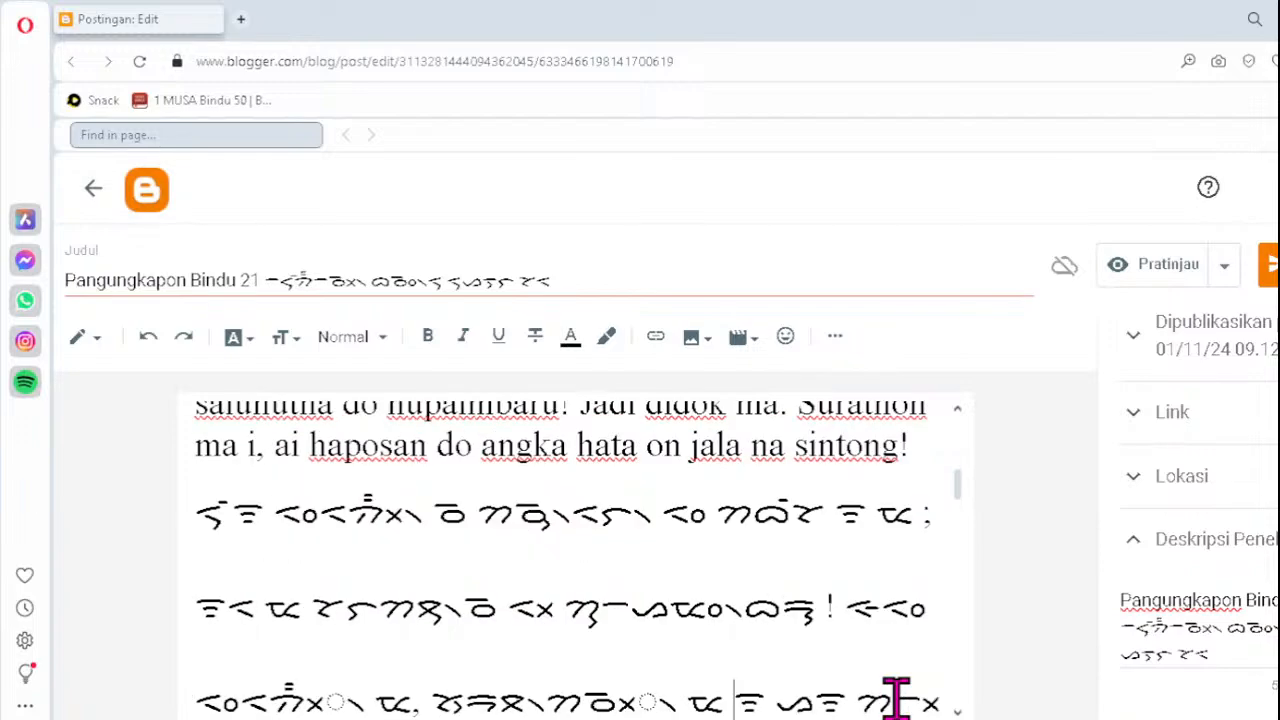
# - Correct the second Batak-script "didok" in verse 5, after the exclamation mark, by re-entering its "ok" syllable without the dotted circle
pyautogui.press('Down')
pyautogui.click(300, 698)
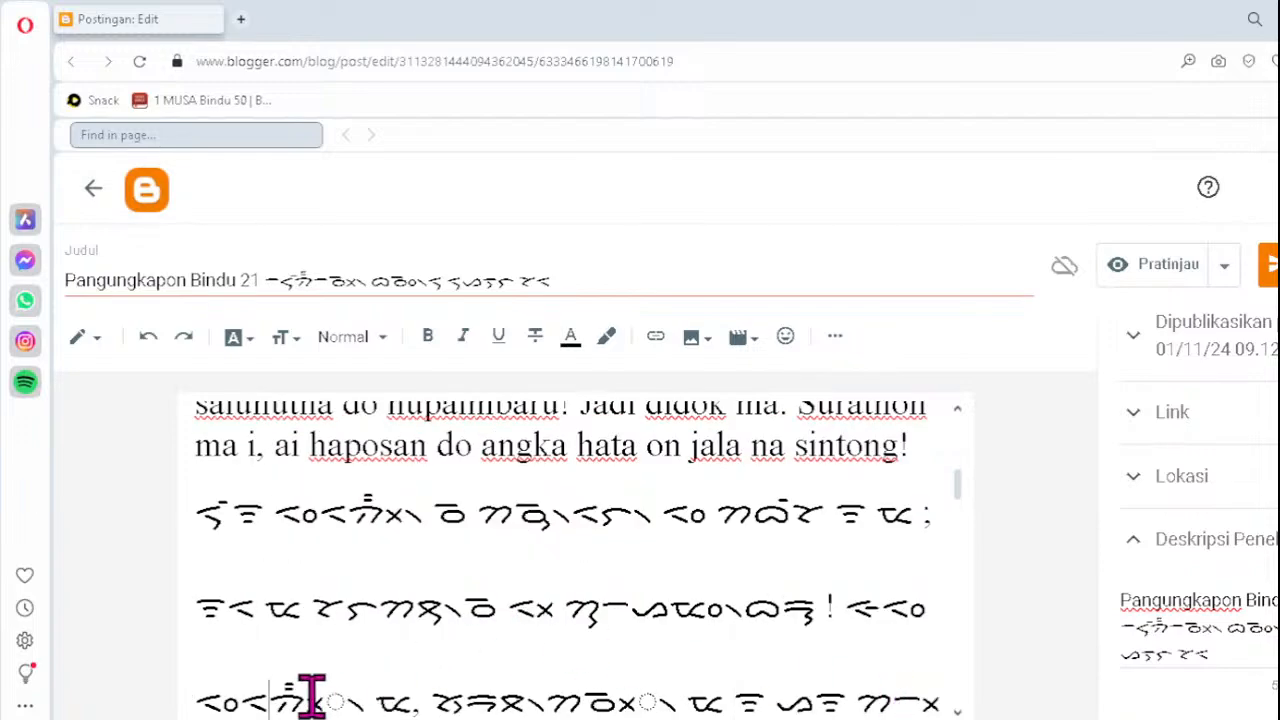
pyautogui.press('Delete')
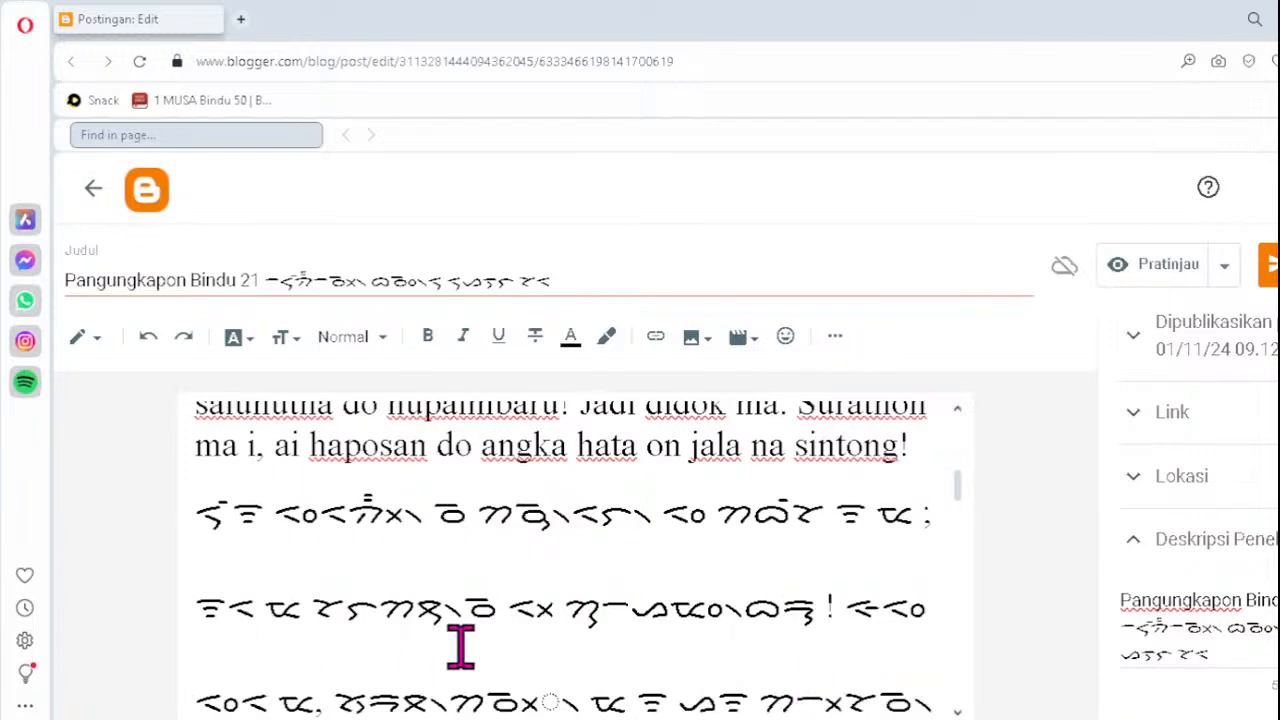
pyautogui.write('ᯬᯂ')
pyautogui.write('ᯬ᯲')
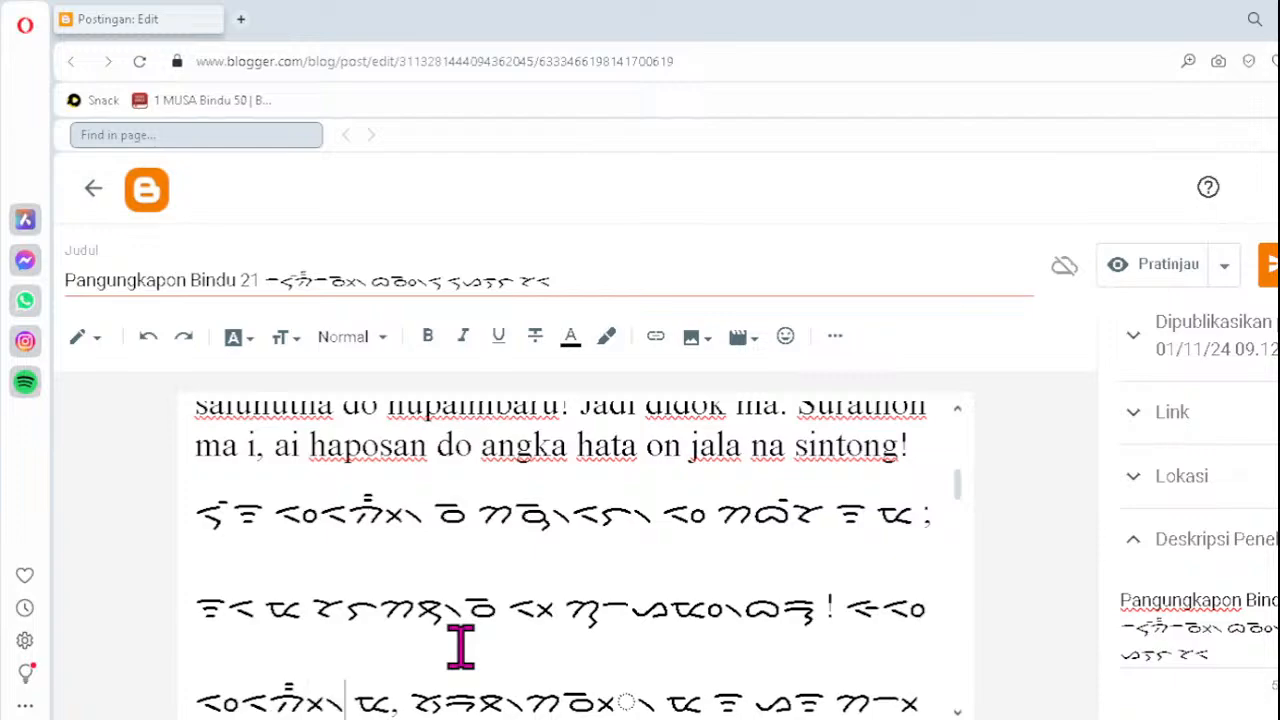
# - Correct the Batak-script "Surathon" in verse 5, replacing its dotted-circle "on" ending with ᯬᯉ᯲
pyautogui.click(575, 698)
pyautogui.press('Delete')
pyautogui.write('ᯬᯉ')
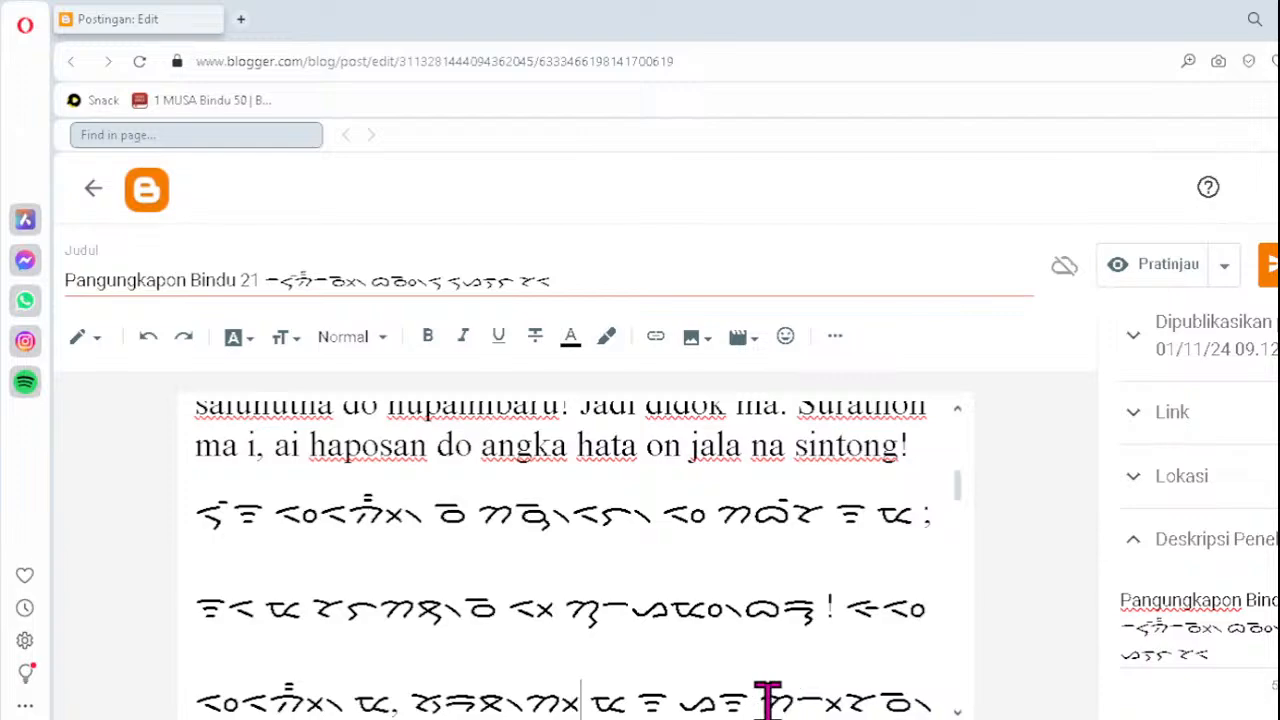
pyautogui.write('᯲')
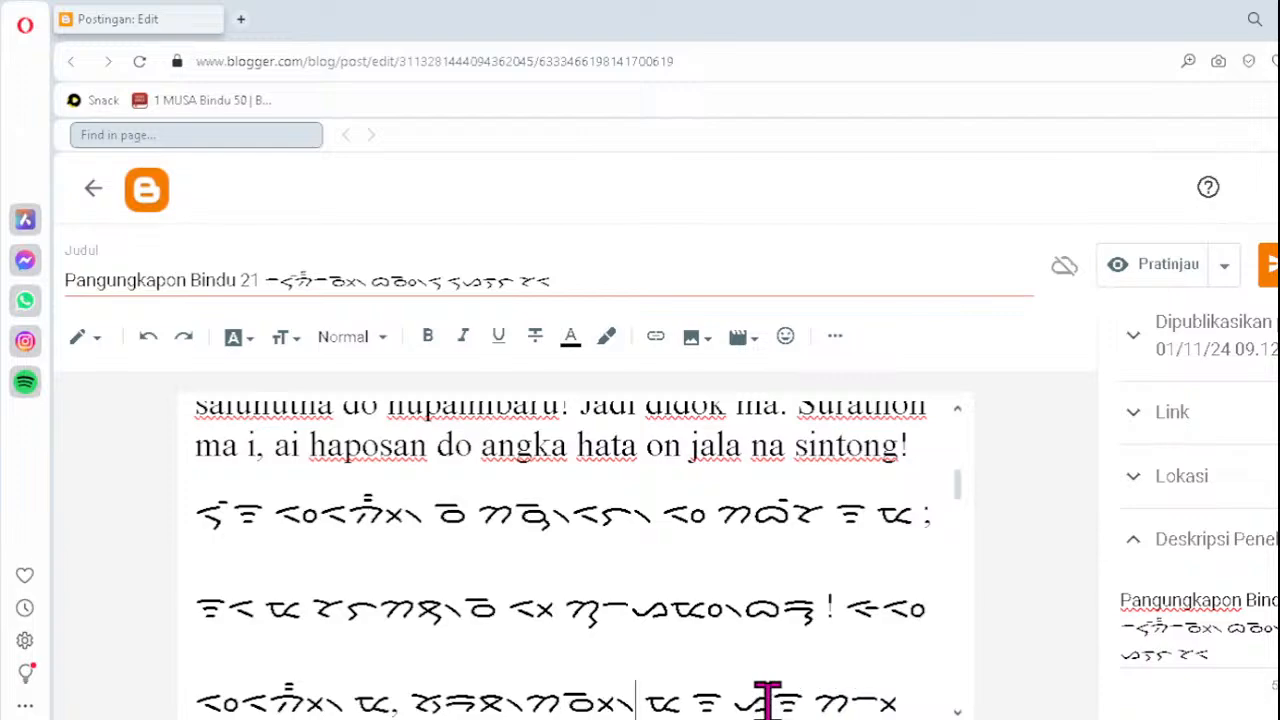
# - Correct the Batak-script "on" after "hata" in verse 5, replacing the dotted-circle syllable with ᯬᯉ᯲
pyautogui.press('Down')
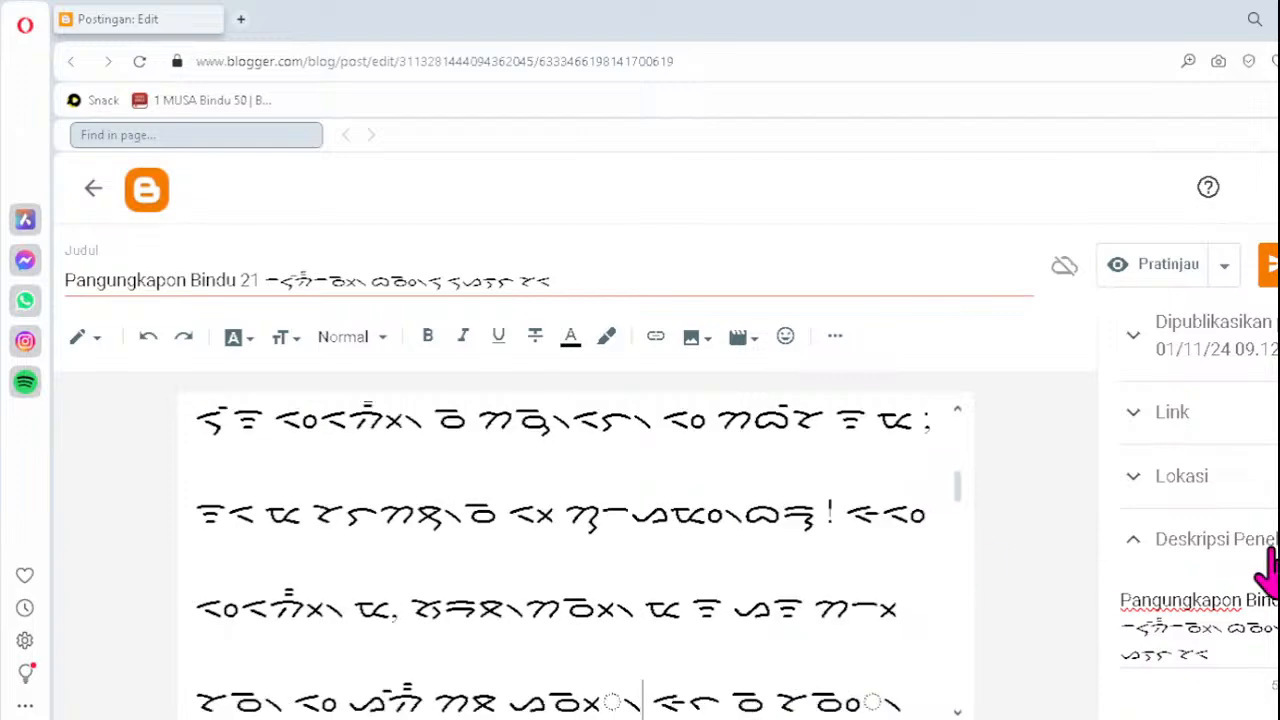
pyautogui.press('Down')
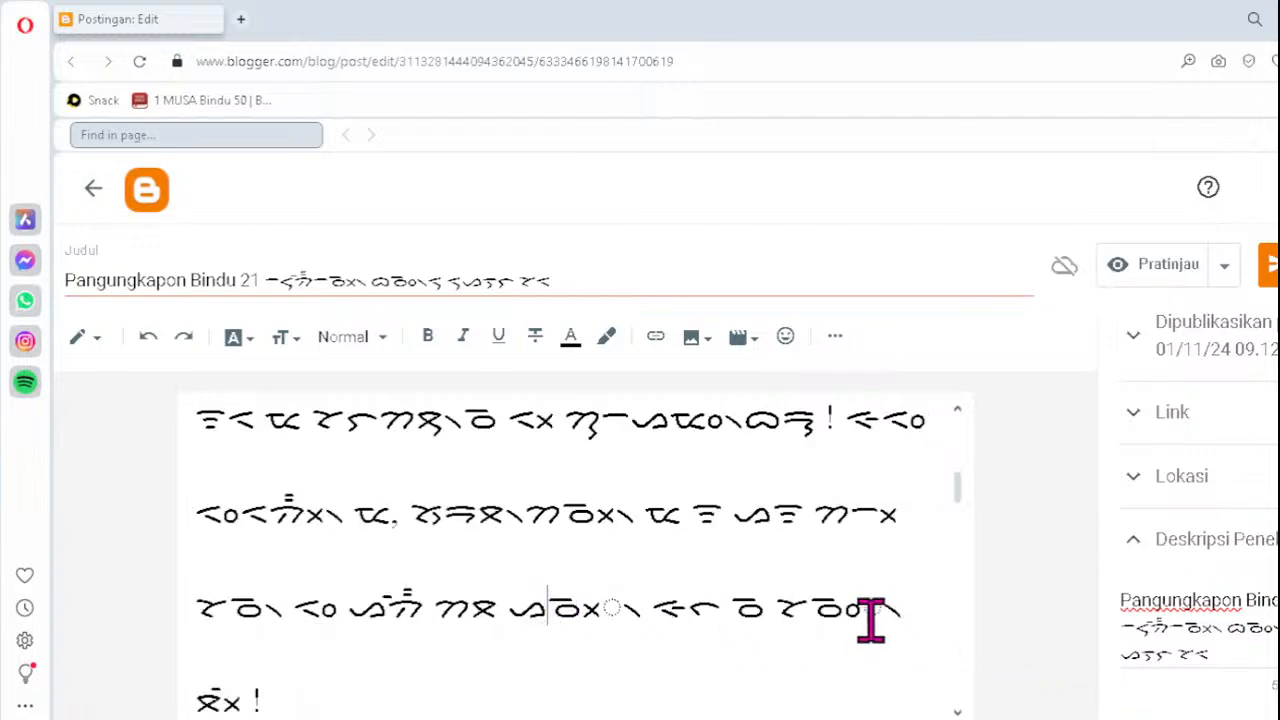
pyautogui.press('Delete')
pyautogui.write('ᯬᯉ᯲')
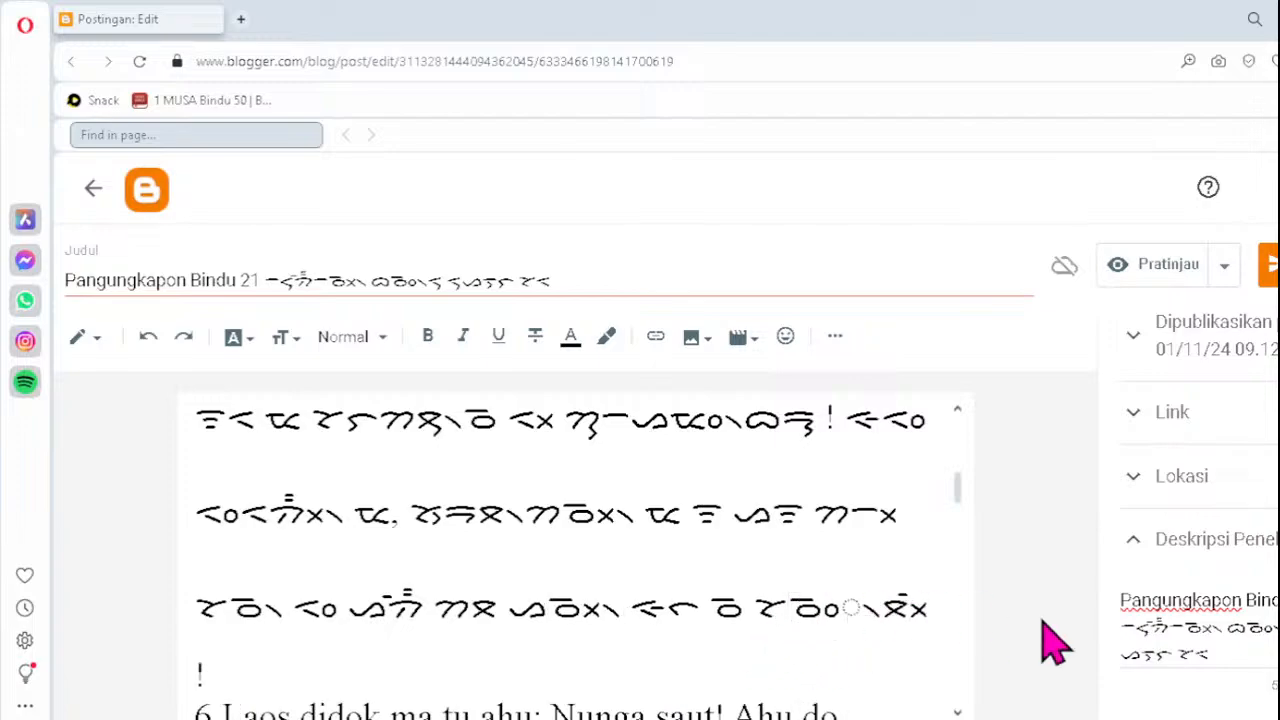
# - Correct the Batak-script "sintong" at the end of verse 5, replacing its dotted-circle "in" part with ᯪᯉ᯲
pyautogui.press('BackSpace')
pyautogui.press('BackSpace')
pyautogui.press('BackSpace')
pyautogui.write('ᯪᯉ᯲')
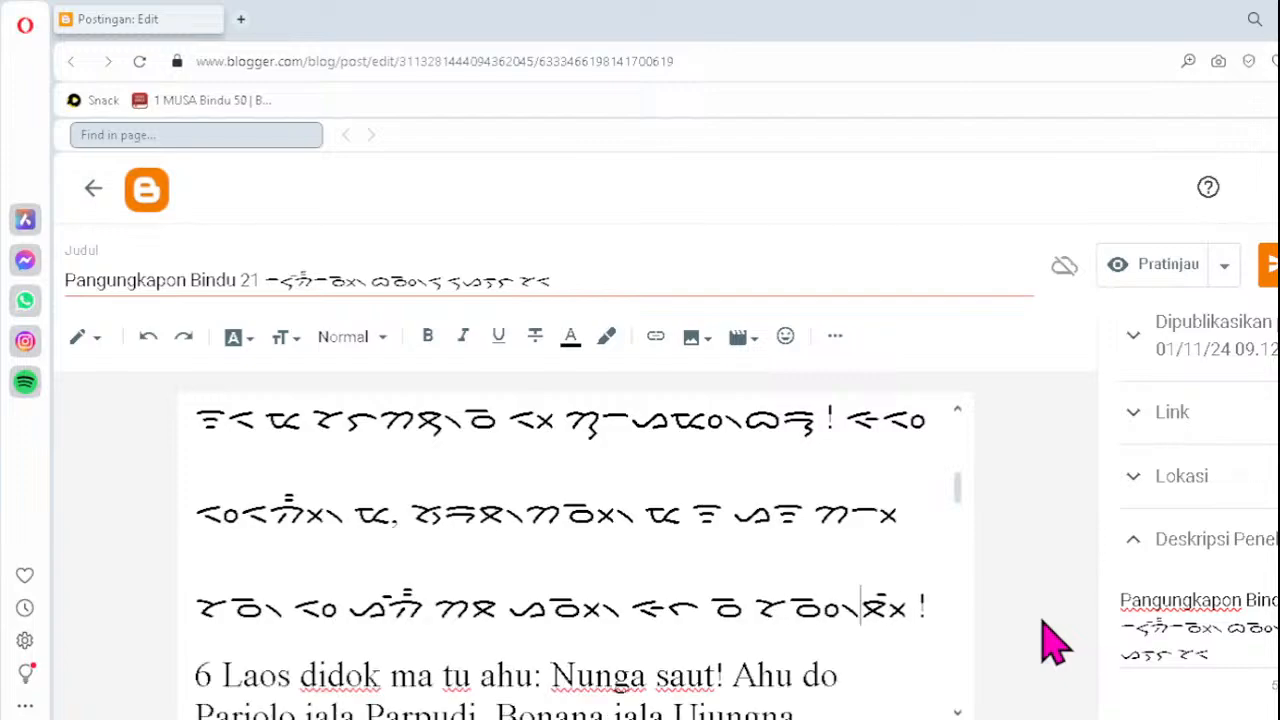
# - Correct the Batak-script "Laos" at the start of verse 6, replacing its dotted-circle "os" syllable with ᯬᯘ᯲
pyautogui.press('Down')
pyautogui.press('Down')
pyautogui.press('Down')
pyautogui.press('Down')
pyautogui.press('Down')
pyautogui.press('Down')
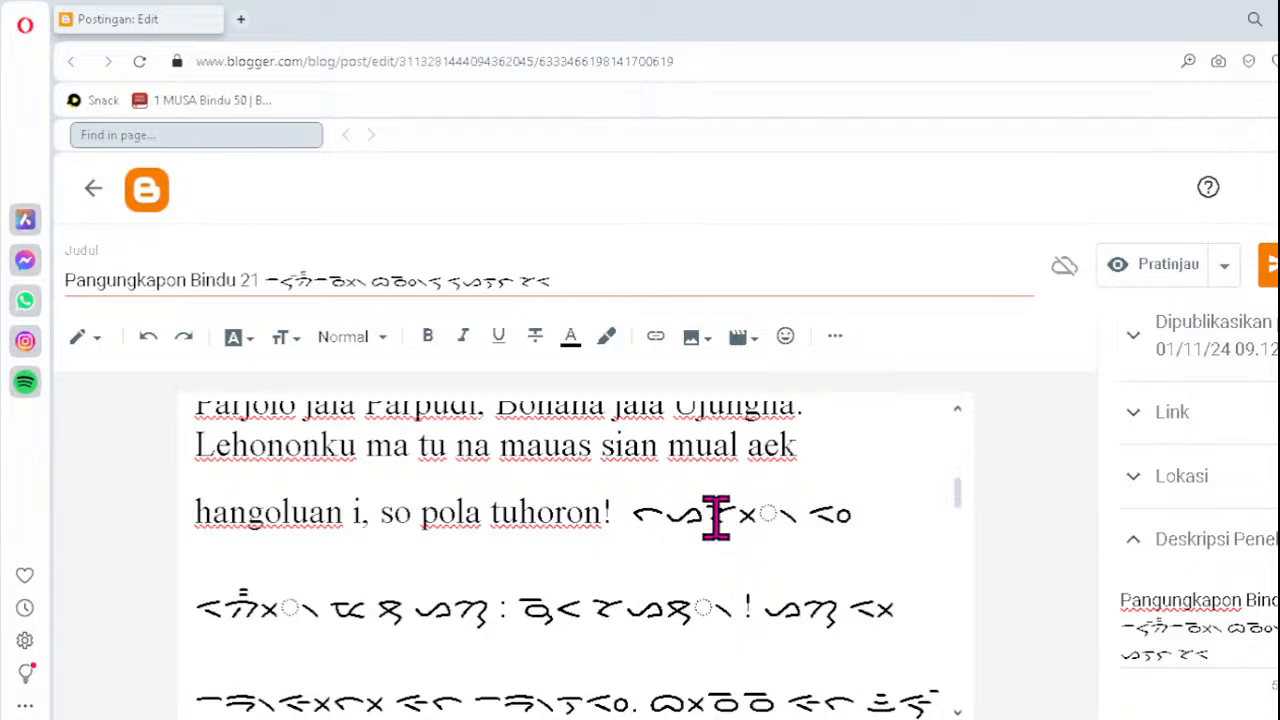
pyautogui.press('Delete')
pyautogui.write('ᯬᯘ᯲')
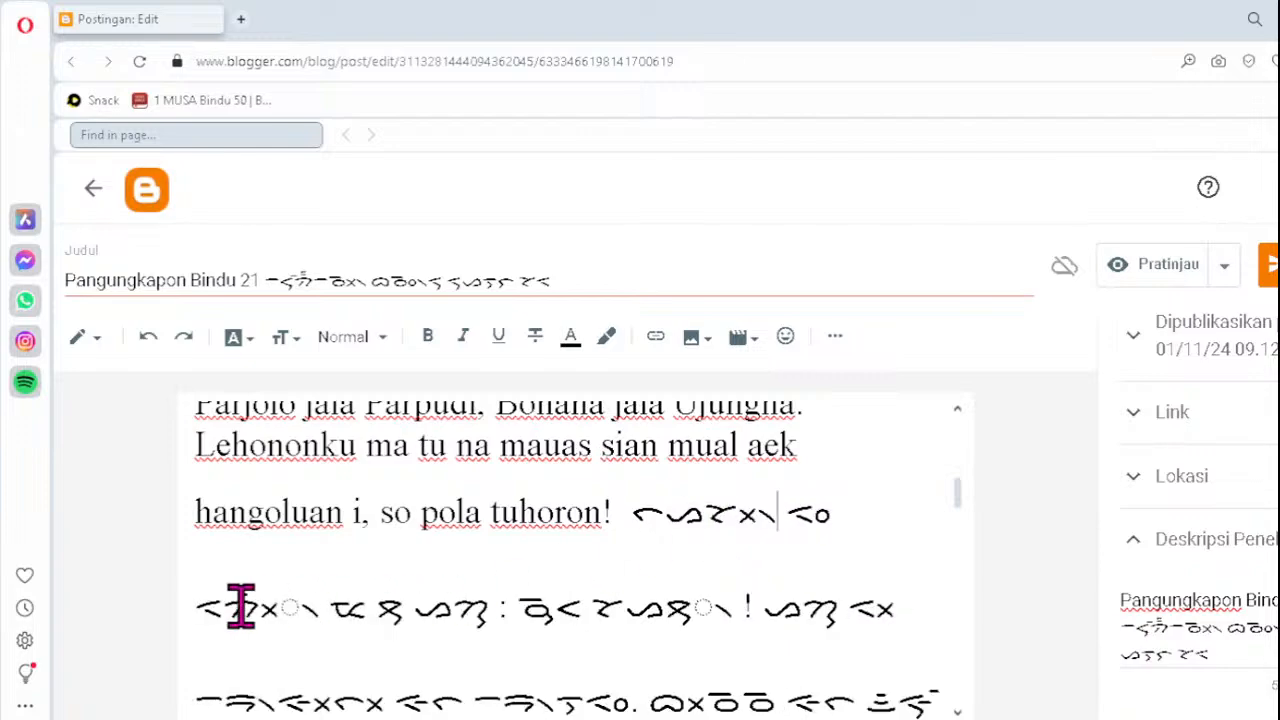
# - Correct the Batak-script "didok" in verse 6, re-entering its final "ok" syllable without the dotted circle
pyautogui.click(225, 607)
pyautogui.press('Delete')
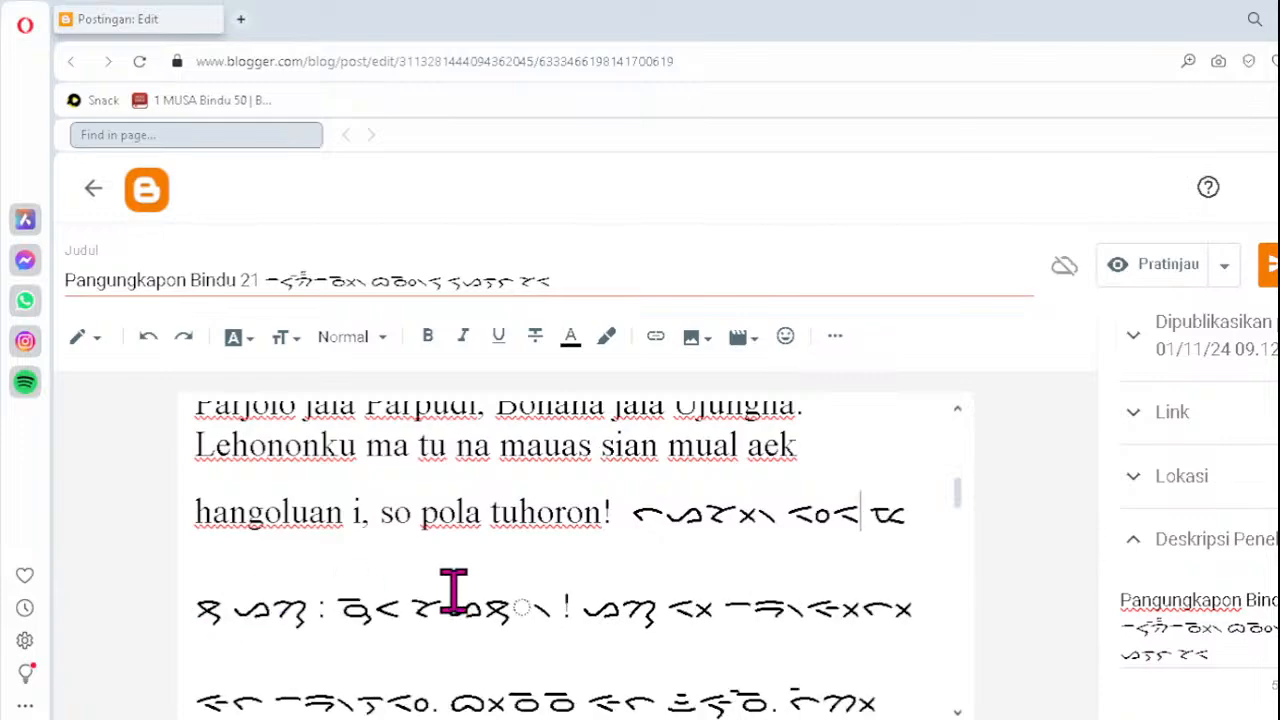
pyautogui.write('ᯬᯂᯰ')
pyautogui.write('ᯉ᯲')
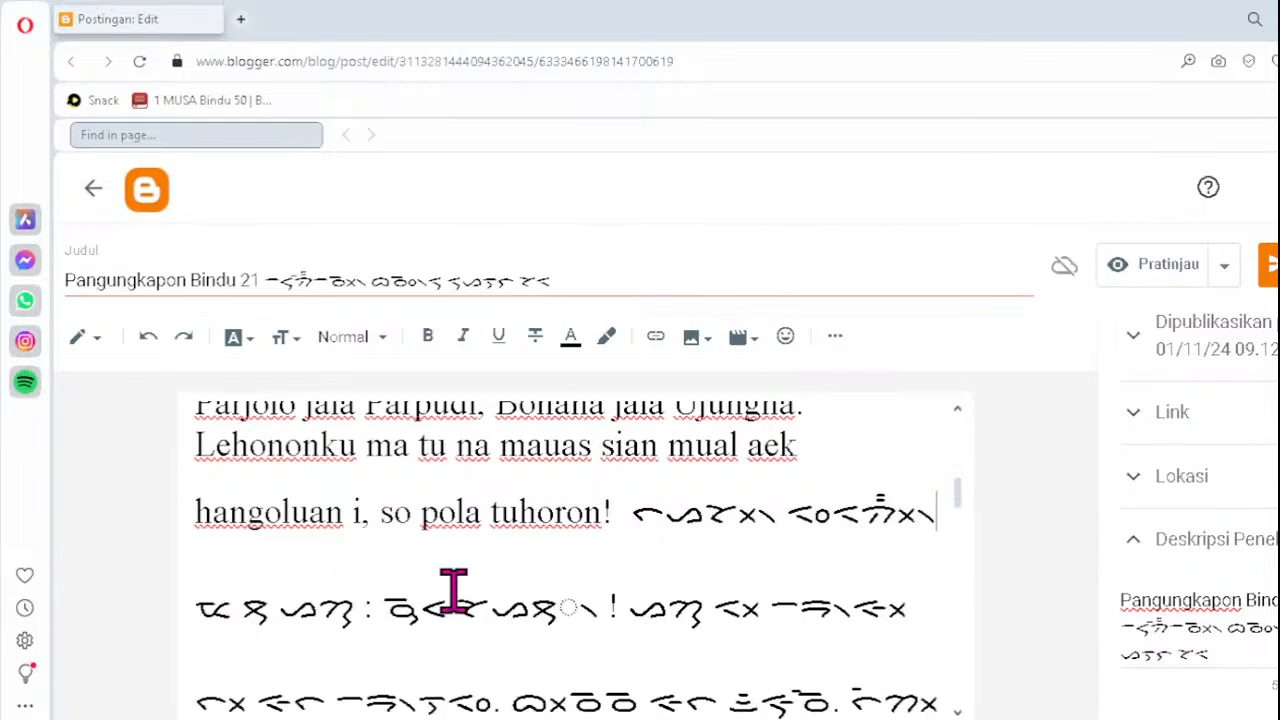
# - Correct the Batak-script "saut" in verse 6, re-entering its "ut" syllable without the dotted circle
pyautogui.click(530, 605)
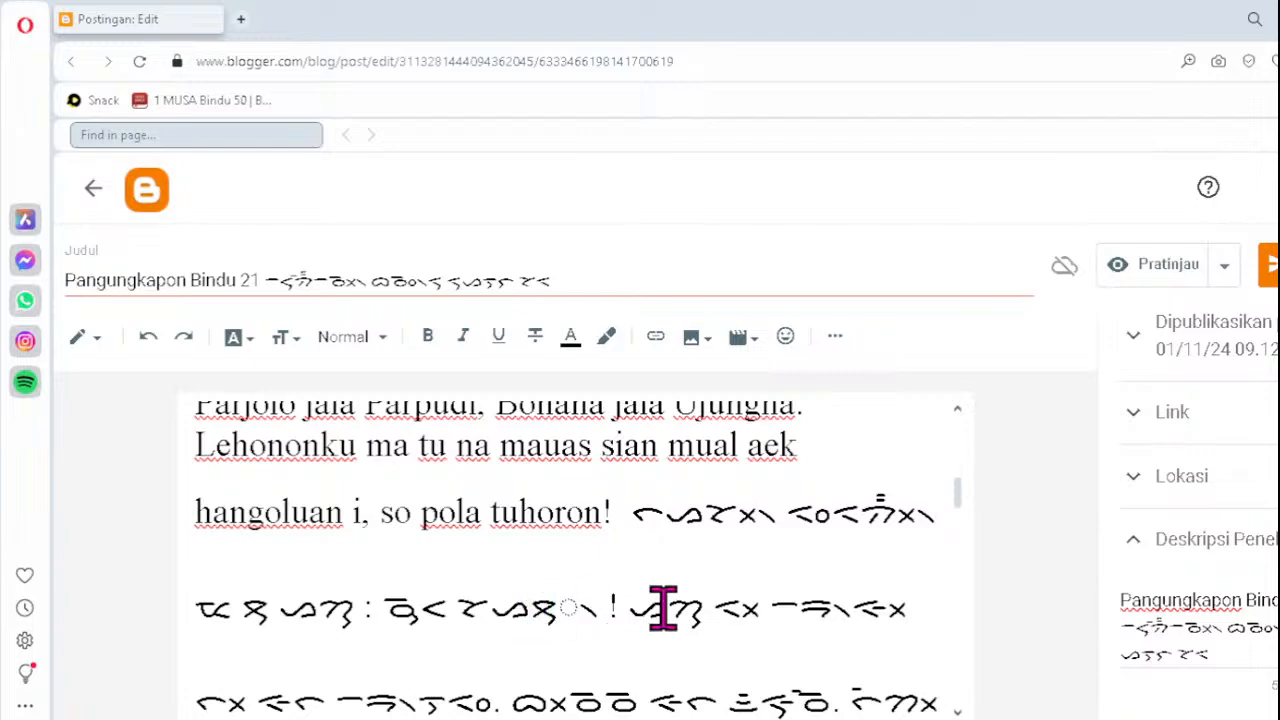
pyautogui.press('Delete')
pyautogui.press('Delete')
pyautogui.press('Delete')
pyautogui.write('ᯖ᯲')
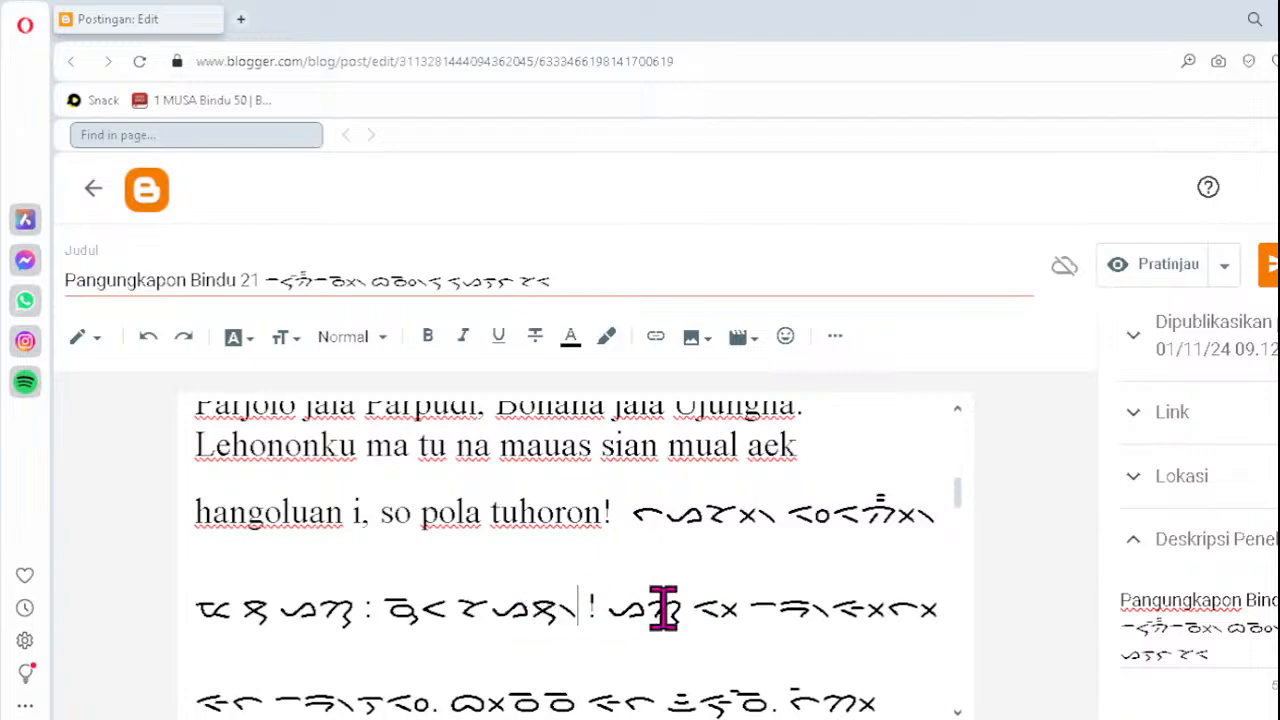
# - Correct the Batak-script "Lehononku" in verse 6, replacing its dotted-circle "on" syllable with ᯬᯉ᯲
pyautogui.click(808, 695)
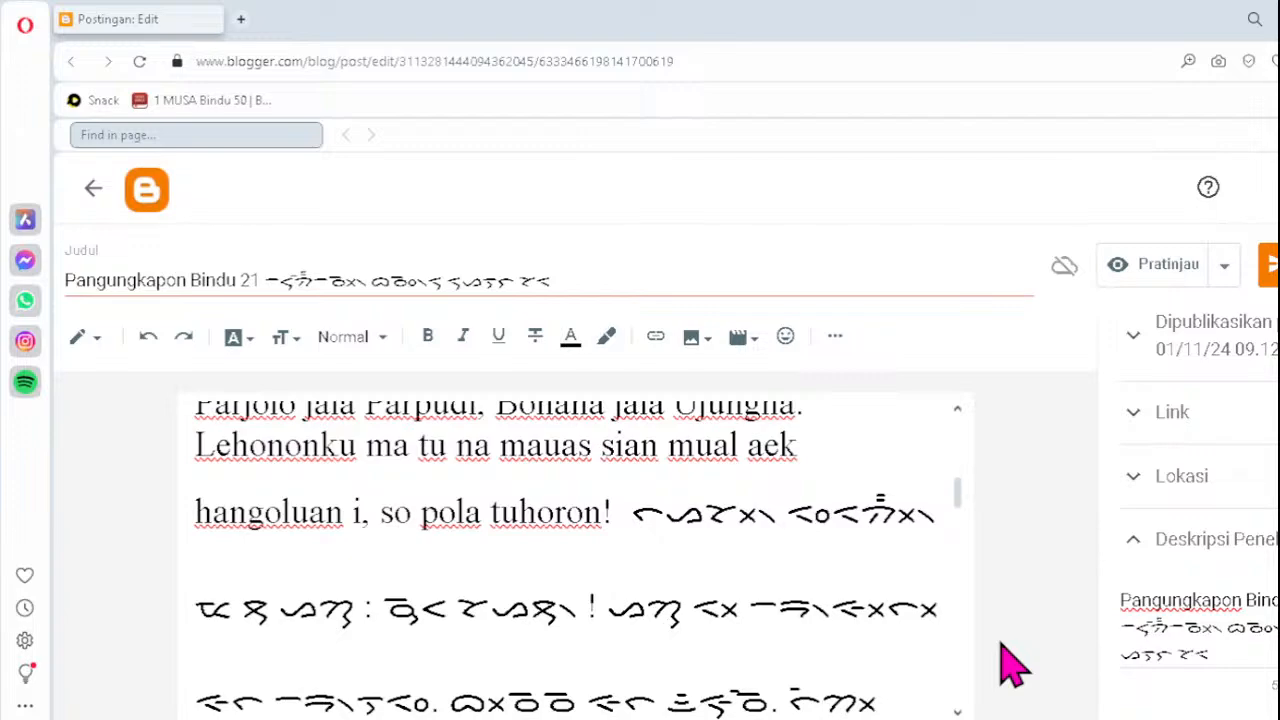
pyautogui.press('Down')
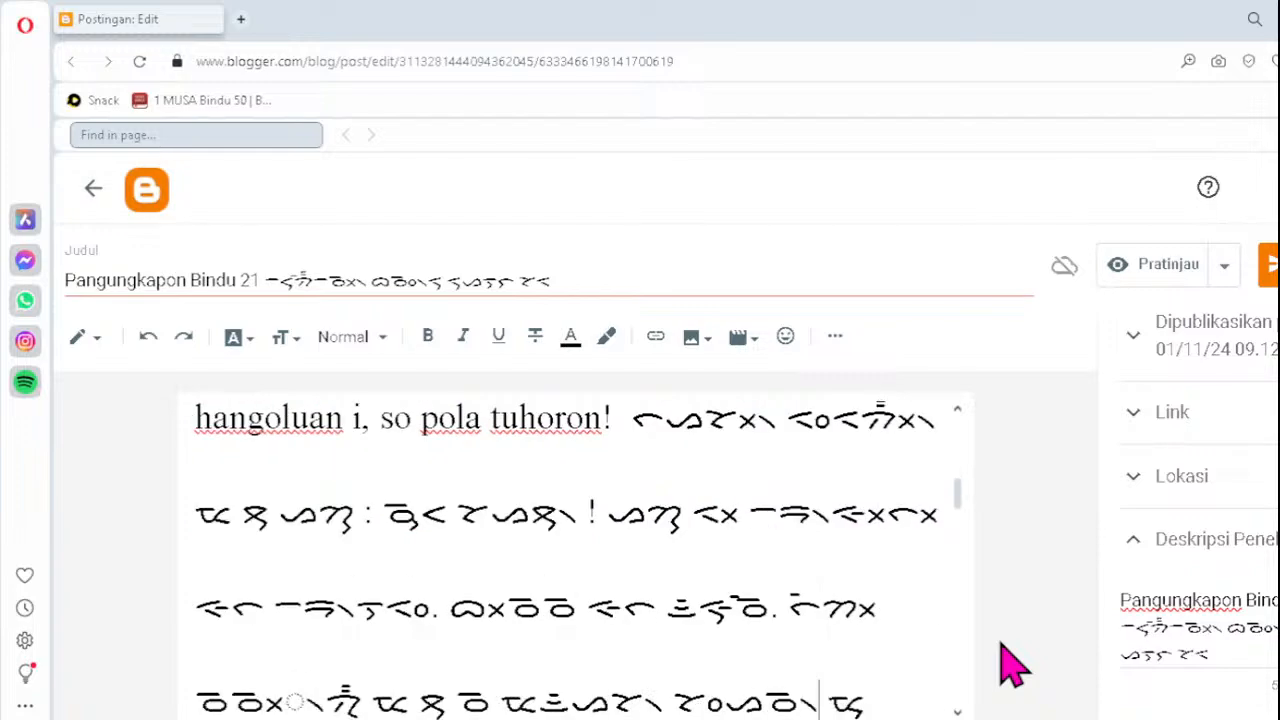
pyautogui.press('Down')
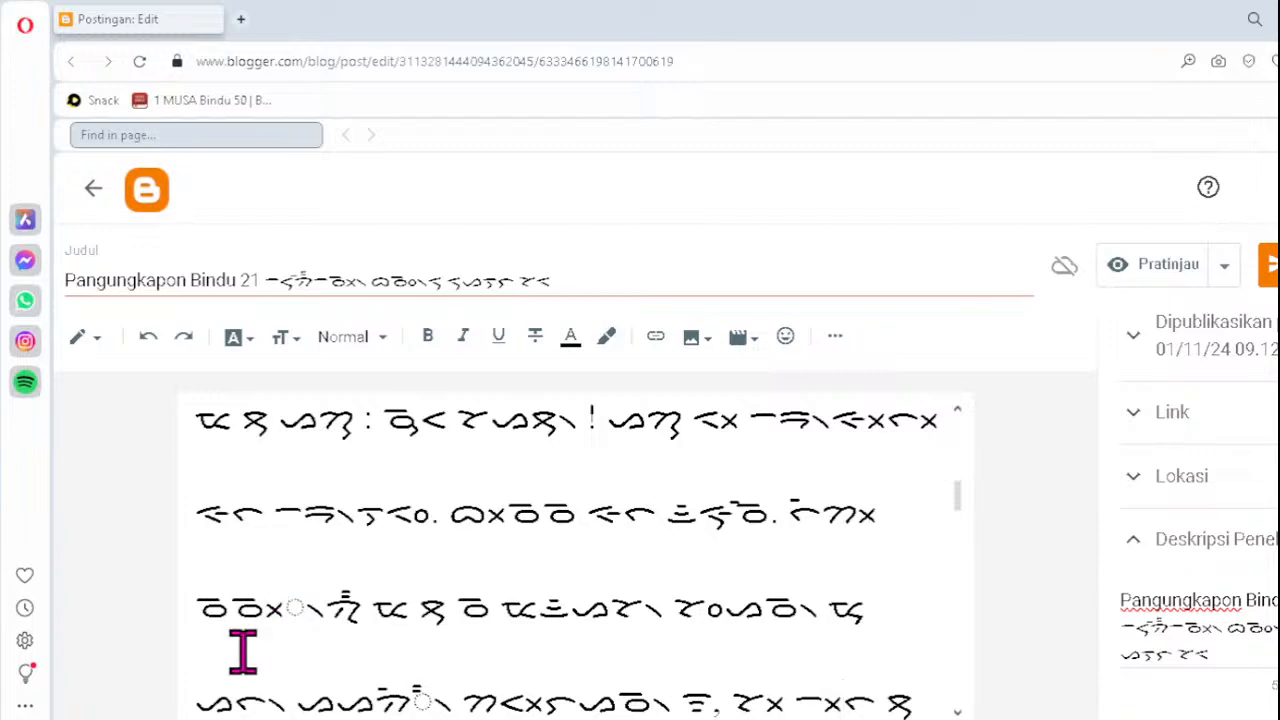
pyautogui.click(240, 608)
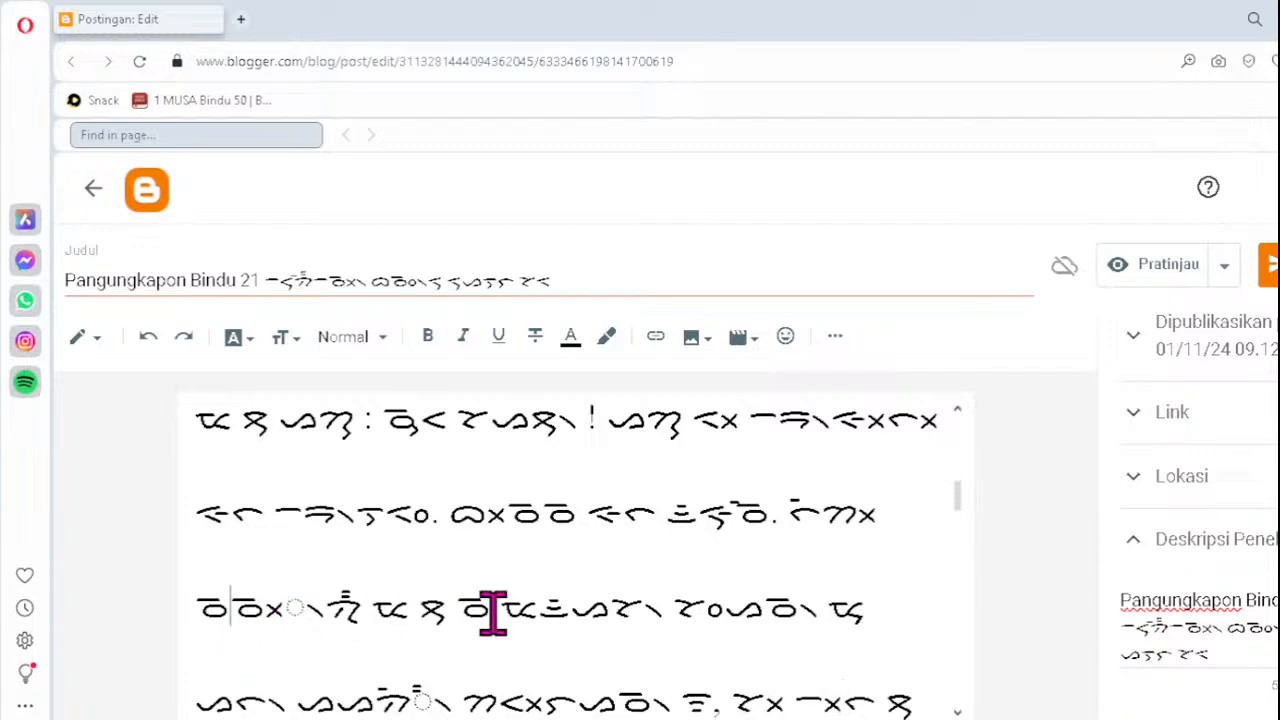
pyautogui.press('Delete')
pyautogui.write('ᯬᯉ᯲')
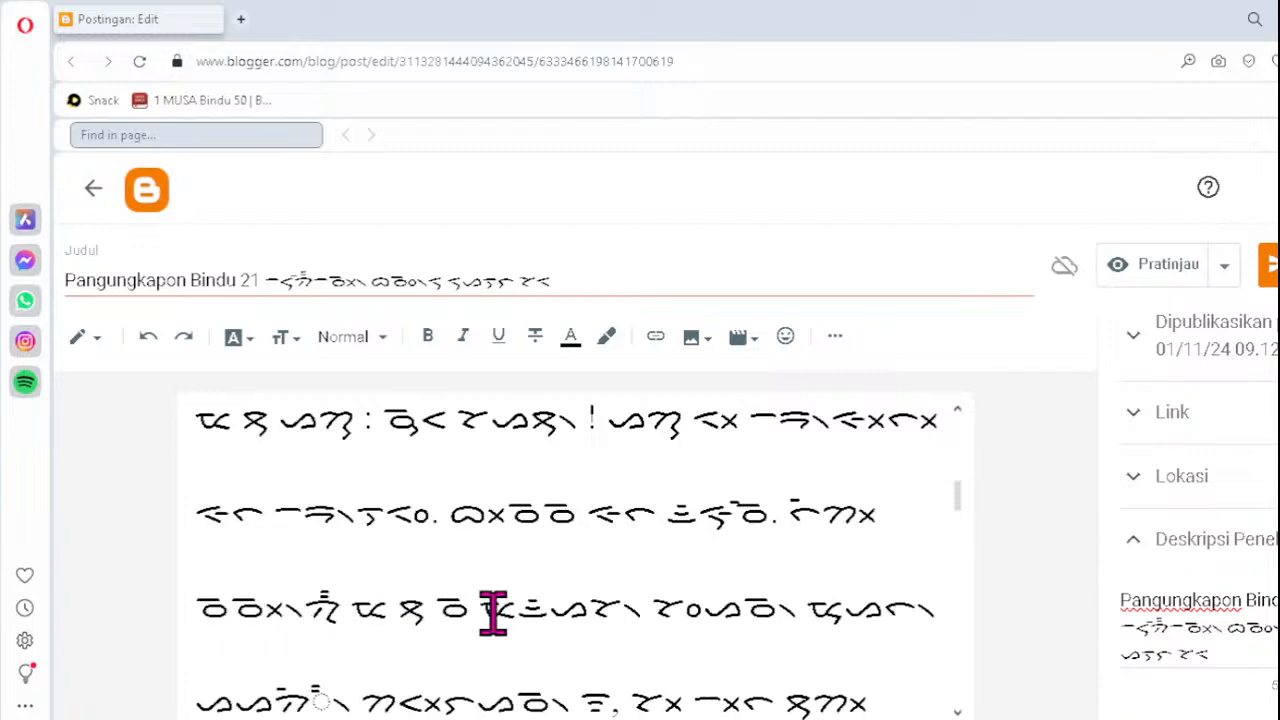
# - Correct the Batak-script "aek" in verse 6, re-entering its "ek" syllable without the dotted circle
pyautogui.click(278, 700)
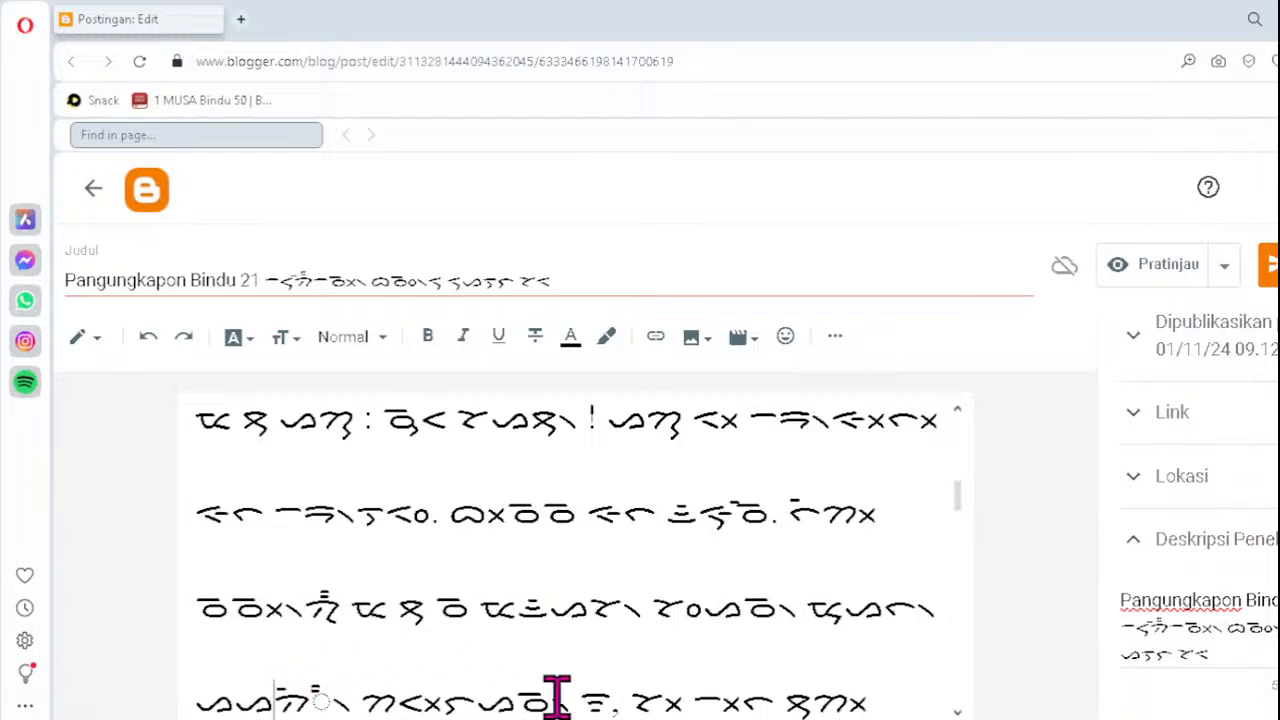
pyautogui.press('Delete')
pyautogui.press('Delete')
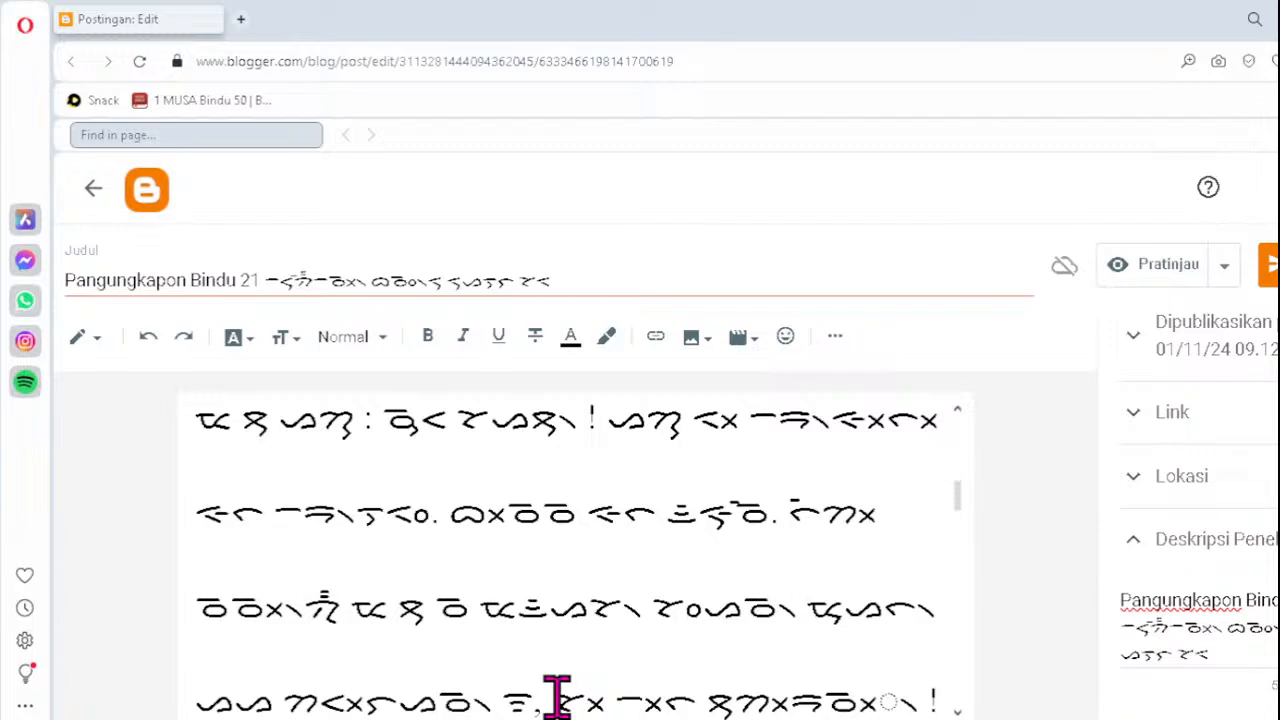
pyautogui.write('ᜒ')
pyautogui.write('ᜈ')
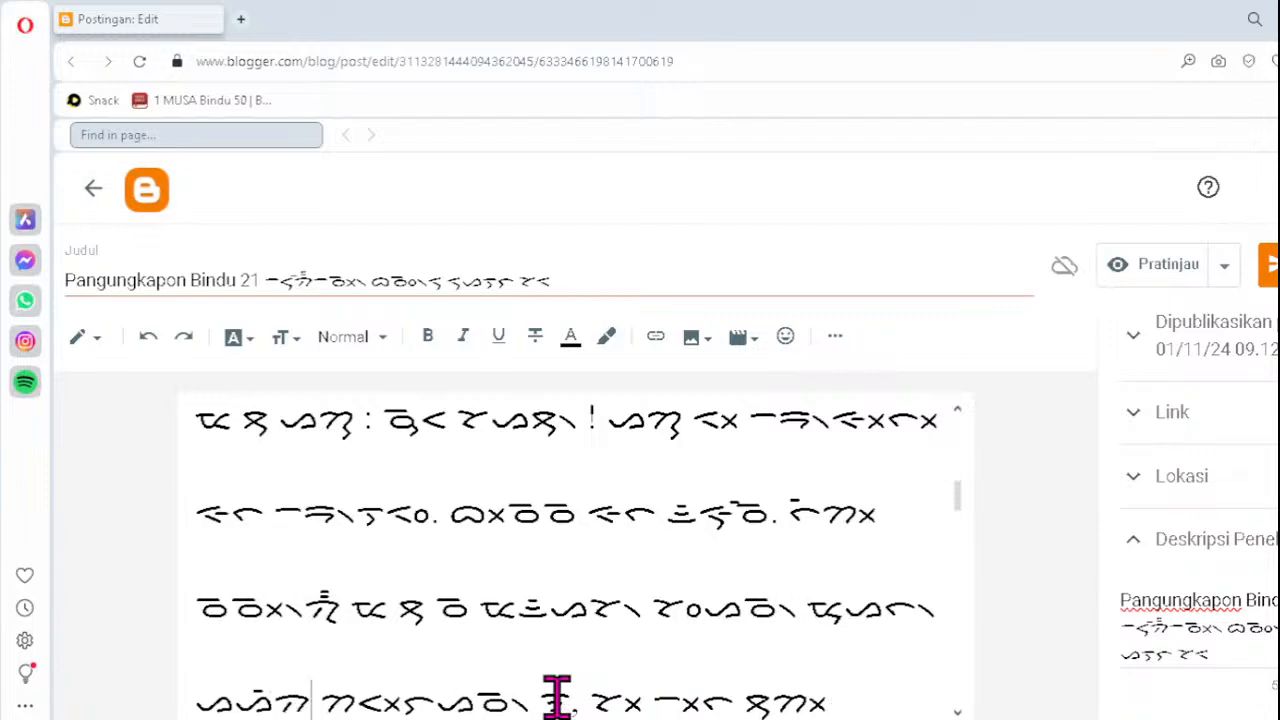
pyautogui.write('᜔')
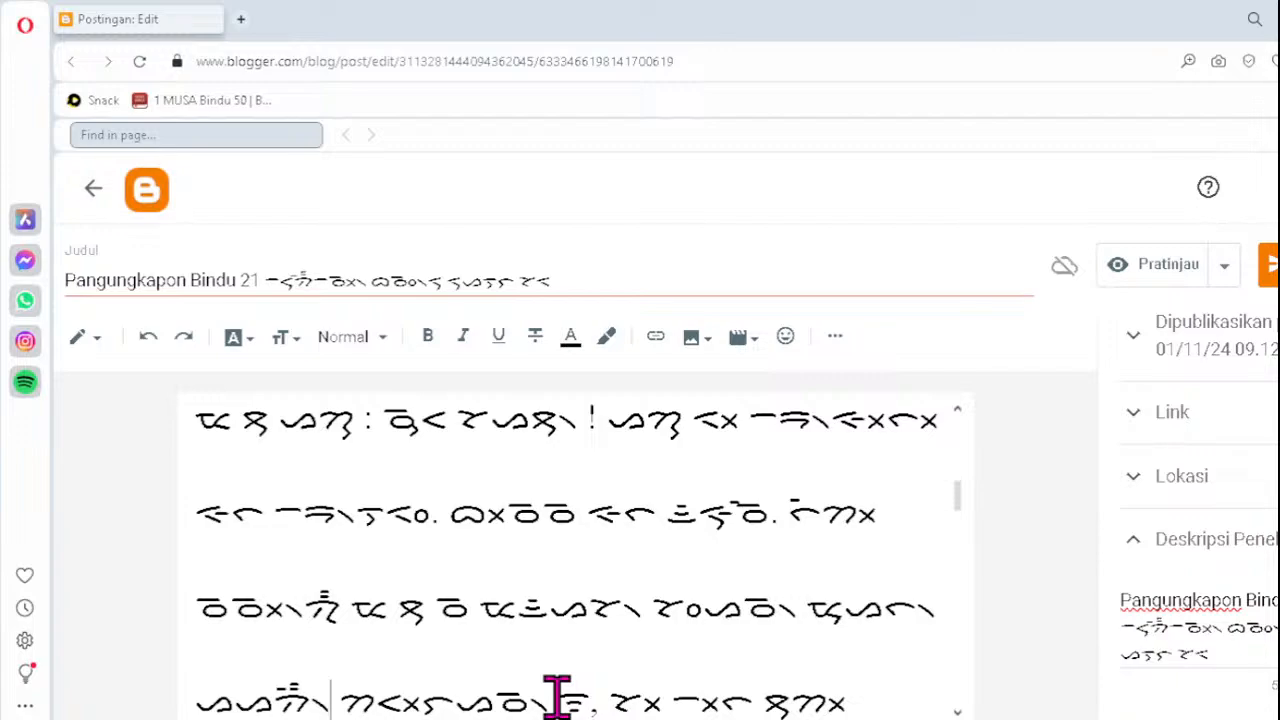
# - Correct the Batak-script "tuhoron" at the end of verse 6, replacing its dotted-circle "on" syllable with ᯬᯉ᯲
pyautogui.press('Down')
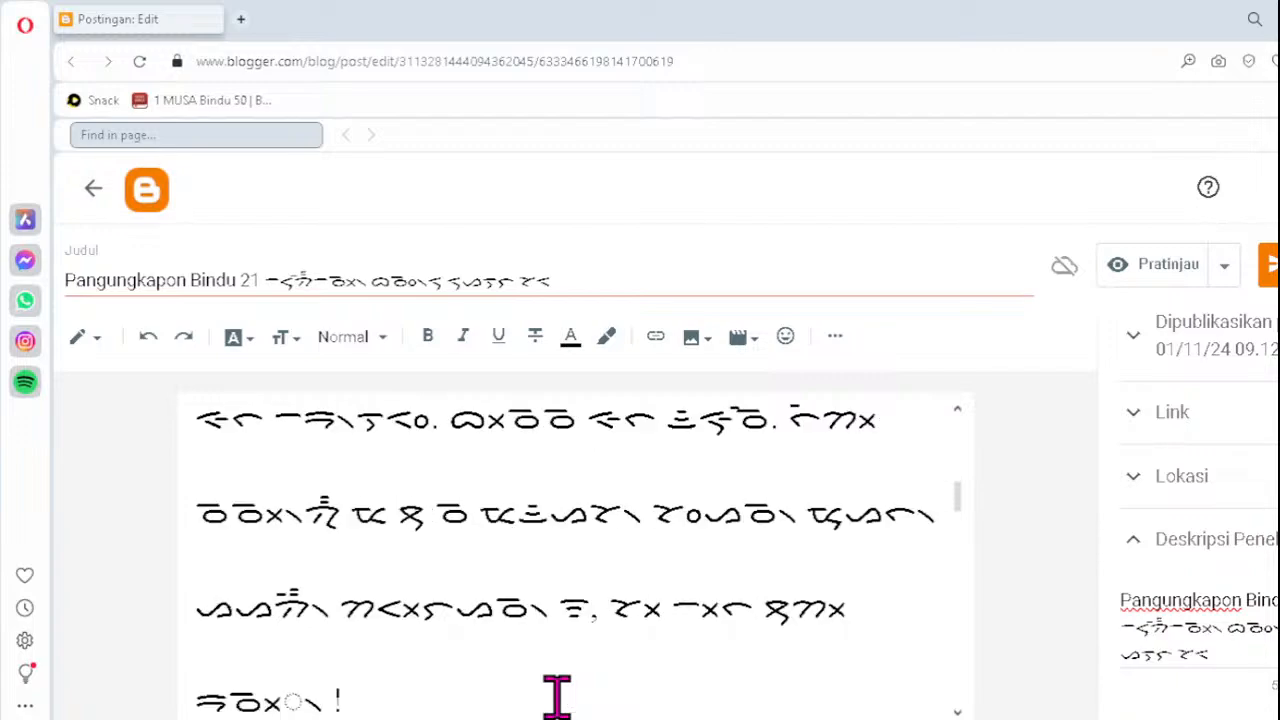
pyautogui.press('Left')
pyautogui.press('Left')
pyautogui.press('Left')
pyautogui.press('Left')
pyautogui.press('Left')
pyautogui.press('Delete')
pyautogui.write('ᯬᯉ᯲')
# - Correct the Batak-script "Teanon" at the start of verse 7, replacing its dotted-circle "on" syllable with ᯬᯉ᯲
pyautogui.press('Down')
pyautogui.press('Down')
pyautogui.press('Down')
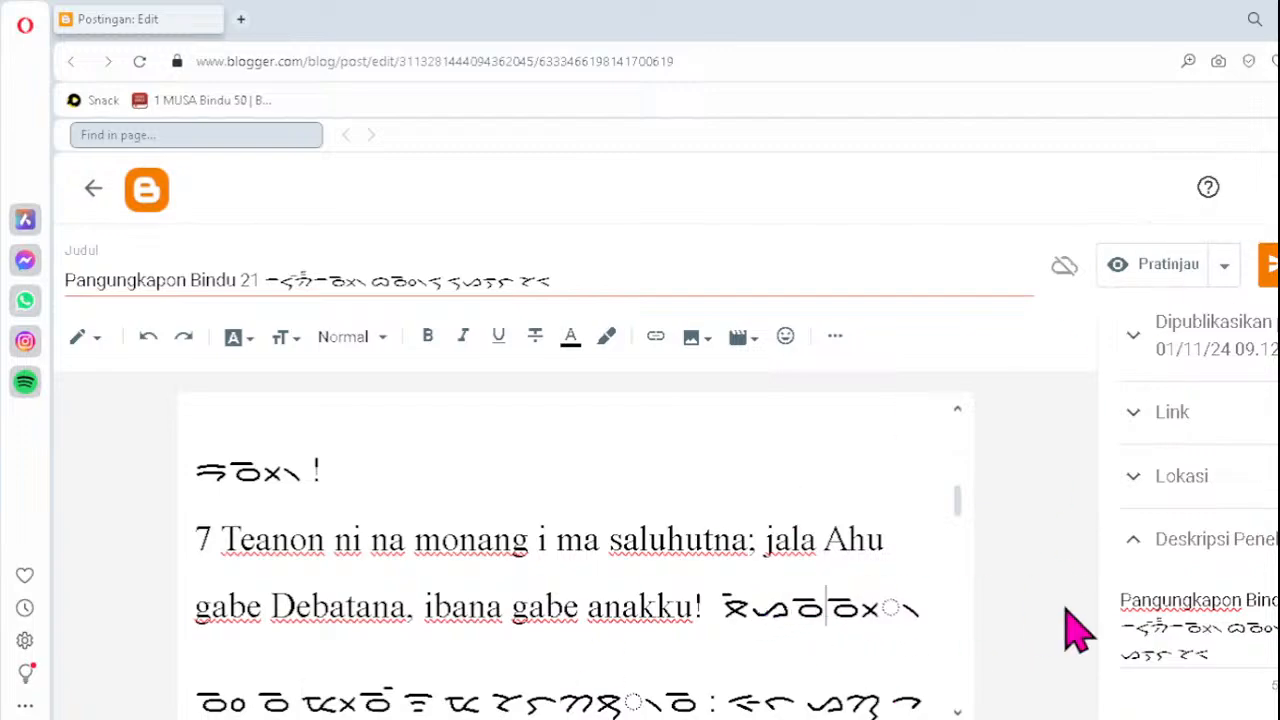
pyautogui.press('BackSpace')
pyautogui.press('BackSpace')
pyautogui.press('BackSpace')
pyautogui.write('ᯬᯉ᯲')
# - Correct the Batak-script "saluhutna" in verse 7, replacing its dotted-circle "ut" syllable with ᯮᯖ᯲
pyautogui.click(595, 703)
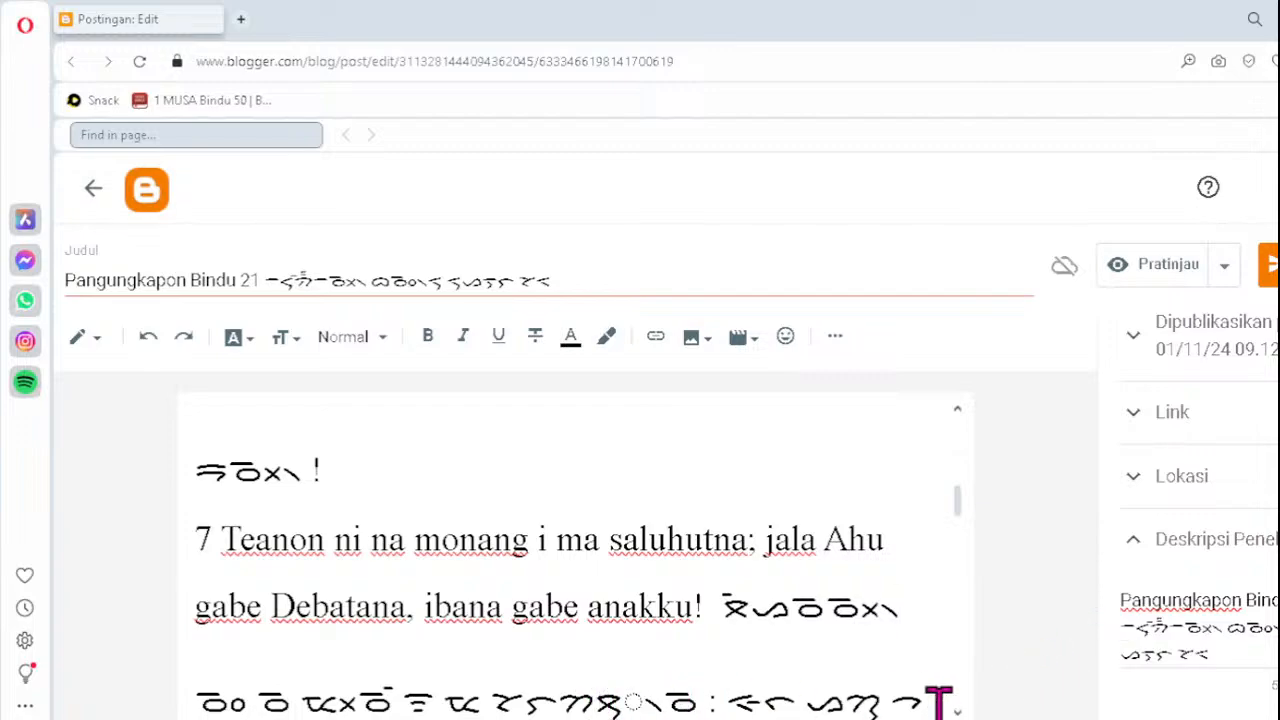
pyautogui.press('Delete')
pyautogui.write('ᯮᯖ᯲')
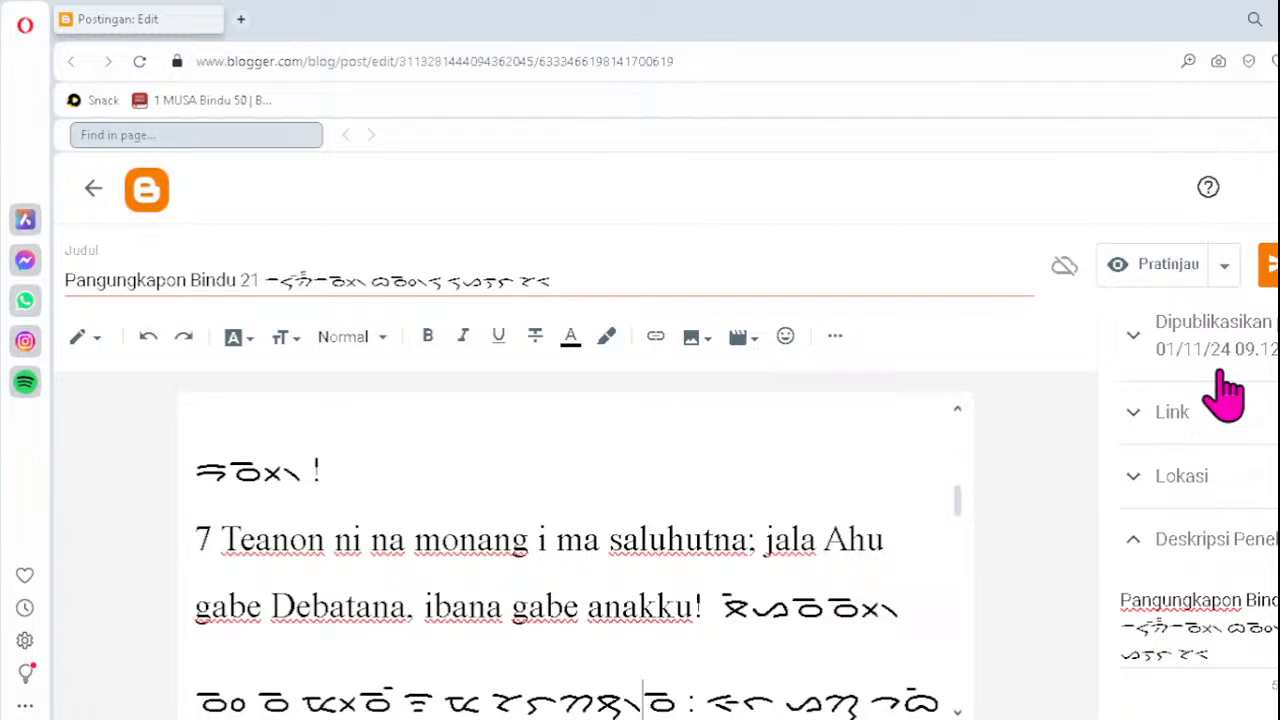
# - Correct the Batak-script "porsea" in verse 8, replacing its dotted-circle "or" syllable with ᯬᯒ᯲
pyautogui.press('Down')
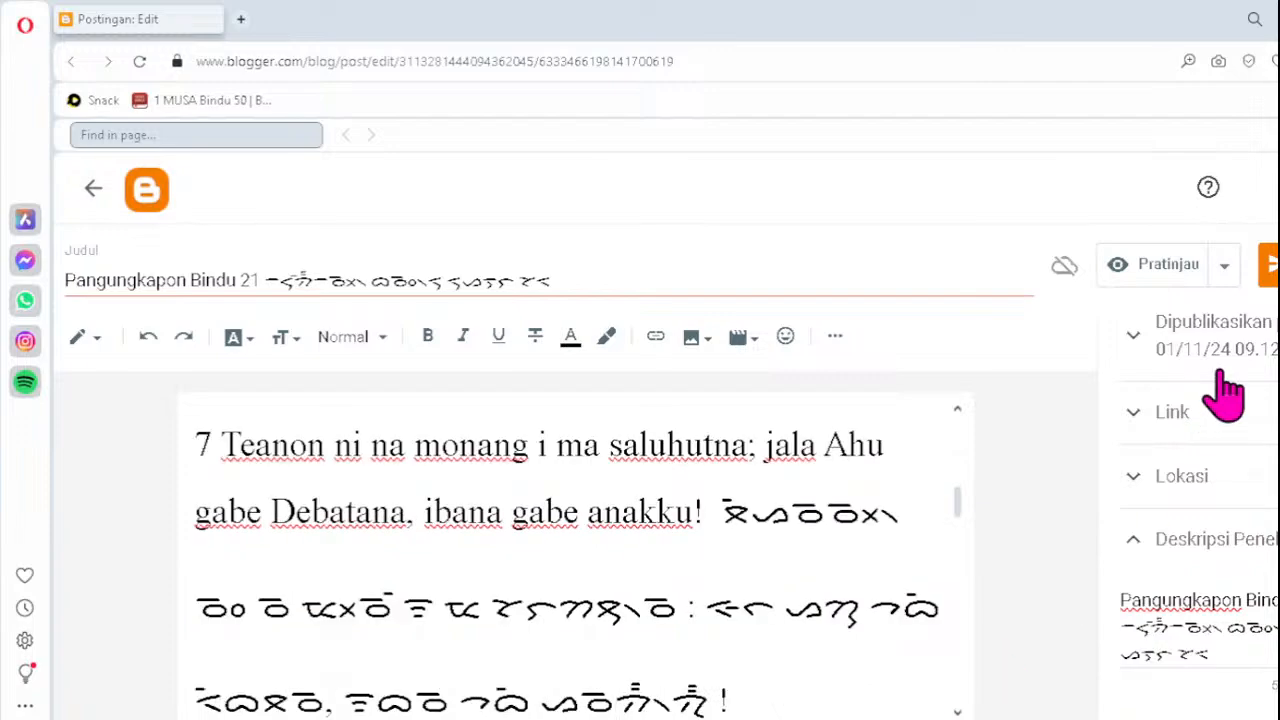
pyautogui.press('Down')
pyautogui.press('Down')
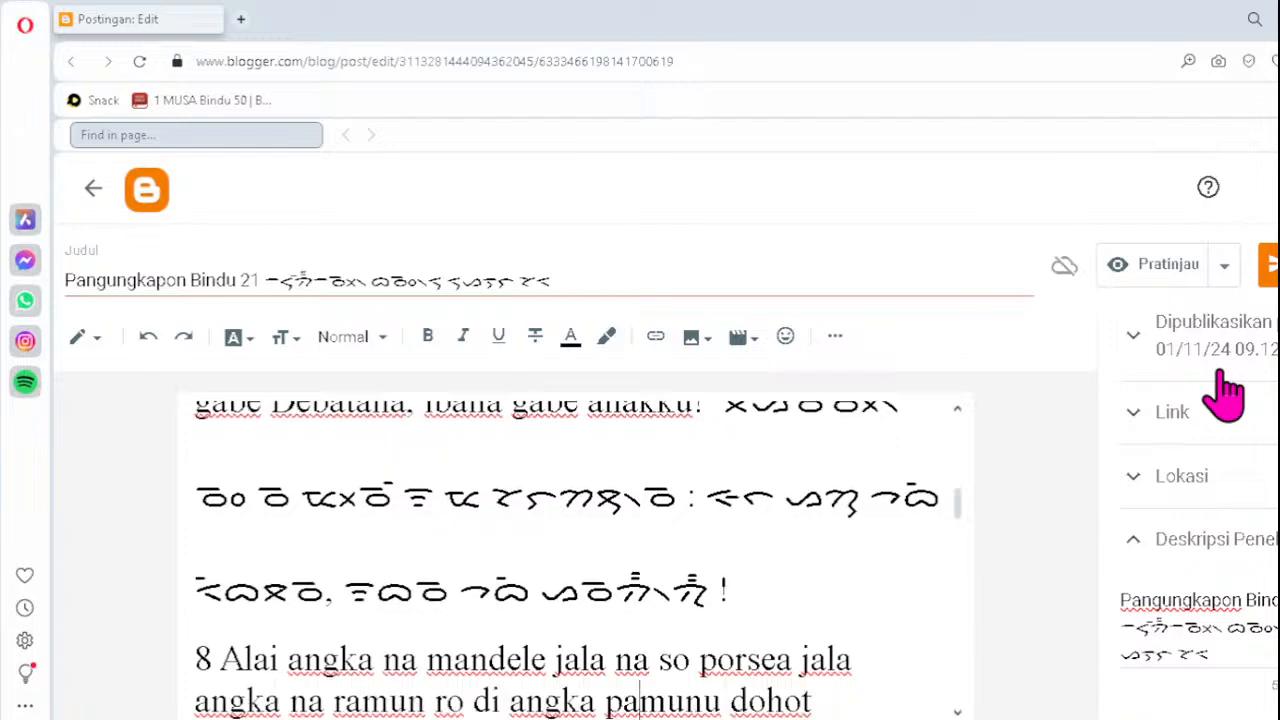
pyautogui.press('Down')
pyautogui.press('Down')
pyautogui.press('Down')
pyautogui.press('Down')
pyautogui.press('Down')
pyautogui.press('Down')
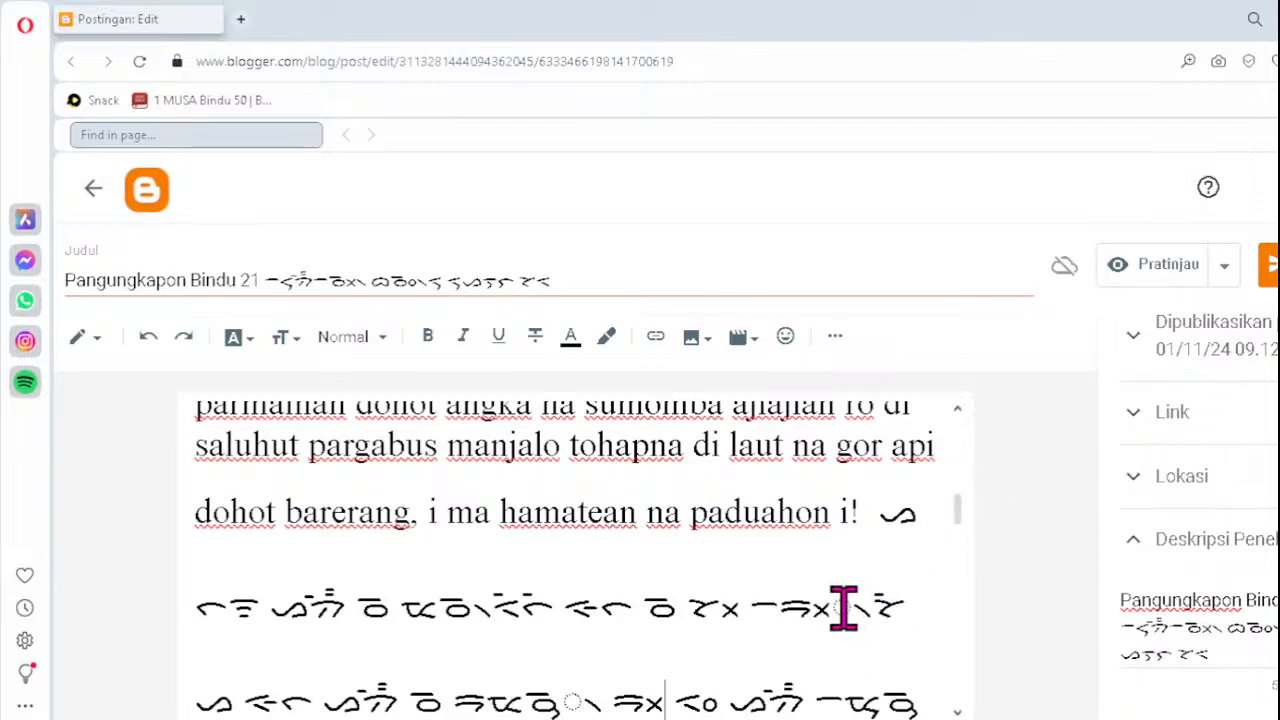
pyautogui.click(799, 605)
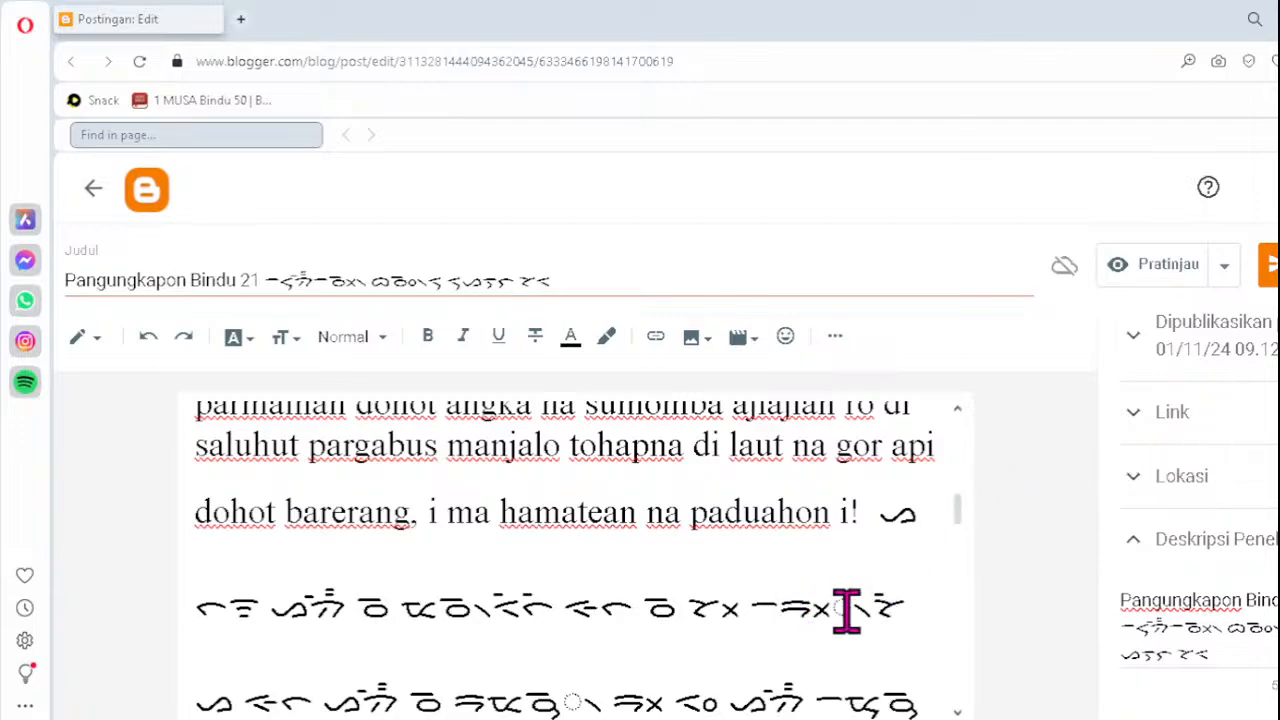
pyautogui.press('Delete')
pyautogui.press('Delete')
pyautogui.press('Delete')
pyautogui.write('ᯬᯒ᯲')
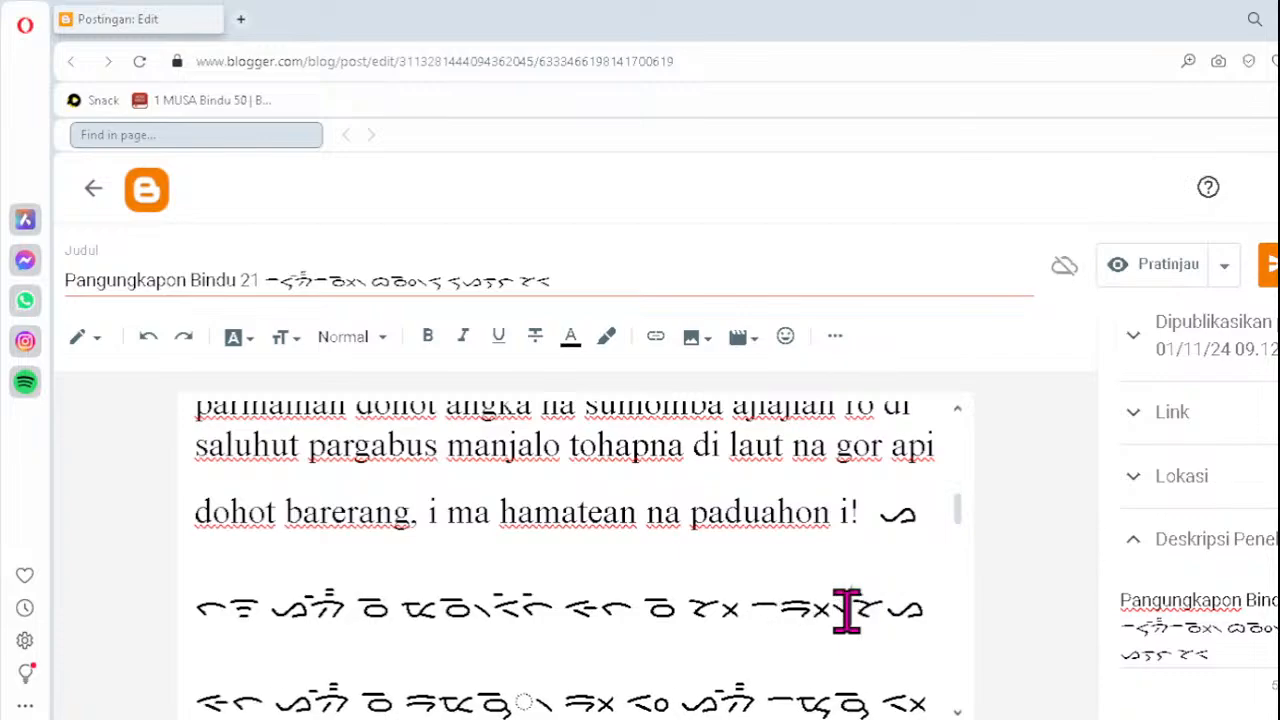
# - Correct the Batak-script "ramun" in verse 8, re-entering its "un" syllable without the dotted circle
pyautogui.click(480, 700)
pyautogui.press('Delete')
pyautogui.press('Delete')
pyautogui.press('Delete')
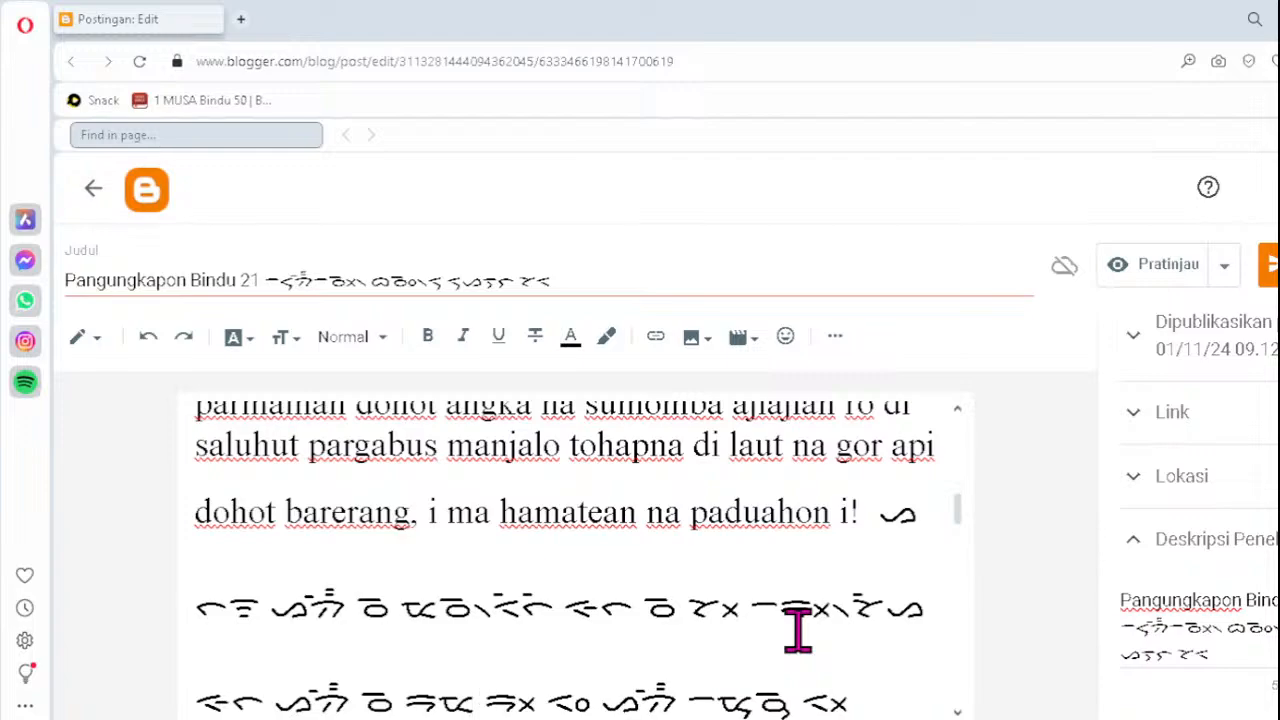
pyautogui.write('ᯉᯮ᯲')
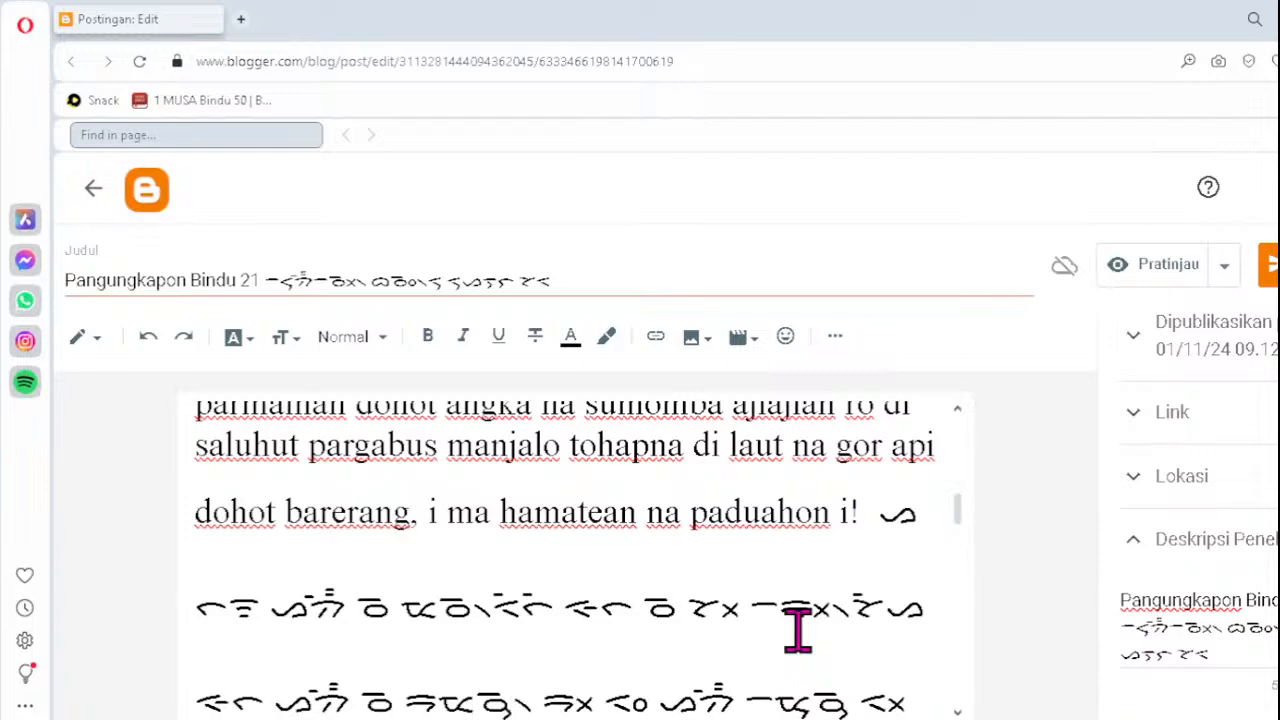
# - Correct the Batak-script "dohot" before and after "angka parmainan" in verse 8, replacing each dotted-circle "ot" syllable with ᯬᯖ᯲
pyautogui.scroll(-1, 797, 630)
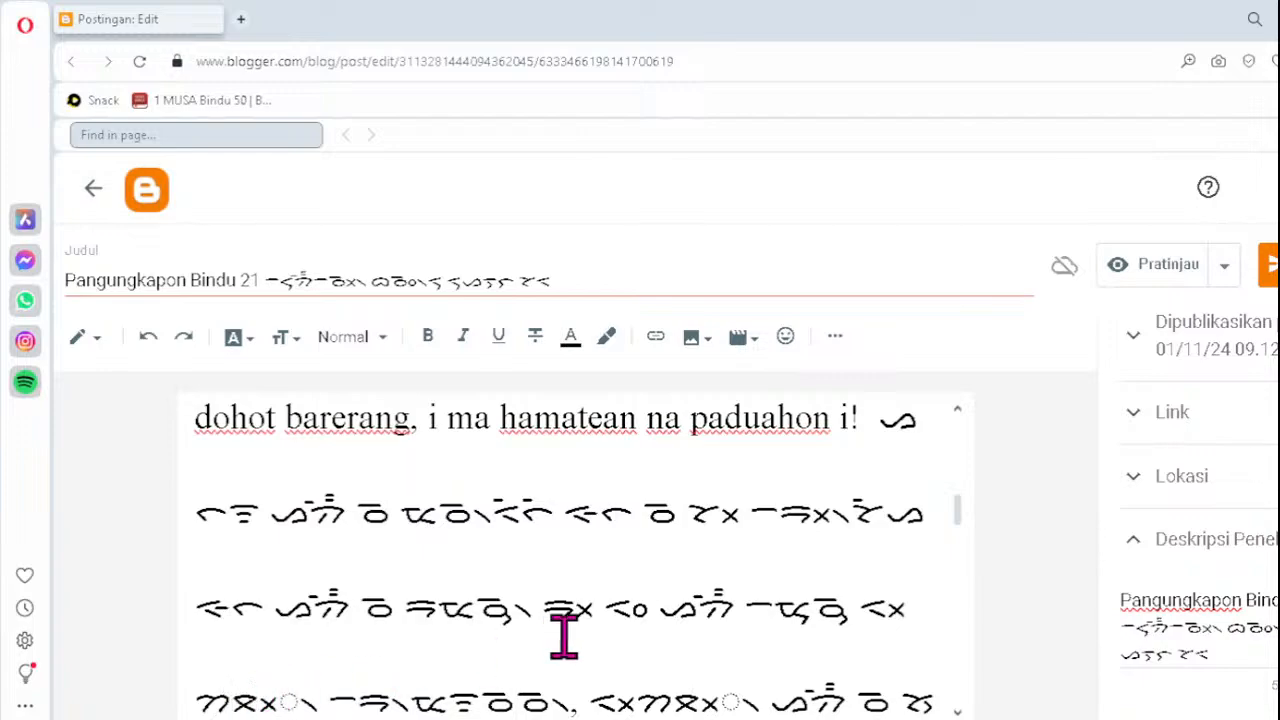
pyautogui.press('Delete')
pyautogui.write('ᯬᯖ')
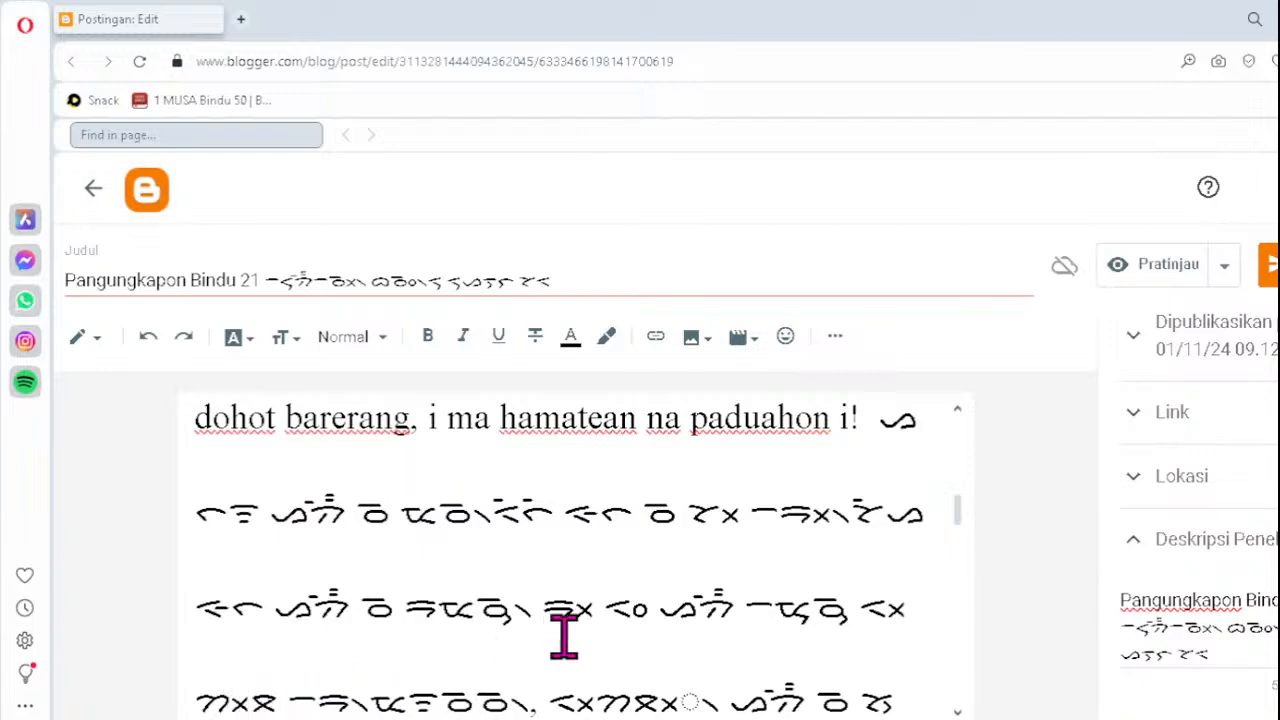
pyautogui.write('᯲')
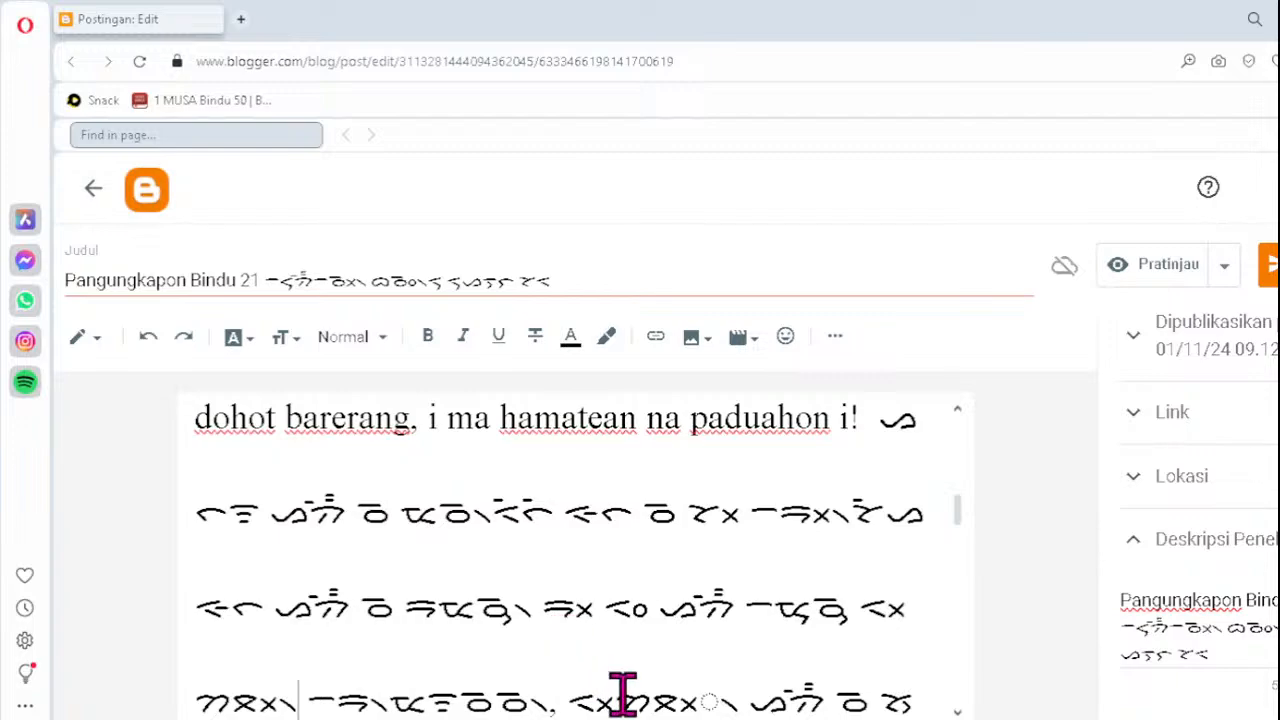
pyautogui.click(660, 693)
pyautogui.press('Delete')
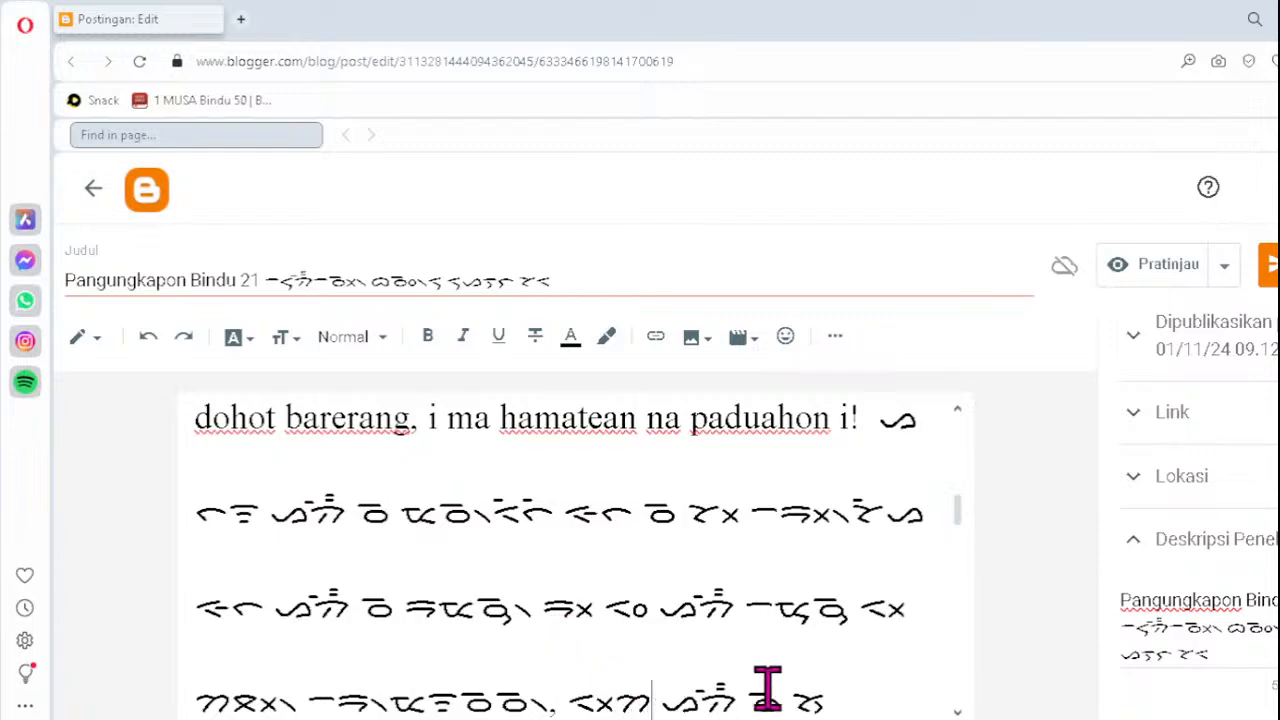
pyautogui.write('ᯬᯖ᯲')
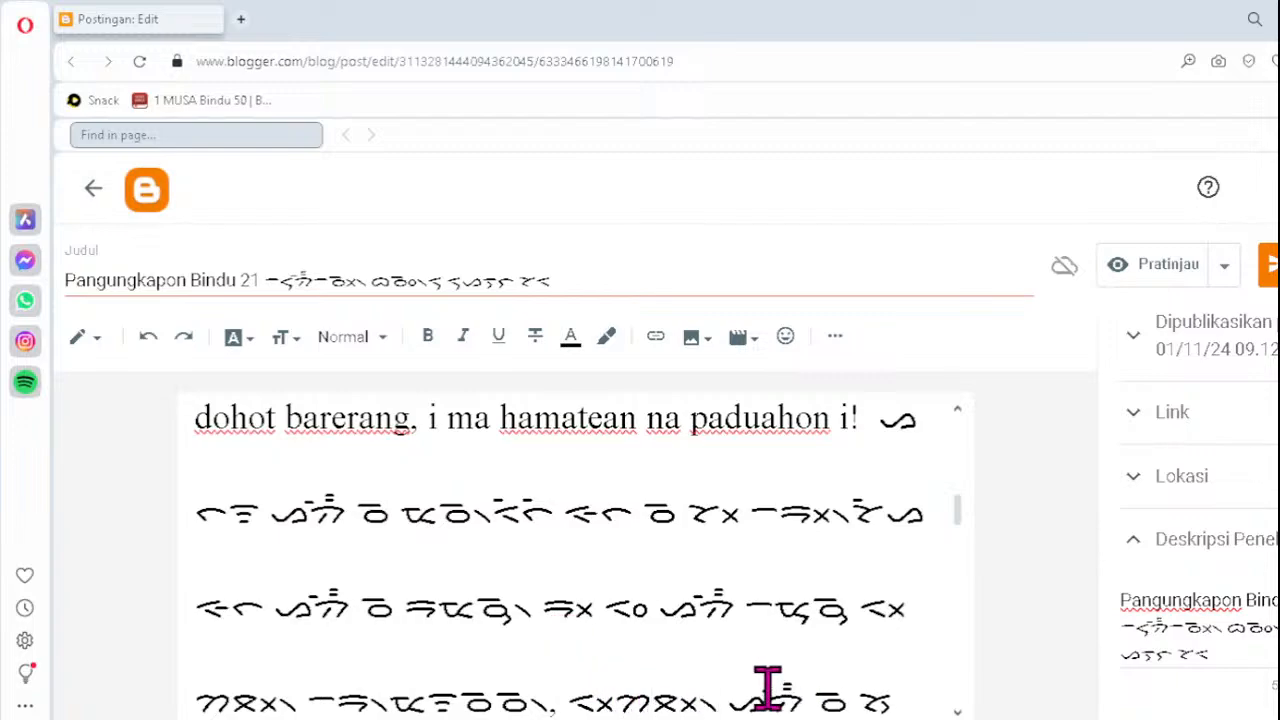
# - Correct the Batak-script "sumomba" in verse 8, re-entering its "om" syllable without the dotted circle
pyautogui.press('Down')
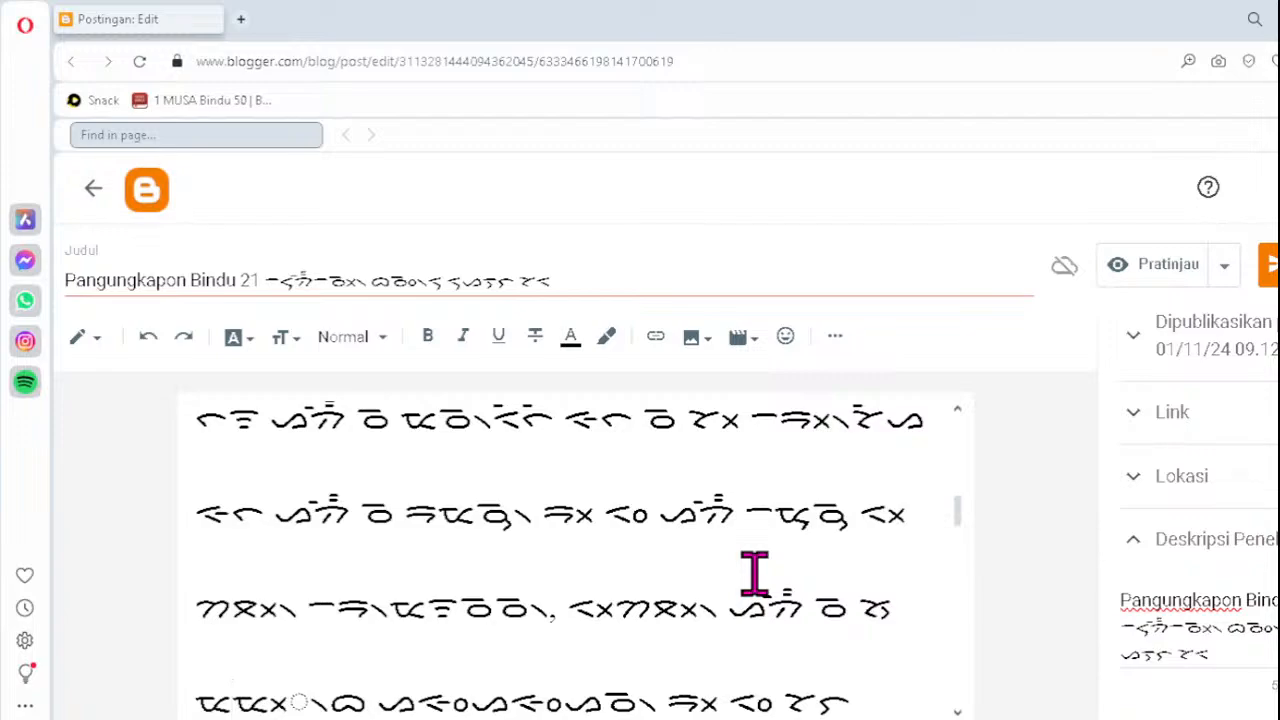
pyautogui.press('Delete')
pyautogui.write('ᯬᯖ᯲')
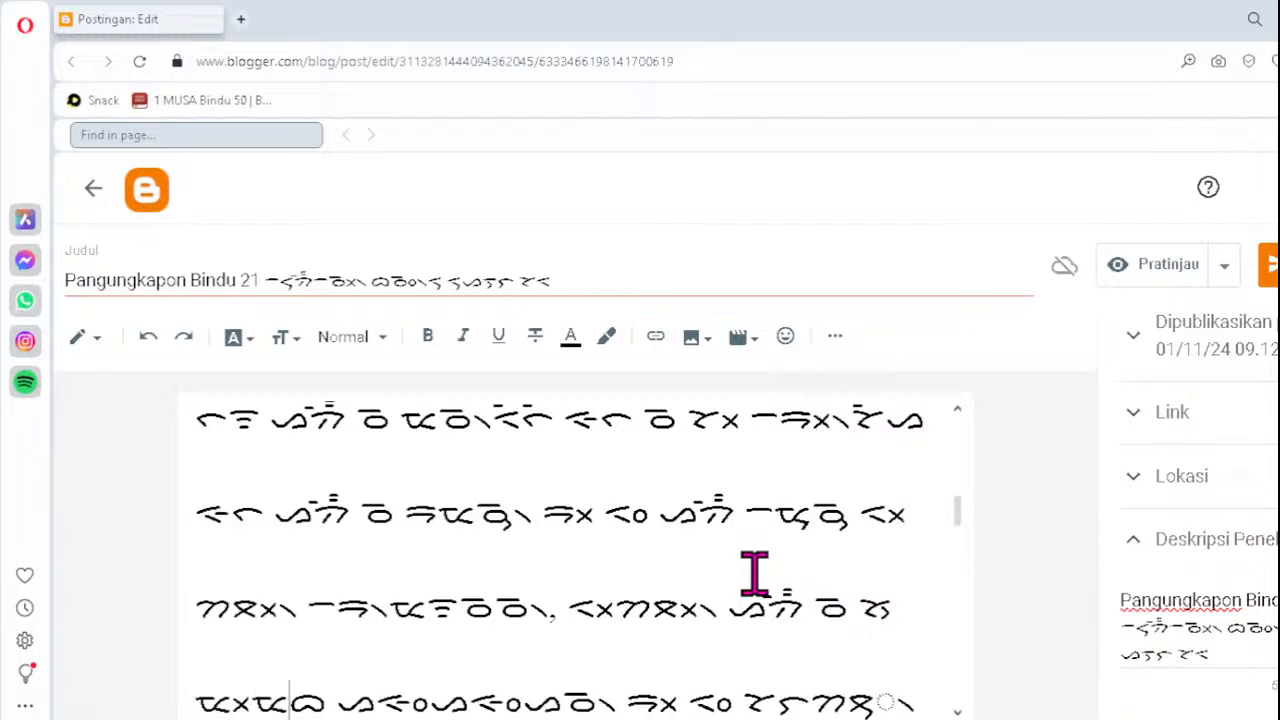
# - Correct the Batak-script "saluhut" in verse 8, re-entering its final "ut" syllable without the dotted circle
pyautogui.click(868, 698)
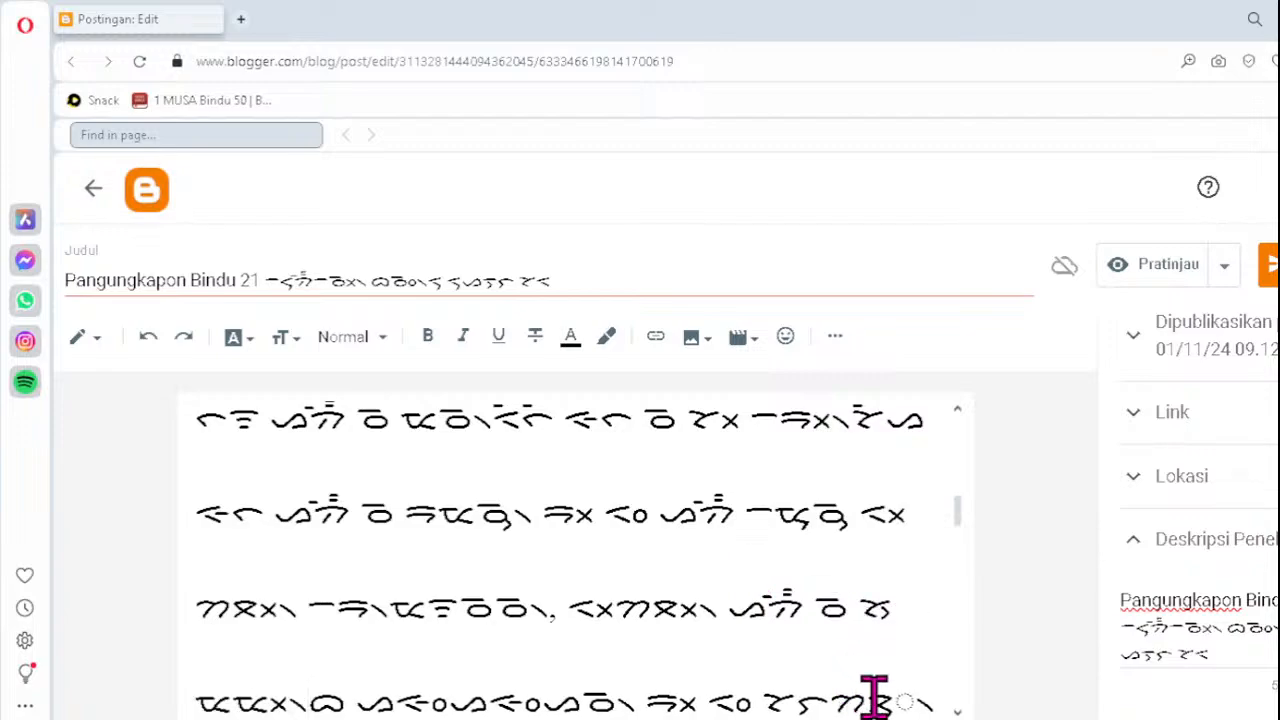
pyautogui.press('Delete')
pyautogui.press('Delete')
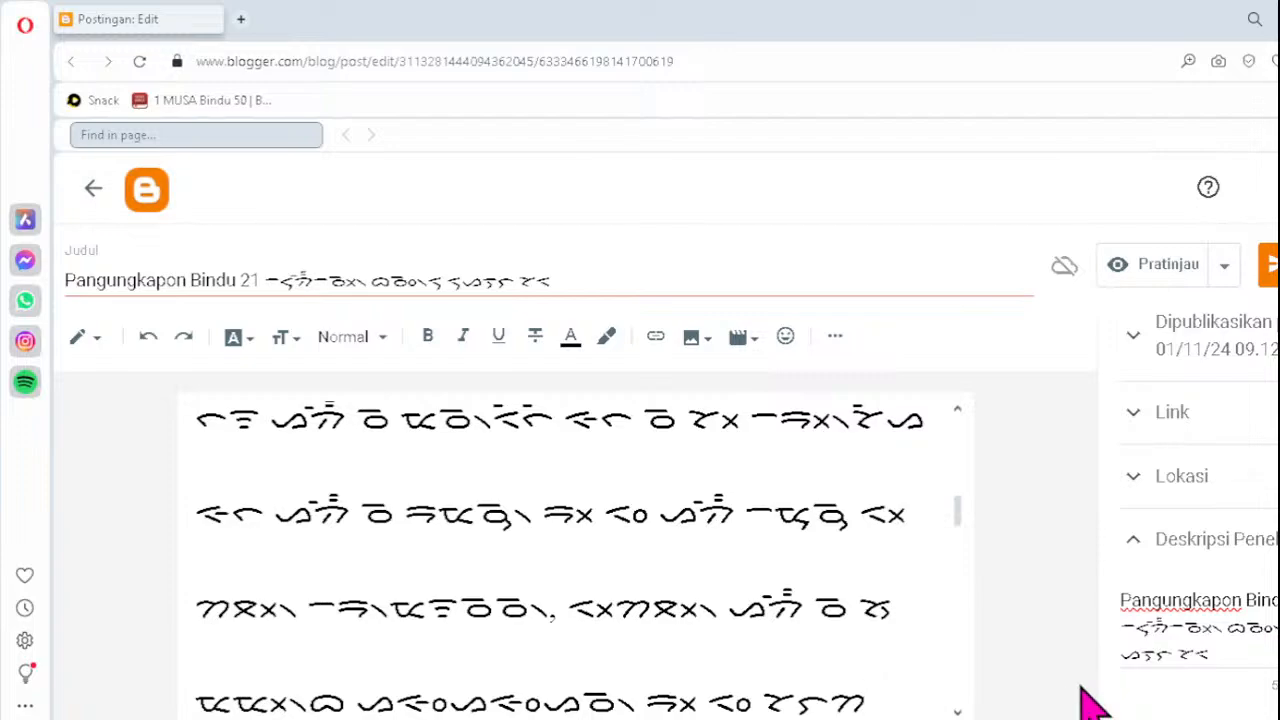
pyautogui.write('ᯖᯔ᯲')
# - Correct the Batak-script "pargabus" in verse 8, replacing its dotted-circle "us" syllable with ᯮᯘ᯲
pyautogui.press('Down')
pyautogui.press('Down')
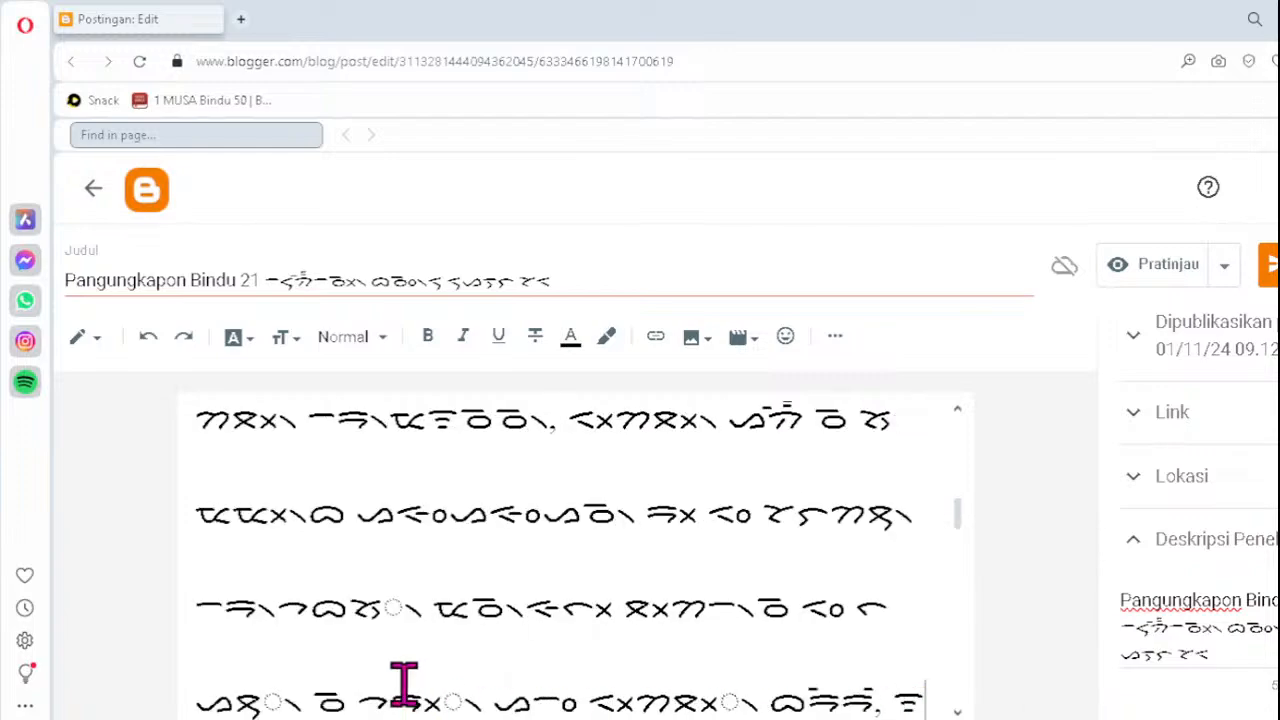
pyautogui.click(349, 608)
pyautogui.press('Delete')
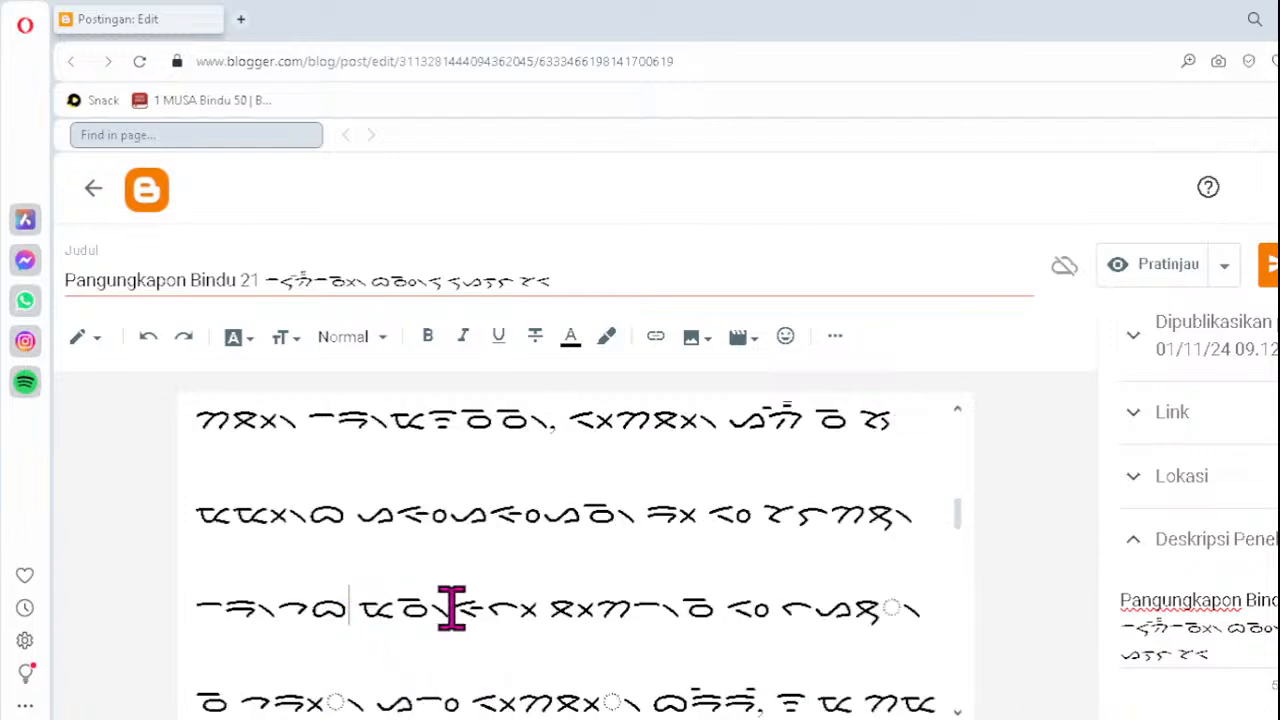
pyautogui.write('ᯮᯘ᯲')
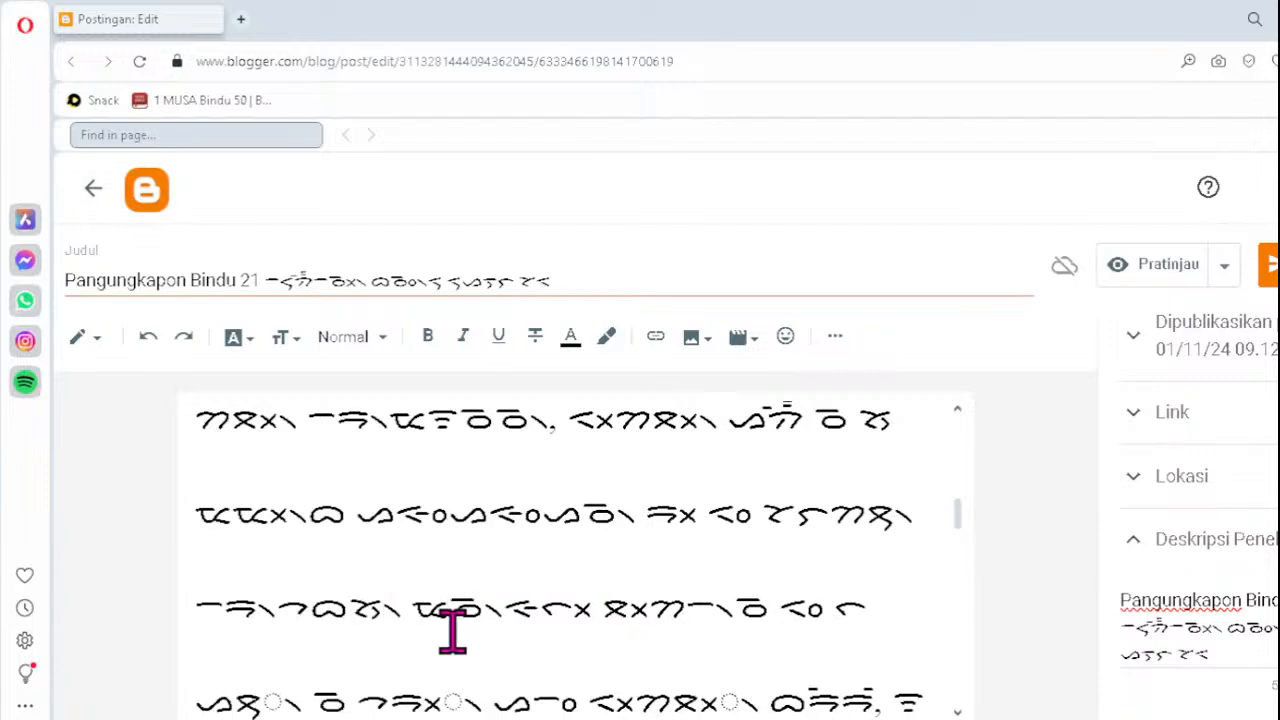
# - Correct the Batak-script "laut" in verse 8, replacing its dotted-circle "ut" syllable with ᯮᯖ᯲
pyautogui.click(236, 698)
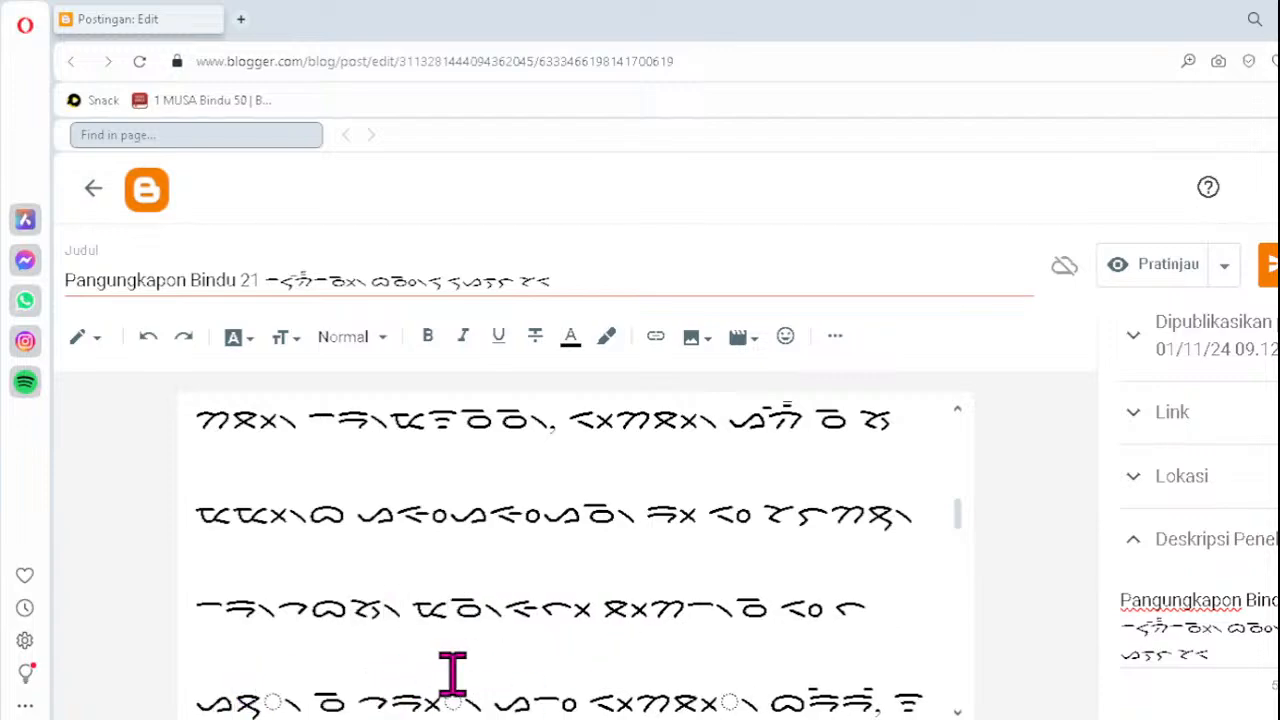
pyautogui.press('Delete')
pyautogui.write('ᯮᯖ᯲')
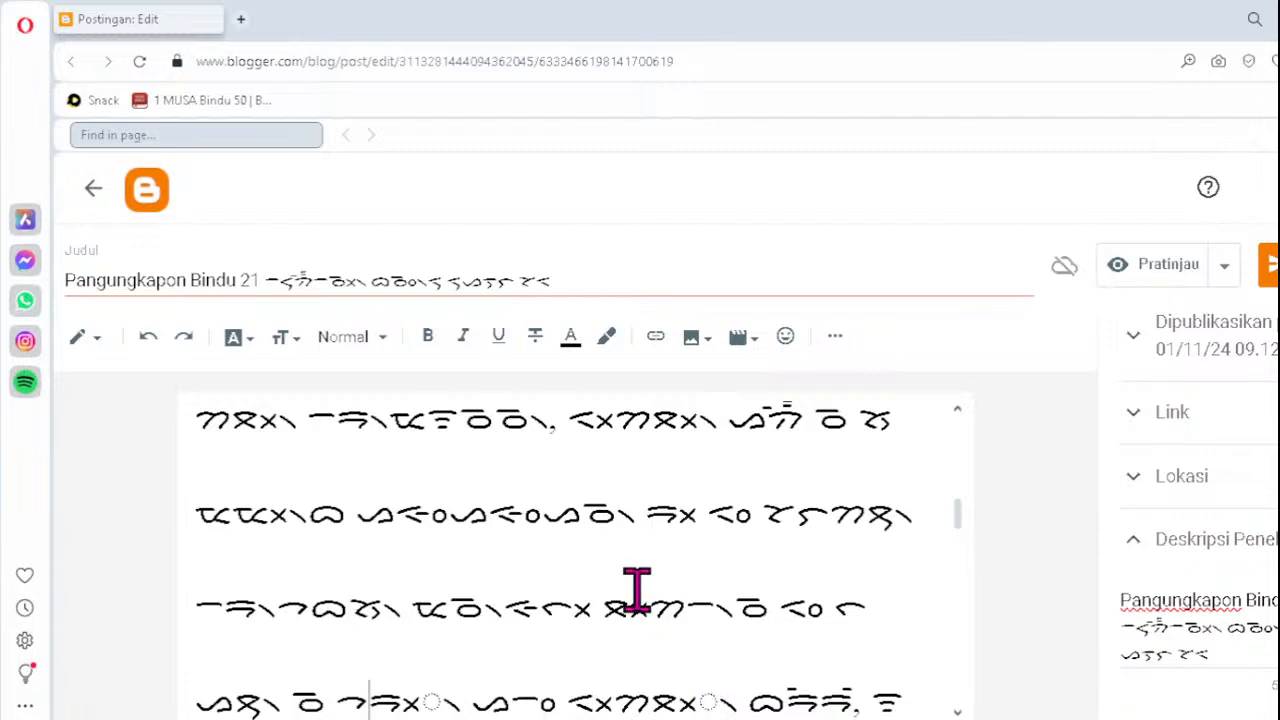
pyautogui.scroll(5, 637, 590)
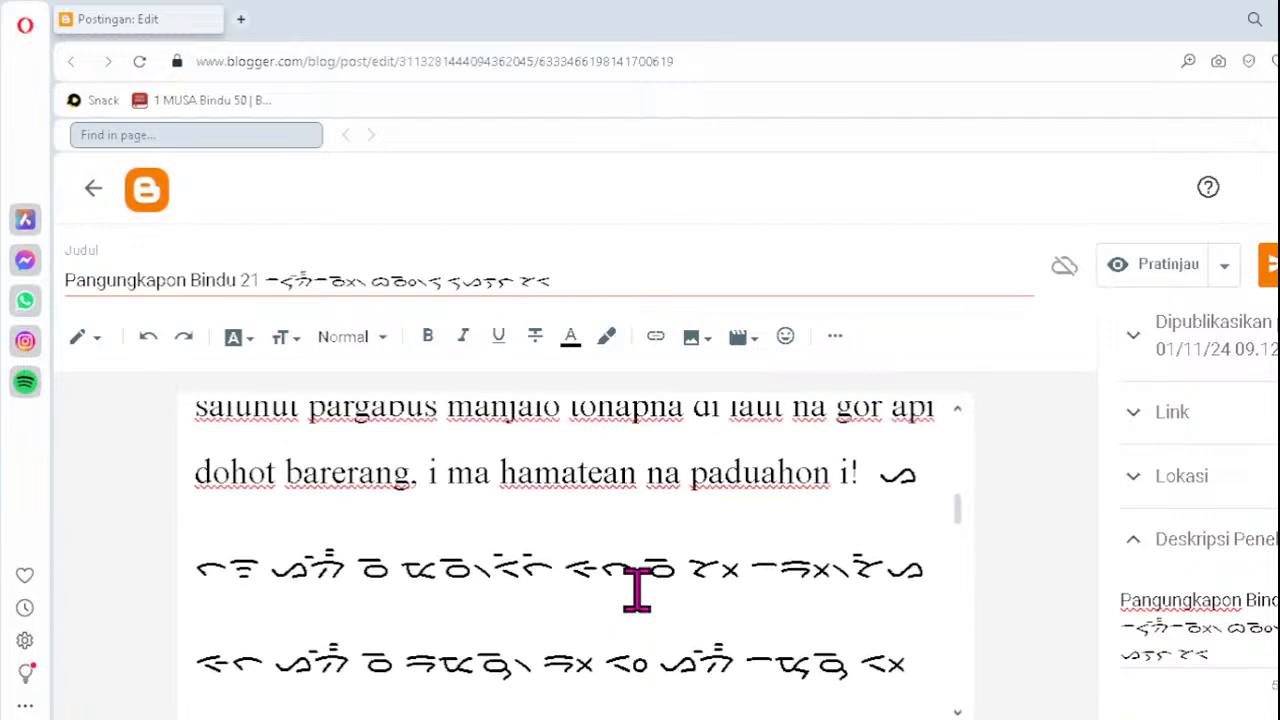
# - Correct the Batak-script "gor" and "dohot" in verse 8, re-entering their "or" and final "ot" syllables without the dotted circles
pyautogui.scroll(2, 637, 590)
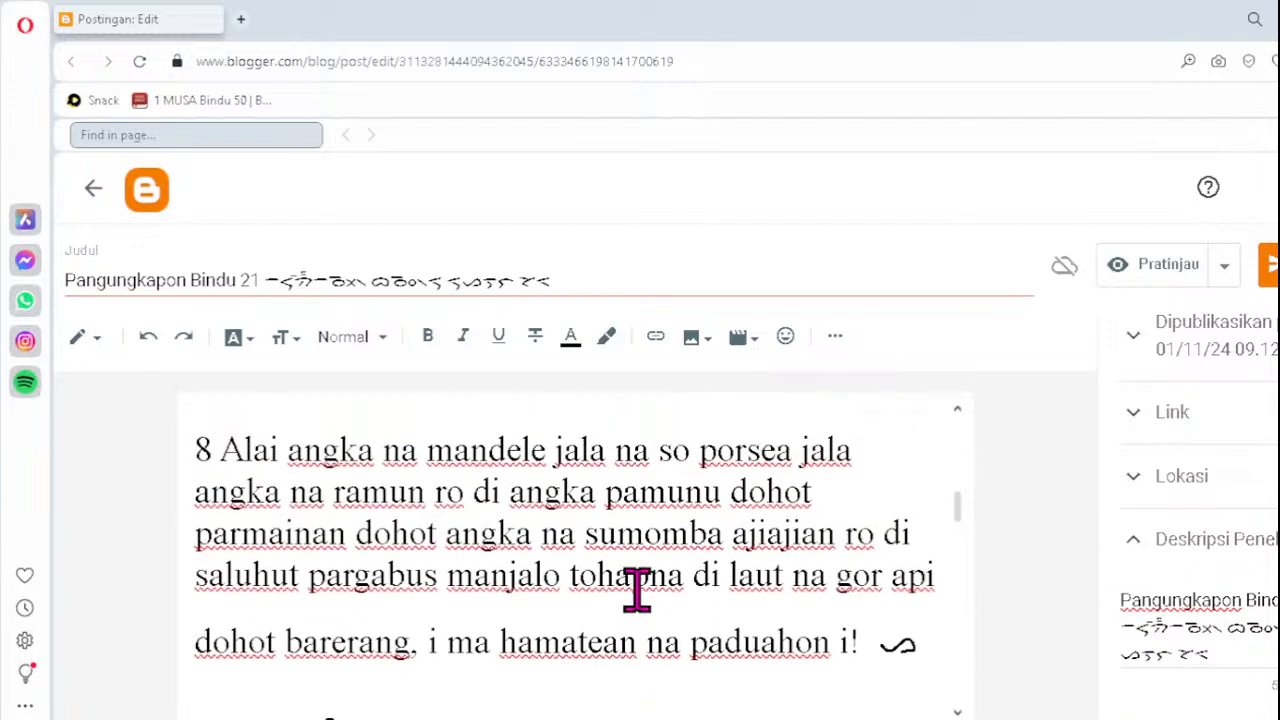
pyautogui.scroll(-5, 637, 590)
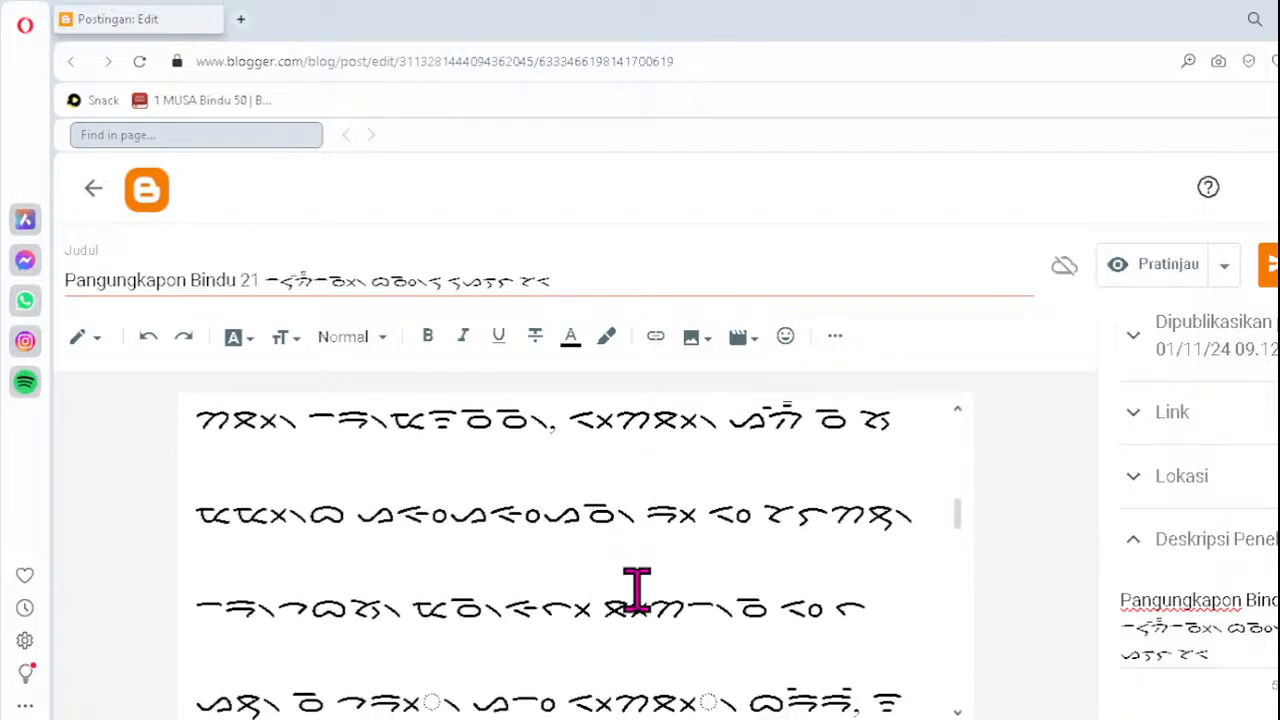
pyautogui.press('Delete')
pyautogui.write('ᯒᯮ᯲')
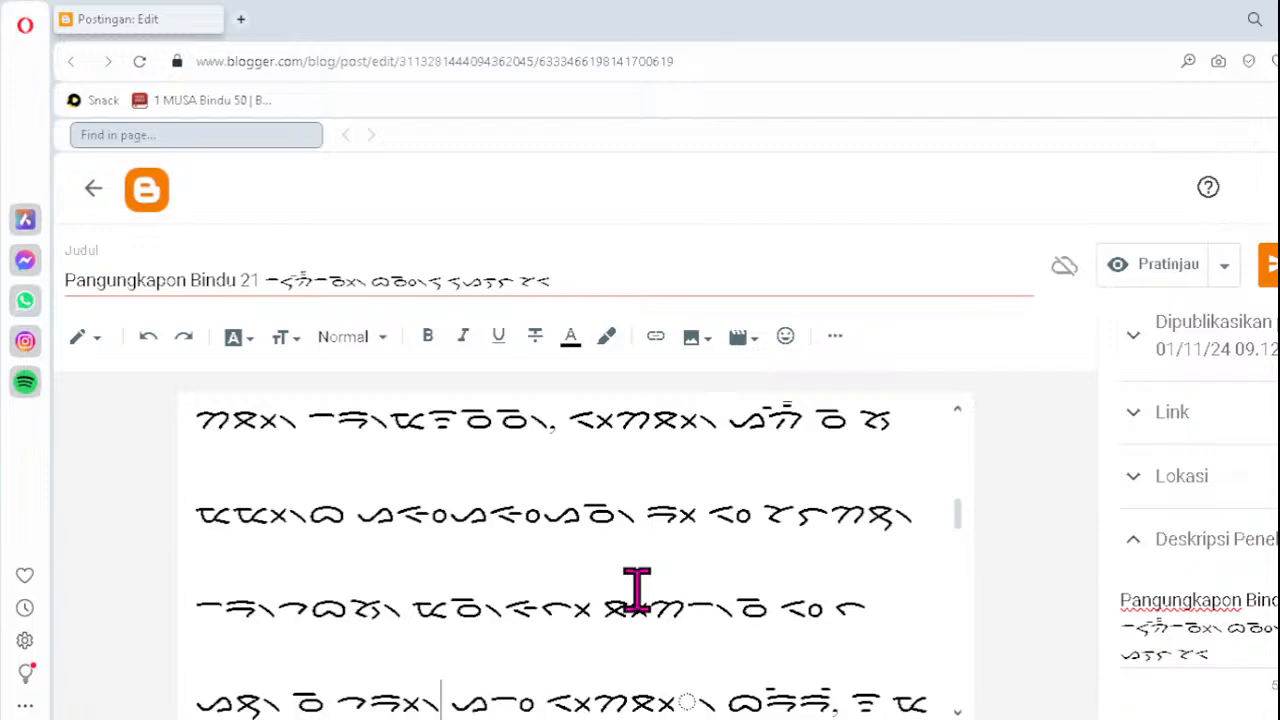
pyautogui.click(622, 700)
pyautogui.press('Delete')
pyautogui.press('Delete')
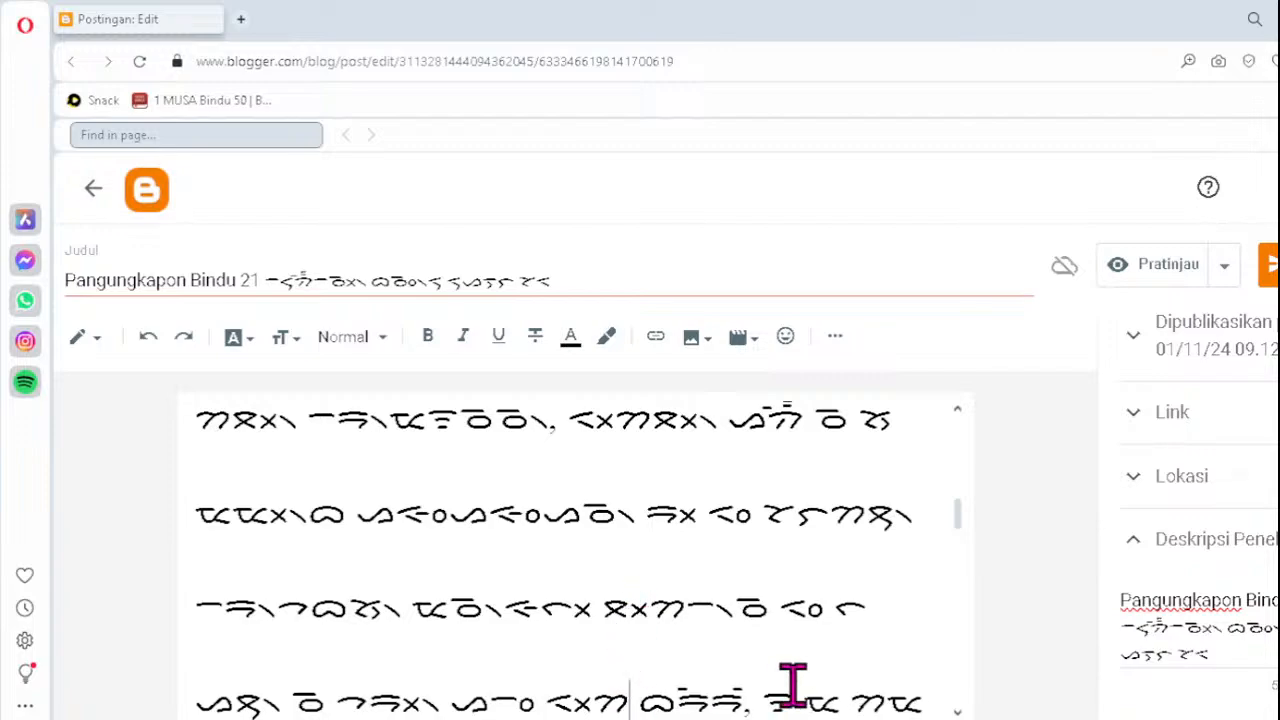
pyautogui.write('ᯔᯔ᯲')
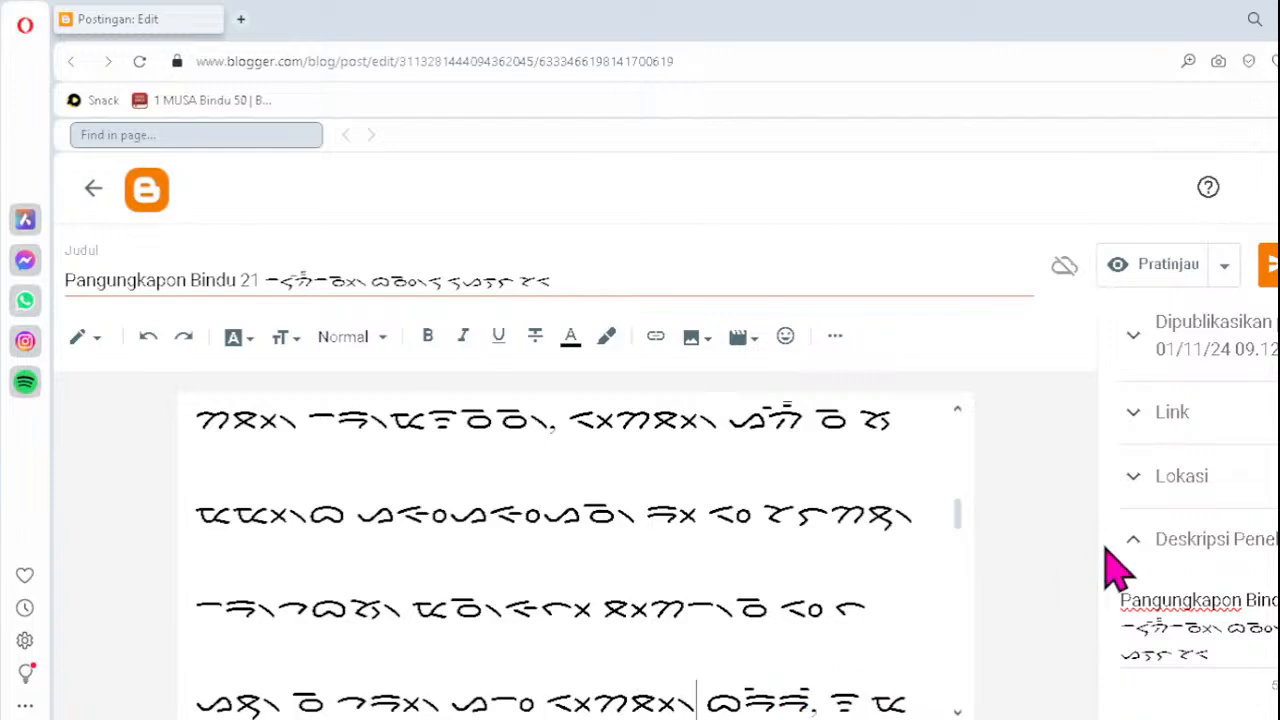
# - Correct the Batak-script "paduahon" in verse 8, replacing its dotted-circle "on" syllable with ᯬᯉ᯲
pyautogui.press('Down')
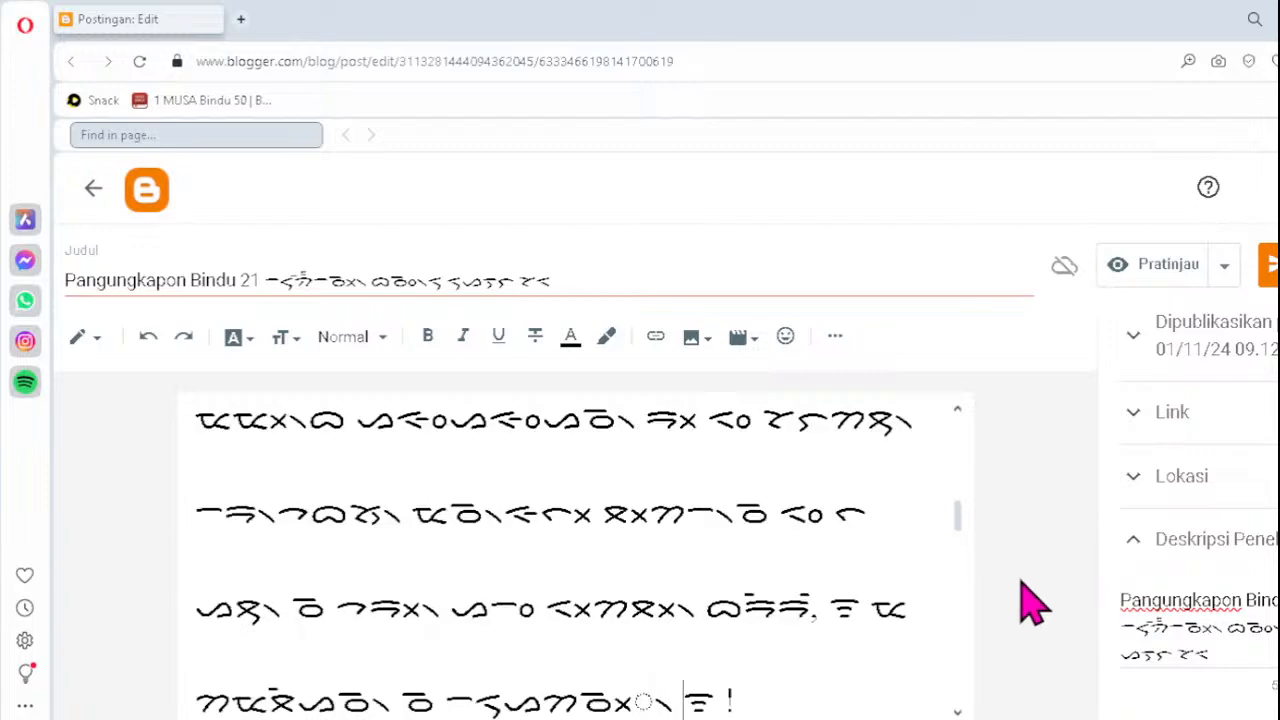
pyautogui.click(598, 697)
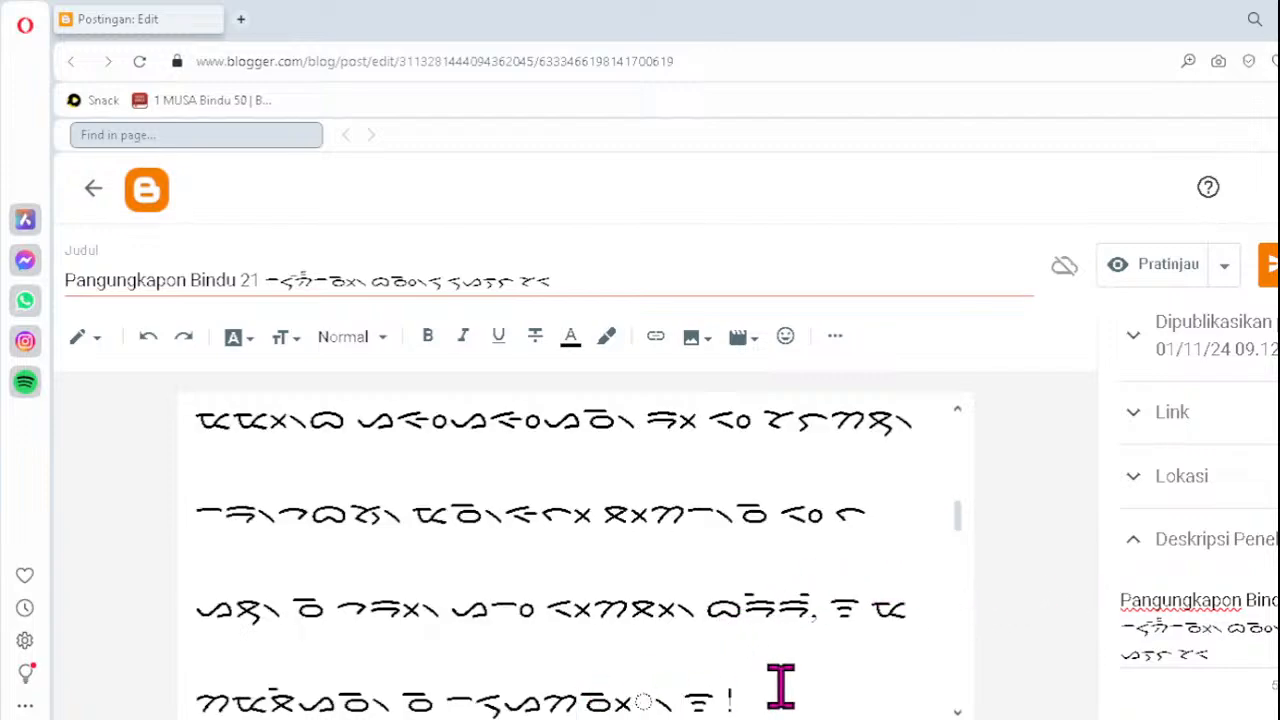
pyautogui.press('Delete')
pyautogui.write('ᯬᯉ᯲')
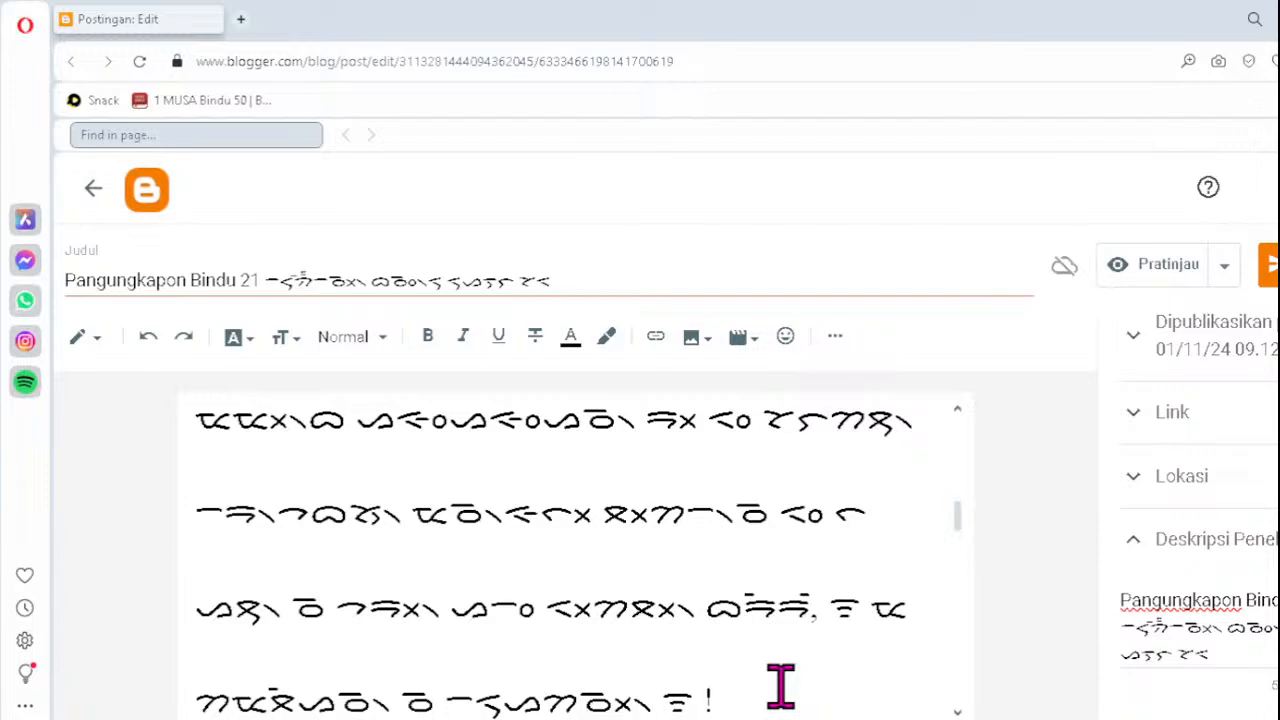
# - Correct the Batak-script "Jerusalem" and "imbaru" in the 9-27 heading, re-entering their "em" and "im" syllables without the dotted circles
pyautogui.press('Down')
pyautogui.press('Down')
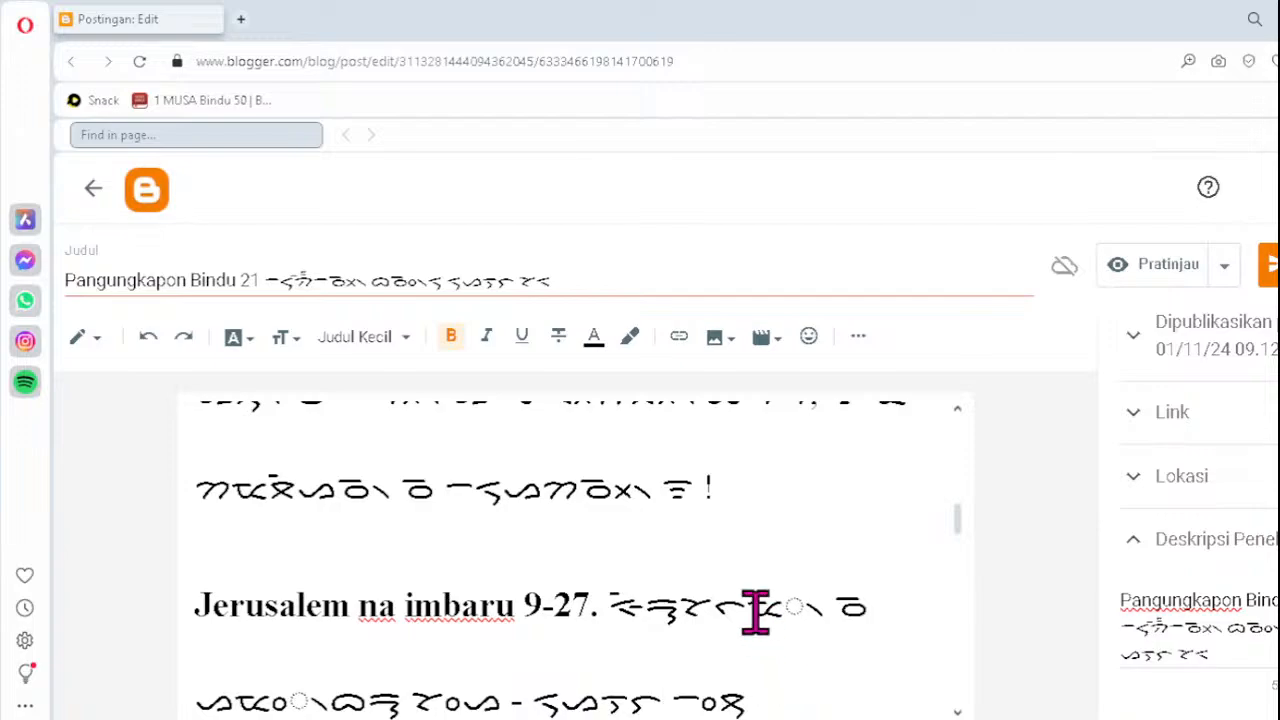
pyautogui.press('Delete')
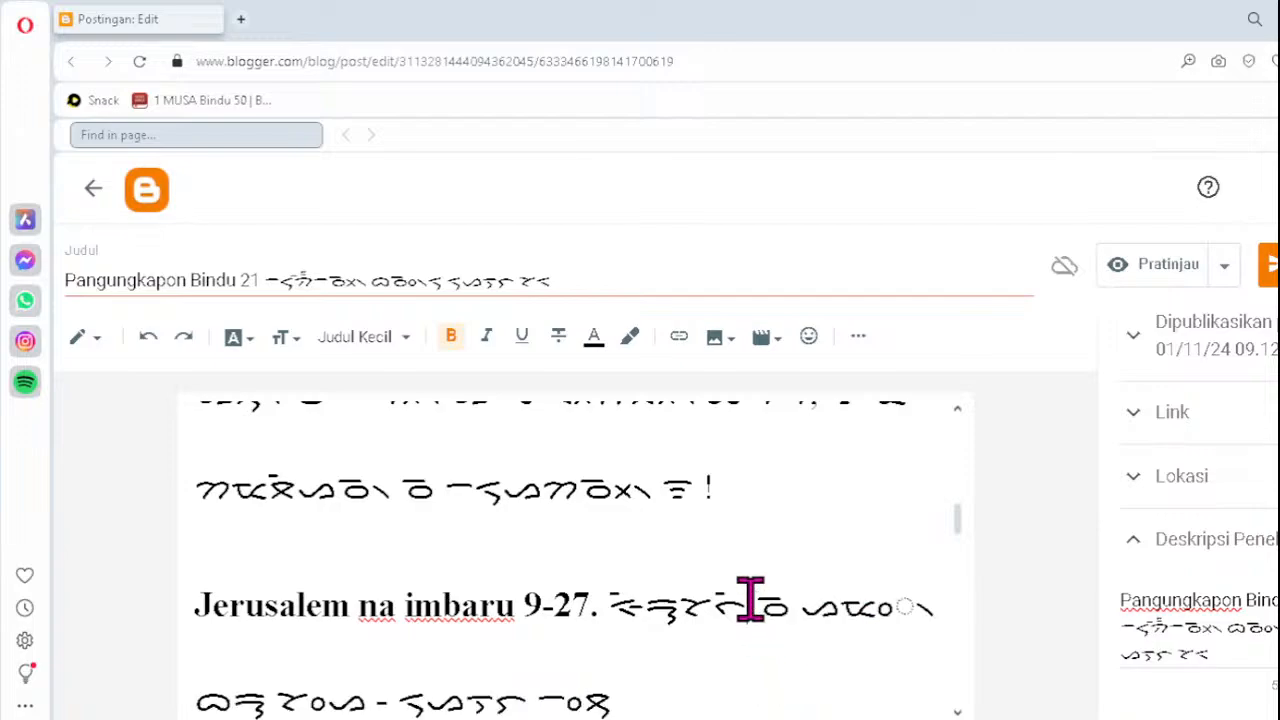
pyautogui.write('ᯔ᯲')
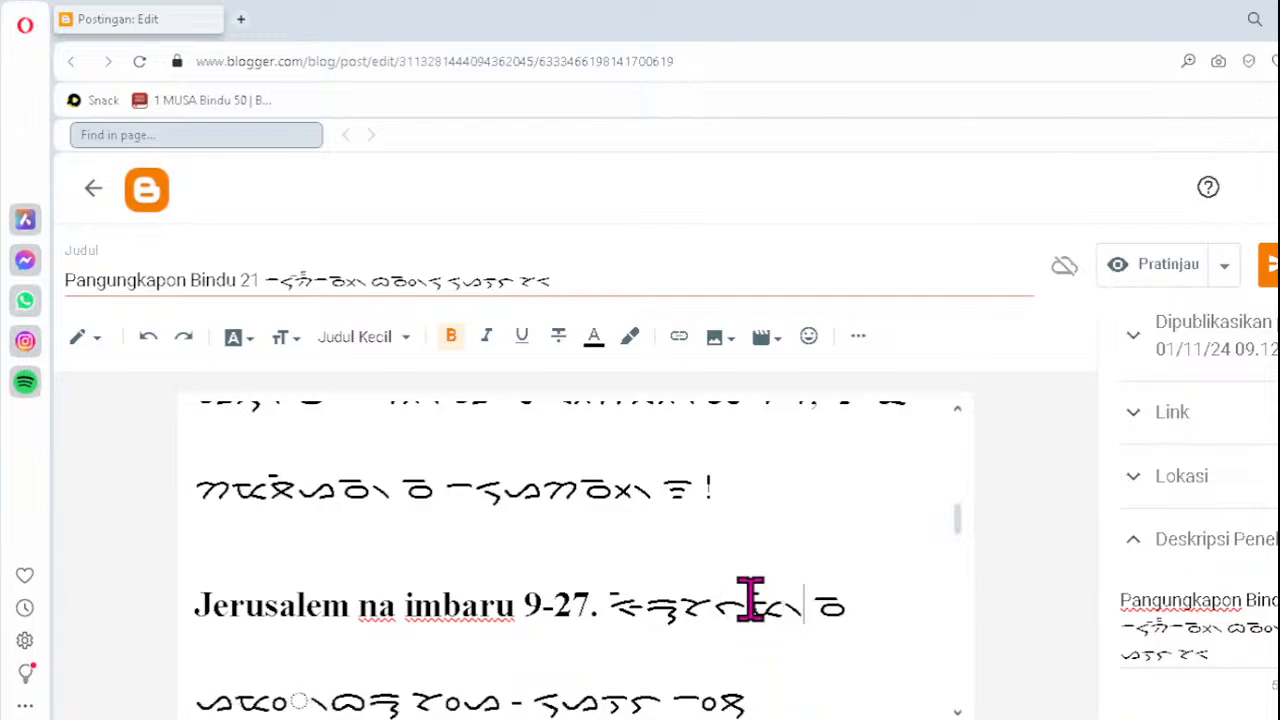
pyautogui.click(239, 697)
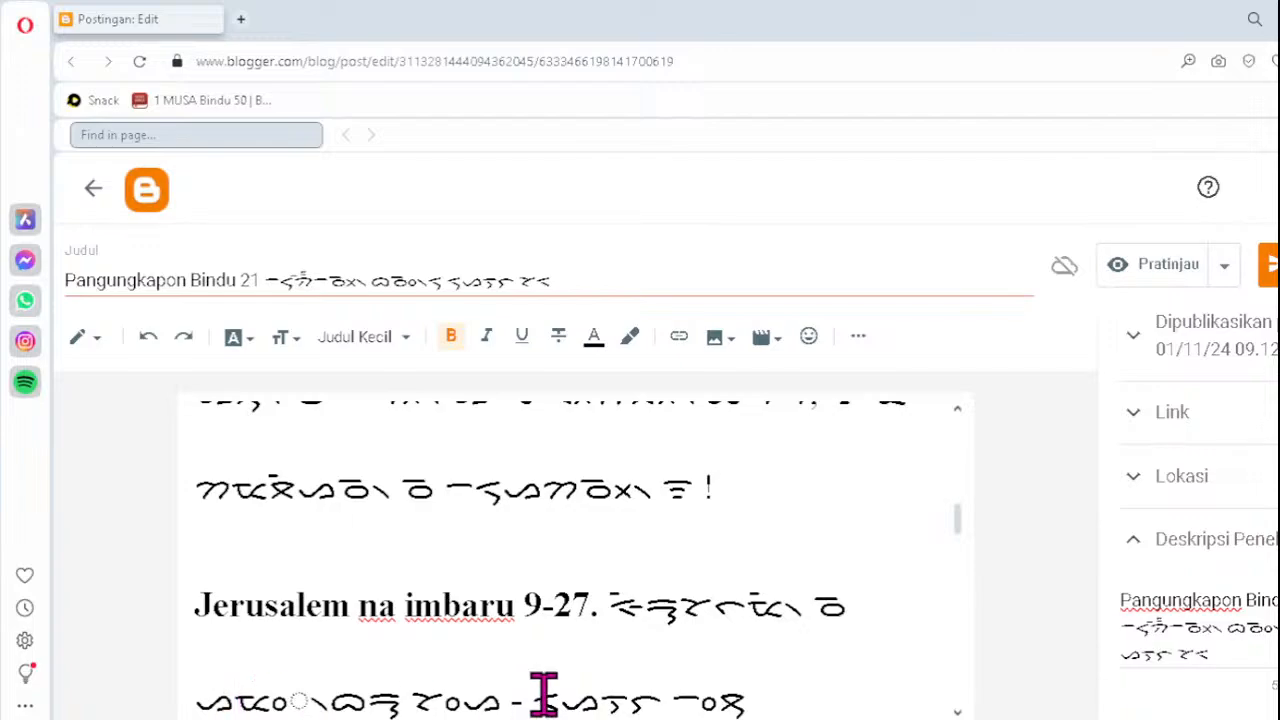
pyautogui.press('Delete')
pyautogui.press('Delete')
pyautogui.press('Delete')
pyautogui.write('ᯪᯔ᯲')
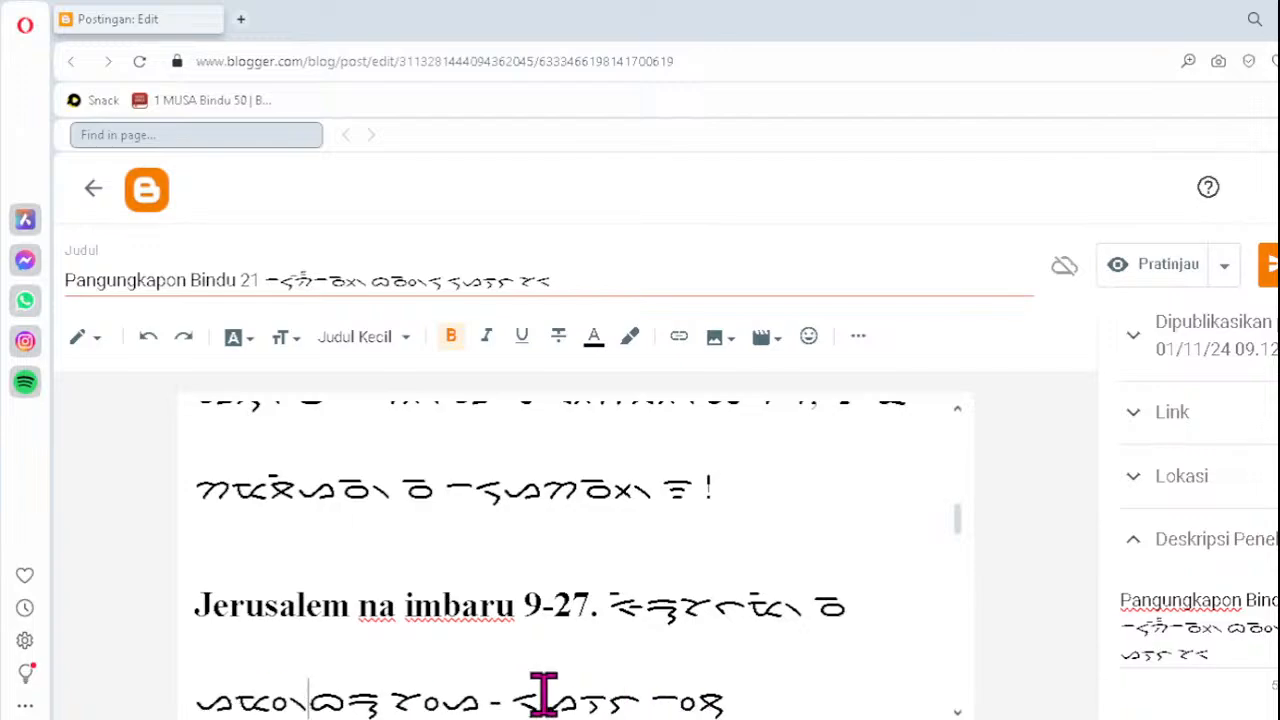
# - Correct the Batak-script "maniop" in verse 9, replacing its dotted-circle "op" syllable with ᯬᯇ᯲
pyautogui.press('Down')
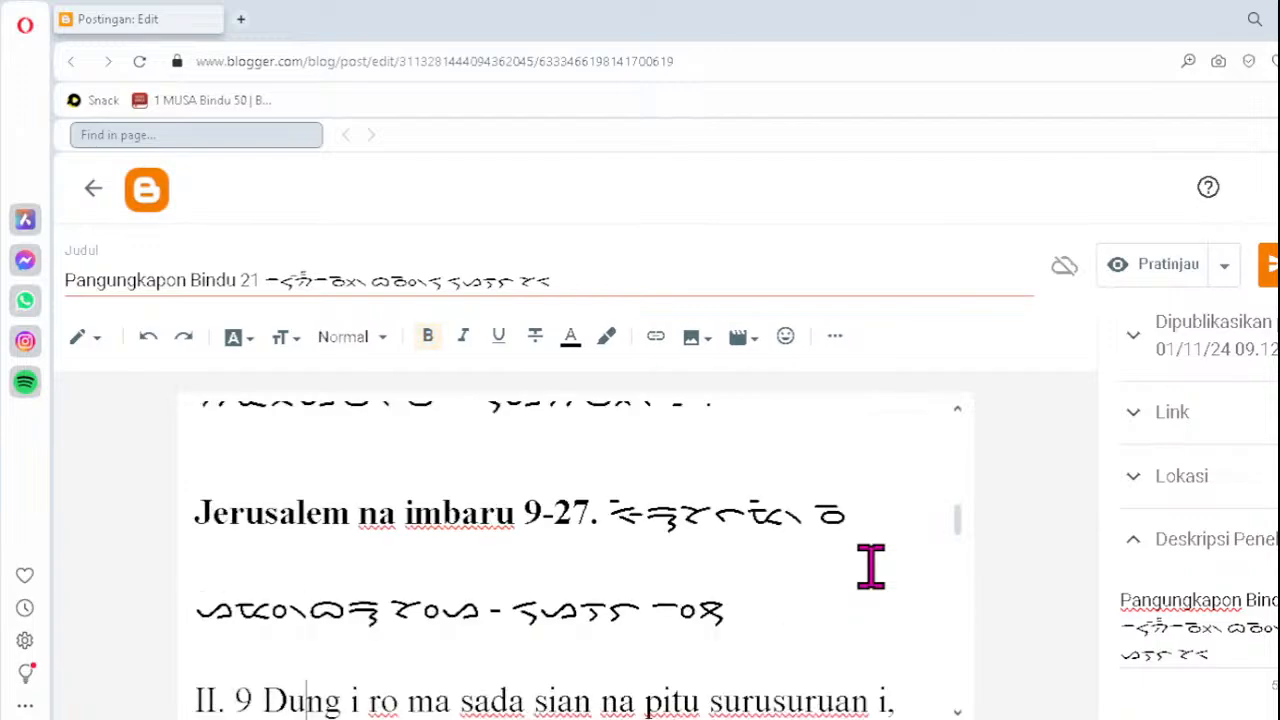
pyautogui.press('Down')
pyautogui.press('Down')
pyautogui.press('Down')
pyautogui.press('Down')
pyautogui.press('Down')
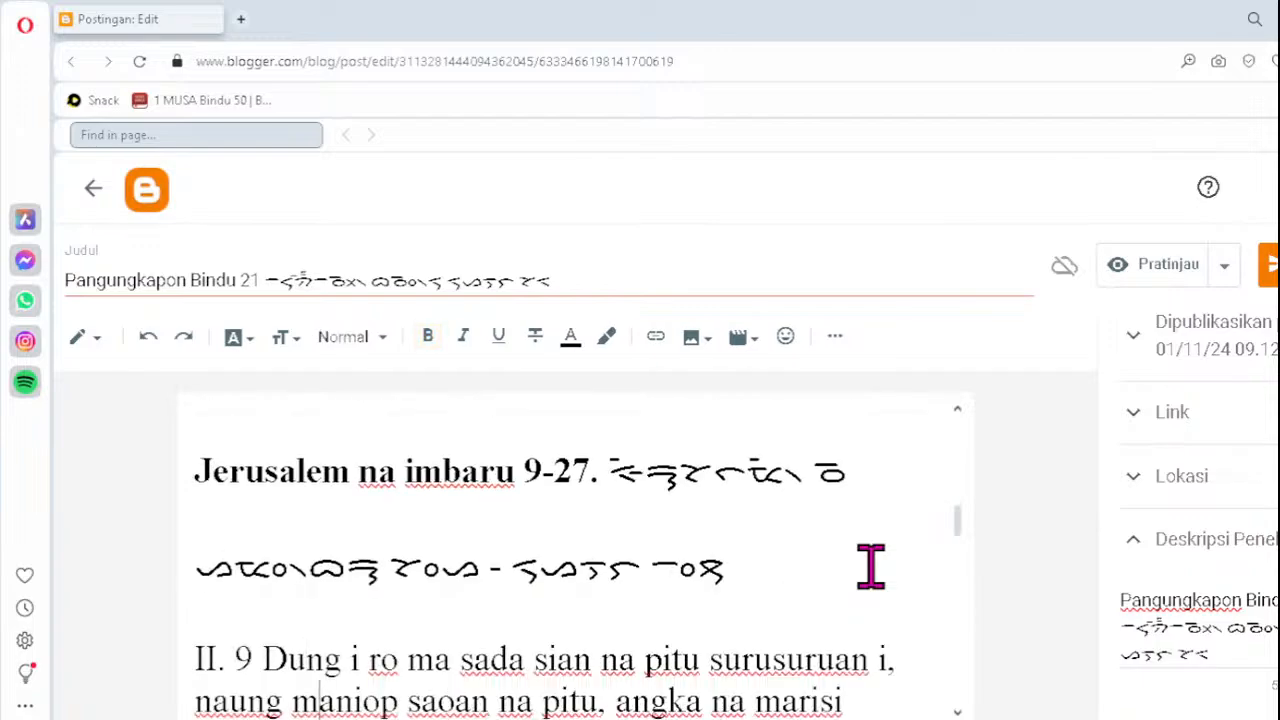
pyautogui.press('Down')
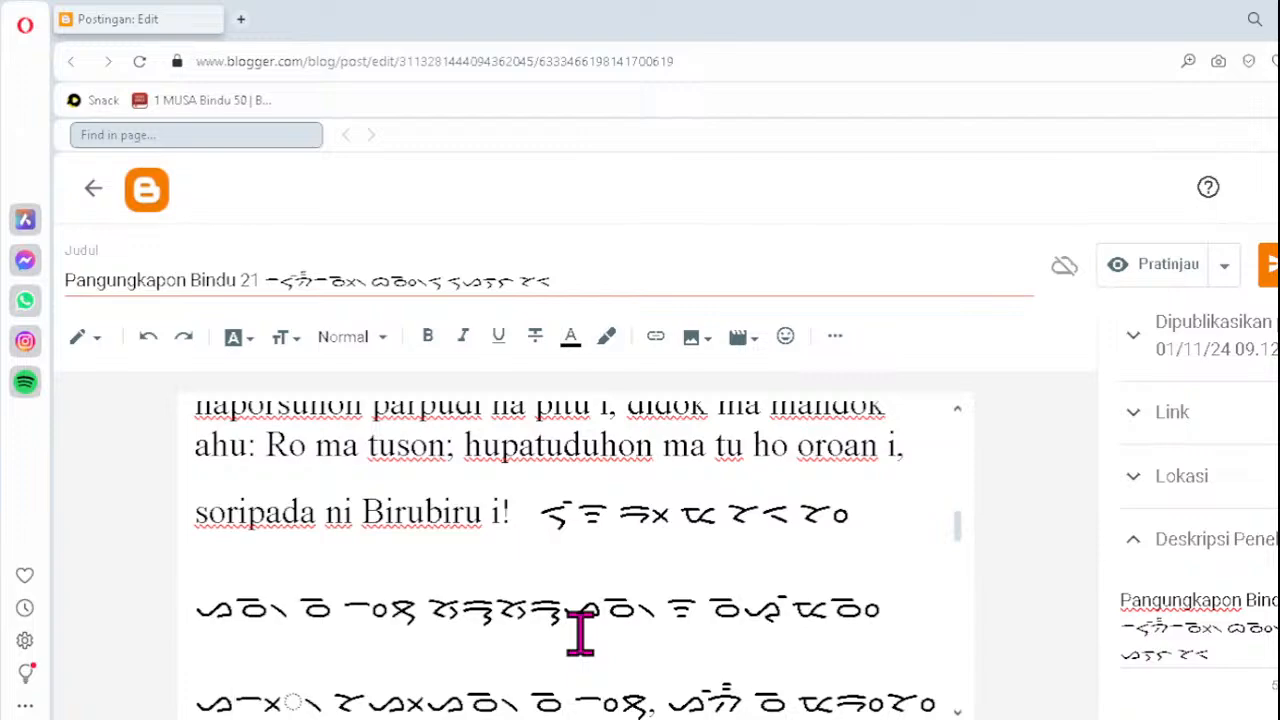
pyautogui.press('Delete')
pyautogui.write('ᯬᯇ᯲')
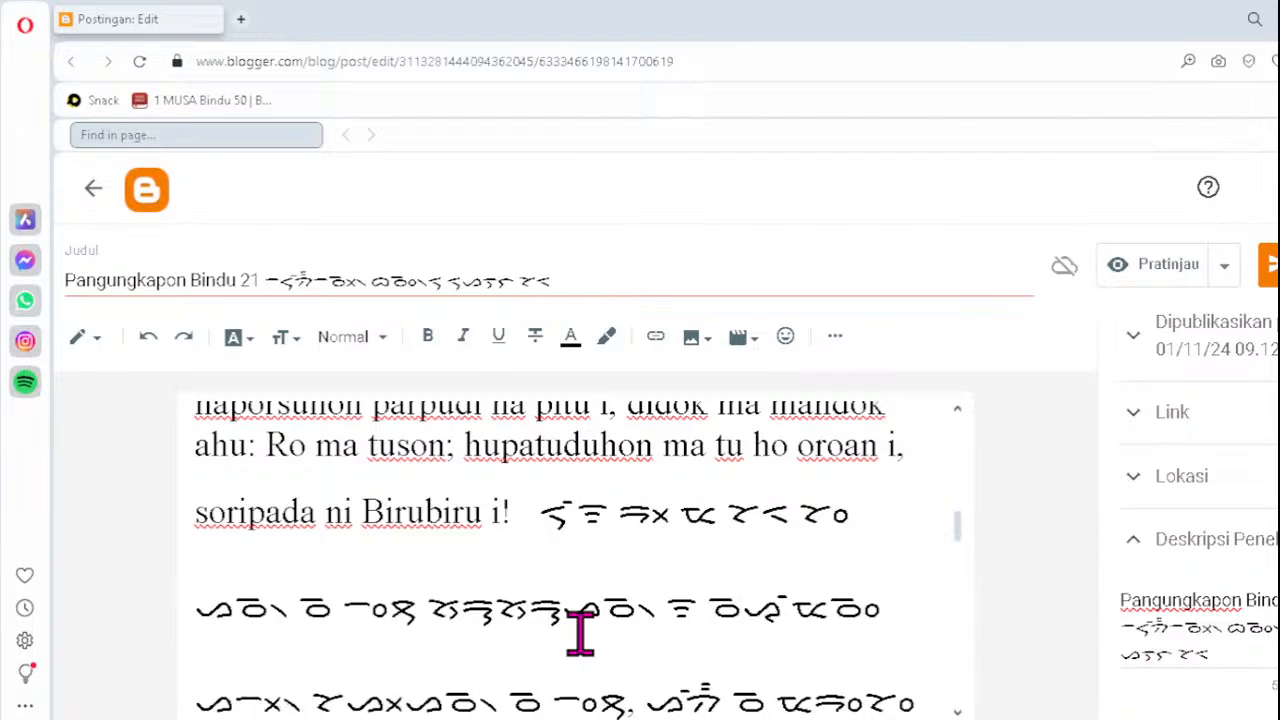
# - Correct the Batak-script "haporsuhon" in verse 9, replacing its dotted-circle "or" and "on" syllables with ᯬᯒ᯲ and ᯬᯉ᯲
pyautogui.press('Down')
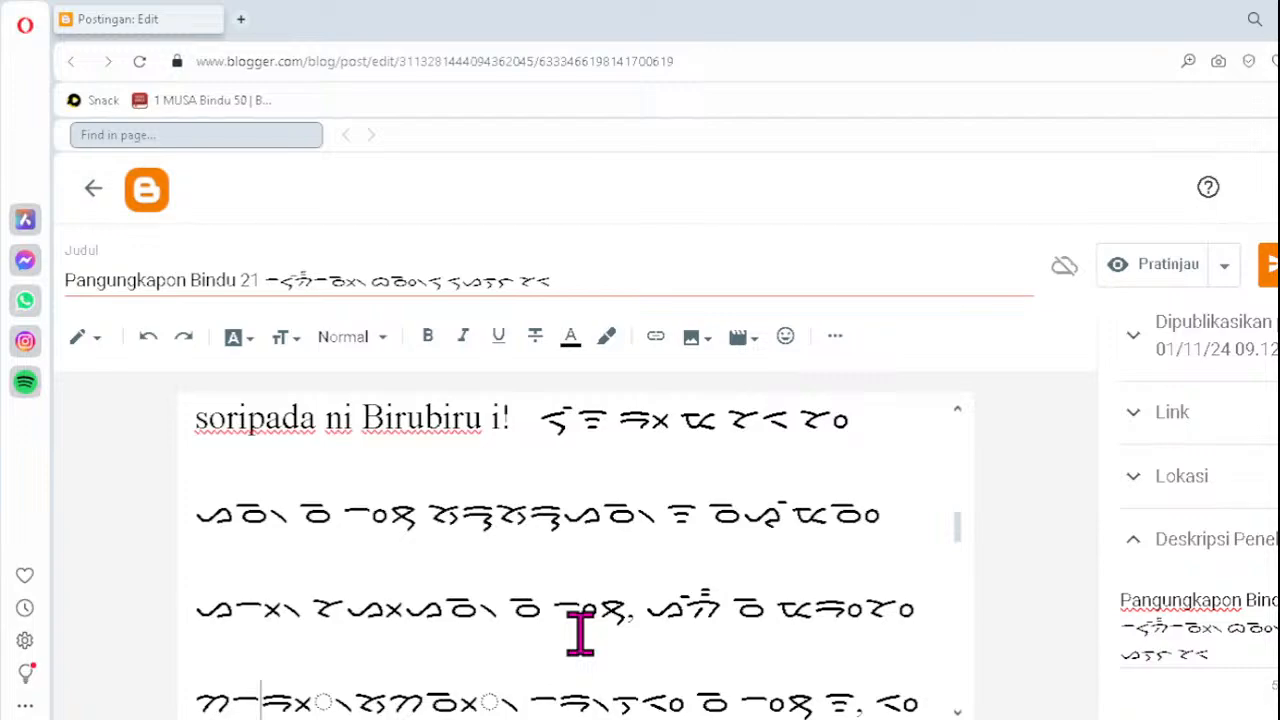
pyautogui.press('Delete')
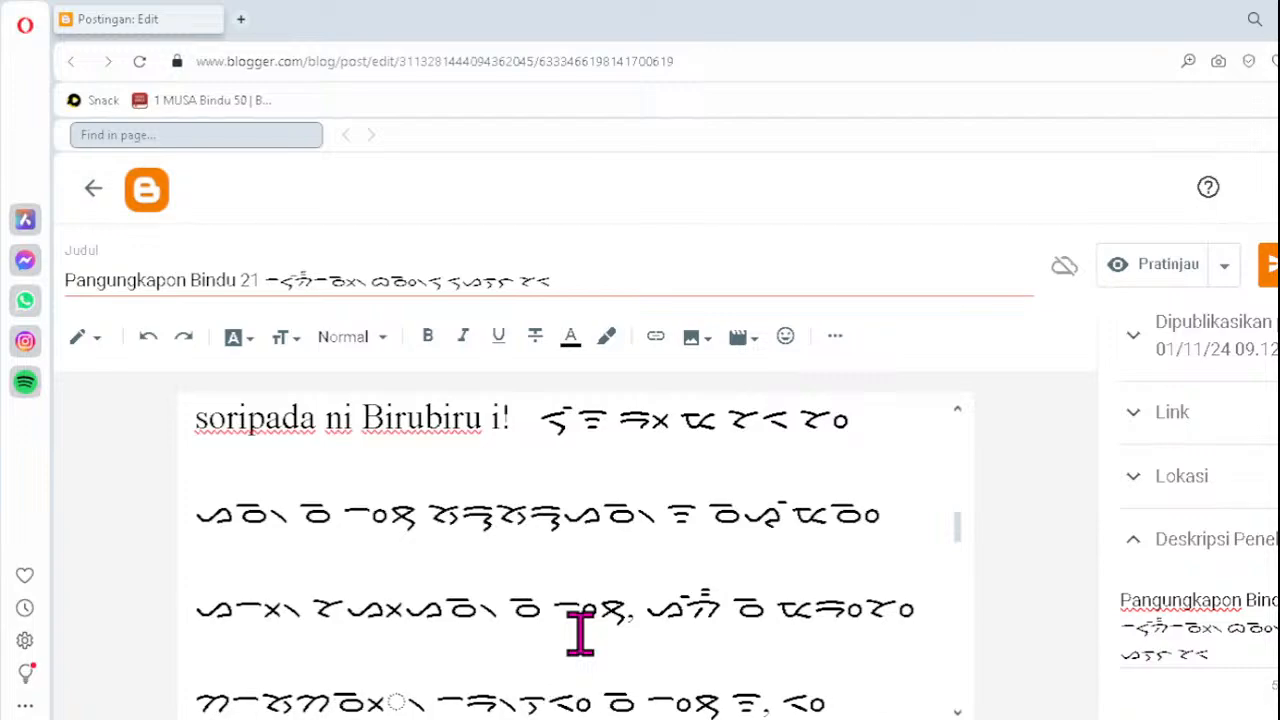
pyautogui.write('ᯬᯒ᯲')
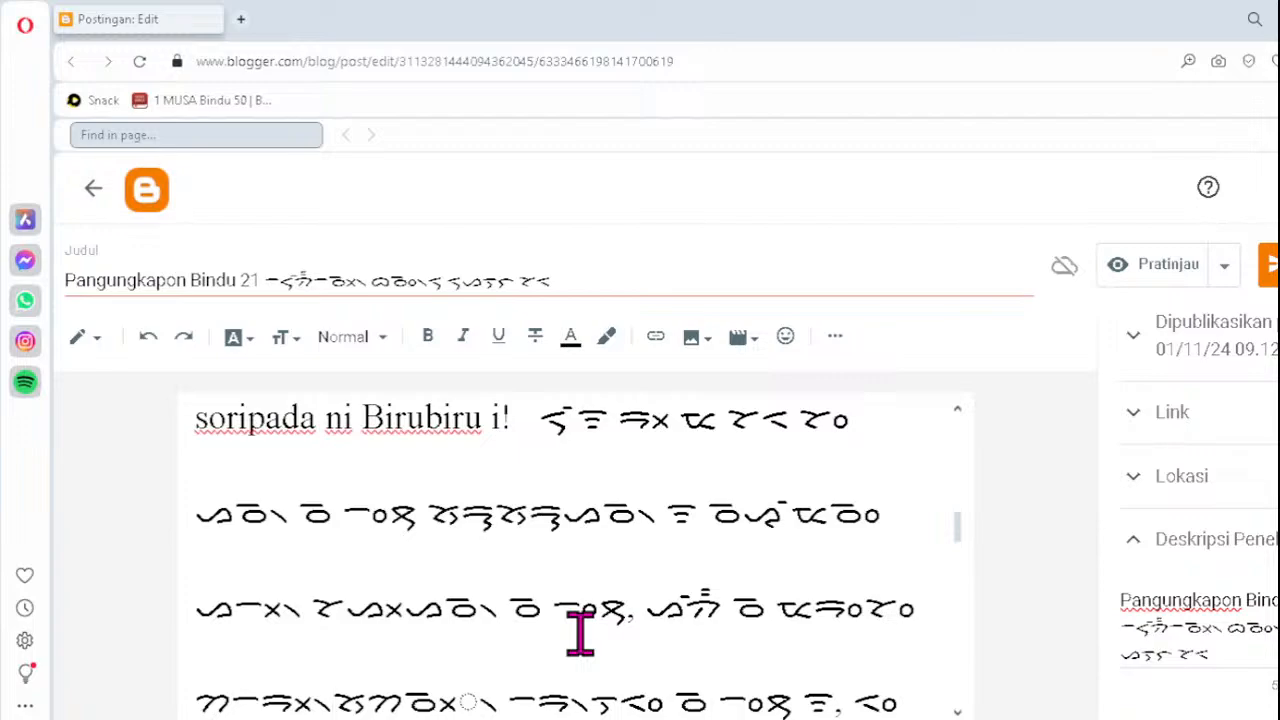
pyautogui.press('Right')
pyautogui.press('Right')
pyautogui.press('Delete')
pyautogui.write('ᯬᯉ᯲')
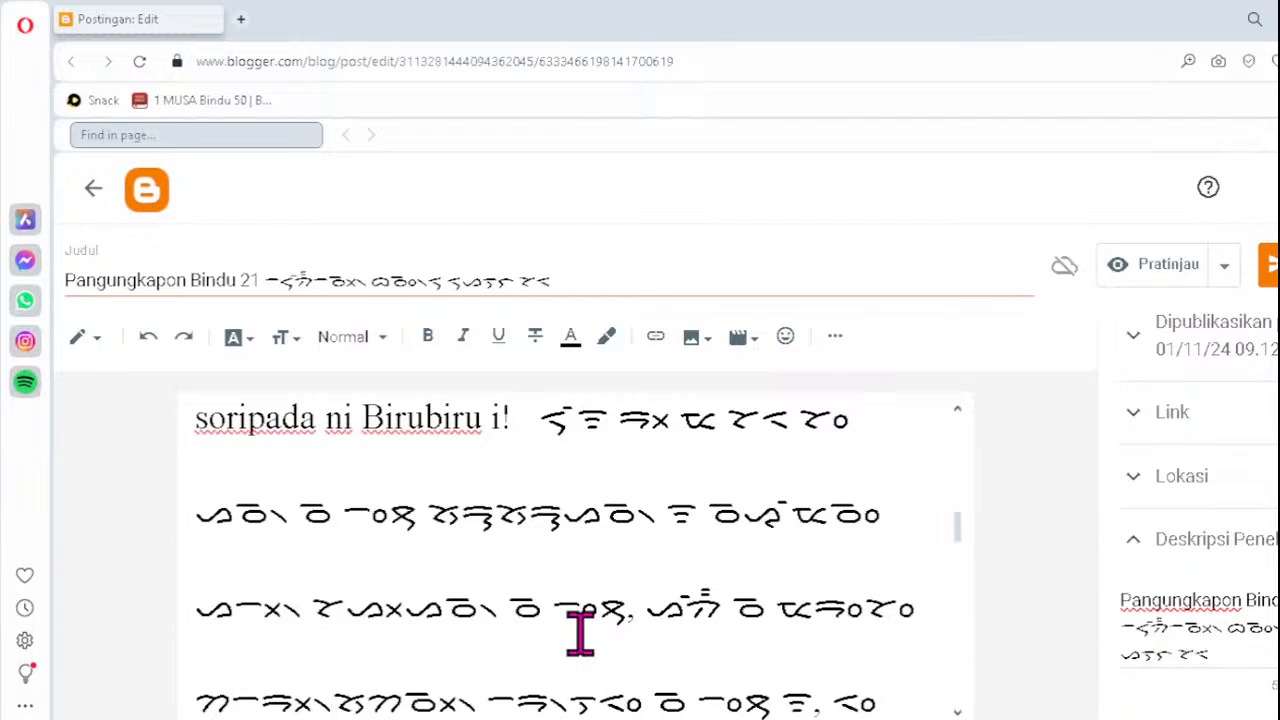
# - Correct the Batak-script "didok" in verse 9, re-entering its final "ok" syllable without the dotted circle
pyautogui.press('Down')
pyautogui.press('Left')
pyautogui.press('Left')
pyautogui.press('Left')
pyautogui.press('Left')
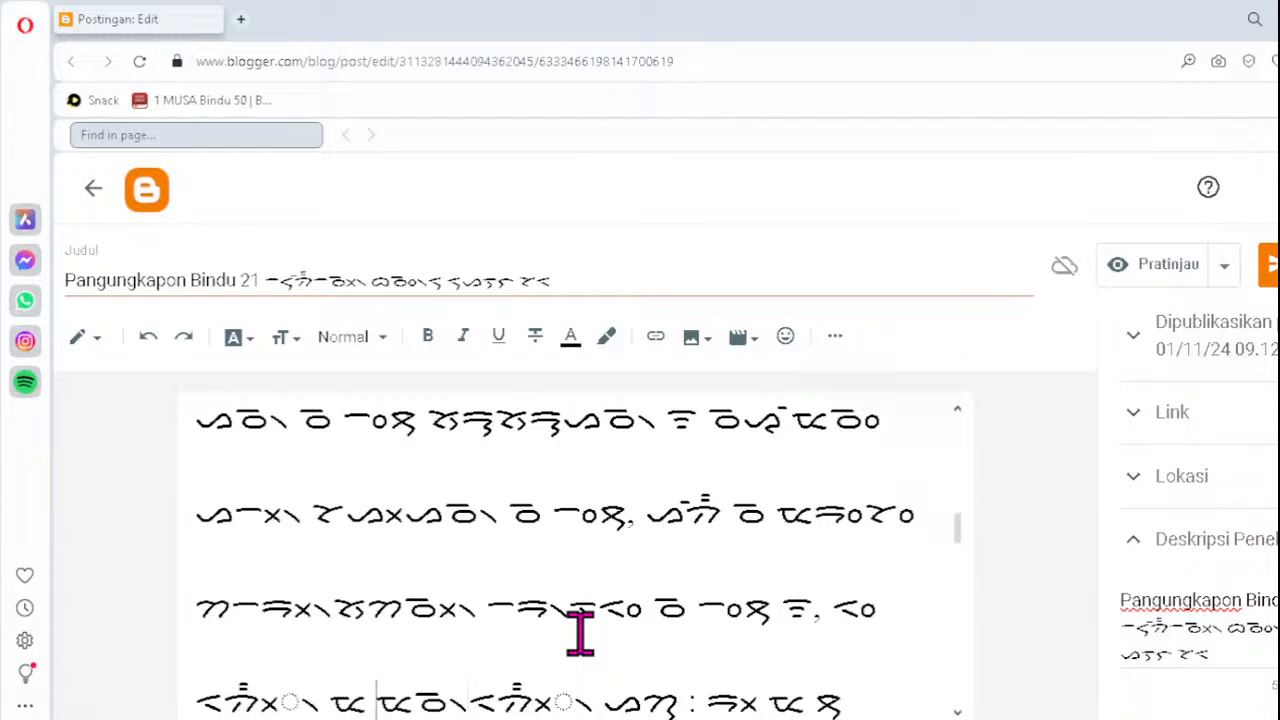
pyautogui.press('Left')
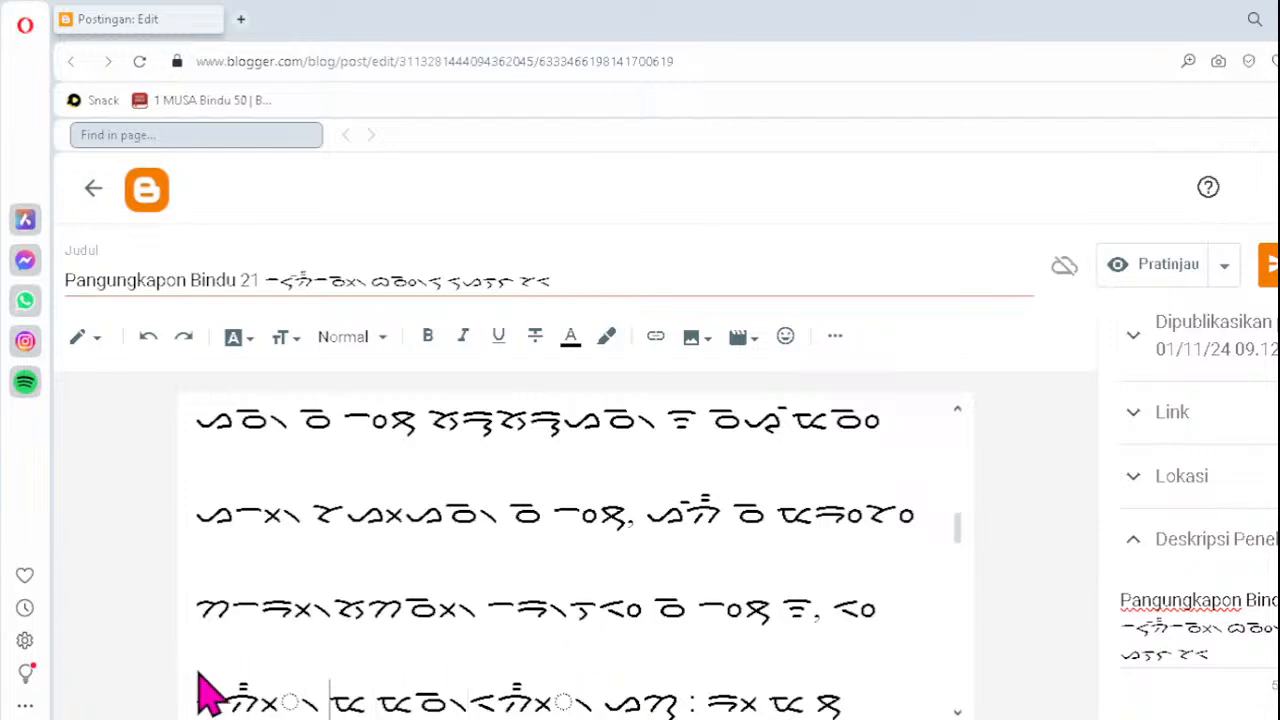
pyautogui.click(240, 700)
pyautogui.write('x')
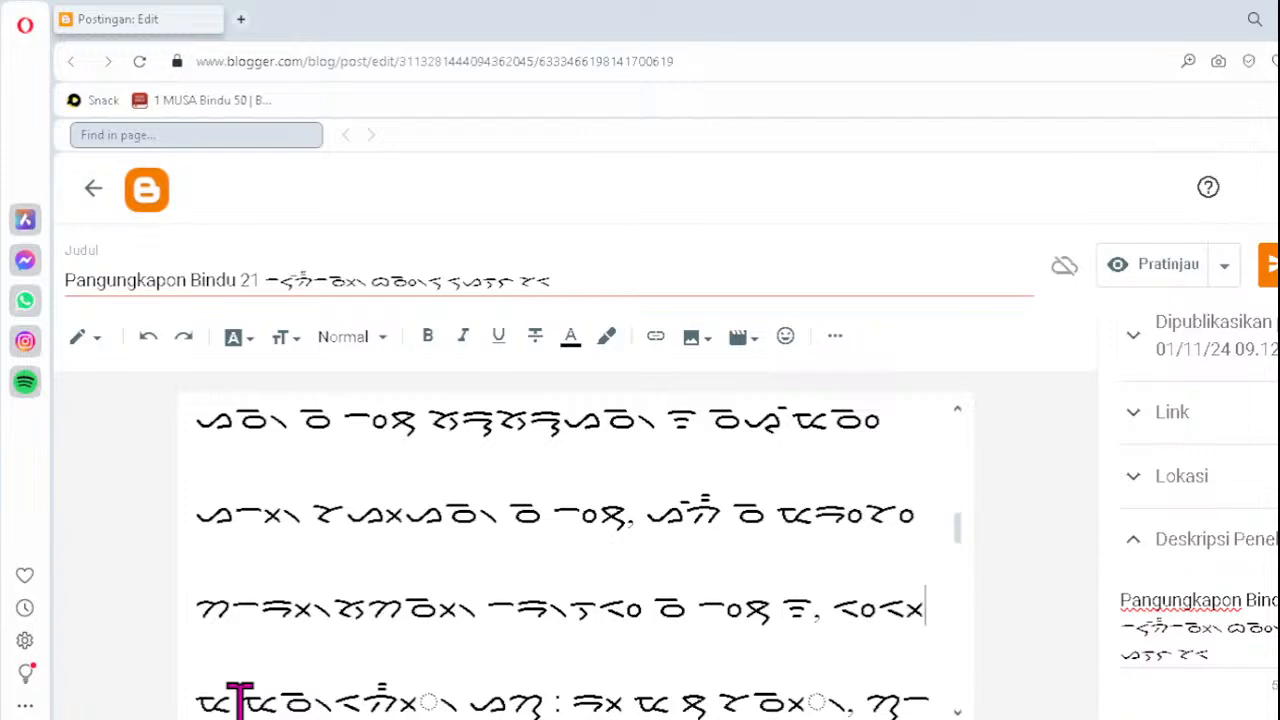
pyautogui.write(' ᯂ')
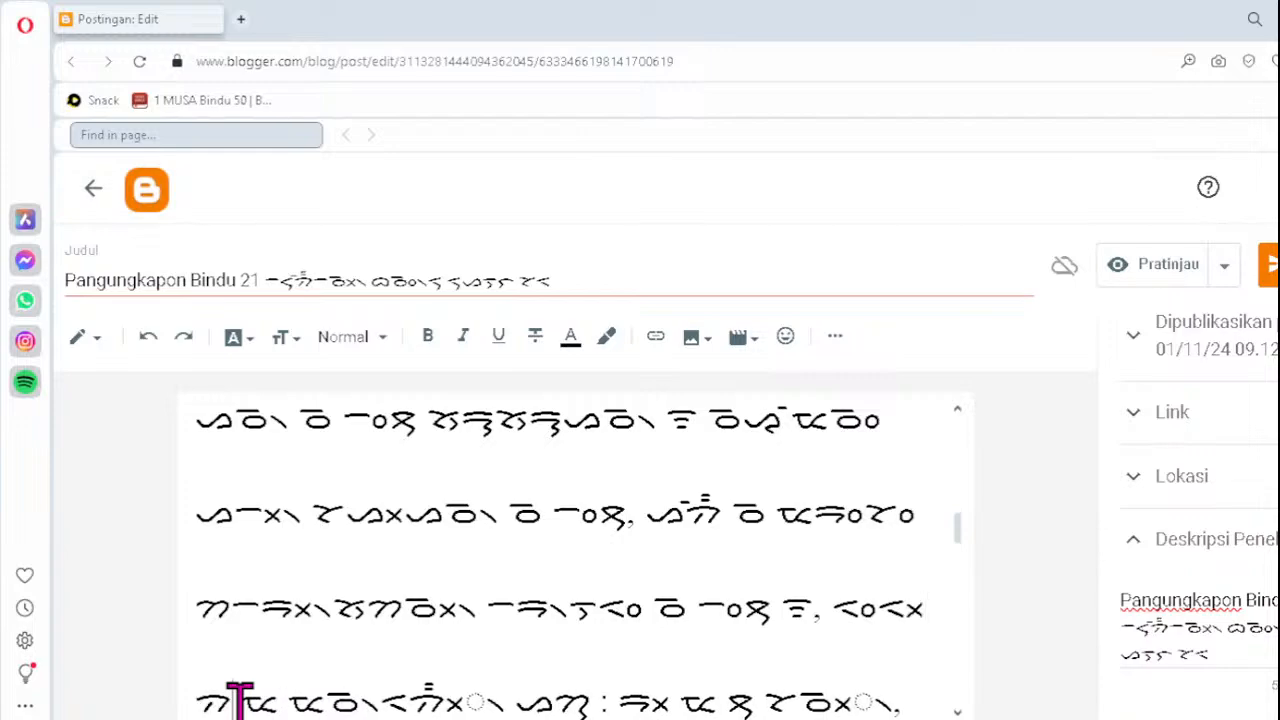
pyautogui.write('᯲')
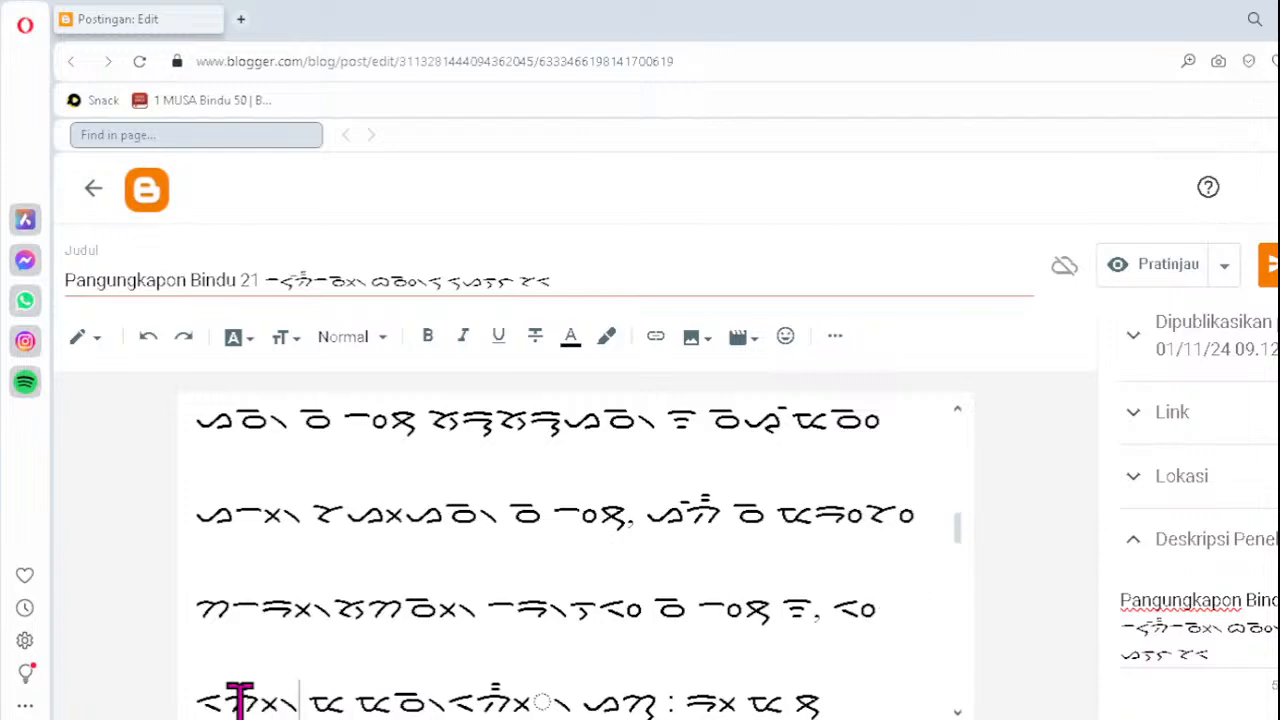
# - Correct the Batak-script "mandok" in verse 9, re-entering its final "ok" syllable without the dotted circle
pyautogui.click(480, 699)
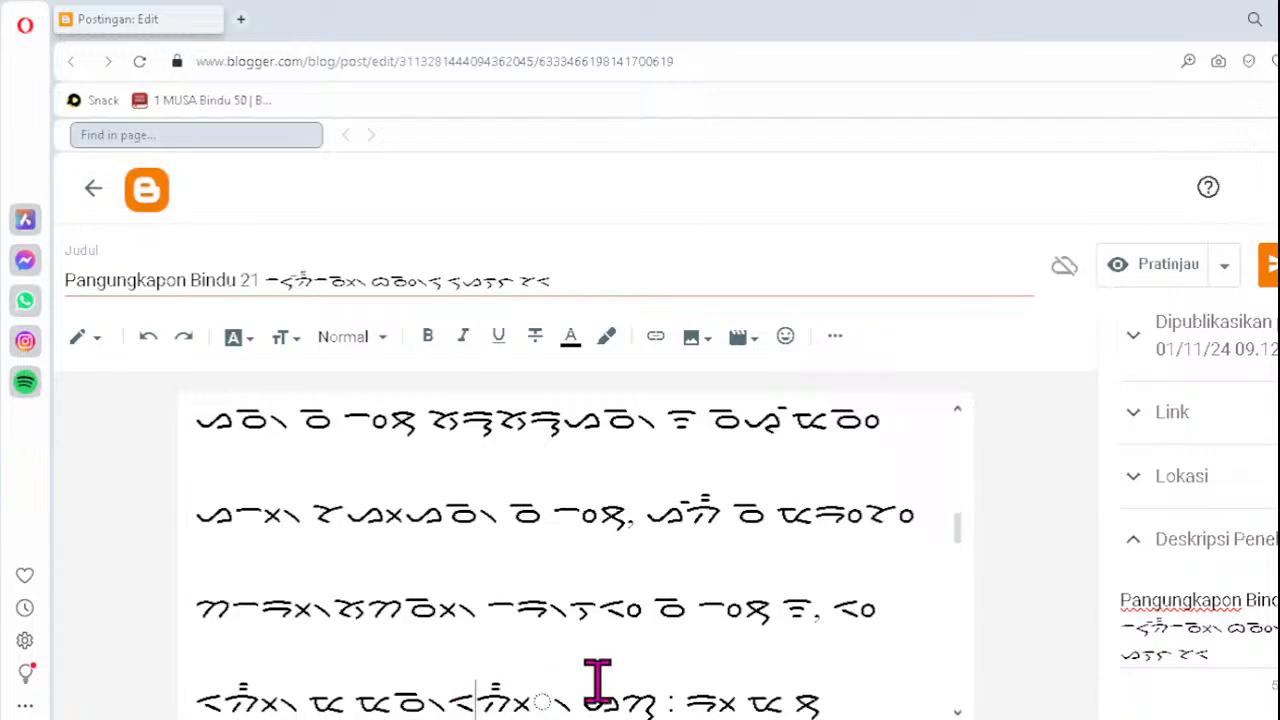
pyautogui.press('Delete')
pyautogui.write('ᯬᯔ')
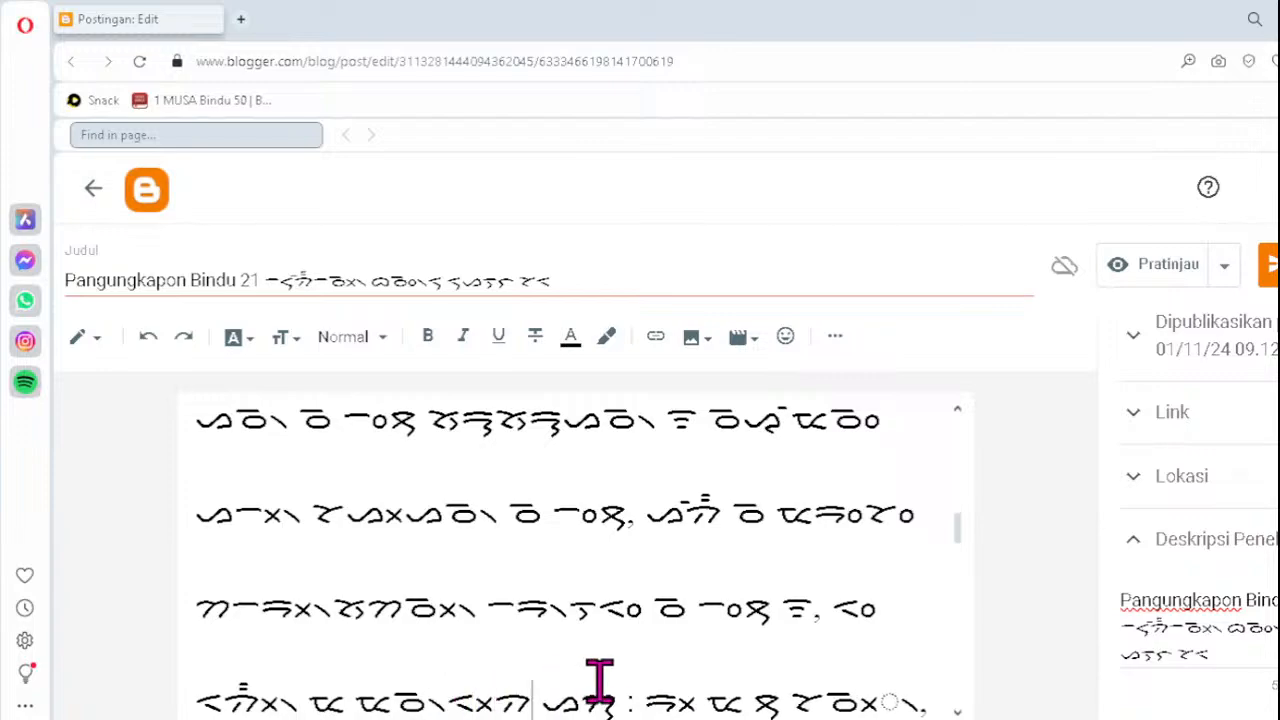
pyautogui.write('᯲')
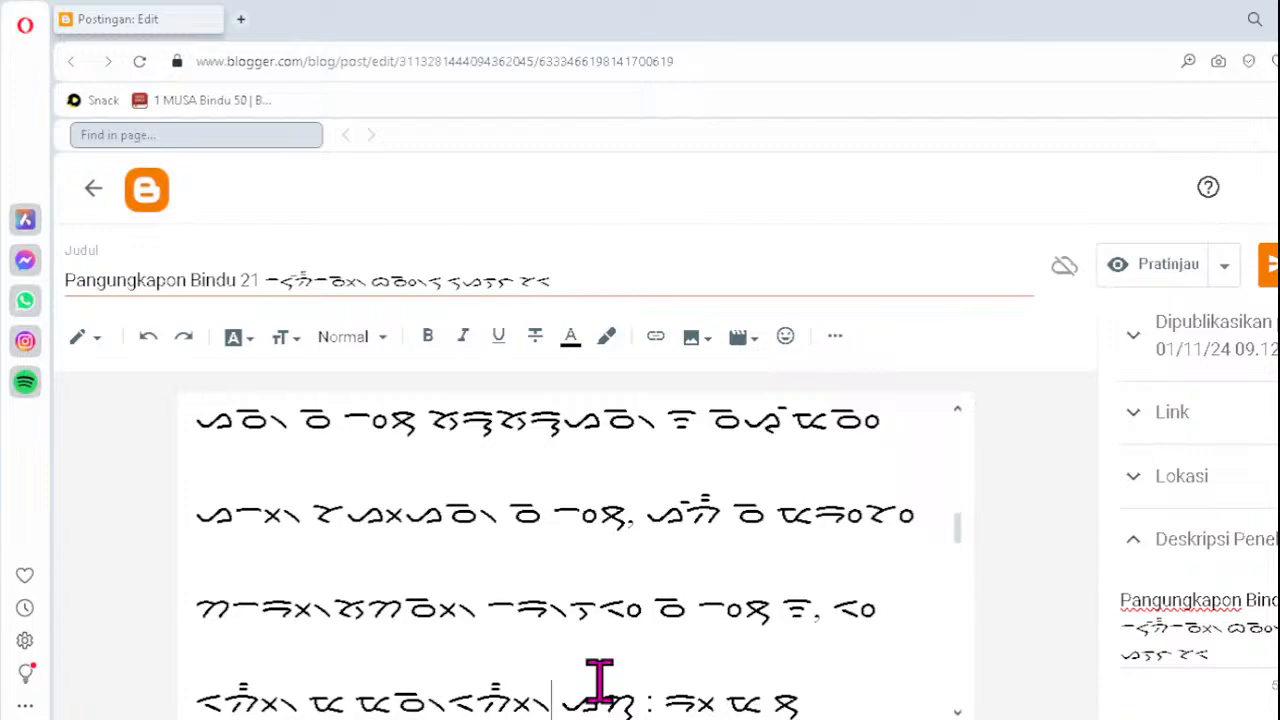
# - Correct the Batak-script "tuson" and "hupatuduhon" in verse 9, replacing their dotted-circle "on" syllables with ᯬᯉ᯲
pyautogui.scroll(-1, 600, 683)
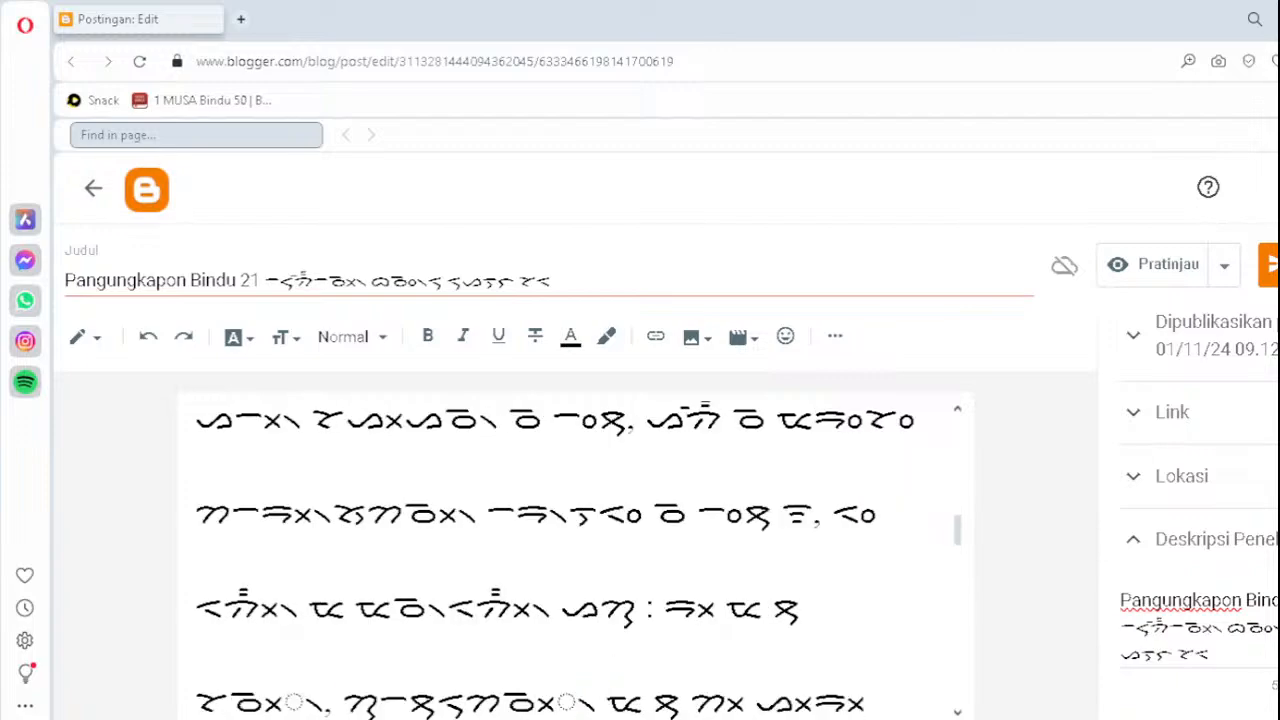
pyautogui.click(247, 702)
pyautogui.press('Delete')
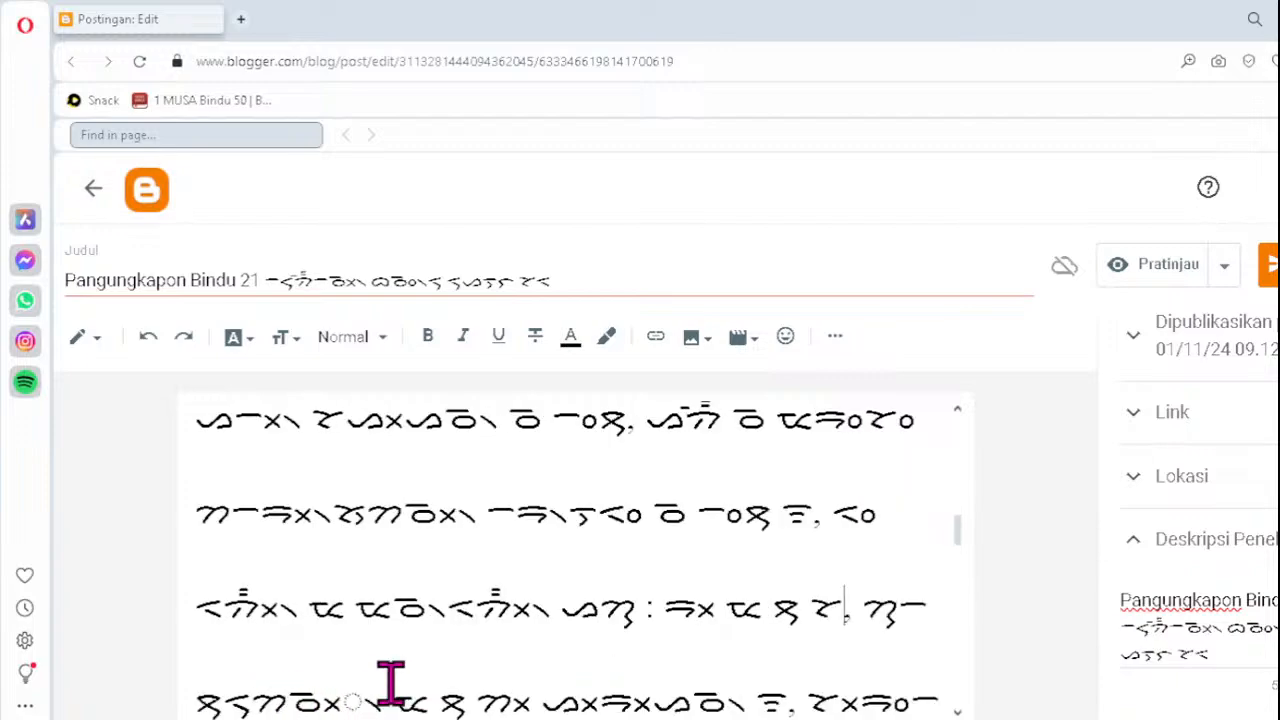
pyautogui.write('ᯬᯉ᯲')
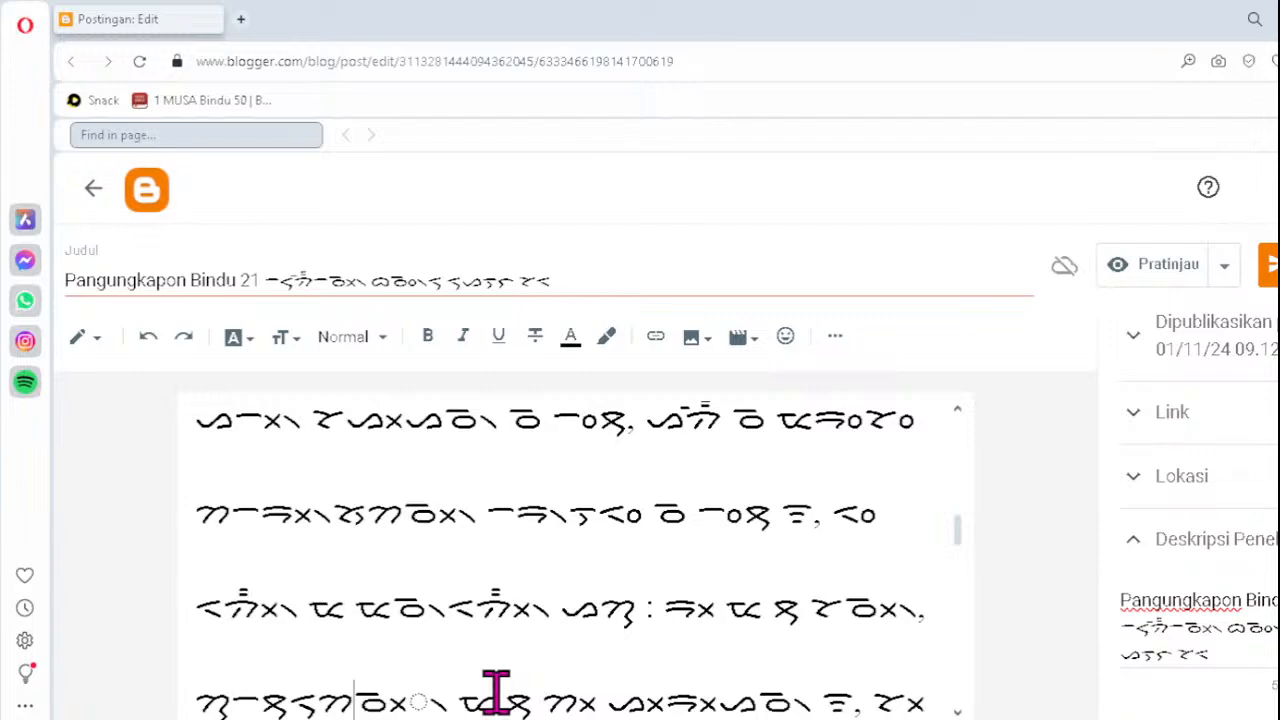
pyautogui.press('Delete')
pyautogui.write('ᯬᯉ᯲')
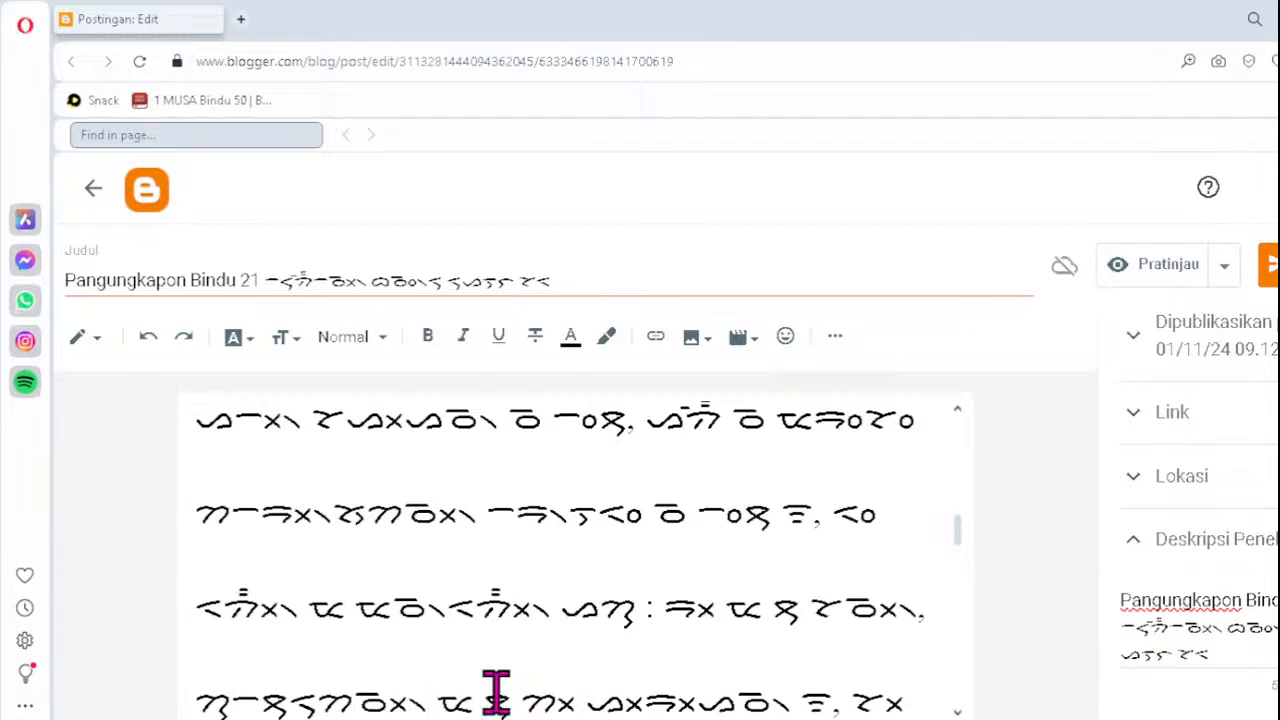
pyautogui.scroll(-1, 496, 692)
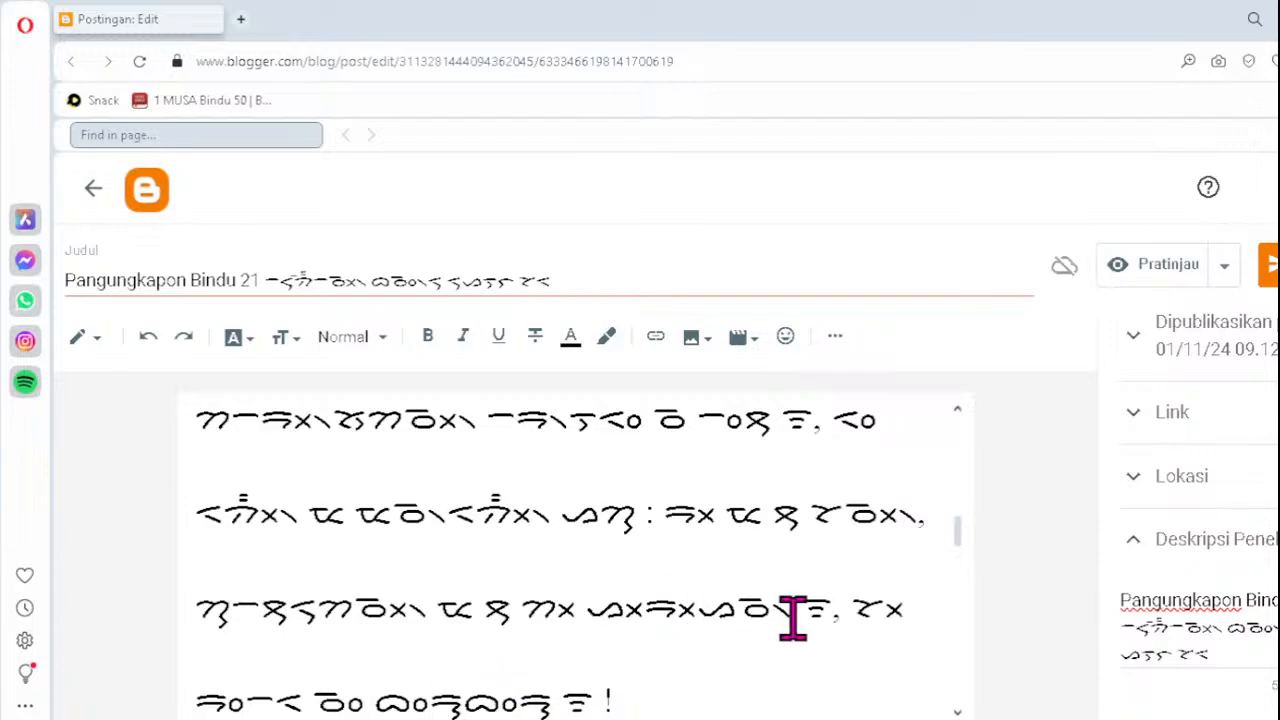
pyautogui.scroll(-5, 793, 618)
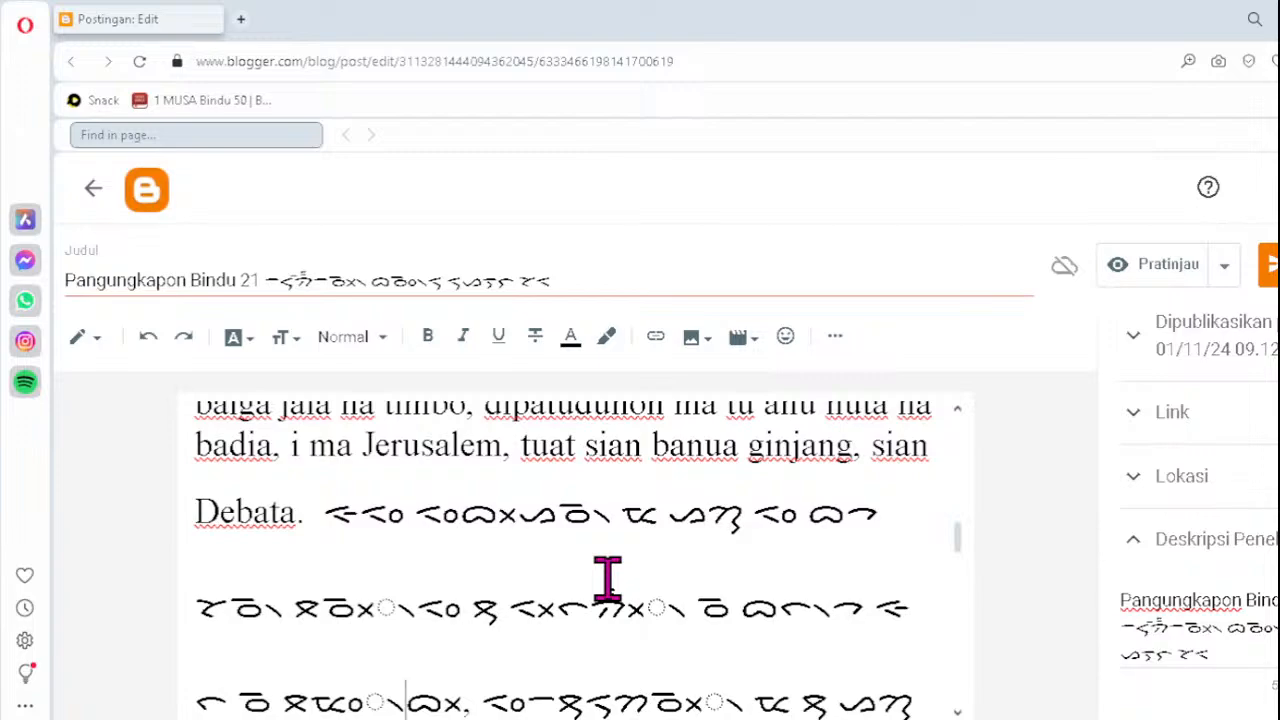
# - Correct the Batak-script "tondi" and "dolok" in verse 10, re-entering their "on" and "ok" syllables without dotted circles
pyautogui.click(327, 602)
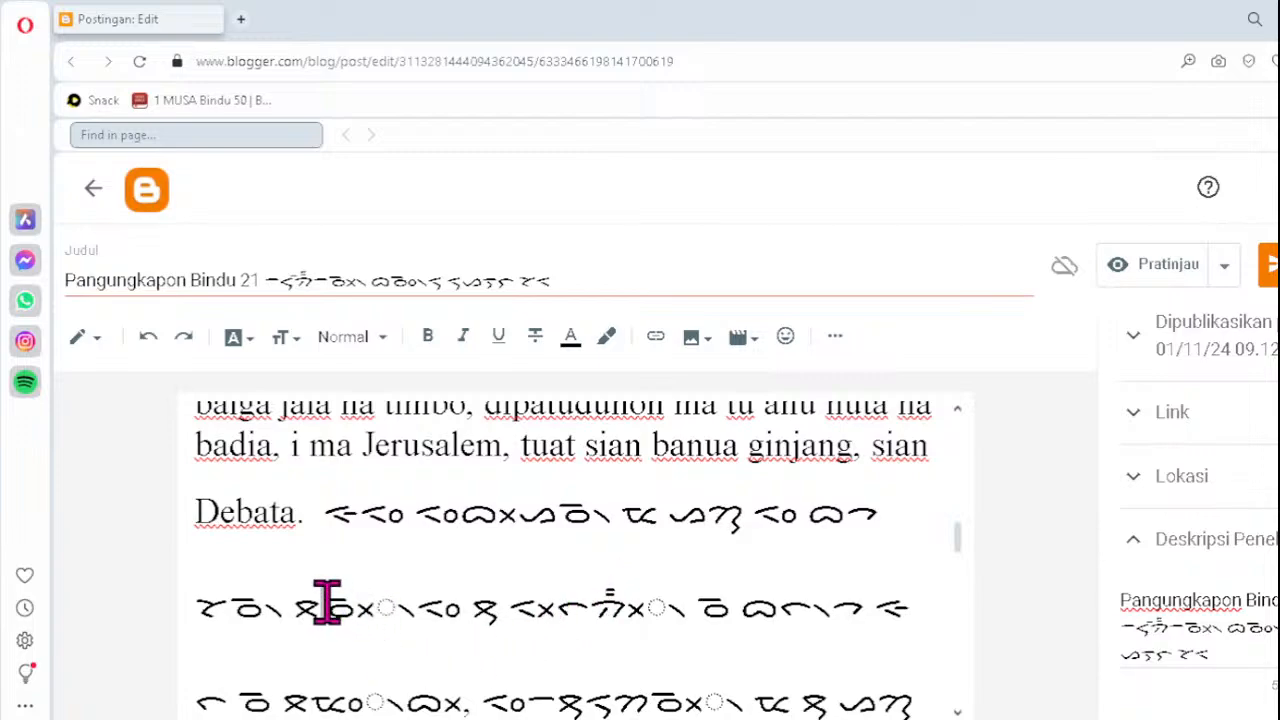
pyautogui.press('Delete')
pyautogui.write('ᯬᯉ᯲')
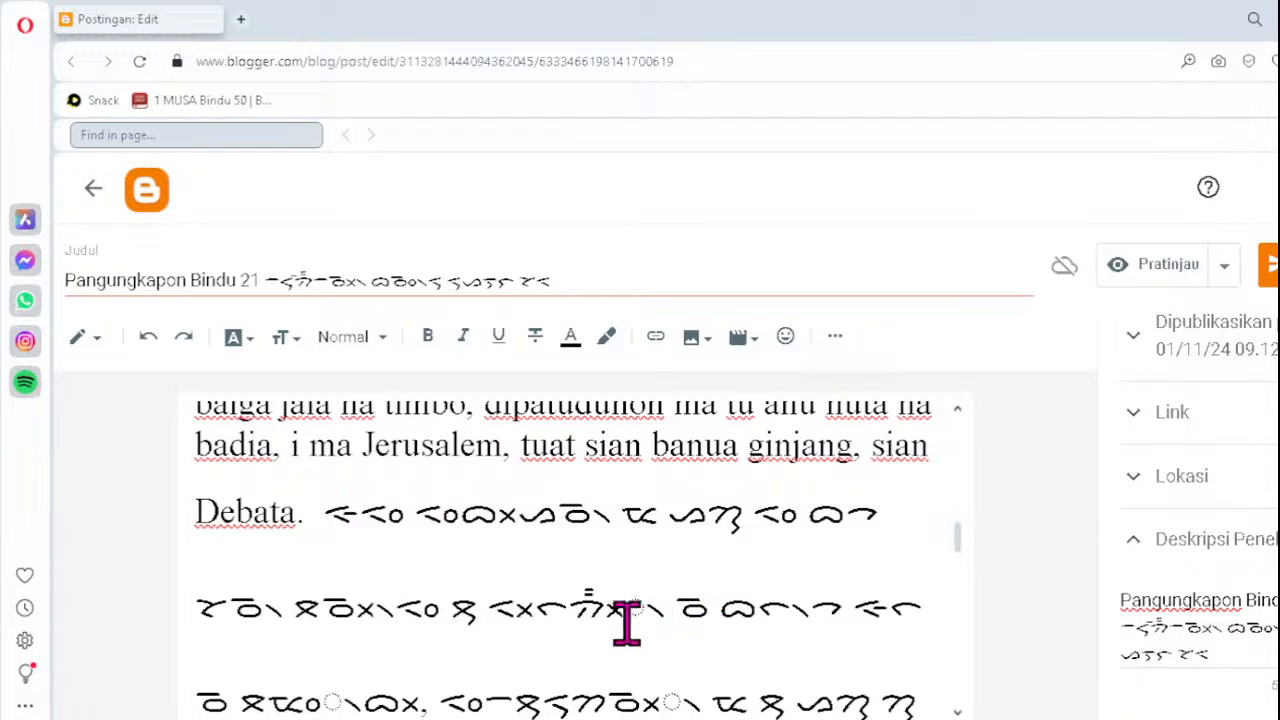
pyautogui.click(579, 605)
pyautogui.press('Delete')
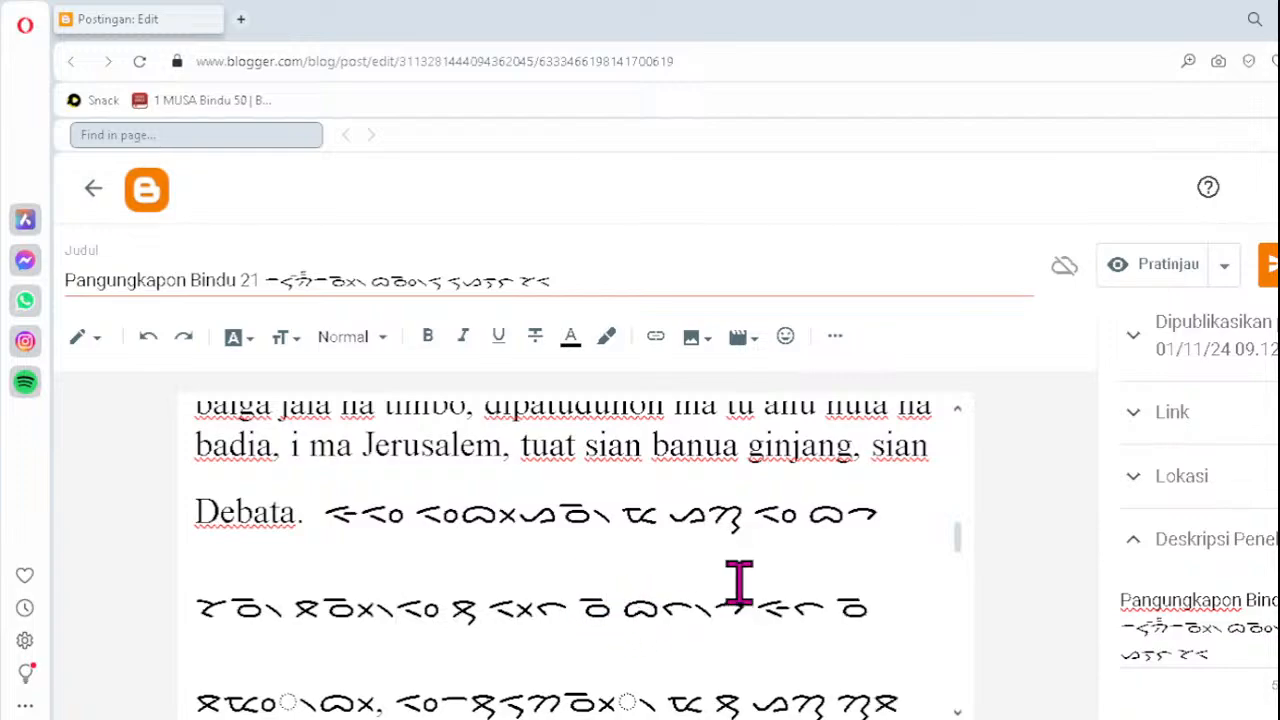
pyautogui.write('ᯬᯉᯬ᯲')
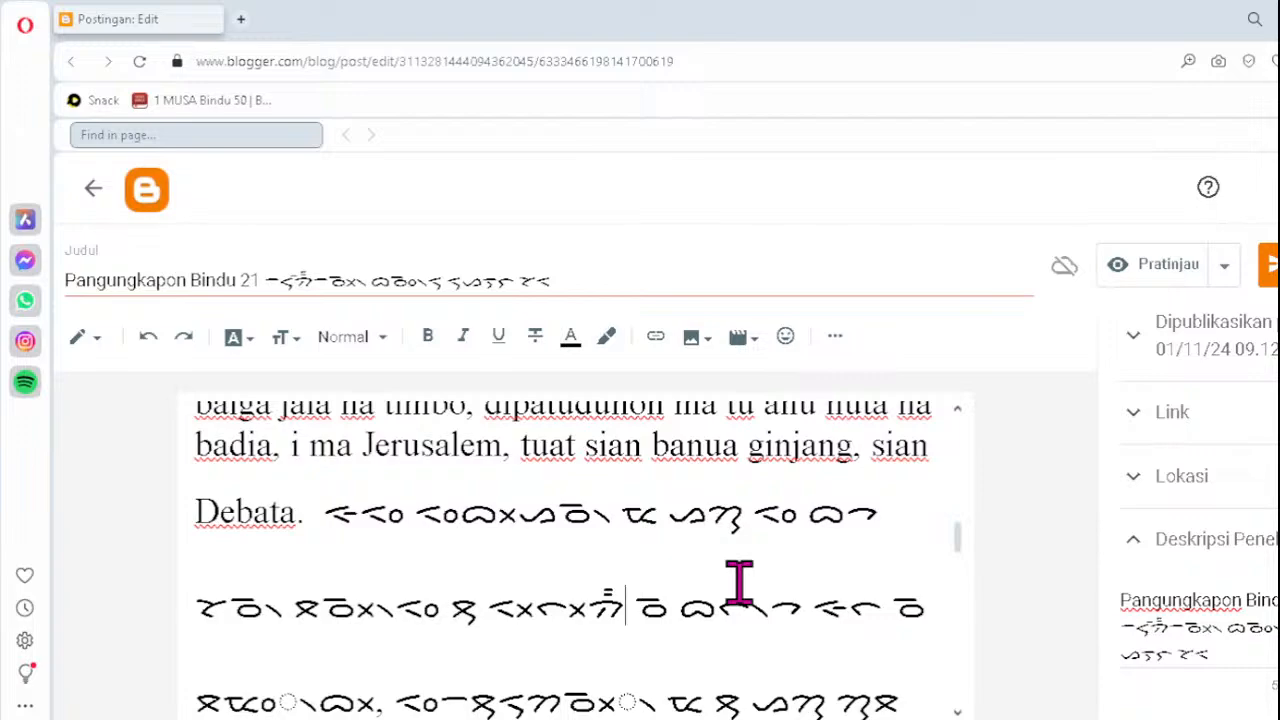
# - Correct the Batak-script "timbo" and "dipatuduhon" in verse 10, replacing their dotted-circle syllables with ᯪᯔ᯲ and ᯬᯉ᯲
pyautogui.click(272, 702)
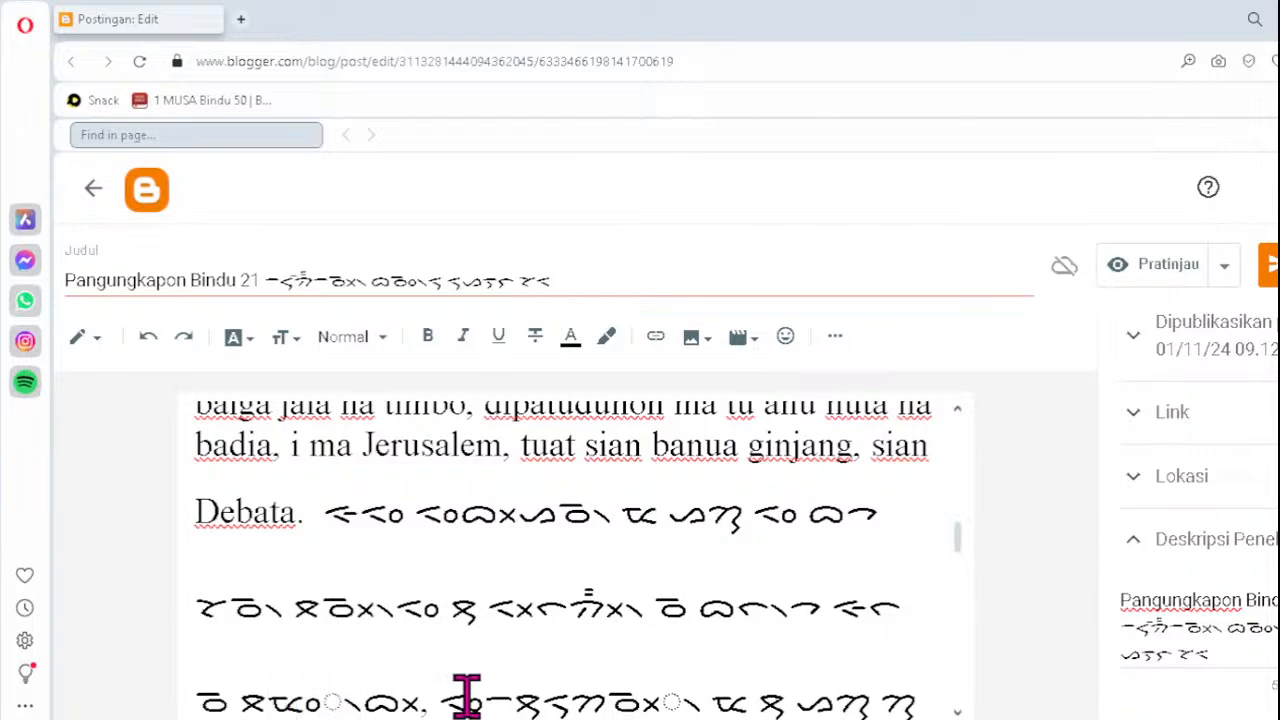
pyautogui.press('Delete')
pyautogui.write('ᯪᯔ᯲')
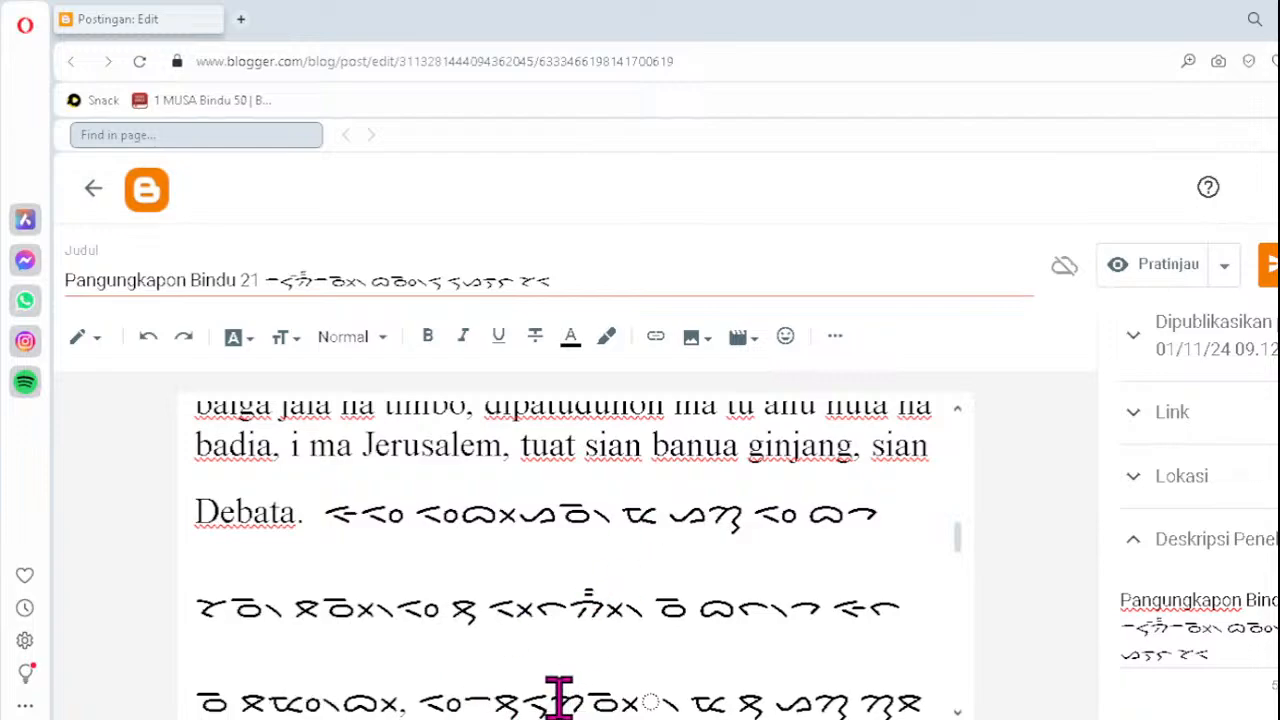
pyautogui.click(598, 700)
pyautogui.press('Delete')
pyautogui.press('Delete')
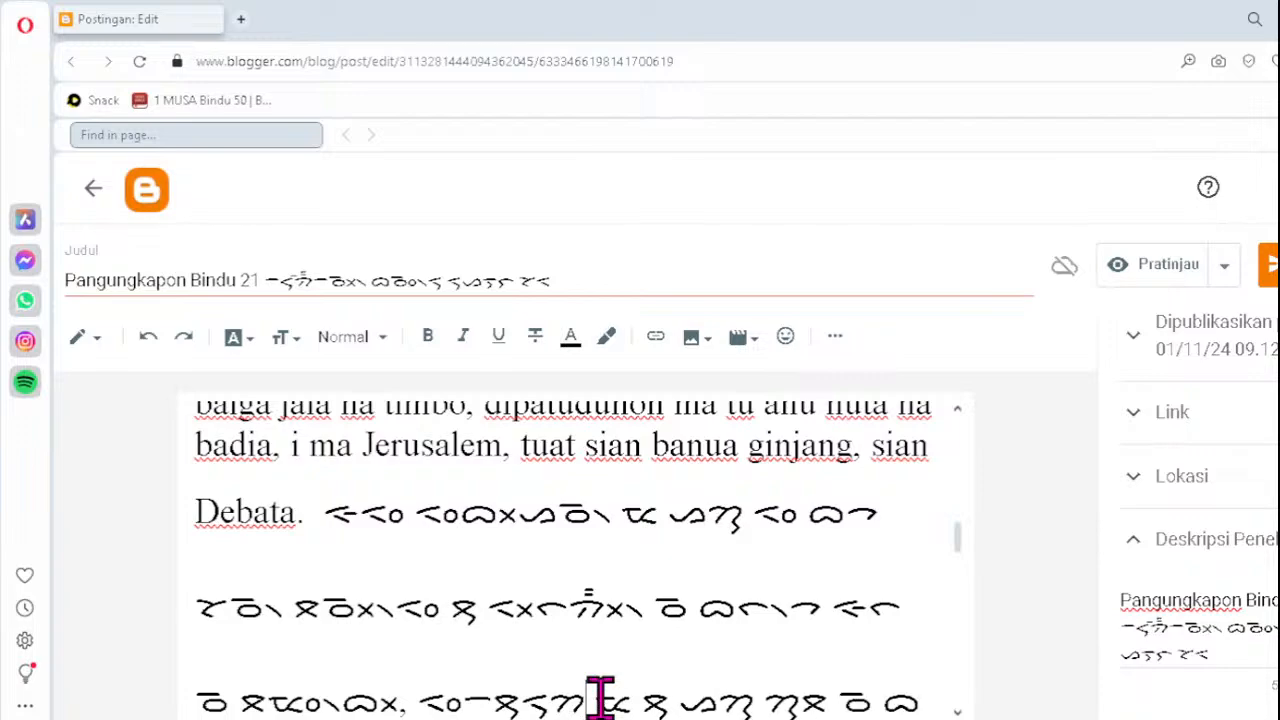
pyautogui.write('ᯬᯉ᯲')
# - Correct the Batak-script "Jerusalem" and "ginjang" in verse 10, re-entering their "em" and "in" syllables without dotted circles
pyautogui.press('Down')
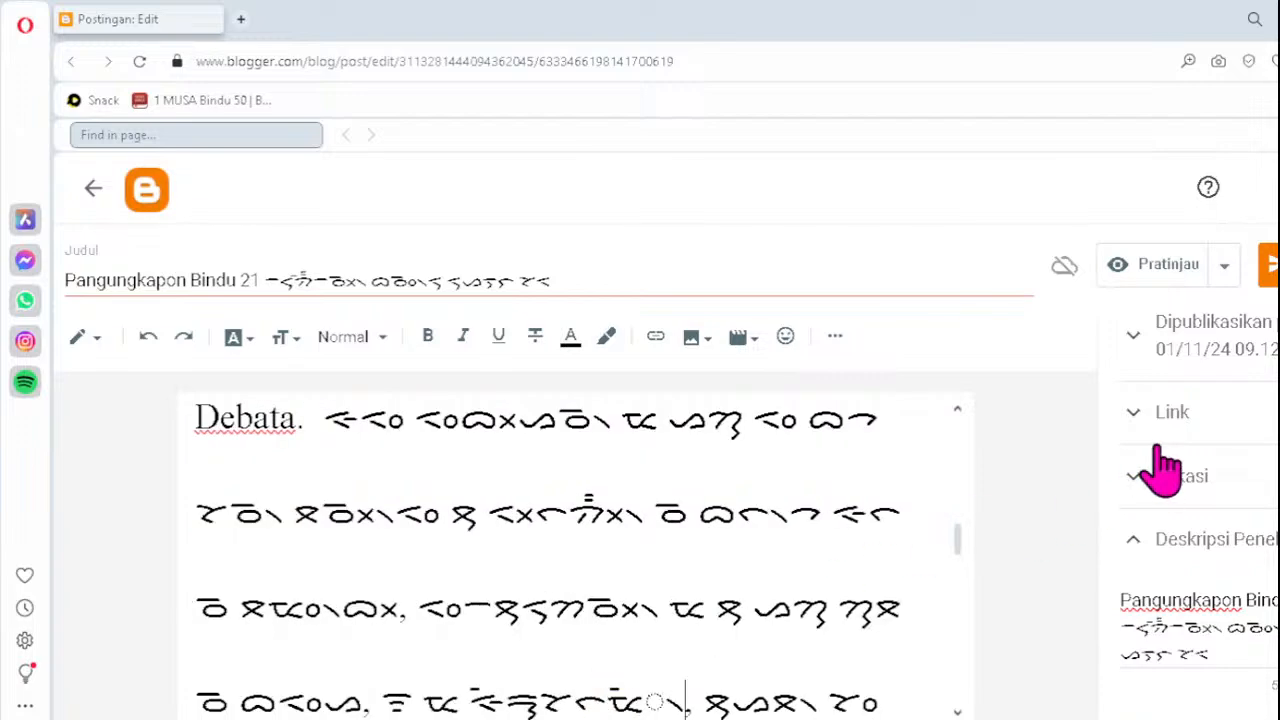
pyautogui.click(615, 695)
pyautogui.press('Delete')
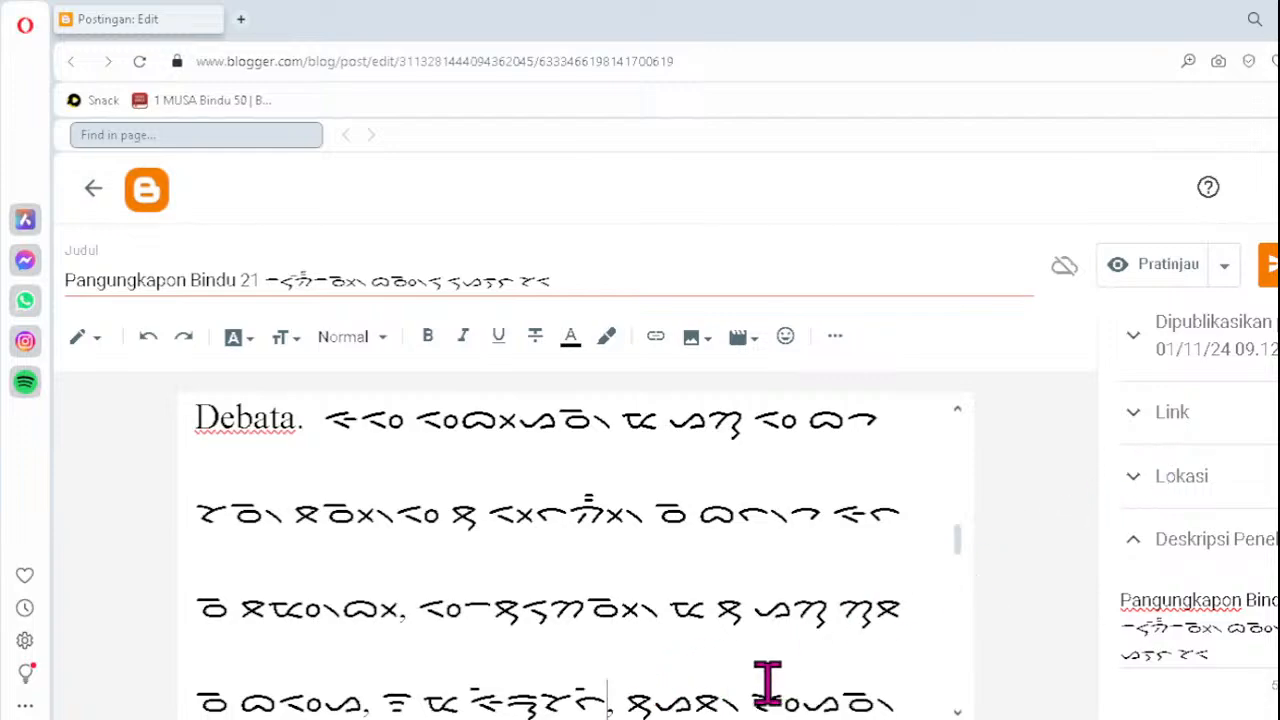
pyautogui.write('ᯔ᯲')
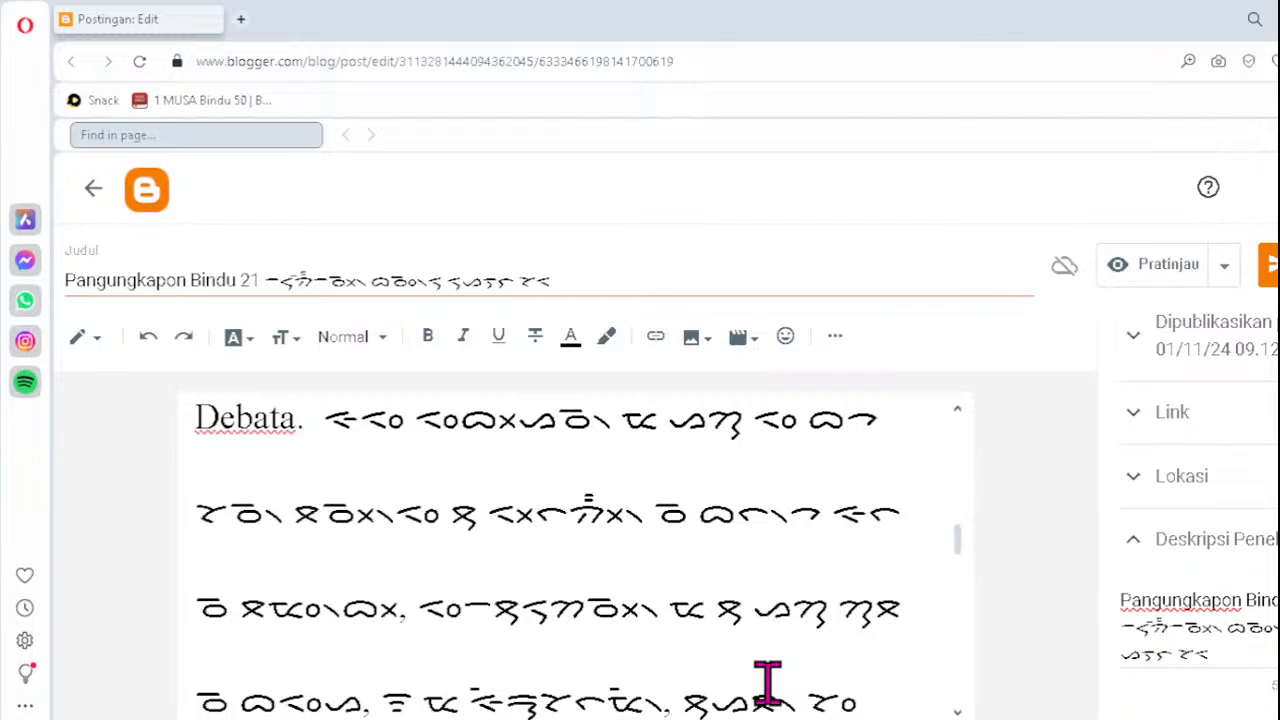
pyautogui.press('Down')
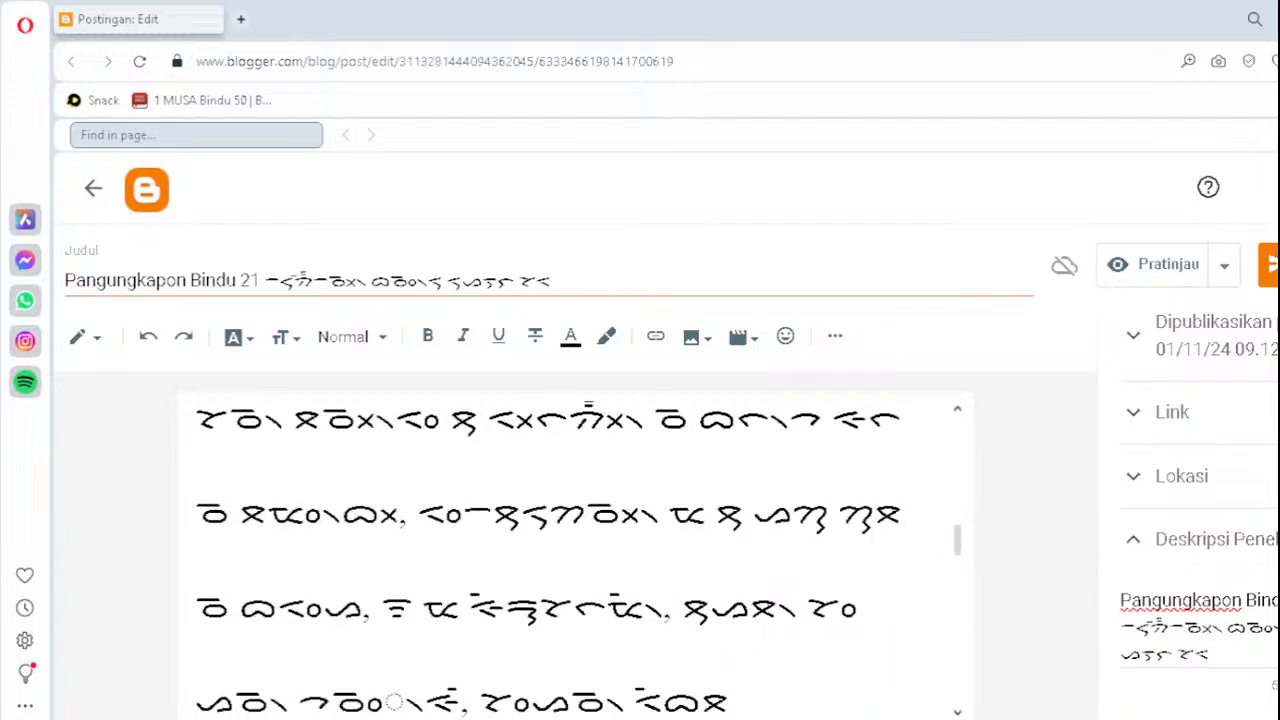
pyautogui.click(344, 695)
pyautogui.press('Delete')
pyautogui.write('ᯪᯉ᯲')
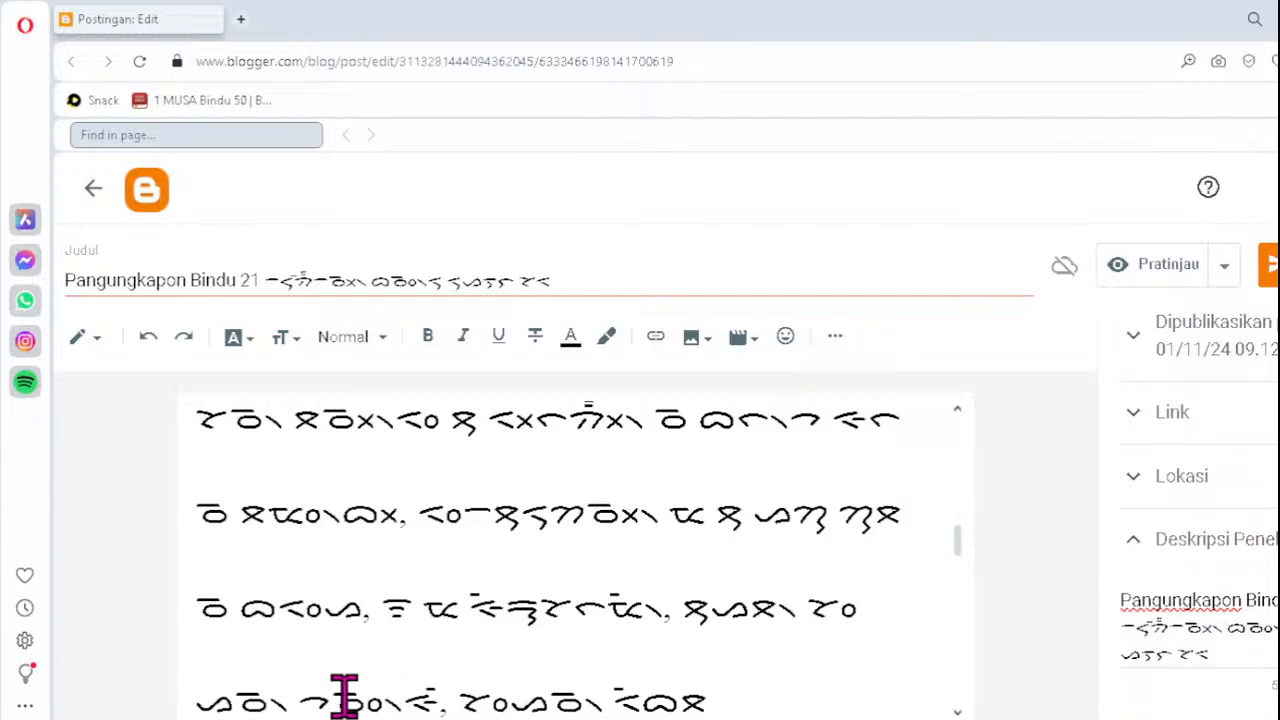
# - Correct the Batak-script "sondangna" and "tudos" in verse 11, replacing their dotted-circle "on" and "os" syllables with ᯬᯉ᯲ and ᯬᯘ᯲
pyautogui.press('Down')
pyautogui.press('Down')
pyautogui.press('Down')
pyautogui.press('Down')
pyautogui.press('Down')
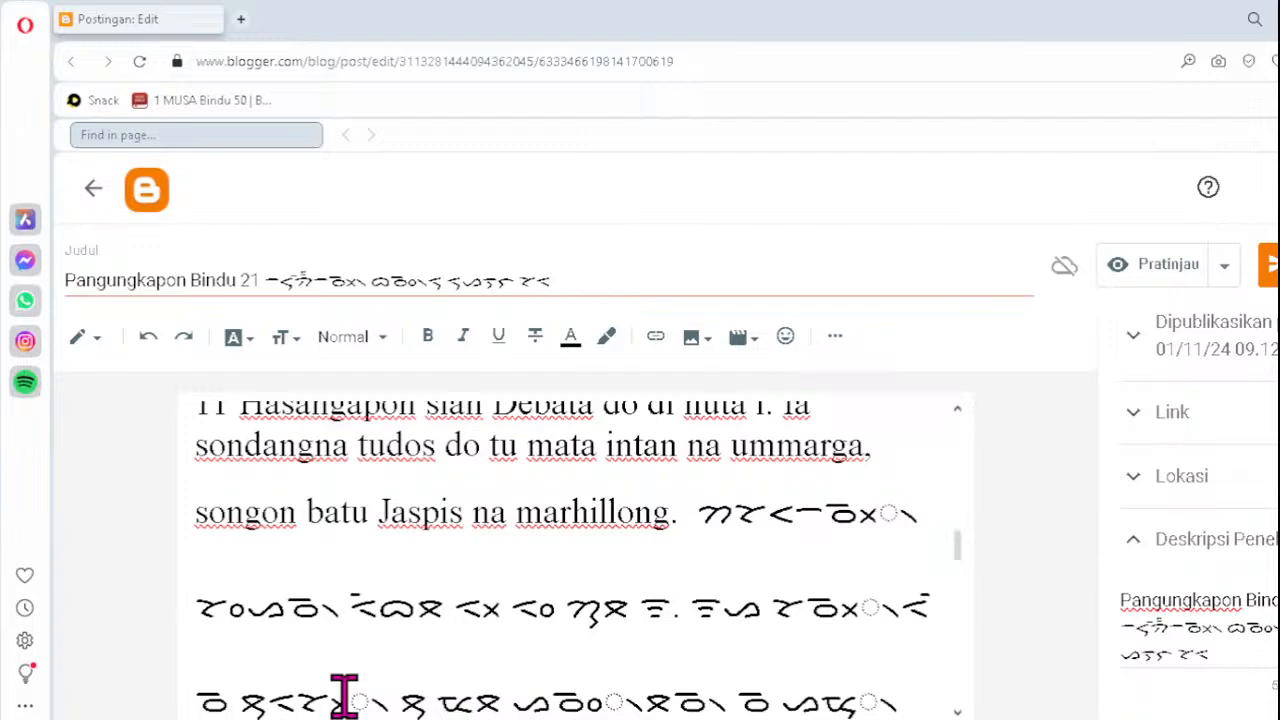
pyautogui.click(806, 608)
pyautogui.press('Delete')
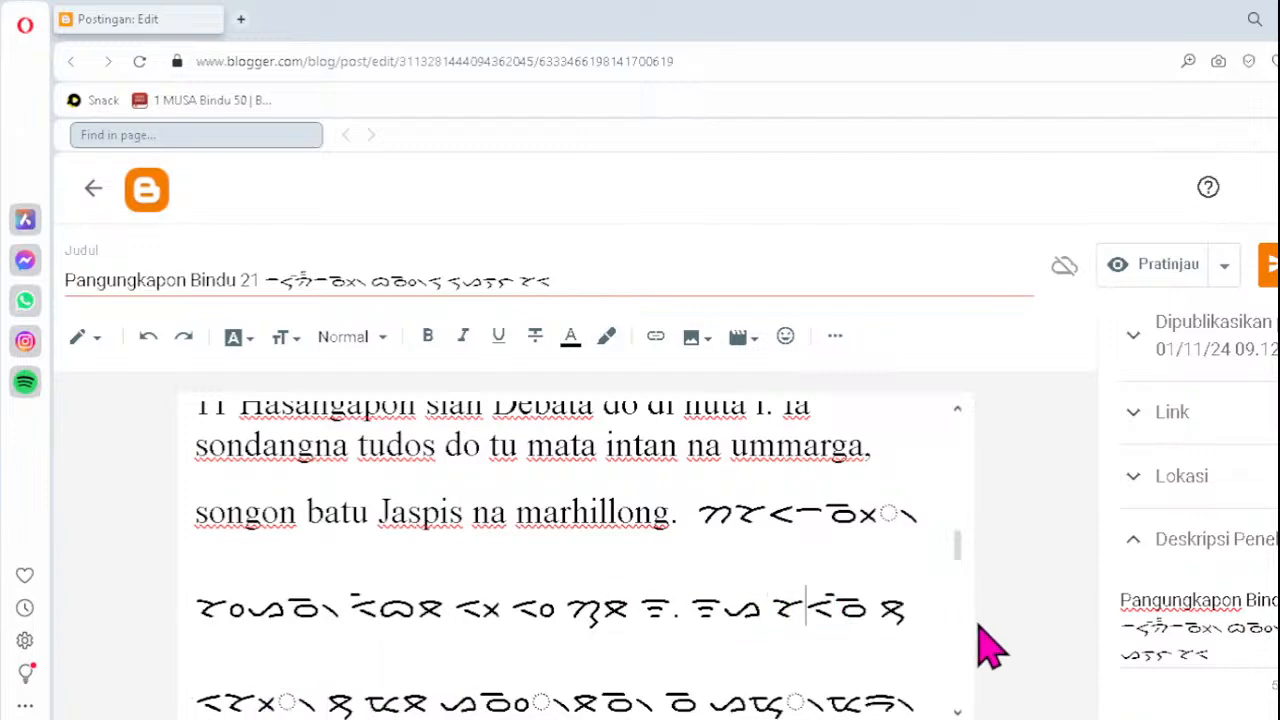
pyautogui.write('ᯬᯉ᯲')
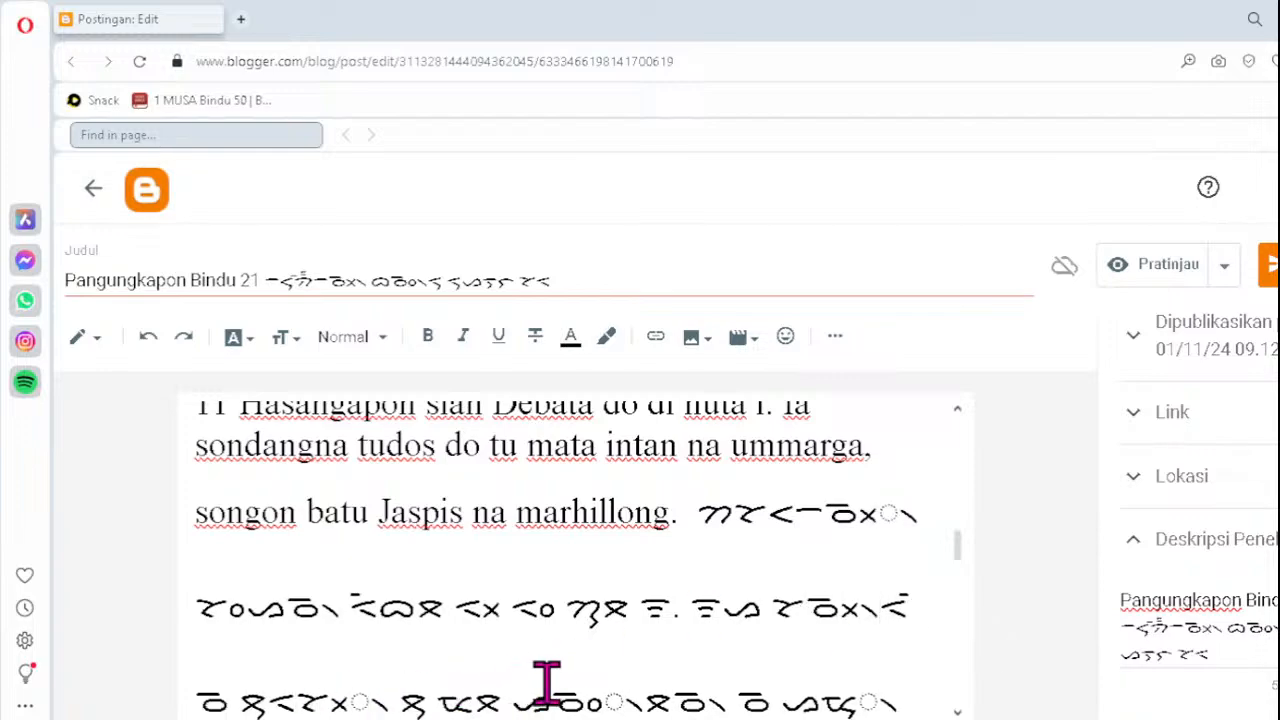
pyautogui.press('Delete')
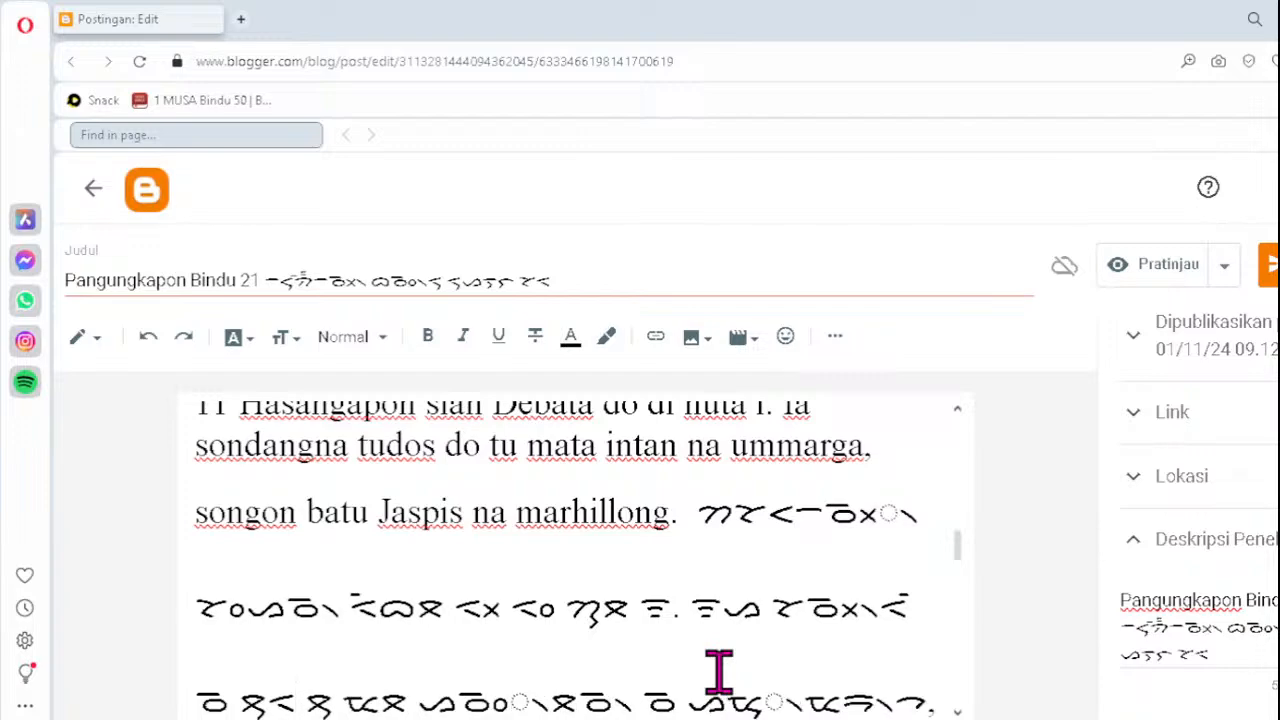
pyautogui.write('ᯬᯘ᯲')
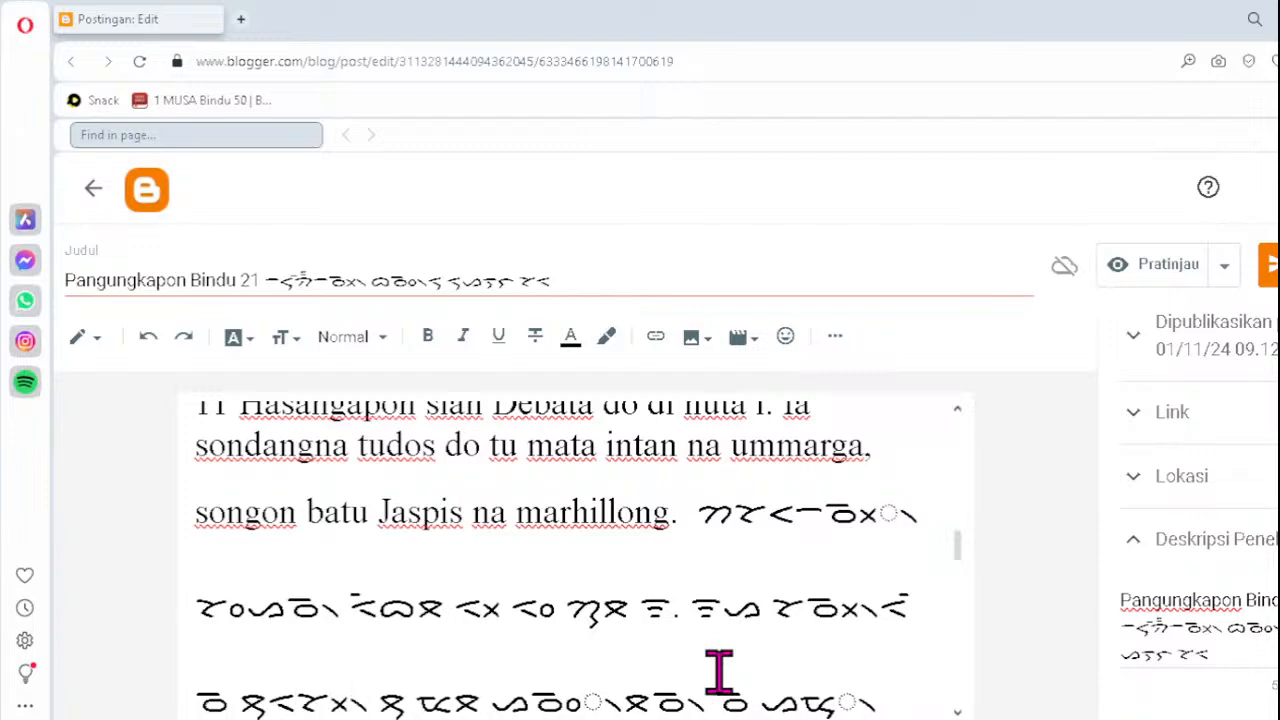
# - Correct the Batak-script "intan" and "ummarga" in verse 11, re-entering their "in" and "um" syllables without dotted circles
pyautogui.click(537, 702)
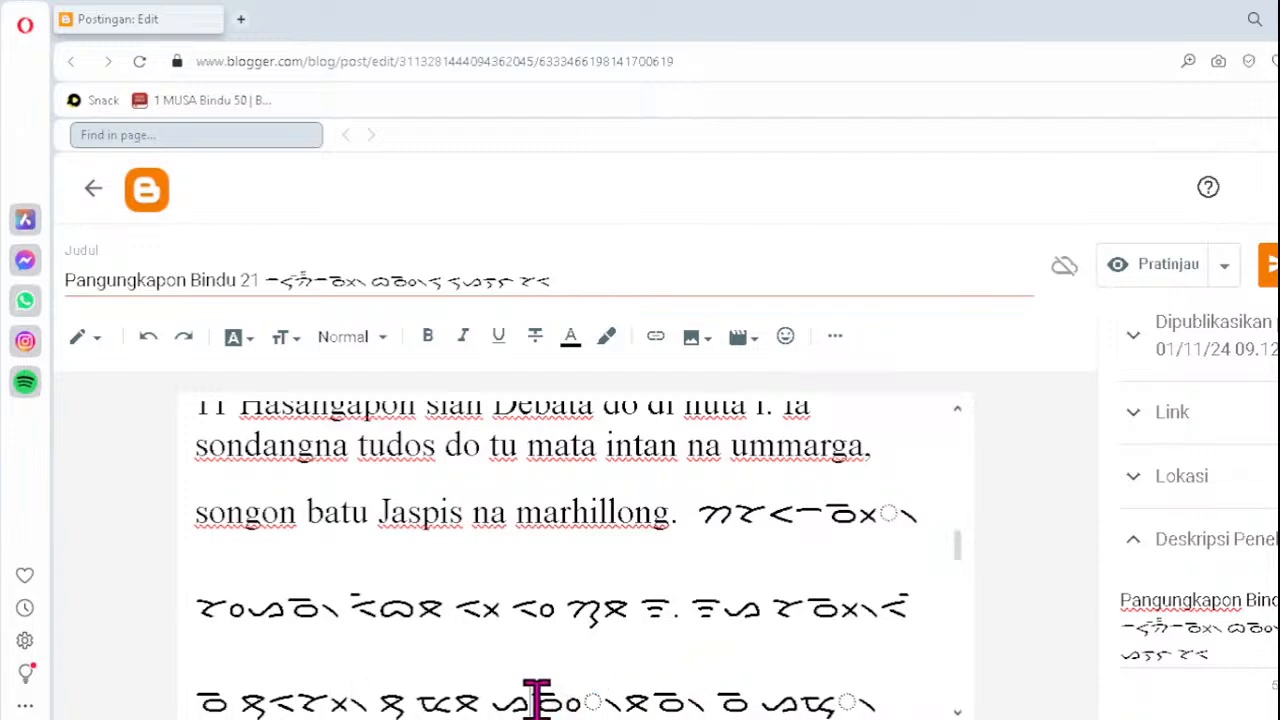
pyautogui.press('Delete')
pyautogui.press('Delete')
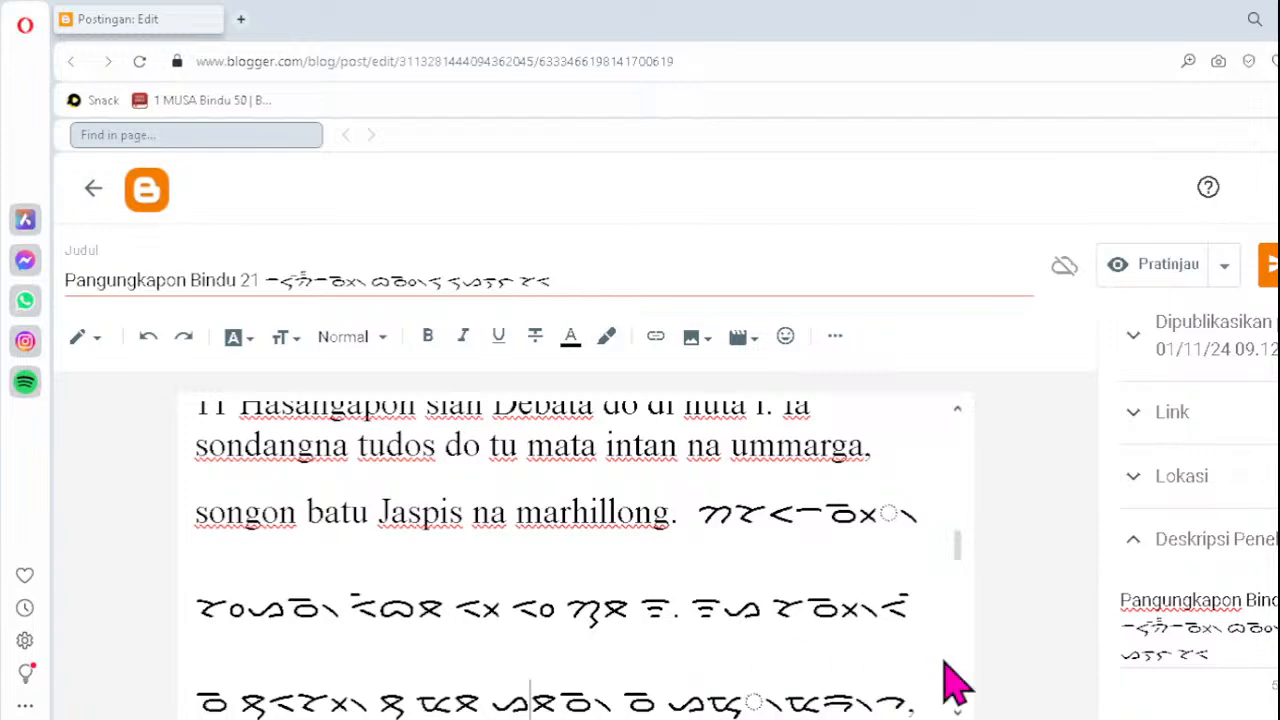
pyautogui.write('ᯉᯪ᯲ᯖᯉ')
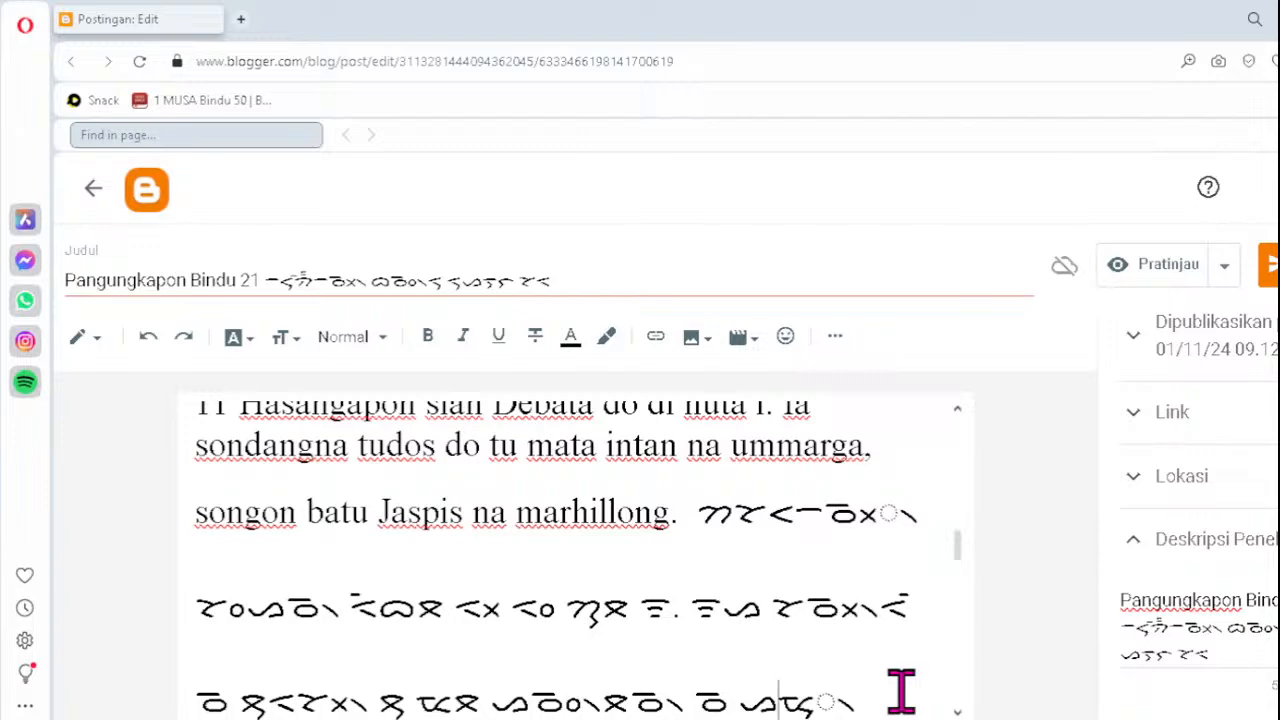
pyautogui.press('Delete')
pyautogui.write('ᯮᯔ᯲ᯔᯒ᯲ᯎ')
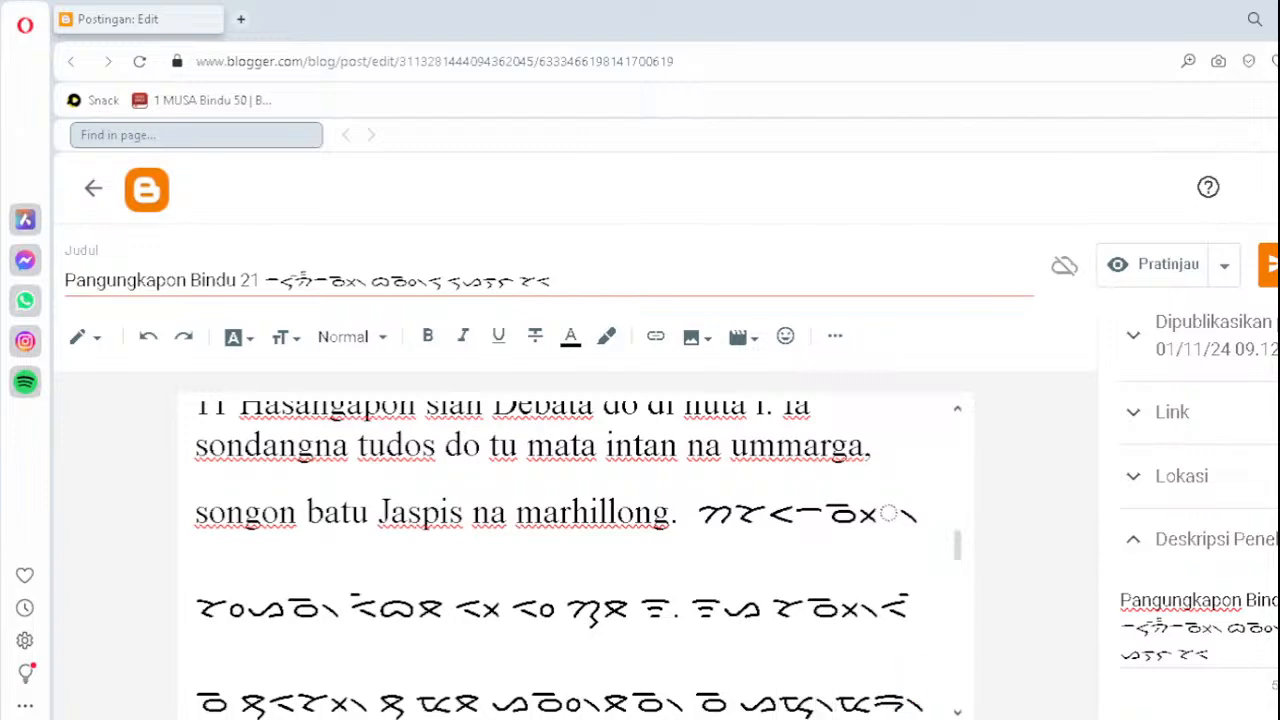
# - Correct the Batak-script "songon" and "Jaspis" in verse 11, replacing their dotted-circle "on" and "is" syllables with ᯬᯉ᯲ and ᯪᯘ᯲
pyautogui.press('Down')
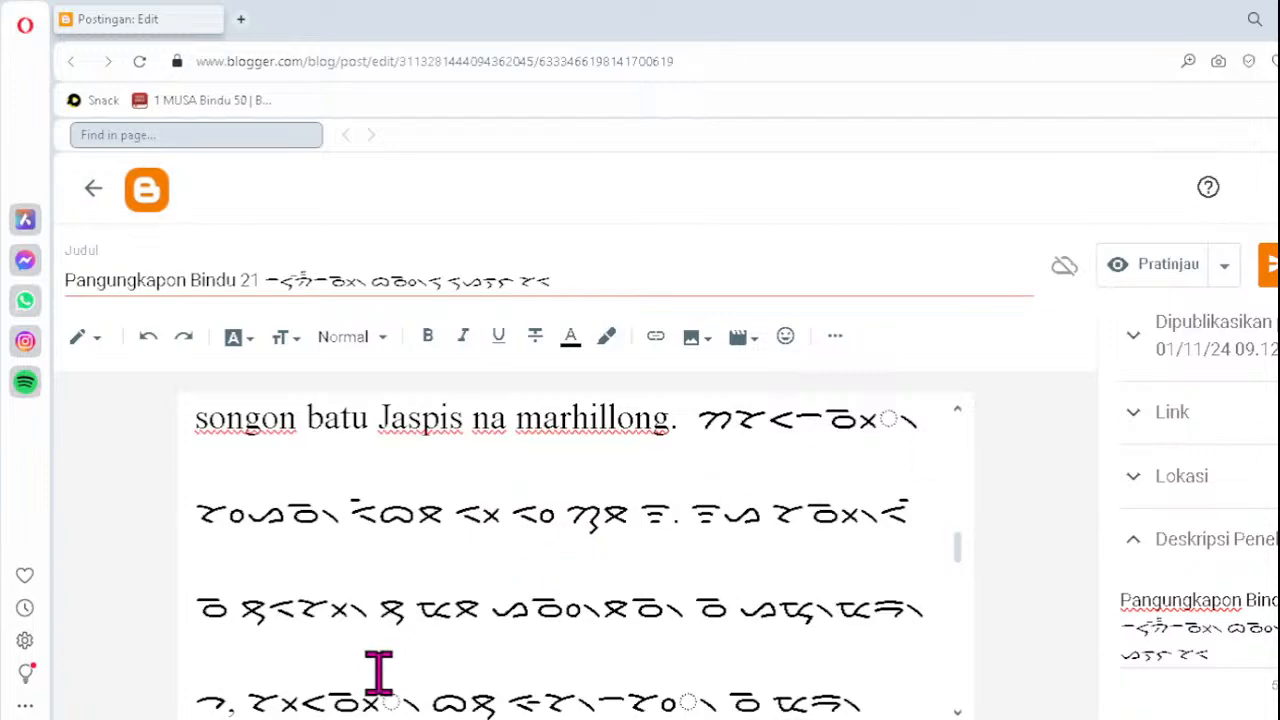
pyautogui.click(340, 698)
pyautogui.press('Delete')
pyautogui.write('ᯬᯉ᯲')
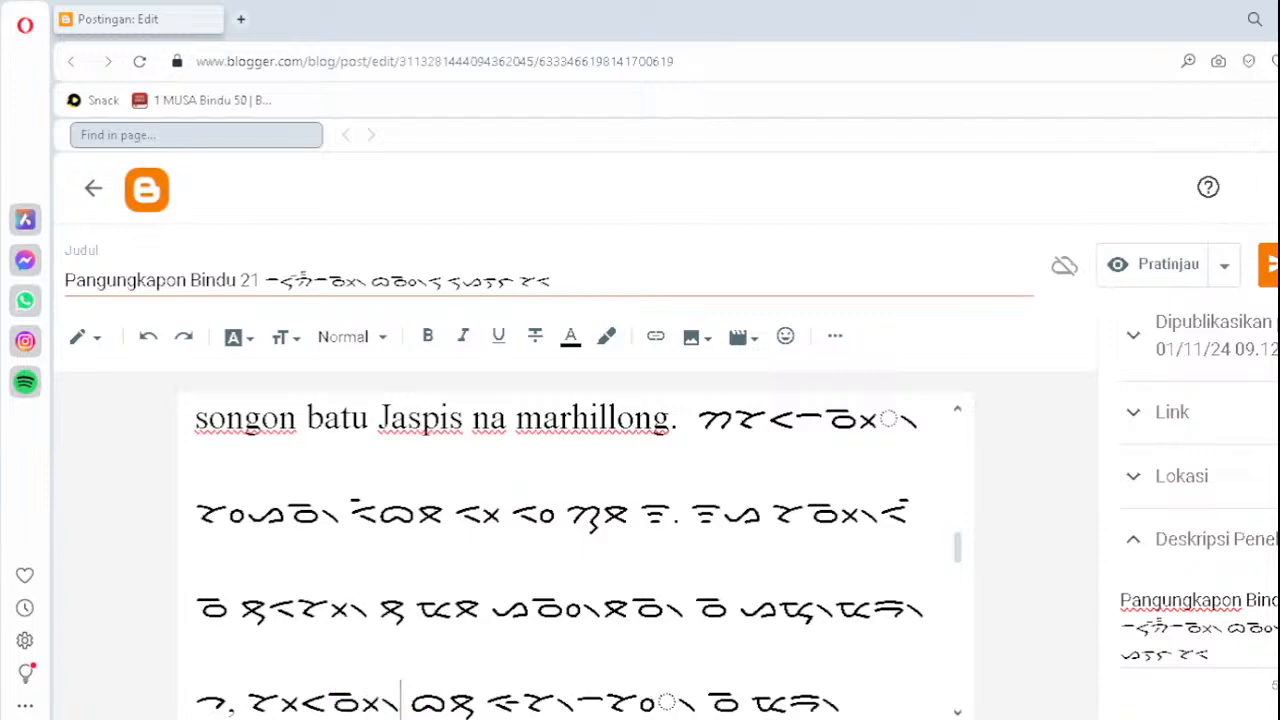
pyautogui.click(619, 698)
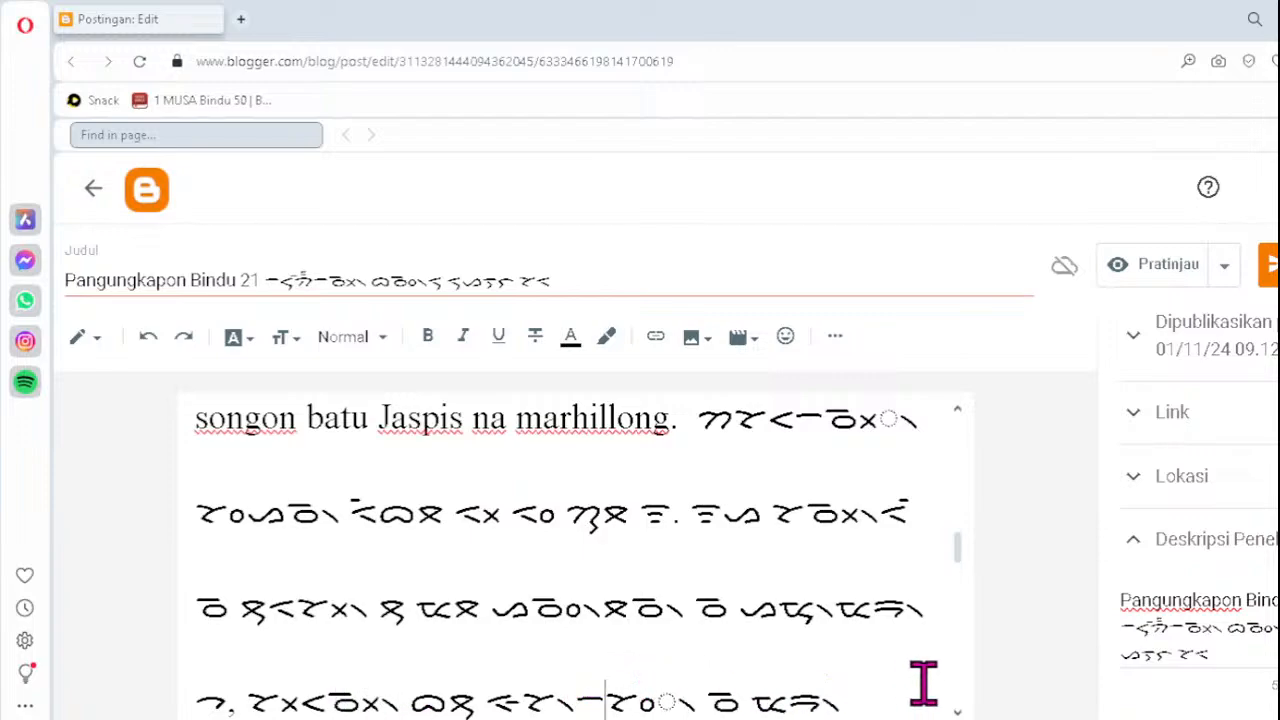
pyautogui.press('Delete')
pyautogui.write('ᯪᯘ᯲')
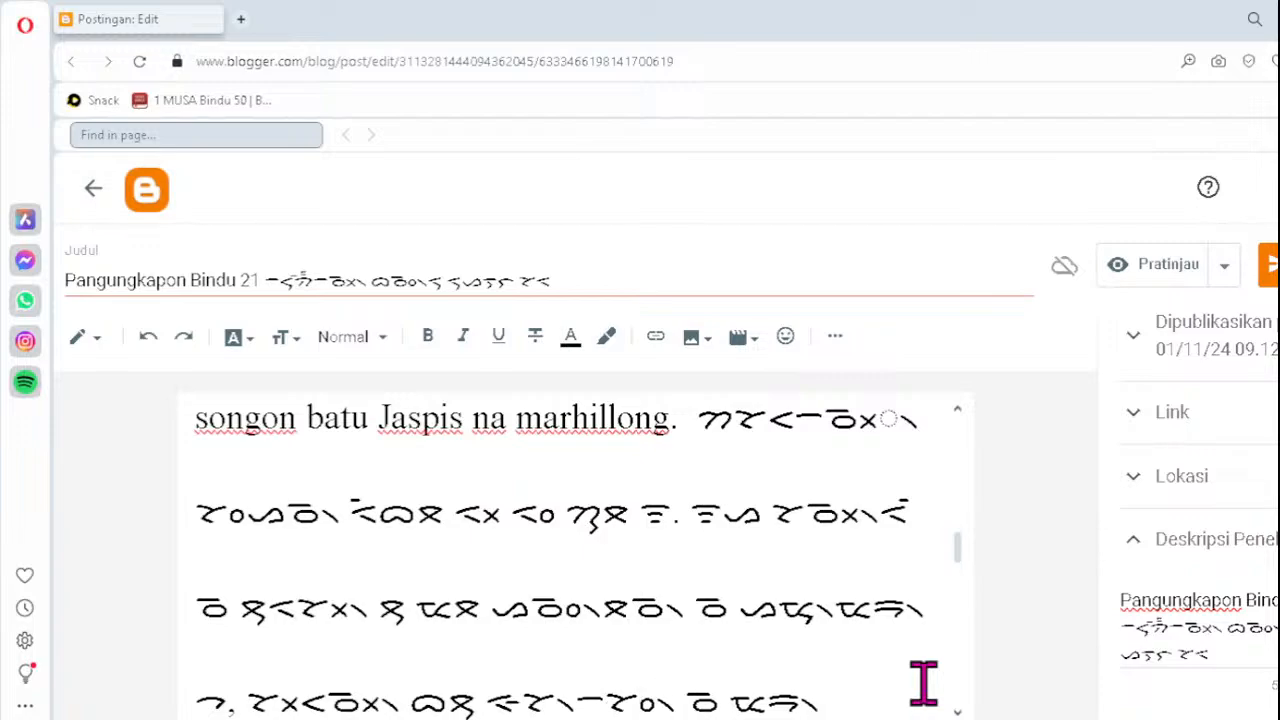
# - Correct the Batak-script "marhillong" in verse 11, re-entering its "il" syllable without the dotted circle
pyautogui.scroll(-1, 923, 683)
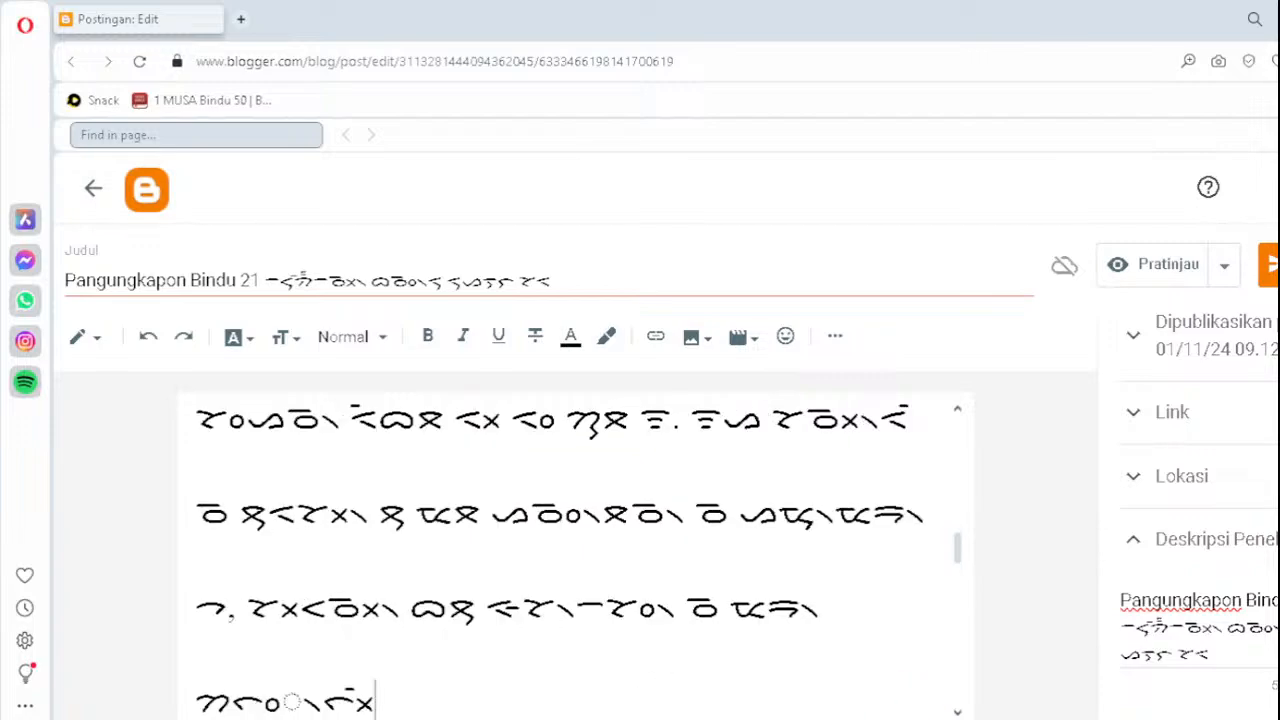
pyautogui.click(230, 698)
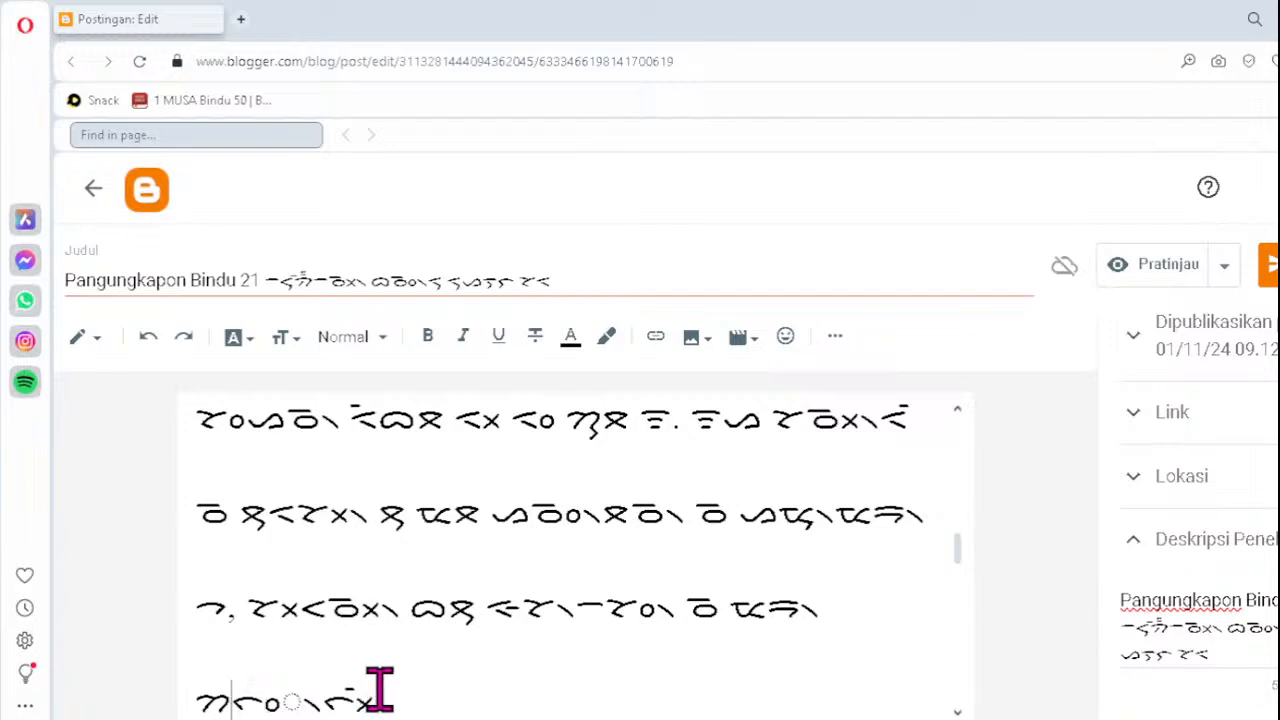
pyautogui.press('Delete')
pyautogui.write('ᯪᯒ᯲')
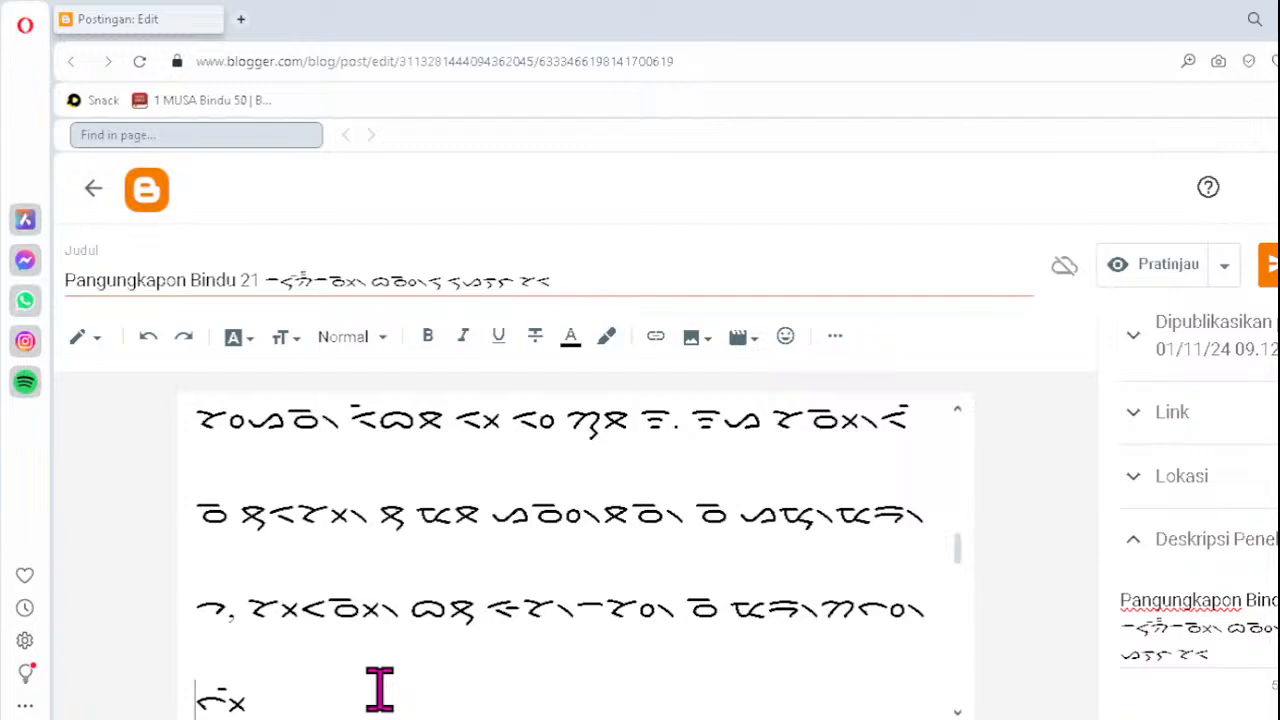
# - Correct the Batak-script "timbo" and "parik" in verse 12, re-entering their "im" and "ik" syllables without dotted circles
pyautogui.scroll(-5, 380, 688)
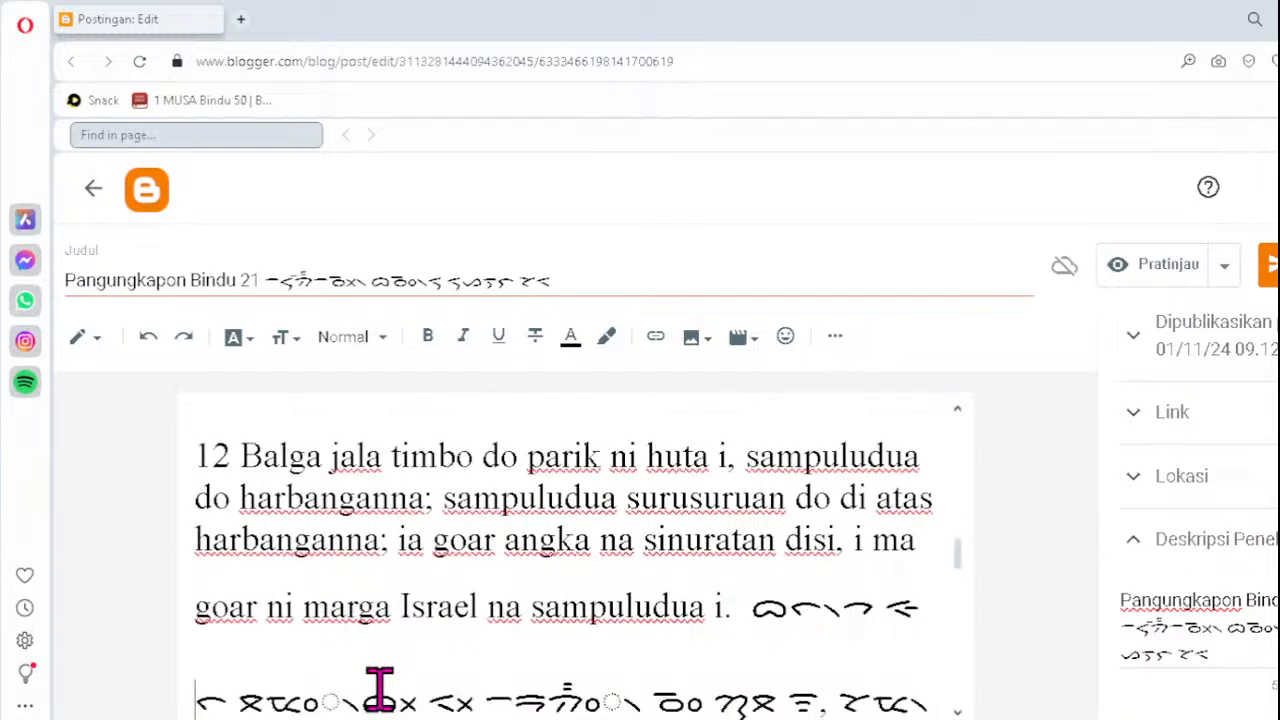
pyautogui.scroll(-1, 380, 688)
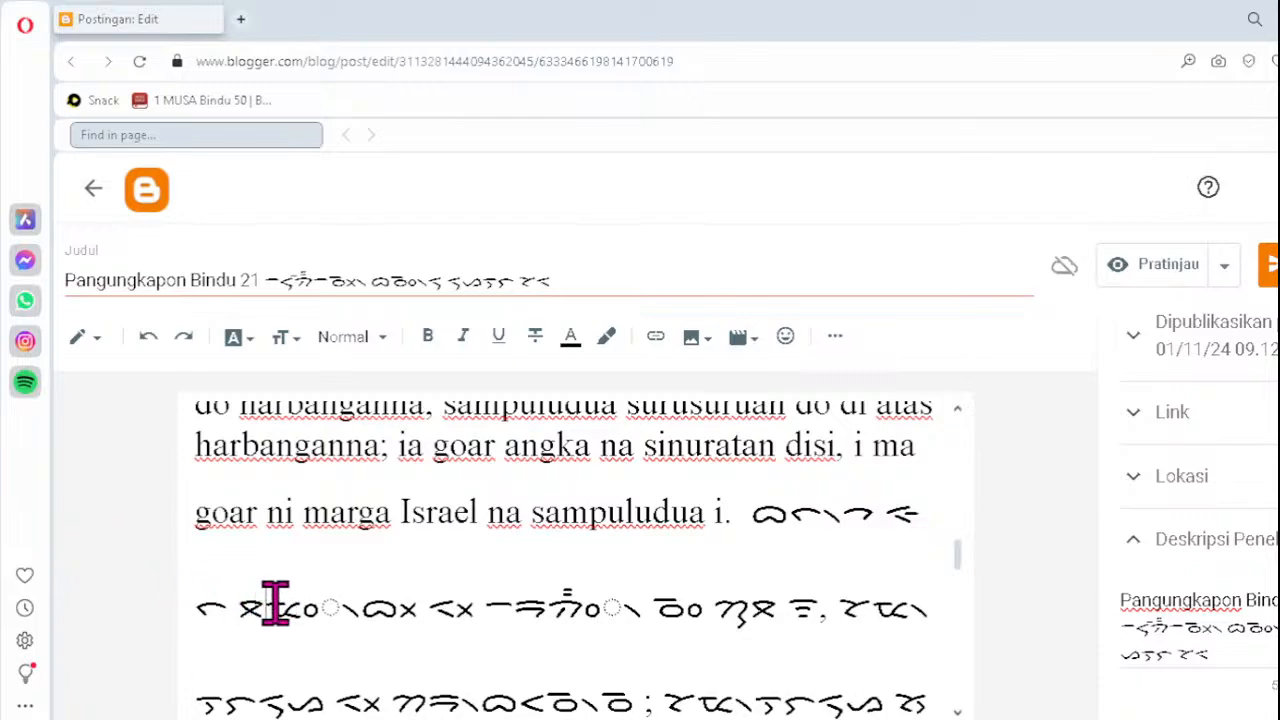
pyautogui.press('Delete')
pyautogui.write('ᯪᯔ')
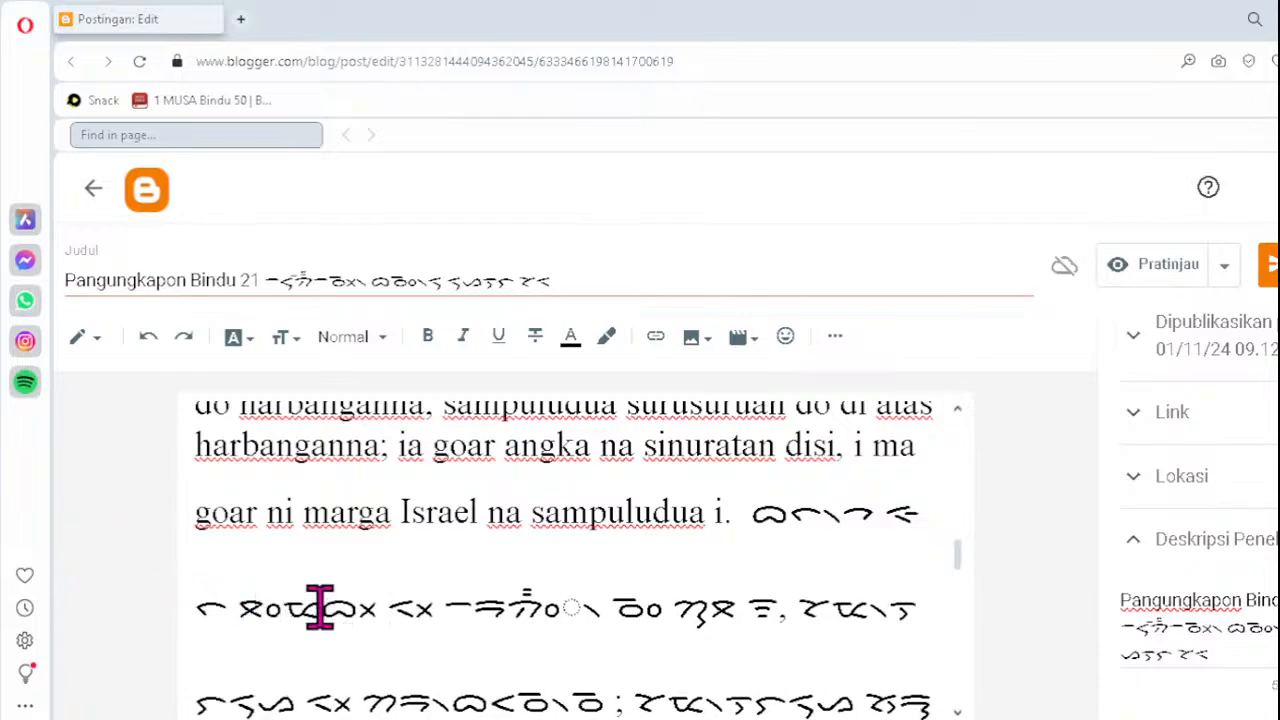
pyautogui.write('᯲')
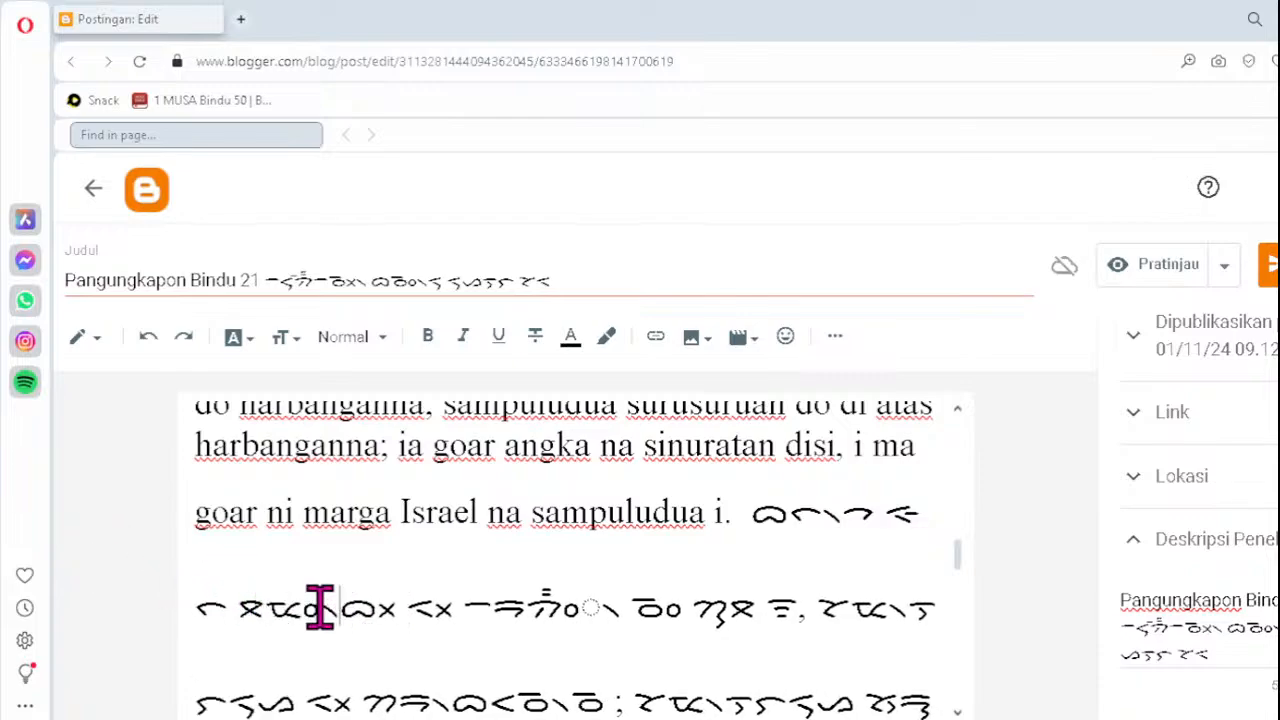
pyautogui.click(536, 612)
pyautogui.press('Delete')
pyautogui.write('ᯪᯂ')
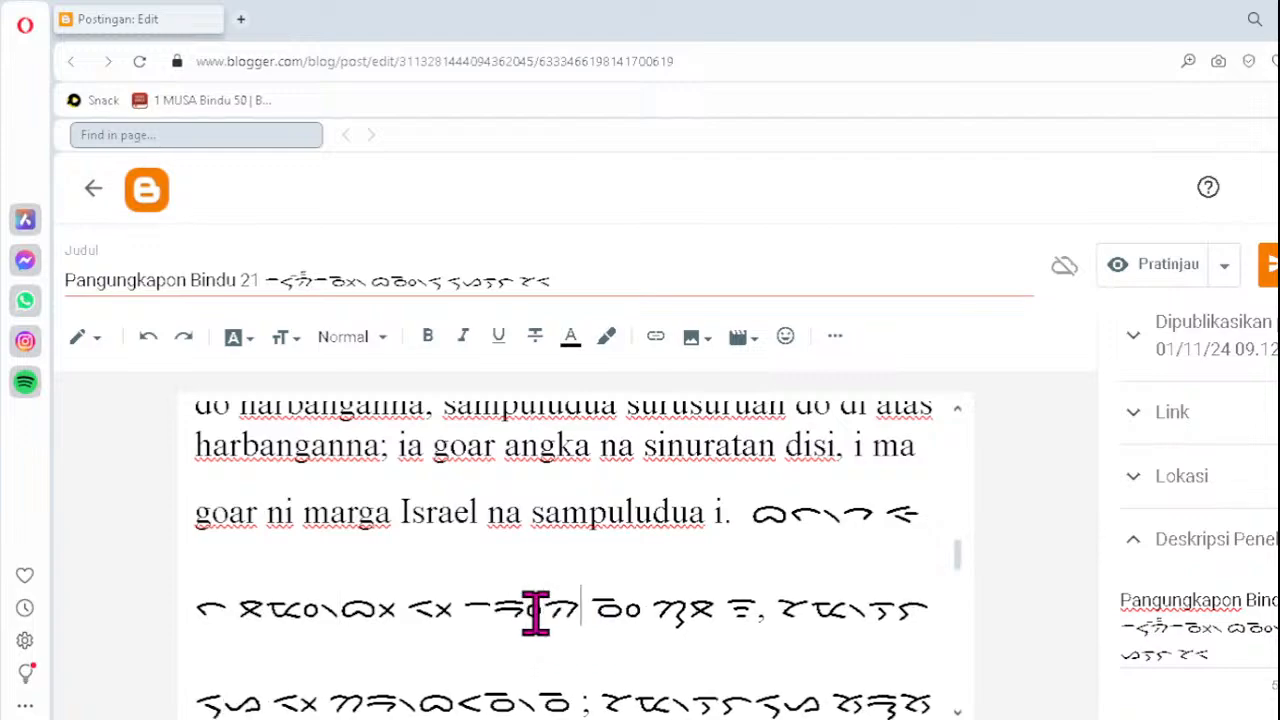
pyautogui.write('᯲')
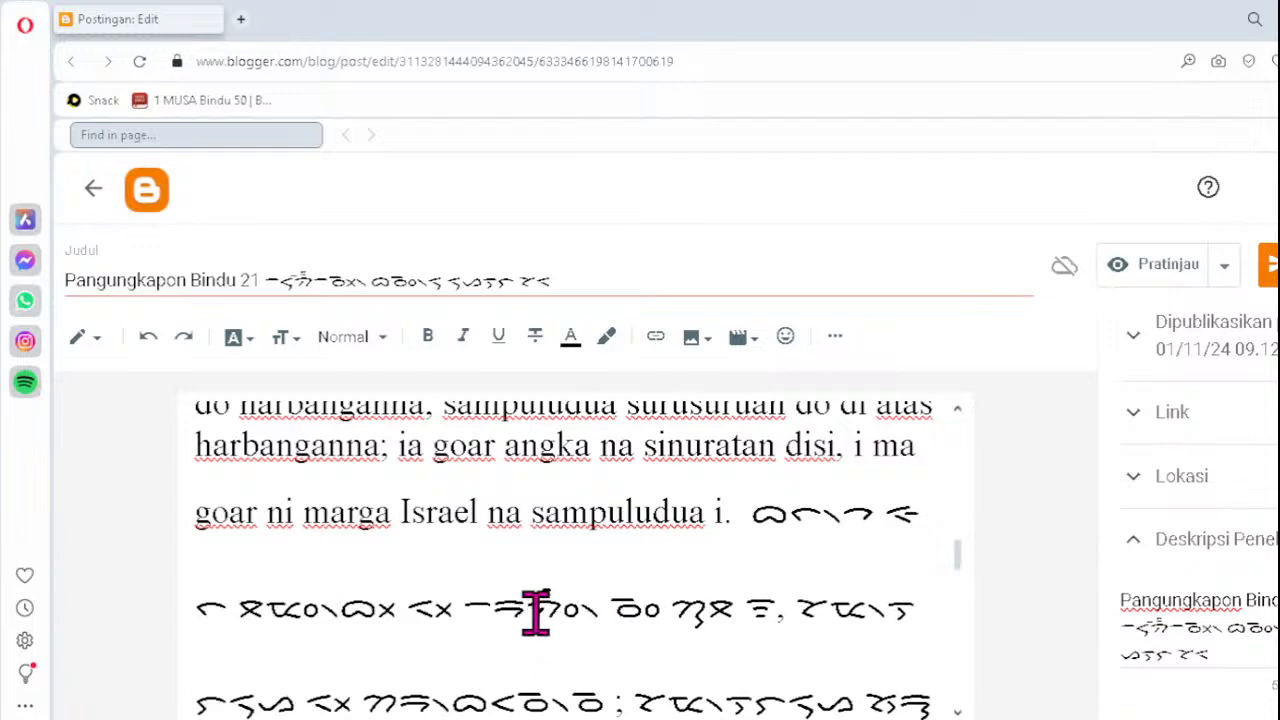
pyautogui.press('Down')
pyautogui.press('Down')
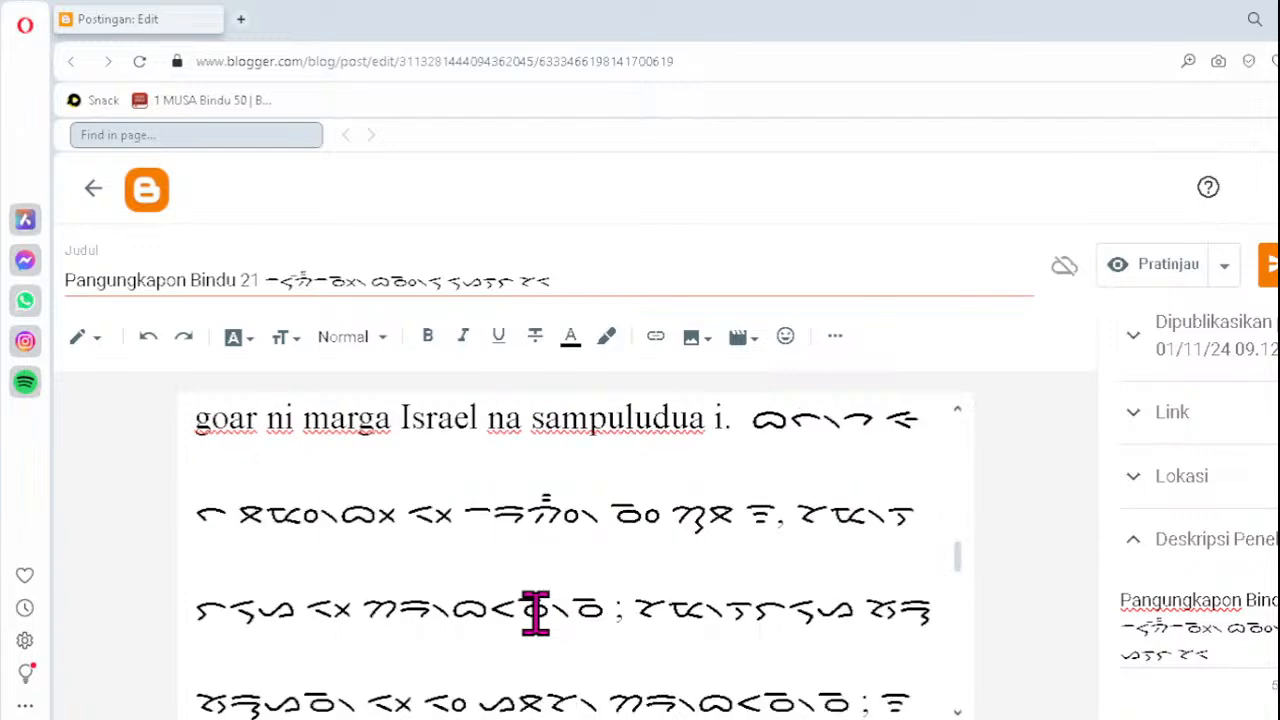
# - Correct the Batak-script "Israel" in verse 12, replacing its dotted-circle "is" and "el" syllables with ᯪᯘ᯲ and ᯩᯞ᯲
pyautogui.press('Down')
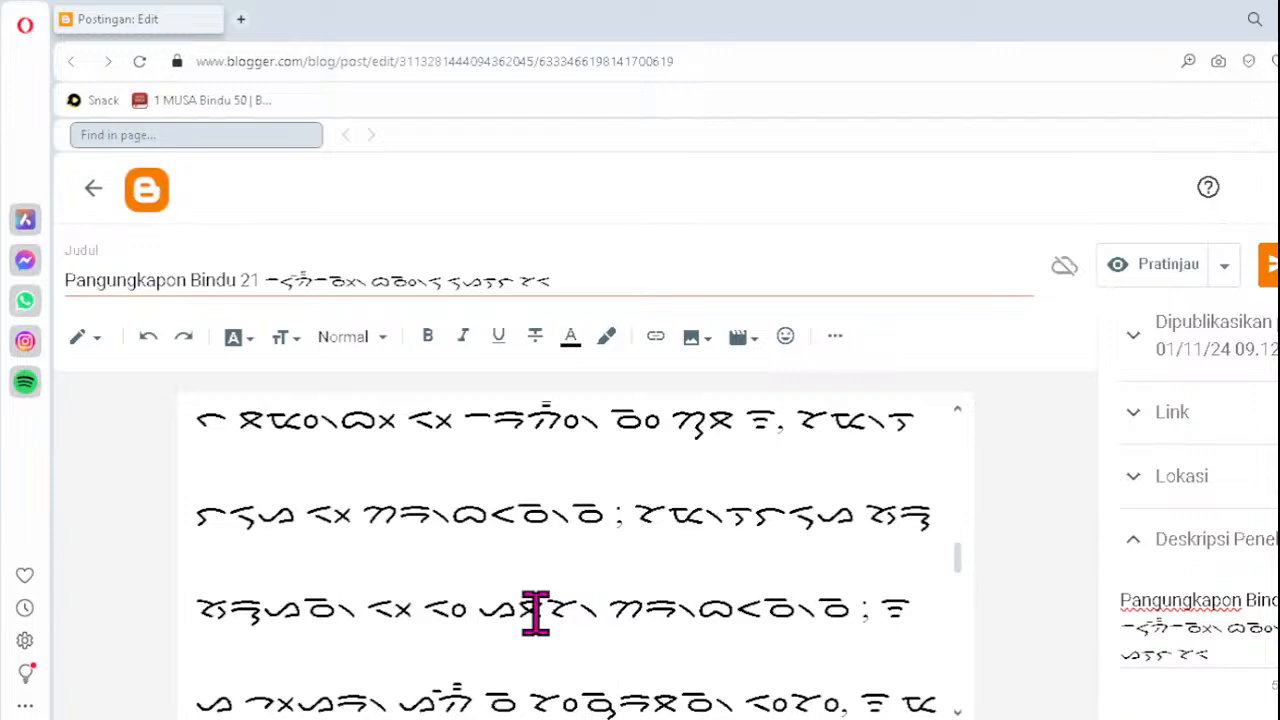
pyautogui.press('Down')
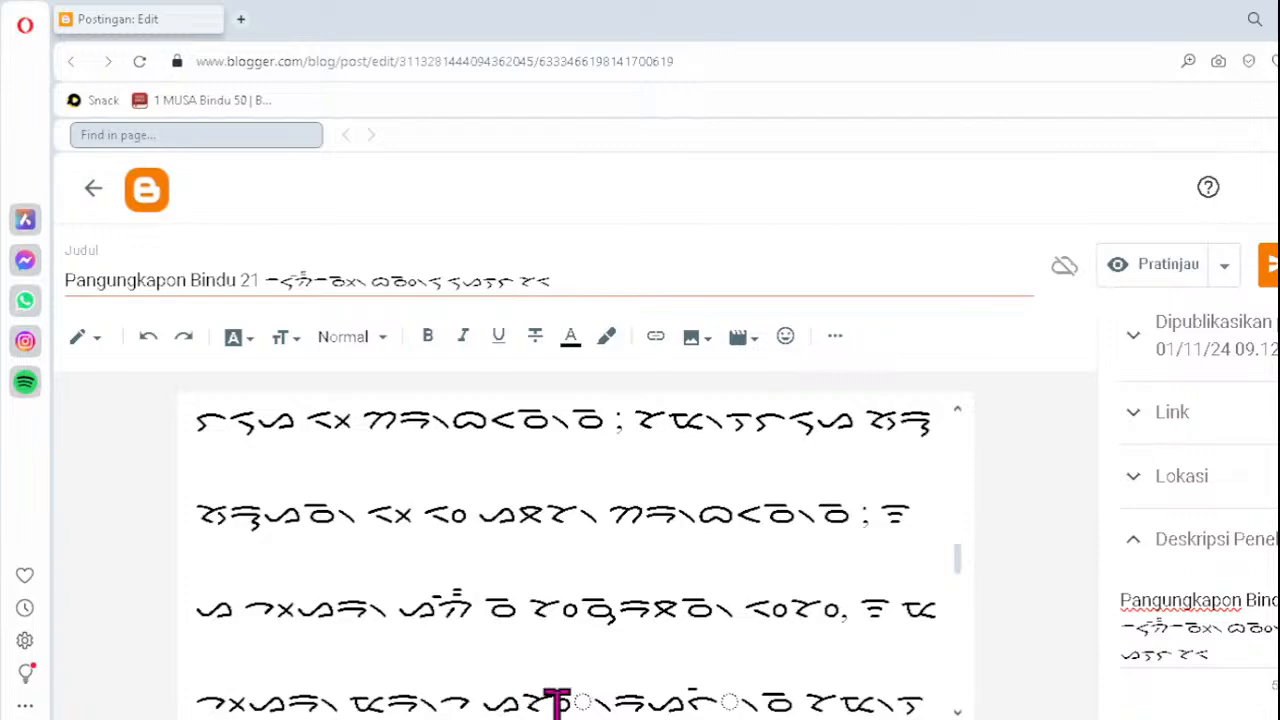
pyautogui.press('Delete')
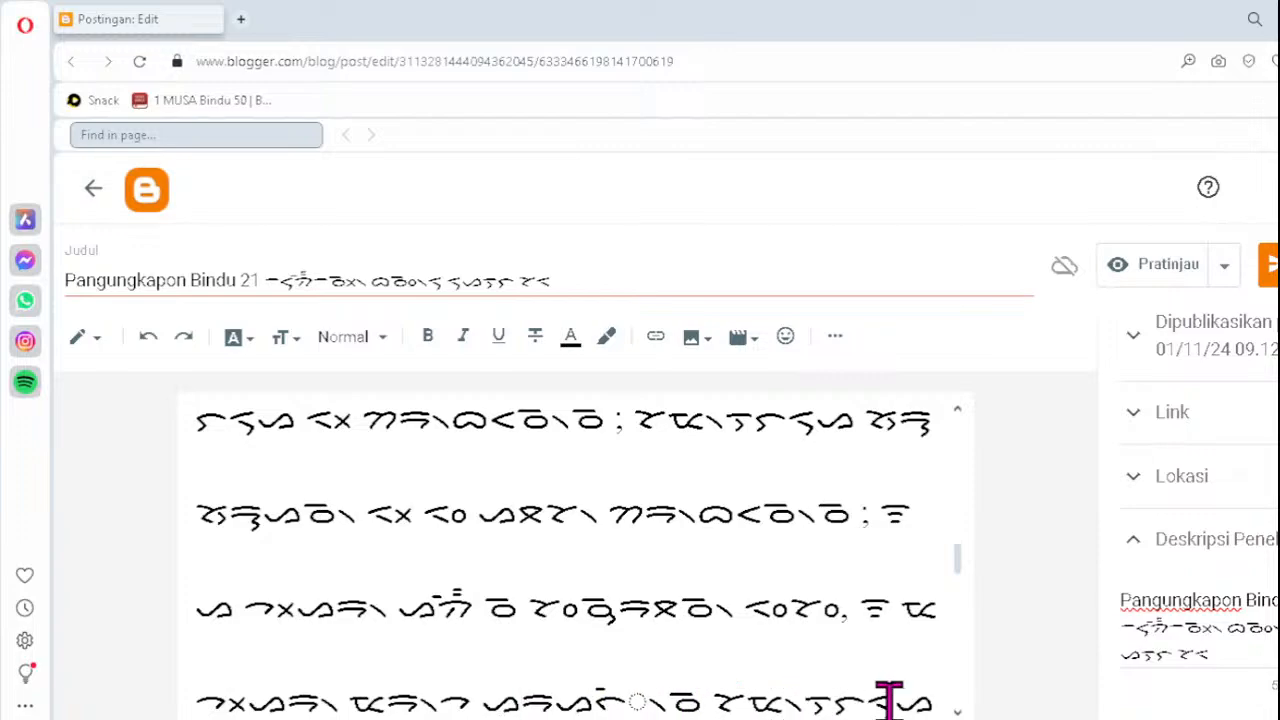
pyautogui.write('ᯪᯘ᯲')
pyautogui.press('Right')
pyautogui.press('Right')
pyautogui.press('Right')
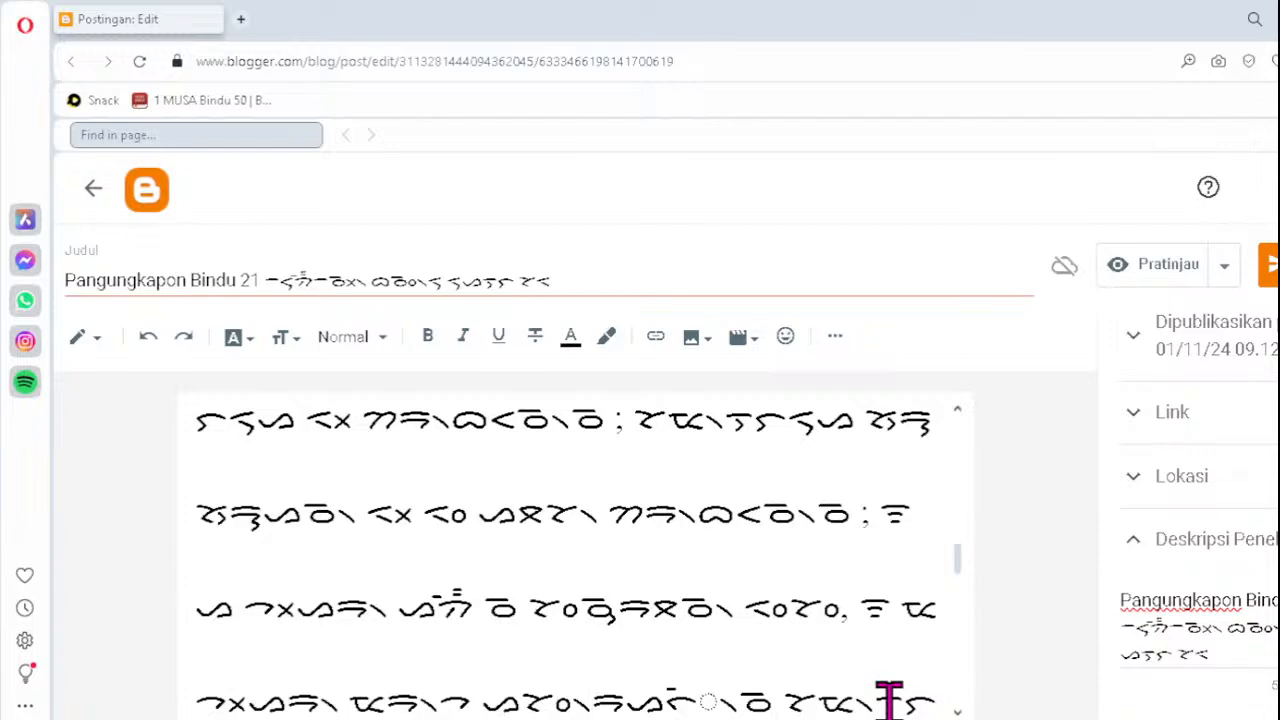
pyautogui.press('Delete')
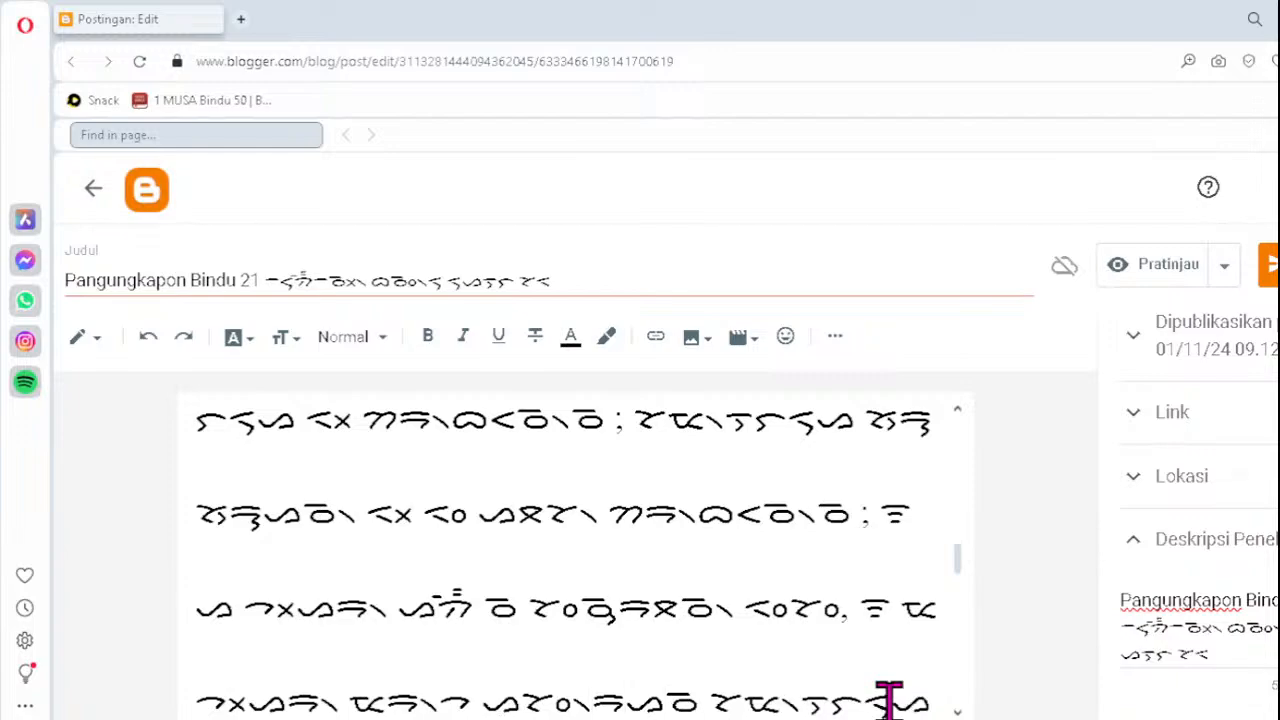
pyautogui.write('ᯩᯞ᯲')
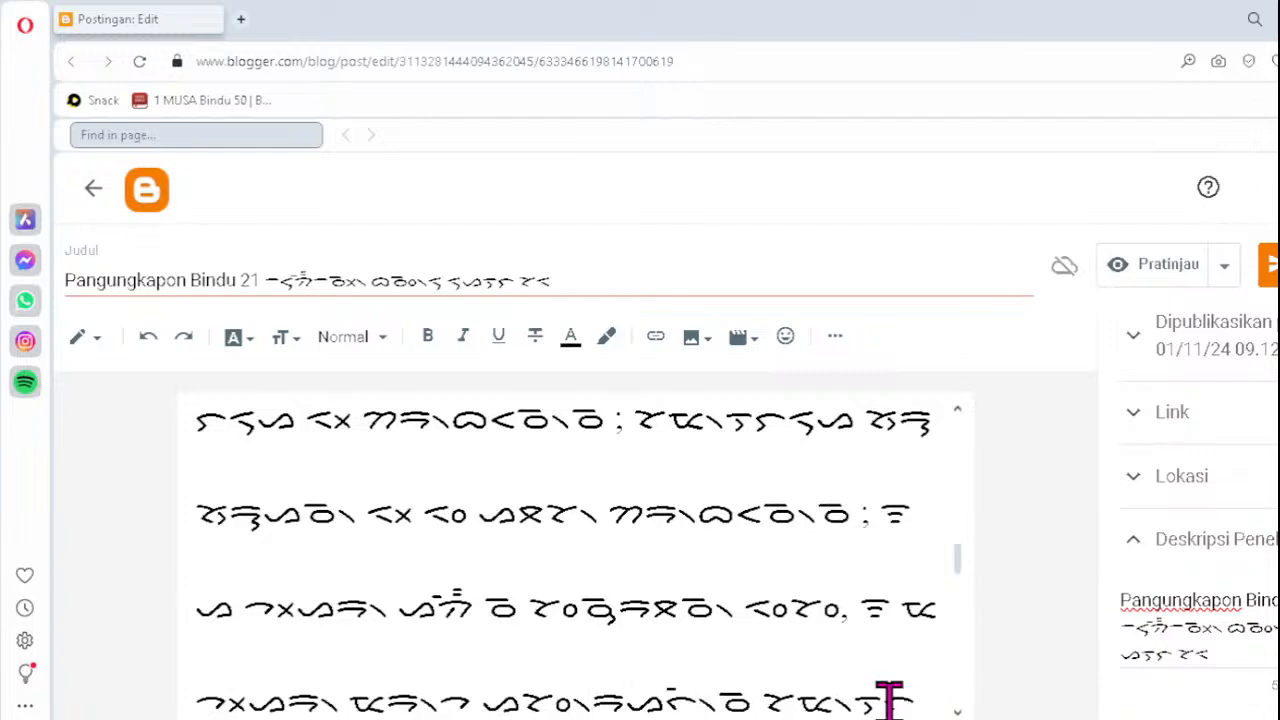
# - Correct the Batak-script "habinsaran" and "hasundutan" in verse 13, re-entering their "in" and "un" syllables without dotted circles
pyautogui.scroll(-3, 890, 700)
pyautogui.scroll(-4, 890, 700)
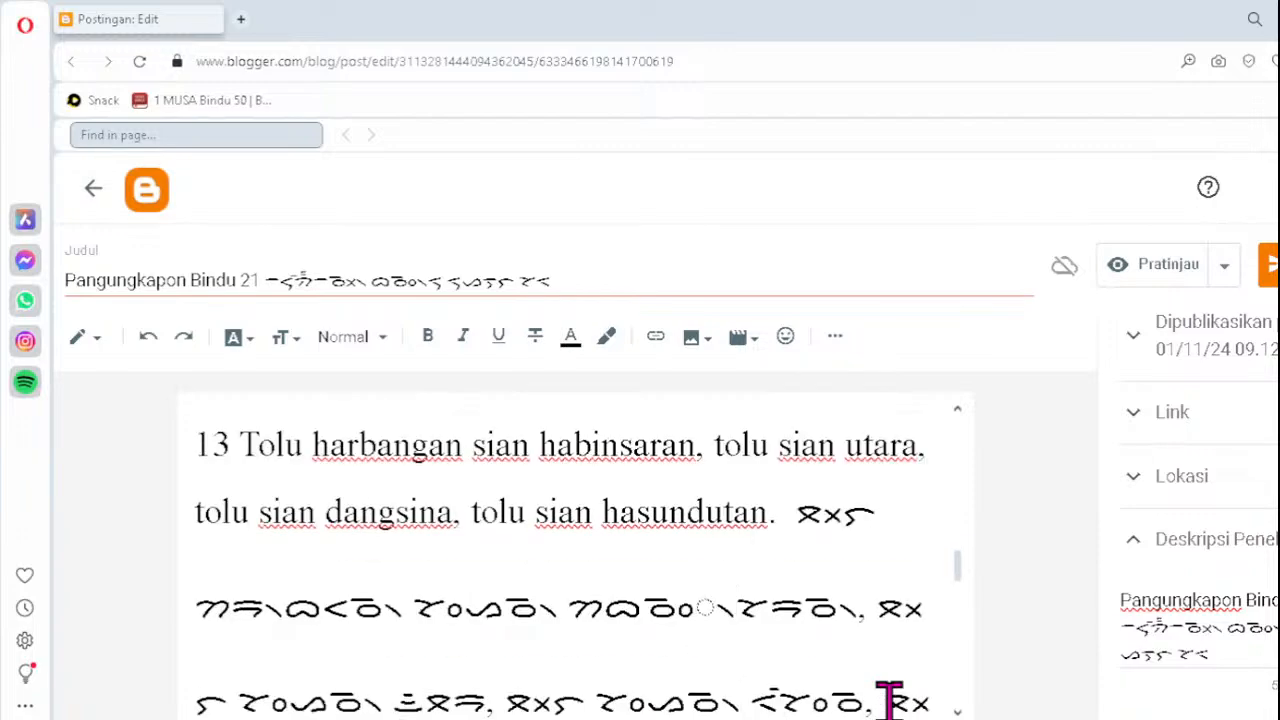
pyautogui.click(649, 608)
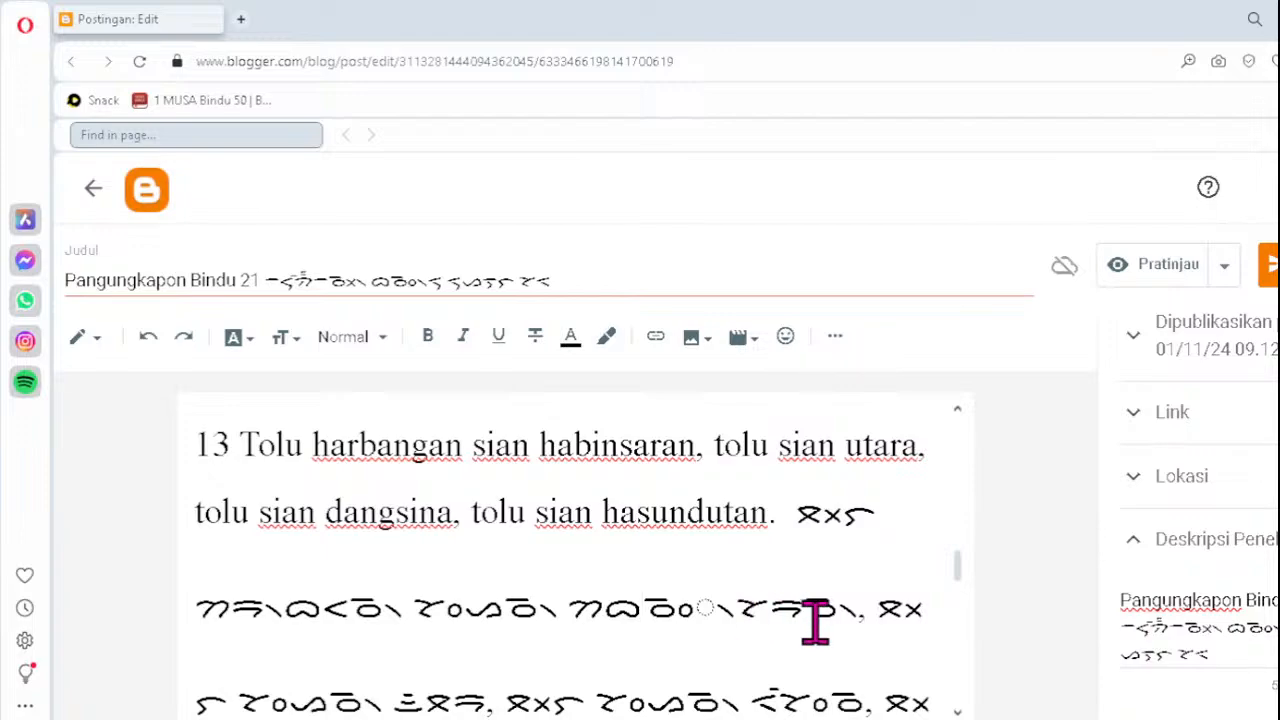
pyautogui.press('Delete')
pyautogui.write('ᯪᯉ᯲')
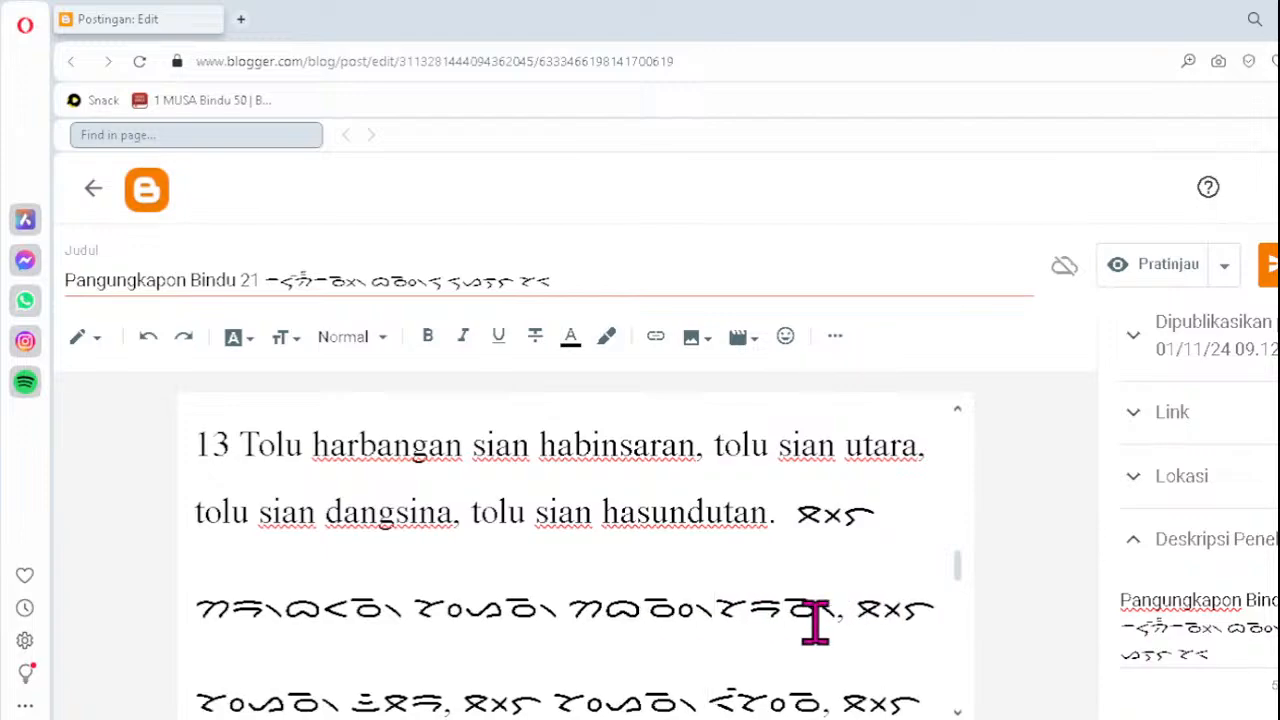
pyautogui.scroll(-1, 815, 622)
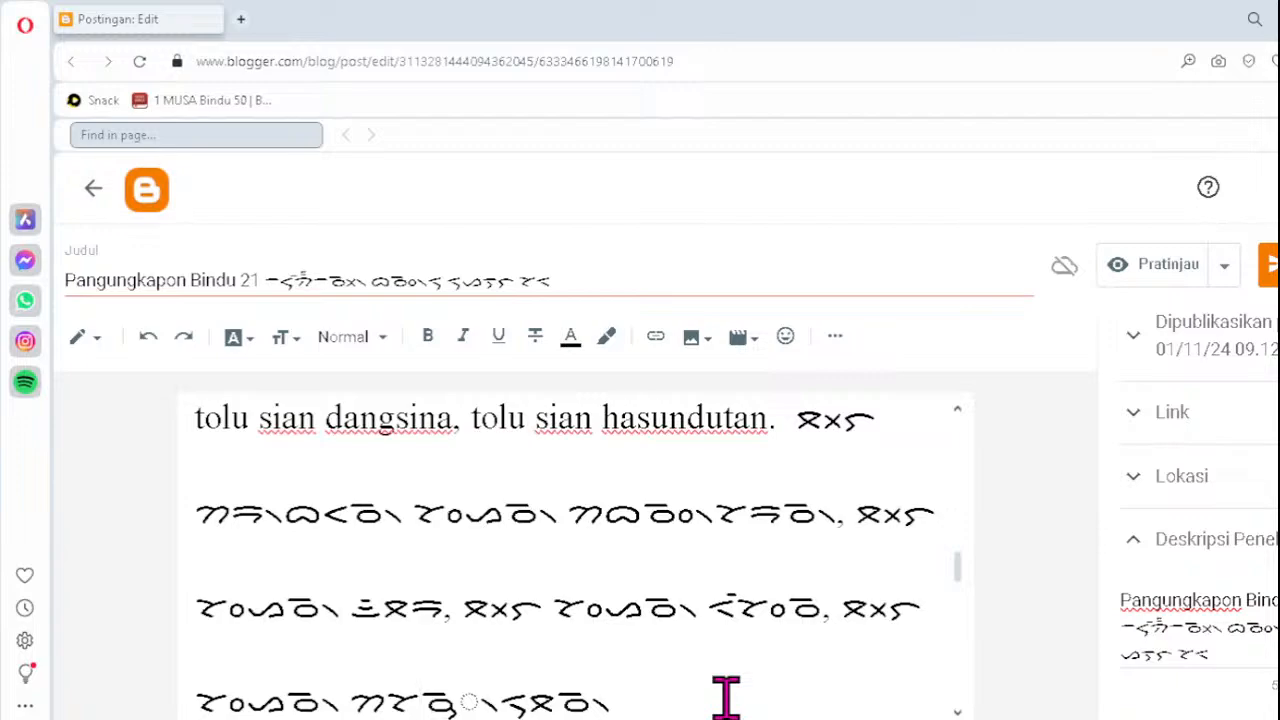
pyautogui.press('BackSpace')
pyautogui.press('BackSpace')
pyautogui.write('ᯮ')
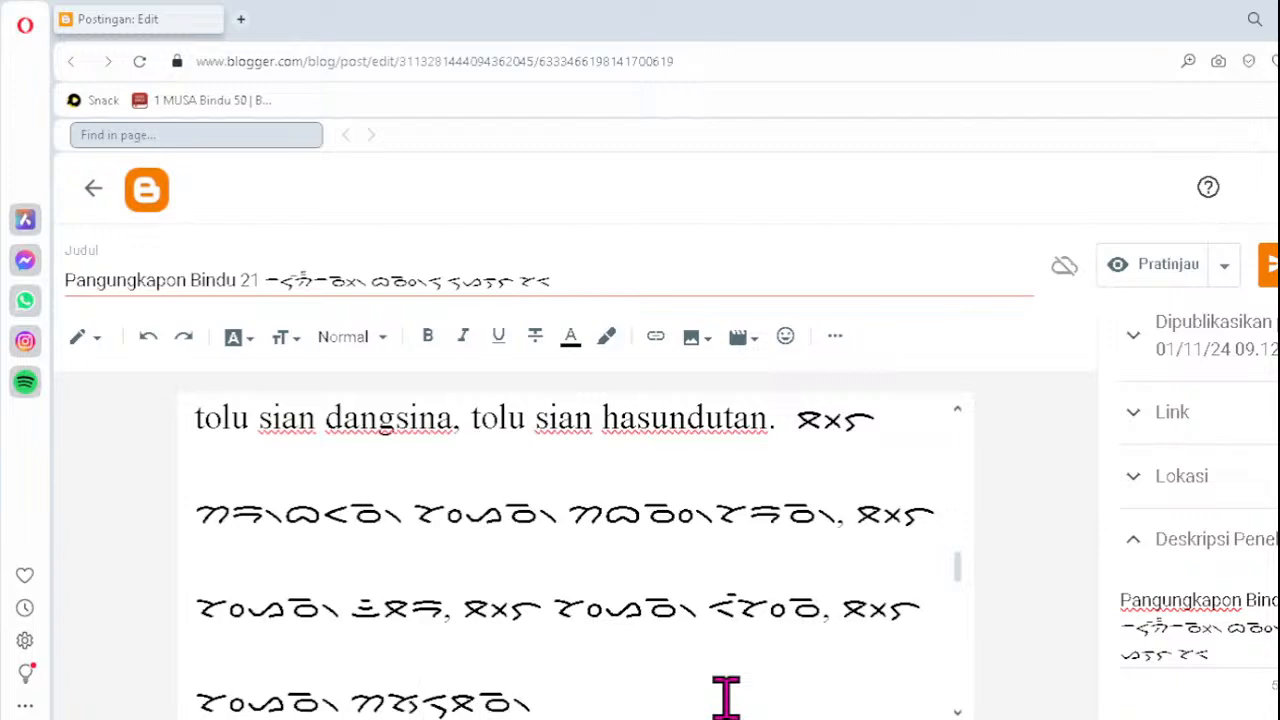
pyautogui.write('ᯉ᯲ᯑᯮ')
# - Correct the Batak-script "parik" in verse 14, replacing its dotted-circle "ik" syllable with ᯪᯂ᯲
pyautogui.scroll(-1, 726, 697)
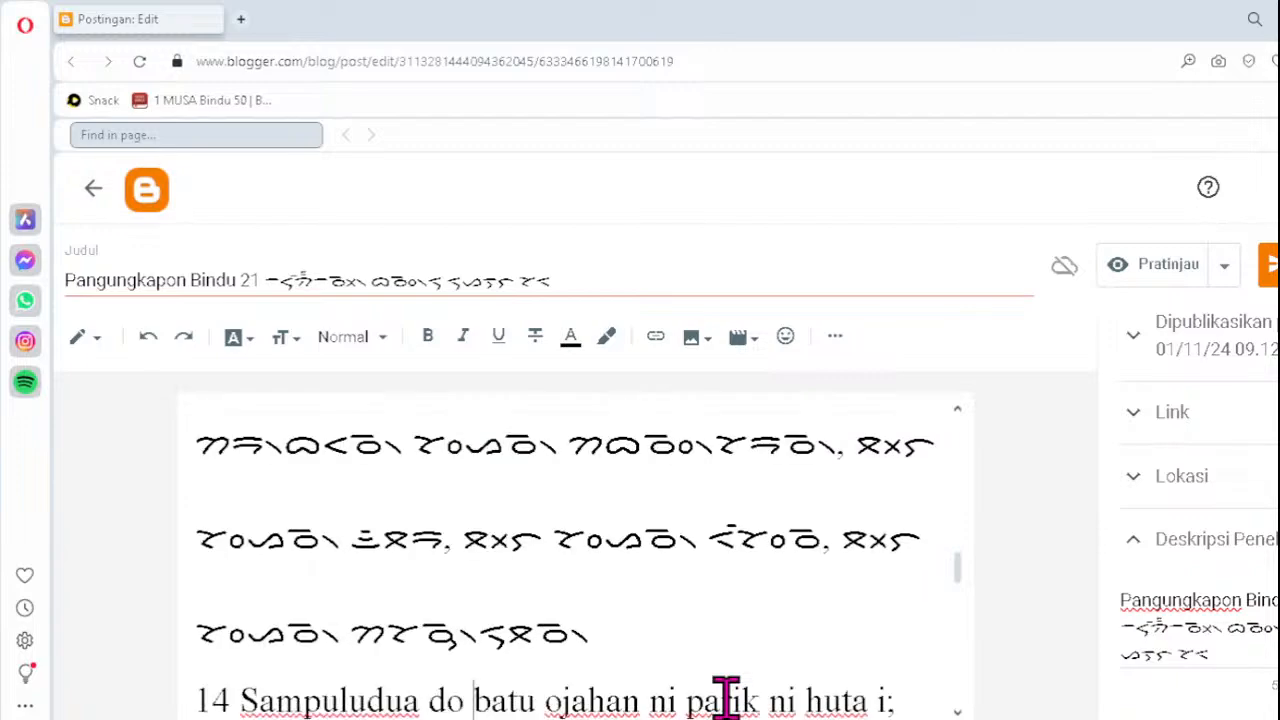
pyautogui.scroll(-2, 726, 697)
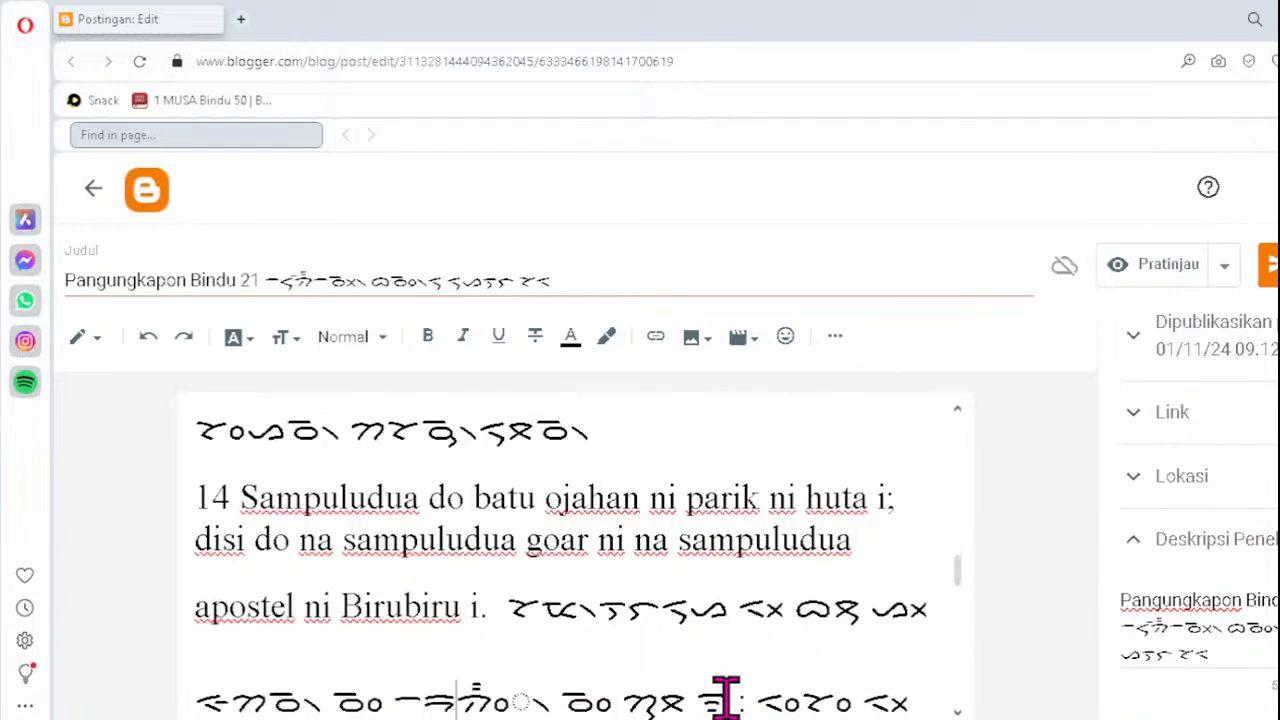
pyautogui.scroll(-1, 726, 697)
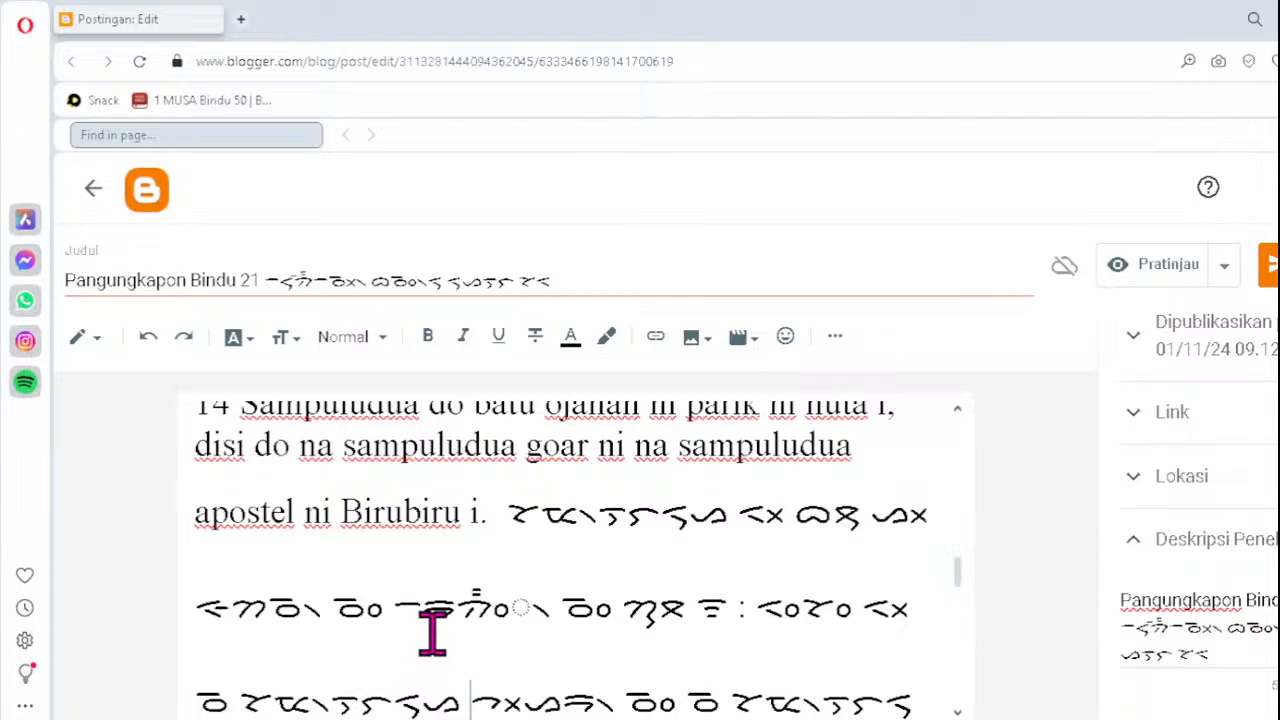
pyautogui.press('BackSpace')
pyautogui.press('BackSpace')
pyautogui.press('BackSpace')
pyautogui.press('BackSpace')
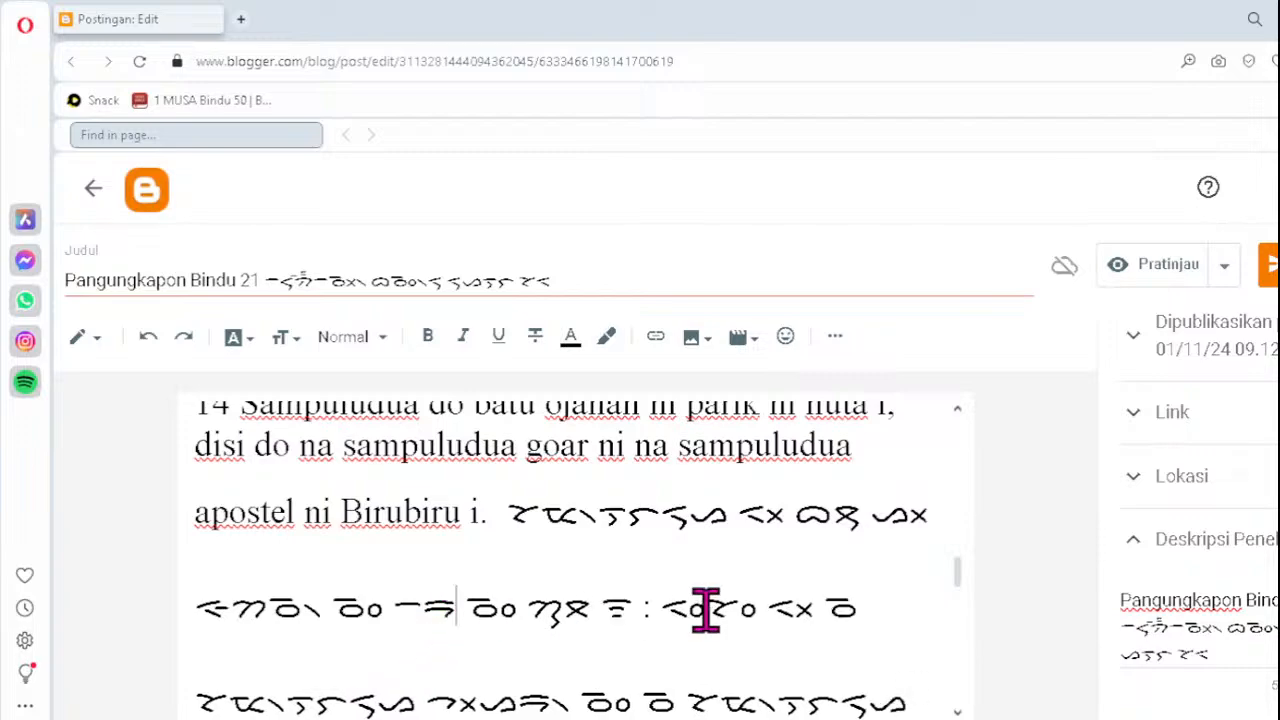
pyautogui.write('ᯪᯂ᯲')
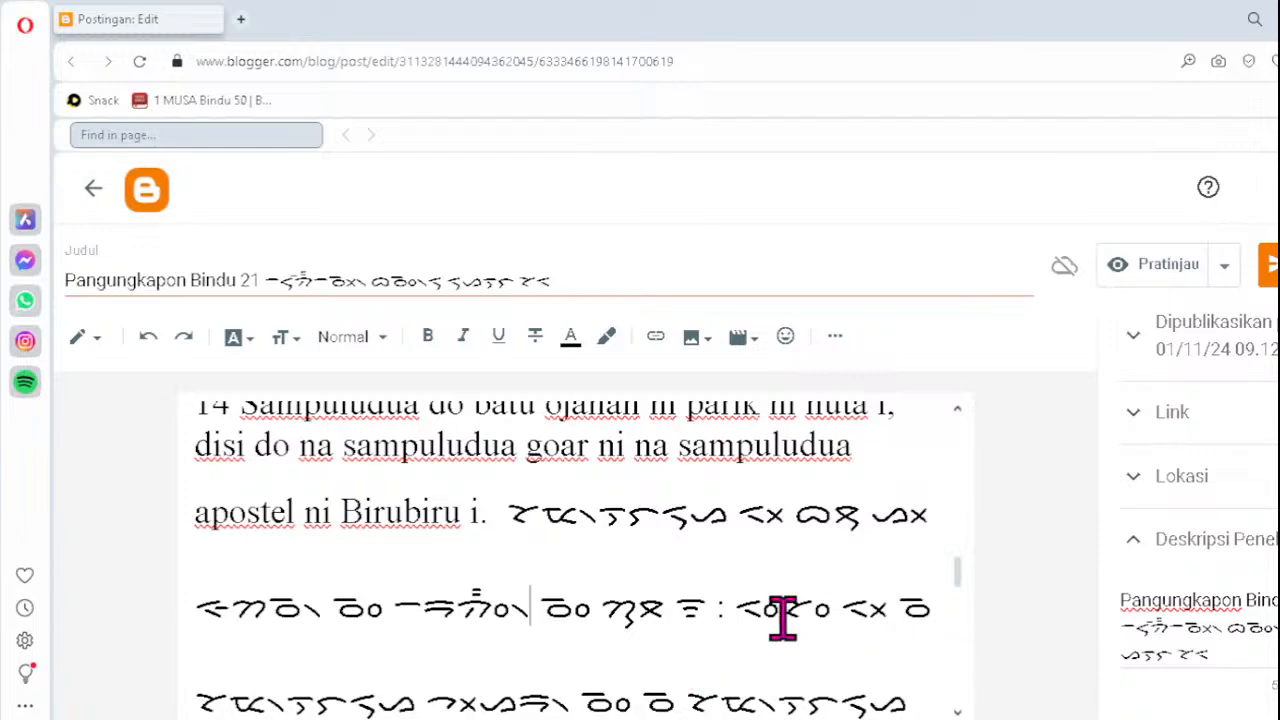
# - Correct the Batak-script "apostel" in verse 14, replacing its dotted-circle "os" and "el" syllables with ᯬᯘ᯲ and ᯩᯞ᯲
pyautogui.scroll(-2, 783, 620)
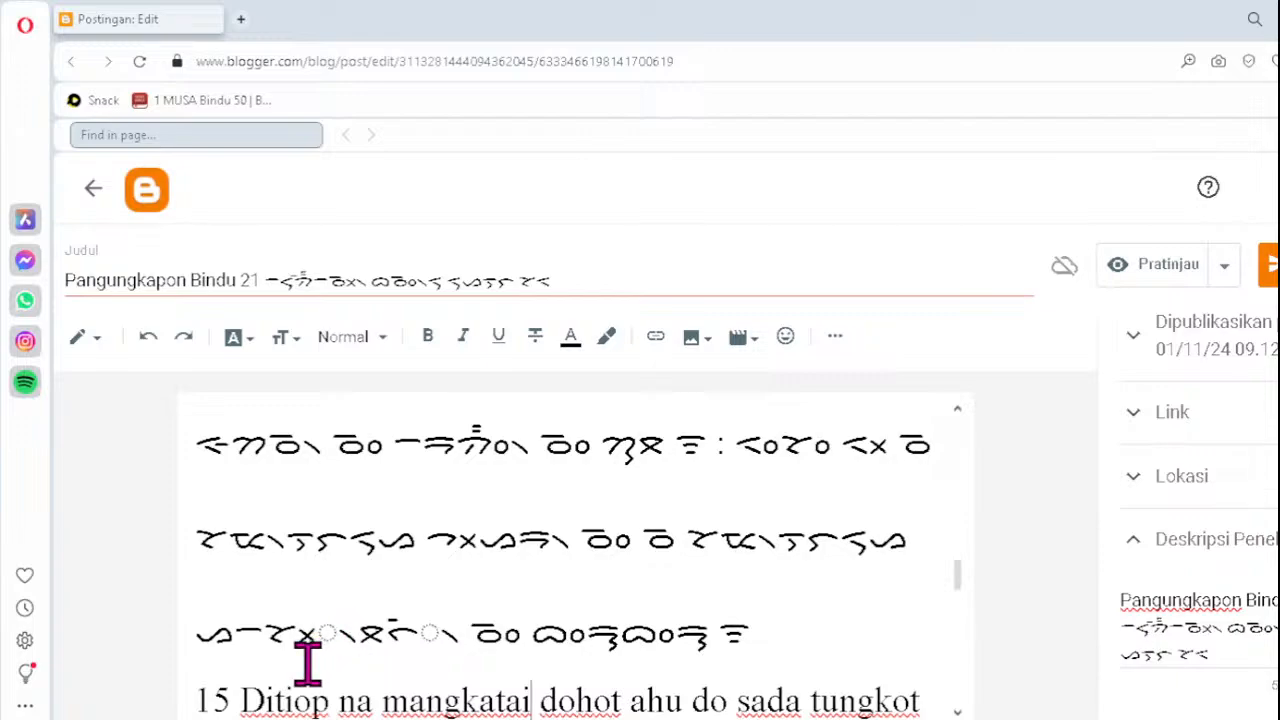
pyautogui.click(276, 637)
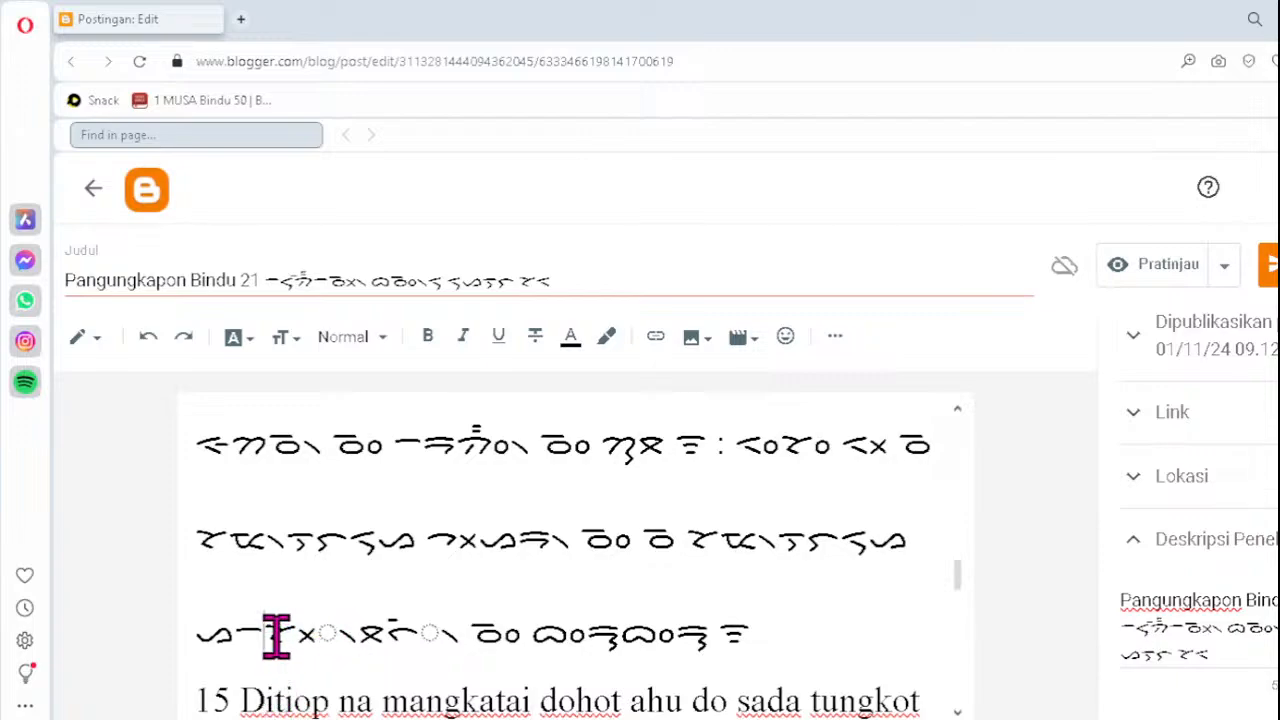
pyautogui.press('Delete')
pyautogui.write('ᯬᯘ᯲')
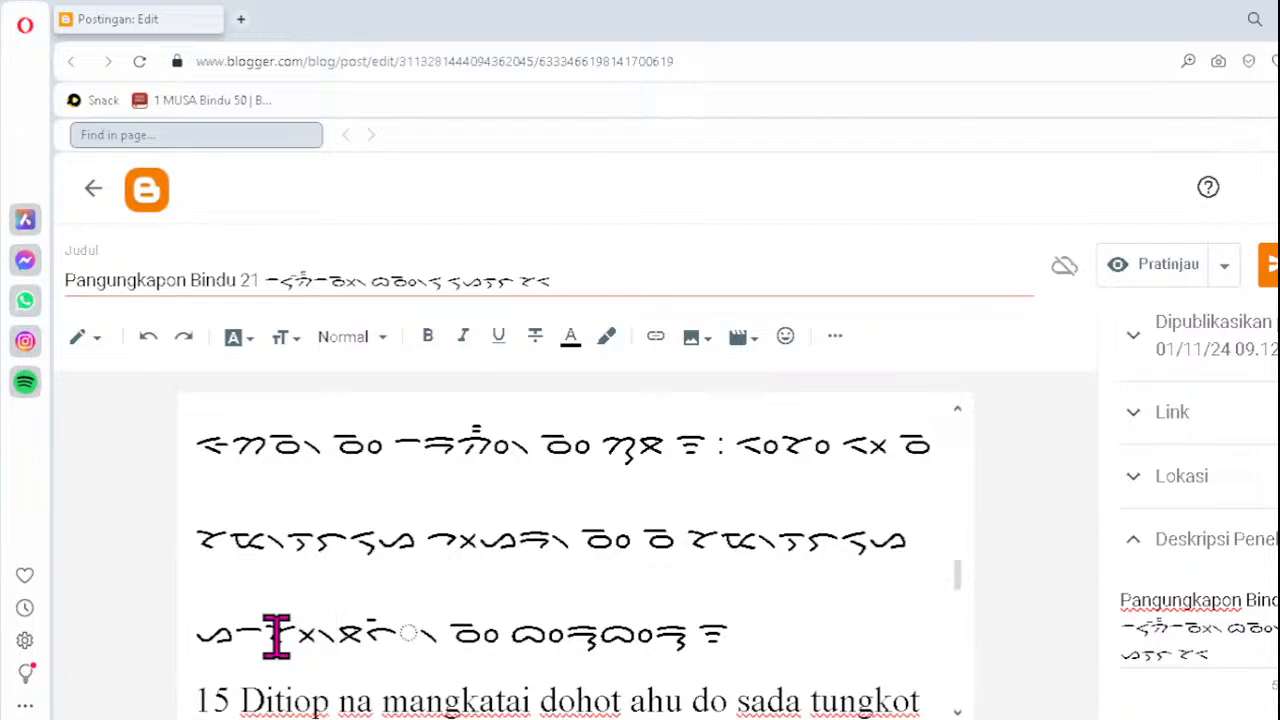
pyautogui.press('Delete')
pyautogui.press('Delete')
pyautogui.press('Delete')
pyautogui.write('ᯩᯞ᯲')
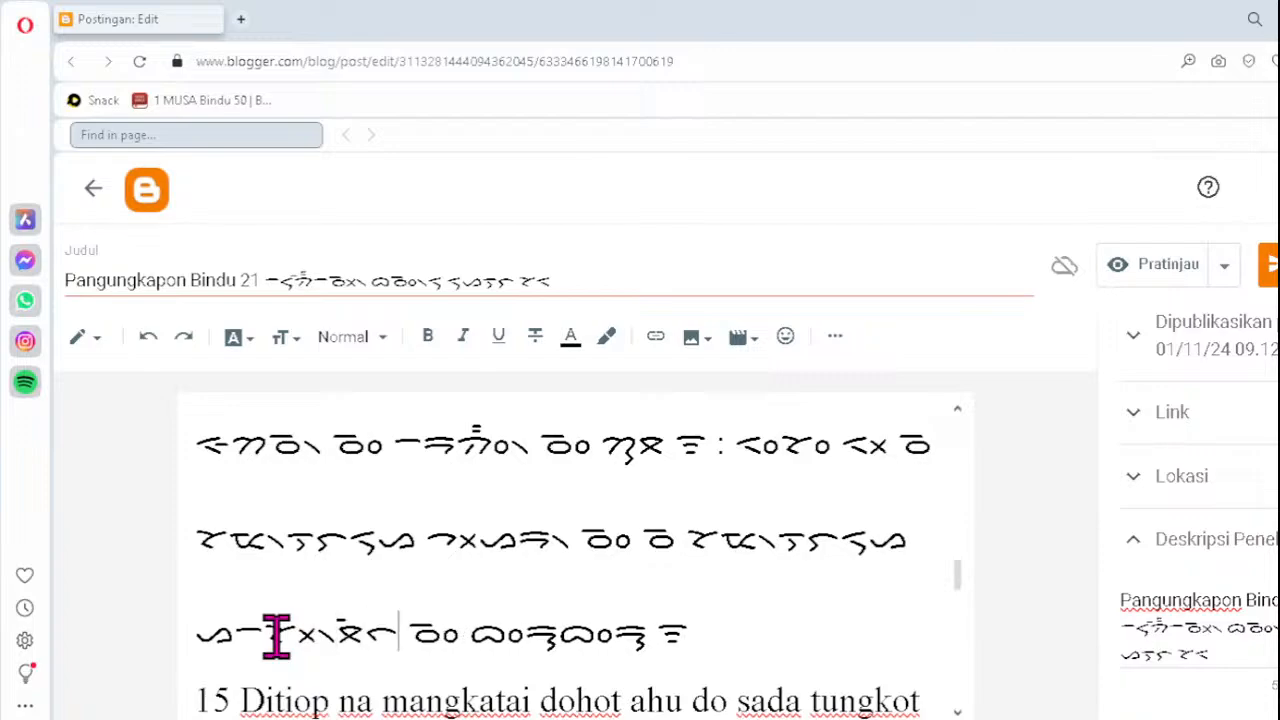
# - Correct the Batak-script "Ditiop" in verse 15, replacing its dotted-circle "op" syllable with ᯬᯇ᯲
pyautogui.press('Down')
pyautogui.press('Down')
pyautogui.press('Down')
pyautogui.press('Down')
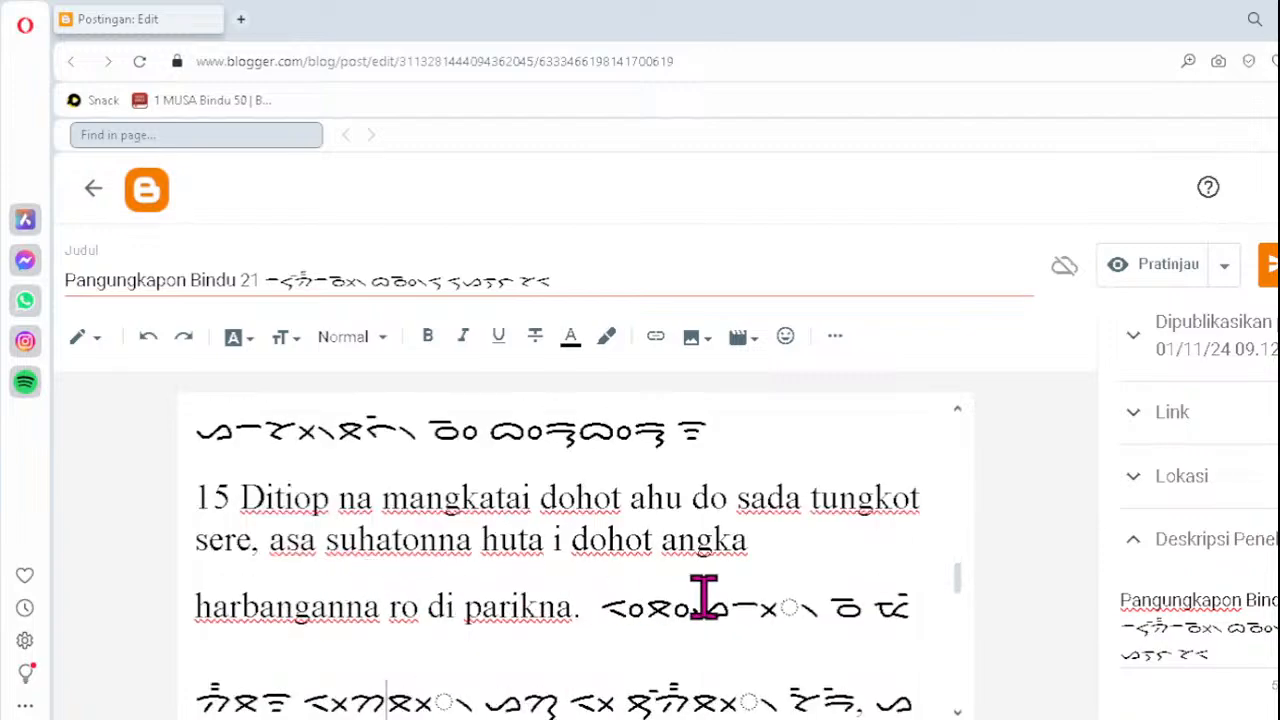
pyautogui.click(736, 600)
pyautogui.press('Delete')
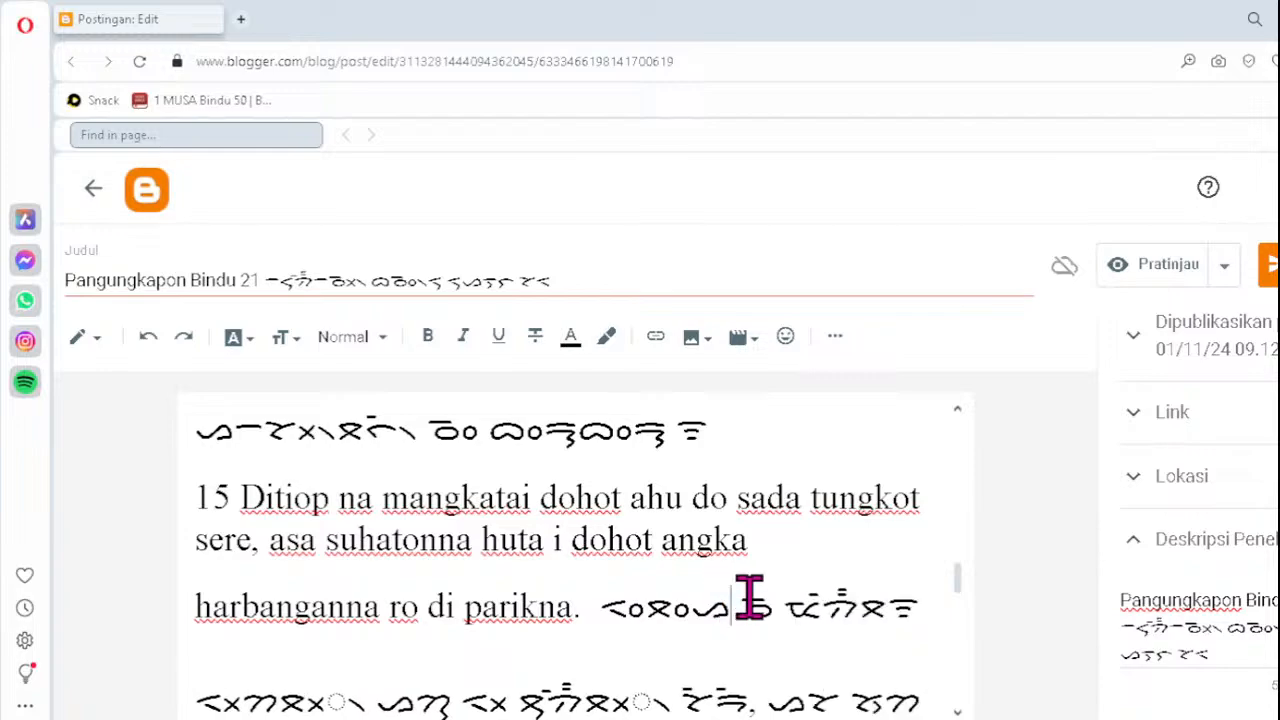
pyautogui.write('ᯬᯇ᯲')
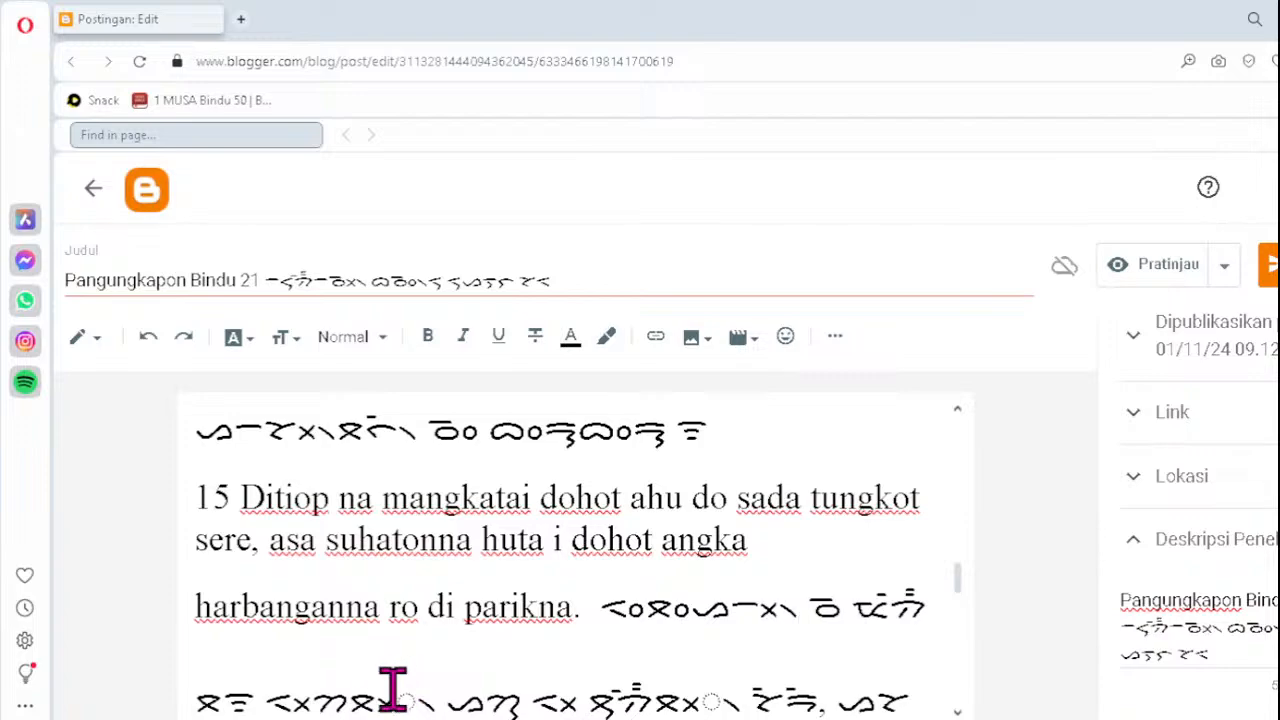
# - Correct the first Batak-script "dohot" and the word "tungkot" in verse 15, re-entering their "ot" syllables without dotted circles
pyautogui.click(351, 702)
pyautogui.press('Delete')
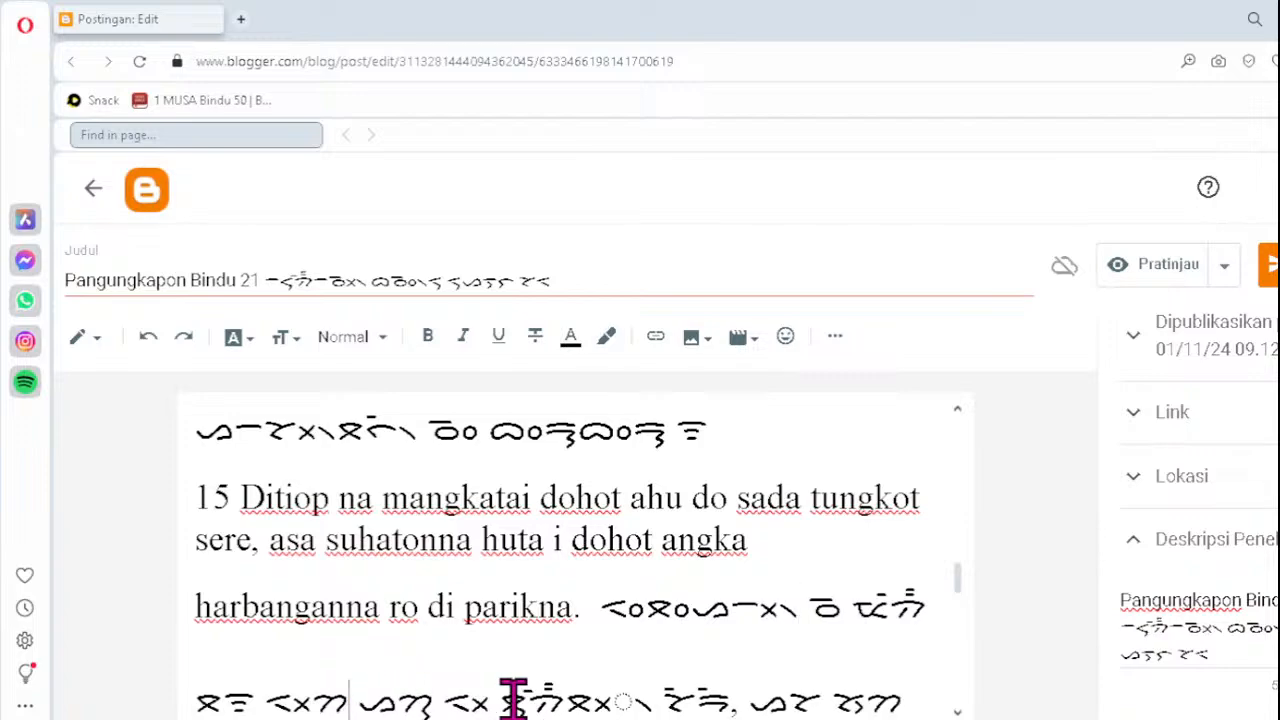
pyautogui.write('ᯬᯇ᯲')
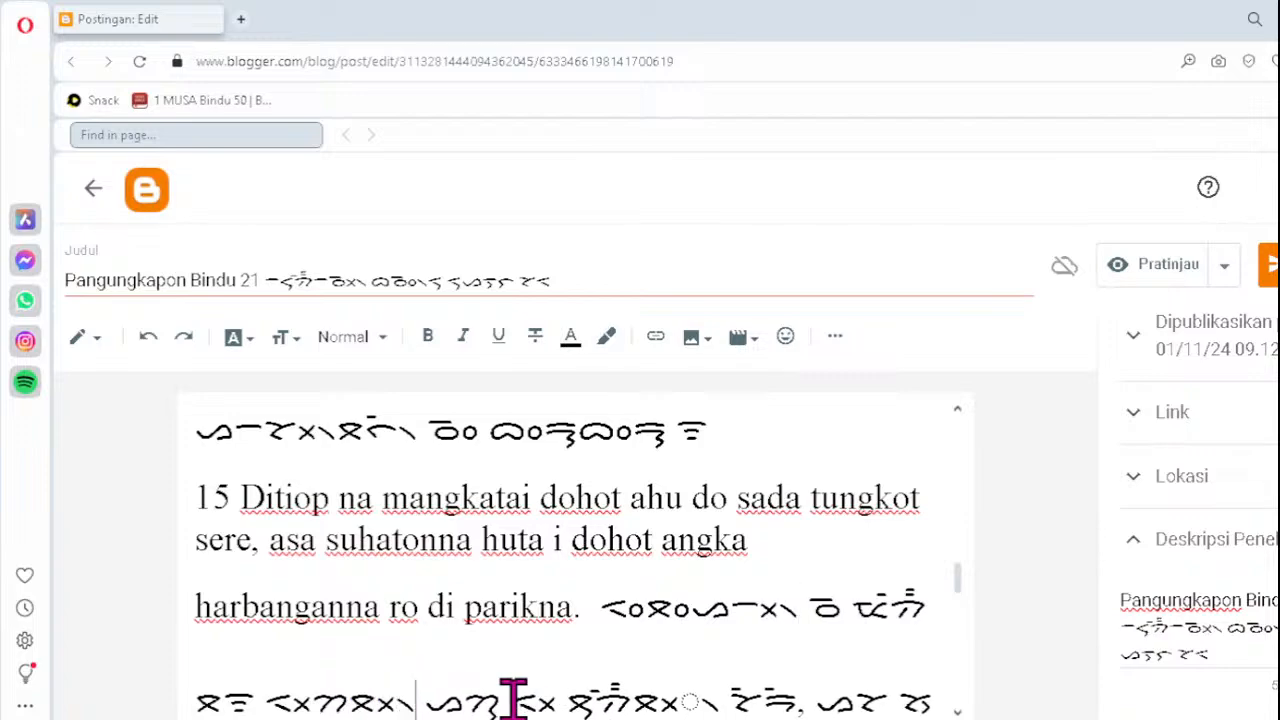
pyautogui.click(638, 700)
pyautogui.press('Delete')
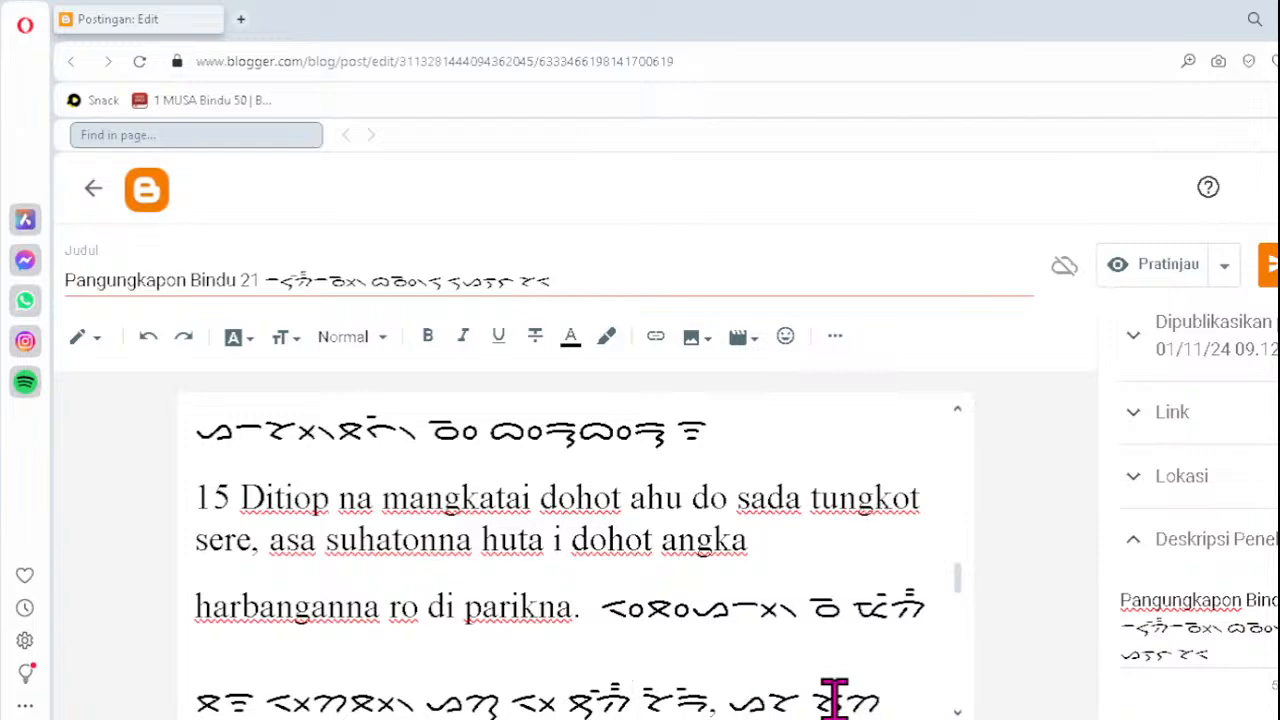
pyautogui.write('ᯬᯖ᯲')
# - Correct the second Batak-script "dohot" in verse 15, replacing its dotted-circle "ot" syllable with ᯬᯖ᯲
pyautogui.scroll(-1, 835, 700)
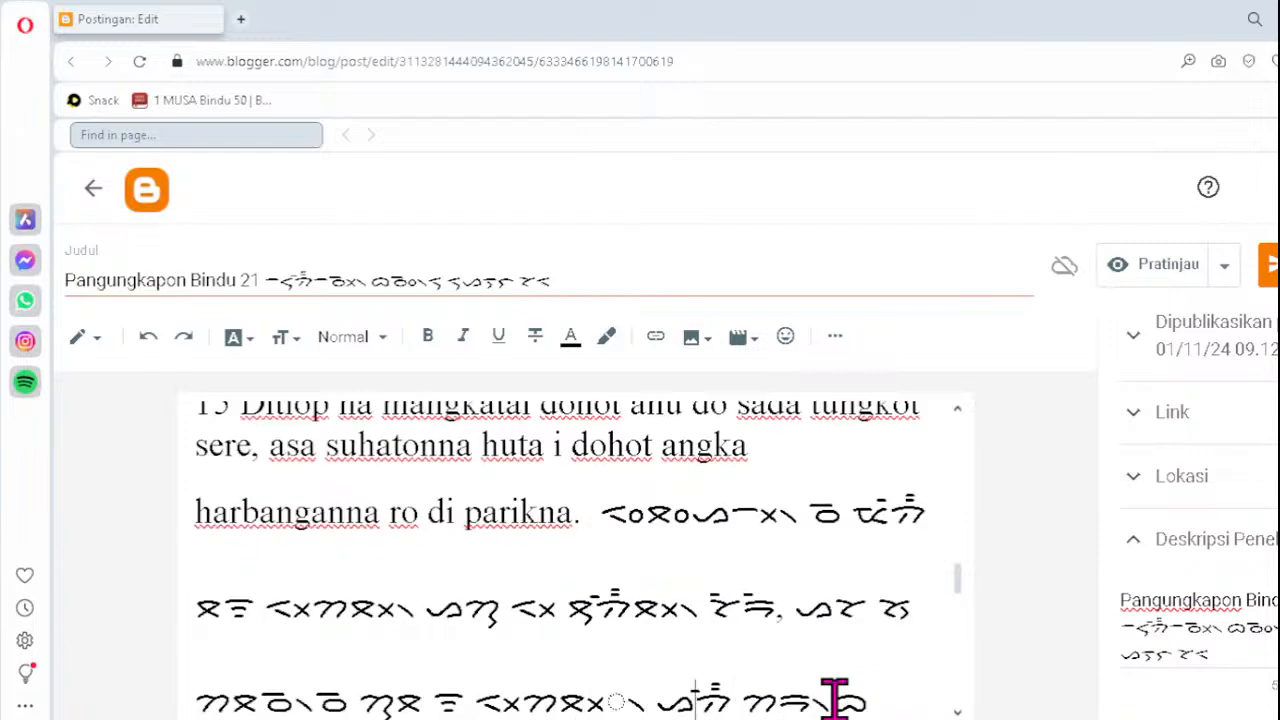
pyautogui.scroll(-1, 835, 700)
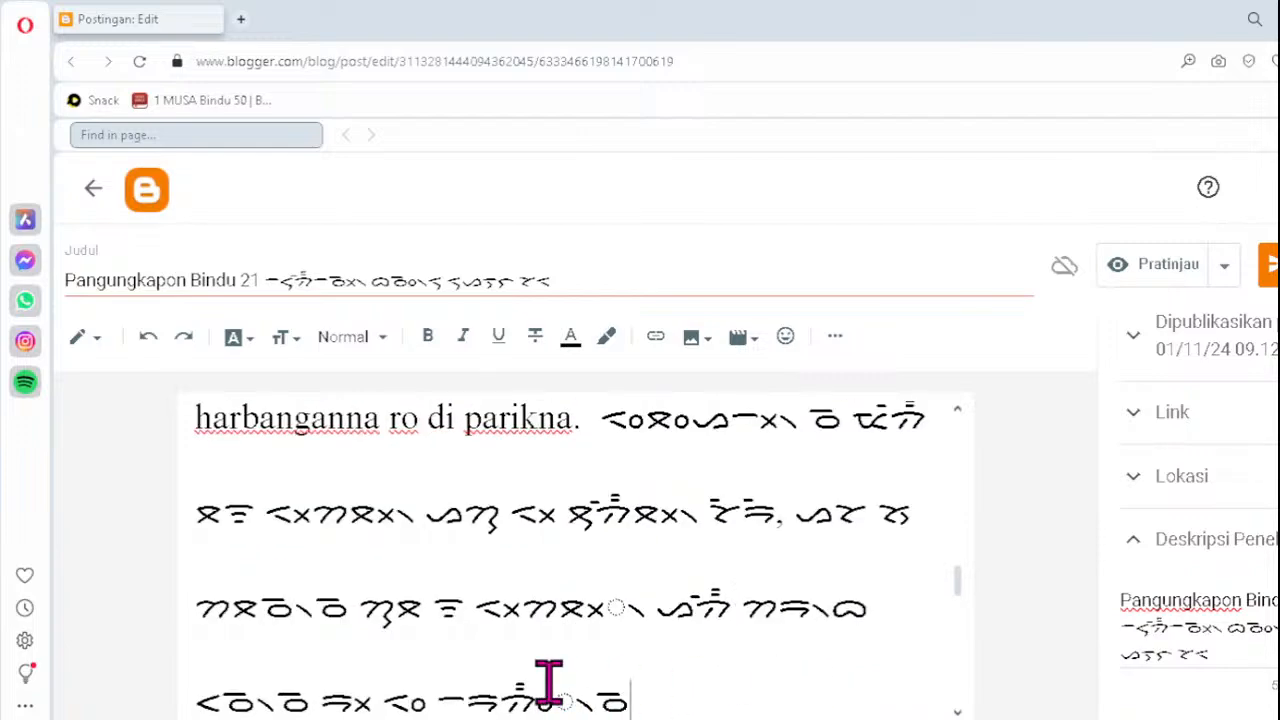
pyautogui.click(559, 606)
pyautogui.press('Delete')
pyautogui.write('ᯬᯖ᯲')
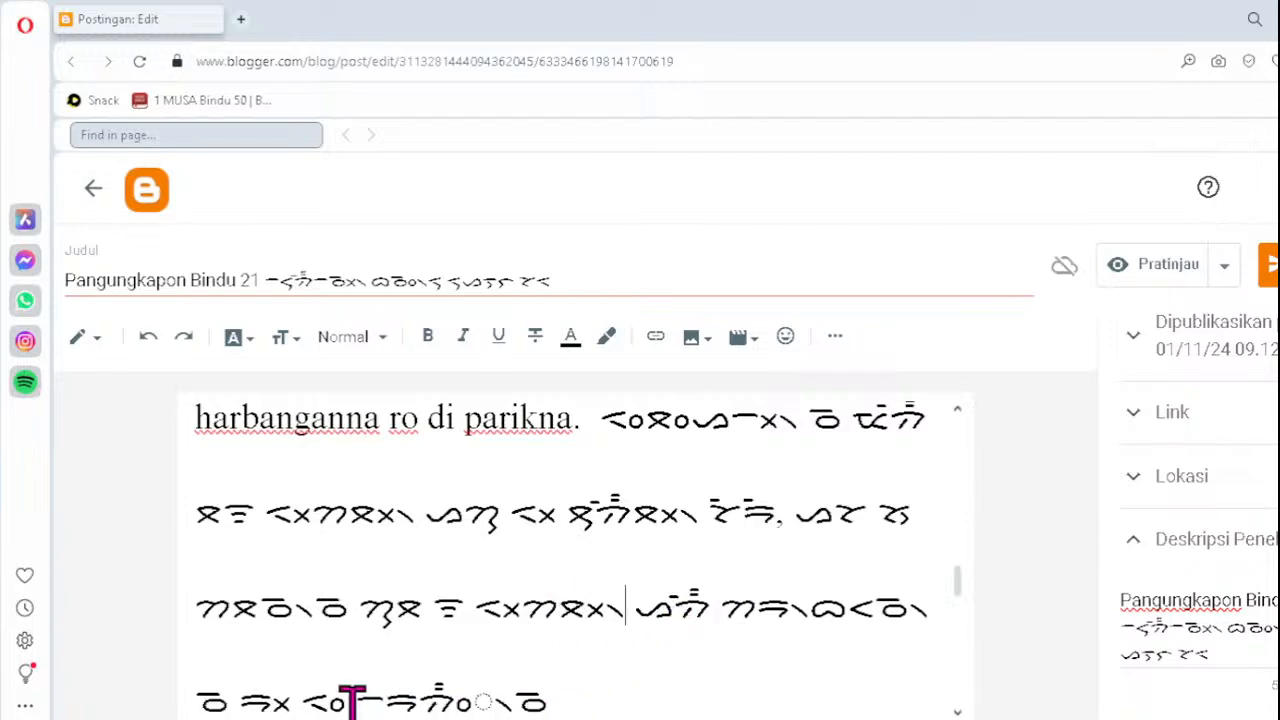
# - Correct the Batak-script "parikna" at the end of verse 15, re-entering its "ik" syllable without the dotted circle
pyautogui.click(422, 700)
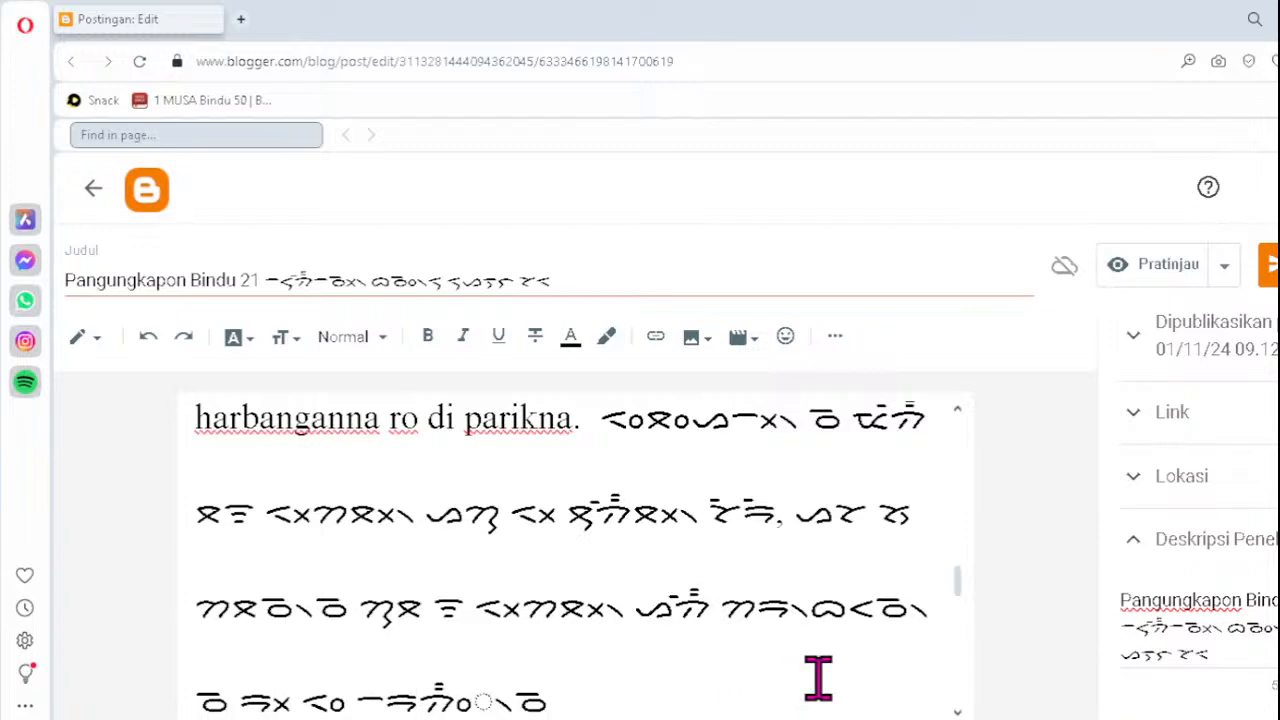
pyautogui.press('Delete')
pyautogui.write('ᯪᯂ')
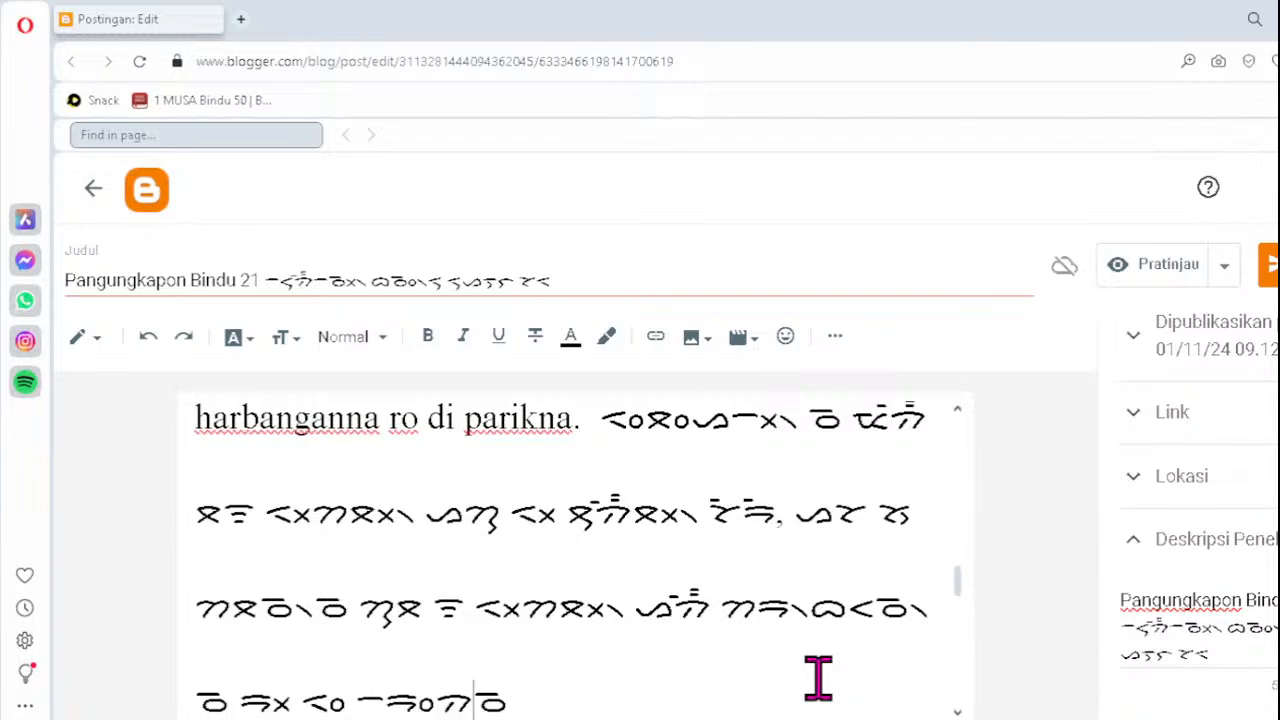
pyautogui.write('ᯪ')
pyautogui.press('BackSpace')
pyautogui.write('᯦᯲')
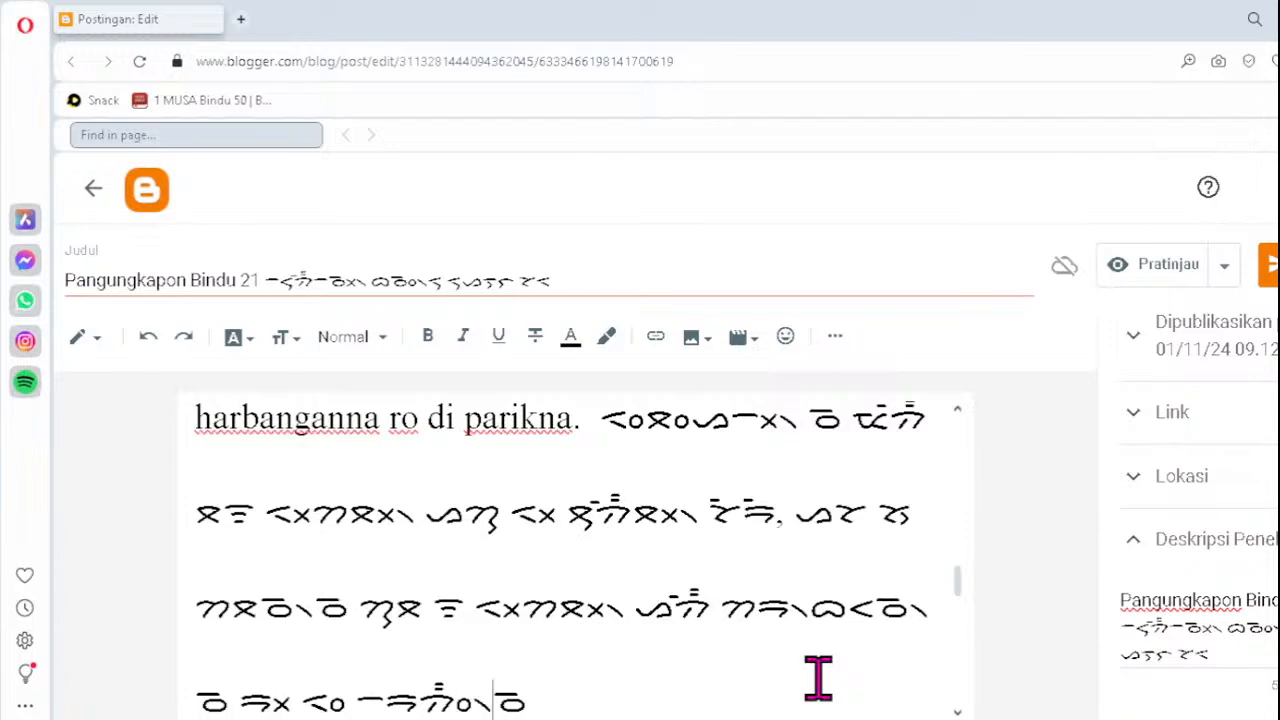
# - Correct the Batak-script "dos" and "dohot" in verse 16, replacing their dotted-circle "os" and "ot" syllables with ᯬᯘ᯲ and ᯬᯖ᯲
pyautogui.scroll(-5, 818, 678)
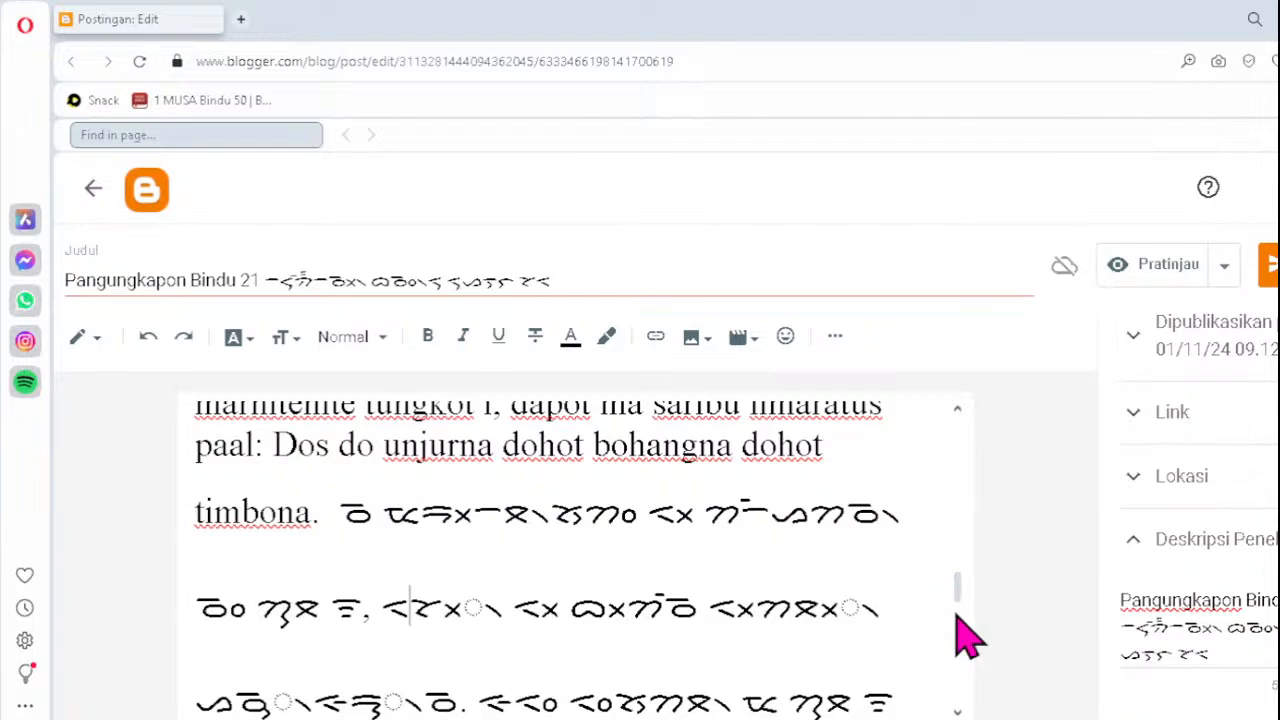
pyautogui.press('Delete')
pyautogui.write('ᯬᯘ᯲')
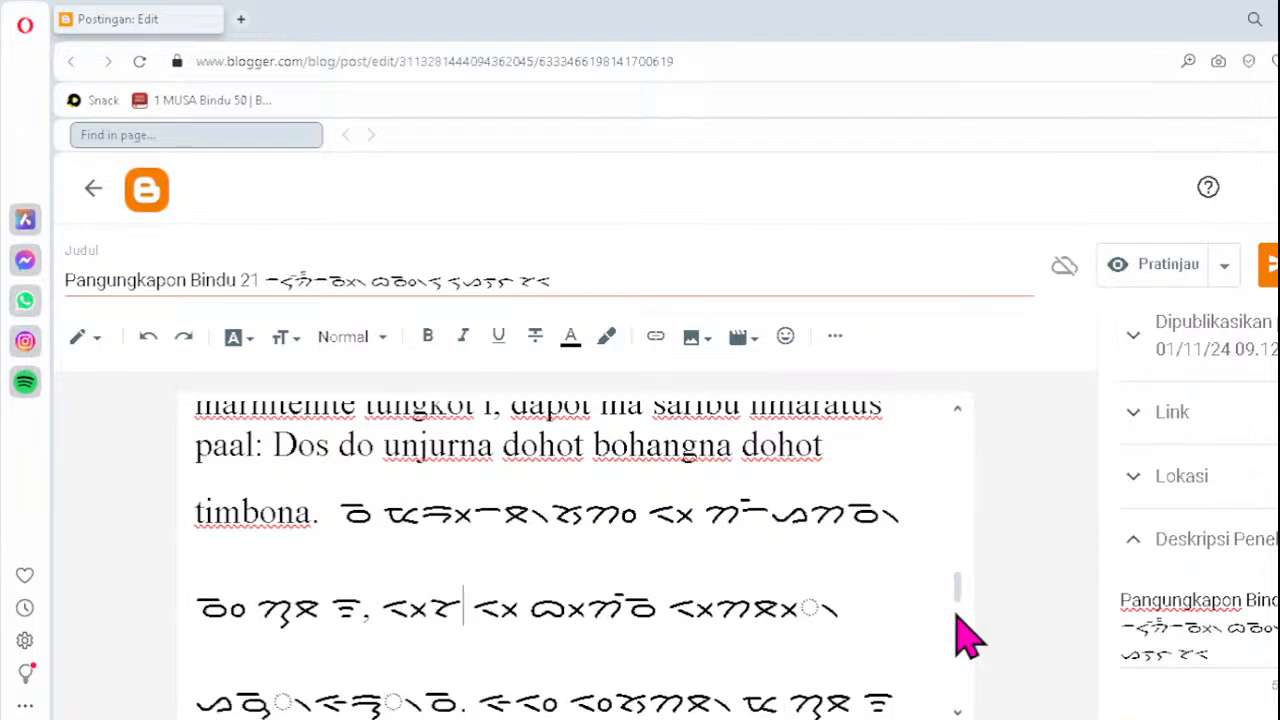
pyautogui.click(780, 598)
pyautogui.press('Delete')
pyautogui.write('ᯬᯖ᯲')
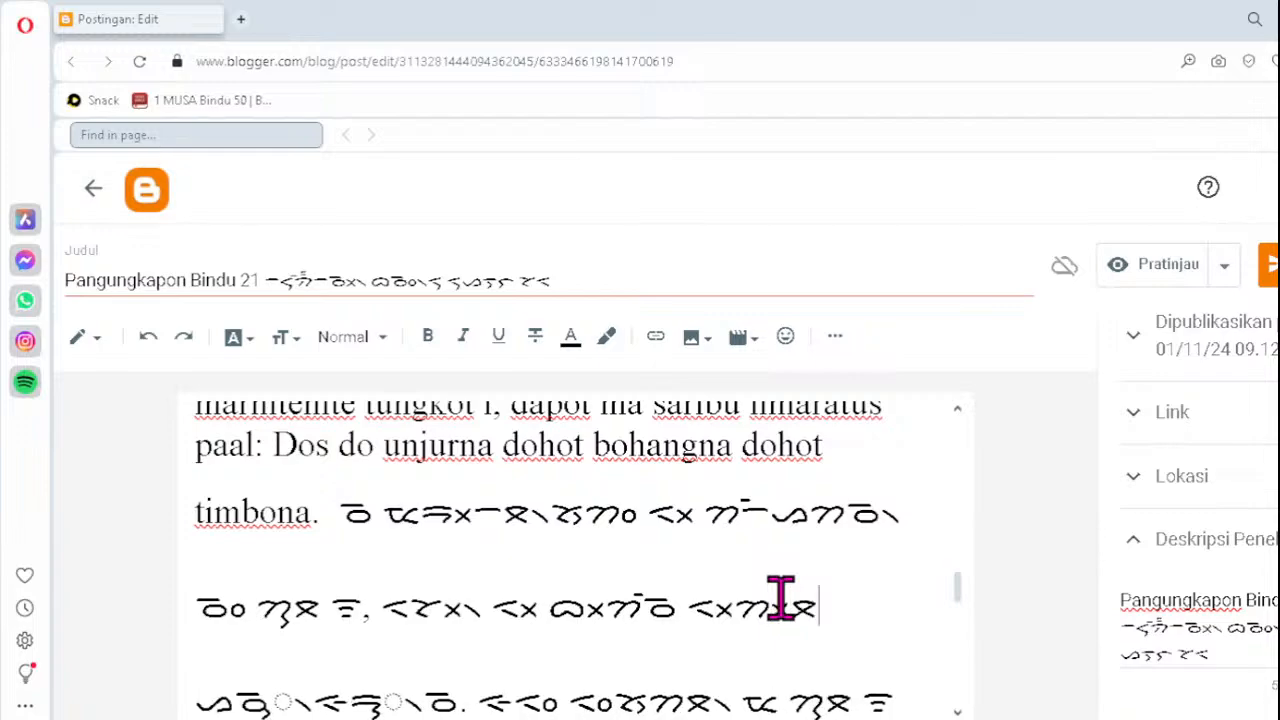
# - Correct the first Batak-script "unjurna" in verse 16, re-entering its "un" and "ur" syllables without dotted circles
pyautogui.click(238, 700)
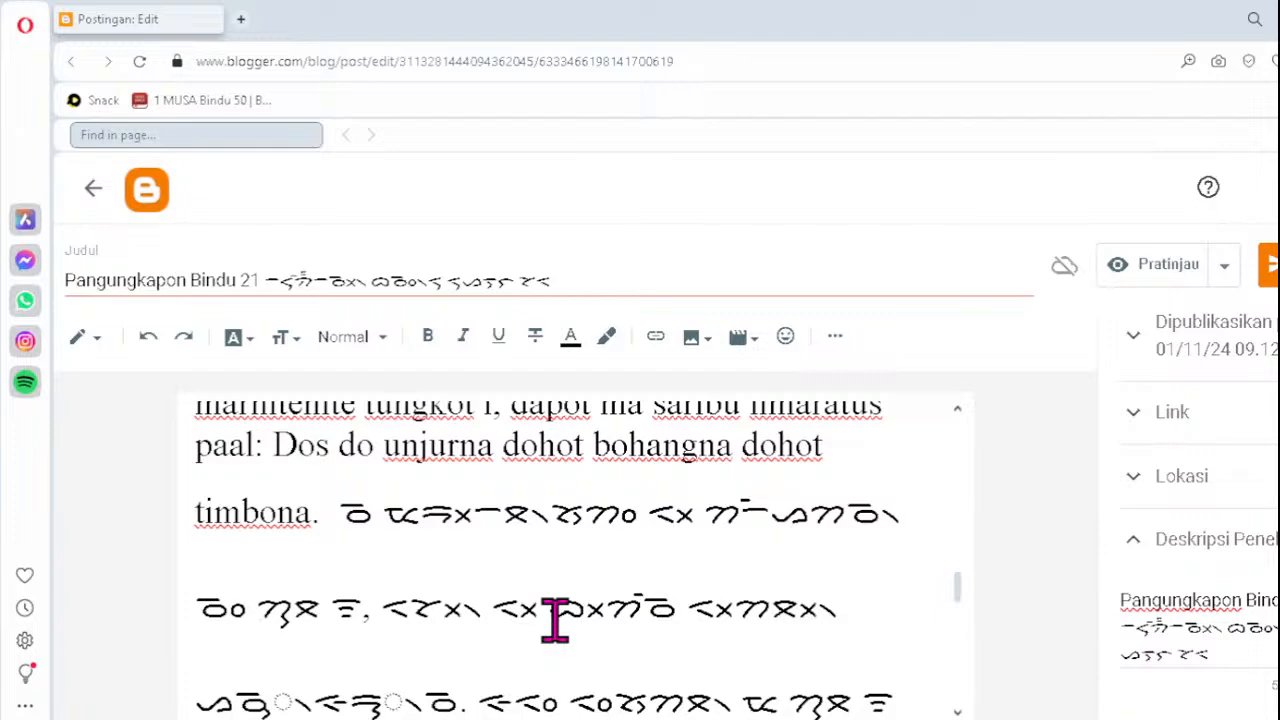
pyautogui.press('Delete')
pyautogui.press('Delete')
pyautogui.write('ᯮᯉ᯲')
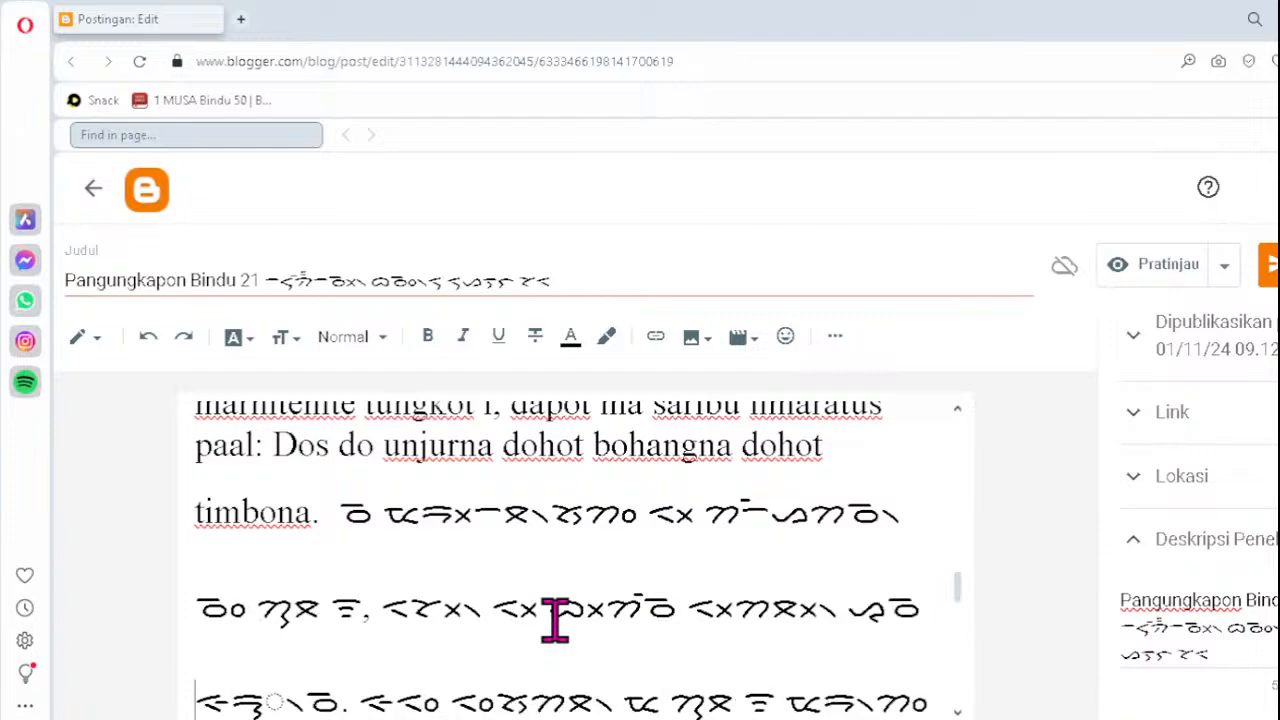
pyautogui.click(329, 700)
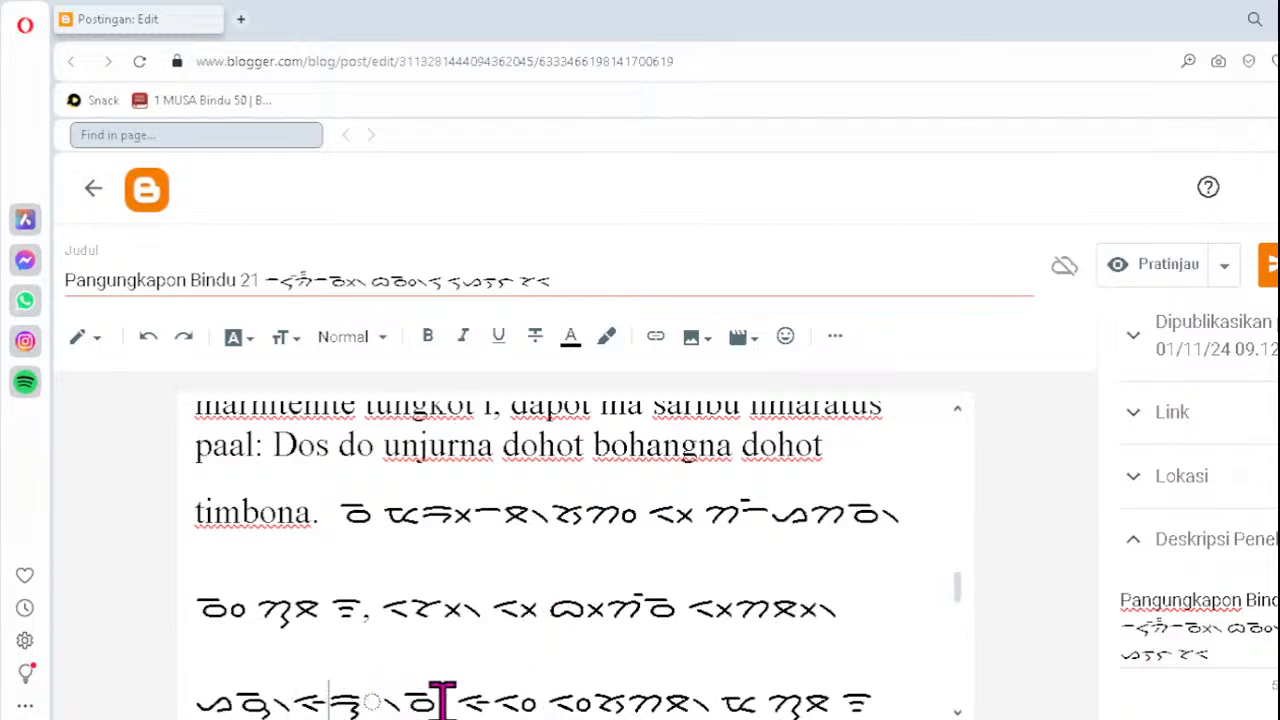
pyautogui.press('Delete')
pyautogui.press('Delete')
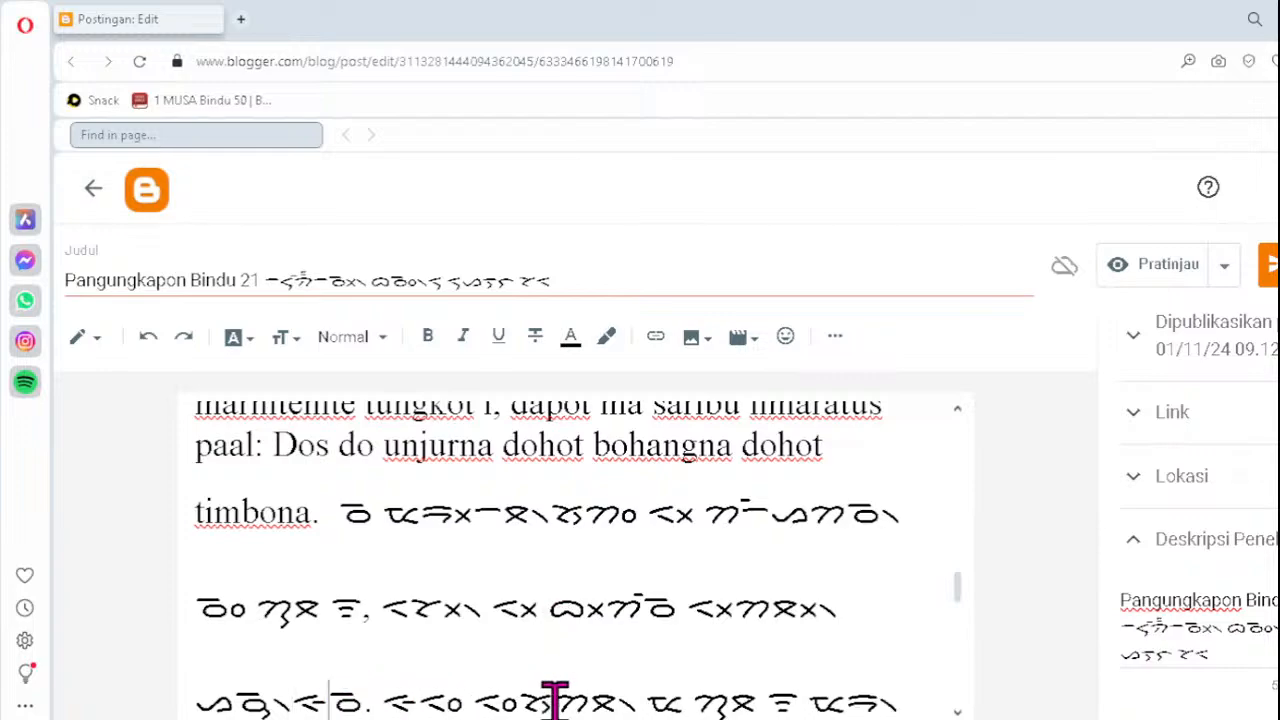
pyautogui.write('ᯒ᯲')
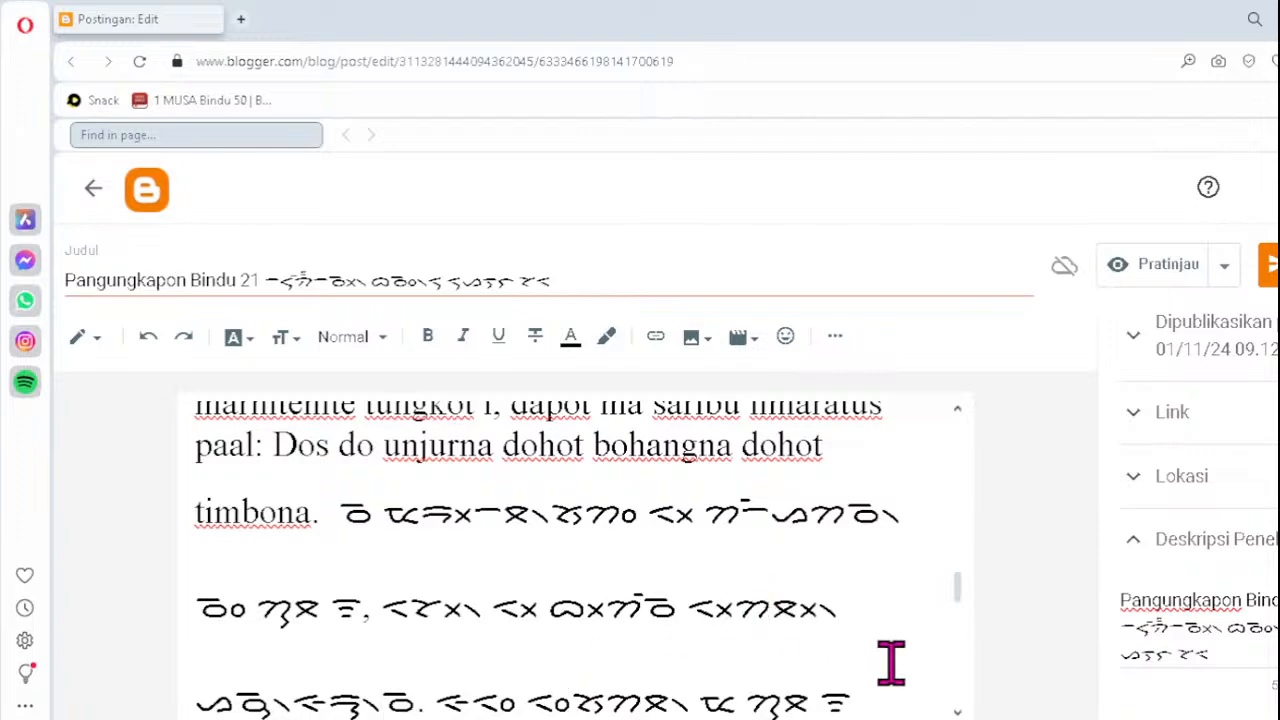
# - Correct the Batak-script "tungkot" and "dapot" in verse 16, replacing their dotted-circle "ot" syllables with ᯬᯖ᯲
pyautogui.scroll(-1, 890, 662)
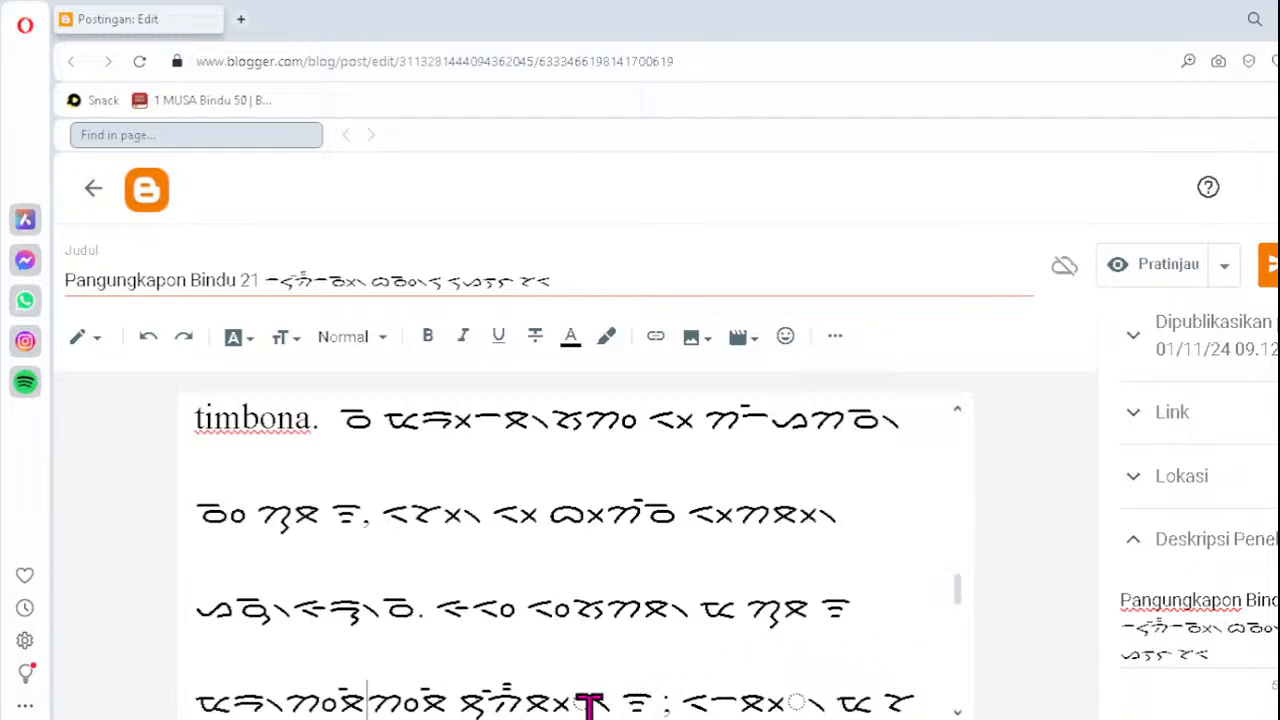
pyautogui.click(528, 700)
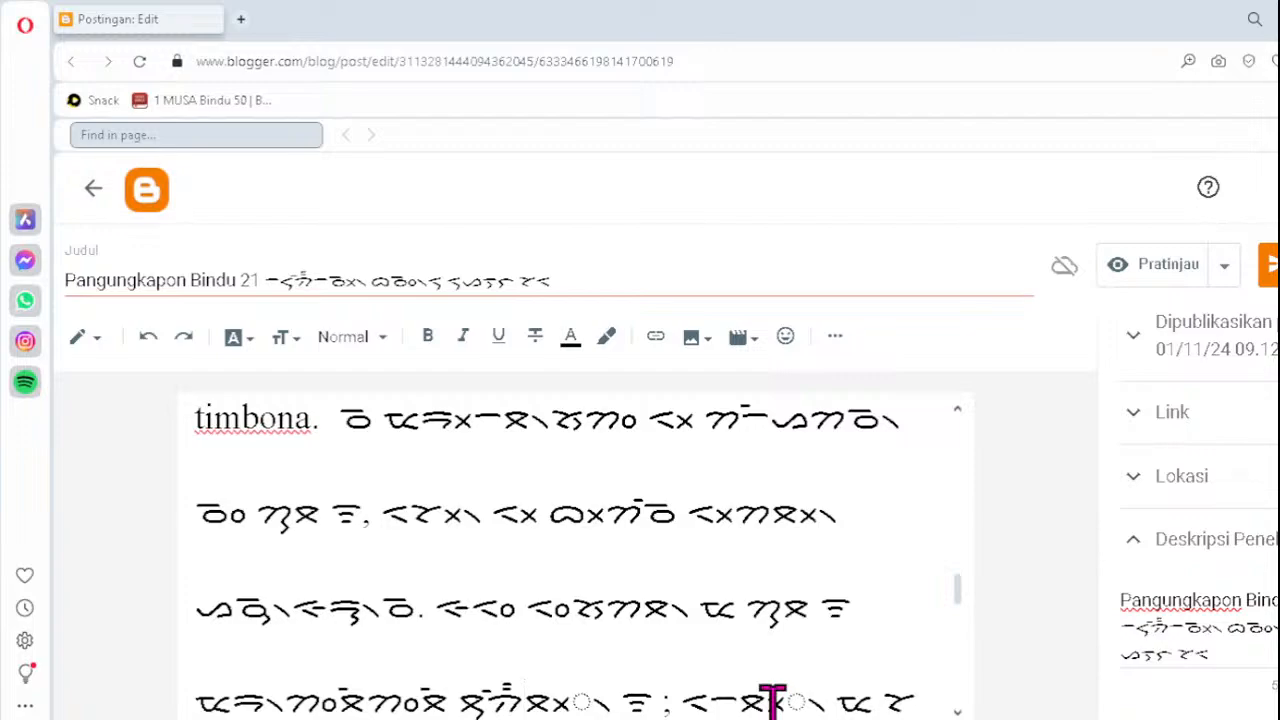
pyautogui.press('Delete')
pyautogui.write('ᯬᯖ᯲')
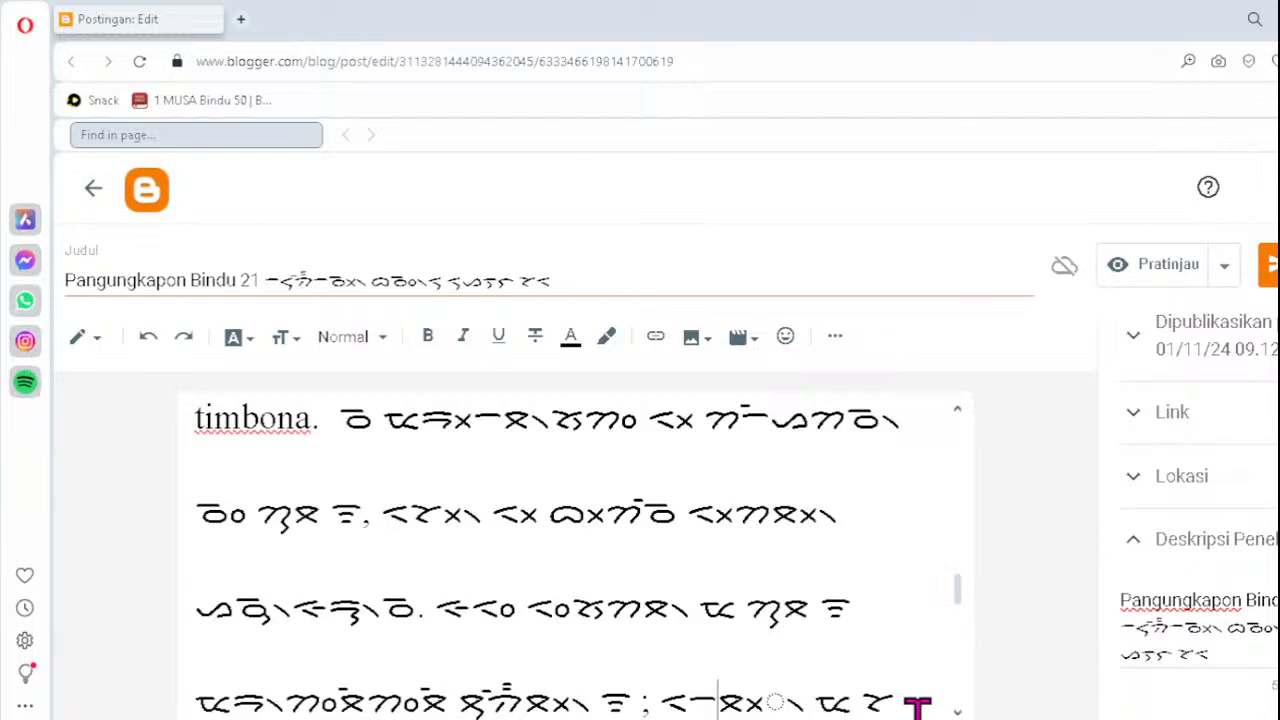
pyautogui.press('Delete')
pyautogui.press('Delete')
pyautogui.press('Delete')
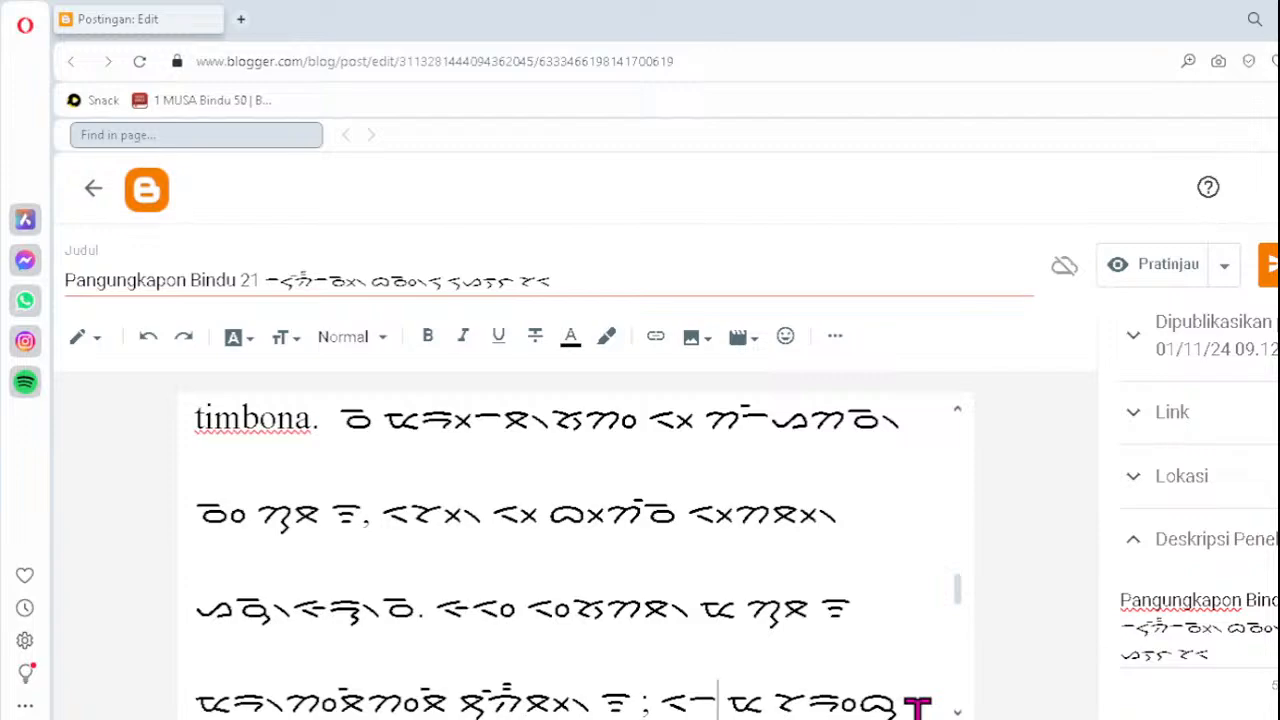
pyautogui.write('ᯬᯖ')
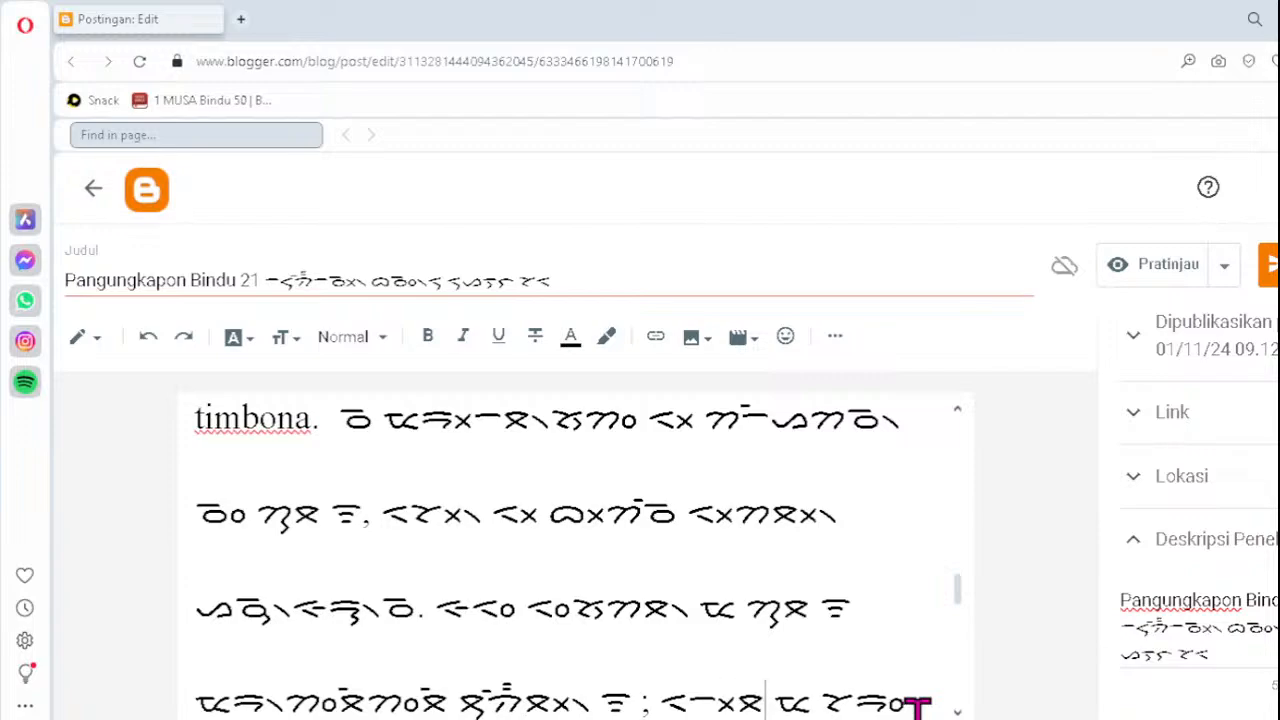
pyautogui.write('᯲')
pyautogui.press('Down')
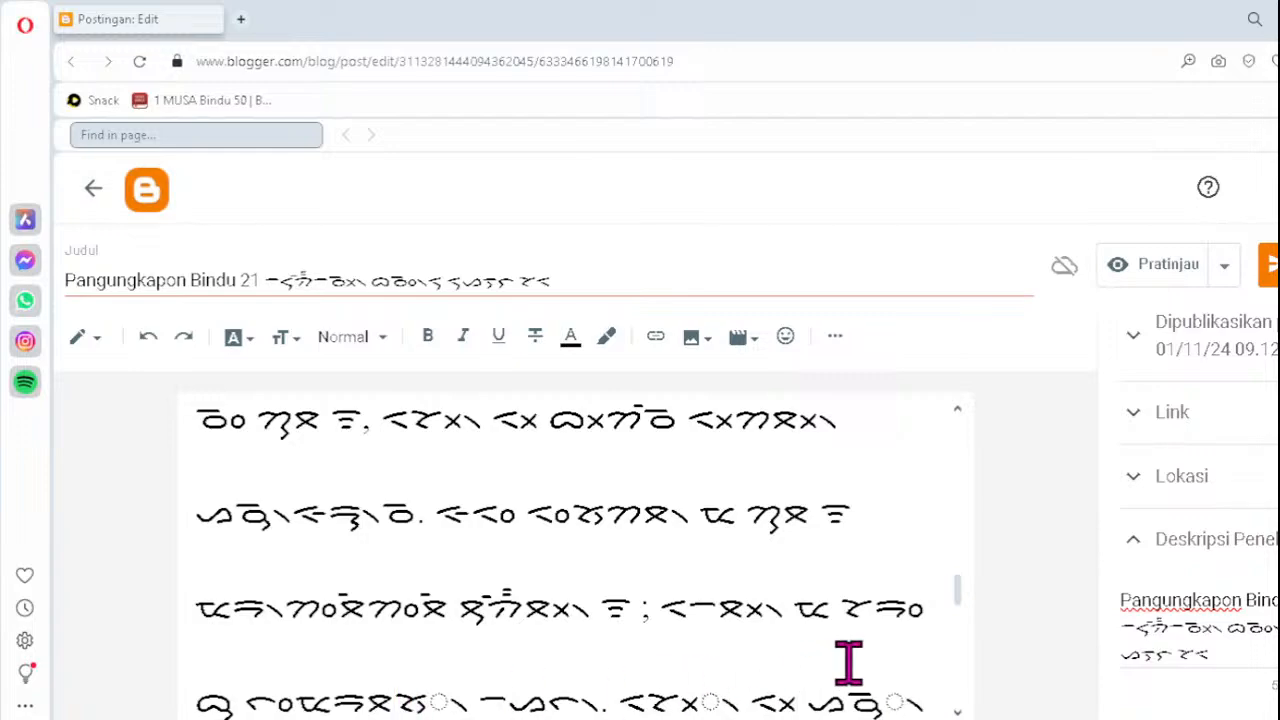
# - Correct the Batak-script word before "paal" and the following "Dos" in verse 16, re-entering their "us" and "os" syllables without dotted circles
pyautogui.press('BackSpace')
pyautogui.press('BackSpace')
pyautogui.write('ᯘ᯲')
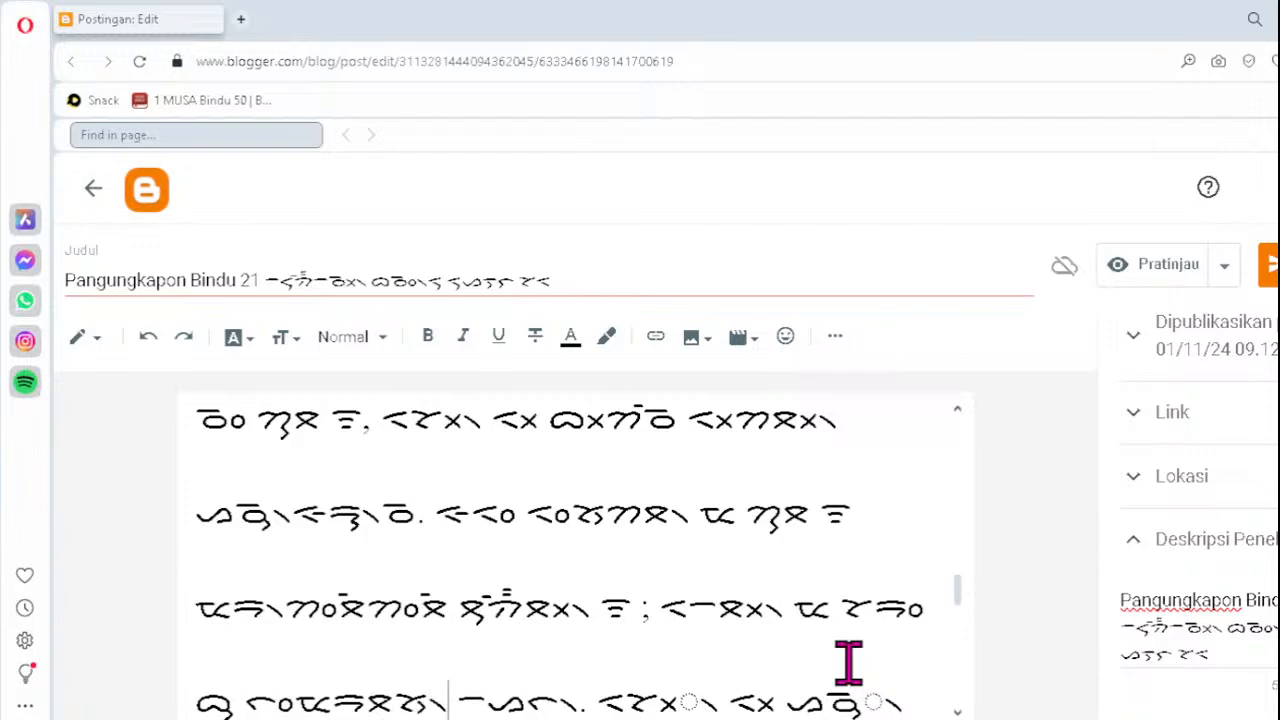
pyautogui.click(630, 697)
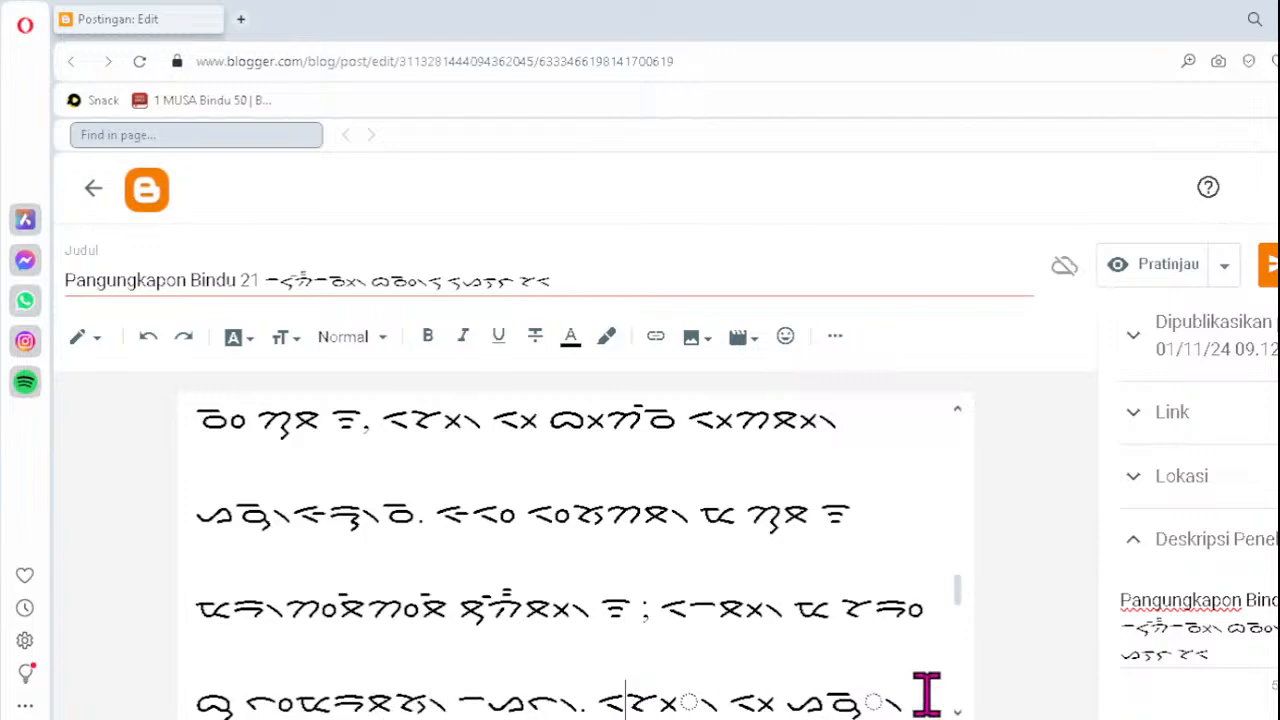
pyautogui.press('Delete')
pyautogui.write('ᯬᯘ᯲')
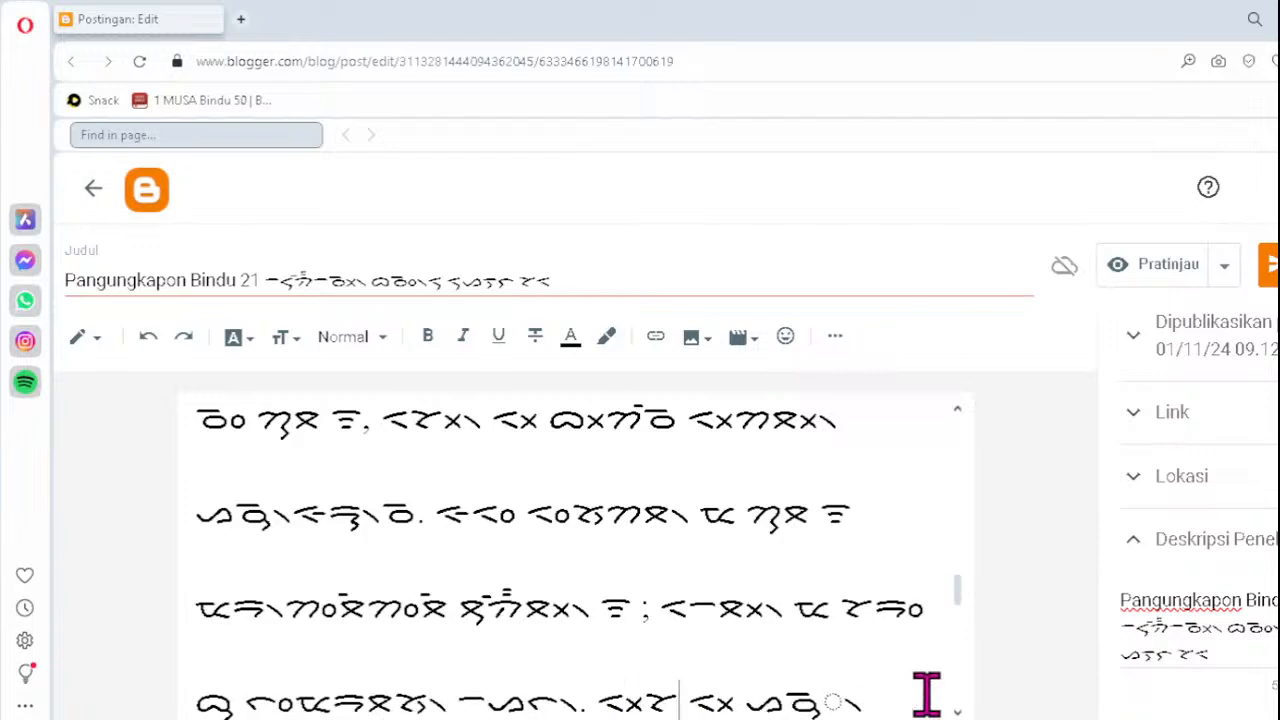
# - Correct the second Batak-script "unjurna" in verse 16, replacing its malformed "un" and "ur" syllables with clean ones
pyautogui.click(814, 705)
pyautogui.press('Delete')
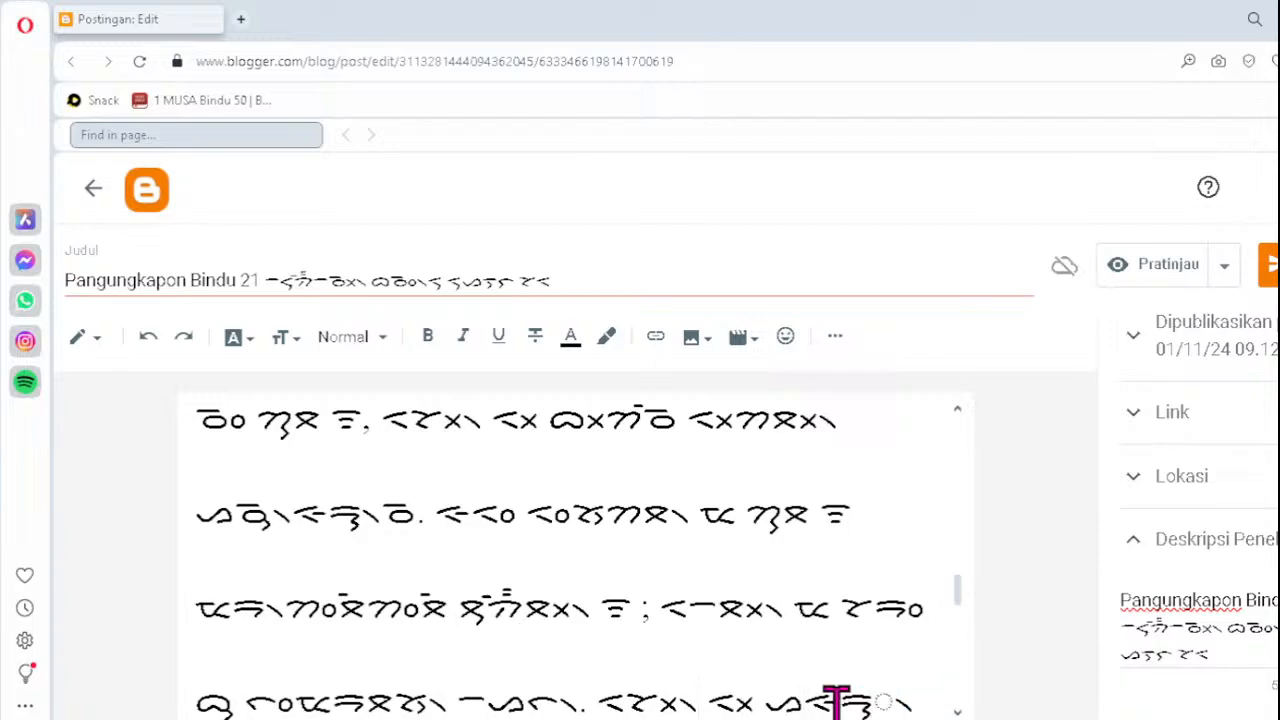
pyautogui.press('Return')
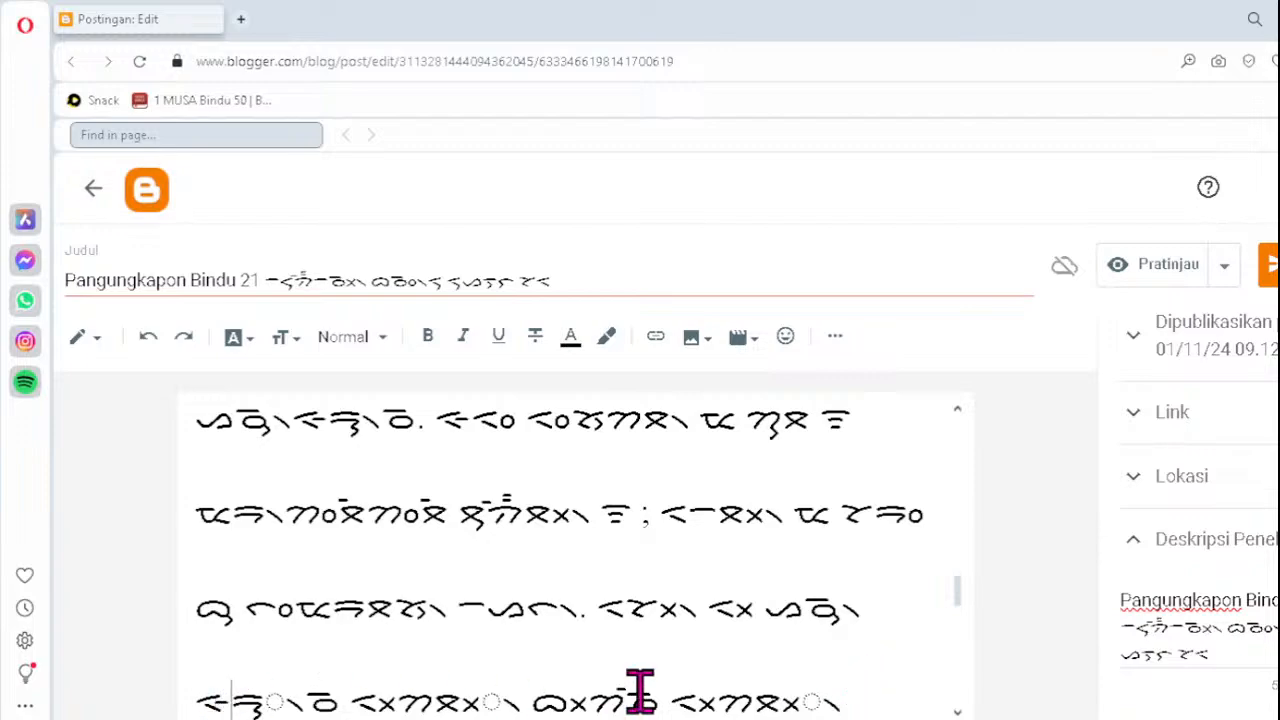
pyautogui.press('Delete')
pyautogui.write('ᯮᯒ᯲')
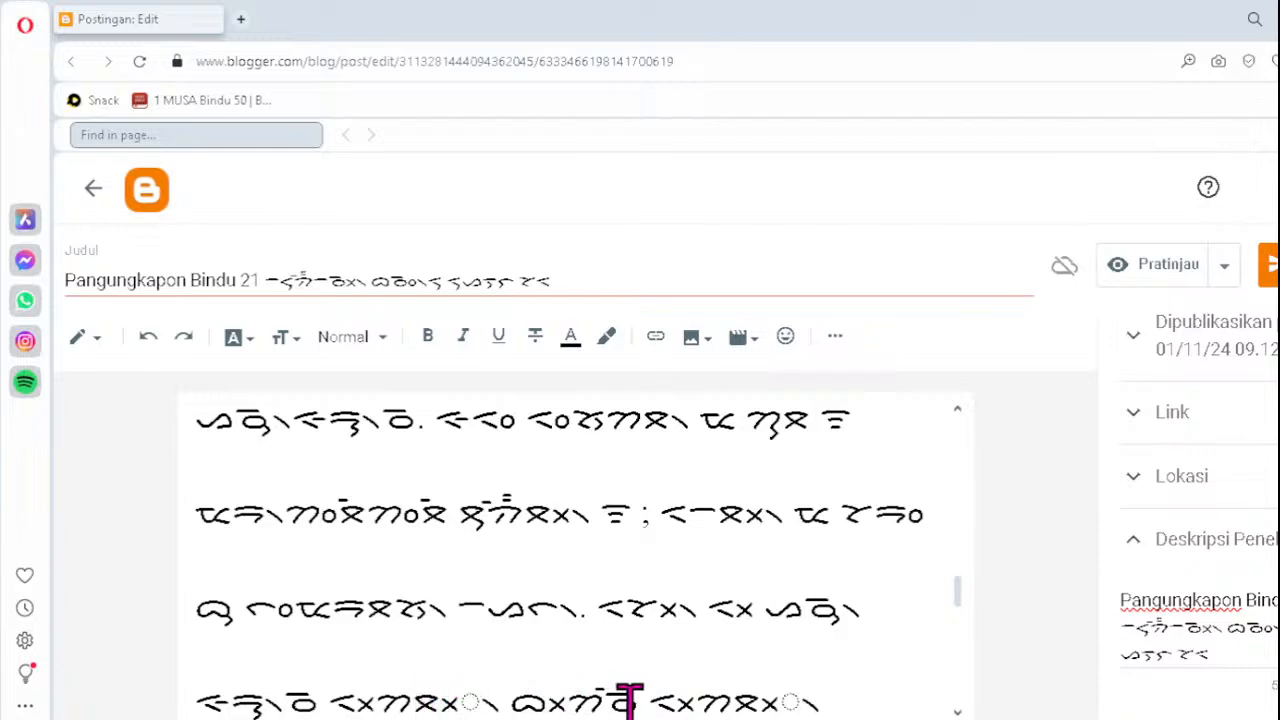
# - Correct the Batak-script "dohot" before and after "bohangna" in verse 16, replacing each dotted-circle "ot" syllable with ᯬᯖ᯲
pyautogui.press('Delete')
pyautogui.write('ᯬᯖ᯲')
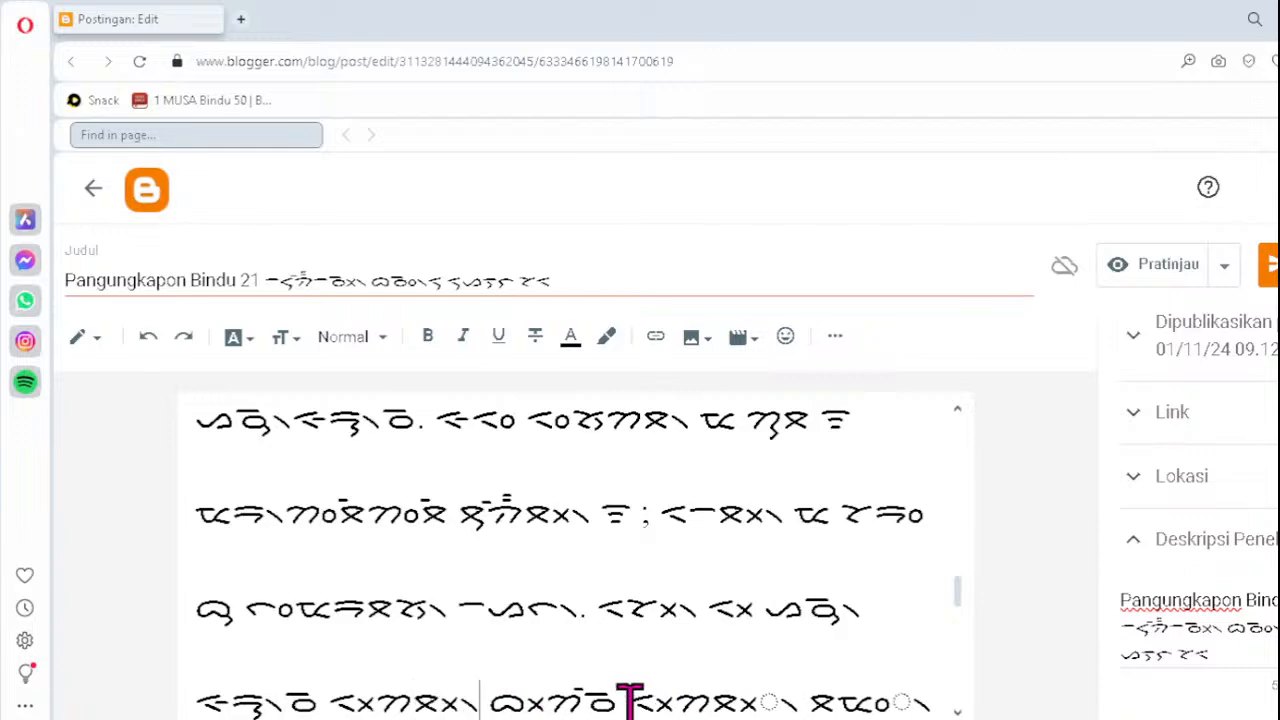
pyautogui.click(714, 700)
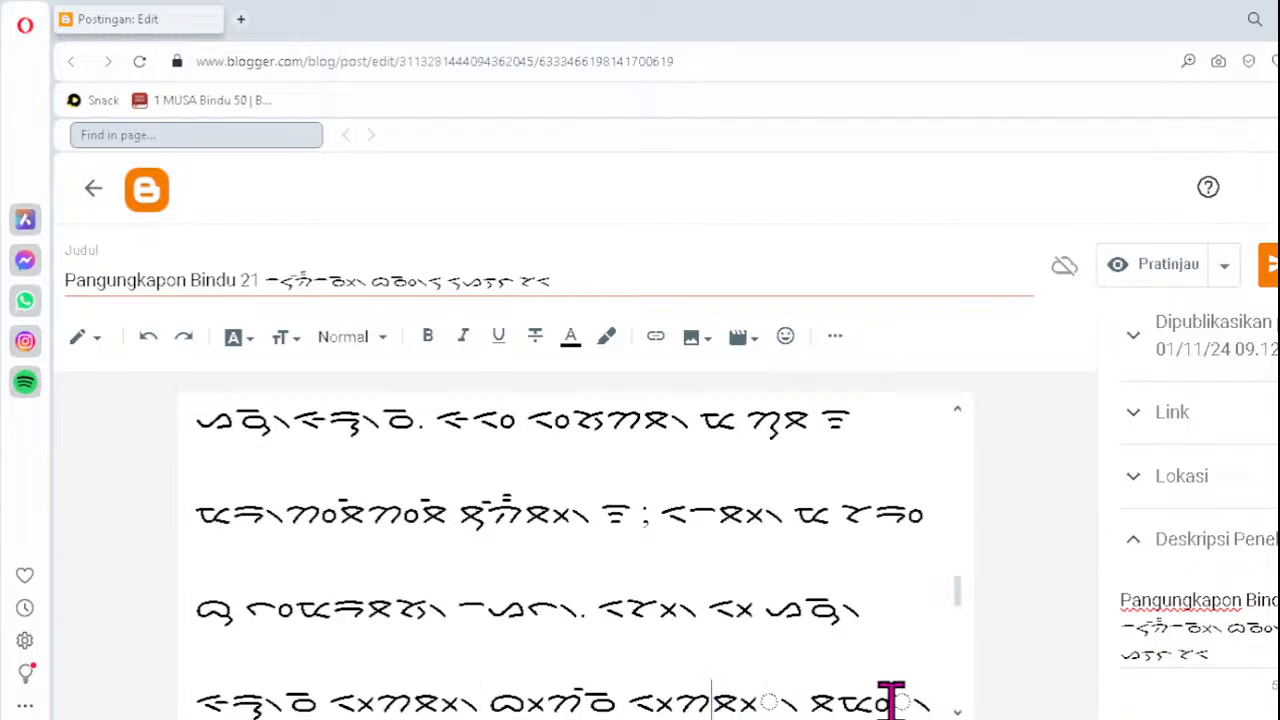
pyautogui.press('Delete')
pyautogui.write('ᯬᯖ᯲')
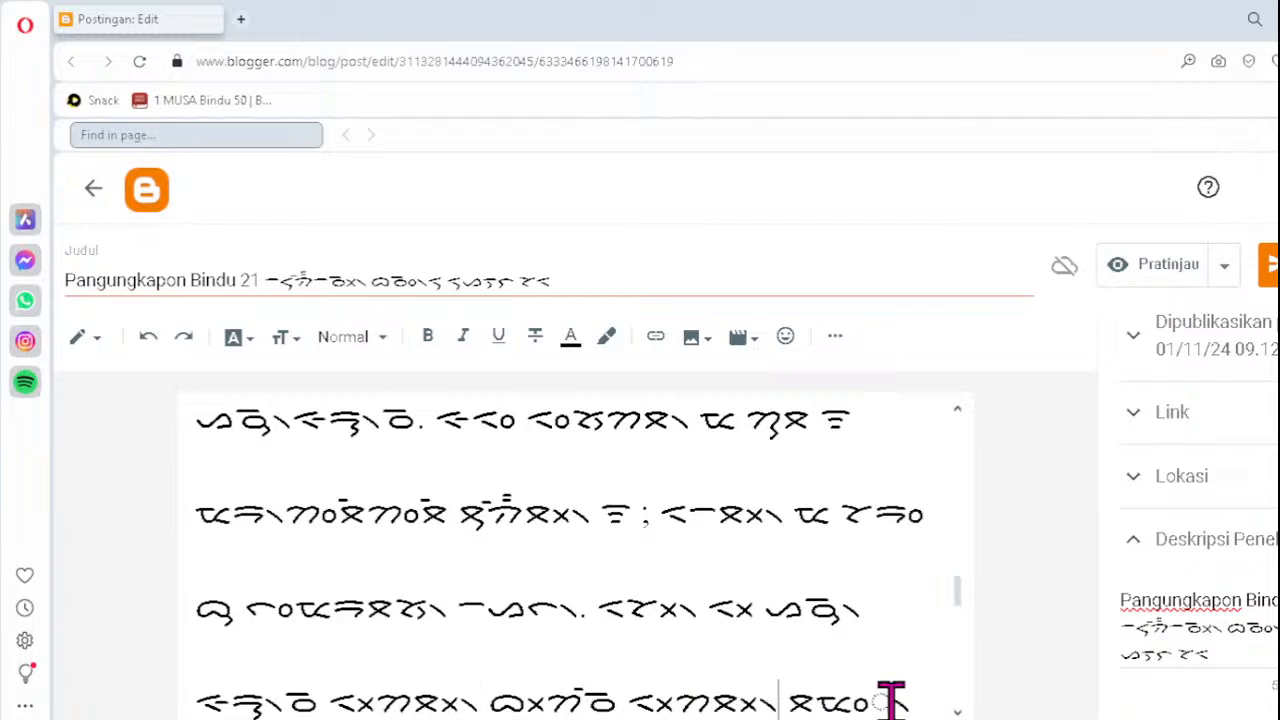
# - Correct the Batak-script "timbona" at the end of verse 16, replacing its dotted-circle "im" syllable with ᯪᯔ᯲
pyautogui.click(816, 700)
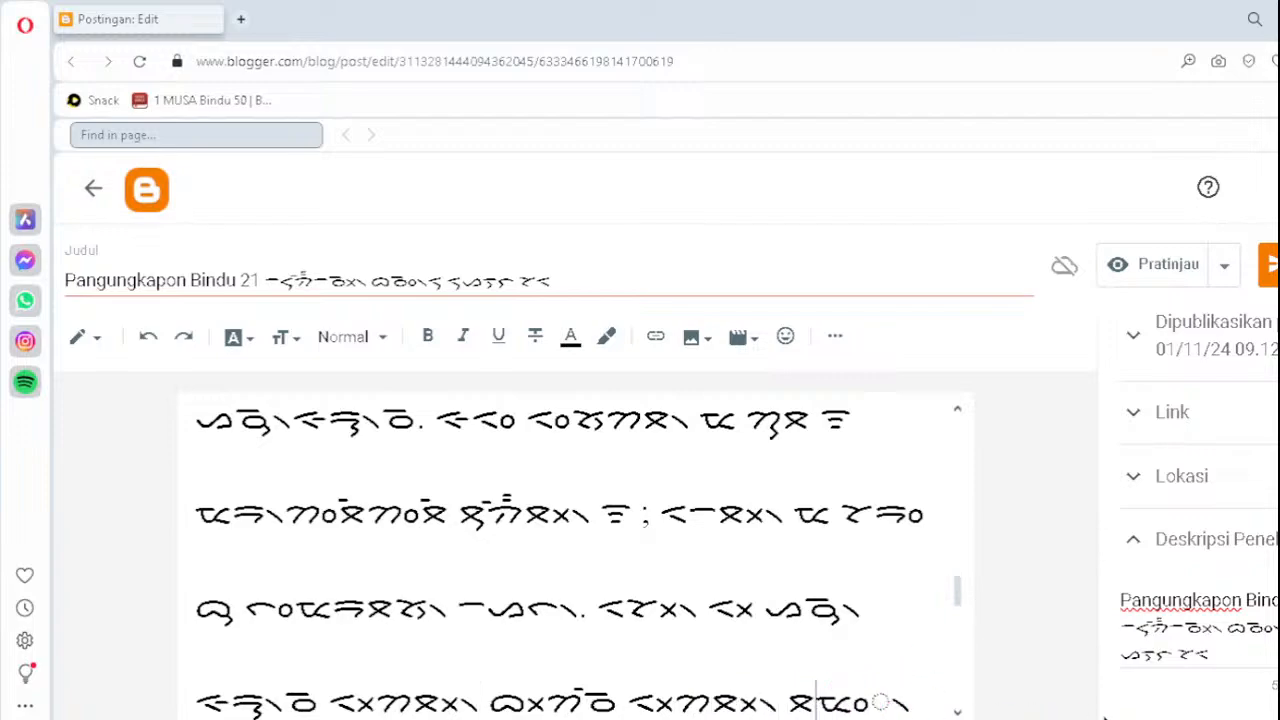
pyautogui.press('Delete')
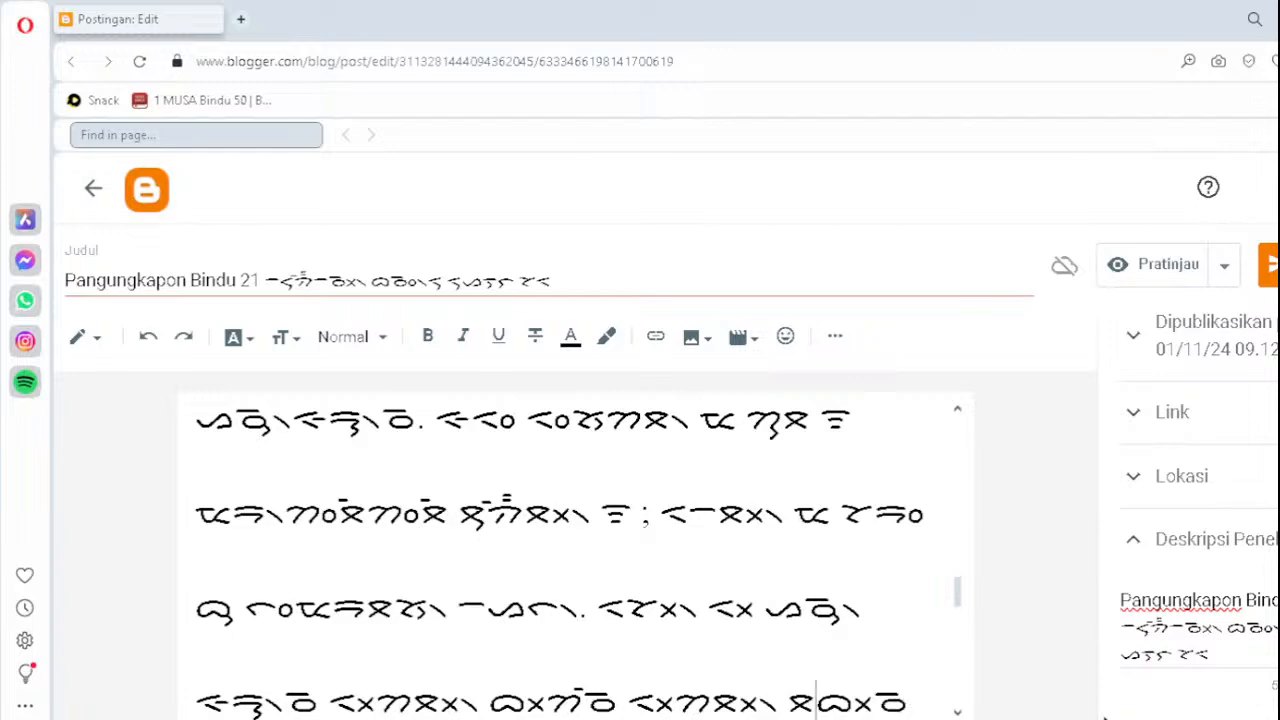
pyautogui.write('ᯪᯔ᯲')
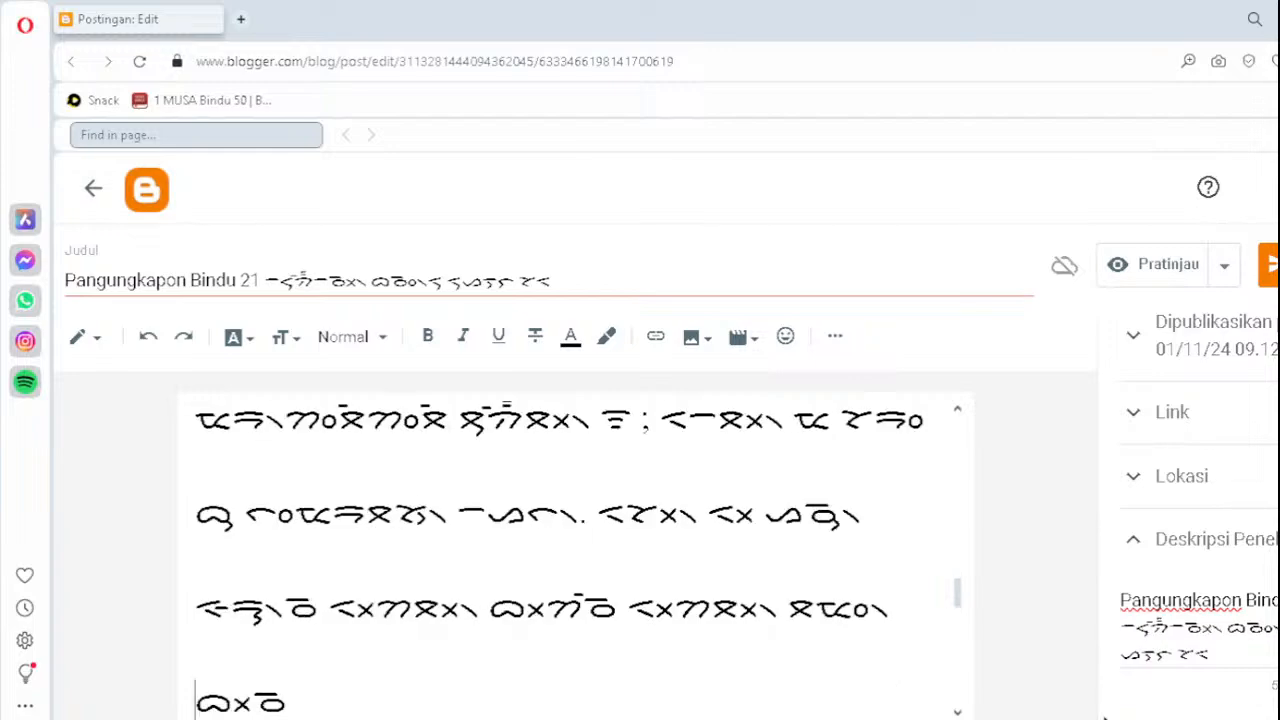
# - Correct the Batak-script "Laos" and "parikna" in verse 17, re-entering their "os" and "ik" syllables without dotted circles
pyautogui.scroll(-5, 575, 560)
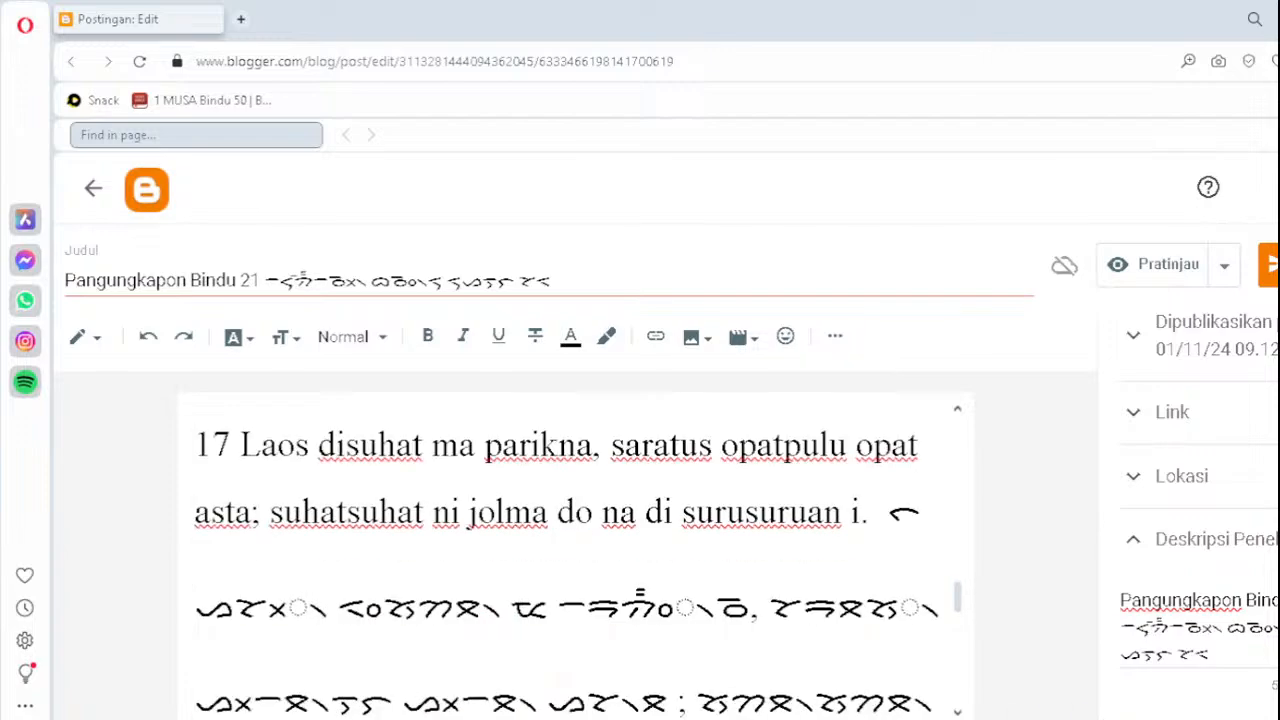
pyautogui.click(245, 594)
pyautogui.press('Delete')
pyautogui.write('ᯬᯘ᯲')
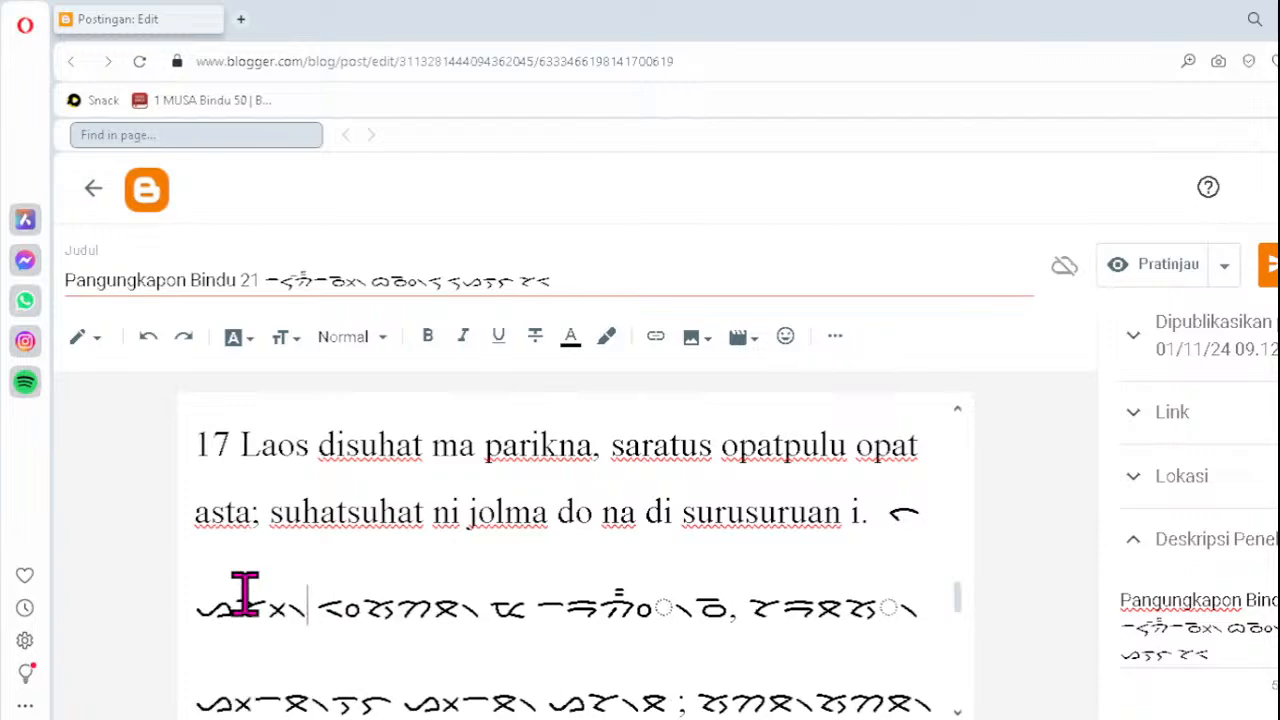
pyautogui.click(606, 600)
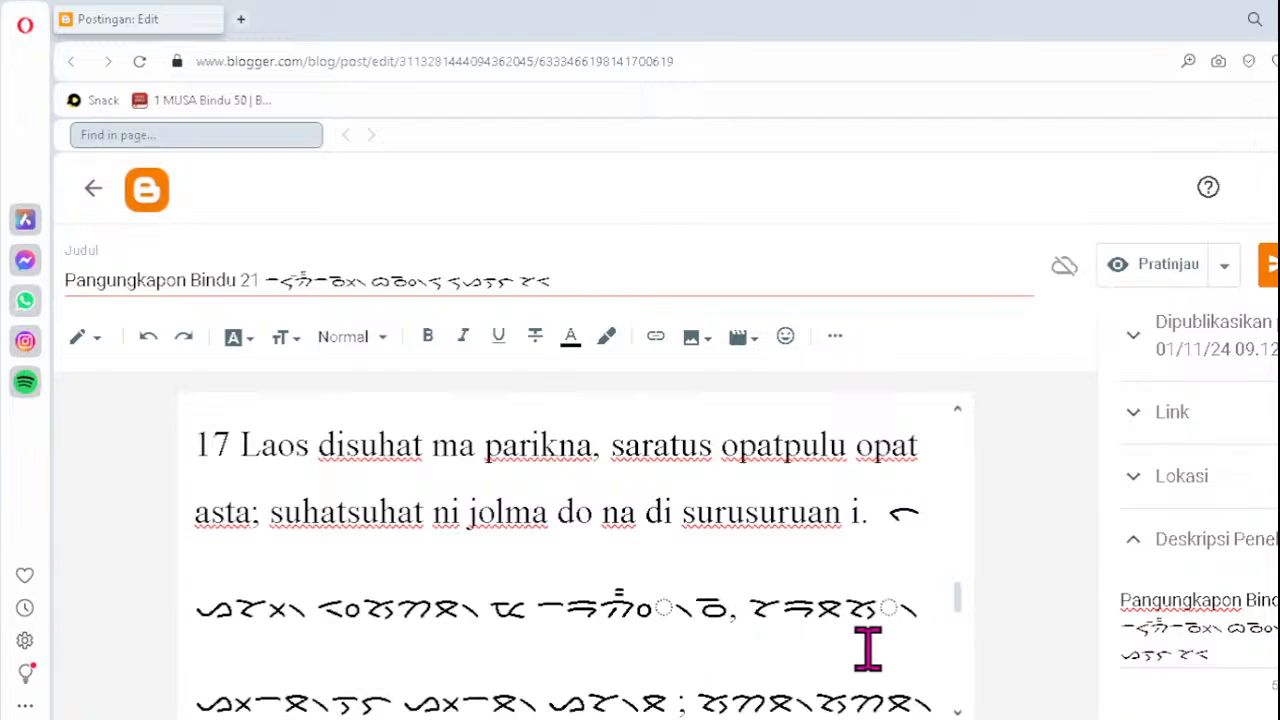
pyautogui.press('Delete')
pyautogui.write('ᯪᯂ᯦')
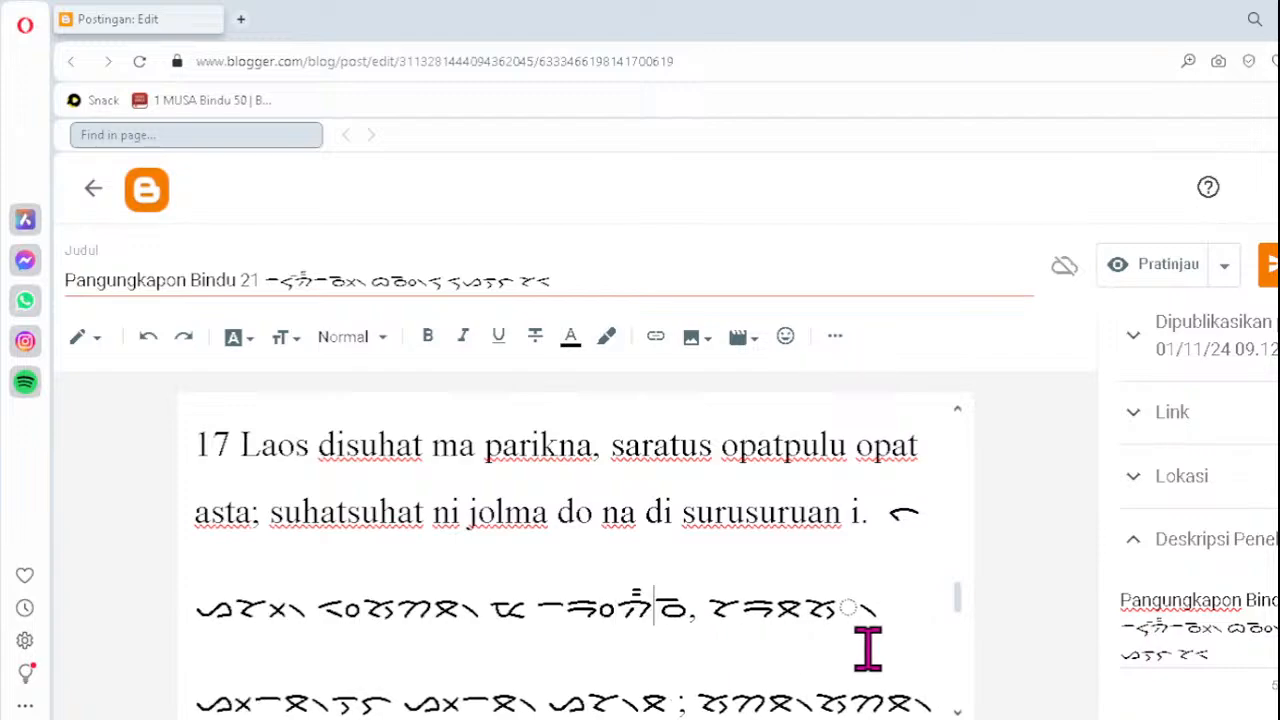
pyautogui.write('᯲')
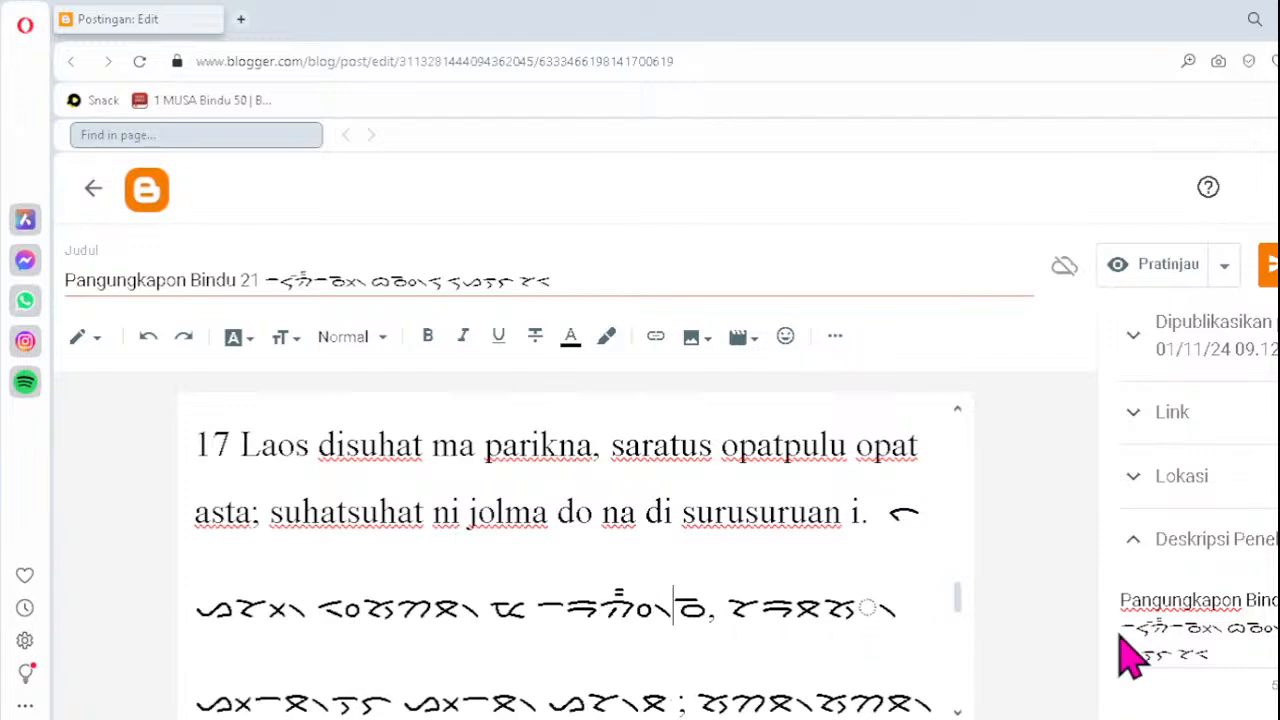
# - Correct the Batak-script "saratus" and "jolma" in verse 17, replacing their dotted-circle "us" and "ol" syllables with ᯮᯘ᯲ and ᯬᯞ᯲
pyautogui.click(838, 610)
pyautogui.press('Delete')
pyautogui.write('ᯮᯘ᯲')
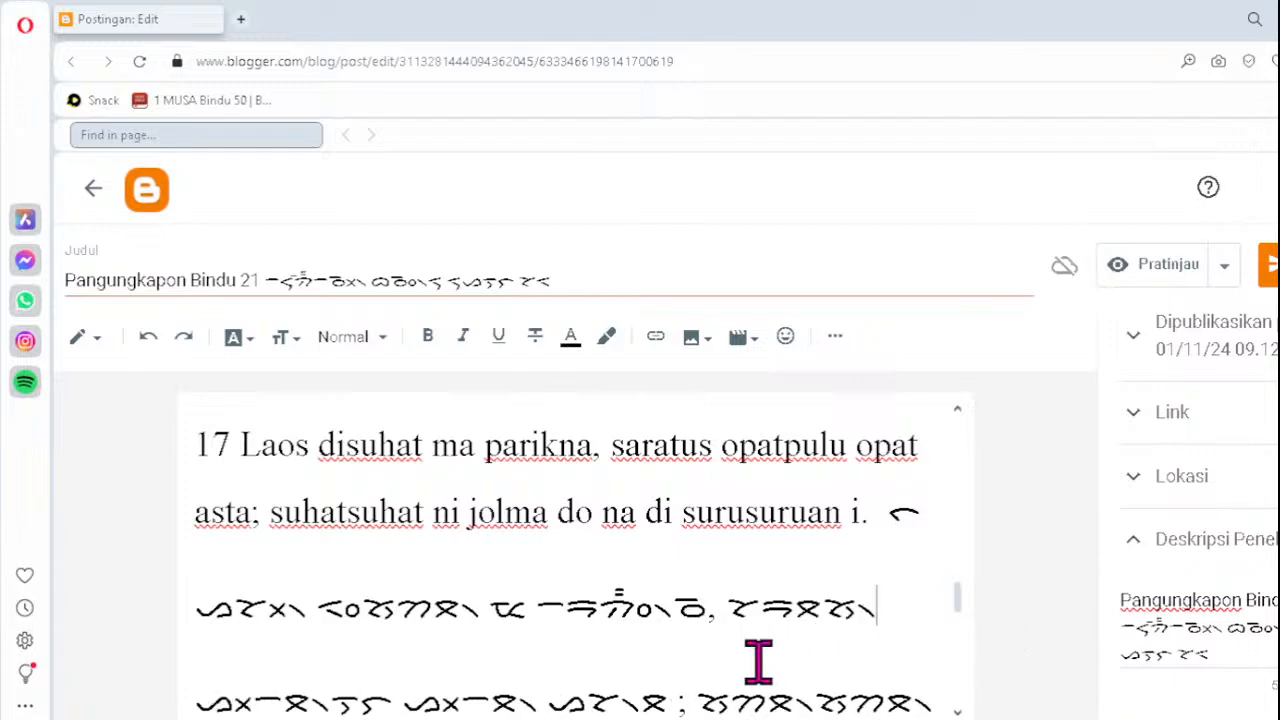
pyautogui.press('Down')
pyautogui.press('Down')
pyautogui.press('Down')
pyautogui.press('Down')
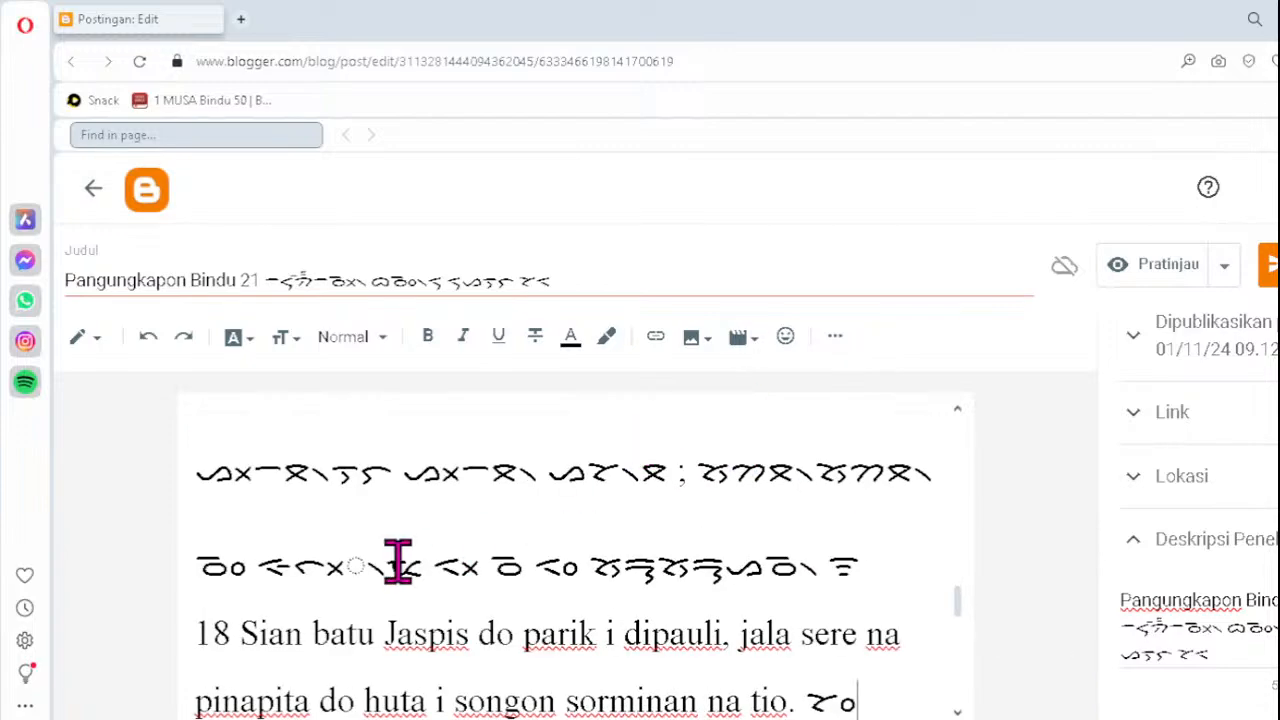
pyautogui.click(300, 567)
pyautogui.press('Delete')
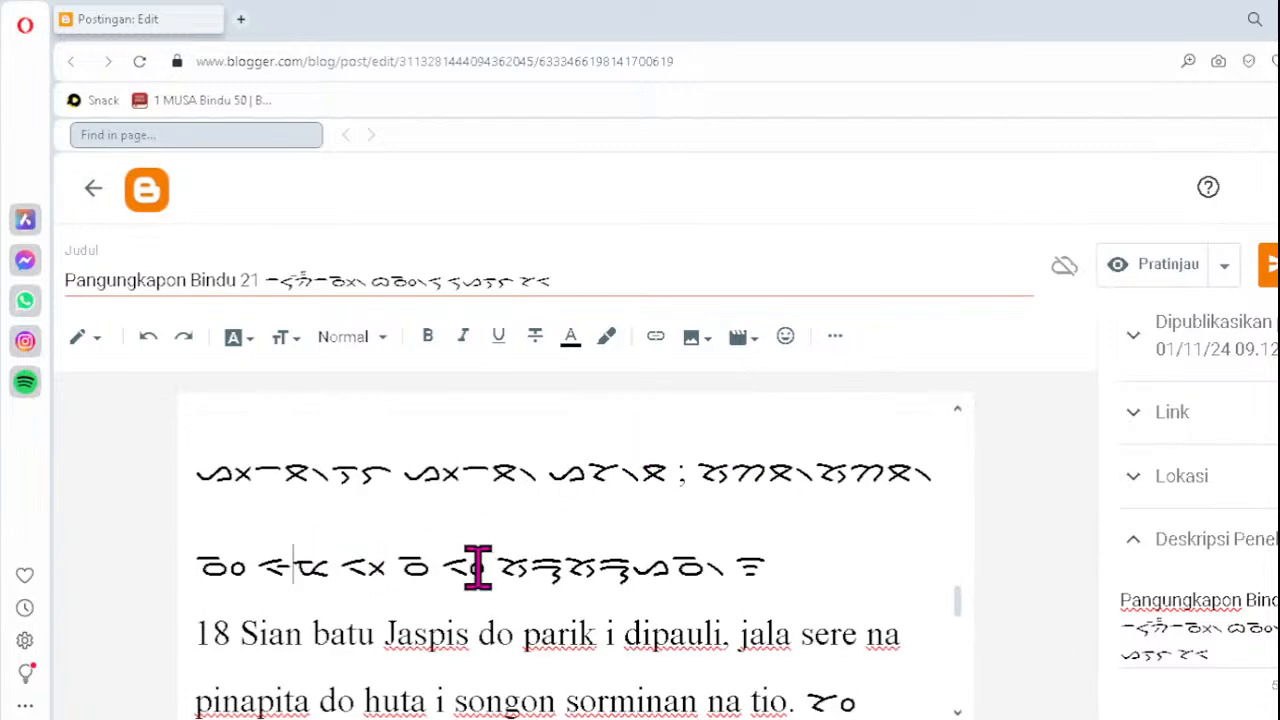
pyautogui.write('ᯬᯞ᯲')
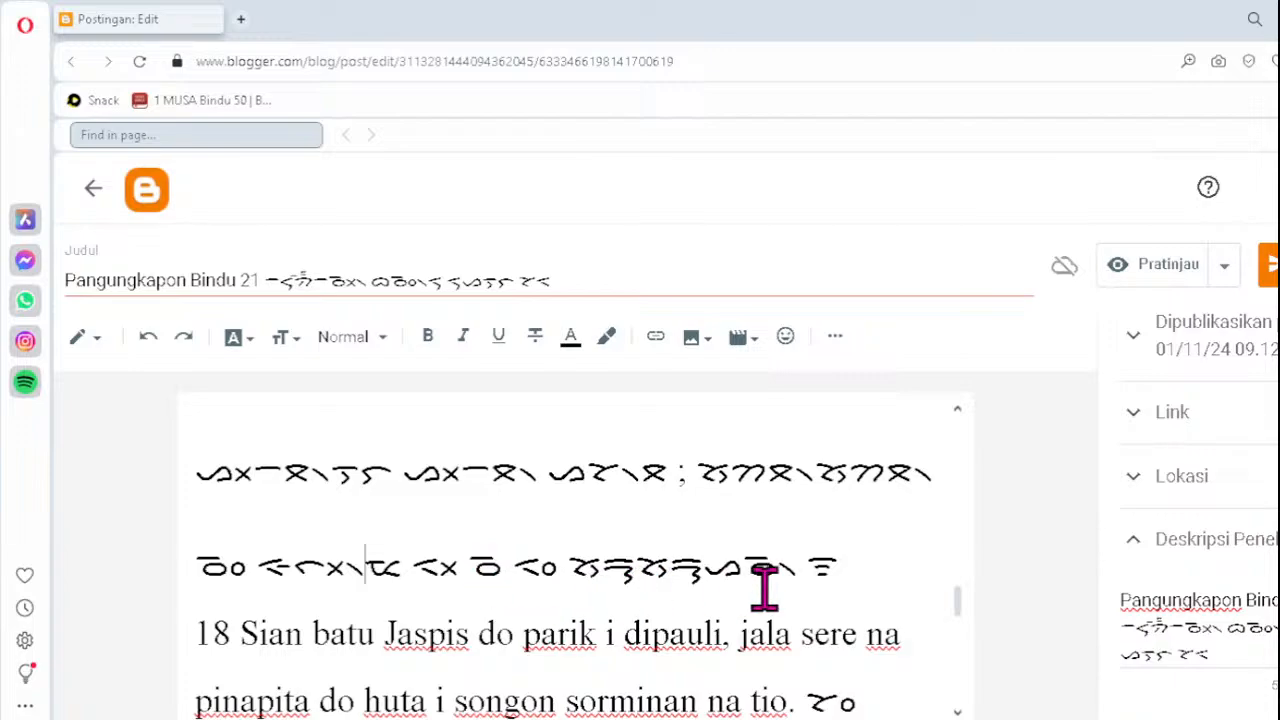
# - Correct the Batak-script "Jaspis" in verse 18, replacing its dotted-circle "is" syllable with ᯪᯘ᯲
pyautogui.click(547, 598)
pyautogui.press('Down')
pyautogui.press('Down')
pyautogui.press('Down')
pyautogui.press('Down')
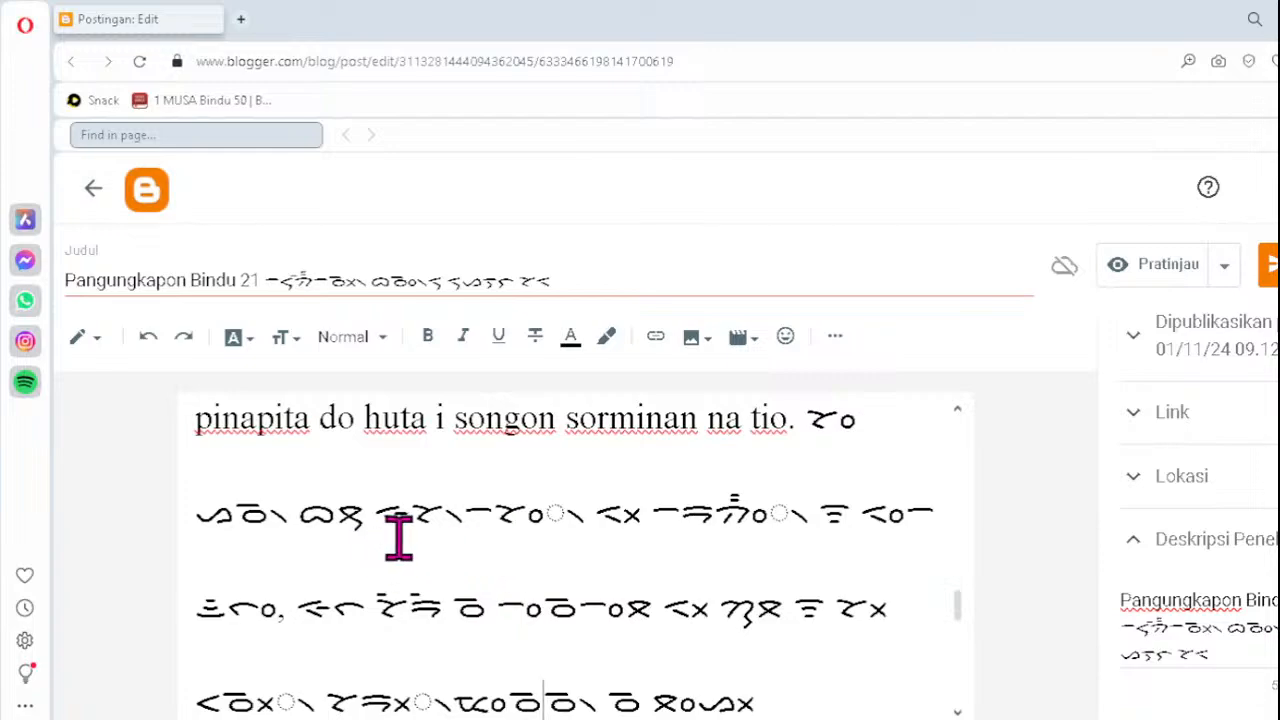
pyautogui.click(504, 510)
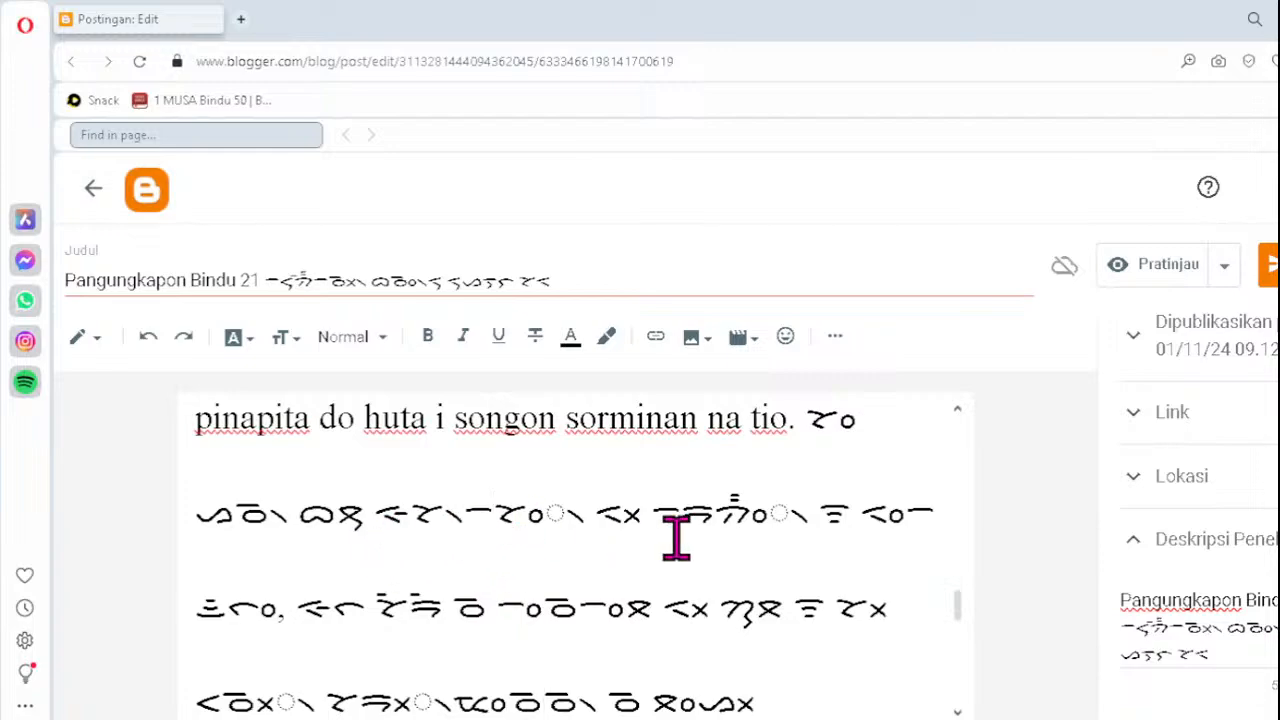
pyautogui.press('Delete')
pyautogui.write('ᯪᯘ᯲')
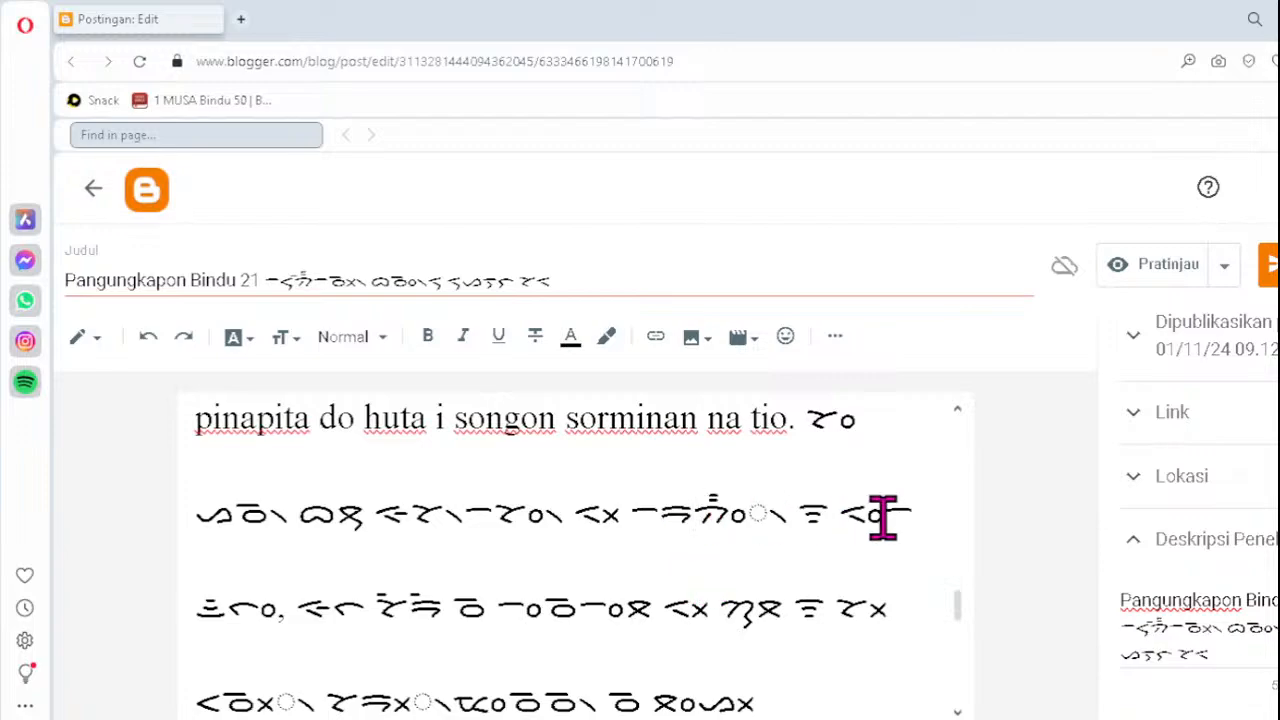
# - Correct the Batak-script "parik" in verse 18, re-entering its "ik" syllable without a dotted circle
pyautogui.press('Delete')
pyautogui.write('ᯪᯂ')
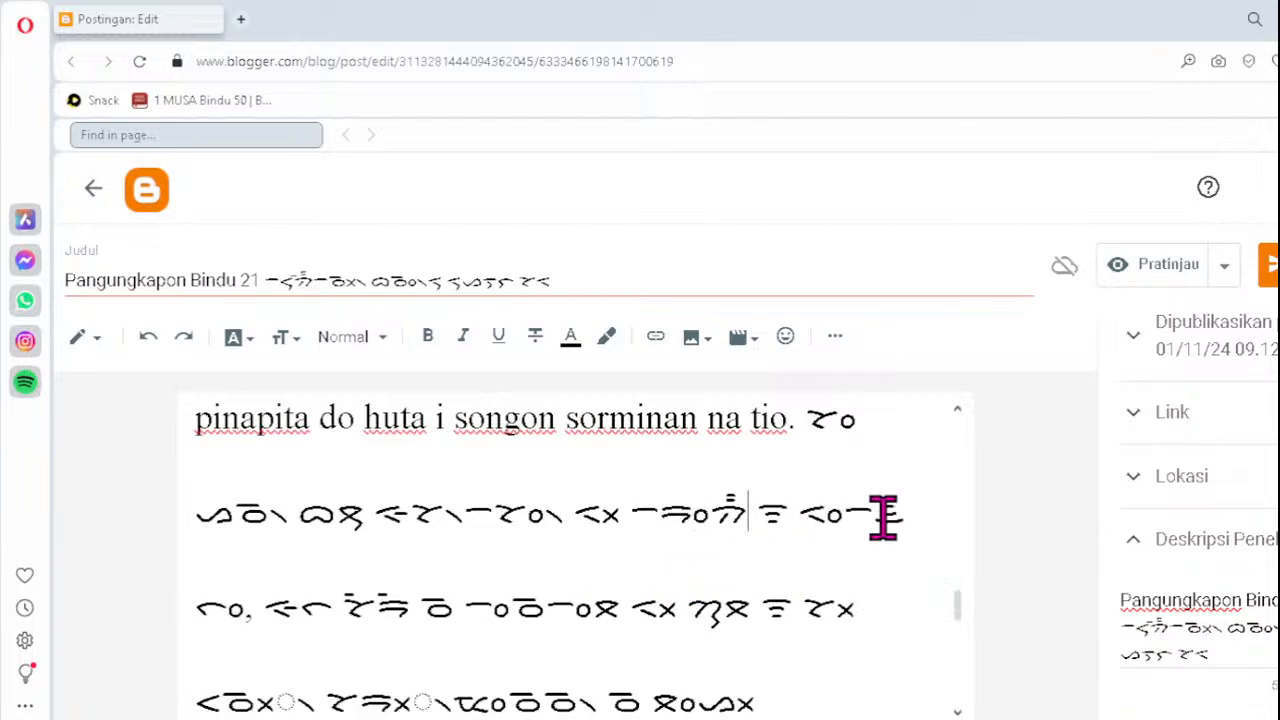
pyautogui.write('᯲')
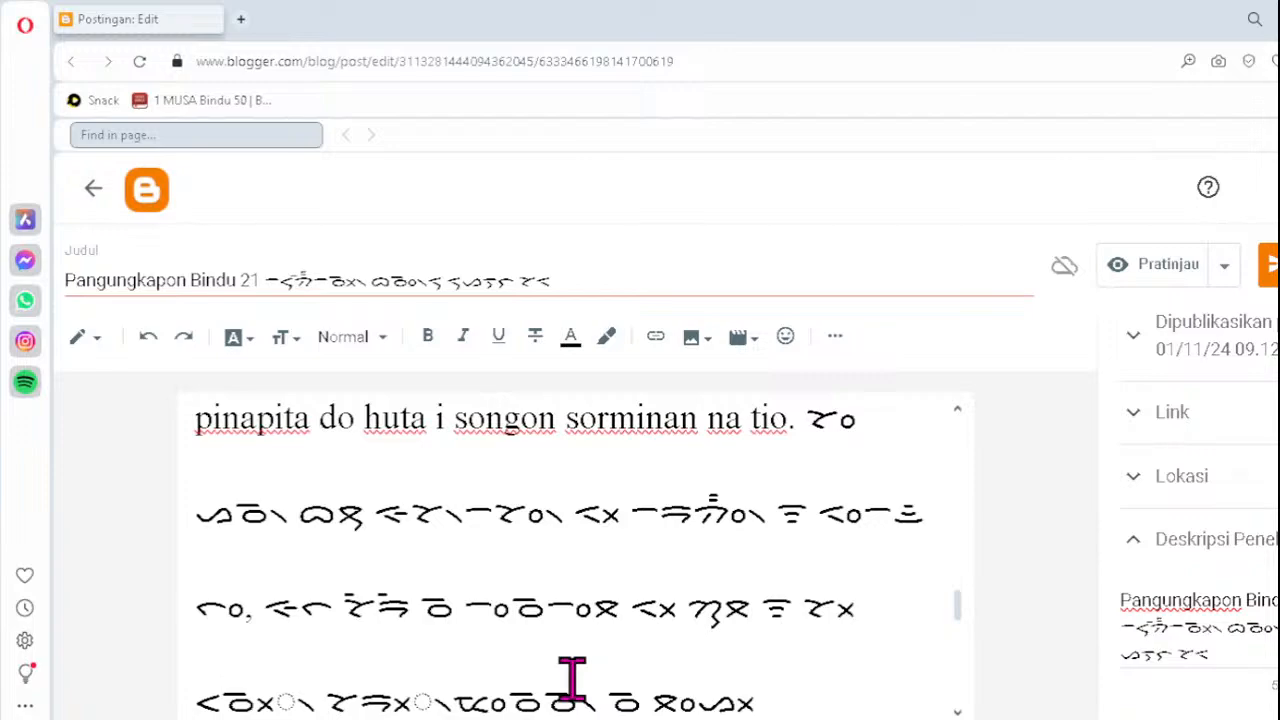
# - Correct the Batak-script "songon" and "sorminan" in verse 18, re-entering their "on" and "or" syllables without dotted circles
pyautogui.press('Delete')
pyautogui.write('ᯬᯉ᯲')
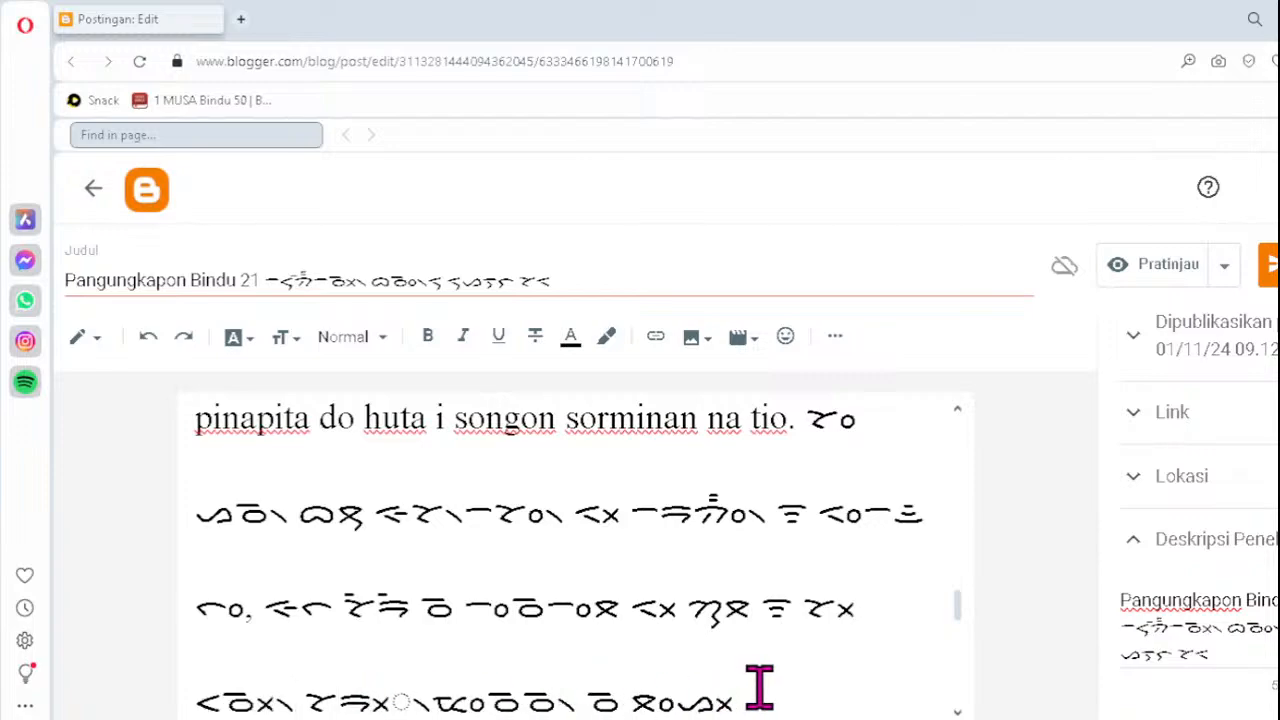
pyautogui.press('Delete')
pyautogui.write('ᯬᯉ᯲')
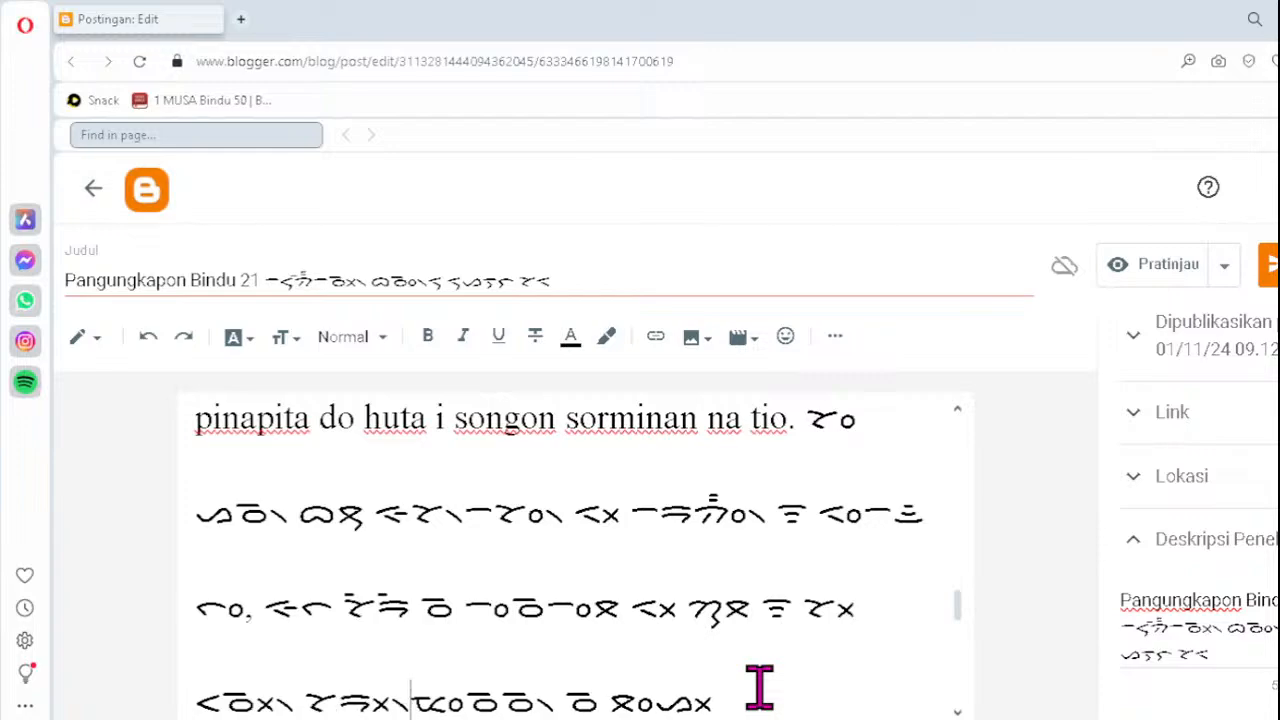
# - Correct the opening Batak-script word and "parik" in verse 19, re-entering their "es" and "ik" syllables without dotted circles
pyautogui.scroll(-5, 759, 686)
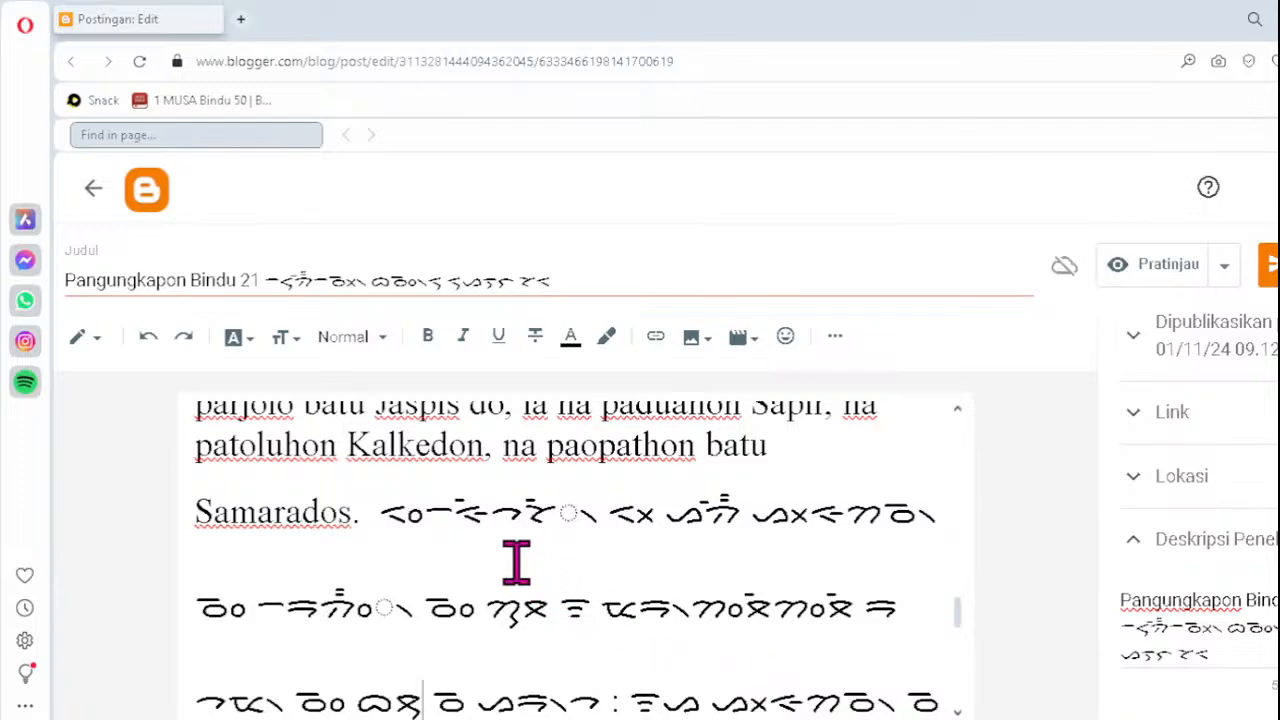
pyautogui.click(526, 516)
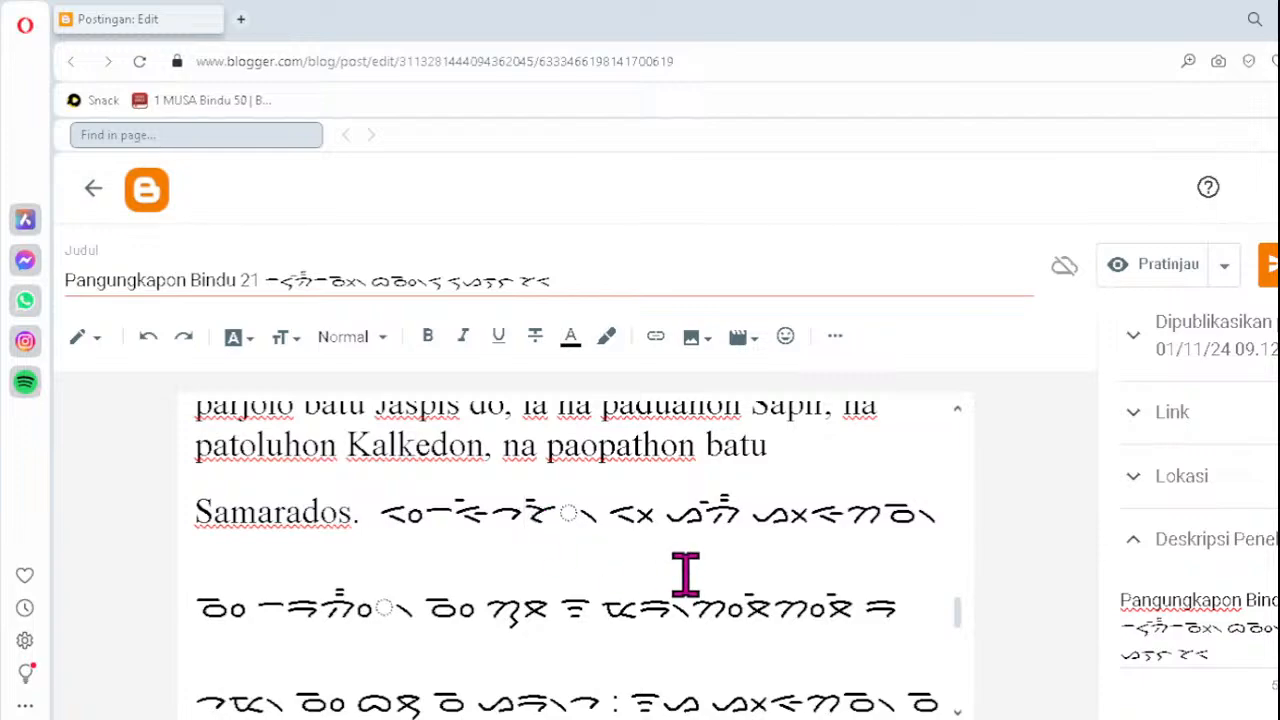
pyautogui.press('Delete')
pyautogui.write('ᯩᯘ᯲')
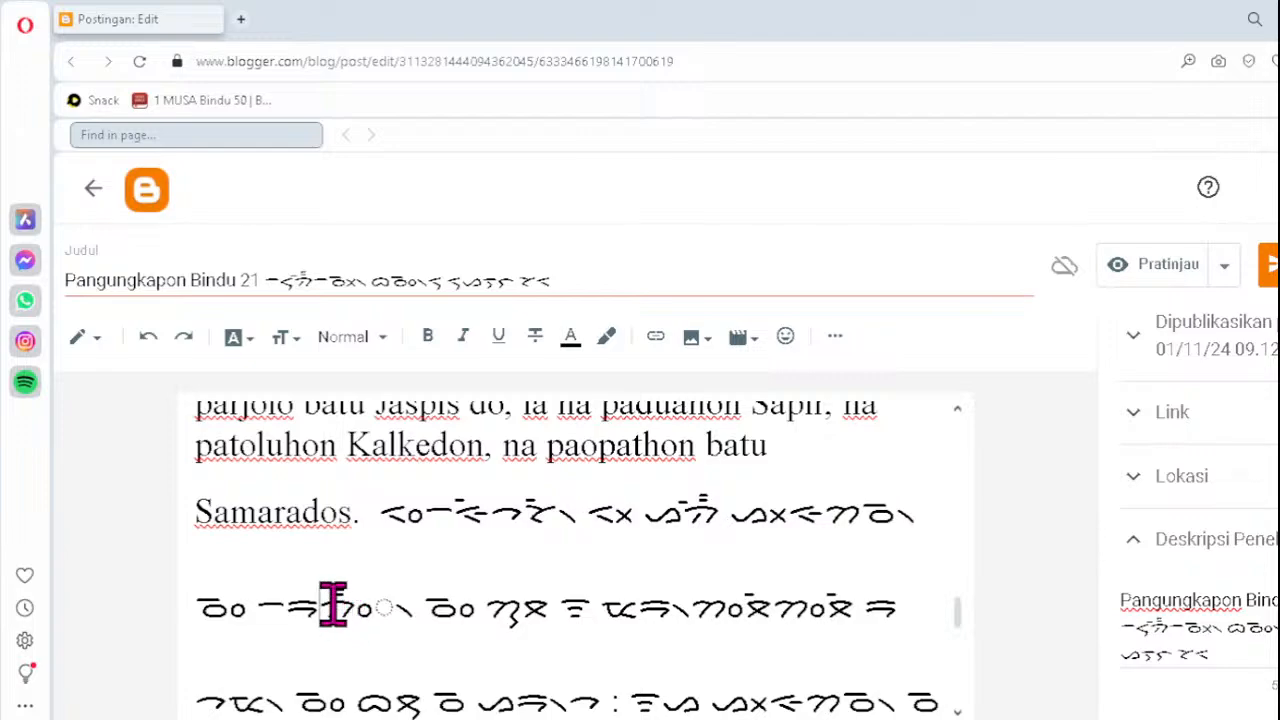
pyautogui.press('Delete')
pyautogui.write('ᯪᯂ')
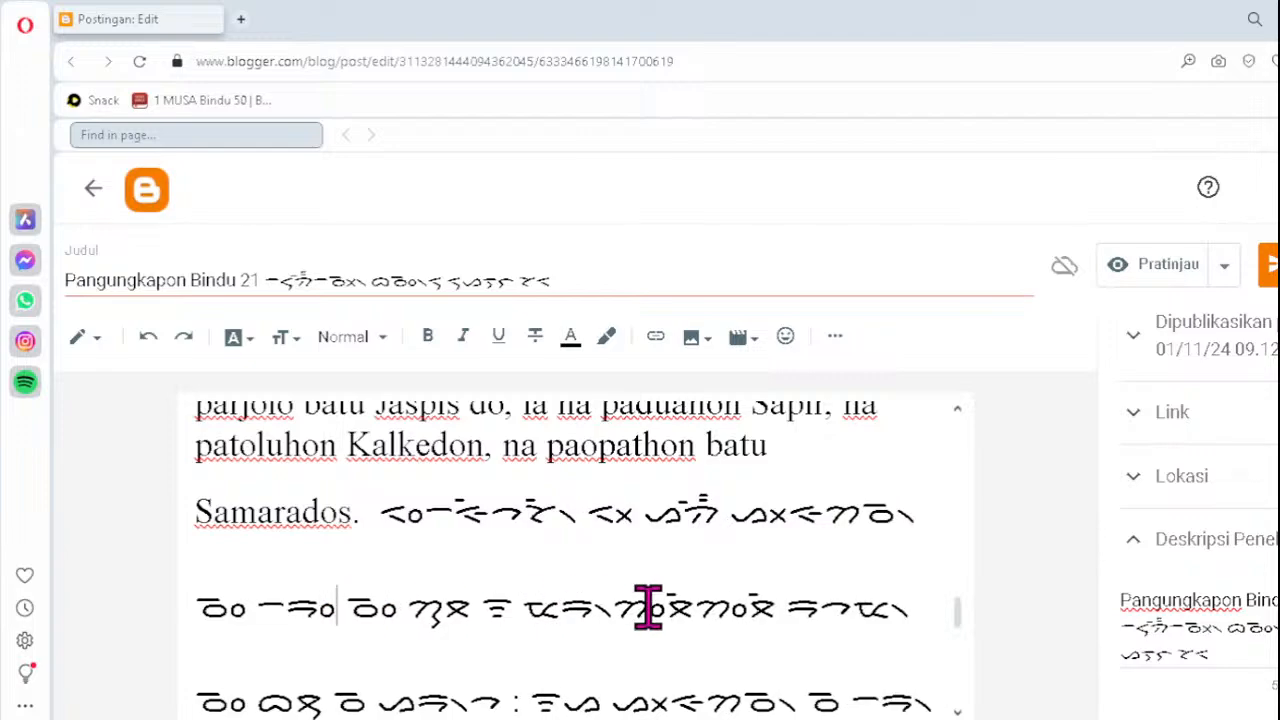
pyautogui.write('᯲')
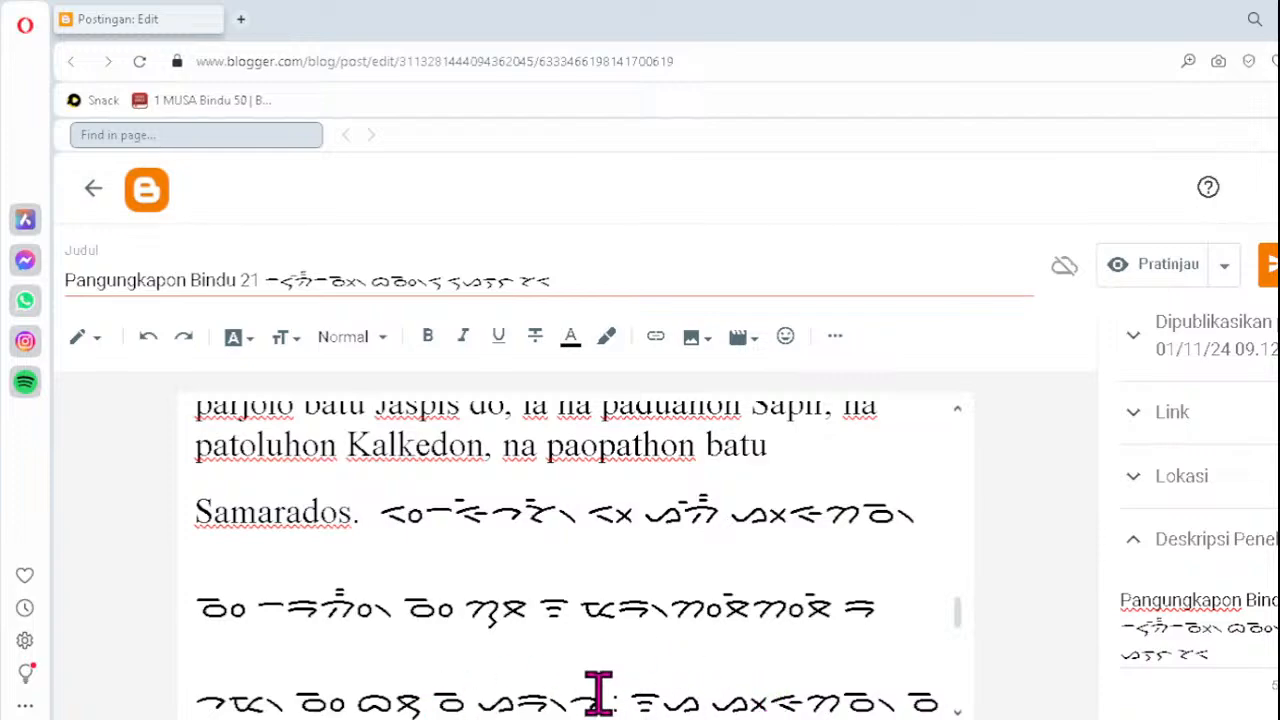
# - Correct the Batak-script "Sapir" and "patoluhon" in verse 19, replacing their dotted-circle "ir" and "on" syllables with ᯪᯒ᯲ and ᯬᯉ᯲
pyautogui.scroll(-2, 960, 675)
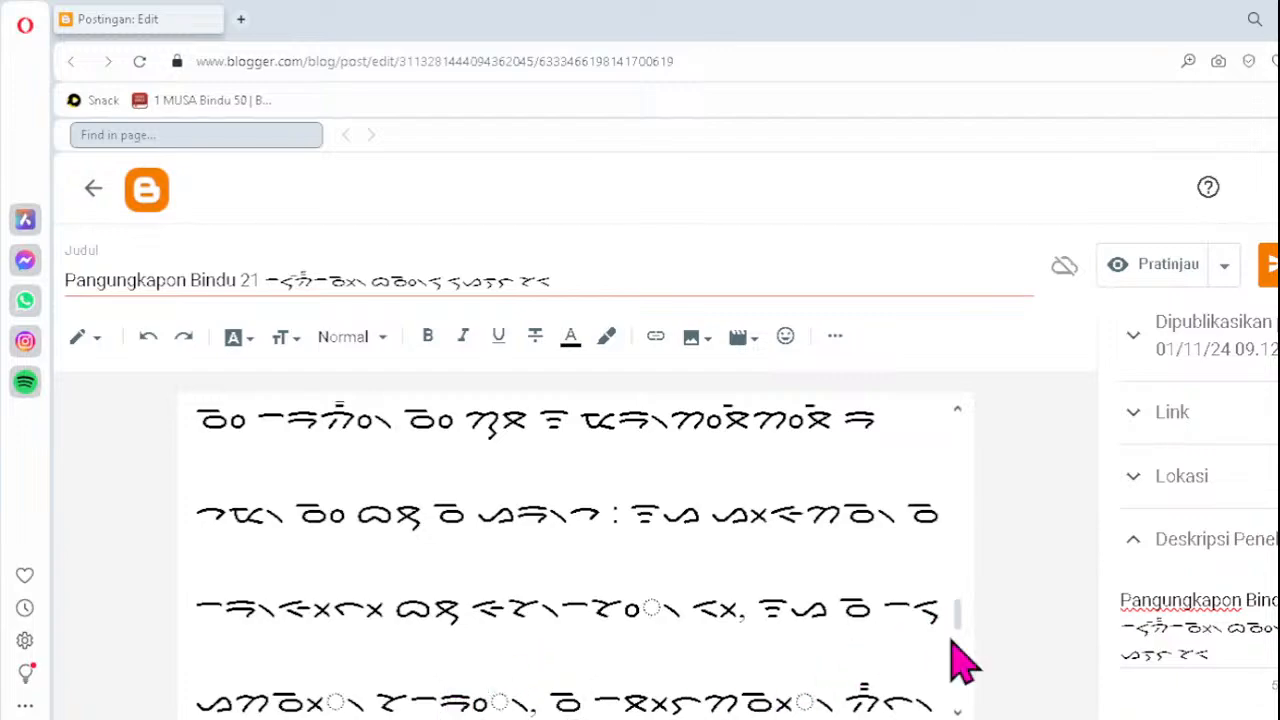
pyautogui.press('Delete')
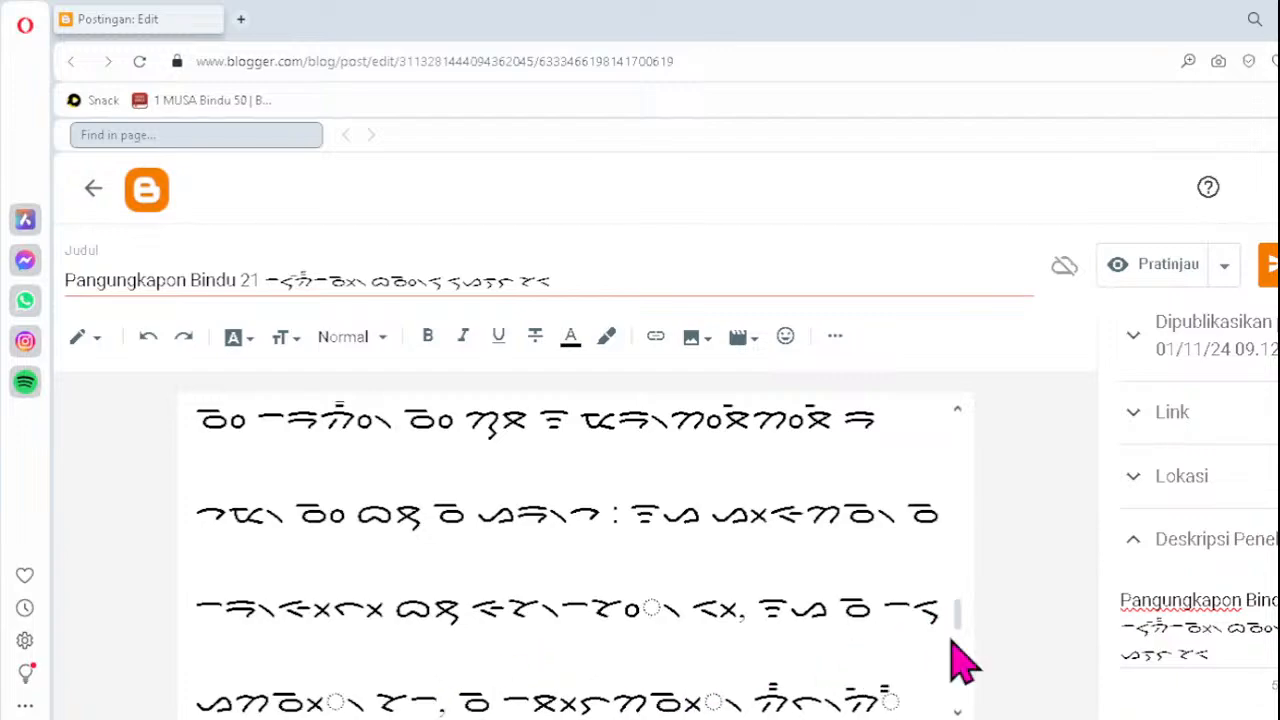
pyautogui.write('ᯪᯒ᯲')
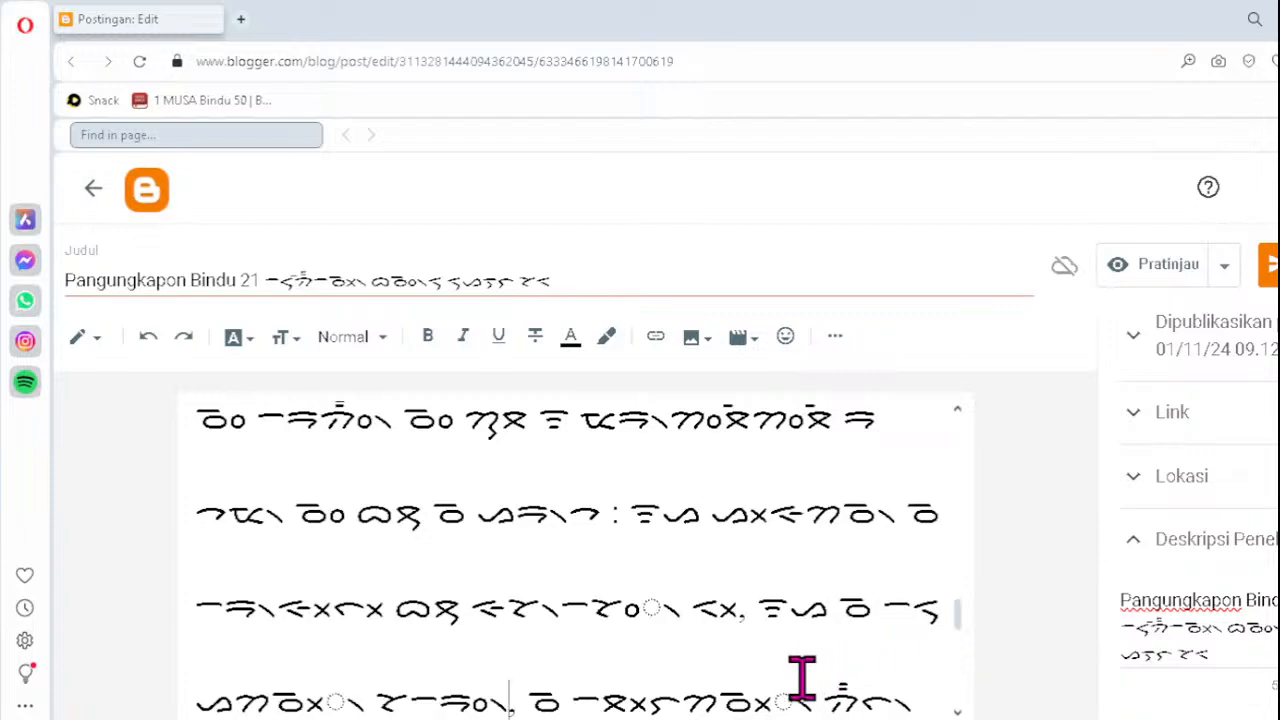
pyautogui.click(726, 692)
pyautogui.press('Delete')
pyautogui.write('ᯬᯉ᯲')
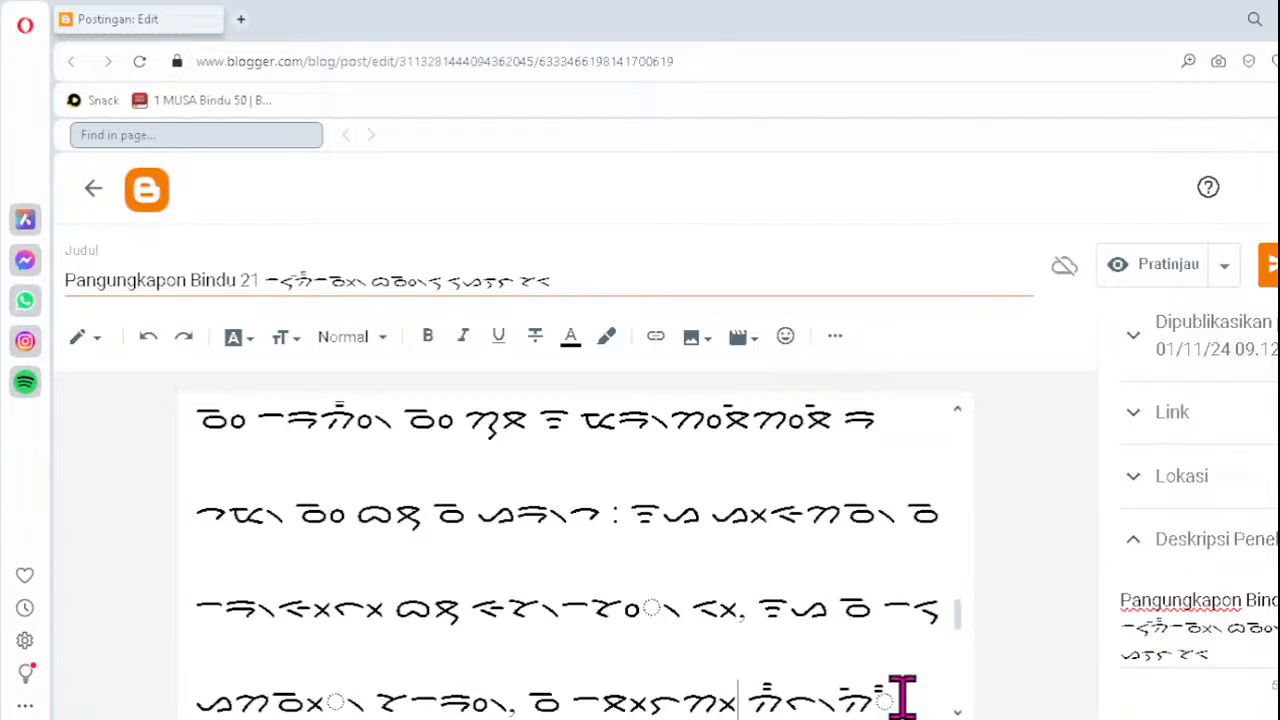
# - Correct the Batak-script "Kalkedon" in verse 19, removing the dotted circle from "ke" and replacing the "on" syllable with ᯬᯉ᯲
pyautogui.press('Down')
pyautogui.press('Down')
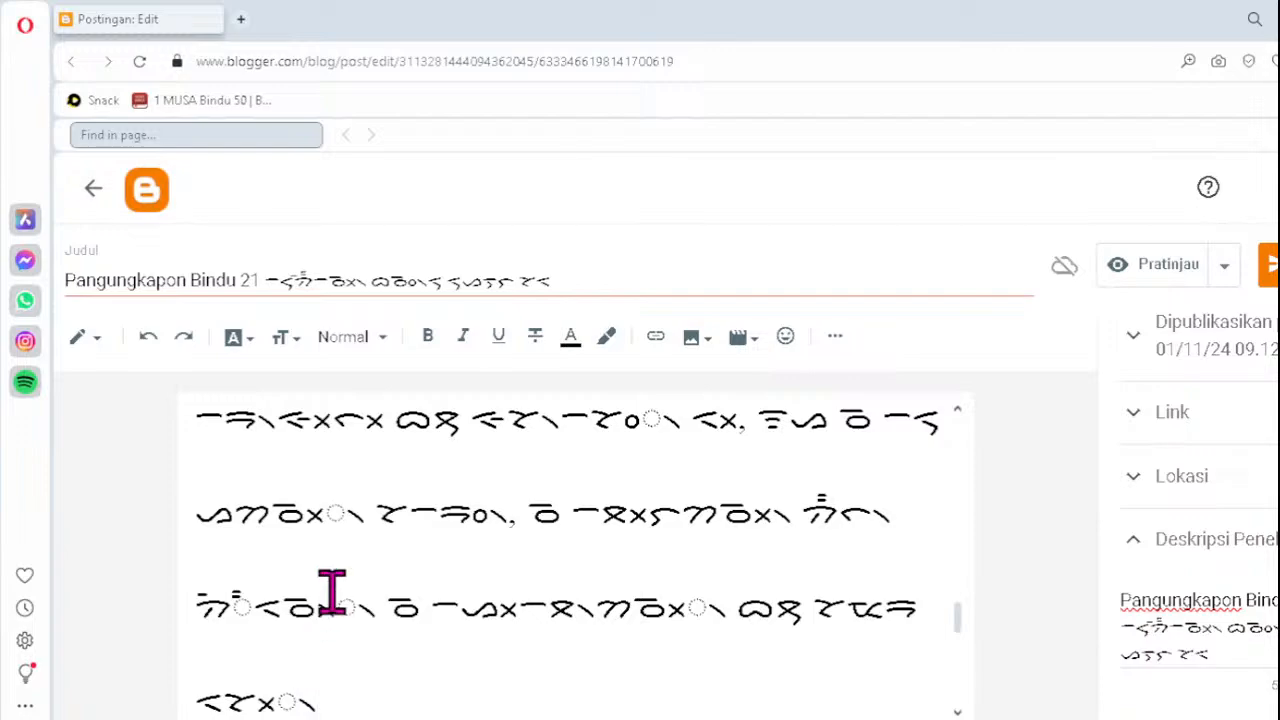
pyautogui.click(256, 604)
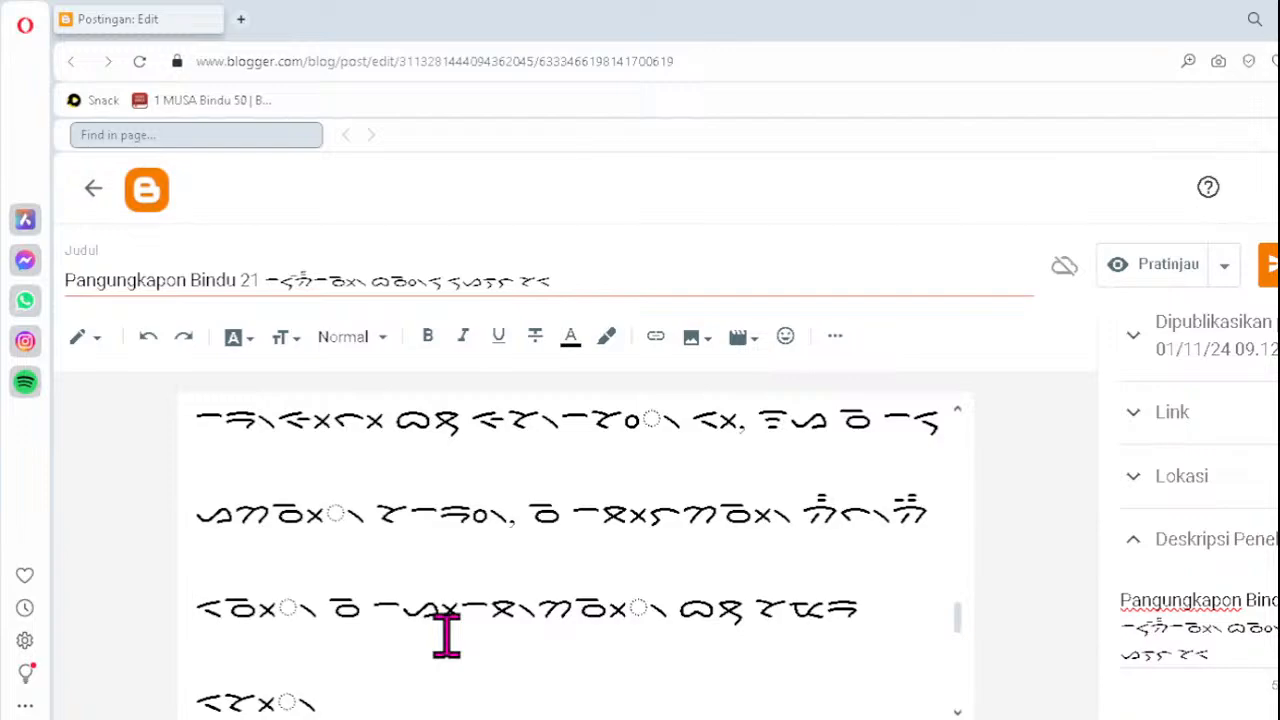
pyautogui.press('Right')
pyautogui.press('Delete')
pyautogui.write('ᯬᯉ᯲')
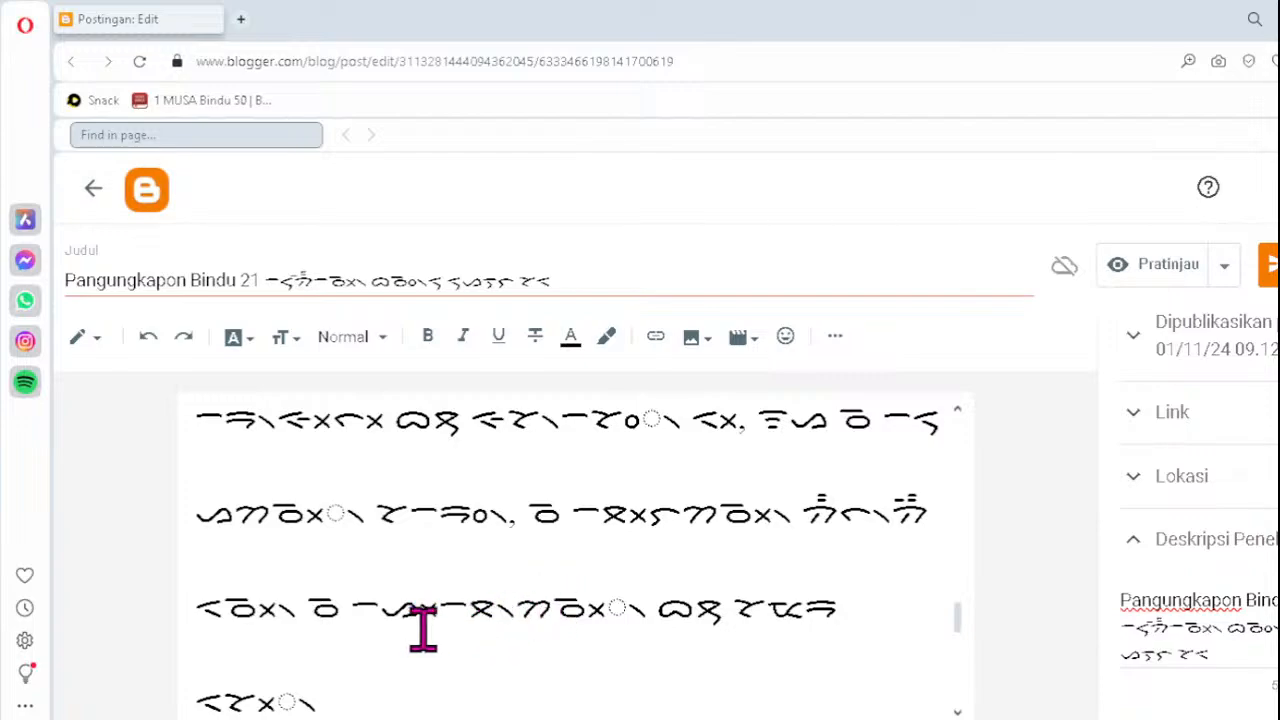
# - Correct the Batak-script "paopathon" and "Samarados" in verse 19, replacing their dotted-circle "on" and "os" syllables with ᯬᯉ᯲ and ᯬᯘ᯲
pyautogui.click(555, 608)
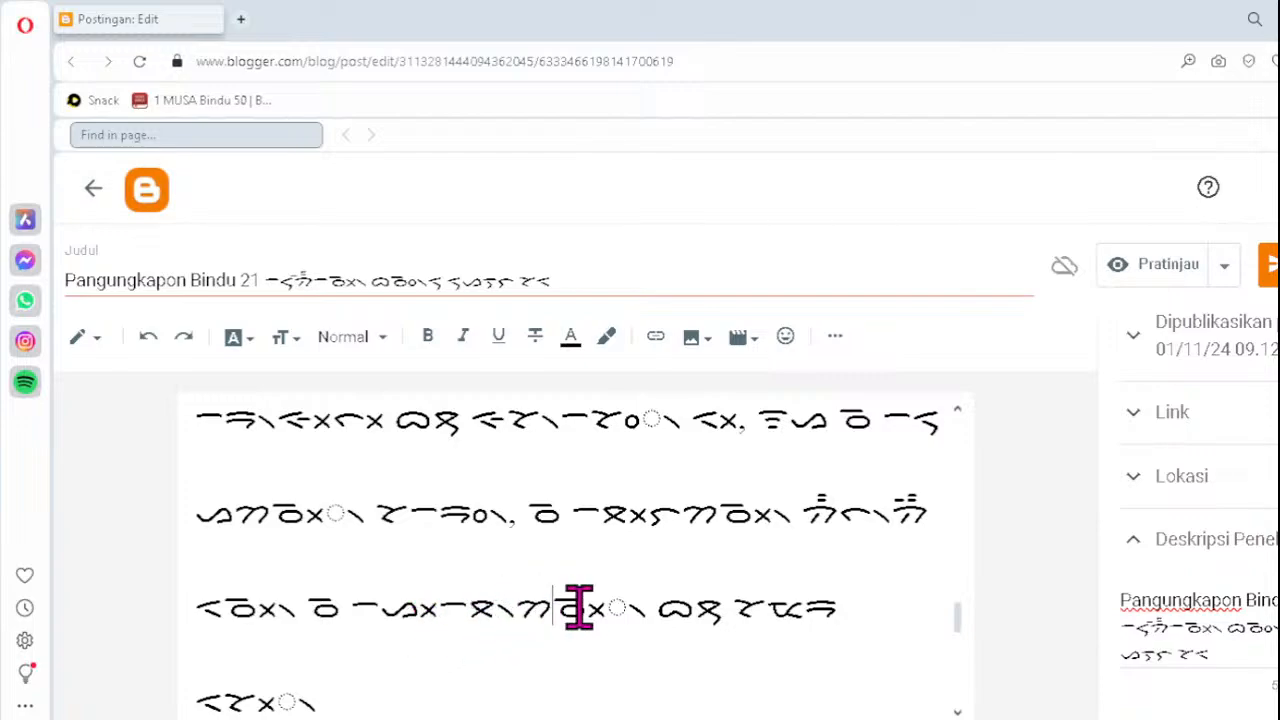
pyautogui.press('Delete')
pyautogui.write('ᯬᯉ᯲')
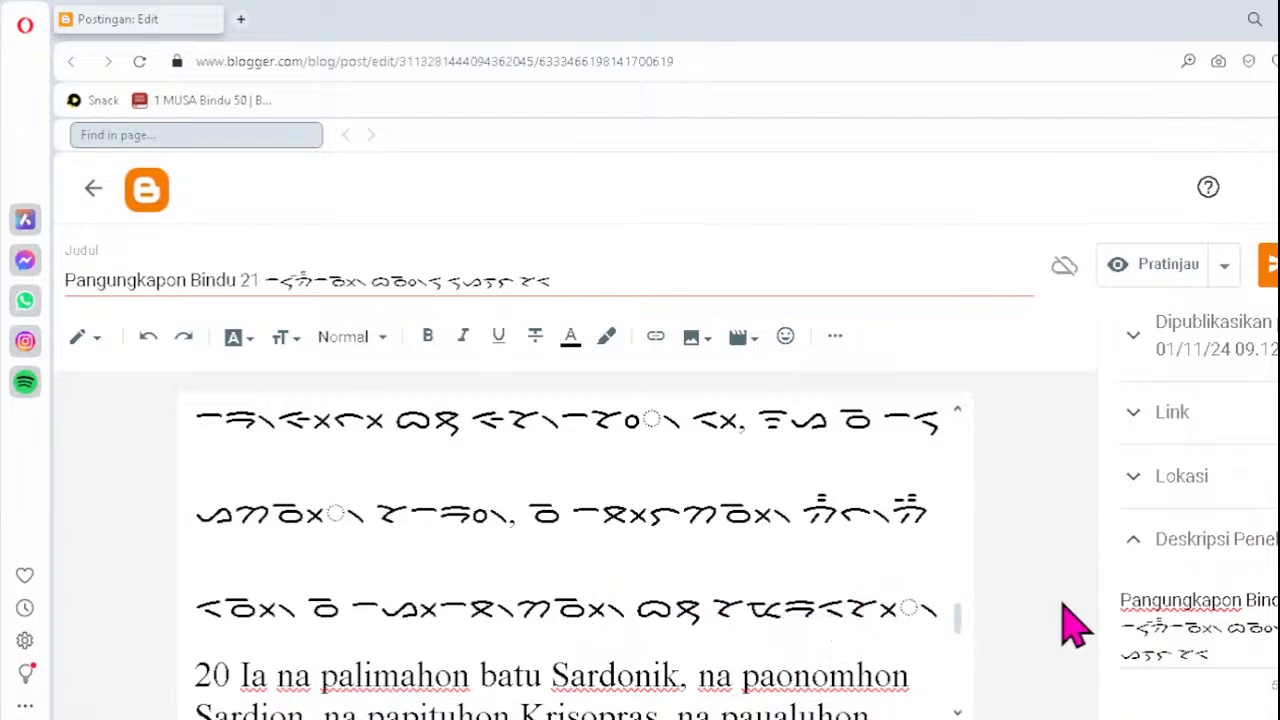
pyautogui.press('Delete')
pyautogui.write('ᯬᯘ᯲')
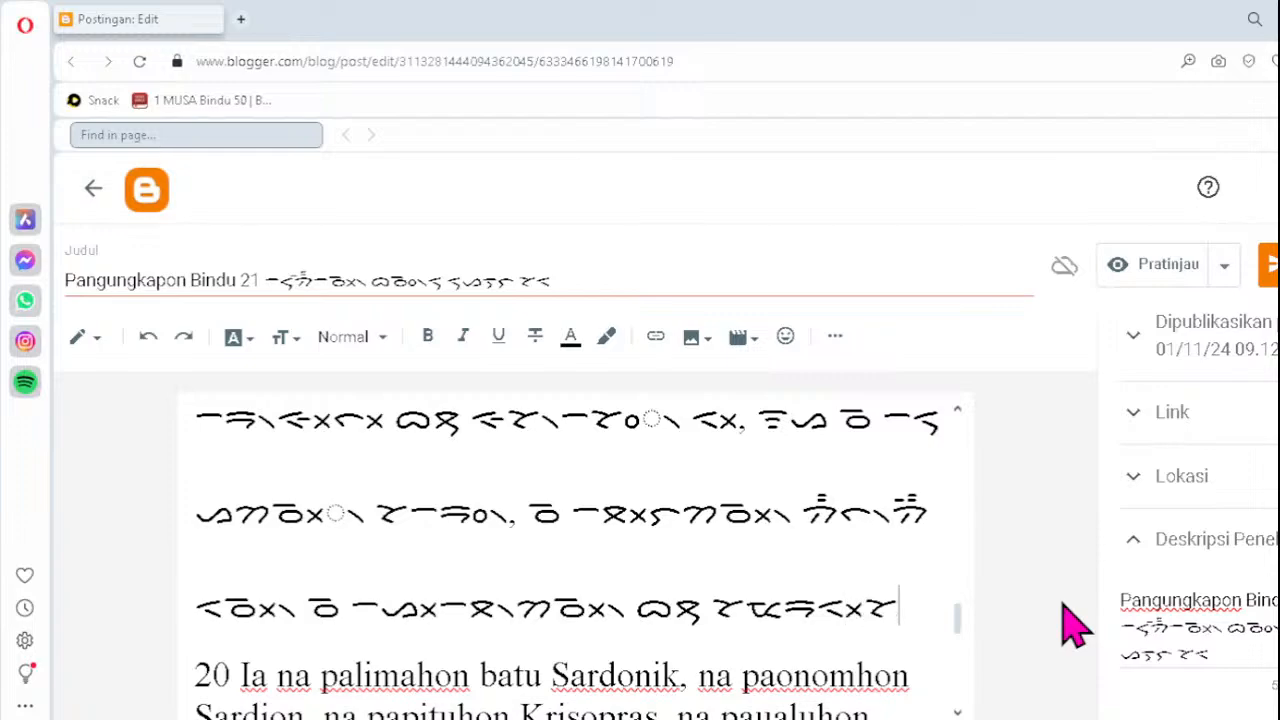
# - Correct the Batak-script "palimahon" in verse 20, replacing its dotted-circle "on" syllable with ᯬᯉ᯲
pyautogui.press('Down')
pyautogui.press('Down')
pyautogui.press('Down')
pyautogui.press('Down')
pyautogui.press('Down')
pyautogui.press('Down')
pyautogui.press('Down')
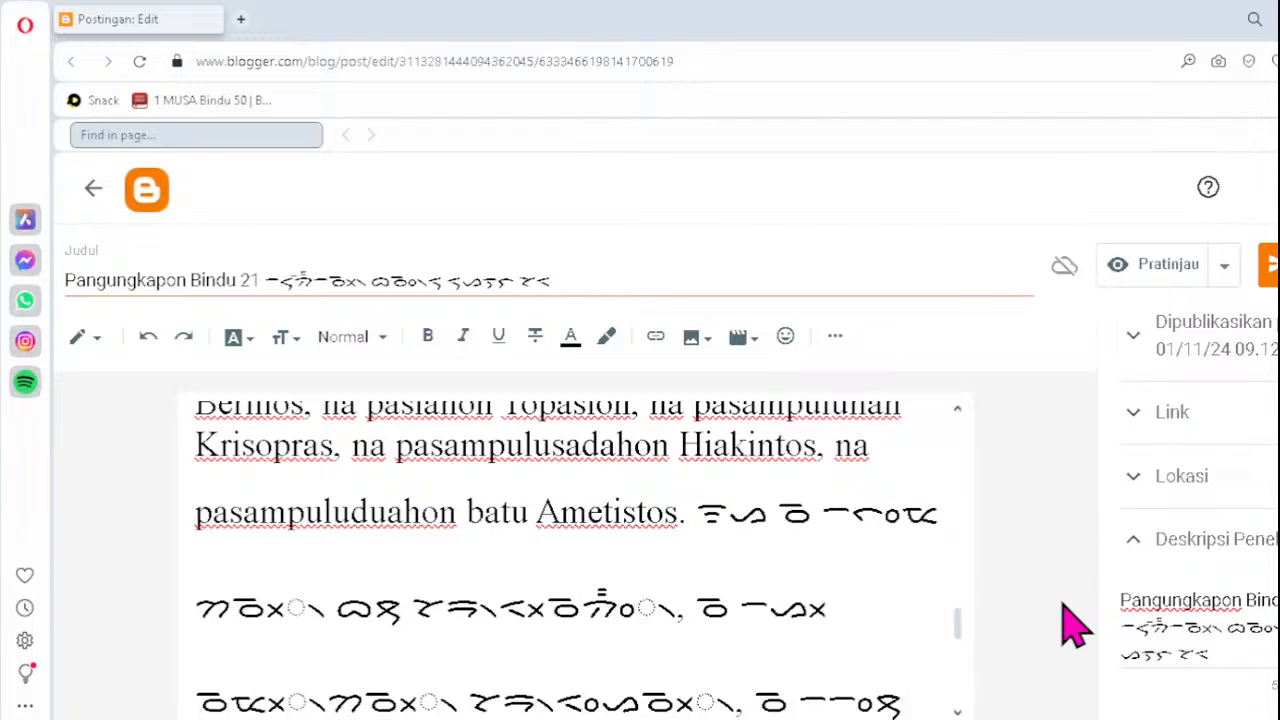
pyautogui.click(250, 606)
pyautogui.press('Delete')
pyautogui.write('ᯬᯉ')
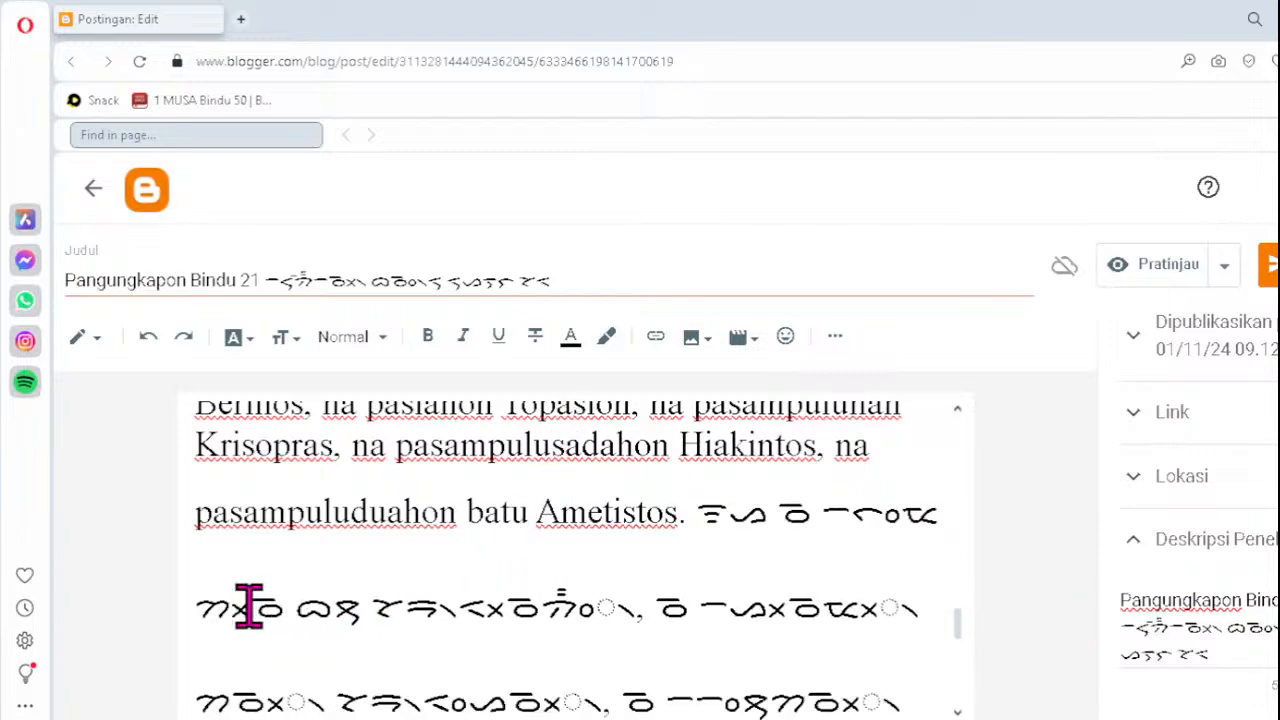
pyautogui.write('᯲')
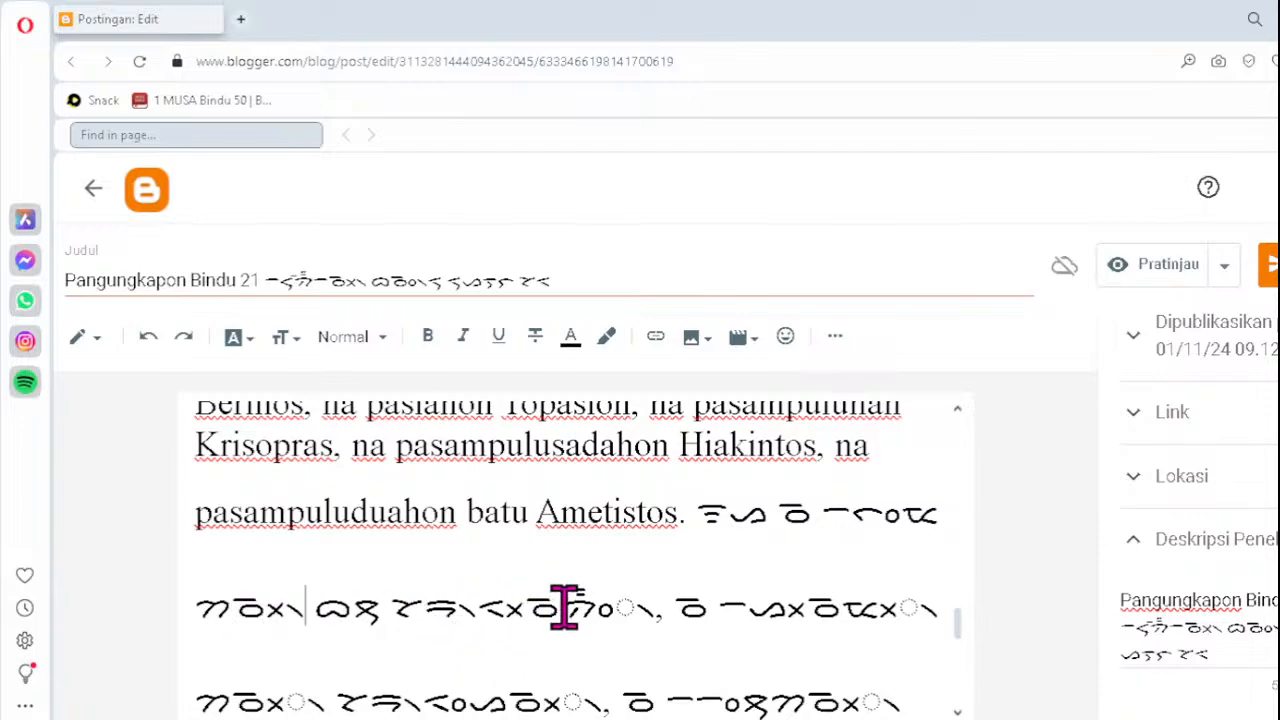
# - Correct the Batak-script "Sardonik" in verse 20, re-entering its final "ik" syllable without a dotted circle
pyautogui.click(561, 606)
pyautogui.press('Delete')
pyautogui.press('Delete')
pyautogui.press('Delete')
pyautogui.press('Delete')
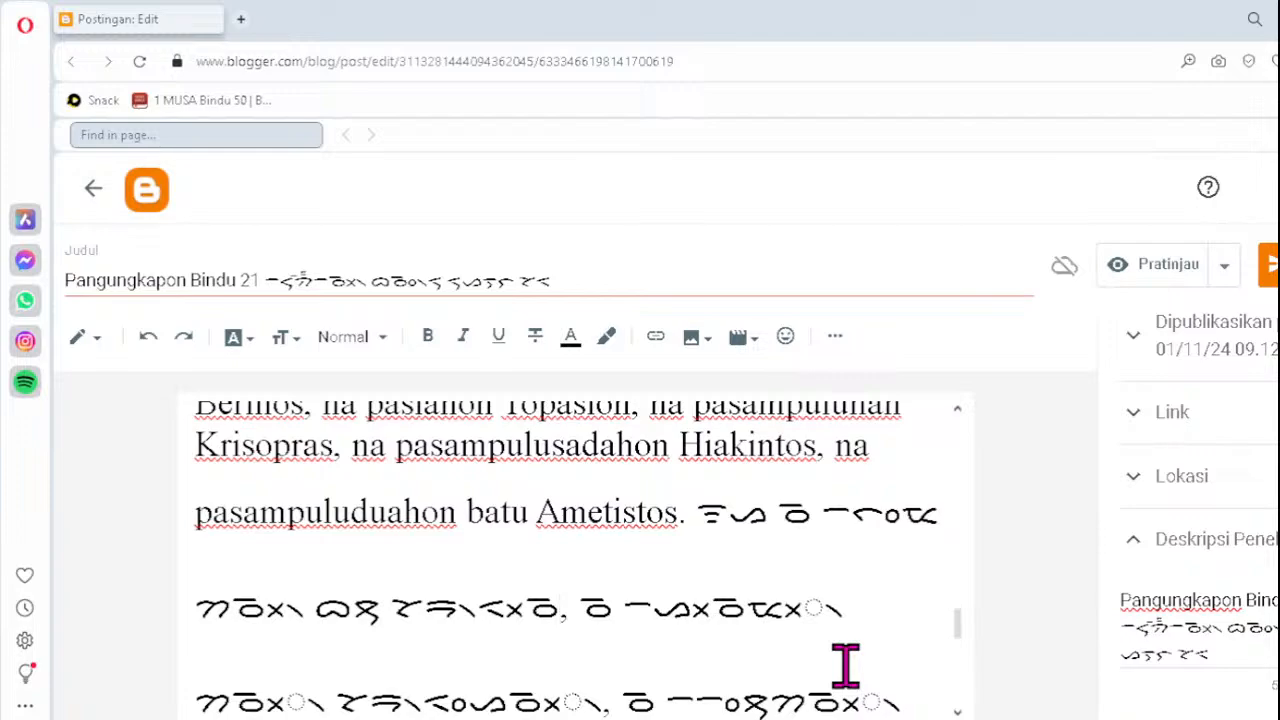
pyautogui.write('ᯪᯂᯀ')
pyautogui.write('᯲')
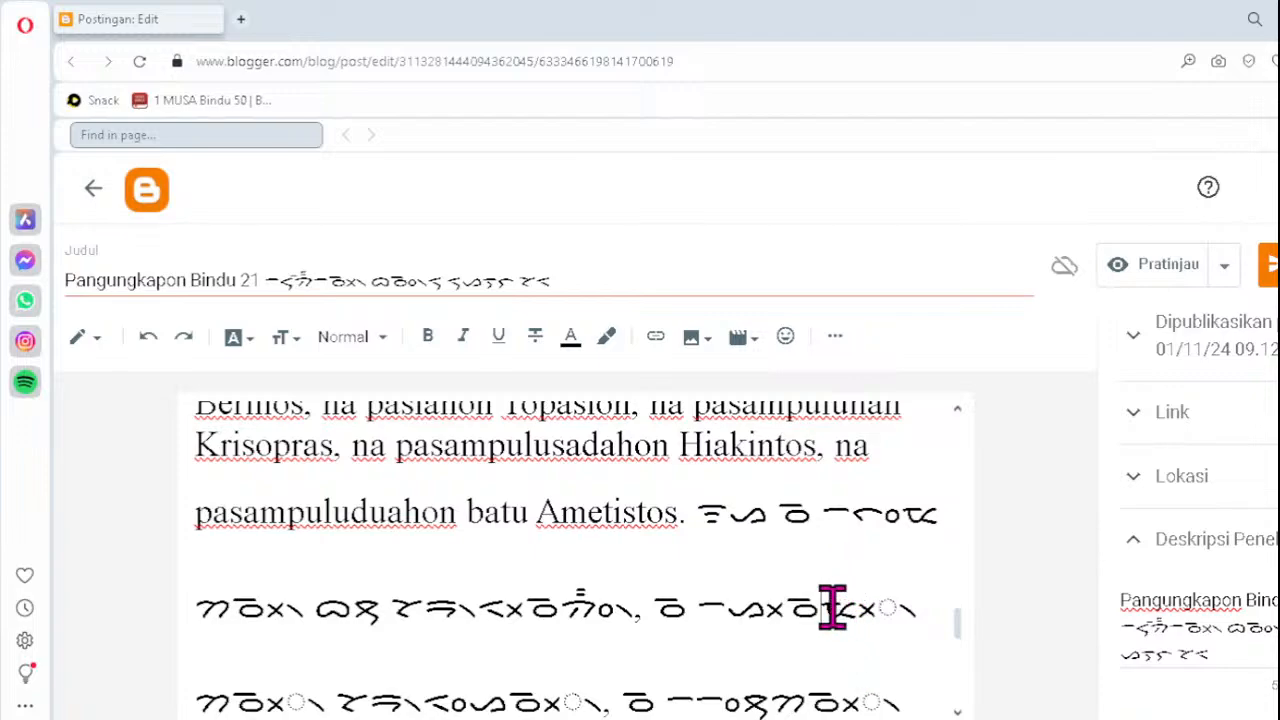
# - Correct the Batak-script "paonomhon" in verse 20, re-entering its "om" and "on" syllables without dotted circles
pyautogui.press('Delete')
pyautogui.write('ᯬᯔ')
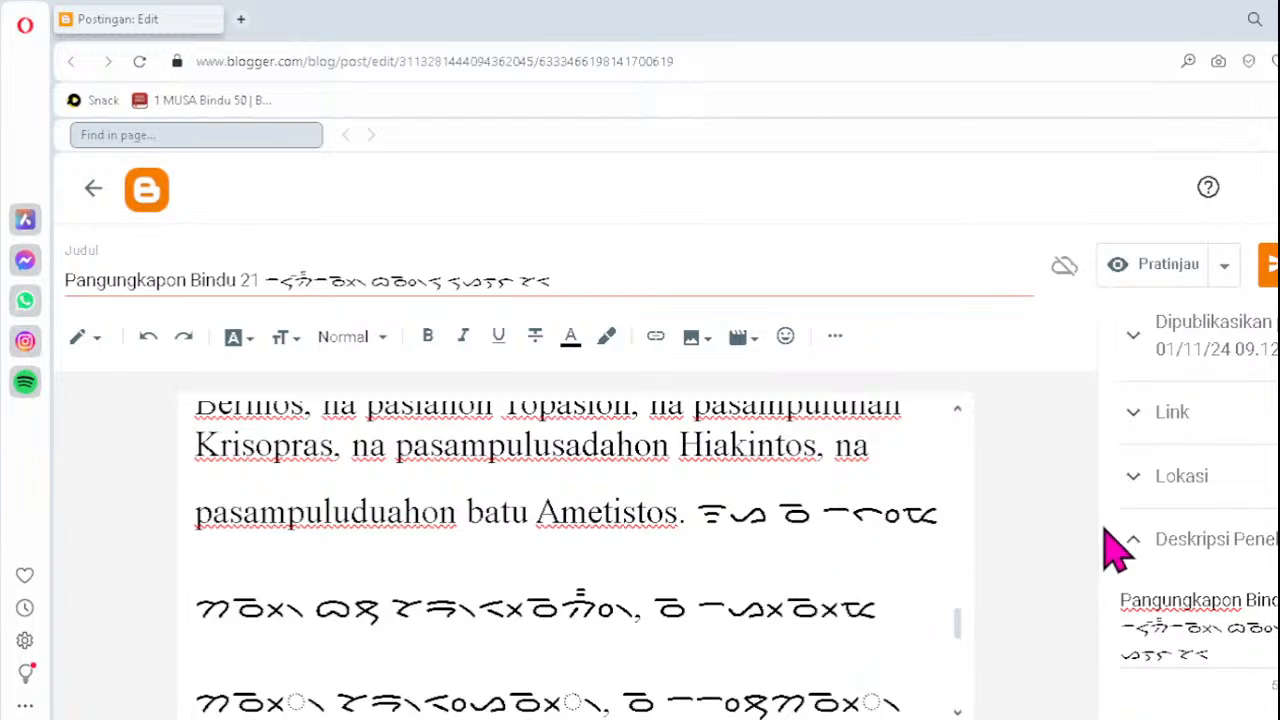
pyautogui.write('᯲')
pyautogui.press('BackSpace')
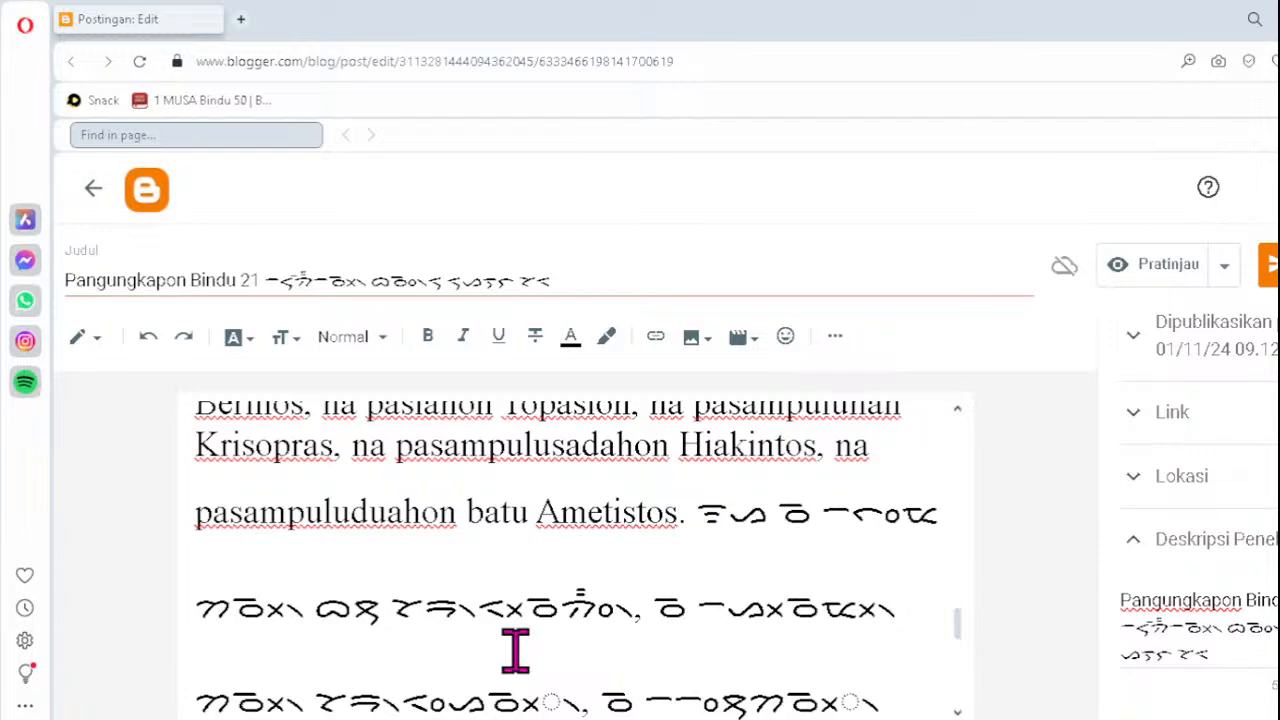
# - Correct the Batak-script "Sardion" and "papituhon" in verse 20, replacing the dotted-circle "on" syllable of each with ᯬᯉ᯲
pyautogui.click(492, 697)
pyautogui.press('Delete')
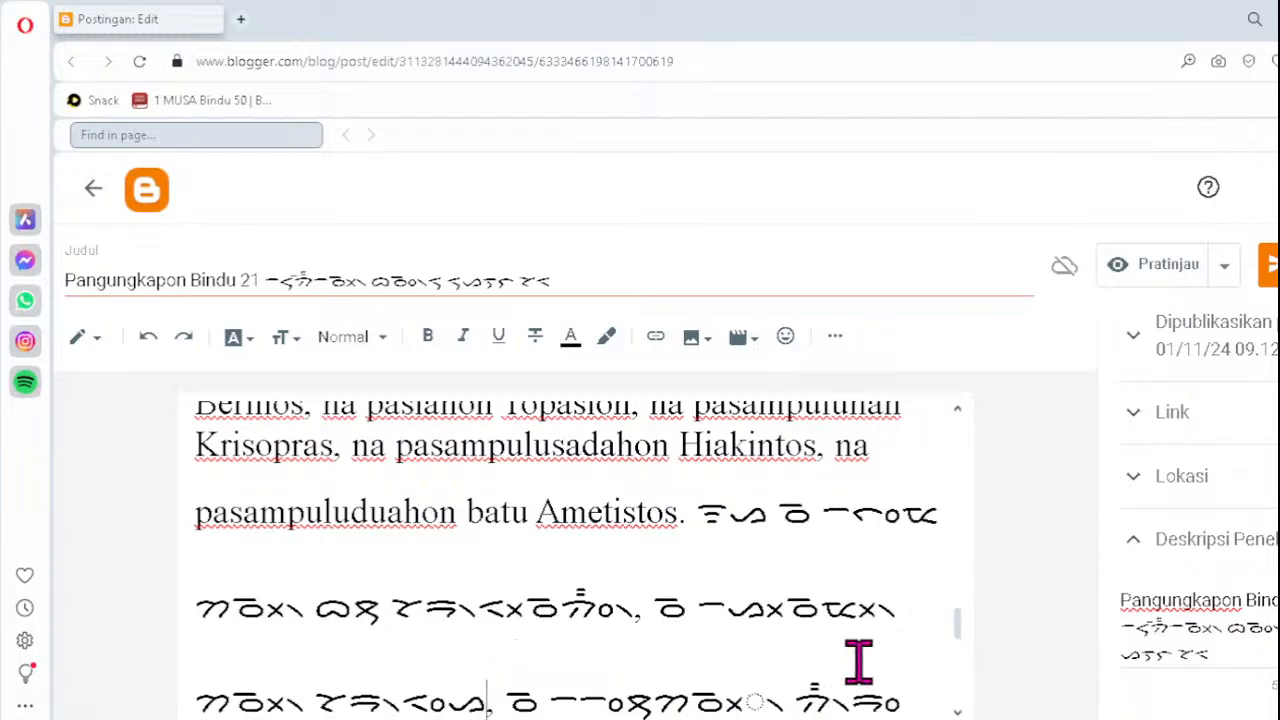
pyautogui.write('ᯬᯉ᯲')
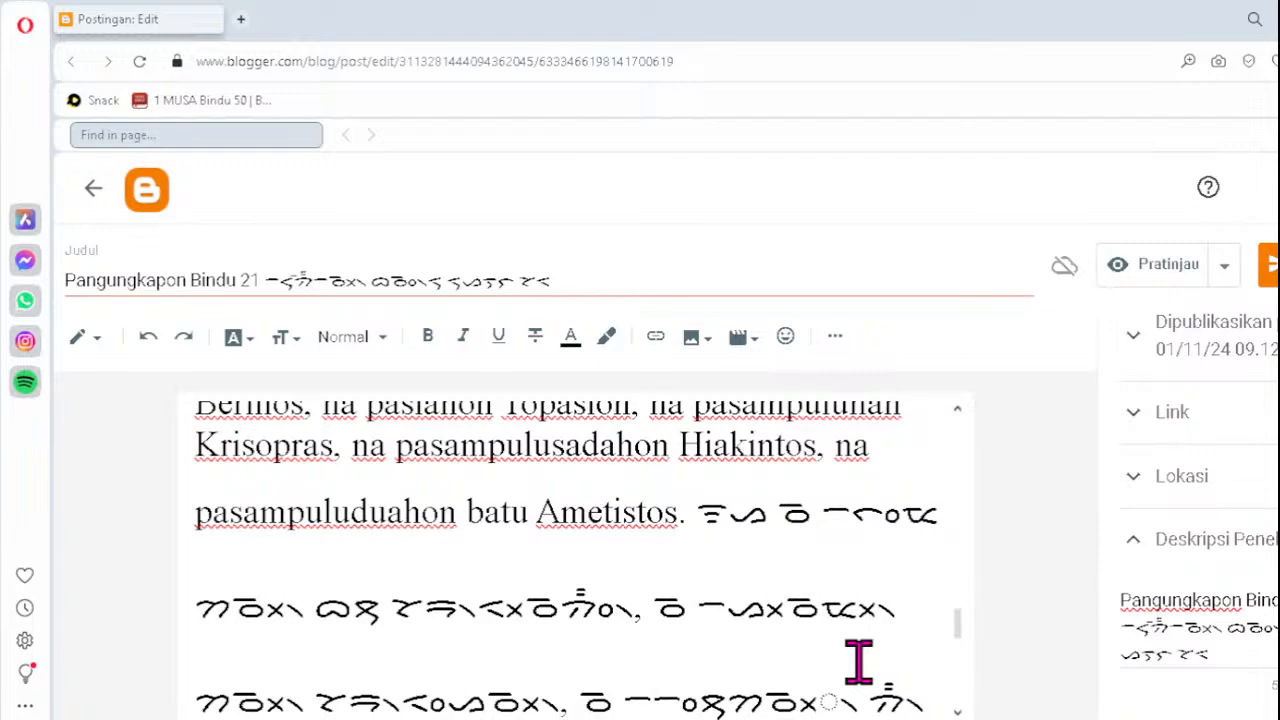
pyautogui.click(772, 697)
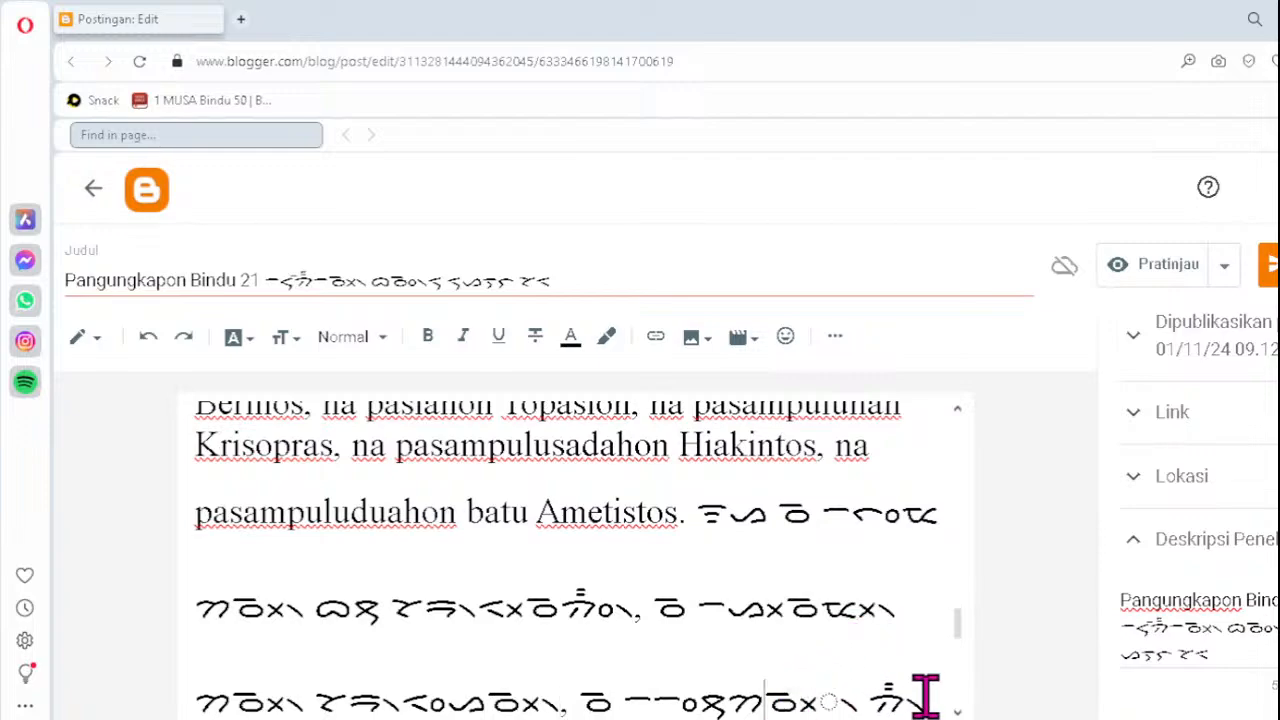
pyautogui.press('Delete')
pyautogui.write('ᯬᯉ᯲')
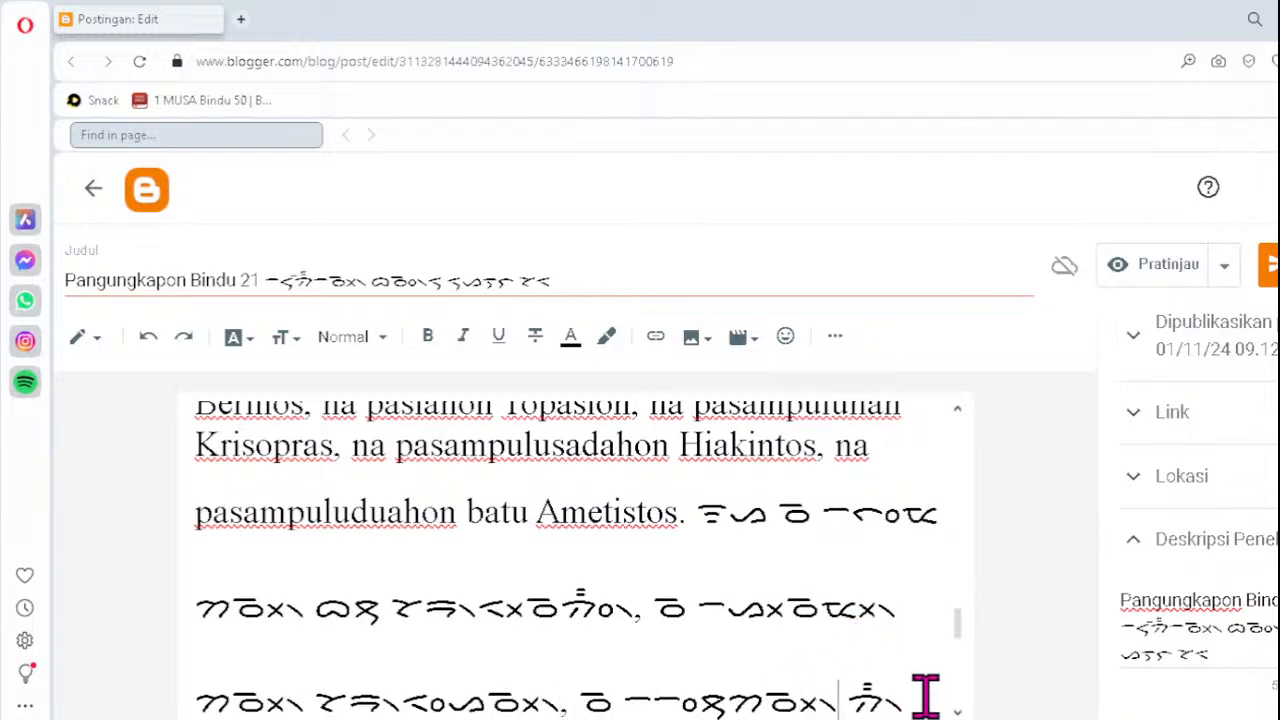
# - Correct the Batak-script "paualuhon" in verse 20, replacing its dotted-circle "on" syllable with ᯬᯉ᯲
pyautogui.press('Down')
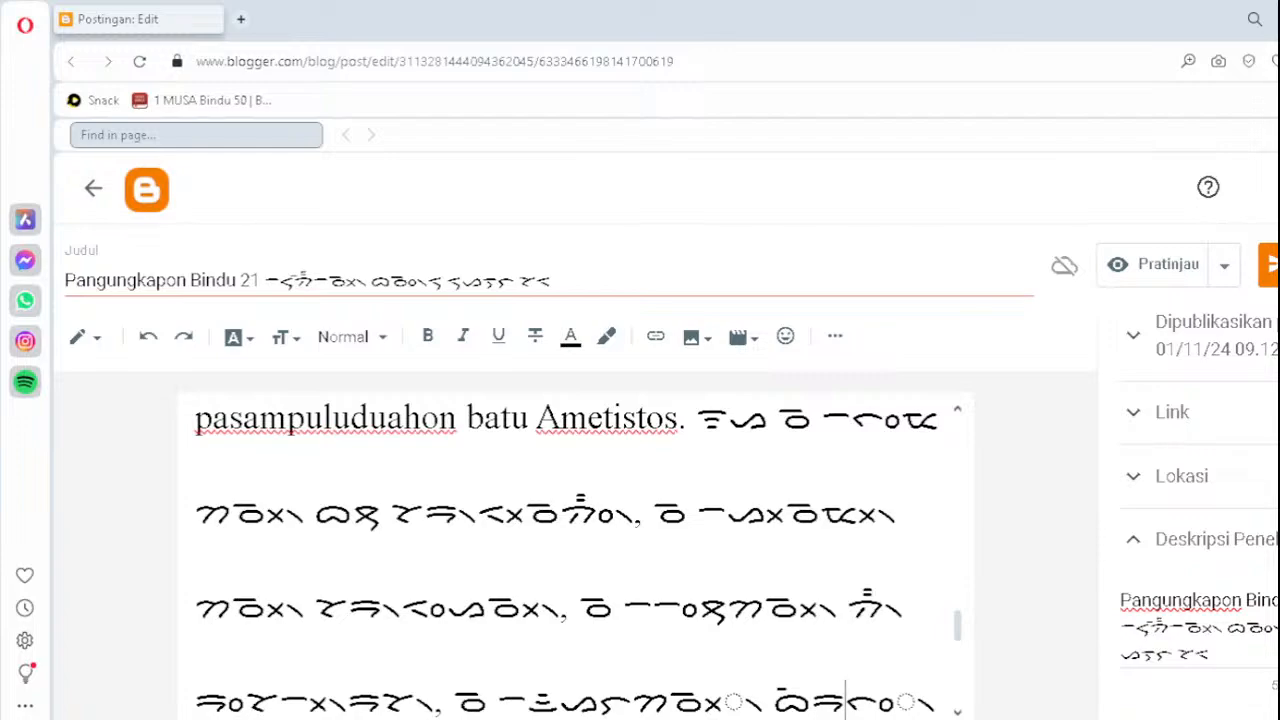
pyautogui.press('Down')
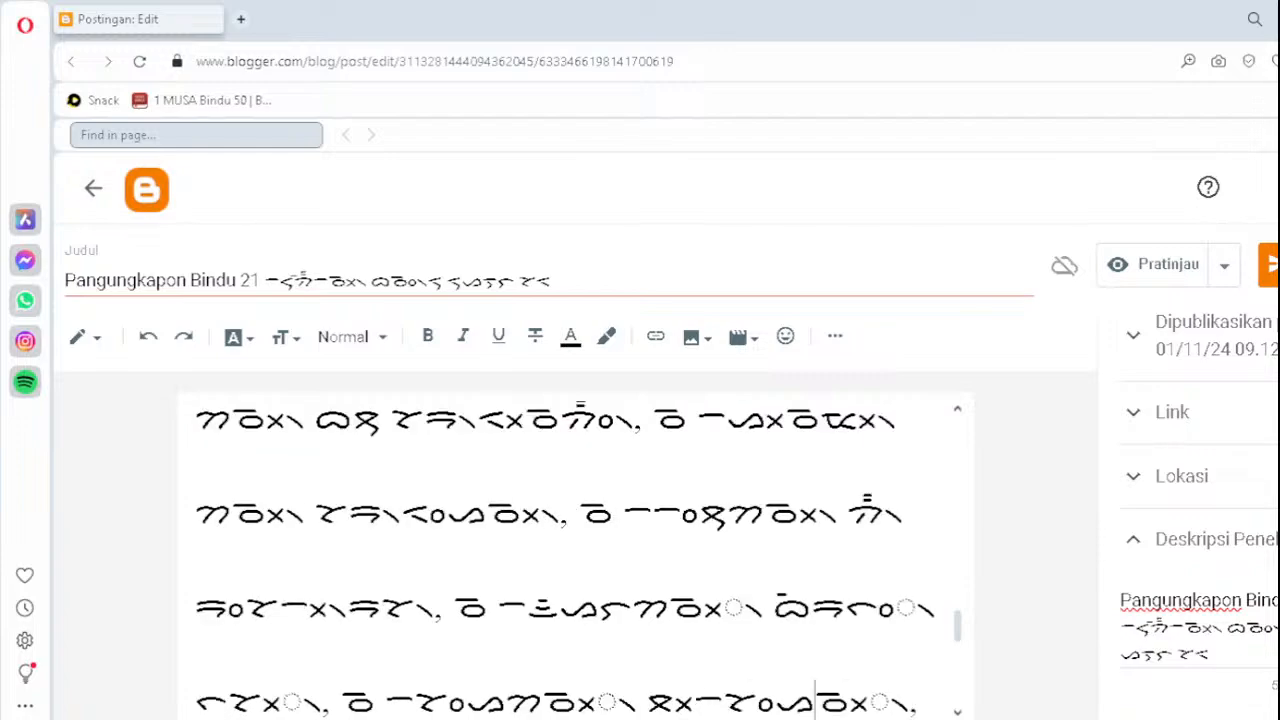
pyautogui.click(676, 615)
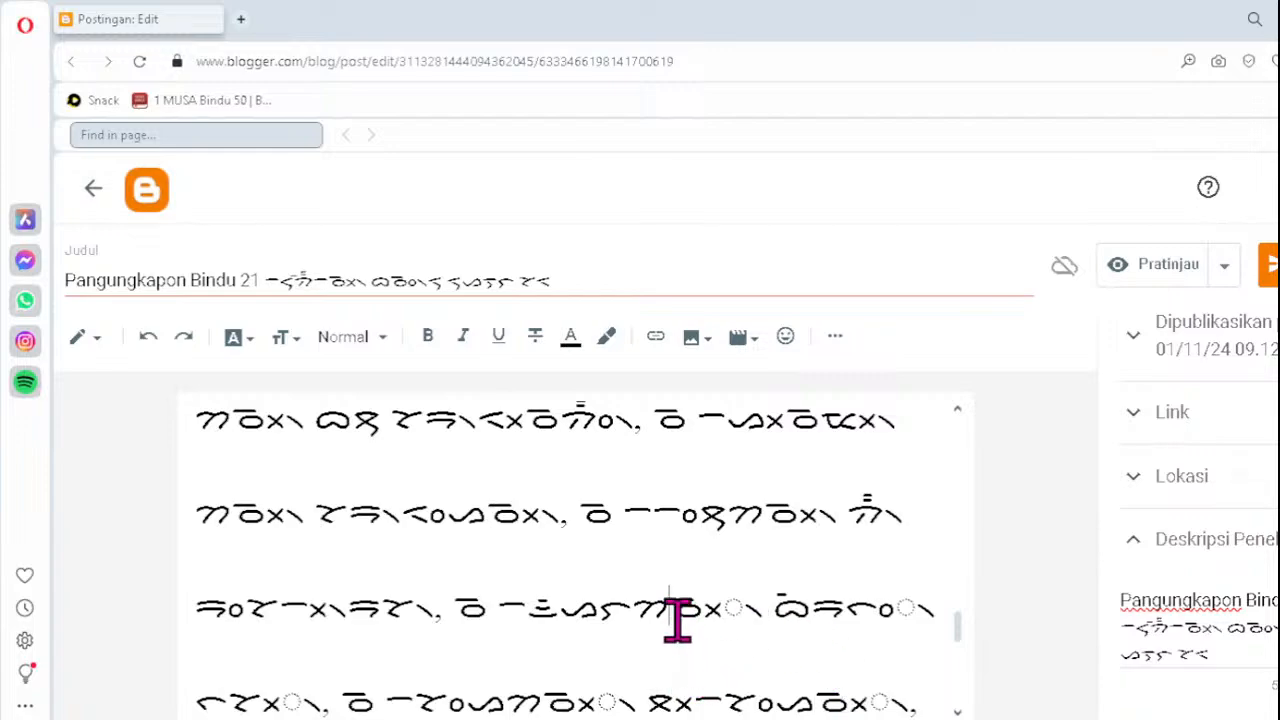
pyautogui.press('Delete')
pyautogui.write('ᯬᯉ᯲')
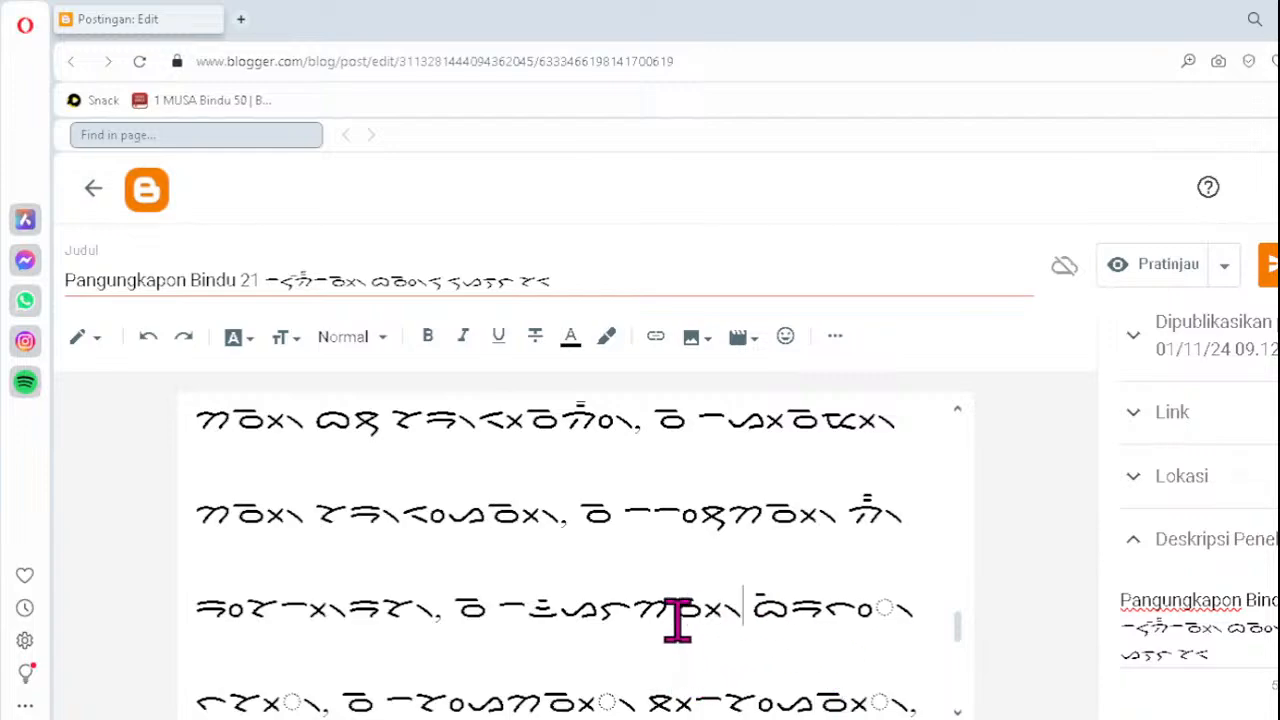
# - Correct the Batak-script "Berillos" in verse 20, re-entering its "il" and "os" syllables without dotted circles
pyautogui.click(827, 612)
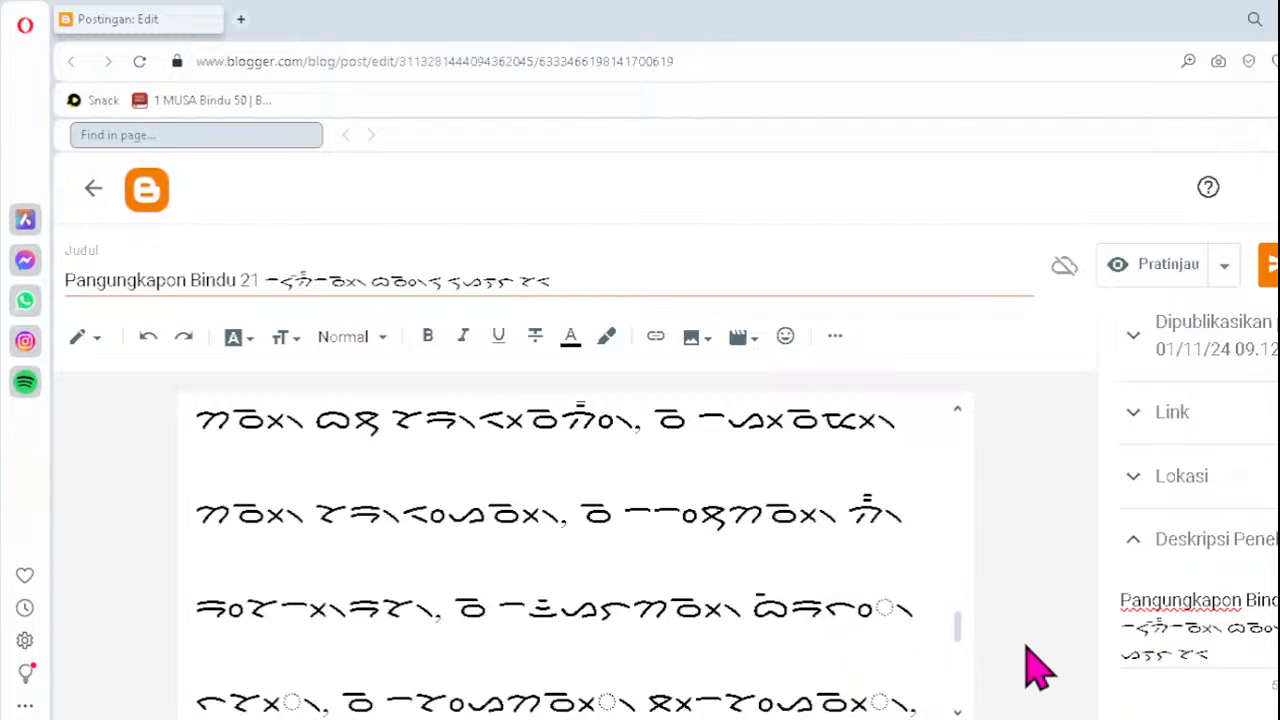
pyautogui.press('Delete')
pyautogui.press('Delete')
pyautogui.press('Delete')
pyautogui.write('ᯒᯉᯬ᯲')
pyautogui.press('Delete')
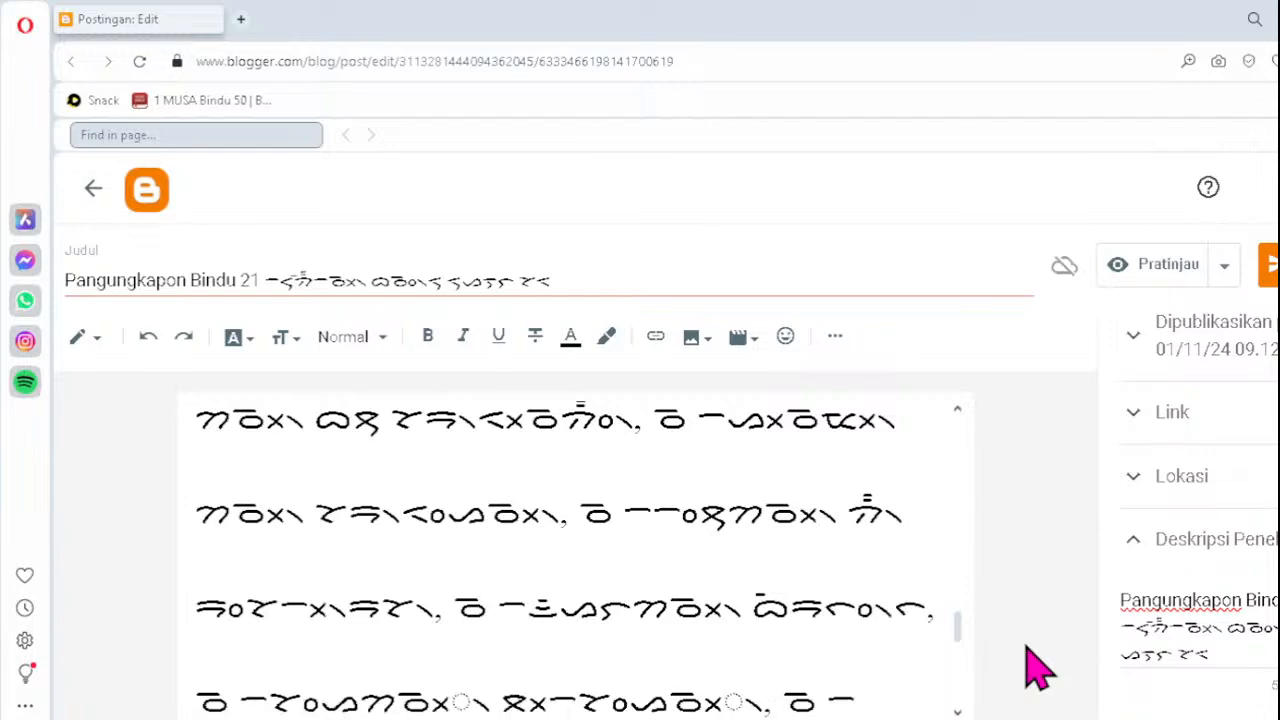
pyautogui.write('ᯬᯖ᯲')
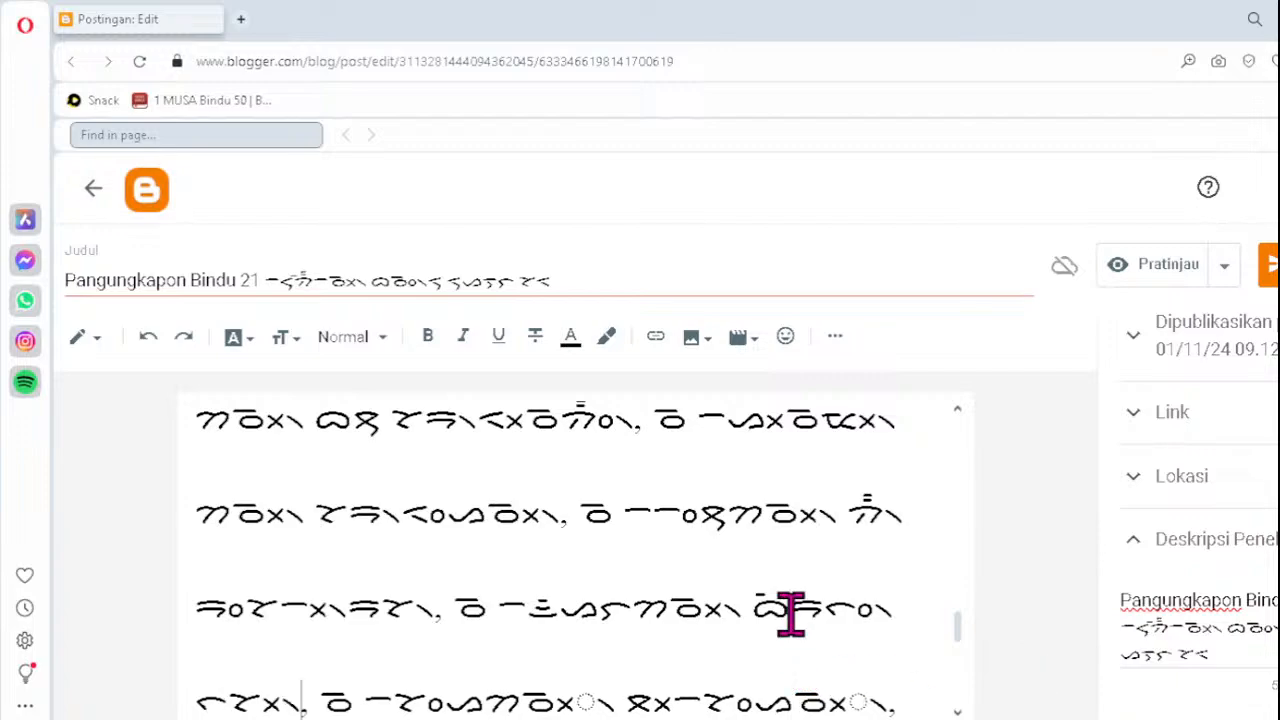
# - Correct the Batak-script "pasiahon" and "Topasion" in verse 20, replacing the dotted-circle "on" syllable of each with ᯬᯉ᯲
pyautogui.click(521, 700)
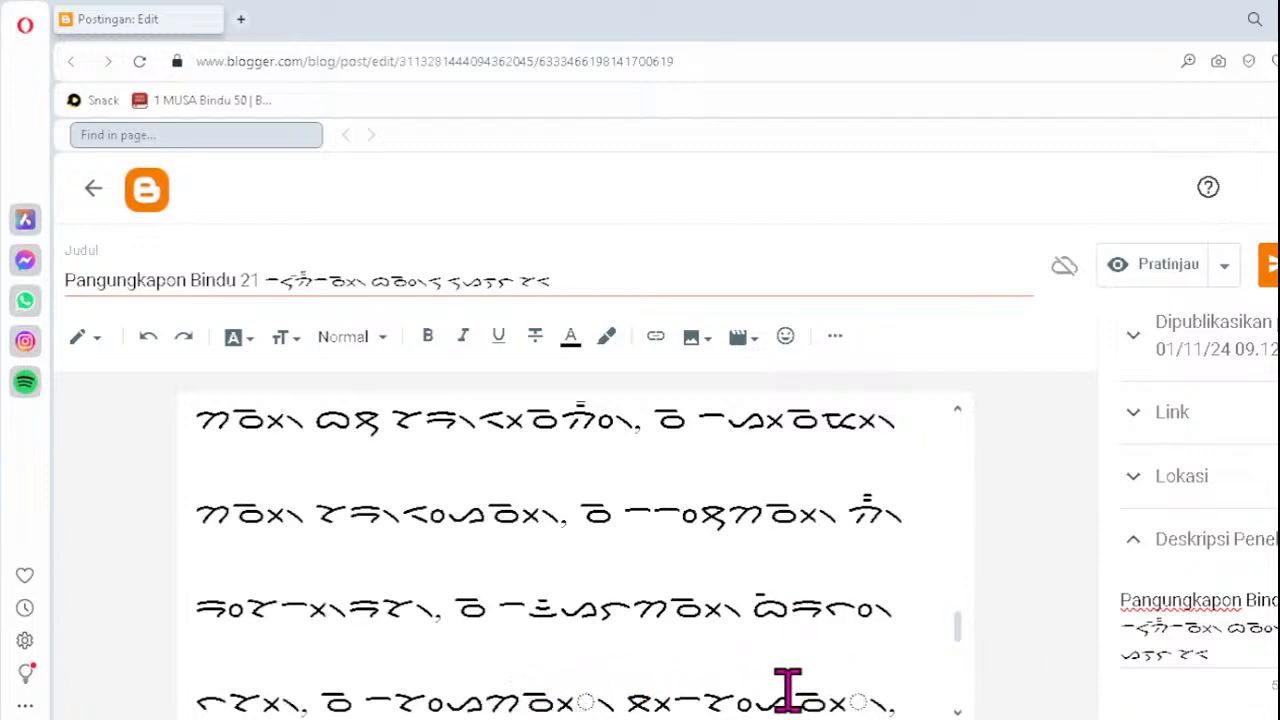
pyautogui.press('Delete')
pyautogui.write('ᯬᯉ᯲')
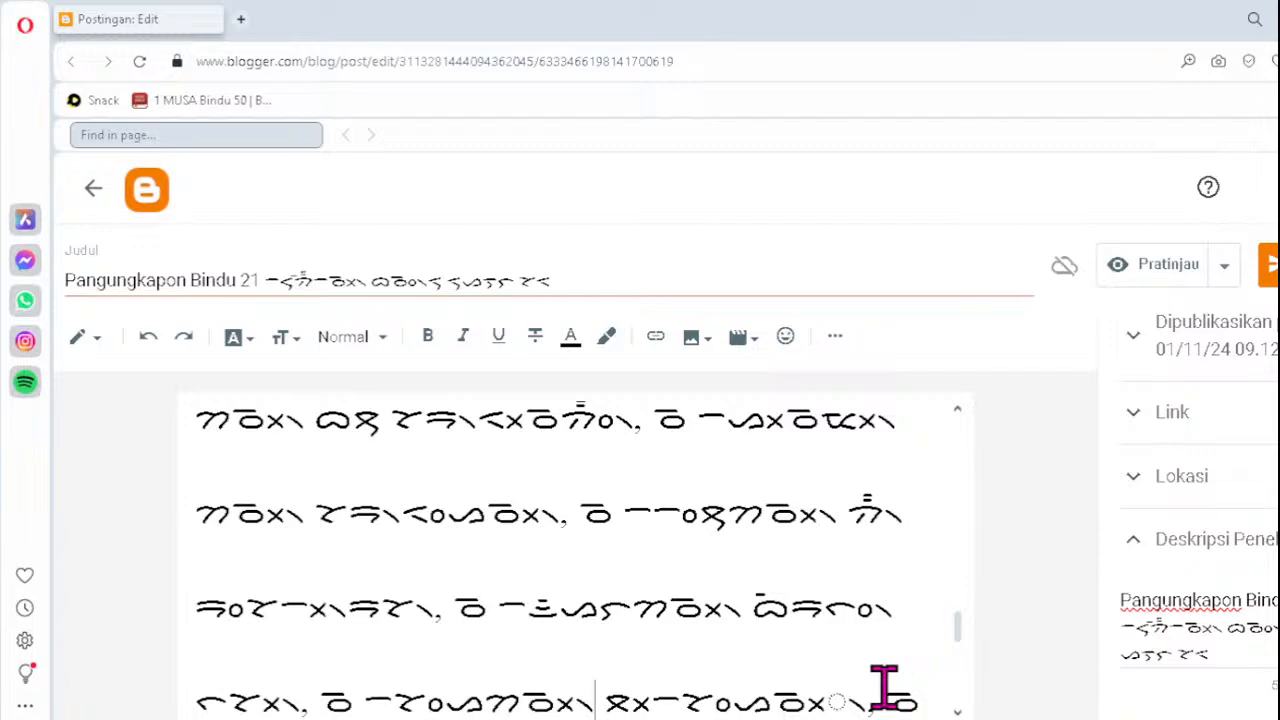
pyautogui.click(772, 700)
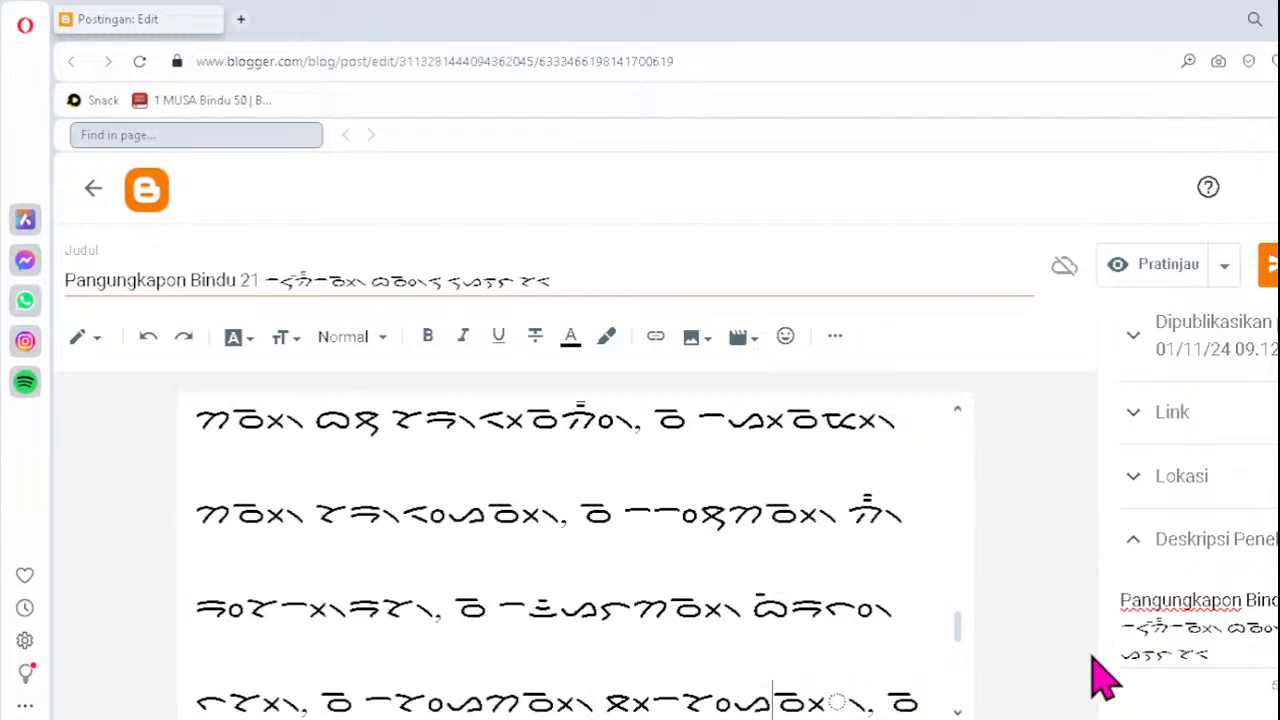
pyautogui.press('Delete')
pyautogui.write('ᯬᯉ᯲')
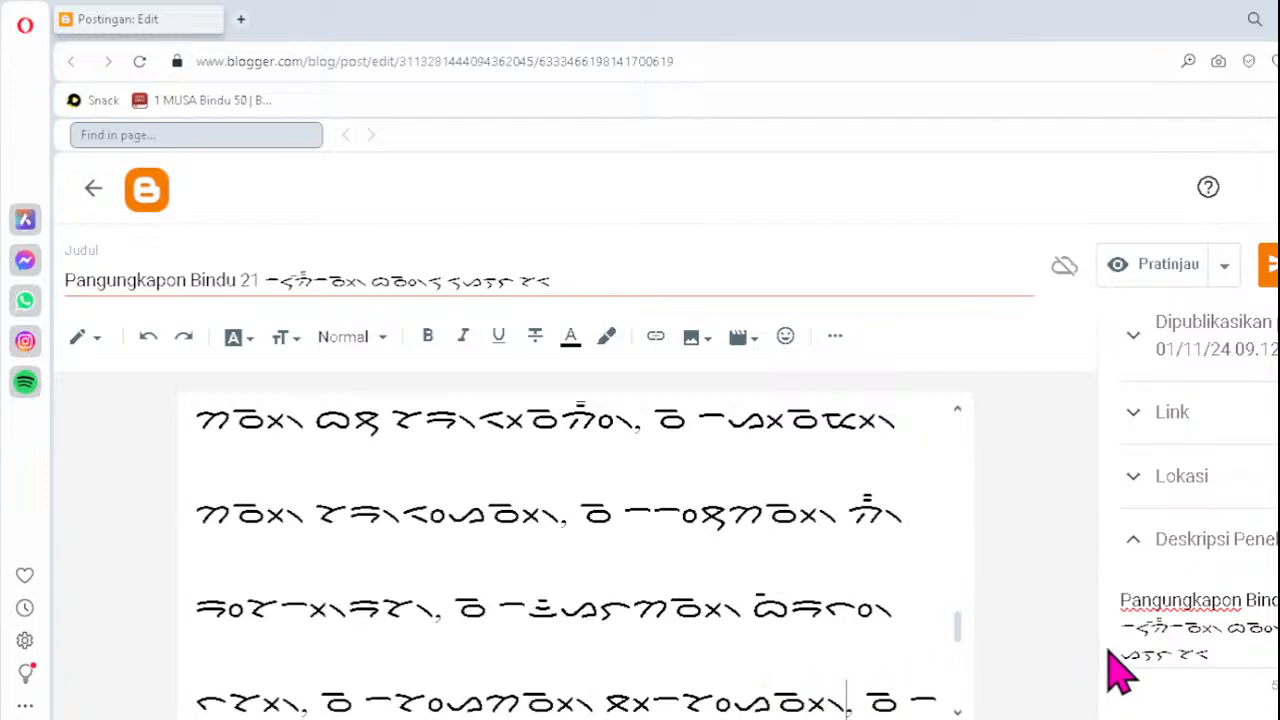
# - Correct the Batak-script "pasampuluhon" and "pasampulusadahon" in verse 20, replacing the dotted-circle "on" syllable of each with ᯬᯉ᯲
pyautogui.press('Down')
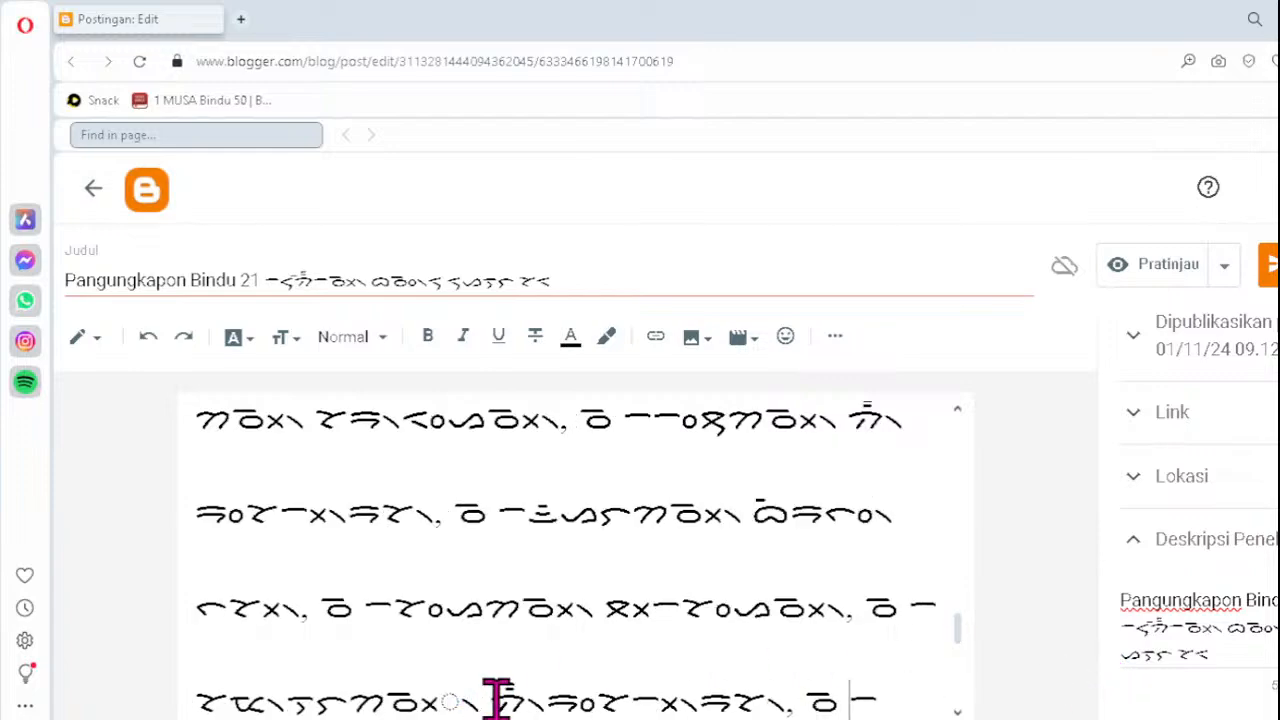
pyautogui.click(390, 692)
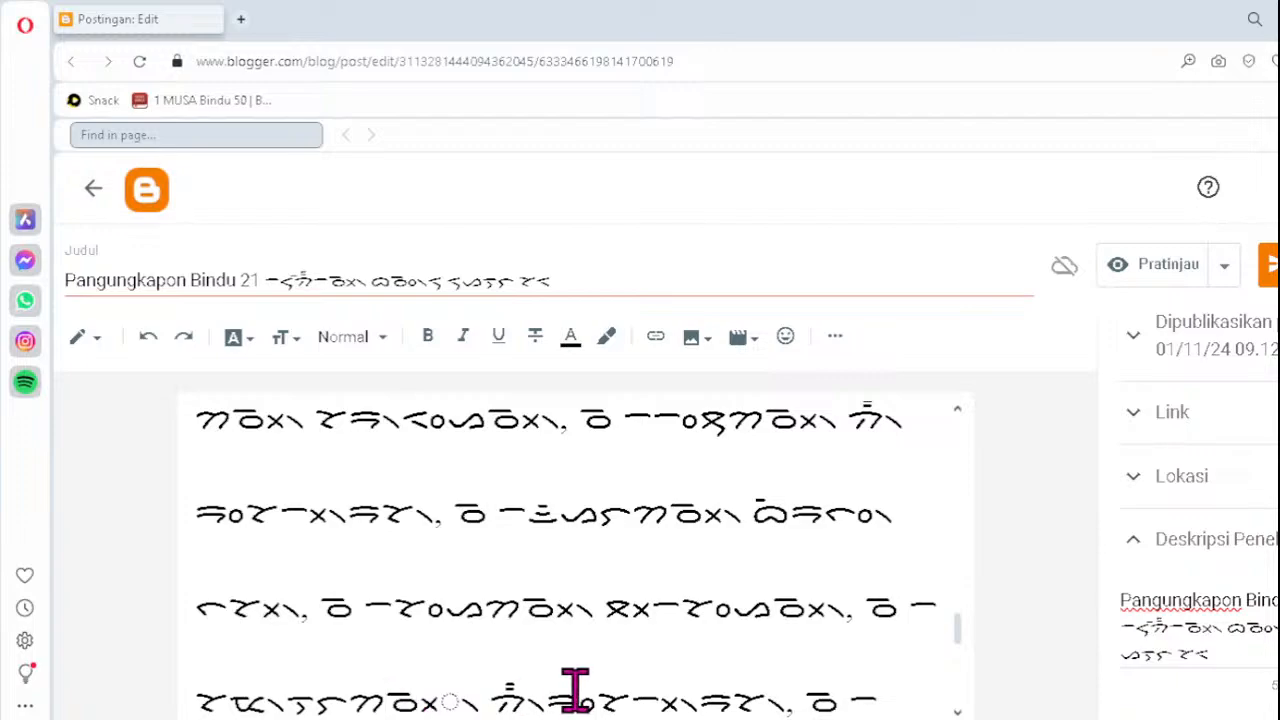
pyautogui.press('Delete')
pyautogui.write('ᯬᯉ᯲')
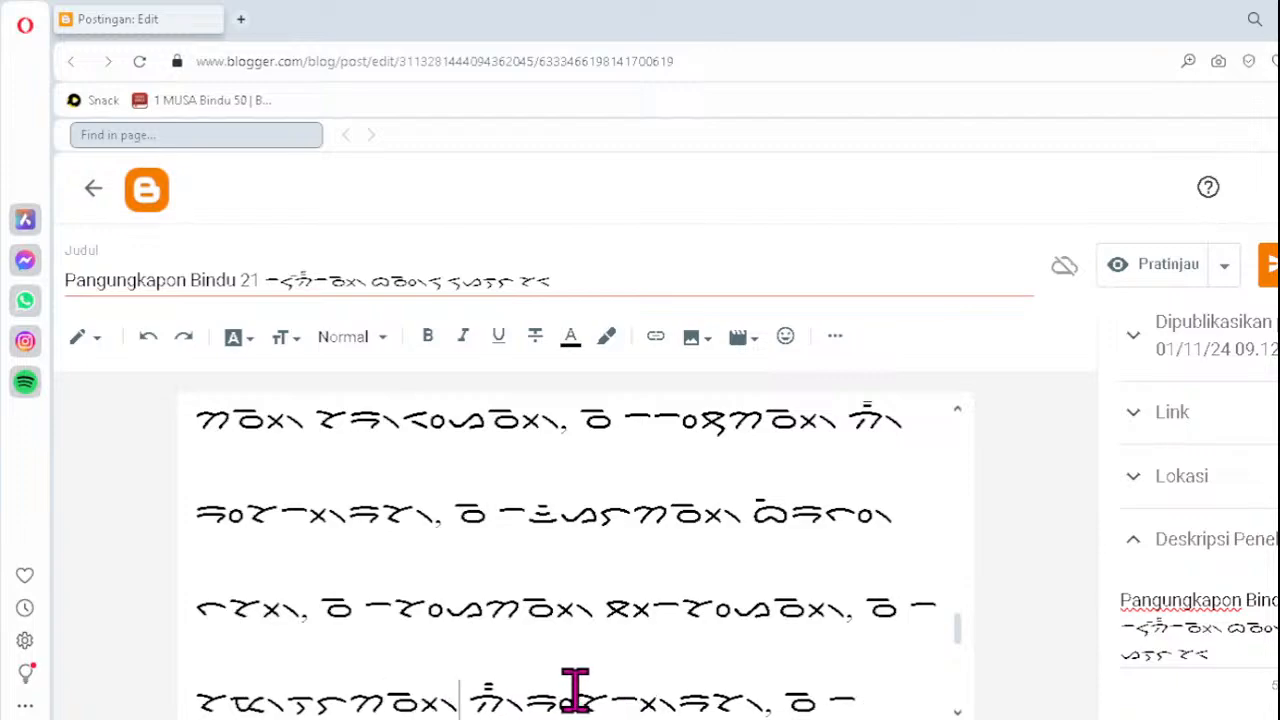
pyautogui.scroll(-1, 844, 476)
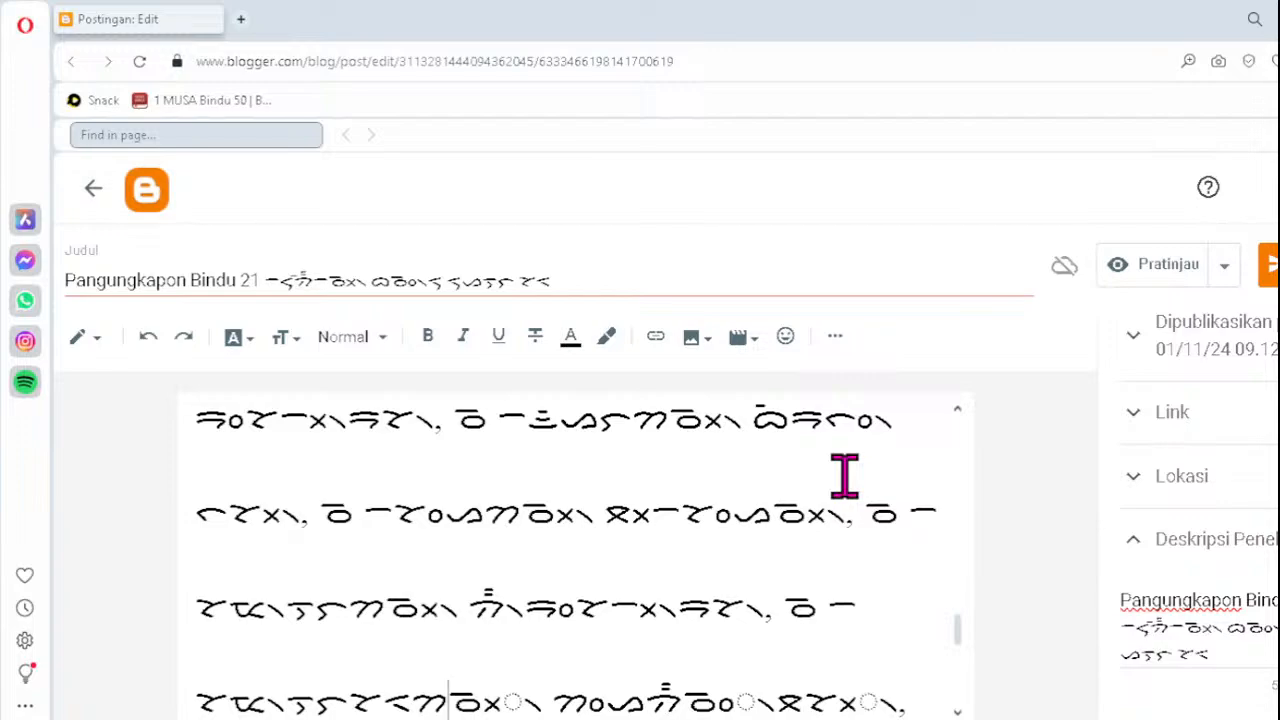
pyautogui.press('Delete')
pyautogui.write('ᯬᯉ᯲')
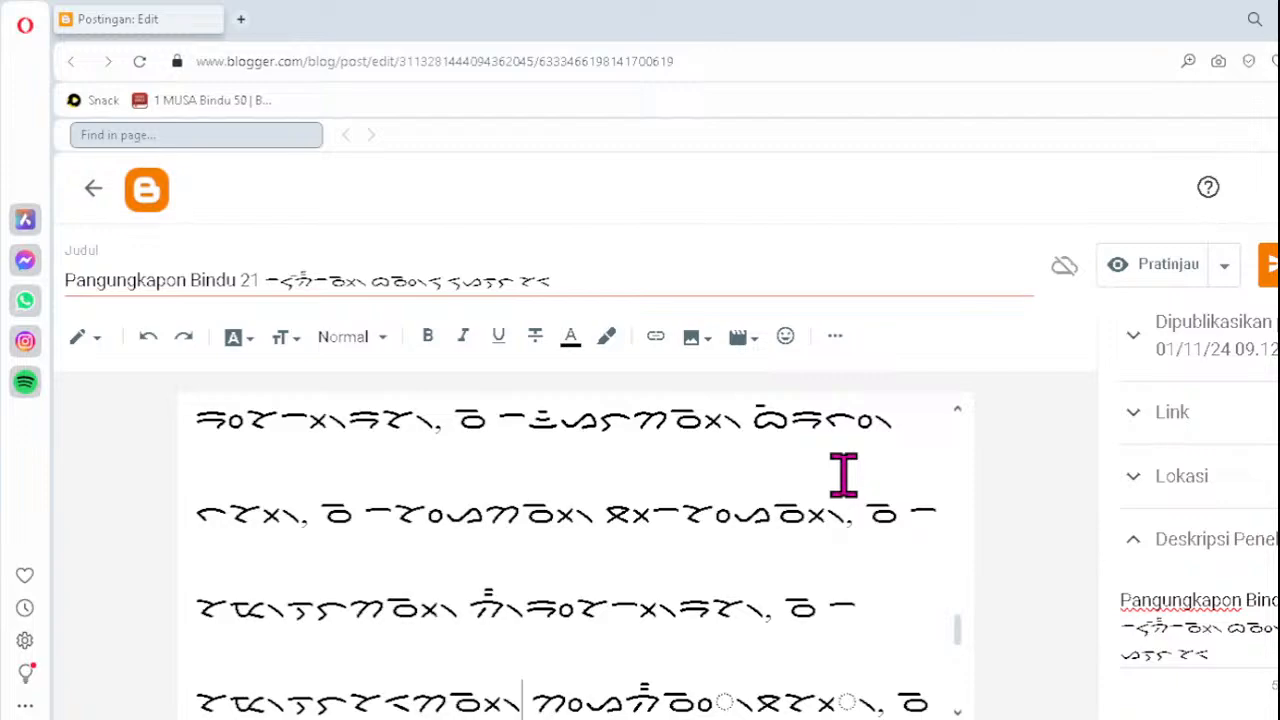
# - Correct the Batak-script "Hiakintos" in verse 20, re-entering its "in" syllable as ᯪᯉ᯲ and its "os" syllable as ᯬᯘ᯲
pyautogui.click(672, 692)
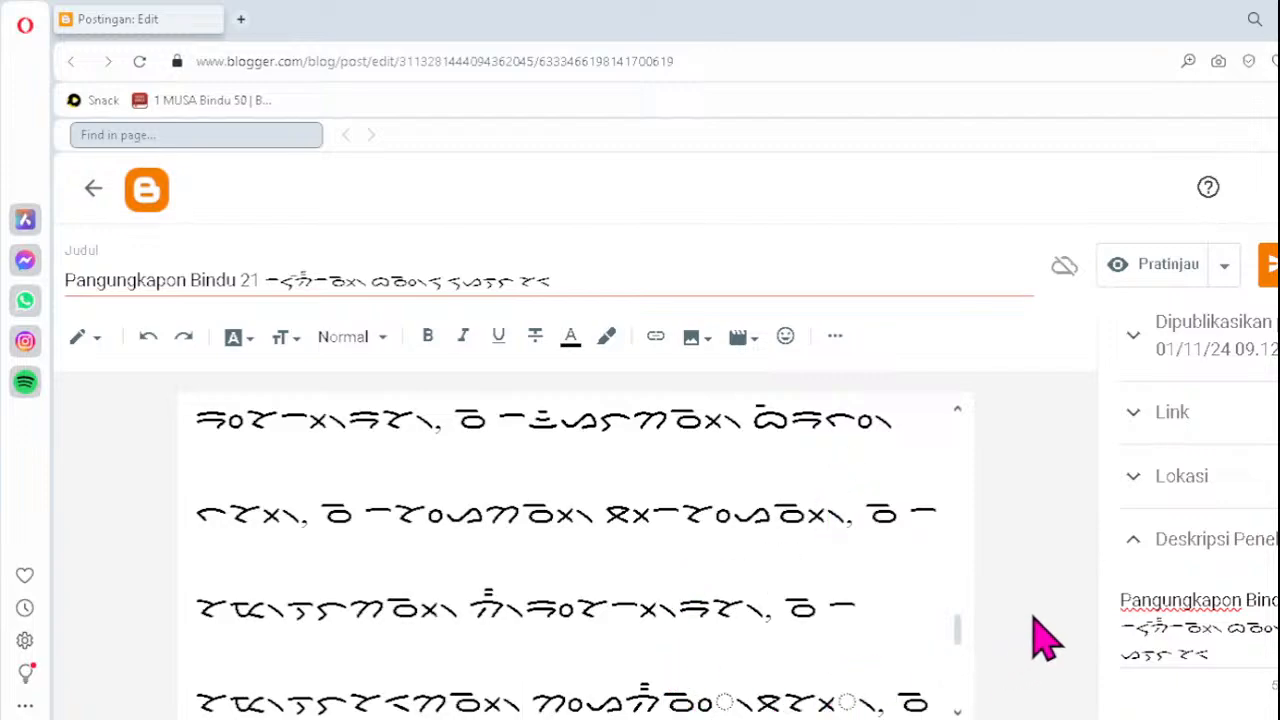
pyautogui.press('Delete')
pyautogui.write('ᯪᯉ᯲')
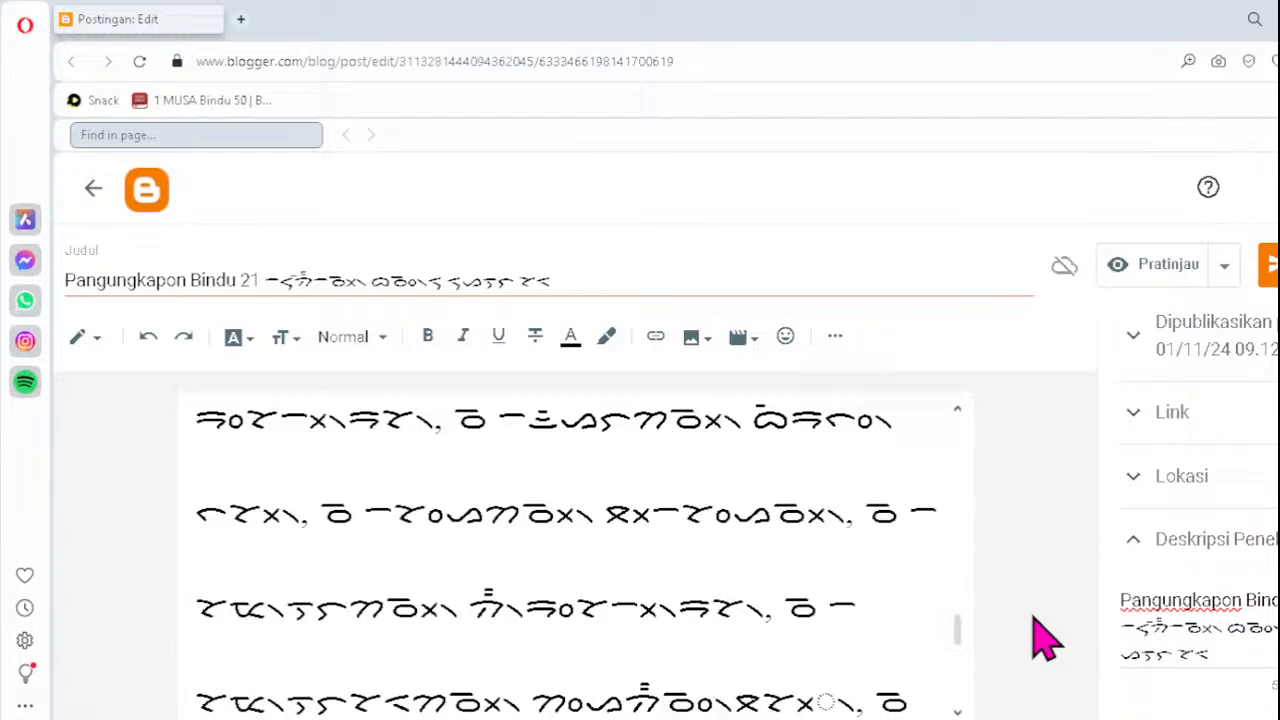
pyautogui.press('Delete')
pyautogui.write('ᯬᯘ᯲')
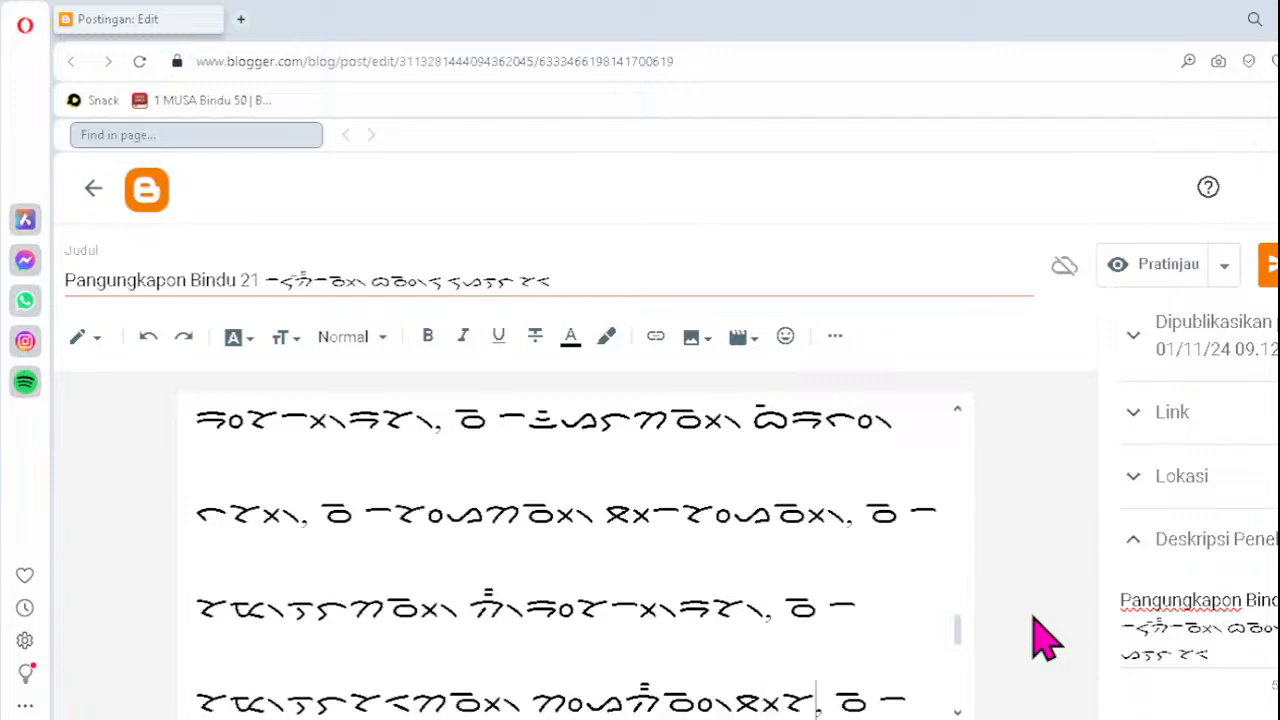
# - Correct the Batak-script "pasampuluduahon" in verse 20, replacing its dotted-circle "on" syllable with ᯬᯉ᯲
pyautogui.press('Down')
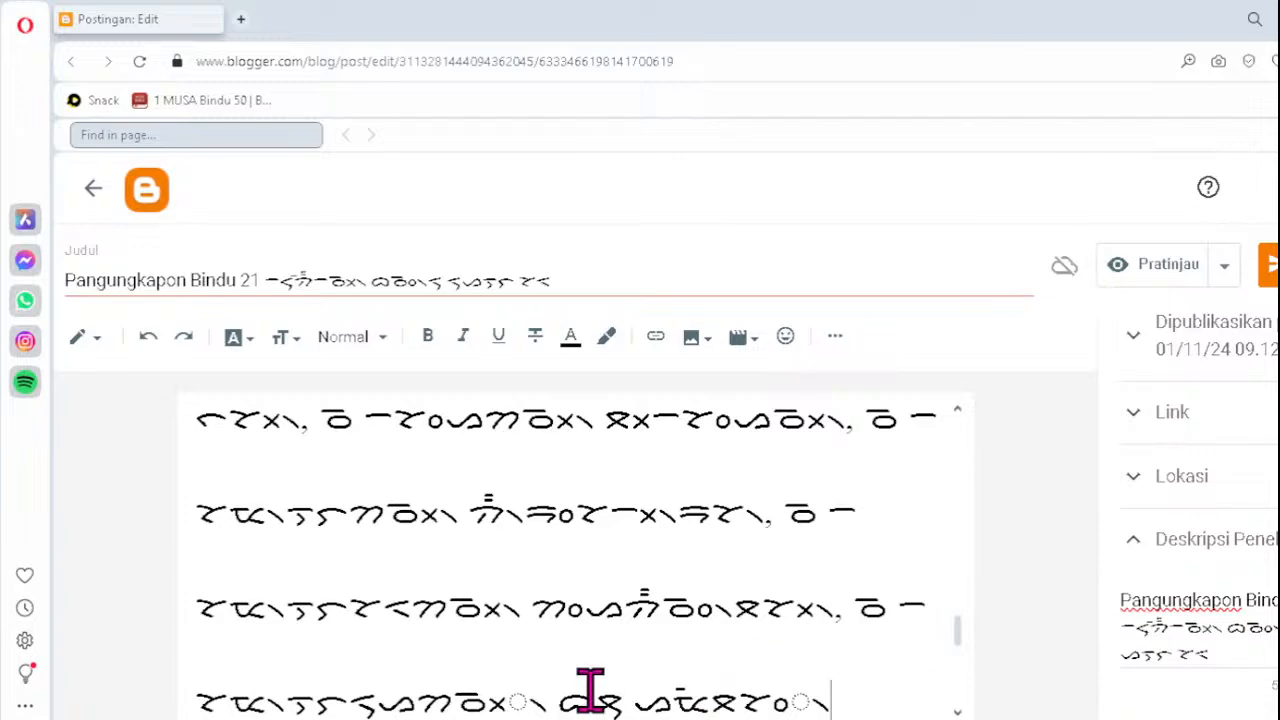
pyautogui.click(464, 700)
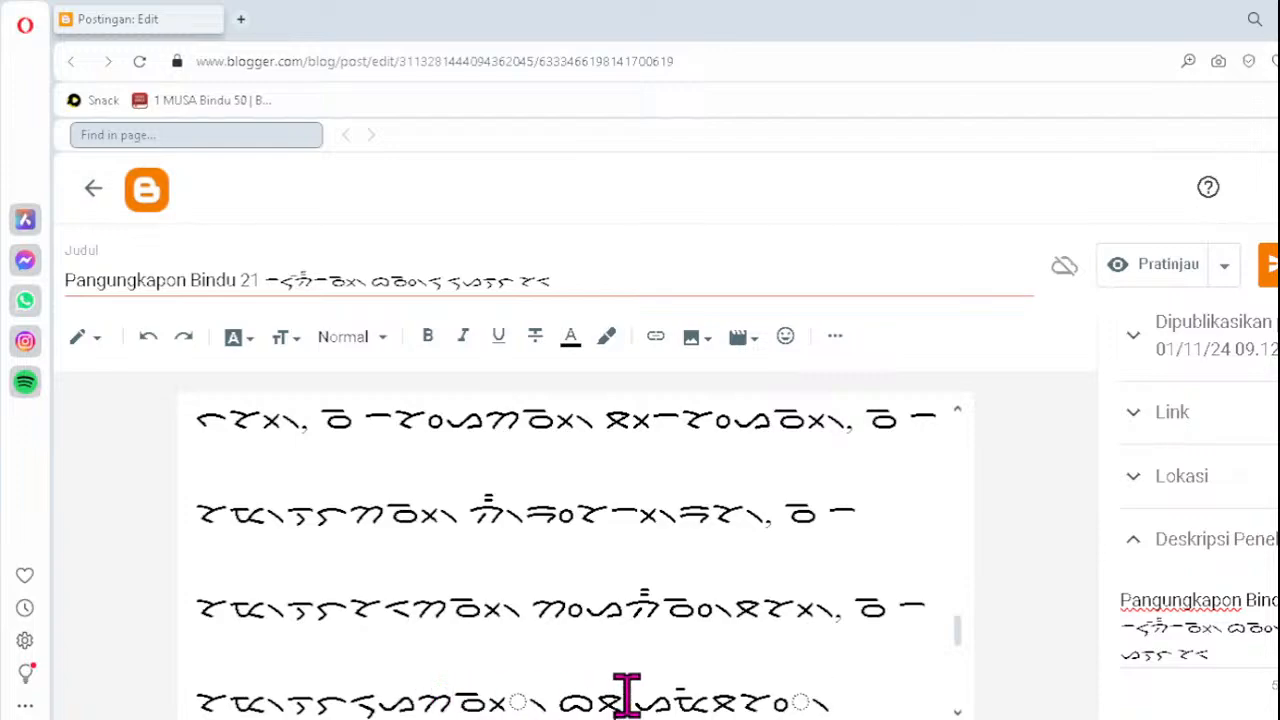
pyautogui.press('Delete')
pyautogui.write('ᯬᯉ᯲')
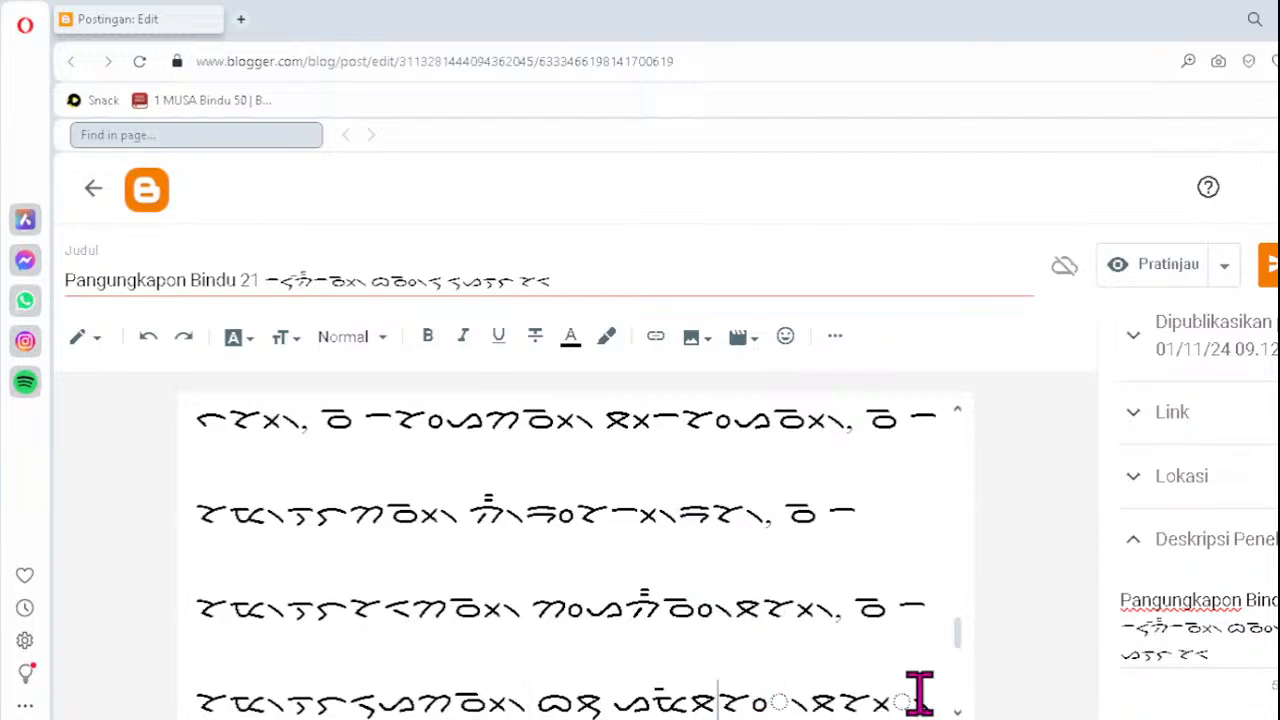
# - Correct the Batak-script "Ametistos" at the end of verse 20, re-entering its "is" and "os" syllables without dotted circles
pyautogui.press('Delete')
pyautogui.press('Delete')
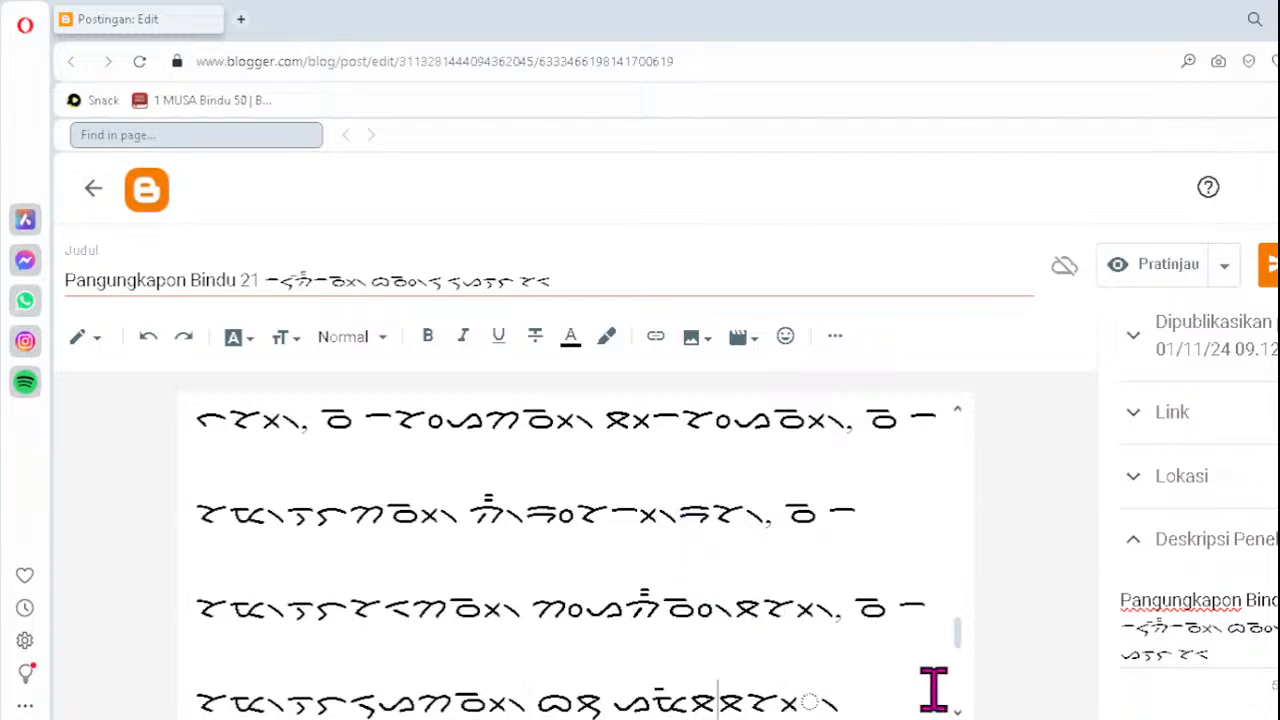
pyautogui.write('ᯘ')
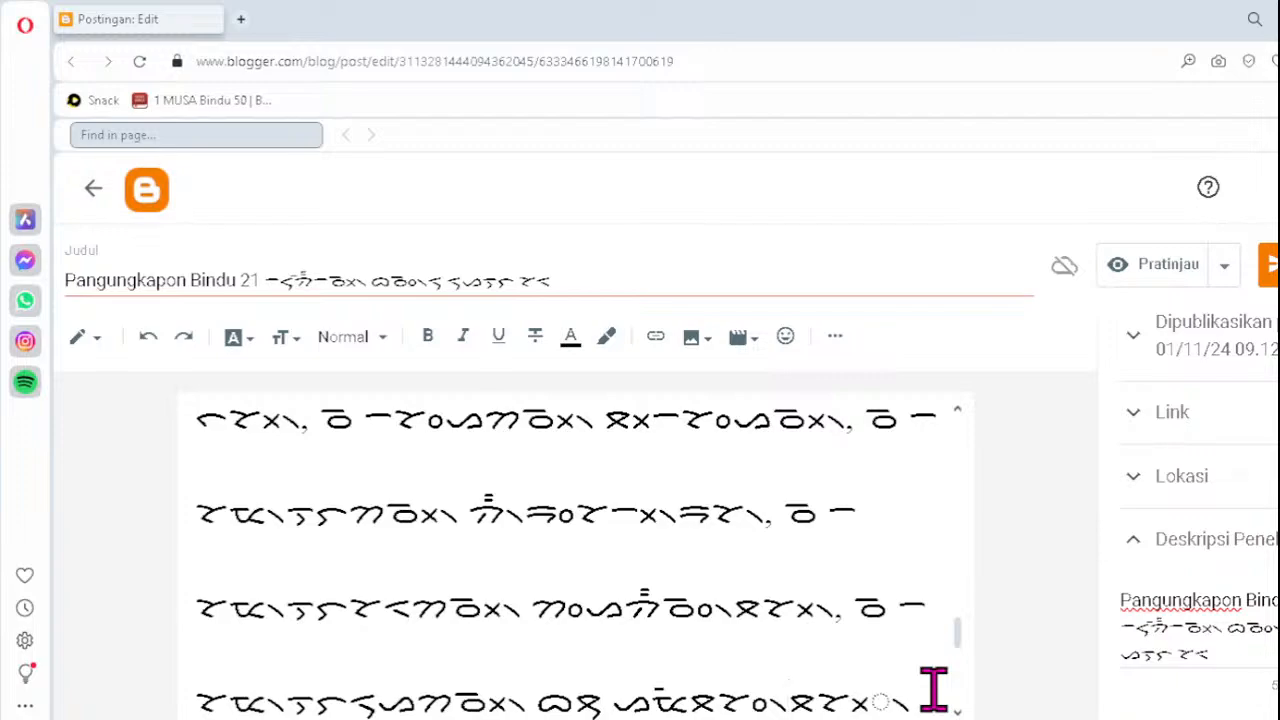
pyautogui.press('BackSpace')
pyautogui.press('BackSpace')
pyautogui.press('BackSpace')
pyautogui.press('BackSpace')
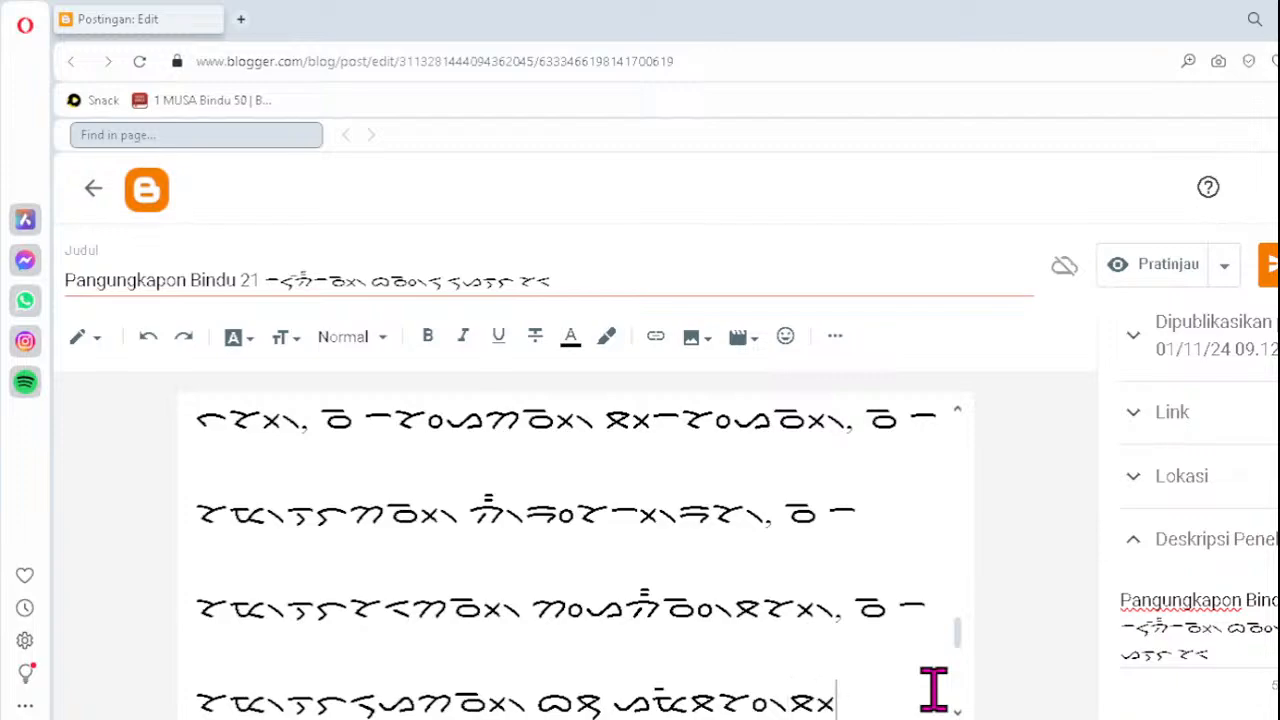
pyautogui.write('ᯘ᯲')
# - Correct the Batak-script "ganup" in verse 21, replacing its dotted-circle "up" syllable with ᯮᯇ᯲
pyautogui.press('Down')
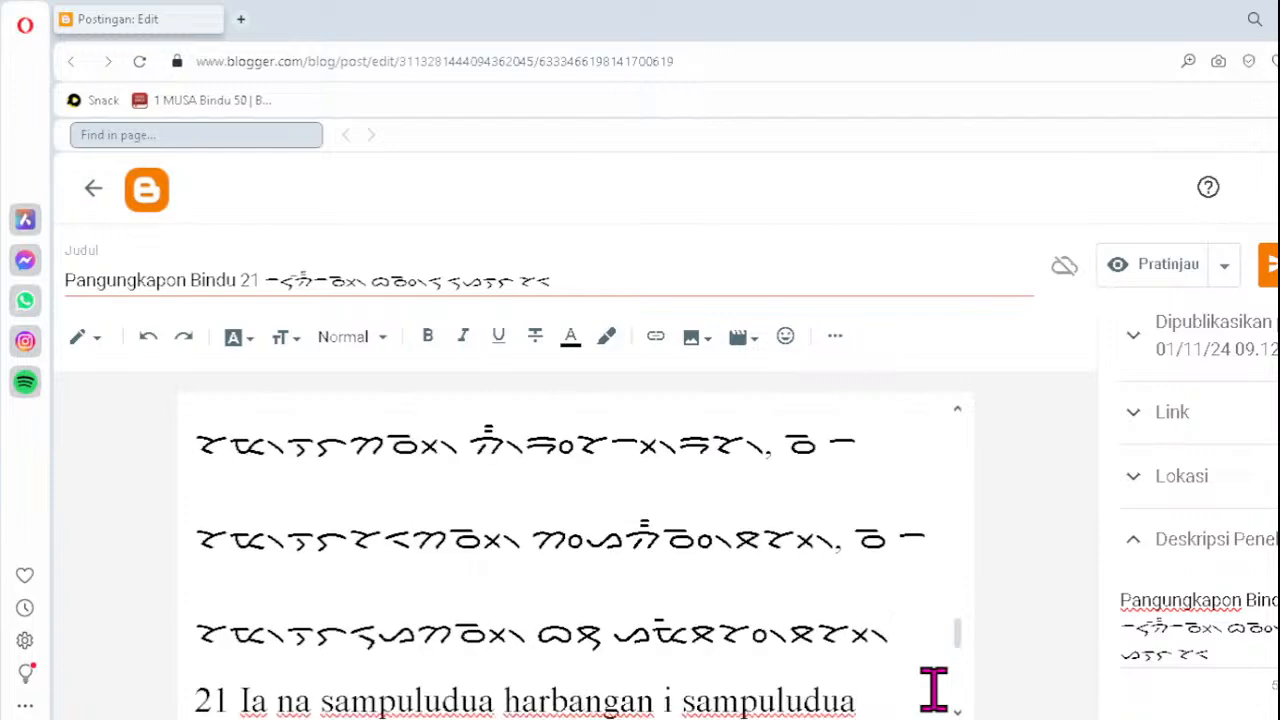
pyautogui.press('Down')
pyautogui.press('Down')
pyautogui.press('Down')
pyautogui.press('Down')
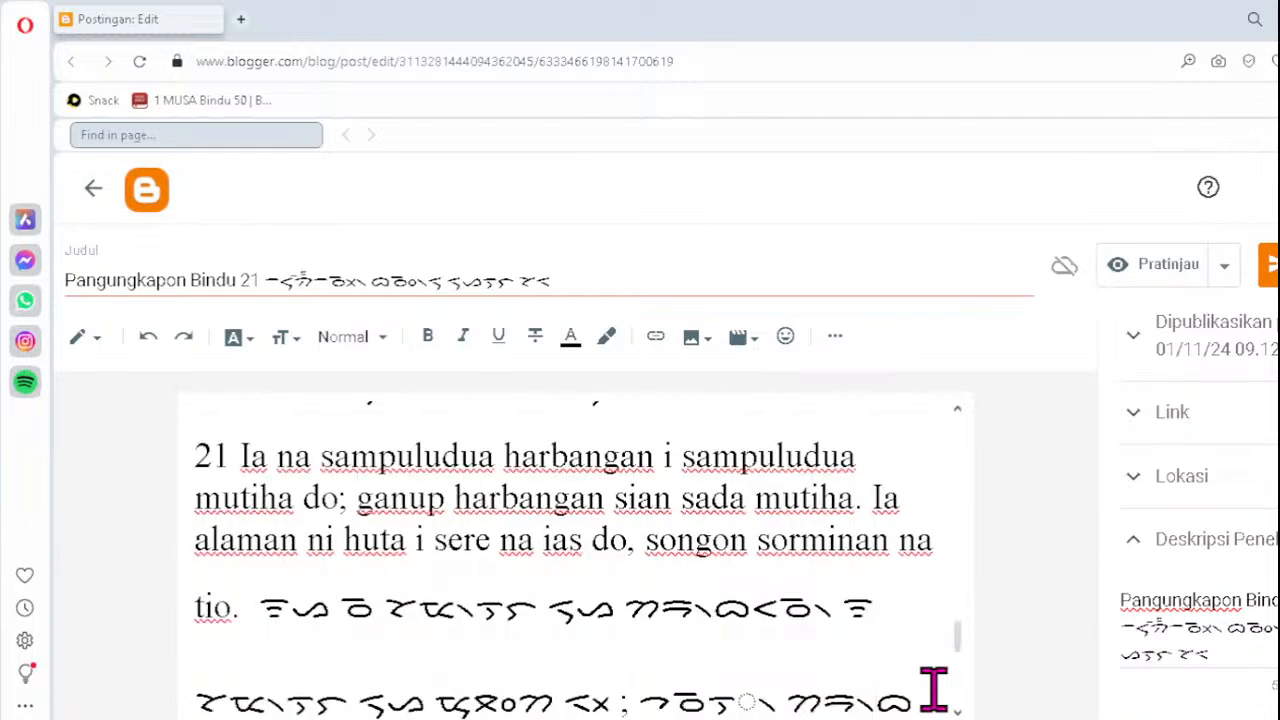
pyautogui.press('Down')
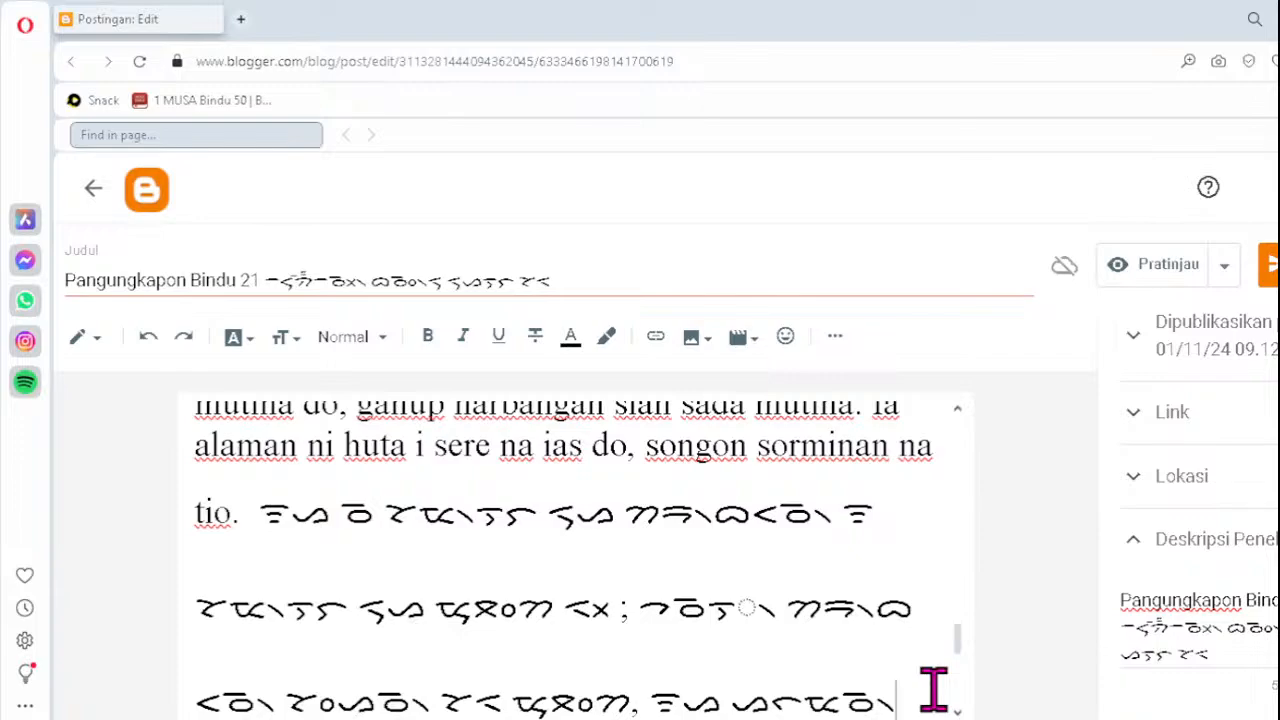
pyautogui.click(706, 610)
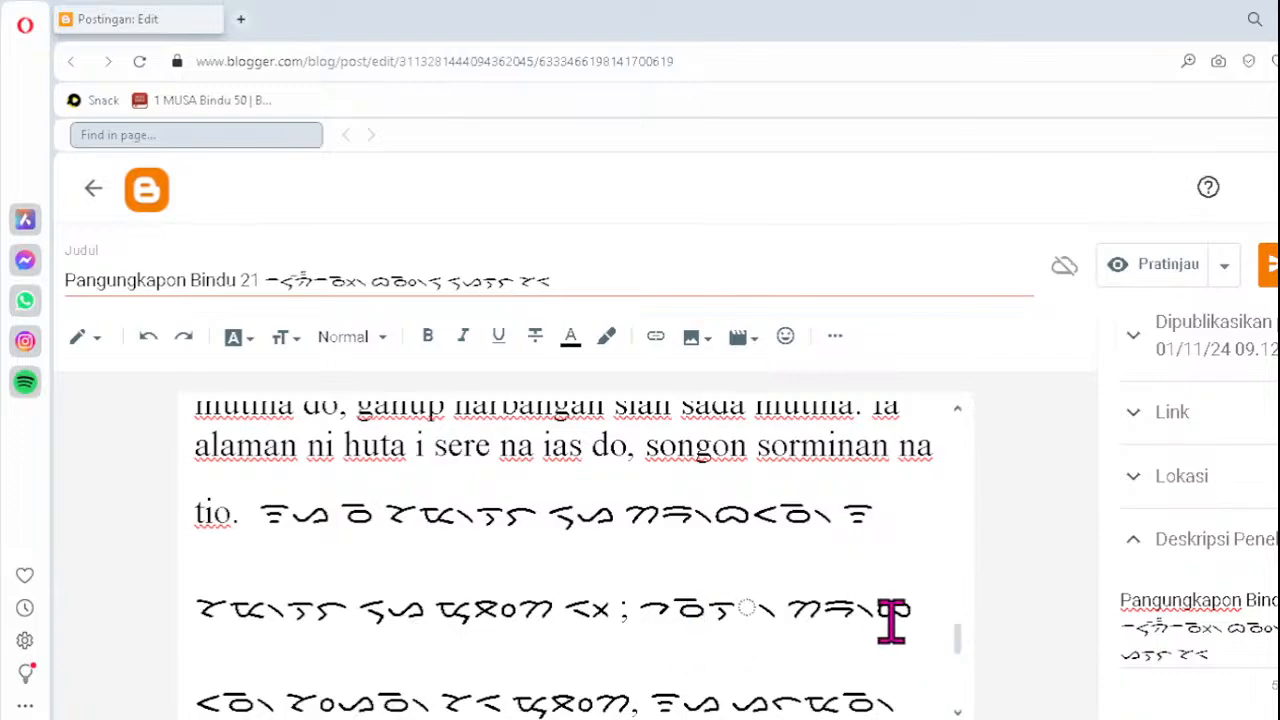
pyautogui.press('Delete')
pyautogui.write('ᯮᯇ᯲')
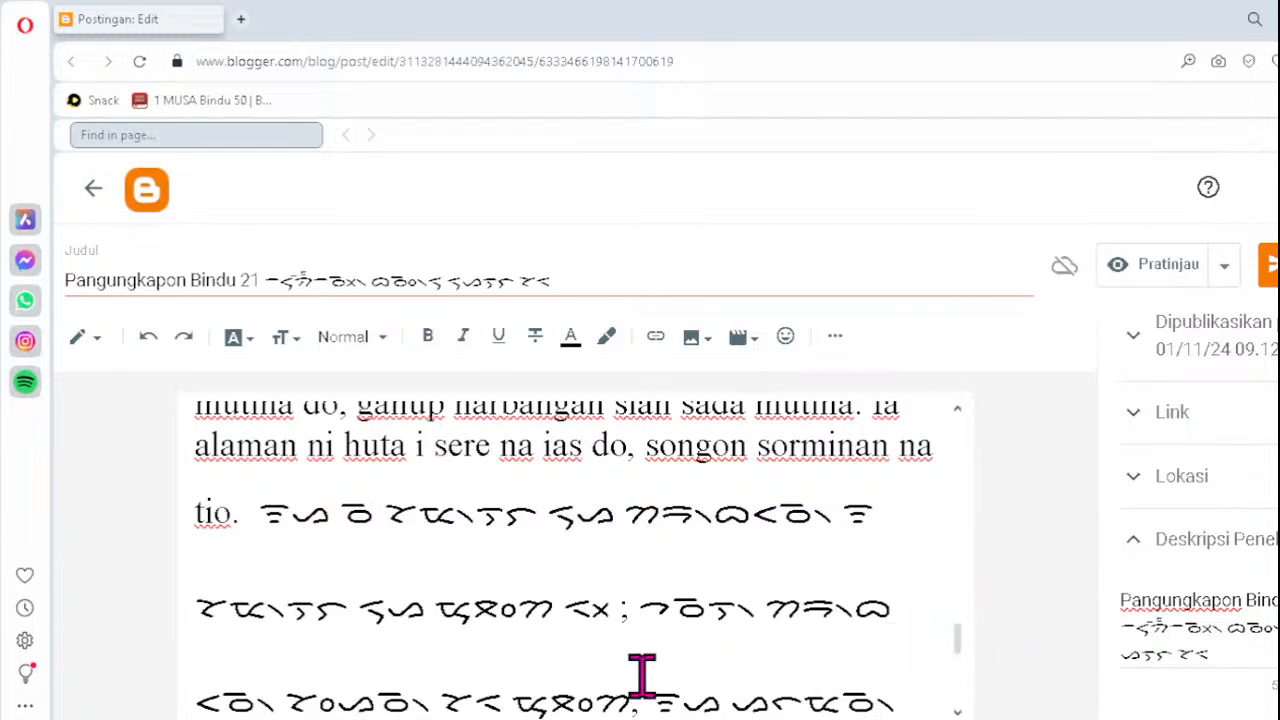
# - Correct the Batak-script "songon" and "sorminan" in verse 21, re-entering the "on" and "or" syllables without dotted circles
pyautogui.scroll(-2, 641, 676)
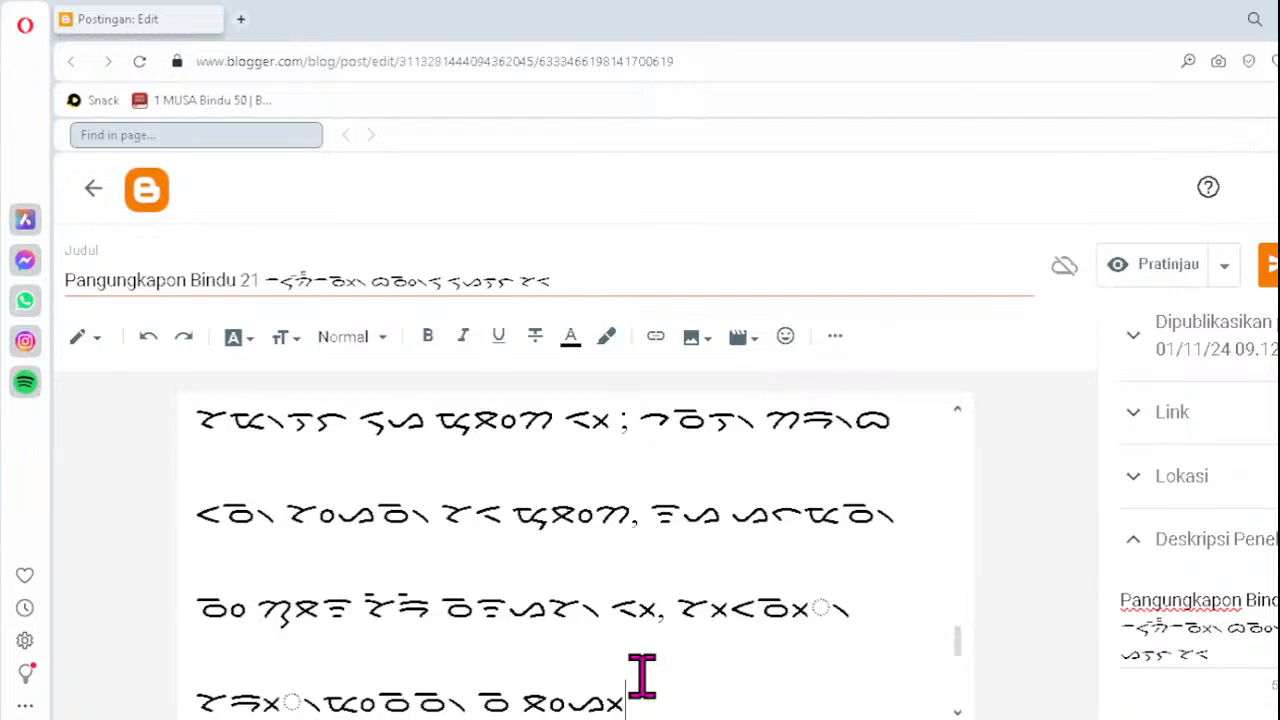
pyautogui.click(787, 614)
pyautogui.press('Delete')
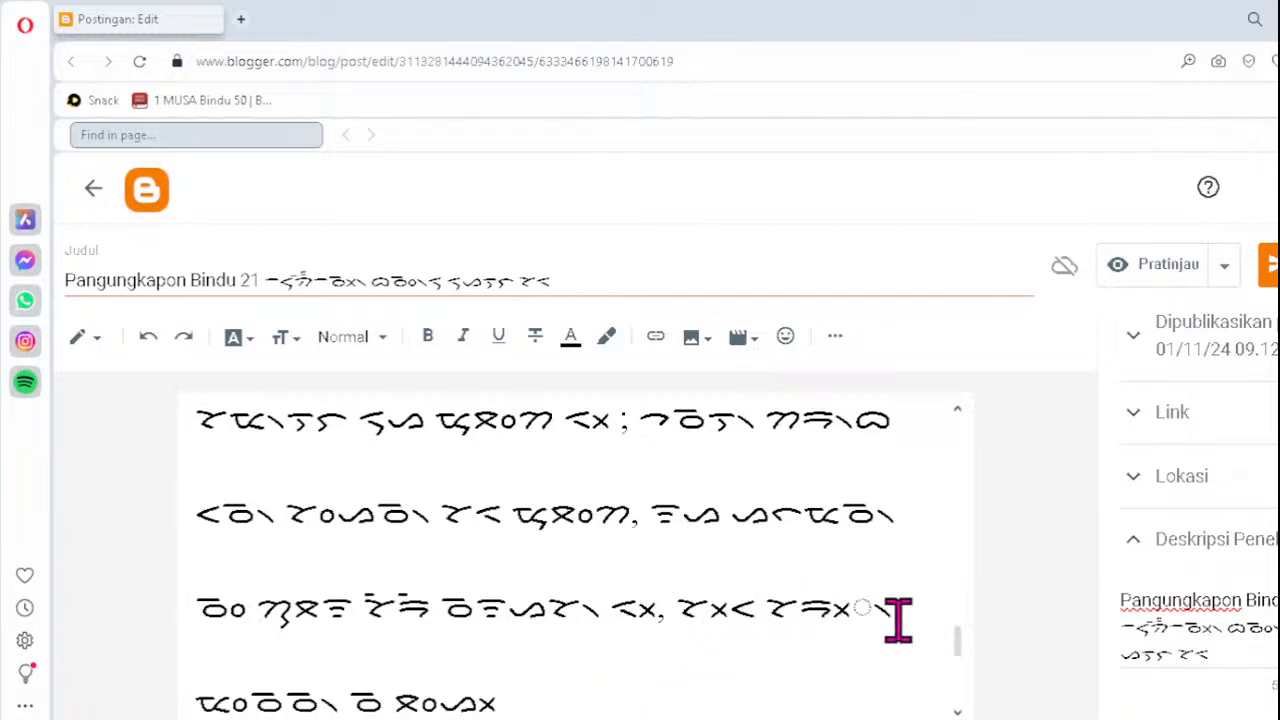
pyautogui.write('ᯬᯉ᯲')
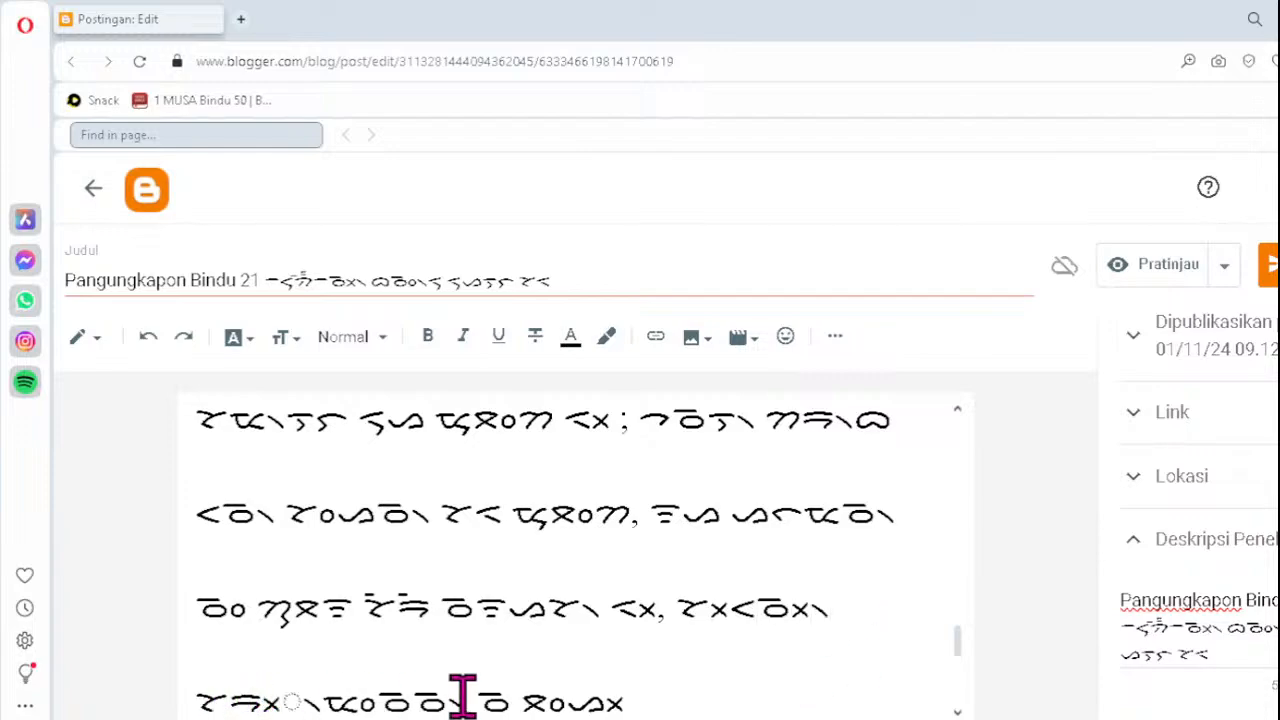
pyautogui.press('Delete')
pyautogui.write('ᯬᯉ᯲')
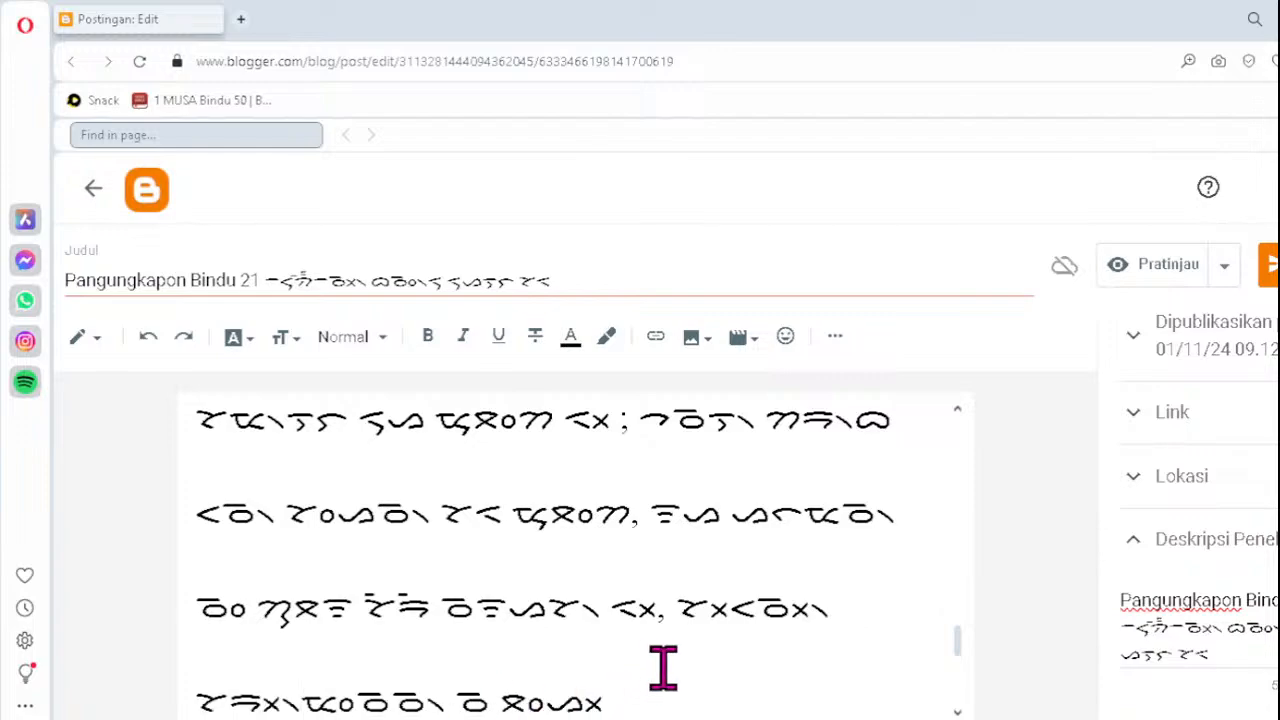
# - Correct the Batak-script "Sigomgom" in verse 22, replacing both dotted-circle "om" syllables with ᯬᯔ᯲
pyautogui.scroll(-5, 663, 668)
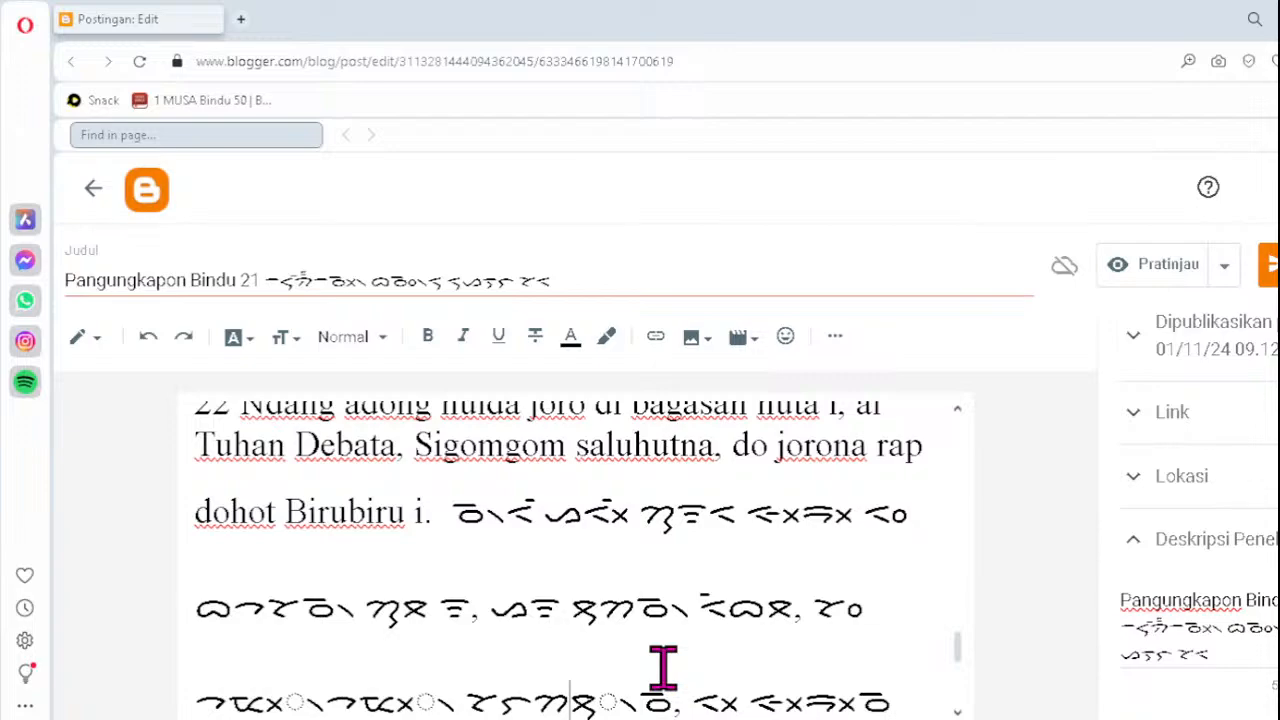
pyautogui.scroll(-1, 663, 668)
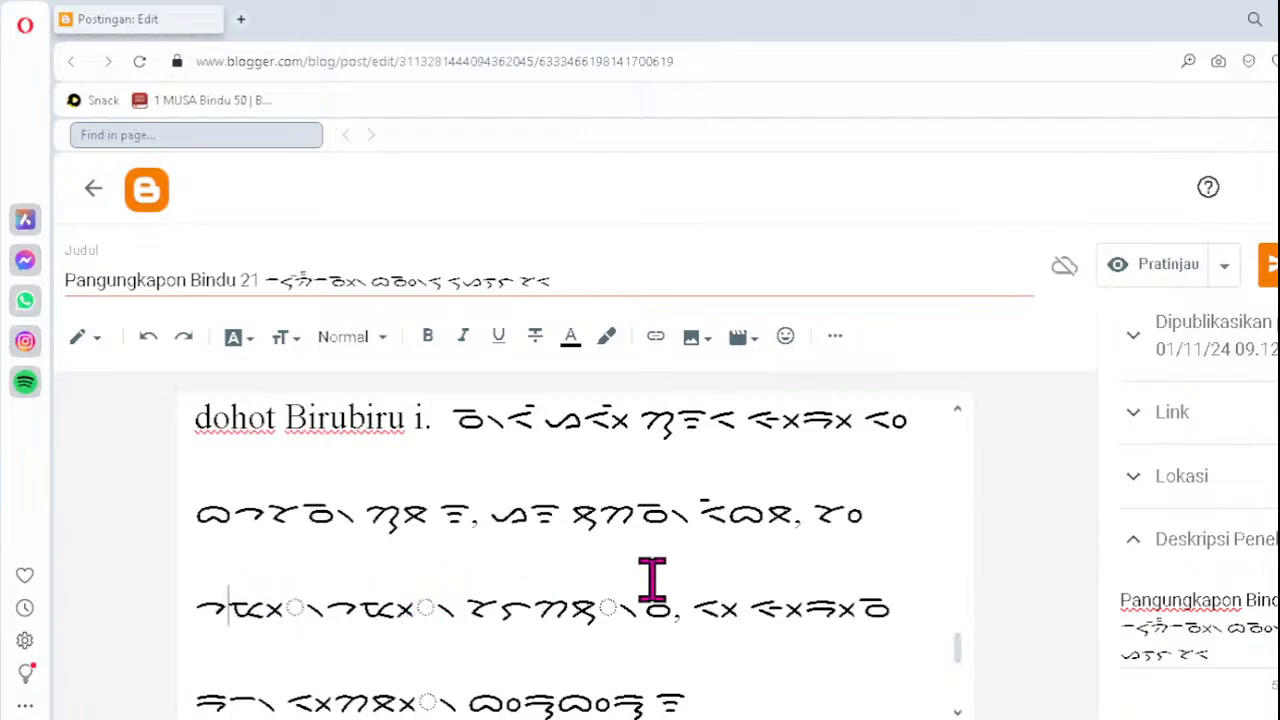
pyautogui.press('Delete')
pyautogui.write('ᯬᯔ᯲')
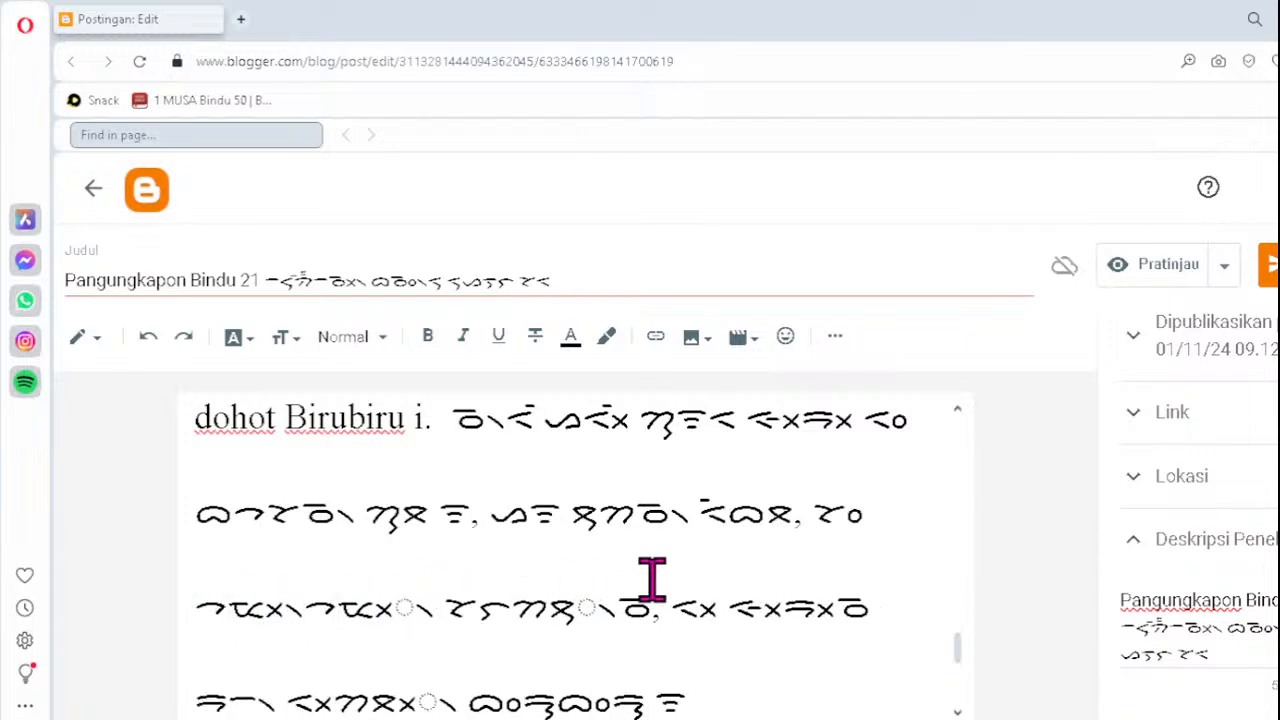
pyautogui.press('Delete')
pyautogui.write('ᯬᯔ᯲')
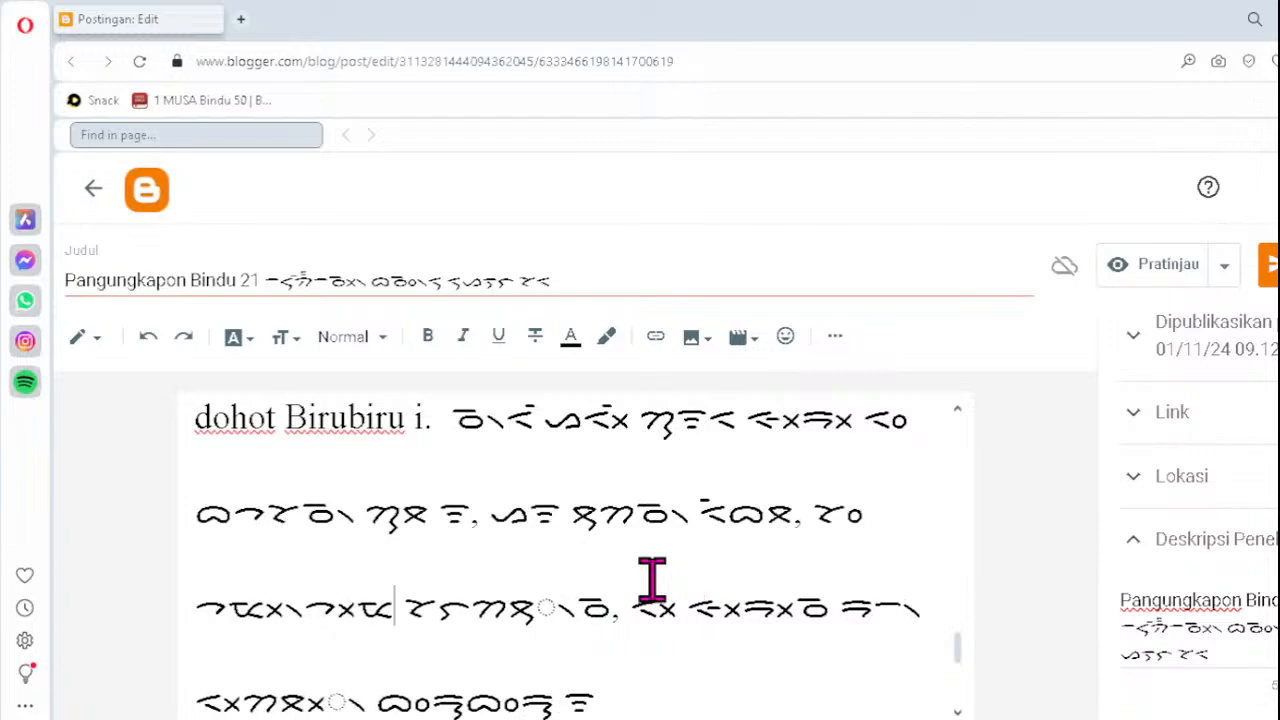
# - Correct the Batak-script "saluhutna" and "dohot" in verse 22, re-entering the "ut" and "ot" syllables without dotted circles
pyautogui.click(528, 610)
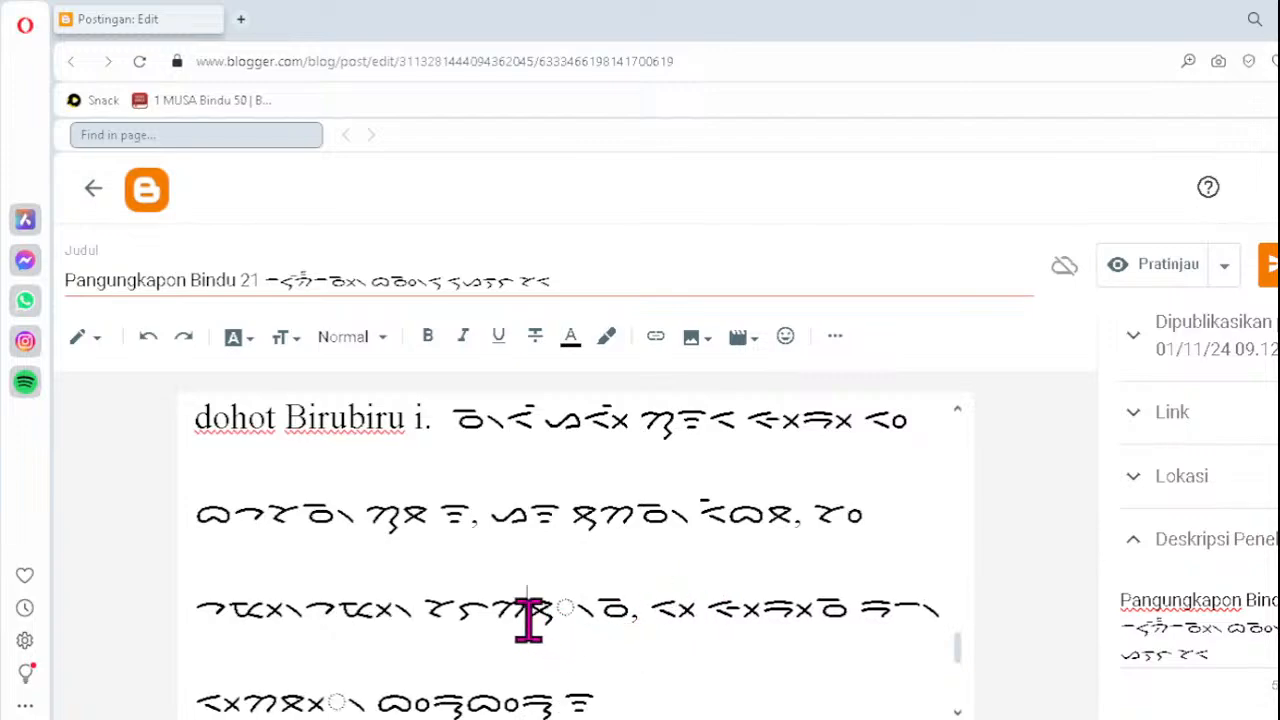
pyautogui.press('Delete')
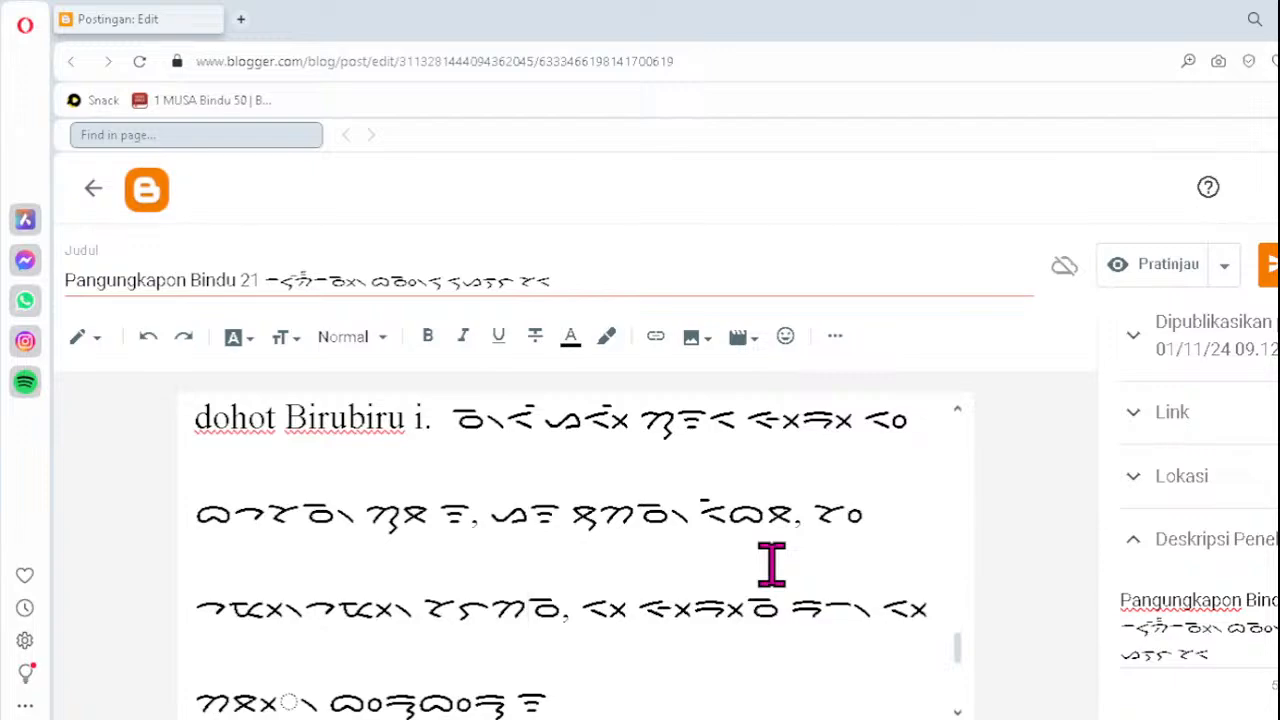
pyautogui.write('ᯮᯖ᯲')
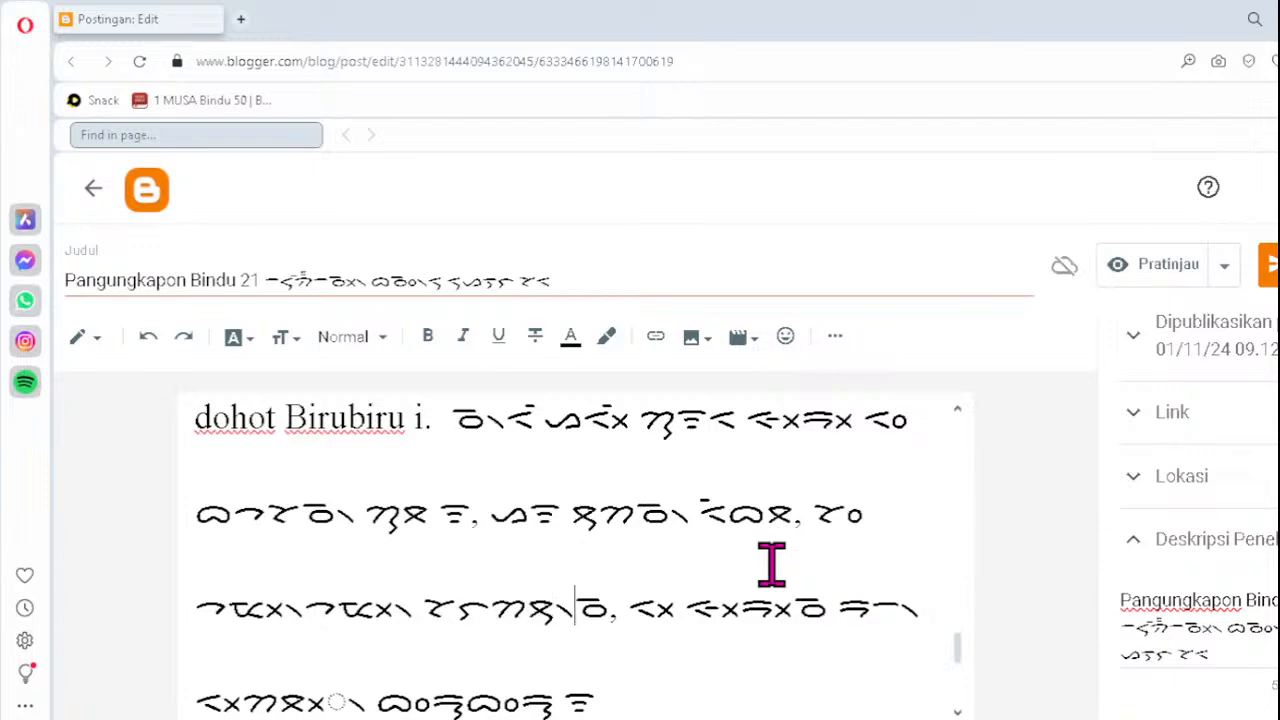
pyautogui.click(280, 702)
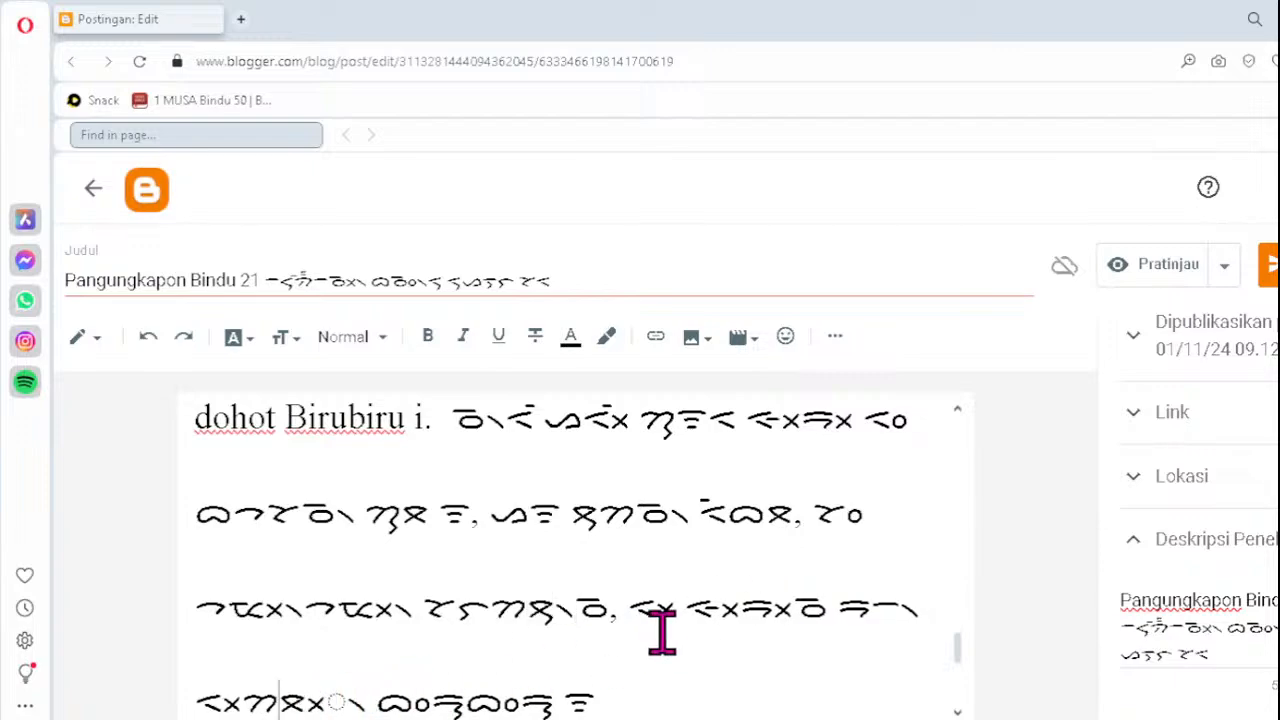
pyautogui.press('Delete')
pyautogui.write('ᯬᯖ᯲')
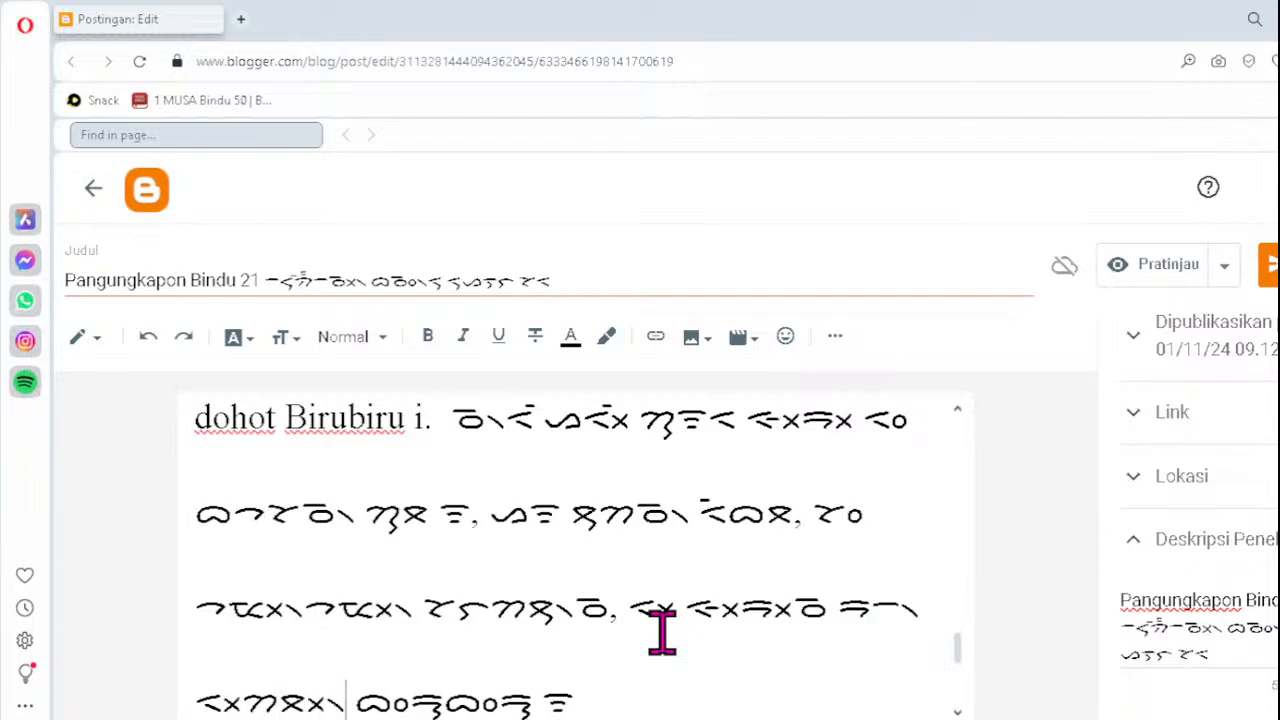
# - Correct the Batak-script "ringkot" and "sondanganna" in verse 23, re-entering the "ot" and "on" syllables without dotted circles
pyautogui.scroll(-3, 662, 630)
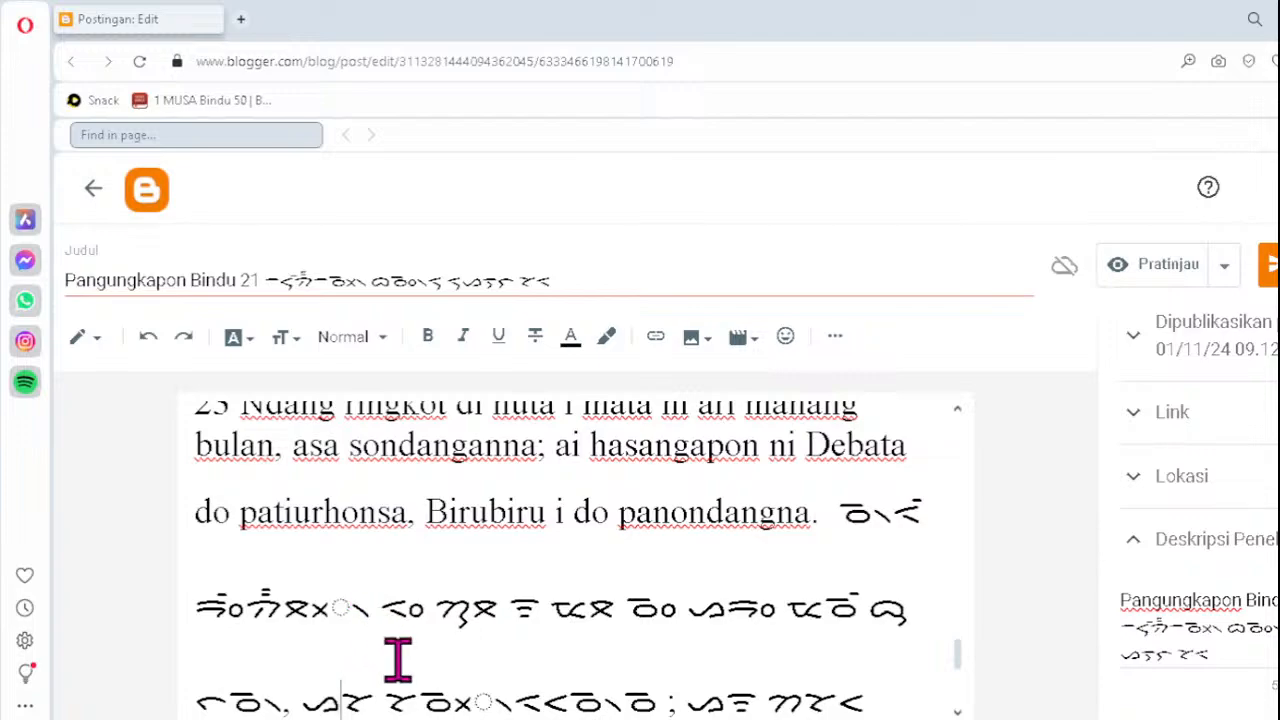
pyautogui.click(285, 607)
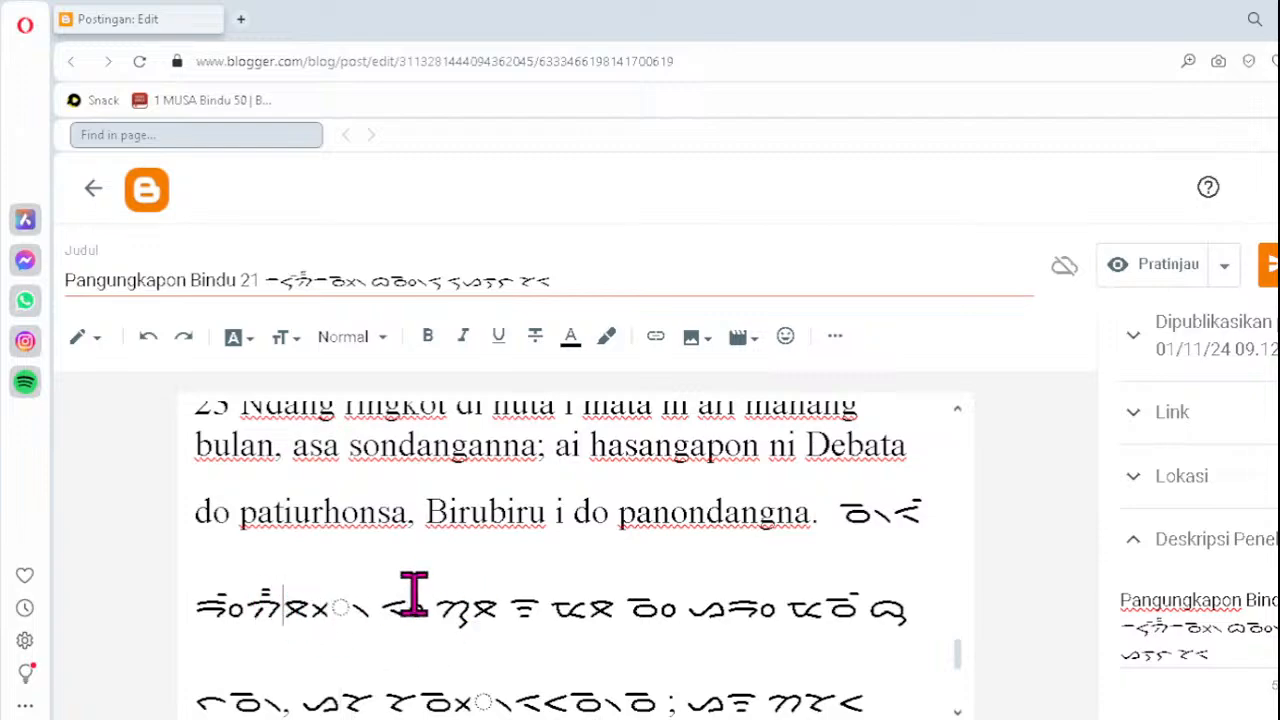
pyautogui.press('Delete')
pyautogui.write('ᯬᯖ᯲')
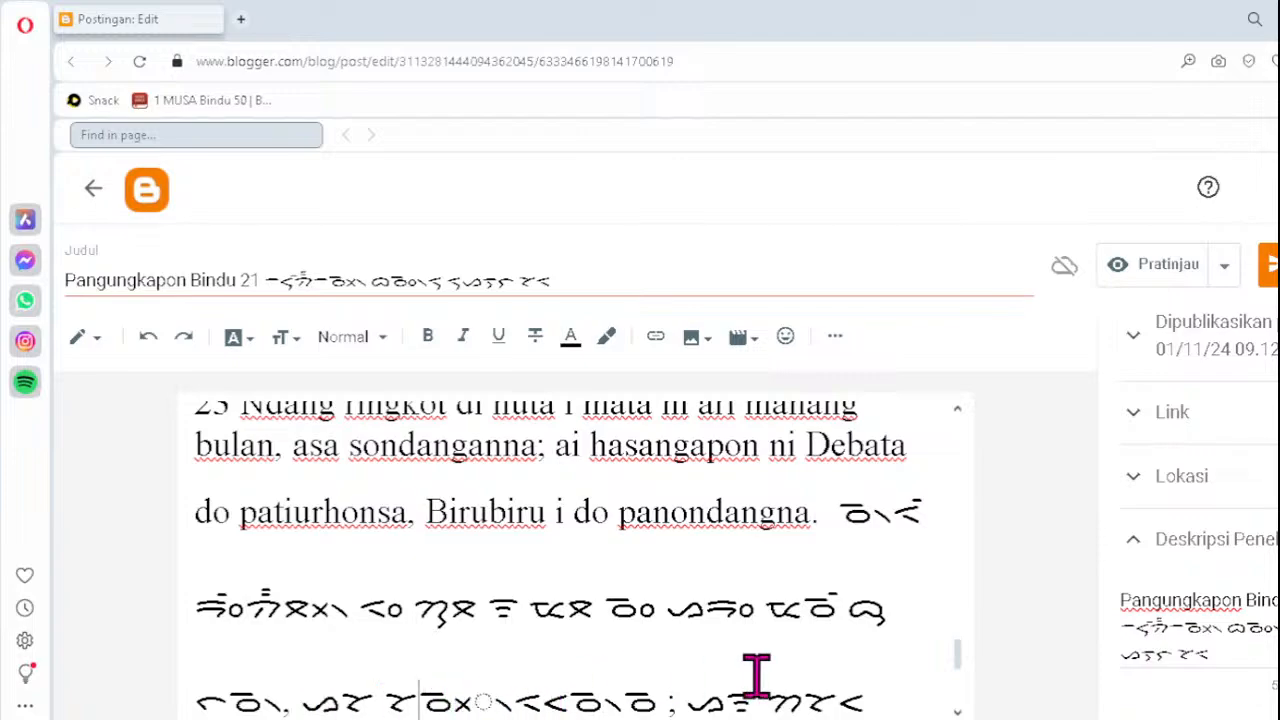
pyautogui.press('Delete')
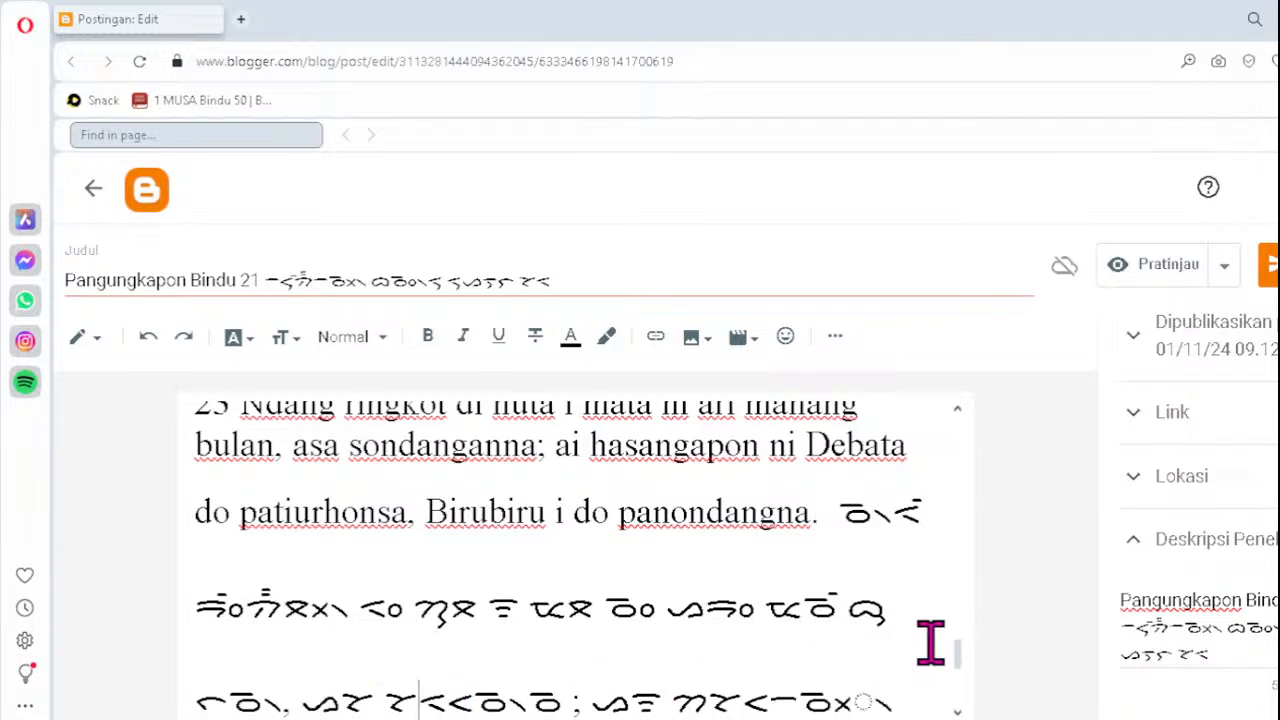
pyautogui.write('ᯬᯉ᯲ ᯉᯪ ᯑᯩᯅᯖ ᯑᯬ ᯇᯖᯪᯥᯒ᯲ᯂᯬᯉ᯲ᯘ,')
# - Correct the Batak-script "hasangapon" in verse 23, replacing its dotted-circle "on" syllable with ᯬᯉ᯲
pyautogui.scroll(-1, 930, 643)
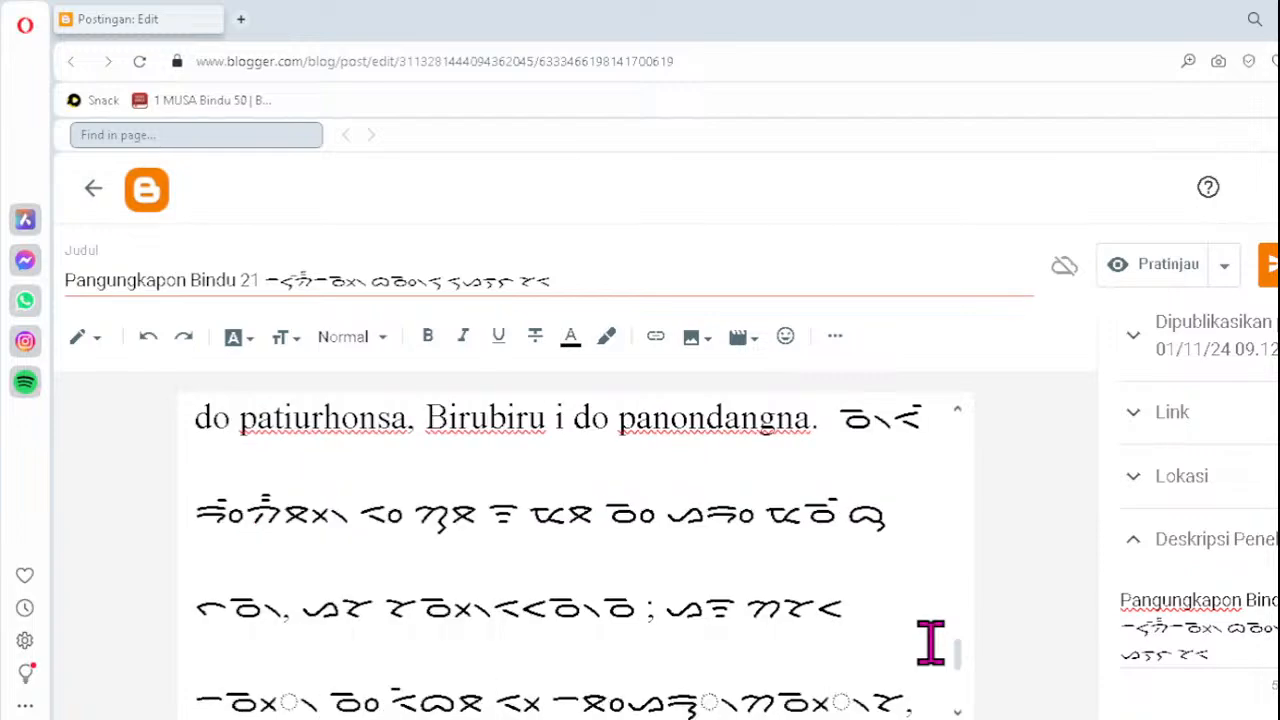
pyautogui.click(222, 695)
pyautogui.press('Delete')
pyautogui.write('ᯬᯉ᯲')
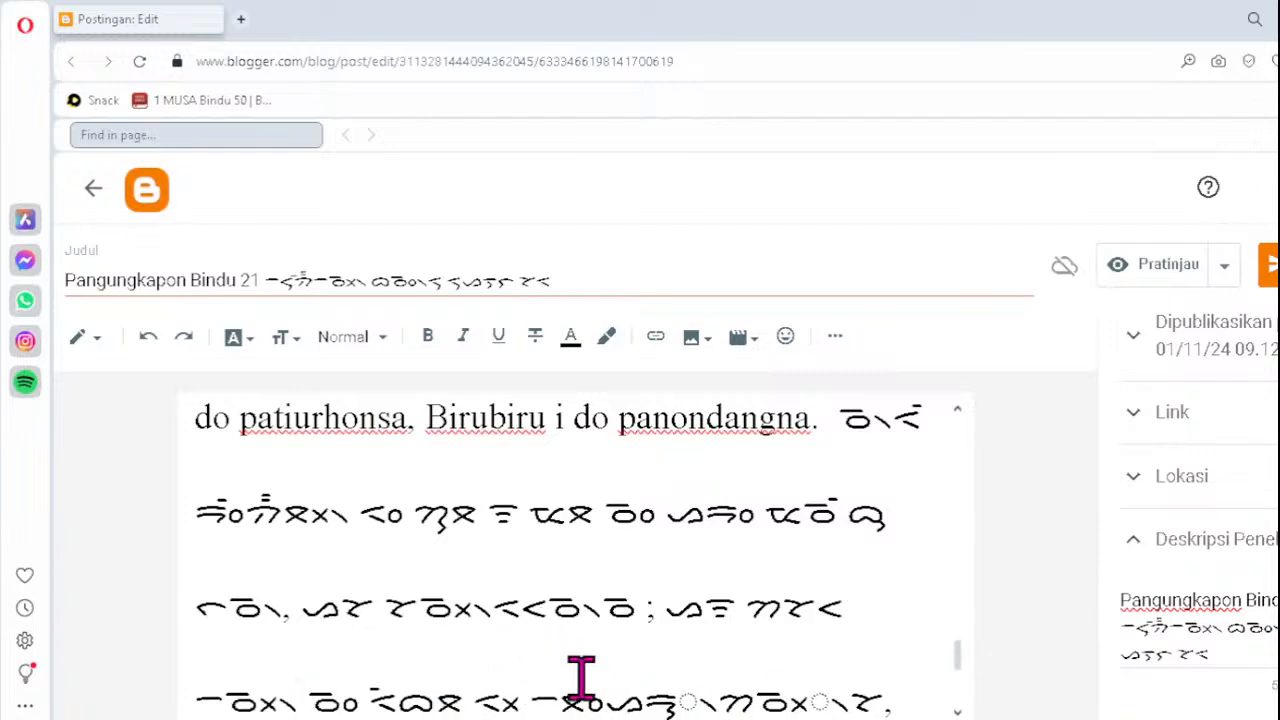
# - Correct the misrendered endings in the Batak-script spelling of "patiurhonsa" in verse 23, entering ᯒ᯲ and ᯬᯉ᯲
pyautogui.click(646, 700)
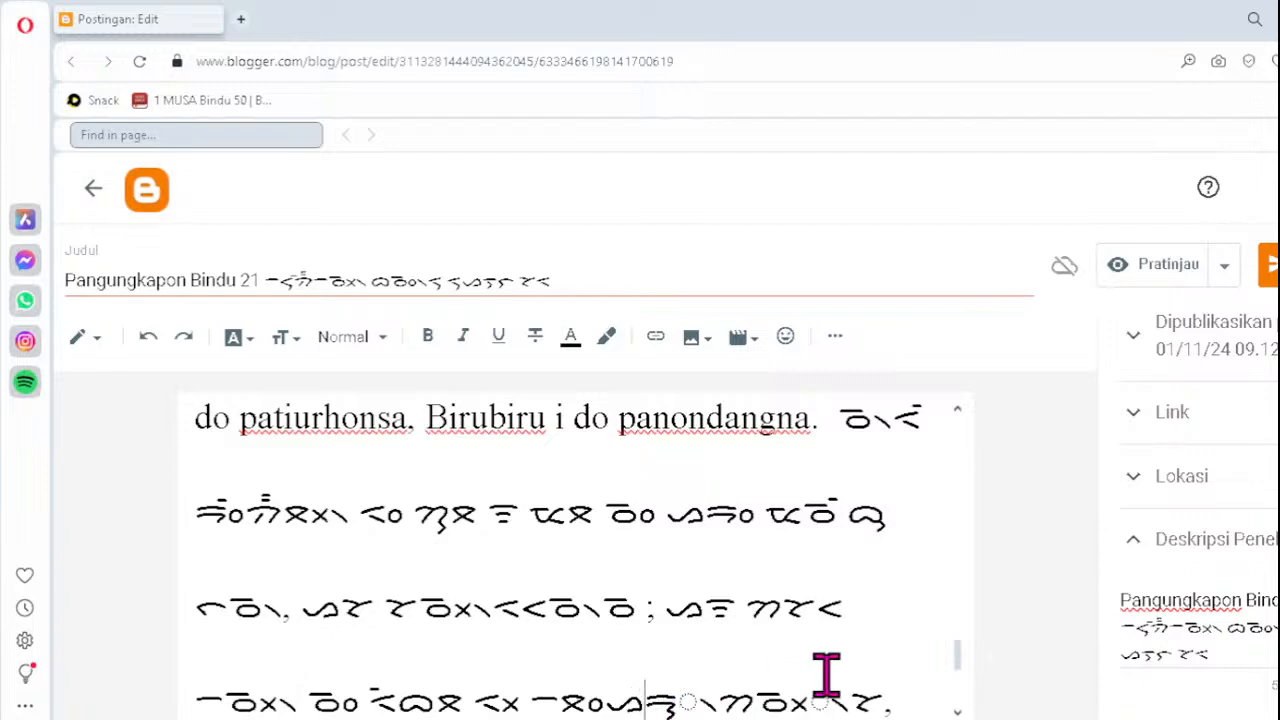
pyautogui.press('Delete')
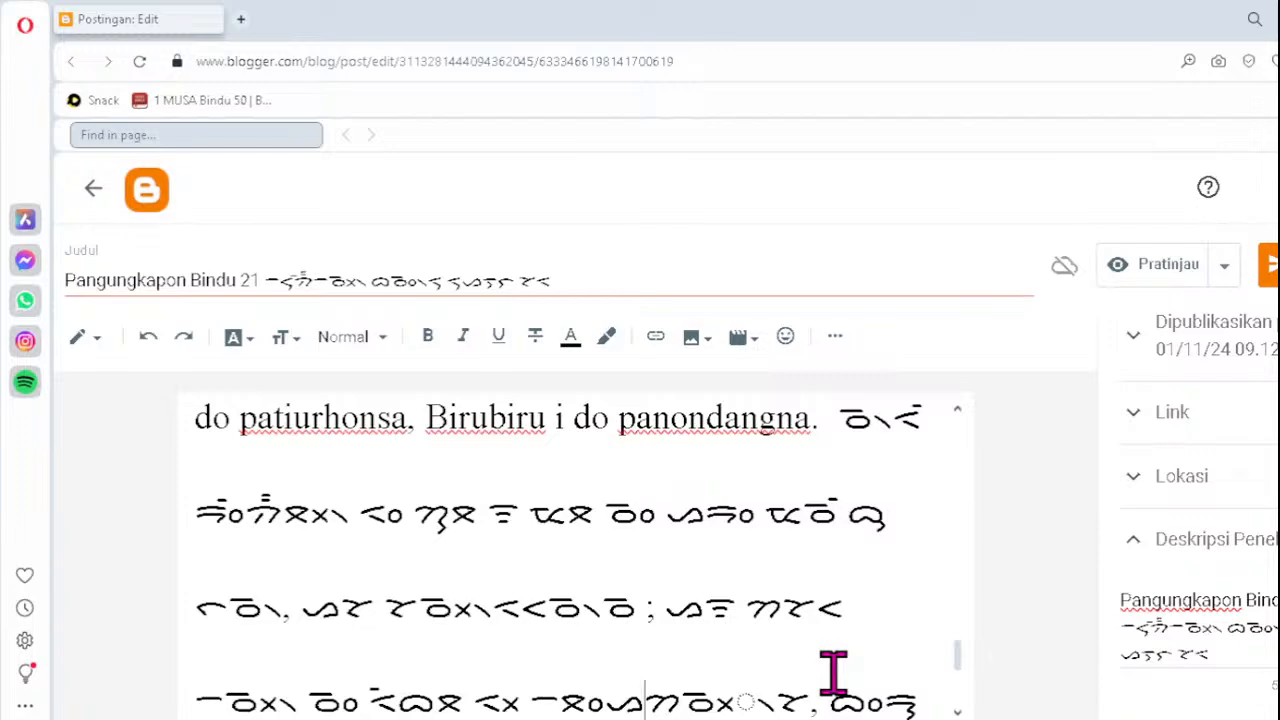
pyautogui.write('ᯒ᯲')
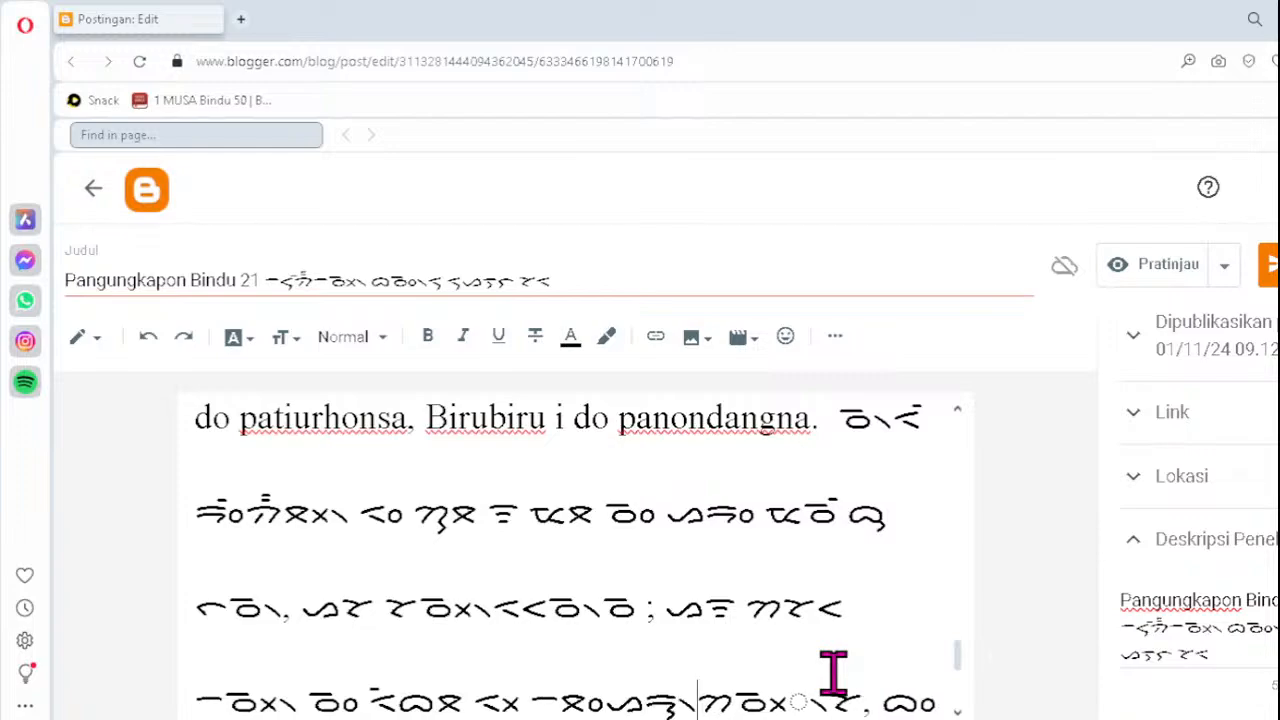
pyautogui.press('Right')
pyautogui.press('Delete')
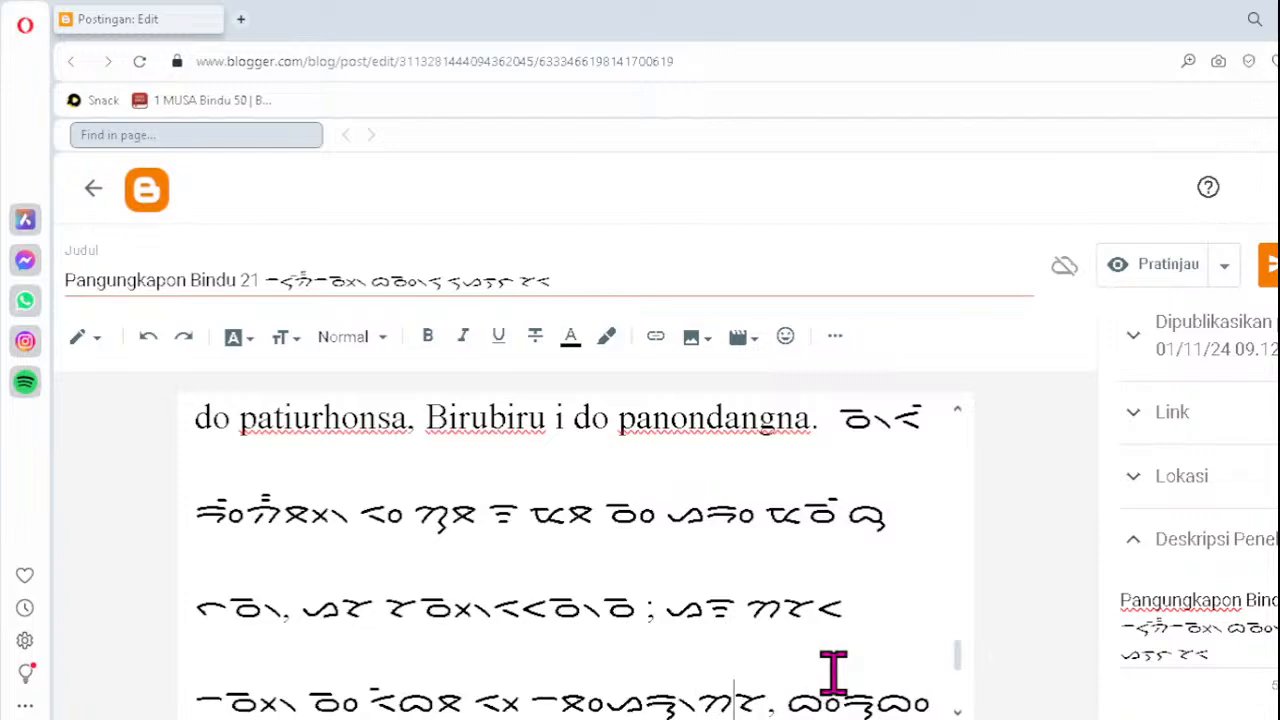
pyautogui.write('ᯬᯉ᯲')
# - Replace the misrendered "on" ending in the Batak-script word "panondangna" of verse 23 with ᯬᯉ᯲
pyautogui.press('Down')
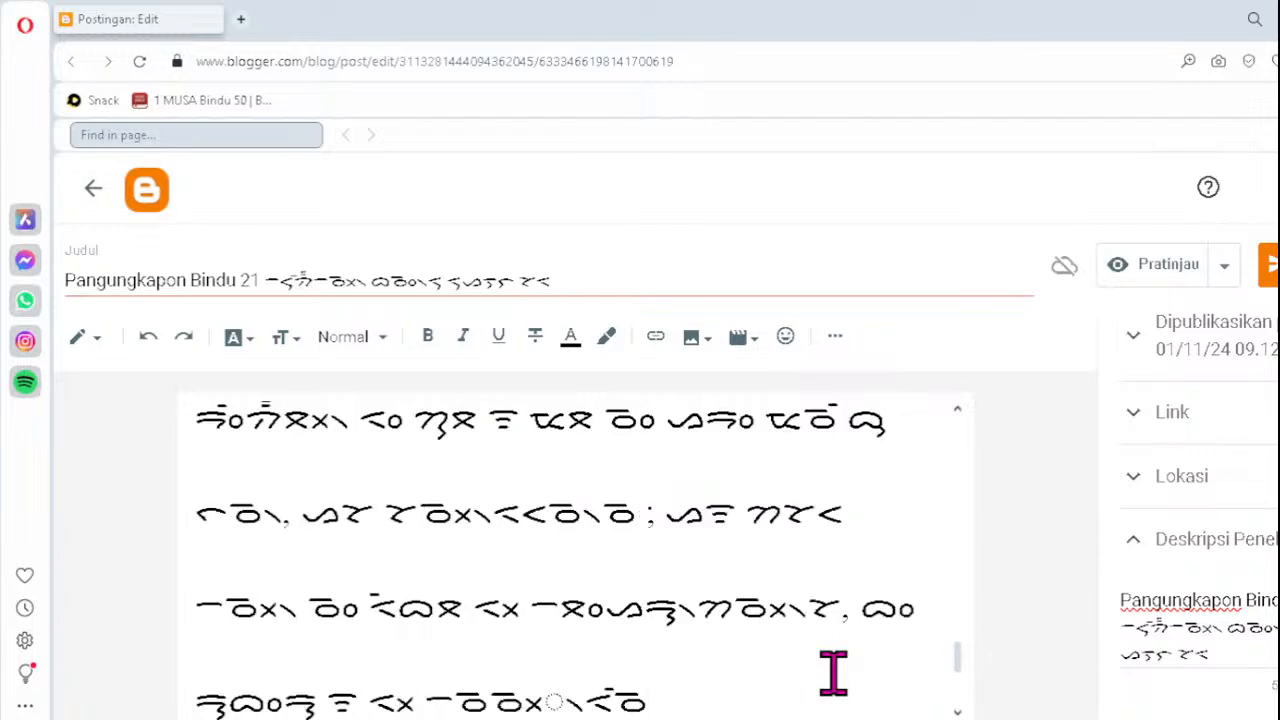
pyautogui.press('Left')
pyautogui.press('Left')
pyautogui.press('Left')
pyautogui.press('Left')
pyautogui.press('Left')
pyautogui.press('Left')
pyautogui.press('Delete')
pyautogui.write('ᯬᯉ᯲')
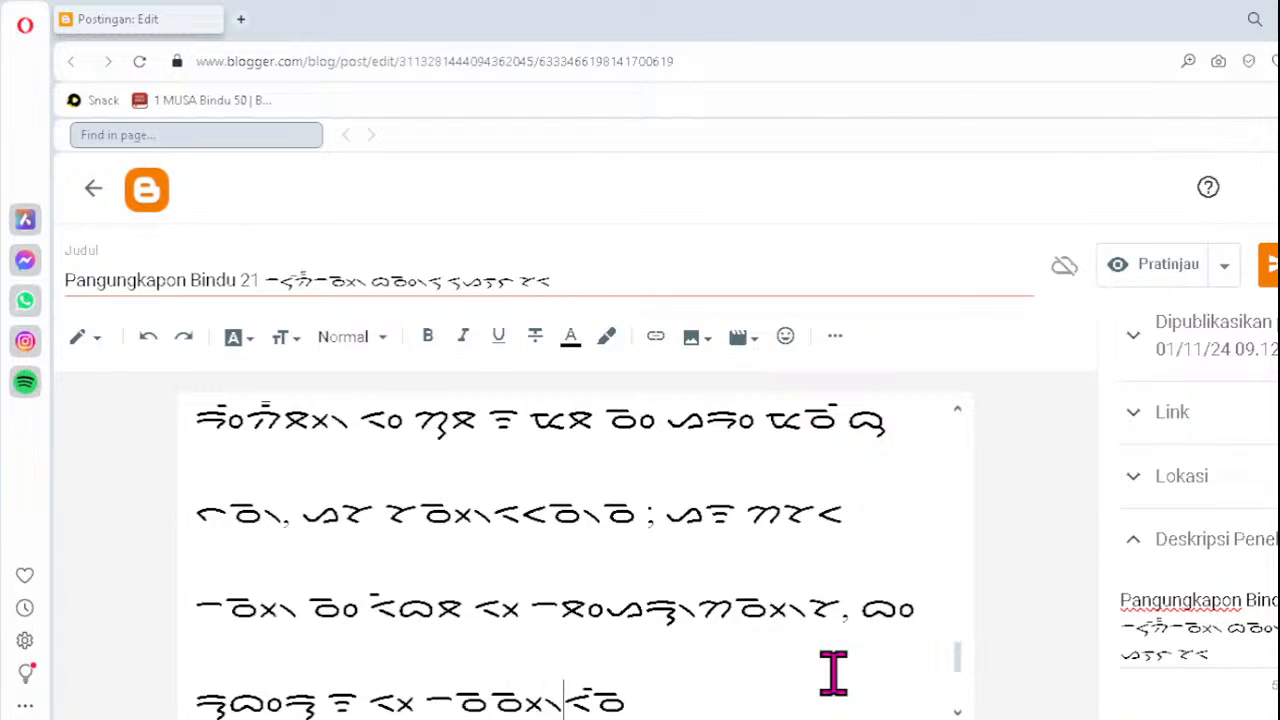
# - In verse 24's Batak text, remove the surplus mark from the first "angka" and replace the misrendered ending in "sondangna" with ᯬᯉ᯲
pyautogui.press('Down')
pyautogui.press('Down')
pyautogui.press('Down')
pyautogui.press('Down')
pyautogui.press('Down')
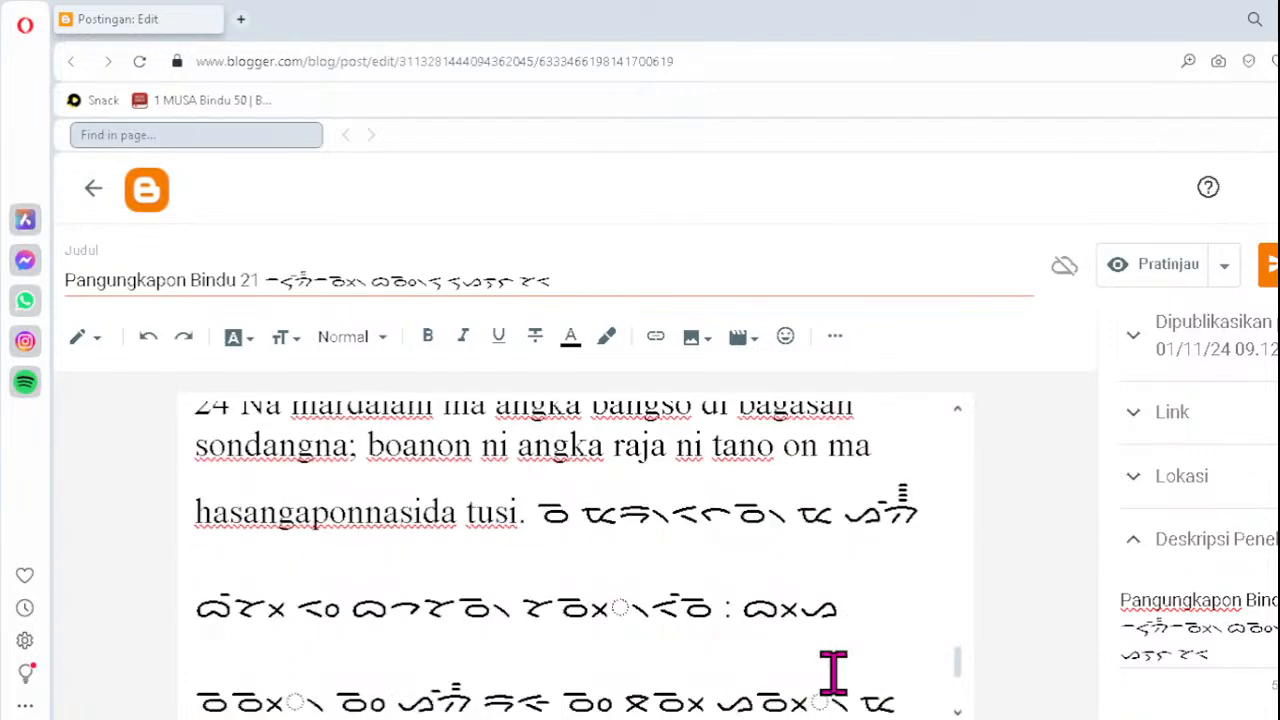
pyautogui.click(912, 508)
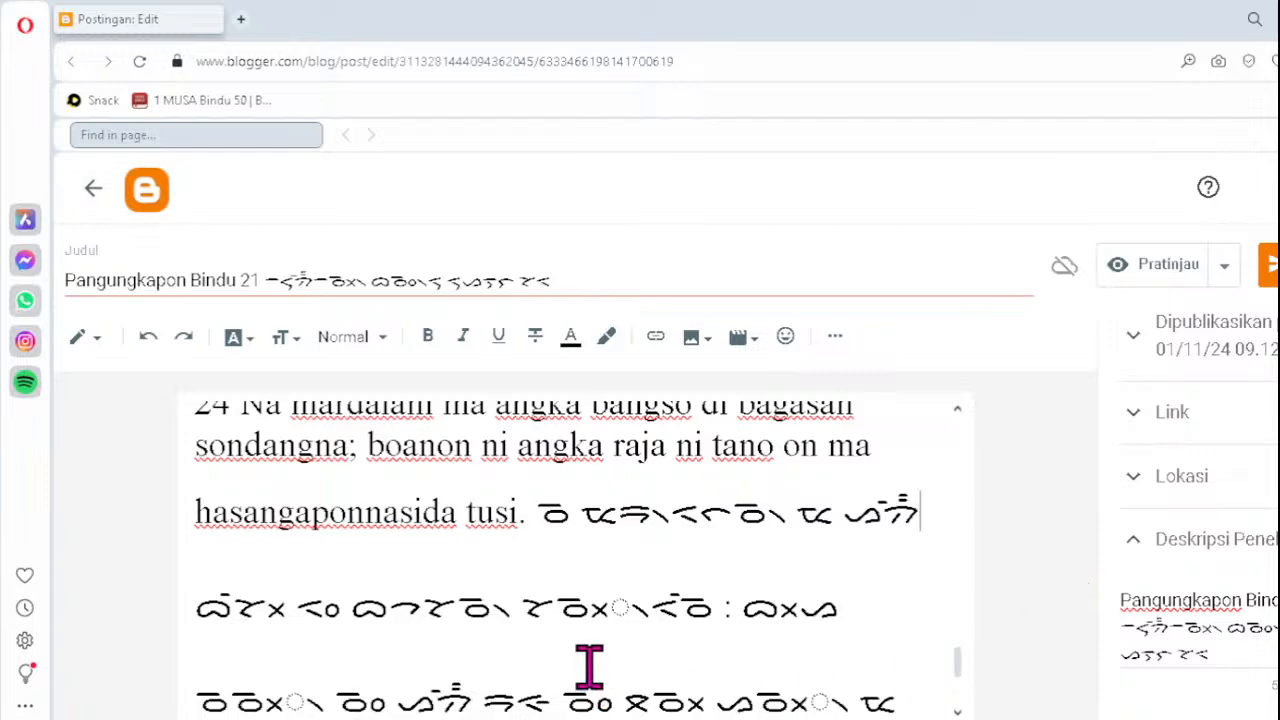
pyautogui.click(590, 607)
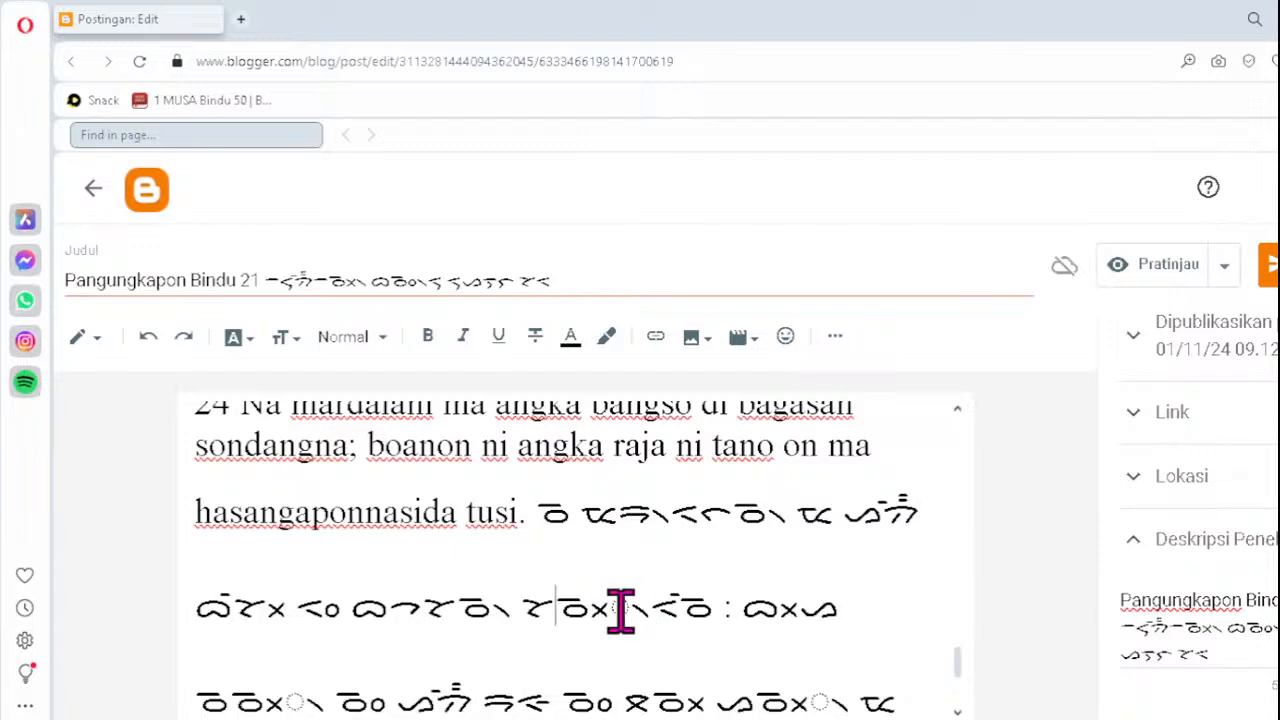
pyautogui.press('Delete')
pyautogui.write('ᯬᯉ᯲')
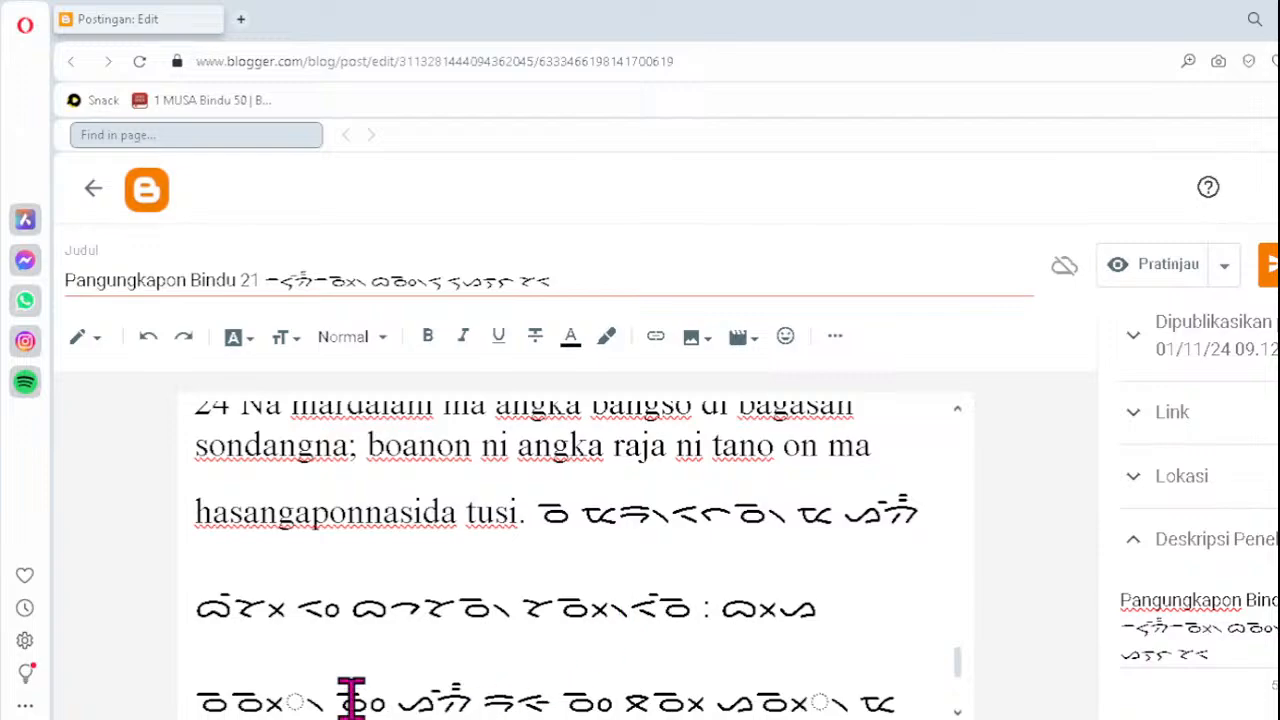
# - Replace the misrendered endings of the Batak-script words "boanon" and "on" in verse 24 with ᯬᯉ᯲
pyautogui.click(234, 700)
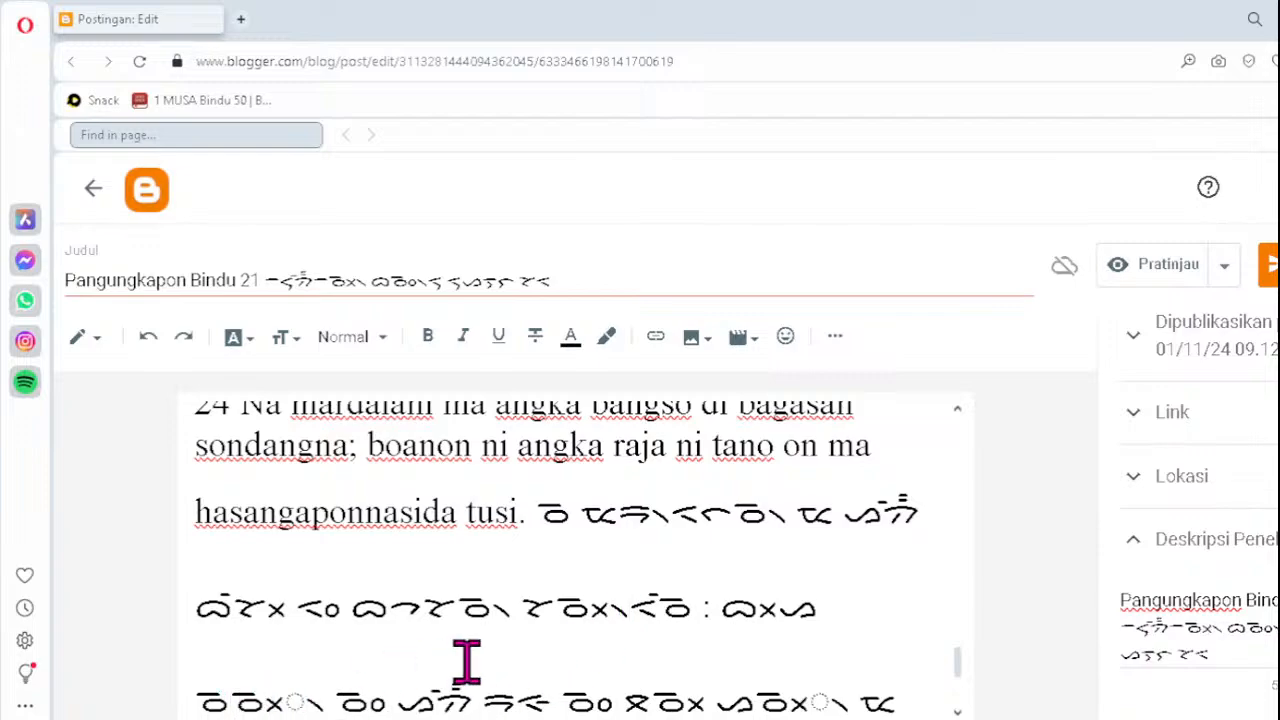
pyautogui.press('Delete')
pyautogui.write('ᯬᯉ᯲')
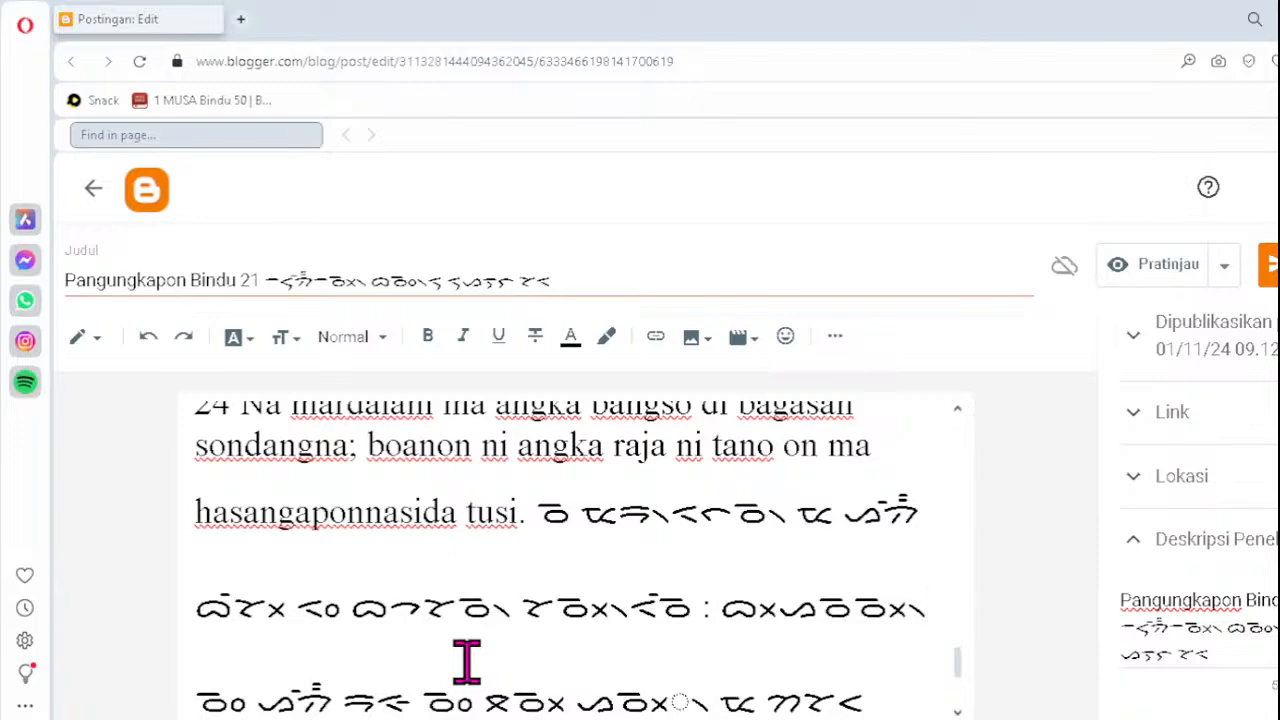
pyautogui.click(618, 698)
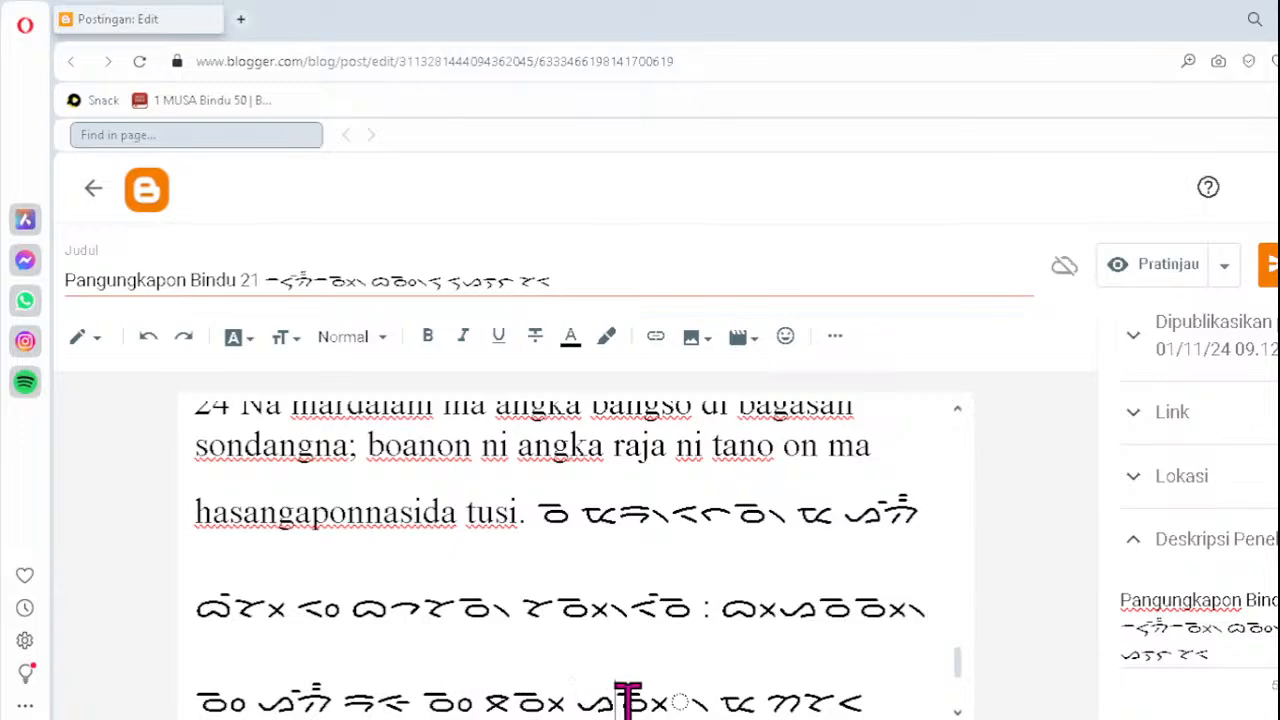
pyautogui.press('Delete')
pyautogui.write('ᯬᯉ᯲')
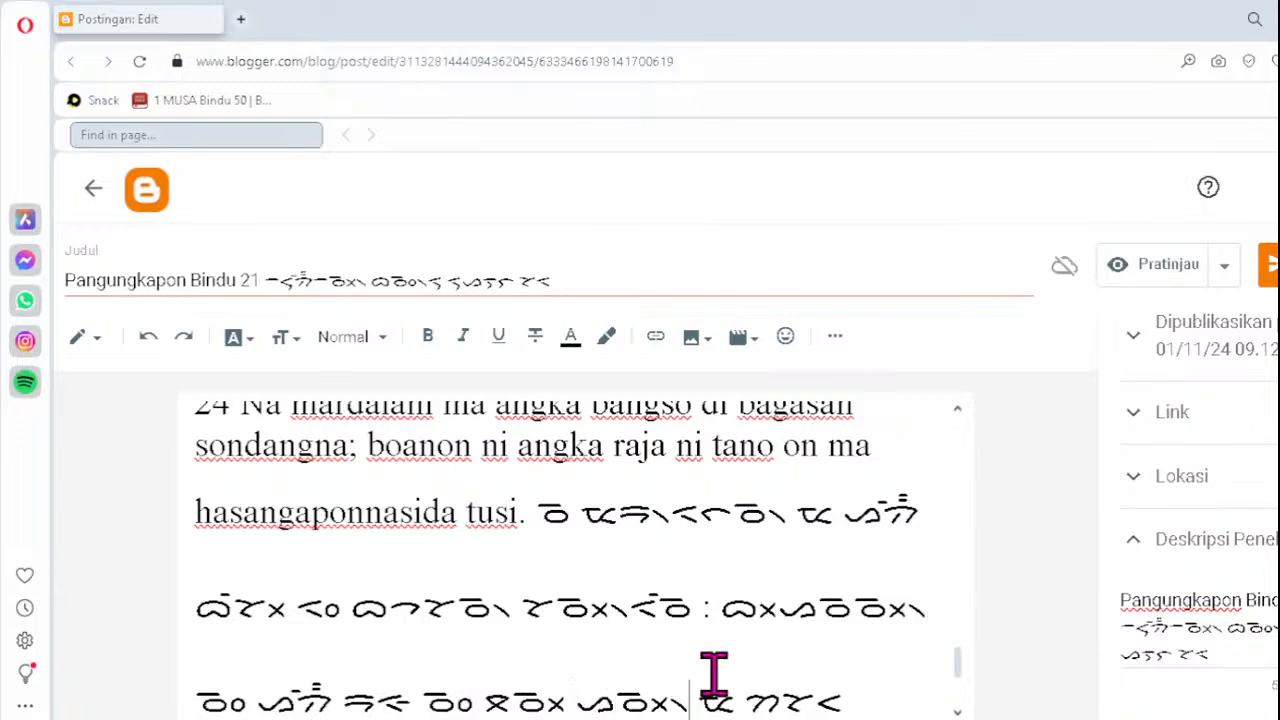
# - Replace the misrendered "on" ending inside the Batak-script word "hasangaponnasida" of verse 24 with ᯬᯉ᯲
pyautogui.press('Down')
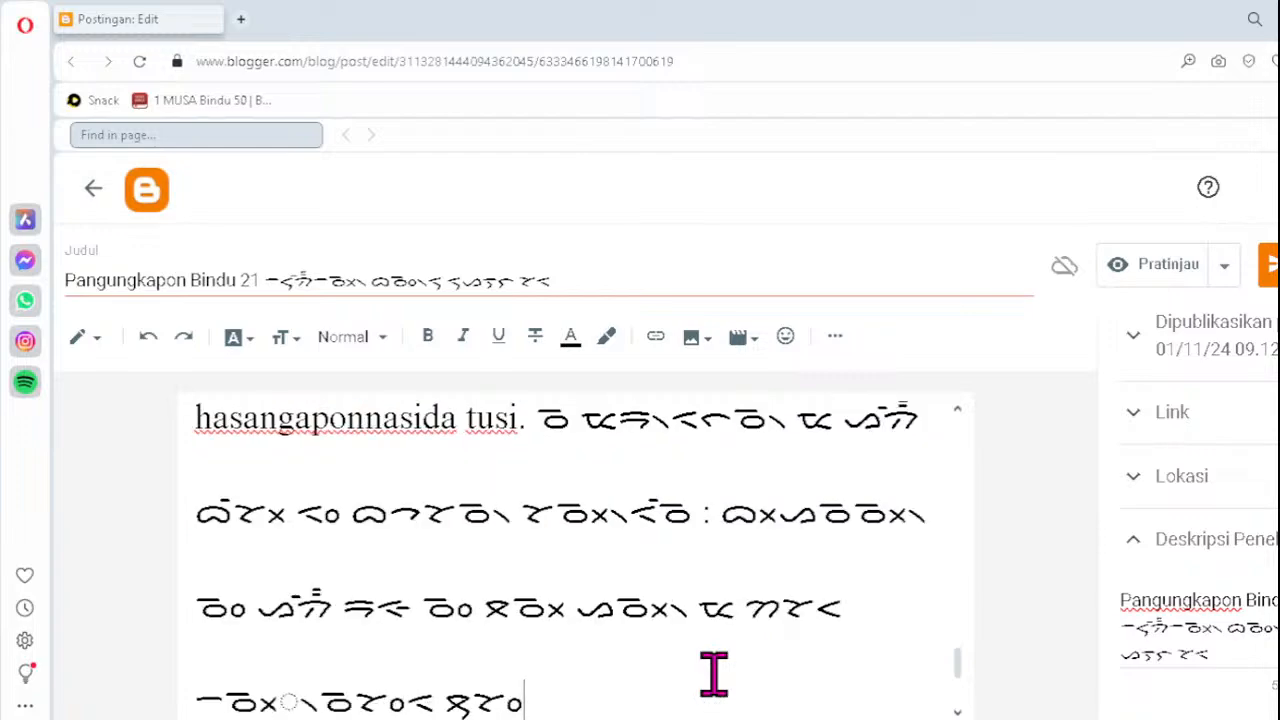
pyautogui.click(228, 698)
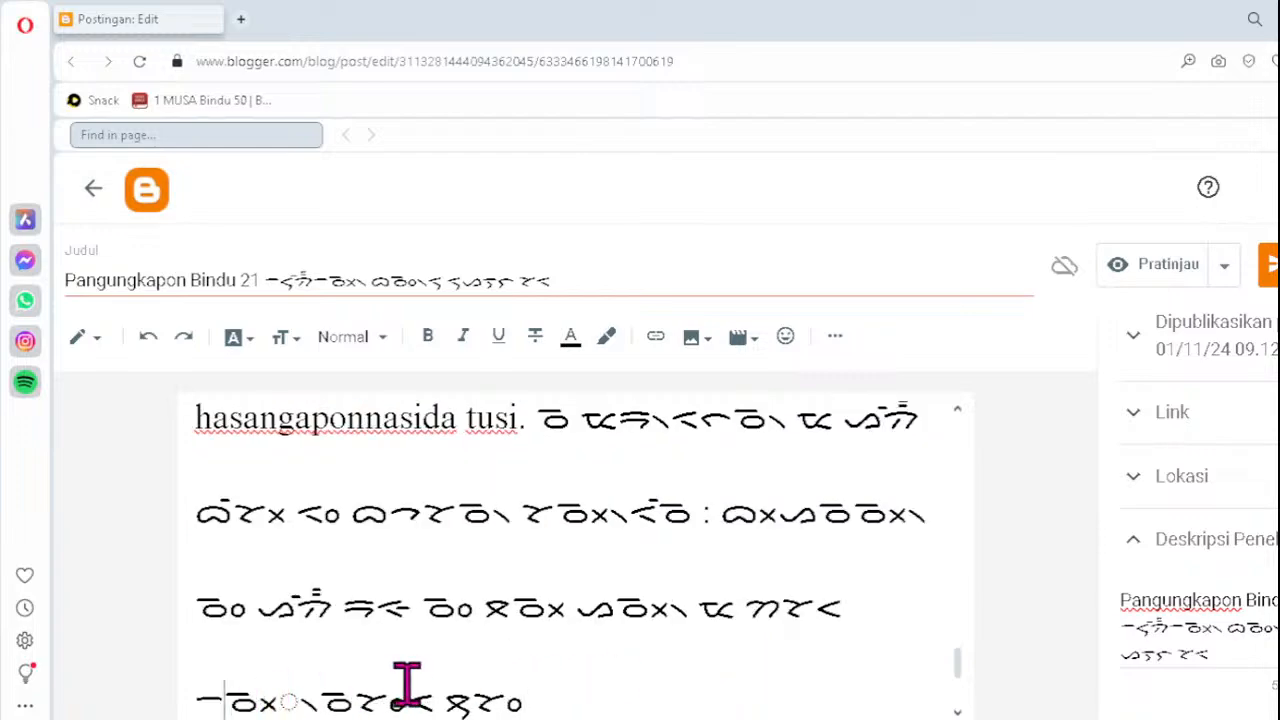
pyautogui.press('Delete')
pyautogui.write('ᯬᯉ᯲')
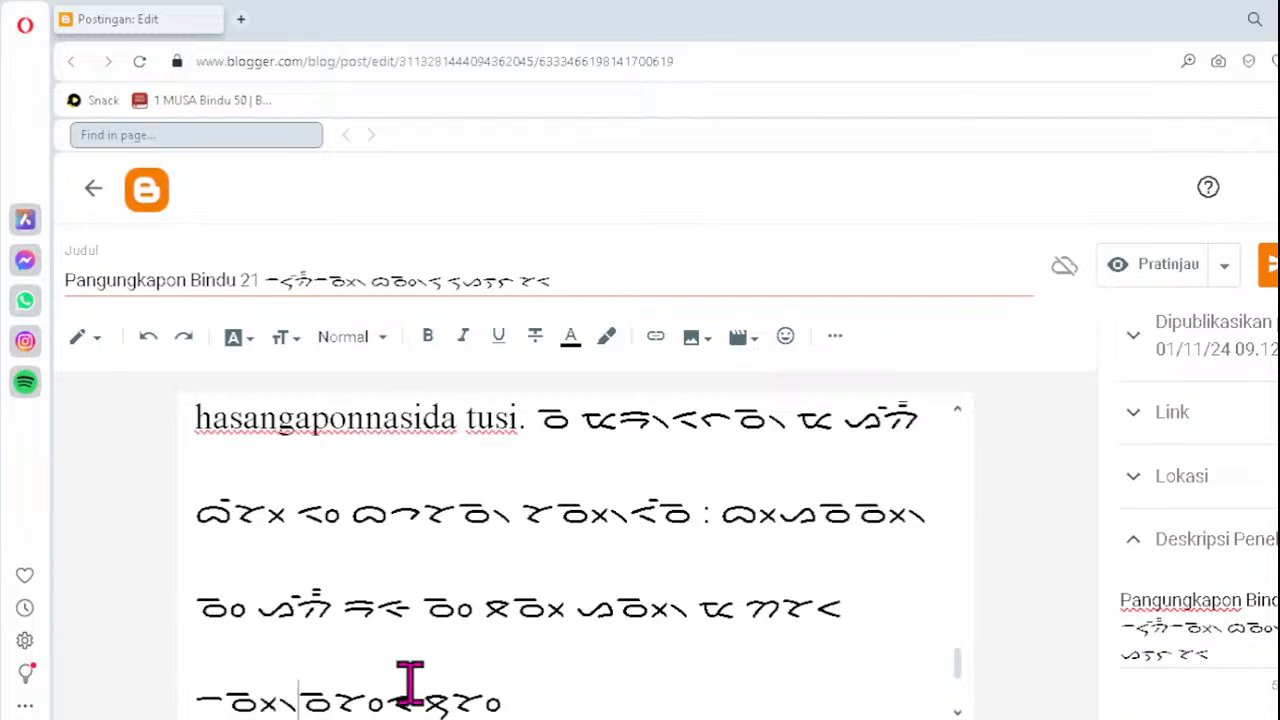
# - Replace the misrendered characters in the Batak-script word "hinsu" of verse 25 with ᯬᯉ᯲
pyautogui.scroll(-3, 995, 415)
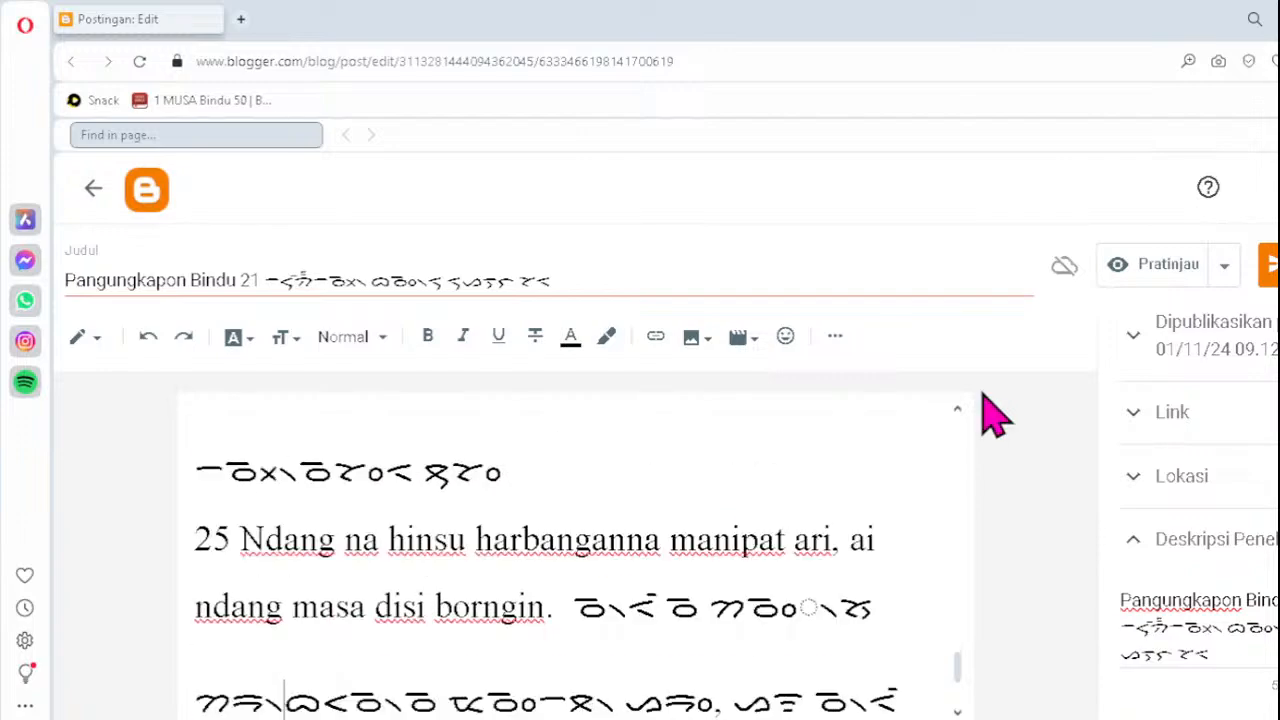
pyautogui.click(748, 608)
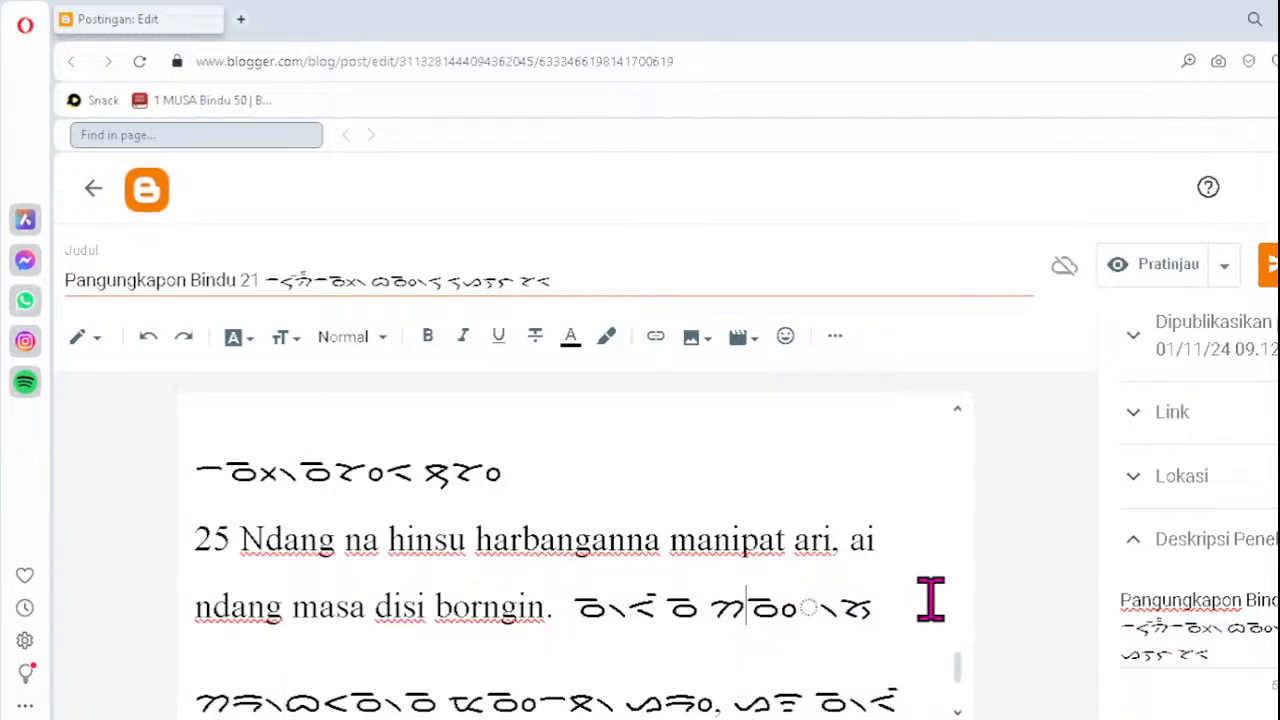
pyautogui.press('Delete')
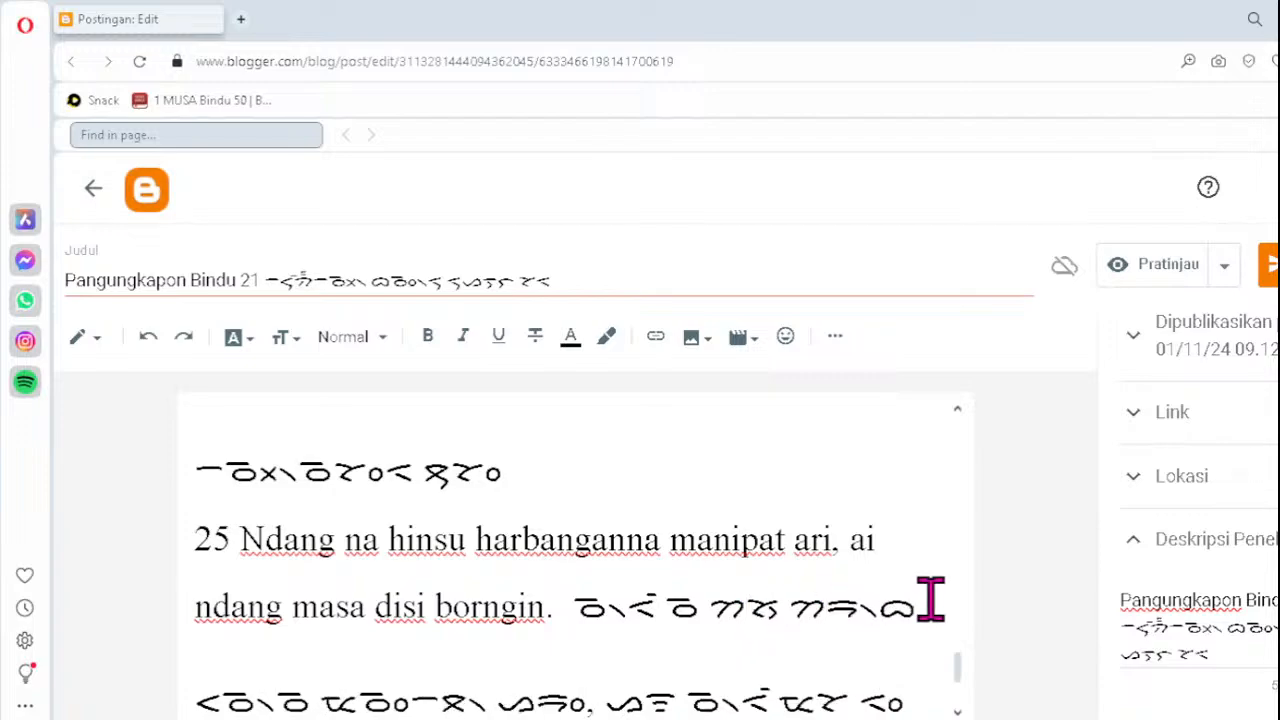
pyautogui.write('ᯬᯉ᯲')
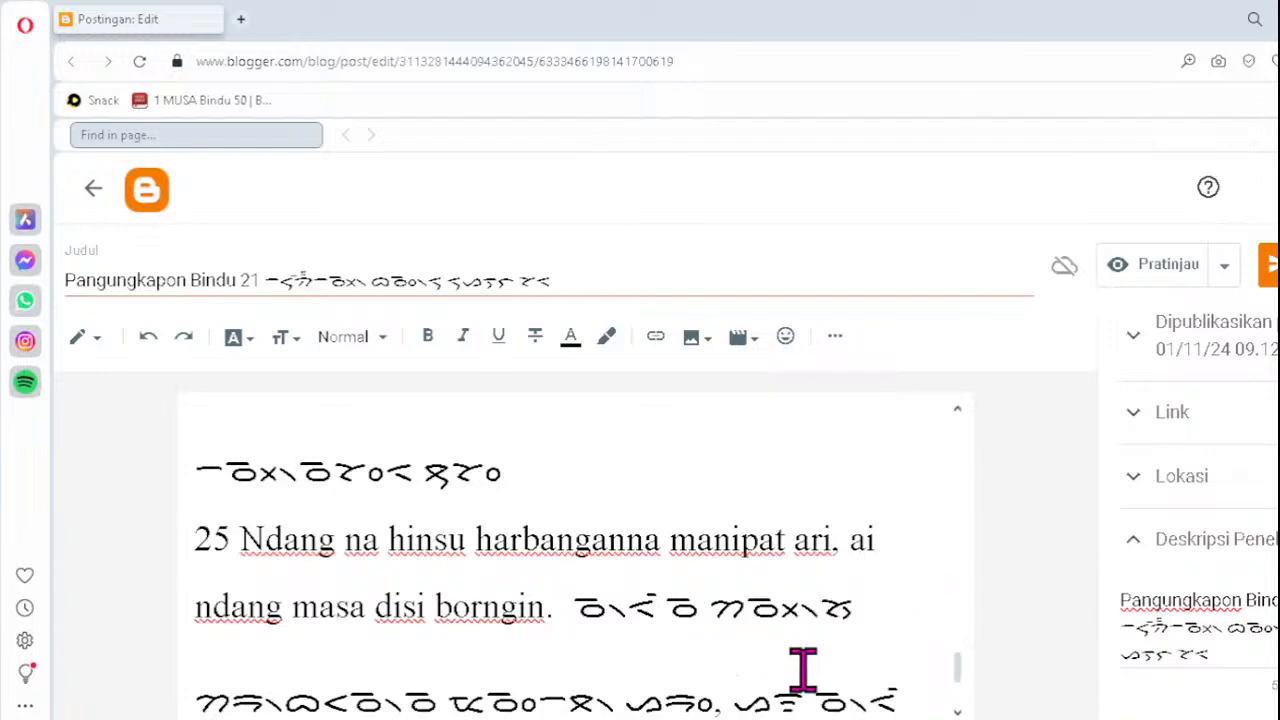
# - Correct both misrendered endings in the Batak-script word "borngin" of verse 25, entering ᯬᯒ᯲ and ᯪᯉ᯲
pyautogui.scroll(-2, 803, 670)
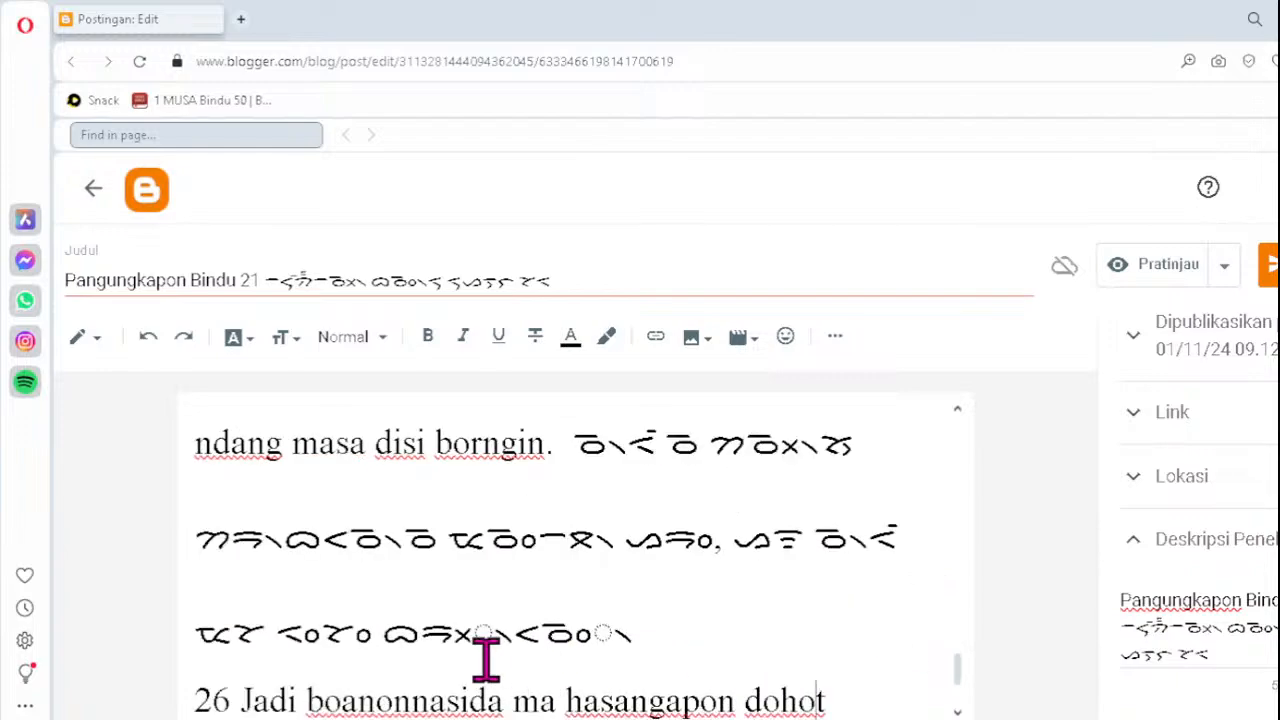
pyautogui.click(427, 629)
pyautogui.press('Delete')
pyautogui.write('ᯬᯒ᯲')
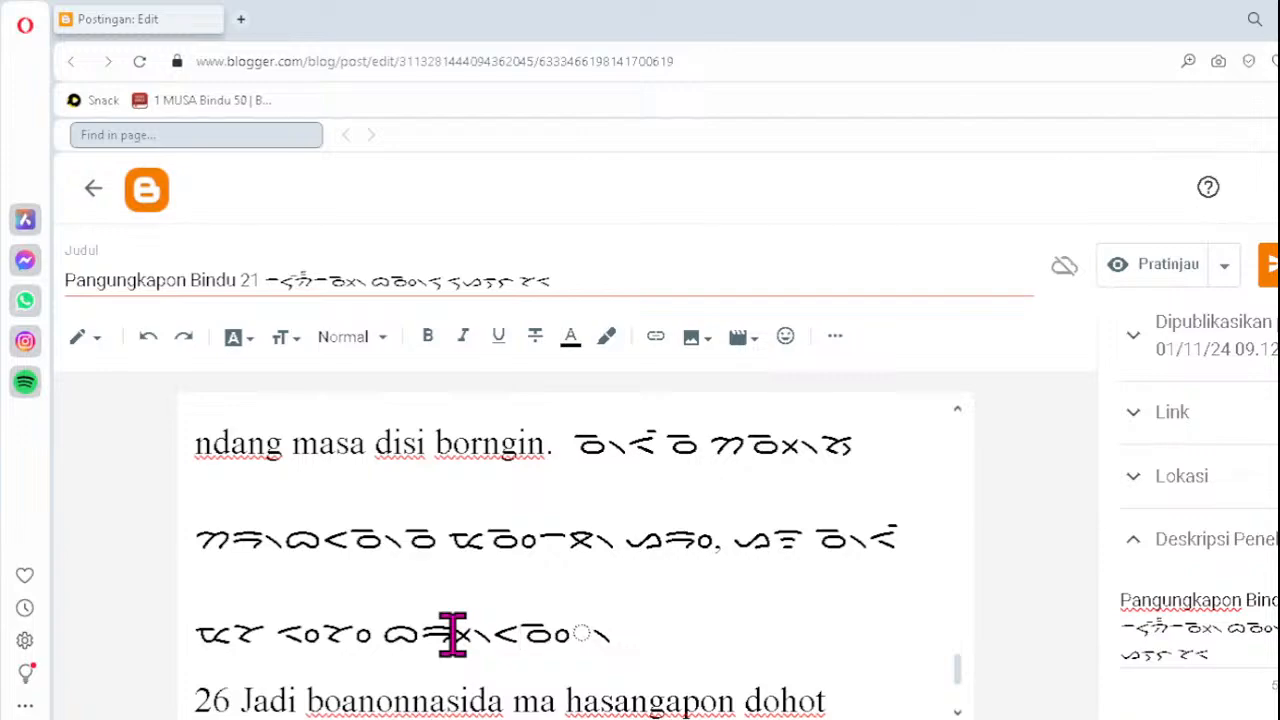
pyautogui.press('Delete')
pyautogui.press('Delete')
pyautogui.press('Delete')
pyautogui.write('ᯪᯉ᯲')
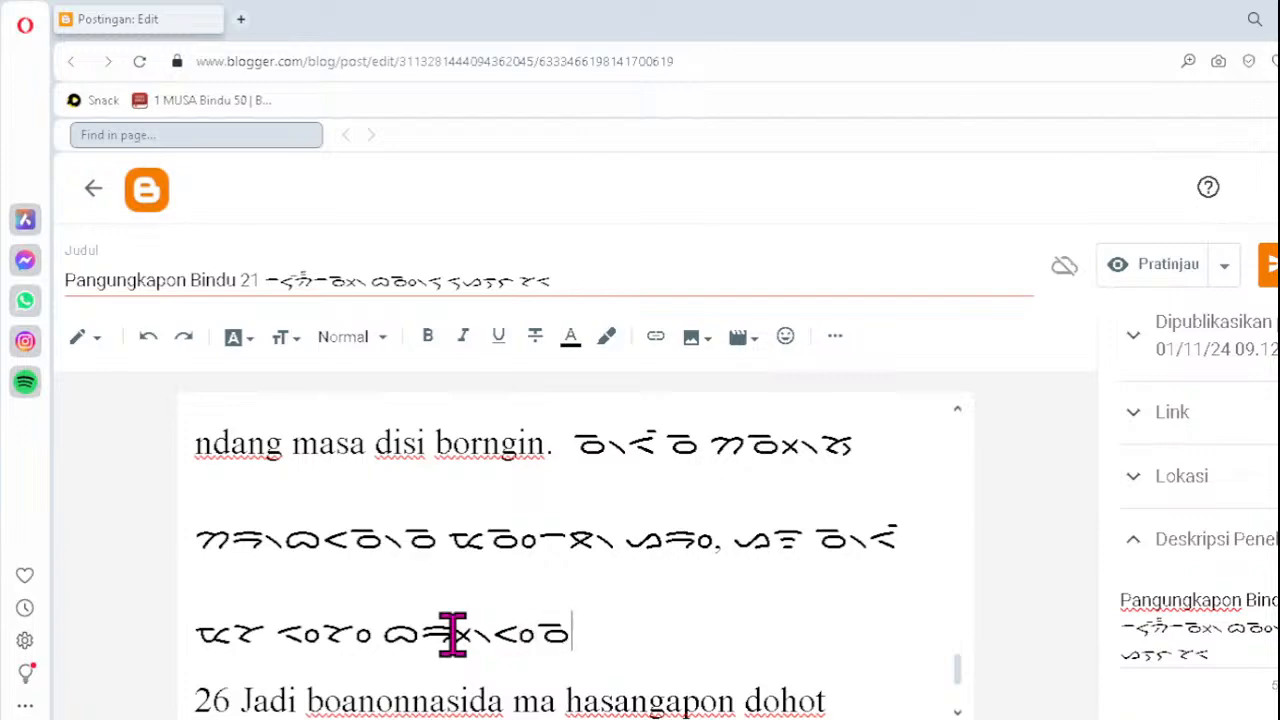
# - Replace the misrendered "on" endings in the Batak-script words "boanonnasida" and "hasangapon" of verse 26 with ᯬᯉ᯲
pyautogui.press('Down')
pyautogui.press('Down')
pyautogui.press('Down')
pyautogui.press('Down')
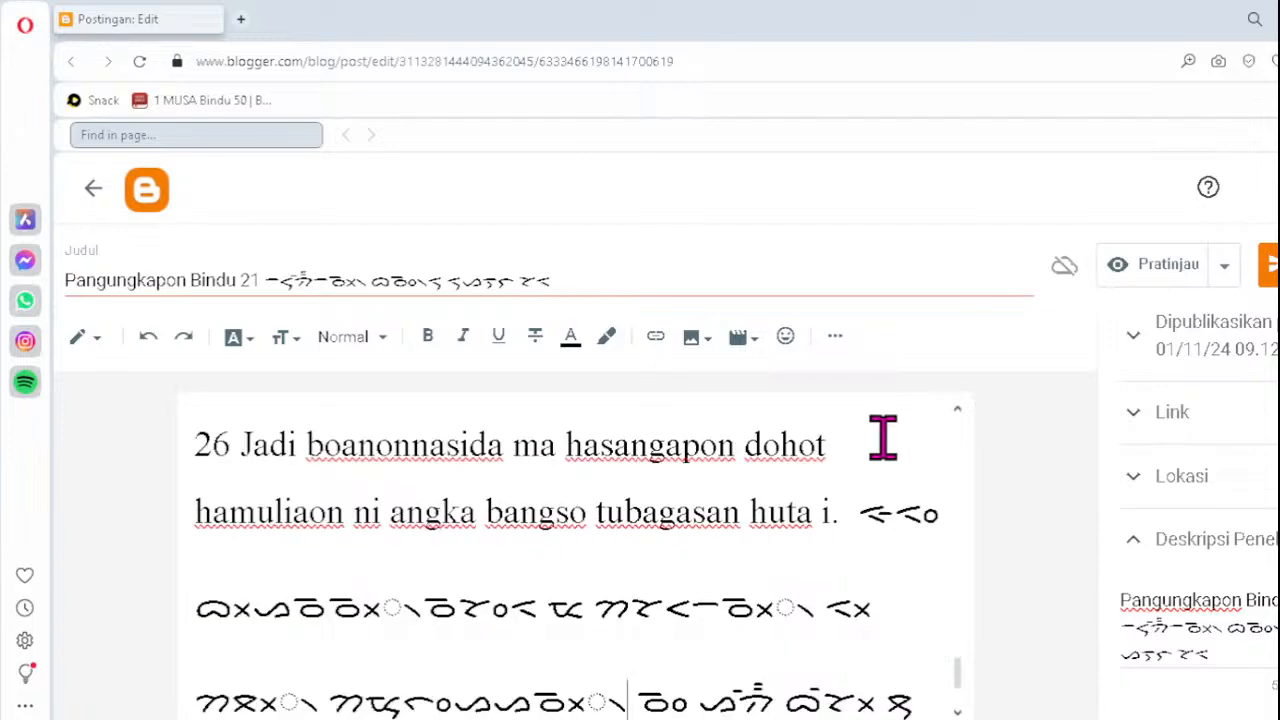
pyautogui.click(346, 607)
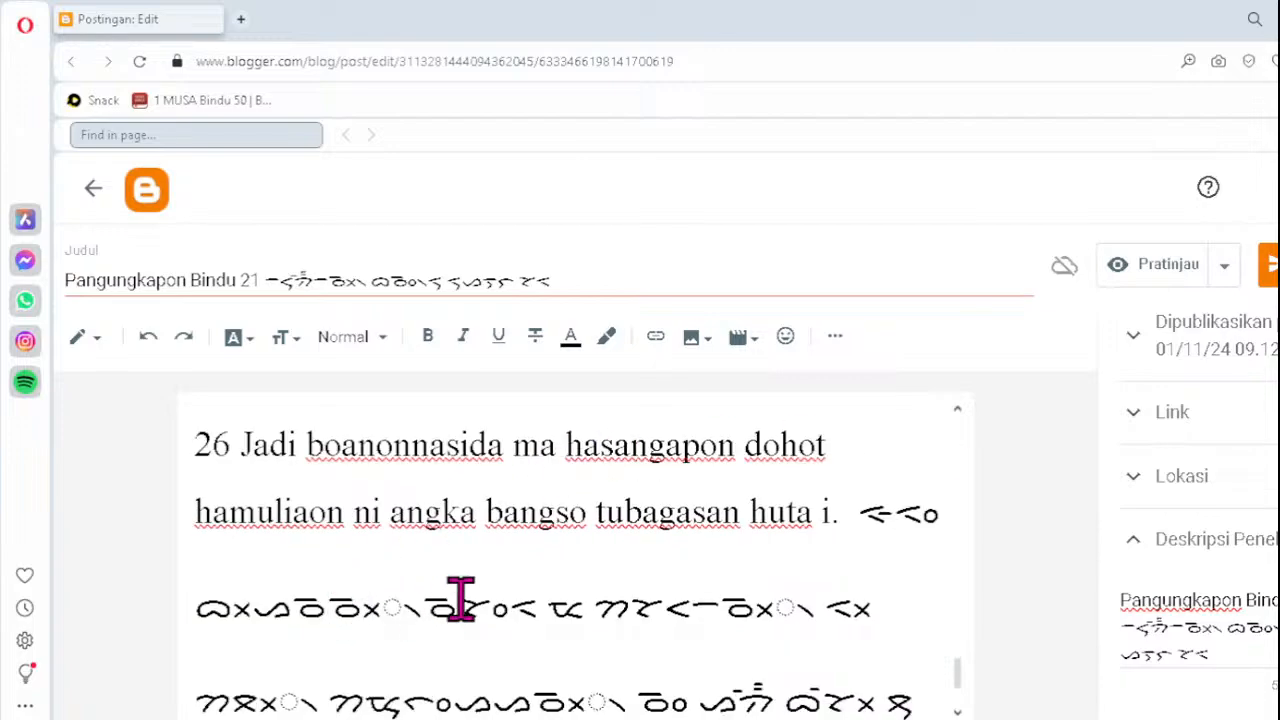
pyautogui.press('Delete')
pyautogui.write('ᯬᯉ᯲')
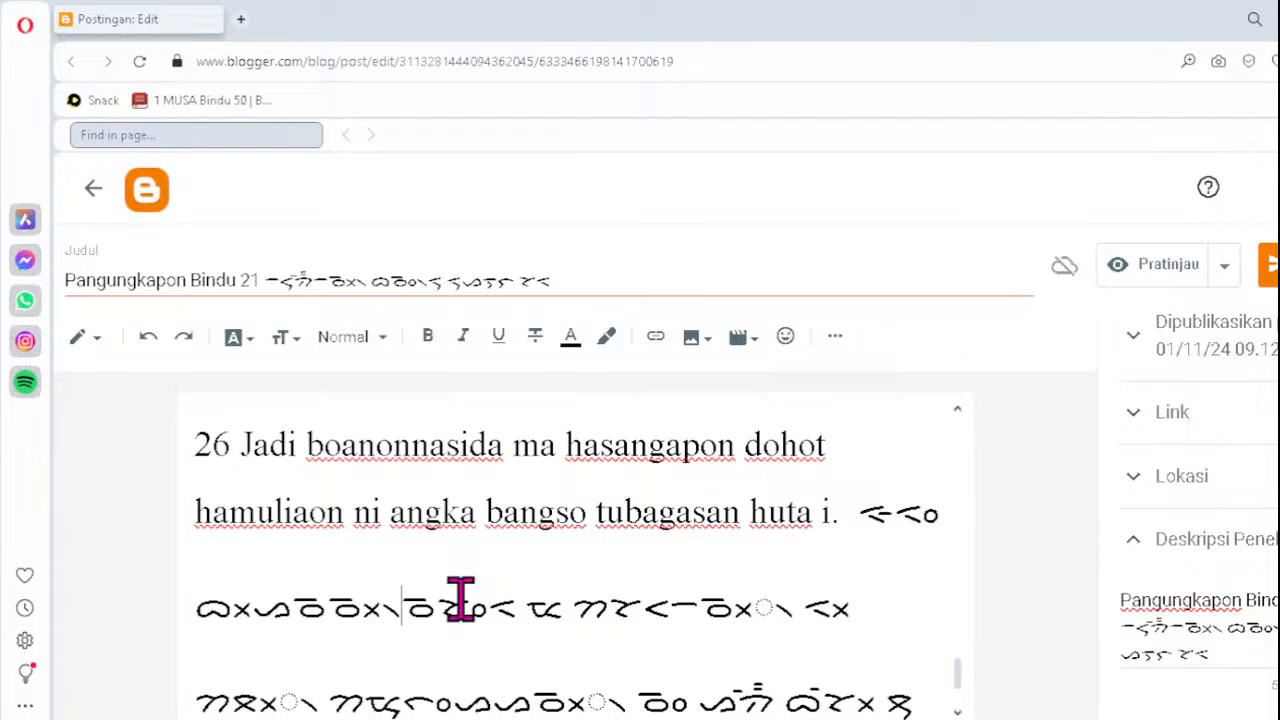
pyautogui.click(701, 607)
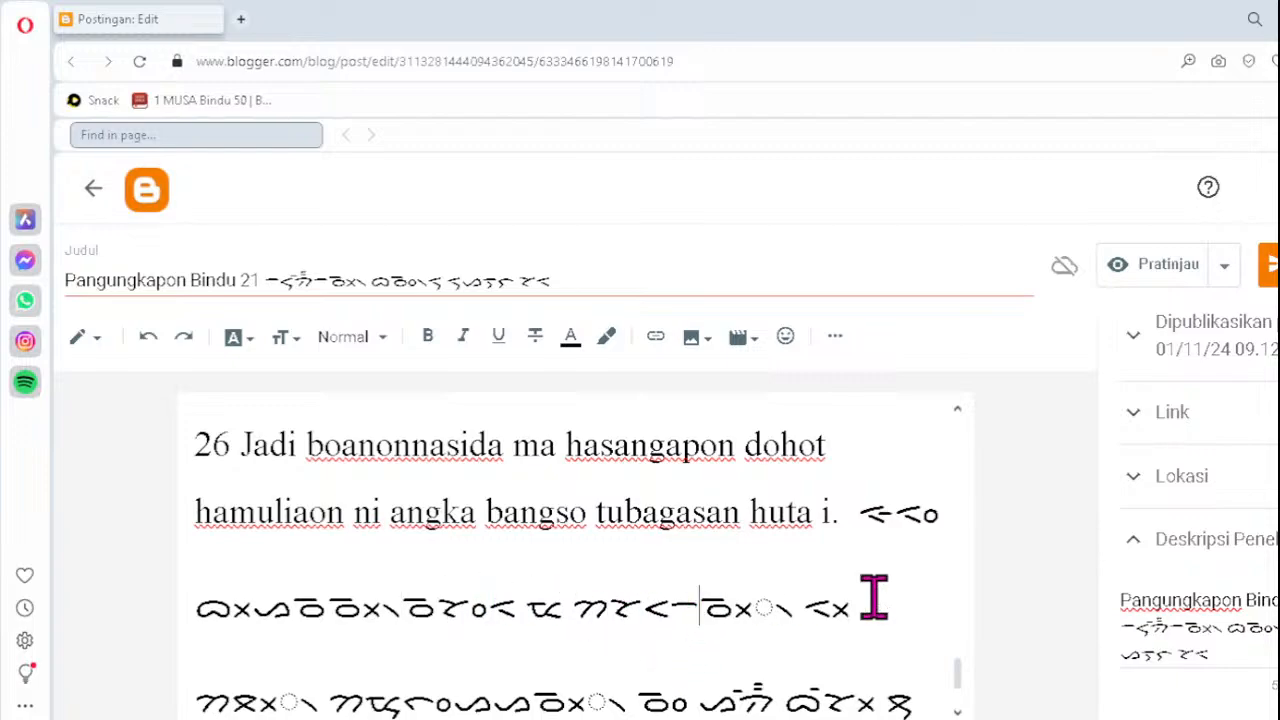
pyautogui.press('Delete')
pyautogui.write('ᯬᯉ᯲')
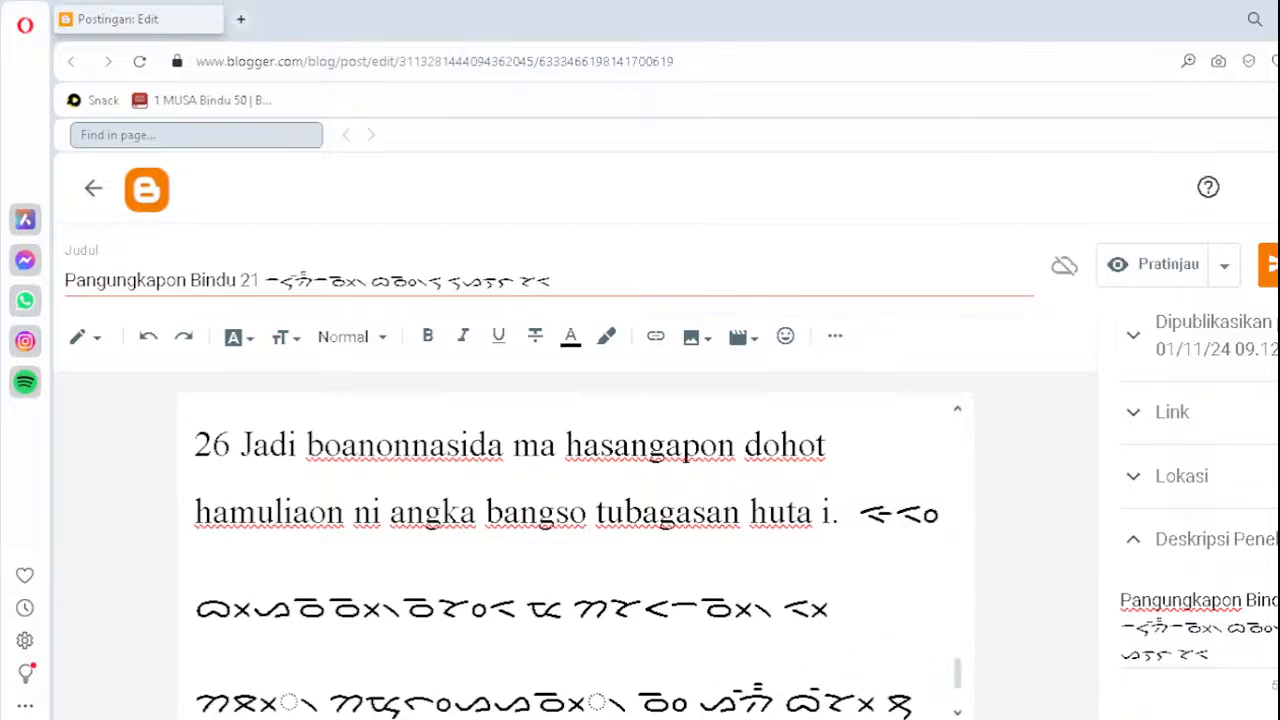
# - Correct the misrendered "ot" ending of "dohot" and the "on" ending of "hamuliaon" in verse 26's Batak text
pyautogui.click(233, 700)
pyautogui.press('Delete')
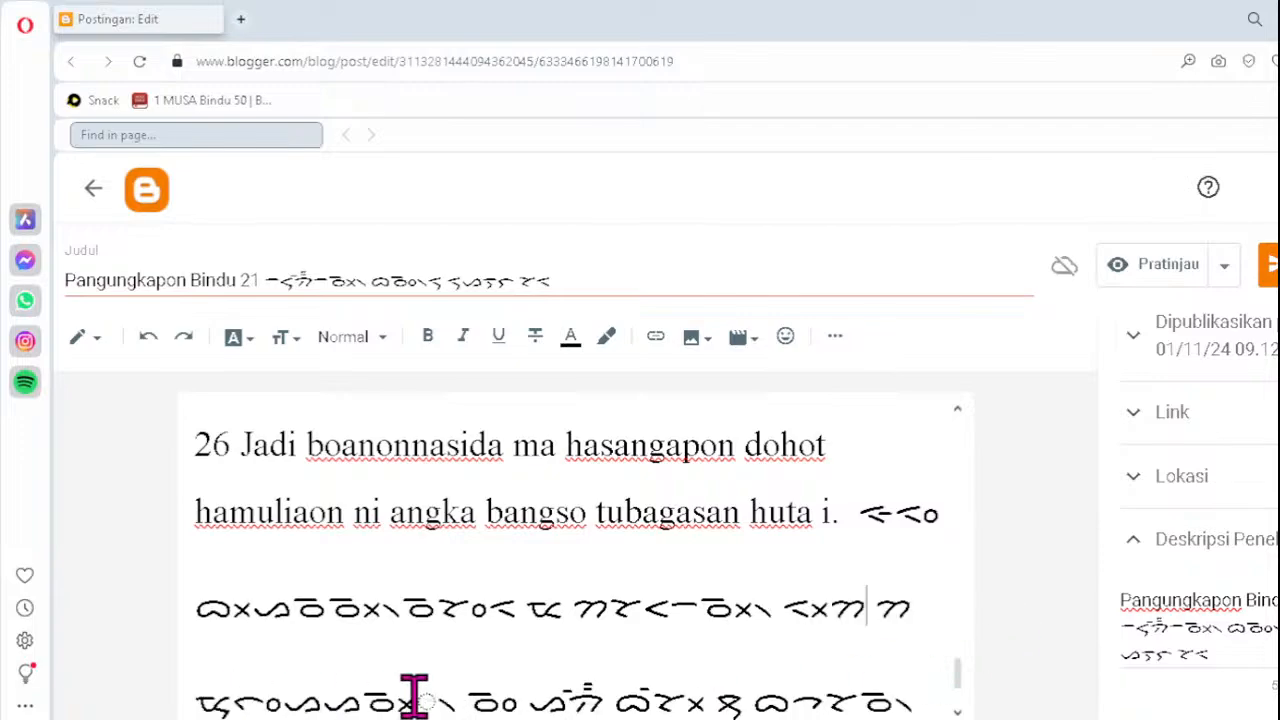
pyautogui.write('ᯬᯗ᯲')
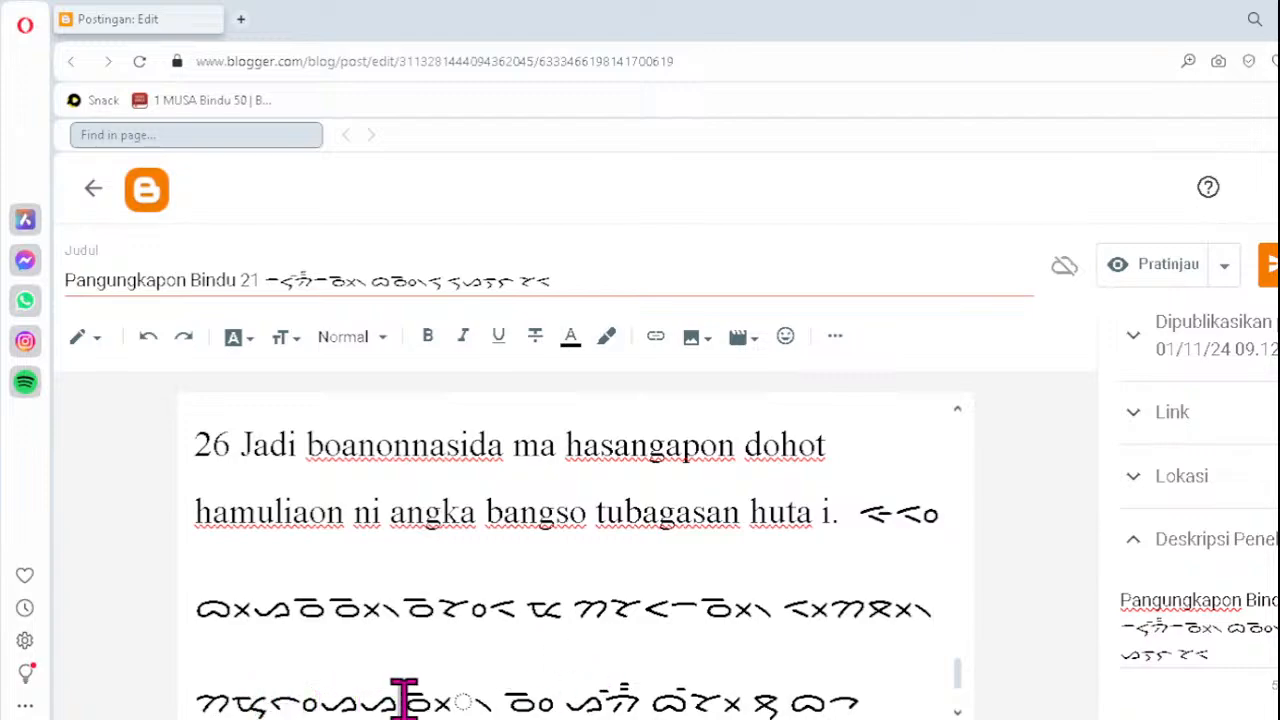
pyautogui.press('Delete')
pyautogui.write('ᯬᯉ᯲')
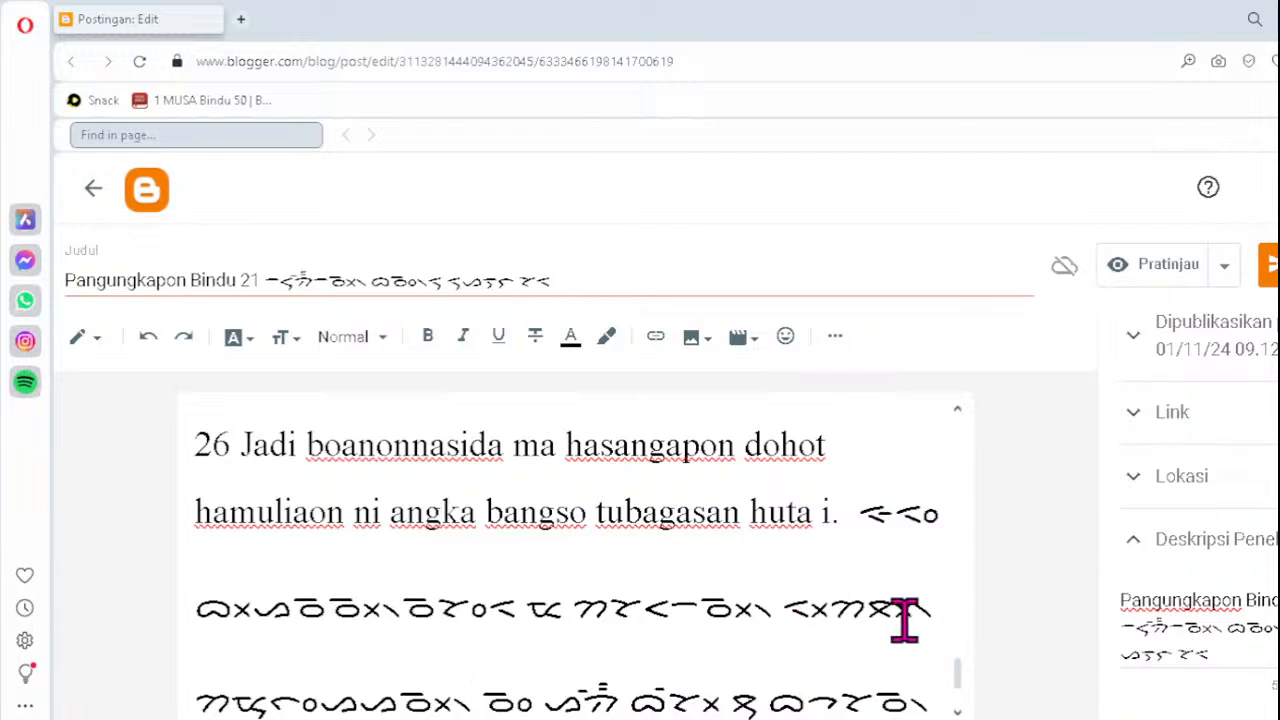
# - Replace the misrendered final "k" of the Batak-script word "masuk" in verse 27 with ᯂ᯦᯲
pyautogui.press('Down')
pyautogui.press('Down')
pyautogui.press('Down')
pyautogui.press('Down')
pyautogui.press('Down')
pyautogui.press('Down')
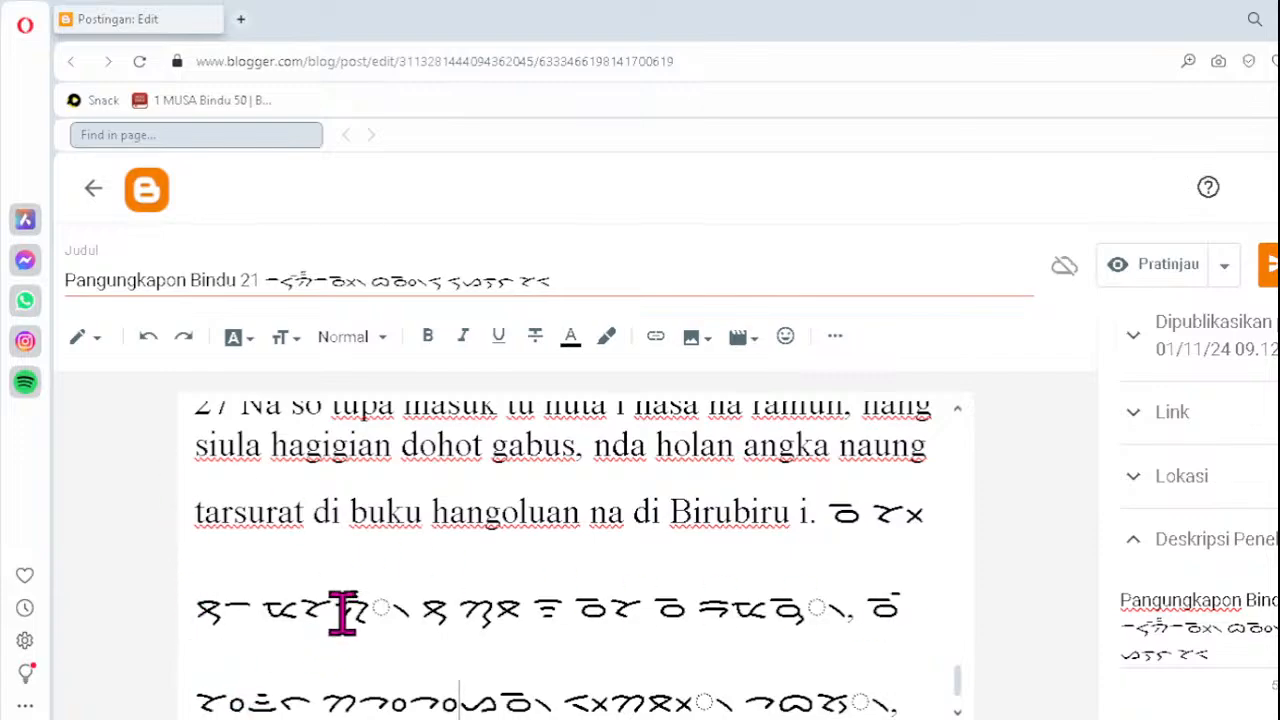
pyautogui.press('Delete')
pyautogui.press('Delete')
pyautogui.press('Delete')
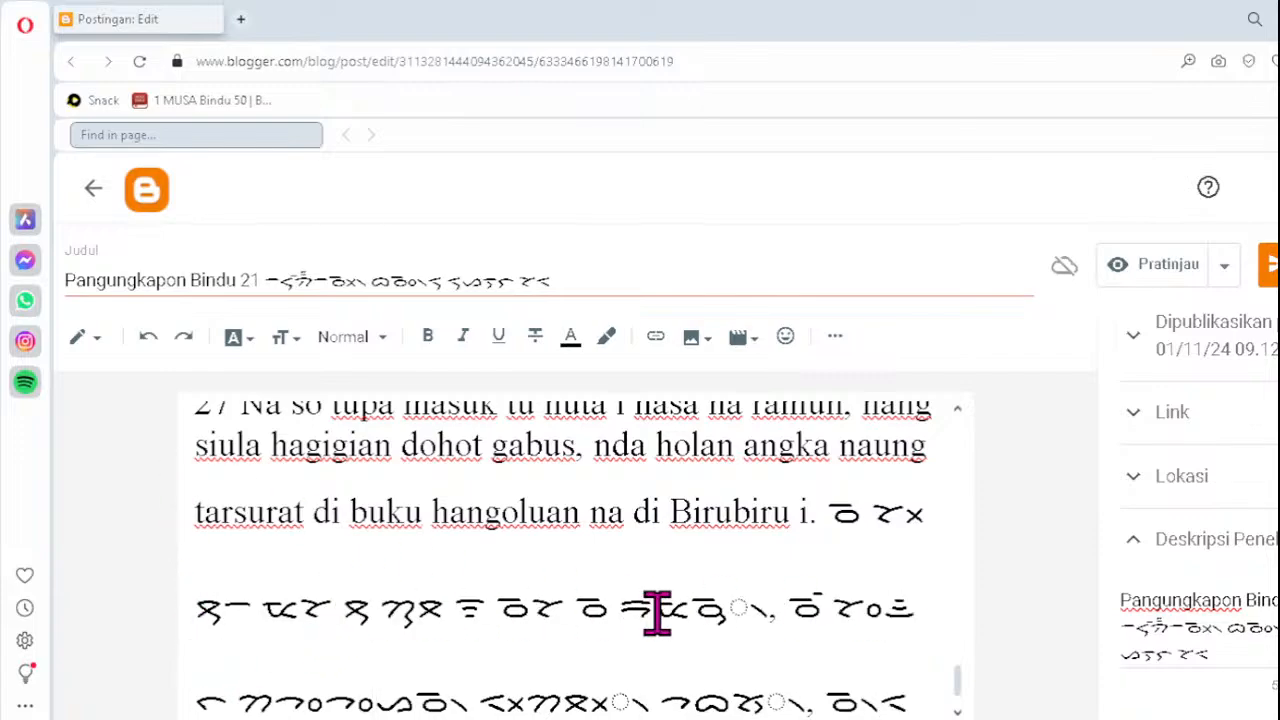
pyautogui.write('ᯂ᯦᯲')
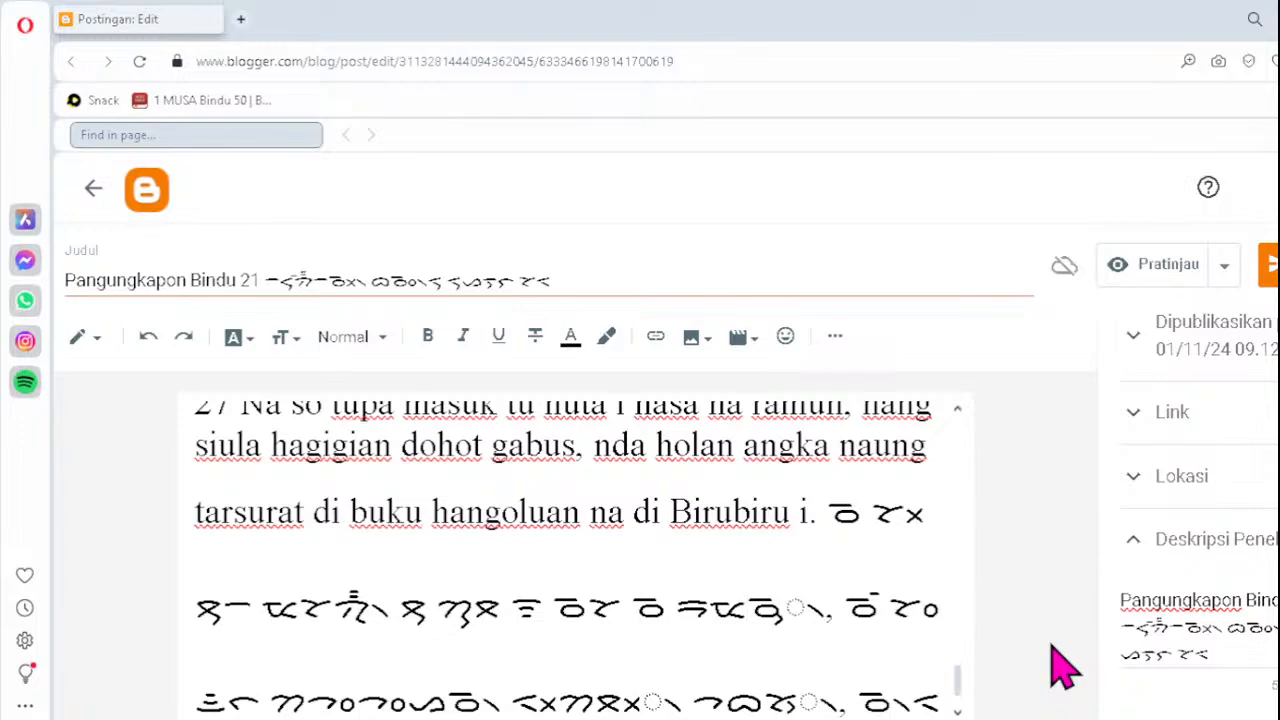
# - Correct the misrendered "un" ending of "ramun" in verse 27's Batak text and replace the "ot" ending of "dohot" with ᯬᯖ᯲
pyautogui.press('BackSpace')
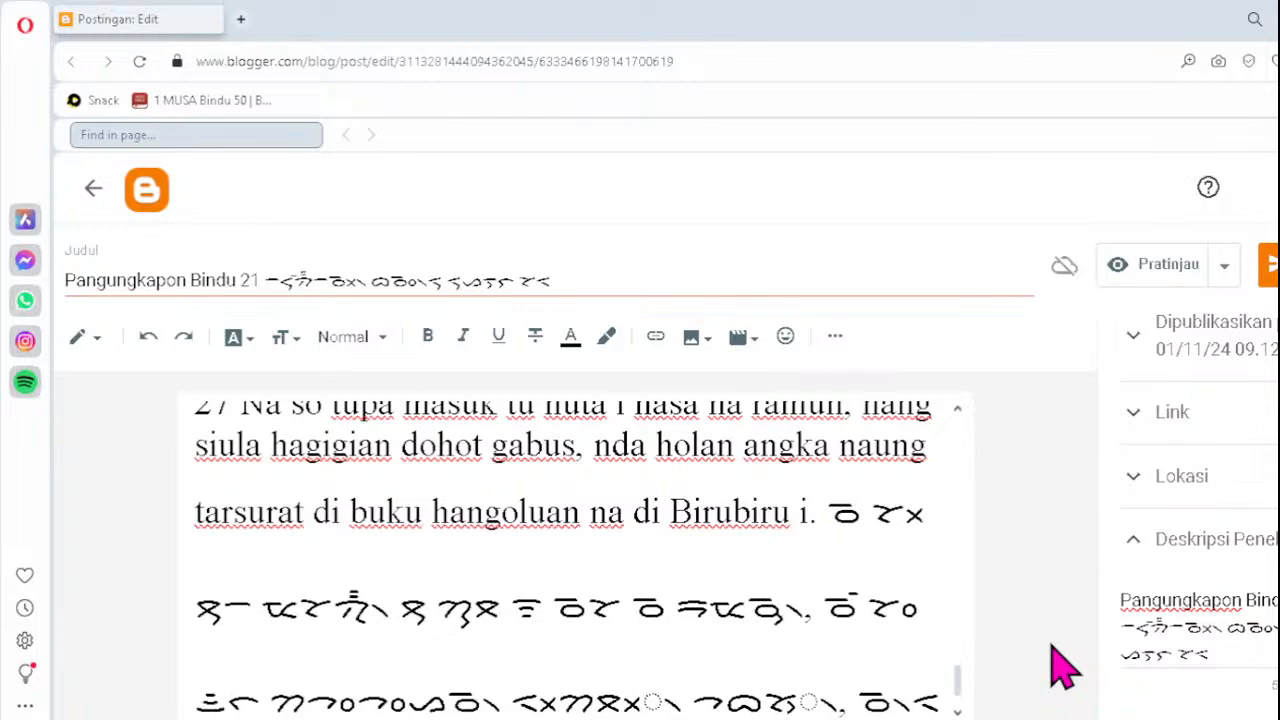
pyautogui.click(597, 700)
pyautogui.press('Delete')
pyautogui.write('ᯬᯖ᯲')
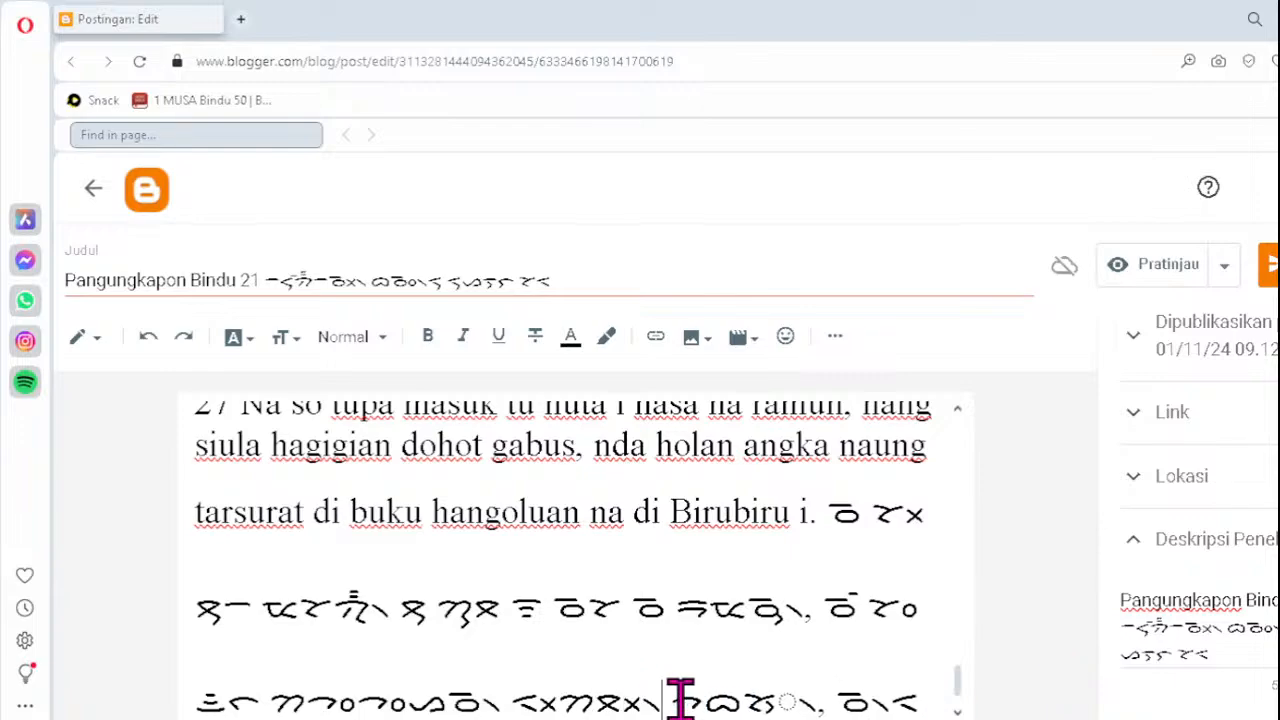
# - Replace the misrendered "us" ending of the Batak-script word "gabus" in verse 27 with ᯮᯘ᯲
pyautogui.click(745, 700)
pyautogui.press('Delete')
pyautogui.write('ᯮᯘ')
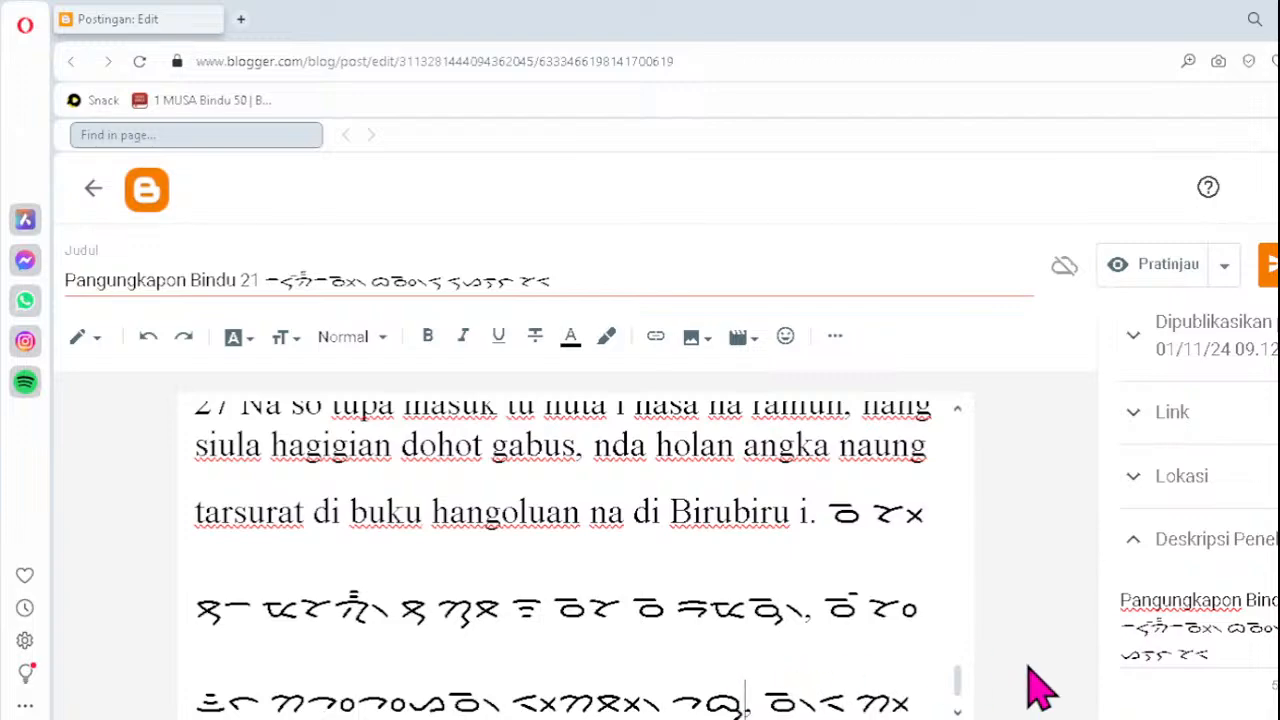
pyautogui.write('᯲')
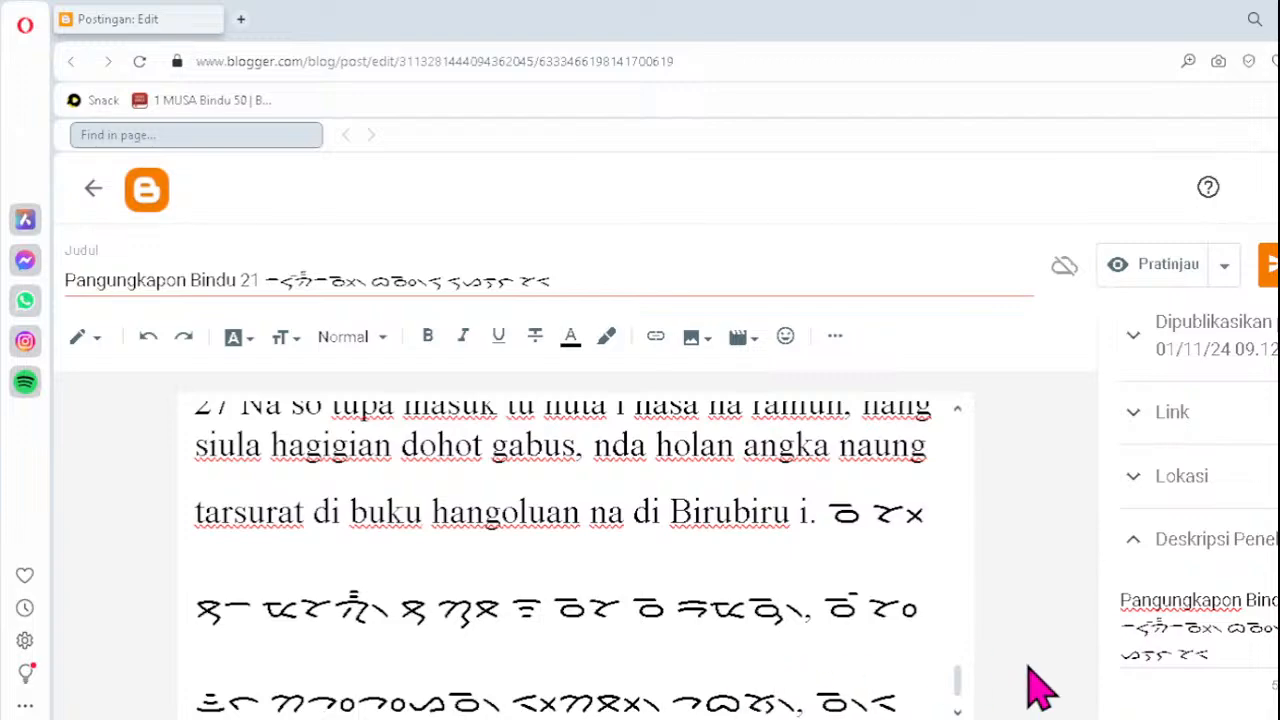
# - Examine the Batak text from the end of verse 27 back up to verse 19 for remaining misrendered characters
pyautogui.scroll(-3, 1040, 690)
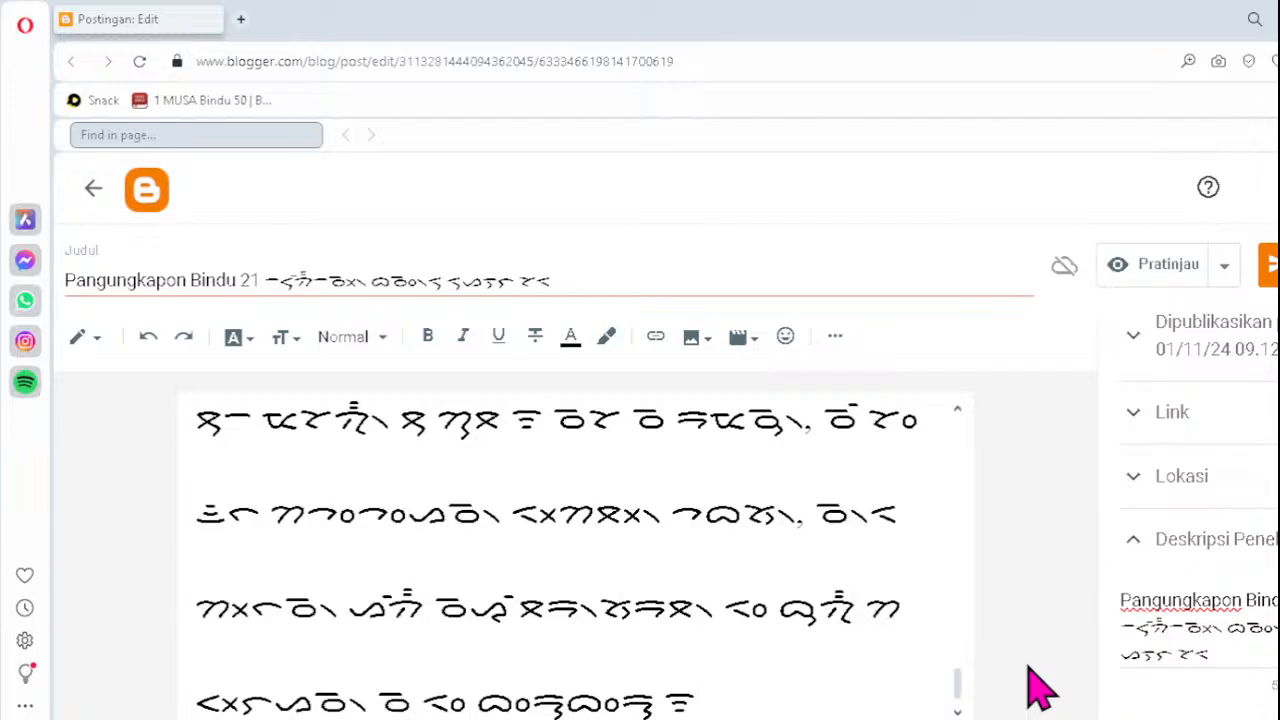
pyautogui.press('Down')
pyautogui.press('Up')
pyautogui.press('Up')
pyautogui.press('Up')
pyautogui.press('Up')
pyautogui.press('Up')
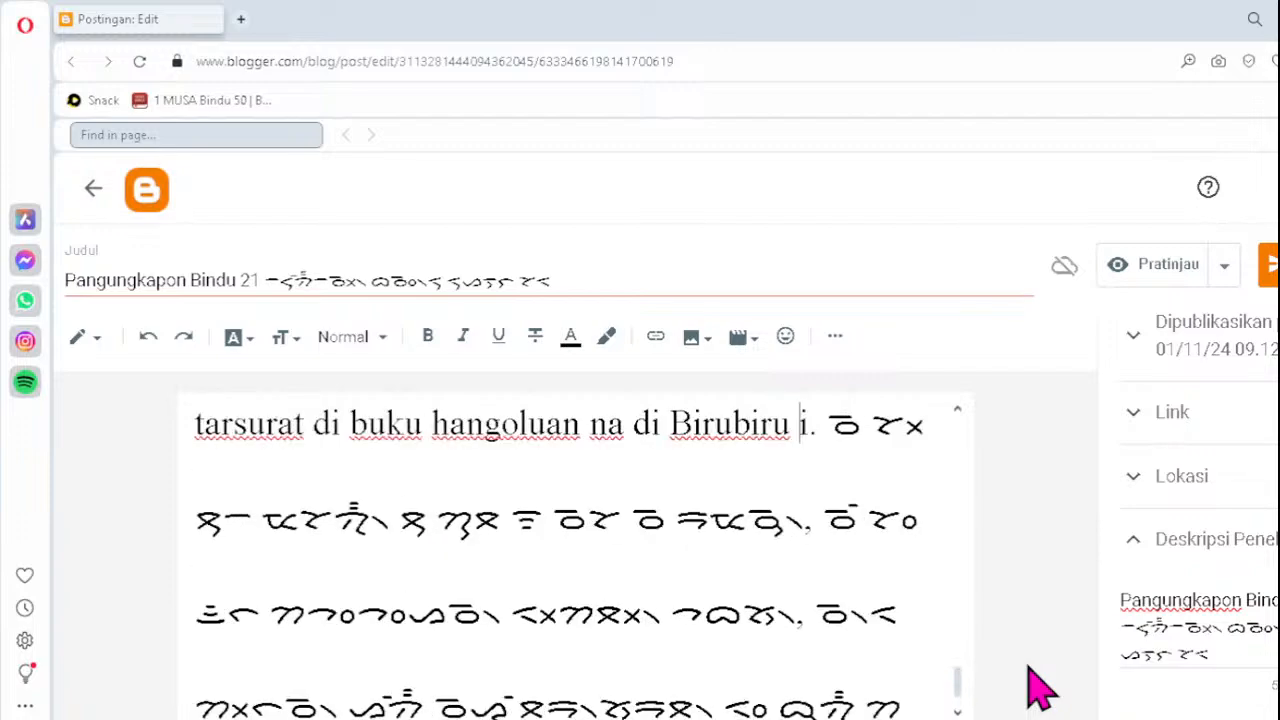
pyautogui.press('Up')
pyautogui.press('Up')
pyautogui.press('Up')
pyautogui.press('Up')
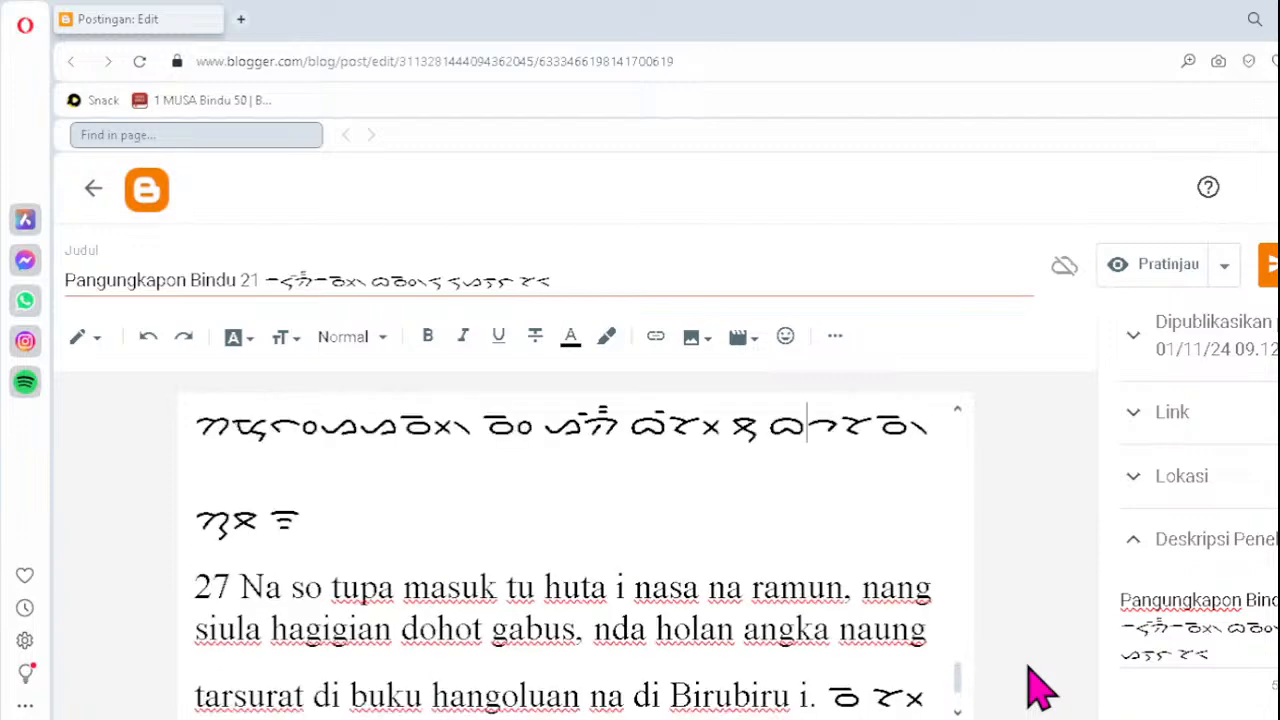
pyautogui.press('Up')
pyautogui.press('Up')
pyautogui.press('Up')
pyautogui.press('Up')
pyautogui.press('Up')
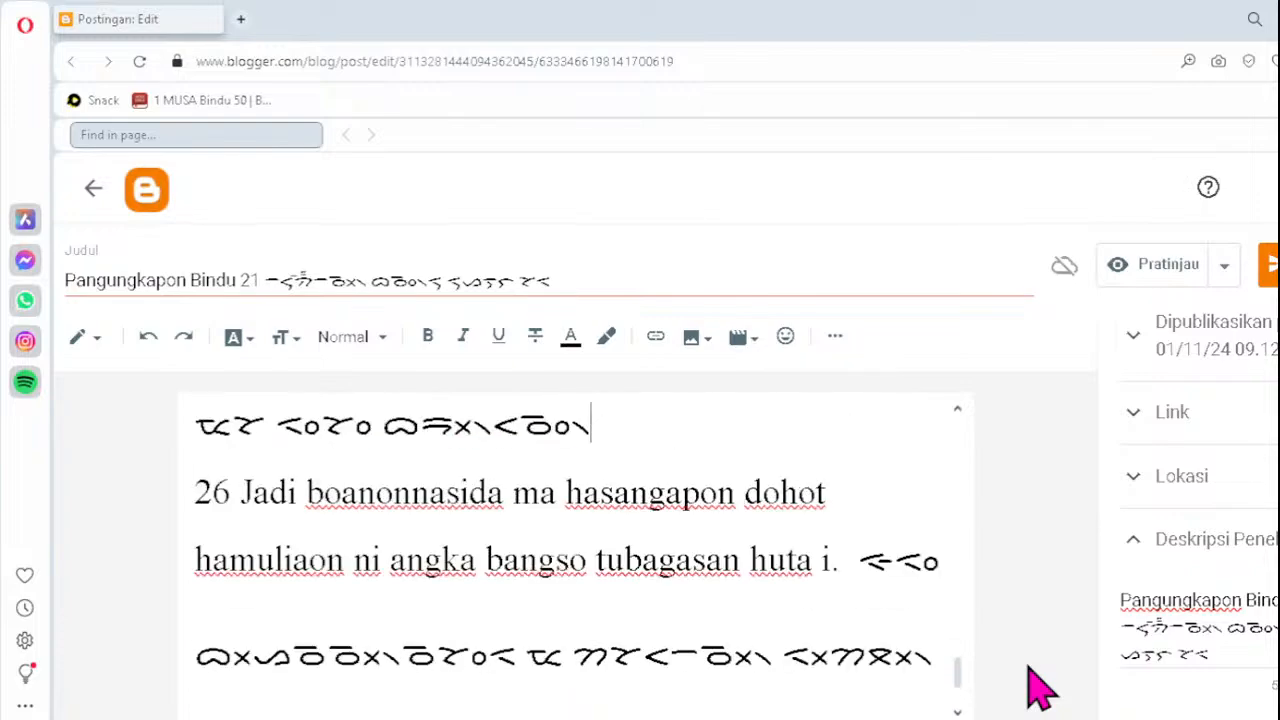
pyautogui.press('Up')
pyautogui.press('Up')
pyautogui.press('Up')
pyautogui.press('Up')
pyautogui.press('Up')
pyautogui.press('Up')
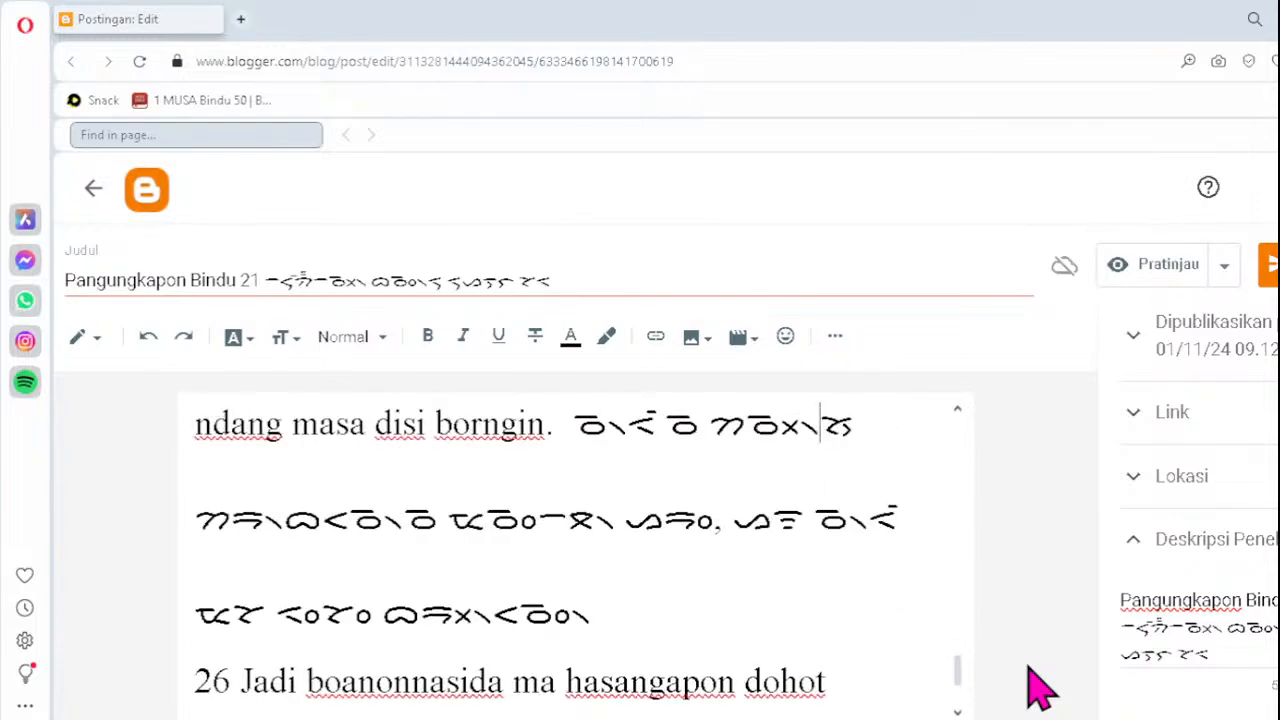
pyautogui.press('Up')
pyautogui.press('Up')
pyautogui.press('Up')
pyautogui.press('Up')
pyautogui.press('Up')
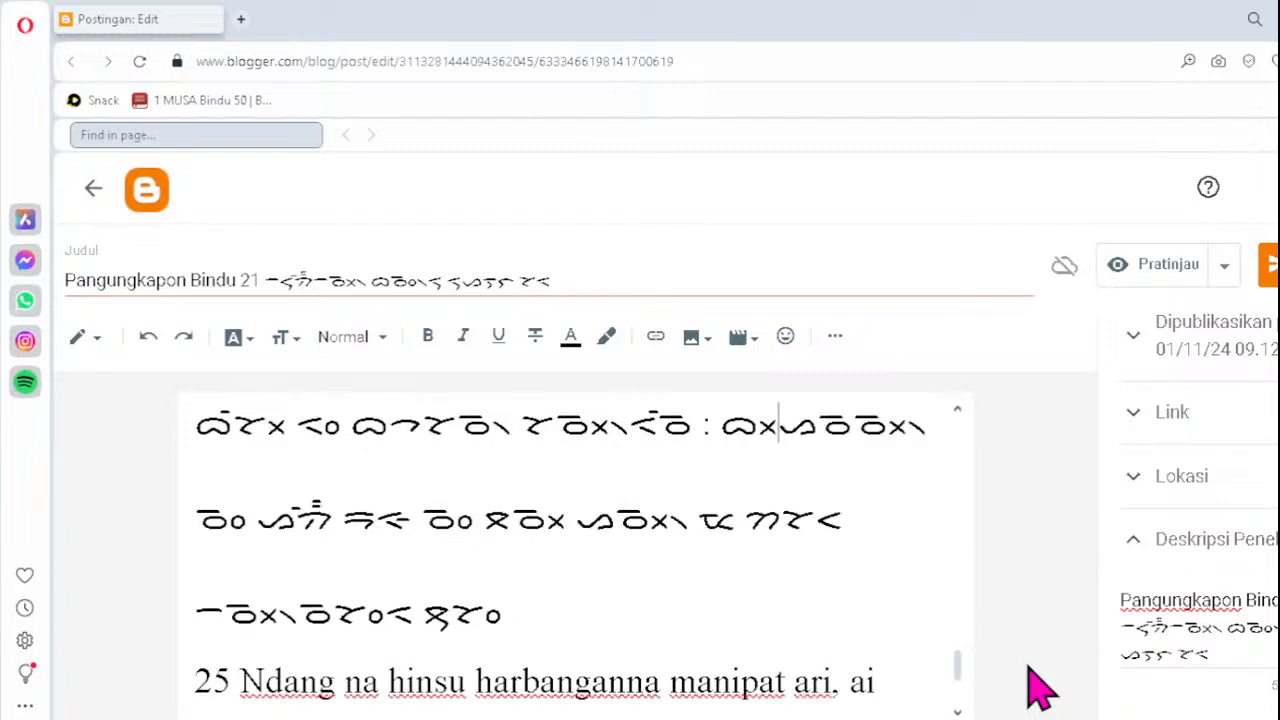
pyautogui.press('Up')
pyautogui.press('Up')
pyautogui.press('Up')
pyautogui.press('Up')
pyautogui.press('Up')
pyautogui.press('Up')
pyautogui.press('Up')
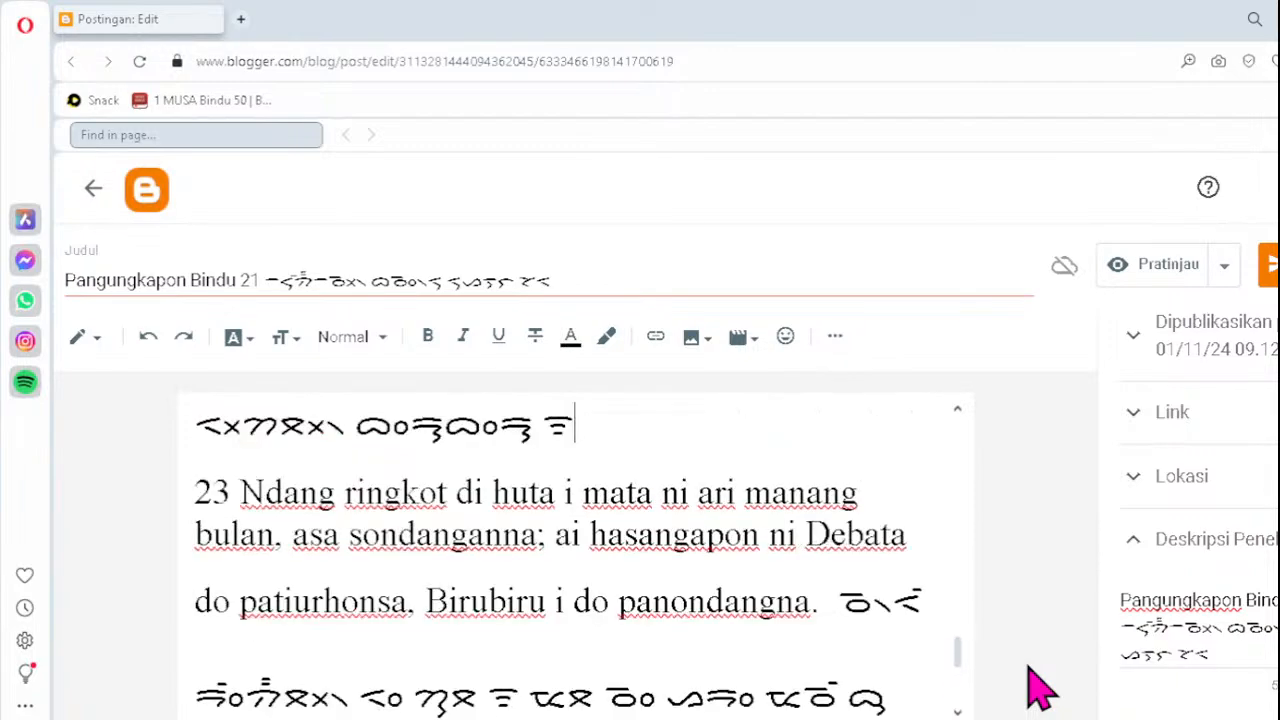
pyautogui.press('Up')
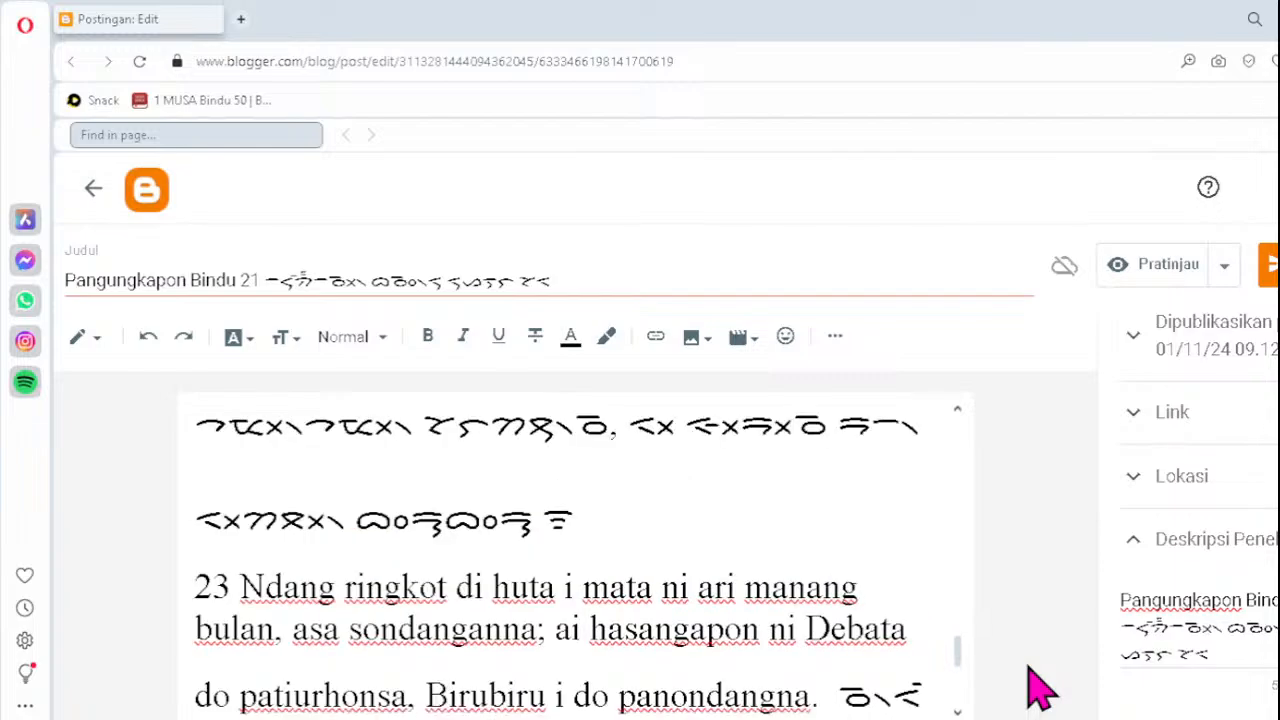
pyautogui.press('Up')
pyautogui.press('Up')
pyautogui.press('Up')
pyautogui.press('Up')
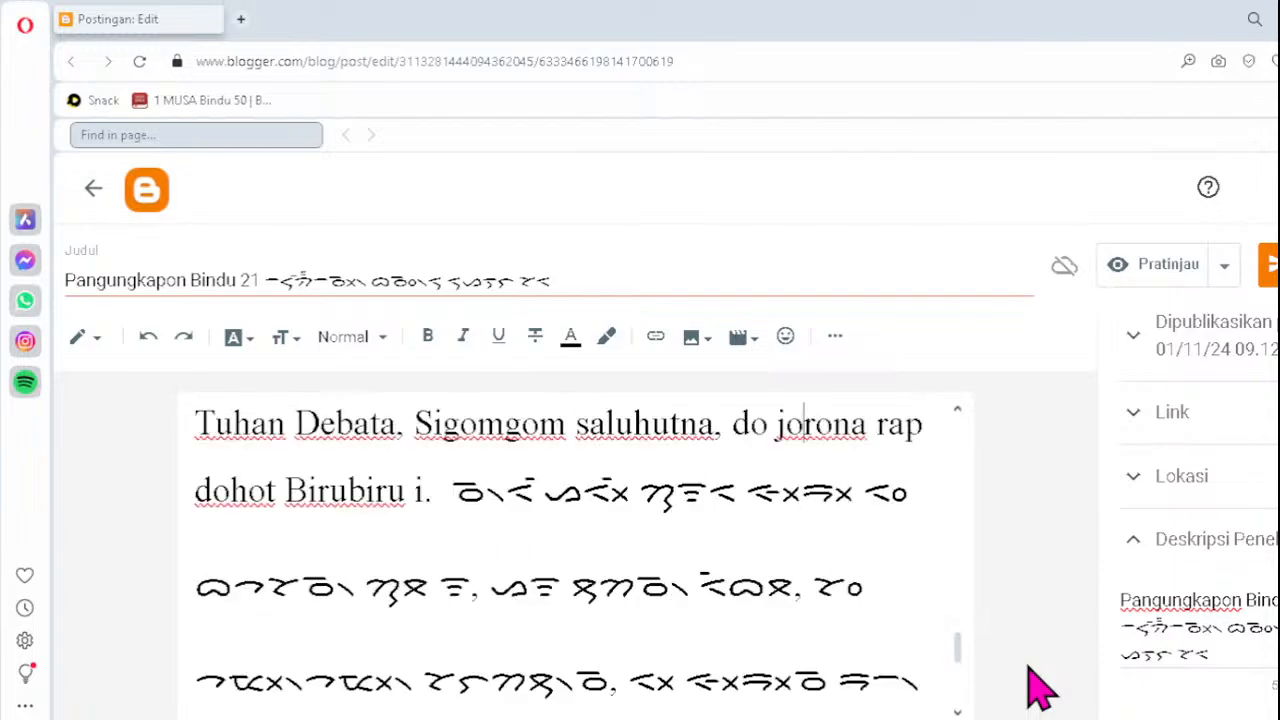
pyautogui.press('Up')
pyautogui.press('Up')
pyautogui.press('Up')
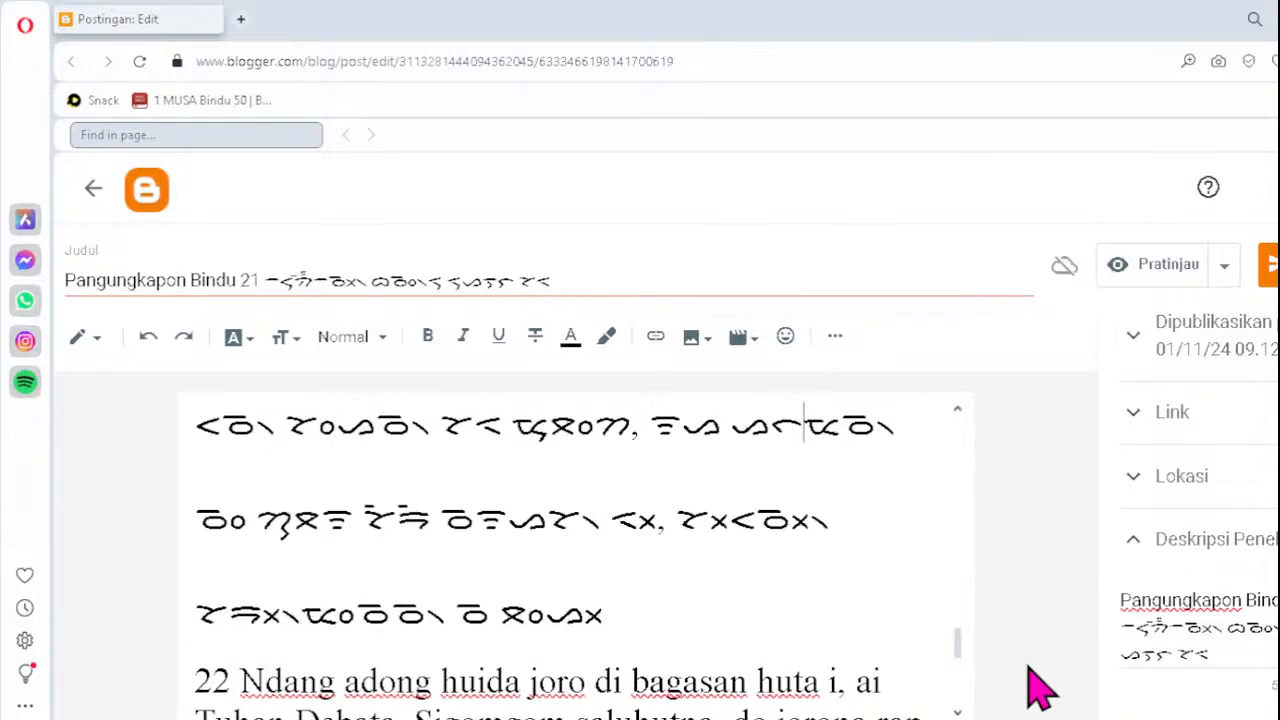
pyautogui.press('Up')
pyautogui.press('Up')
pyautogui.press('Up')
pyautogui.press('Up')
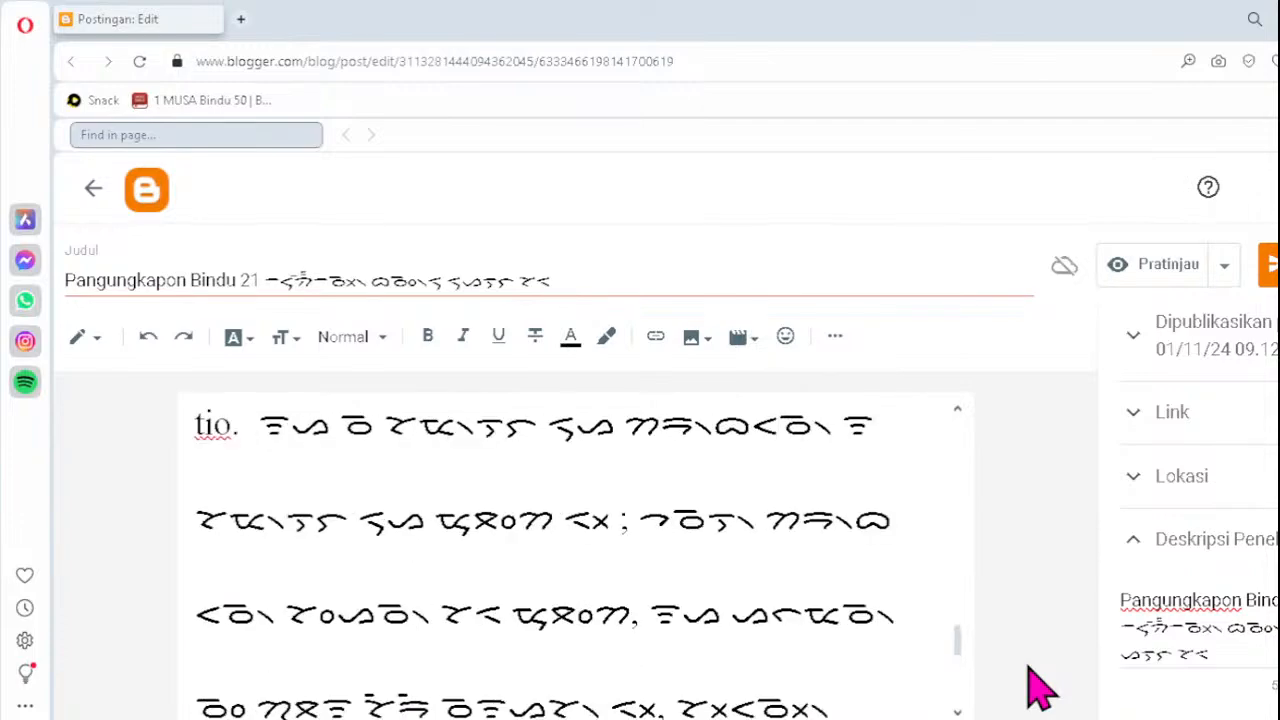
pyautogui.press('Up')
pyautogui.press('Up')
pyautogui.press('Up')
pyautogui.press('Up')
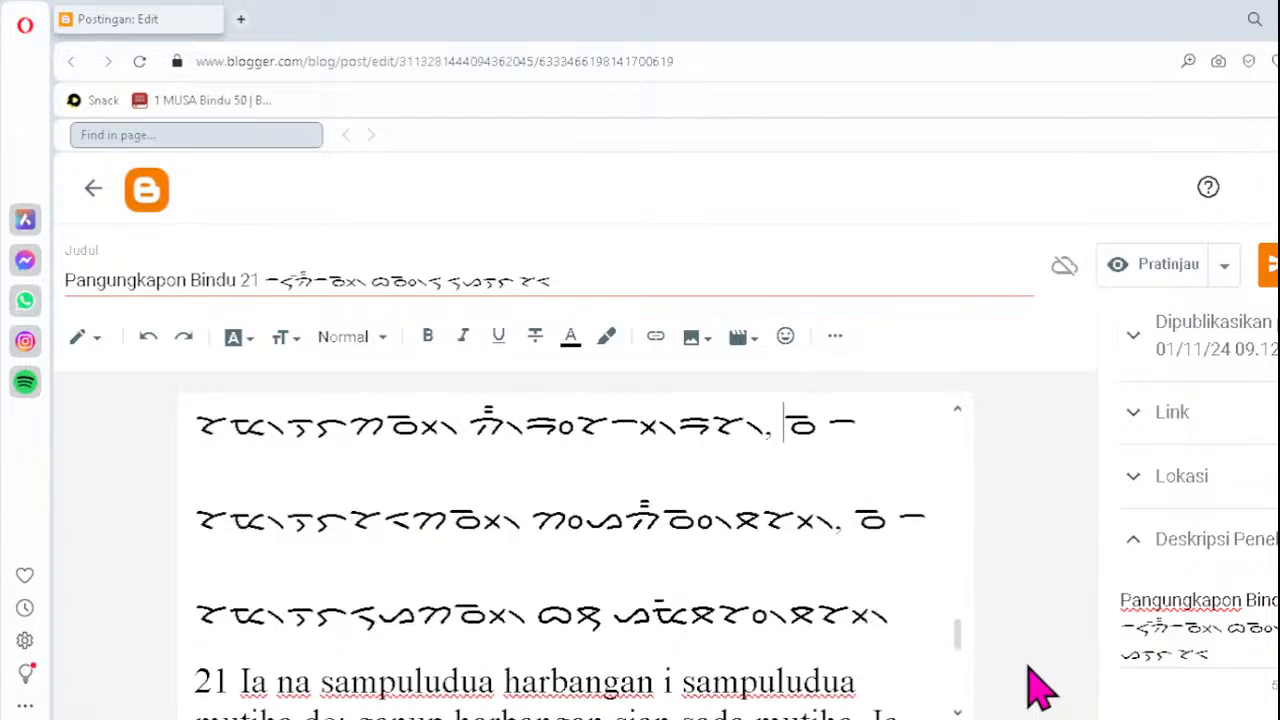
pyautogui.press('Up')
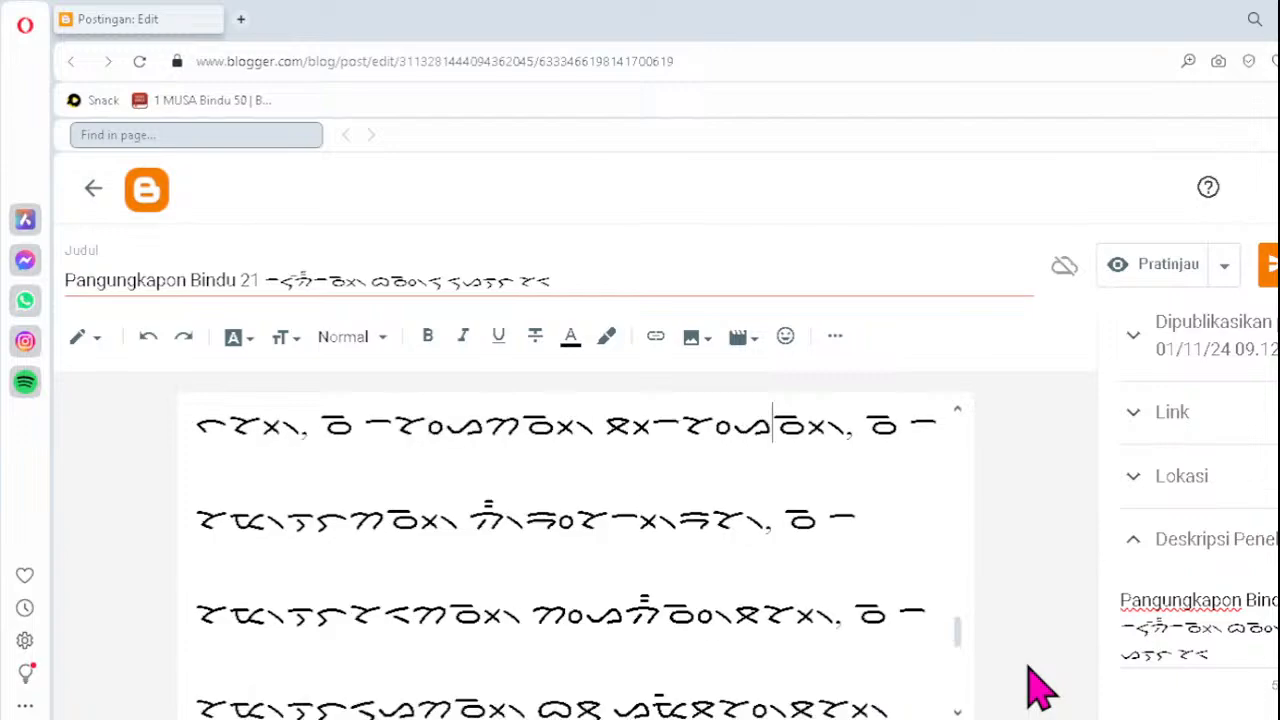
pyautogui.press('Up')
pyautogui.press('Up')
pyautogui.press('Up')
pyautogui.press('Up')
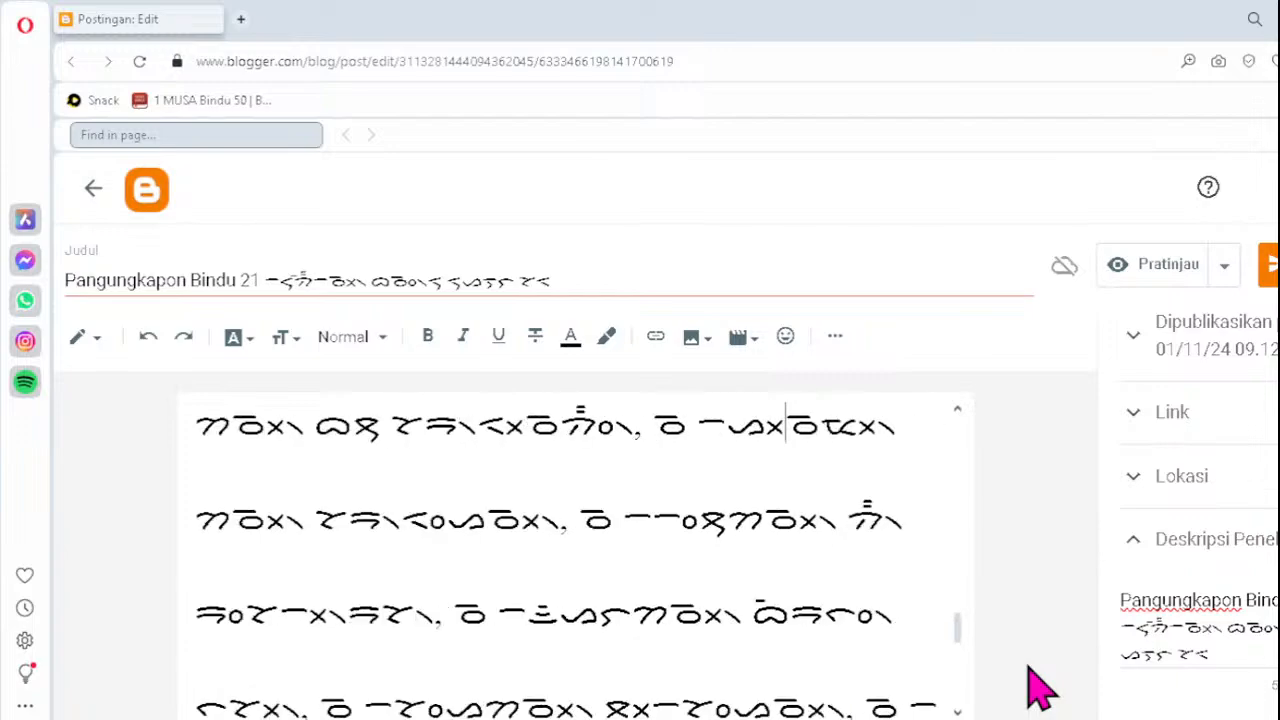
pyautogui.press('Up')
pyautogui.press('Up')
pyautogui.press('Up')
pyautogui.press('Up')
pyautogui.press('Up')
pyautogui.press('Up')
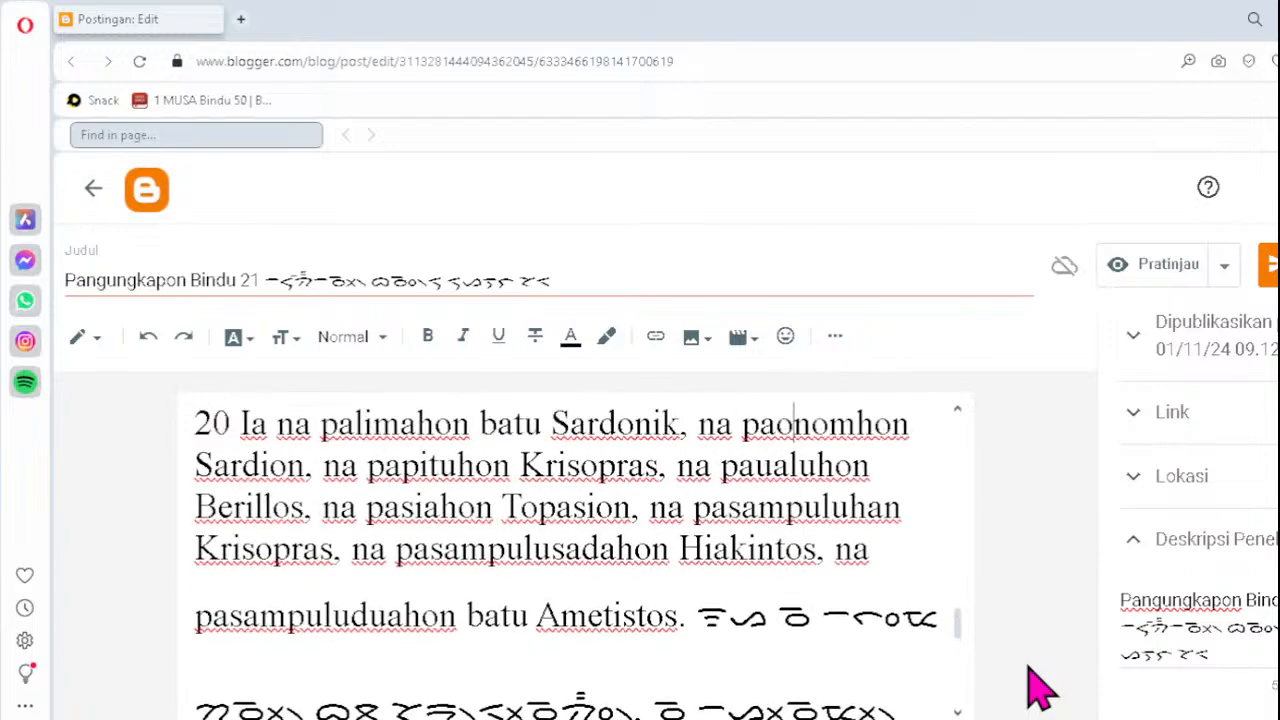
pyautogui.press('Up')
pyautogui.press('Up')
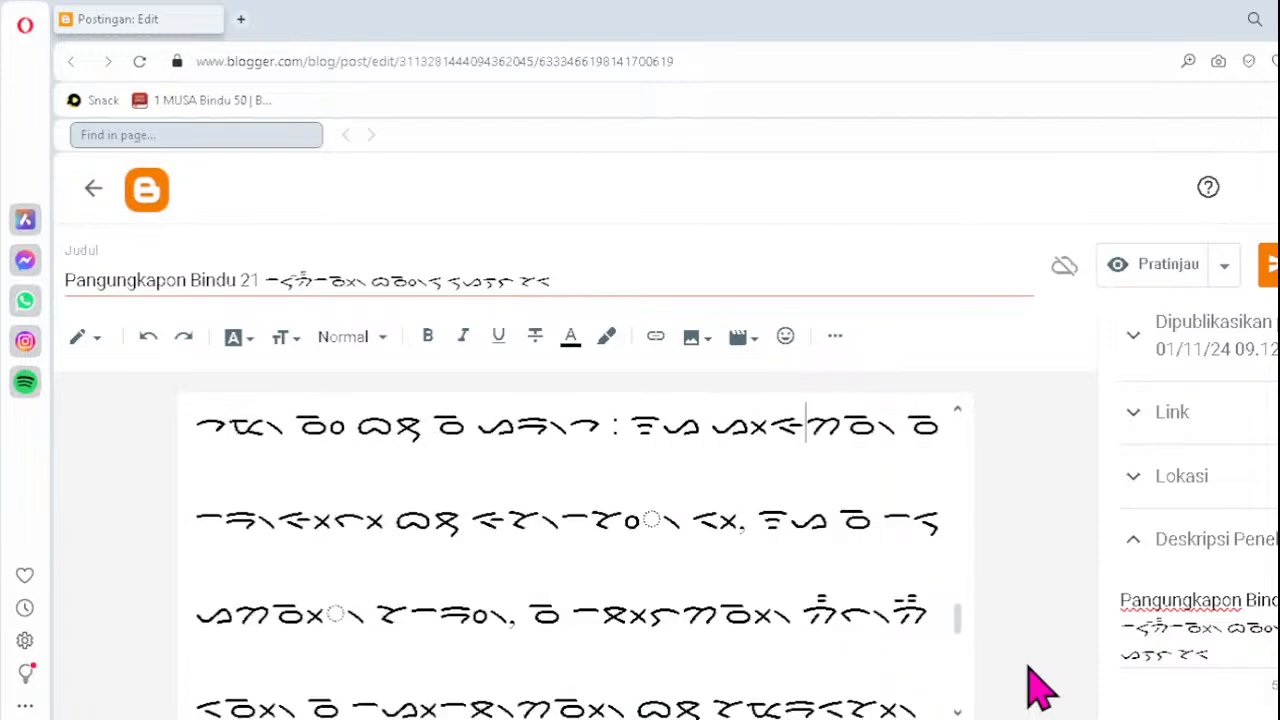
# - Replace the misrendered "is" ending of the Batak-script word "Jaspis" in verse 19 with ᯪᯘ᯲
pyautogui.click(598, 520)
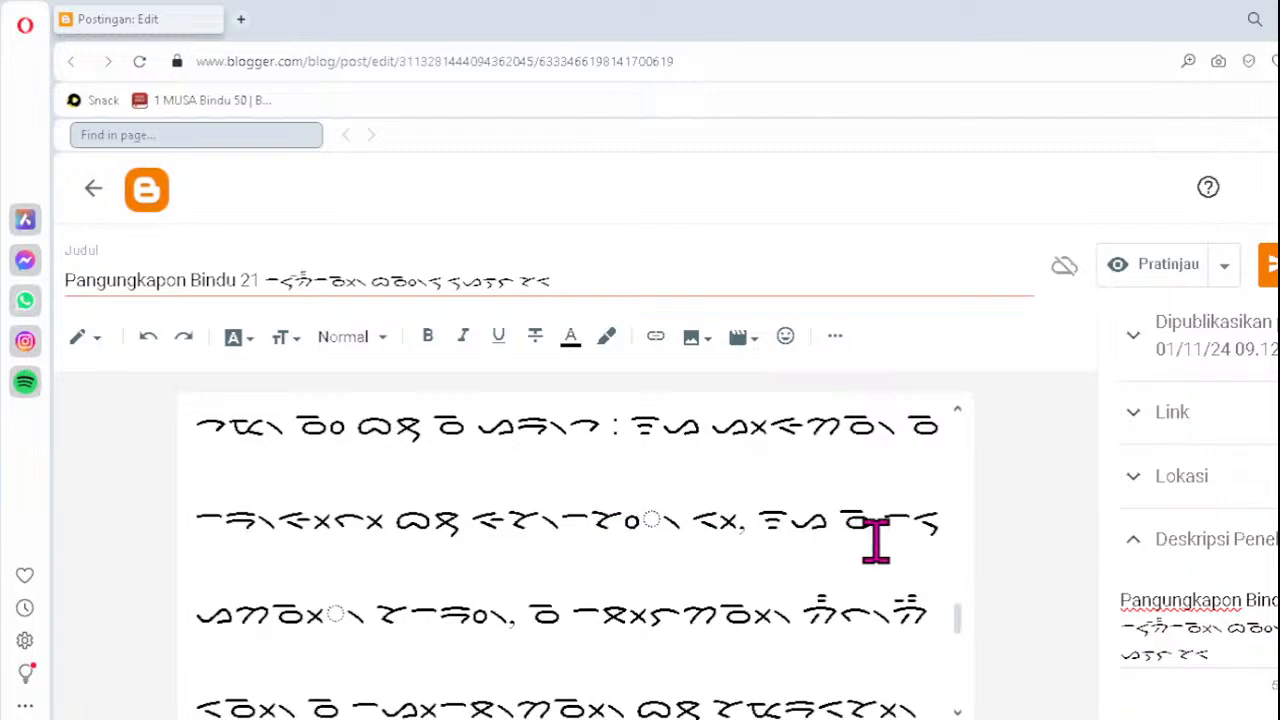
pyautogui.press('Delete')
pyautogui.write('ᯪᯘ᯲')
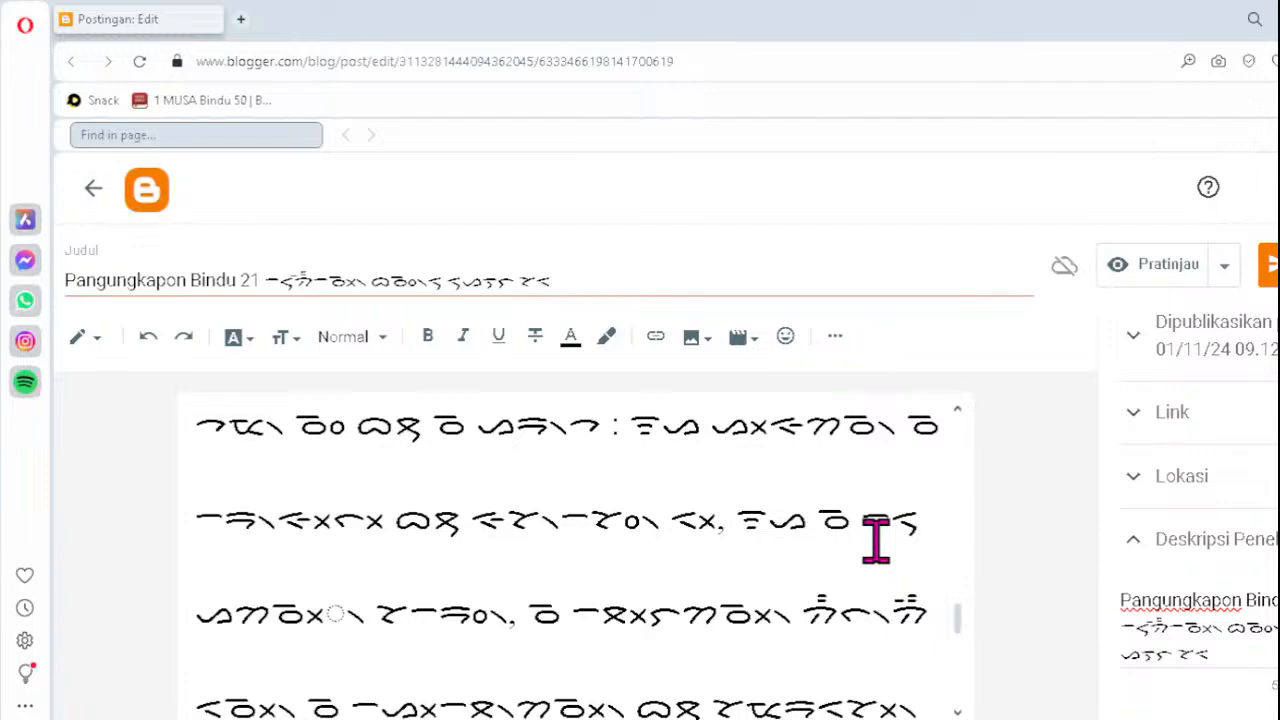
# - Examine the Batak text from verse 19 back up to the opening heading "Banua ginjang dohot tano na imbaru 1-8" for remaining misrendered characters
pyautogui.press('Up')
pyautogui.press('Up')
pyautogui.press('Up')
pyautogui.press('Up')
pyautogui.press('Up')
pyautogui.press('Up')
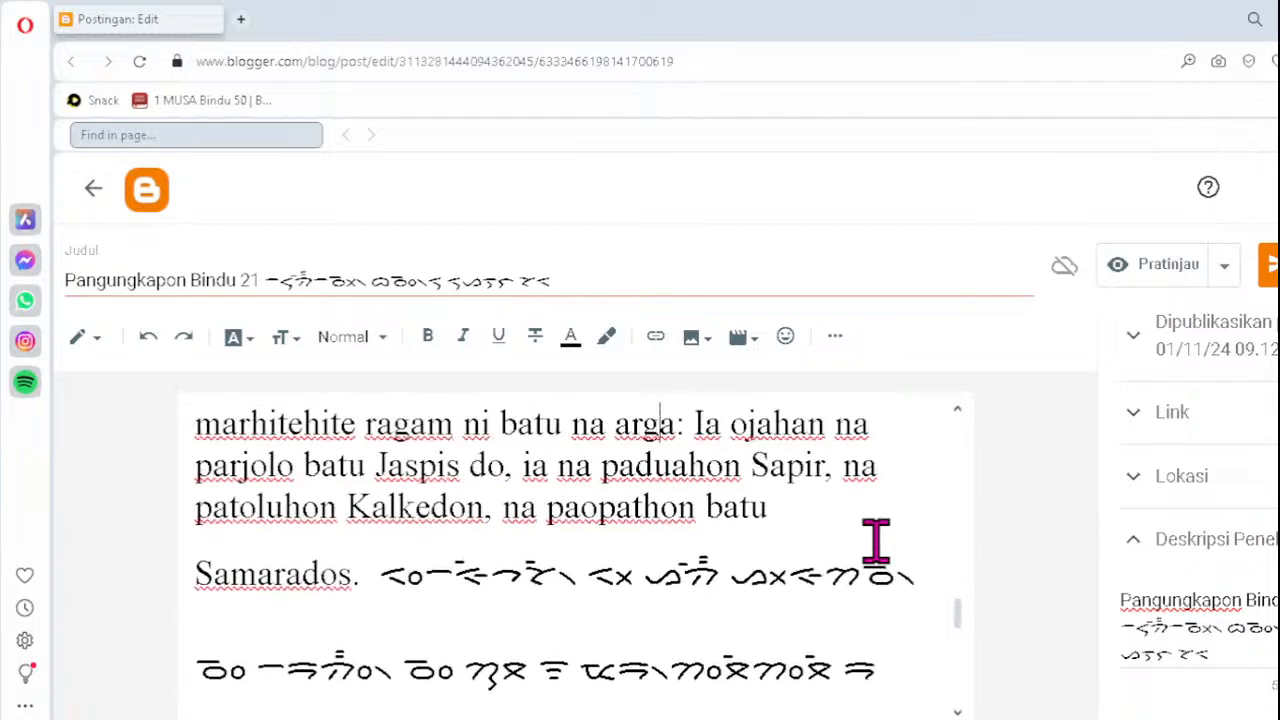
pyautogui.press('Up')
pyautogui.press('Up')
pyautogui.press('Up')
pyautogui.press('Up')
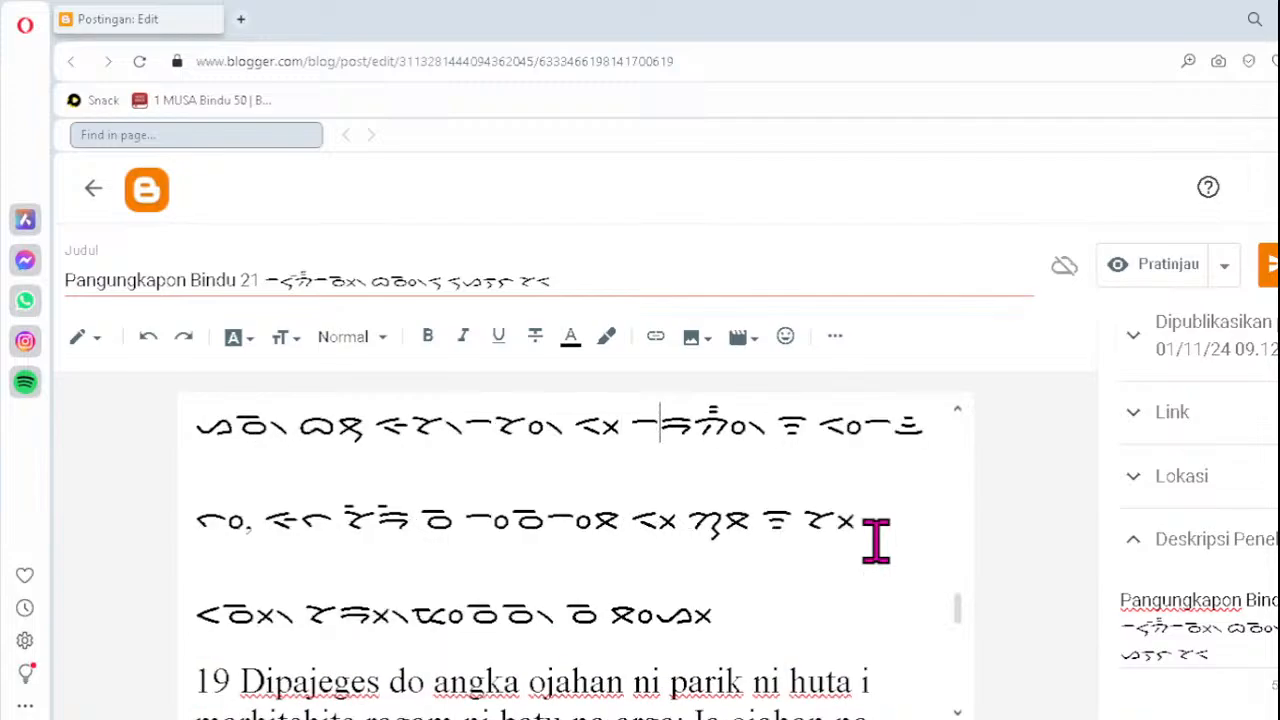
pyautogui.press('Up')
pyautogui.press('Up')
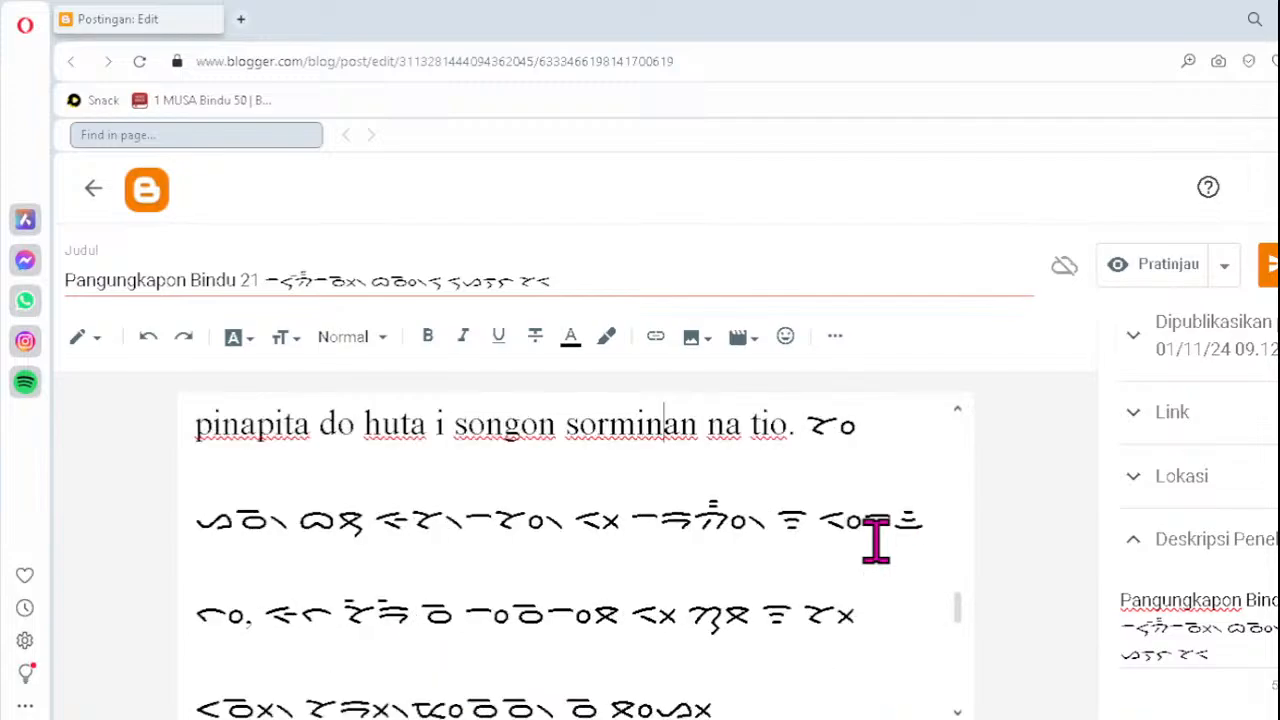
pyautogui.press('Up')
pyautogui.press('Up')
pyautogui.press('Up')
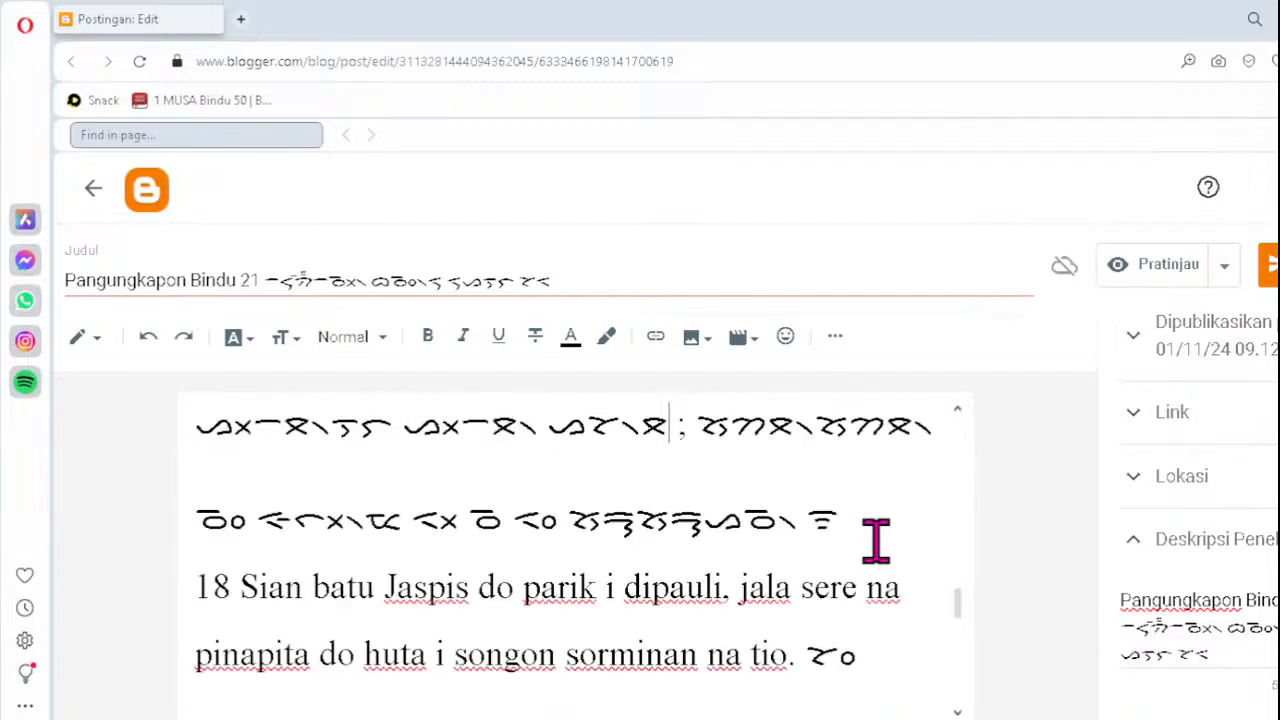
pyautogui.press('Up')
pyautogui.press('Up')
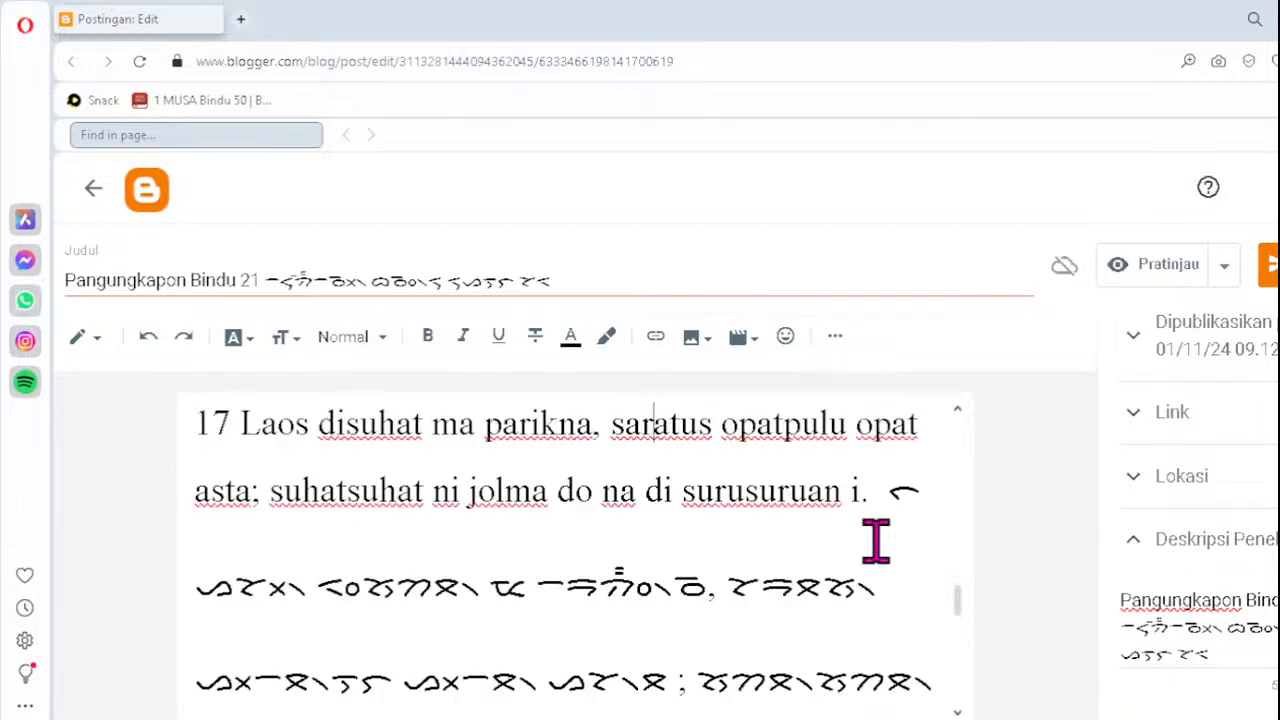
pyautogui.press('Up')
pyautogui.press('Up')
pyautogui.press('Up')
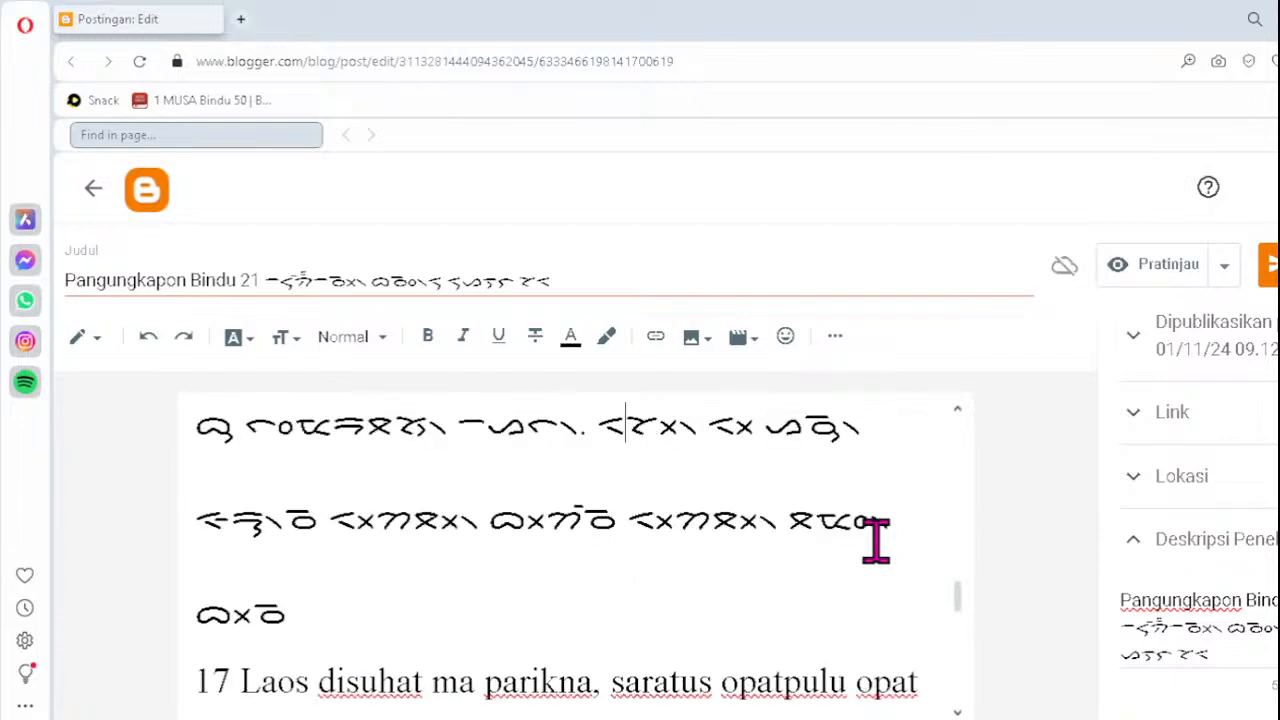
pyautogui.press('Up')
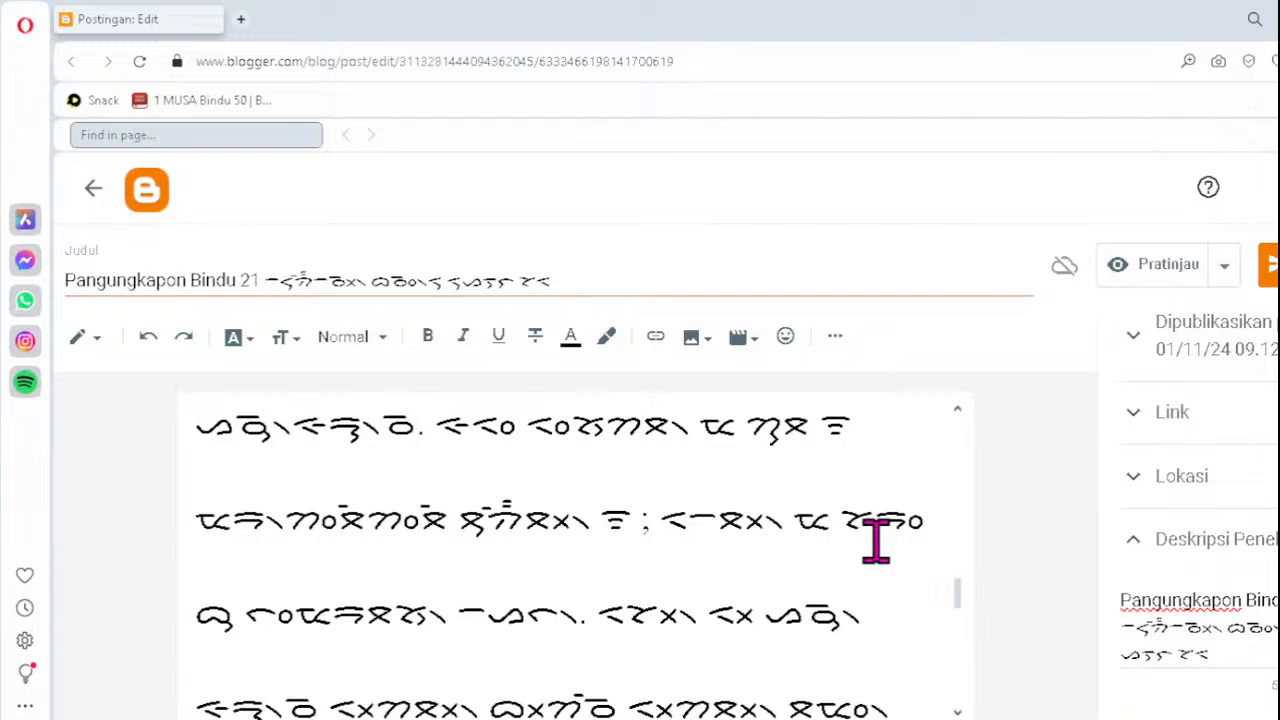
pyautogui.press('Up')
pyautogui.press('Up')
pyautogui.press('Up')
pyautogui.press('Up')
pyautogui.press('Up')
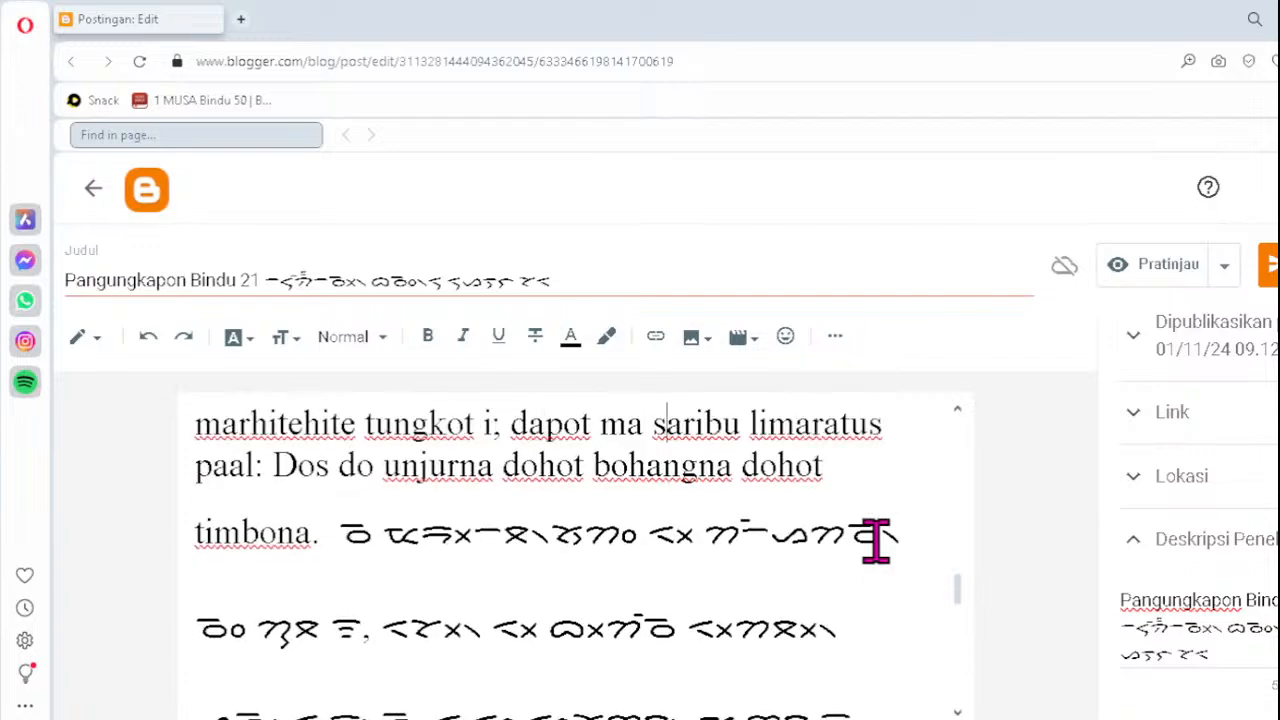
pyautogui.press('Up')
pyautogui.press('Up')
pyautogui.press('Up')
pyautogui.press('Up')
pyautogui.press('Up')
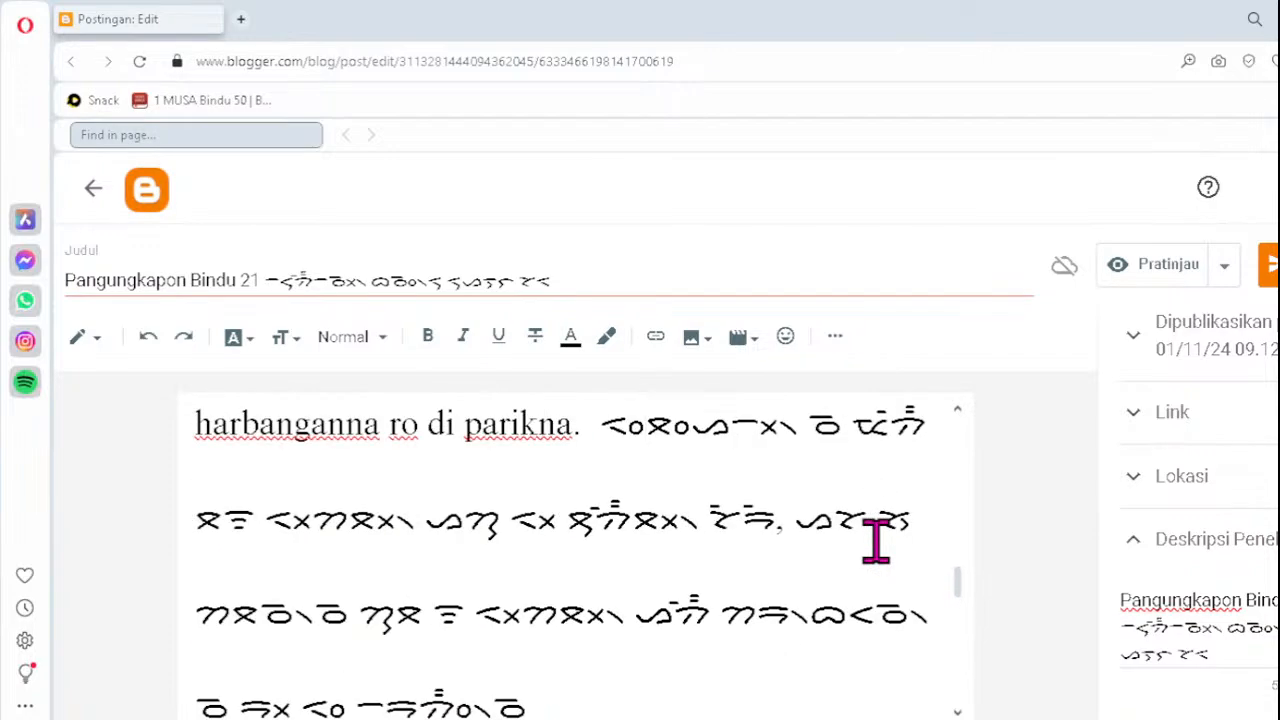
pyautogui.press('Up')
pyautogui.press('Up')
pyautogui.press('Up')
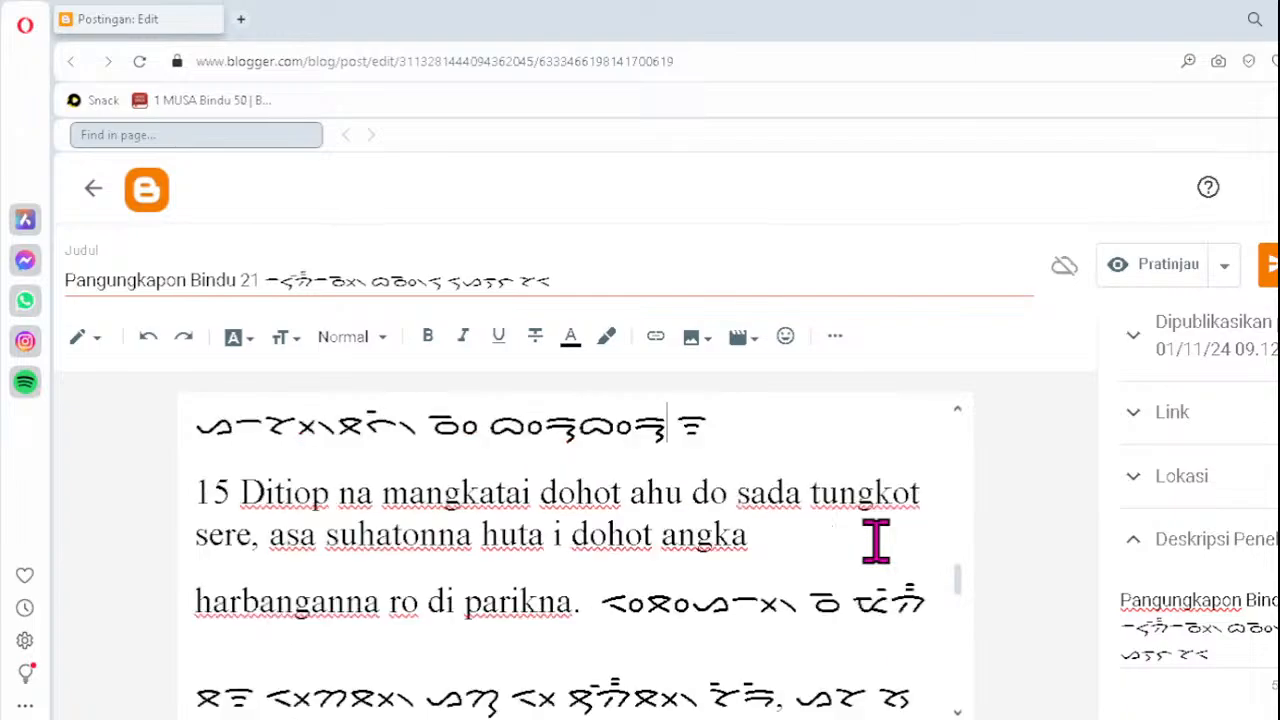
pyautogui.press('Up')
pyautogui.press('Up')
pyautogui.press('Up')
pyautogui.press('Up')
pyautogui.press('Up')
pyautogui.press('Up')
pyautogui.press('Up')
pyautogui.press('Up')
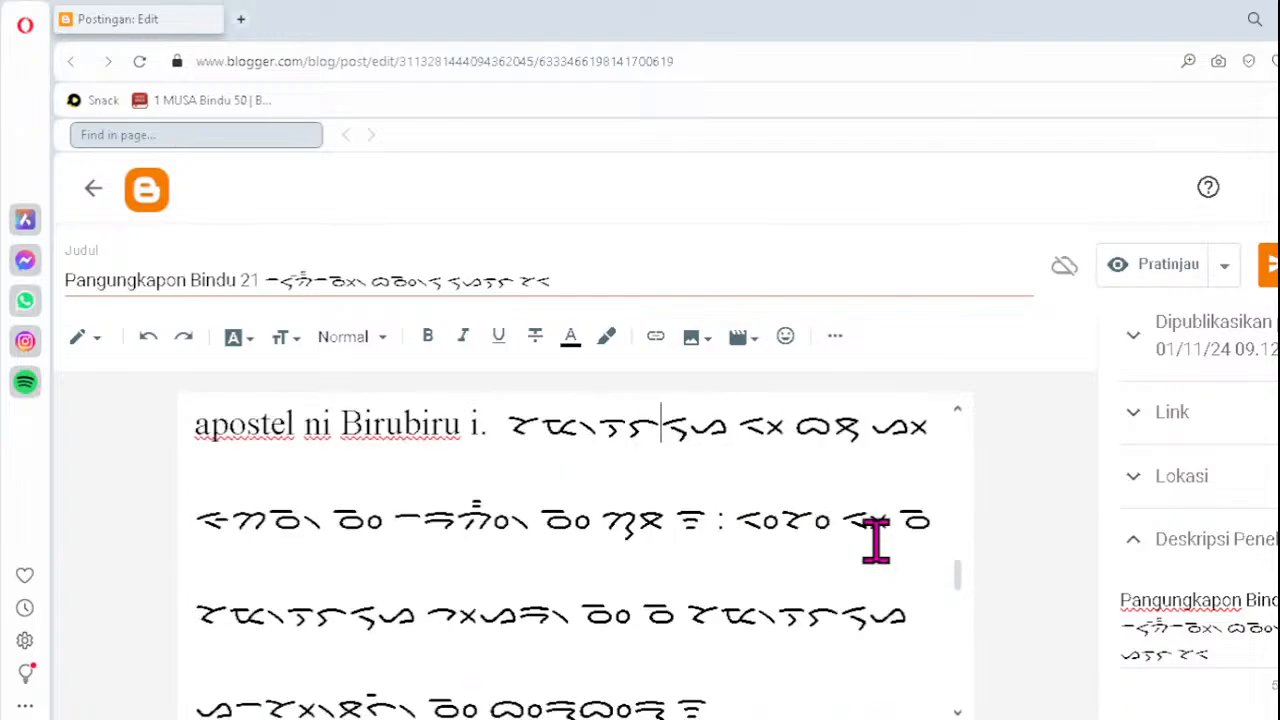
pyautogui.press('Up')
pyautogui.press('Up')
pyautogui.press('Up')
pyautogui.press('Up')
pyautogui.press('Up')
pyautogui.press('Up')
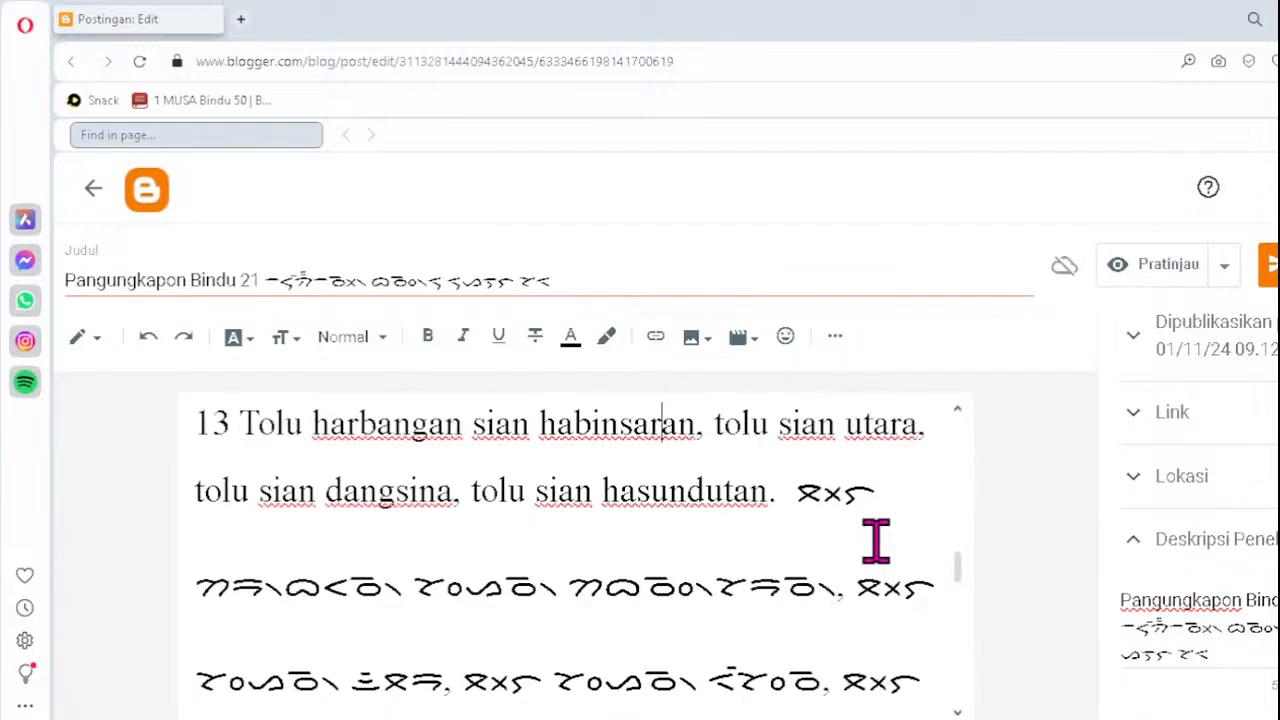
pyautogui.press('Up')
pyautogui.press('Up')
pyautogui.press('Up')
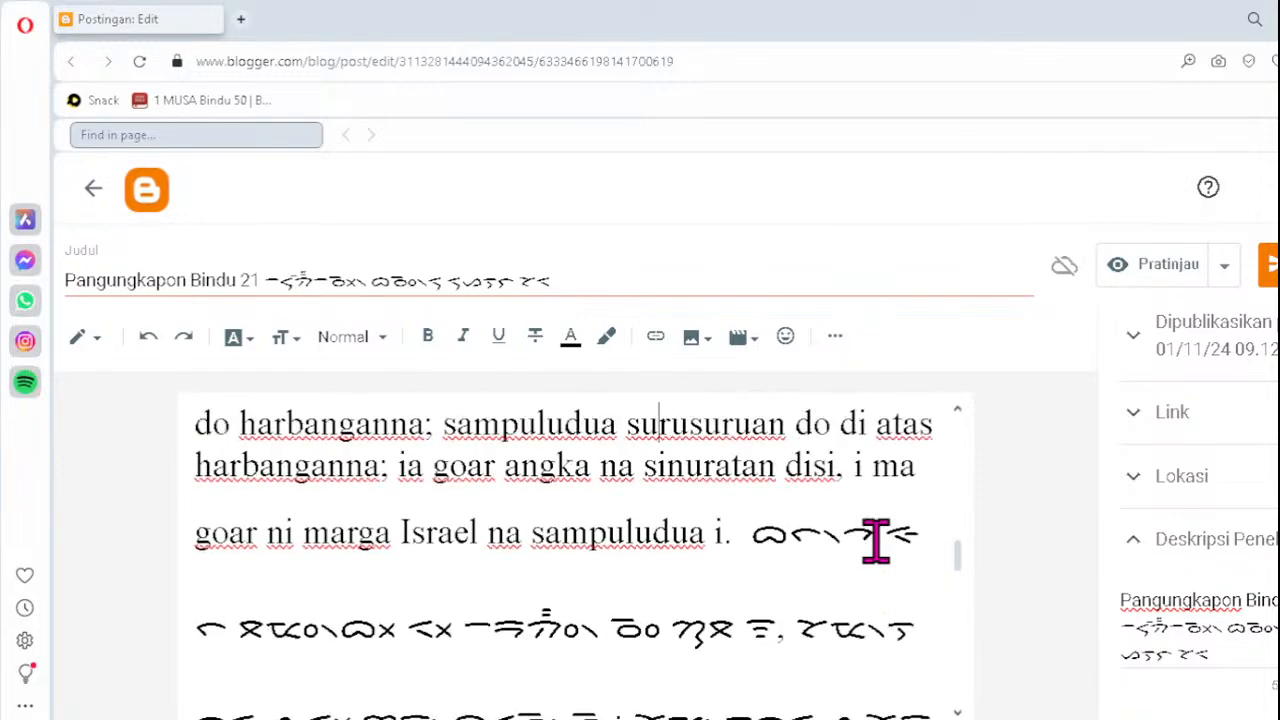
pyautogui.press('Up')
pyautogui.press('Up')
pyautogui.press('Up')
pyautogui.press('Up')
pyautogui.press('Up')
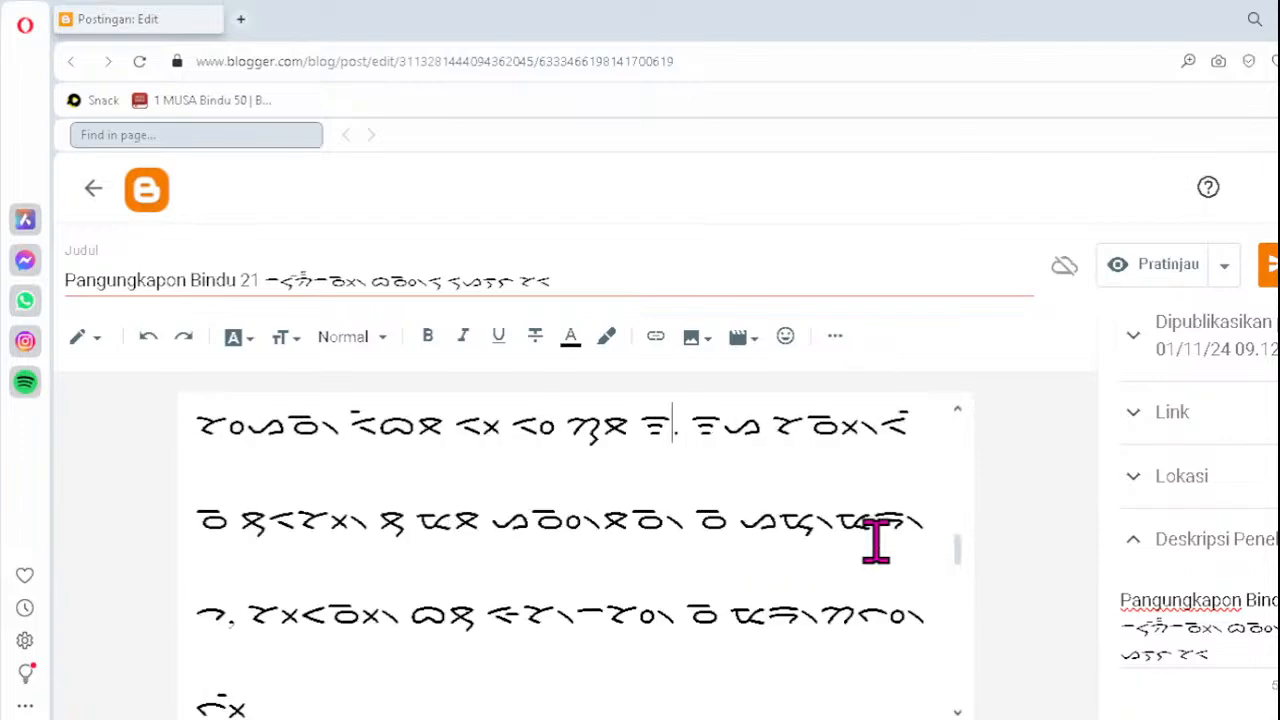
pyautogui.press('Up')
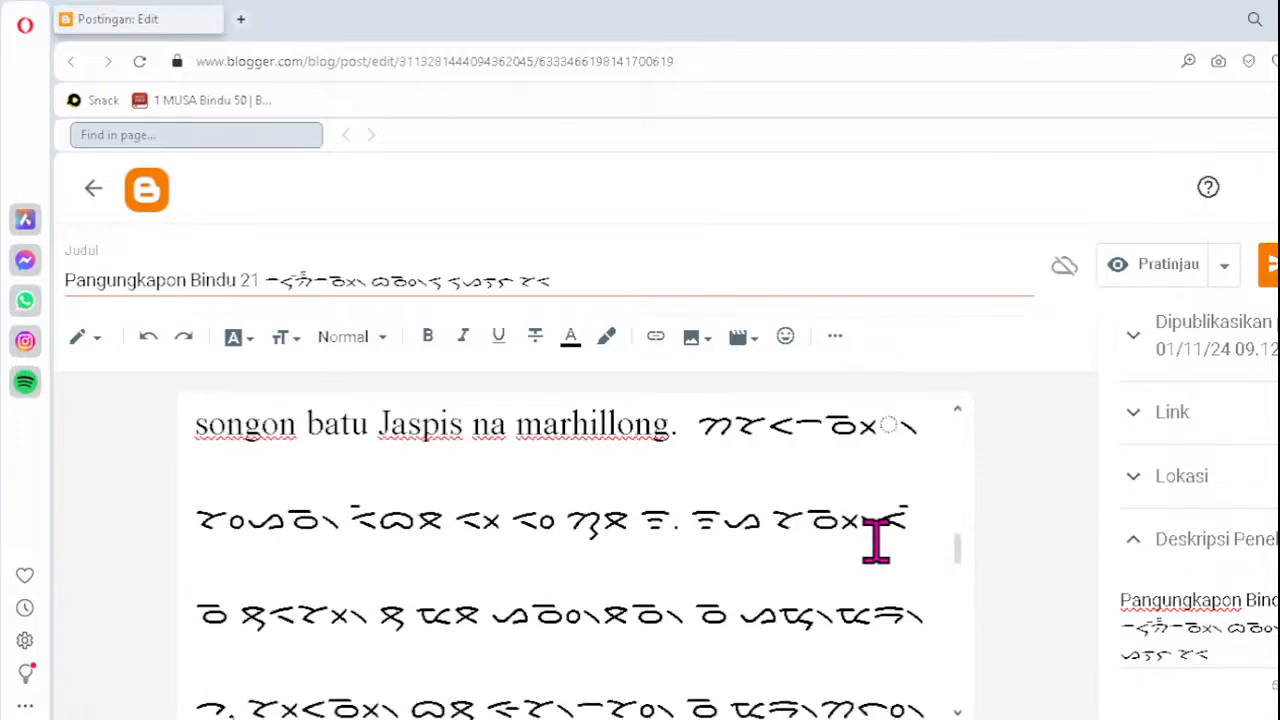
pyautogui.press('Up')
pyautogui.press('Up')
pyautogui.press('Up')
pyautogui.press('Up')
pyautogui.press('Up')
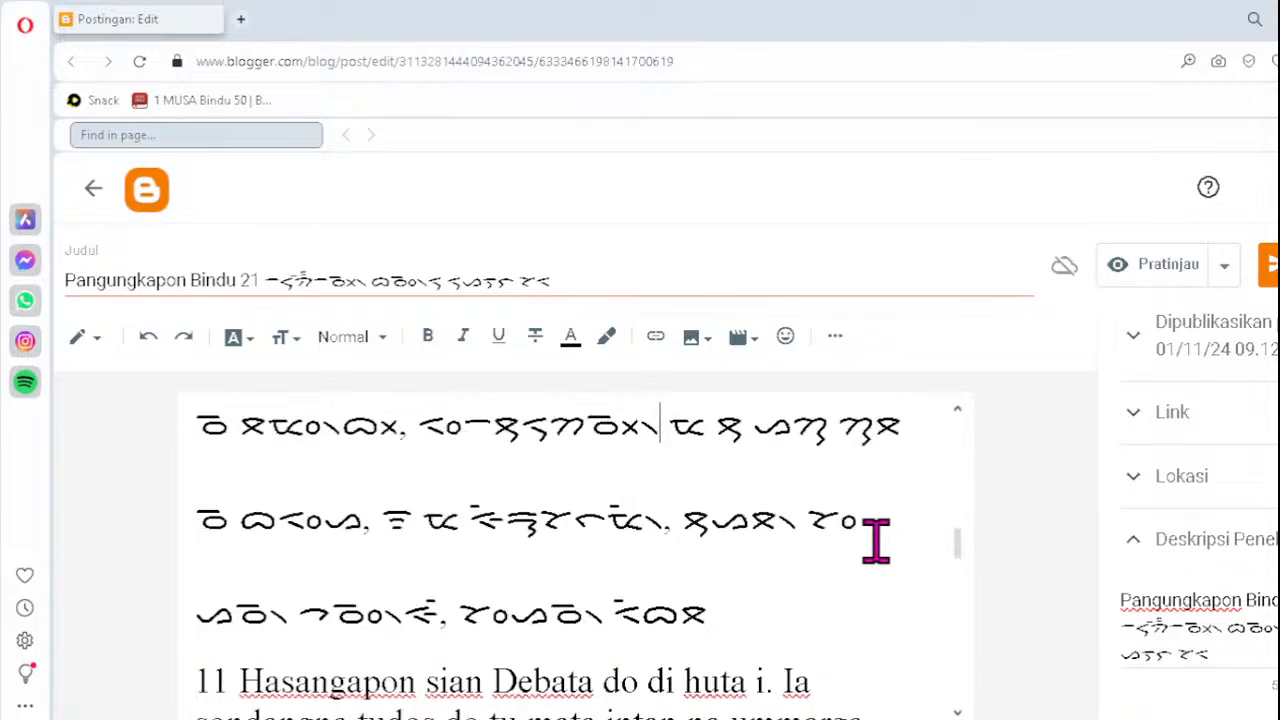
pyautogui.press('Up')
pyautogui.press('Up')
pyautogui.press('Up')
pyautogui.press('Up')
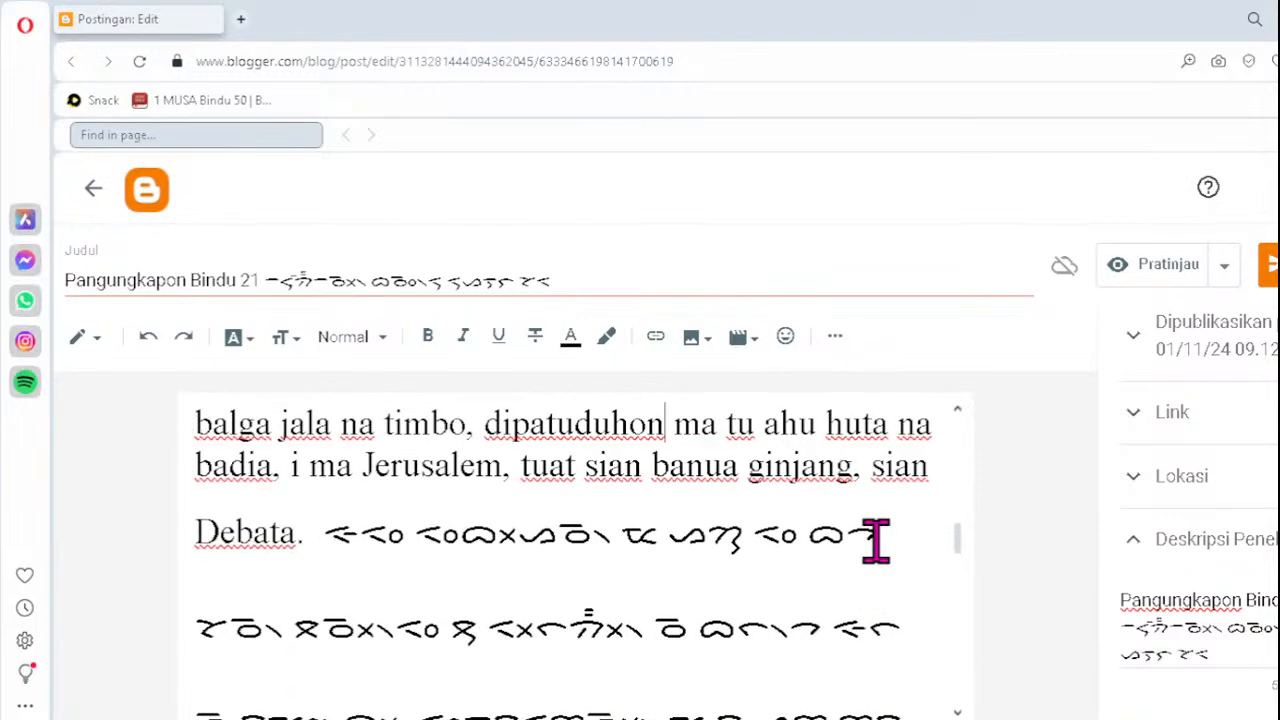
pyautogui.press('Up')
pyautogui.press('Up')
pyautogui.press('Up')
pyautogui.press('Up')
pyautogui.press('Up')
pyautogui.press('Up')
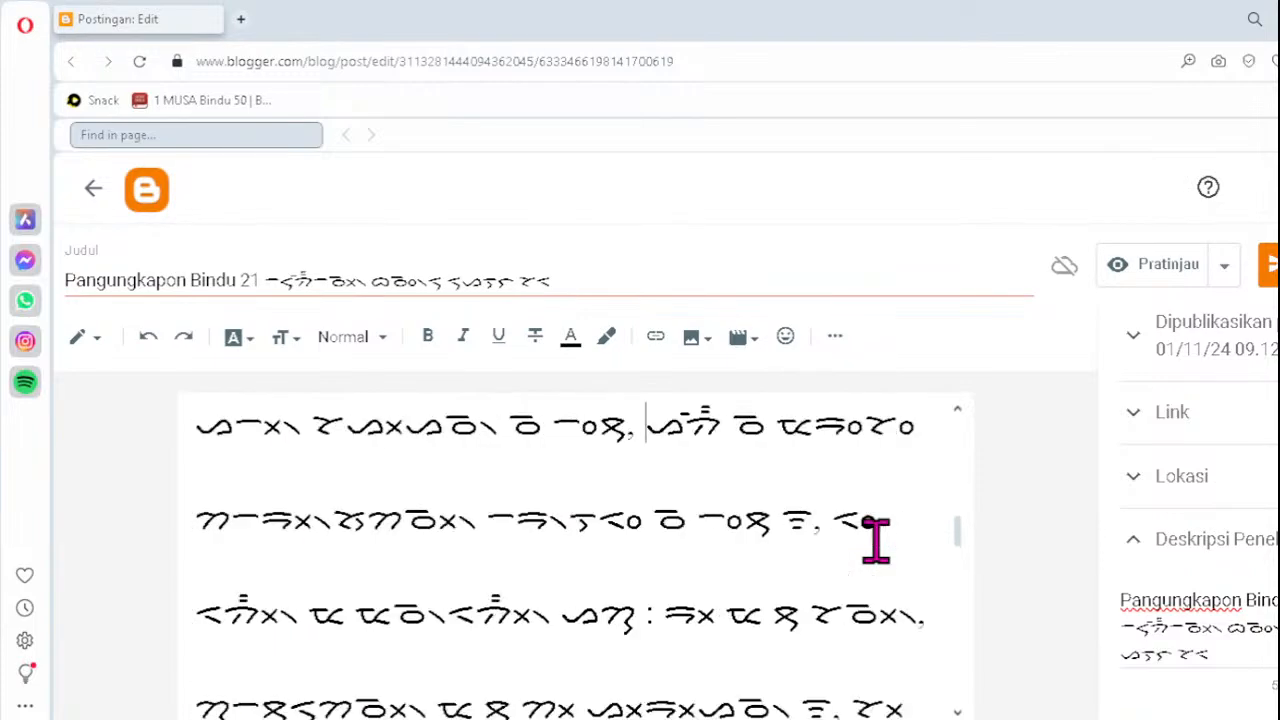
pyautogui.press('Up')
pyautogui.press('Up')
pyautogui.press('Up')
pyautogui.press('Up')
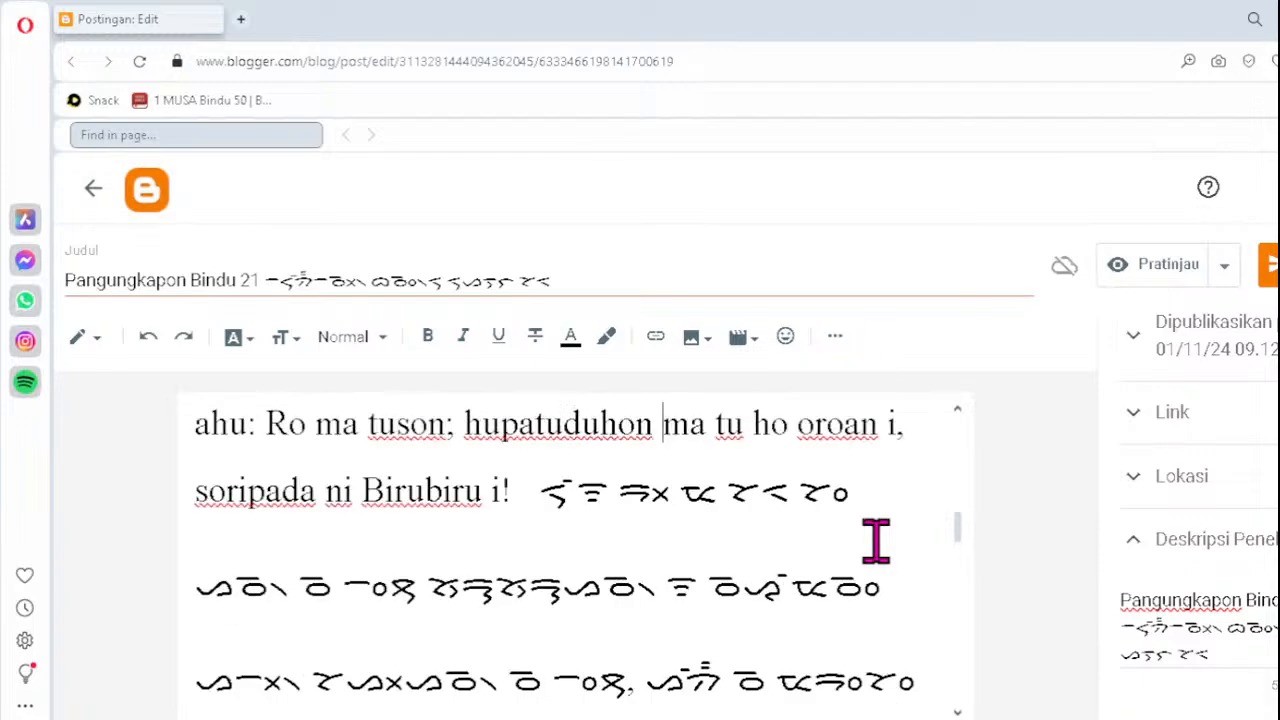
pyautogui.press('Up')
pyautogui.press('Up')
pyautogui.press('Up')
pyautogui.press('Up')
pyautogui.press('Up')
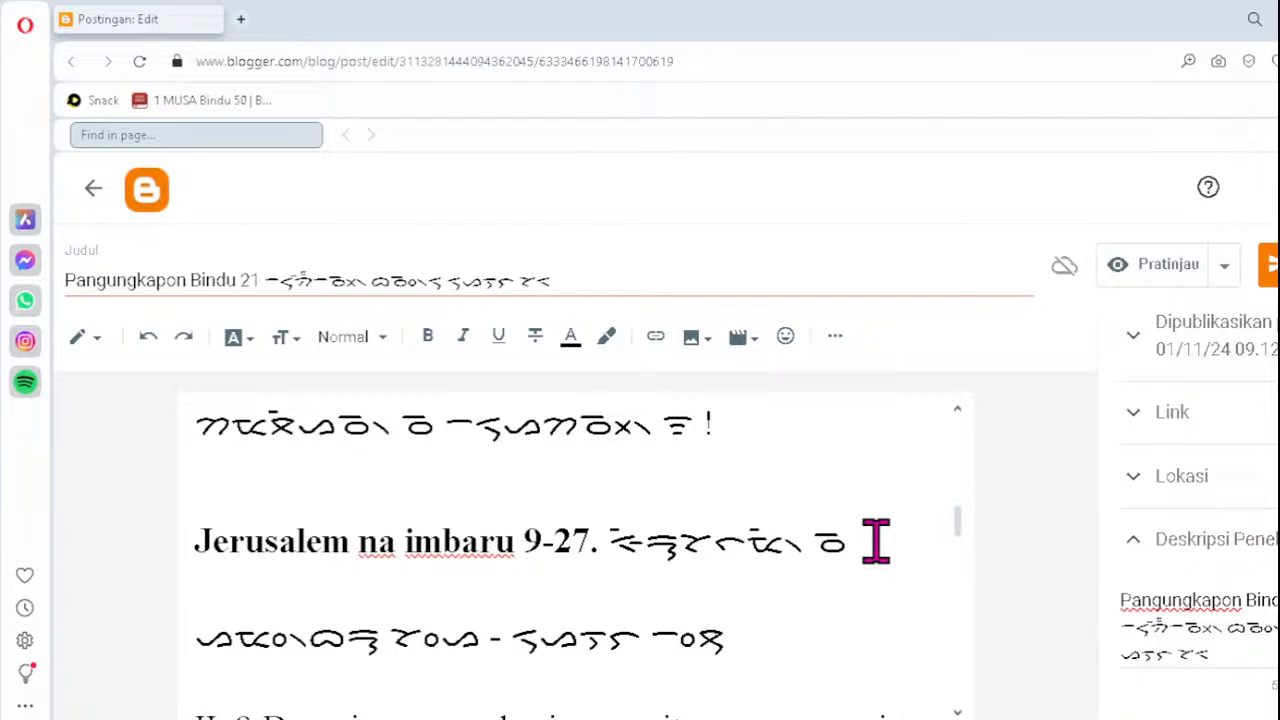
pyautogui.press('Up')
pyautogui.press('Up')
pyautogui.press('Up')
pyautogui.press('Up')
pyautogui.press('Up')
pyautogui.press('Up')
pyautogui.press('Up')
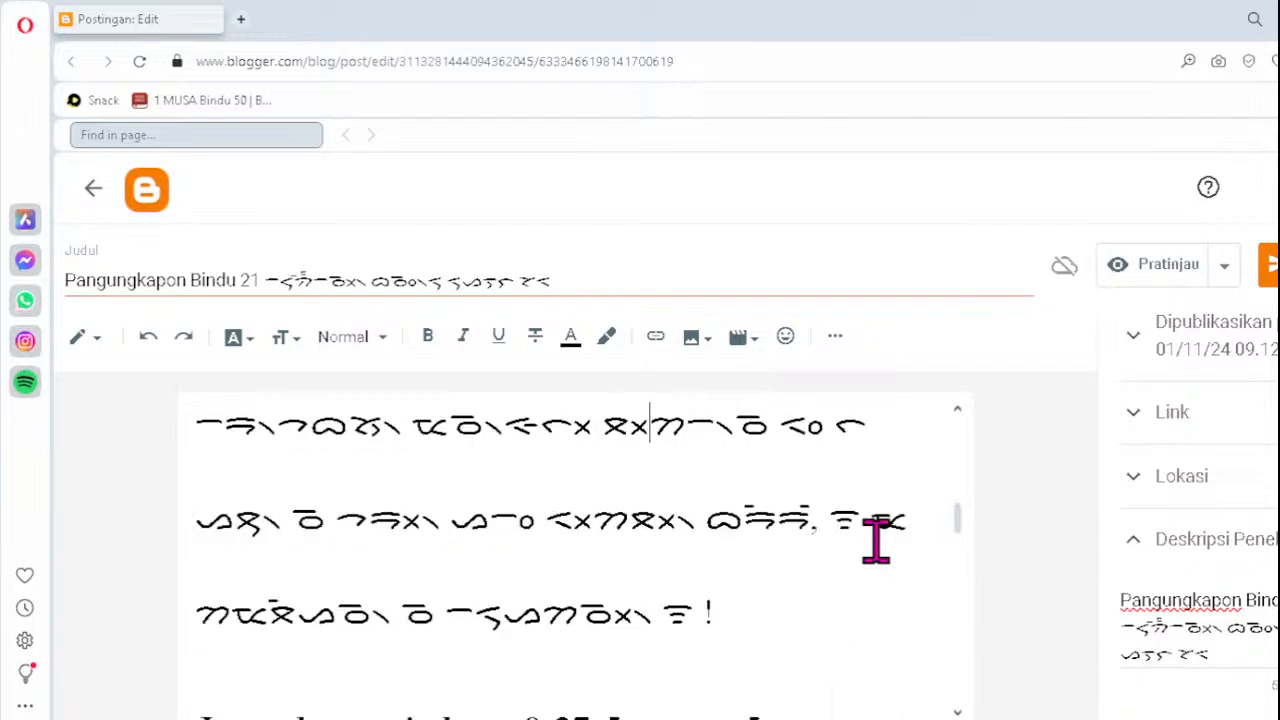
pyautogui.press('Up')
pyautogui.press('Up')
pyautogui.press('Up')
pyautogui.press('Up')
pyautogui.press('Up')
pyautogui.press('Up')
pyautogui.press('Up')
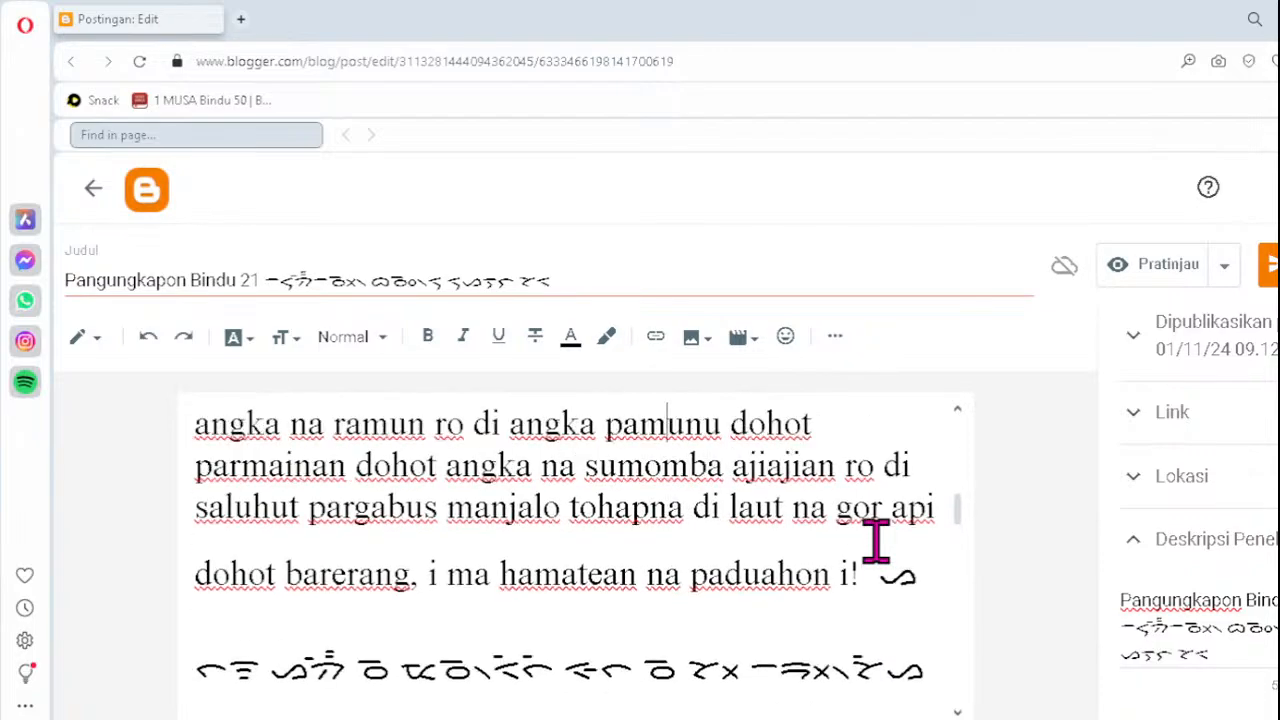
pyautogui.press('Up')
pyautogui.press('Up')
pyautogui.press('Up')
pyautogui.press('Up')
pyautogui.press('Up')
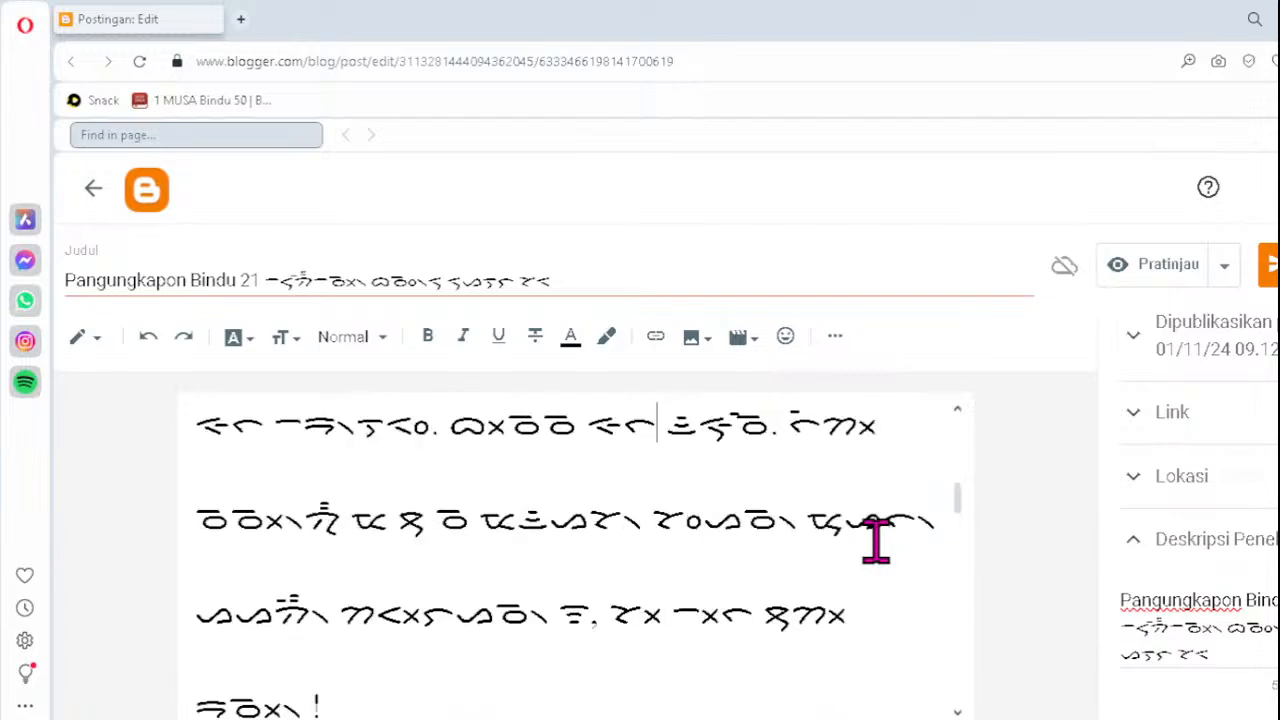
pyautogui.press('Up')
pyautogui.press('Up')
pyautogui.press('Up')
pyautogui.press('Up')
pyautogui.press('Up')
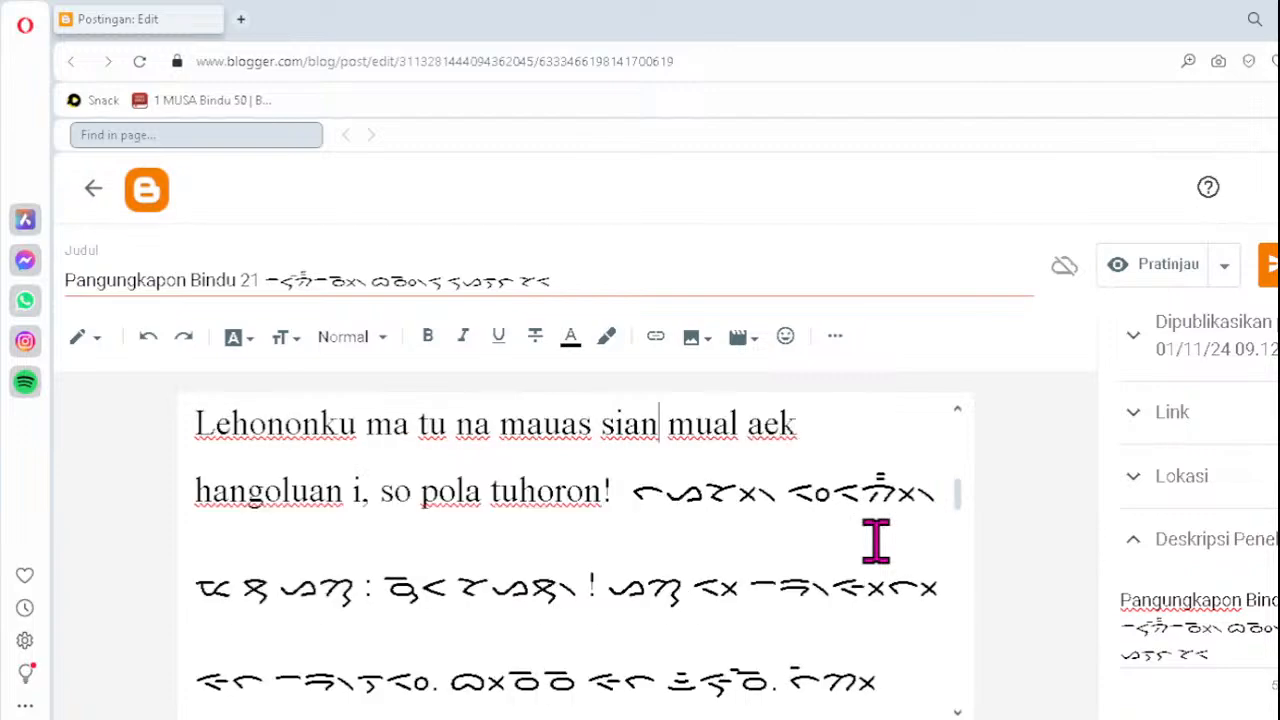
pyautogui.press('Up')
pyautogui.press('Up')
pyautogui.press('Up')
pyautogui.press('Up')
pyautogui.press('Up')
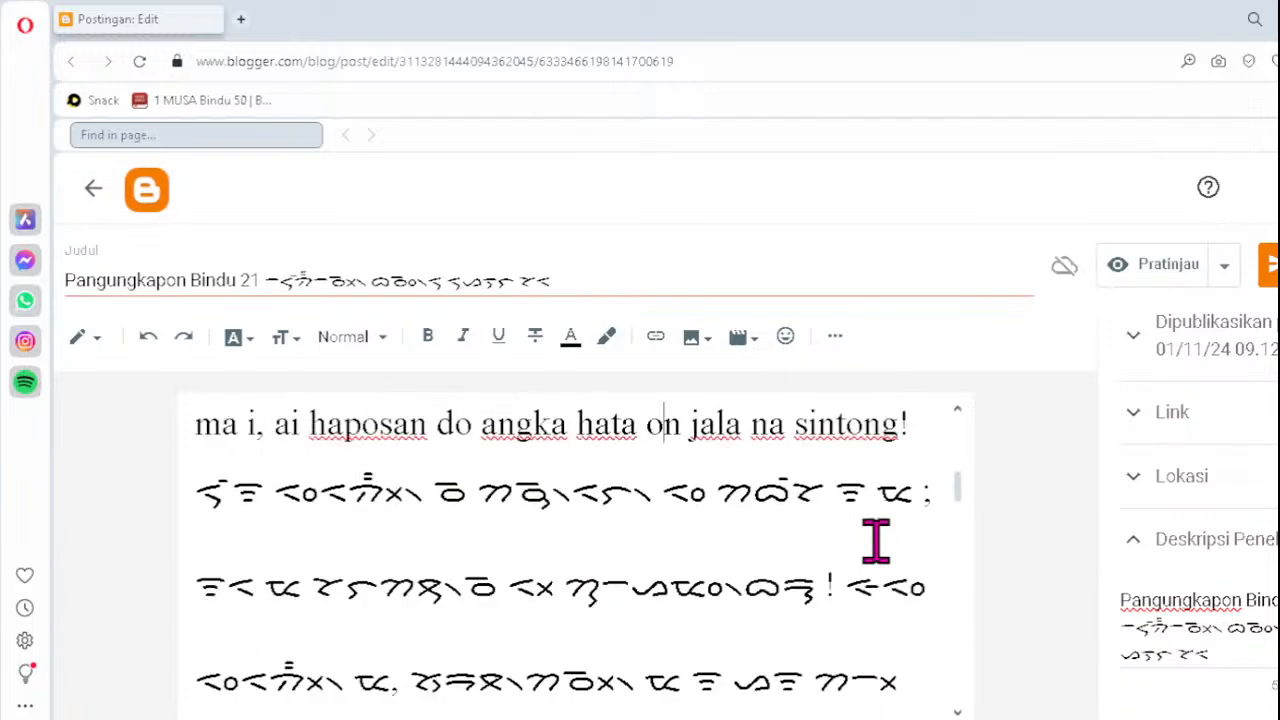
pyautogui.press('Up')
pyautogui.press('Up')
pyautogui.press('Up')
pyautogui.press('Up')
pyautogui.press('Up')
pyautogui.press('Up')
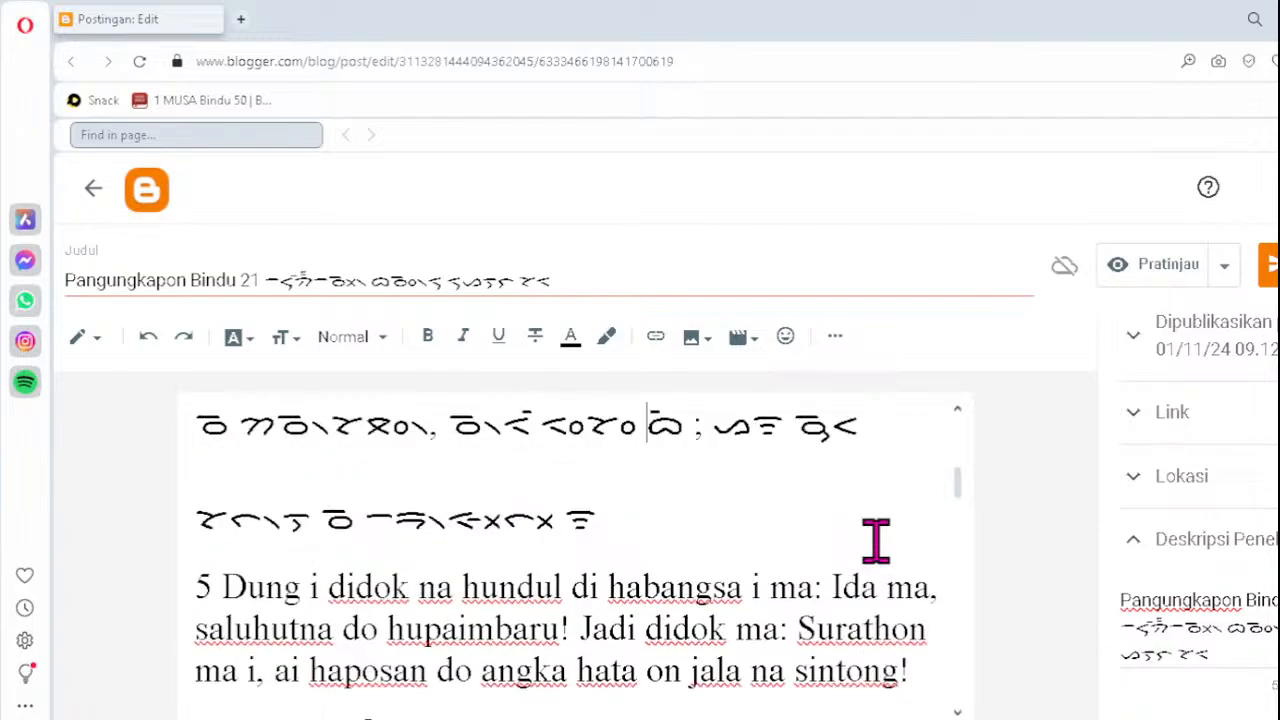
pyautogui.press('Up')
pyautogui.press('Up')
pyautogui.press('Up')
pyautogui.press('Up')
pyautogui.press('Up')
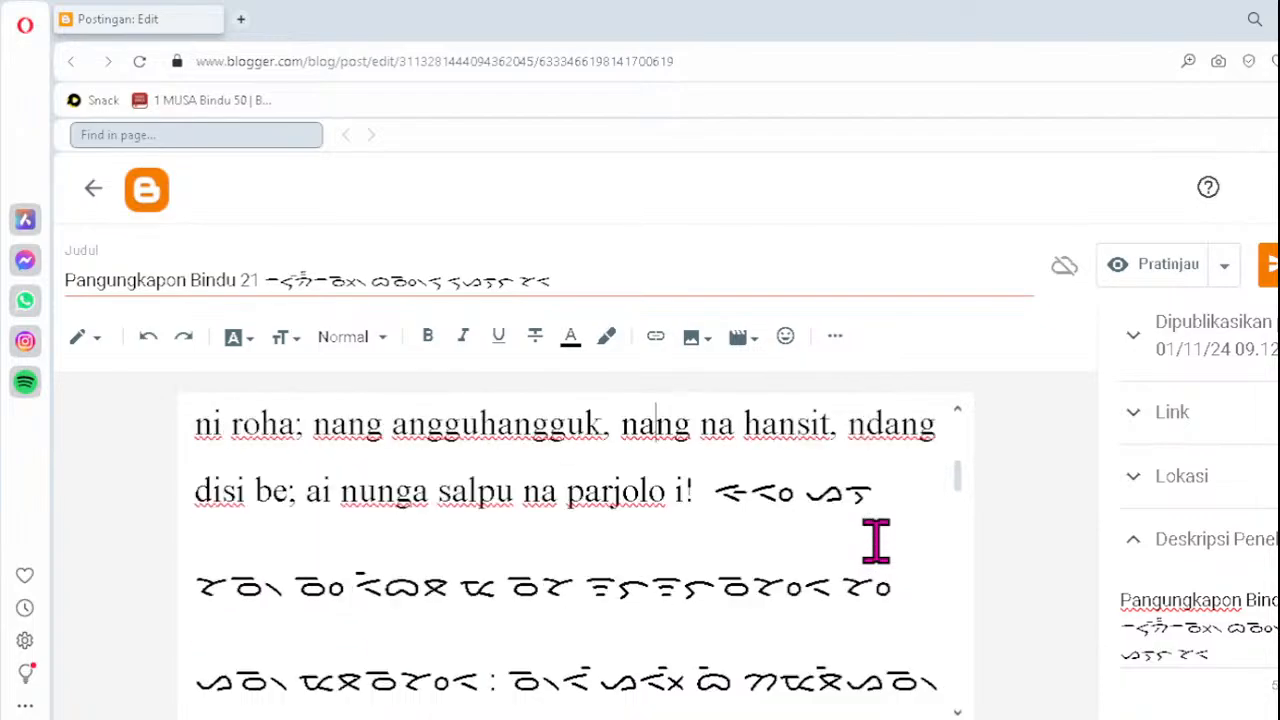
pyautogui.press('Up')
pyautogui.press('Up')
pyautogui.press('Up')
pyautogui.press('Up')
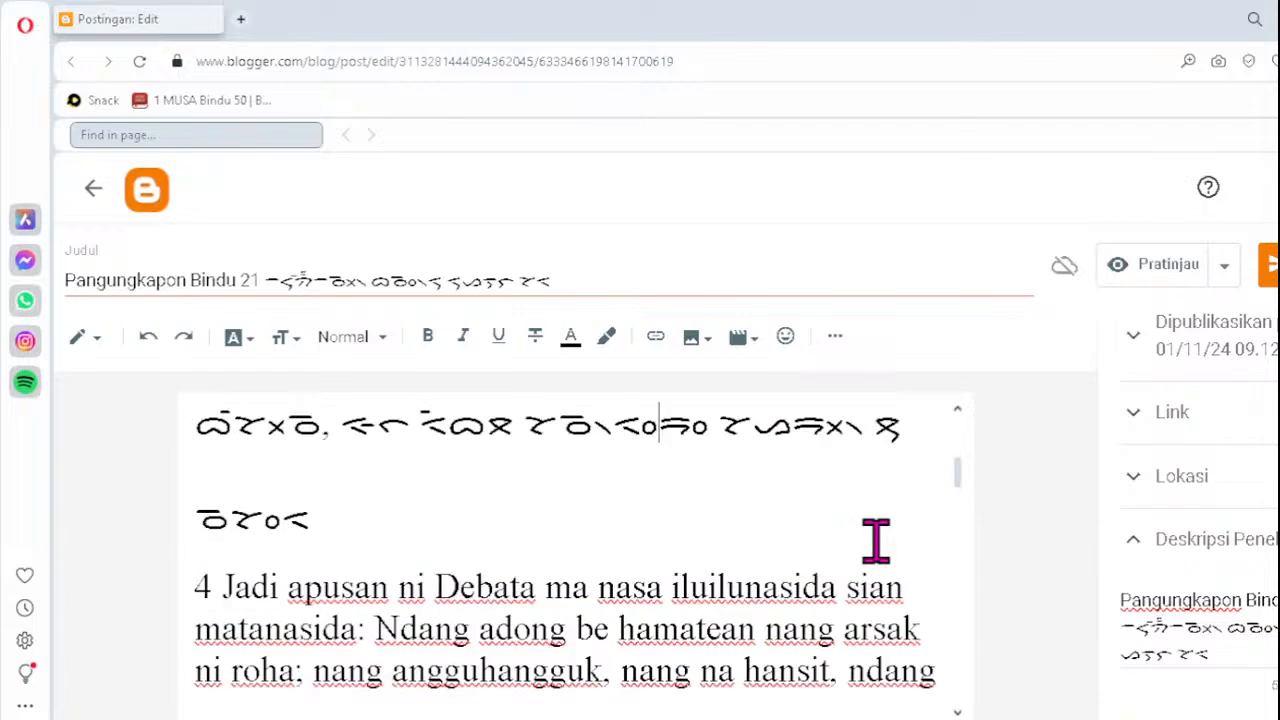
pyautogui.press('Up')
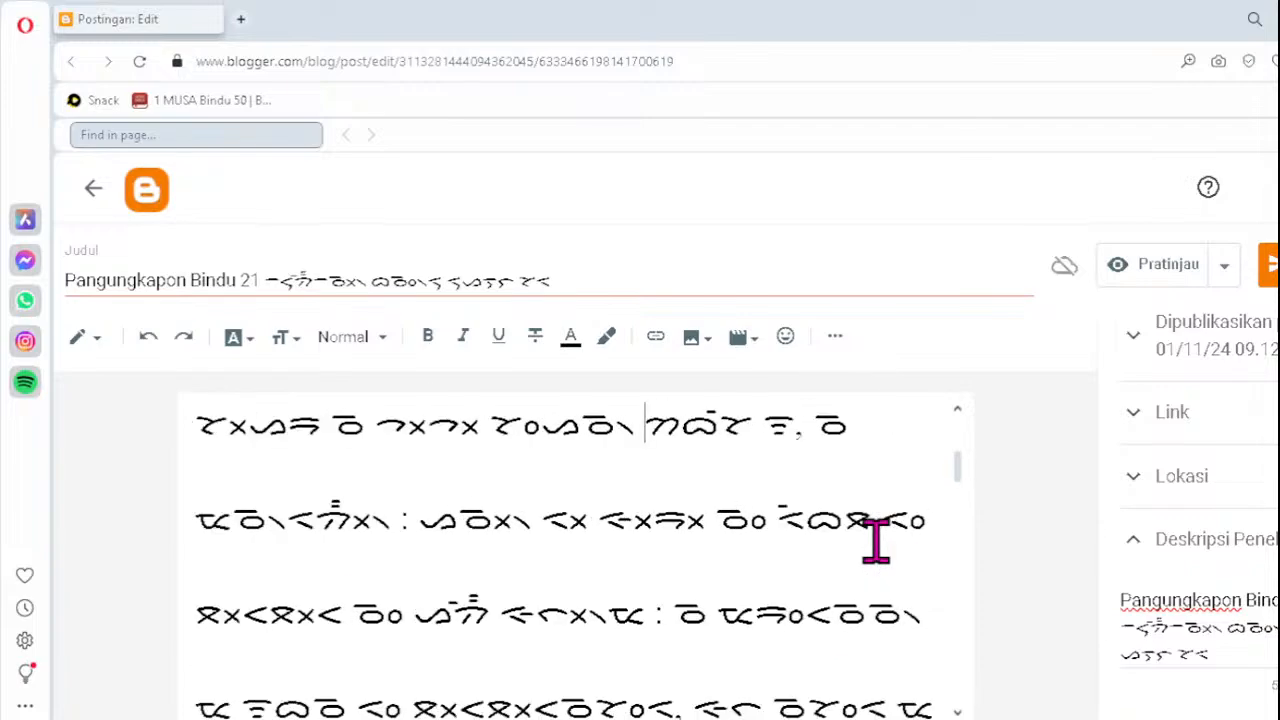
pyautogui.press('Up')
pyautogui.press('Up')
pyautogui.press('Up')
pyautogui.press('Up')
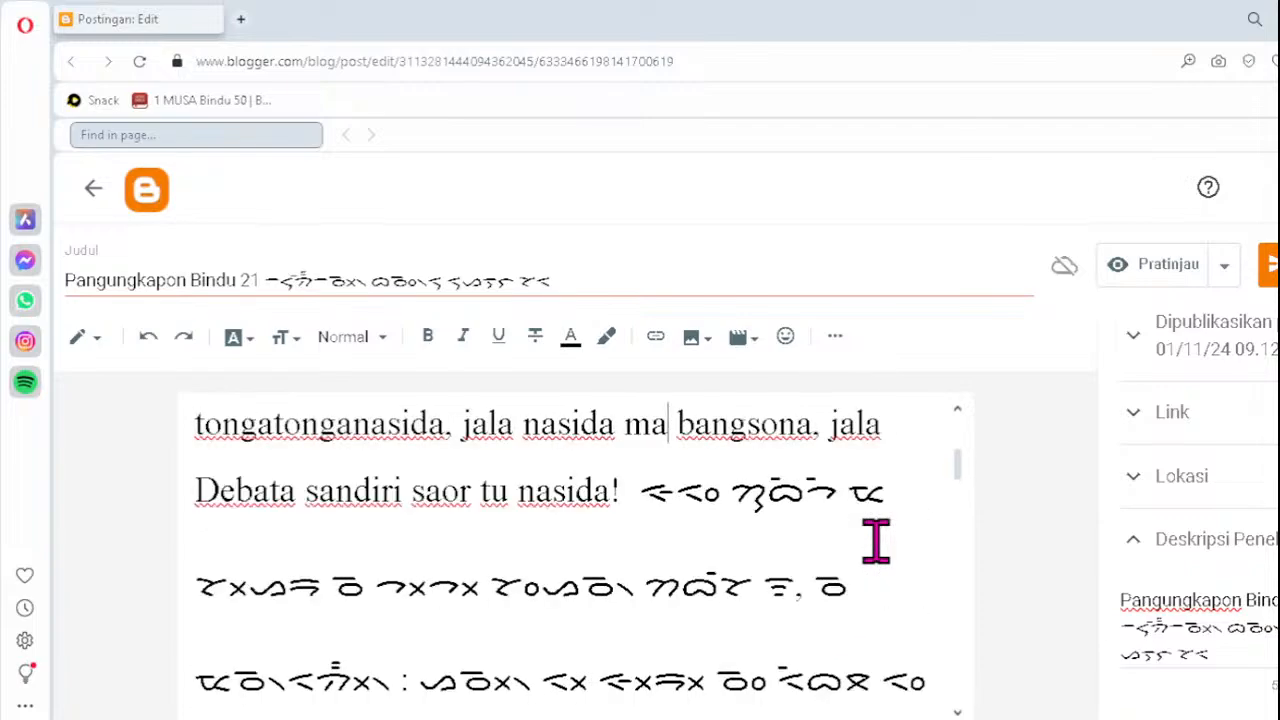
pyautogui.press('Up')
pyautogui.press('Up')
pyautogui.press('Up')
pyautogui.press('Up')
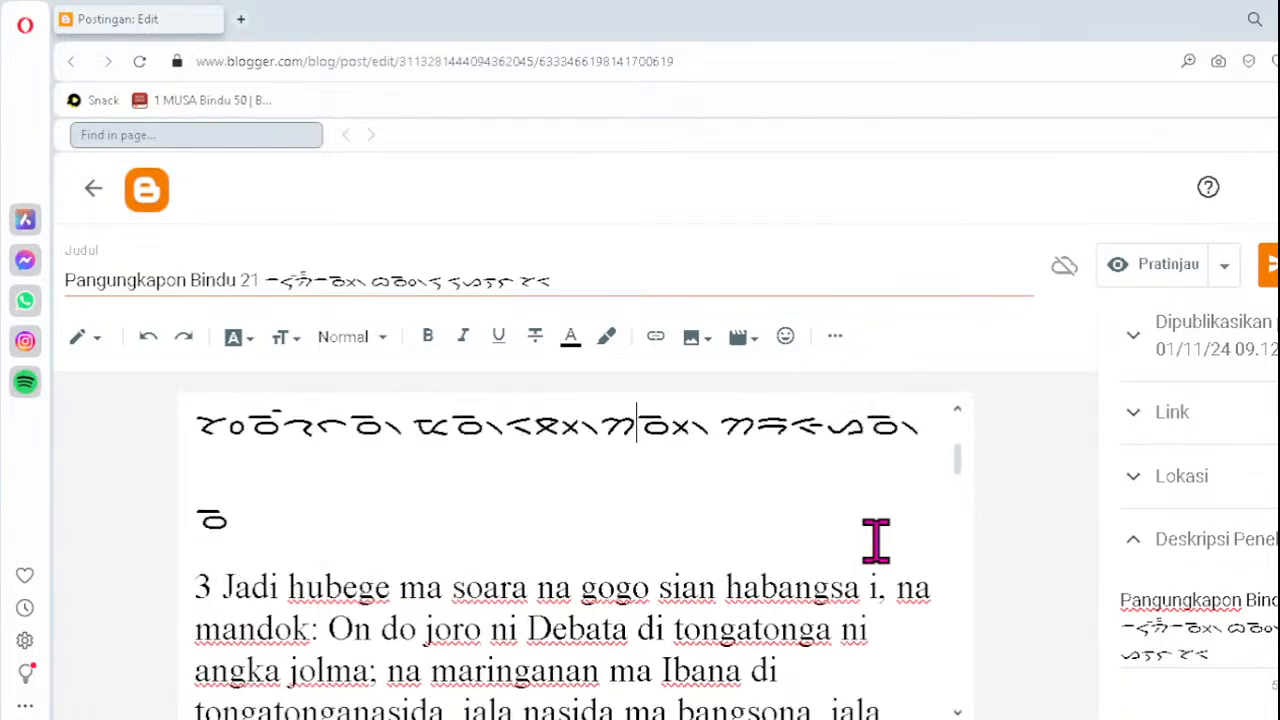
pyautogui.press('Up')
pyautogui.press('Up')
pyautogui.press('Up')
pyautogui.press('Up')
pyautogui.press('Up')
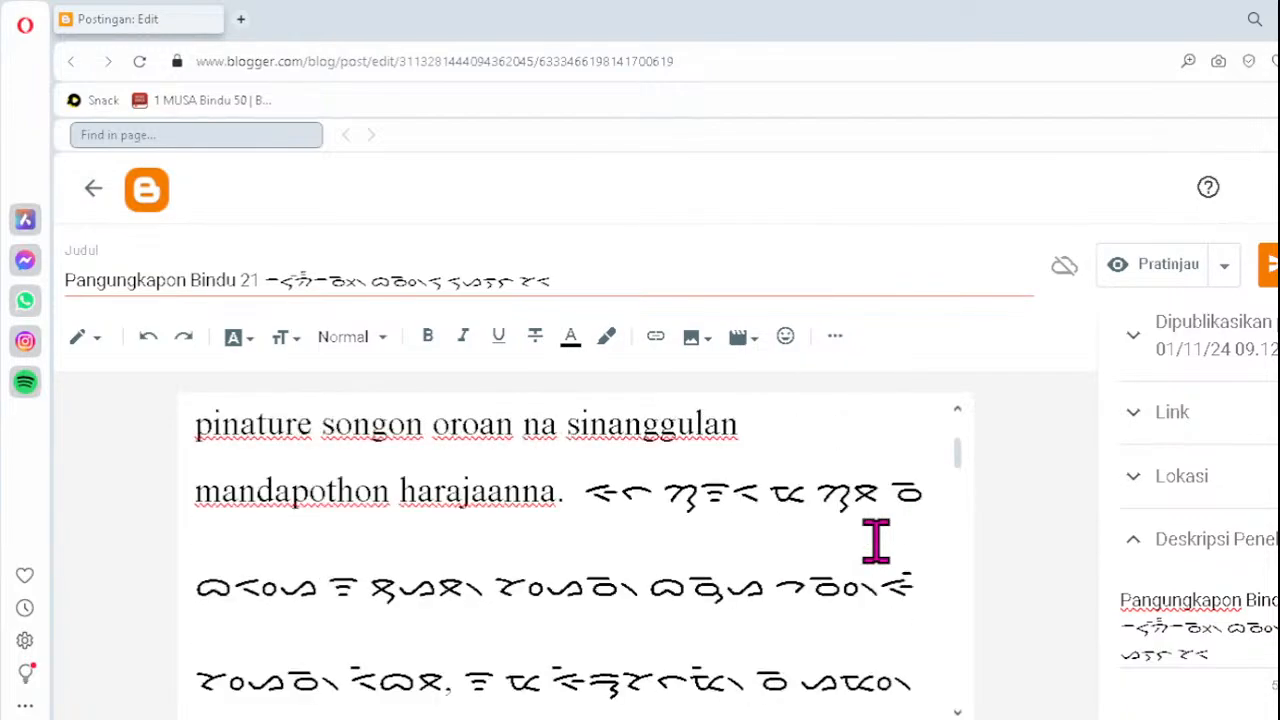
pyautogui.press('Up')
pyautogui.press('Up')
pyautogui.press('Up')
pyautogui.press('Up')
pyautogui.press('Up')
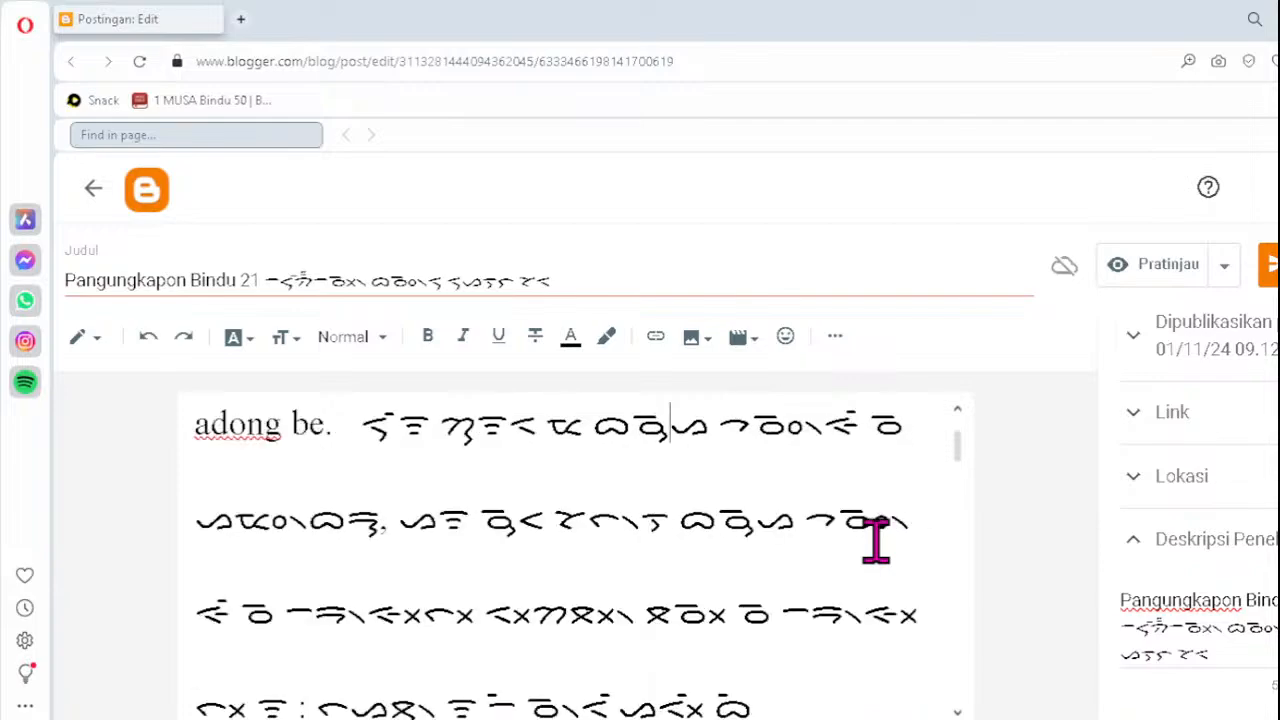
pyautogui.press('Up')
pyautogui.press('Up')
pyautogui.press('Up')
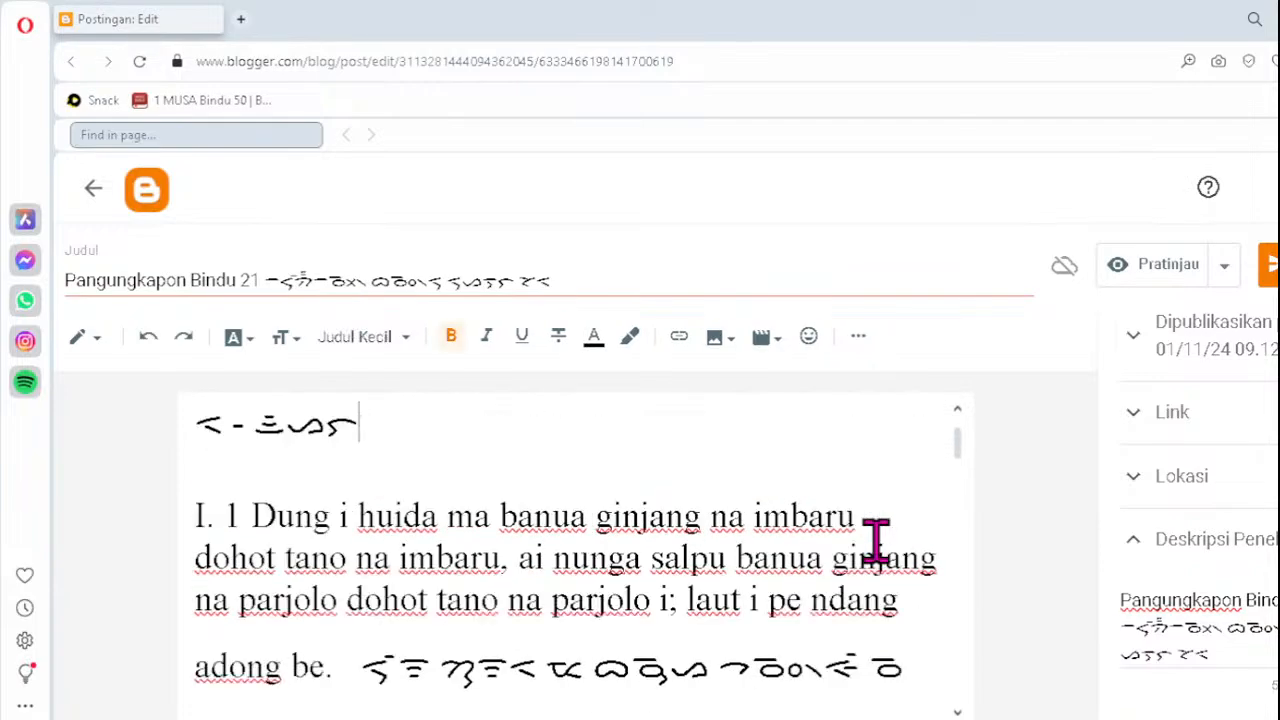
pyautogui.press('Up')
pyautogui.press('Up')
pyautogui.press('Up')
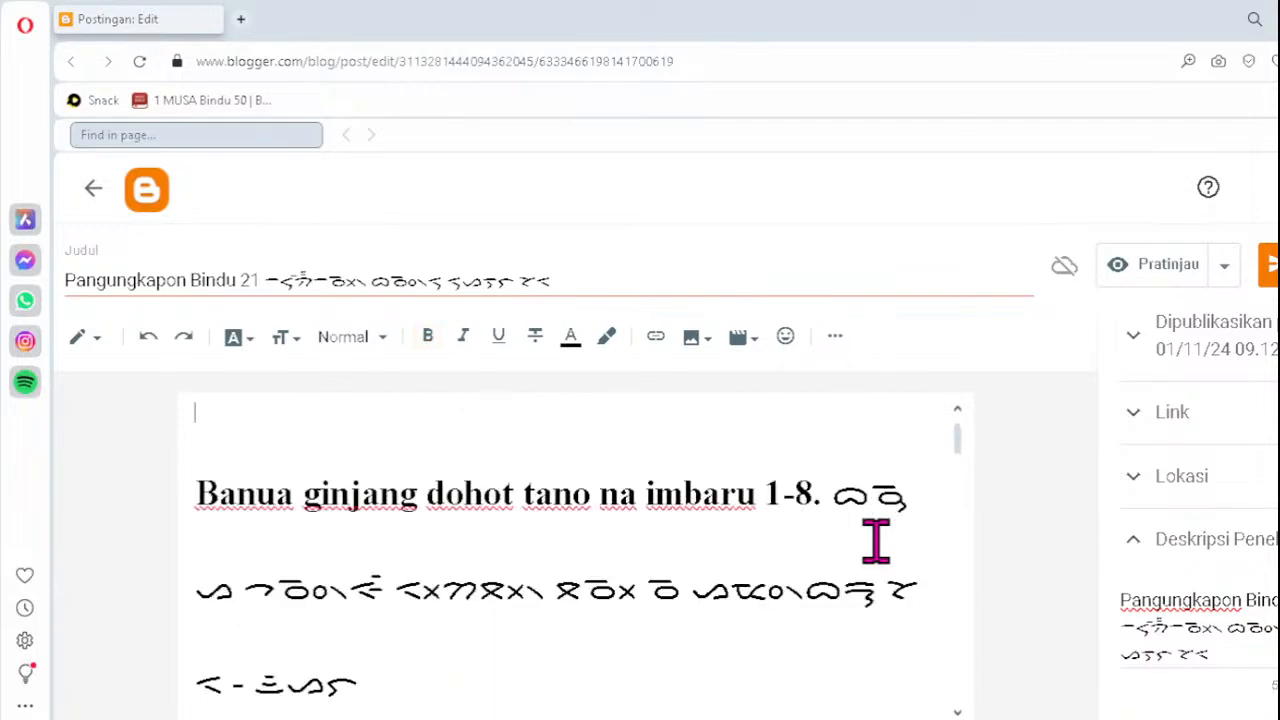
# - Save the finished "Pangungkapon Bindu 21" post and open the post "Pangunkapon Bindu 22" for editing
pyautogui.press('Up')
pyautogui.press('Up')
pyautogui.press('Up')
pyautogui.press('Up')
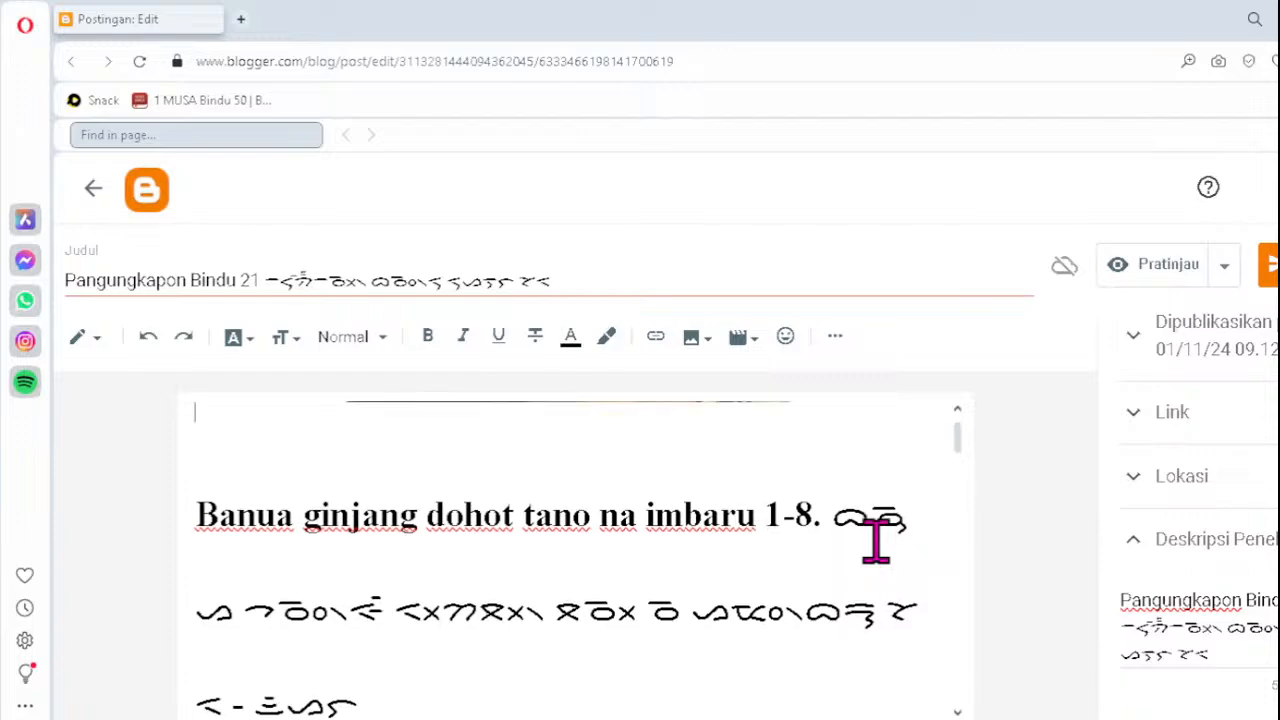
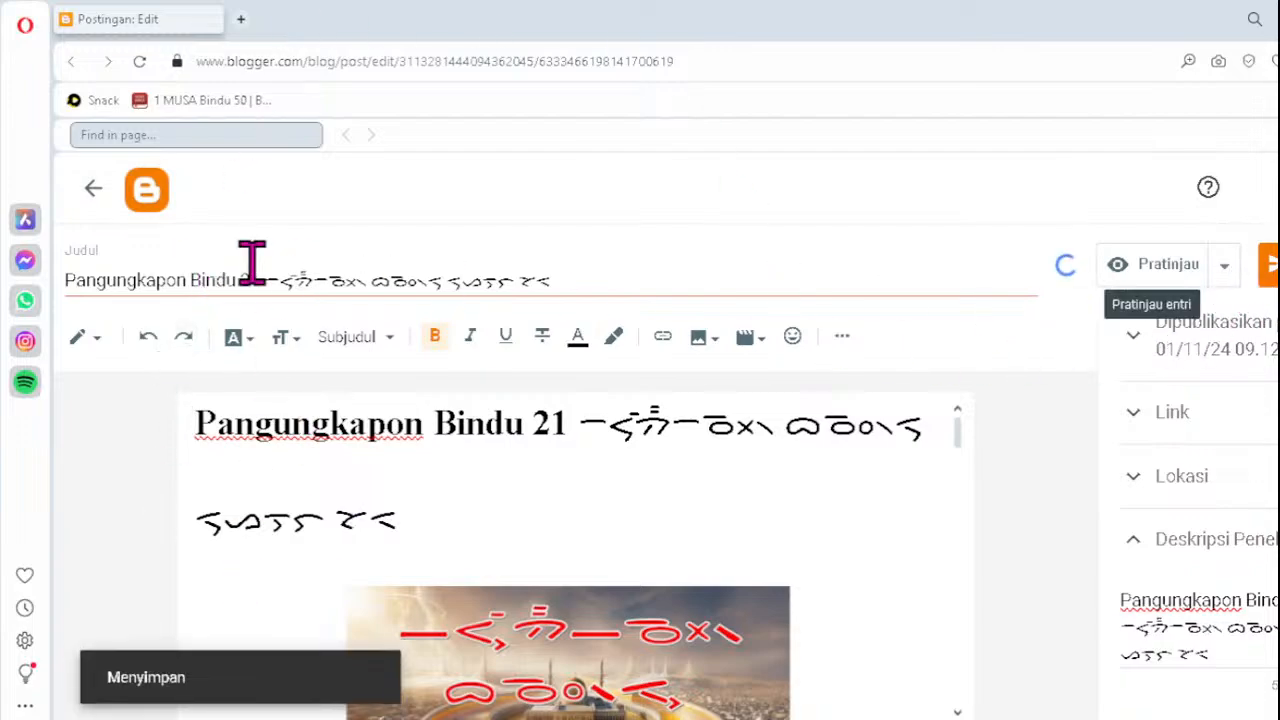
pyautogui.click(93, 195)
pyautogui.scroll(-2, 630, 455)
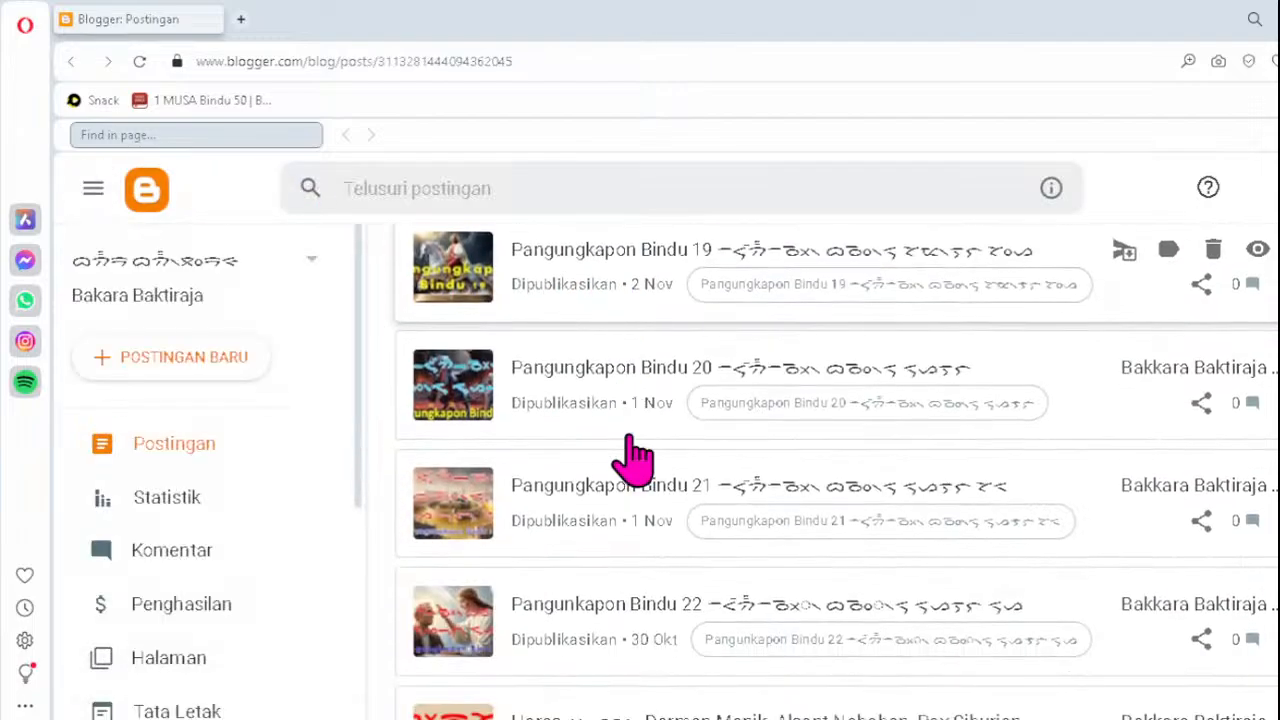
pyautogui.click(588, 610)
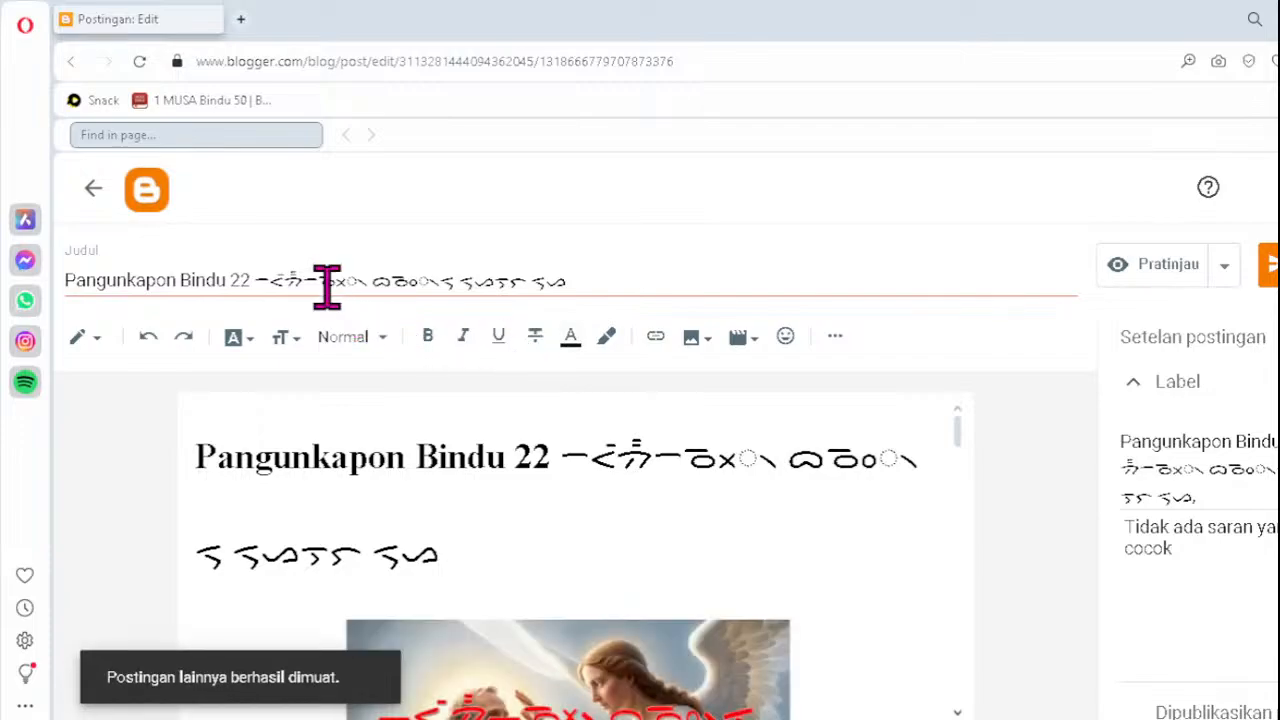
# - Replace the misrendered endings in the post title's Batak-script words "Pangungkapon" and "Bindu" with ᯬᯉ᯲ and ᯪᯉ᯲
pyautogui.click(322, 281)
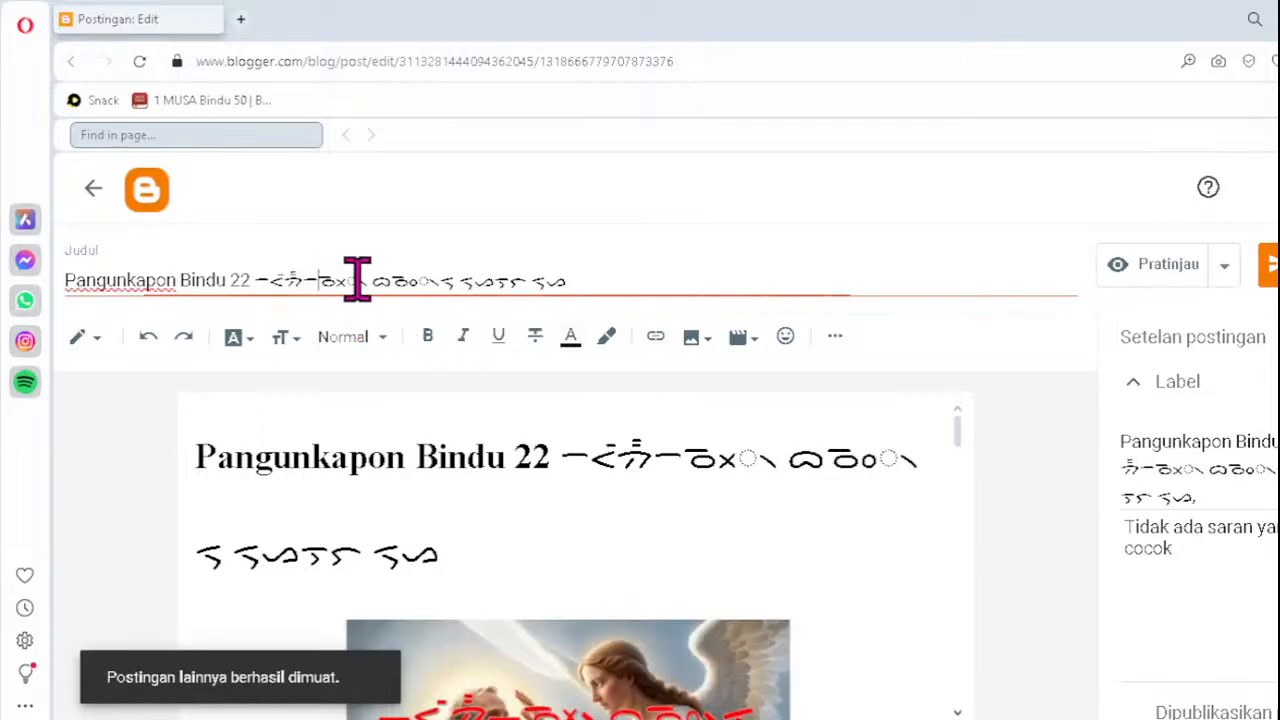
pyautogui.press('Delete')
pyautogui.write('ᯬ')
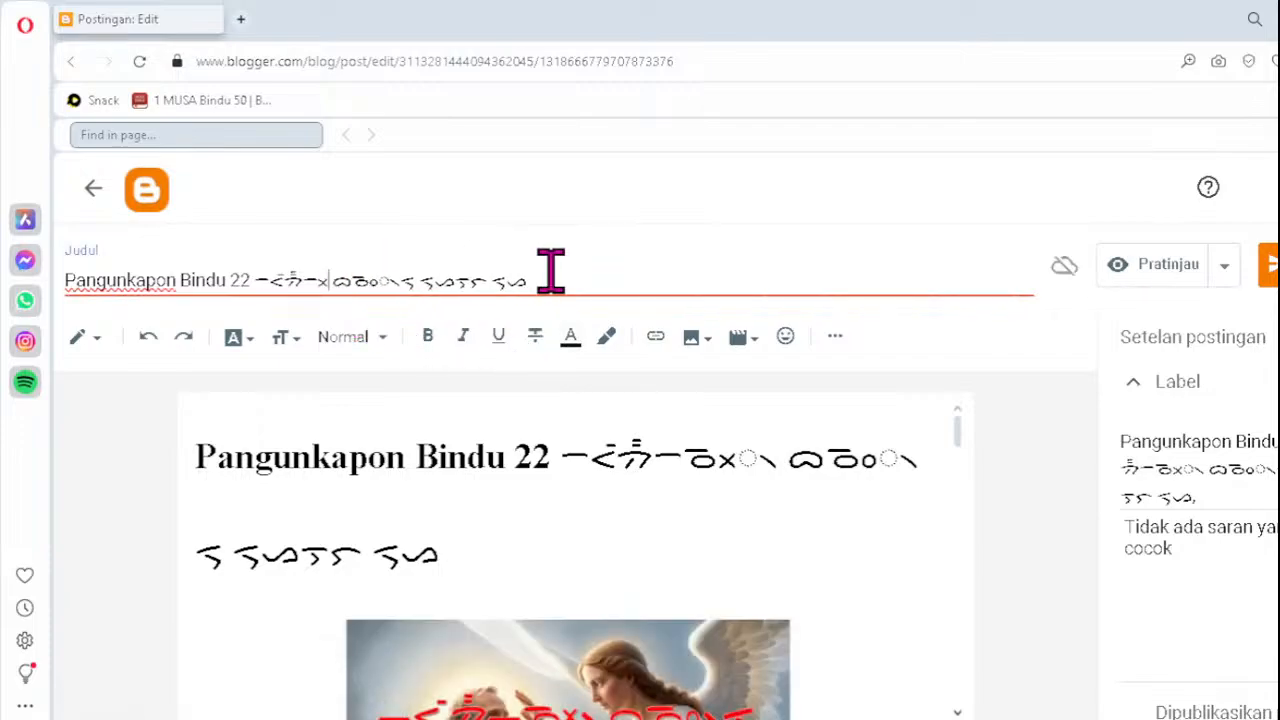
pyautogui.write('ᯉ᯲')
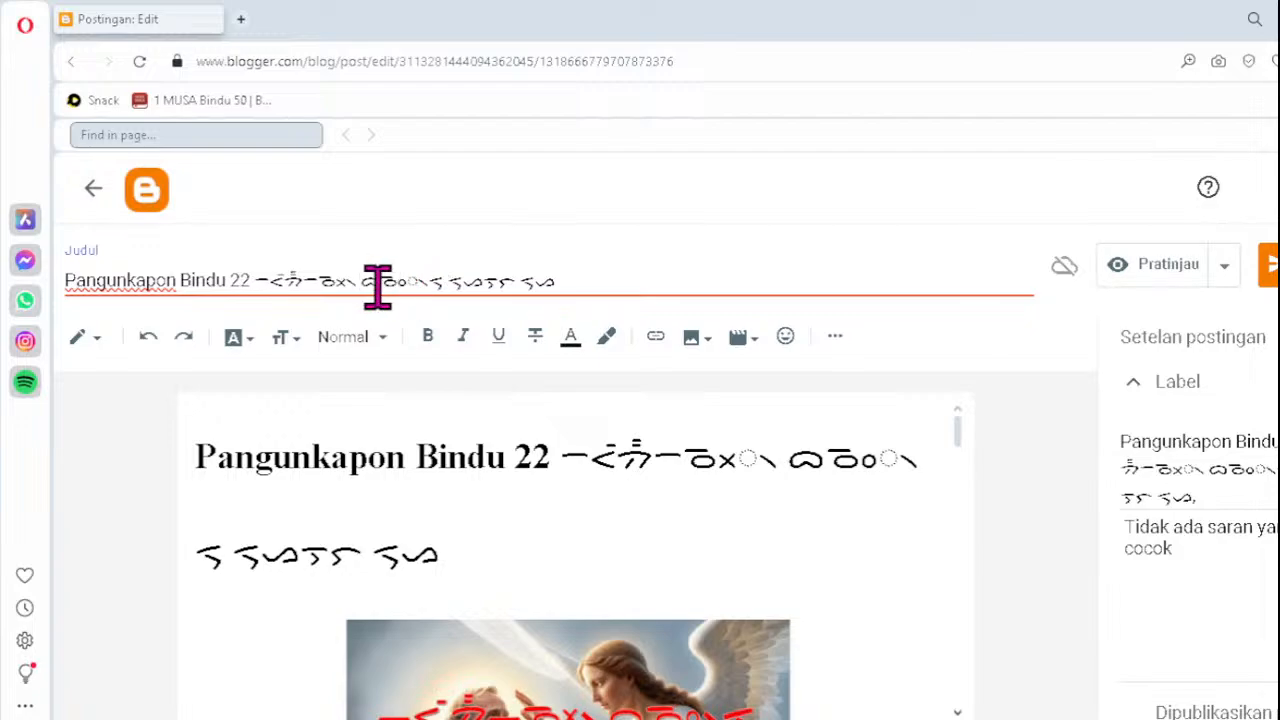
pyautogui.press('Delete')
pyautogui.press('Delete')
pyautogui.press('Delete')
pyautogui.press('Delete')
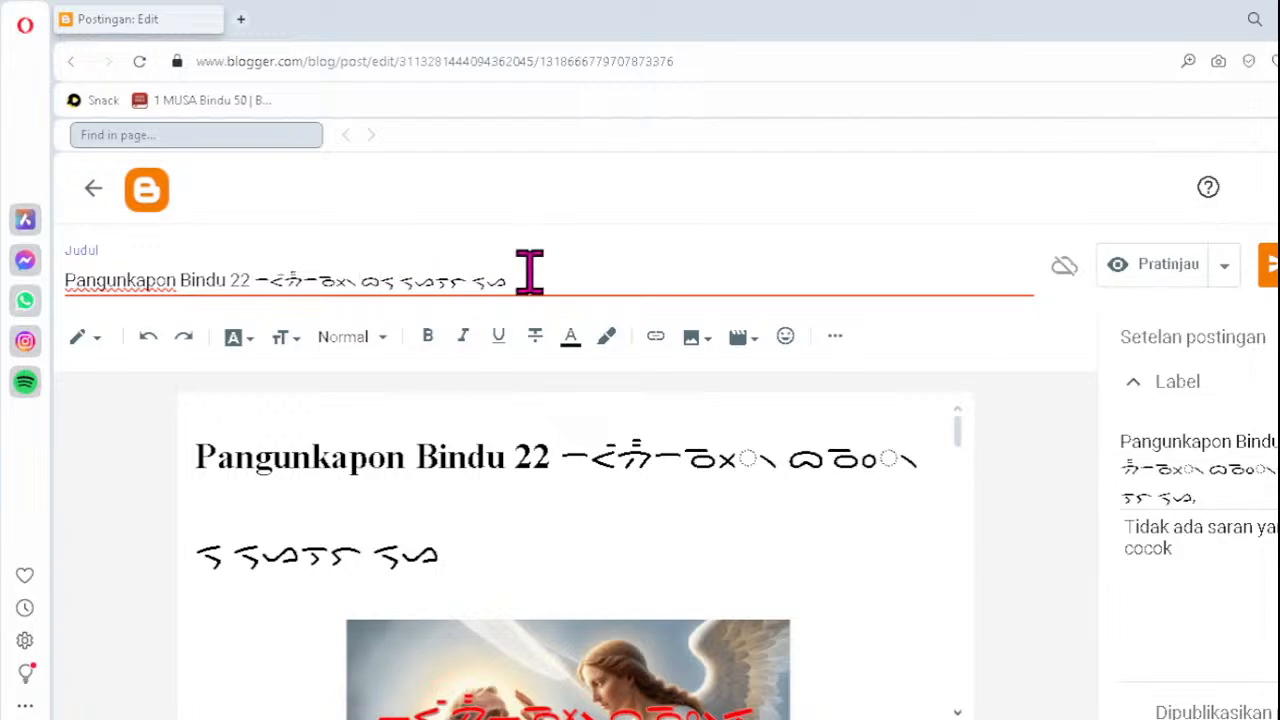
pyautogui.write('ᯪᯉ᯲')
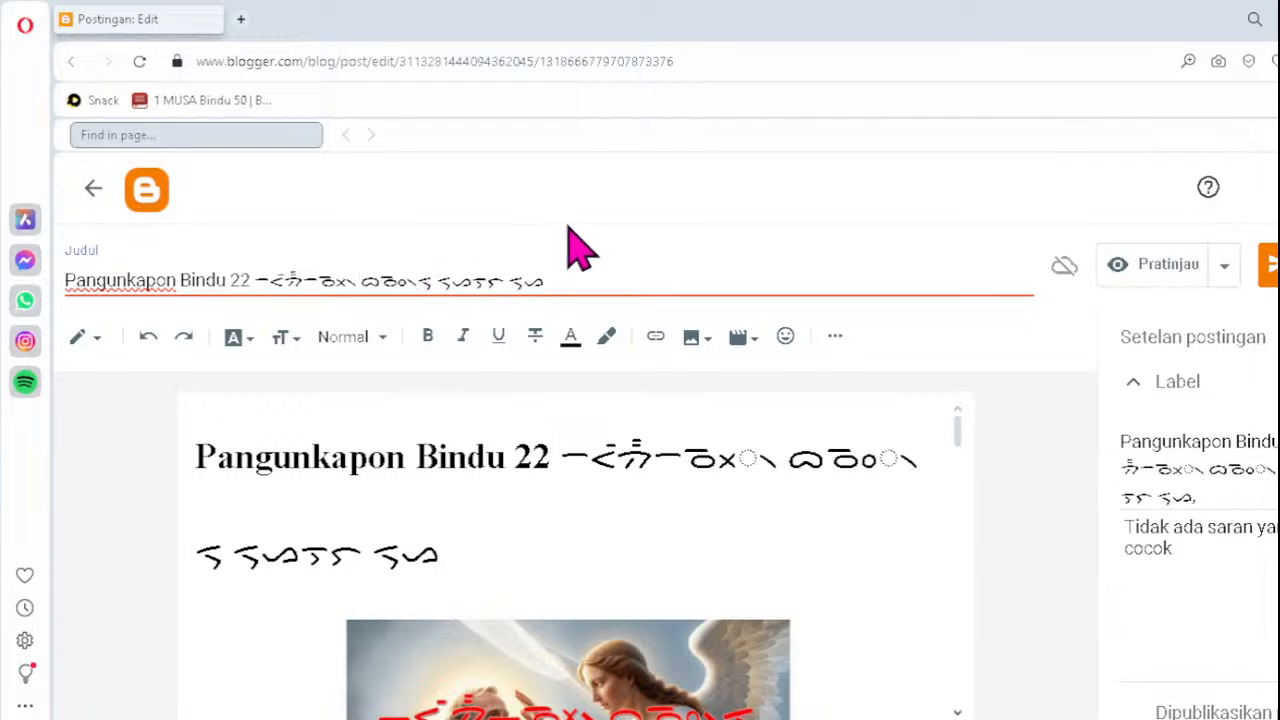
# - Copy the corrected post title into both the alternative text and the title text of the post's image
pyautogui.click(531, 274)
pyautogui.hotkey('ctrl', 'a')
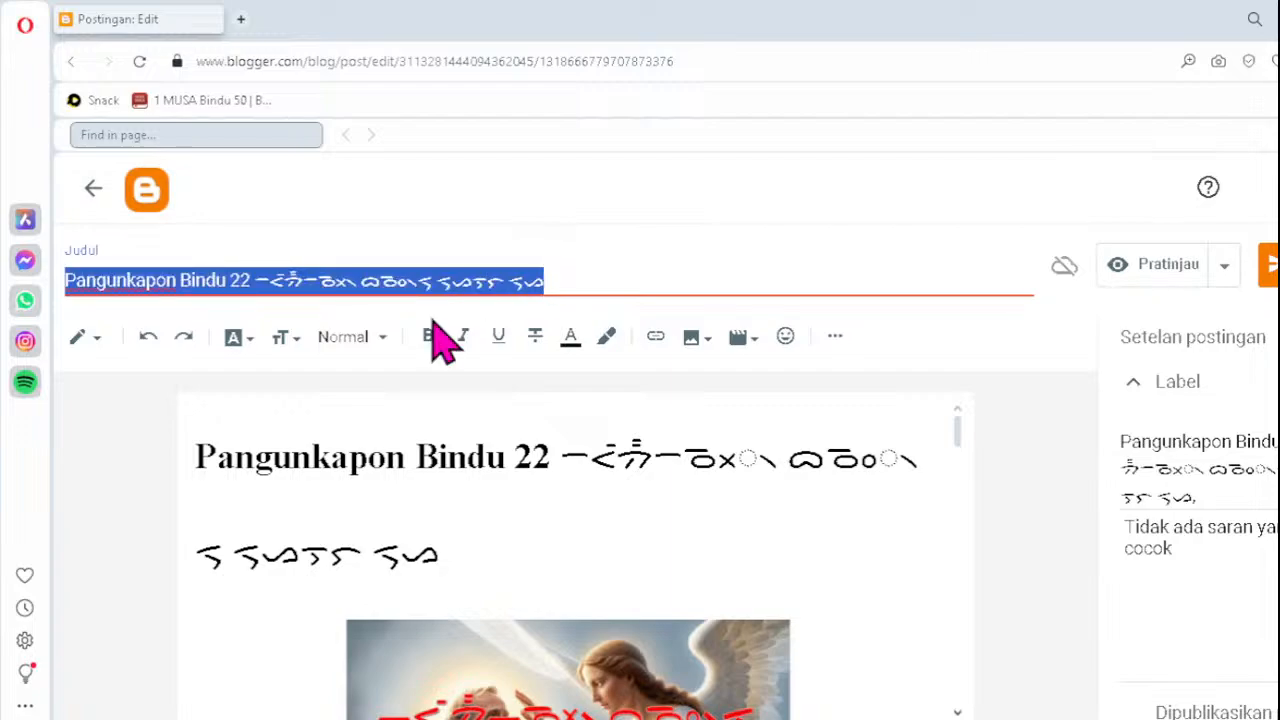
pyautogui.click(490, 688)
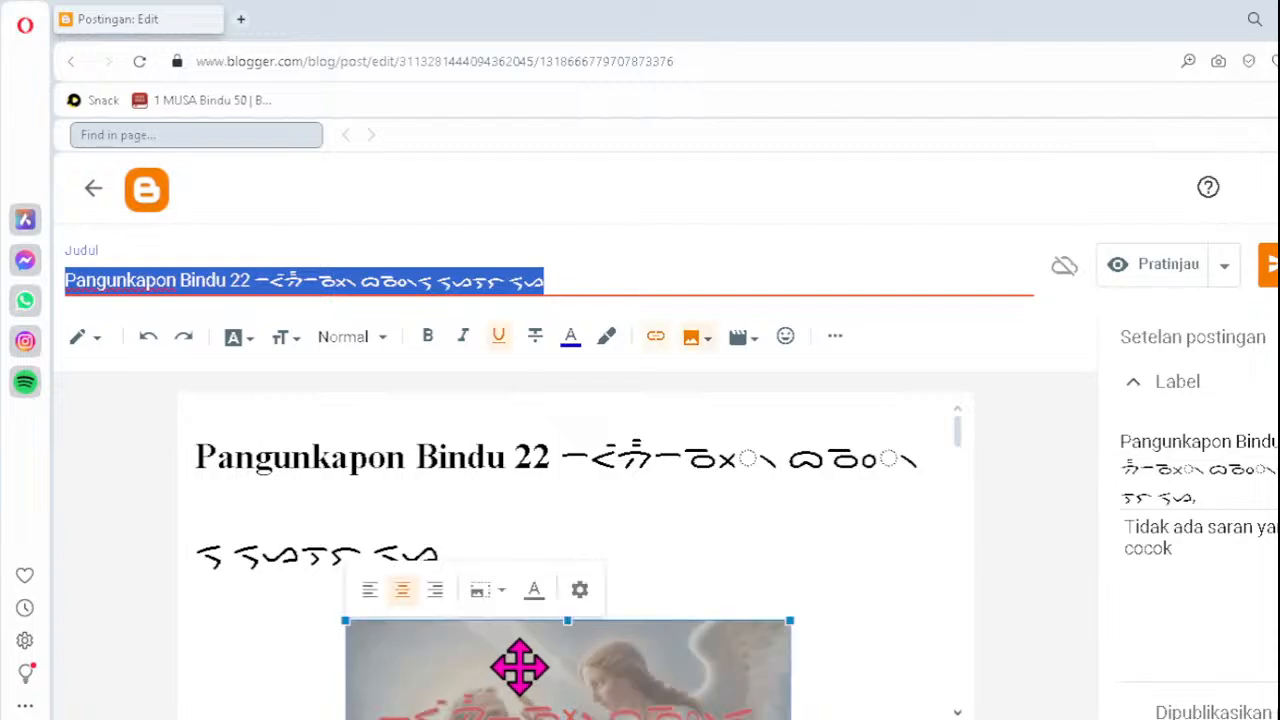
pyautogui.click(580, 590)
pyautogui.click(604, 333)
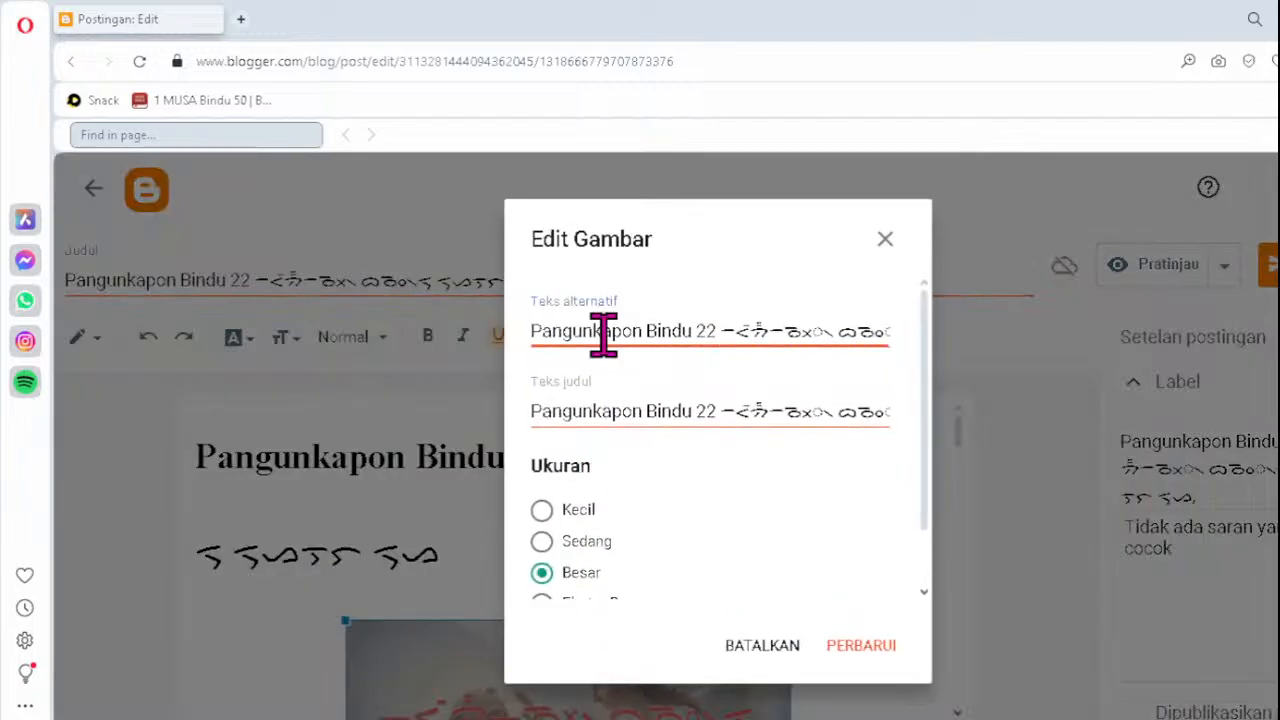
pyautogui.hotkey('ctrl', 'a')
pyautogui.hotkey('ctrl', 'c')
pyautogui.click(611, 409)
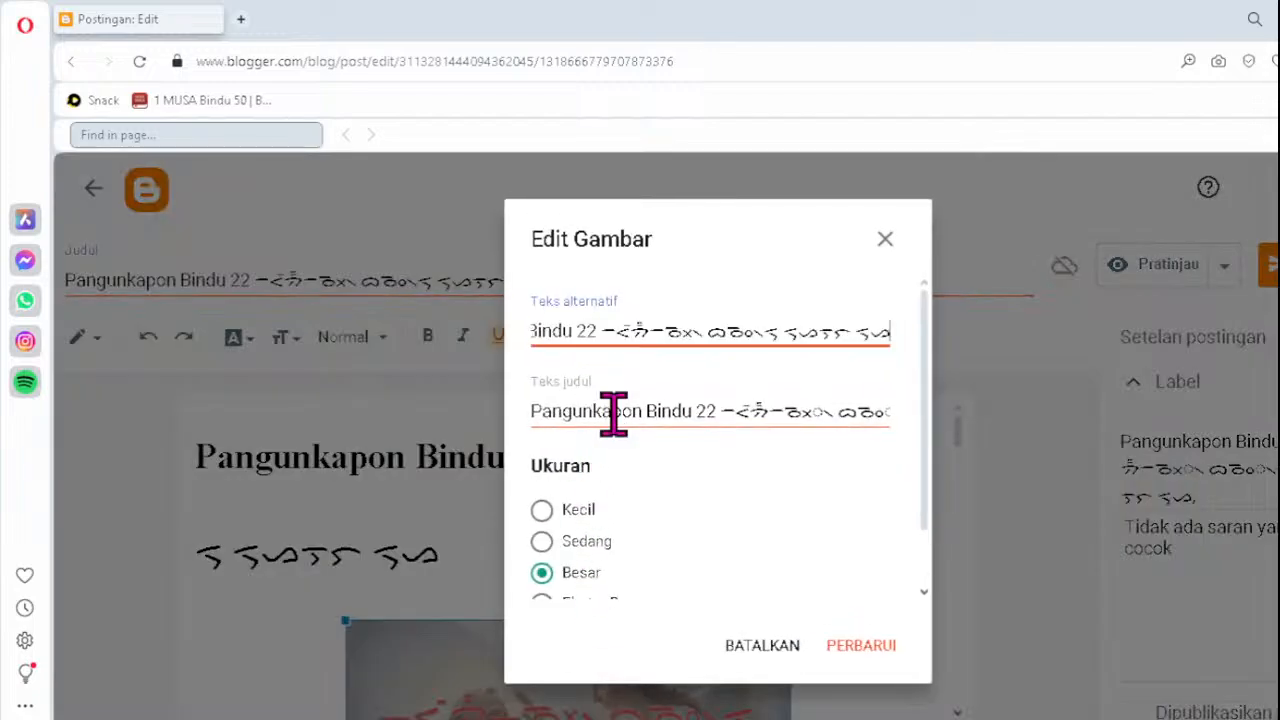
pyautogui.hotkey('ctrl', 'a')
pyautogui.hotkey('ctrl', 'v')
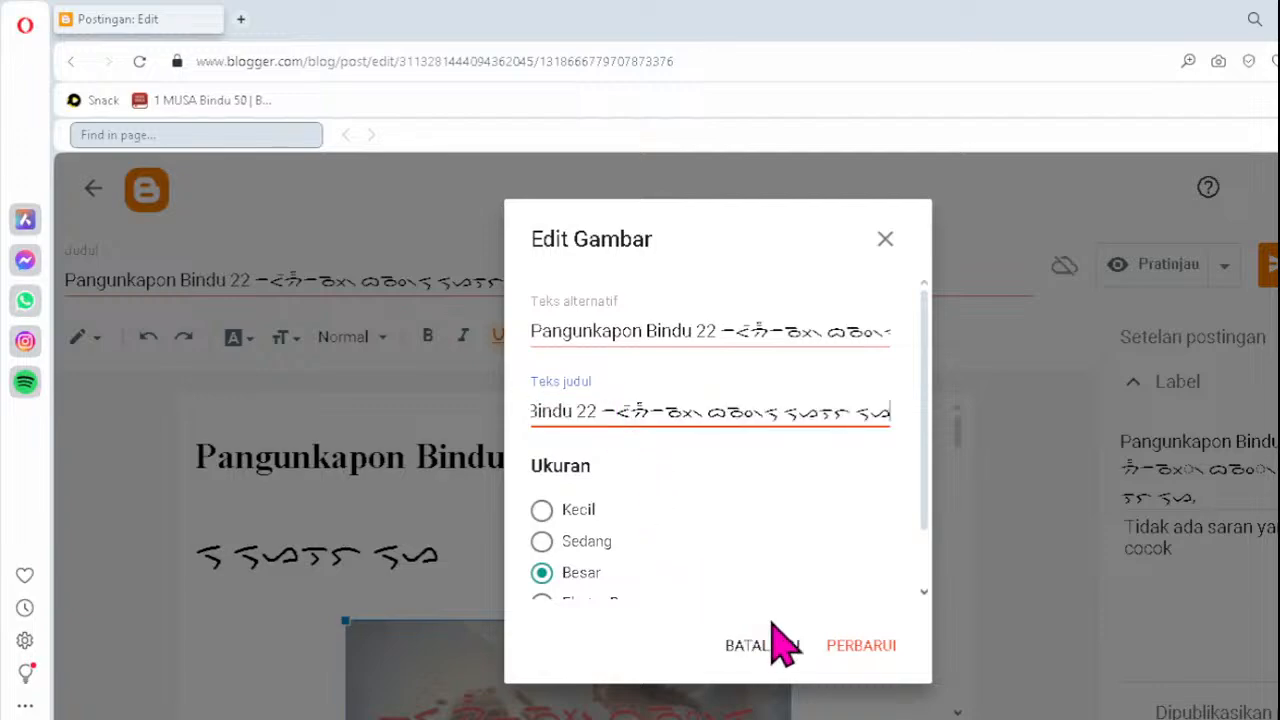
pyautogui.click(860, 647)
# - Replace the post's label with the corrected "Pangunkapon Bindu 22" title
pyautogui.click(1236, 452)
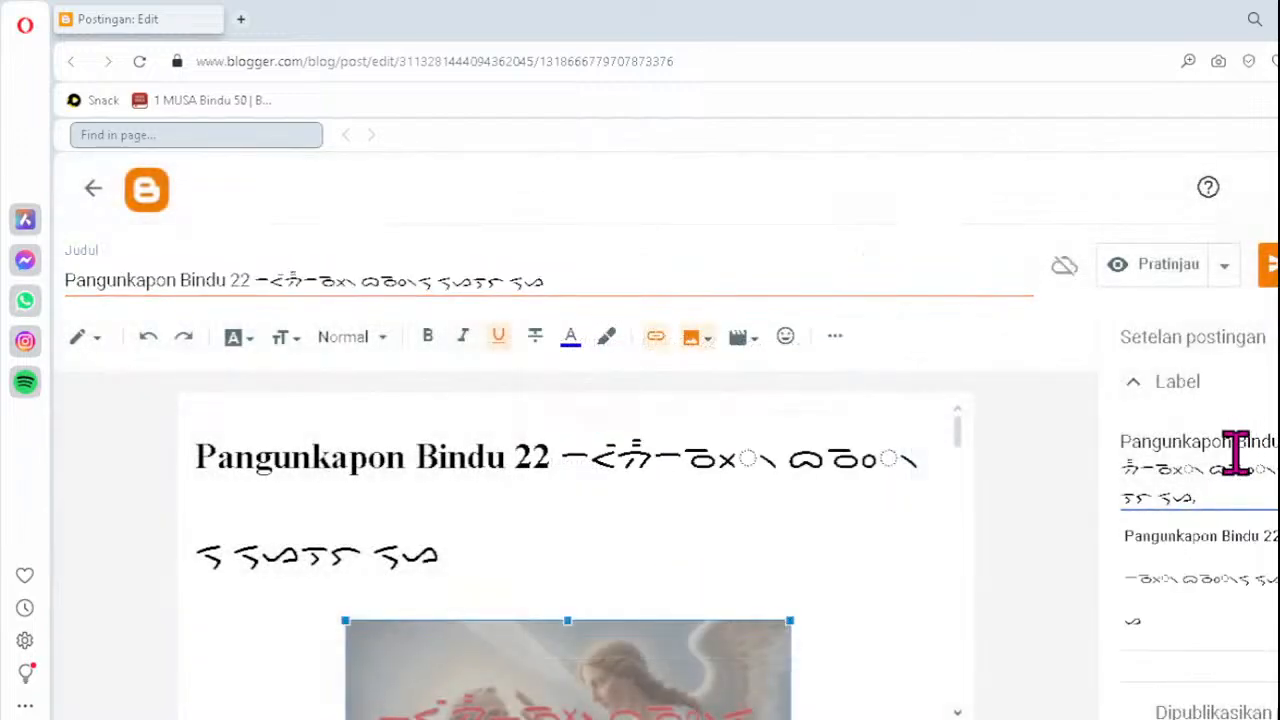
pyautogui.hotkey('ctrl', 'a')
pyautogui.hotkey('ctrl', 'v')
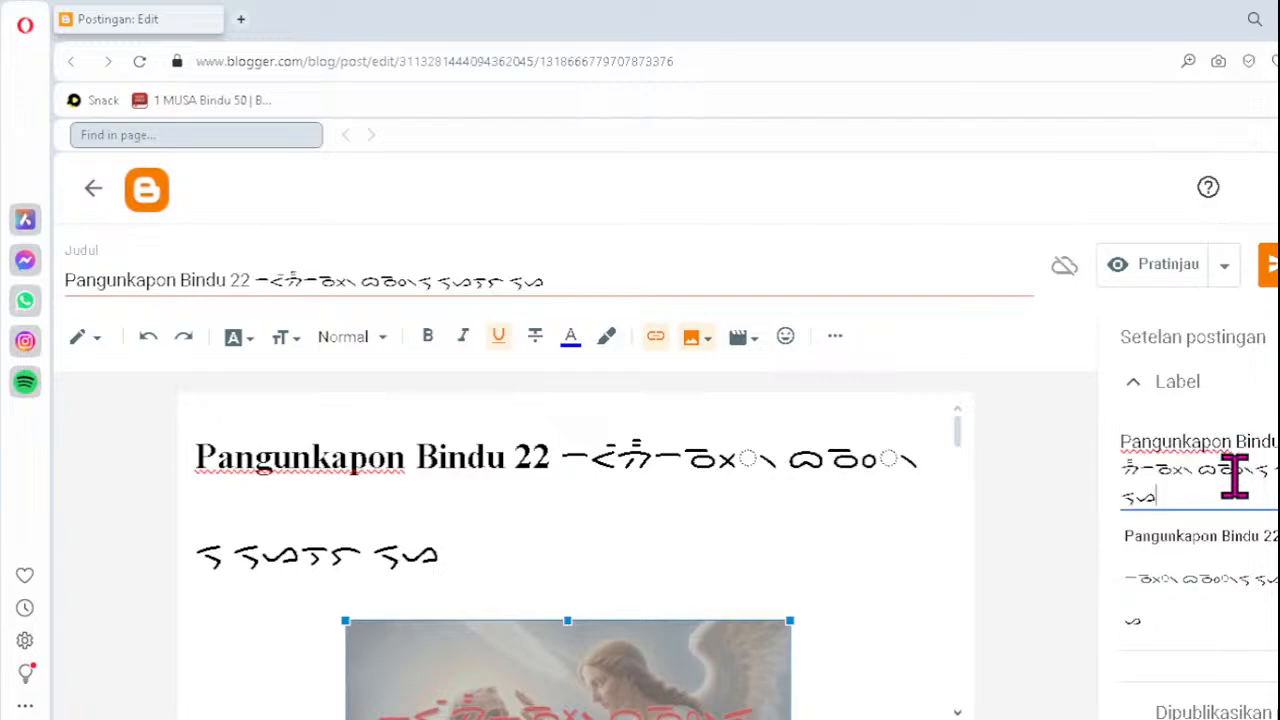
# - Replace the post's search description with the corrected title and update the published post
pyautogui.scroll(-3, 1265, 535)
pyautogui.click(1229, 651)
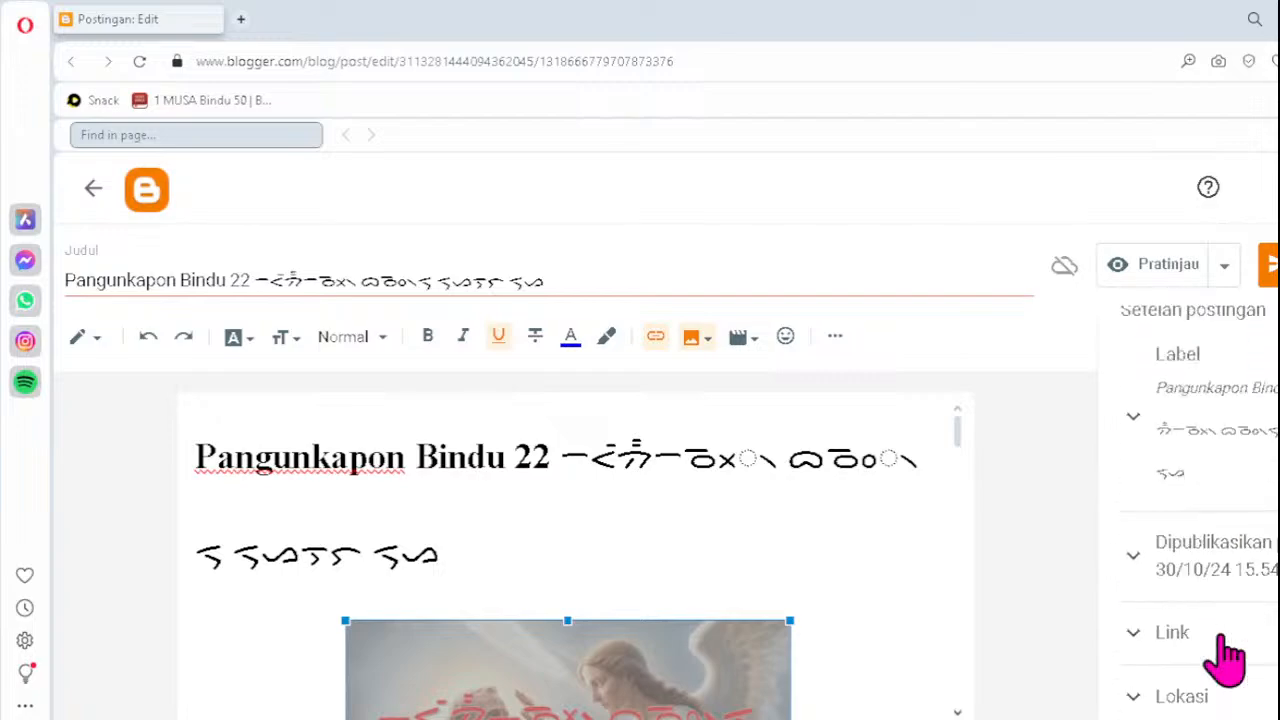
pyautogui.click(1215, 603)
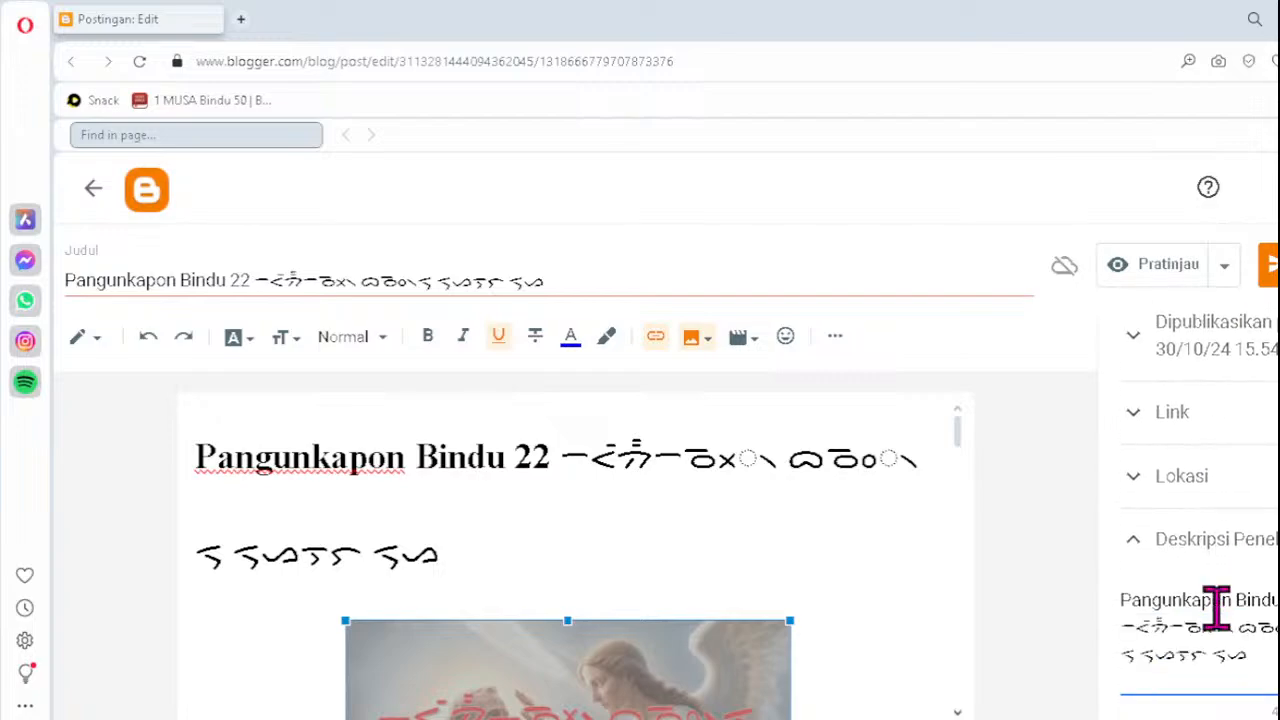
pyautogui.hotkey('ctrl', 'a')
pyautogui.hotkey('ctrl', 'v')
pyautogui.click(1274, 265)
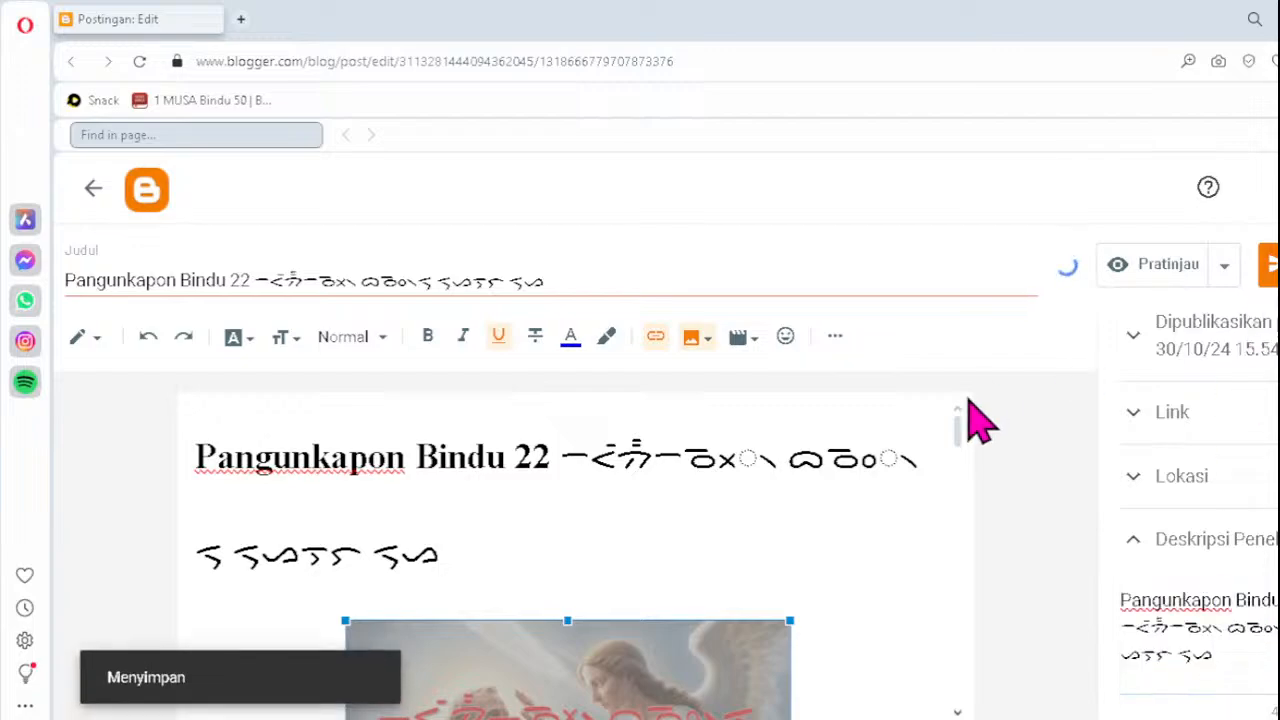
# - Correct the misrendered Batak-script endings in the body heading "Pangunkapon Bindu 22" using ᯬᯉ᯲ and ᯪᯉ᯲
pyautogui.click(700, 462)
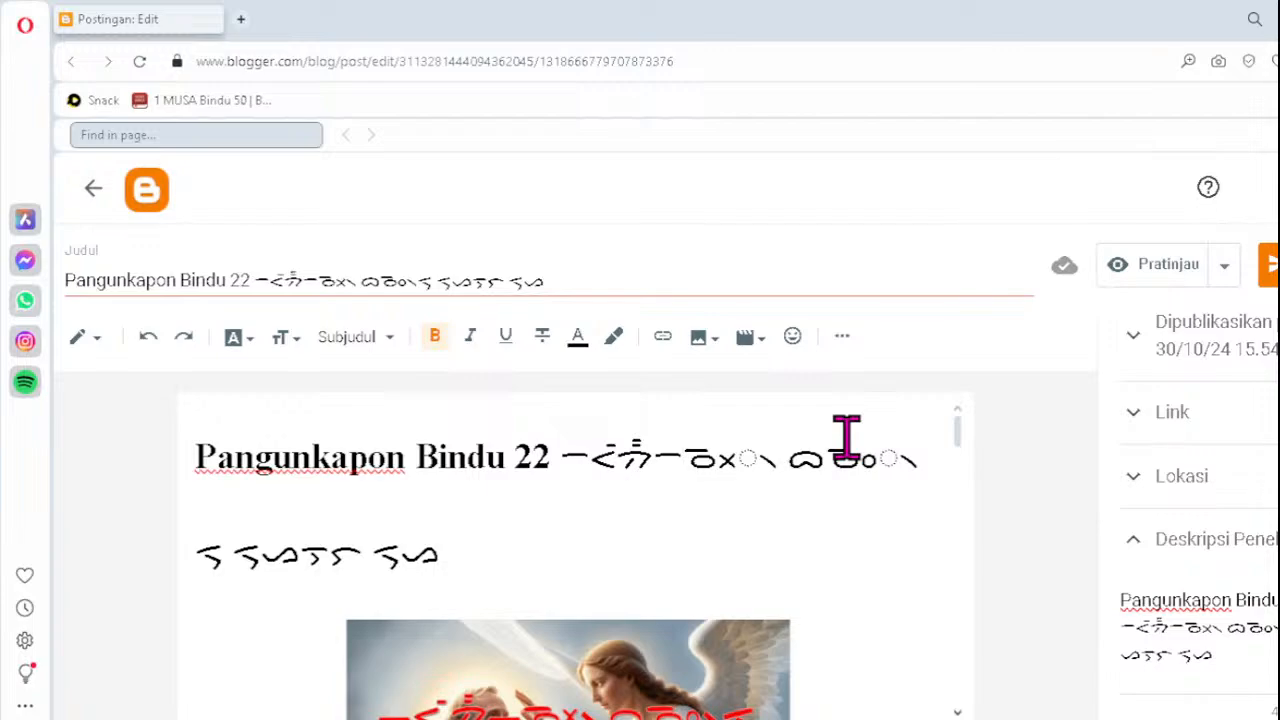
pyautogui.press('Delete')
pyautogui.write('ᯬᯉ')
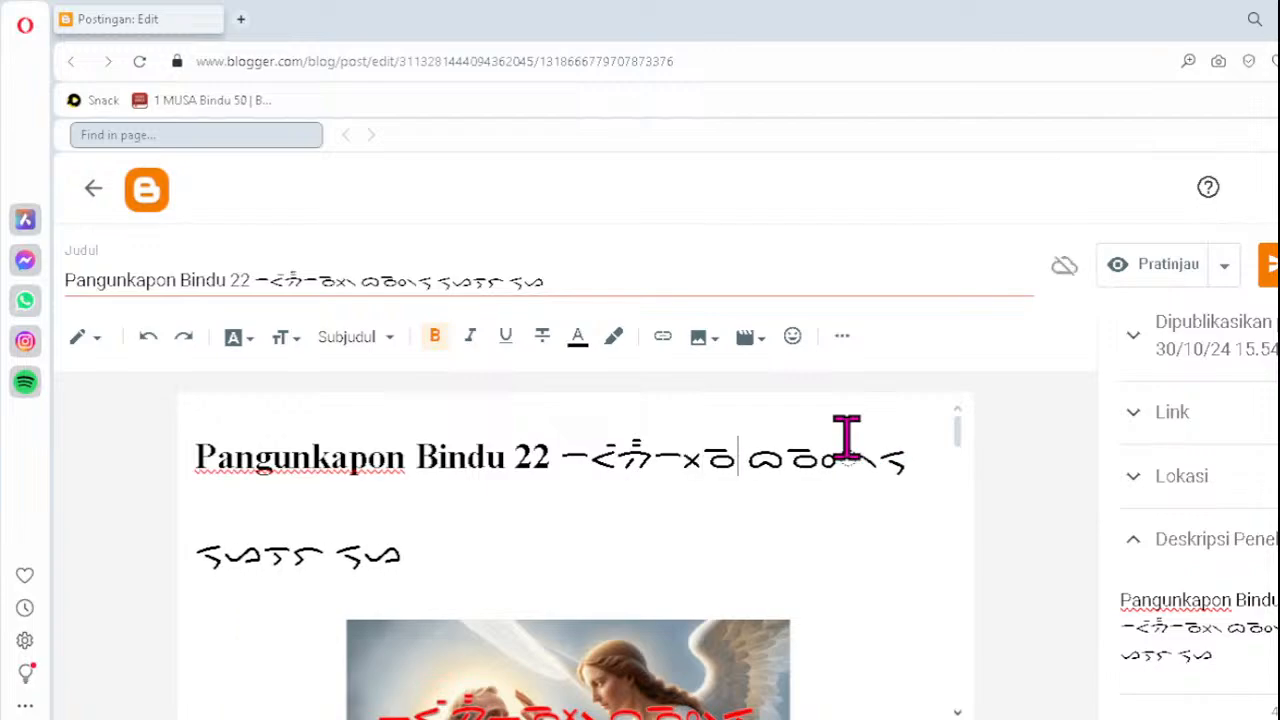
pyautogui.write('᯲')
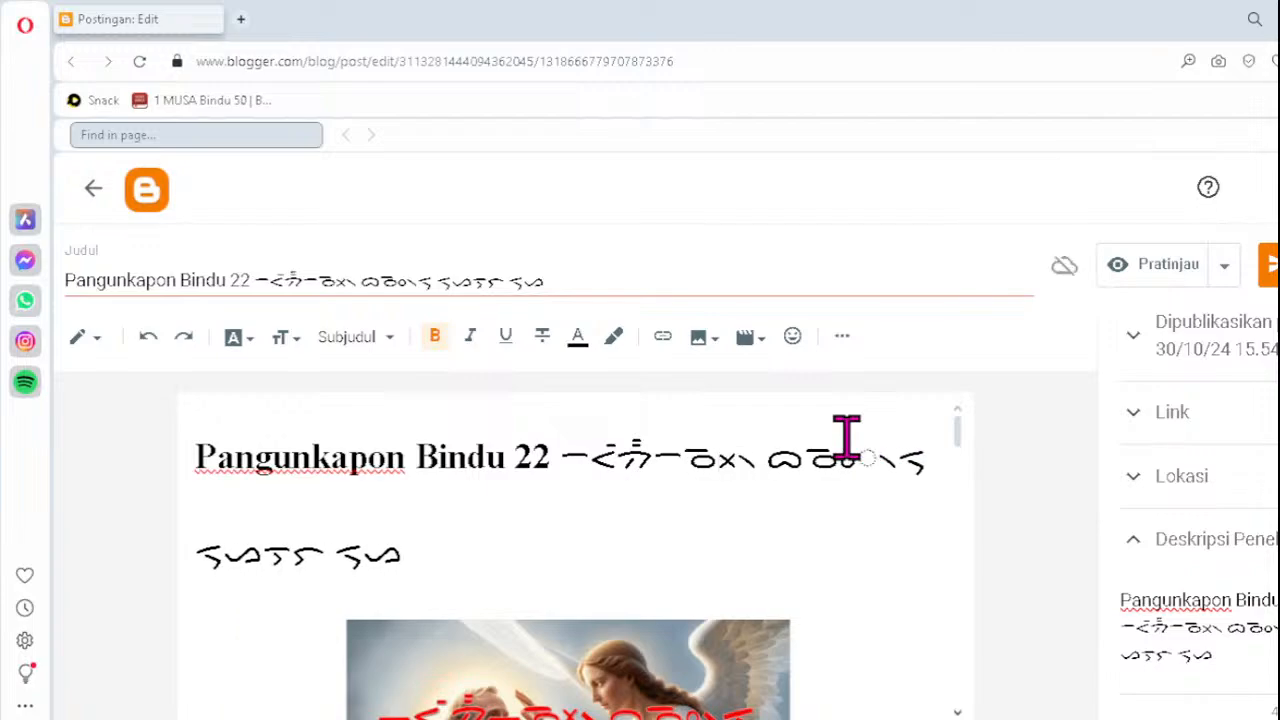
pyautogui.press('Right')
pyautogui.press('Delete')
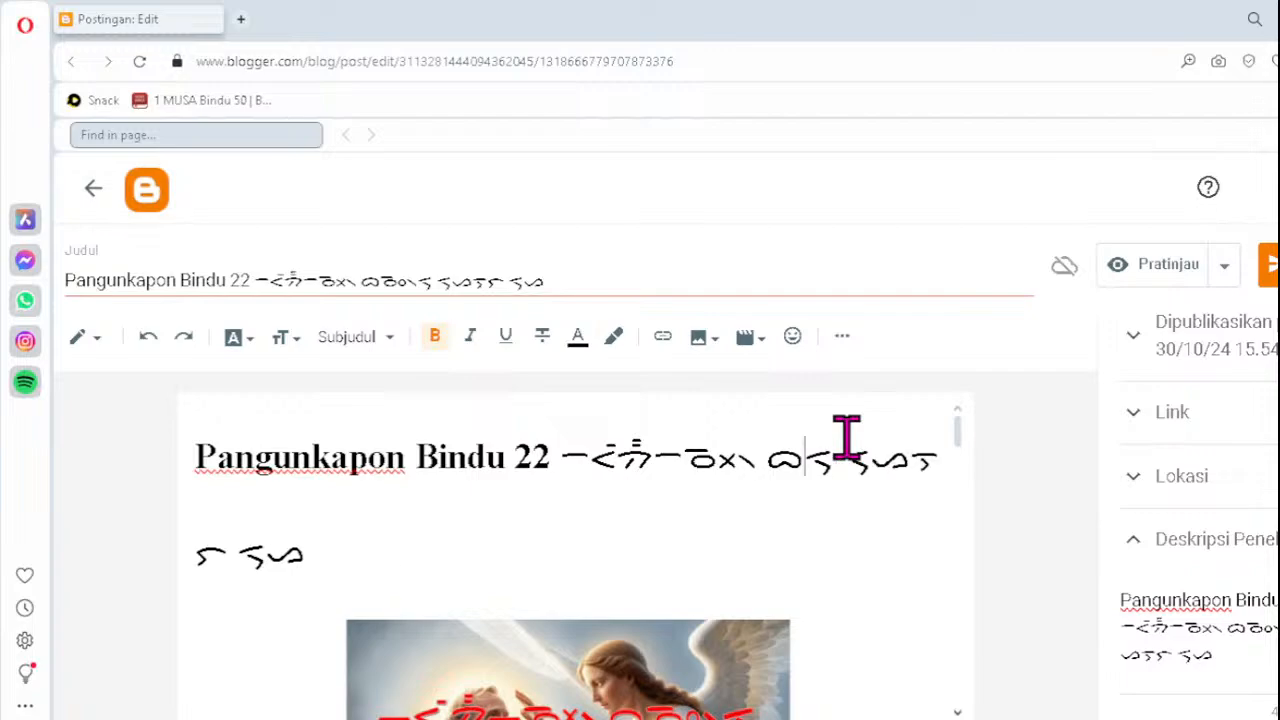
pyautogui.write('ᯪᯉ᯲')
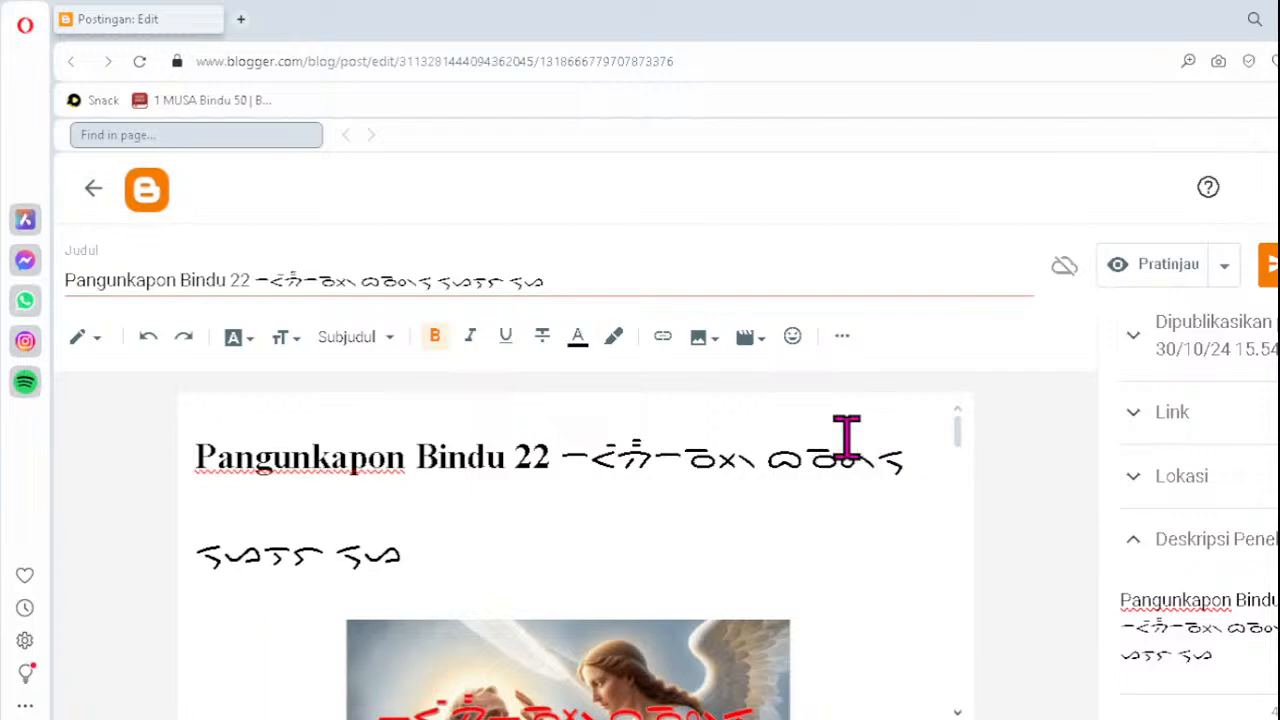
# - Apply the Noto Sans Batak font at the end of the heading "Batang aek dohot hau hangoluan. Parsaoran dohot Debata 1-5"
pyautogui.press('Down')
pyautogui.press('Down')
pyautogui.press('Down')
pyautogui.press('Down')
pyautogui.press('Down')
pyautogui.press('Down')
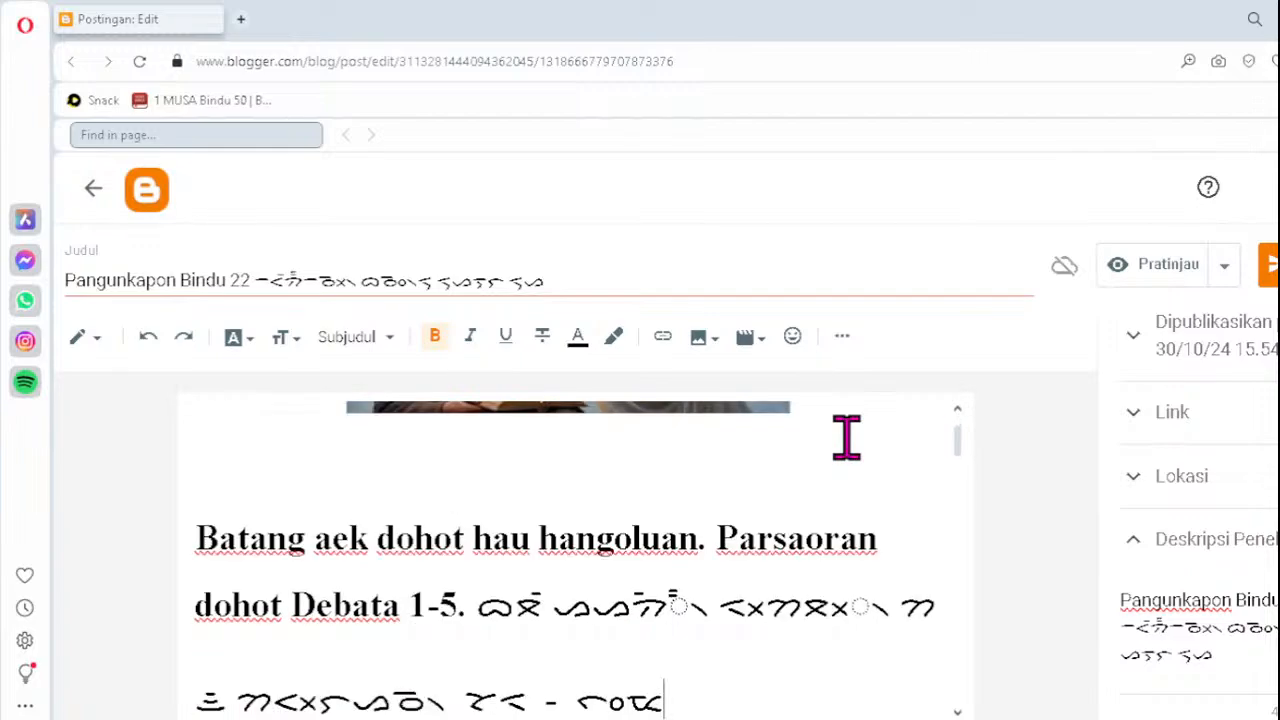
pyautogui.click(244, 341)
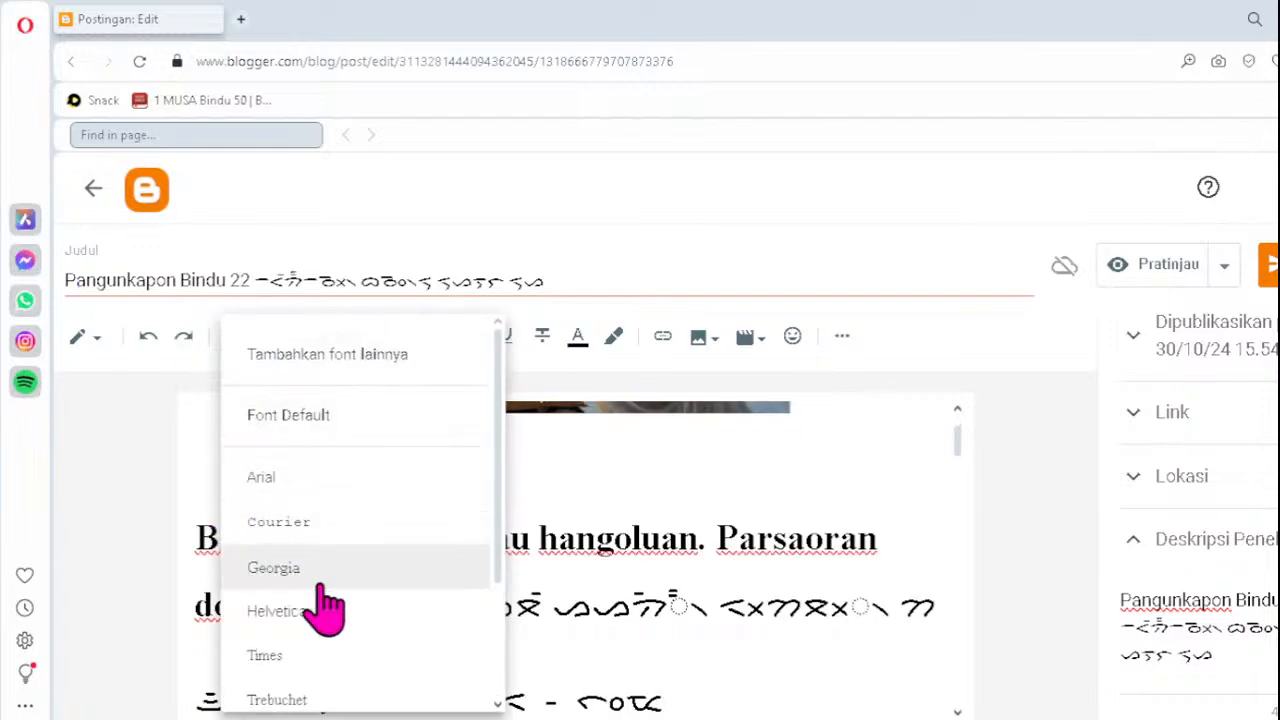
pyautogui.scroll(-2, 329, 603)
pyautogui.scroll(1, 340, 595)
pyautogui.scroll(1, 360, 605)
pyautogui.scroll(-3, 375, 615)
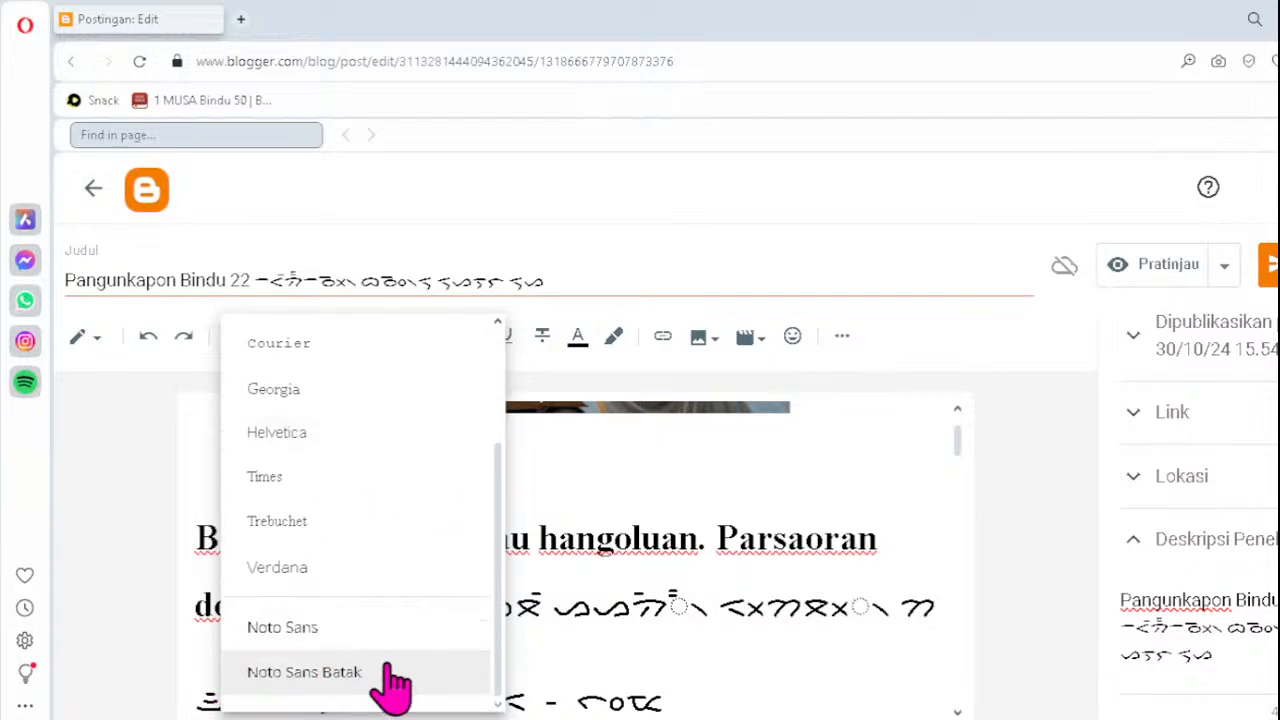
pyautogui.click(350, 672)
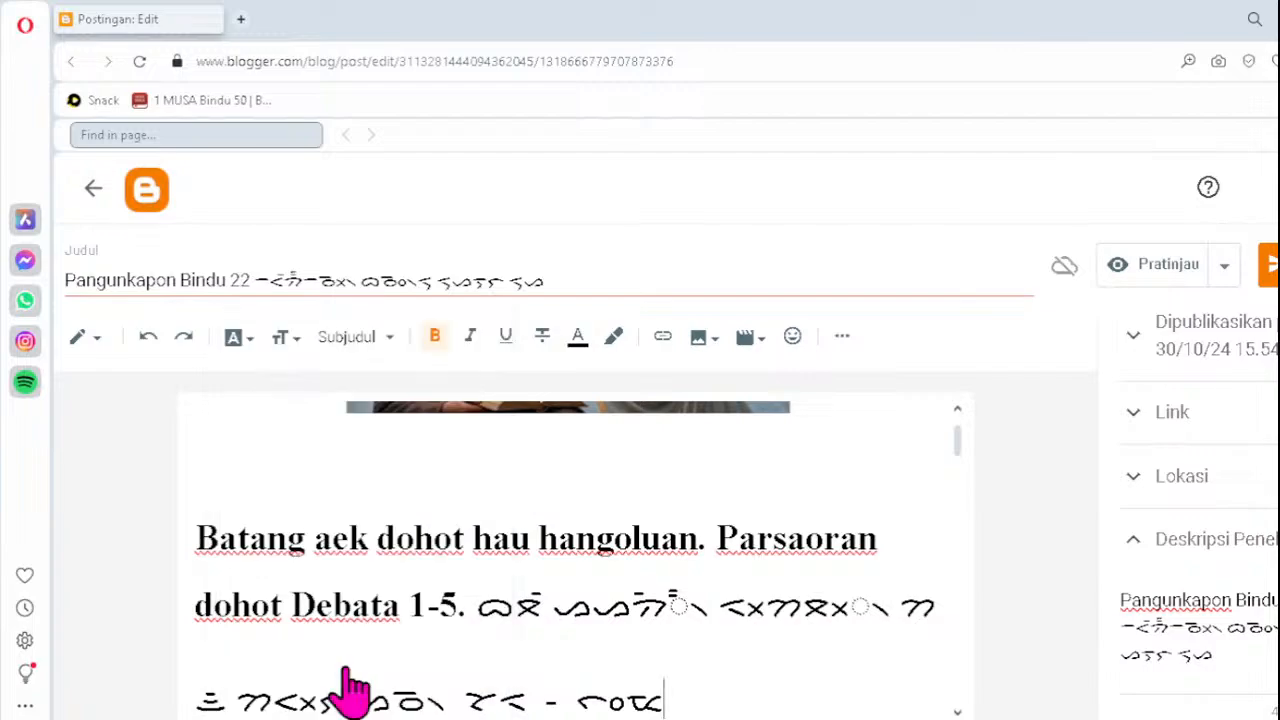
# - Retype the misrendered ending of the Batak-script word "aek" in the "Batang aek dohot hau hangoluan" heading
pyautogui.scroll(-3, 457, 455)
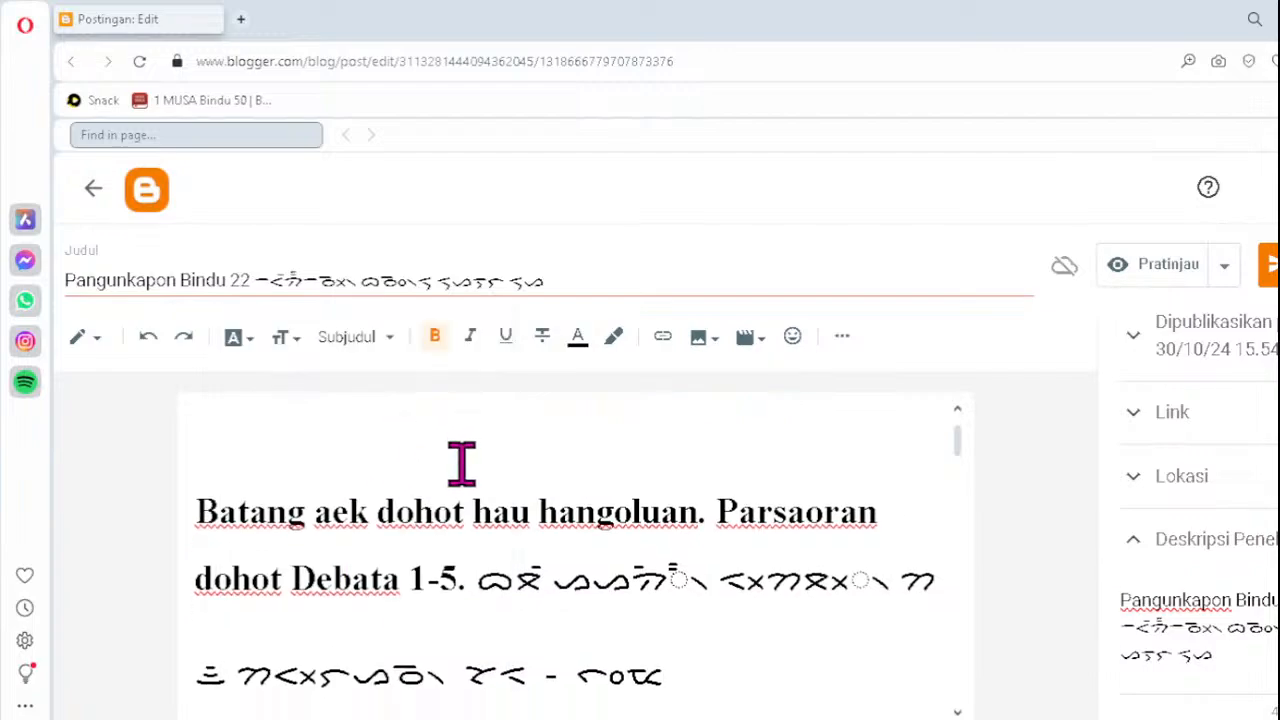
pyautogui.scroll(3, 460, 463)
pyautogui.scroll(3, 460, 463)
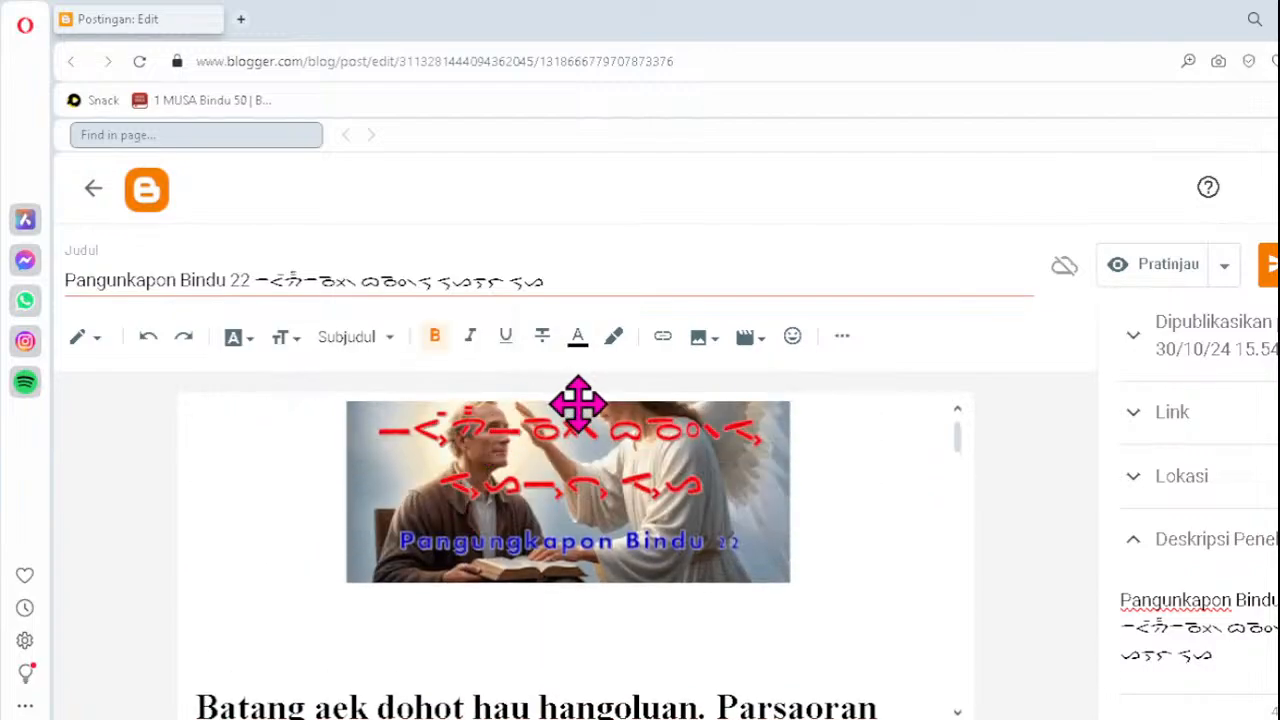
pyautogui.scroll(-3, 571, 414)
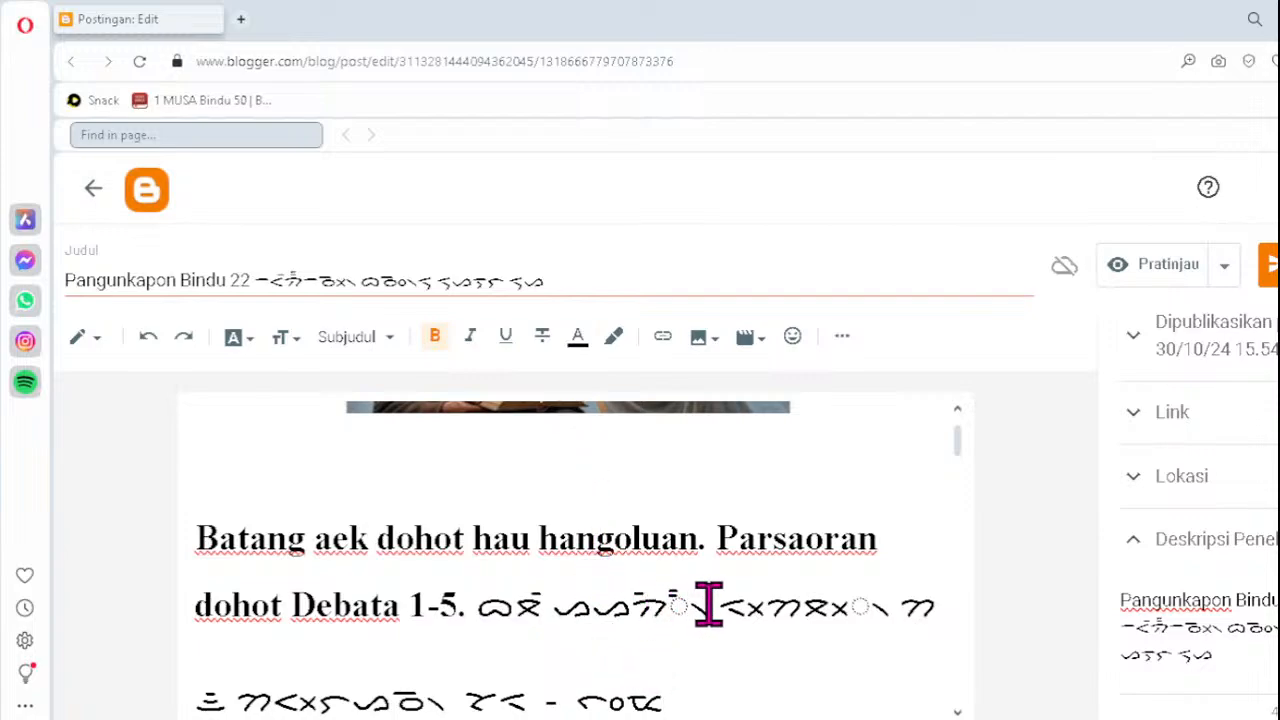
pyautogui.click(634, 607)
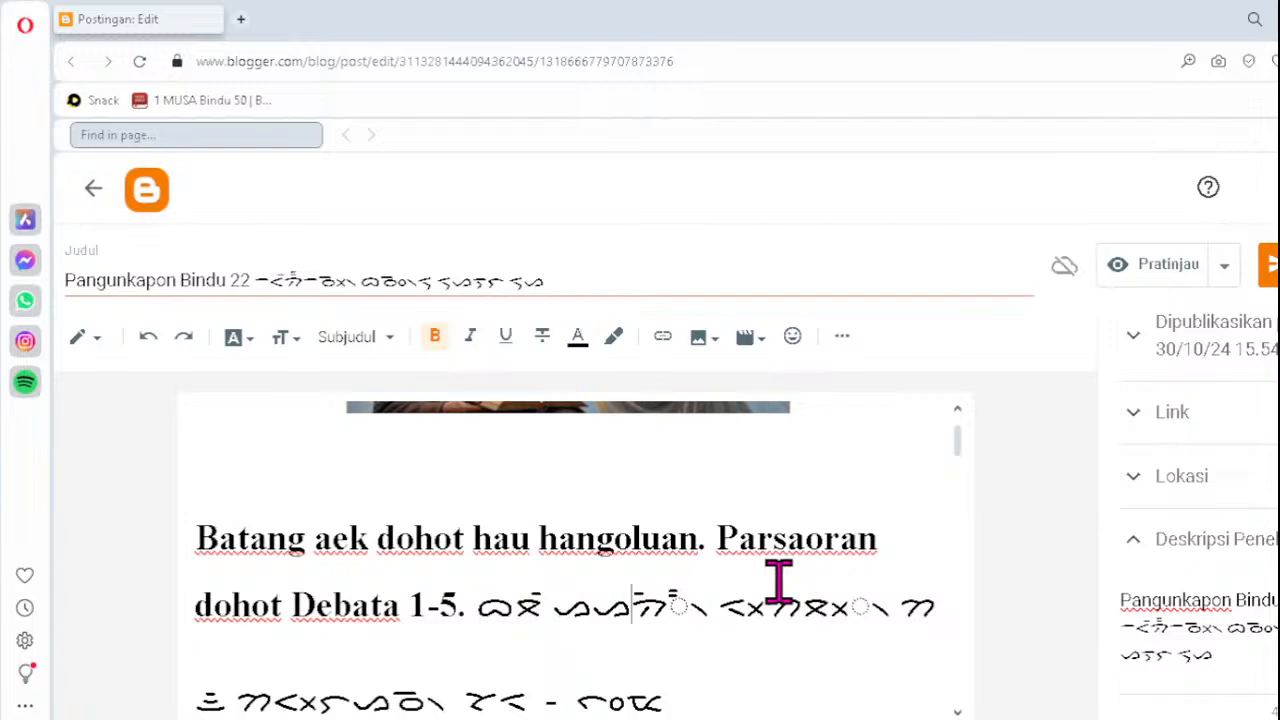
pyautogui.press('Delete')
pyautogui.press('Delete')
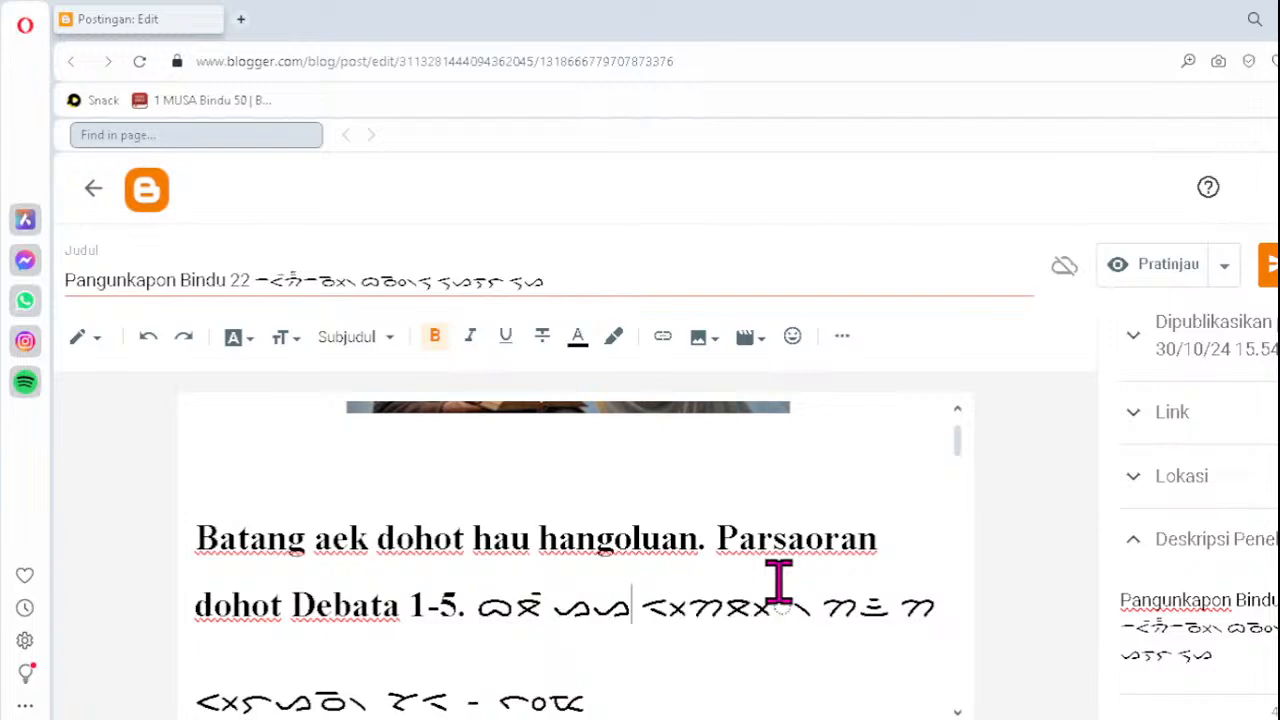
pyautogui.write('ᯰᯔᯰ')
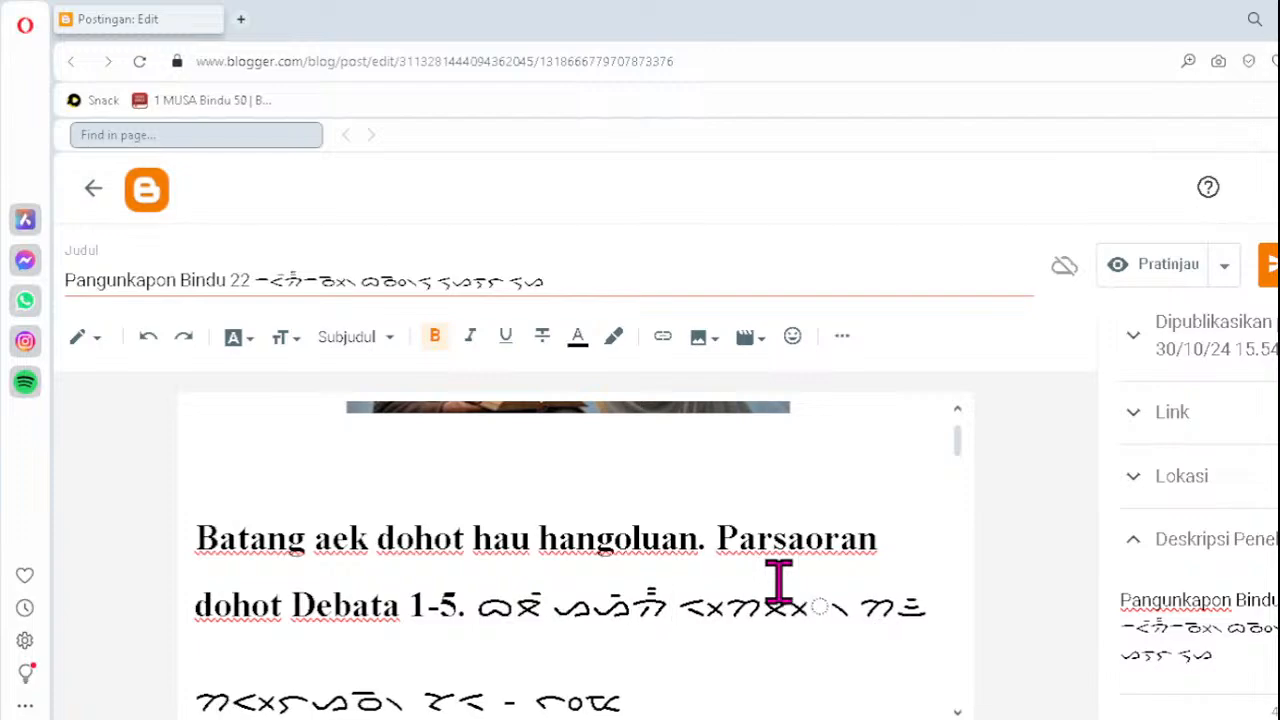
pyautogui.write('᯲')
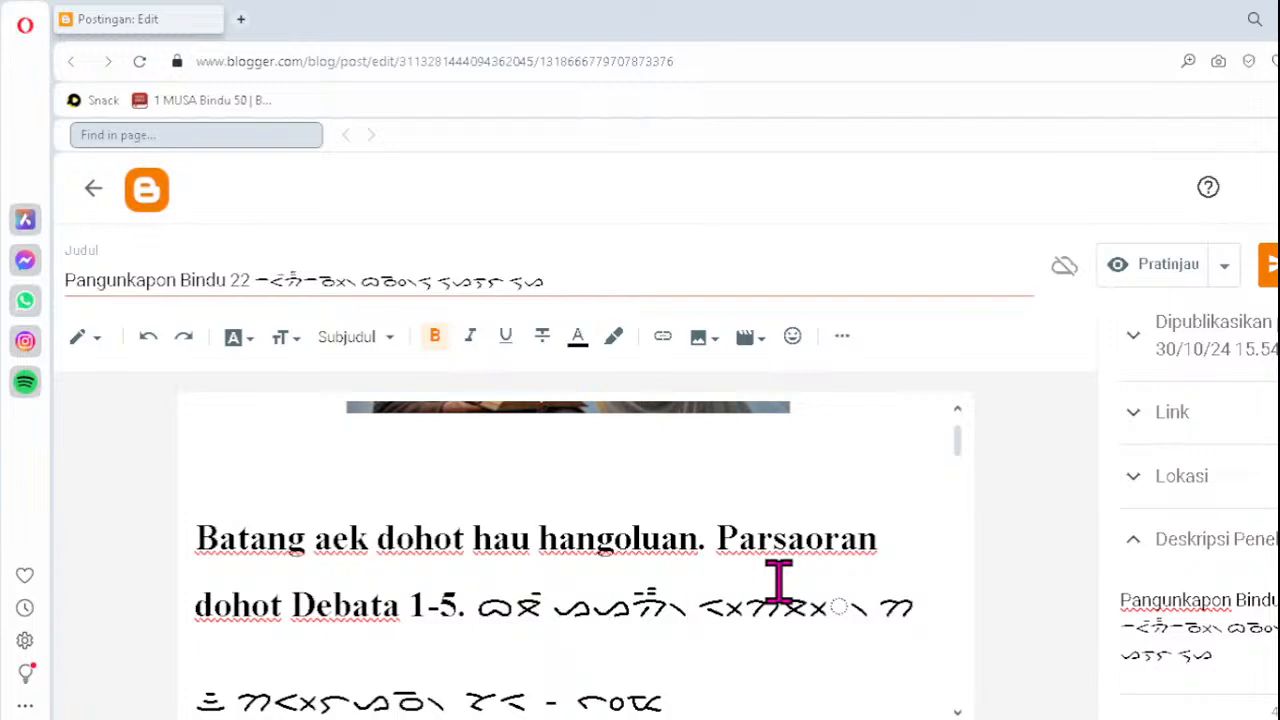
# - Retype the misrendered ending of the Batak-script word "dohot" in the "Batang aek dohot hau hangoluan" heading as ᯬᯖ᯲
pyautogui.click(782, 612)
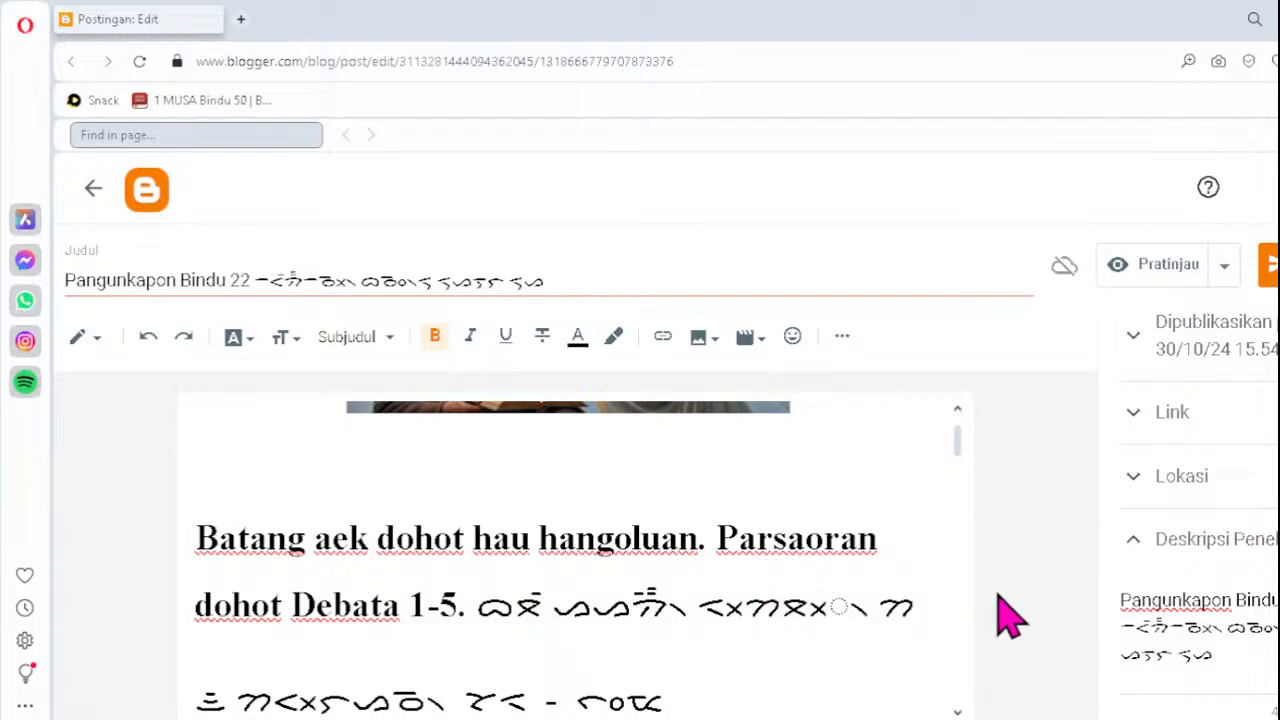
pyautogui.press('Delete')
pyautogui.press('Delete')
pyautogui.press('Delete')
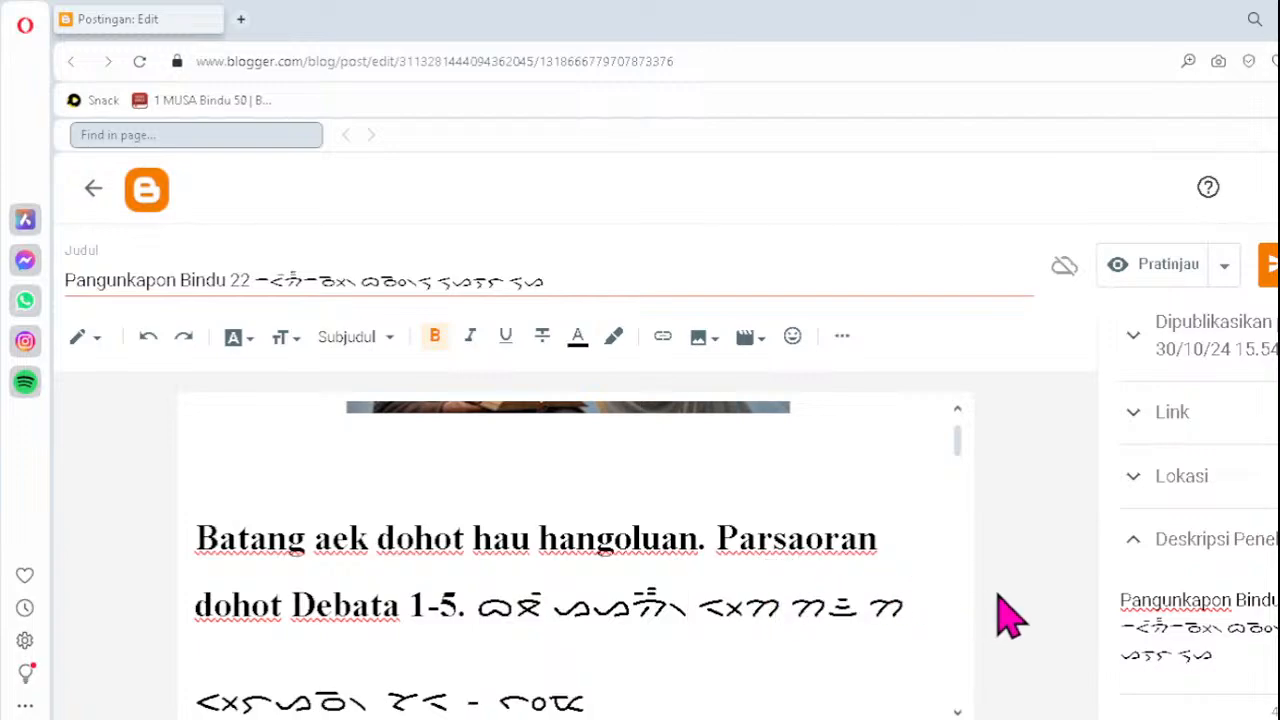
pyautogui.write('ᯂᯬ')
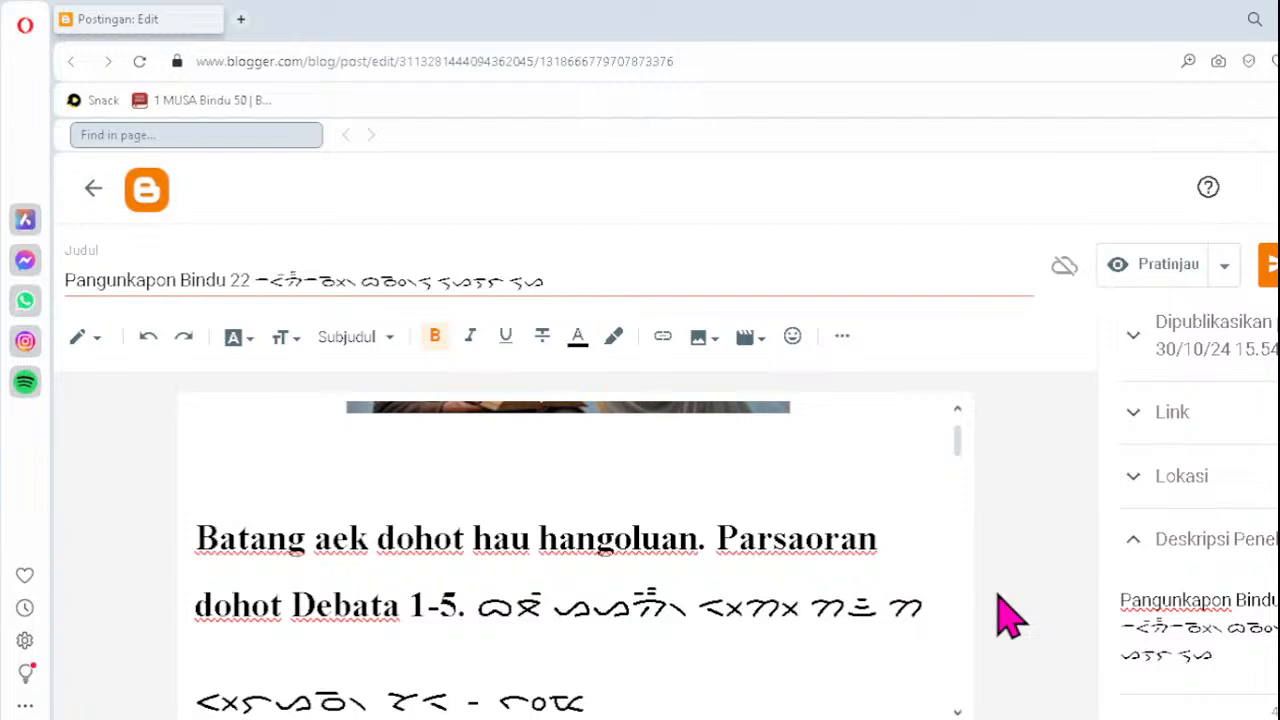
pyautogui.write('ᯖ᯲')
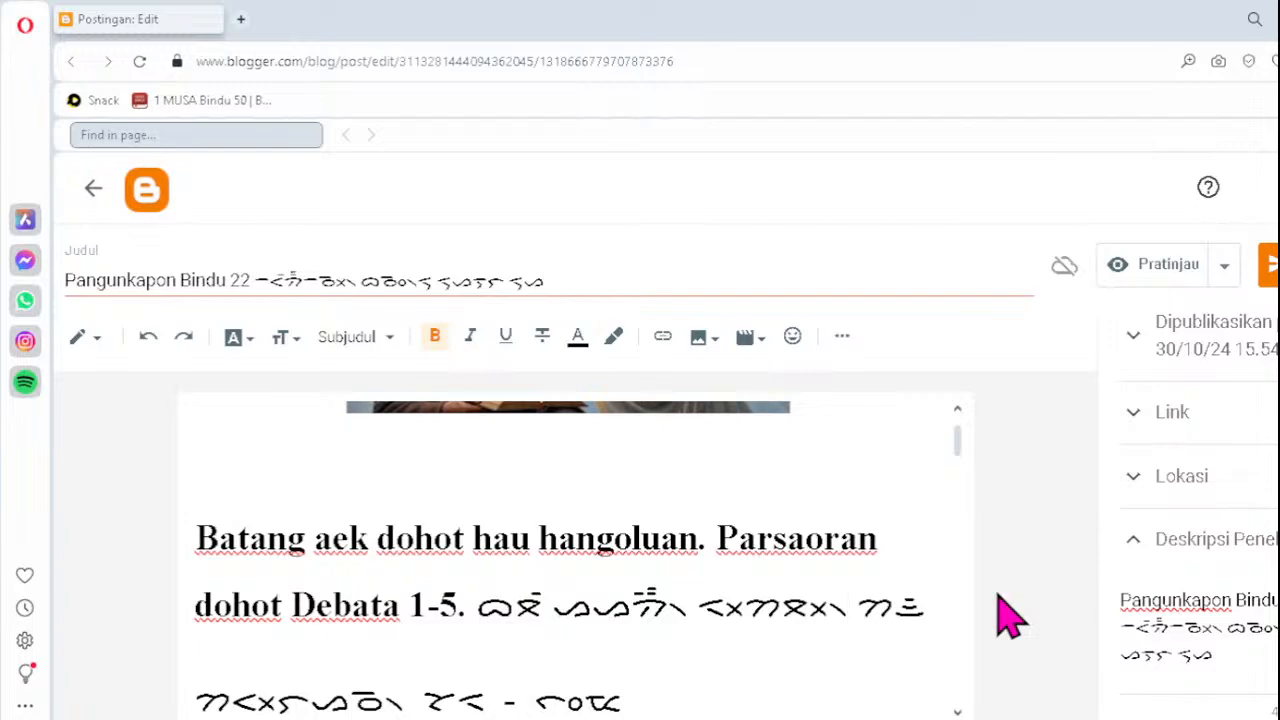
# - Replace the misrendered ending of the Batak-script word "dipatuduhon" in verse 1 with ᯬᯉ᯲
pyautogui.press('Down')
pyautogui.press('Down')
pyautogui.press('Down')
pyautogui.press('Down')
pyautogui.press('Down')
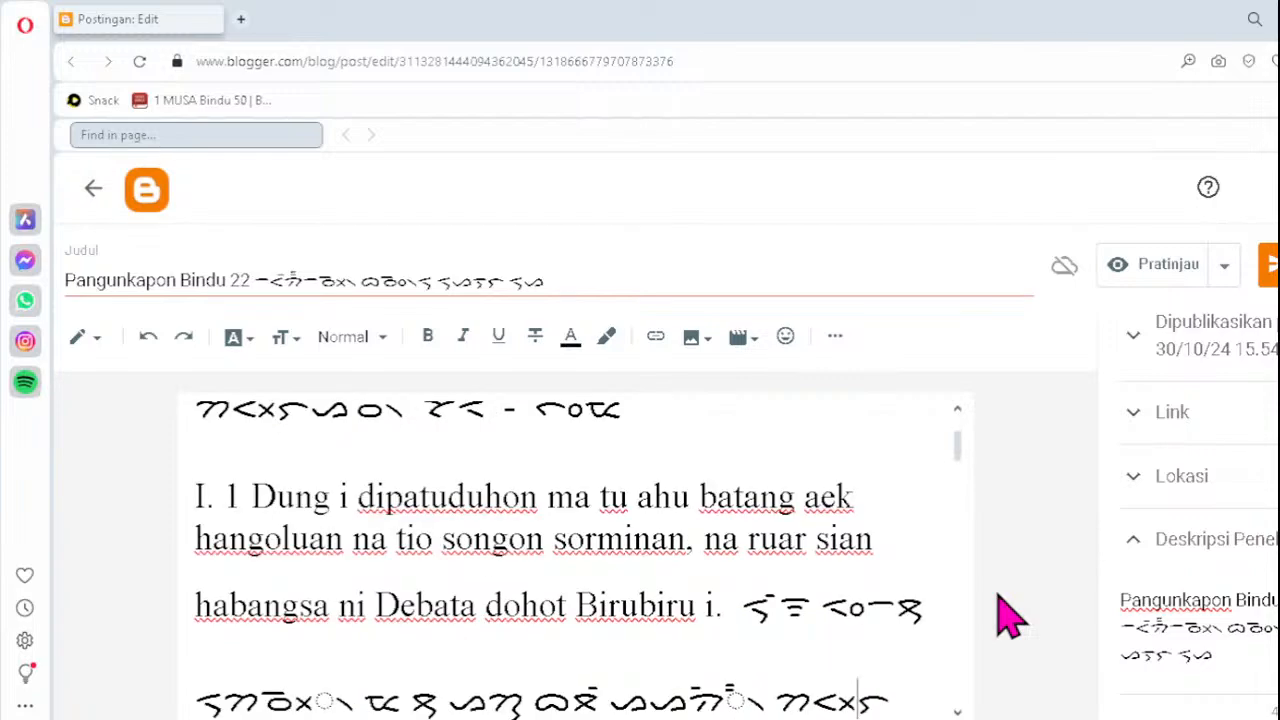
pyautogui.press('Down')
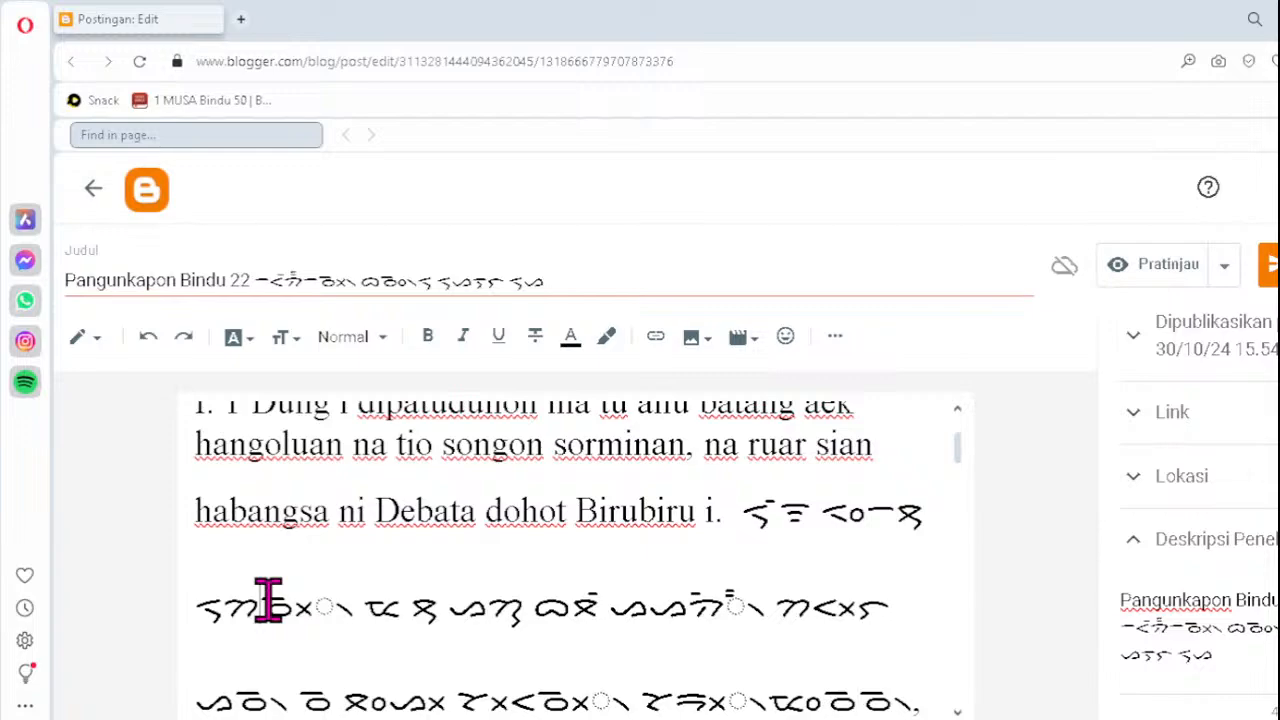
pyautogui.press('Delete')
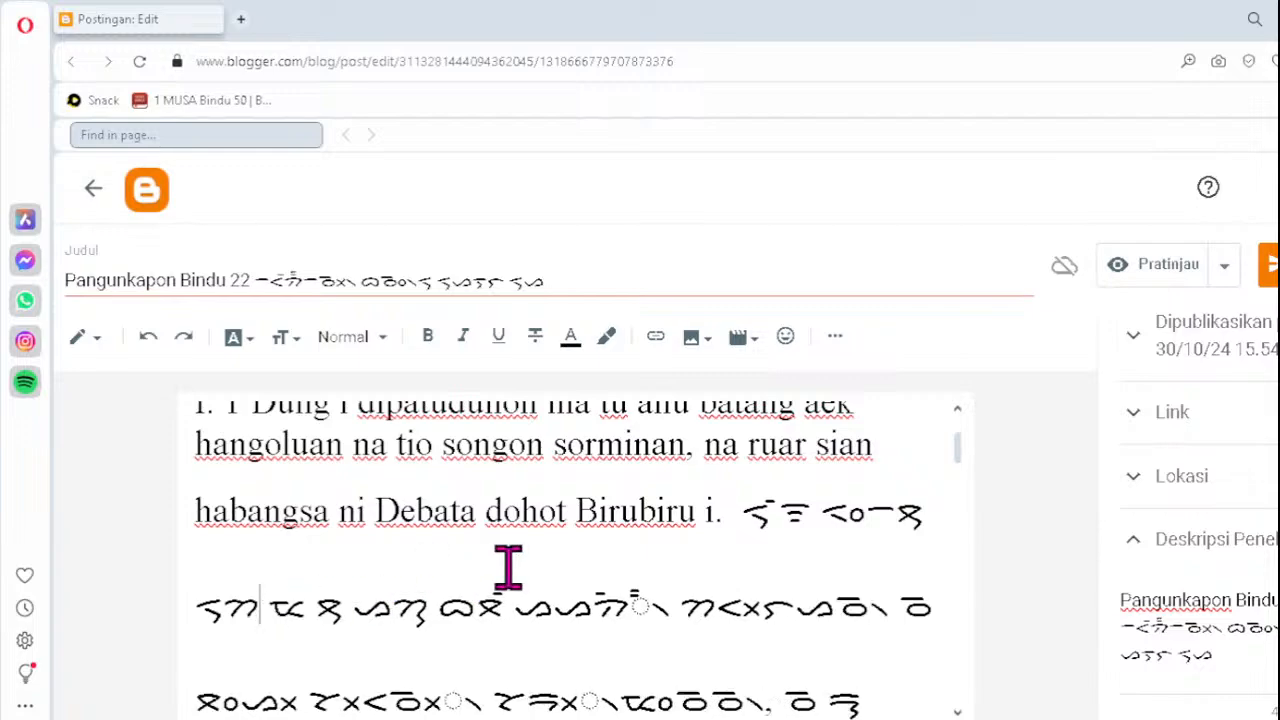
pyautogui.write('ᯬᯉ᯲')
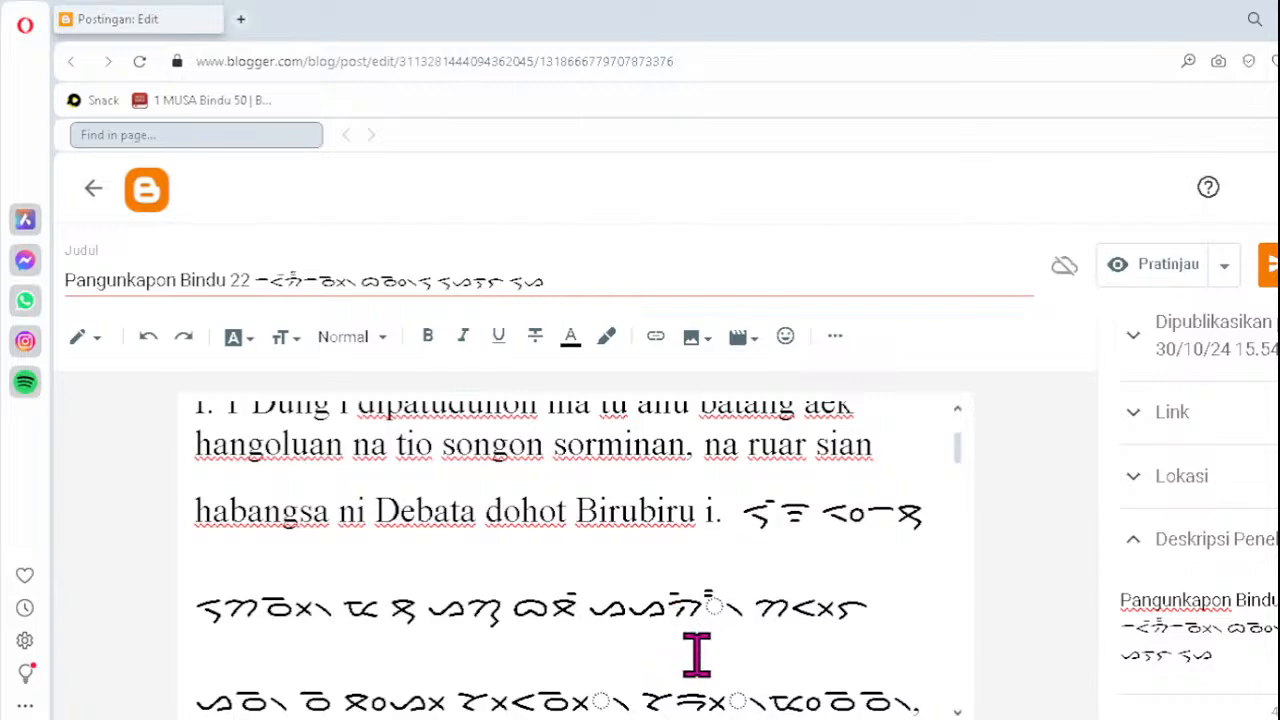
# - Retype the misrendered ending of the Batak-script word "aek" in verse 1
pyautogui.click(672, 607)
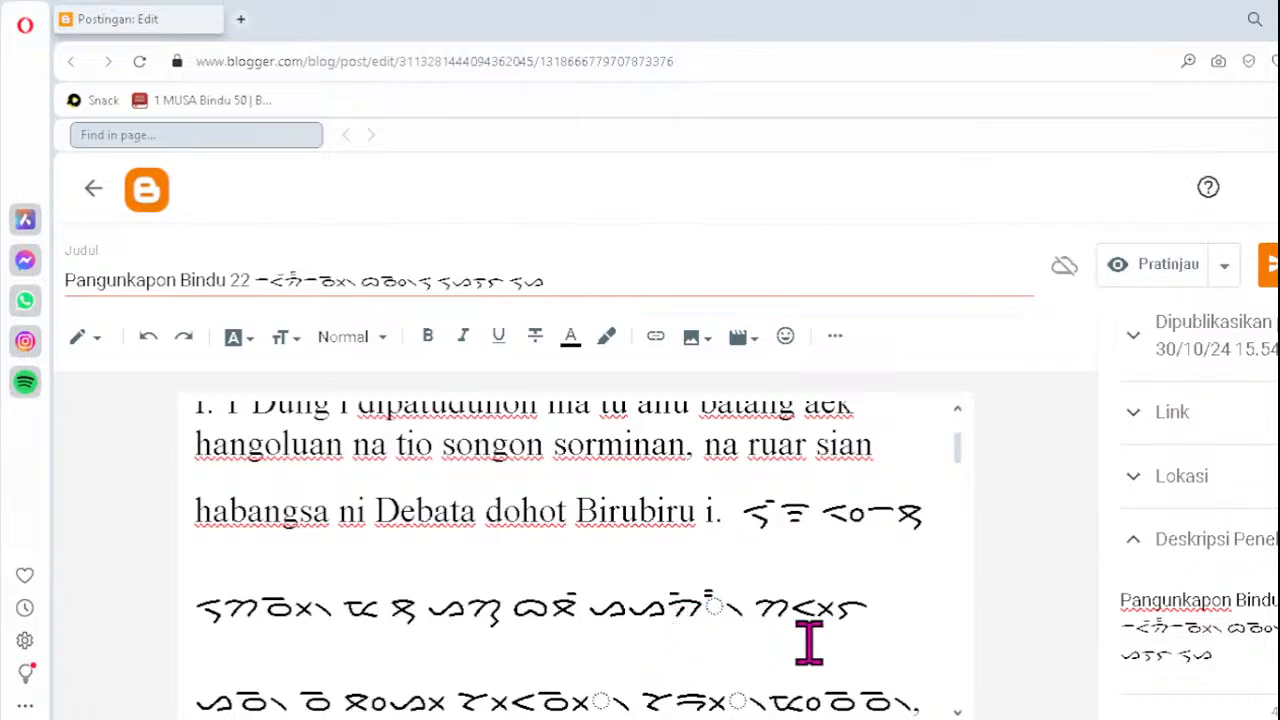
pyautogui.press('Delete')
pyautogui.press('Delete')
pyautogui.press('Delete')
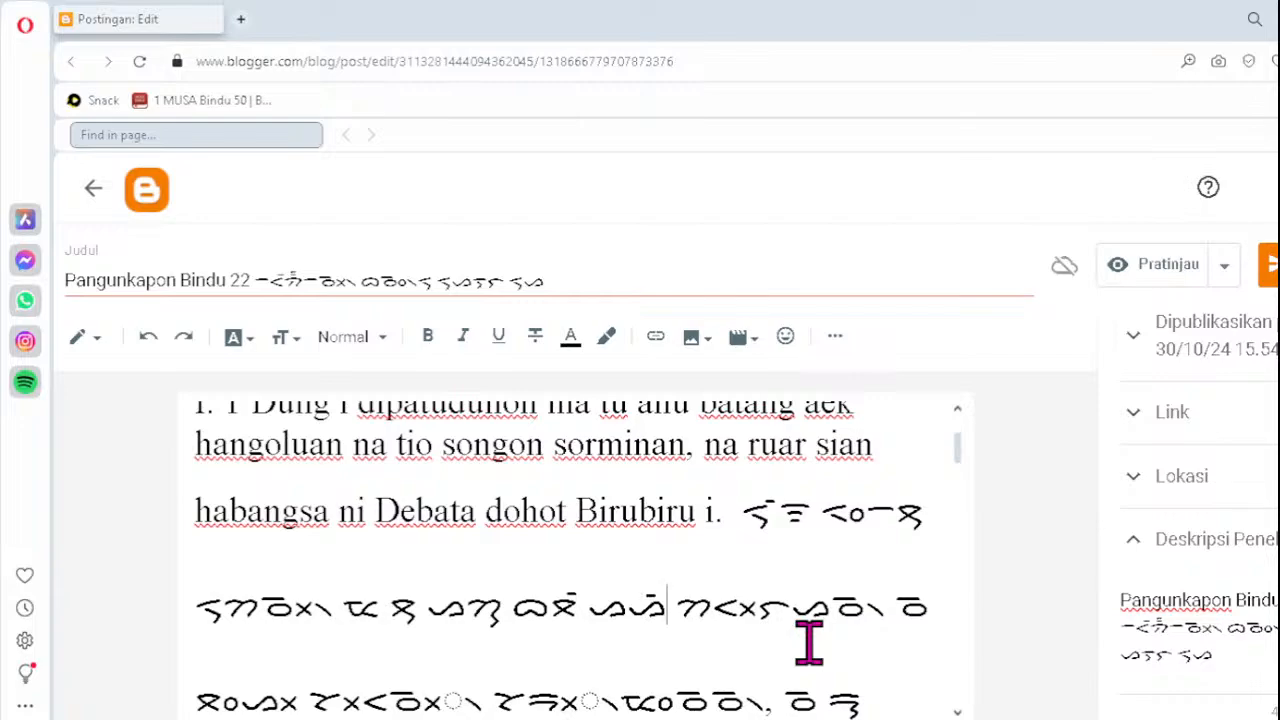
pyautogui.write('ᯉ᯲')
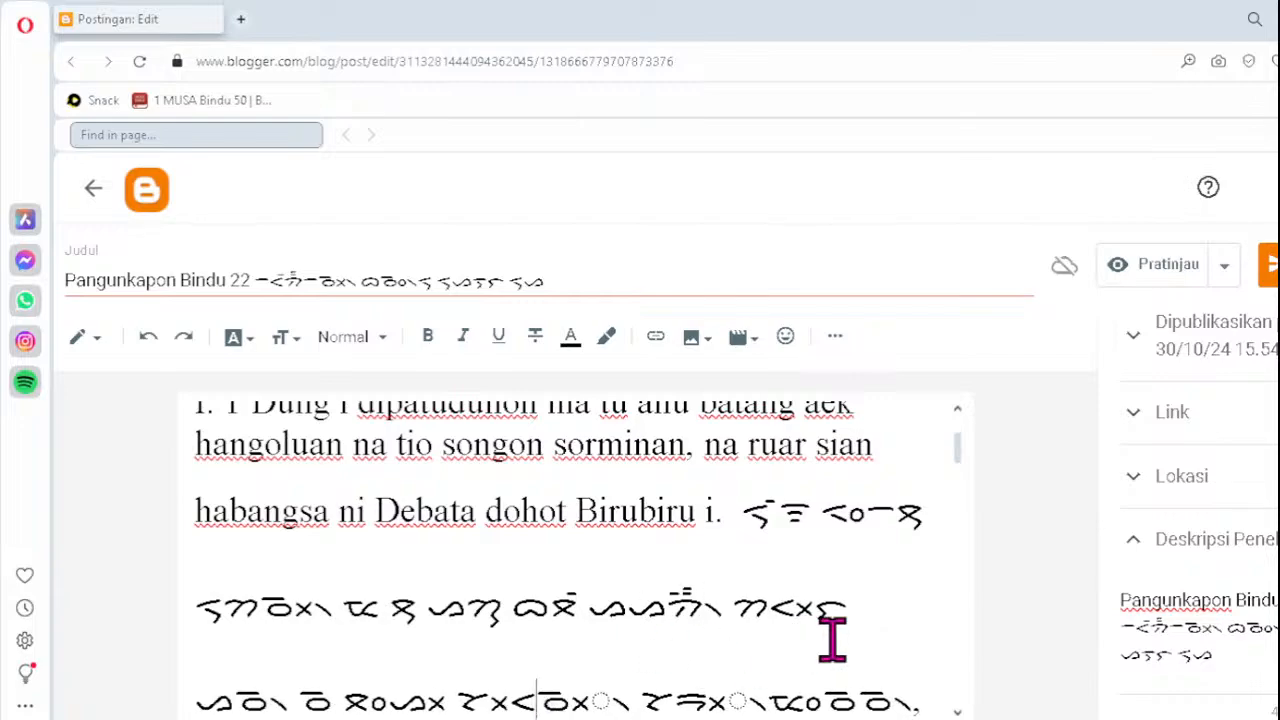
# - Correct the misrendered syllables of "songon sorminan" in verse 1's Batak text, using ᯬᯉ᯲ in "songon" and ᯬᯒ᯲ in "sorminan"
pyautogui.press('BackSpace')
pyautogui.press('BackSpace')
pyautogui.press('BackSpace')
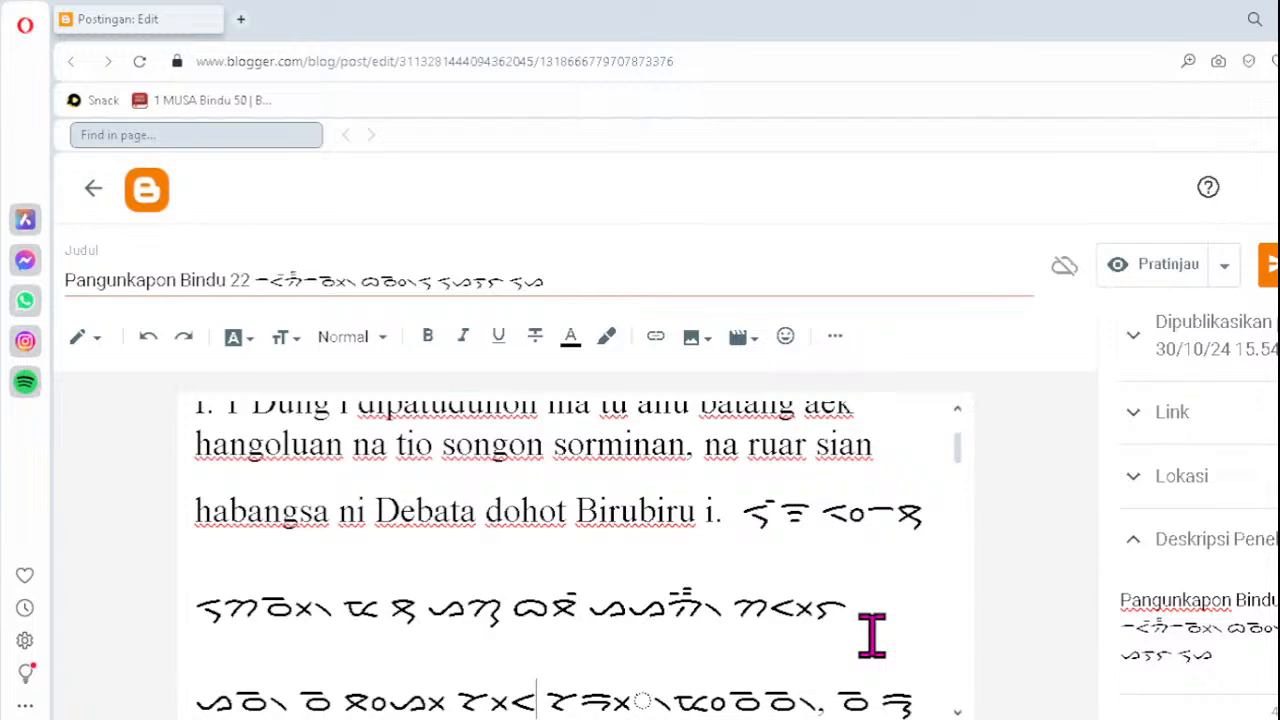
pyautogui.write('ᯬᯉ᯲')
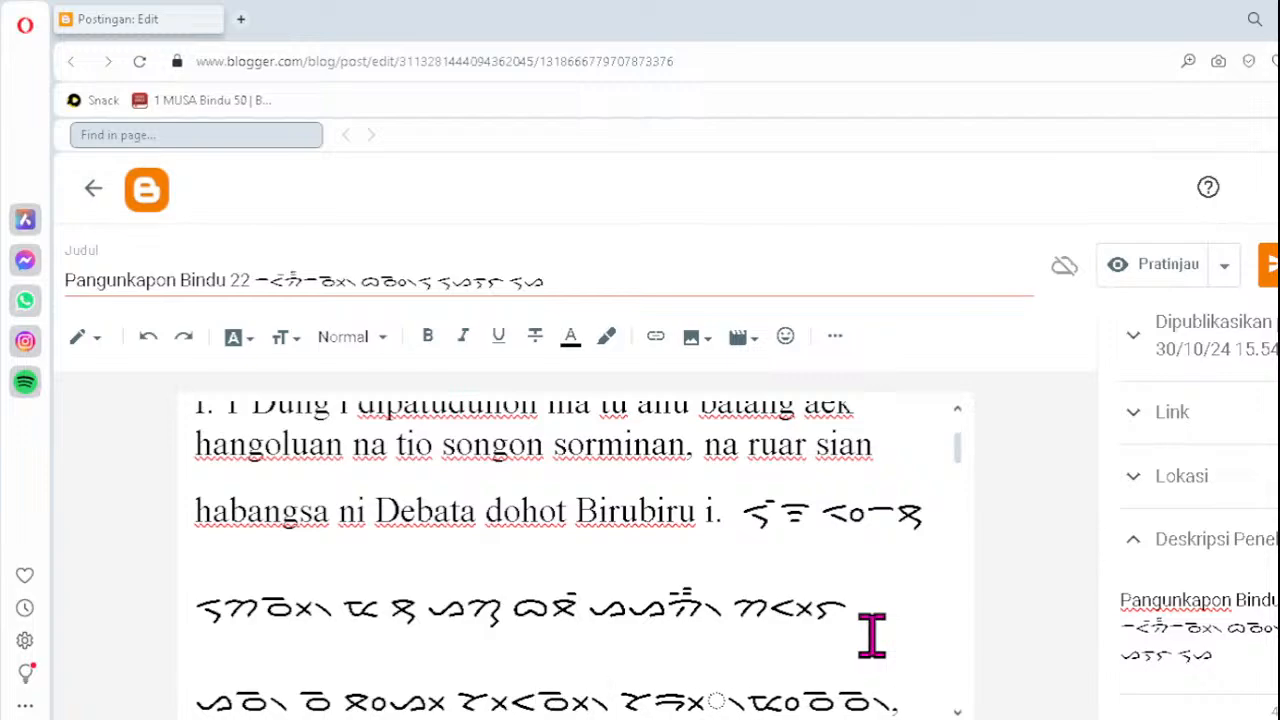
pyautogui.press('Right')
pyautogui.press('Right')
pyautogui.press('Delete')
pyautogui.write('ᯬᯒ᯲')
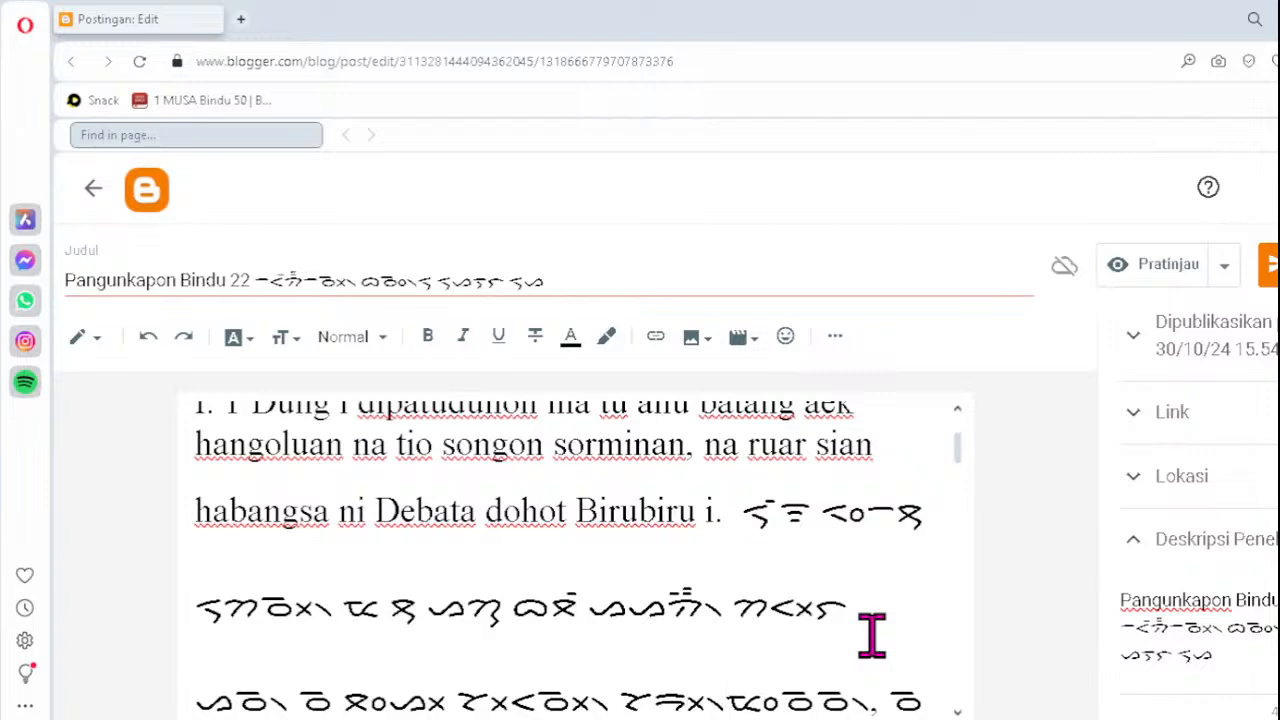
# - Replace the misrendered ending of the Batak-script word "dohot" before "Birubiru" in verse 1 with ᯬᯖ᯲
pyautogui.press('Down')
pyautogui.press('Down')
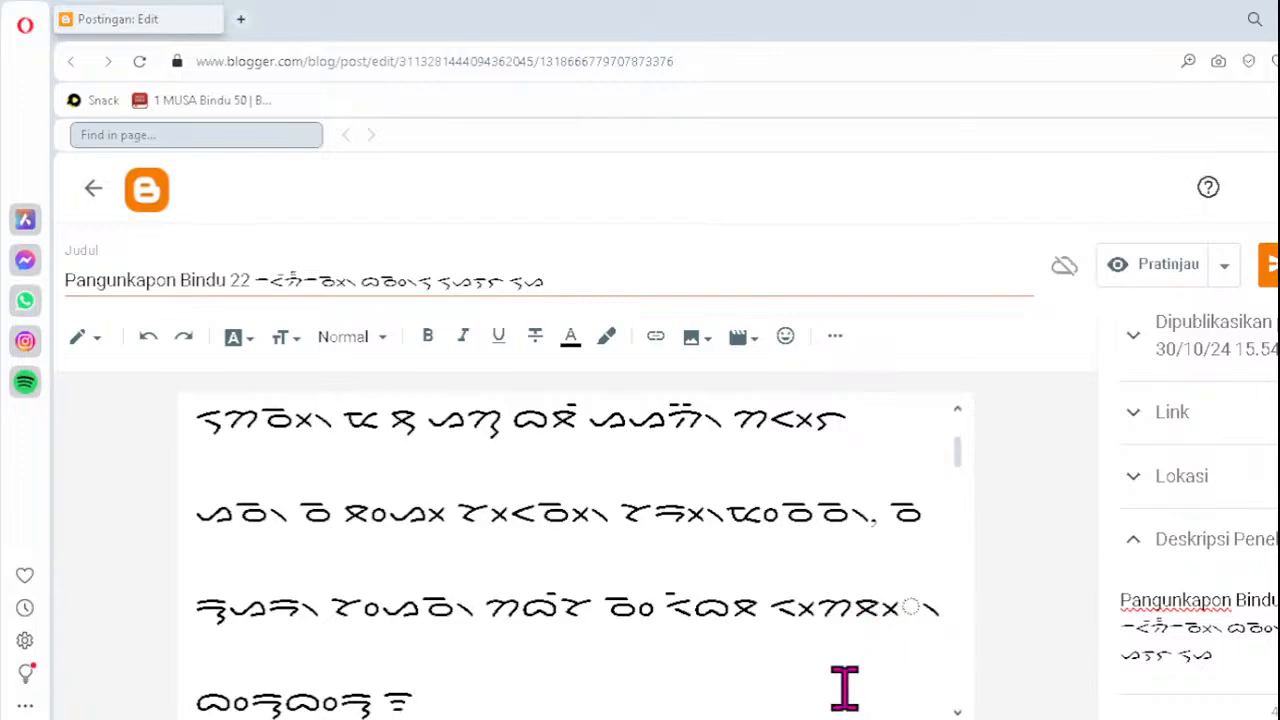
pyautogui.click(860, 612)
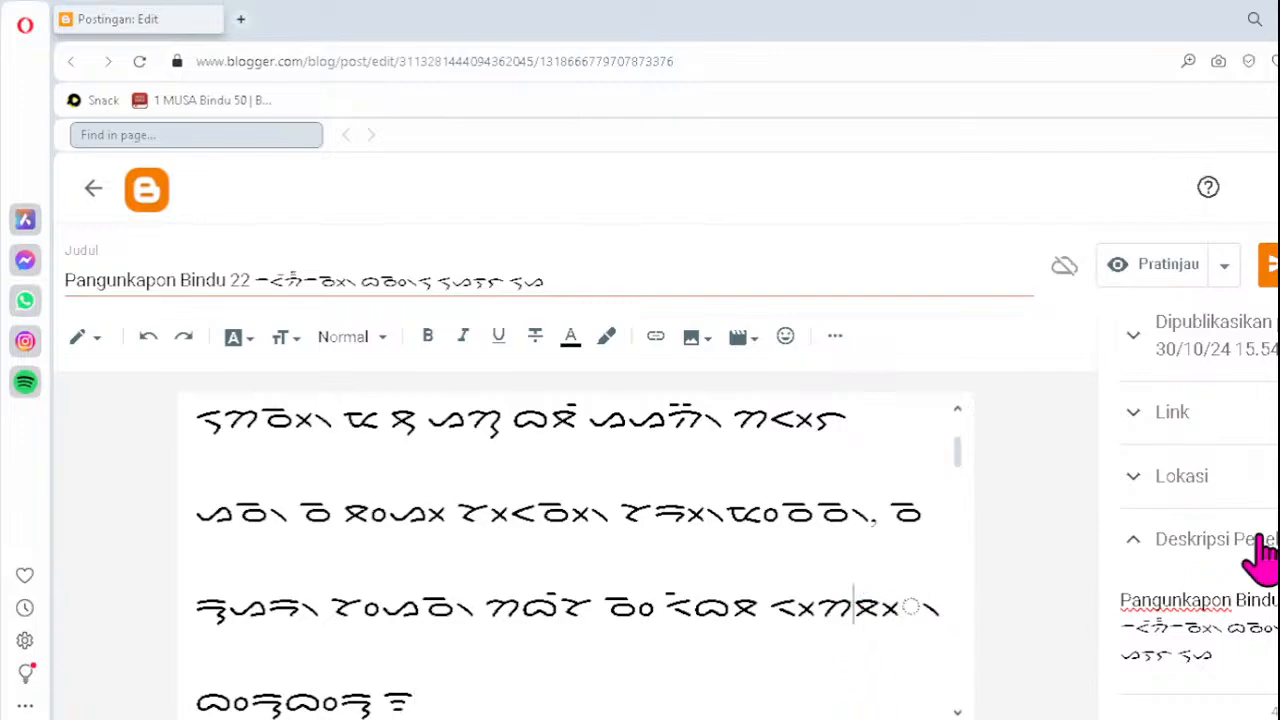
pyautogui.press('Delete')
pyautogui.press('Delete')
pyautogui.press('Delete')
pyautogui.write('ᯬᯖ᯲')
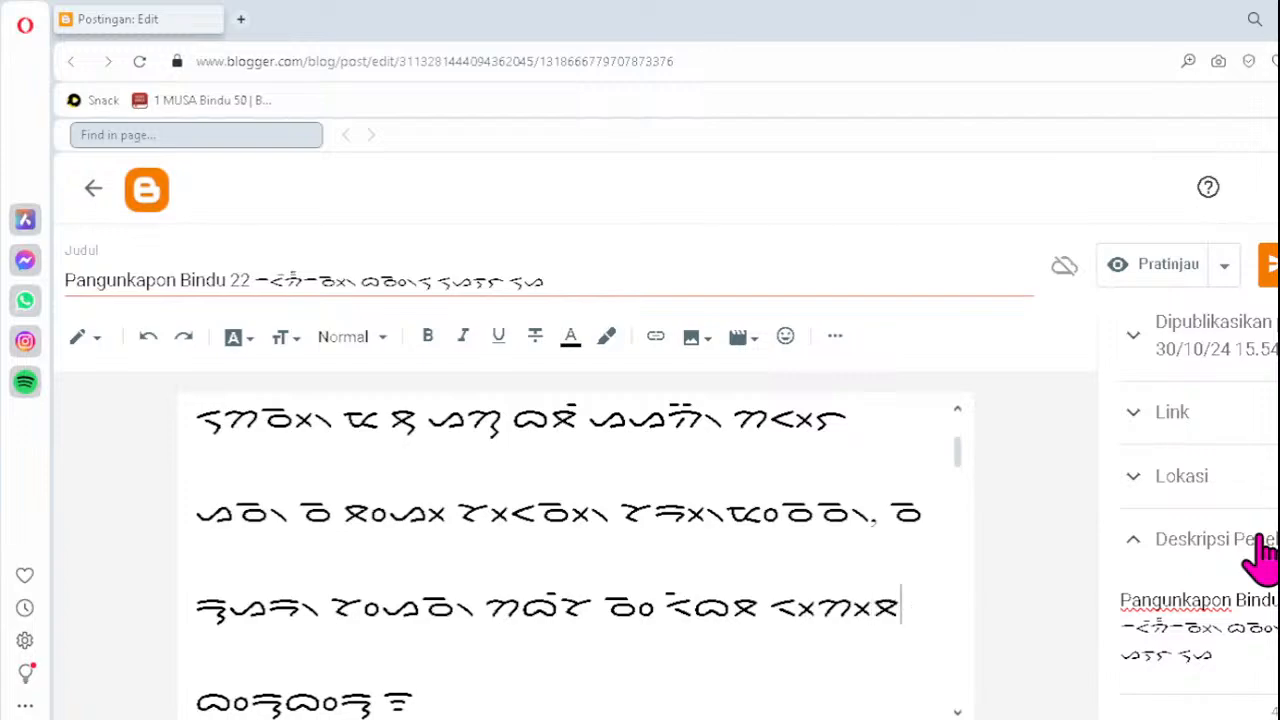
# - Replace the misrendered ending of the Batak-script word "dohot" in verse 2 with ᯬᯖ᯲
pyautogui.write('2 Di tongatonga ni alamanna dohot di batang aek i angkupangkup adong hau hangoluan, na marparbue sampuludua hali, na mangalehon parbuena ganup')
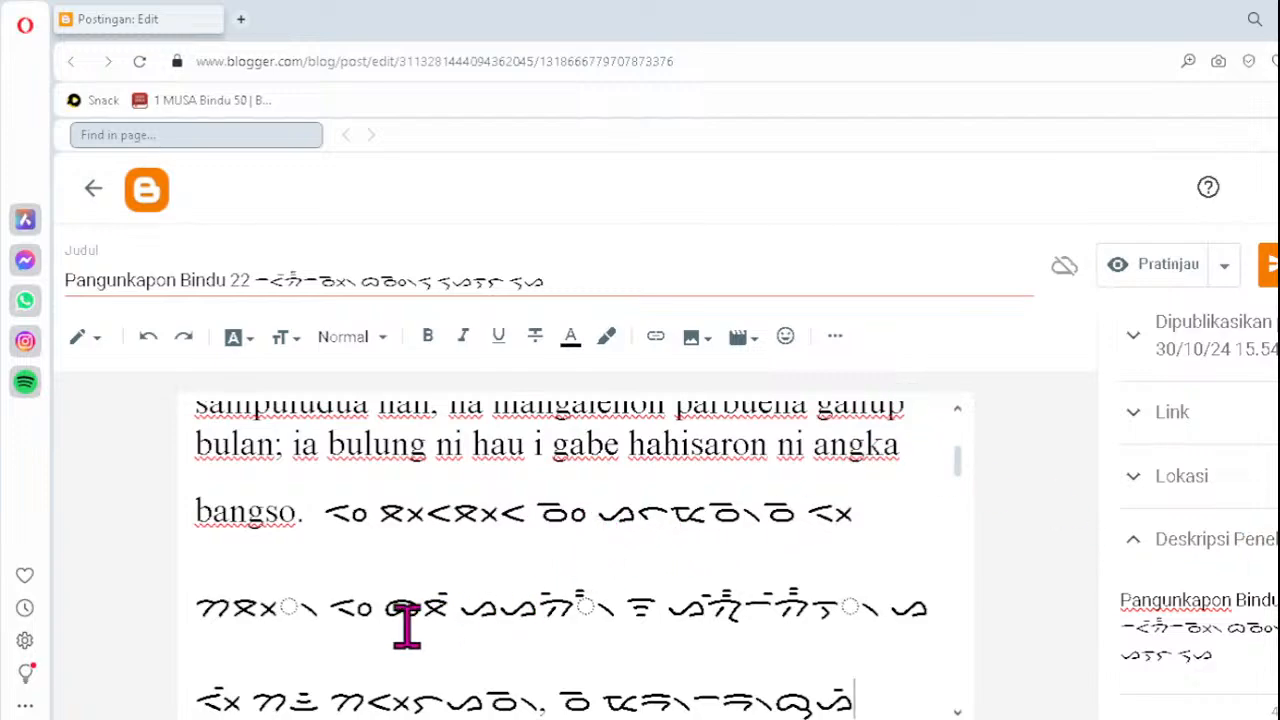
pyautogui.press('BackSpace')
pyautogui.press('BackSpace')
pyautogui.press('BackSpace')
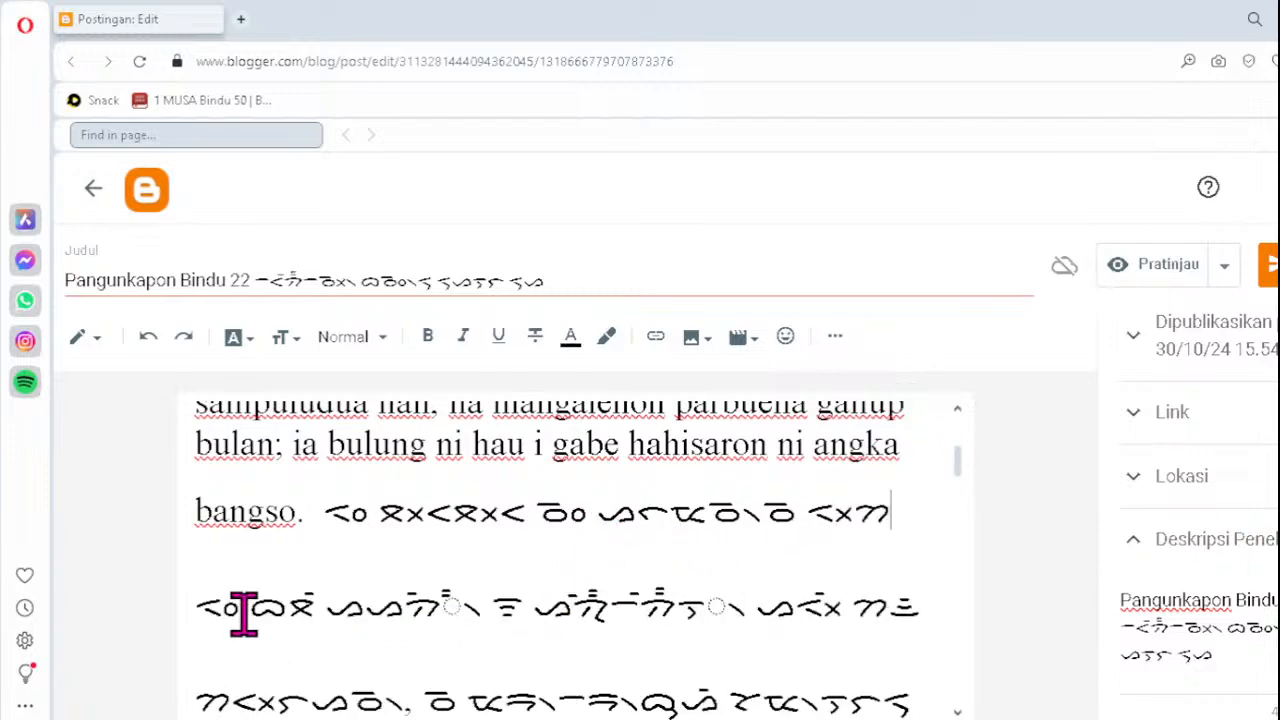
pyautogui.write('ᯬᯖ᯲')
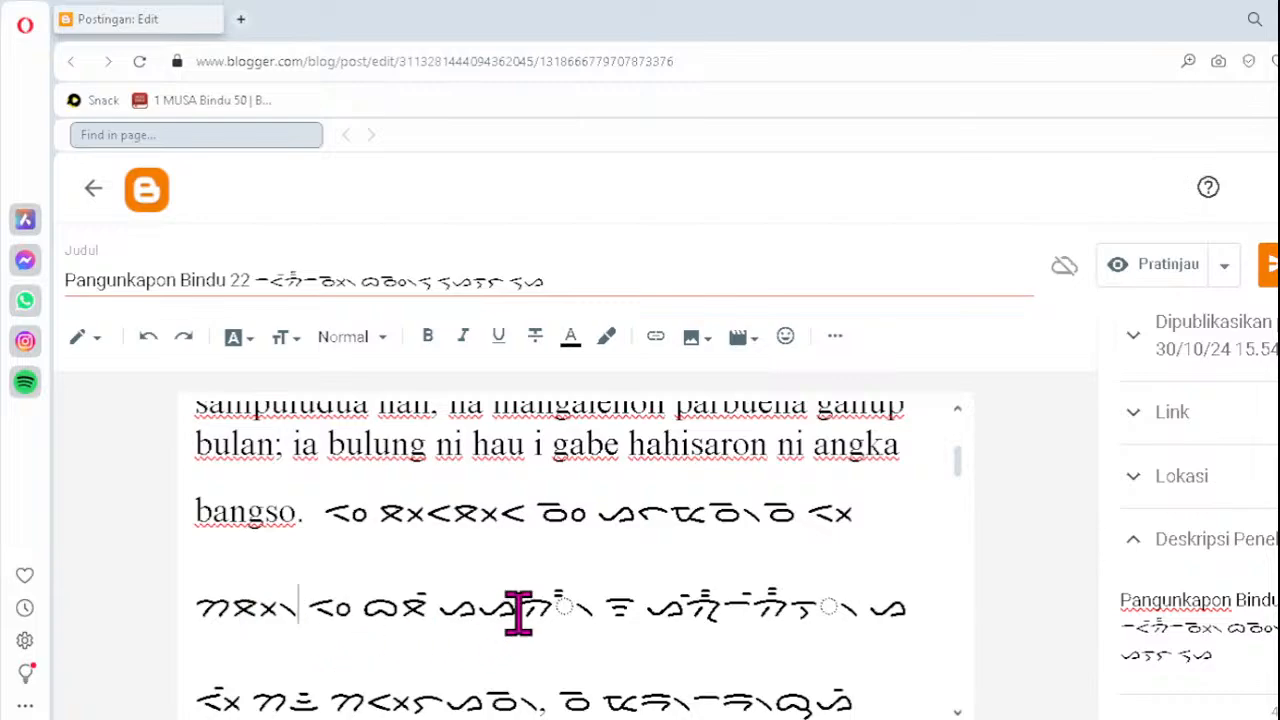
# - Retype the misrendered endings of the Batak-script words "aek" and "angkupangkup" in verse 2
pyautogui.click(516, 609)
pyautogui.press('Delete')
pyautogui.press('Delete')
pyautogui.press('Delete')
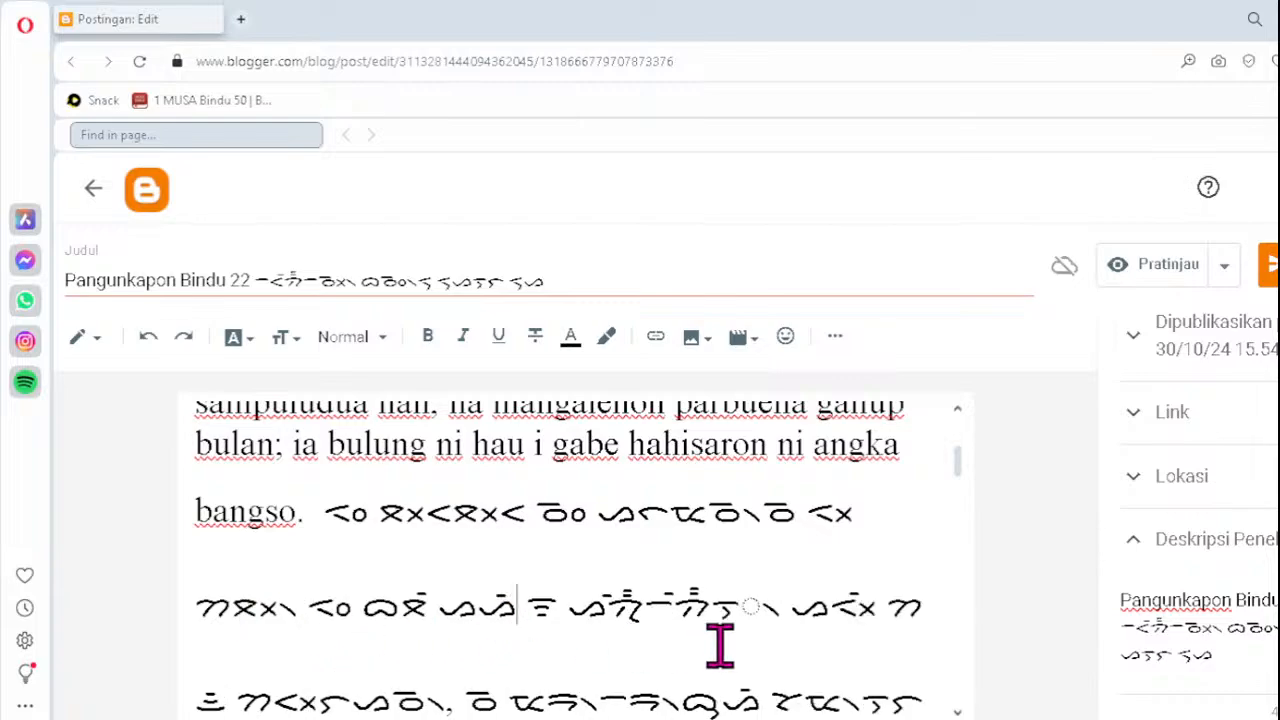
pyautogui.write('ᯂ᯲')
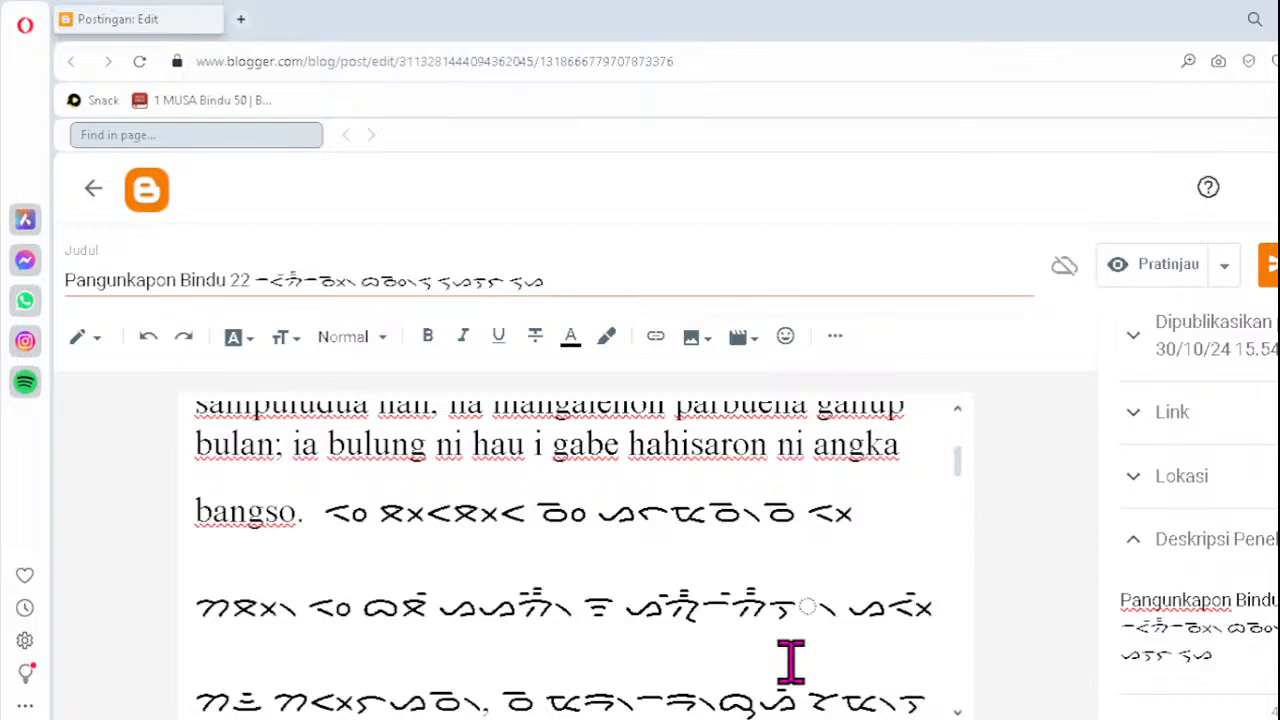
pyautogui.click(775, 610)
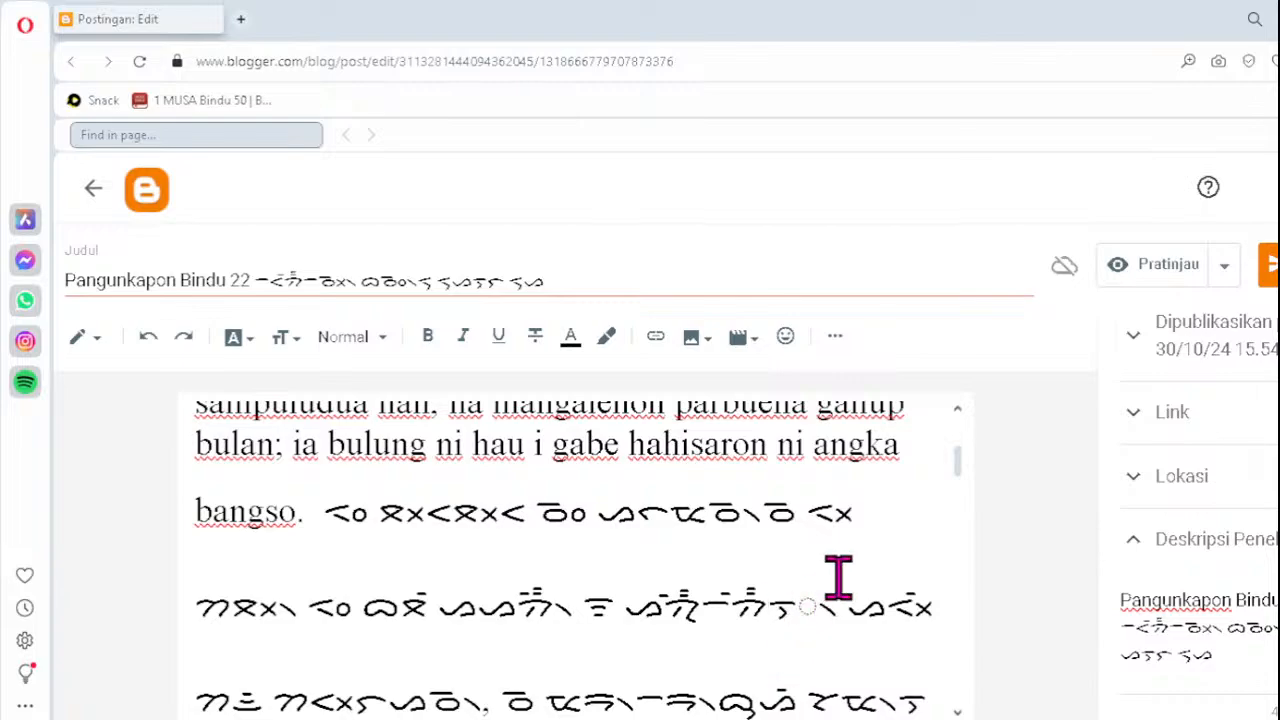
pyautogui.press('Delete')
pyautogui.write('ᯮᯇ᯲')
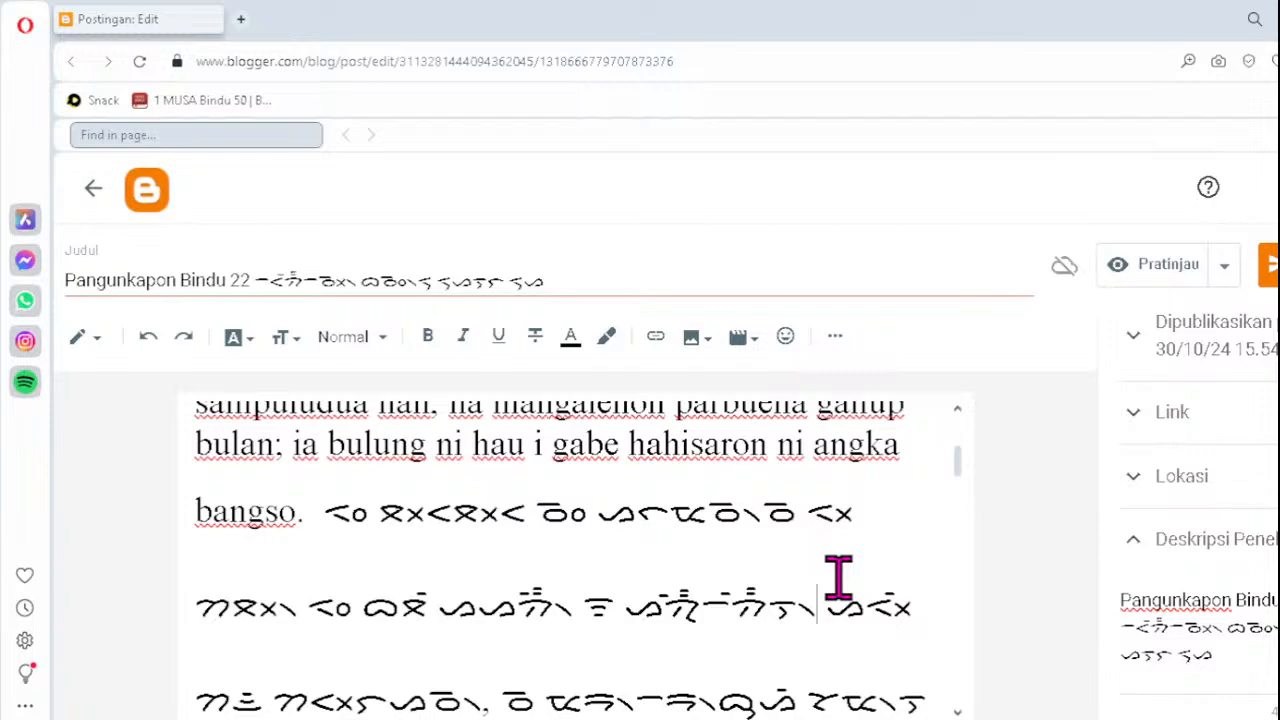
# - Correct the misrendered ending of the Batak-script word "mangalehon" in verse 2 to ᯬᯉ᯲
pyautogui.press('Down')
pyautogui.press('Down')
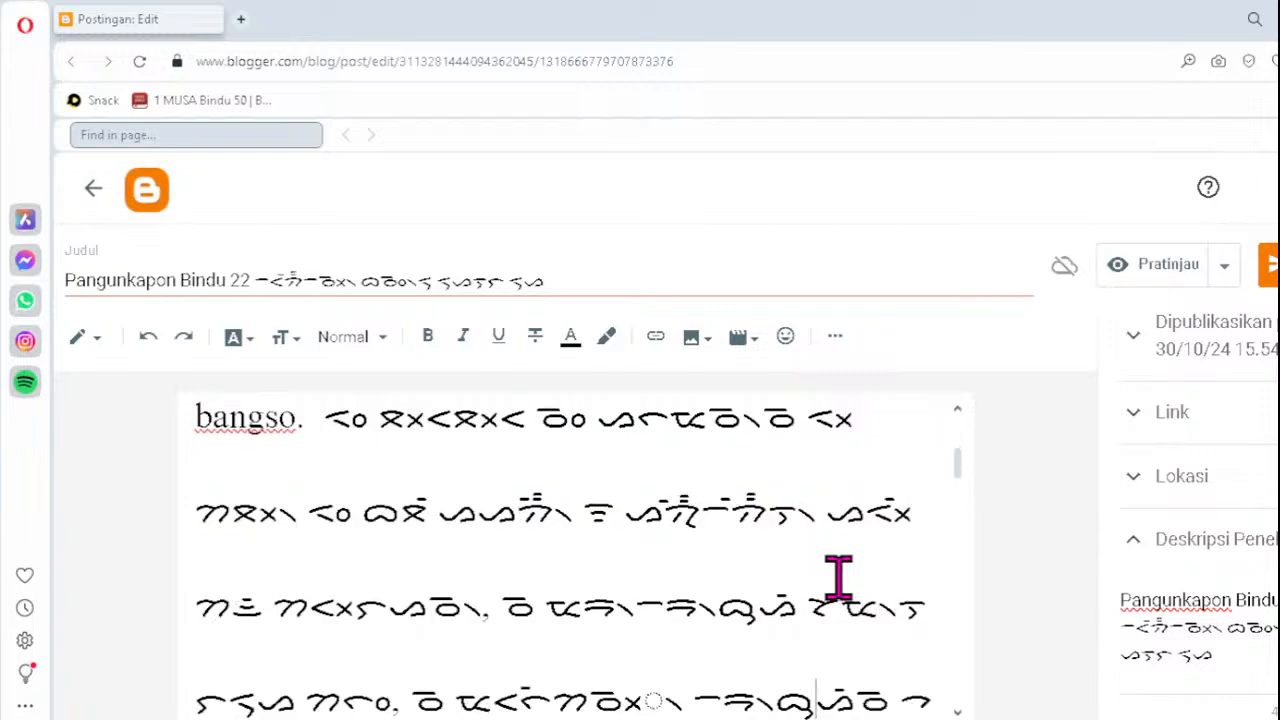
pyautogui.click(600, 697)
pyautogui.press('Delete')
pyautogui.press('Delete')
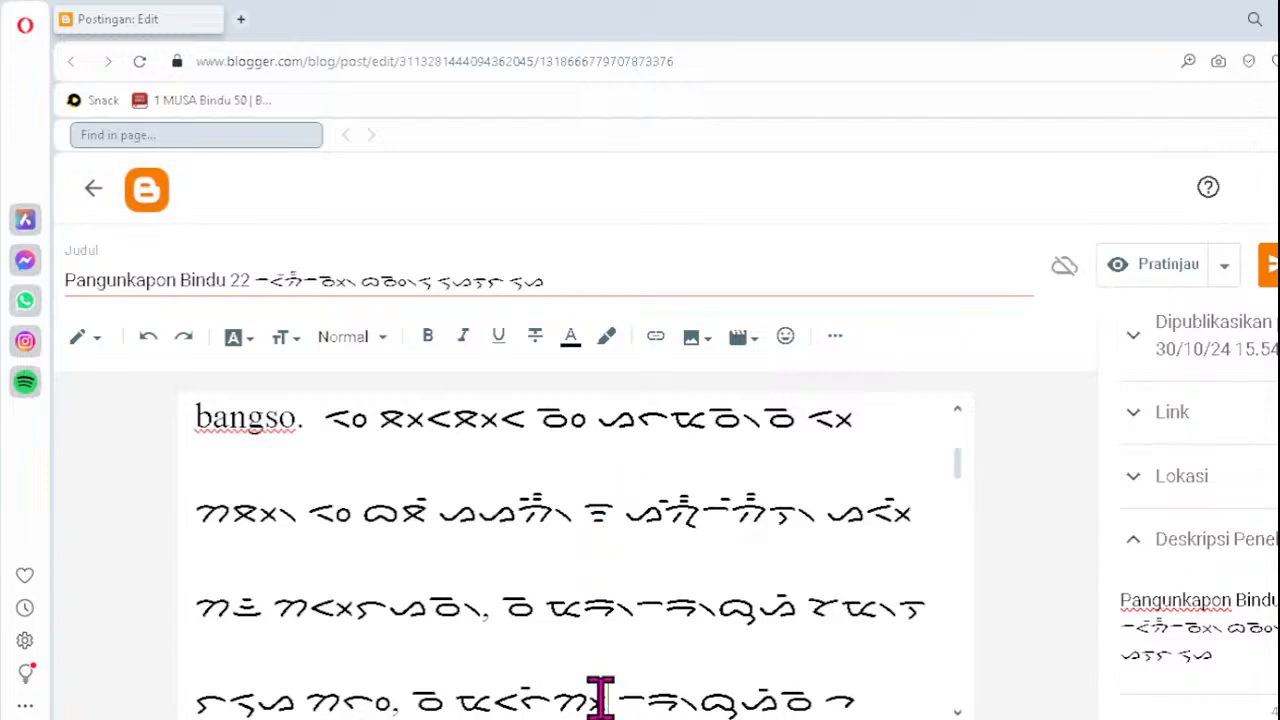
pyautogui.write('ᯉ᯲')
# - Retype the misrendered ending of the Batak-script word "ganup" before "bulan" in verse 2
pyautogui.press('Down')
pyautogui.press('Down')
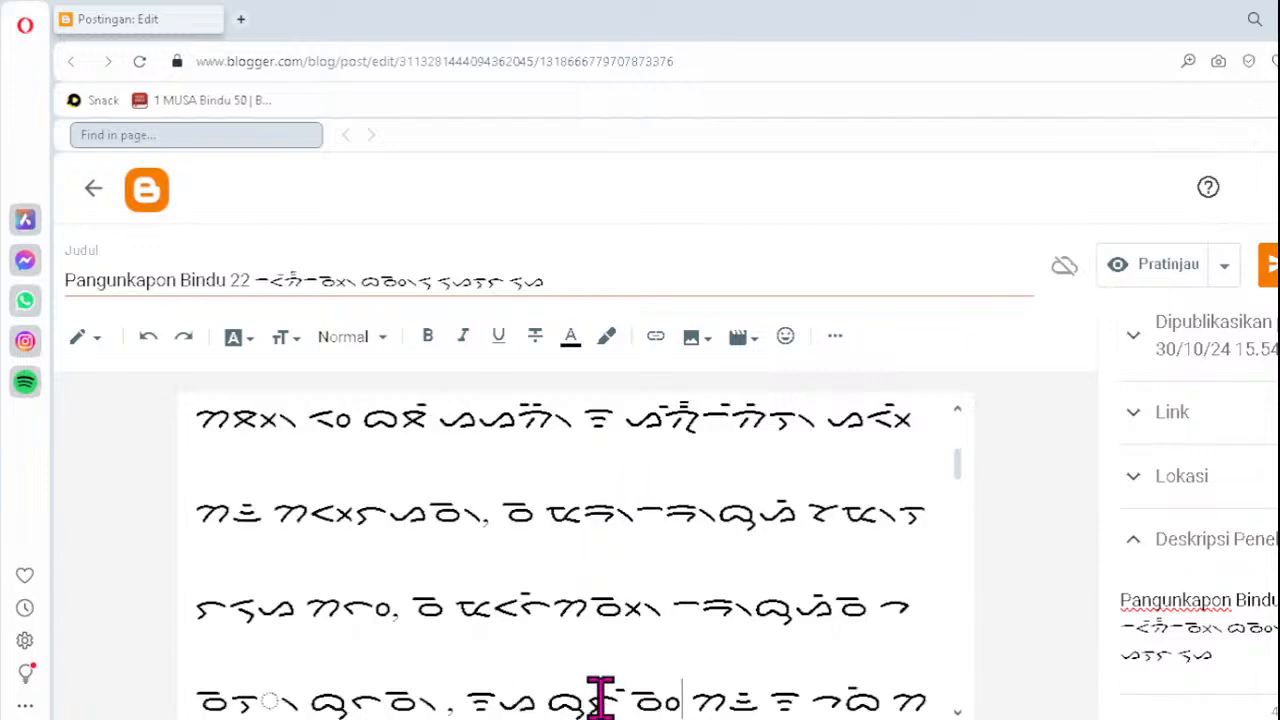
pyautogui.click(224, 606)
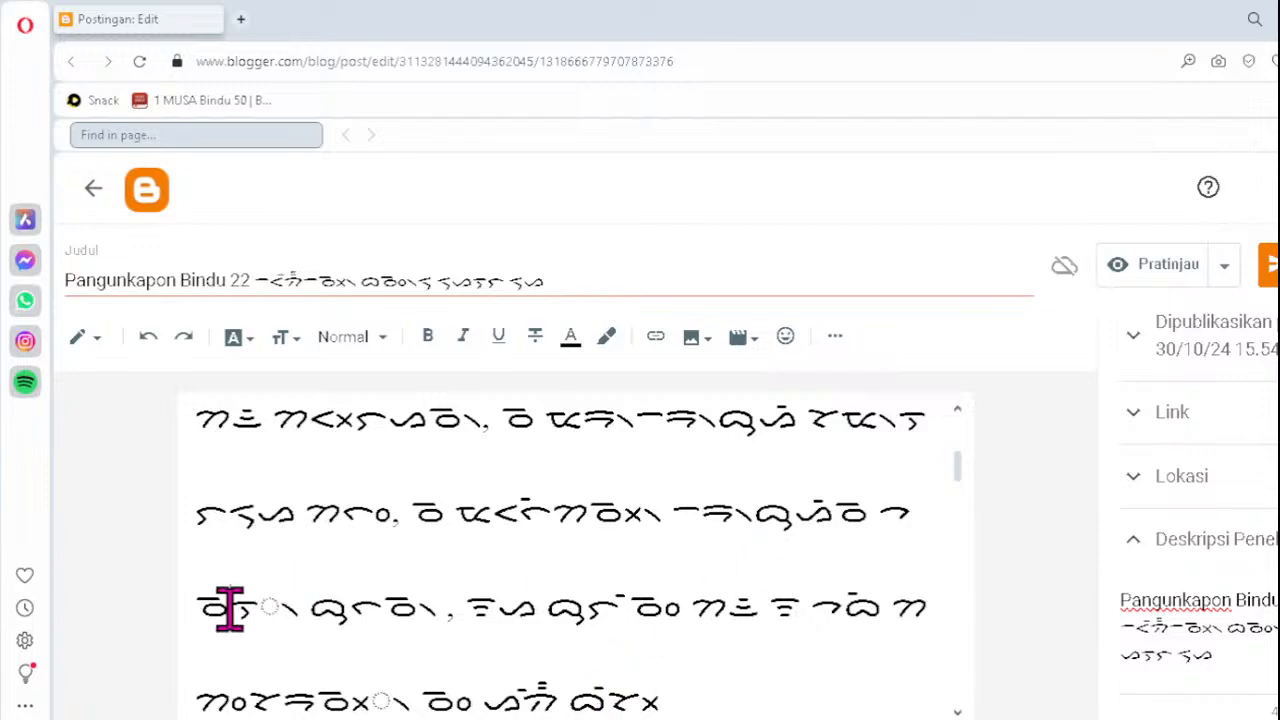
pyautogui.press('Delete')
pyautogui.press('Delete')
pyautogui.write('ᯖ᯲')
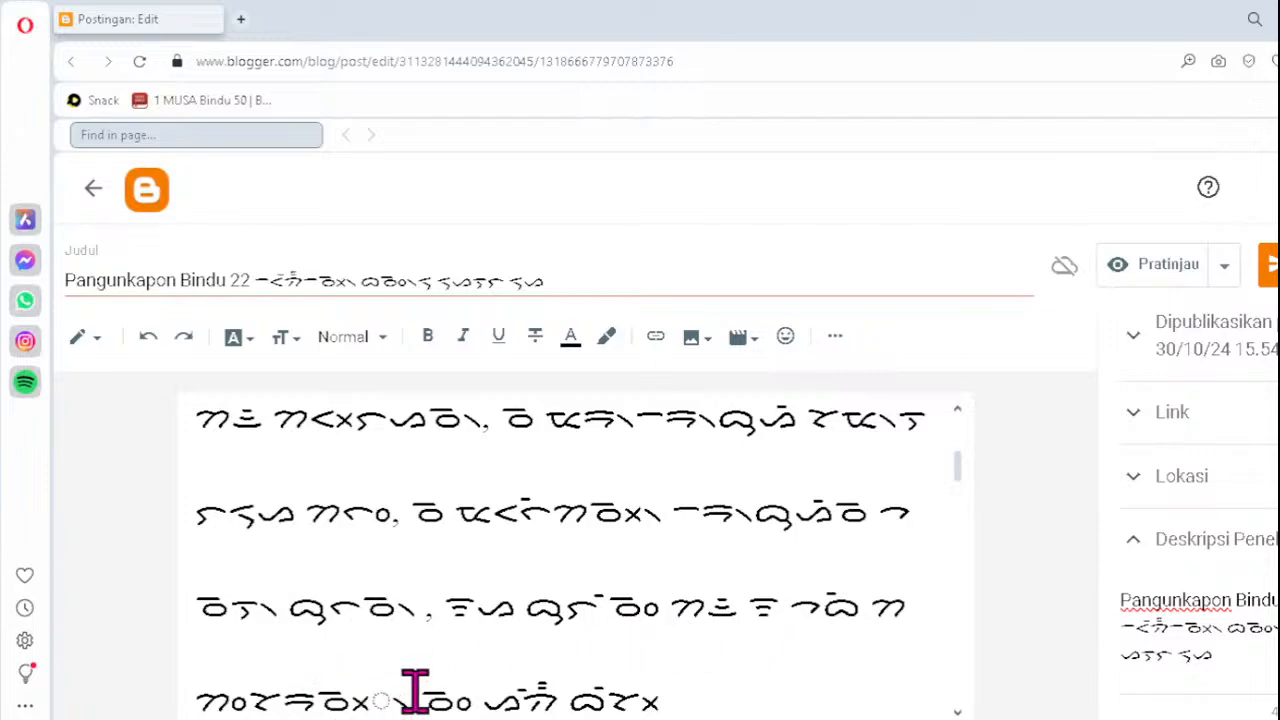
# - Replace the misrendered ending of the Batak-script word "hahisaron" in the last line of verse 2 with ᯬᯉ᯲
pyautogui.click(338, 697)
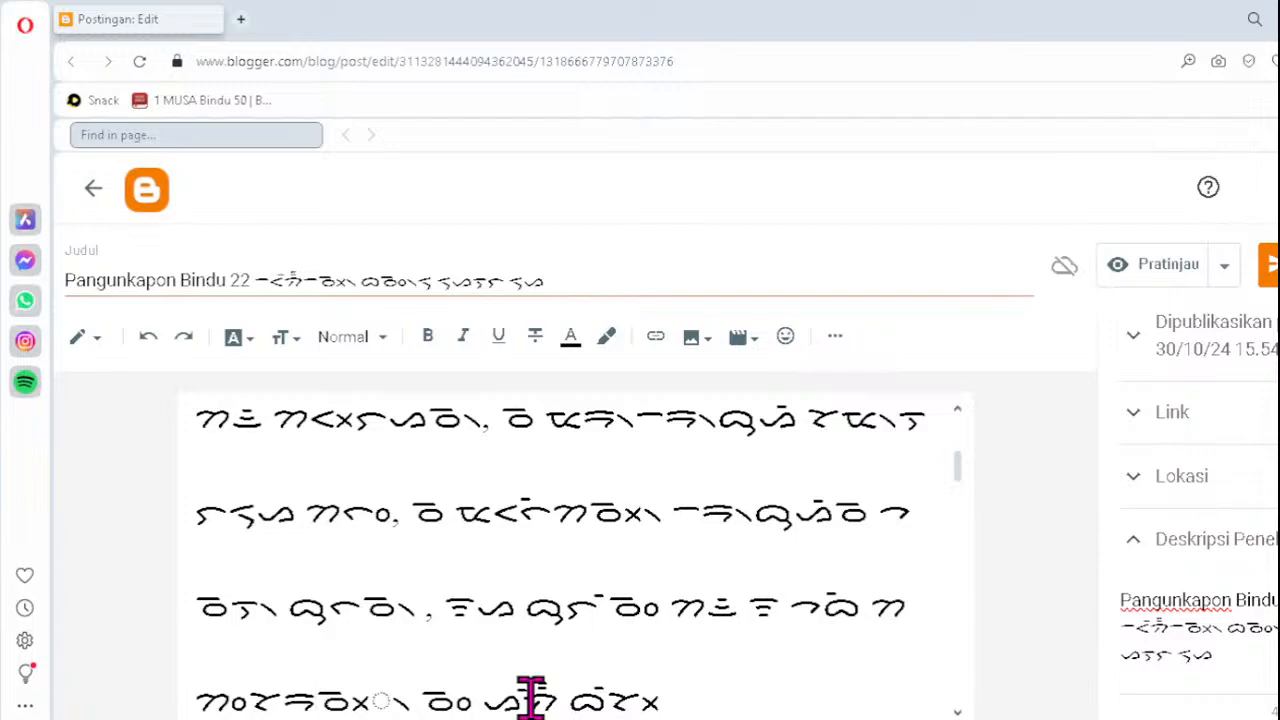
pyautogui.press('Delete')
pyautogui.write('ᯬᯉ᯲')
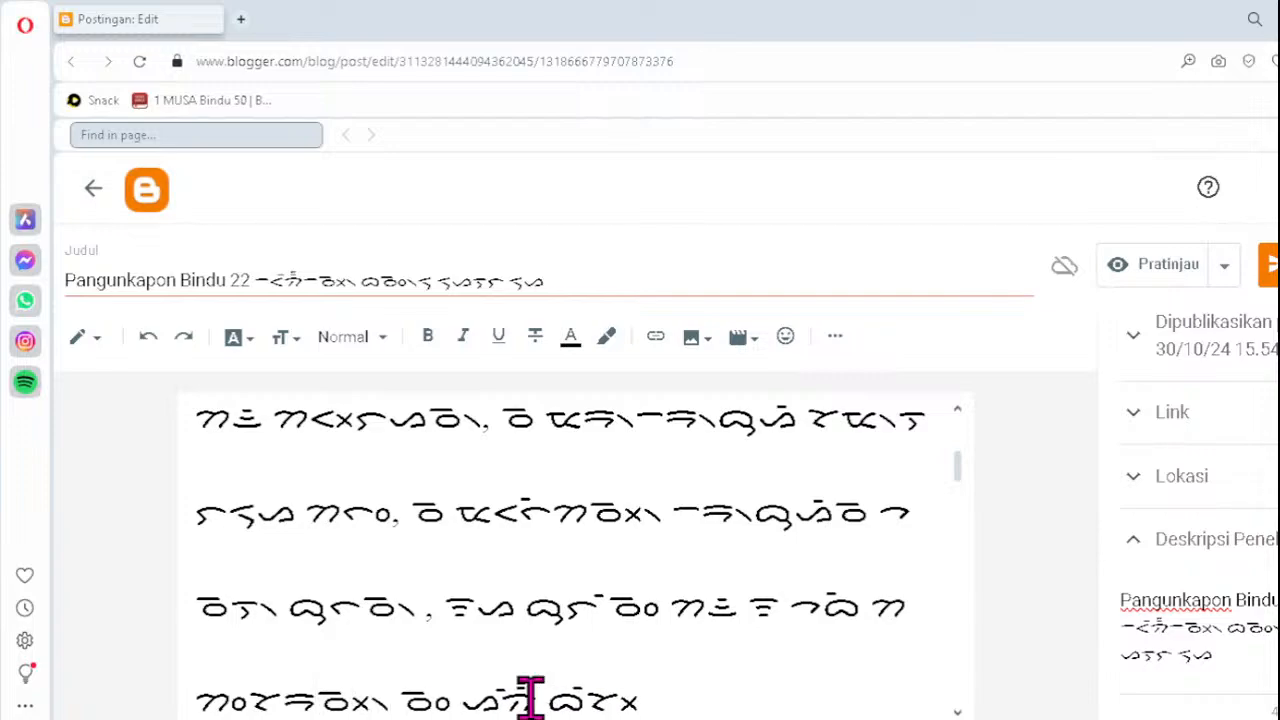
# - Replace the misrendered ending of the Batak-script word "dohot" in verse 3 with ᯬᯖ᯲
pyautogui.scroll(-2, 677, 620)
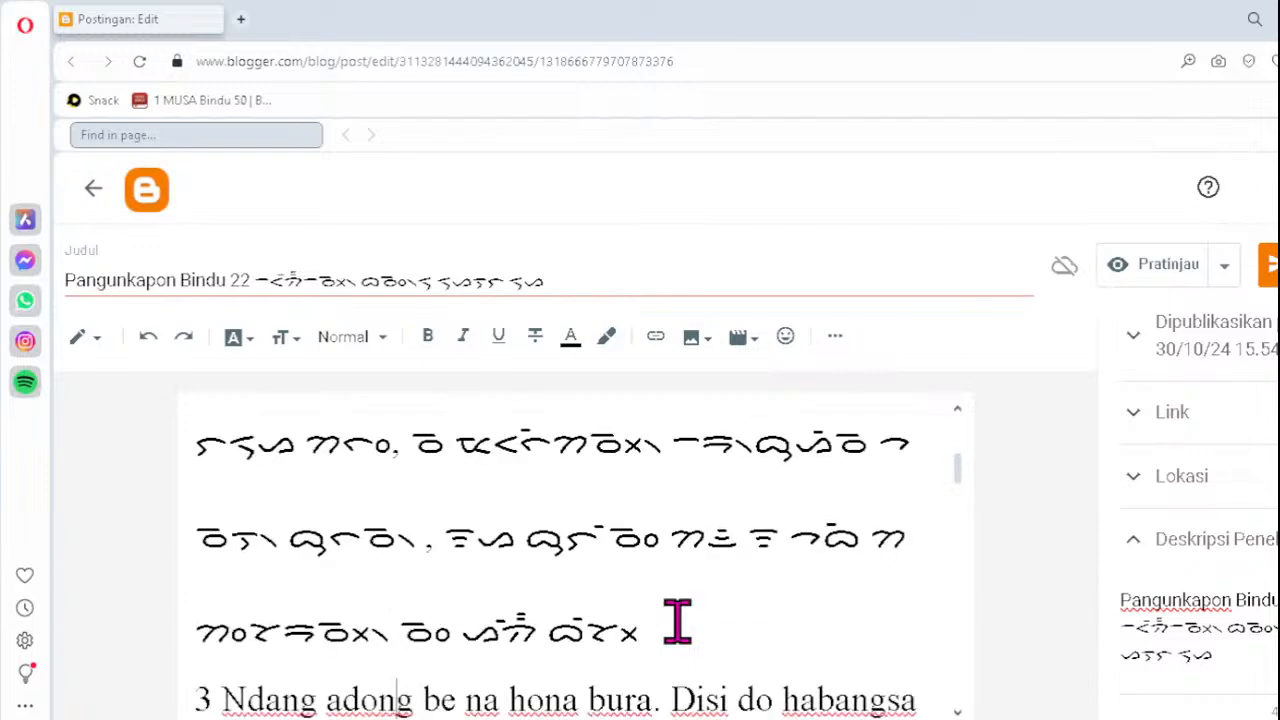
pyautogui.scroll(-5, 677, 620)
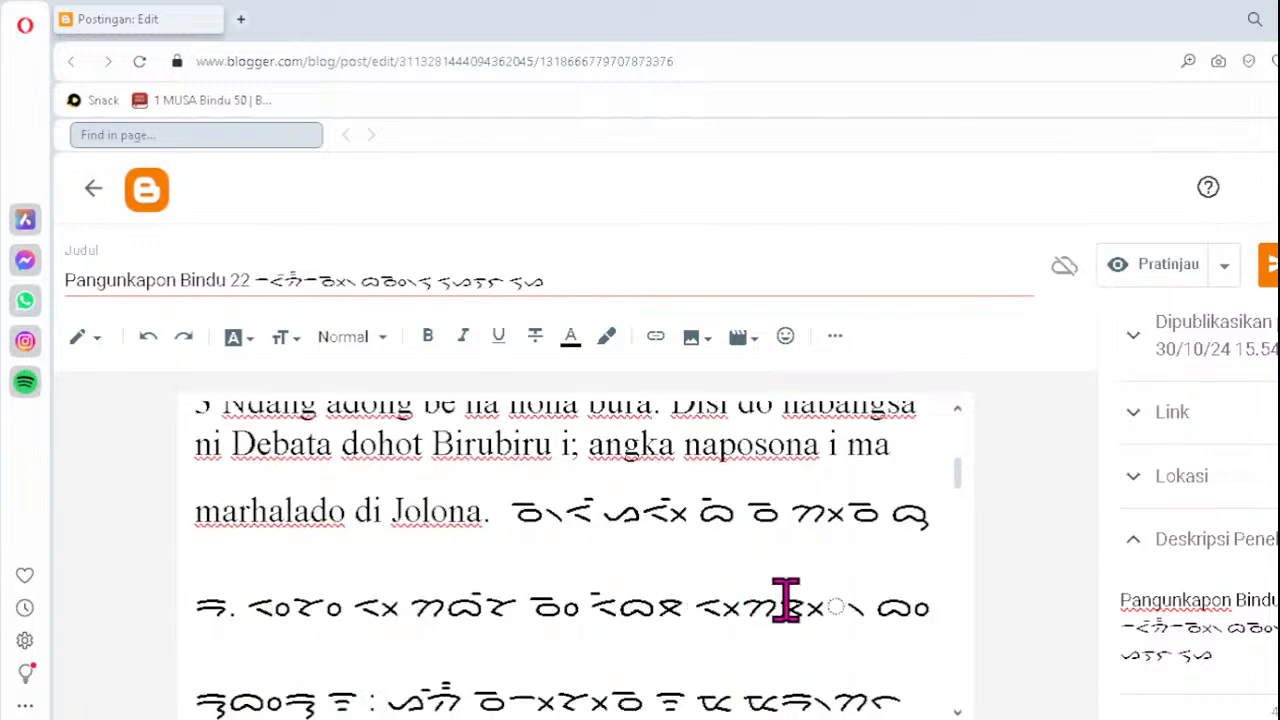
pyautogui.press('Delete')
pyautogui.write('ᯬᯖ᯲')
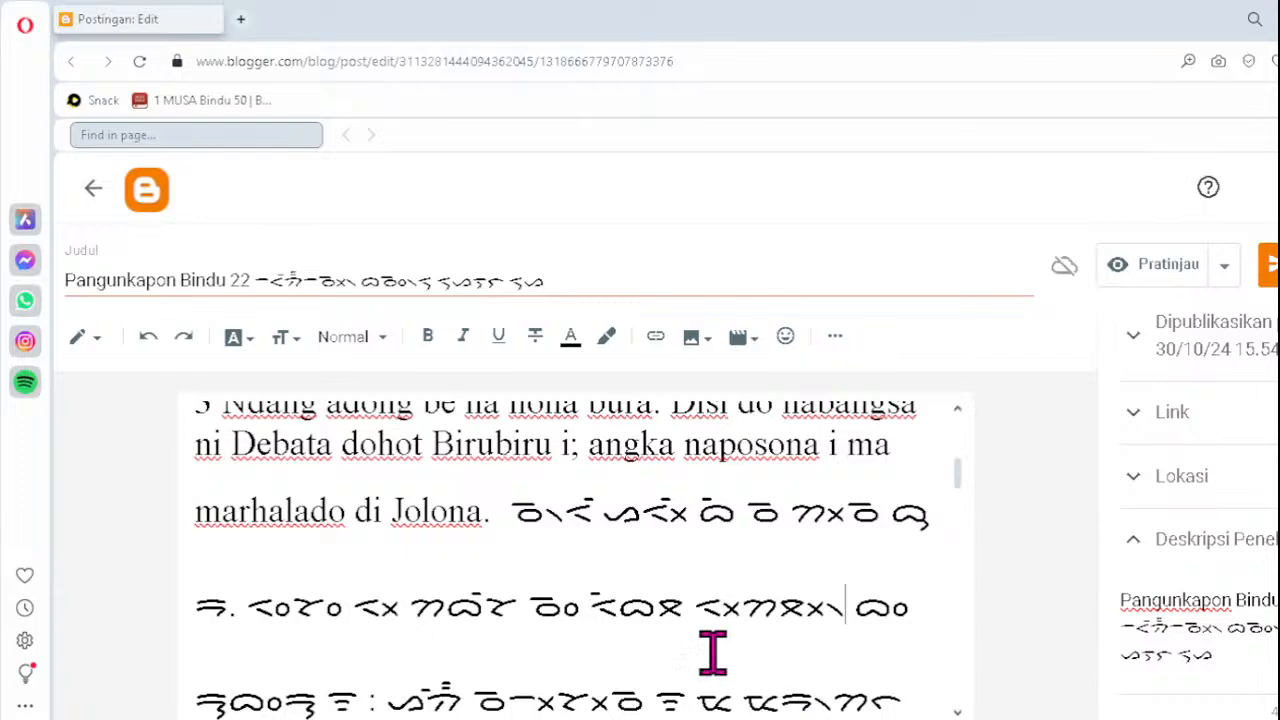
pyautogui.click(288, 699)
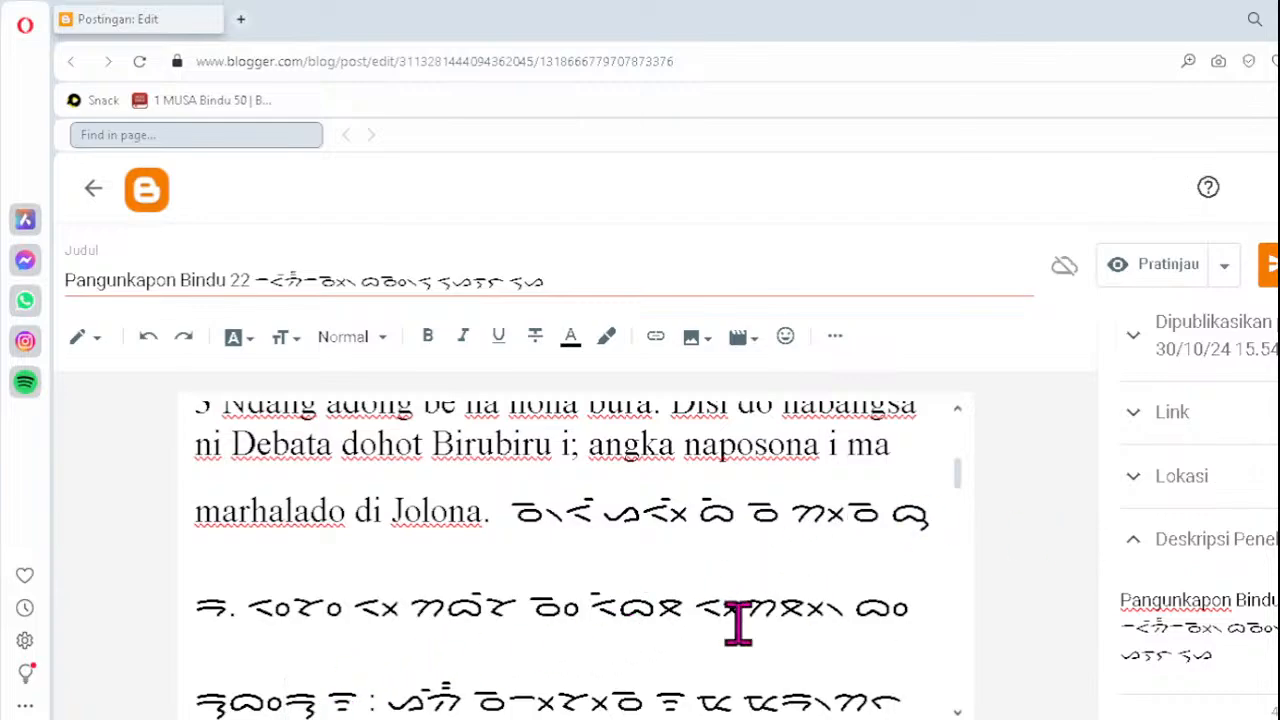
# - Replace the misrendered "on" syllable in the Batak-script word "Idaonnasida" in verse 4 with ᯬᯉ᯲
pyautogui.click(658, 695)
pyautogui.press('Down')
pyautogui.press('Down')
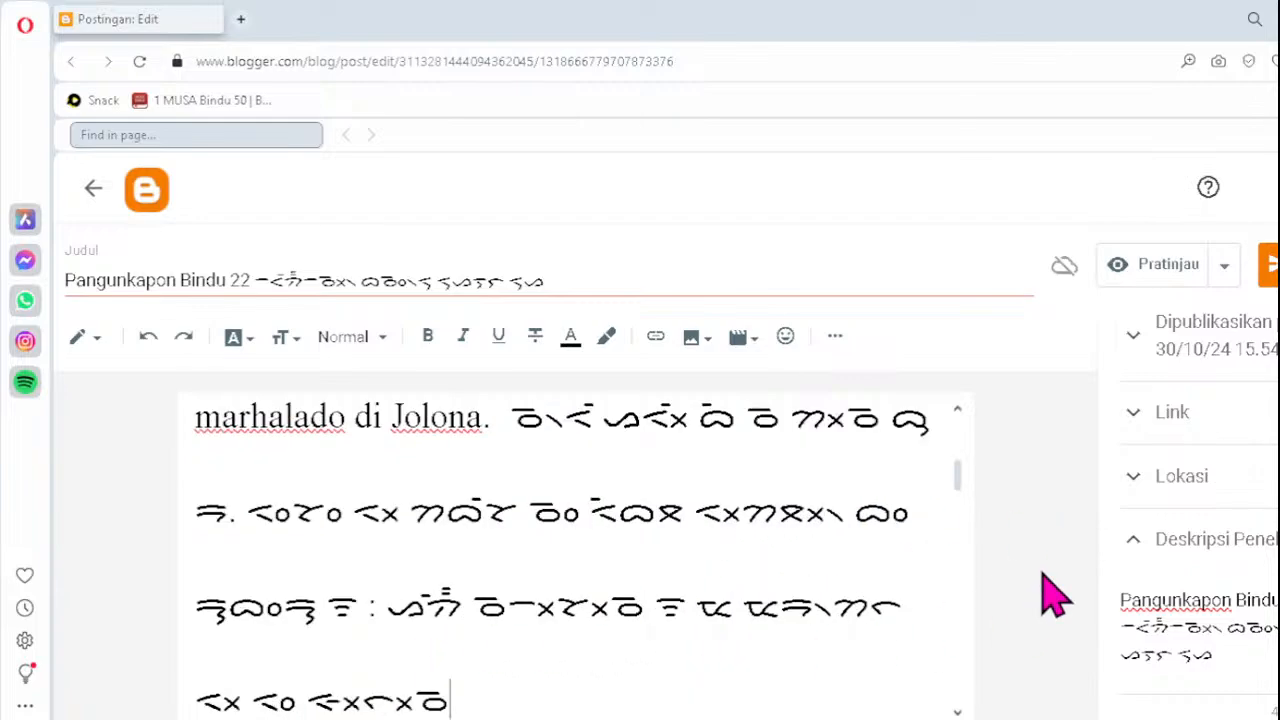
pyautogui.press('Down')
pyautogui.press('Down')
pyautogui.press('Down')
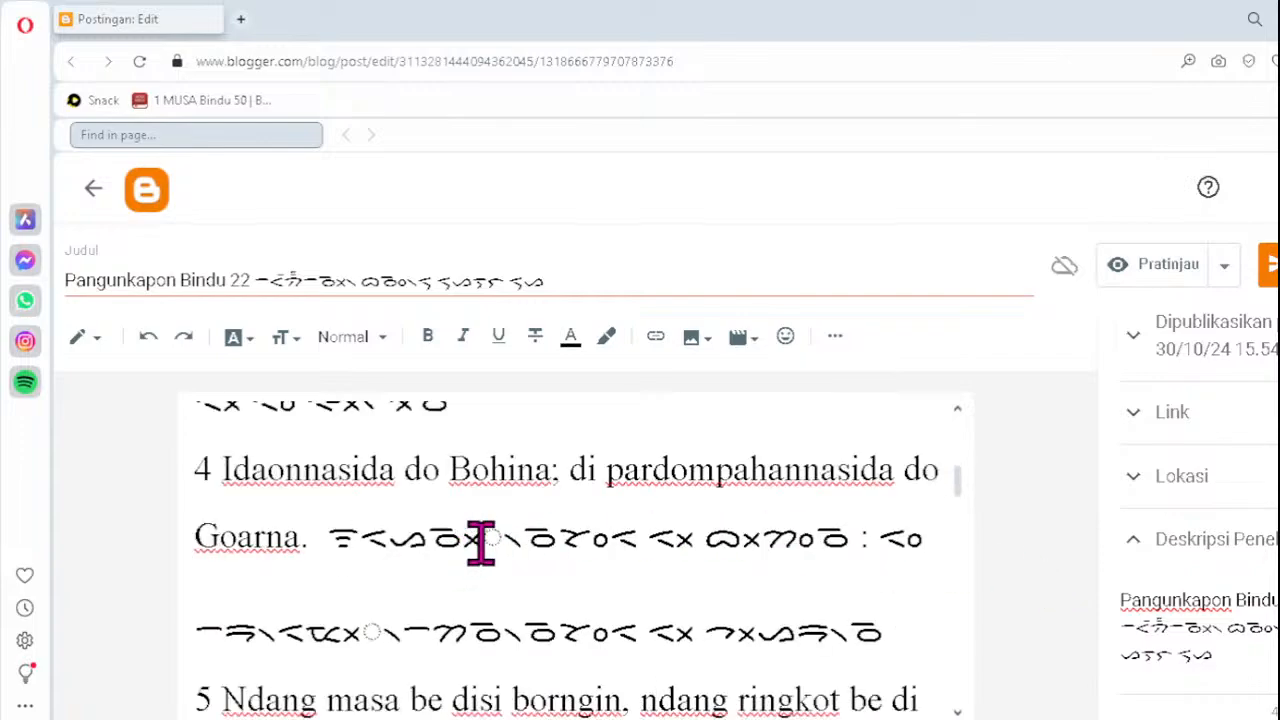
pyautogui.click(430, 538)
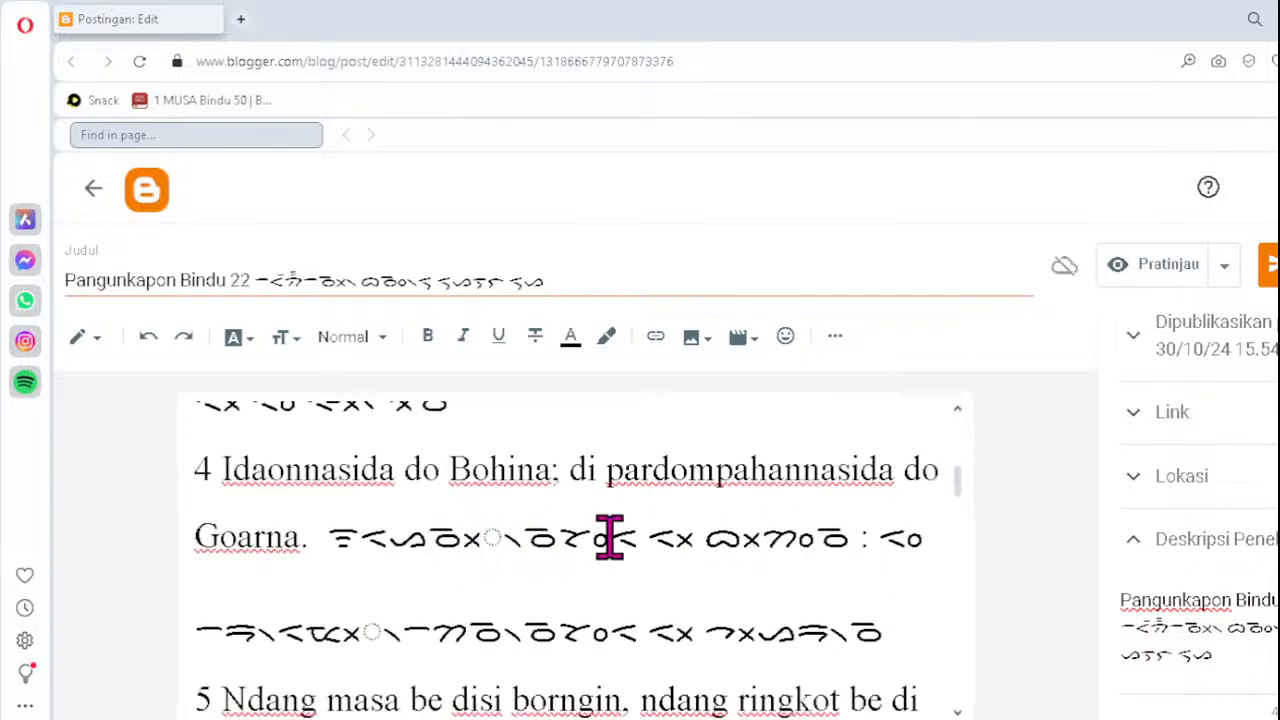
pyautogui.press('Delete')
pyautogui.write('ᯬᯉ᯲')
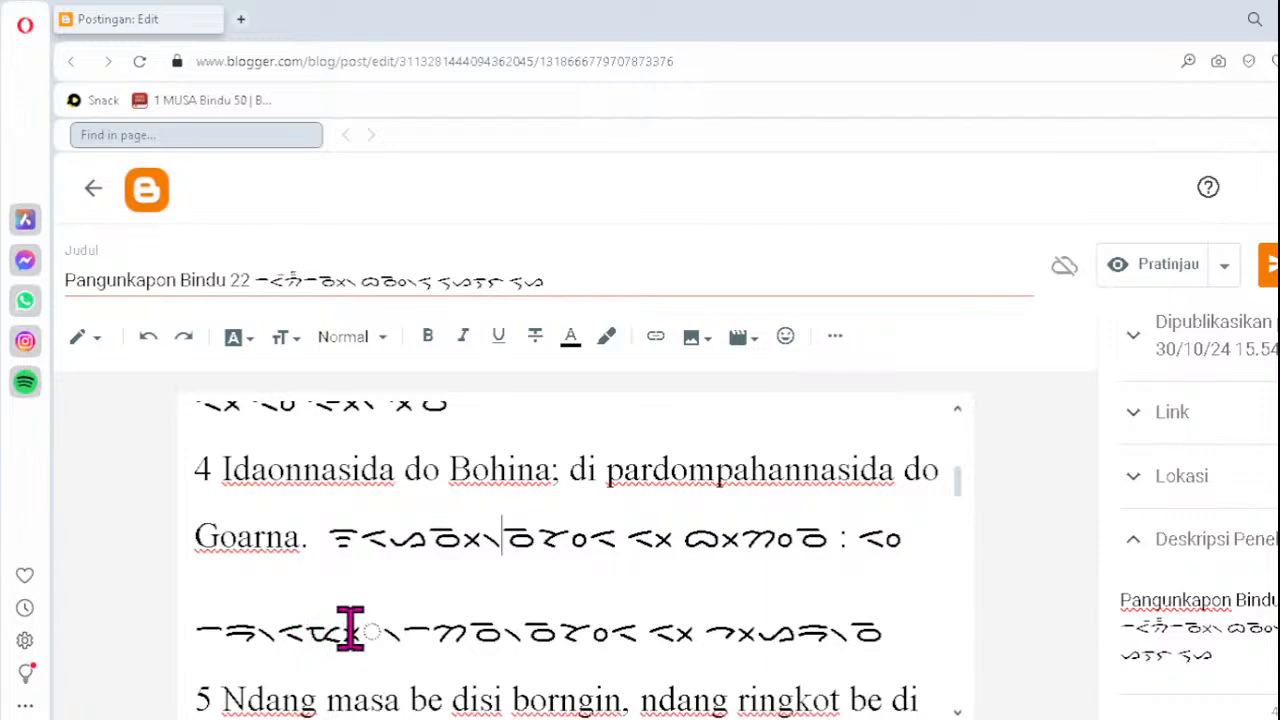
# - Correct the misrendered "dom" syllable in the Batak-script word "pardompahannasida" in verse 4 with ᯬᯔ᯲
pyautogui.click(314, 637)
pyautogui.press('Delete')
pyautogui.write('ᯬᯔ᯲')
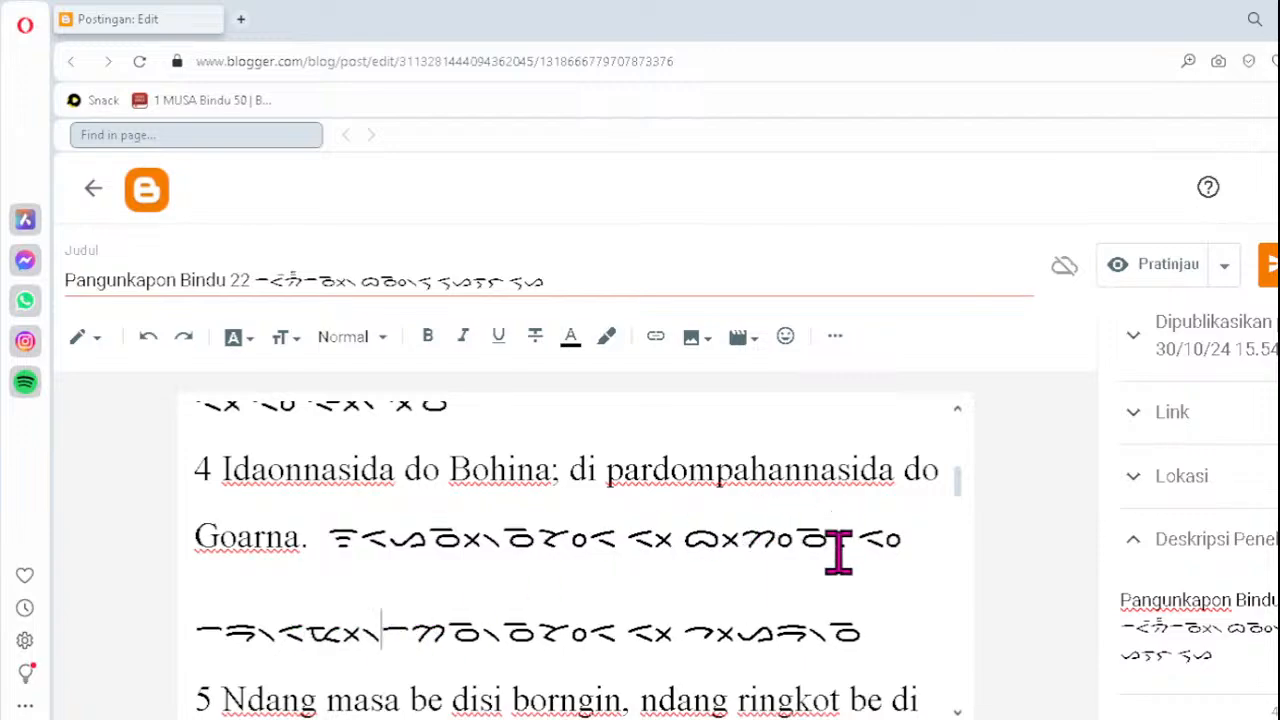
# - Retype the misrendered parts of the Batak-script word "borngin" in verse 5 as ᯬᯒ᯲ and ᯪᯉ᯲
pyautogui.press('Down')
pyautogui.press('Down')
pyautogui.press('Down')
pyautogui.press('Down')
pyautogui.press('Down')
pyautogui.press('Down')
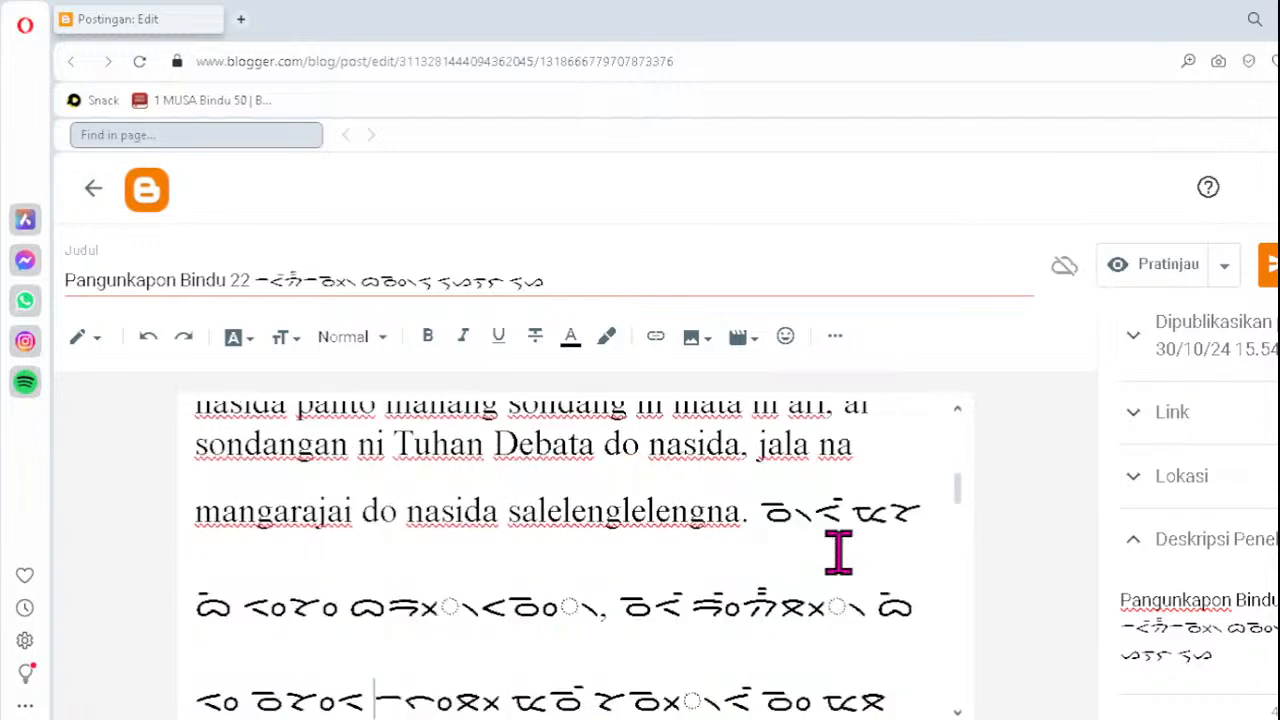
pyautogui.doubleClick(423, 610)
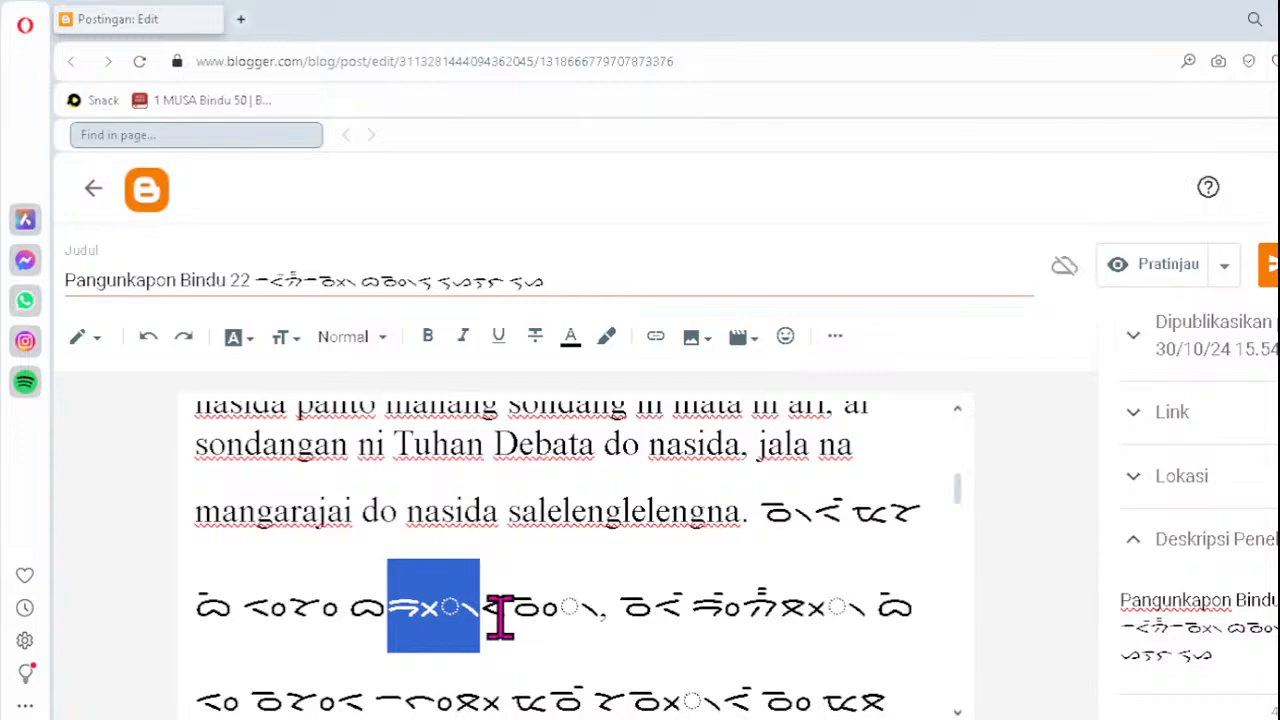
pyautogui.press('BackSpace')
pyautogui.write('ᯬᯒ᯲')
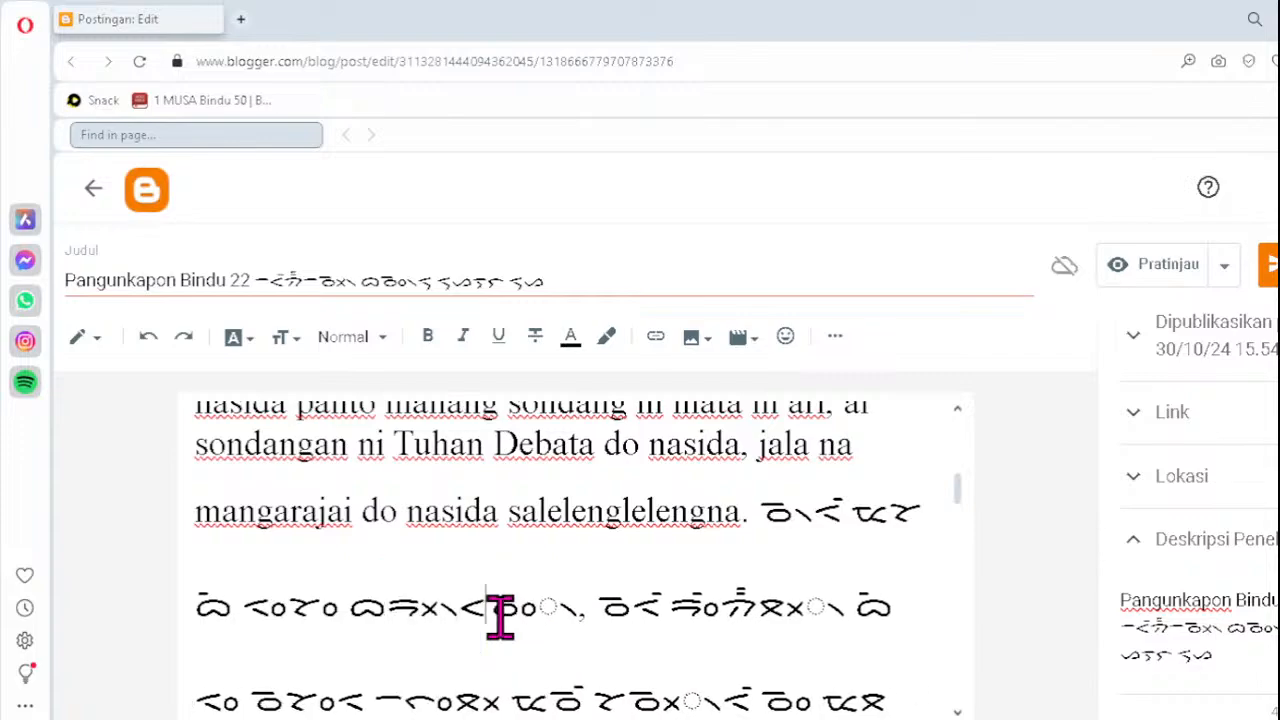
pyautogui.press('Delete')
pyautogui.write('ᯪᯉ')
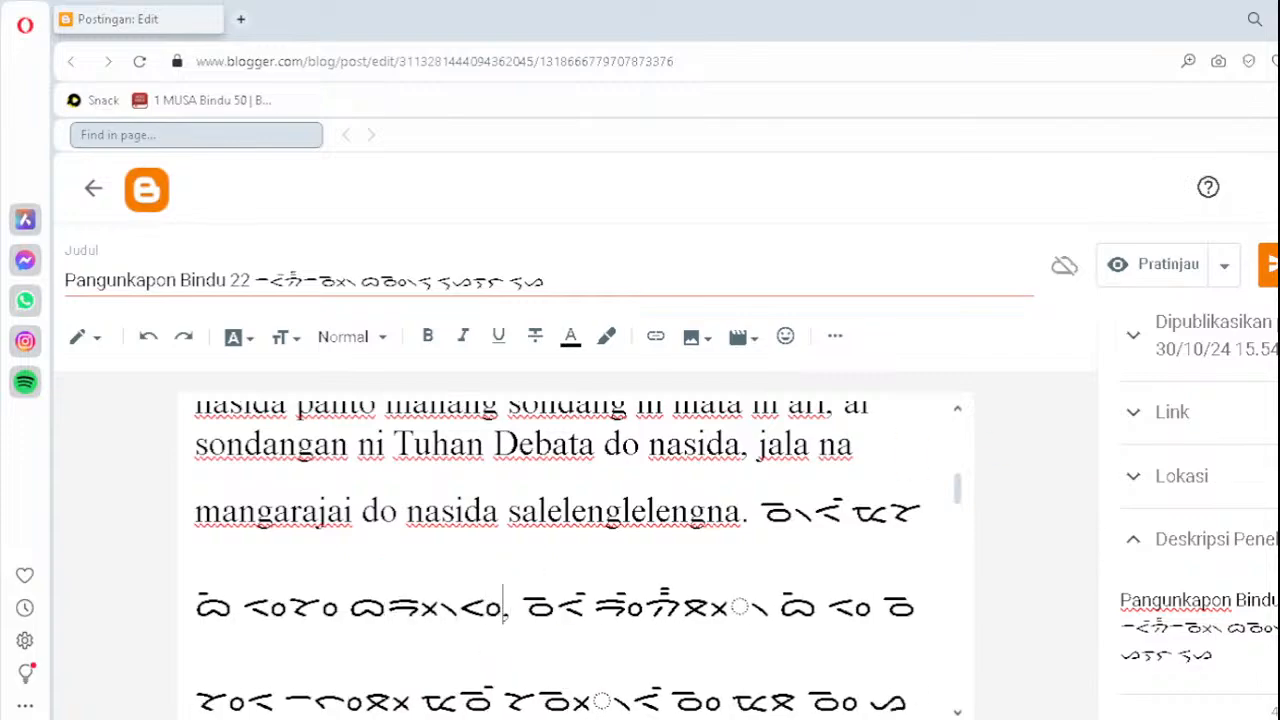
pyautogui.write('ᯒ᯲')
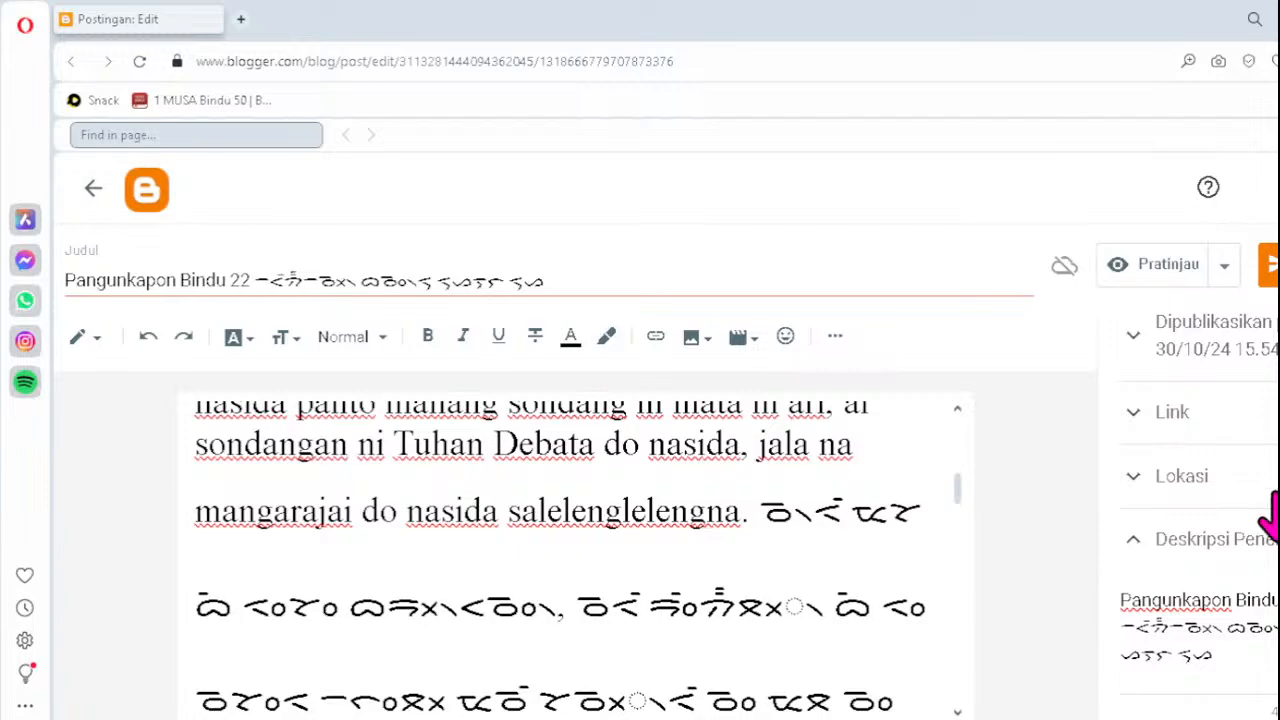
# - In verse 5, add the missing ᯲ to the Batak-script "ndang" and replace the misrendered ending of "ringkot" with ᯬᯖ᯲
pyautogui.click(611, 606)
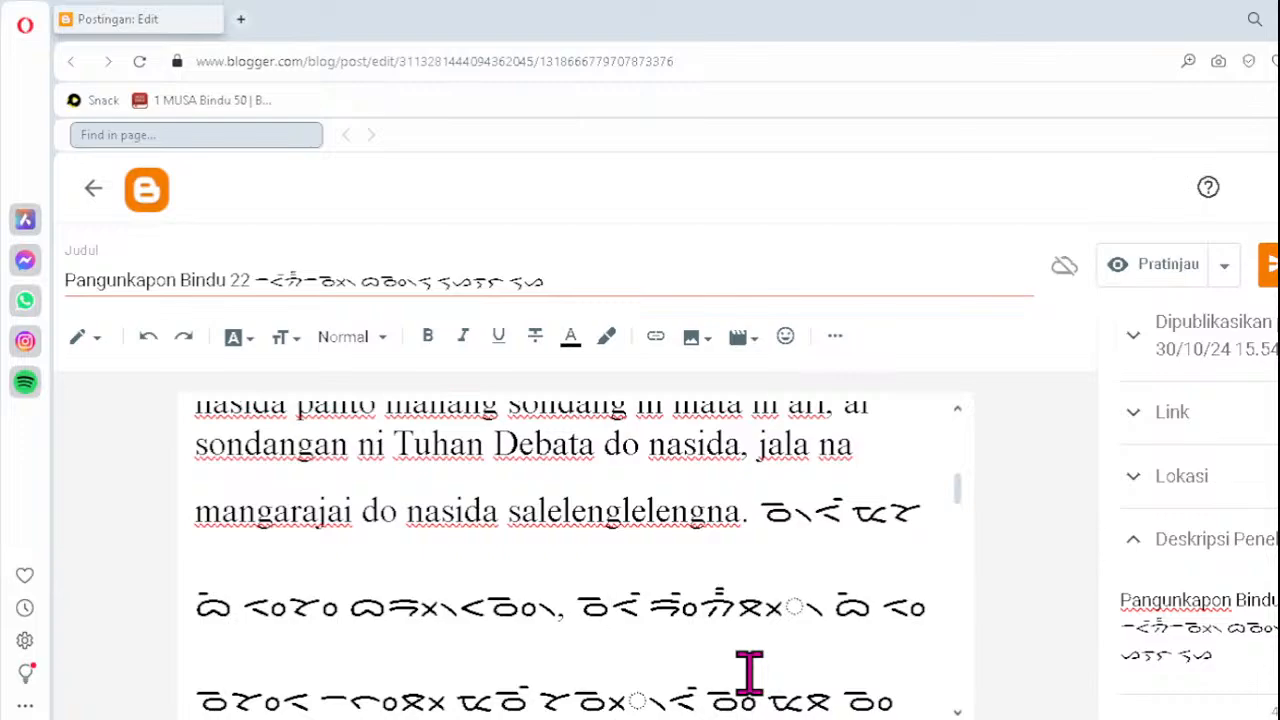
pyautogui.write('᯲')
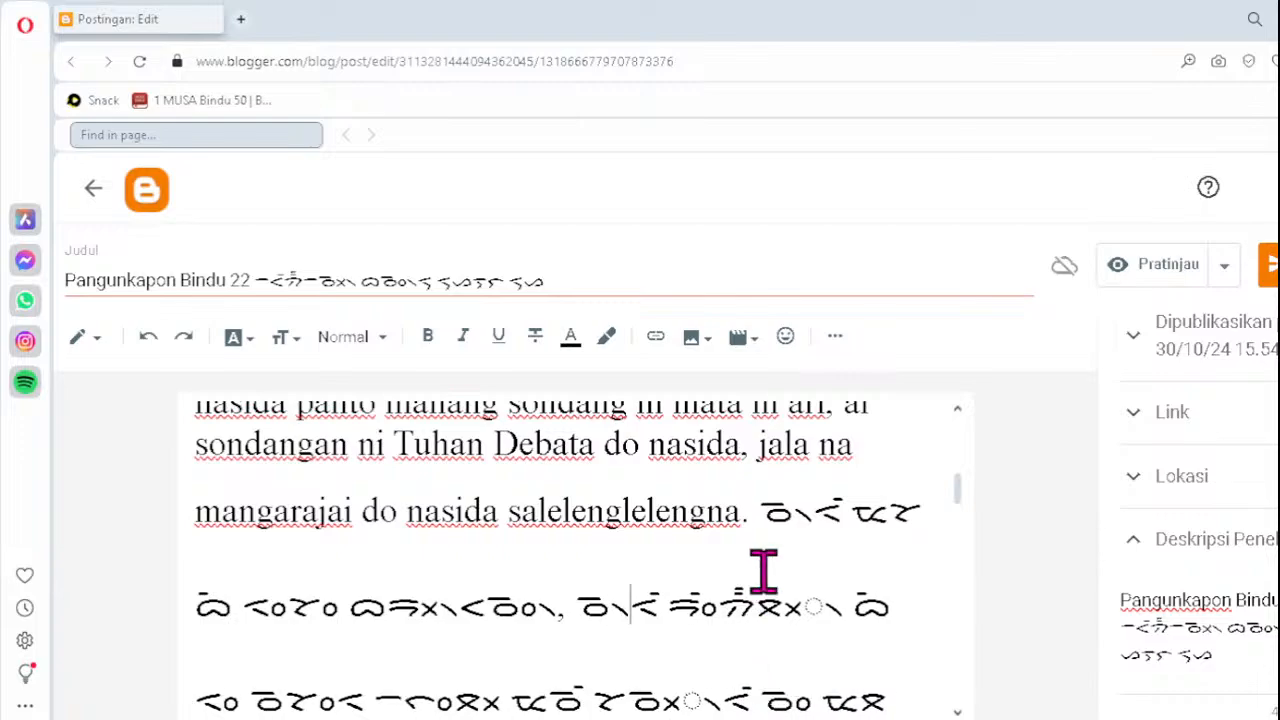
pyautogui.click(764, 611)
pyautogui.press('Delete')
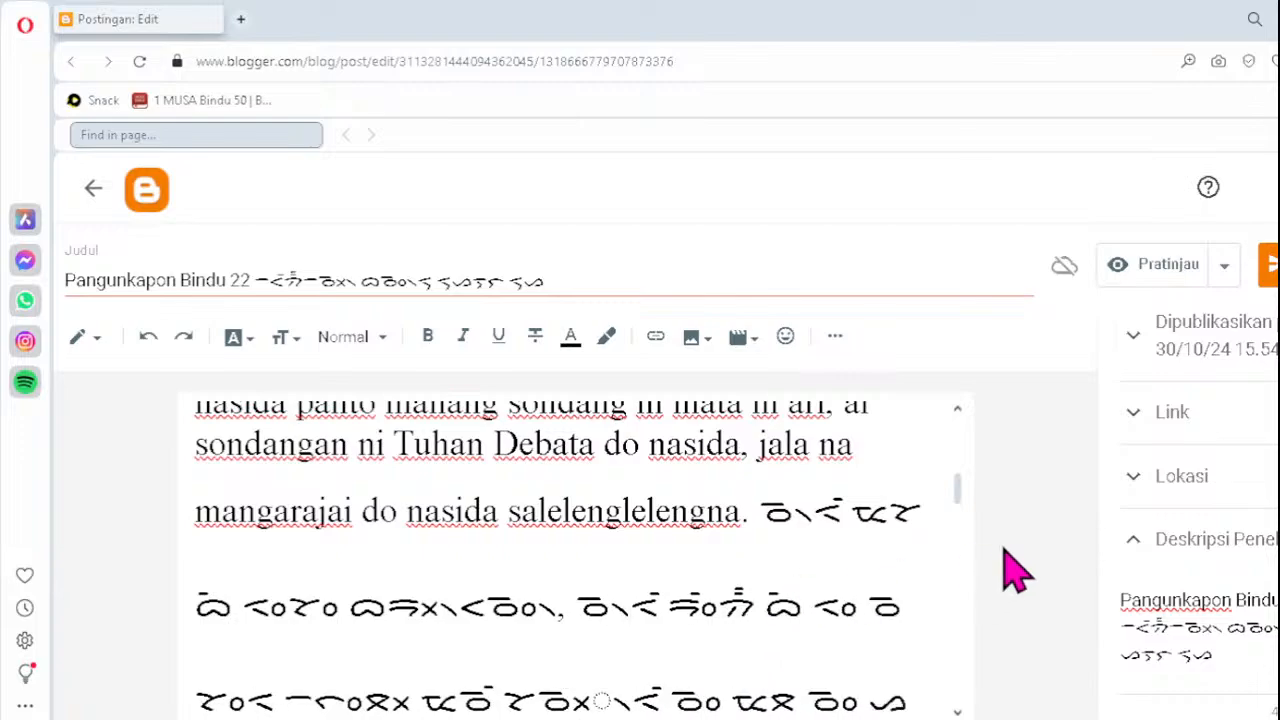
pyautogui.write('ᯬᯔ᯲')
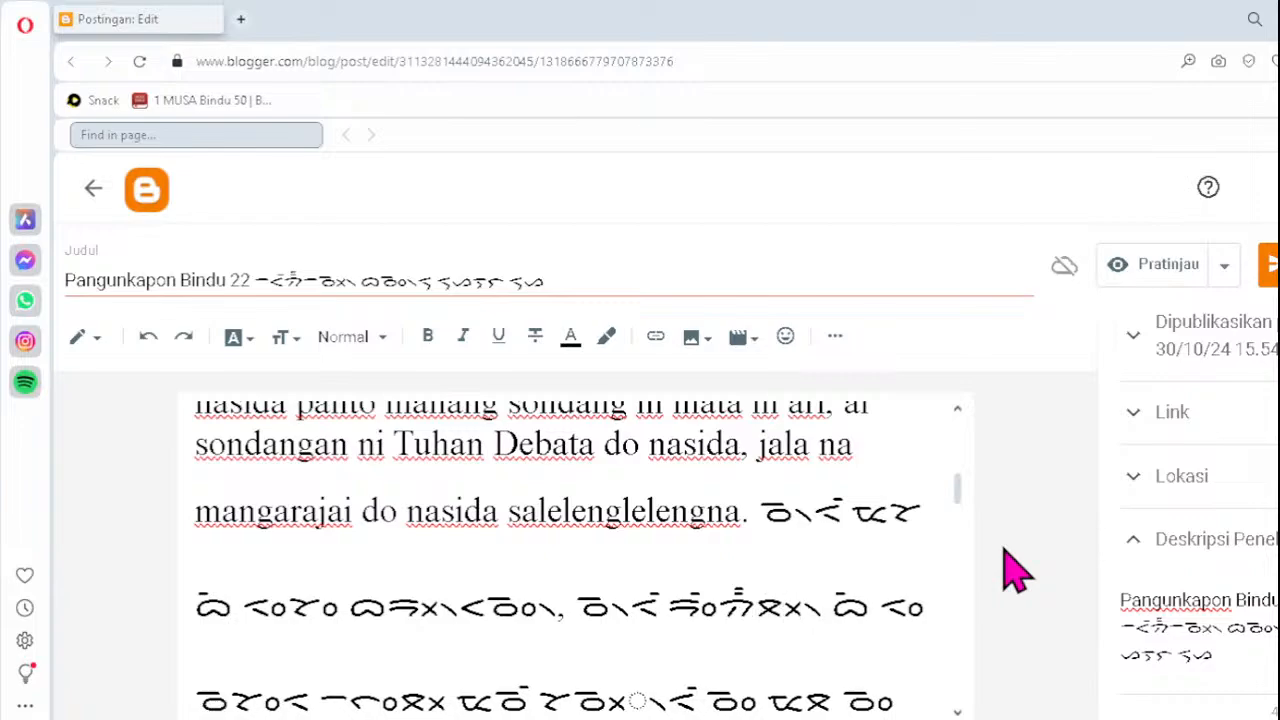
# - Replace the misrendered "on" in the Batak-script word "sondang" in verse 5 with ᯬᯉ᯲
pyautogui.press('Down')
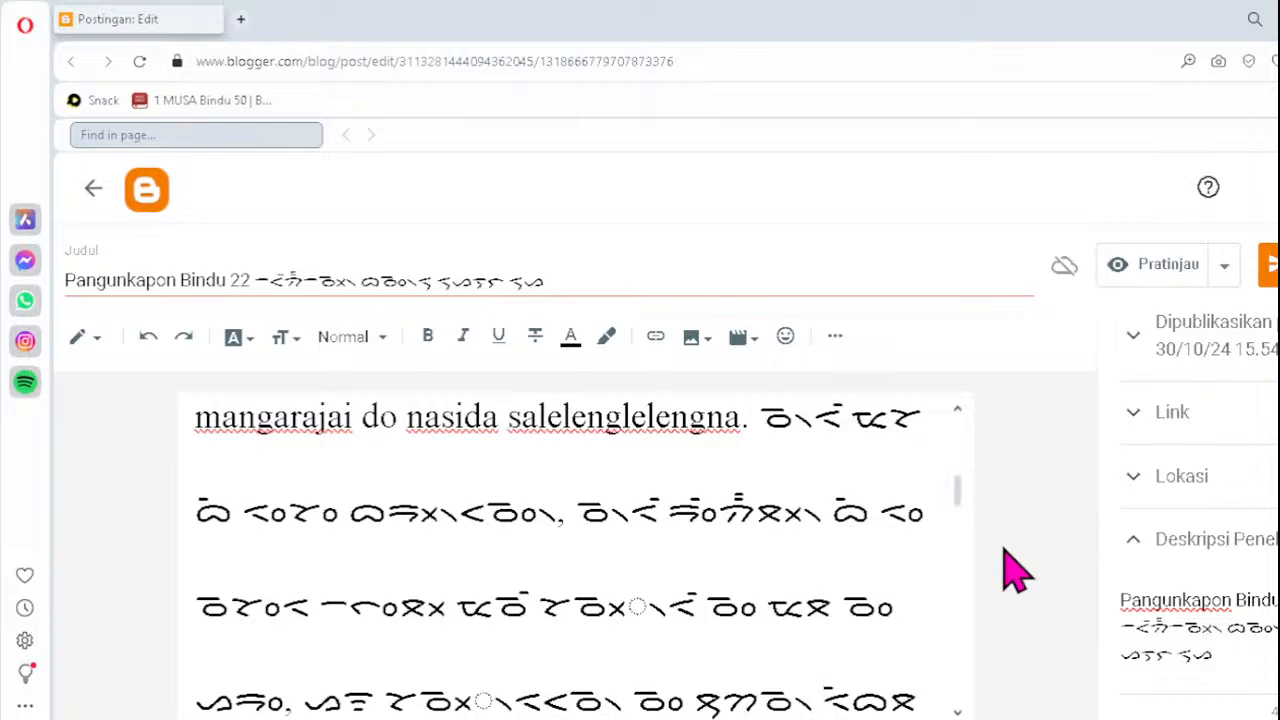
pyautogui.click(586, 605)
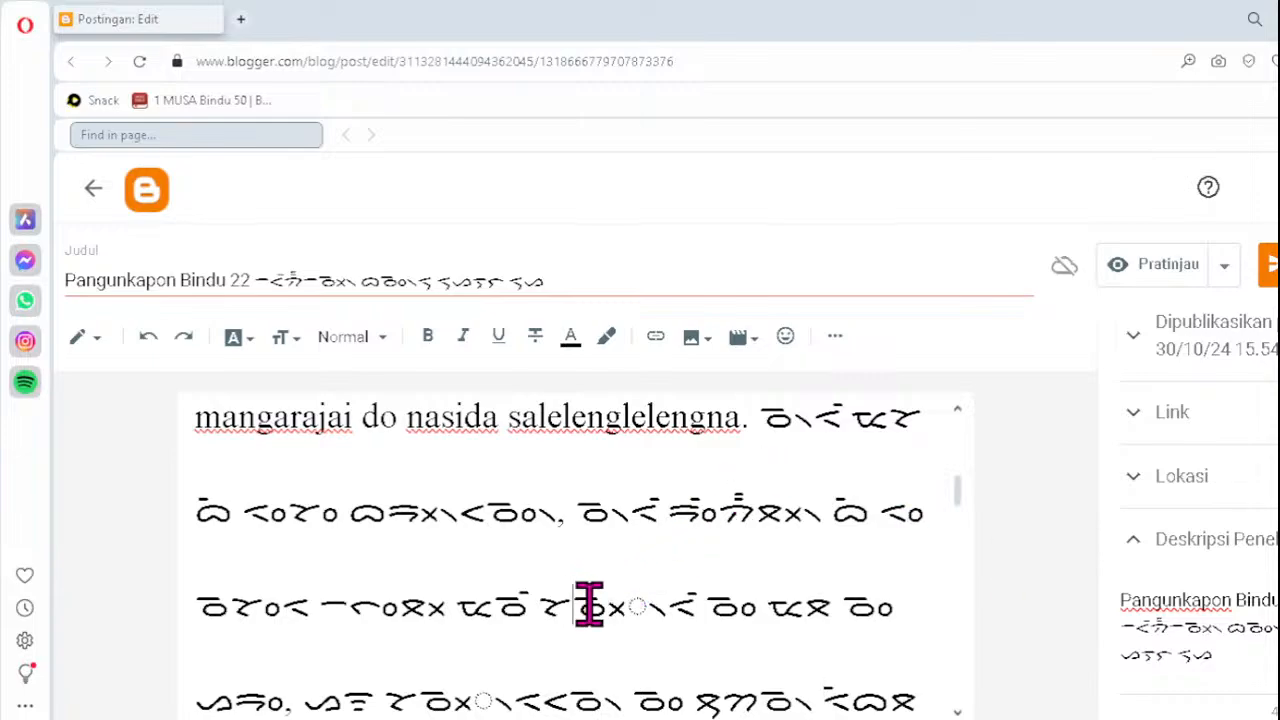
pyautogui.press('Delete')
pyautogui.write('ᯬᯉ᯲')
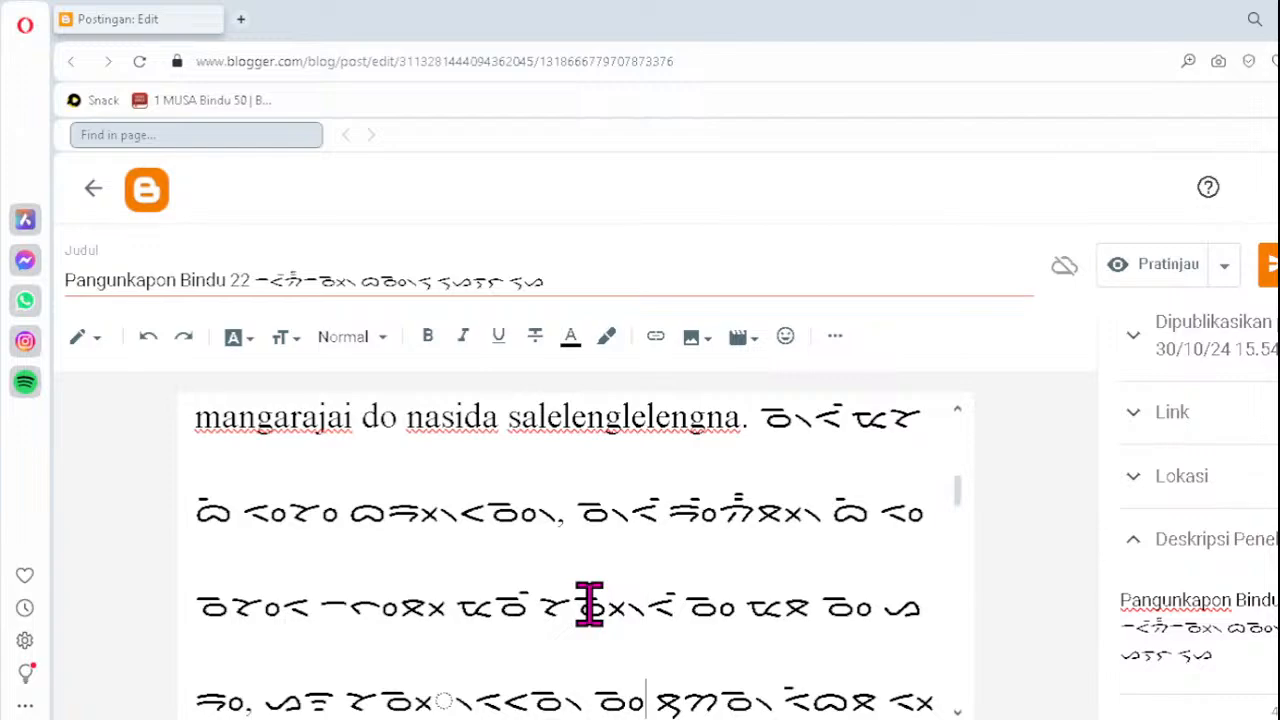
# - Correct the misrendered "on" in the Batak-script word "sondangan" in verse 5 to ᯬᯉ᯲
pyautogui.press('Down')
pyautogui.click(404, 602)
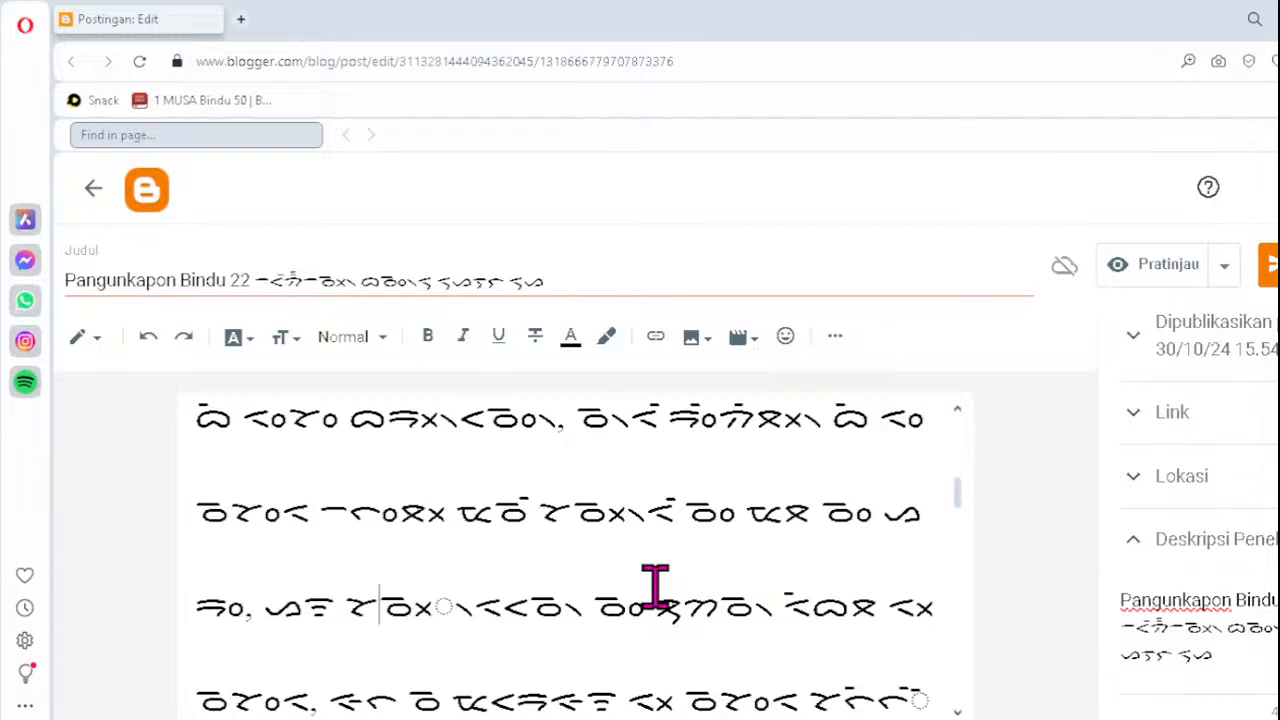
pyautogui.press('Delete')
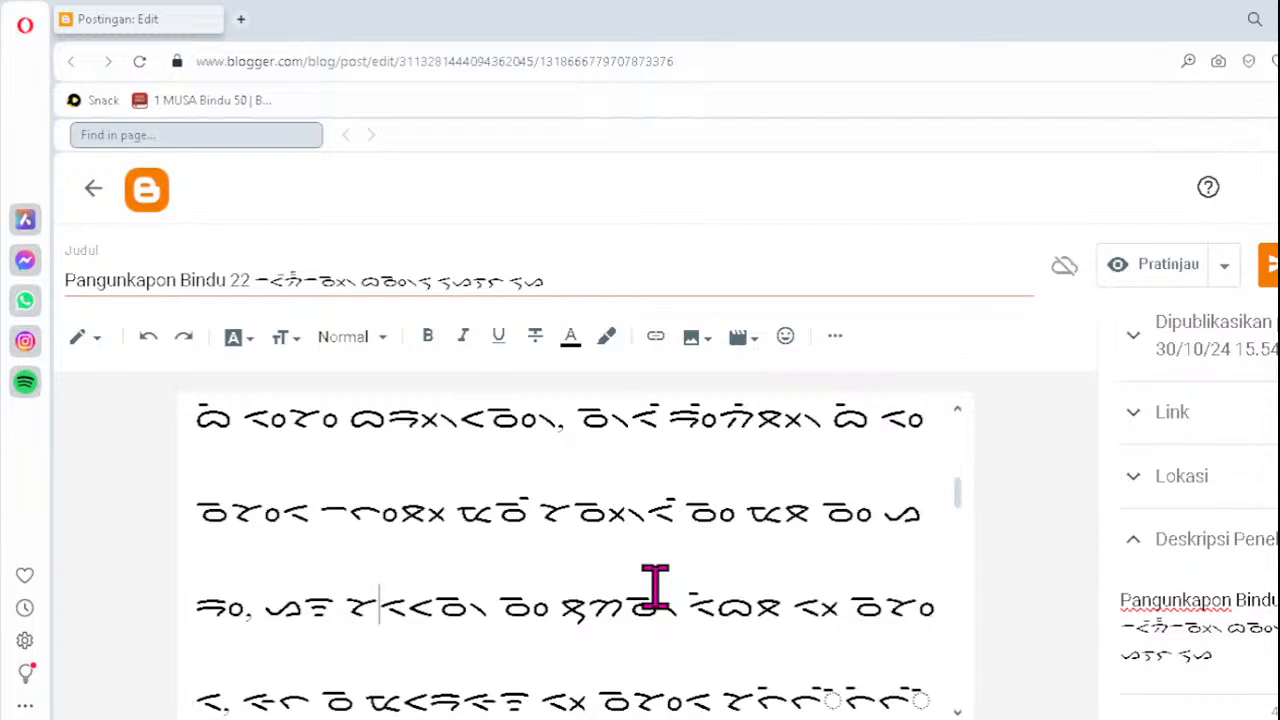
pyautogui.write('ᯬᯉ᯲')
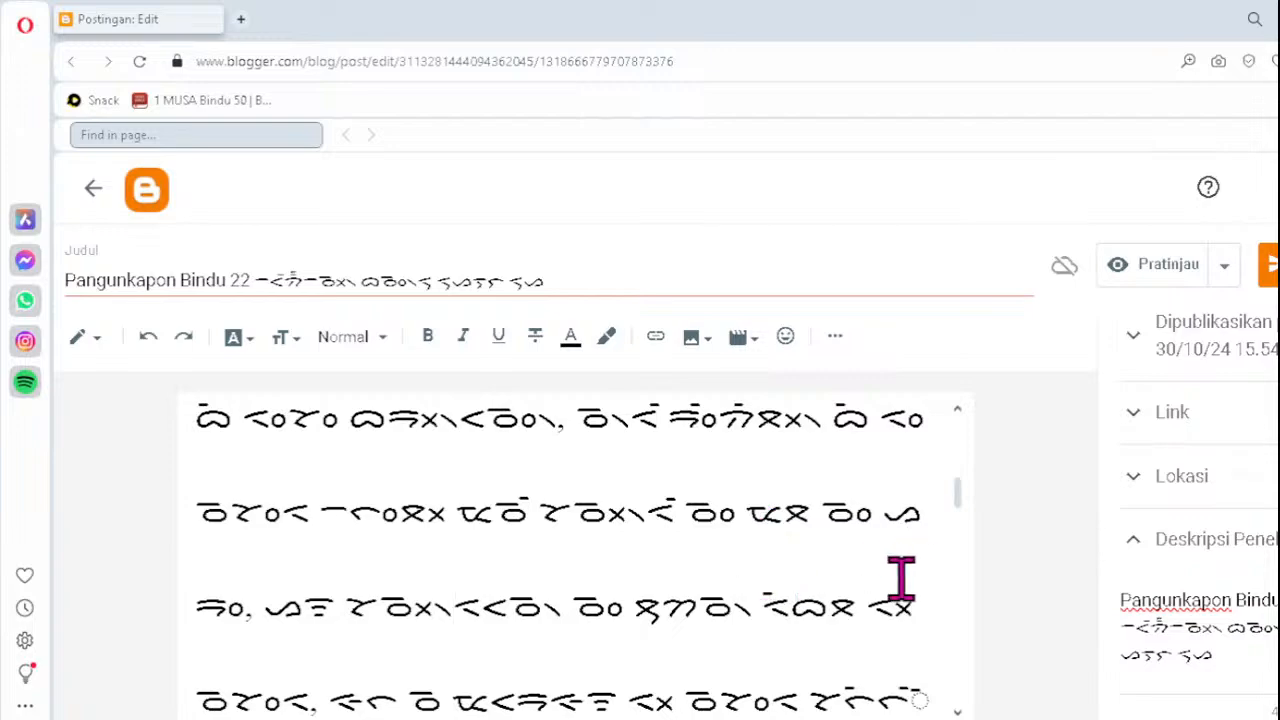
# - Remove the stray dotted circles from both "leleng" parts of the Batak-script word "salelenglelengna" ending verse 5
pyautogui.click(878, 700)
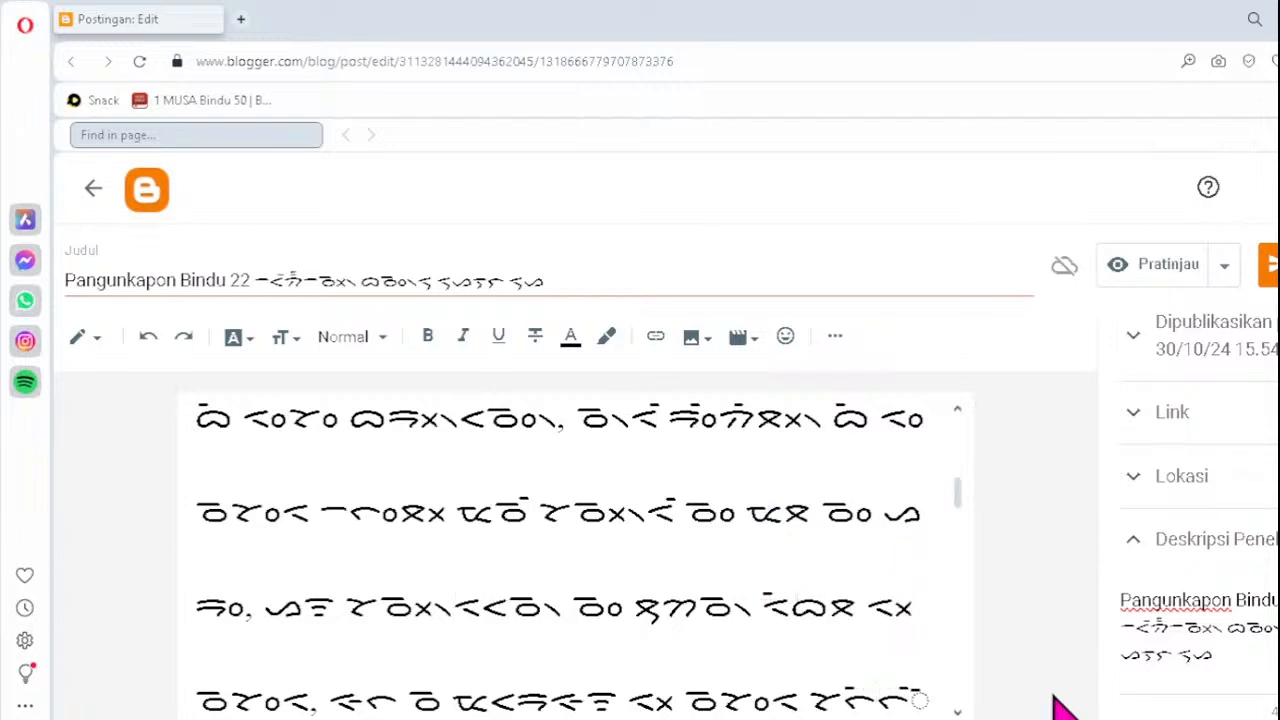
pyautogui.press('Right')
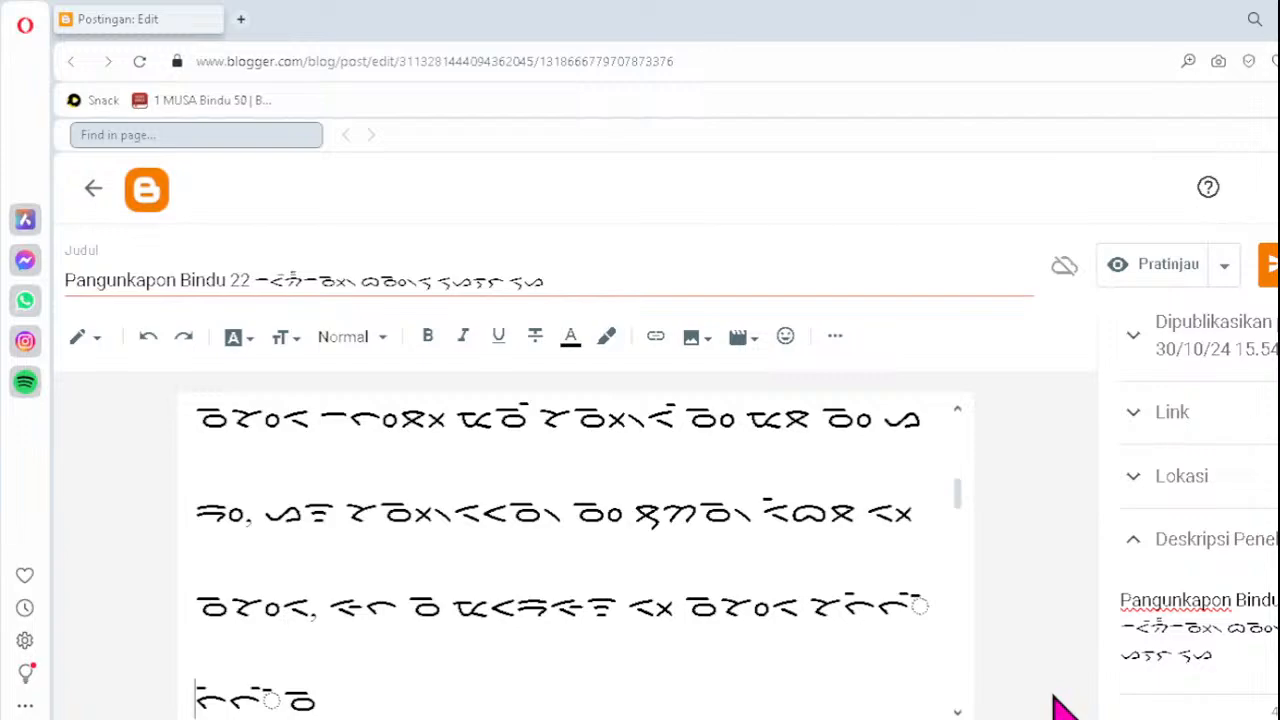
pyautogui.press('Left')
pyautogui.press('Right')
pyautogui.press('BackSpace')
pyautogui.press('Right')
pyautogui.press('Right')
pyautogui.press('Right')
pyautogui.press('BackSpace')
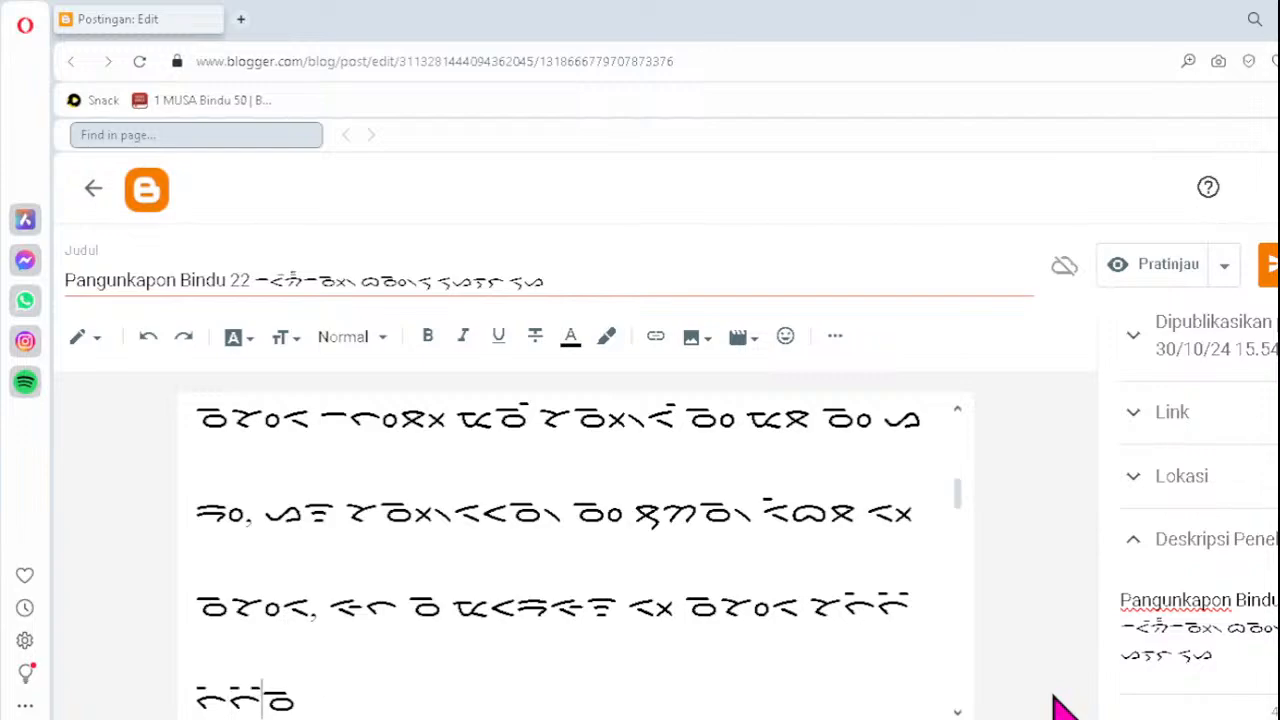
# - In the heading "Sipaingot parujungan 6-21", replace the misrendered Batak-script endings of "Sipaingot" with ᯬᯖ᯲ and of the number six with ᯬᯔ᯲
pyautogui.press('Down')
pyautogui.press('Down')
pyautogui.press('Up')
pyautogui.press('Up')
pyautogui.press('Up')
pyautogui.press('Up')
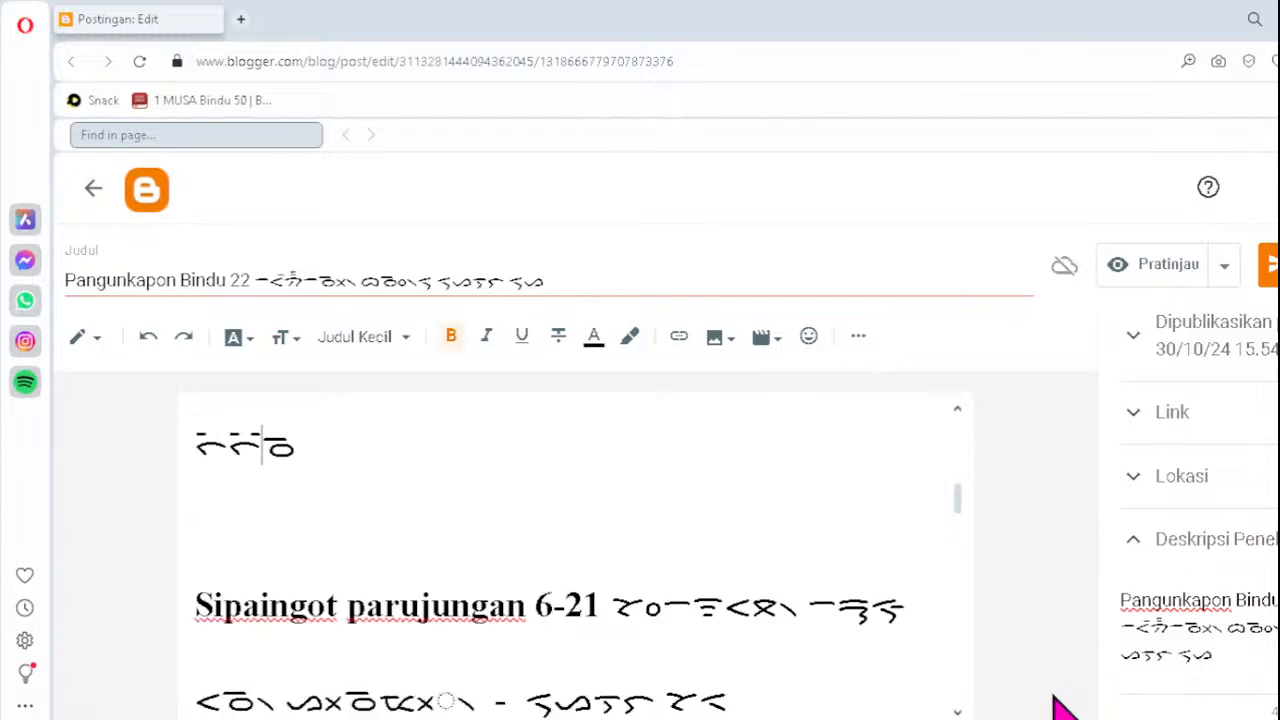
pyautogui.press('Down')
pyautogui.press('Down')
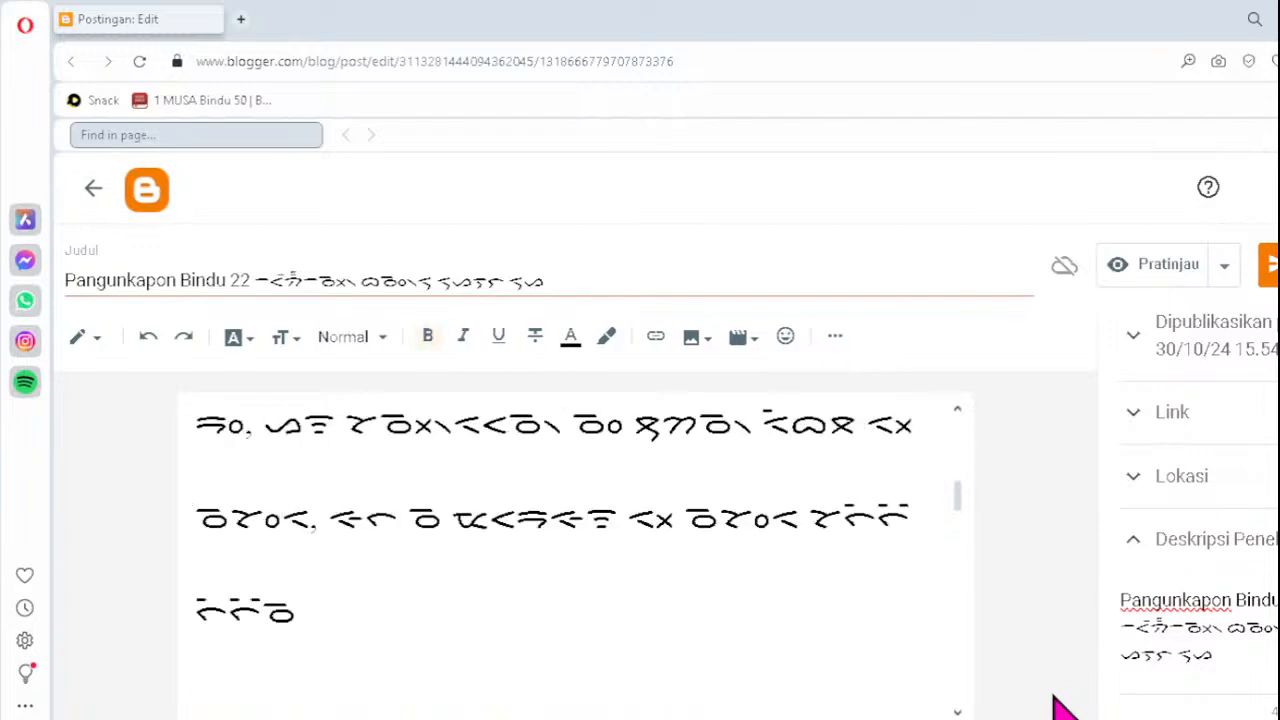
pyautogui.press('Down')
pyautogui.press('Down')
pyautogui.press('Down')
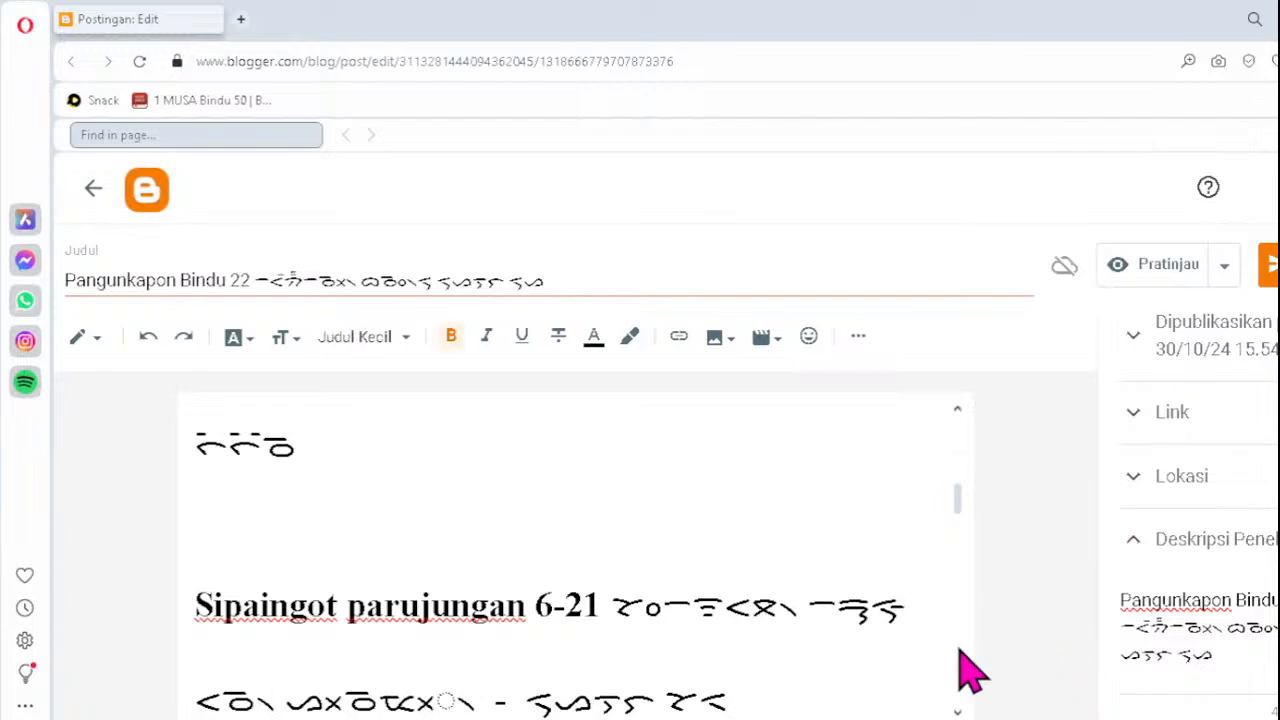
pyautogui.click(788, 602)
pyautogui.press('BackSpace')
pyautogui.press('BackSpace')
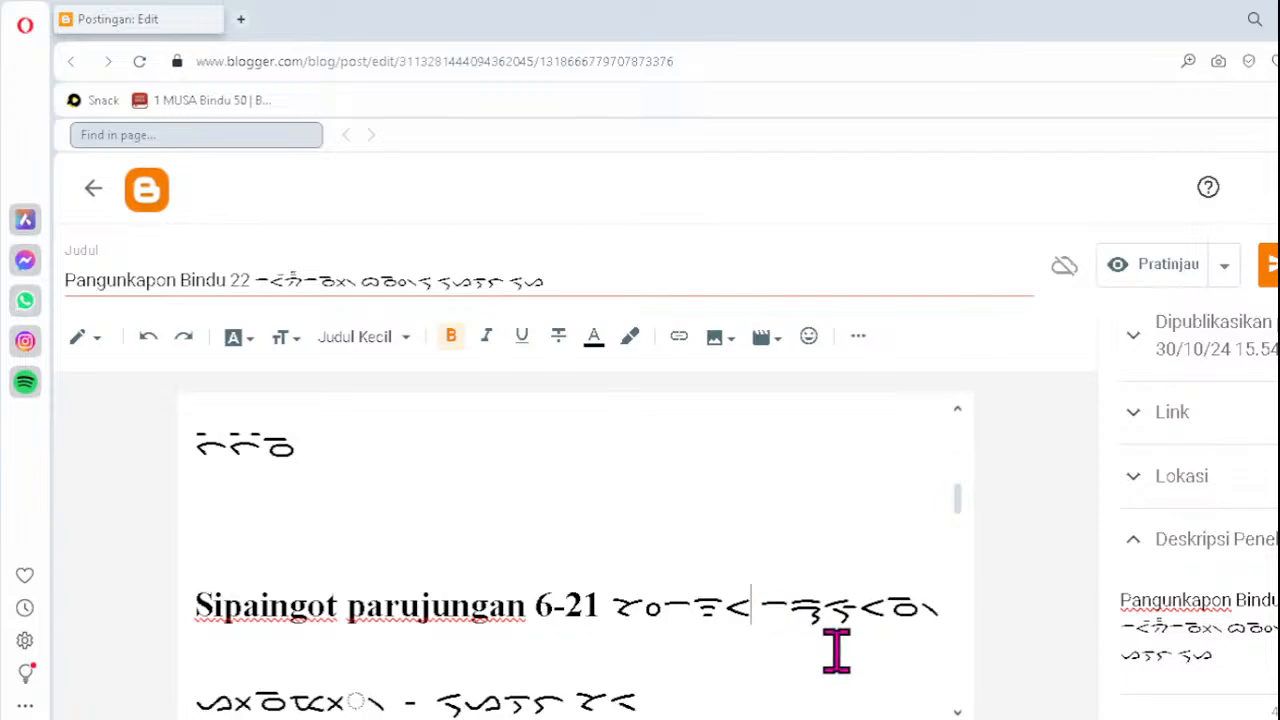
pyautogui.write('ᯬᯖ᯲')
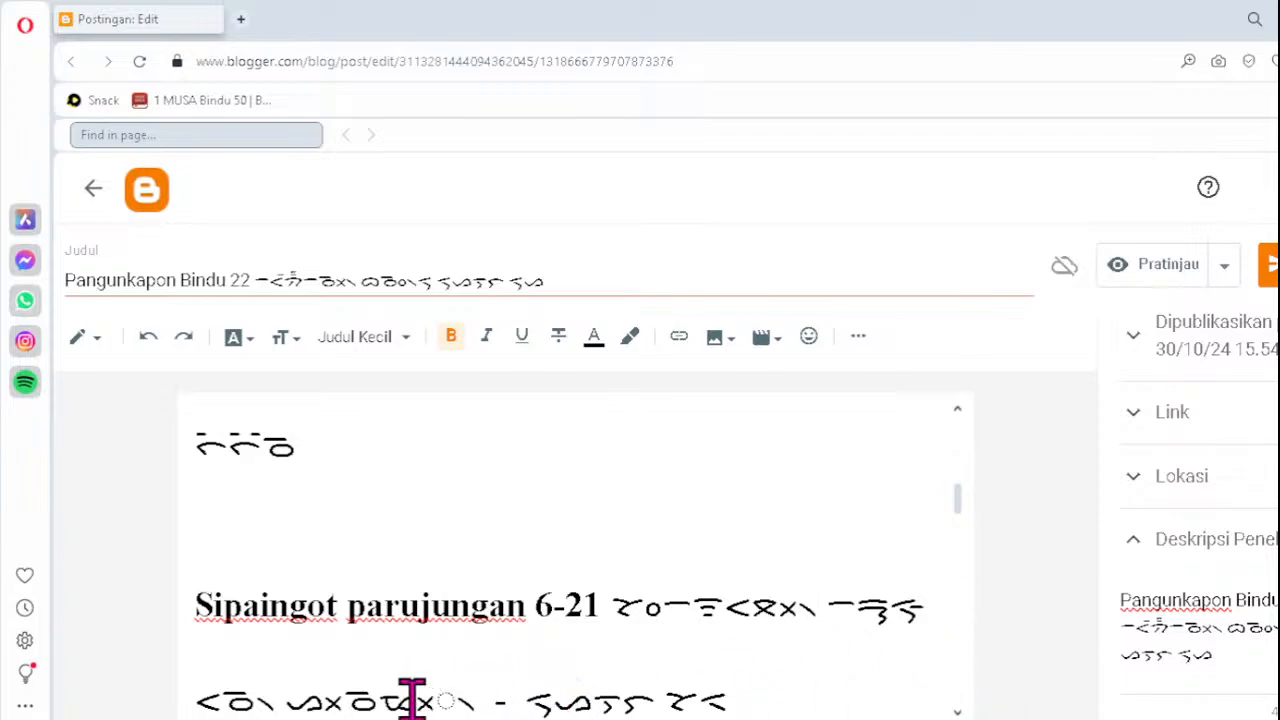
pyautogui.press('Delete')
pyautogui.write('ᯬᯔ᯲')
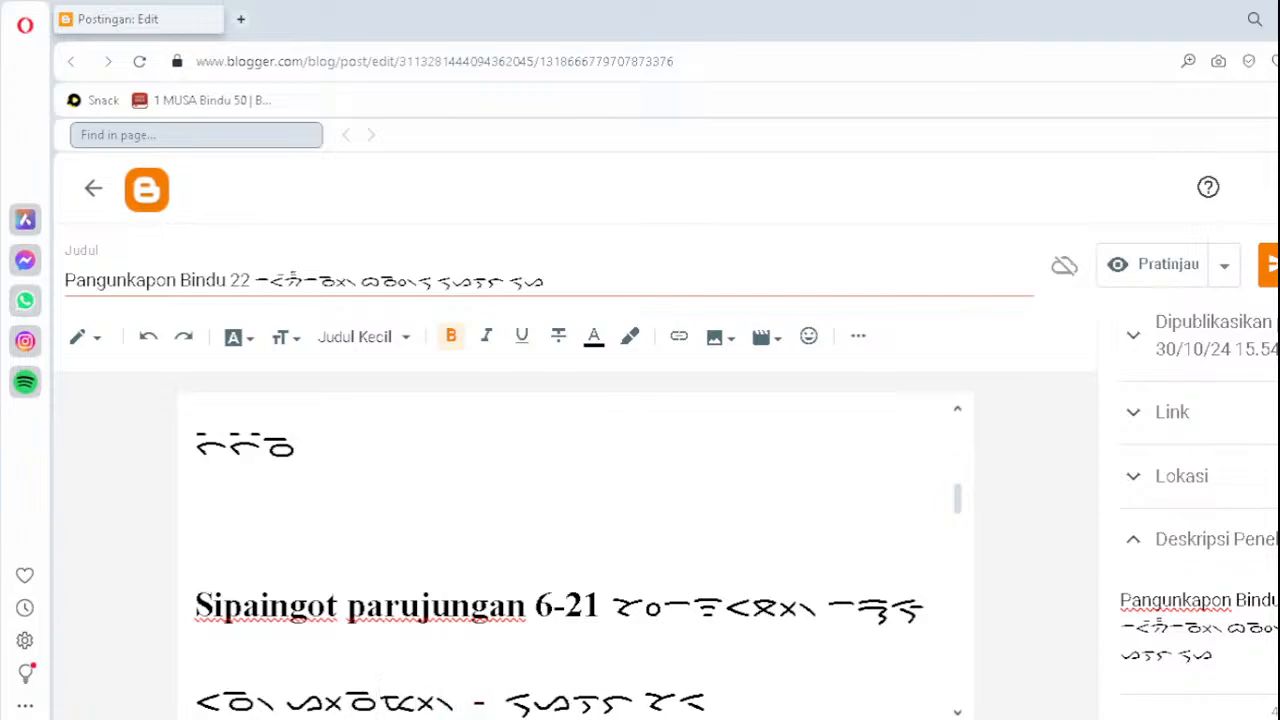
# - Retype the misrendered ending of the Batak-script word "didok" in verse 6 as ᯬᯂ᯦᯲
pyautogui.press('Down')
pyautogui.press('Down')
pyautogui.press('Down')
pyautogui.press('Down')
pyautogui.press('Down')
pyautogui.press('Down')
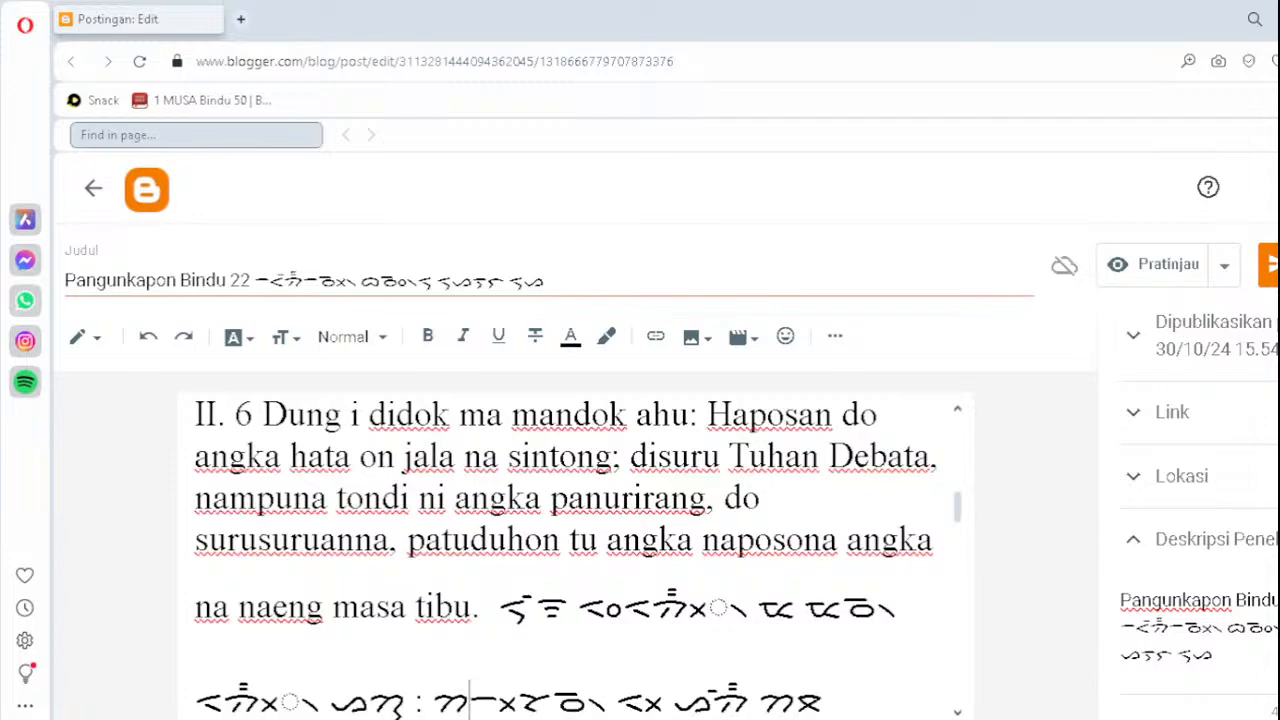
pyautogui.click(743, 640)
pyautogui.press('BackSpace')
pyautogui.press('BackSpace')
pyautogui.press('BackSpace')
pyautogui.press('BackSpace')
pyautogui.write('ᯬᯂ᯦')
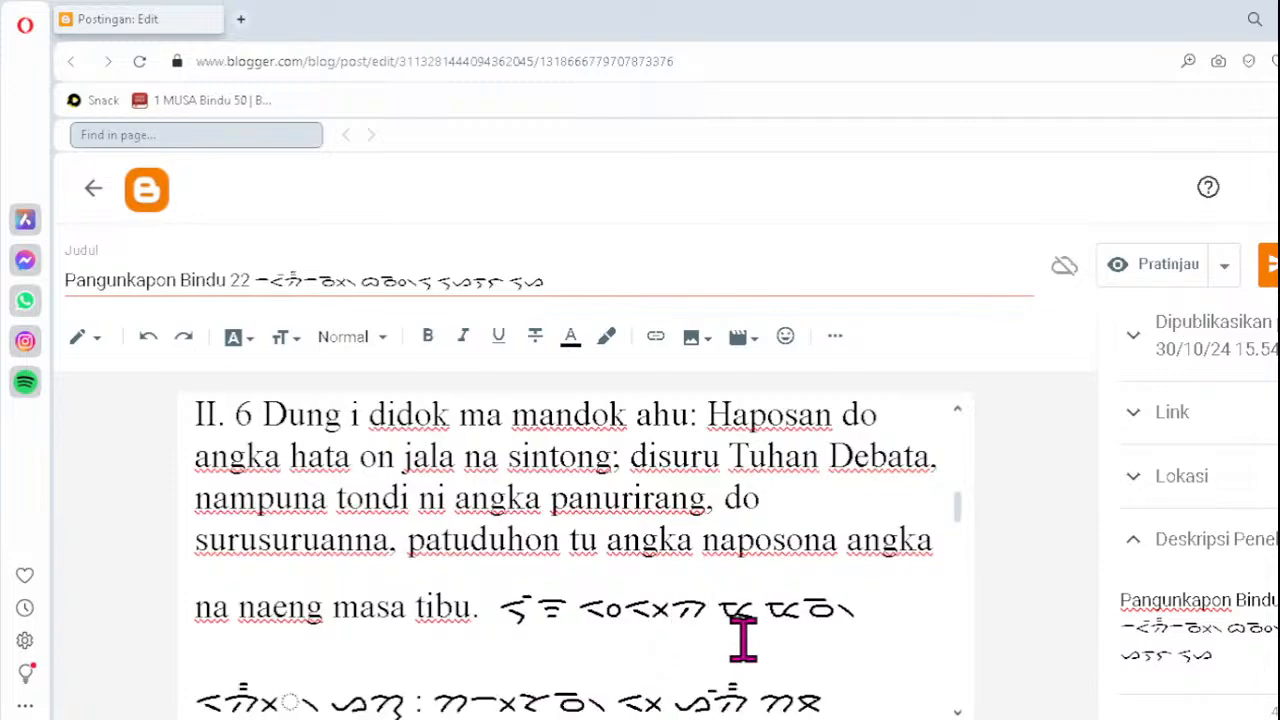
pyautogui.write('᯲')
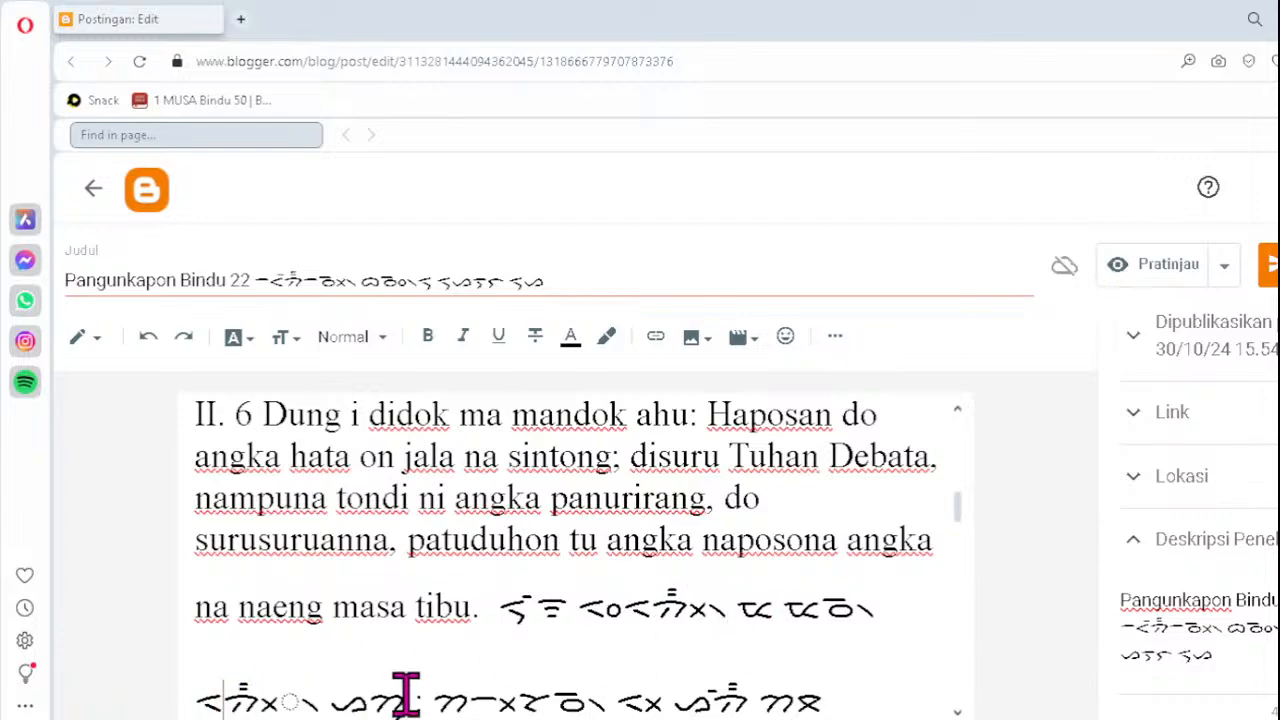
# - Replace the misrendered ending of the Batak-script word "mandok" in verse 6 with ᯬᯂ᯦᯲
pyautogui.press('Delete')
pyautogui.write('ᯬᯂ')
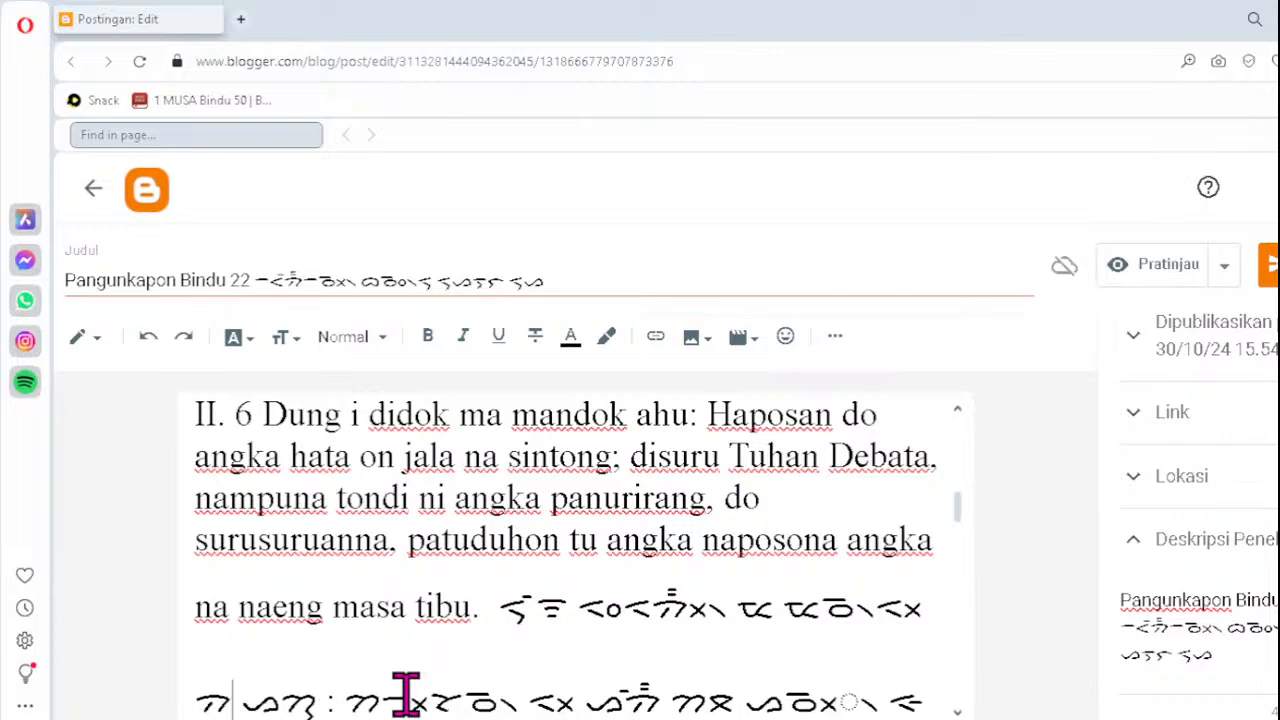
pyautogui.write('᯦᯲')
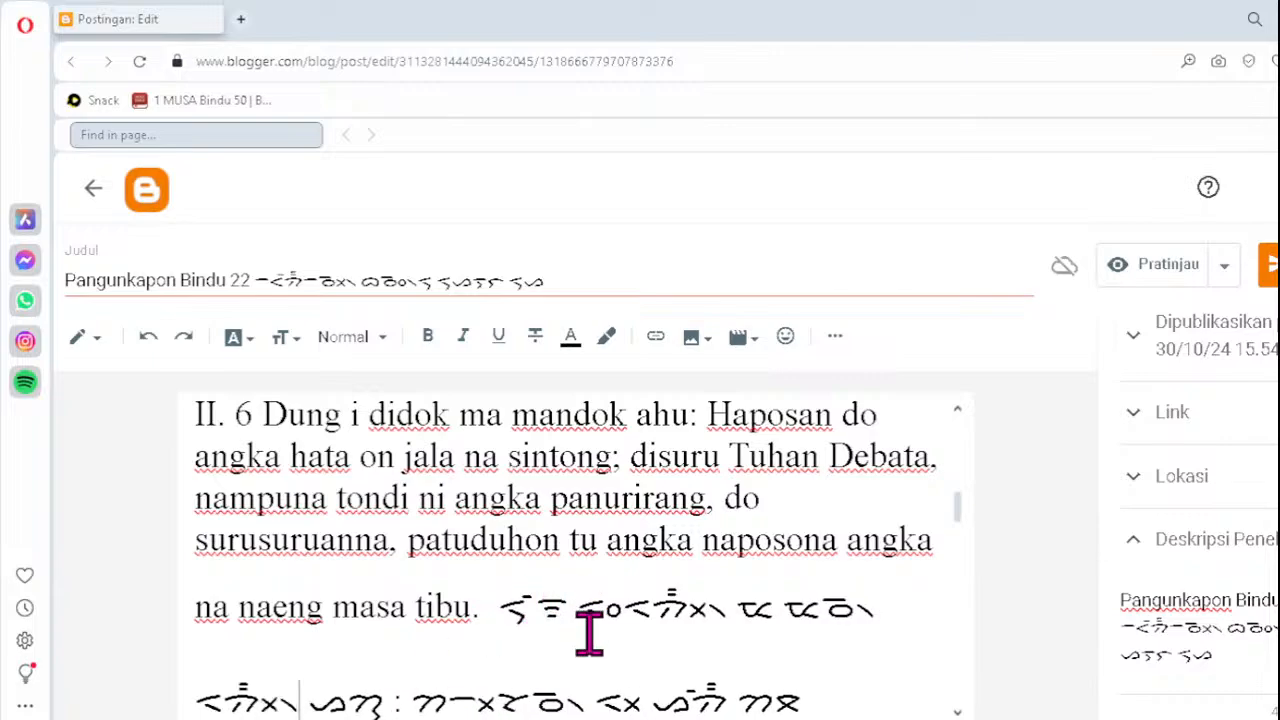
pyautogui.scroll(-3, 647, 667)
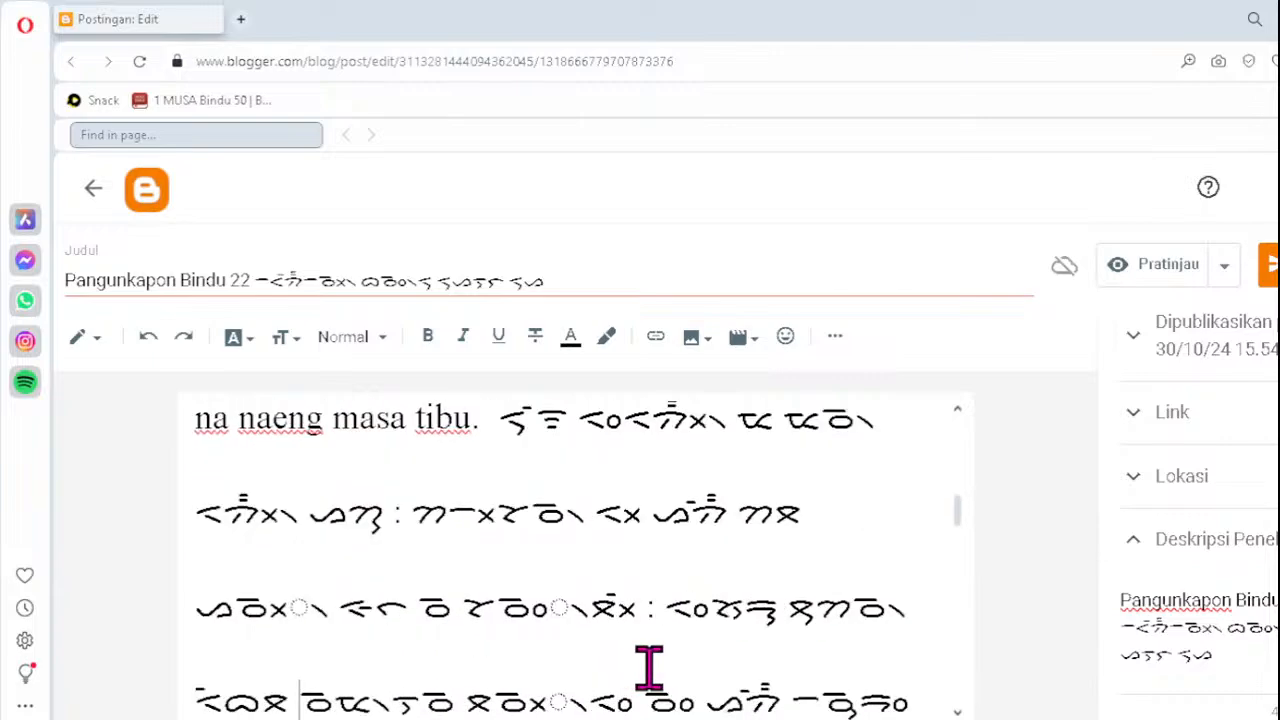
# - In verse 6, retype the misrendered parts of the Batak-script words "on" as ᯬᯉ᯲ and "sintong" as ᯪᯉ᯲
pyautogui.click(245, 608)
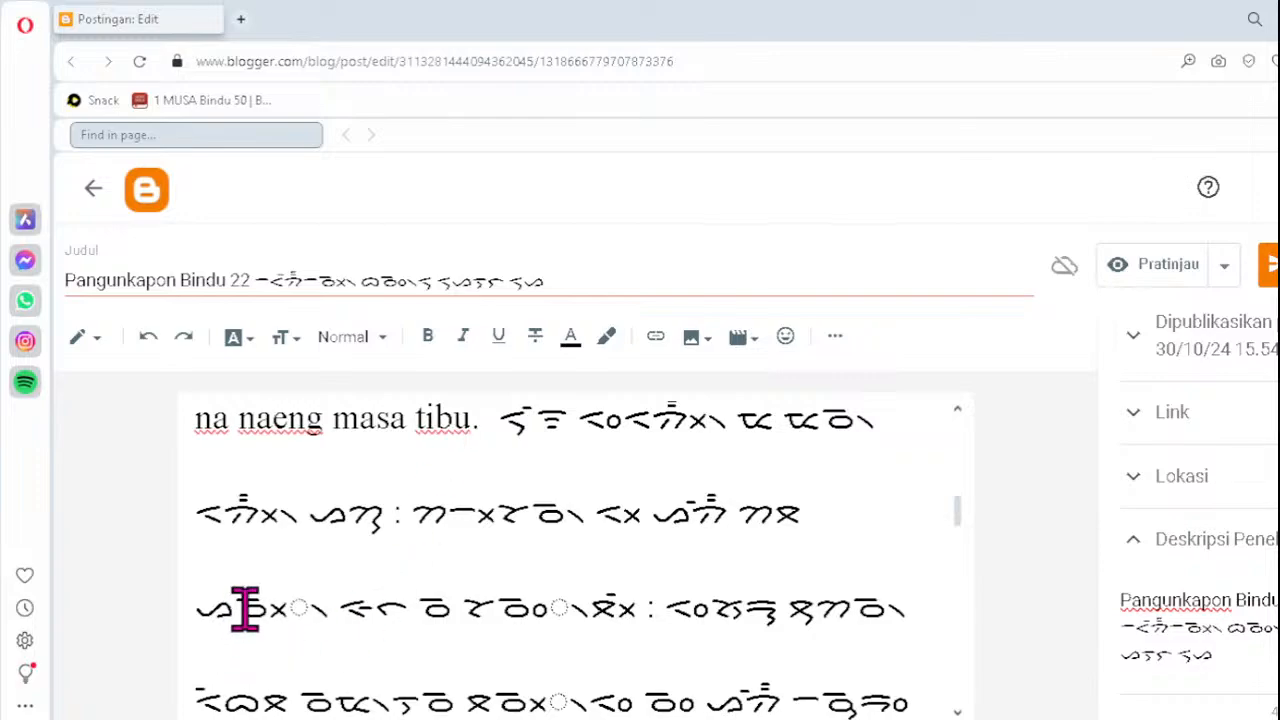
pyautogui.press('Delete')
pyautogui.write('ᯬᯉ᯲')
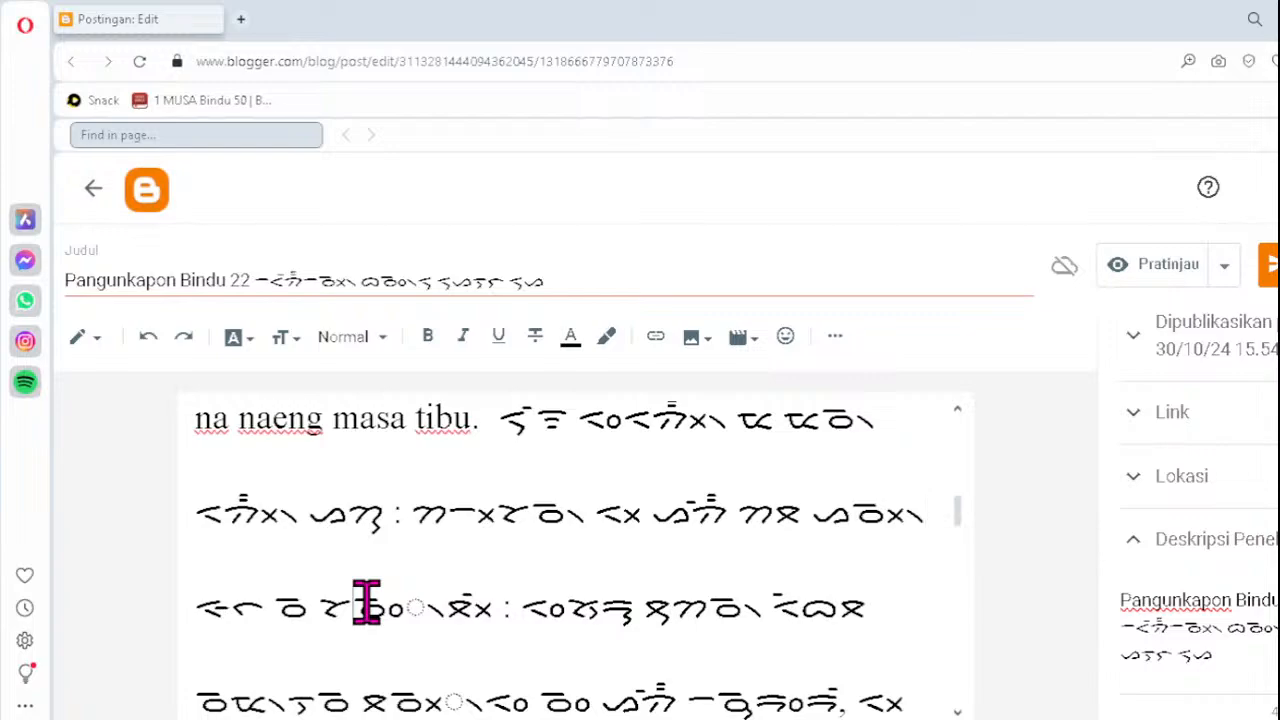
pyautogui.press('Delete')
pyautogui.write('ᯪᯉ᯲')
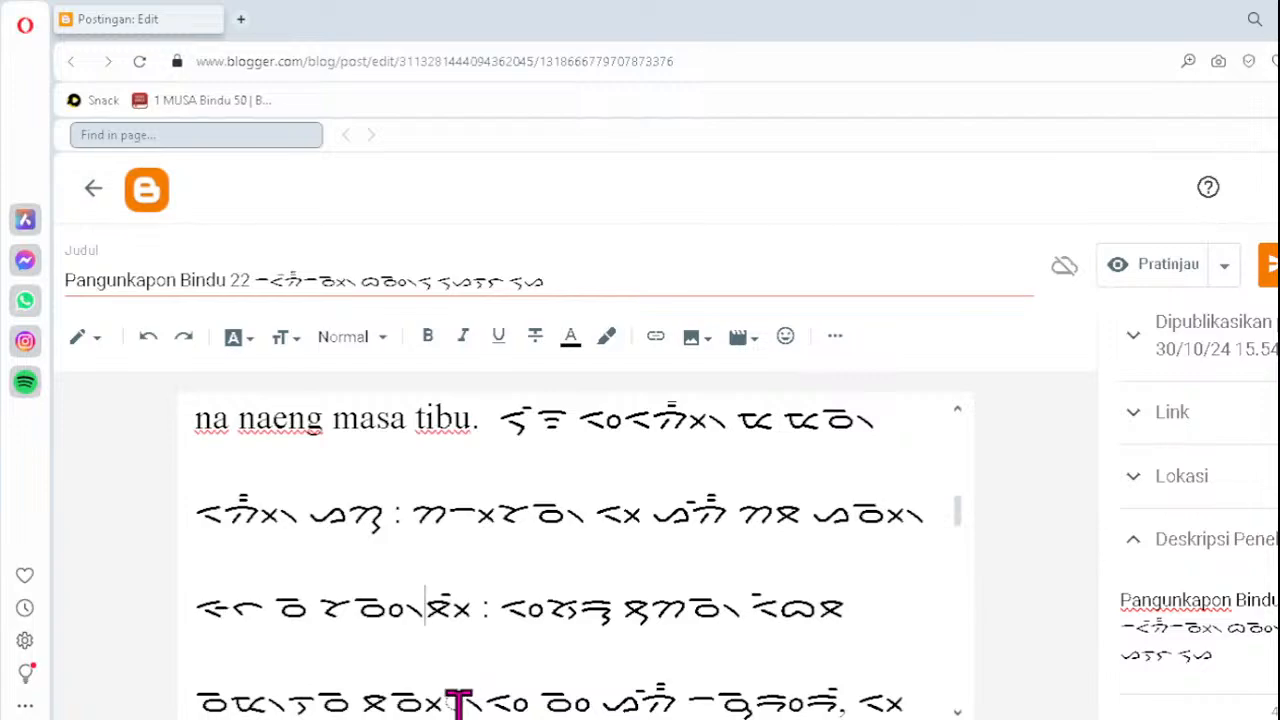
# - Replace the misrendered "on" parts of the Batak-script words "tondi" and "patuduhon" in verse 6 with ᯬᯉ᯲
pyautogui.click(402, 705)
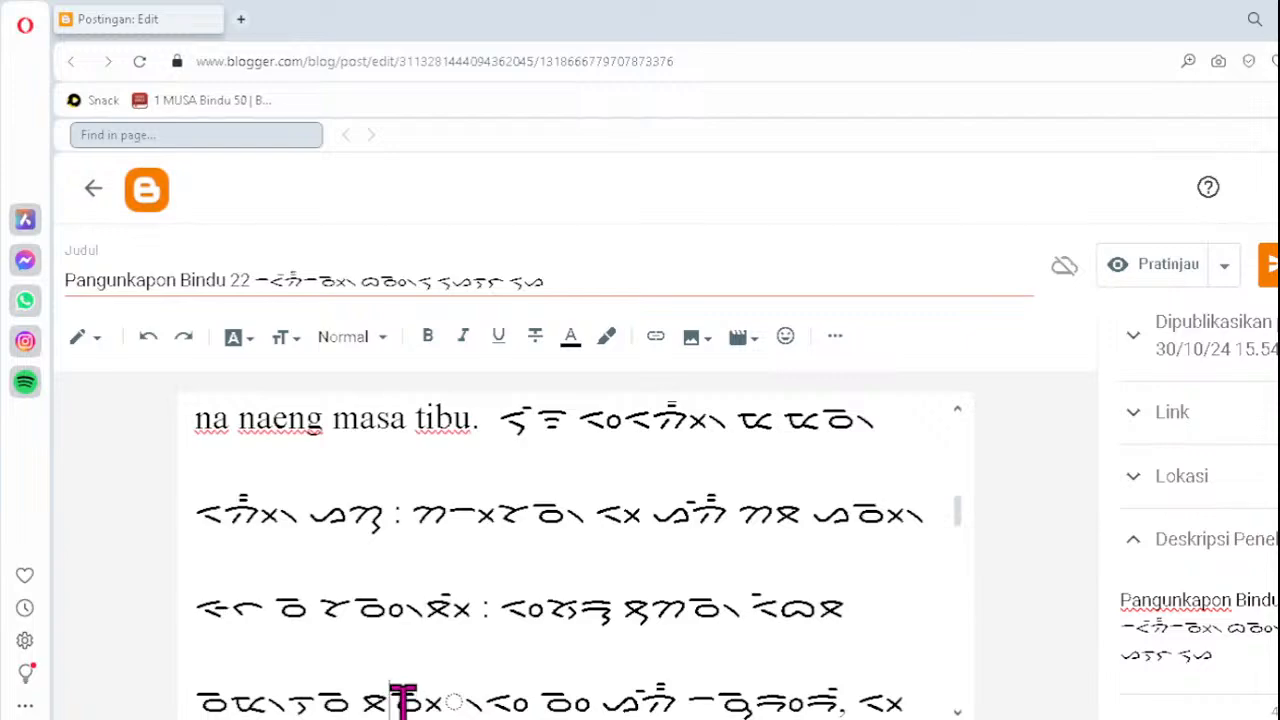
pyautogui.press('Delete')
pyautogui.write('ᯬᯉ')
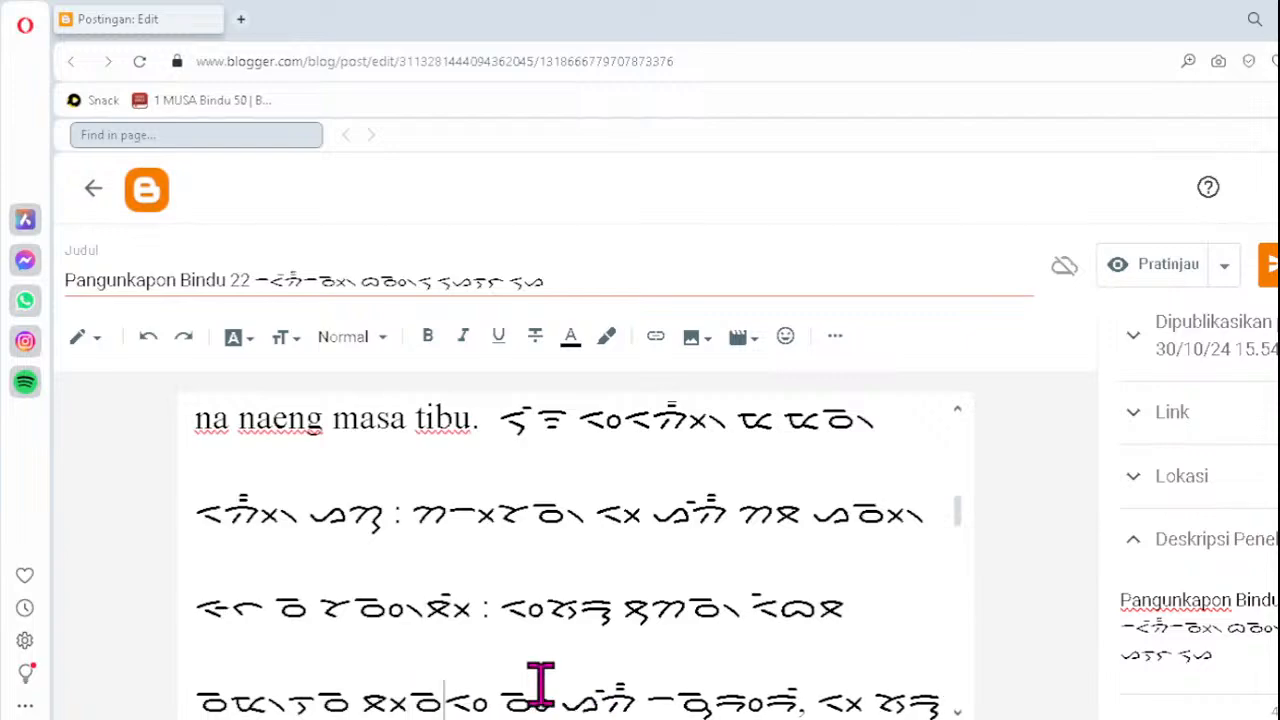
pyautogui.write('᯲')
pyautogui.press('Down')
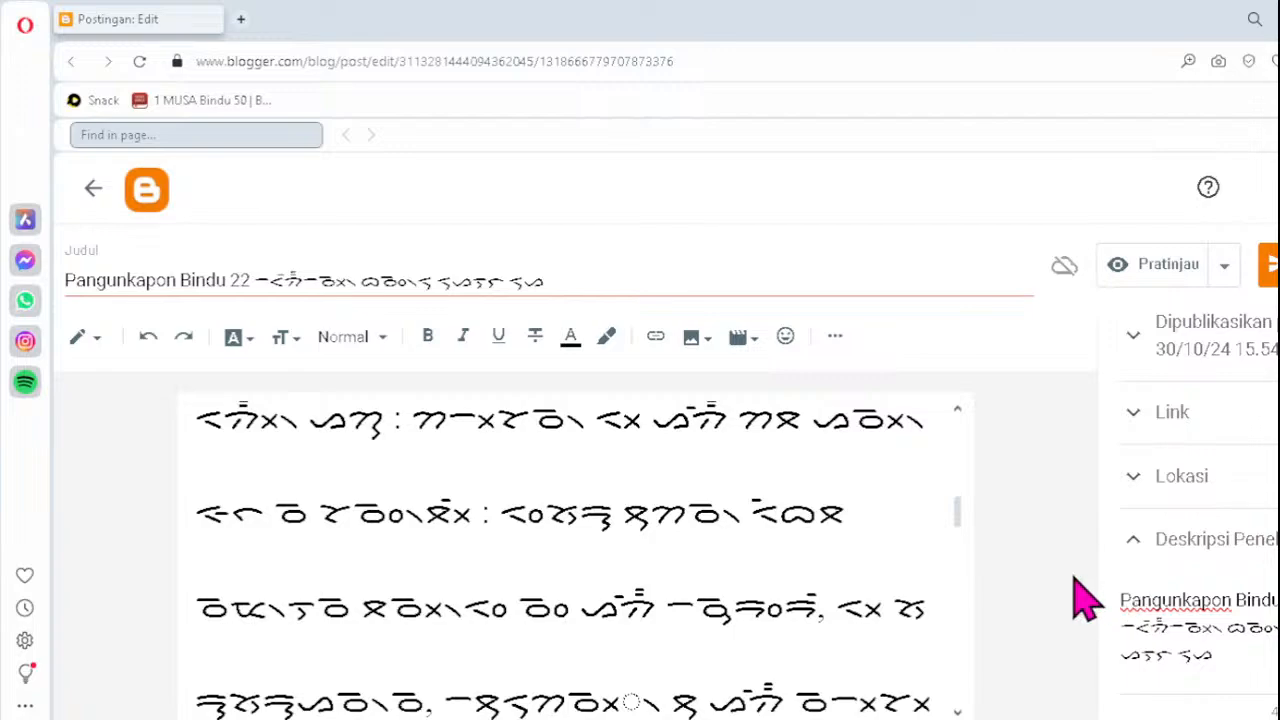
pyautogui.click(576, 702)
pyautogui.press('Delete')
pyautogui.write('ᯬᯉ᯲')
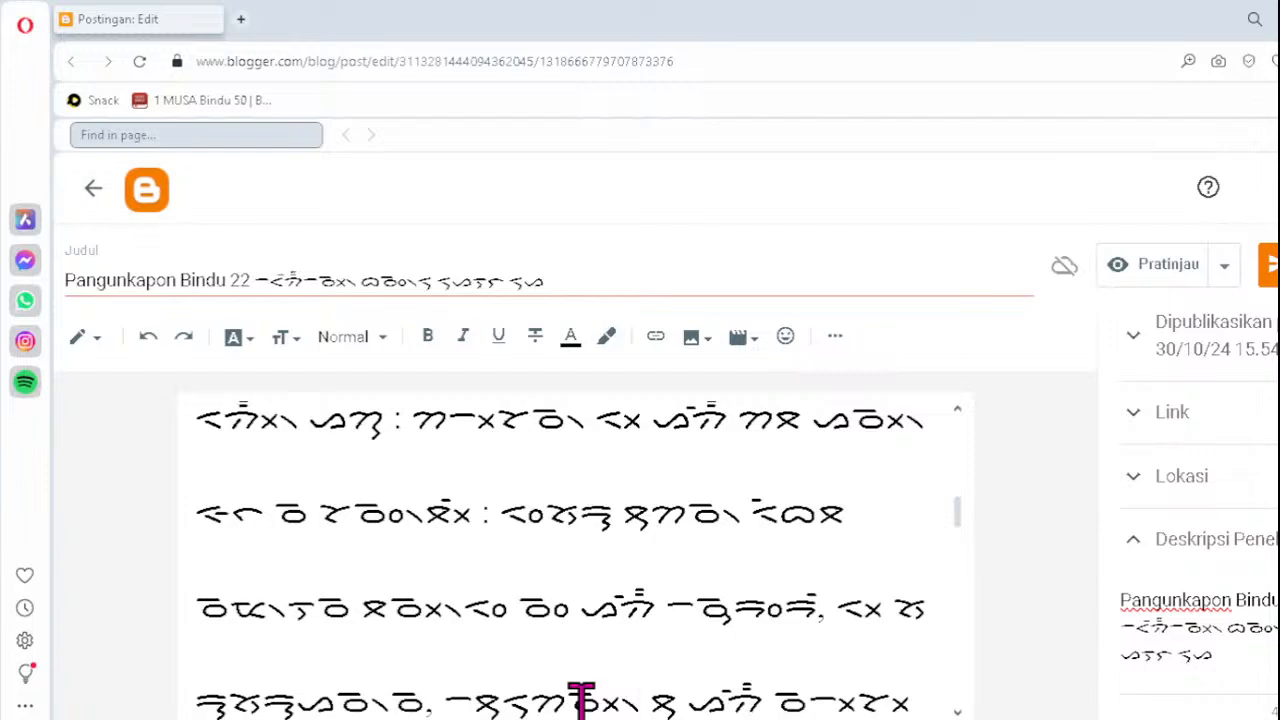
pyautogui.press('Down')
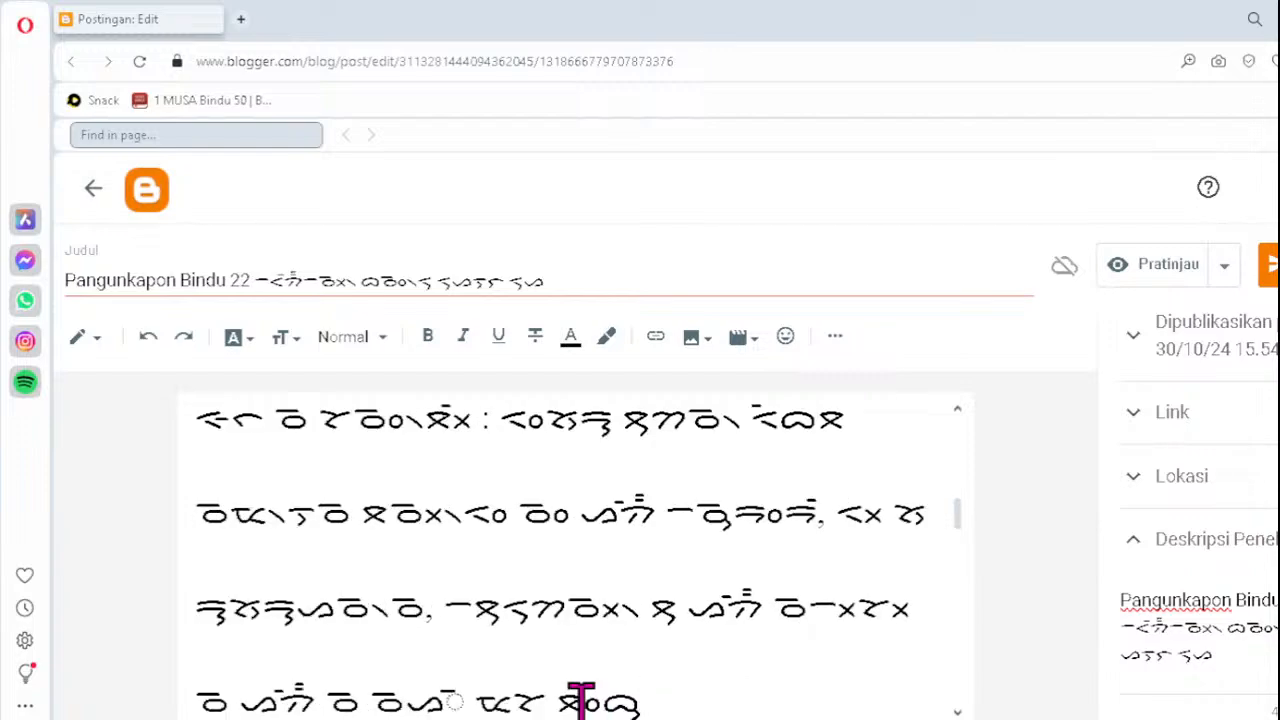
# - Remove the stray dotted circle from the Batak-script word "naeng" in the last line of verse 6
pyautogui.scroll(-1, 577, 698)
pyautogui.click(406, 638)
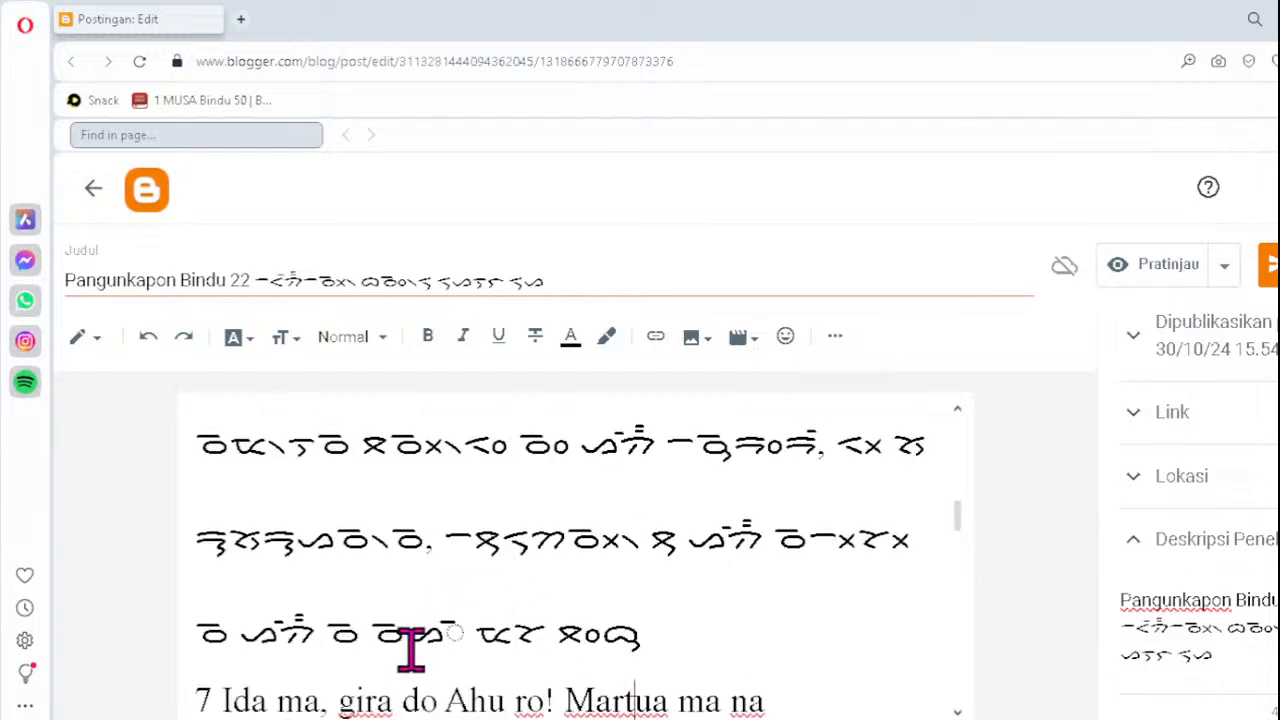
pyautogui.click(468, 636)
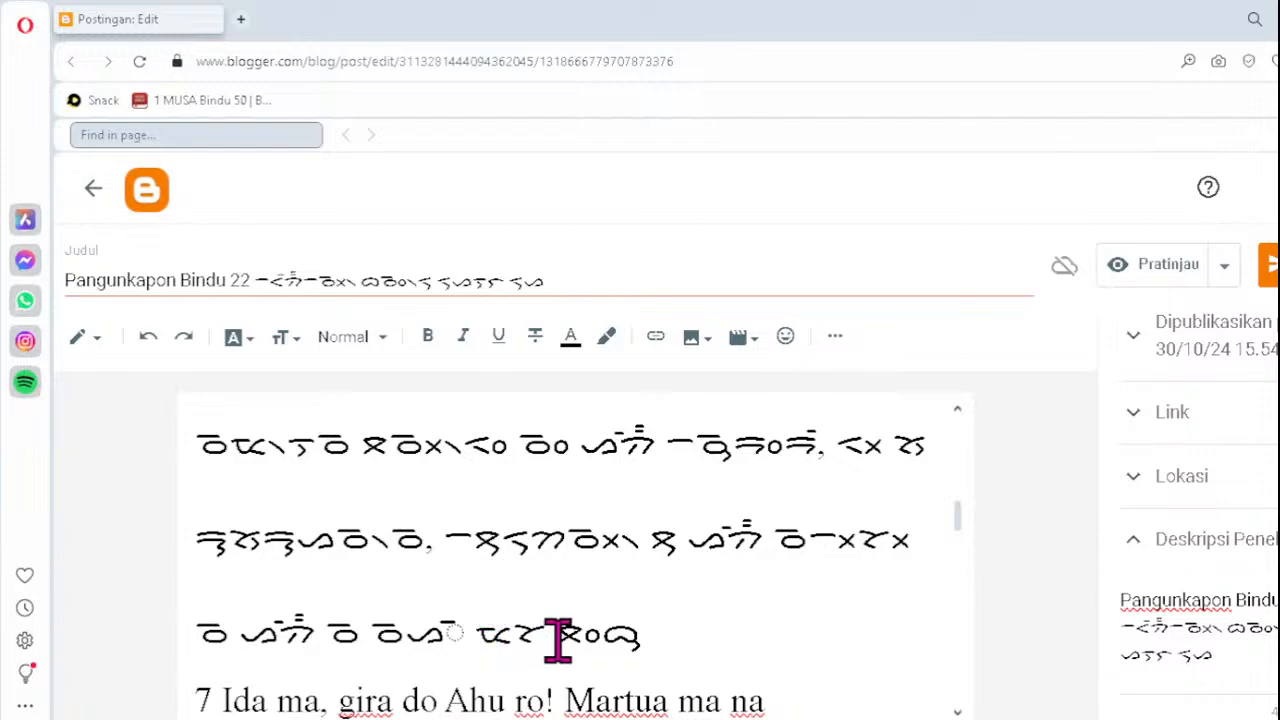
pyautogui.press('BackSpace')
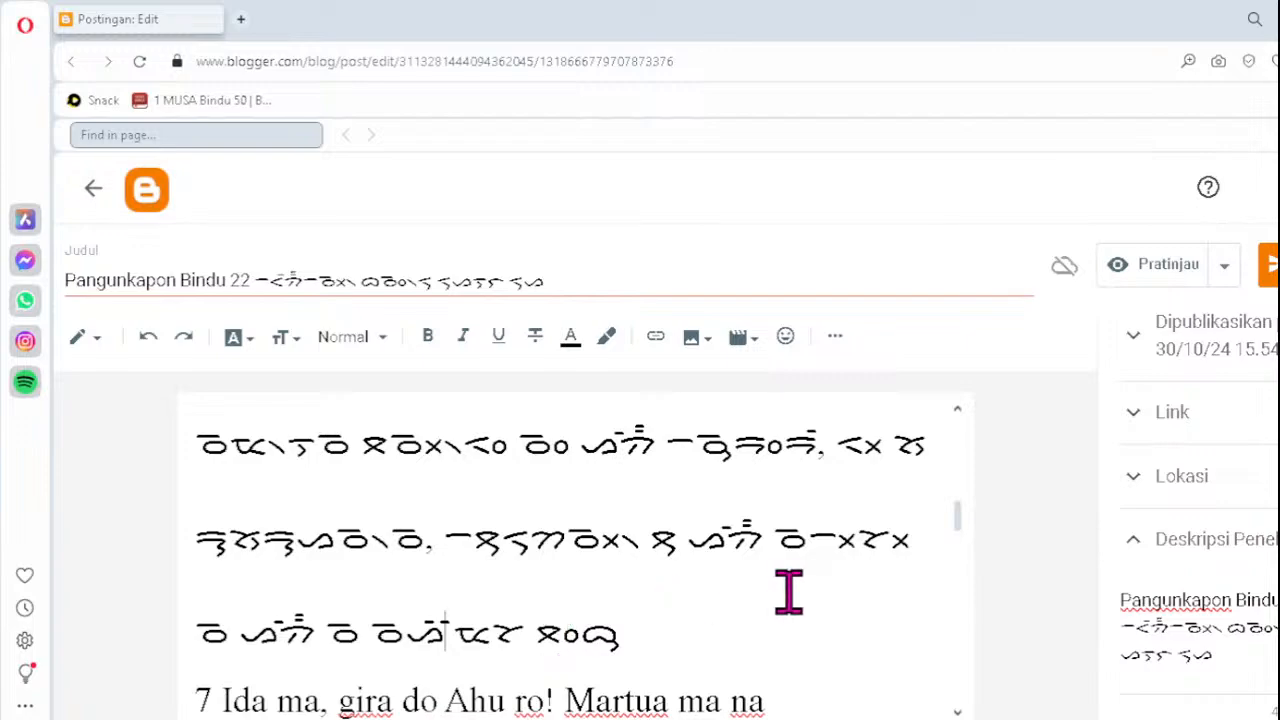
pyautogui.moveTo(446, 623); pyautogui.dragTo(420, 632)
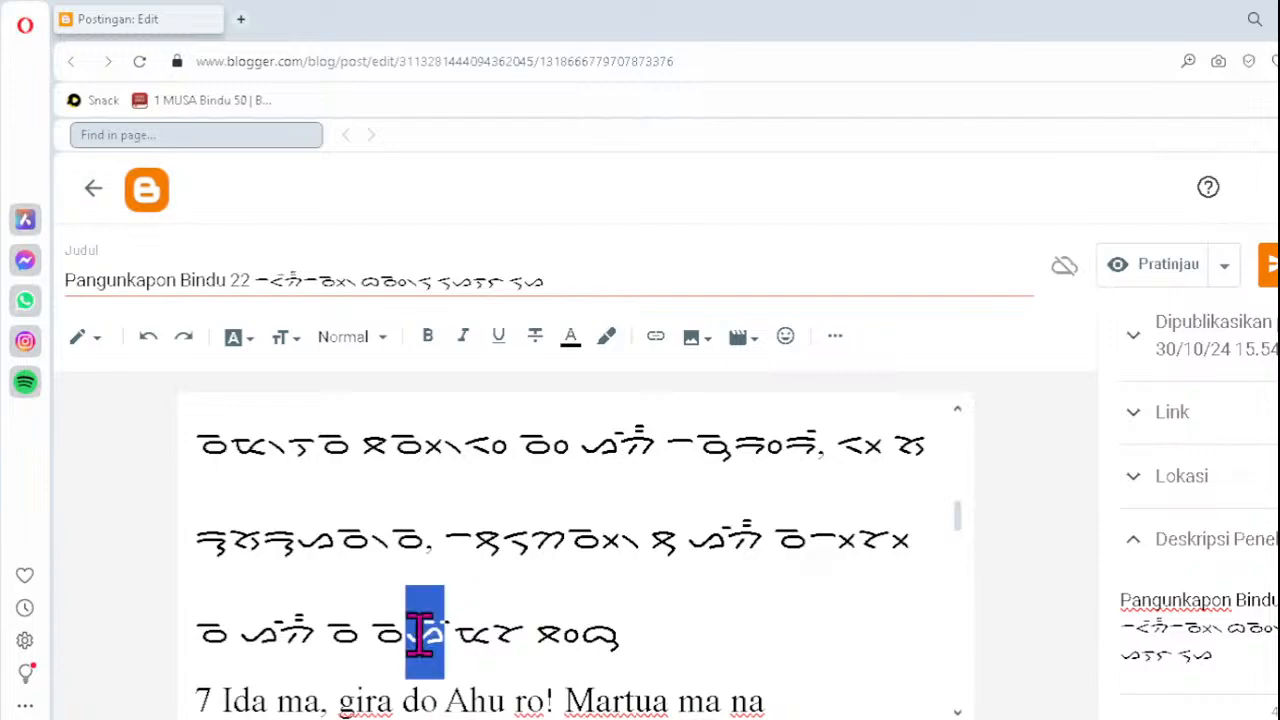
pyautogui.click(525, 640)
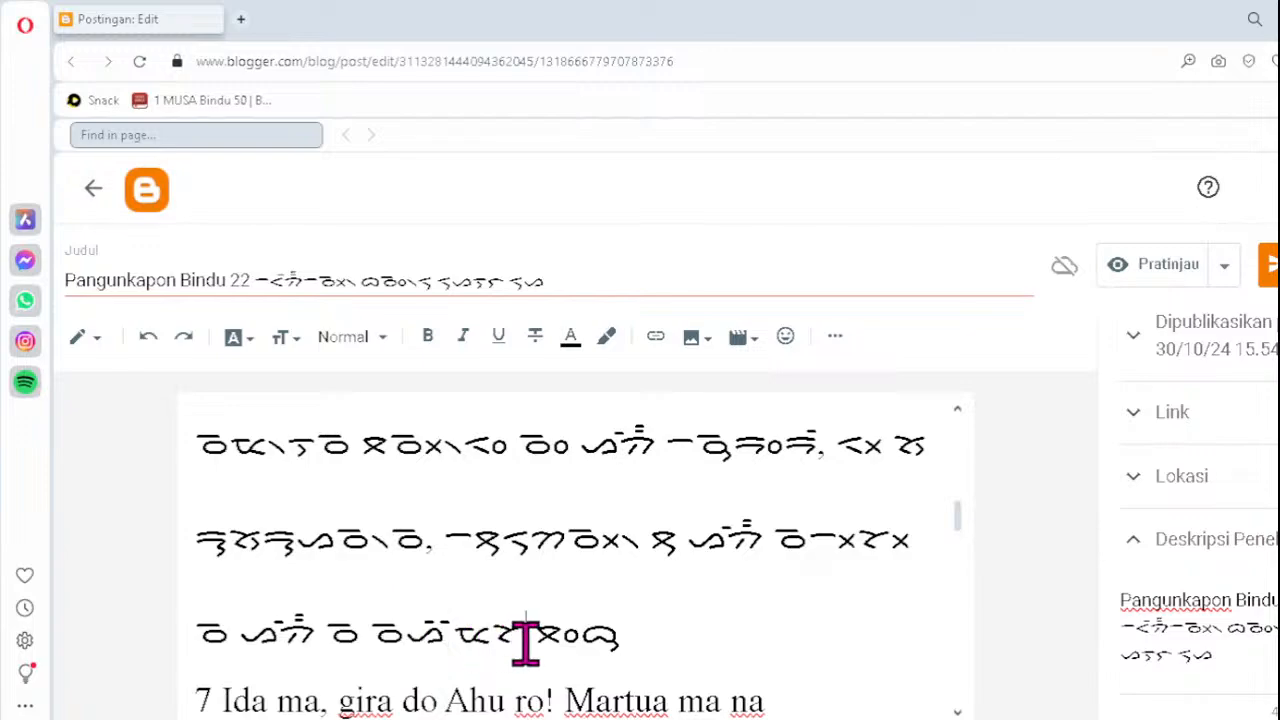
pyautogui.click(772, 632)
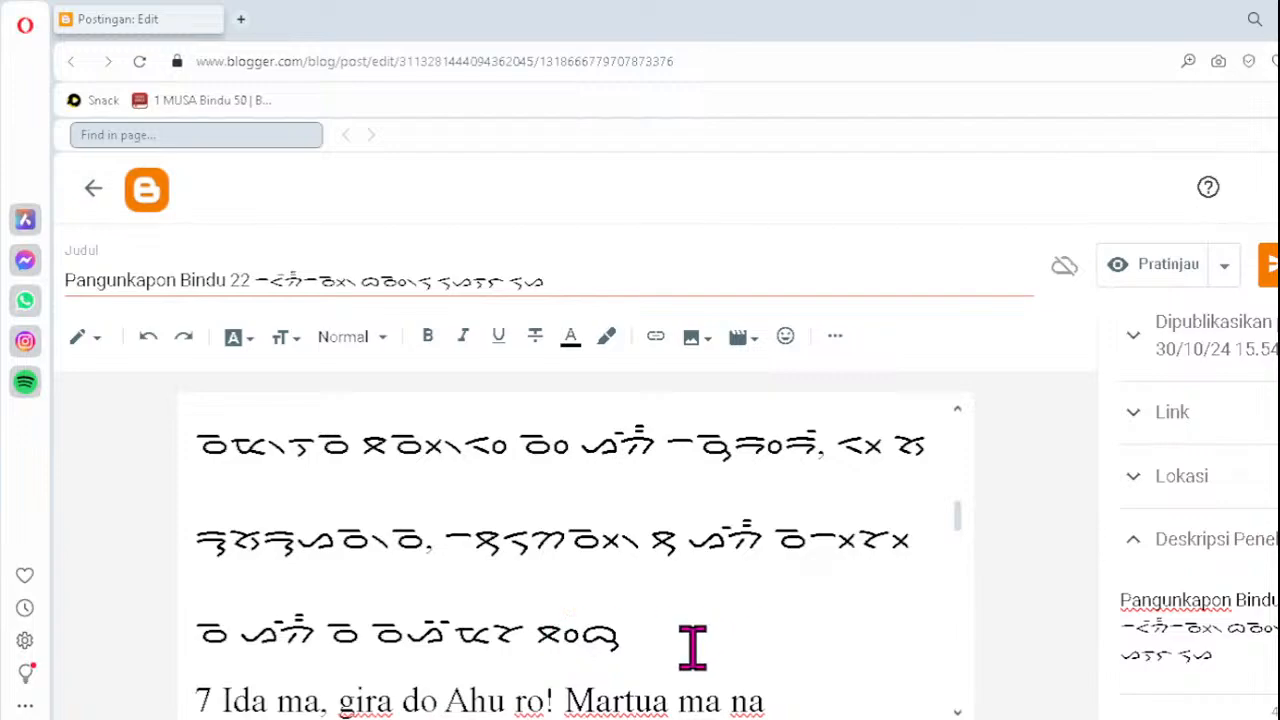
# - Replace the misrendered endings of the Batak-script words "panurirangon" and "on" in verse 7 with ᯬᯉ᯲
pyautogui.press('Down')
pyautogui.press('Down')
pyautogui.press('Down')
pyautogui.press('Down')
pyautogui.press('Down')
pyautogui.press('Down')
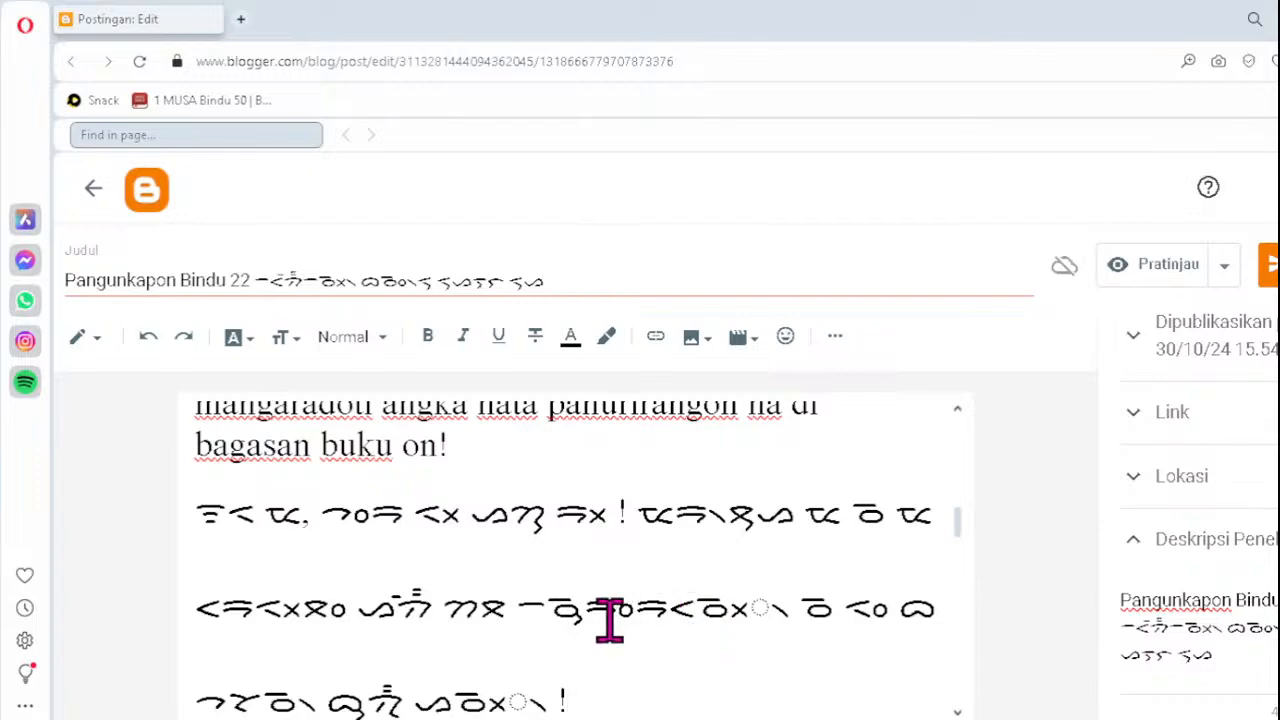
pyautogui.click(699, 608)
pyautogui.press('Delete')
pyautogui.write('ᯬᯉ᯲')
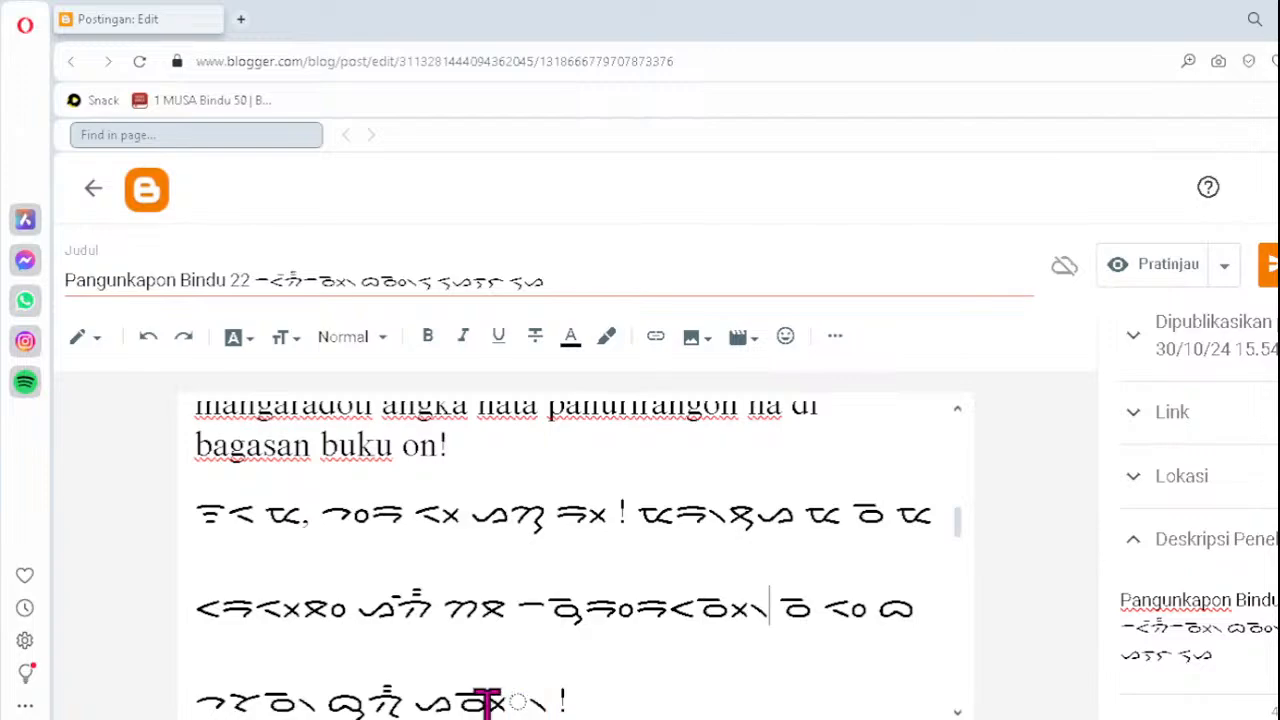
pyautogui.click(460, 699)
pyautogui.press('Delete')
pyautogui.write('ᯬᯉ᯲')
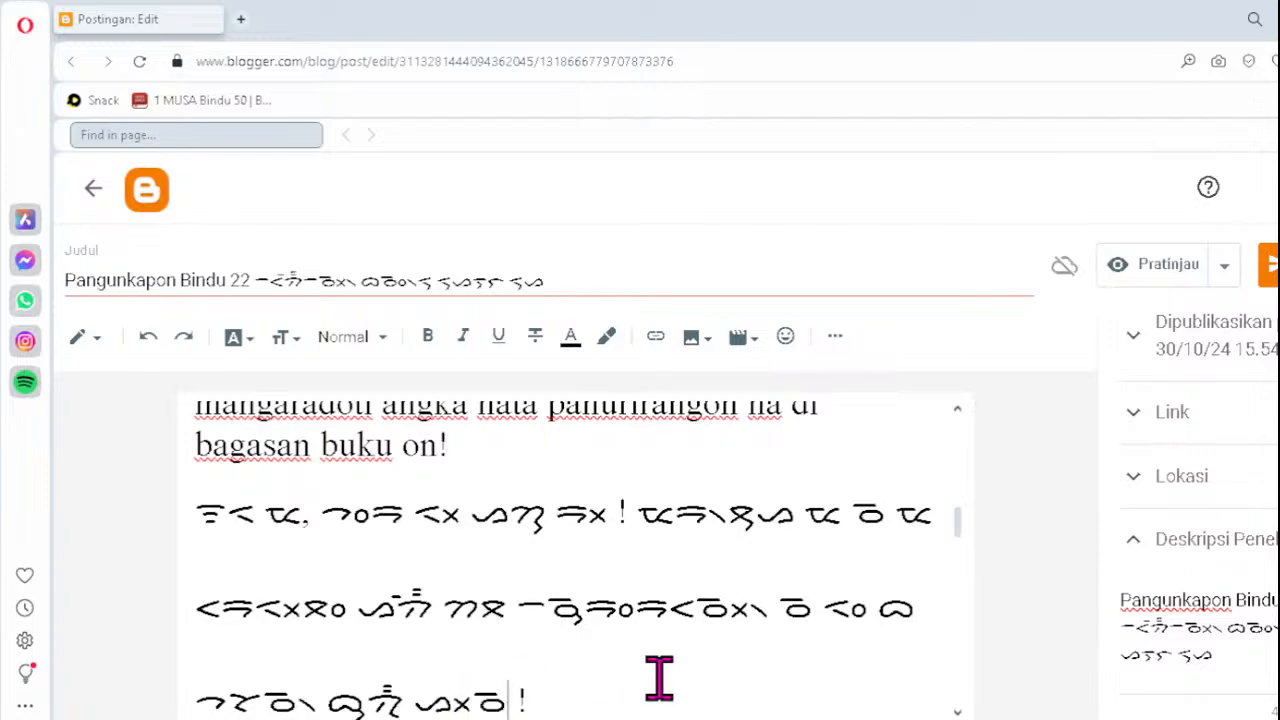
# - Retype the misrendered ending of the Batak-script name "Johannes" at the start of verse 8 as ᯩᯘ᯲
pyautogui.scroll(-5, 659, 680)
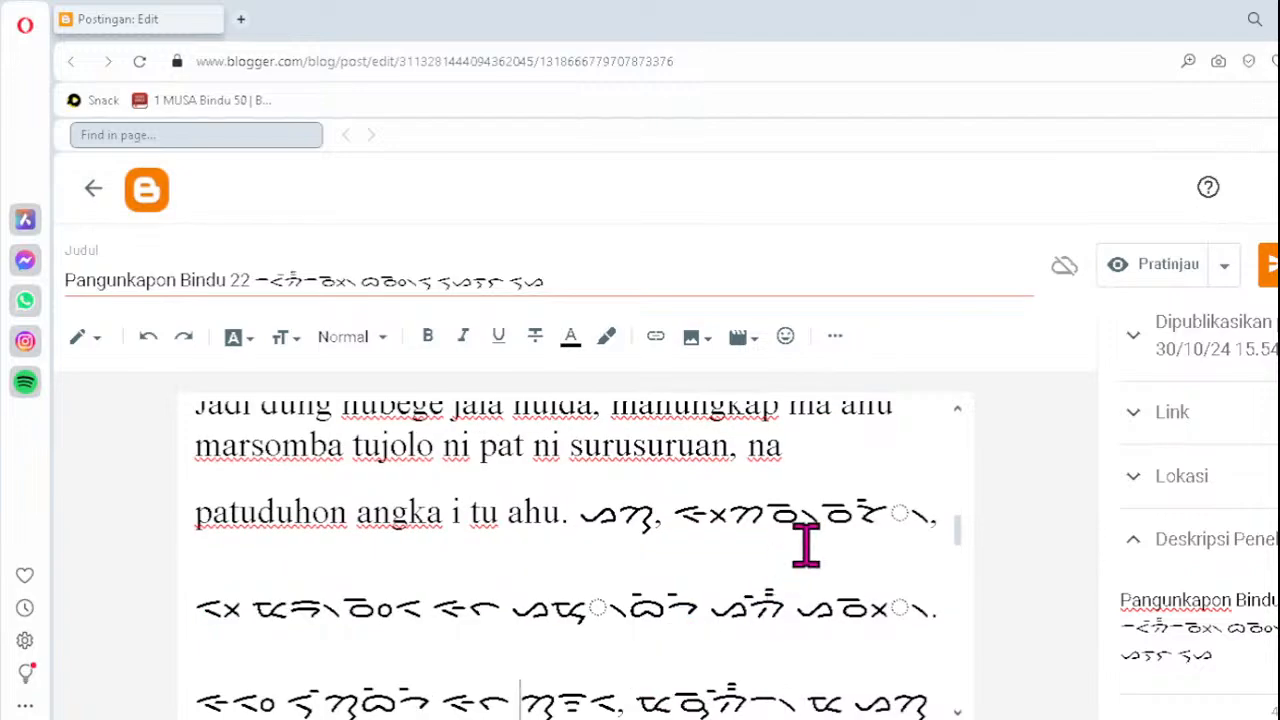
pyautogui.click(856, 512)
pyautogui.press('Delete')
pyautogui.press('Delete')
pyautogui.press('Delete')
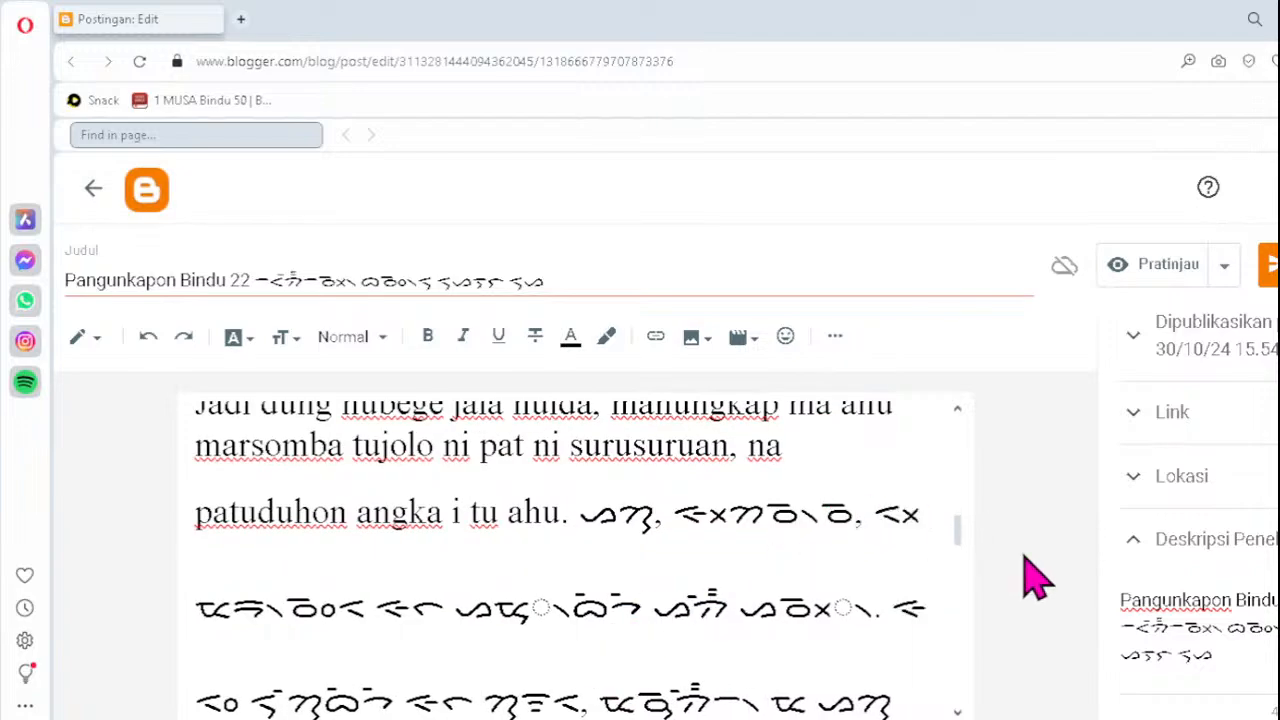
pyautogui.write('ᯉ᯲.')
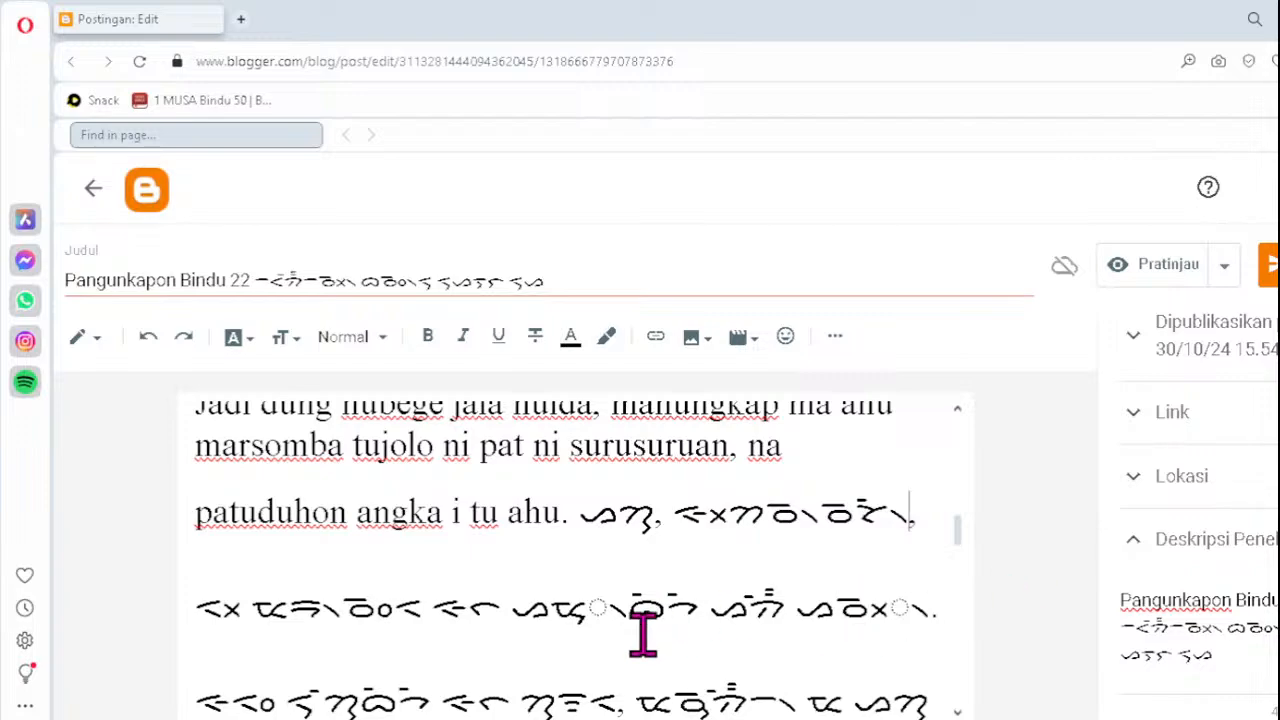
# - In verse 8, retype the misrendered "um" of the Batak-script word "umbege" as ᯮᯔ᯲ and the ending of "on" as ᯬᯉ᯲
pyautogui.click(565, 608)
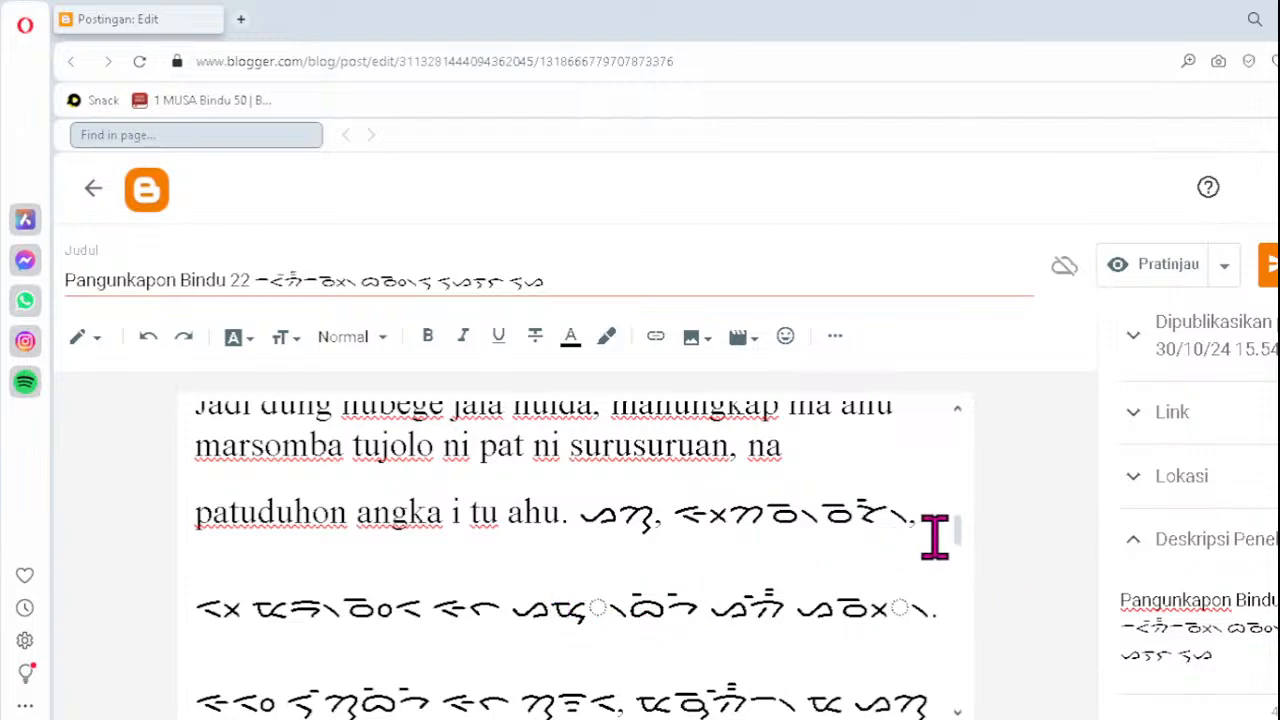
pyautogui.press('Delete')
pyautogui.press('Delete')
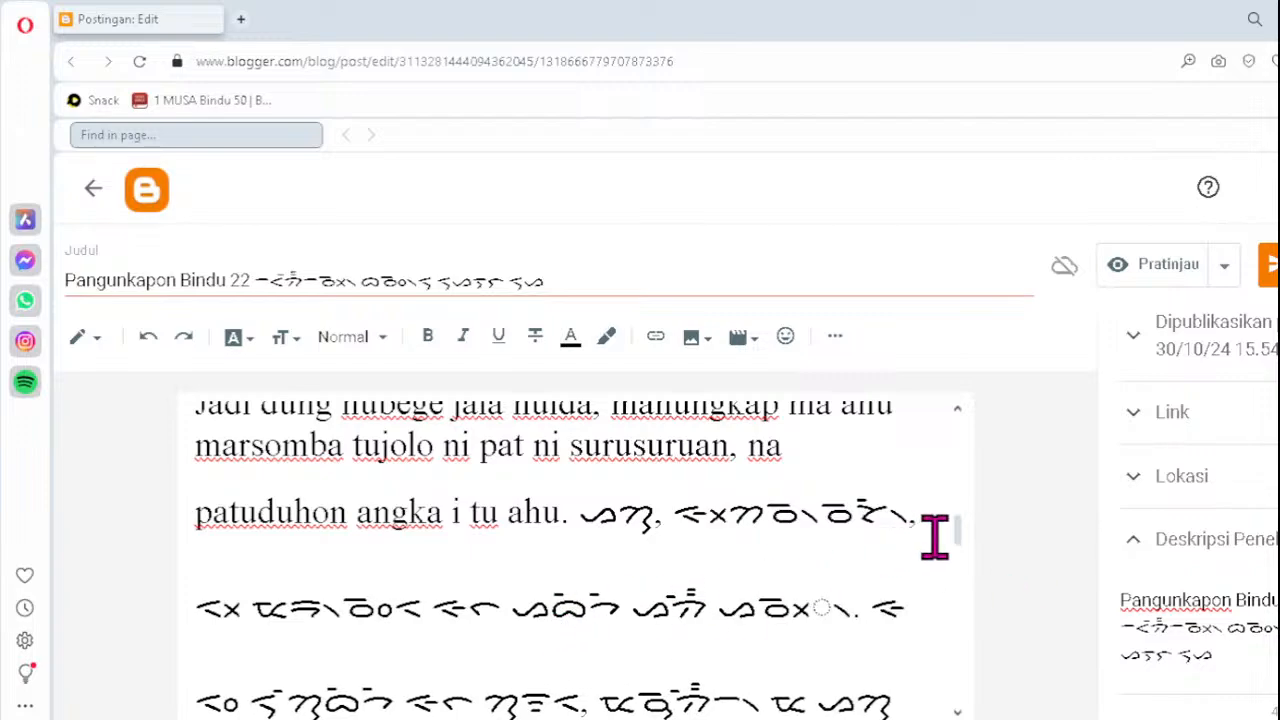
pyautogui.write('ᯖ')
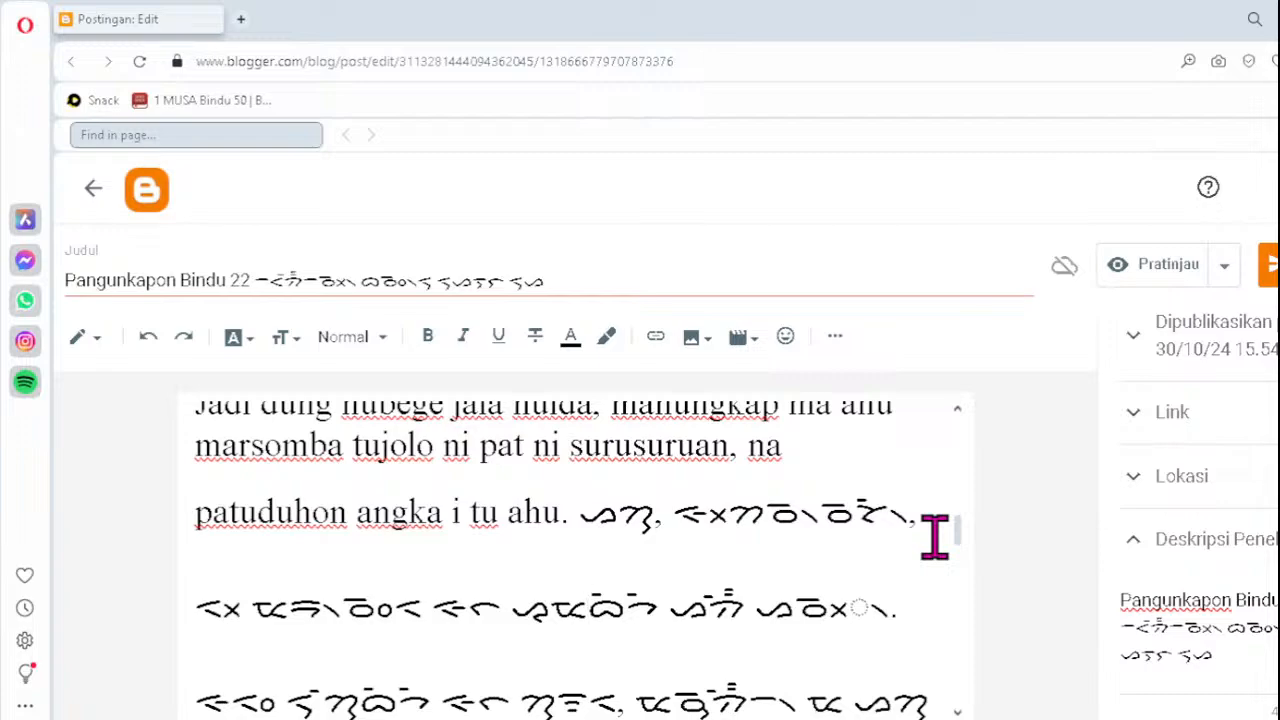
pyautogui.write('᯲')
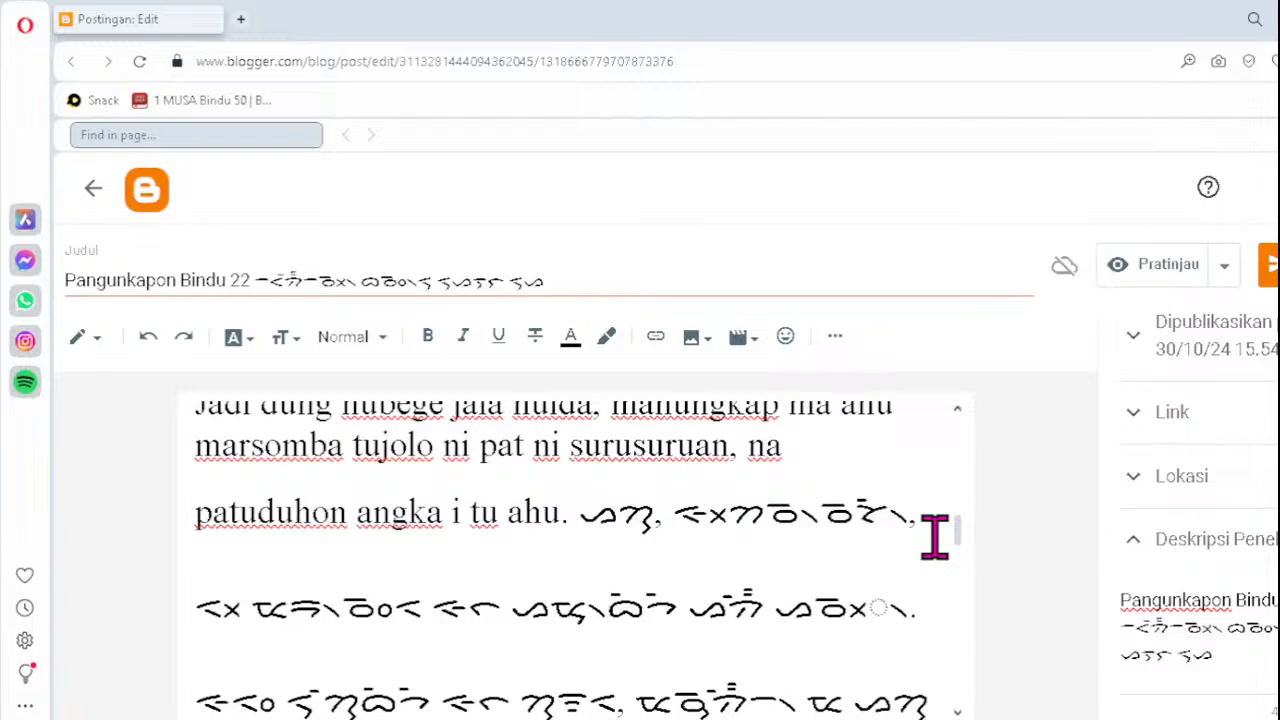
pyautogui.click(826, 600)
pyautogui.press('Delete')
pyautogui.write('ᯂᯇ᯲.')
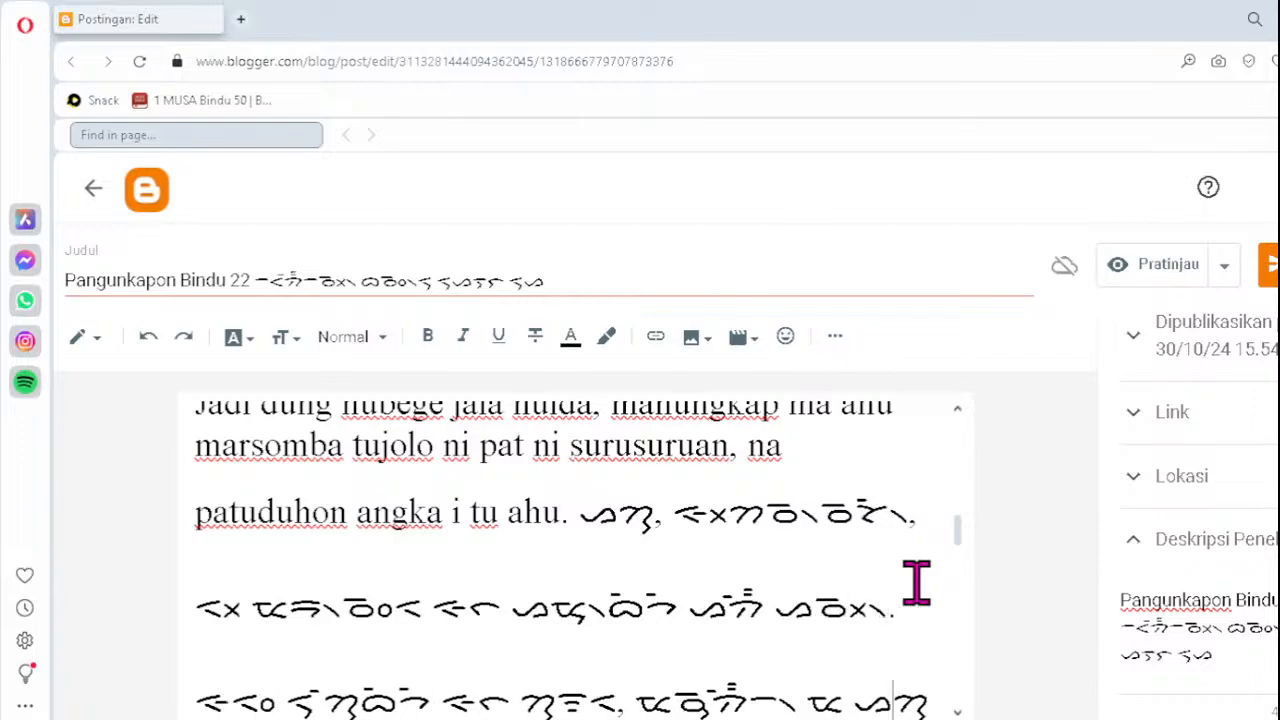
# - In verse 8, replace the misrendered parts of the Batak-script words "marsomba" with ᯬᯔ᯲ and "patuduhon" with ᯬᯉ᯲
pyautogui.scroll(-2, 916, 582)
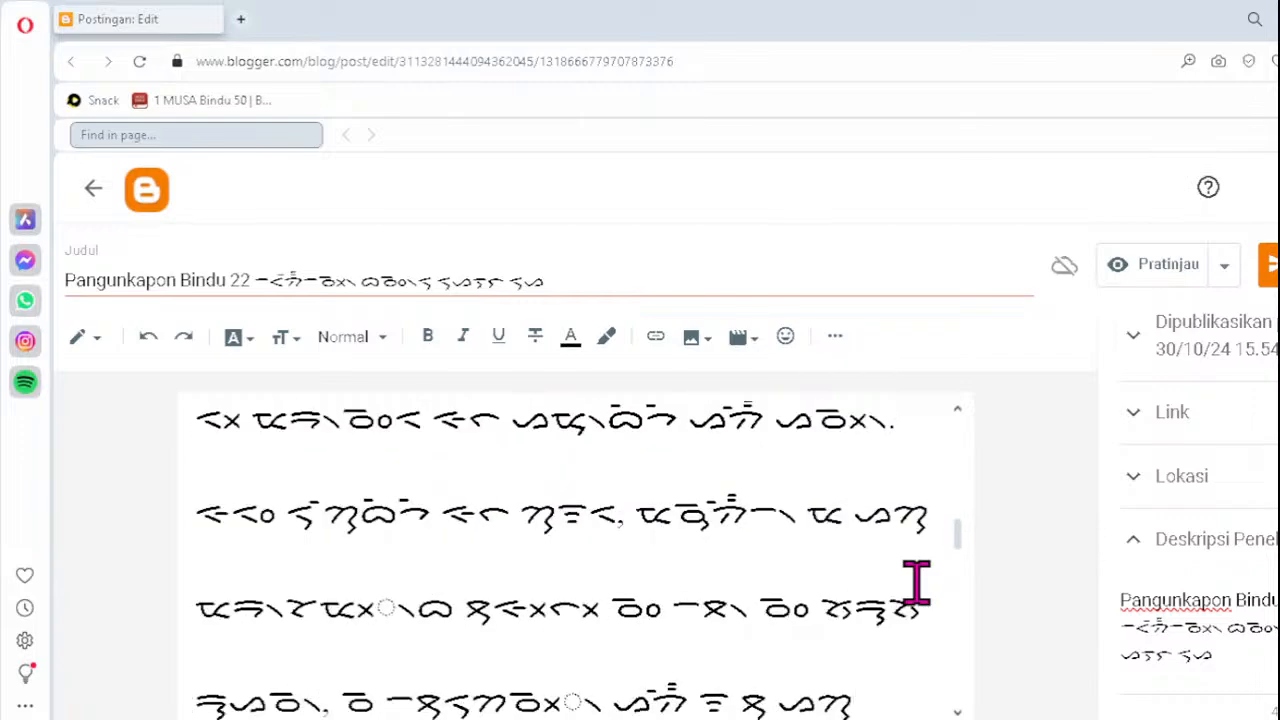
pyautogui.click(323, 609)
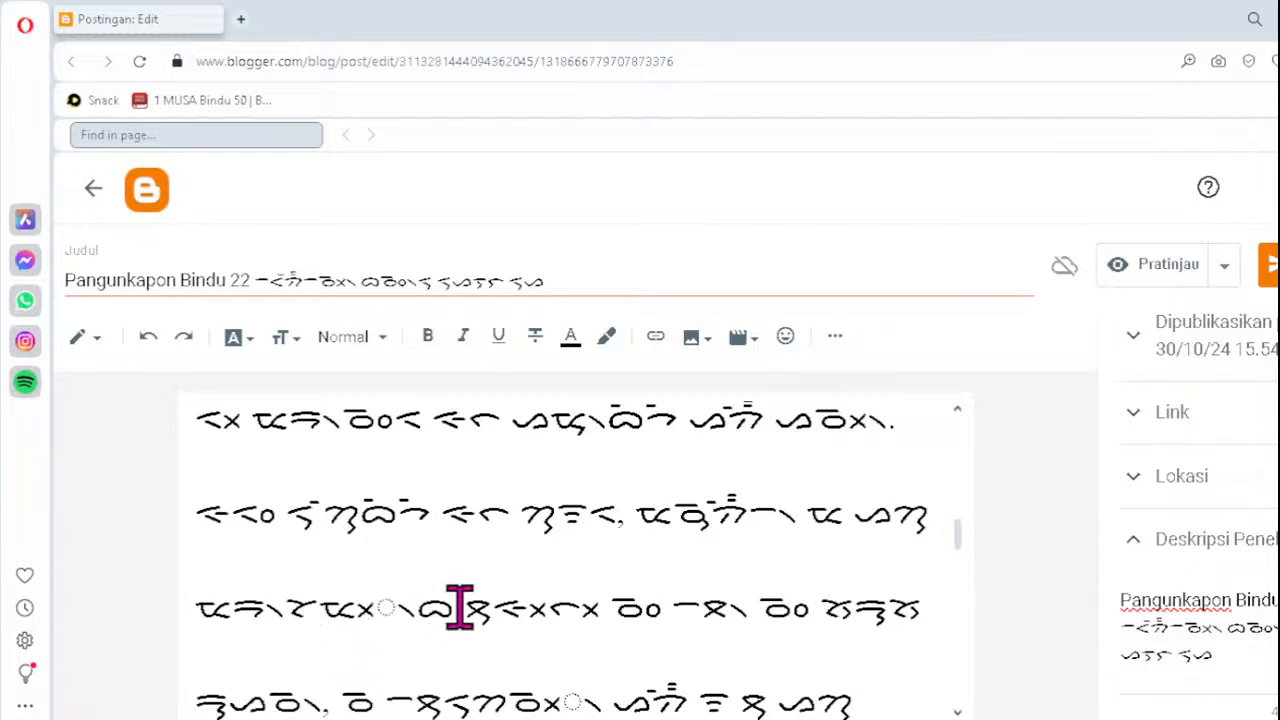
pyautogui.press('Delete')
pyautogui.write('ᯬᯔ᯲')
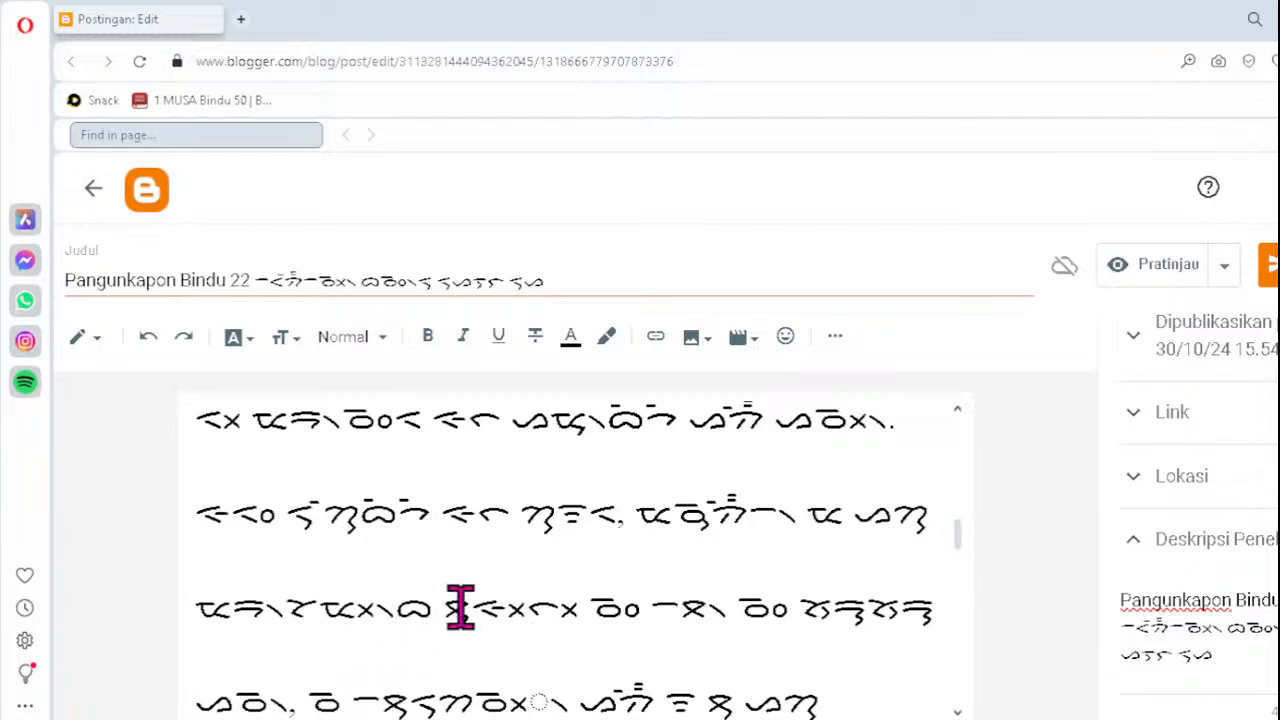
pyautogui.click(480, 699)
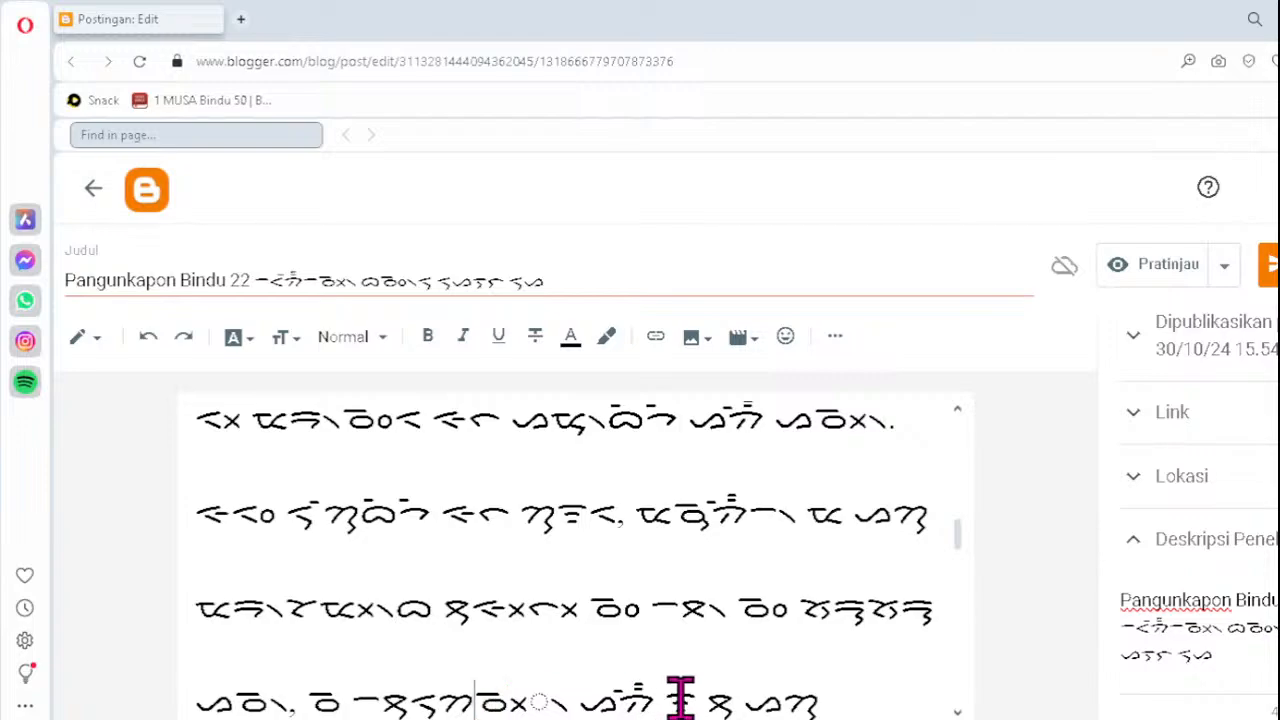
pyautogui.press('Delete')
pyautogui.write('ᯬᯉ᯲')
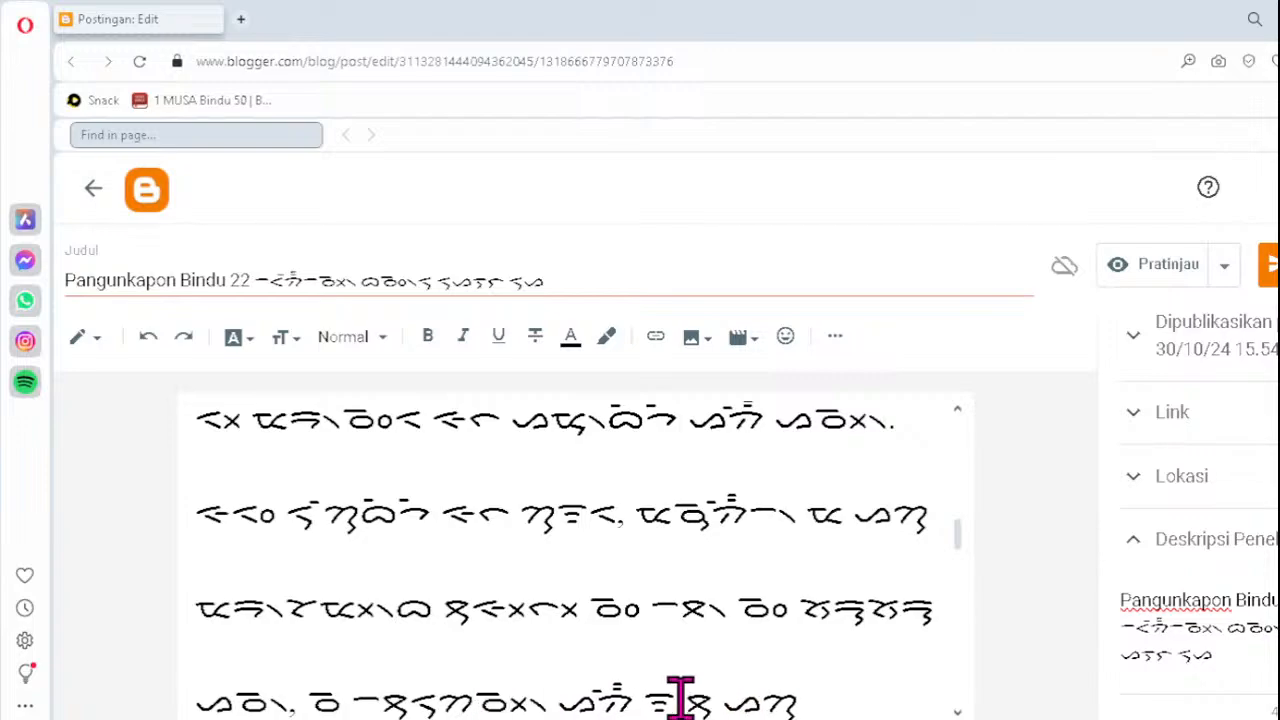
# - Retype the misrendered ending of the Batak-script word "didok" in verse 9 as ᯬᯂ᯦᯲
pyautogui.scroll(-4, 680, 697)
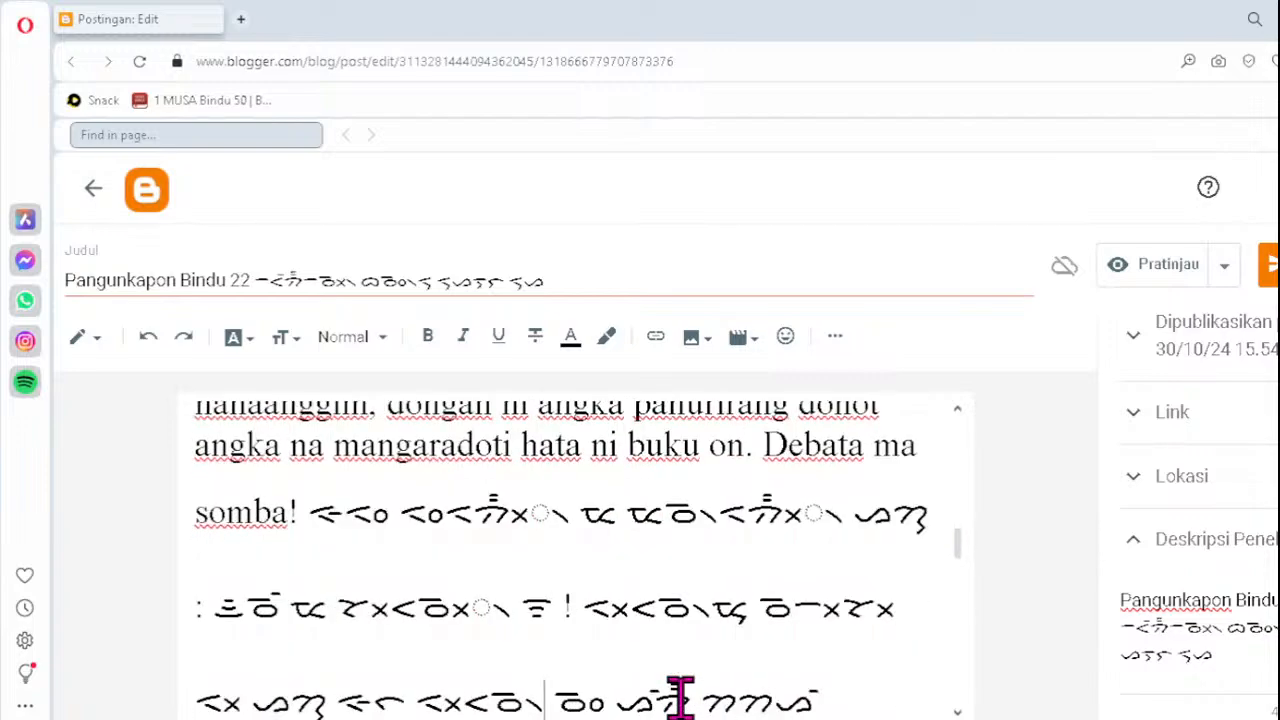
pyautogui.click(477, 517)
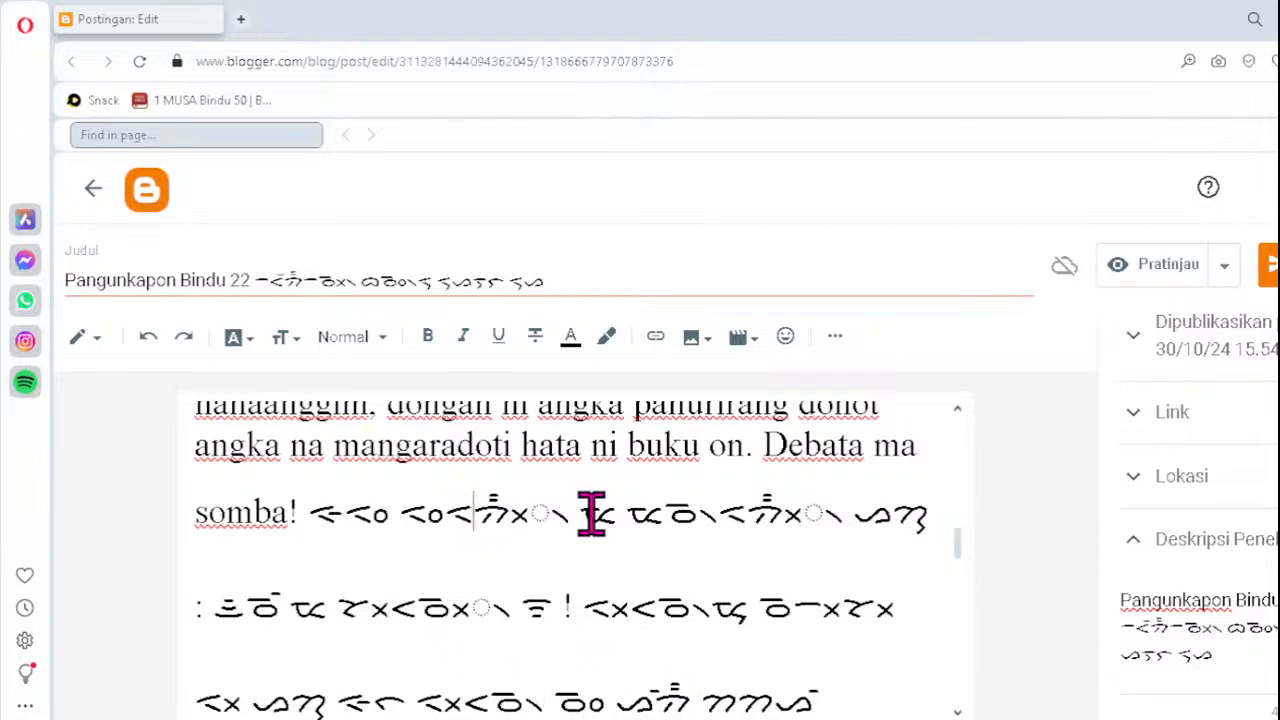
pyautogui.press('Delete')
pyautogui.press('Delete')
pyautogui.press('Delete')
pyautogui.write('ᯬᯂ')
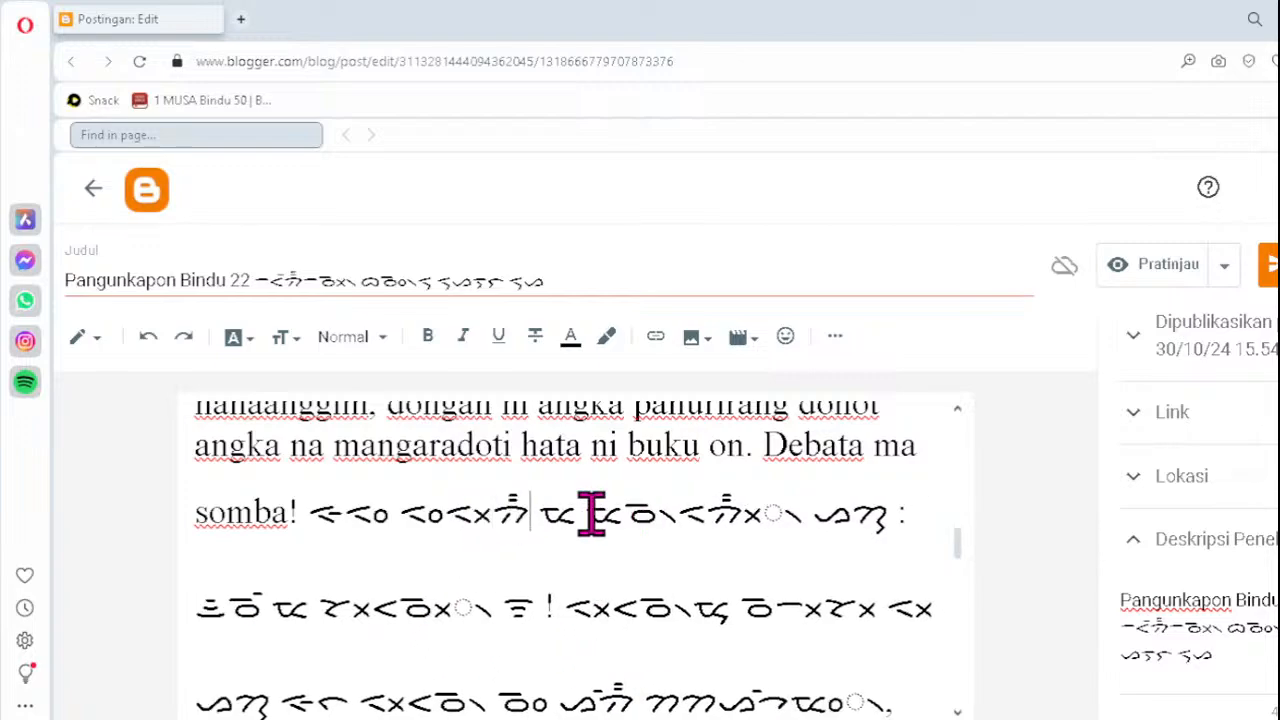
pyautogui.write('᯲')
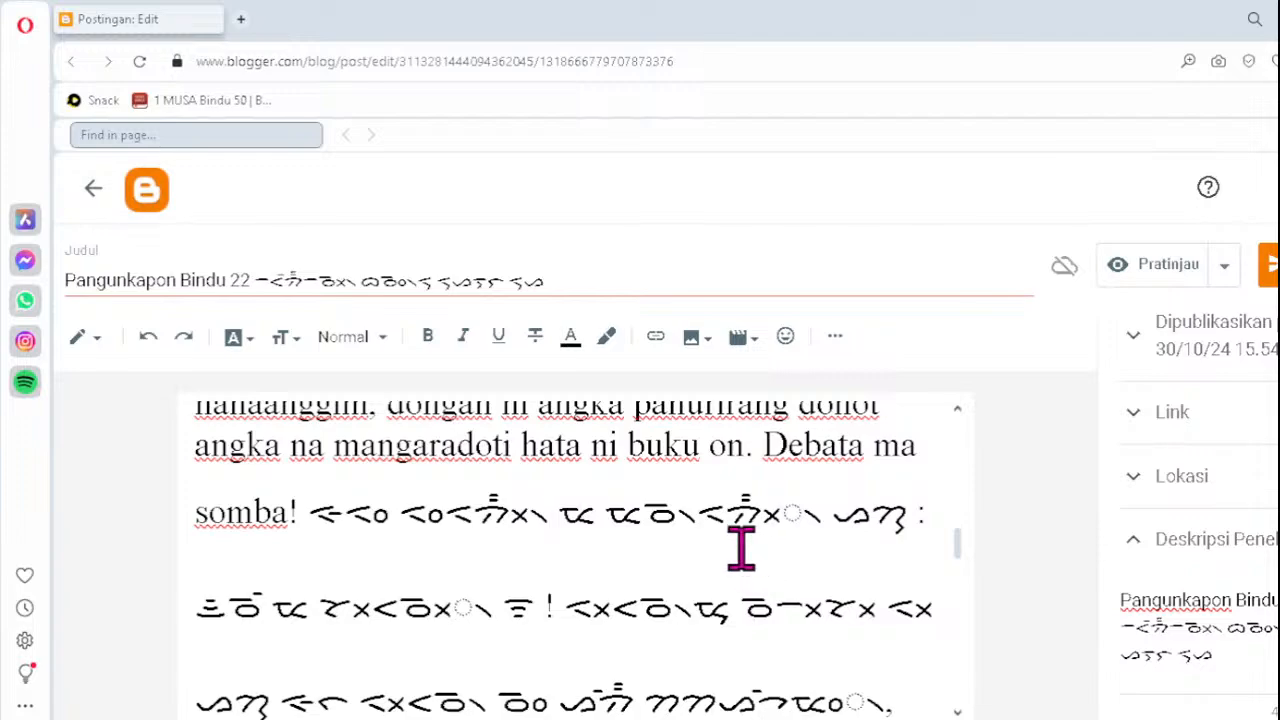
# - In verse 9, retype the misrendered endings of the Batak-script words "mandok" as ᯬᯂ᯦᯲ and "songon" as ᯬᯉ᯲
pyautogui.click(726, 514)
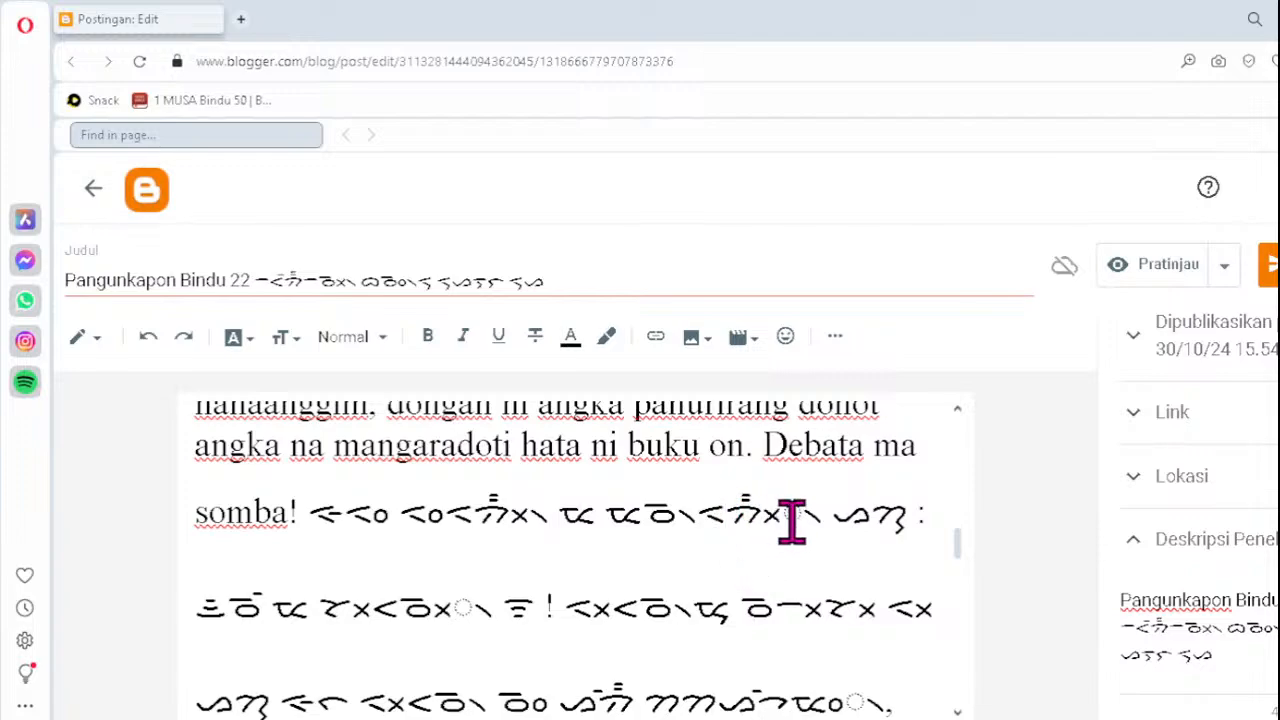
pyautogui.press('Delete')
pyautogui.write('ᯬᯄ᯦ᯇ')
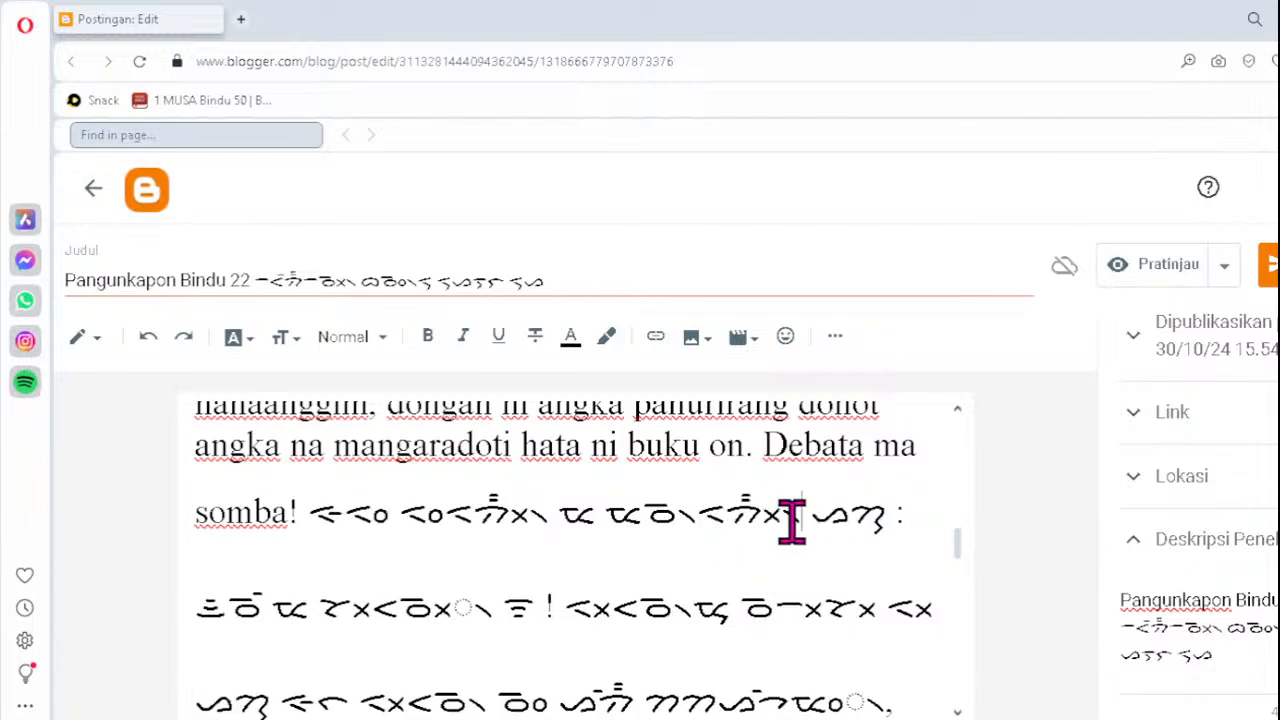
pyautogui.click(410, 605)
pyautogui.press('Delete')
pyautogui.write('ᯬᯉ')
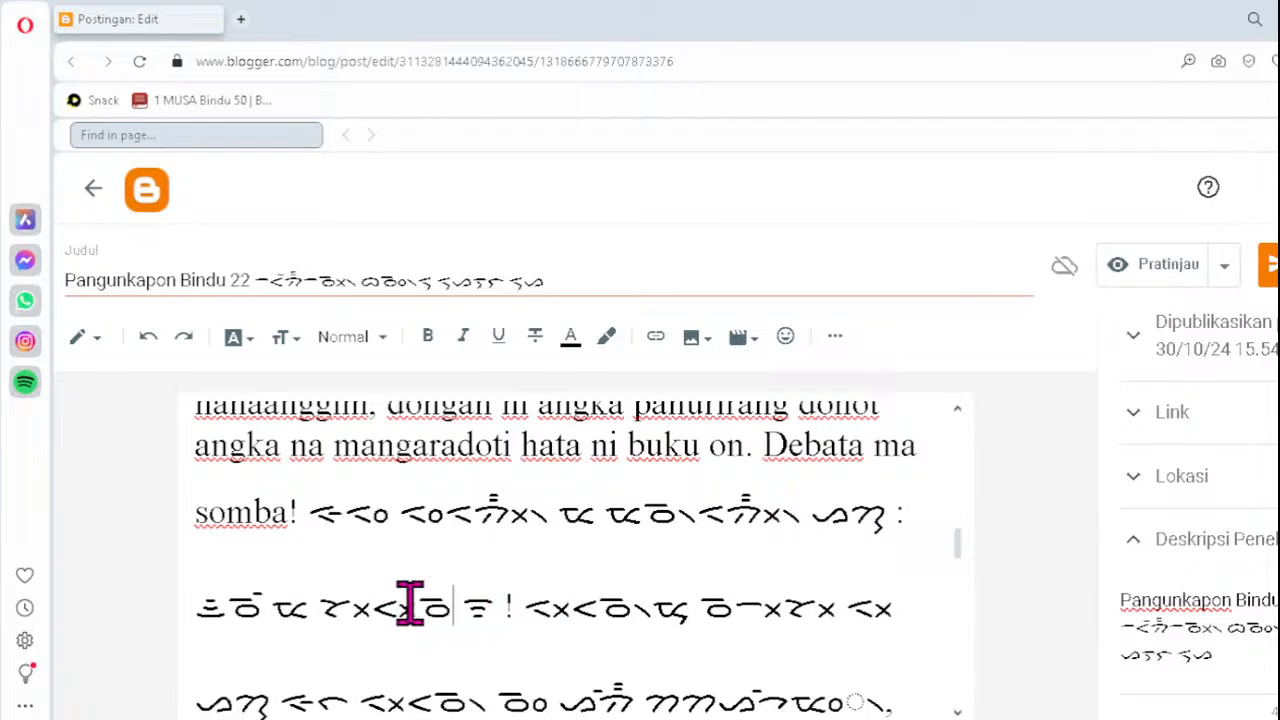
pyautogui.write('ᯉ᯲')
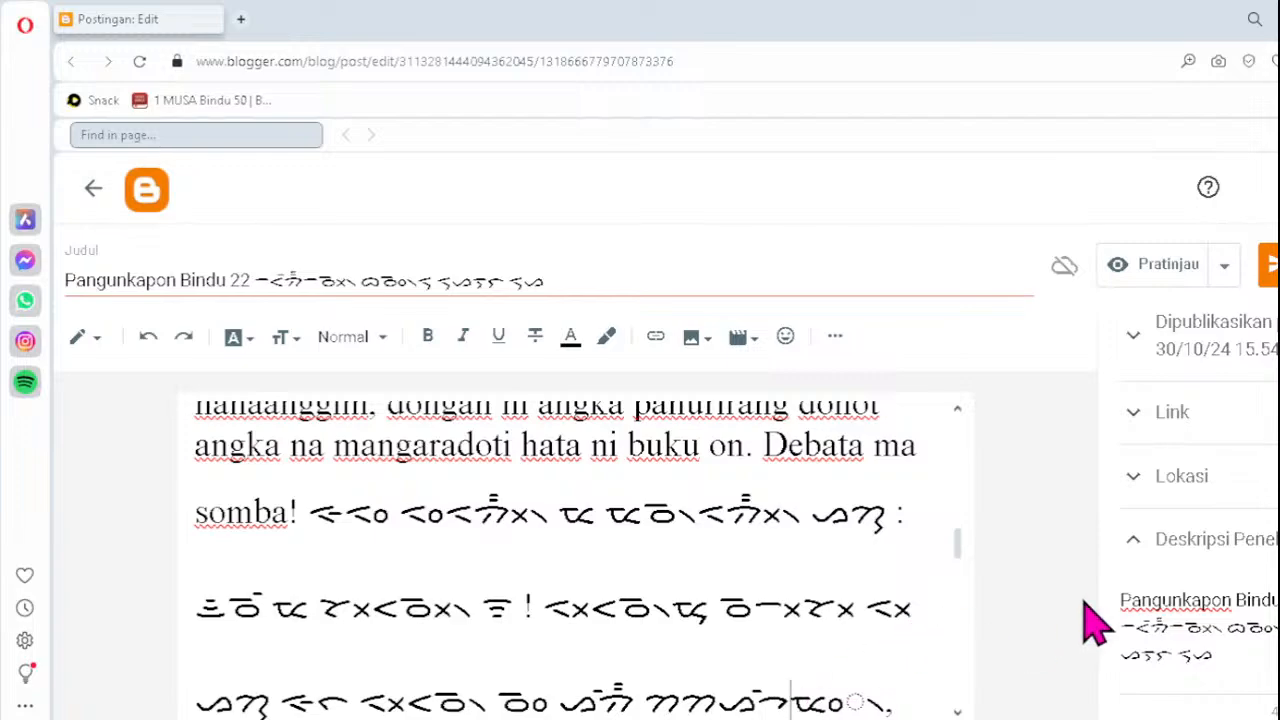
# - In verse 9, retype the misrendered endings of the Batak-script words "hahaanggim" as ᯪᯔ᯲ and "dohot" as ᯬᯖ᯲
pyautogui.press('BackSpace')
pyautogui.press('BackSpace')
pyautogui.press('BackSpace')
pyautogui.write('ᯪᯔ᯲')
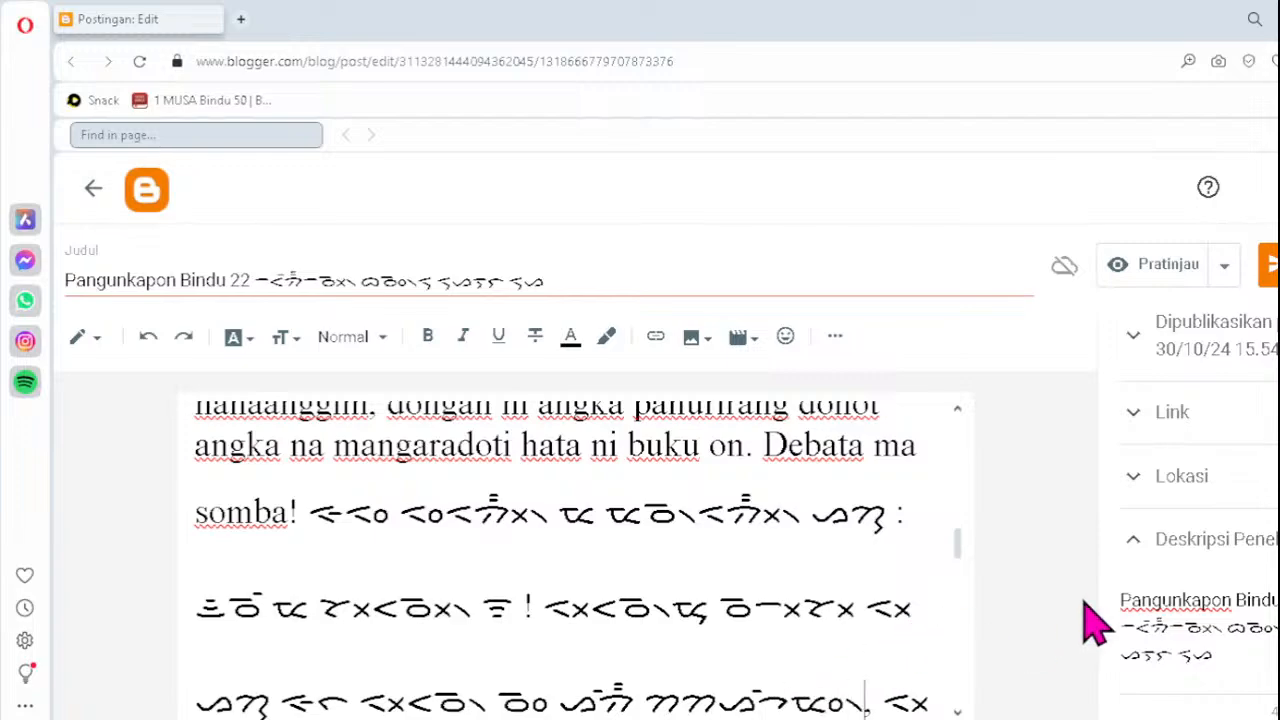
pyautogui.press('Down')
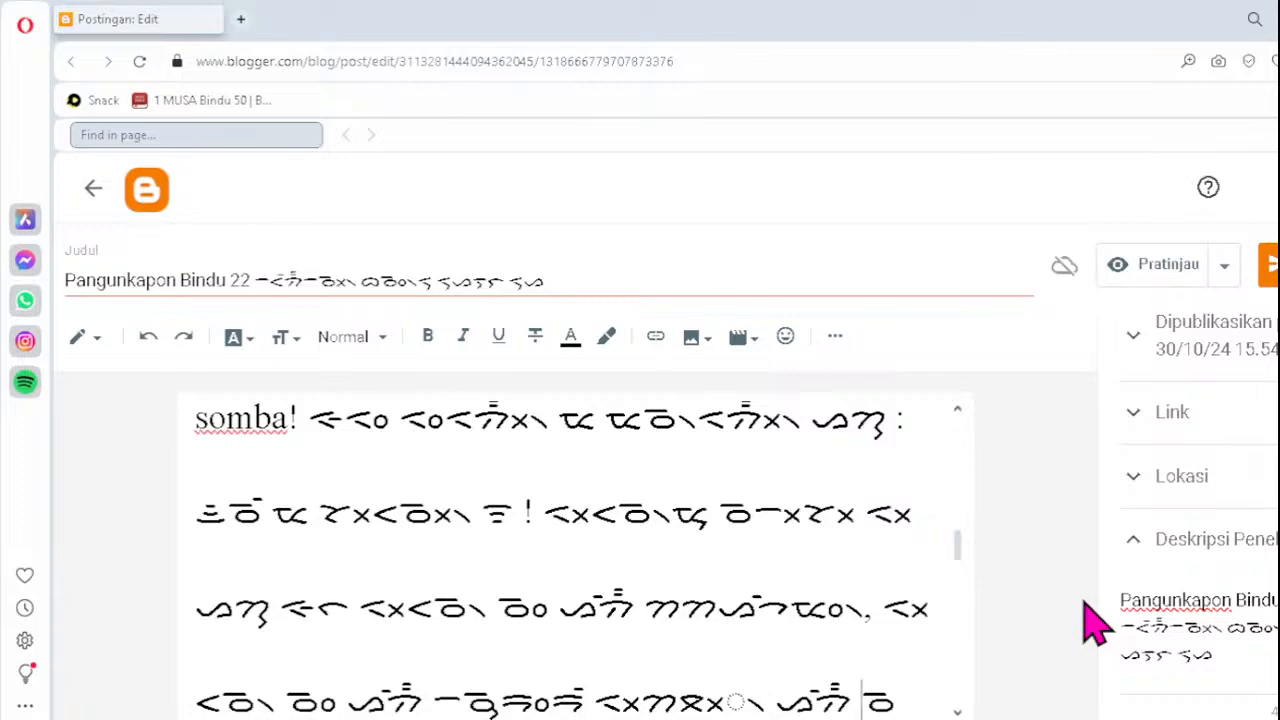
pyautogui.press('Down')
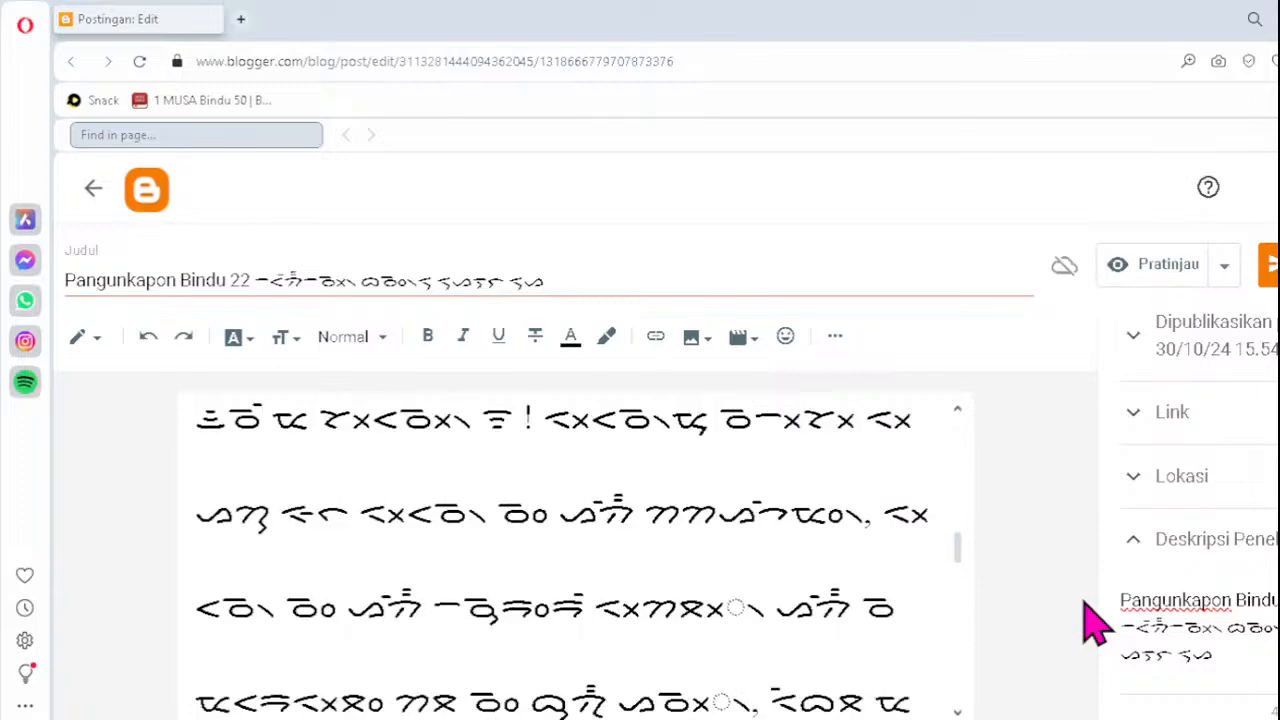
pyautogui.click(691, 606)
pyautogui.press('Delete')
pyautogui.write('ᯬᯖ᯲')
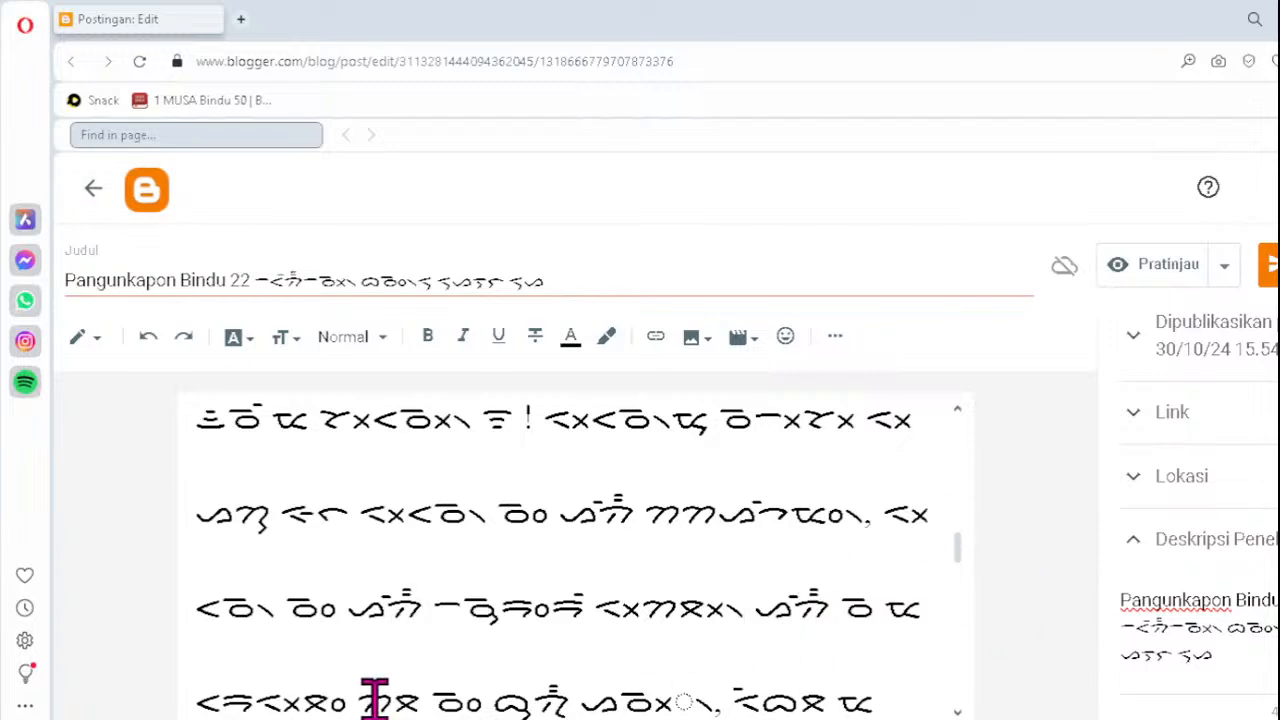
# - At the end of verse 9, retype the misrendered ending of the Batak-script "on" as ᯬᯉ᯲ and the "om" of "somba" as ᯬᯔ᯲
pyautogui.click(652, 697)
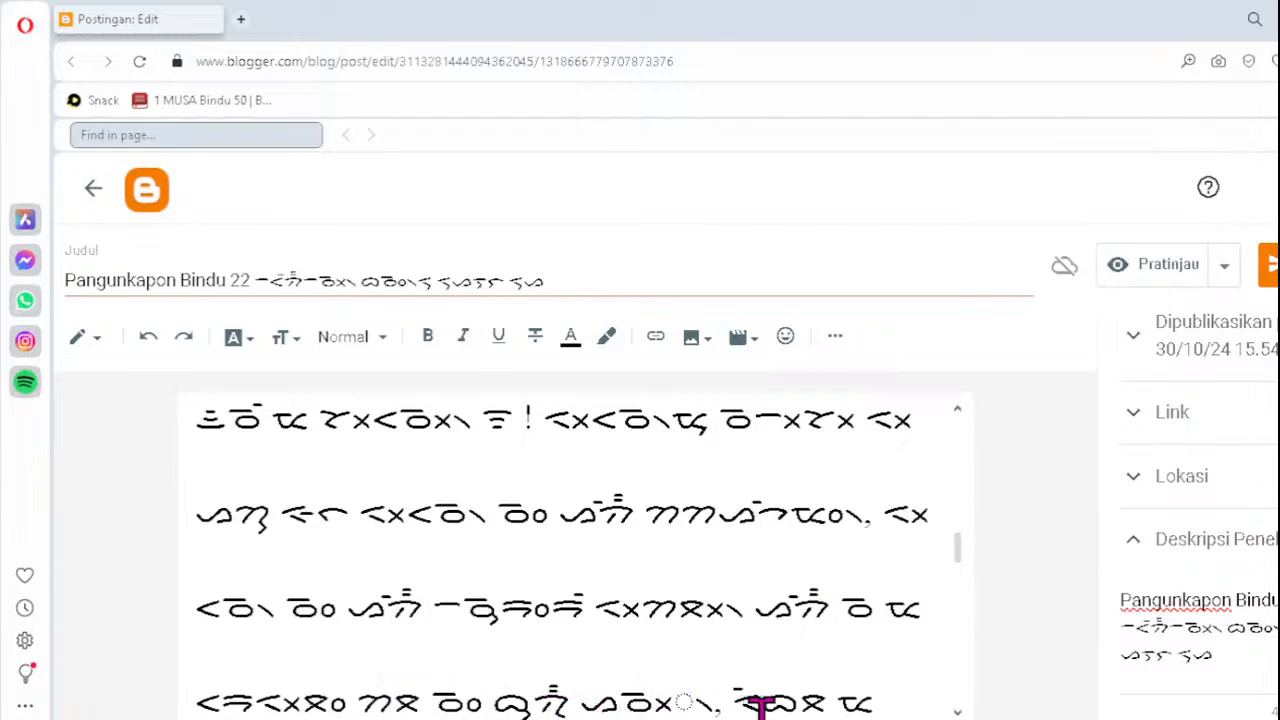
pyautogui.press('Delete')
pyautogui.write('ᯬᯖᯔ᯲ ᯖ')
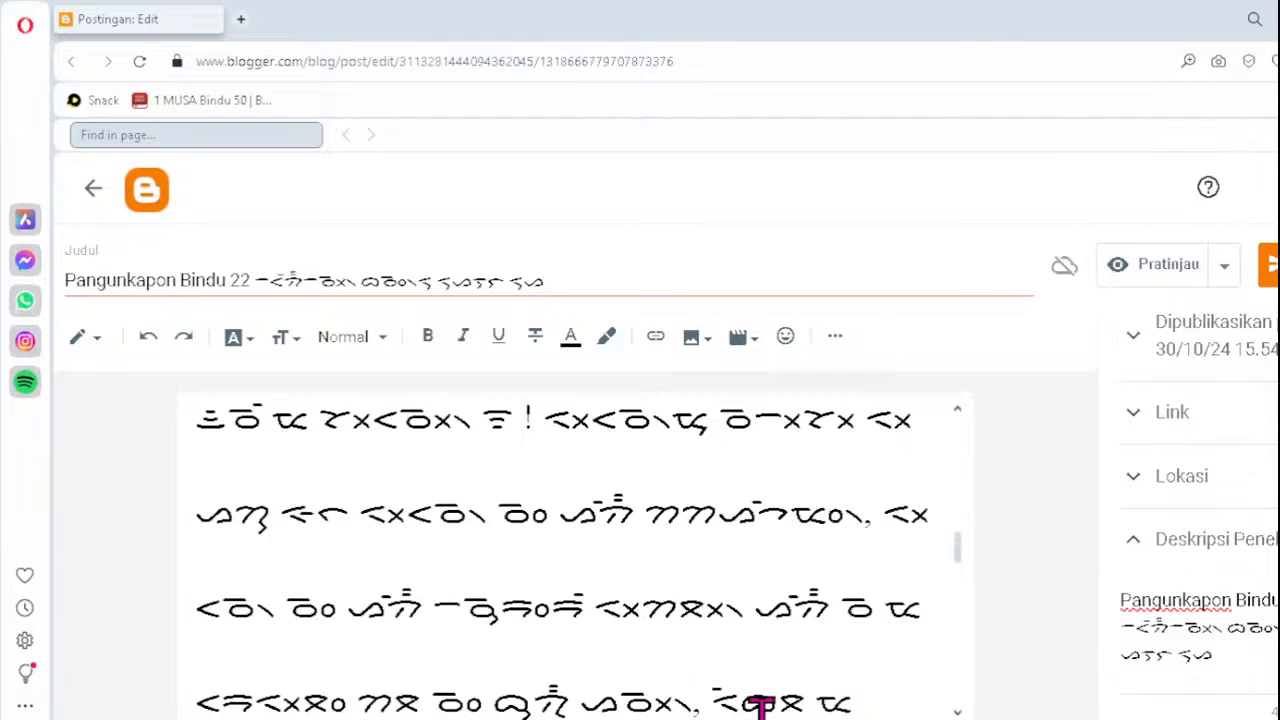
pyautogui.press('Down')
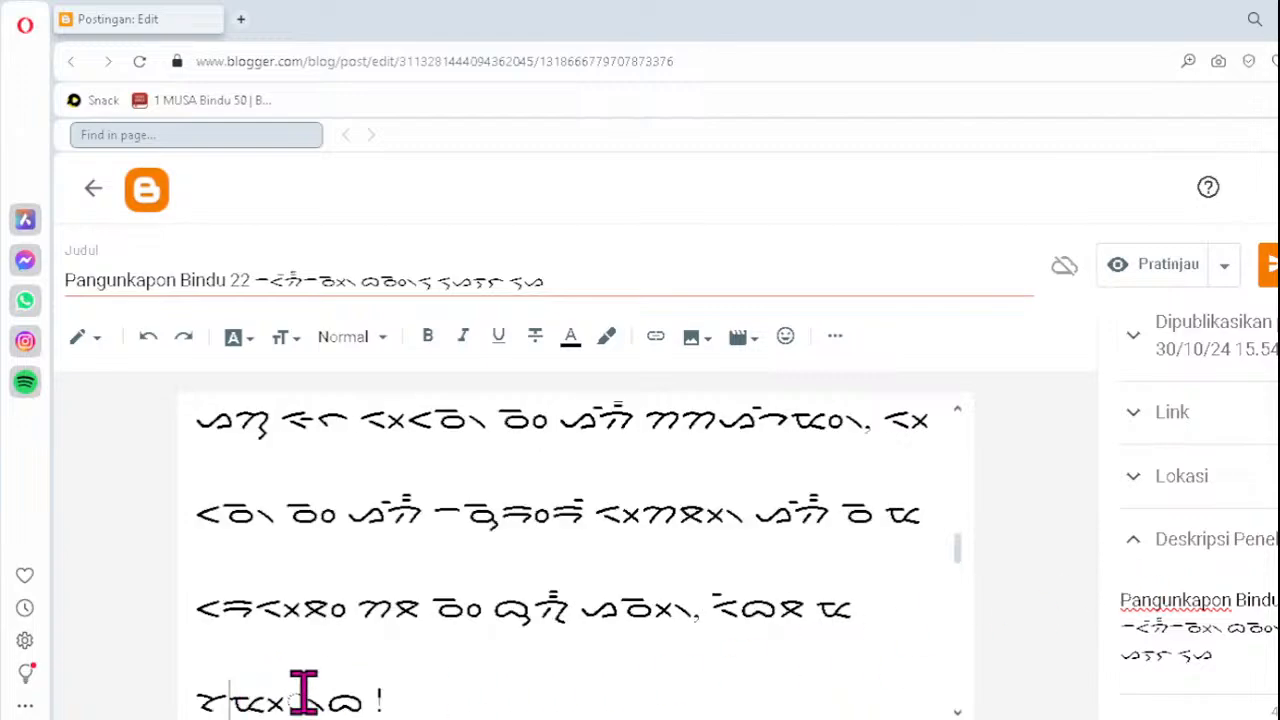
pyautogui.press('BackSpace')
pyautogui.press('BackSpace')
pyautogui.press('BackSpace')
pyautogui.write('ᯬᯔ᯲')
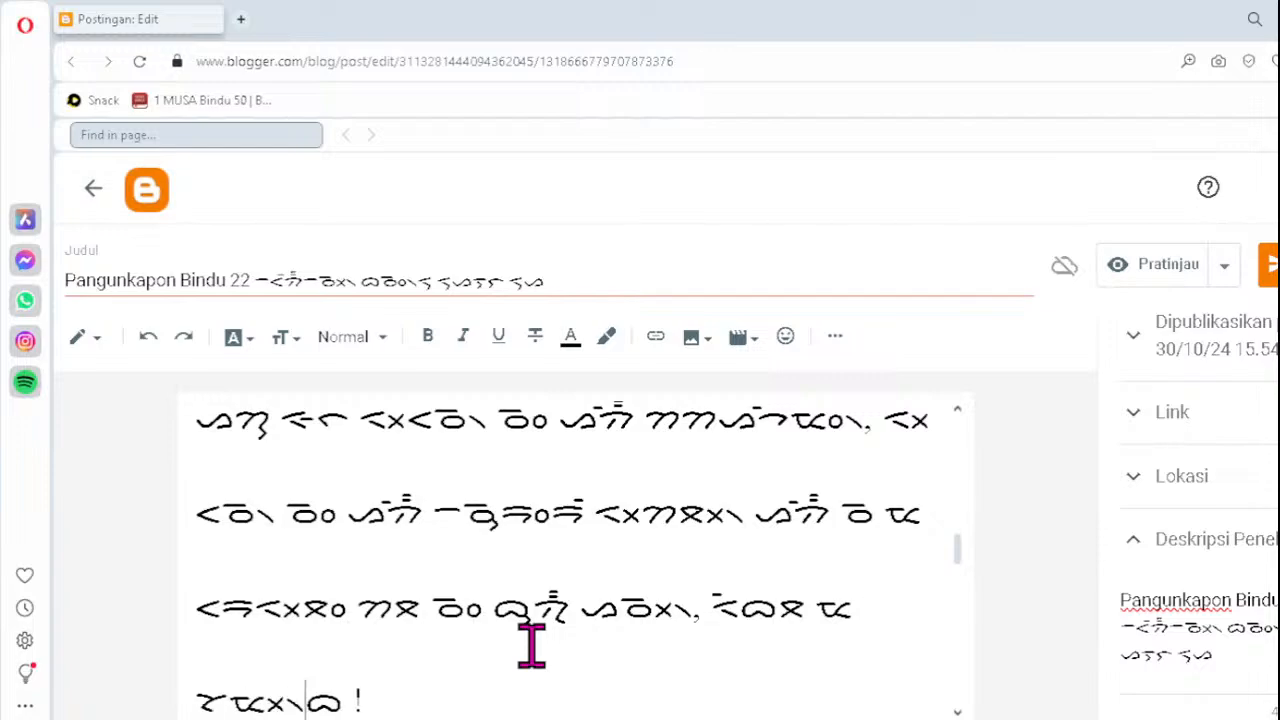
# - At the start of verse 10, retype the misrendered endings of the Batak-script words "didok" and "mandok" as ᯬᯂ᯦᯲
pyautogui.press('Down')
pyautogui.press('Down')
pyautogui.press('Down')
pyautogui.press('Down')
pyautogui.press('Down')
pyautogui.press('Down')
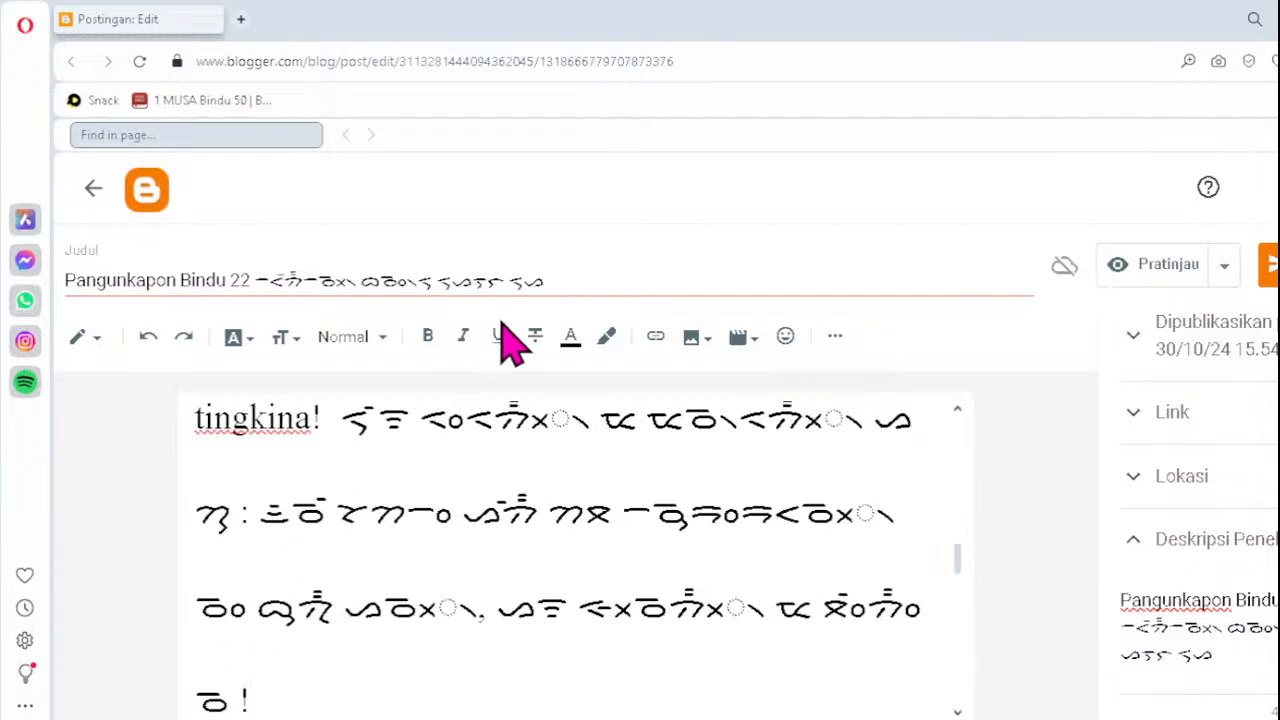
pyautogui.click(493, 421)
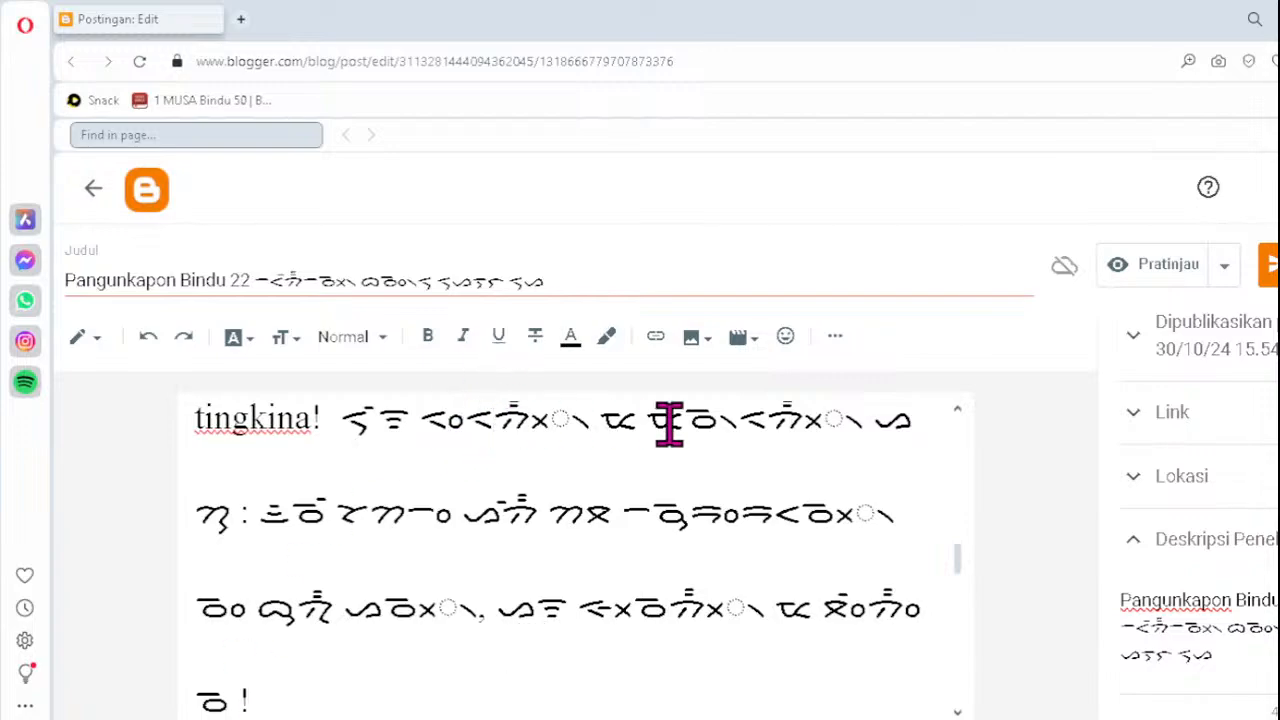
pyautogui.press('Delete')
pyautogui.write('ᯬᯄ᯲')
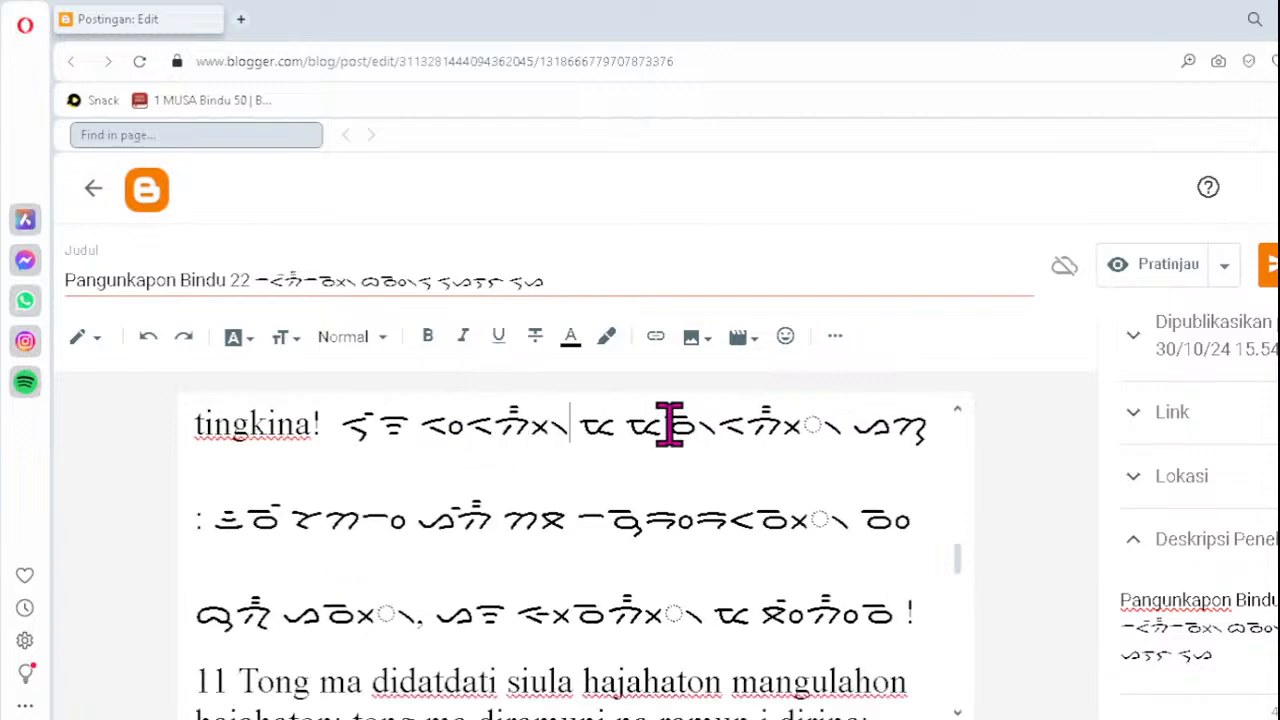
pyautogui.click(764, 430)
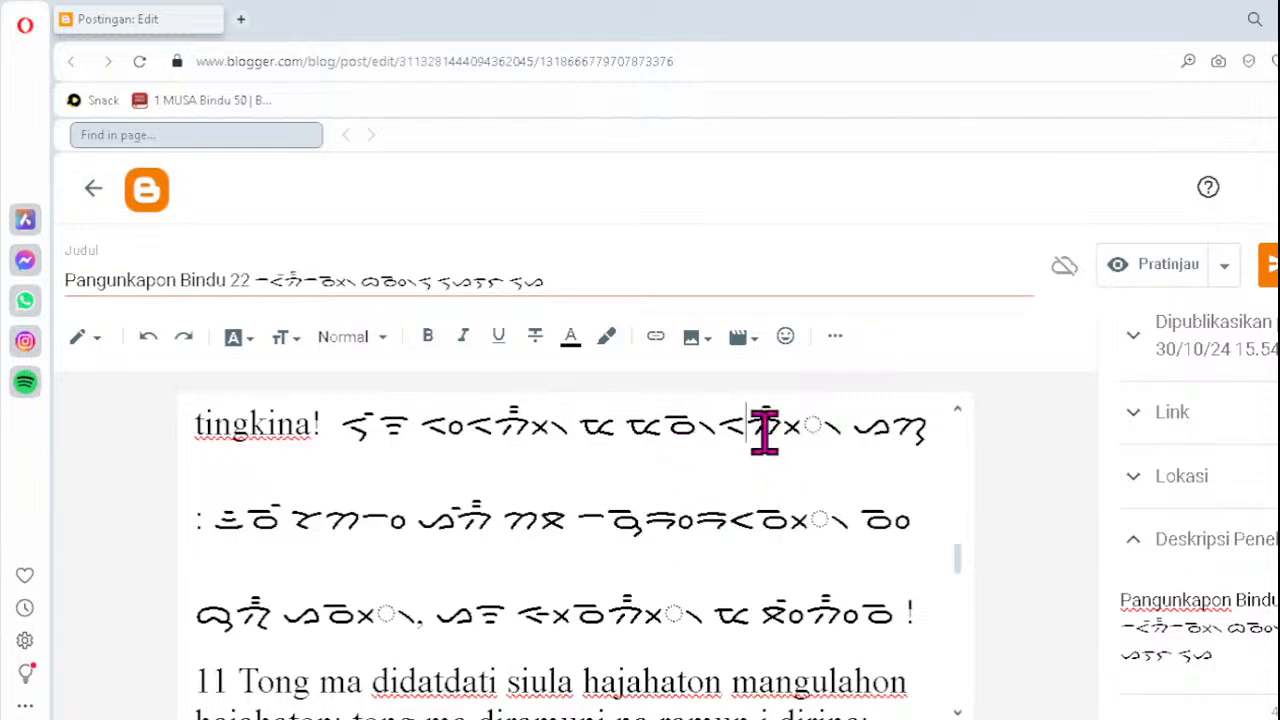
pyautogui.press('Delete')
pyautogui.write('ᯬᯄ᯲')
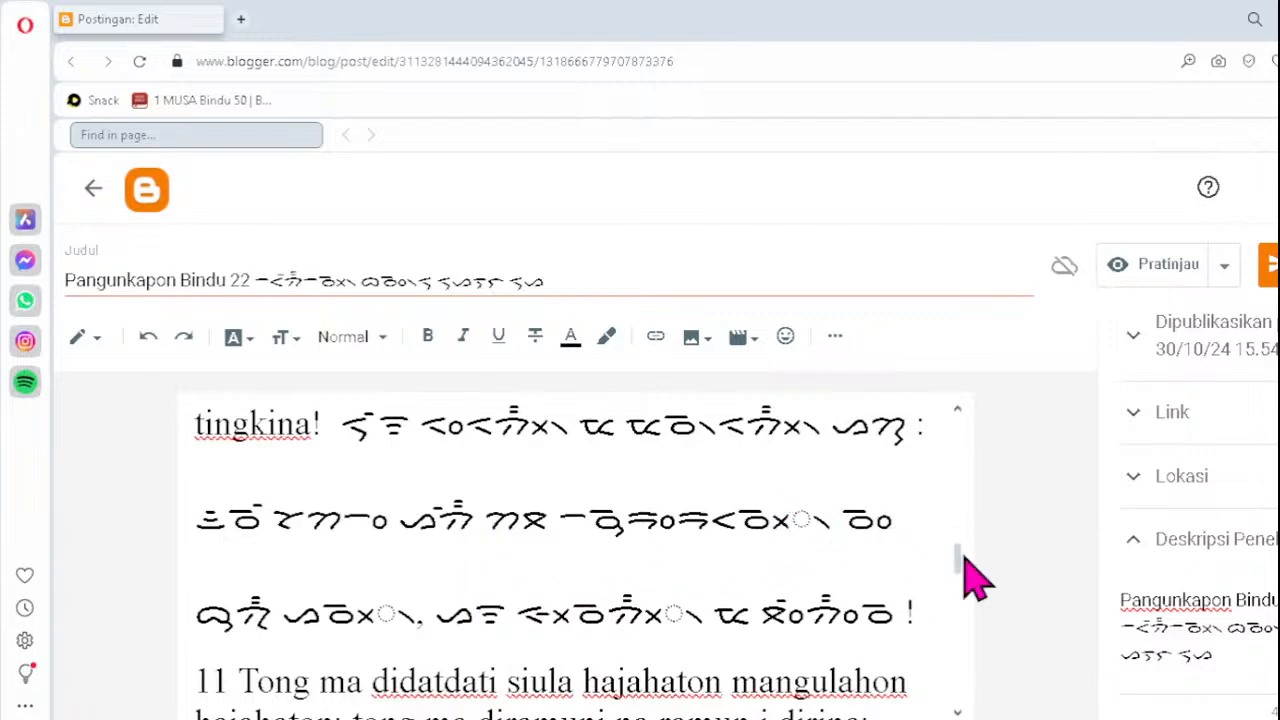
# - In verse 10, retype the misrendered endings of the Batak-script words "panurirangon" and "on" as ᯬᯉ᯲
pyautogui.press('Delete')
pyautogui.write('ᯬᯉ᯲')
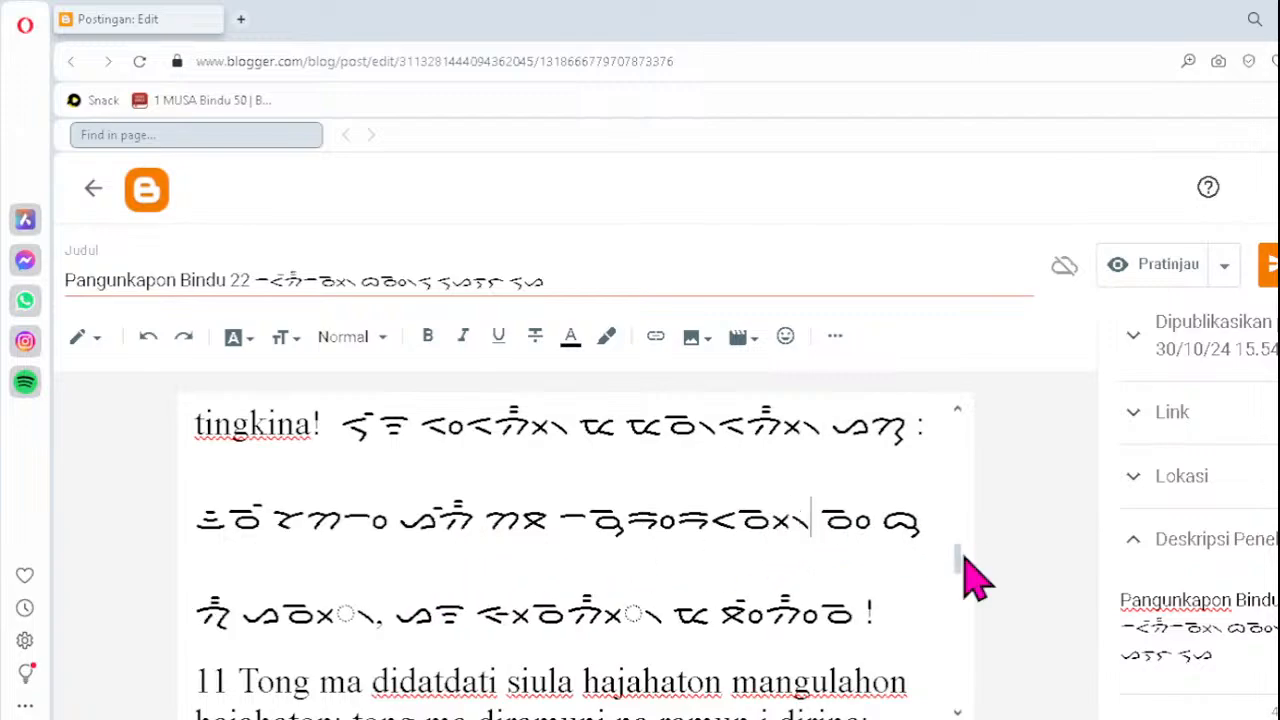
pyautogui.click(283, 608)
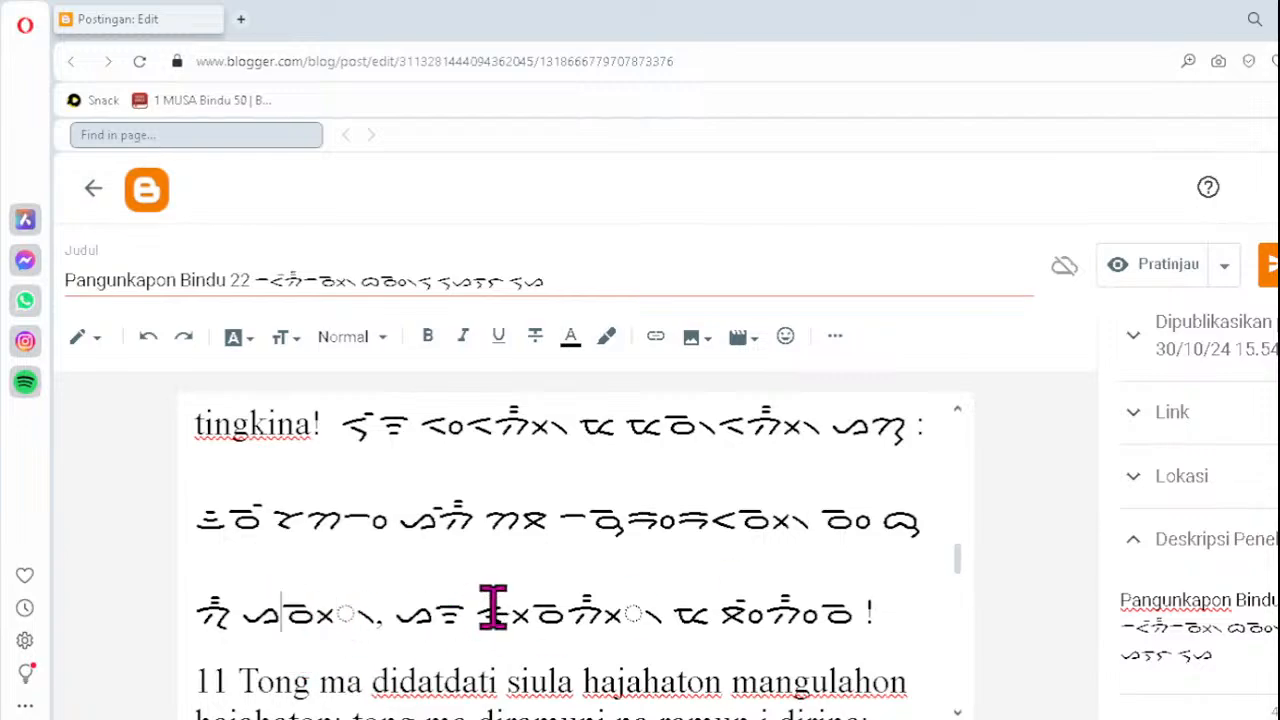
pyautogui.press('Delete')
pyautogui.write('ᯬᯉ᯲')
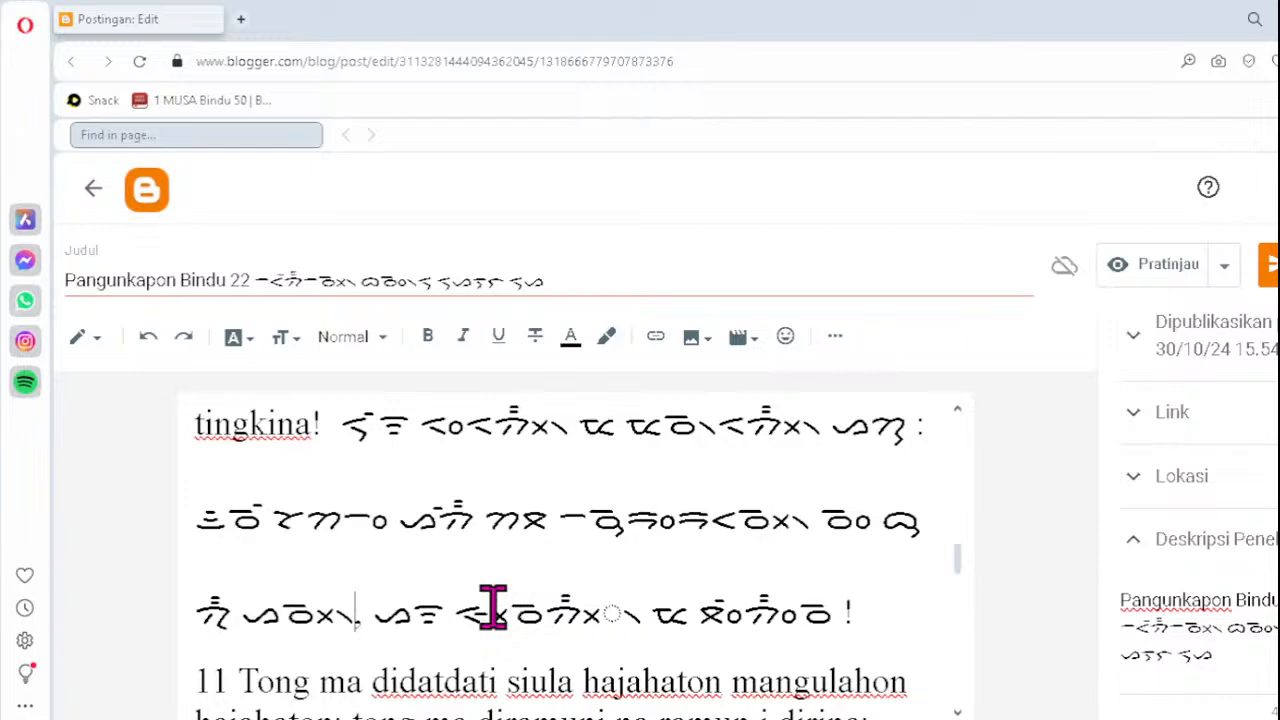
# - Retype the misrendered ending of the Batak-script word "jonok" in verse 10 as ᯬᯂ᯦᯲
pyautogui.click(546, 612)
pyautogui.press('Delete')
pyautogui.write('ᯬᯂ')
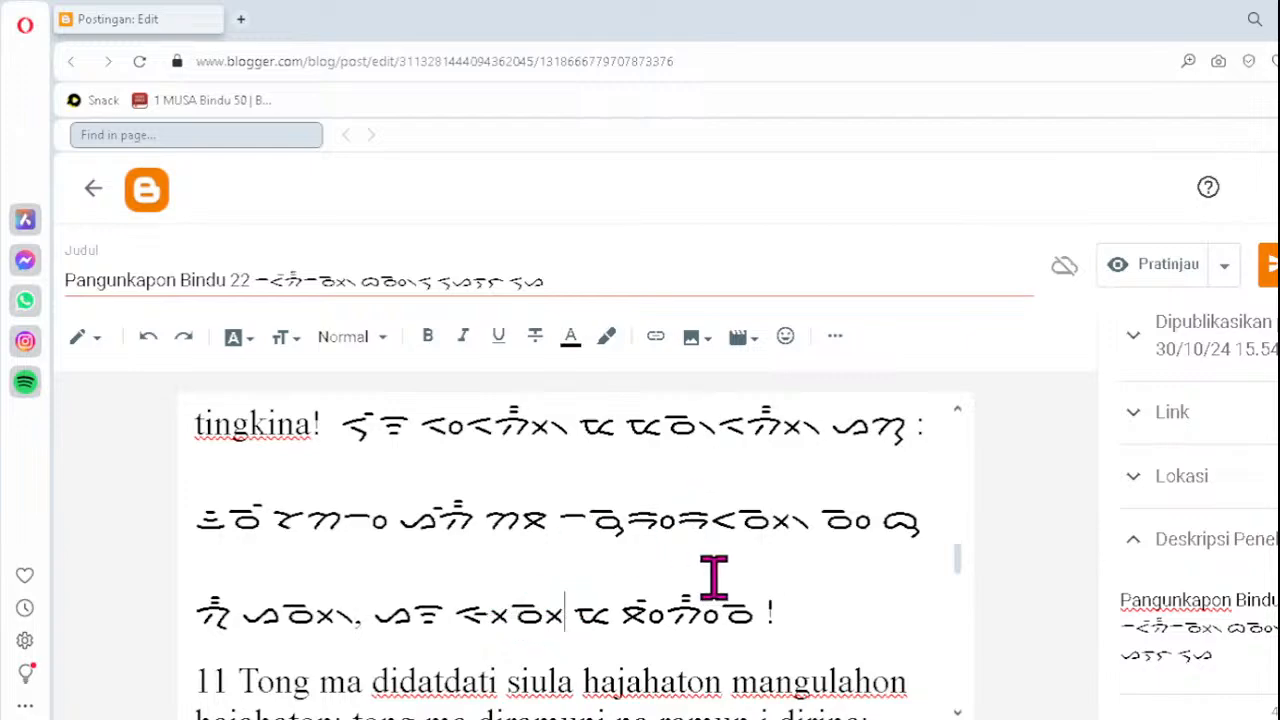
pyautogui.write('᯲')
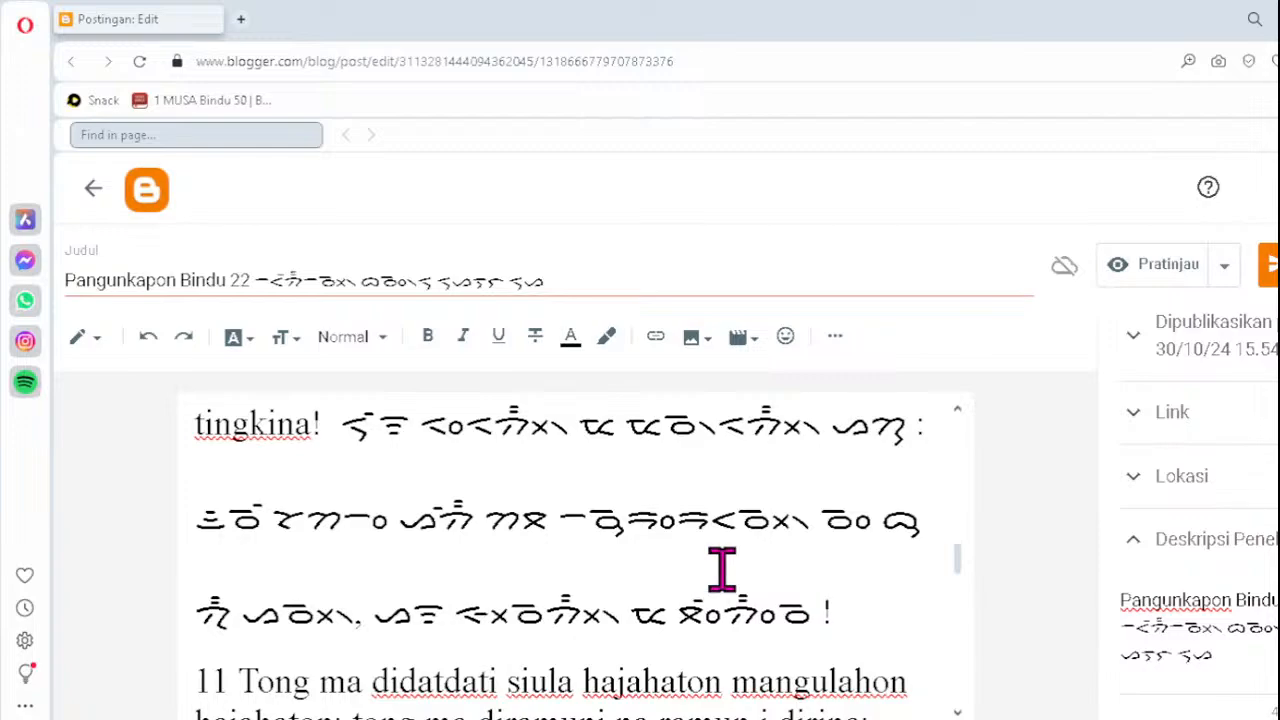
# - Retype the misrendered ending of the first Batak-script word "hajahaton" in verse 11 as ᯬᯉ᯲
pyautogui.press('Down')
pyautogui.press('Down')
pyautogui.press('Down')
pyautogui.press('Down')
pyautogui.press('Down')
pyautogui.press('Down')
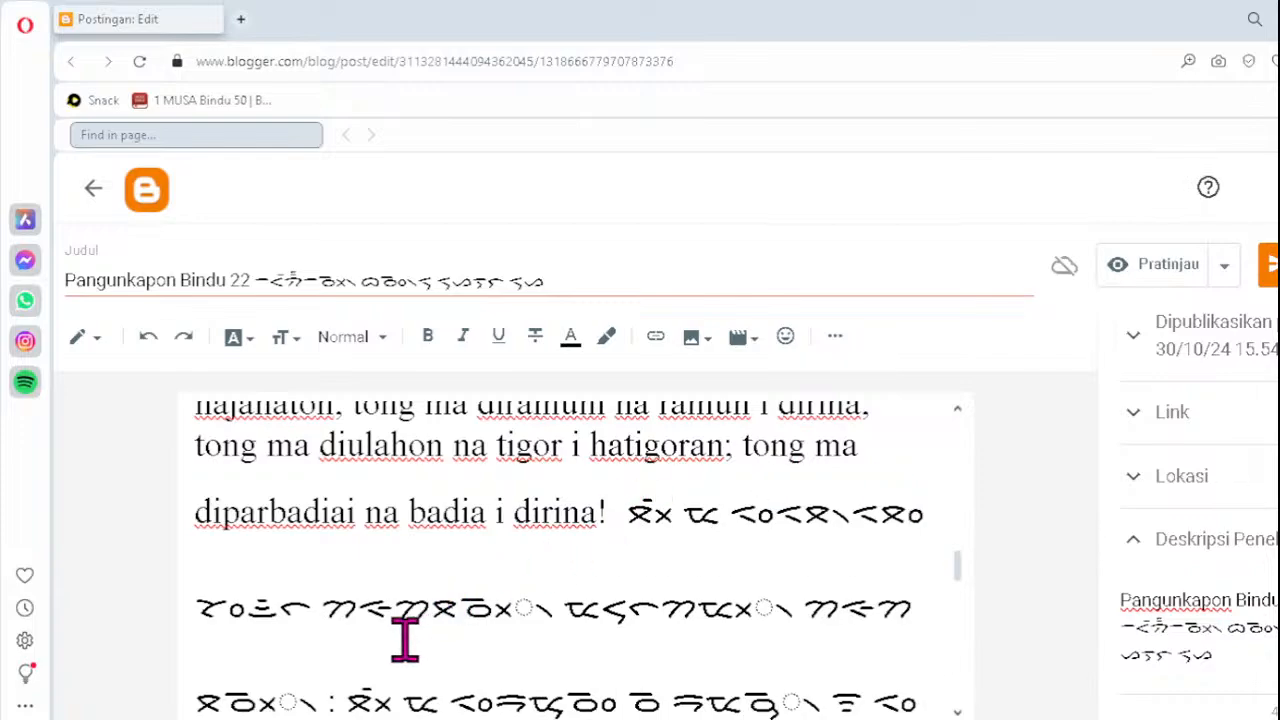
pyautogui.click(464, 611)
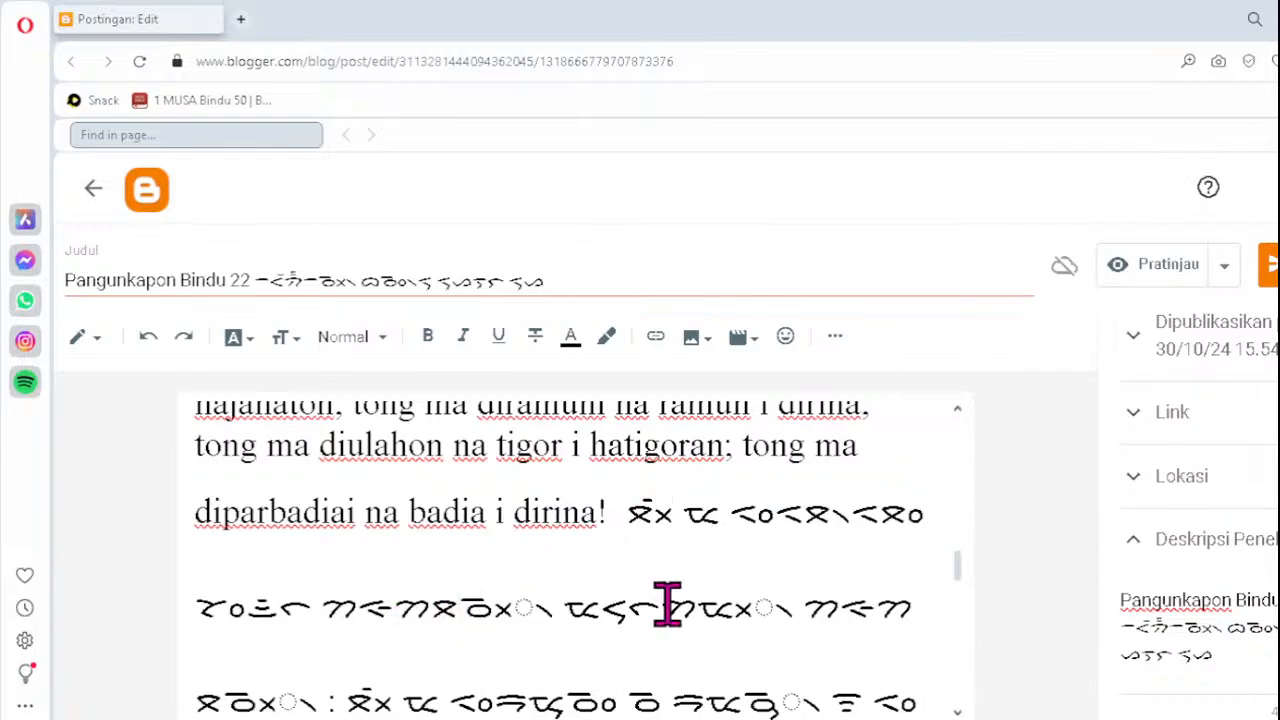
pyautogui.press('Delete')
pyautogui.write('ᯬᯉ᯲')
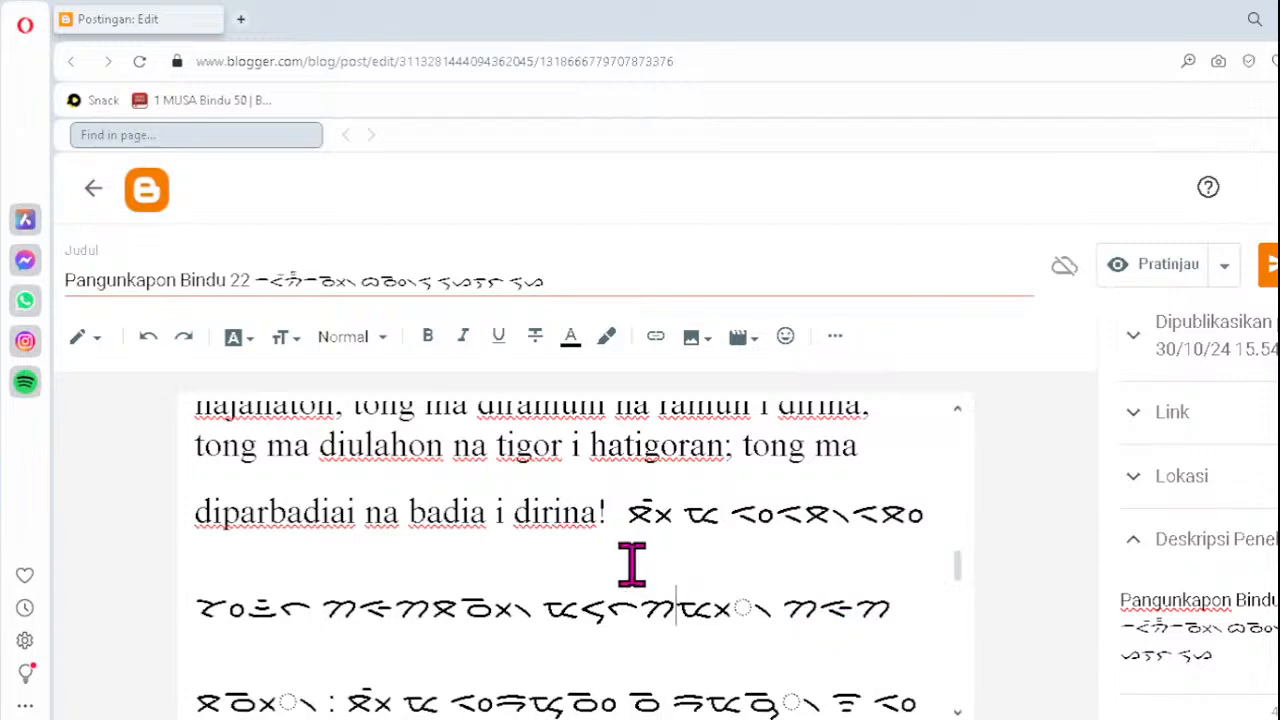
# - Replace the wrong, misrendered ending of the Batak-script word "mangulahon" in verse 11 with ᯬᯉ᯲
pyautogui.scroll(3, 632, 565)
pyautogui.scroll(-2, 660, 588)
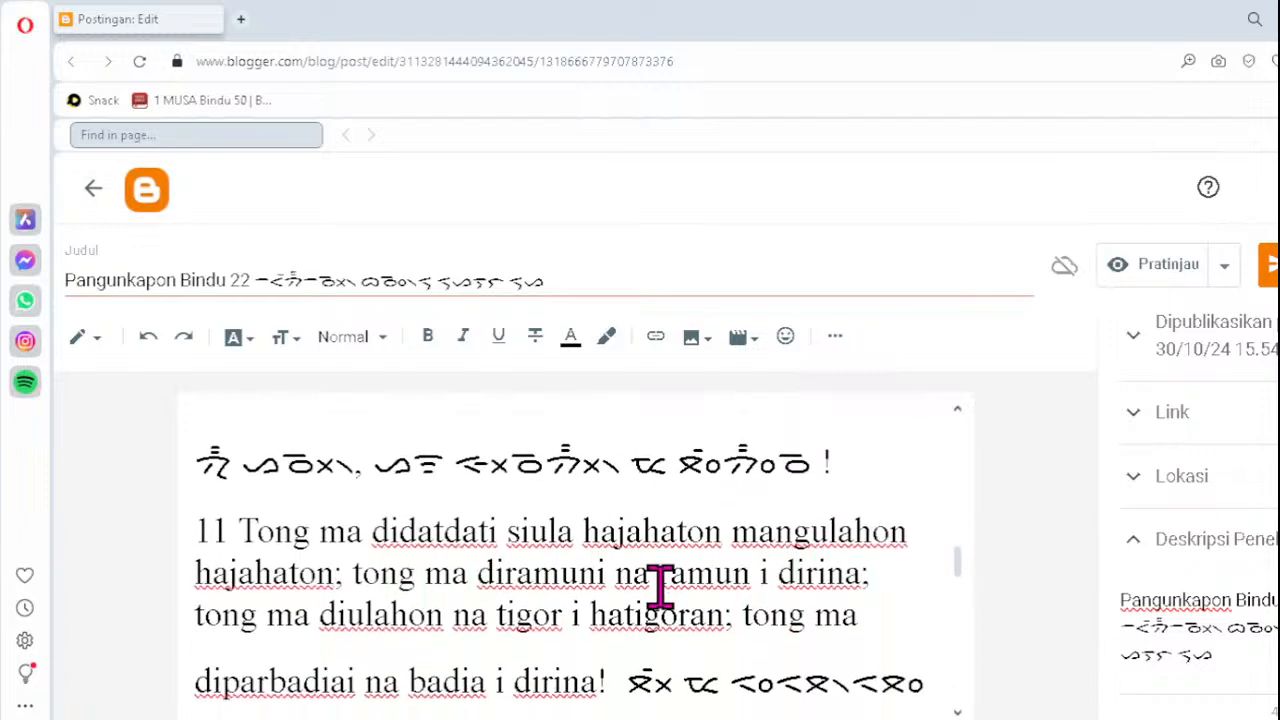
pyautogui.scroll(-2, 660, 588)
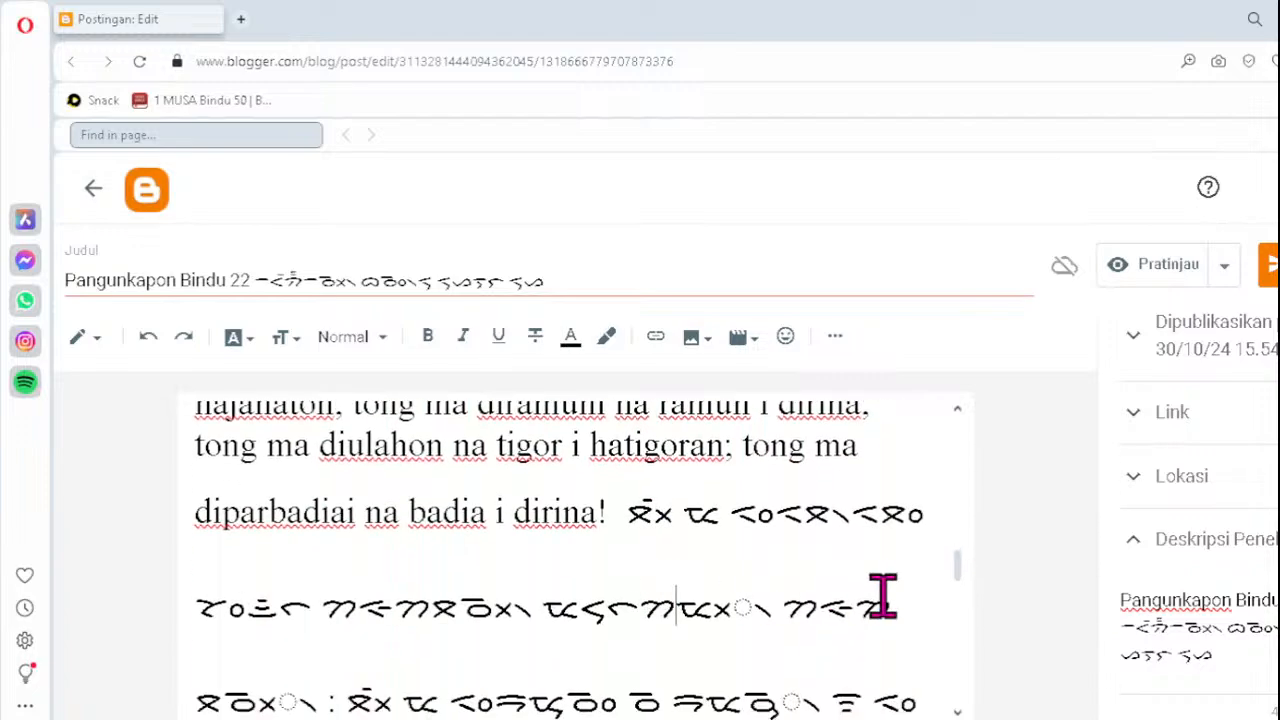
pyautogui.press('BackSpace')
pyautogui.press('BackSpace')
pyautogui.press('BackSpace')
pyautogui.press('BackSpace')
pyautogui.write('ᯬᯉ᯲')
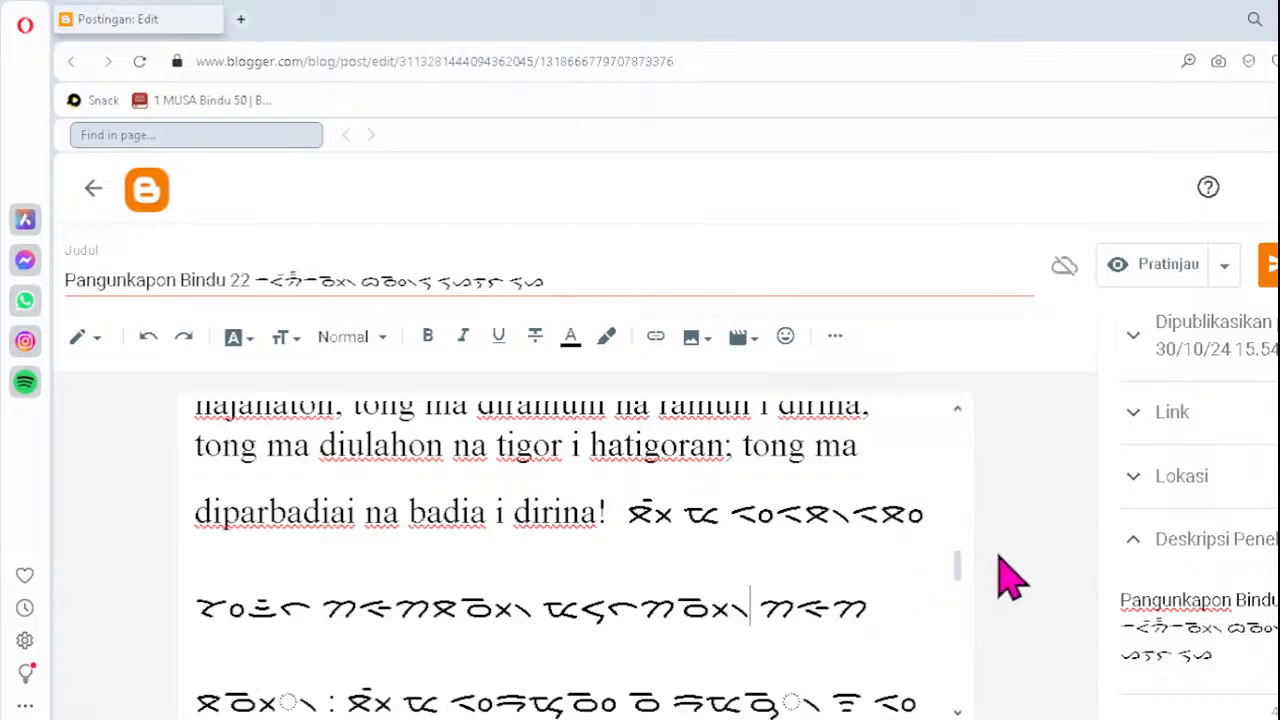
# - In verse 11, retype the misrendered endings of the second Batak-script "hajahaton" as ᯬᯉ᯲ and of "ramun" as ᯮᯉ᯲
pyautogui.click(230, 699)
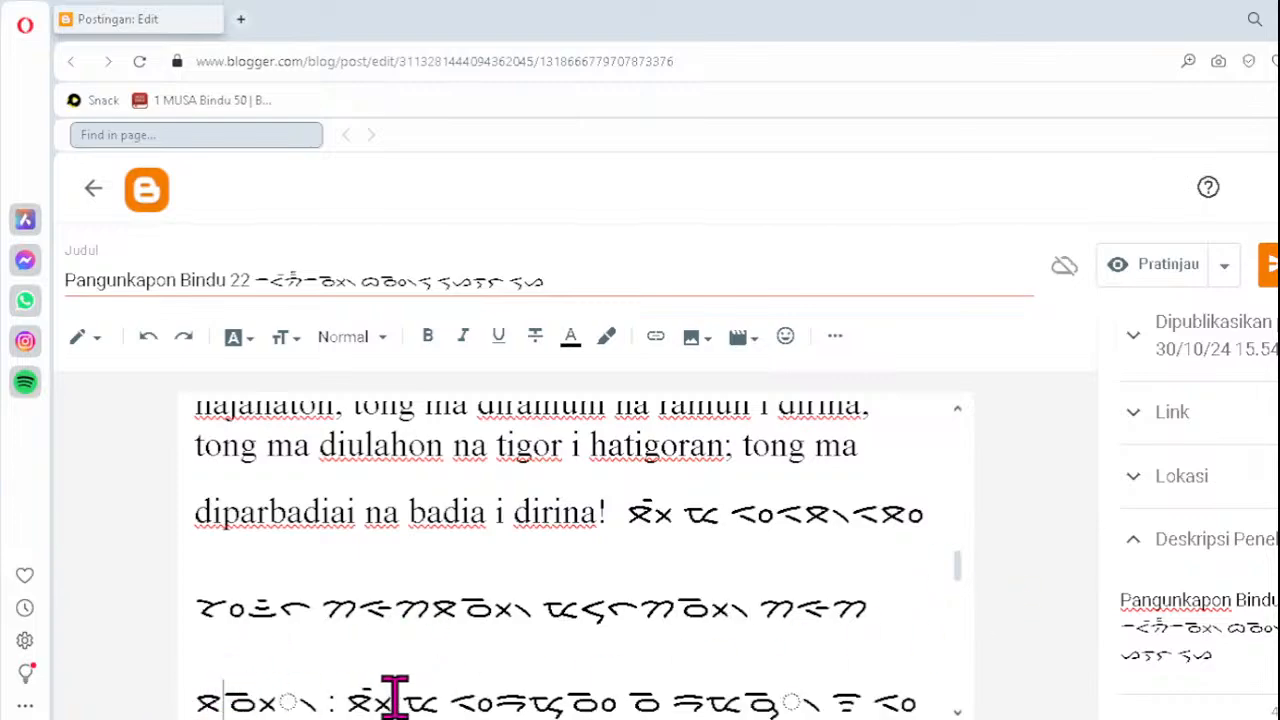
pyautogui.press('Delete')
pyautogui.write('ᯬᯉ᯲')
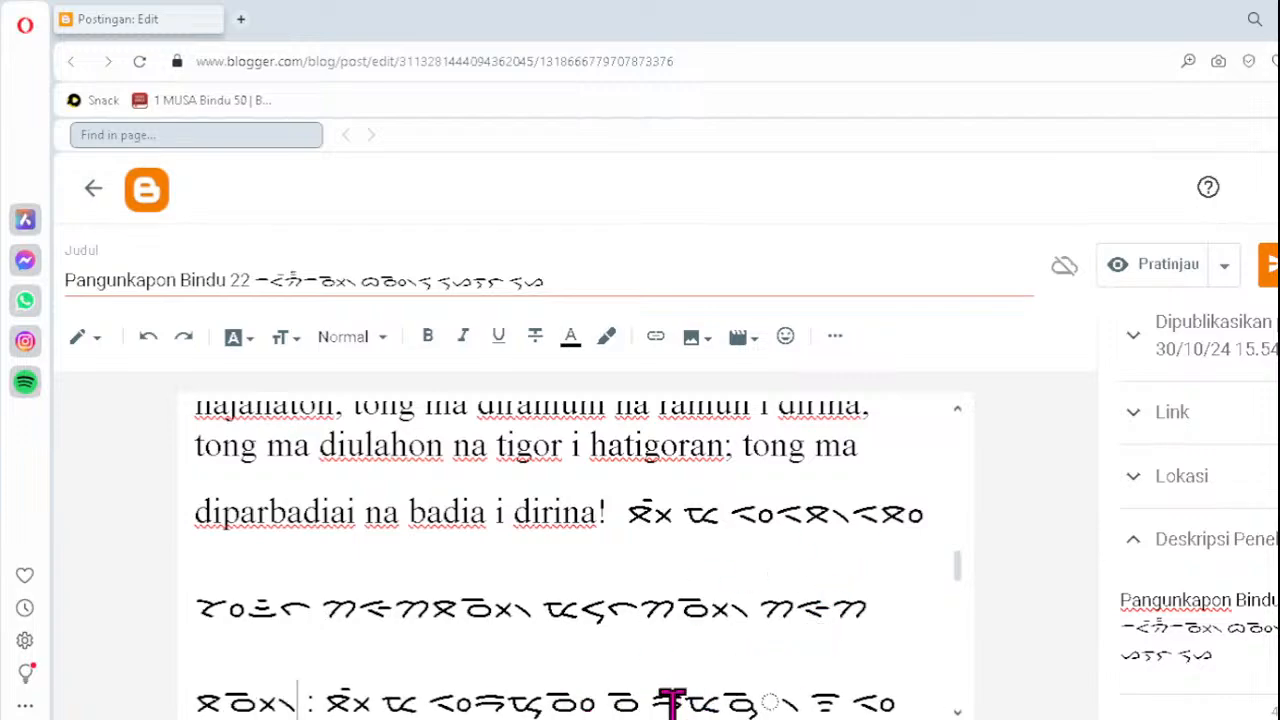
pyautogui.click(720, 700)
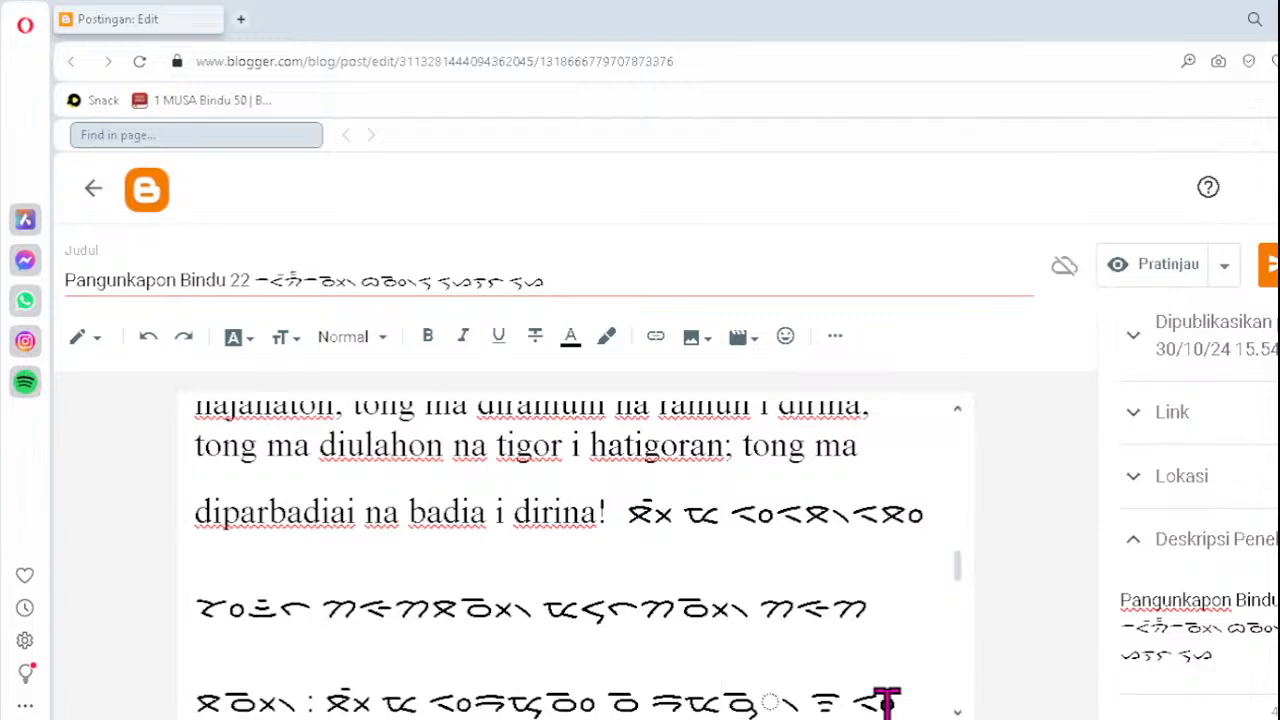
pyautogui.press('Delete')
pyautogui.press('Delete')
pyautogui.write('ᯉ᯲')
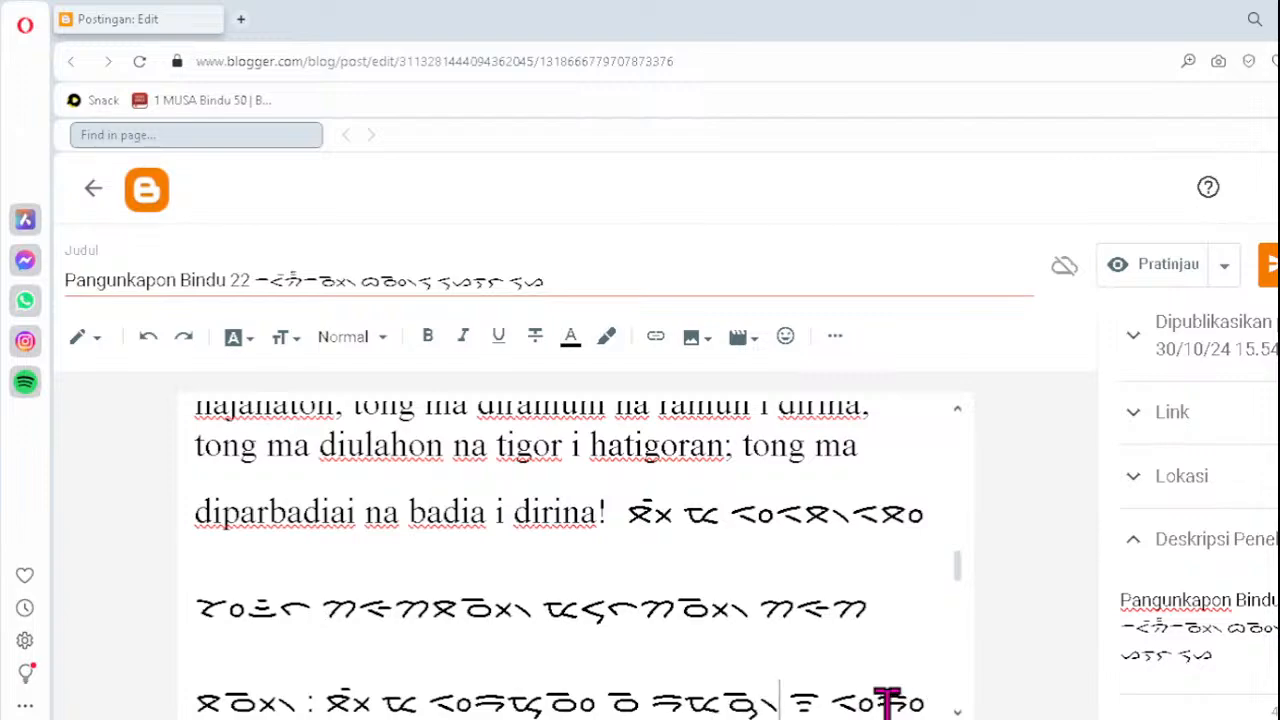
# - Retype the misrendered ending of the Batak-script word "diulahon" in verse 11 as ᯬᯉ᯲
pyautogui.scroll(-2, 575, 560)
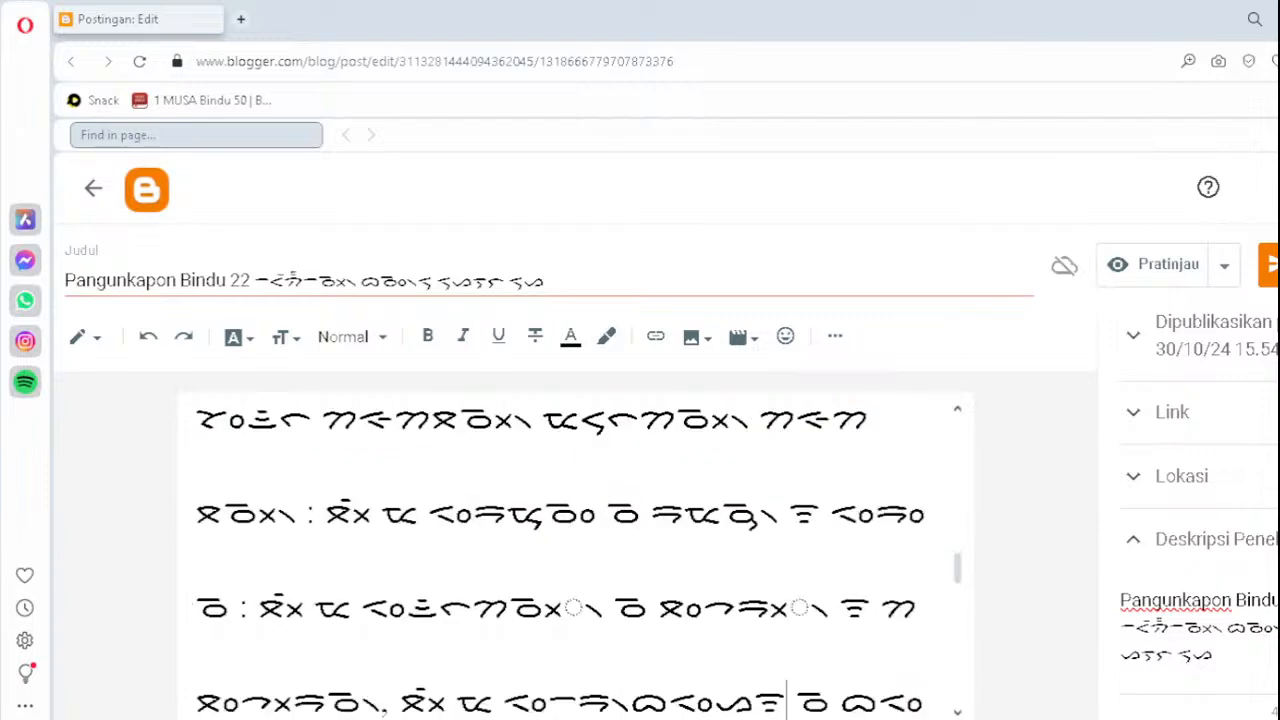
pyautogui.click(509, 606)
pyautogui.press('Delete')
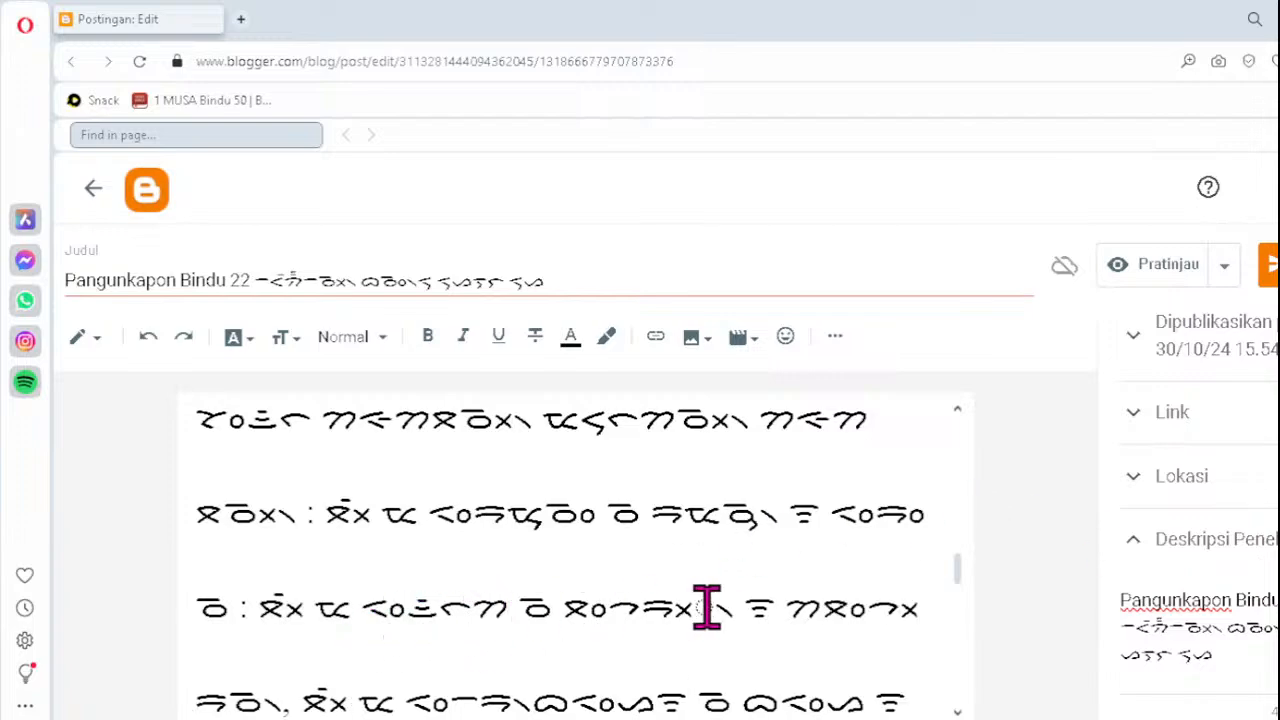
pyautogui.write('ᯬᯉ᯲')
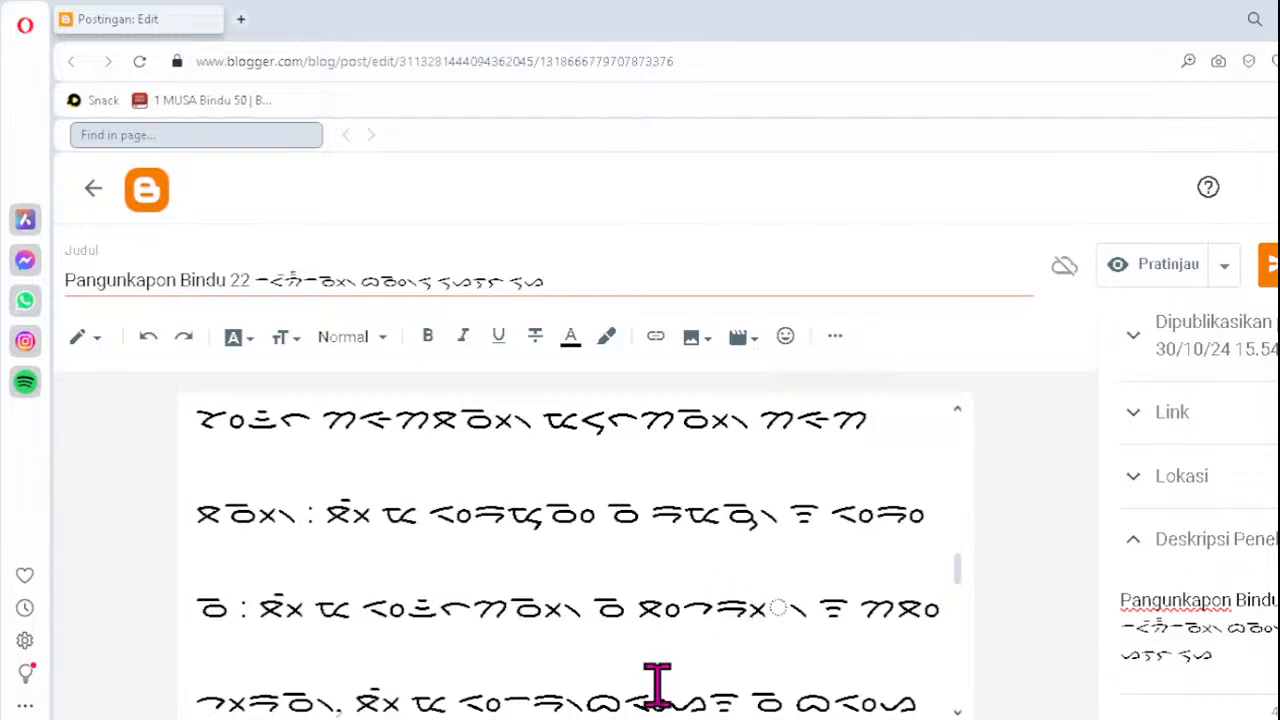
# - Retype the misrendered ending of the Batak-script word "tigor" in verse 11 as ᯬᯒ᯲
pyautogui.click(731, 610)
pyautogui.press('Delete')
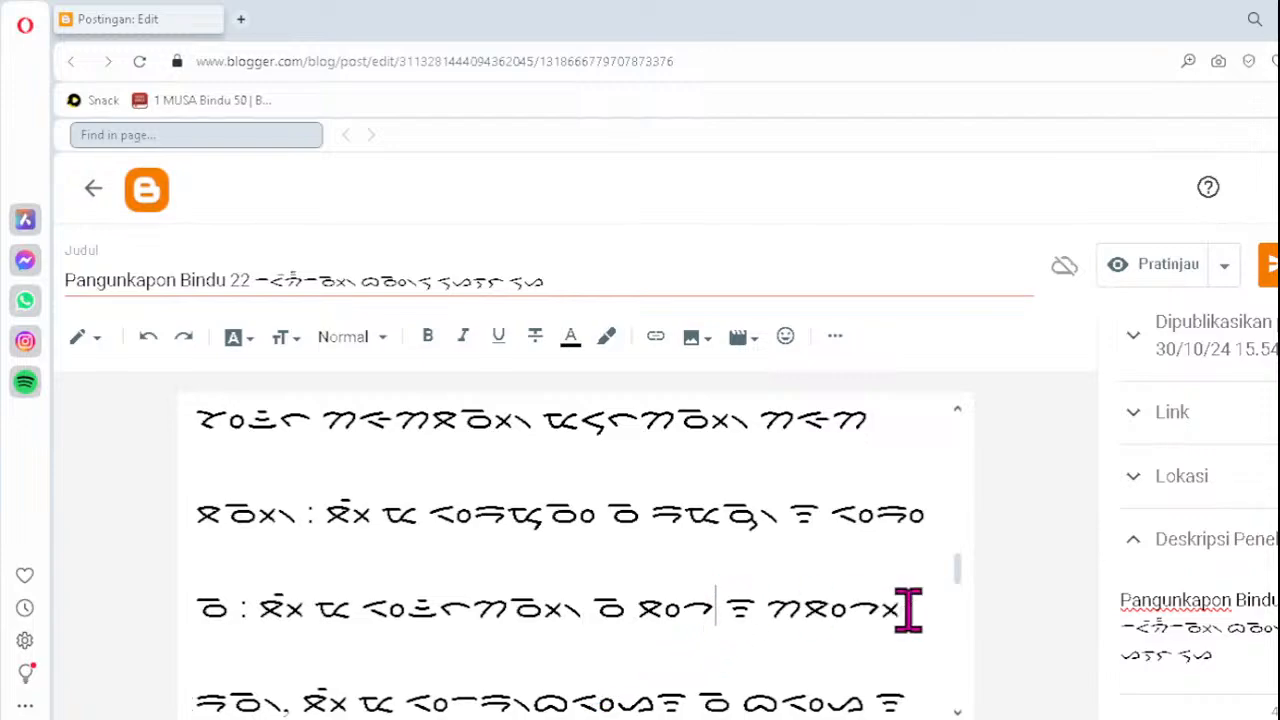
pyautogui.write('ᯬᯒ᯲')
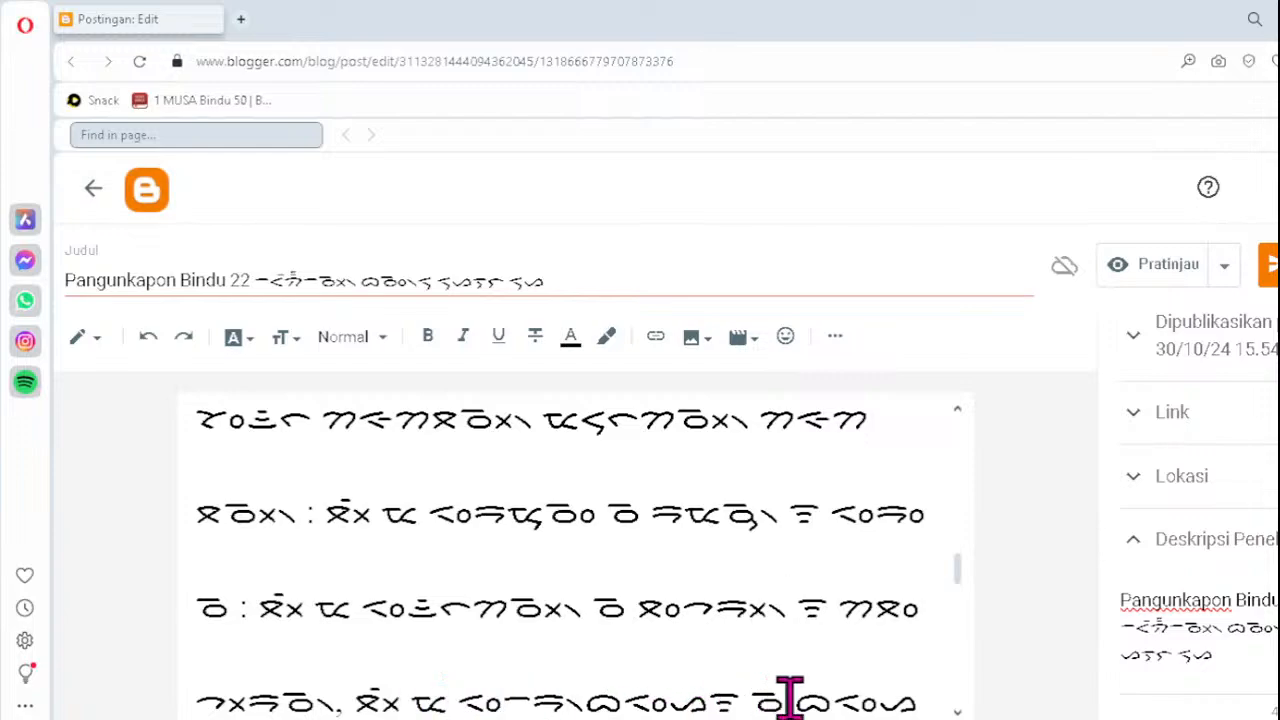
# - In verse 12, retype the misrendered characters as ᯬᯉ᯲ in the Batak-script word after the first exclamation mark and in "silehonon"
pyautogui.press('Down')
pyautogui.press('Down')
pyautogui.press('Down')
pyautogui.press('Down')
pyautogui.press('Down')
pyautogui.press('Down')
pyautogui.press('Down')
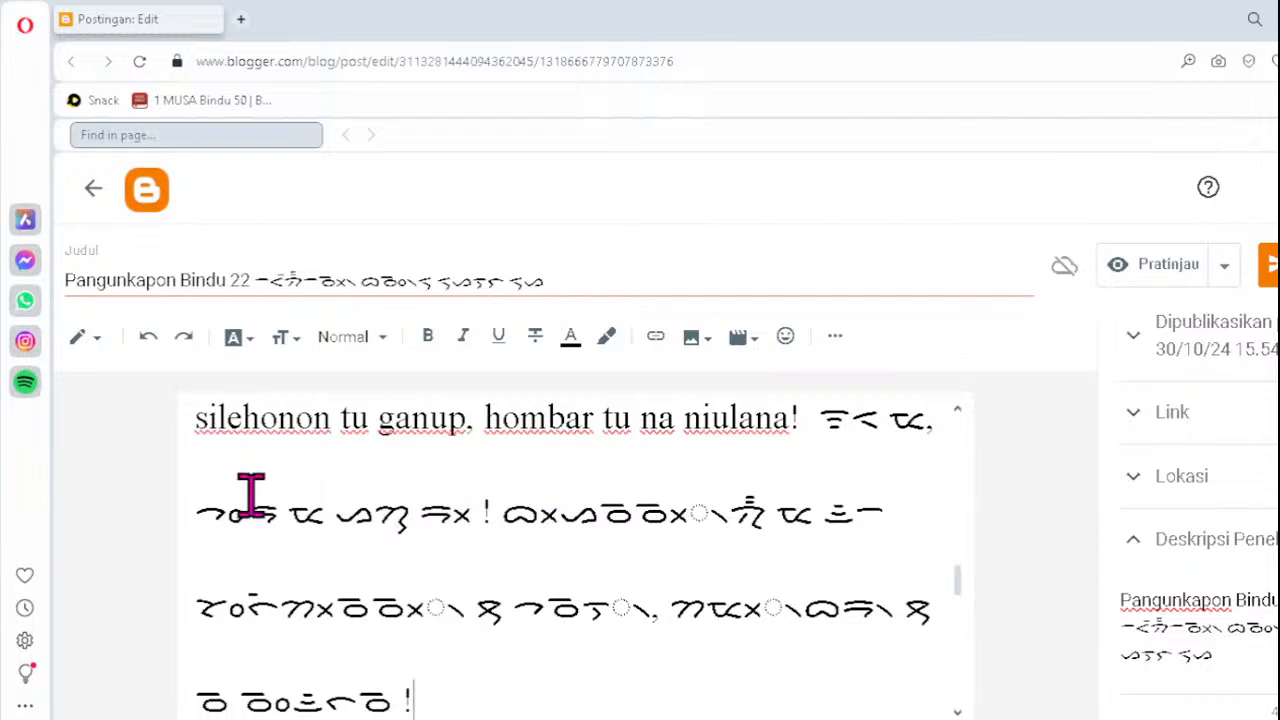
pyautogui.click(634, 512)
pyautogui.press('Delete')
pyautogui.write('ᯬᯉ᯲')
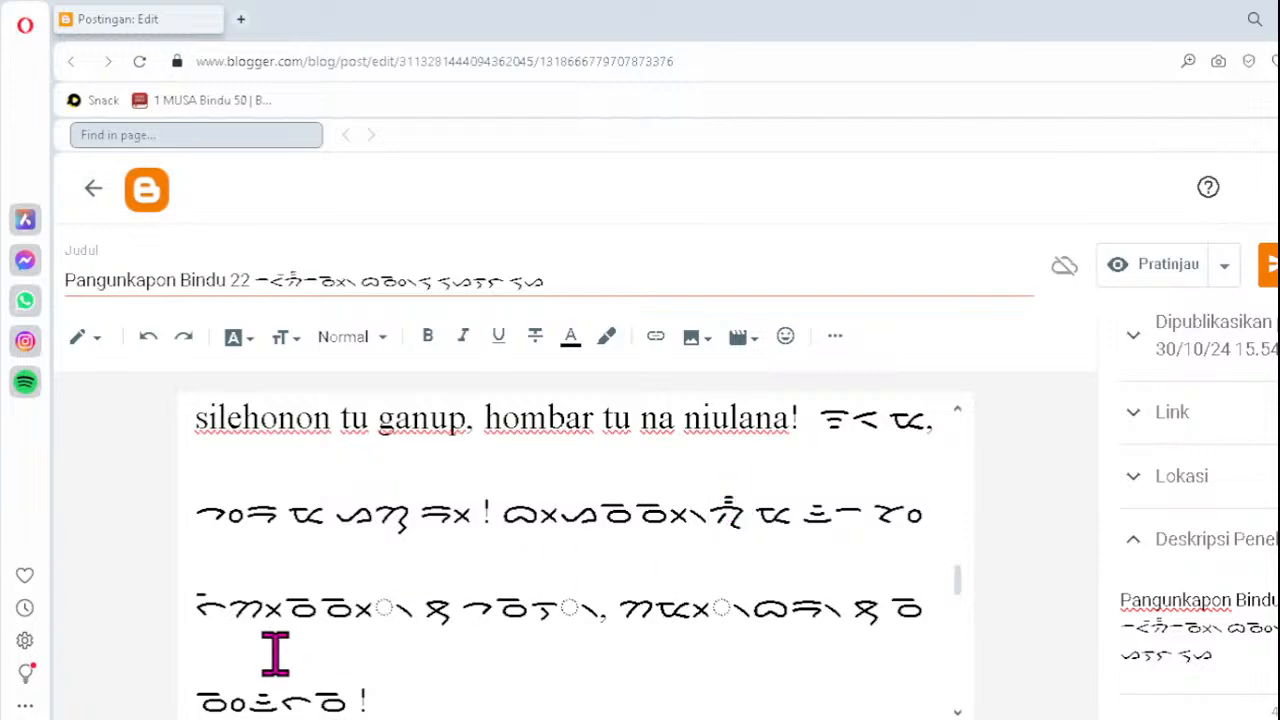
pyautogui.click(335, 610)
pyautogui.press('Delete')
pyautogui.write('ᯬᯉ᯲')
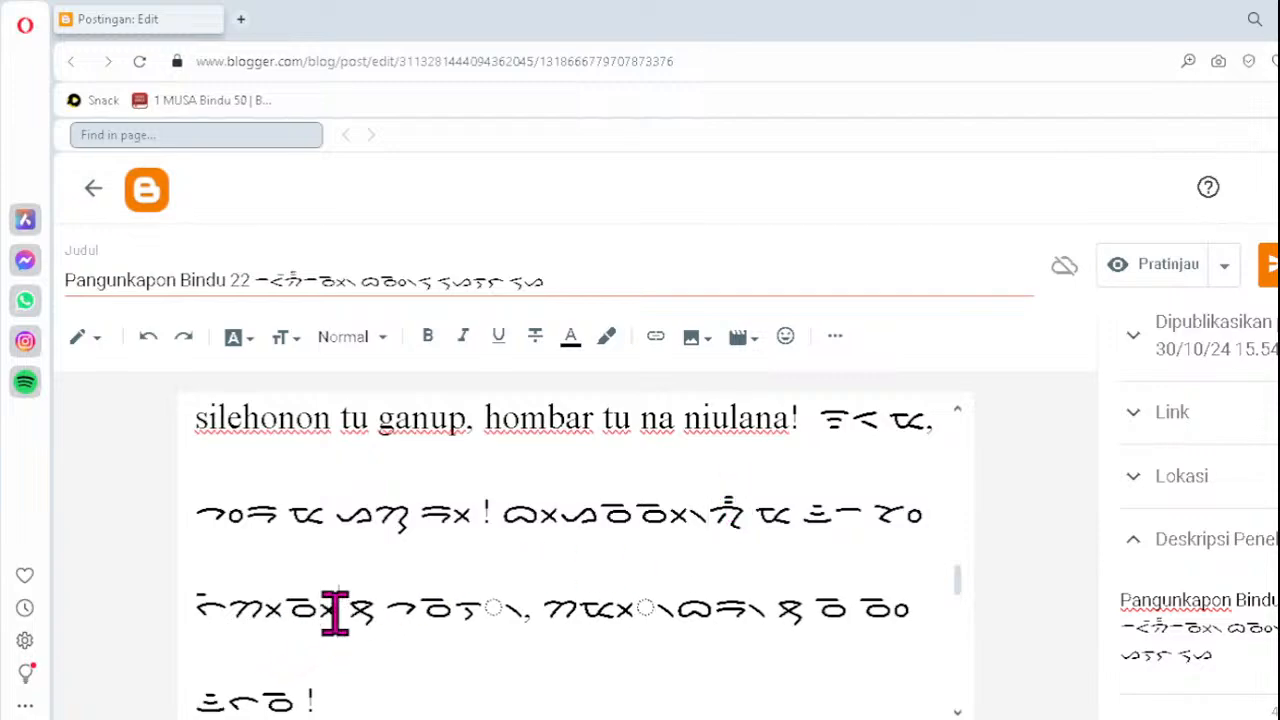
# - In verse 12, replace the misrendered ending of the Batak-script "ganup" with ᯮᯇ᯲ and the misrendered middle of "hombar" with ᯬᯔ᯲
pyautogui.click(518, 612)
pyautogui.press('Delete')
pyautogui.write('ᯮᯇ᯲')
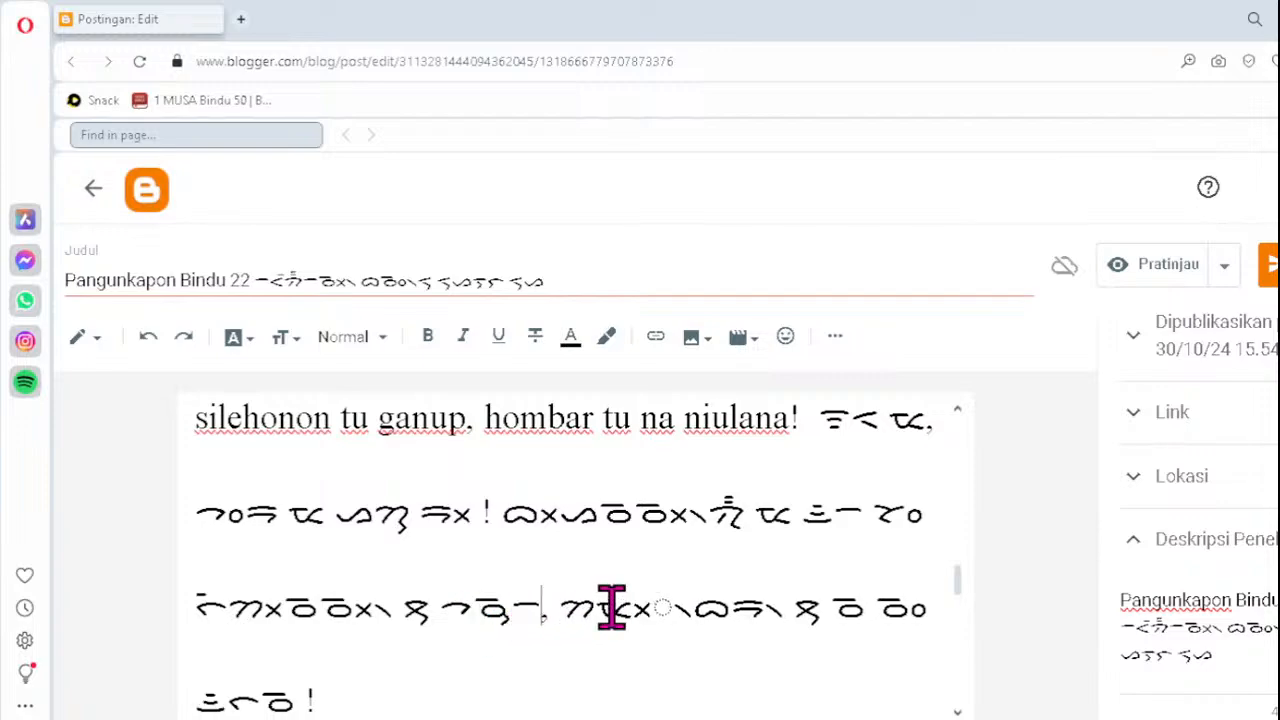
pyautogui.click(656, 611)
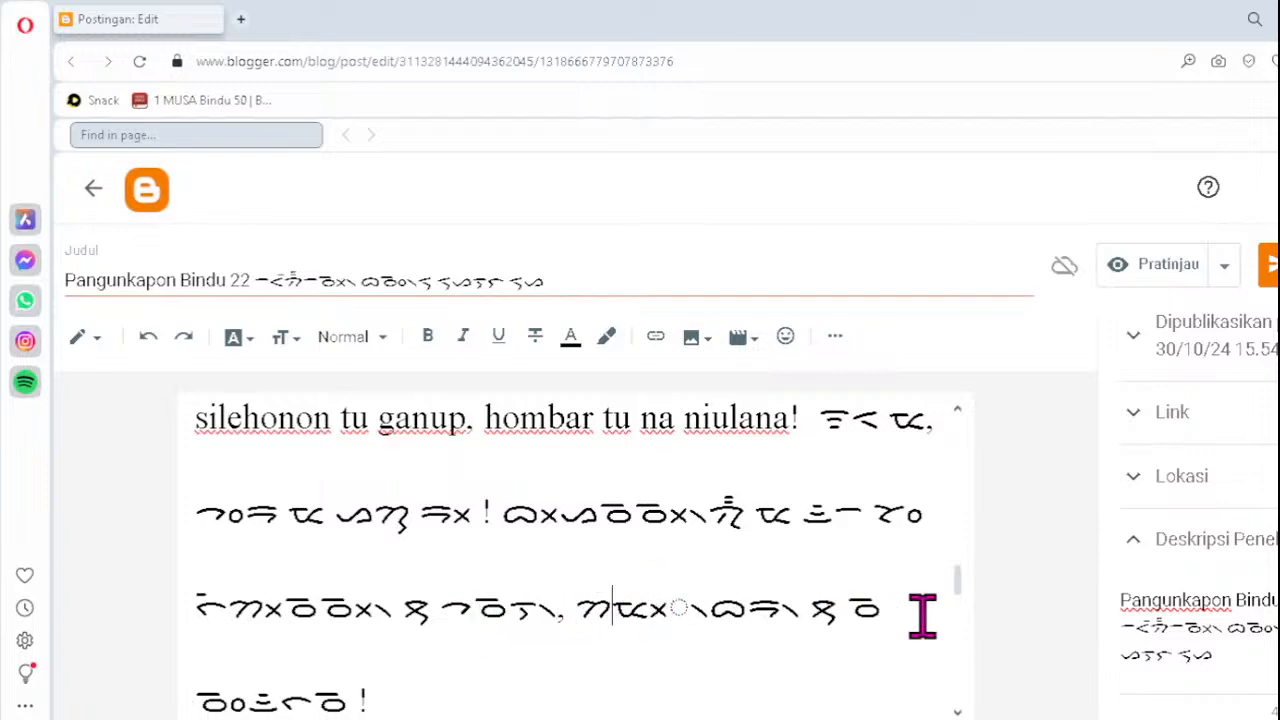
pyautogui.press('Delete')
pyautogui.write('ᯬᯔ᯲')
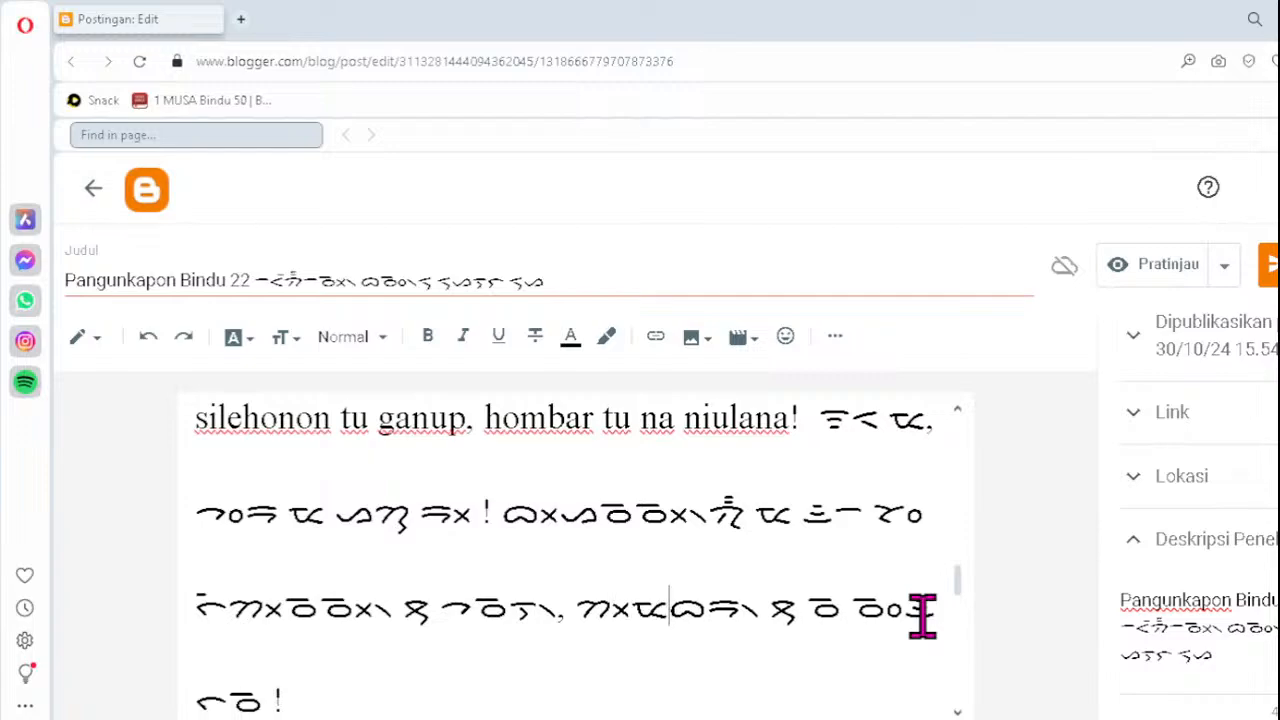
# - Retype the misrendered characters inside the Batak-script word "Punsuna" in verse 13 as ᯮᯉ᯲
pyautogui.press('Down')
pyautogui.press('Down')
pyautogui.press('Down')
pyautogui.press('Down')
pyautogui.press('Down')
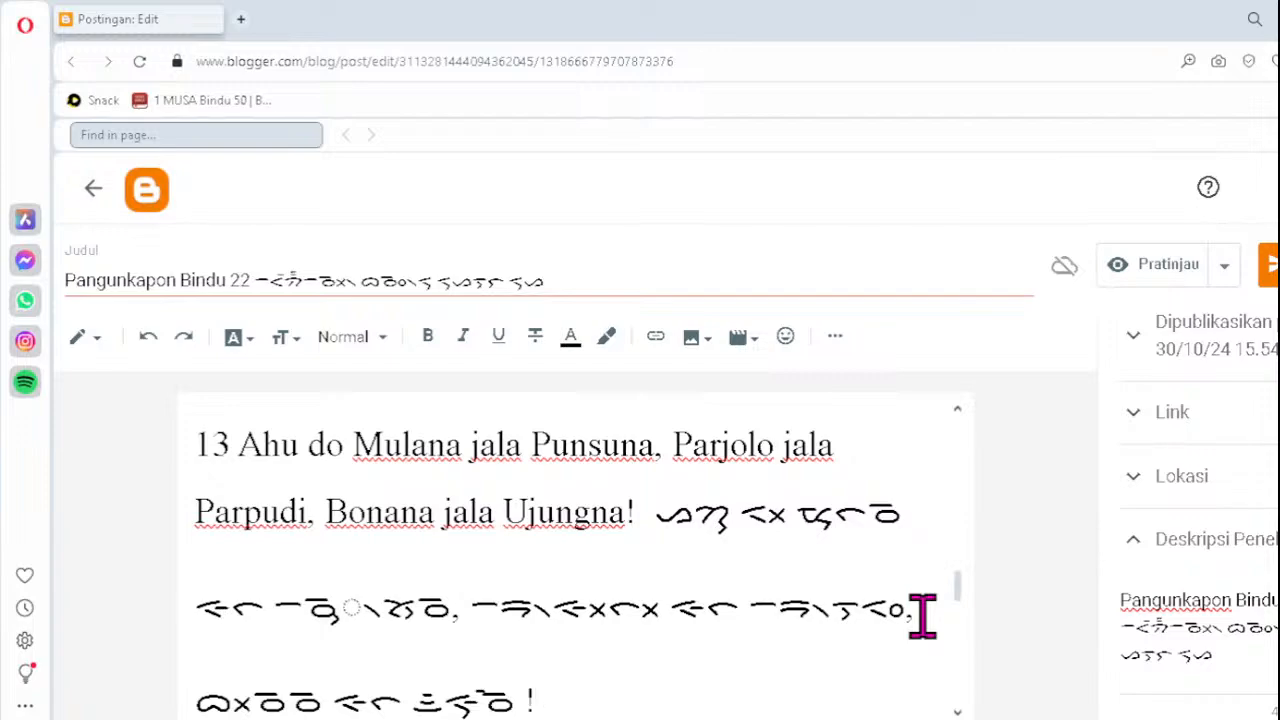
pyautogui.click(302, 610)
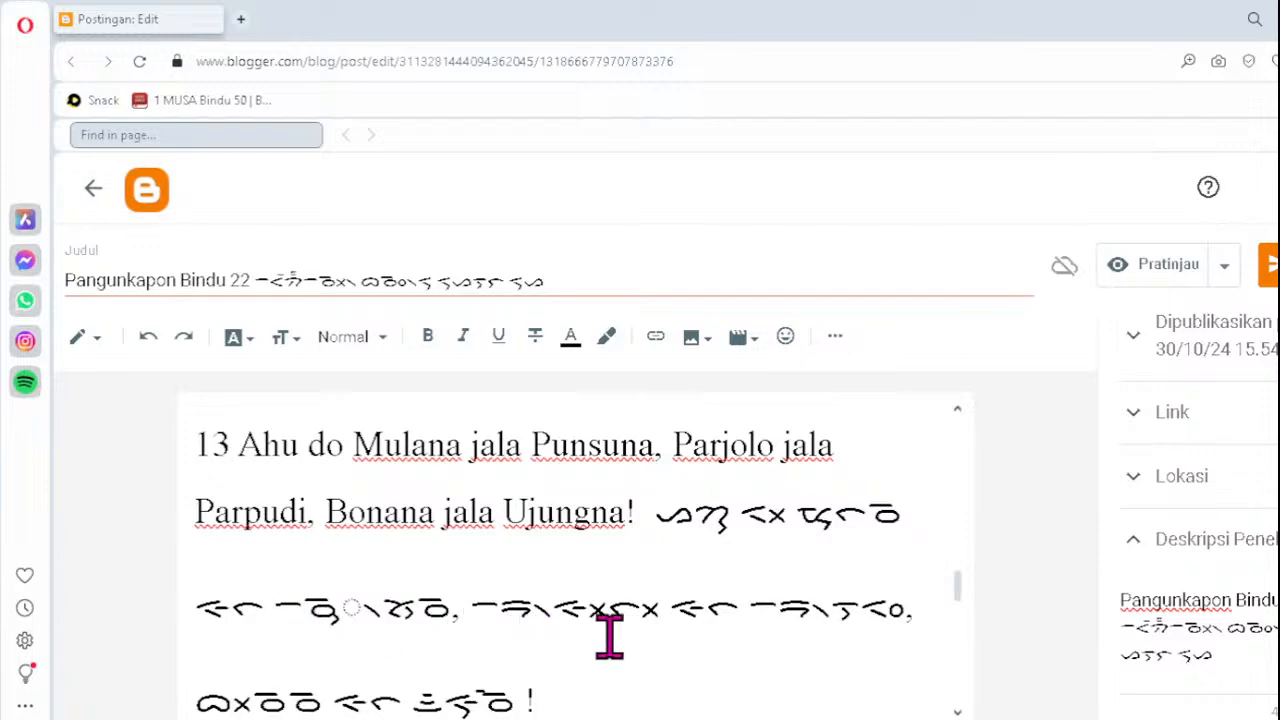
pyautogui.press('Delete')
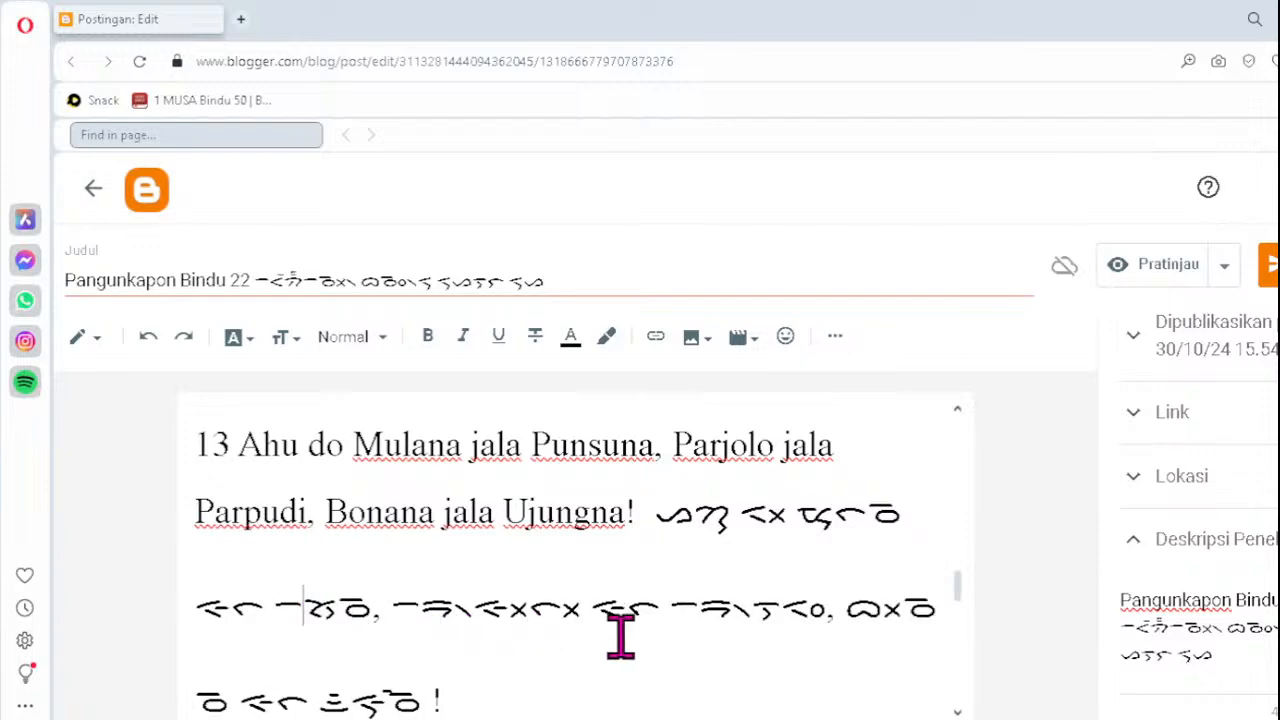
pyautogui.write('ᯮᯉ᯲')
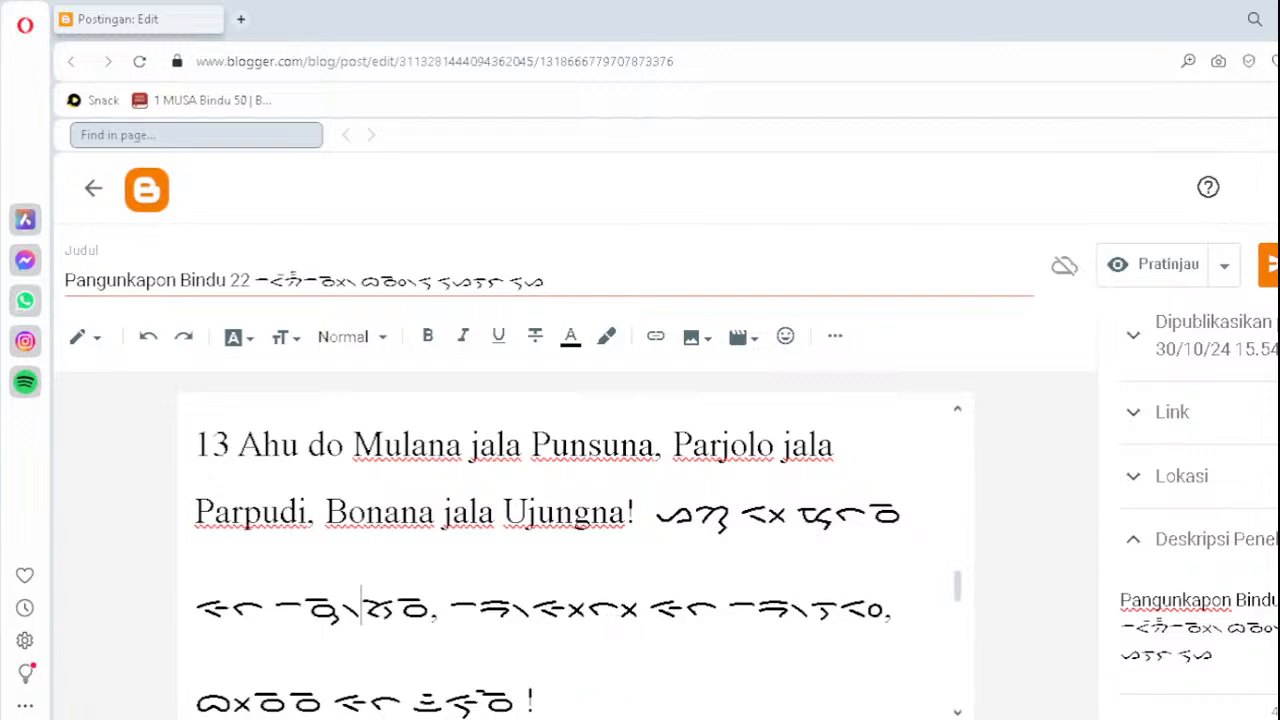
# - Replace the misrendered "it" syllable in the Batak-script word "abitnasida" in verse 14 with ᯪᯖ᯲
pyautogui.press('Down')
pyautogui.press('Down')
pyautogui.press('Down')
pyautogui.press('Down')
pyautogui.press('Down')
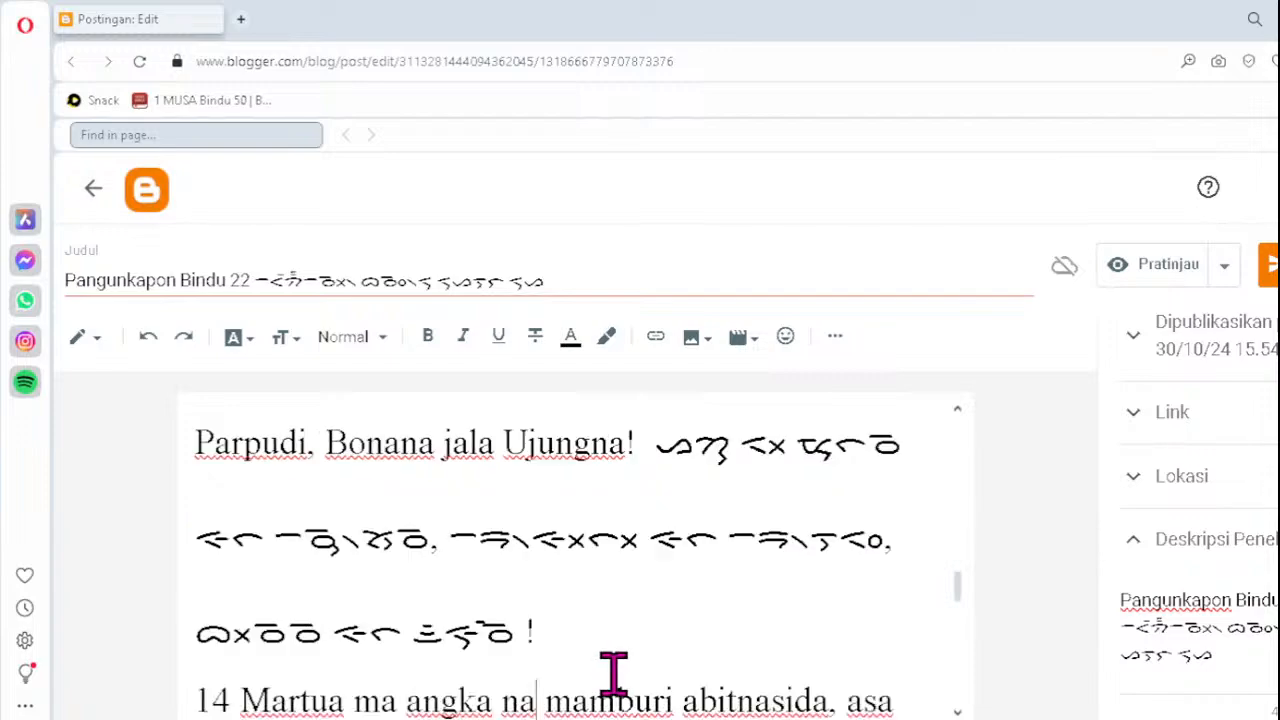
pyautogui.press('Down')
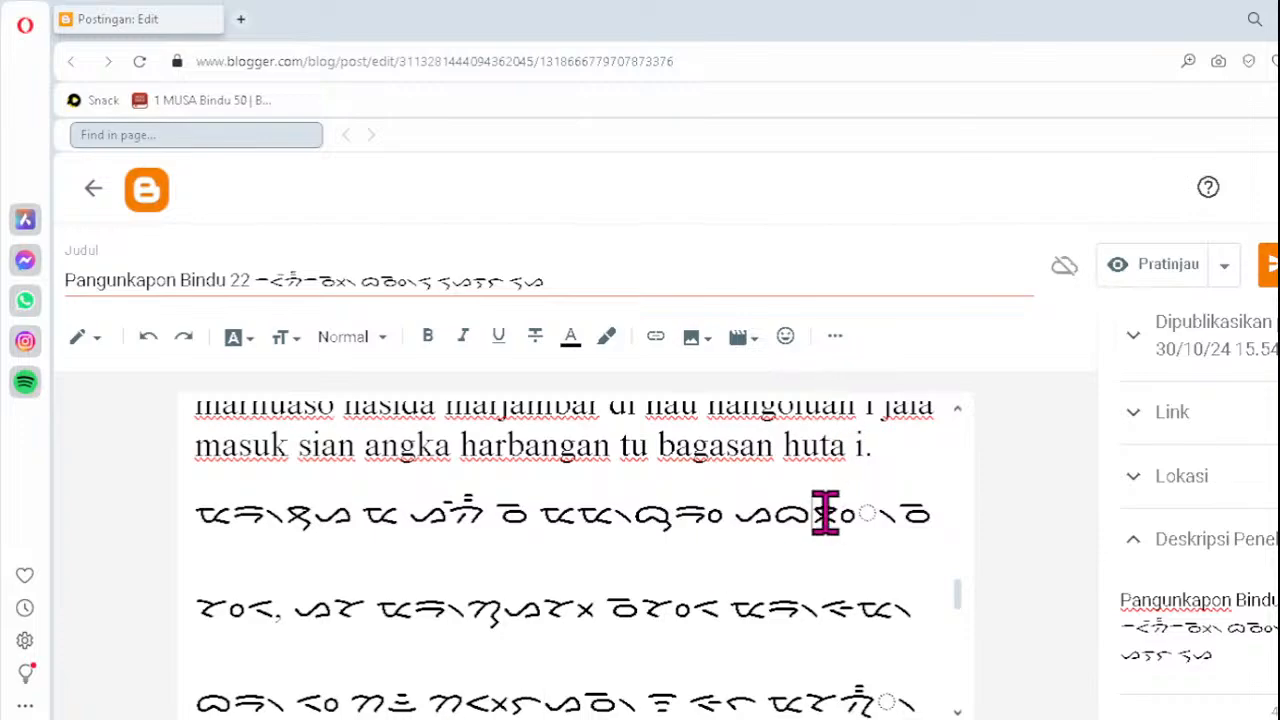
pyautogui.press('Delete')
pyautogui.write('ᯪᯖ')
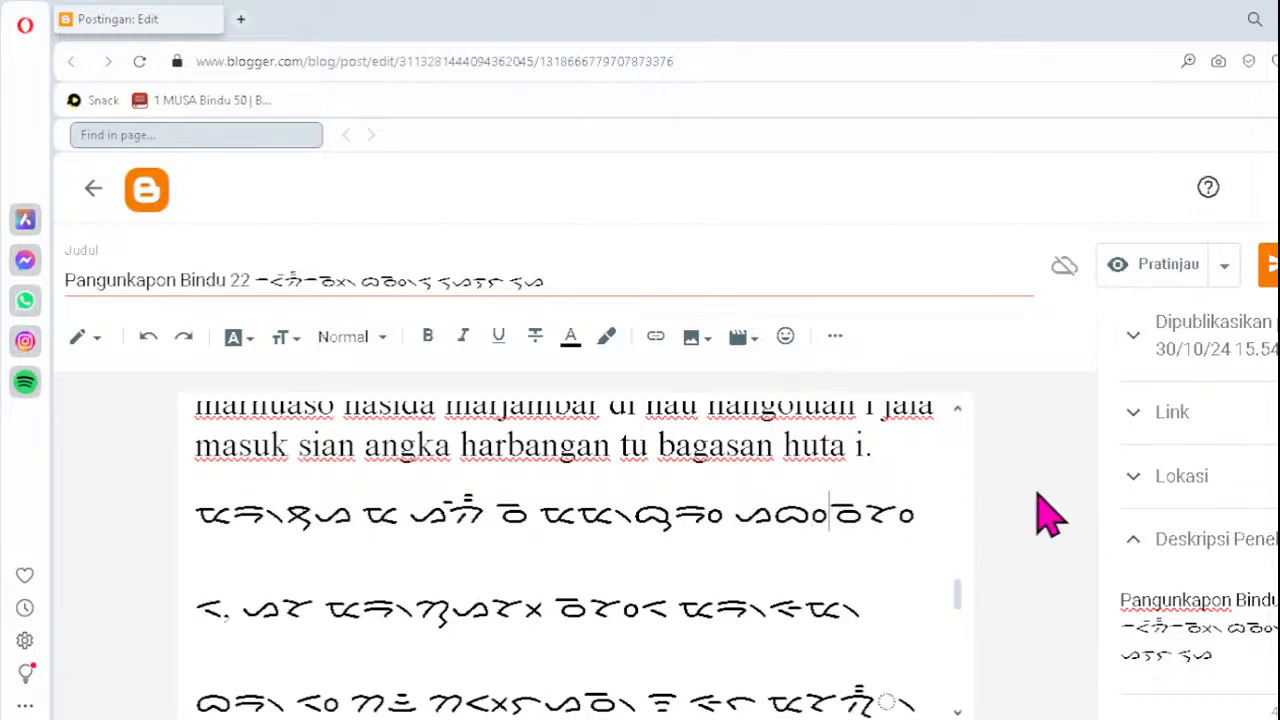
pyautogui.write('ᯪ᯲')
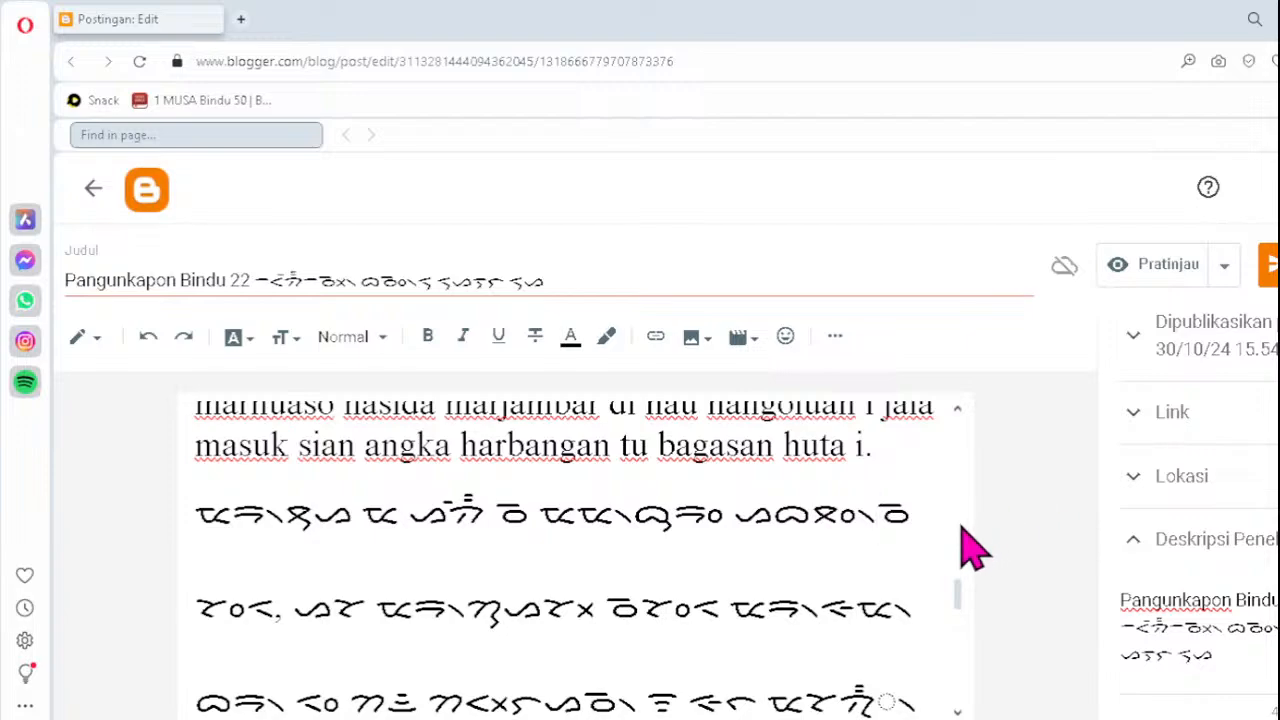
# - Retype the misrendered ending of the Batak-script word "masuk" in verse 14 as ᯮᯂ᯦᯲
pyautogui.press('Down')
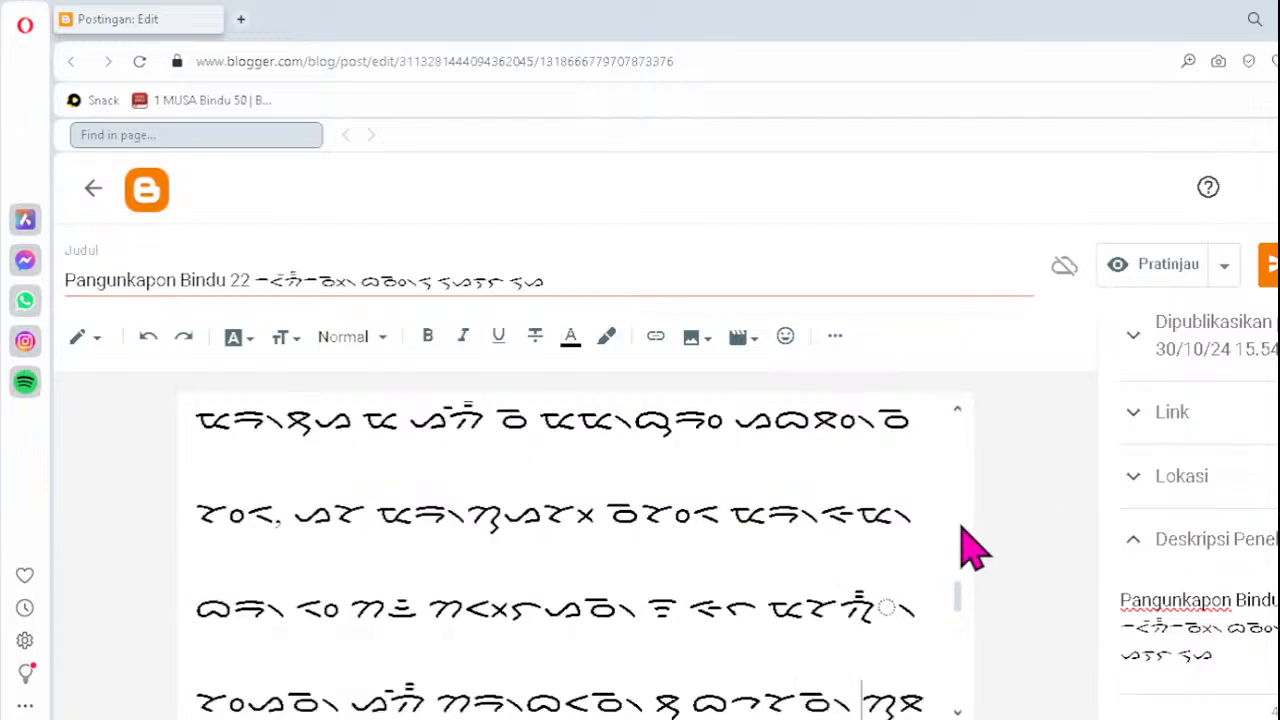
pyautogui.click(840, 608)
pyautogui.press('Delete')
pyautogui.write('ᯂ᯲')
pyautogui.press('Down')
pyautogui.press('Down')
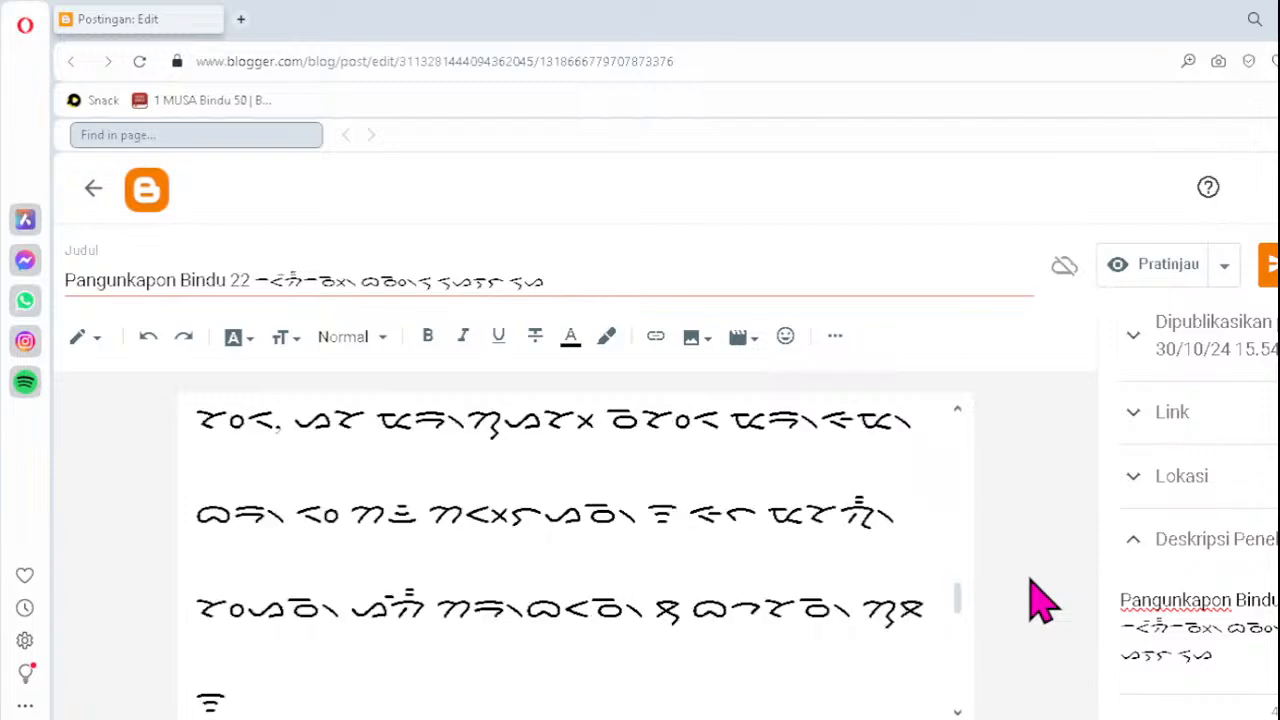
# - In verse 15, retype the misrendered endings of the first Batak-script "dohot" as ᯬᯖ᯲ and of "siulahon" as ᯬᯉ᯲
pyautogui.press('Down')
pyautogui.press('Down')
pyautogui.press('Down')
pyautogui.press('Down')
pyautogui.press('Down')
pyautogui.press('Down')
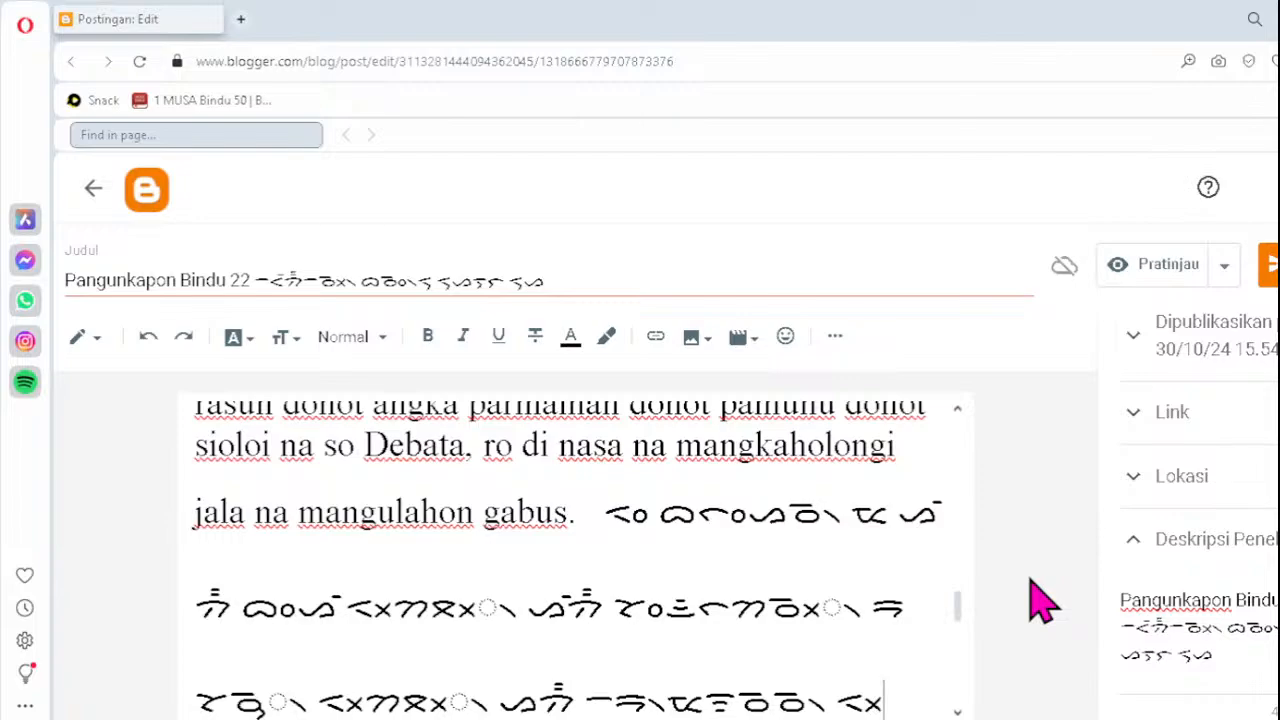
pyautogui.click(438, 602)
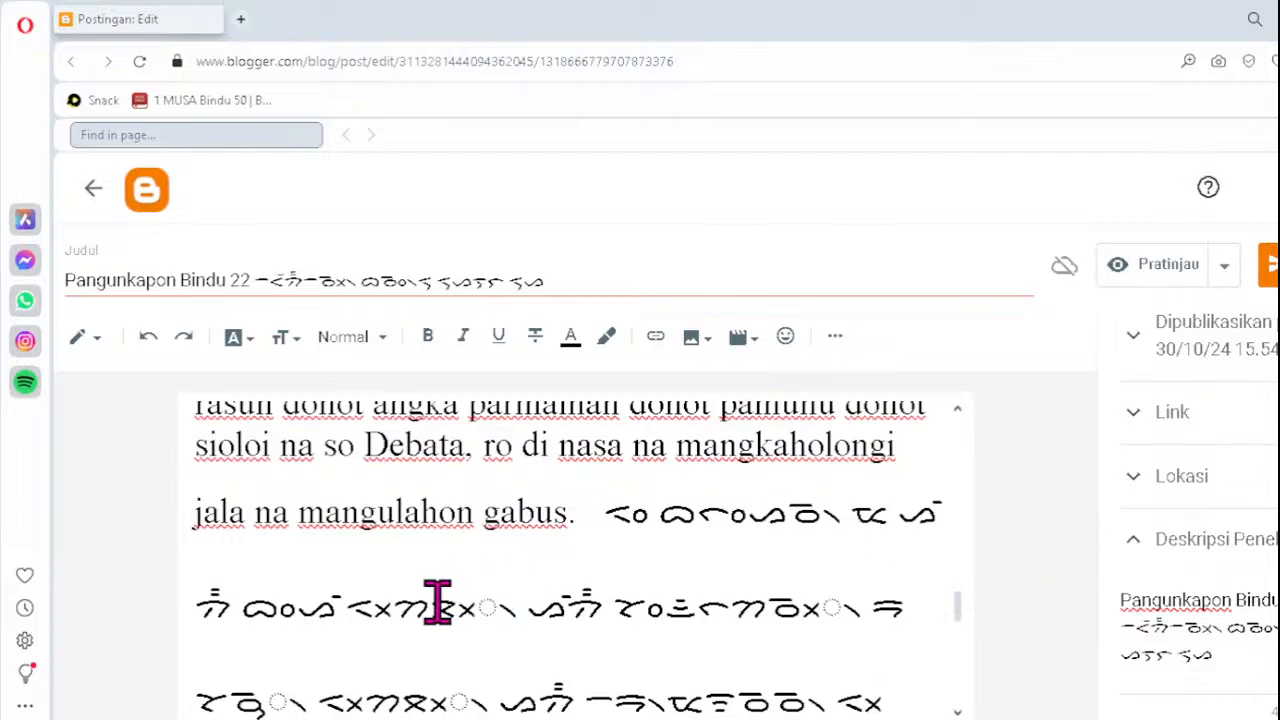
pyautogui.press('BackSpace')
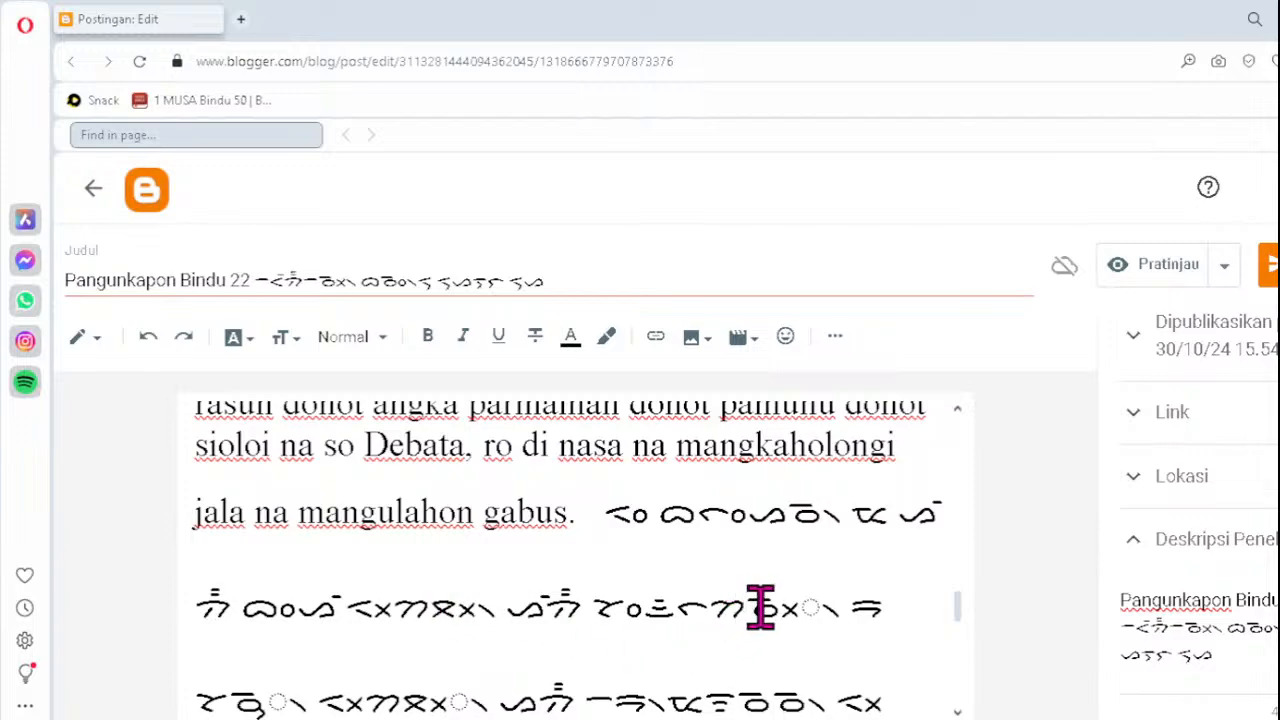
pyautogui.press('Delete')
pyautogui.write('ᯬᯉ᯲')
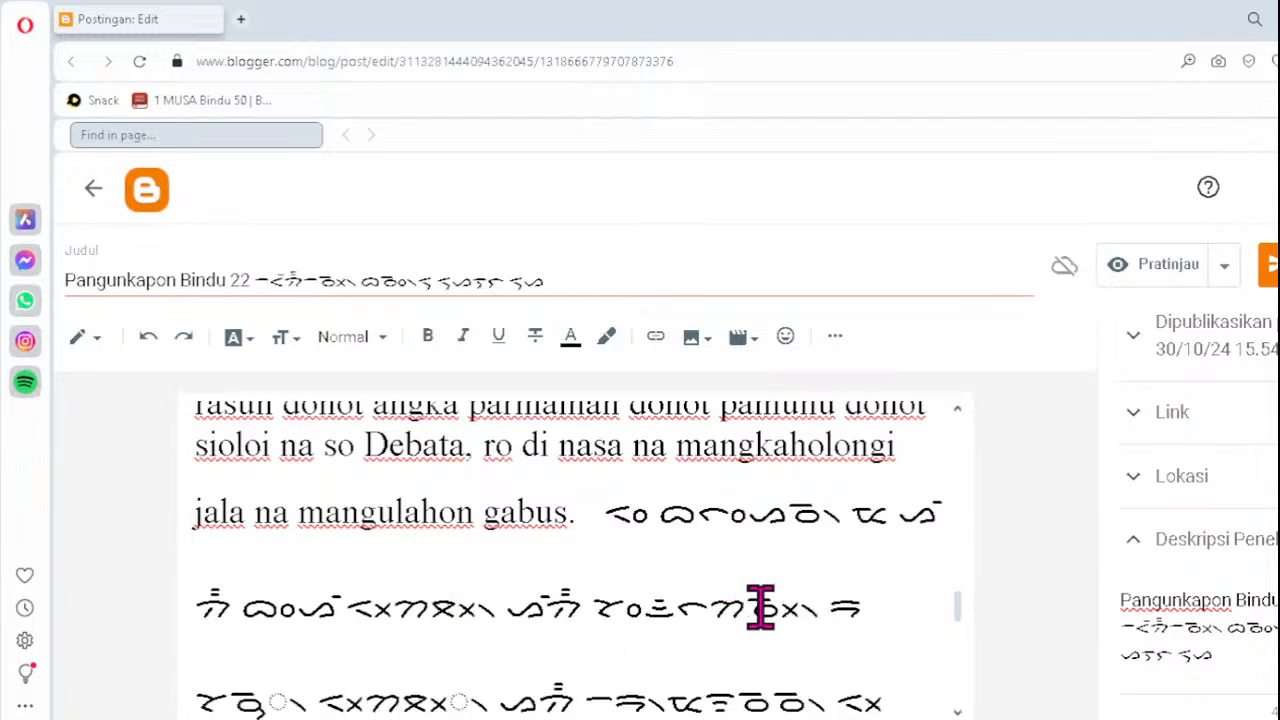
# - In verse 15, replace the misrendered endings of the Batak-script "rasun" with ᯮᯉ᯲ and of the second "dohot" with ᯬᯖ᯲
pyautogui.click(250, 697)
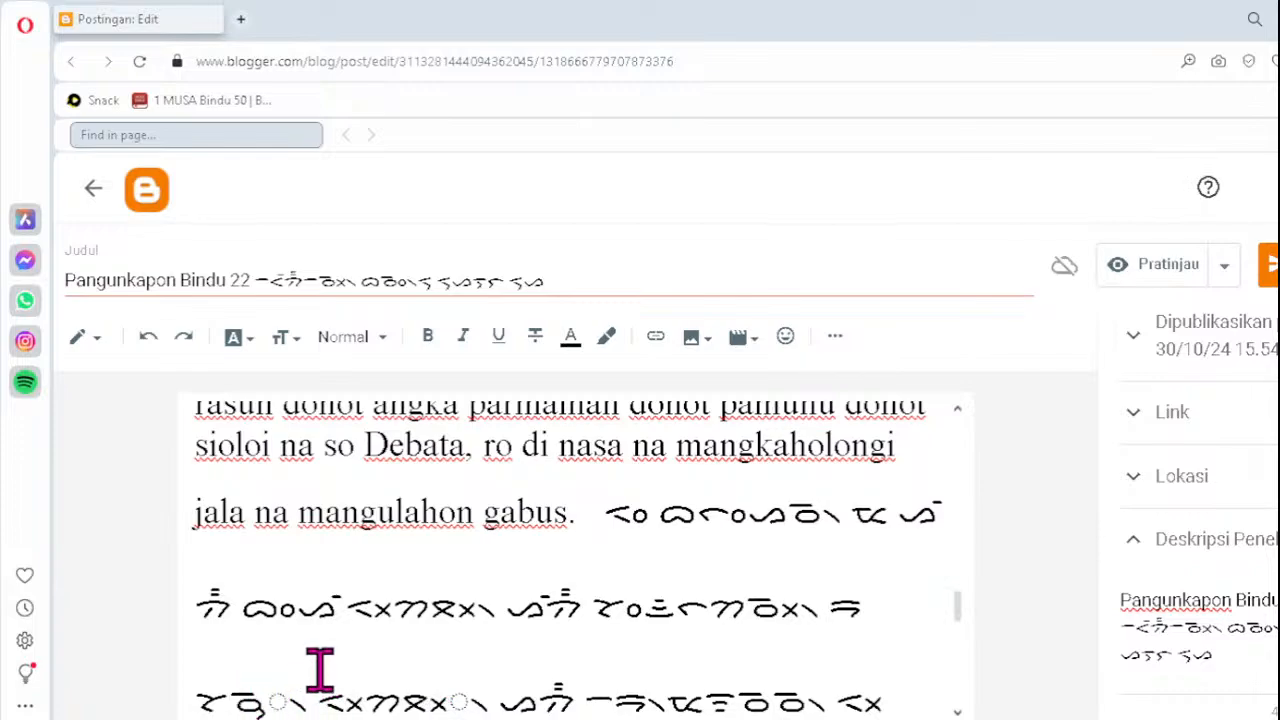
pyautogui.press('Delete')
pyautogui.write('ᯬᯉ᯲')
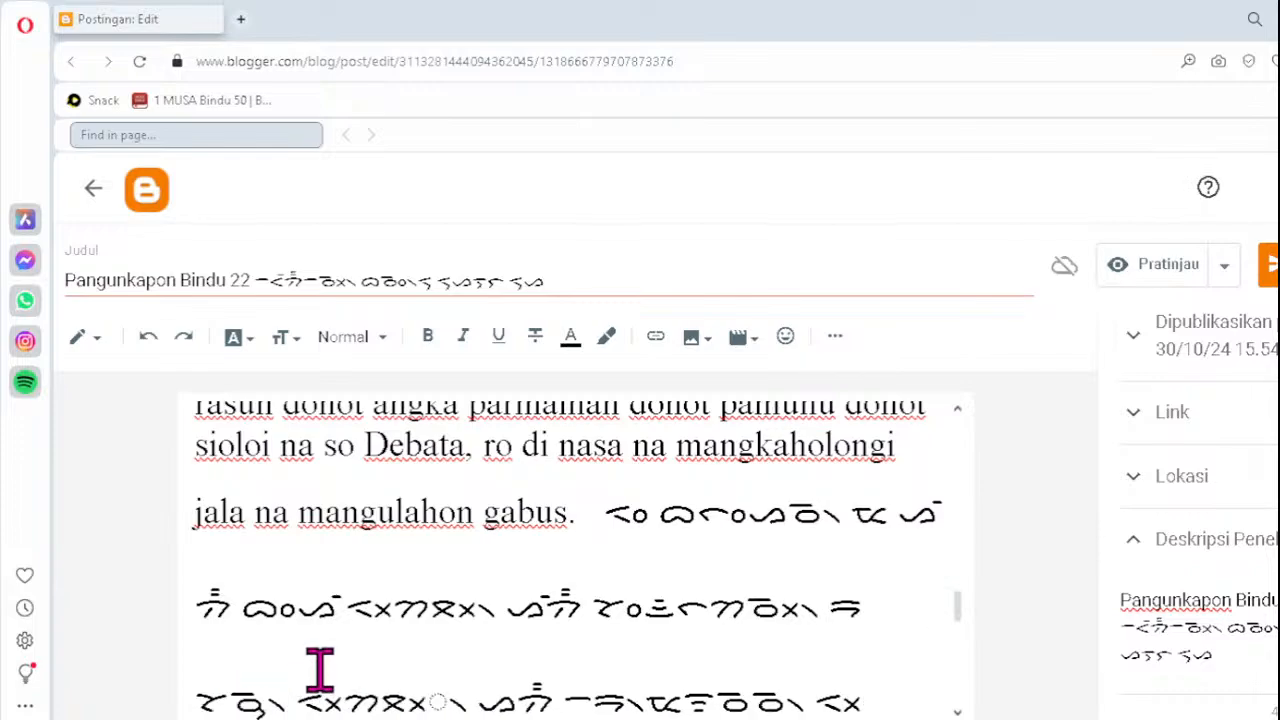
pyautogui.click(393, 697)
pyautogui.press('Delete')
pyautogui.press('Delete')
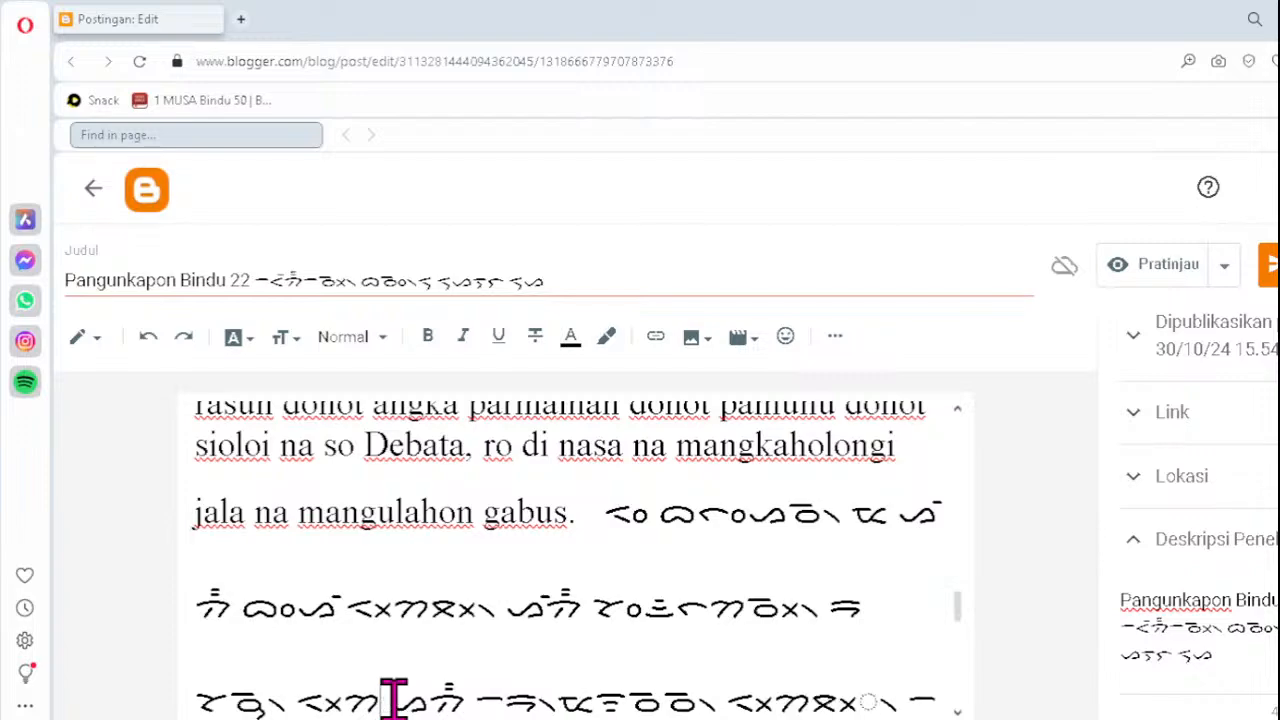
pyautogui.write('ᯬᯖ᯲')
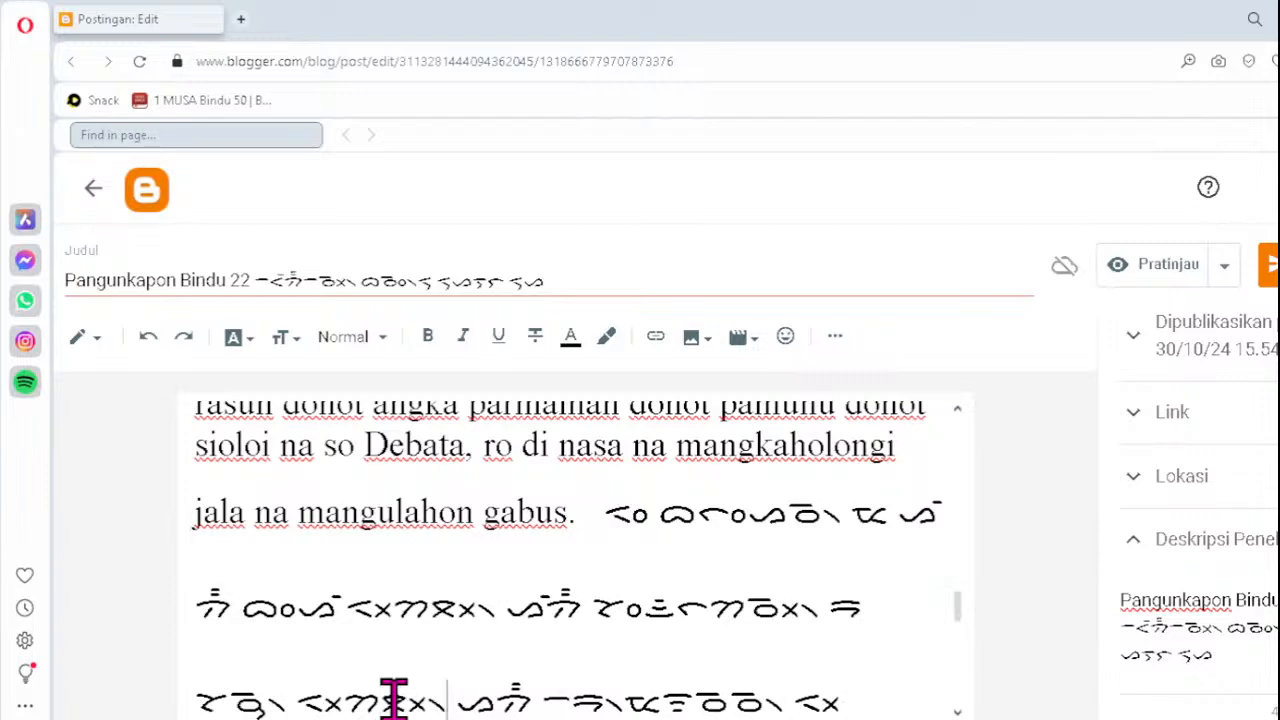
# - Retype the misrendered endings of the third and fourth Batak-script "dohot" in verse 15 as ᯬᯖ᯲
pyautogui.click(736, 675)
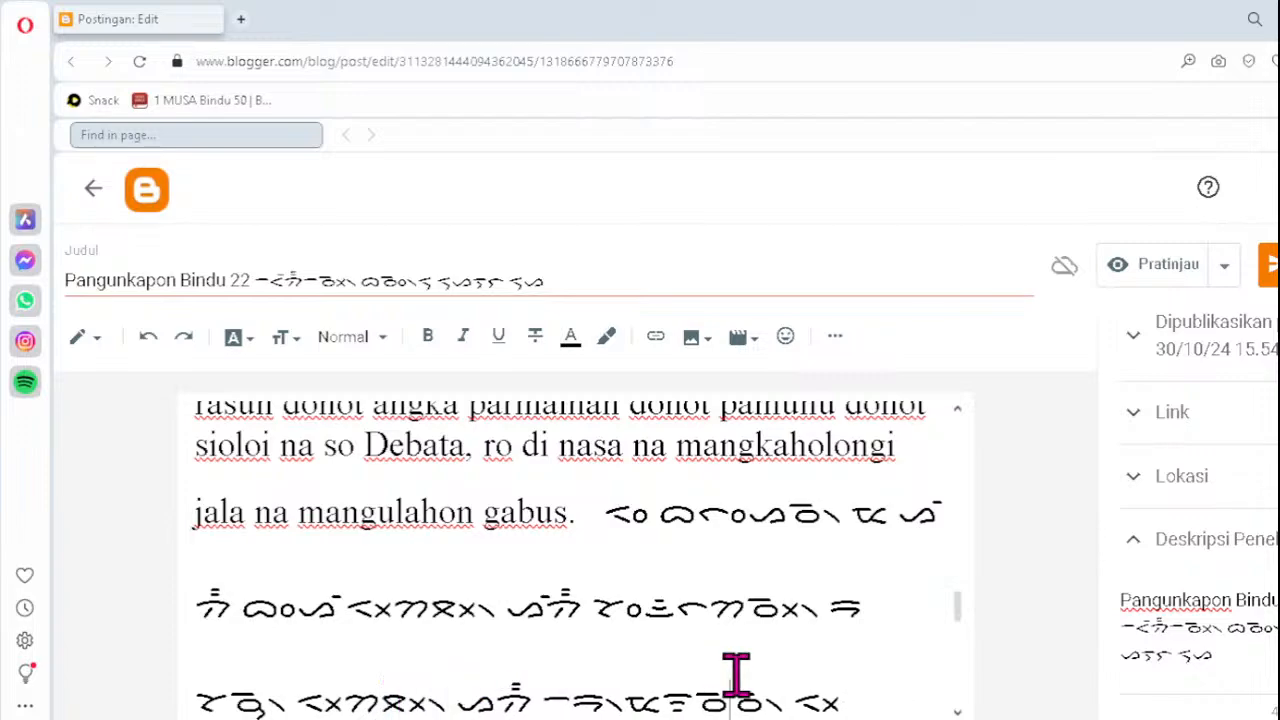
pyautogui.scroll(-2, 736, 675)
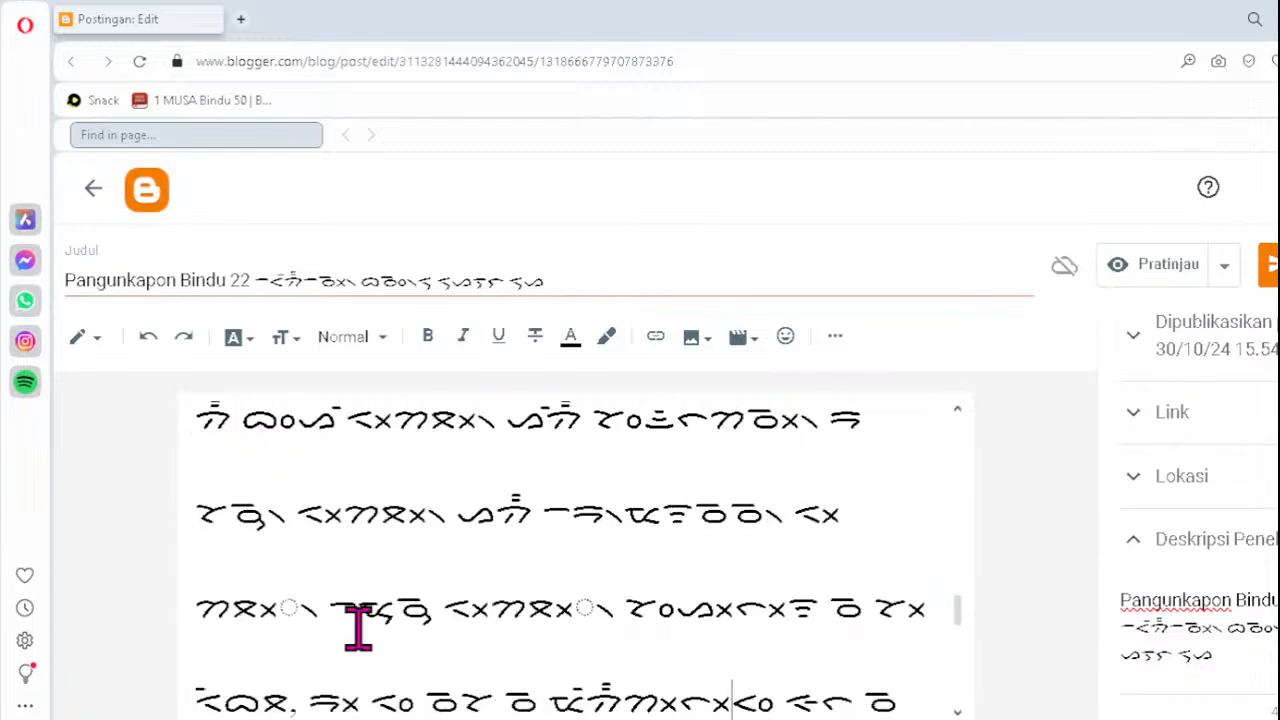
pyautogui.click(238, 606)
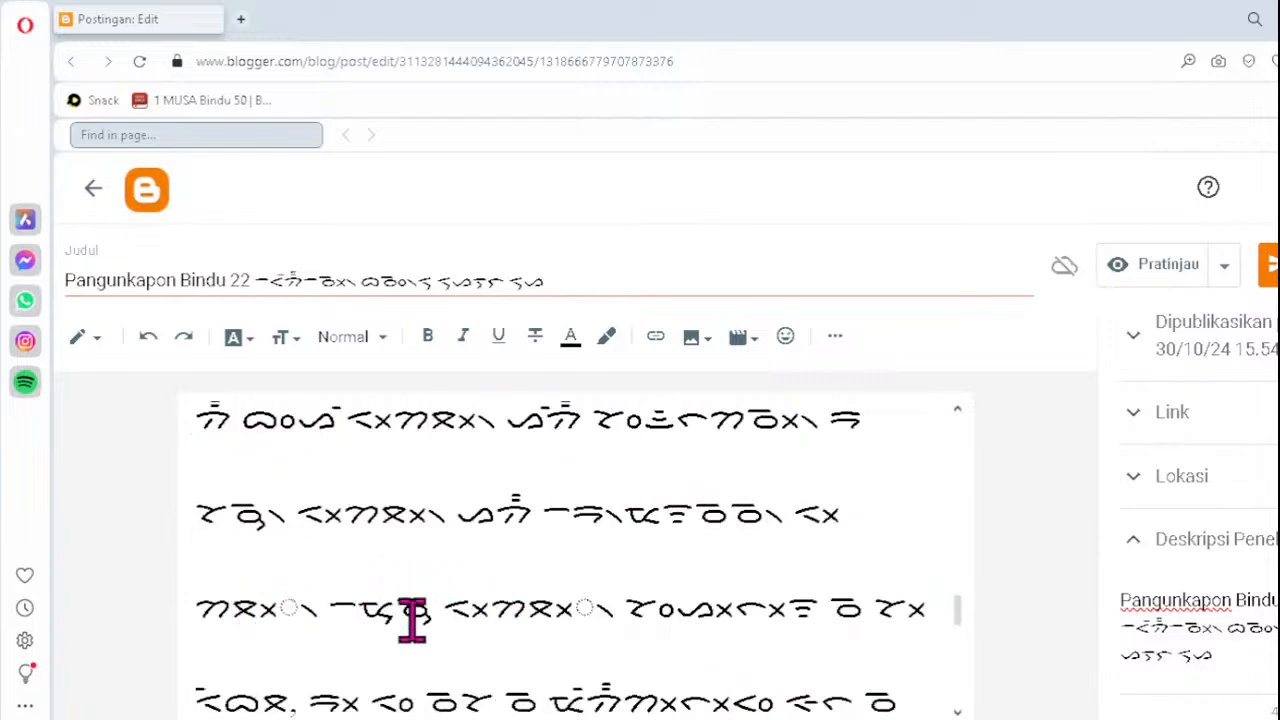
pyautogui.press('Delete')
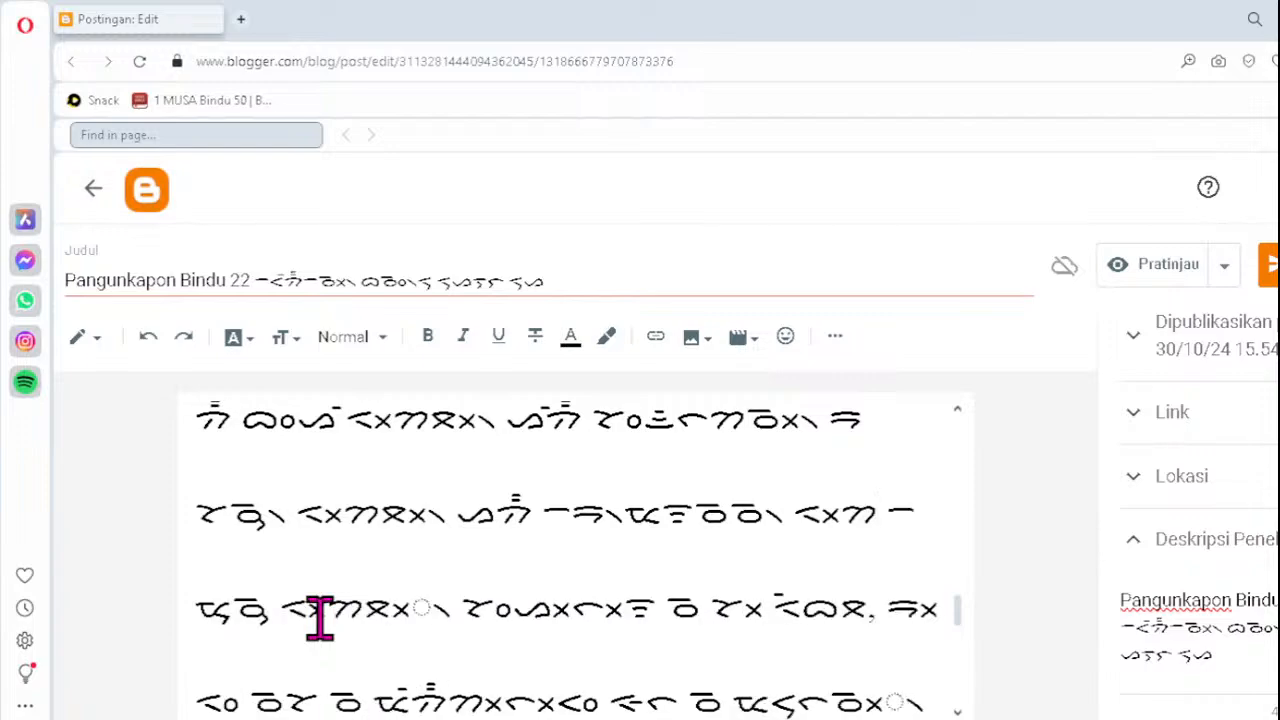
pyautogui.write('ᯬᯖ᯲')
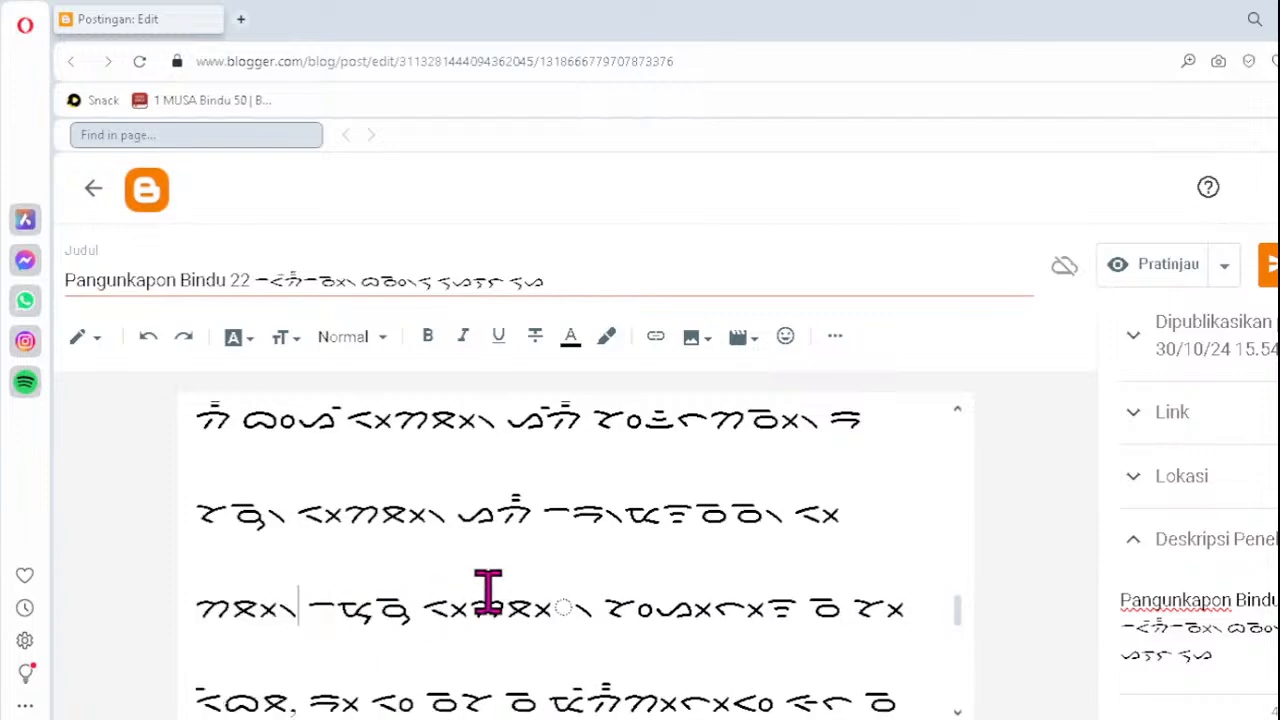
pyautogui.click(508, 603)
pyautogui.press('Delete')
pyautogui.write('ᯬᯖ᯲')
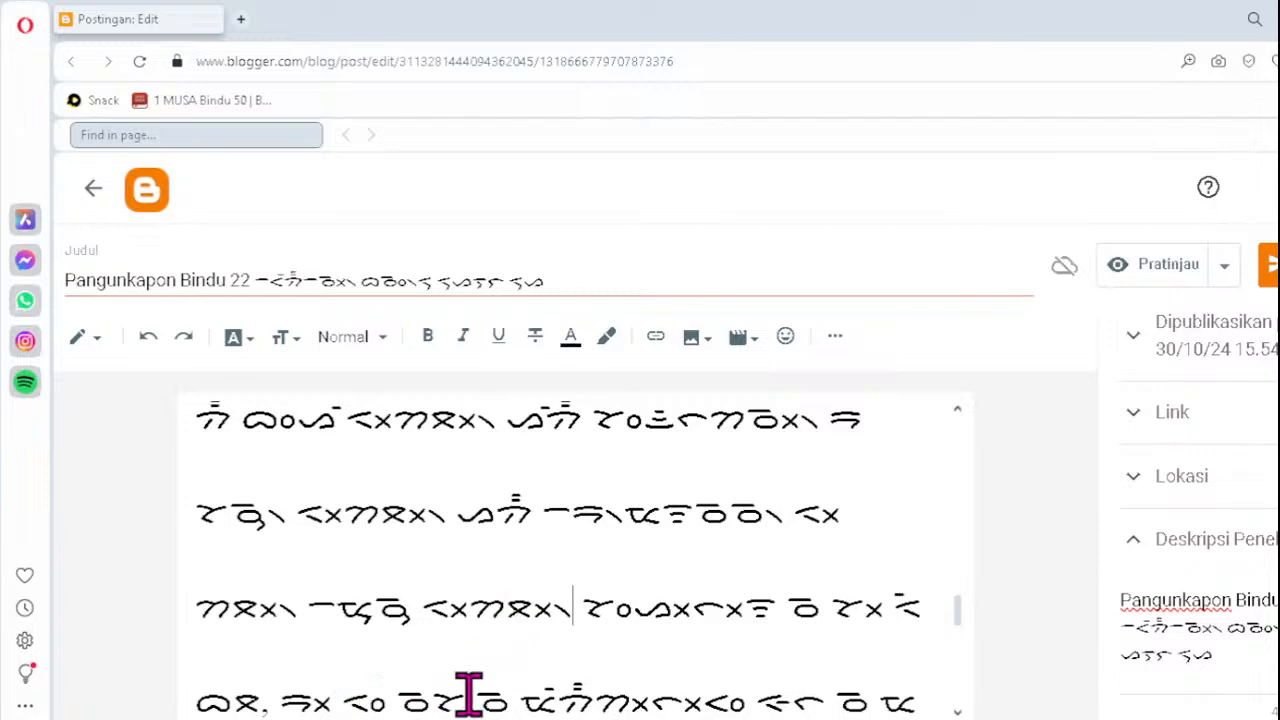
# - Replace the misrendered ending of the Batak-script word "mangulahon" in verse 15 with ᯬᯉ᯲
pyautogui.press('Down')
pyautogui.press('Down')
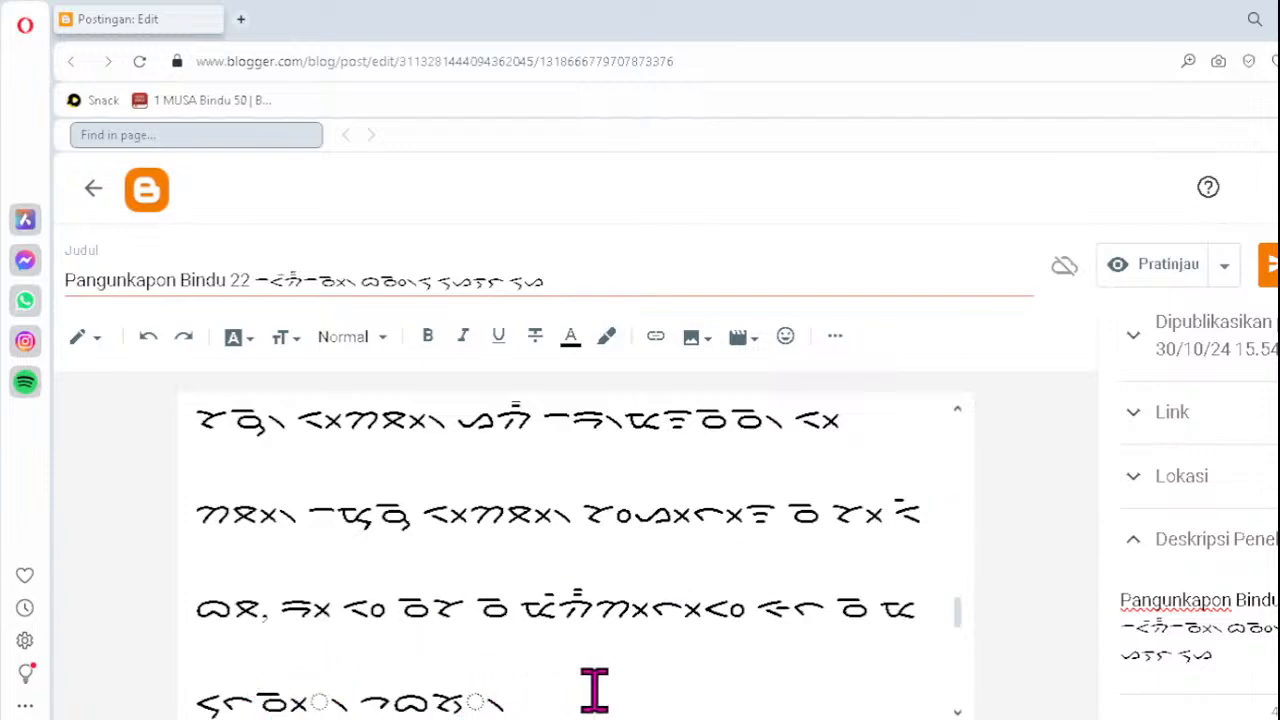
pyautogui.press('BackSpace')
pyautogui.press('BackSpace')
pyautogui.press('BackSpace')
pyautogui.write('ᯬᯉ᯲')
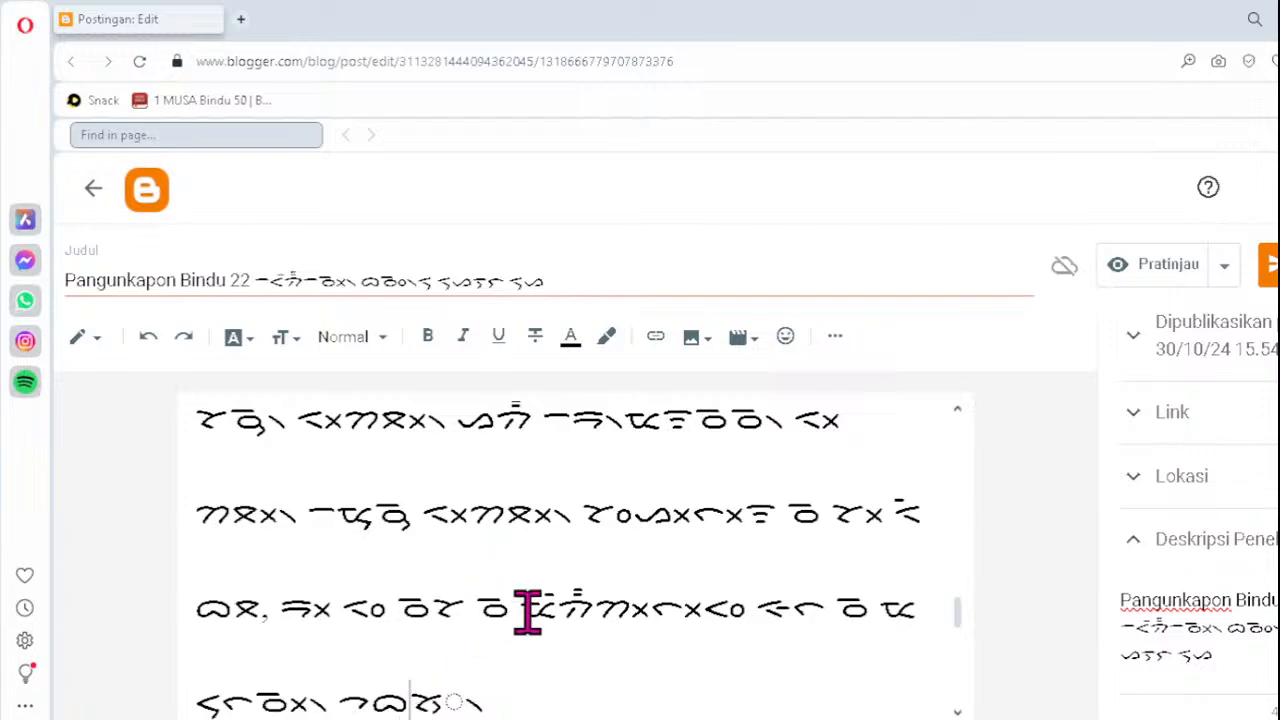
pyautogui.scroll(2, 607, 595)
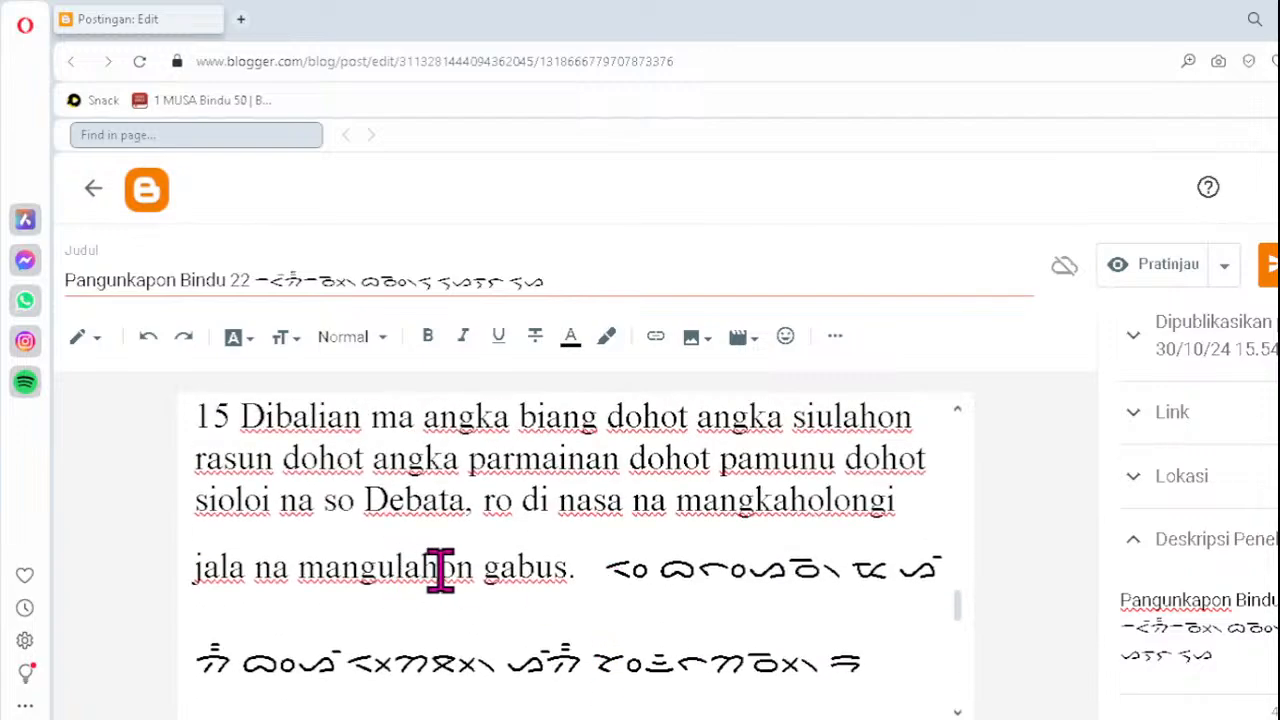
# - Retype the faulty ending of the Batak-script word "mangulahon" in verse 15 as ᯂᯬᯉ᯲
pyautogui.scroll(-2, 437, 570)
pyautogui.scroll(-3, 440, 570)
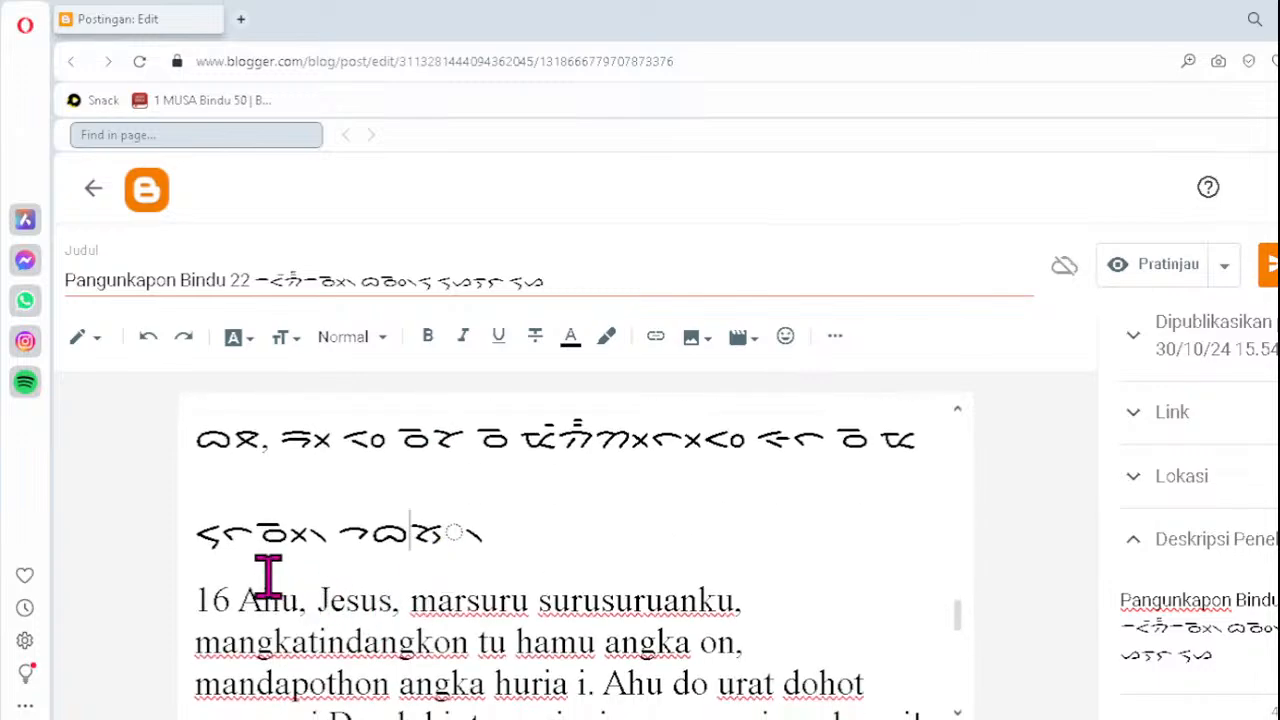
pyautogui.click(255, 537)
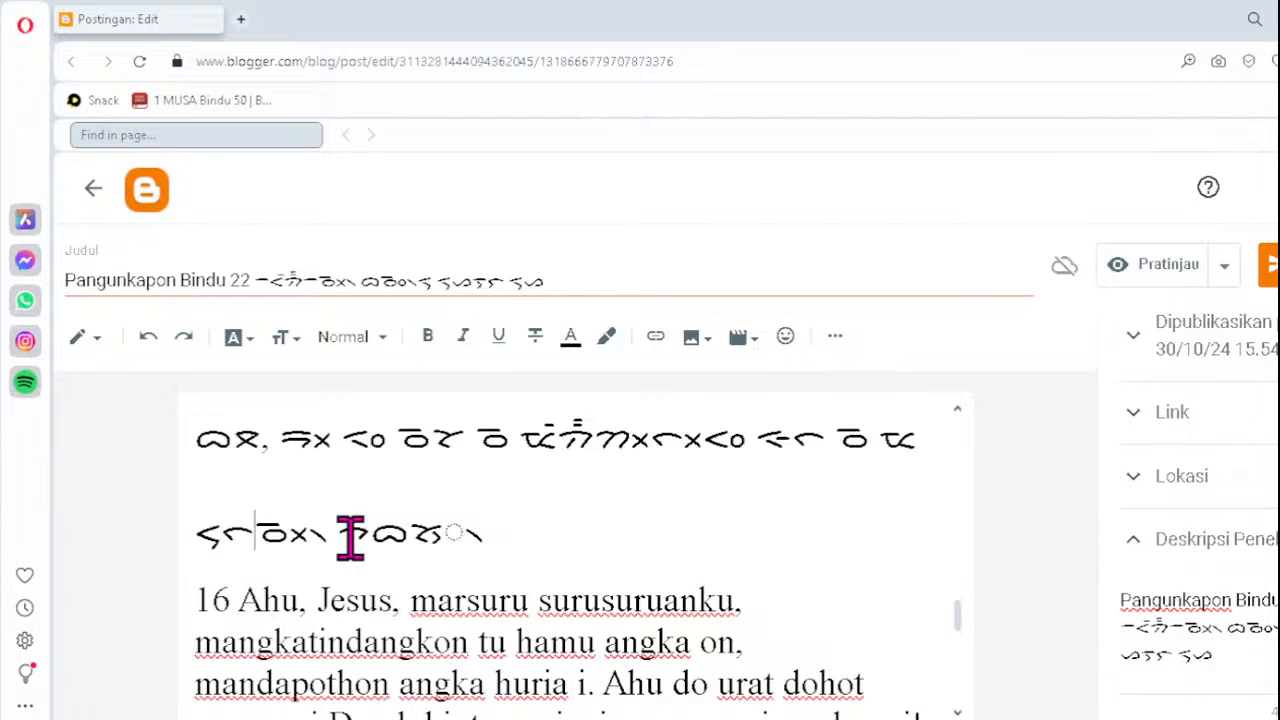
pyautogui.press('Delete')
pyautogui.write('ᯂᯬᯉ᯲')
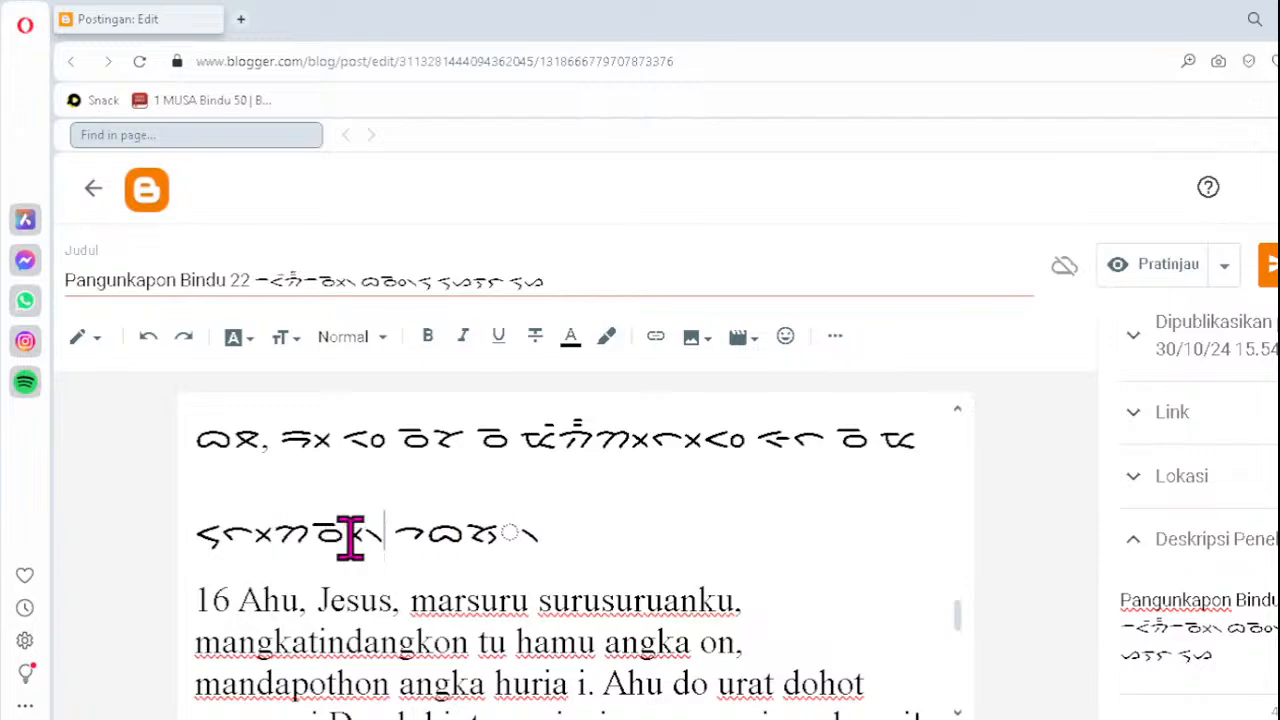
# - Replace the misrendered ending of the Batak-script word "gabus" in verse 15 with ᯮᯘ᯲
pyautogui.press('Right')
pyautogui.press('Right')
pyautogui.press('Right')
pyautogui.press('Delete')
pyautogui.write('ᯮᯘ᯲')
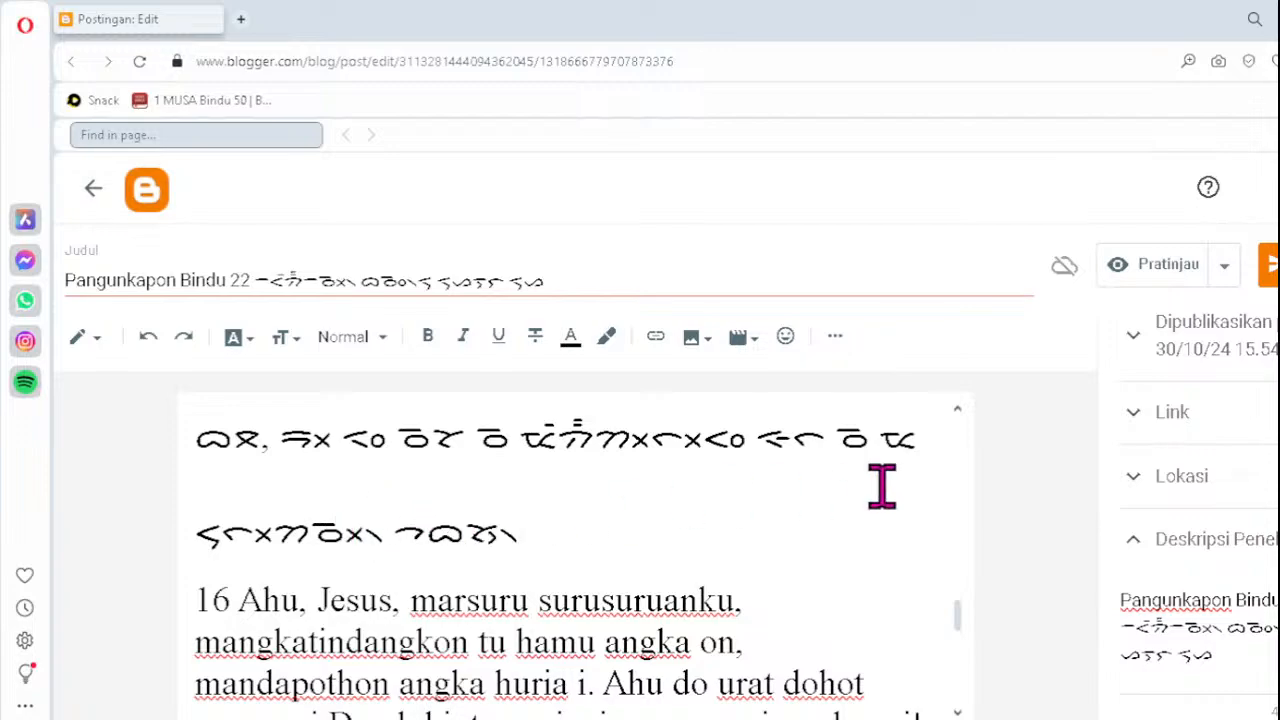
# - In verse 16, replace the misrendered ending of the Batak-script name "Jesus" with ᯮᯘ᯲
pyautogui.press('Down')
pyautogui.press('Down')
pyautogui.press('Down')
pyautogui.press('Down')
pyautogui.press('Down')
pyautogui.press('Down')
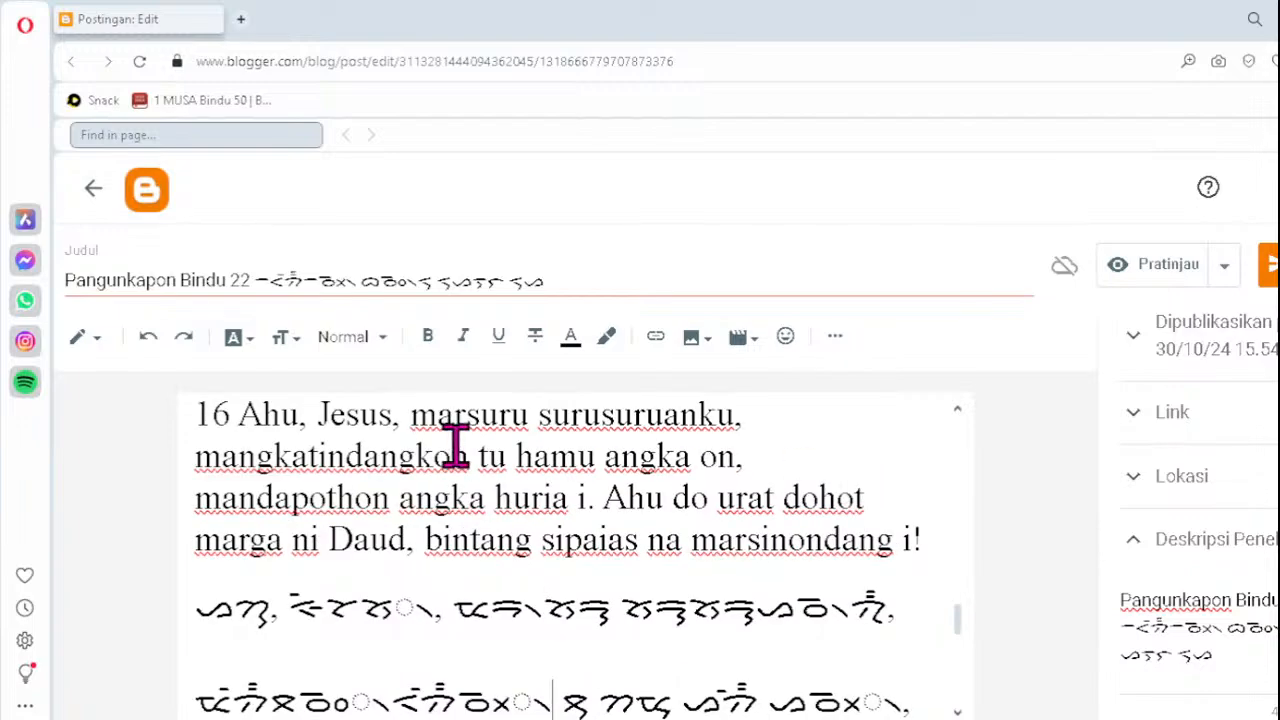
pyautogui.click(371, 605)
pyautogui.press('Delete')
pyautogui.press('Delete')
pyautogui.press('Delete')
pyautogui.press('Delete')
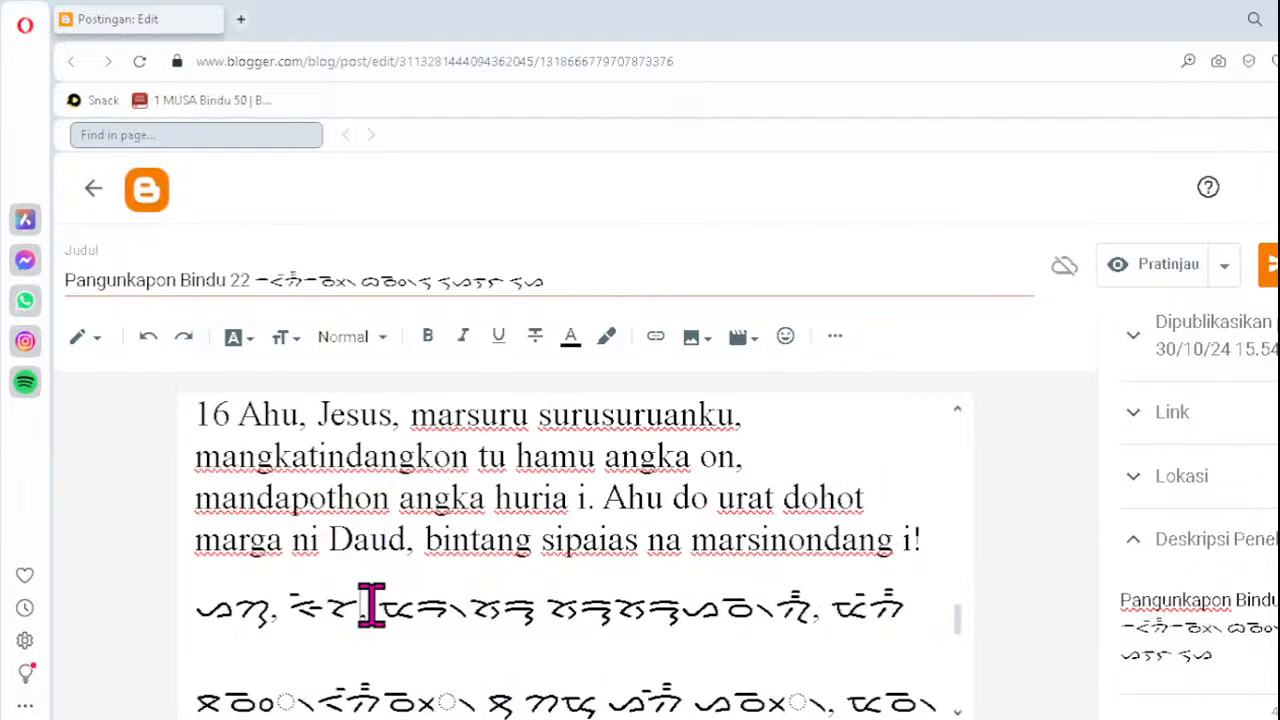
pyautogui.write('ᯘ᯲')
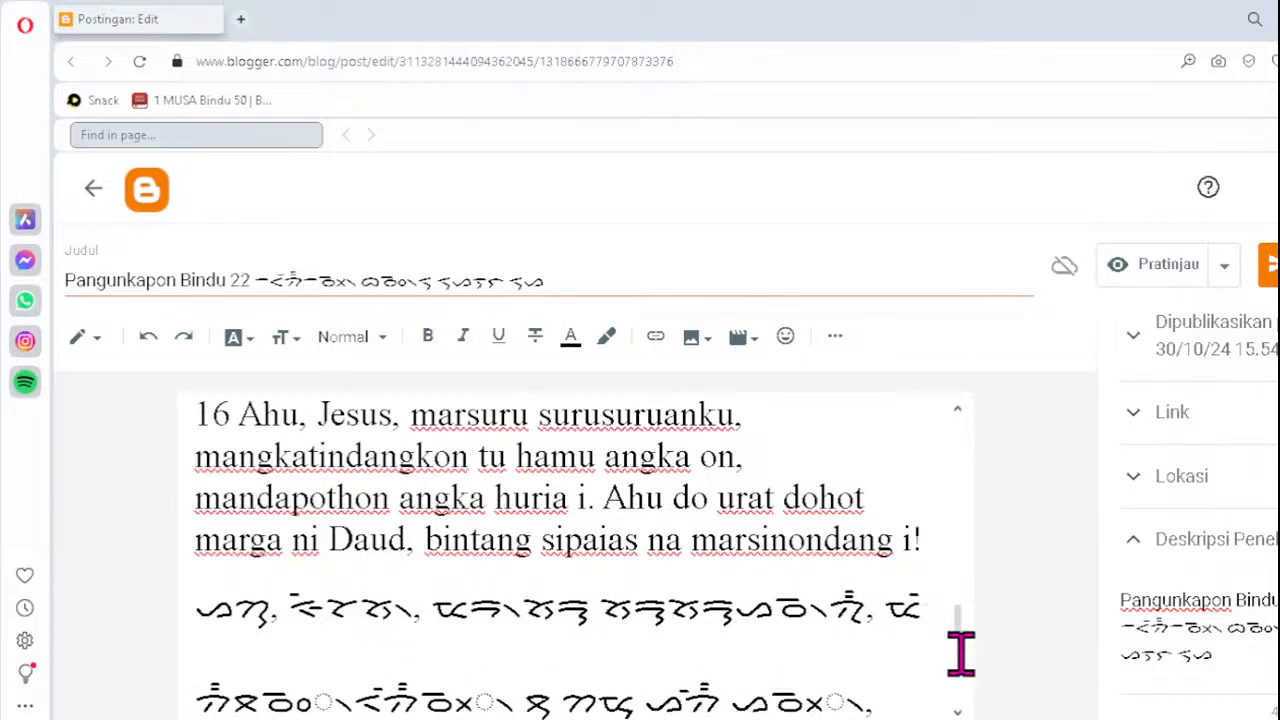
# - Retype the misrendered "tin" syllable ending inside the Batak-script word "mangkatindangkon" in verse 16 as ᯪᯉ᯲
pyautogui.click(272, 700)
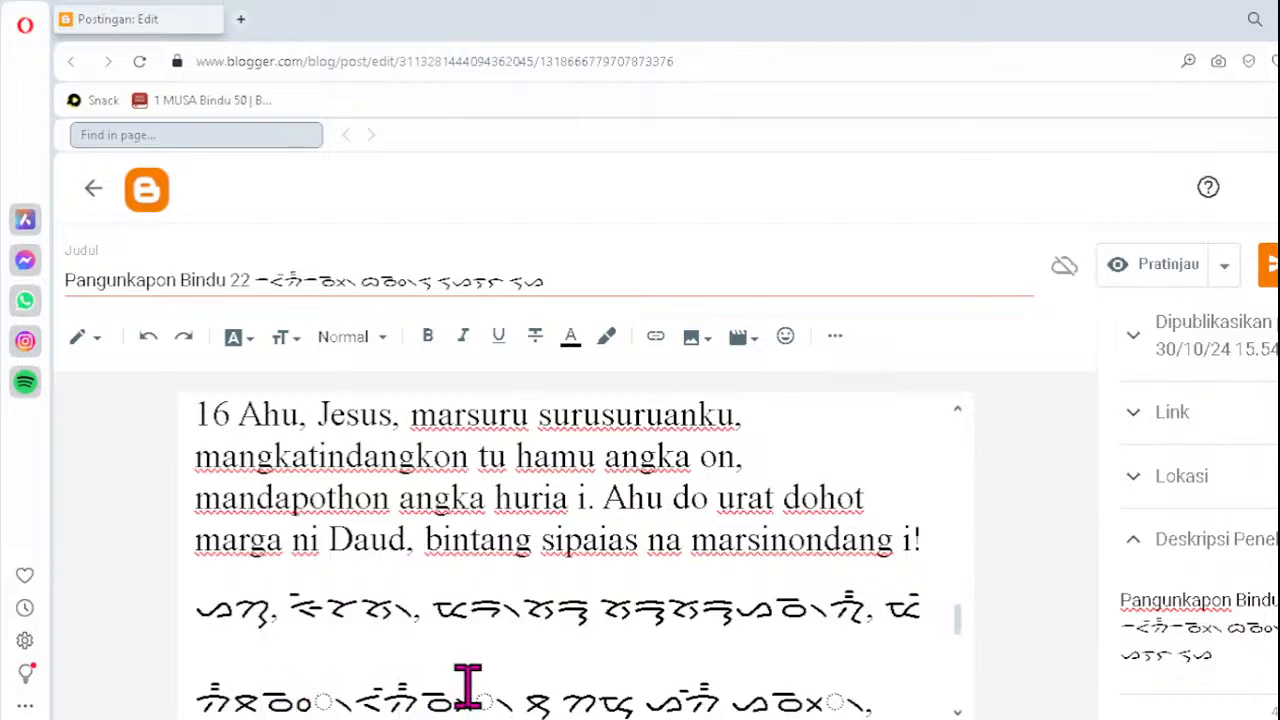
pyautogui.press('Delete')
pyautogui.press('Delete')
pyautogui.press('Delete')
pyautogui.write('ᯪᯉ᯲')
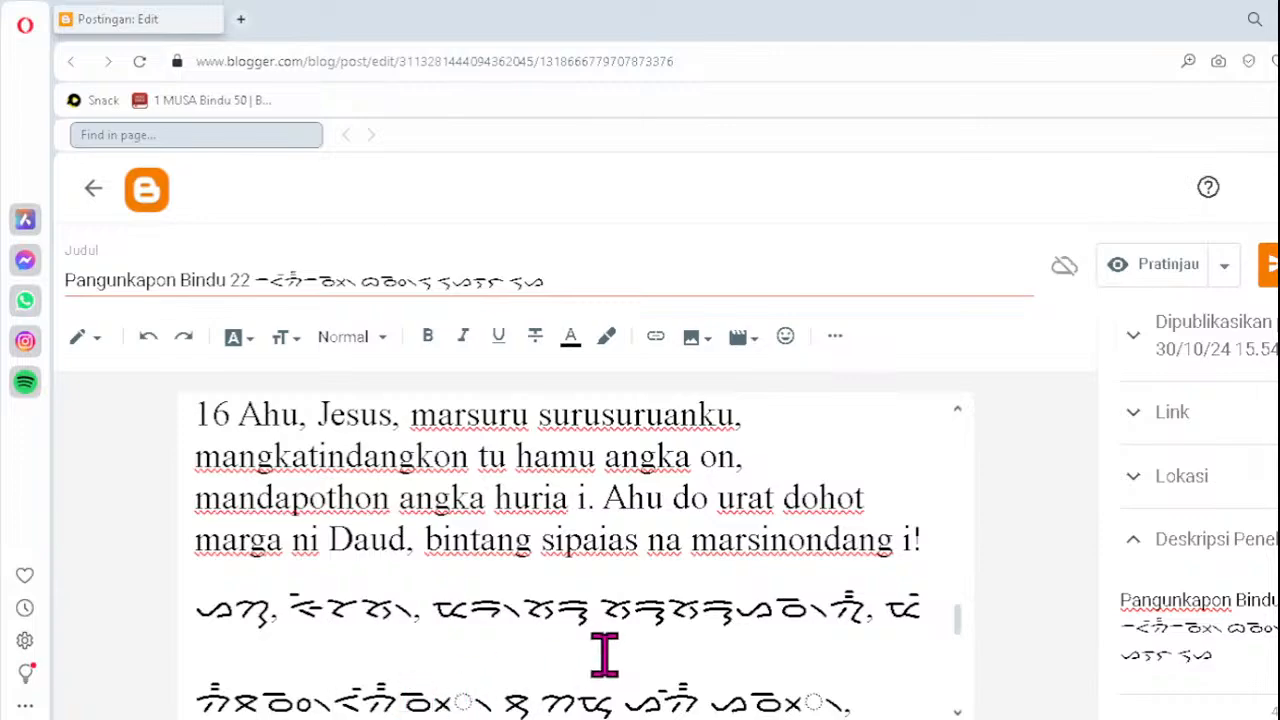
# - In verse 16, replace the misrendered endings of the Batak-script words "mangkatindangkon" and "on" with ᯬᯉ᯲
pyautogui.press('Delete')
pyautogui.press('Delete')
pyautogui.press('Delete')
pyautogui.write('ᯉᯂ᯲')
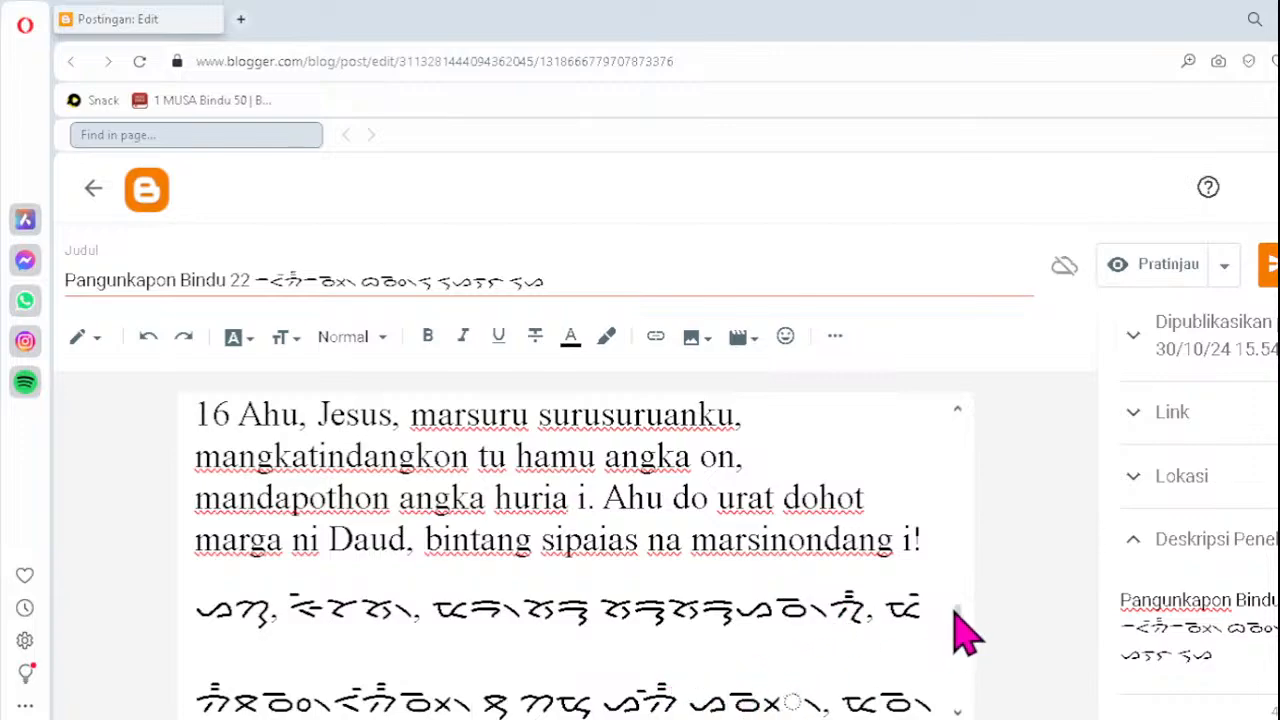
pyautogui.press('Delete')
pyautogui.write('ᯬᯉ᯲, ᯔᯉ᯲ᯑ')
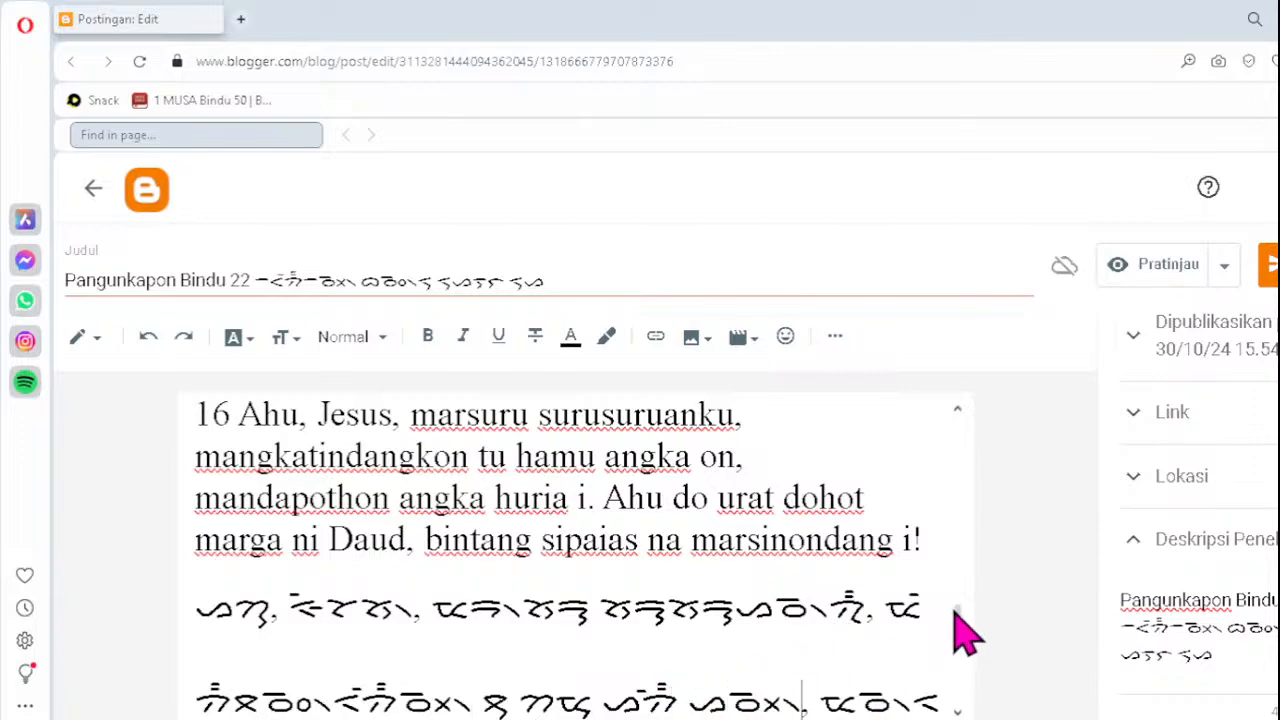
# - Correct the Batak-script word "mandapothon" in verse 16, retyping the "pot" ending as ᯬᯖ᯲ and the "hon" ending as ᯬᯉ᯲
pyautogui.scroll(-1, 955, 615)
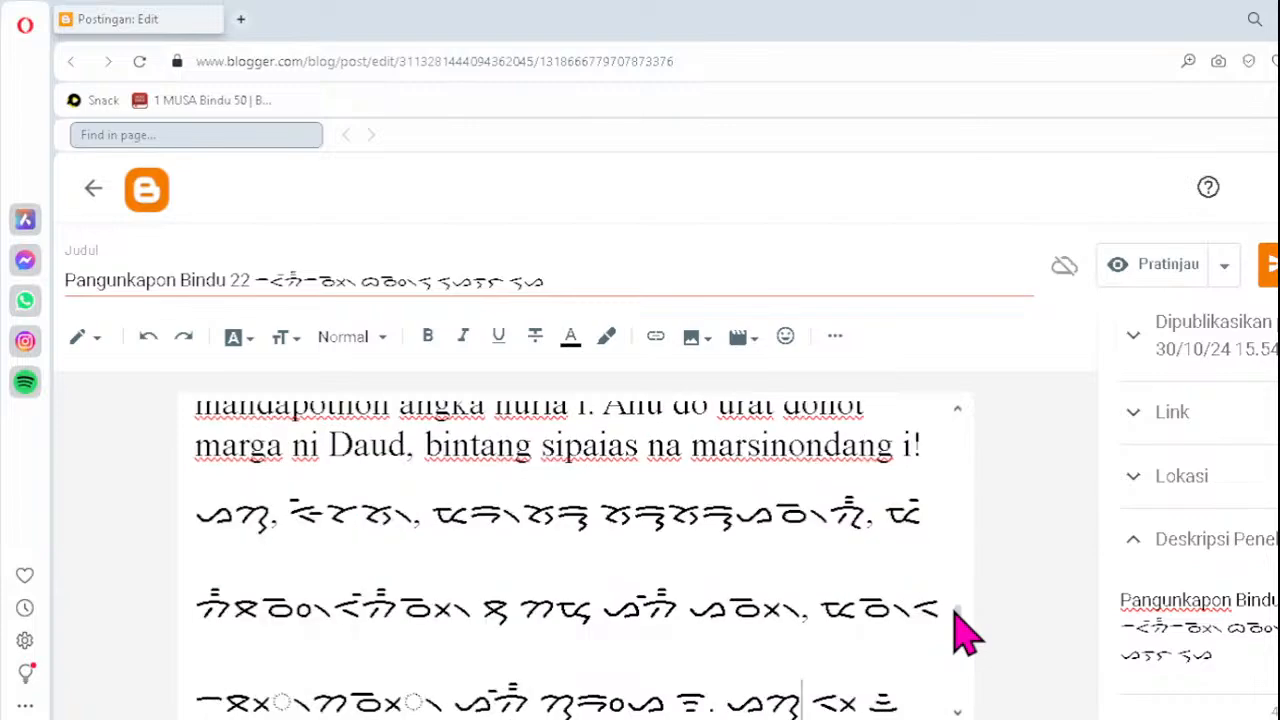
pyautogui.click(224, 702)
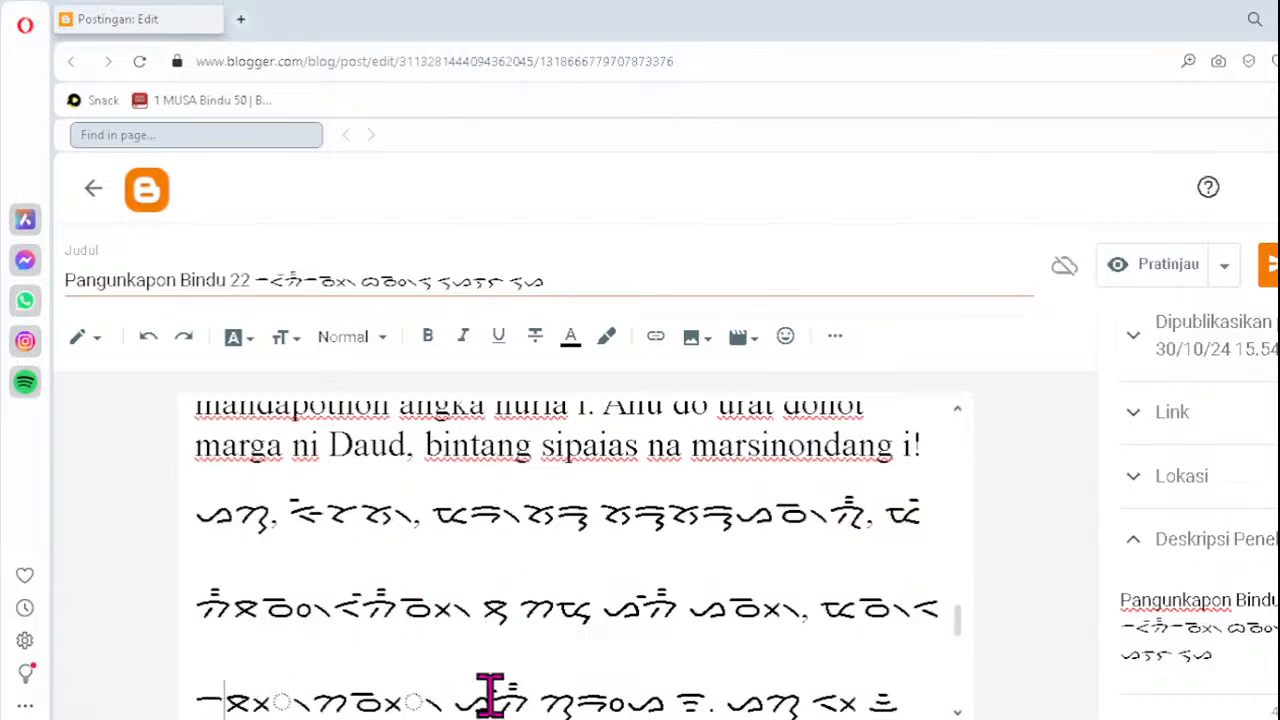
pyautogui.write('ᯬᯖ᯲')
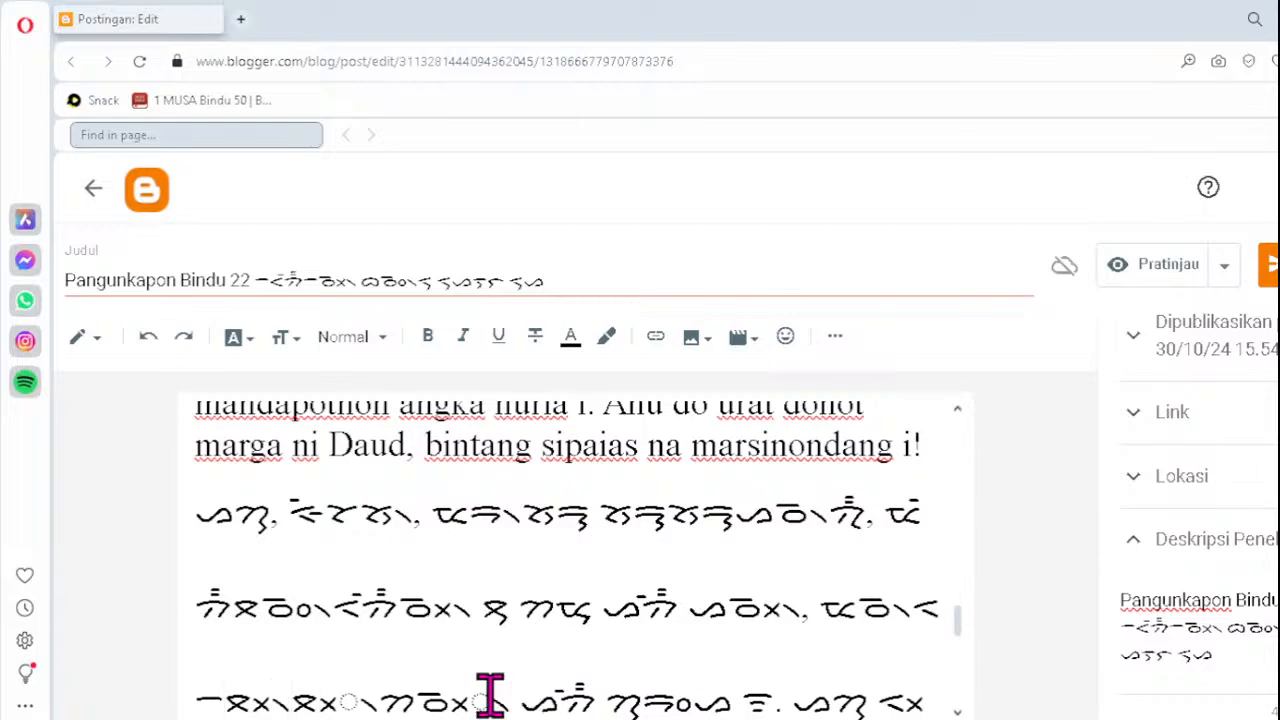
pyautogui.press('Delete')
pyautogui.press('Delete')
pyautogui.press('Delete')
pyautogui.press('Delete')
pyautogui.press('Right')
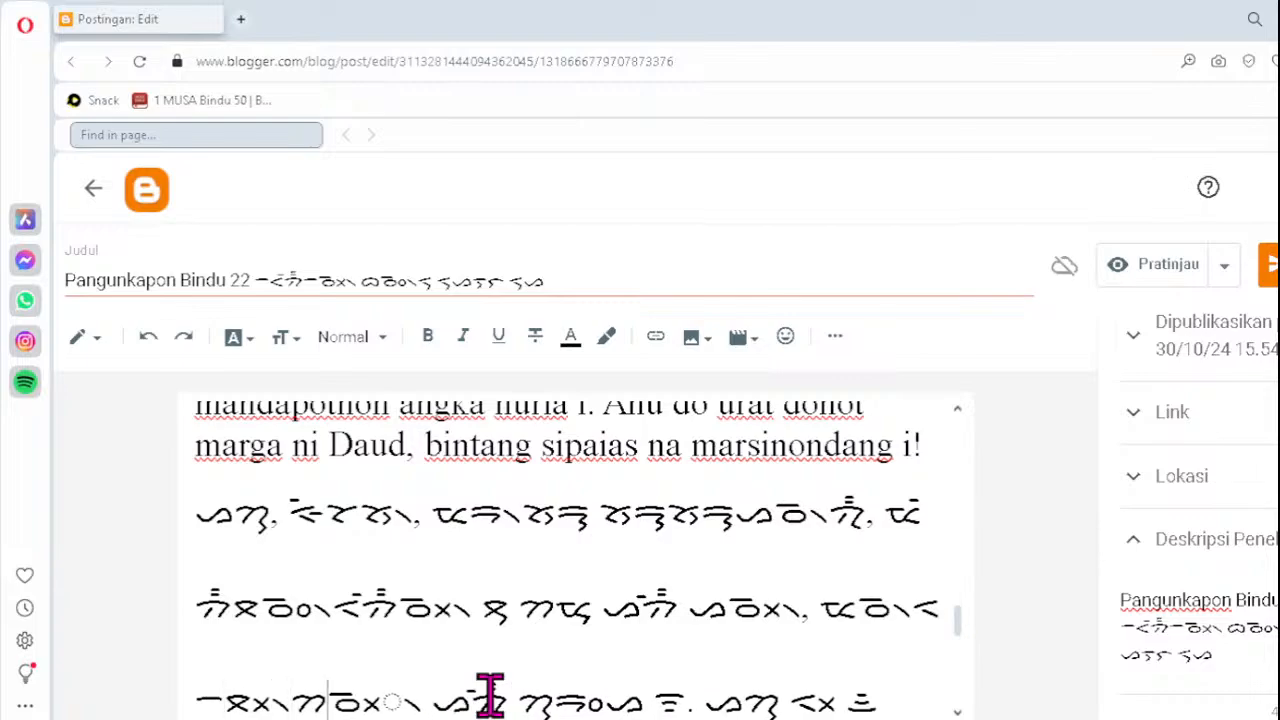
pyautogui.press('Delete')
pyautogui.write('ᯬᯉ᯲')
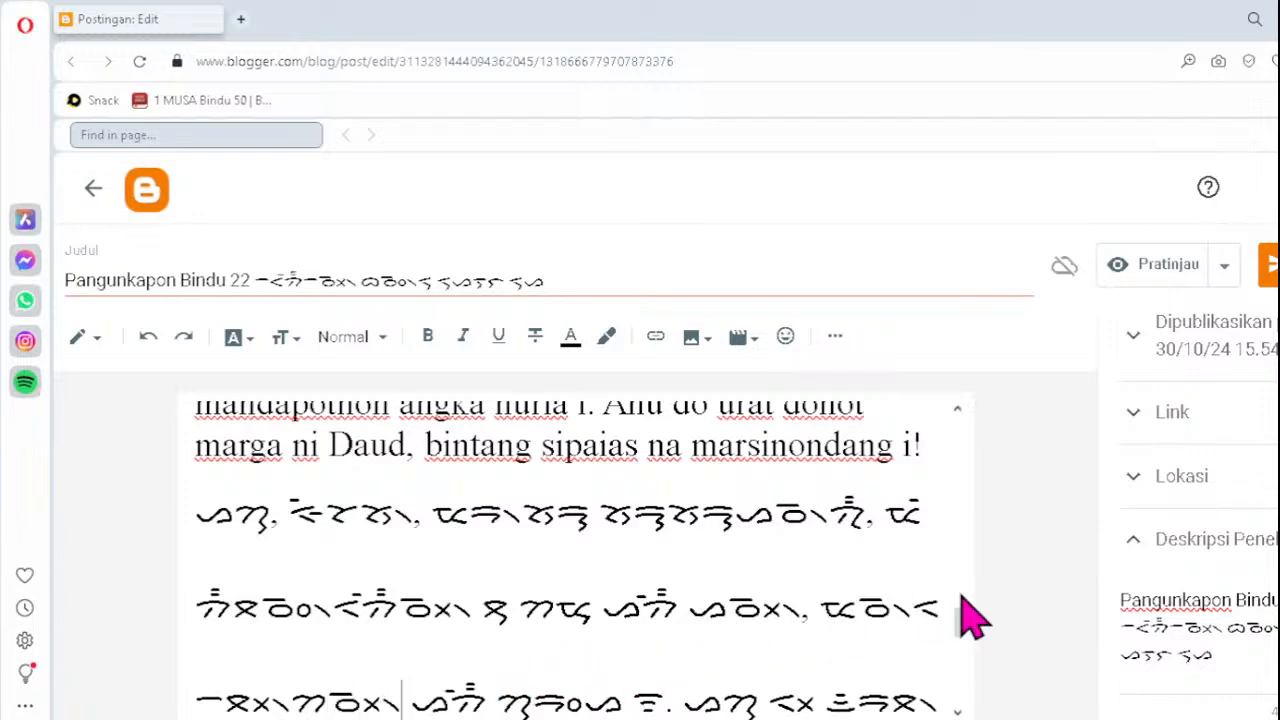
# - In verse 16, retype the misrendered endings of the Batak-script "dohot" as ᯬᯖ᯲ and of "Daud" as ᯮᯑ᯲
pyautogui.press('Down')
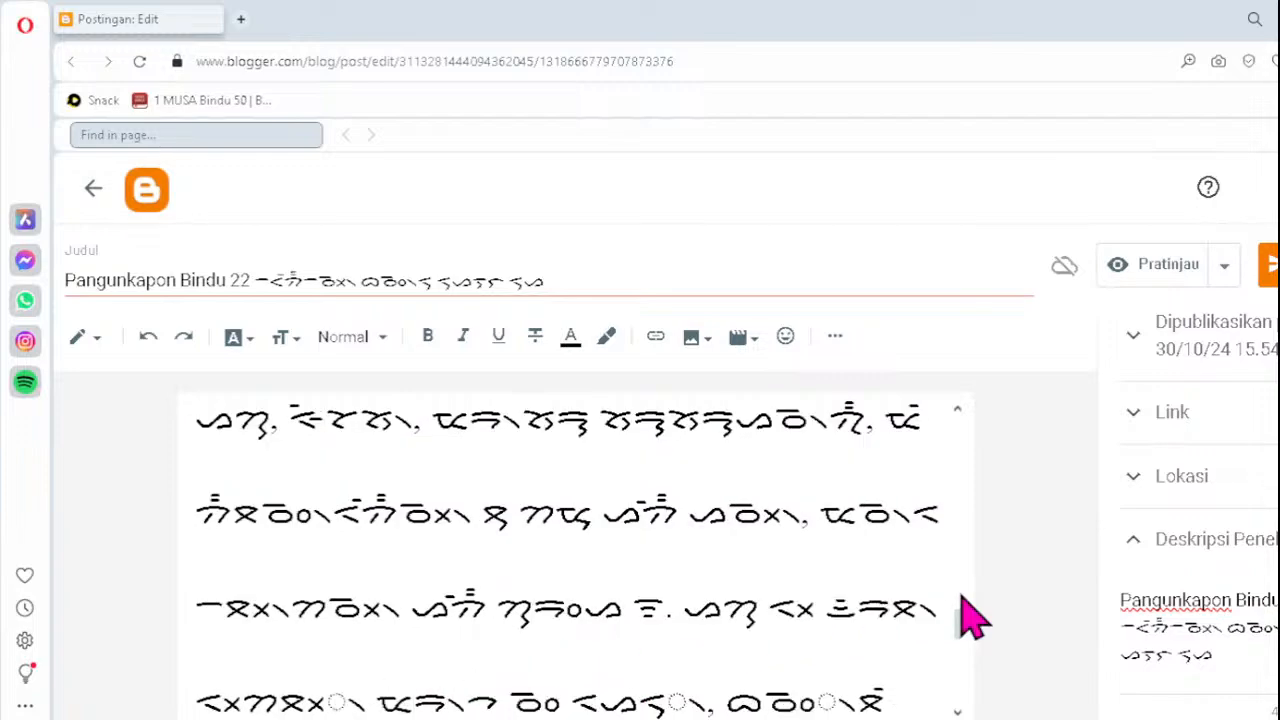
pyautogui.click(280, 698)
pyautogui.press('Delete')
pyautogui.write('ᯬᯖ᯲')
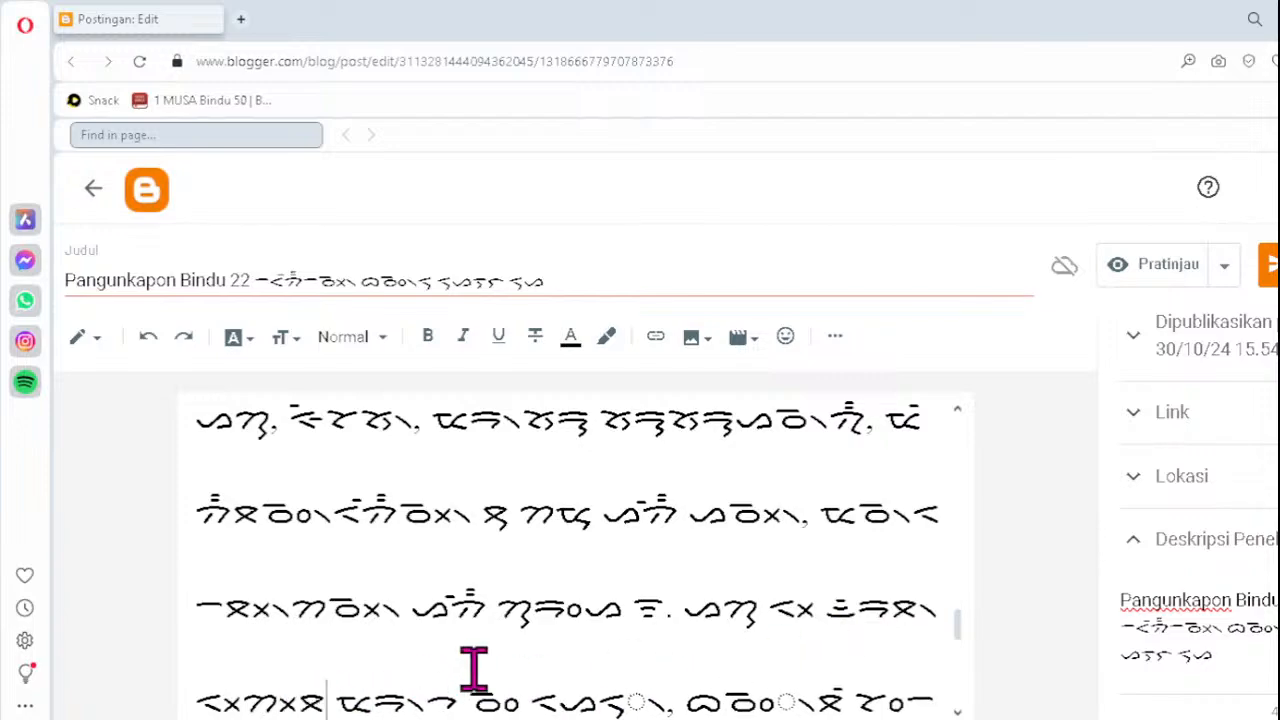
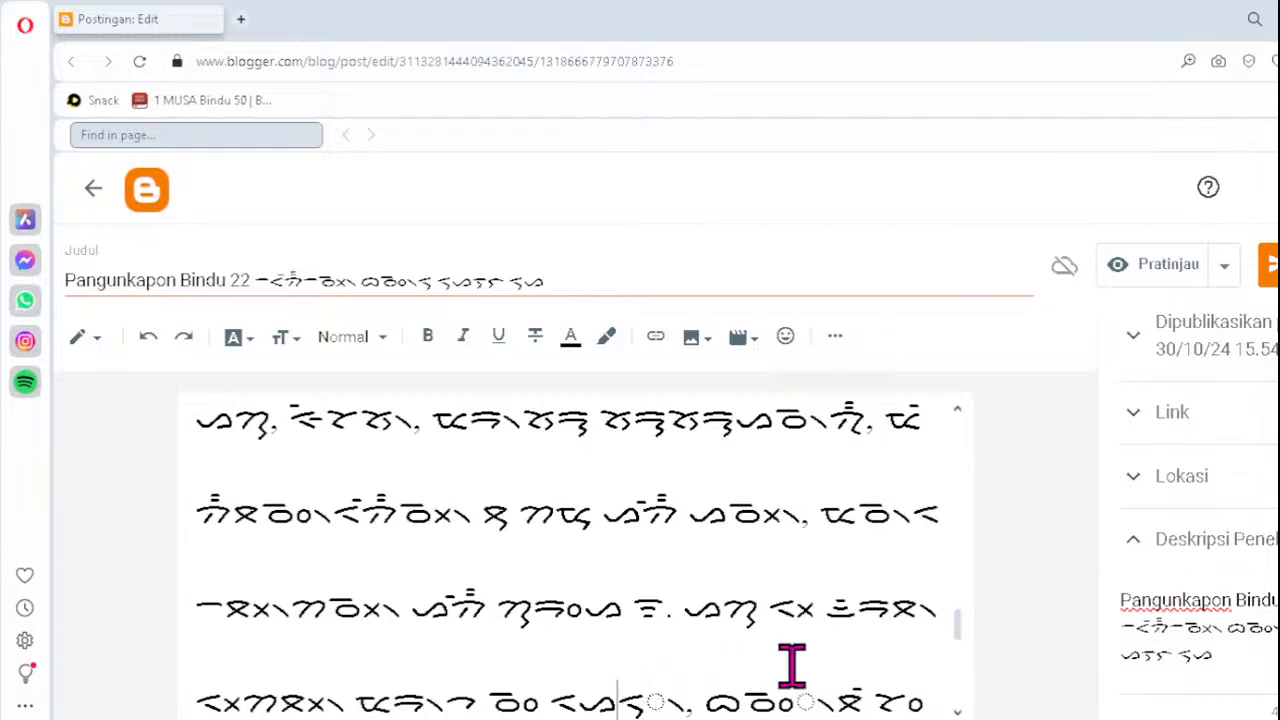
pyautogui.press('Delete')
pyautogui.write('ᯮᯑ᯲')
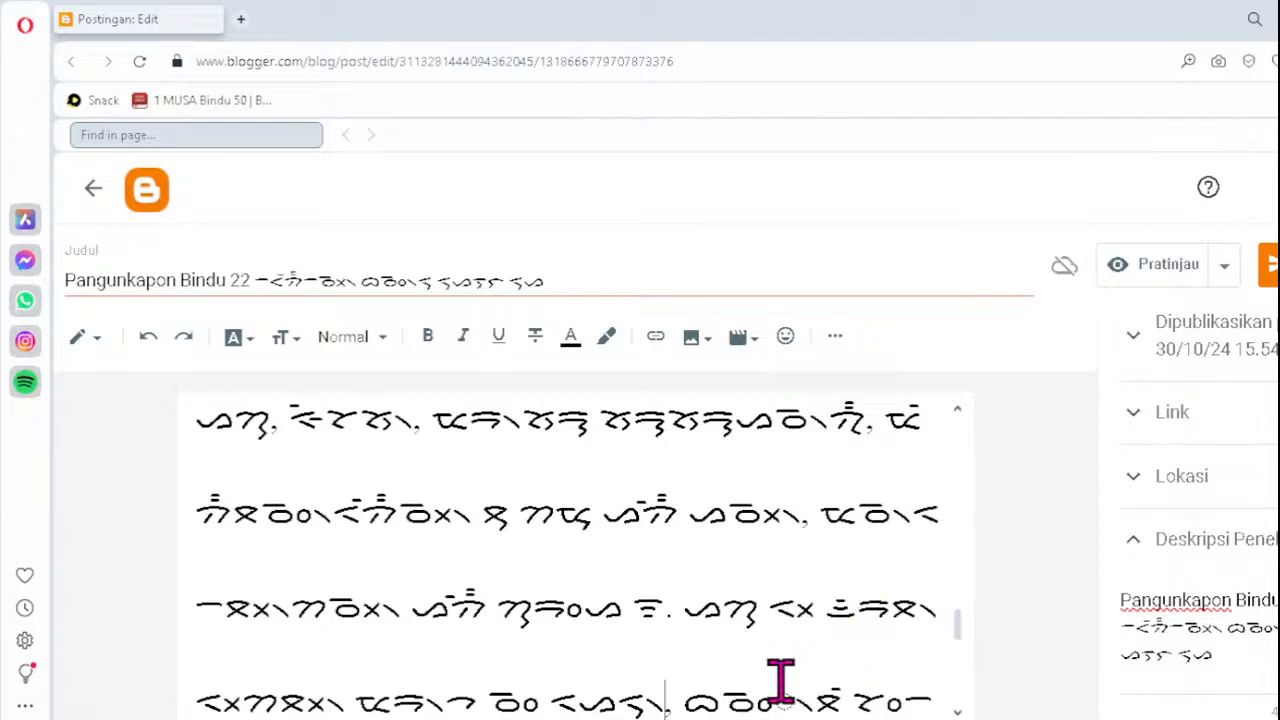
# - Replace the misrendered parts of the Batak-script "bintang" with ᯪᯉ᯲ and of "marsinondang" with ᯬᯉ᯲ in verse 16
pyautogui.click(736, 695)
pyautogui.press('Delete')
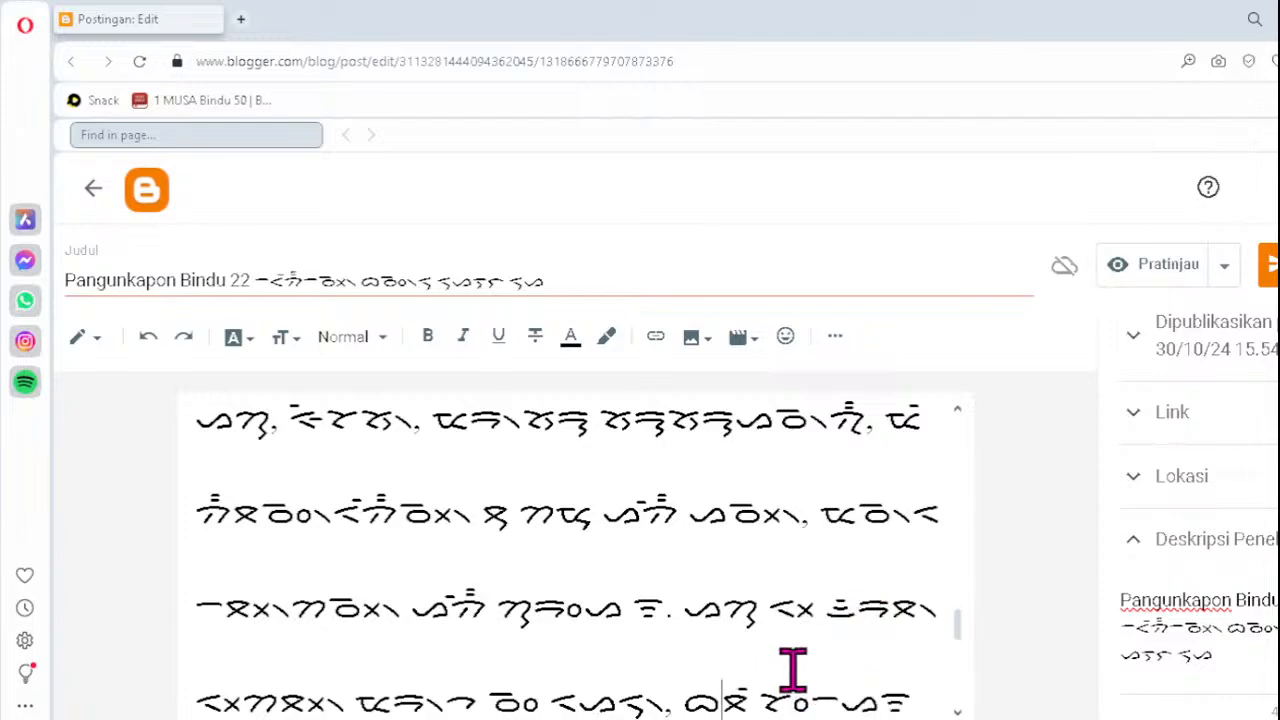
pyautogui.write('ᯉᯪ᯲')
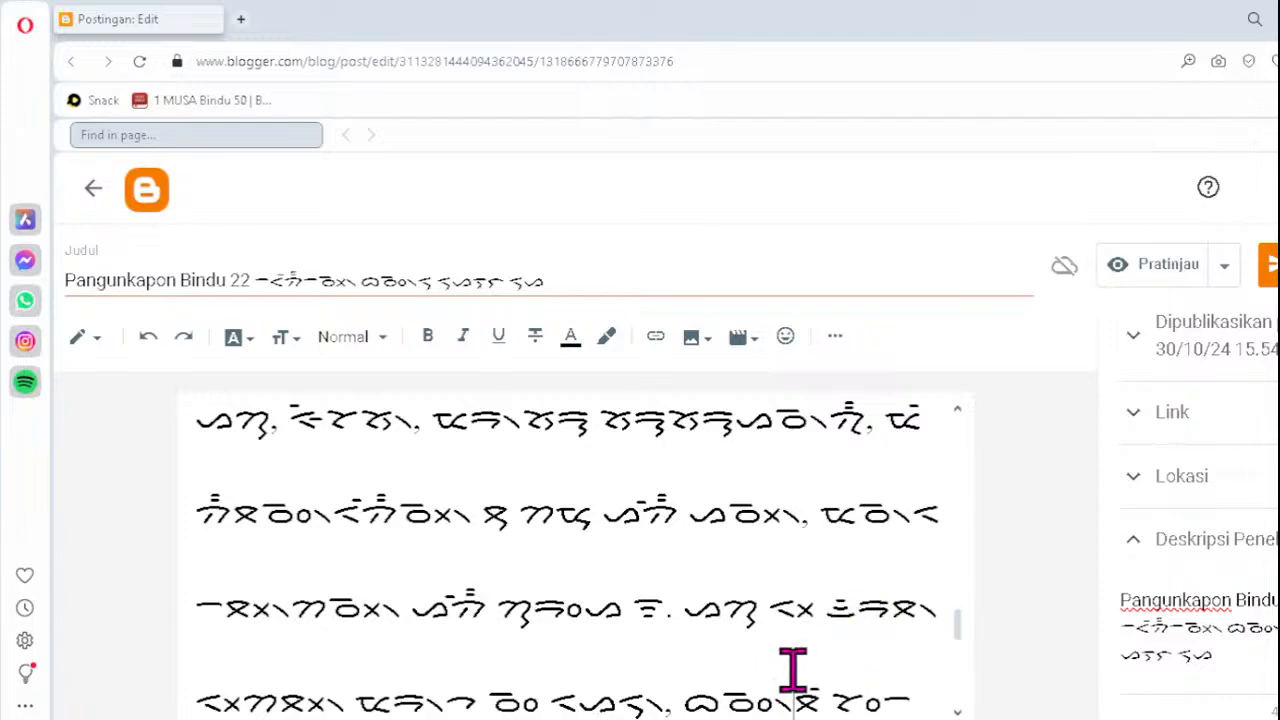
pyautogui.scroll(-3, 793, 668)
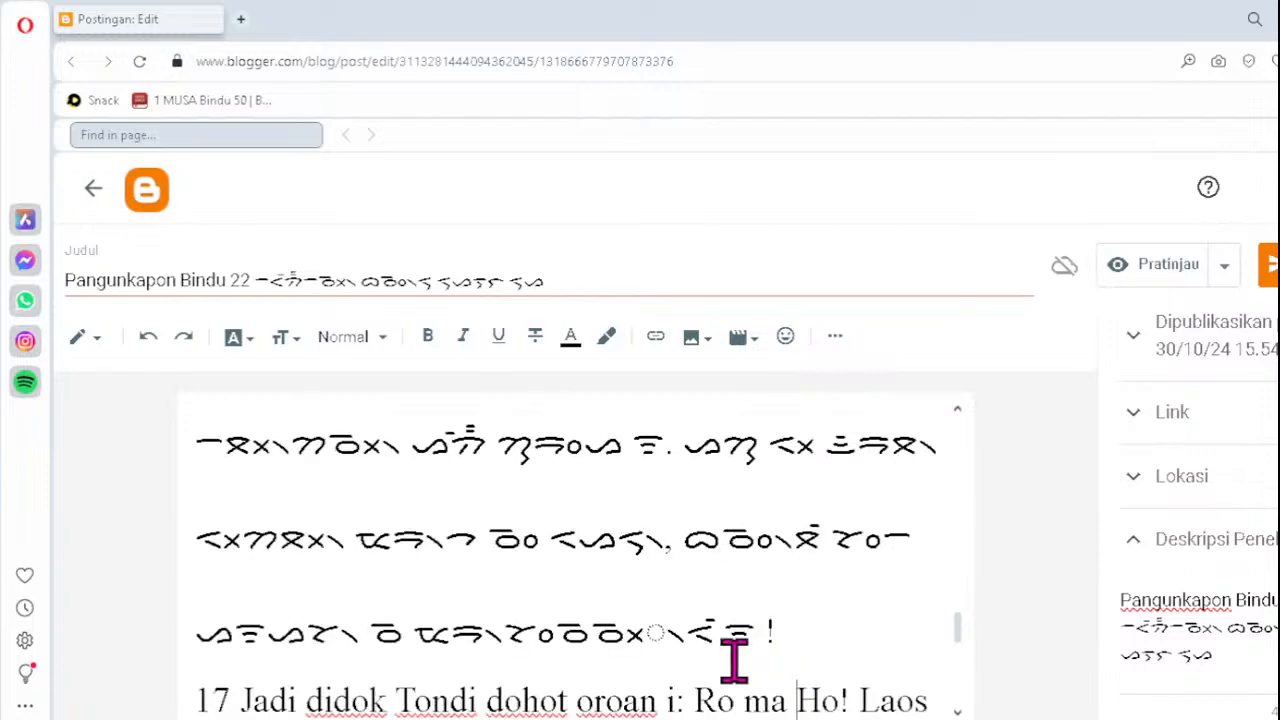
pyautogui.click(606, 630)
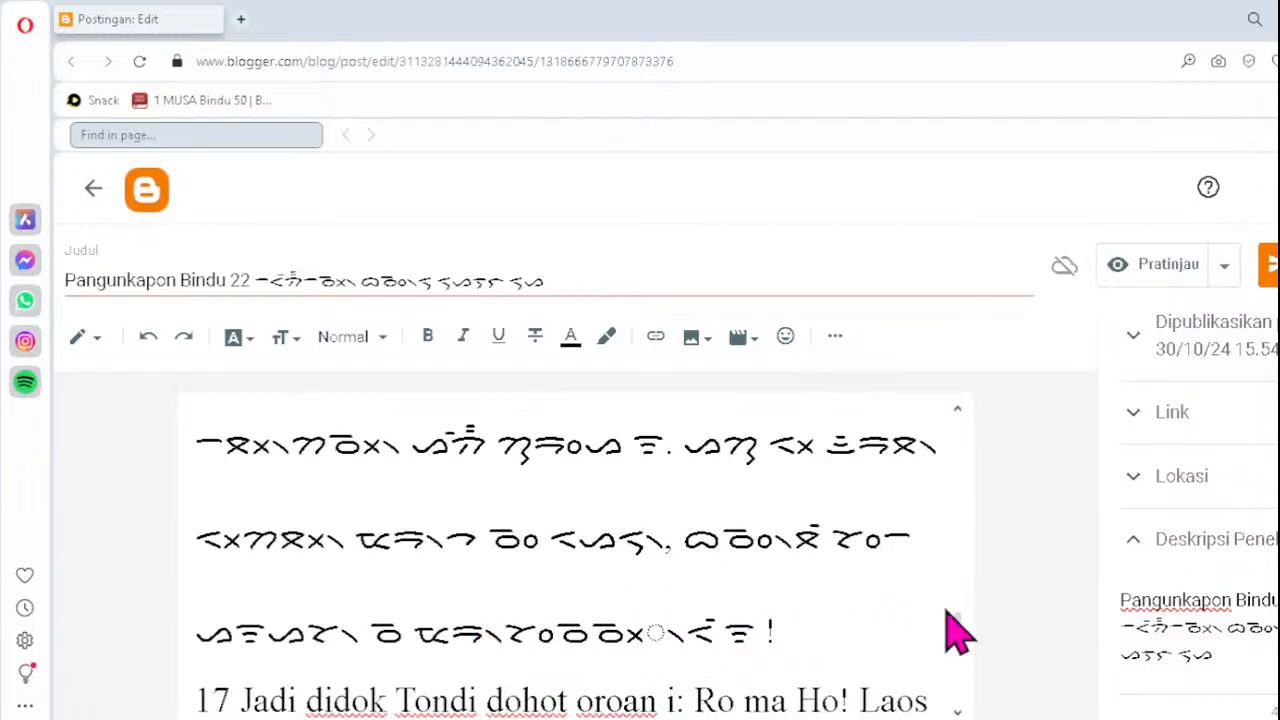
pyautogui.press('Delete')
pyautogui.press('Delete')
pyautogui.write('ᯬᯉ᯲')
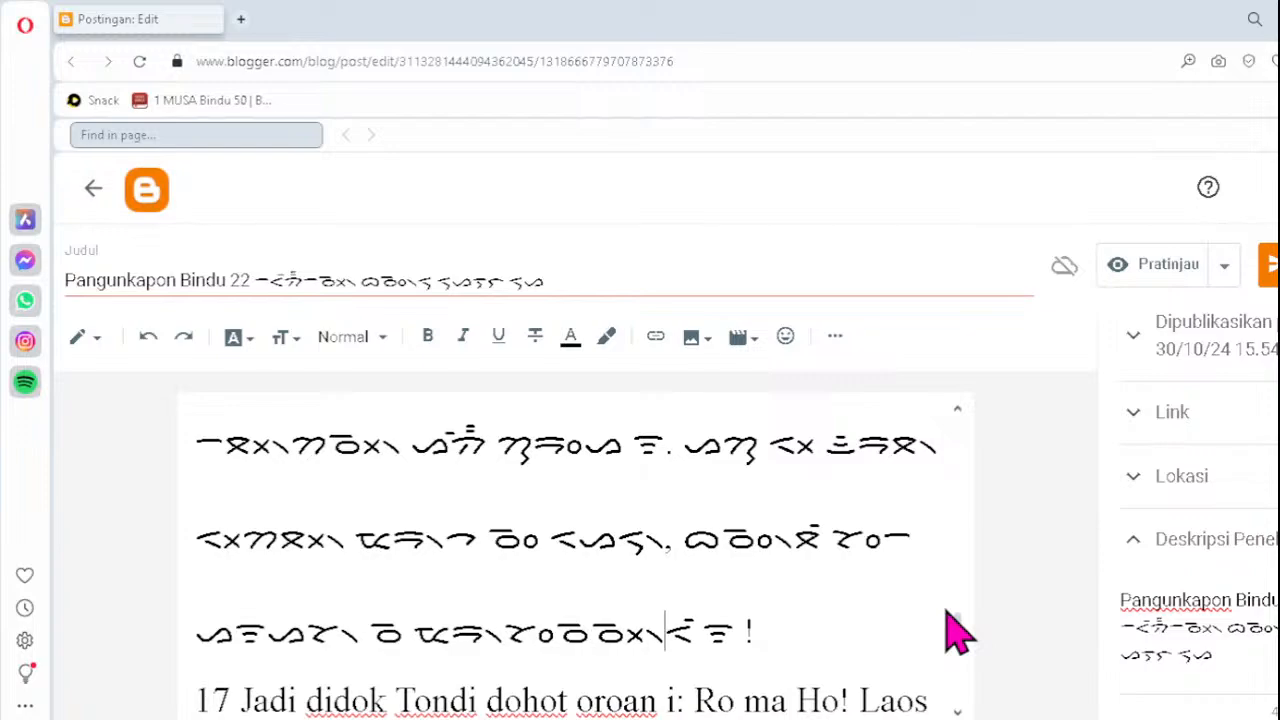
# - In verse 17, retype the misrendered ending of the Batak-script word "didok" as ᯬᯂ᯦᯲
pyautogui.press('Down')
pyautogui.press('Down')
pyautogui.press('Down')
pyautogui.press('Down')
pyautogui.press('Down')
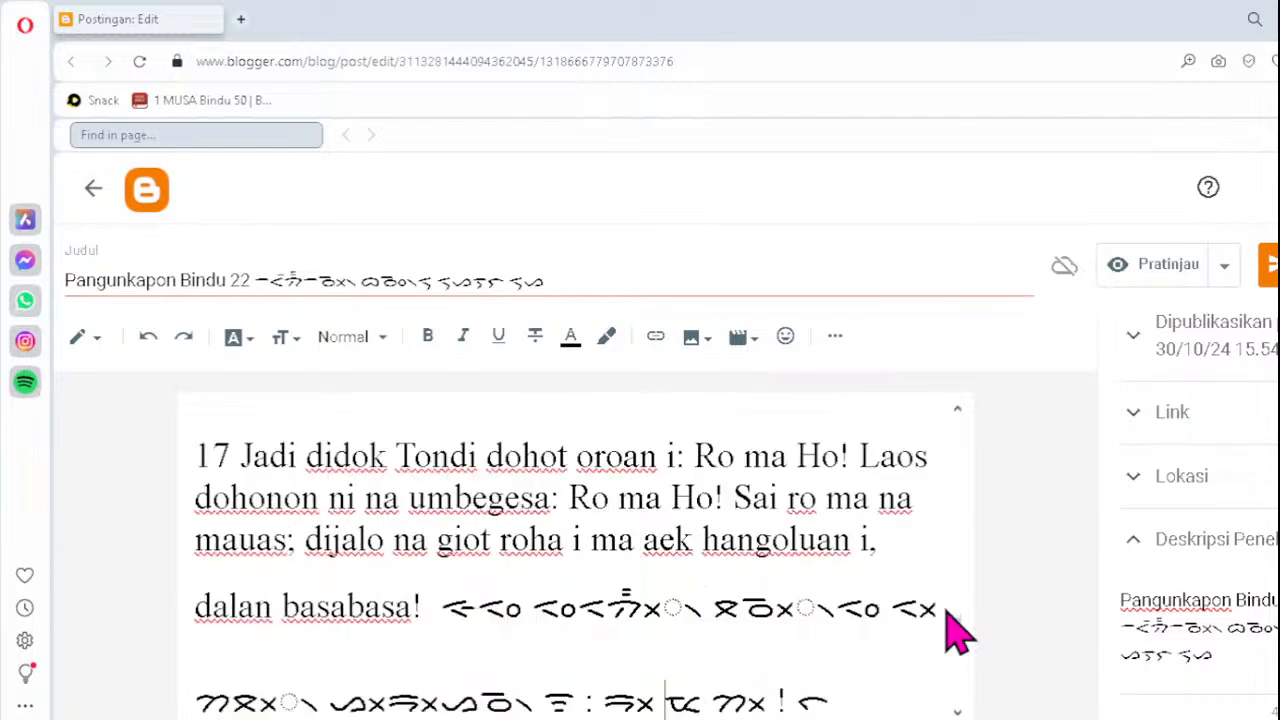
pyautogui.click(615, 604)
pyautogui.press('Delete')
pyautogui.write('ᯖ')
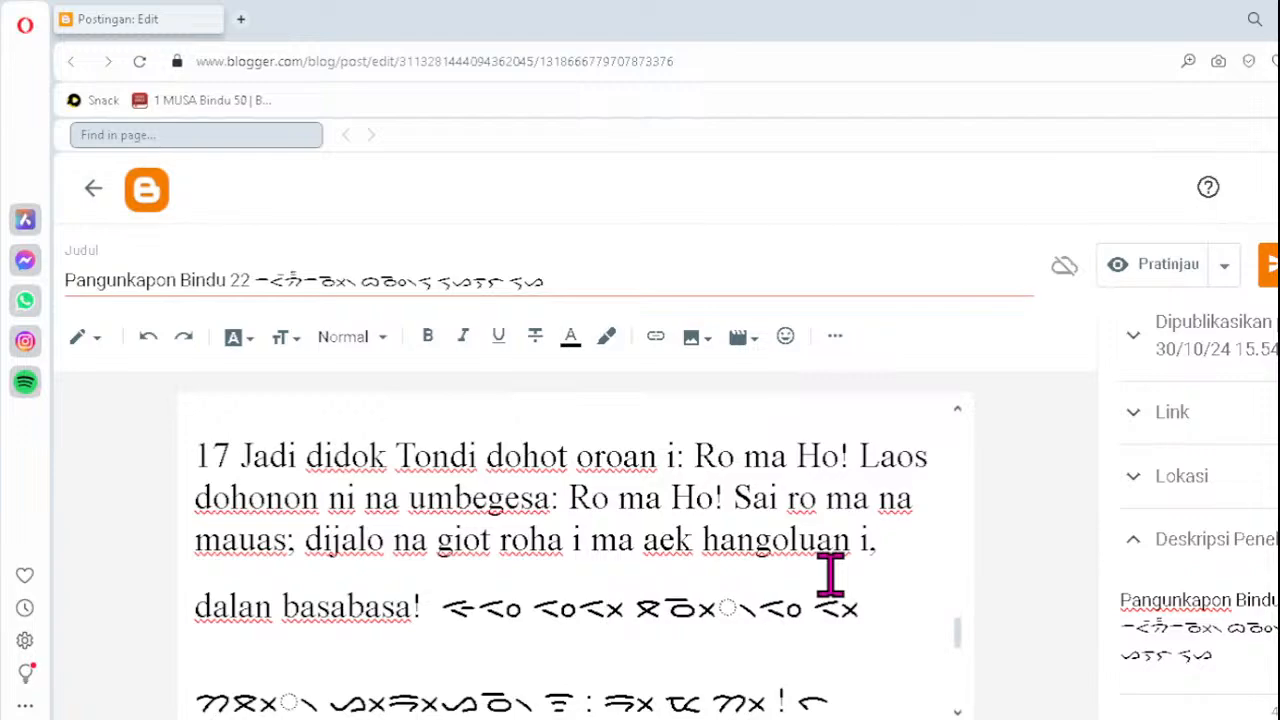
pyautogui.write('ᯔᯬ᯲')
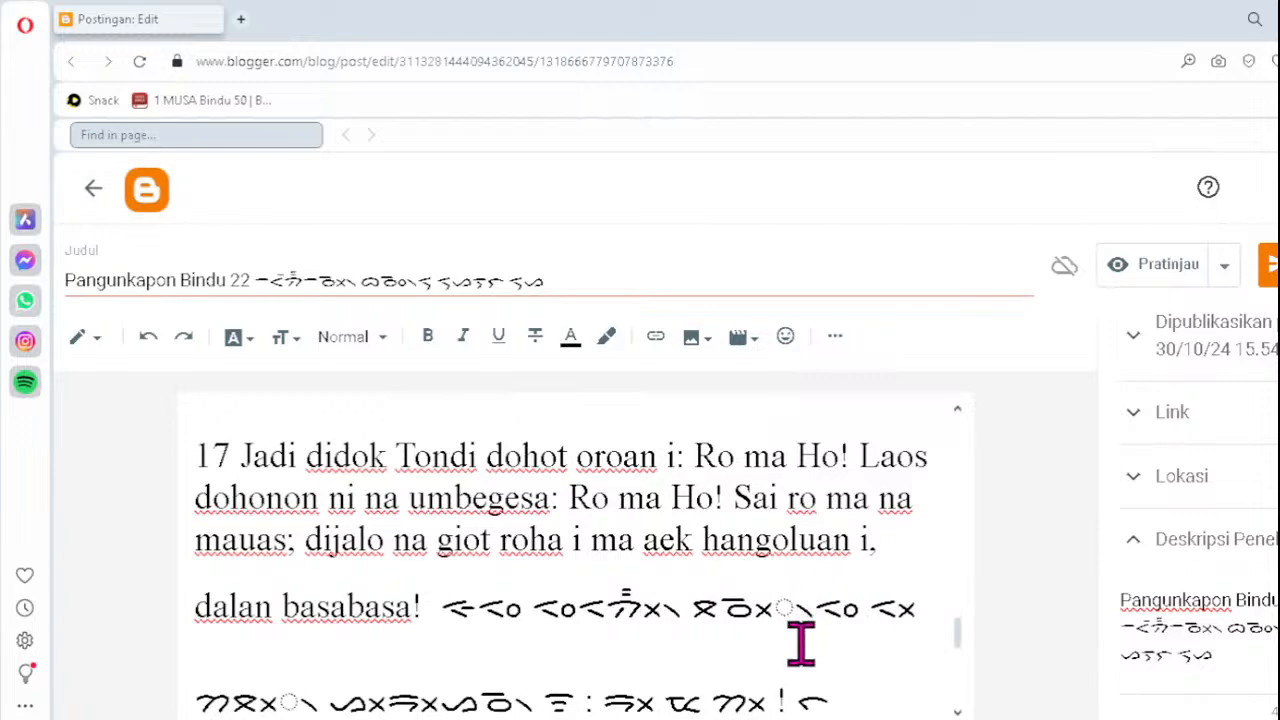
# - In verse 17, replace the misrendered part of the Batak-script "Tondi" with ᯬᯉ᯲ and the ending of "dohot" with ᯬᯖ᯲
pyautogui.click(740, 604)
pyautogui.press('Delete')
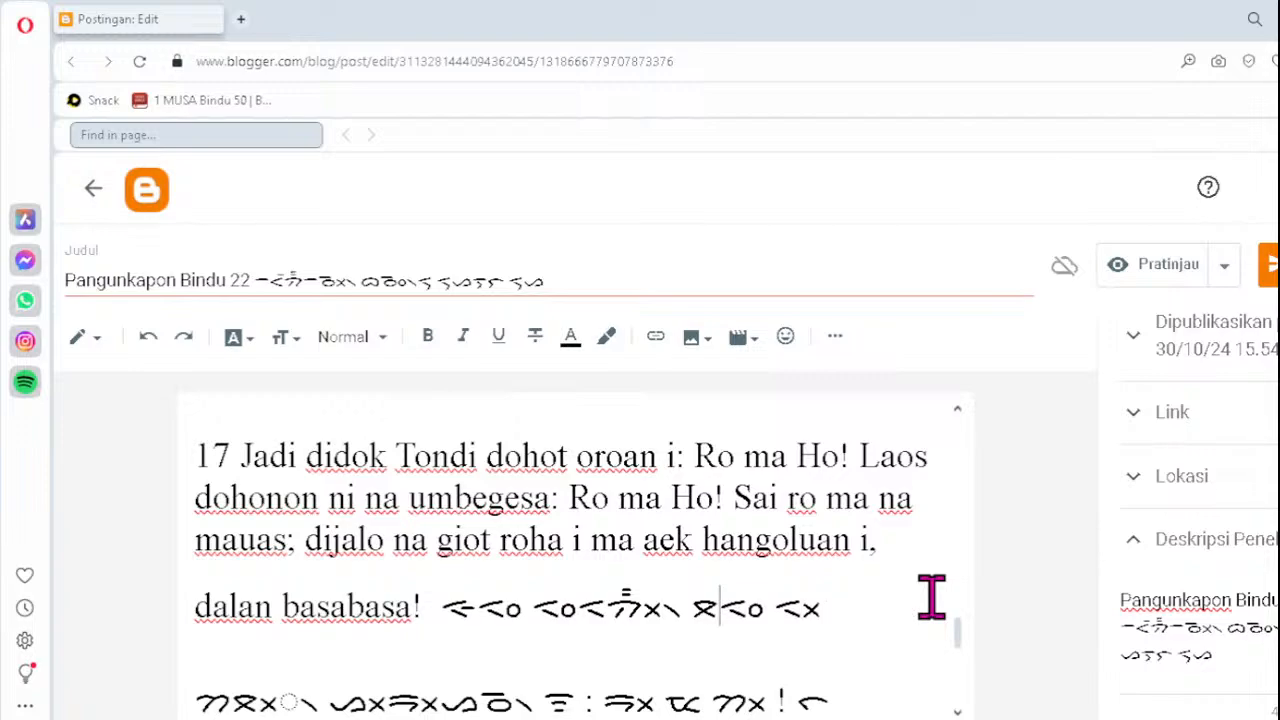
pyautogui.write('ᯬᯉ᯲')
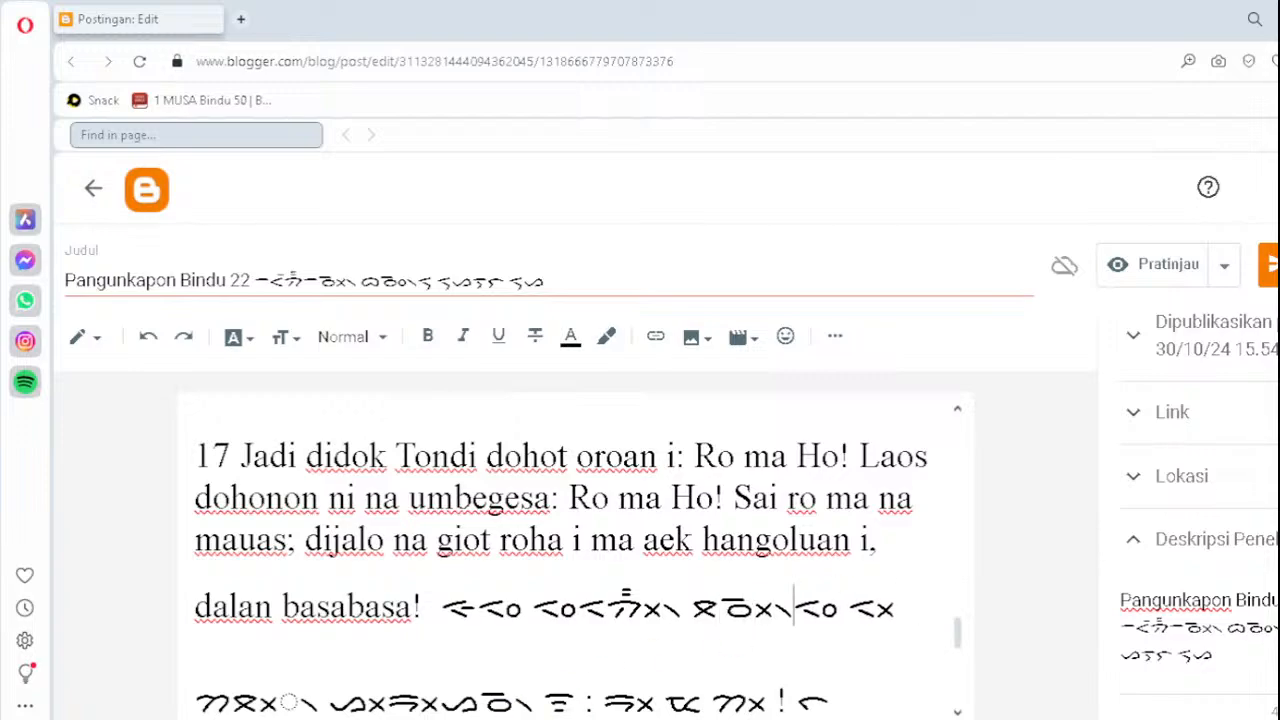
pyautogui.click(244, 700)
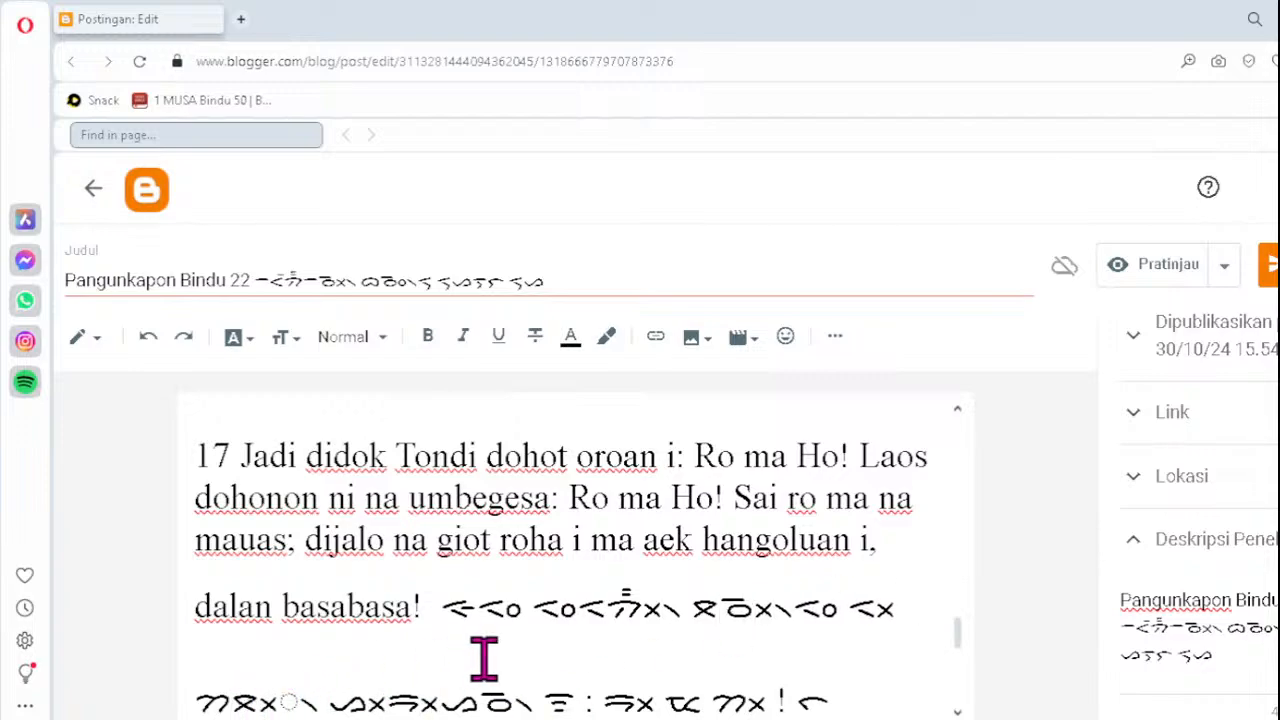
pyautogui.press('Delete')
pyautogui.write('ᯬᯖ᯲')
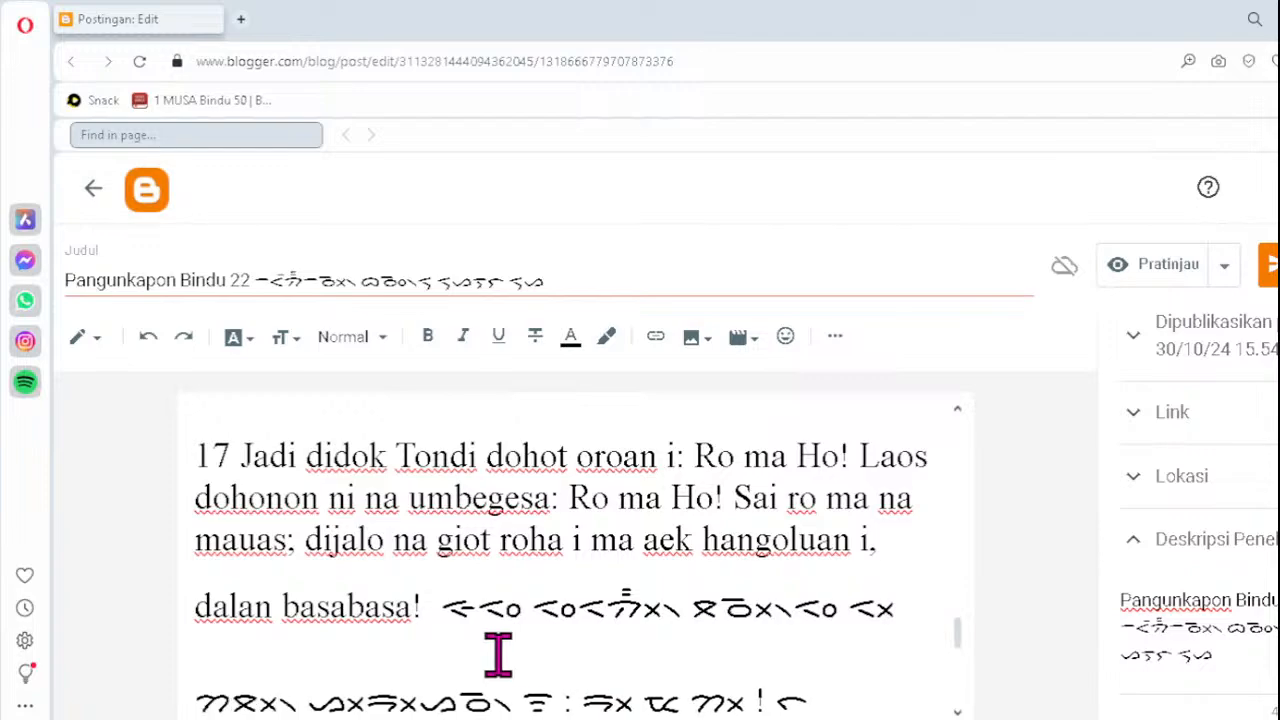
# - Replace the misrendered ending of the Batak-script word "Laos" in verse 17 with ᯬᯘ᯲
pyautogui.scroll(-3, 780, 583)
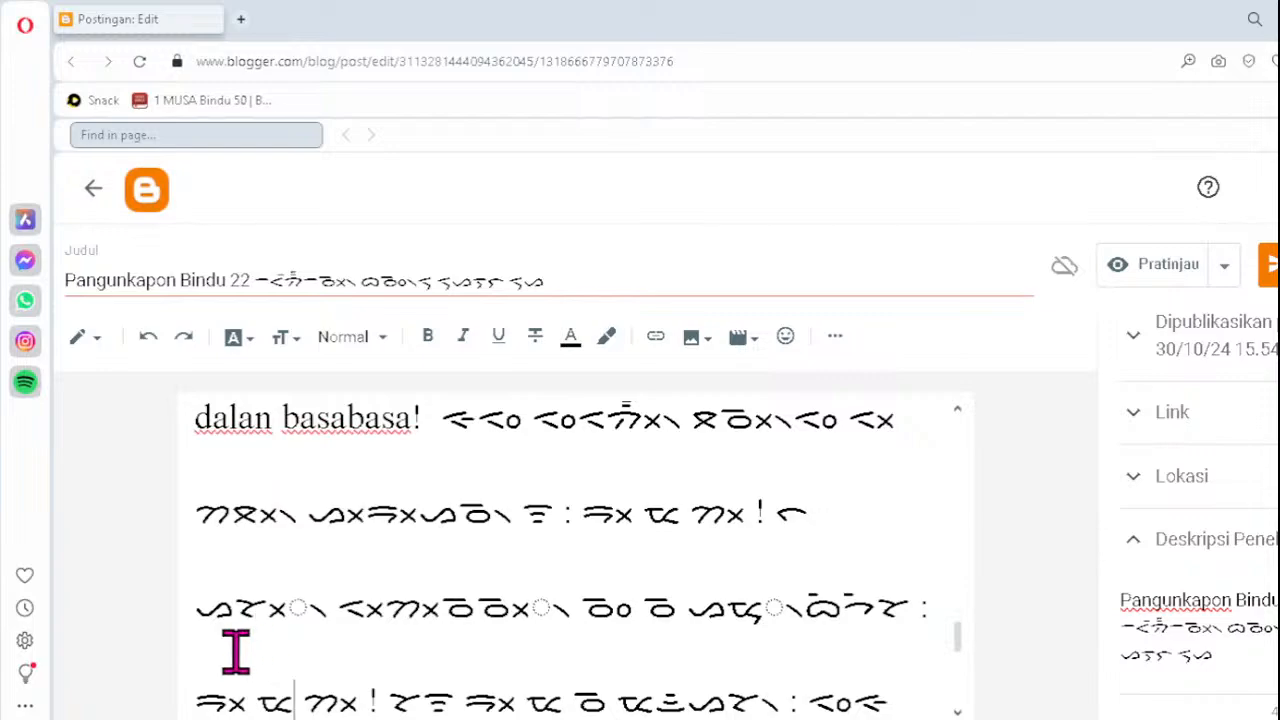
pyautogui.click(247, 608)
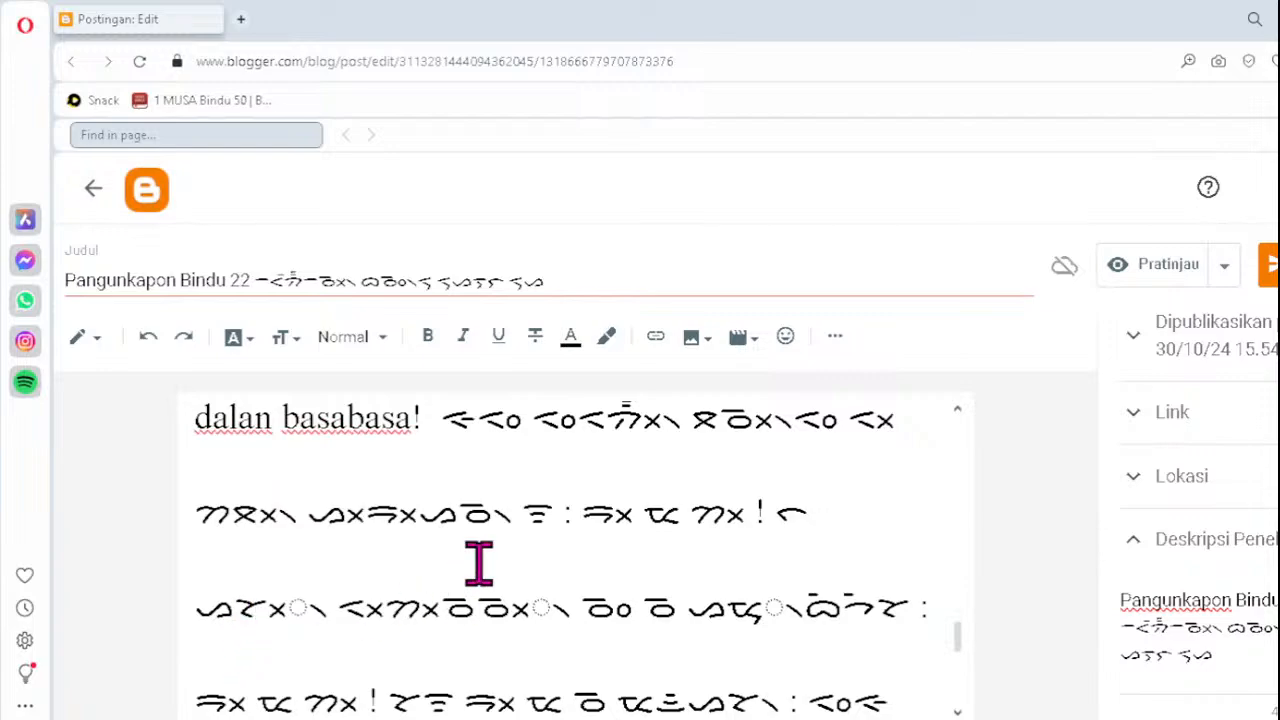
pyautogui.press('Delete')
pyautogui.write('ᯬᯒᯖ᯲')
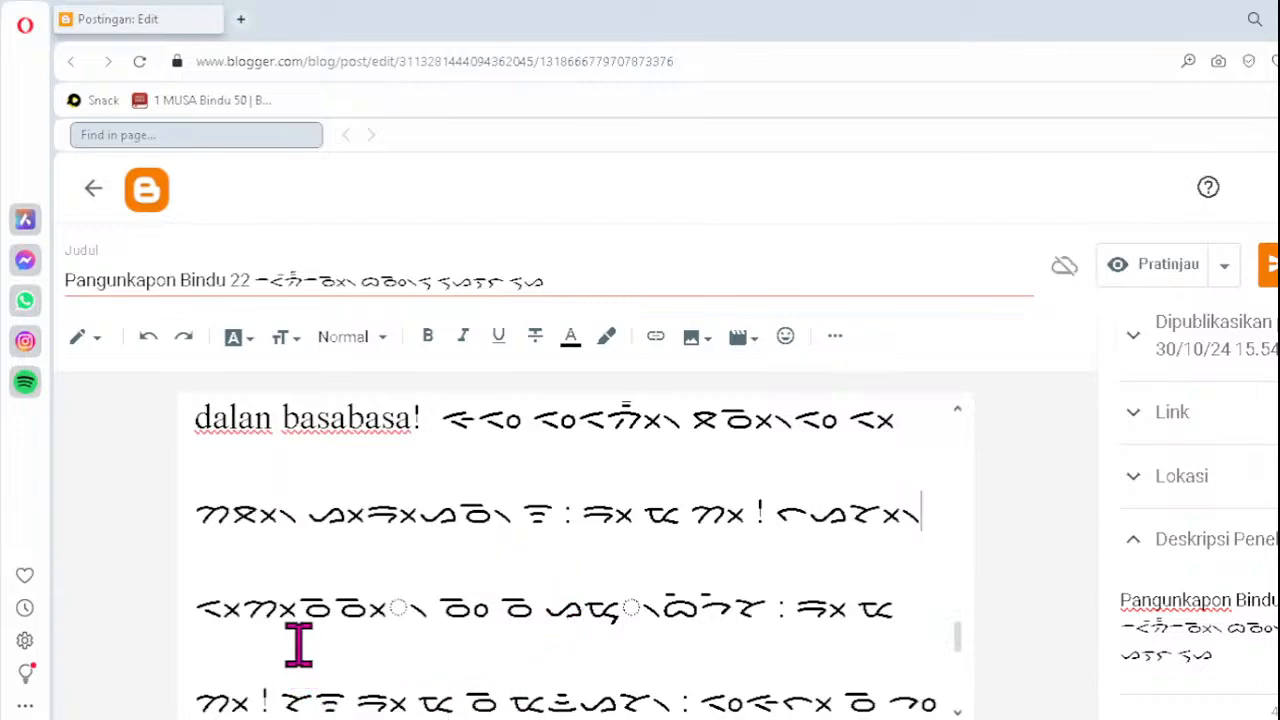
# - In verse 17, replace the misrendered ending of the Batak-script "dohonon" with ᯬᯉ᯲ and the misrendered part of "umbege" with ᯮᯔ᯲
pyautogui.click(340, 608)
pyautogui.press('Delete')
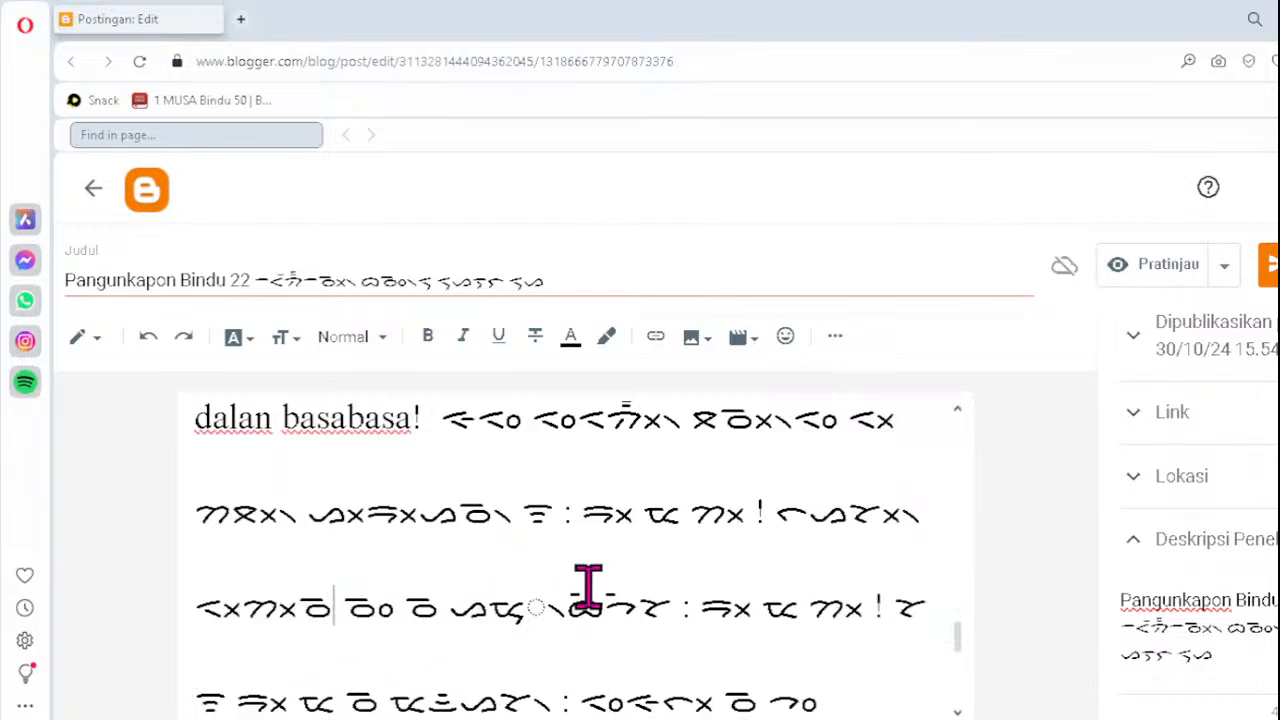
pyautogui.write('ᯬᯉ᯲')
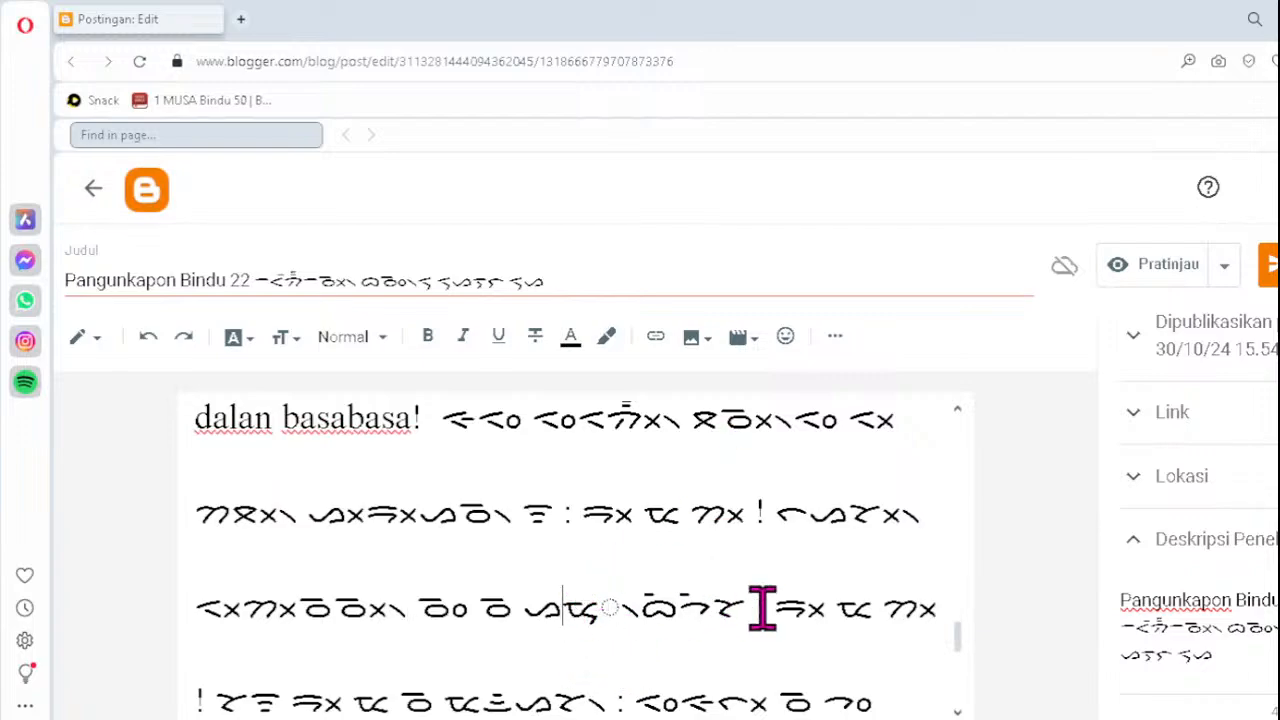
pyautogui.press('BackSpace')
pyautogui.press('BackSpace')
pyautogui.press('BackSpace')
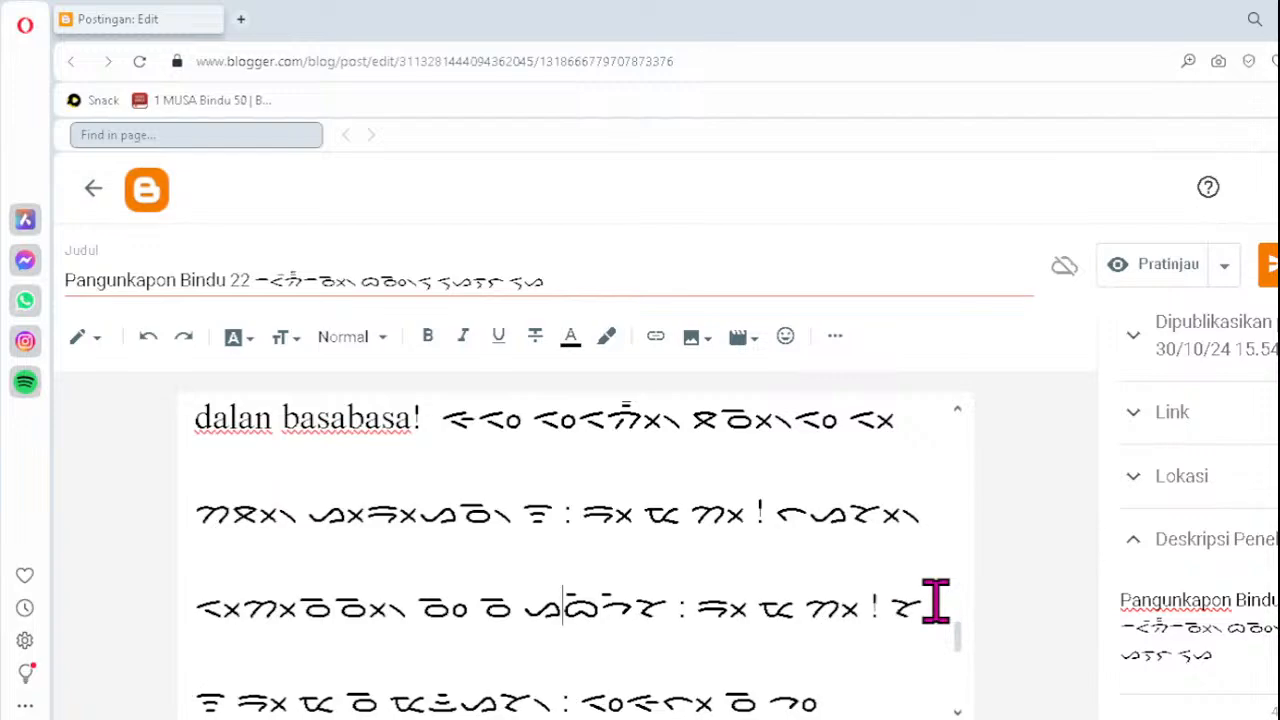
pyautogui.write('ᯮᯖ᯲')
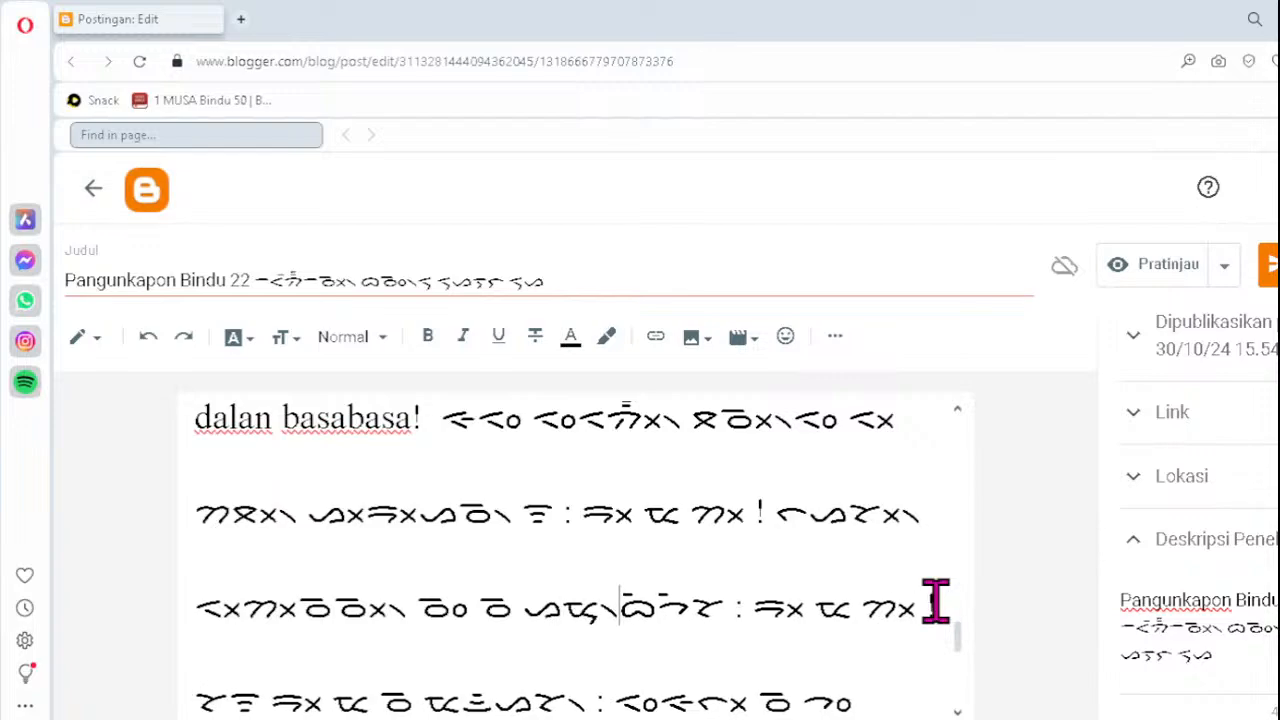
# - Replace the last misrendered Batak-script word ending in verse 17, just above the closing "basabasa" line, with ᯬᯖ᯲
pyautogui.scroll(-2, 935, 600)
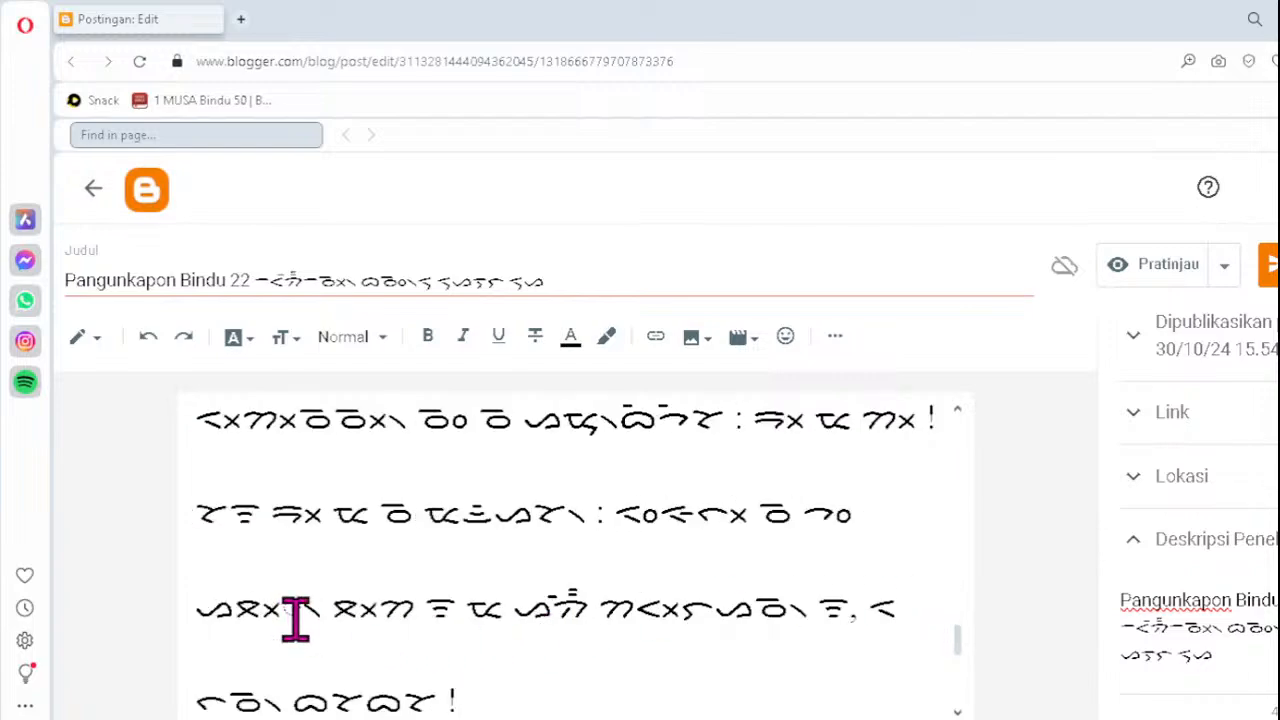
pyautogui.click(237, 609)
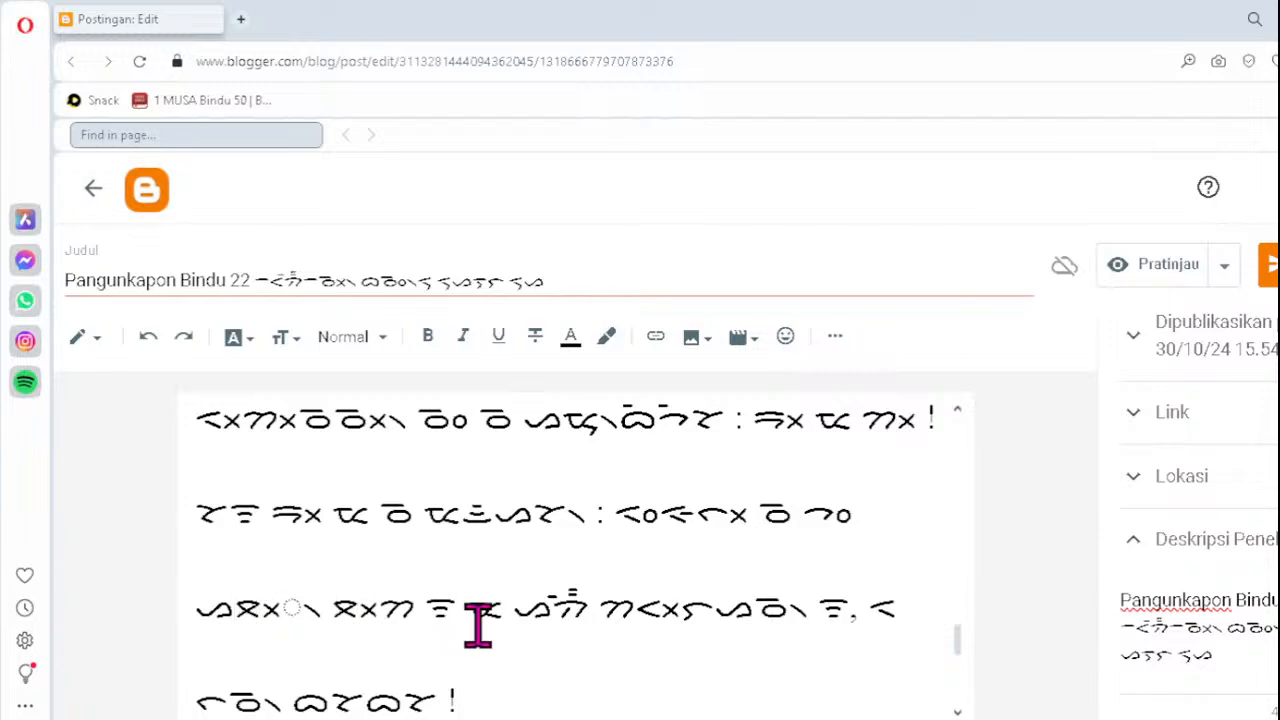
pyautogui.press('Delete')
pyautogui.write('ᯬᯖ᯲')
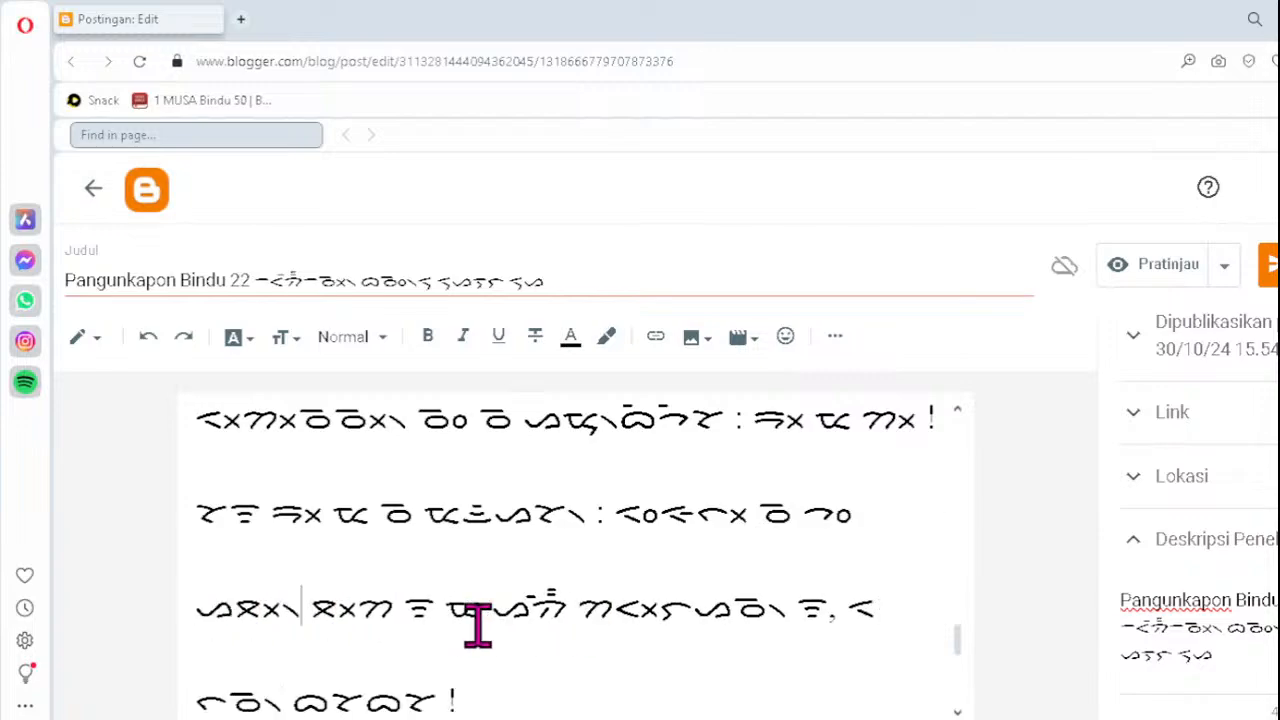
pyautogui.click(598, 690)
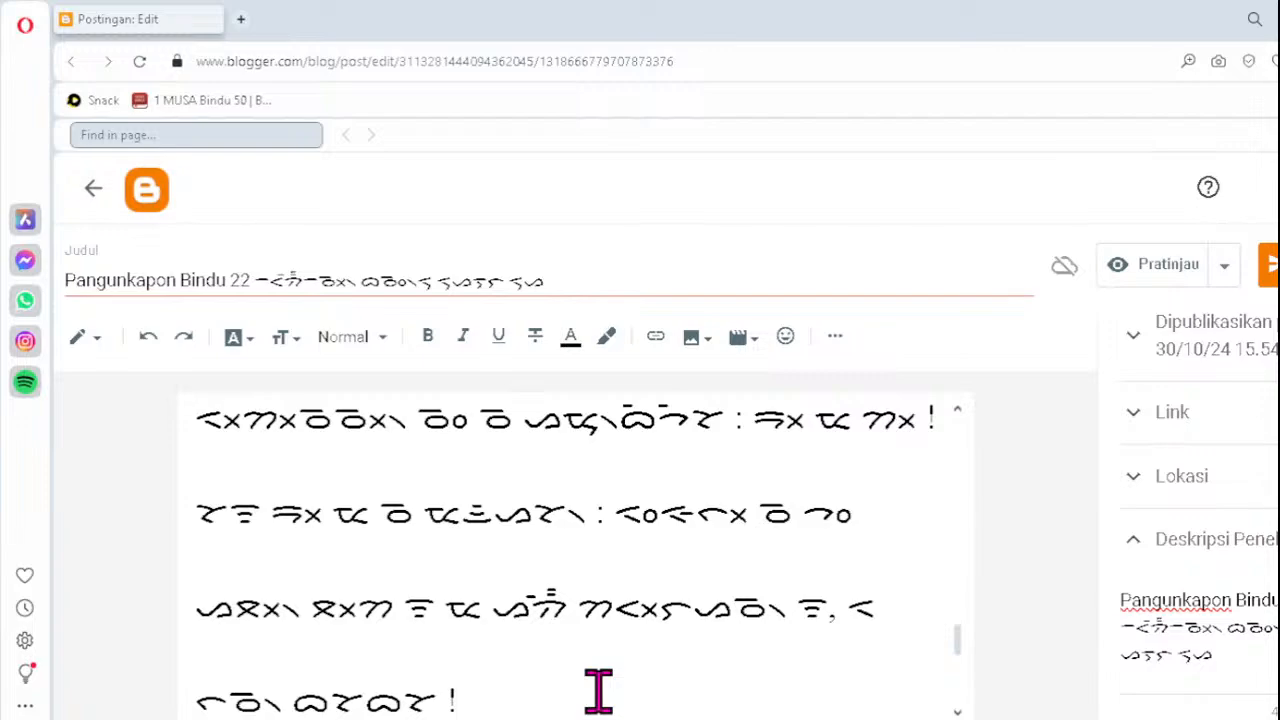
# - In verse 18, replace the two misrendered parts of the Batak-script "mangkatindangkon" with ᯪᯉ᯲ and ᯬᯉ᯲
pyautogui.scroll(-5, 598, 690)
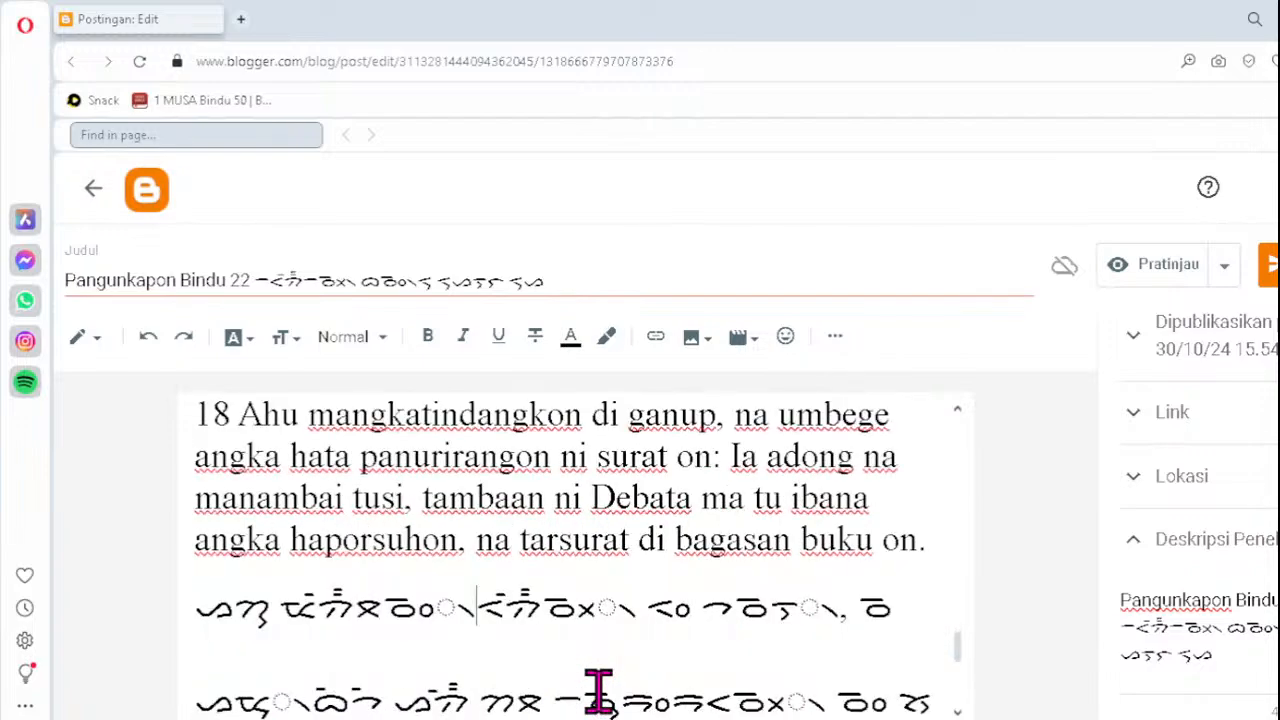
pyautogui.scroll(1, 598, 690)
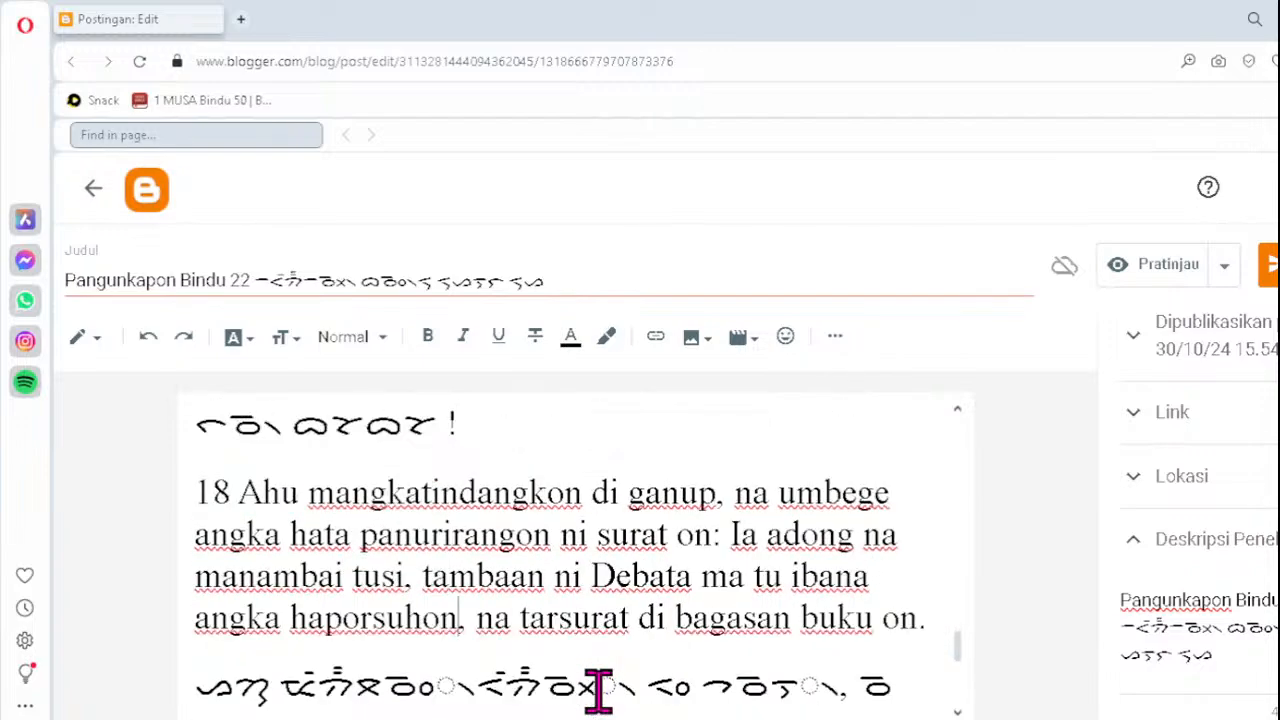
pyautogui.scroll(-1, 598, 690)
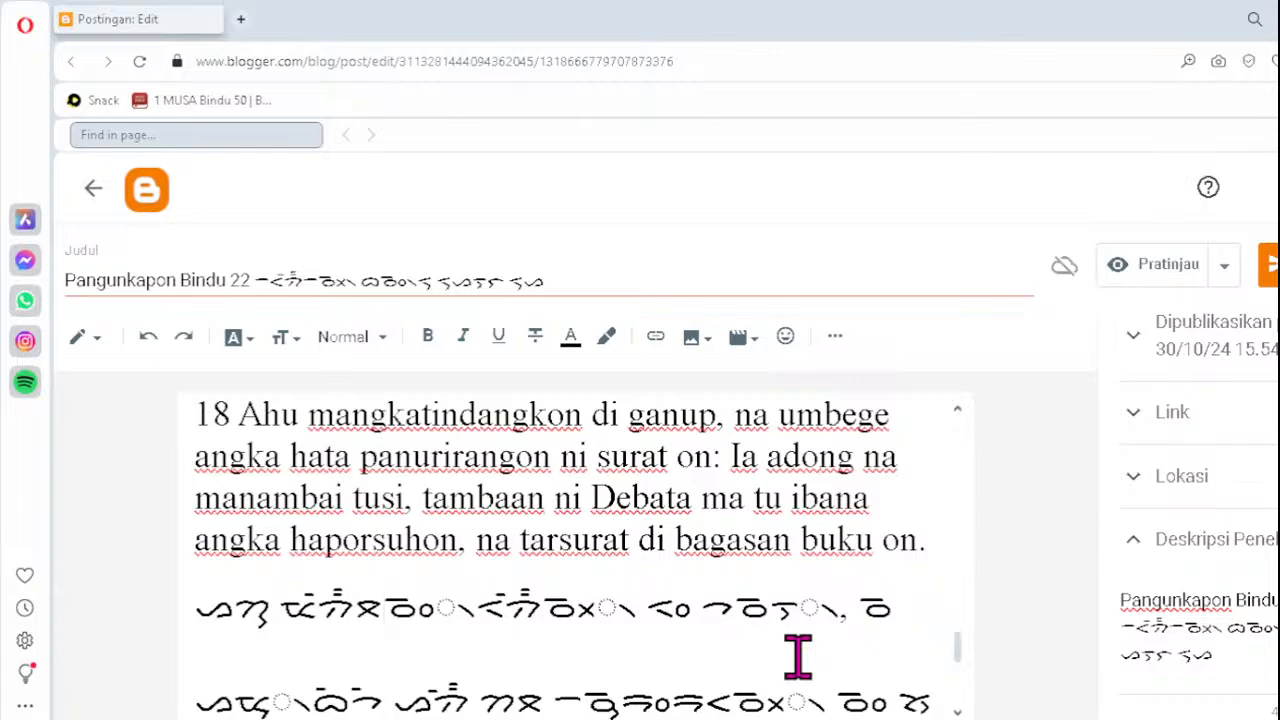
pyautogui.press('BackSpace')
pyautogui.press('BackSpace')
pyautogui.write('᯲')
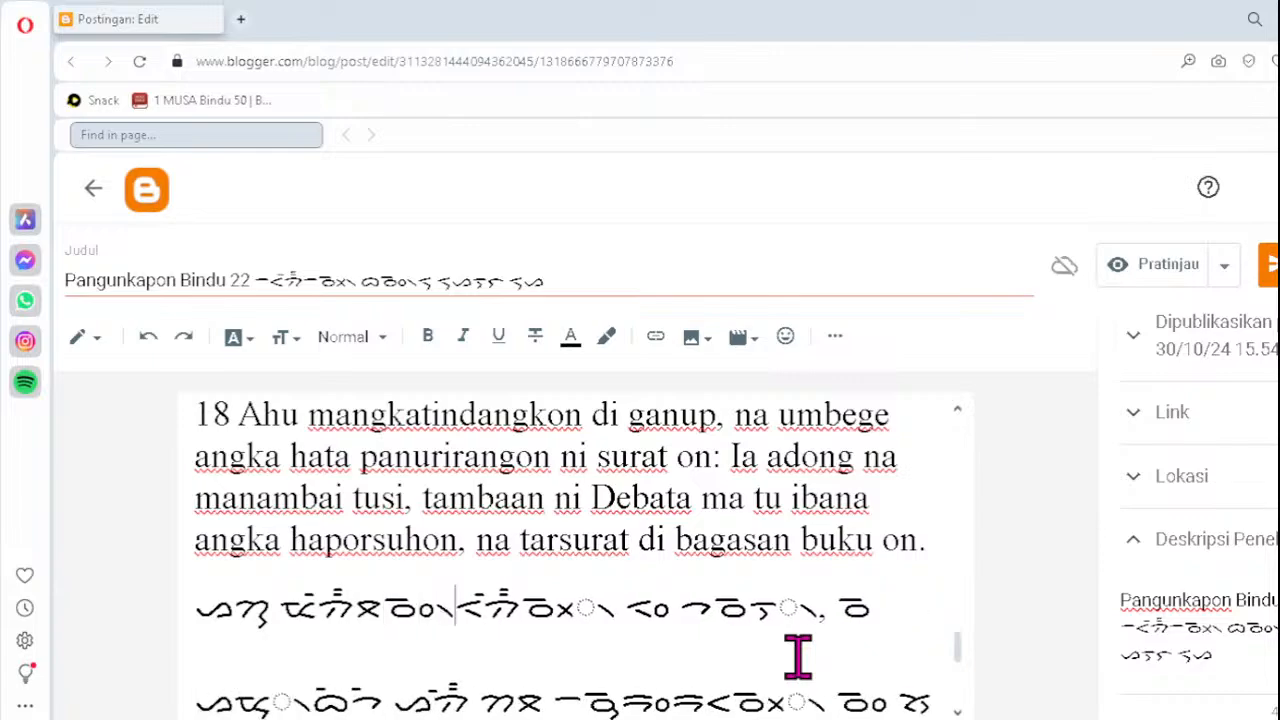
pyautogui.press('Right')
pyautogui.press('Delete')
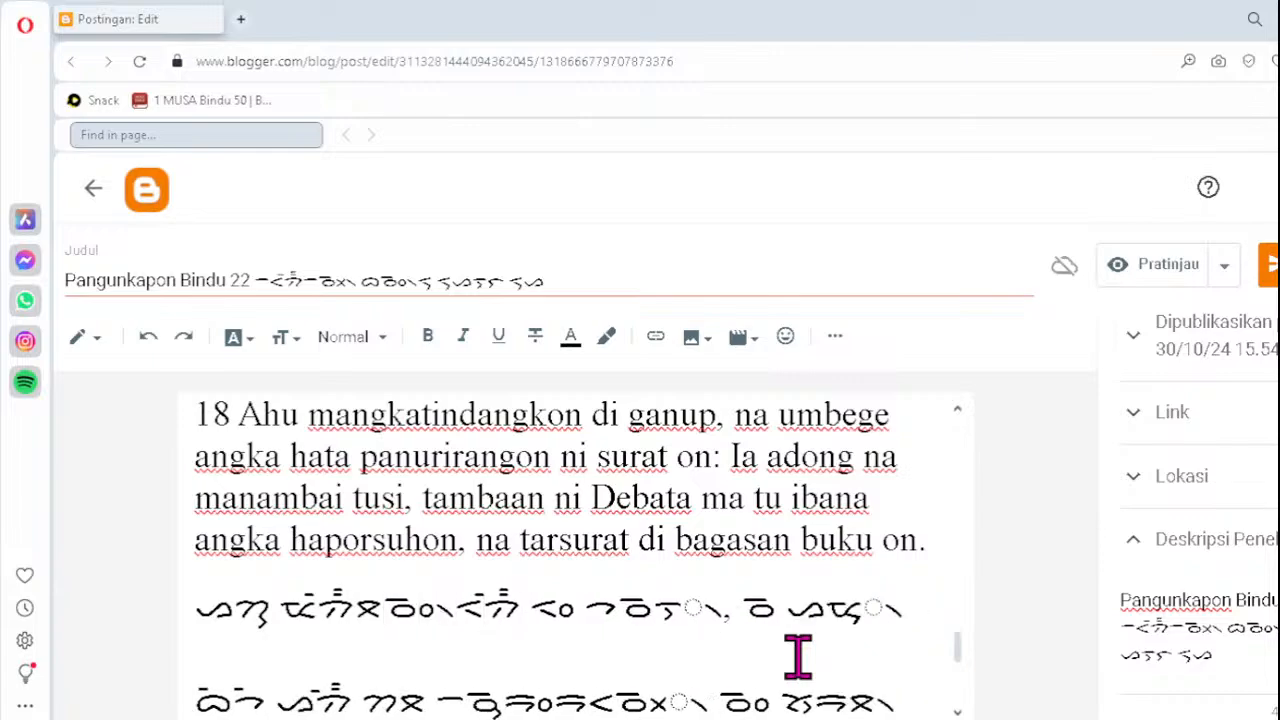
pyautogui.write('ᯬᯉ᯲')
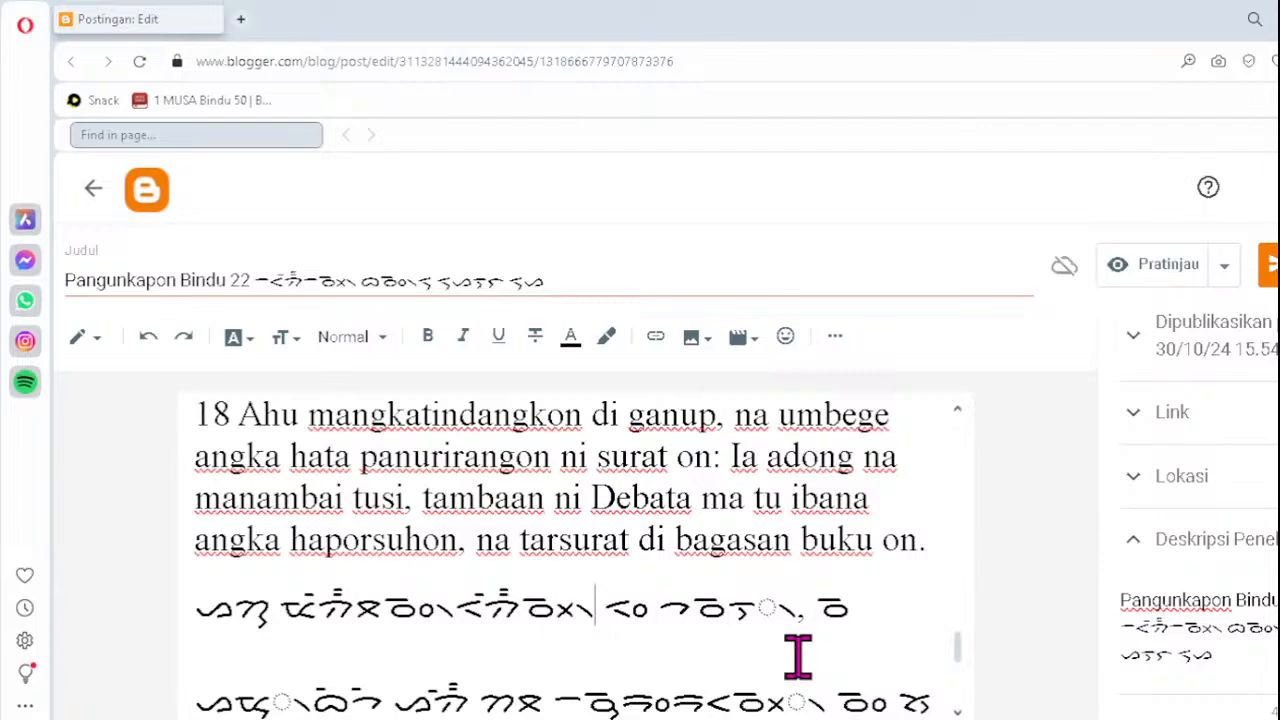
# - In verse 18, replace the misrendered ending of the Batak-script "ganup" with ᯮᯇ᯲ and the misrendered part of "umbege" with ᯮᯔ᯲
pyautogui.click(729, 608)
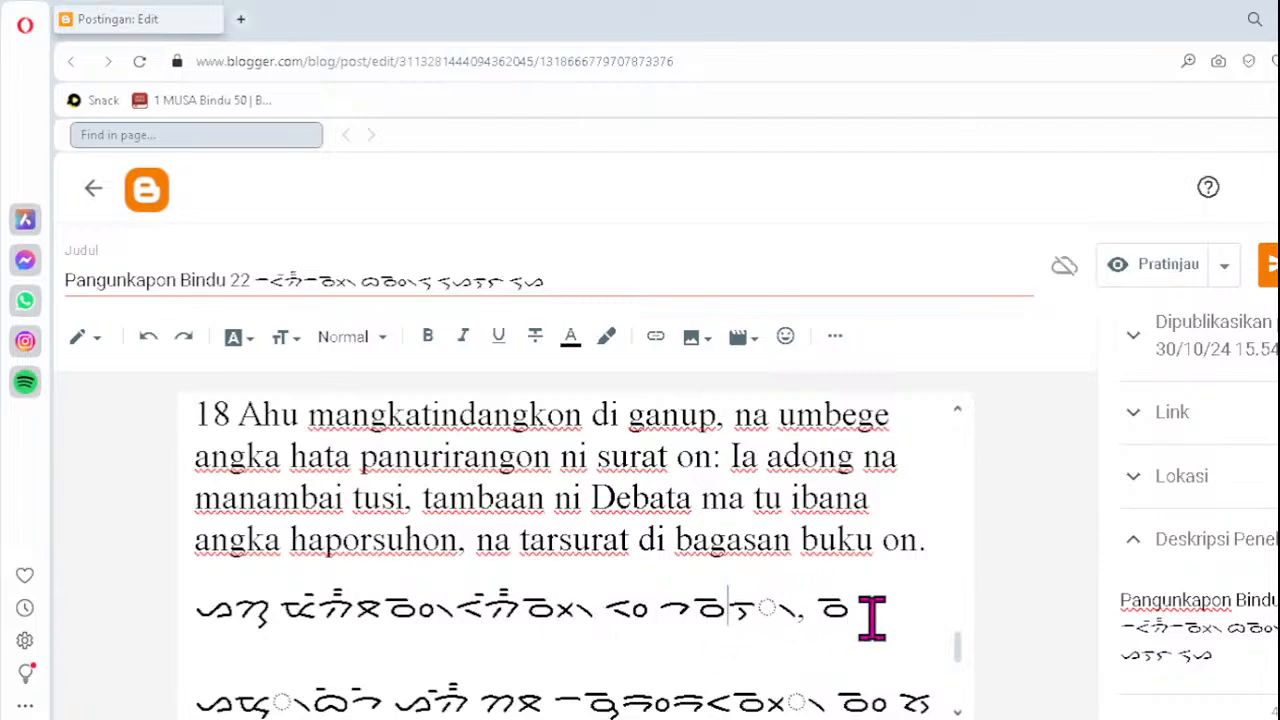
pyautogui.press('Delete')
pyautogui.press('Delete')
pyautogui.press('Delete')
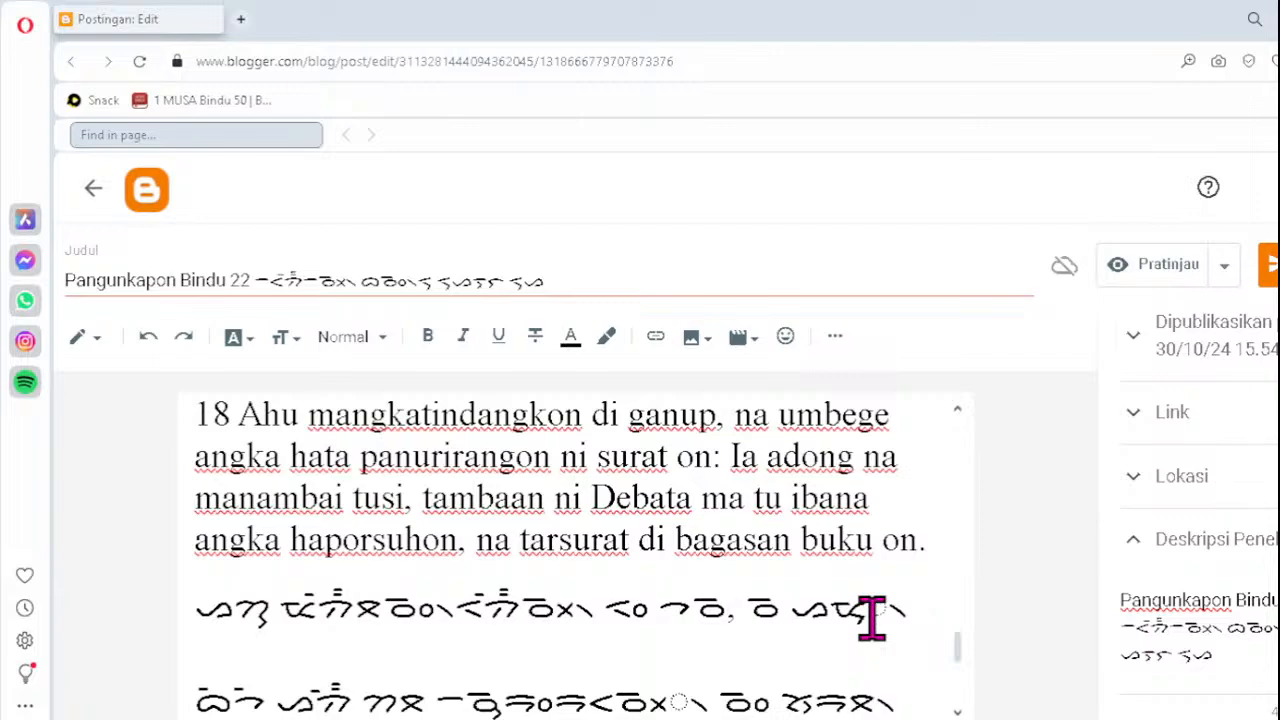
pyautogui.write('ᯇ᯲')
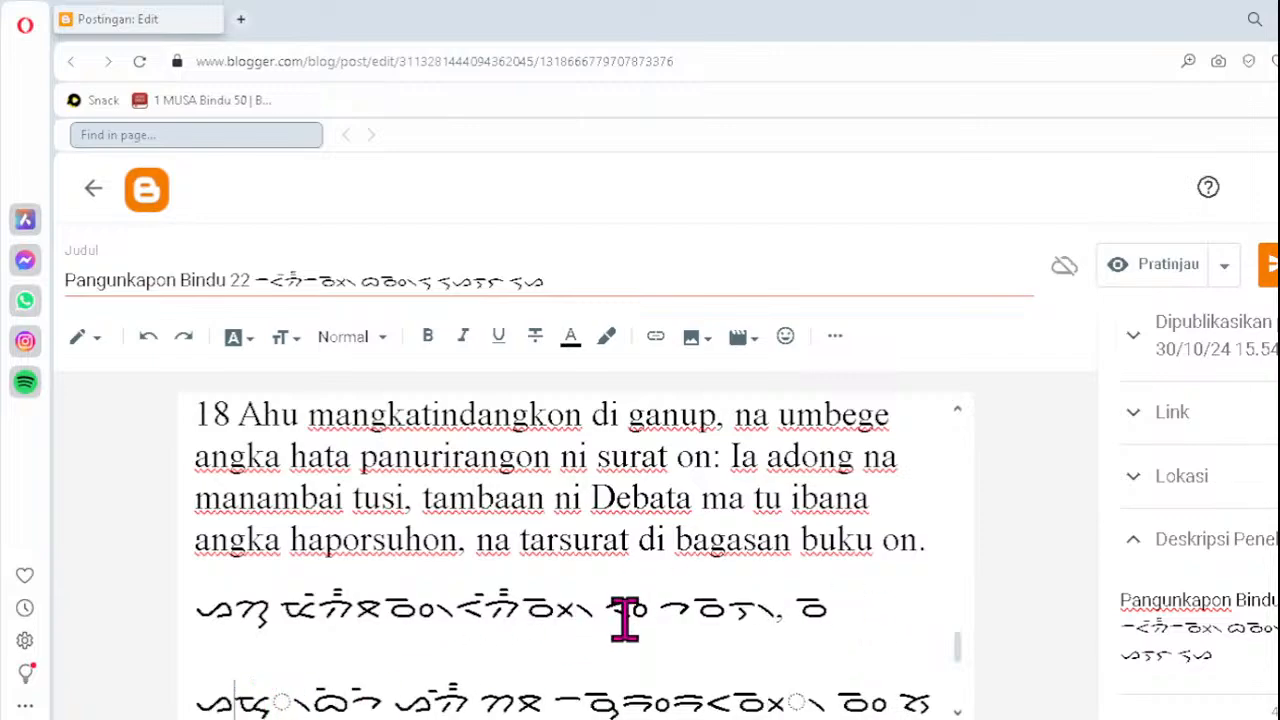
pyautogui.press('Delete')
pyautogui.press('Delete')
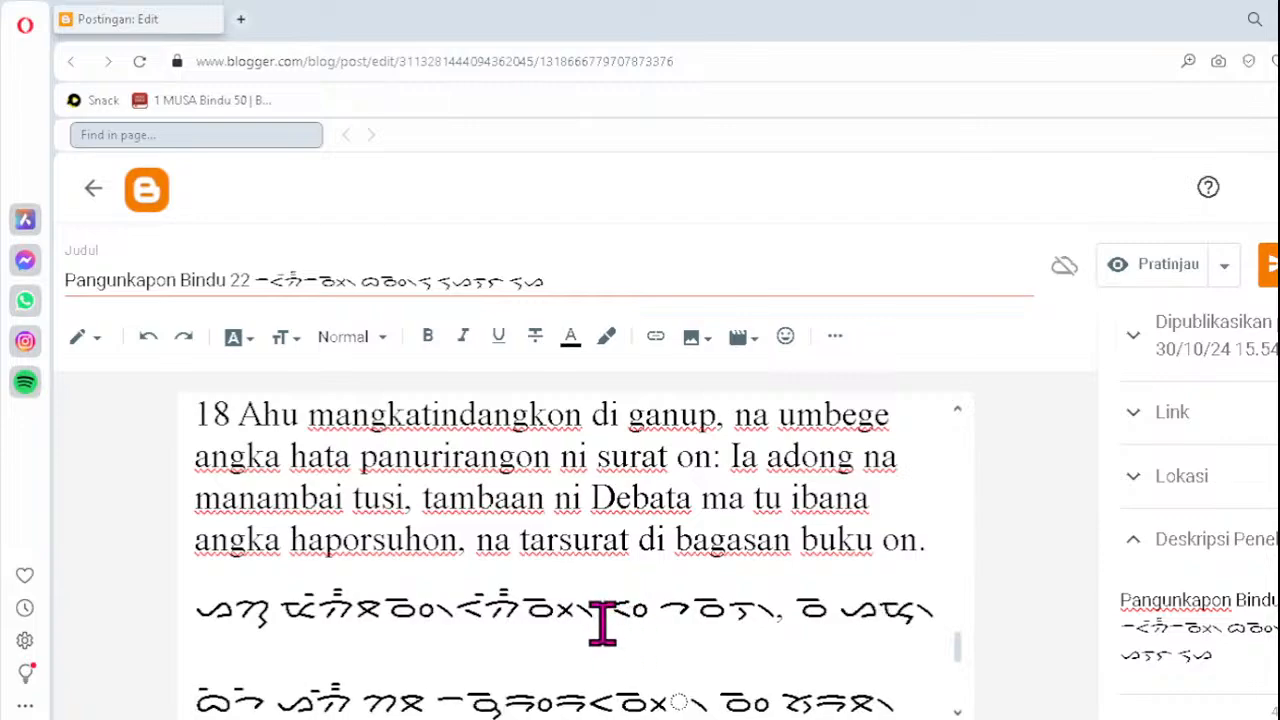
# - Retype the misrendered ending of the Batak-script word "panurirangon" in verse 18 as ᯬᯉ᯲
pyautogui.click(620, 697)
pyautogui.press('Delete')
pyautogui.press('Delete')
pyautogui.press('Delete')
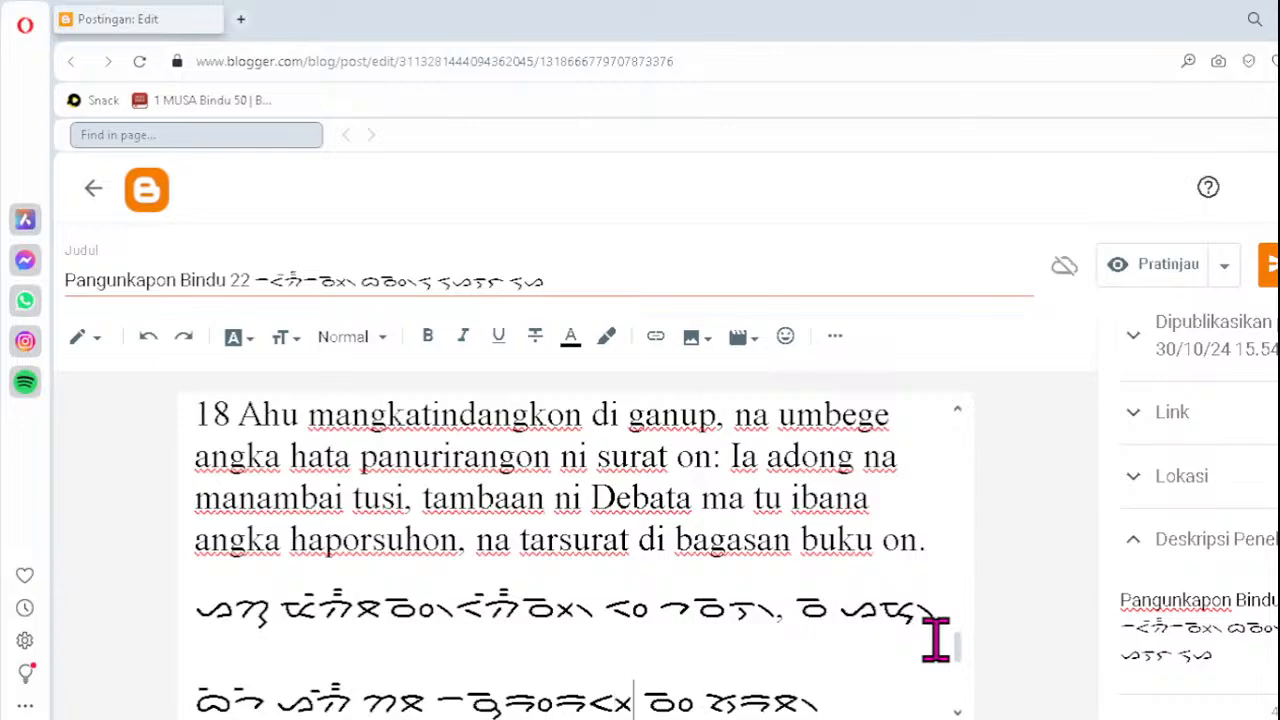
pyautogui.write('ᯖᯉ᯳')
# - In verse 18, replace the misrendered ending of the Batak-script "on" that follows "surat" with ᯬᯉ᯲
pyautogui.scroll(-1, 935, 638)
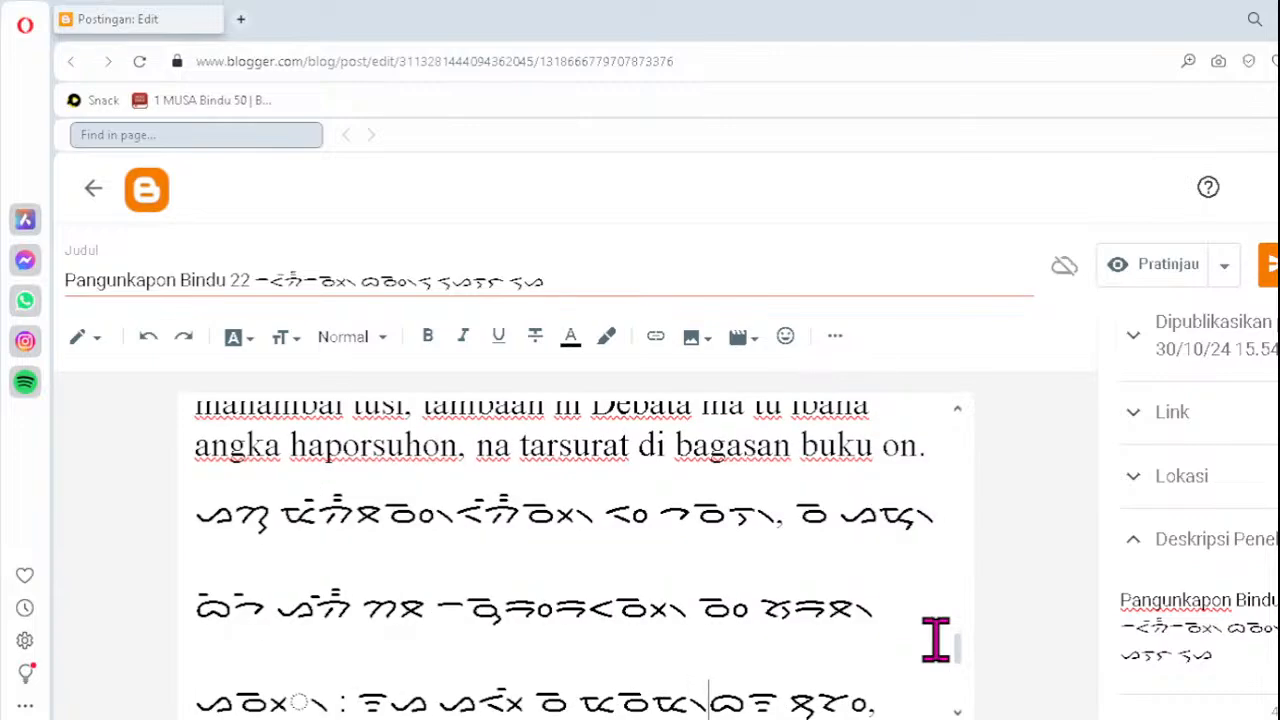
pyautogui.click(254, 695)
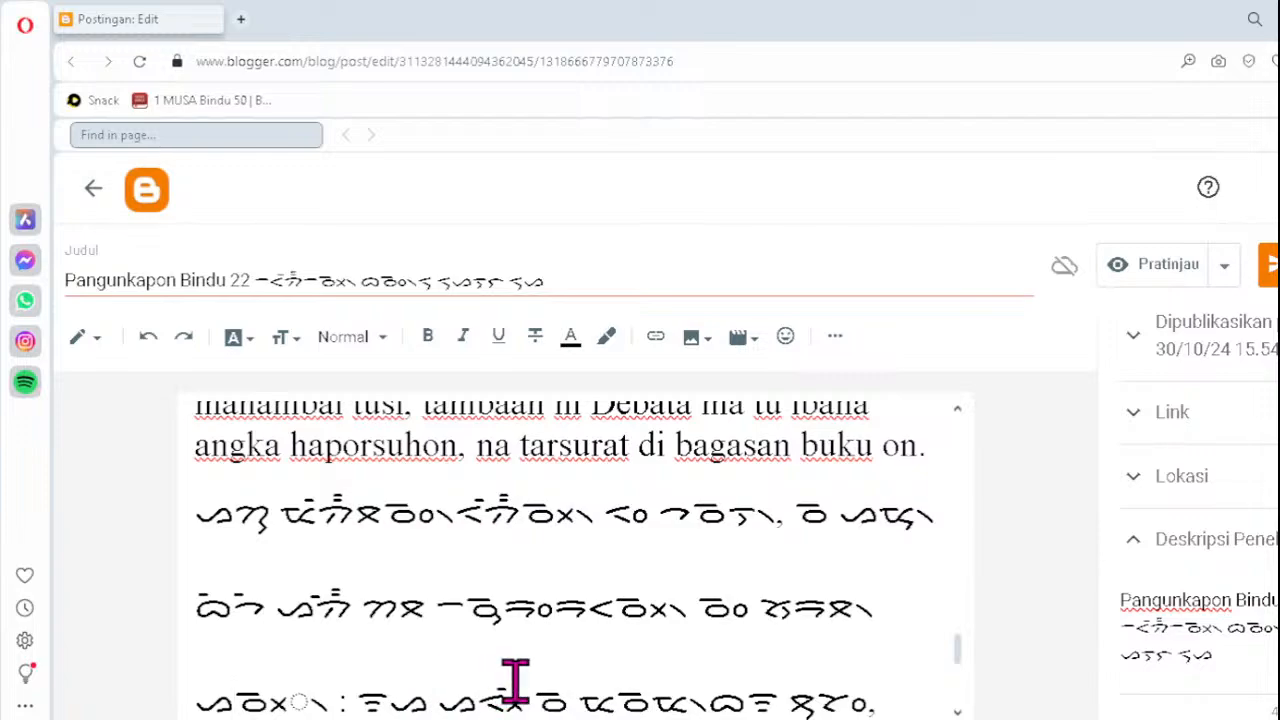
pyautogui.press('BackSpace')
pyautogui.press('BackSpace')
pyautogui.press('BackSpace')
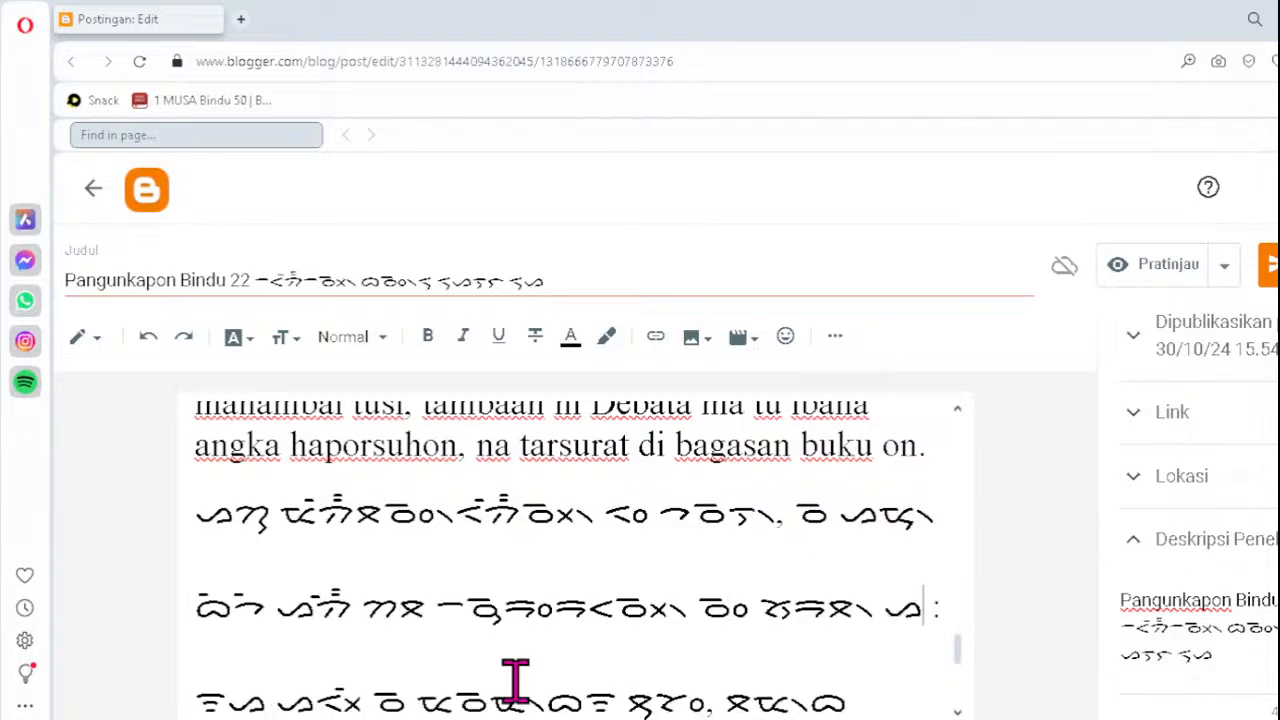
pyautogui.write('ᯬᯉ᯲')
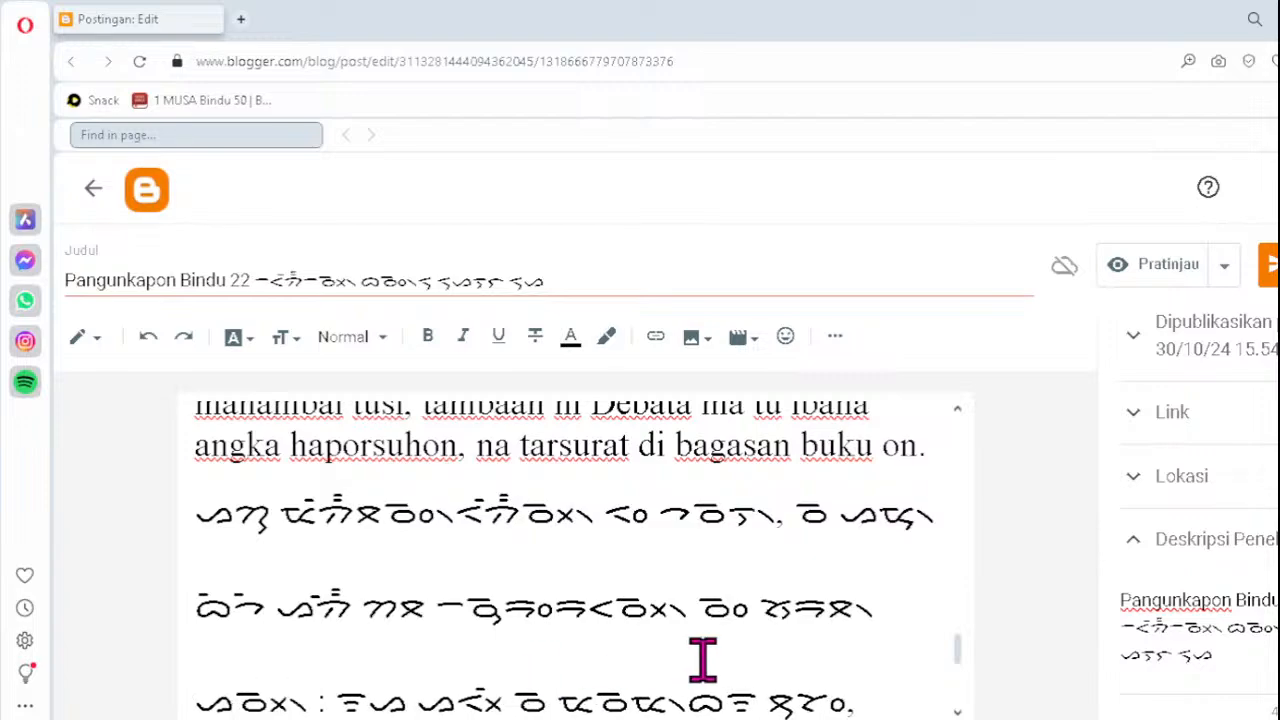
# - In verse 18, replace the misrendered parts of the Batak-script "haporsuhon" with ᯬᯒ᯲ in the middle and ᯬᯉ᯲ at the end
pyautogui.press('Down')
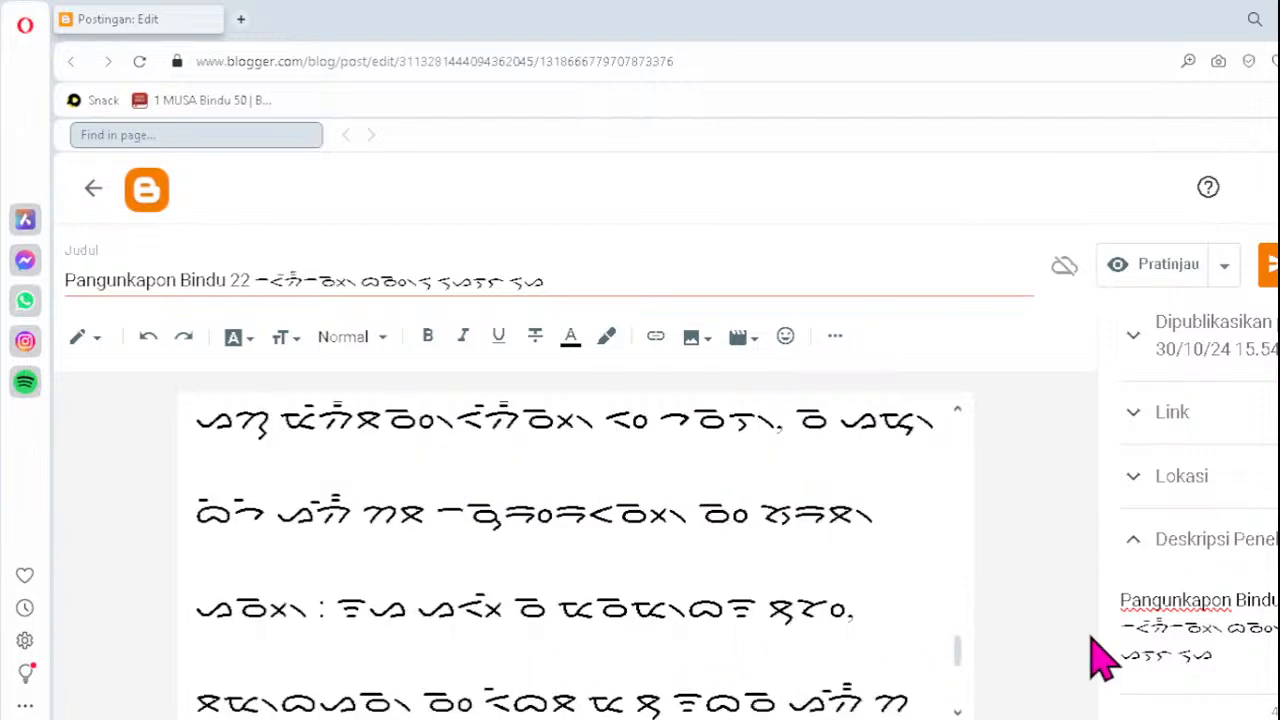
pyautogui.press('Down')
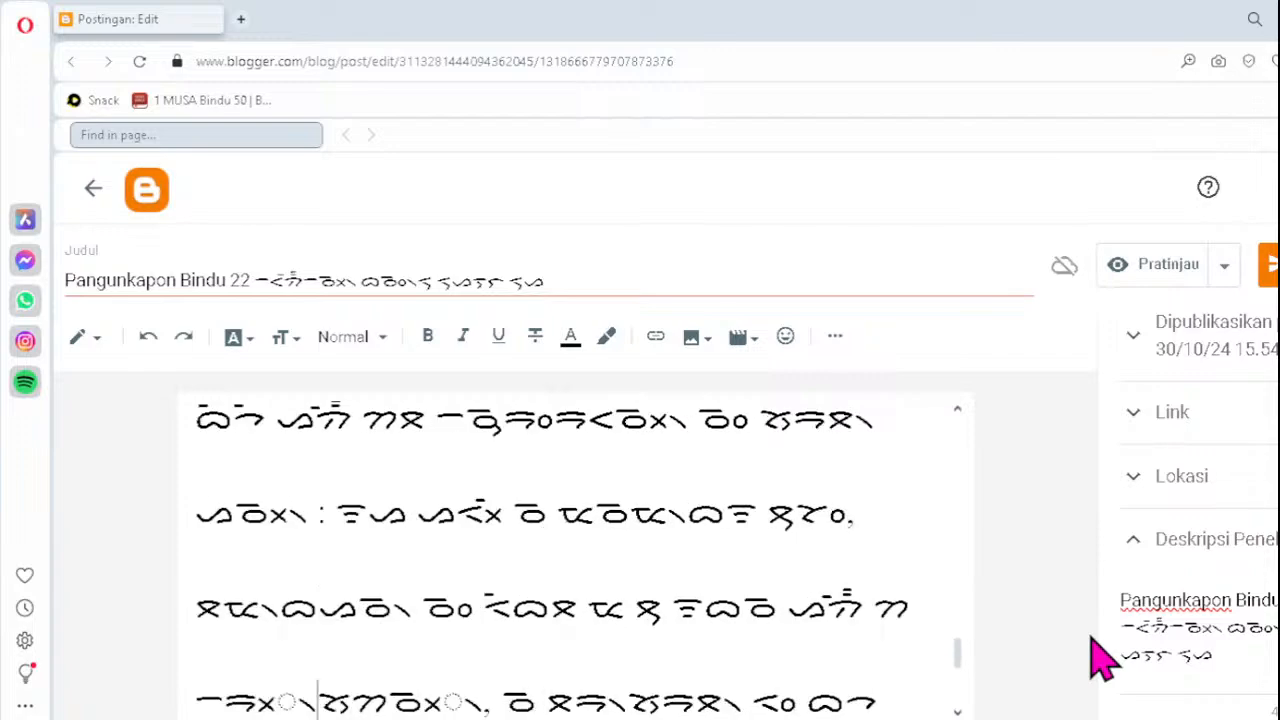
pyautogui.click(260, 697)
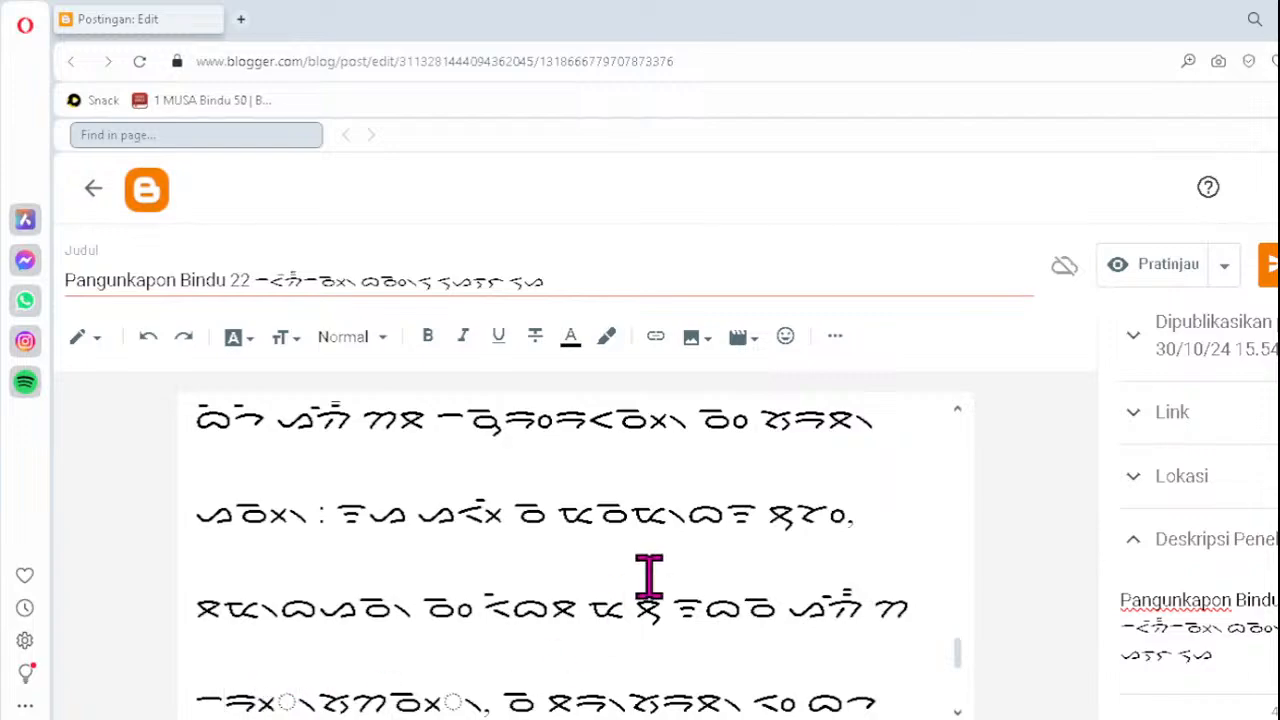
pyautogui.press('Delete')
pyautogui.write('ᯬᯒ᯲')
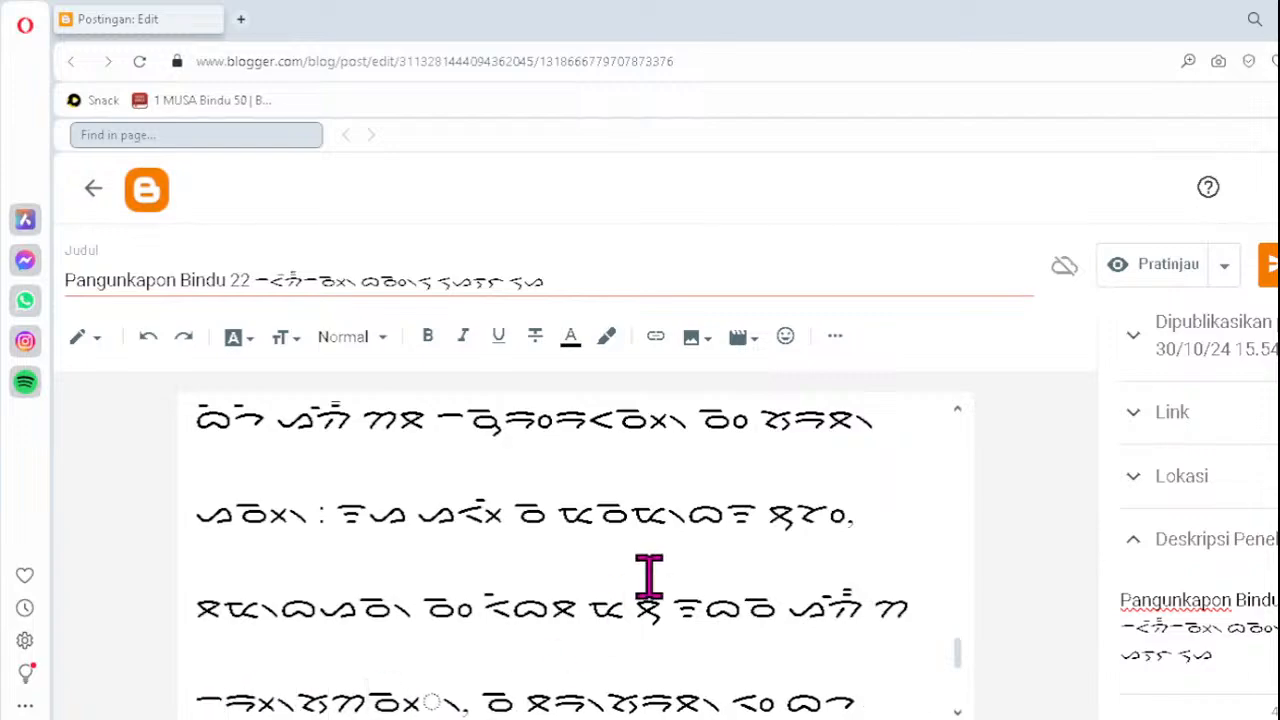
pyautogui.press('Delete')
pyautogui.write('ᯬᯉ᯲')
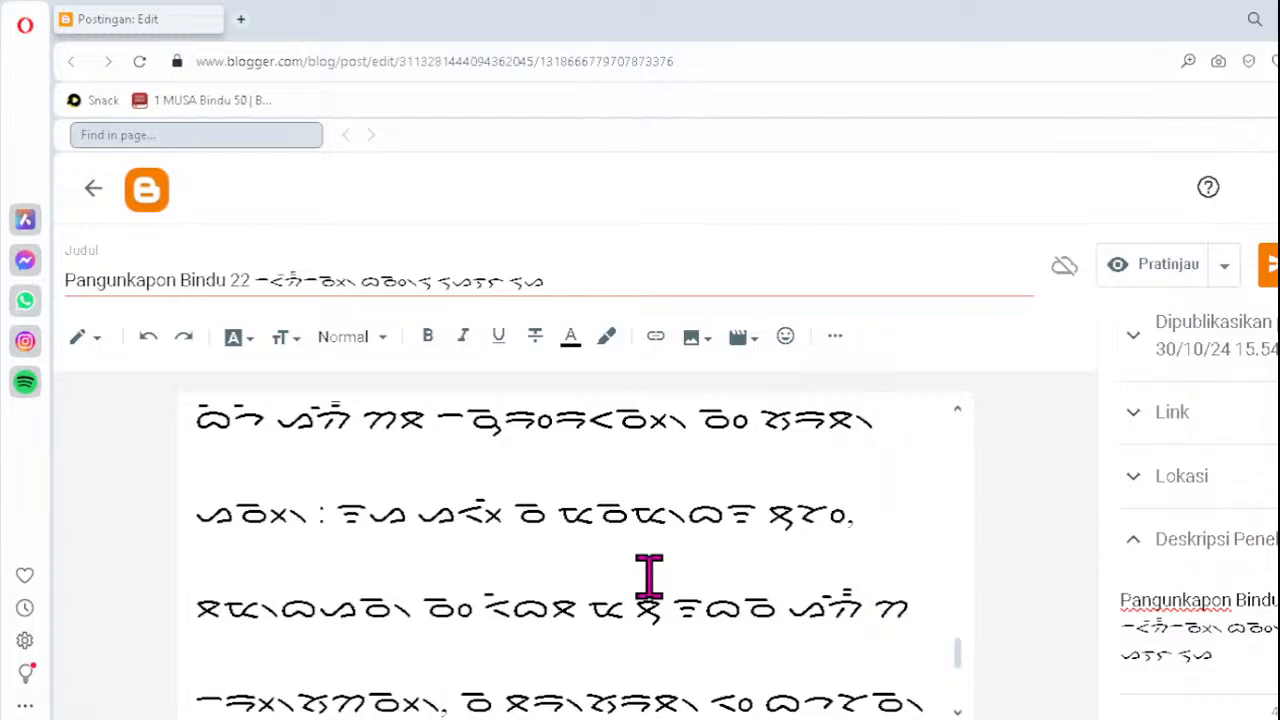
# - Replace the misrendered ending of the Batak-script "on" that closes verse 18 with ᯬᯉ᯲
pyautogui.press('Down')
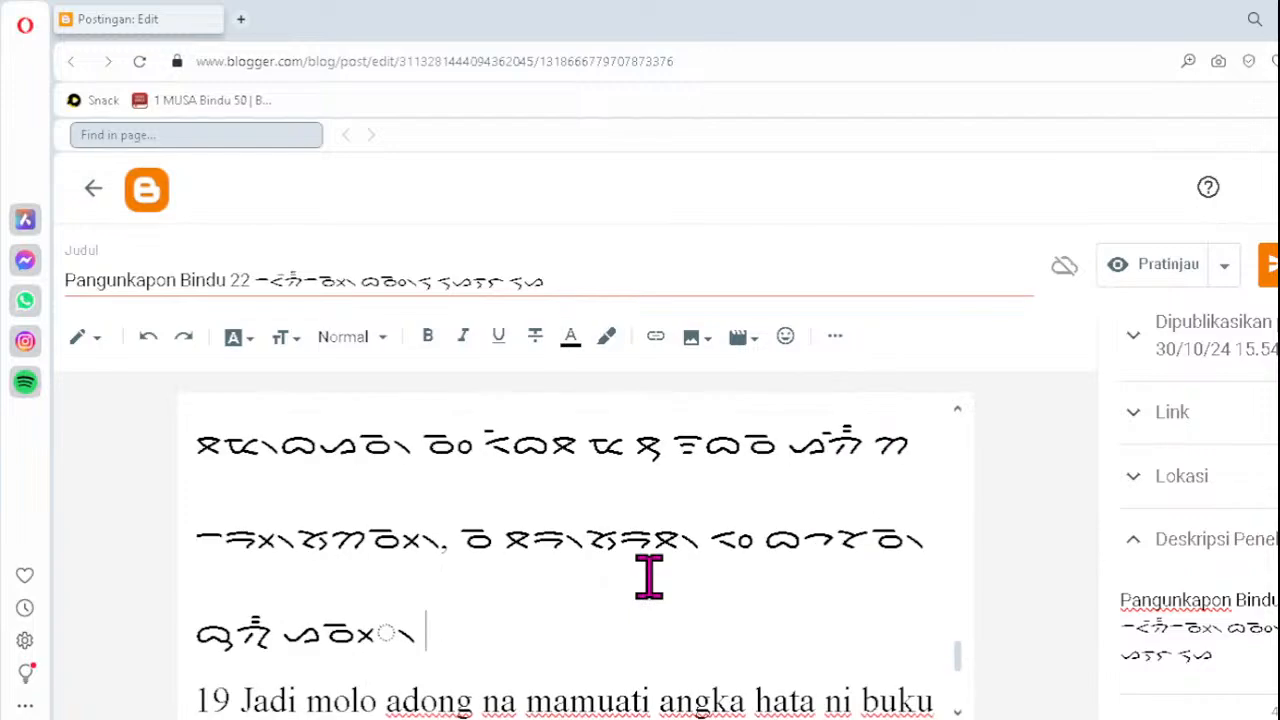
pyautogui.press('Left')
pyautogui.press('Left')
pyautogui.press('Left')
pyautogui.press('Right')
pyautogui.press('Delete')
pyautogui.write('ᯬᯉ᯲')
# - In verse 19, replace the misrendered ending of the Batak-script "panurirangon" with ᯬᯉ᯲
pyautogui.press('Down')
pyautogui.press('Down')
pyautogui.press('Down')
pyautogui.press('Down')
pyautogui.press('Down')
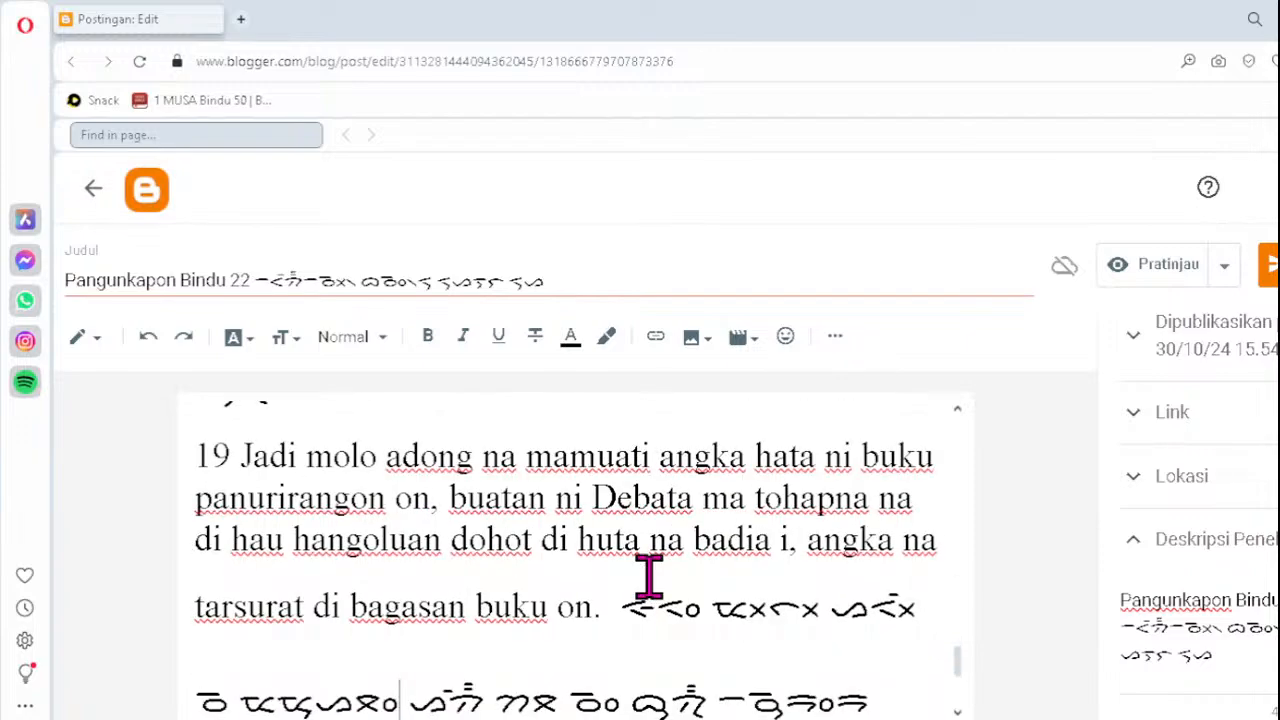
pyautogui.press('Down')
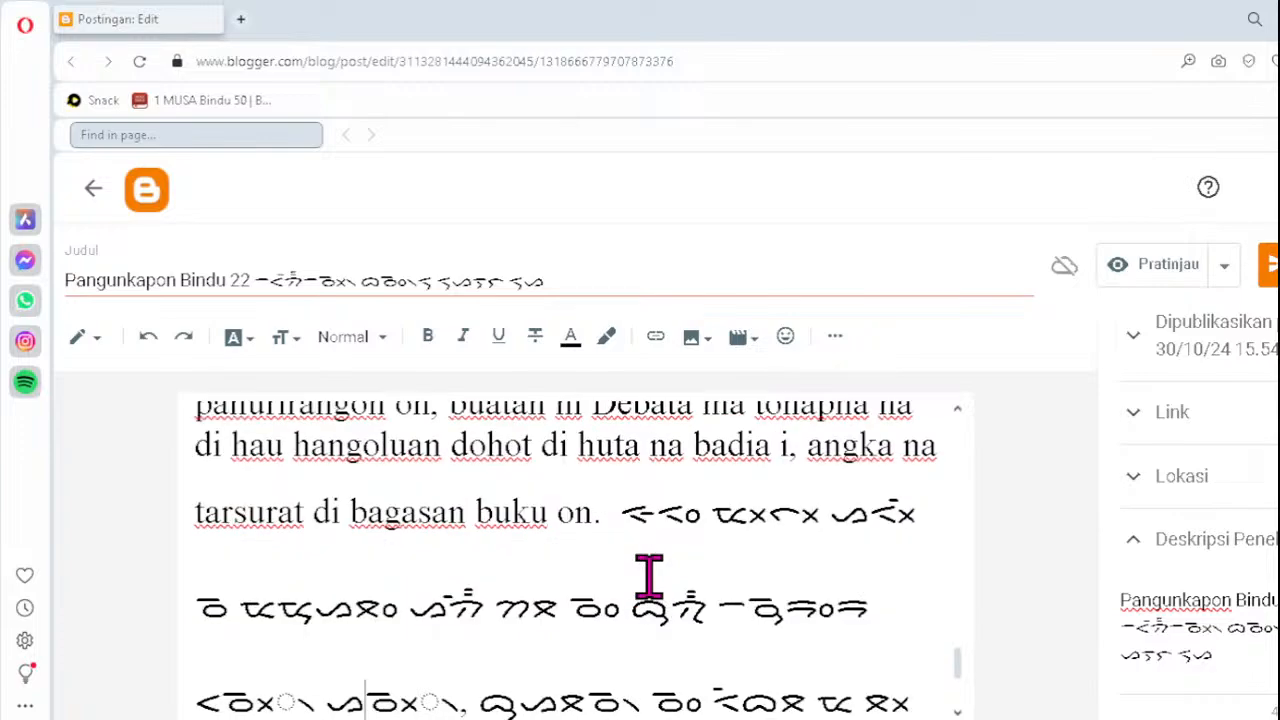
pyautogui.press('Down')
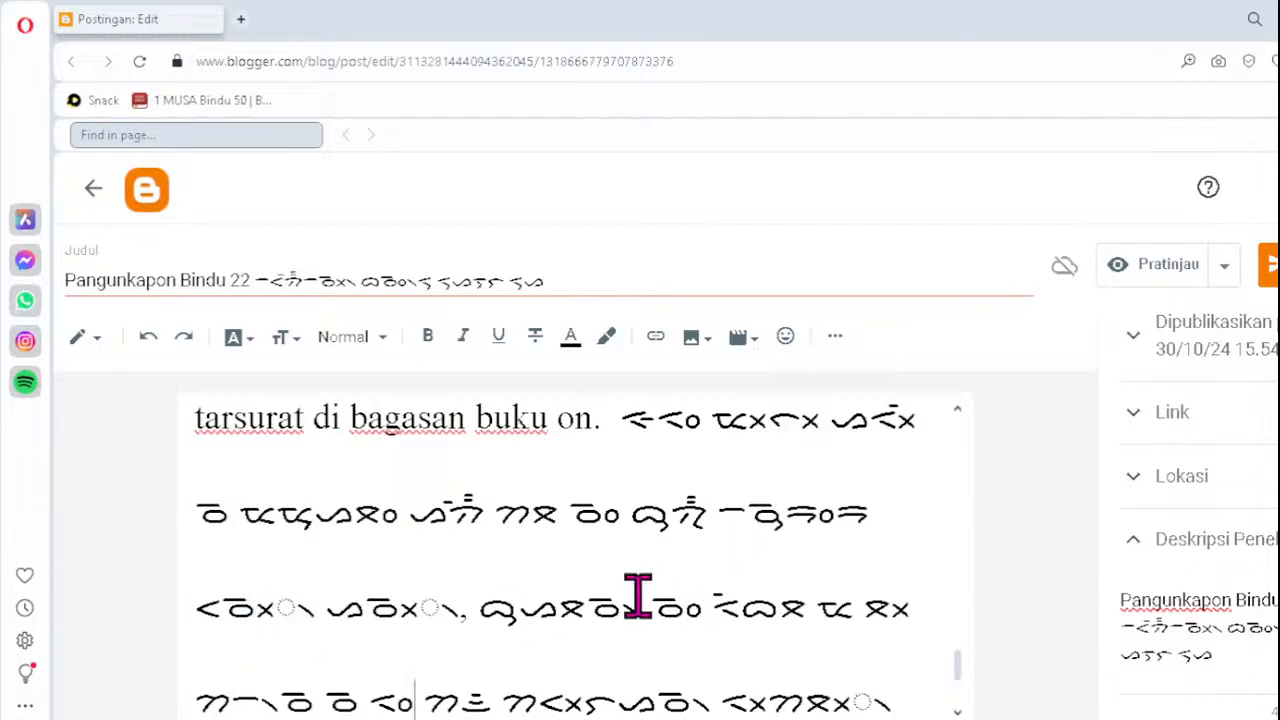
pyautogui.click(233, 605)
pyautogui.press('Delete')
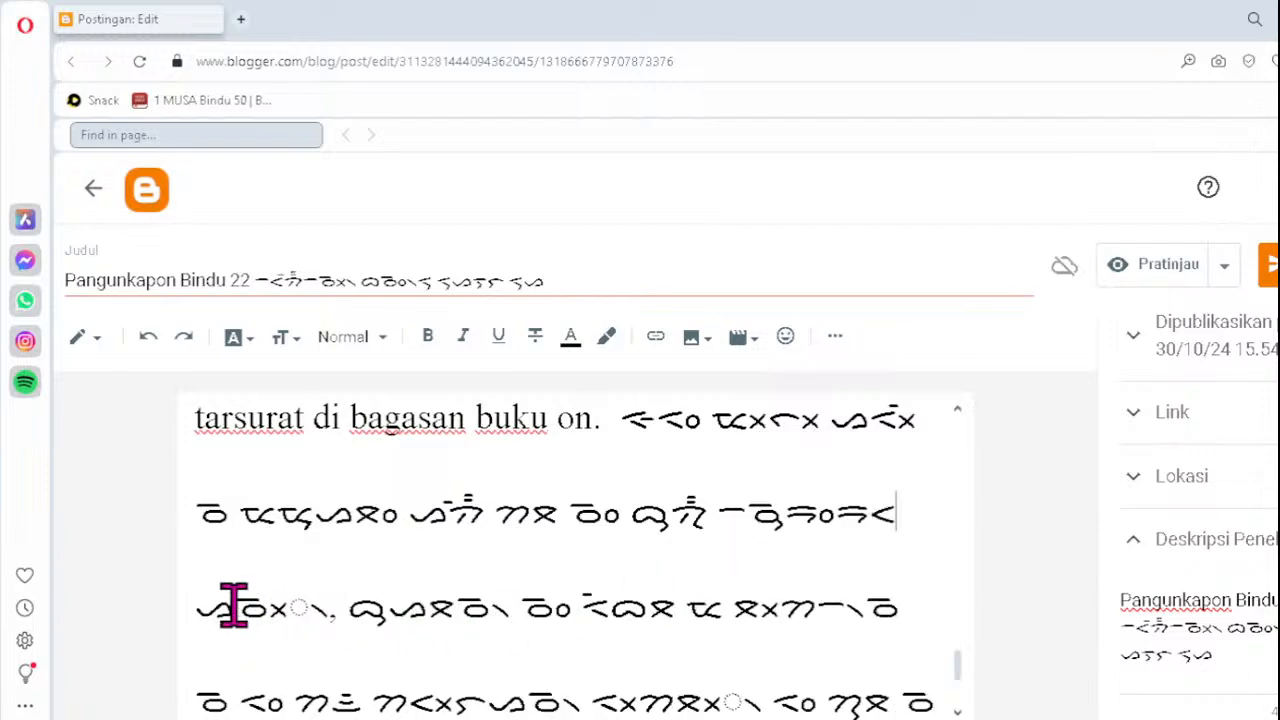
pyautogui.write('ᯬᯉ᯲')
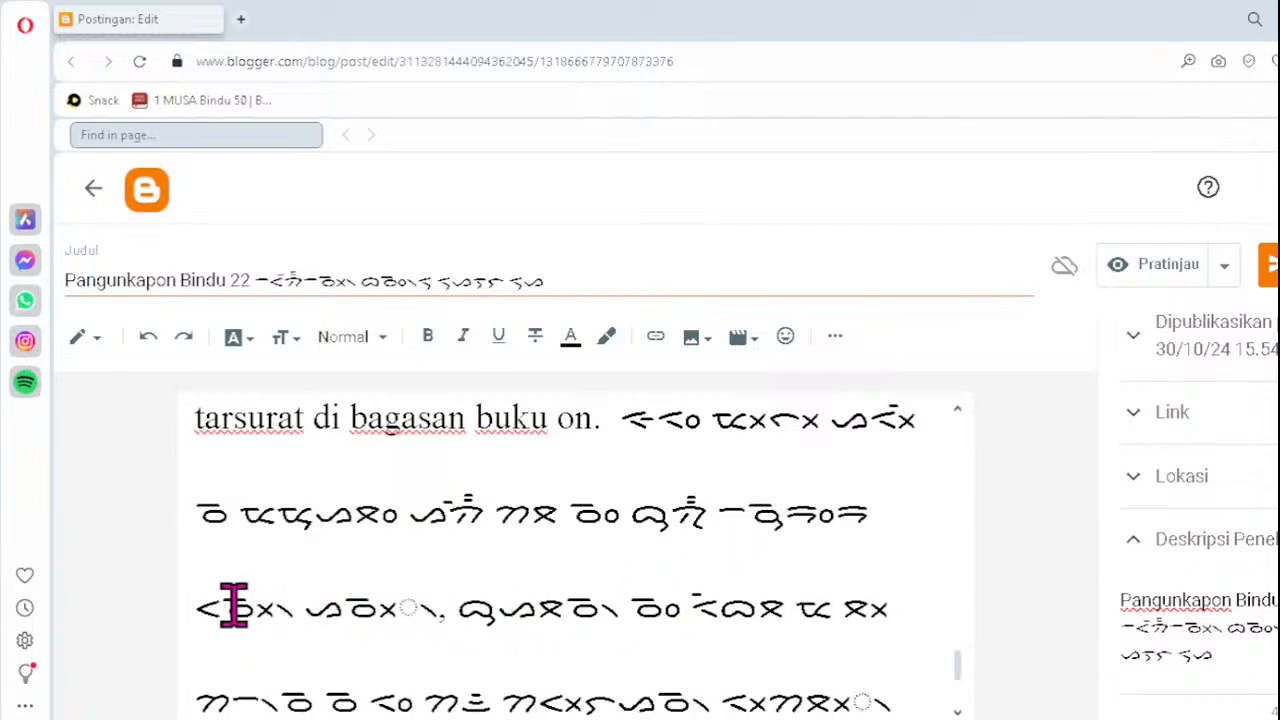
# - In verse 19, replace the misrendered ending of the Batak-script "on" after "panurirangon" with ᯬᯉ᯲ and that of "dohot" with ᯬᯖ᯲
pyautogui.click(350, 605)
pyautogui.press('Delete')
pyautogui.write('ᯬᯖ')
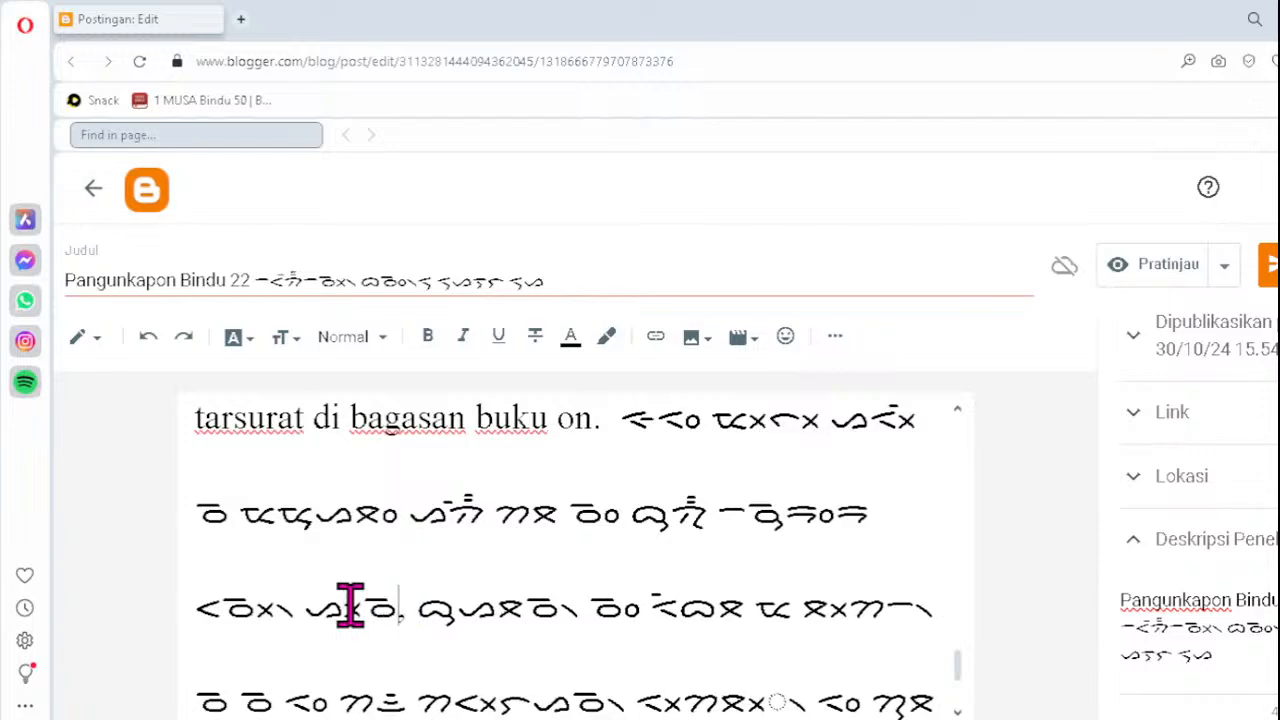
pyautogui.click(724, 697)
pyautogui.press('Delete')
pyautogui.press('Delete')
pyautogui.press('Delete')
pyautogui.write('ᯒᯬ᯲')
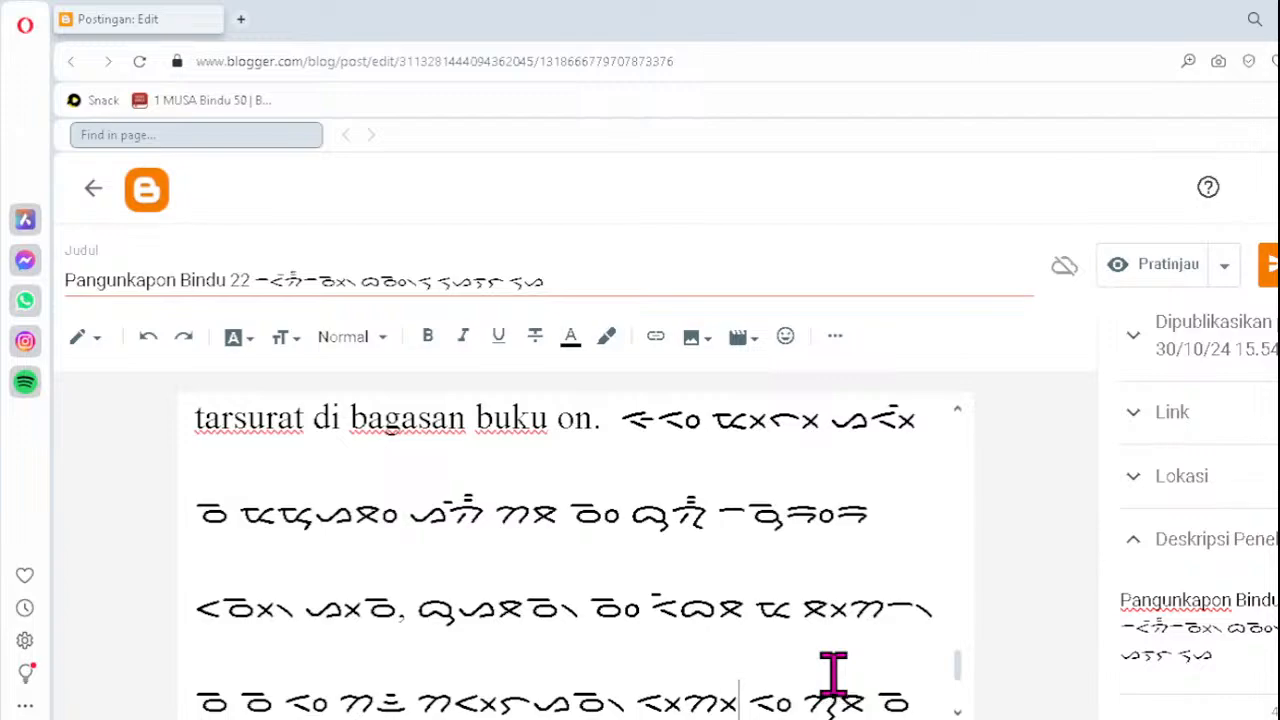
# - Replace the misrendered ending of the Batak-script "on" that closes verse 19 with ᯬᯉ᯲
pyautogui.press('Down')
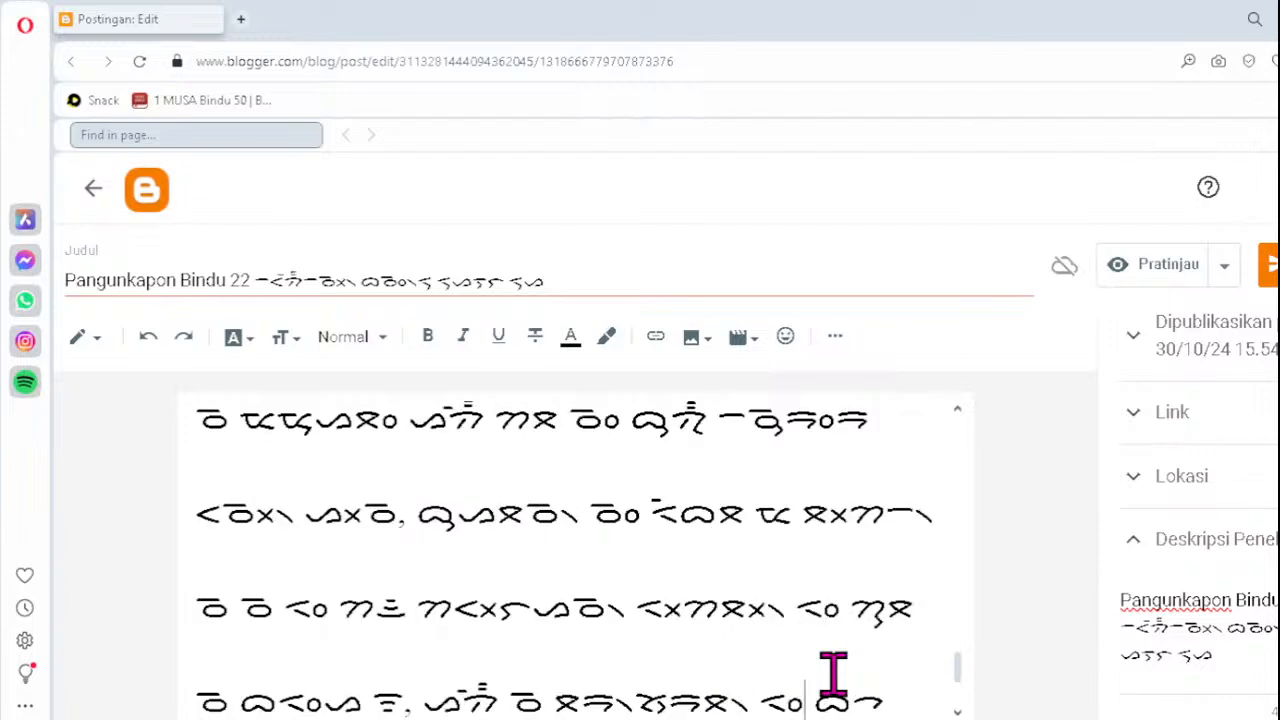
pyautogui.press('Down')
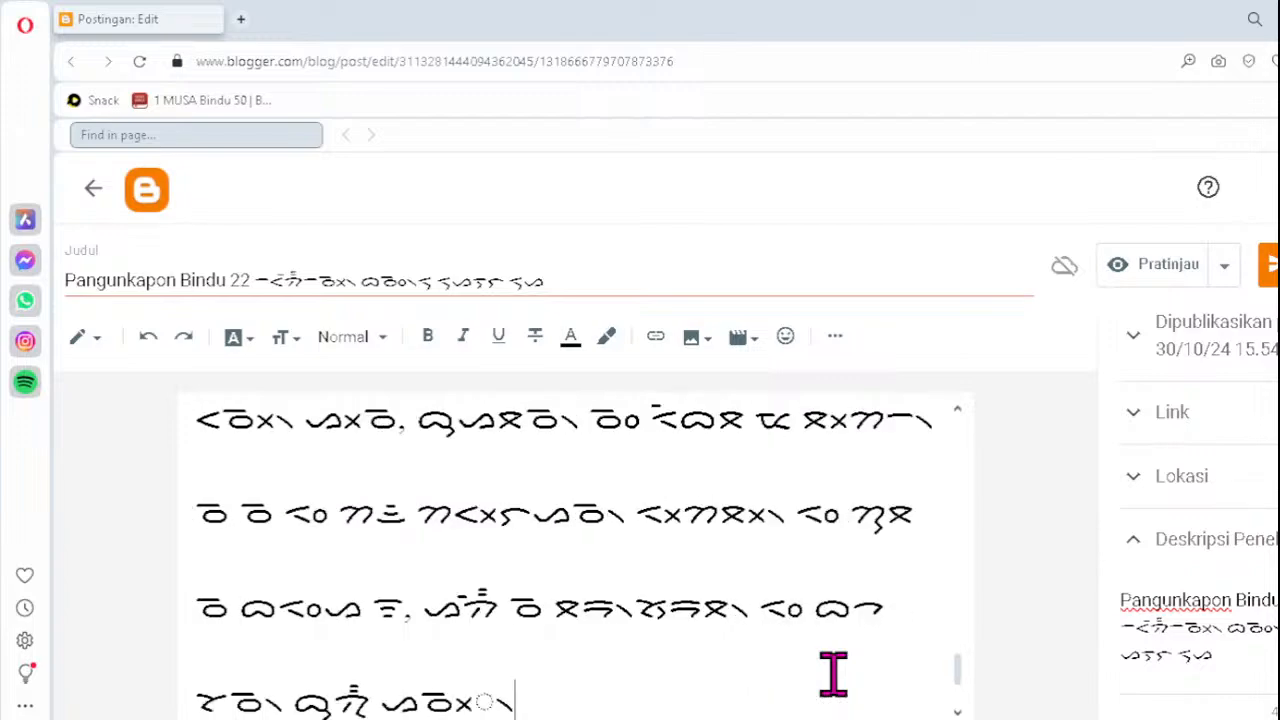
pyautogui.press('Left')
pyautogui.press('Delete')
pyautogui.write('ᯬᯉ')
# - In verse 20, replace the misrendered ending of the Batak-script "Didok" with ᯬᯂ᯦᯲
pyautogui.press('Down')
pyautogui.press('Down')
pyautogui.press('Down')
pyautogui.press('Down')
pyautogui.press('Down')
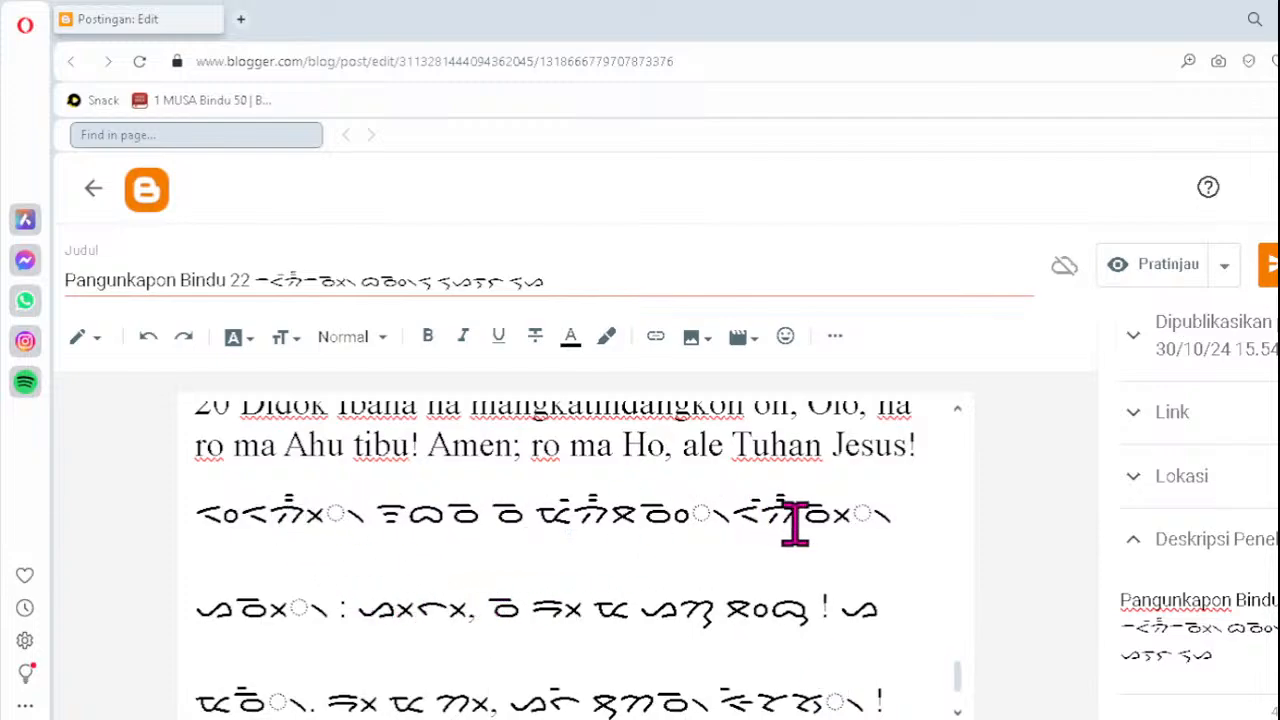
pyautogui.press('Delete')
pyautogui.write('ᯬᯂ')
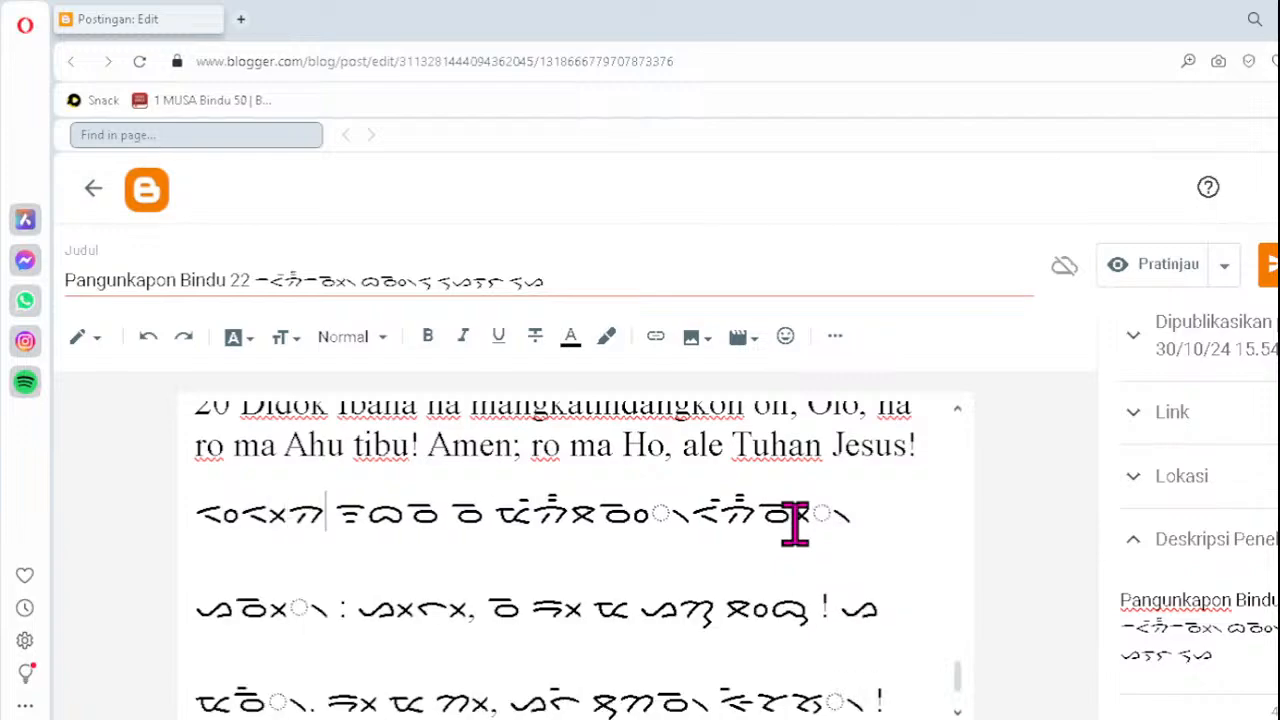
pyautogui.write('᯲')
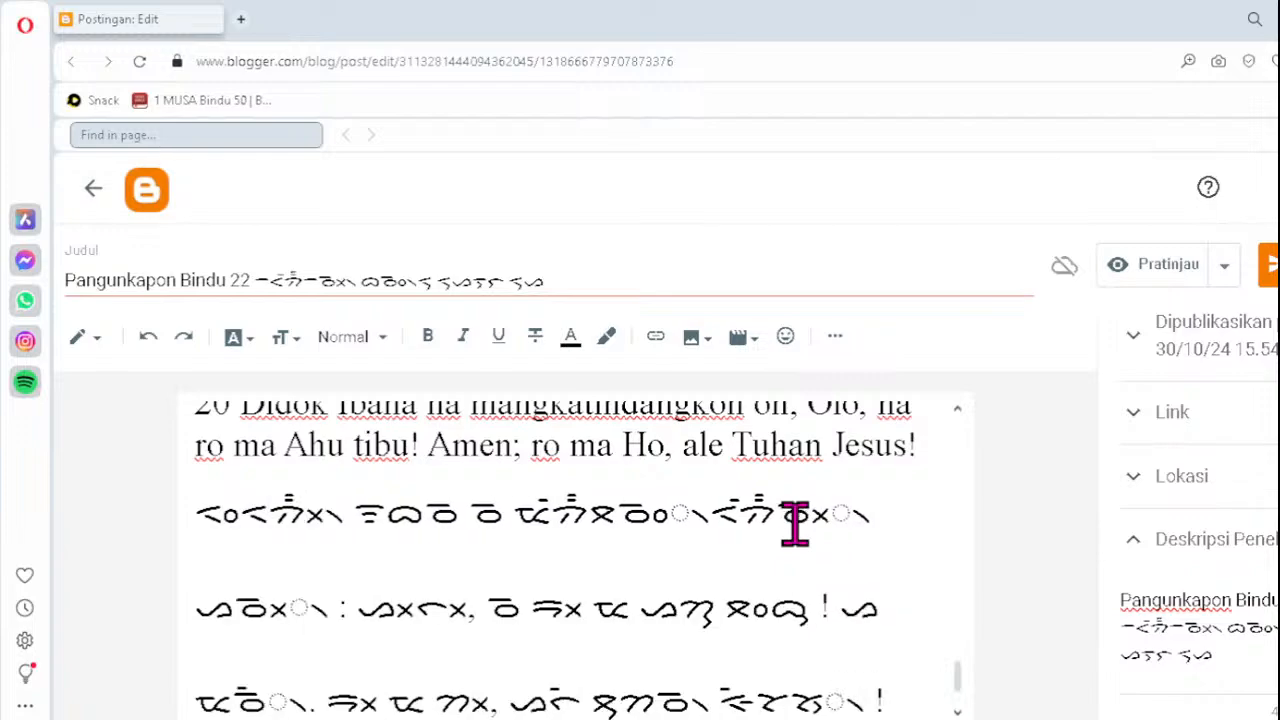
# - In verse 20, replace the misrendered parts of the Batak-script "mangkatindangkon" with ᯪᯉ᯲ in the middle and ᯬᯉ᯲ at the end
pyautogui.click(625, 512)
pyautogui.press('Delete')
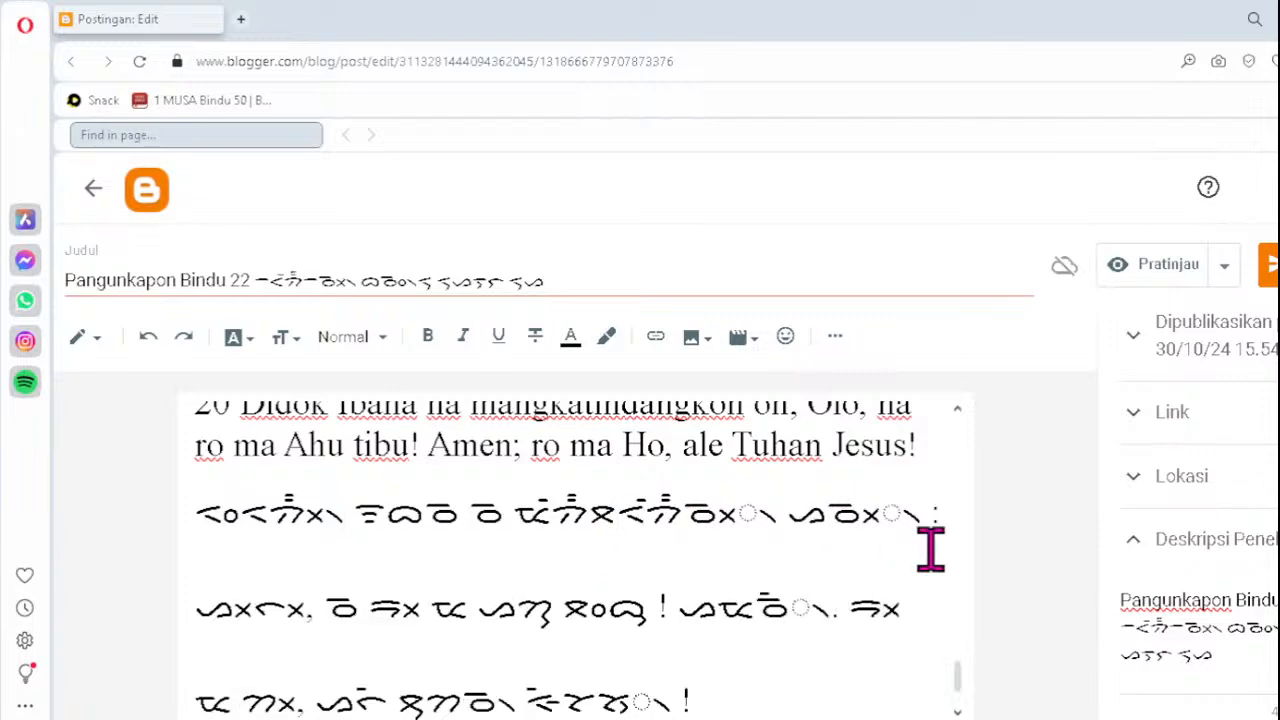
pyautogui.write('ᯉ᯲')
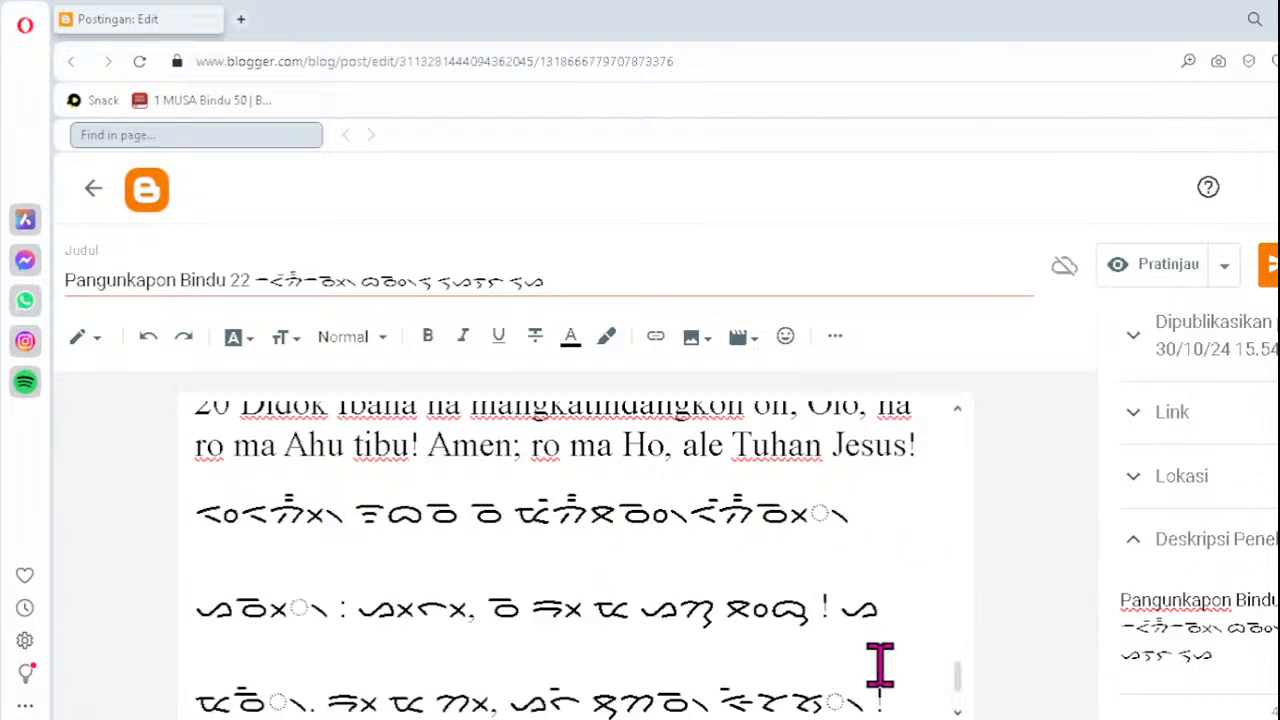
pyautogui.click(757, 530)
pyautogui.press('Delete')
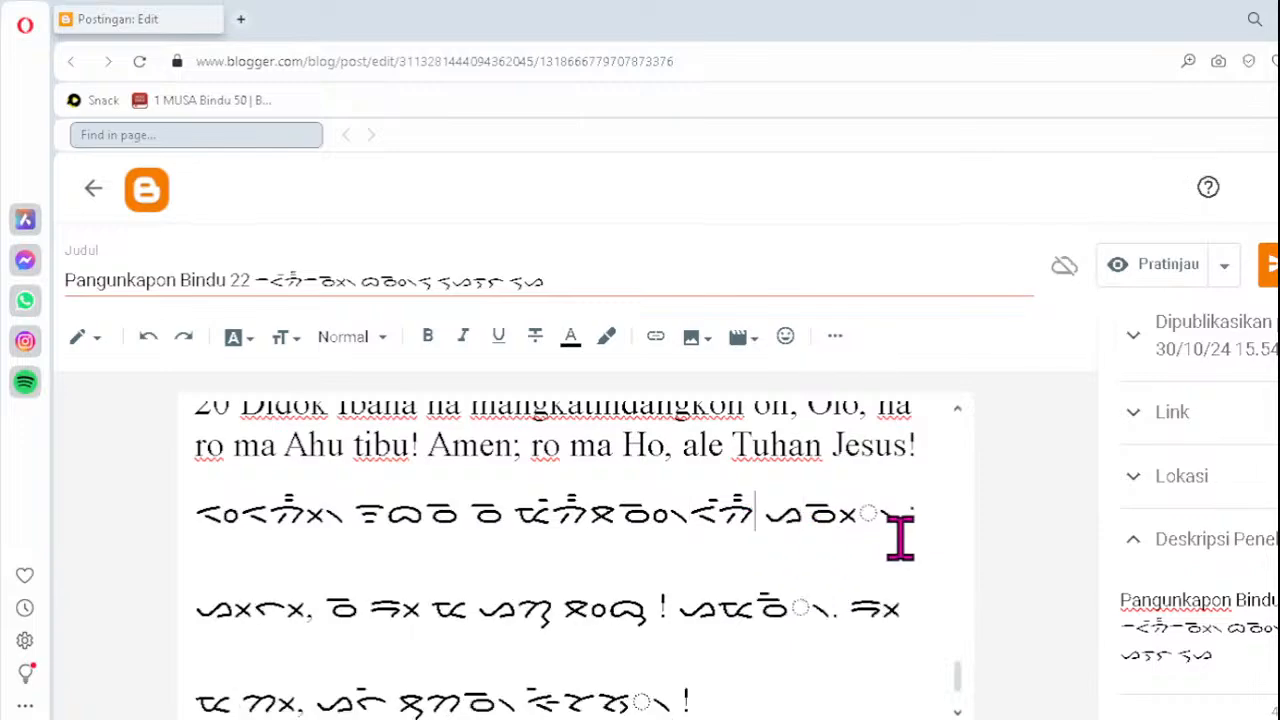
pyautogui.write('ᯬᯉ᯲')
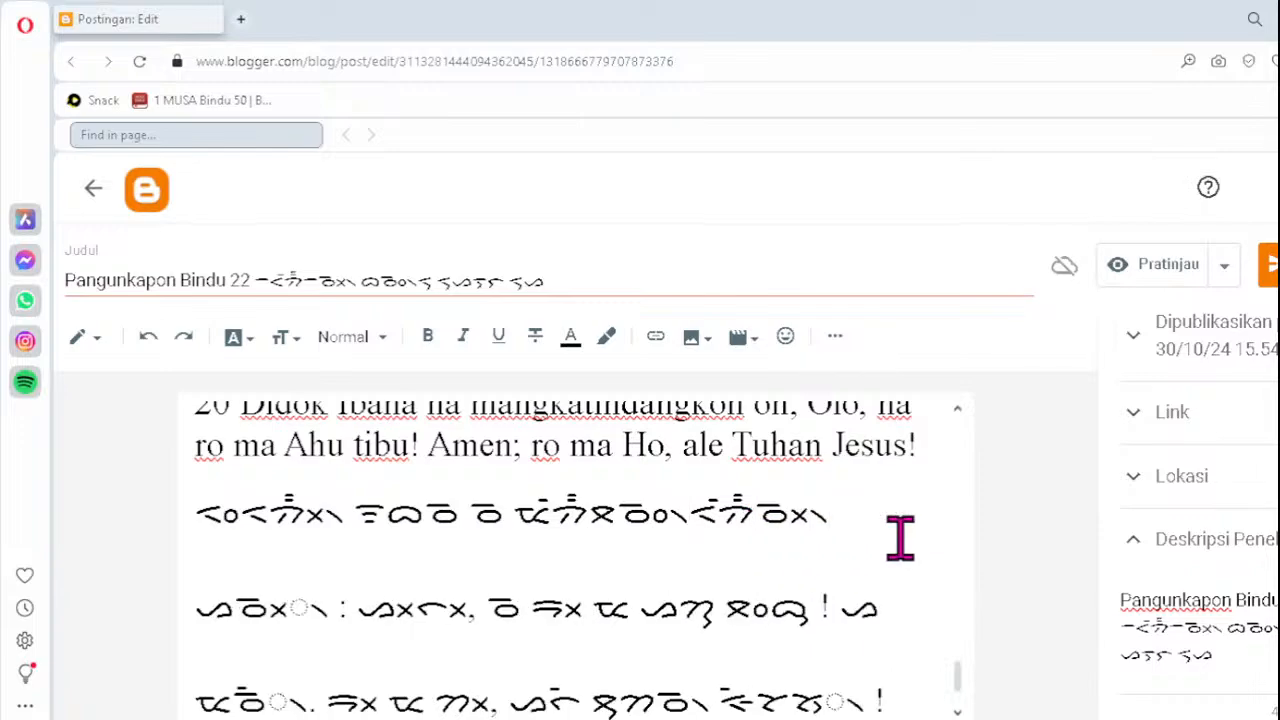
# - In verse 20, replace the misrendered ending of the Batak-script "on" with ᯬᯉ᯲ and that of "Amen" with ᯩᯉ᯲
pyautogui.click(231, 610)
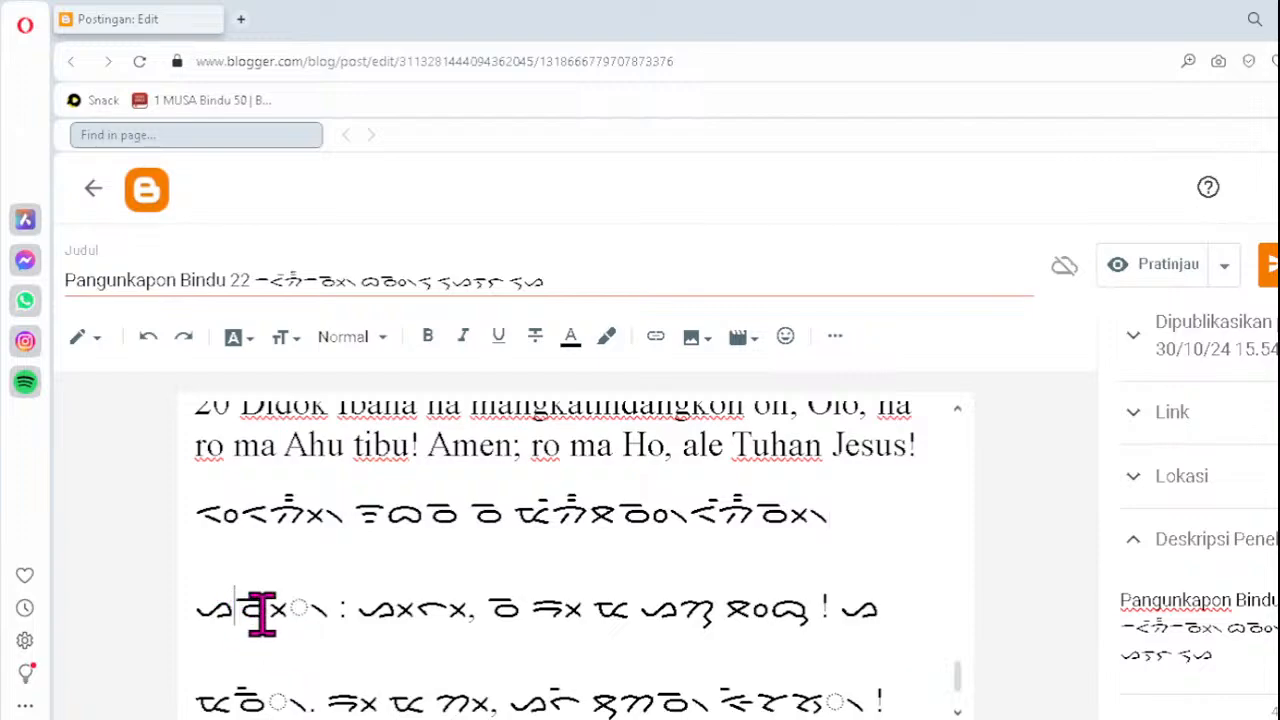
pyautogui.press('Delete')
pyautogui.press('Delete')
pyautogui.write('ᯬᯉ᯲')
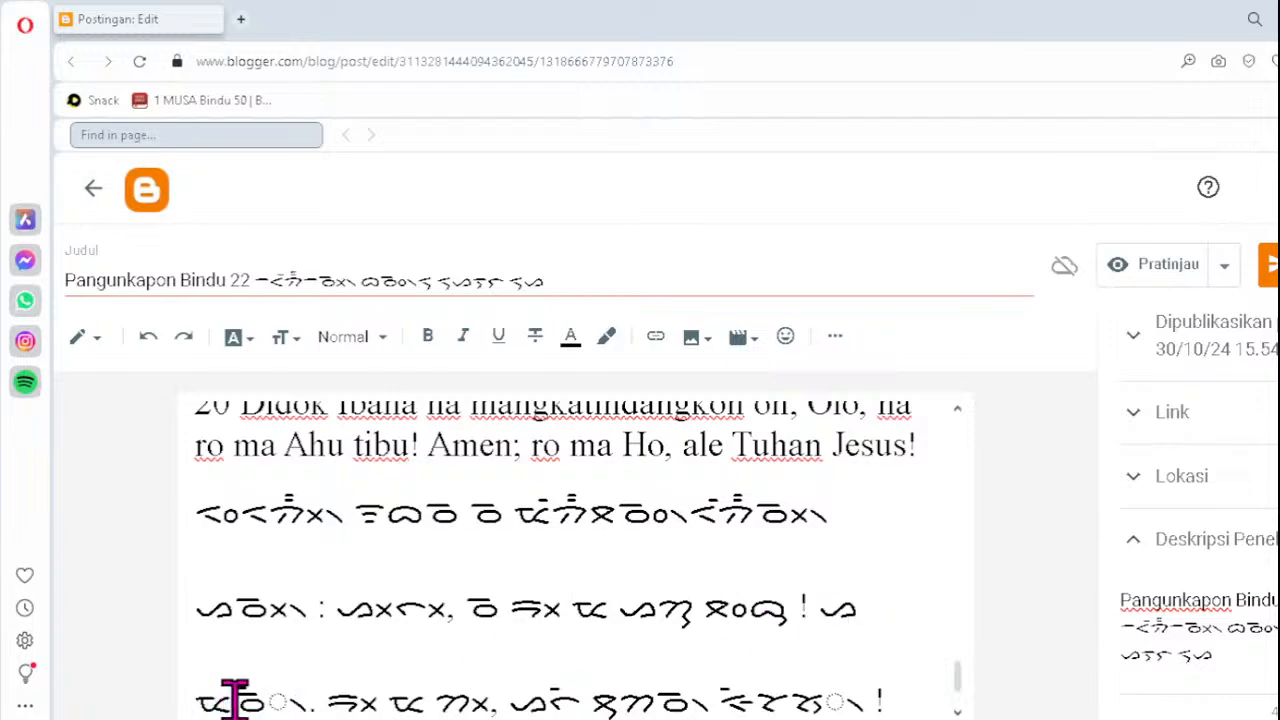
pyautogui.press('BackSpace')
pyautogui.press('BackSpace')
pyautogui.press('BackSpace')
pyautogui.write('ᯩᯉ᯲')
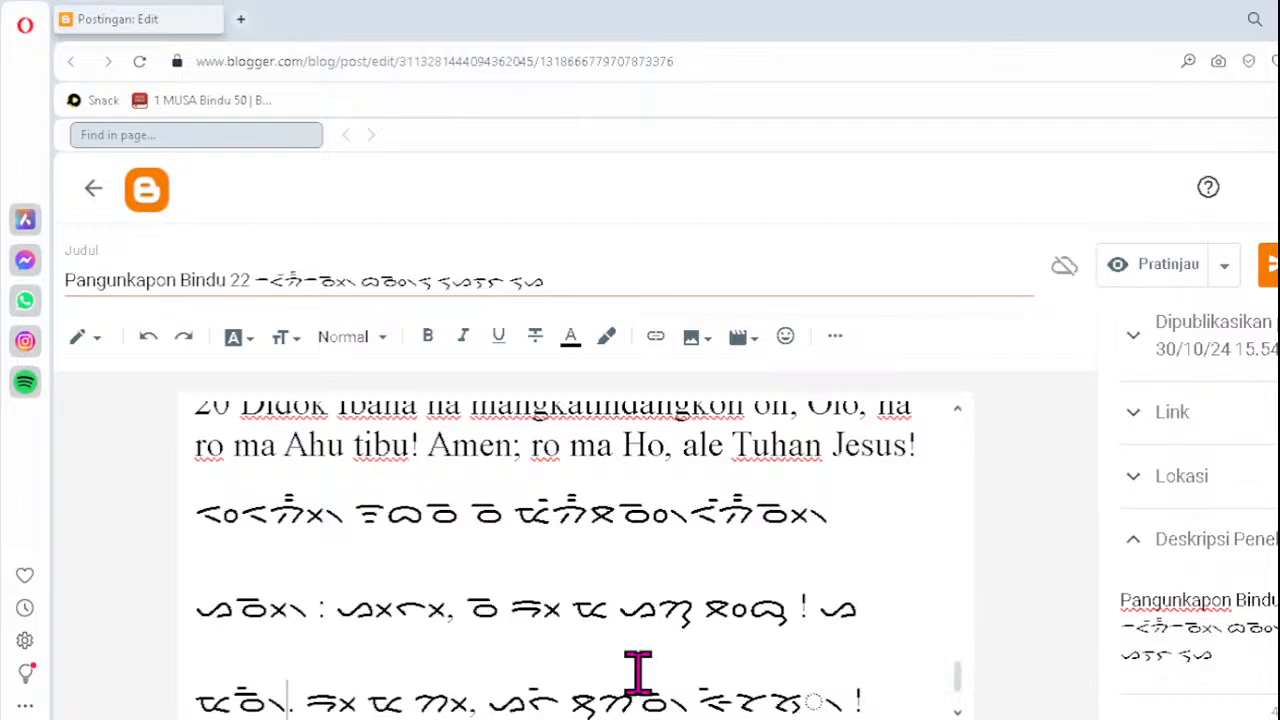
# - Replace the misrendered ending of the Batak-script "Jesus" that closes verse 20 with ᯮᯘ᯲
pyautogui.click(768, 700)
pyautogui.press('Delete')
pyautogui.write('ᯮᯘ᯲')
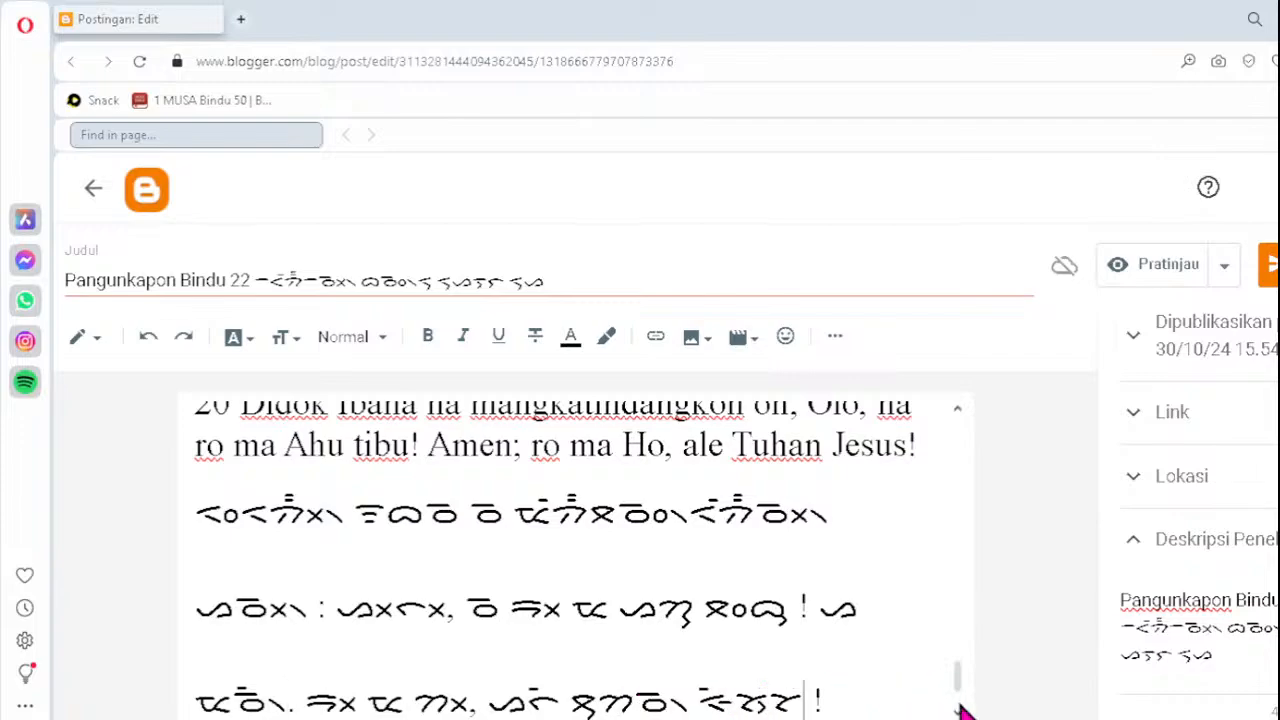
# - In verse 21, delete the misrendered ending of the Batak-script "Jesus"
pyautogui.scroll(-5, 960, 710)
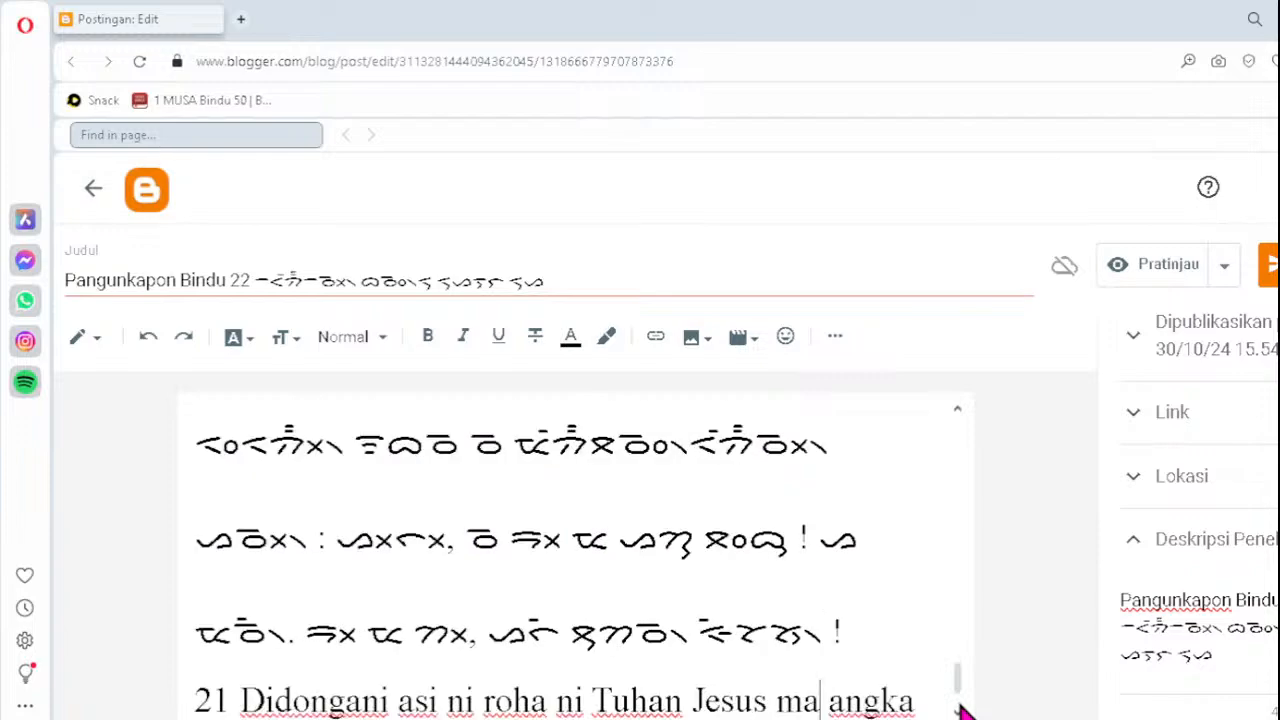
pyautogui.scroll(2, 960, 710)
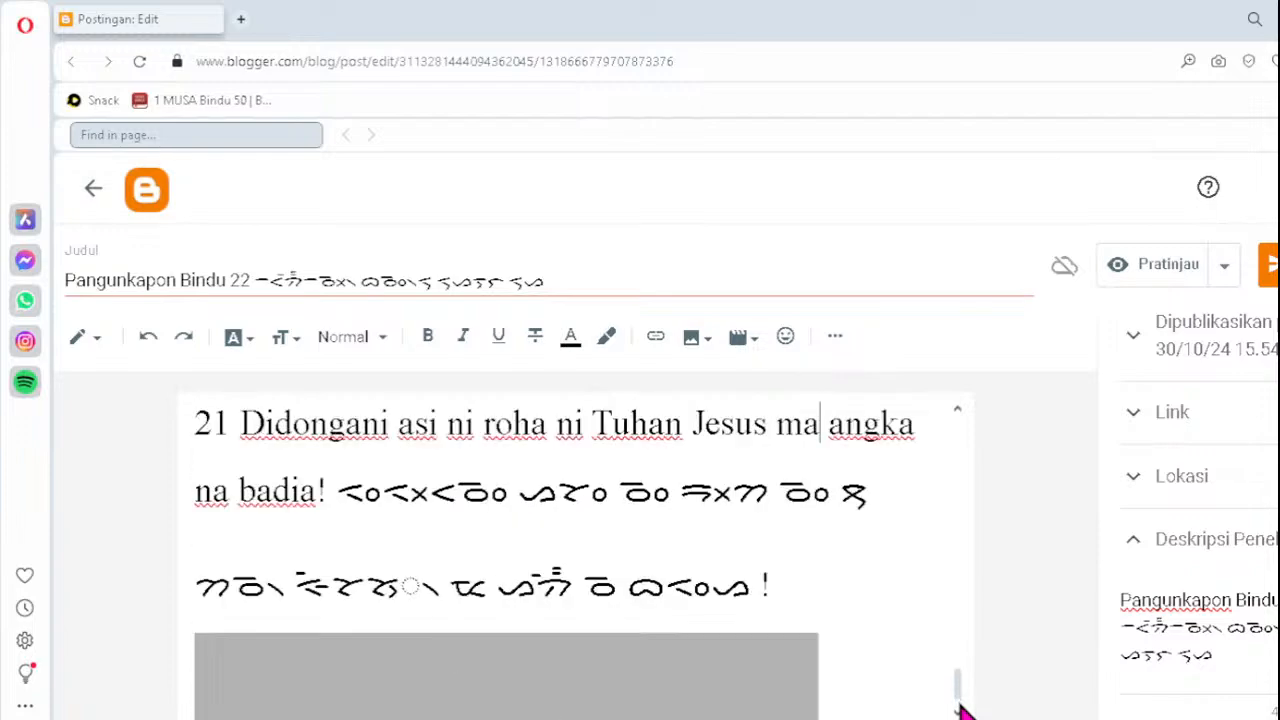
pyautogui.click(371, 580)
pyautogui.press('Delete')
pyautogui.press('Delete')
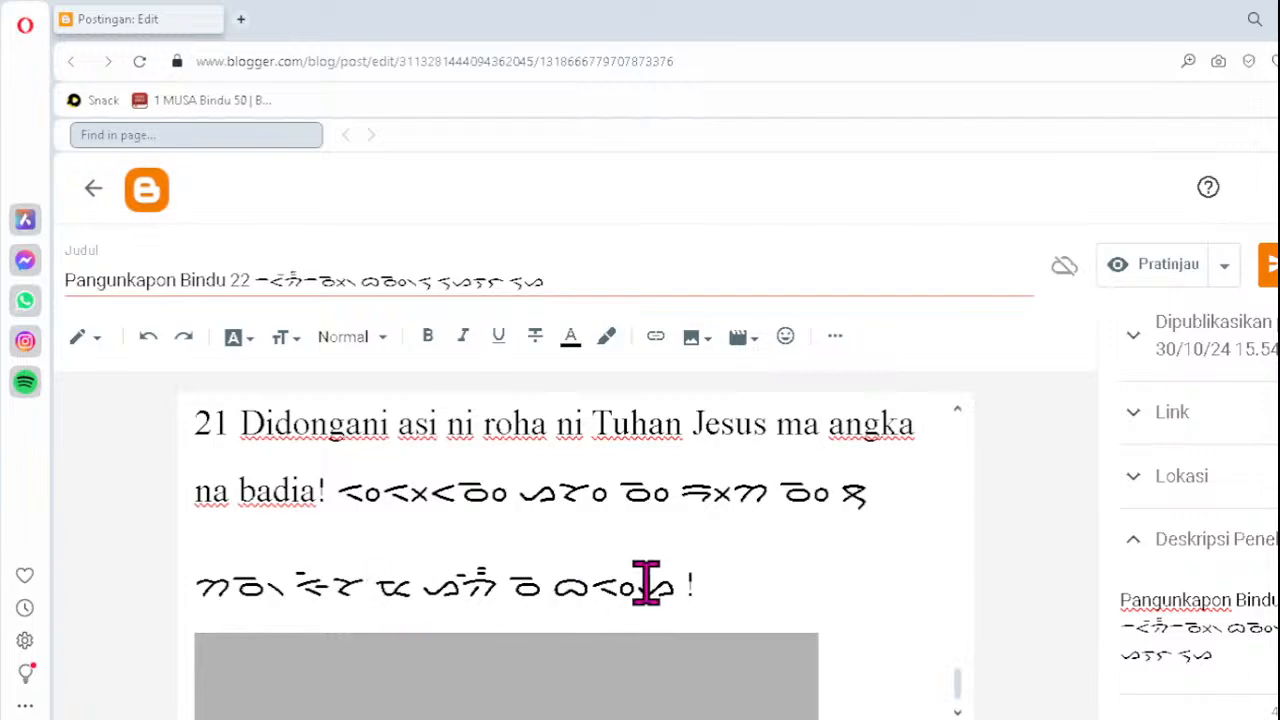
# - Complete the Batak-script spelling of "Jesus" in the transliteration of verse 21
pyautogui.write('ᯒ')
pyautogui.press('BackSpace')
pyautogui.write('ᯘ᯲')
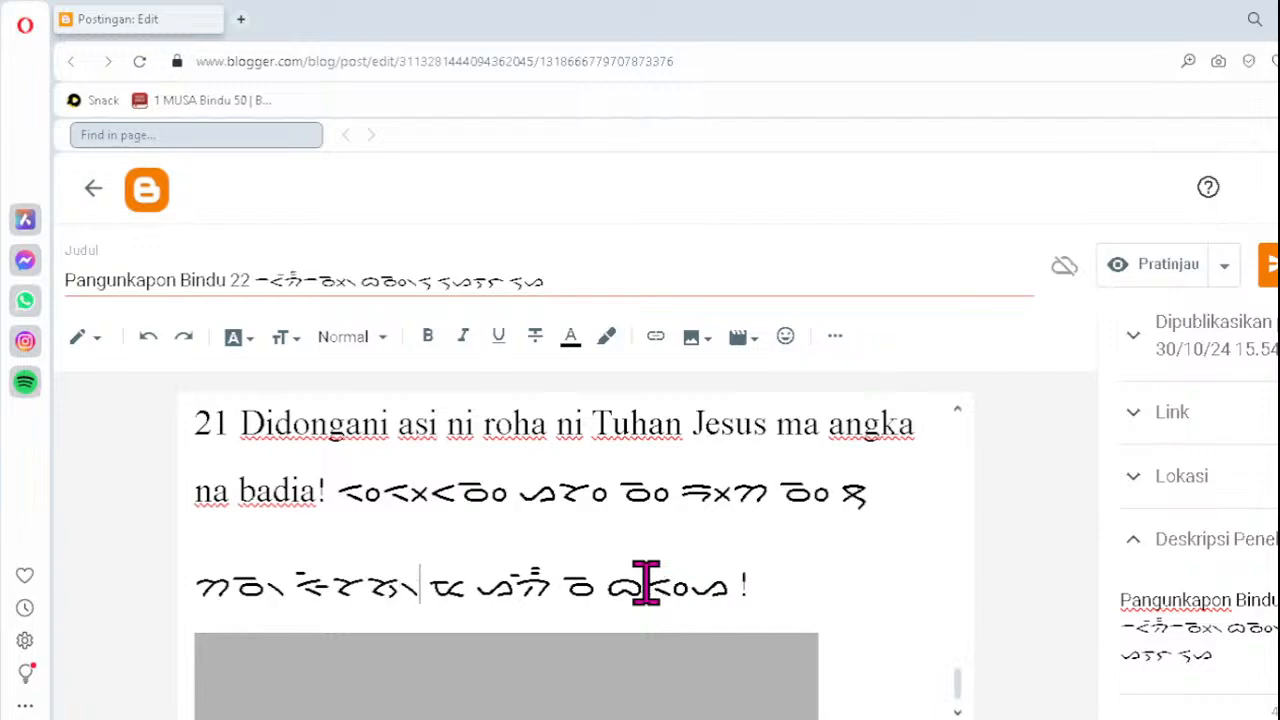
pyautogui.click(807, 585)
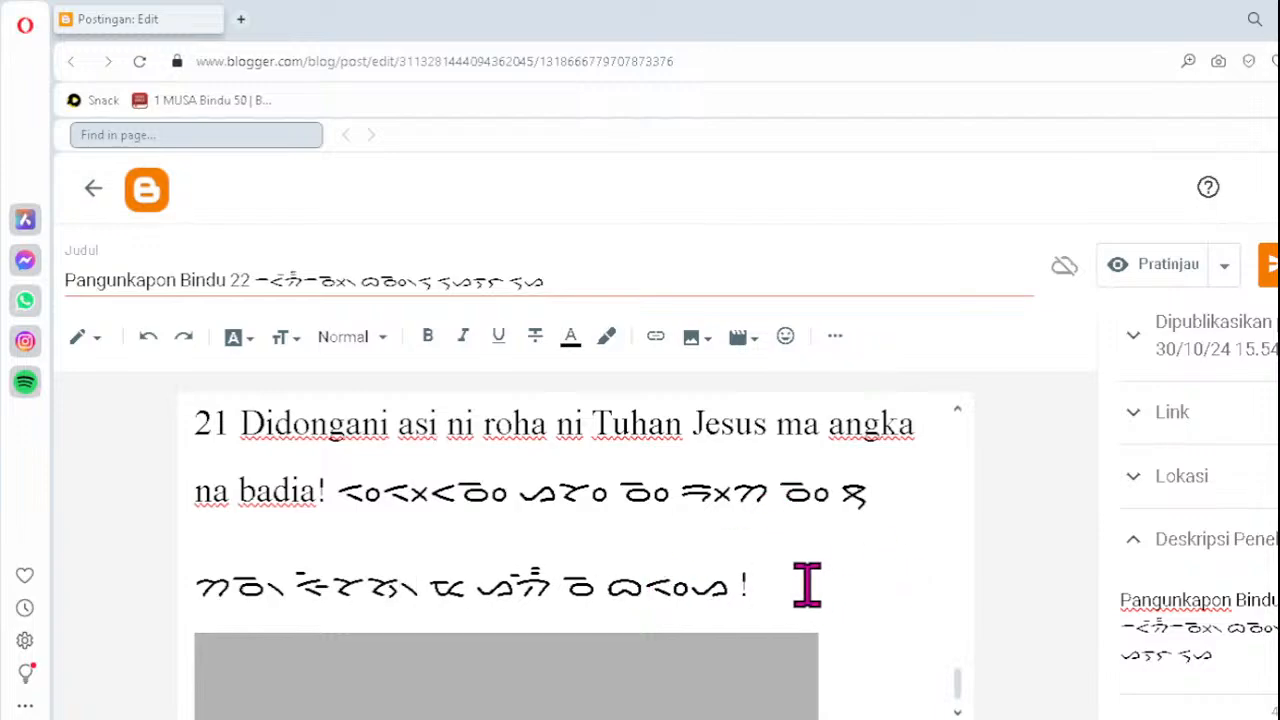
# - Review the verses and their Batak-script transliterations from verse 21 back up to verse 18
pyautogui.scroll(3, 807, 585)
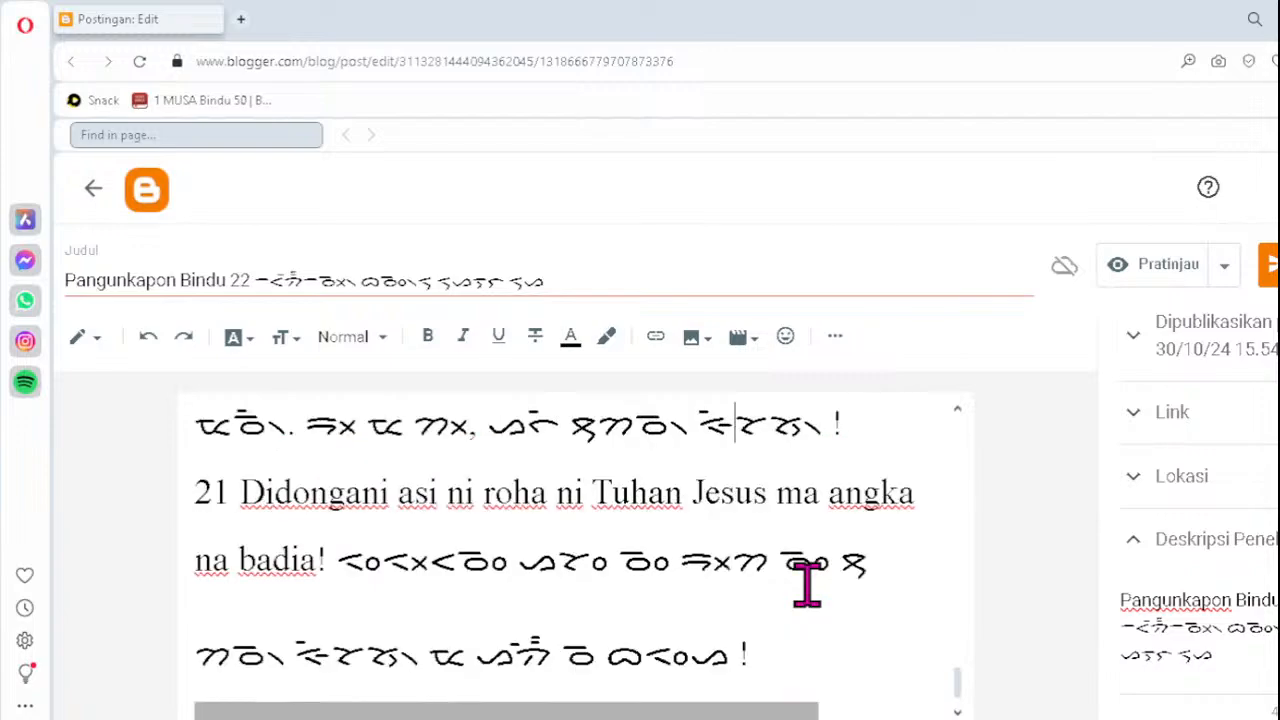
pyautogui.scroll(2, 807, 585)
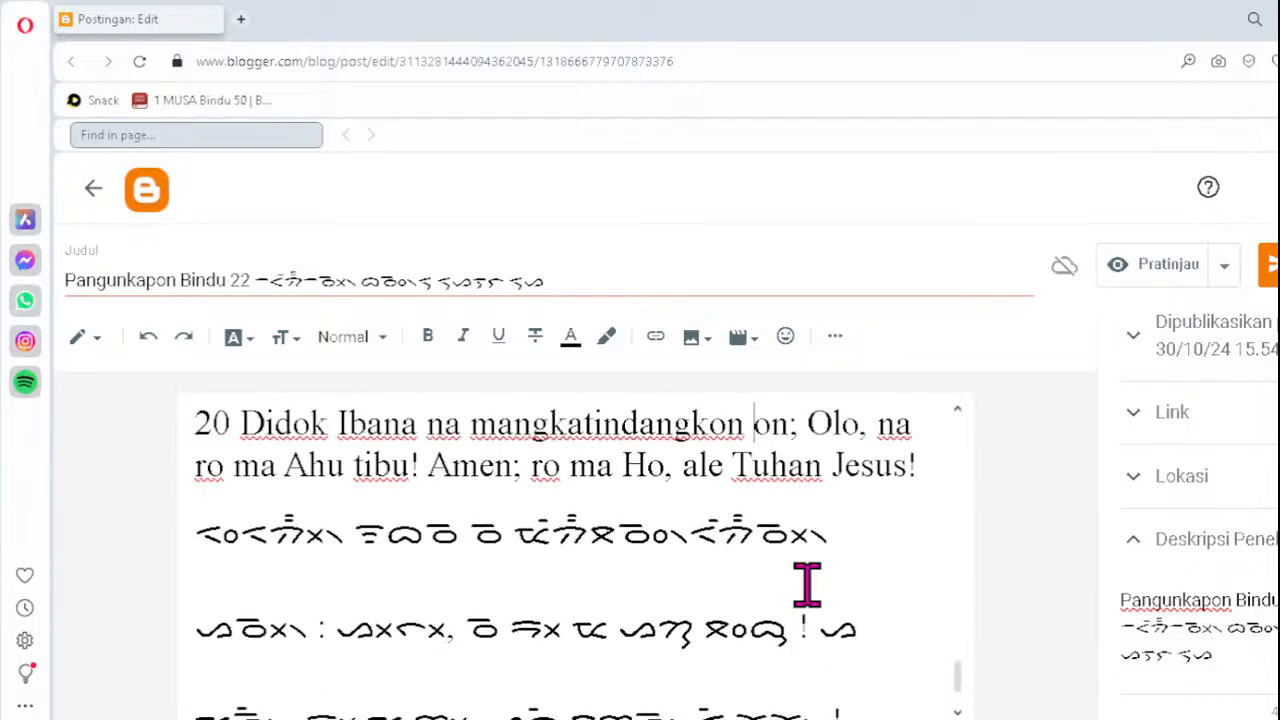
pyautogui.scroll(3, 807, 585)
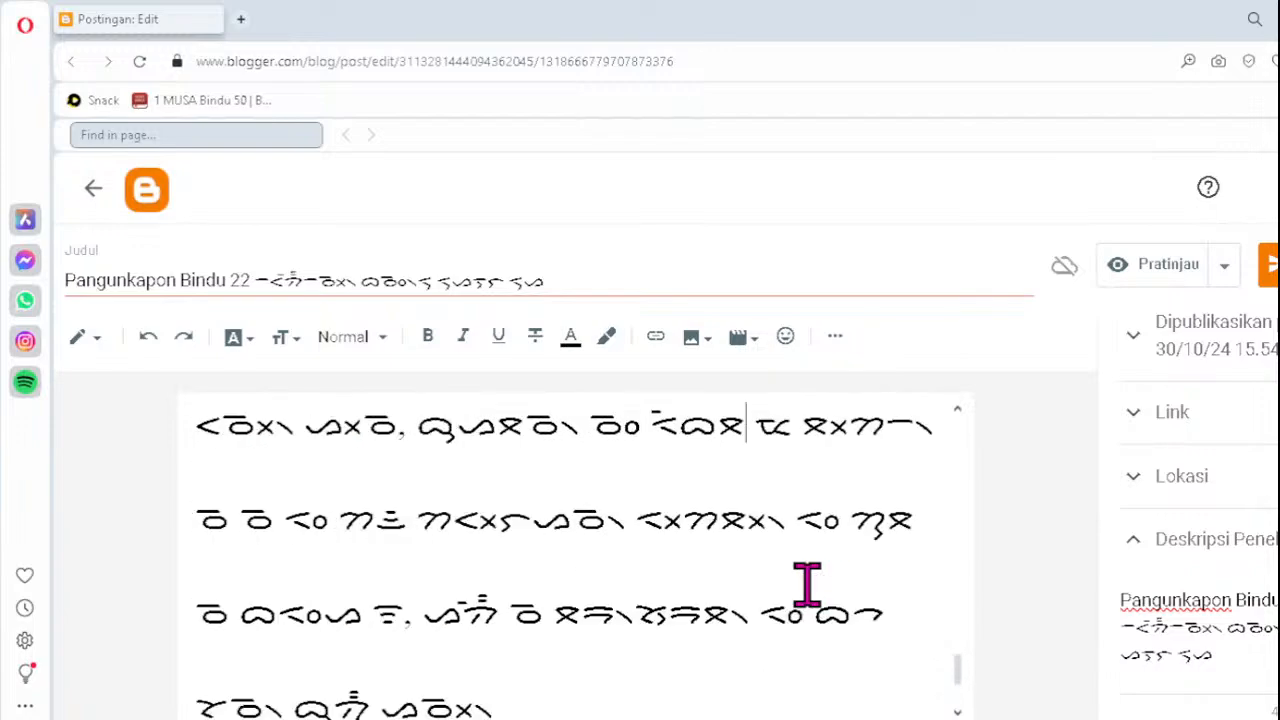
pyautogui.scroll(1, 807, 585)
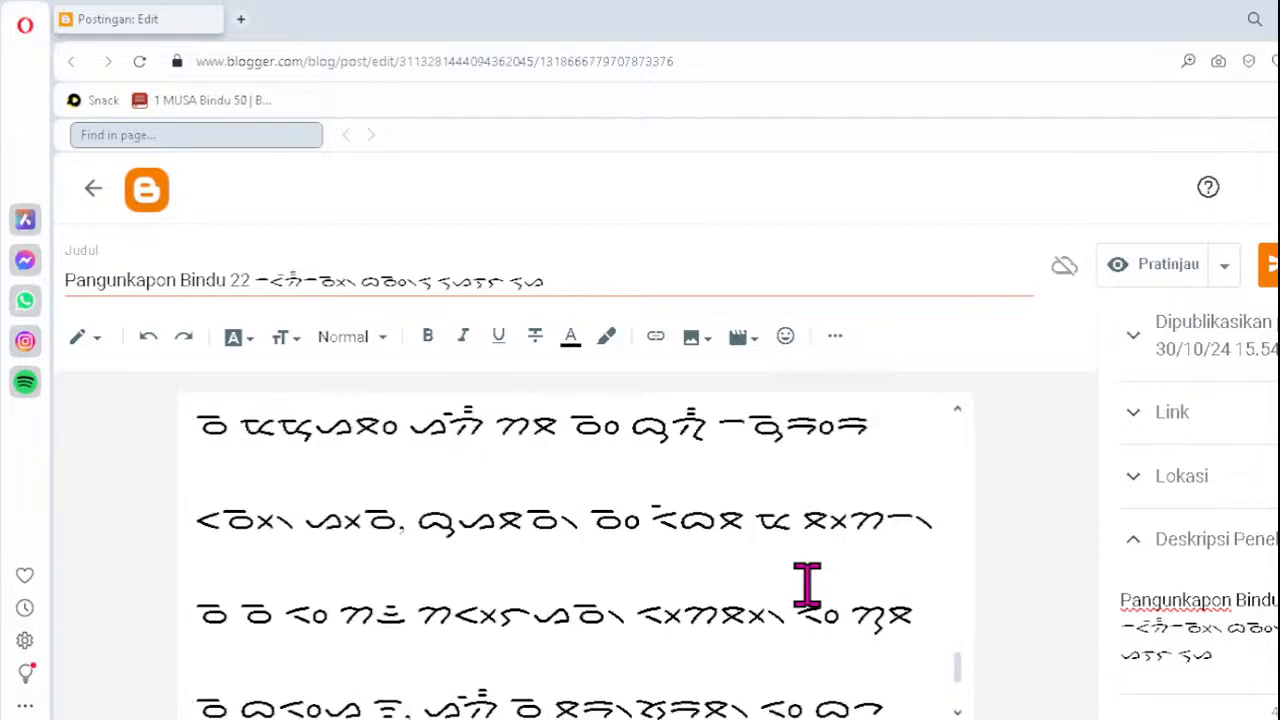
pyautogui.scroll(1, 807, 585)
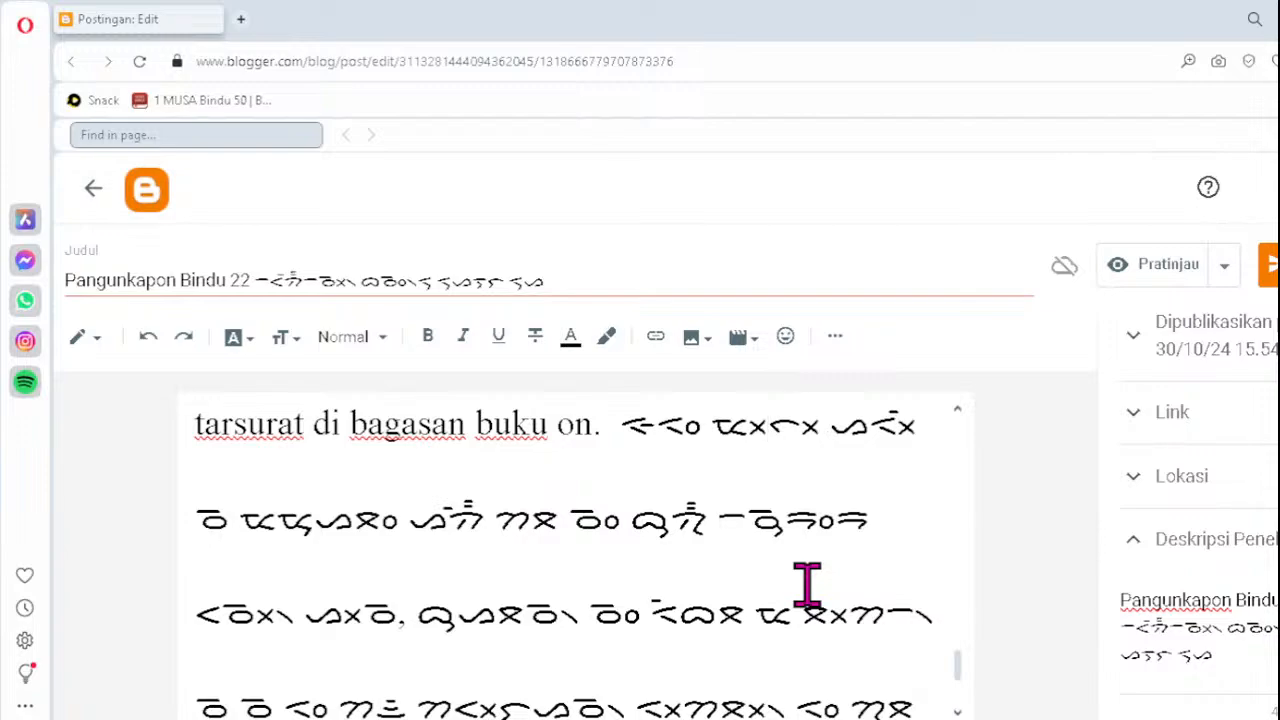
pyautogui.scroll(1, 807, 585)
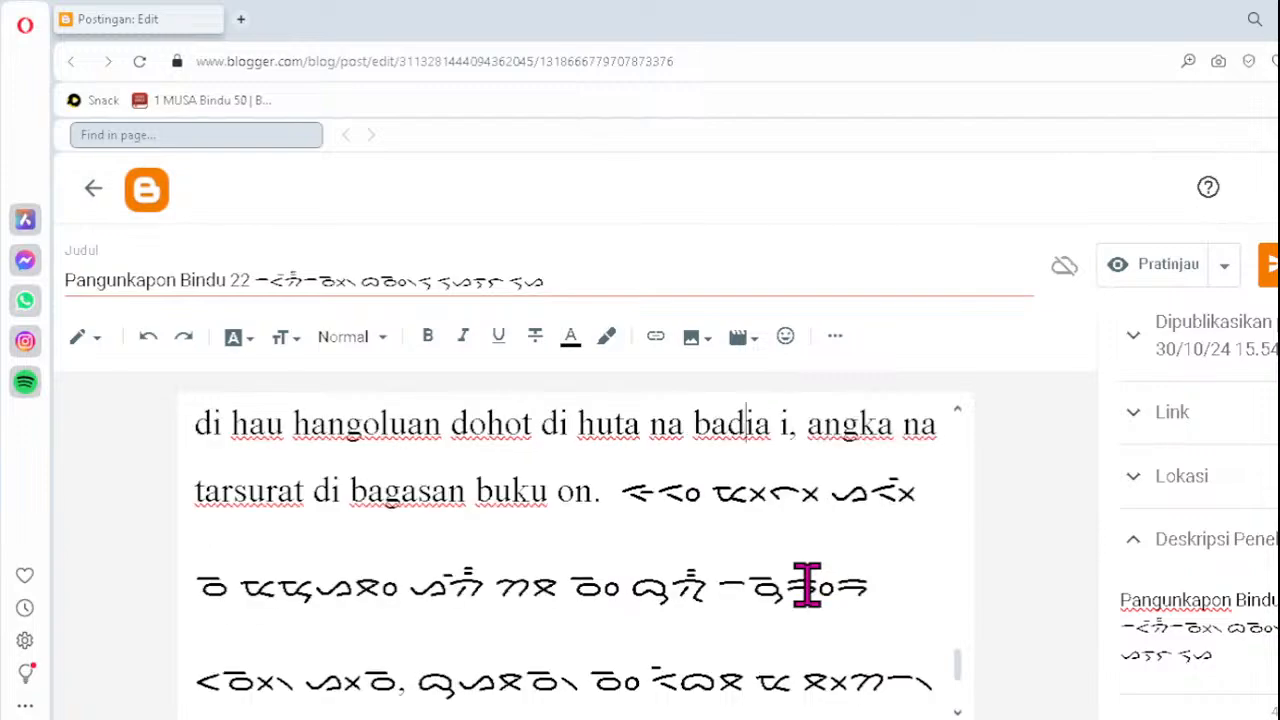
pyautogui.scroll(1, 807, 585)
pyautogui.scroll(3, 807, 585)
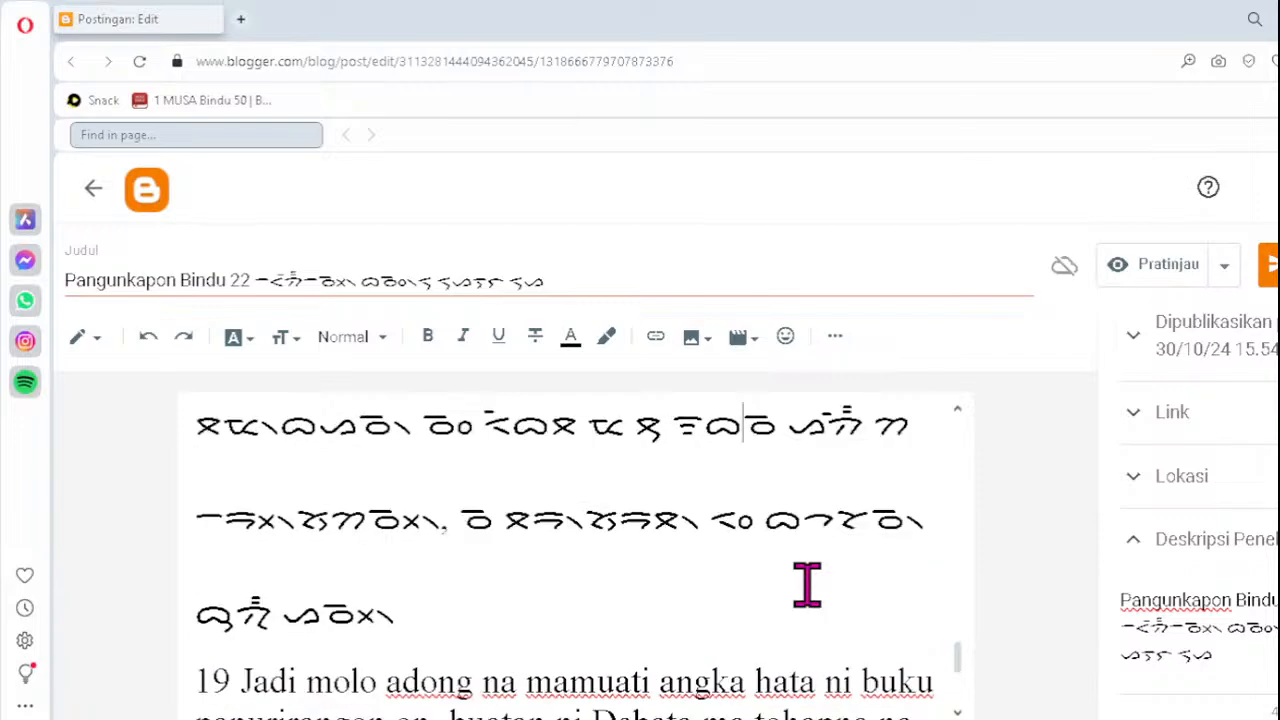
pyautogui.scroll(4, 807, 585)
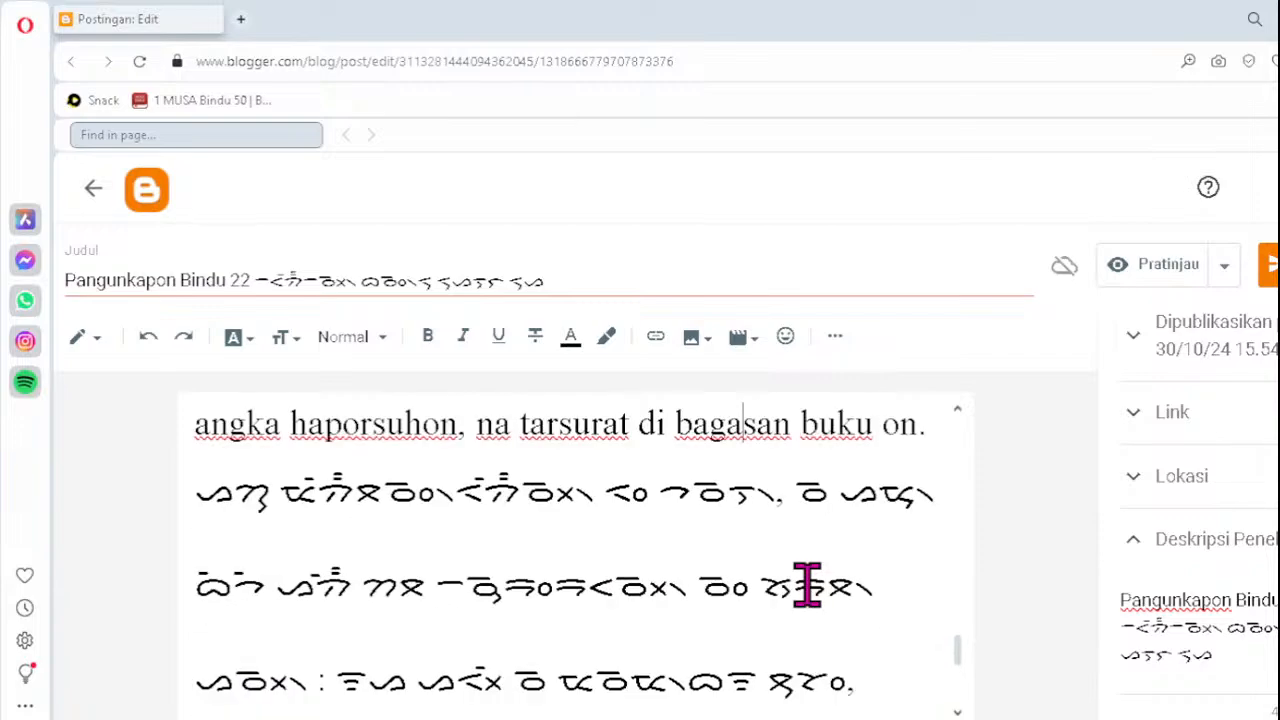
pyautogui.click(238, 339)
pyautogui.scroll(-3, 320, 510)
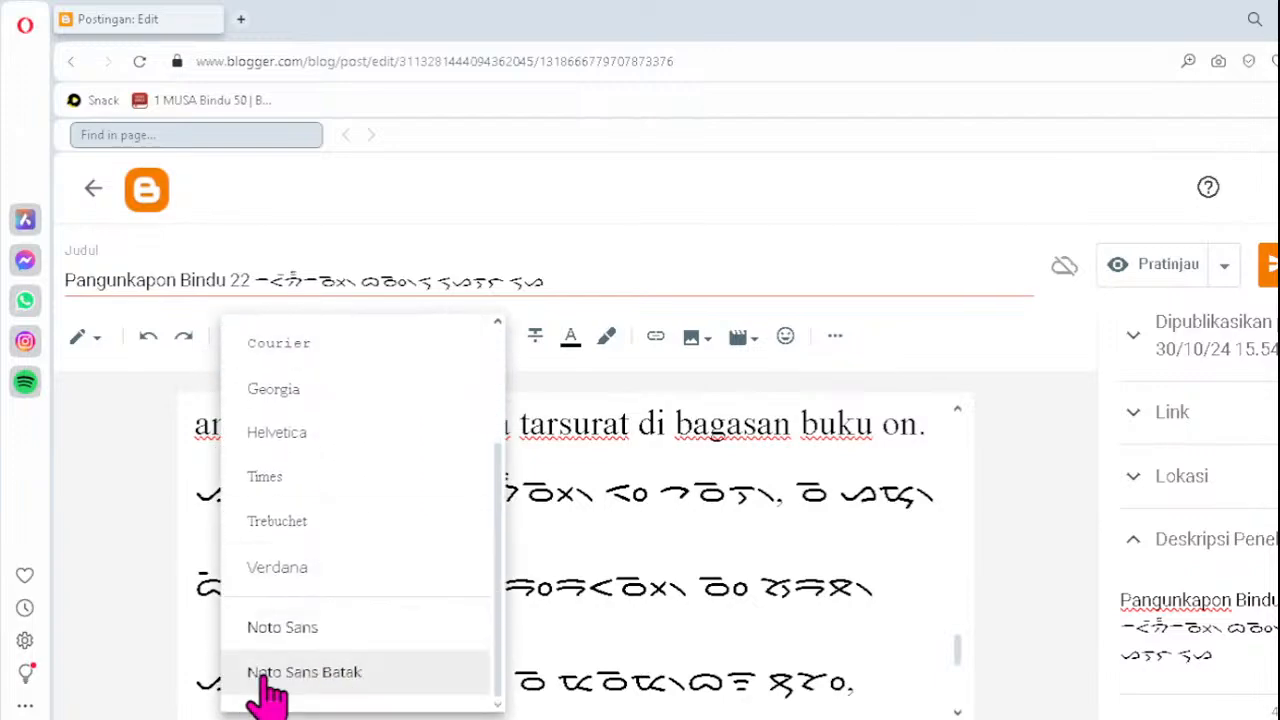
pyautogui.click(114, 582)
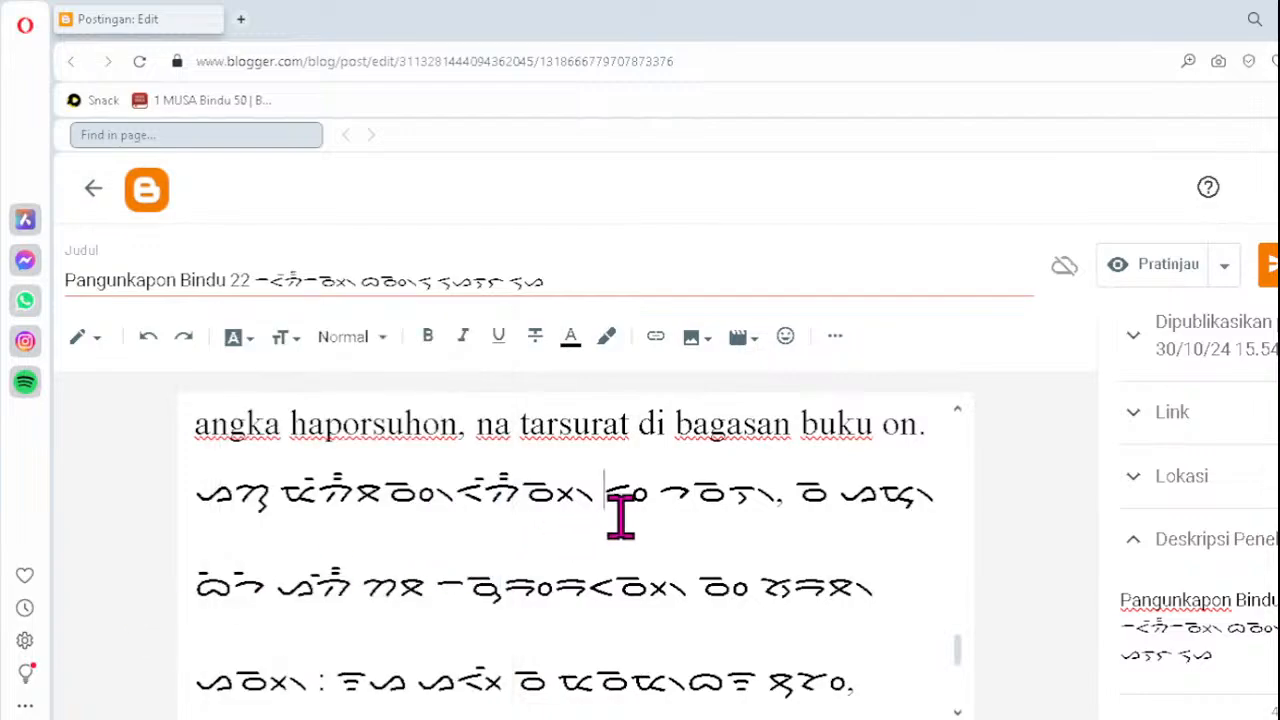
# - Proofread the Latin text and Batak-script transliterations line by line from verse 18 back up to verse 10
pyautogui.press('Up')
pyautogui.press('Up')
pyautogui.press('Up')
pyautogui.press('Up')
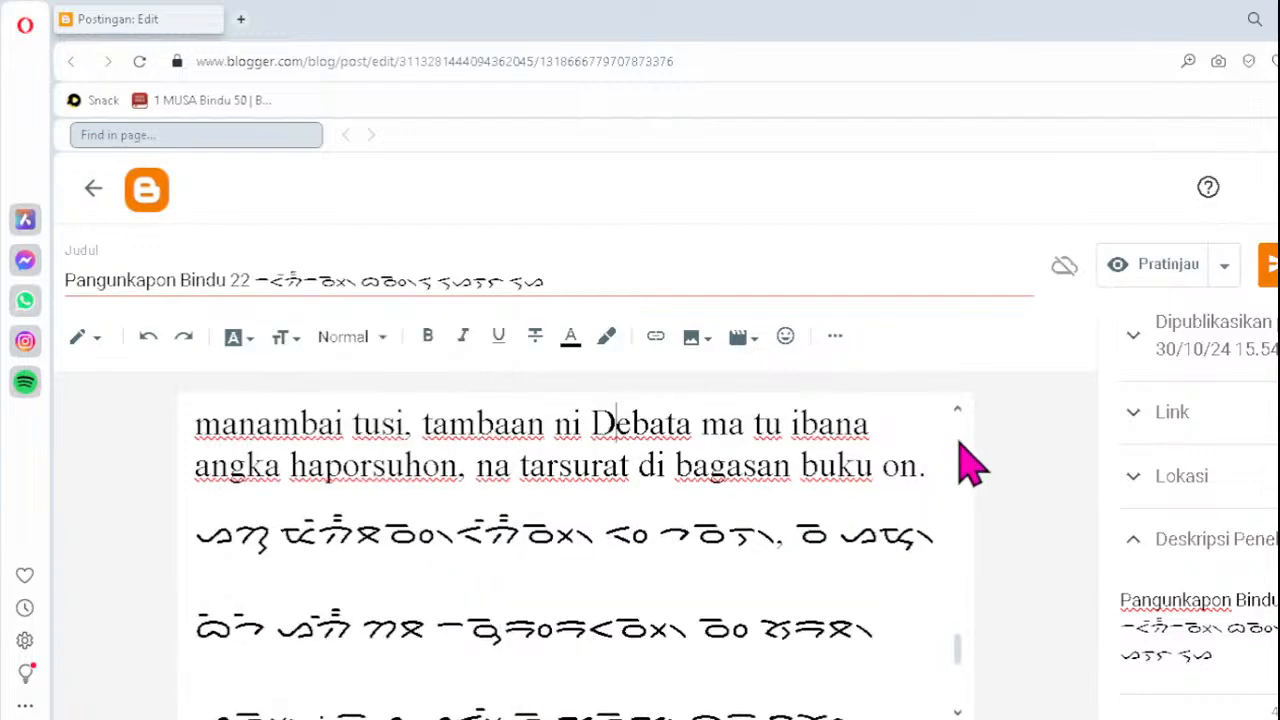
pyautogui.press('Up')
pyautogui.press('Up')
pyautogui.press('Up')
pyautogui.press('Up')
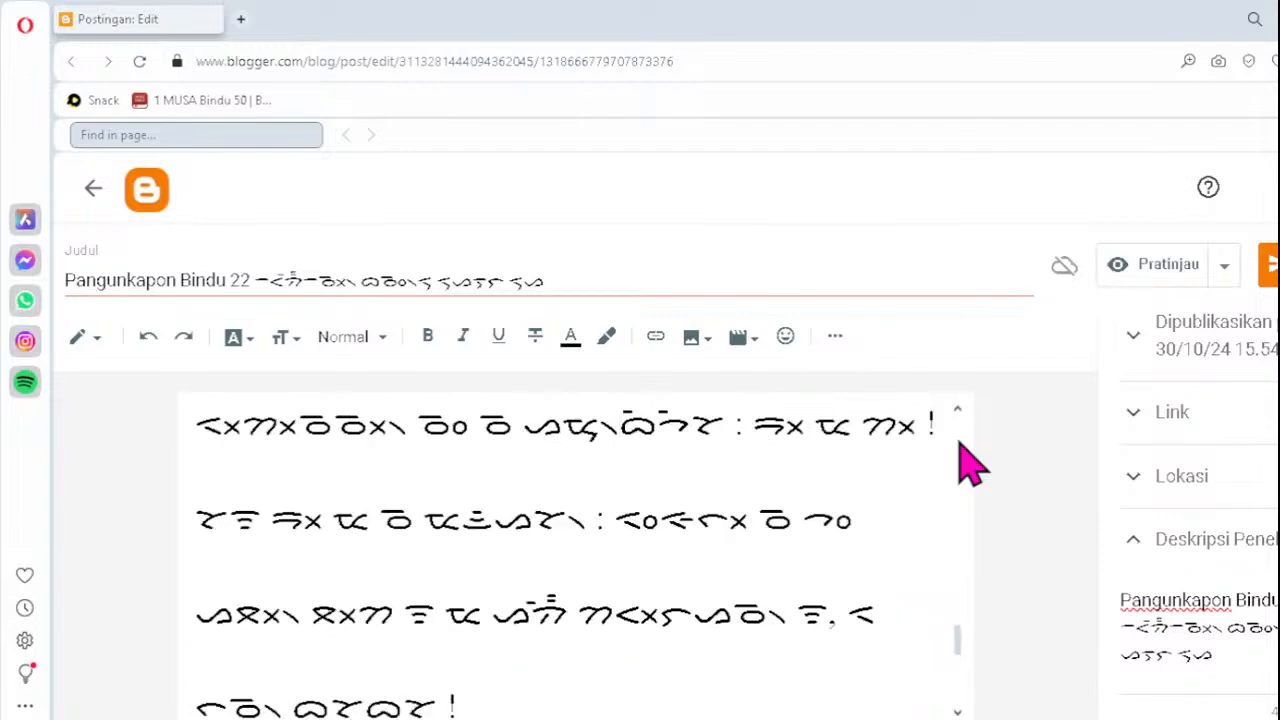
pyautogui.press('Up')
pyautogui.press('Up')
pyautogui.press('Up')
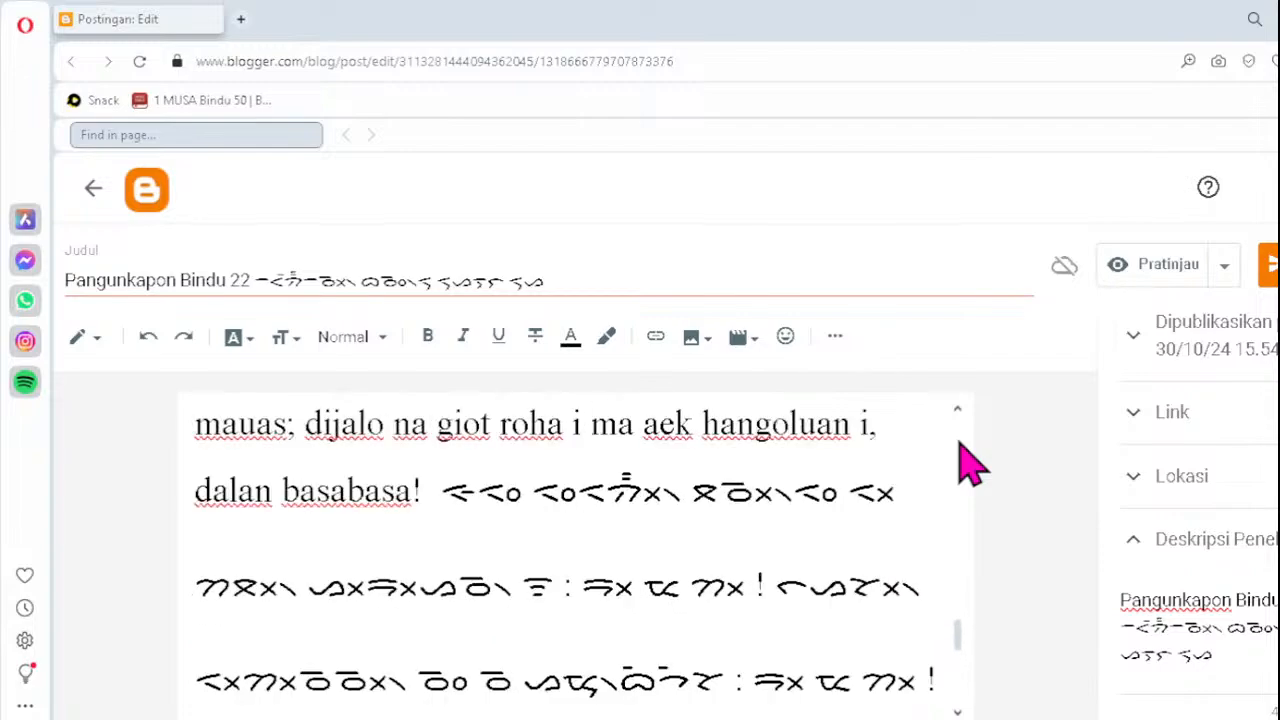
pyautogui.press('Up')
pyautogui.press('Up')
pyautogui.press('Up')
pyautogui.press('Up')
pyautogui.press('Up')
pyautogui.press('Up')
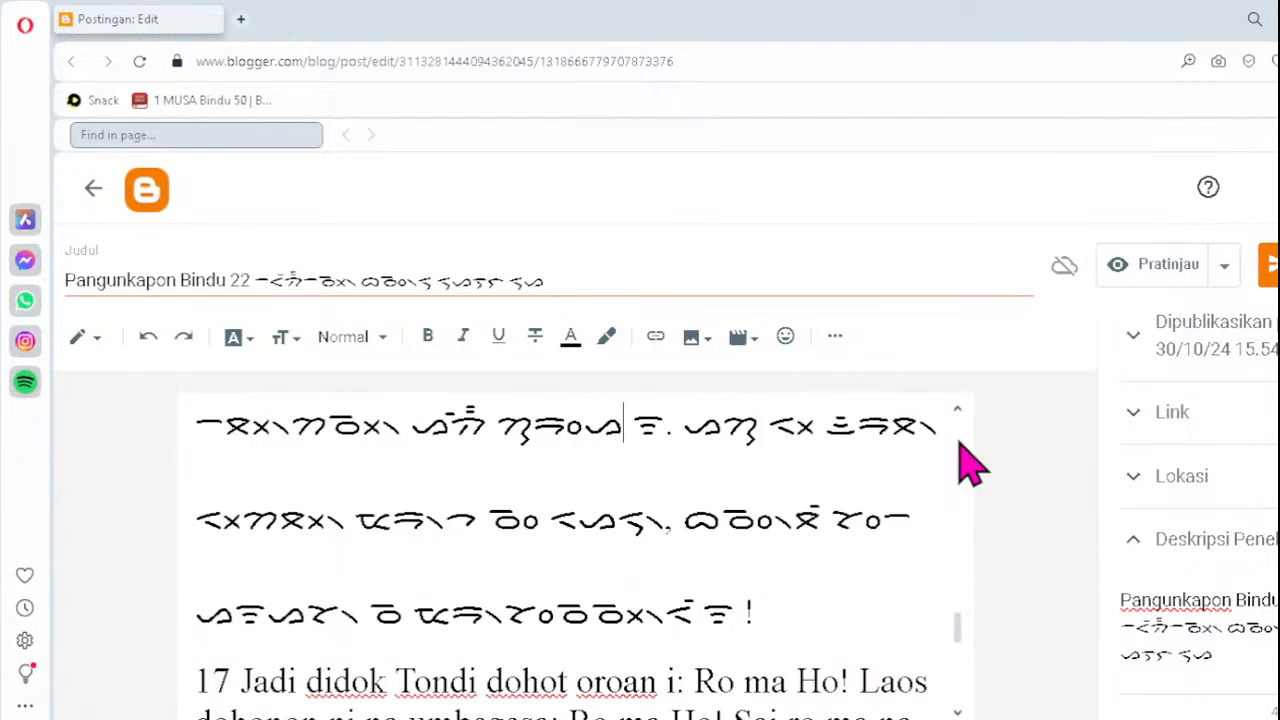
pyautogui.press('Up')
pyautogui.press('Up')
pyautogui.press('Up')
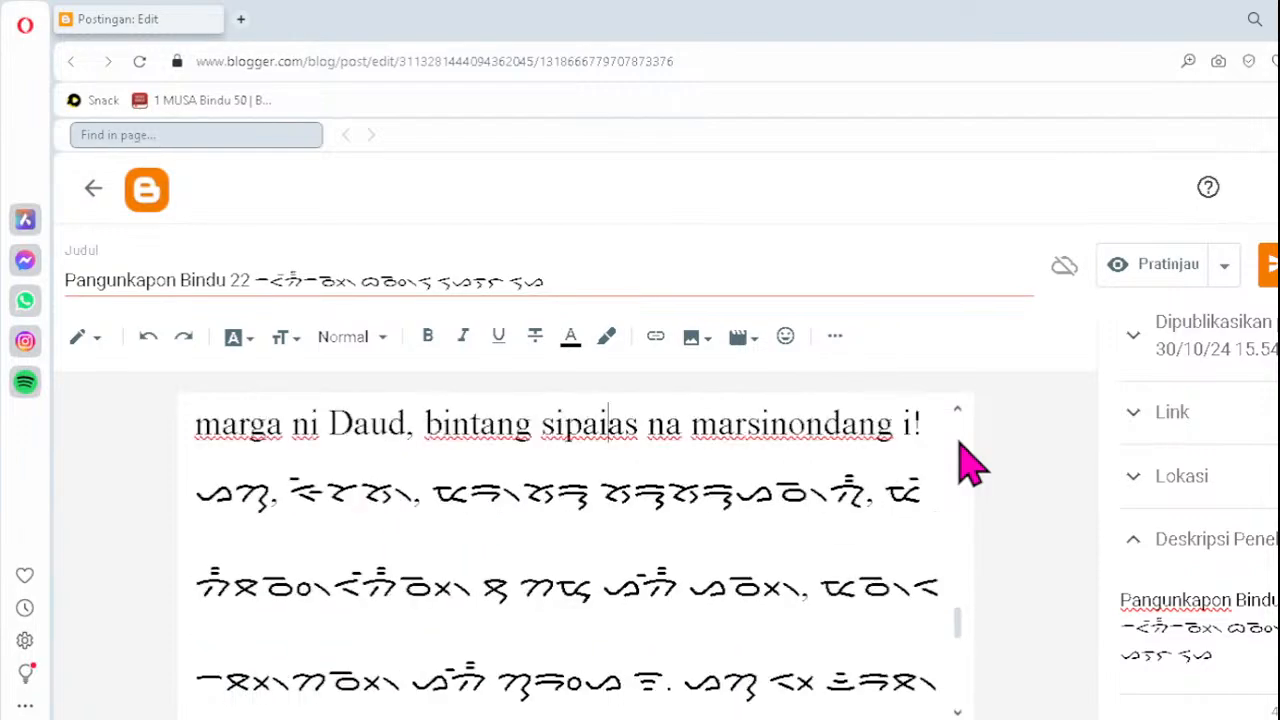
pyautogui.press('Up')
pyautogui.press('Up')
pyautogui.press('Up')
pyautogui.press('Up')
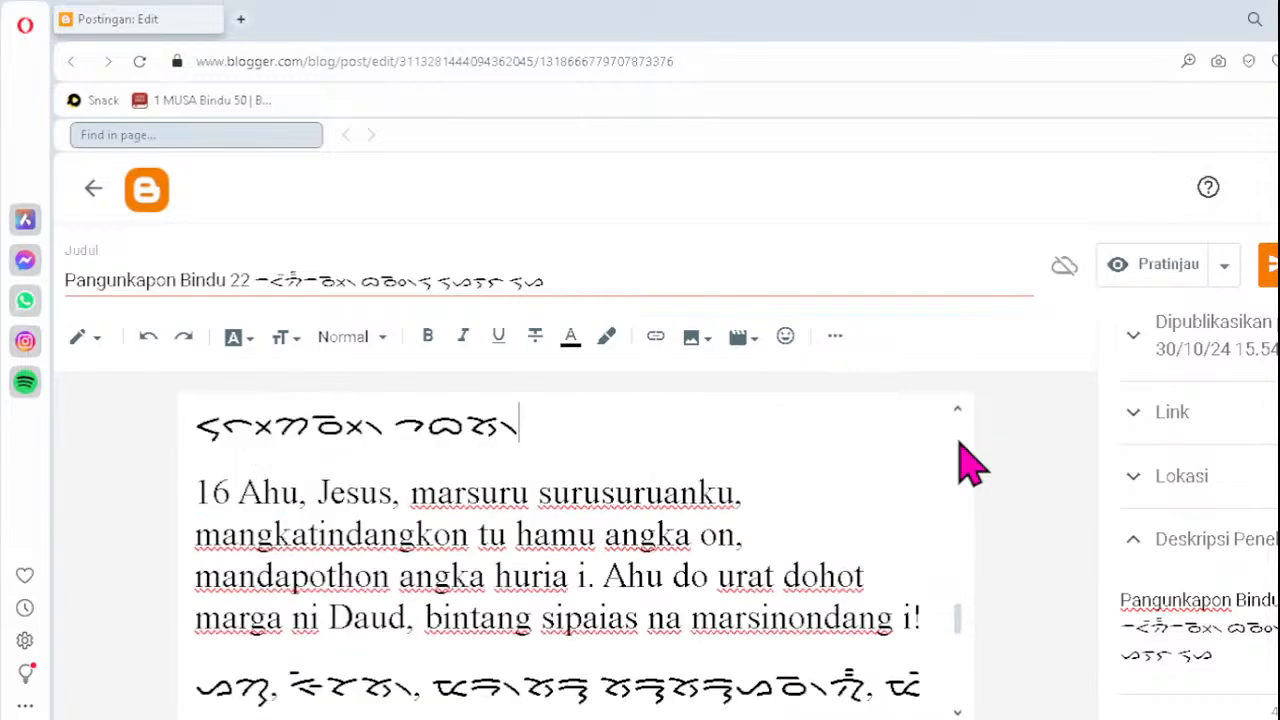
pyautogui.press('Up')
pyautogui.press('Up')
pyautogui.press('Up')
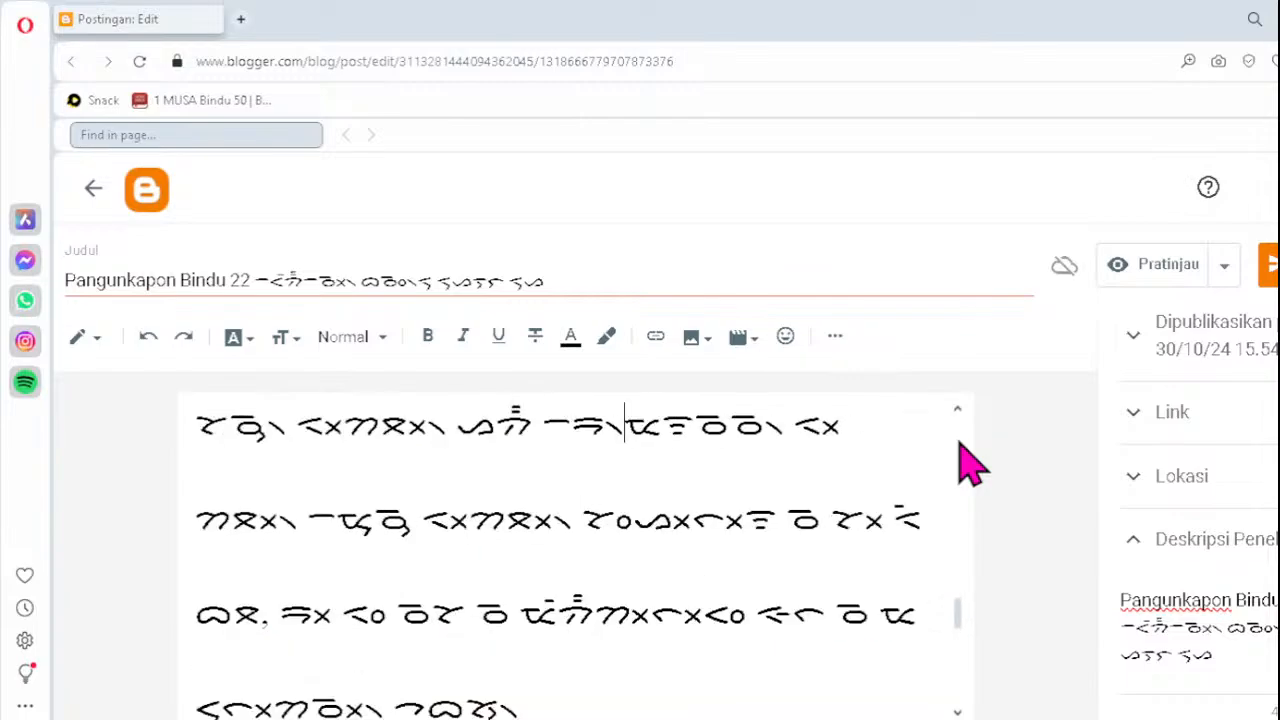
pyautogui.press('Up')
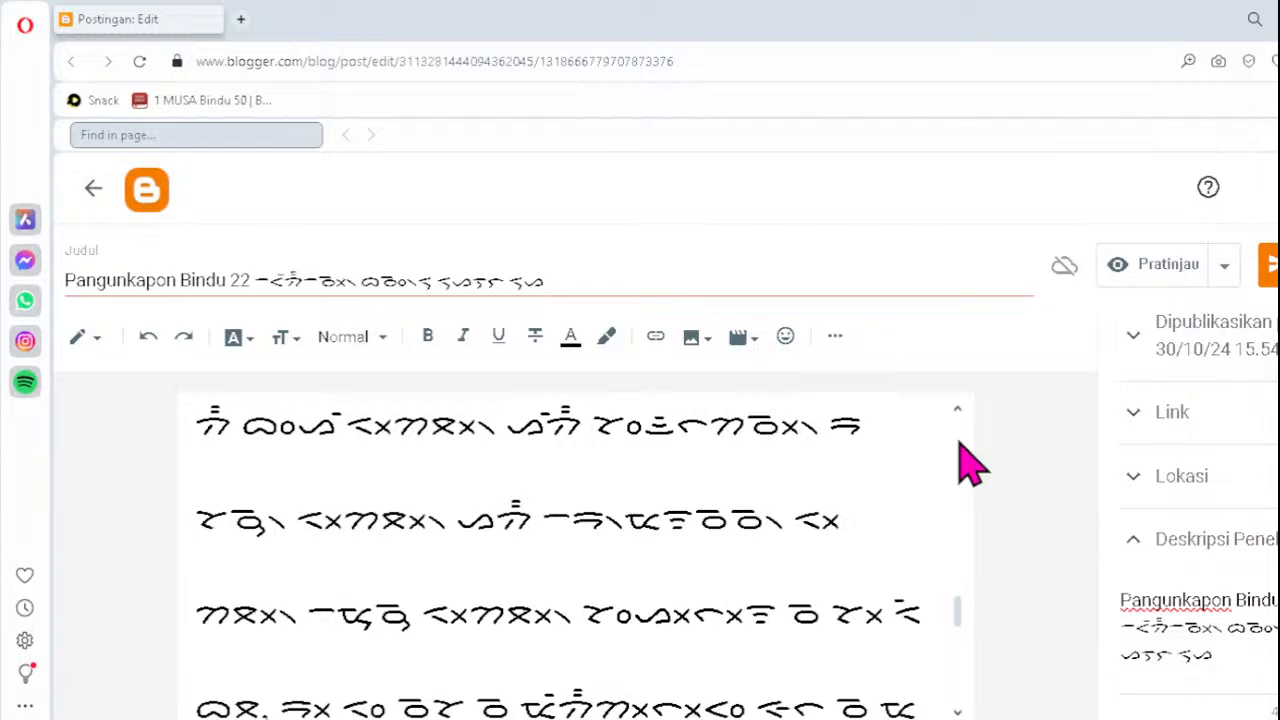
pyautogui.press('Up')
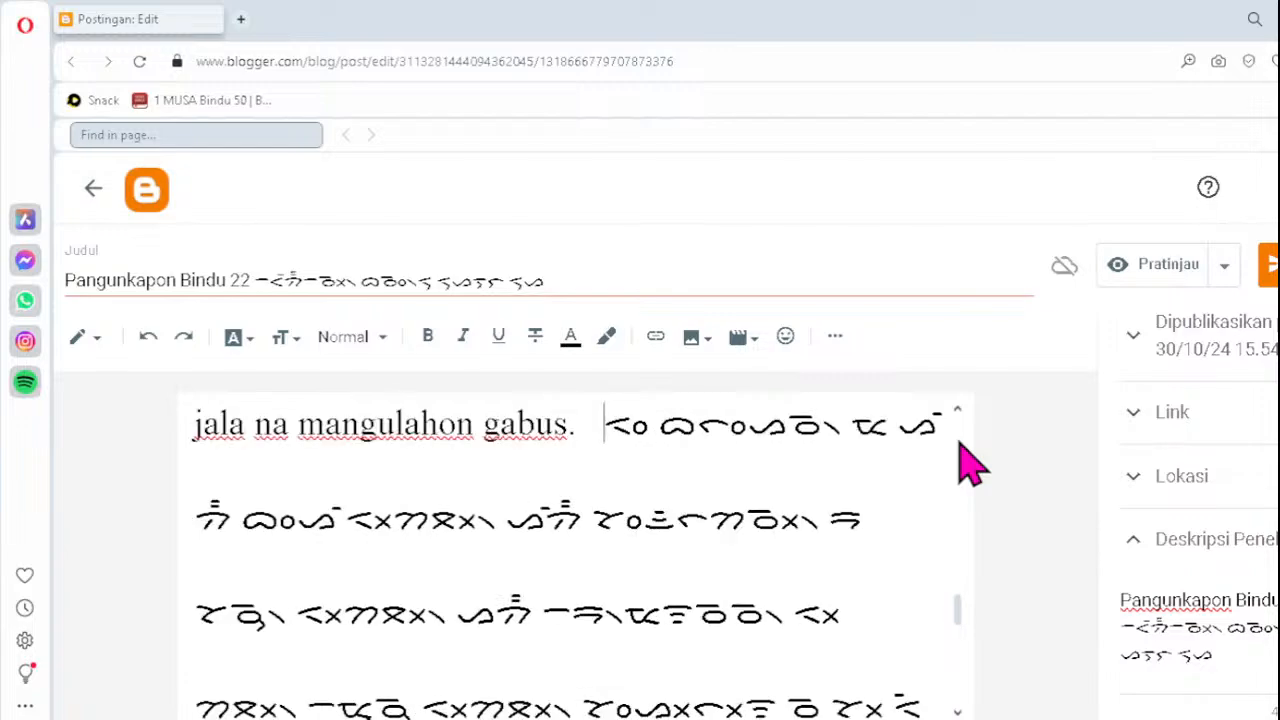
pyautogui.press('Up')
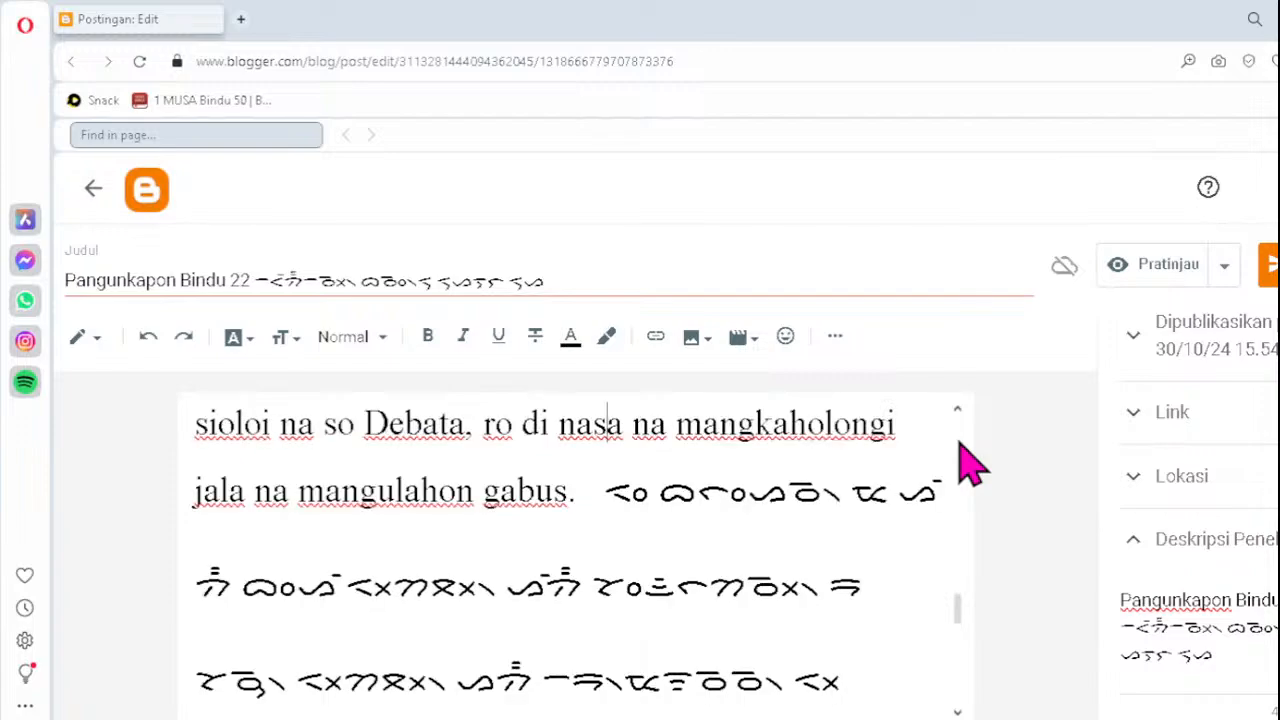
pyautogui.press('Up')
pyautogui.press('Up')
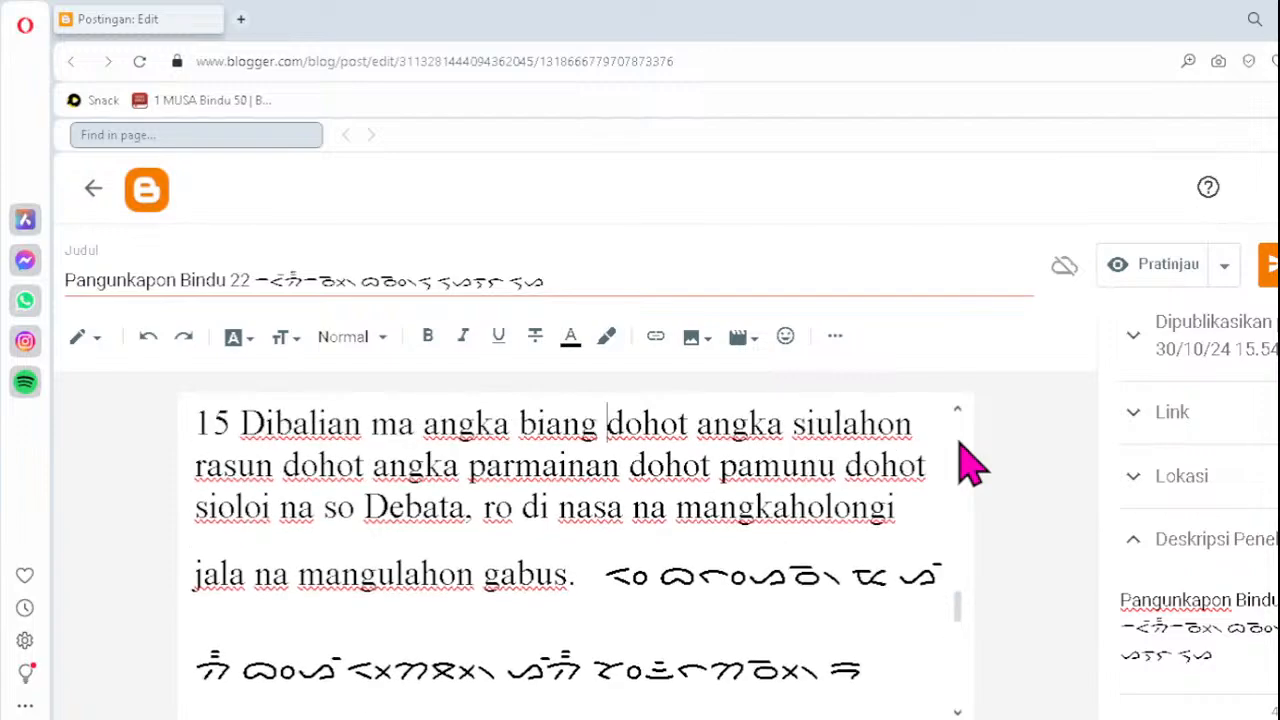
pyautogui.press('Up')
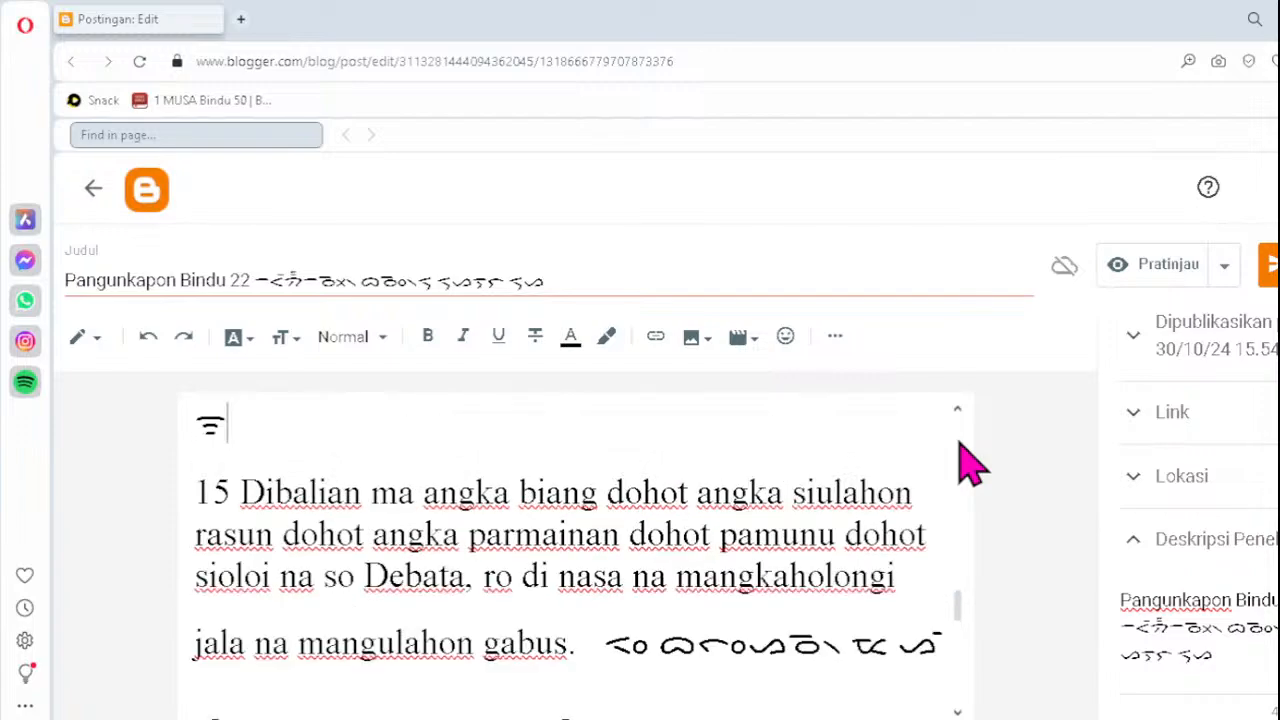
pyautogui.press('Up')
pyautogui.press('Up')
pyautogui.press('Up')
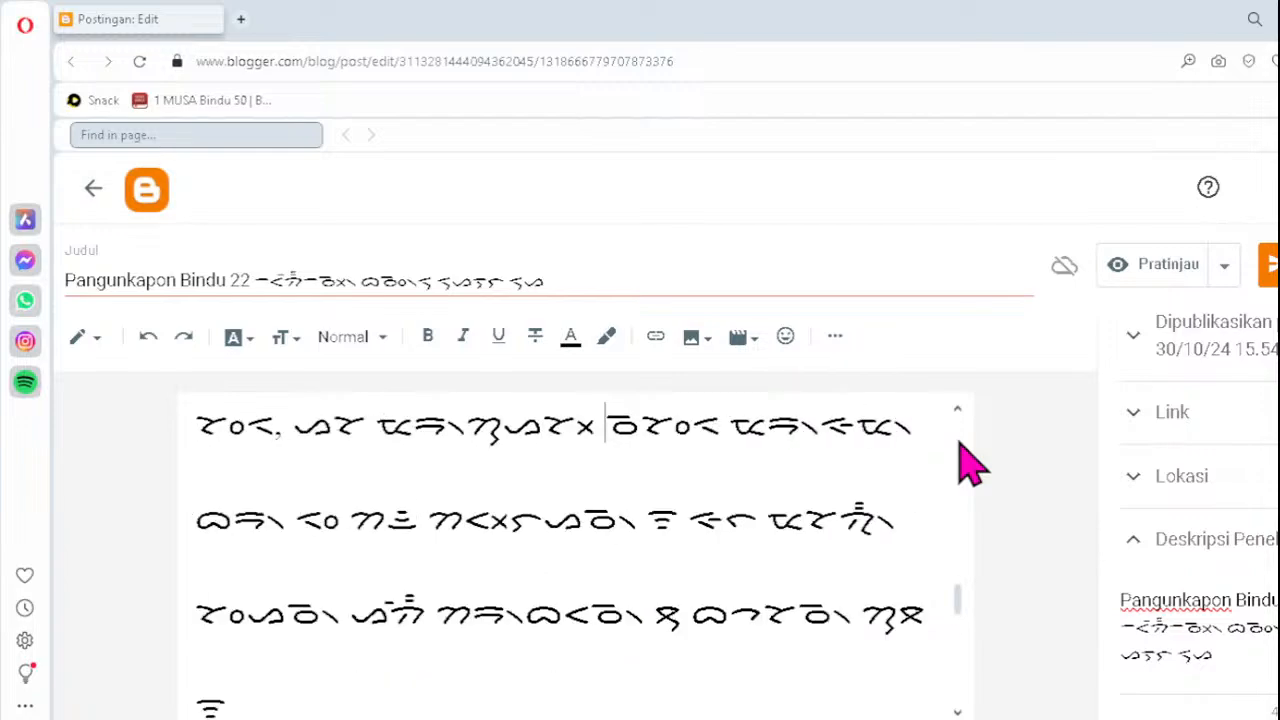
pyautogui.press('Up')
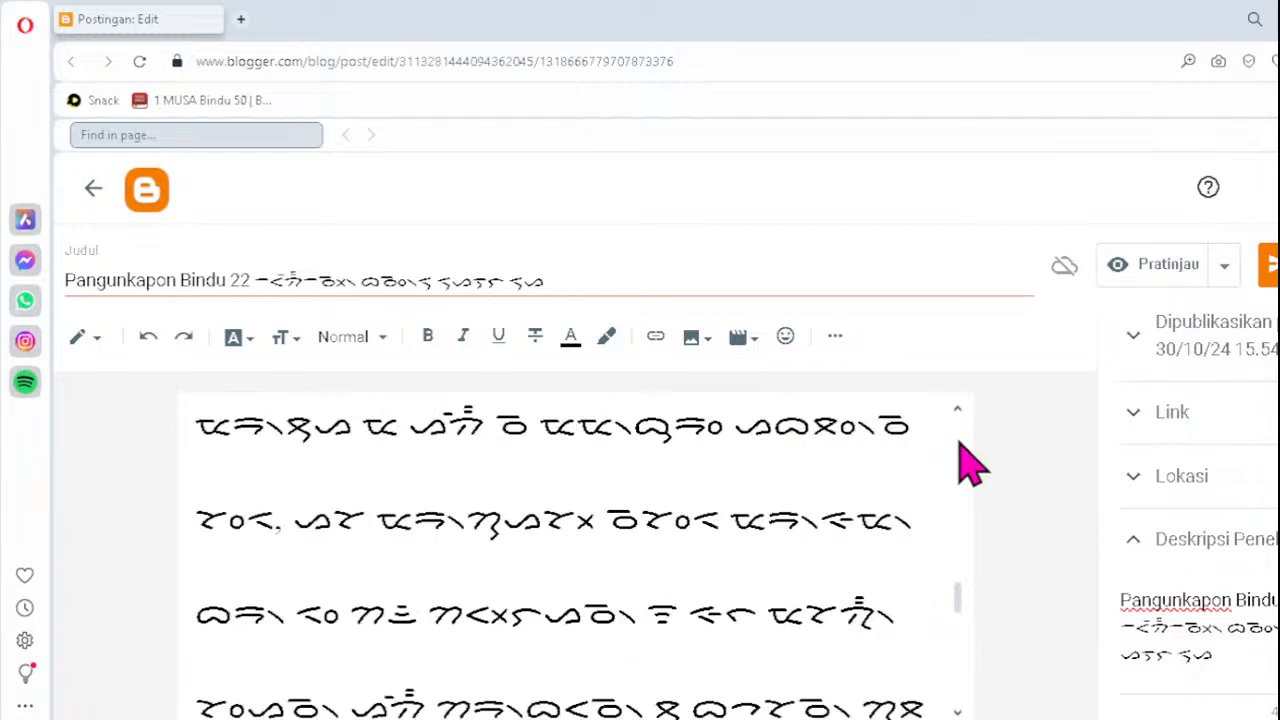
pyautogui.press('Up')
pyautogui.press('Up')
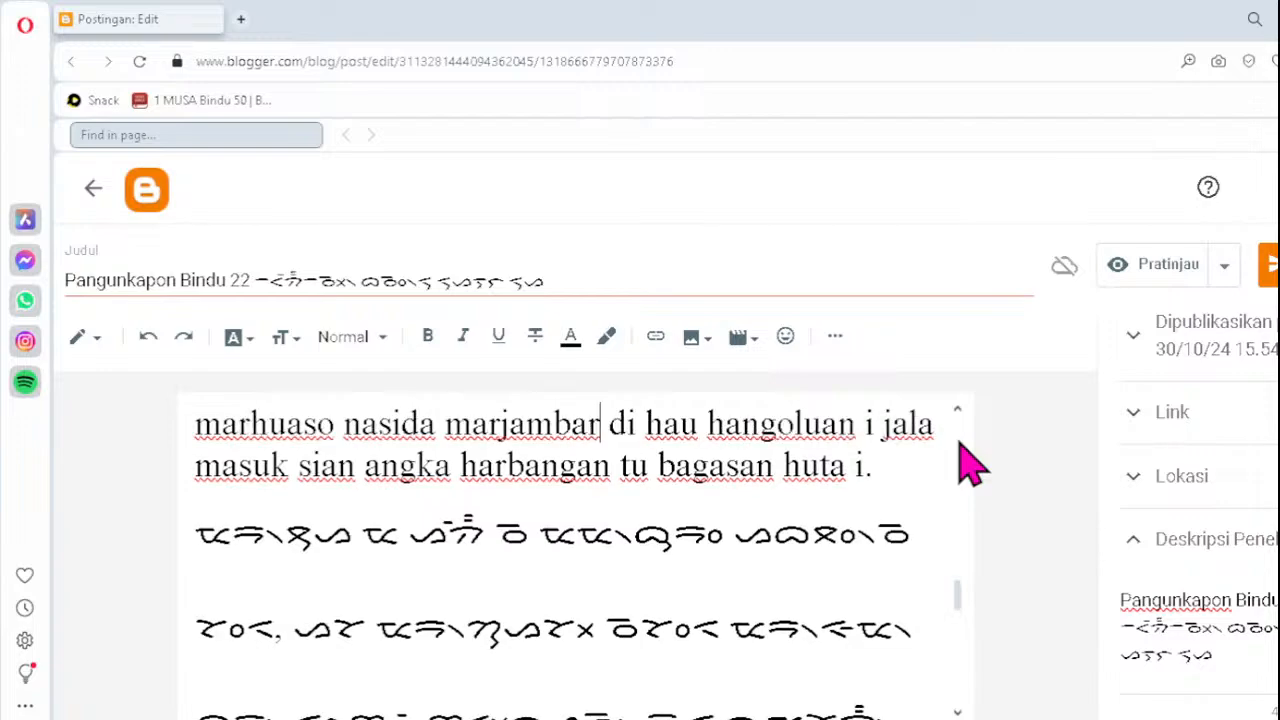
pyautogui.press('Up')
pyautogui.press('Up')
pyautogui.press('Up')
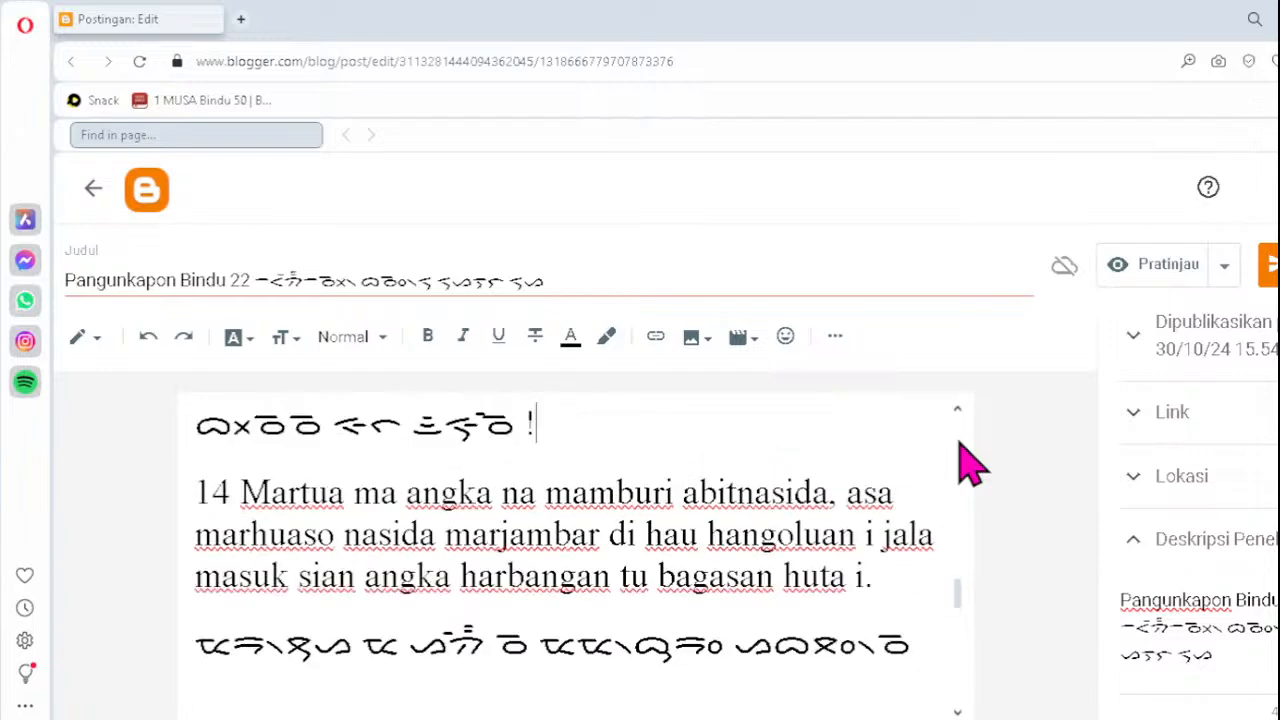
pyautogui.press('Up')
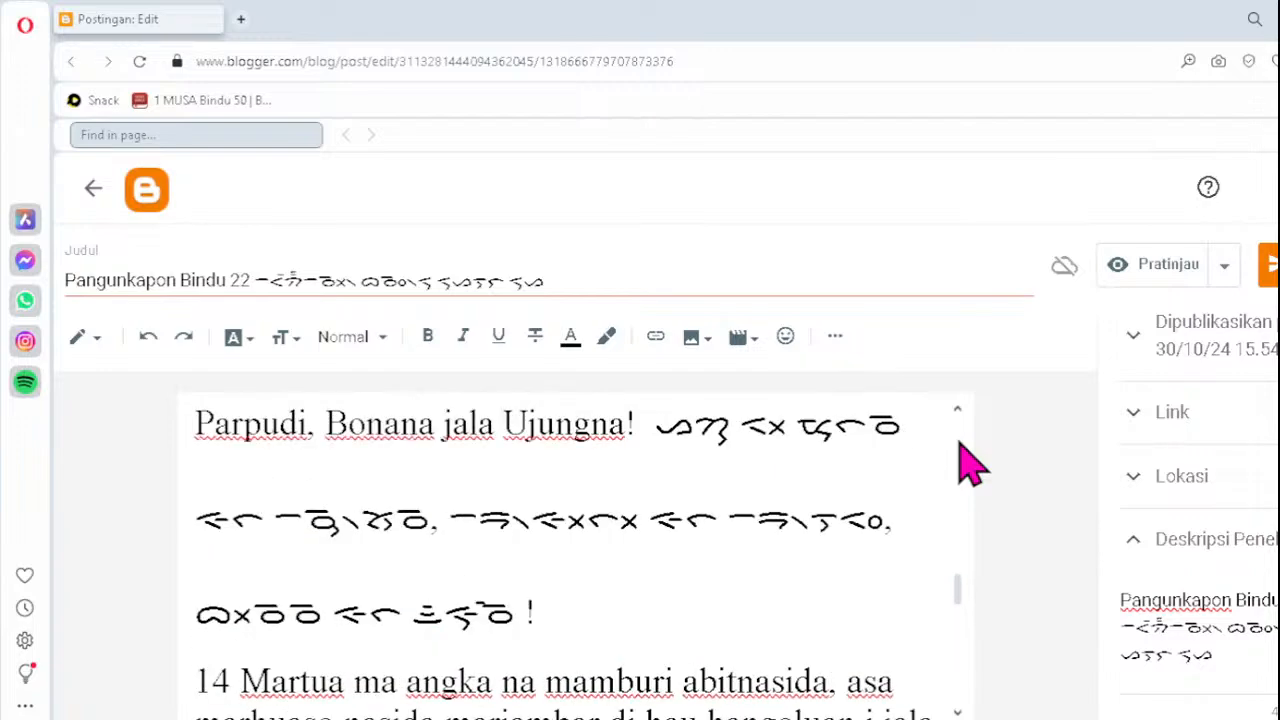
pyautogui.press('Up')
pyautogui.press('Up')
pyautogui.press('Up')
pyautogui.press('Up')
pyautogui.press('Up')
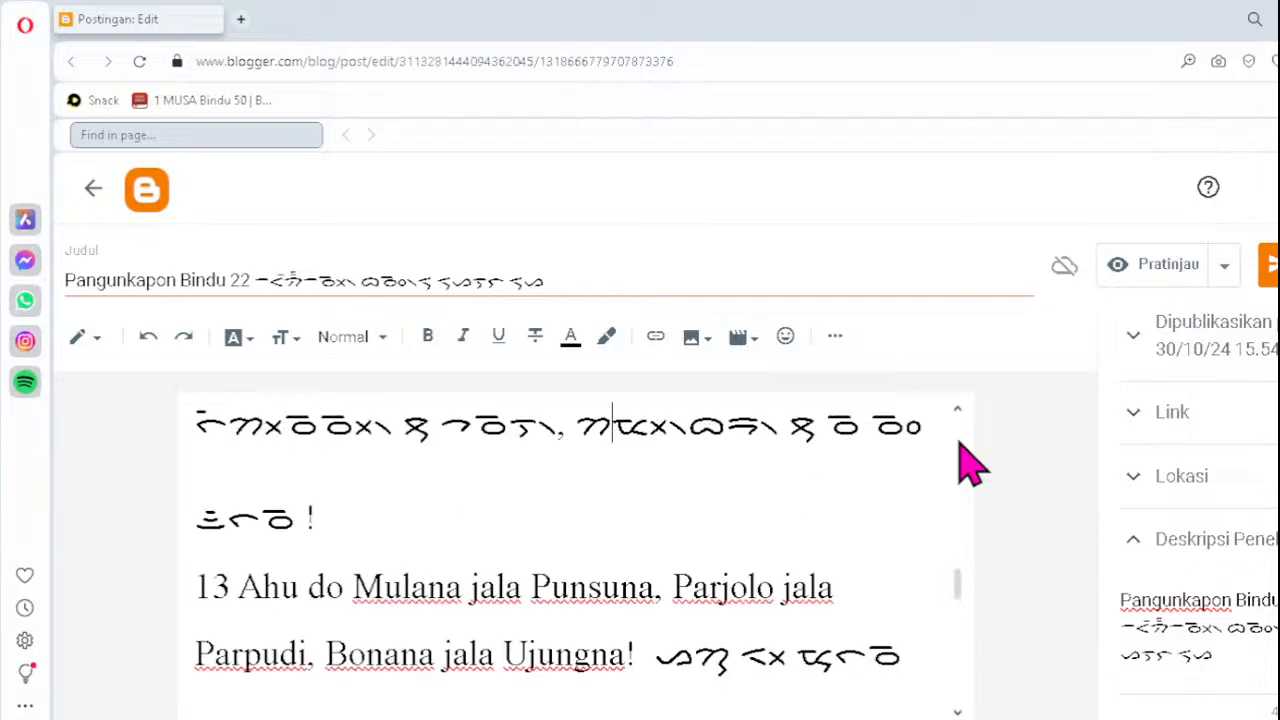
pyautogui.press('Up')
pyautogui.press('Up')
pyautogui.press('Up')
pyautogui.press('Up')
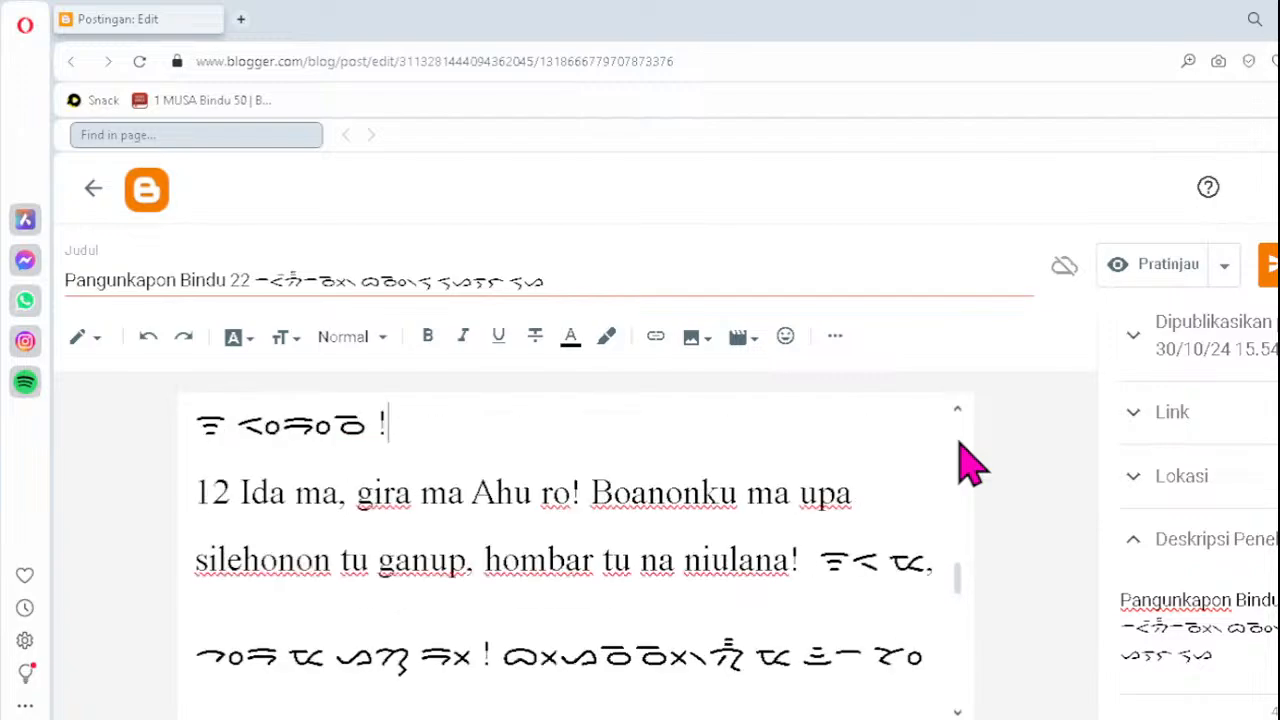
pyautogui.press('Up')
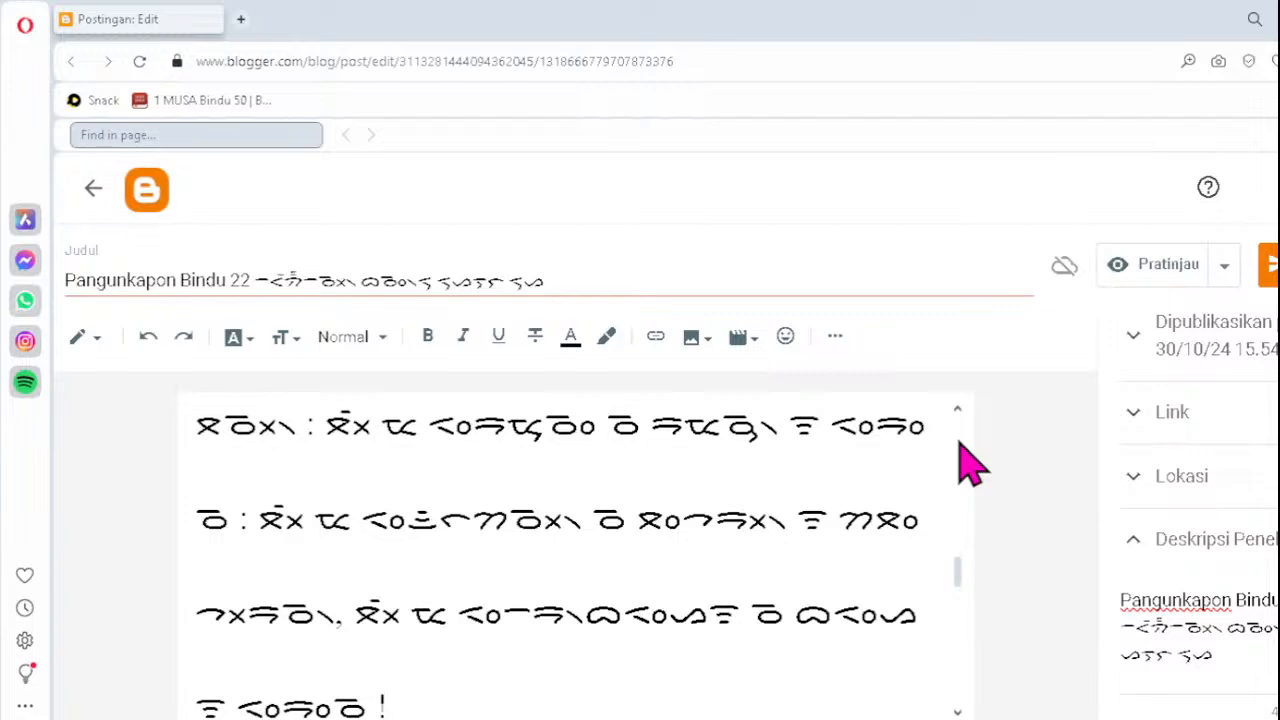
pyautogui.press('Up')
pyautogui.press('Up')
pyautogui.press('Up')
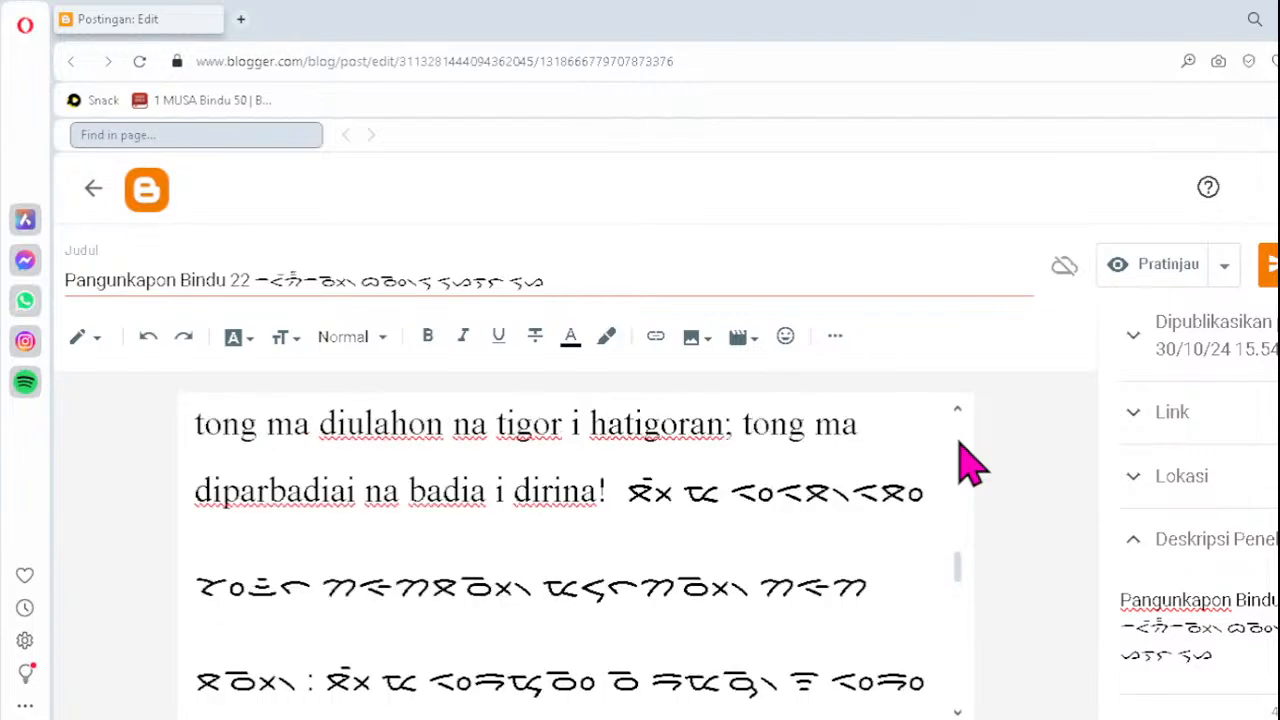
pyautogui.press('Up')
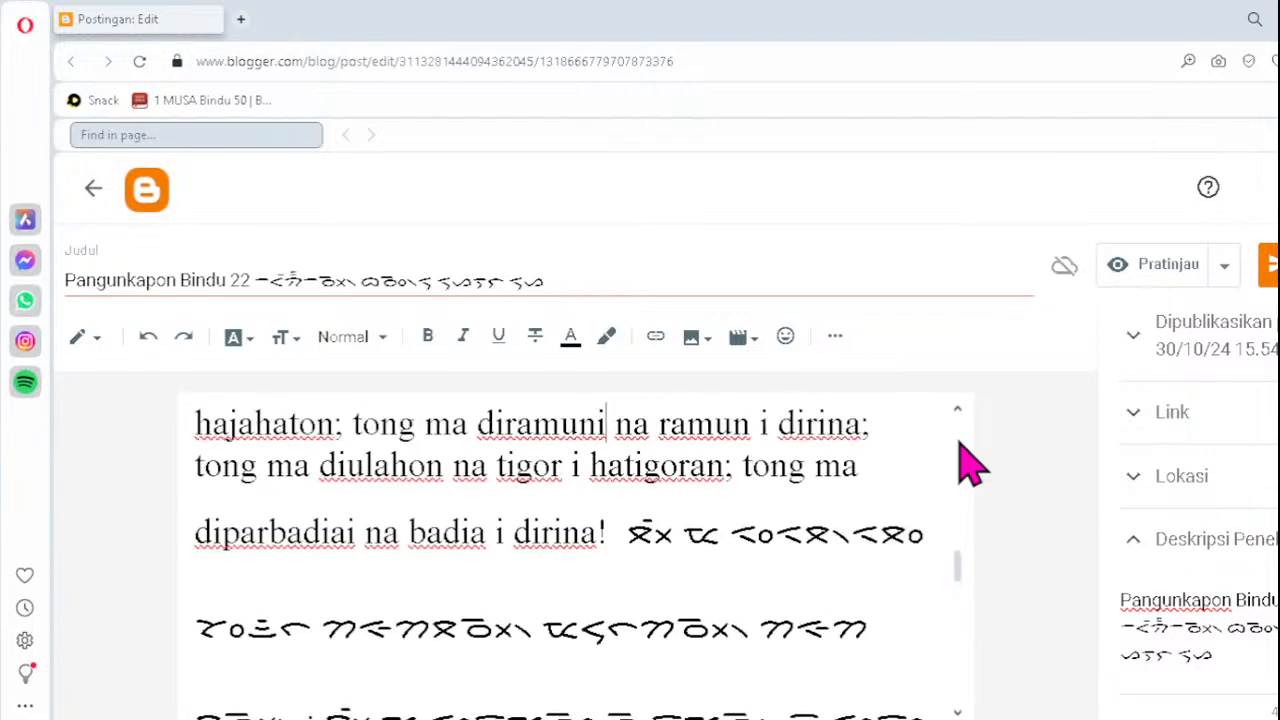
pyautogui.press('Up')
pyautogui.press('Up')
pyautogui.press('Up')
pyautogui.press('Up')
pyautogui.press('Up')
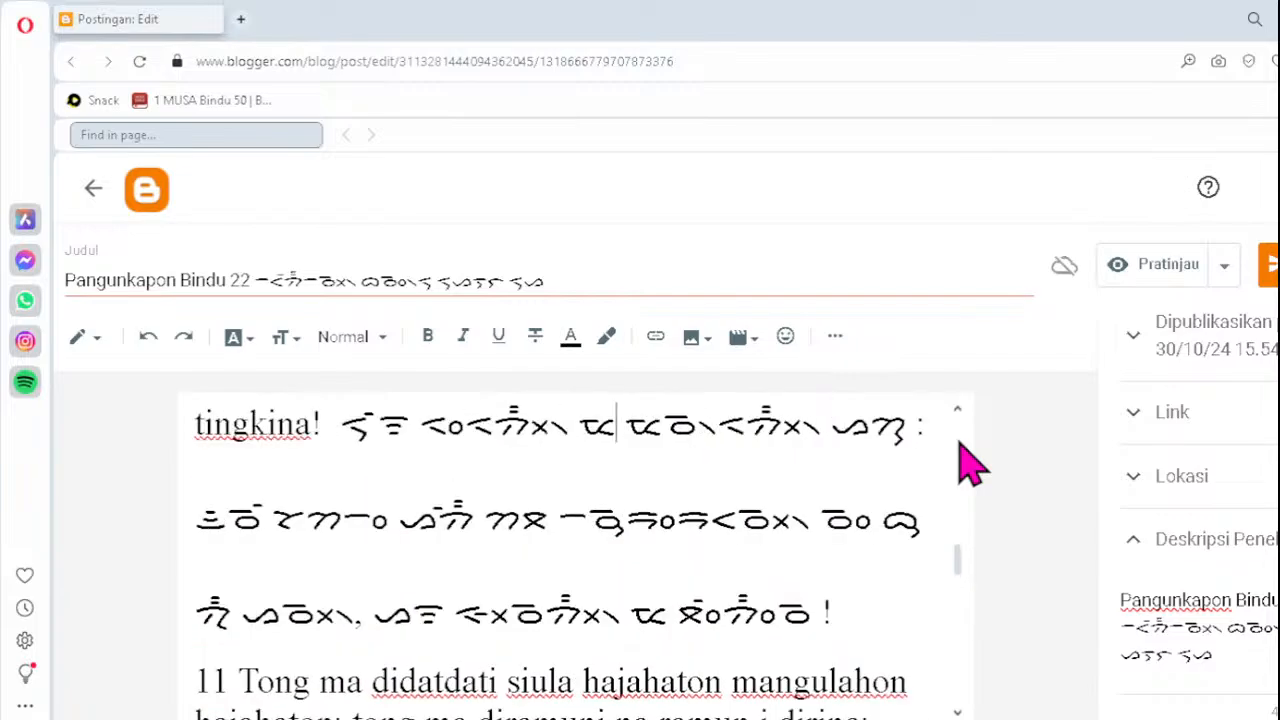
# - Proofread the Latin text and Batak-script transliterations from verse 10 back up to the heading "Sipaingot parujungan 6-21"
pyautogui.press('Up')
pyautogui.press('Up')
pyautogui.press('Up')
pyautogui.press('Up')
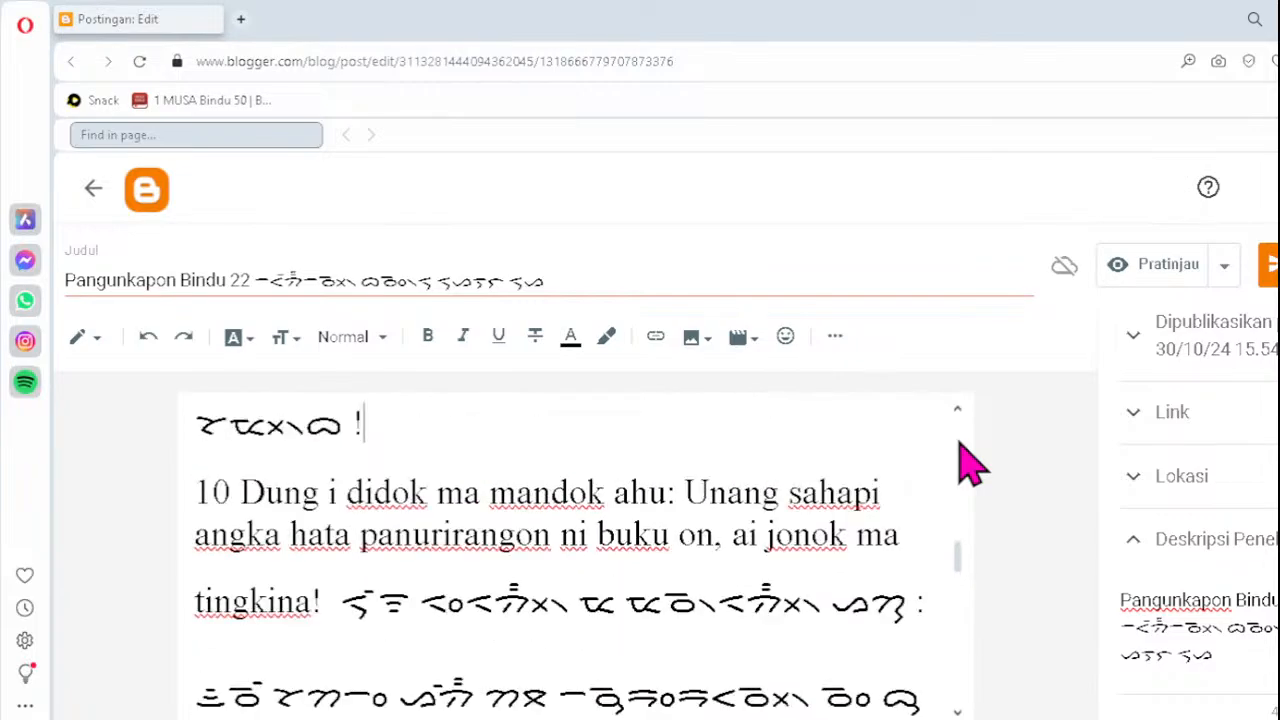
pyautogui.press('Up')
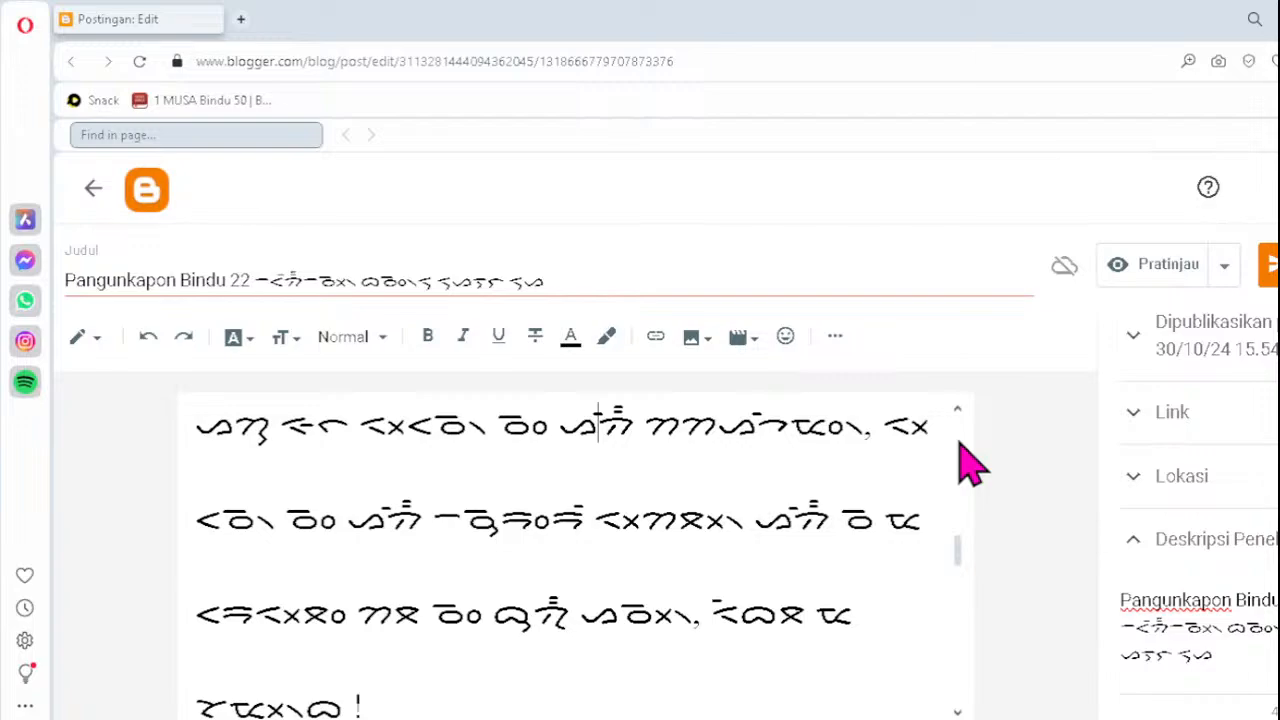
pyautogui.press('Up')
pyautogui.press('Up')
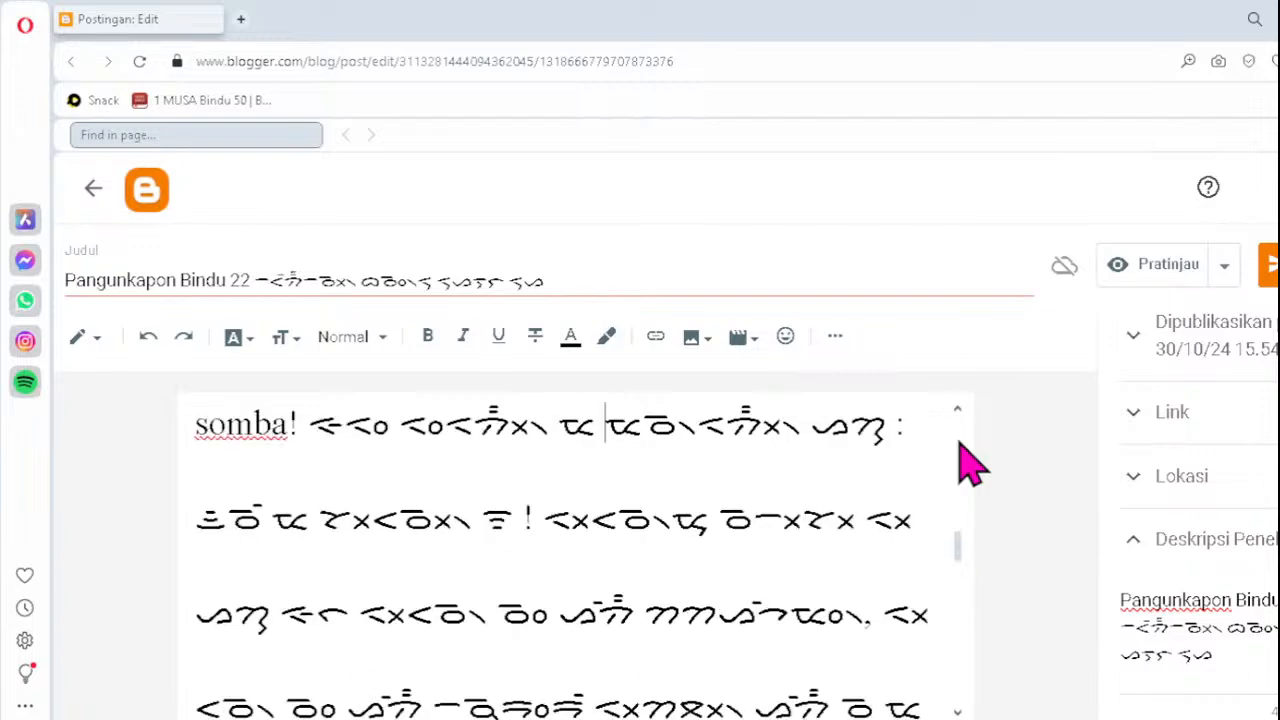
pyautogui.press('Up')
pyautogui.press('Up')
pyautogui.press('Up')
pyautogui.press('Up')
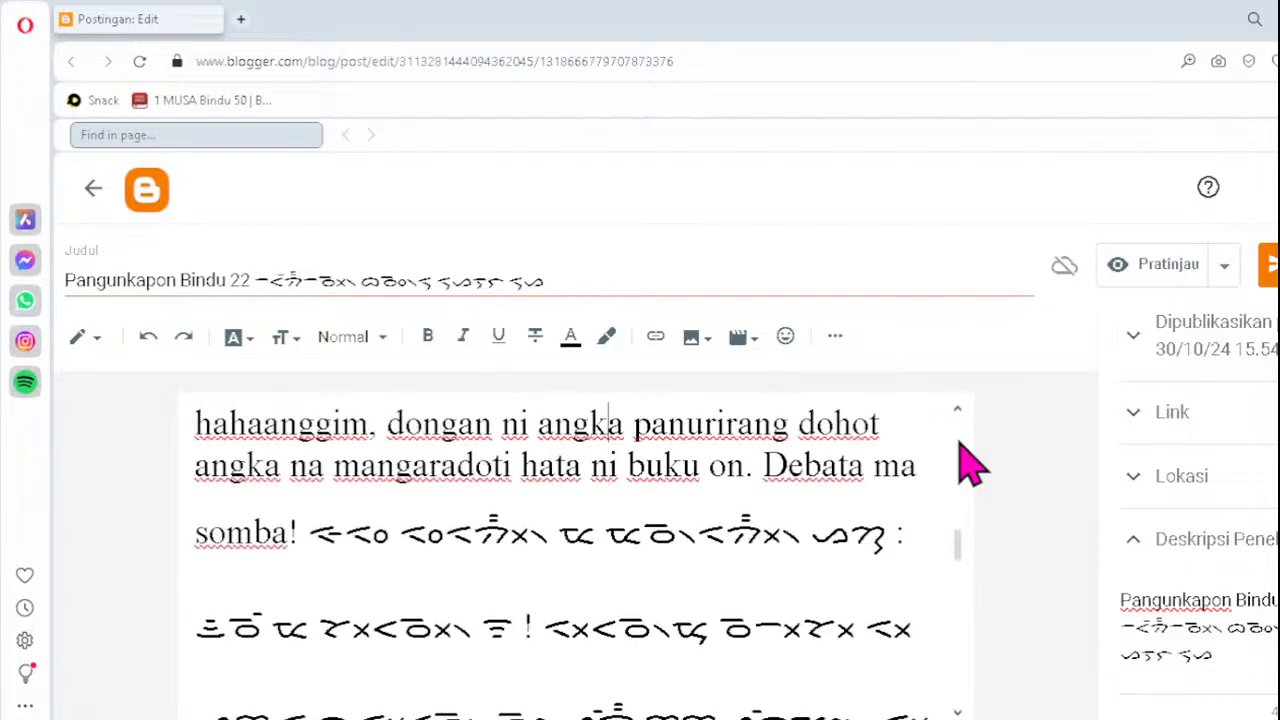
pyautogui.press('Up')
pyautogui.press('Up')
pyautogui.press('Up')
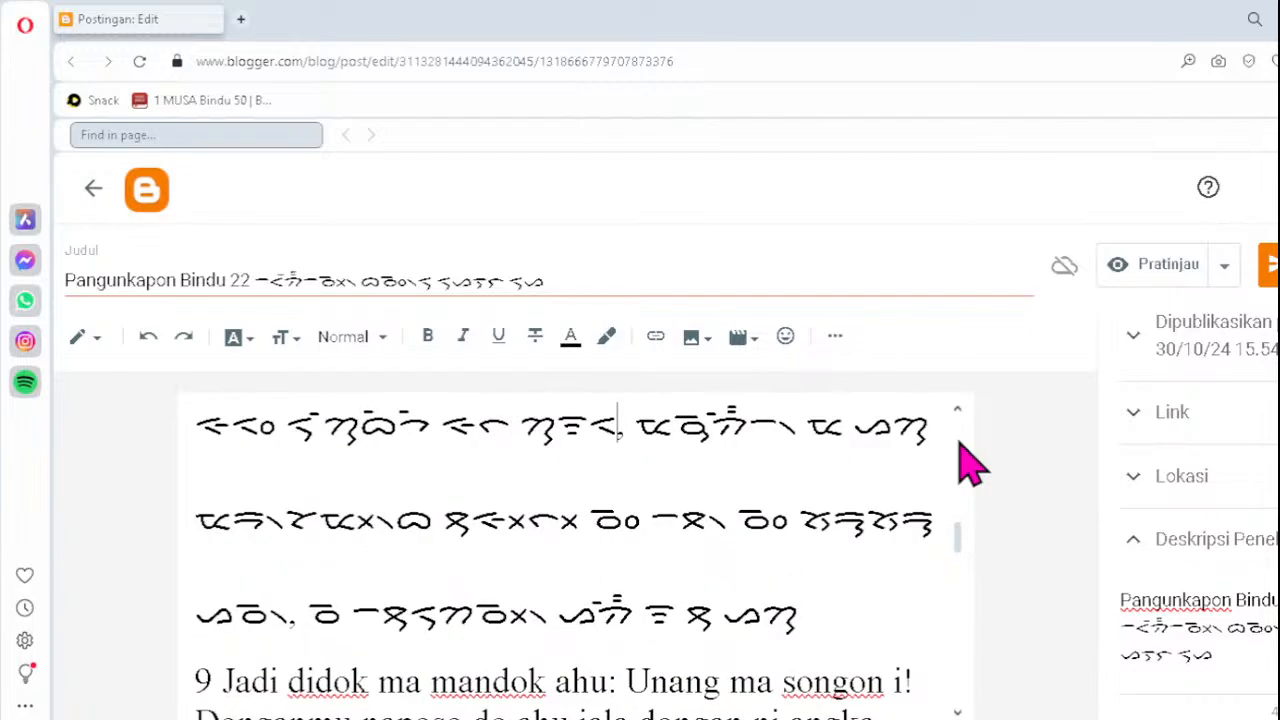
pyautogui.press('Up')
pyautogui.press('Up')
pyautogui.press('Up')
pyautogui.press('Up')
pyautogui.press('Up')
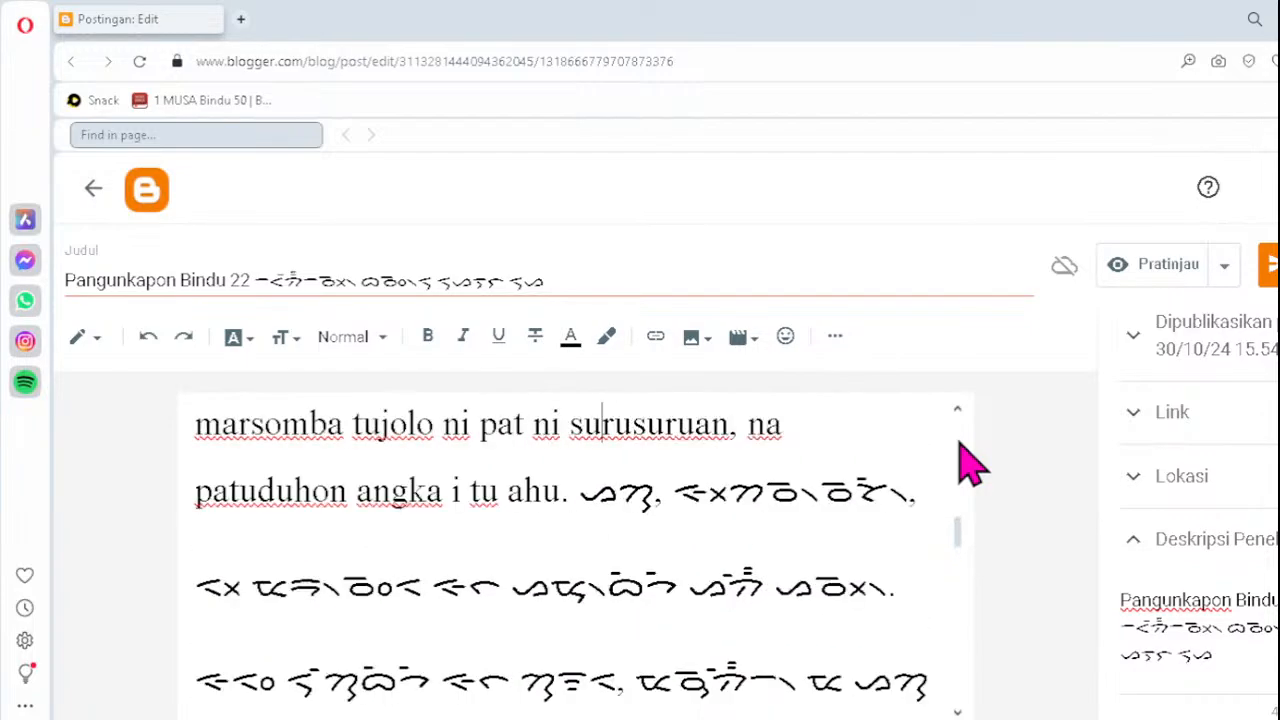
pyautogui.press('Up')
pyautogui.press('Up')
pyautogui.press('Up')
pyautogui.press('Up')
pyautogui.press('Up')
pyautogui.press('Up')
pyautogui.press('Up')
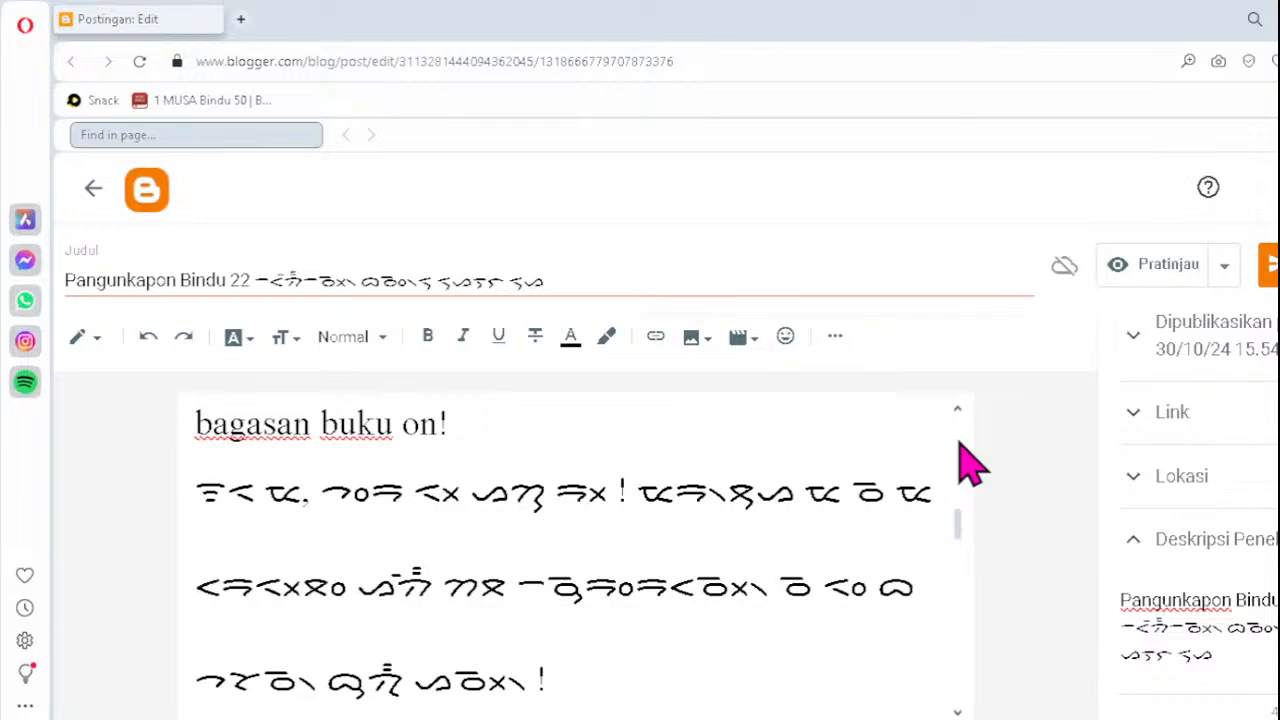
pyautogui.press('Up')
pyautogui.press('Up')
pyautogui.press('Up')
pyautogui.press('Up')
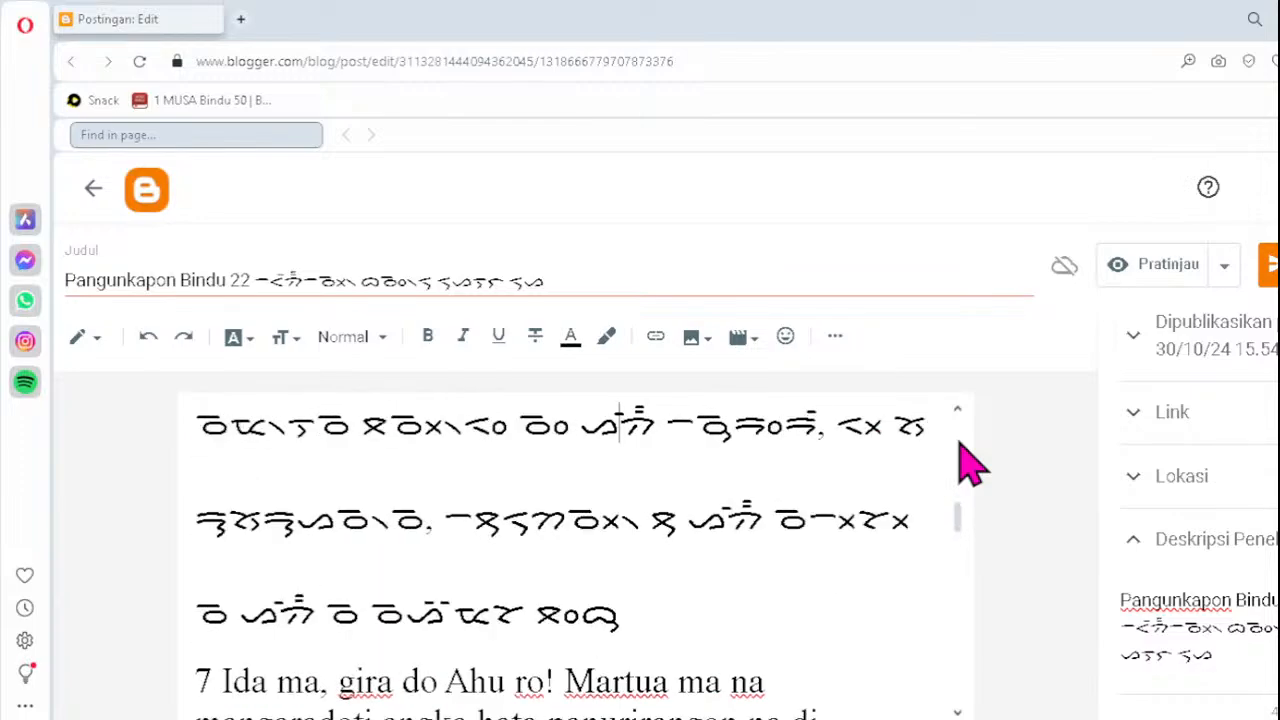
pyautogui.press('Up')
pyautogui.press('Up')
pyautogui.press('Up')
pyautogui.press('Up')
pyautogui.press('Up')
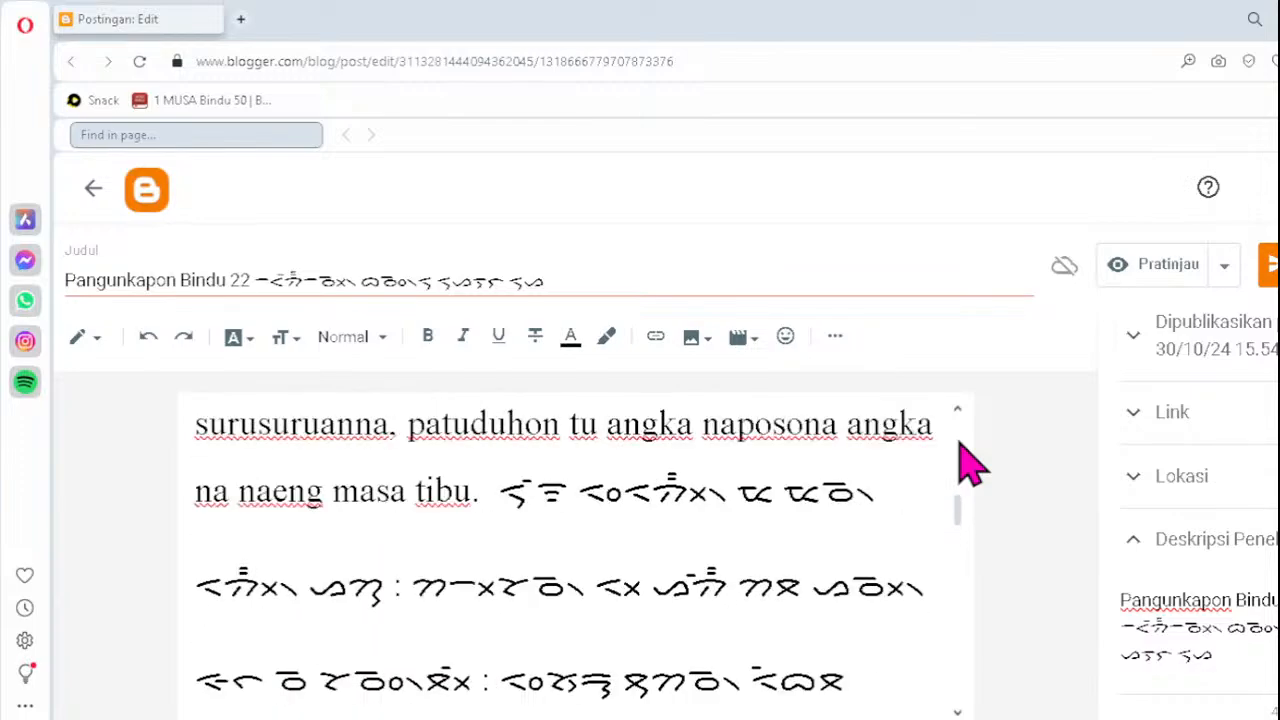
pyautogui.press('Up')
pyautogui.press('Up')
pyautogui.press('Up')
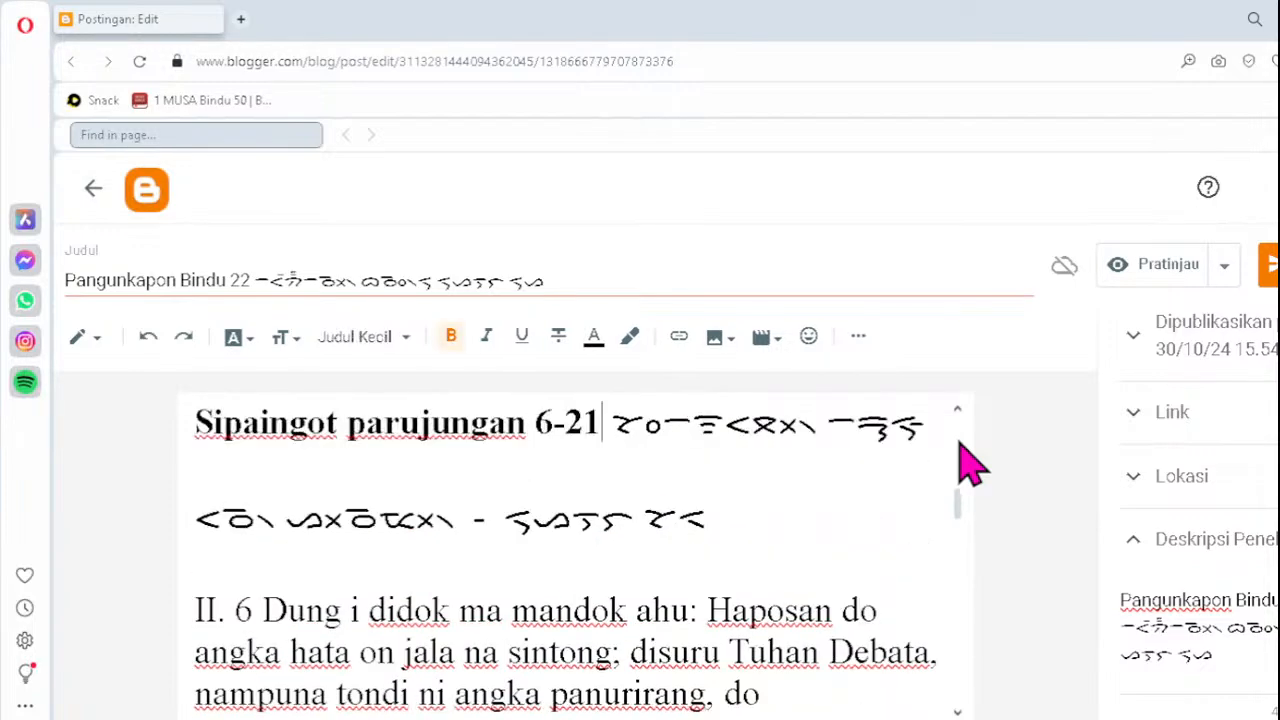
# - Proofread the first section's verses and transliterations from verse 5 back up to the title "Pangunkapon Bindu 22"
pyautogui.press('Up')
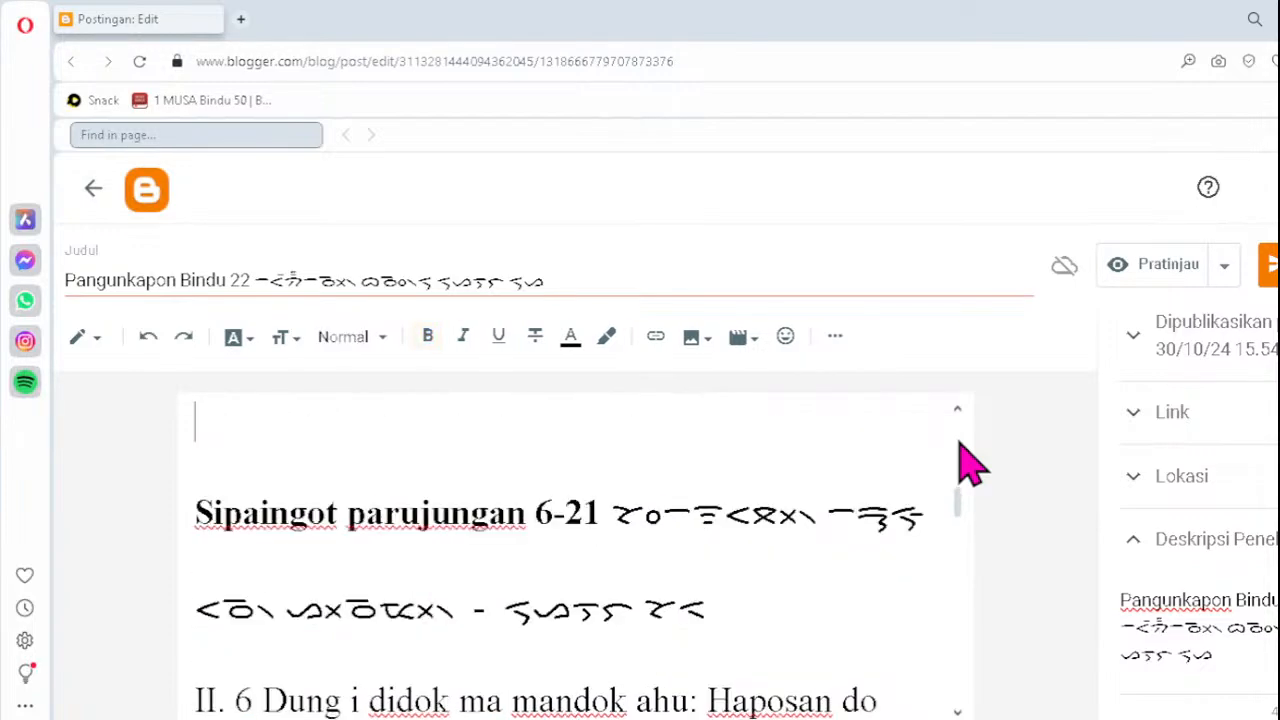
pyautogui.press('Up')
pyautogui.press('Up')
pyautogui.press('Up')
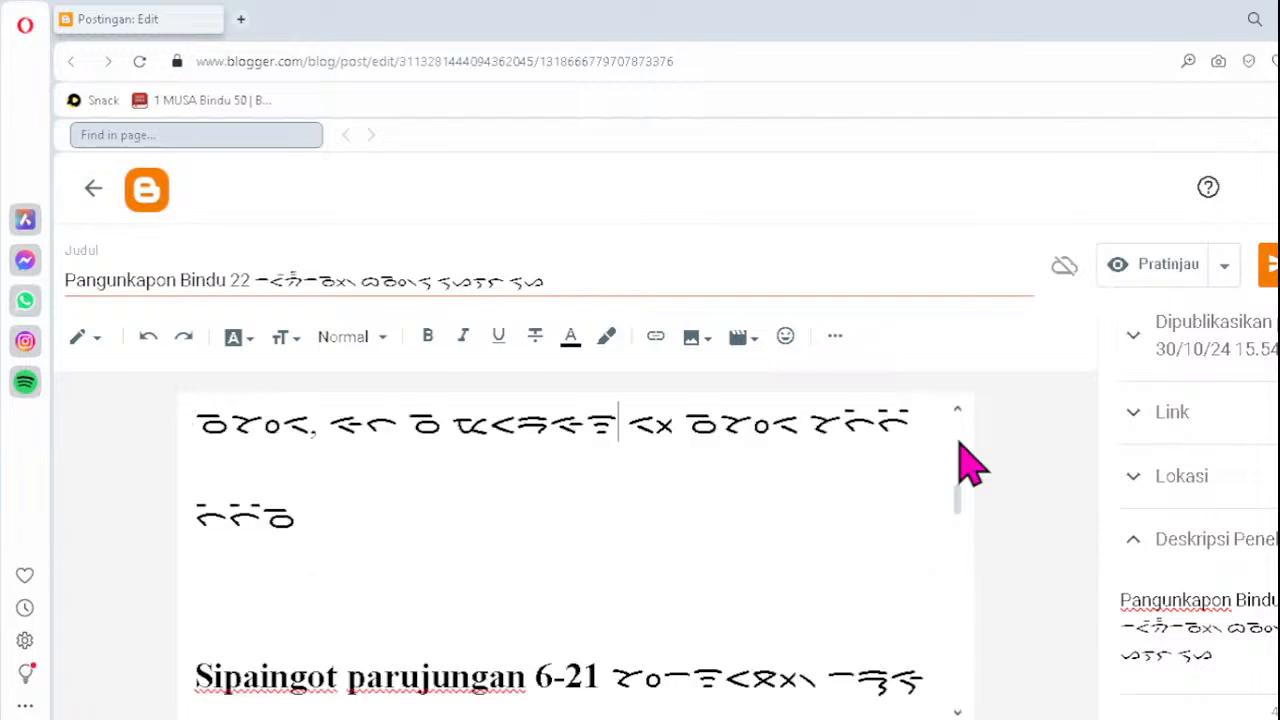
pyautogui.press('Up')
pyautogui.press('Up')
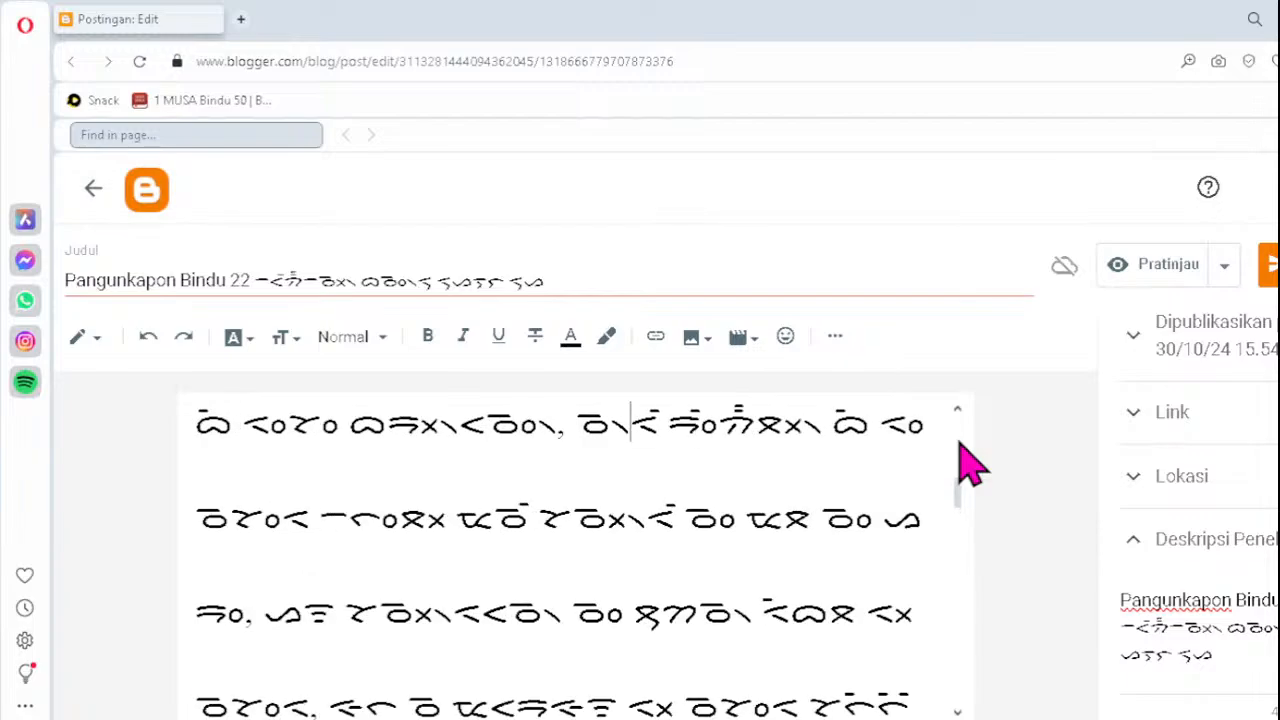
pyautogui.press('Up')
pyautogui.press('Up')
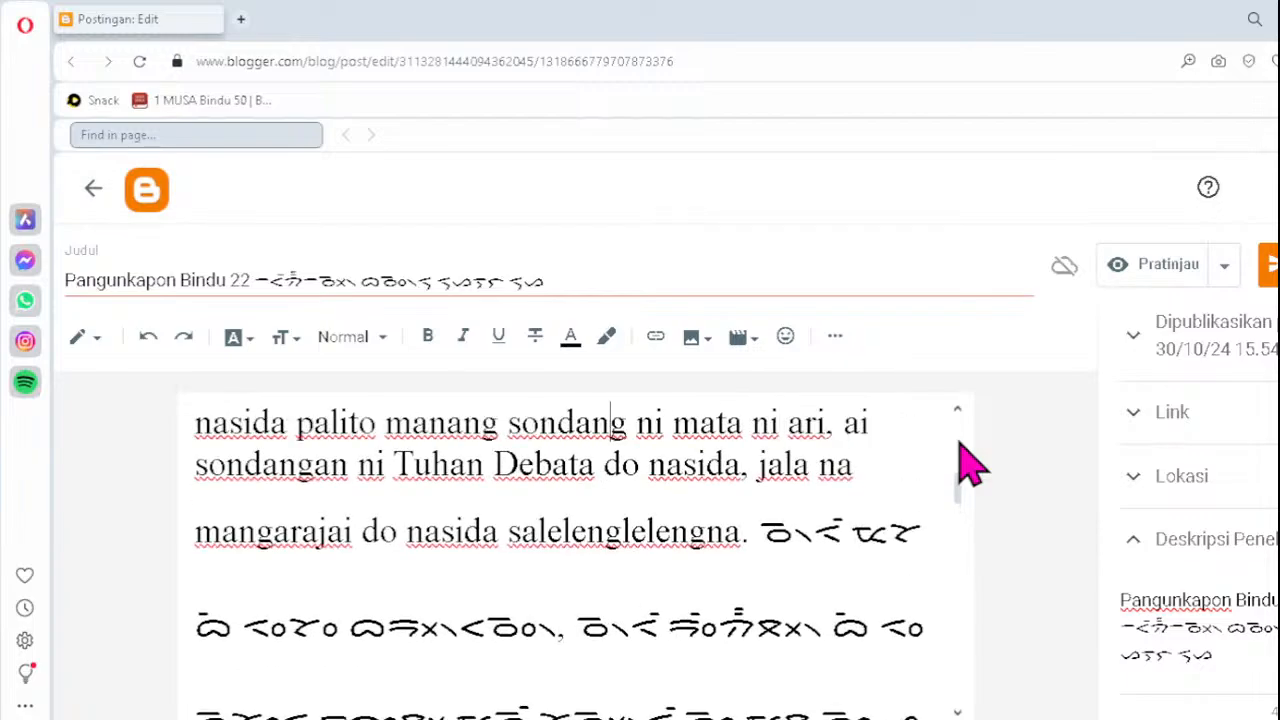
pyautogui.press('Up')
pyautogui.press('Up')
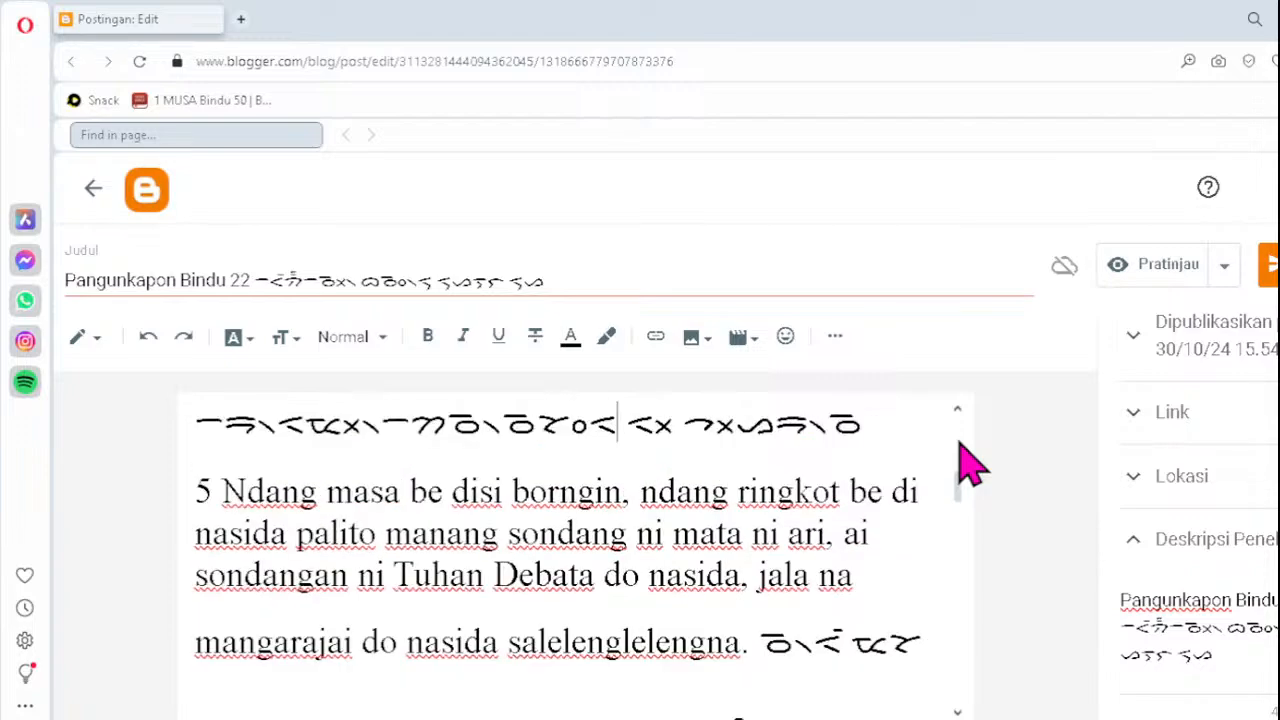
pyautogui.press('Up')
pyautogui.press('Up')
pyautogui.press('Up')
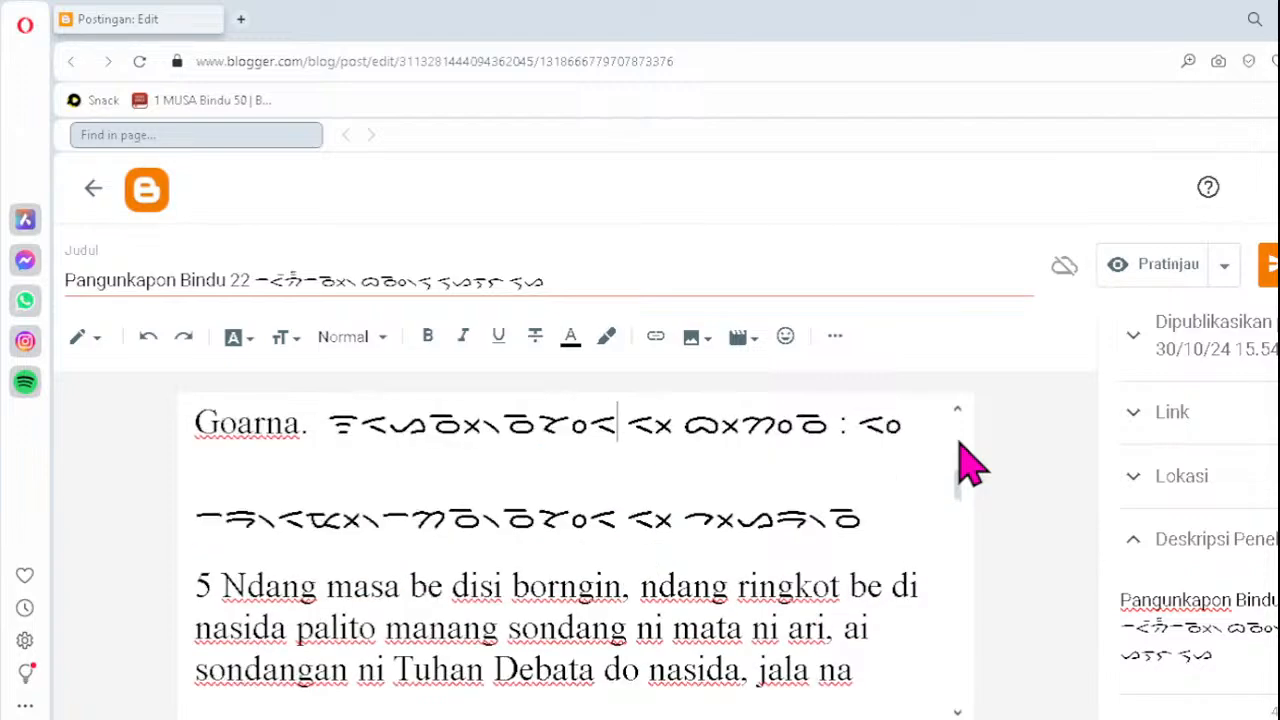
pyautogui.press('Up')
pyautogui.press('Up')
pyautogui.press('Up')
pyautogui.press('Up')
pyautogui.press('Up')
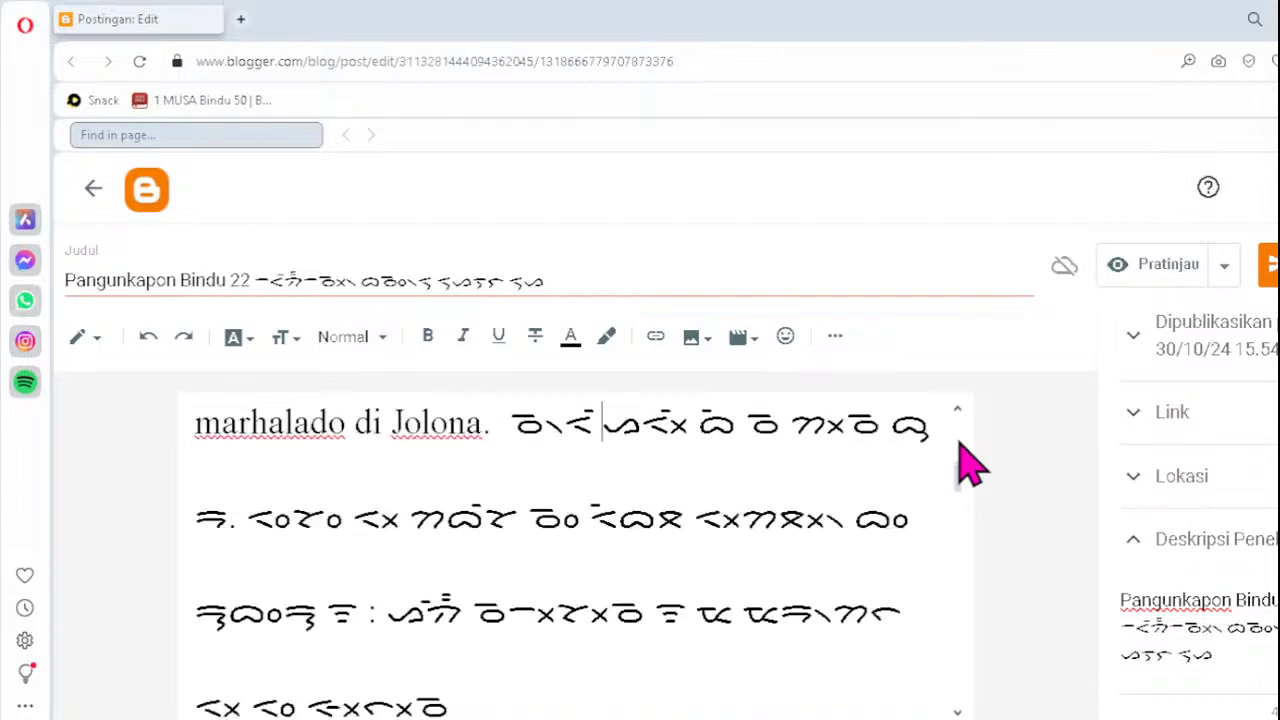
pyautogui.press('Up')
pyautogui.press('Up')
pyautogui.press('Up')
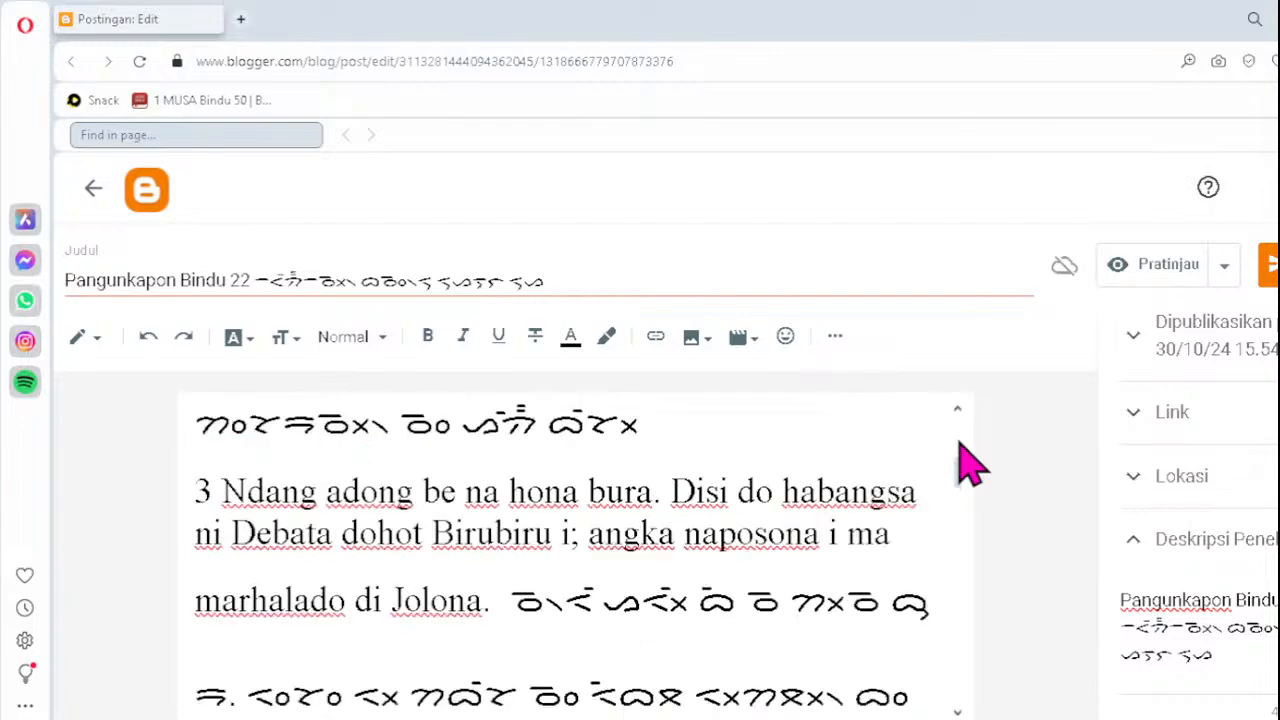
pyautogui.press('Up')
pyautogui.press('Up')
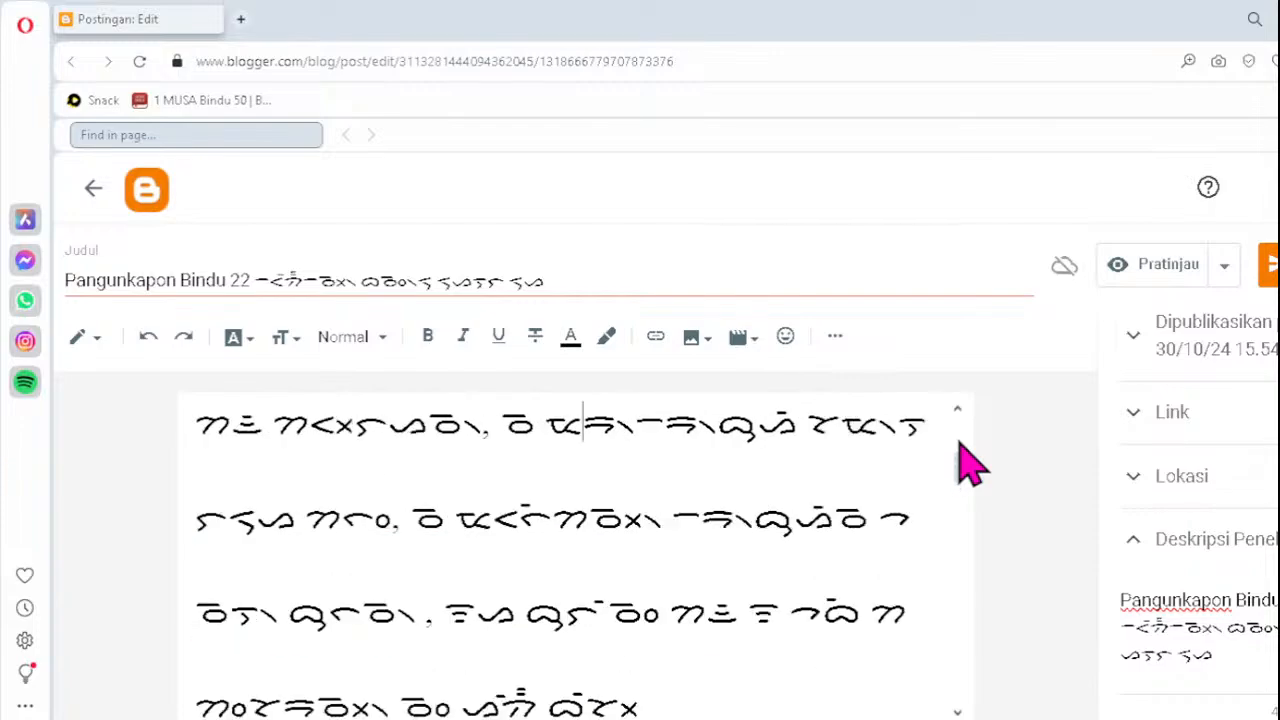
pyautogui.press('Up')
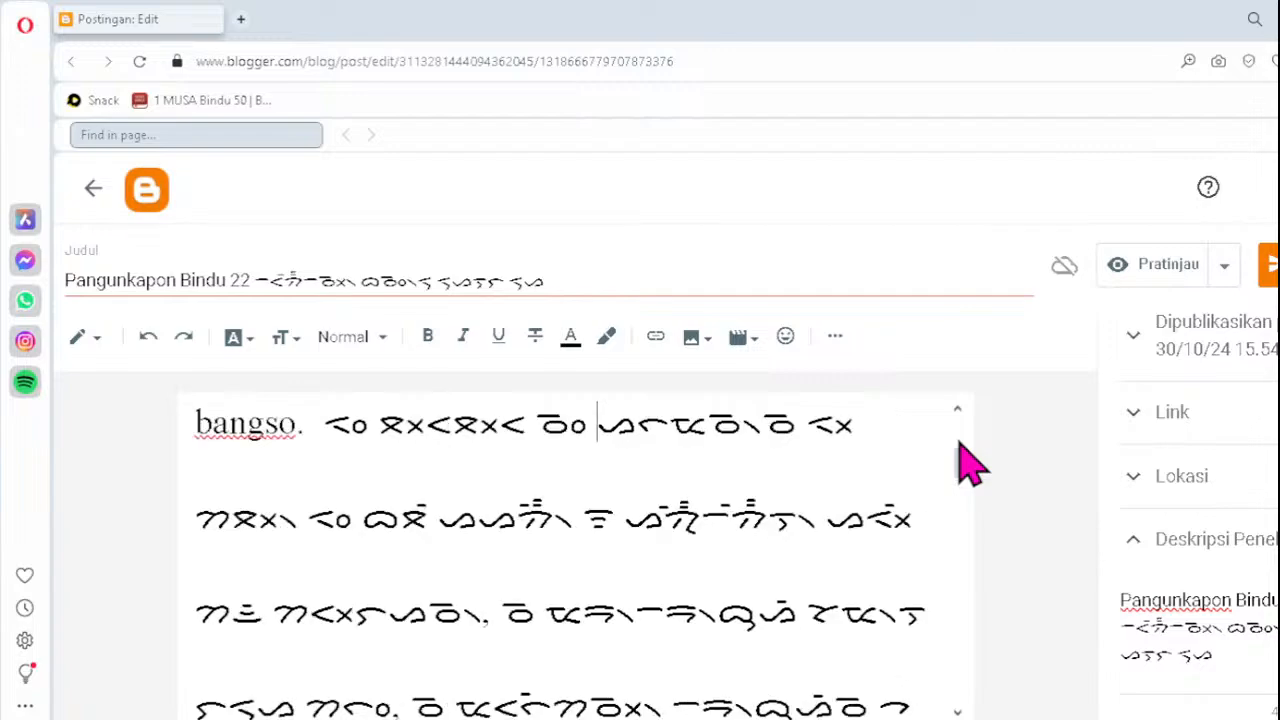
pyautogui.press('Up')
pyautogui.press('Up')
pyautogui.press('Up')
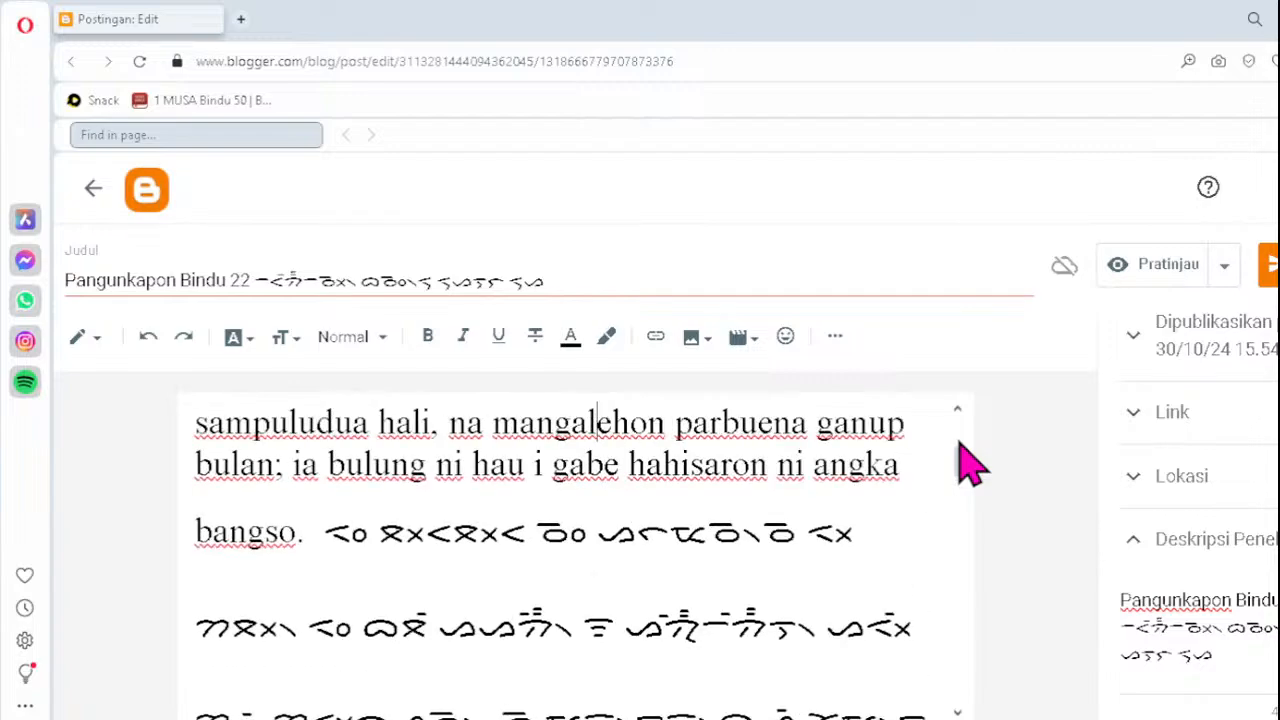
pyautogui.press('Up')
pyautogui.press('Up')
pyautogui.press('Up')
pyautogui.press('Up')
pyautogui.press('Up')
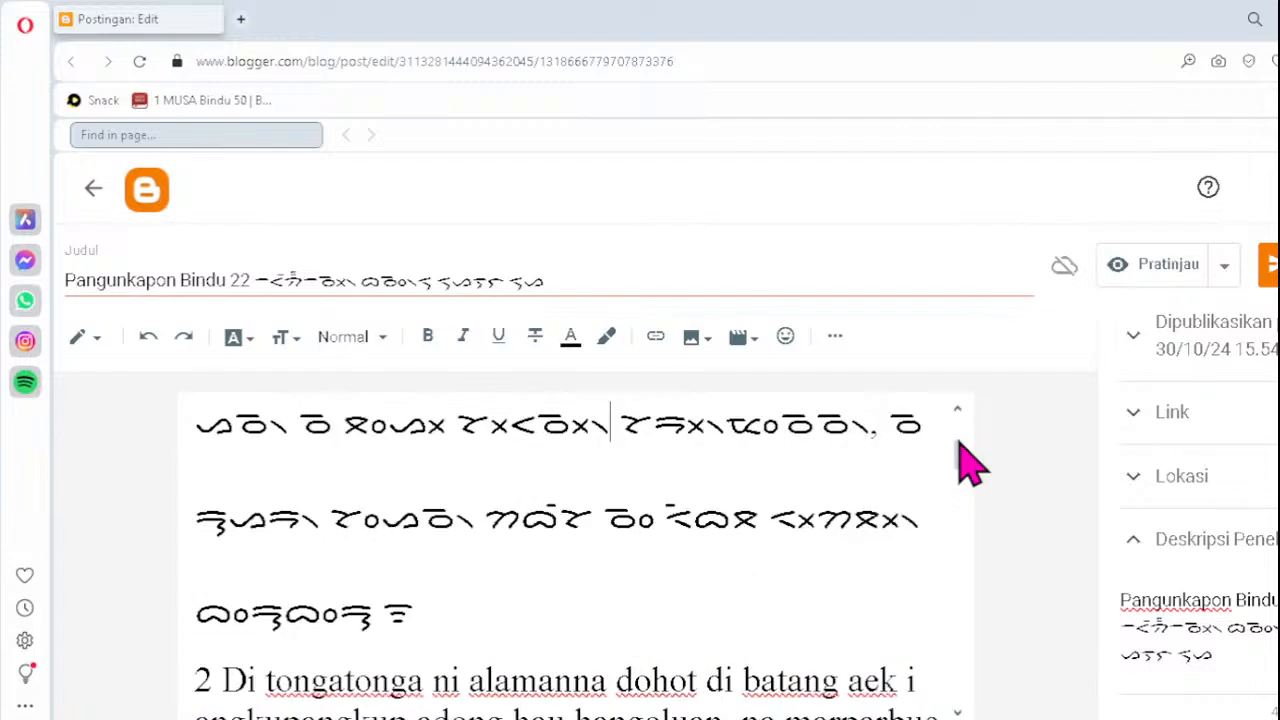
pyautogui.press('Up')
pyautogui.press('Up')
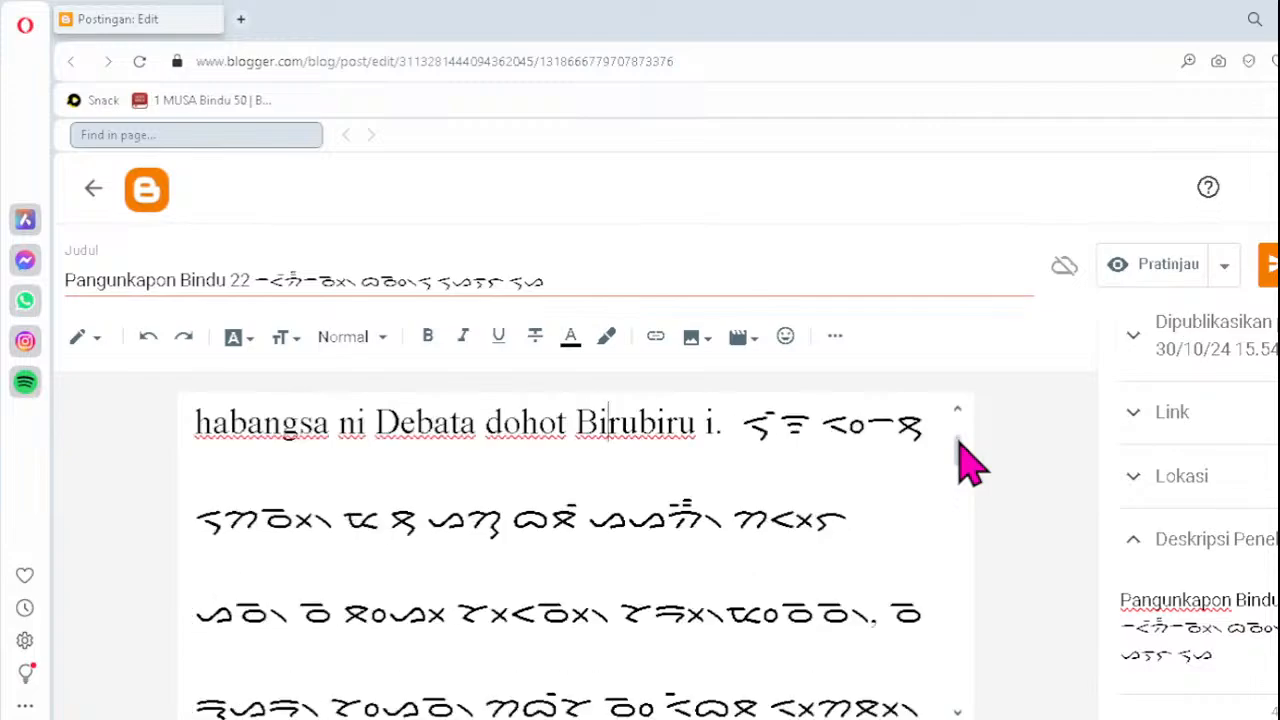
pyautogui.press('Up')
pyautogui.press('Up')
pyautogui.press('Up')
pyautogui.press('Up')
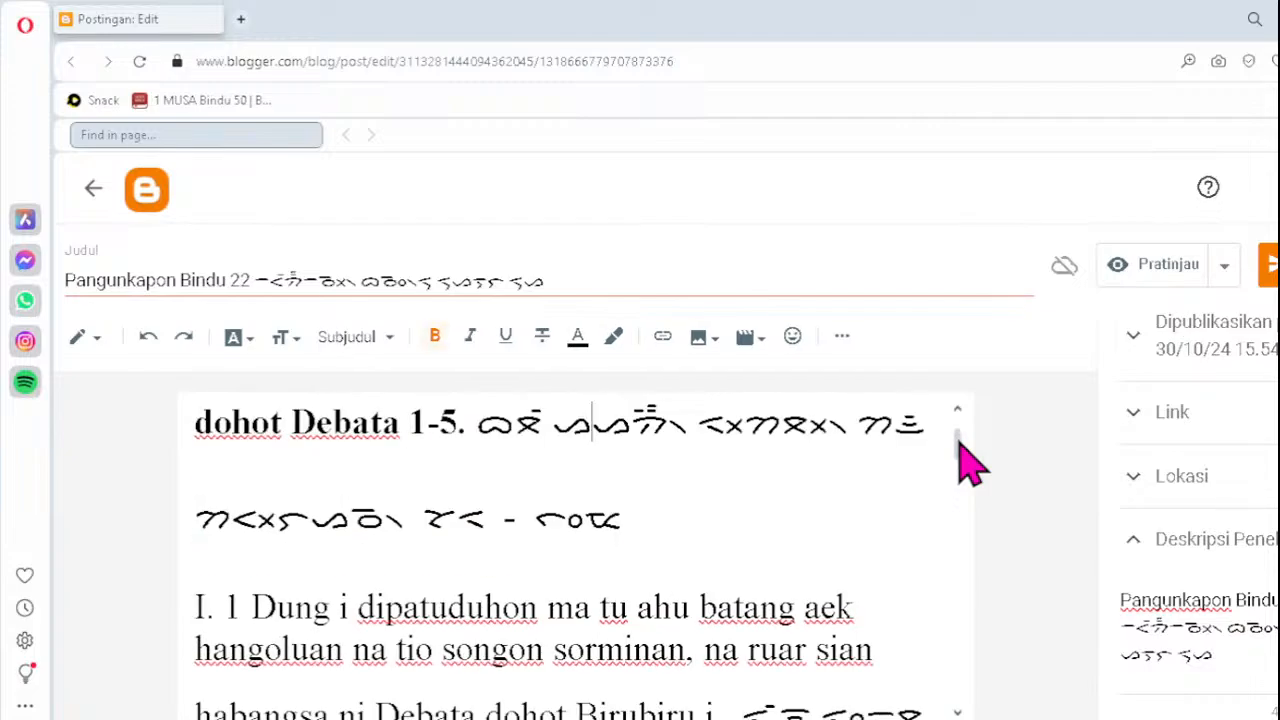
pyautogui.press('Up')
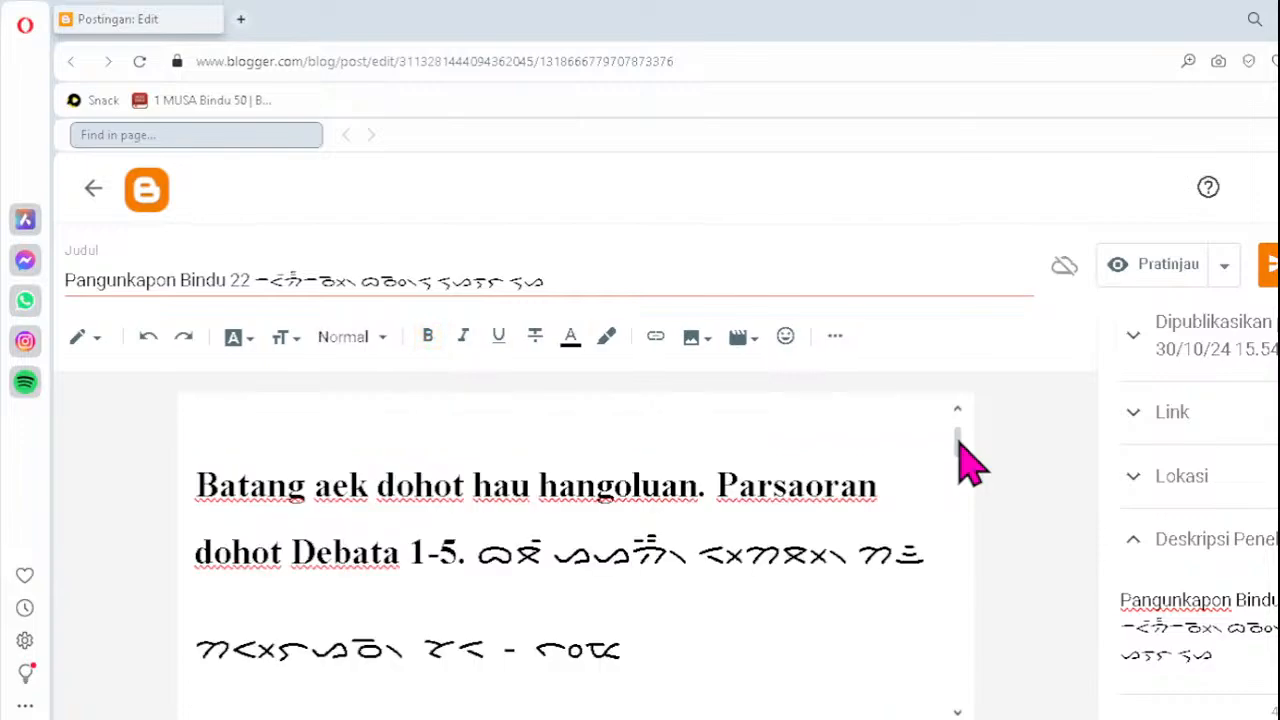
pyautogui.press('Up')
pyautogui.press('Up')
pyautogui.press('Up')
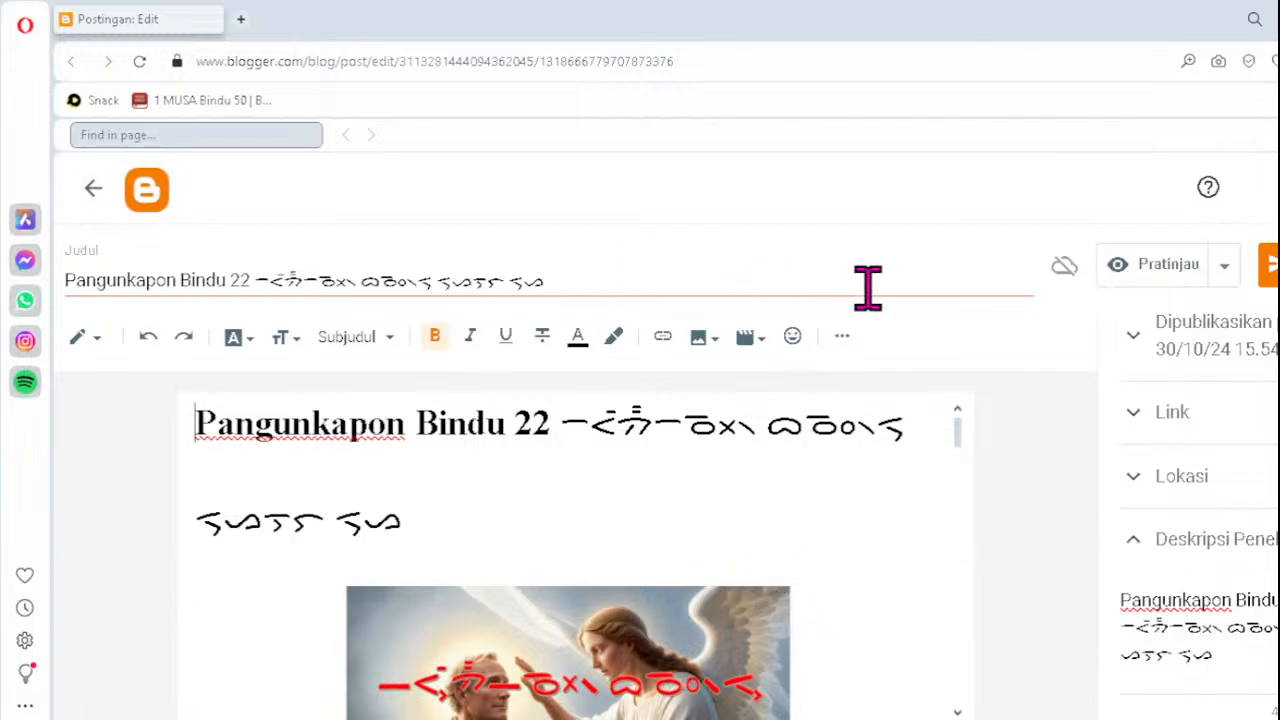
# - Update the published "Pangunkapon Bindu 22" post and open the "Horas" song post from the post list for editing
pyautogui.click(1266, 282)
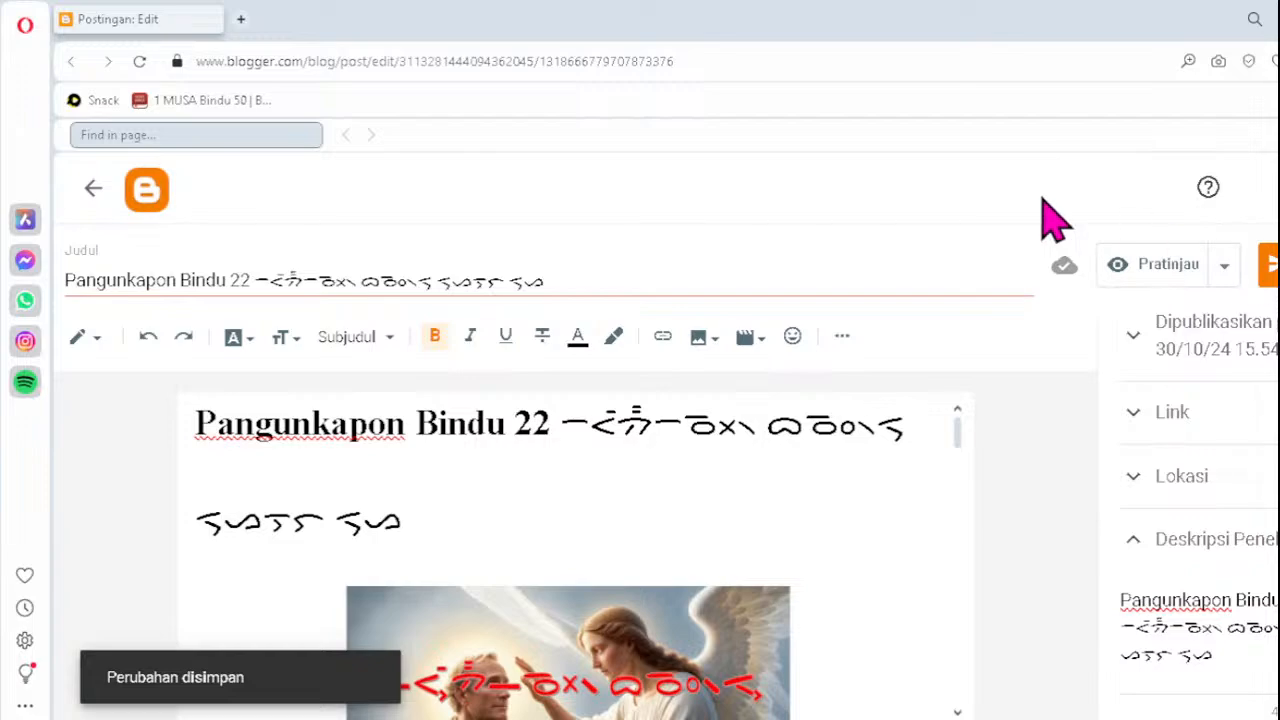
pyautogui.click(90, 192)
pyautogui.scroll(-2, 726, 480)
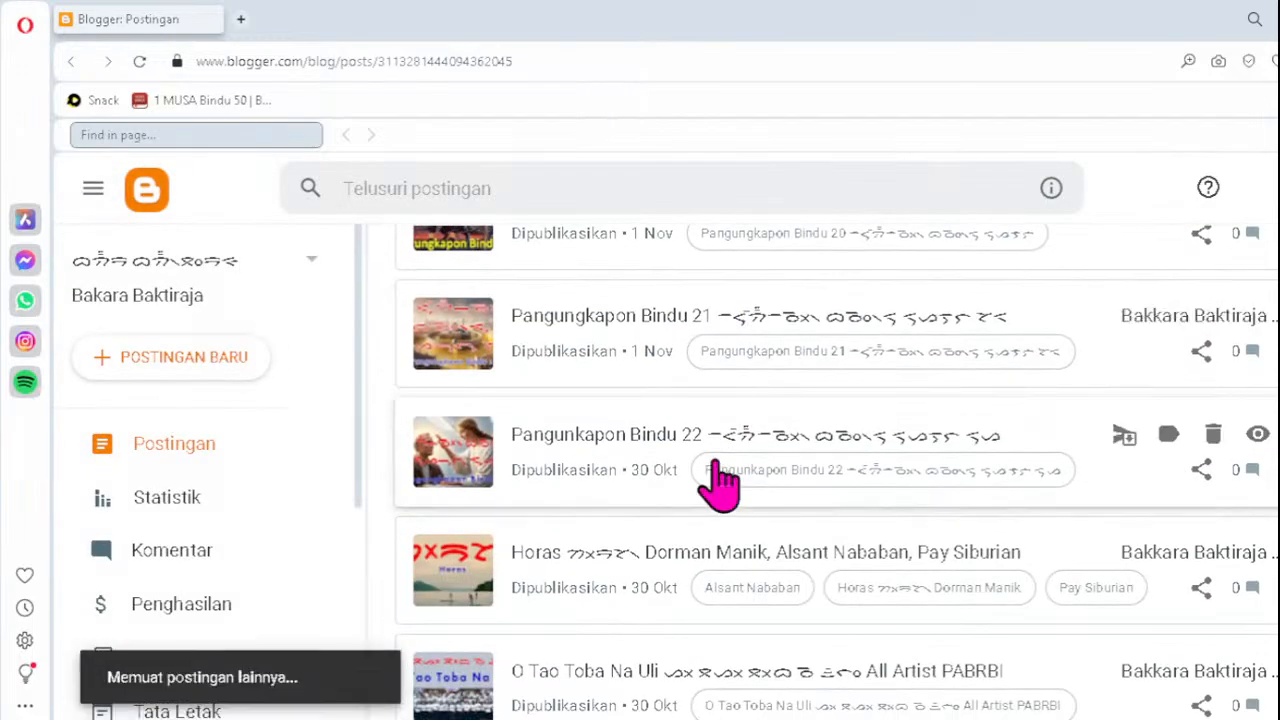
pyautogui.click(688, 552)
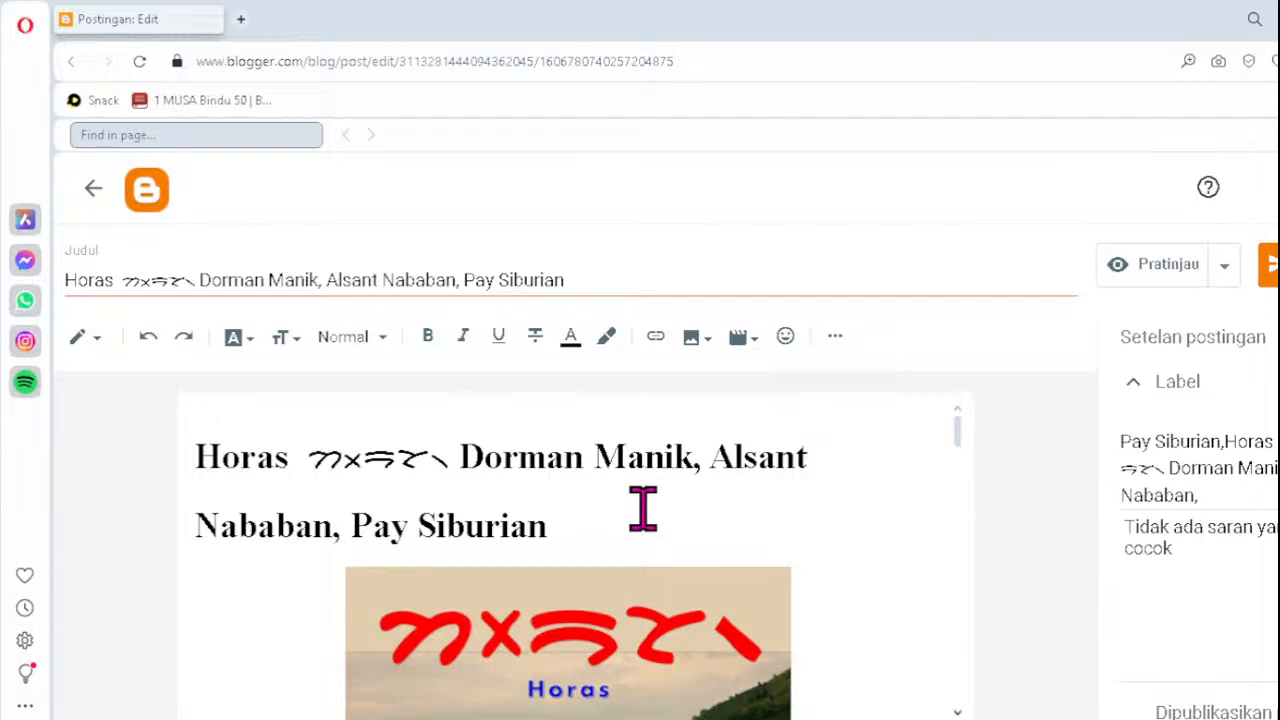
# - Proofread the "Horas" song lyrics and Batak transliterations from the title down to "Horas ma nang parjalang i"
pyautogui.scroll(-5, 643, 508)
pyautogui.scroll(-2, 643, 506)
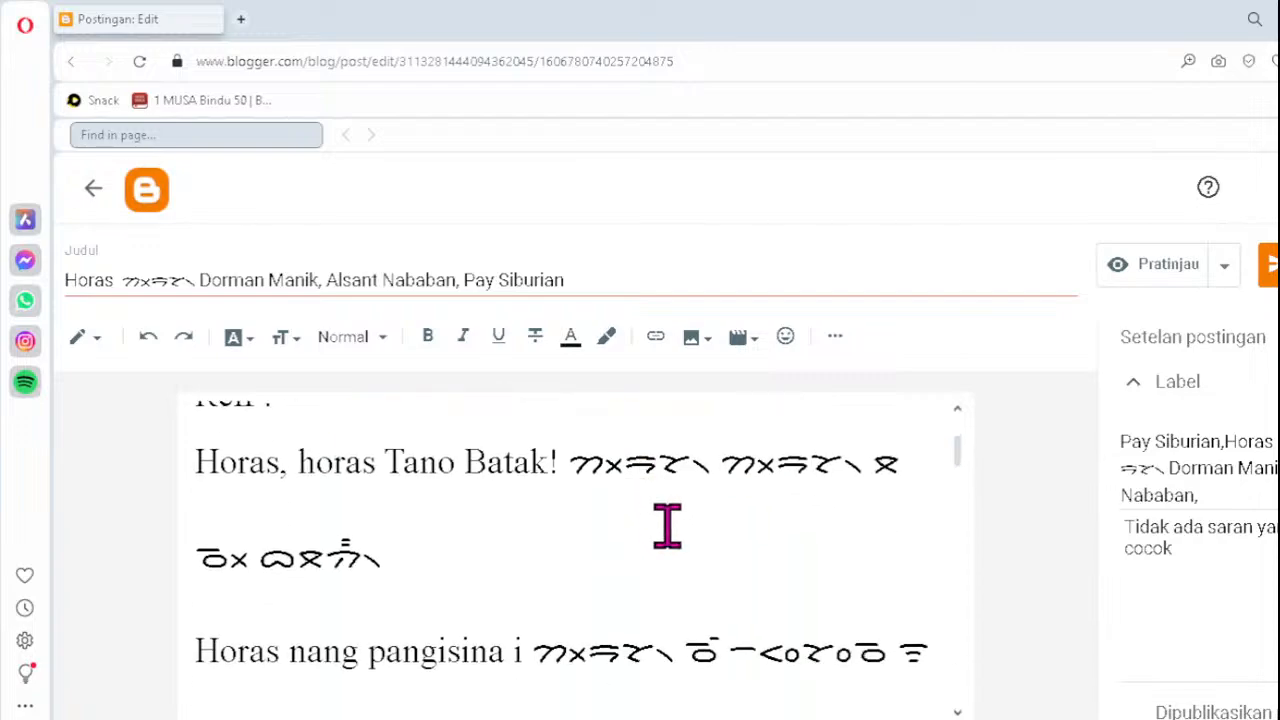
pyautogui.click(497, 568)
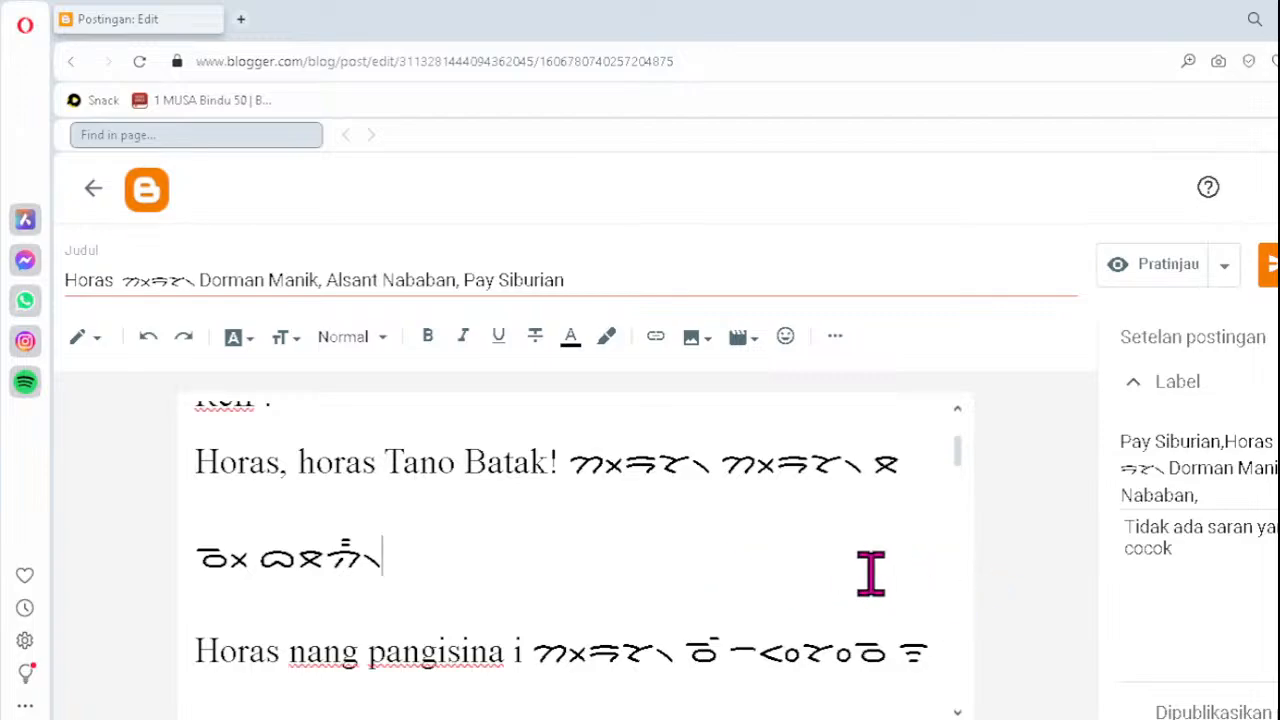
pyautogui.press('Down')
pyautogui.press('Down')
pyautogui.press('Down')
pyautogui.press('Down')
pyautogui.hotkey('ctrl', 'v')
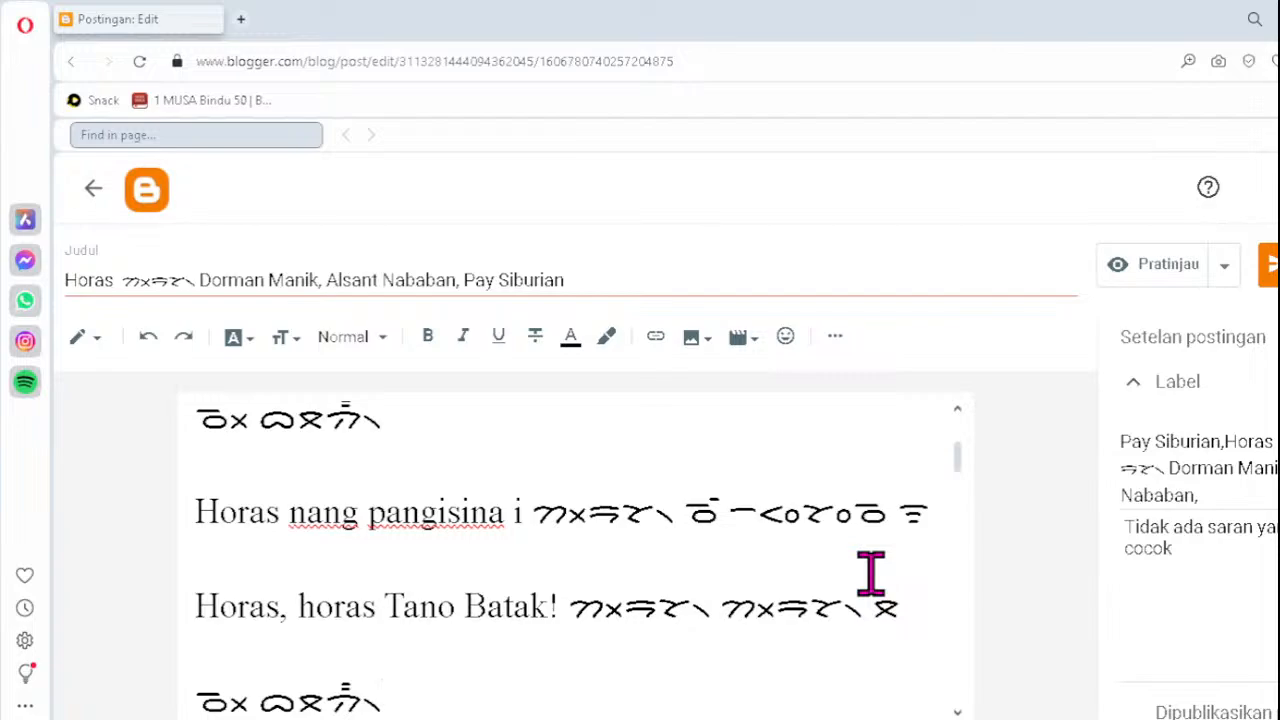
pyautogui.press('Down')
pyautogui.press('Down')
pyautogui.press('Down')
pyautogui.press('Down')
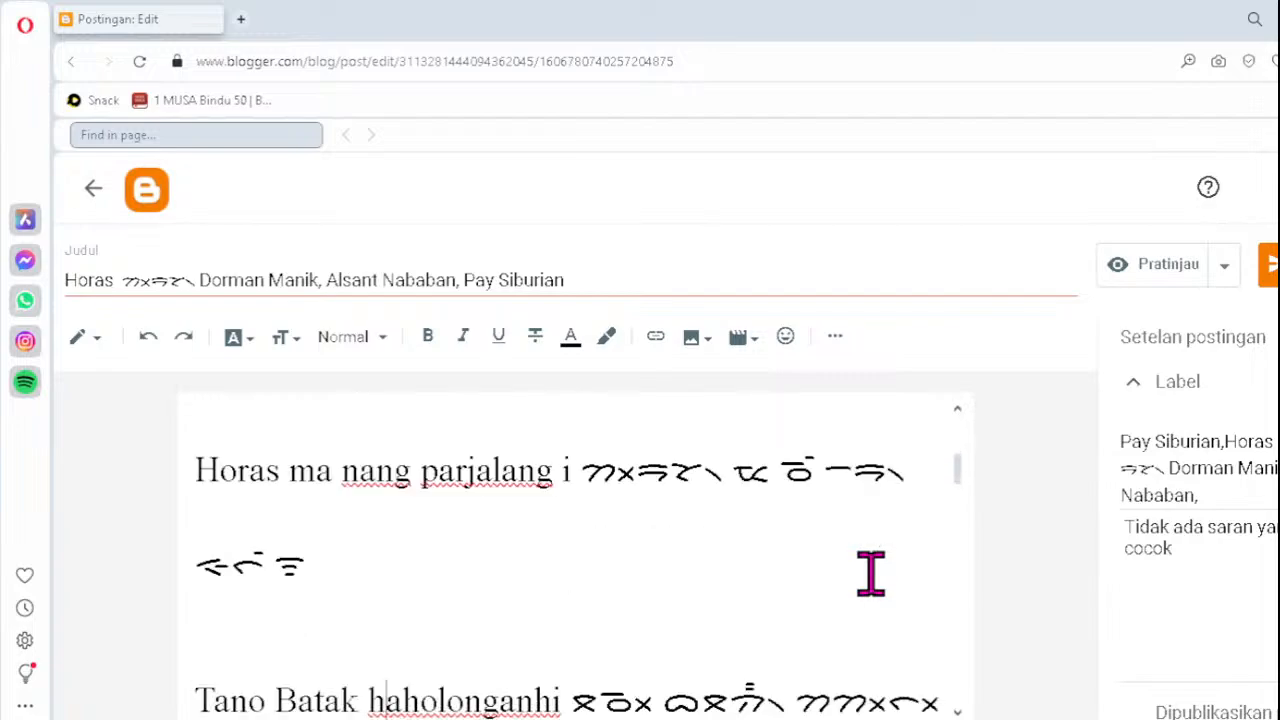
# - Proofread the Latin lyrics and Batak transliterations from "Tano Batak haholonganhi" down to "Na di topi ni Tao Toba i"
pyautogui.press('Down')
pyautogui.press('Down')
pyautogui.press('Down')
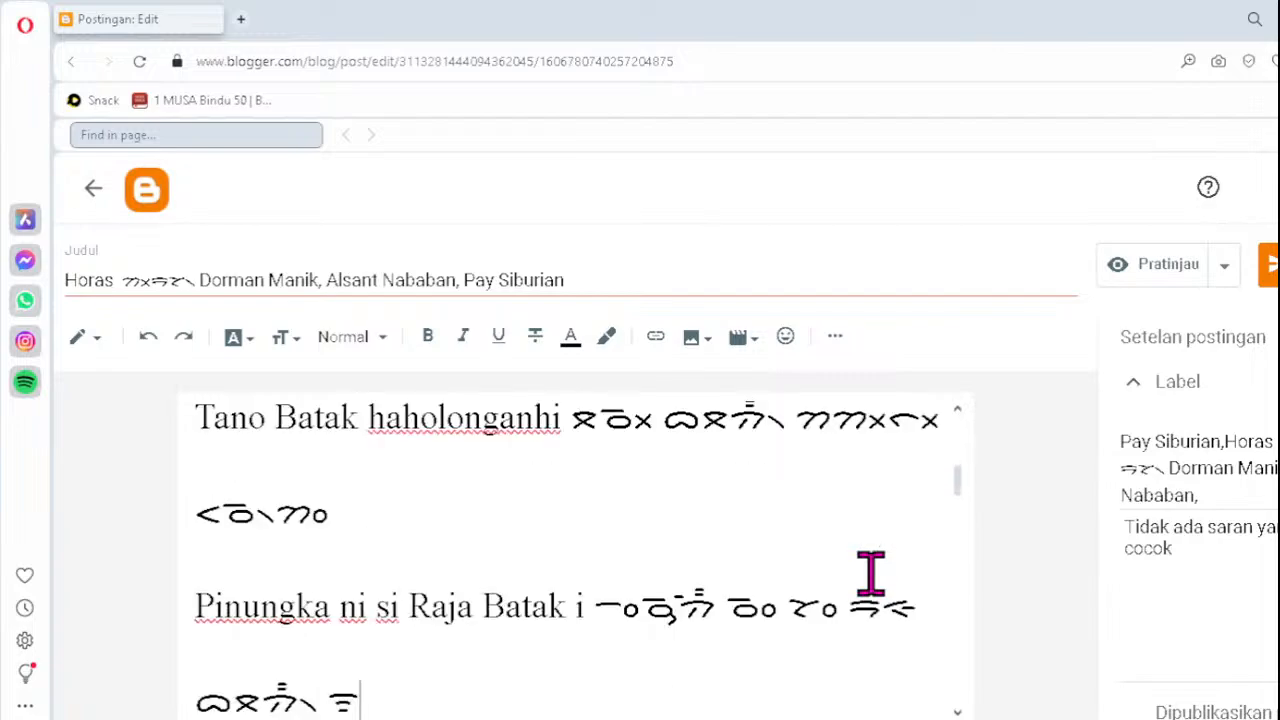
pyautogui.press('Down')
pyautogui.press('Down')
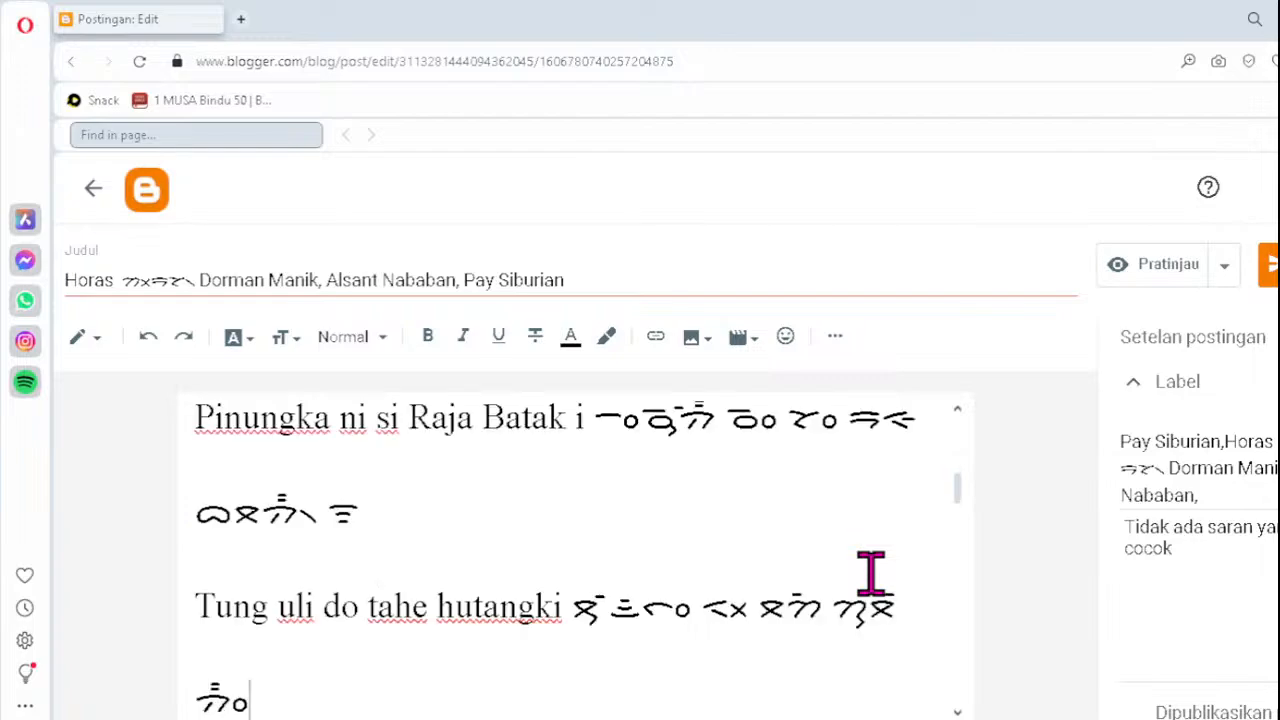
pyautogui.press('Down')
pyautogui.press('Down')
pyautogui.press('Down')
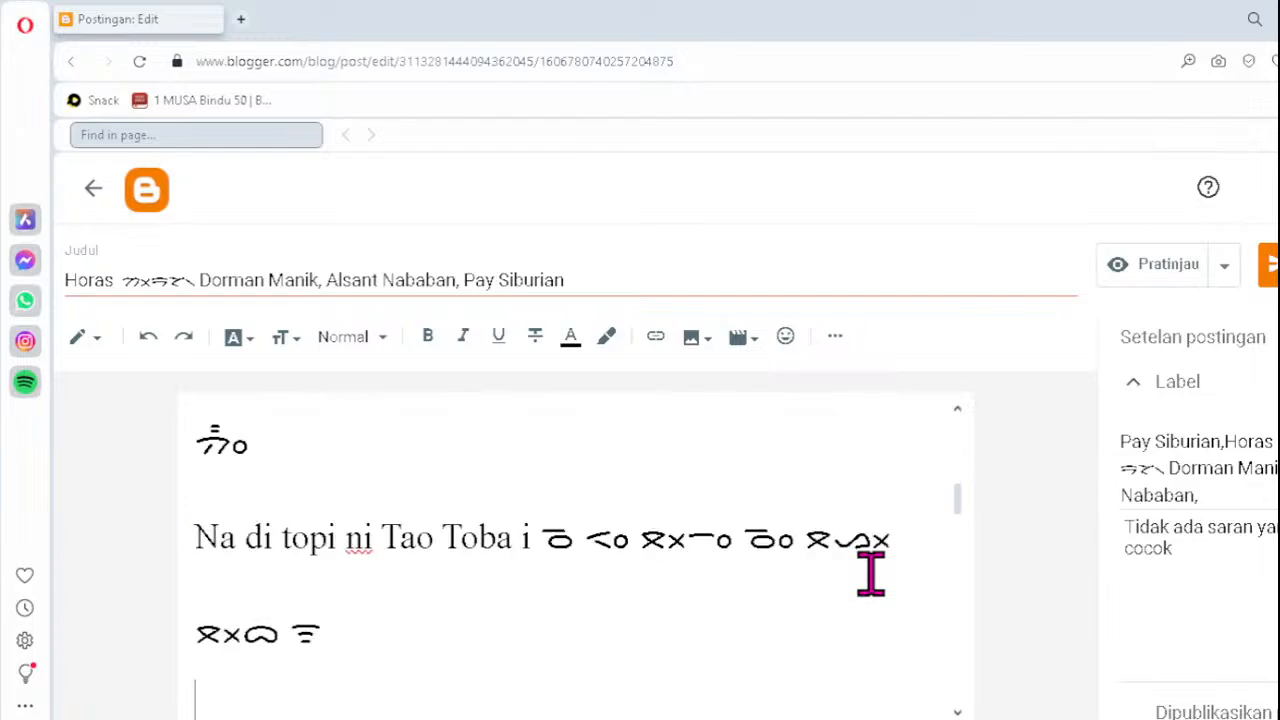
# - Retype the closed syllables "nil" and "lit" in the Batak transliteration of "Napinillit" to remove the dotted-circle placeholders
pyautogui.press('Down')
pyautogui.press('Down')
pyautogui.press('Down')
pyautogui.press('Down')
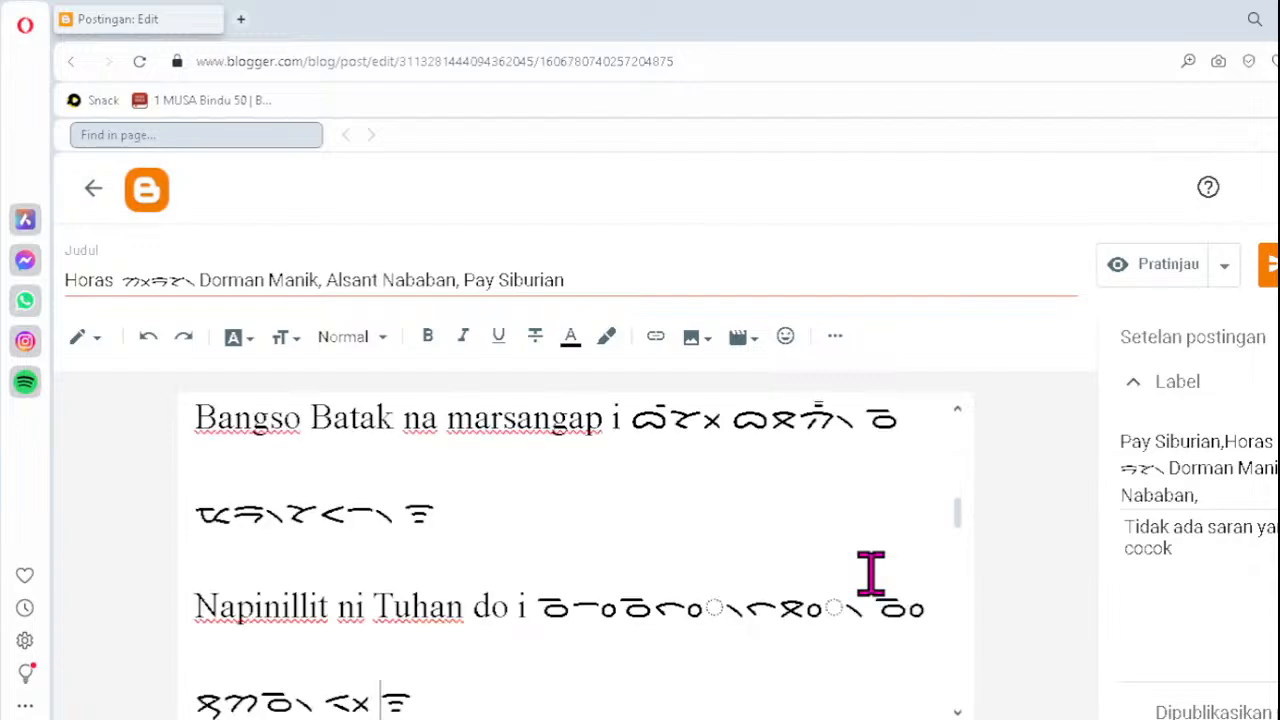
pyautogui.click(658, 604)
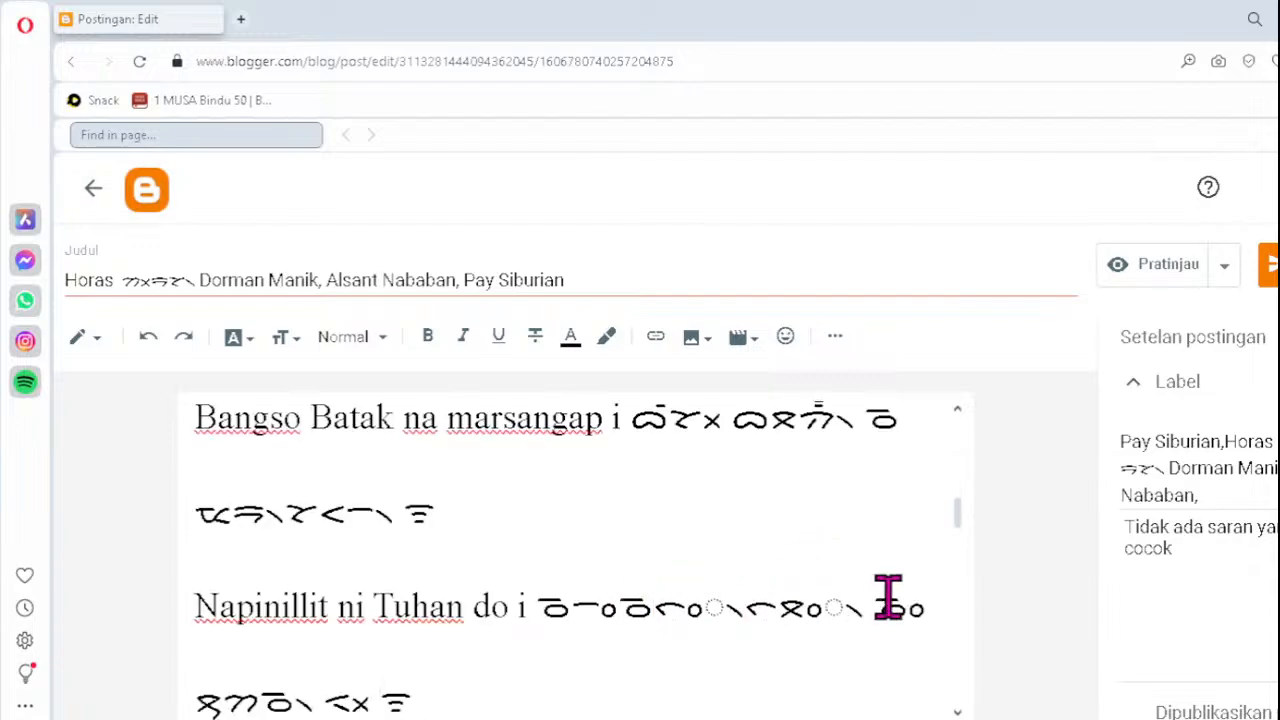
pyautogui.press('Delete')
pyautogui.write('ᯪᯞ')
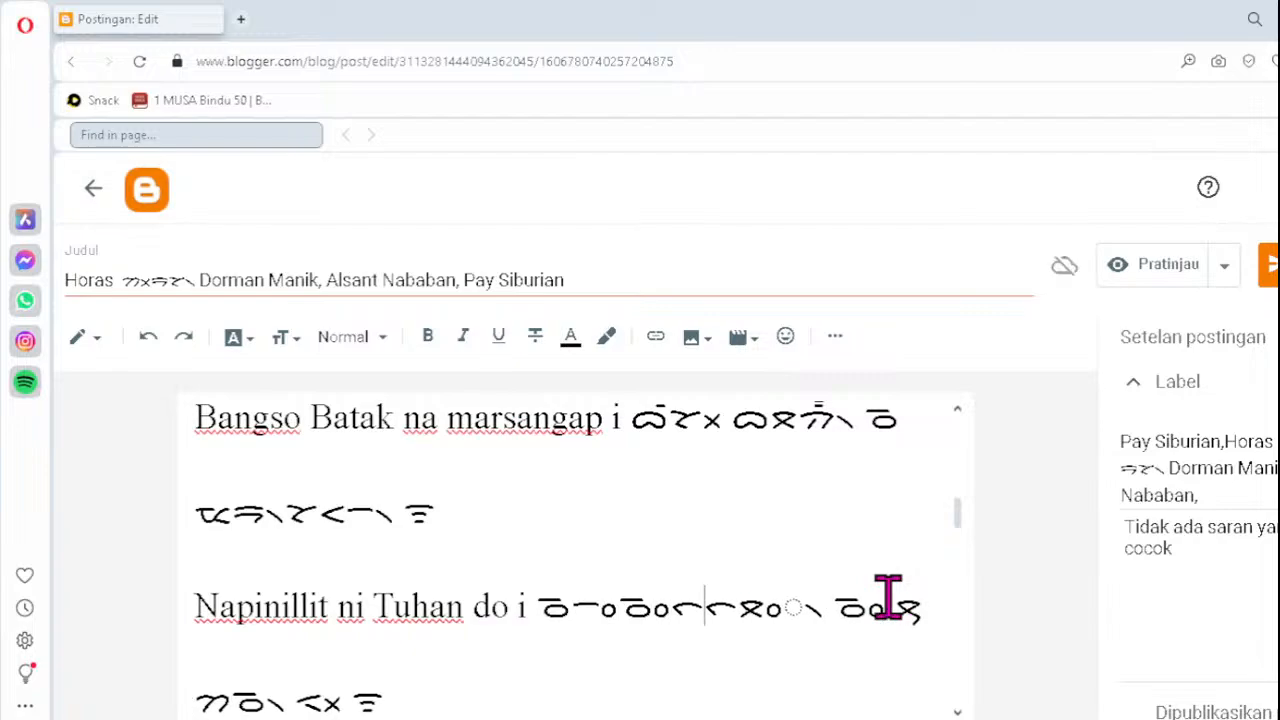
pyautogui.write('ᯉ᯲')
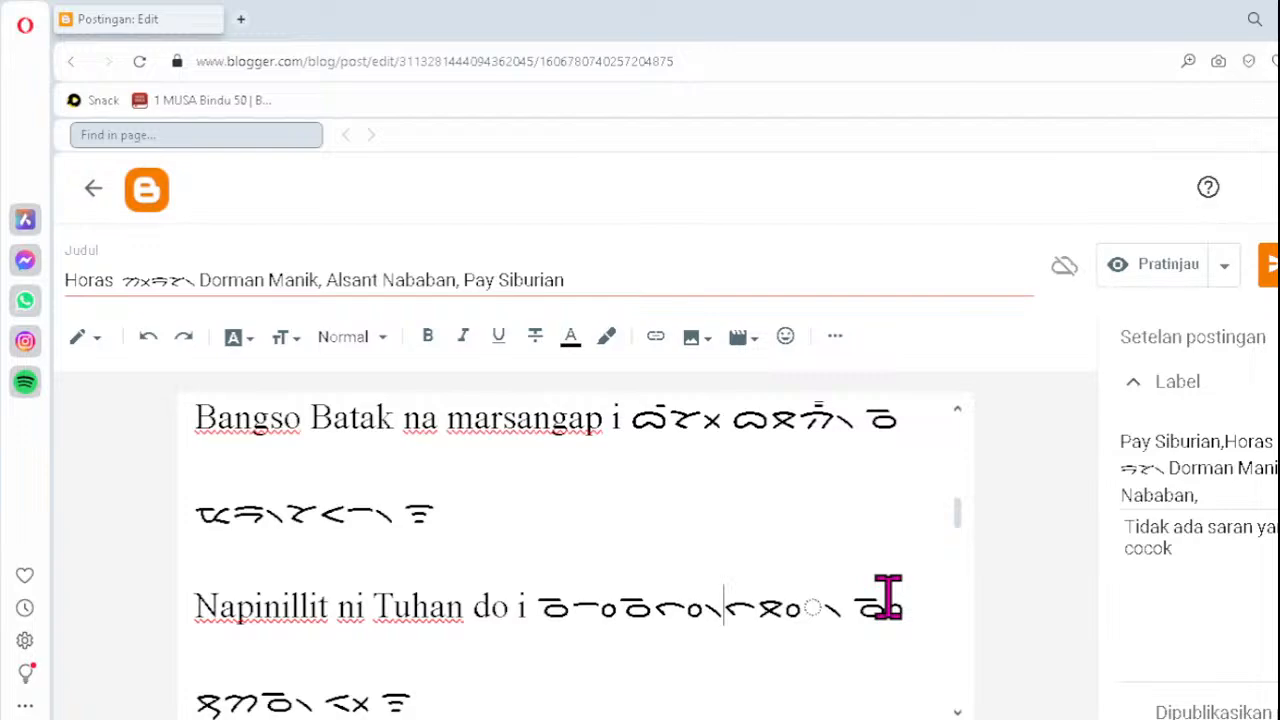
pyautogui.press('Right')
pyautogui.press('Delete')
pyautogui.write('ᯀᯬ')
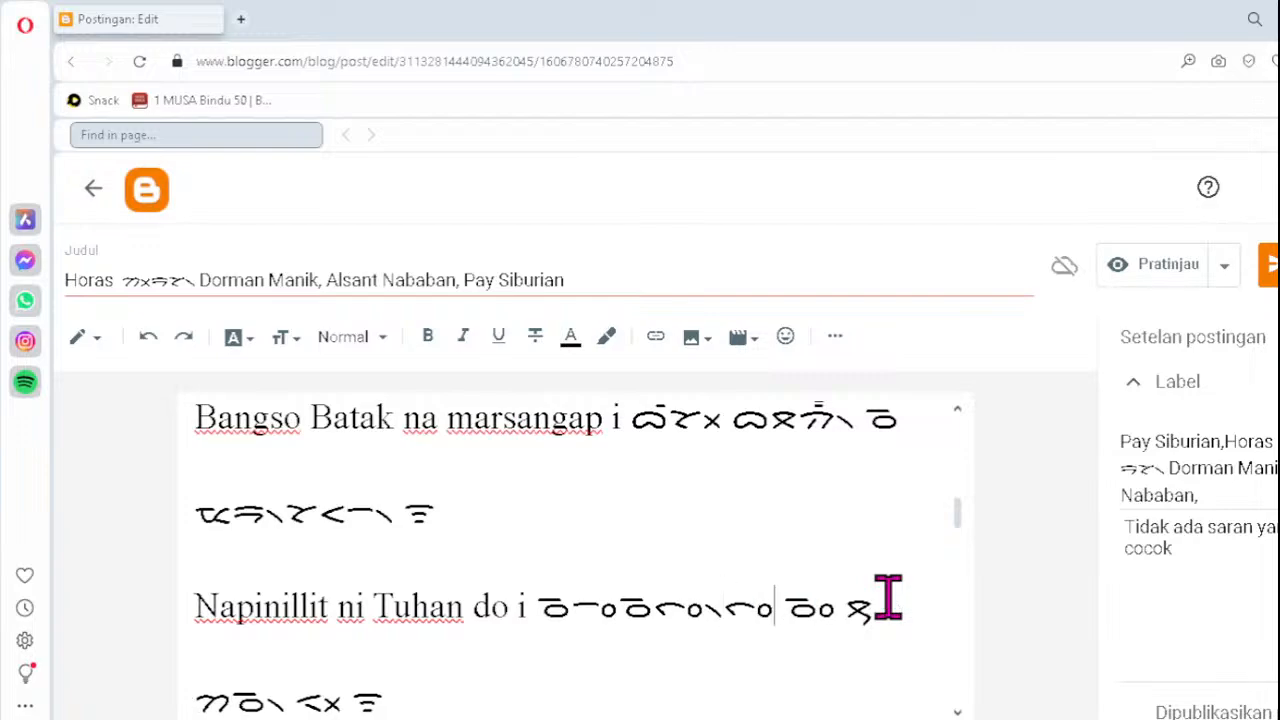
pyautogui.write('᯲')
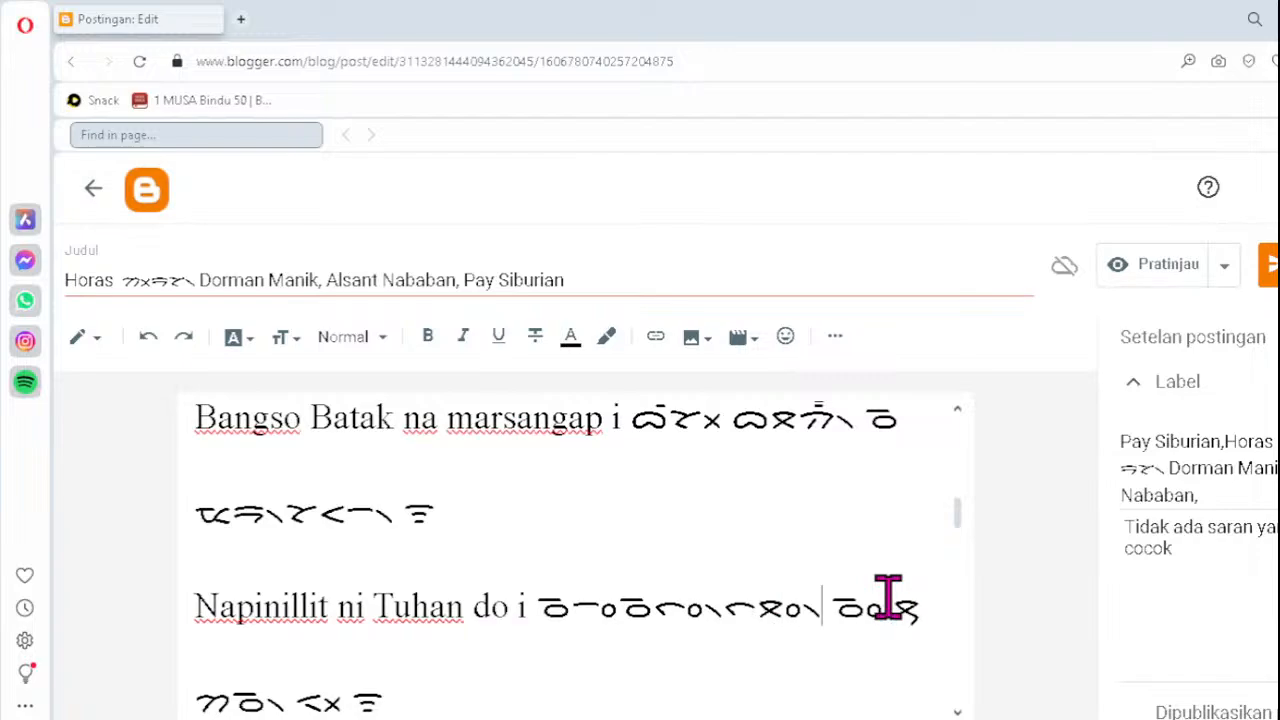
# - Retype the syllable "son" in the Batak transliteration of "bangsonta" to remove its dotted-circle placeholder
pyautogui.press('Down')
pyautogui.press('Down')
pyautogui.press('Down')
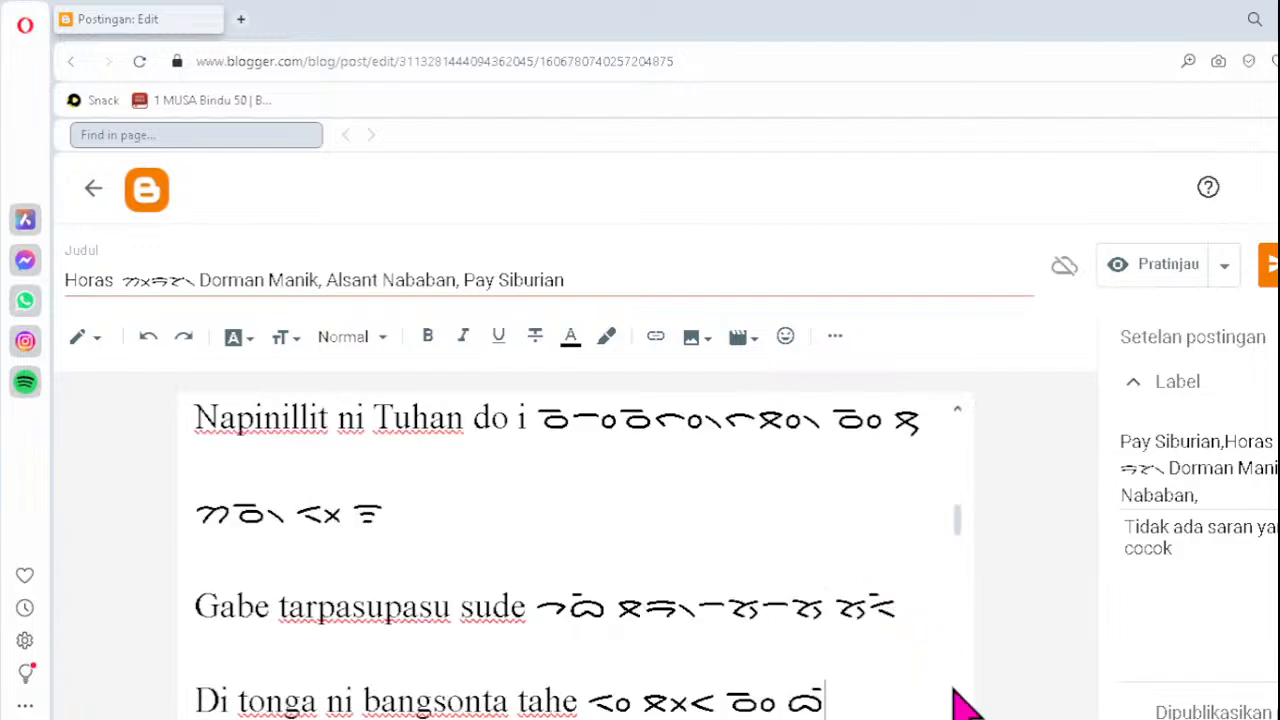
pyautogui.press('Down')
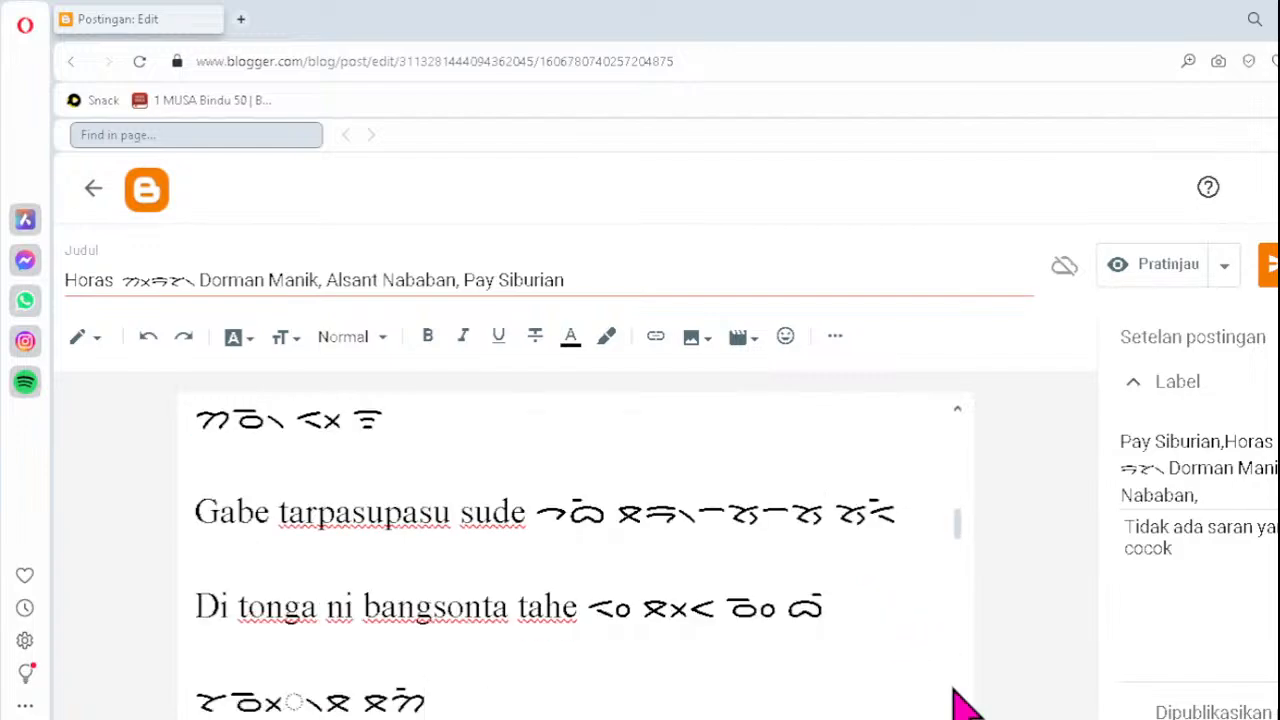
pyautogui.press('Down')
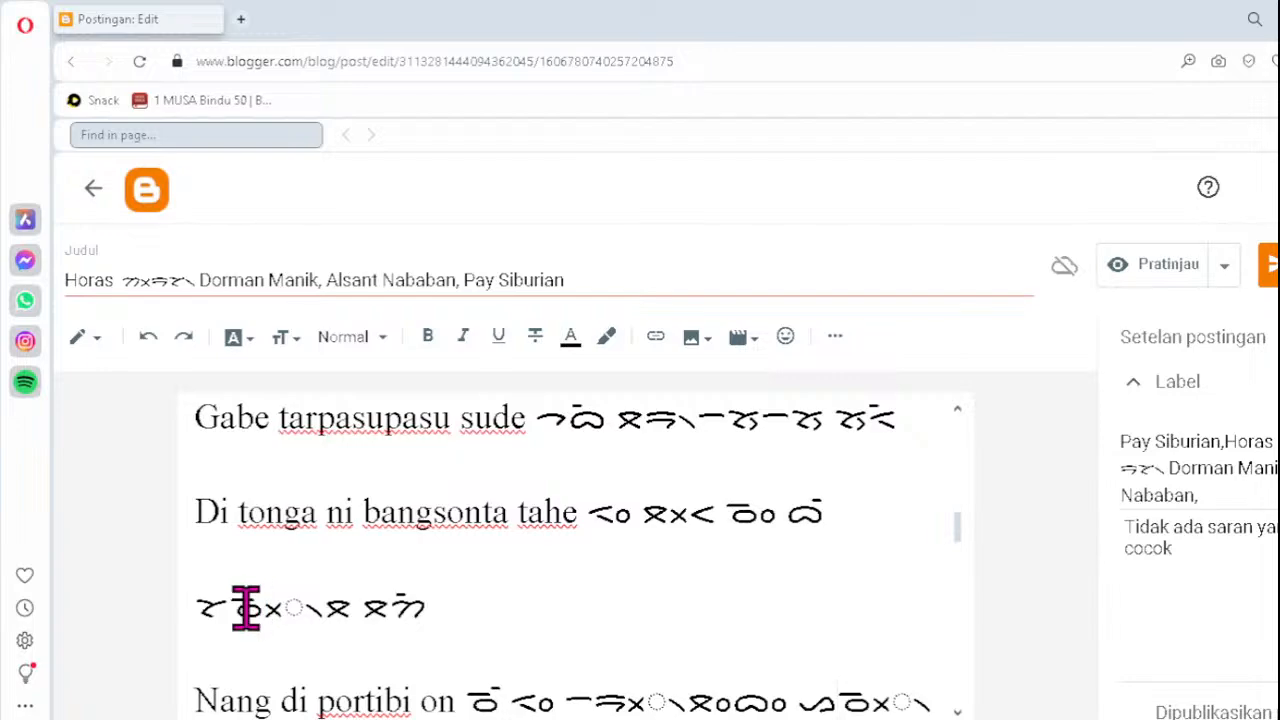
pyautogui.press('BackSpace')
pyautogui.press('BackSpace')
pyautogui.press('BackSpace')
pyautogui.write('ᯬᯉ')
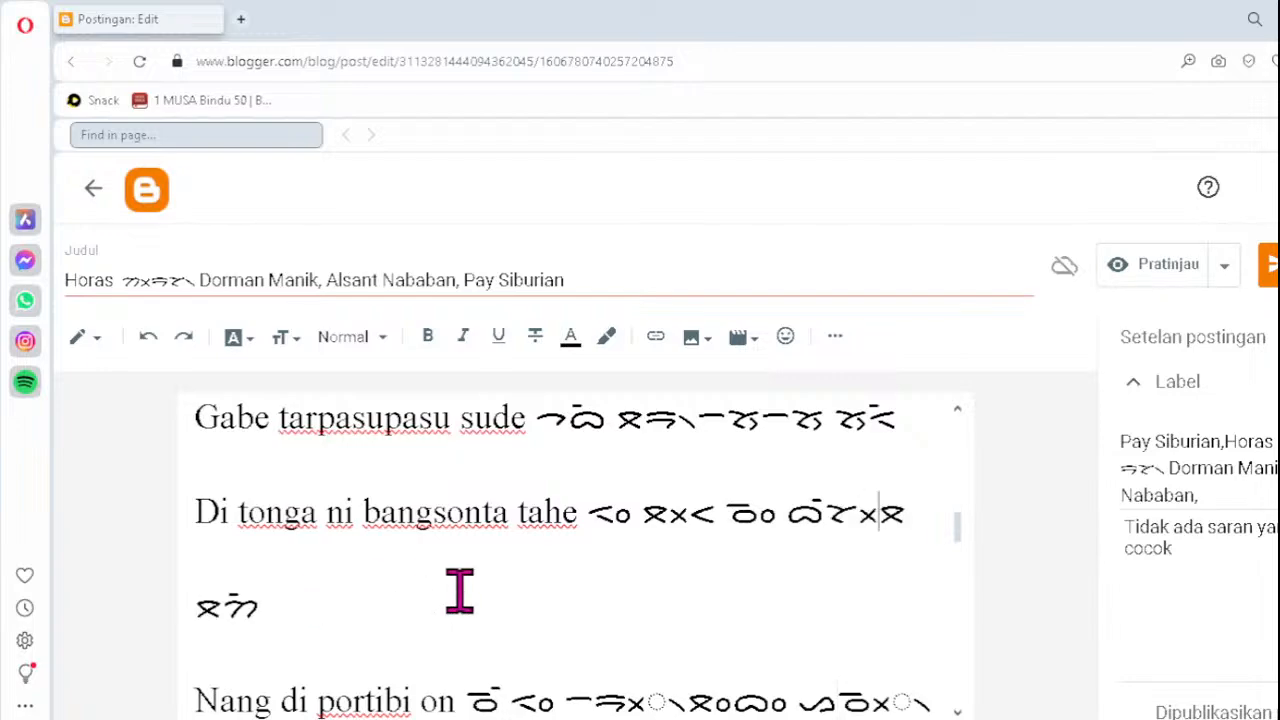
pyautogui.write('᯲')
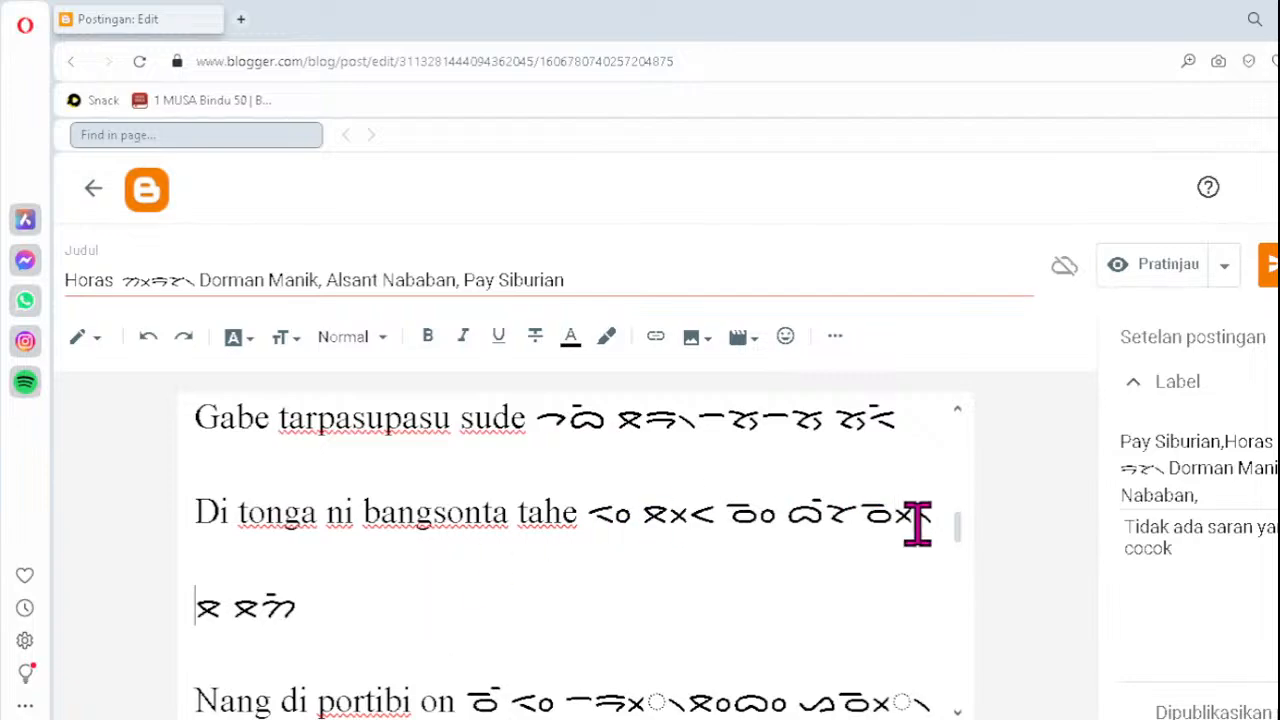
pyautogui.click(370, 614)
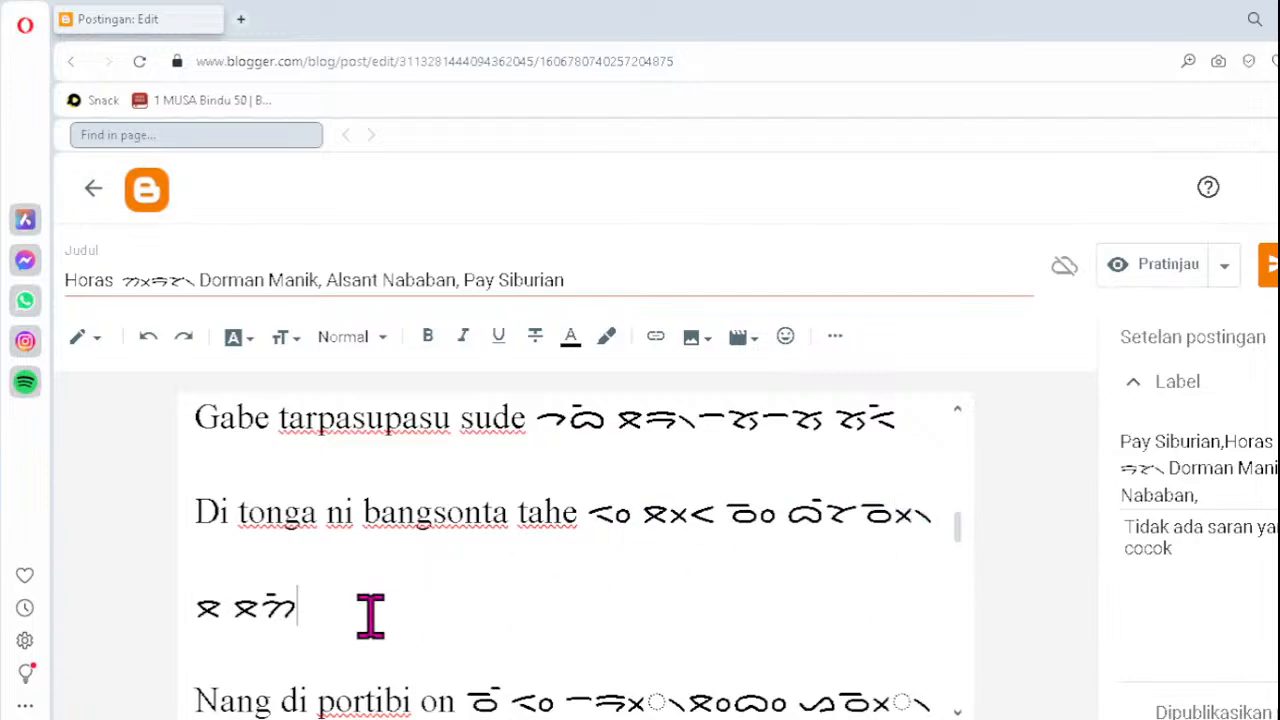
# - Retype the closed syllables "por" and "on" in the Batak transliteration of "Nang di portibi on" to remove the dotted-circle placeholders
pyautogui.click(596, 697)
pyautogui.press('Delete')
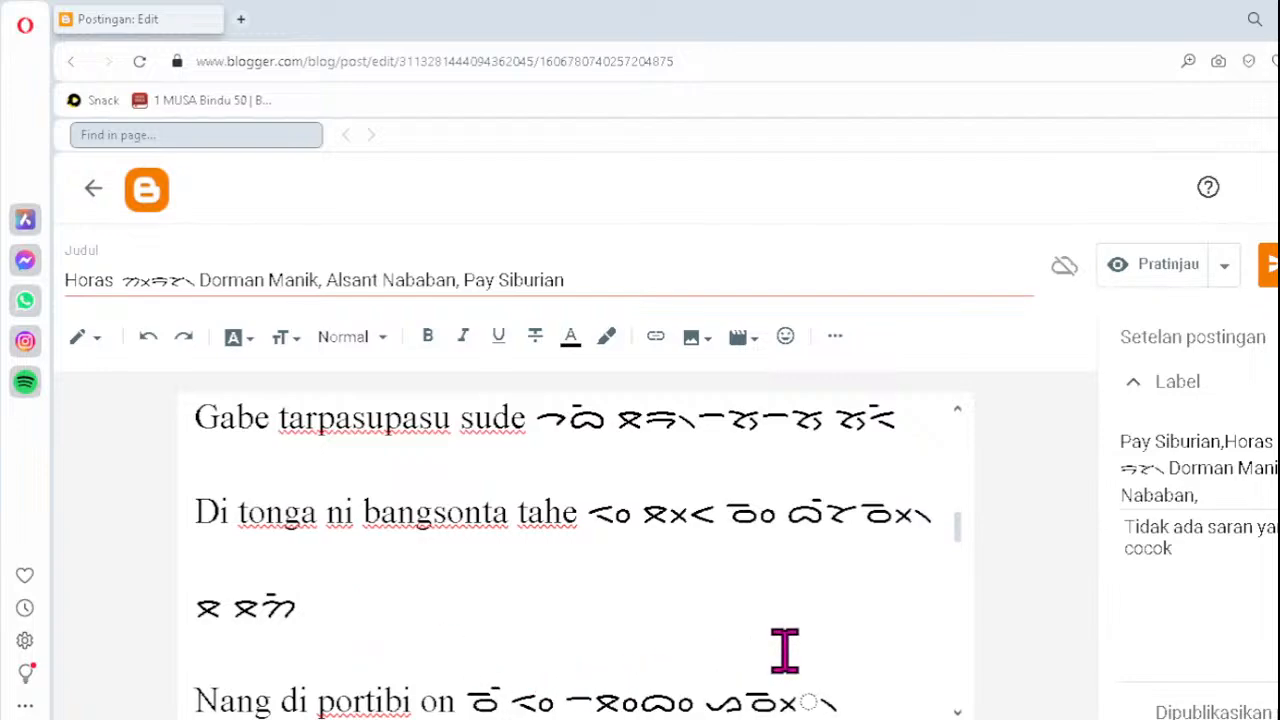
pyautogui.write('ᯬᯒ')
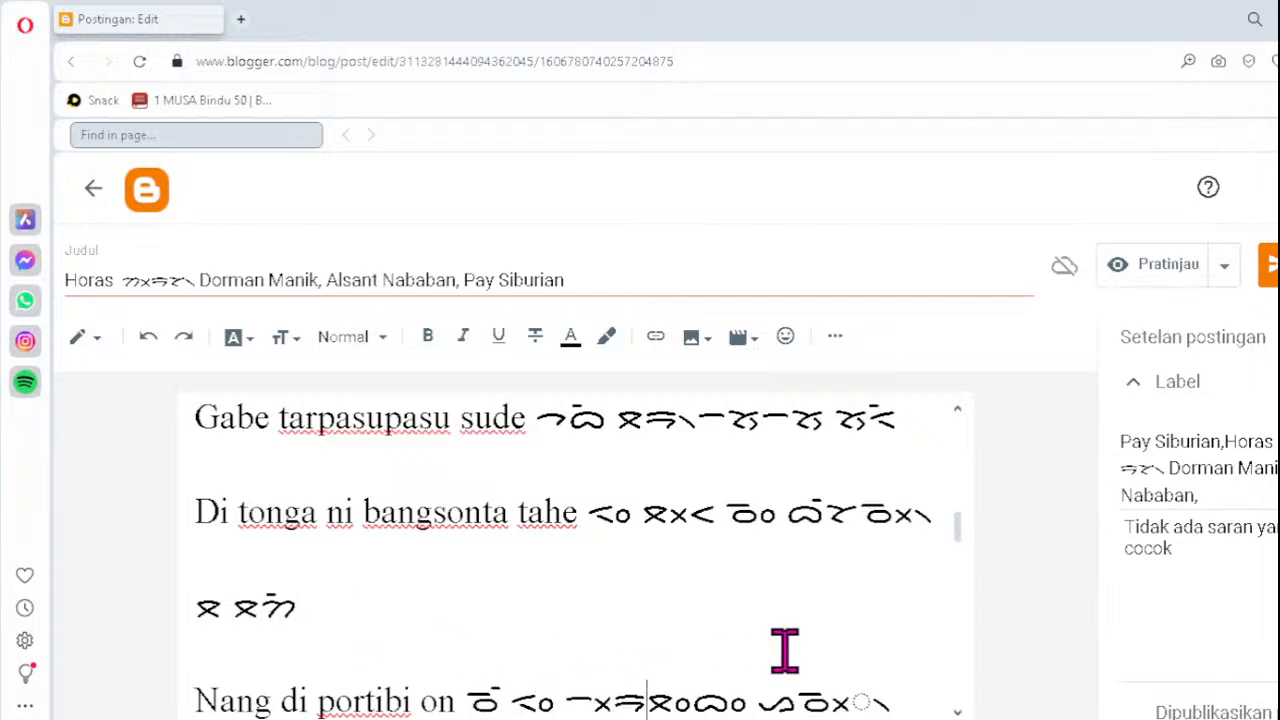
pyautogui.write('᯲')
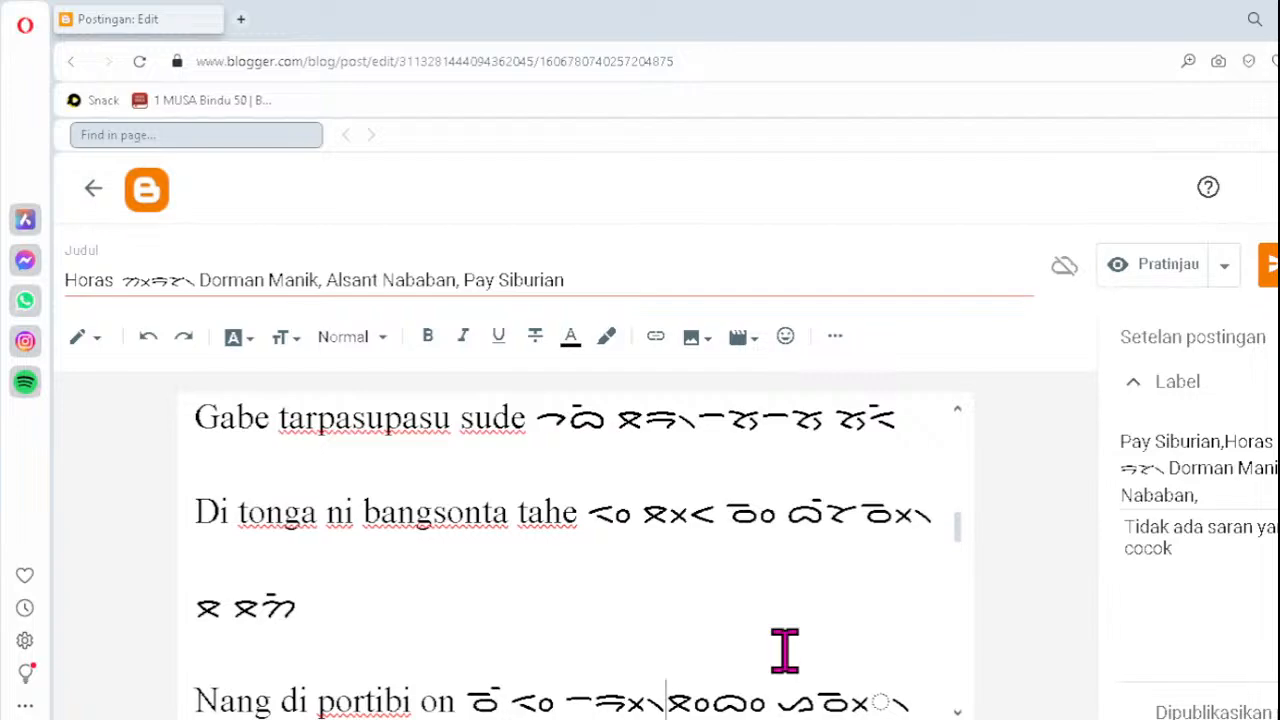
pyautogui.press('Right')
pyautogui.press('Right')
pyautogui.press('Delete')
pyautogui.press('Delete')
pyautogui.press('Delete')
pyautogui.write('ᯬᯉ᯲')
# - Retype the e and ng signs of the first syllable in the Batak transliteration of "denggan" without the dotted circle
pyautogui.press('Down')
pyautogui.press('Down')
pyautogui.press('Down')
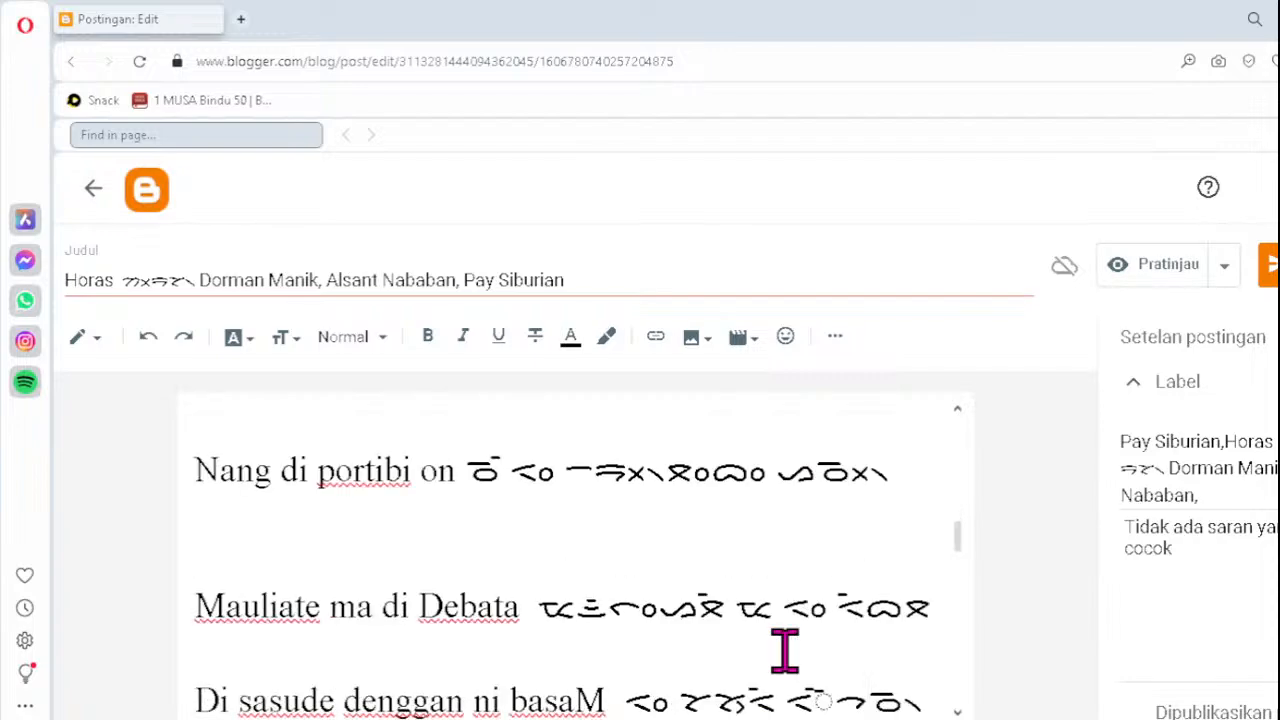
pyautogui.press('Down')
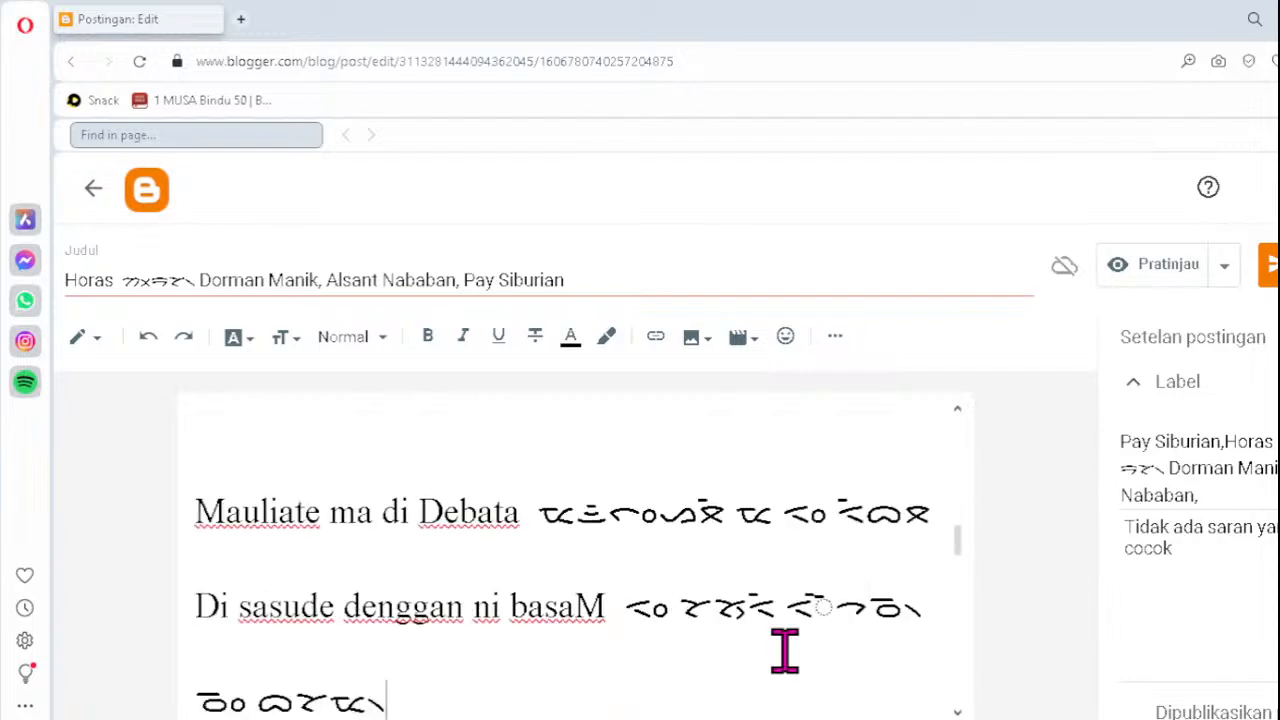
pyautogui.click(835, 605)
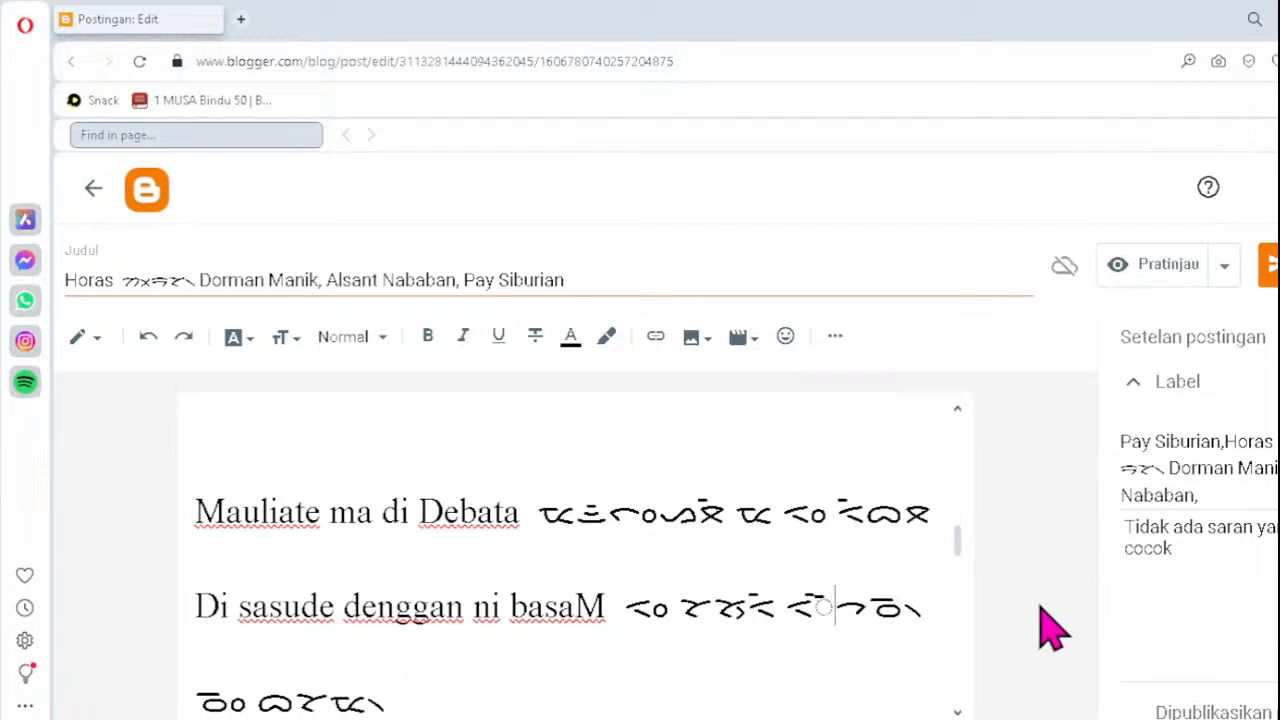
pyautogui.press('BackSpace')
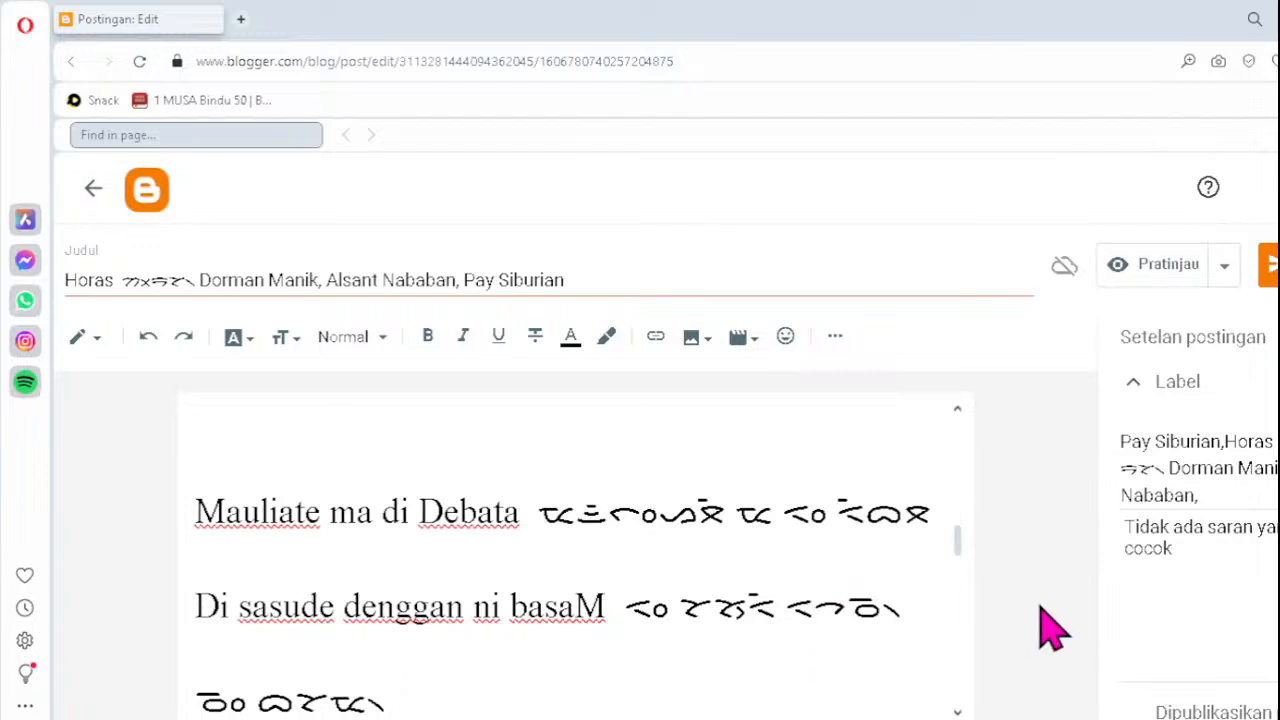
pyautogui.write('ᯩ')
pyautogui.write('ᯰ')
# - Retype the syllable "git" in the Batak transliteration of "pasogithi" to remove its dotted-circle placeholder
pyautogui.press('Down')
pyautogui.press('Down')
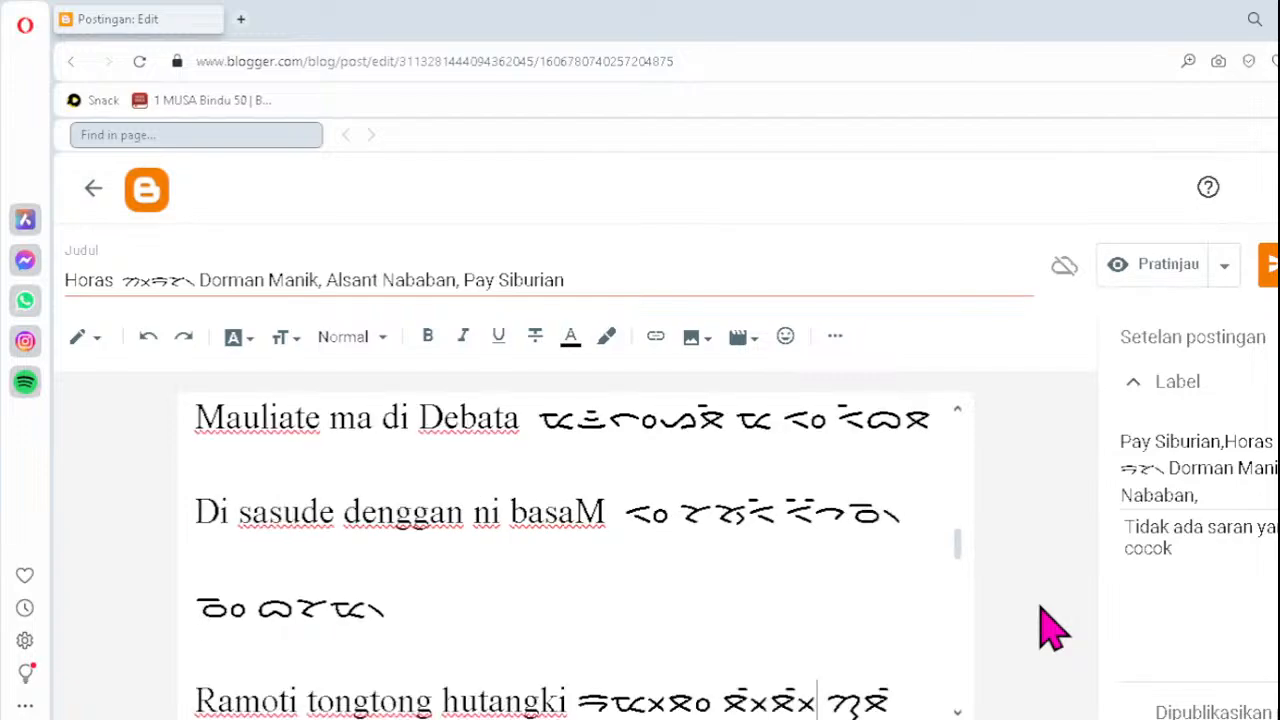
pyautogui.press('Down')
pyautogui.press('Down')
pyautogui.press('Down')
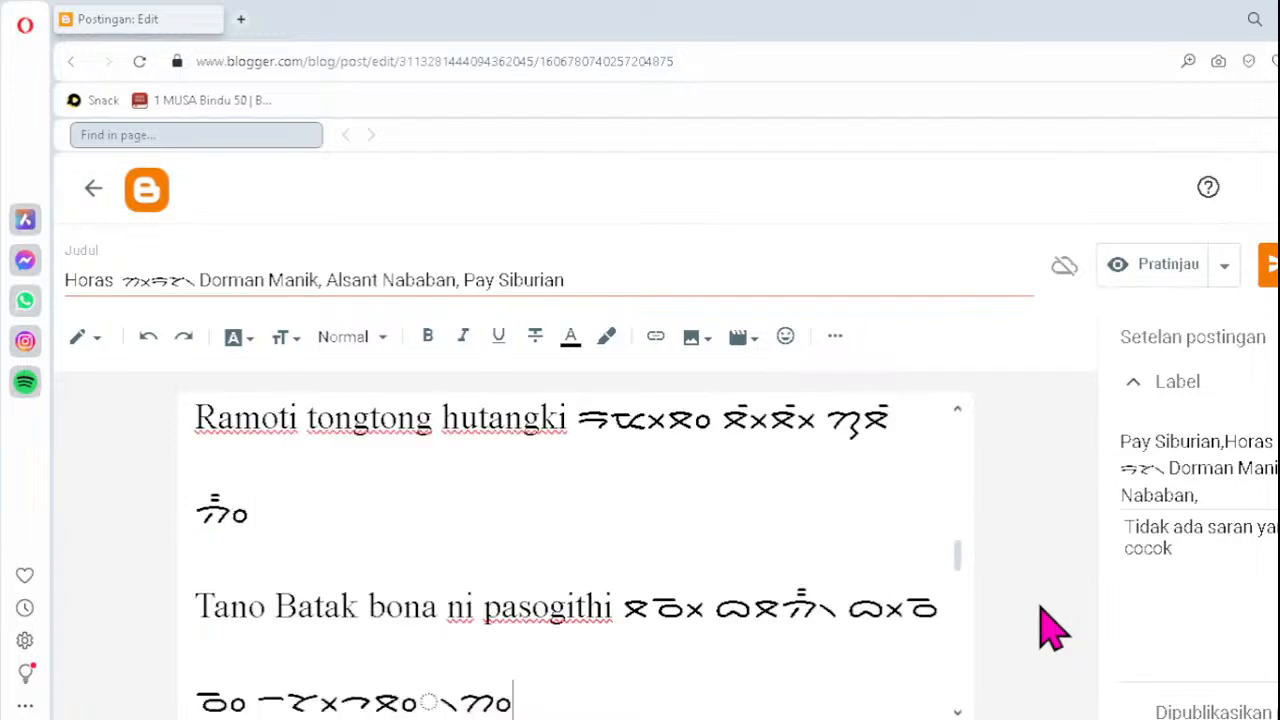
pyautogui.press('Down')
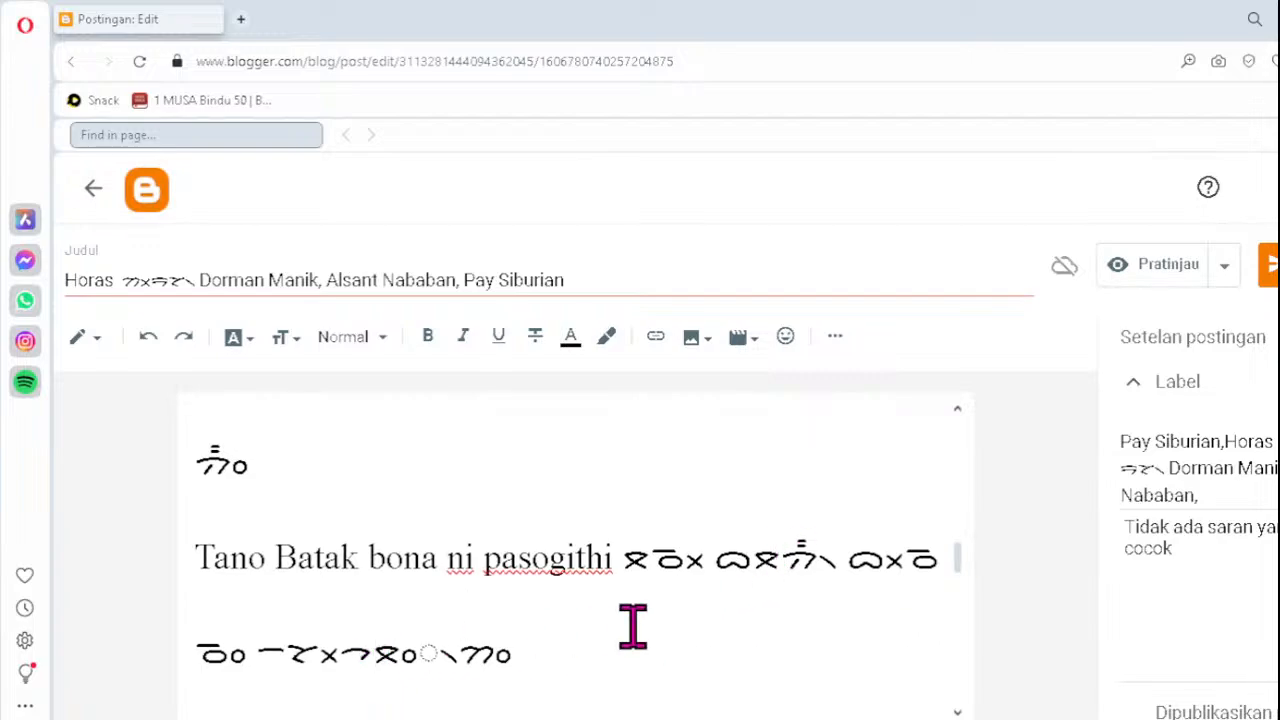
pyautogui.press('Delete')
pyautogui.write('ᯪᯖ᯲')
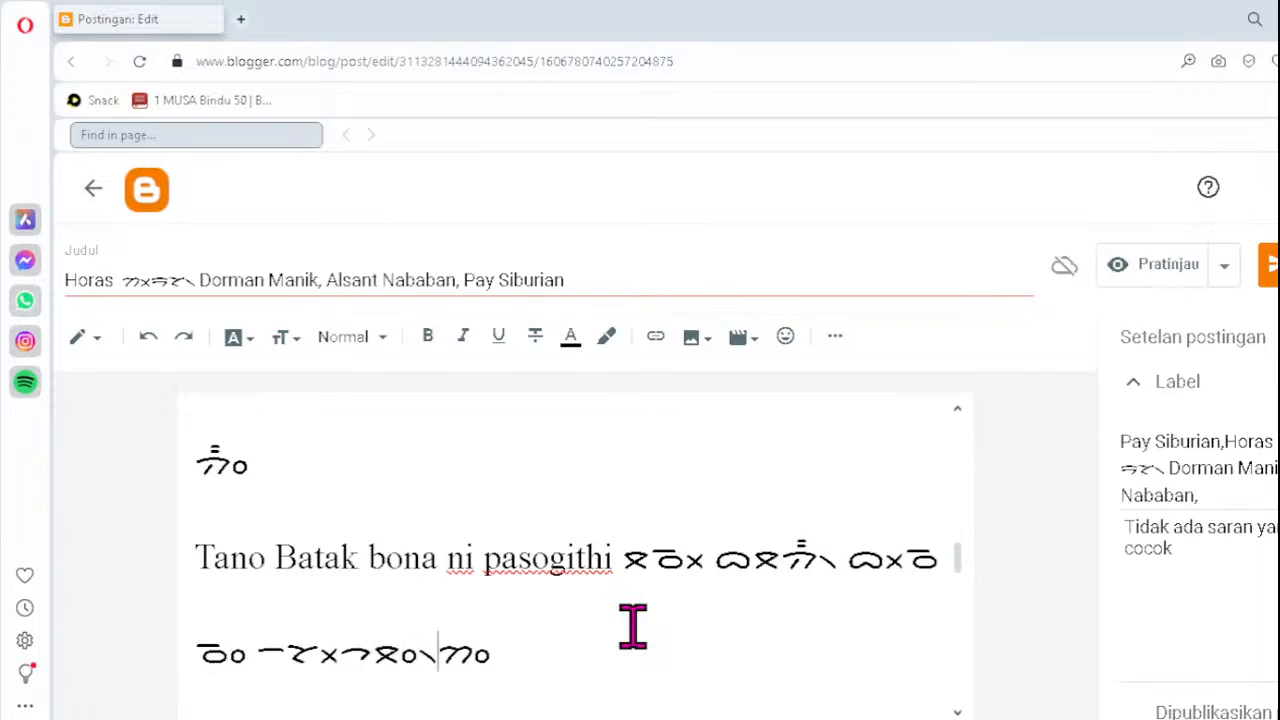
# - Retype the syllable "git" in the Batak transliteration of the line "Laho pature bona ni pasogit i" without the dotted circle
pyautogui.press('Down')
pyautogui.press('Down')
pyautogui.press('Down')
pyautogui.press('Down')
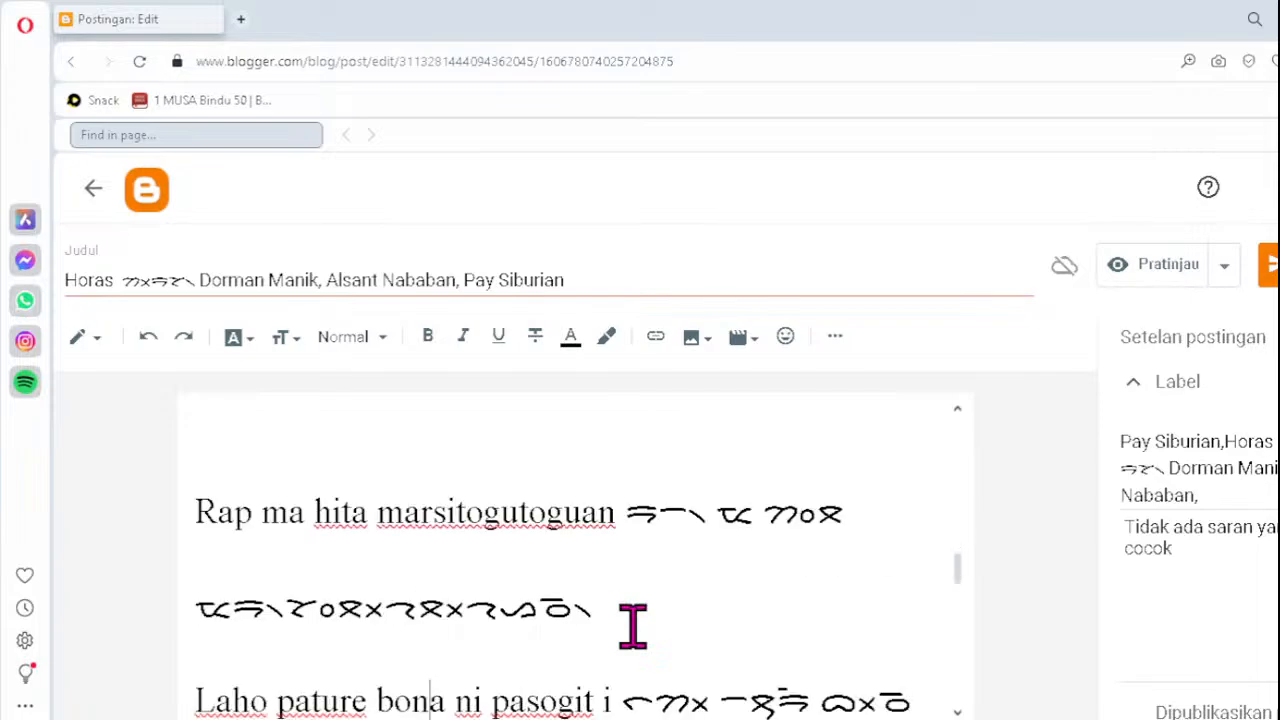
pyautogui.press('Down')
pyautogui.press('Down')
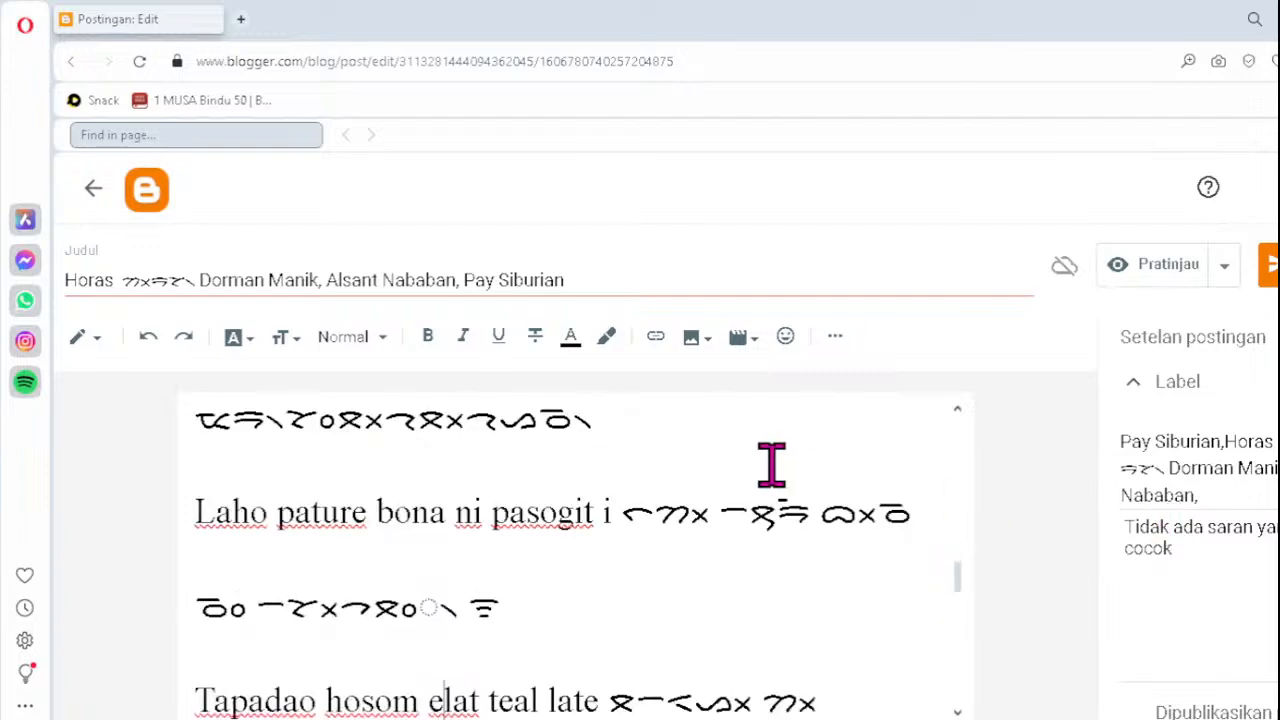
pyautogui.click(385, 607)
pyautogui.press('Delete')
pyautogui.write('ᯪᯖ᯲')
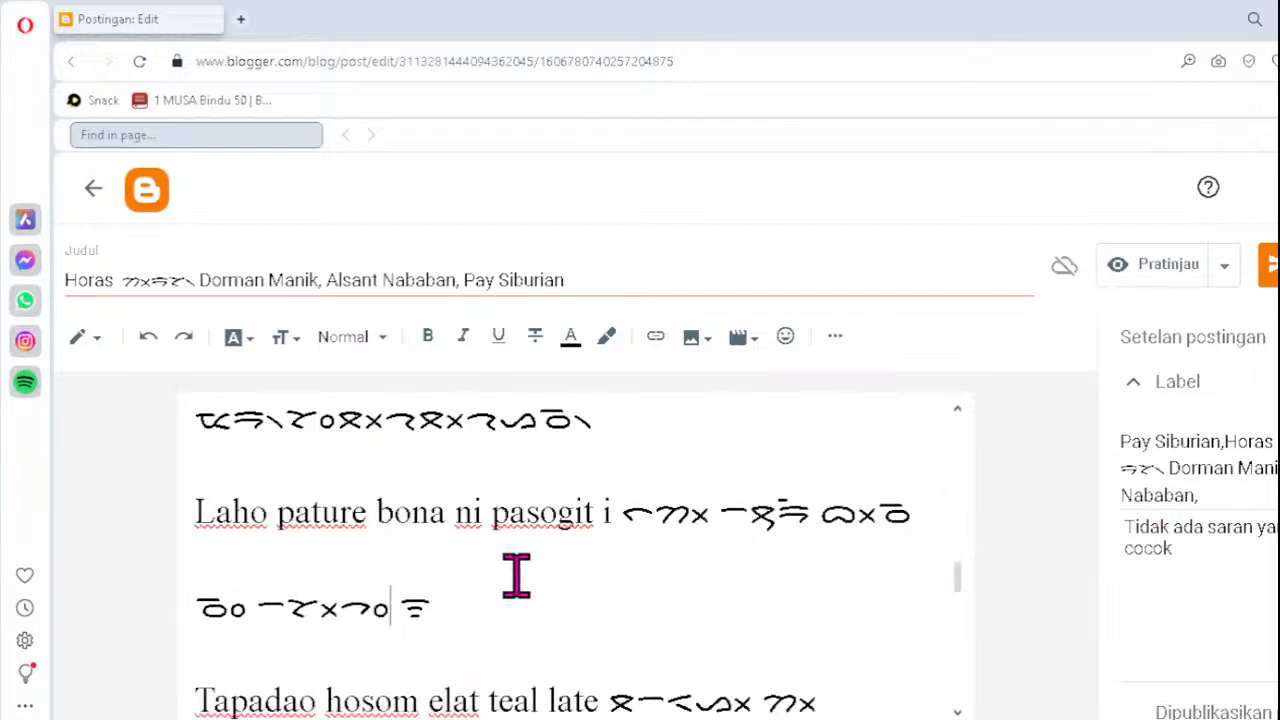
# - Retype the syllable "som" in the Batak transliteration of "hosom" in the "Tapadao hosom elat teal late" line without the dotted circle
pyautogui.press('Down')
pyautogui.press('Down')
pyautogui.press('Down')
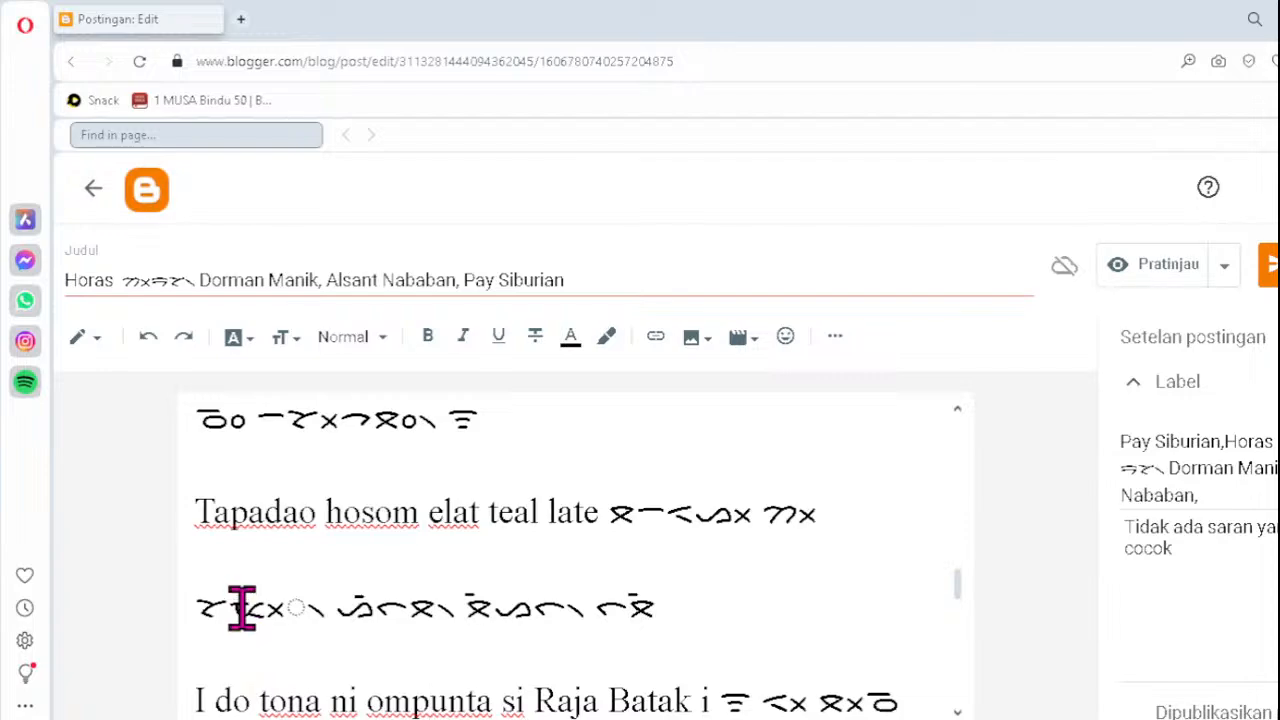
pyautogui.press('BackSpace')
pyautogui.press('BackSpace')
pyautogui.press('BackSpace')
pyautogui.write('ᯬᯔ᯲')
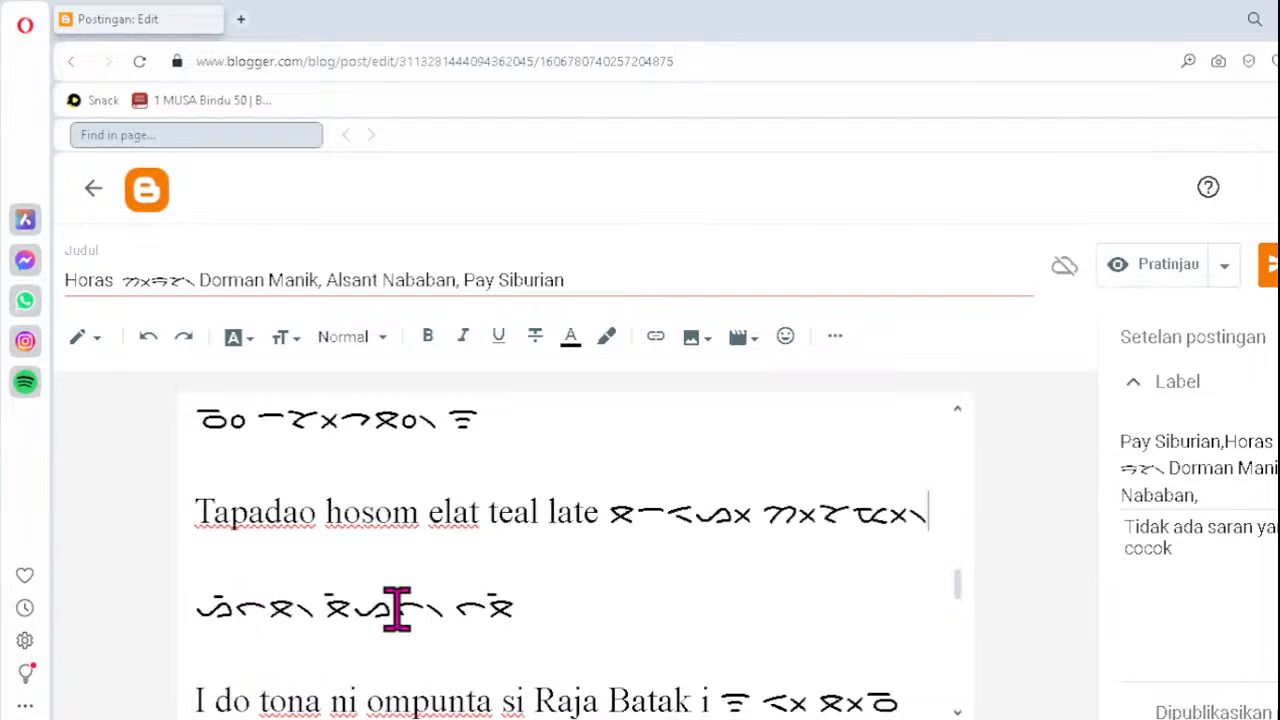
# - Retype the syllable "om" in the Batak transliteration of "ompunta" in the "I do tona ni ompunta" line without the dotted circle
pyautogui.click(683, 617)
pyautogui.press('Down')
pyautogui.press('Down')
pyautogui.press('Down')
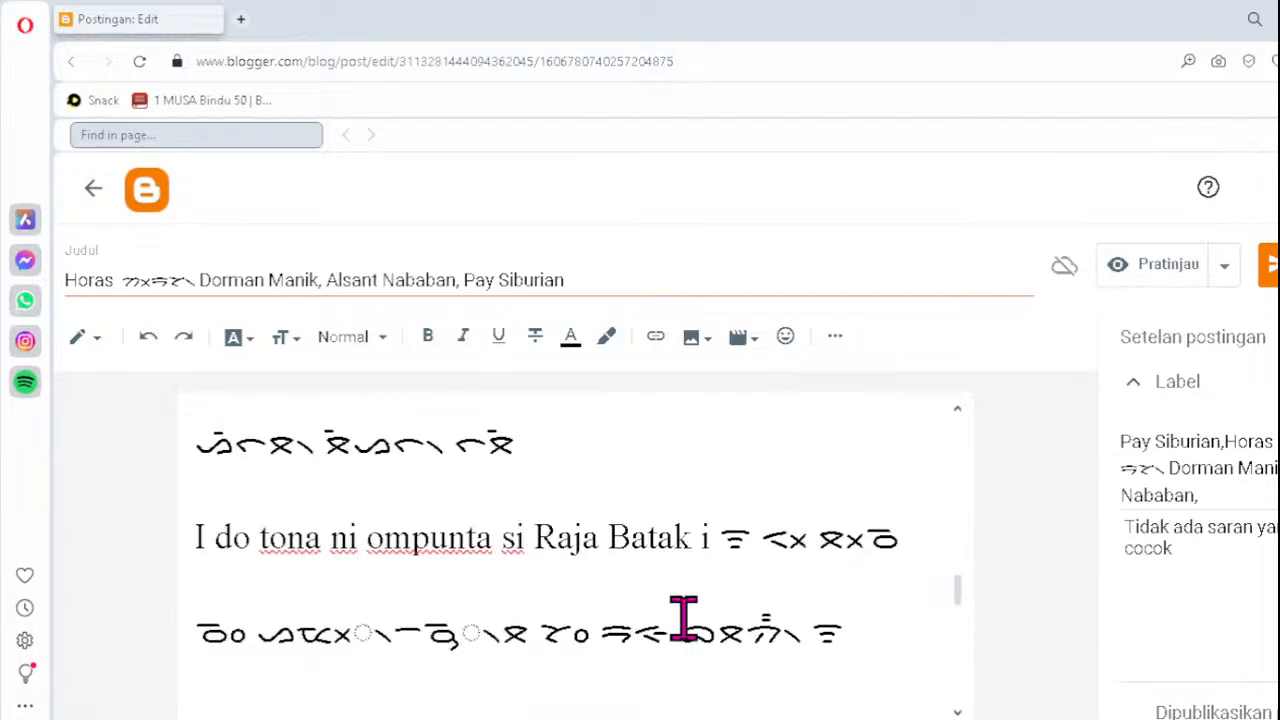
pyautogui.click(393, 632)
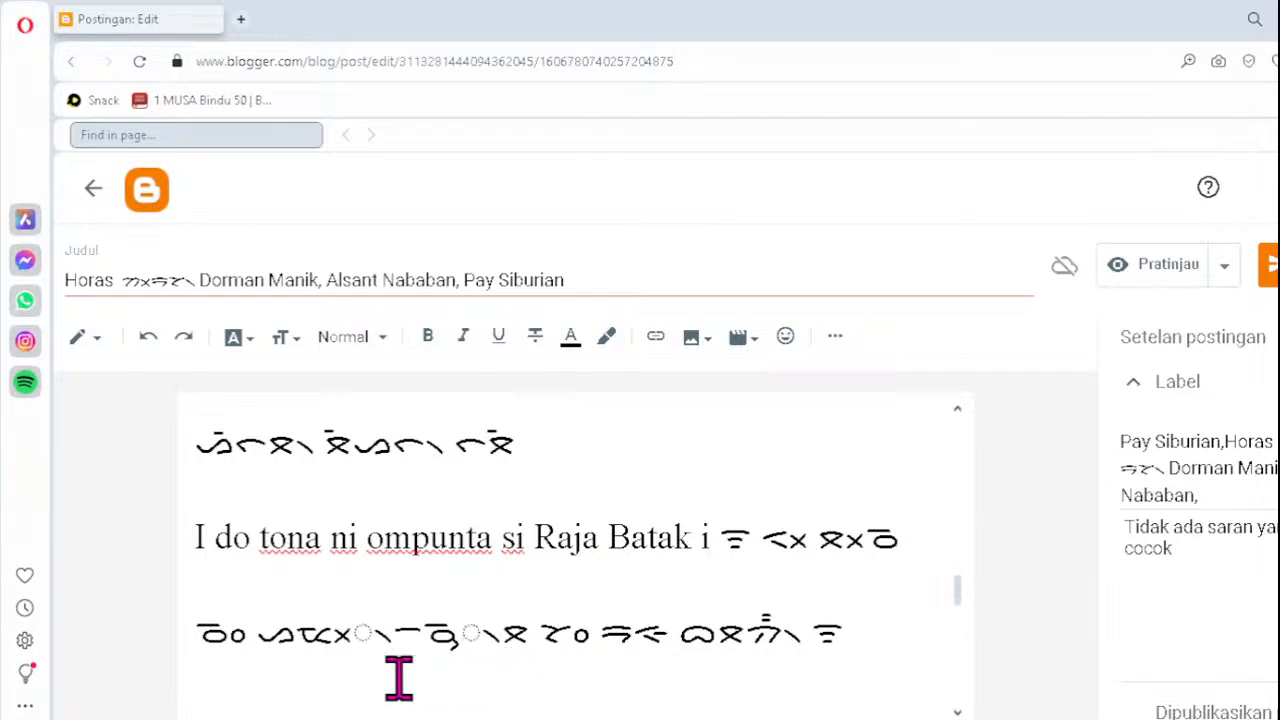
pyautogui.press('Left')
pyautogui.press('Delete')
pyautogui.write('ᯬ ᯔᯇᯮᯉ')
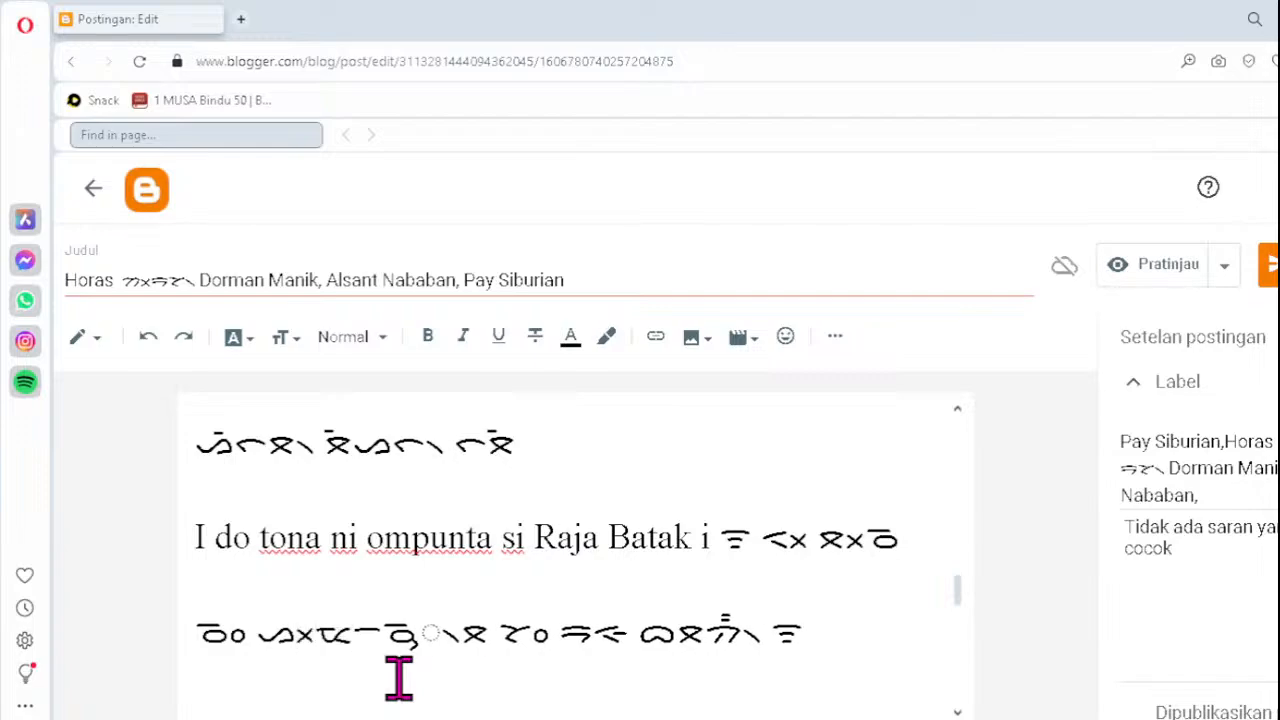
pyautogui.write('᯲')
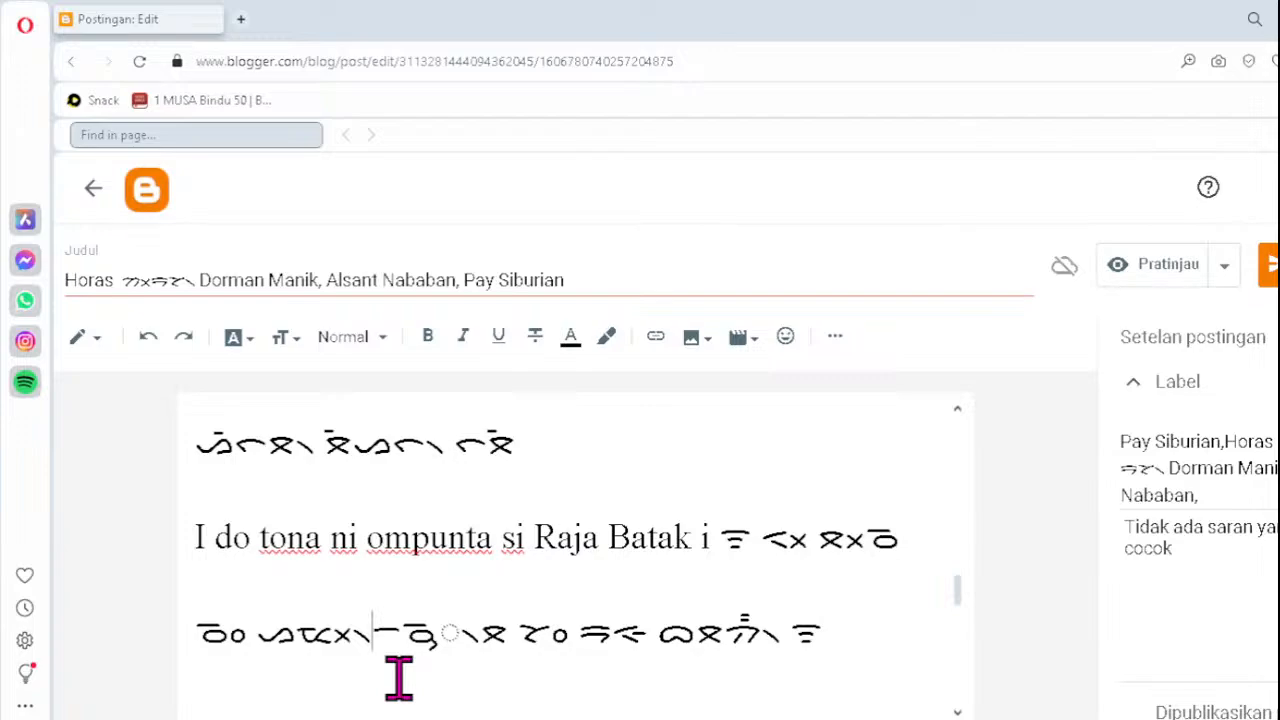
# - Retype the syllable "pun" in the Batak transliteration of "ompunta" to remove its dotted-circle placeholder
pyautogui.press('Right')
pyautogui.press('Delete')
pyautogui.press('Delete')
pyautogui.press('Delete')
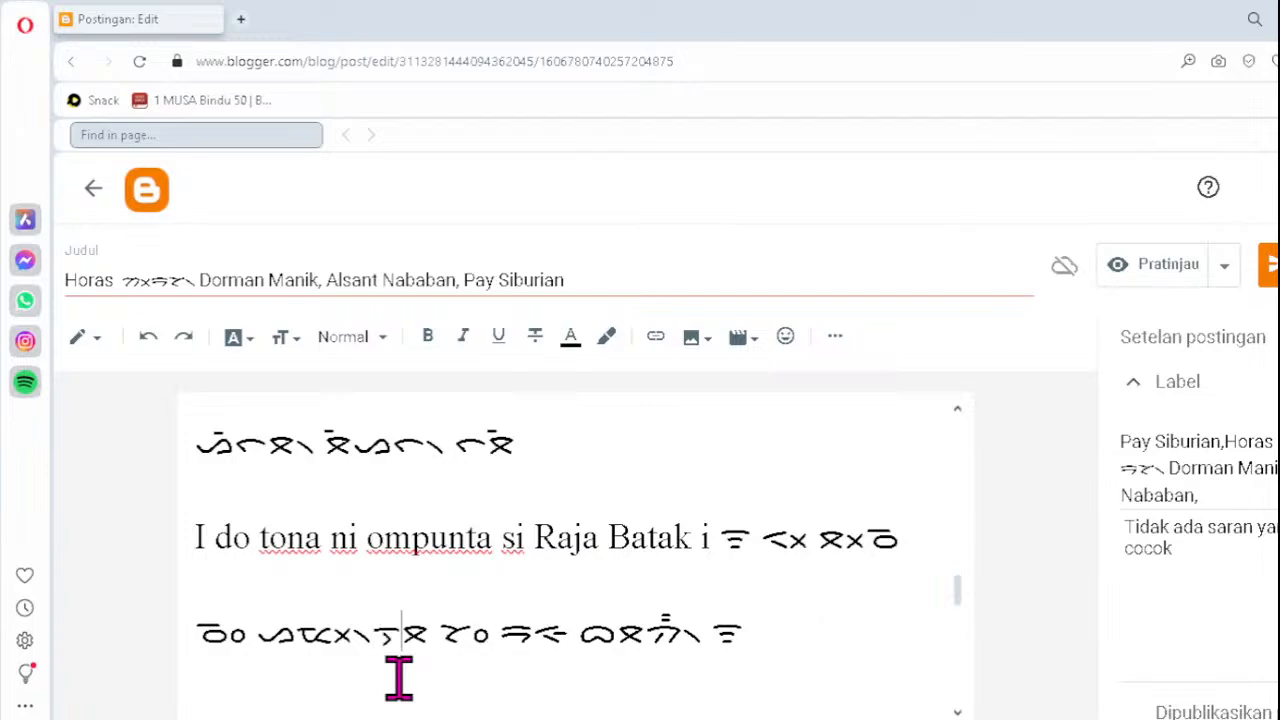
pyautogui.write('ᯉ᯲')
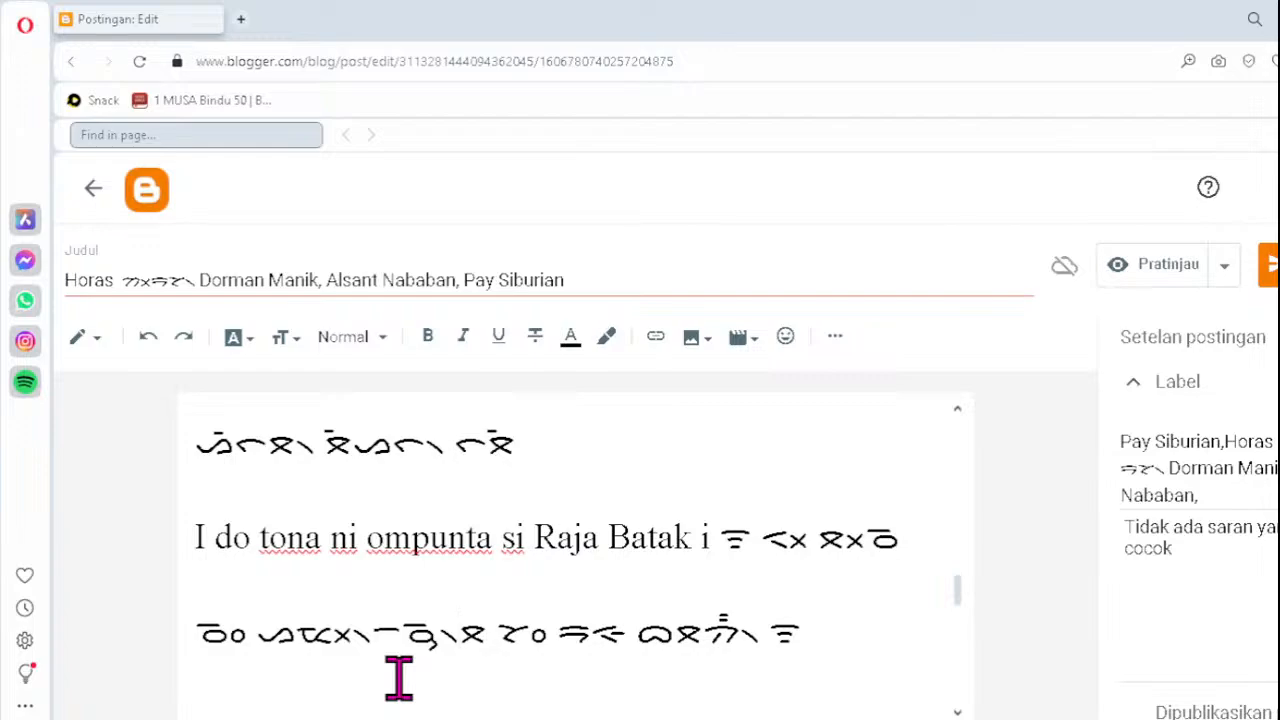
# - Retype the syllable "got" in the Batak transliteration of "ingot" in the "Adat Batak, ingot hita disi" line without the dotted circle
pyautogui.scroll(-3, 398, 680)
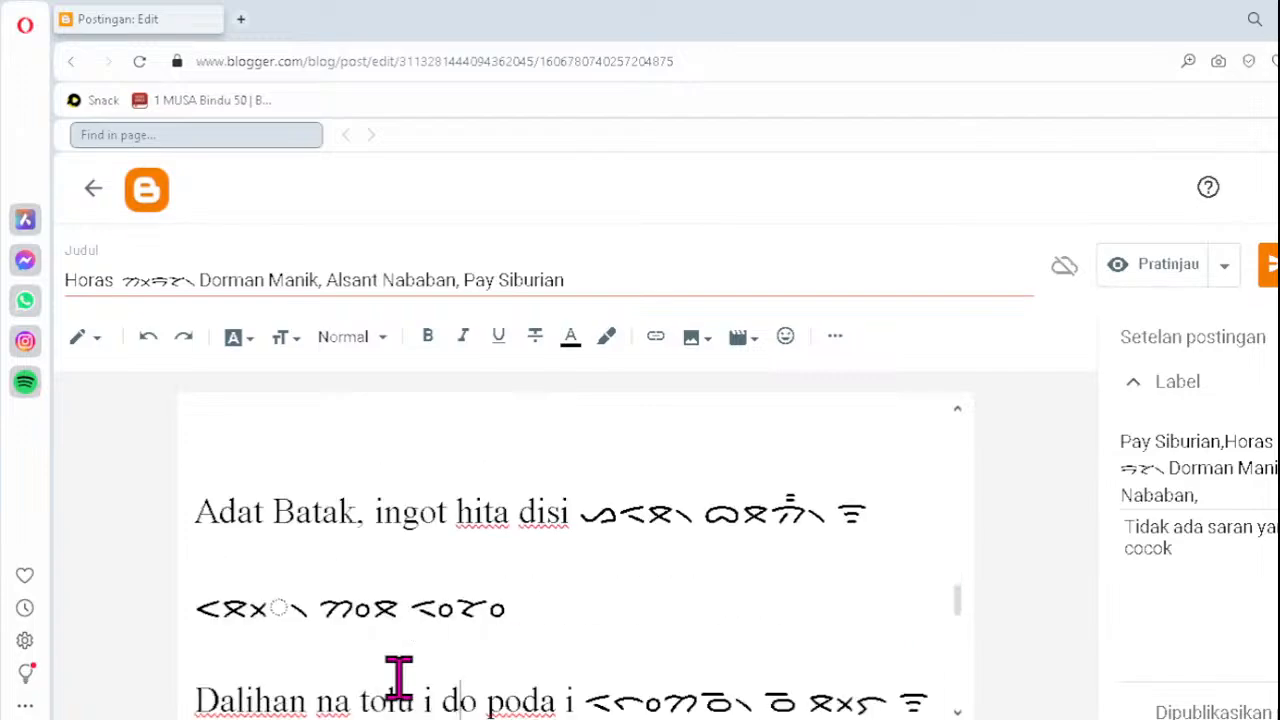
pyautogui.click(224, 609)
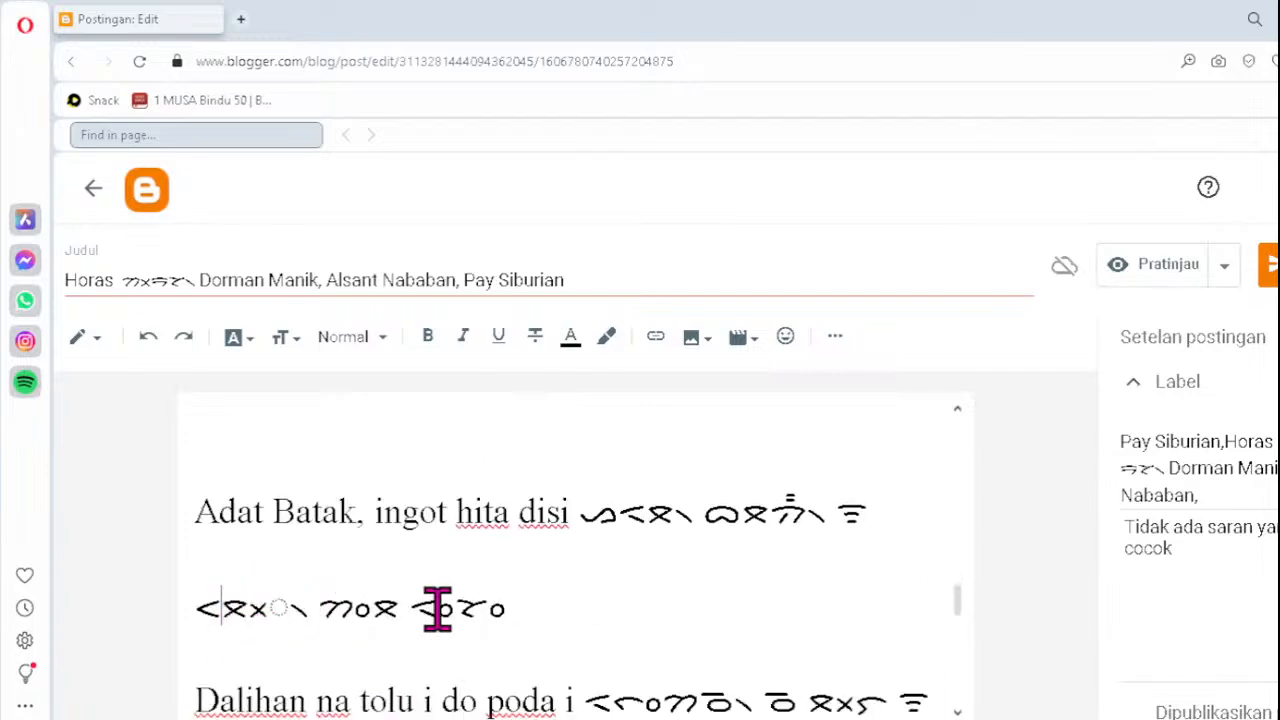
pyautogui.press('Delete')
pyautogui.press('Delete')
pyautogui.press('Delete')
pyautogui.write('ᯬᯖ᯲')
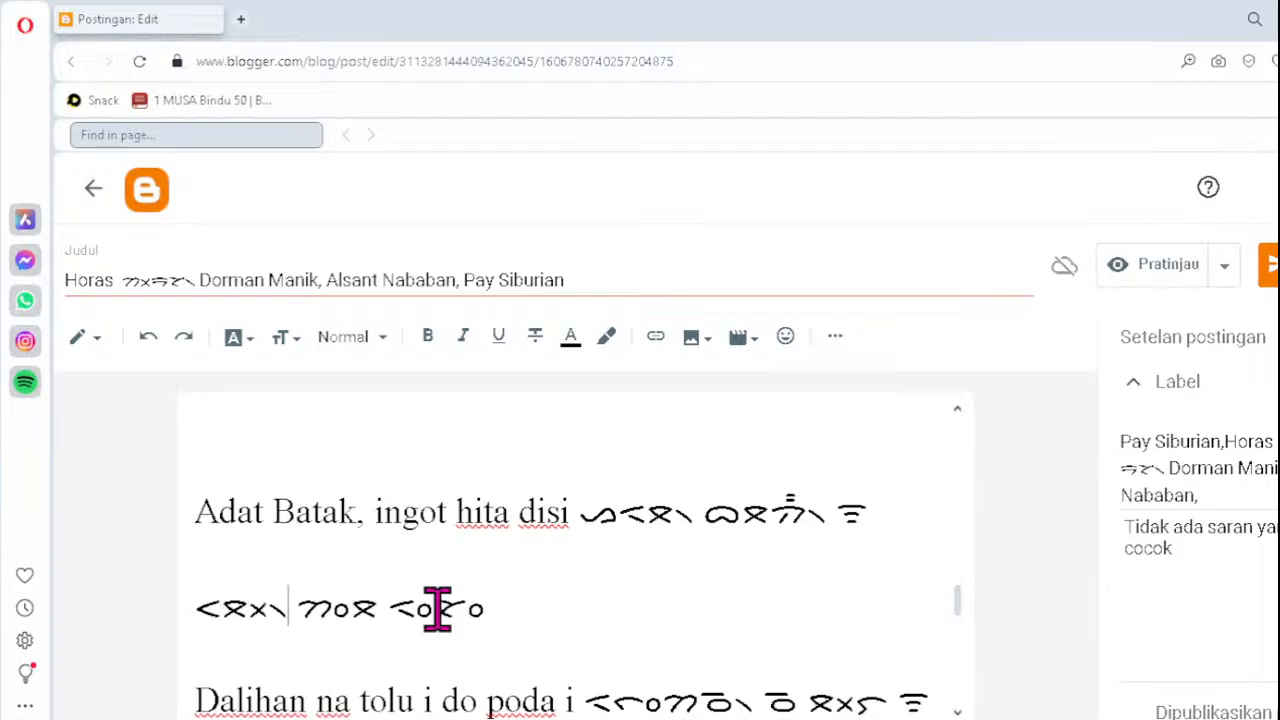
# - Retype the syllable "kon" in the Batak transliteration of "Ingkon" in the "Ingkon somba do marhulahula i" line without the dotted circle
pyautogui.press('Down')
pyautogui.press('Down')
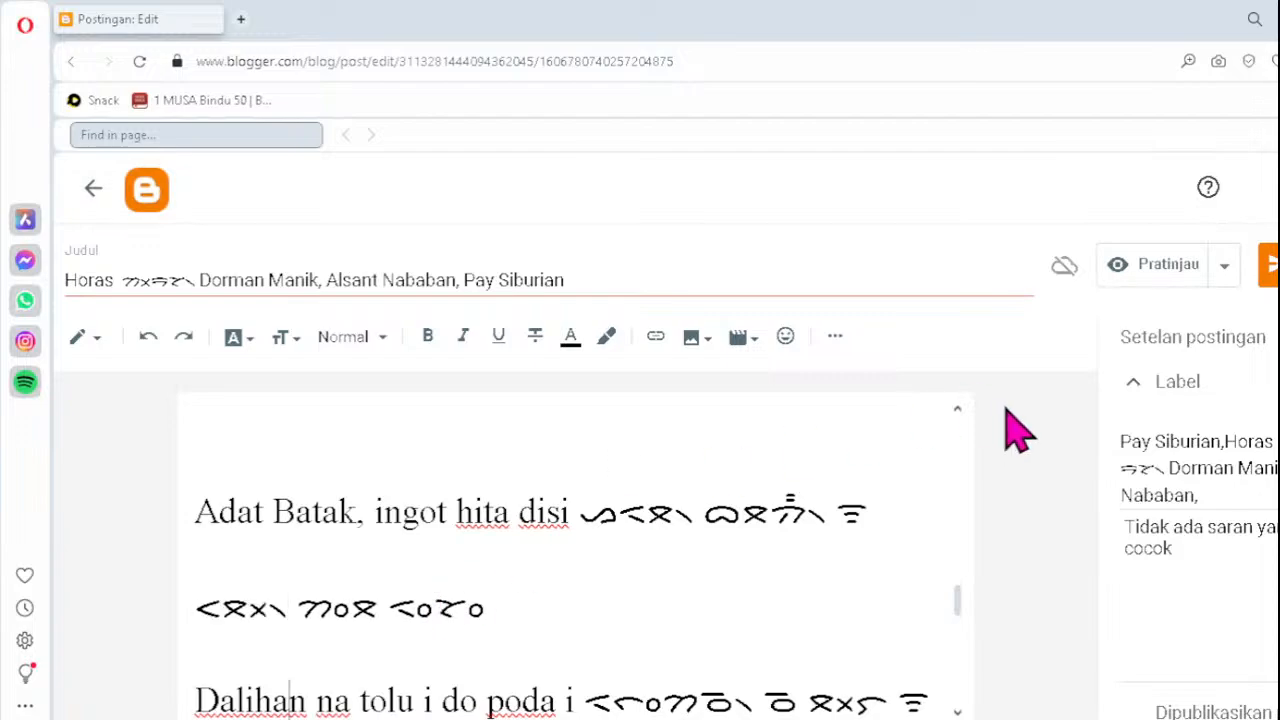
pyautogui.press('Down')
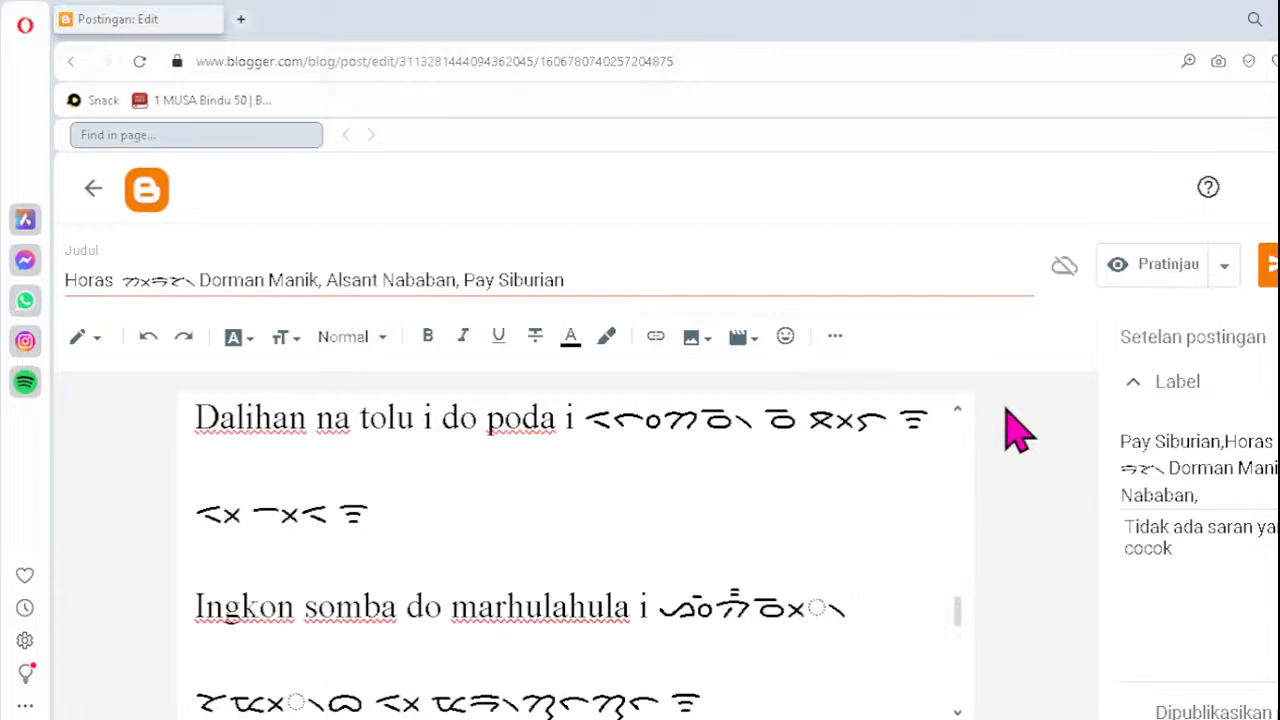
pyautogui.click(756, 606)
pyautogui.press('Delete')
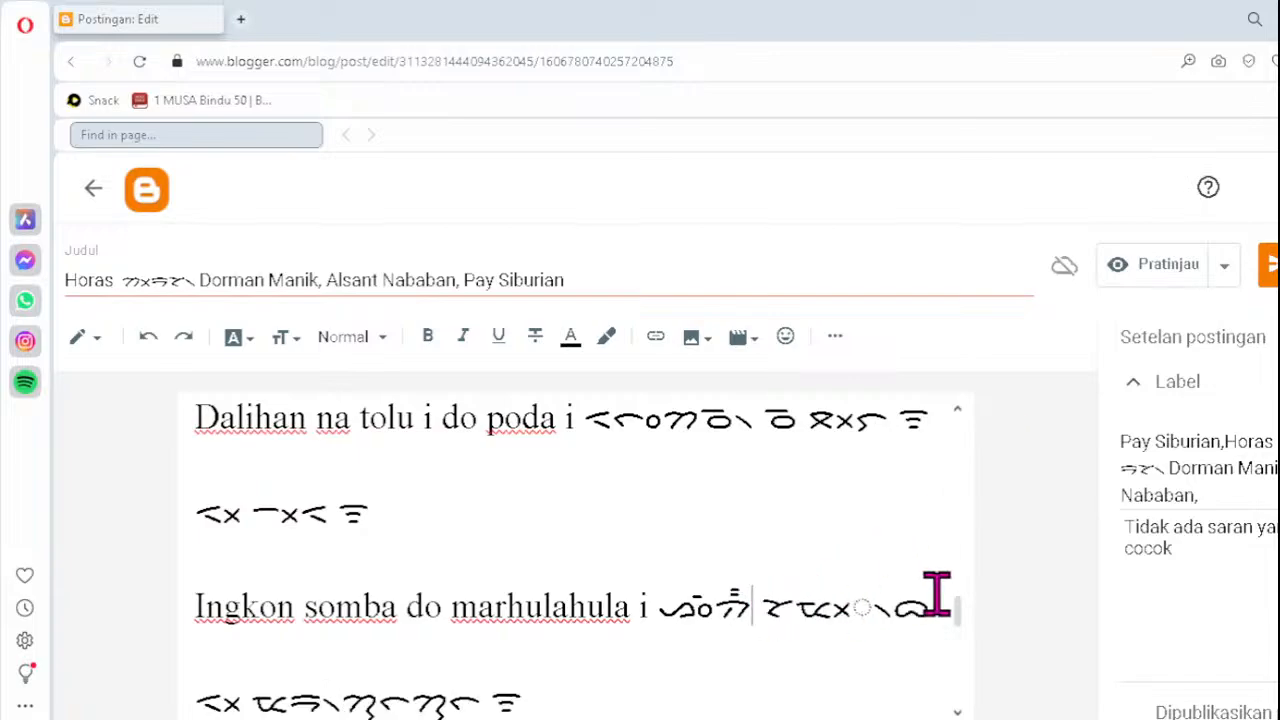
pyautogui.write('ᯬᯉ᯲')
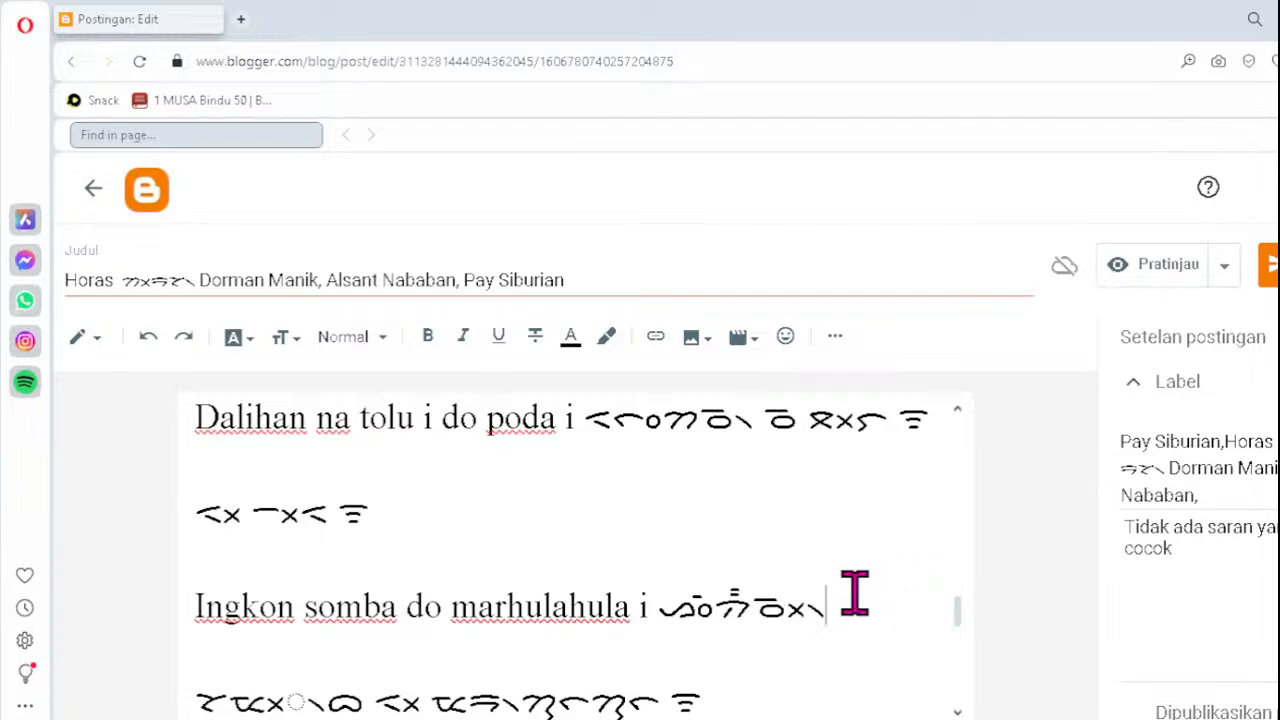
# - Retype the syllable "som" in the Batak transliteration of "somba" without the dotted circle
pyautogui.click(230, 702)
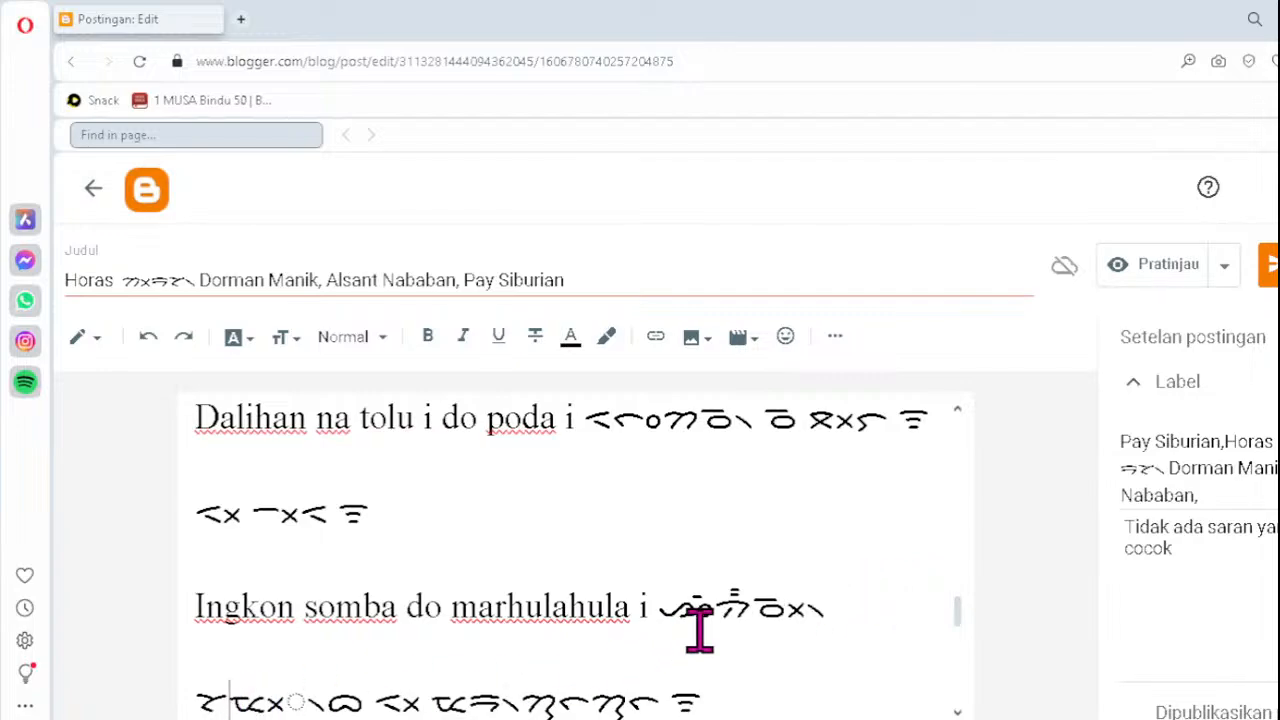
pyautogui.press('Delete')
pyautogui.press('Delete')
pyautogui.press('Delete')
pyautogui.write('ᯬᯔ᯲')
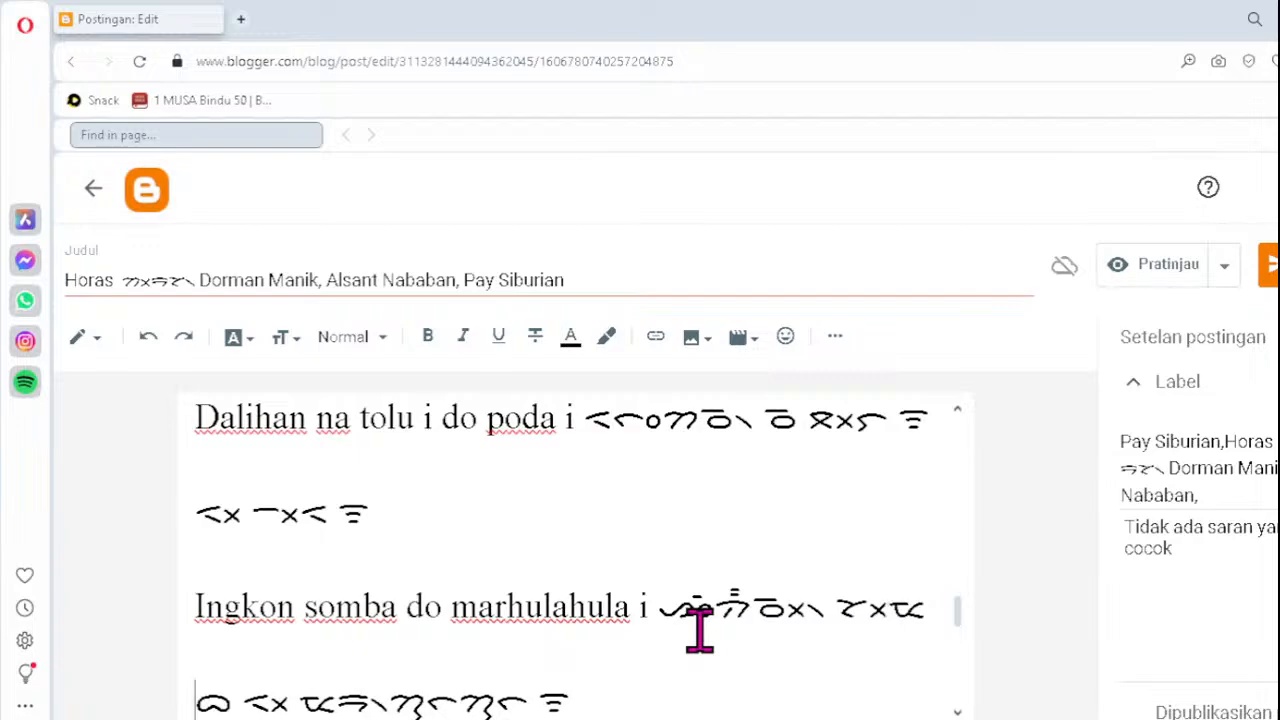
# - Retype the syllable "lek" in the Batak transliteration of "Elek" in the "Elek marboru i" line without the dotted circle
pyautogui.scroll(-2, 700, 630)
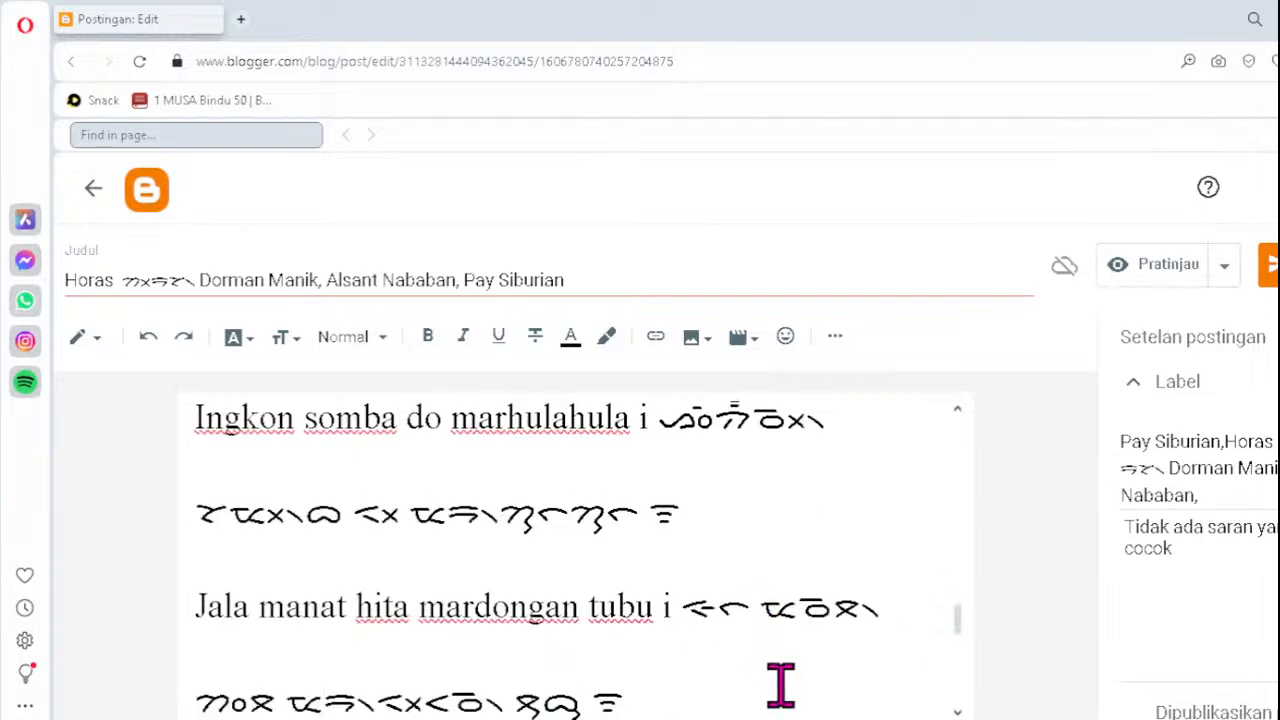
pyautogui.scroll(-1, 780, 686)
pyautogui.click(492, 690)
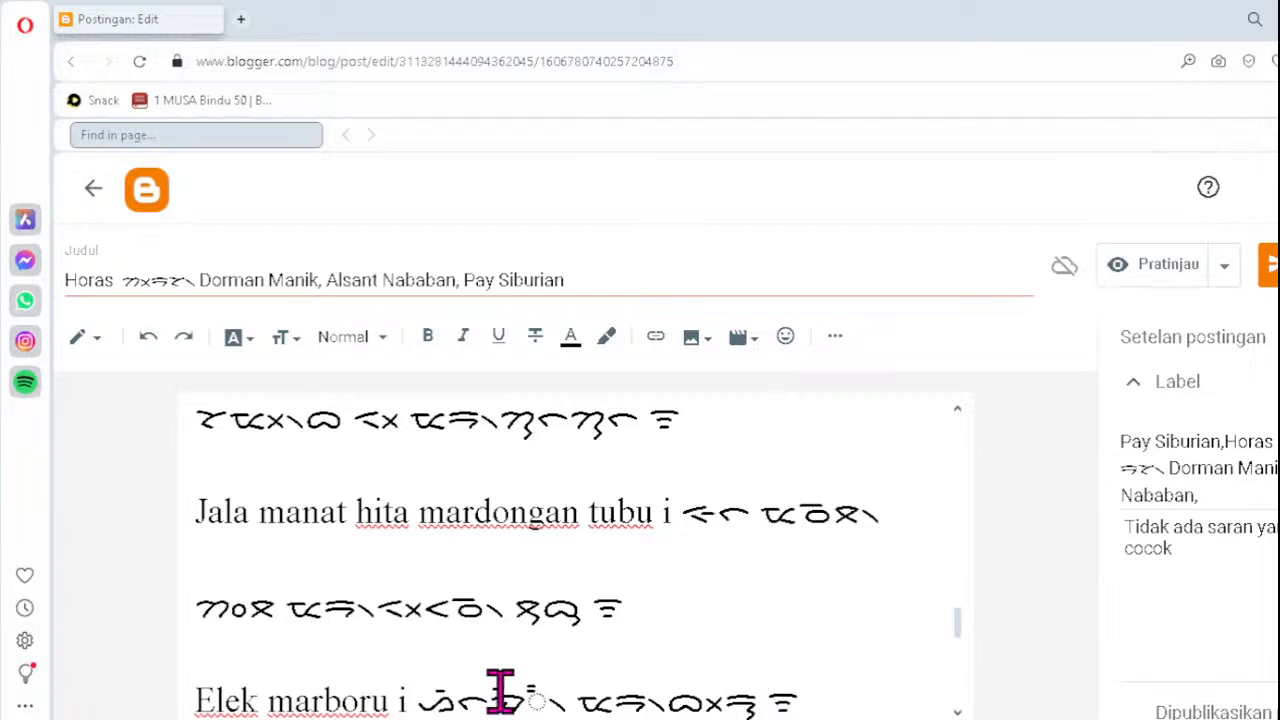
pyautogui.press('Delete')
pyautogui.press('Delete')
pyautogui.press('Delete')
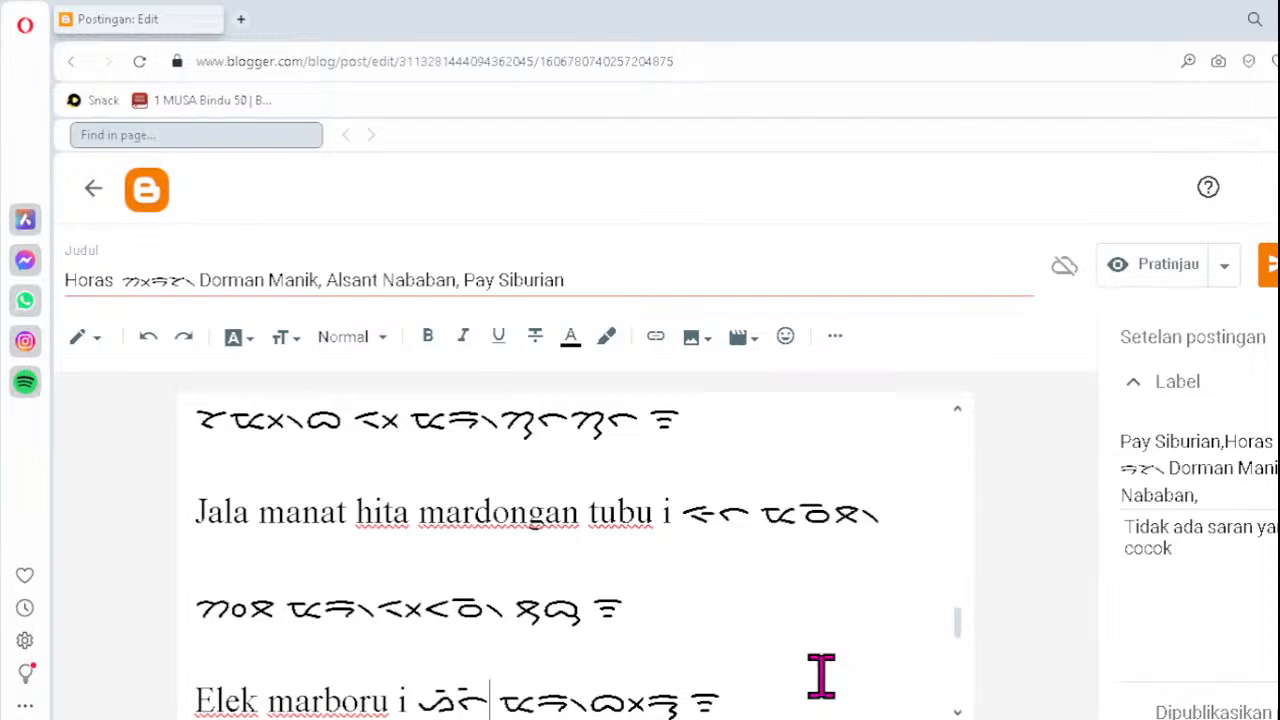
pyautogui.press('BackSpace')
pyautogui.write('ᯰ')
pyautogui.press('BackSpace')
pyautogui.write('ᯂ᯦')
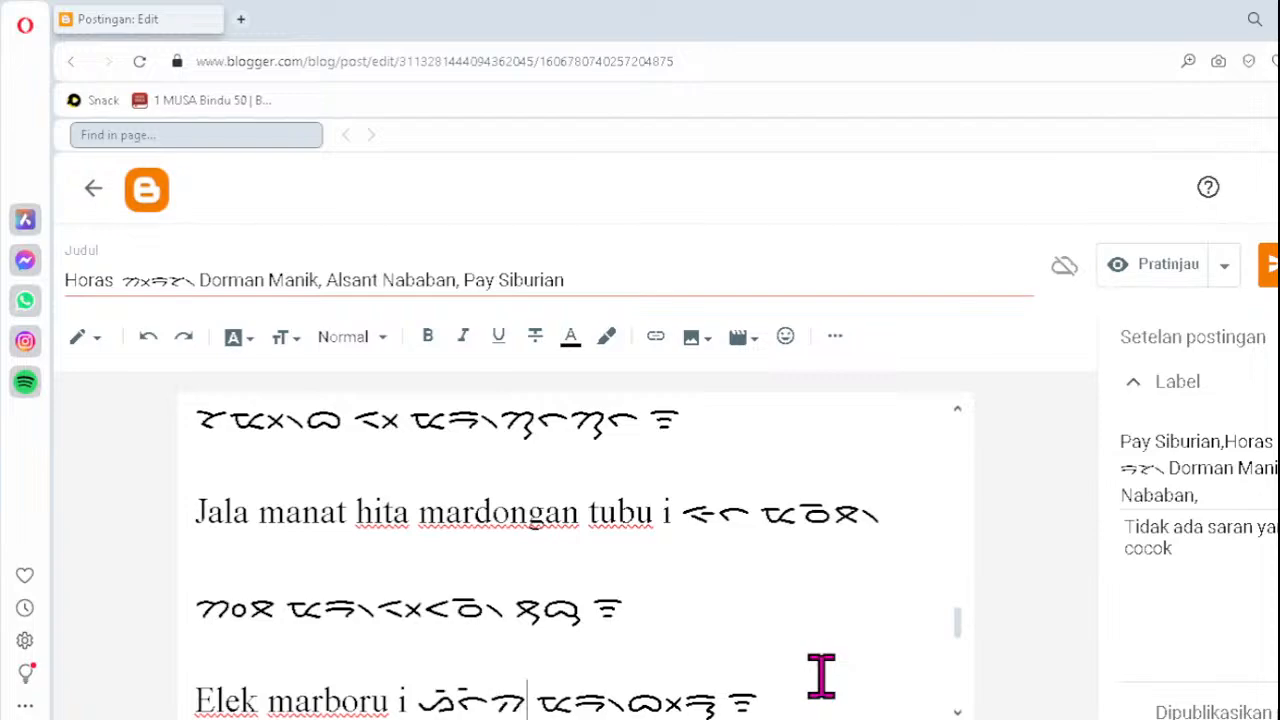
pyautogui.write('᯲')
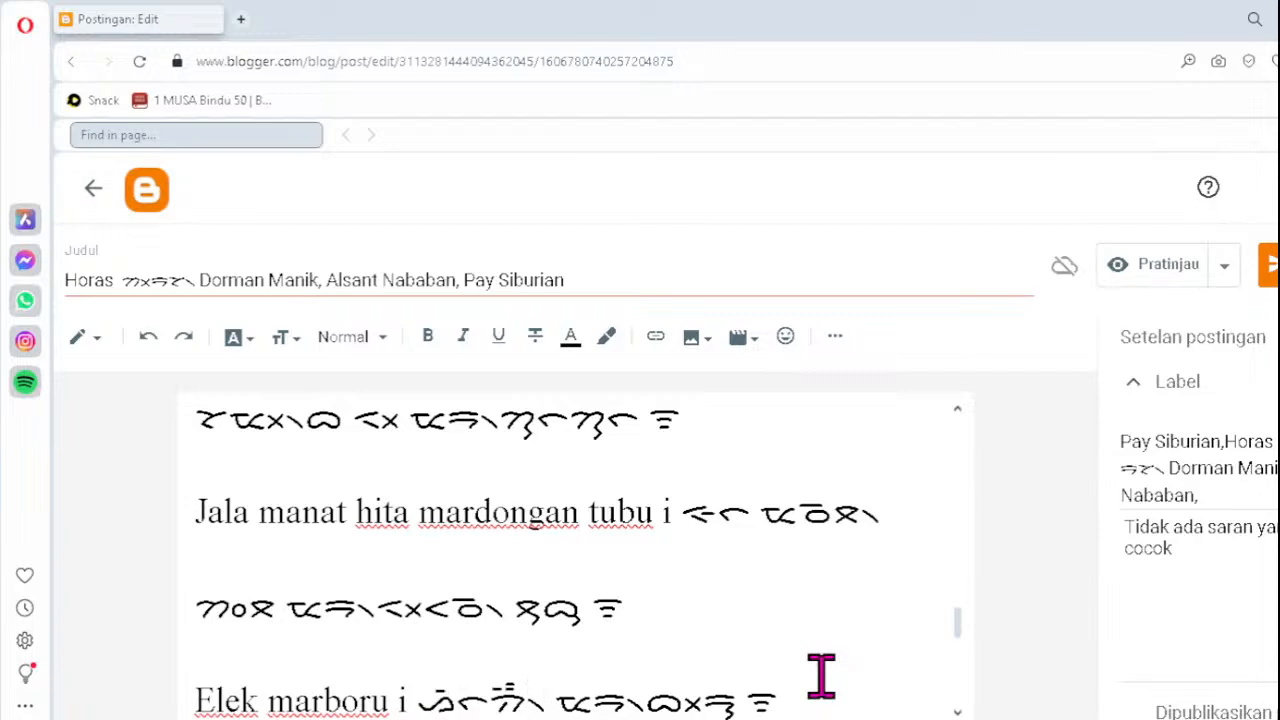
# - Check the Batak transliterations of the closing "Horas, horas" refrain lines down to the embedded video for misplaced signs
pyautogui.press('Down')
pyautogui.press('Down')
pyautogui.press('Down')
pyautogui.press('Down')
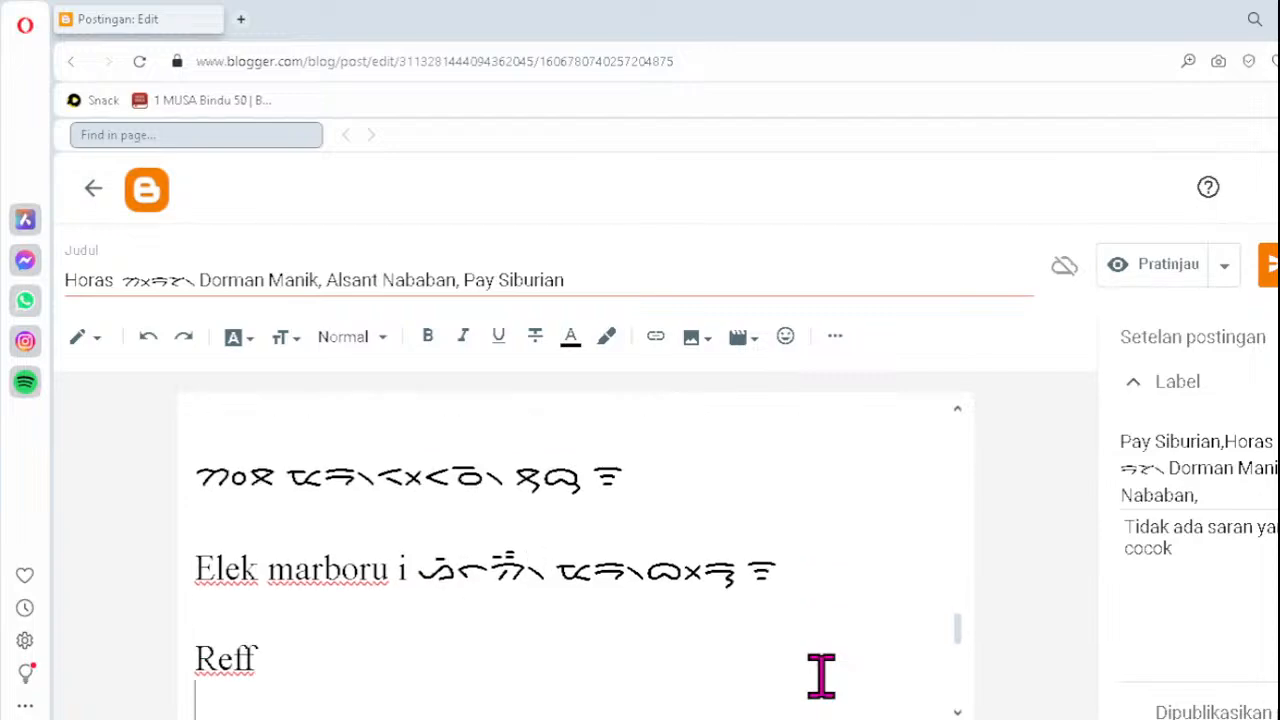
pyautogui.press('Down')
pyautogui.press('Down')
pyautogui.press('Down')
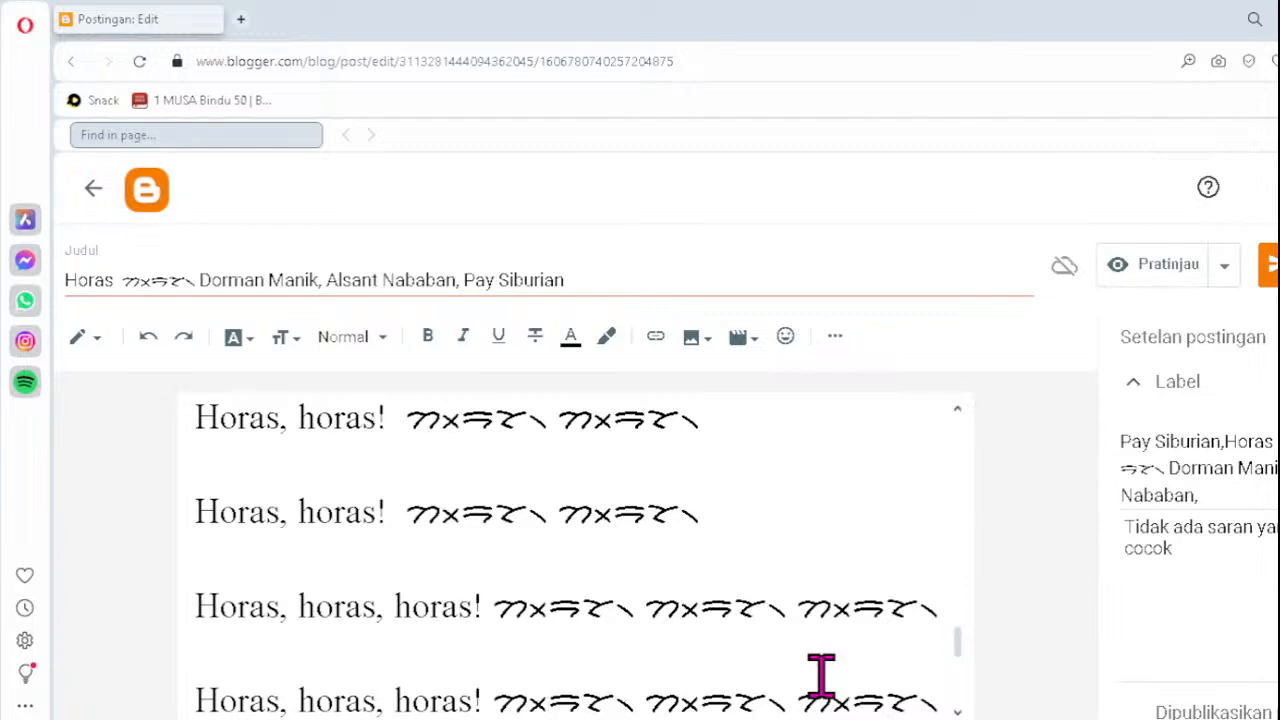
pyautogui.press('Down')
pyautogui.press('Down')
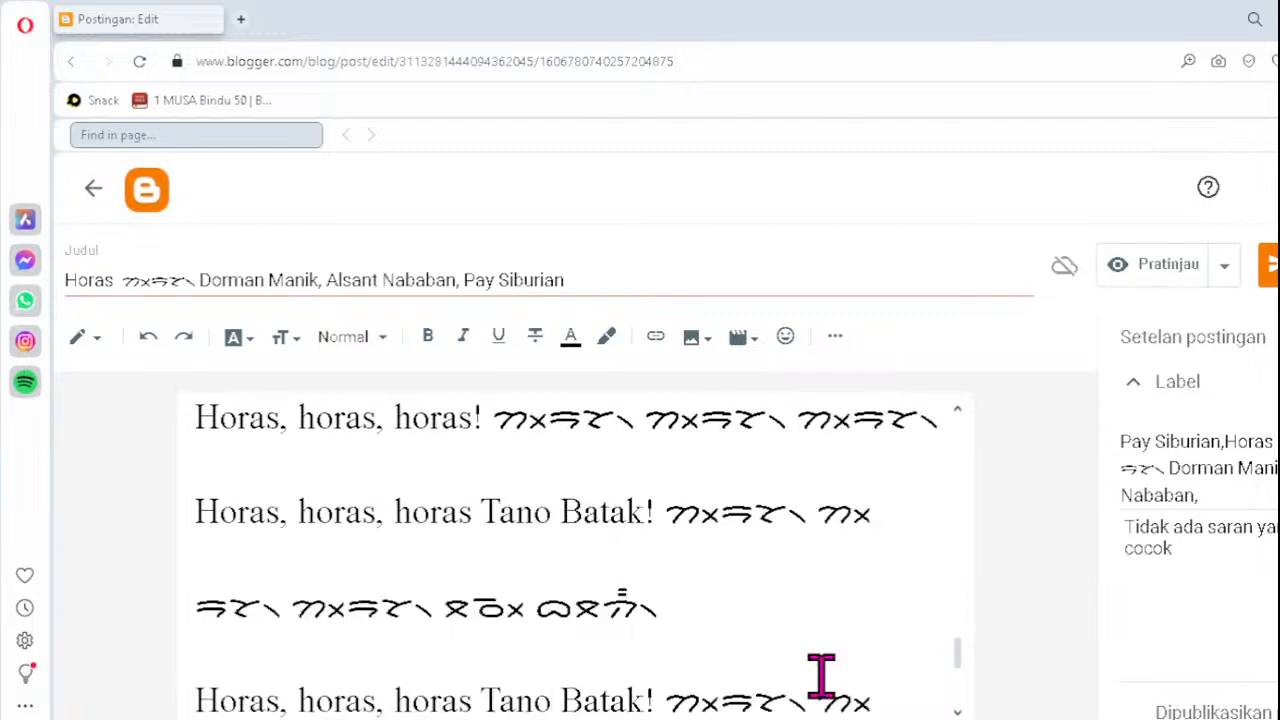
pyautogui.press('Down')
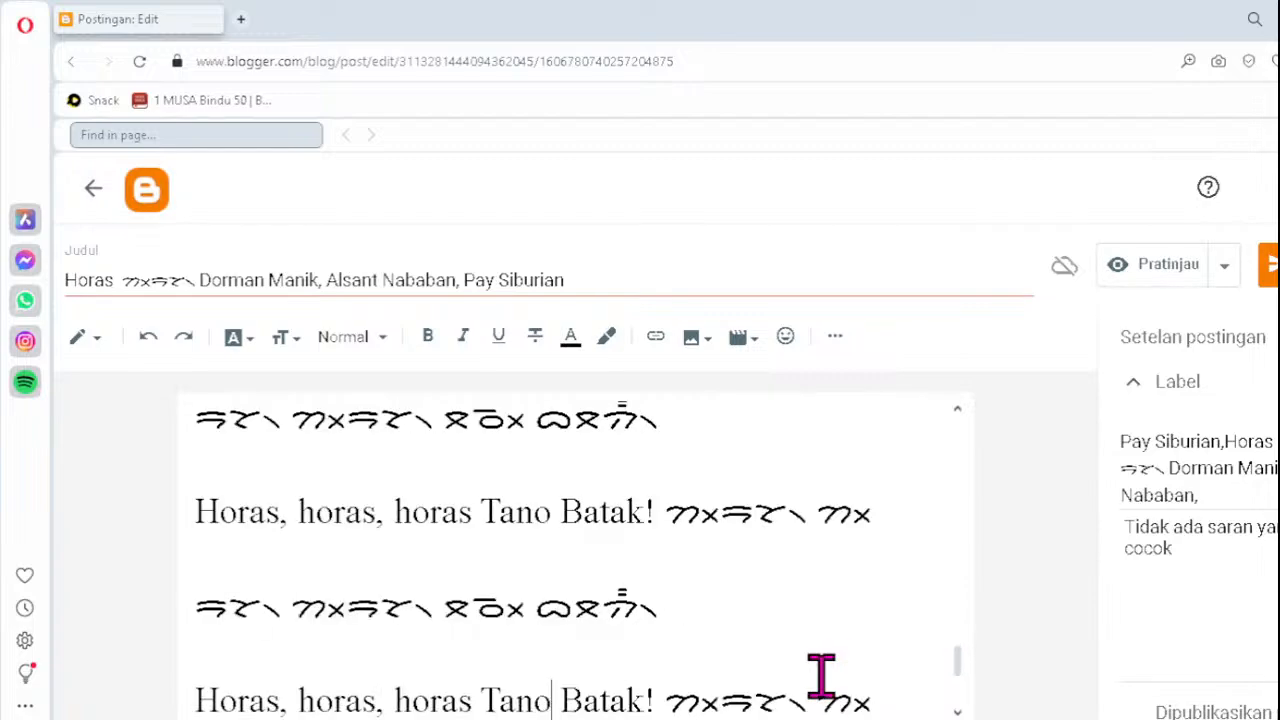
pyautogui.press('Up')
pyautogui.press('Down')
pyautogui.press('Down')
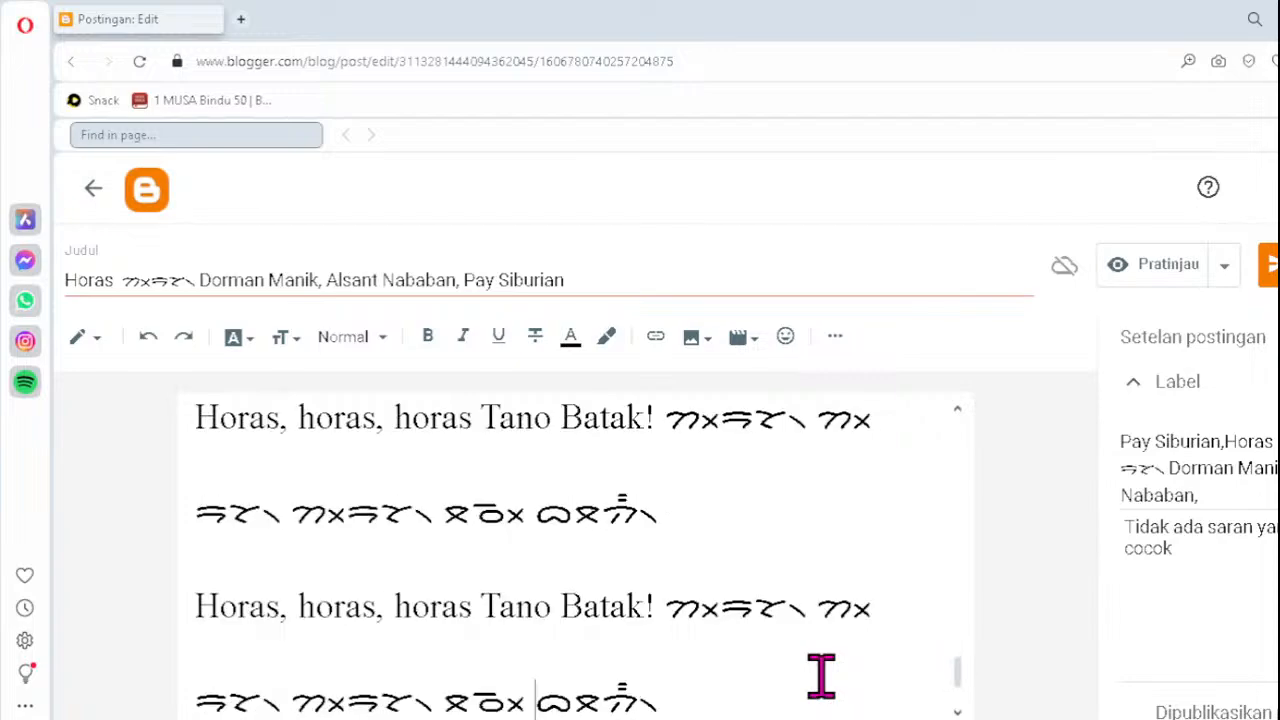
pyautogui.press('Down')
pyautogui.press('Down')
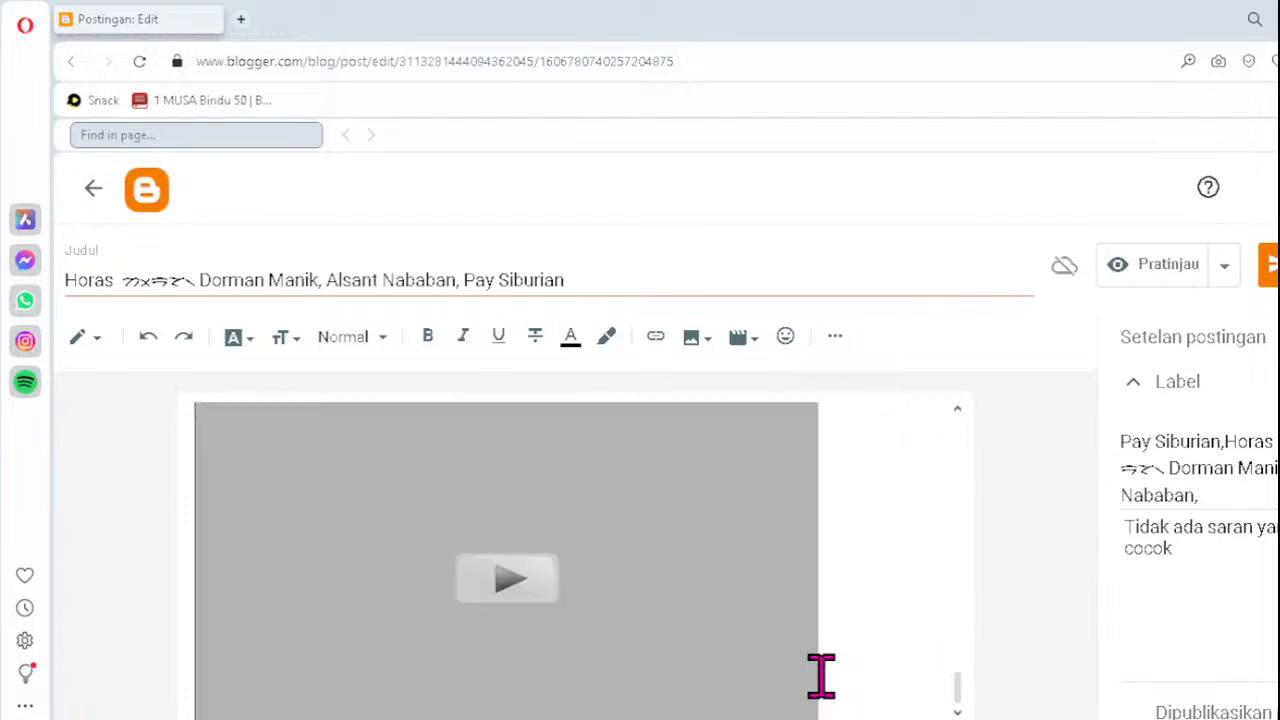
# - Review all the Batak transliterations from the closing refrain back up to the post's heading for remaining dotted circles
pyautogui.press('Up')
pyautogui.press('Up')
pyautogui.press('Up')
pyautogui.press('Up')
pyautogui.press('Up')
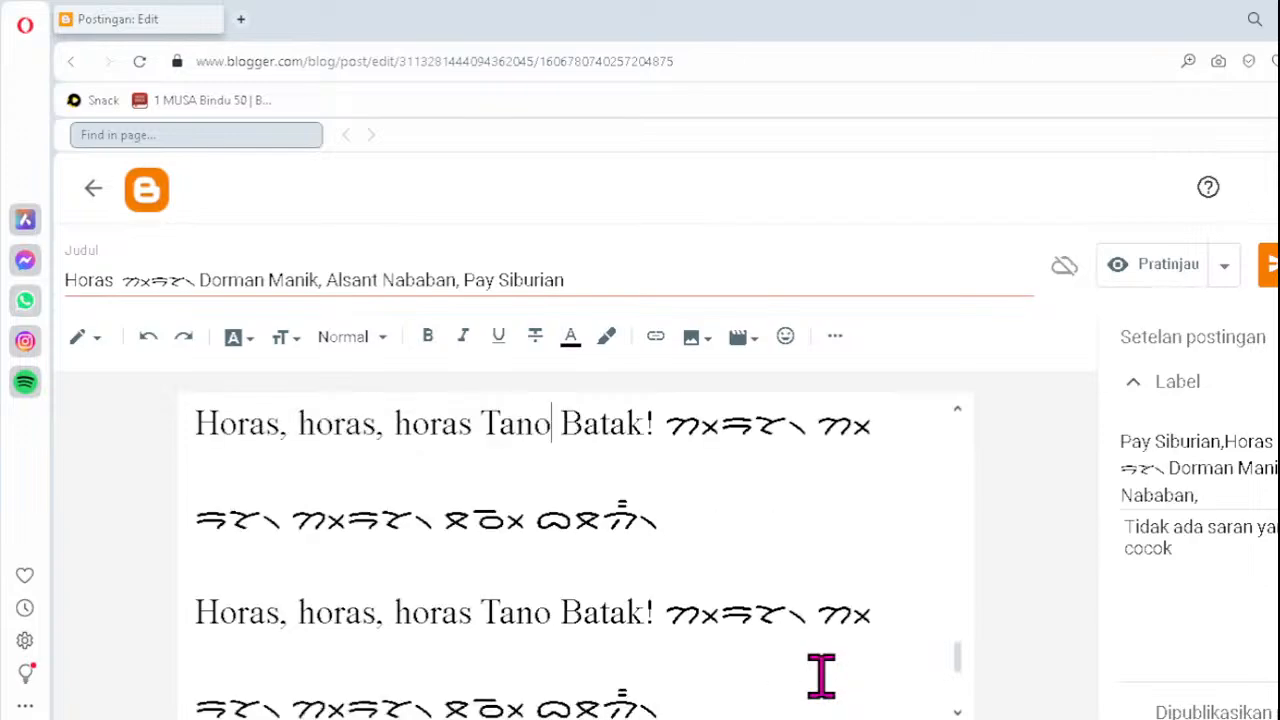
pyautogui.press('Up')
pyautogui.press('Up')
pyautogui.press('Up')
pyautogui.press('Up')
pyautogui.press('Up')
pyautogui.press('Up')
pyautogui.press('Up')
pyautogui.press('Up')
pyautogui.press('Up')
pyautogui.press('Up')
pyautogui.press('Up')
pyautogui.press('Up')
pyautogui.press('Up')
pyautogui.press('Up')
pyautogui.press('Up')
pyautogui.press('Up')
pyautogui.press('Up')
pyautogui.press('Up')
pyautogui.press('Up')
pyautogui.press('Up')
pyautogui.press('Up')
pyautogui.press('Up')
pyautogui.press('Up')
pyautogui.press('Up')
pyautogui.press('Up')
pyautogui.press('Up')
pyautogui.press('Up')
pyautogui.press('Up')
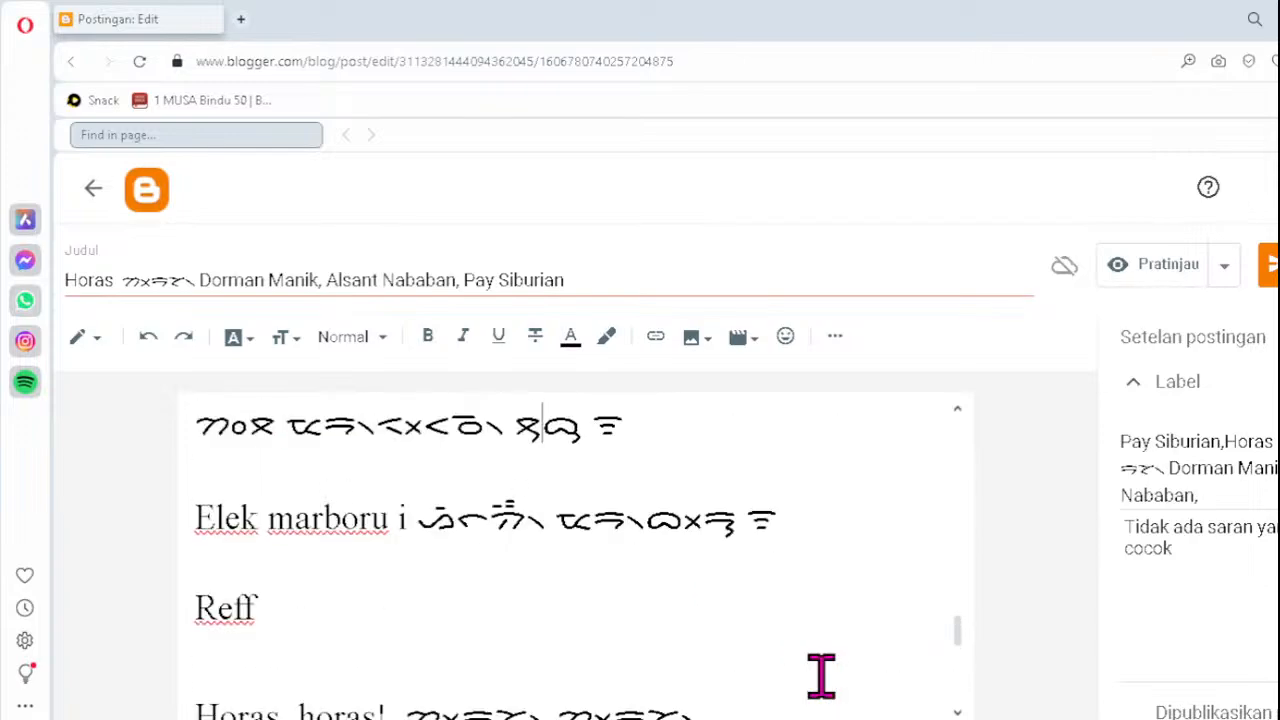
pyautogui.press('Up')
pyautogui.press('Up')
pyautogui.press('Up')
pyautogui.press('Up')
pyautogui.press('Up')
pyautogui.press('Up')
pyautogui.press('Up')
pyautogui.press('Up')
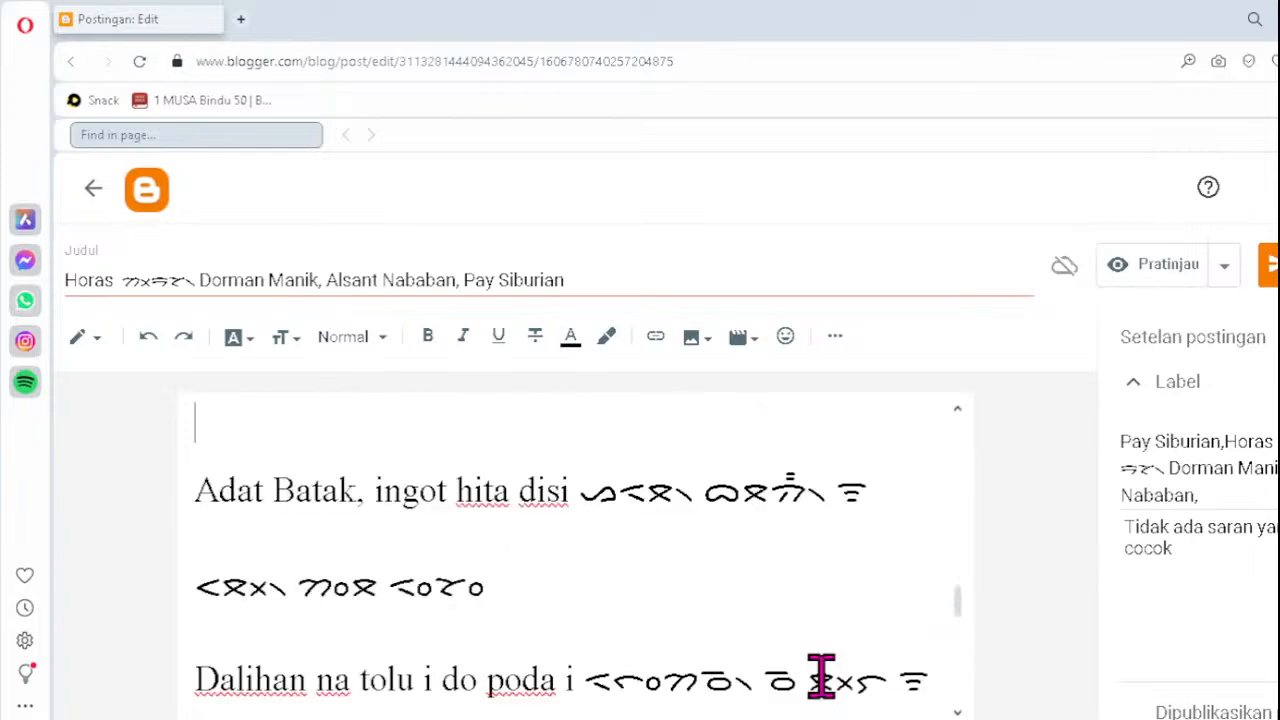
pyautogui.press('Up')
pyautogui.press('Up')
pyautogui.press('Up')
pyautogui.press('Up')
pyautogui.press('Up')
pyautogui.press('Up')
pyautogui.press('Up')
pyautogui.press('Up')
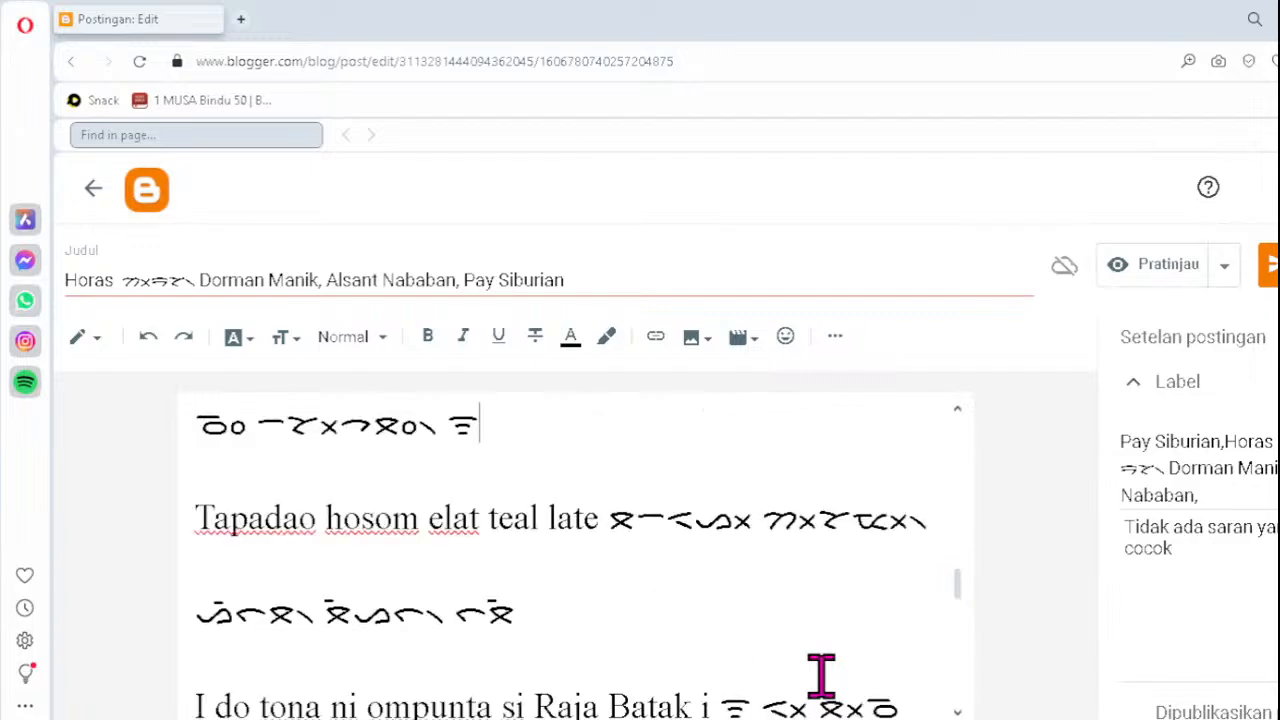
pyautogui.press('Up')
pyautogui.press('Up')
pyautogui.press('Up')
pyautogui.press('Up')
pyautogui.press('Up')
pyautogui.press('Up')
pyautogui.press('Up')
pyautogui.press('Up')
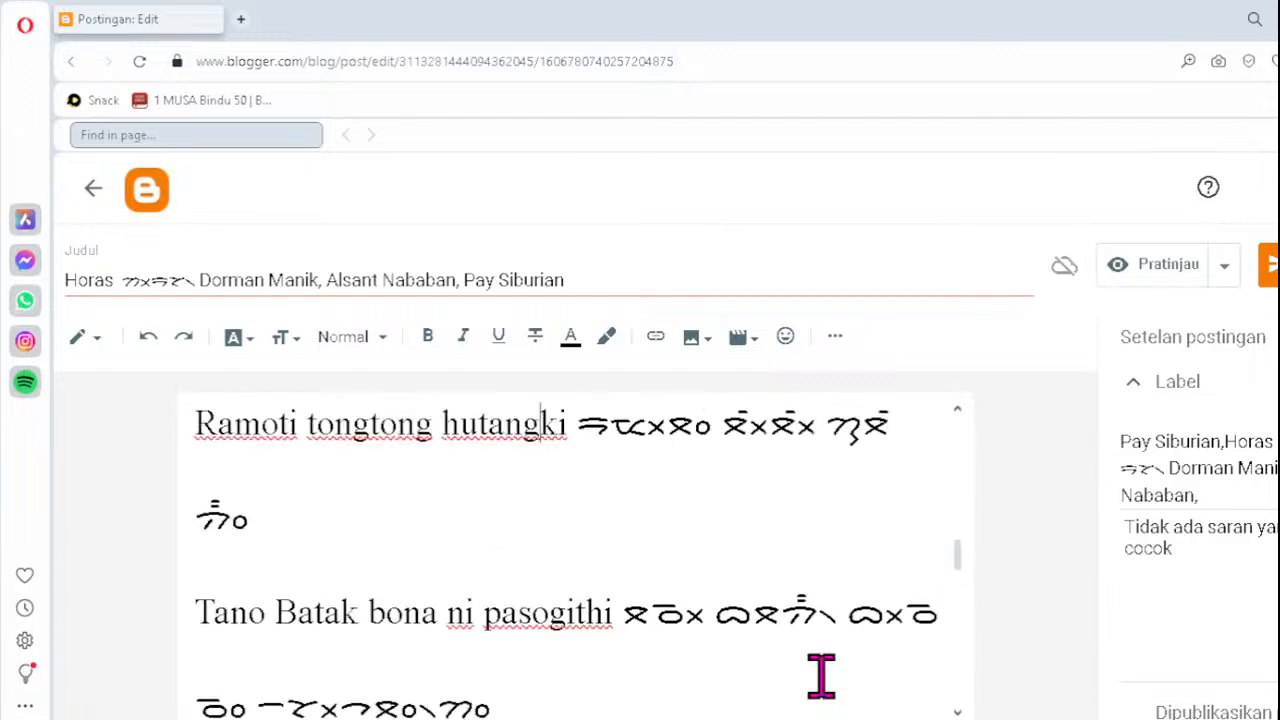
pyautogui.press('Up')
pyautogui.press('Up')
pyautogui.press('Up')
pyautogui.press('Up')
pyautogui.press('Up')
pyautogui.press('Up')
pyautogui.press('Up')
pyautogui.press('Up')
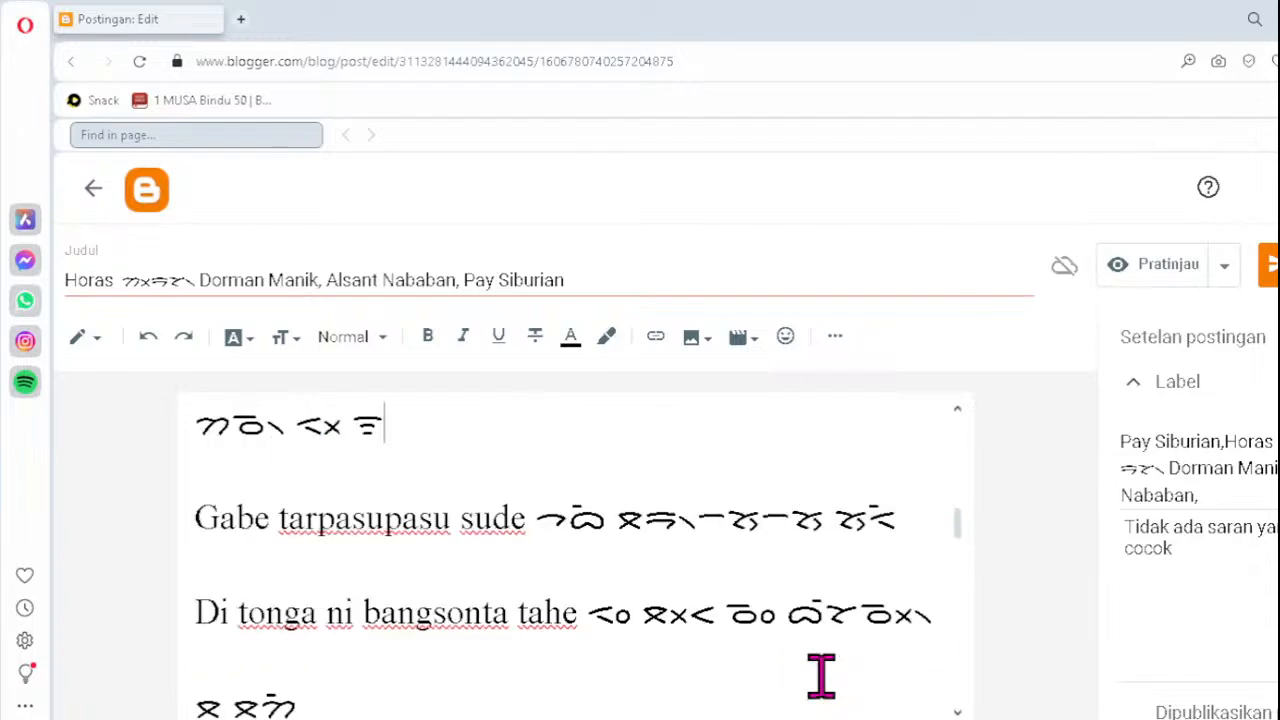
pyautogui.press('Up')
pyautogui.press('Up')
pyautogui.press('Up')
pyautogui.press('Up')
pyautogui.press('Up')
pyautogui.press('Up')
pyautogui.press('Up')
pyautogui.press('Up')
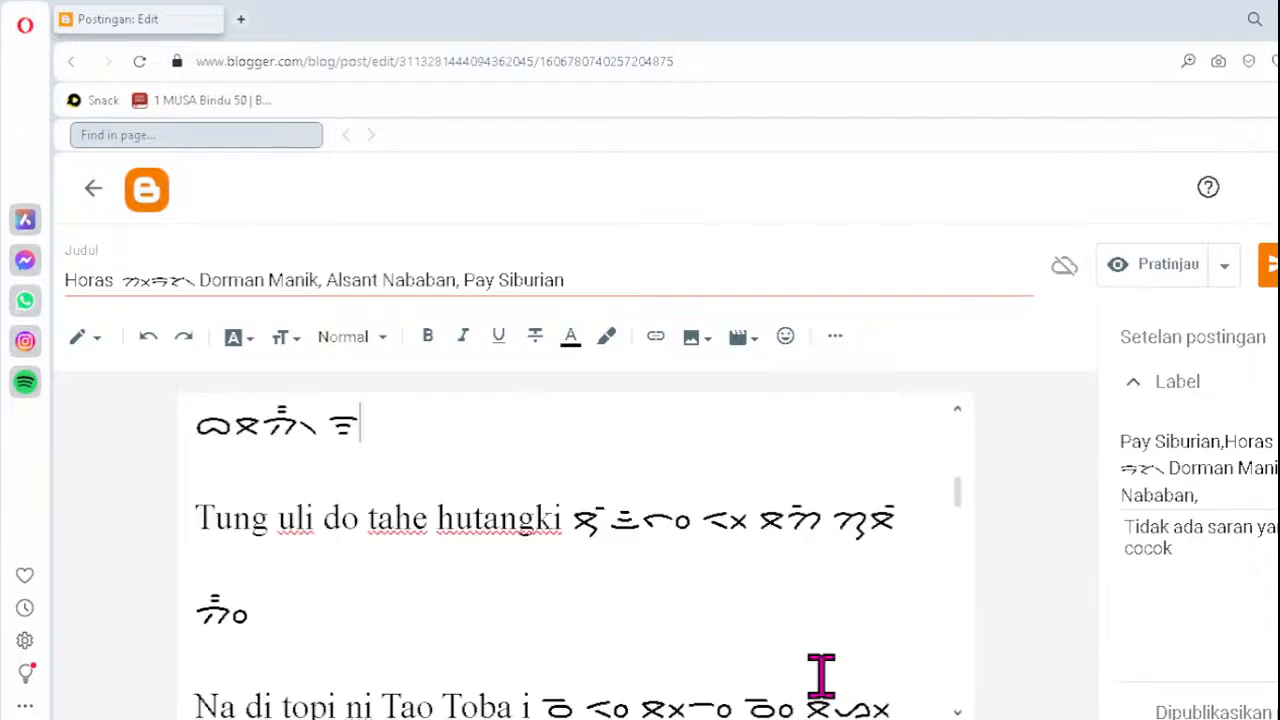
pyautogui.press('Up')
pyautogui.press('Up')
pyautogui.press('Up')
pyautogui.press('Up')
pyautogui.press('Up')
pyautogui.press('Up')
pyautogui.press('Up')
pyautogui.press('Up')
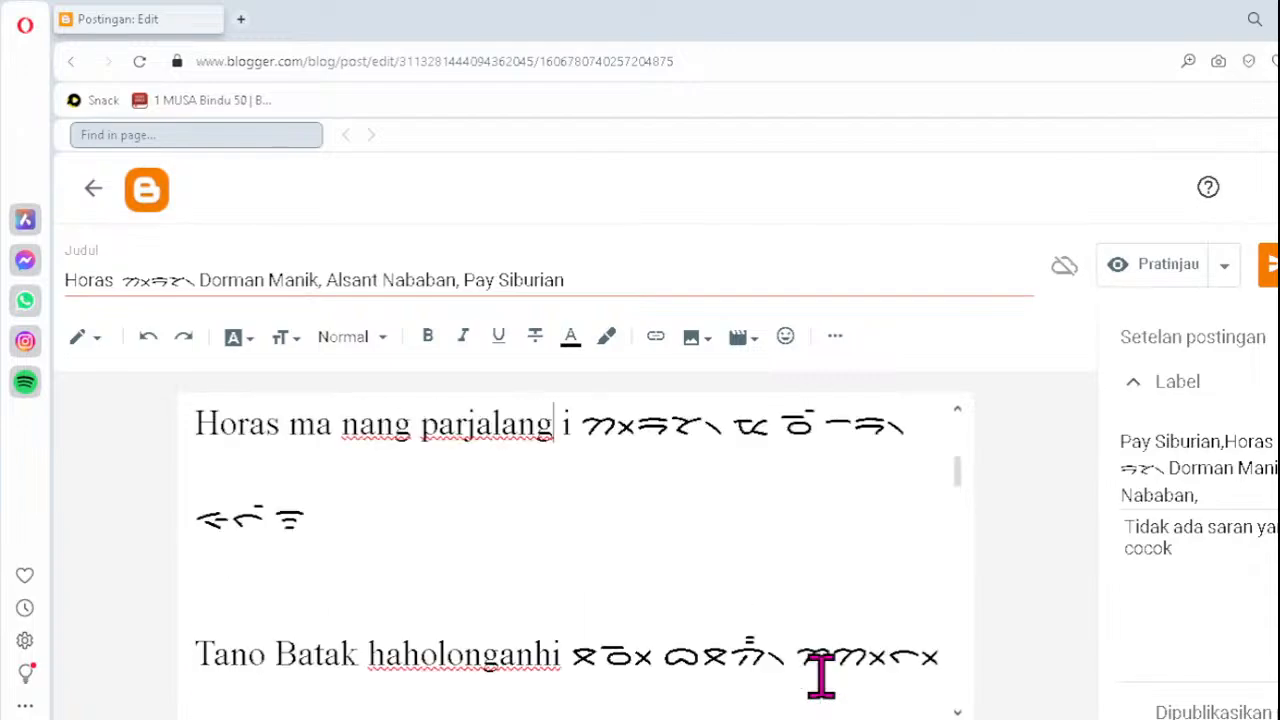
pyautogui.press('Up')
pyautogui.press('Up')
pyautogui.press('Up')
pyautogui.press('Up')
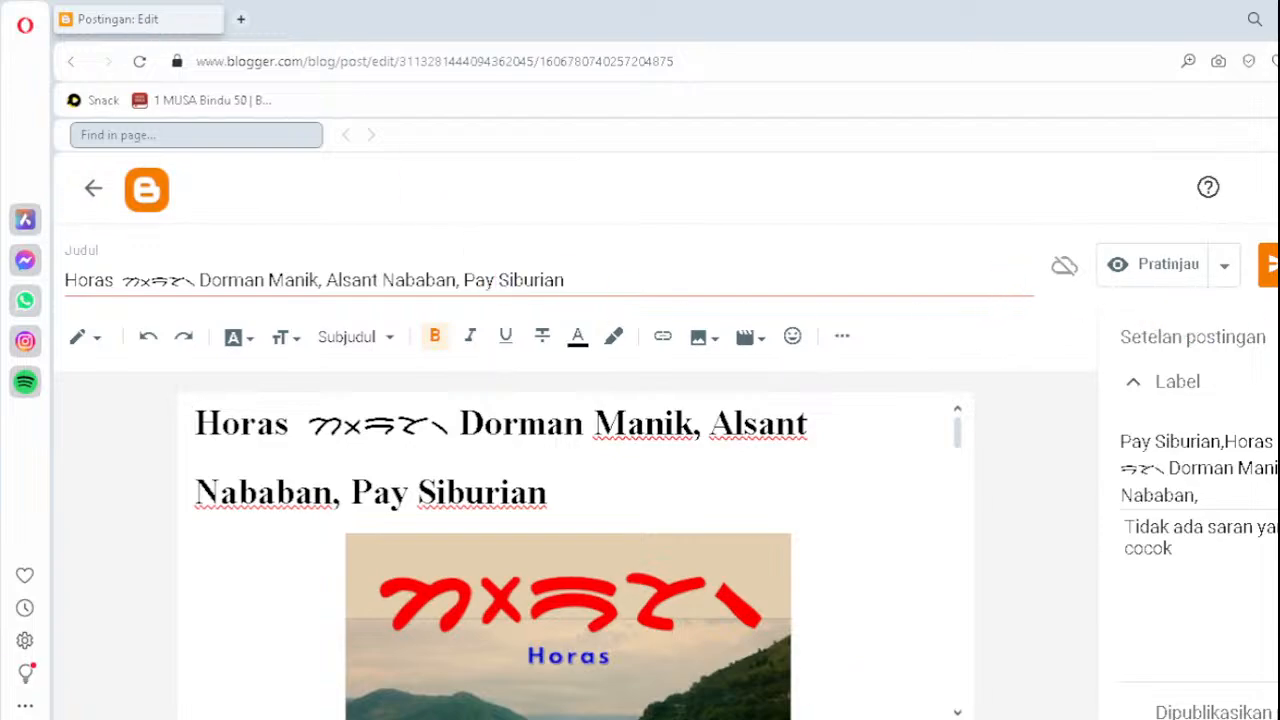
# - Leave the "Horas" post and open the "O Tao Toba Na Uli" post from the post list for editing
pyautogui.click(93, 189)
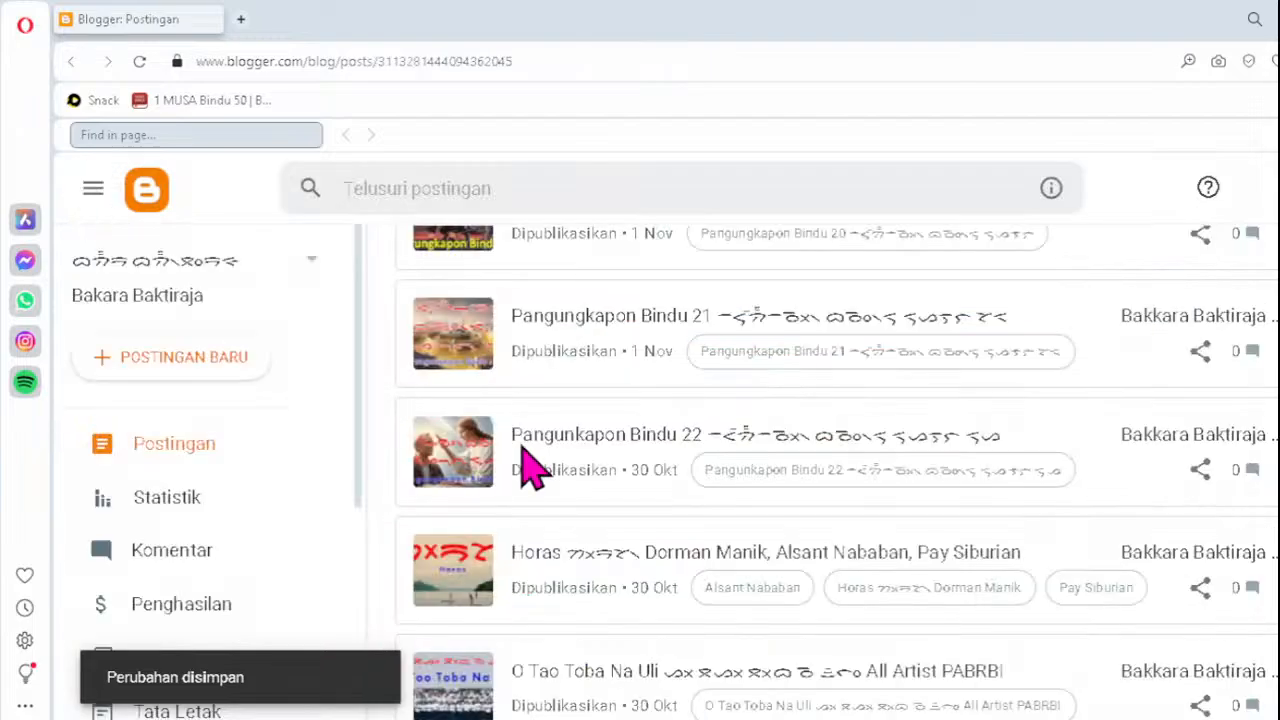
pyautogui.scroll(-2, 650, 451)
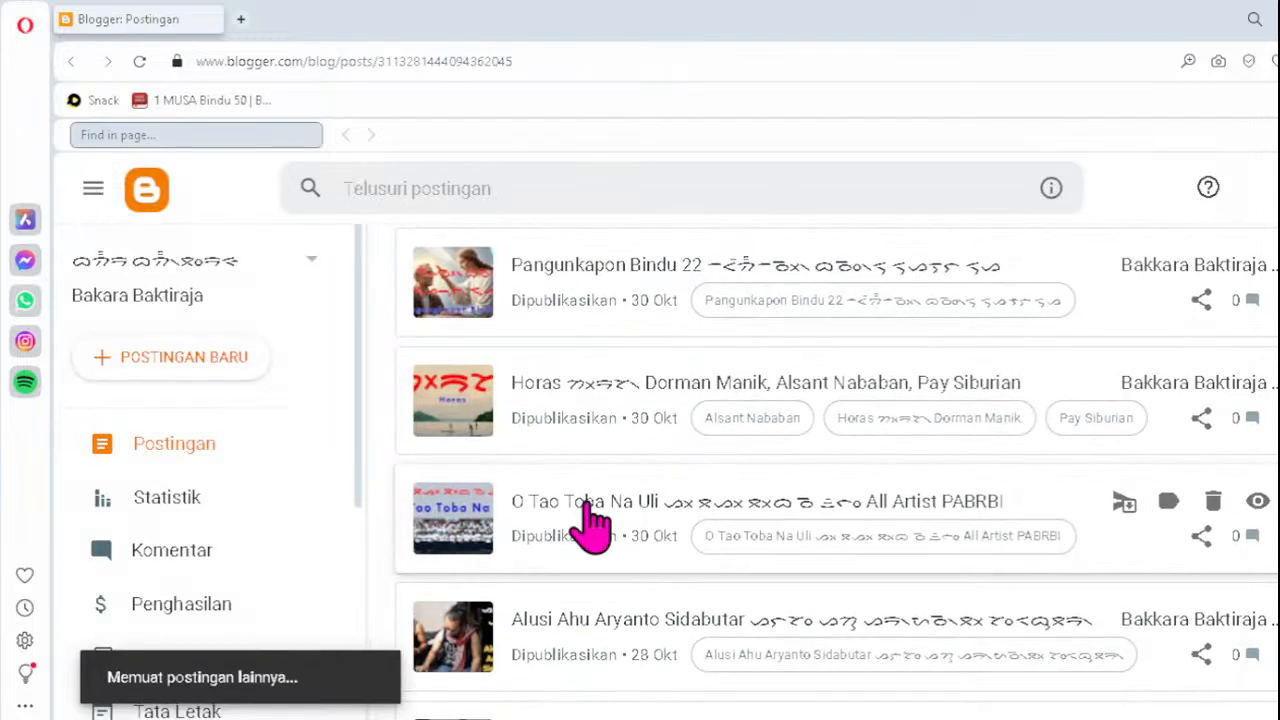
pyautogui.click(600, 500)
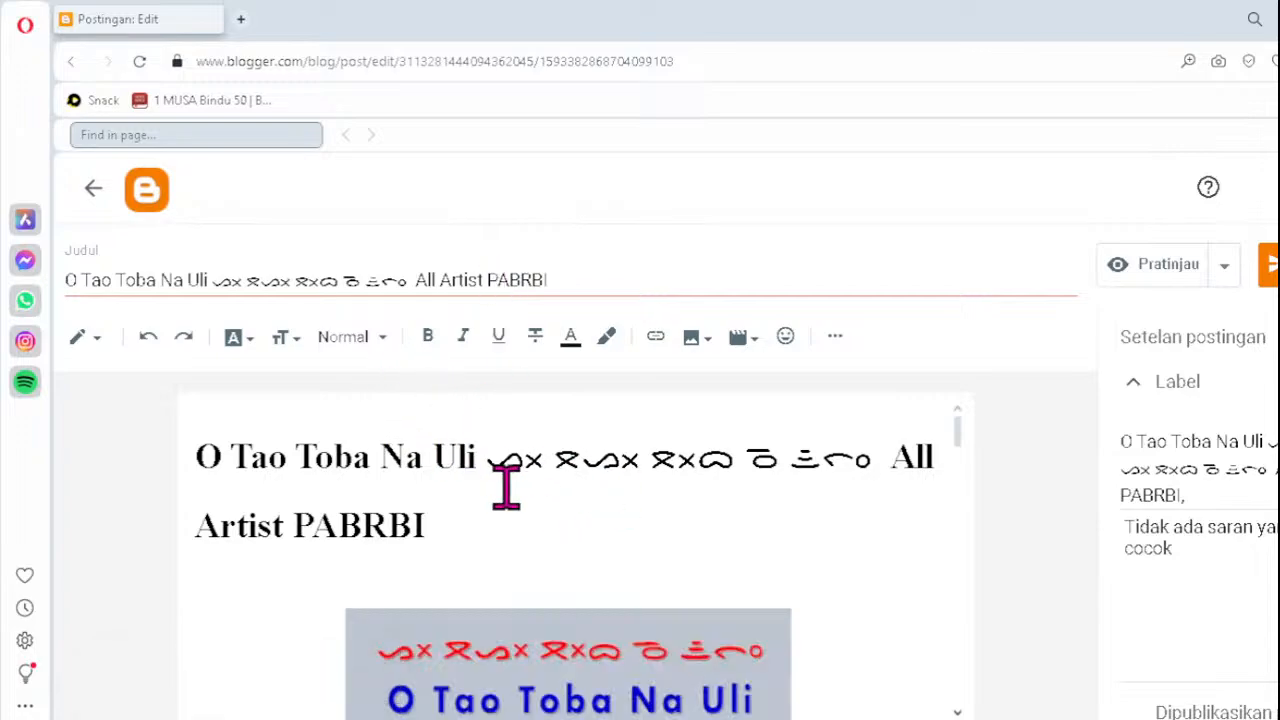
# - Retype the syllable "lok" in the Batak transliteration of "dolok" in the "Angka dolok na timbo" line without the dotted circle
pyautogui.scroll(-3, 510, 500)
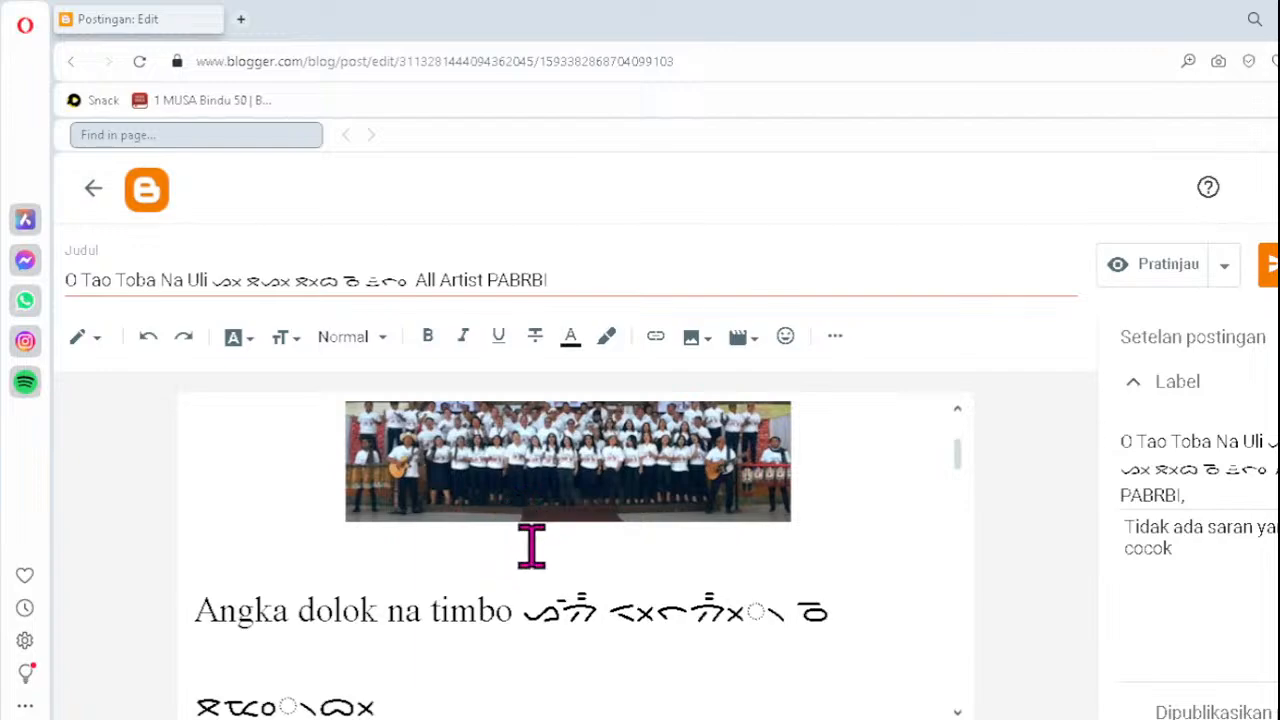
pyautogui.click(704, 608)
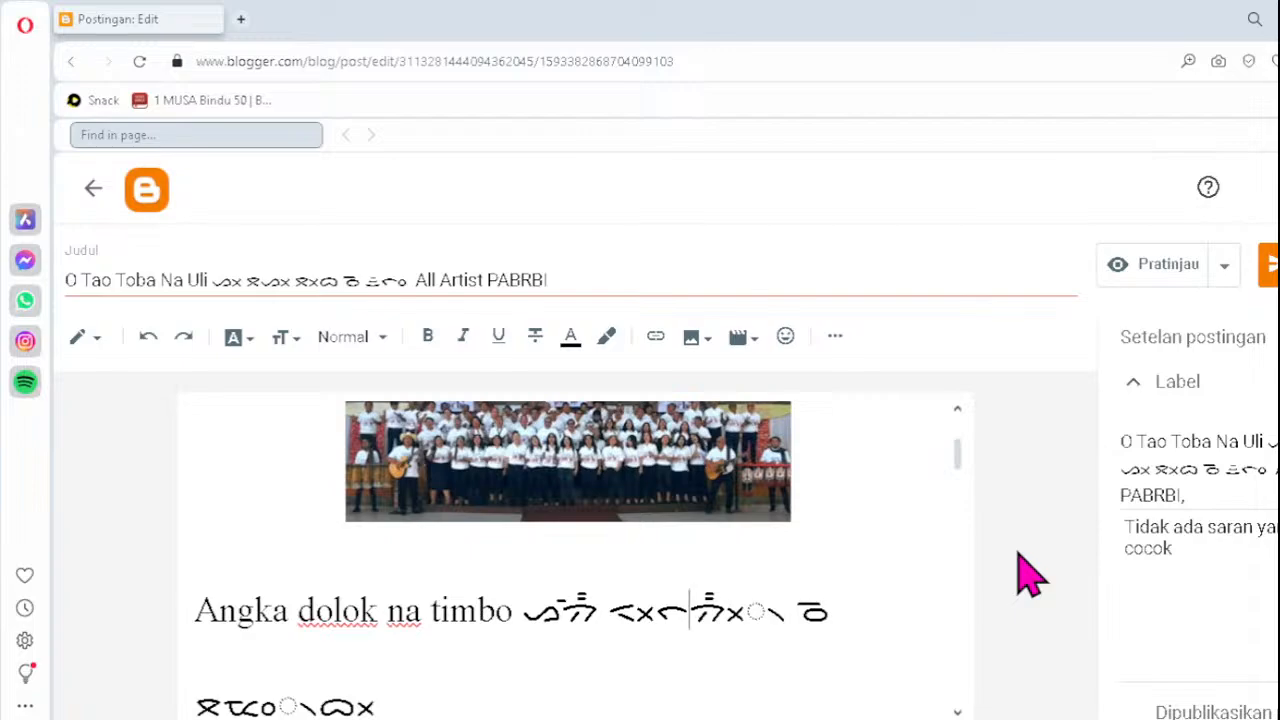
pyautogui.press('Delete')
pyautogui.press('Delete')
pyautogui.press('Delete')
pyautogui.write('ᯬᯂ᯦᯲')
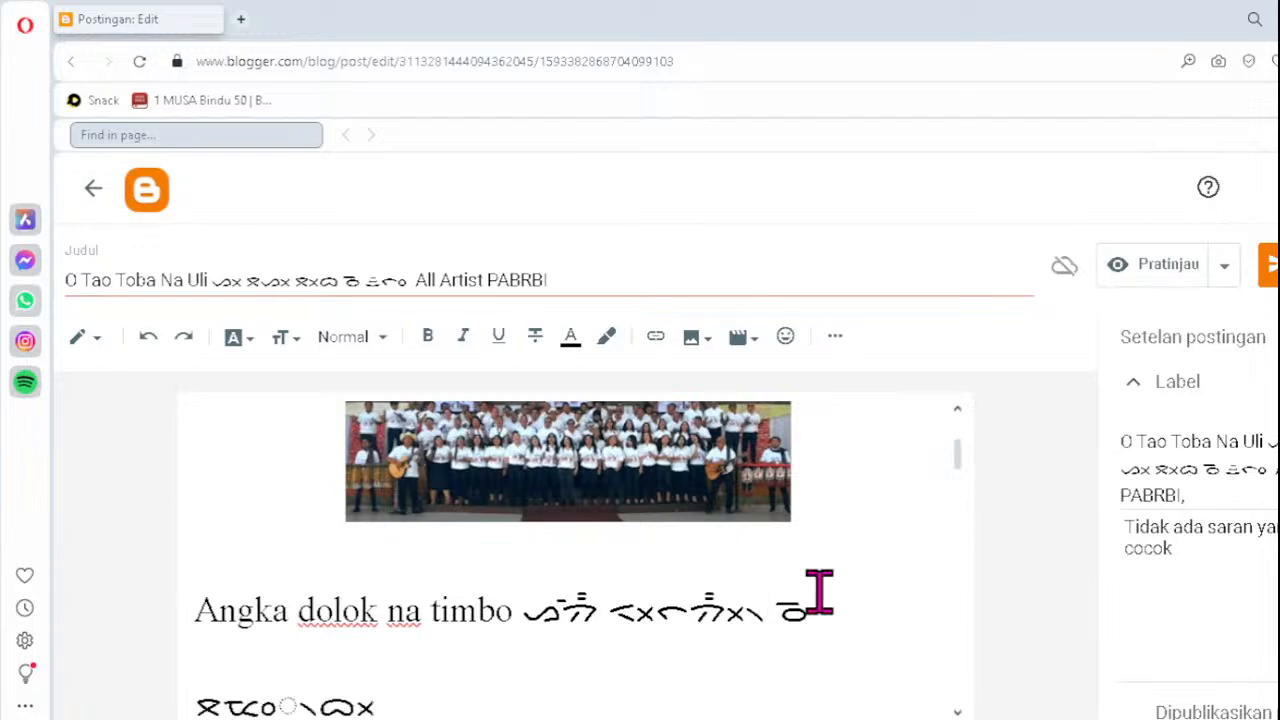
# - Retype the syllable "tim" in the Batak transliteration of "timbo" without the dotted circle
pyautogui.click(224, 700)
pyautogui.press('Delete')
pyautogui.press('Delete')
pyautogui.press('Delete')
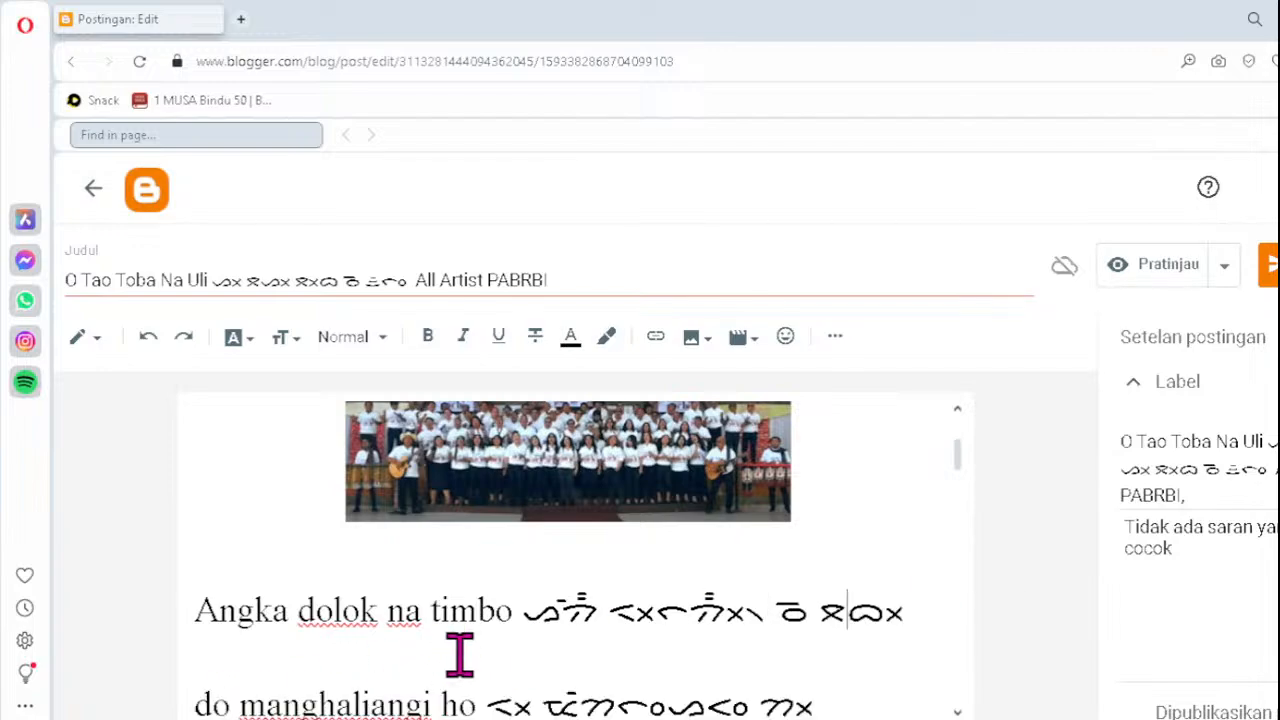
pyautogui.write('ᯪᯔ᯲')
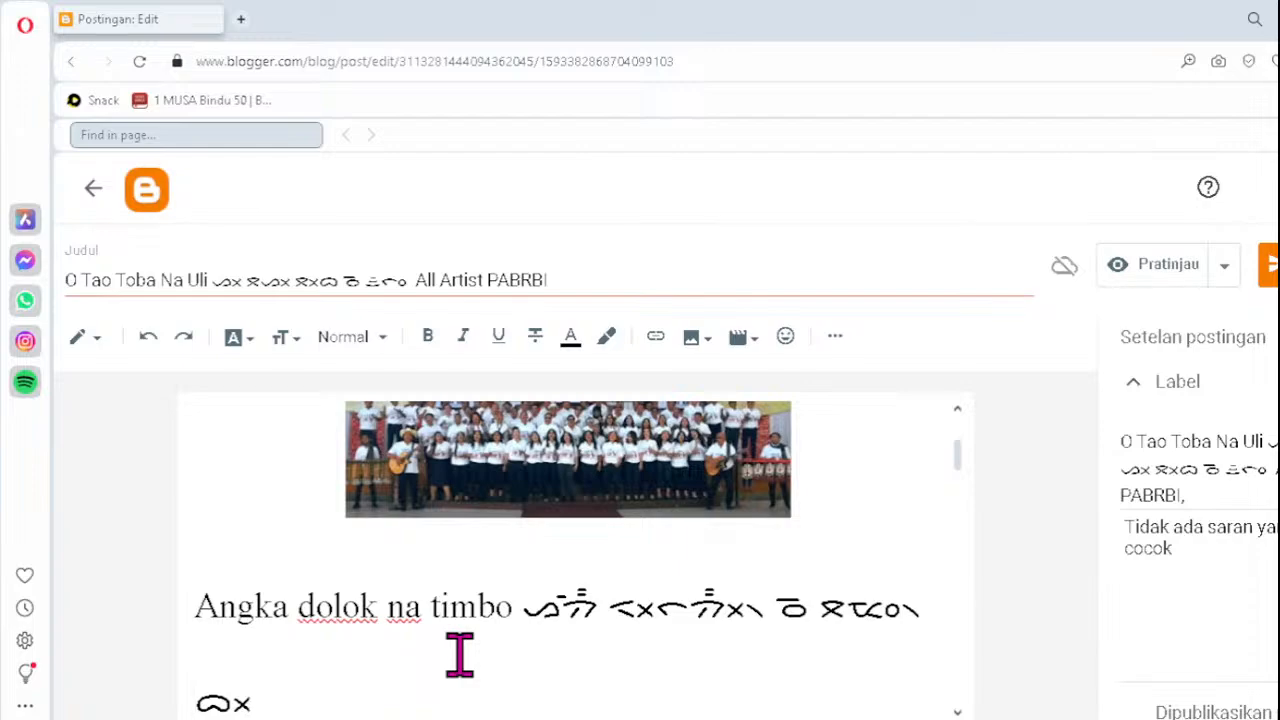
# - Retype the syllable "hen" in the Batak transliteration of "dibahen" in the "i tongtong dibahen ho" line without the dotted circle
pyautogui.press('Down')
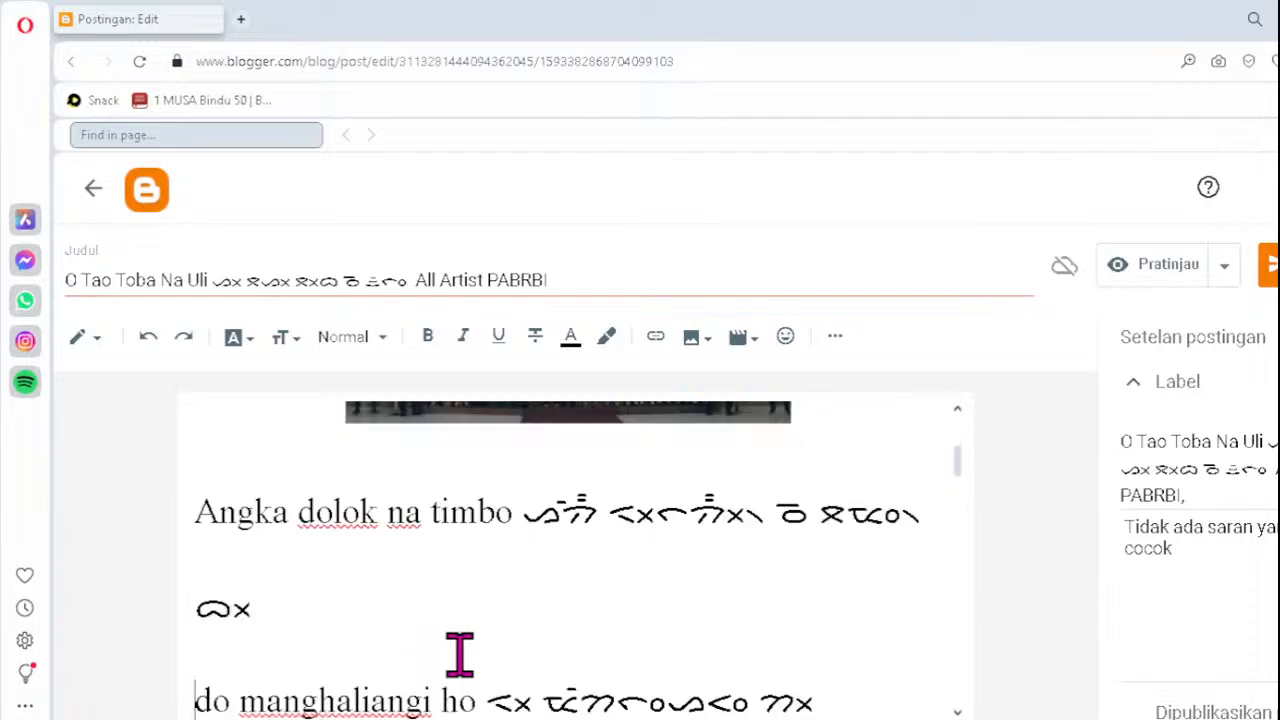
pyautogui.press('Down')
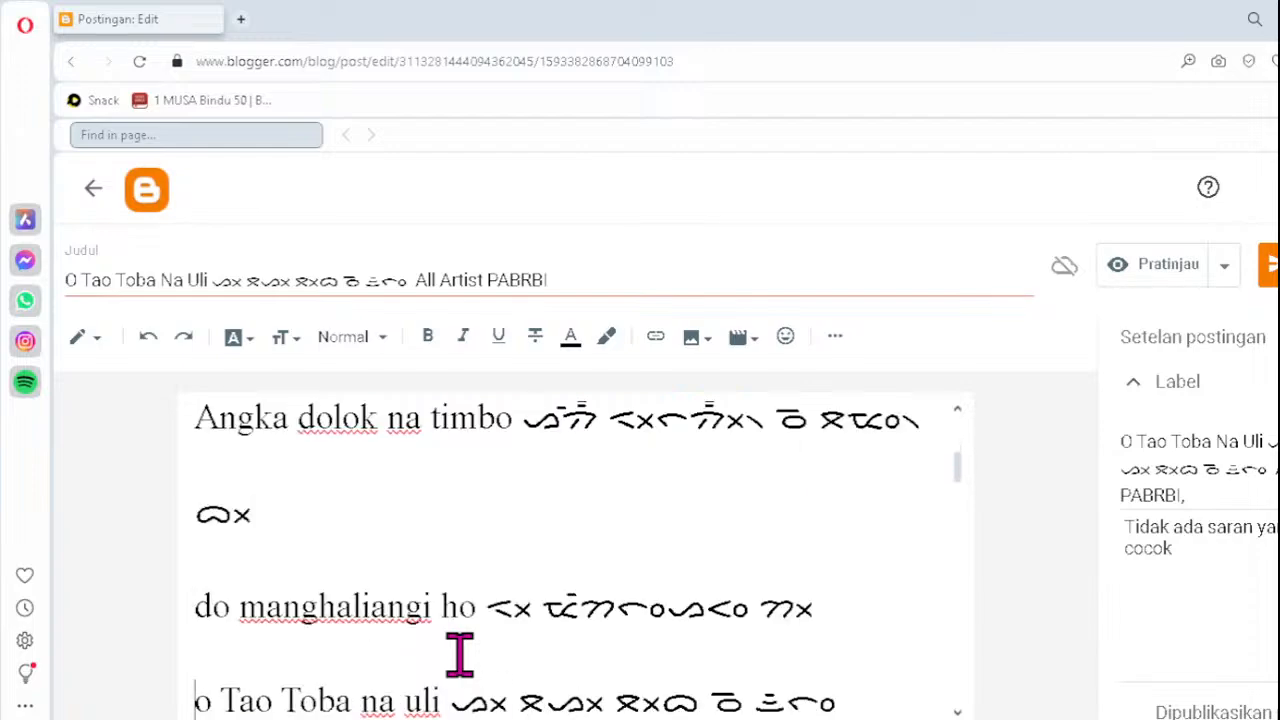
pyautogui.press('Down')
pyautogui.press('Down')
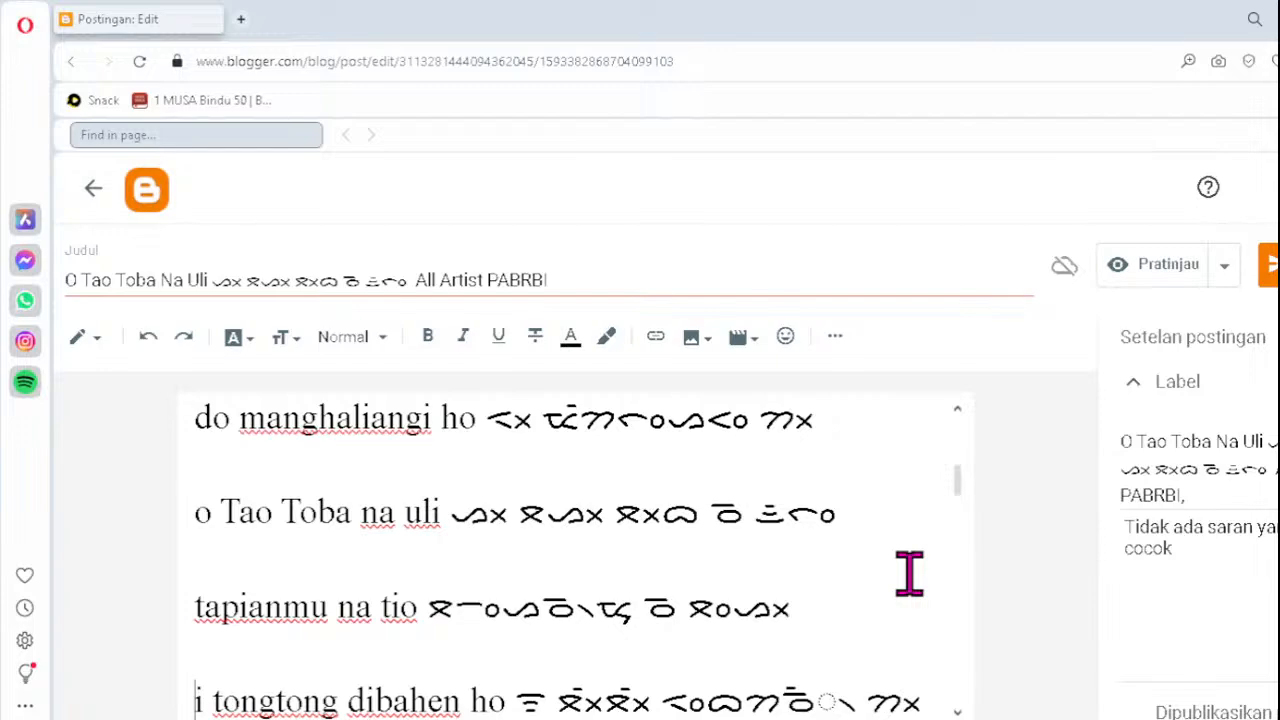
pyautogui.press('Down')
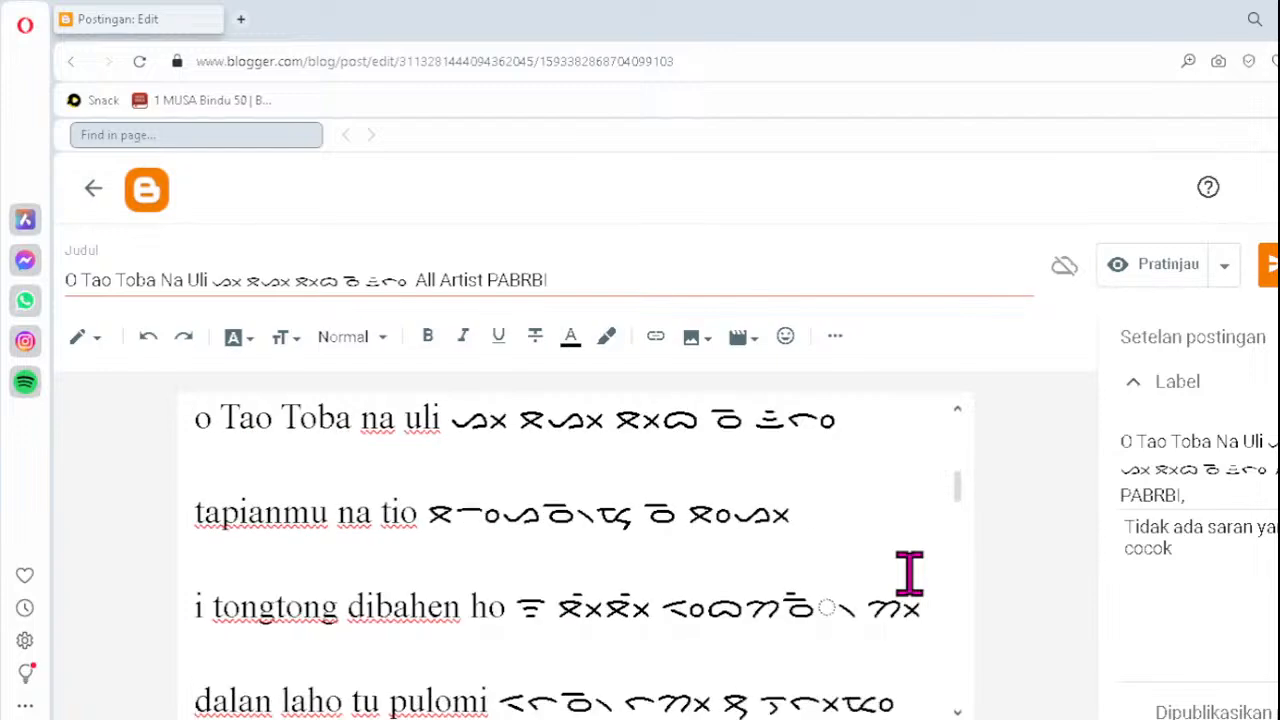
pyautogui.click(782, 606)
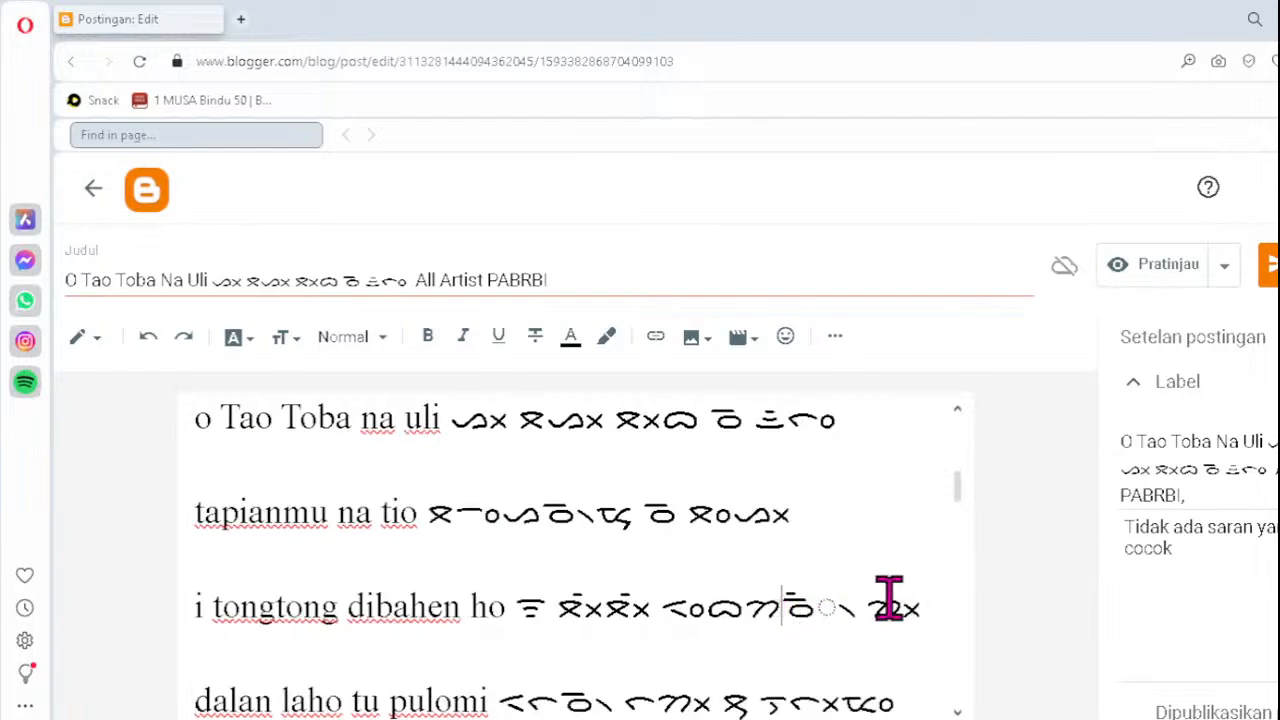
pyautogui.press('Delete')
pyautogui.press('Delete')
pyautogui.press('Delete')
pyautogui.write('ᯉ᯲')
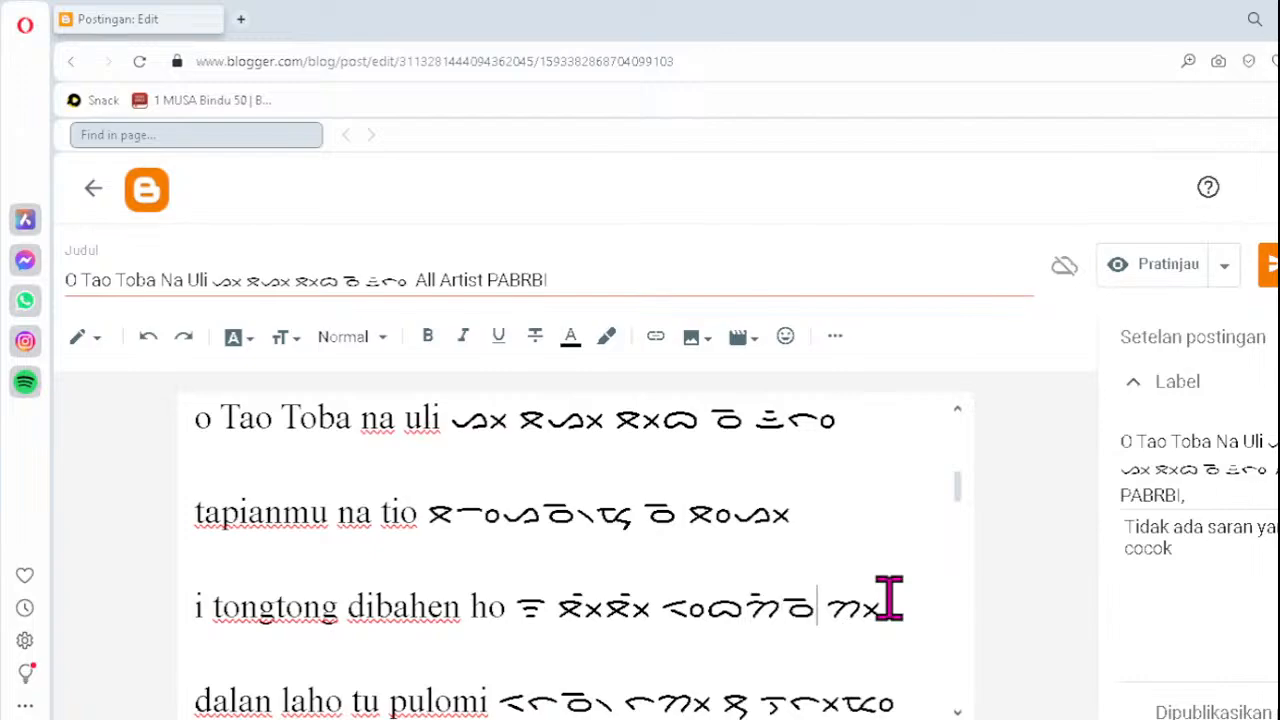
# - Check the Batak transliterations from "dalan laho tu pulomi" down to "na humaliang topimi" for misplaced signs
pyautogui.click(634, 698)
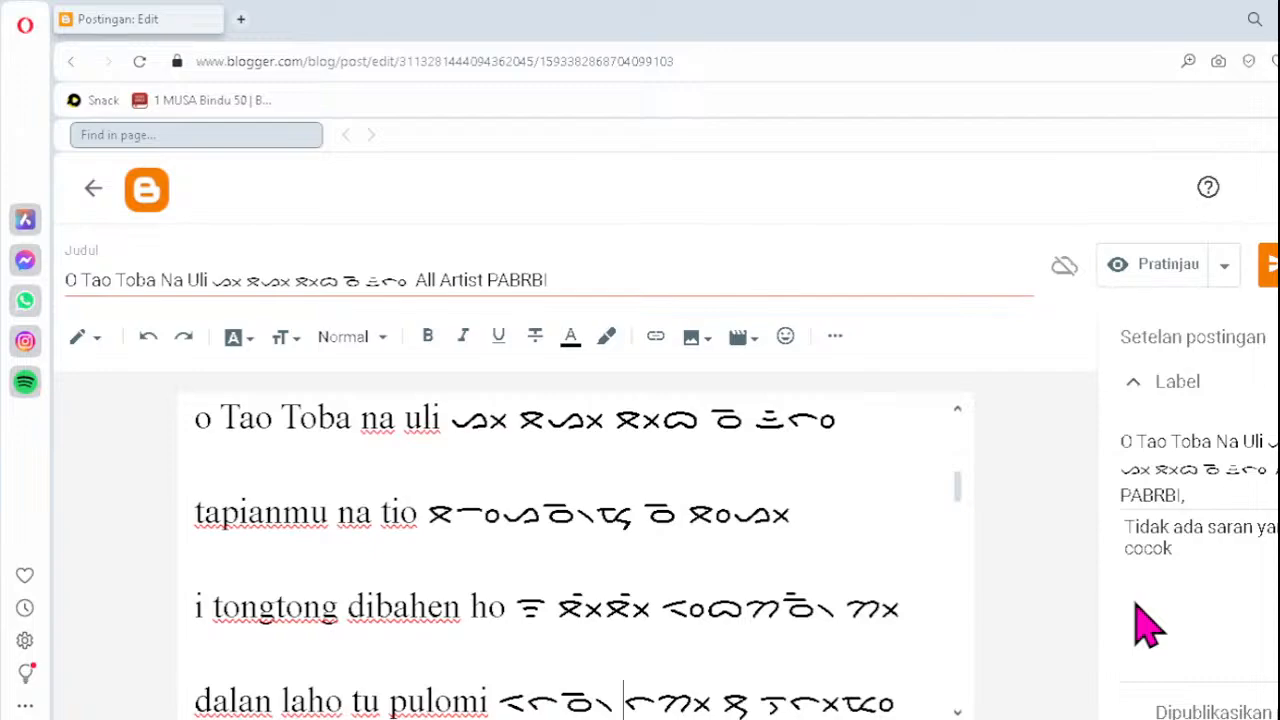
pyautogui.press('Down')
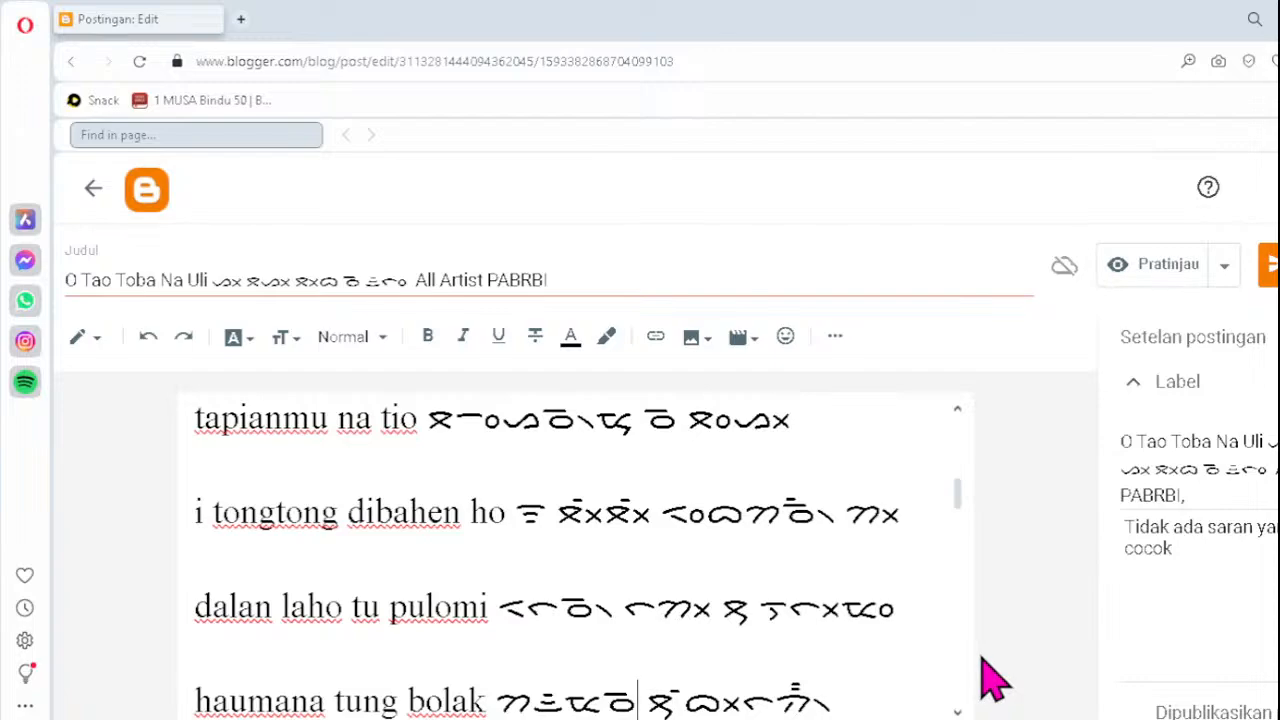
pyautogui.press('Down')
pyautogui.press('Down')
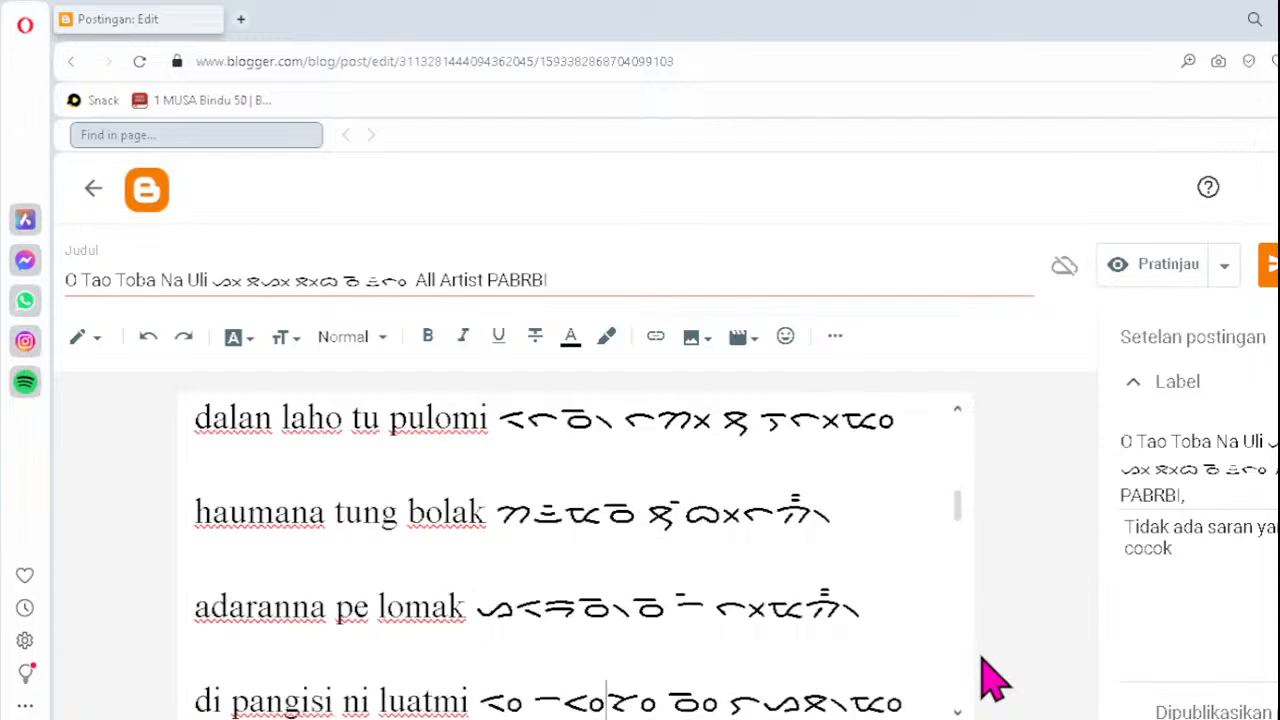
pyautogui.press('Up')
pyautogui.press('Down')
pyautogui.press('Down')
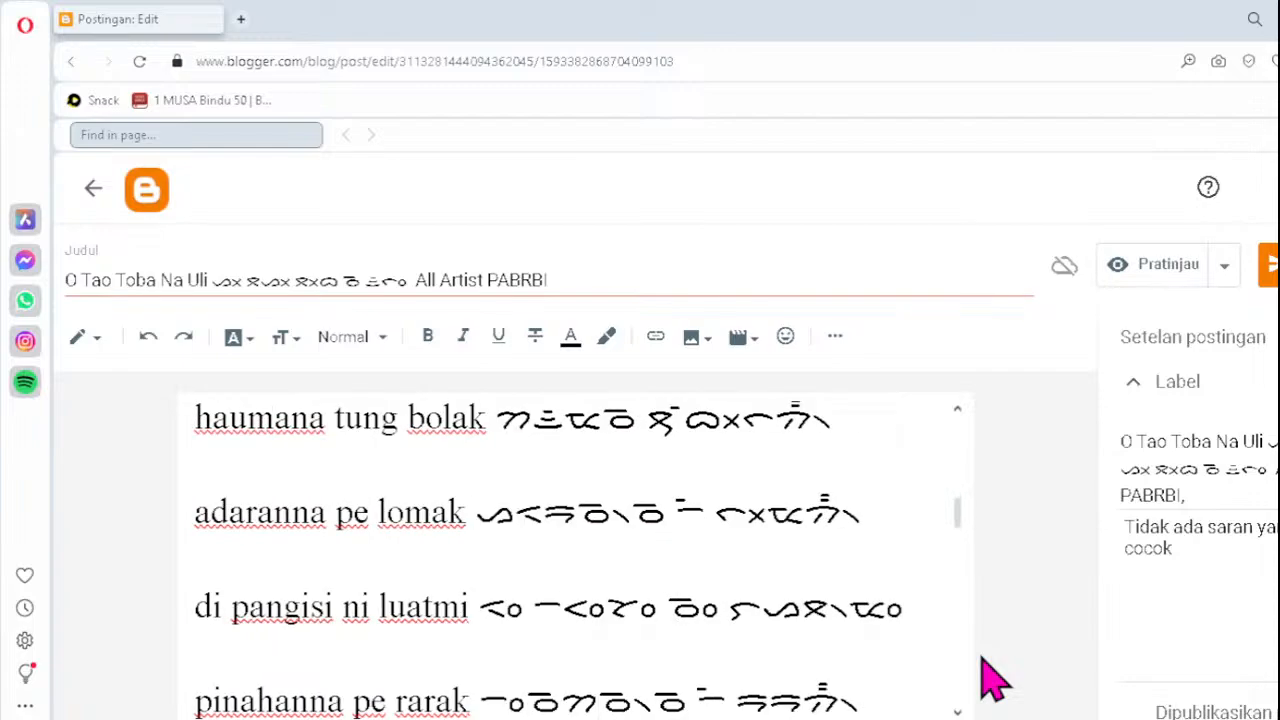
pyautogui.press('Down')
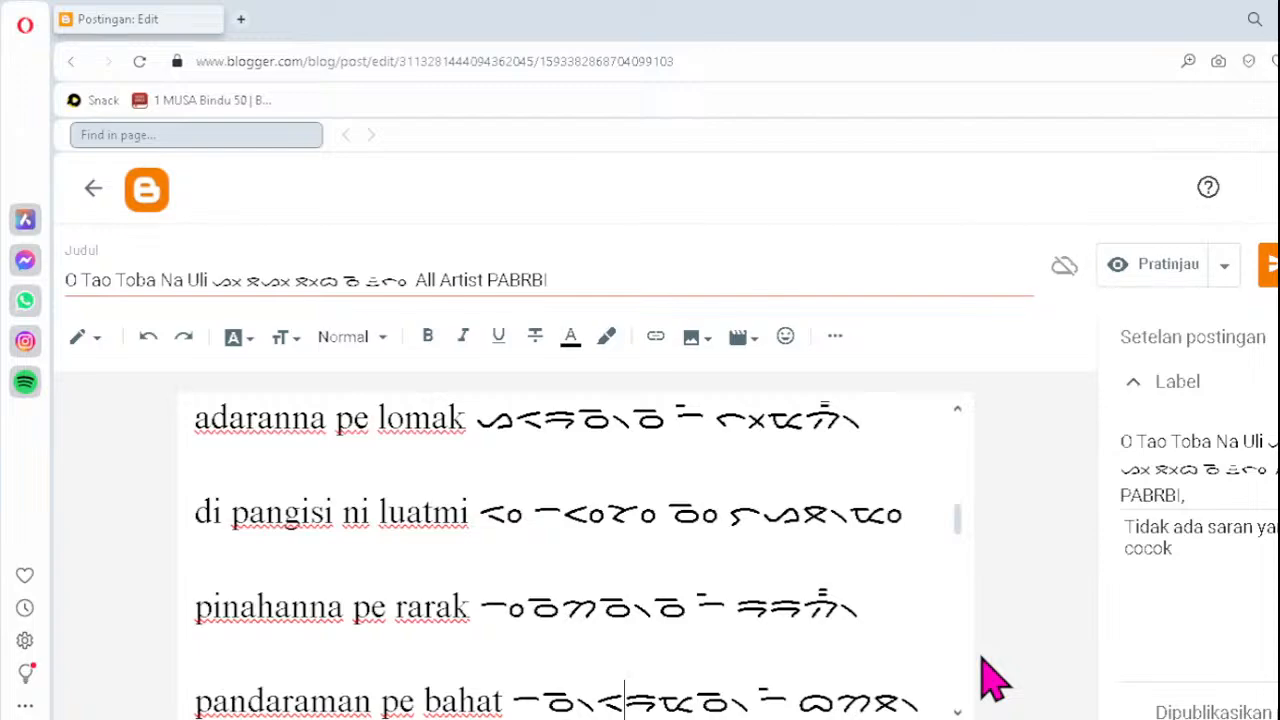
pyautogui.press('Down')
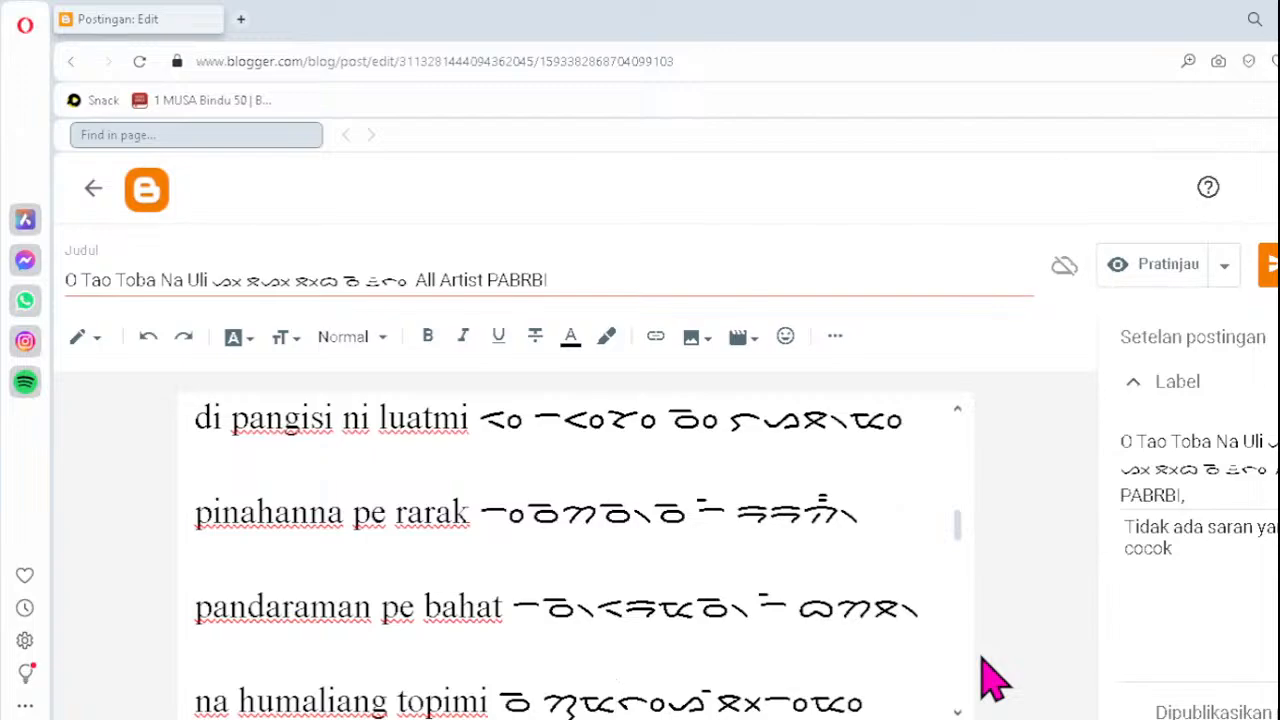
pyautogui.press('Down')
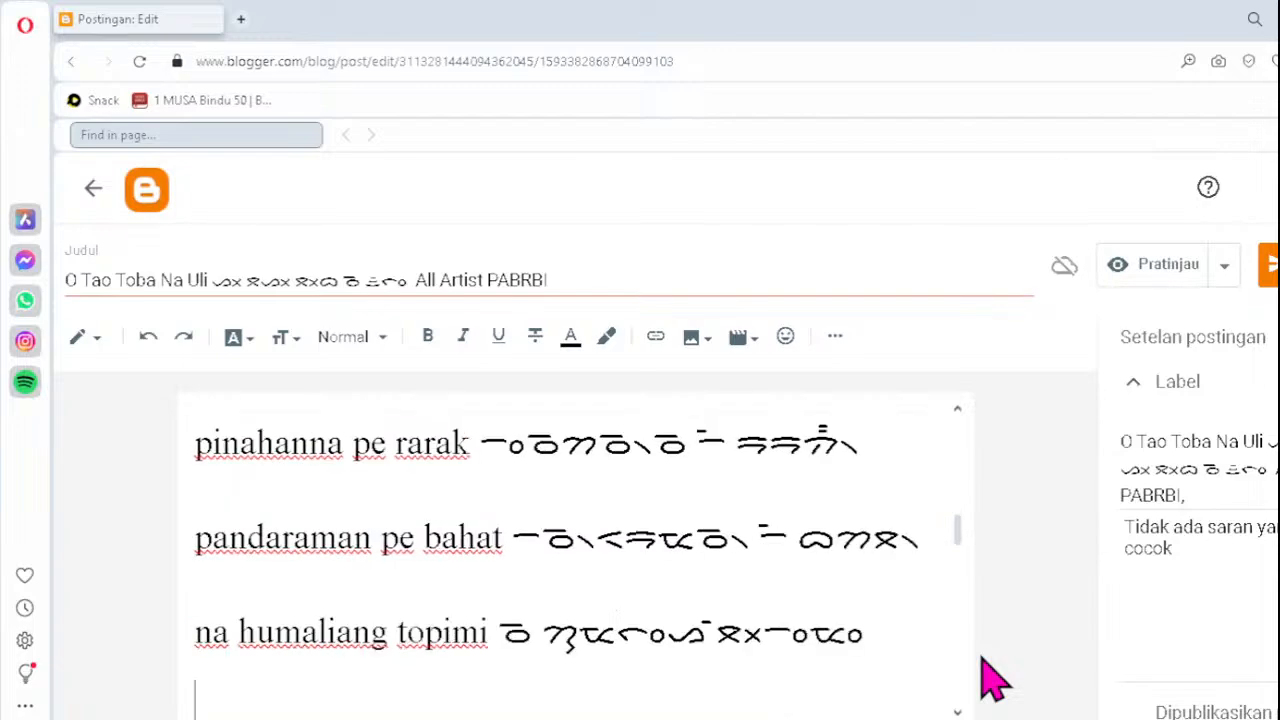
pyautogui.click(810, 632)
pyautogui.hotkey('ctrl', 'v')
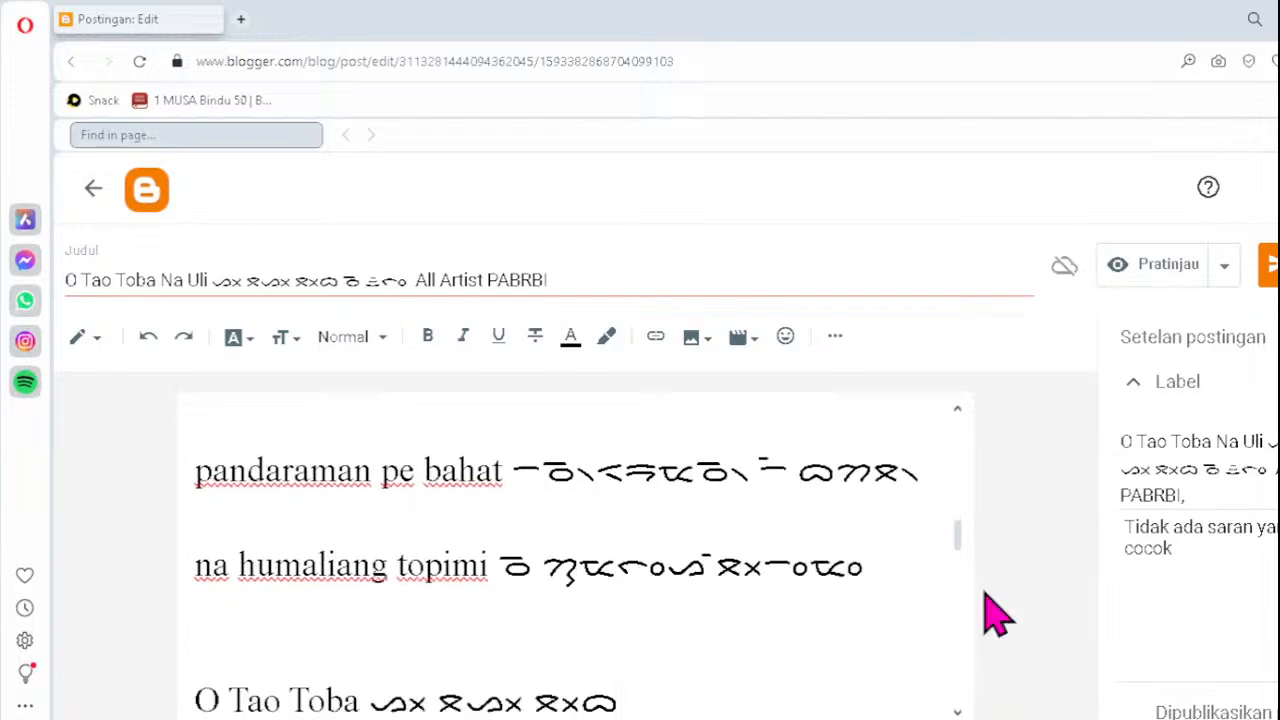
# - Check the Batak transliterations from the "O Tao Toba" refrain line down to "rupami sian na dao" for errors
pyautogui.press('Down')
pyautogui.press('Down')
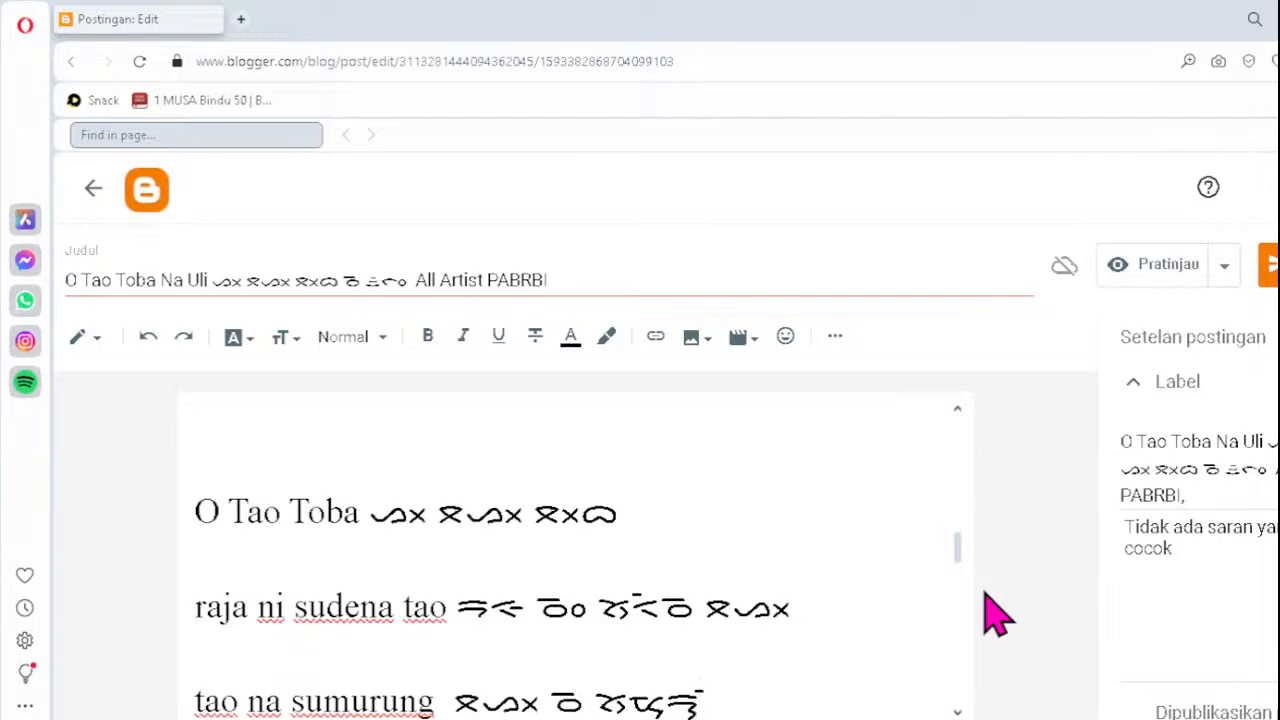
pyautogui.scroll(-1, 995, 615)
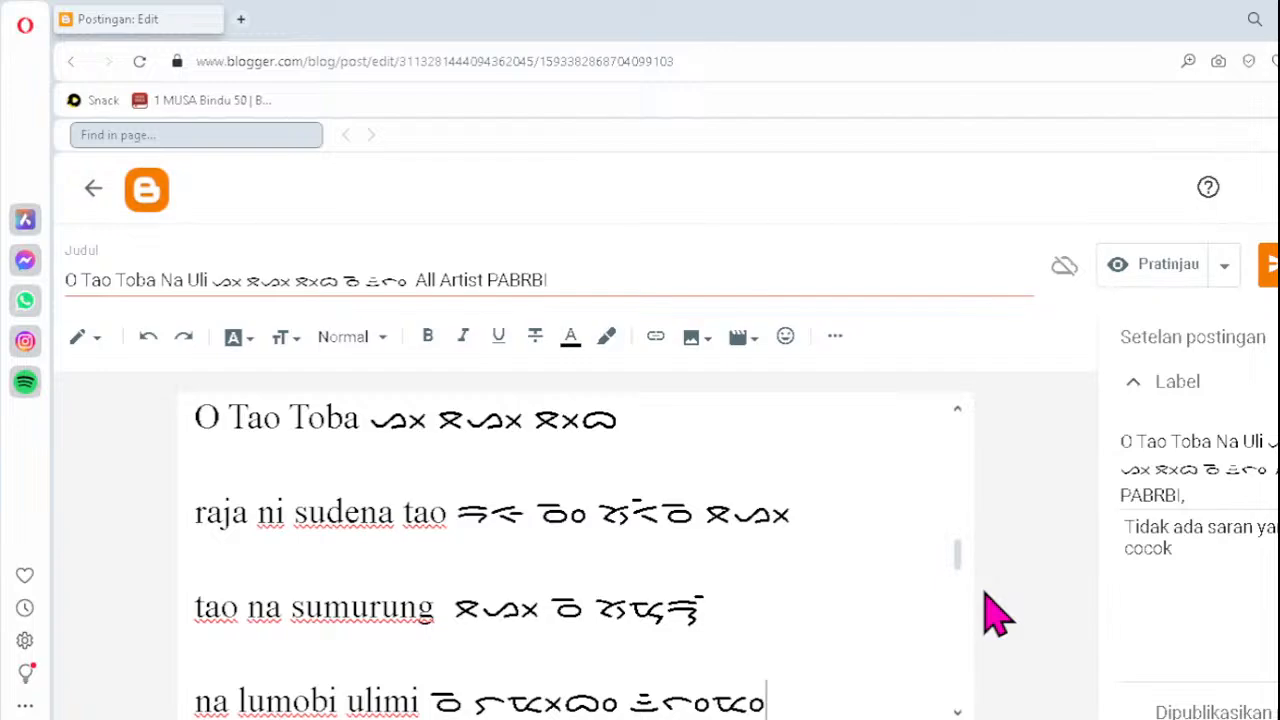
pyautogui.press('Up')
pyautogui.press('Up')
pyautogui.press('Down')
pyautogui.press('Down')
pyautogui.press('Down')
pyautogui.press('Down')
pyautogui.press('Down')
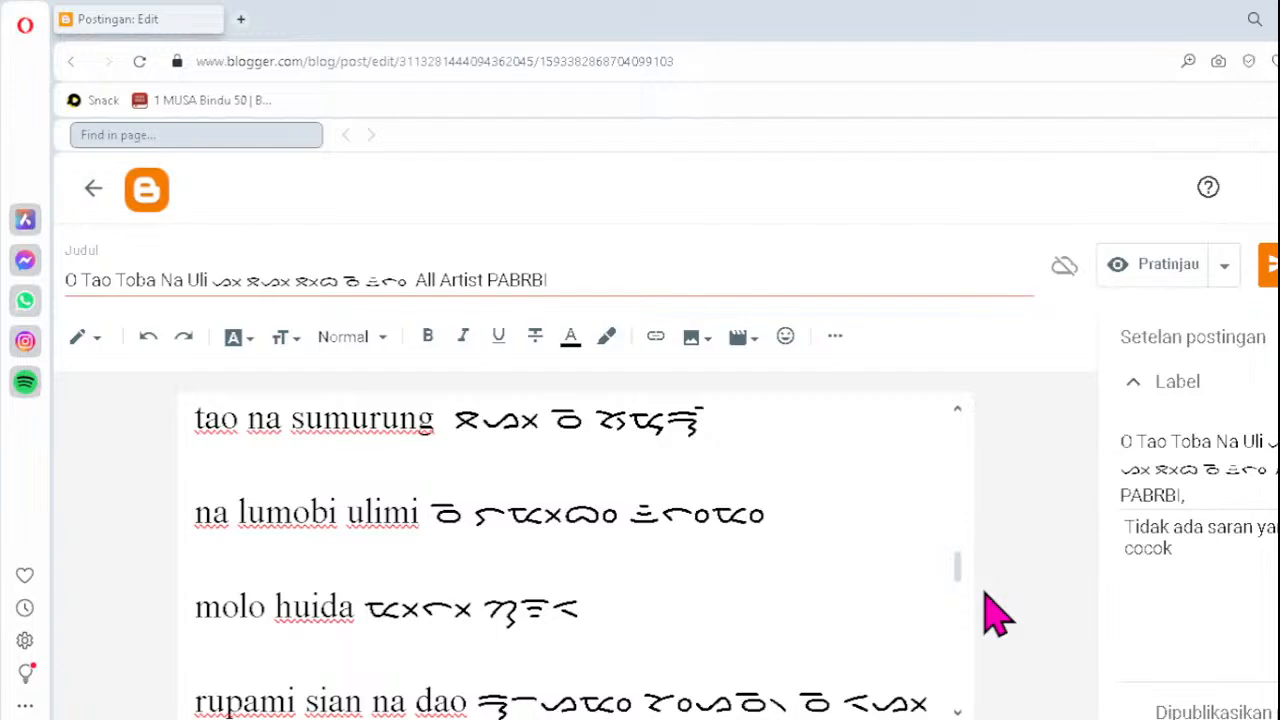
# - Delete the surplus letter "a" from the Batak transliteration of "rupami" in the "rupami sian na dao" line
pyautogui.press('Down')
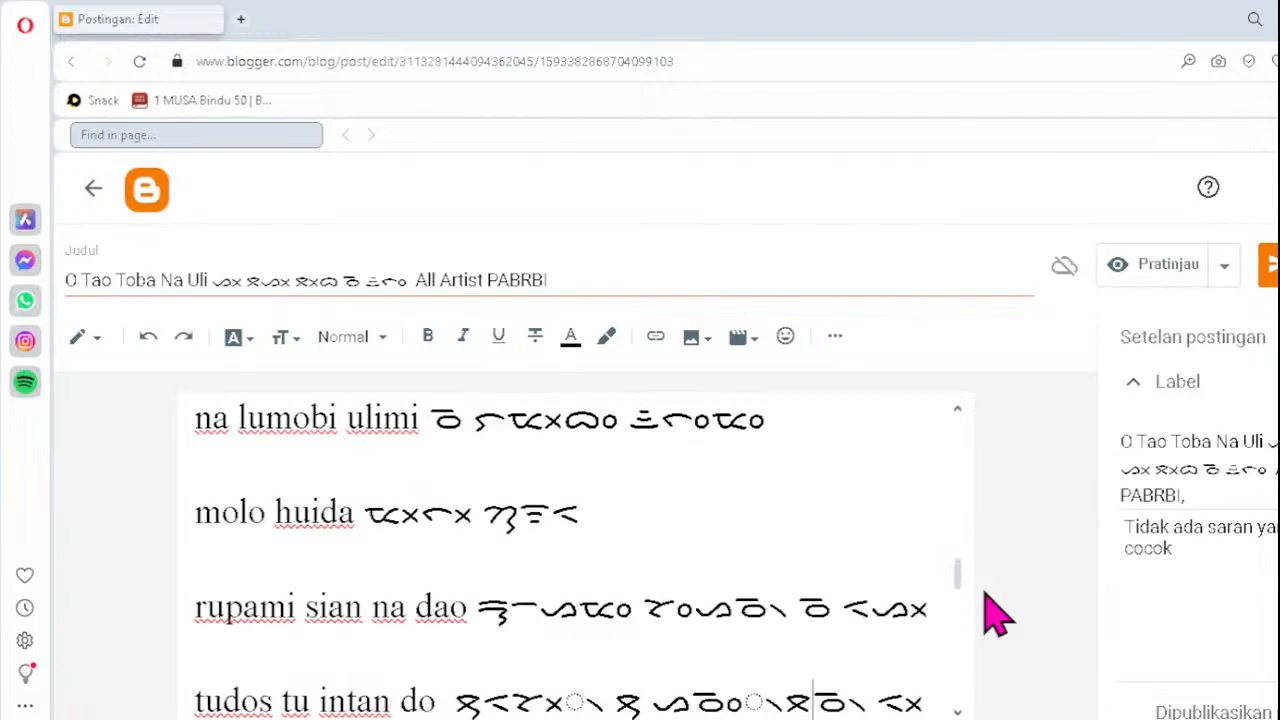
pyautogui.click(575, 607)
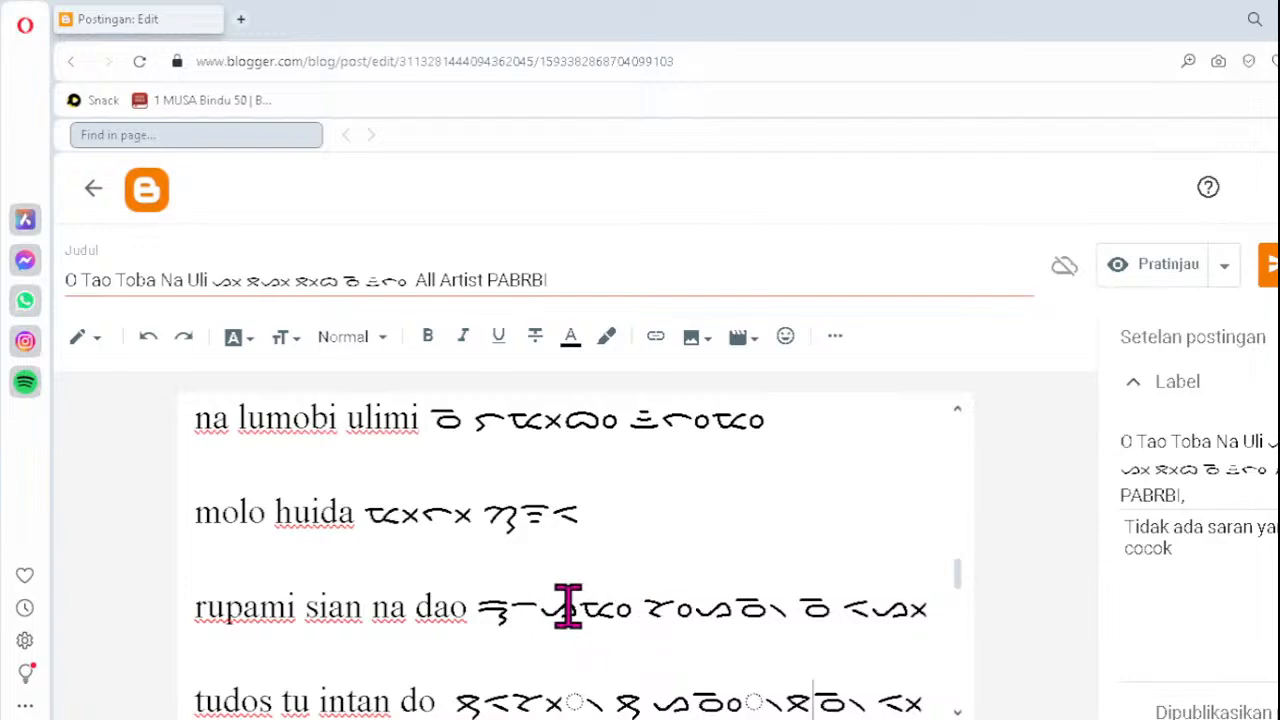
pyautogui.press('BackSpace')
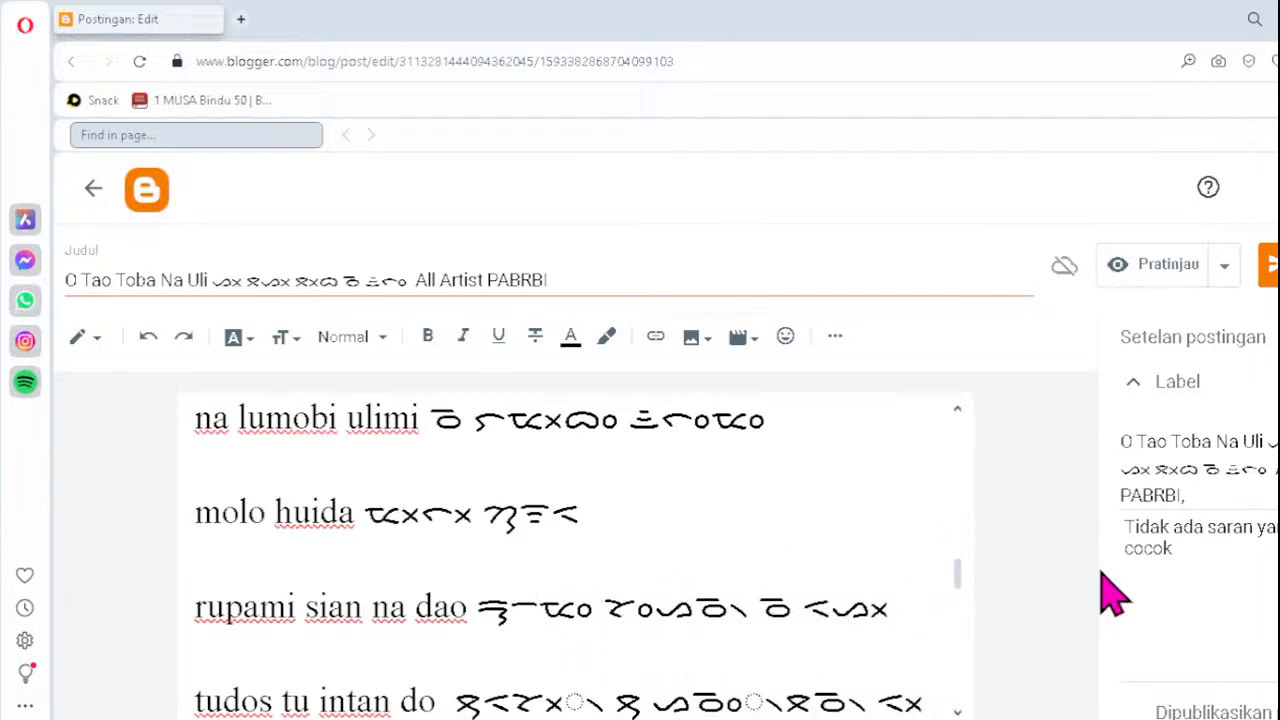
# - Retype the syllable "dos" in the Batak transliteration of "tudos" in the "tudos tu intan do" line without the dotted circle
pyautogui.press('Down')
pyautogui.press('Down')
pyautogui.click(529, 608)
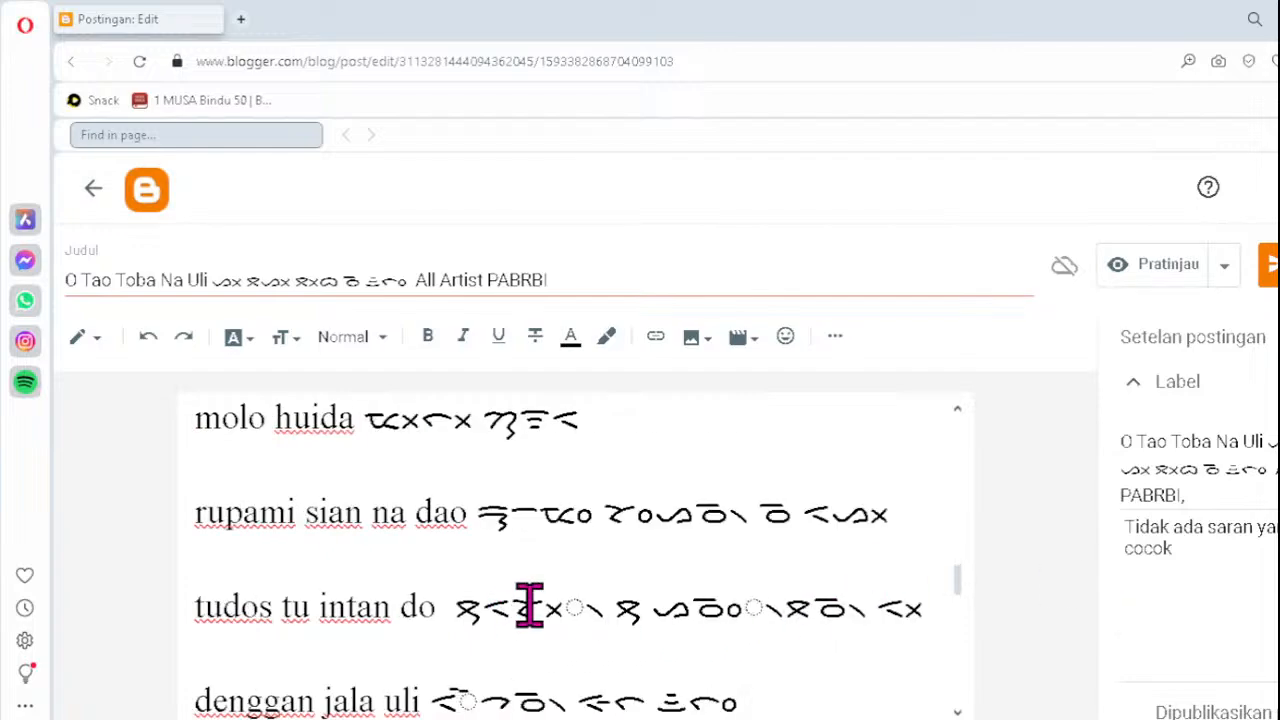
pyautogui.press('Delete')
pyautogui.write('ᯬᯘ᯲')
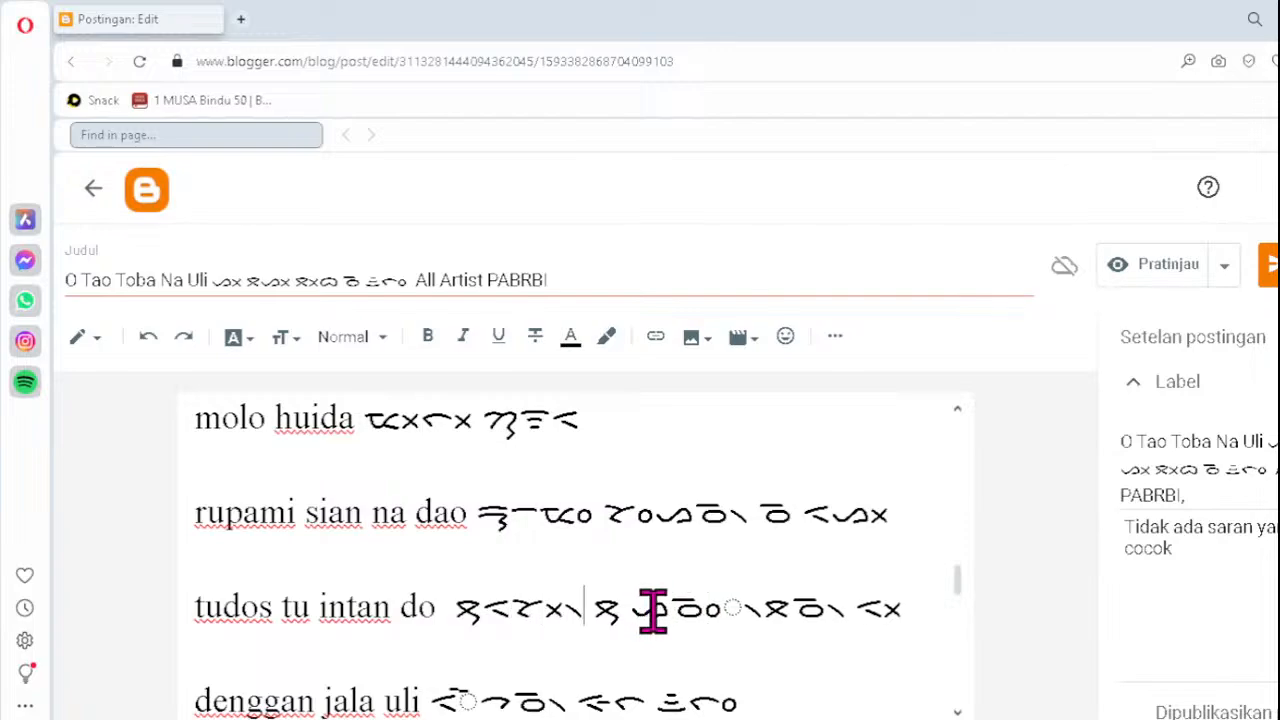
# - Retype the syllable "in" in the Batak transliteration of "intan" without the dotted circle
pyautogui.click(681, 605)
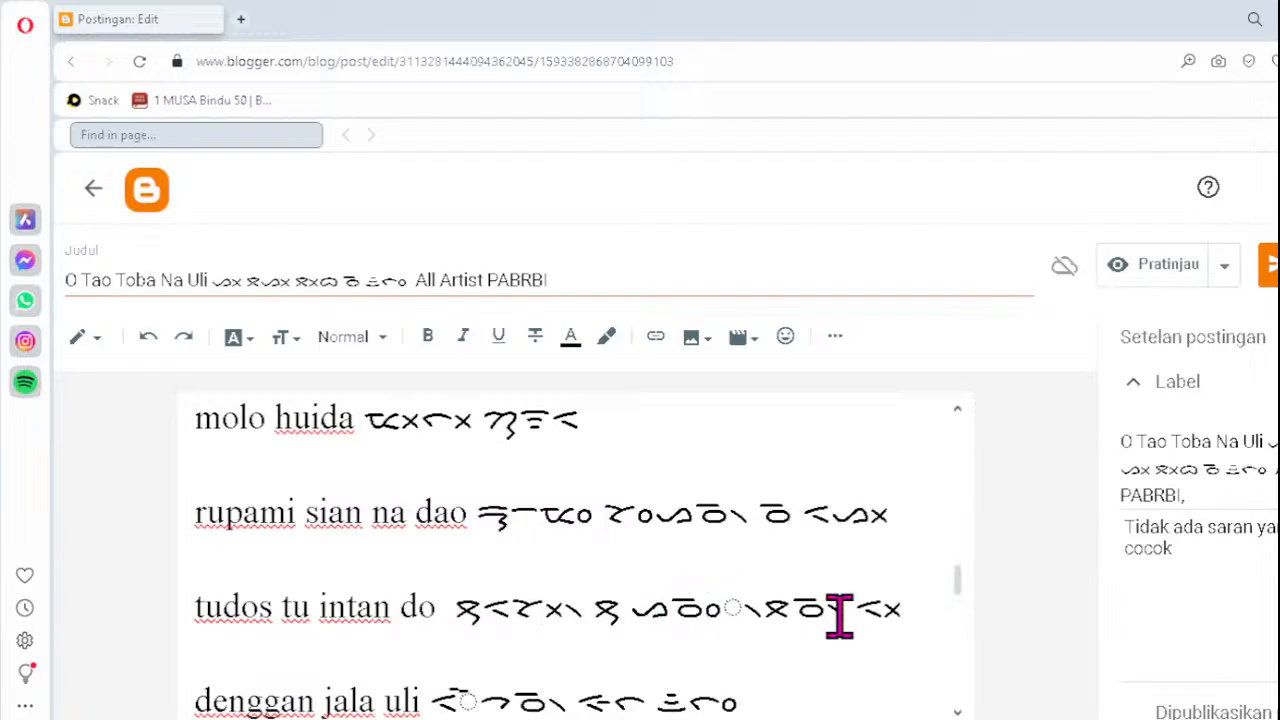
pyautogui.press('Delete')
pyautogui.press('Delete')
pyautogui.write('ᯖᯬ᯲')
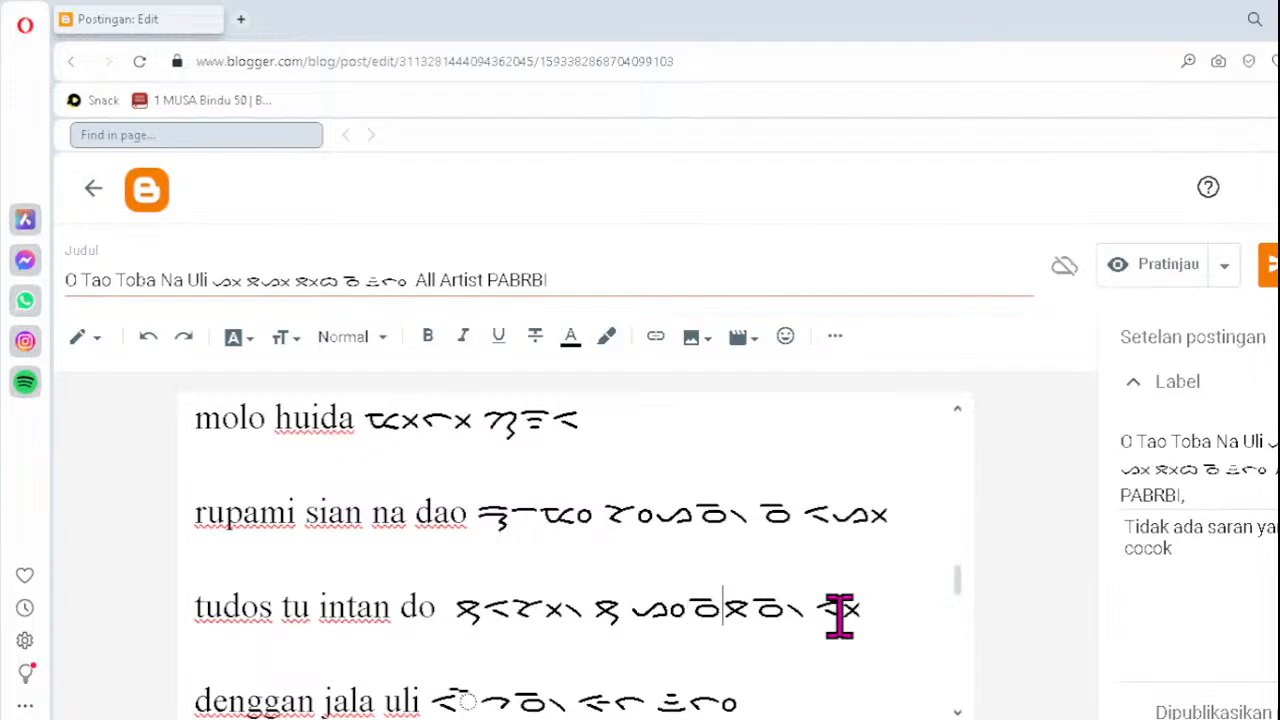
# - Correct the syllable "deng" in the Batak transliteration of "denggan" in the "denggan jala uli" line, removing the dotted circle
pyautogui.click(871, 646)
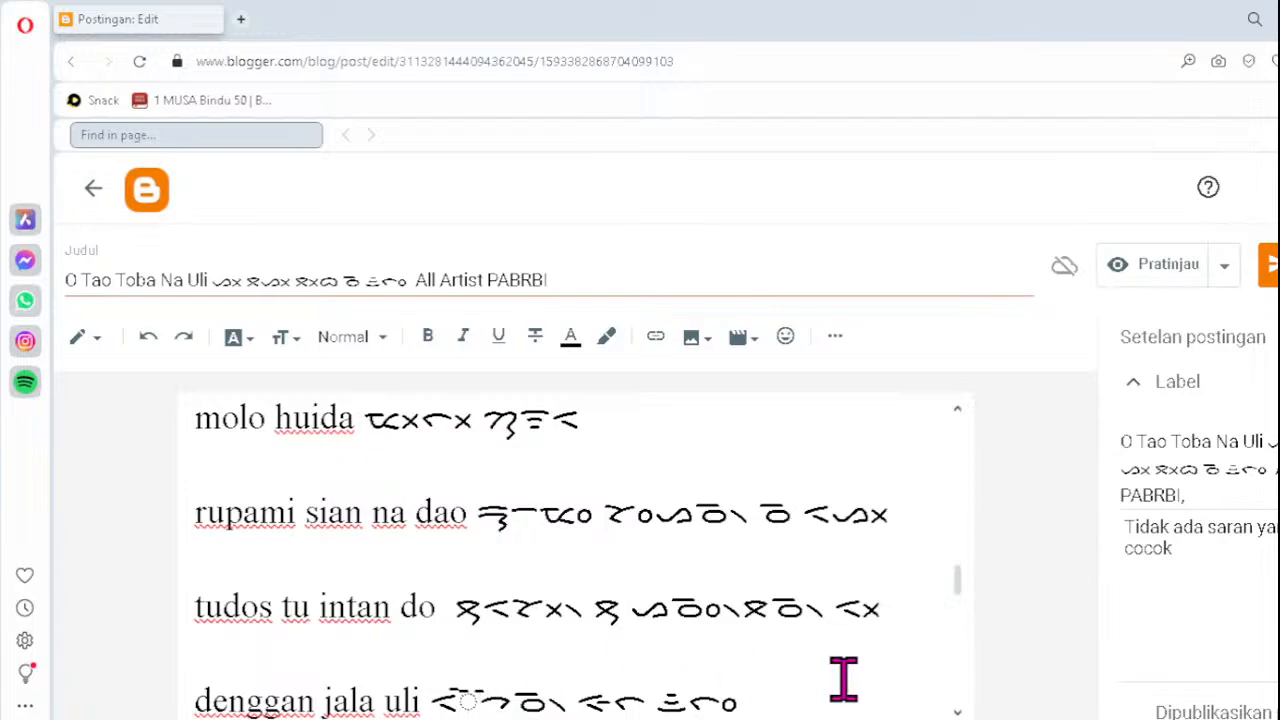
pyautogui.press('BackSpace')
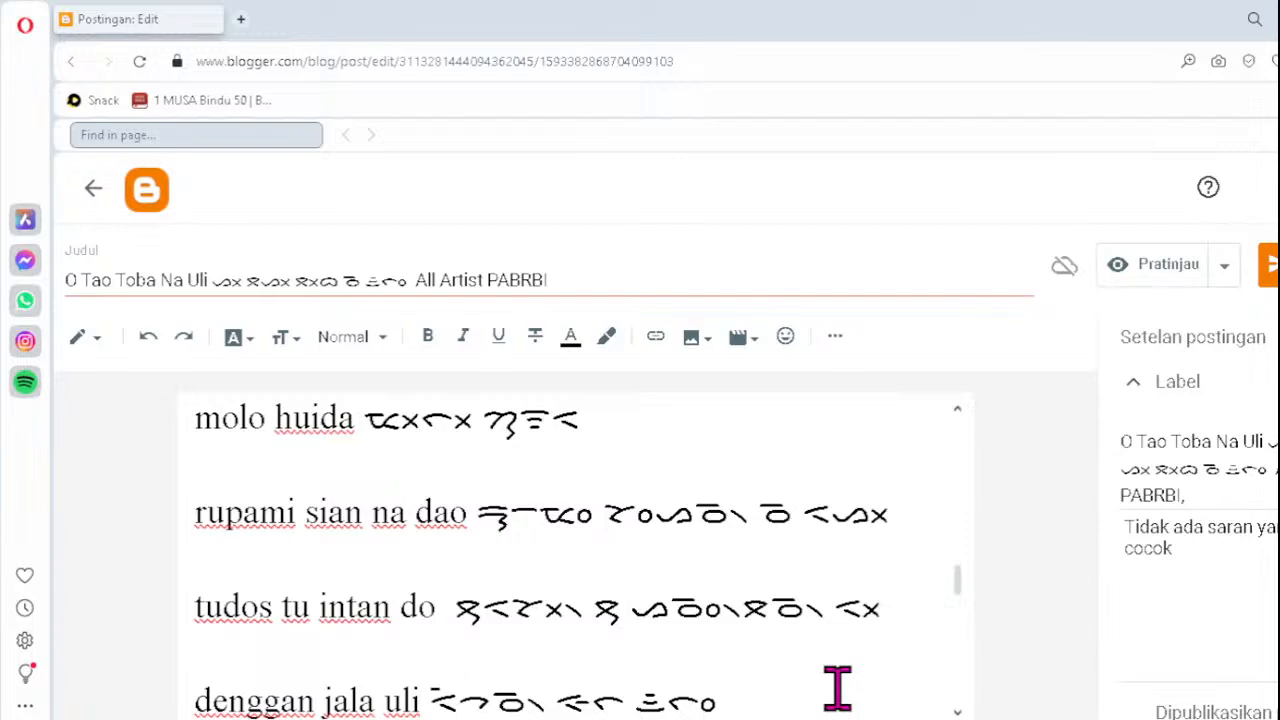
pyautogui.scroll(-2, 837, 686)
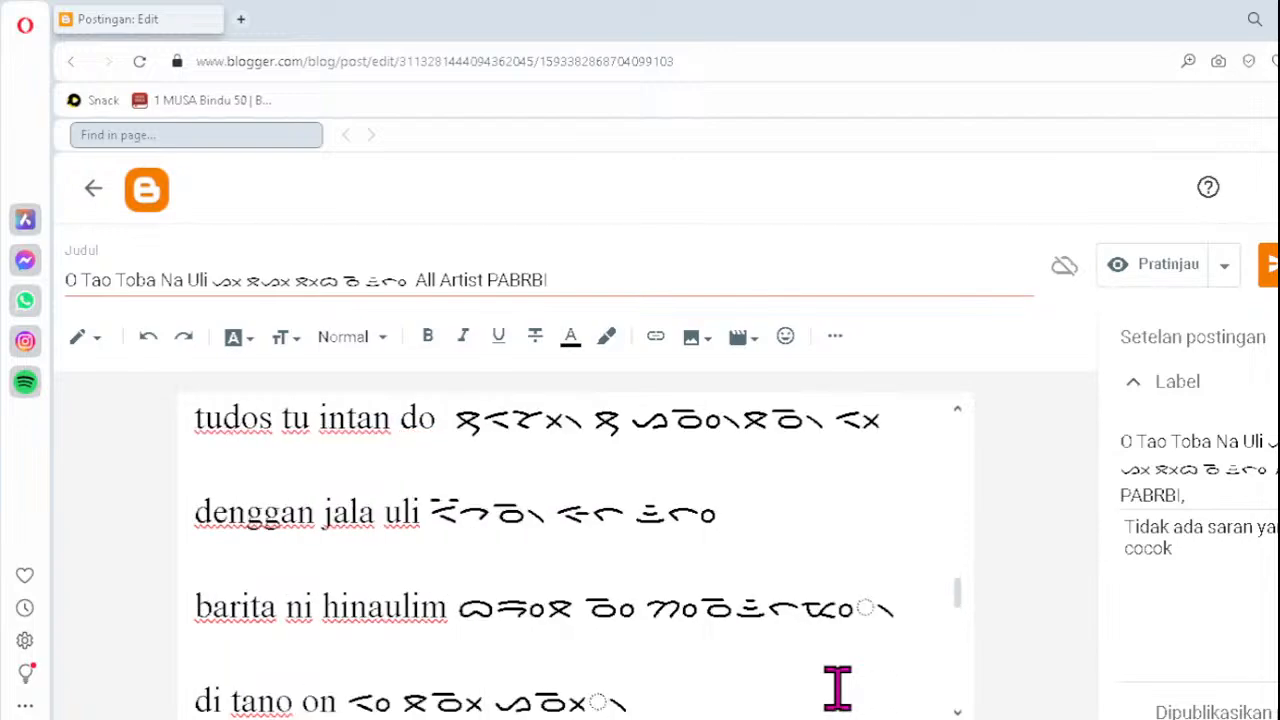
# - Retype the syllable "lim" in the Batak transliteration of "hinaulim" in the "barita ni hinaulim" line without the dotted circle
pyautogui.click(821, 605)
pyautogui.press('Delete')
pyautogui.write('ᯪᯔ᯲')
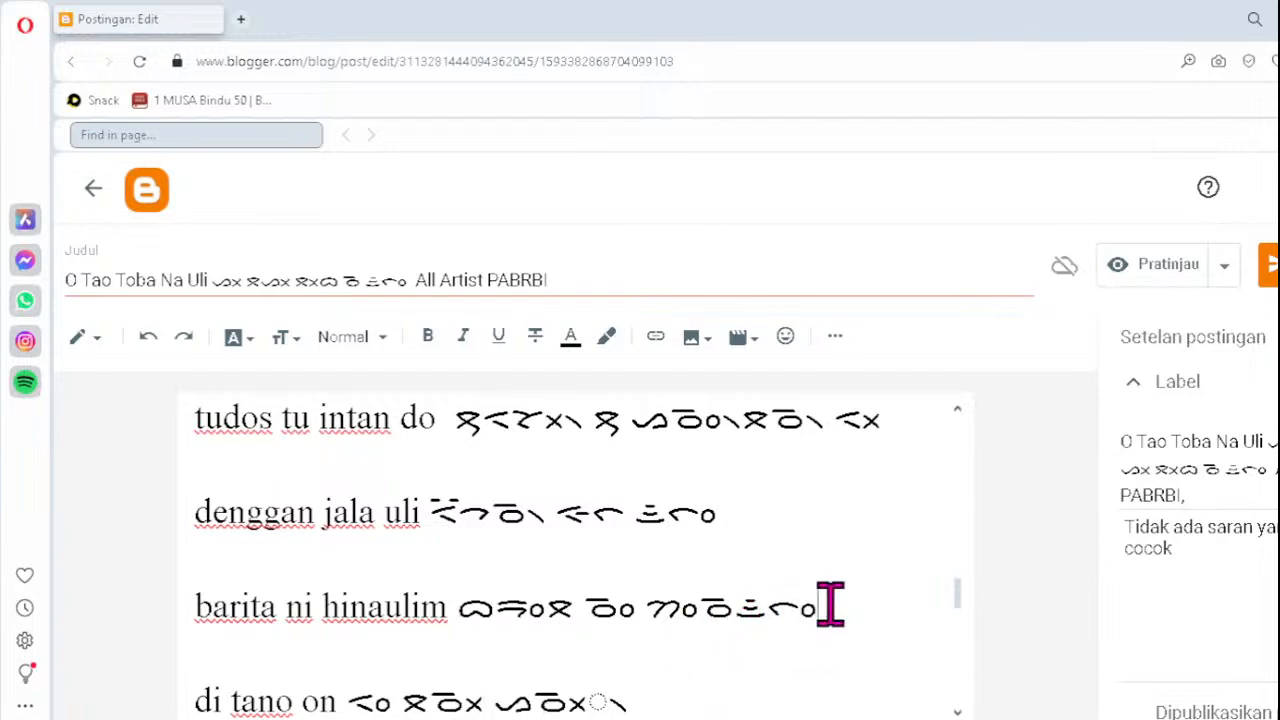
# - Retype the Batak transliteration of "on" in the "di tano on" line so it has no dotted circle
pyautogui.click(540, 700)
pyautogui.press('Delete')
pyautogui.write('ᯬᯉ᯲')
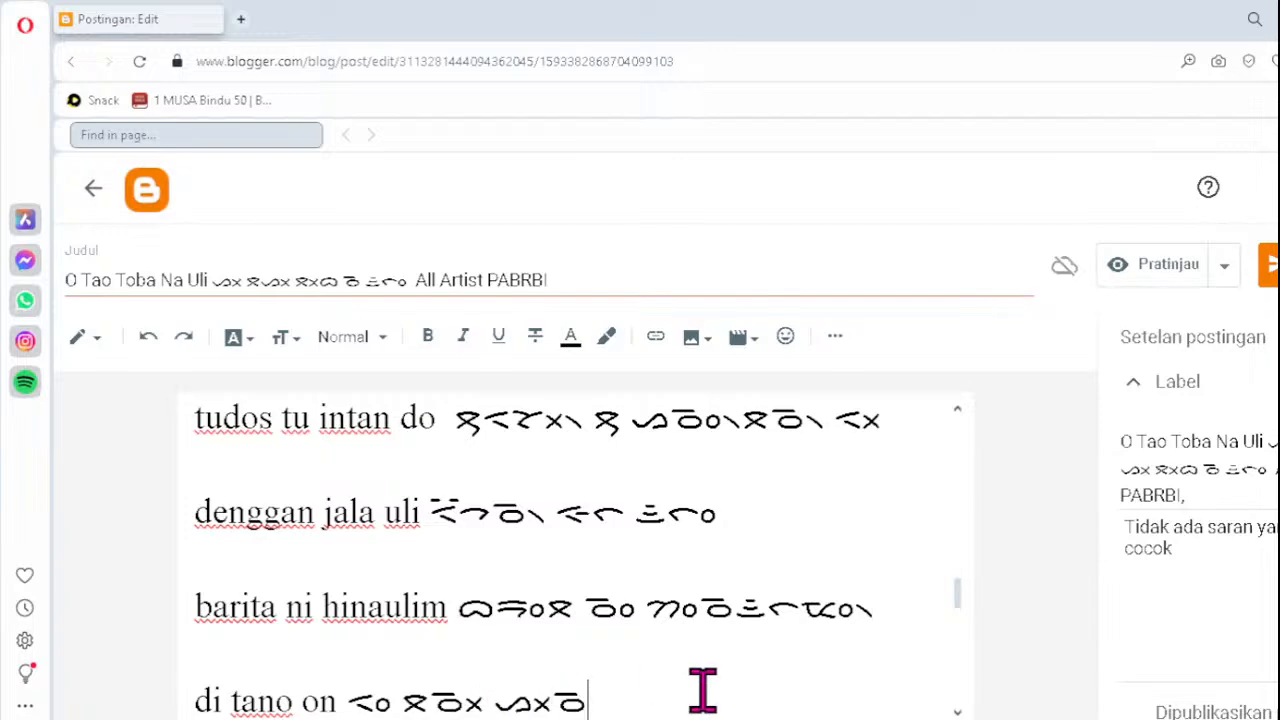
pyautogui.press('Down')
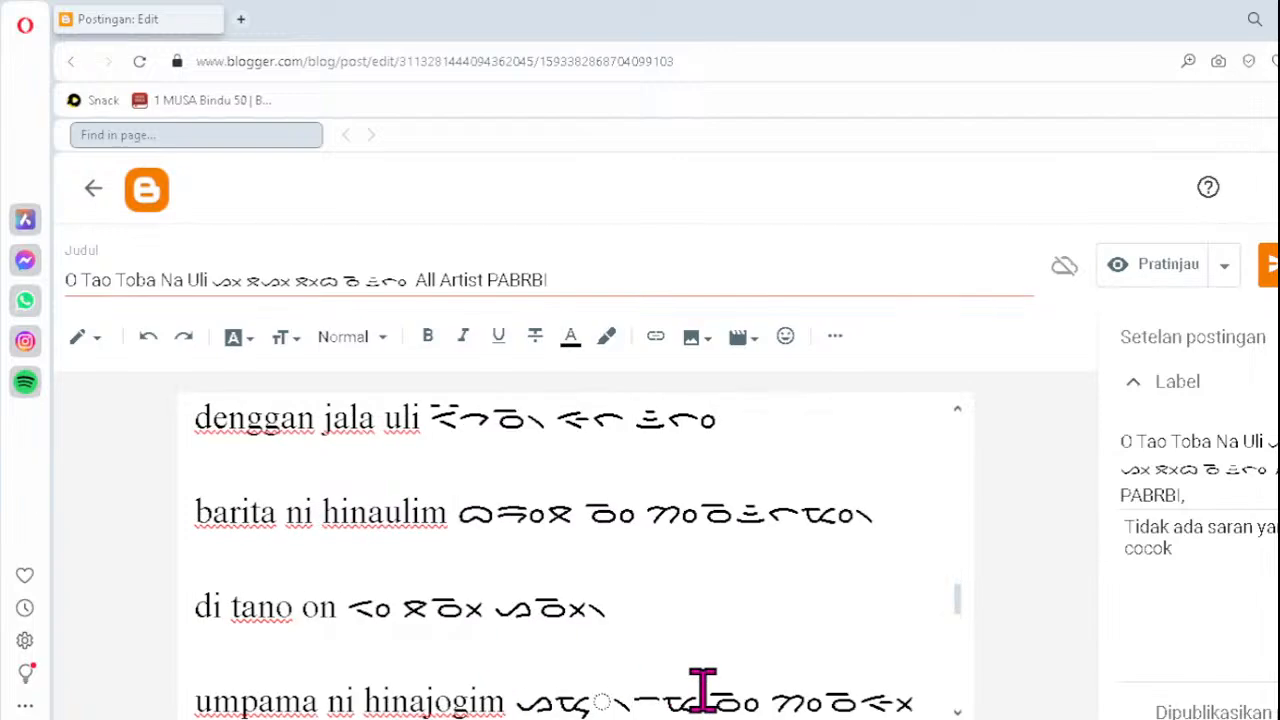
# - Correct the syllables "um" and "gim" in the Batak transliteration of the "umpama ni hinajogim" line, removing the dotted circles
pyautogui.scroll(-1, 703, 688)
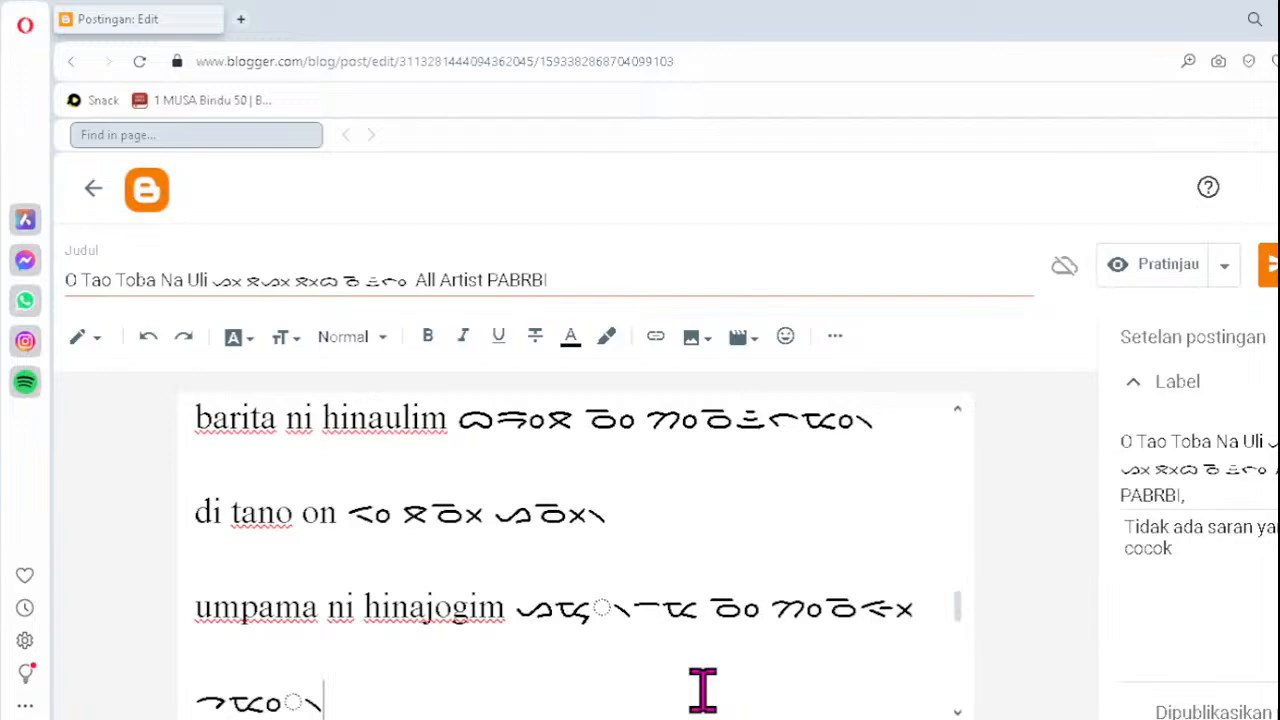
pyautogui.click(573, 612)
pyautogui.press('Delete')
pyautogui.write('ᯮᯔ')
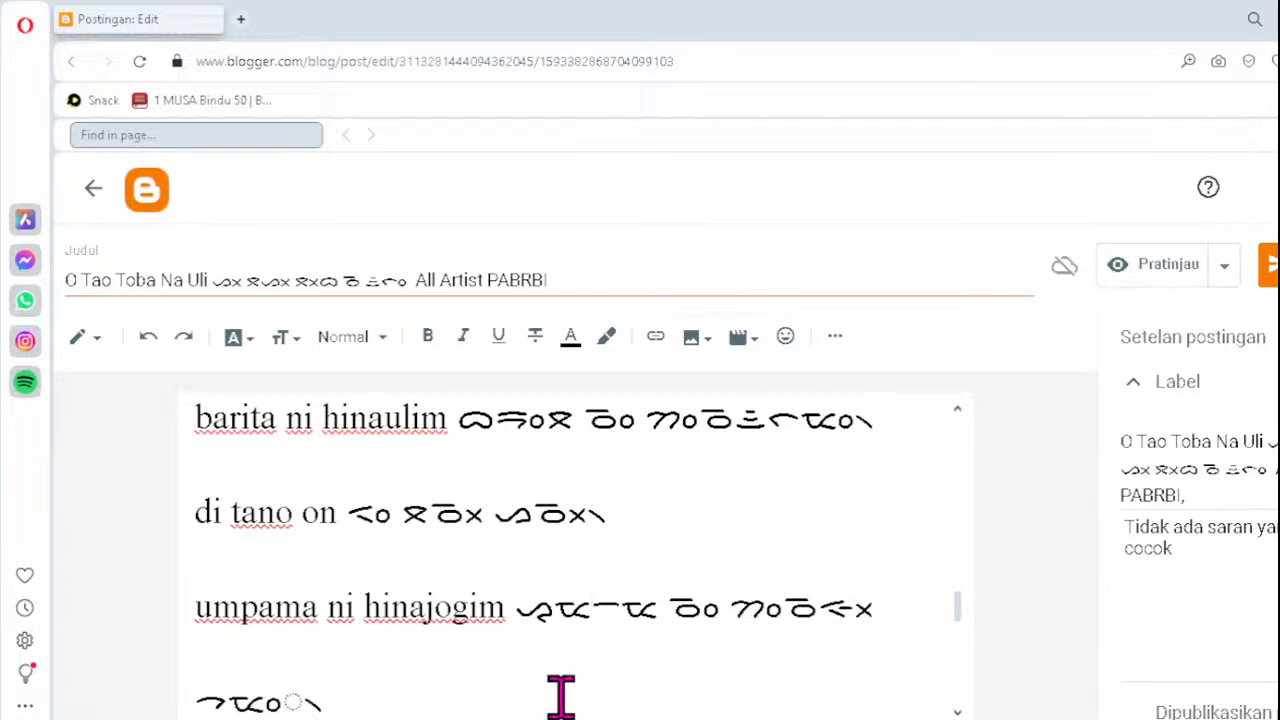
pyautogui.press('Delete')
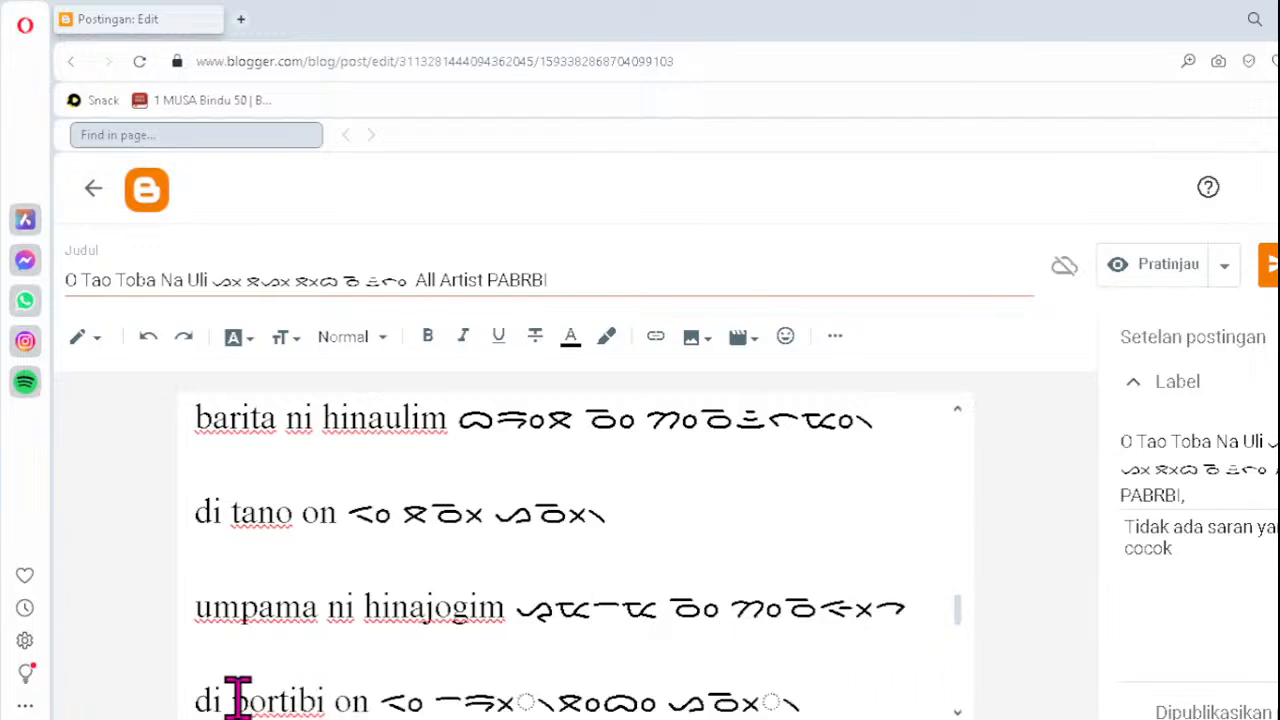
pyautogui.write('ᯪᯔ᯲')
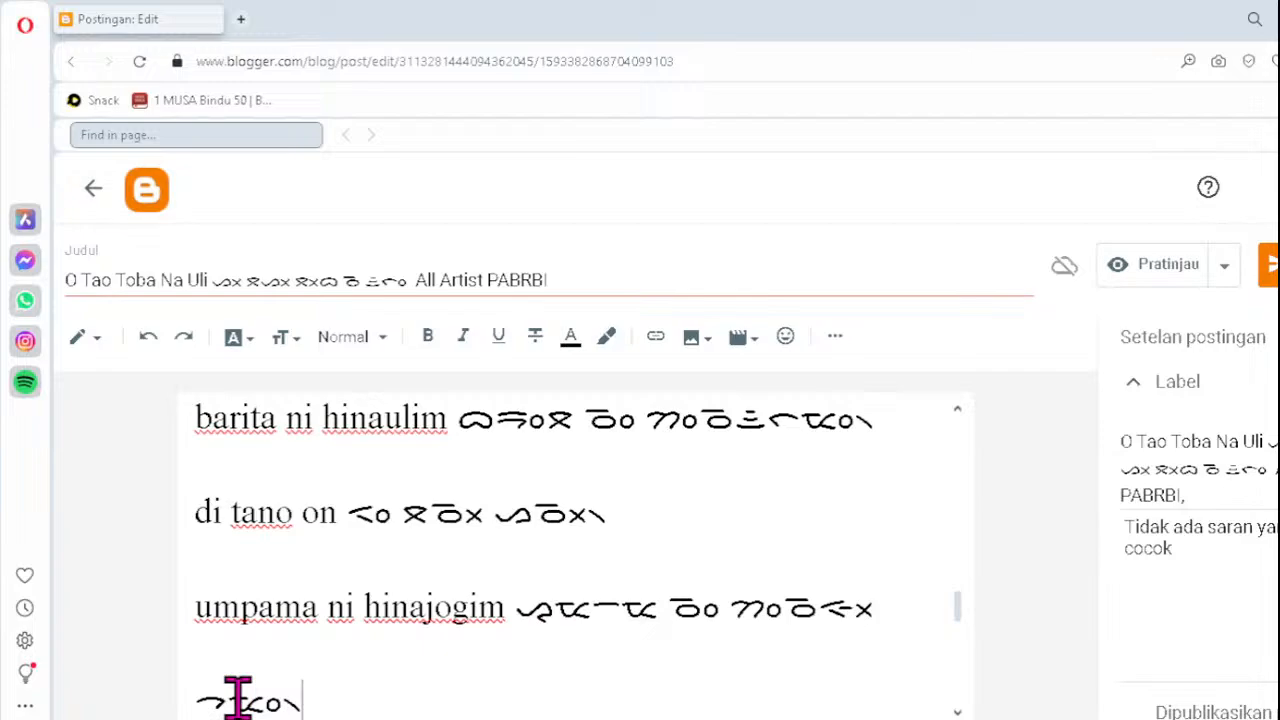
# - Retype the syllable "por" in the Batak transliteration of "portibi" in the "di portibi on" line without the dotted circle
pyautogui.scroll(-2, 238, 697)
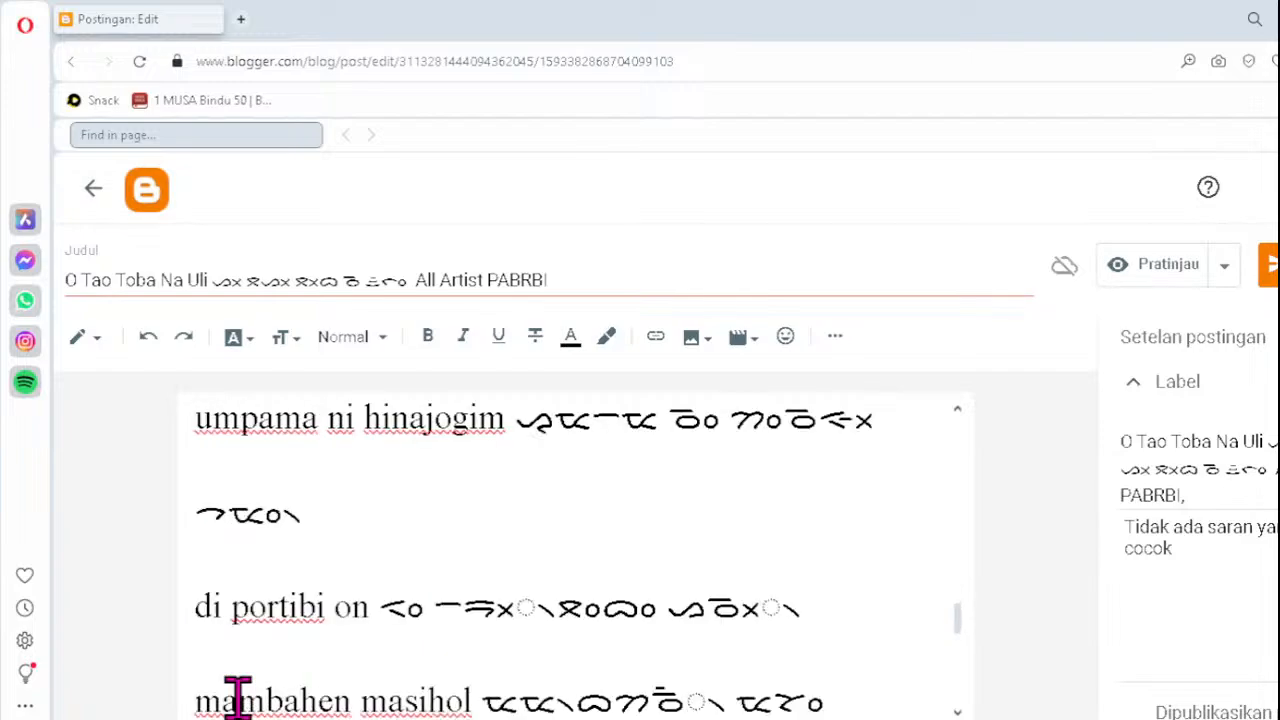
pyautogui.click(474, 602)
pyautogui.press('Delete')
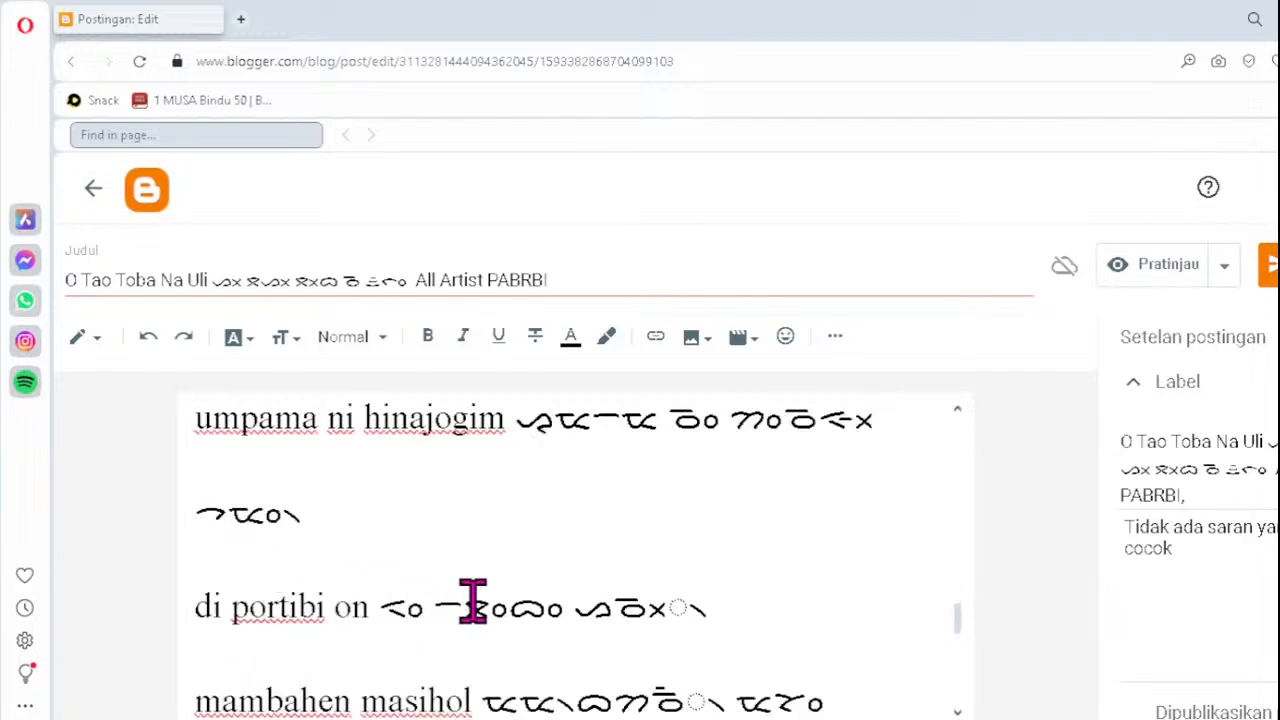
pyautogui.write('ᯖ')
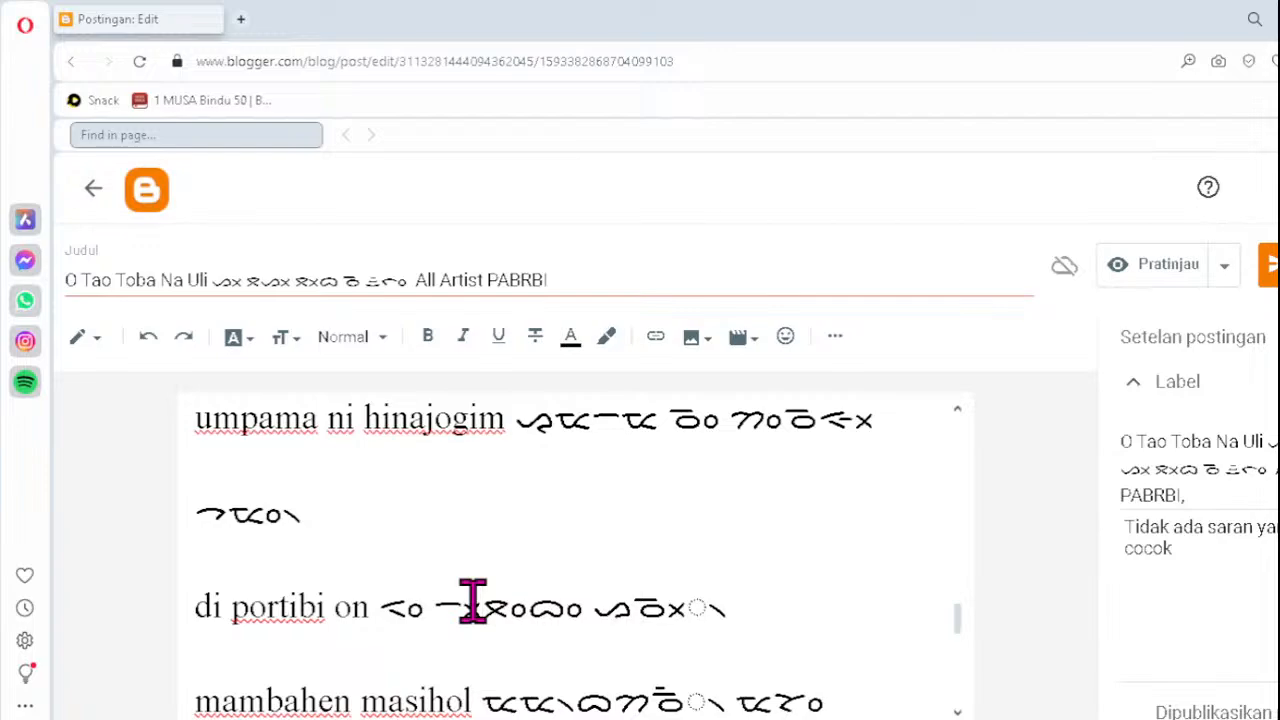
pyautogui.write('ᯒ᯲')
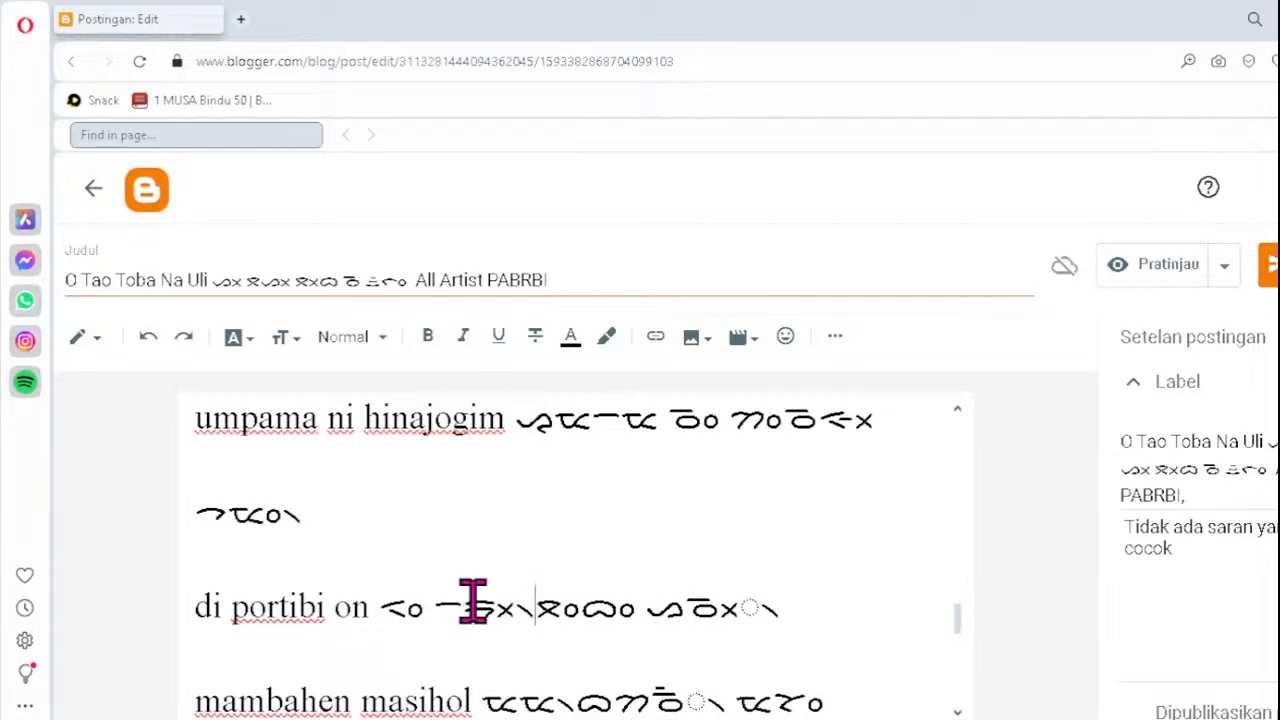
# - Retype the Batak transliteration of "on" at the end of the "di portibi on" line without the dotted circle
pyautogui.click(698, 610)
pyautogui.press('Delete')
pyautogui.press('Delete')
pyautogui.press('Delete')
pyautogui.press('Delete')
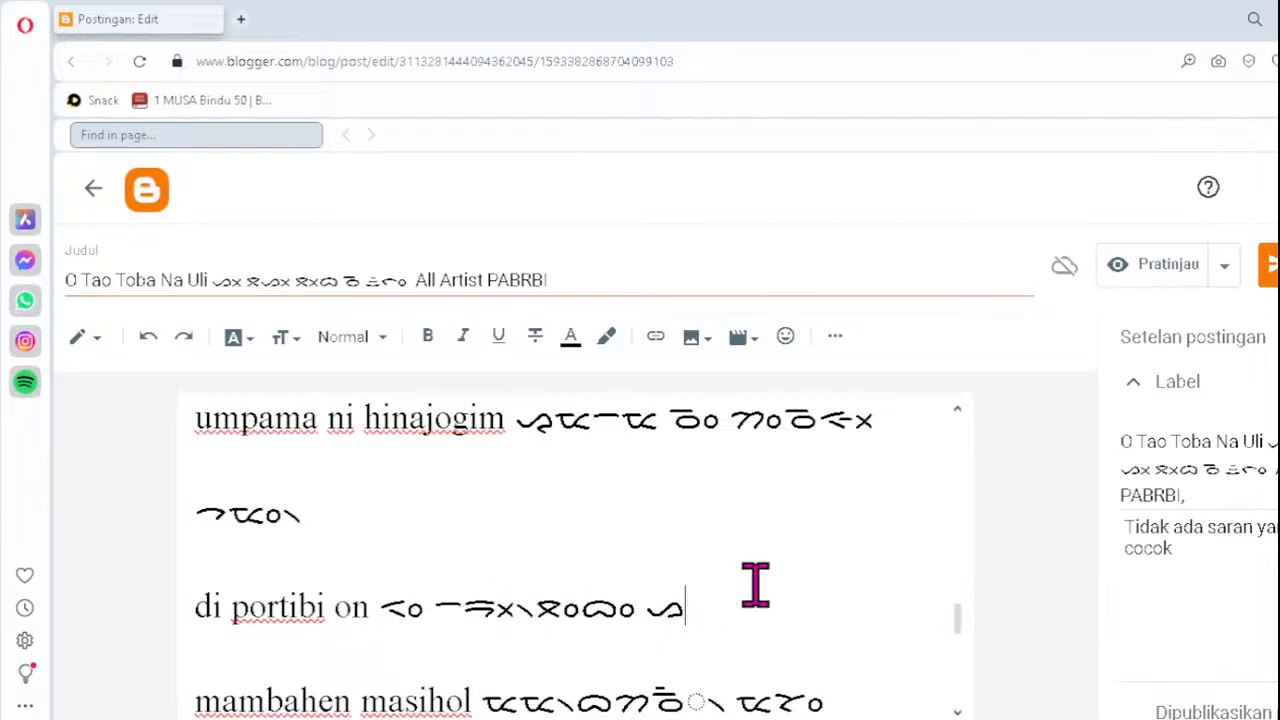
pyautogui.write('ᯉᯒ᯲')
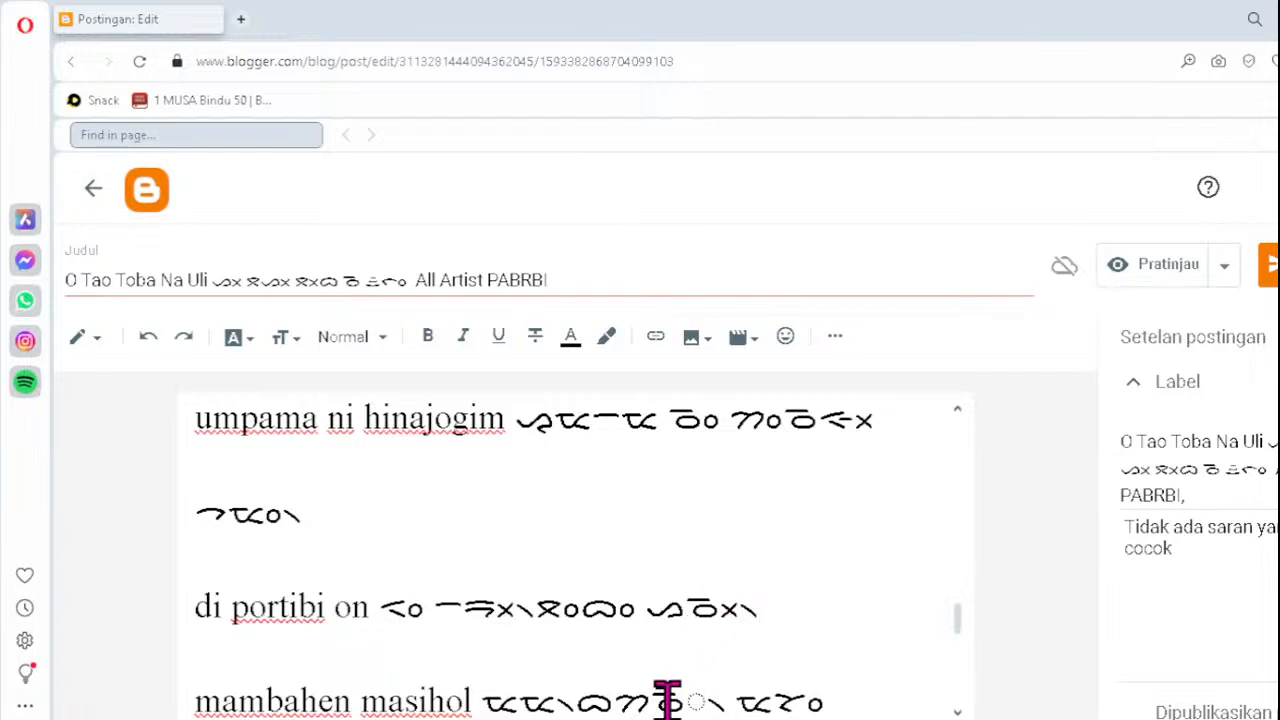
# - Retype the syllable "hen" in the Batak transliteration of "mambahen" in the "mambahen masihol" line without the dotted circle
pyautogui.press('BackSpace')
pyautogui.press('BackSpace')
pyautogui.press('BackSpace')
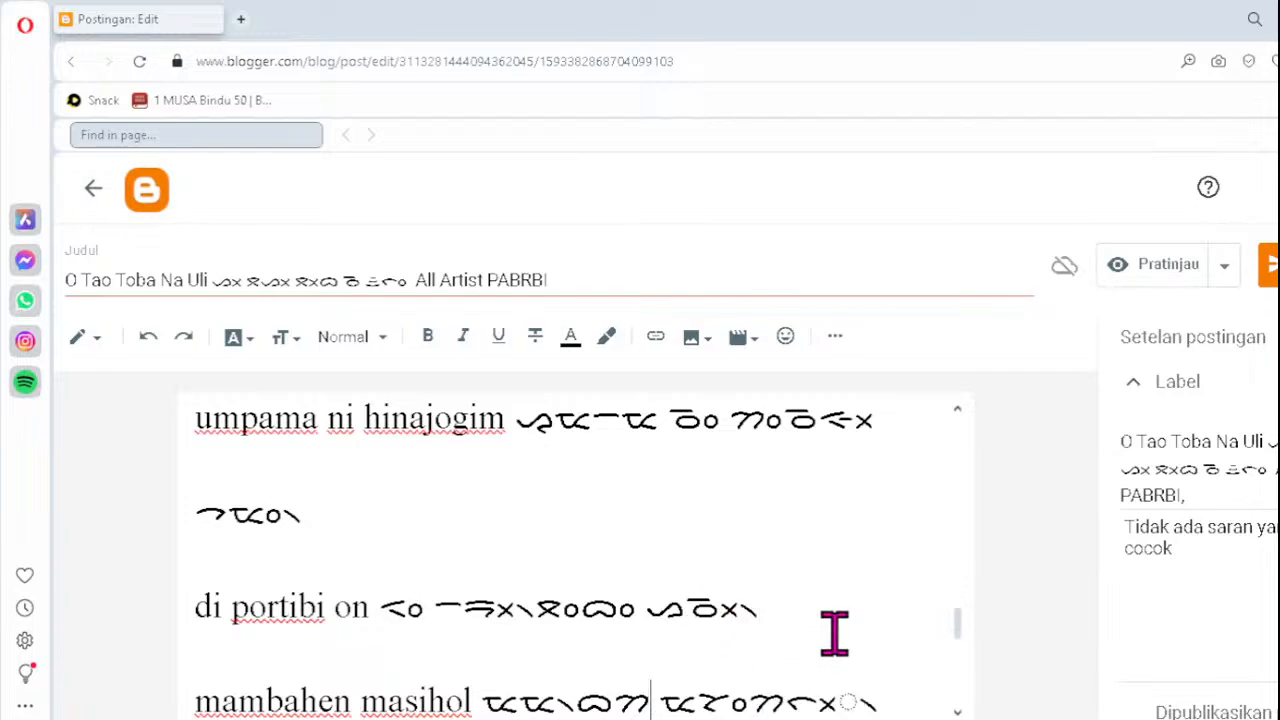
pyautogui.write('ᯉ᯲')
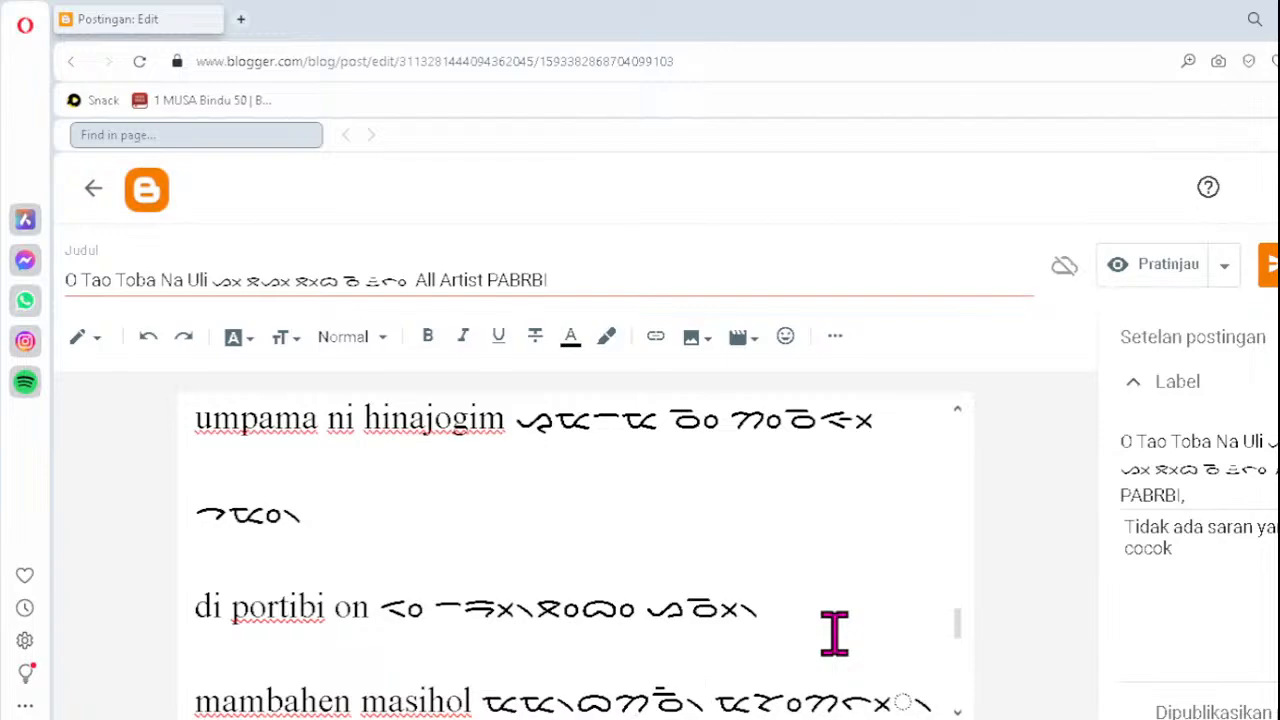
# - Retype the syllable "hol" in the Batak transliteration of "masihol" without the dotted circle
pyautogui.click(840, 700)
pyautogui.press('Delete')
pyautogui.write('ᯬᯞ᯲')
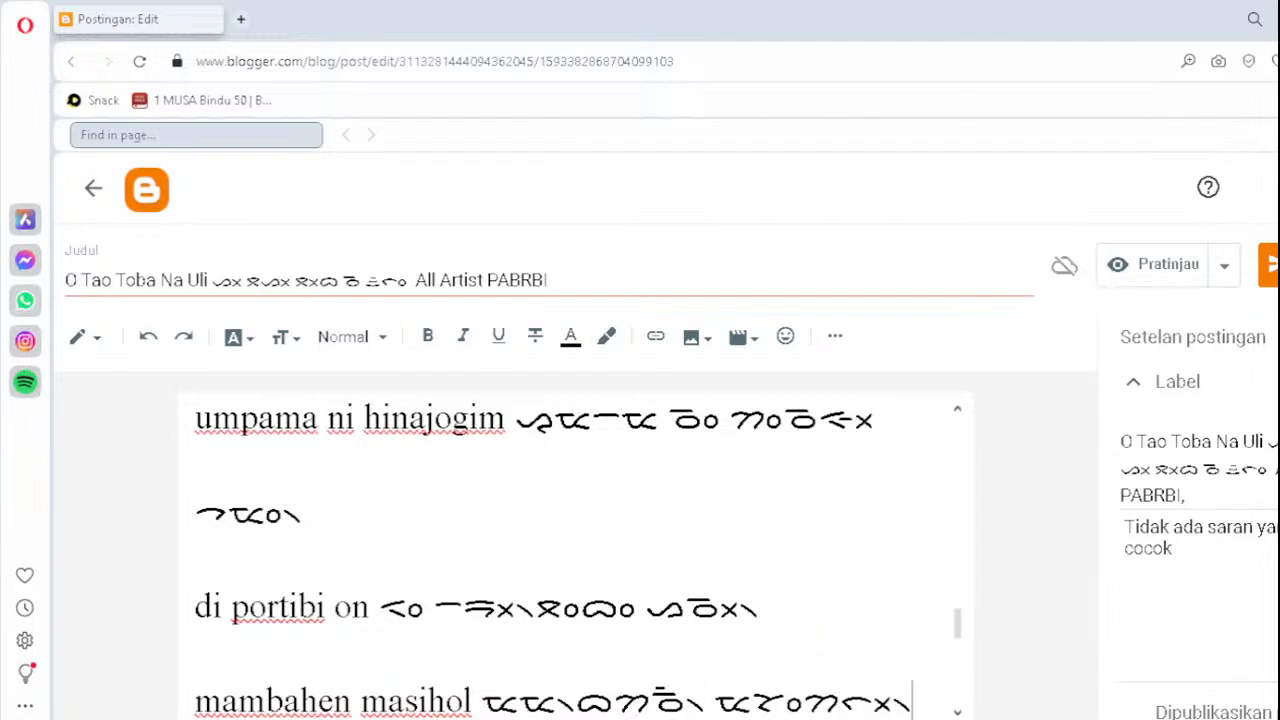
# - Retype the syllable "hut" in the Batak transliteration of "saluhut" in the "saluhut ni nasa bangso" line without the dotted circle
pyautogui.press('Down')
pyautogui.press('Down')
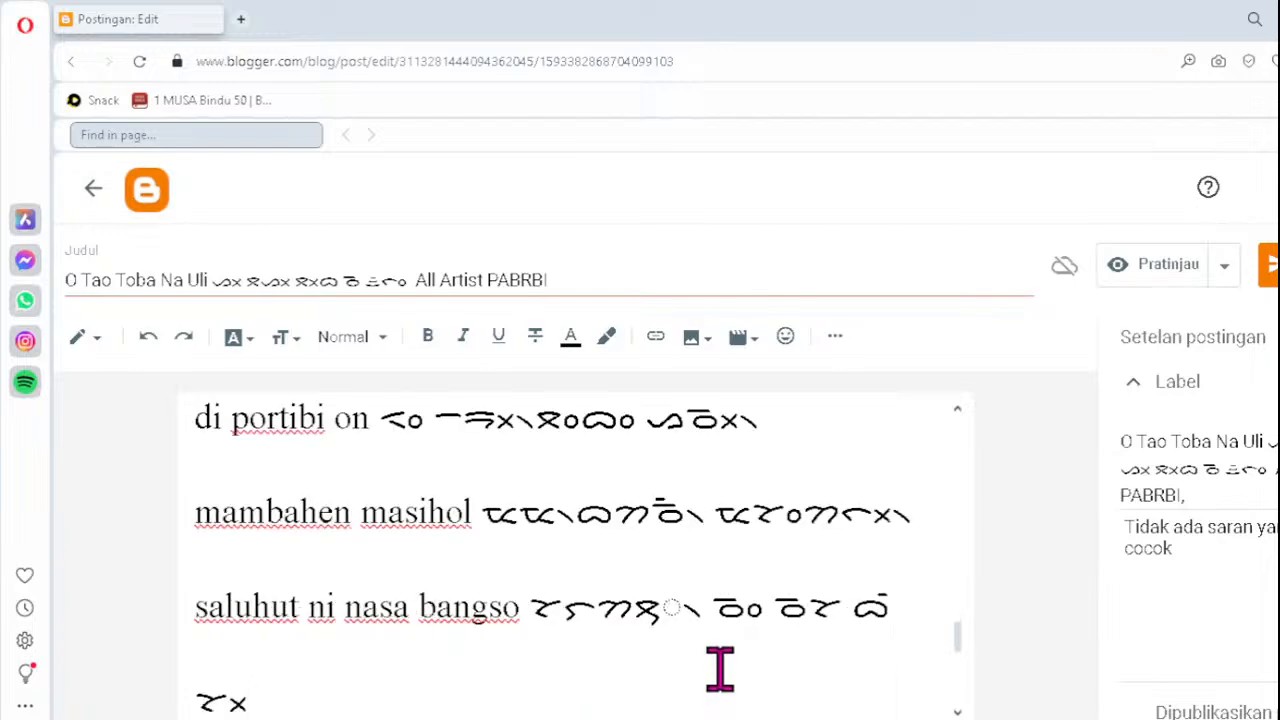
pyautogui.click(646, 604)
pyautogui.press('Delete')
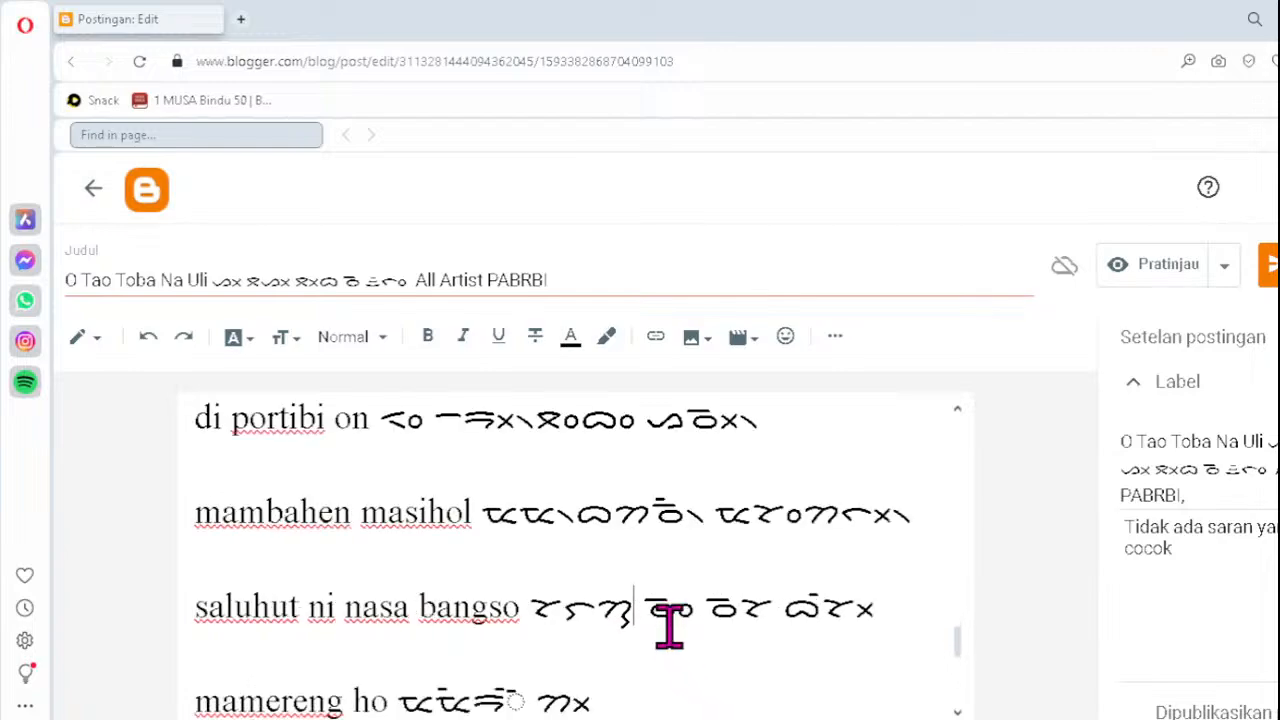
pyautogui.write('ᯔ᯲')
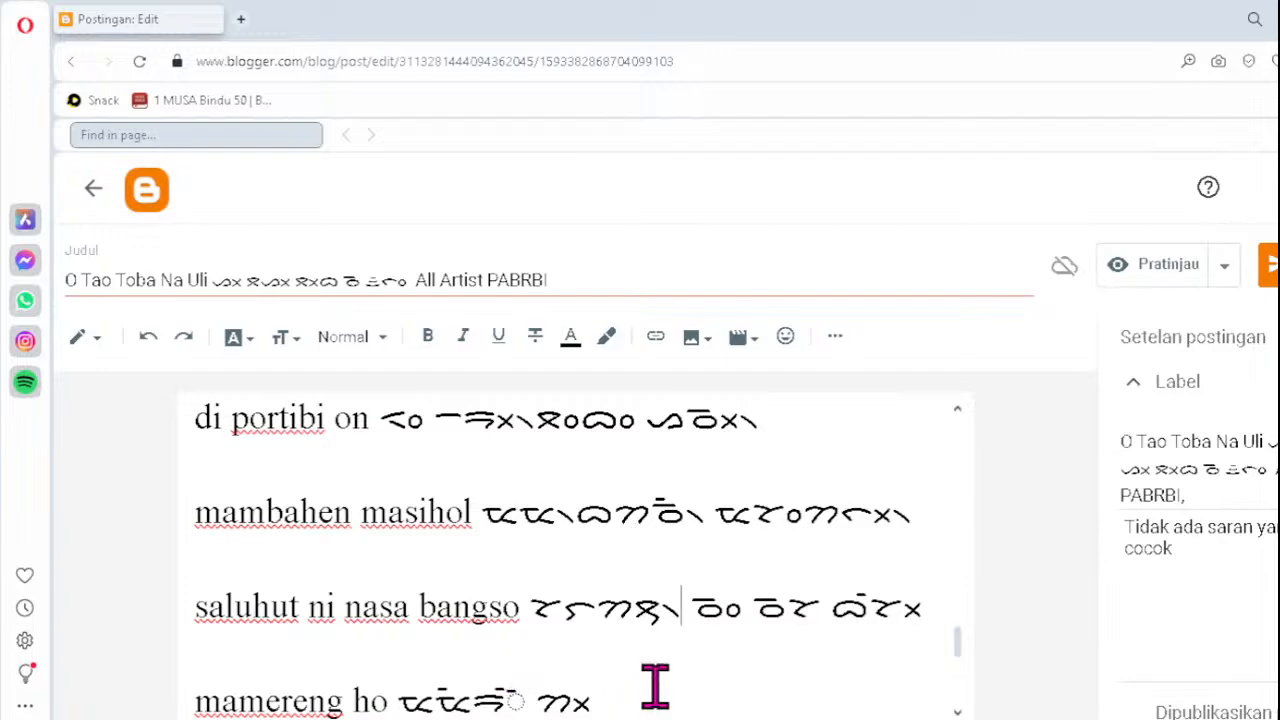
# - Correct the syllable "reng" in the Batak transliteration of "mamereng" in the "mamereng ho" line, removing the dotted circle
pyautogui.click(486, 700)
pyautogui.click(527, 700)
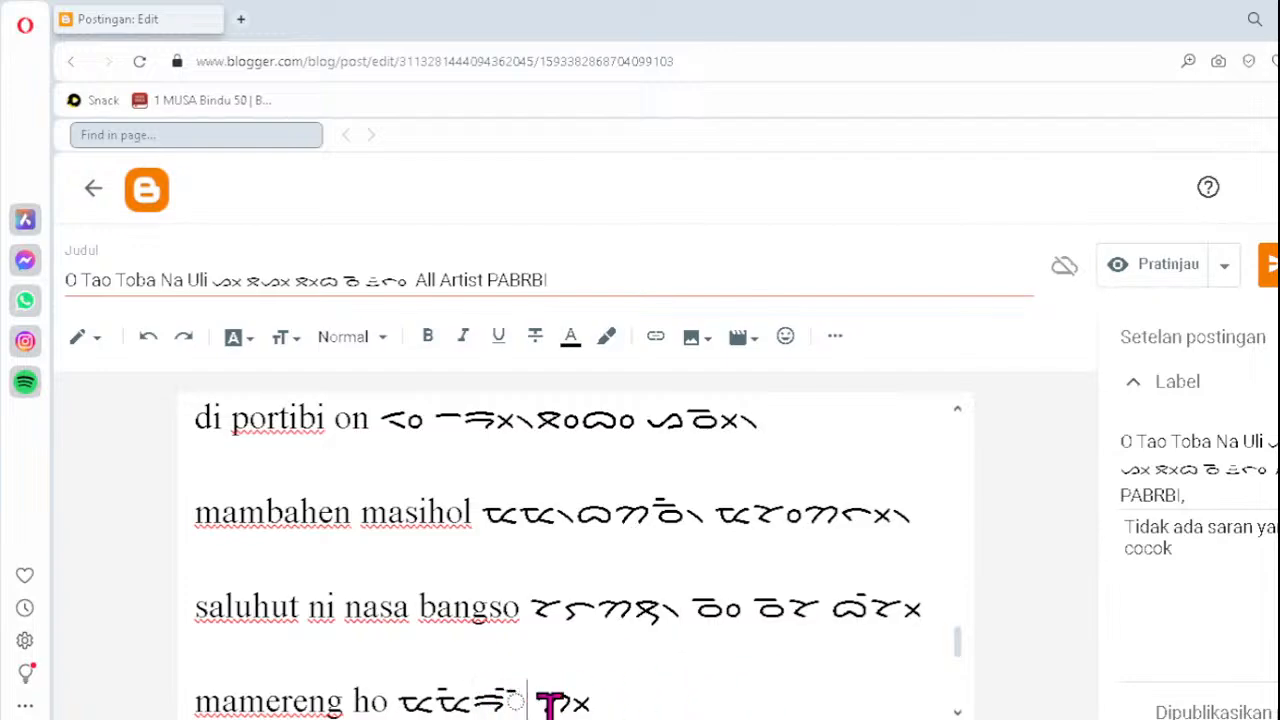
pyautogui.press('BackSpace')
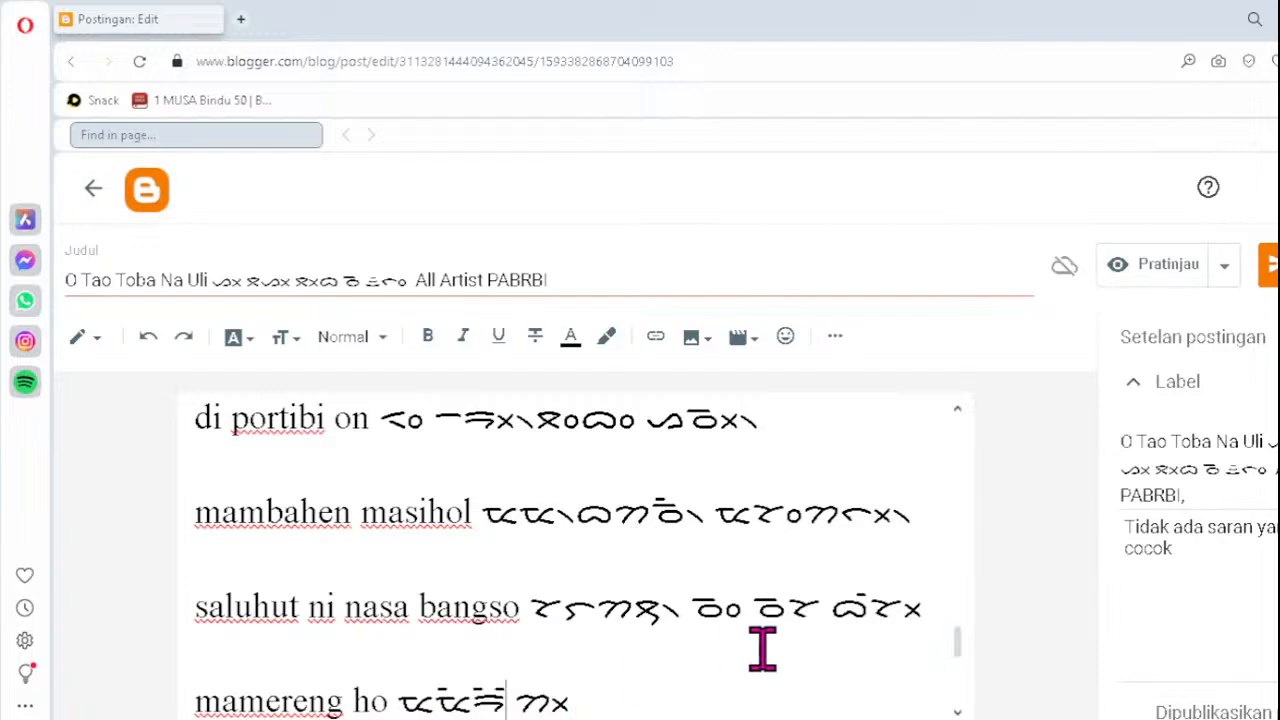
# - Check the closing "o Tao Toba na uli" line and the end of the post for remaining dotted circles
pyautogui.press('Down')
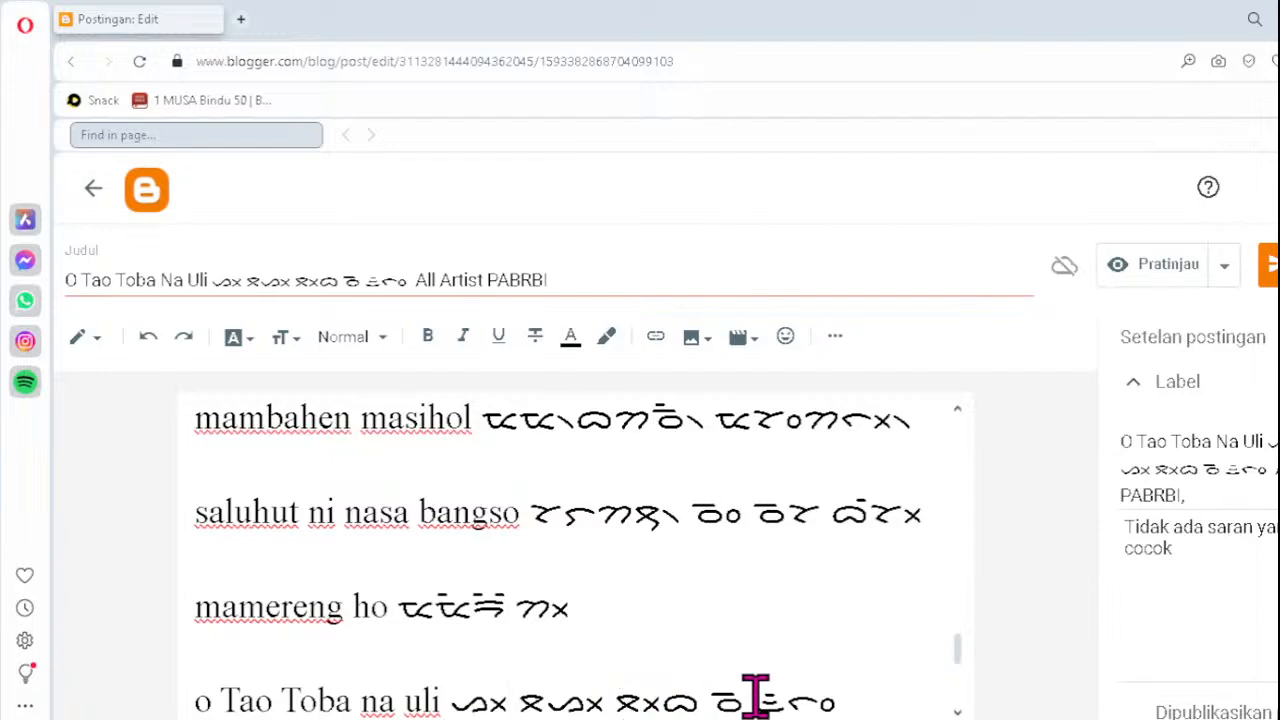
pyautogui.click(756, 697)
pyautogui.press('Down')
pyautogui.press('Down')
pyautogui.press('Down')
pyautogui.press('Down')
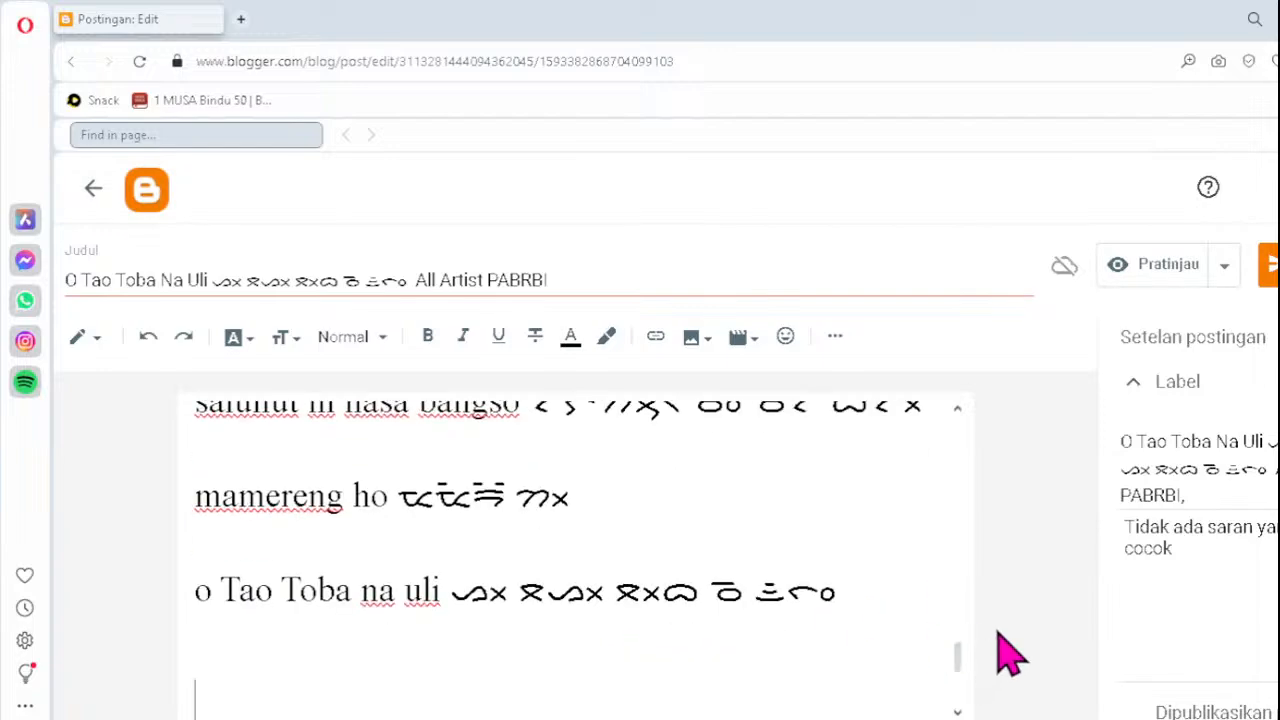
# - Paste the post's title, "O Tao Toba Na Uli" with its Batak script and "All Artist PABRBI", as a bold subheading above the image
pyautogui.press('Up')
pyautogui.press('Up')
pyautogui.press('Up')
pyautogui.press('Up')
pyautogui.press('Up')
pyautogui.press('Up')
pyautogui.press('Up')
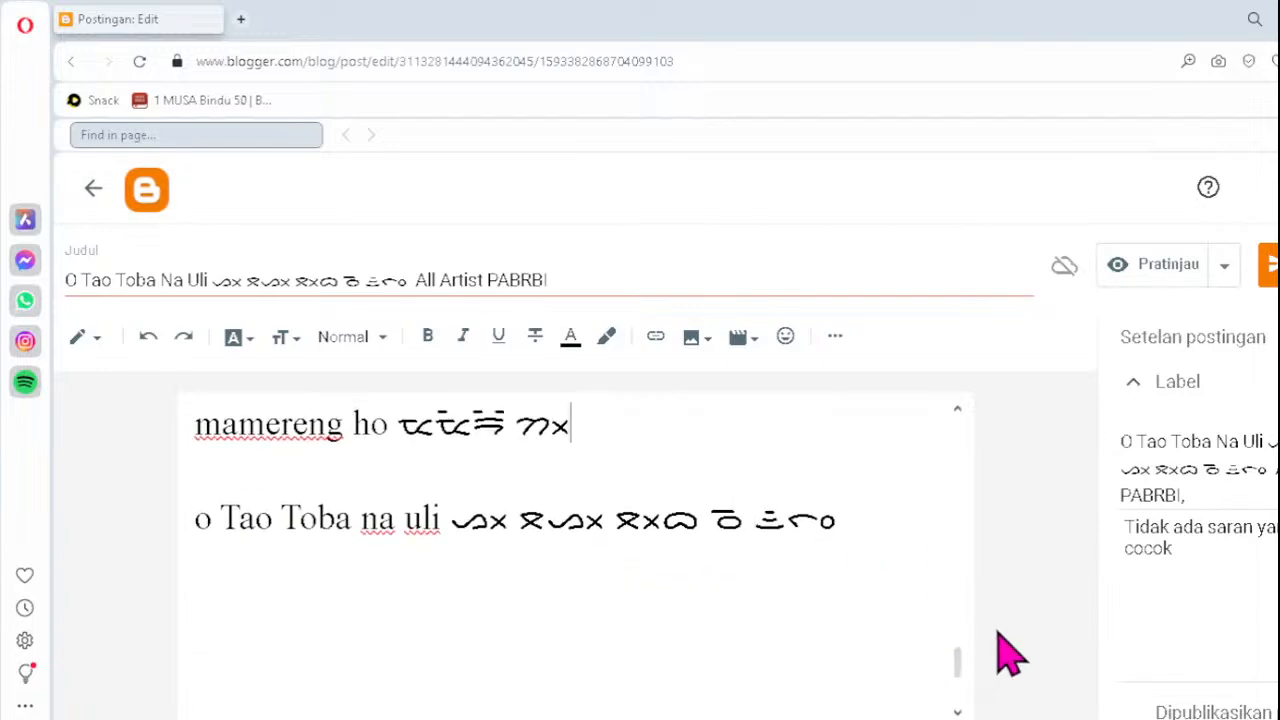
pyautogui.press('Up')
pyautogui.press('Up')
pyautogui.press('Up')
pyautogui.press('Up')
pyautogui.press('Up')
pyautogui.press('Up')
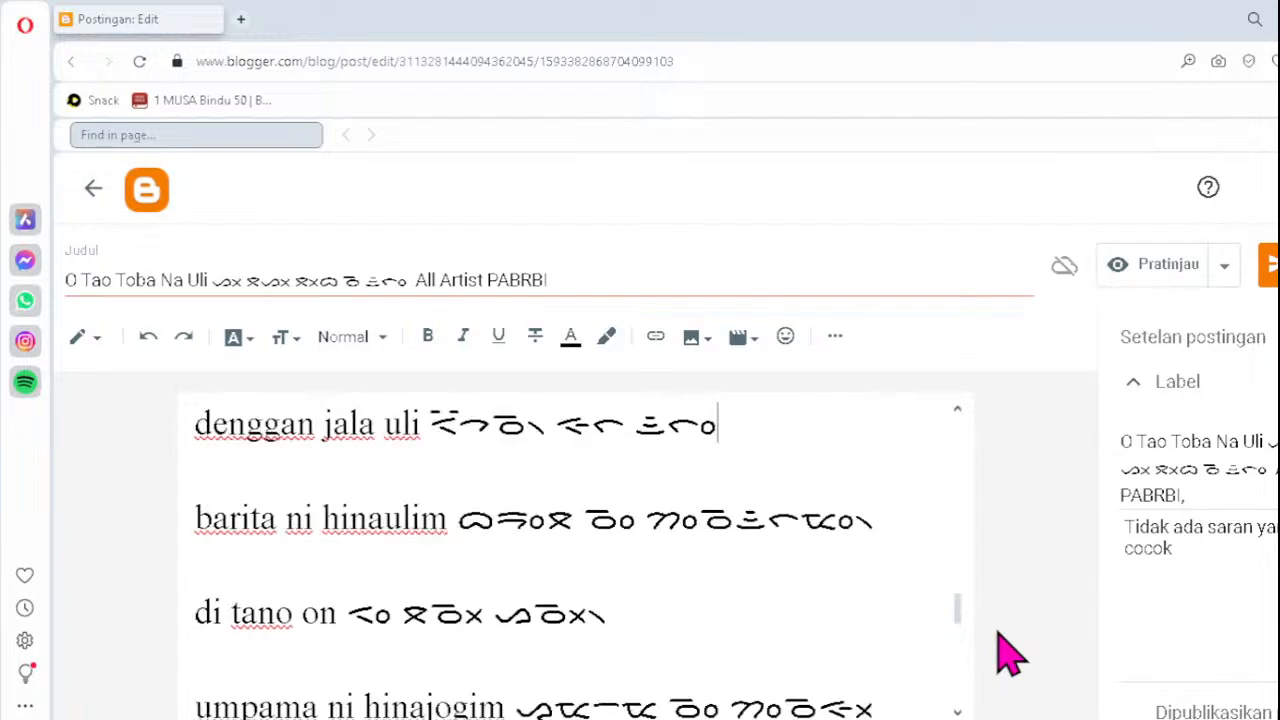
pyautogui.press('Up')
pyautogui.press('Up')
pyautogui.press('Up')
pyautogui.press('Up')
pyautogui.press('Up')
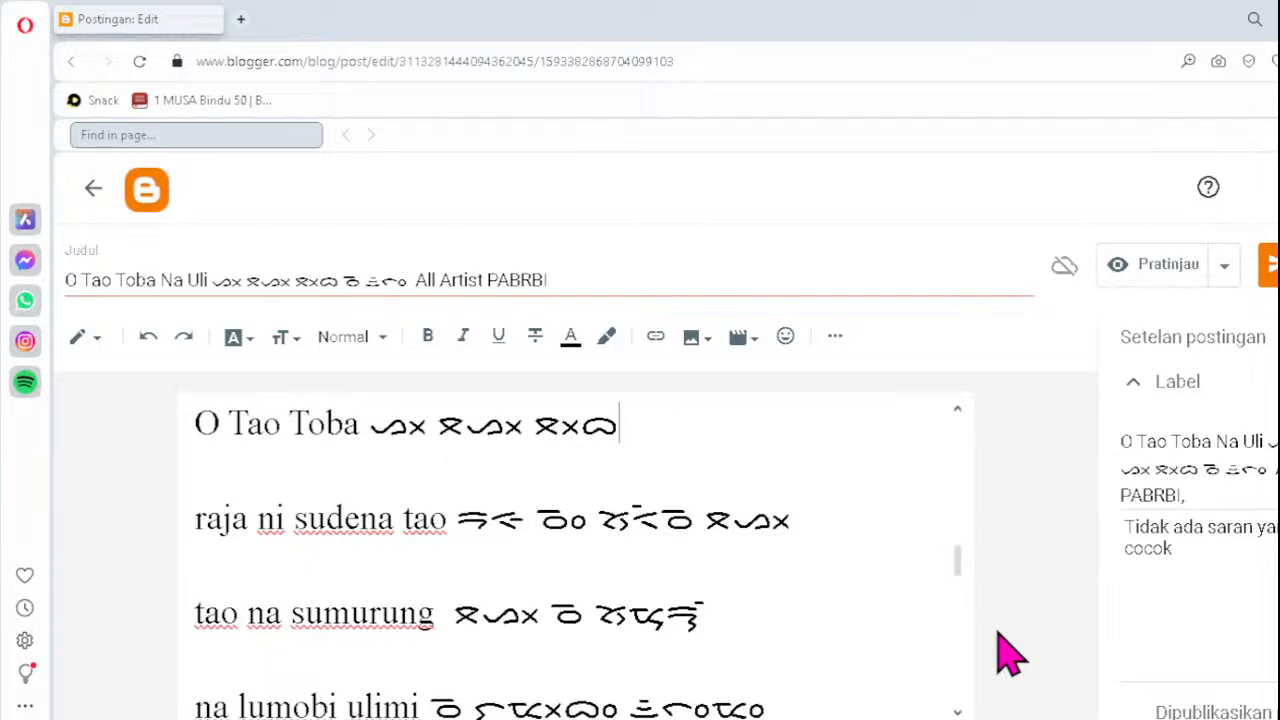
pyautogui.press('Up')
pyautogui.press('Up')
pyautogui.press('Up')
pyautogui.press('Up')
pyautogui.press('Up')
pyautogui.press('Up')
pyautogui.press('Up')
pyautogui.press('Up')
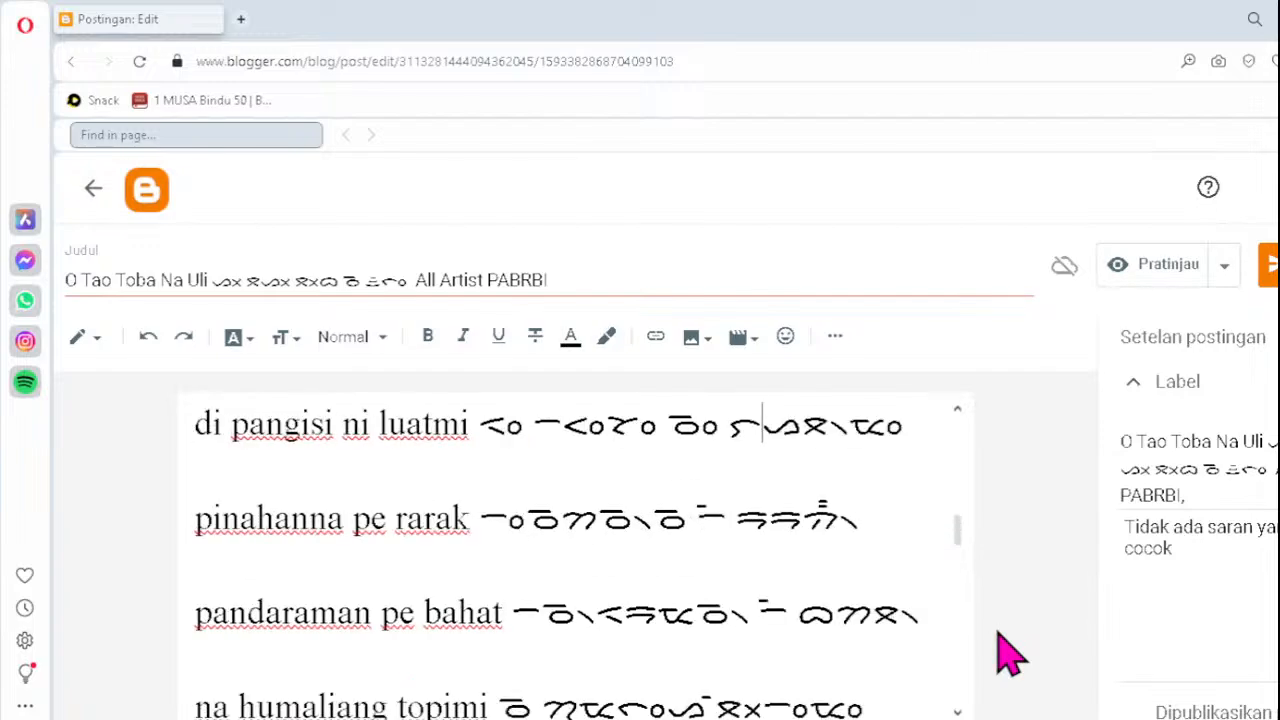
pyautogui.press('Up')
pyautogui.press('Up')
pyautogui.press('Up')
pyautogui.press('Up')
pyautogui.press('Up')
pyautogui.press('Up')
pyautogui.press('Up')
pyautogui.press('Up')
pyautogui.press('Up')
pyautogui.press('Up')
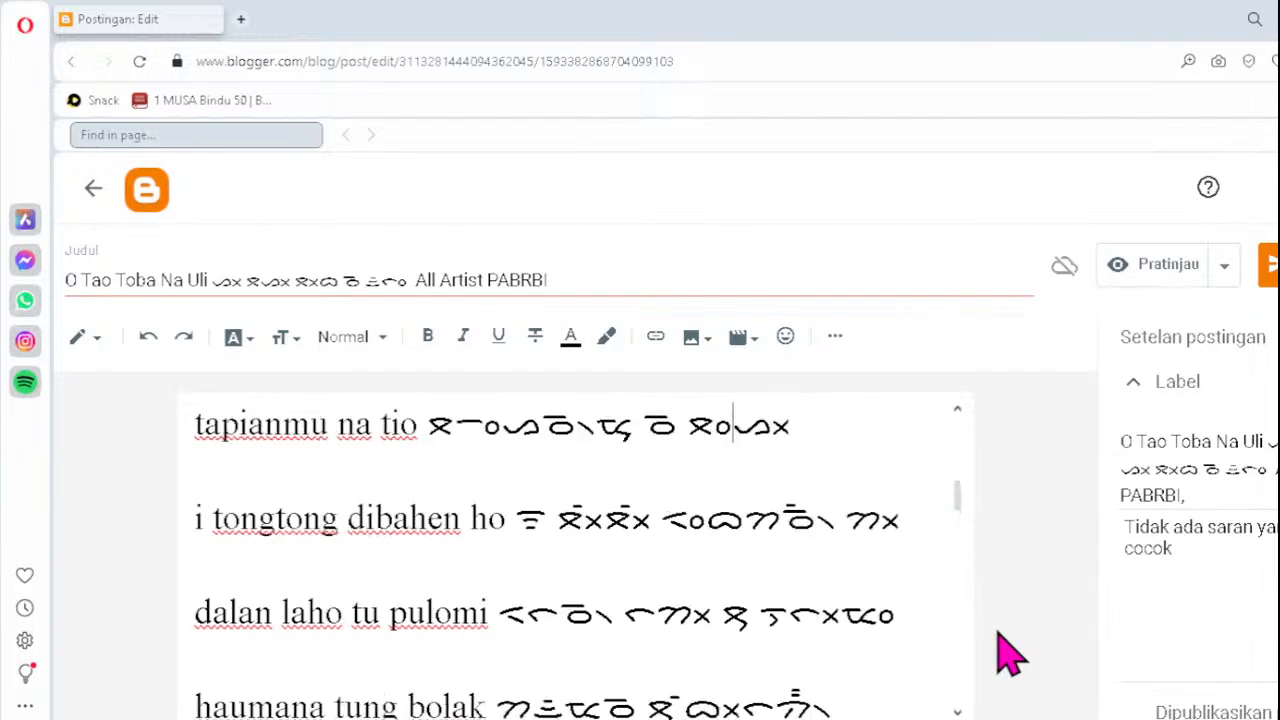
pyautogui.press('Up')
pyautogui.press('Up')
pyautogui.press('Up')
pyautogui.press('Up')
pyautogui.press('Up')
pyautogui.press('Up')
pyautogui.press('Up')
pyautogui.press('Up')
pyautogui.press('Up')
pyautogui.press('Up')
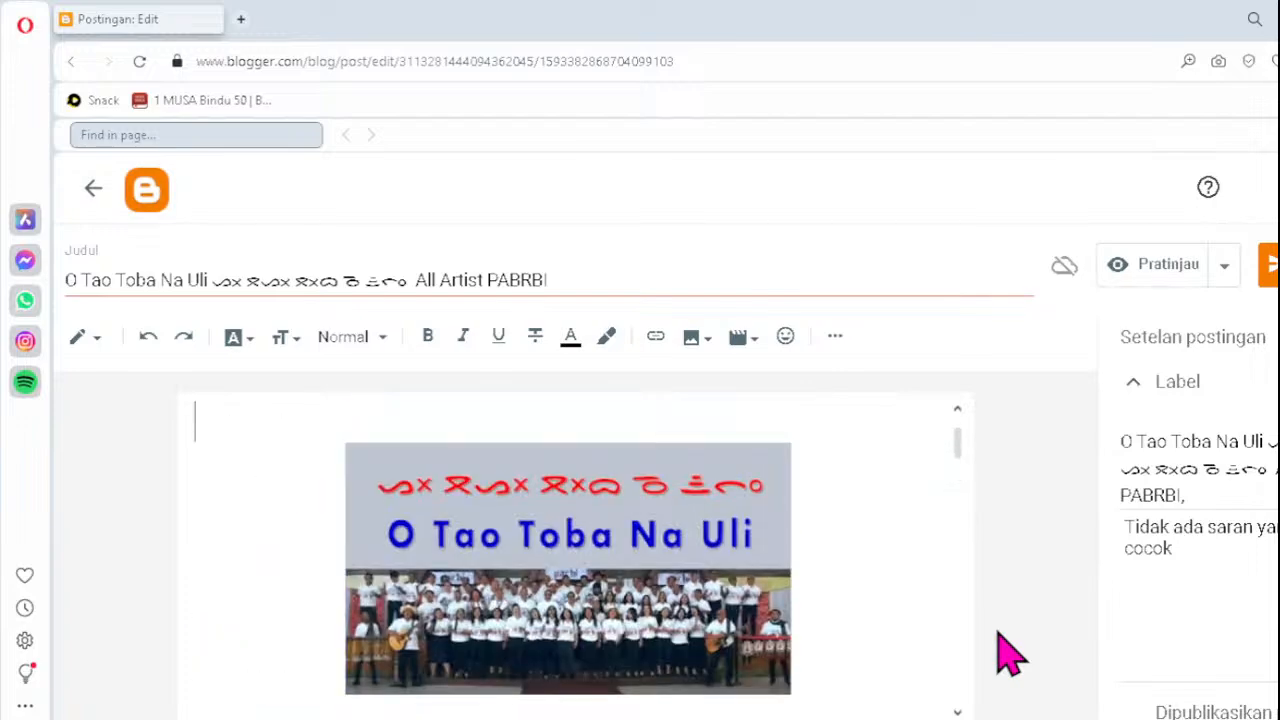
pyautogui.hotkey('ctrl', 'v')
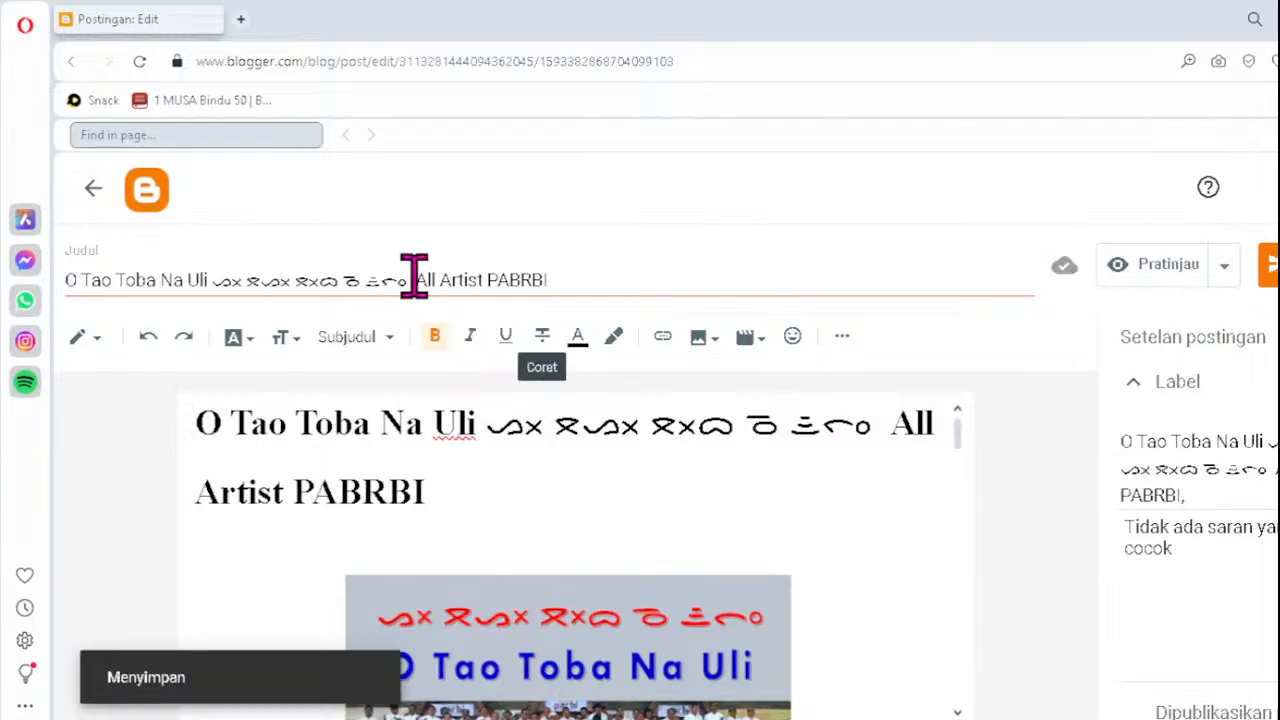
# - Return to the list of posts and open the "Alusi Ahu" post for editing at its first lyric lines
pyautogui.click(95, 190)
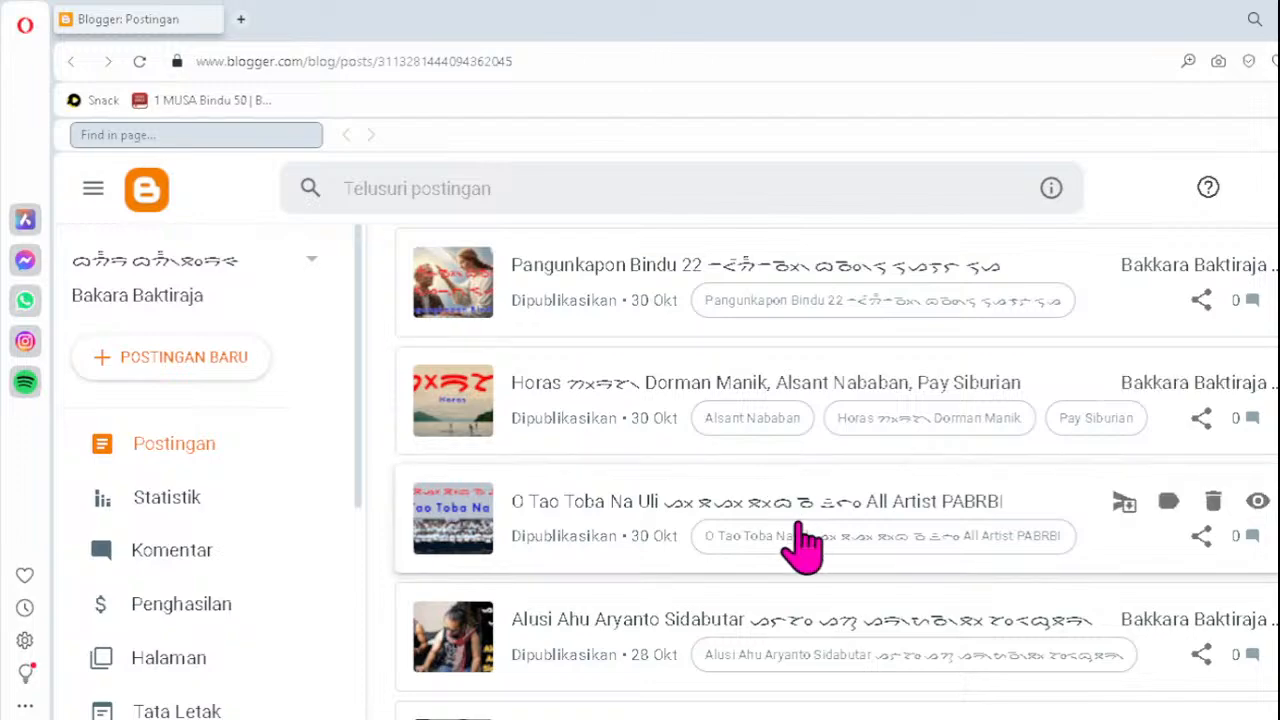
pyautogui.scroll(-1, 771, 571)
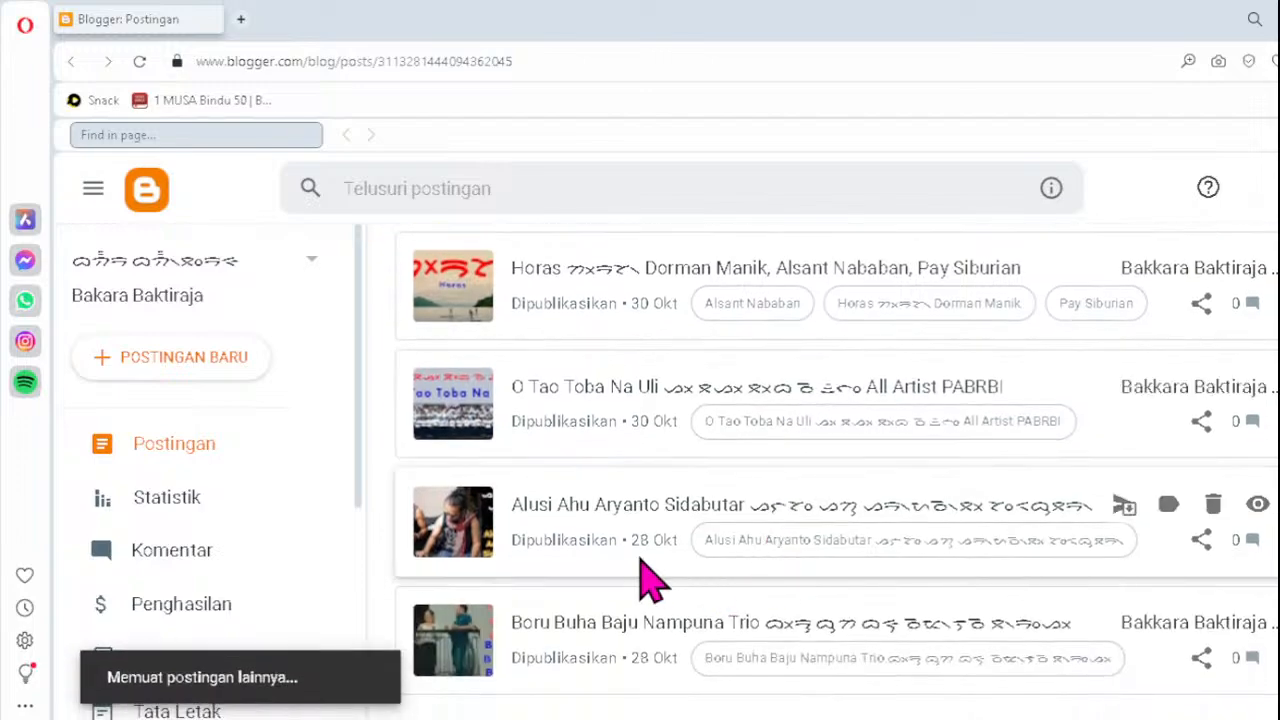
pyautogui.click(574, 508)
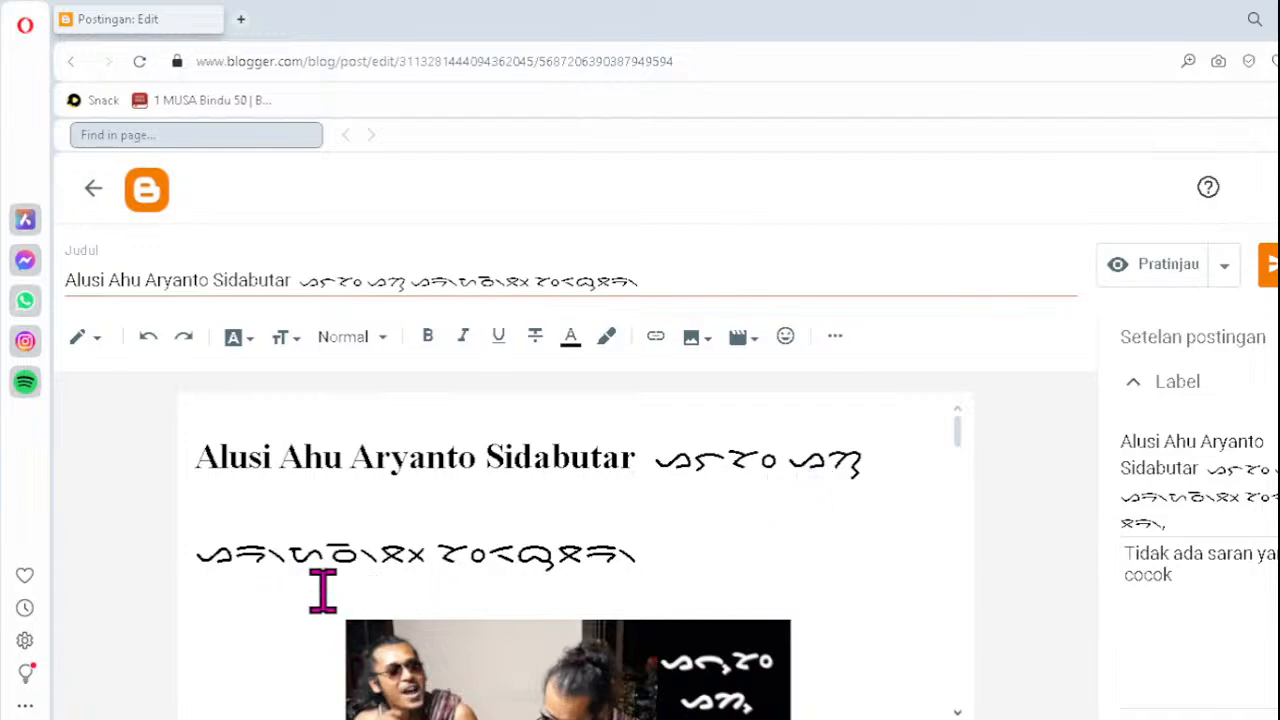
pyautogui.scroll(-2, 637, 565)
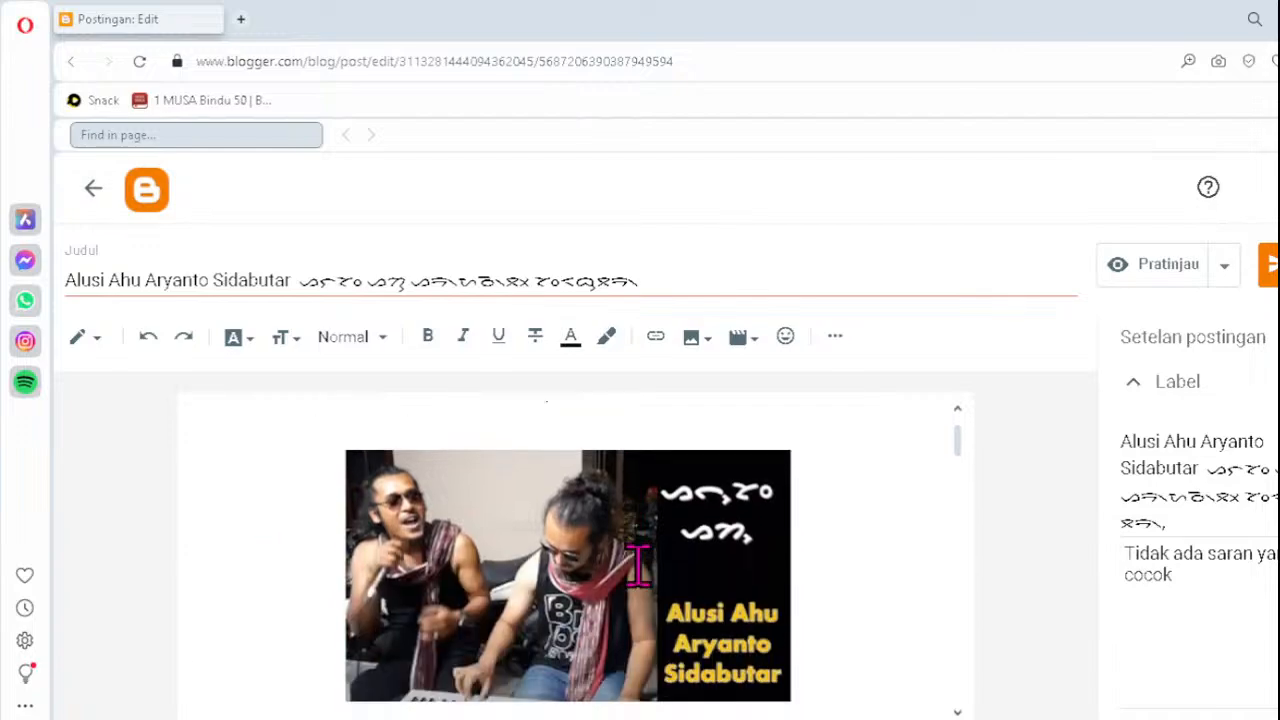
pyautogui.scroll(2, 637, 565)
pyautogui.scroll(-2, 637, 565)
pyautogui.scroll(-3, 637, 565)
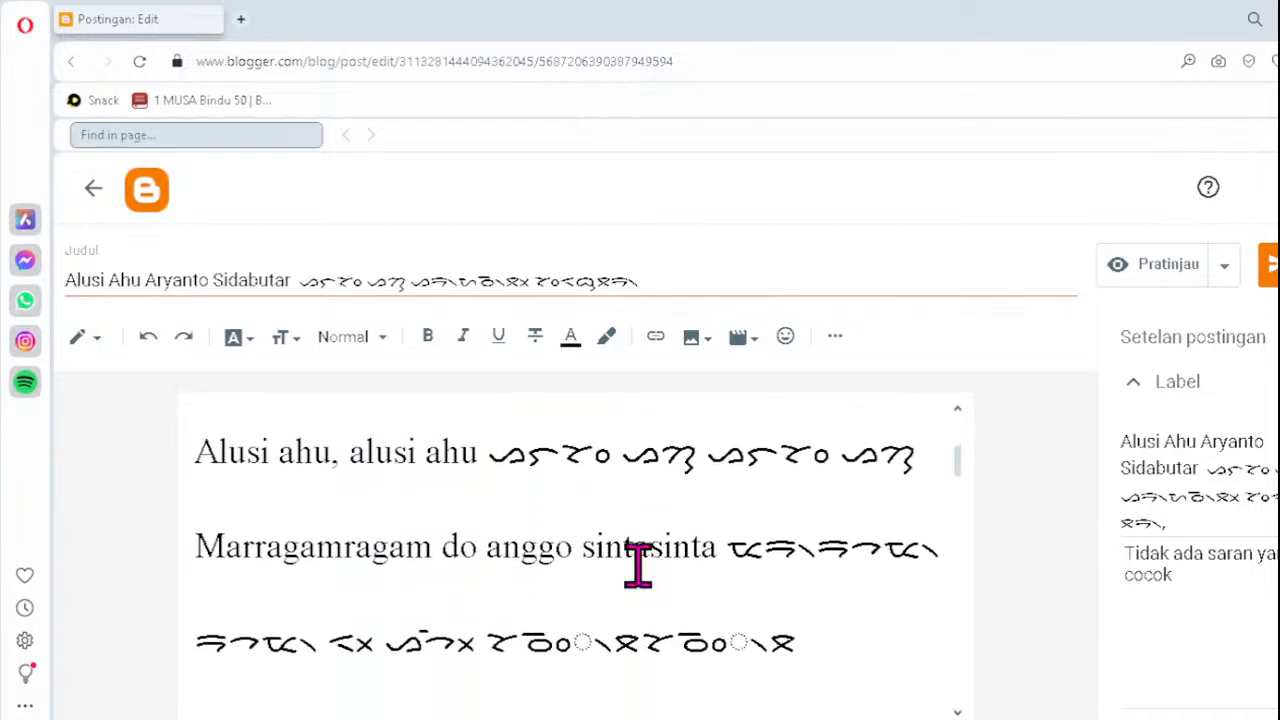
# - Correct both "sin" syllables in the Batak transliteration of "sintasinta" in the "Marragamragam do anggo sintasinta" line, removing the dotted circles
pyautogui.click(495, 497)
pyautogui.click(683, 477)
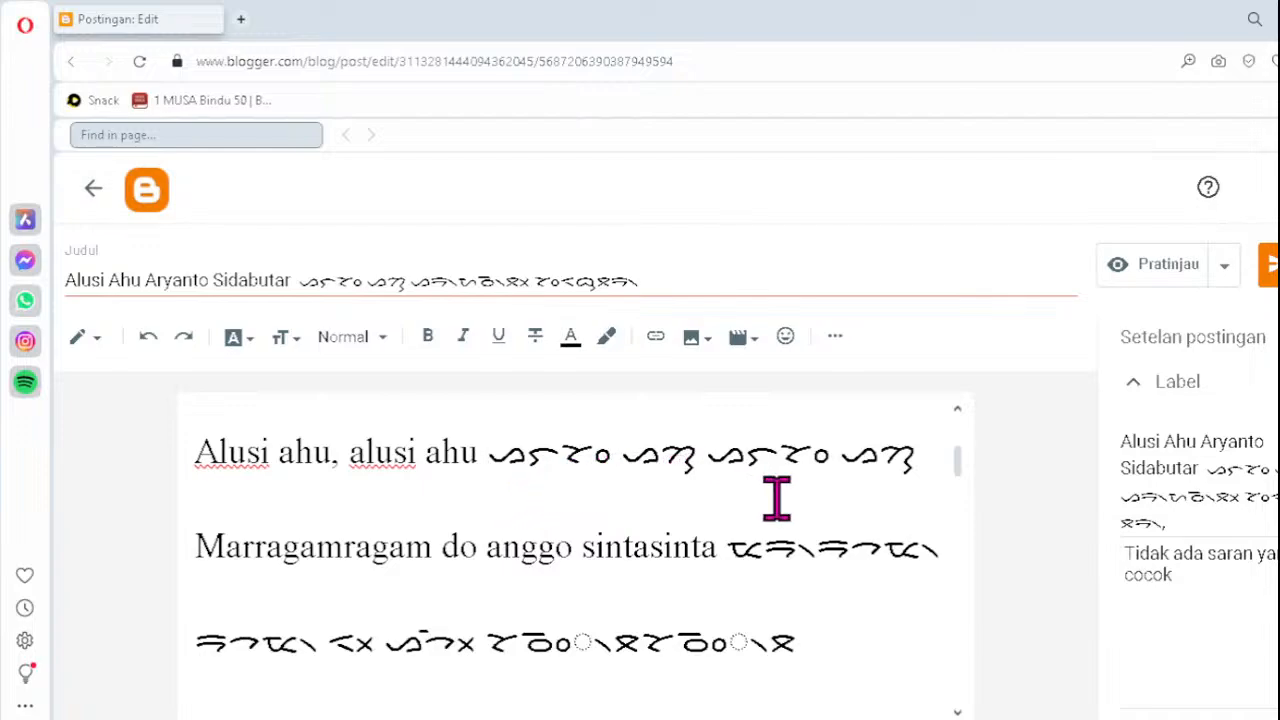
pyautogui.click(936, 464)
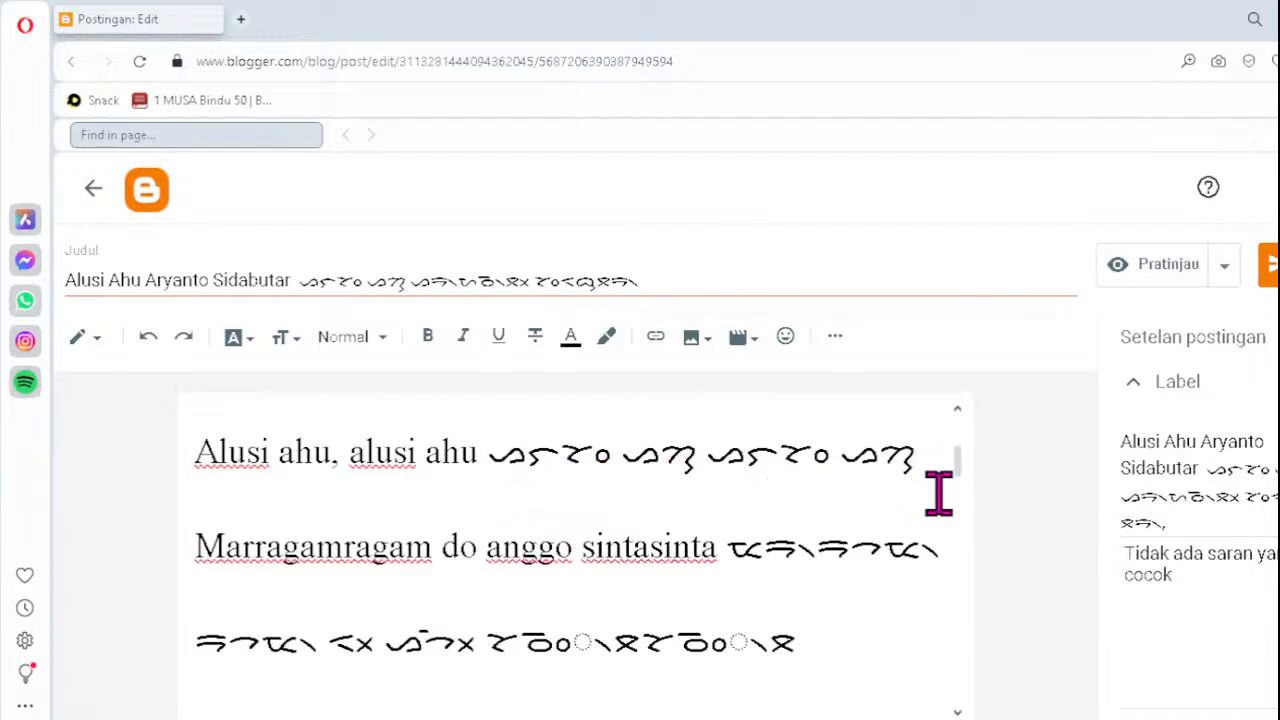
pyautogui.click(760, 547)
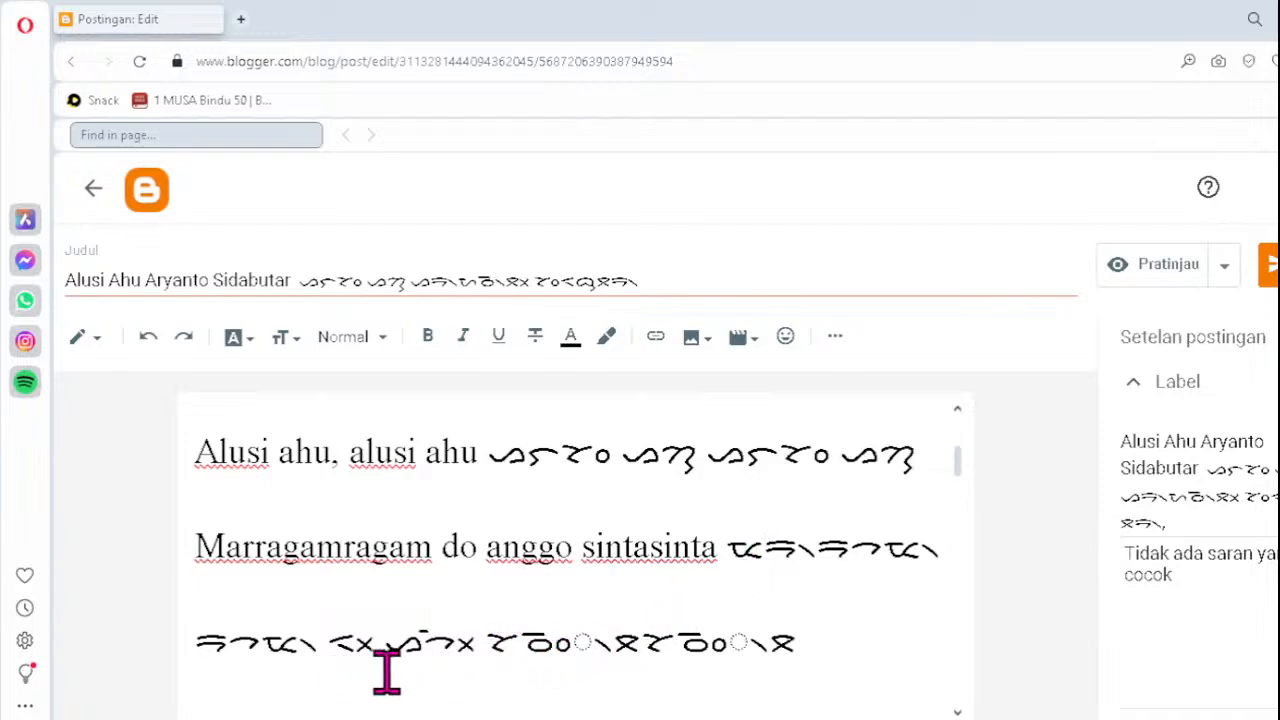
pyautogui.click(522, 640)
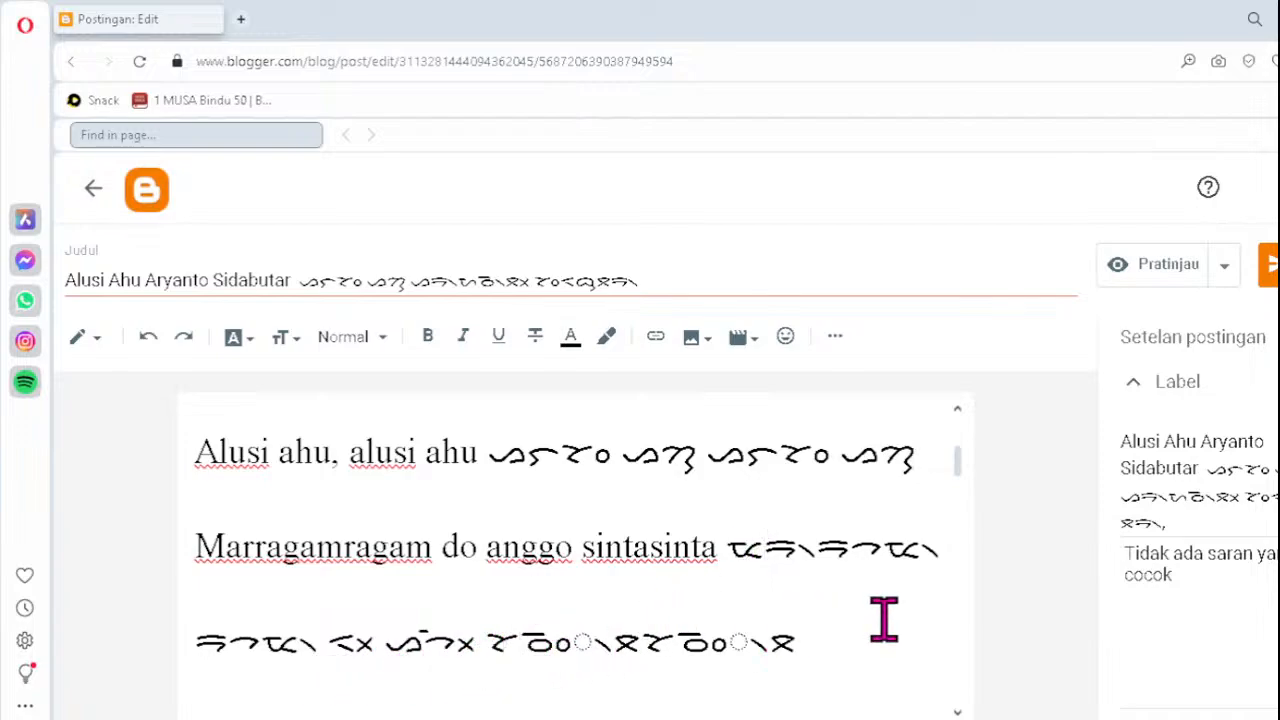
pyautogui.press('Delete')
pyautogui.write('ᯪᯉ᯲')
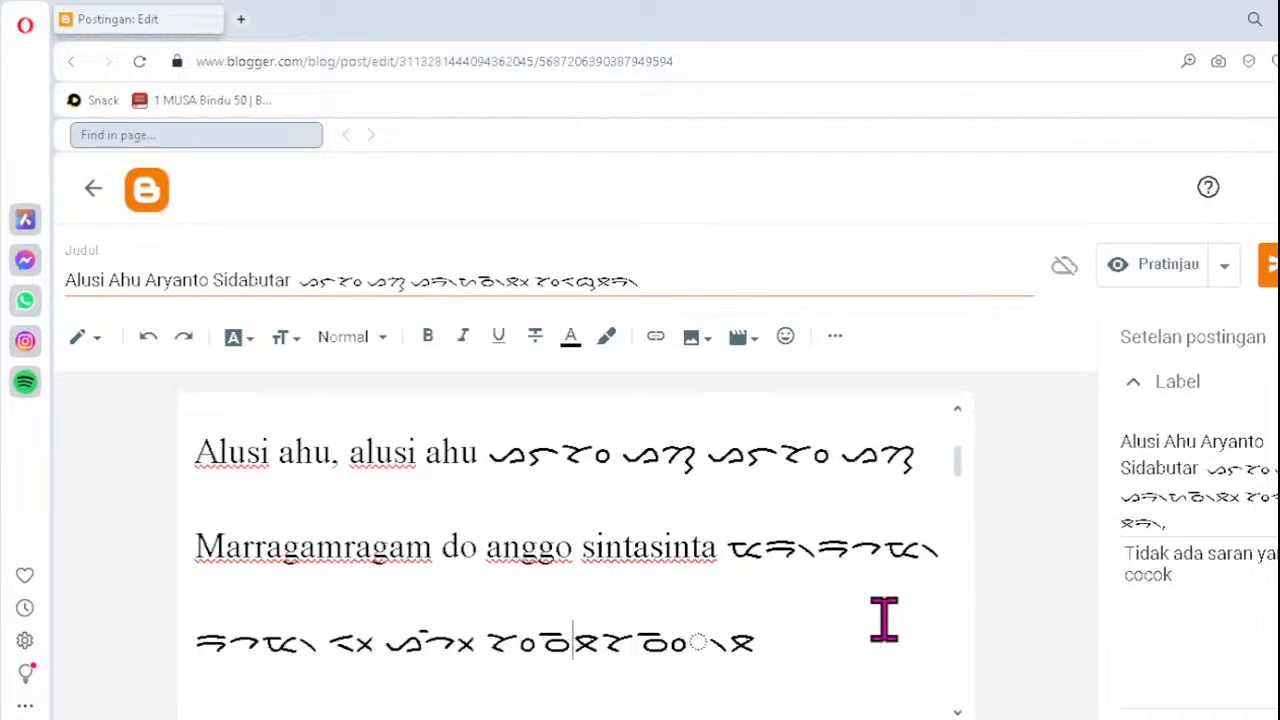
pyautogui.press('Right')
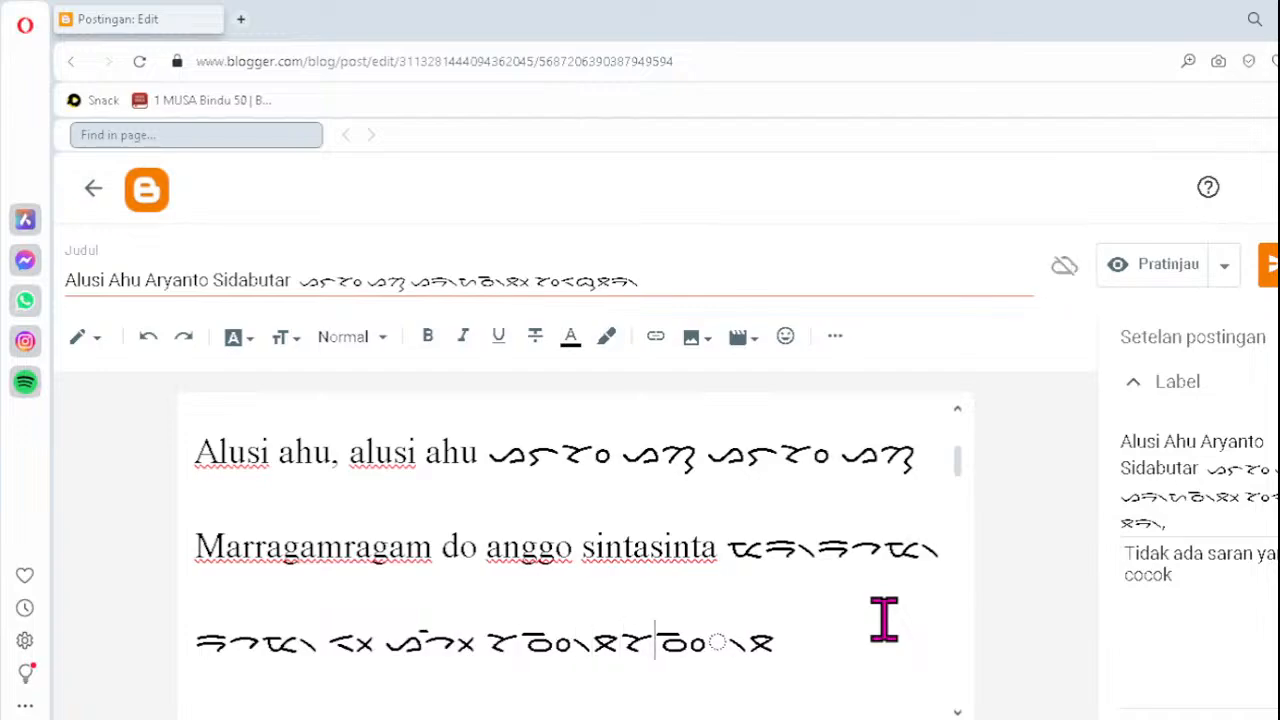
pyautogui.press('Delete')
pyautogui.write('ᯪᯉ')
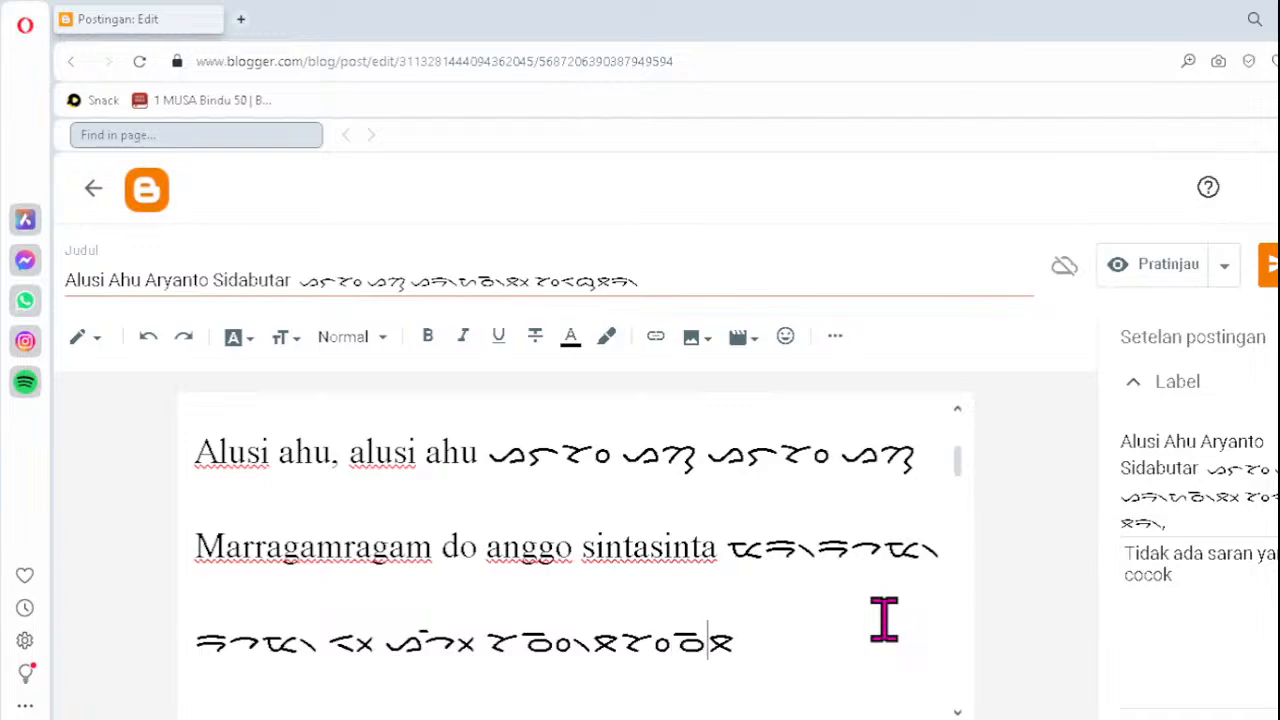
pyautogui.write('᯲')
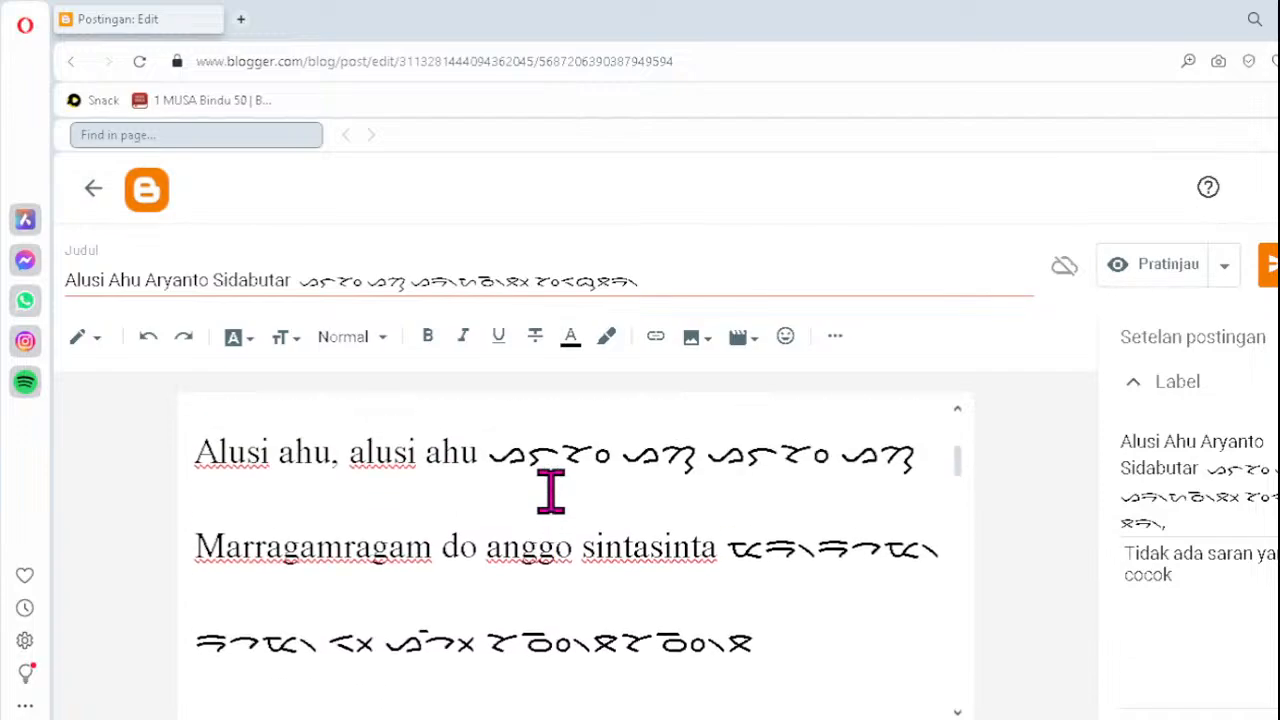
# - Correct the first "nup" syllable in the Batak transliteration of "ganupganup" in the "di ganupganup jolma" line, removing its dotted circle
pyautogui.scroll(-1, 551, 490)
pyautogui.scroll(3, 551, 490)
pyautogui.scroll(-2, 551, 490)
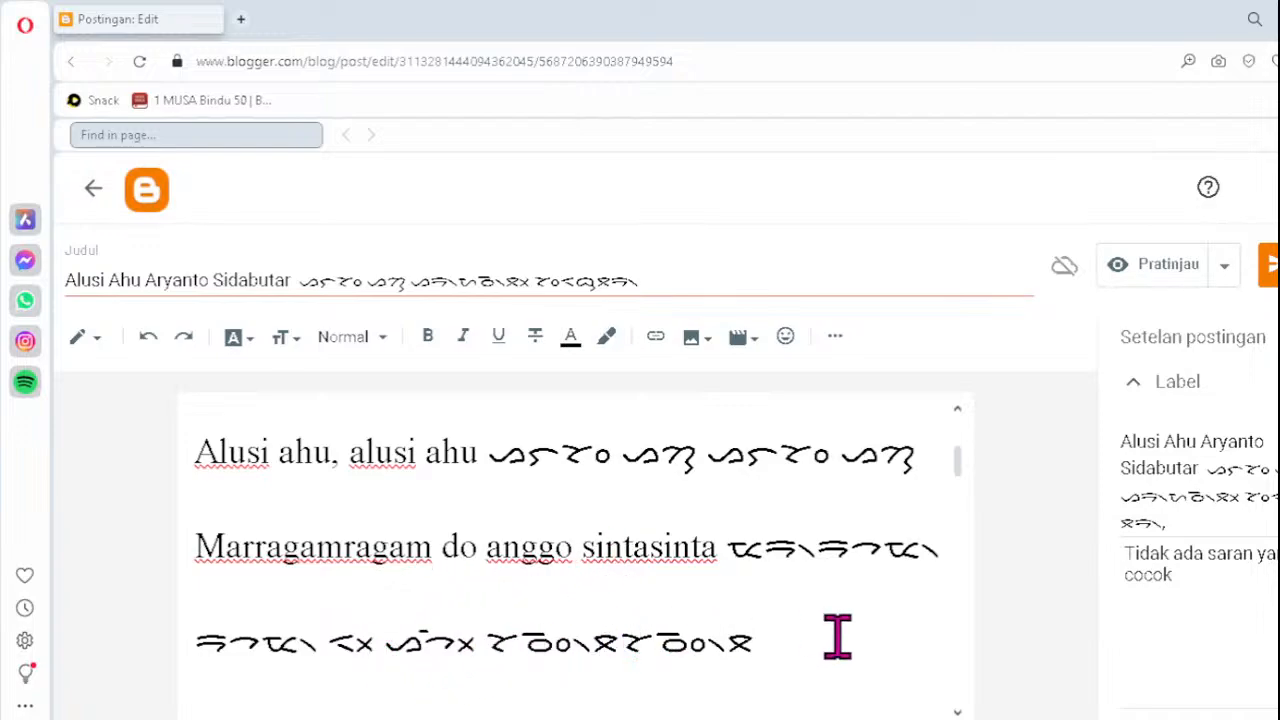
pyautogui.scroll(-2, 837, 637)
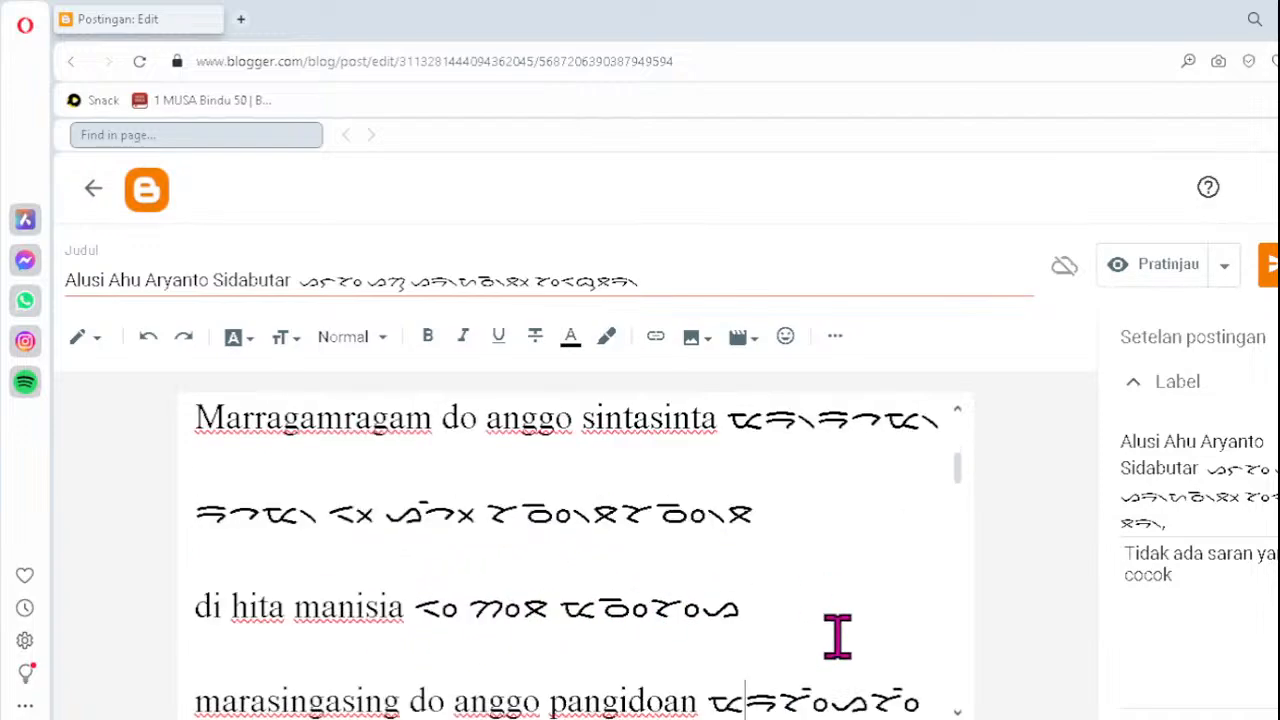
pyautogui.press('Down')
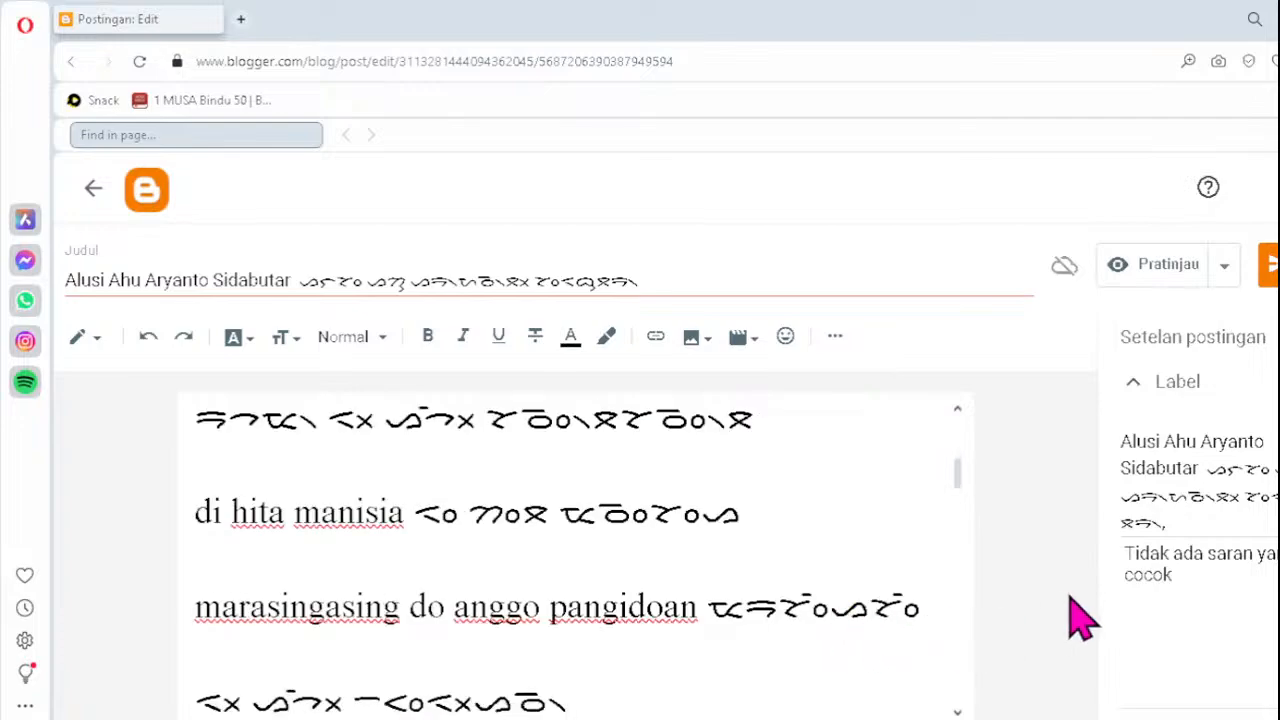
pyautogui.press('Down')
pyautogui.press('Down')
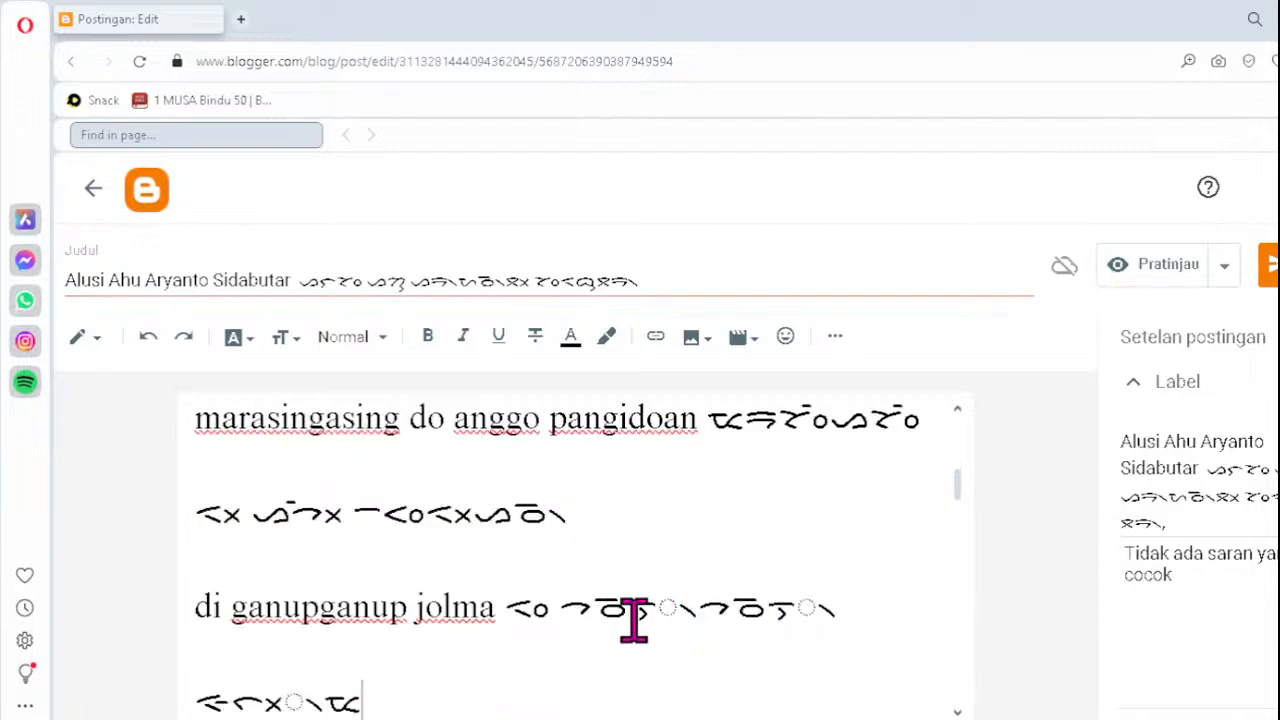
pyautogui.click(594, 607)
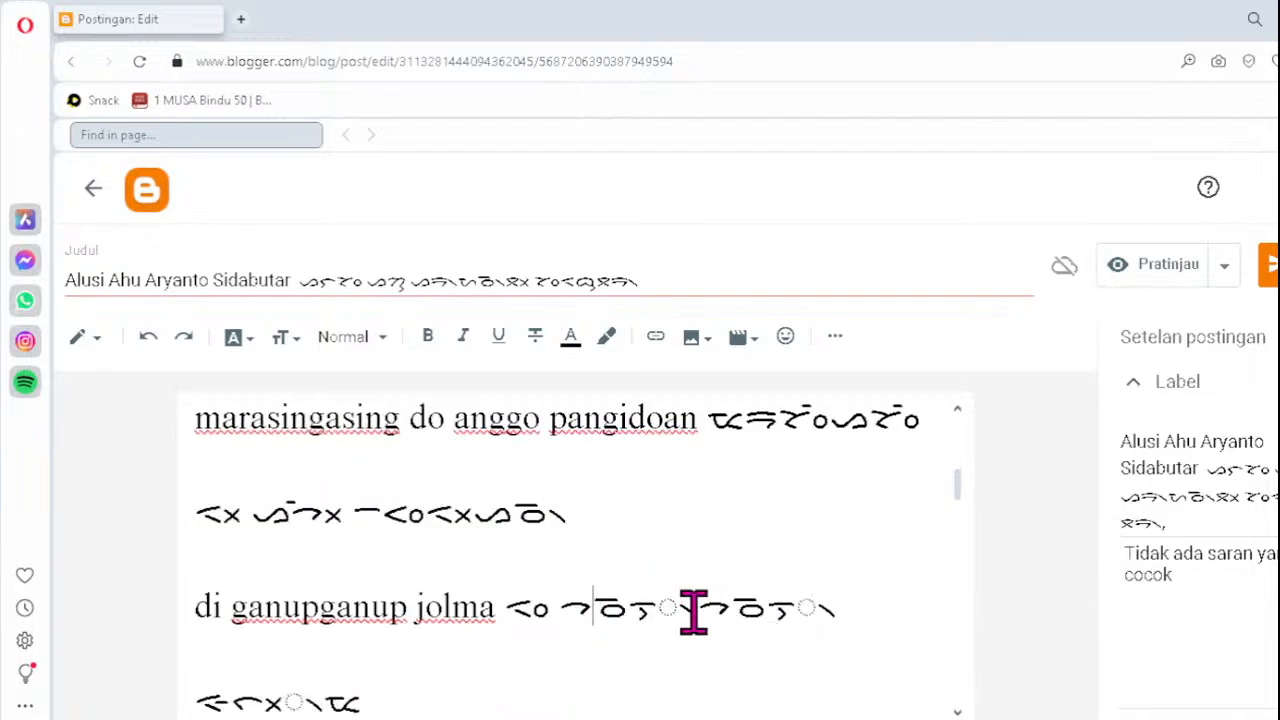
pyautogui.click(632, 611)
pyautogui.press('Delete')
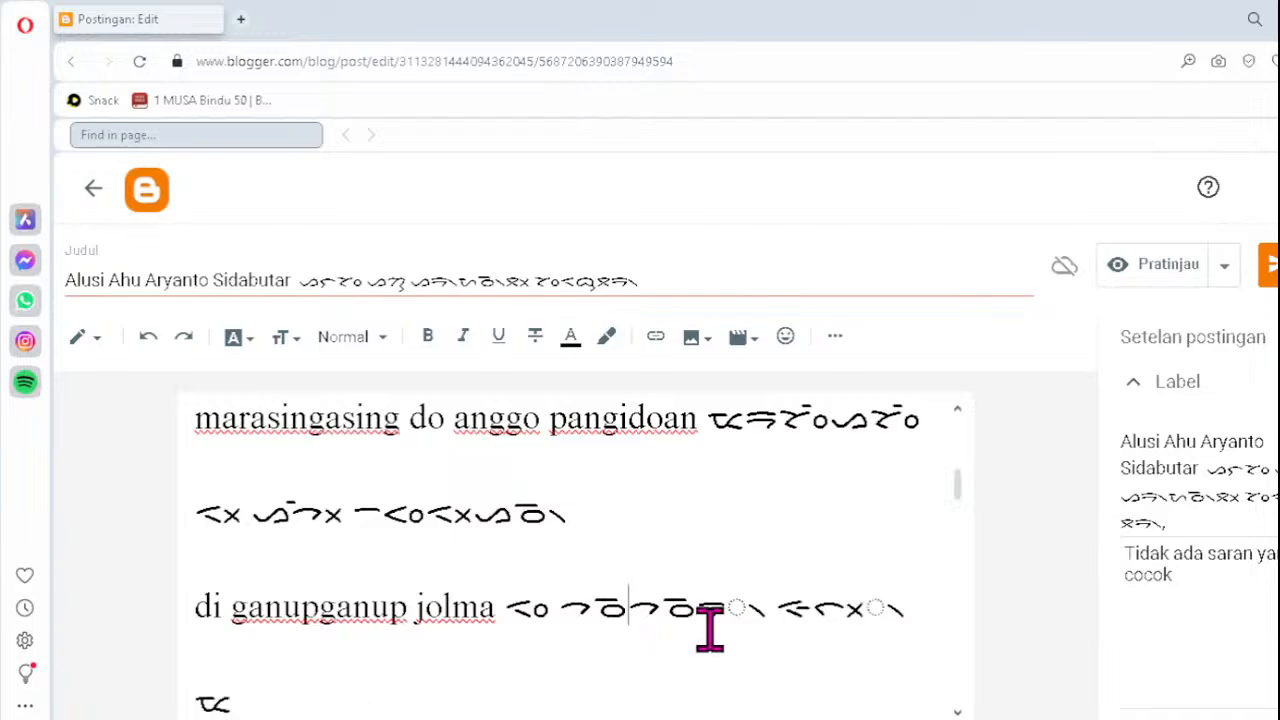
pyautogui.write('ᯮᯇ')
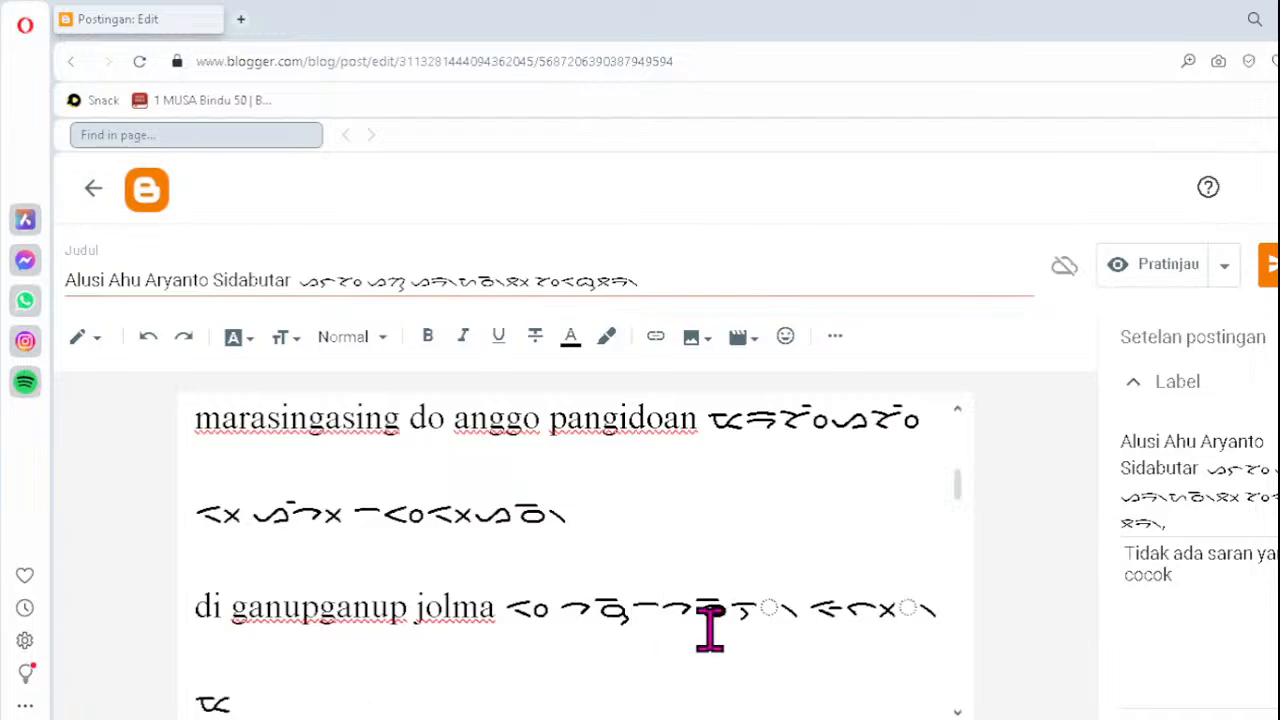
pyautogui.write('᯲')
# - Correct the second "nup" of "ganupganup" and the "jol" of "jolma" in the same line's Batak transliteration, removing their dotted circles
pyautogui.press('Down')
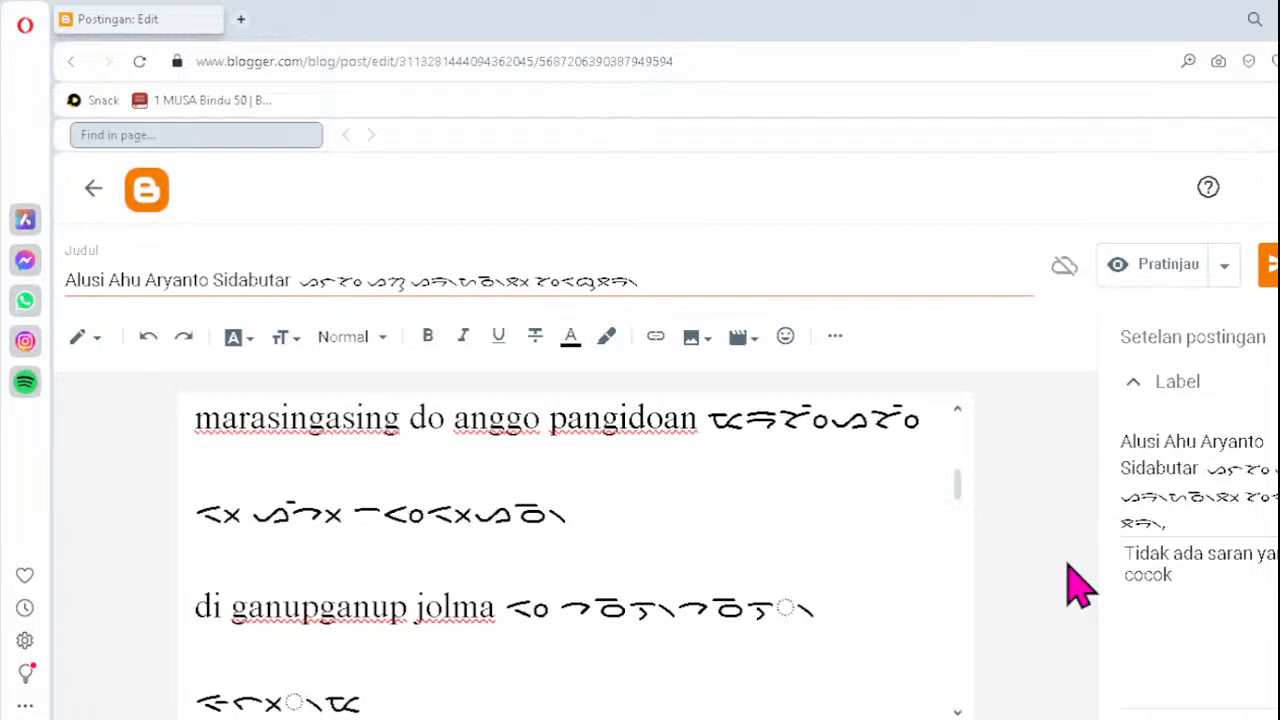
pyautogui.press('Right')
pyautogui.press('Right')
pyautogui.press('Delete')
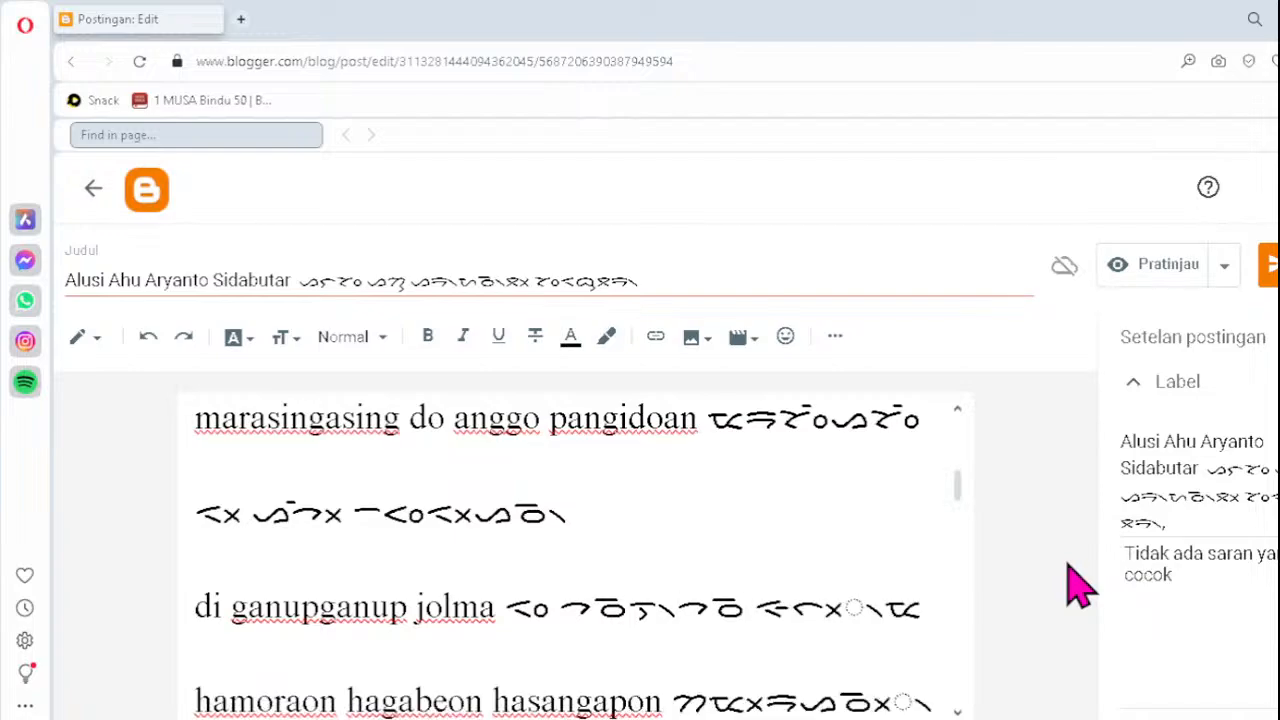
pyautogui.write('ᯮᯇ')
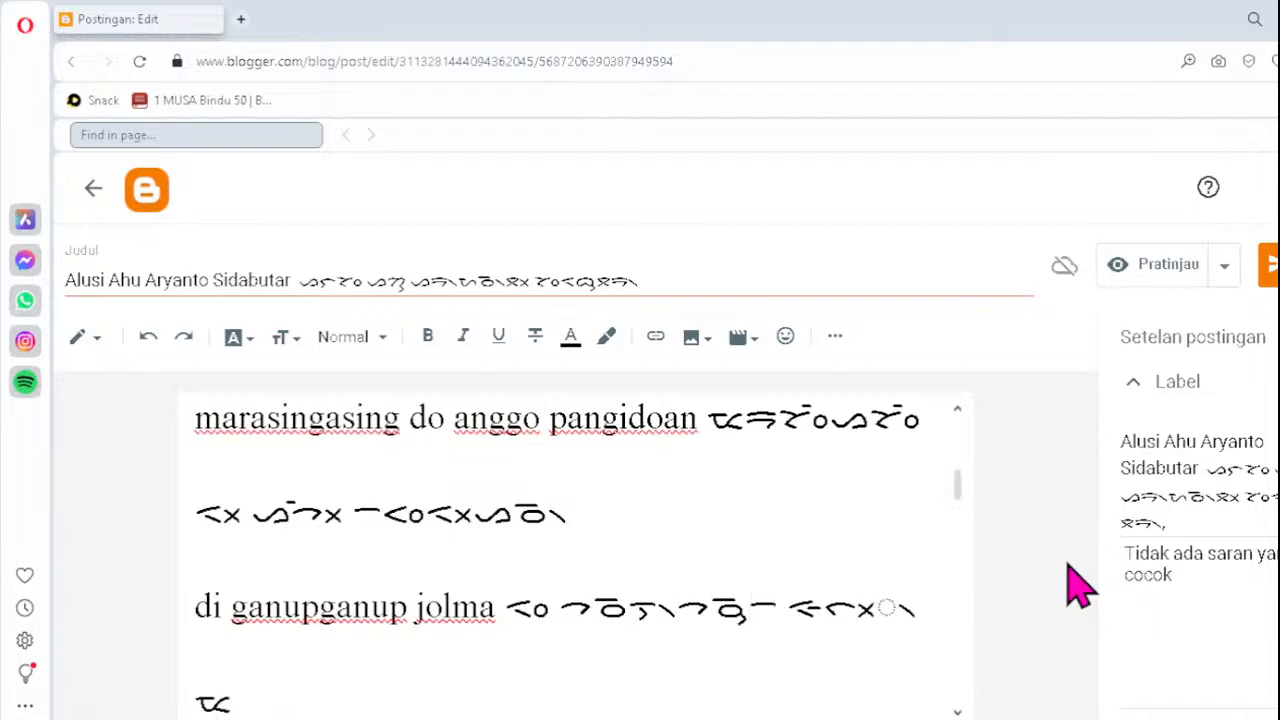
pyautogui.write('᯲')
pyautogui.press('Right')
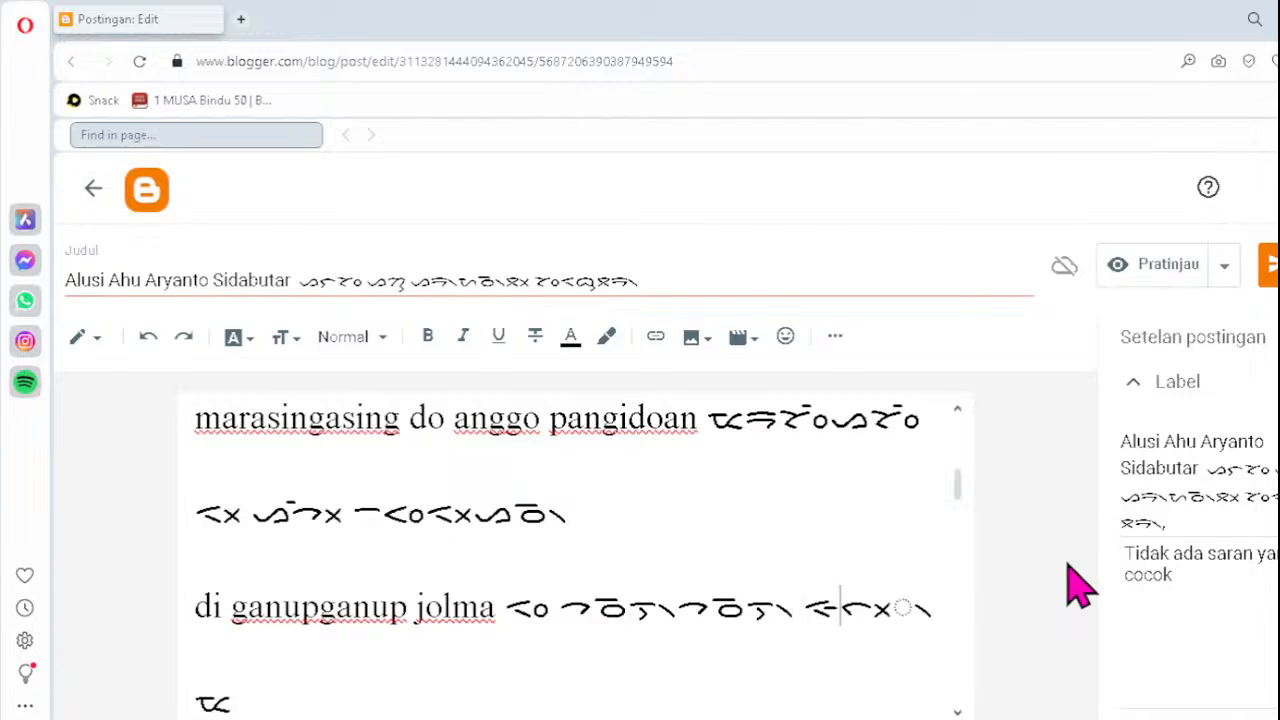
pyautogui.press('Delete')
pyautogui.write('ᯬᯞ᯲ᯔ')
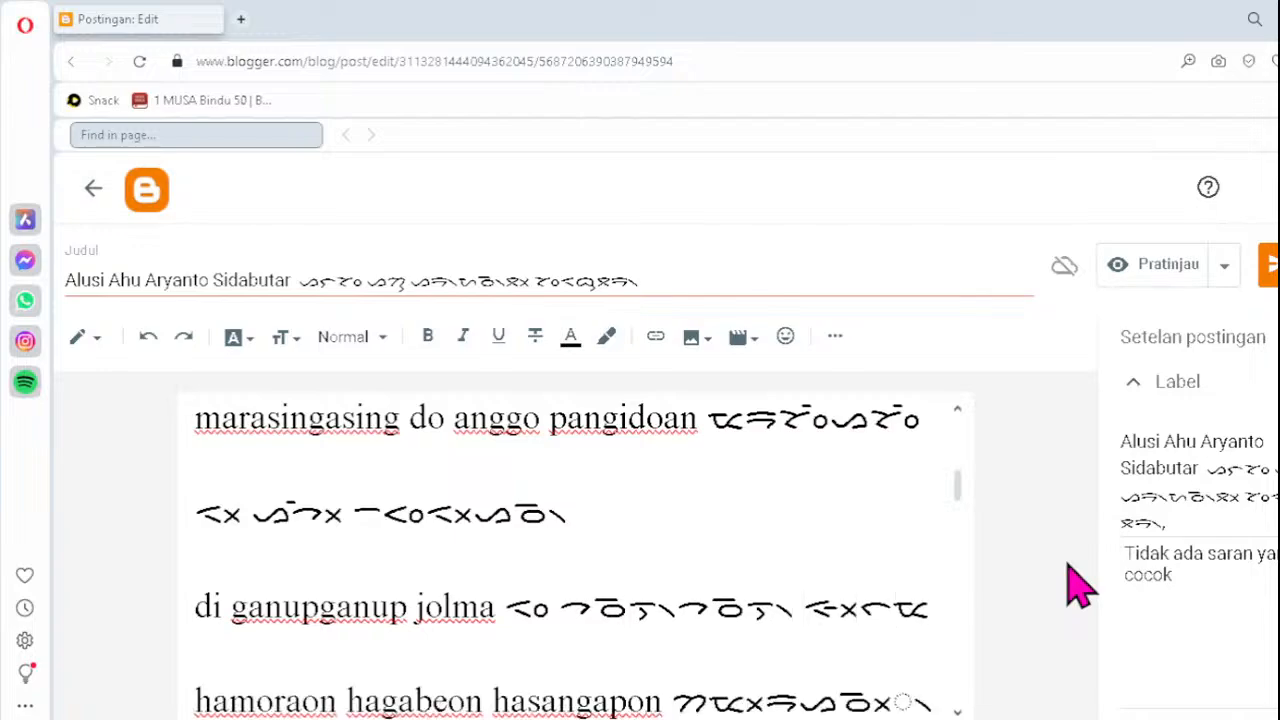
# - Correct the final "on" in the Batak transliteration of "hamoraon" in the "hamoraon hagabeon hasangapon" line, removing the dotted circle
pyautogui.press('Return')
pyautogui.press('Down')
pyautogui.press('Down')
pyautogui.press('Down')
pyautogui.press('Down')
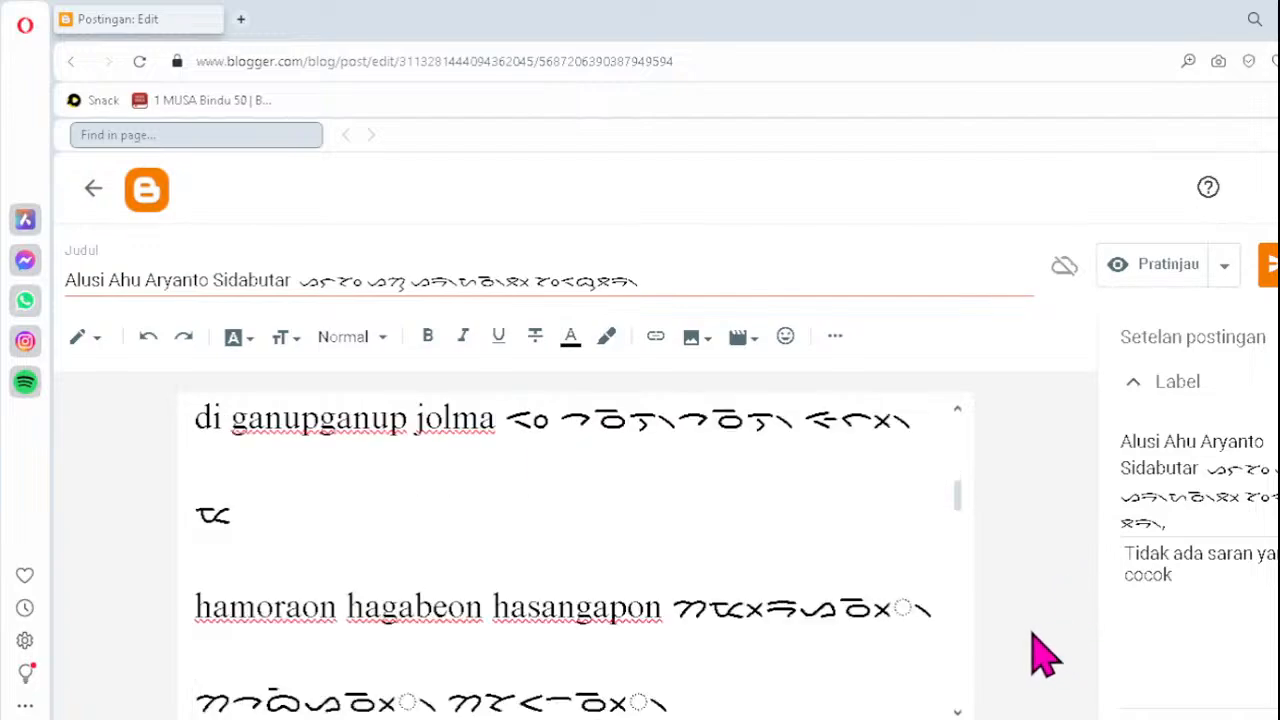
pyautogui.click(856, 608)
pyautogui.press('Delete')
pyautogui.write('ᯬᯉ᯲')
# - Correct the final "on" of "hagabeon" and "pon" of "hasangapon" in the Batak transliteration, removing their dotted circles
pyautogui.click(348, 702)
pyautogui.press('Delete')
pyautogui.write('ᯬᯔ')
pyautogui.press('BackSpace')
pyautogui.write('ᯉ᯲')
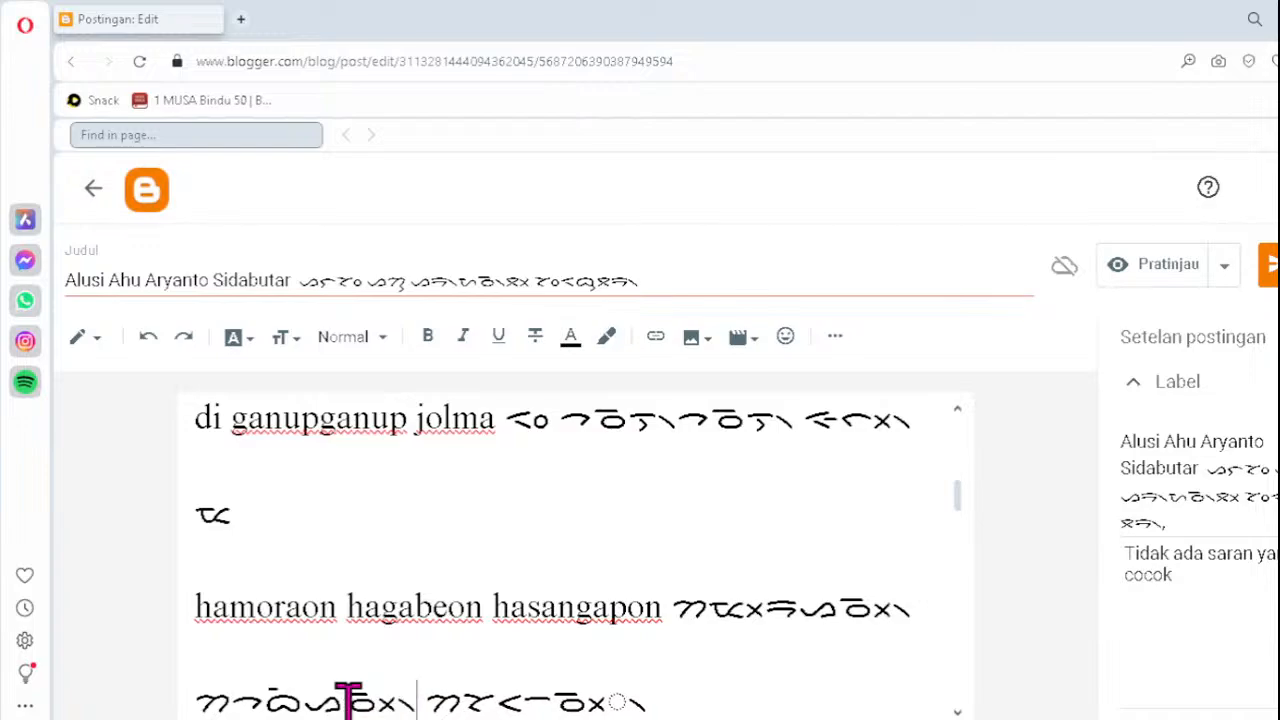
pyautogui.click(568, 700)
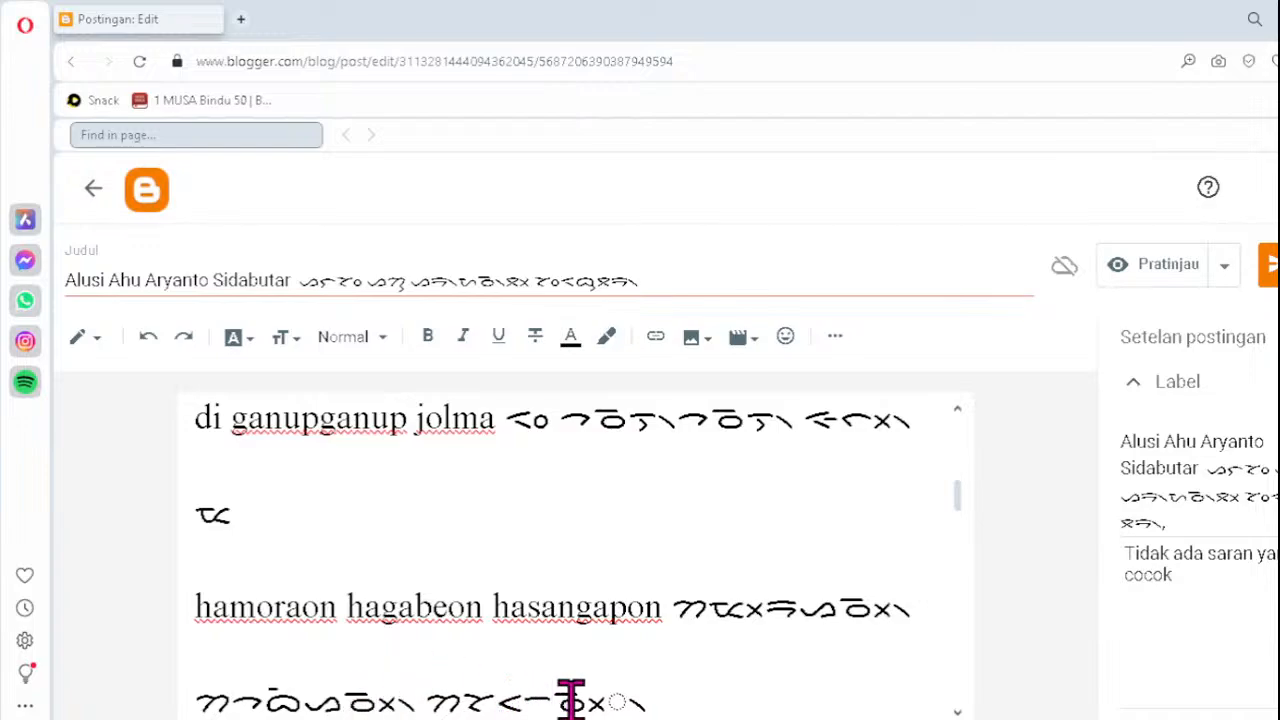
pyautogui.press('Delete')
pyautogui.write('ᯬᯉ᯲')
# - Correct the first "sin" in the Batak transliteration of "sintasinta" in the "Anggo di ahu tung asing do sintasinta" line
pyautogui.scroll(-2, 926, 588)
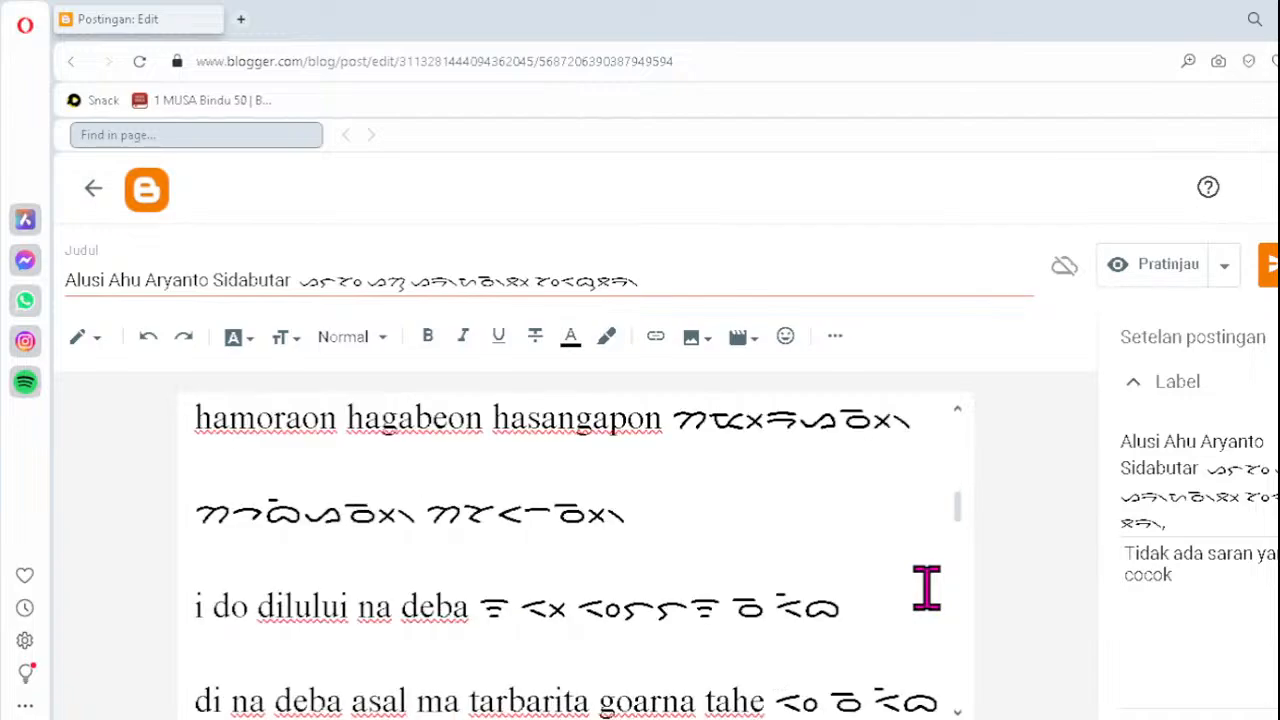
pyautogui.scroll(-1, 926, 588)
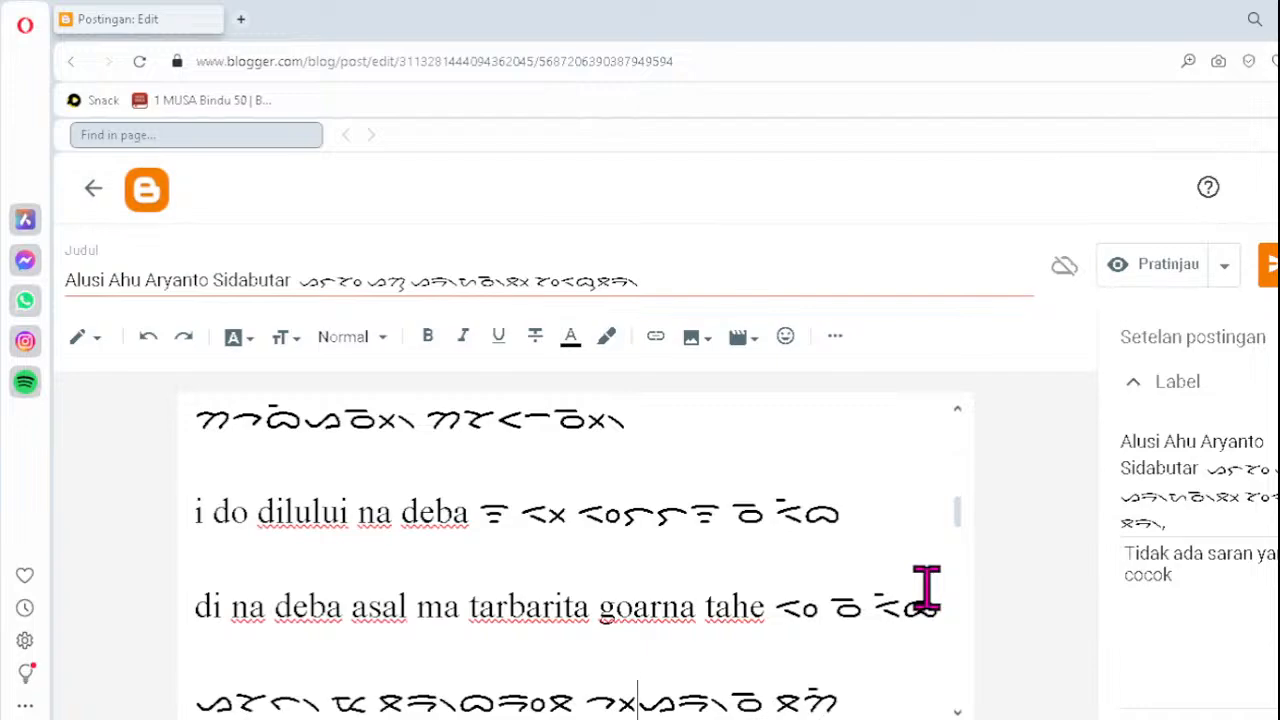
pyautogui.press('Down')
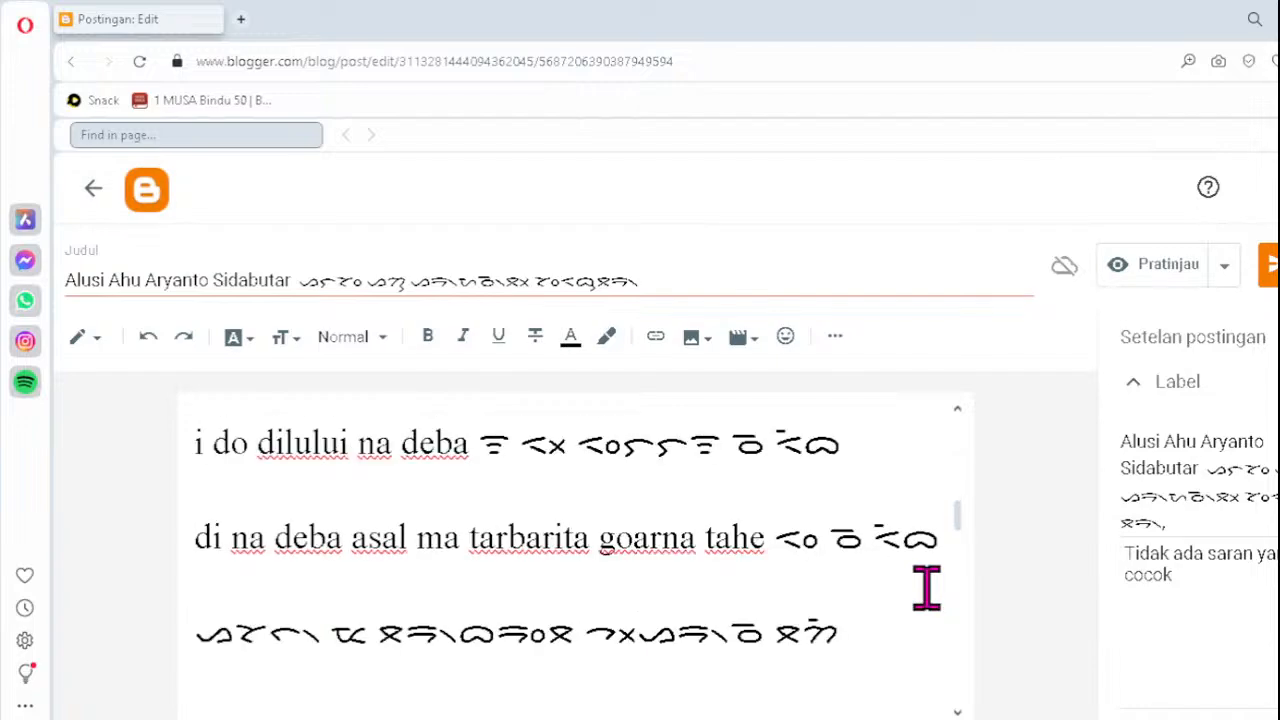
pyautogui.press('Down')
pyautogui.press('Down')
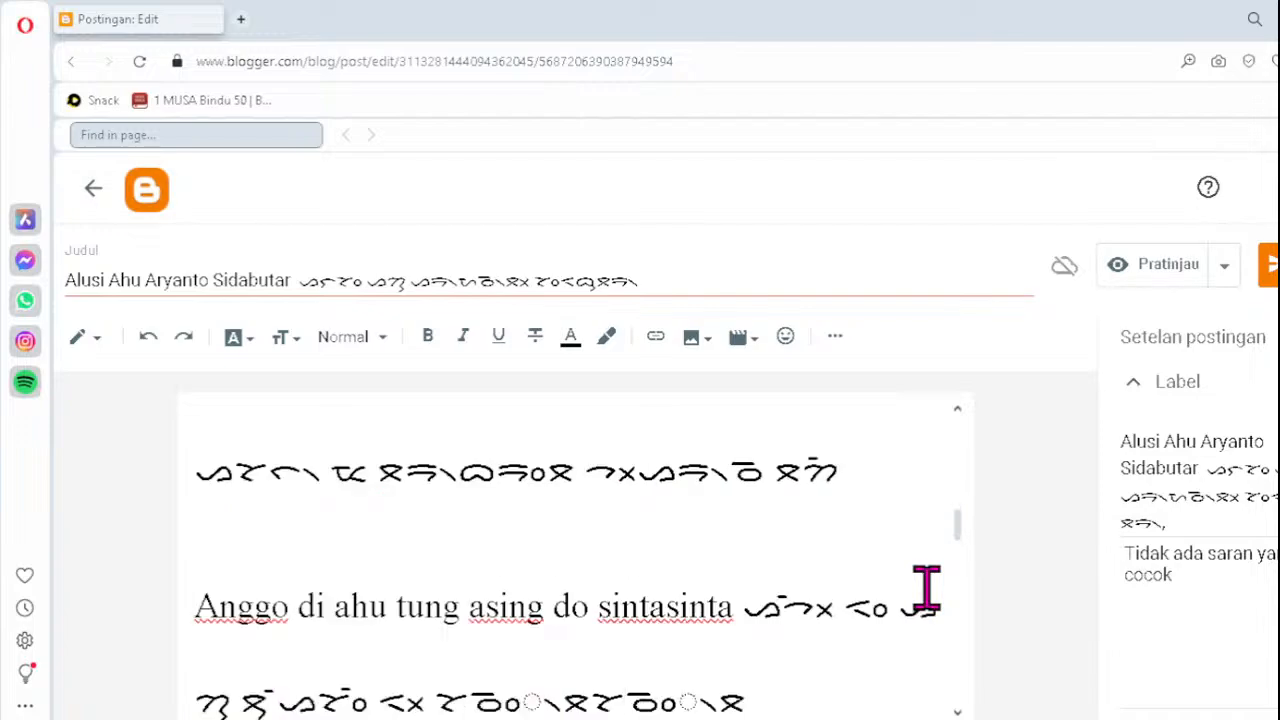
pyautogui.click(467, 700)
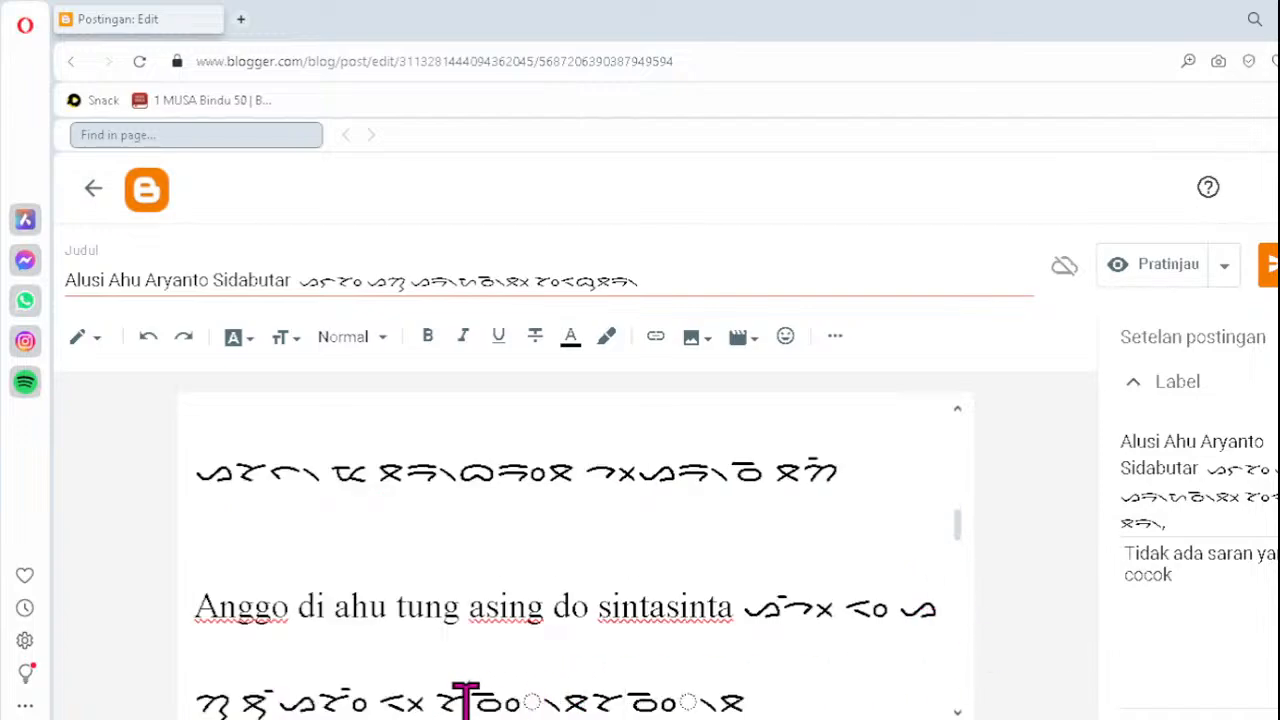
pyautogui.write('ᯖᯬ᯲')
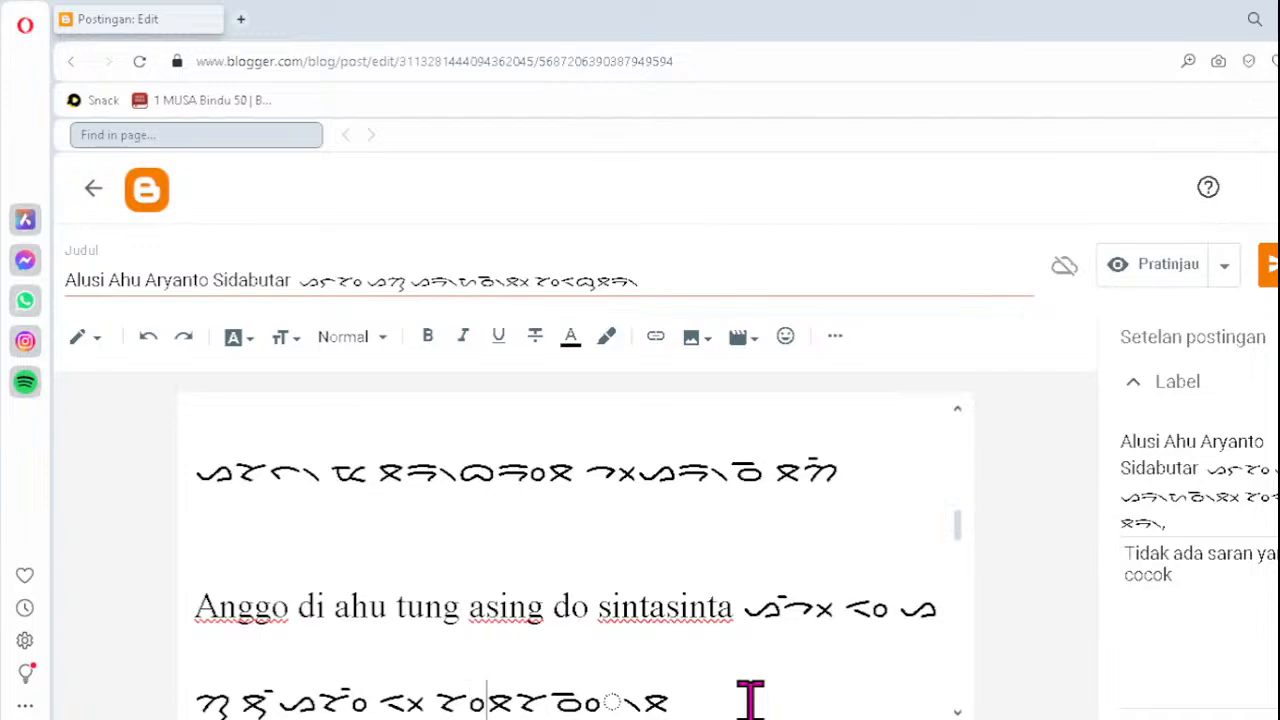
# - Correct the second "sin" in the Batak transliteration of "sintasinta" in the "Anggo di ahu" line, removing its dotted circle
pyautogui.press('Right')
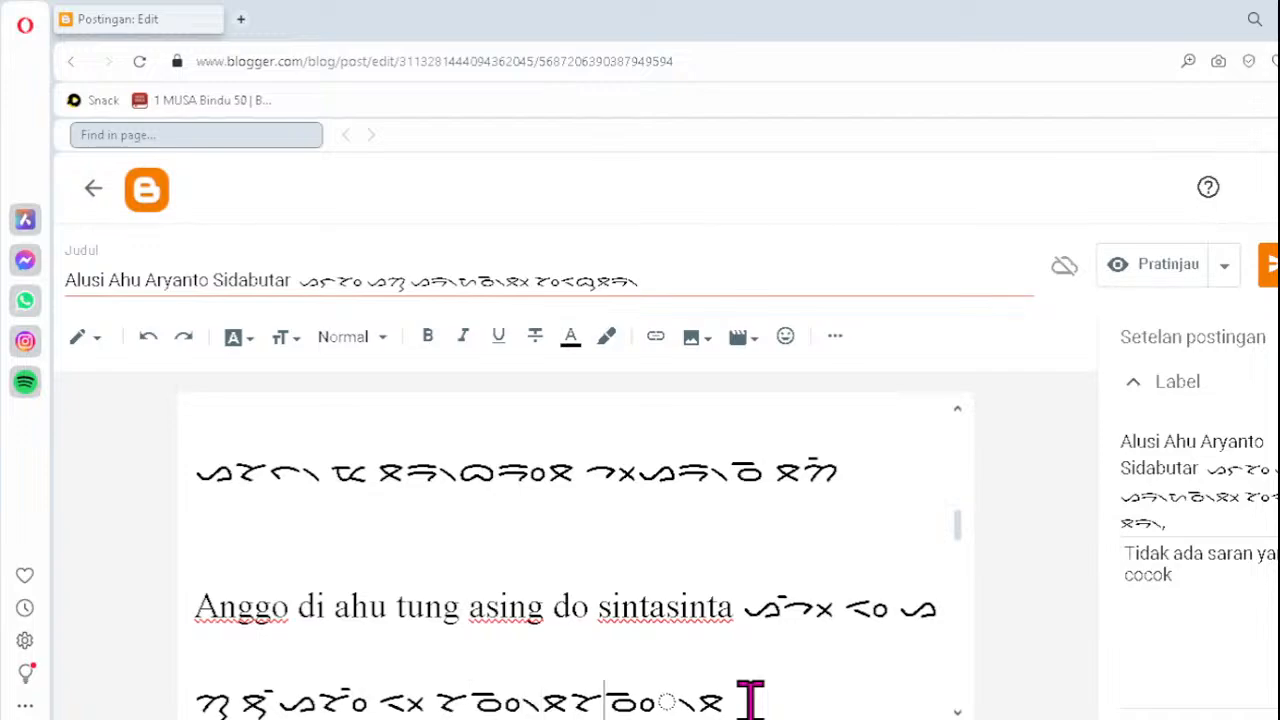
pyautogui.write('ᯉᯪ᯲')
pyautogui.press('BackSpace')
pyautogui.press('BackSpace')
pyautogui.press('BackSpace')
pyautogui.write('ᯪᯉ᯲ᯖ')
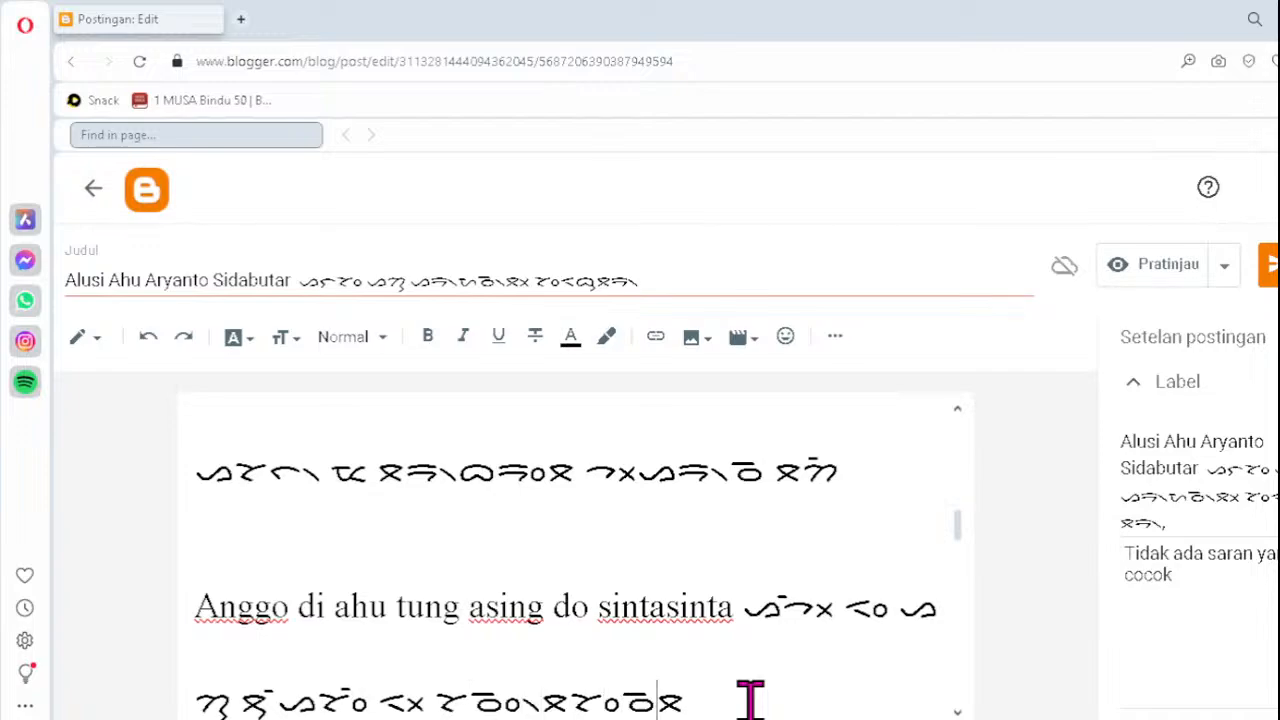
# - Correct the "ngin" syllable in the Batak transliteration of "manginsak" in the "mansai ambal pe unang pola manginsak" line, removing the dotted circle
pyautogui.press('Down')
pyautogui.press('Down')
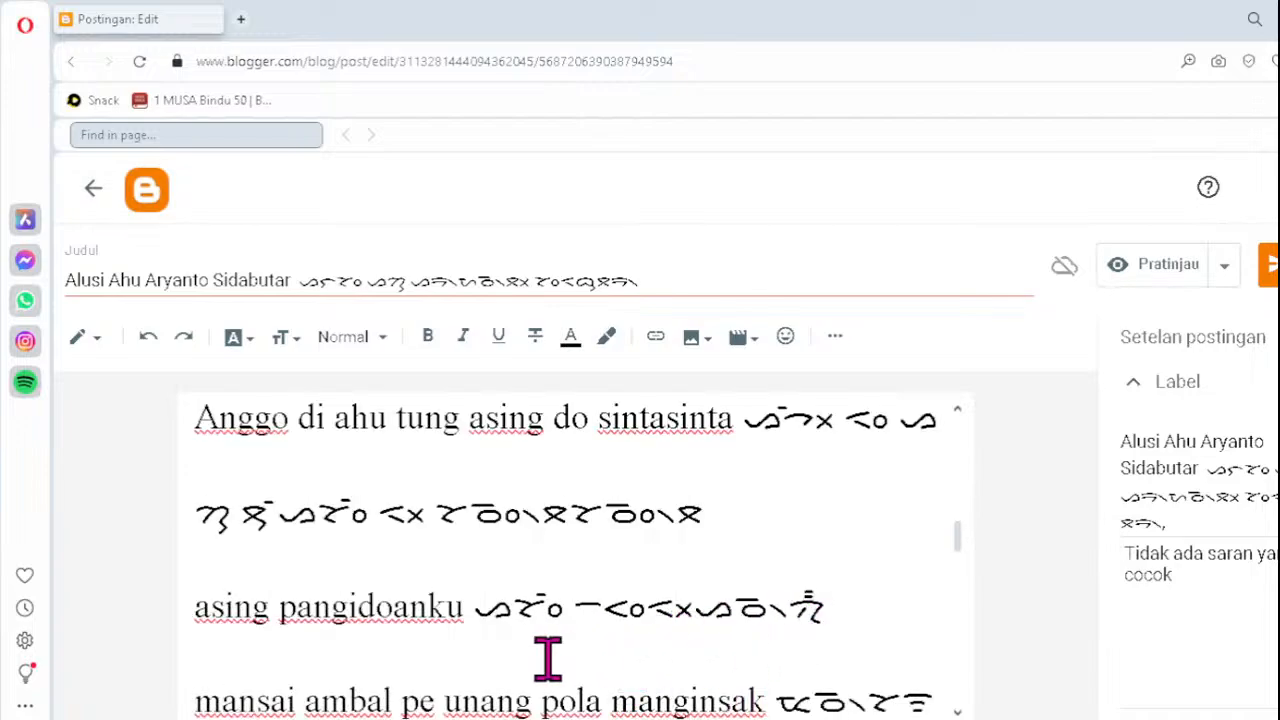
pyautogui.press('Down')
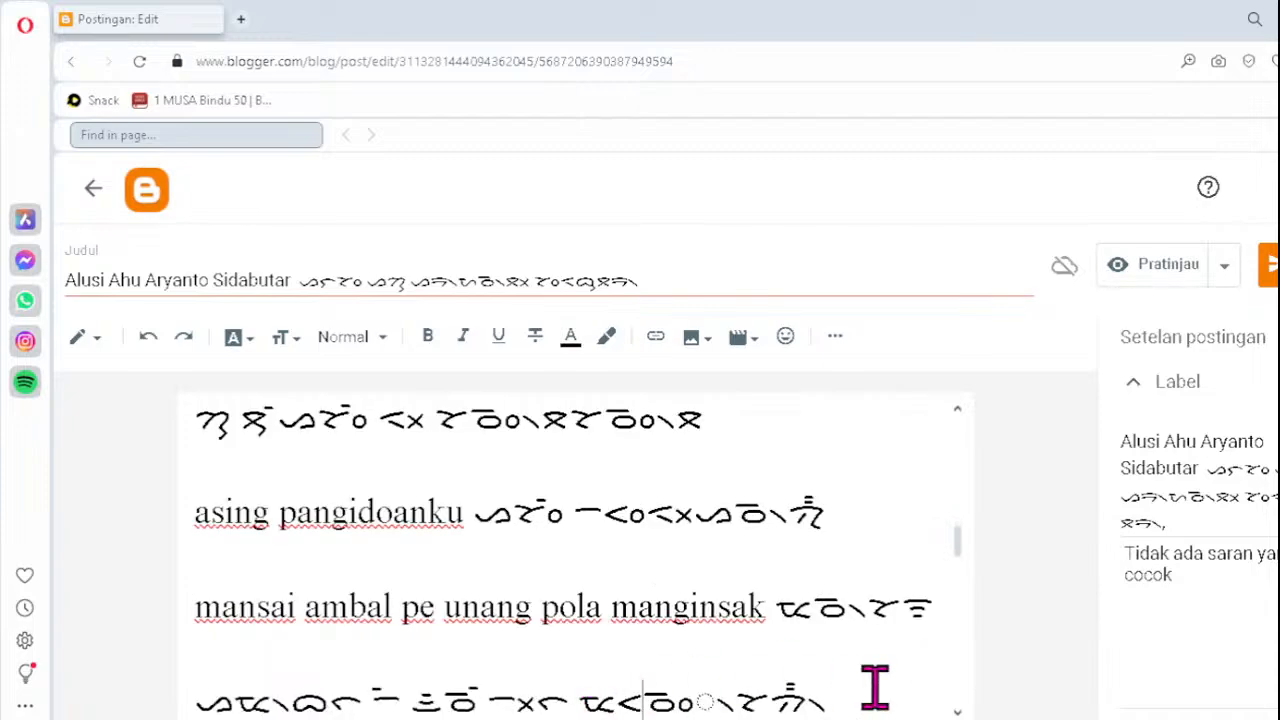
pyautogui.press('Delete')
pyautogui.write('ᯪᯉ᯲ᯘᯂ᯲')
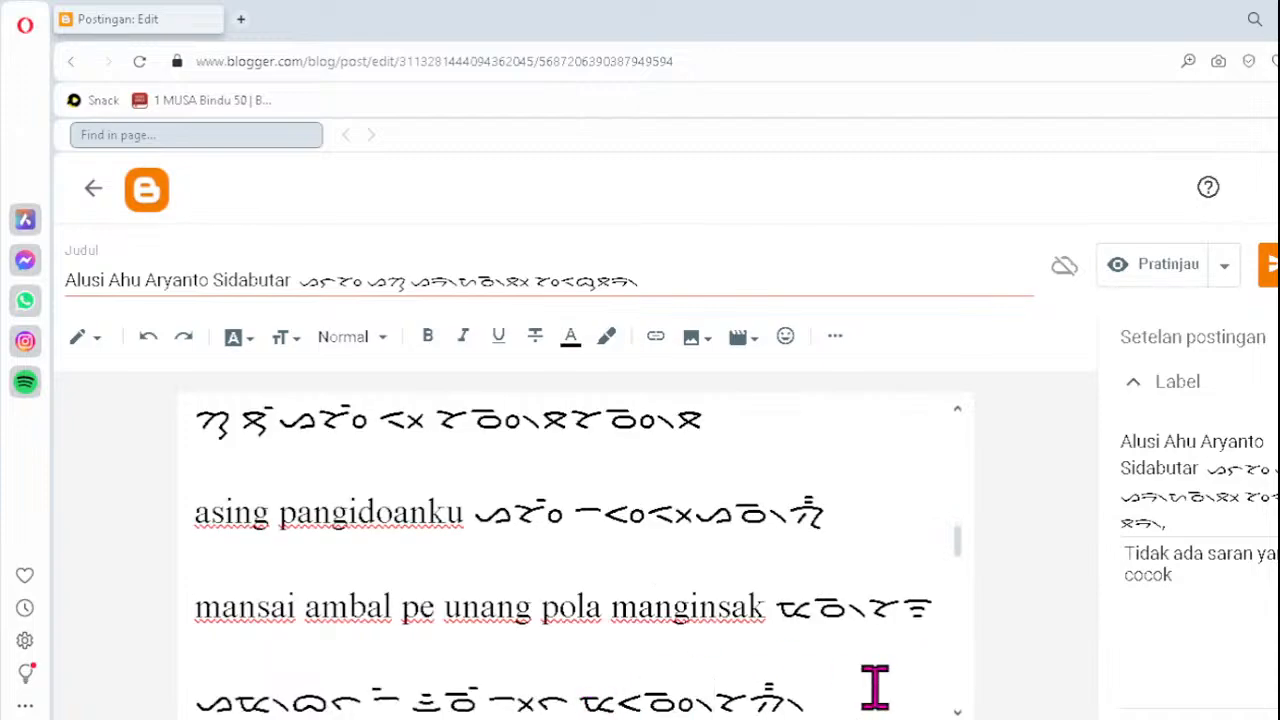
pyautogui.press('Down')
pyautogui.press('Down')
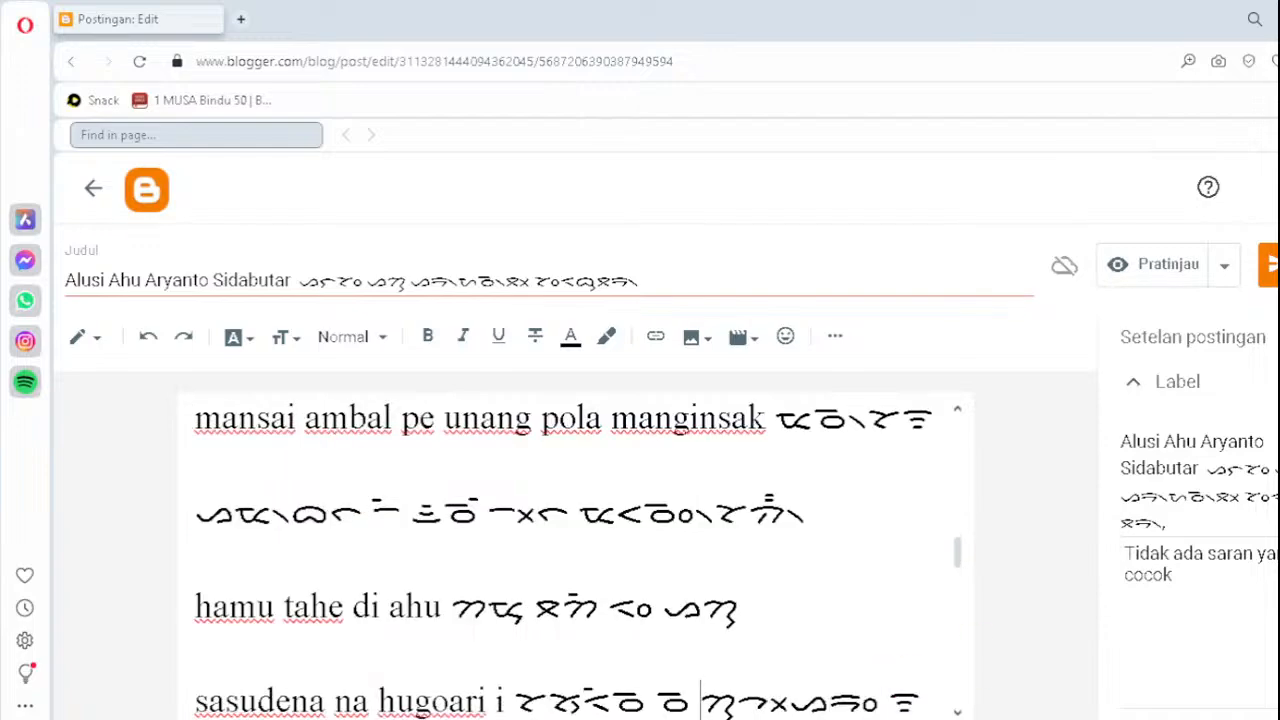
# - Correct the final "ut" in the Batak transliteration of "saut" in the "dada i saut di ahu" line, removing the dotted circle
pyautogui.press('Down')
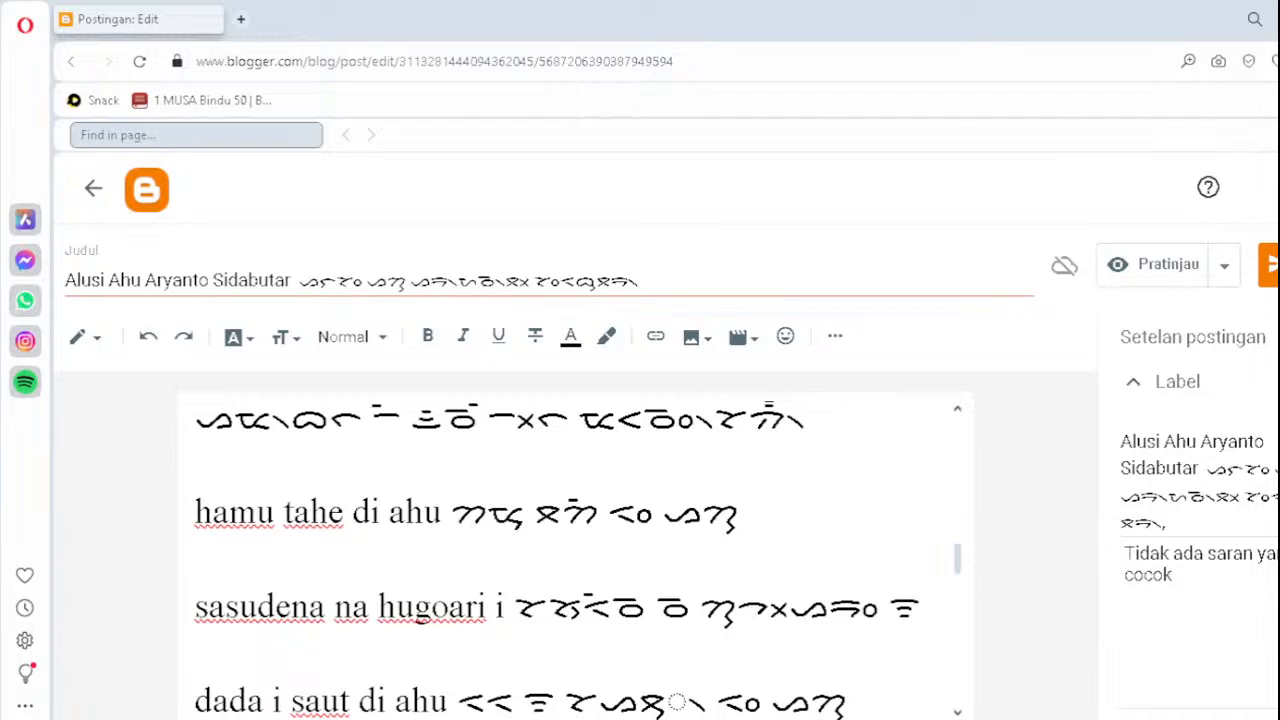
pyautogui.press('Down')
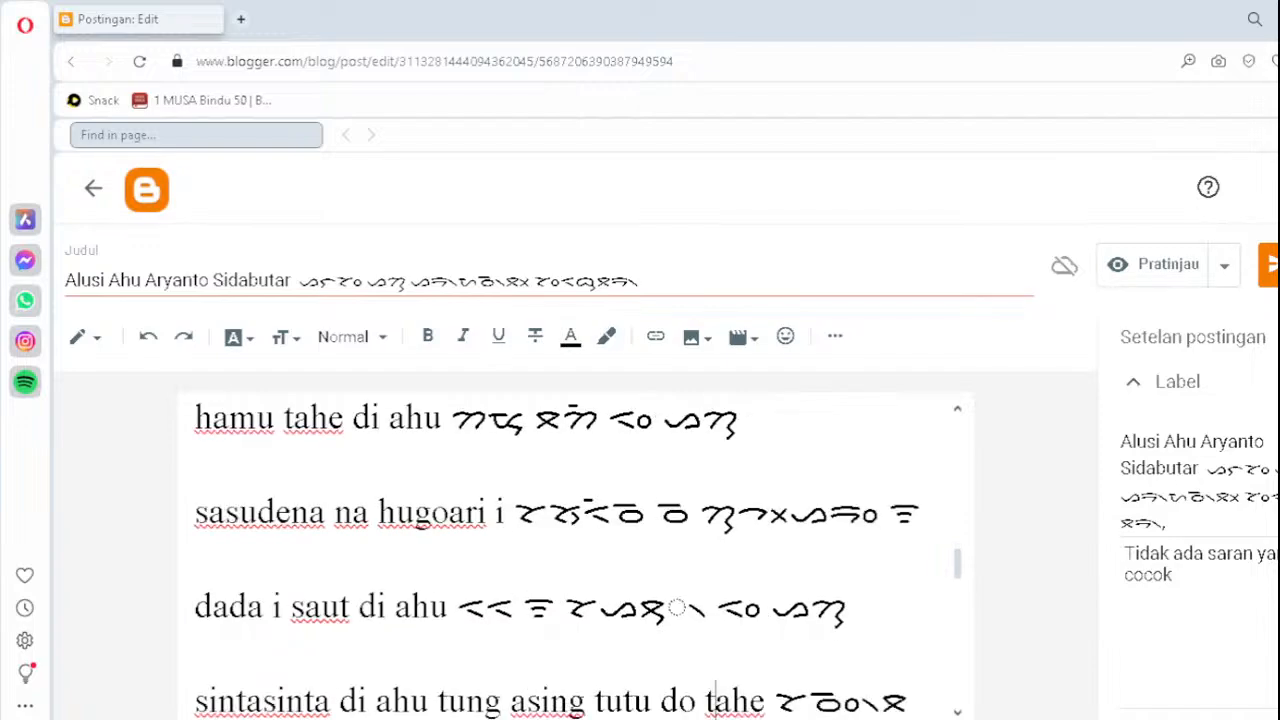
pyautogui.click(640, 607)
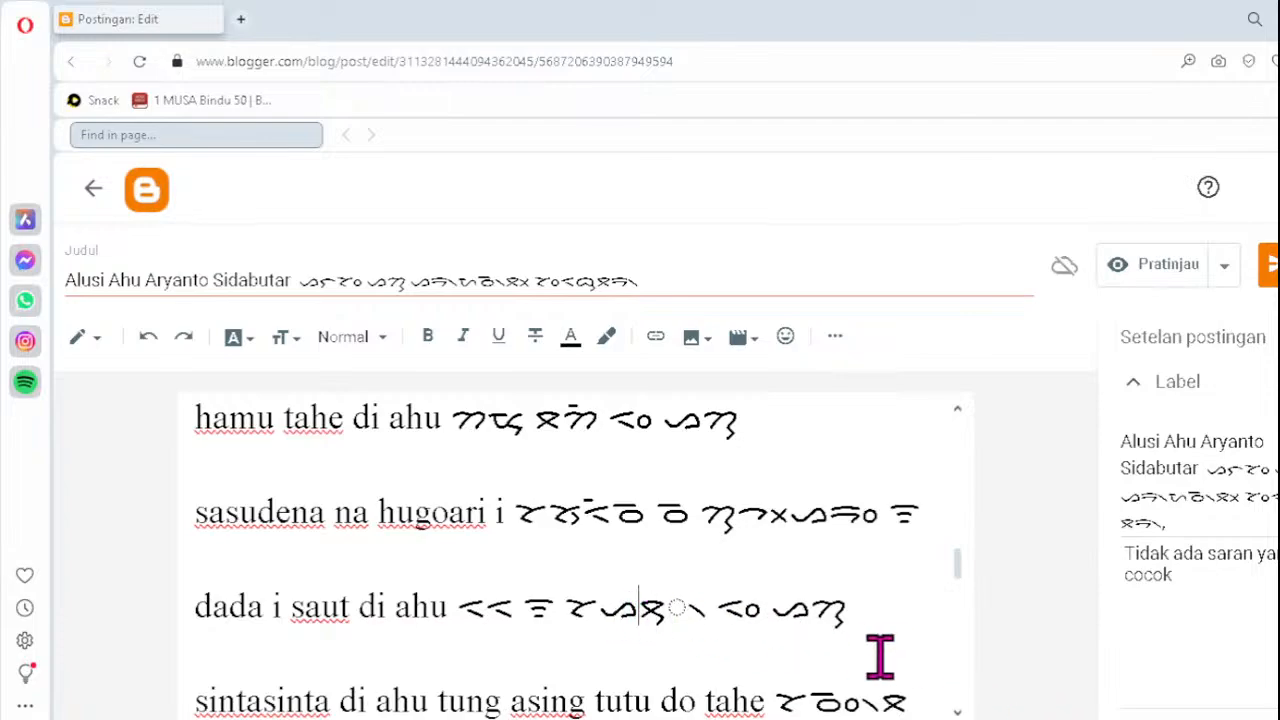
pyautogui.press('Delete')
pyautogui.press('Delete')
pyautogui.write('ᯮᯖ᯲')
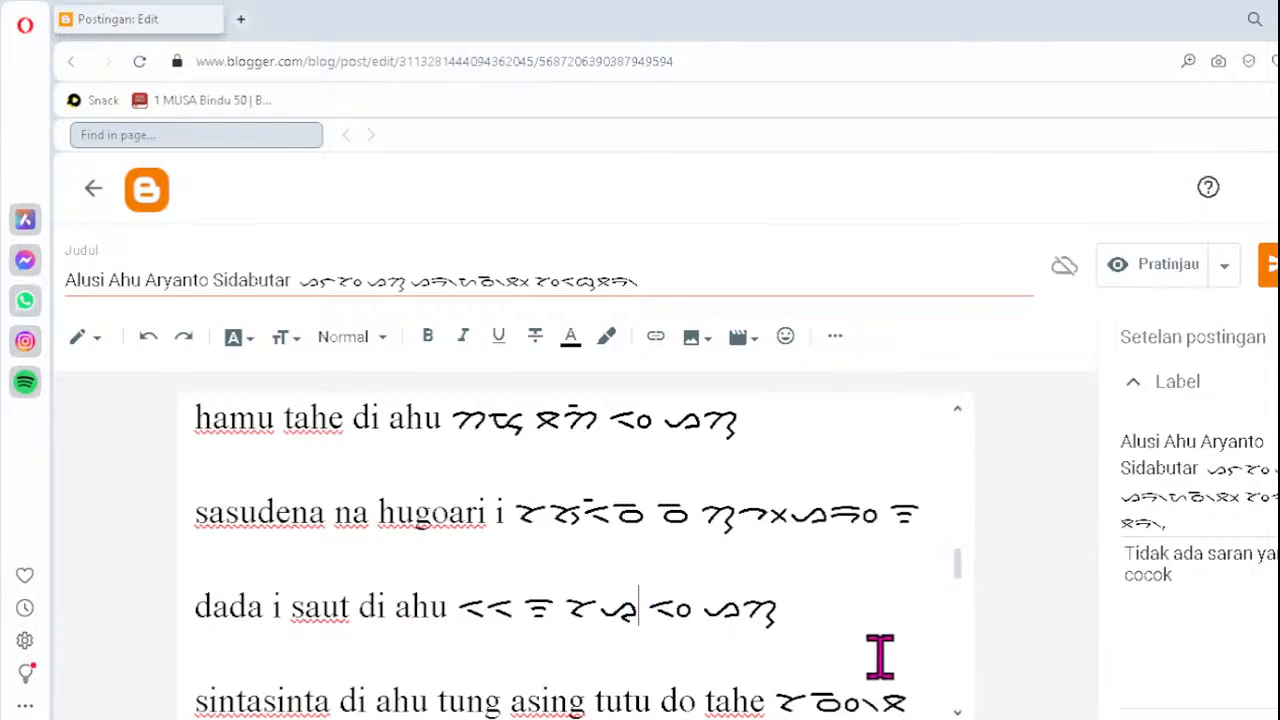
# - Correct the second "sin" in the Batak transliteration of "sintasinta" in the "sintasinta di ahu tung asing tutu do tahe" line
pyautogui.press('Down')
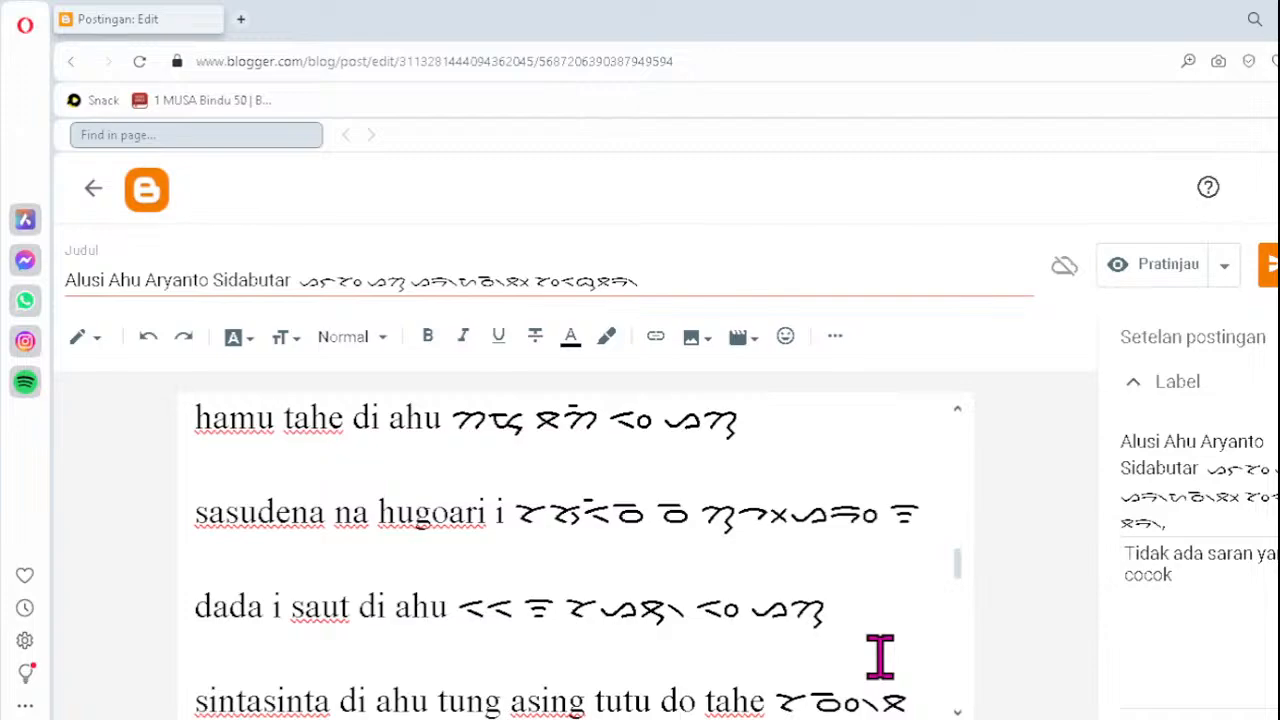
pyautogui.press('Down')
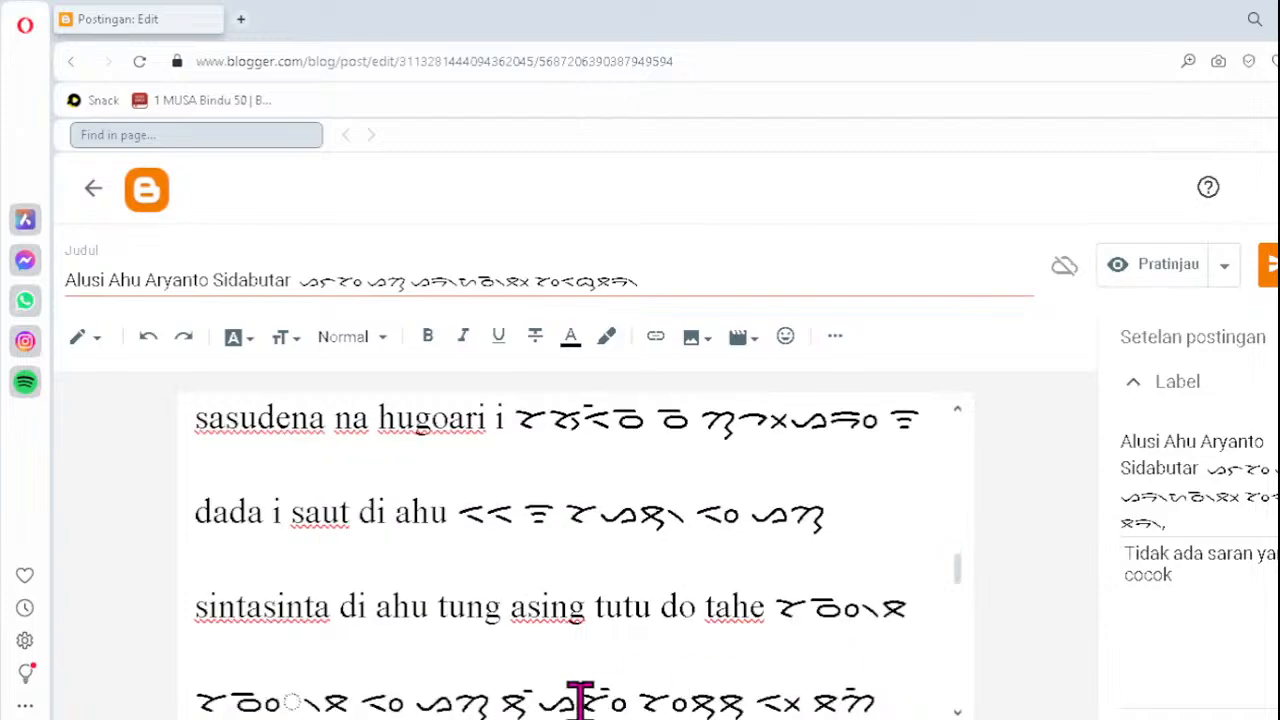
pyautogui.click(238, 700)
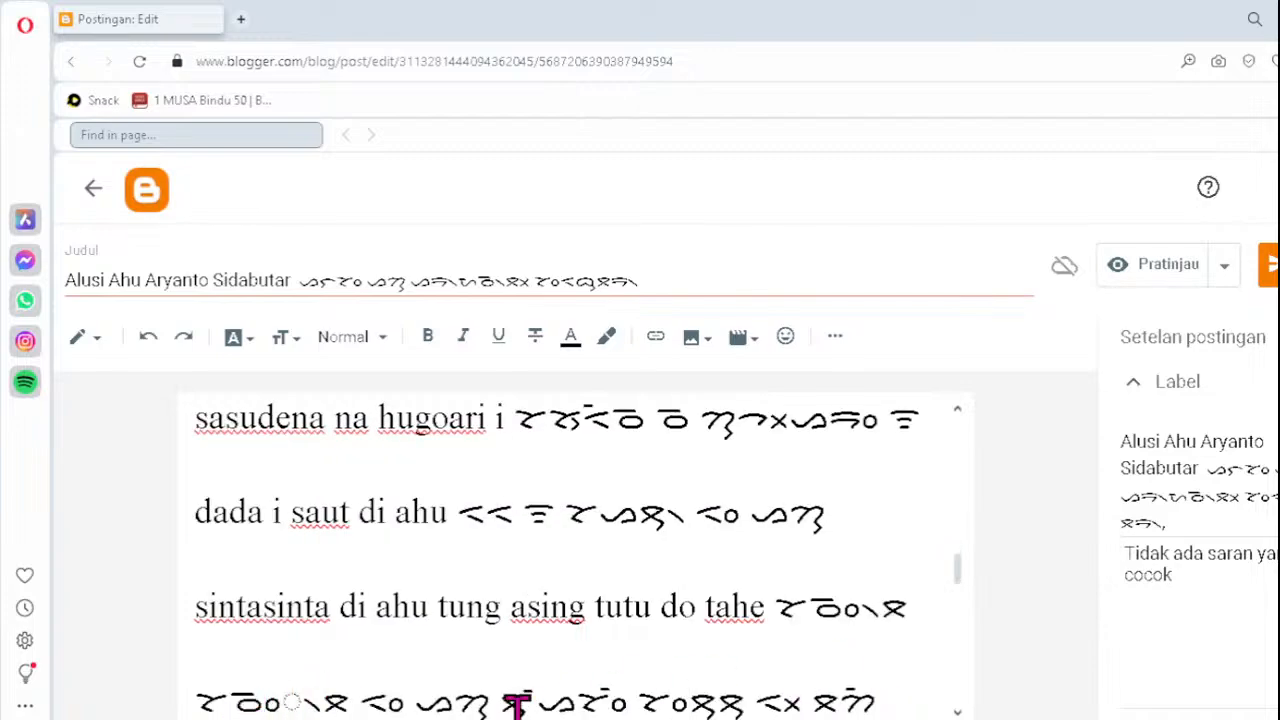
pyautogui.press('Delete')
pyautogui.write('ᯪᯉ᯲')
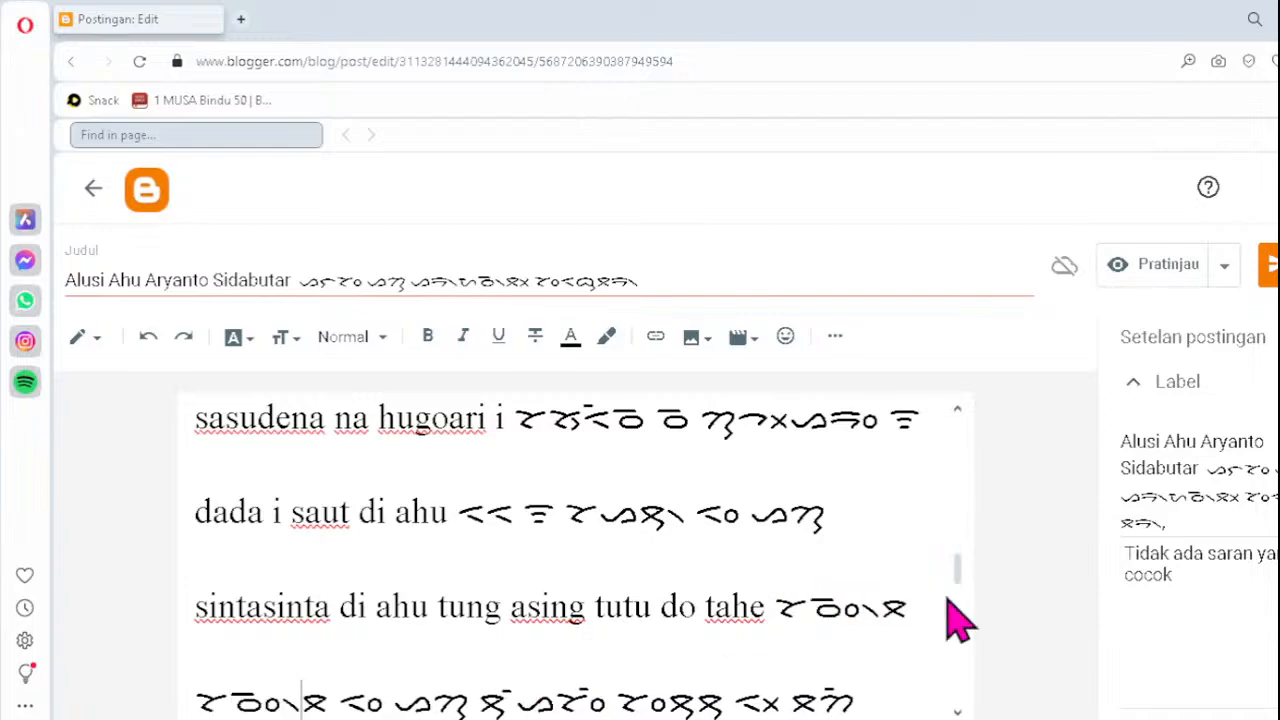
# - Correct both "sin" syllables in the Batak transliteration of "huparsintasinta", removing their dotted circles
pyautogui.scroll(-3, 958, 622)
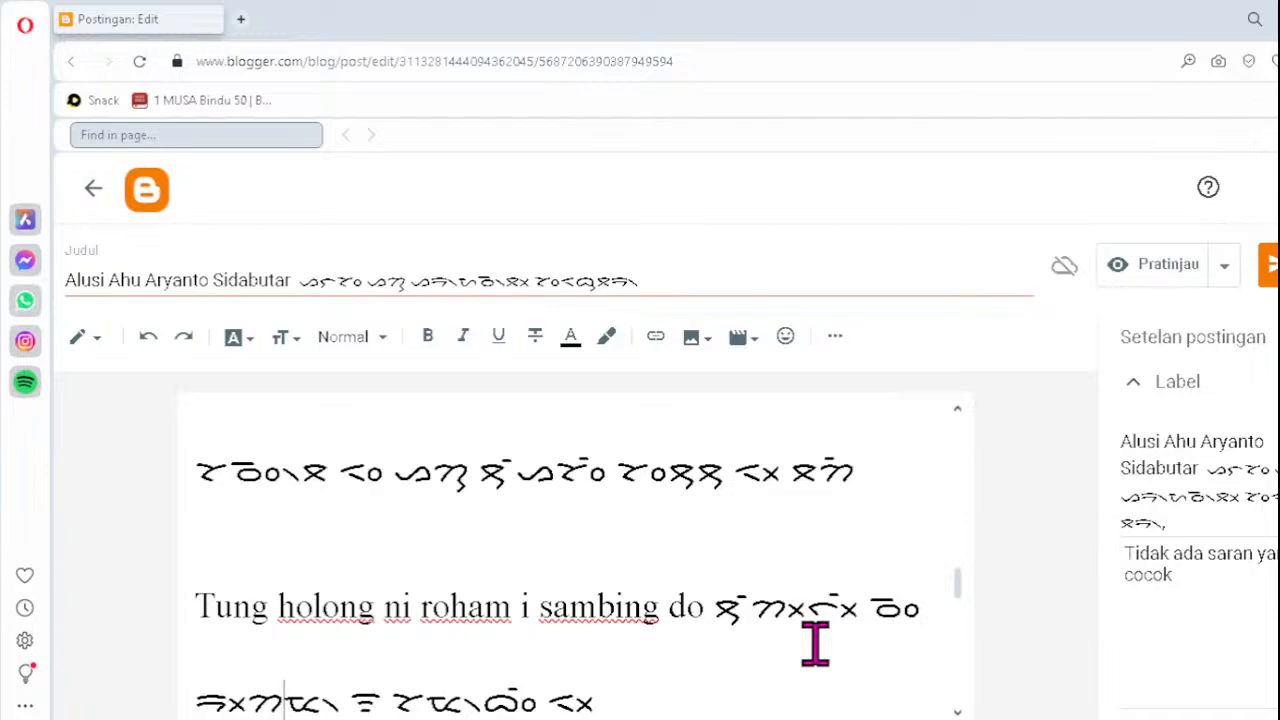
pyautogui.press('Down')
pyautogui.press('Down')
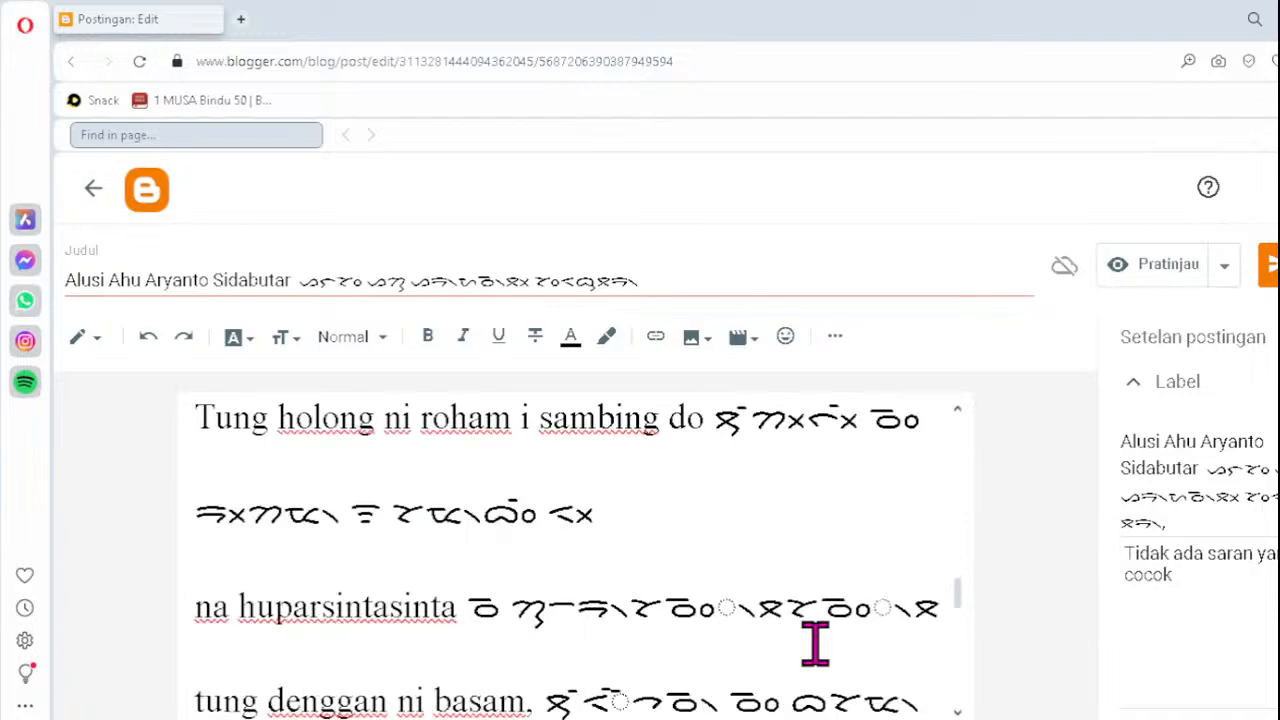
pyautogui.click(666, 611)
pyautogui.press('Delete')
pyautogui.write('ᯪᯉ᯲')
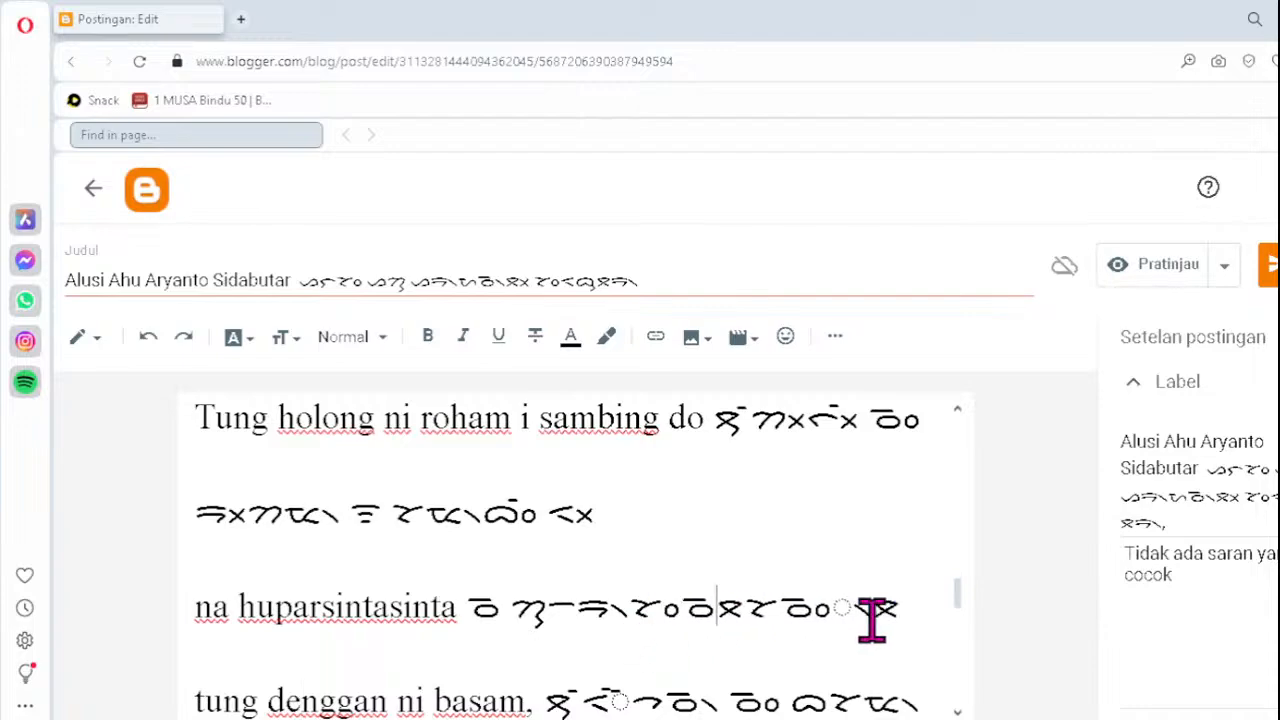
pyautogui.click(810, 600)
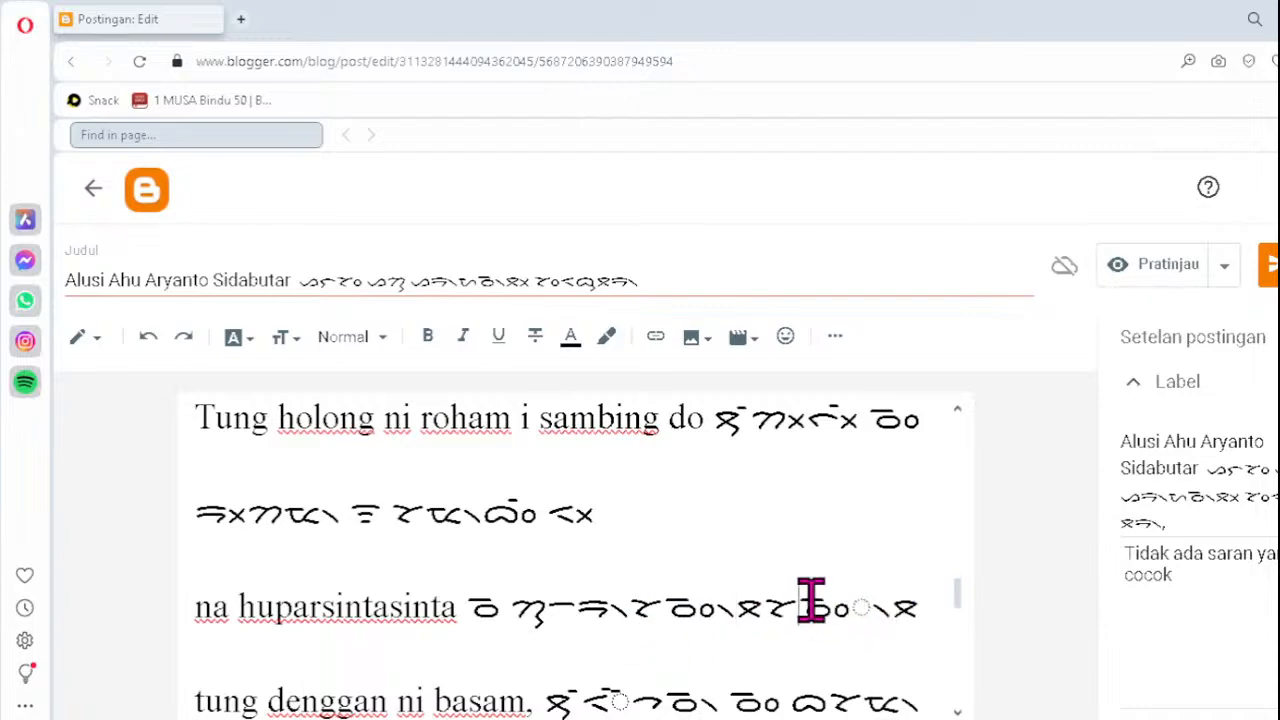
pyautogui.press('Delete')
pyautogui.press('Delete')
pyautogui.write('ᯘᯪᯉ᯲')
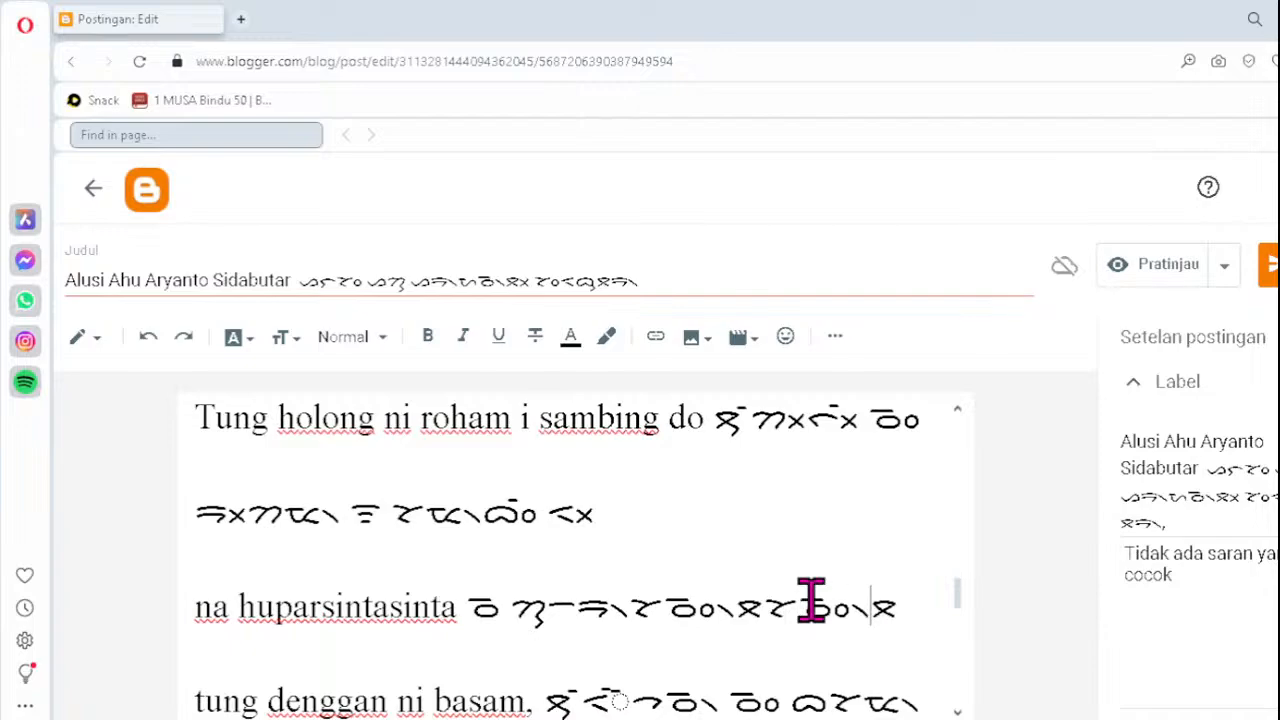
# - Correct the "deng" syllable in the Batak transliteration of "denggan" in the "tung denggan ni basam" line, removing the dotted circle
pyautogui.click(628, 698)
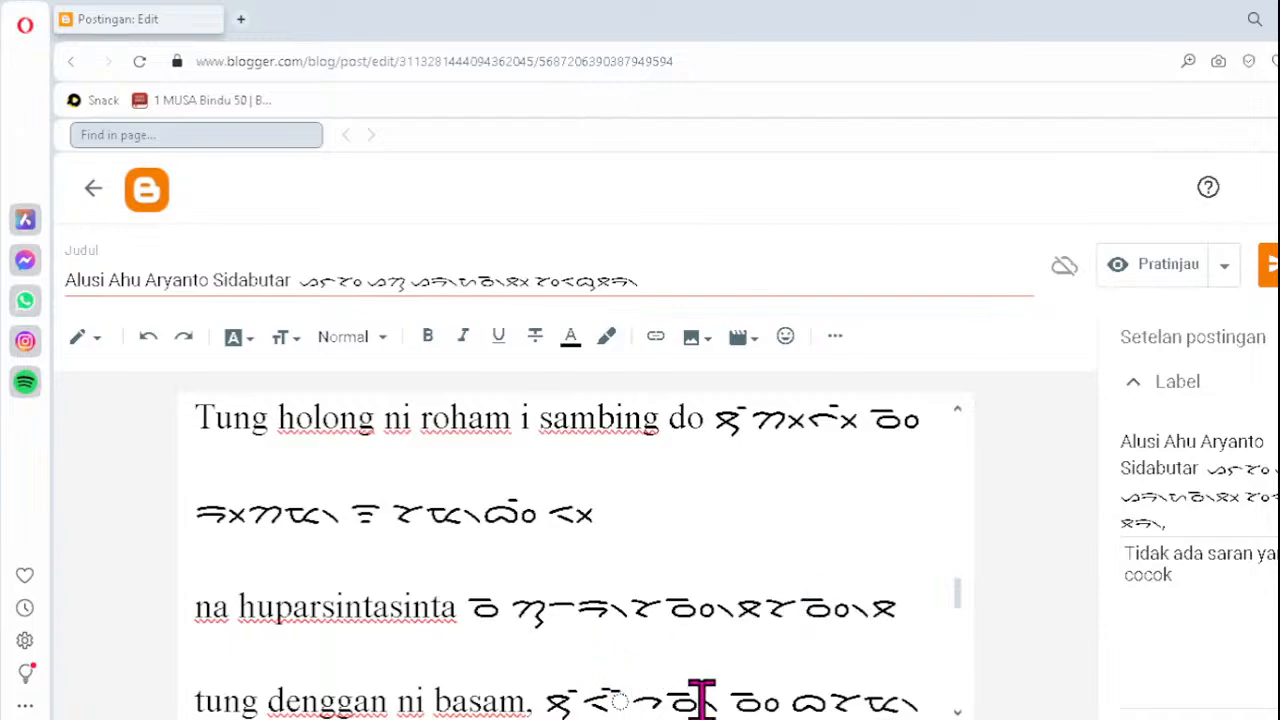
pyautogui.press('BackSpace')
pyautogui.press('BackSpace')
pyautogui.write('ᯩ')
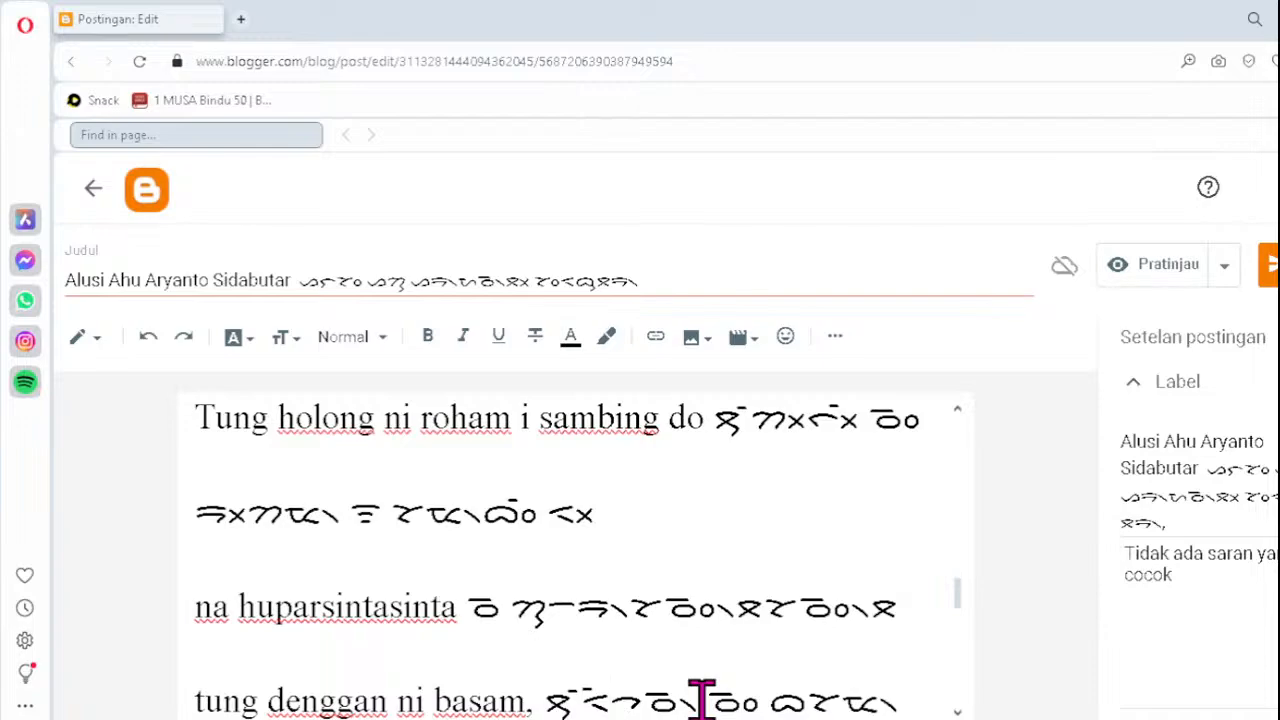
# - Correct the Batak transliteration of "dok" in the "beha roham dok ma hatam alusi ahu" line, removing the dotted circle
pyautogui.press('Down')
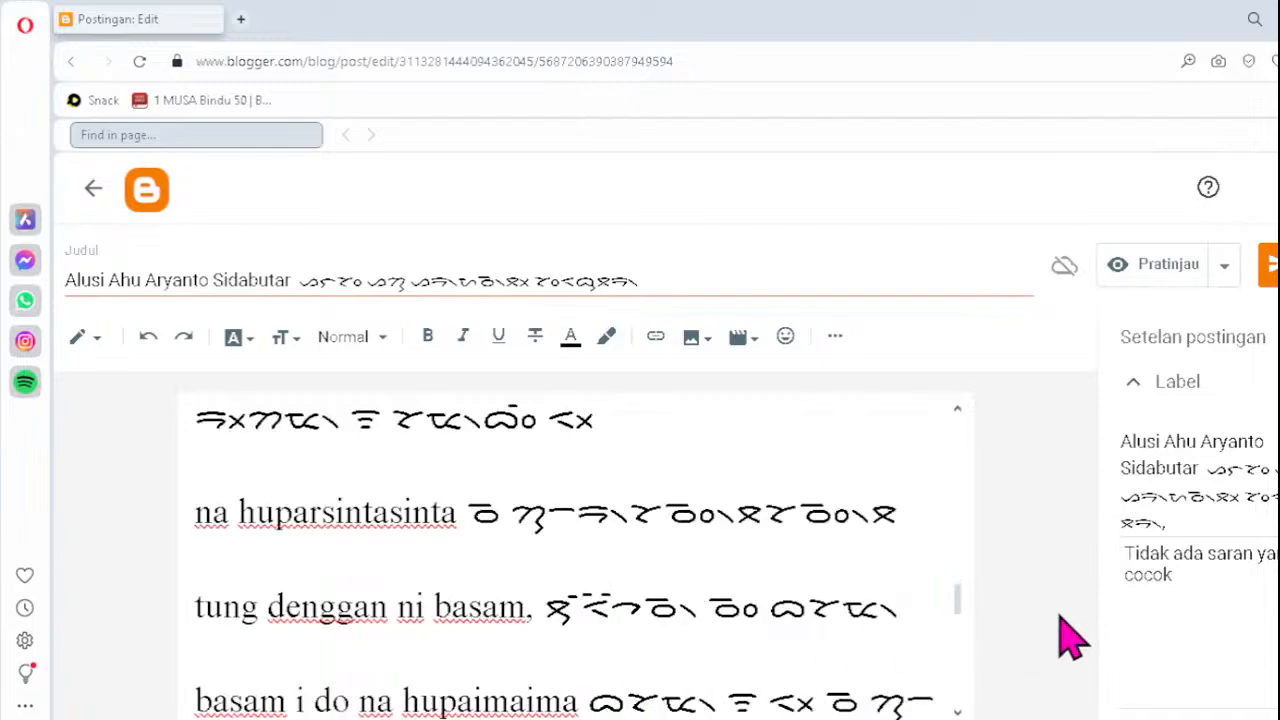
pyautogui.press('Down')
pyautogui.press('Down')
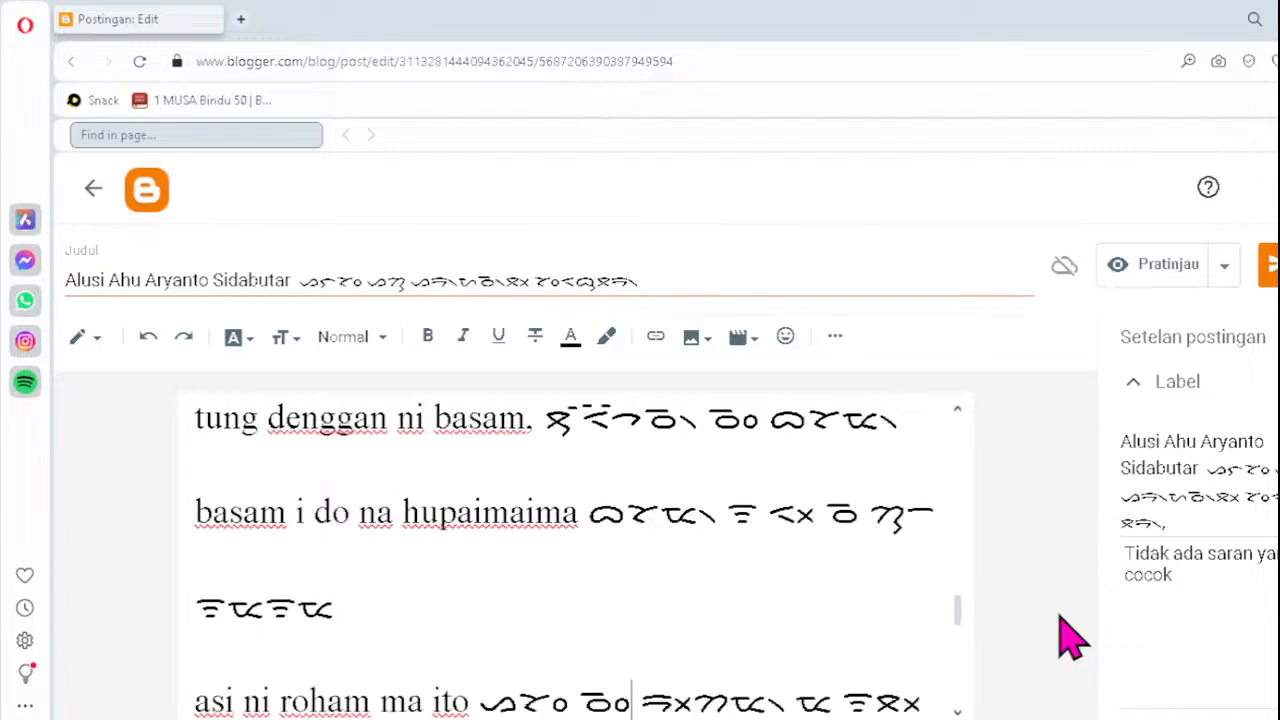
pyautogui.press('Down')
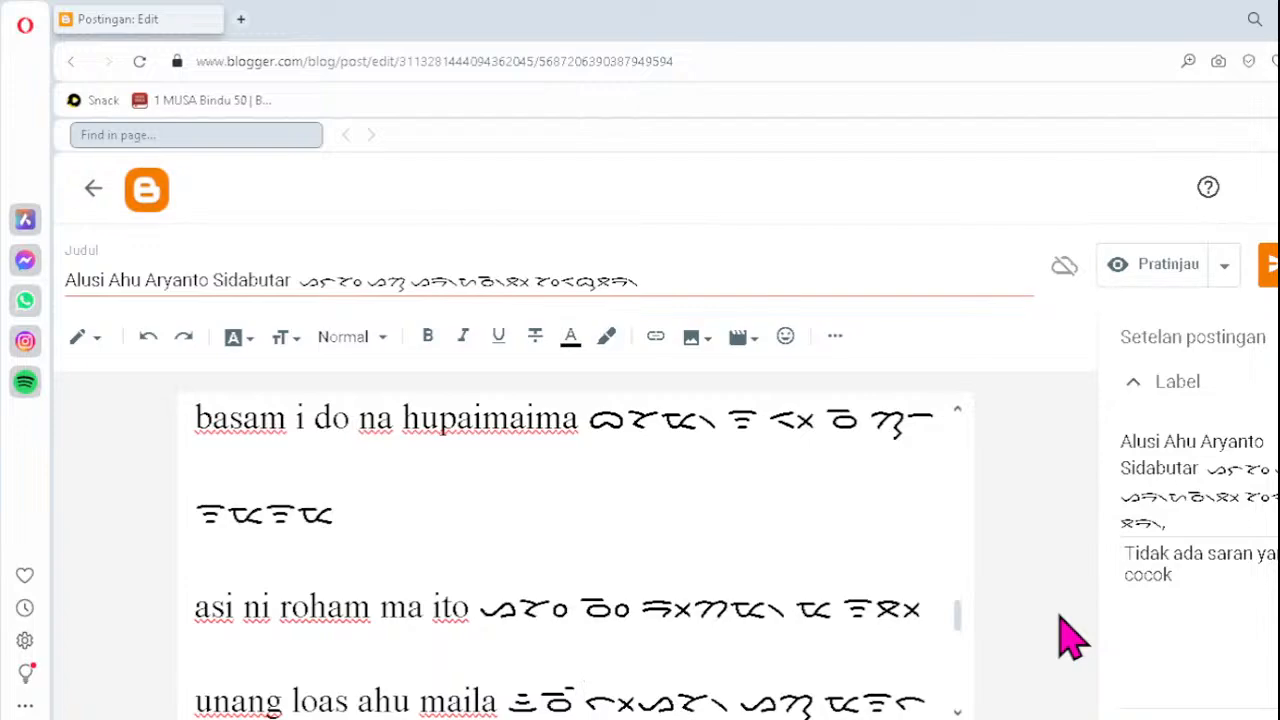
pyautogui.press('Down')
pyautogui.press('Down')
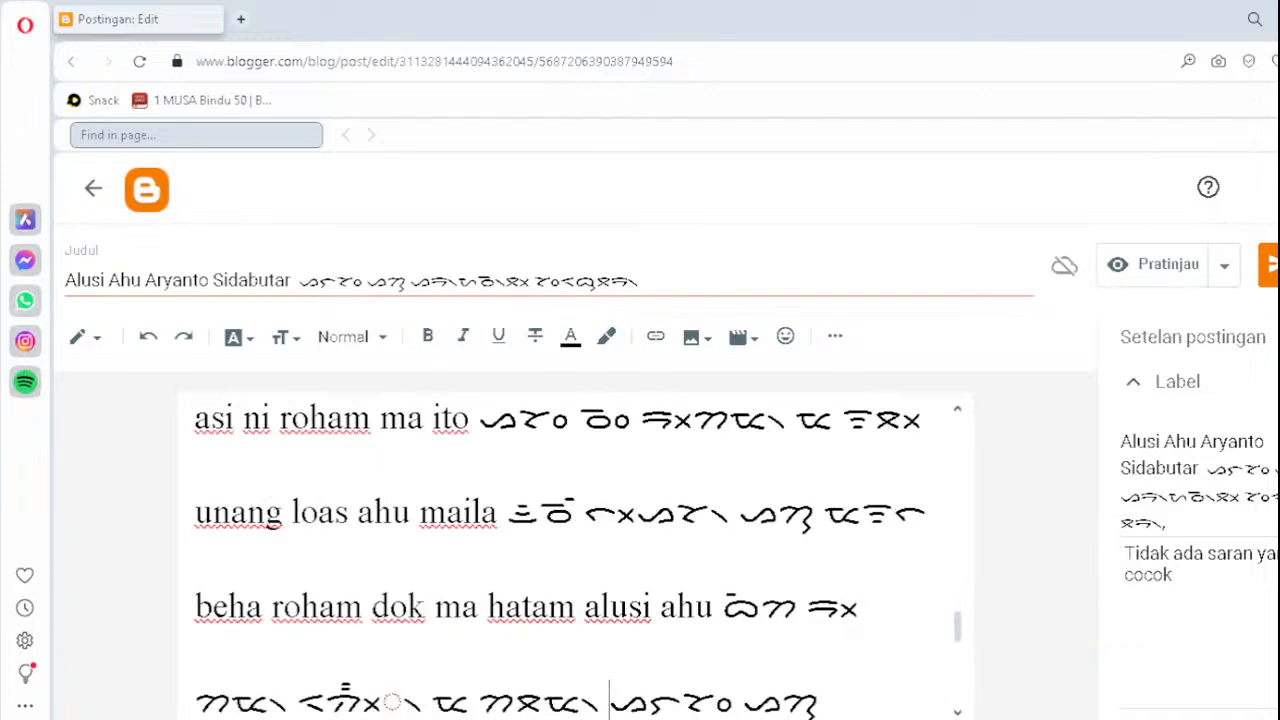
pyautogui.click(338, 690)
pyautogui.press('Delete')
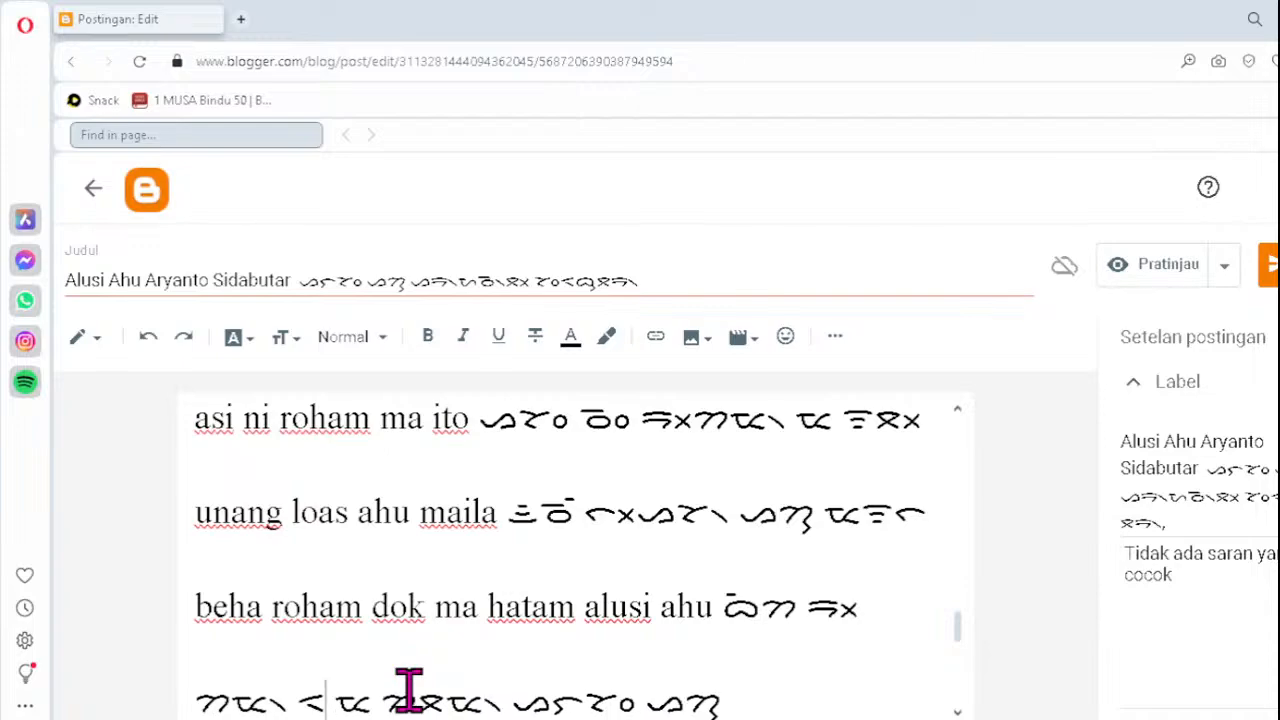
pyautogui.write('ᯬ')
pyautogui.write('ᯂᯔ᯲ ᯑ')
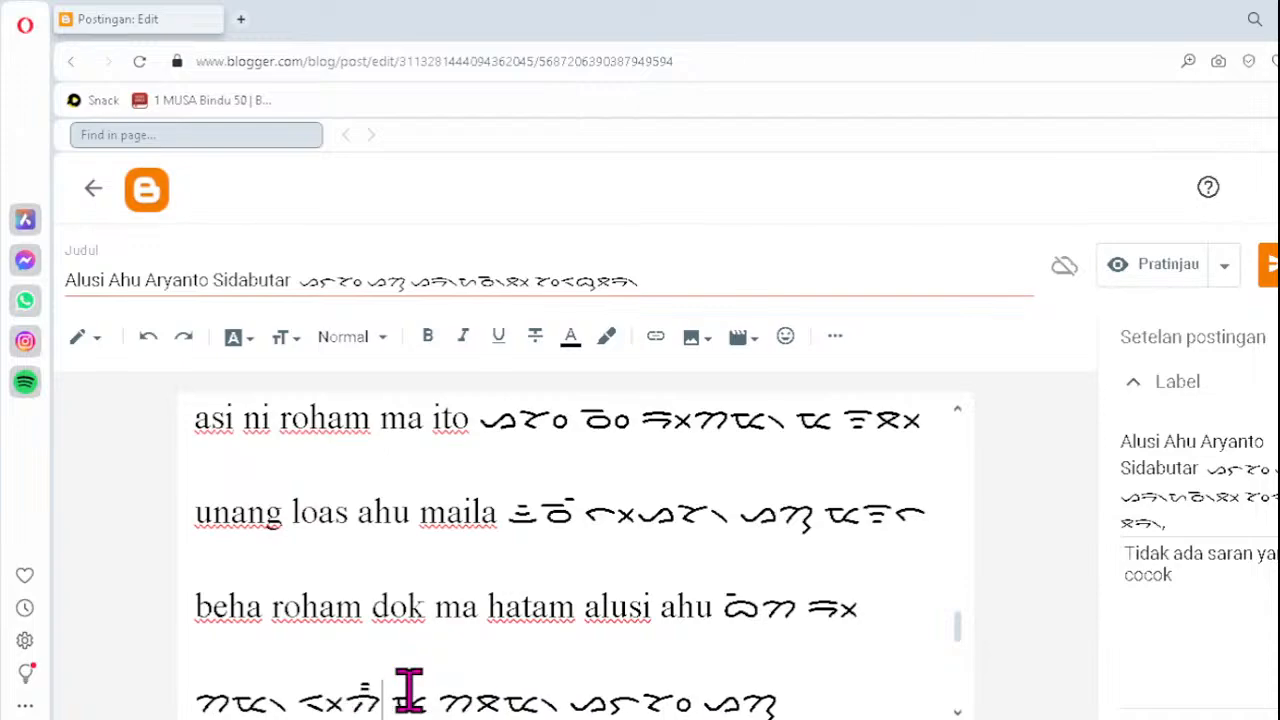
pyautogui.write('ᯬ')
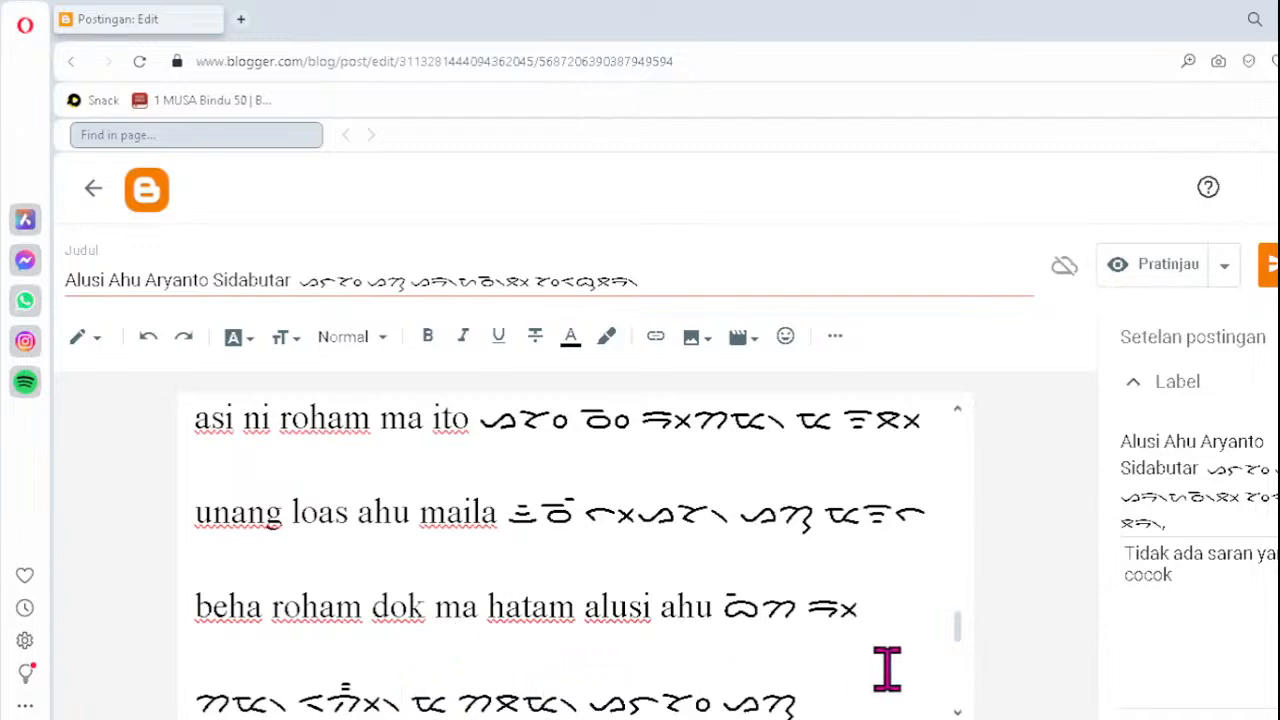
# - Correct the "hen" syllable in the Batak transliteration of "dibahen" in the first "dibahen i alusi ahu" line
pyautogui.press('Down')
pyautogui.press('Down')
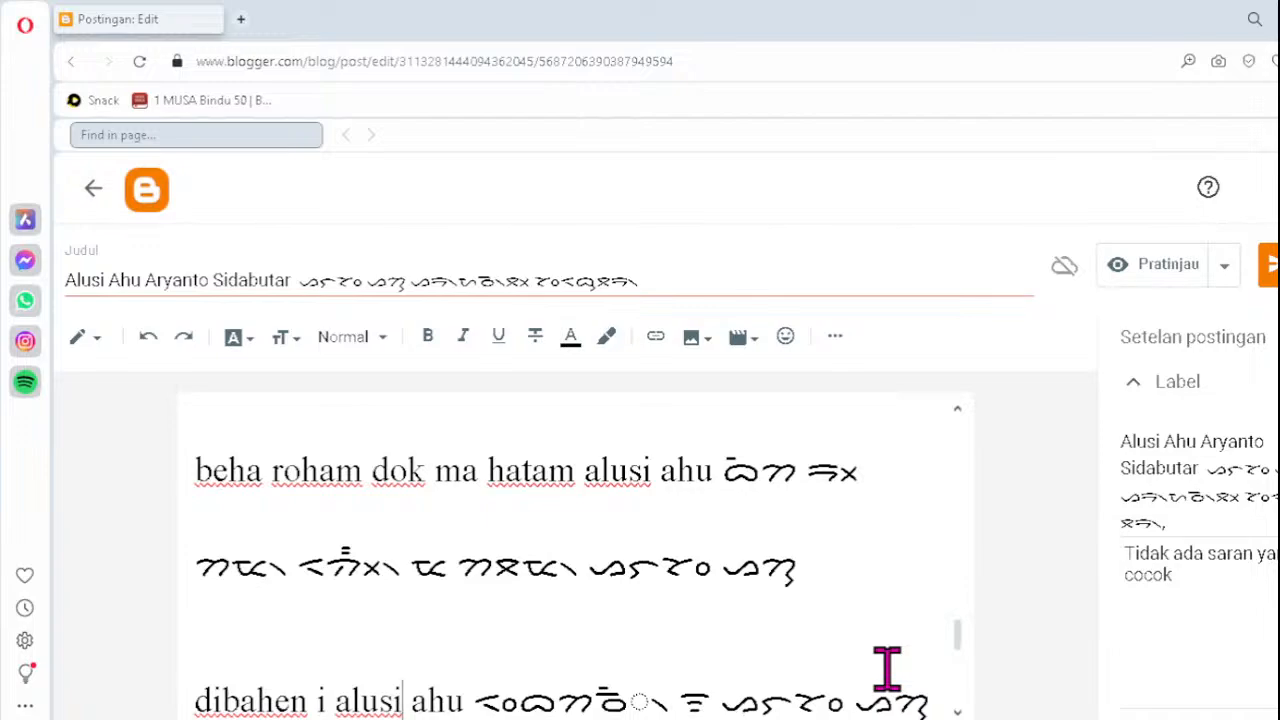
pyautogui.press('Down')
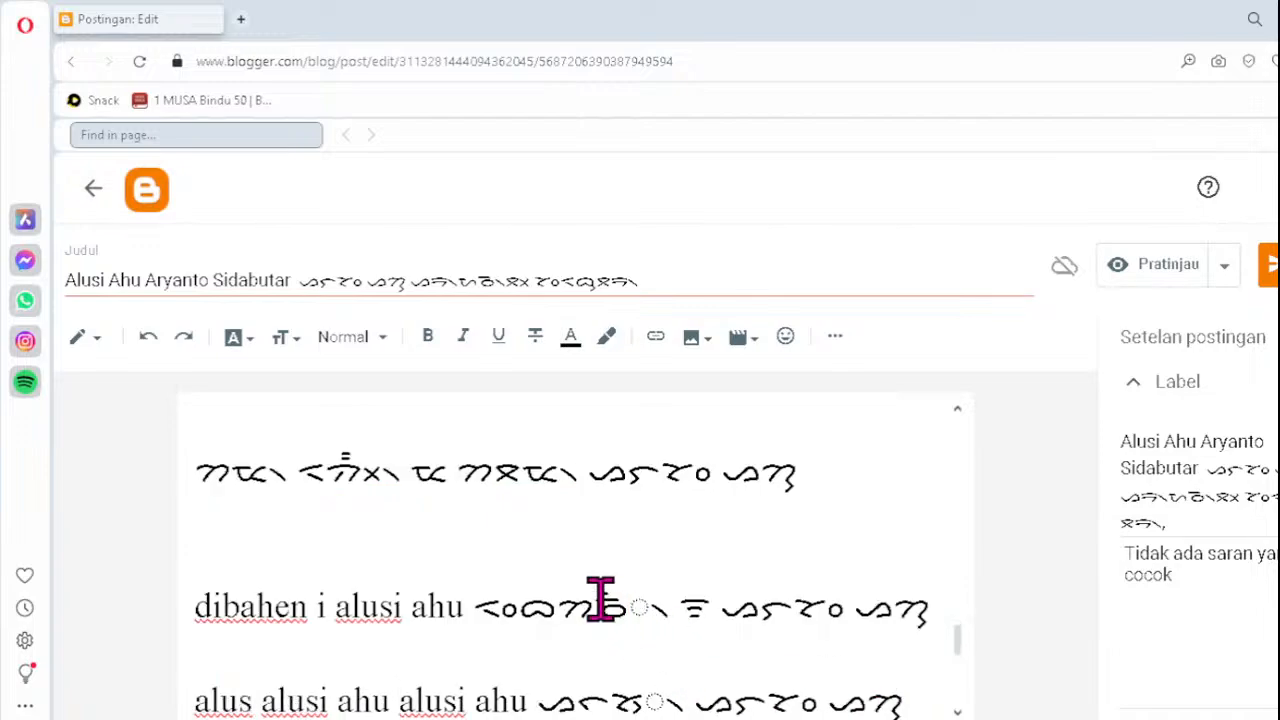
pyautogui.press('Delete')
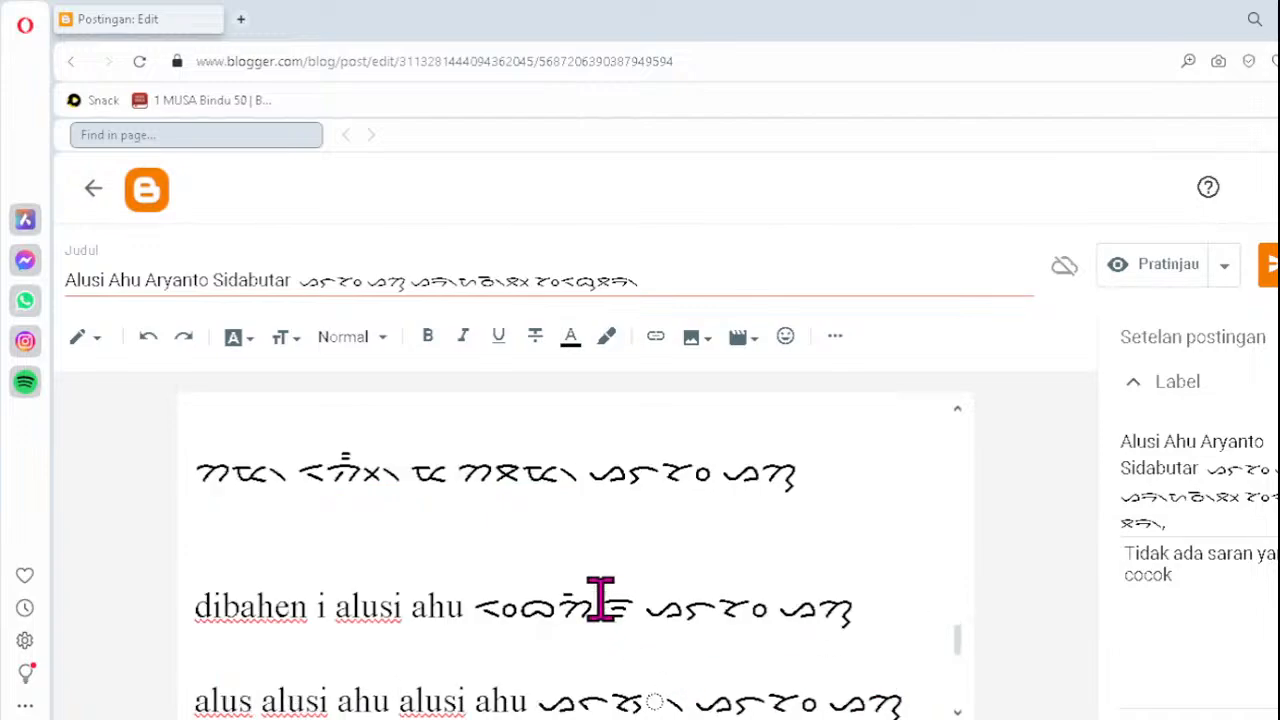
pyautogui.write('ᯉ᯲')
# - Correct the ending of "alus" in the Batak transliteration of the first "alus alusi ahu alusi ahu" line, removing the dotted circle
pyautogui.click(613, 697)
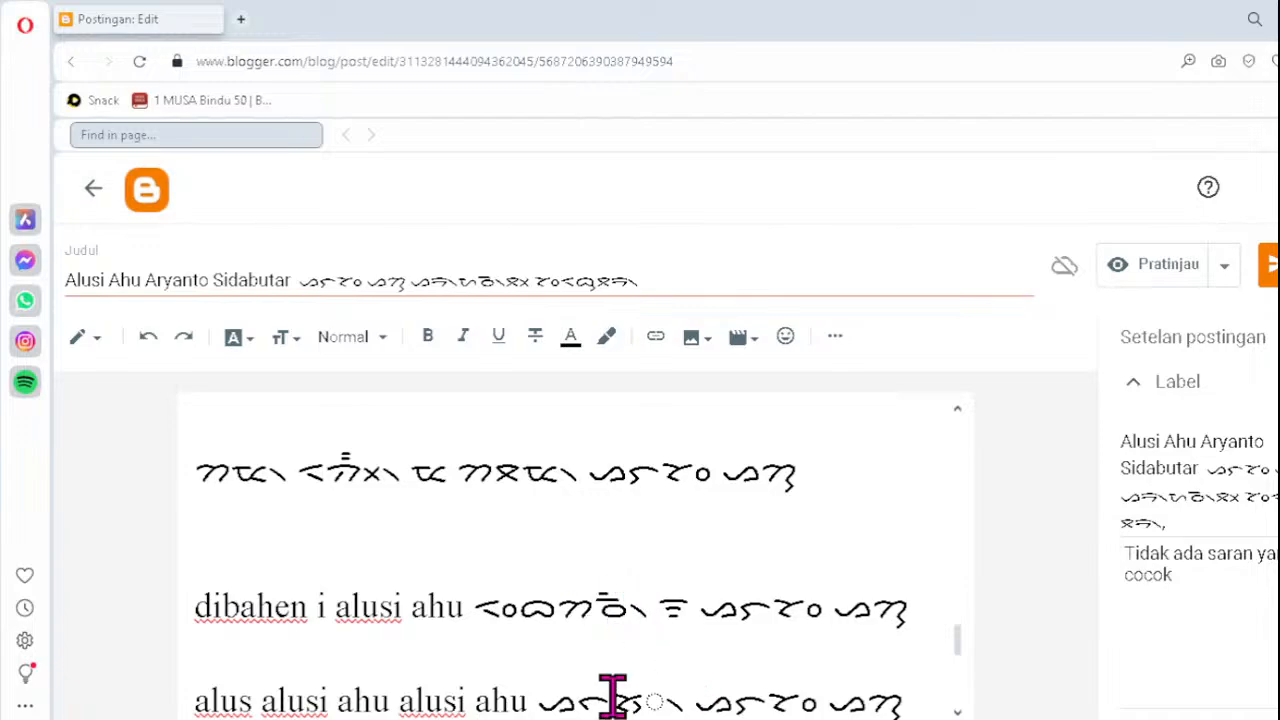
pyautogui.press('Delete')
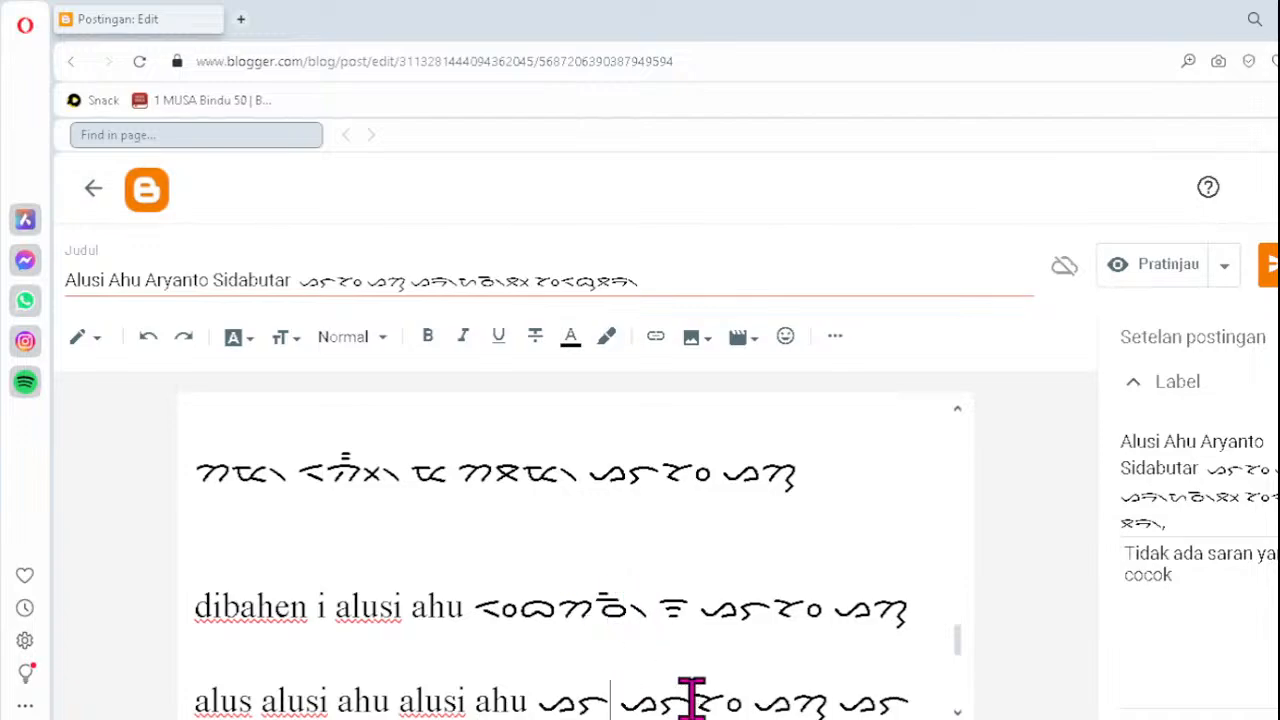
pyautogui.write('ᯘᯮ᯲')
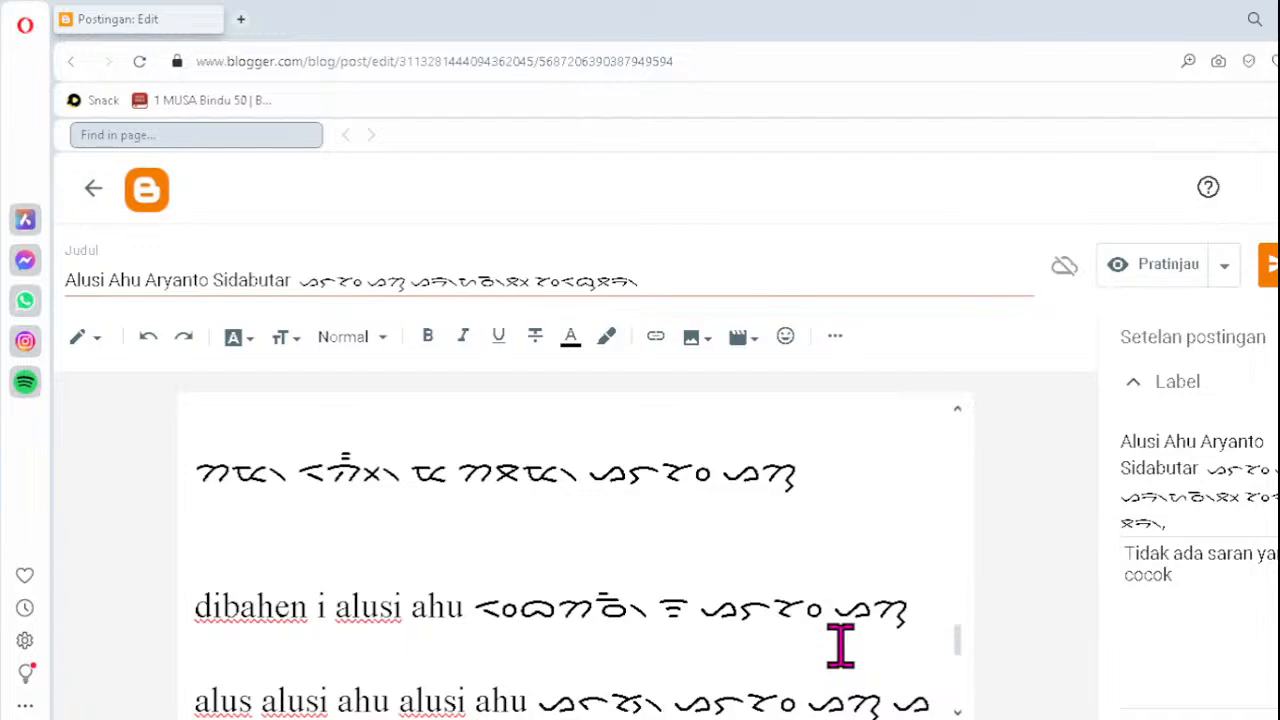
pyautogui.press('BackSpace')
pyautogui.press('BackSpace')
pyautogui.press('BackSpace')
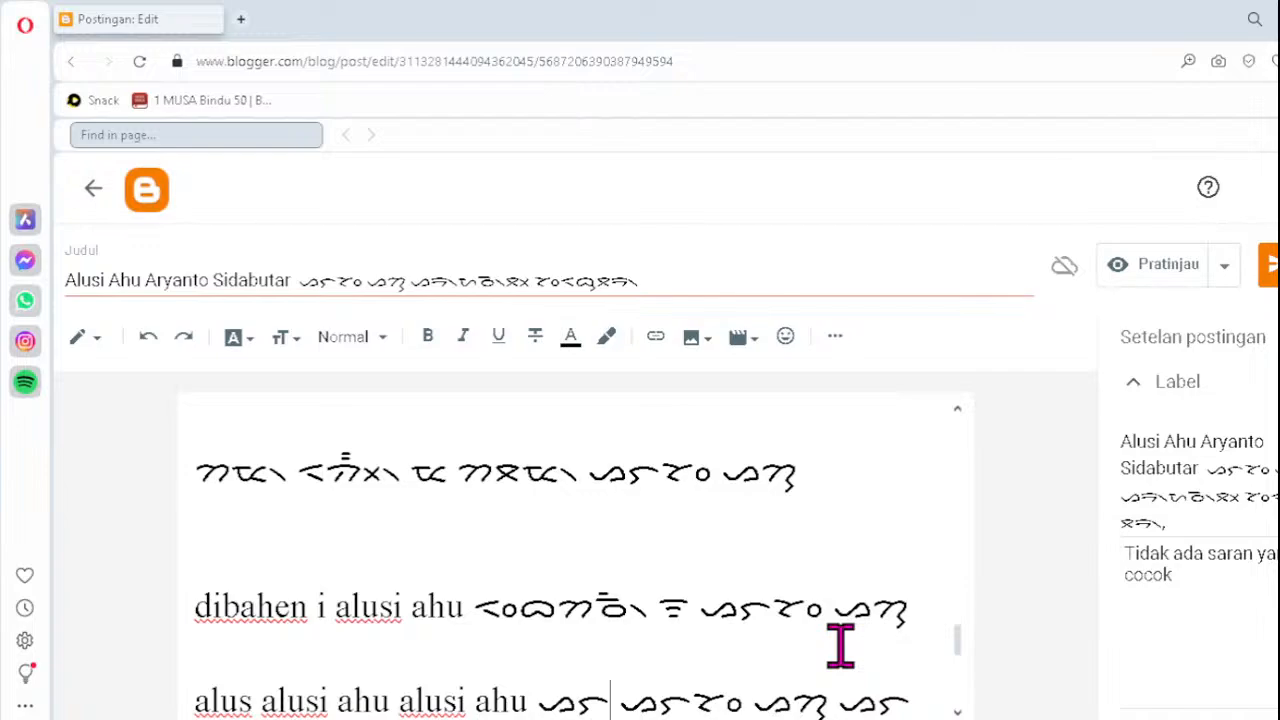
pyautogui.write('ᯘ᯲')
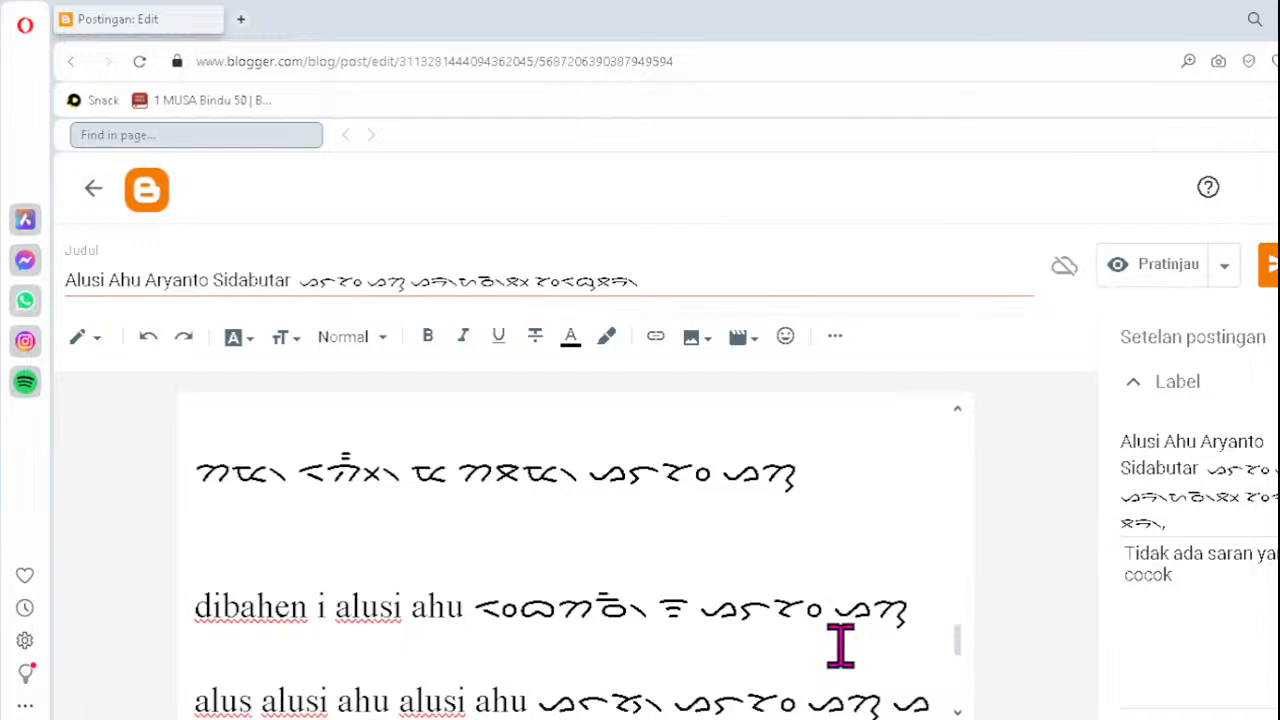
# - Correct the "hen" of "dibahen" and the ending of "alus" in the Batak transliterations of the repeated two lines, removing their dotted circles
pyautogui.press('Down')
pyautogui.hotkey('ctrl', 'v')
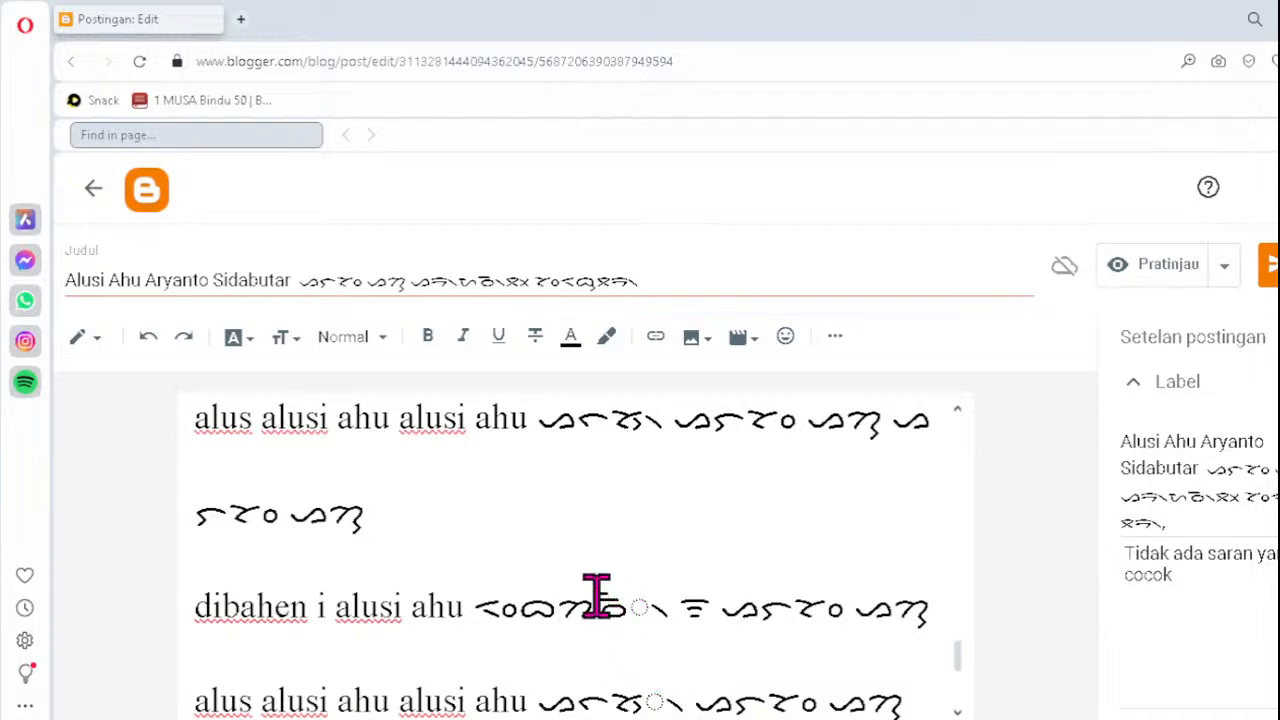
pyautogui.press('Delete')
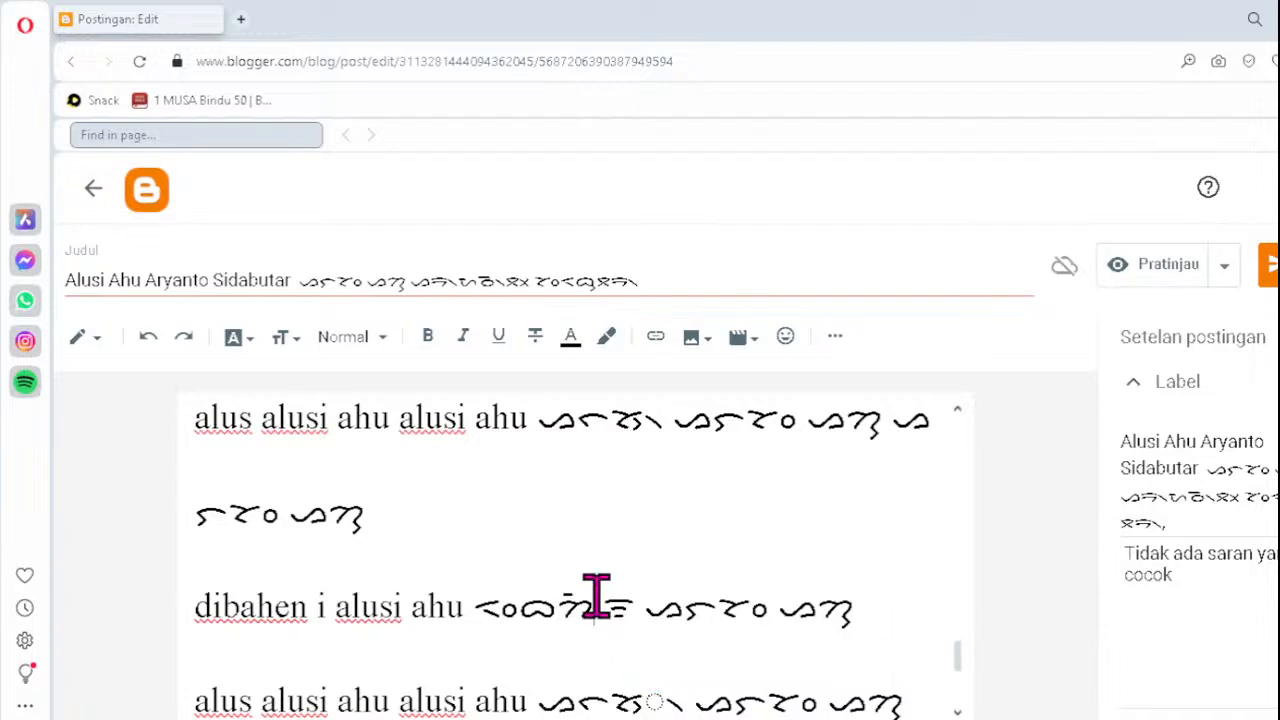
pyautogui.write('ᯉ᯲')
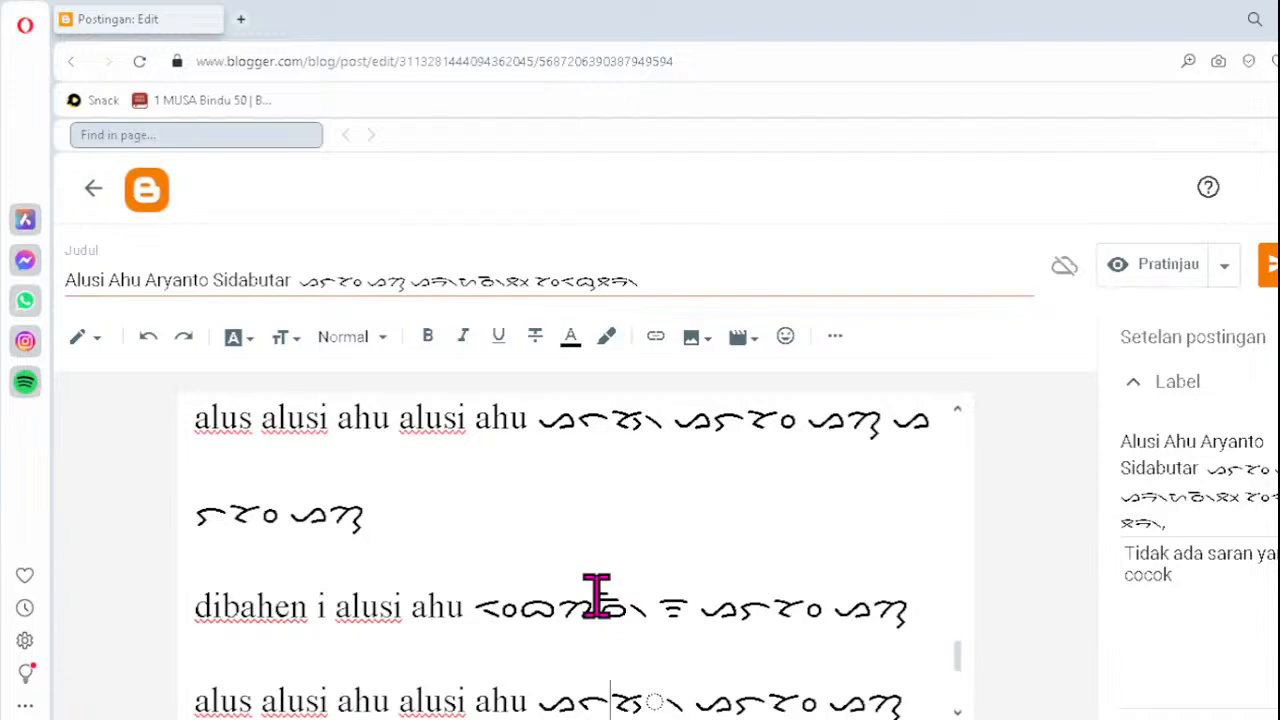
pyautogui.press('Delete')
pyautogui.write('ᯘ᯲')
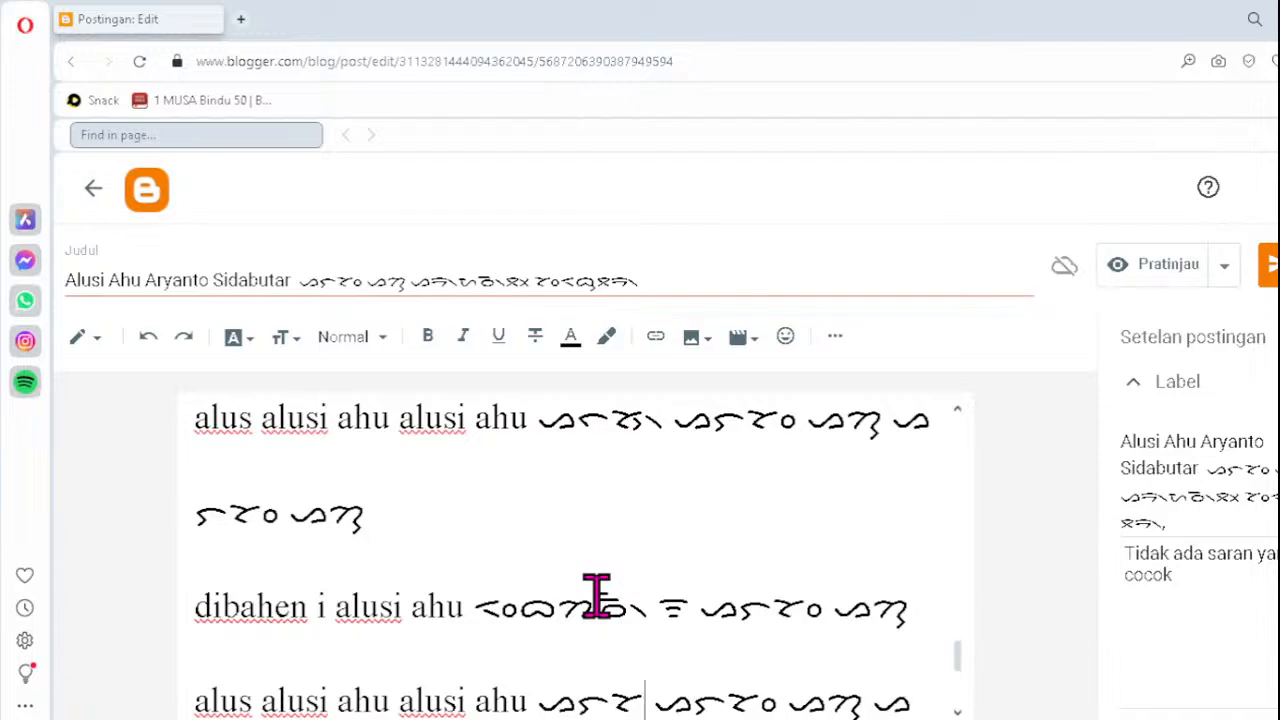
pyautogui.press('Down')
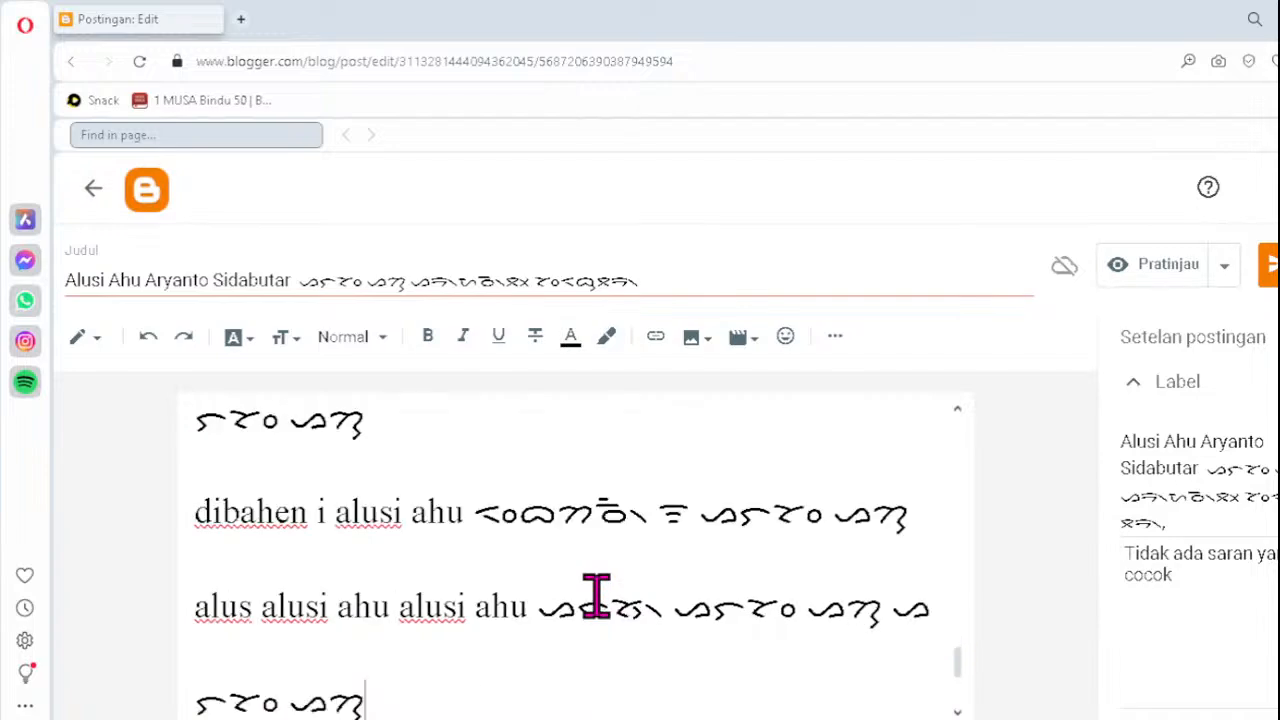
# - Review the Batak transliterations of the "Alusi Ahu" post from the closing lines back up to the title heading
pyautogui.press('Down')
pyautogui.press('Down')
pyautogui.press('Down')
pyautogui.press('Down')
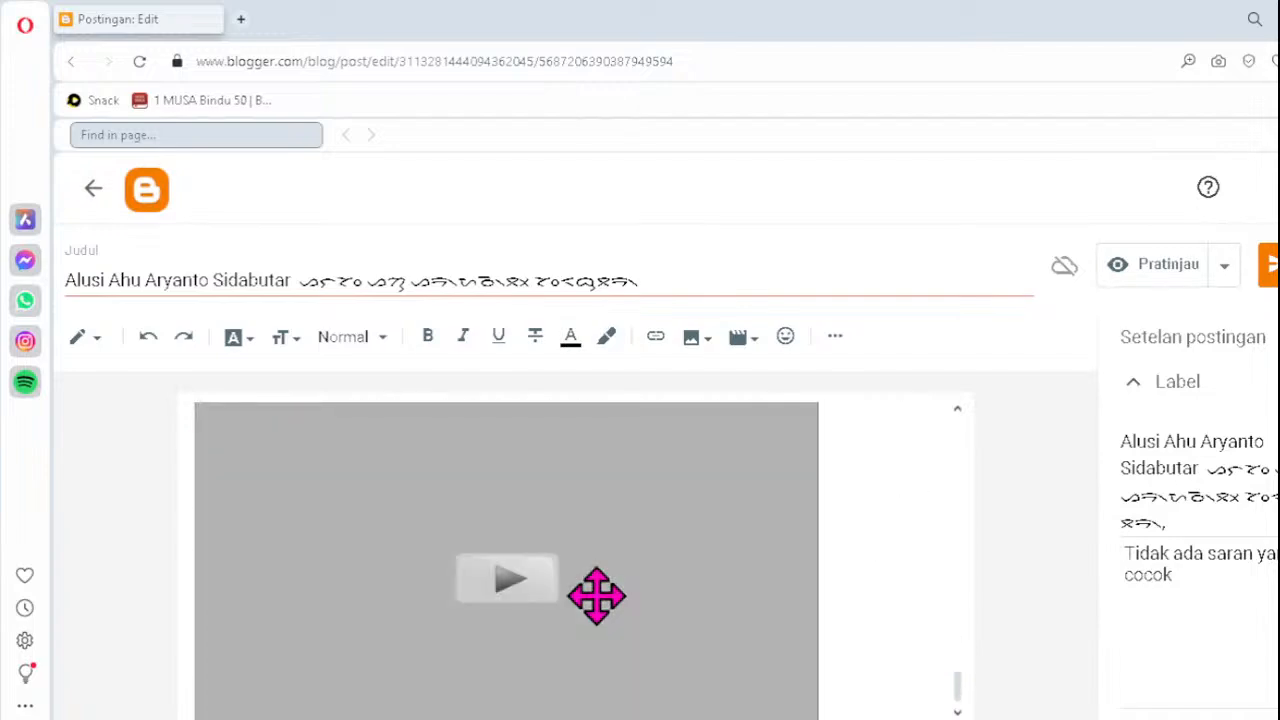
pyautogui.press('Up')
pyautogui.press('Up')
pyautogui.press('Up')
pyautogui.press('Up')
pyautogui.press('Up')
pyautogui.press('Up')
pyautogui.press('Up')
pyautogui.press('Up')
pyautogui.press('Up')
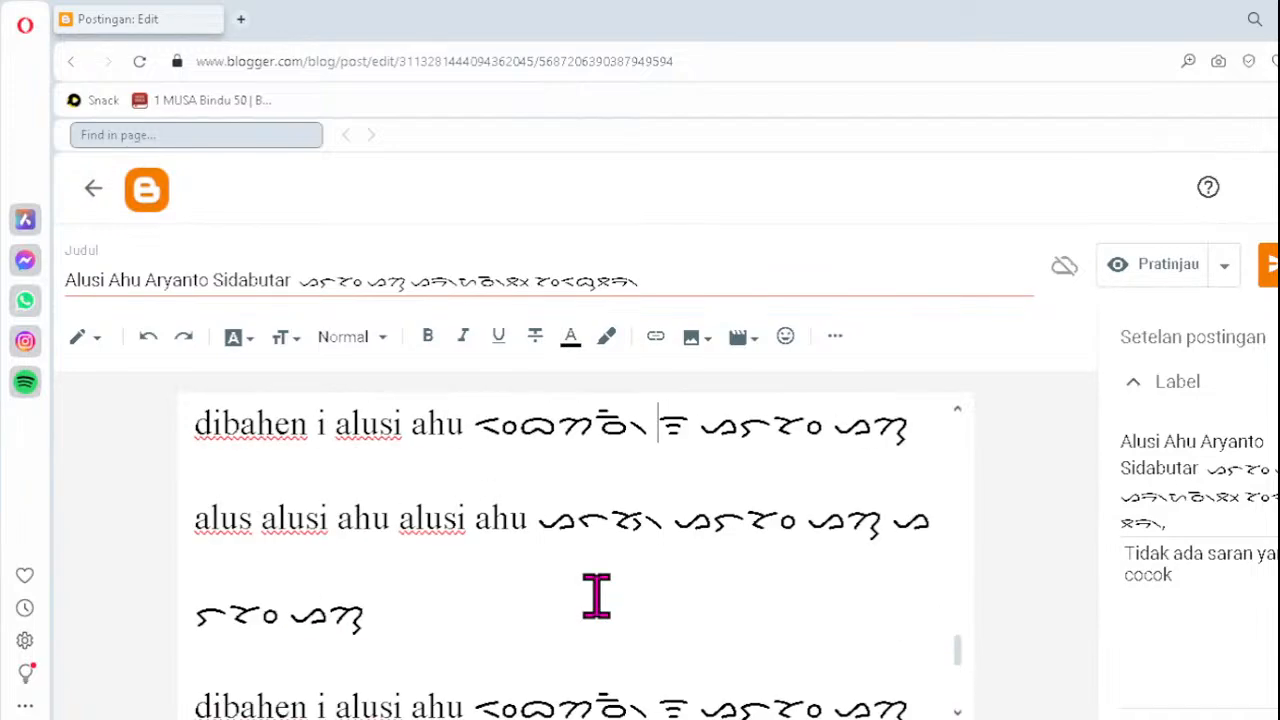
pyautogui.press('Up')
pyautogui.press('Up')
pyautogui.press('Up')
pyautogui.press('Up')
pyautogui.press('Up')
pyautogui.press('Up')
pyautogui.press('Up')
pyautogui.press('Up')
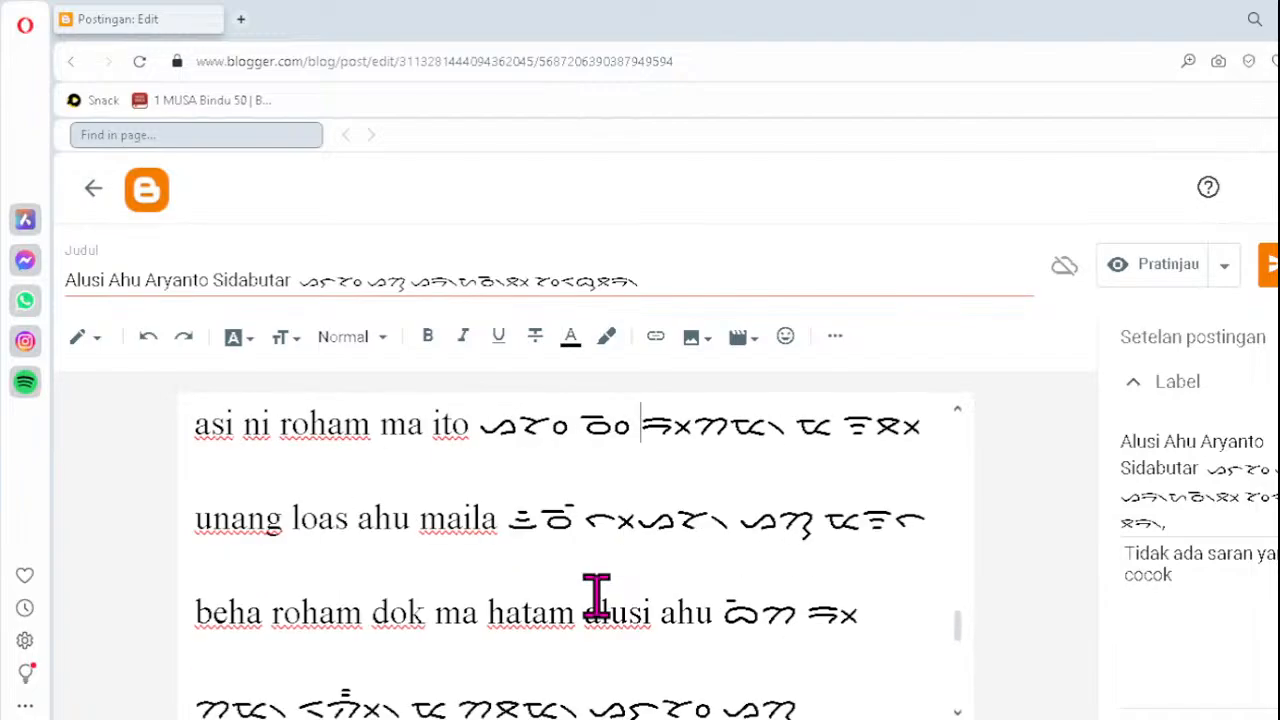
pyautogui.press('Up')
pyautogui.press('Up')
pyautogui.press('Up')
pyautogui.press('Up')
pyautogui.press('Up')
pyautogui.press('Up')
pyautogui.press('Up')
pyautogui.press('Up')
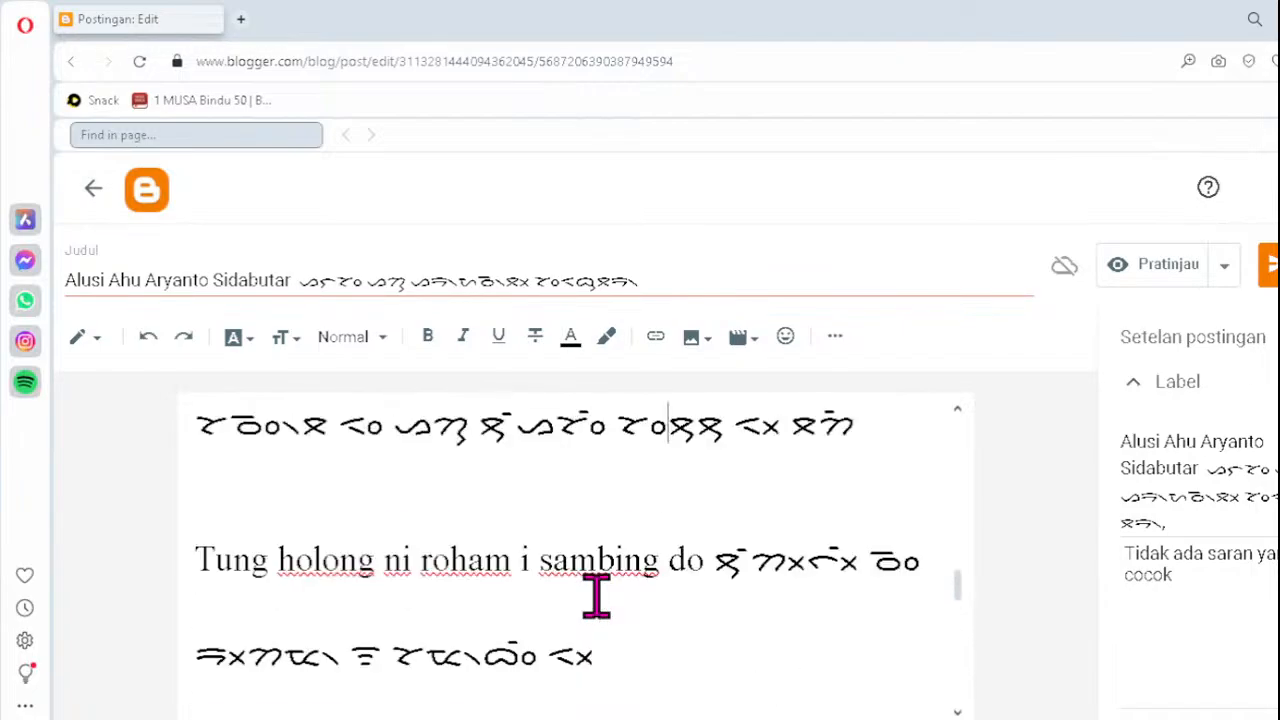
pyautogui.press('Up')
pyautogui.press('Up')
pyautogui.press('Up')
pyautogui.press('Up')
pyautogui.press('Up')
pyautogui.press('Up')
pyautogui.press('Up')
pyautogui.press('Up')
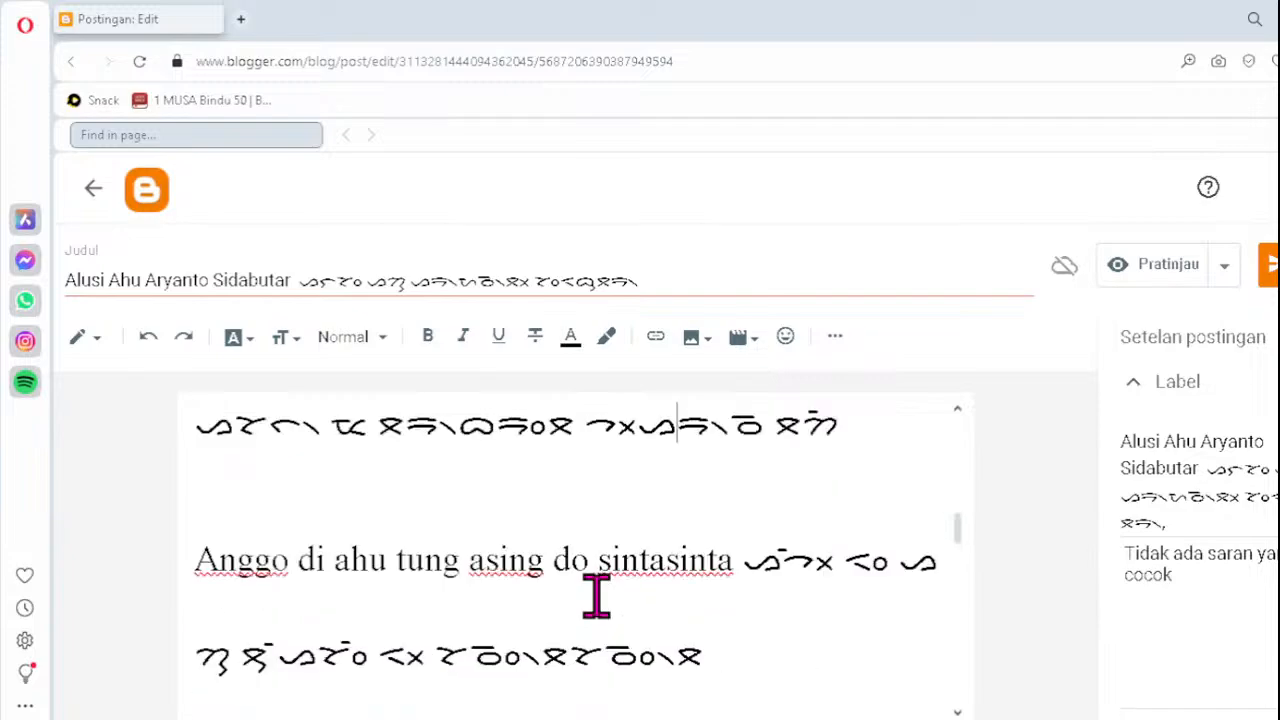
pyautogui.press('Up')
pyautogui.press('Up')
pyautogui.press('Up')
pyautogui.press('Up')
pyautogui.press('Up')
pyautogui.press('Up')
pyautogui.press('Up')
pyautogui.press('Up')
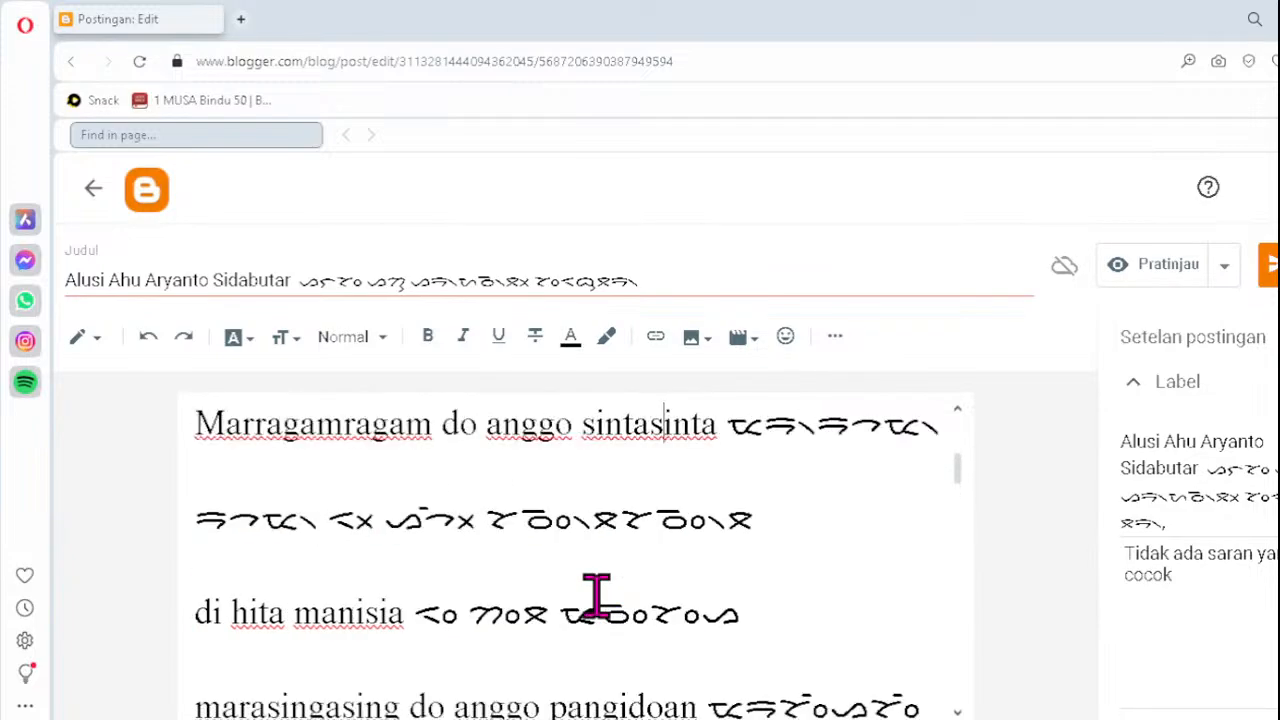
pyautogui.press('Up')
pyautogui.press('Up')
pyautogui.press('Up')
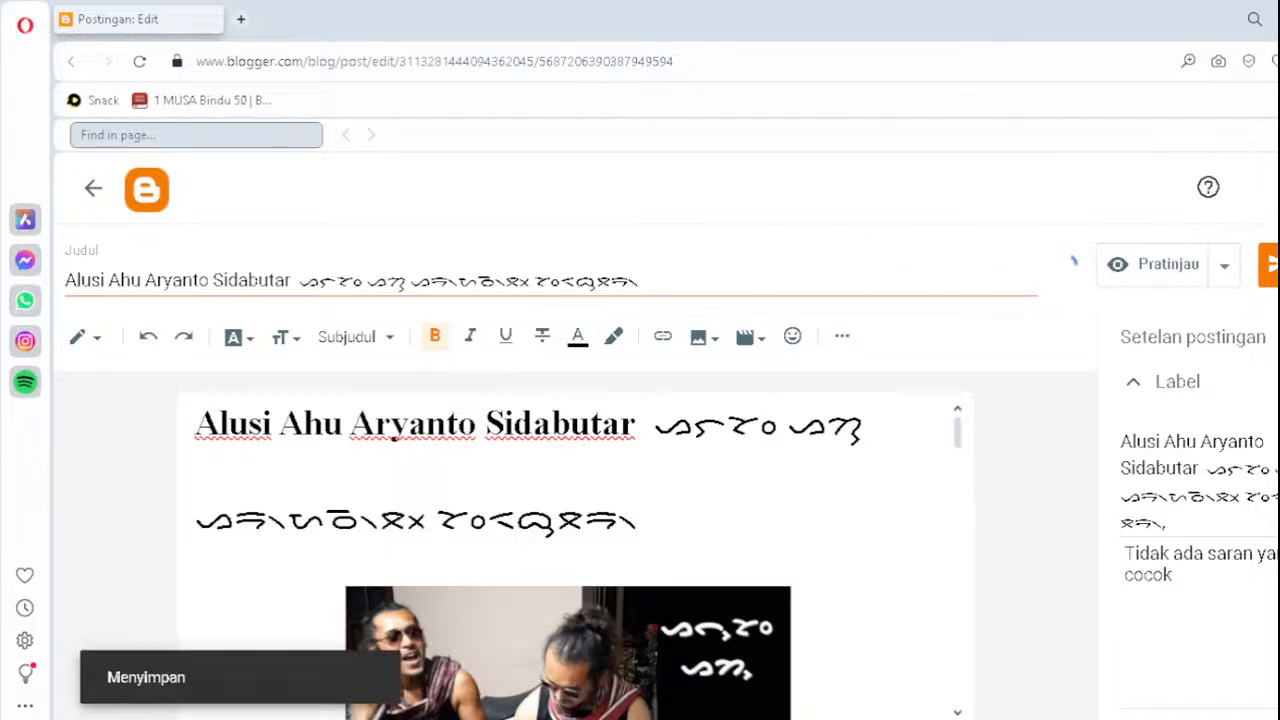
# - Open the "Boru Buha Baju Nampuna Trio" post for editing and check the Batak transliteration of "Trio" in its title and heading
pyautogui.click(93, 188)
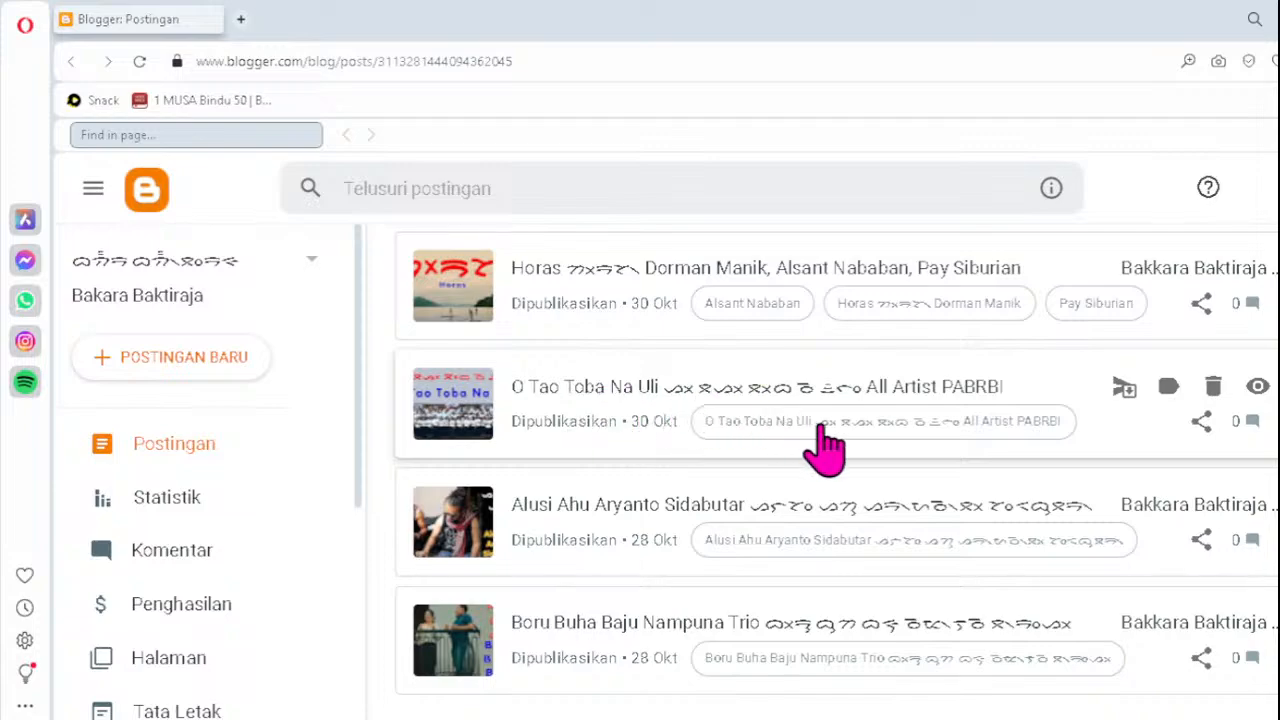
pyautogui.click(612, 628)
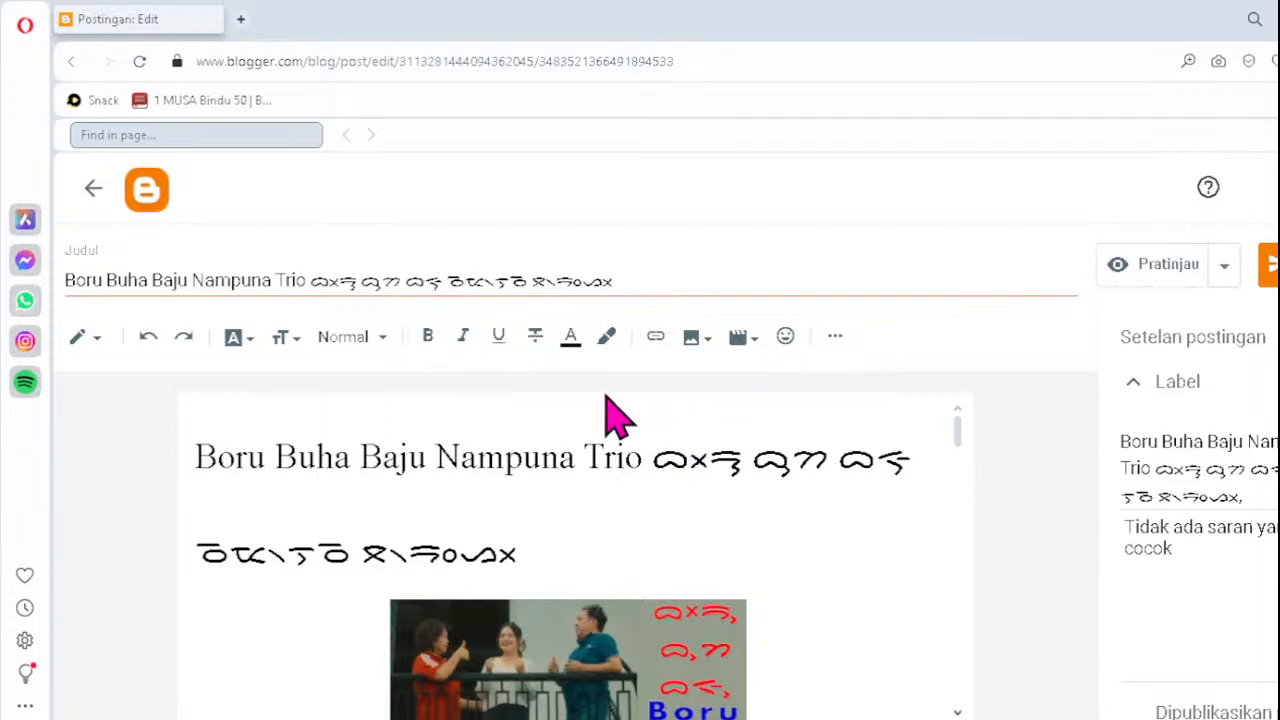
pyautogui.click(554, 283)
pyautogui.moveTo(533, 285); pyautogui.dragTo(582, 281)
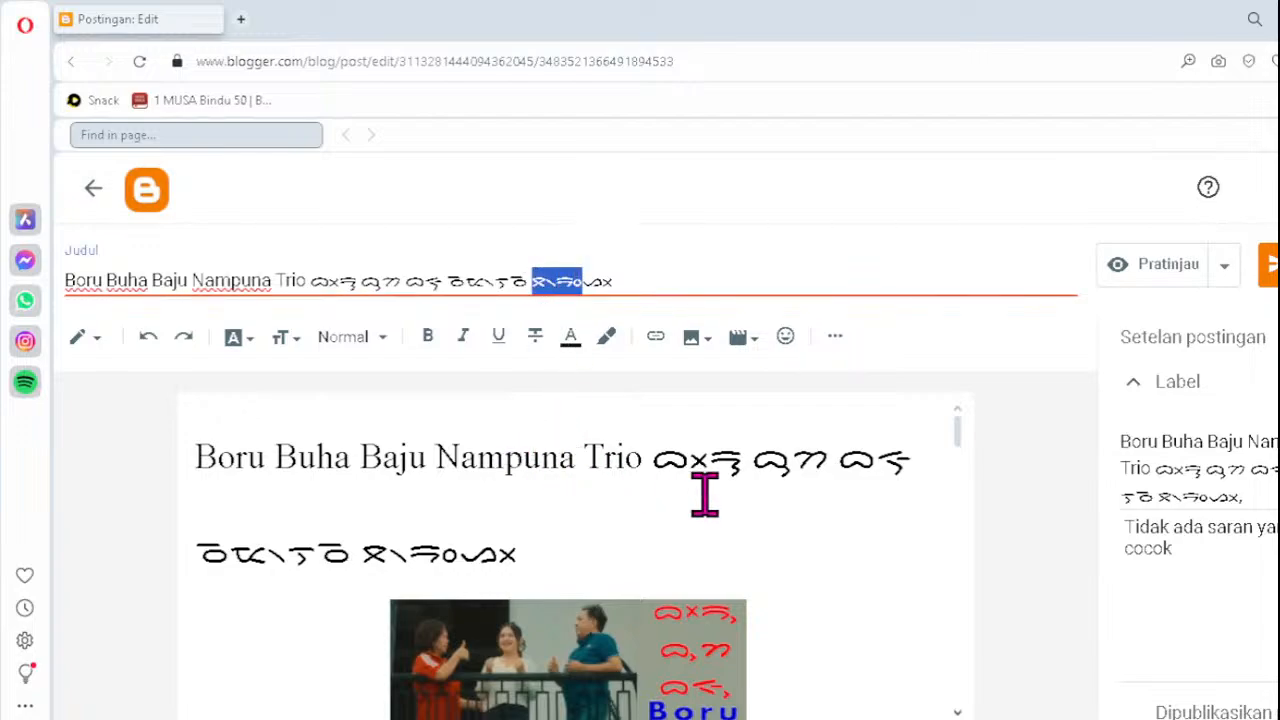
pyautogui.click(389, 554)
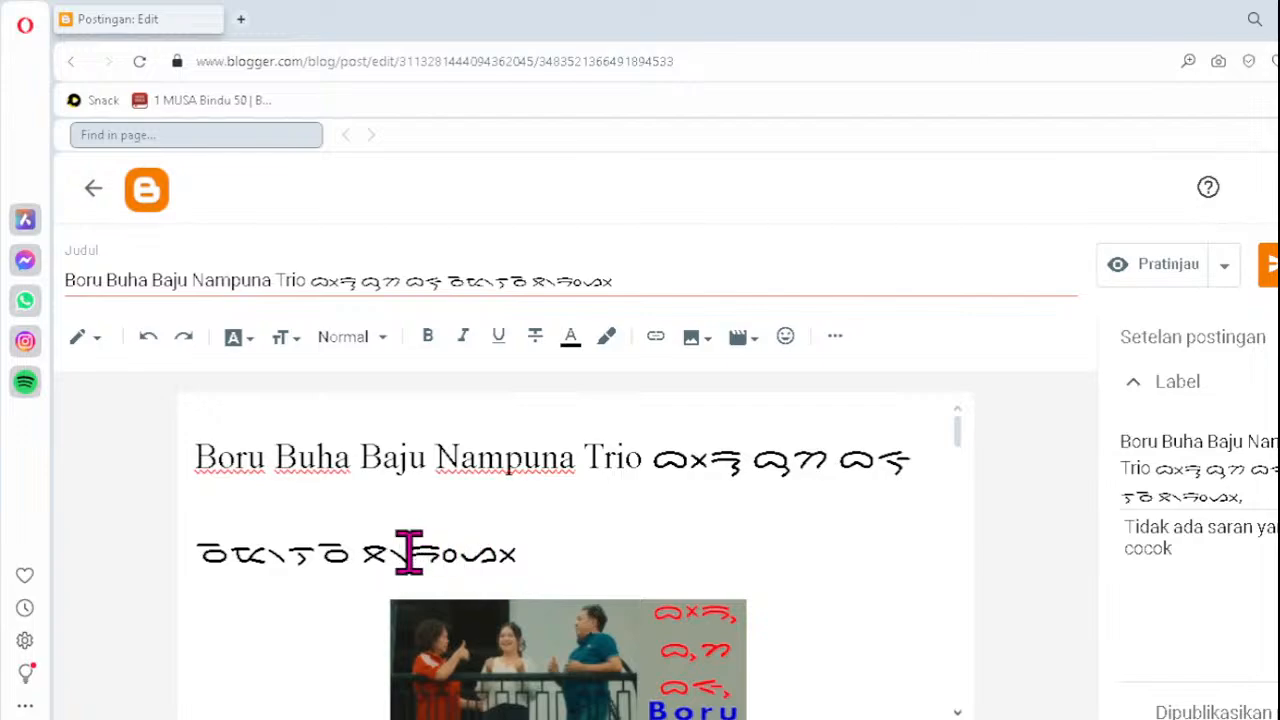
pyautogui.click(545, 560)
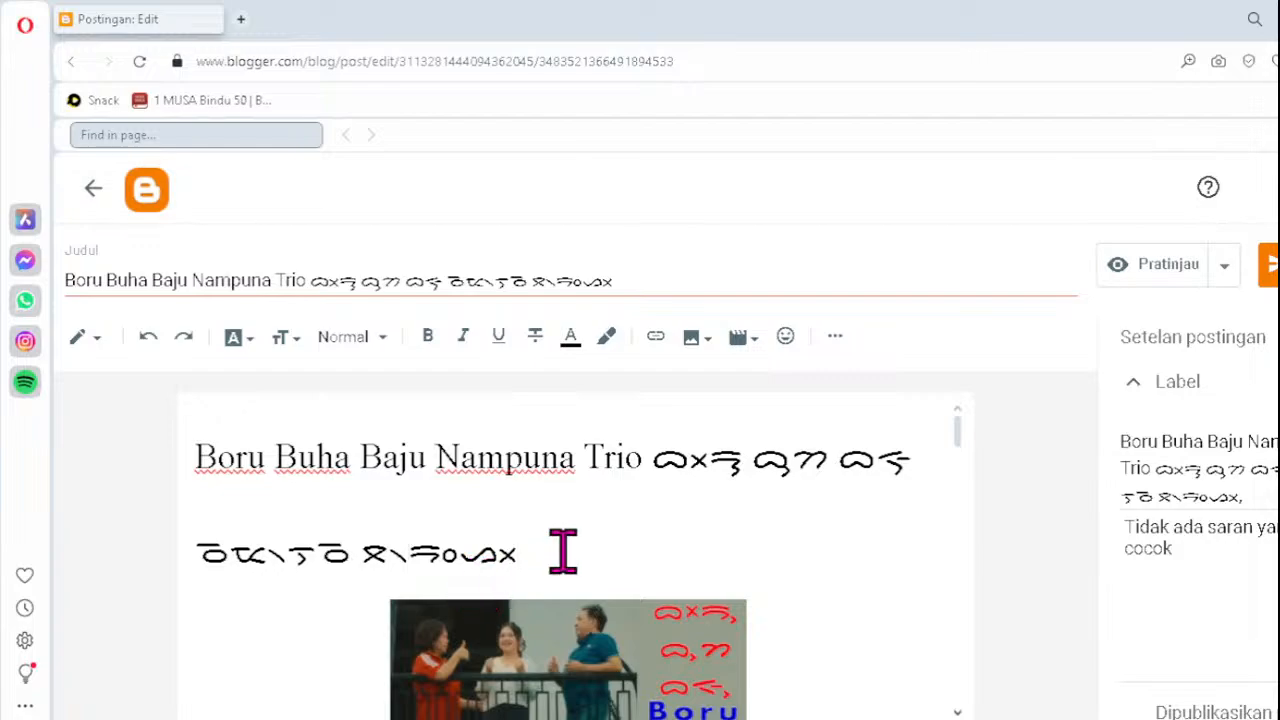
# - Correct the "ku" ending in the Batak transliteration of "bajungku" in the "boru buha bajungku na basa" line, removing the dotted circle
pyautogui.scroll(-4, 563, 550)
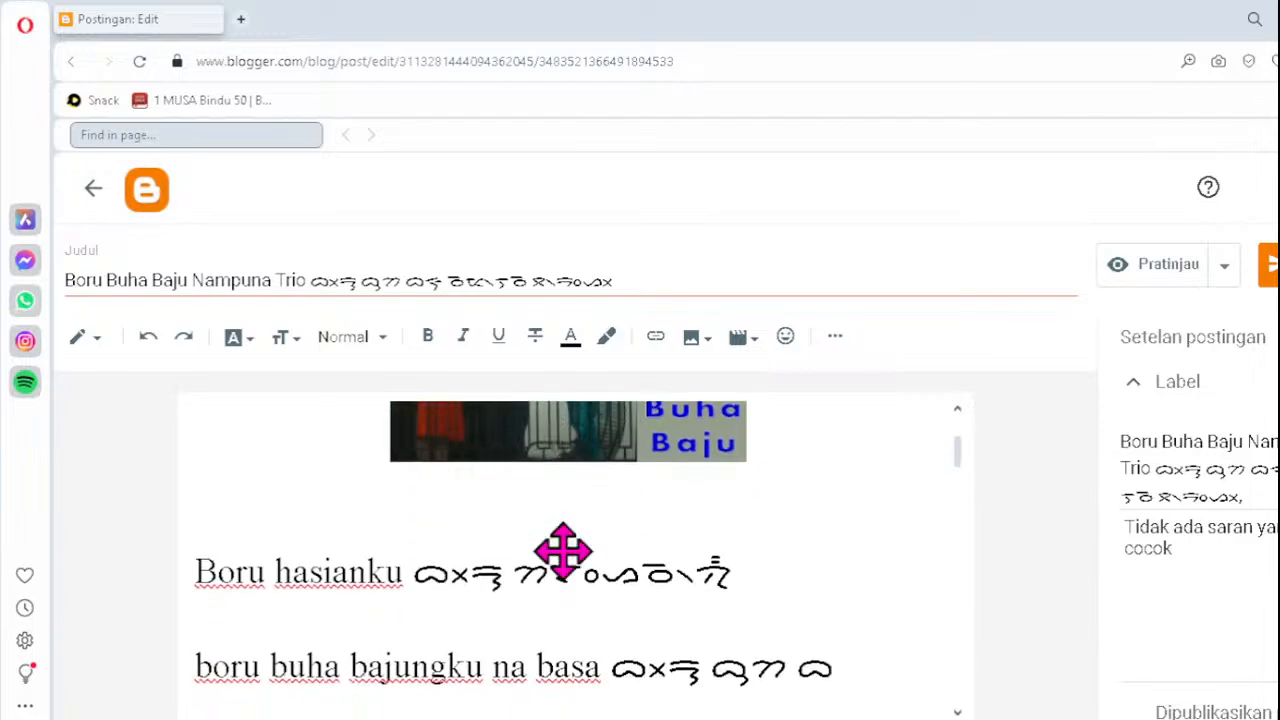
pyautogui.click(773, 588)
pyautogui.click(711, 650)
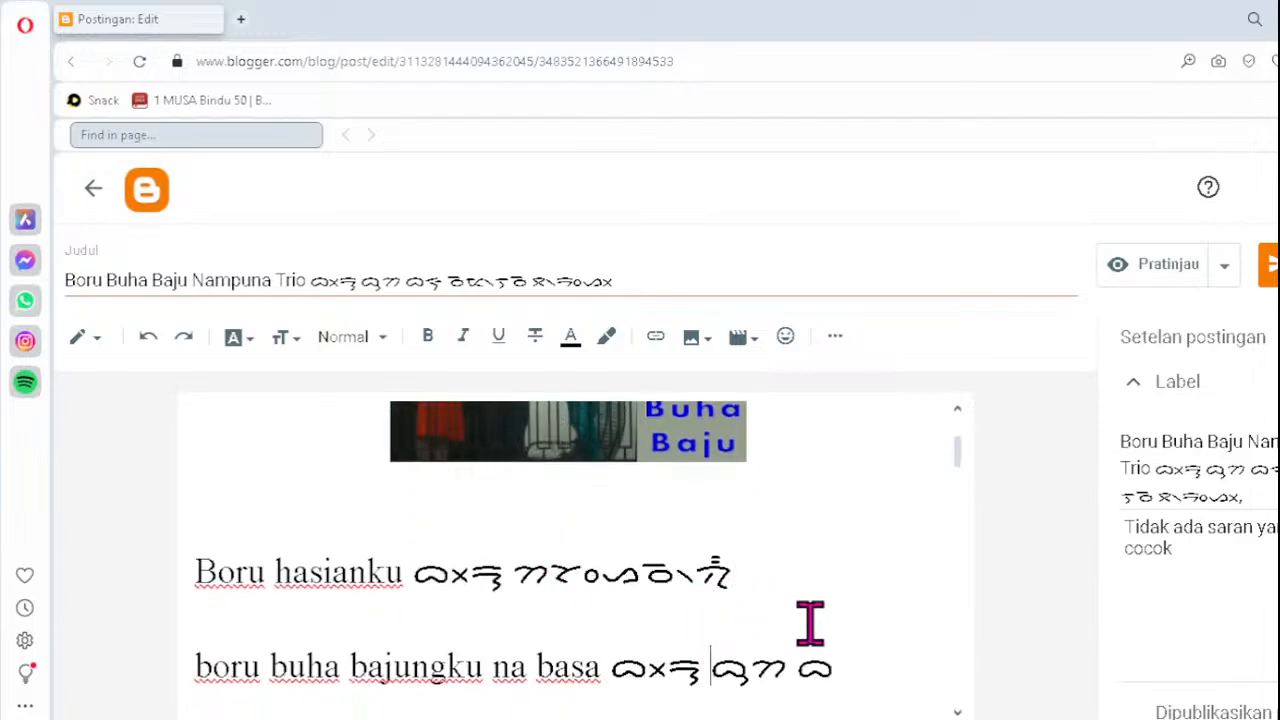
pyautogui.scroll(2, 810, 622)
pyautogui.scroll(-3, 810, 622)
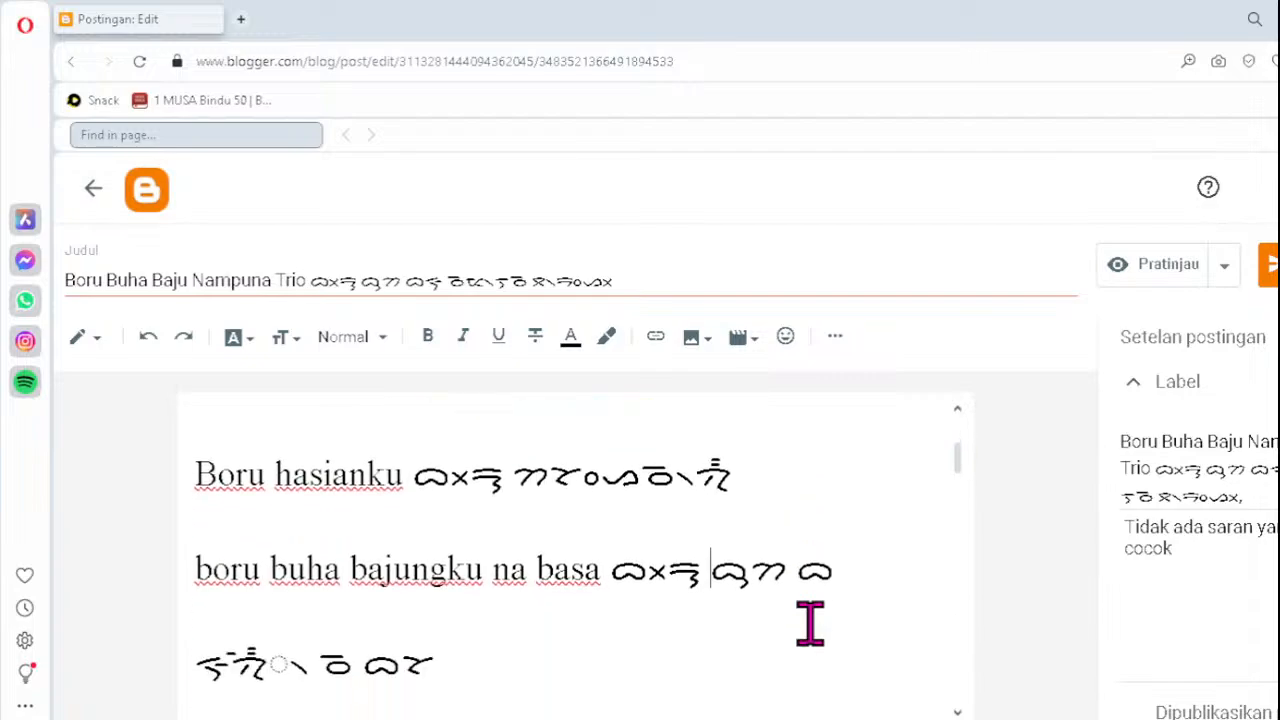
pyautogui.scroll(-1, 810, 622)
pyautogui.scroll(1, 810, 622)
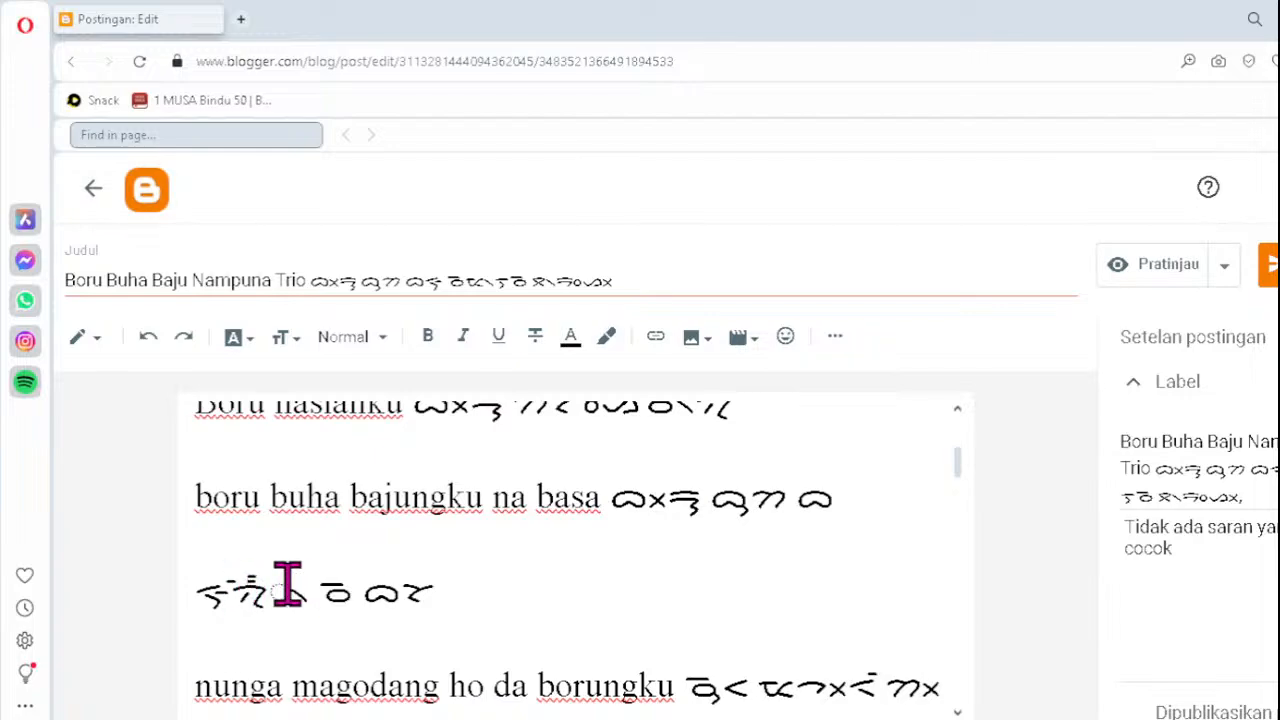
pyautogui.click(246, 590)
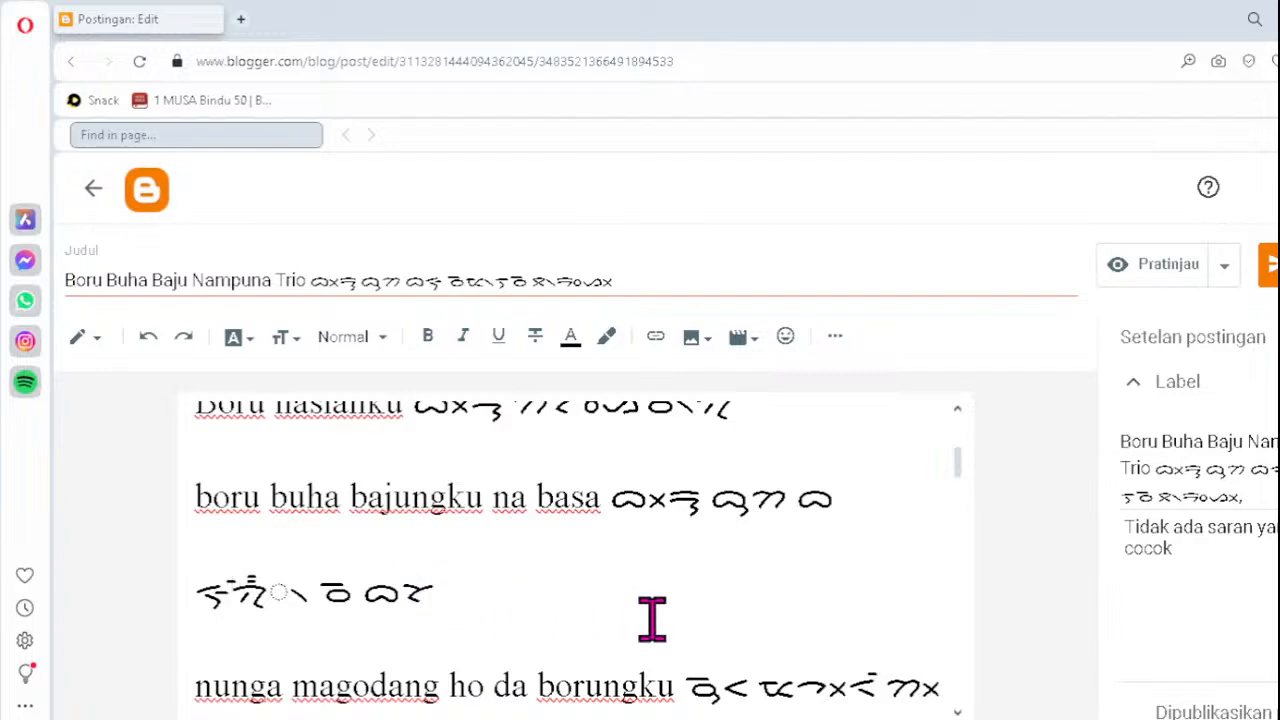
pyautogui.press('Delete')
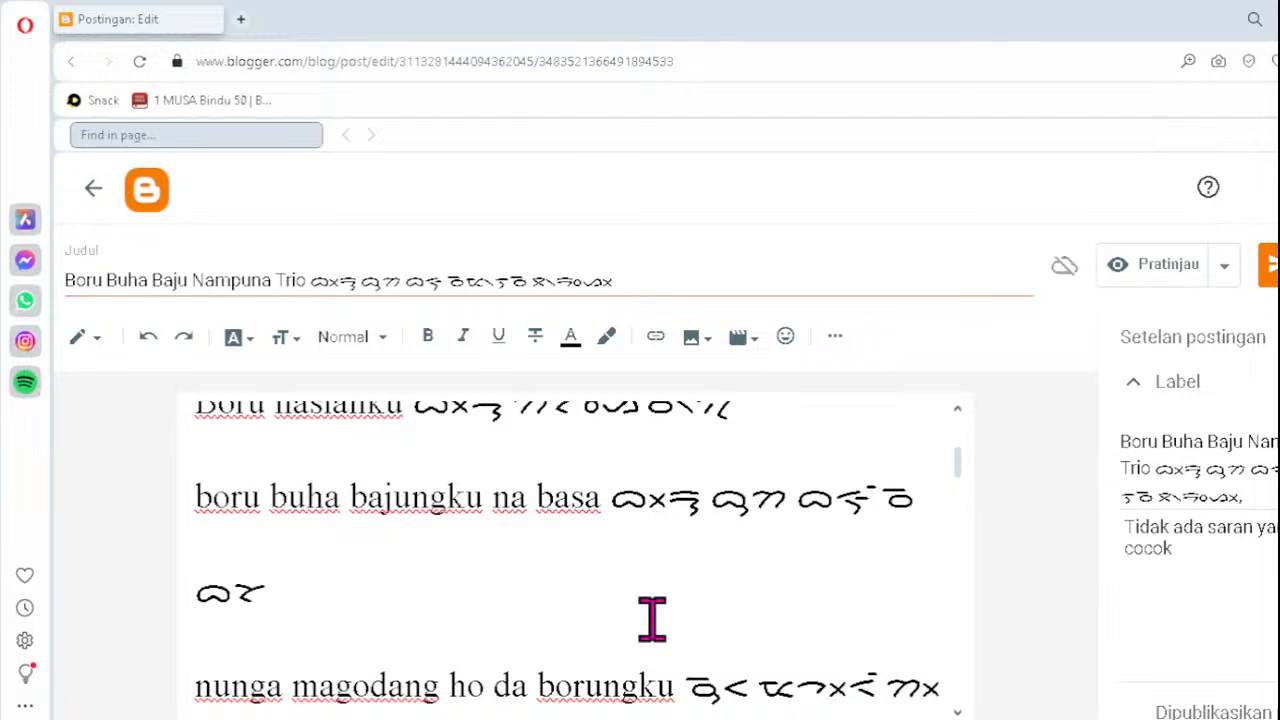
pyautogui.write('ᯂ᯦ᯮ')
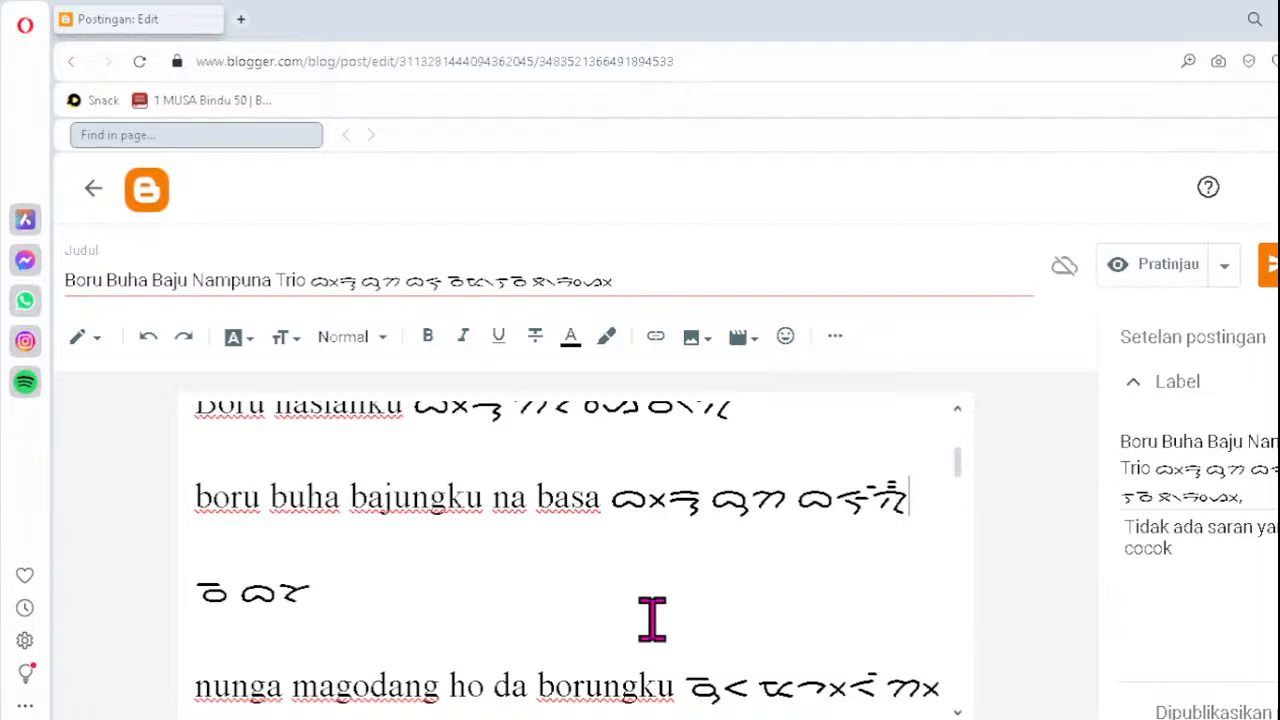
# - Correct the "bur" syllable in the Batak transliteration of "burju" in the "burju ma ho na marsingkola i" line, removing the dotted circle
pyautogui.press('Down')
pyautogui.press('Down')
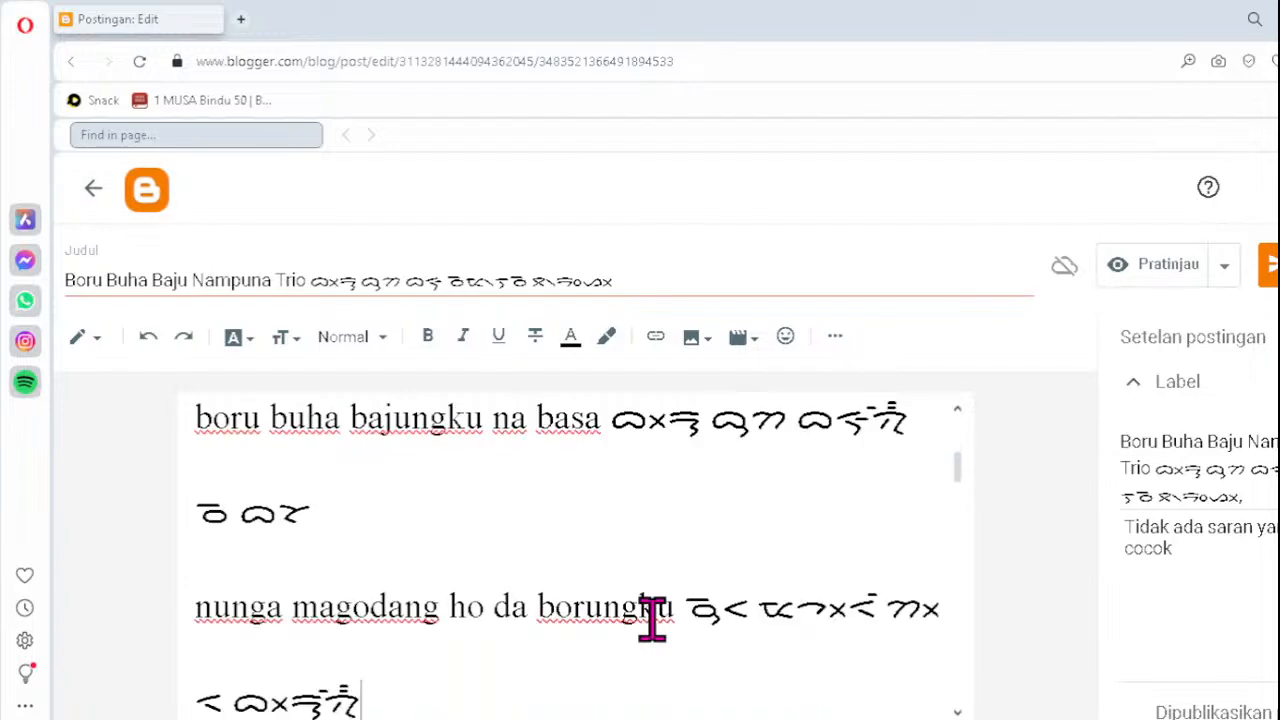
pyautogui.scroll(-1, 651, 619)
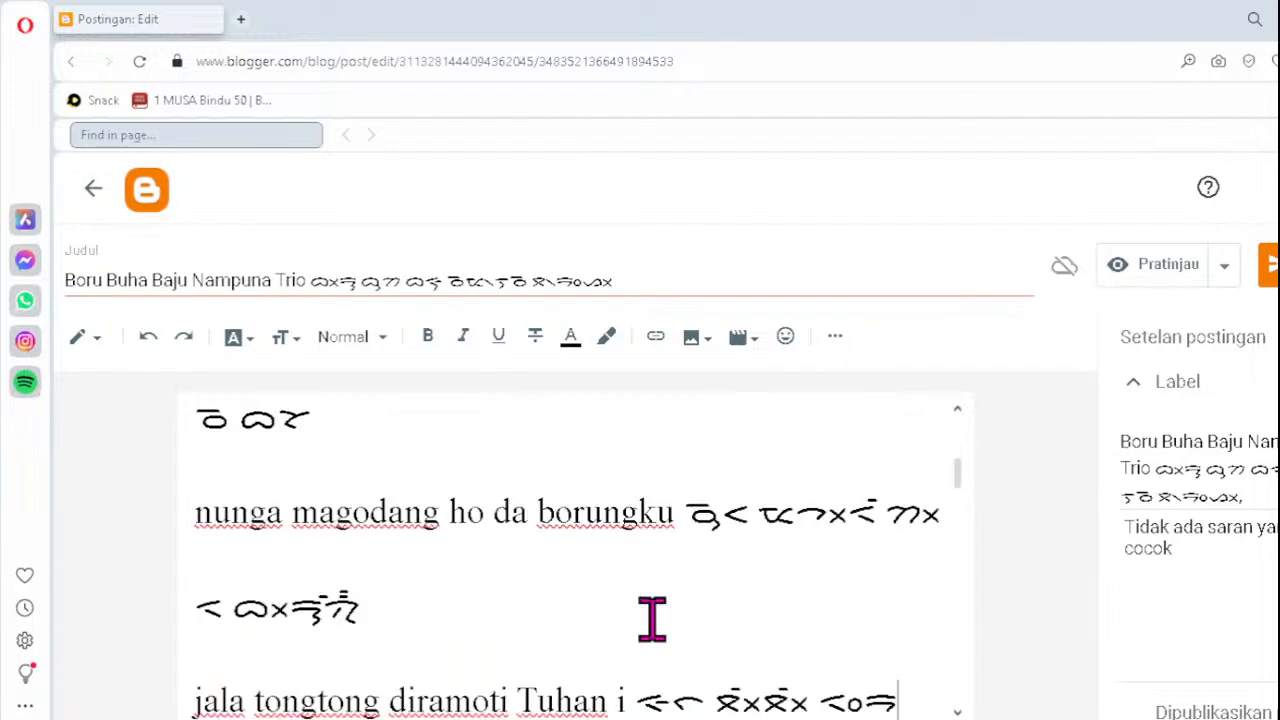
pyautogui.press('Down')
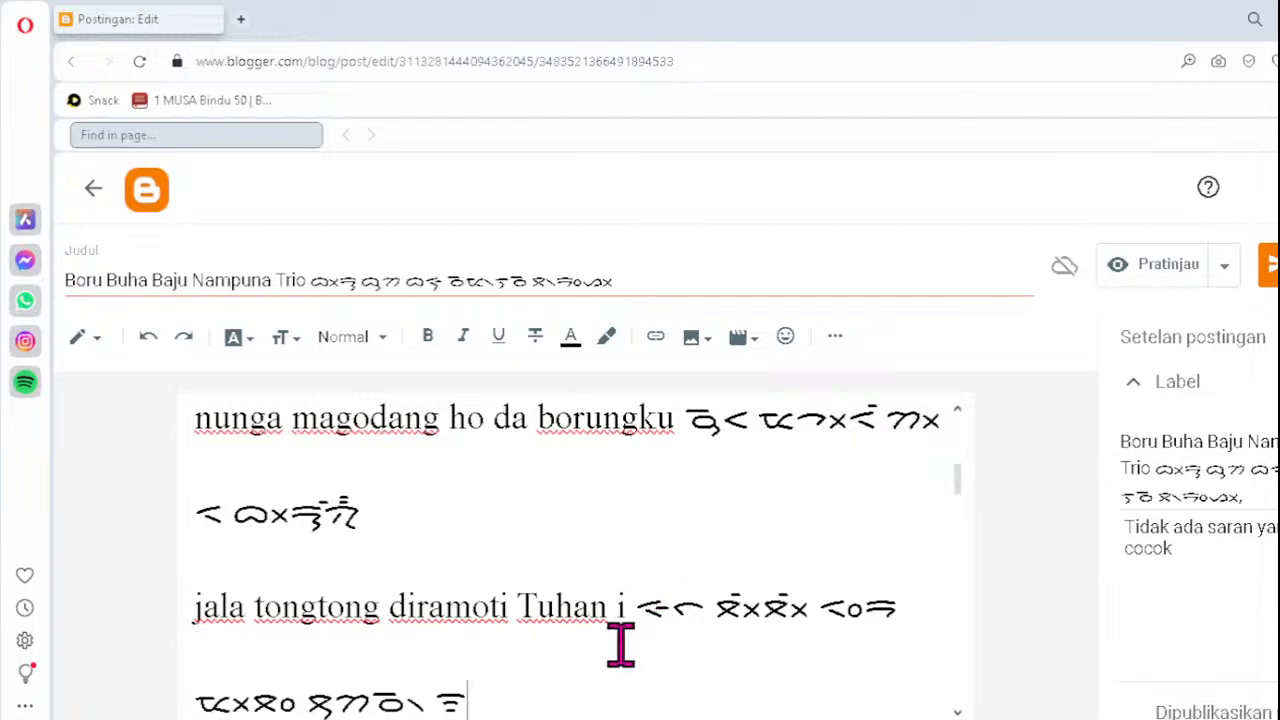
pyautogui.click(816, 640)
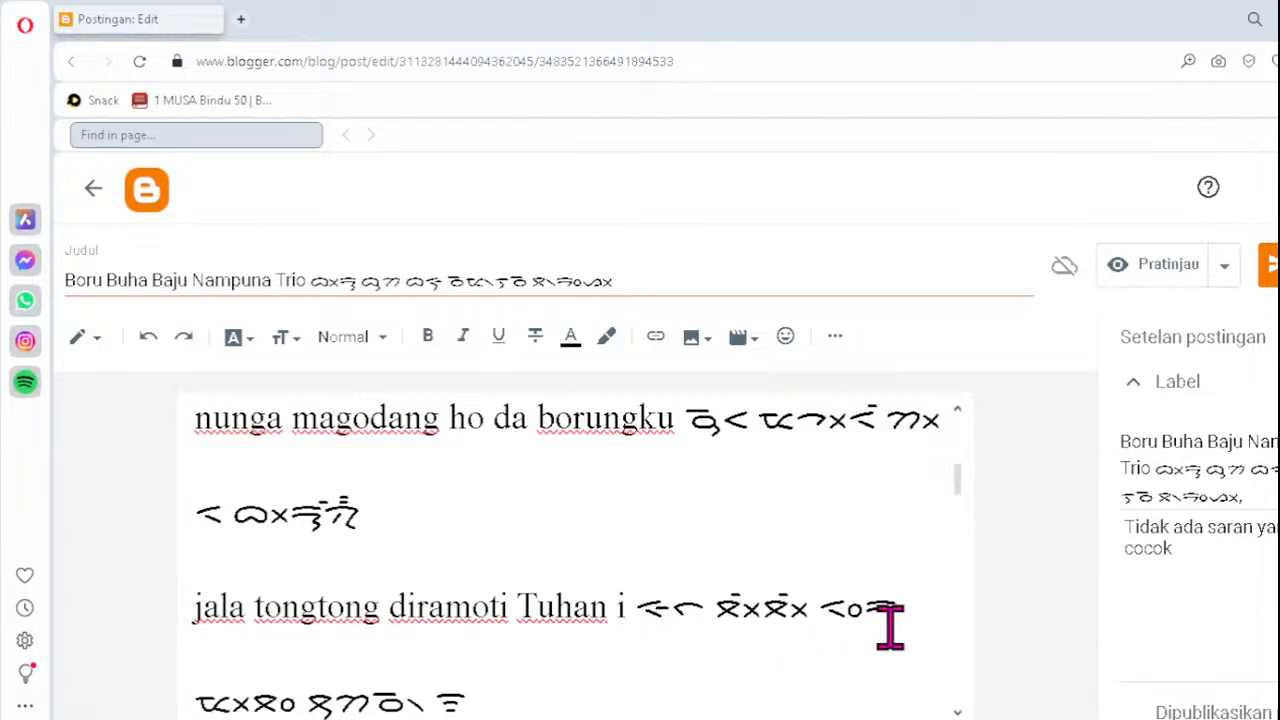
pyautogui.press('Down')
pyautogui.press('Down')
pyautogui.press('Down')
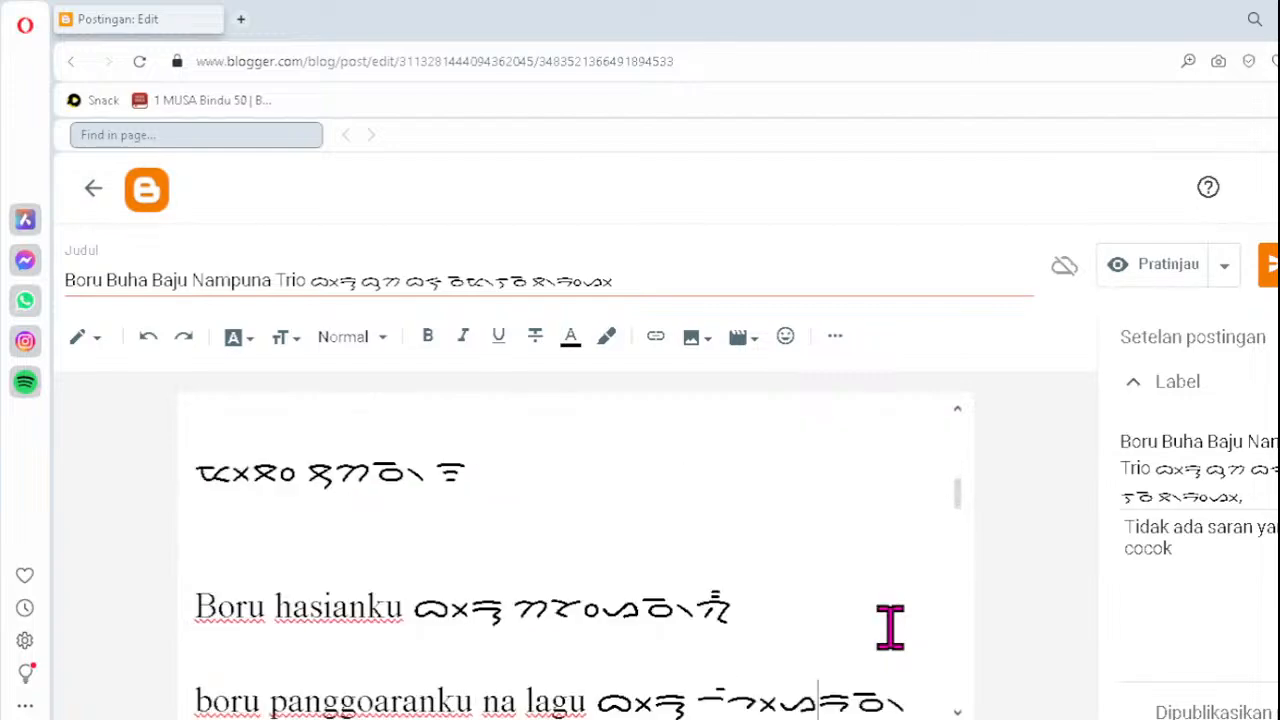
pyautogui.press('Down')
pyautogui.press('Down')
pyautogui.press('Down')
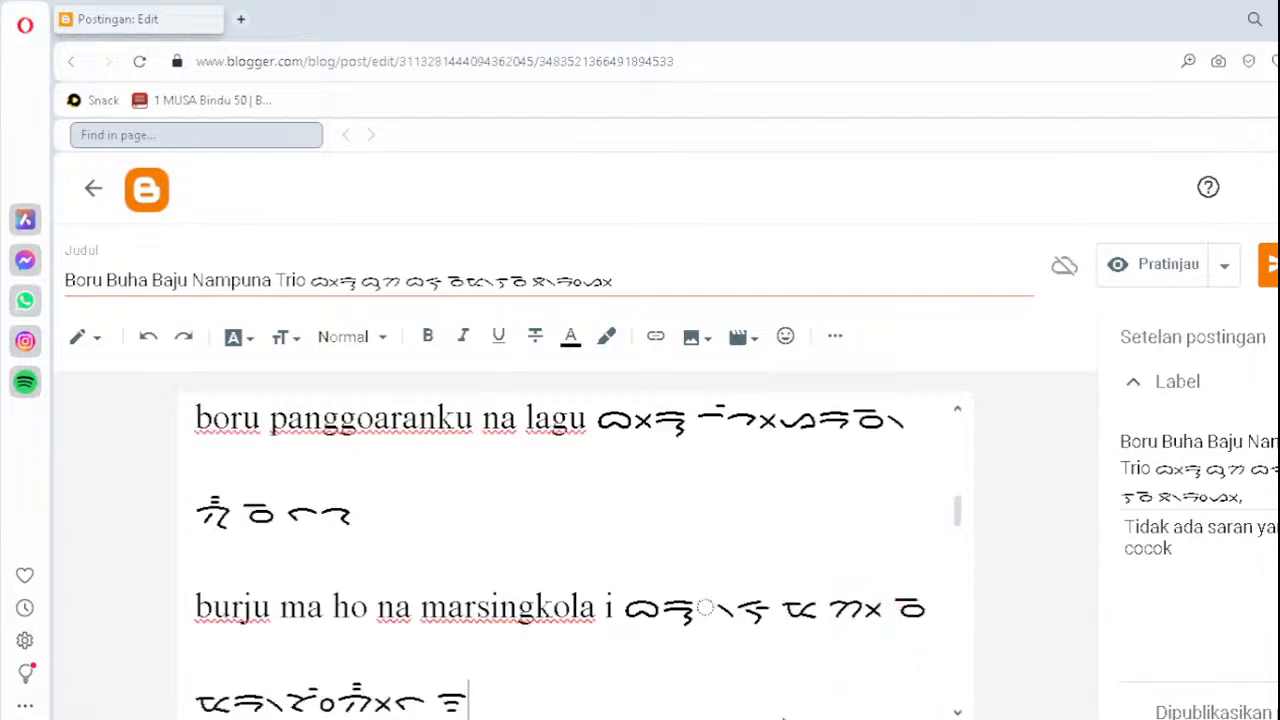
pyautogui.click(707, 617)
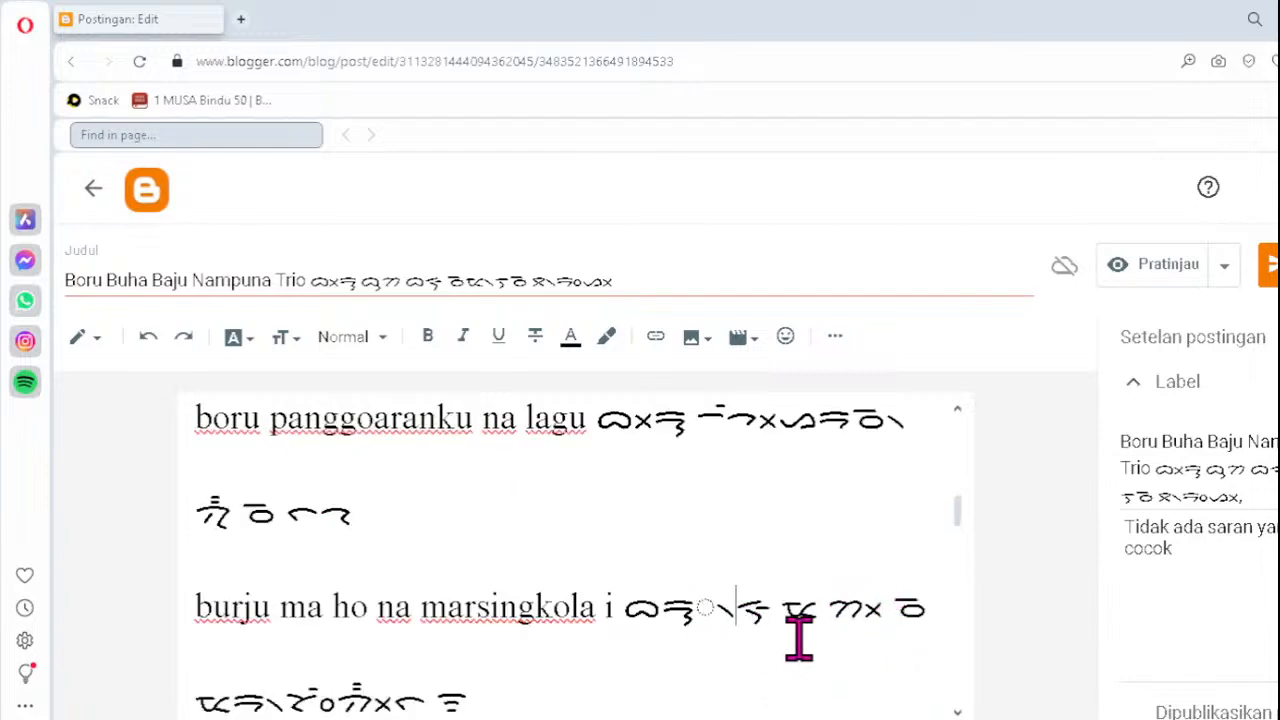
pyautogui.press('Left')
pyautogui.press('Delete')
pyautogui.write('ᯮᯒ᯲')
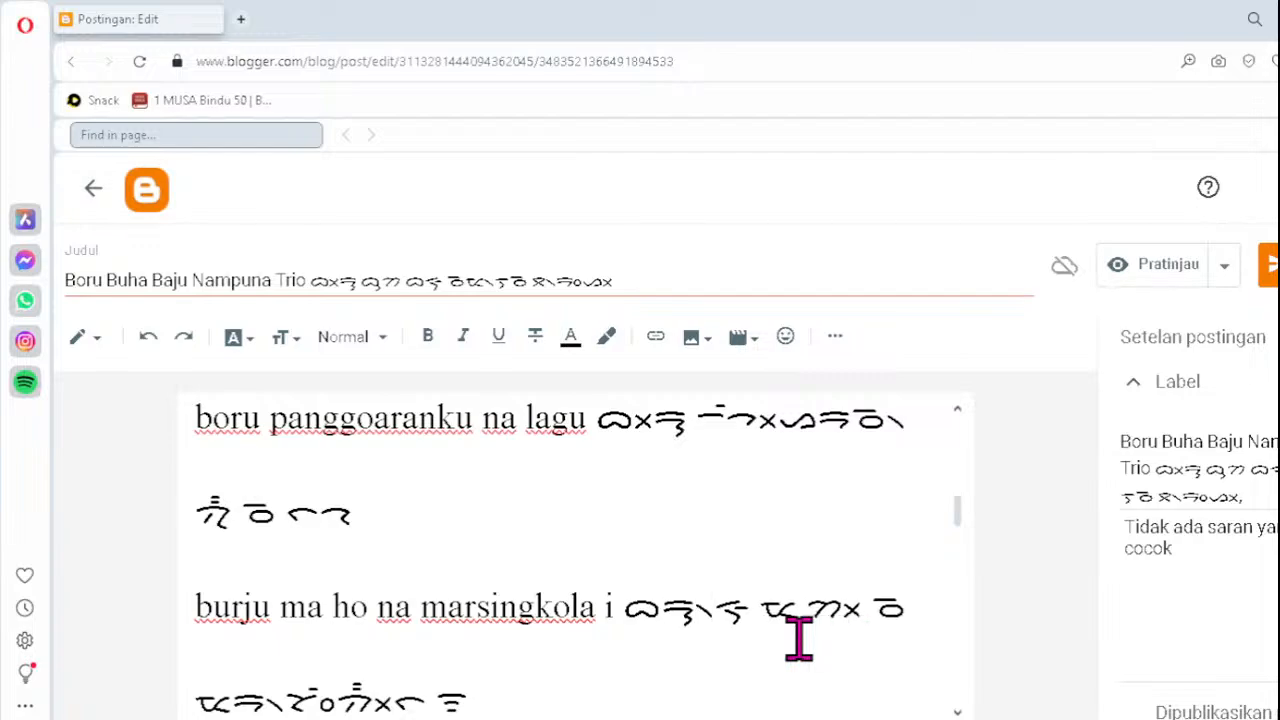
# - Correct the "pot" of "dapot" and the "nin" of "sininta" in the "anggiat dapot na sininta ni roham" transliteration, removing their dotted circles
pyautogui.scroll(-2, 800, 640)
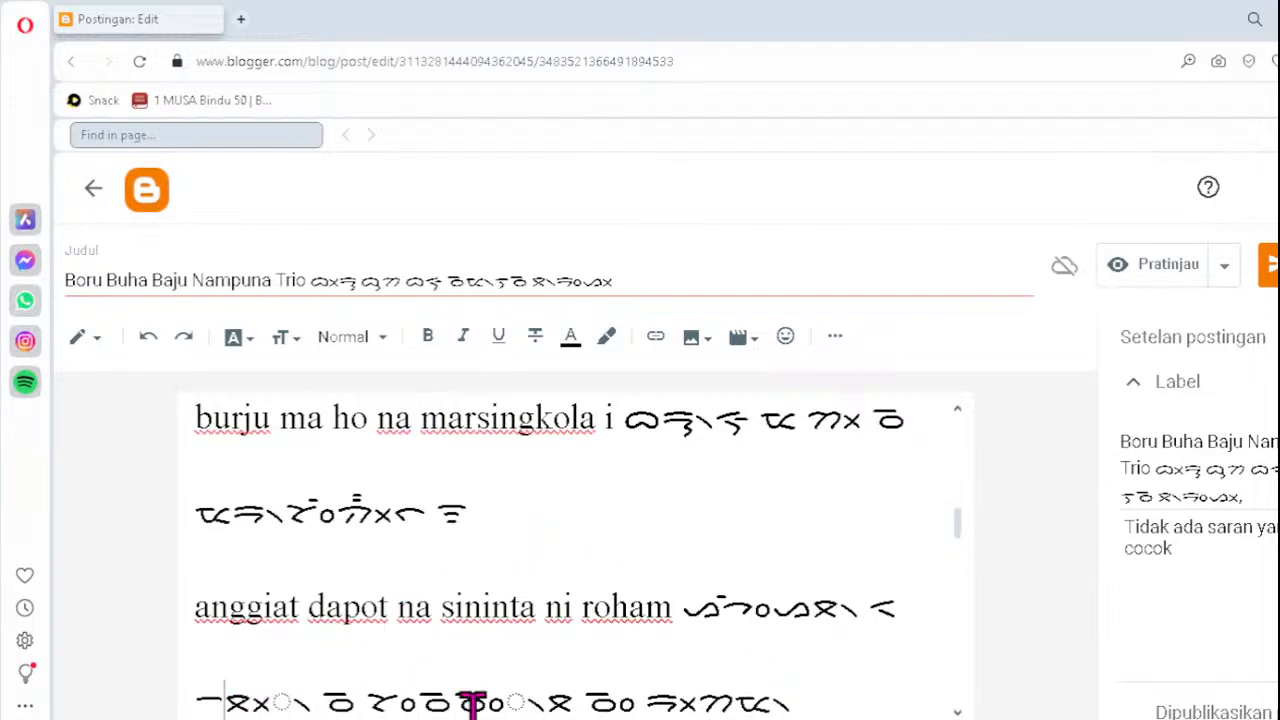
pyautogui.press('Delete')
pyautogui.write('ᯬᯖ᯲')
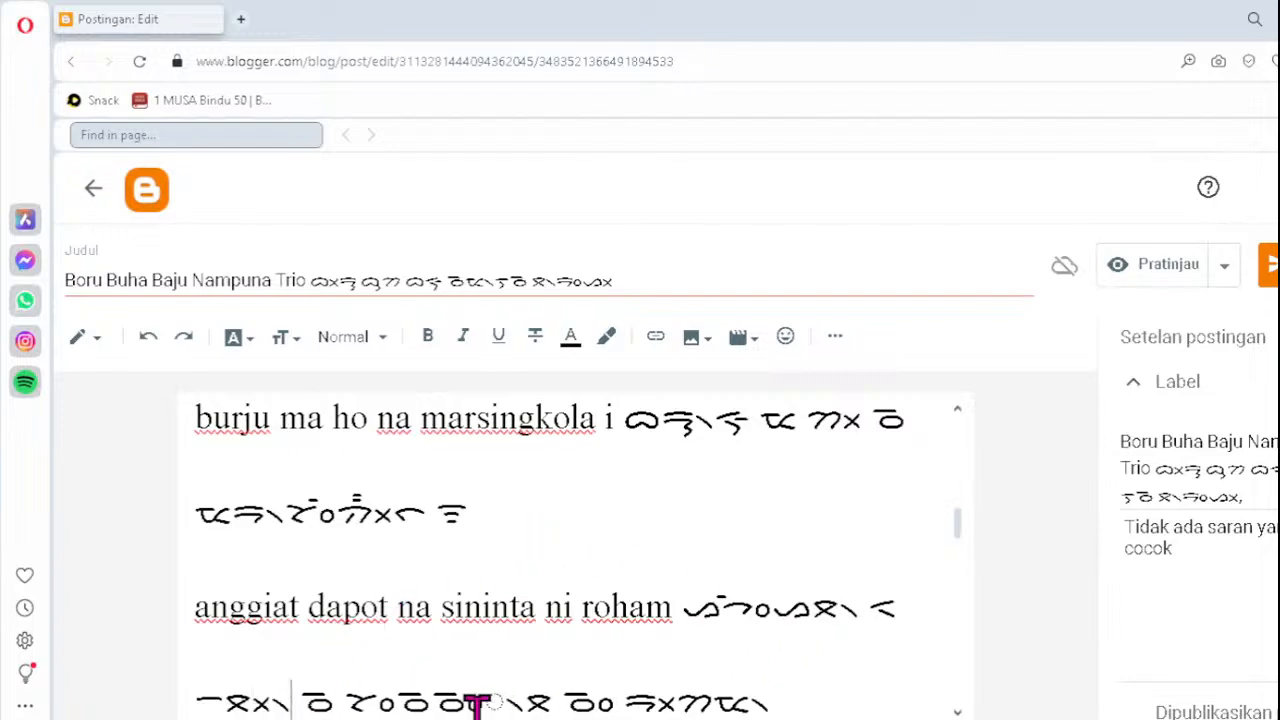
pyautogui.click(438, 698)
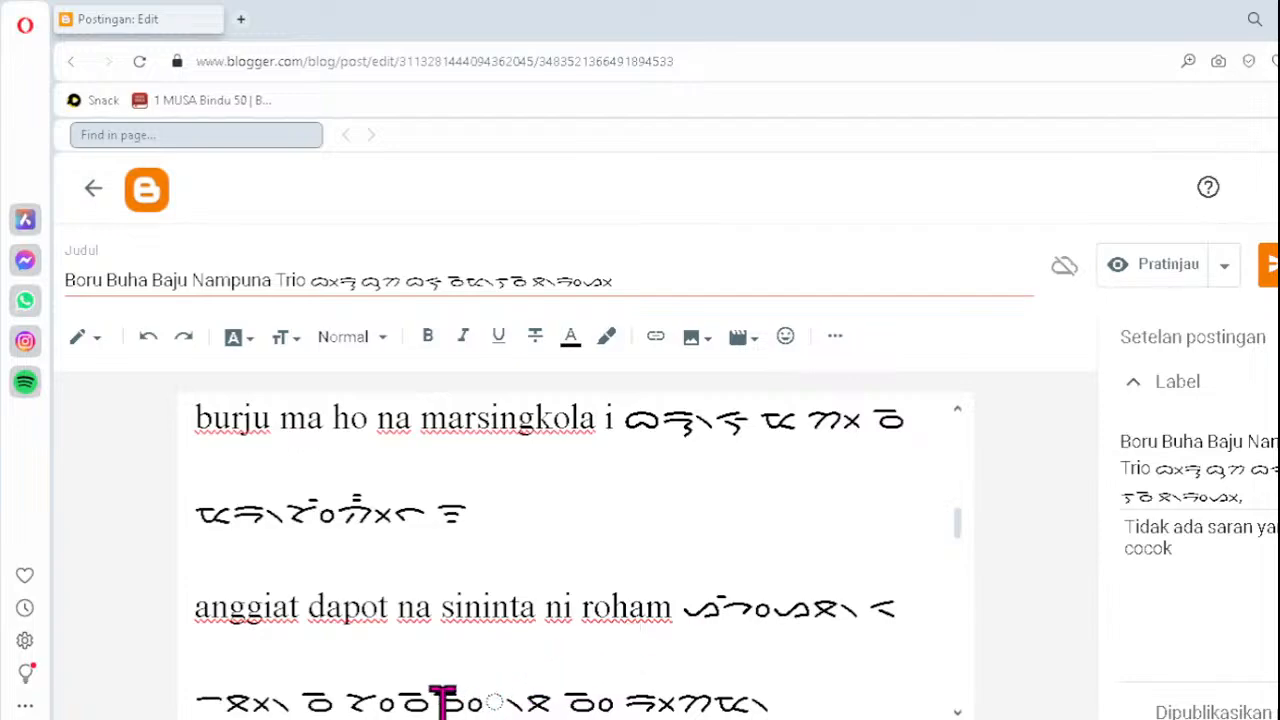
pyautogui.press('Delete')
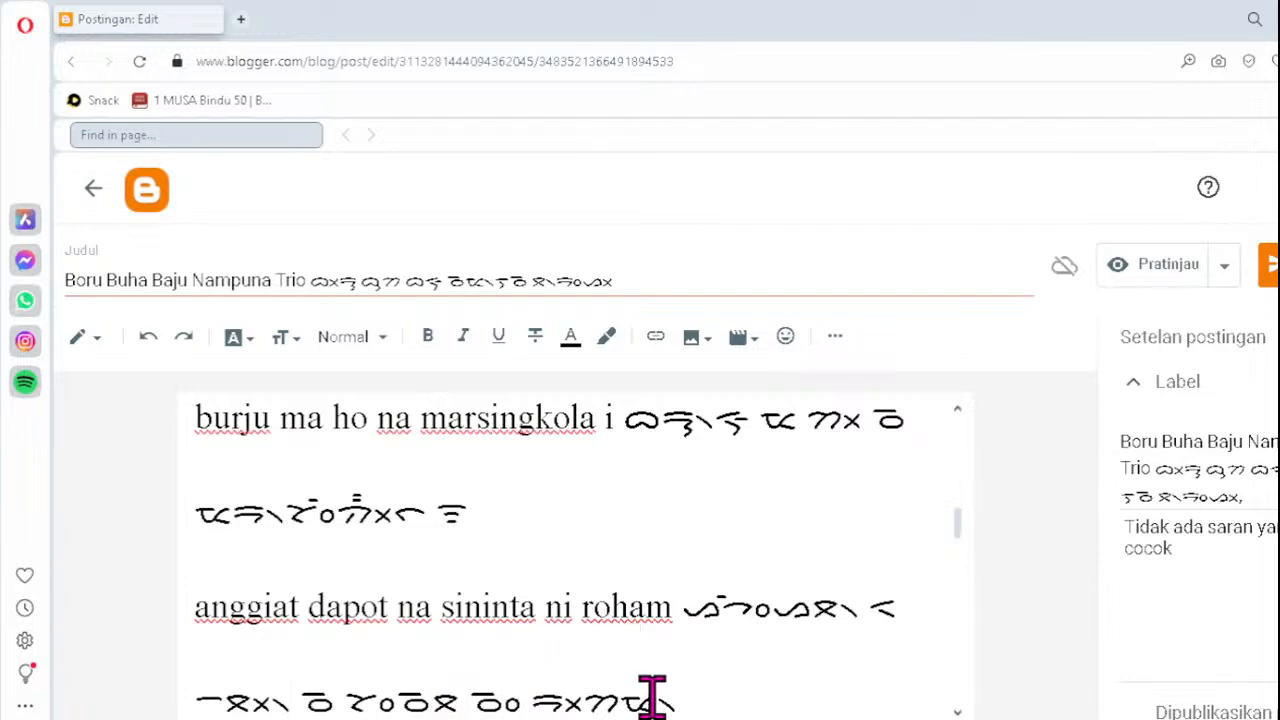
pyautogui.write('ᯪᯉ᯲')
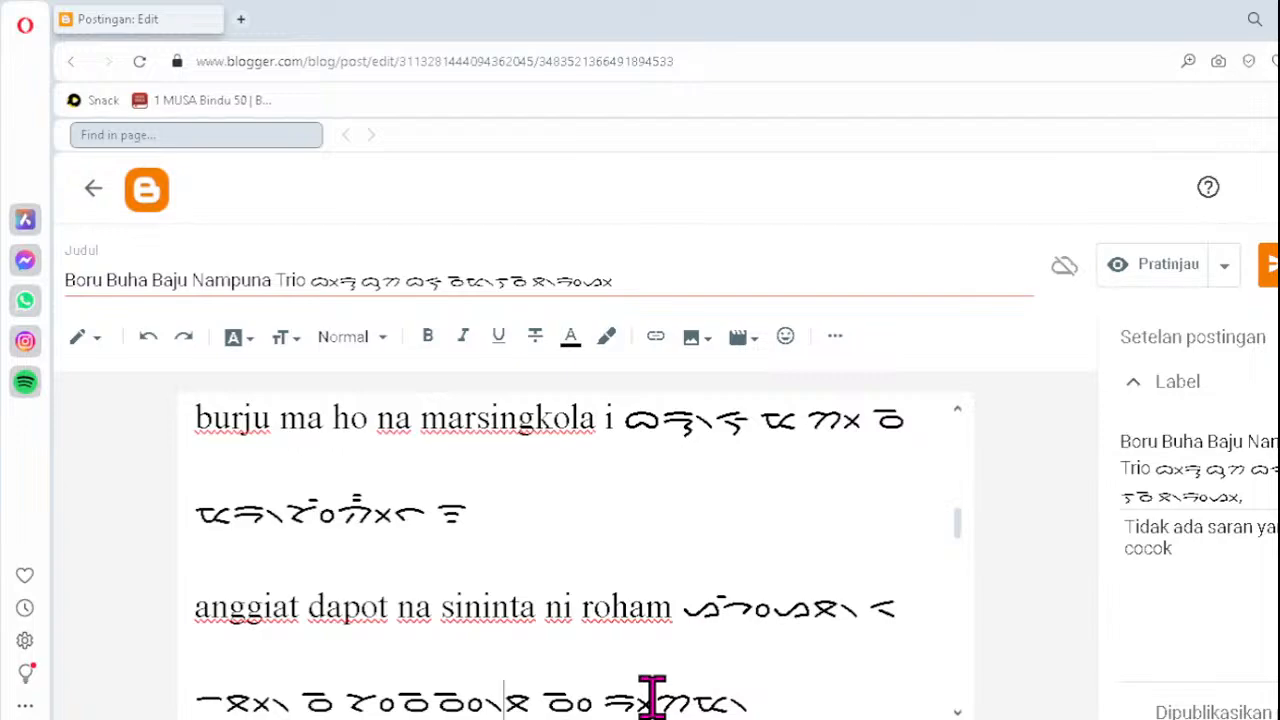
# - Correct the Batak transliteration of "Pos" in the refrain's "Pos roham inang" line, removing the dotted circle
pyautogui.scroll(-2, 652, 600)
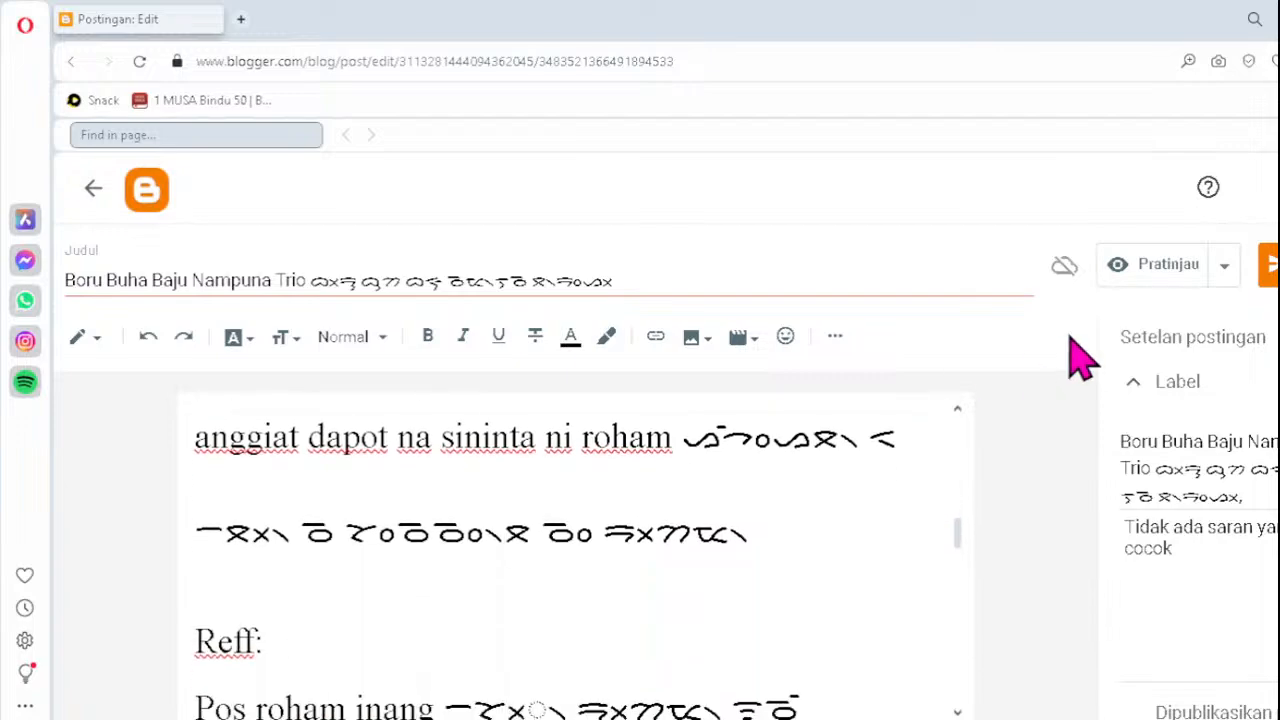
pyautogui.press('Down')
pyautogui.press('Down')
pyautogui.press('Down')
pyautogui.press('Down')
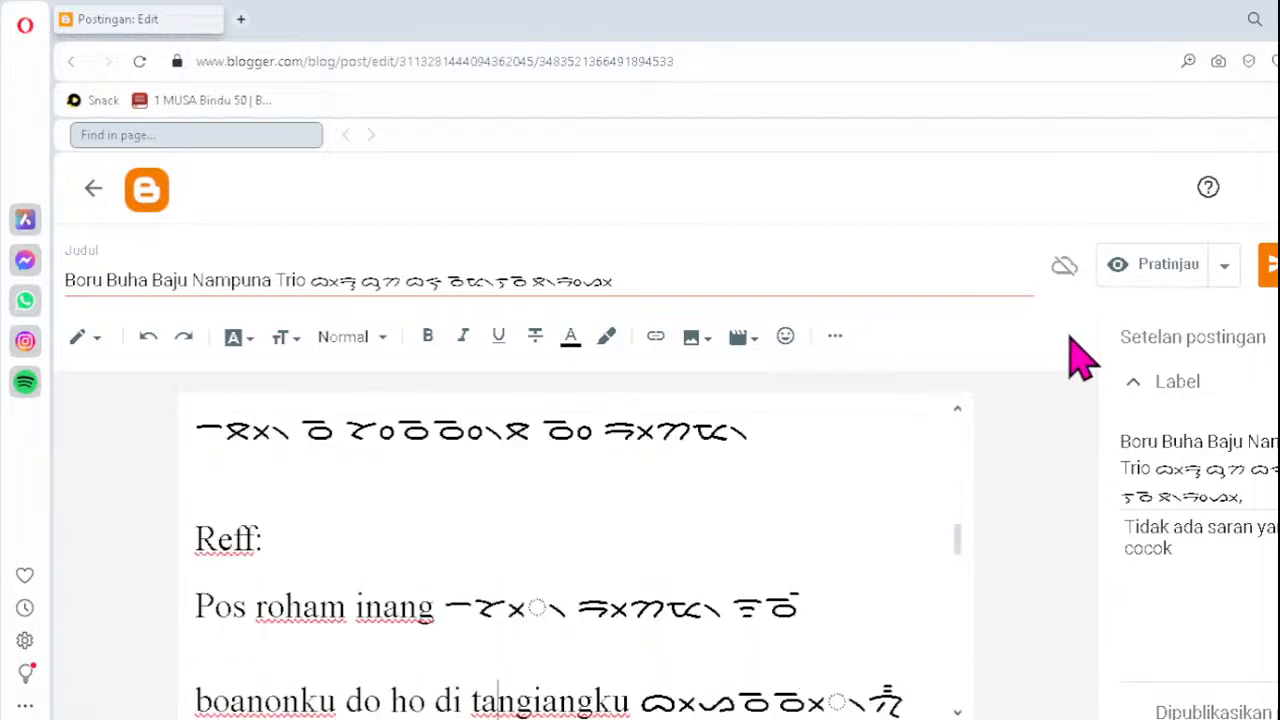
pyautogui.click(492, 627)
pyautogui.press('Delete')
pyautogui.write('ᯬᯘ᯲')
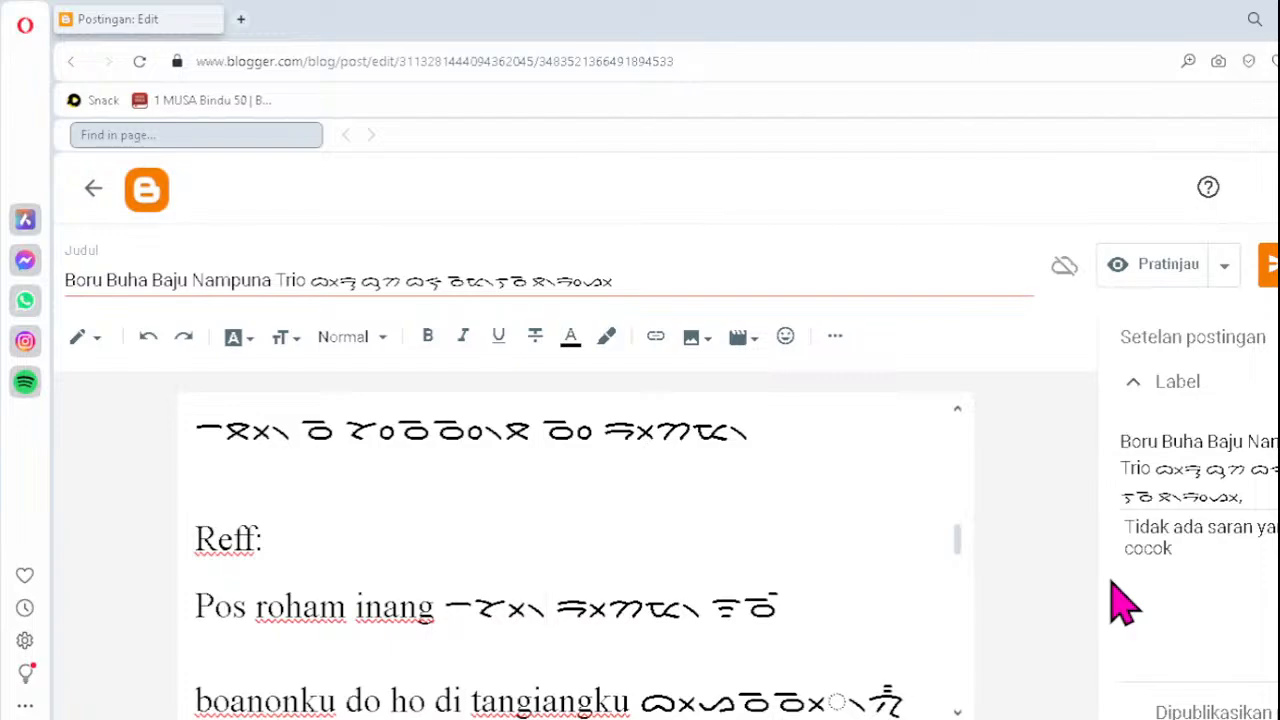
# - Correct the "non" syllable in the Batak transliteration of "boanonku" in the "boanonku do ho di tangiangku" line, removing the dotted circle
pyautogui.scroll(-2, 1143, 543)
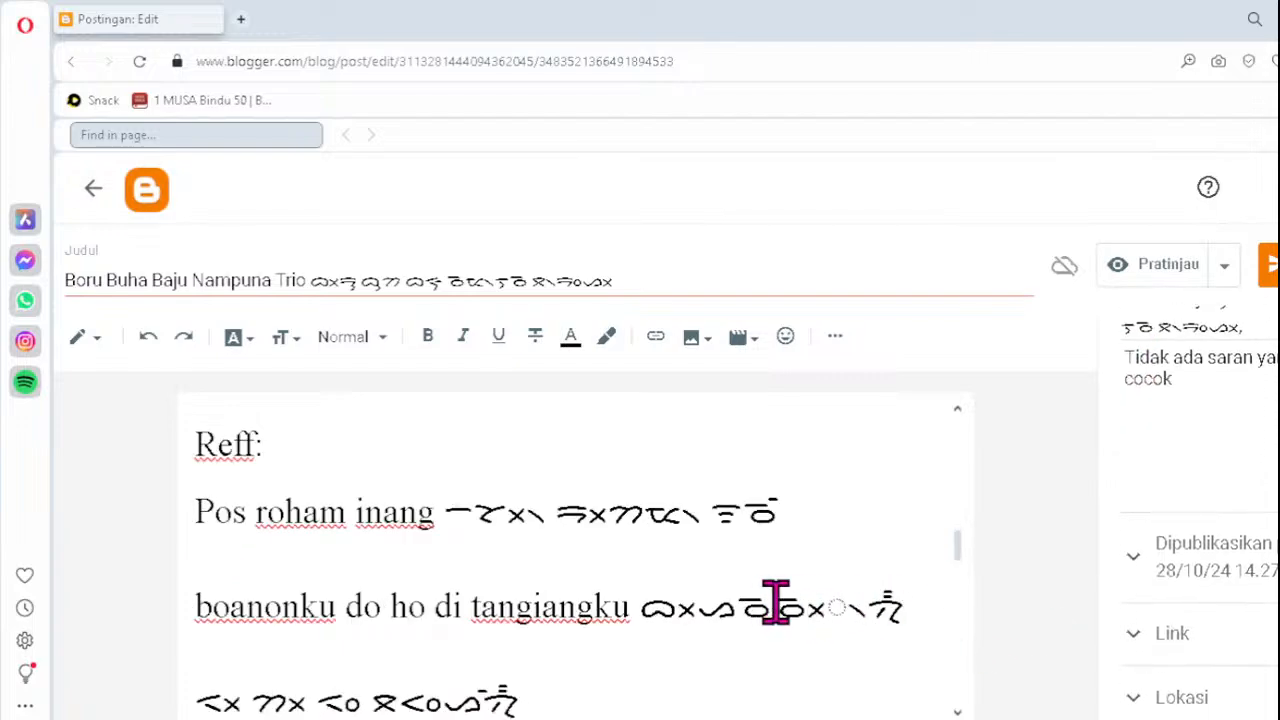
pyautogui.scroll(-2, 776, 601)
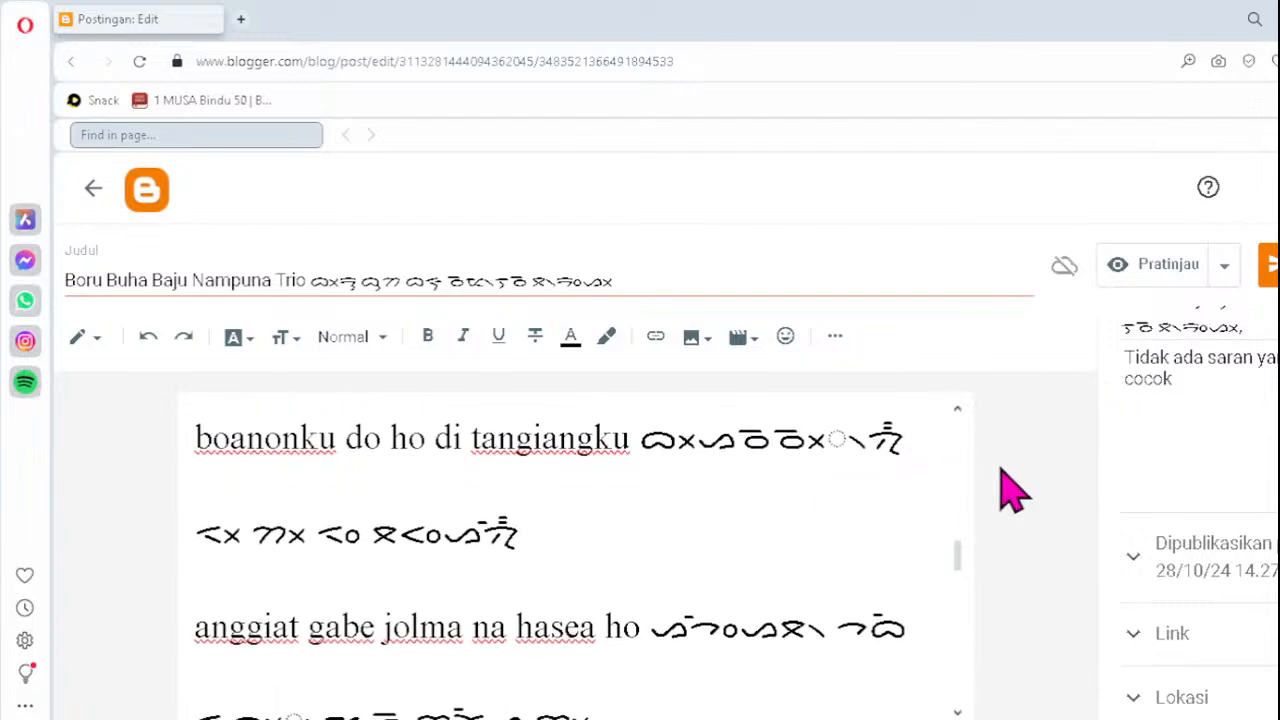
pyautogui.press('Delete')
pyautogui.press('Delete')
pyautogui.press('Delete')
pyautogui.write('ᯬᯉ᯲')
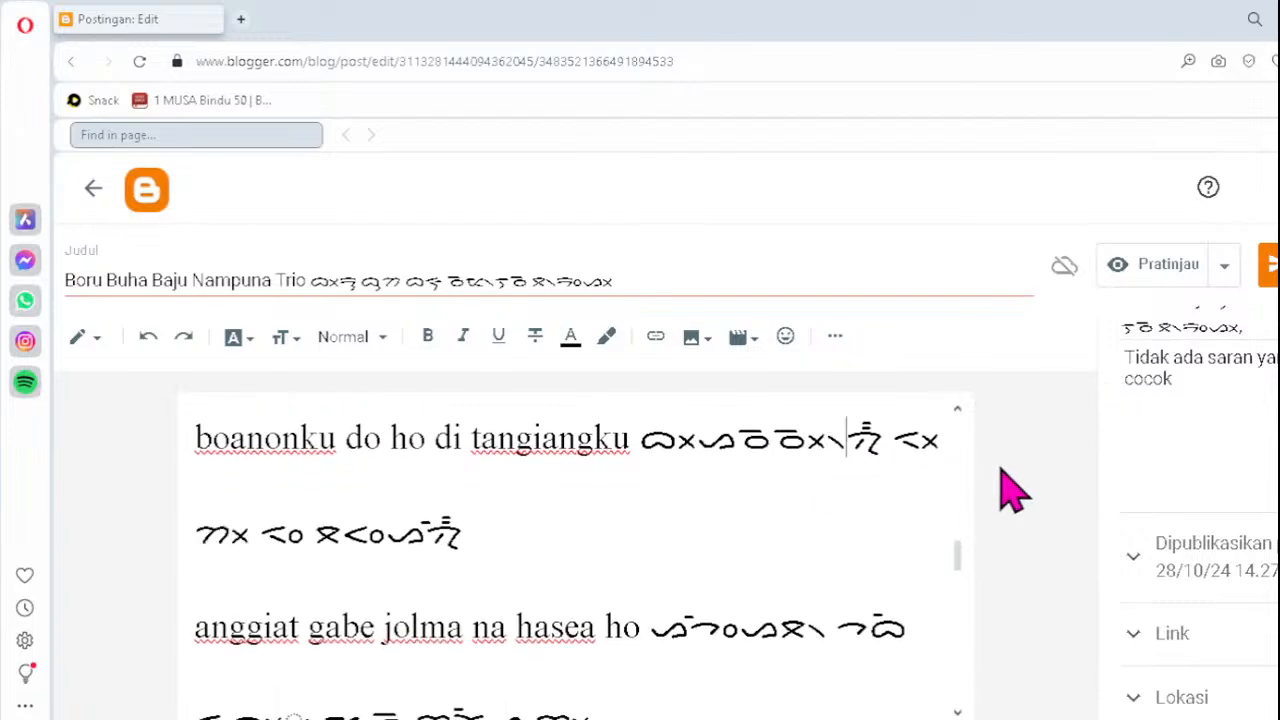
# - Correct the "jol" syllable in the Batak transliteration of "jolma" in the "anggiat gabe jolma na hasea ho" line, removing the dotted circle
pyautogui.click(688, 628)
pyautogui.press('Down')
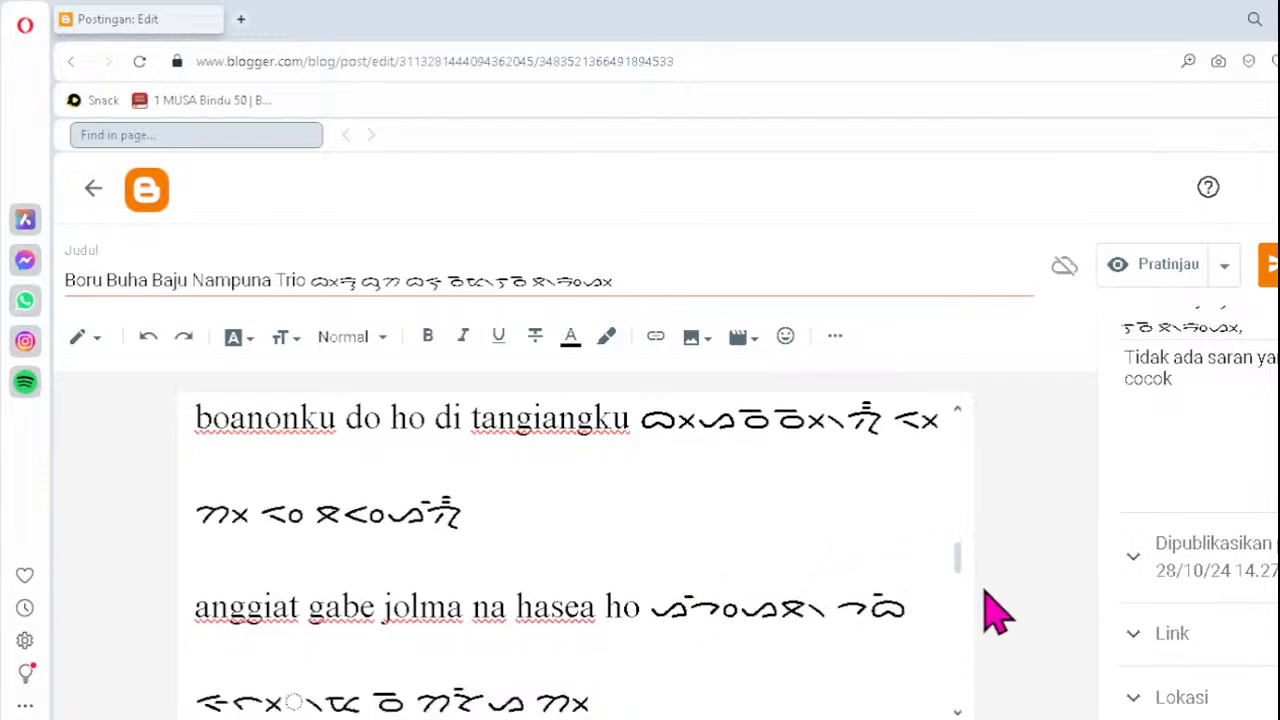
pyautogui.click(242, 697)
pyautogui.press('Delete')
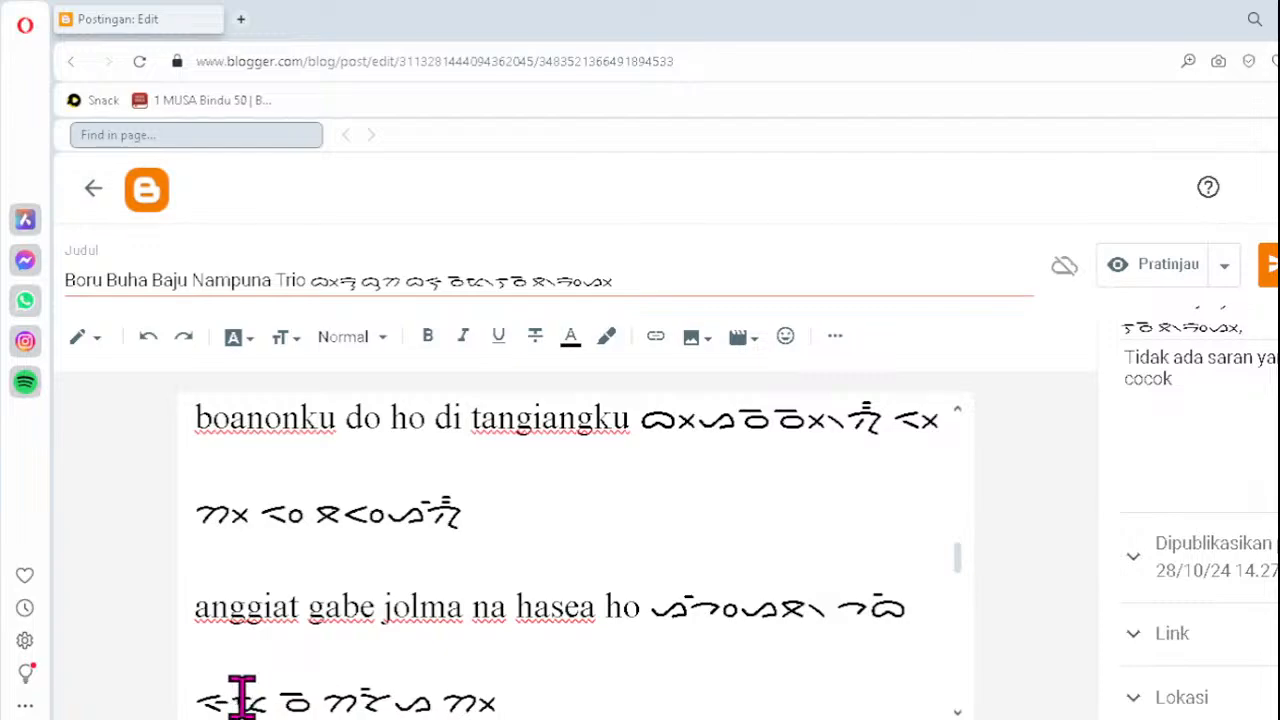
pyautogui.write('ᯬᯞ᯲')
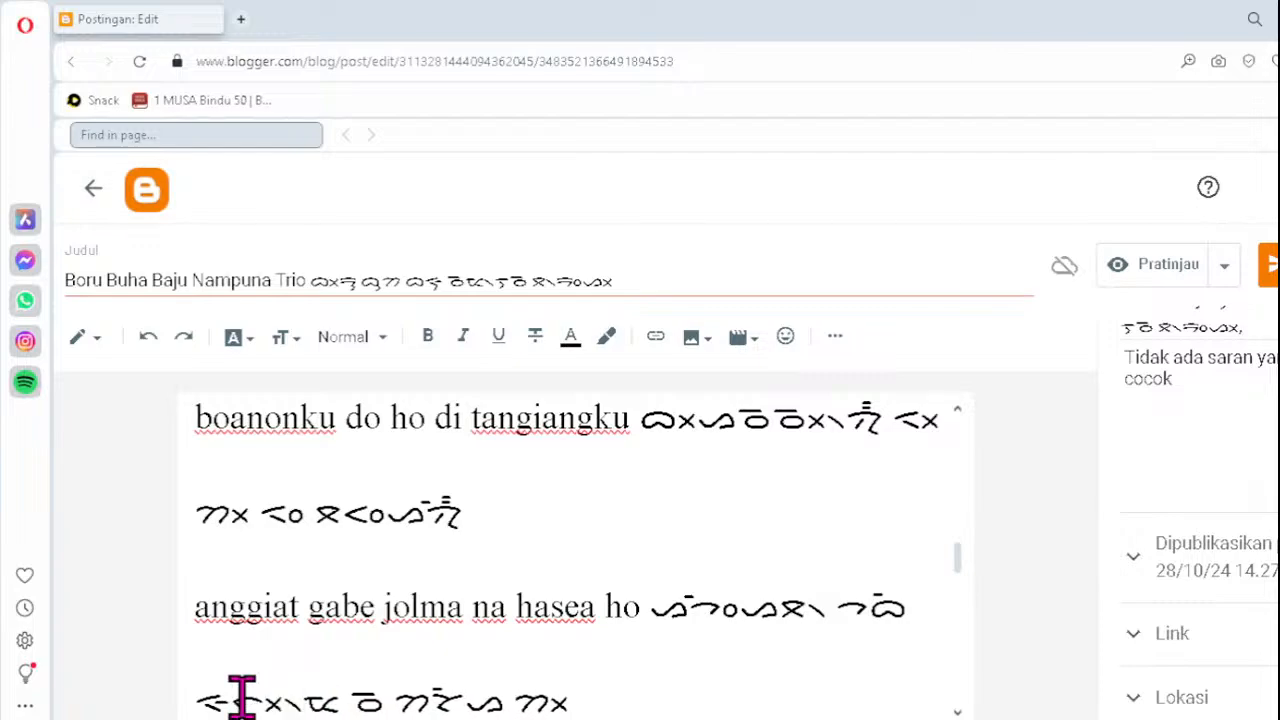
# - Correct the Batak transliteration of "naeng" in the "sioloi poda tu ari na naeng ro" line, removing the dotted circle
pyautogui.press('Down')
pyautogui.press('Down')
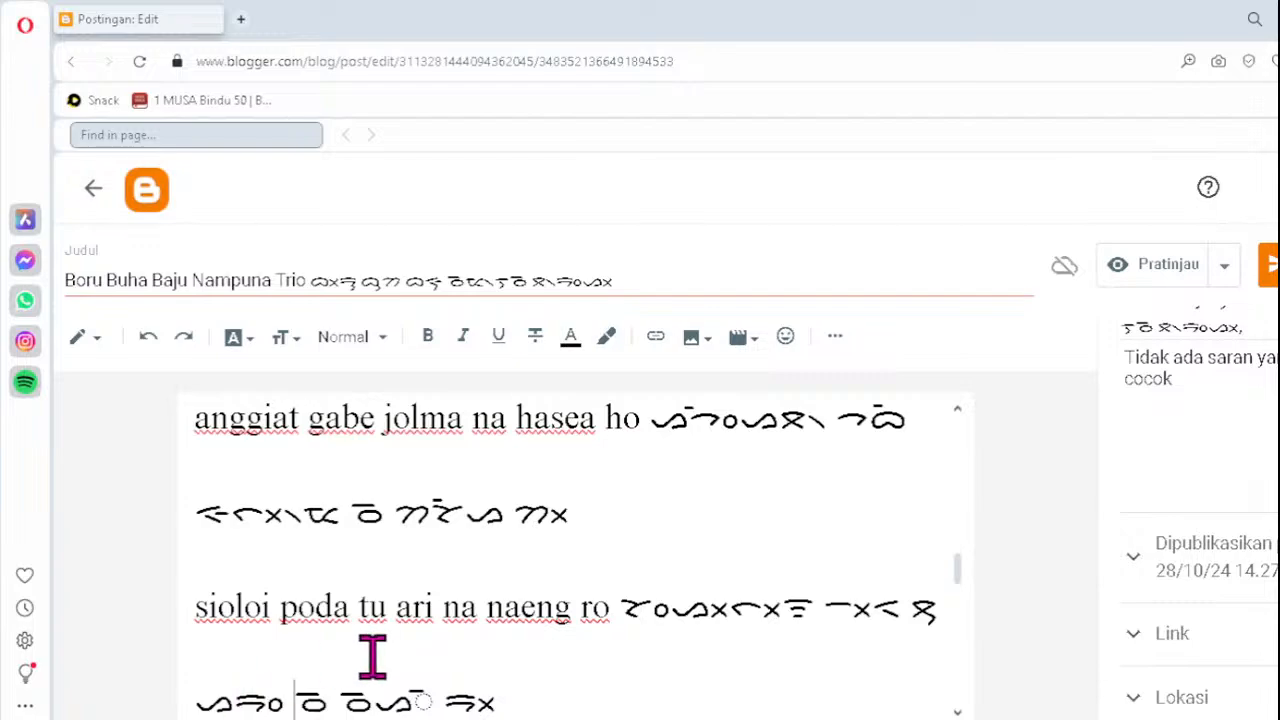
pyautogui.click(384, 702)
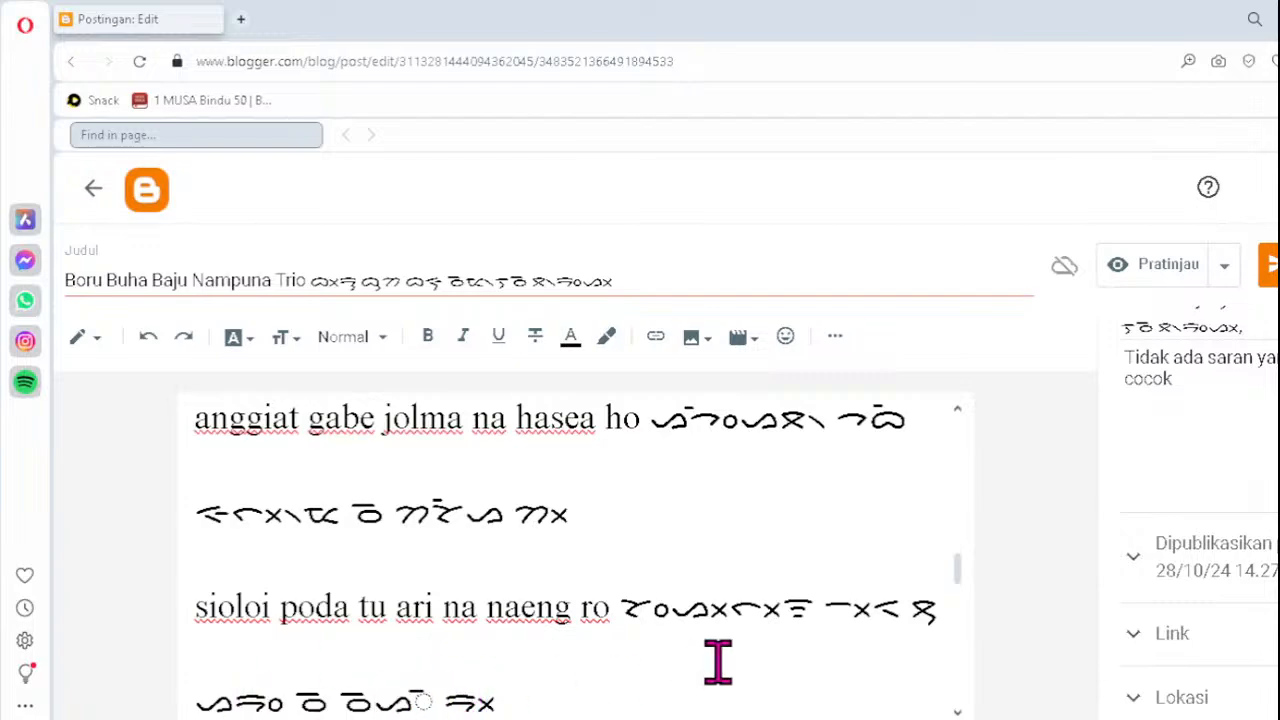
pyautogui.click(434, 690)
pyautogui.press('BackSpace')
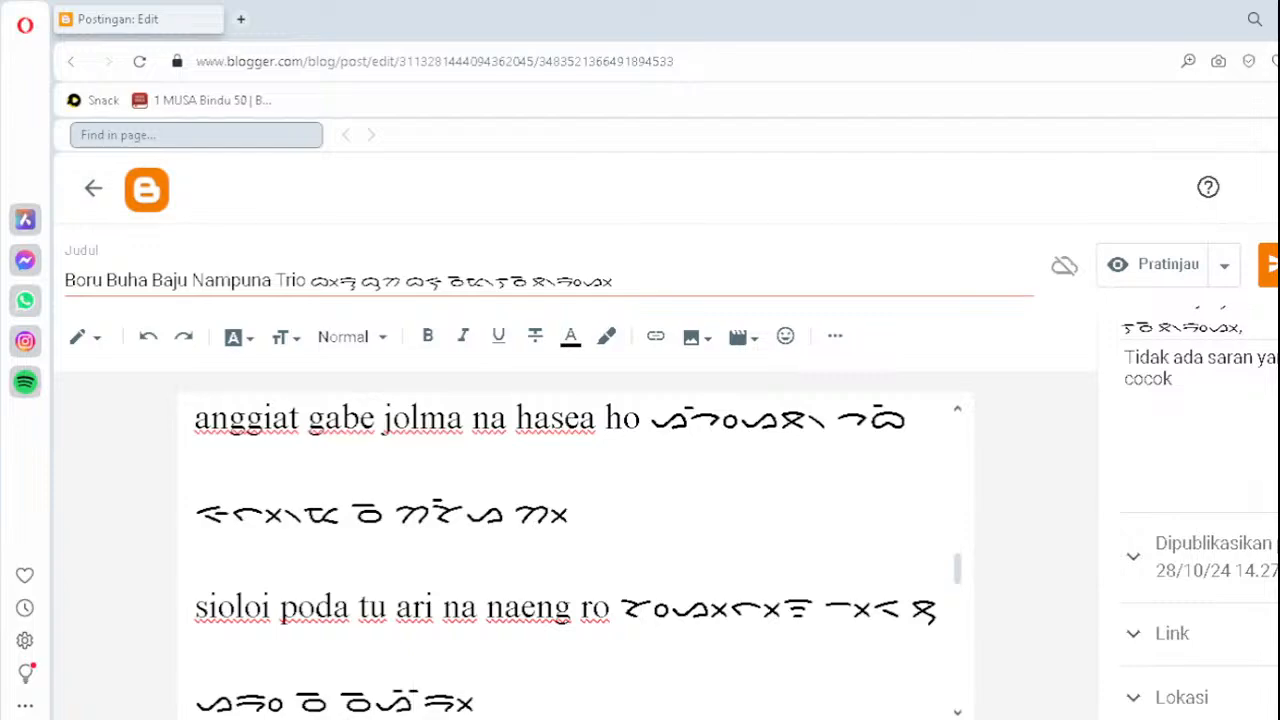
# - Correct the "hut" and "non" syllables in the Batak transliteration of "ihuthononni", removing their dotted circles
pyautogui.click(570, 690)
pyautogui.press('Down')
pyautogui.press('Down')
pyautogui.press('Down')
pyautogui.press('Down')
pyautogui.press('Down')
pyautogui.press('Down')
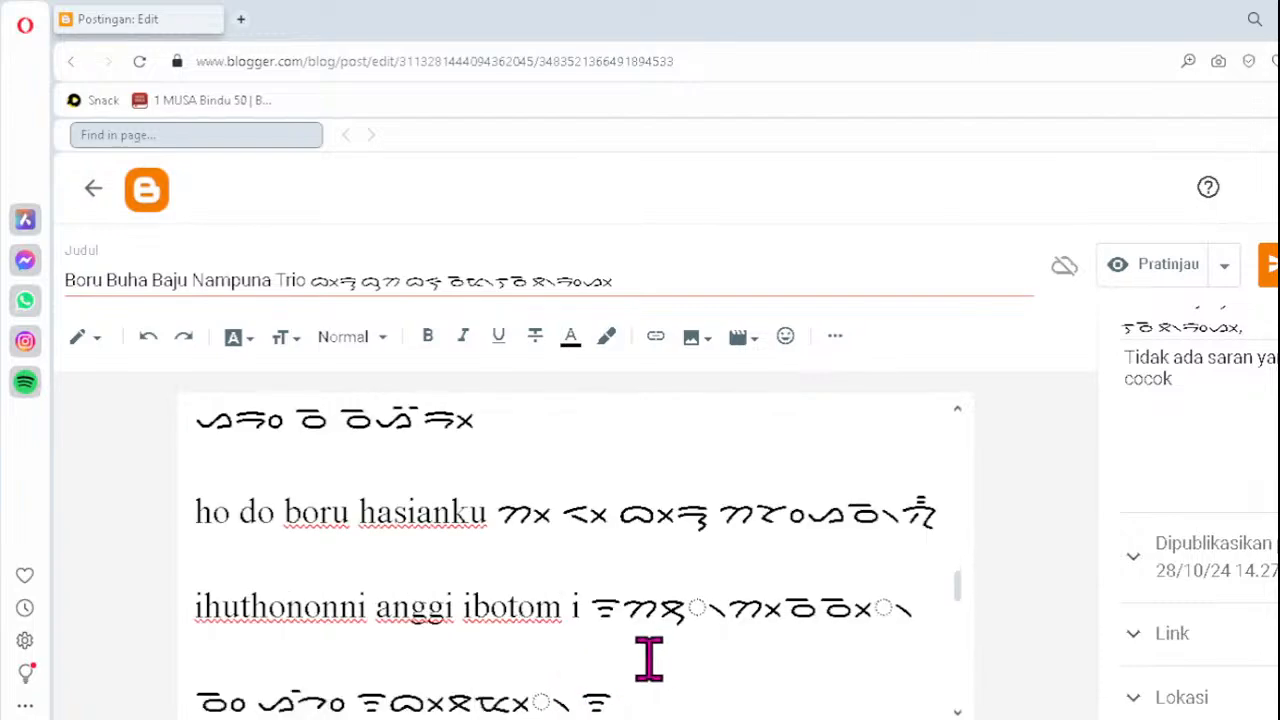
pyautogui.click(657, 609)
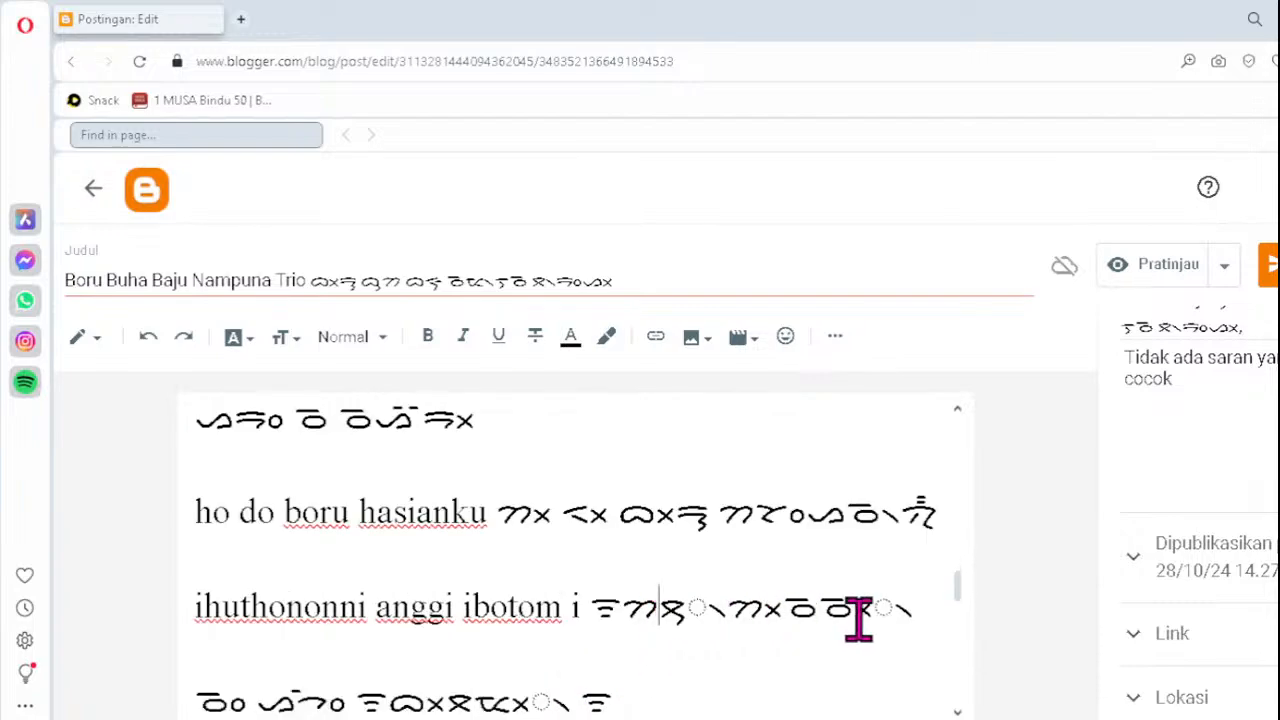
pyautogui.press('Delete')
pyautogui.press('Delete')
pyautogui.write('ᯮᯖ᯲')
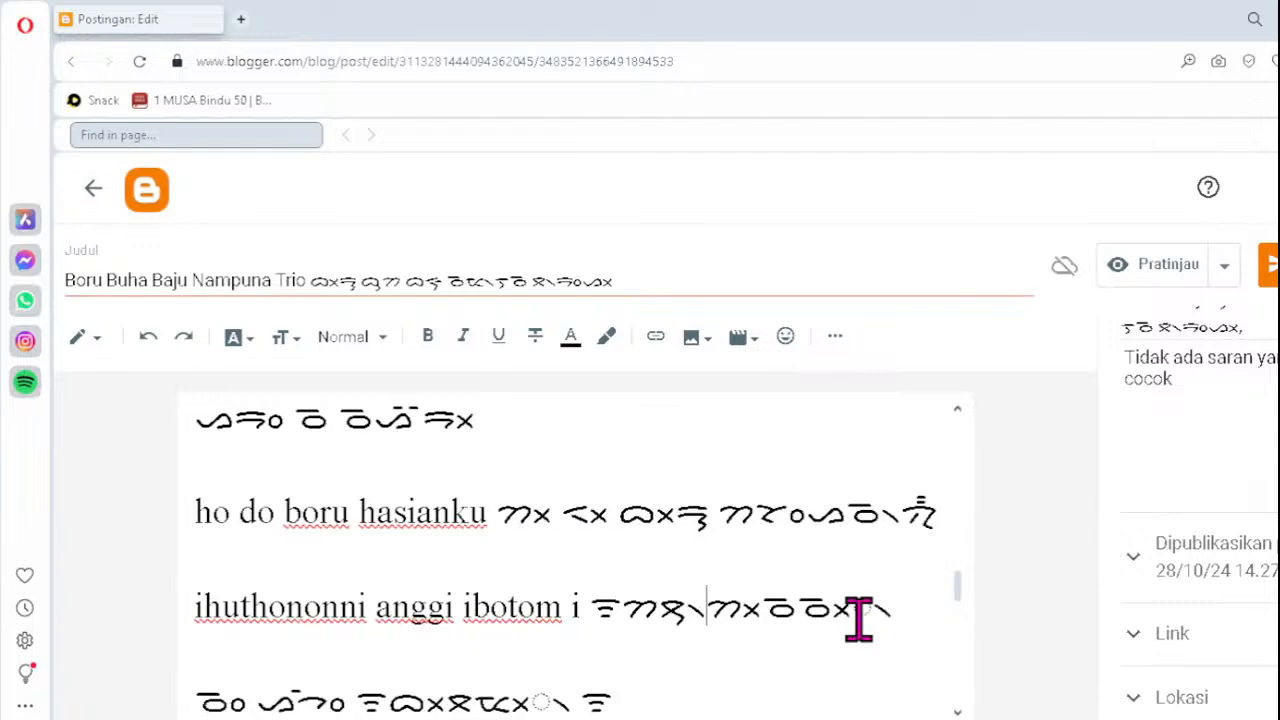
pyautogui.click(802, 610)
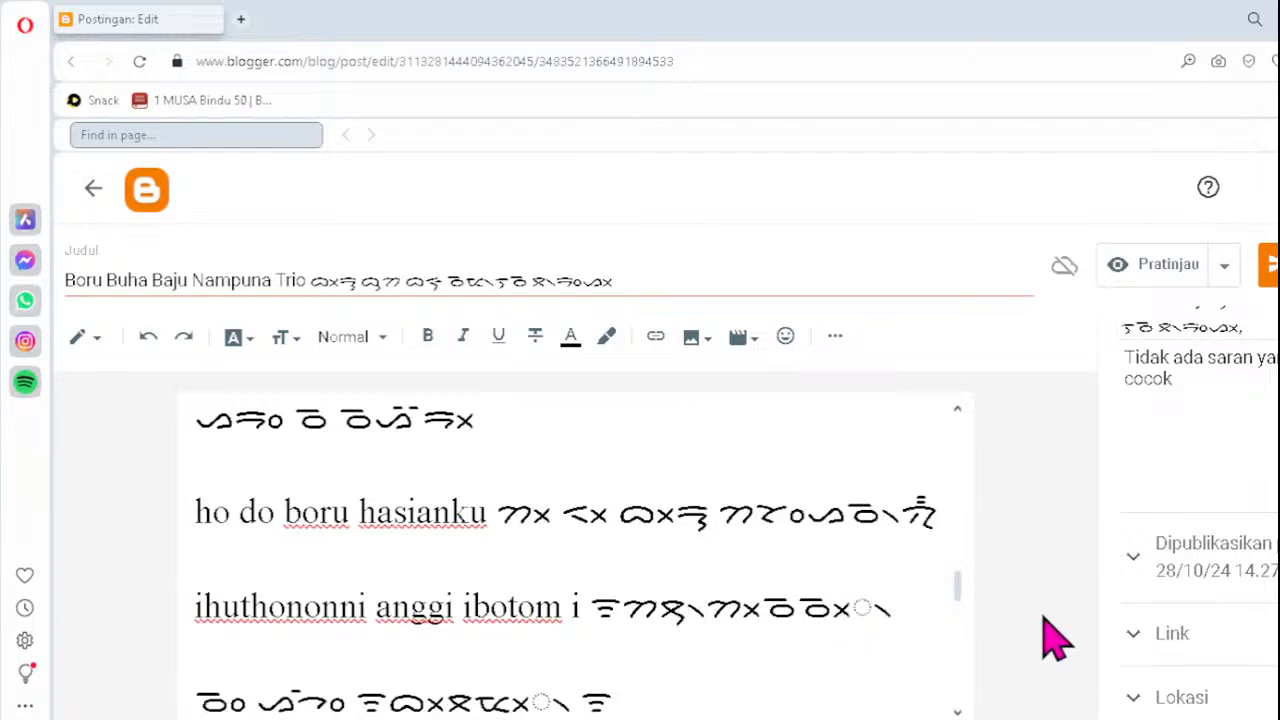
pyautogui.press('Delete')
pyautogui.press('Delete')
pyautogui.write('ᯖᯉ᯲')
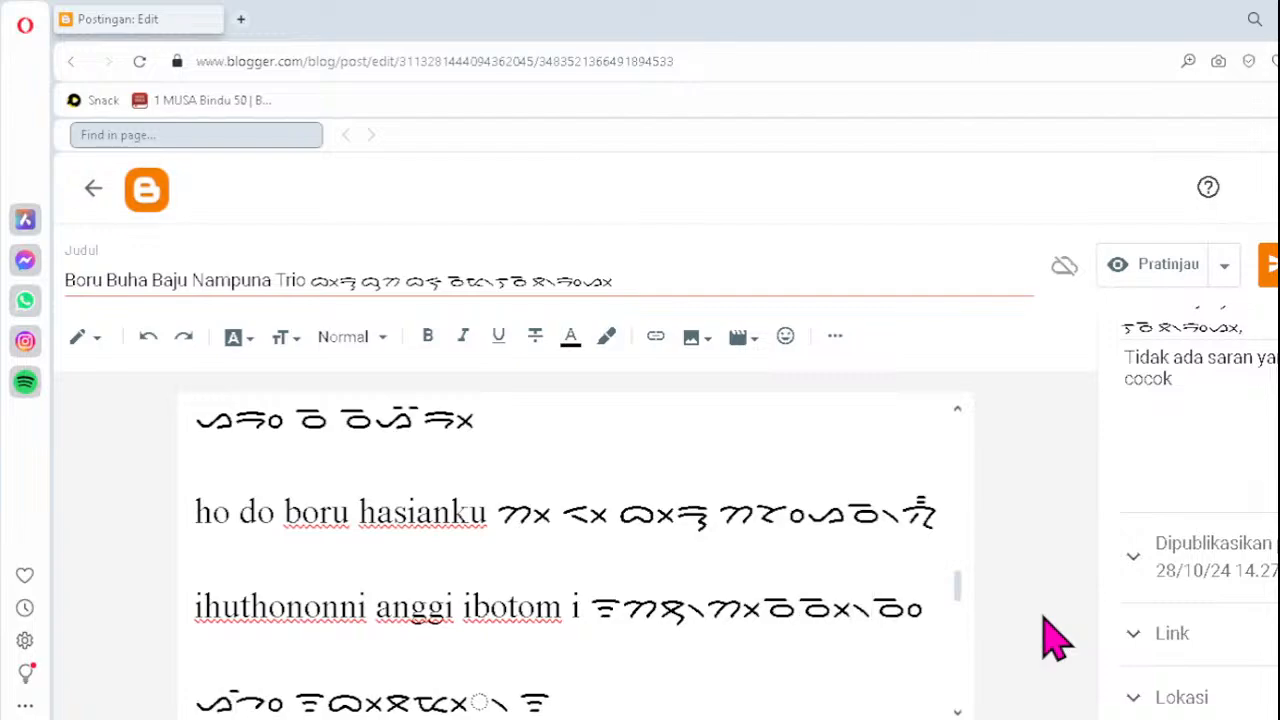
# - Correct the "tom" ending in the Batak transliteration of "ibotom" in the "ihuthononni anggi ibotom i" line, removing the dotted circle
pyautogui.press('Down')
pyautogui.press('Down')
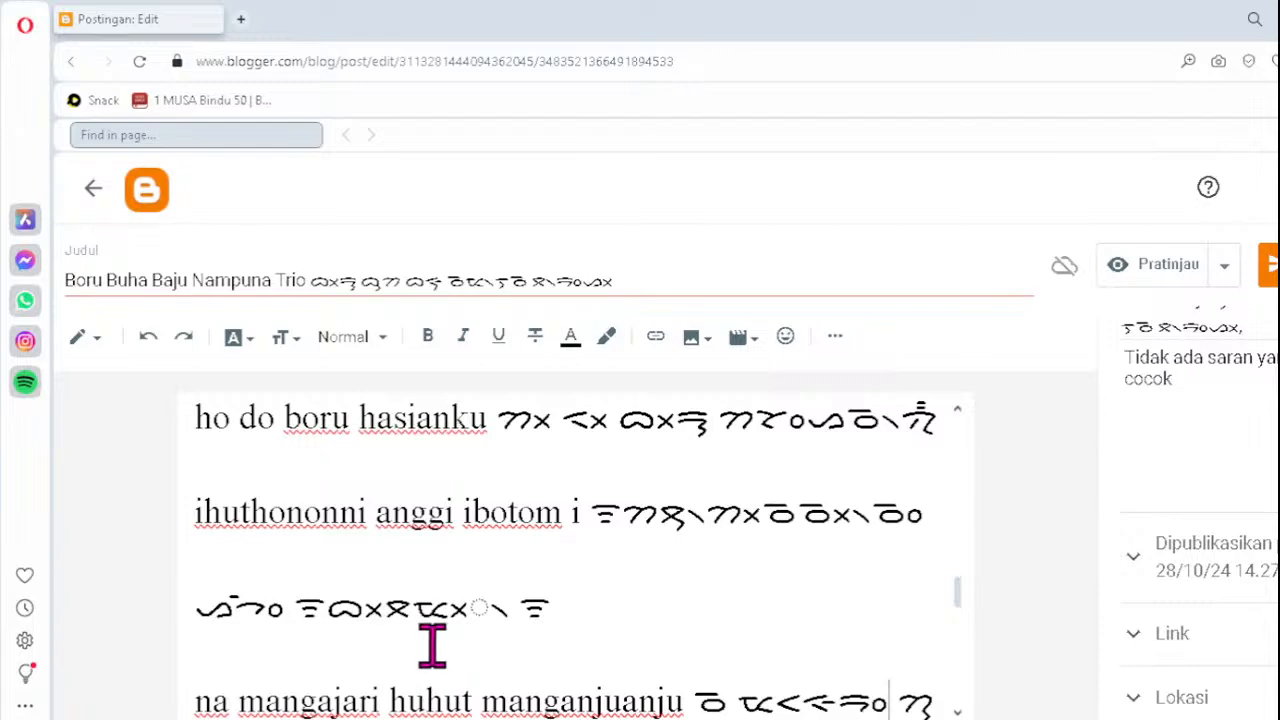
pyautogui.click(450, 610)
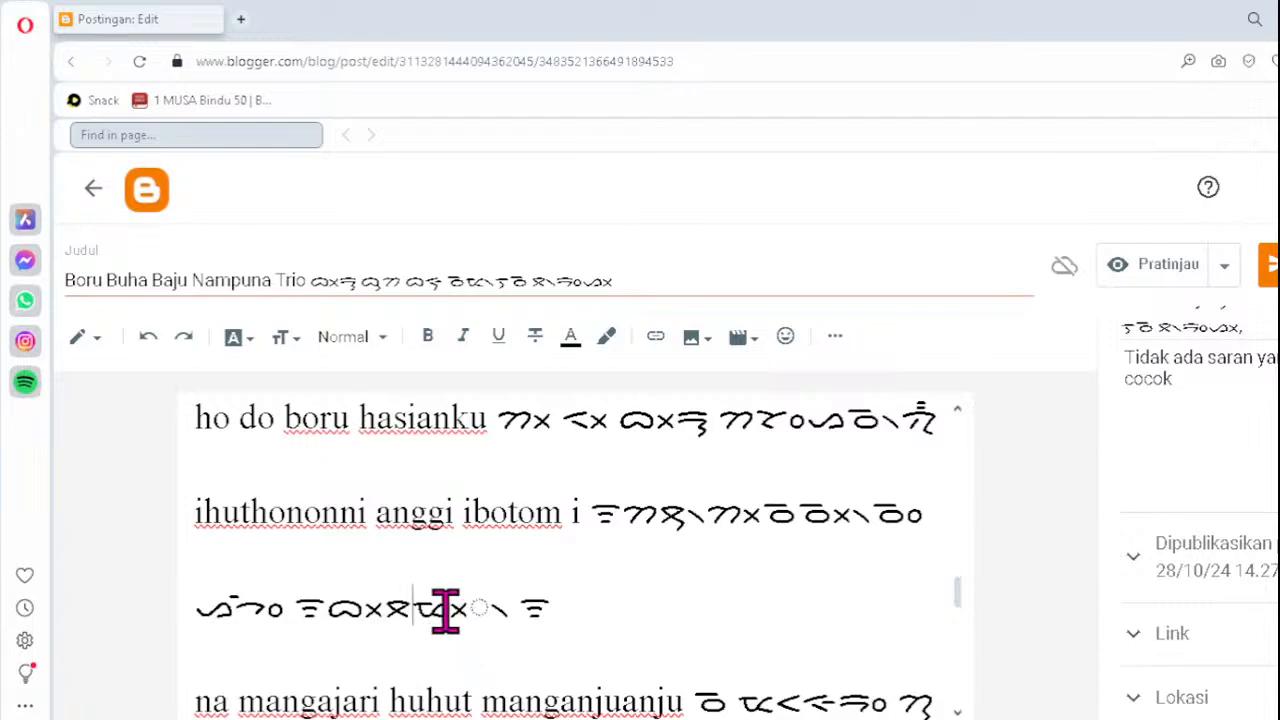
pyautogui.press('Delete')
pyautogui.write('ᯬᯔ᯲')
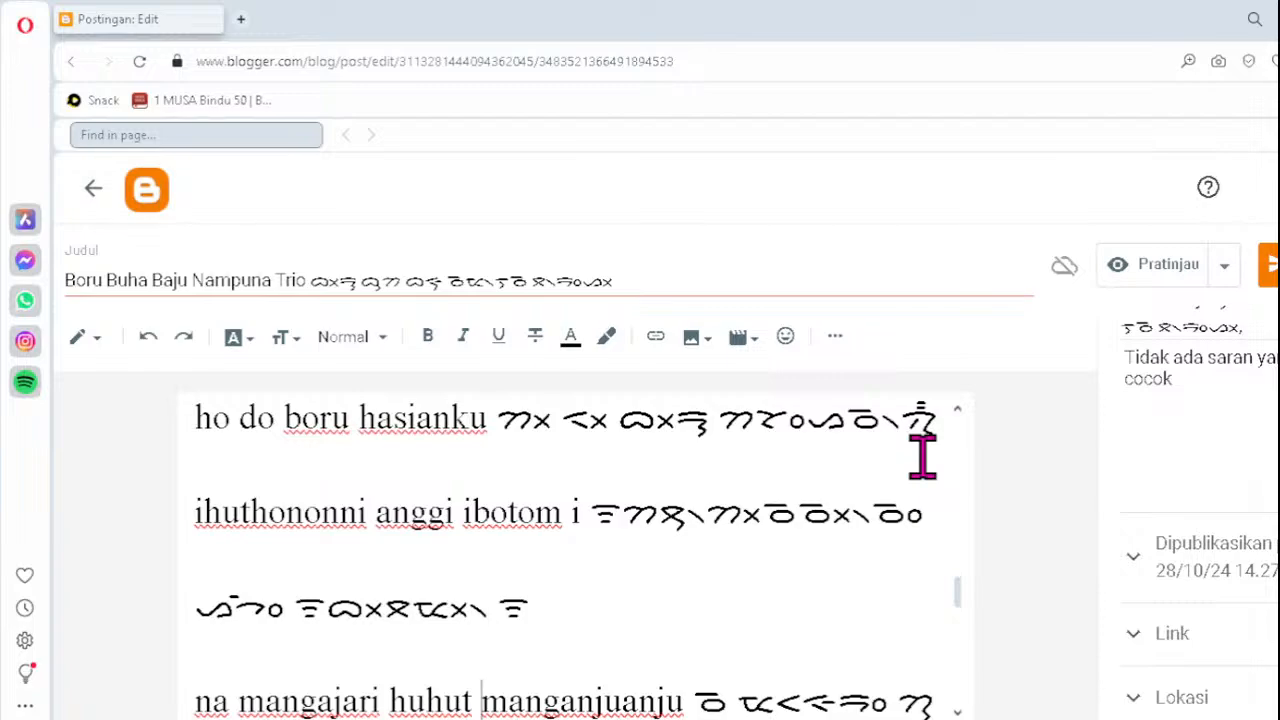
# - Correct the "hut" ending in the Batak transliteration of "huhut" in the "na mangajari huhut manganjuanju" line, removing the dotted circle
pyautogui.scroll(-1, 922, 455)
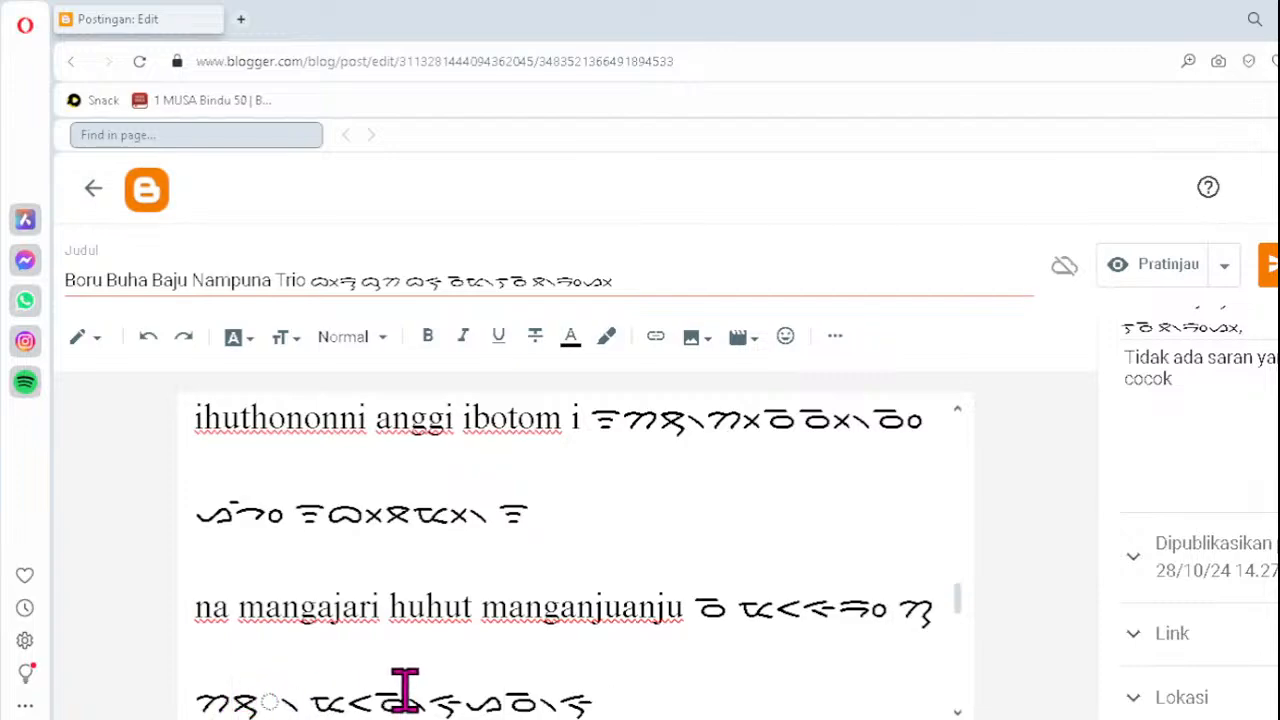
pyautogui.press('Delete')
pyautogui.write('ᯖ᯲')
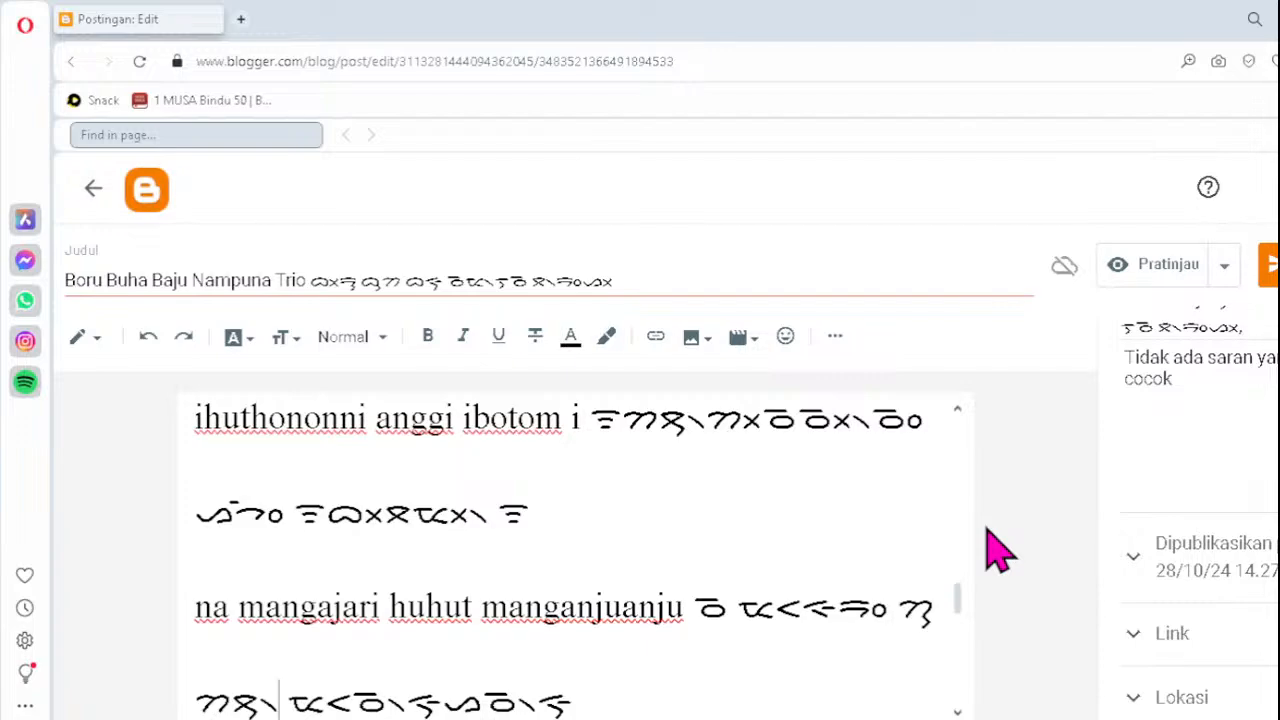
# - Correct the "on" endings of "songon" and "daion" in the "asa sada hamu songon daion aek i" transliteration, removing their dotted circles
pyautogui.scroll(-2, 1000, 550)
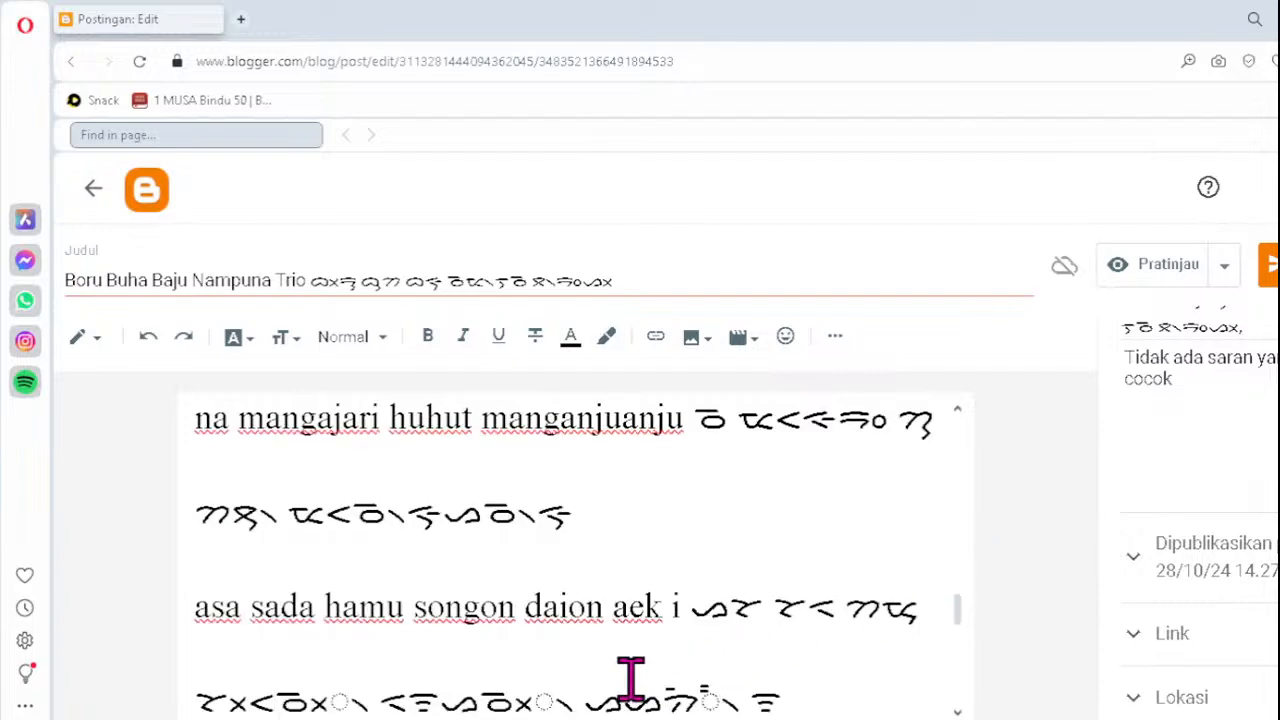
pyautogui.press('Delete')
pyautogui.write('ᯬᯉ᯲')
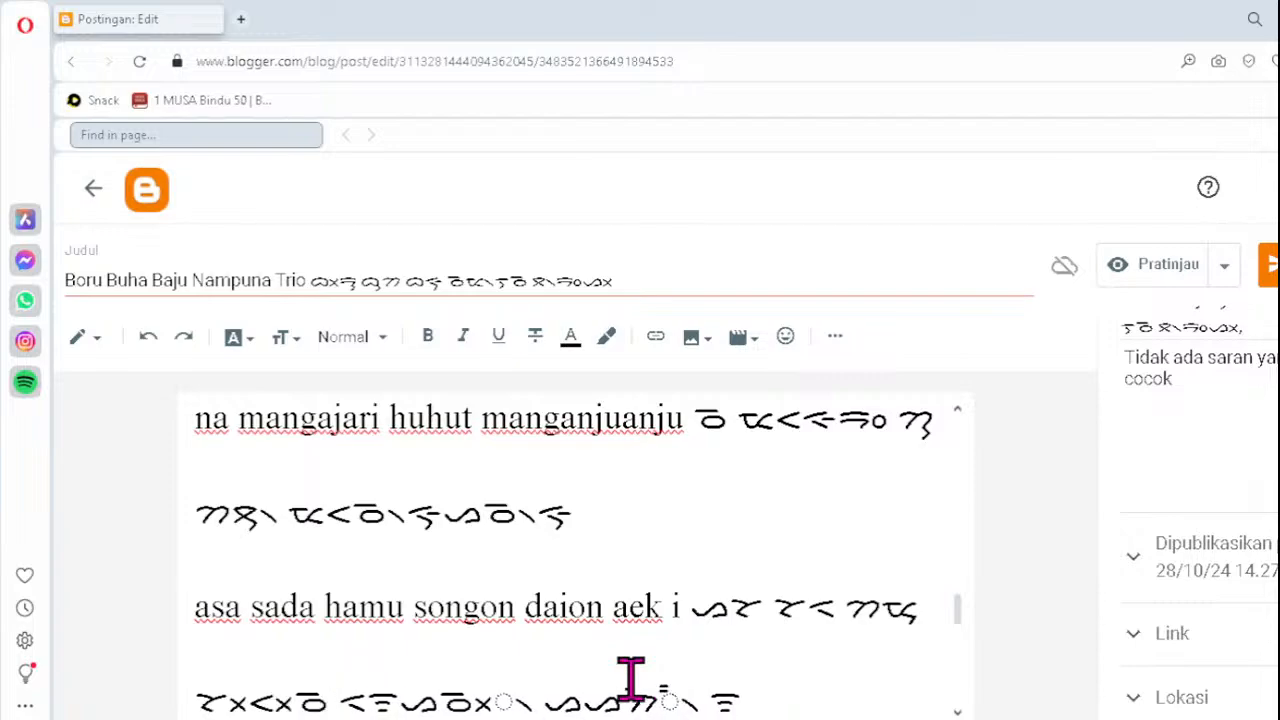
pyautogui.click(460, 693)
pyautogui.press('Delete')
pyautogui.write('ᯬᯉ᯲')
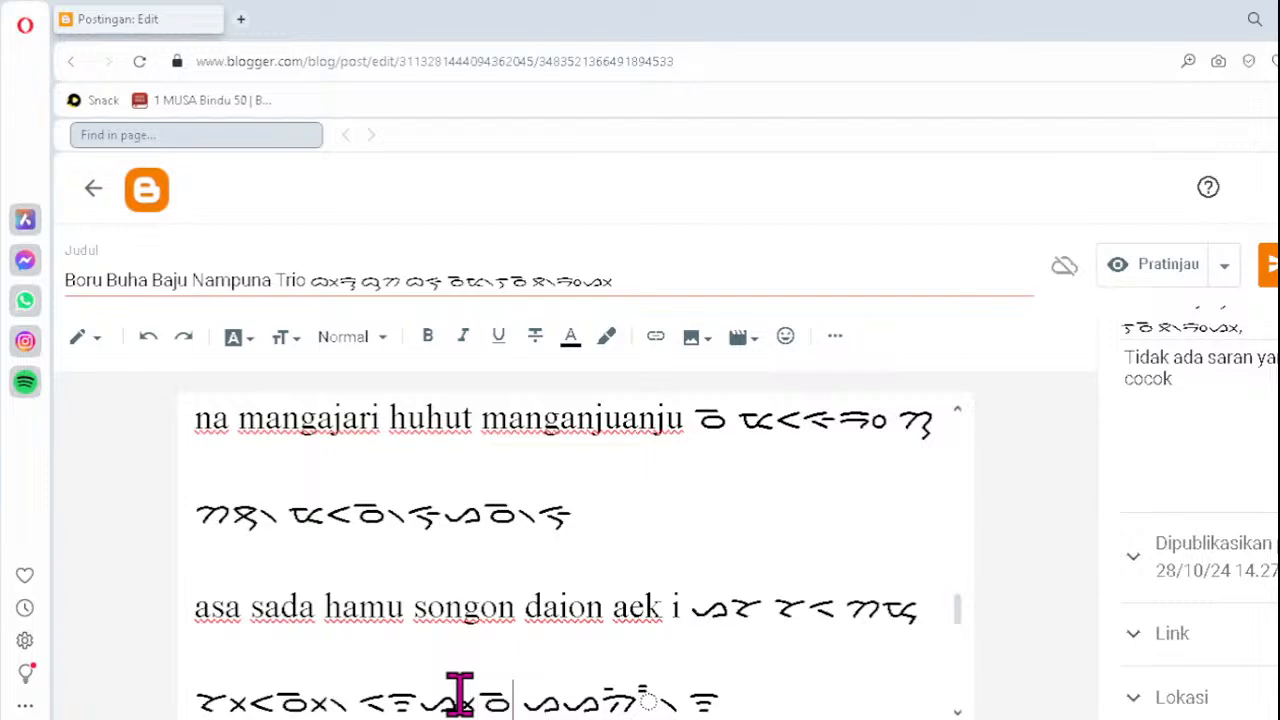
# - Correct the Batak transliteration of "aek" in the "asa sada hamu songon daion aek i" line, removing the dotted circle
pyautogui.click(622, 692)
pyautogui.press('Delete')
pyautogui.press('Delete')
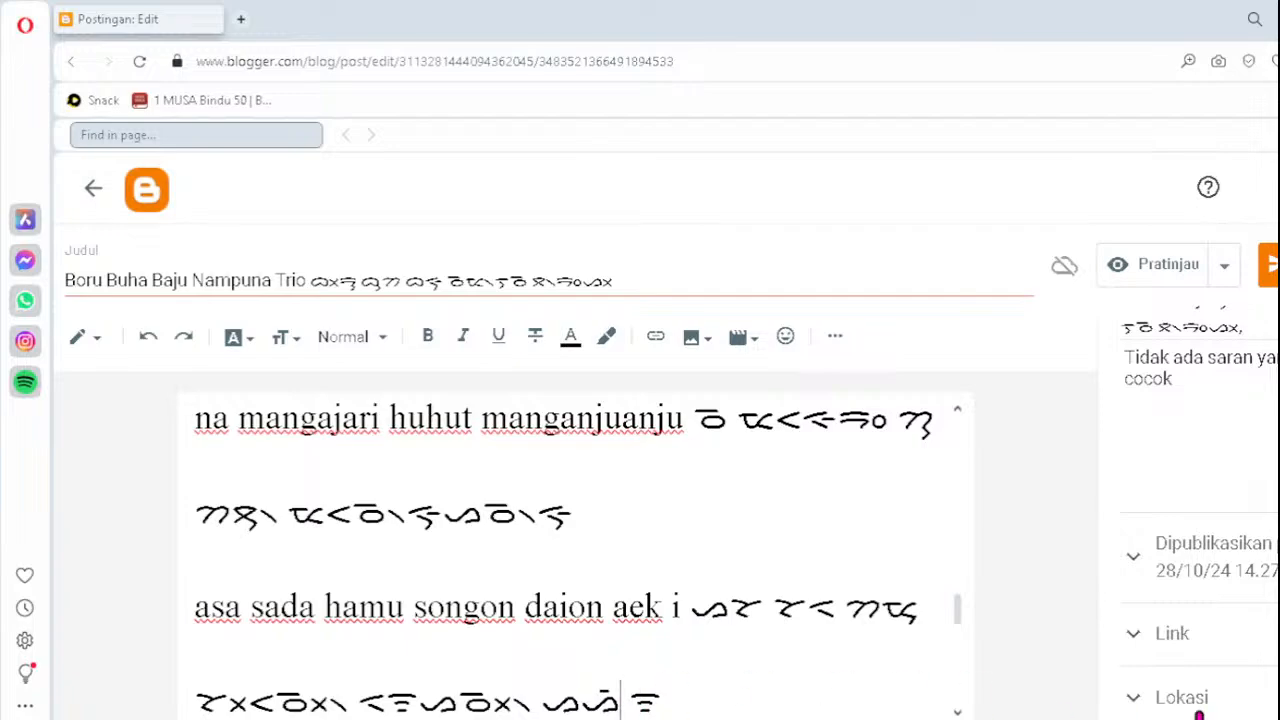
pyautogui.write('h')
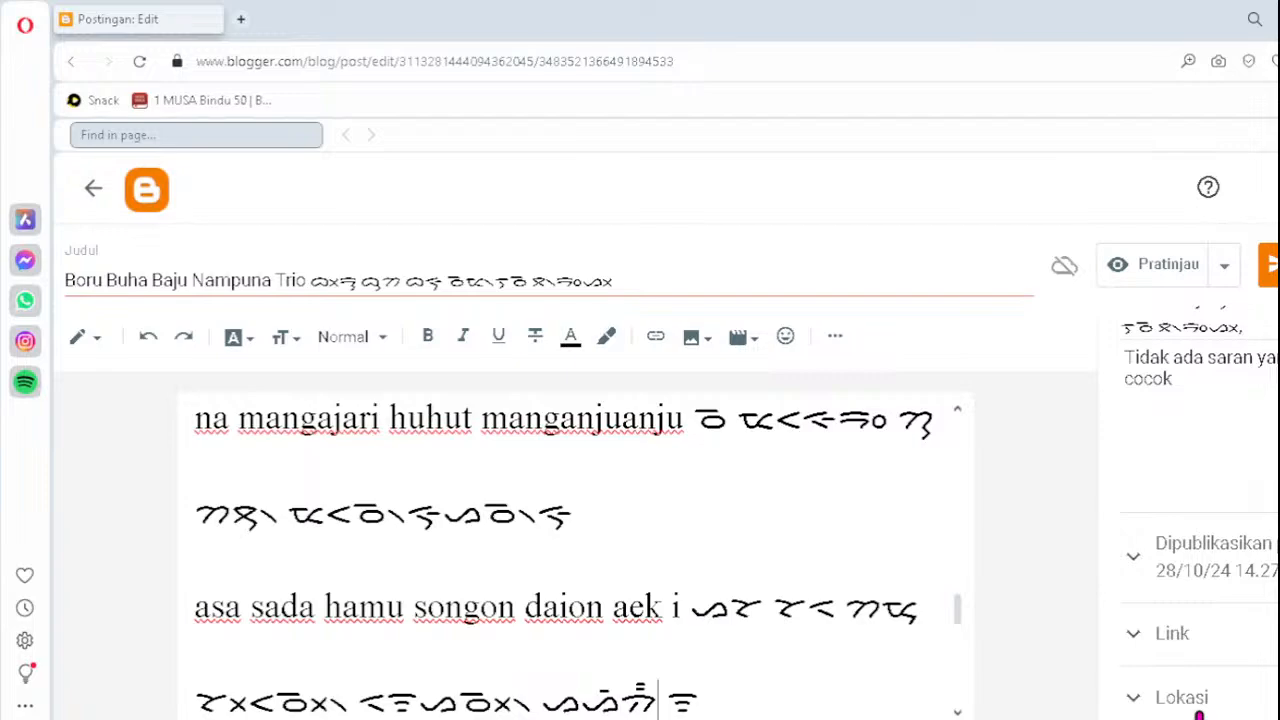
pyautogui.write('\\')
# - Correct the "kon" ending in the Batak transliteration of "ingkon" in the "ingkon burju jala unang ginjang roham" line, removing the dotted circle
pyautogui.press('Down')
pyautogui.press('Down')
pyautogui.press('Down')
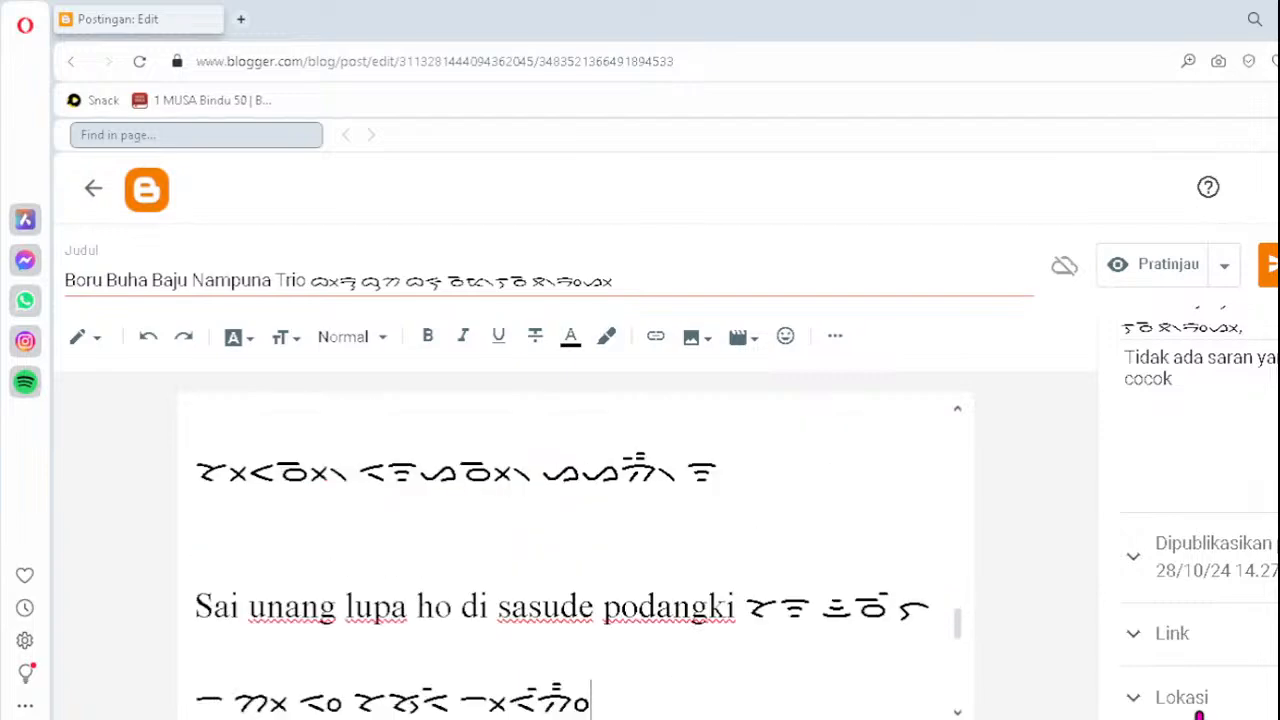
pyautogui.press('Down')
pyautogui.press('Down')
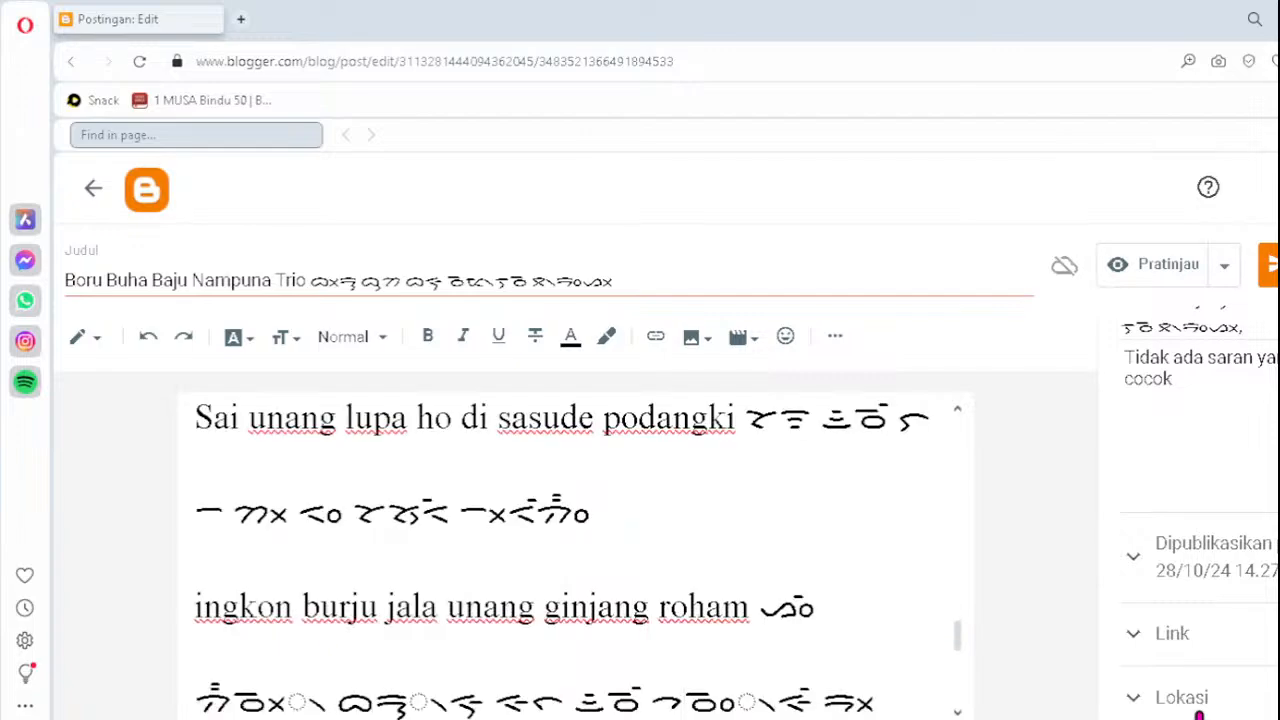
pyautogui.click(248, 697)
pyautogui.press('Delete')
pyautogui.write('ᯬᯉ᯲')
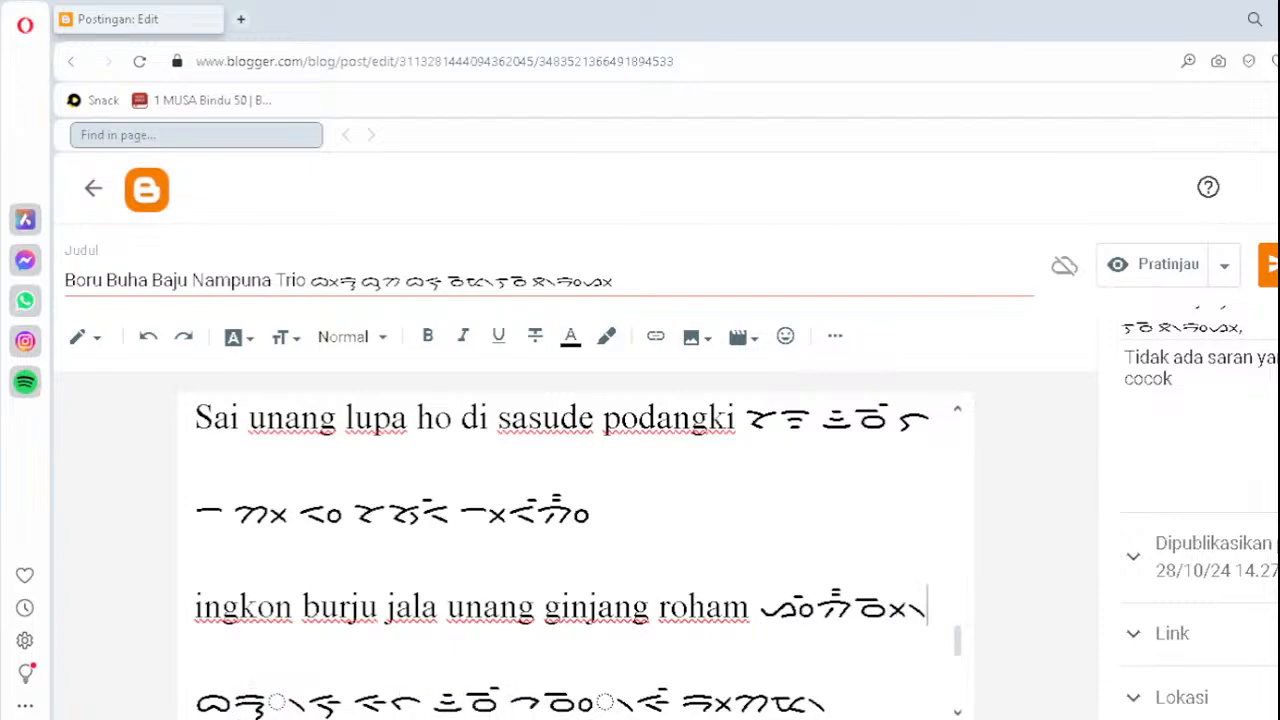
# - Correct the "bur" of "burju" and the "gin" of "ginjang" in the "ingkon burju jala unang ginjang roham" transliteration, removing their dotted circles
pyautogui.press('Delete')
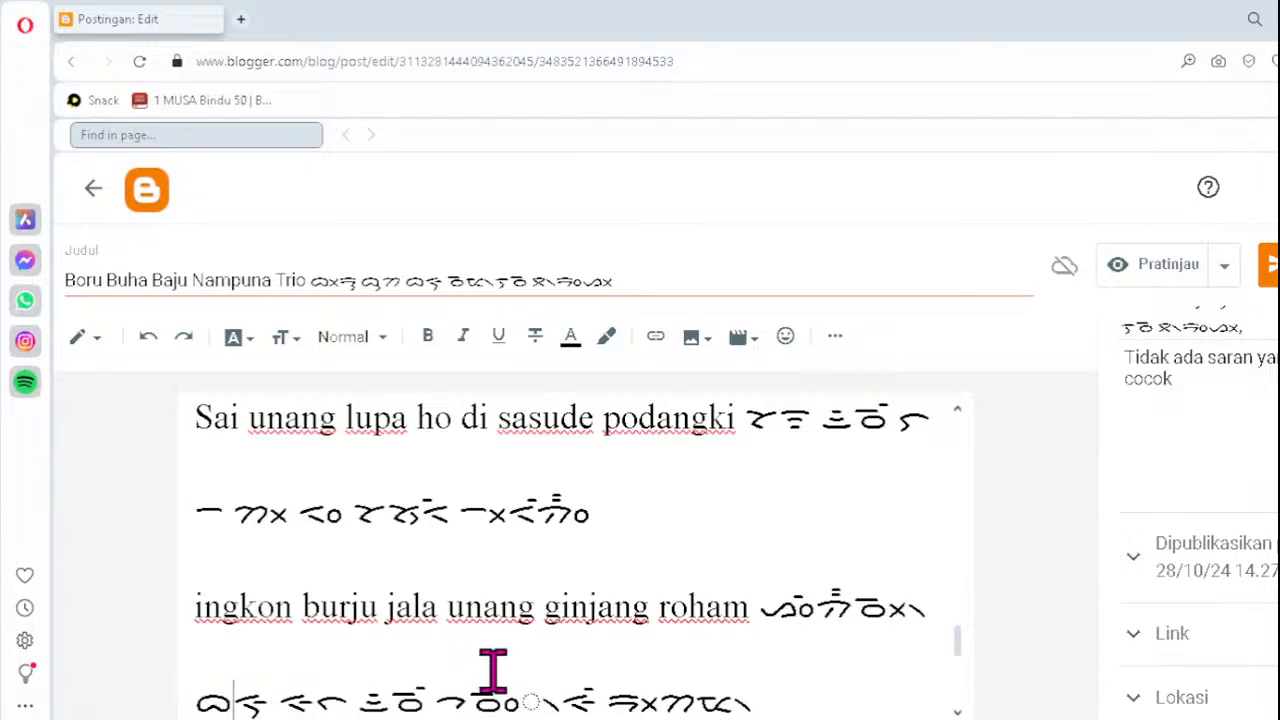
pyautogui.write('ᯮᯒ᯲')
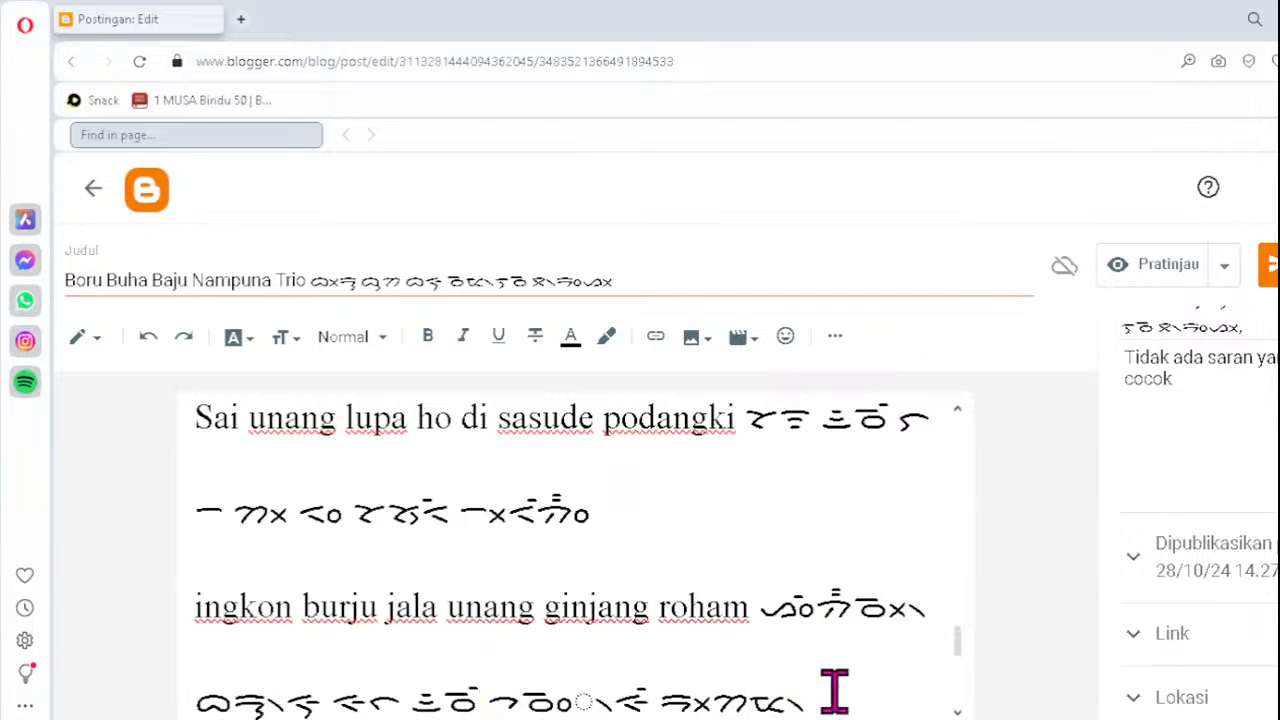
pyautogui.press('Delete')
pyautogui.write('ᯪᯉ᯲')
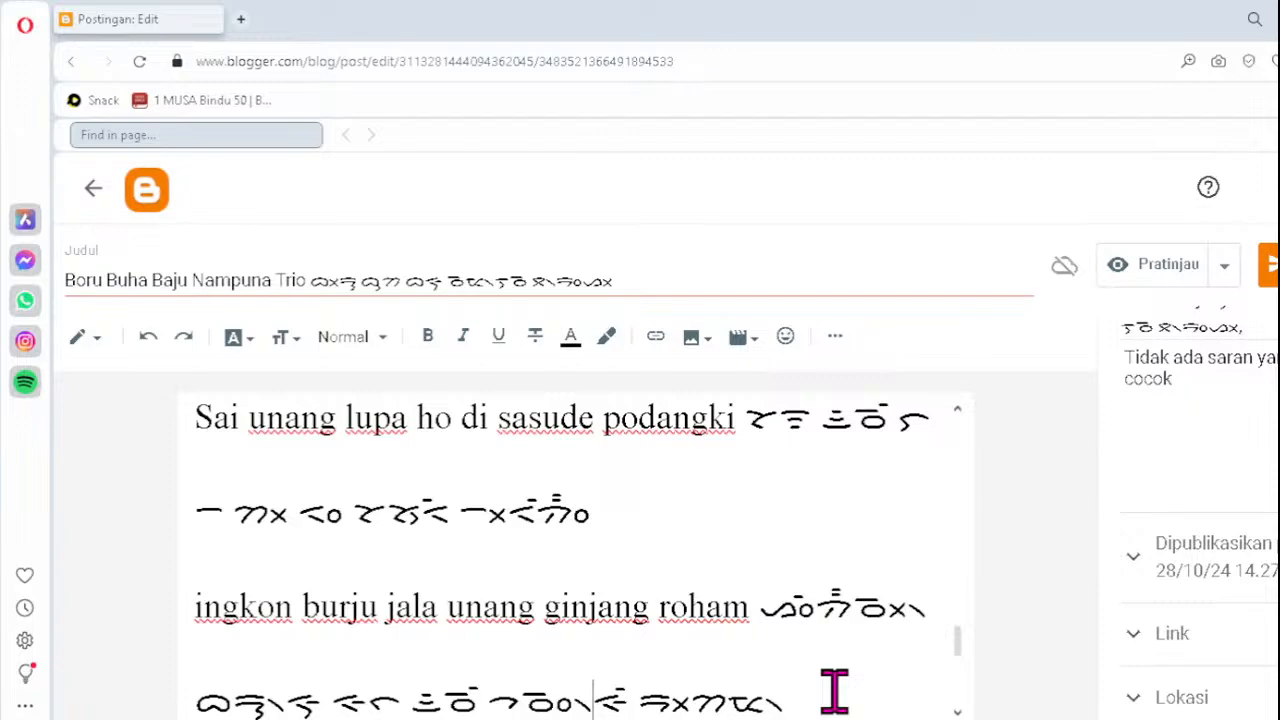
# - Correct the "hen" ending in the Batak transliteration of "sibahen" in the "ho do borungku sibahen sangap i di ahu" line, removing the dotted circle
pyautogui.scroll(-3, 835, 690)
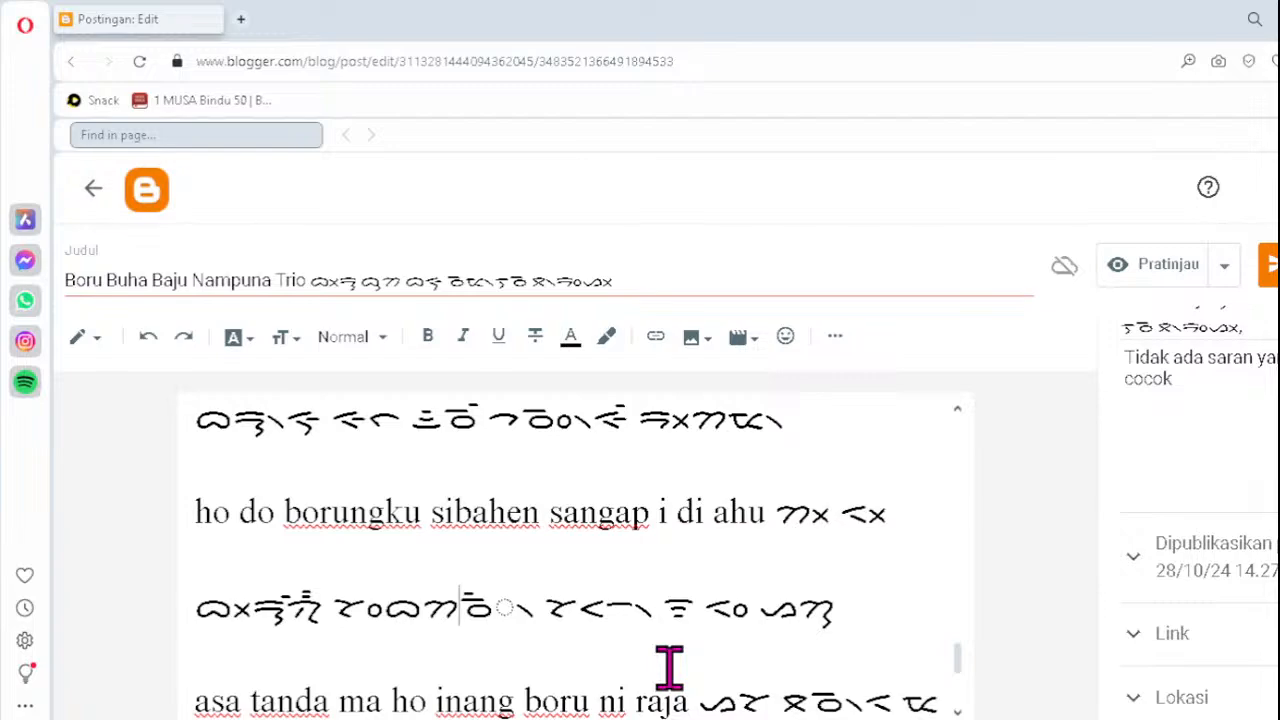
pyautogui.press('Delete')
pyautogui.press('Delete')
pyautogui.press('Delete')
pyautogui.write('ᯩᯉ᯲')
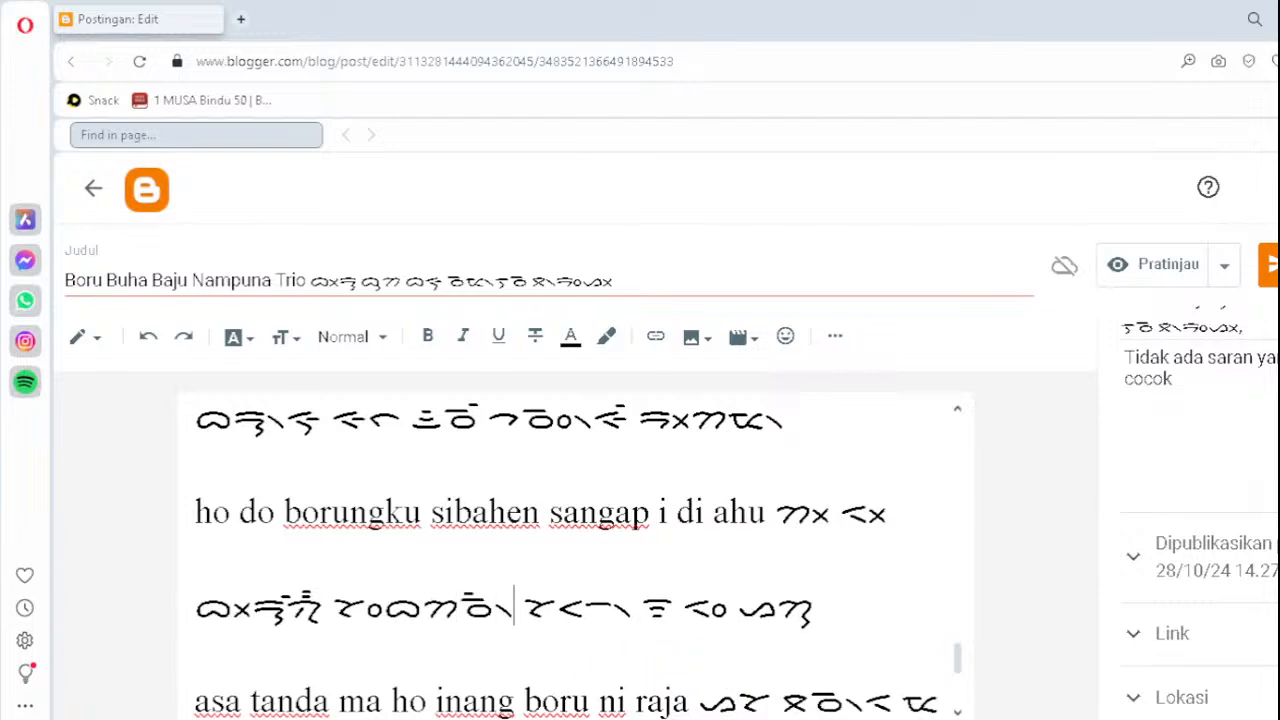
# - Examine the Batak transliterations in the "Boru Buha Baju" lyrics, from the last verse back up to the title heading, for remaining dotted circles
pyautogui.press('Down')
pyautogui.press('Down')
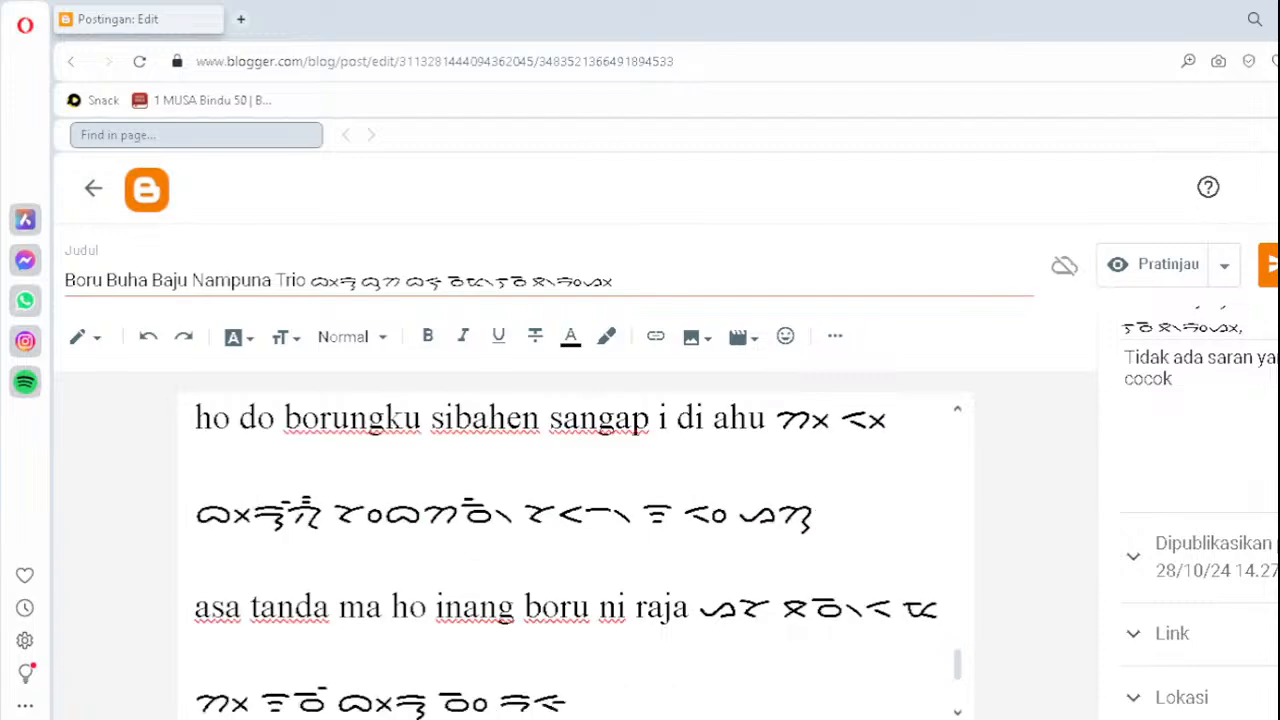
pyautogui.press('Down')
pyautogui.press('Up')
pyautogui.press('Up')
pyautogui.press('Up')
pyautogui.press('Up')
pyautogui.press('Up')
pyautogui.press('Up')
pyautogui.press('Up')
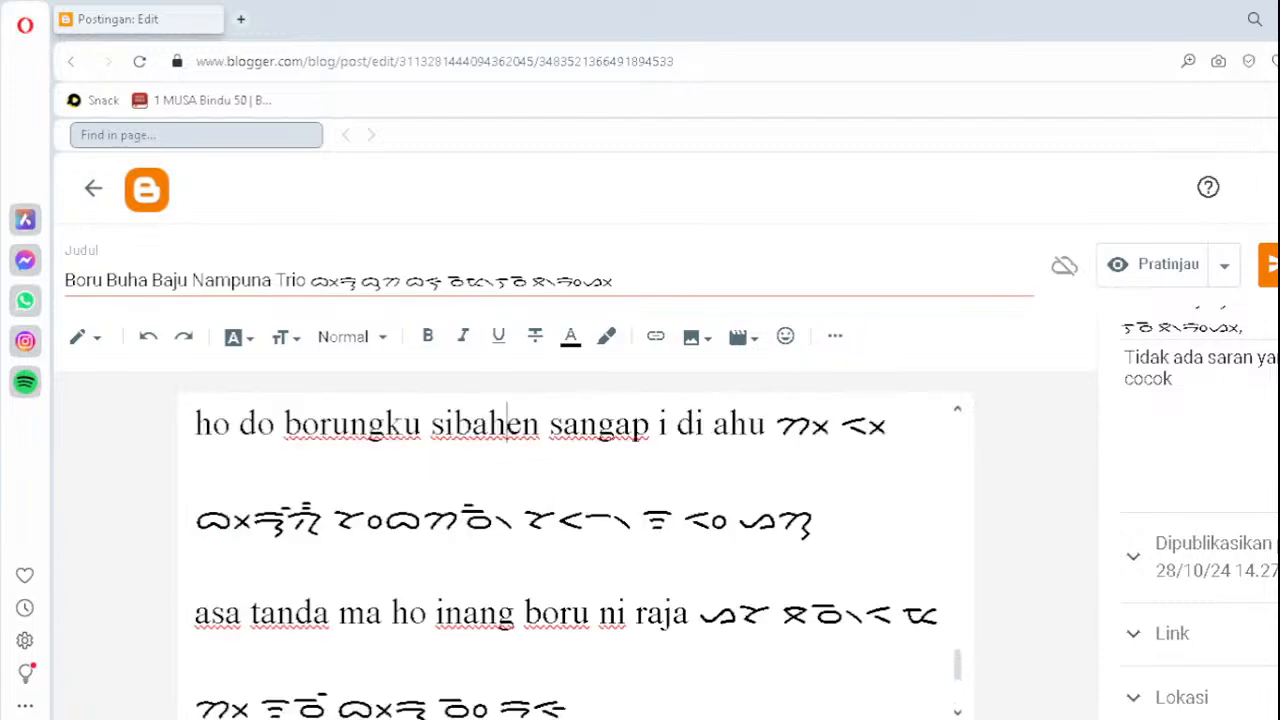
pyautogui.press('Up')
pyautogui.press('Up')
pyautogui.press('Up')
pyautogui.press('Up')
pyautogui.press('Up')
pyautogui.press('Up')
pyautogui.press('Up')
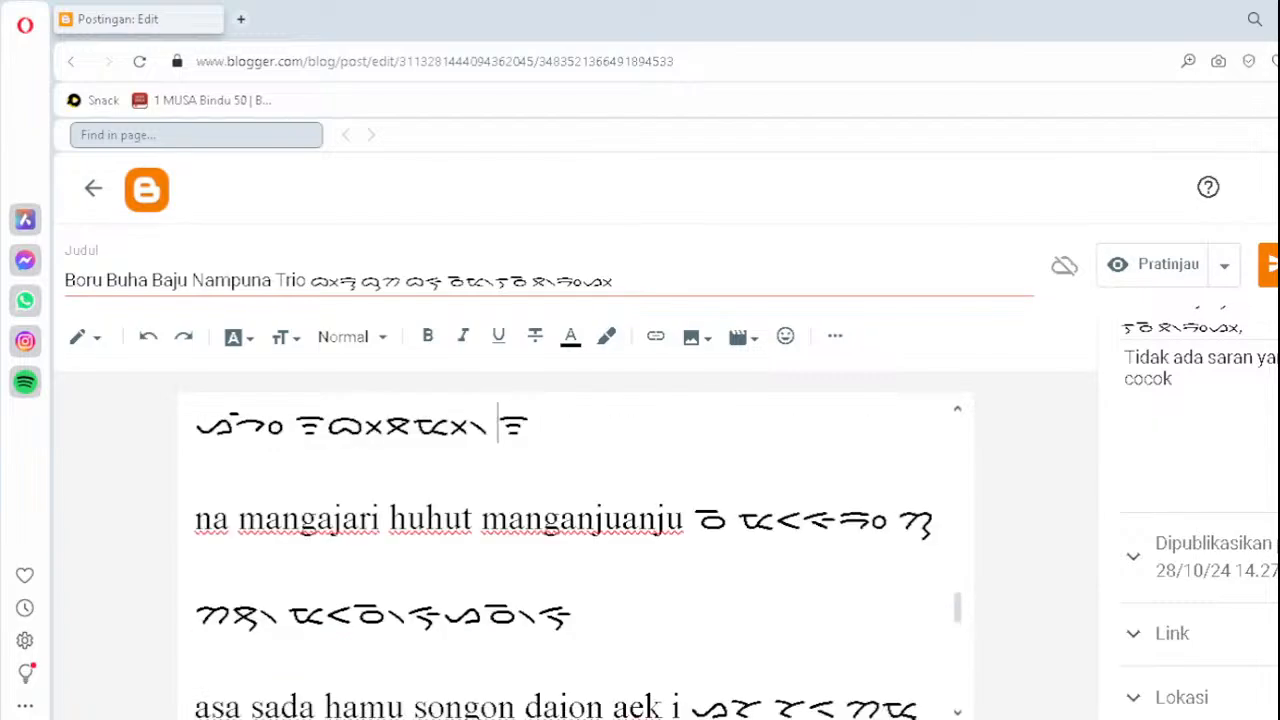
pyautogui.press('Up')
pyautogui.press('Up')
pyautogui.press('Up')
pyautogui.press('Up')
pyautogui.press('Up')
pyautogui.press('Up')
pyautogui.press('Up')
pyautogui.press('Up')
pyautogui.press('Up')
pyautogui.press('Up')
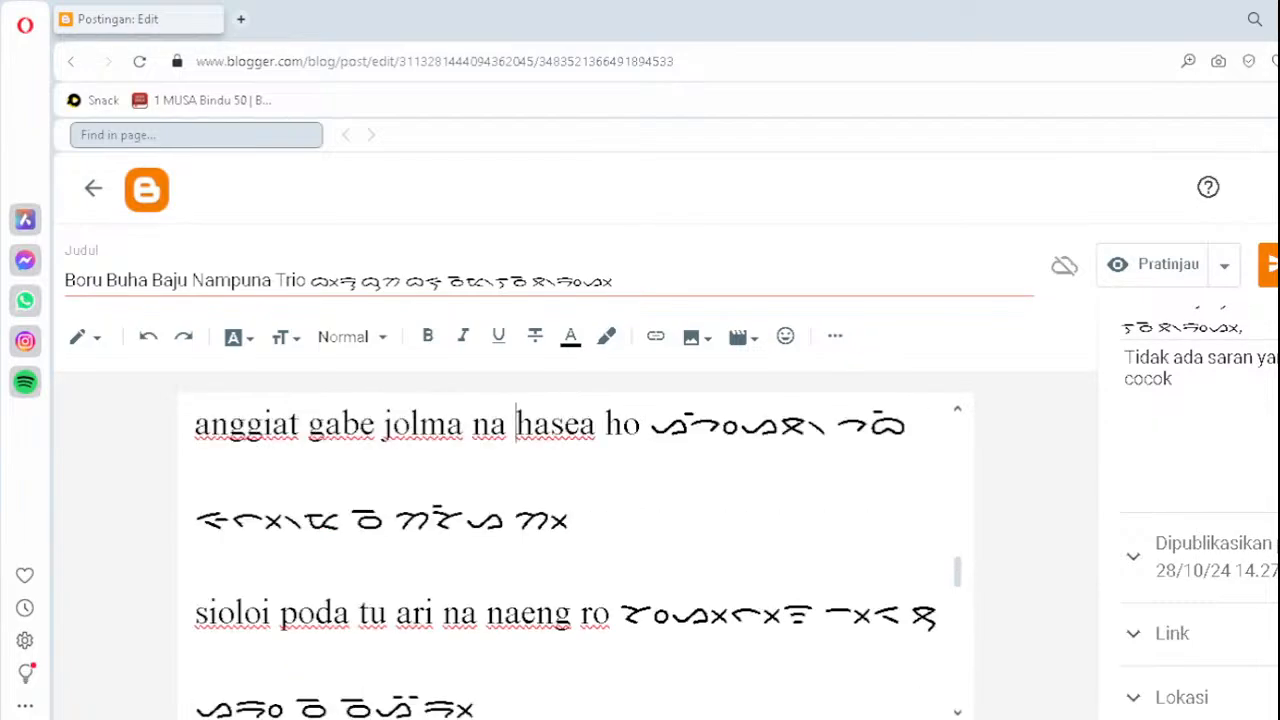
pyautogui.press('Up')
pyautogui.press('Up')
pyautogui.press('Up')
pyautogui.press('Up')
pyautogui.press('Up')
pyautogui.press('Up')
pyautogui.press('Up')
pyautogui.press('Up')
pyautogui.press('Up')
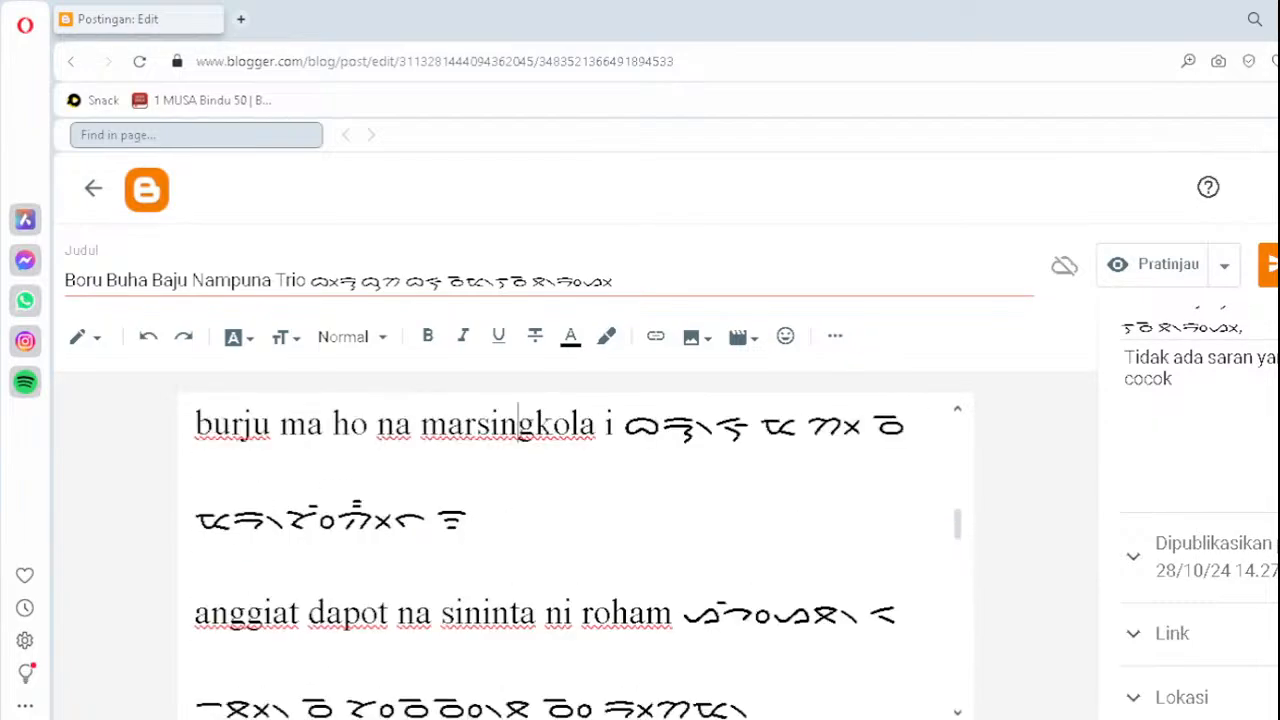
pyautogui.press('Up')
pyautogui.press('Up')
pyautogui.press('Up')
pyautogui.press('Up')
pyautogui.press('Up')
pyautogui.press('Up')
pyautogui.press('Up')
pyautogui.press('Up')
pyautogui.press('Up')
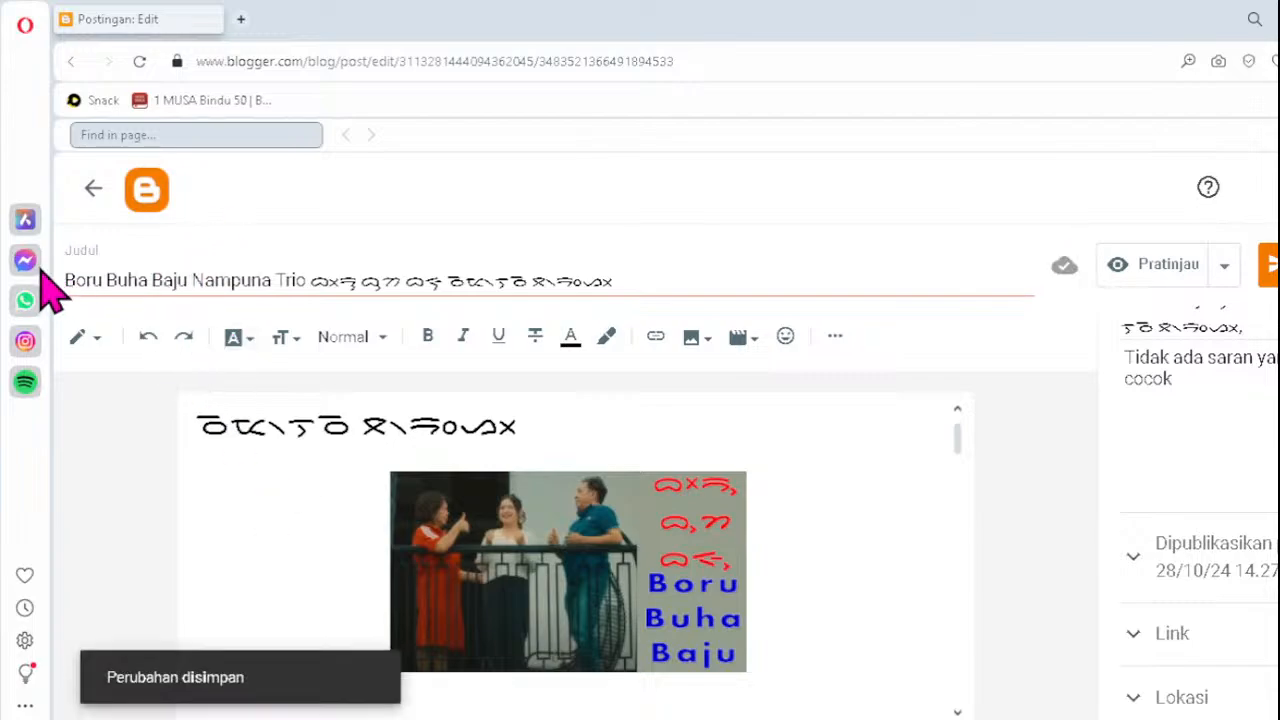
# - Return to the post list and reopen the "Boru Buha Baju Nampuna Trio" post at its opening lyric lines
pyautogui.click(92, 189)
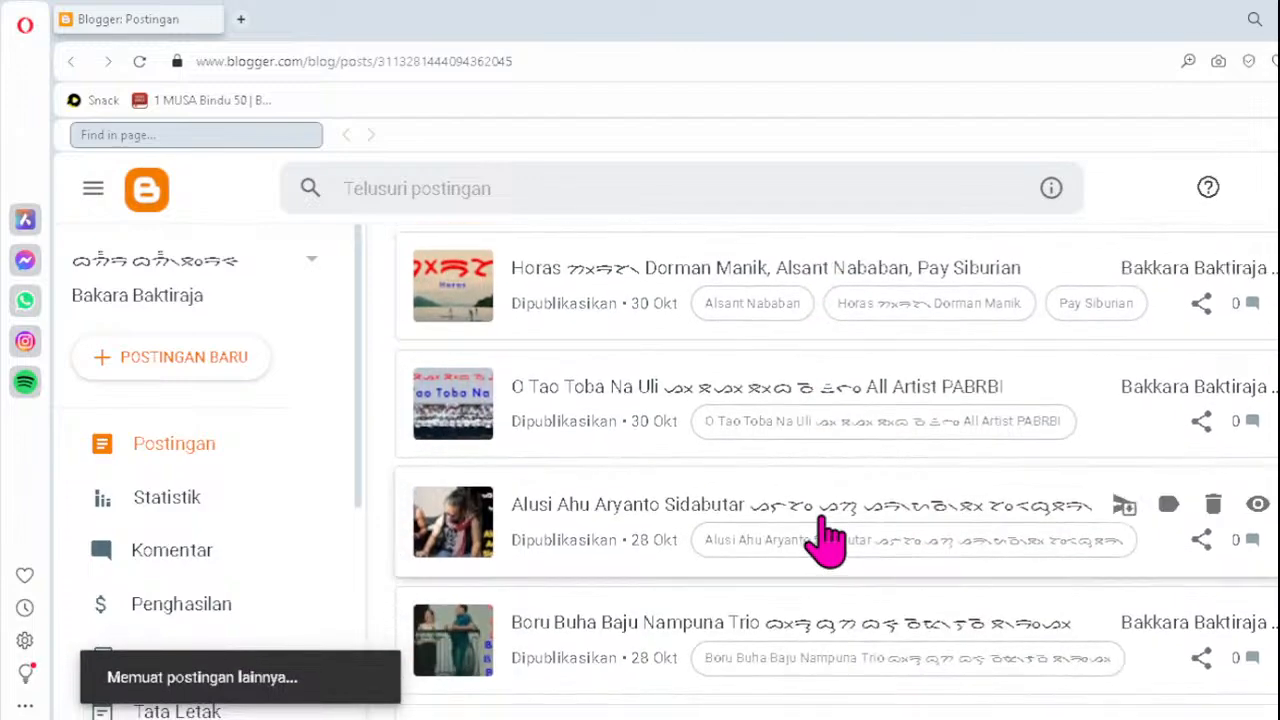
pyautogui.click(612, 630)
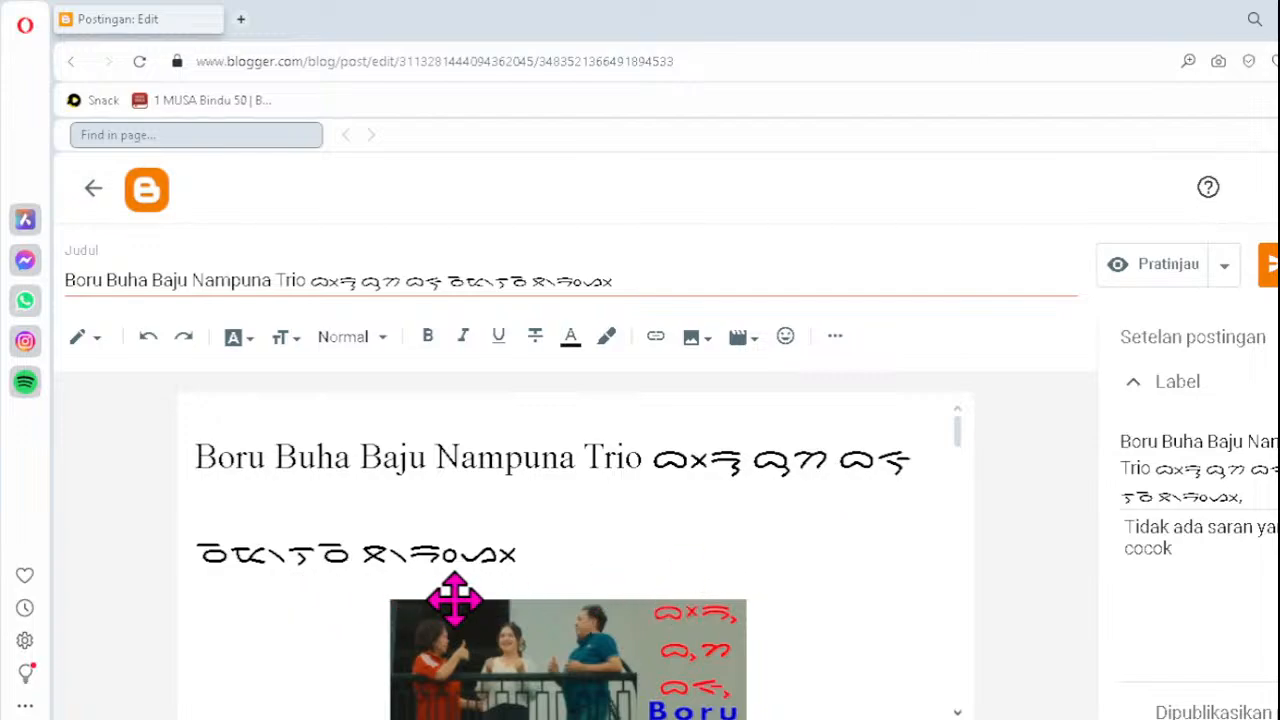
pyautogui.scroll(-3, 687, 587)
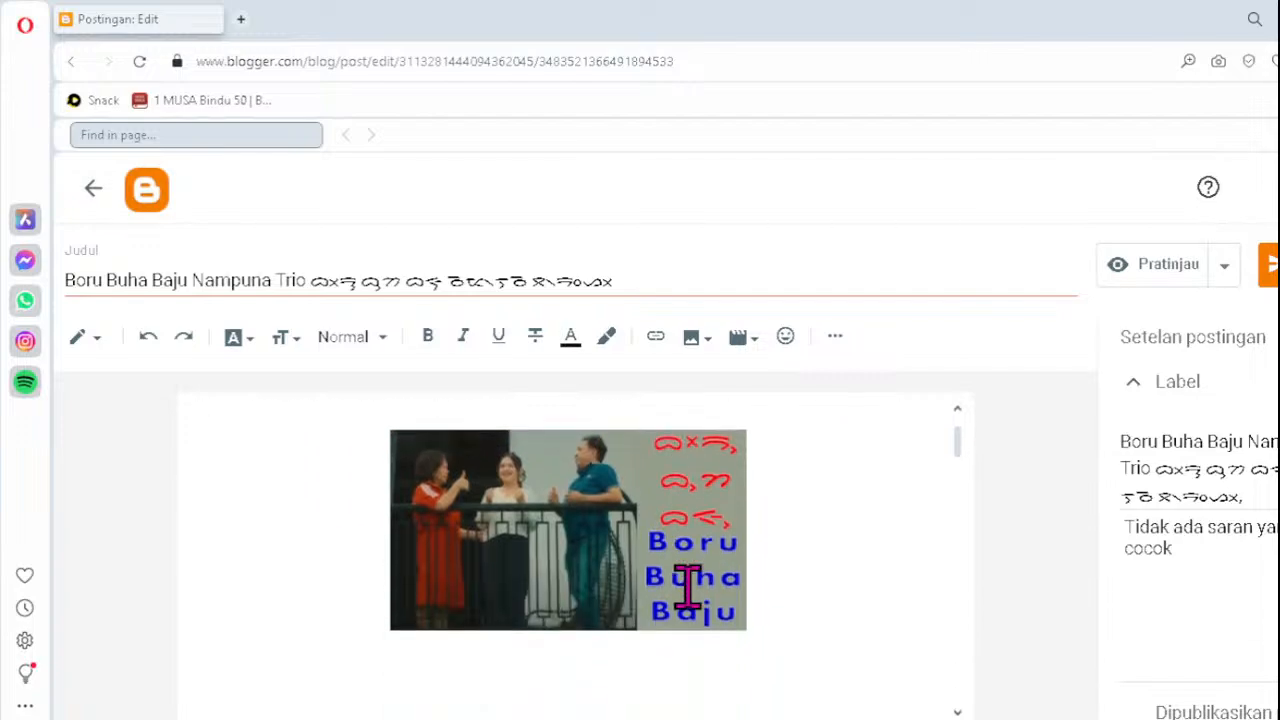
pyautogui.scroll(1, 686, 586)
pyautogui.scroll(-3, 683, 594)
pyautogui.scroll(-2, 680, 587)
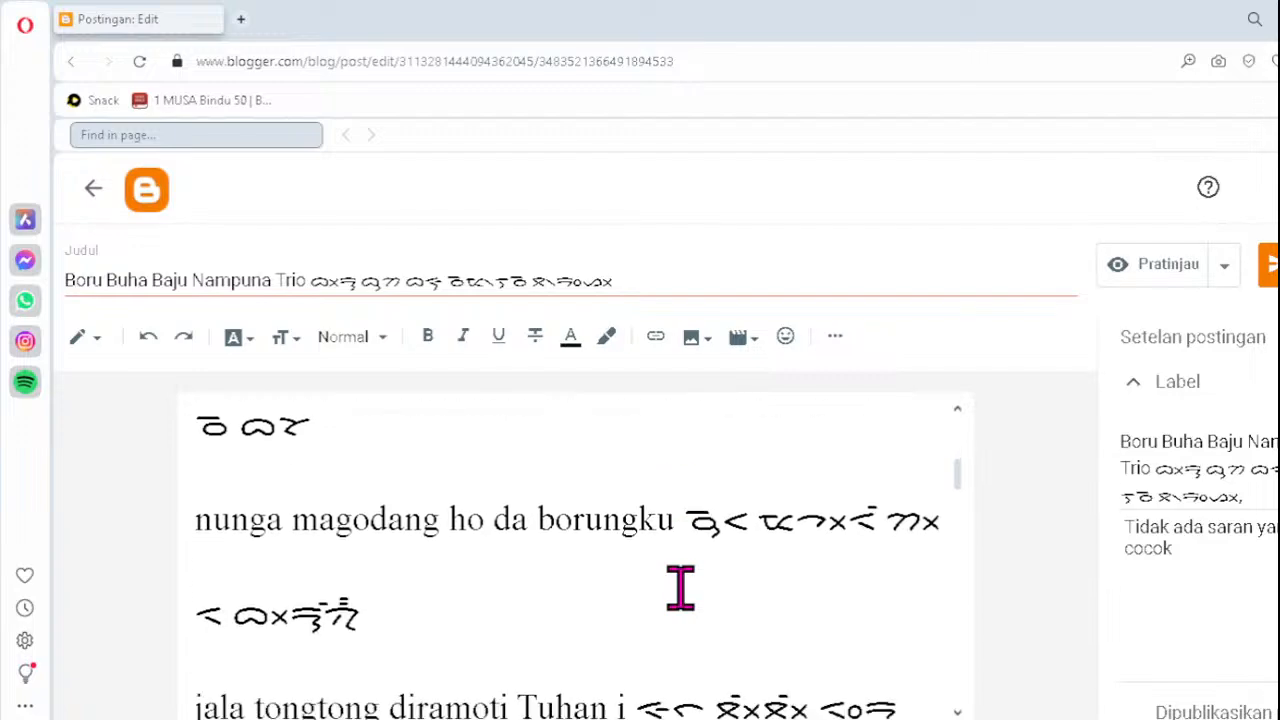
pyautogui.scroll(2, 680, 587)
pyautogui.scroll(-1, 680, 587)
pyautogui.scroll(3, 680, 587)
pyautogui.click(737, 586)
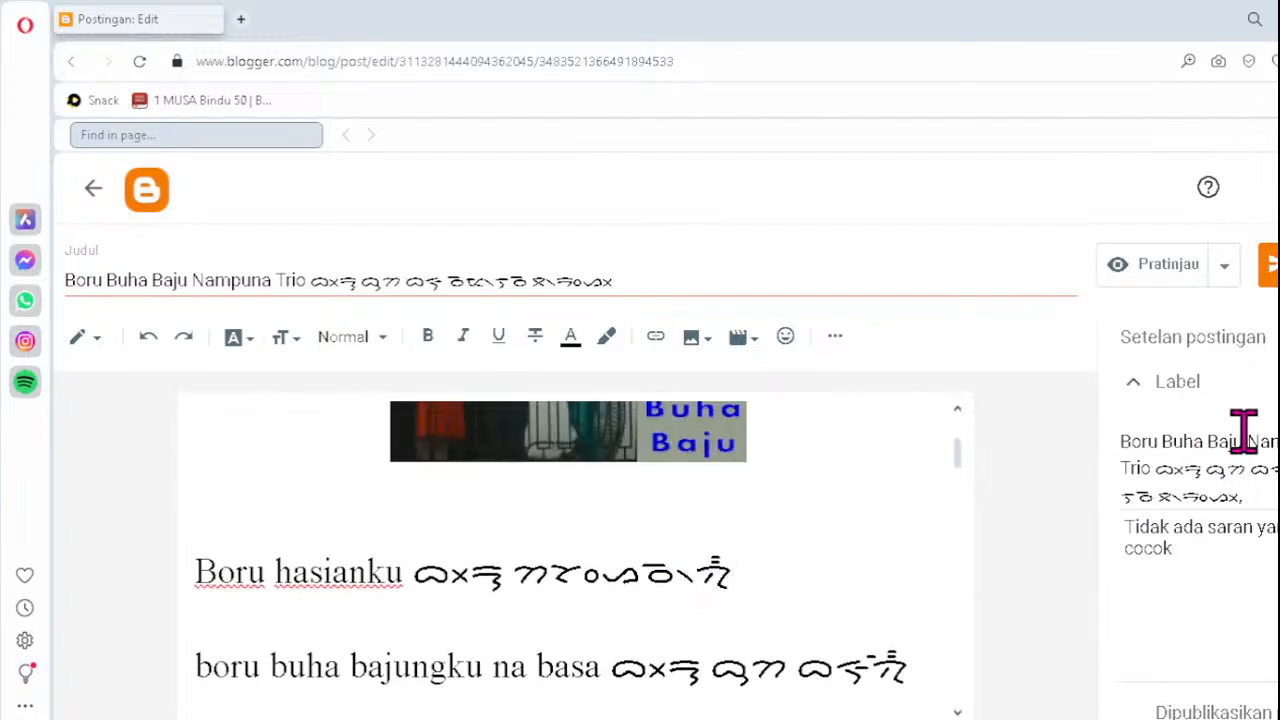
# - Examine the reopened lyrics from "Boru hasianku" through to the embedded video for dotted circles in the Batak transliterations
pyautogui.press('Down')
pyautogui.press('Down')
pyautogui.press('Down')
pyautogui.press('Down')
pyautogui.press('Down')
pyautogui.press('Down')
pyautogui.press('Down')
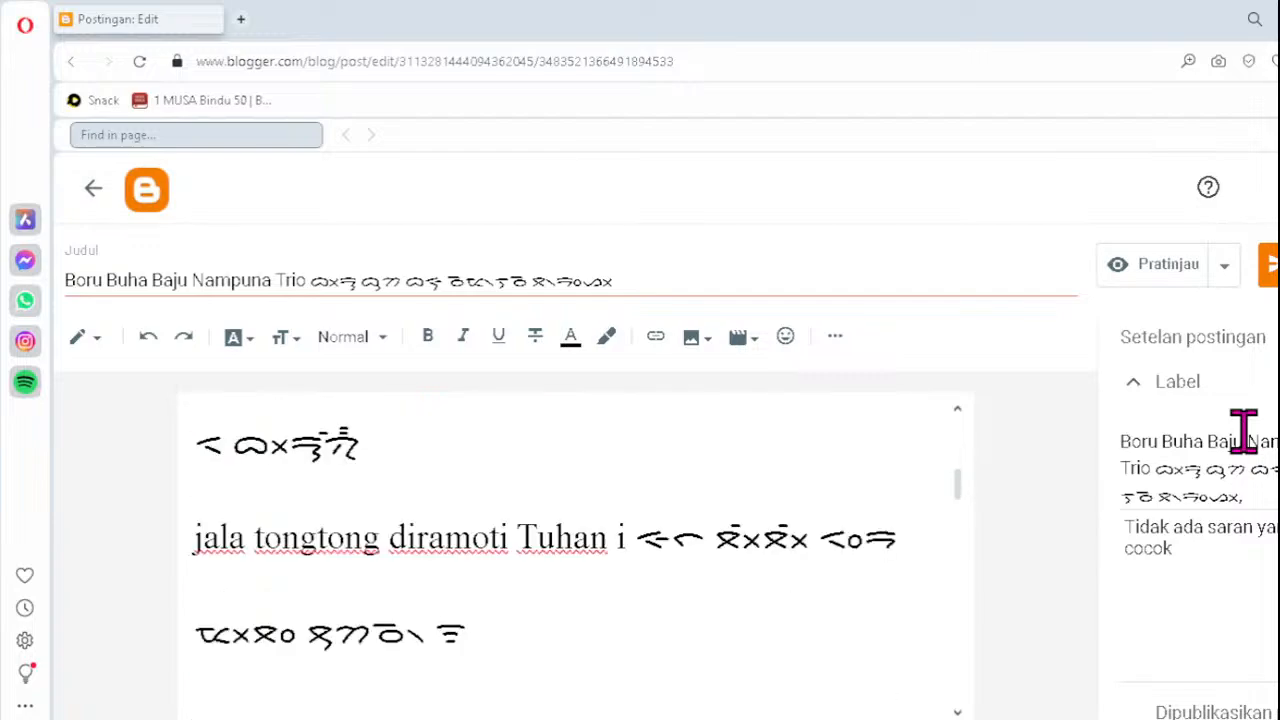
pyautogui.press('Down')
pyautogui.press('Down')
pyautogui.press('Down')
pyautogui.press('Down')
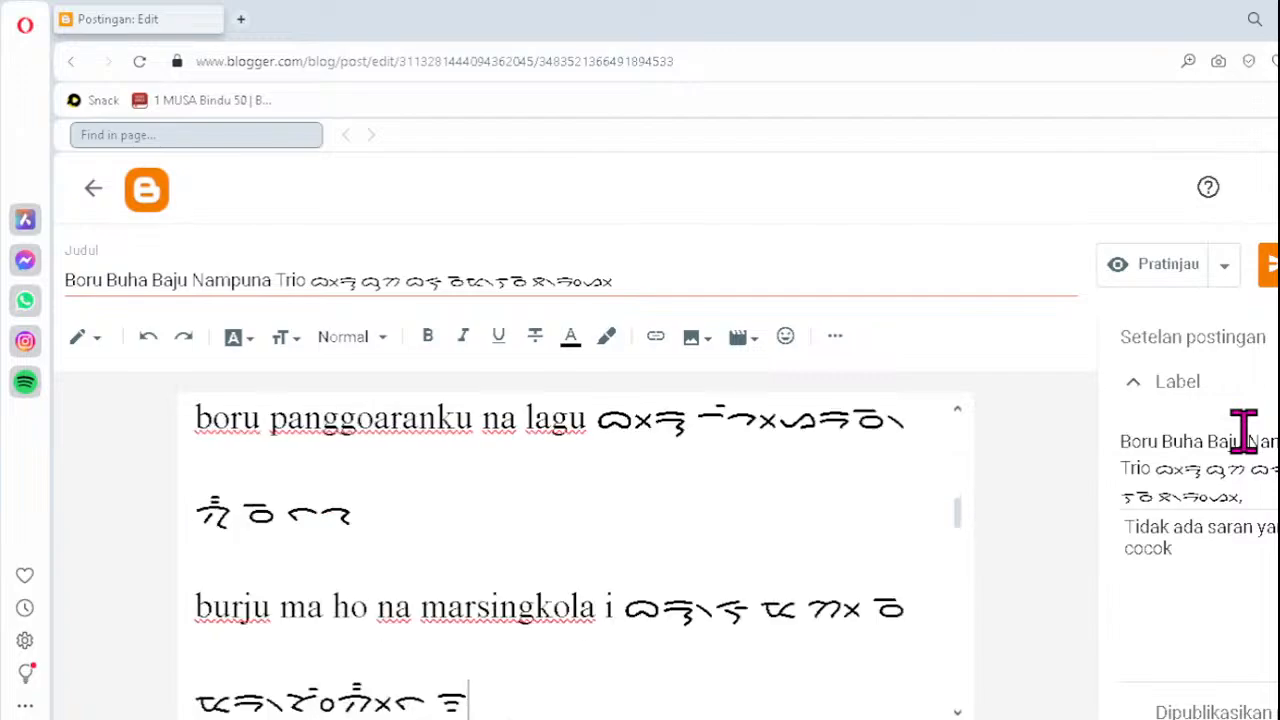
pyautogui.press('Down')
pyautogui.press('Down')
pyautogui.press('Down')
pyautogui.press('Down')
pyautogui.press('Down')
pyautogui.press('Down')
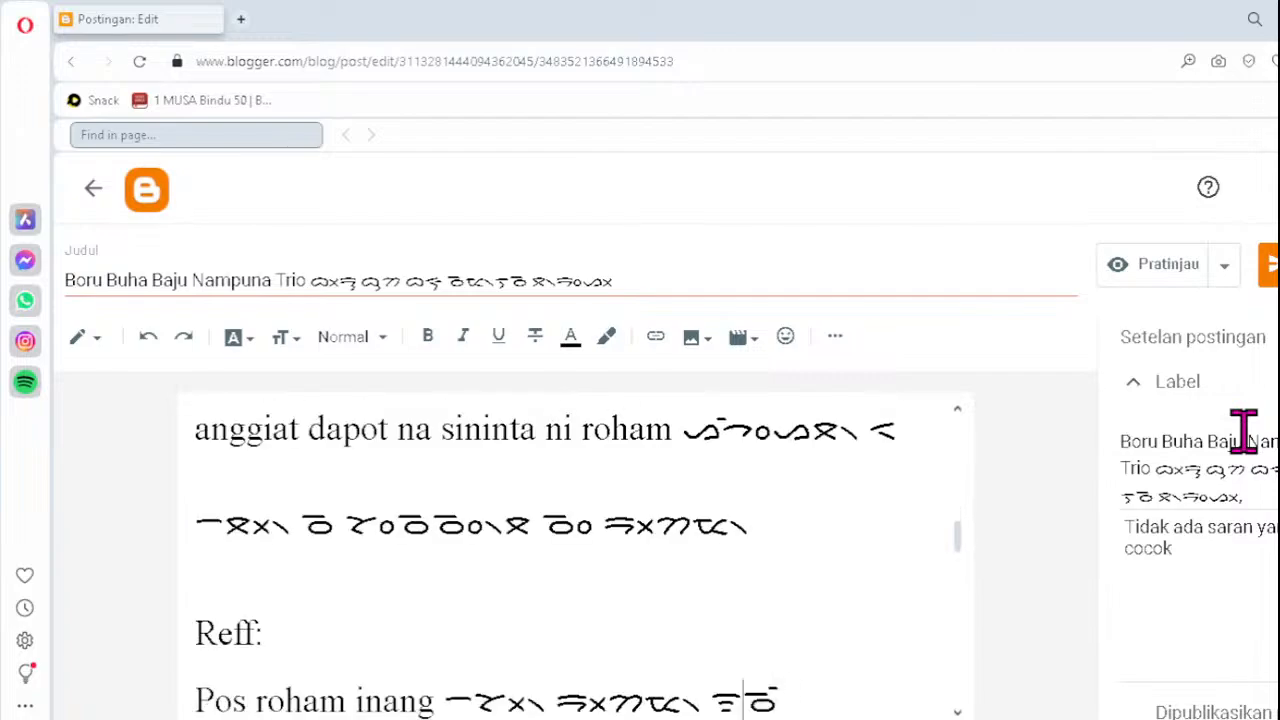
pyautogui.press('Down')
pyautogui.press('Down')
pyautogui.press('Down')
pyautogui.press('Down')
pyautogui.press('Down')
pyautogui.press('Down')
pyautogui.press('Down')
pyautogui.press('Down')
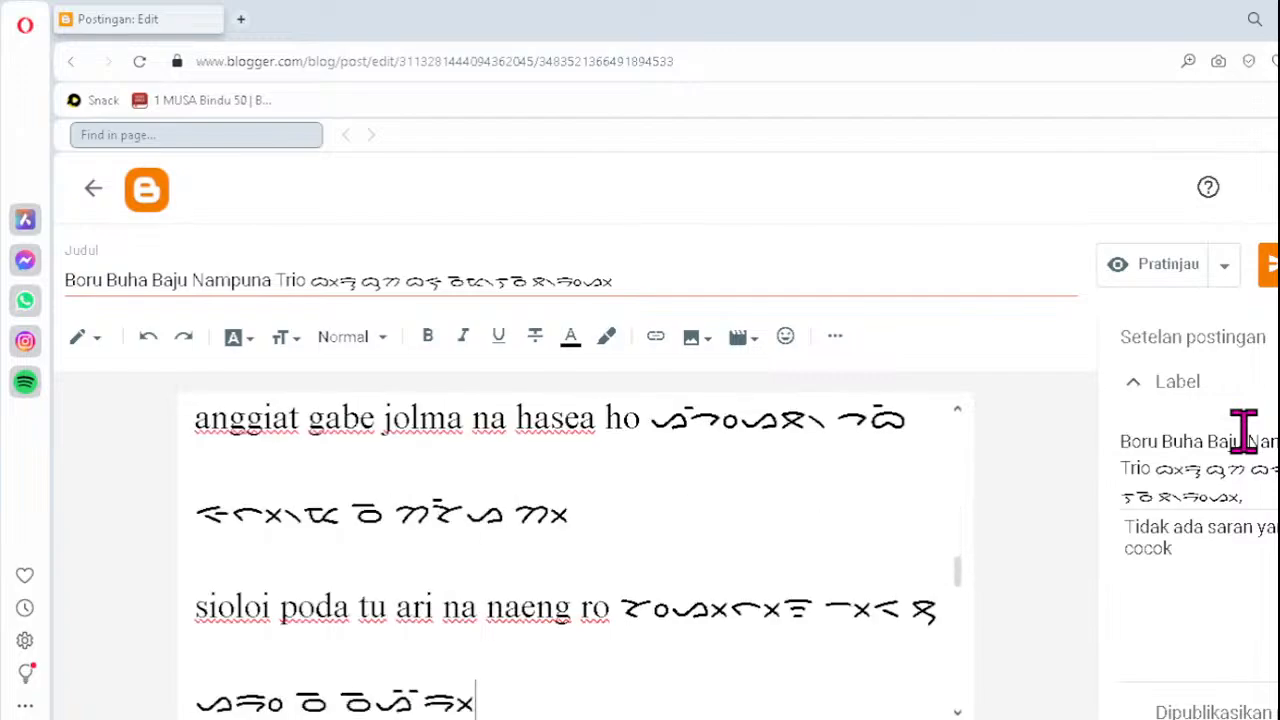
pyautogui.press('Down')
pyautogui.press('Down')
pyautogui.press('Down')
pyautogui.press('Down')
pyautogui.press('Down')
pyautogui.press('Down')
pyautogui.press('Down')
pyautogui.press('Down')
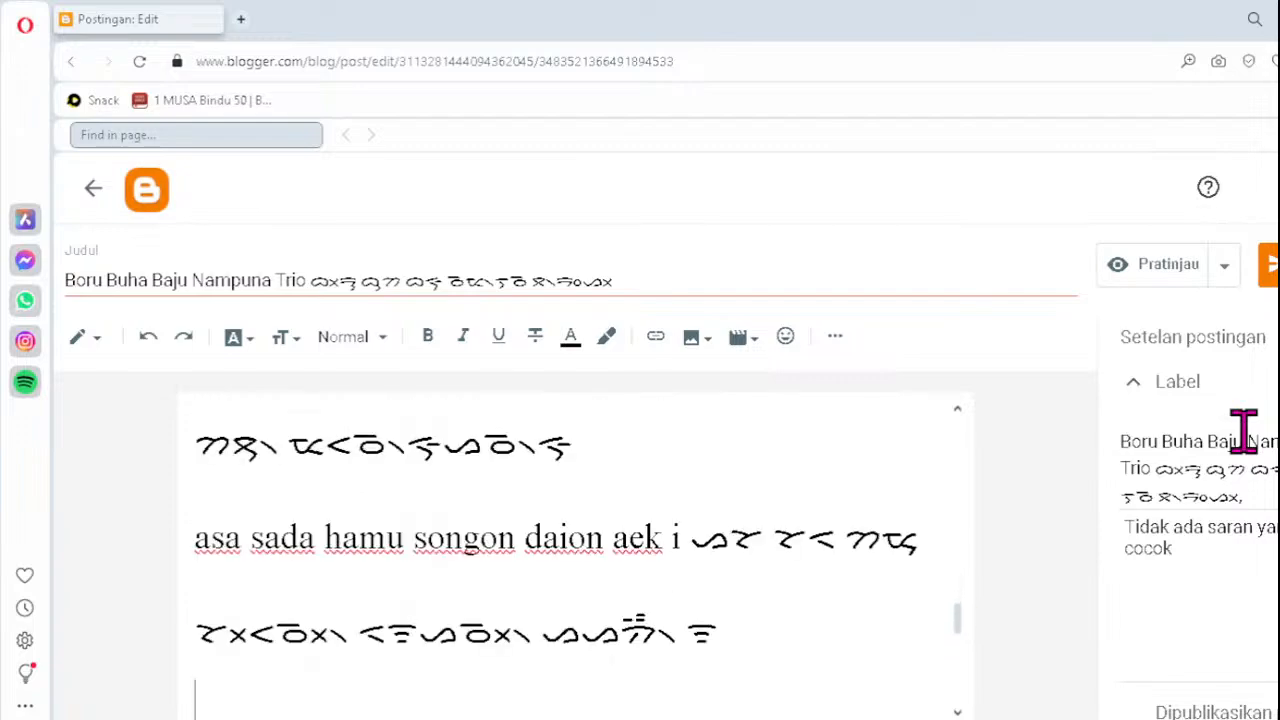
pyautogui.press('Down')
pyautogui.press('Down')
pyautogui.press('Down')
pyautogui.press('Down')
pyautogui.press('Down')
pyautogui.press('Down')
pyautogui.press('Down')
pyautogui.press('Down')
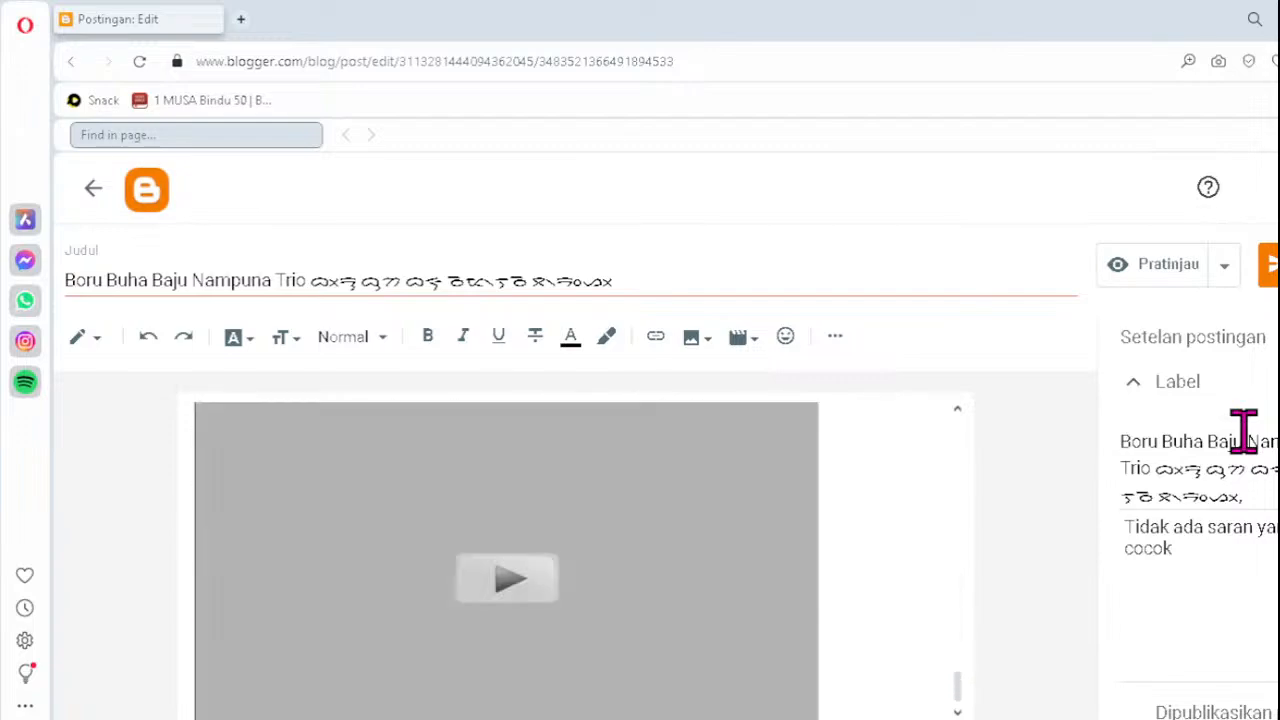
# - Return to the post list and open the "Bangso Batak: The Boys Trio" post for editing
pyautogui.click(92, 190)
pyautogui.scroll(-3, 700, 423)
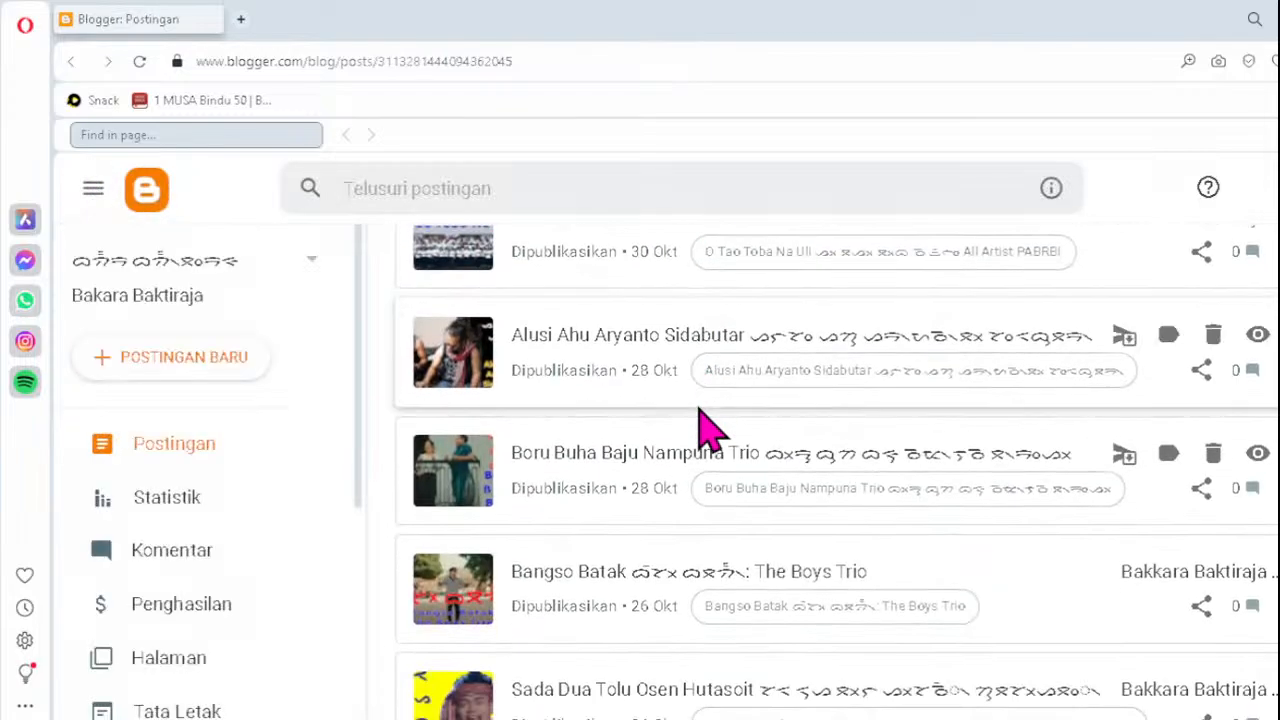
pyautogui.click(608, 593)
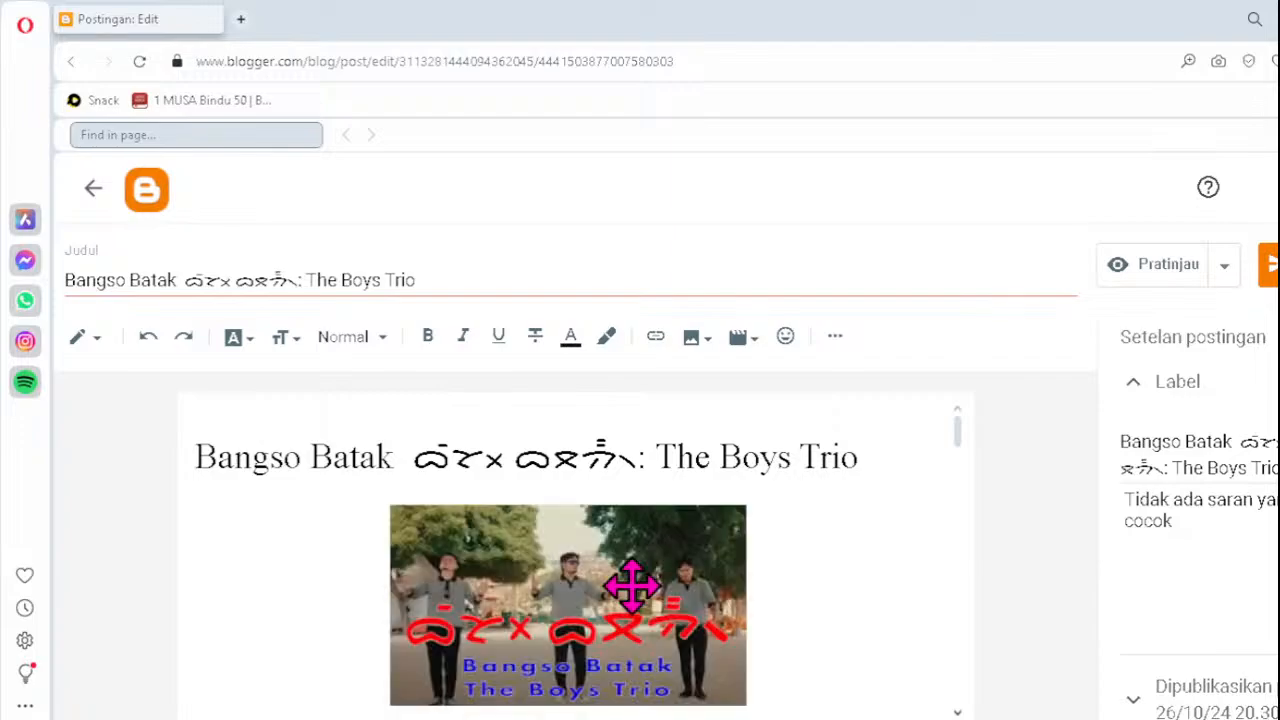
# - Correct the "nok" and "kon" of "jonokkon" in the "jonokkon ni siala gundi" Batak transliteration, removing both dotted circles
pyautogui.scroll(-5, 700, 537)
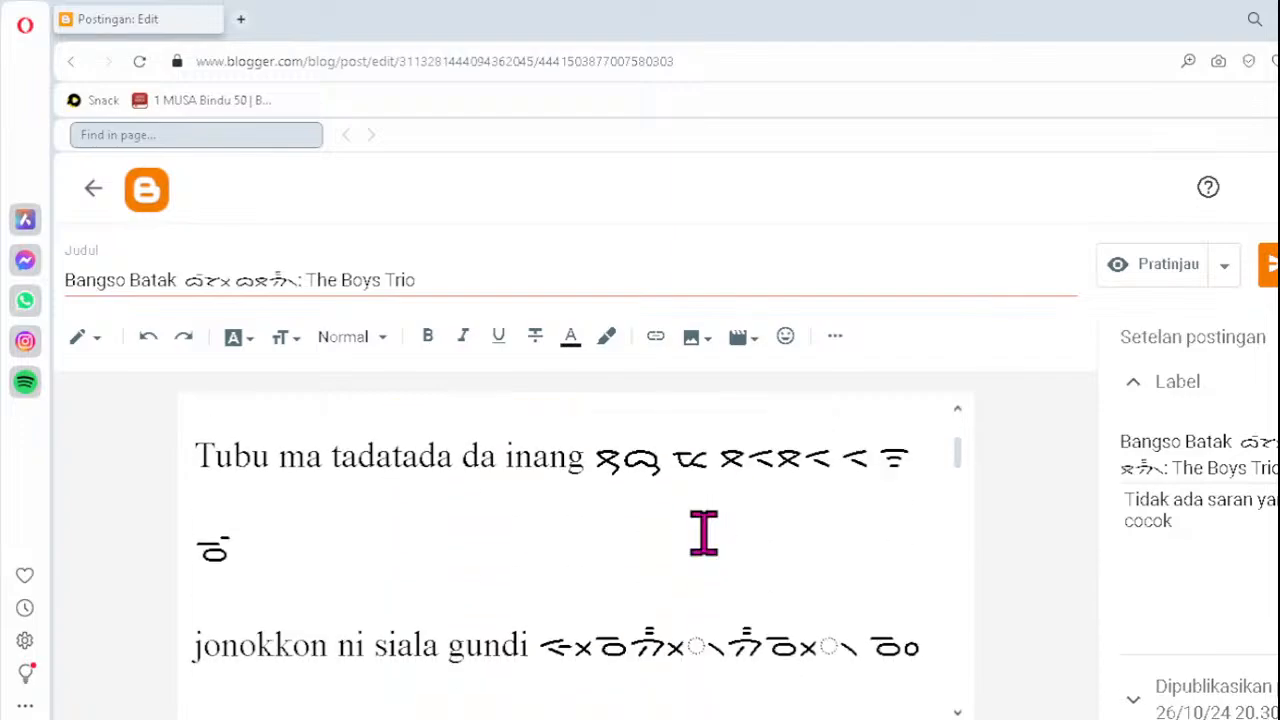
pyautogui.scroll(-2, 810, 553)
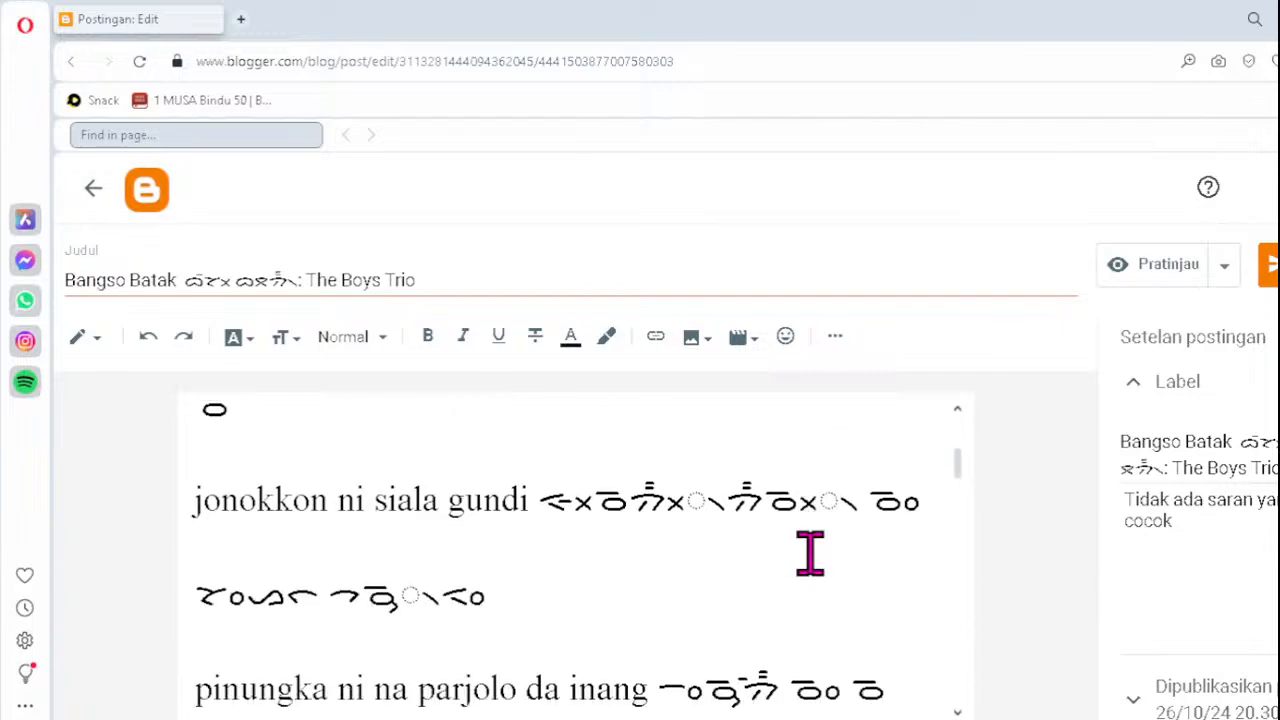
pyautogui.scroll(2, 810, 553)
pyautogui.scroll(2, 810, 553)
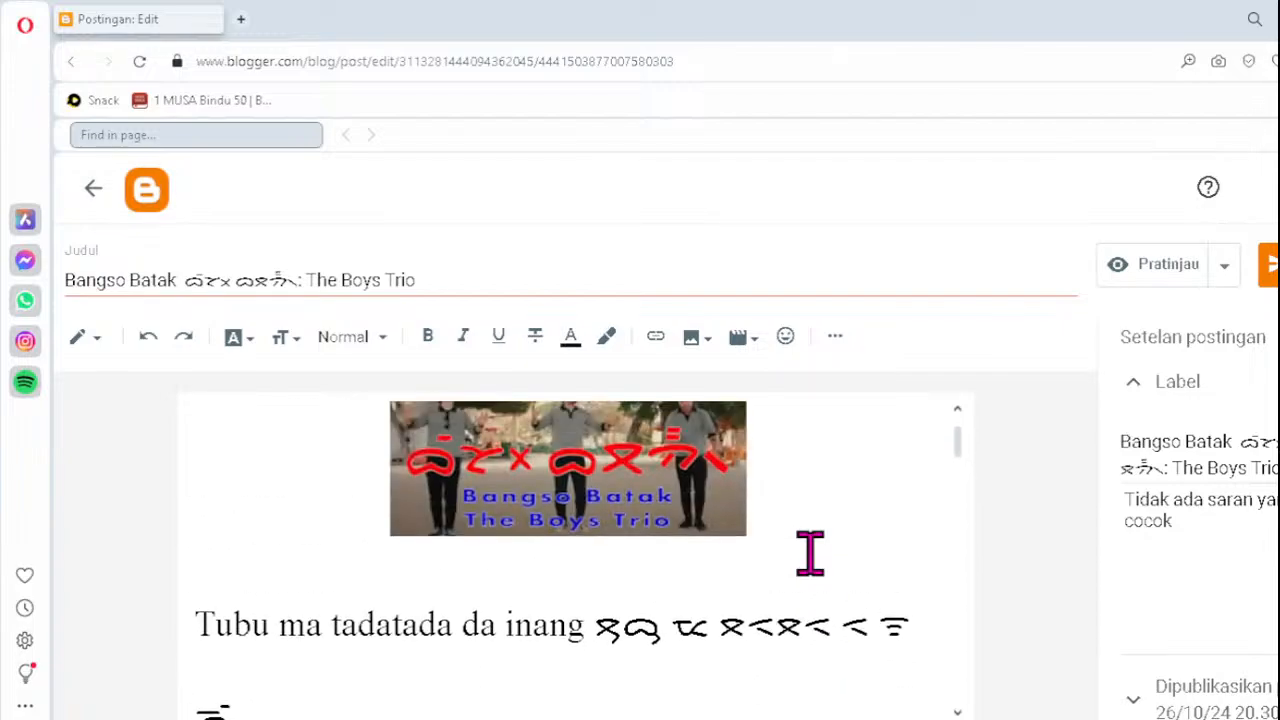
pyautogui.click(866, 626)
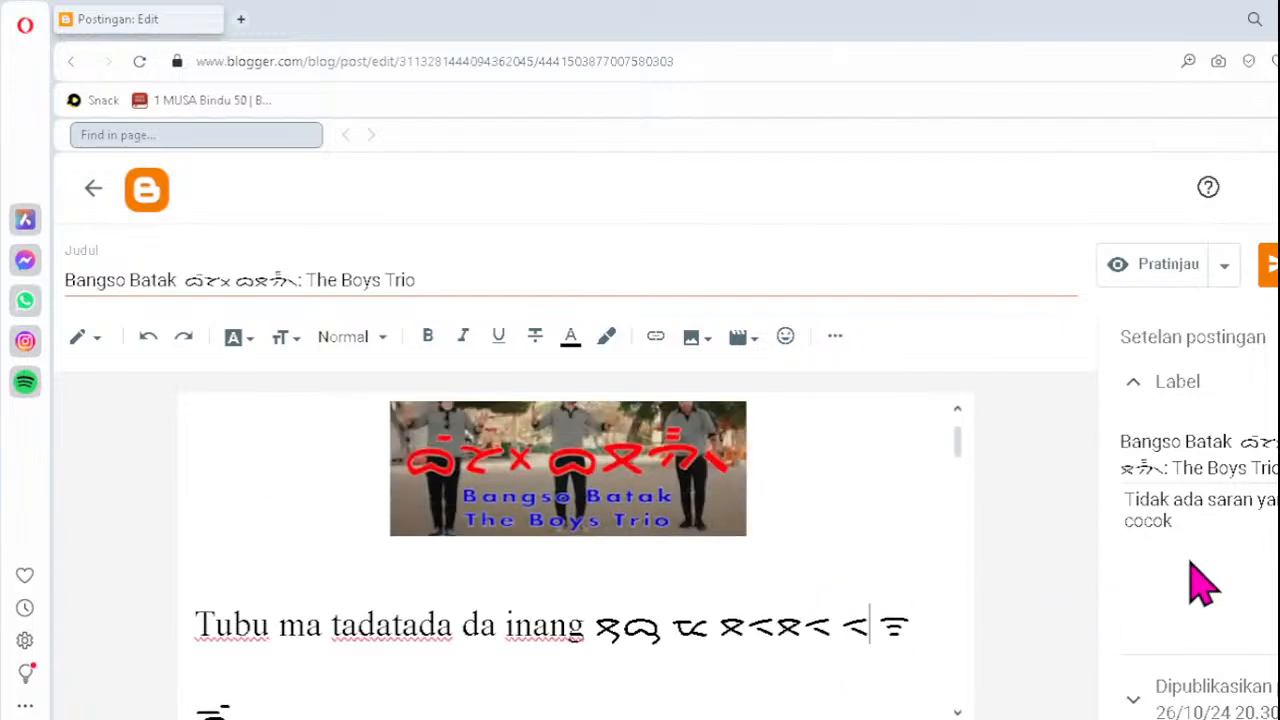
pyautogui.press('Down')
pyautogui.press('Down')
pyautogui.press('Down')
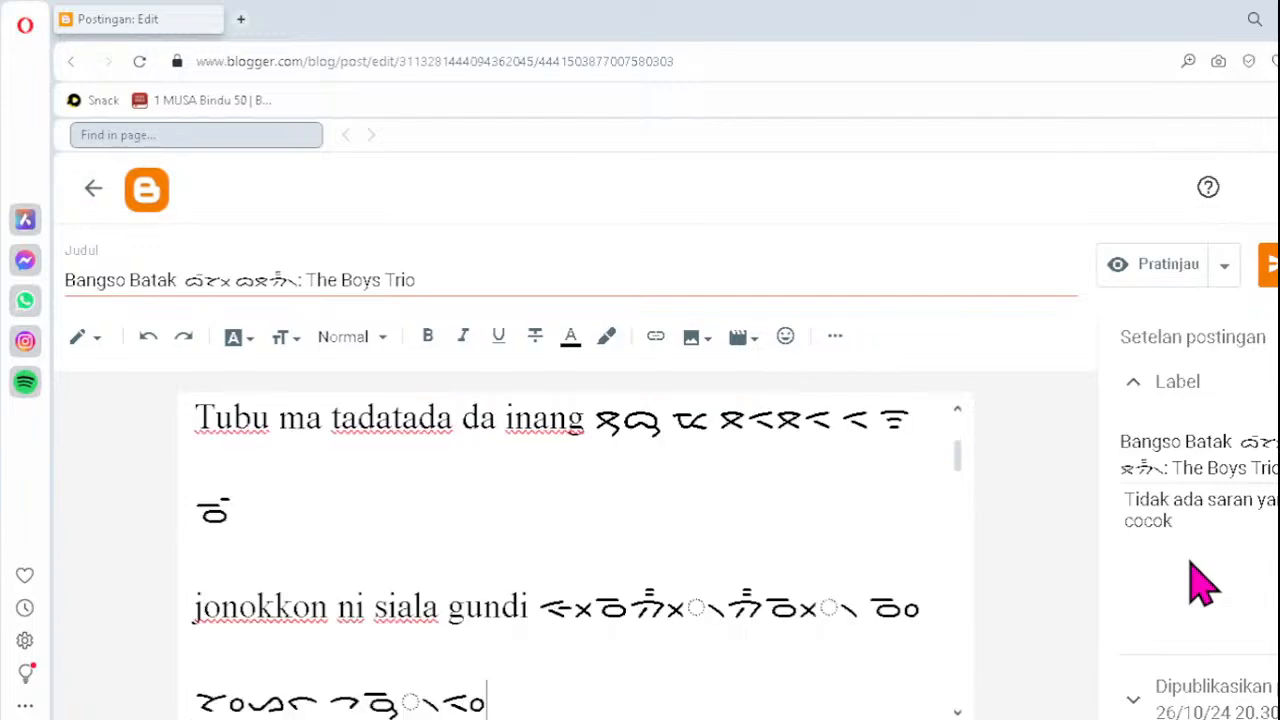
pyautogui.click(646, 608)
pyautogui.press('Delete')
pyautogui.write('ᯬ')
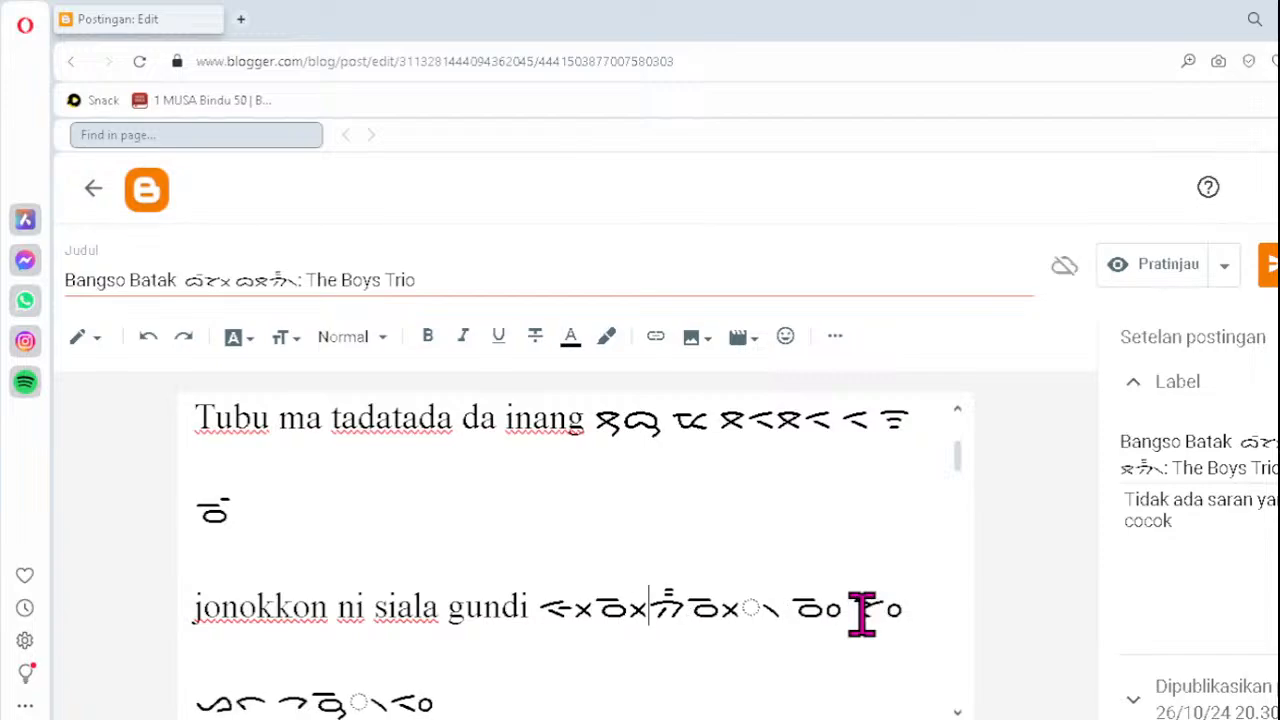
pyautogui.write('ᯂ᯲')
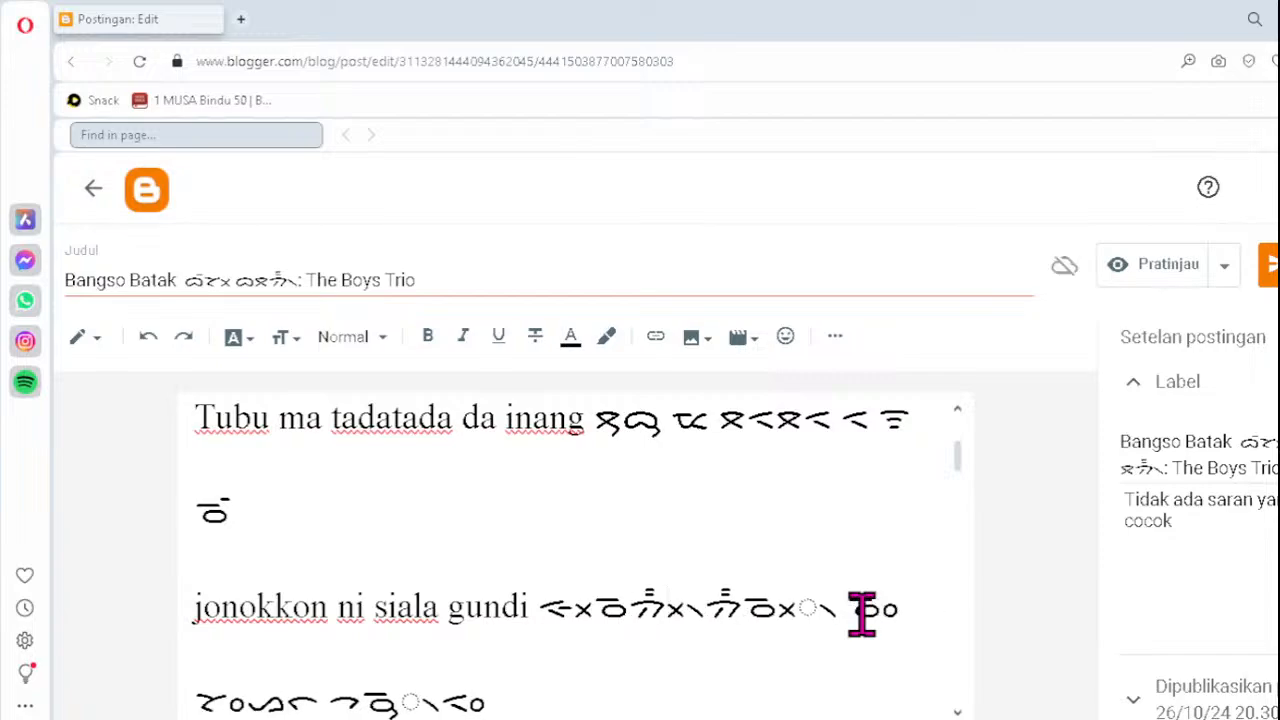
pyautogui.press('Right')
pyautogui.press('Delete')
pyautogui.write('ᯬᯉ᯲')
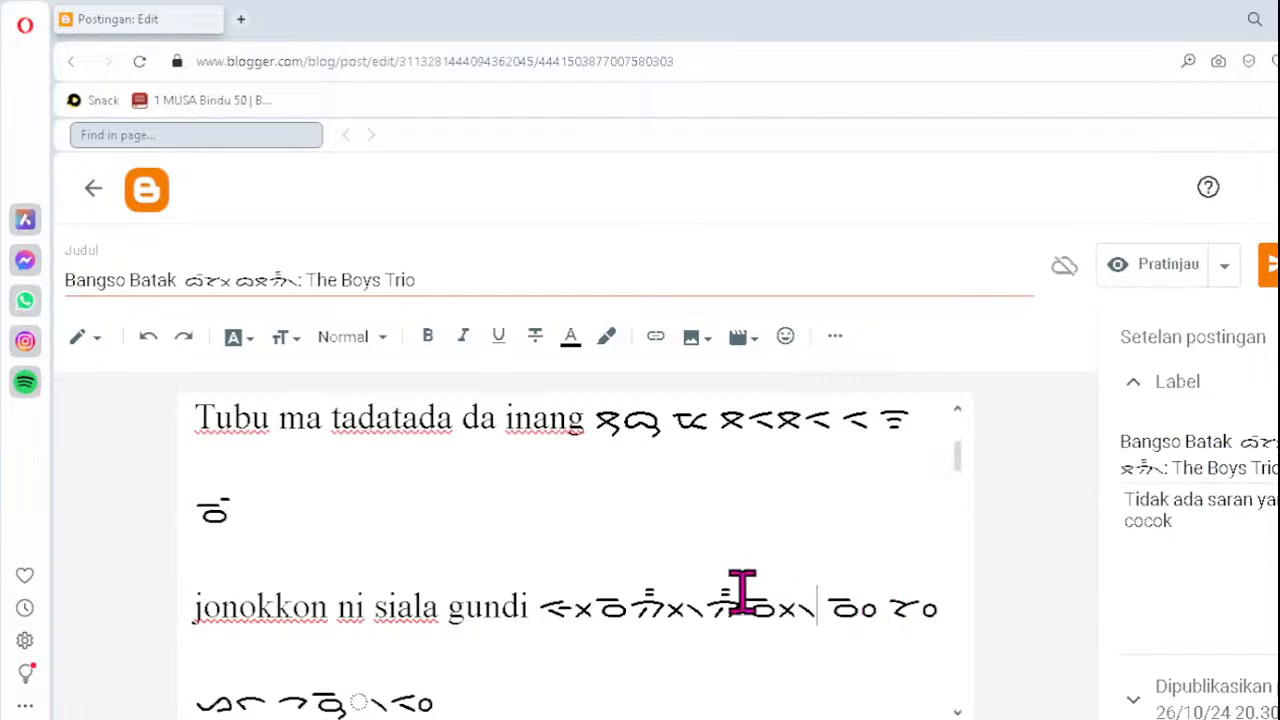
# - Correct the "gun" of "gundi" in the "jonokkon ni siala gundi" Batak transliteration, removing the dotted circle
pyautogui.click(312, 700)
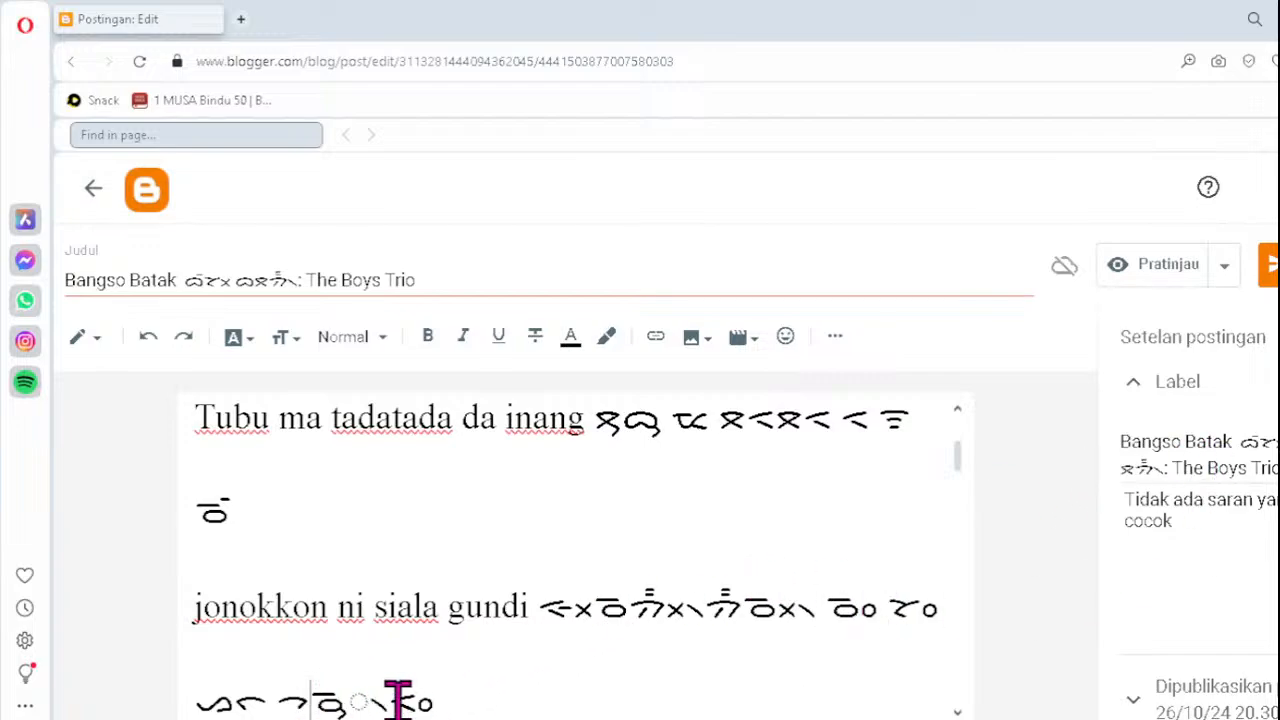
pyautogui.press('Delete')
pyautogui.write('ᯑ᯲')
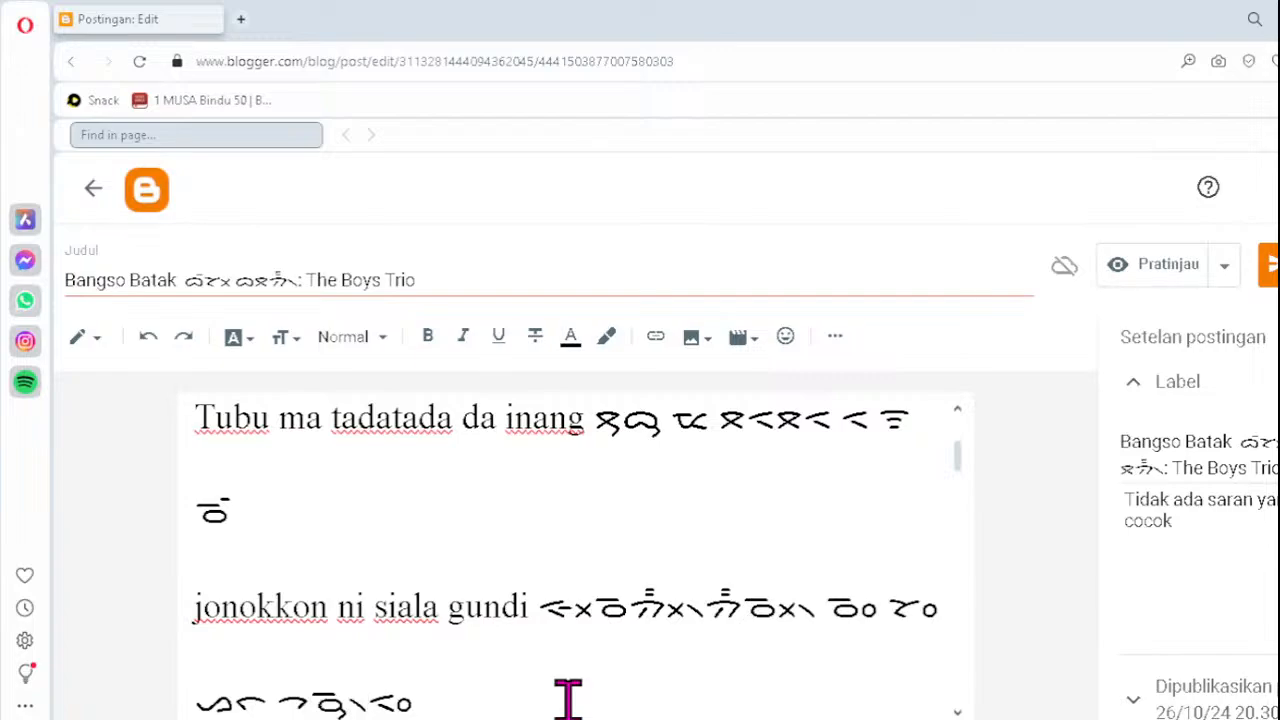
# - Correct the "hut" of "ihuthonon" in the "ihuthonon ni na parpudi" Batak transliteration, removing its dotted circle
pyautogui.press('Down')
pyautogui.press('Down')
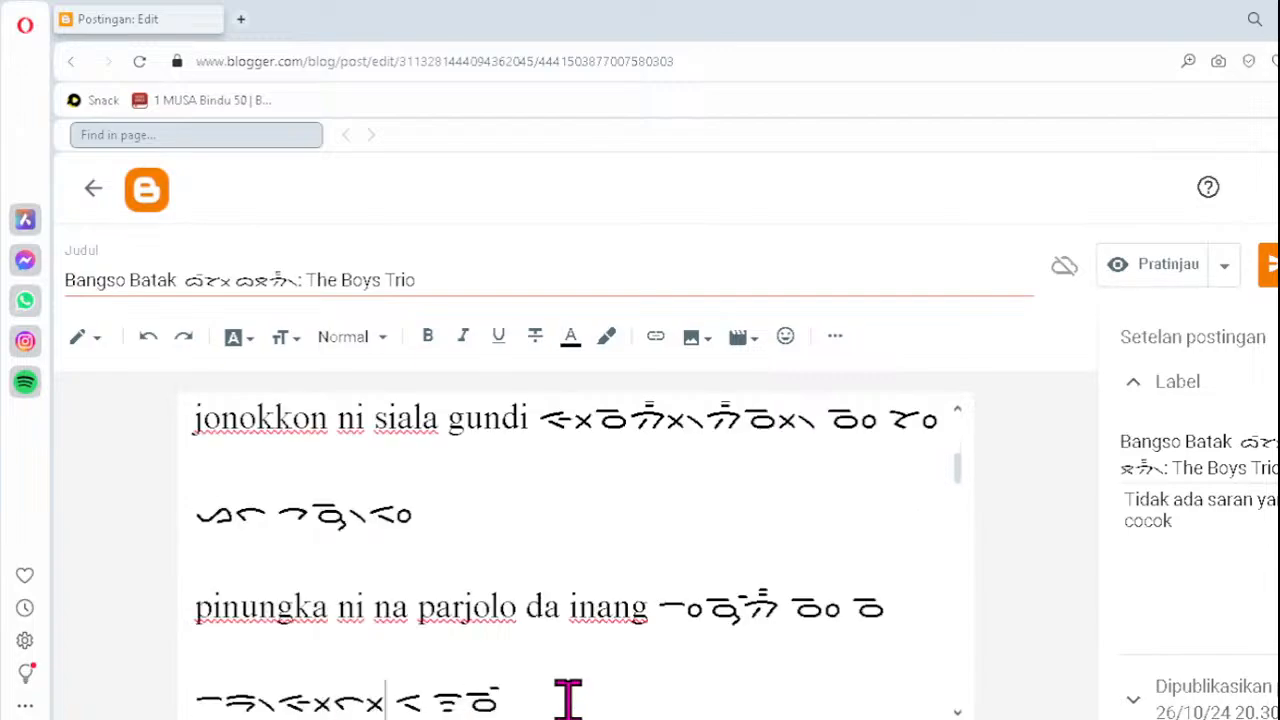
pyautogui.press('Down')
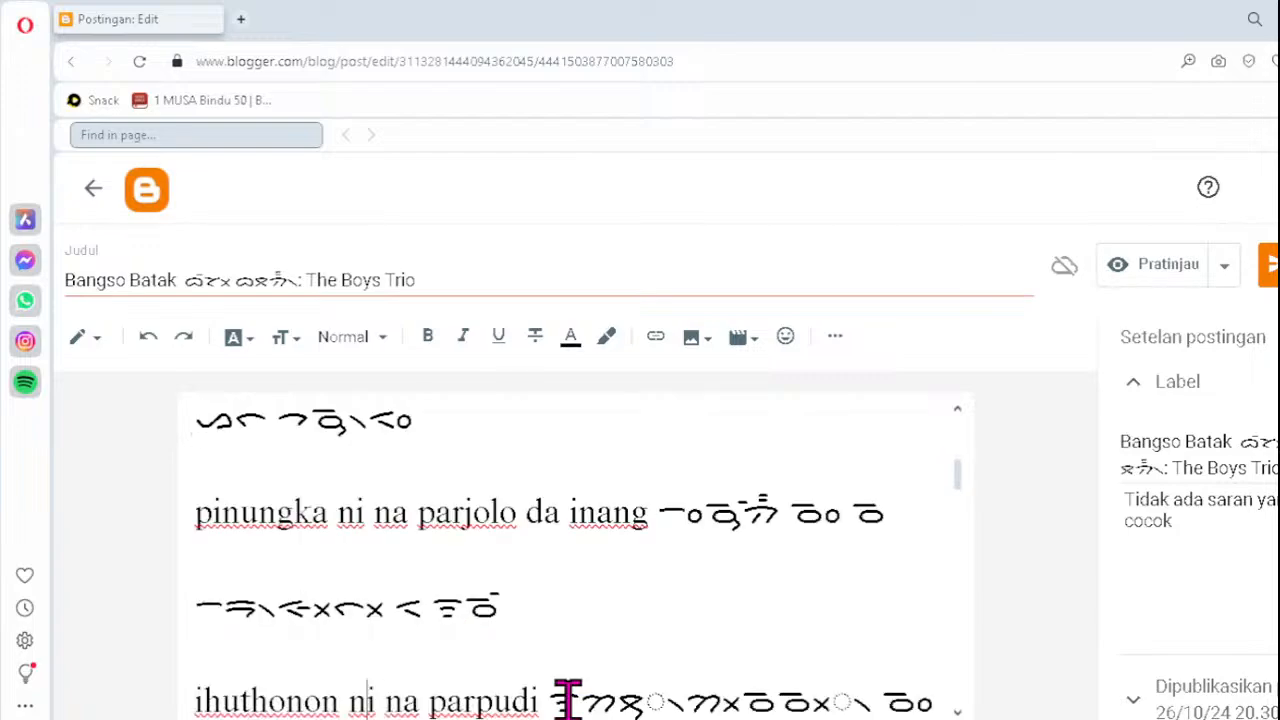
pyautogui.press('Down')
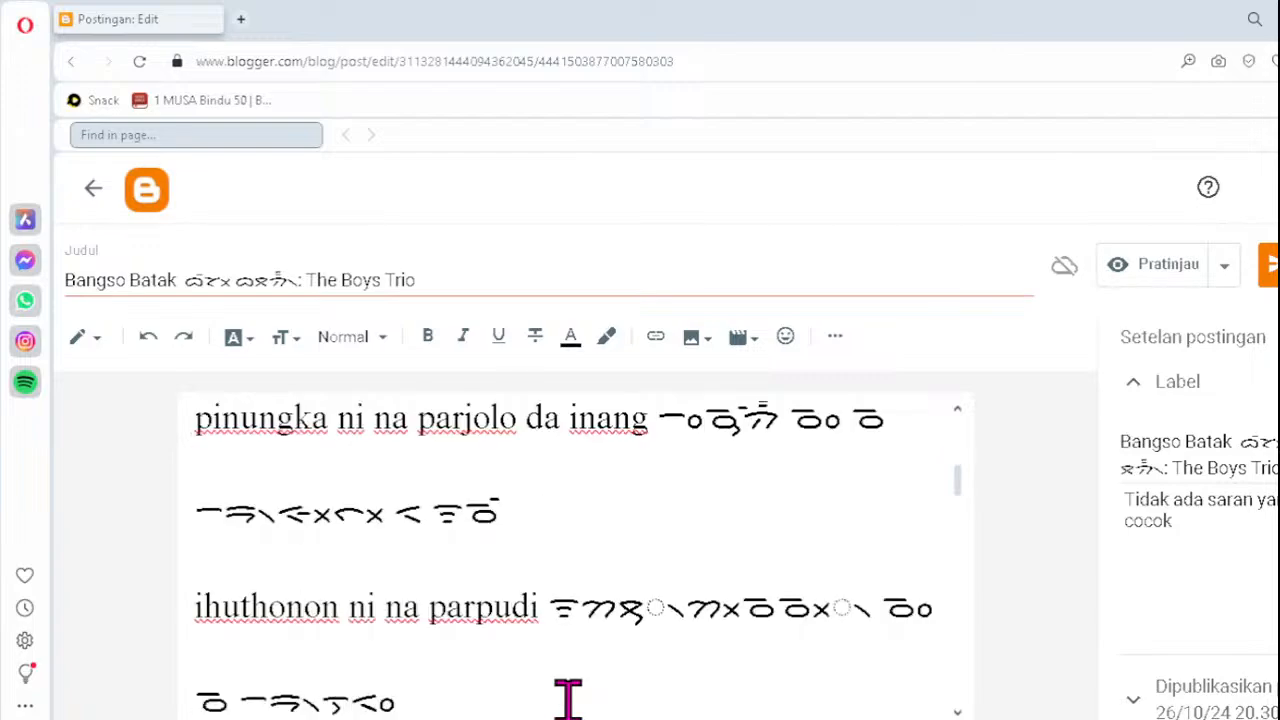
pyautogui.click(618, 607)
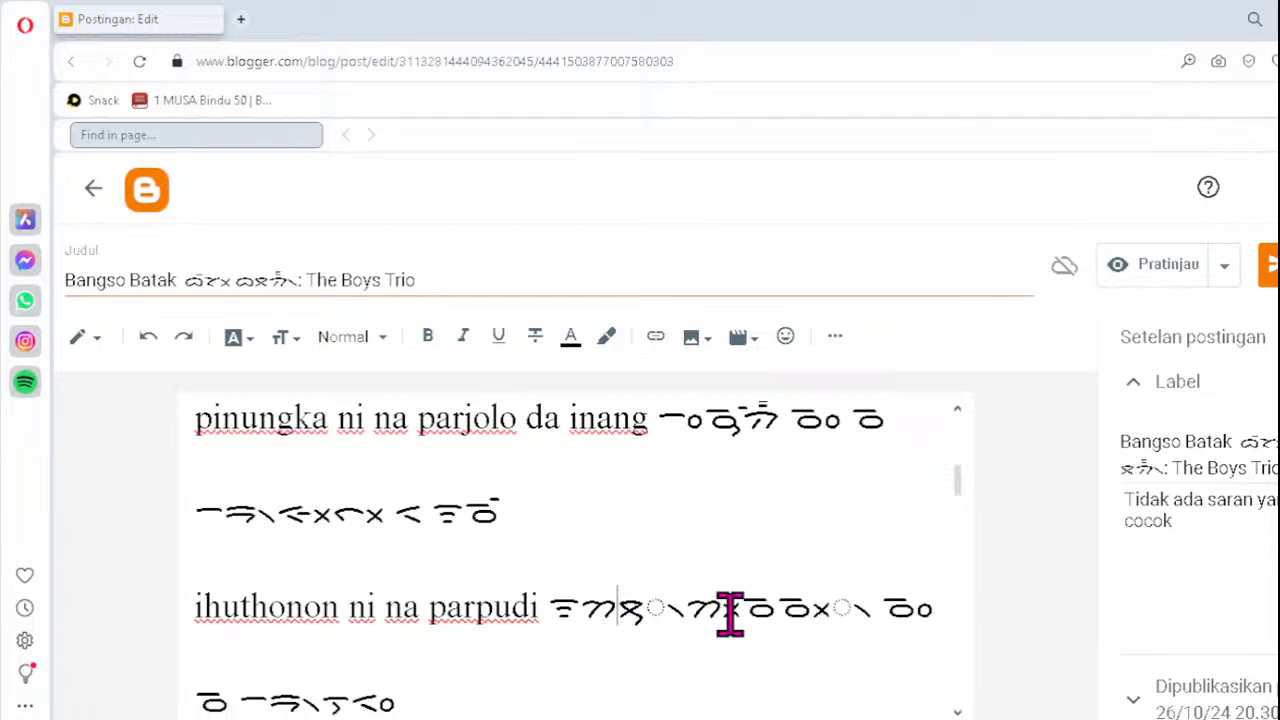
pyautogui.press('Delete')
pyautogui.write('ᯪ')
pyautogui.press('BackSpace')
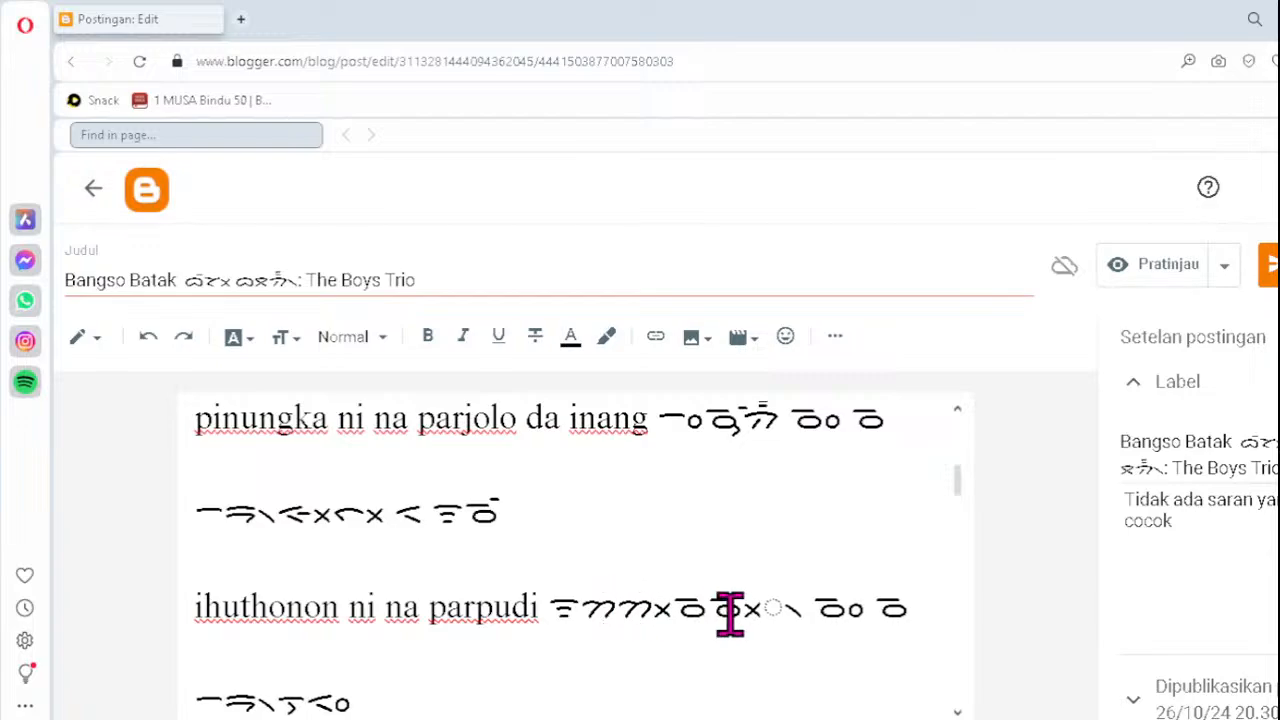
pyautogui.write('ᯮᯖ᯲')
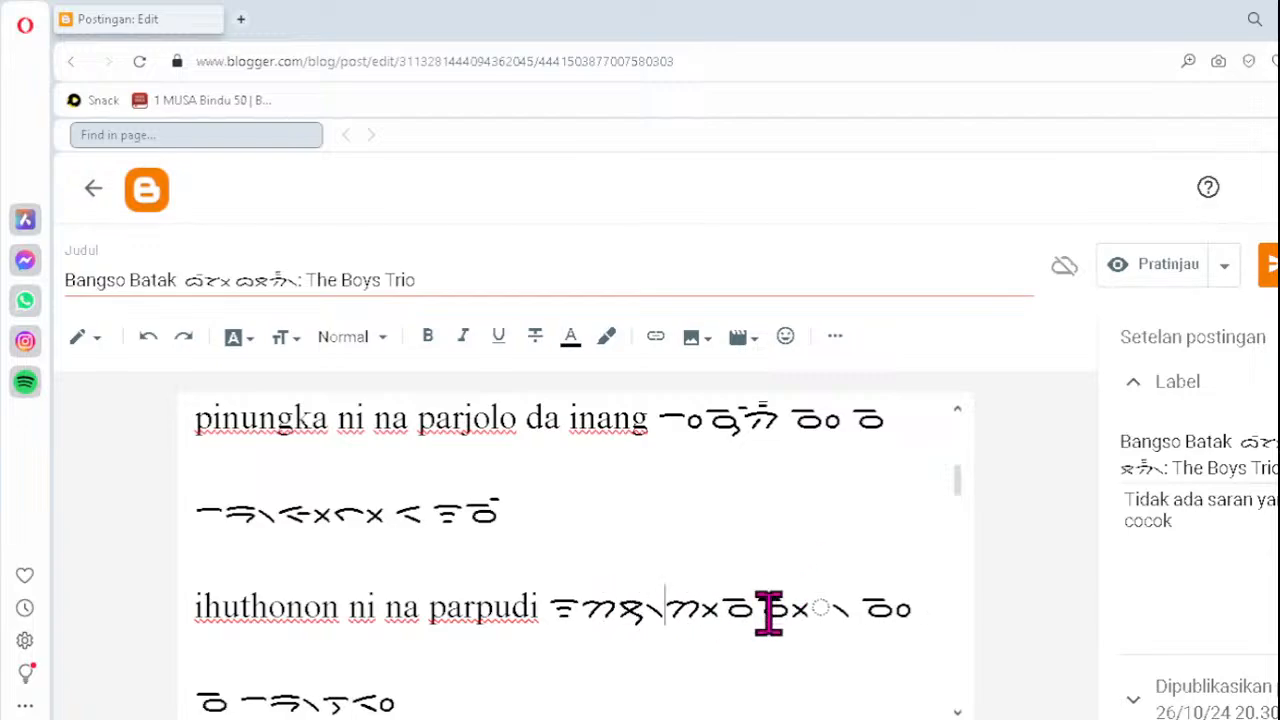
# - Correct the "non" of "ihuthonon" in the "ihuthonon ni na parpudi" Batak transliteration, removing its dotted circle
pyautogui.click(768, 612)
pyautogui.press('Delete')
pyautogui.press('Delete')
pyautogui.press('Delete')
pyautogui.write('ᯖᯔ᯲')
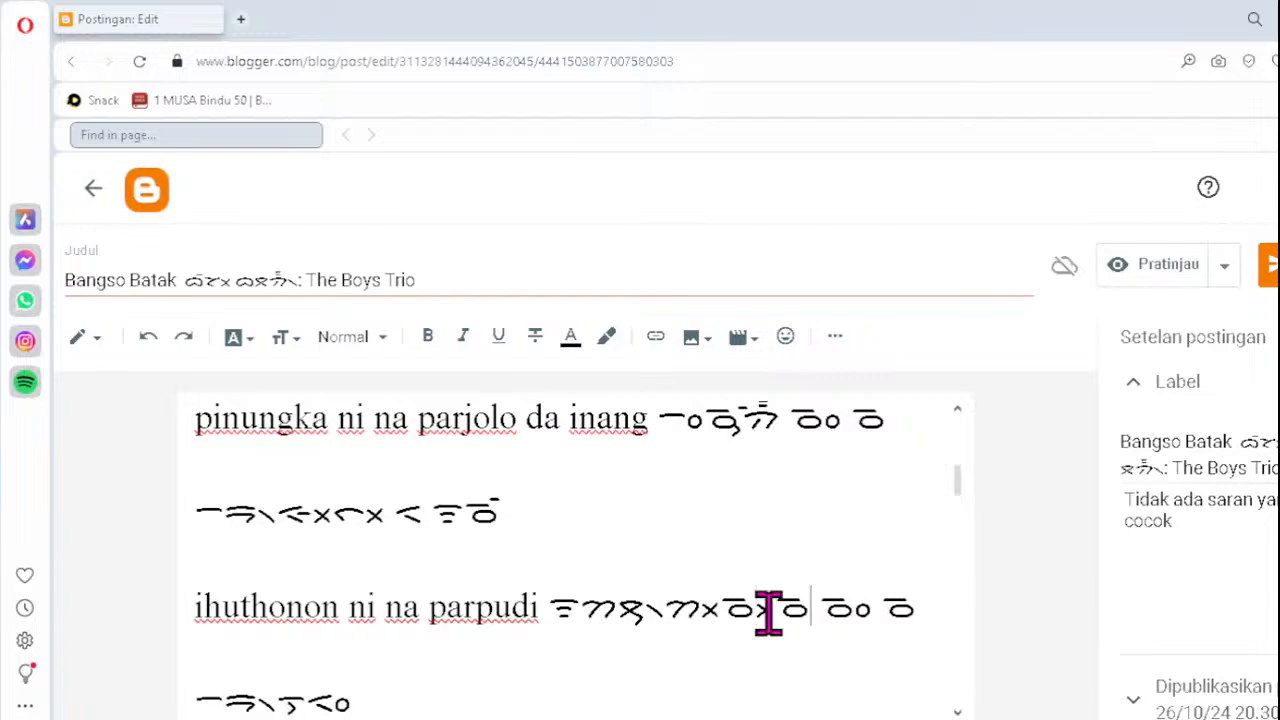
# - Correct the "ngot" of "ingot" in the "ingot taingot ma" transliteration above "unang ma lupa hita disi", removing its dotted circle
pyautogui.click(669, 686)
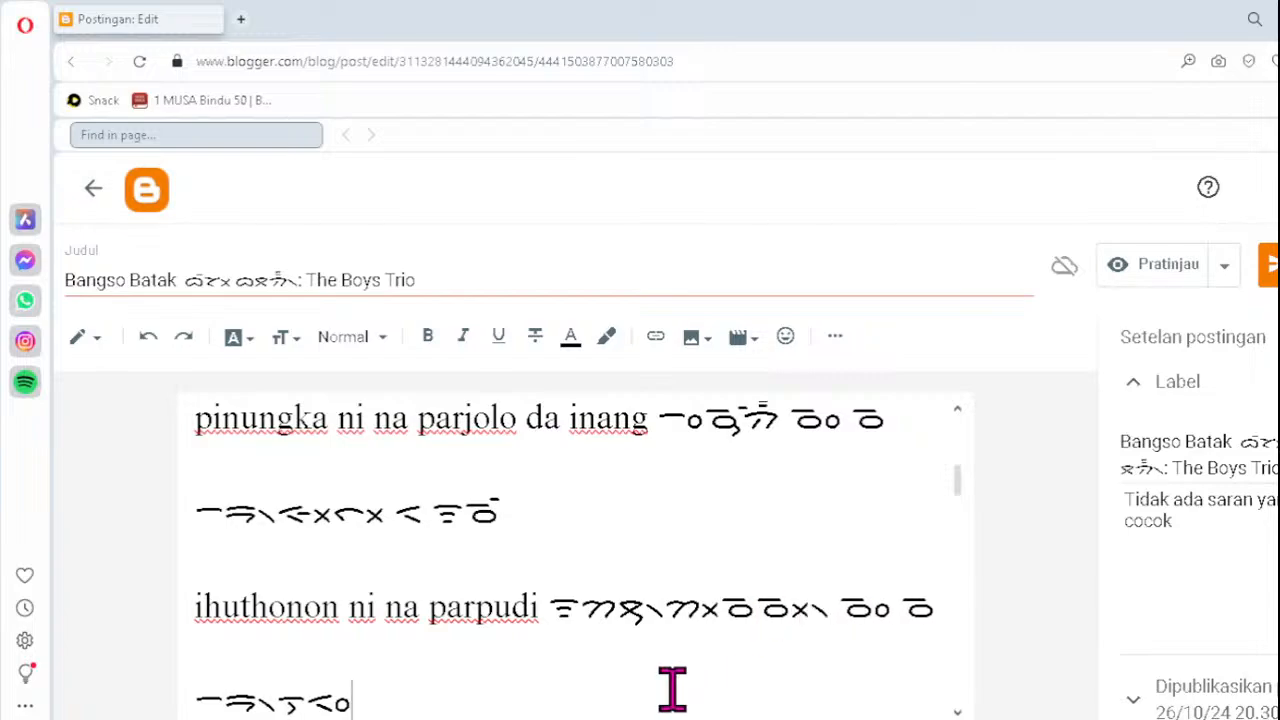
pyautogui.press('Down')
pyautogui.press('Down')
pyautogui.press('Down')
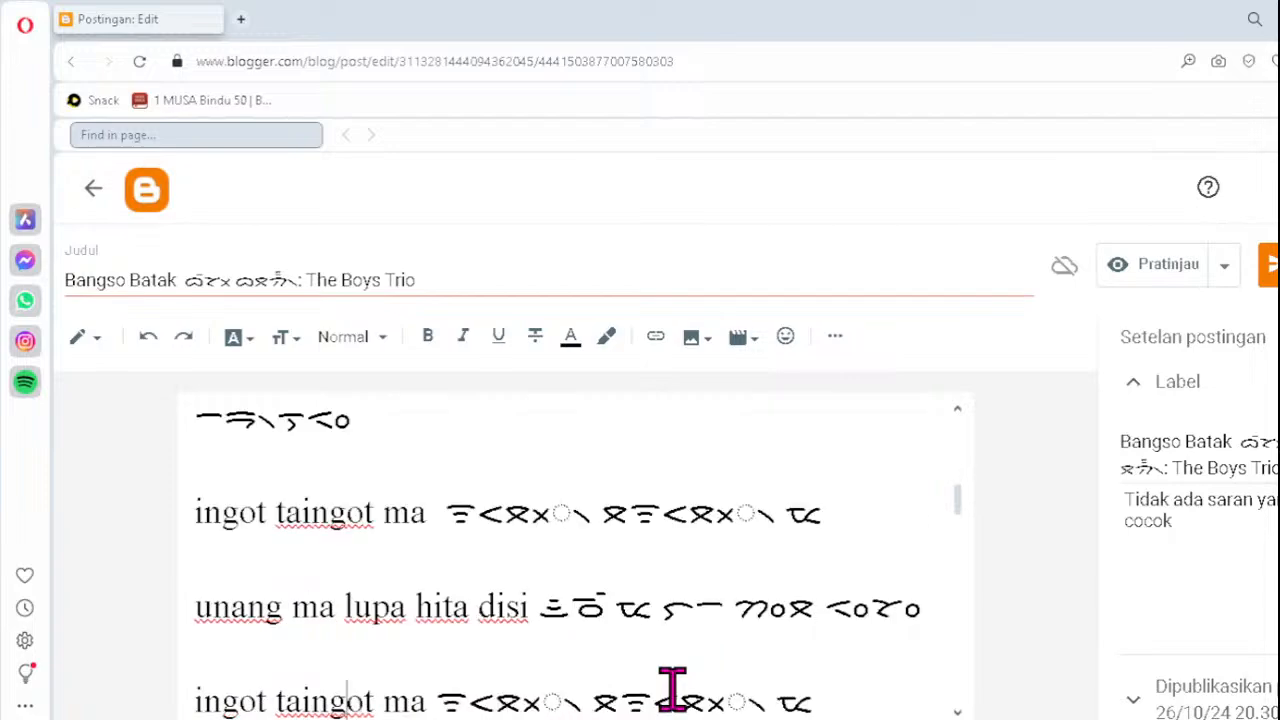
pyautogui.click(509, 515)
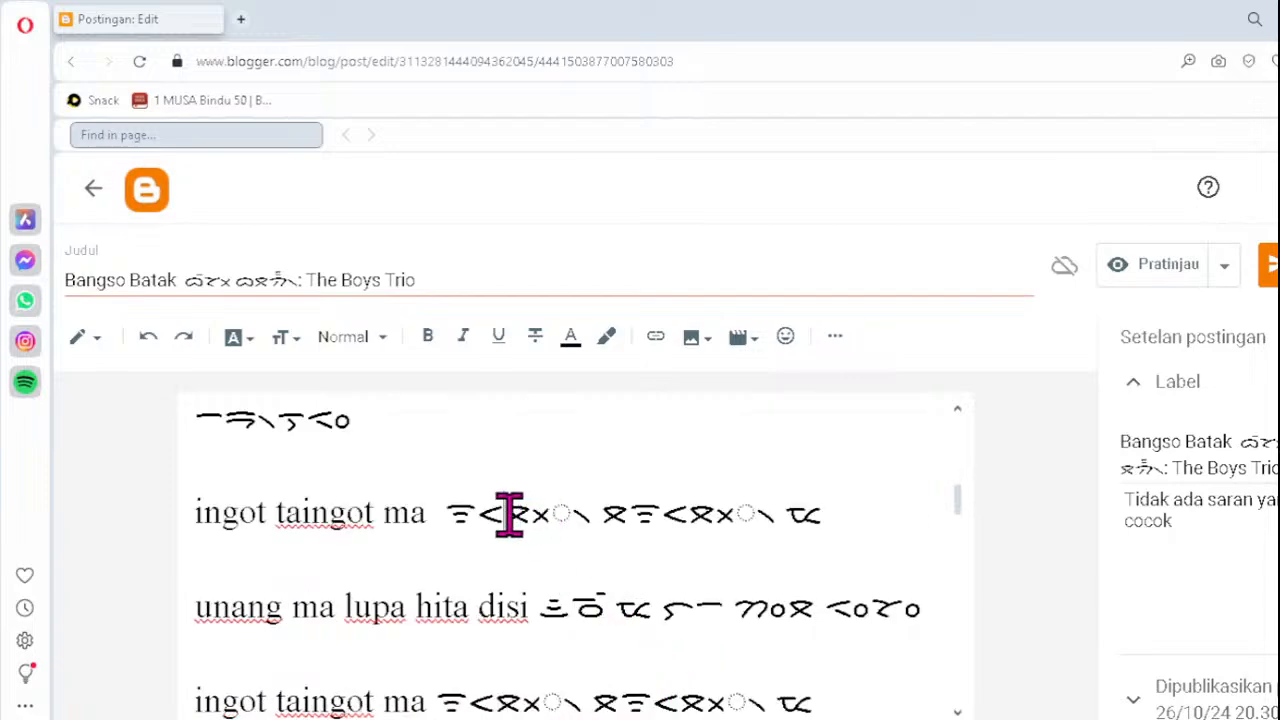
pyautogui.press('Delete')
pyautogui.write('ᯬᯖ᯲')
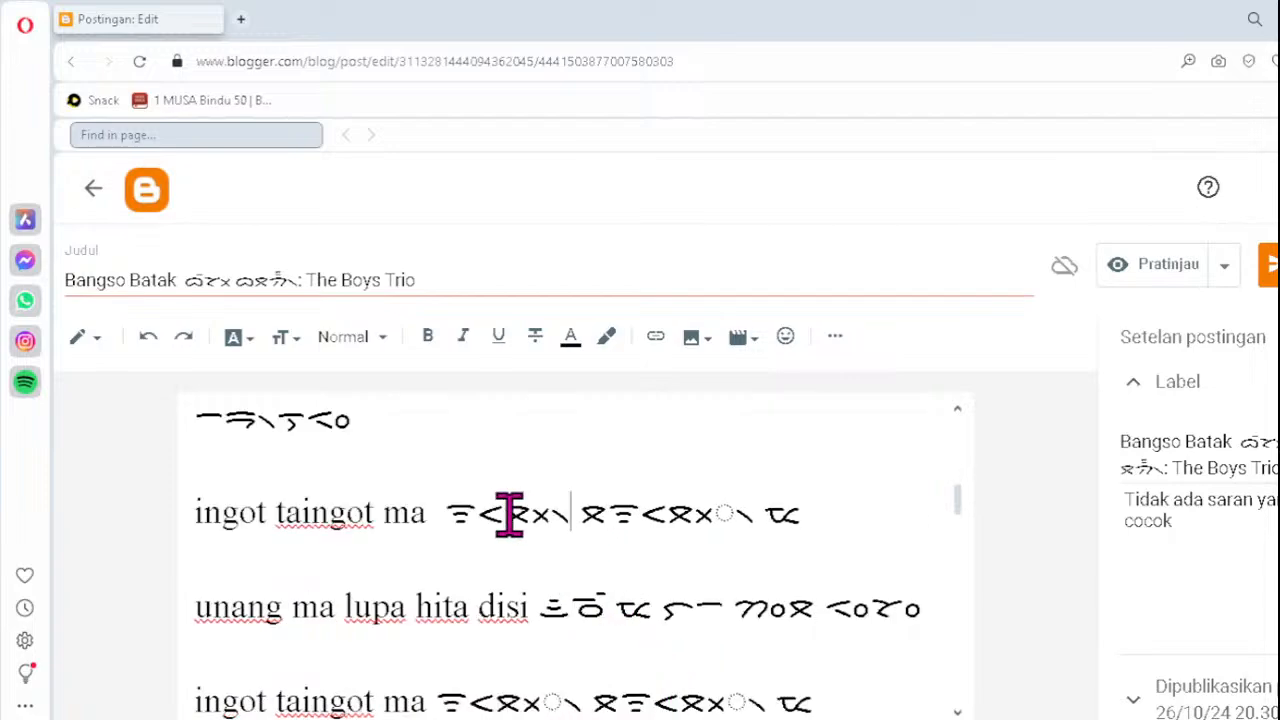
# - Correct the "ngot" of "taingot" in the "ingot taingot ma" transliteration above "unang ma lupa hita disi", removing its dotted circle
pyautogui.click(670, 514)
pyautogui.press('Delete')
pyautogui.press('Delete')
pyautogui.press('Delete')
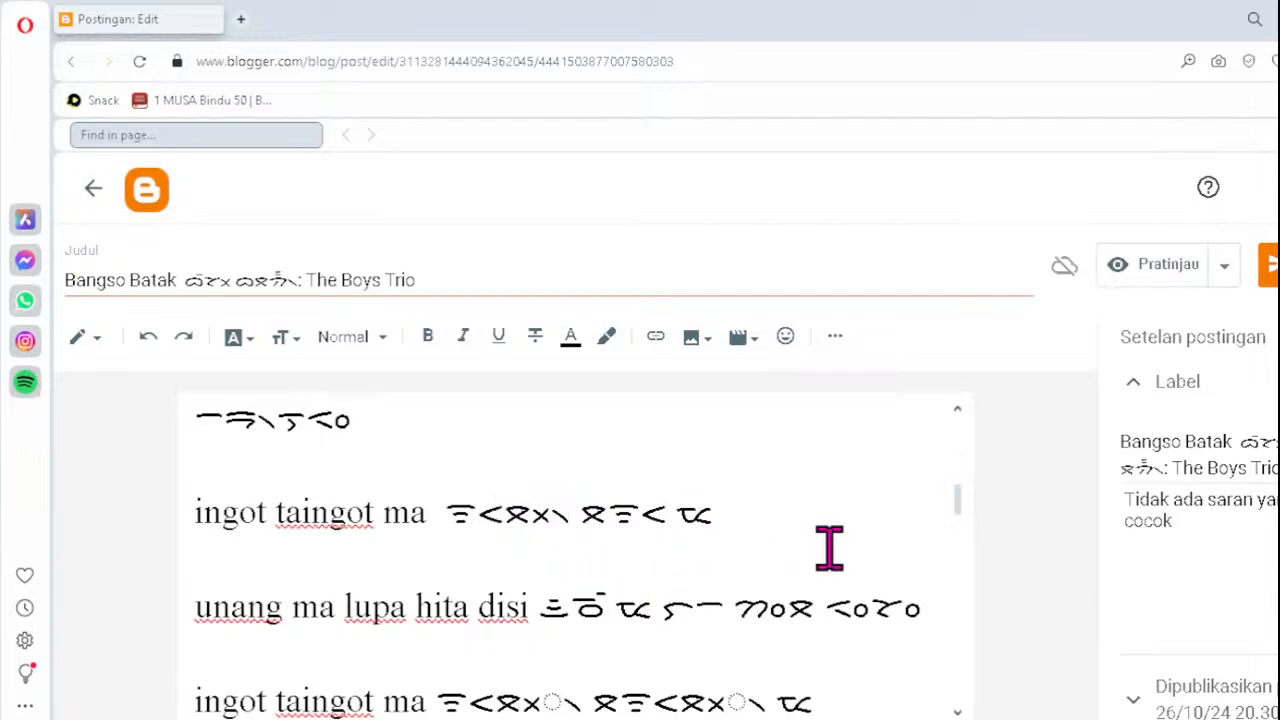
pyautogui.write('ᯝᯬᯖ᯲')
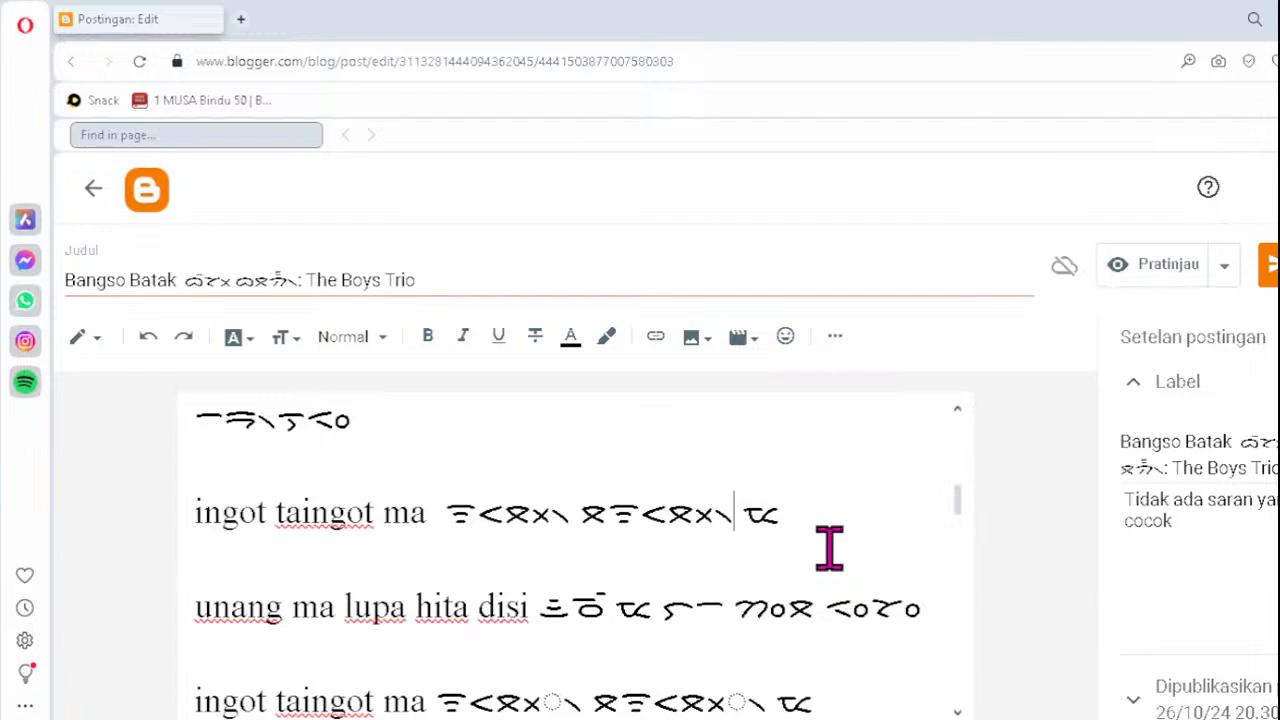
# - Correct the "ngot" of "ingot" in the "ingot taingot ma" transliteration below "unang ma lupa hita disi", removing its dotted circle
pyautogui.click(856, 676)
pyautogui.click(494, 696)
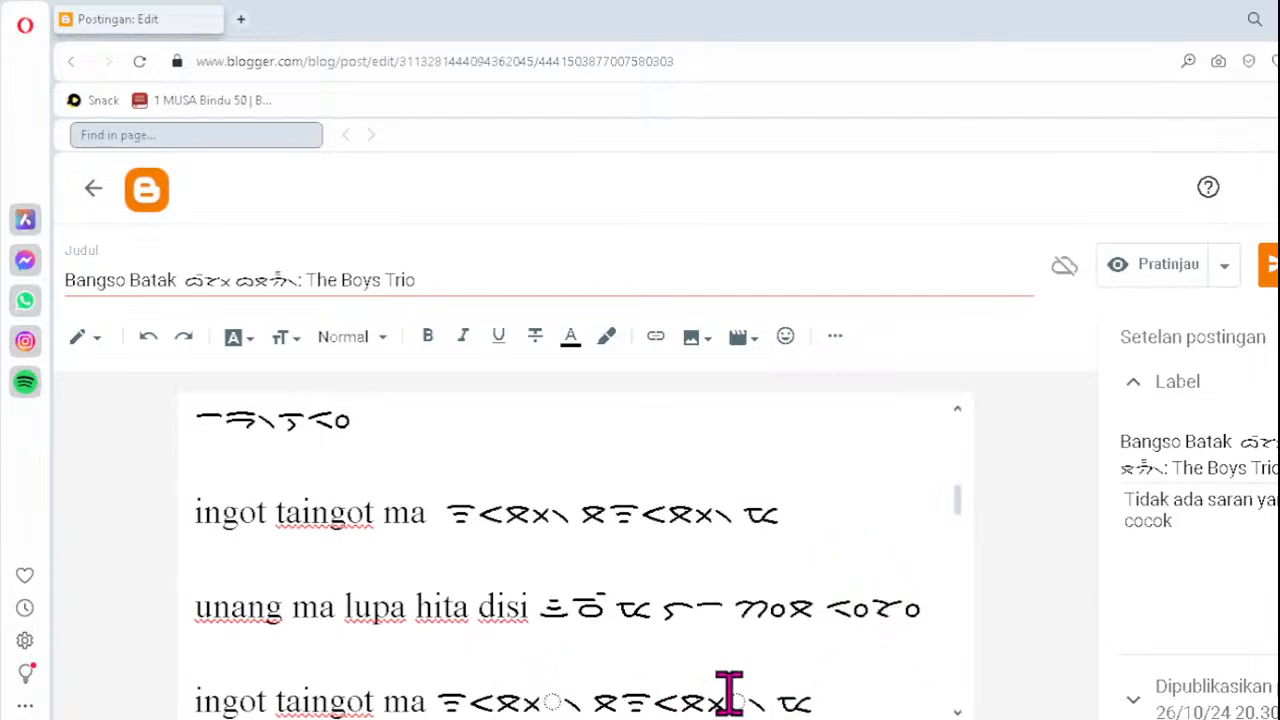
pyautogui.press('Delete')
pyautogui.write('ᯬᯖ᯲')
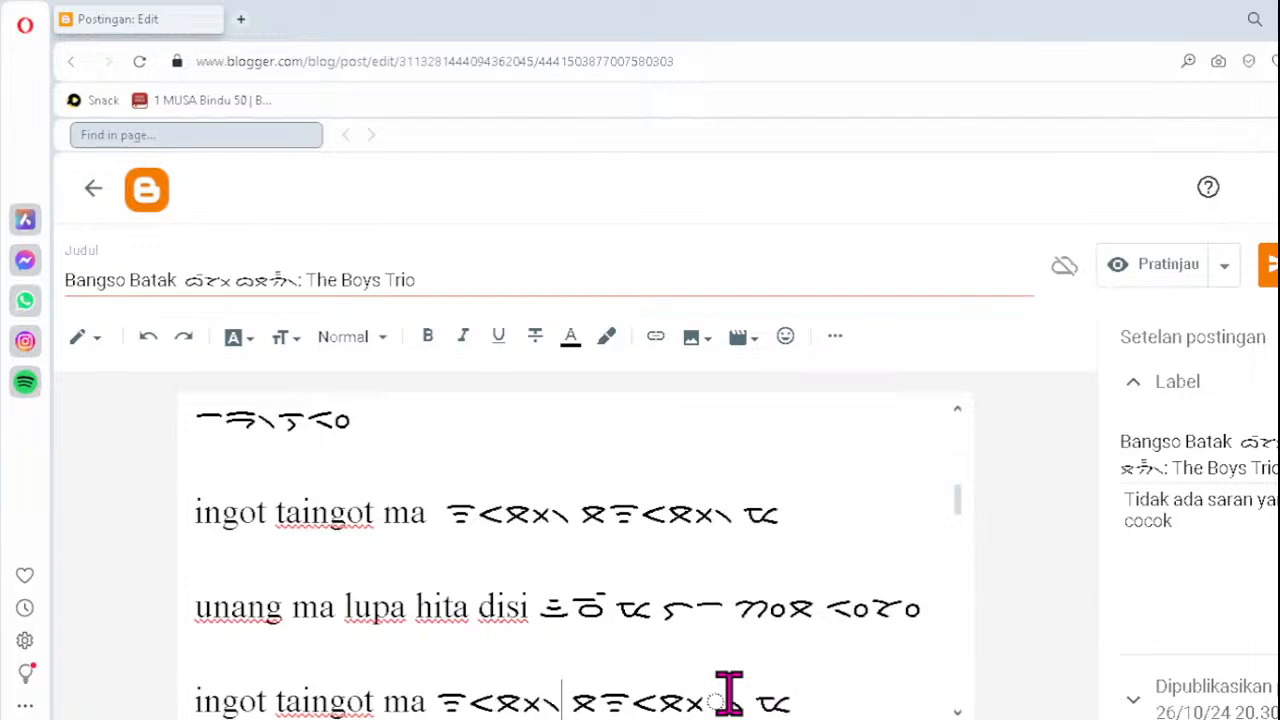
# - Correct the "ngot" of "taingot" in the "ingot taingot ma" transliteration below "unang ma lupa hita disi", removing its dotted circle
pyautogui.click(676, 700)
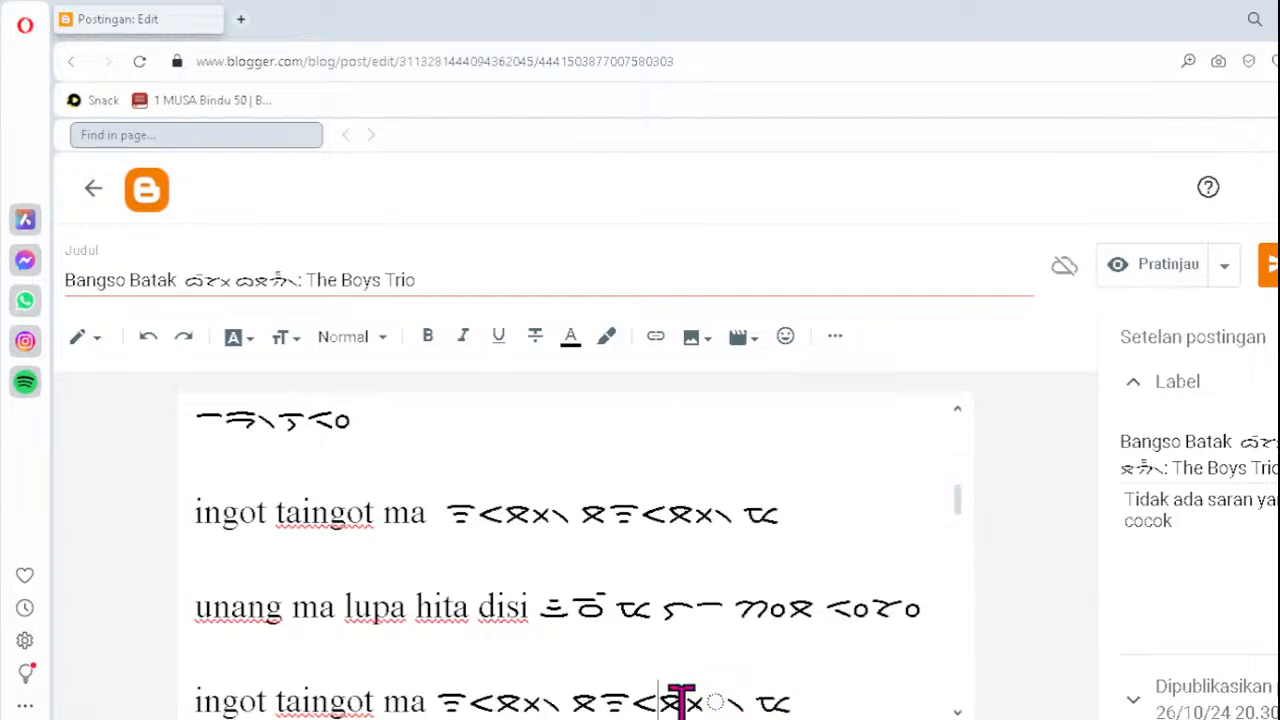
pyautogui.press('Delete')
pyautogui.press('Delete')
pyautogui.press('Delete')
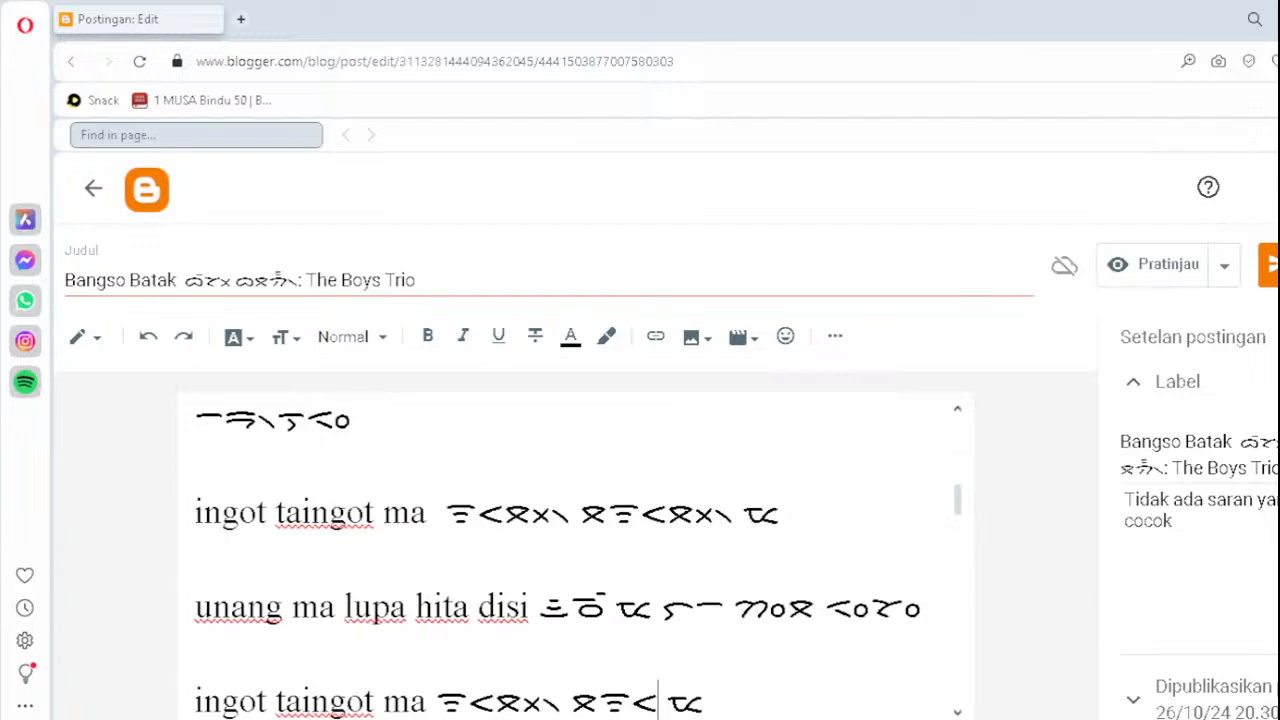
pyautogui.write('ᯬᯖ᯲')
pyautogui.press('Down')
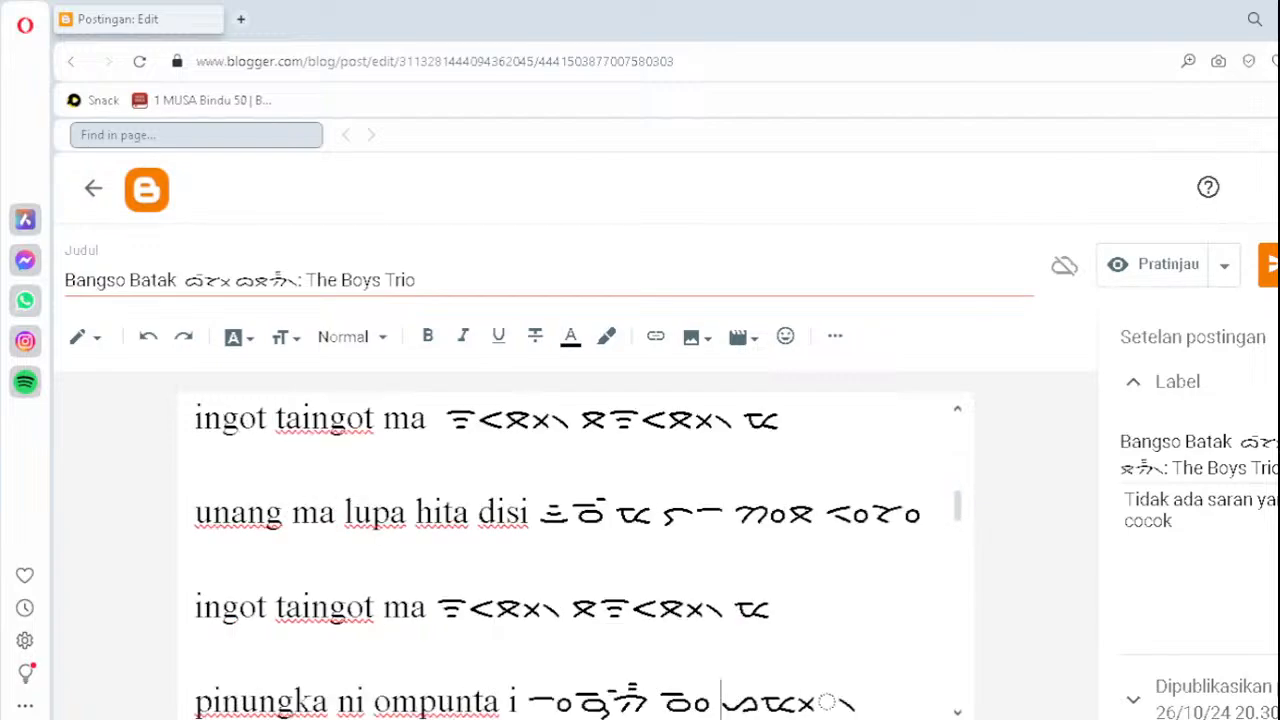
# - Retype the Batak-script syllable "om" of "ompunta" in the line "pinungka ni ompunta i" so its signs join without a dotted circle
pyautogui.press('Down')
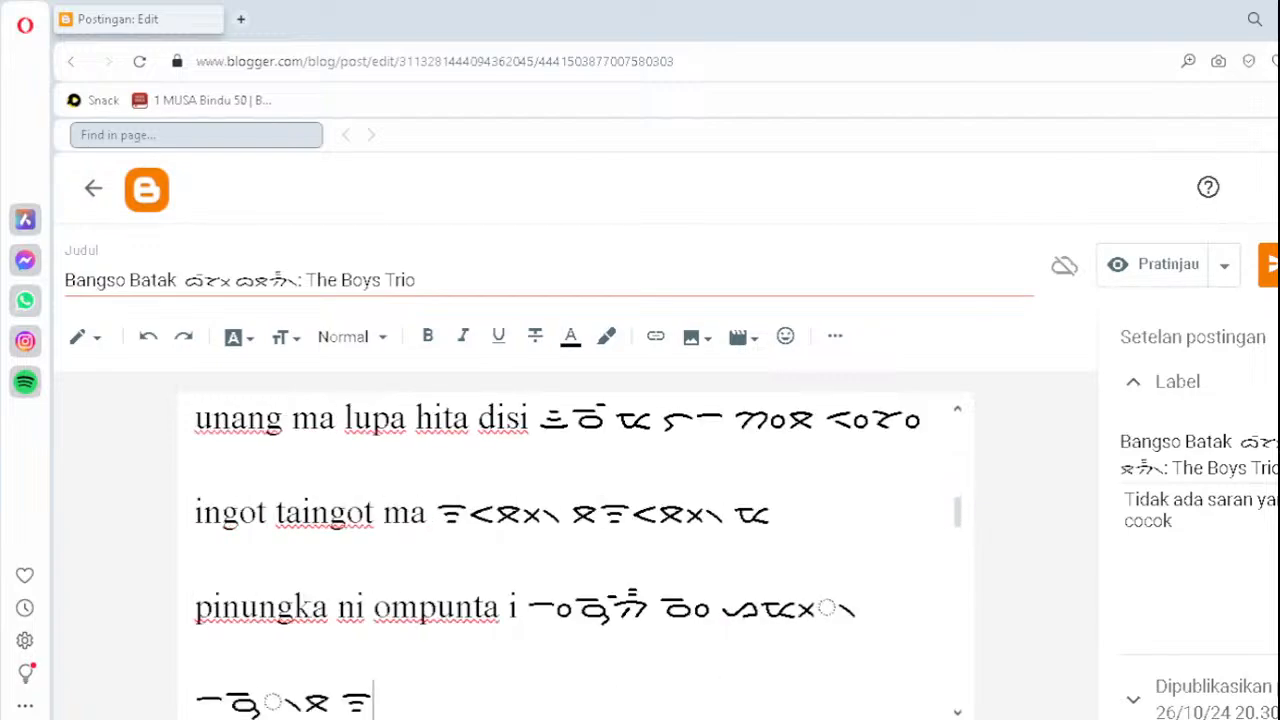
pyautogui.press('Up')
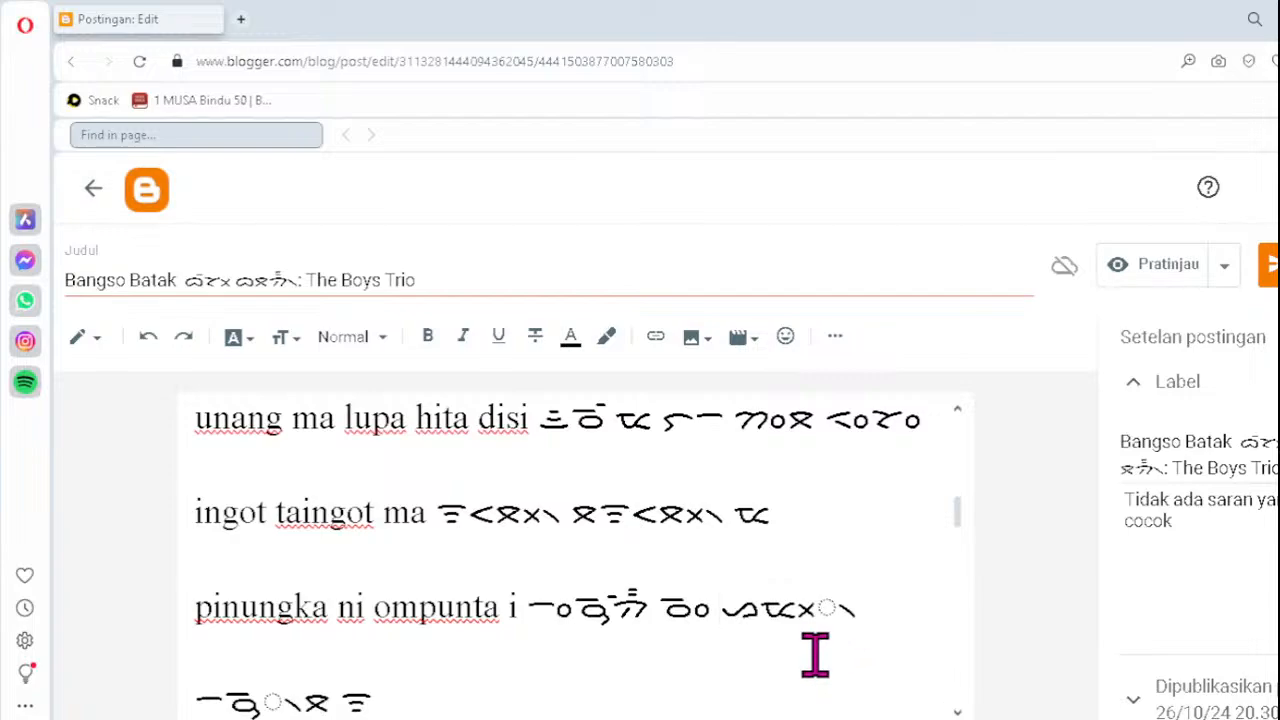
pyautogui.click(769, 608)
pyautogui.press('Delete')
pyautogui.write('ᯬᯔ᯲')
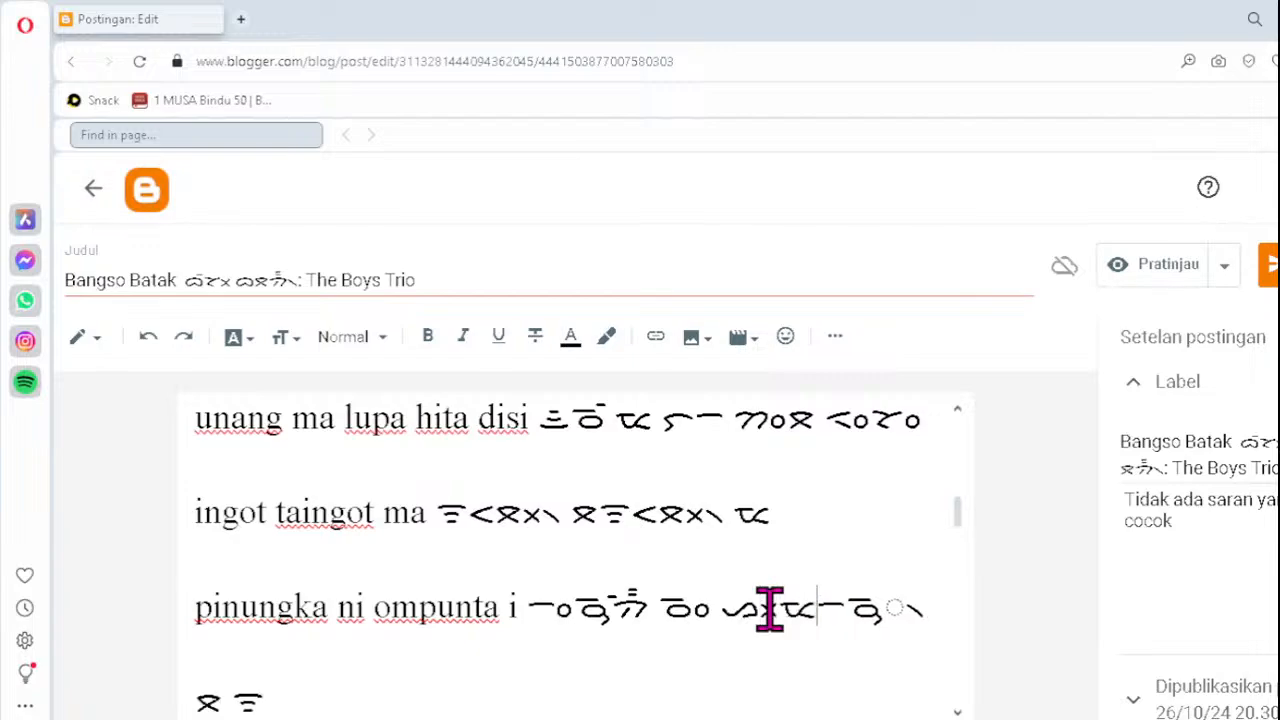
# - Retype the Batak-script syllable "pun" of "ompunta" with its u vowel and vowel-killer sign correctly attached
pyautogui.click(236, 701)
pyautogui.press('Delete')
pyautogui.write('ᯬᯖ')
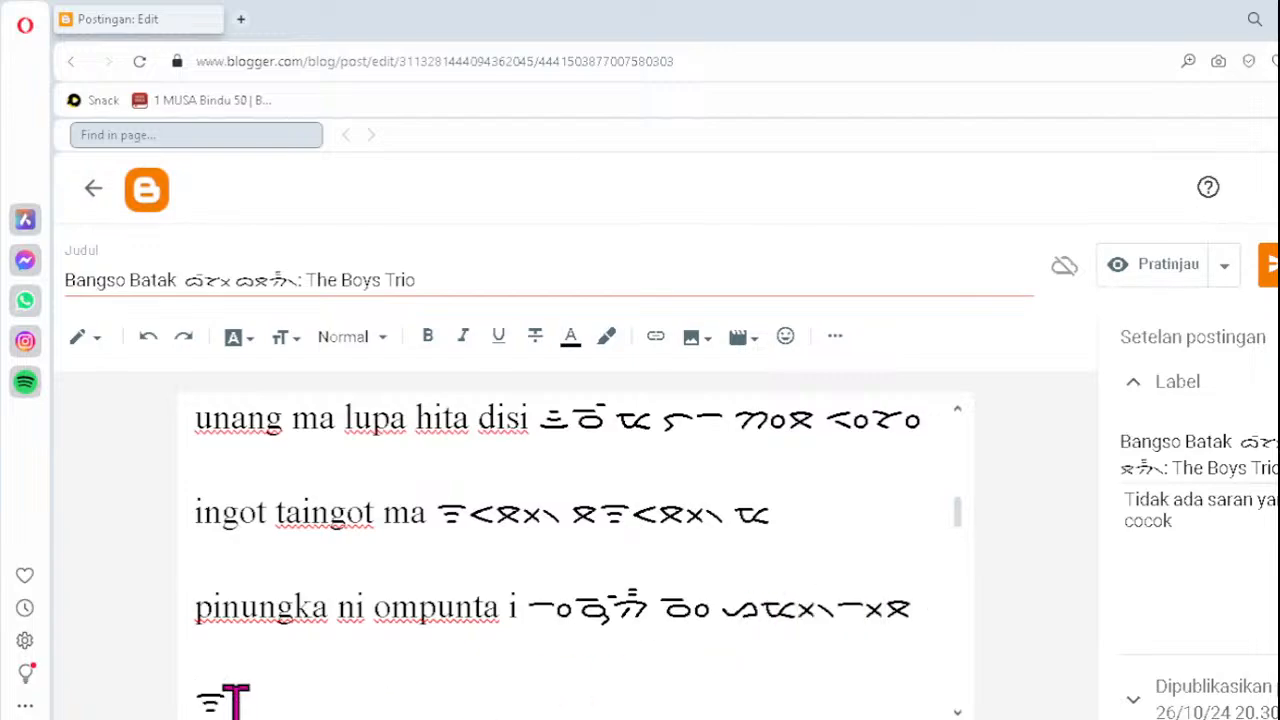
pyautogui.press('BackSpace')
pyautogui.write('ᯮᯉ')
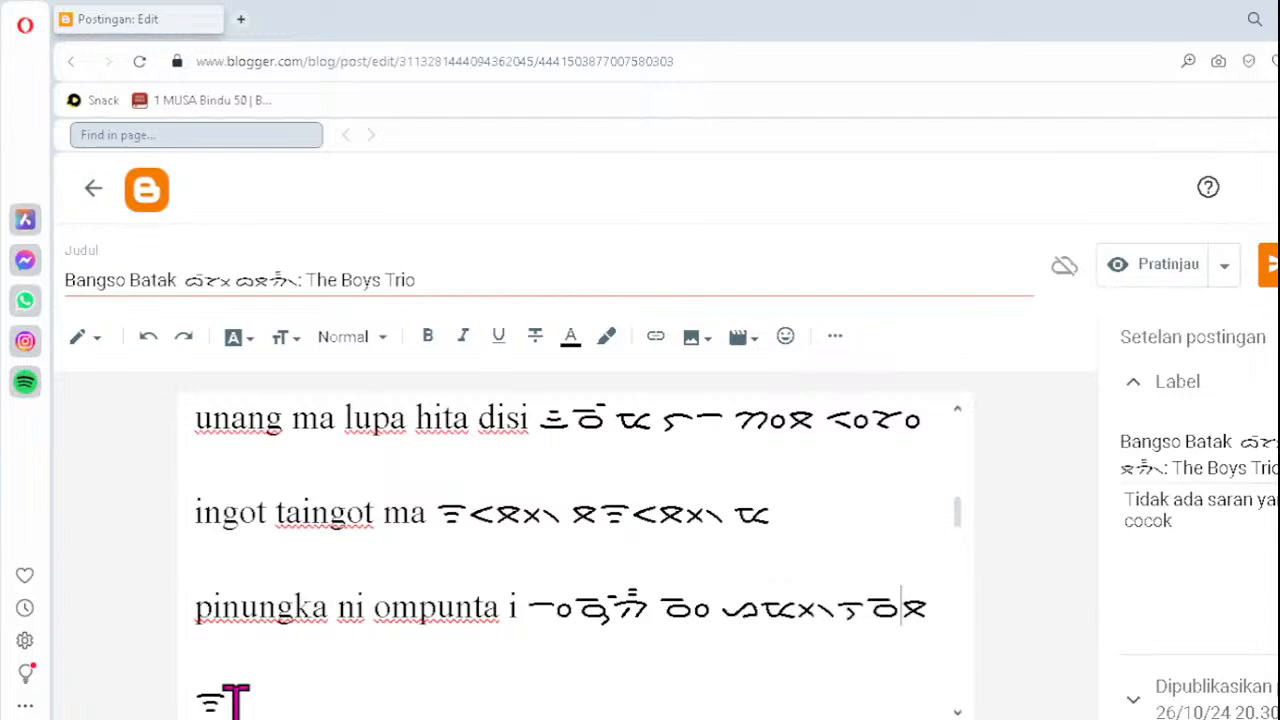
pyautogui.write('᯲')
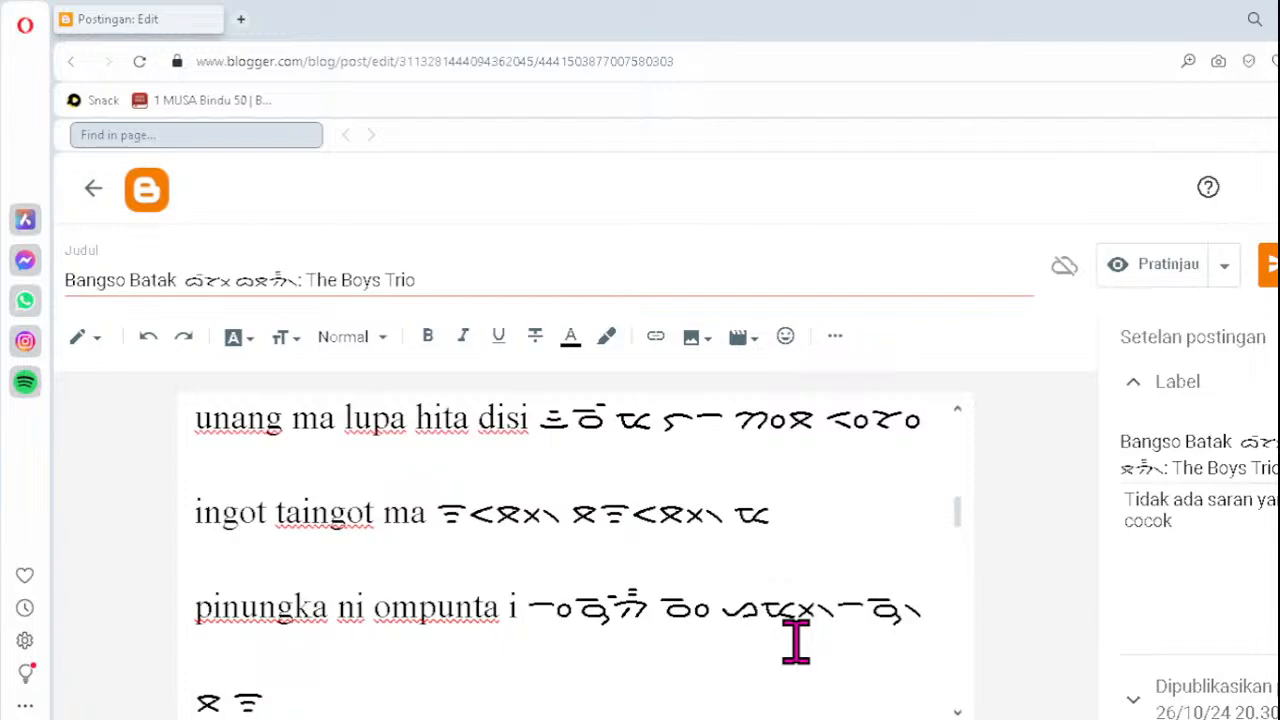
# - Retype the ending of the Batak-script word "on" after "di jaman saonari on" to eliminate its dotted circle
pyautogui.click(625, 671)
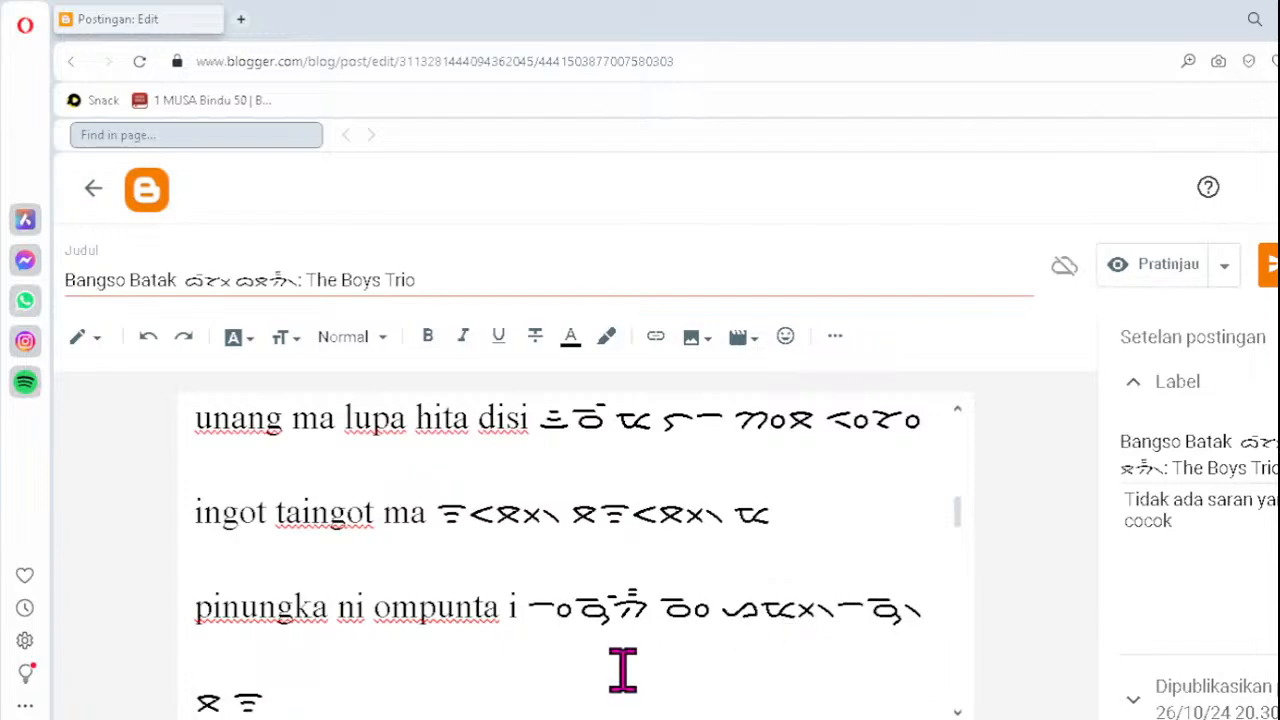
pyautogui.press('Return')
pyautogui.hotkey('ctrl', 'v')
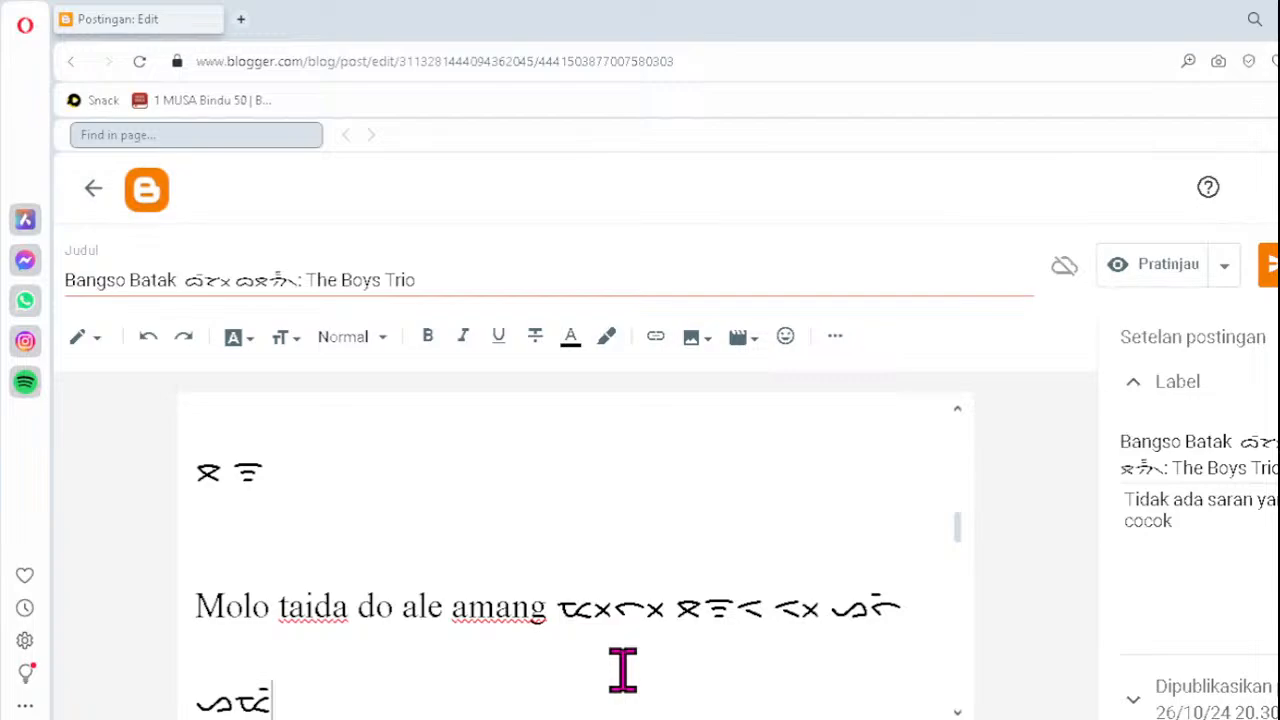
pyautogui.press('Down')
pyautogui.press('Down')
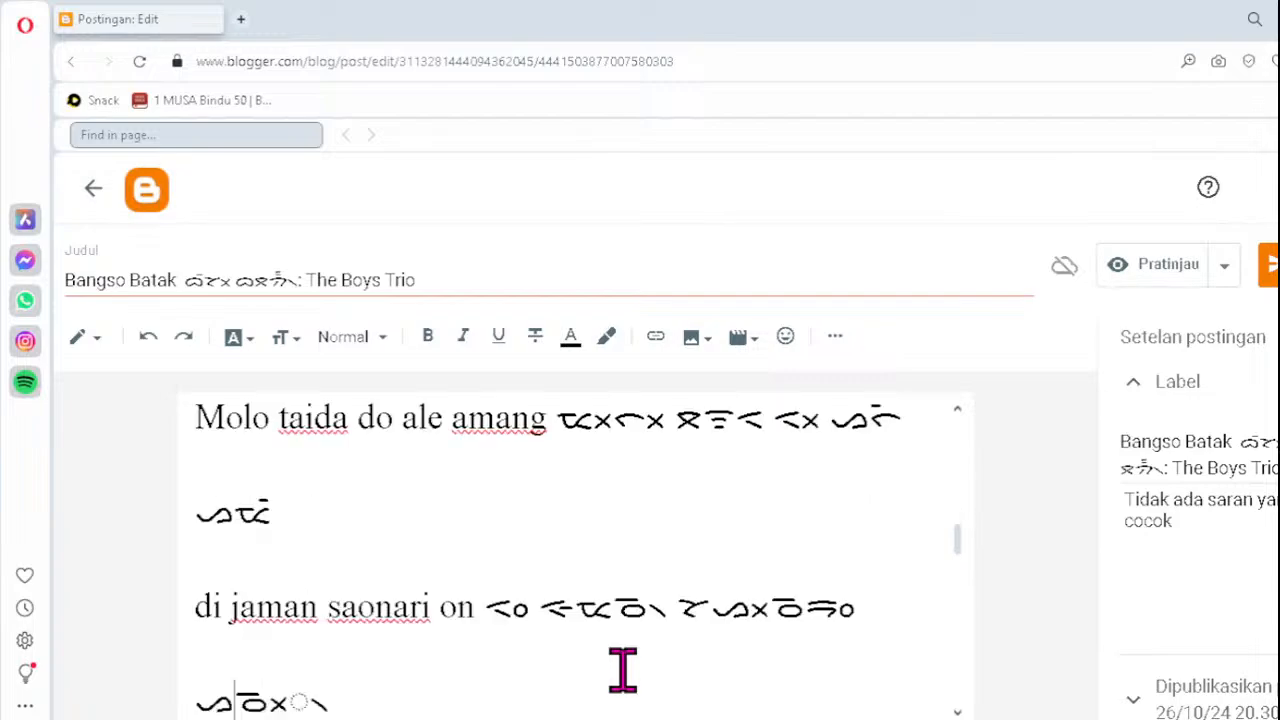
pyautogui.press('Down')
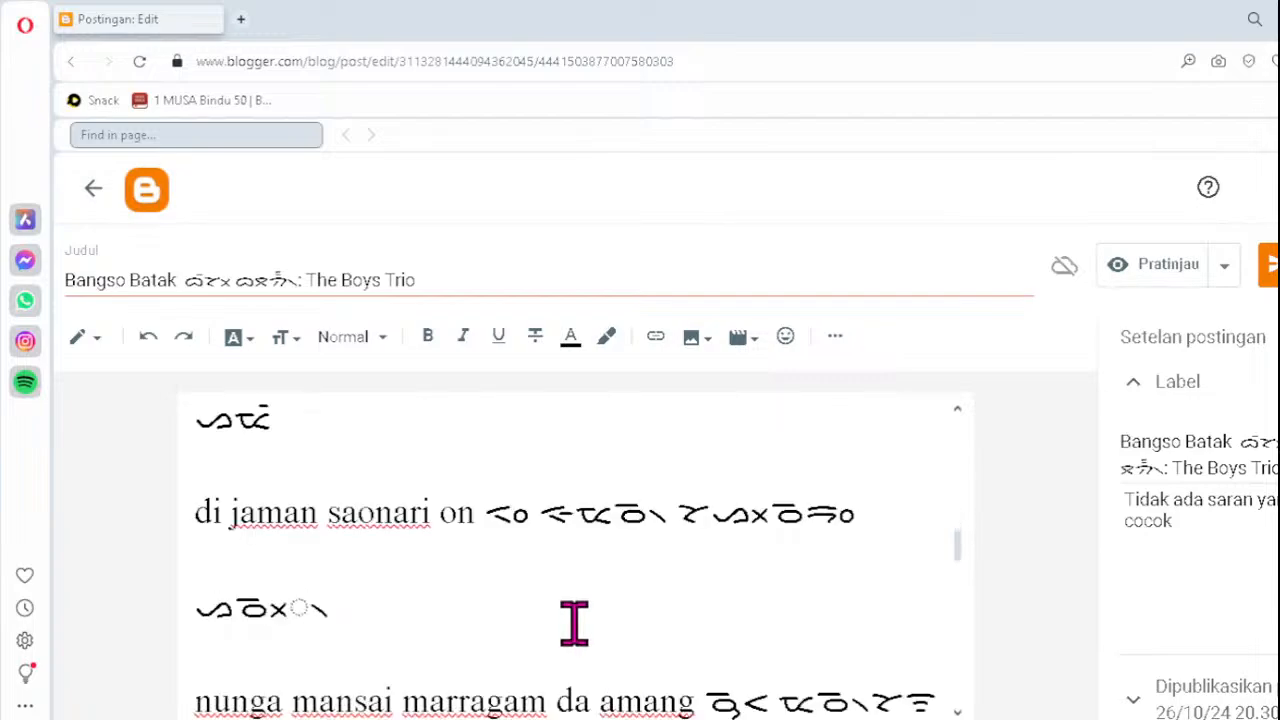
pyautogui.click(250, 598)
pyautogui.press('Delete')
pyautogui.write('ᯬᯉ᯲')
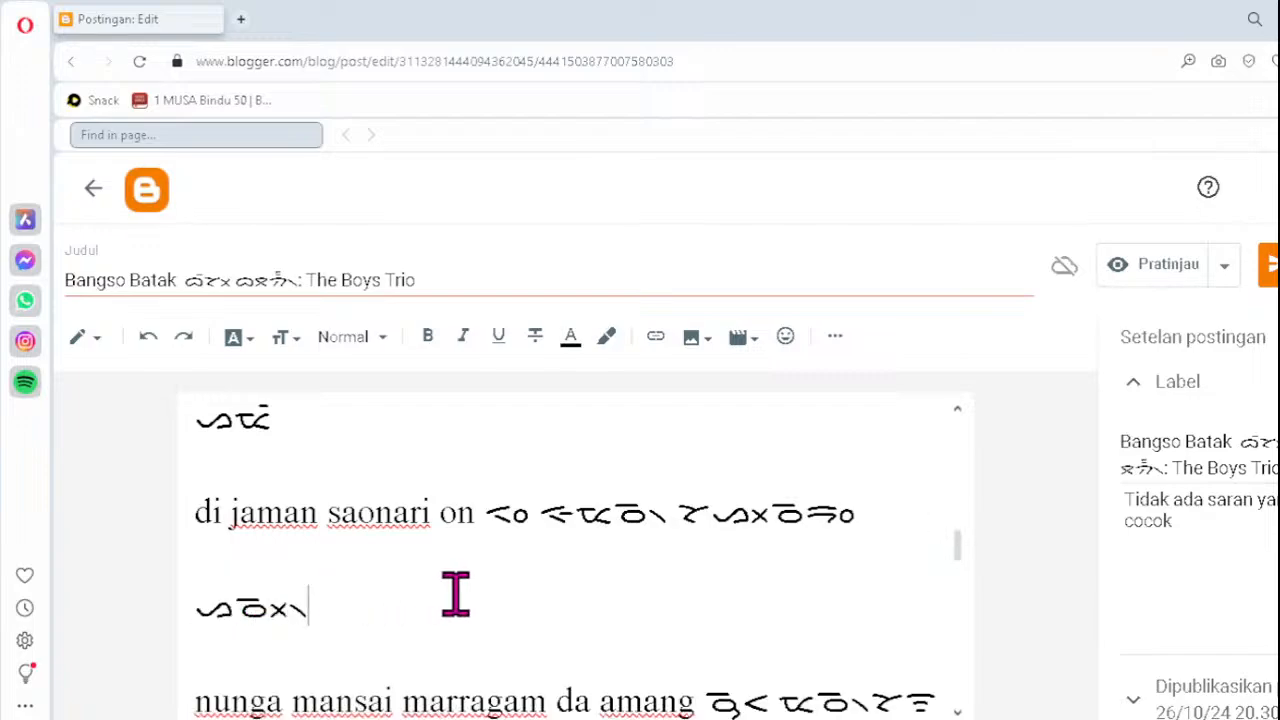
# - Correct the Batak-script "on" in "na masa di tingki on" and "tabereng" in the line below, eliminating their dotted circles
pyautogui.press('Down')
pyautogui.press('Down')
pyautogui.press('Down')
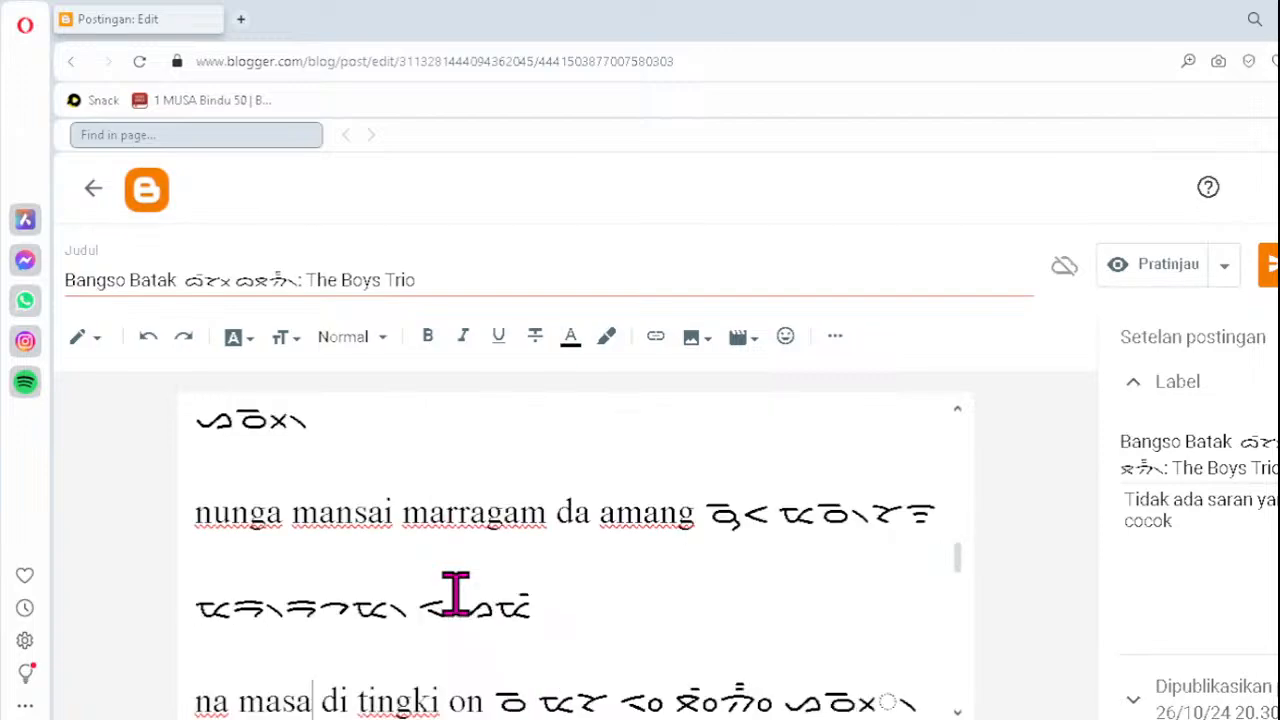
pyautogui.click(573, 600)
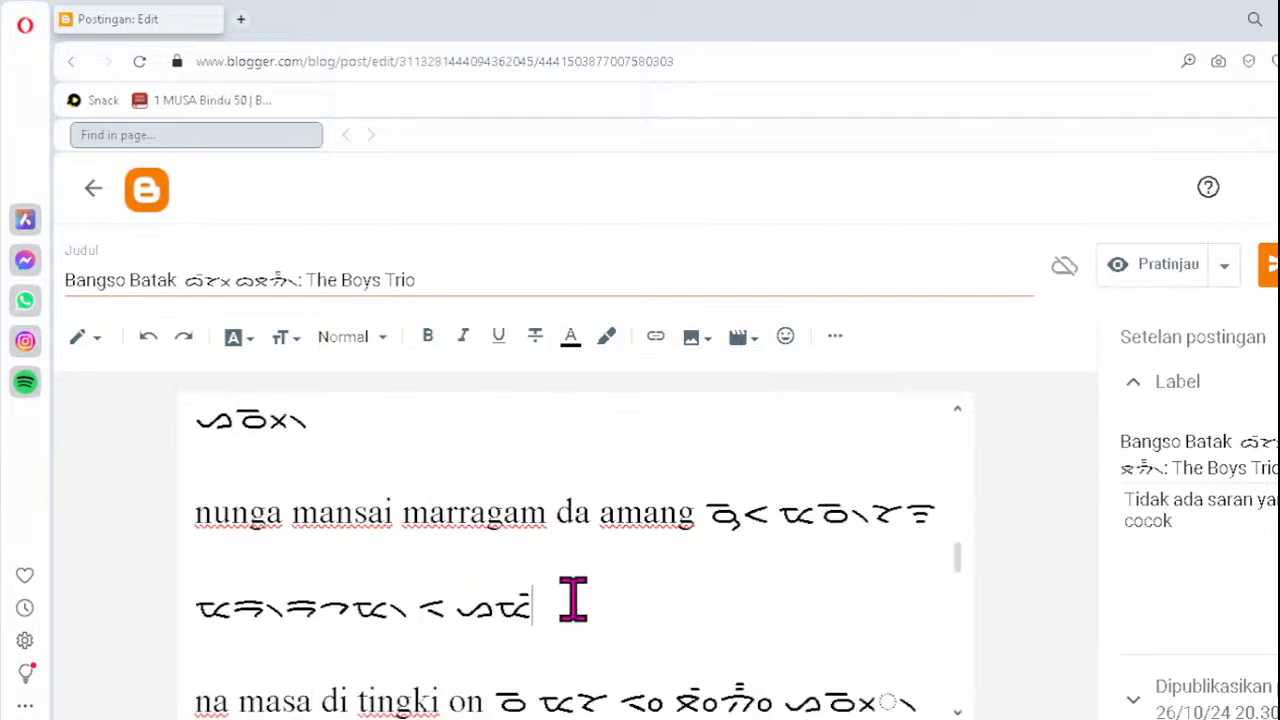
pyautogui.press('Down')
pyautogui.press('Down')
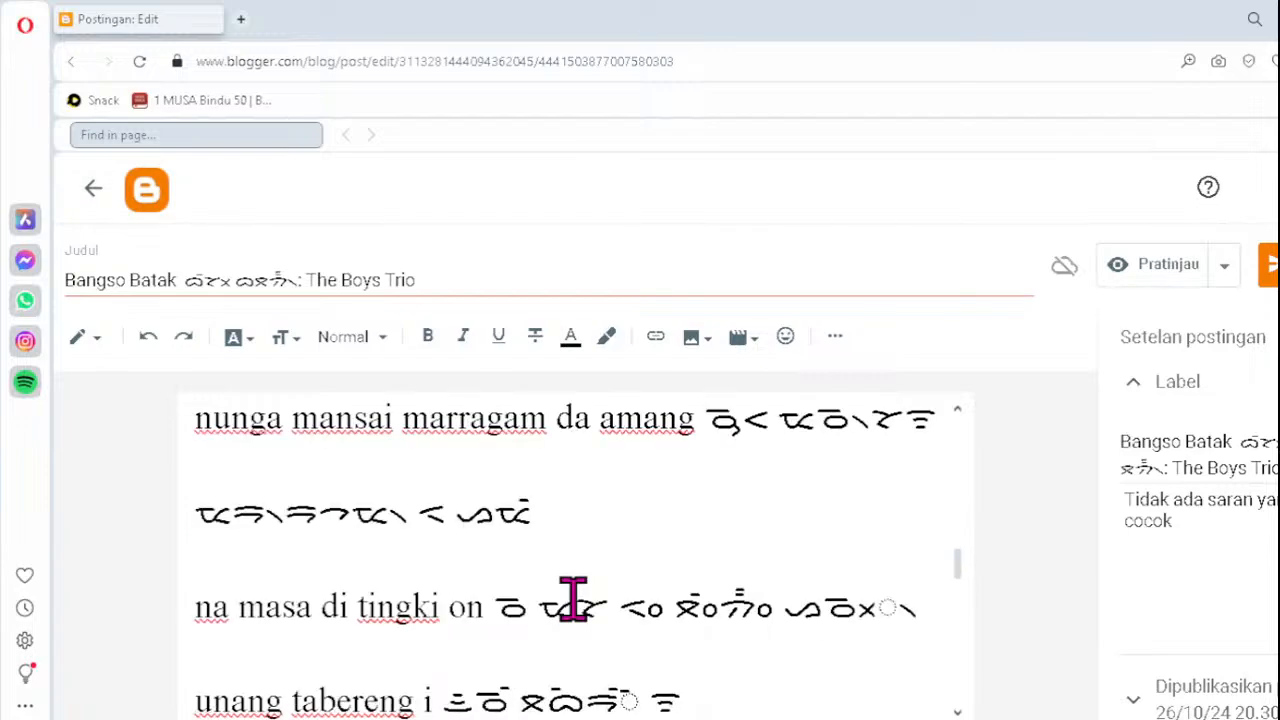
pyautogui.click(936, 598)
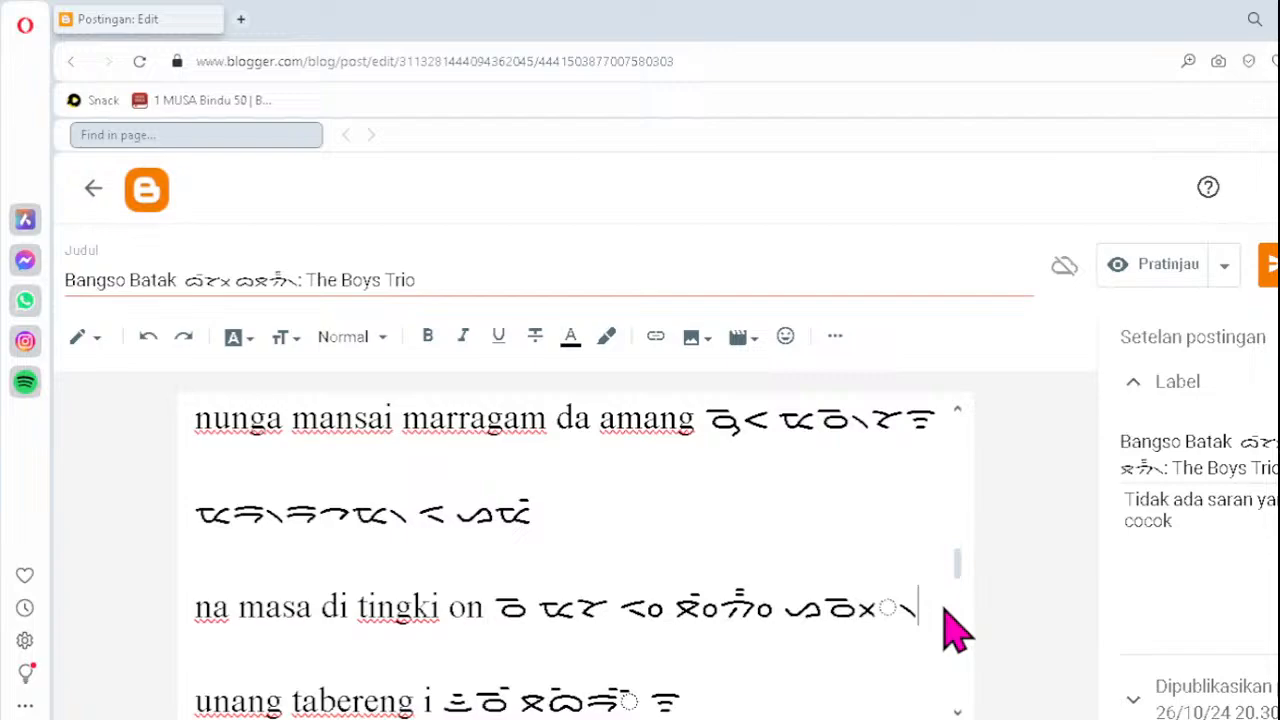
pyautogui.click(846, 603)
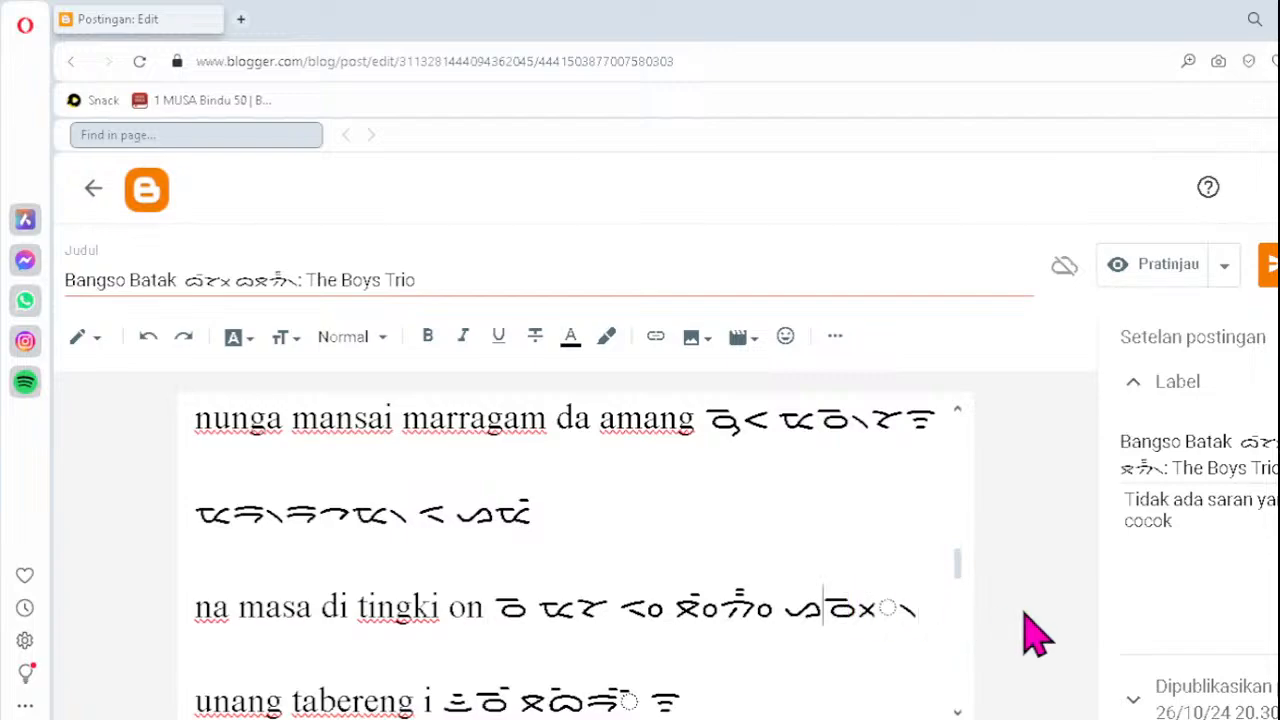
pyautogui.press('Delete')
pyautogui.press('Delete')
pyautogui.press('Delete')
pyautogui.press('Delete')
pyautogui.write('ᯔᯖ')
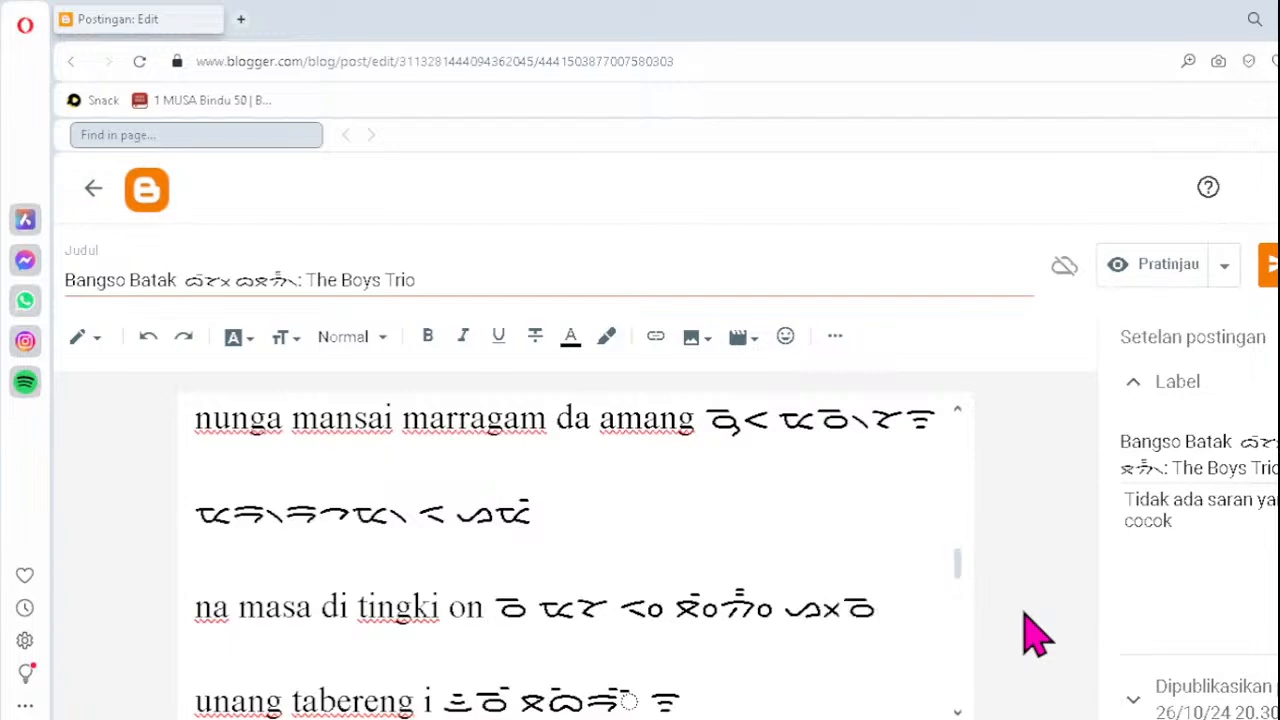
pyautogui.write('᯲')
pyautogui.click(588, 698)
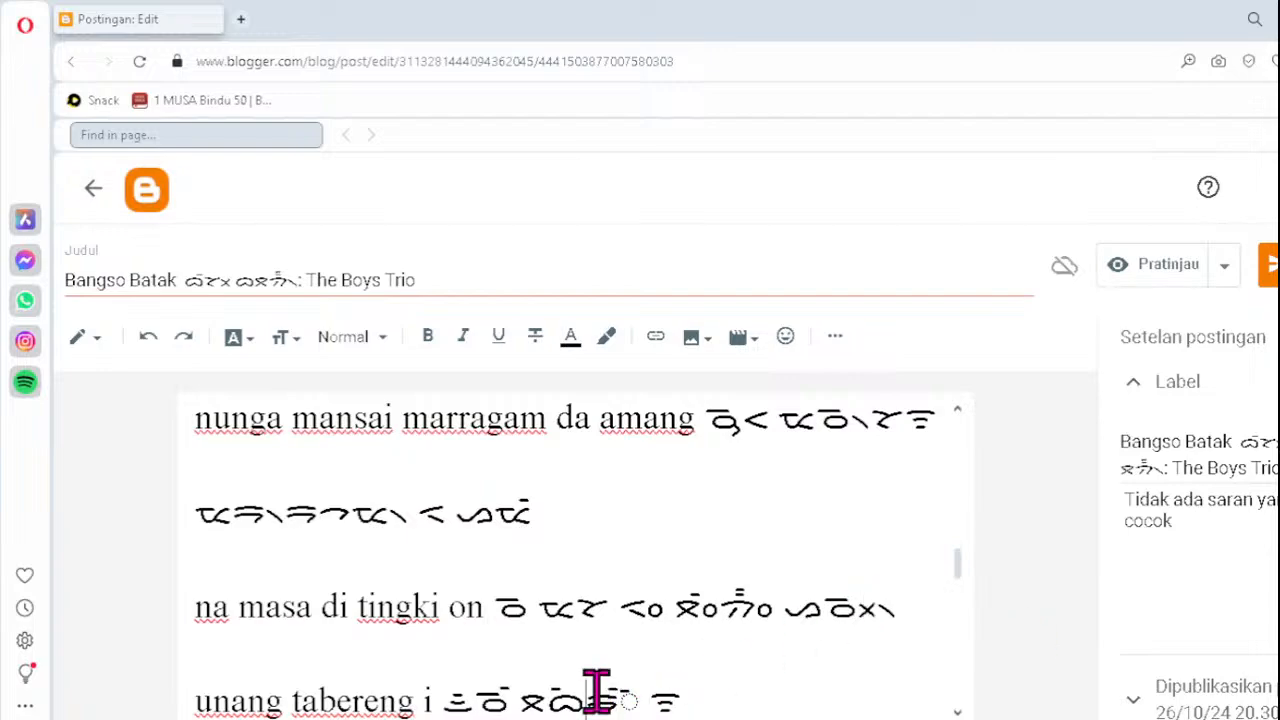
pyautogui.press('BackSpace')
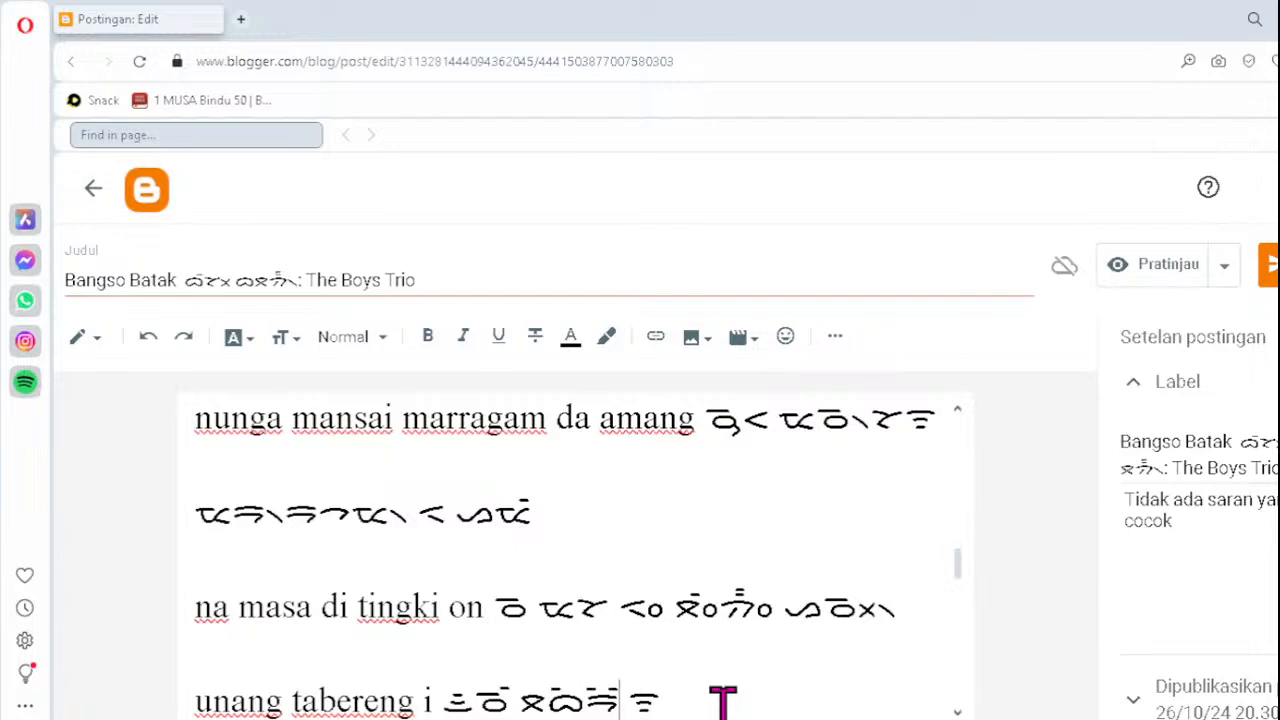
# - Retype the final syllable "hon" of the Batak-script "parrohahon" in "jala unang parrohahon i" without a dotted circle
pyautogui.press('Down')
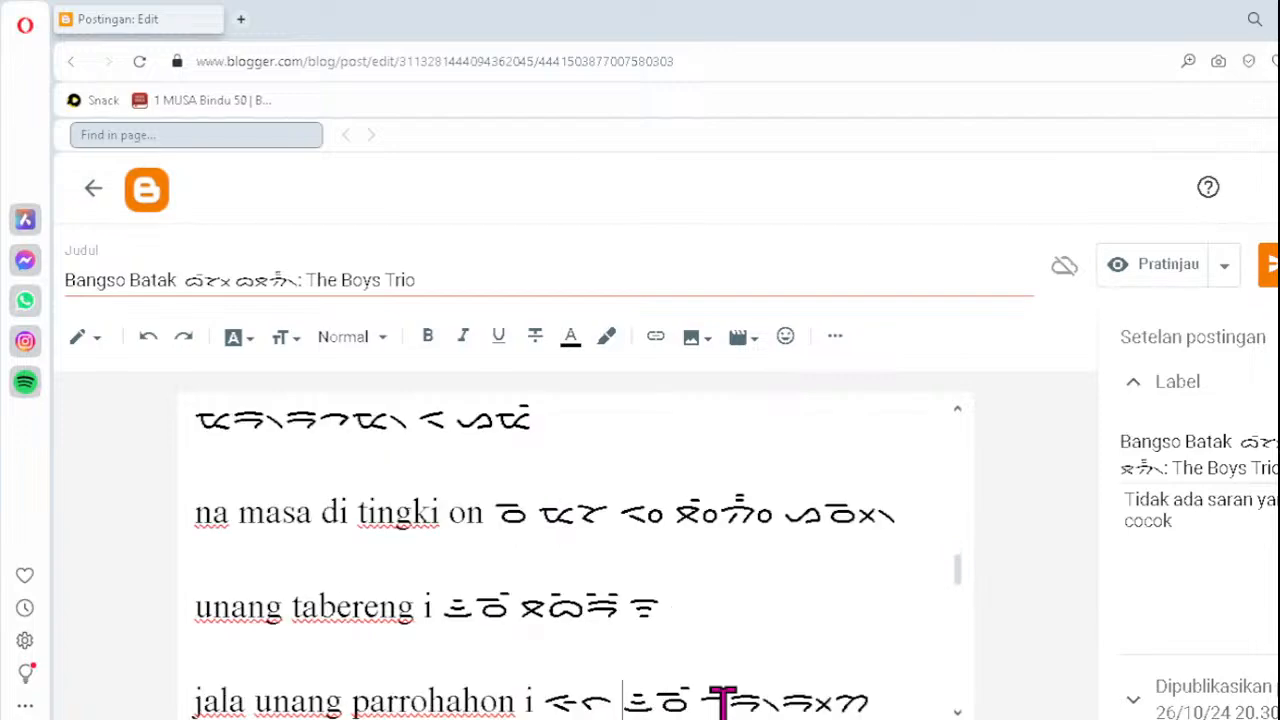
pyautogui.press('Down')
pyautogui.press('Left')
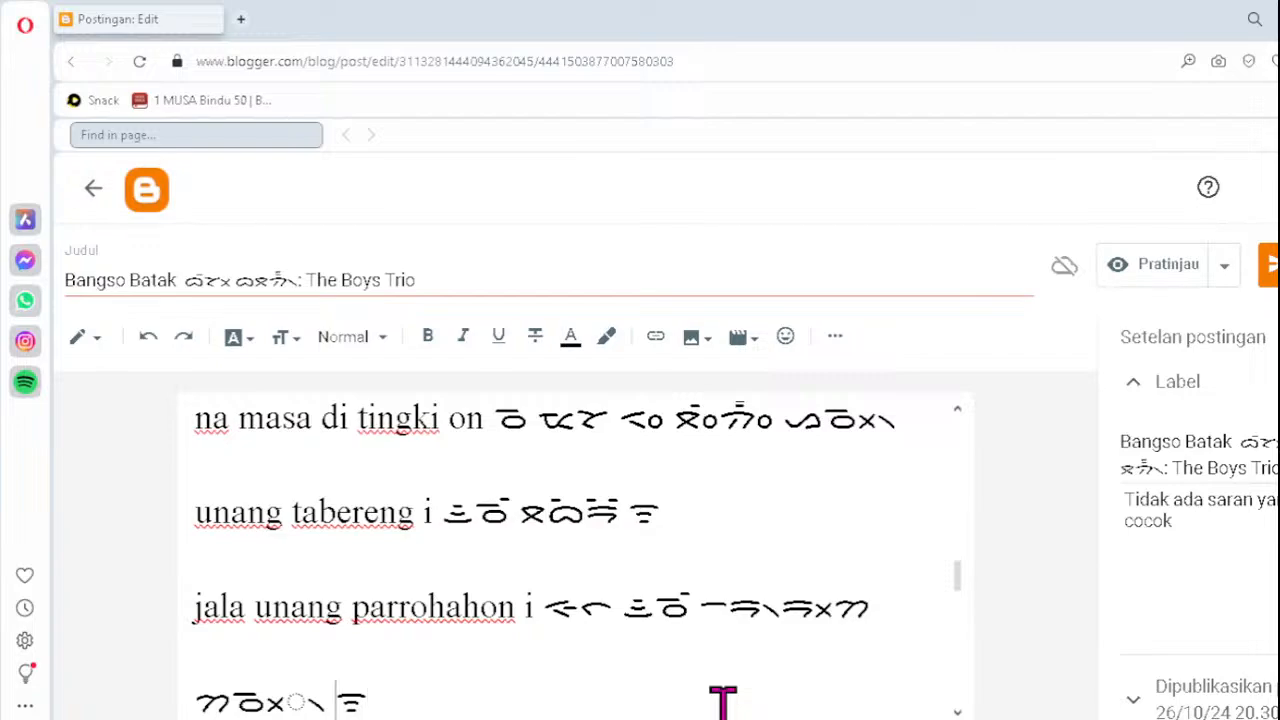
pyautogui.press('Left')
pyautogui.press('Left')
pyautogui.press('Left')
pyautogui.press('Left')
pyautogui.press('Left')
pyautogui.press('Delete')
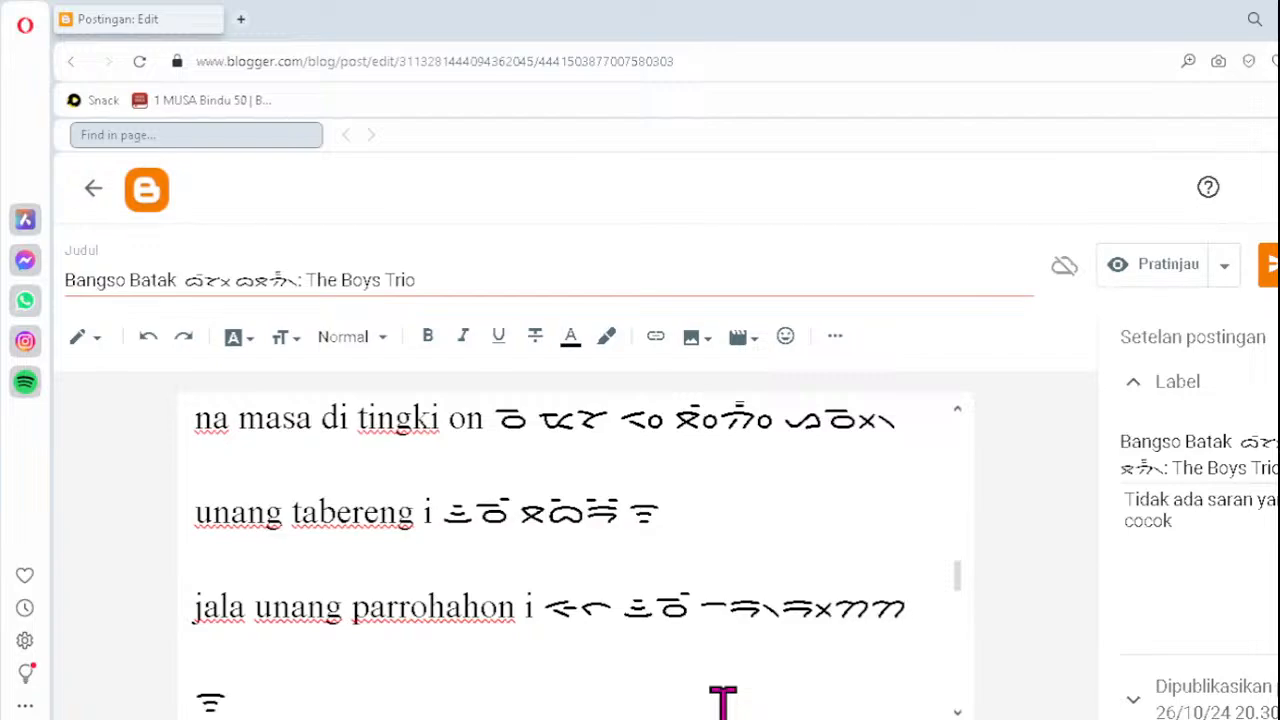
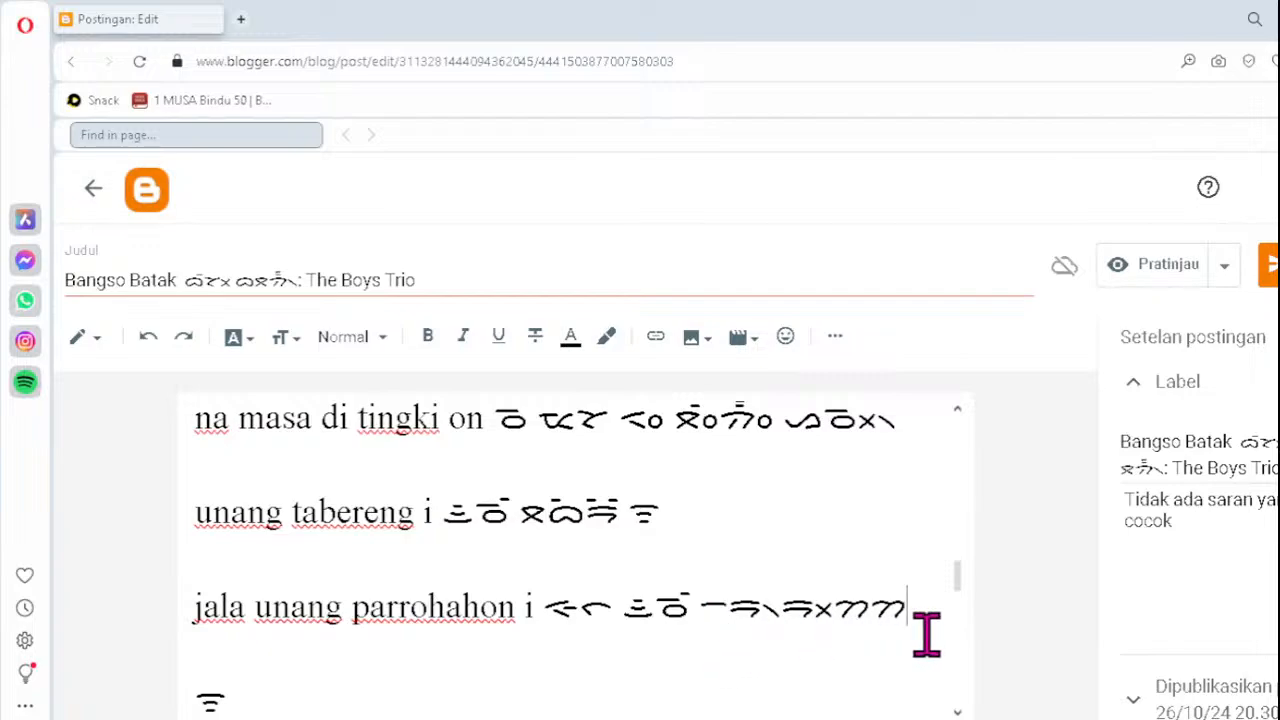
pyautogui.write('ᯬᯉ᯲')
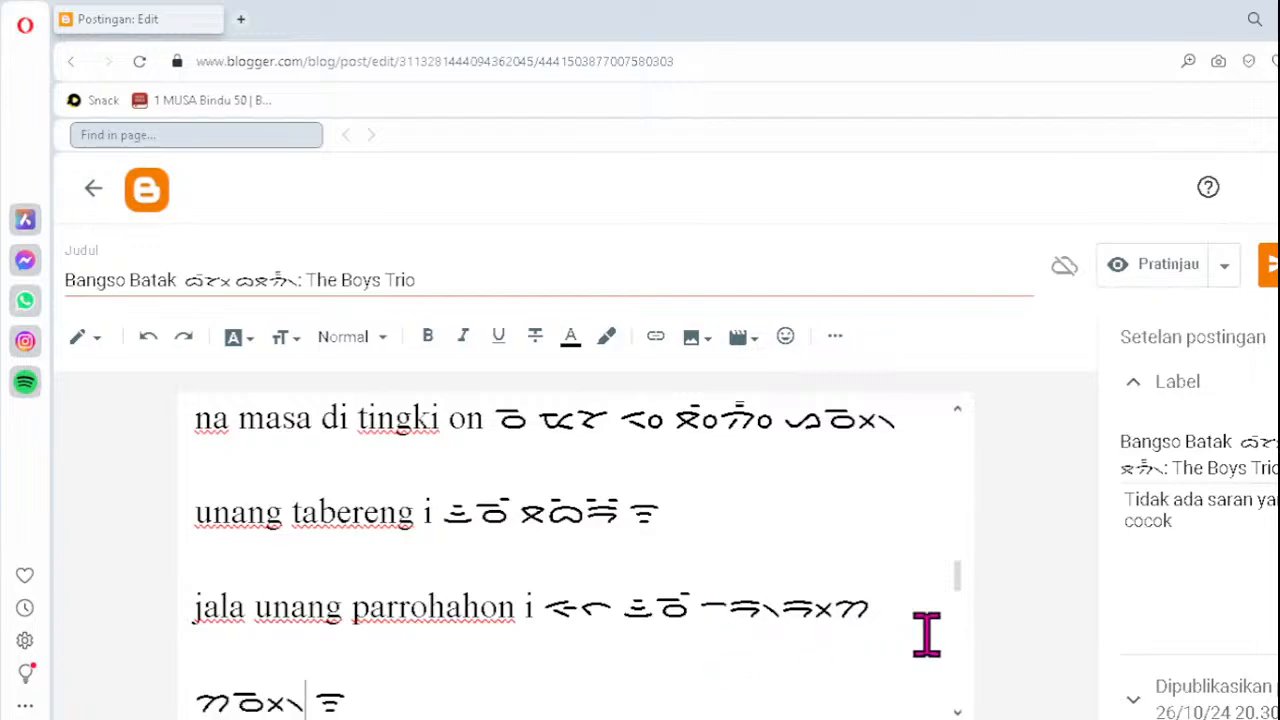
# - Remove the dotted circle from the Batak-script word "denggan" in the line "asa tongtong denggan"
pyautogui.scroll(-2, 926, 633)
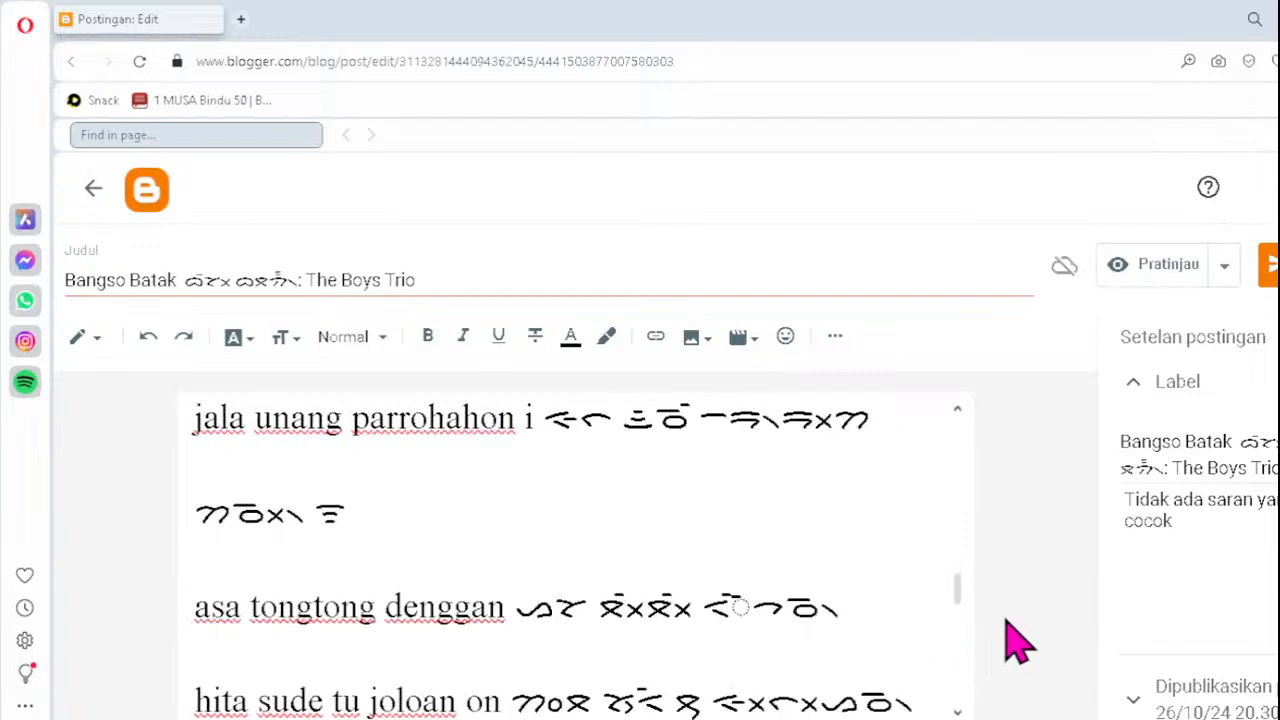
pyautogui.click(752, 607)
pyautogui.press('BackSpace')
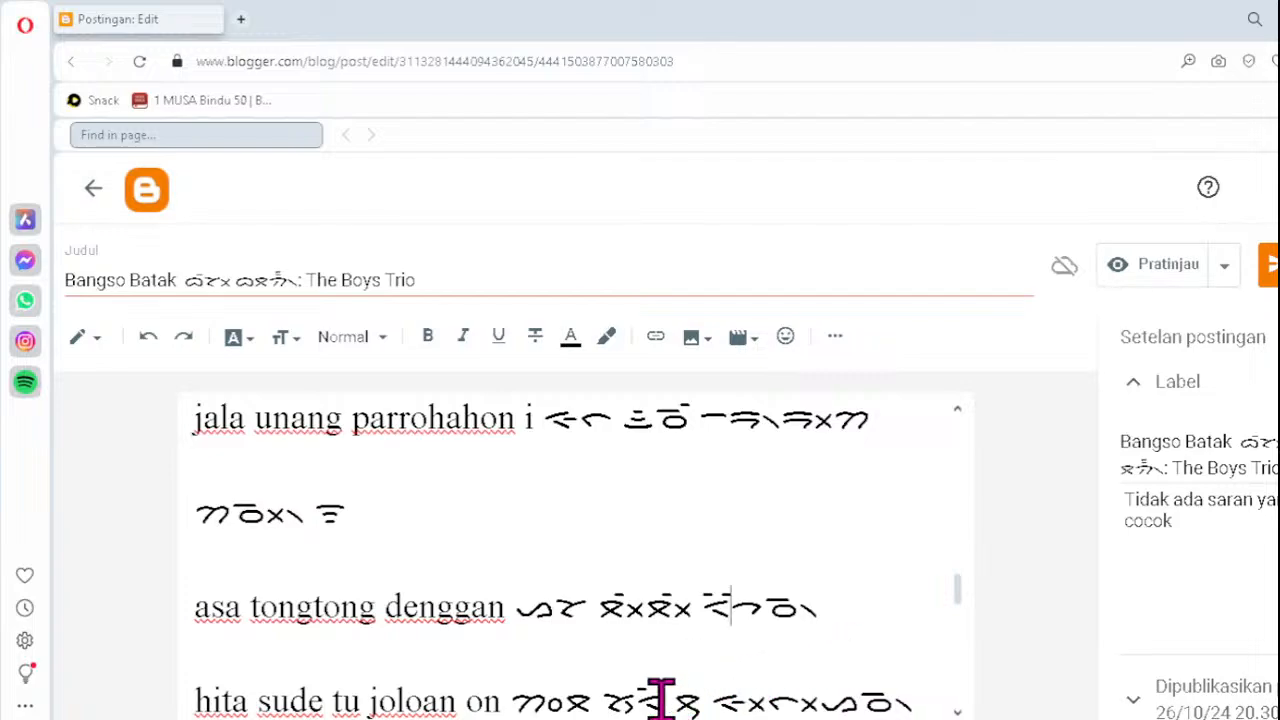
# - Retype the "n" with its o vowel and vowel-killer sign in the Batak-script "on" ending "hita sude tu joloan on"
pyautogui.click(812, 700)
pyautogui.press('Down')
pyautogui.press('Down')
pyautogui.press('Down')
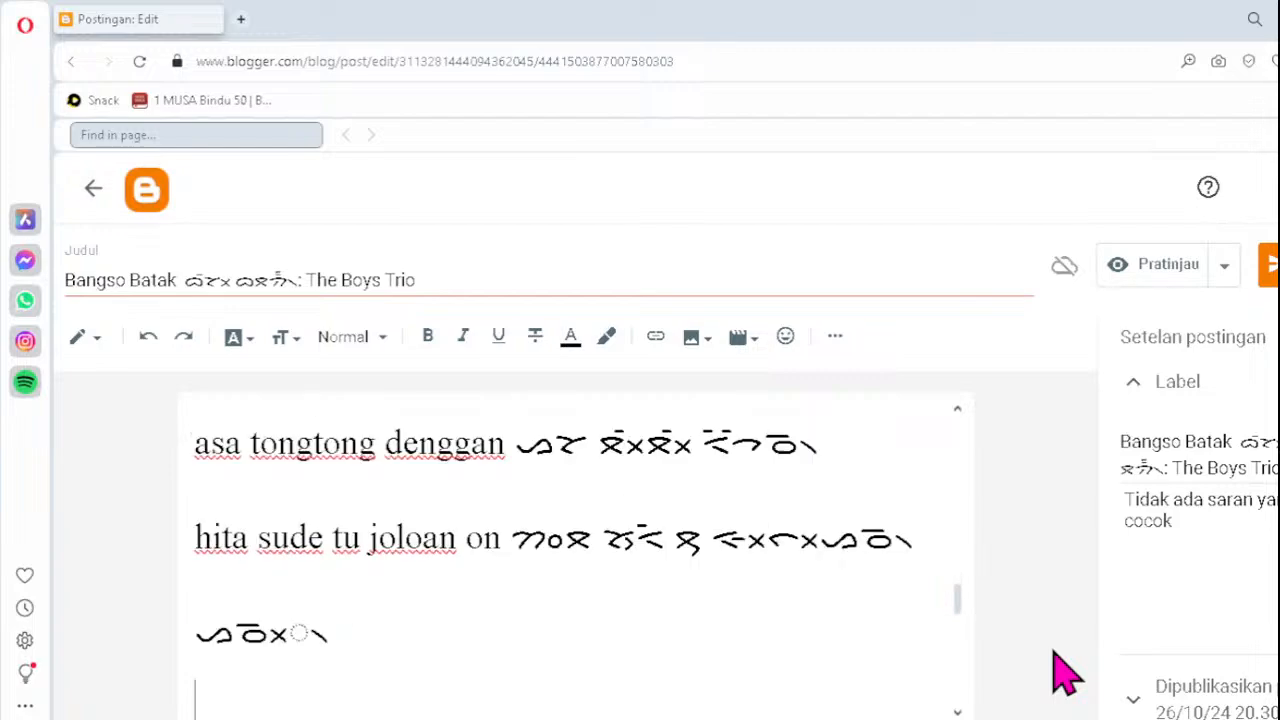
pyautogui.press('Up')
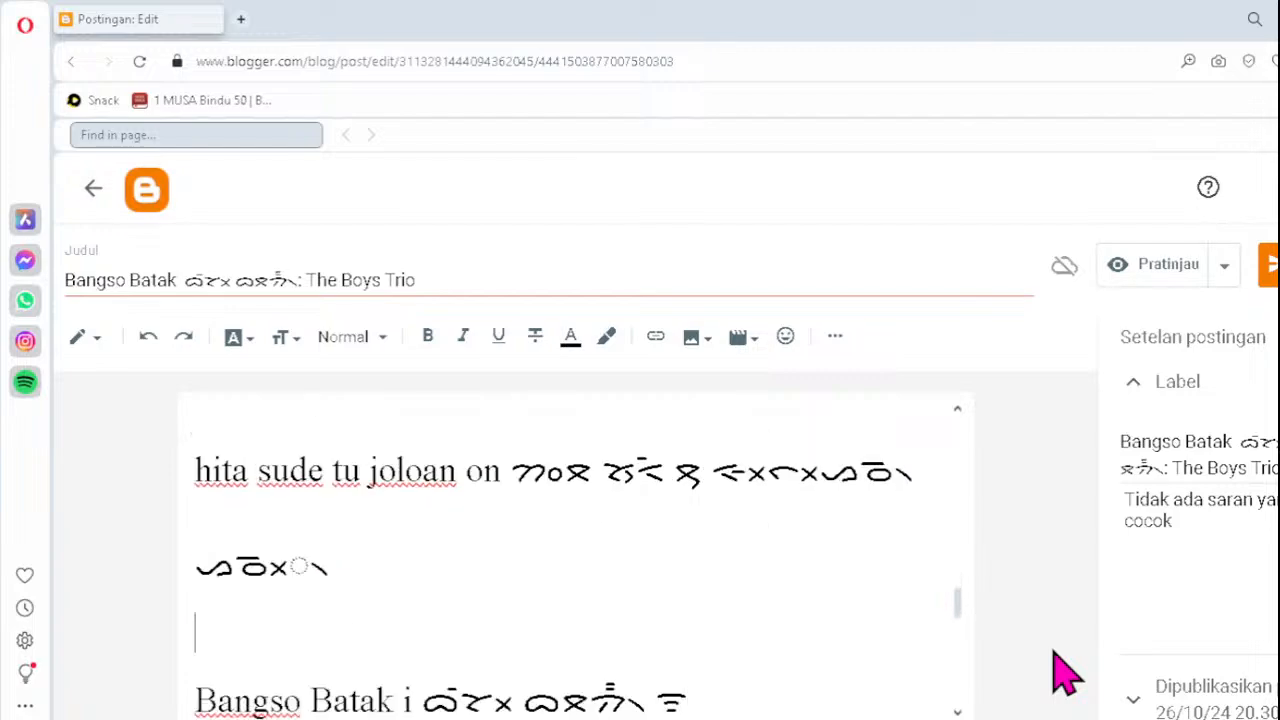
pyautogui.click(246, 571)
pyautogui.press('Delete')
pyautogui.press('Delete')
pyautogui.press('Delete')
pyautogui.write('ᯬᯉ᯲')
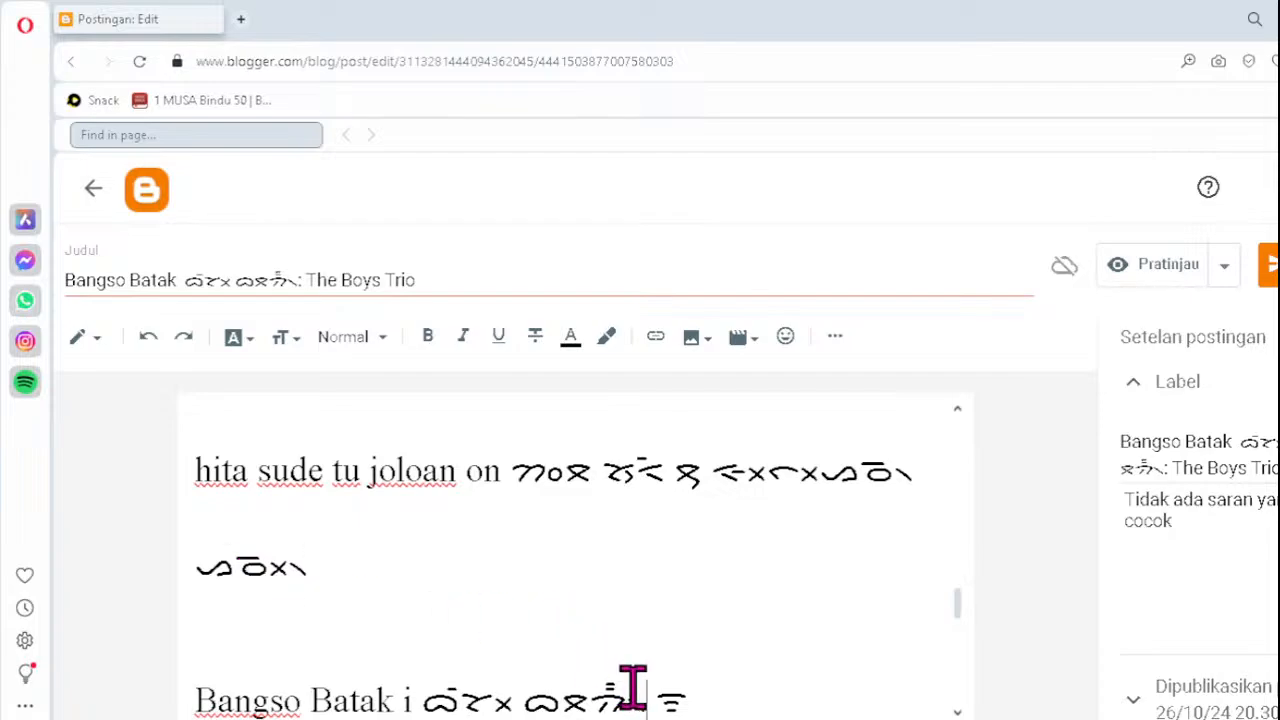
# - Correct the closing syllable "ton" of the Batak-script "paradaton" in the line "do i di paradaton i", eliminating the dotted circle
pyautogui.scroll(-2, 633, 688)
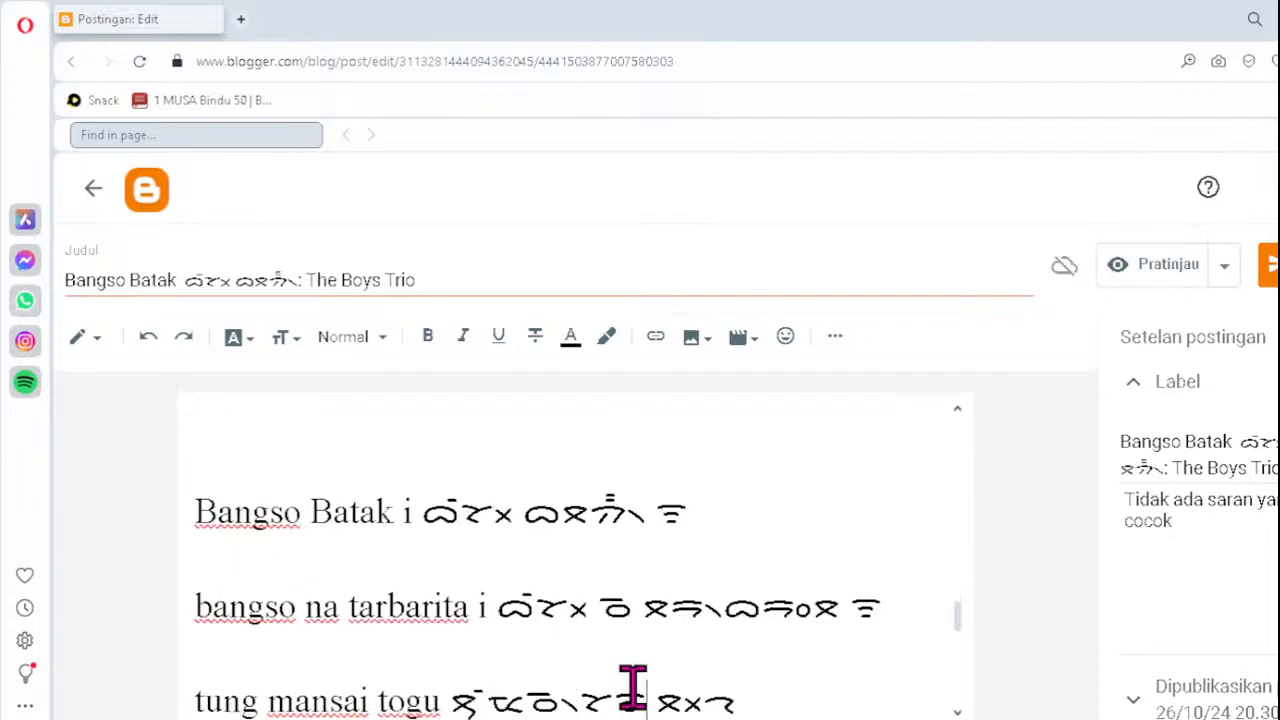
pyautogui.scroll(-2, 633, 688)
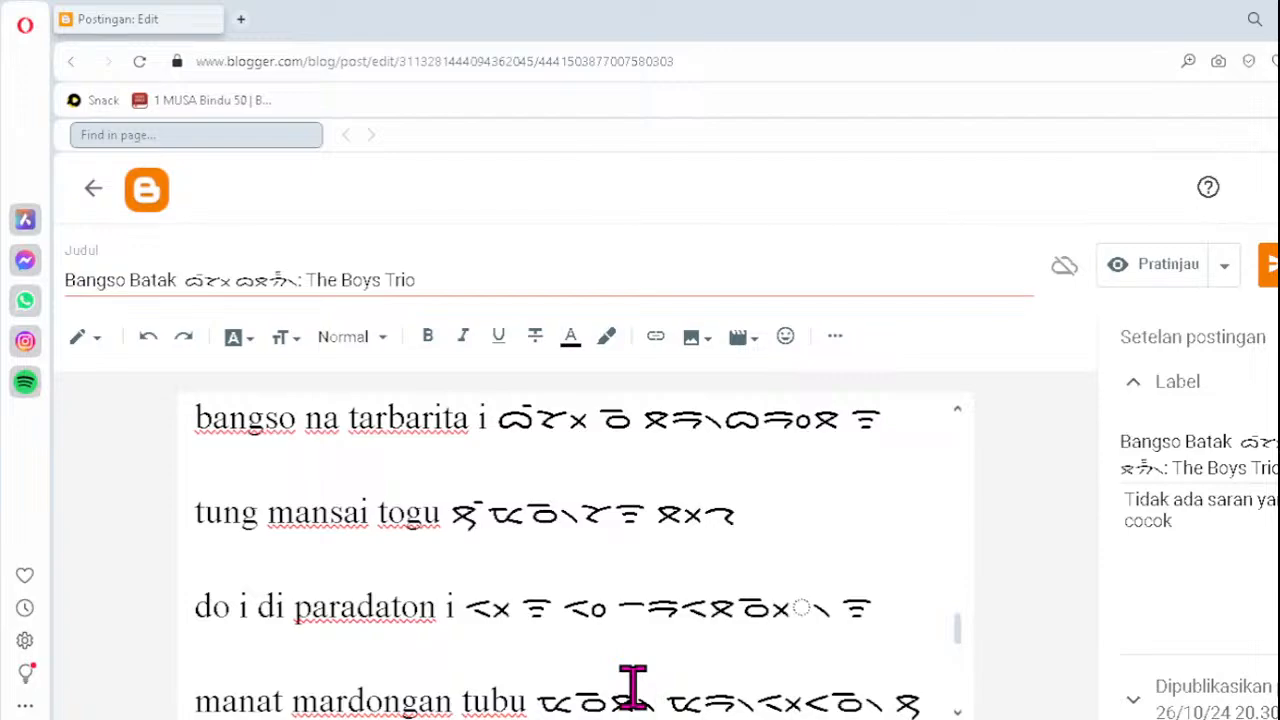
pyautogui.click(752, 606)
pyautogui.press('Delete')
pyautogui.write('ᯬᯉ᯲')
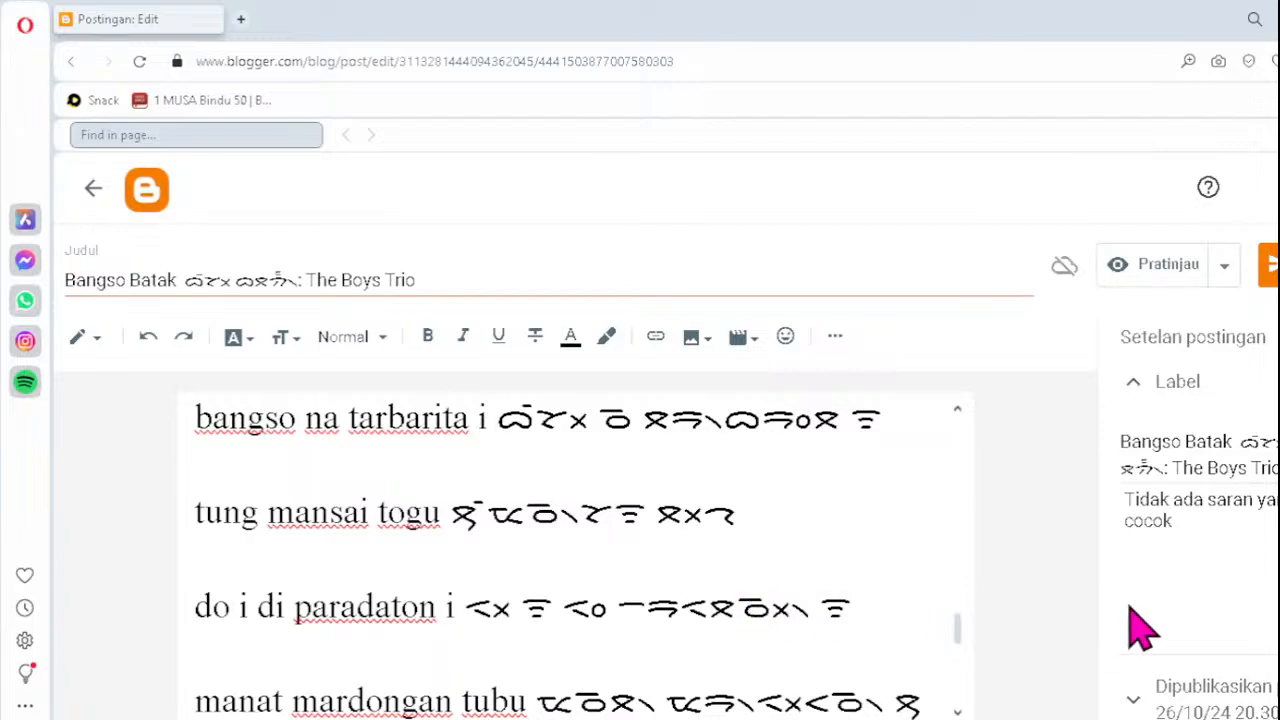
# - Retype the closing "k" of the Batak-script "elek" in the line "elek muse marboru i" without a dotted circle
pyautogui.press('Down')
pyautogui.press('Down')
pyautogui.press('Down')
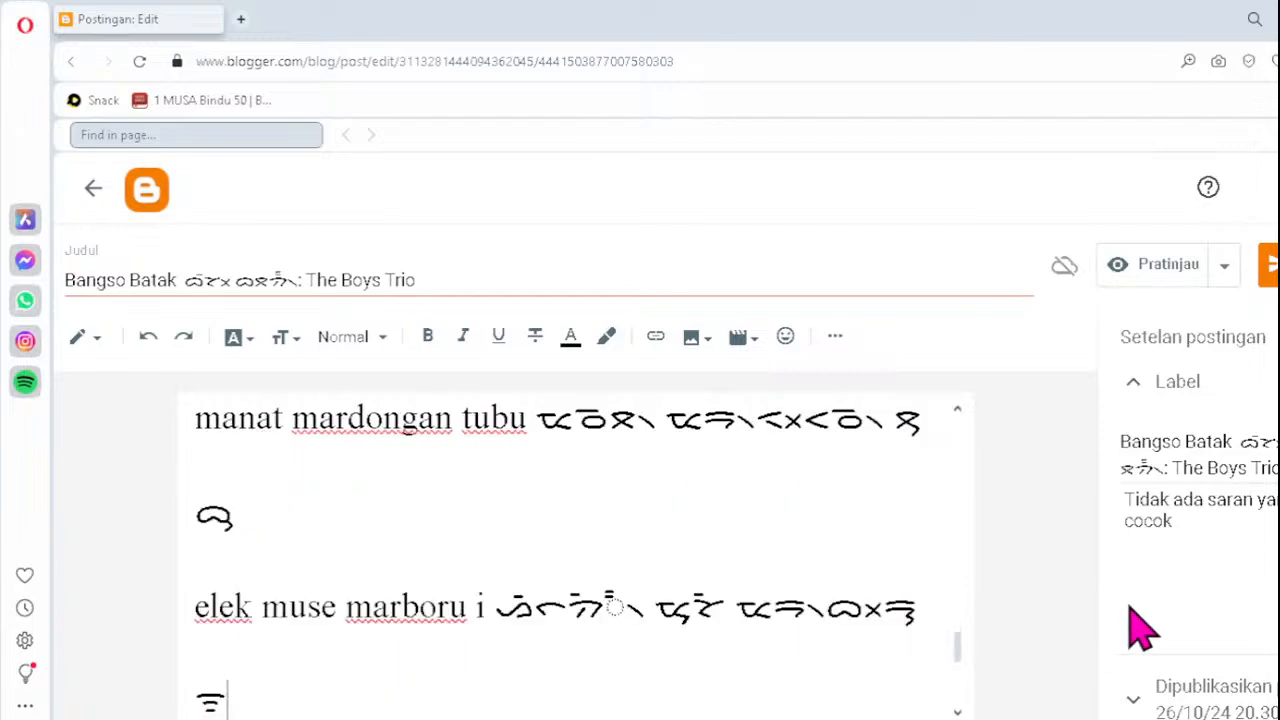
pyautogui.click(577, 592)
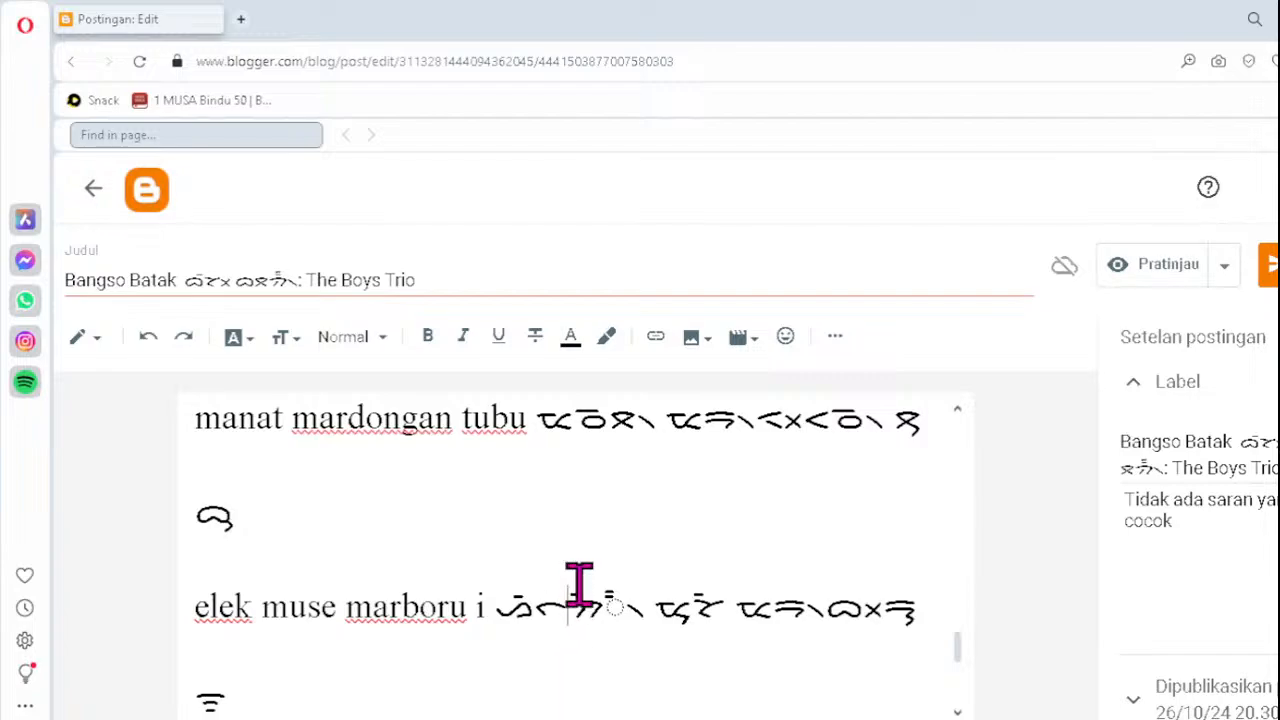
pyautogui.press('Delete')
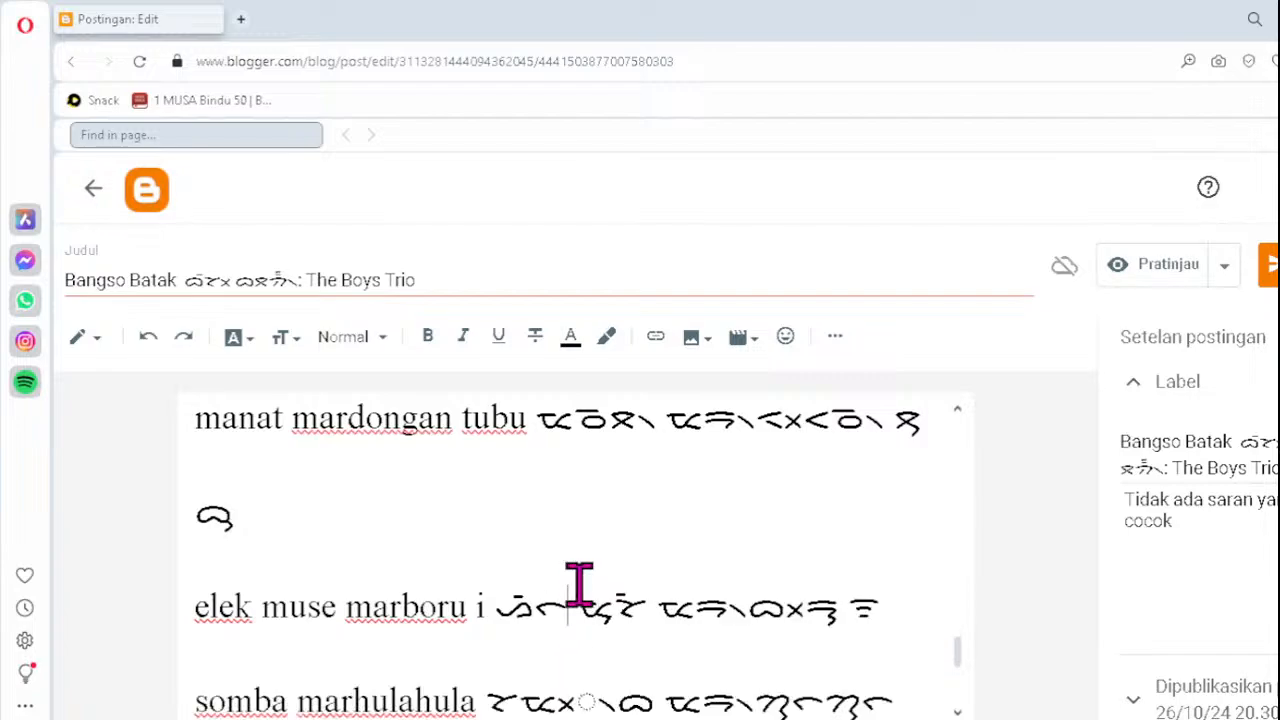
pyautogui.write('ᯂ')
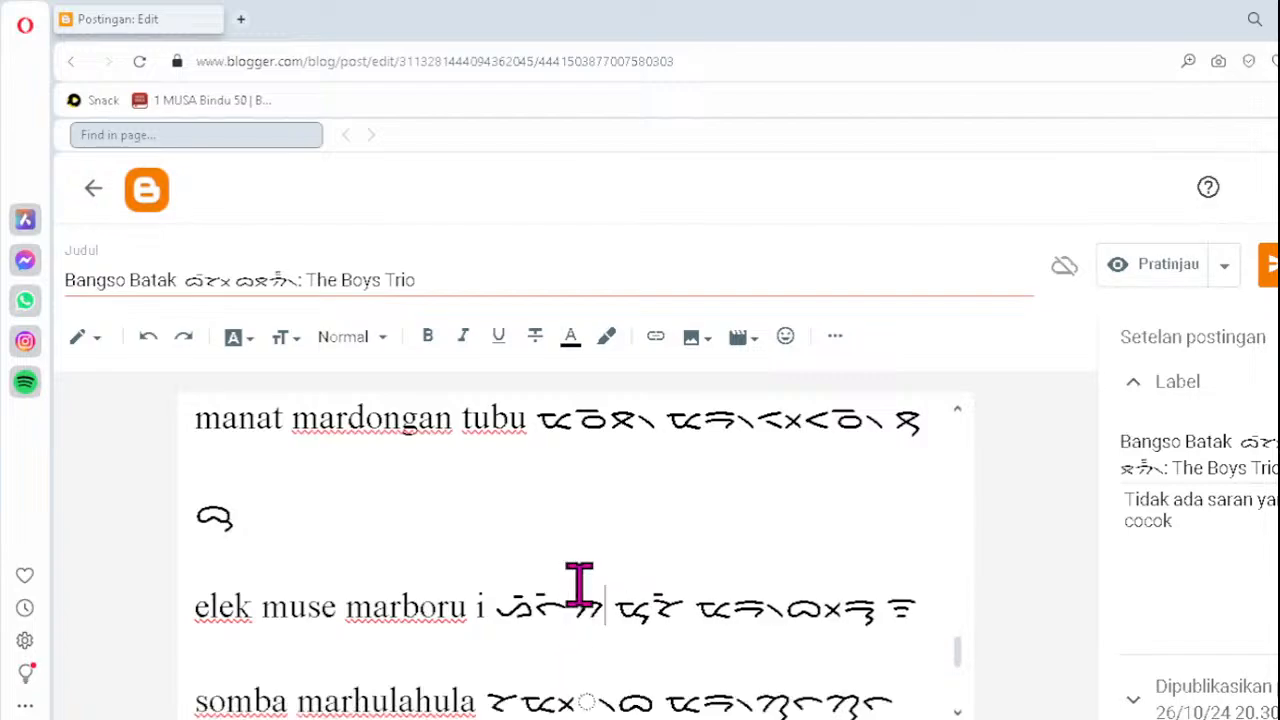
pyautogui.write('᯲')
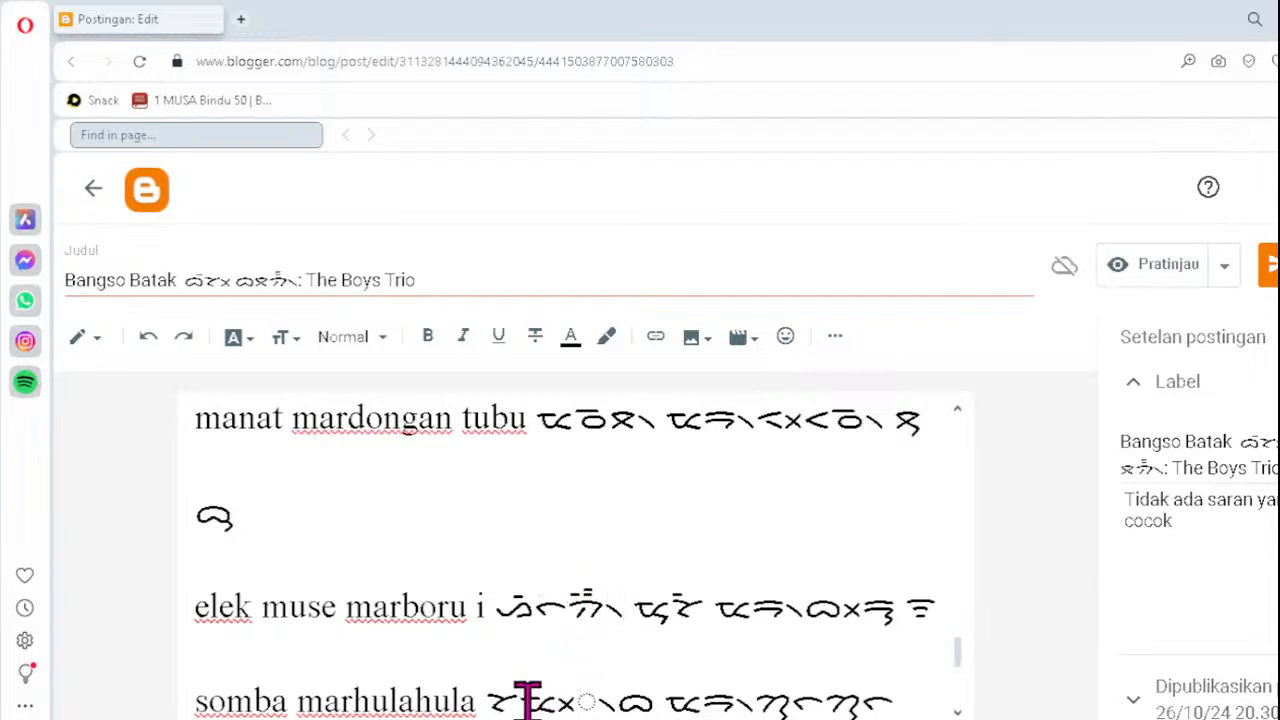
# - Retype the "m" with its o vowel and vowel-killer sign in the Batak-script "somba" of the line "somba marhulahula"
pyautogui.press('Delete')
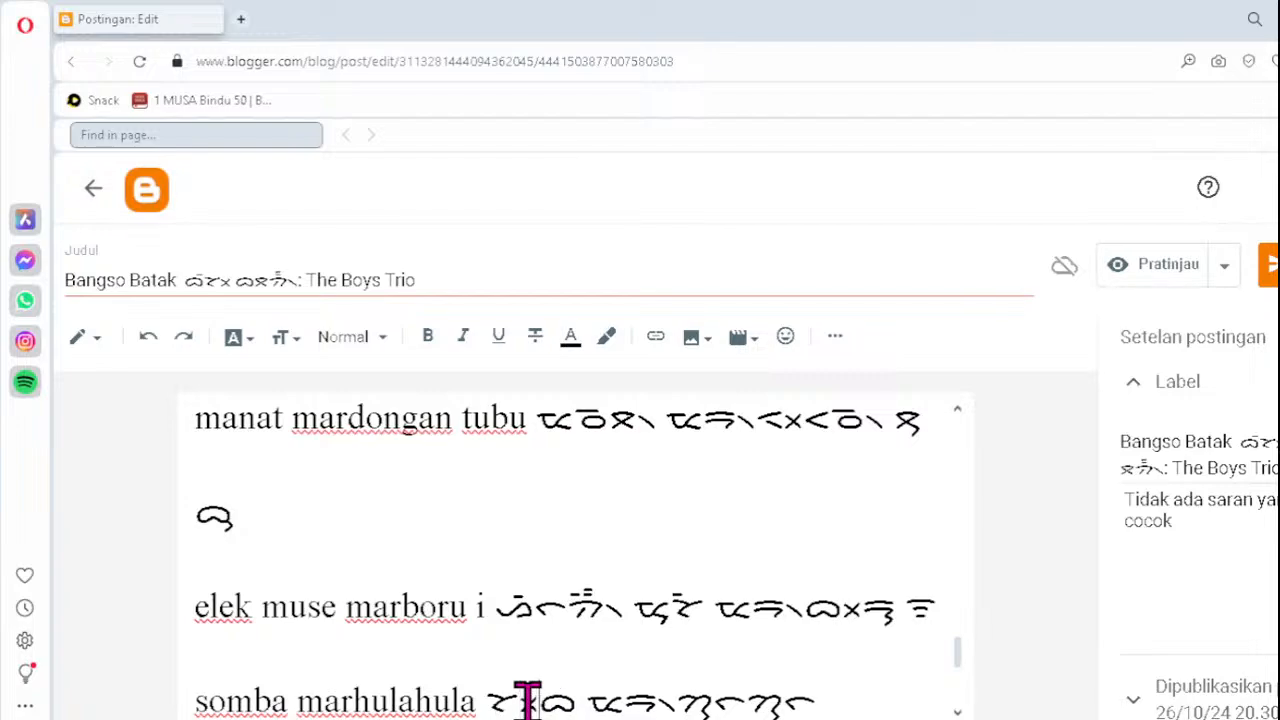
pyautogui.write('ᯔᯬ᯲')
pyautogui.press('Down')
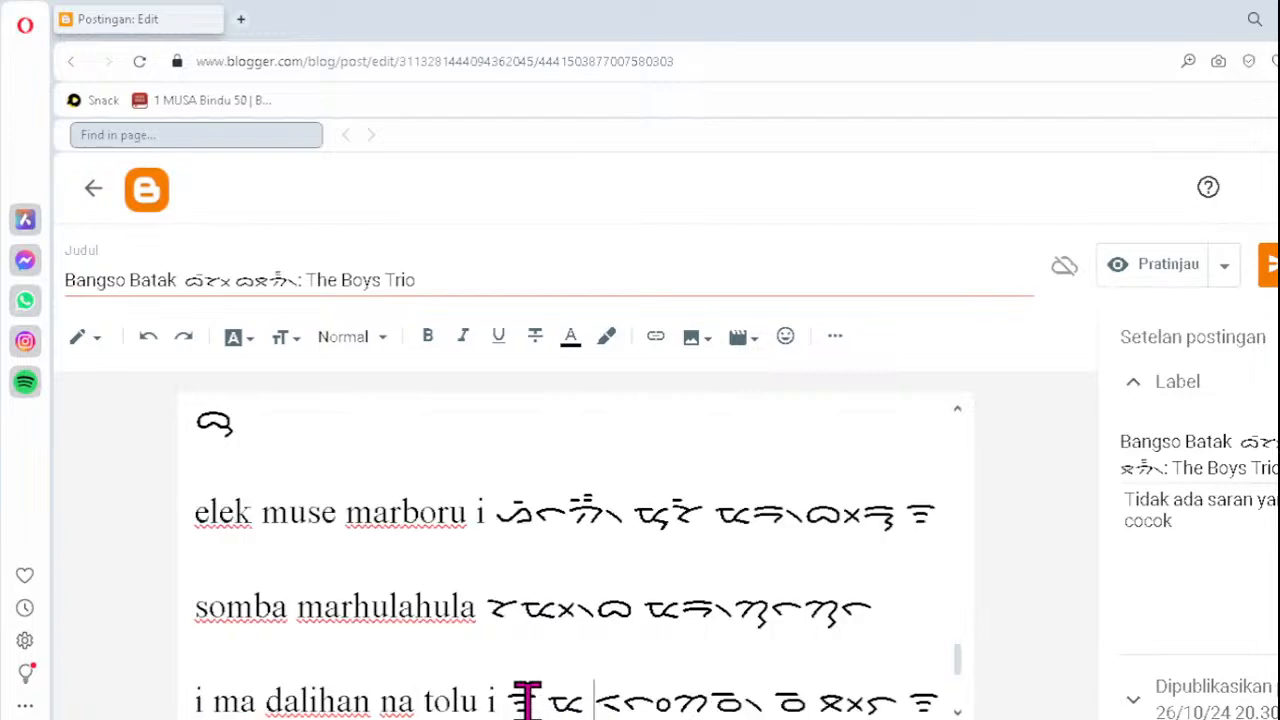
# - Check the Batak-script lyrics from the last line back to the heading for leftover dotted circles and update the published post
pyautogui.scroll(-5, 527, 700)
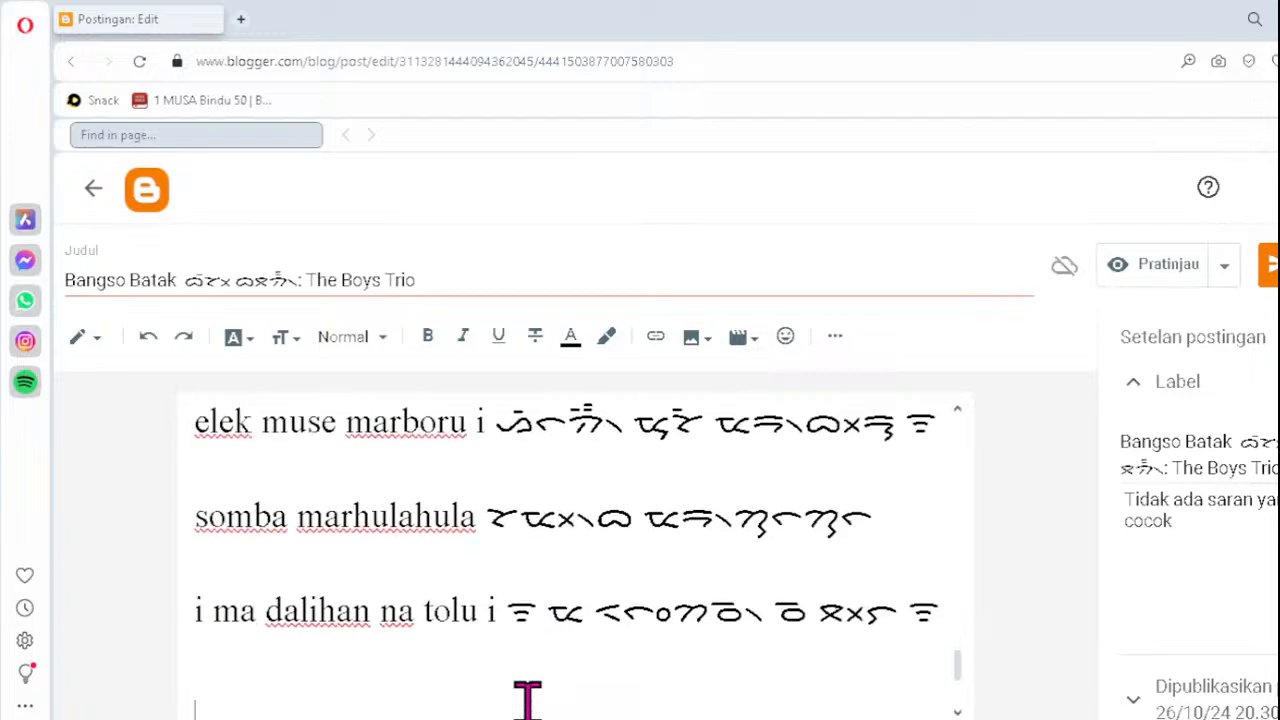
pyautogui.scroll(10, 527, 700)
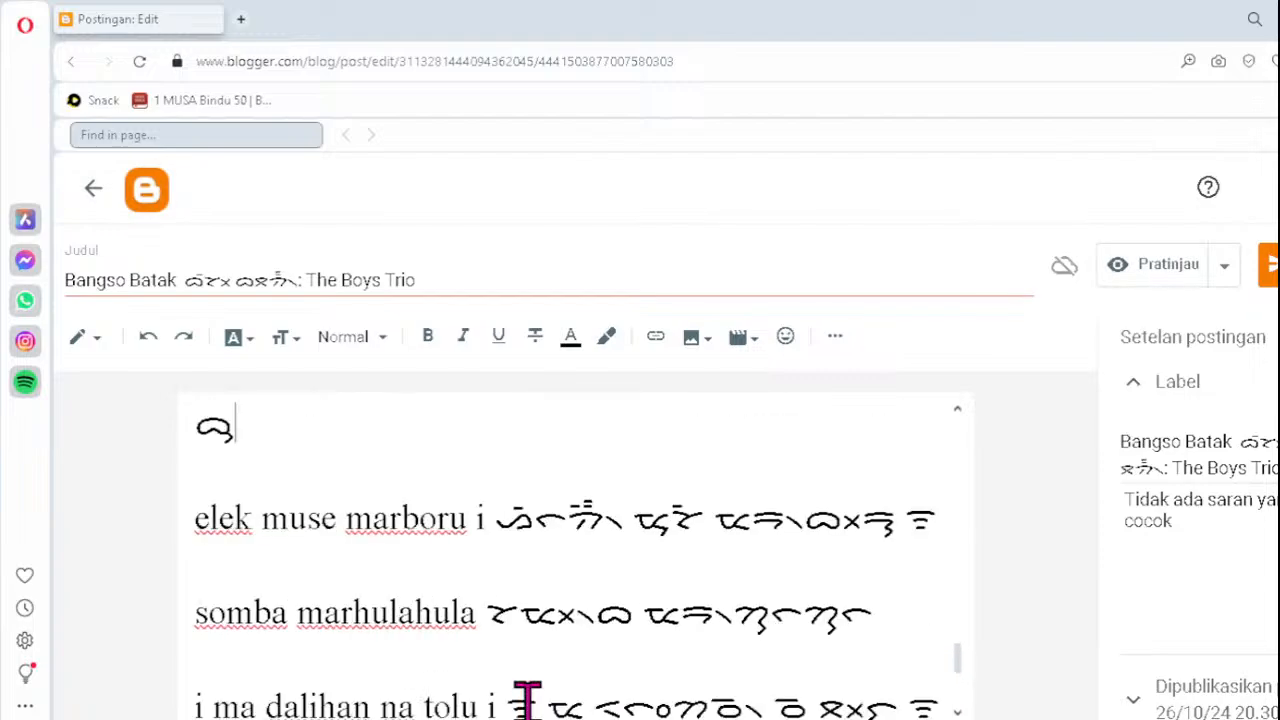
pyautogui.scroll(-5, 527, 700)
pyautogui.scroll(2, 527, 694)
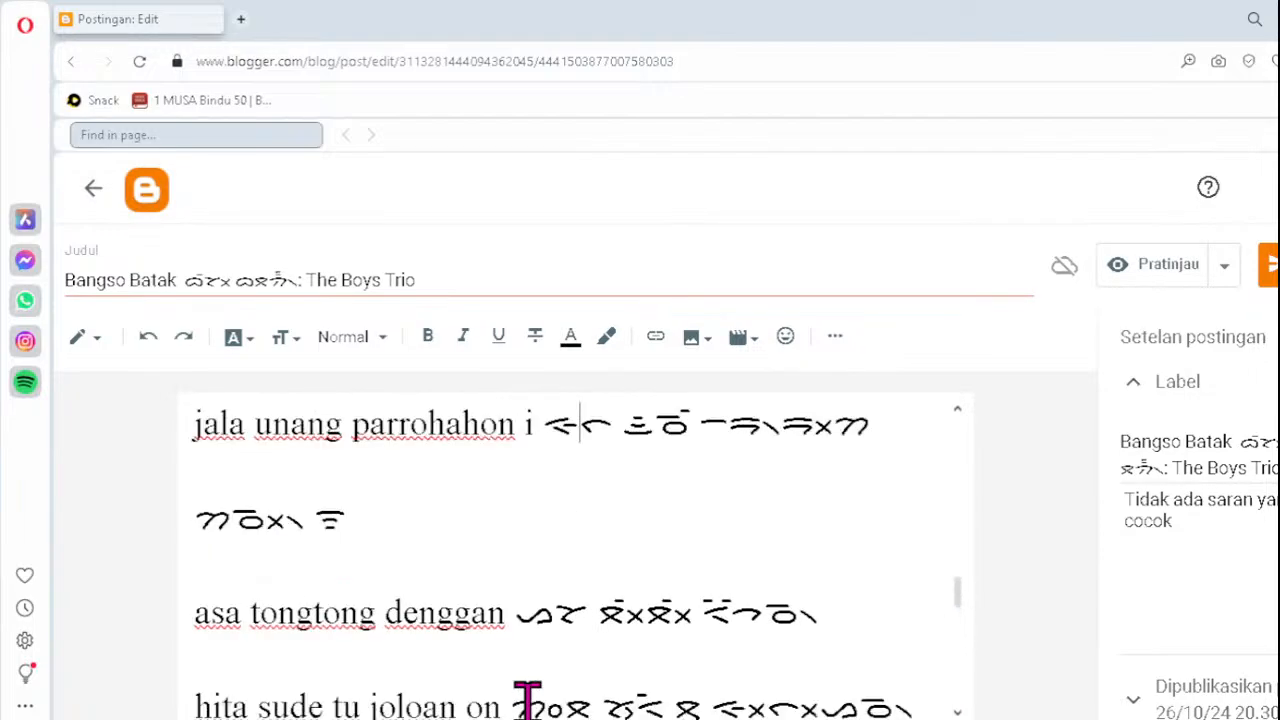
pyautogui.scroll(1, 527, 697)
pyautogui.scroll(7, 527, 697)
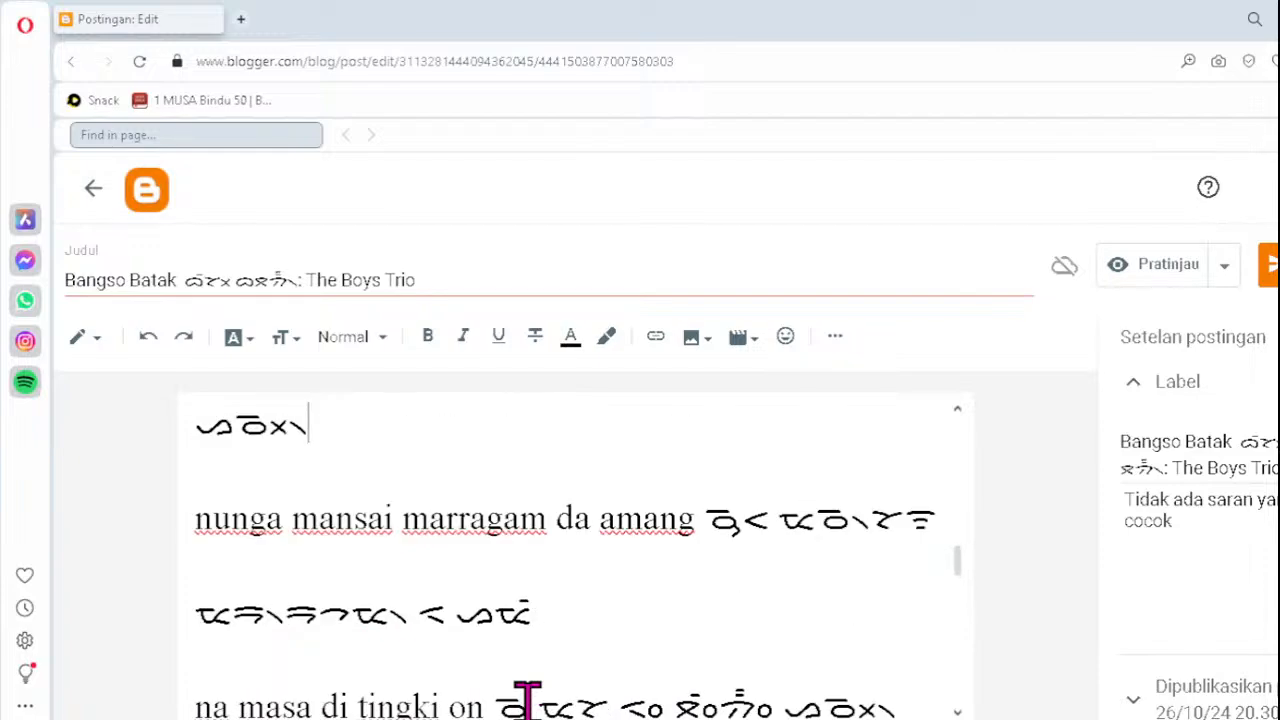
pyautogui.scroll(8, 527, 700)
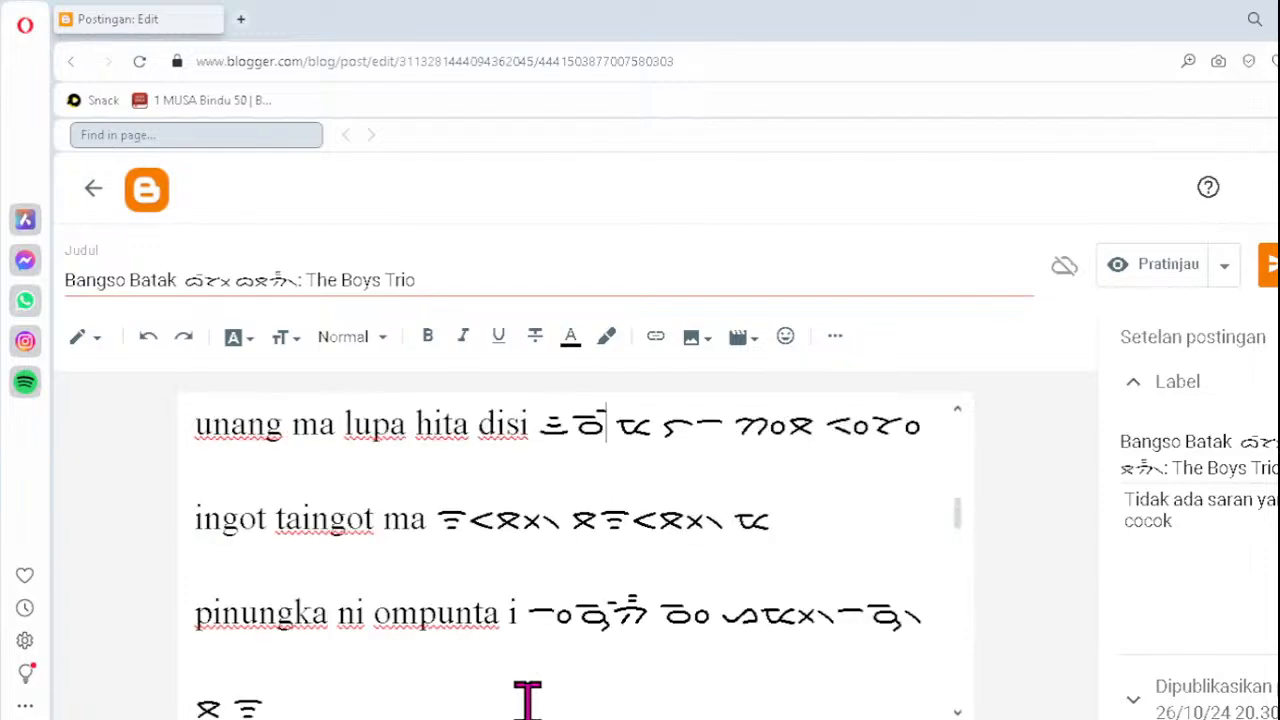
pyautogui.scroll(9, 527, 700)
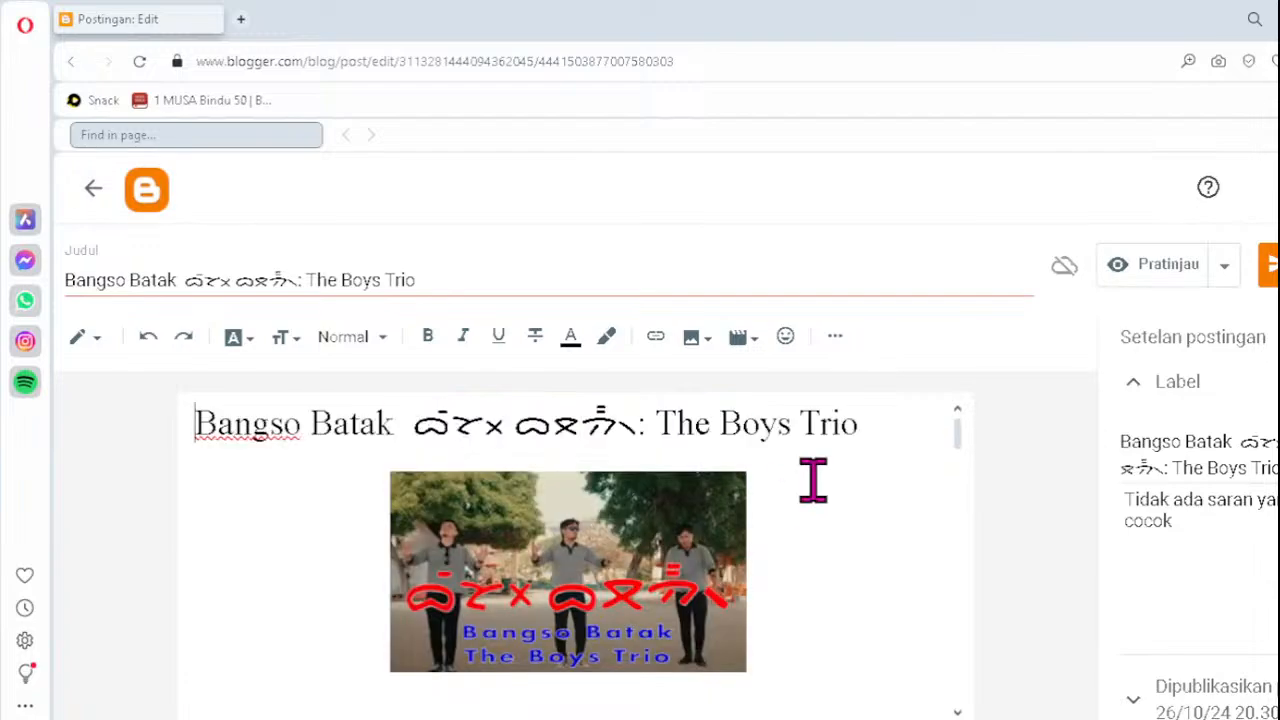
pyautogui.click(1273, 265)
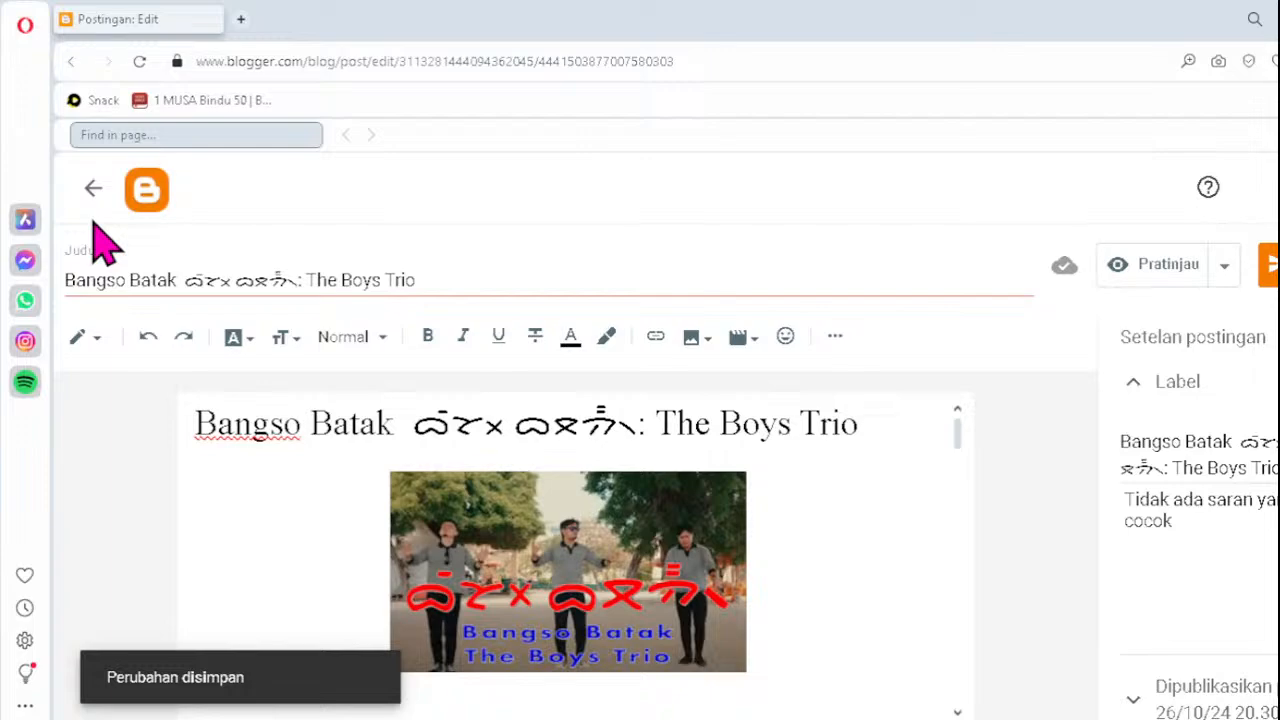
# - Return to the posts list and open the post "Sada Dua Tolu Osen Hutasoit" for editing
pyautogui.click(93, 188)
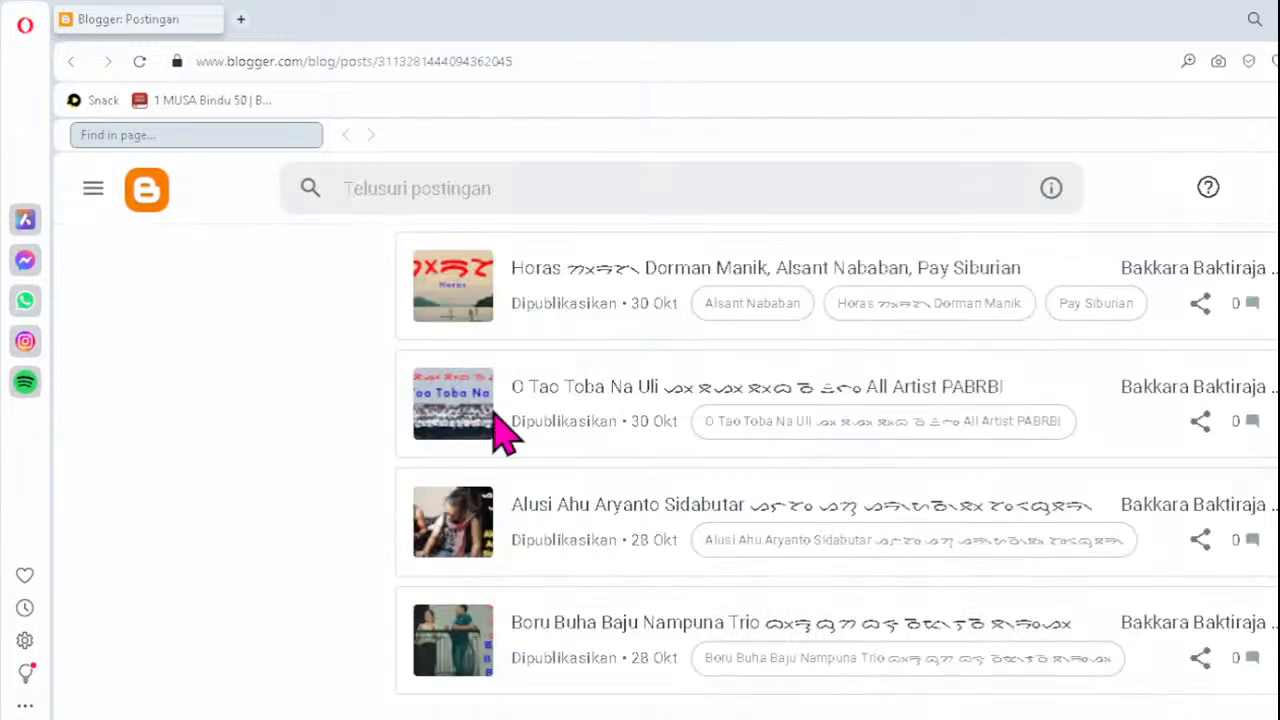
pyautogui.scroll(-3, 778, 540)
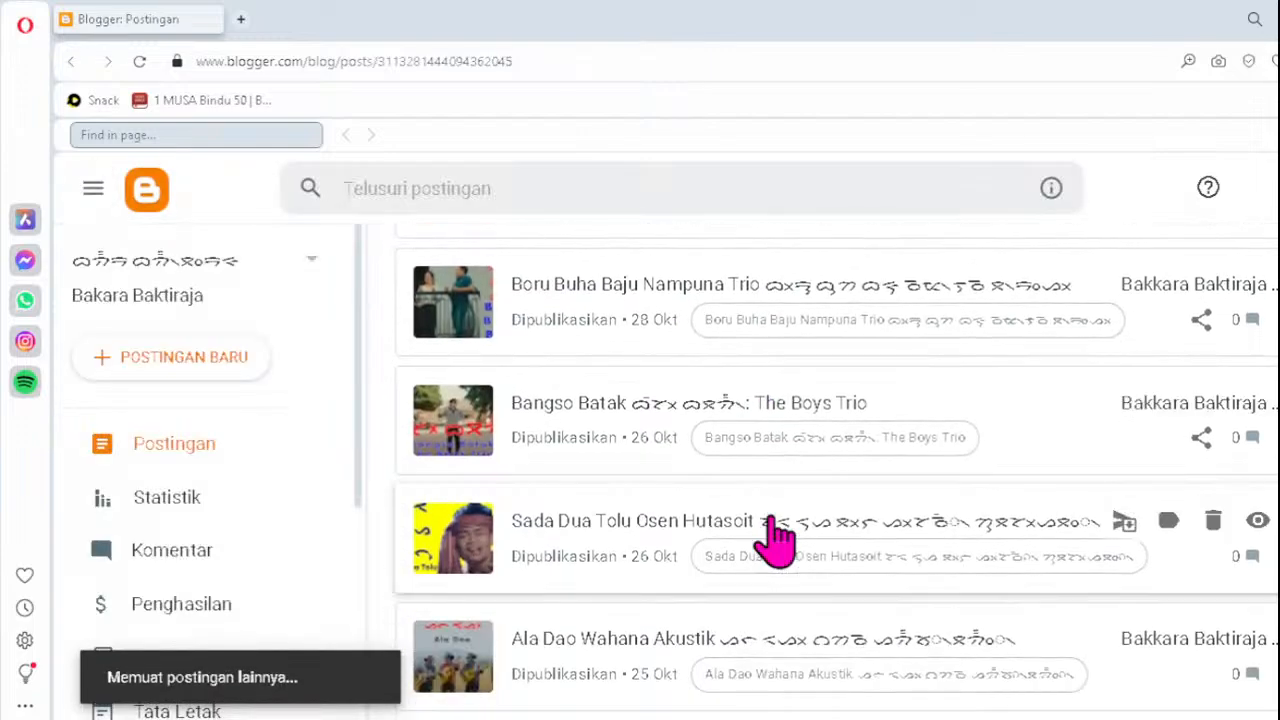
pyautogui.click(578, 540)
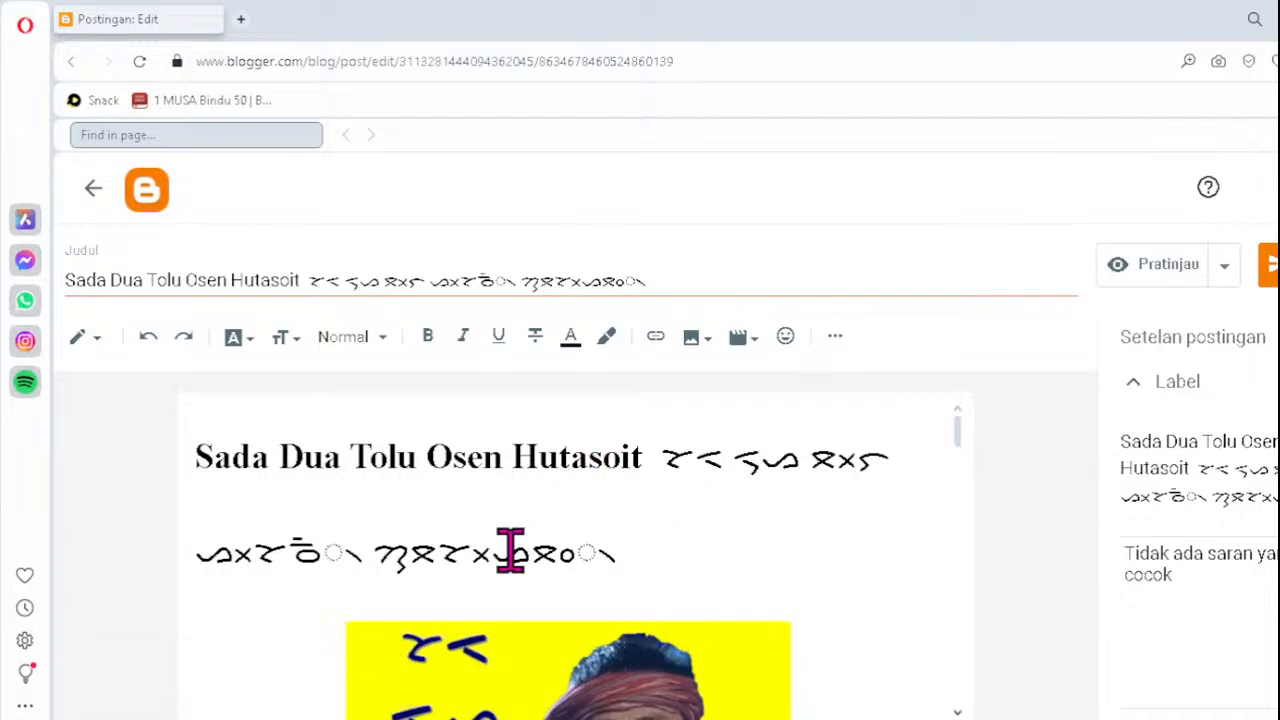
# - Retype the closing "n" of the Batak-script "Osen" in the post title, eliminating the dotted circle
pyautogui.click(250, 570)
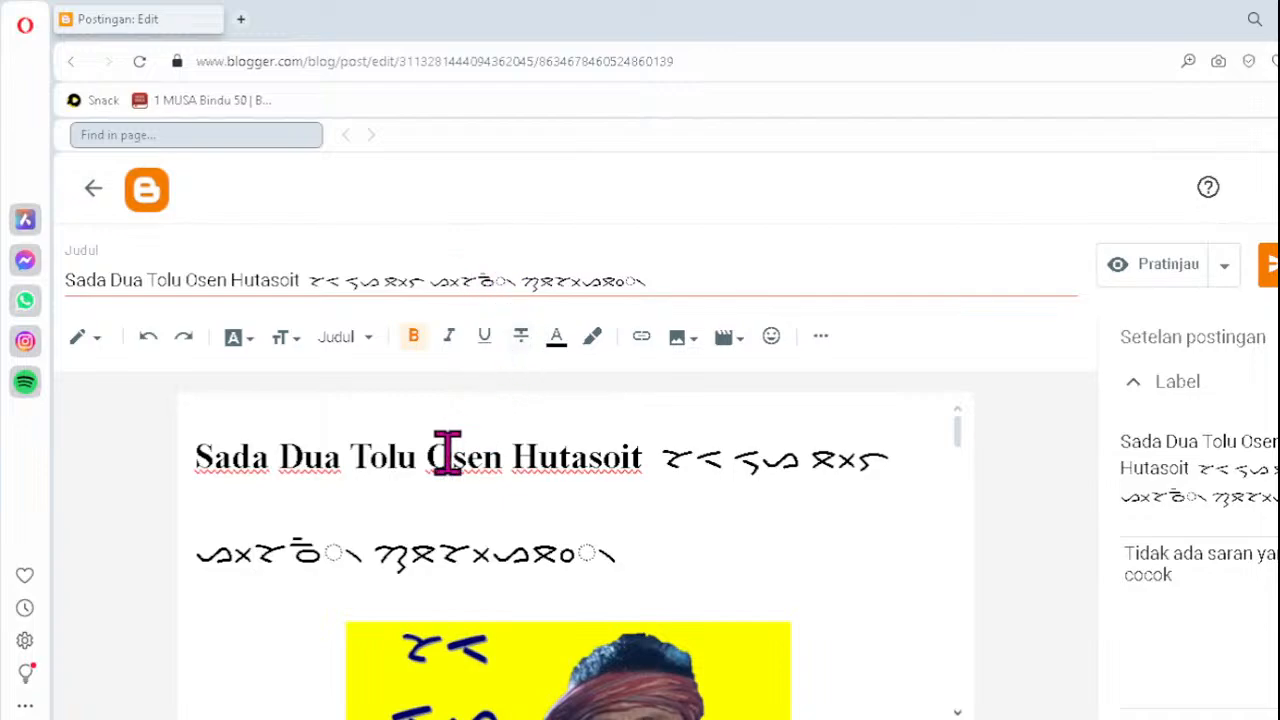
pyautogui.click(182, 282)
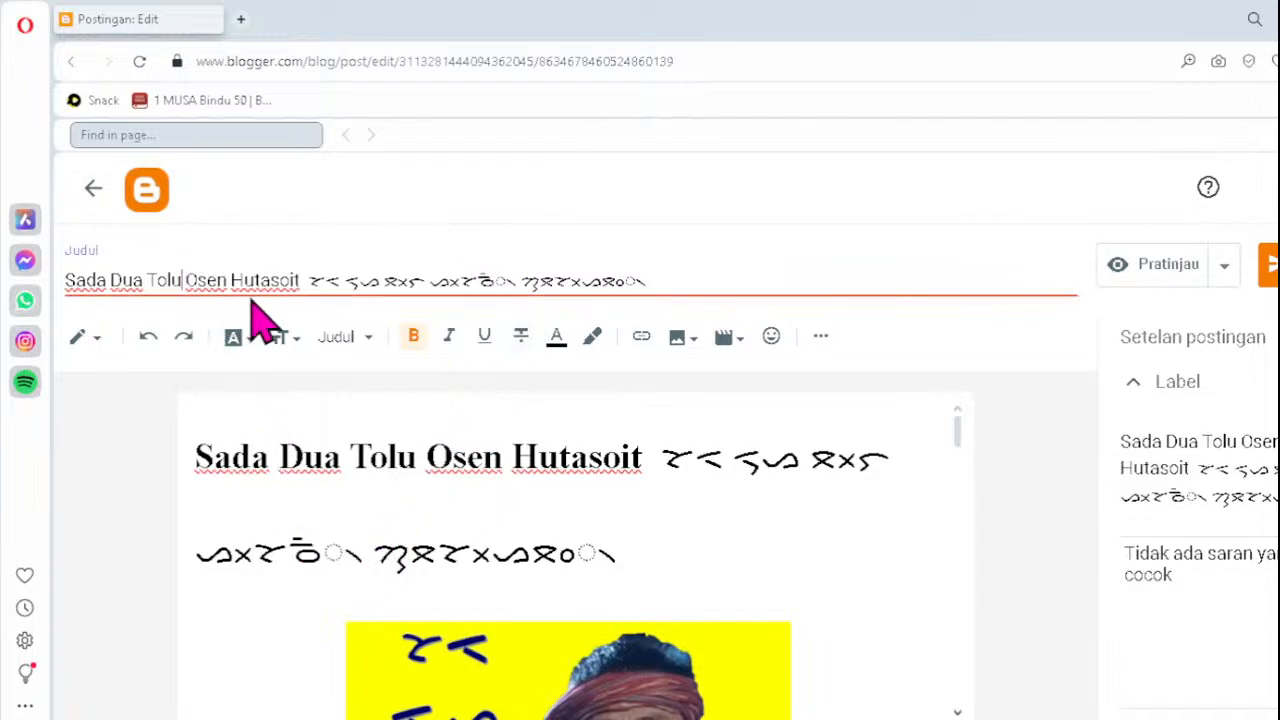
pyautogui.click(476, 282)
pyautogui.press('Delete')
pyautogui.press('Delete')
pyautogui.press('Delete')
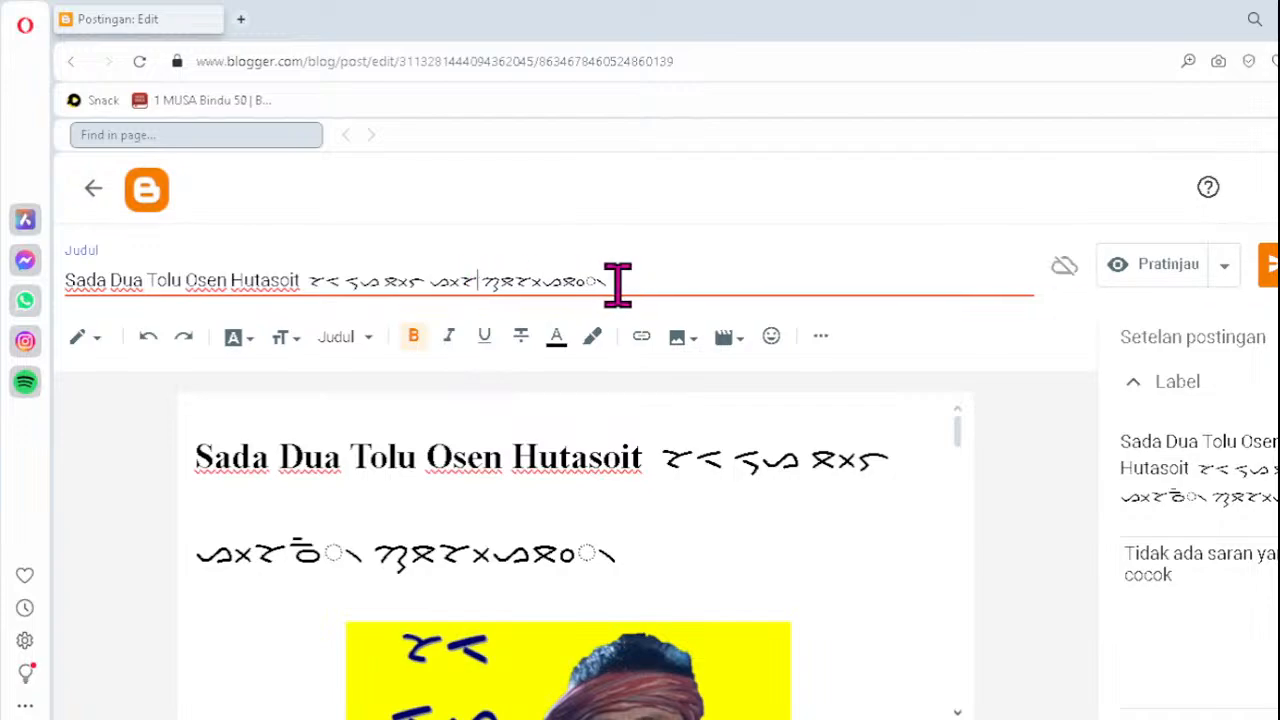
pyautogui.write('ᯉ᯲')
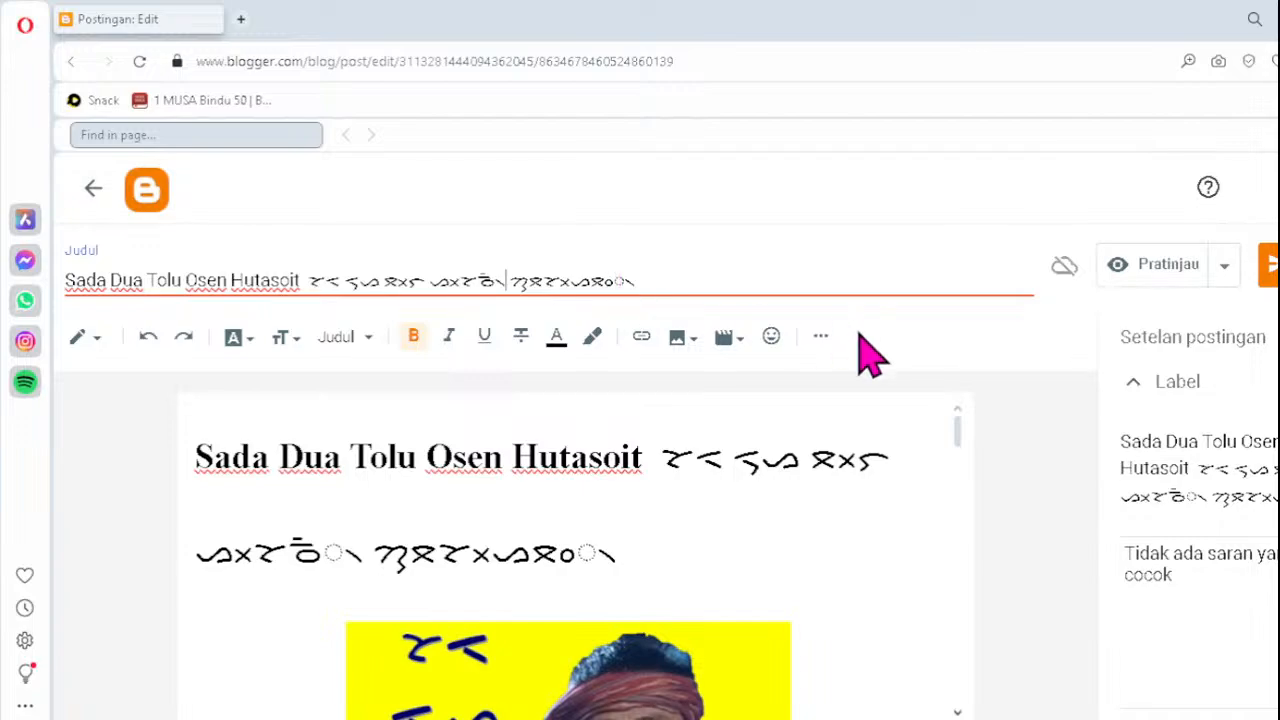
# - Correct the final syllable "it" of the Batak-script "Hutasoit" in the post title and copy the whole title
pyautogui.press('Right')
pyautogui.press('Delete')
pyautogui.press('Delete')
pyautogui.press('Delete')
pyautogui.write('ᯒᯬ᯲')
pyautogui.hotkey('ctrl', 'a')
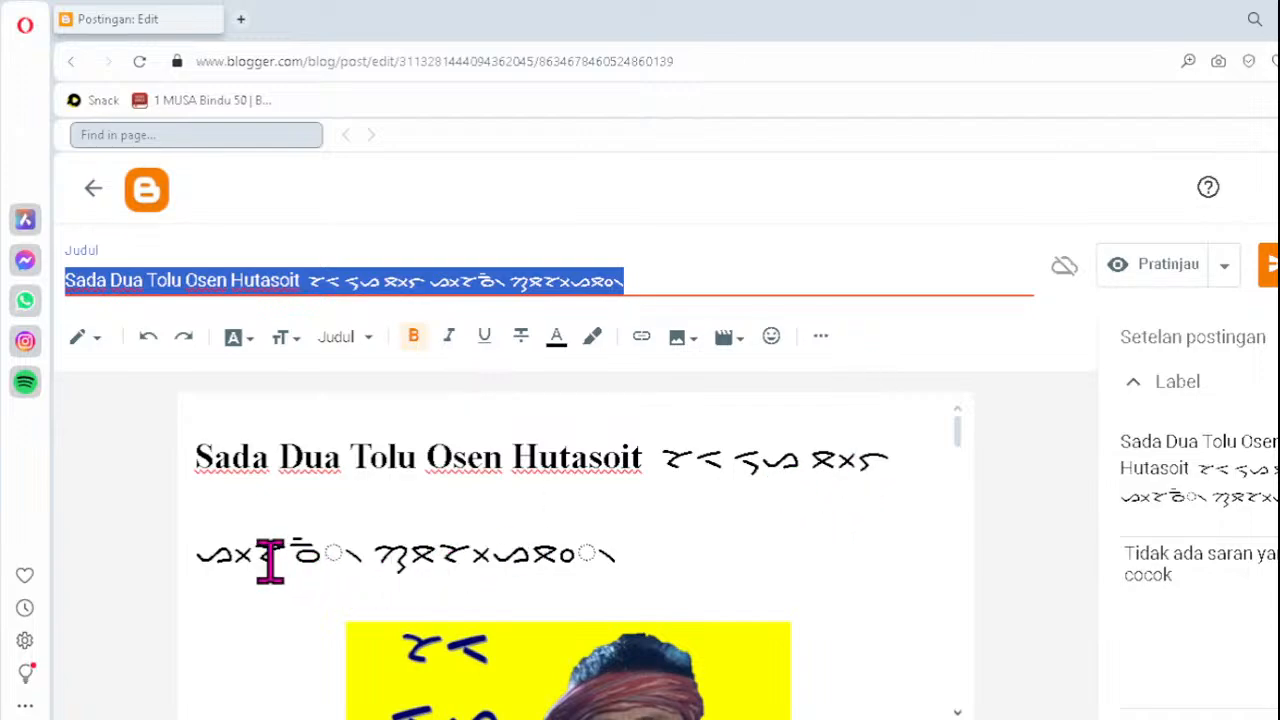
# - Correct the closing "n" of the Batak-script "Osen" in the heading inside the post body
pyautogui.click(304, 550)
pyautogui.press('Delete')
pyautogui.press('Delete')
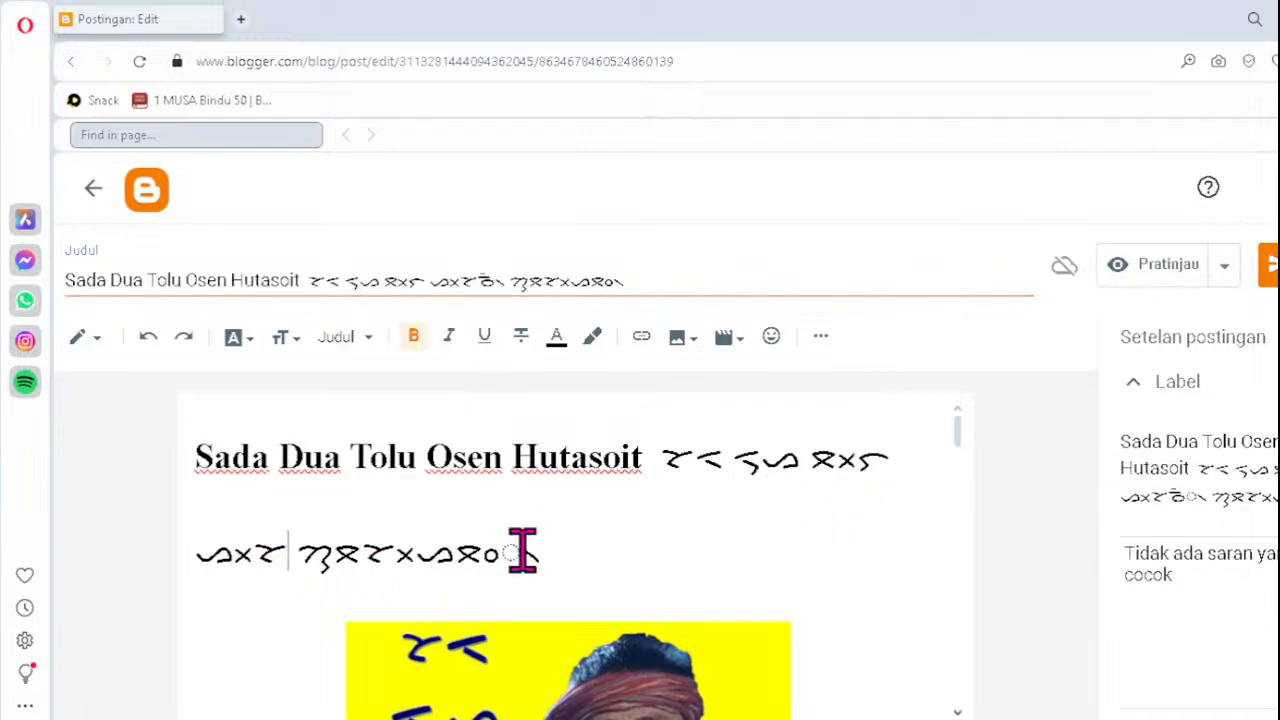
pyautogui.write('ᯀ᯲')
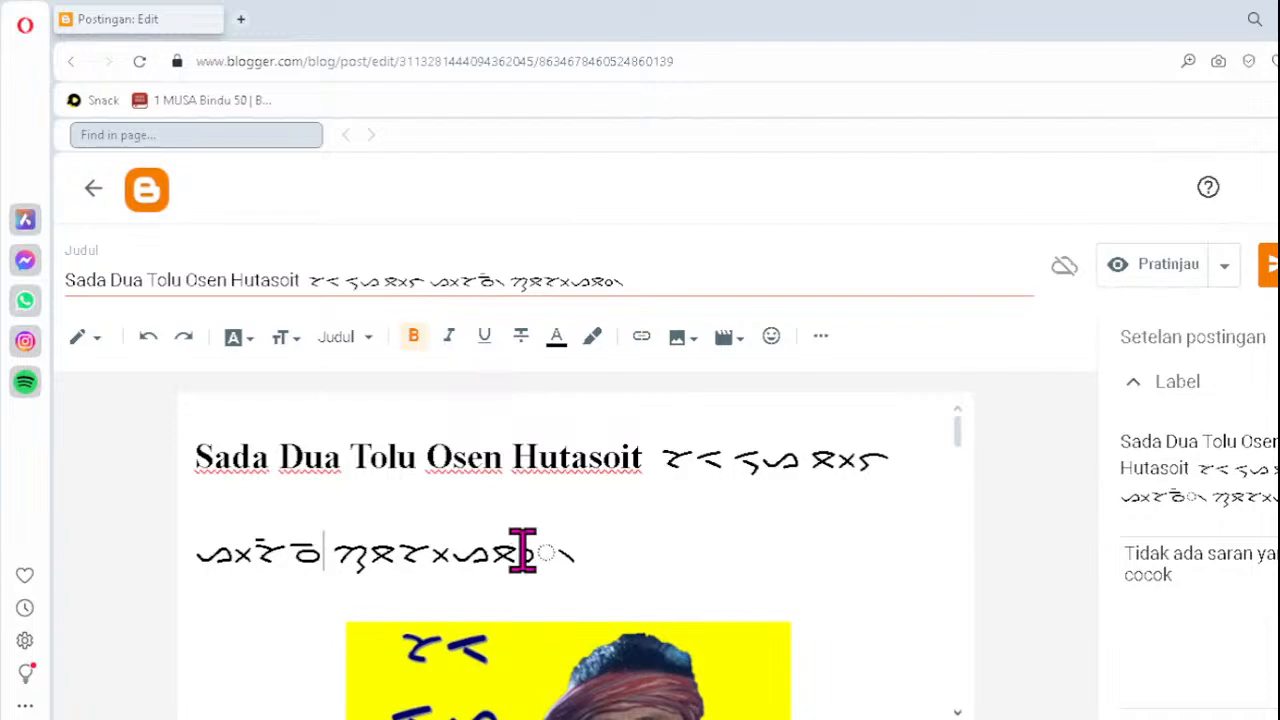
# - Retype the final syllable of the Batak-script "Hutasoit" in the body heading without a dotted circle
pyautogui.press('Right')
pyautogui.press('Right')
pyautogui.press('Right')
pyautogui.press('Right')
pyautogui.press('Right')
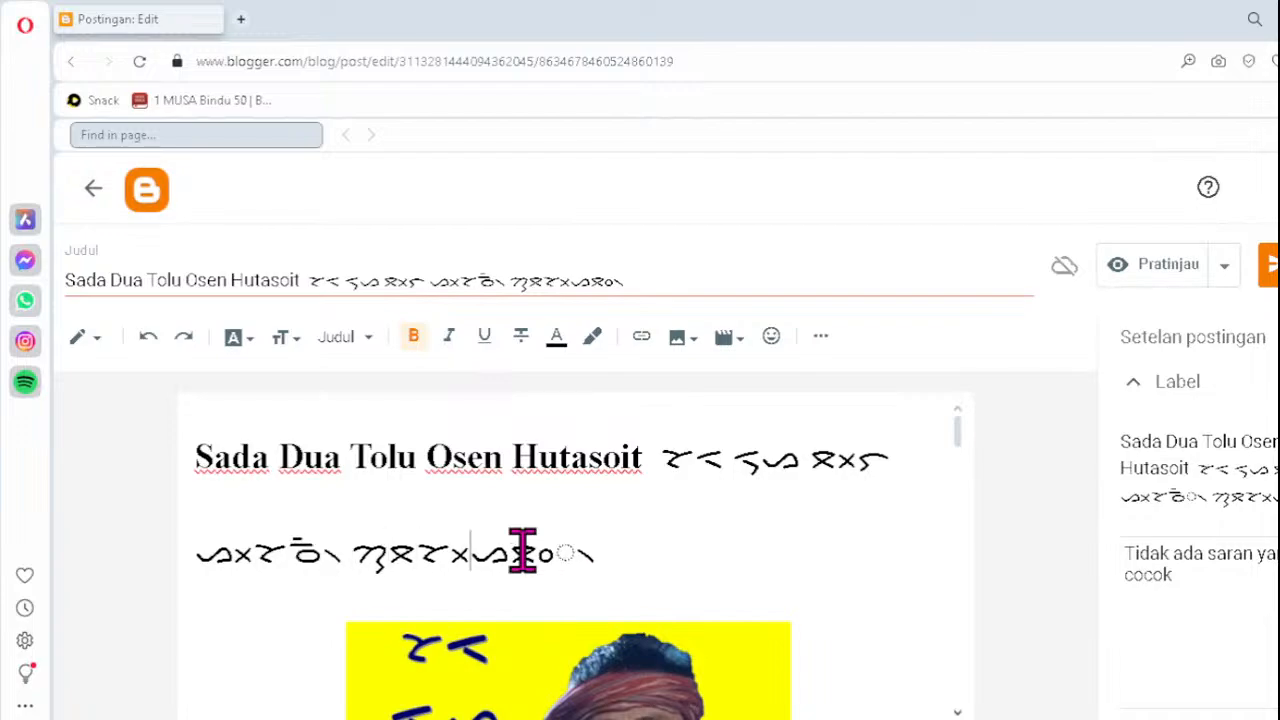
pyautogui.press('BackSpace')
pyautogui.press('BackSpace')
pyautogui.press('BackSpace')
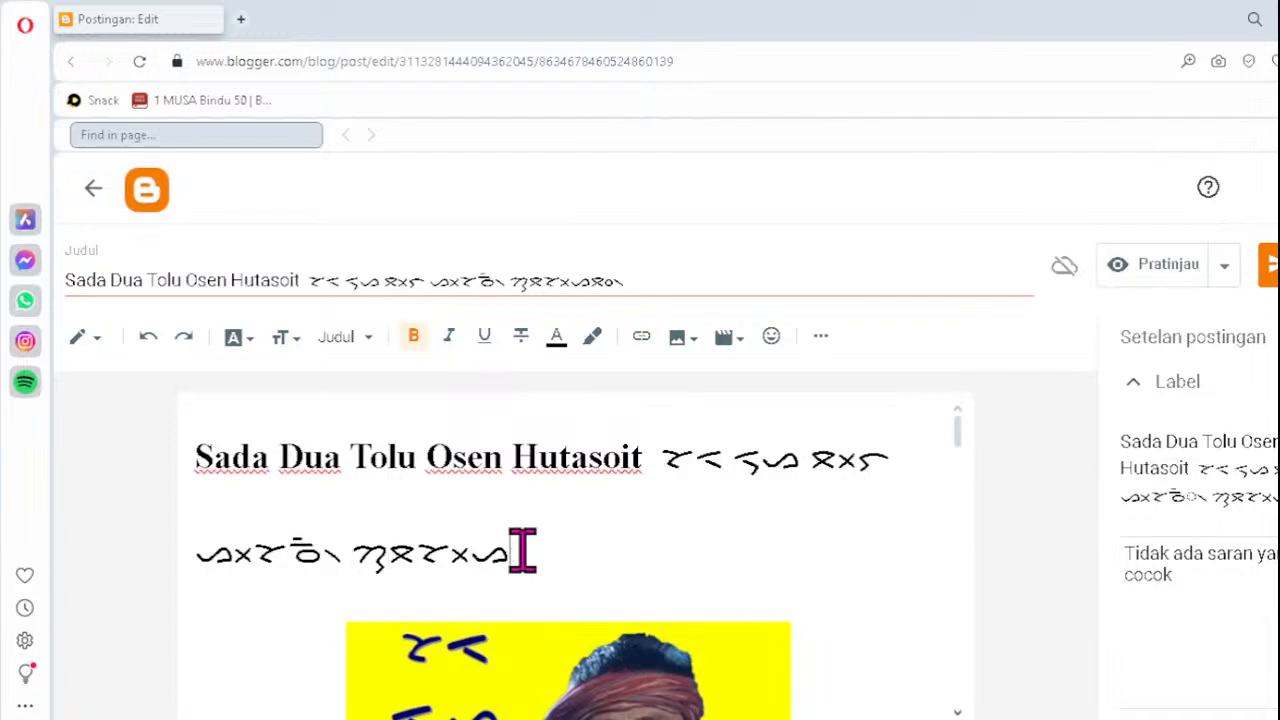
pyautogui.write('ᯪᯖᯀ᯲')
# - Replace the alternative text and title text of the yellow image with the copied post title and apply the change
pyautogui.click(570, 670)
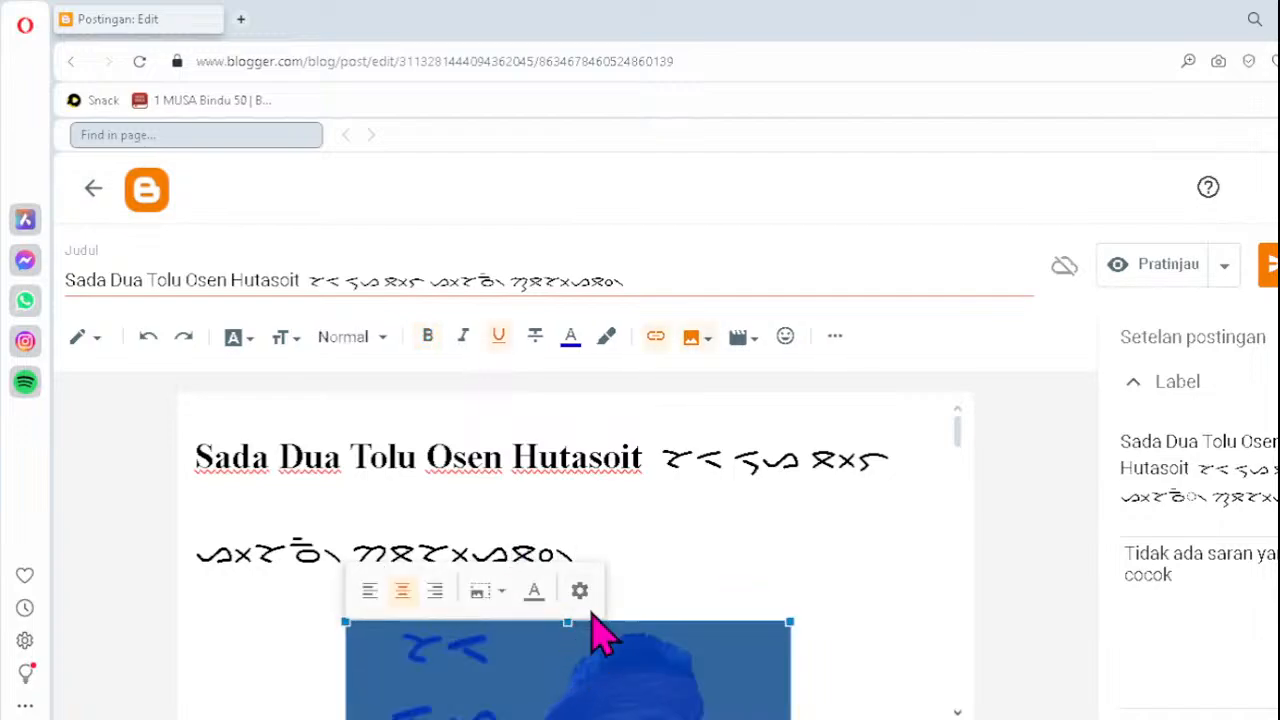
pyautogui.click(580, 600)
pyautogui.click(563, 329)
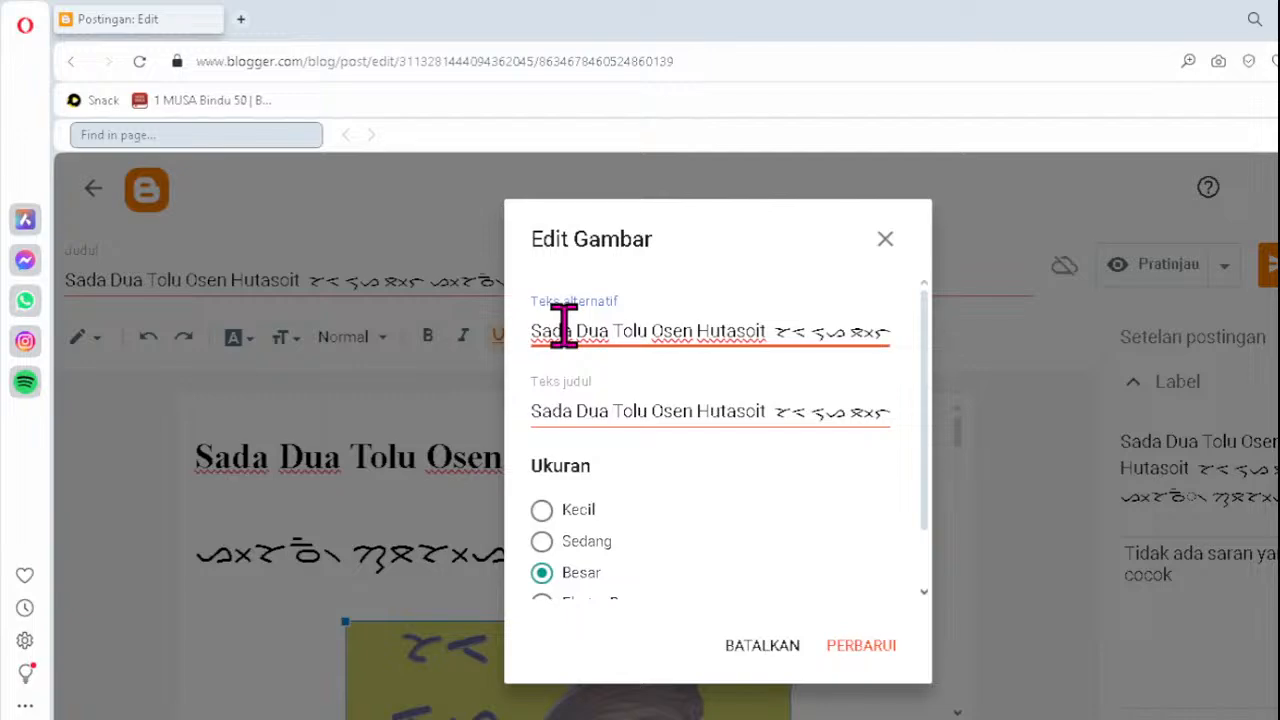
pyautogui.hotkey('ctrl', 'a')
pyautogui.hotkey('ctrl', 'v')
pyautogui.click(563, 409)
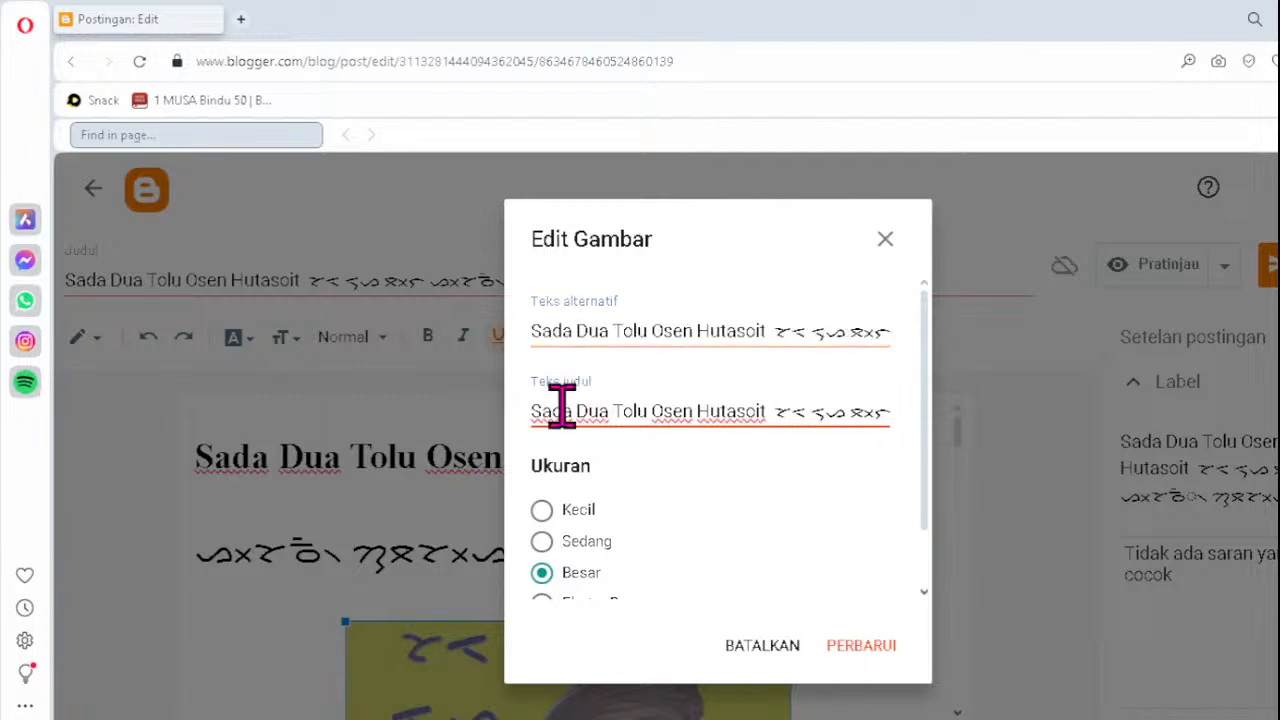
pyautogui.hotkey('ctrl', 'a')
pyautogui.hotkey('ctrl', 'v')
pyautogui.click(855, 645)
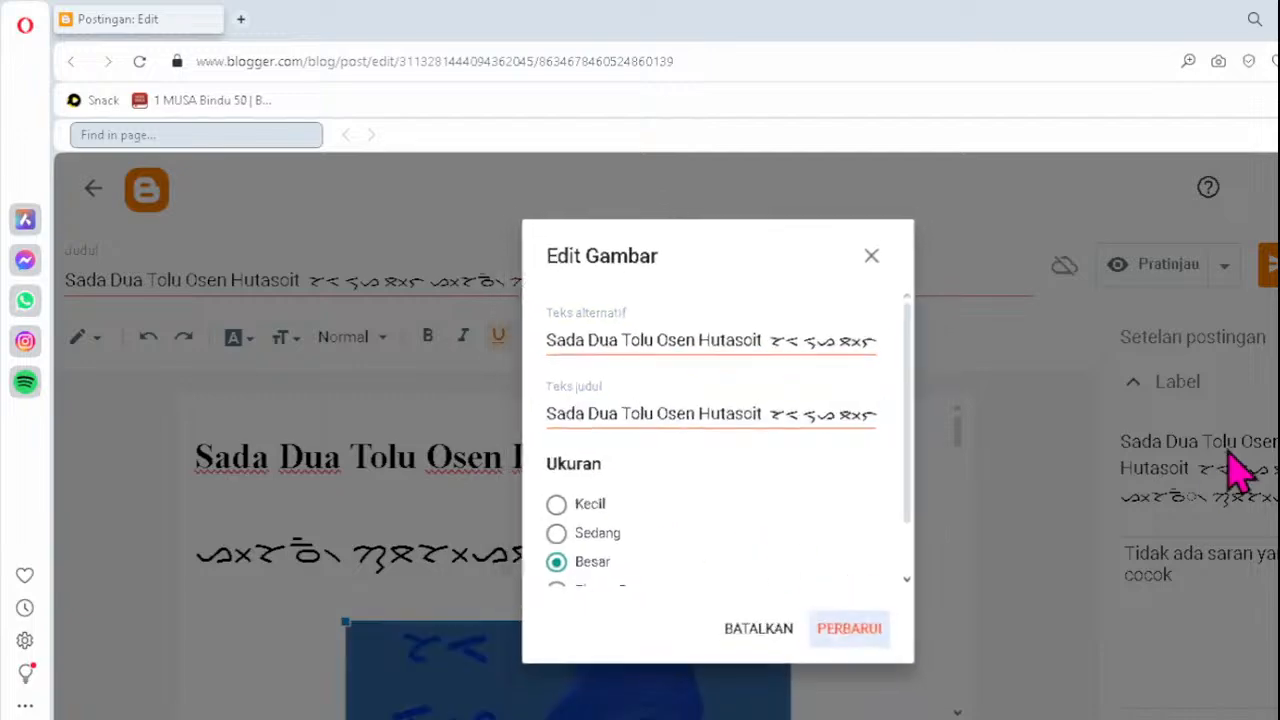
# - Replace the post's label and its search description with the copied post title
pyautogui.hotkey('ctrl', 'a')
pyautogui.hotkey('ctrl', 'v')
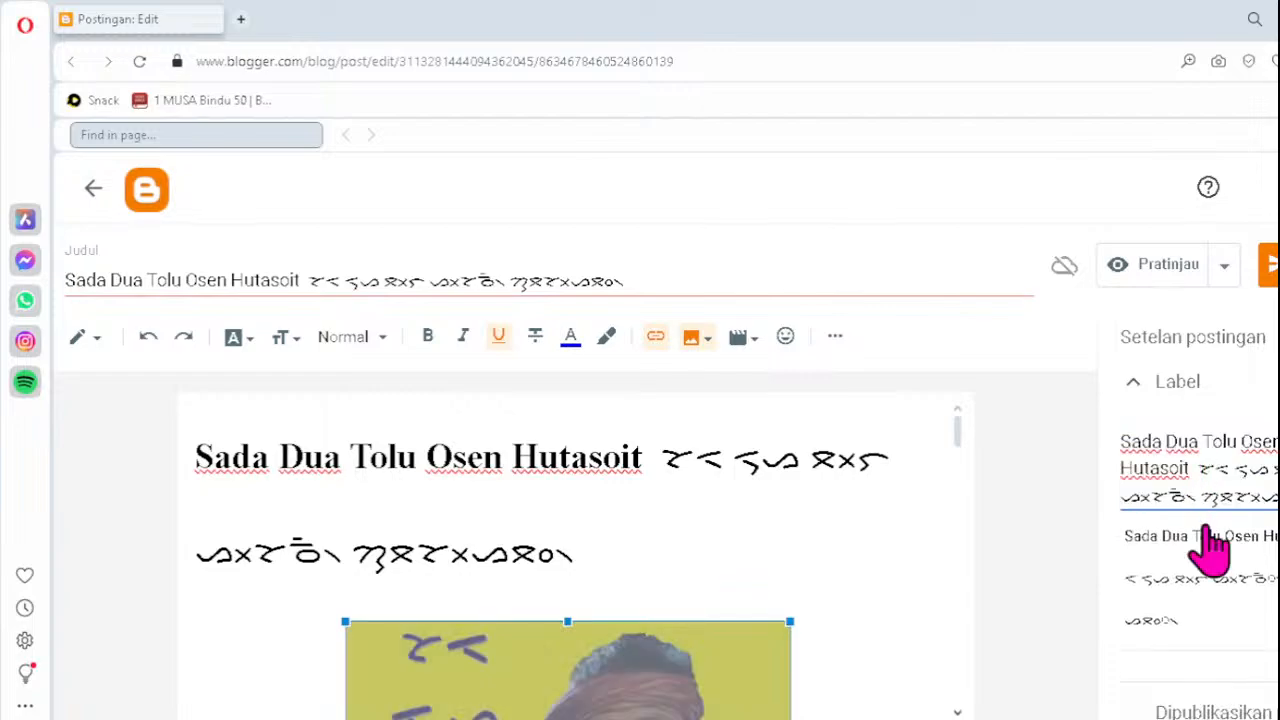
pyautogui.scroll(-3, 1212, 635)
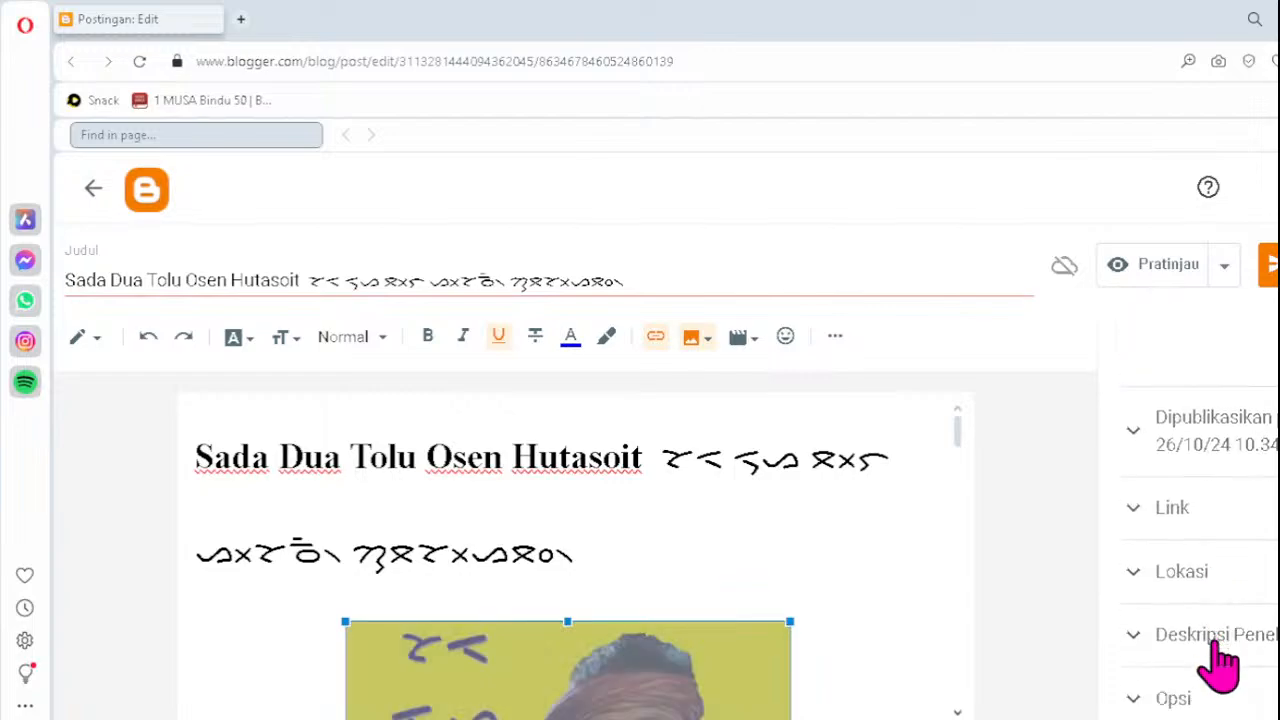
pyautogui.click(1216, 645)
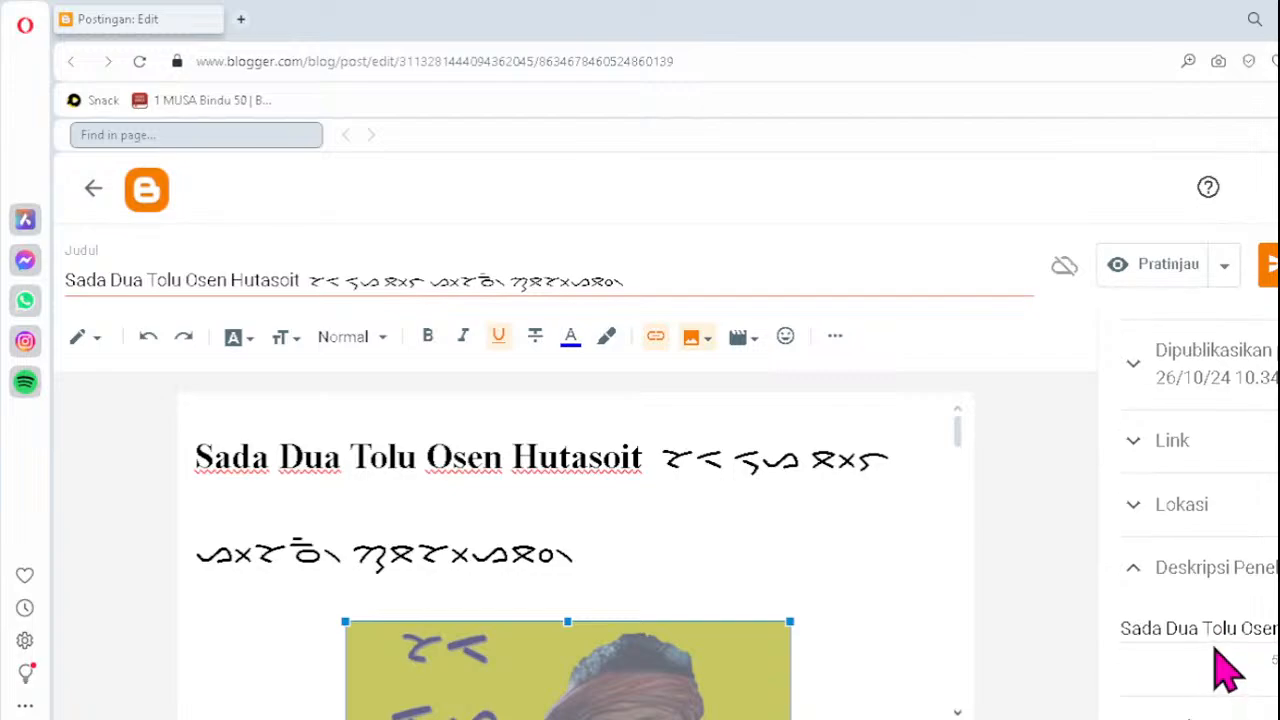
pyautogui.click(1204, 624)
pyautogui.hotkey('ctrl', 'a')
pyautogui.hotkey('ctrl', 'v')
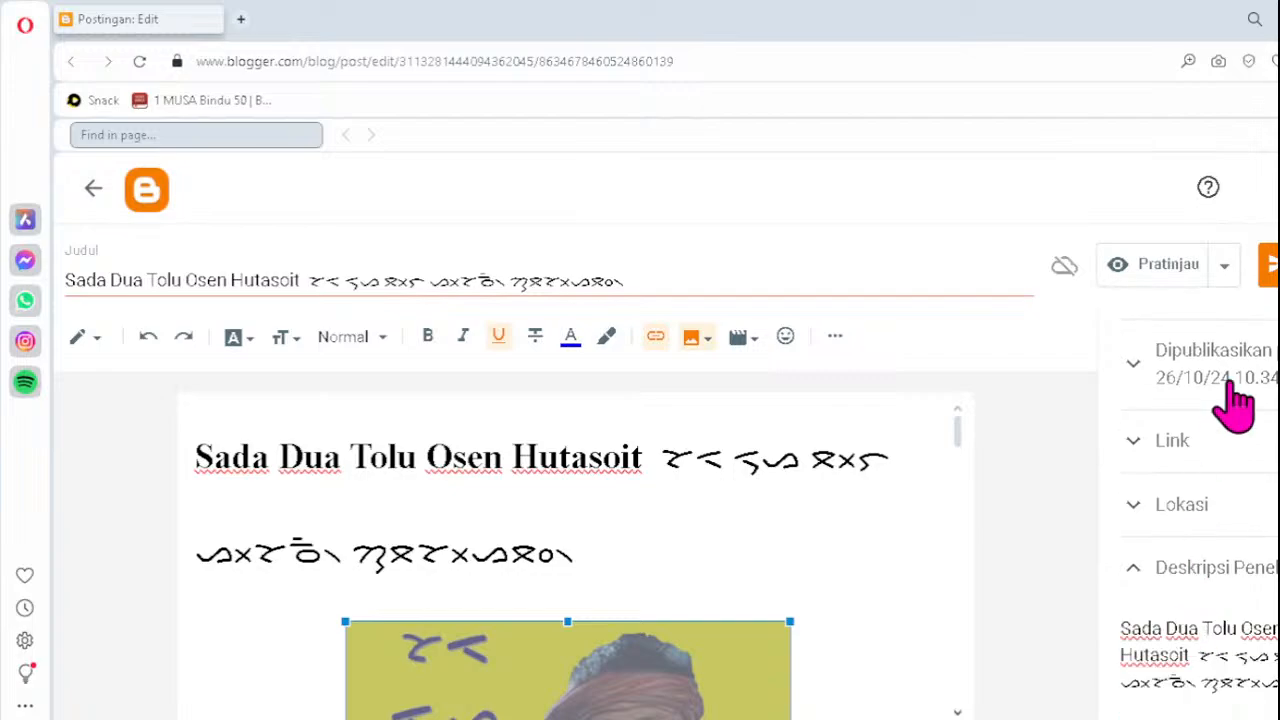
# - Update the published "Sada Dua Tolu" post with the corrected title, image text, label and search description
pyautogui.click(1277, 270)
pyautogui.scroll(-6, 682, 545)
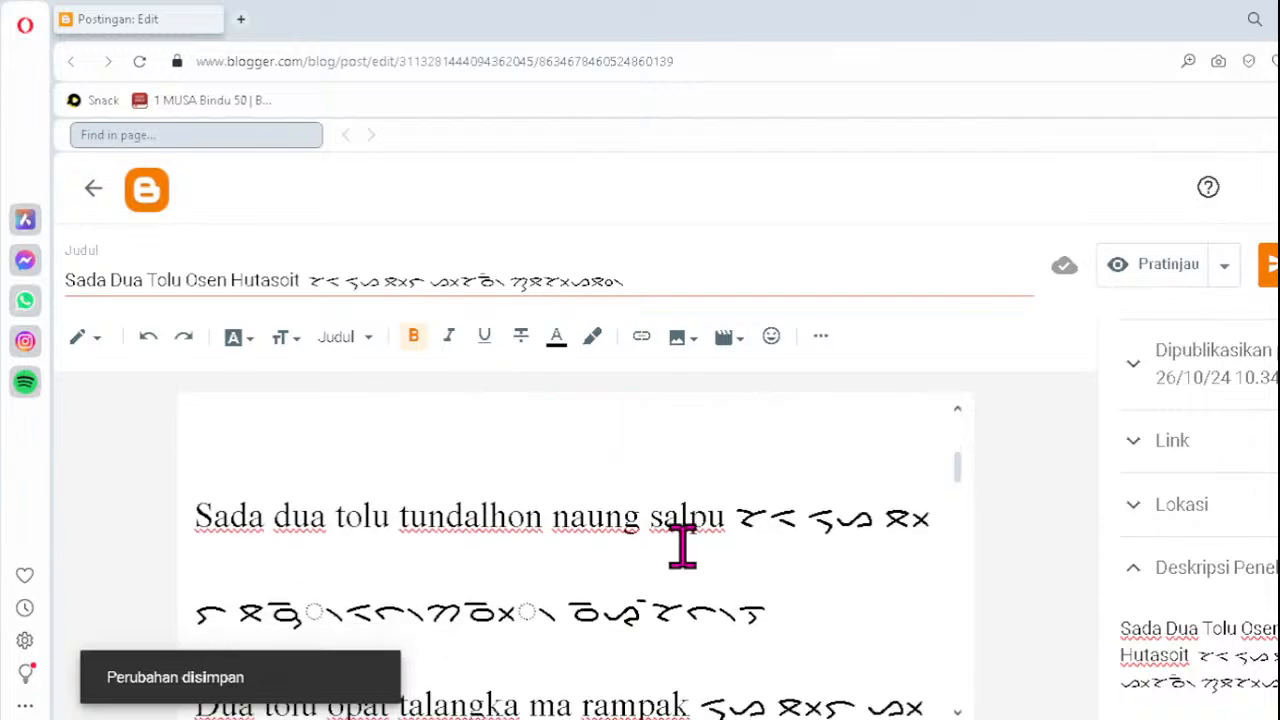
# - Retype the "tun" and "hon" syllables of the Batak-script "tundalhon" in the "Sada dua tolu tundalhon" lyric without dotted circles
pyautogui.click(665, 608)
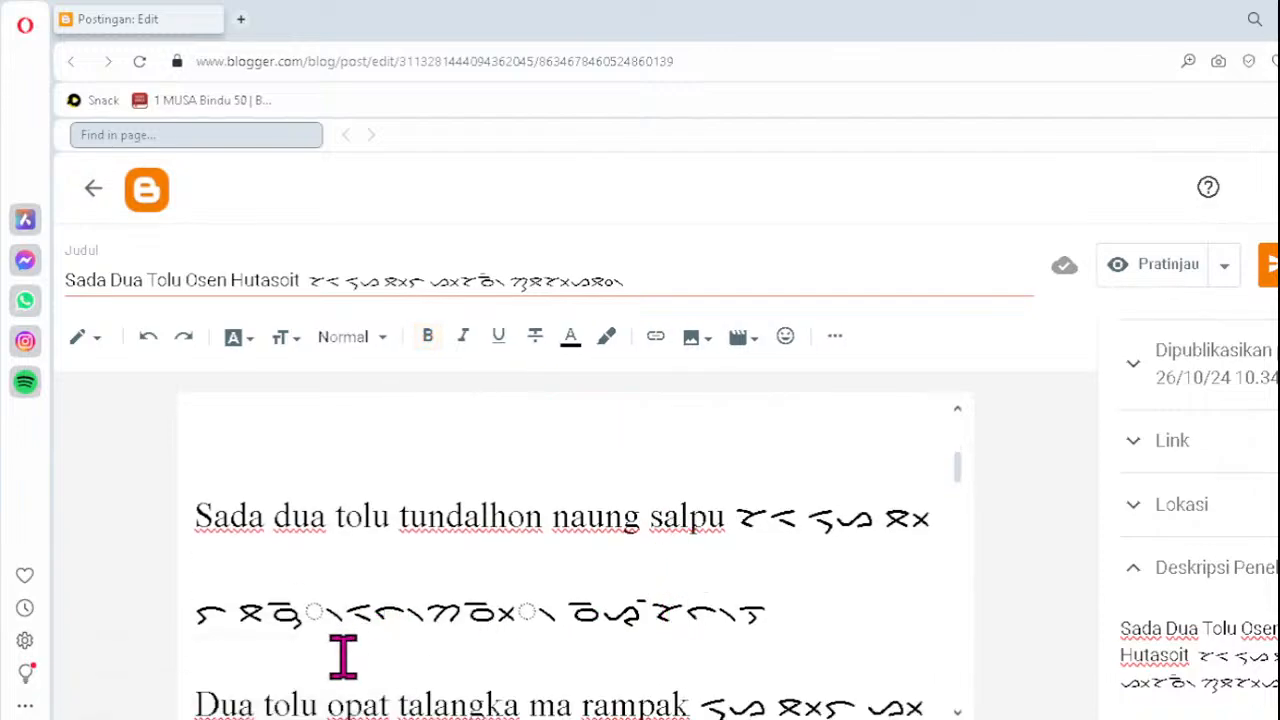
pyautogui.click(268, 614)
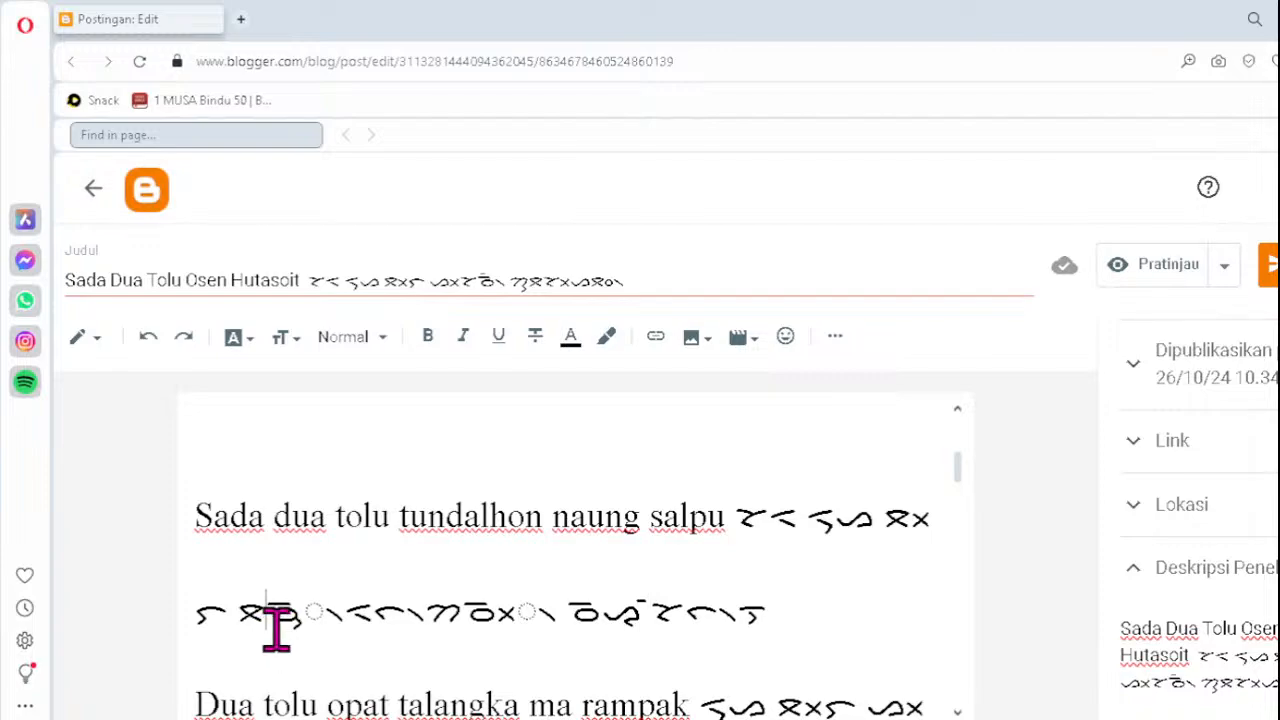
pyautogui.press('Delete')
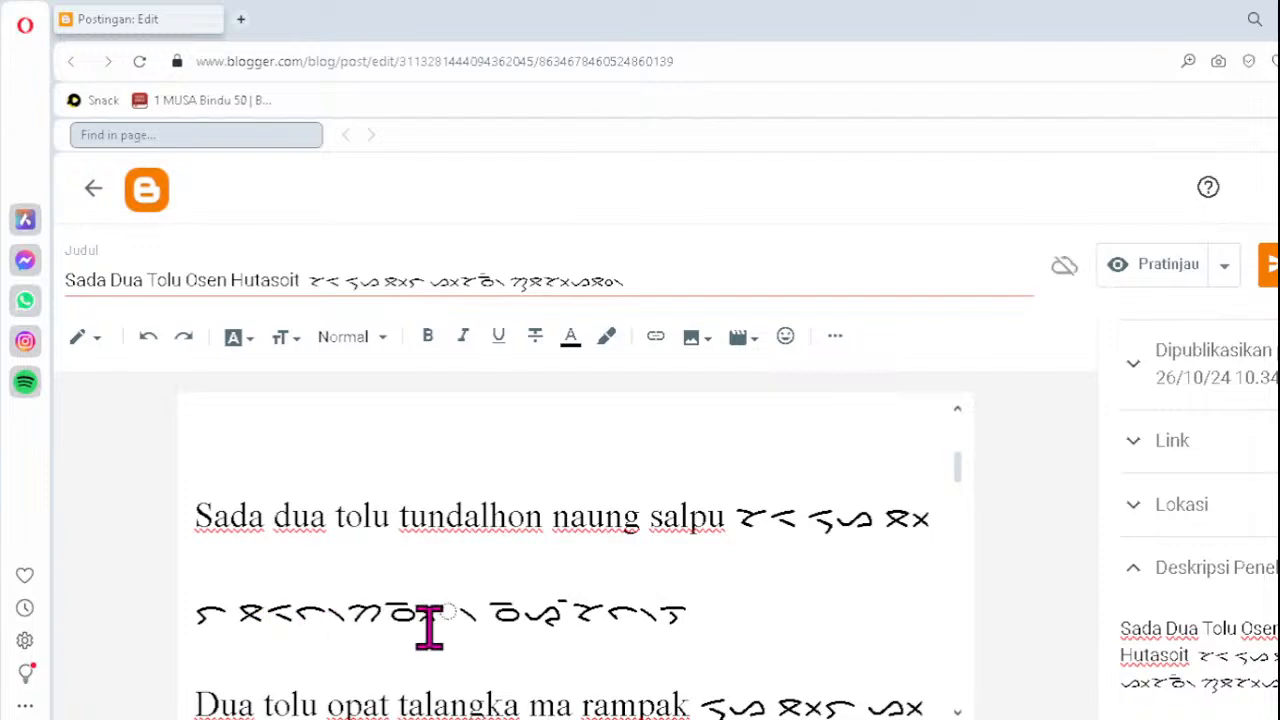
pyautogui.write('ᯮᯉ᯲')
pyautogui.press('Right')
pyautogui.press('Right')
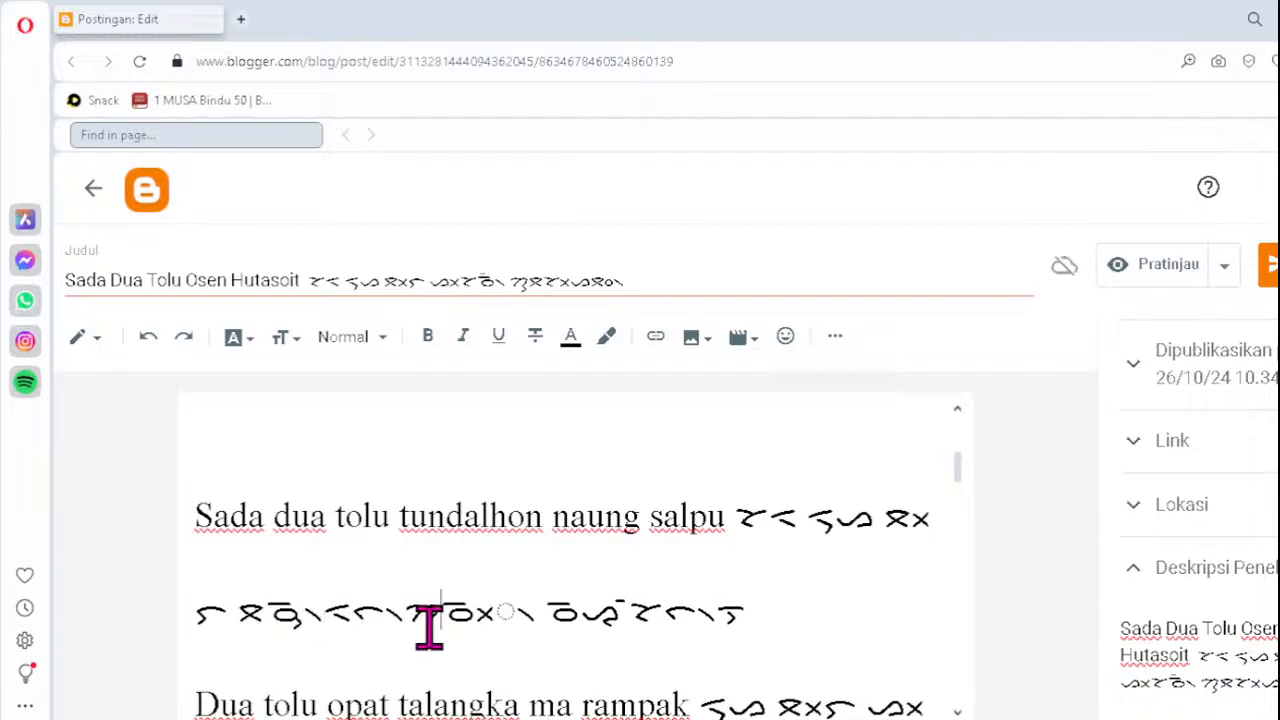
pyautogui.press('Delete')
pyautogui.write('ᯬᯉ᯲')
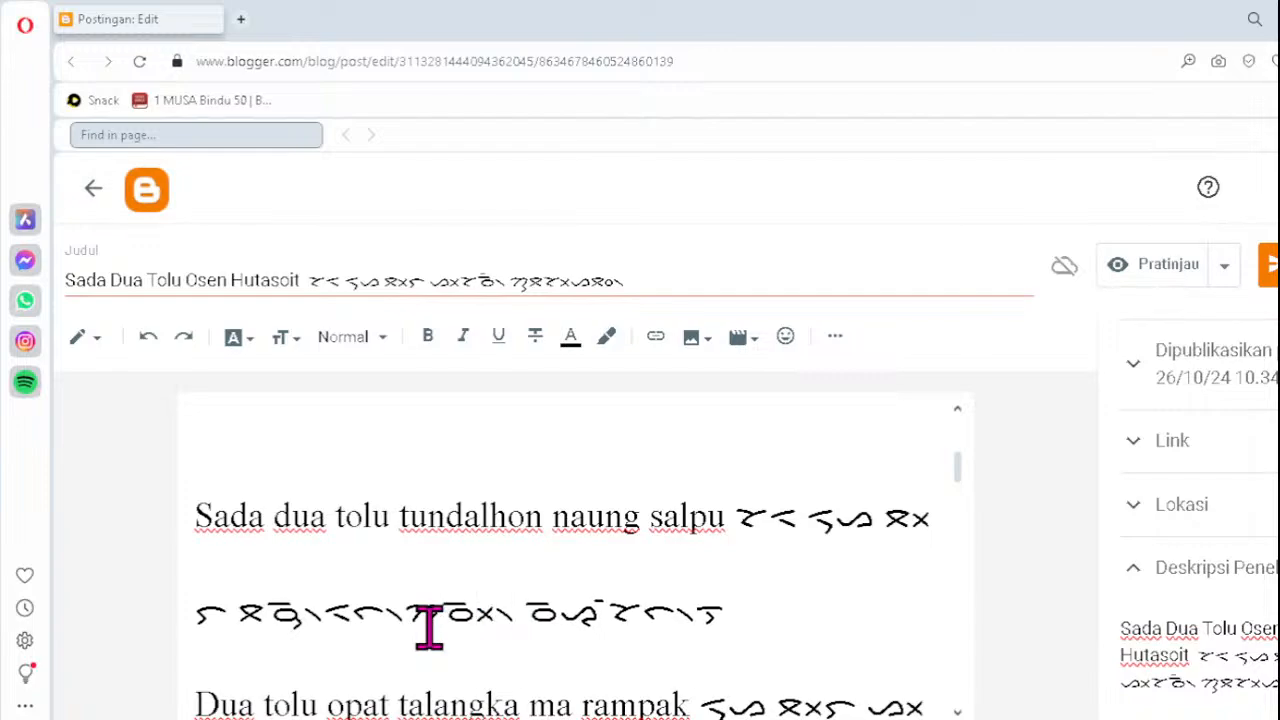
# - Retype the final syllable of the Batak-script "onom" in the "Opat lima onom" lyric without a dotted circle
pyautogui.press('Down')
pyautogui.press('Down')
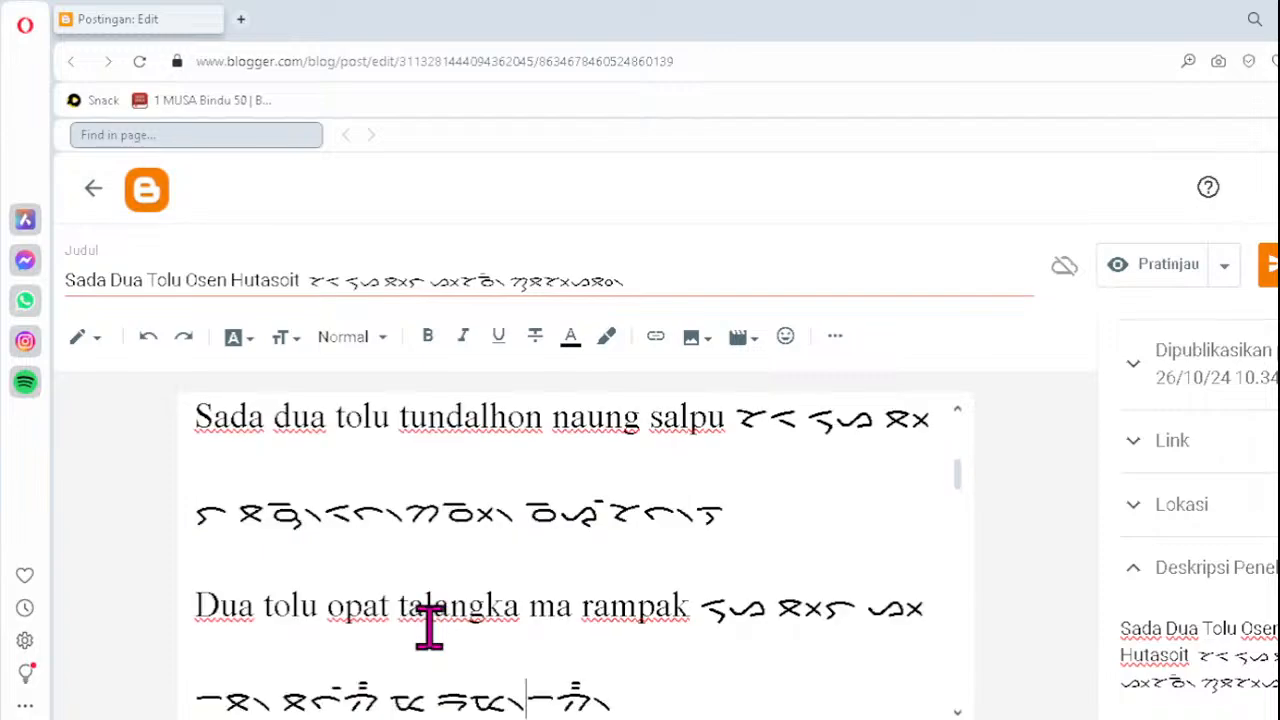
pyautogui.press('Down')
pyautogui.press('Down')
pyautogui.press('Down')
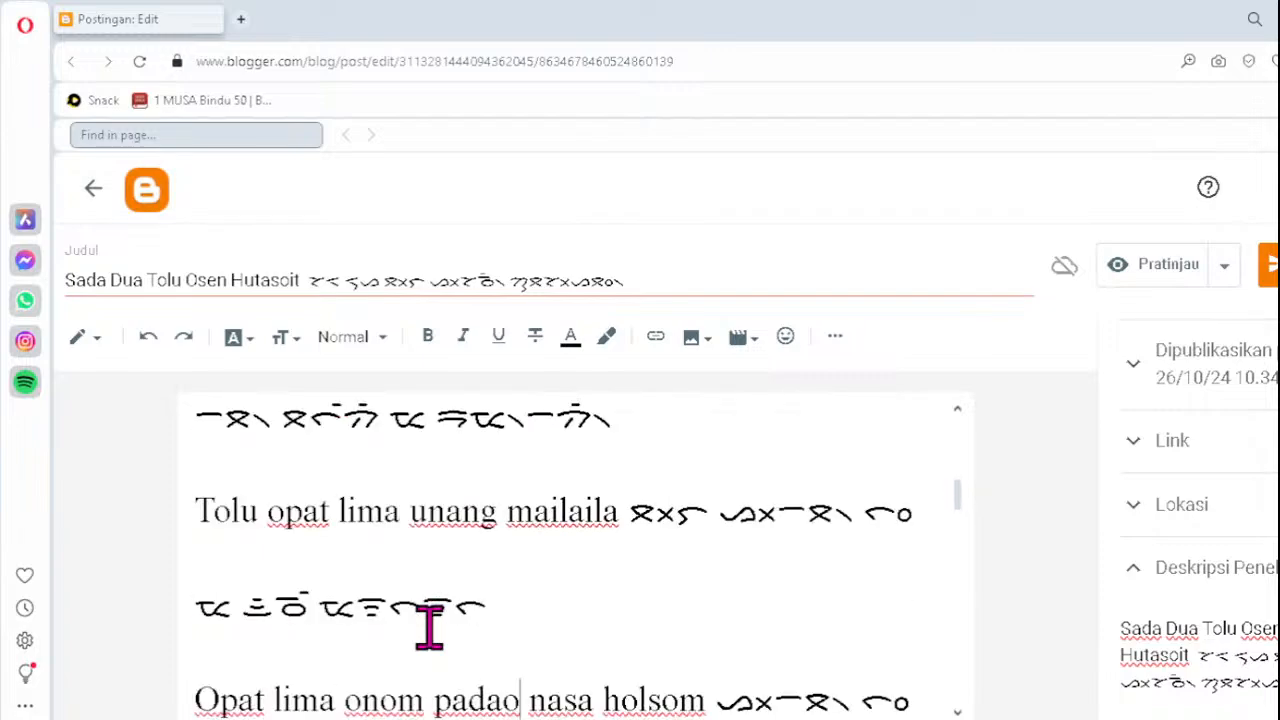
pyautogui.press('Down')
pyautogui.press('Down')
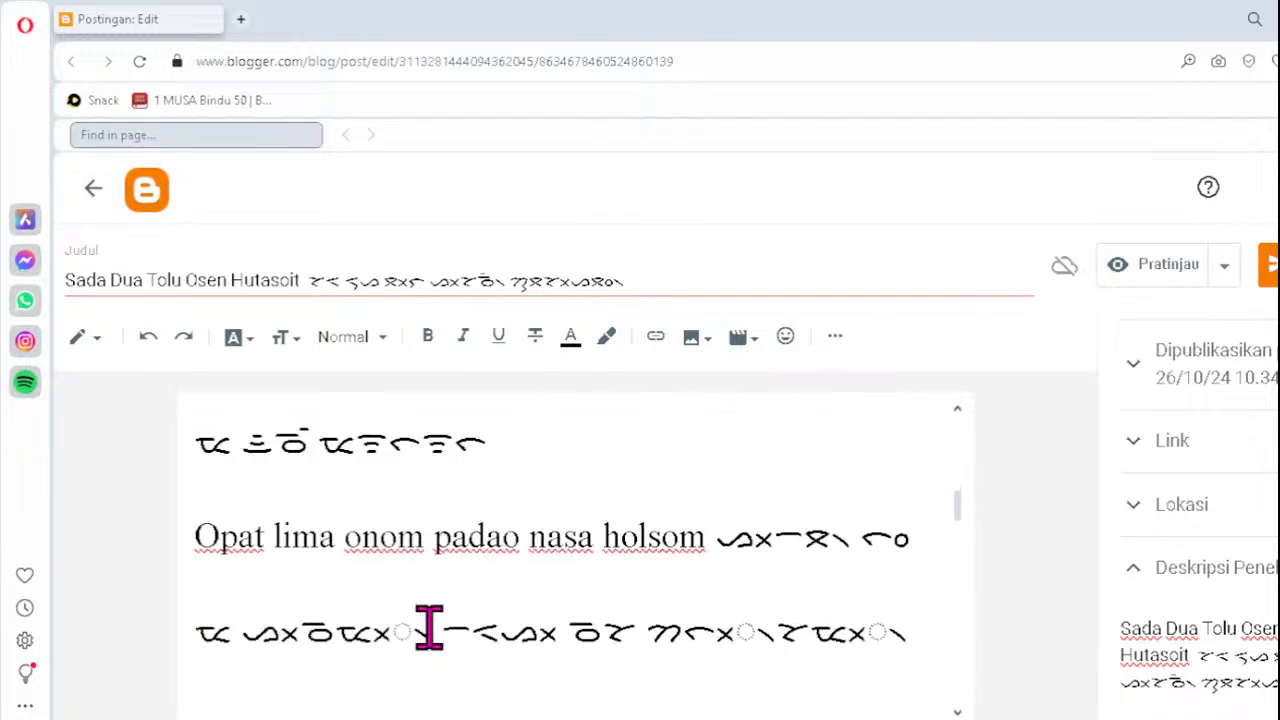
pyautogui.click(349, 636)
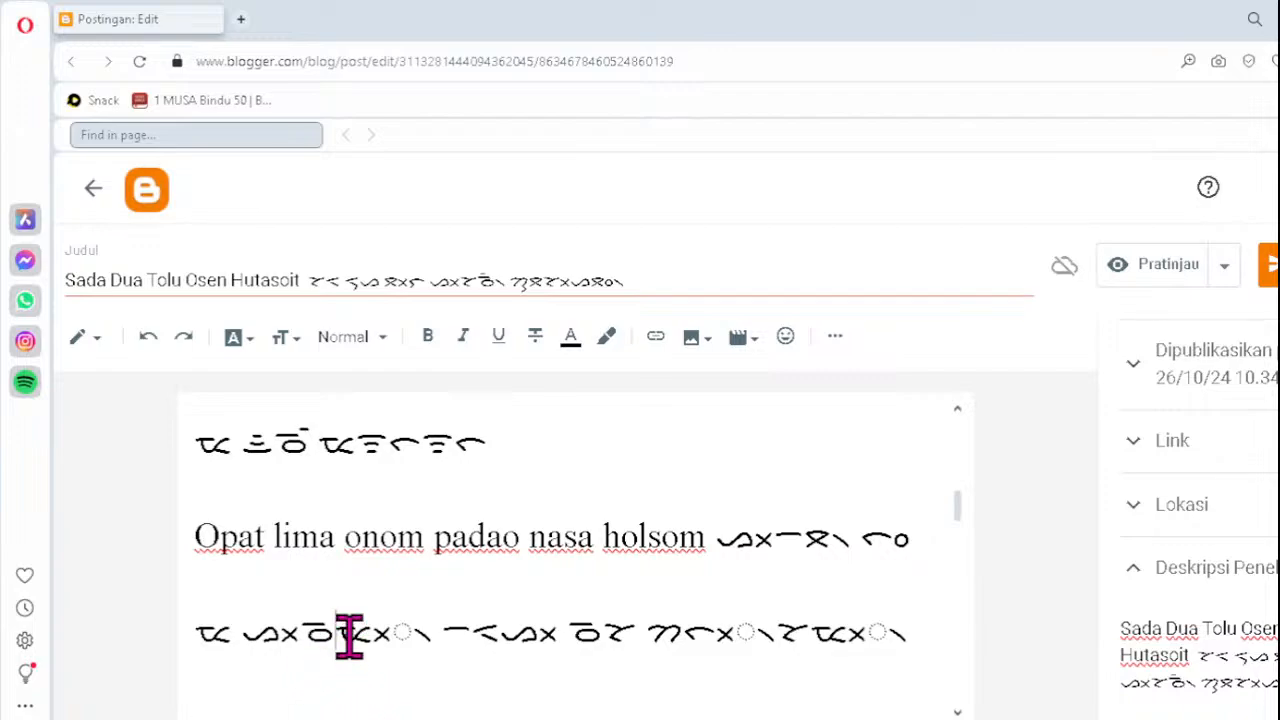
pyautogui.press('Delete')
pyautogui.write('ᯬᯔ᯲')
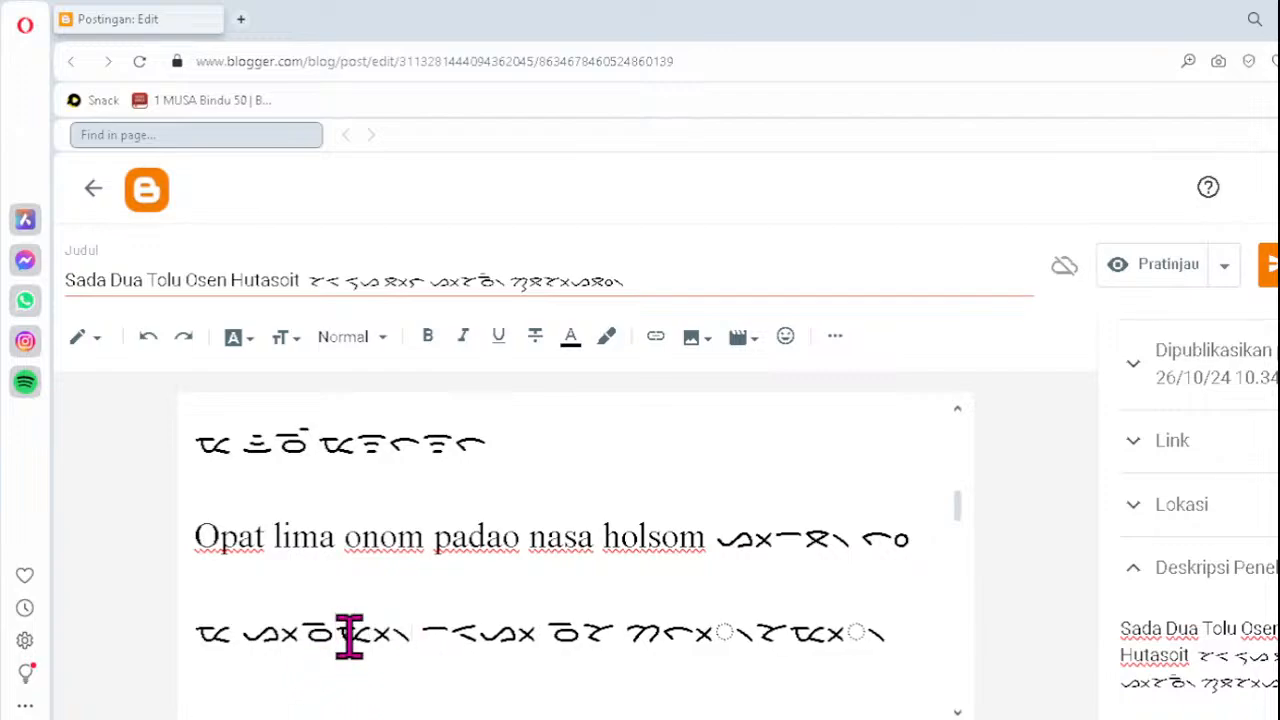
# - Retype the "hol" and "som" syllables of the Batak-script "holsom" in the "Opat lima onom" lyric without dotted circles
pyautogui.click(694, 625)
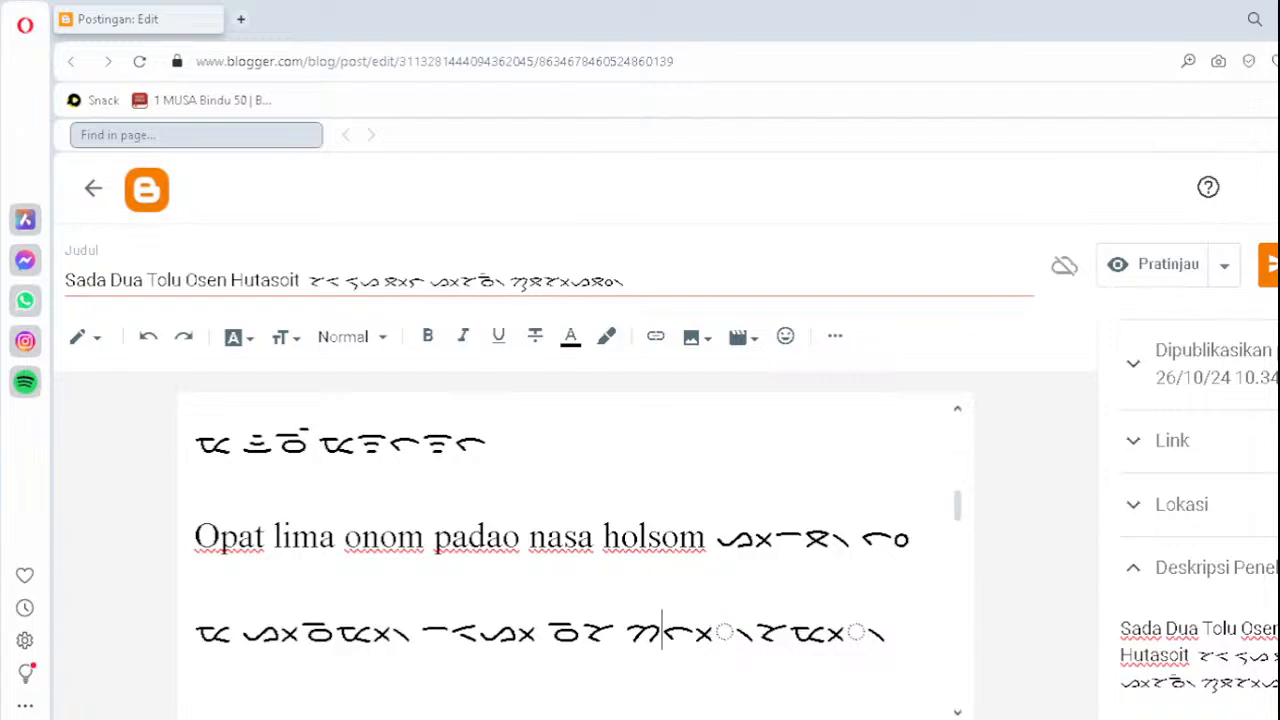
pyautogui.press('Delete')
pyautogui.write('ᯬᯞ᯲')
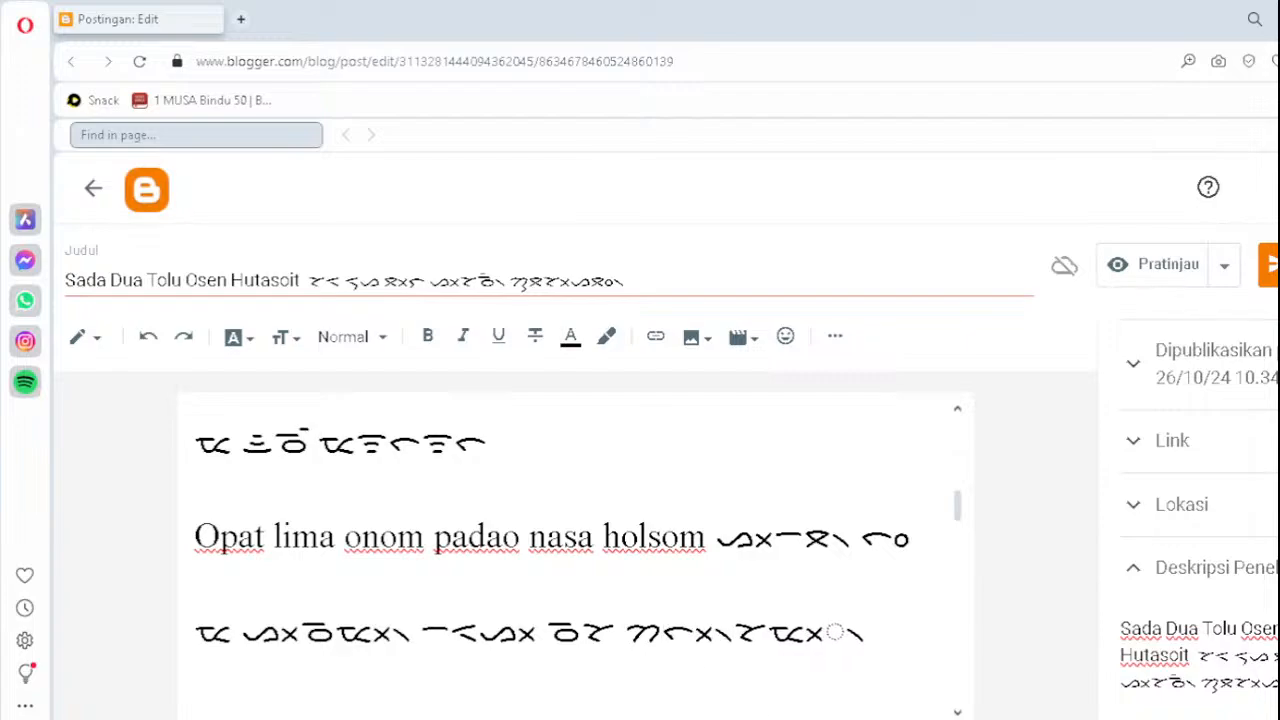
pyautogui.press('Delete')
pyautogui.write('ᯬᯔ')
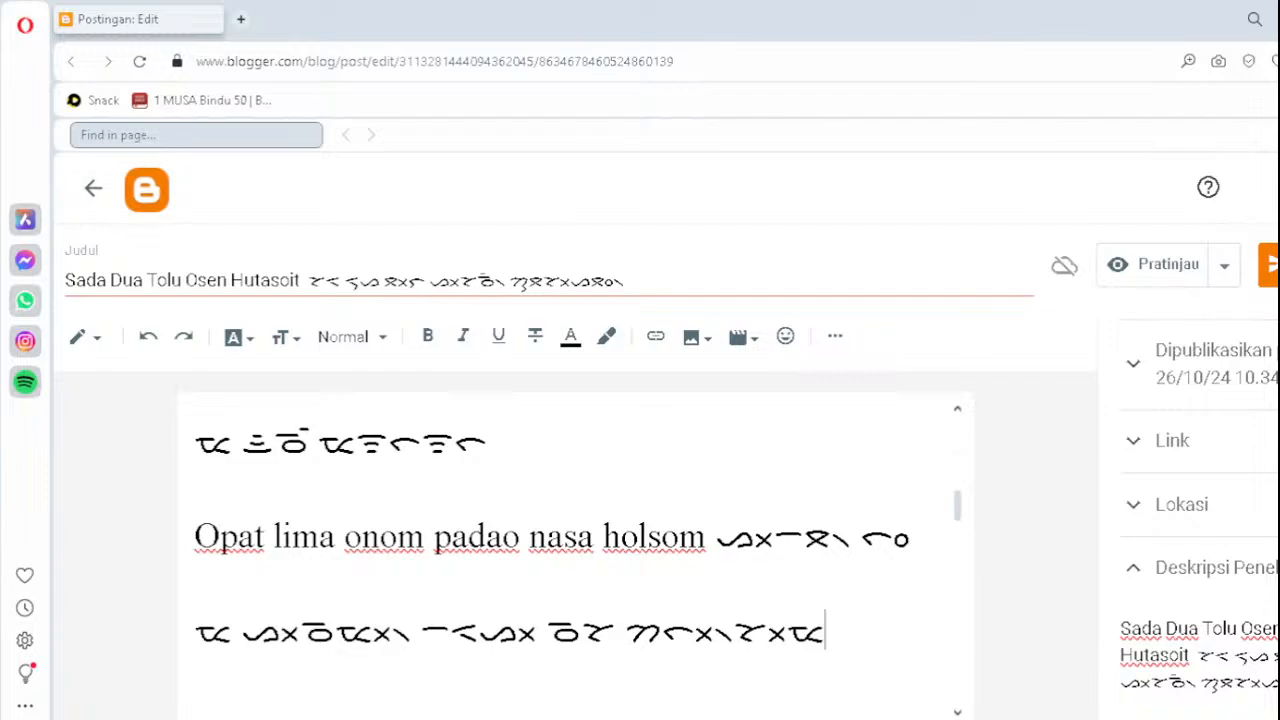
pyautogui.write('᯲')
# - Retype the final syllable of the Batak-script "Togihon" in the "Togihon angka dongan" lyric without a dotted circle
pyautogui.press('Down')
pyautogui.press('Down')
pyautogui.press('Down')
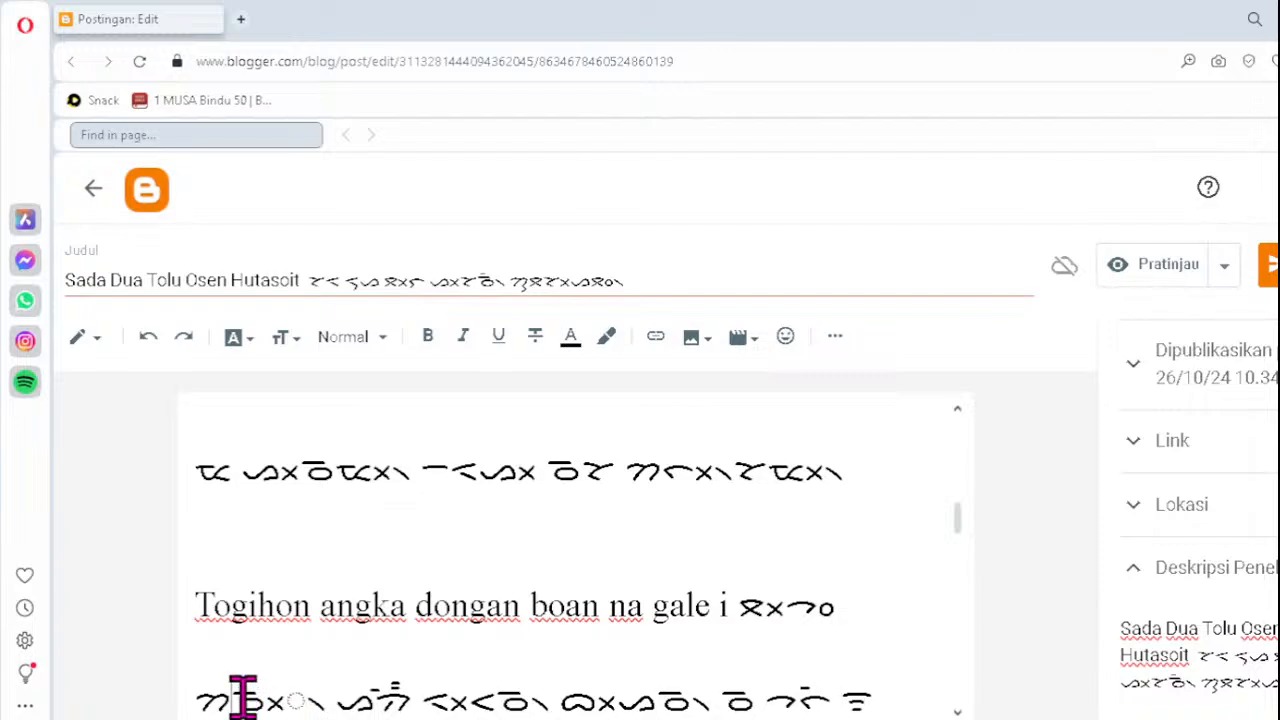
pyautogui.press('Delete')
pyautogui.write('ᯬᯉ᯲')
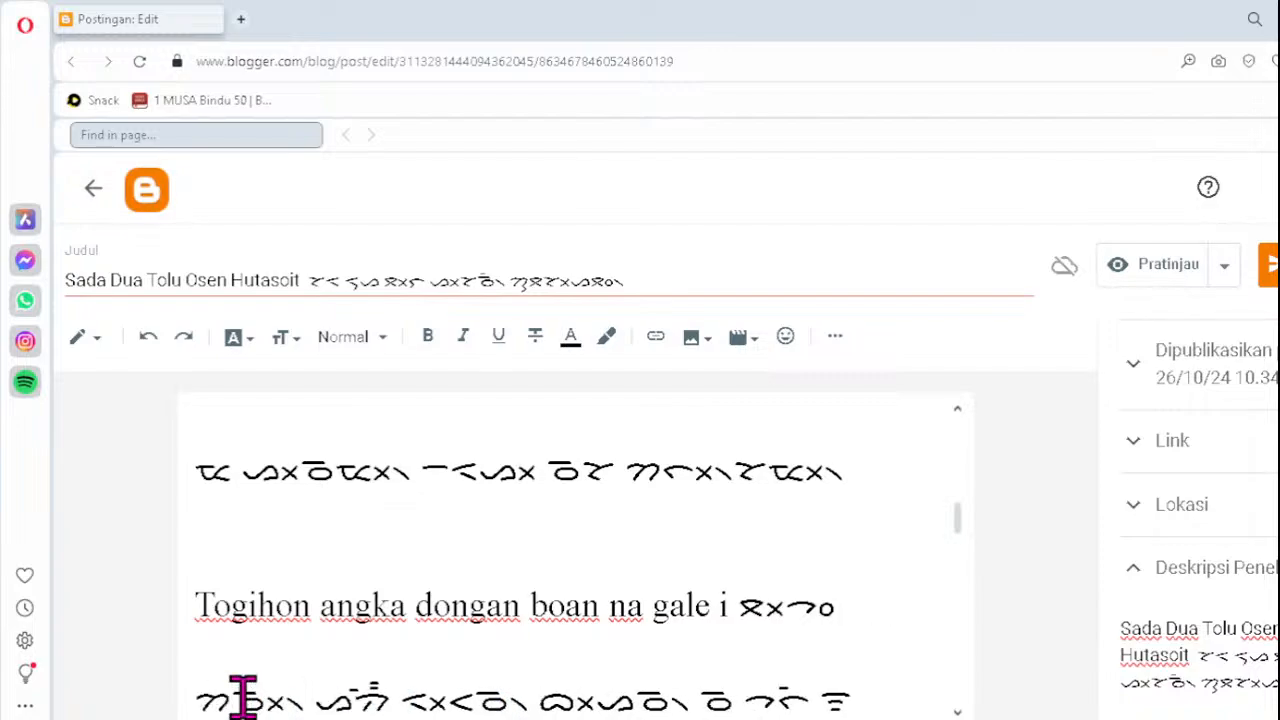
# - Retype the "hol" syllable of the Batak-script "holsoan" in the "Urupi na holsoan" lyric without a dotted circle
pyautogui.press('Down')
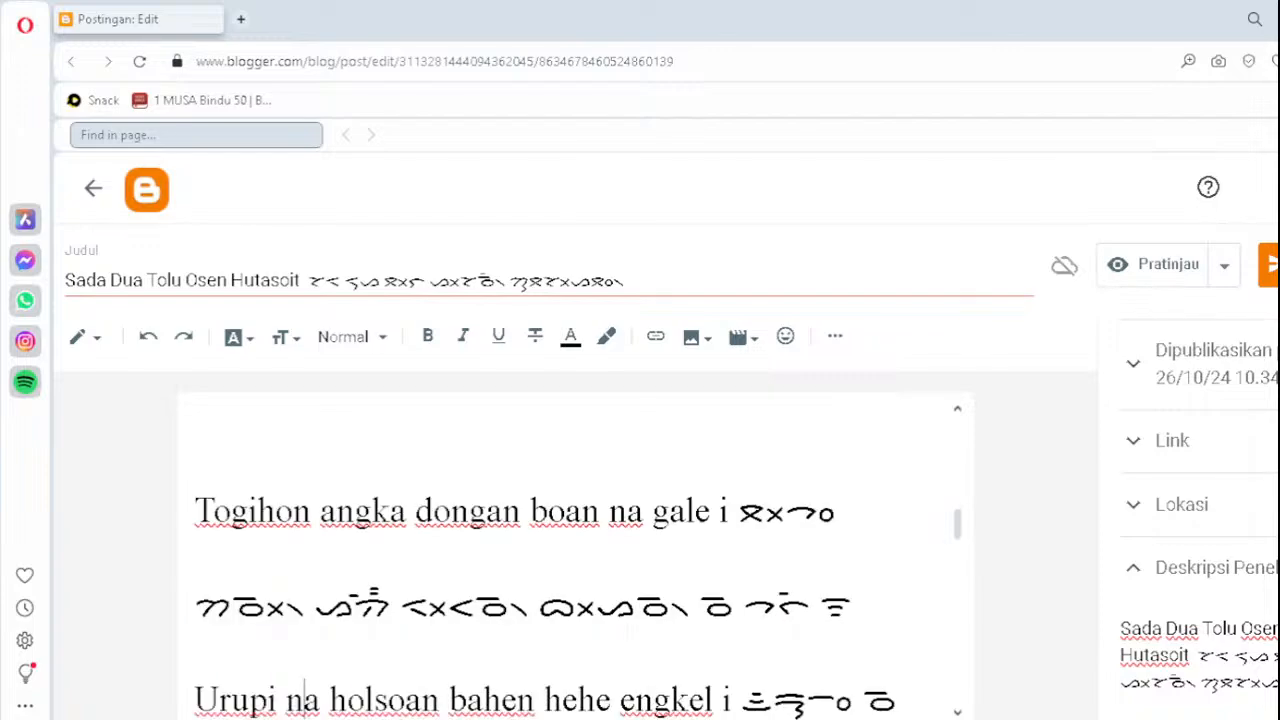
pyautogui.press('Down')
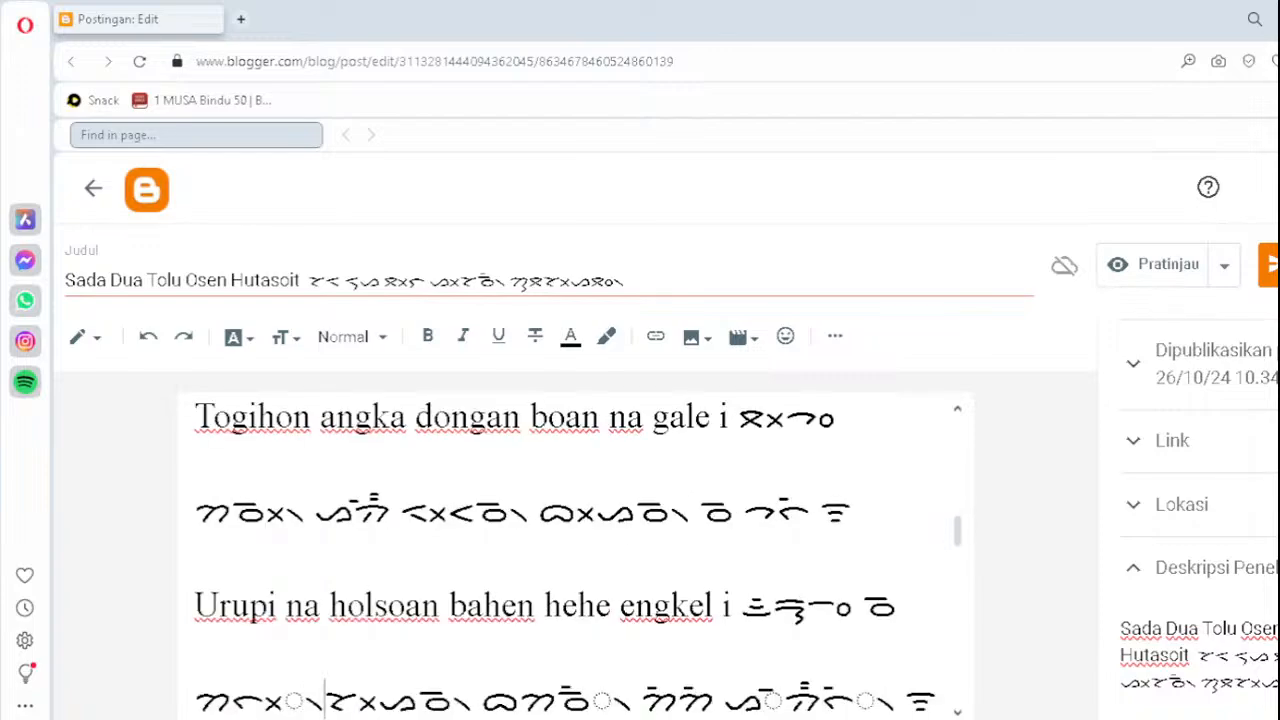
pyautogui.click(250, 694)
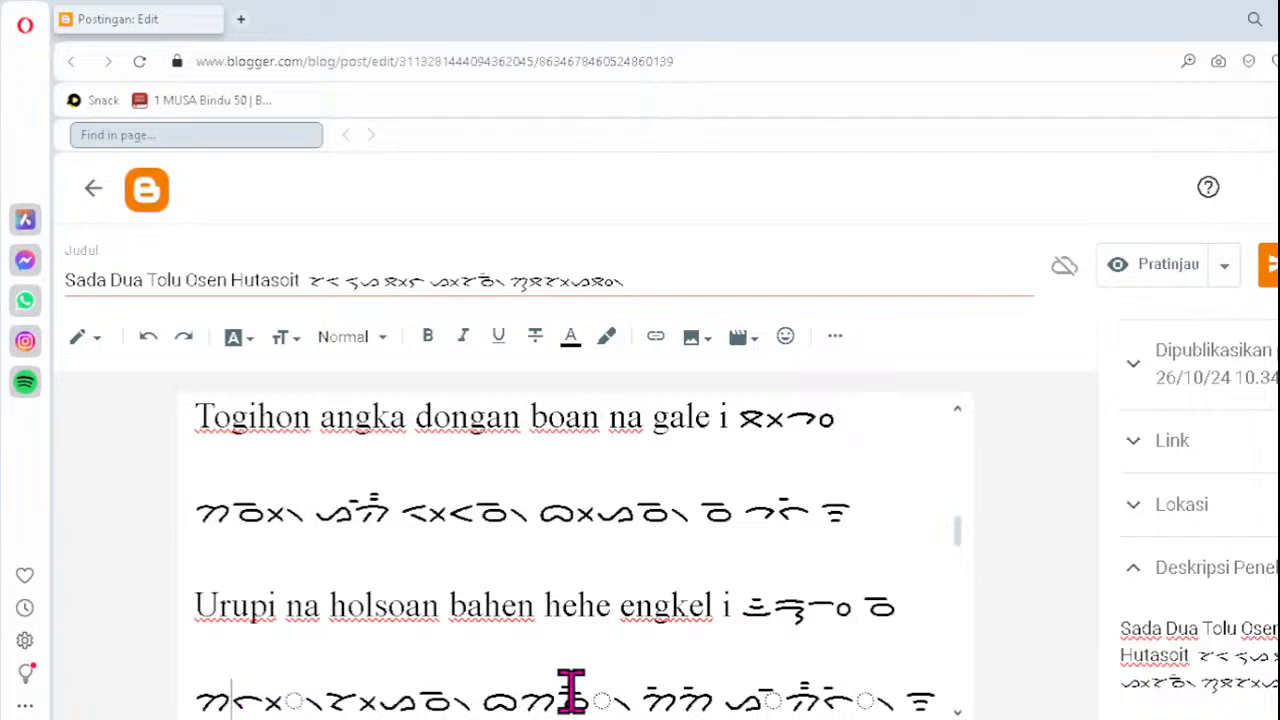
pyautogui.press('Delete')
pyautogui.write('ᯬᯞ᯲')
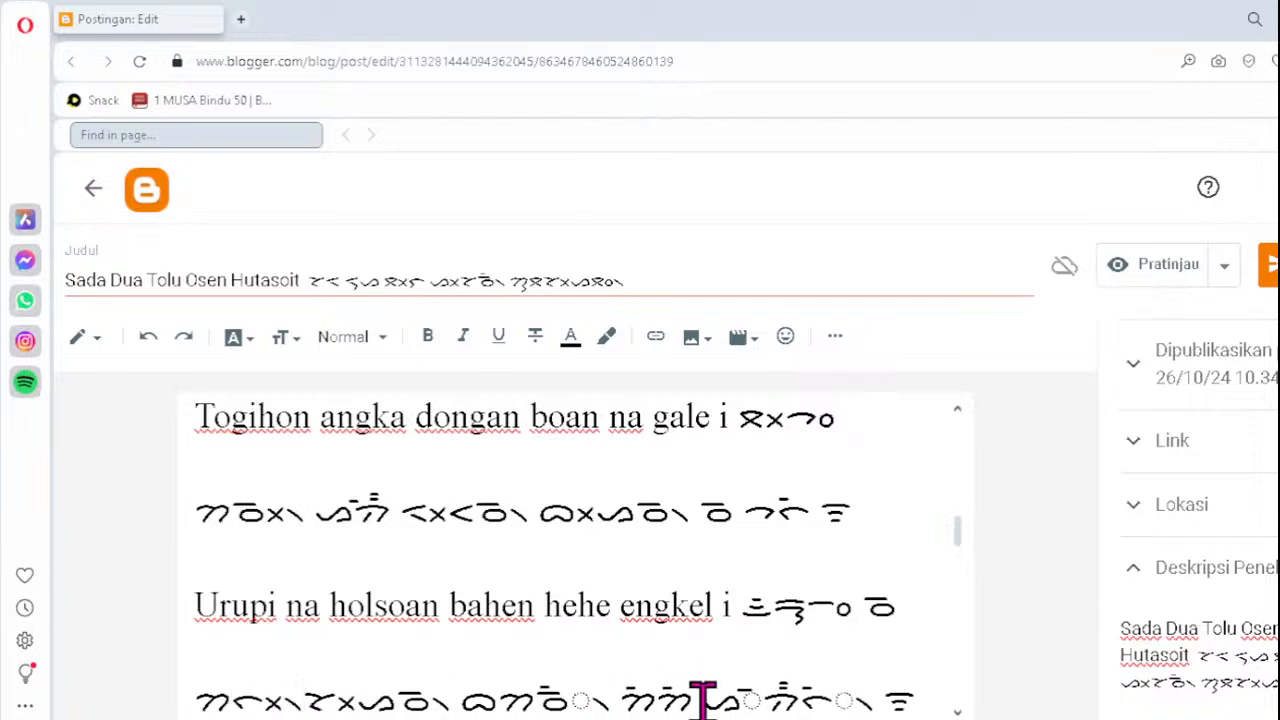
# - Retype the final syllable of the Batak-script "bahen" in the "Urupi na holsoan" lyric without a dotted circle
pyautogui.press('Delete')
pyautogui.press('Delete')
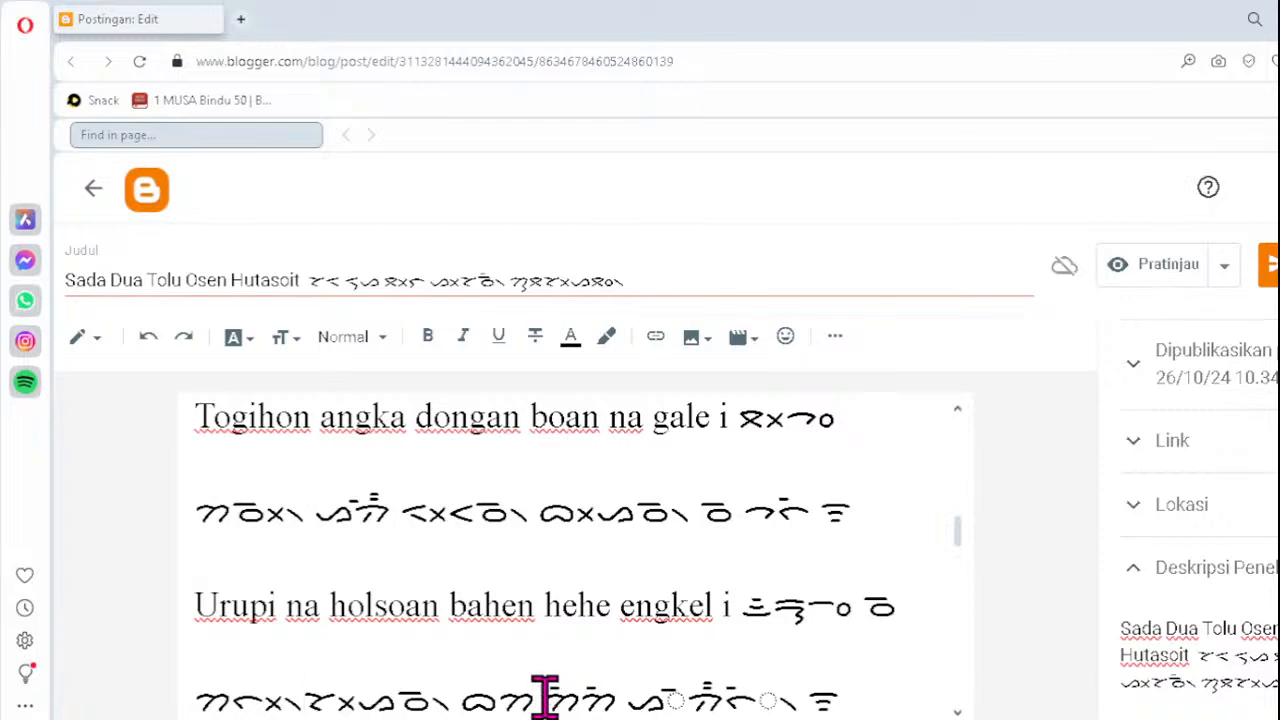
pyautogui.write('ᯬᯞ᯲')
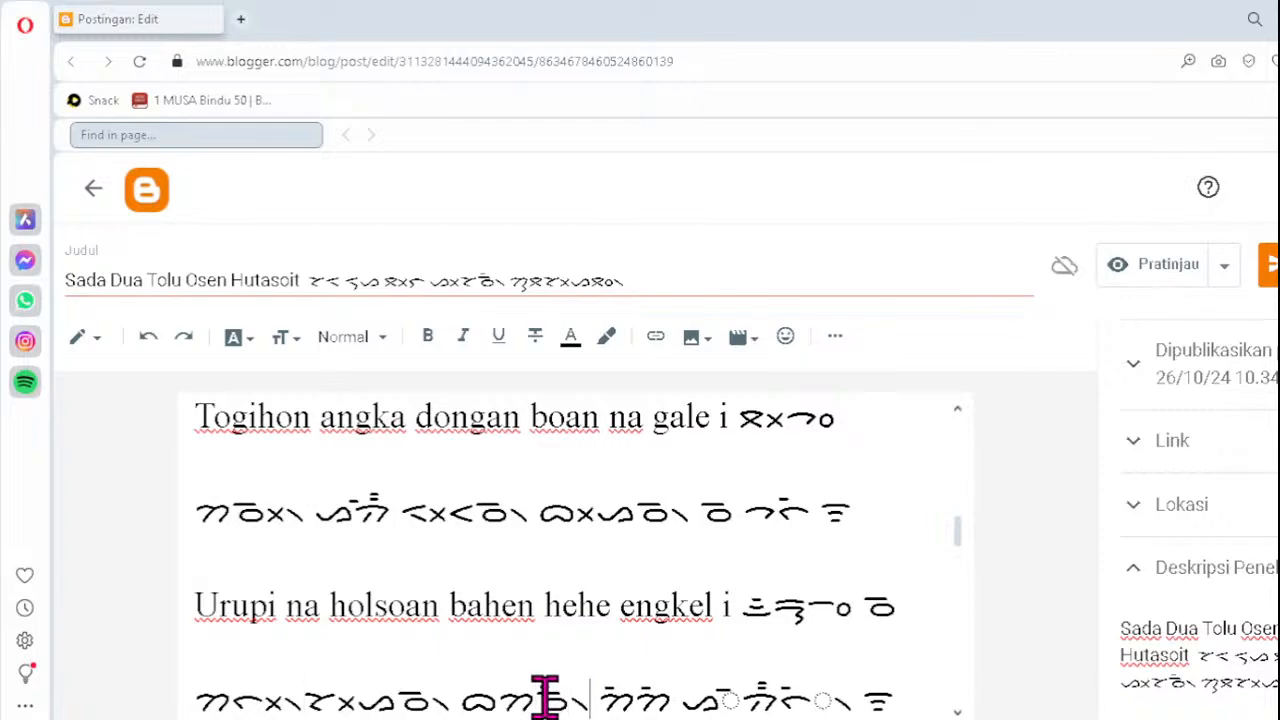
# - Remove the dotted circle from the first syllable of the Batak-script "engkel" and retype its final syllable without one
pyautogui.click(740, 697)
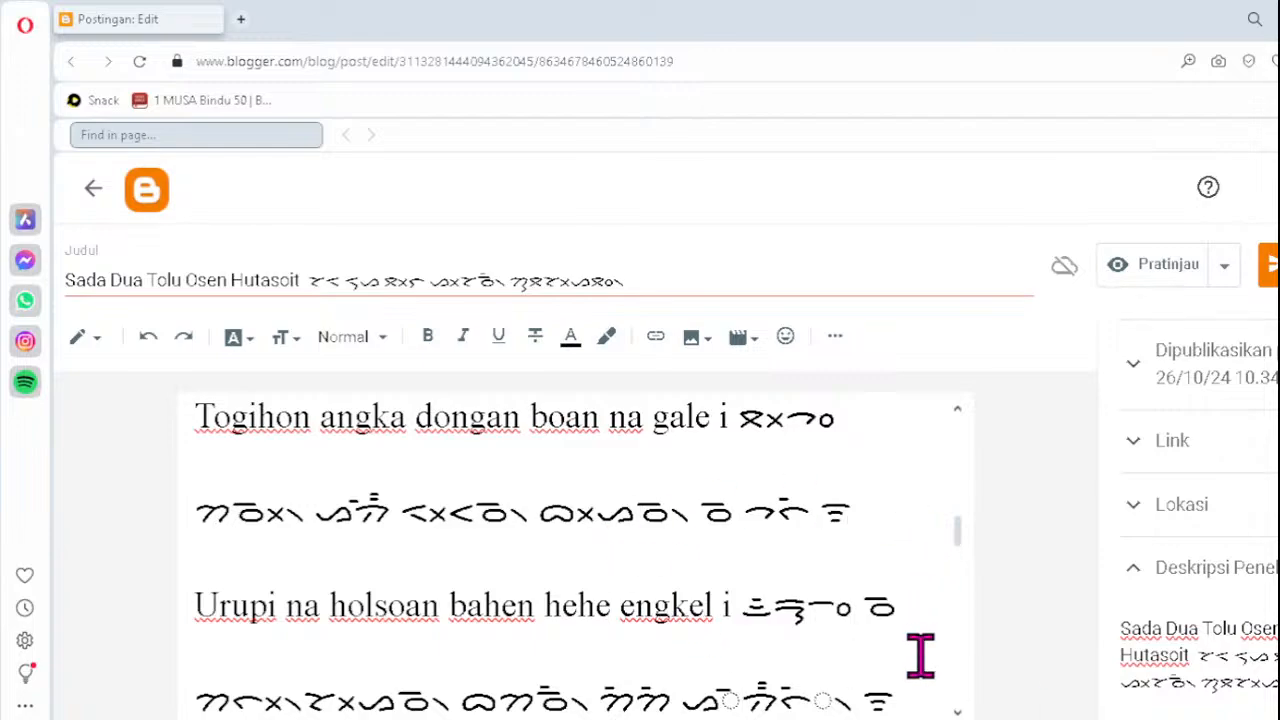
pyautogui.press('BackSpace')
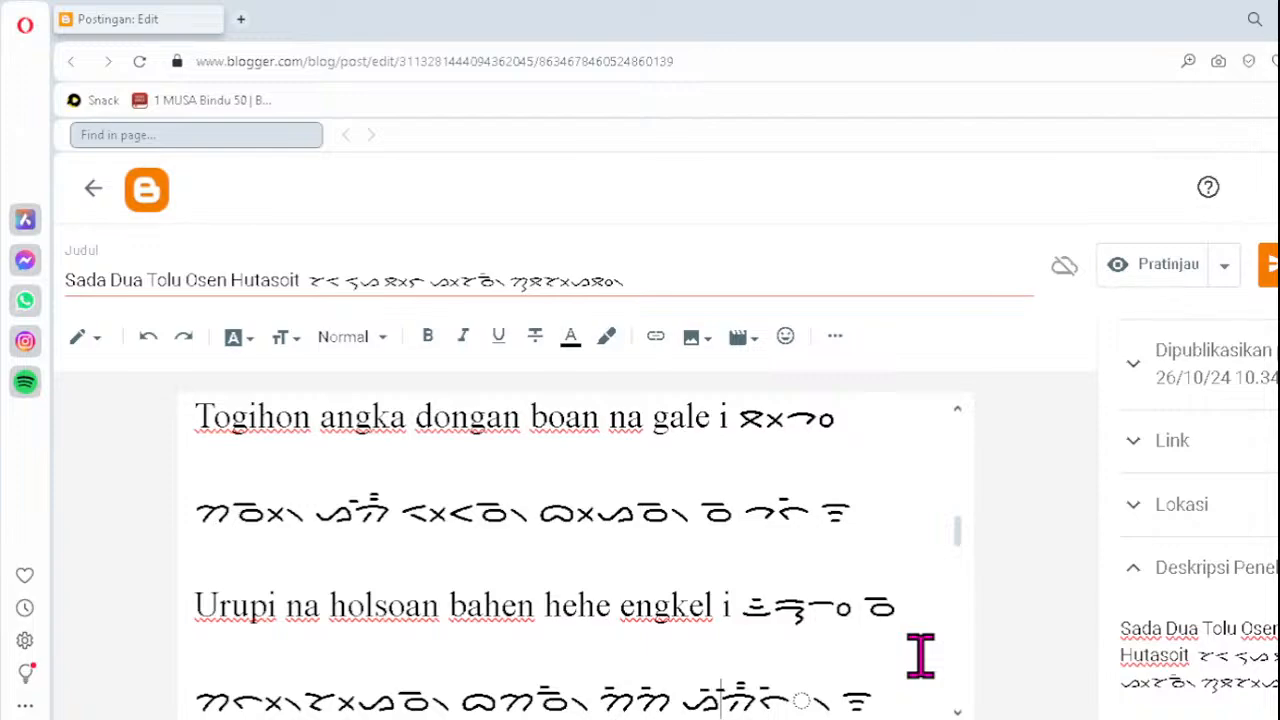
pyautogui.press('Right')
pyautogui.press('Delete')
pyautogui.press('Delete')
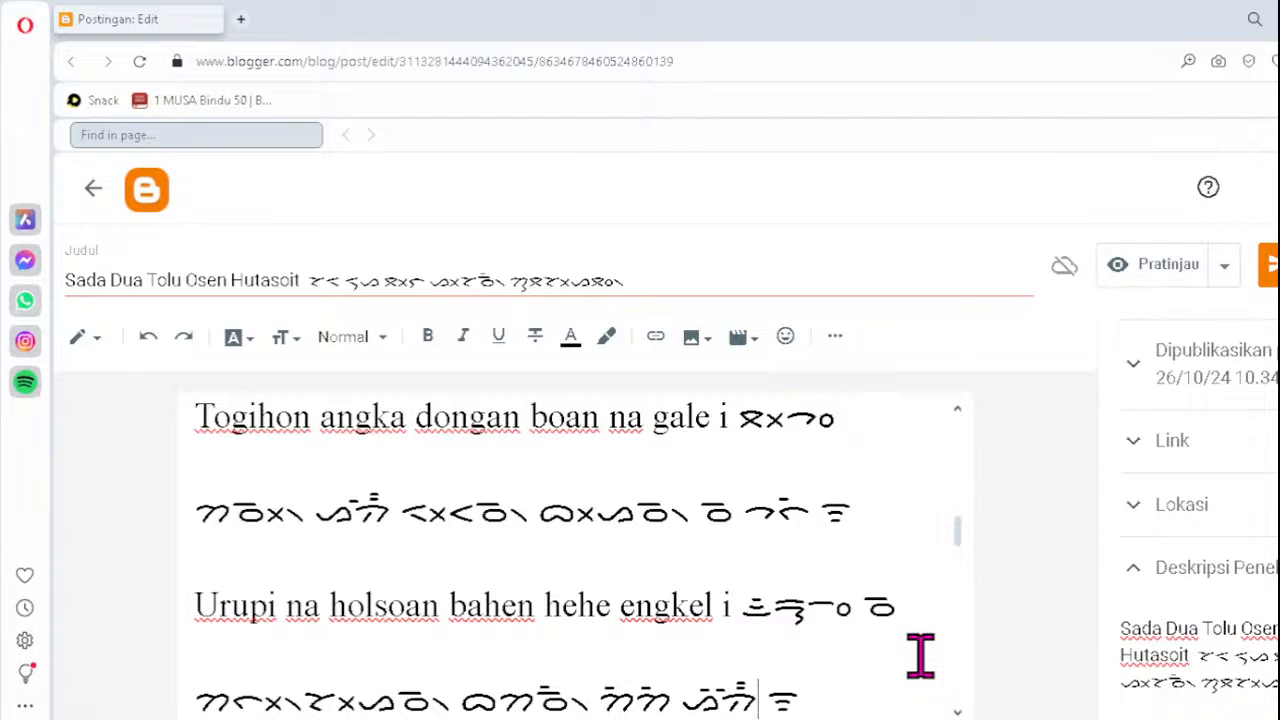
pyautogui.write('ᯞᯩ᯲')
# - Retype the "um" syllable of the Batak-script "ummetmet" in the "Ajari na ummetmet" lyric without a dotted circle
pyautogui.press('Down')
pyautogui.press('Down')
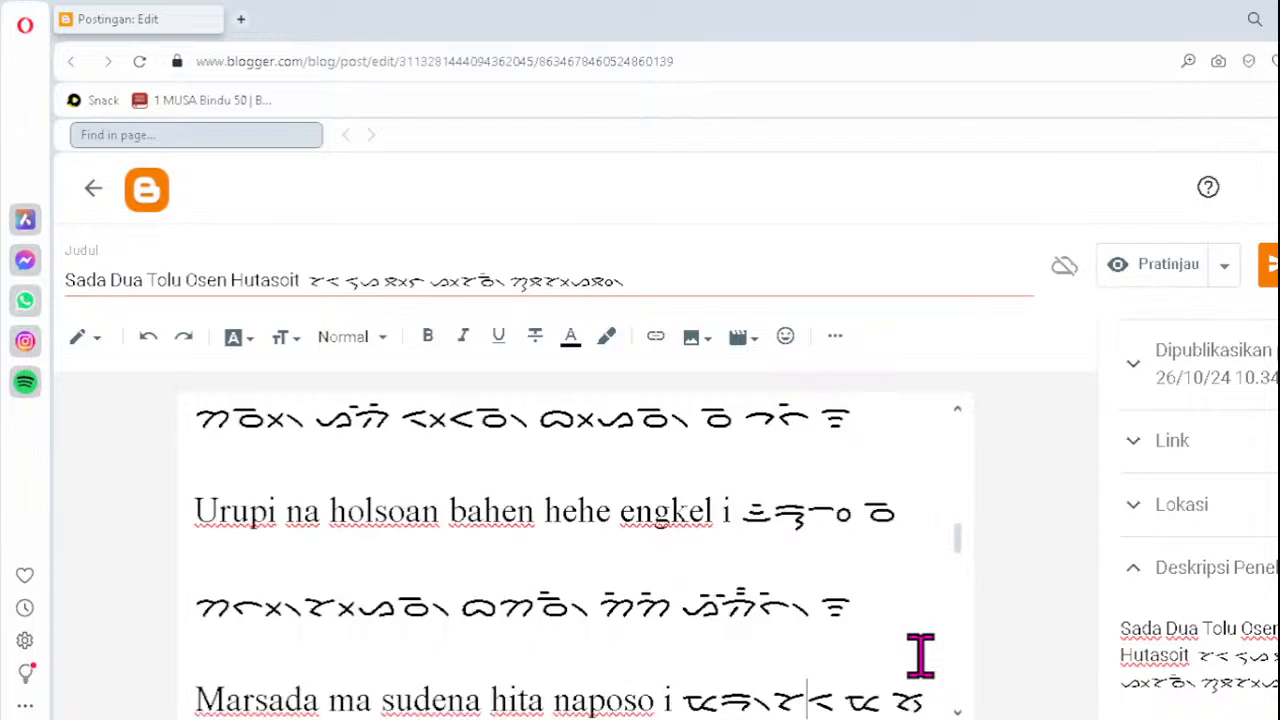
pyautogui.press('Down')
pyautogui.press('Down')
pyautogui.press('Down')
pyautogui.press('Down')
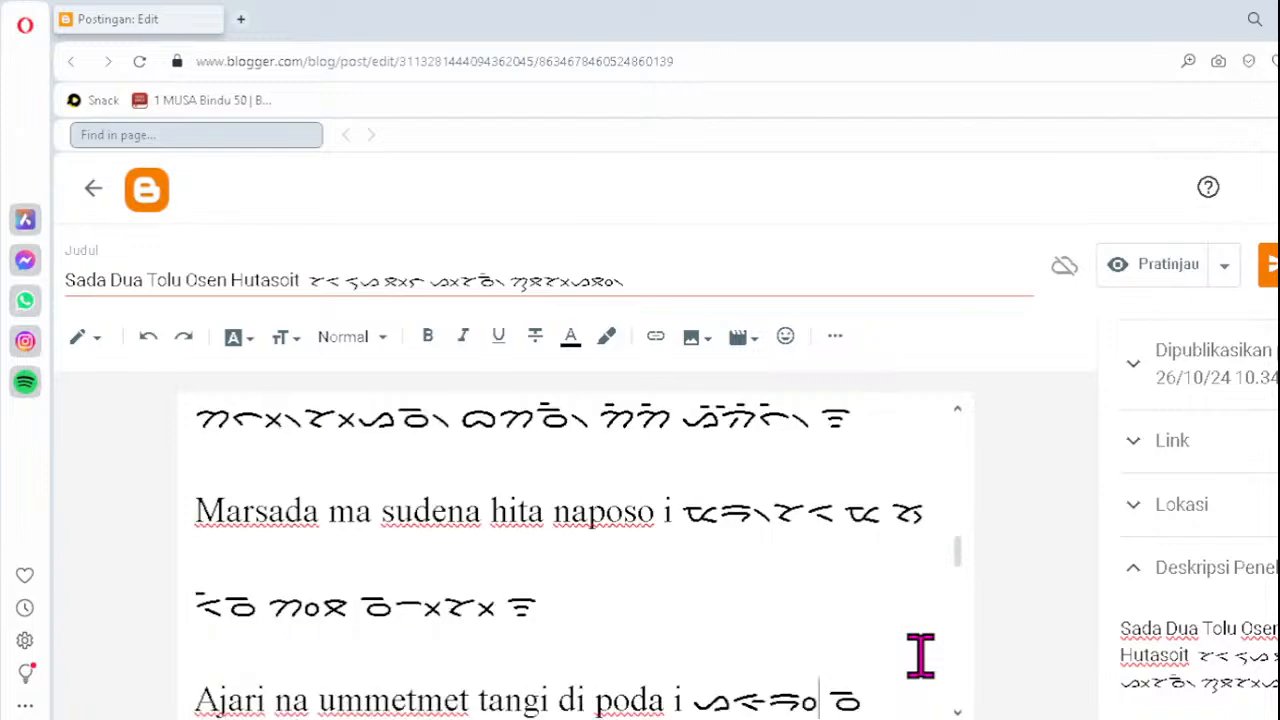
pyautogui.press('Down')
pyautogui.press('Down')
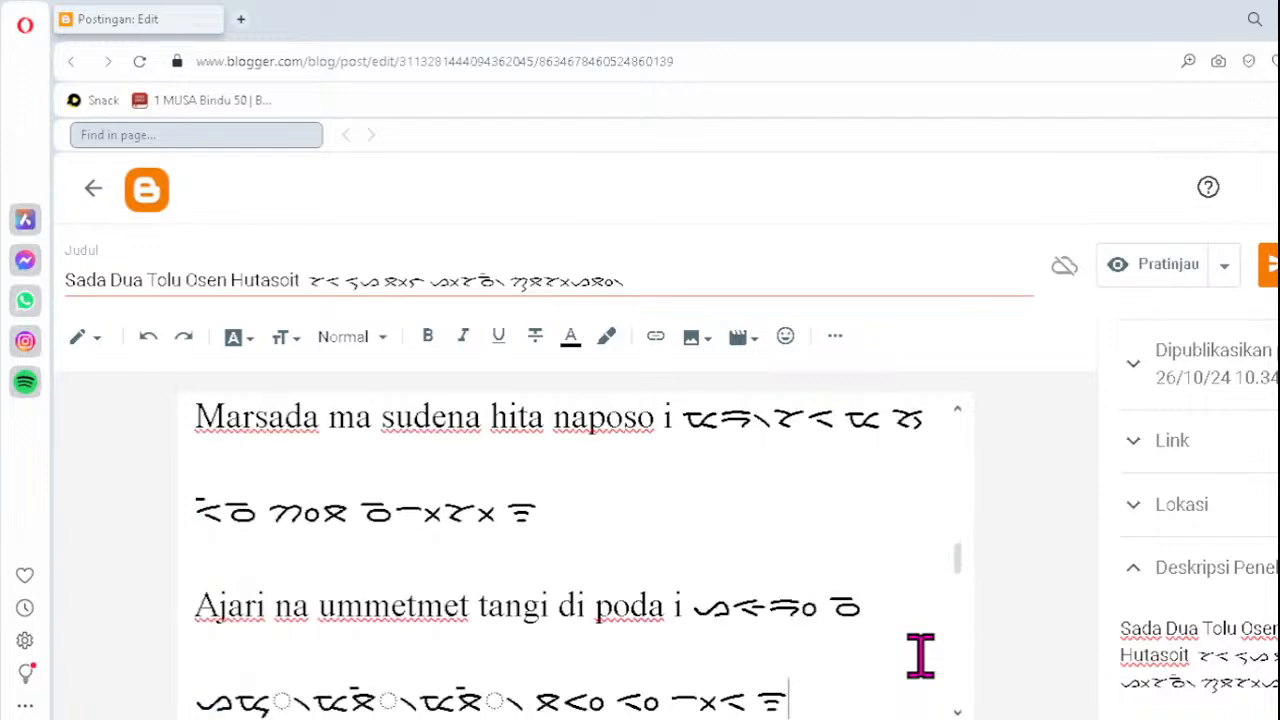
pyautogui.click(249, 699)
pyautogui.press('Delete')
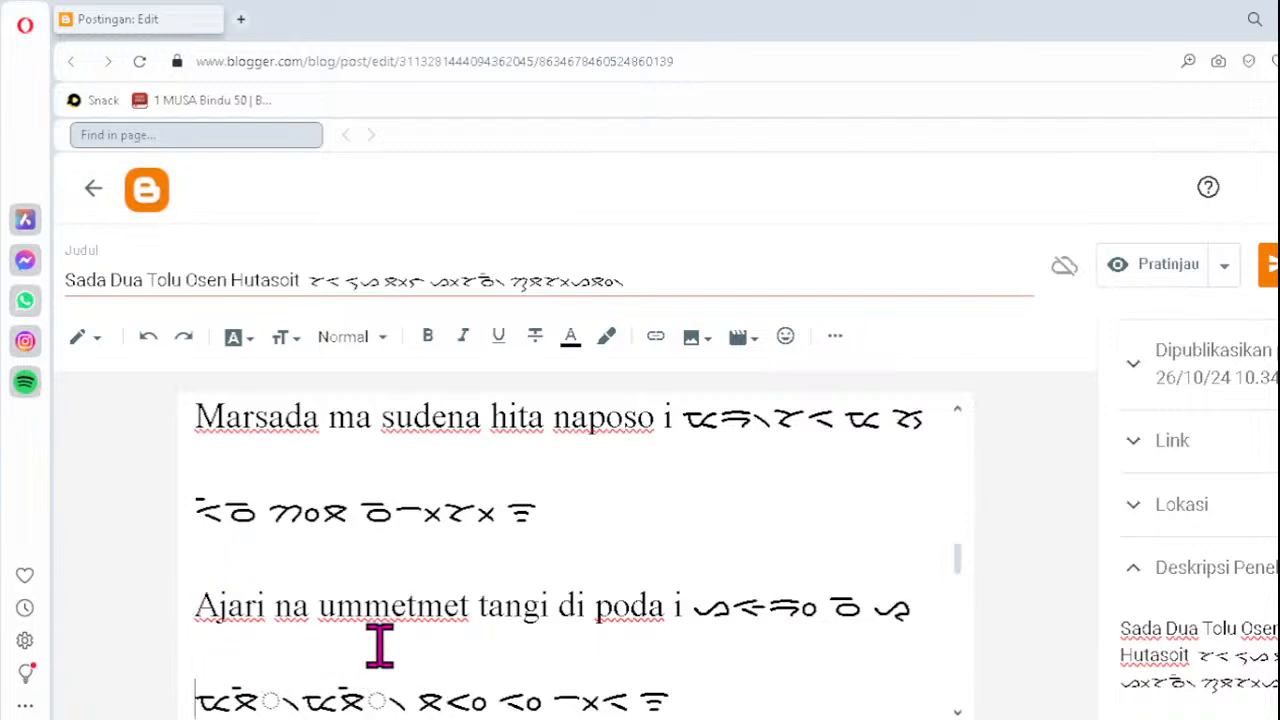
pyautogui.write('ᯔᯮ᯲')
# - Retype both "met" syllables of the Batak-script "ummetmet" in the "Ajari na ummetmet" lyric without dotted circles
pyautogui.press('Right')
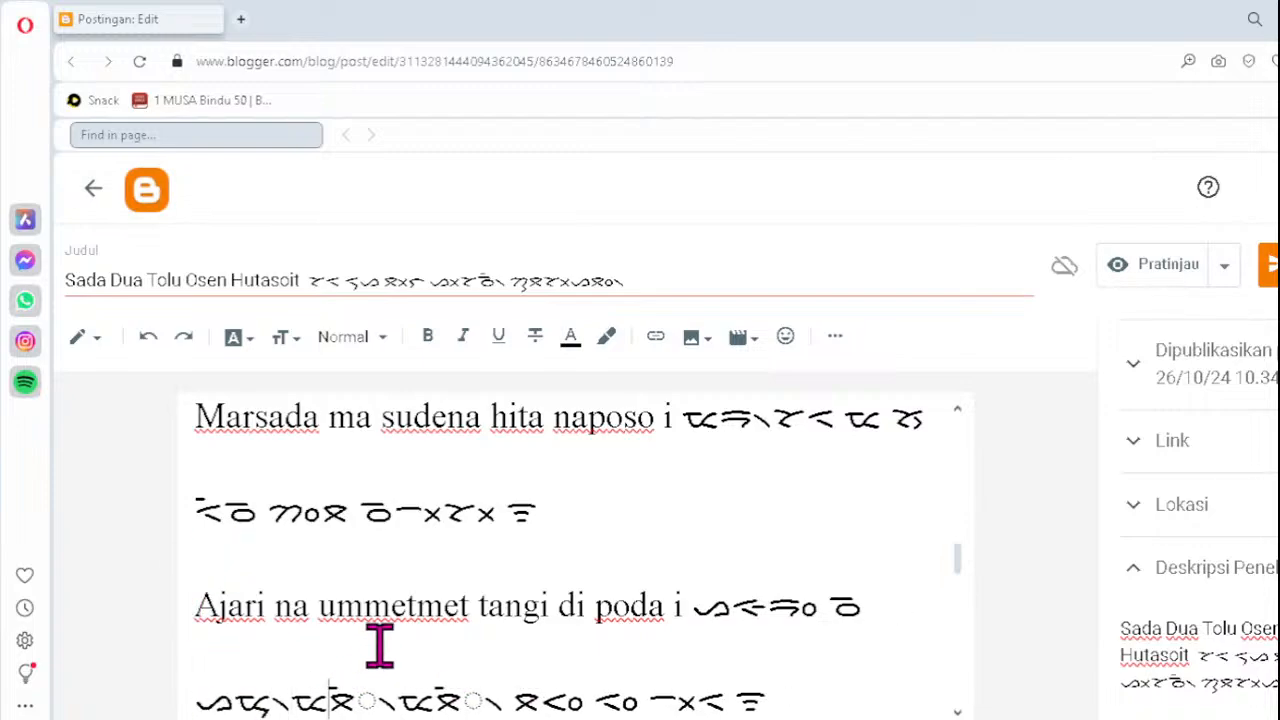
pyautogui.press('Delete')
pyautogui.press('Delete')
pyautogui.press('Delete')
pyautogui.write('ᯩᯖᯒᯩ')
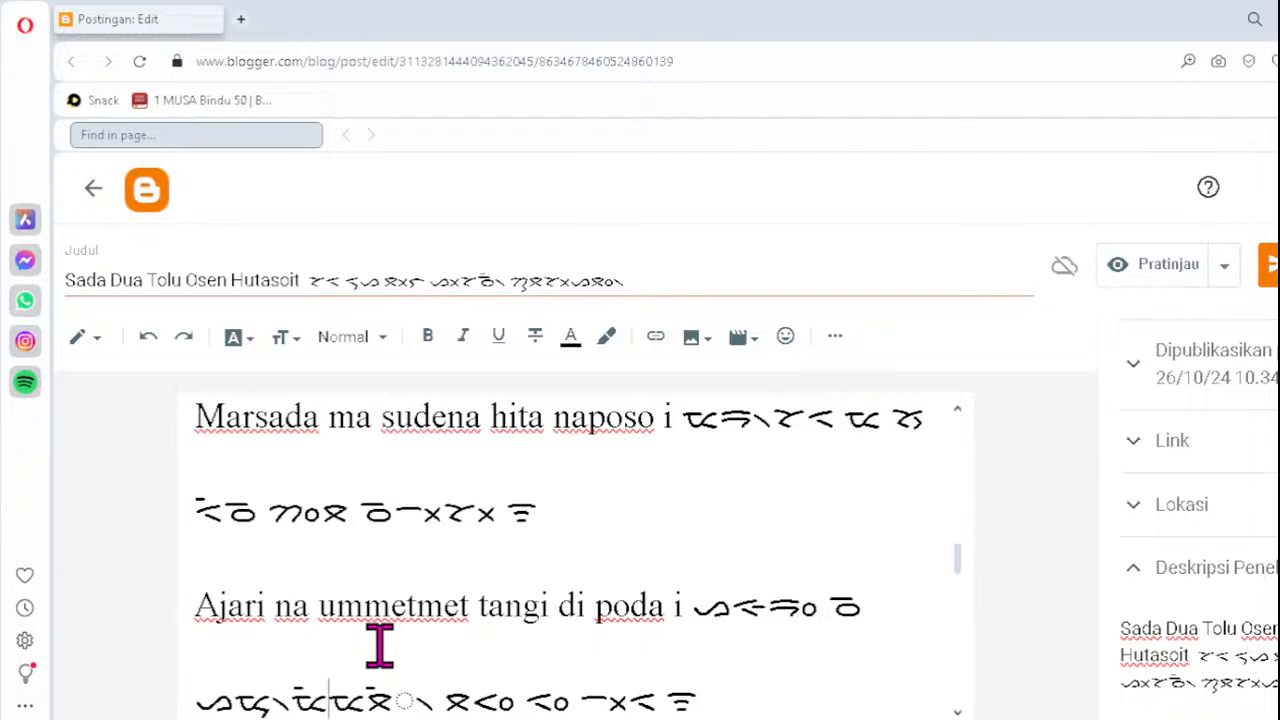
pyautogui.write('ᯖ᯲')
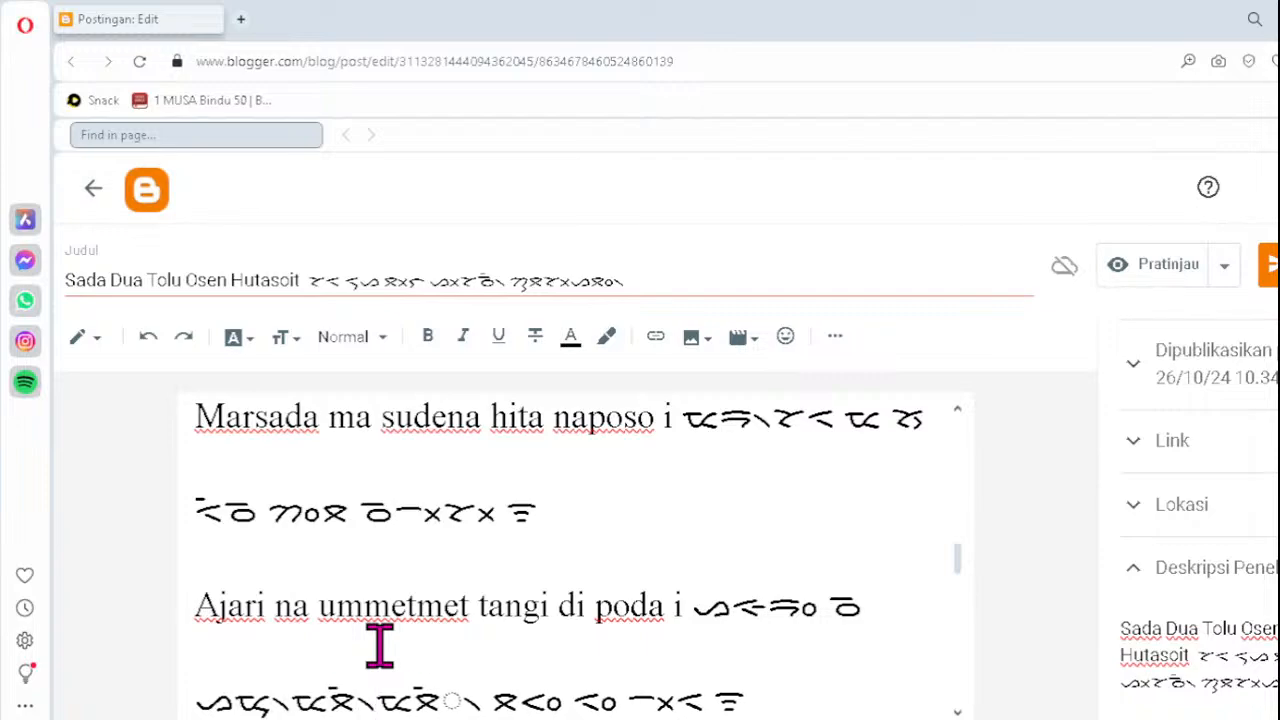
pyautogui.press('Right')
pyautogui.press('Delete')
pyautogui.press('Delete')
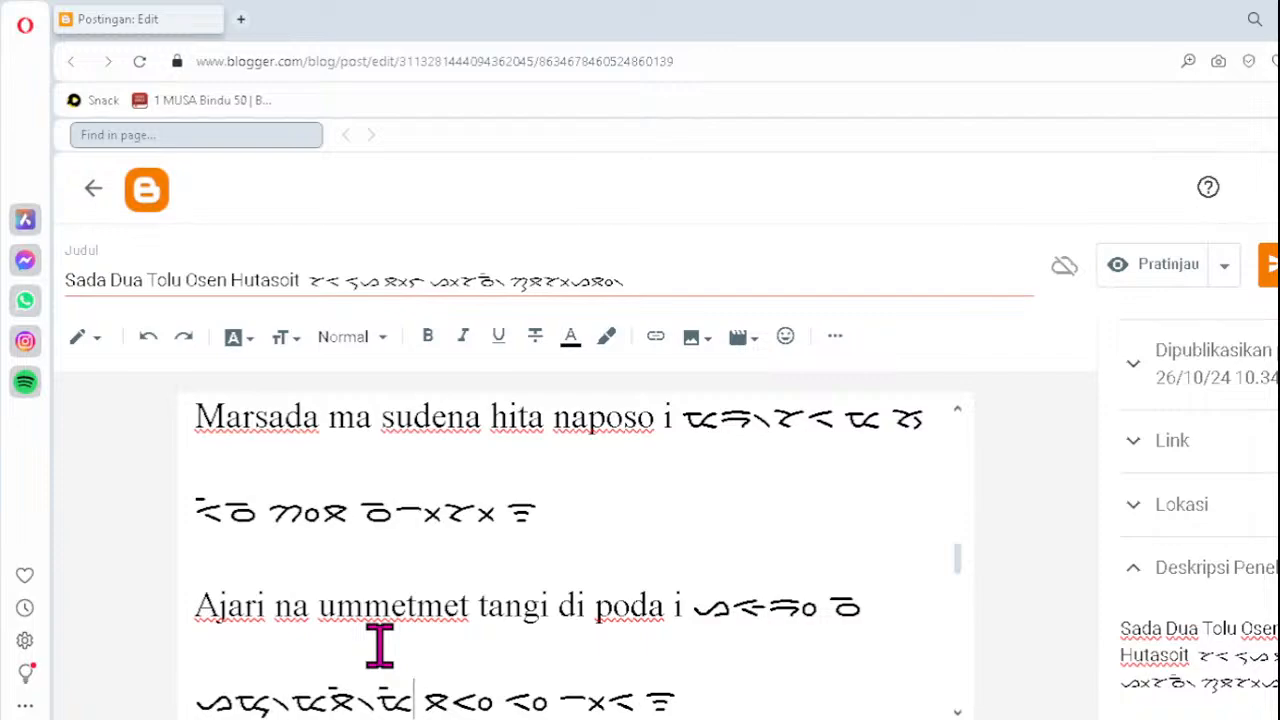
pyautogui.write('ᯖ᯲')
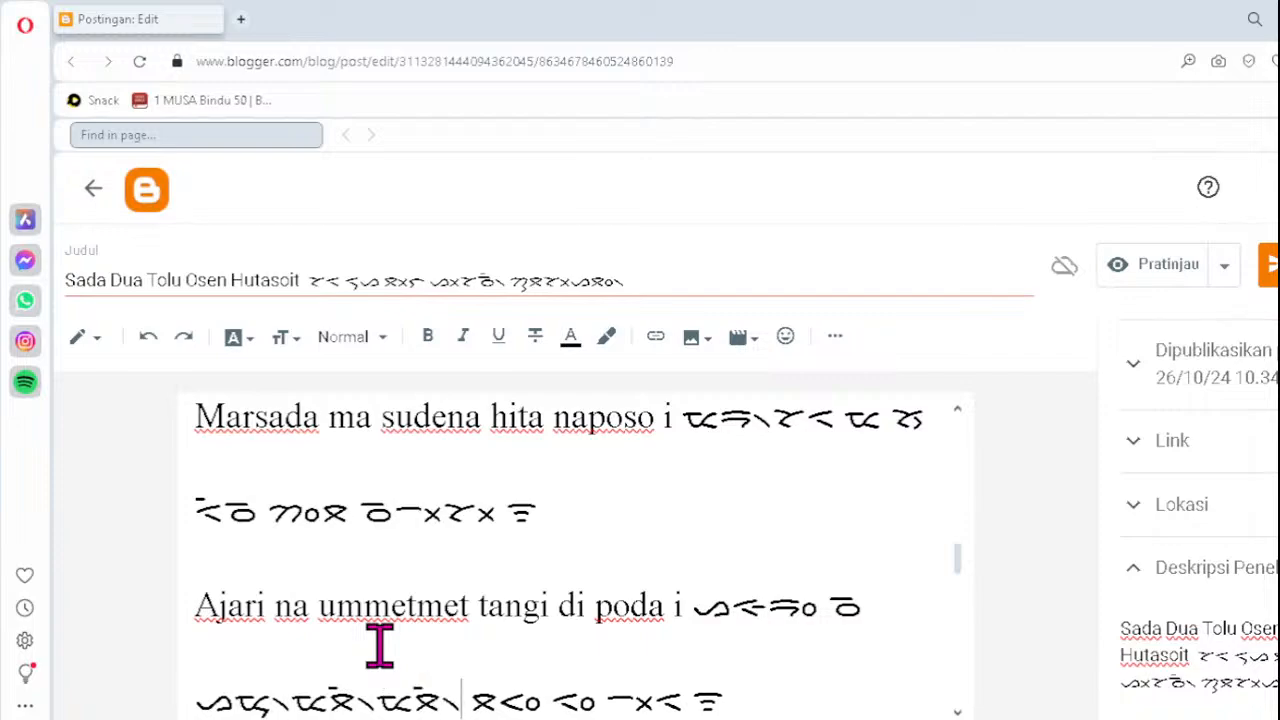
# - Remove the dotted circle from the Batak-script "leleng" in the "Sada dua tolu leleng hita mangolu" lyric
pyautogui.press('Down')
pyautogui.press('Down')
pyautogui.press('Down')
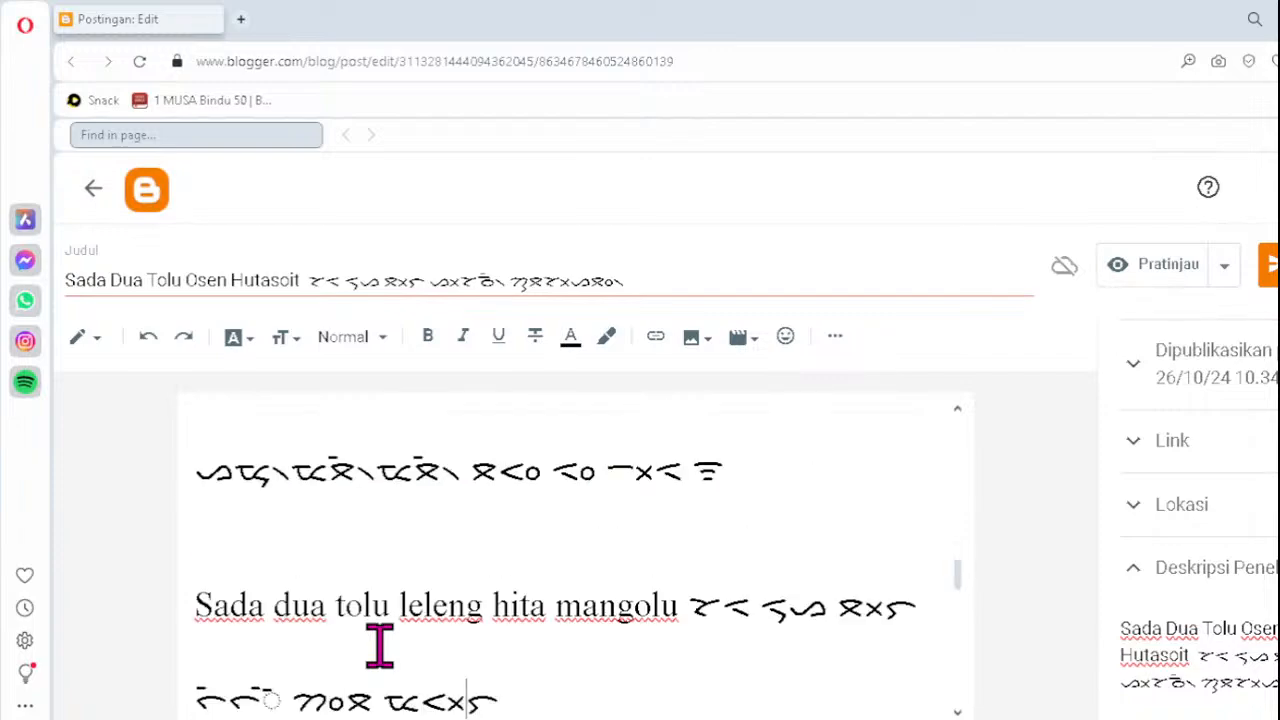
pyautogui.click(284, 697)
pyautogui.press('BackSpace')
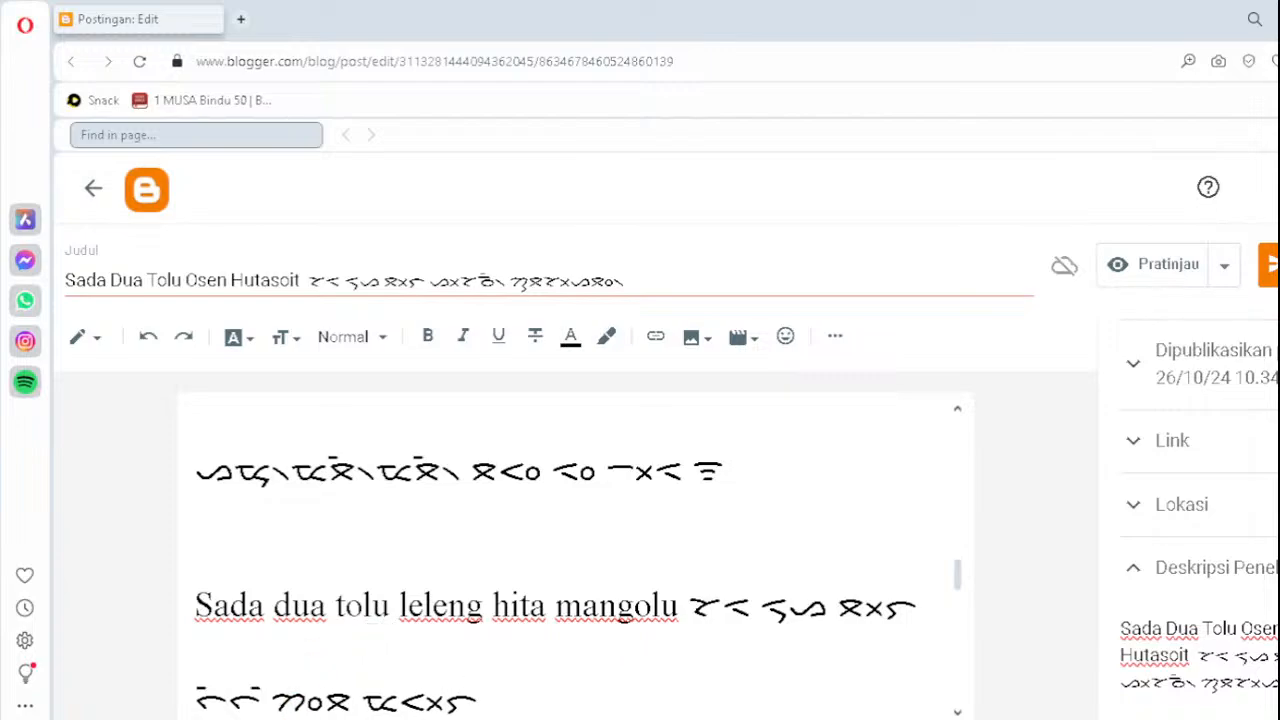
# - Finish the Batak-script "leleng" with its final ng mark and retype the "hol" syllable of "holso" without a dotted circle
pyautogui.write('ᯰ')
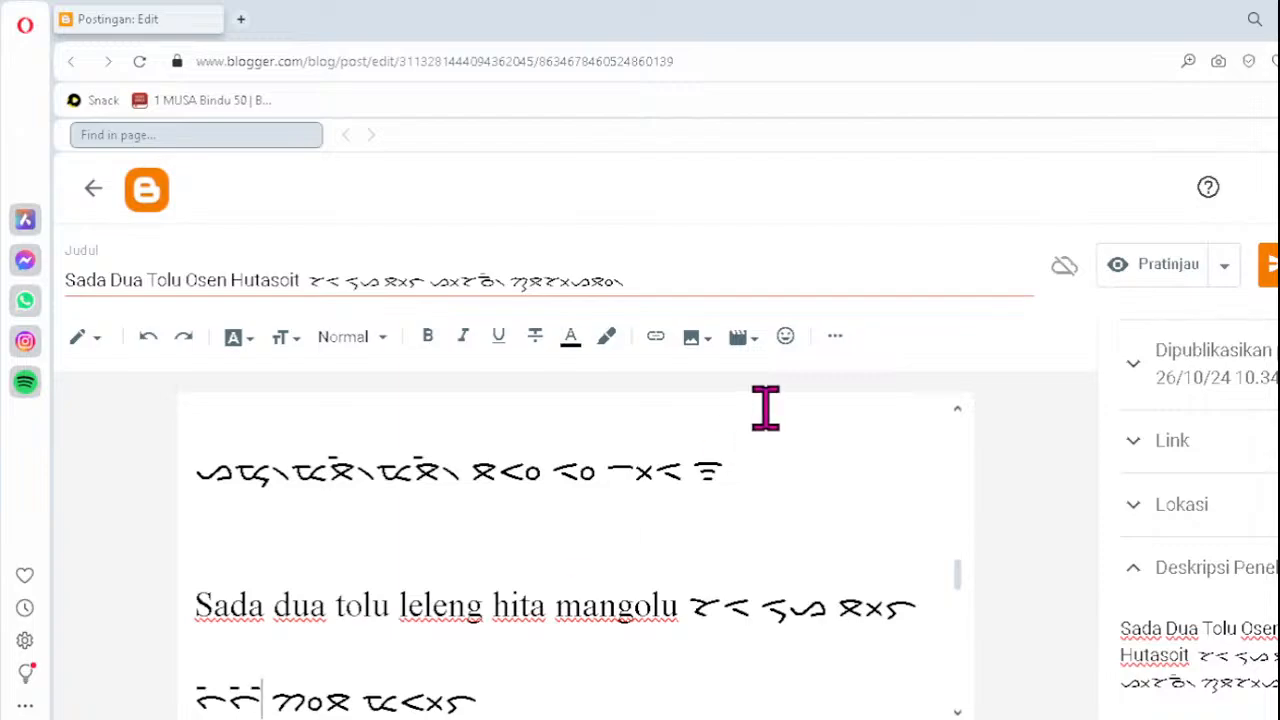
pyautogui.scroll(-2, 765, 407)
pyautogui.scroll(-1, 765, 407)
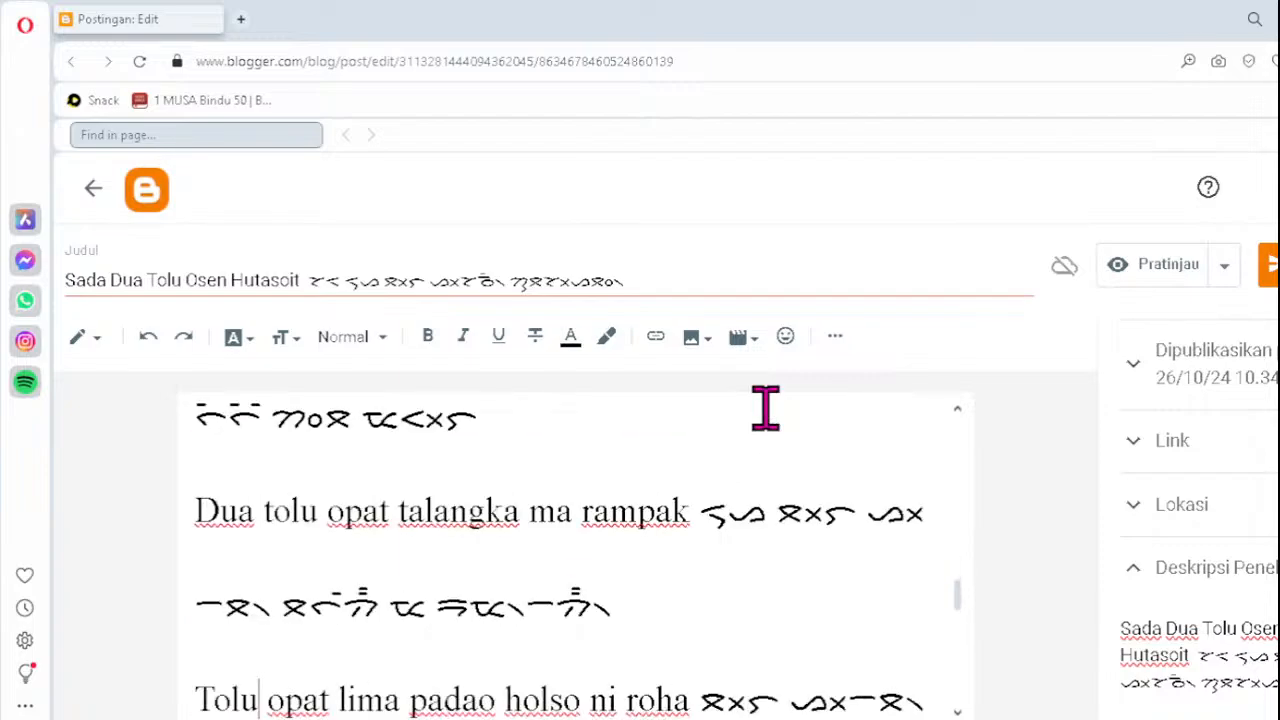
pyautogui.scroll(-1, 765, 407)
pyautogui.scroll(-1, 765, 407)
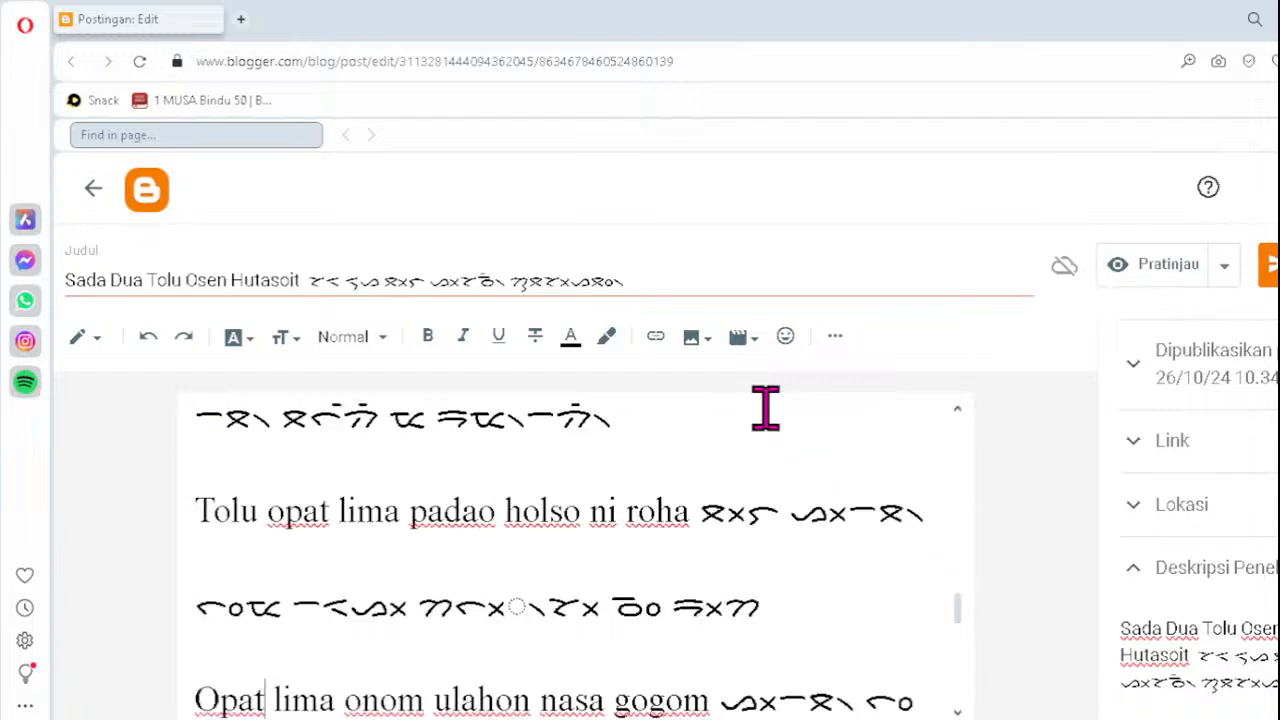
pyautogui.click(460, 607)
pyautogui.press('Delete')
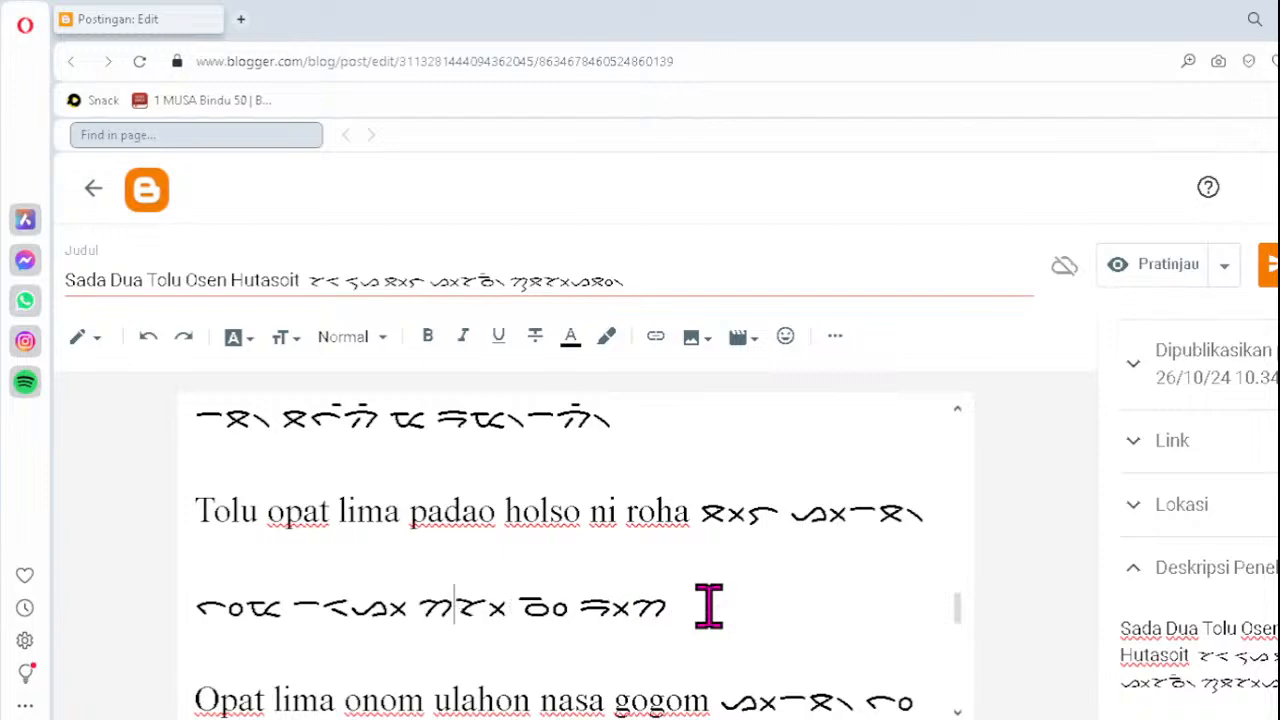
pyautogui.write('ᯬᯞ᯲')
# - Retype the "nom" syllable of the Batak-script "onom" in the "Opat lima onom ulahon nasa gogom" lyric without a dotted circle
pyautogui.press('Down')
pyautogui.press('Down')
pyautogui.press('Down')
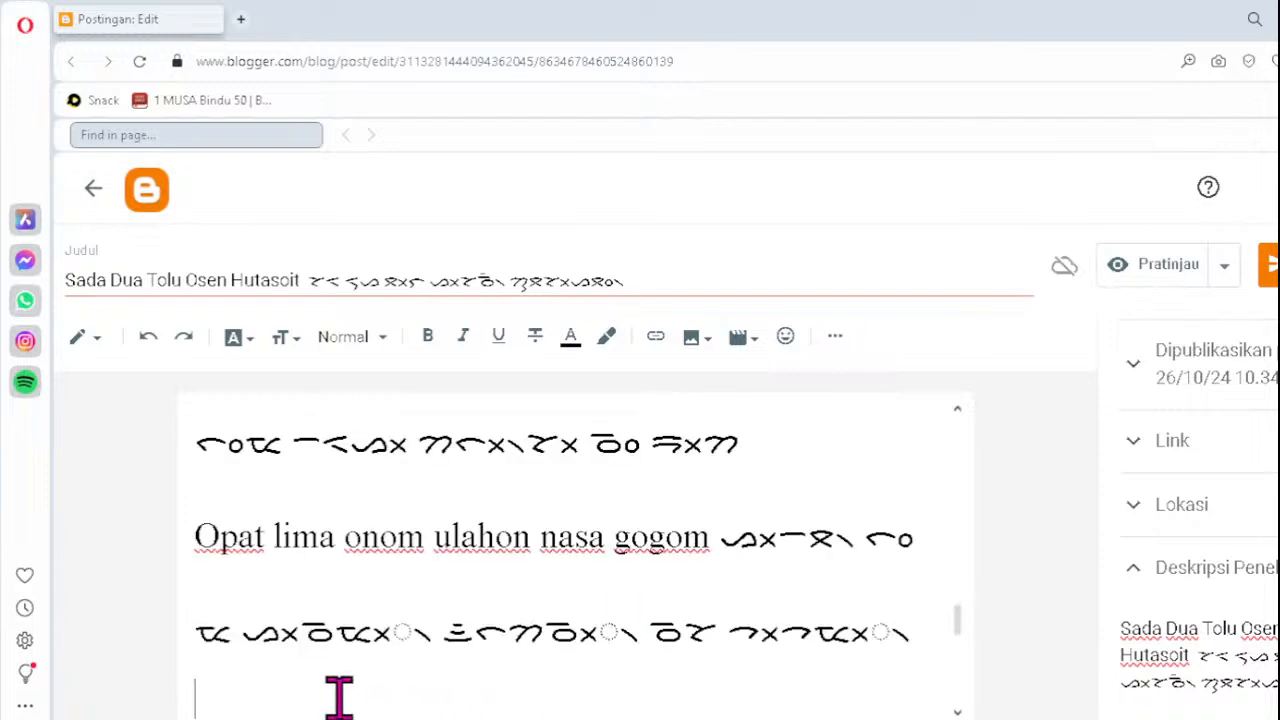
pyautogui.click(351, 632)
pyautogui.press('Delete')
pyautogui.write('ᯬᯔ᯲')
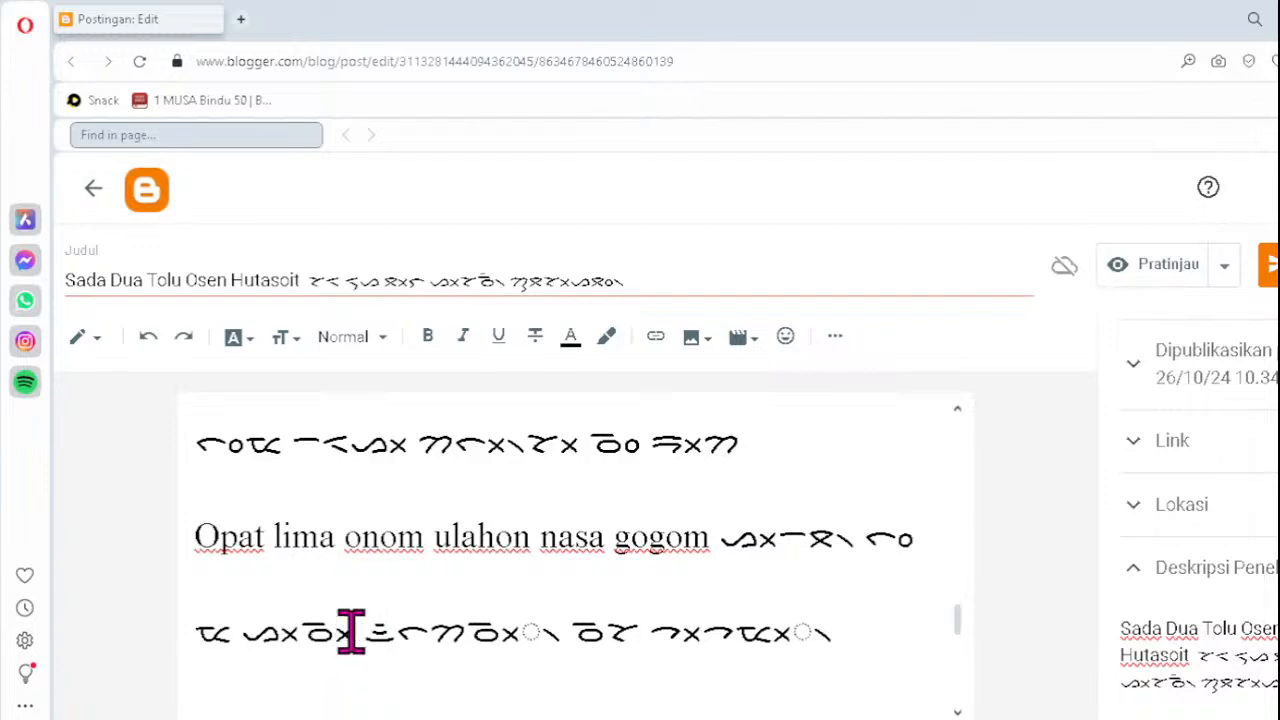
# - Retype the final syllables of the Batak-script "ulahon" and "gogom" in the "Opat lima onom" lyric without dotted circles
pyautogui.click(526, 634)
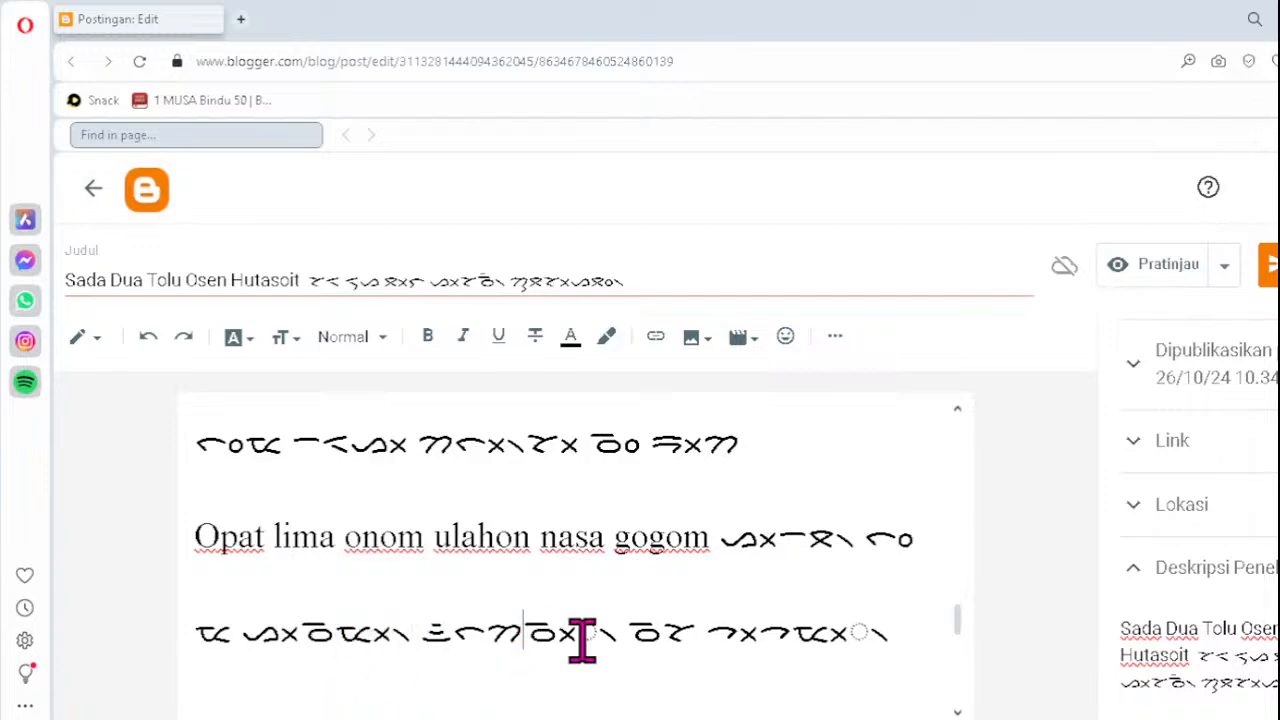
pyautogui.press('Delete')
pyautogui.press('Delete')
pyautogui.press('Delete')
pyautogui.write('ᯬᯉ᯲')
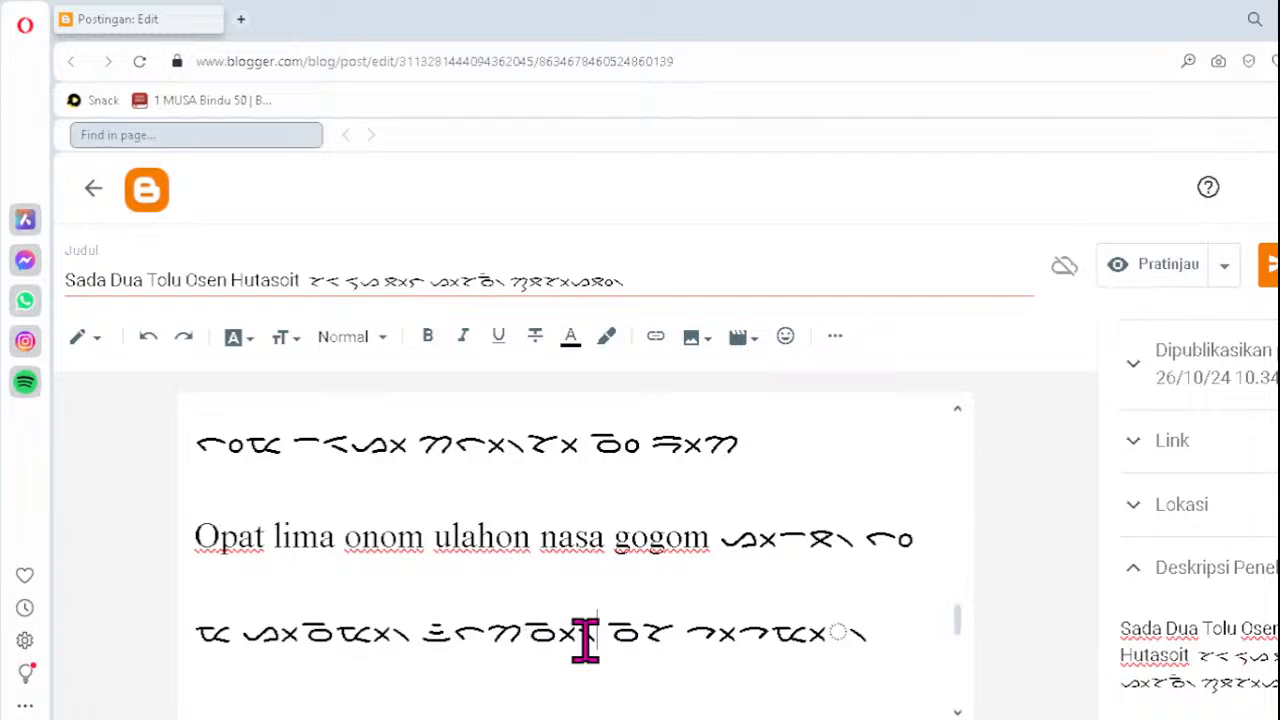
pyautogui.click(776, 634)
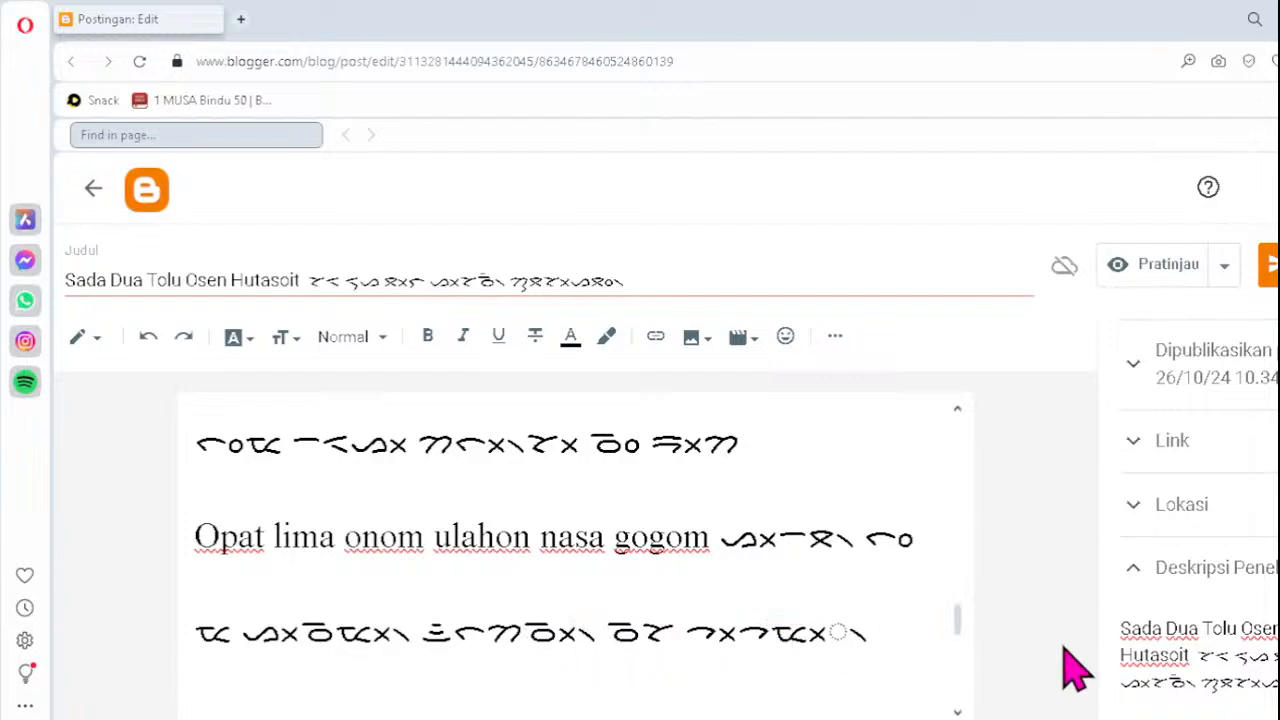
pyautogui.press('Delete')
pyautogui.write('ᯬᯔ᯲')
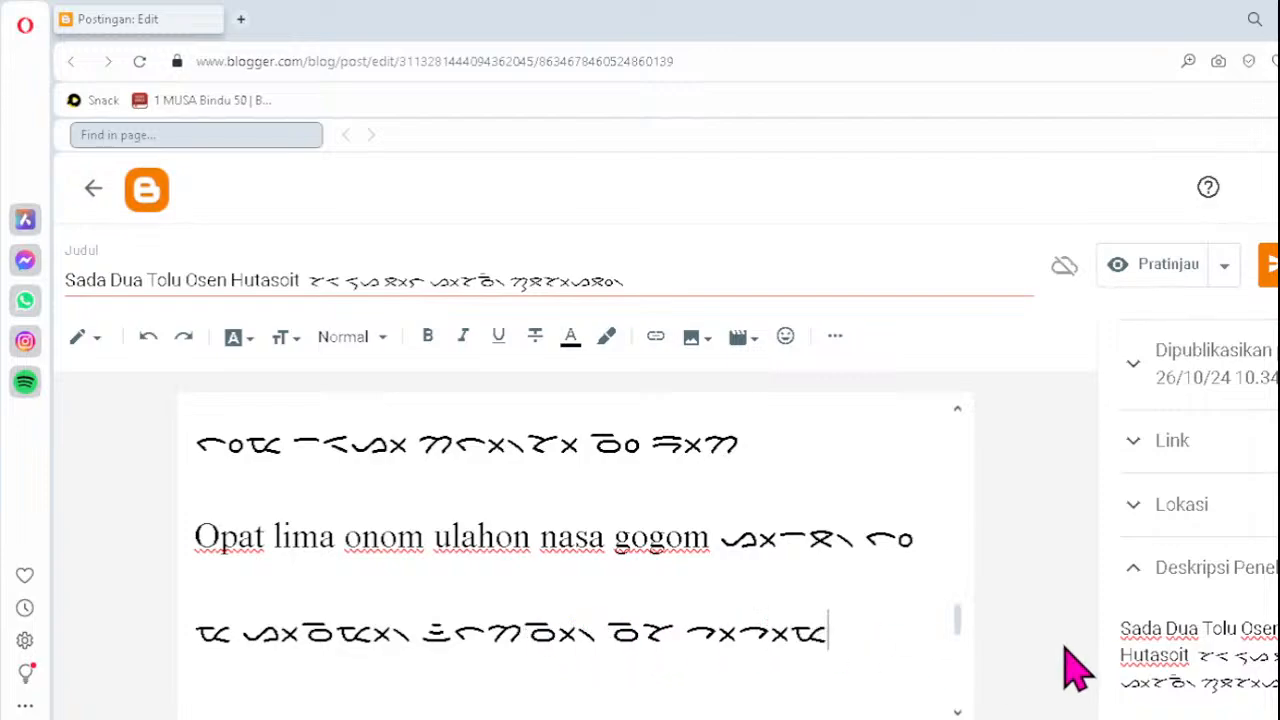
# - Retype the final syllables of the Batak-script "onom" and "ulahon" in the "Lima onom pitu ulahon ma tutu" lyric without dotted circles
pyautogui.press('Down')
pyautogui.press('Down')
pyautogui.press('Down')
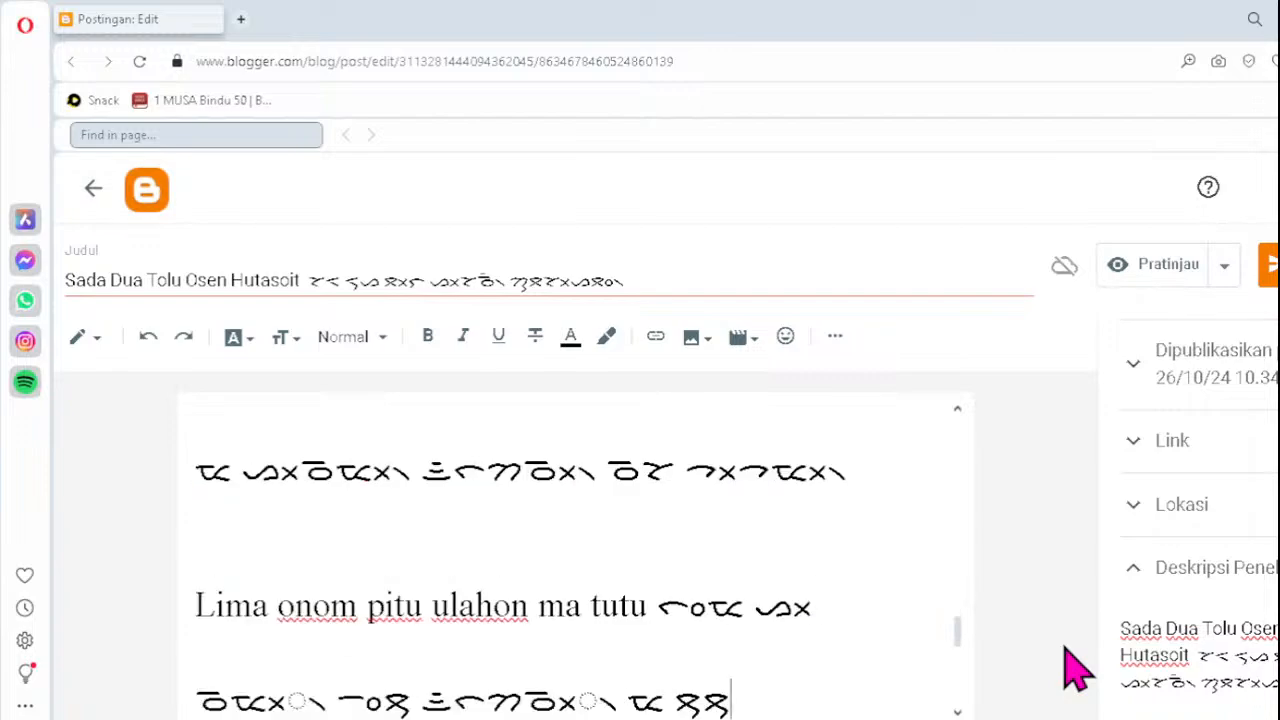
pyautogui.press('Down')
pyautogui.press('Down')
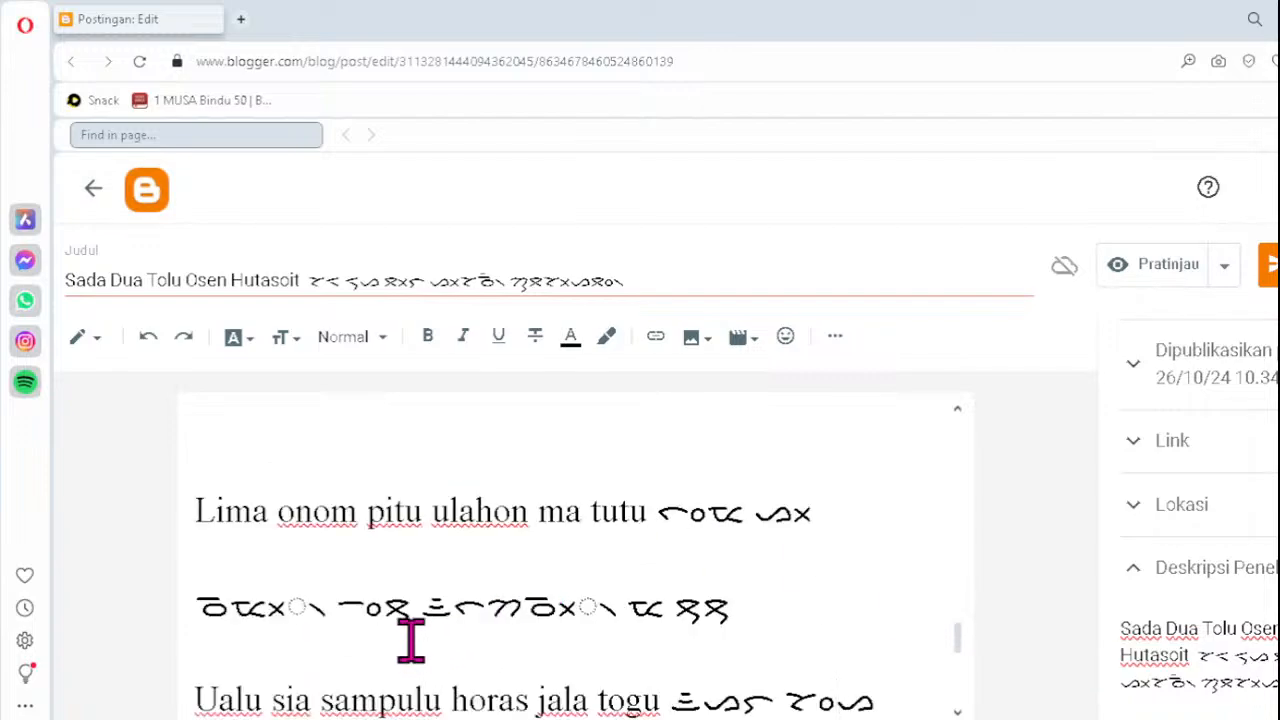
pyautogui.click(264, 608)
pyautogui.press('Delete')
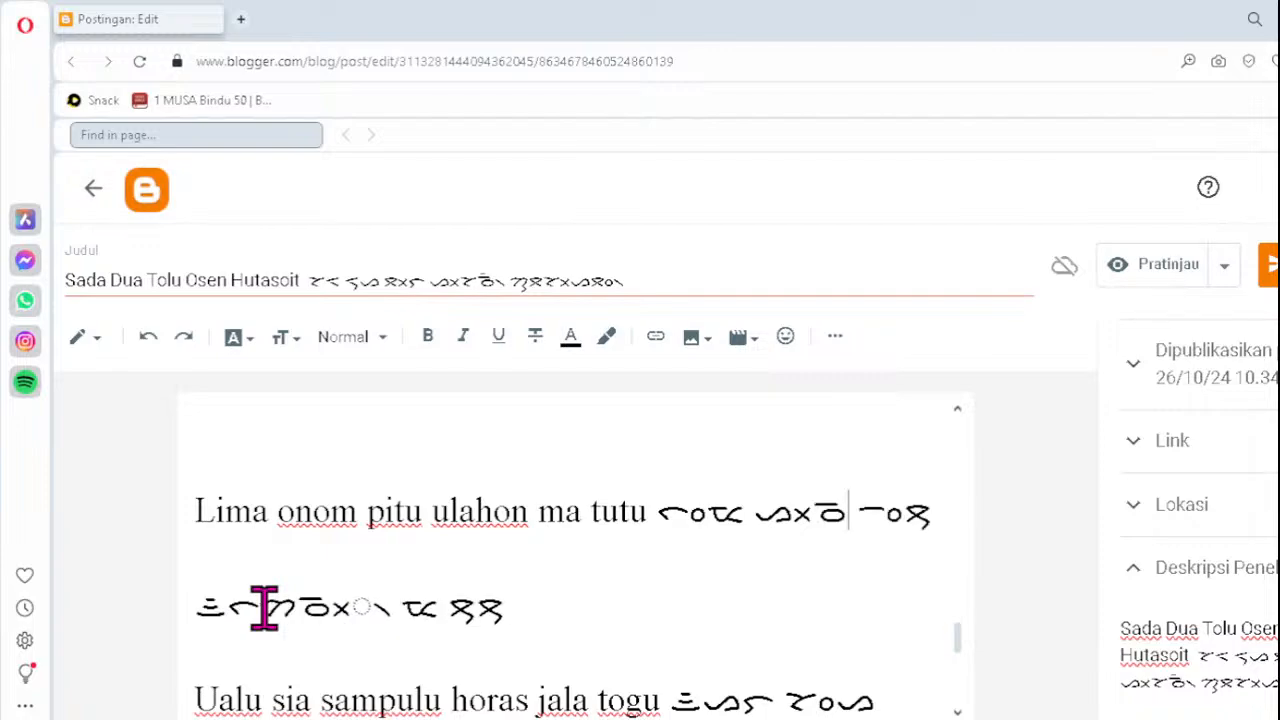
pyautogui.write('ᯬᯔ᯲')
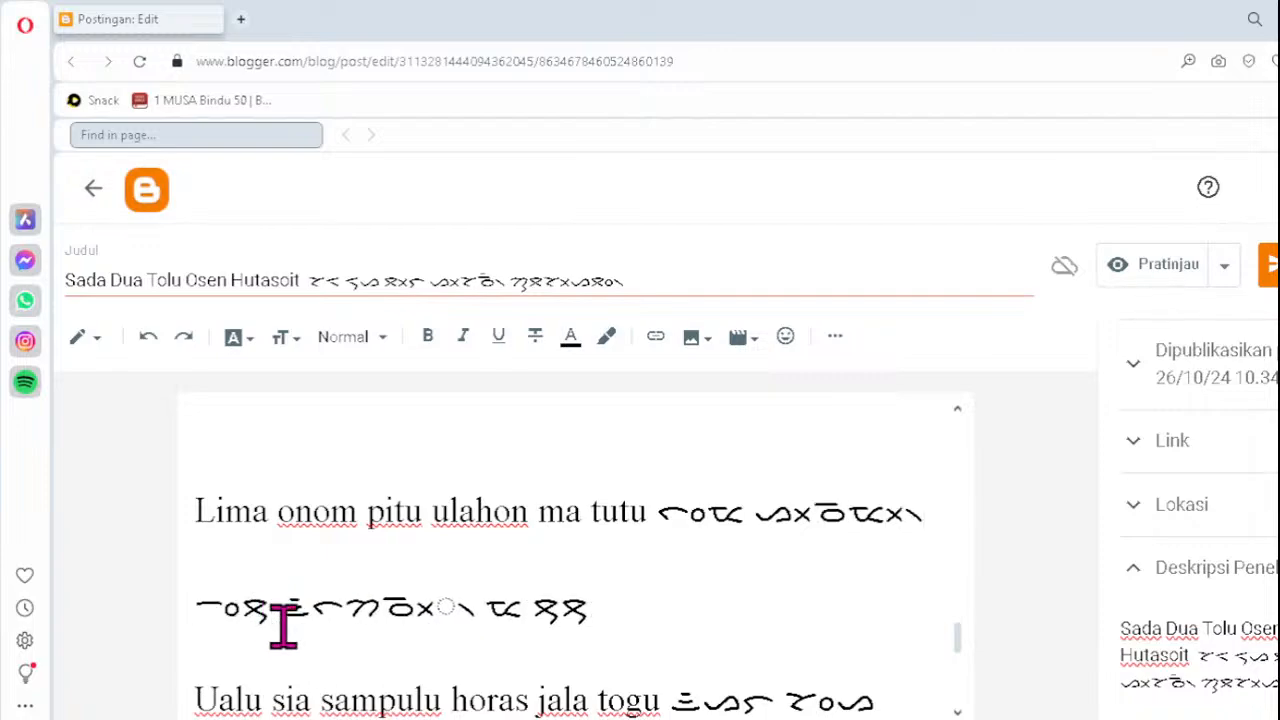
pyautogui.click(394, 607)
pyautogui.press('Delete')
pyautogui.write('ᯬᯉ᯲')
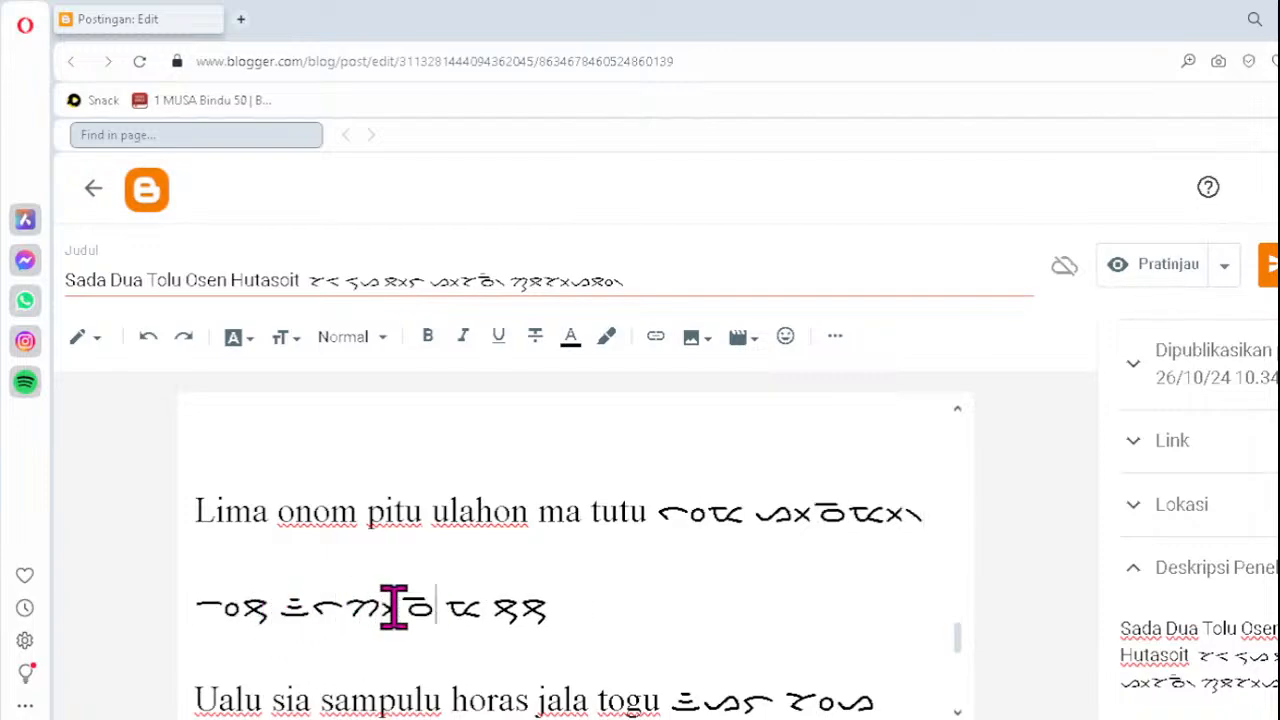
# - Check the whole "Sada Dua Tolu" post, from the last lyrics back to its heading, for remaining dotted circles in the Batak script
pyautogui.press('Down')
pyautogui.press('Down')
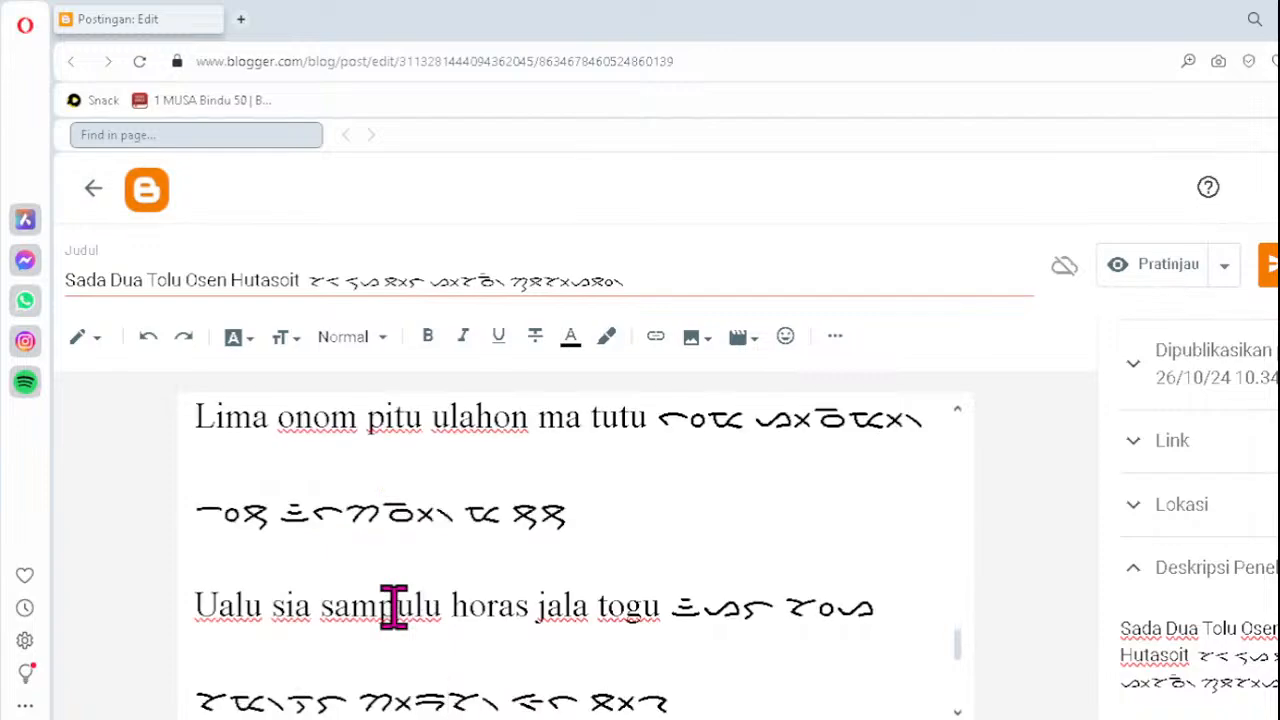
pyautogui.scroll(-5, 394, 607)
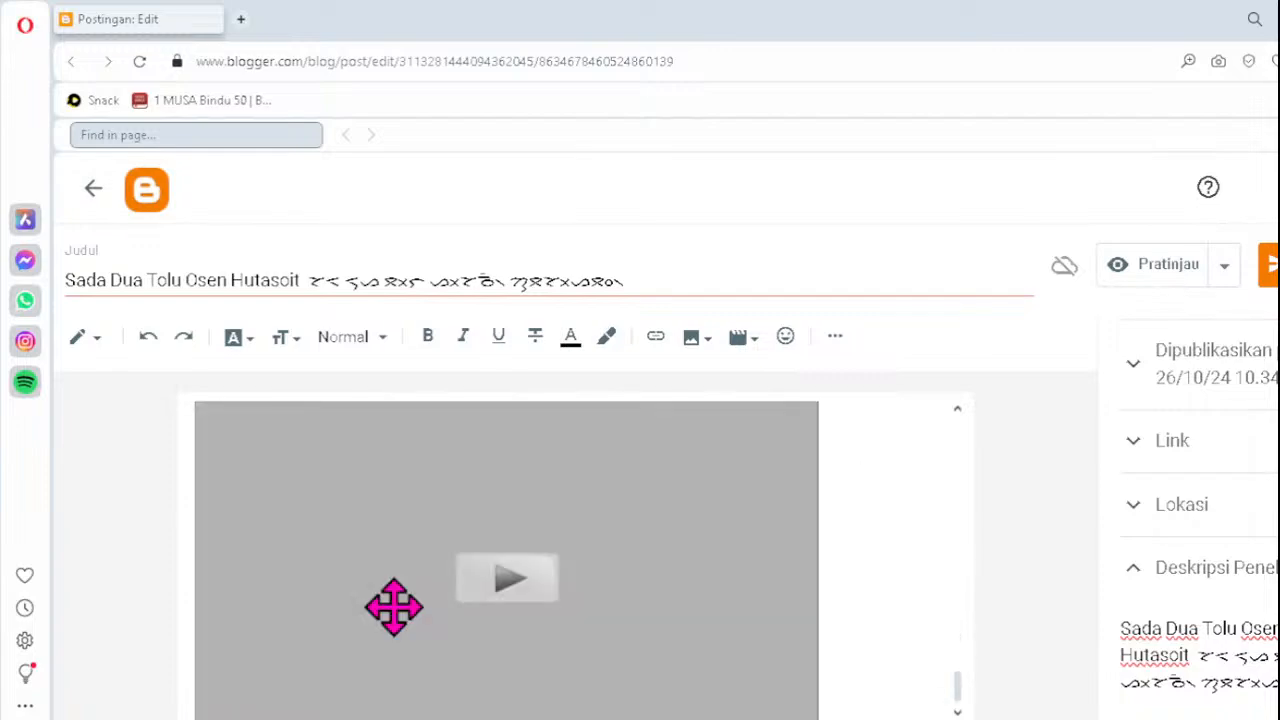
pyautogui.scroll(6, 394, 607)
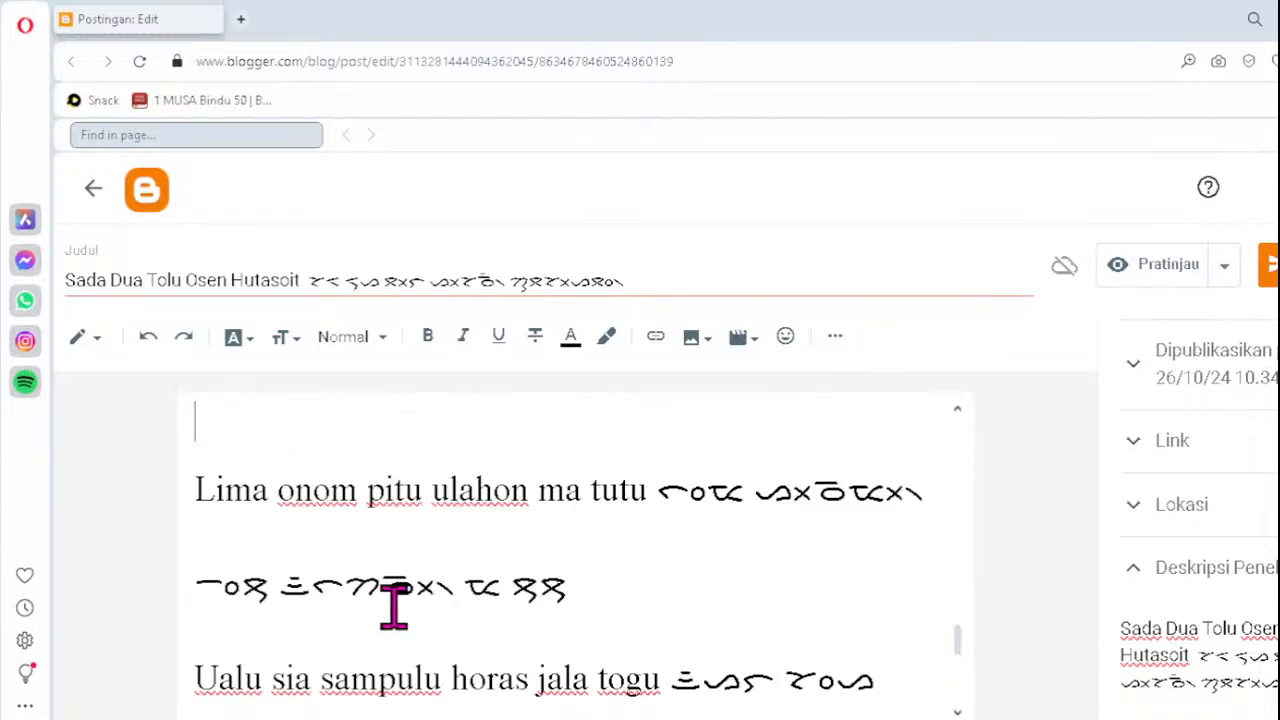
pyautogui.scroll(4, 394, 607)
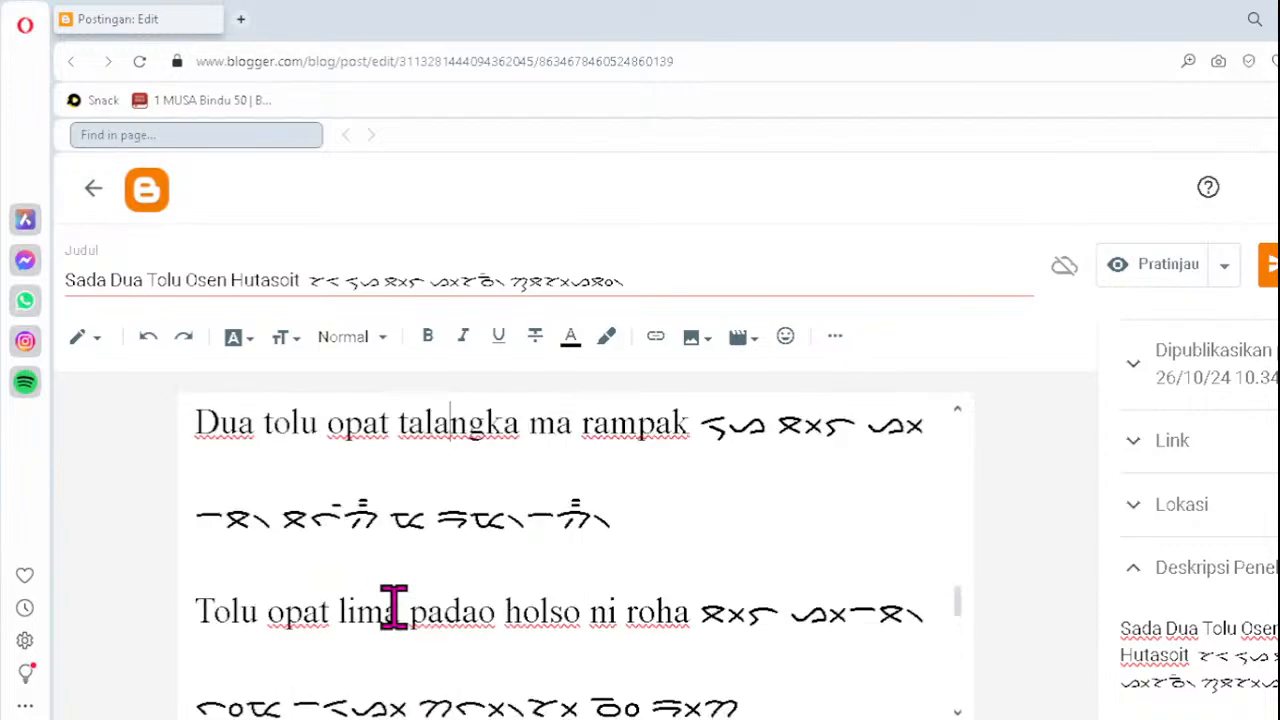
pyautogui.scroll(4, 394, 607)
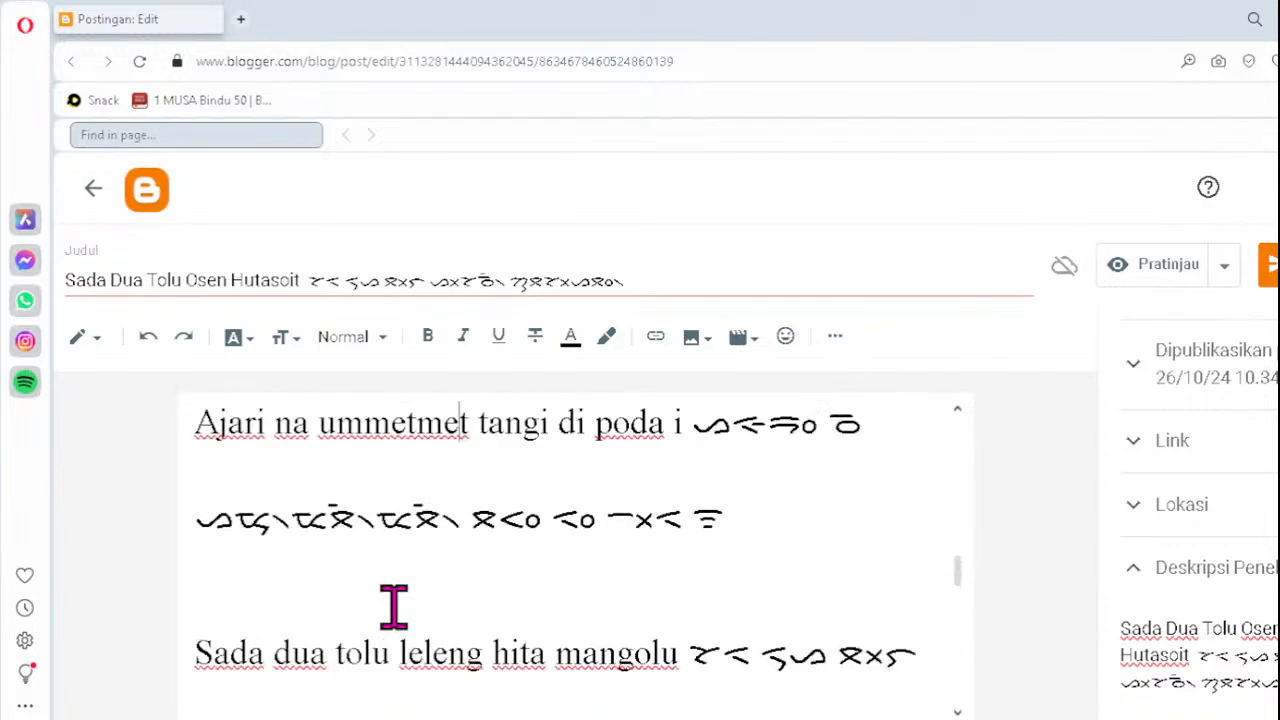
pyautogui.scroll(5, 394, 607)
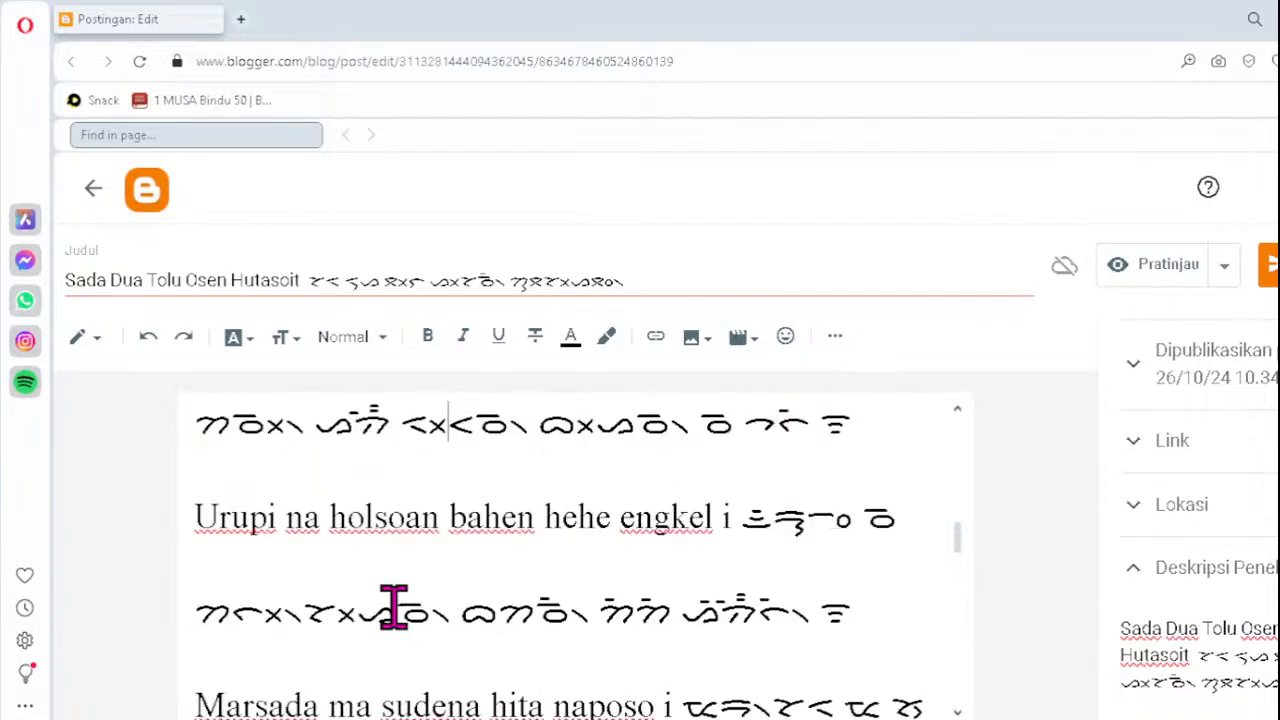
pyautogui.scroll(5, 394, 607)
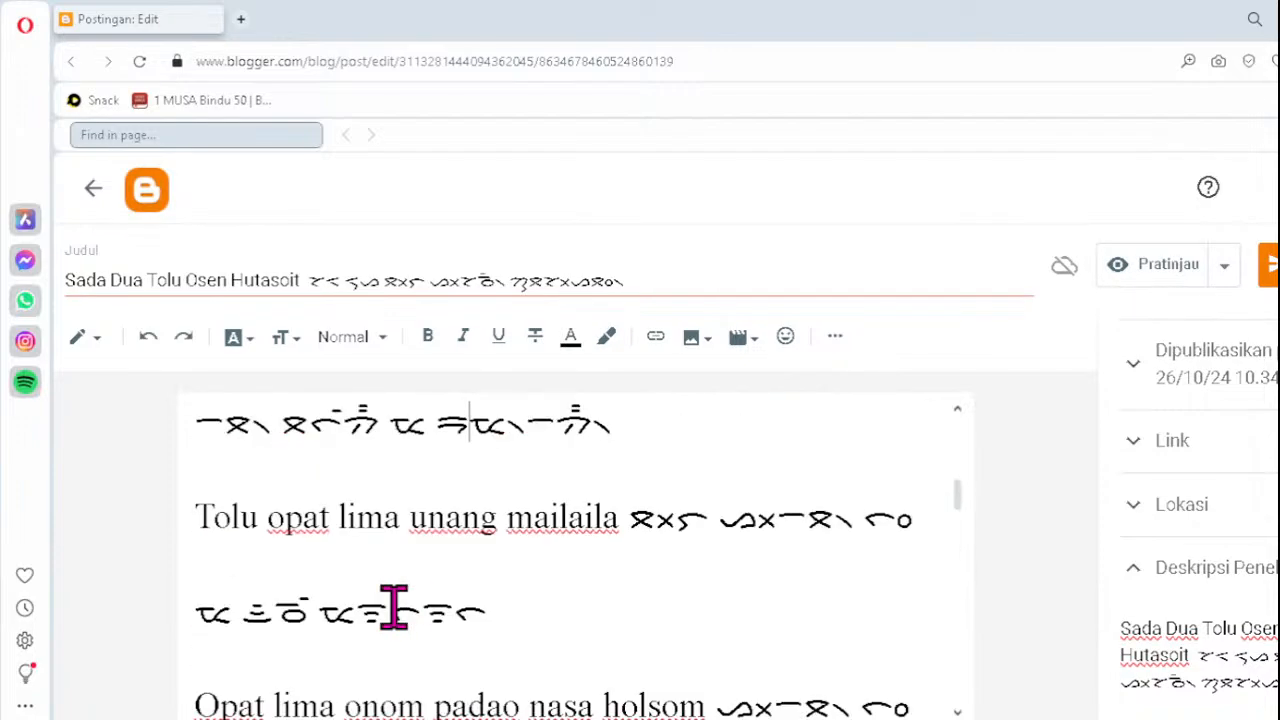
pyautogui.press('Up')
pyautogui.press('Up')
pyautogui.press('Up')
pyautogui.press('Up')
pyautogui.press('Up')
pyautogui.press('Up')
pyautogui.press('Up')
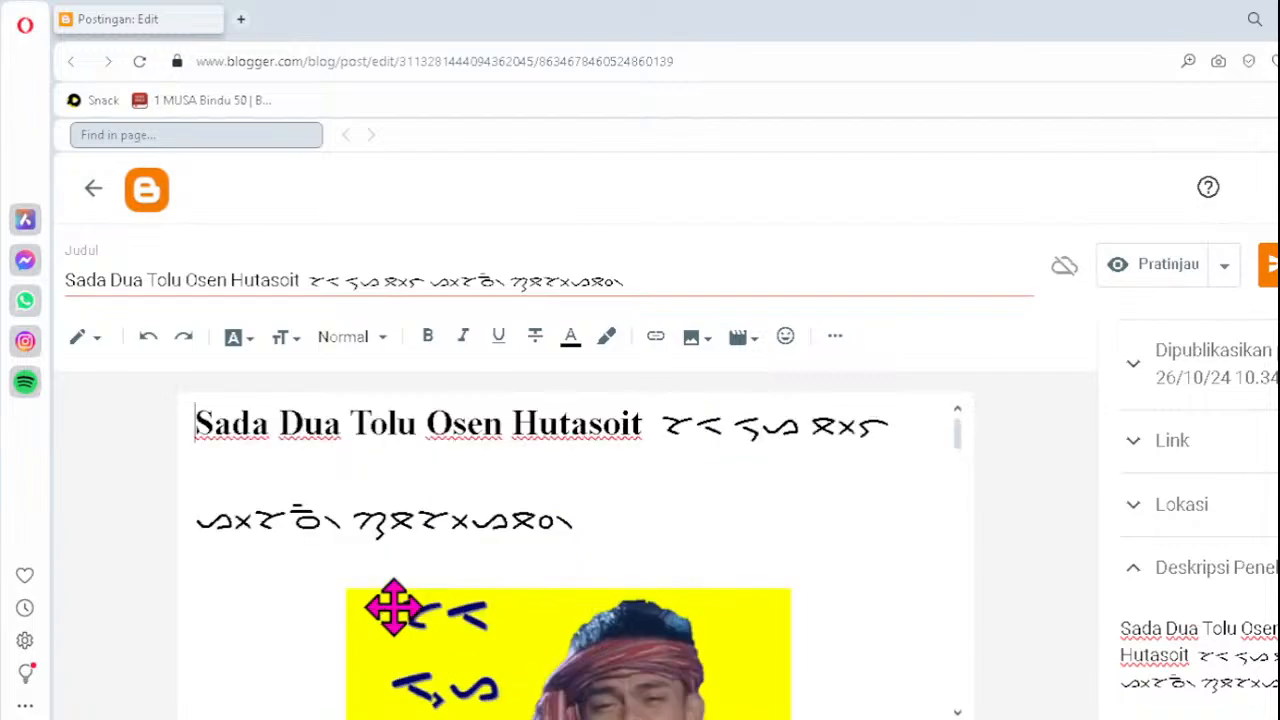
pyautogui.scroll(-5, 660, 530)
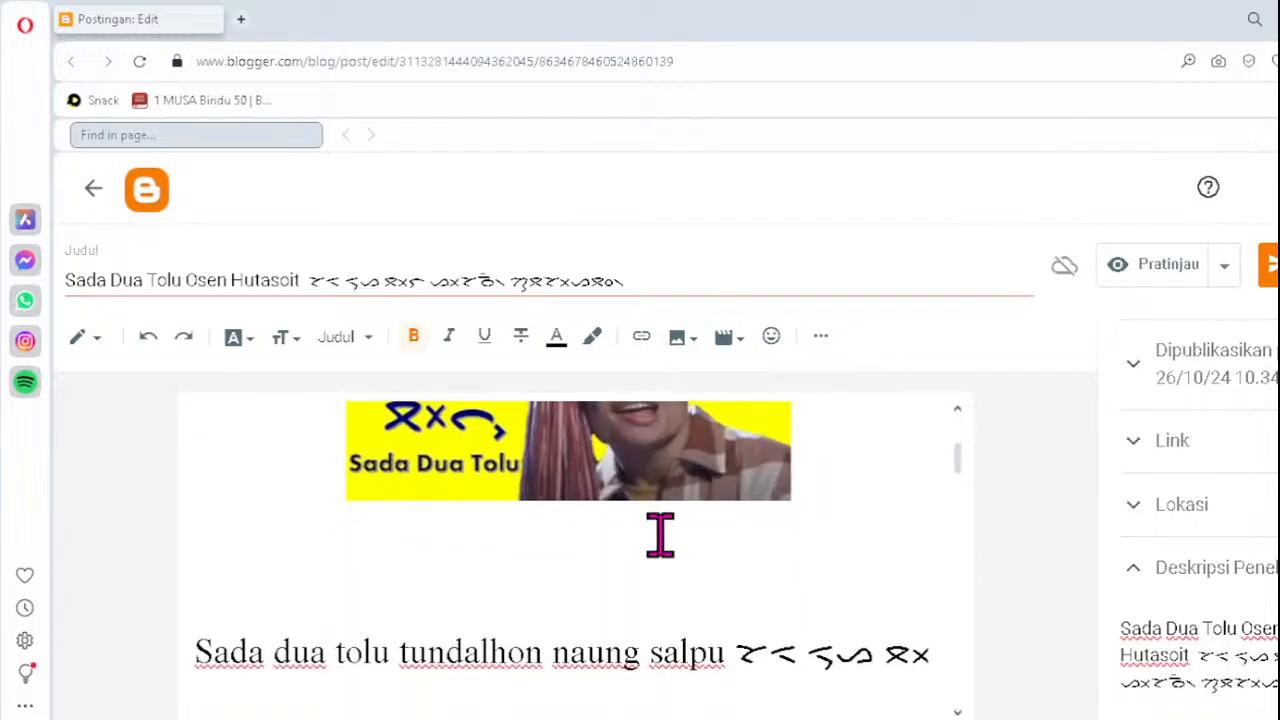
pyautogui.scroll(5, 660, 535)
pyautogui.scroll(1, 660, 535)
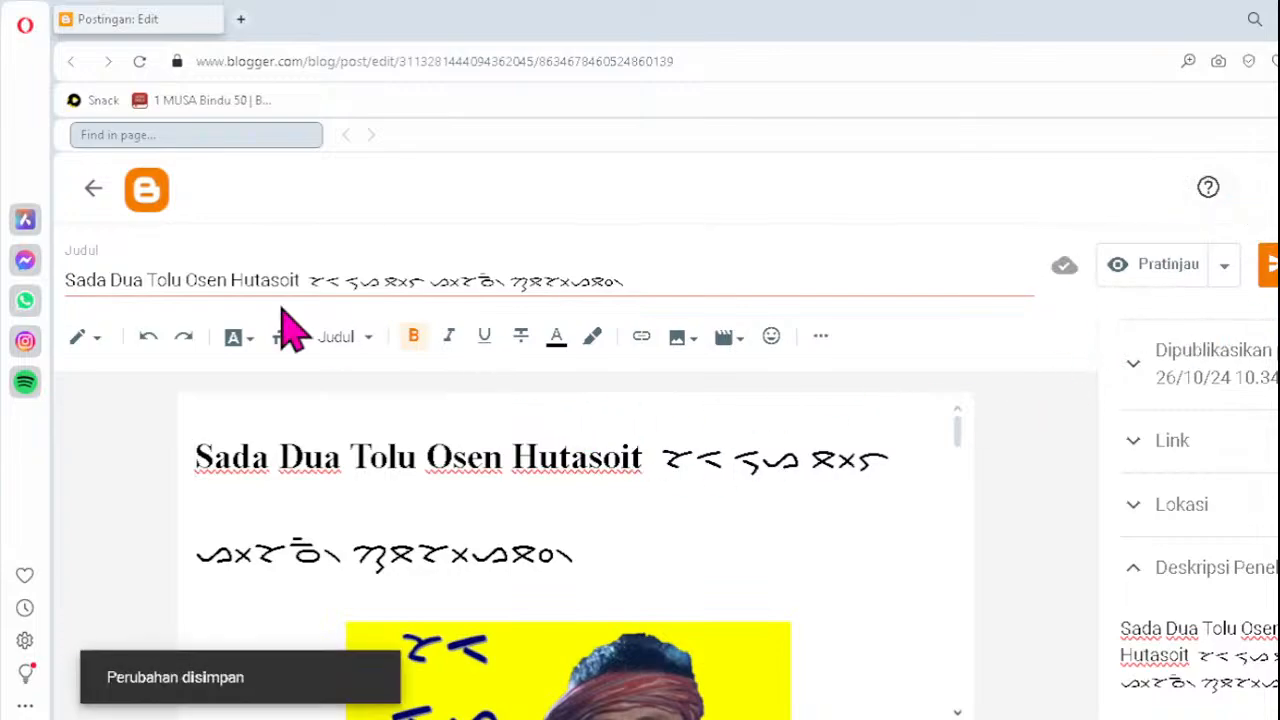
# - Return to the post list and open the "Ala Dao Wahana Akustik" post for editing
pyautogui.click(94, 190)
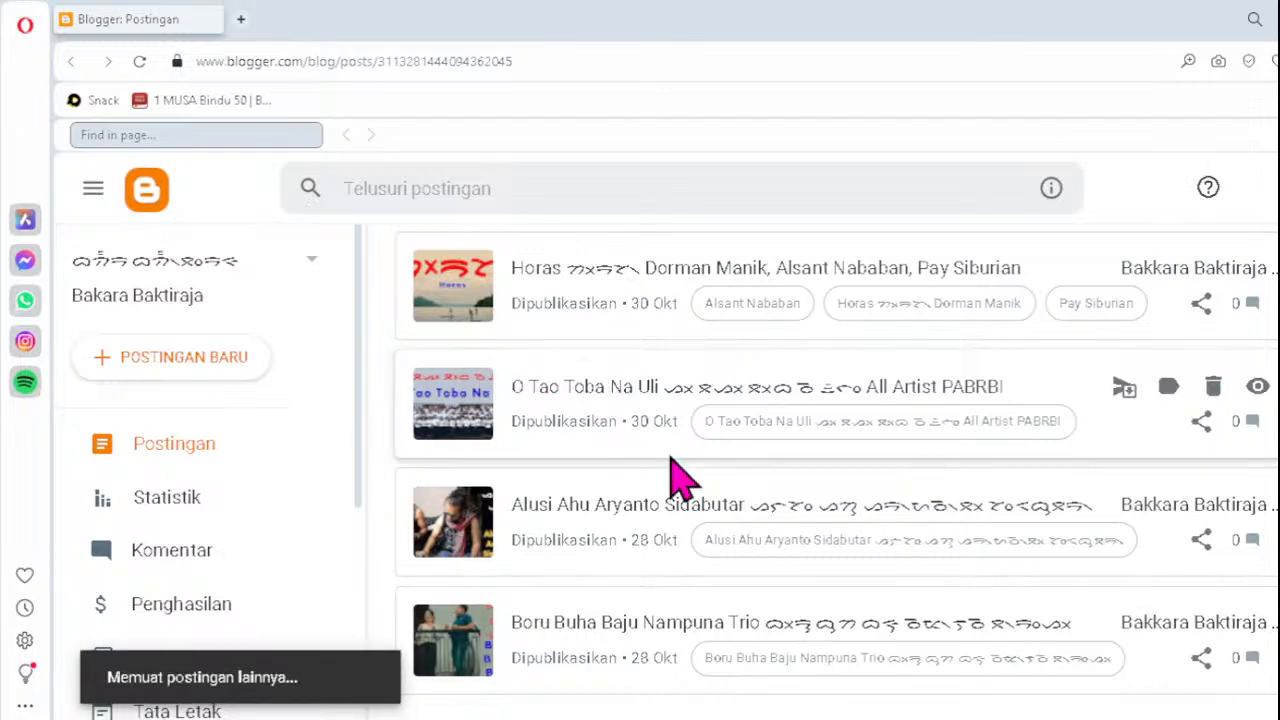
pyautogui.scroll(-3, 728, 448)
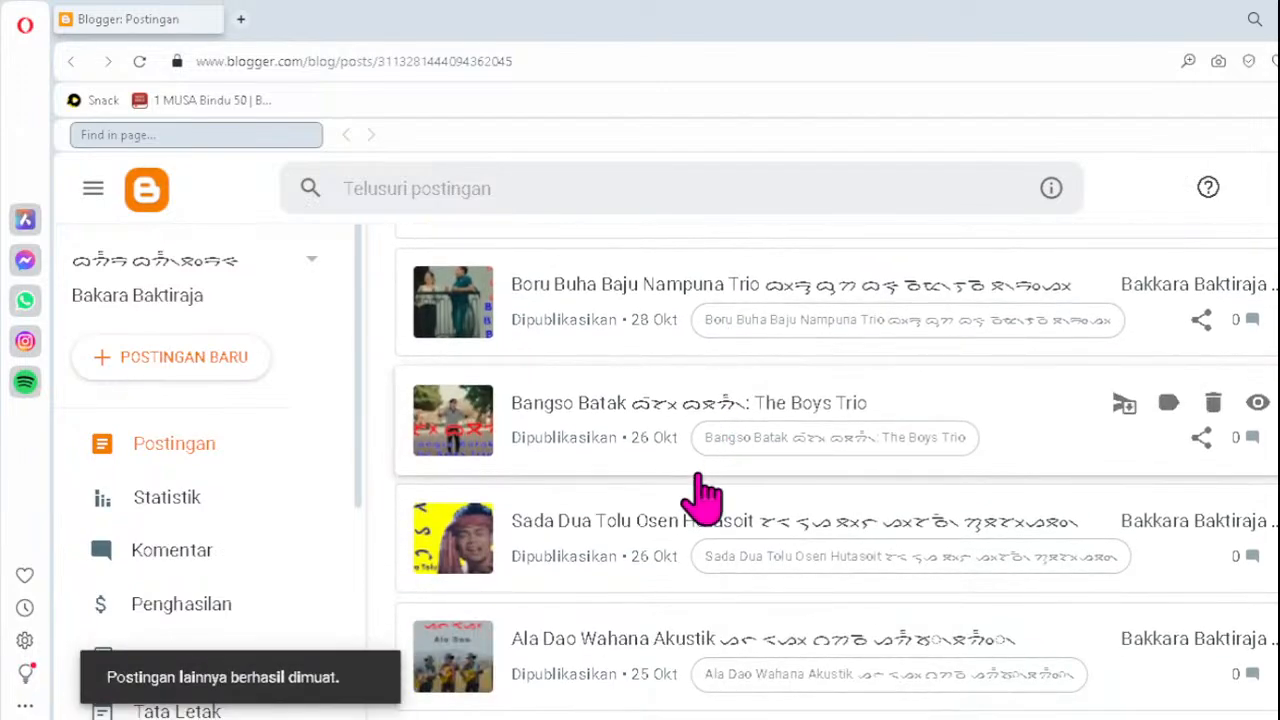
pyautogui.click(612, 660)
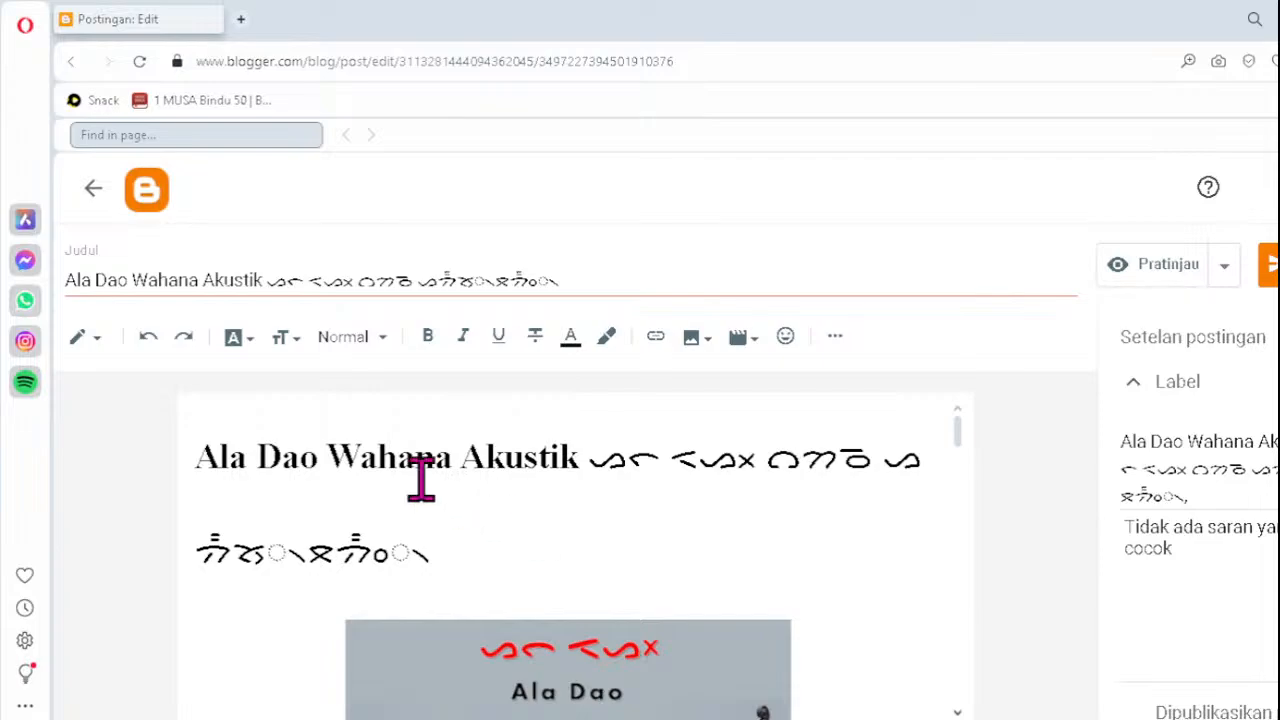
# - Retype the end of the "kus" syllable in the post title's Batak-script "Akustik" without a dotted circle
pyautogui.click(455, 288)
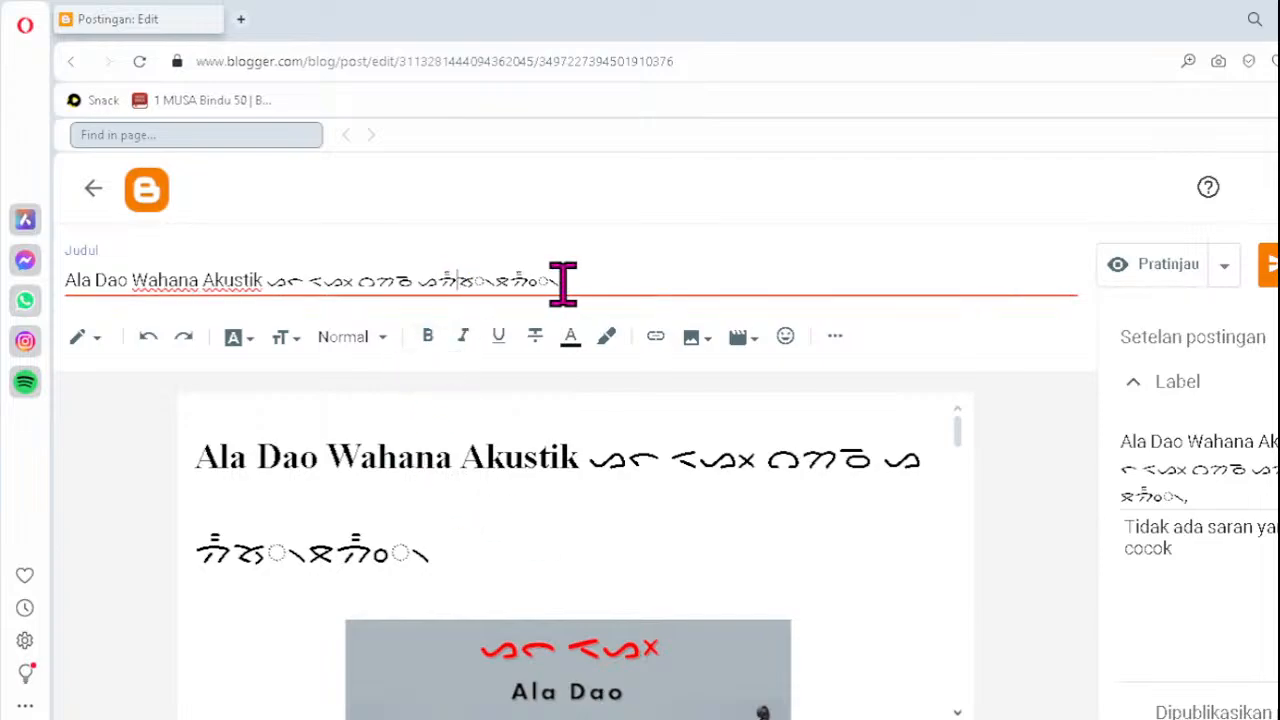
pyautogui.press('Delete')
pyautogui.press('Delete')
pyautogui.press('Delete')
pyautogui.press('Delete')
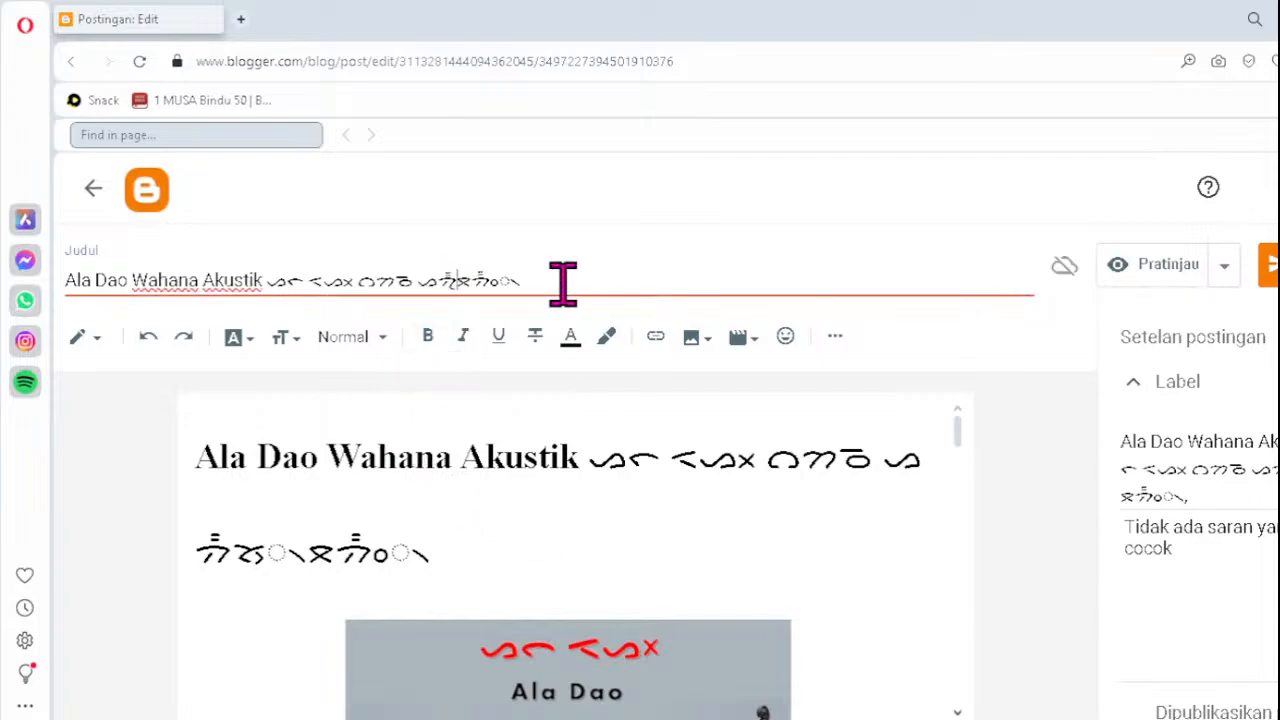
pyautogui.write('ᯚ᯲')
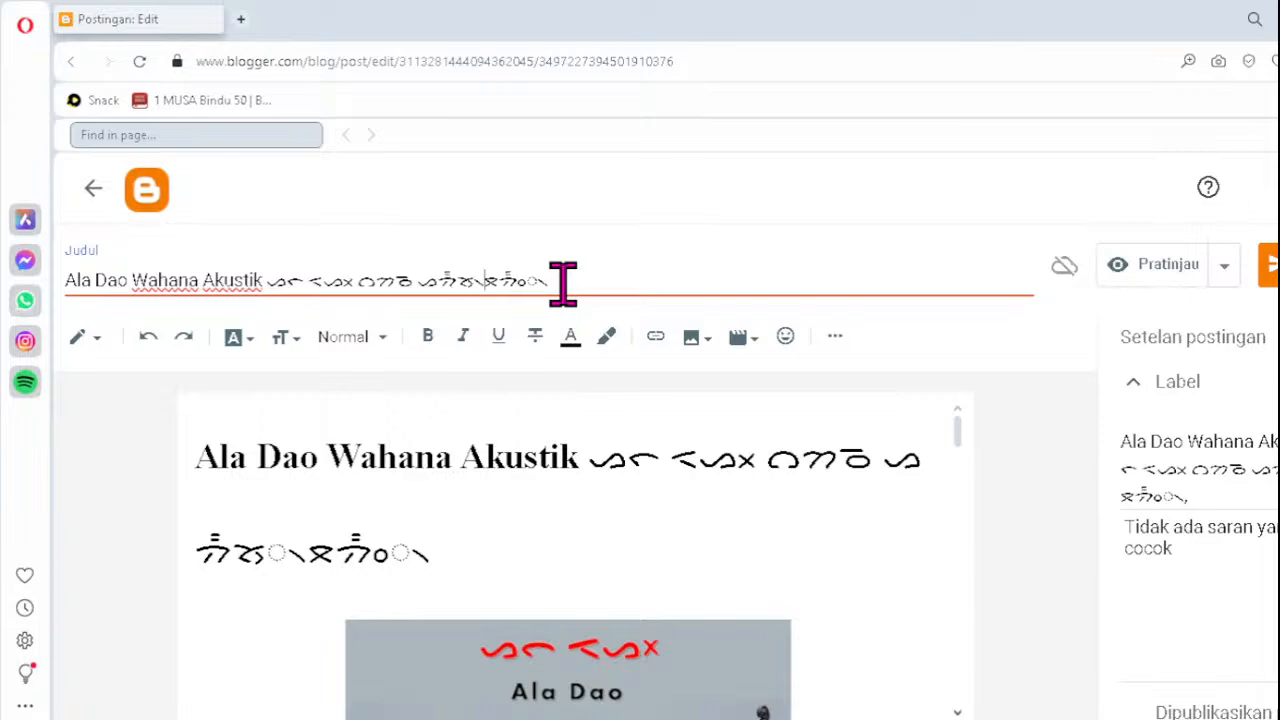
# - Retype the final "tik" syllable of the post title's Batak-script "Akustik" without a dotted circle
pyautogui.press('BackSpace')
pyautogui.press('BackSpace')
pyautogui.press('BackSpace')
pyautogui.press('BackSpace')
pyautogui.write('ᯪᯘᯬ᯲ᯂᯪᯬ᯲')
# - Replace the cover image's alt text and title text with the corrected post title including its Batak script
pyautogui.hotkey('ctrl', 'a')
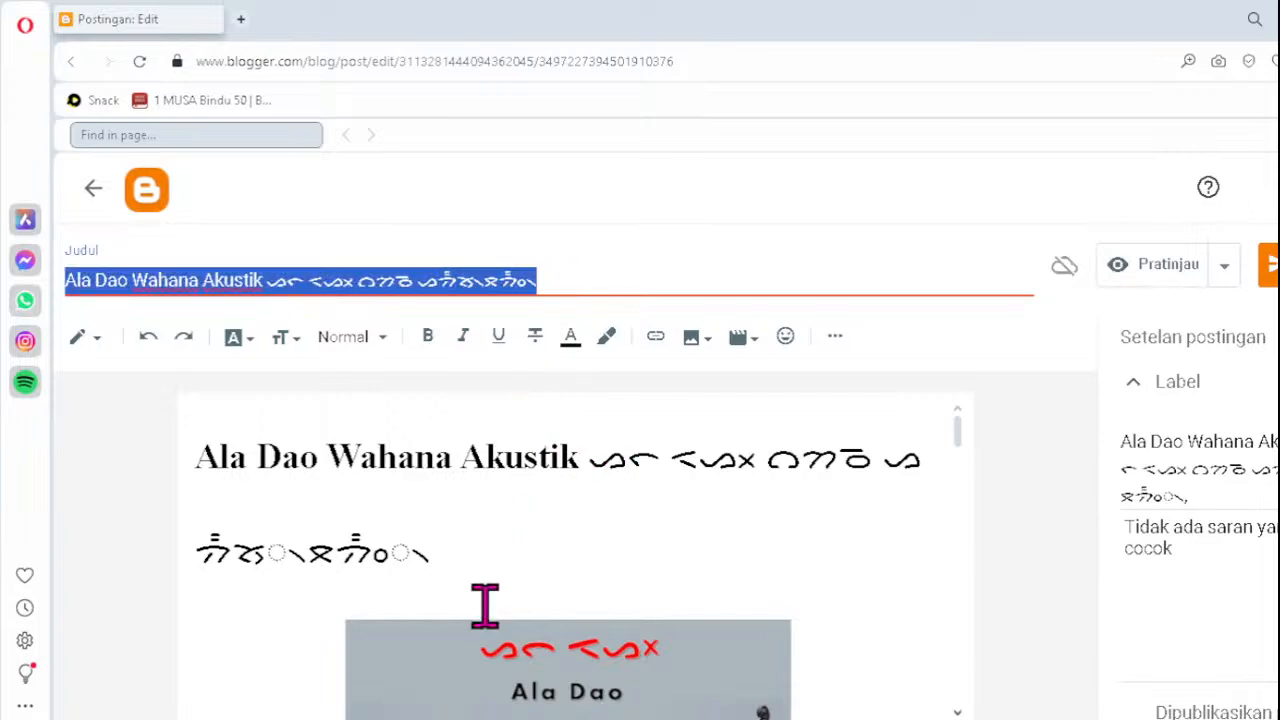
pyautogui.click(531, 676)
pyautogui.click(580, 586)
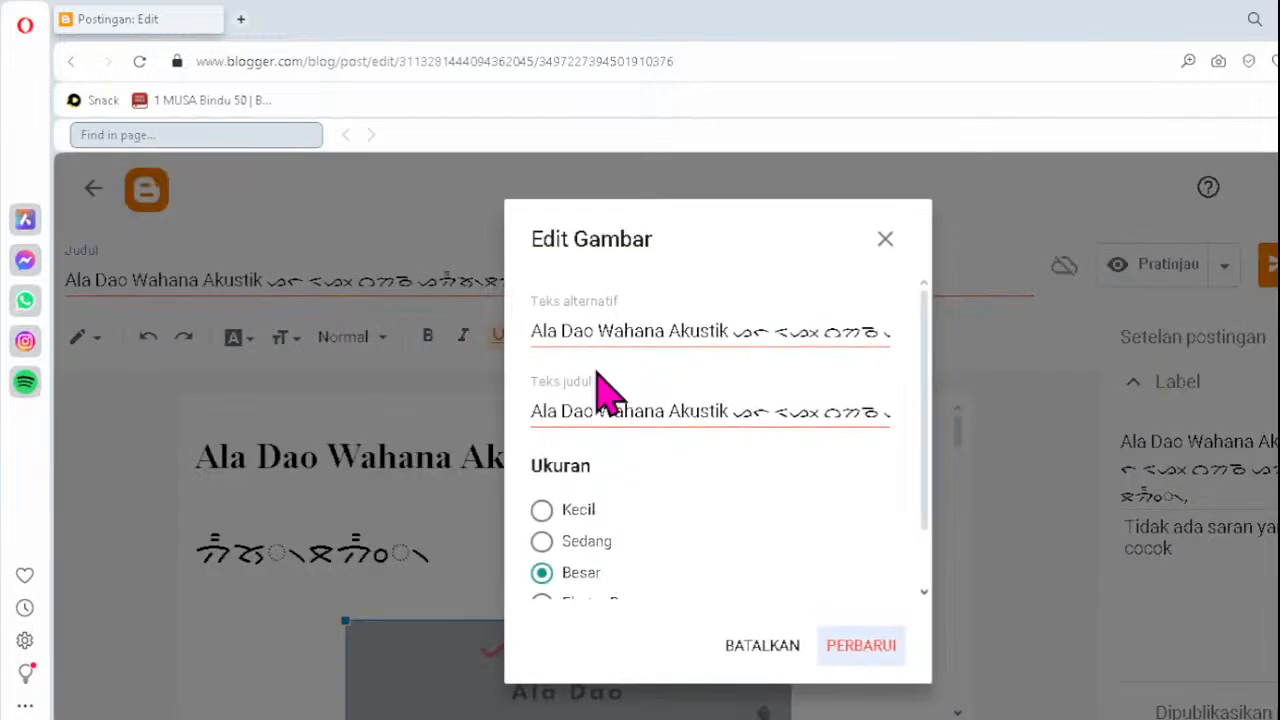
pyautogui.click(595, 340)
pyautogui.hotkey('ctrl', 'a')
pyautogui.hotkey('ctrl', 'v')
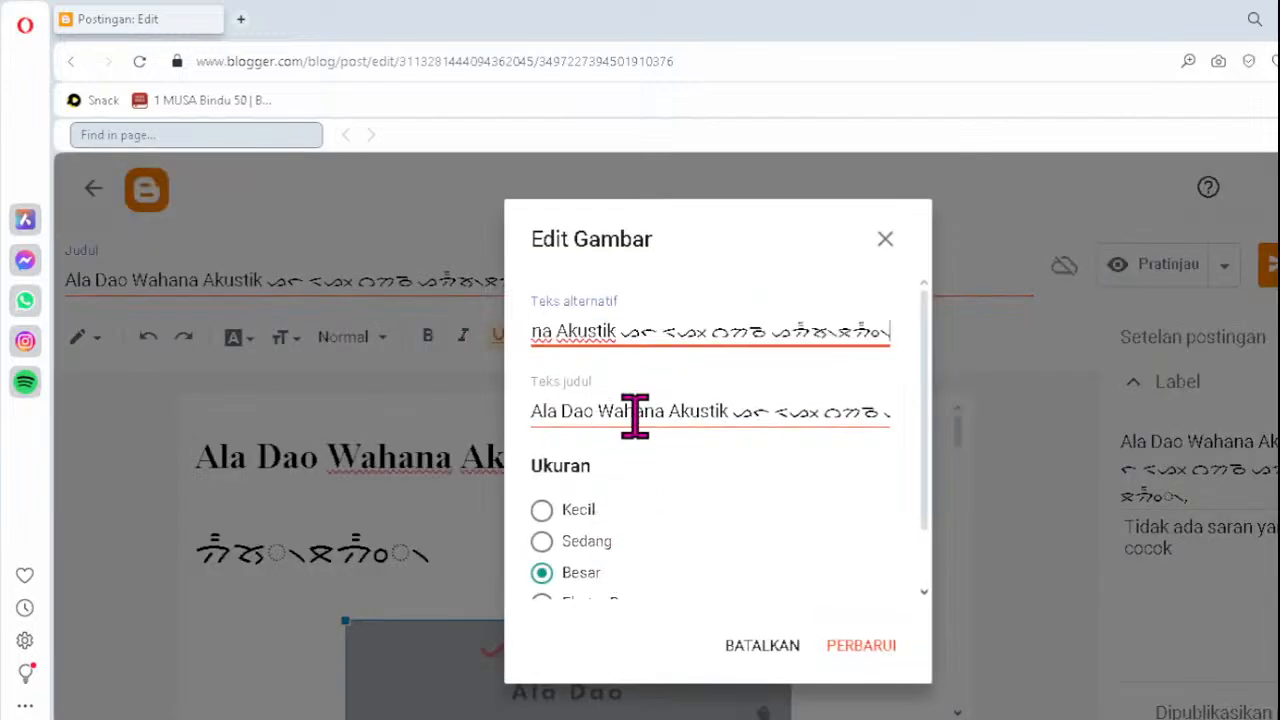
pyautogui.click(634, 411)
pyautogui.hotkey('ctrl', 'a')
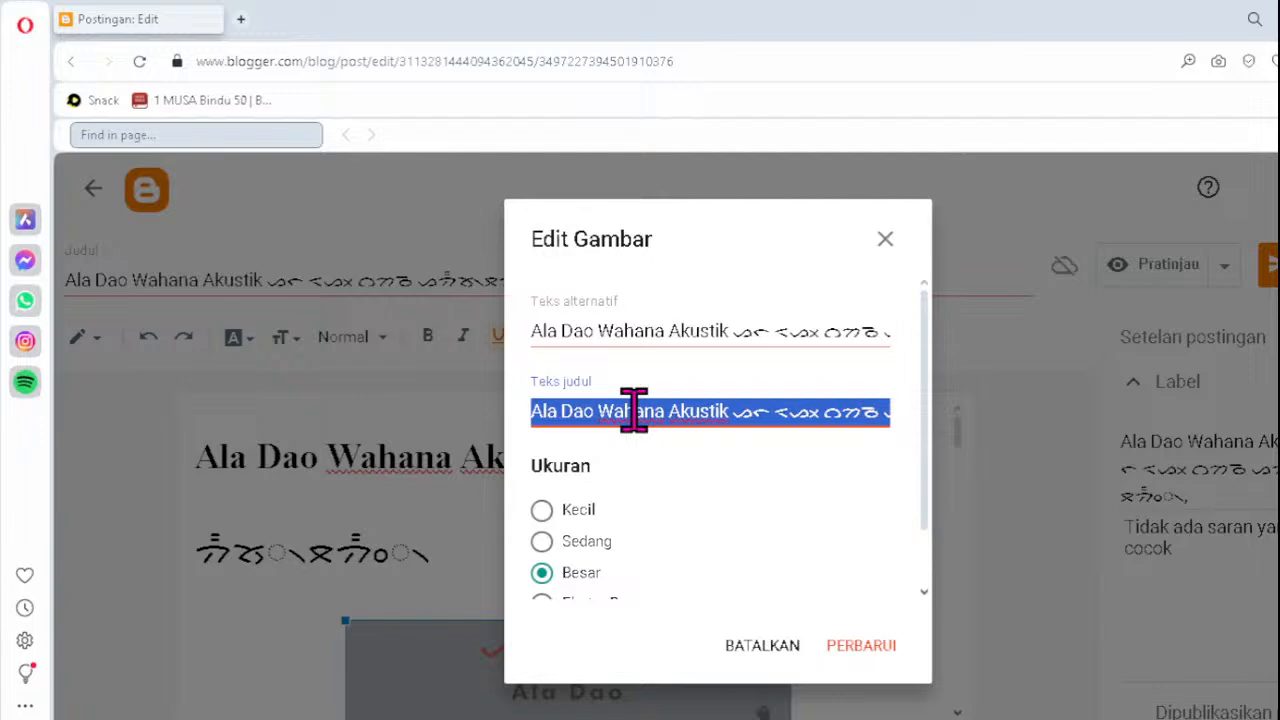
pyautogui.hotkey('ctrl', 'v')
pyautogui.click(866, 650)
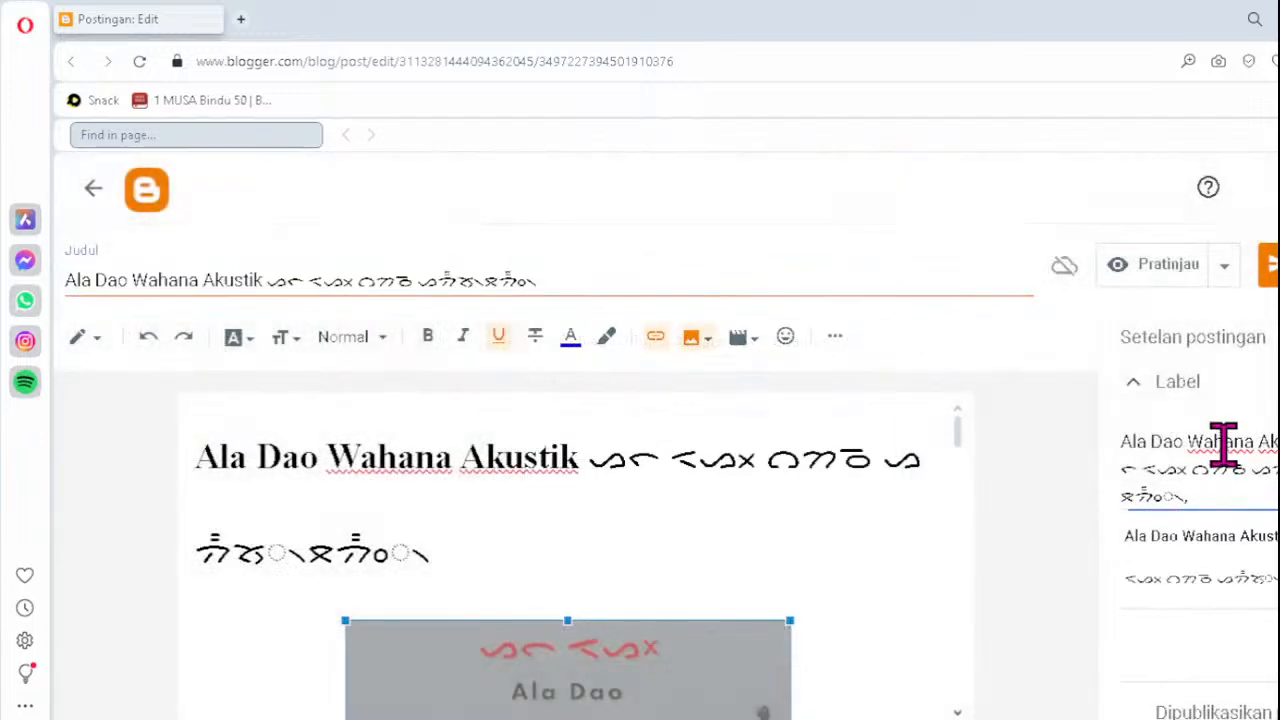
# - Replace the post's label and search description with the corrected "Ala Dao Wahana Akustik" title and its Batak script
pyautogui.hotkey('ctrl', 'a')
pyautogui.hotkey('ctrl', 'v')
pyautogui.scroll(-3, 1250, 580)
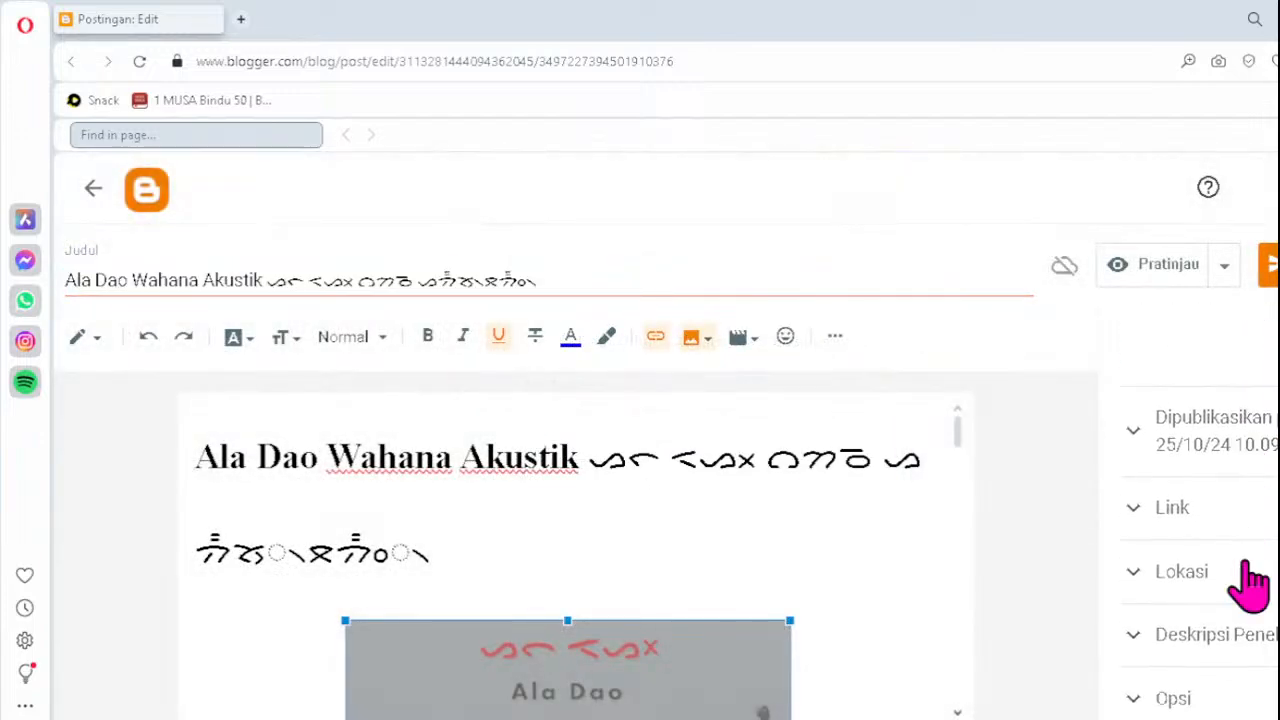
pyautogui.click(1212, 632)
pyautogui.scroll(-3, 1242, 590)
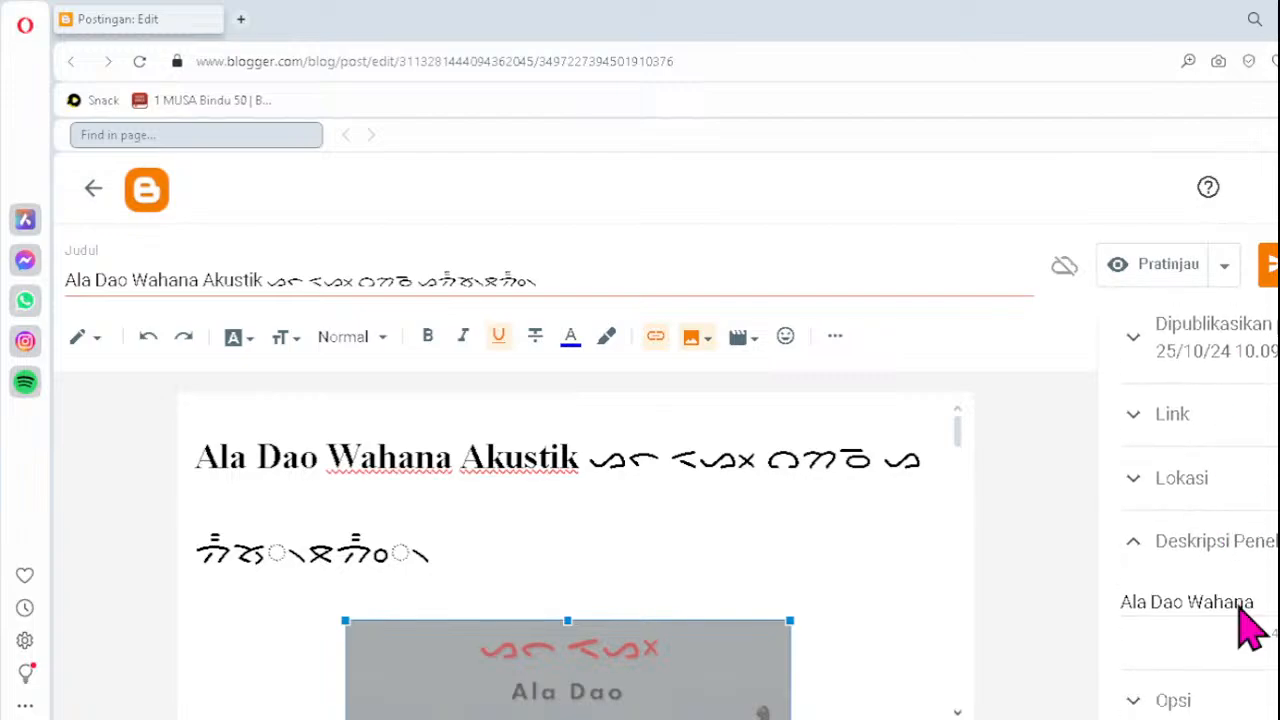
pyautogui.click(1226, 594)
pyautogui.hotkey('ctrl', 'a')
pyautogui.write('Ala Dao Wahana Akustik ᯀᯞ ᯑᯀᯬ ᯋᯄᯉ ᯀᯄ᯦ᯚᯮ᯲ᯖᯄ᯦ᯪ᯲')
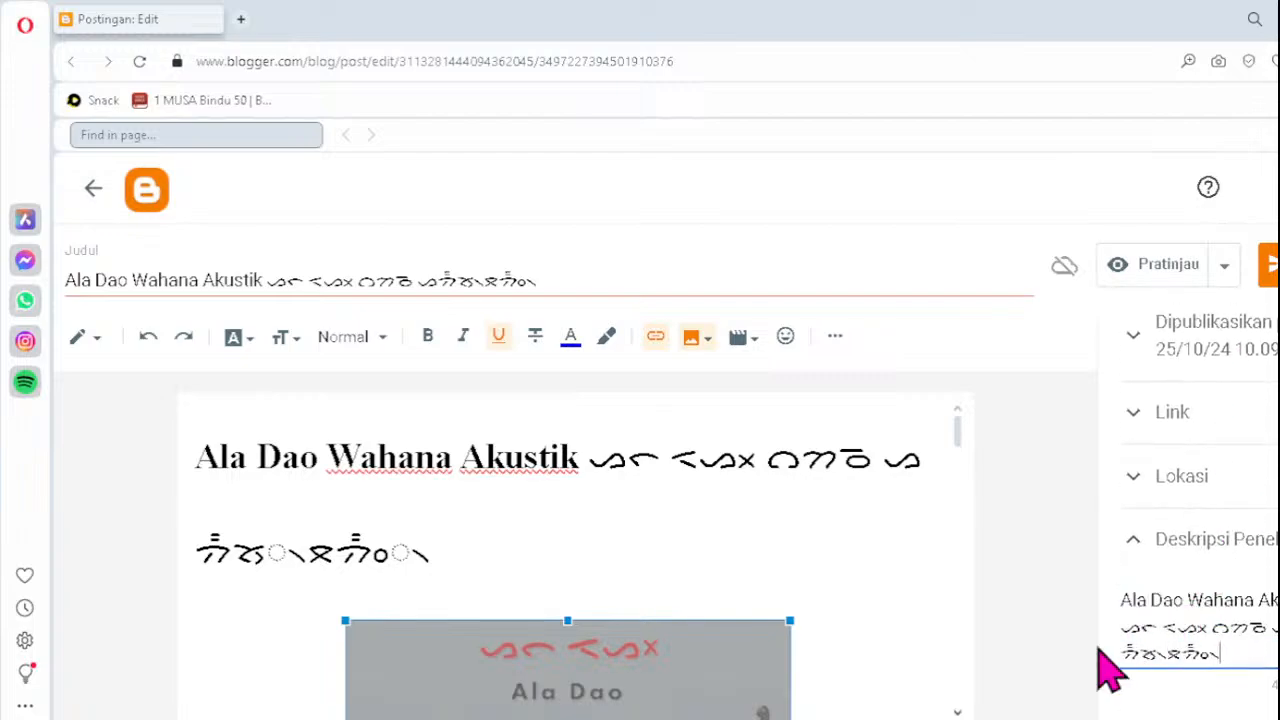
# - Retype the "kus" and "tik" syllables of the body heading's Batak-script "Akustik" without dotted circles
pyautogui.click(662, 460)
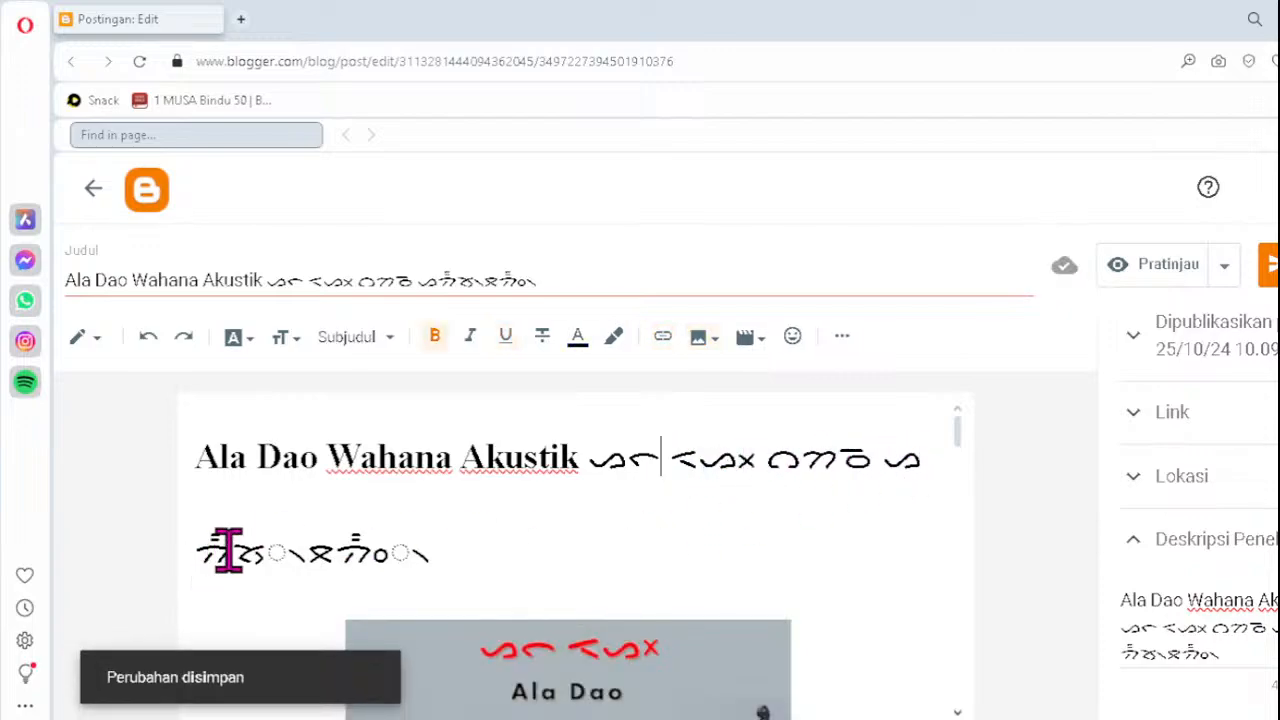
pyautogui.press('Delete')
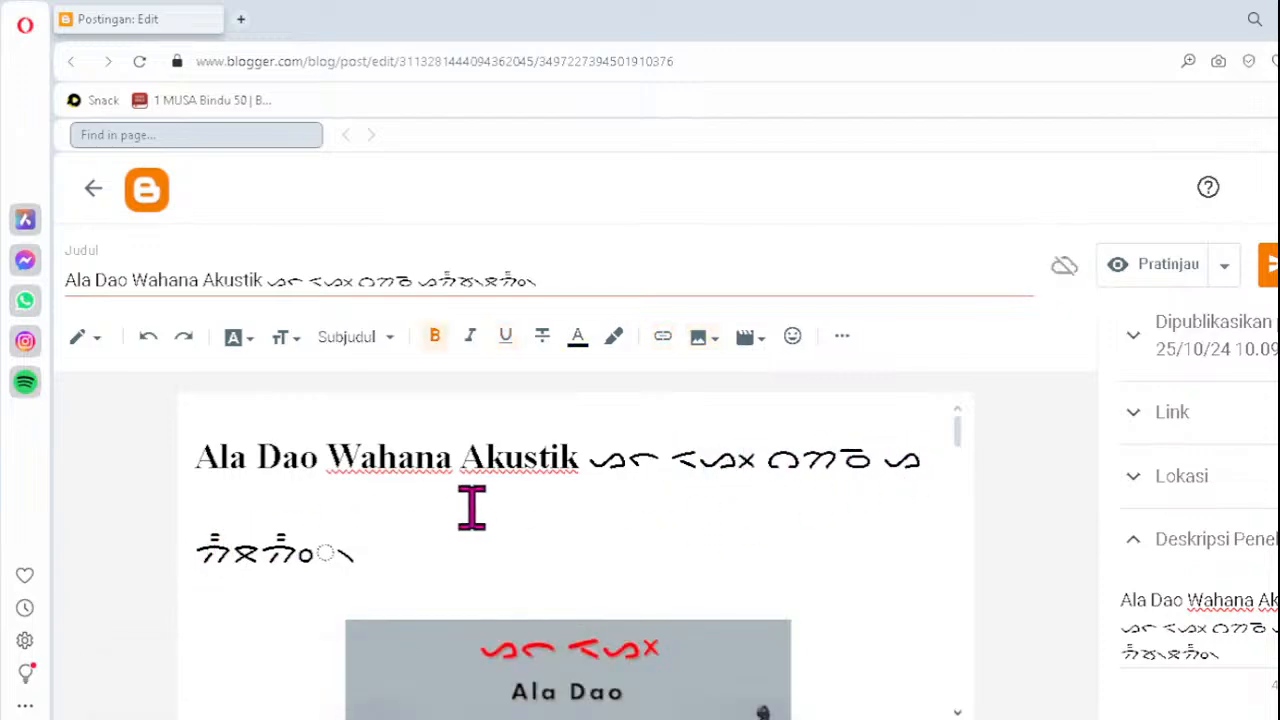
pyautogui.write('ᯮᯘ')
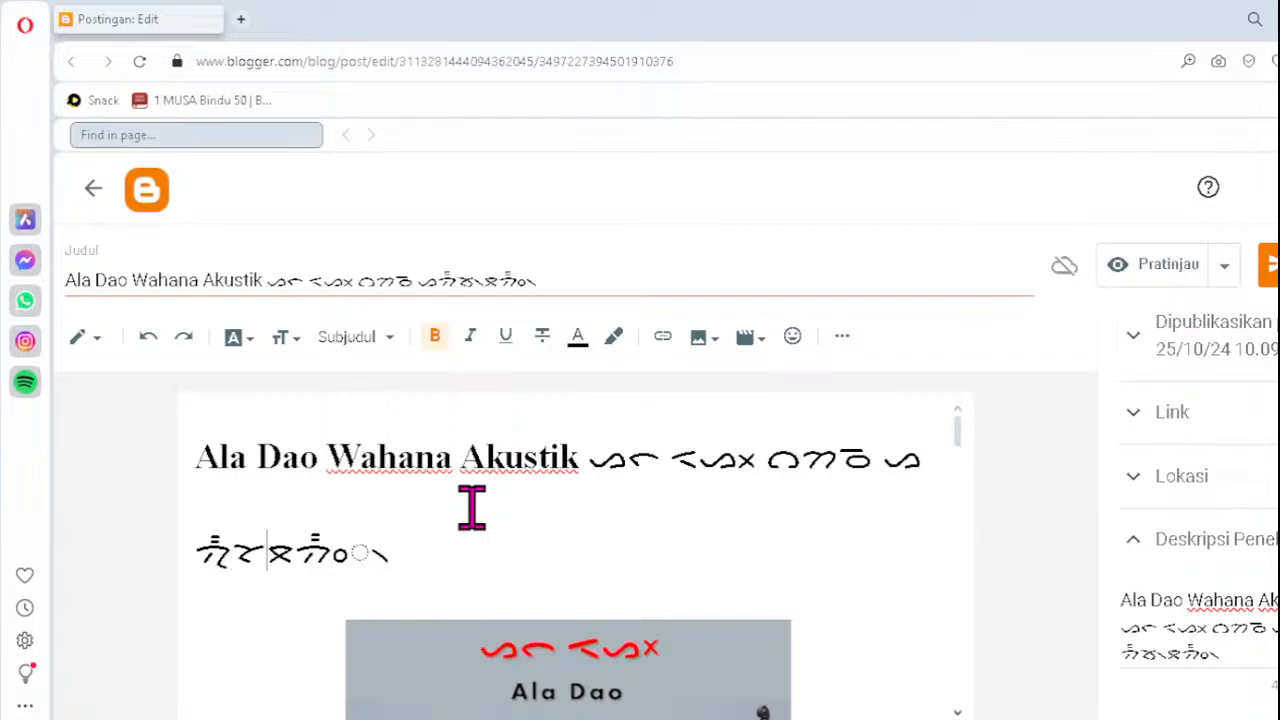
pyautogui.write('᯲')
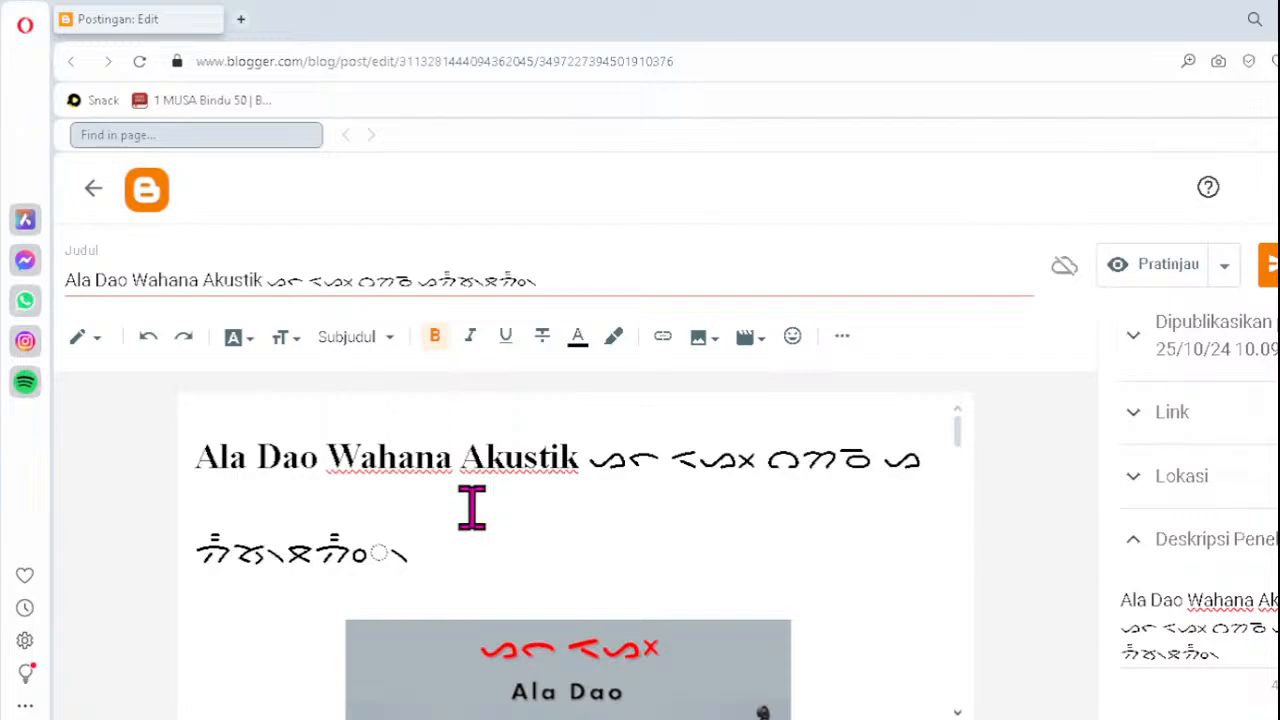
pyautogui.press('BackSpace')
pyautogui.press('BackSpace')
pyautogui.press('BackSpace')
pyautogui.write('ᯪᯂ')
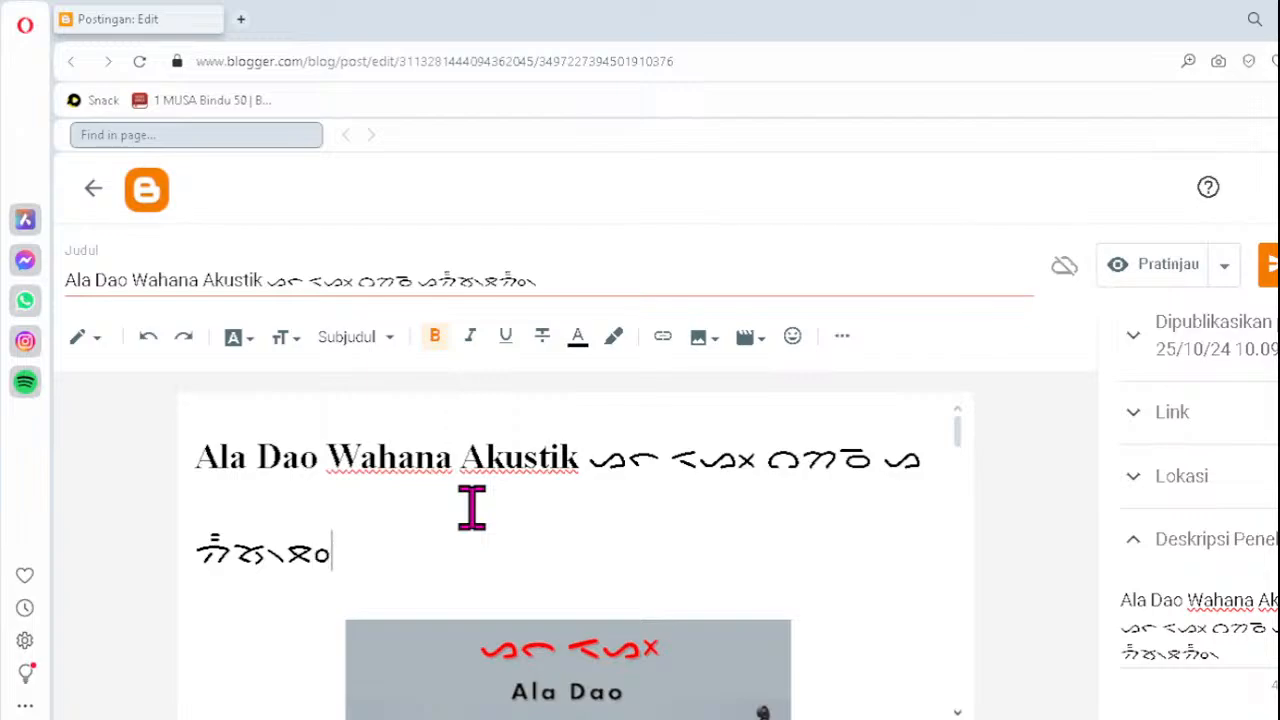
pyautogui.write('᯲')
# - Retype the "bur" ending of Batak-script "ribur" in the "Di huta na ribur pe ahu ito" line without a dotted circle
pyautogui.scroll(-4, 471, 508)
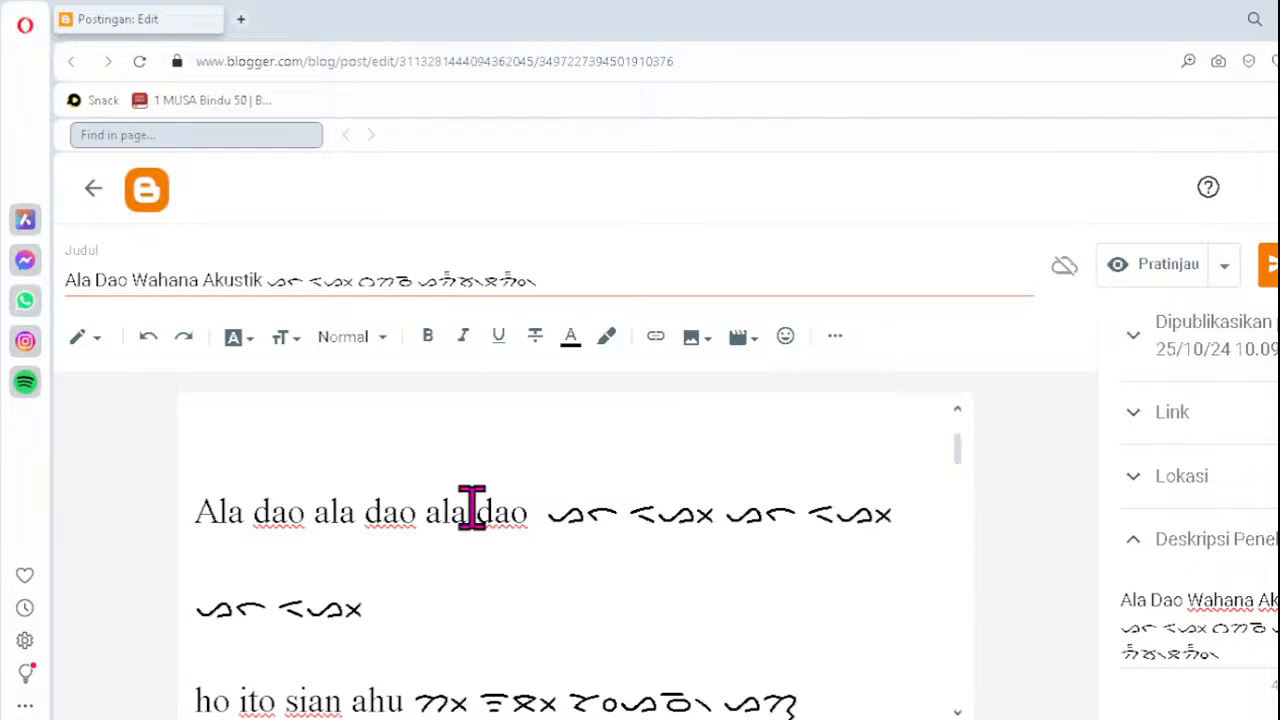
pyautogui.scroll(-1, 471, 508)
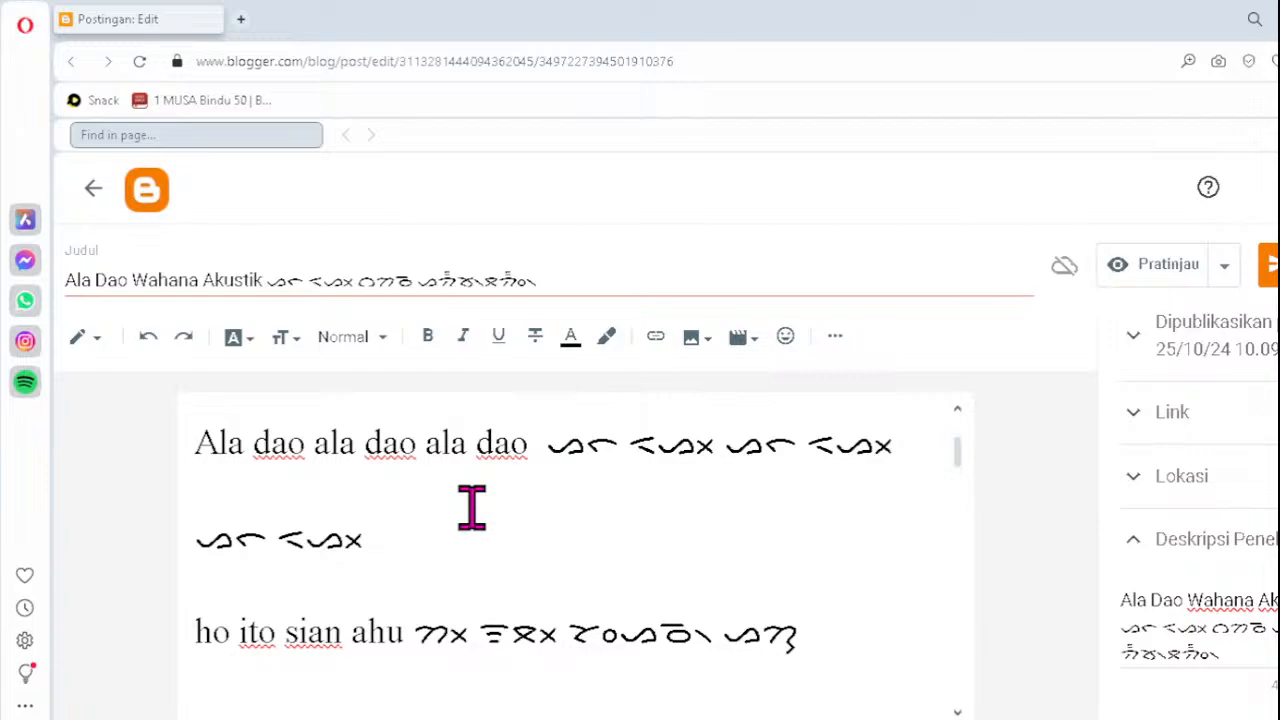
pyautogui.scroll(-1, 471, 508)
pyautogui.scroll(-1, 471, 508)
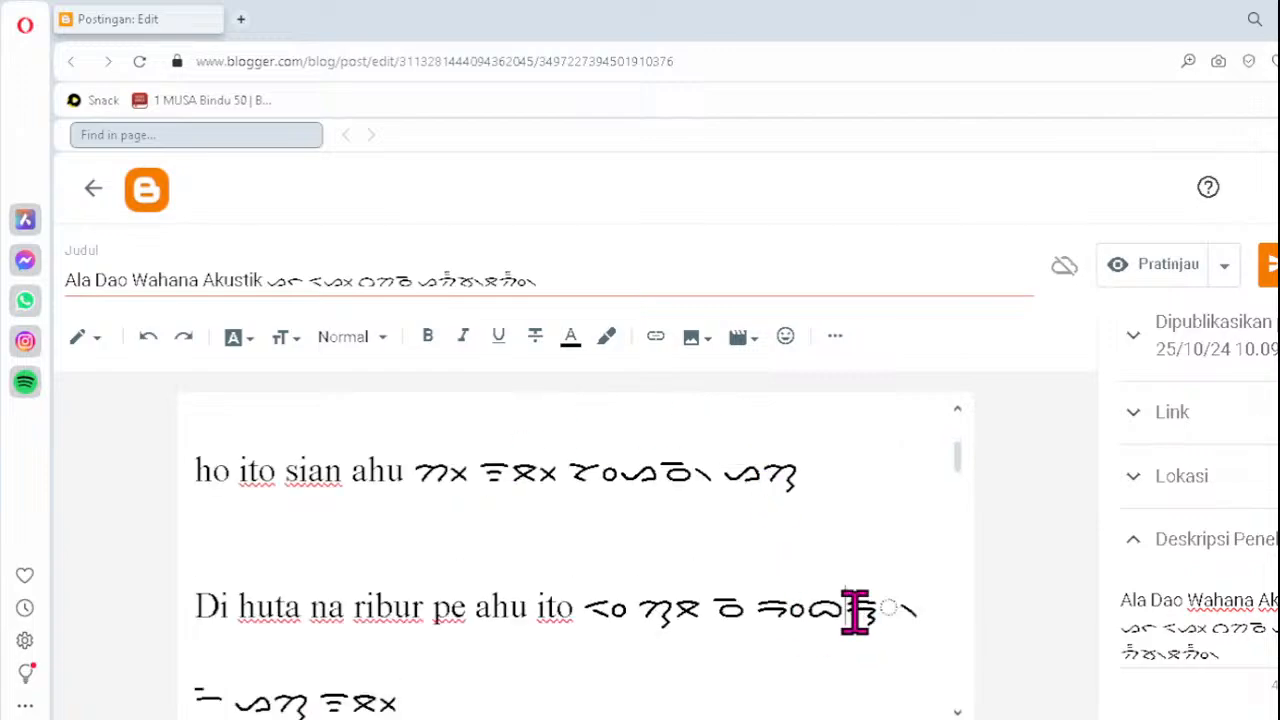
pyautogui.press('Delete')
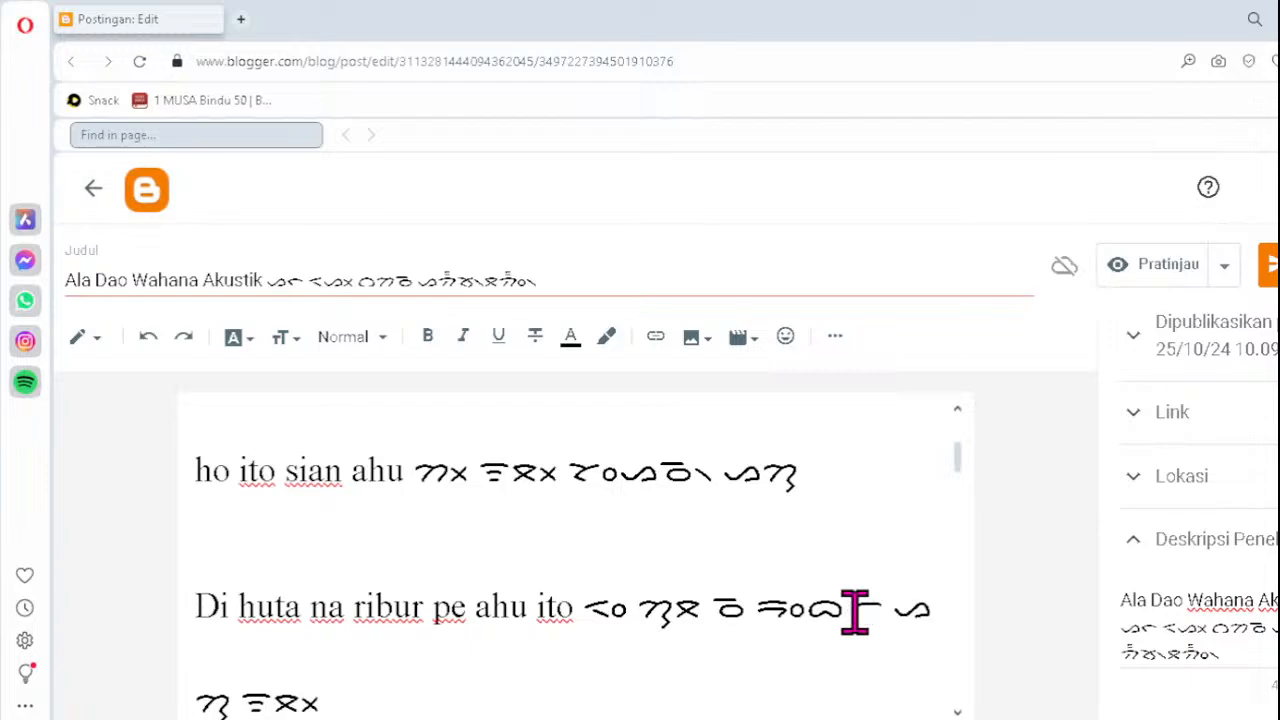
pyautogui.write('ᯒᯮ᯲')
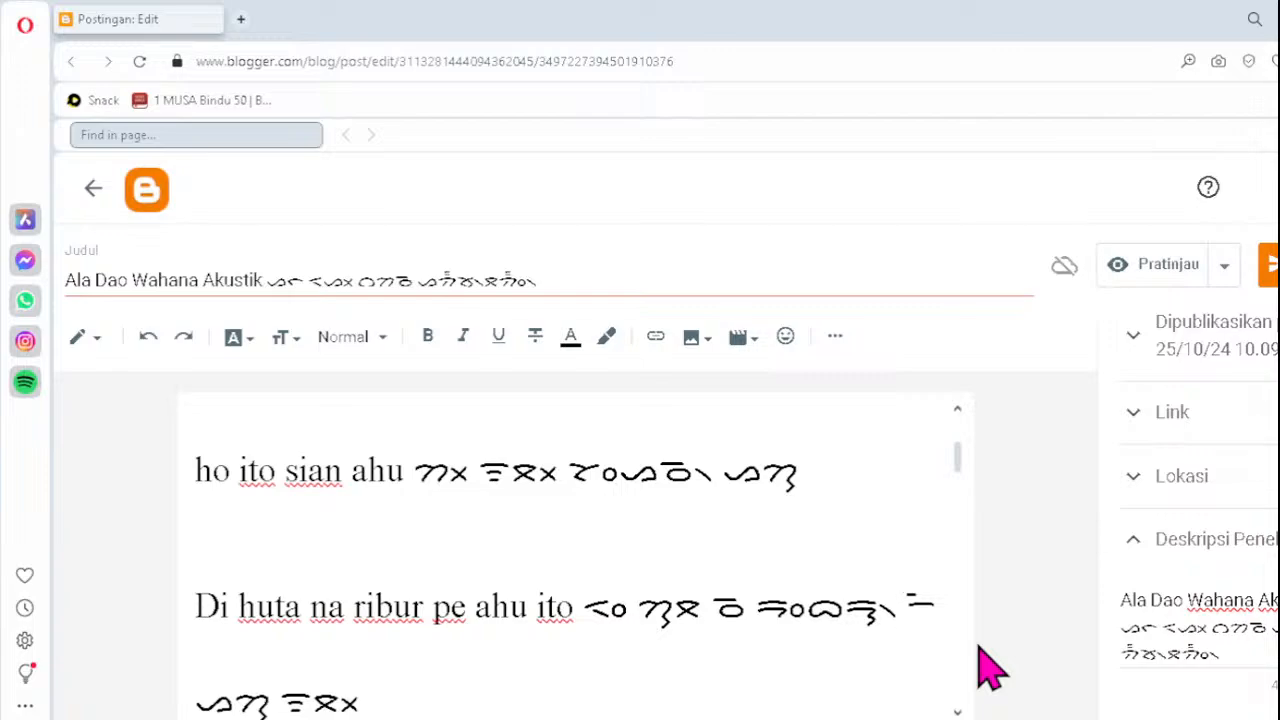
# - Retype the first "ngun" of Batak-script "lungunlungunan" in the "Sai tongtong do ahu ito" line without a dotted circle
pyautogui.press('Down')
pyautogui.press('Down')
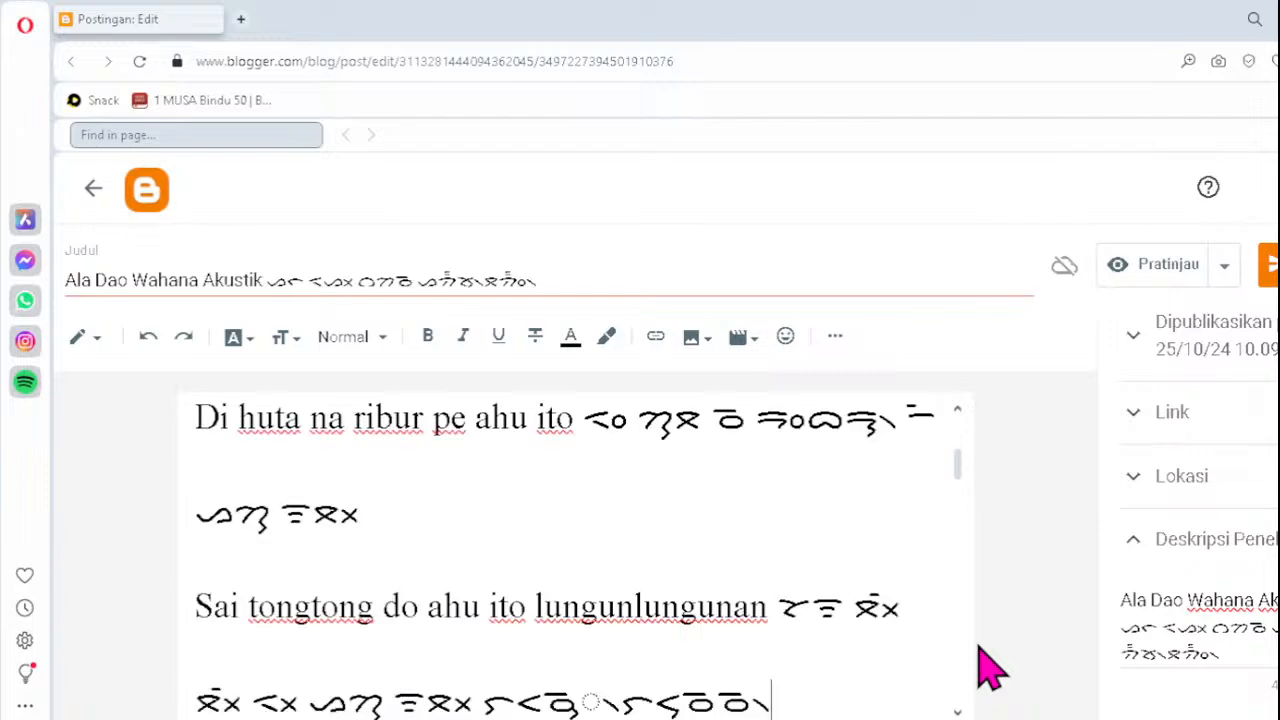
pyautogui.click(543, 700)
pyautogui.press('Delete')
pyautogui.press('Delete')
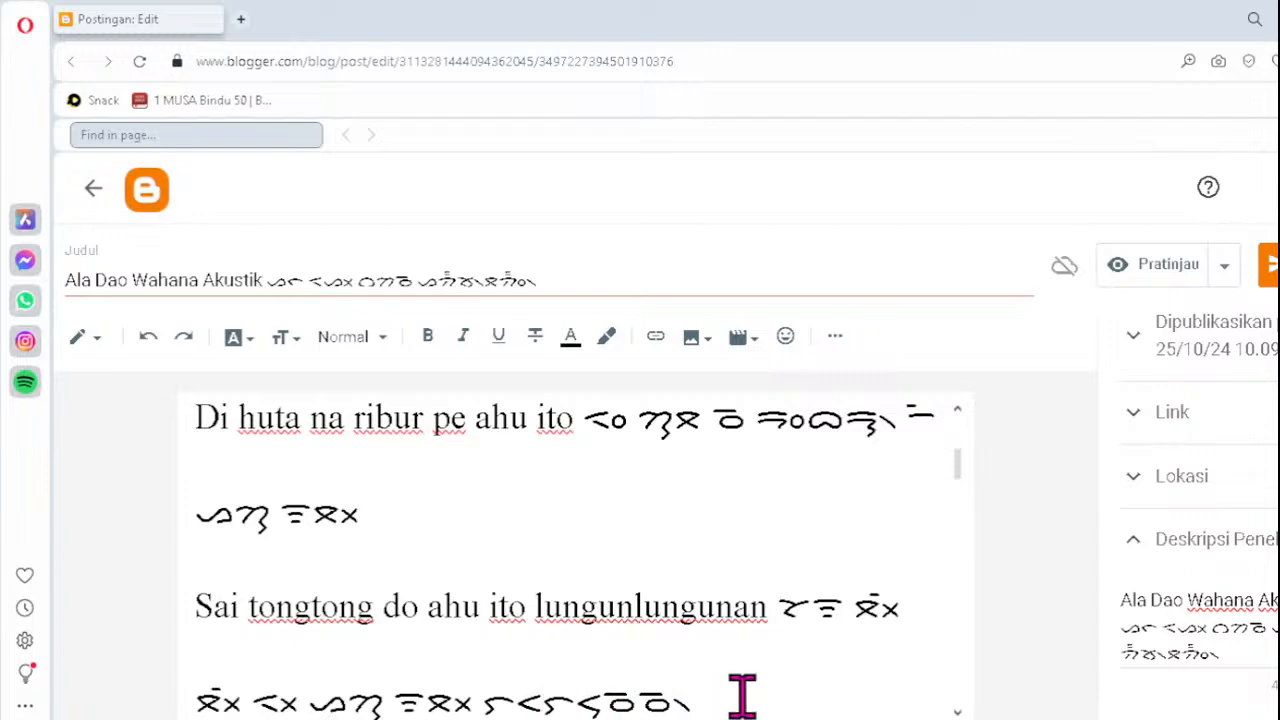
pyautogui.write('ᯮᯉ᯲')
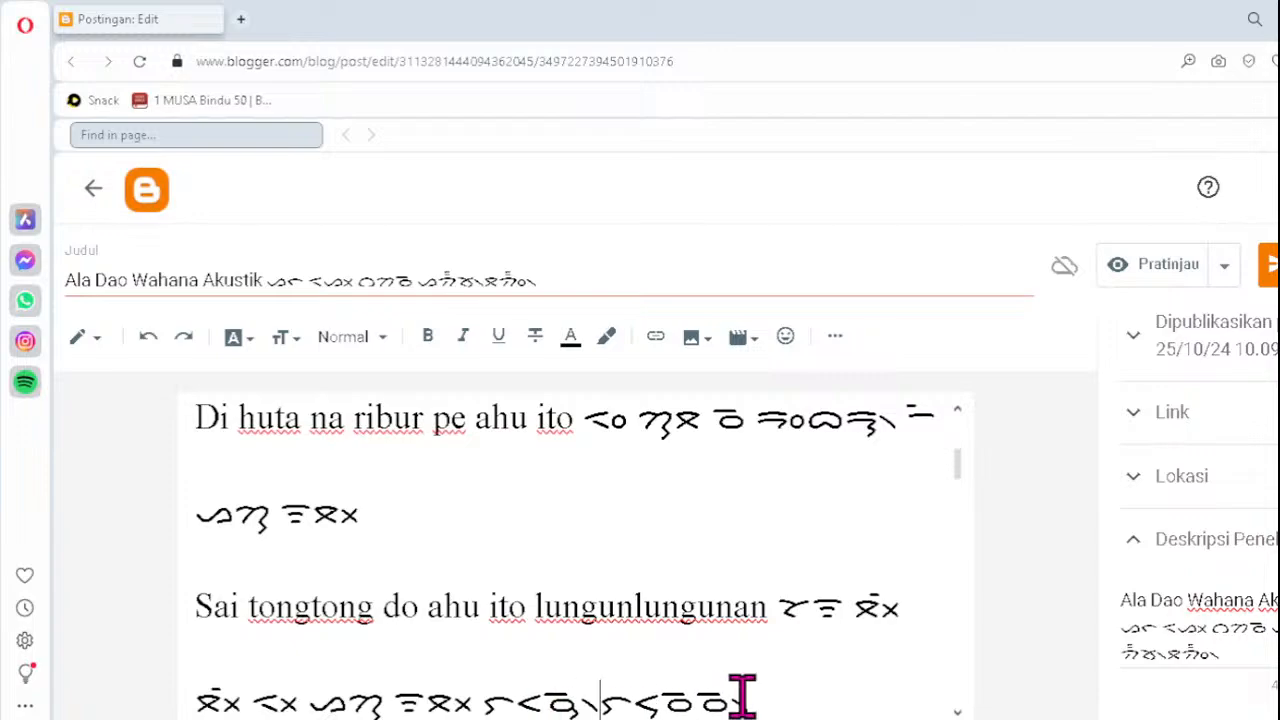
# - Retype the "ur" ending of Batak-script "tiur" in the "Di tiur ni ari pe ahu ito" line without a dotted circle
pyautogui.press('Down')
pyautogui.press('Down')
pyautogui.press('Down')
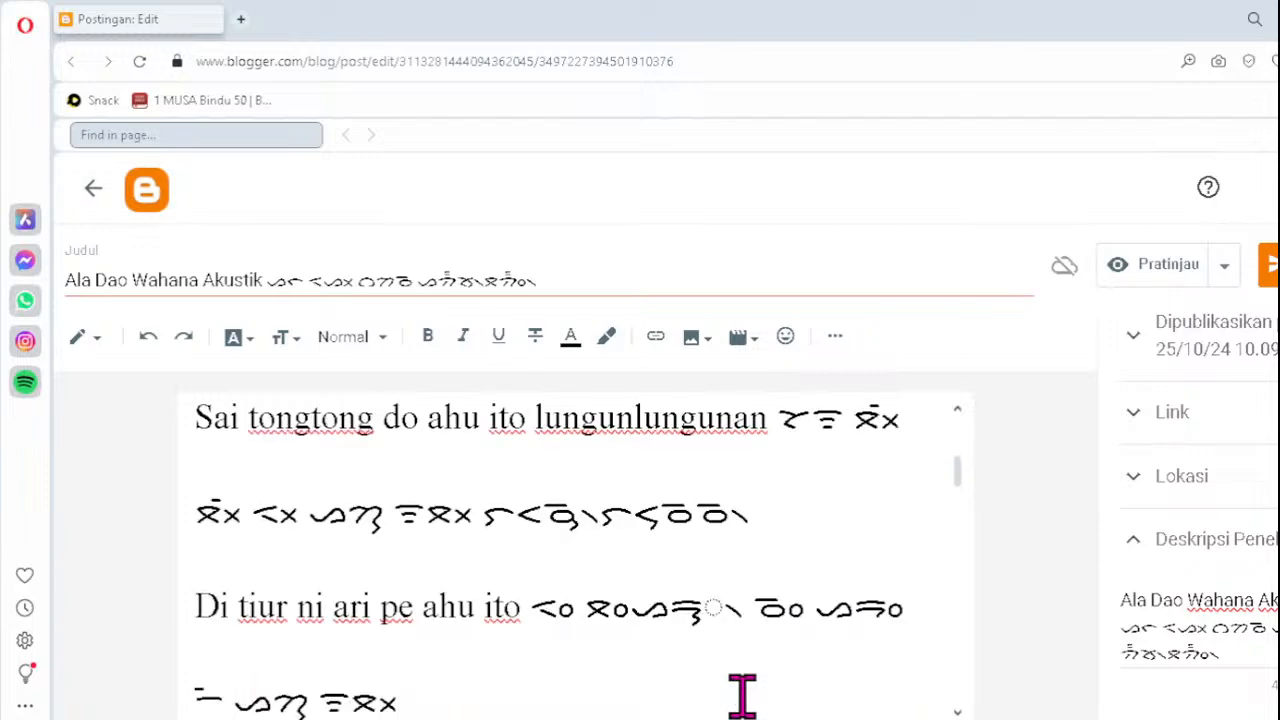
pyautogui.press('Delete')
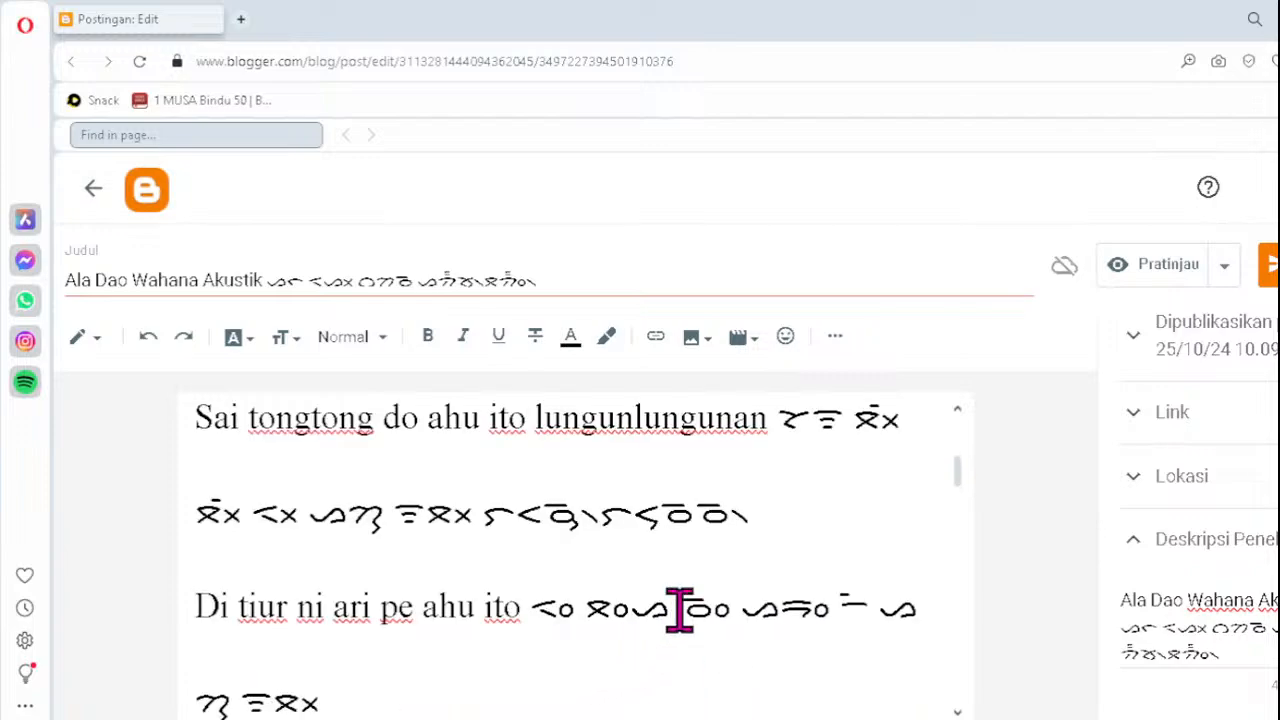
pyautogui.write('ᯒᯮ᯲')
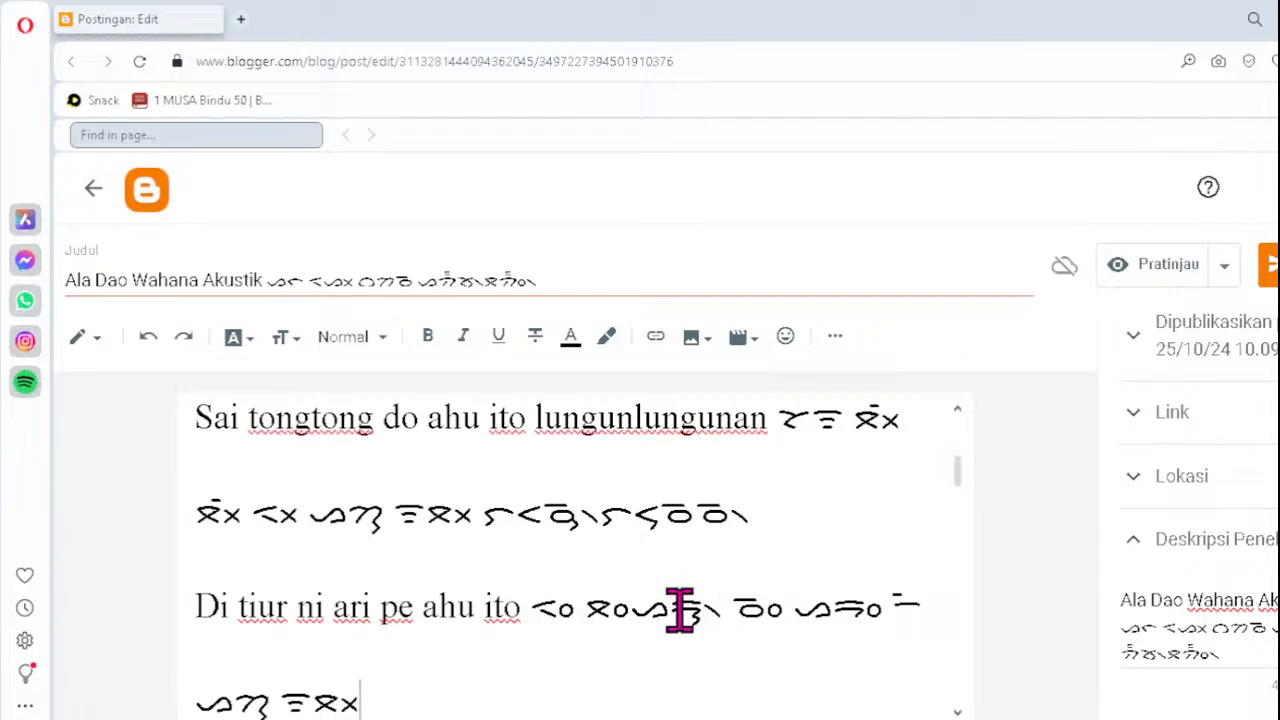
# - Retype the end of Batak-script "hansit" in the "Mansai hansit jala bernit" line without a dotted circle
pyautogui.scroll(-1, 680, 610)
pyautogui.scroll(-1, 680, 610)
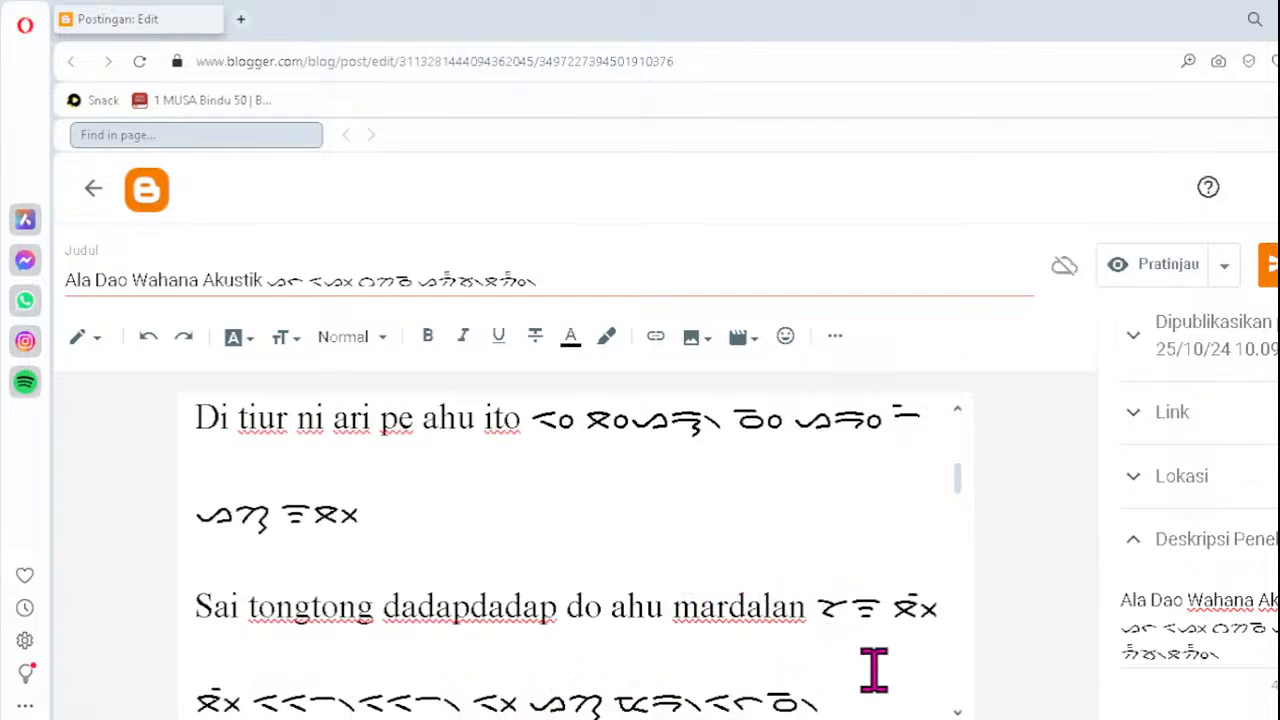
pyautogui.scroll(-1, 970, 675)
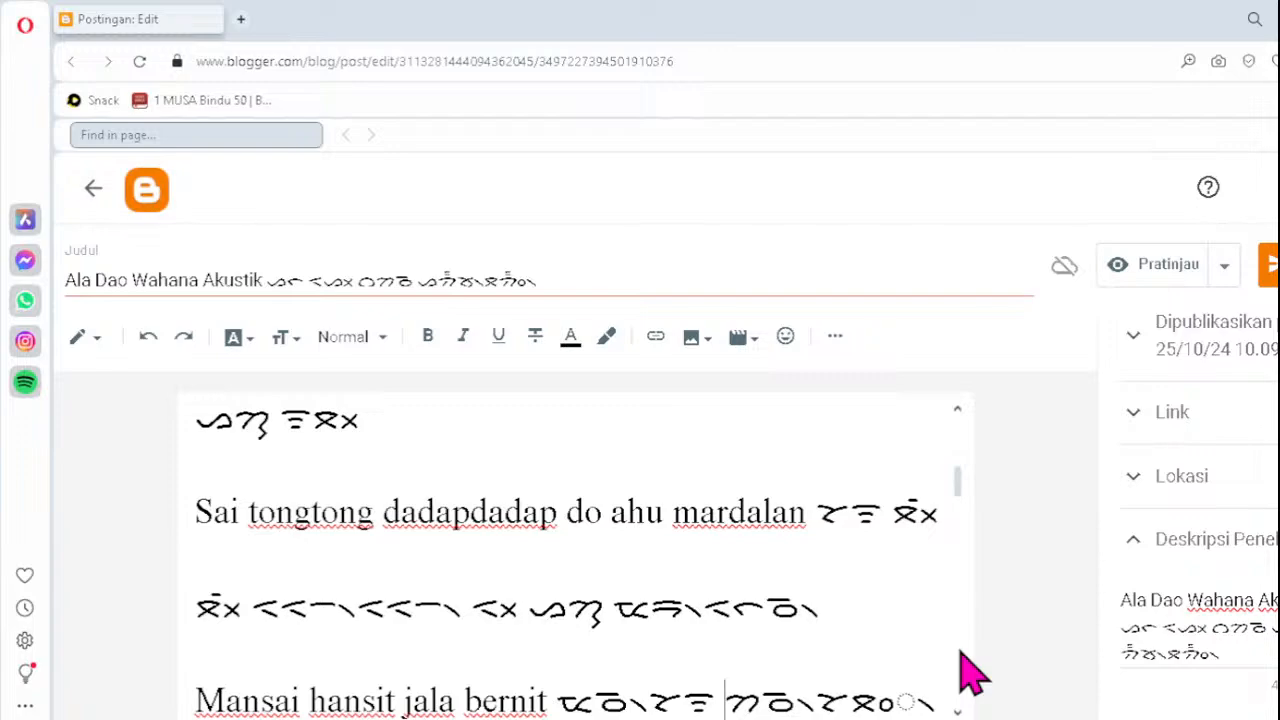
pyautogui.scroll(-1, 970, 675)
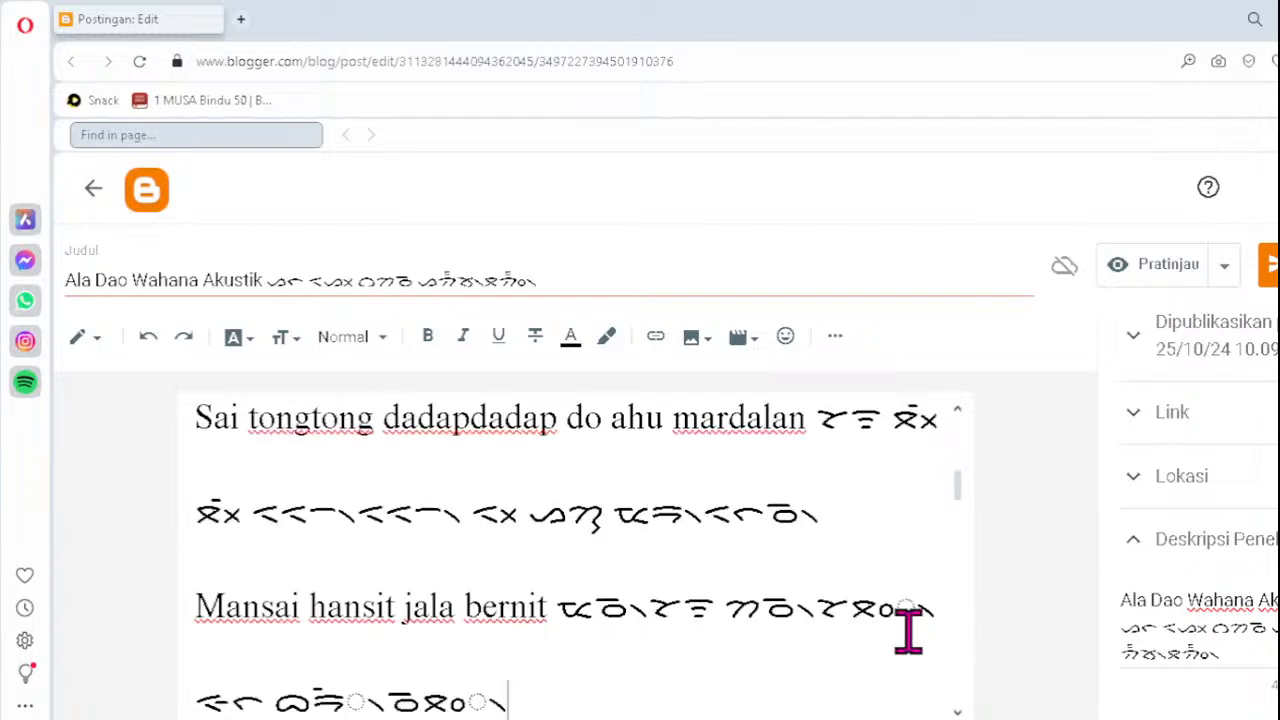
pyautogui.press('Delete')
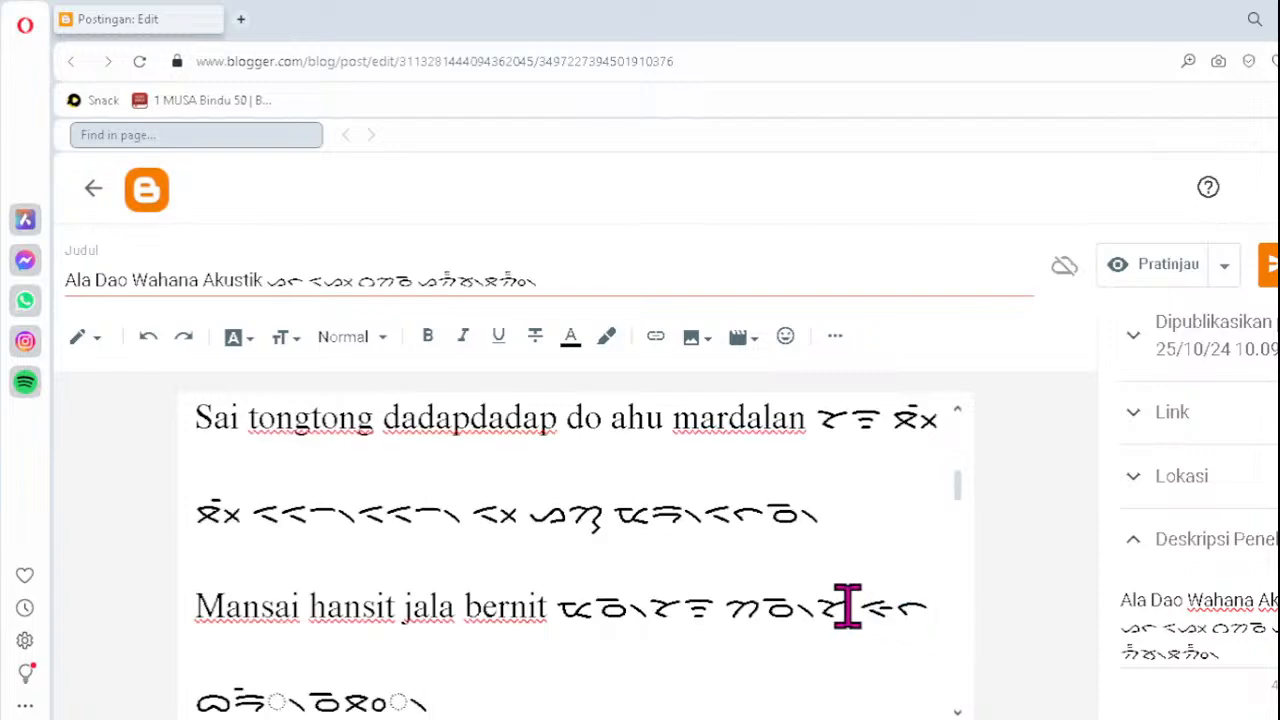
pyautogui.write('ᯪᯖ᯲')
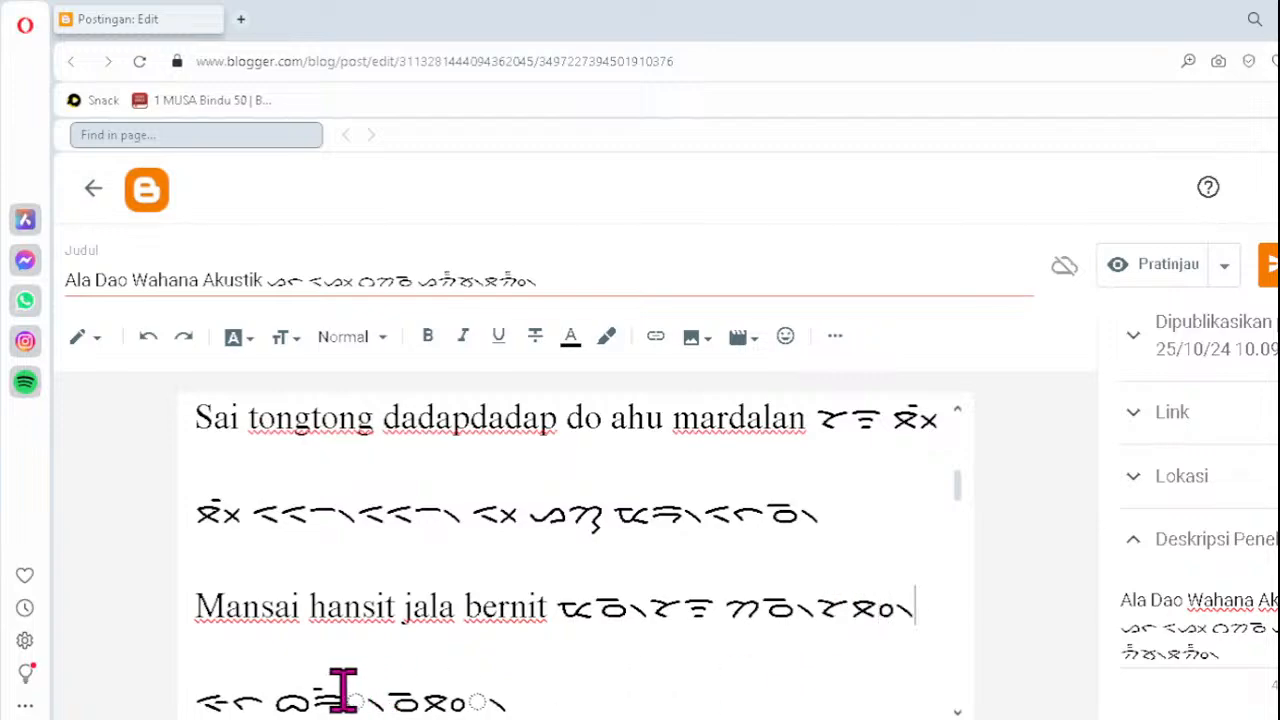
# - Retype the "ber" and "nit" syllables of Batak-script "bernit" in the "Mansai hansit jala bernit" line without dotted circles
pyautogui.click(316, 700)
pyautogui.press('Delete')
pyautogui.press('Delete')
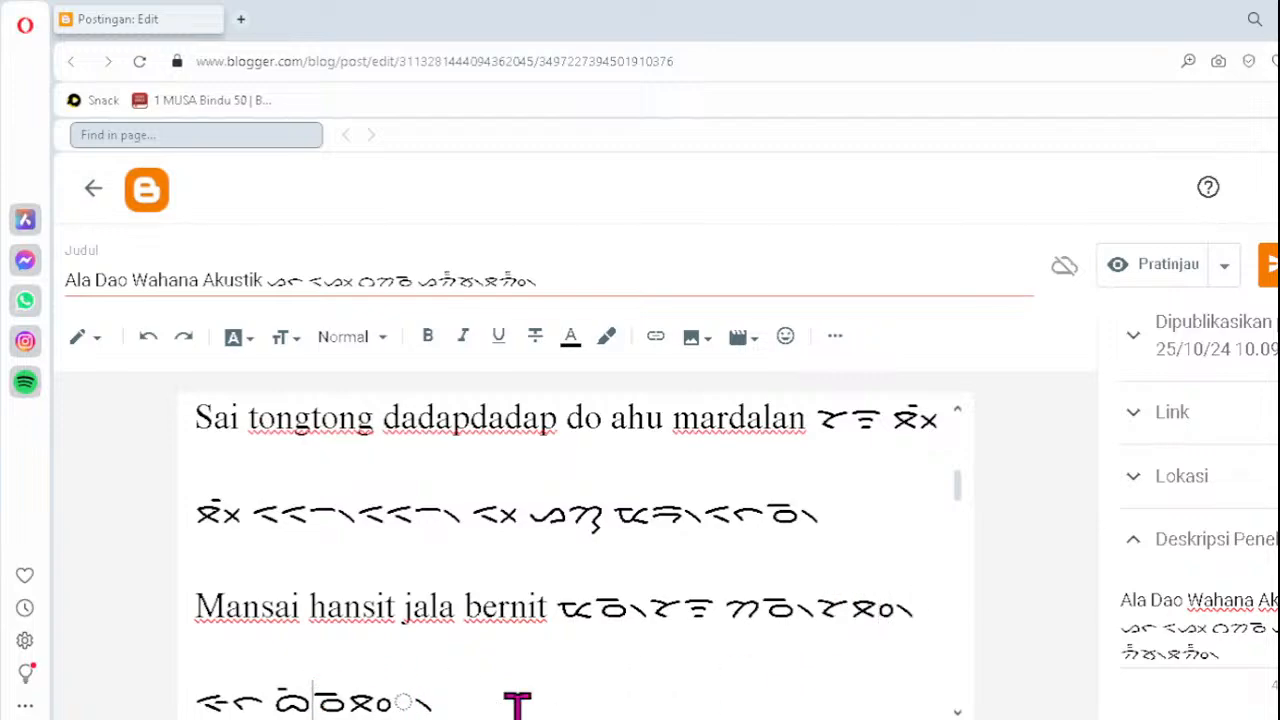
pyautogui.write('ᯒ᯲')
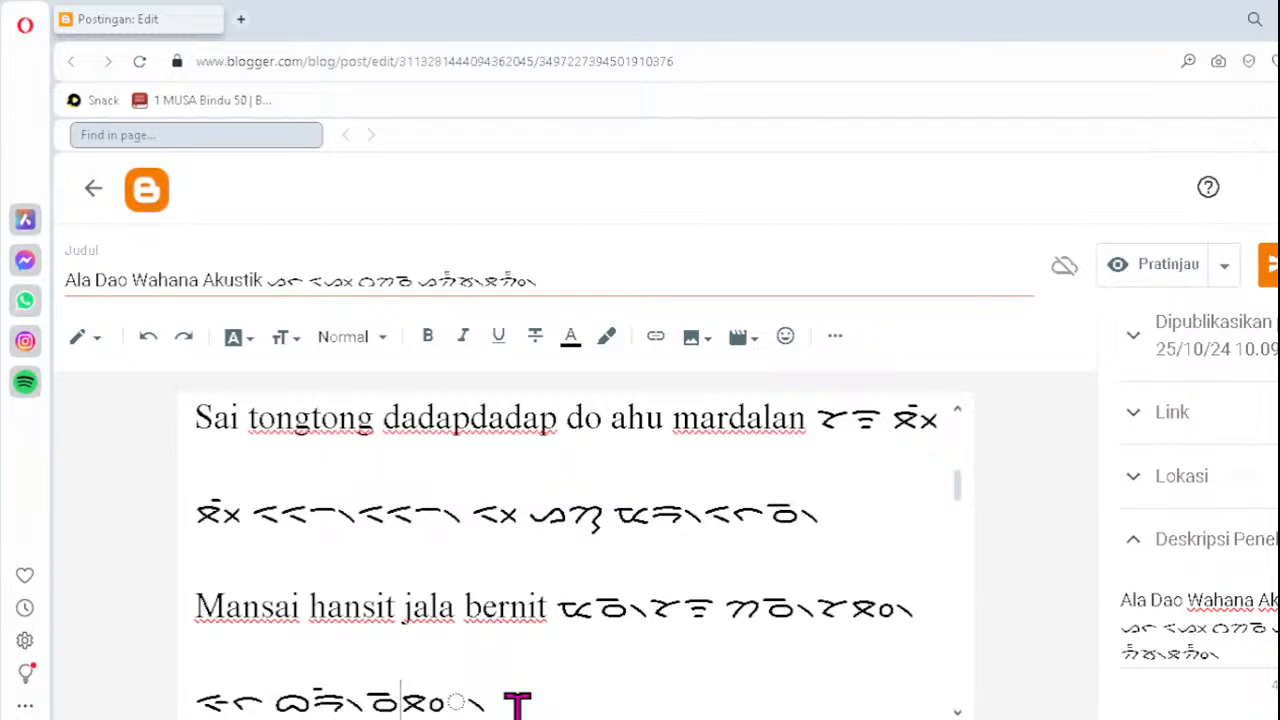
pyautogui.press('BackSpace')
pyautogui.press('BackSpace')
pyautogui.press('BackSpace')
pyautogui.write('ᯪᯖ')
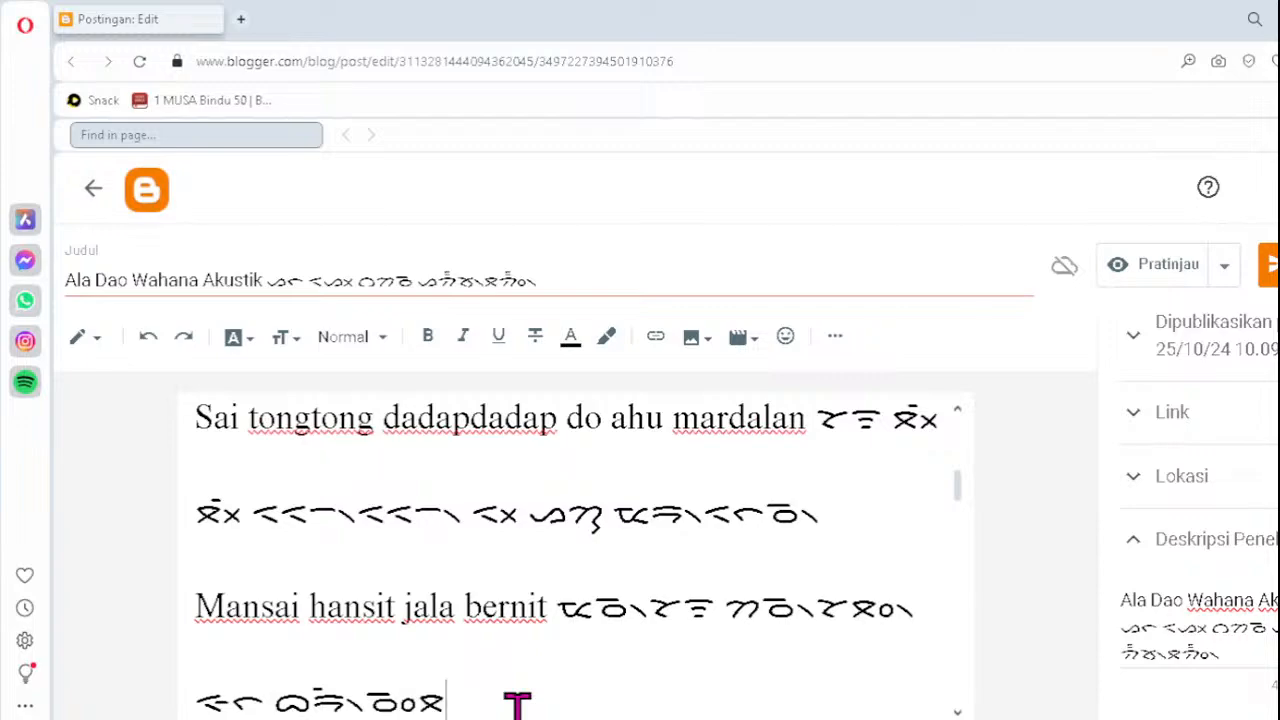
pyautogui.write('ᯉ᯲')
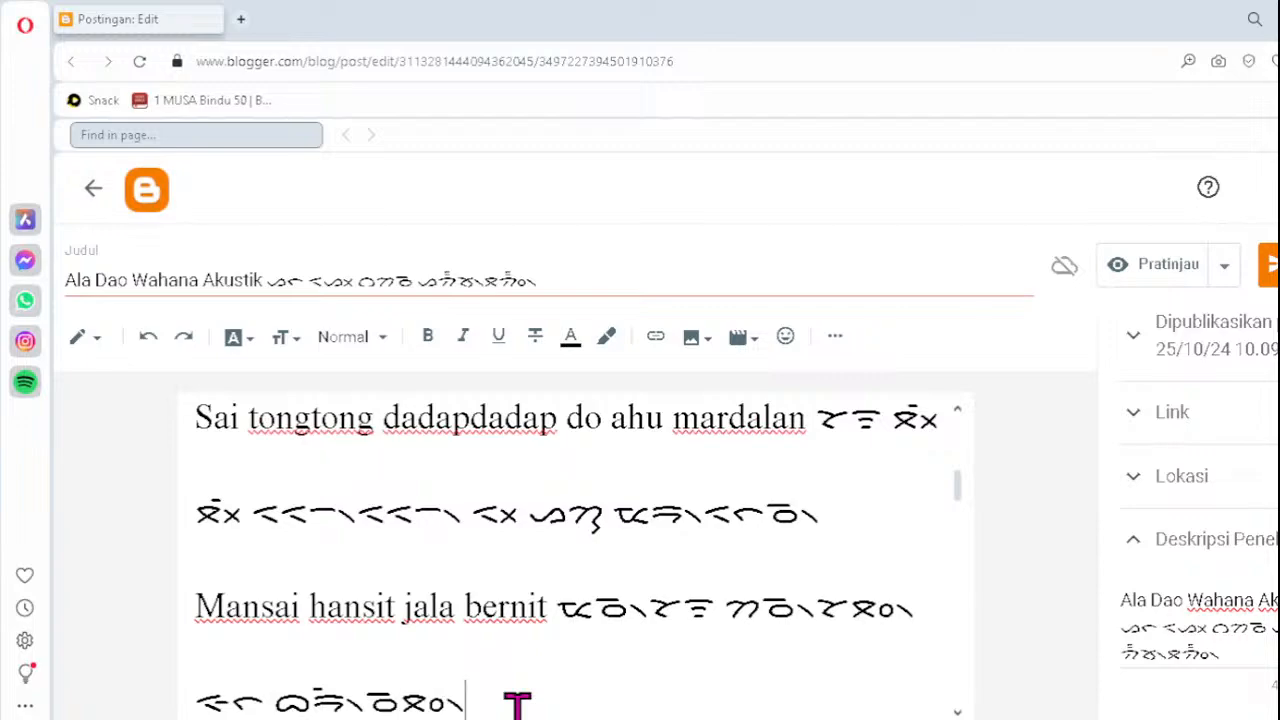
# - Retype the "por" and "suk" syllables of Batak-script "porsuk" in the first verse's "Mansai porsuk jala dangol parniahapan" line without dotted circles
pyautogui.scroll(-1, 517, 705)
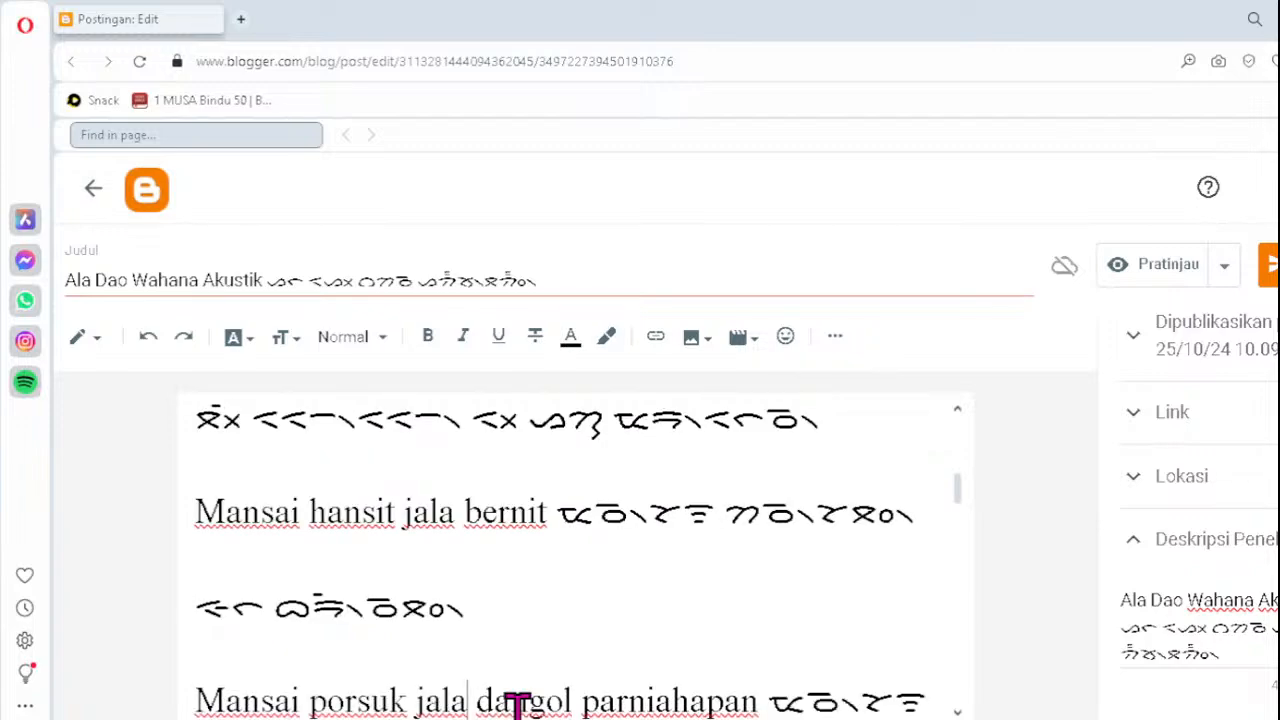
pyautogui.scroll(-1, 517, 705)
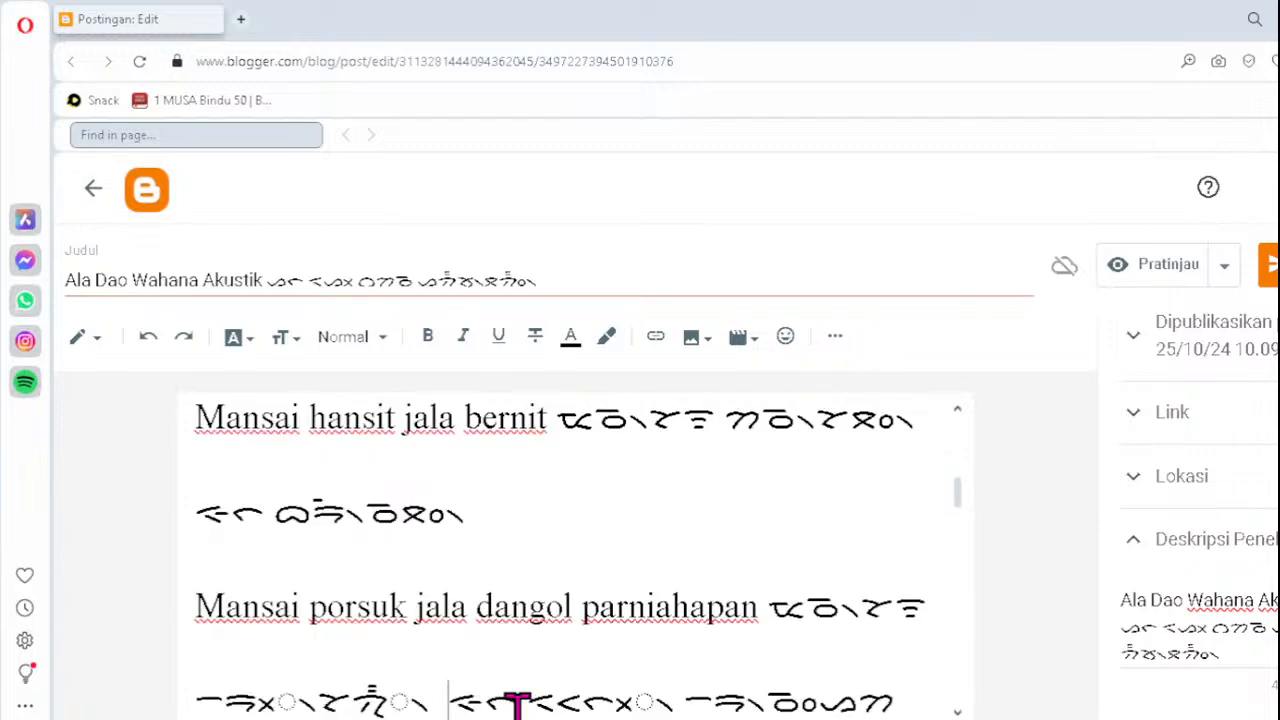
pyautogui.click(231, 698)
pyautogui.press('Delete')
pyautogui.write('ᯒ᯲')
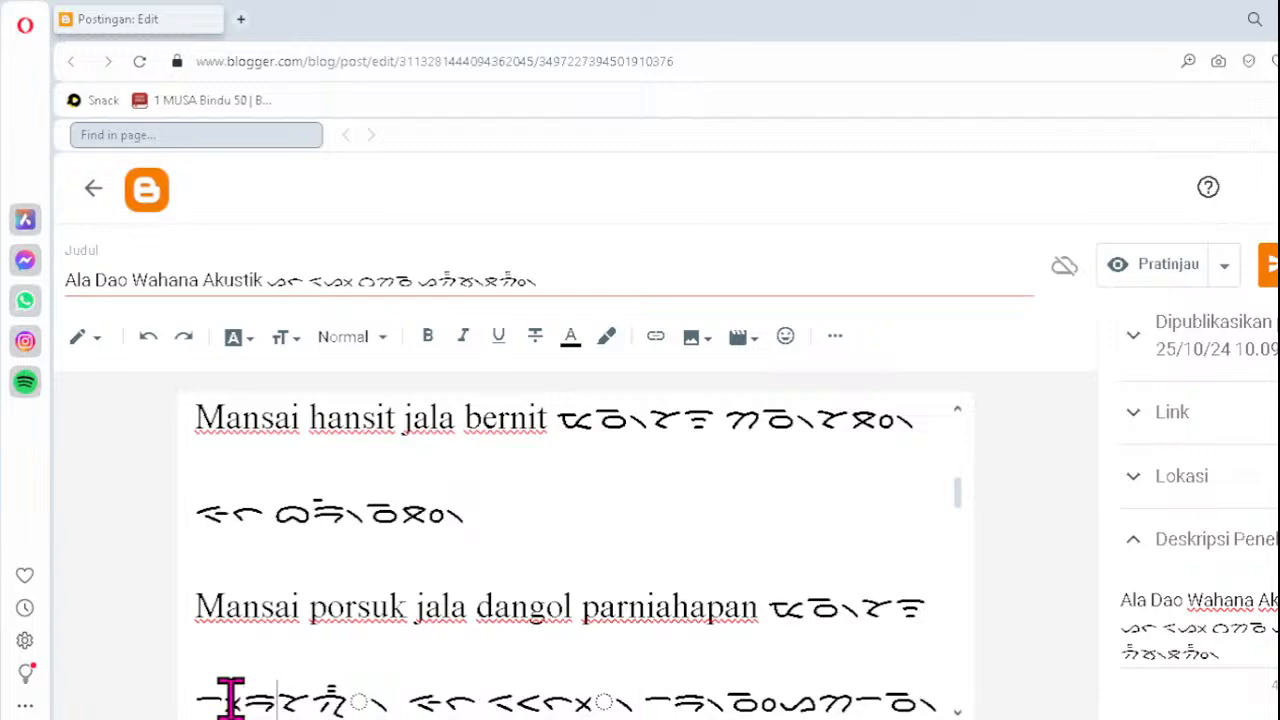
pyautogui.press('Right')
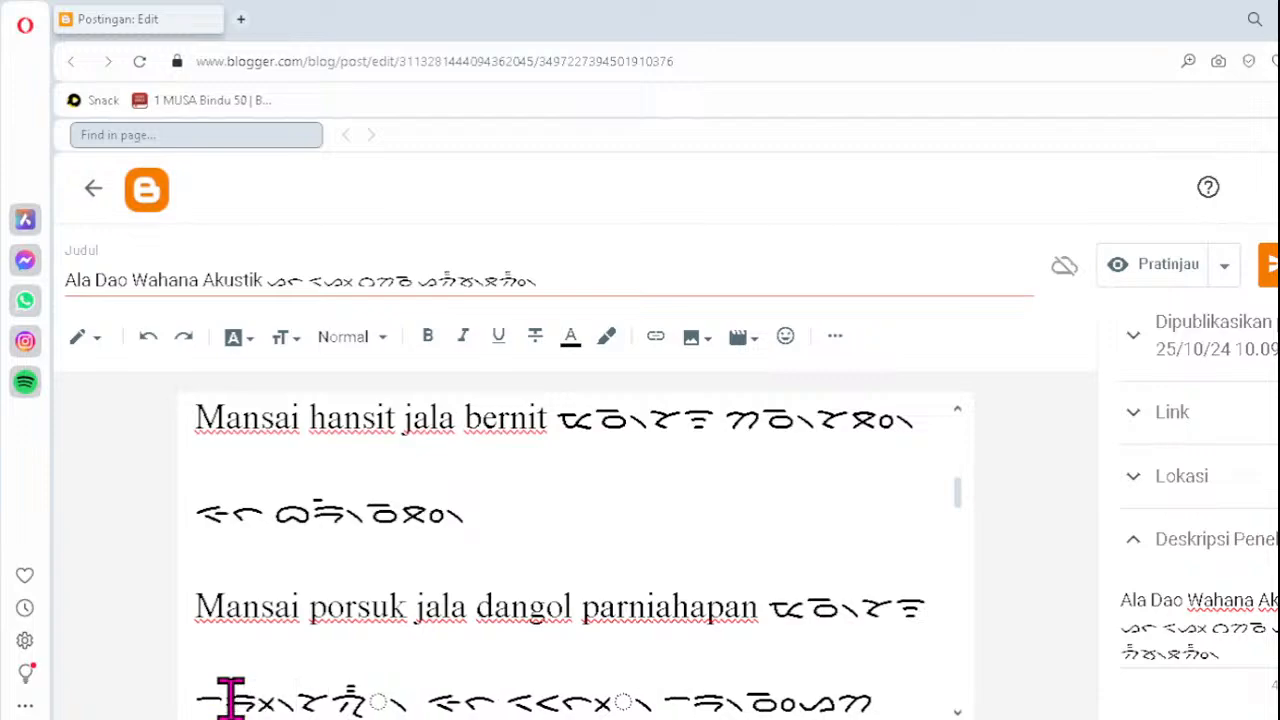
pyautogui.press('Delete')
pyautogui.press('Delete')
pyautogui.write('ᯮᯂ᯲')
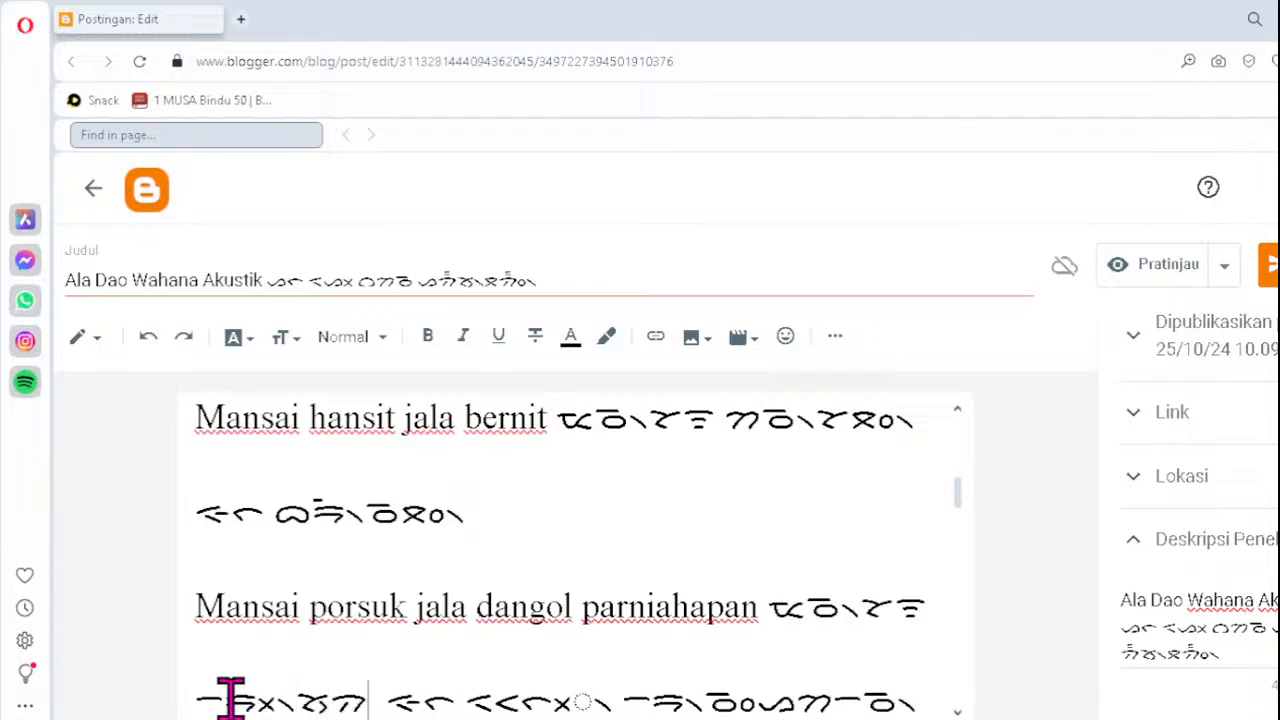
pyautogui.press('BackSpace')
pyautogui.write('ᯪ᯲')
# - Retype the "ngol" ending of Batak-script "dangol" in the first verse's "Mansai porsuk jala dangol parniahapan" line without a dotted circle
pyautogui.press('Right')
pyautogui.press('Right')
pyautogui.press('Right')
pyautogui.press('Right')
pyautogui.press('Right')
pyautogui.press('Right')
pyautogui.press('Right')
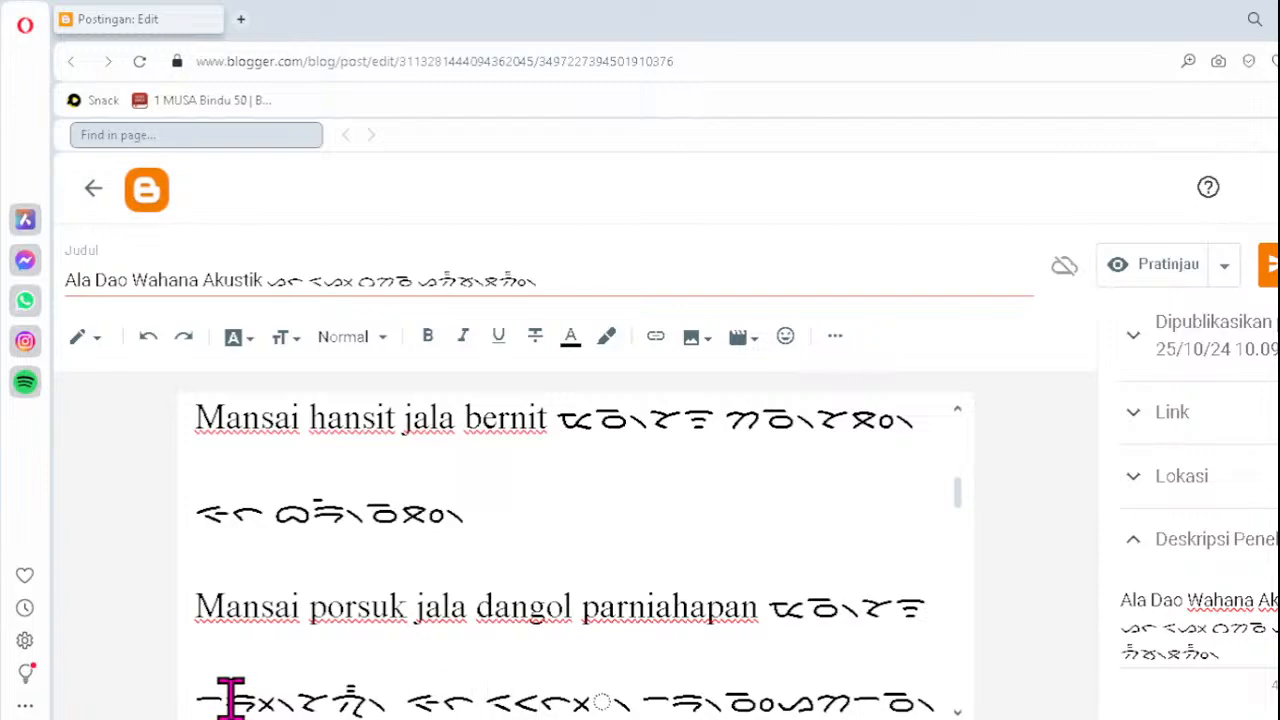
pyautogui.press('Delete')
pyautogui.write('ᯬᯞ᯲')
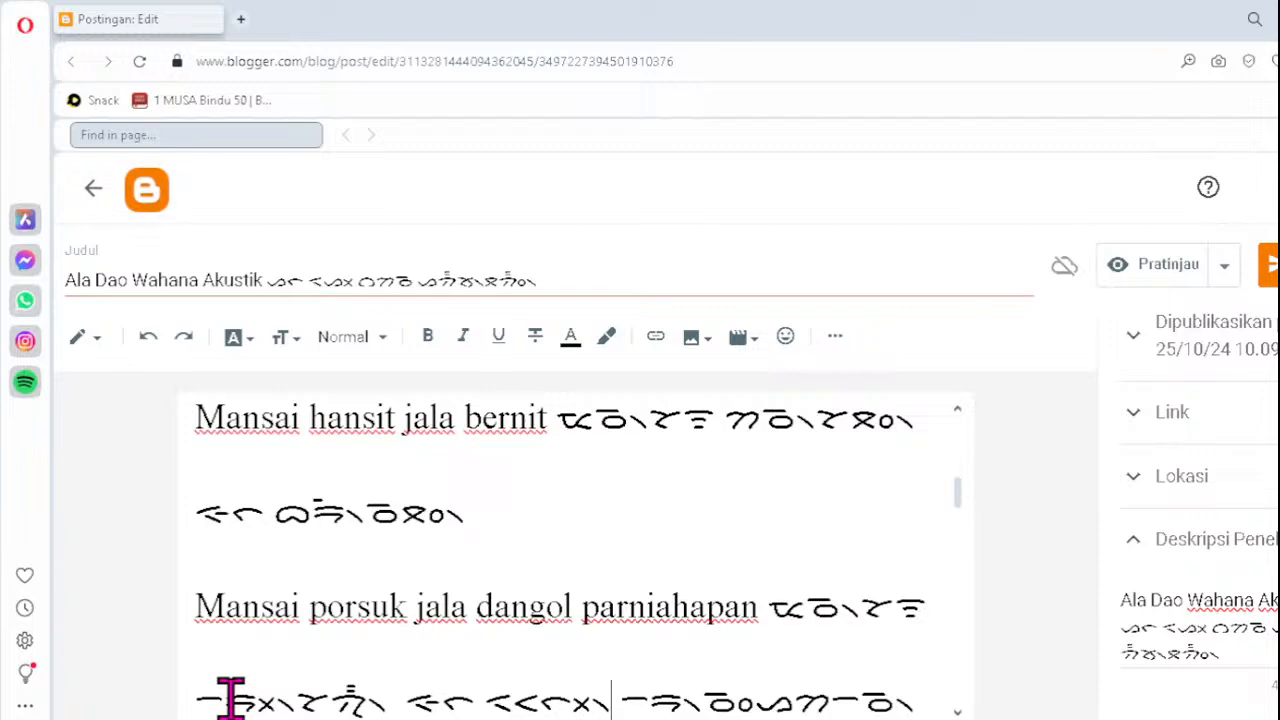
# - Retype the "lon" ending of Batak-script "pualpualon" in the second verse's "Sai tongtong pualpualon di bagasan" line without a dotted circle
pyautogui.press('Down')
pyautogui.press('Down')
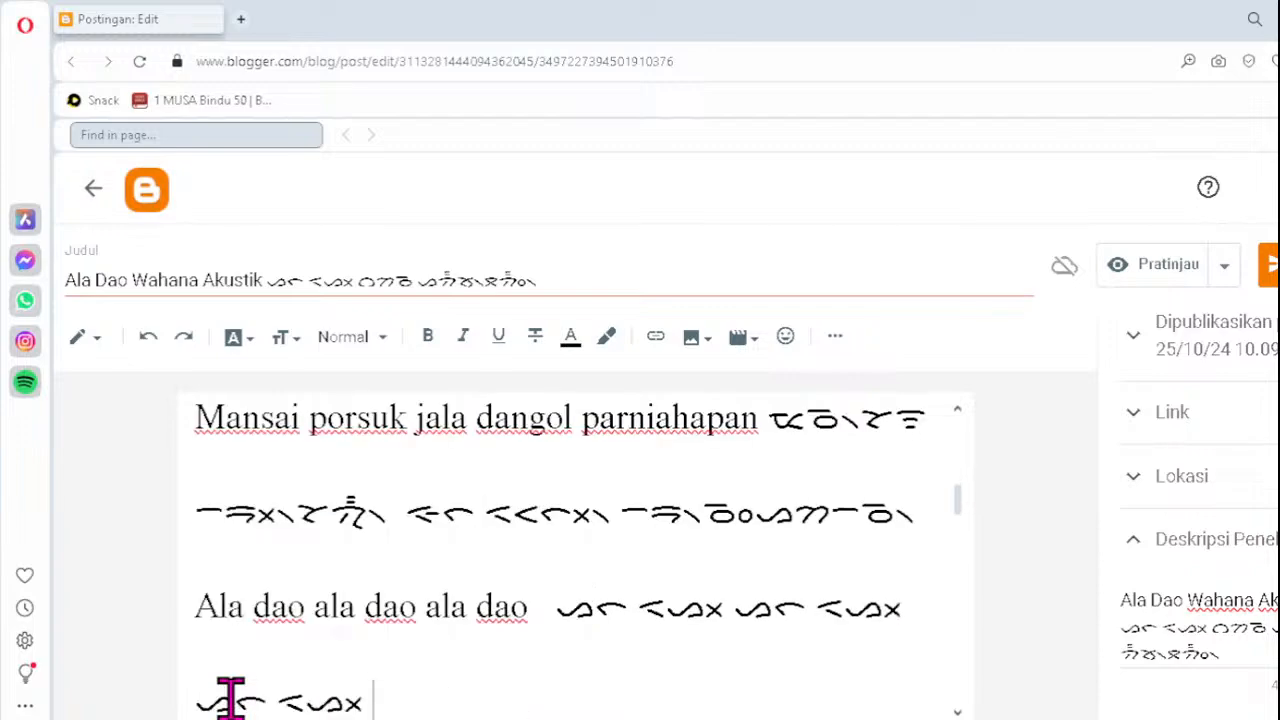
pyautogui.press('Down')
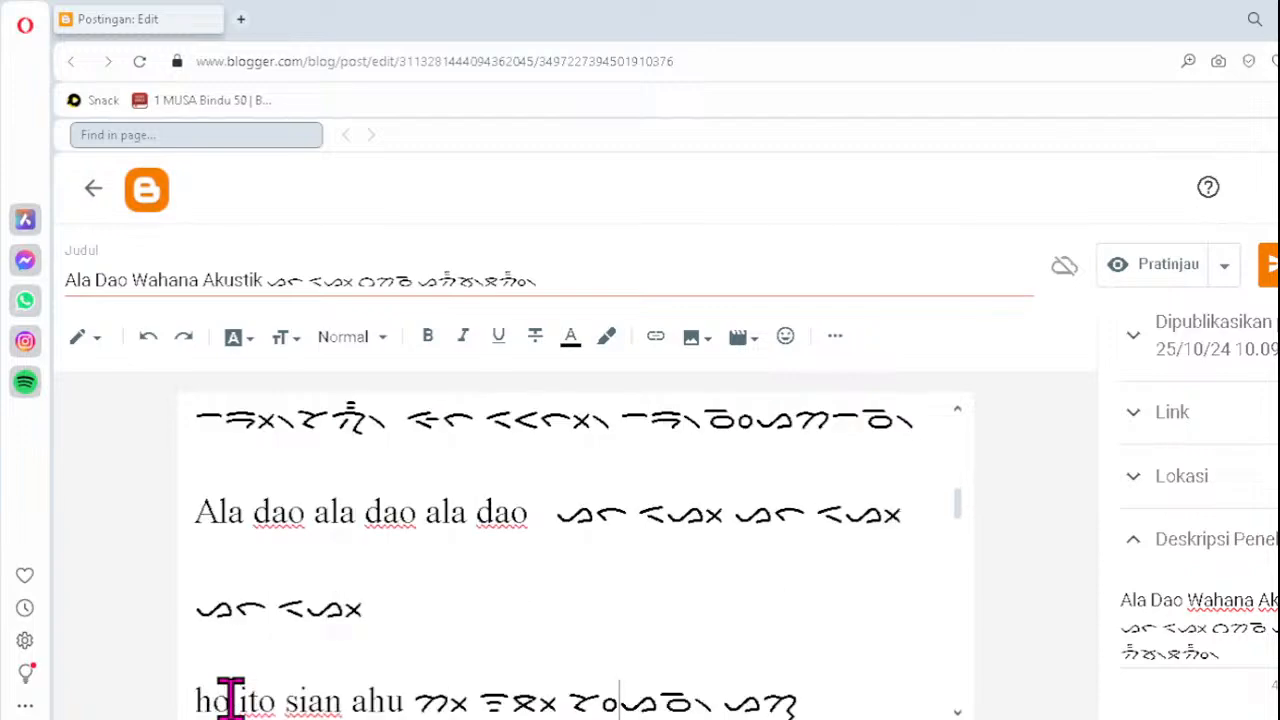
pyautogui.press('Down')
pyautogui.press('Down')
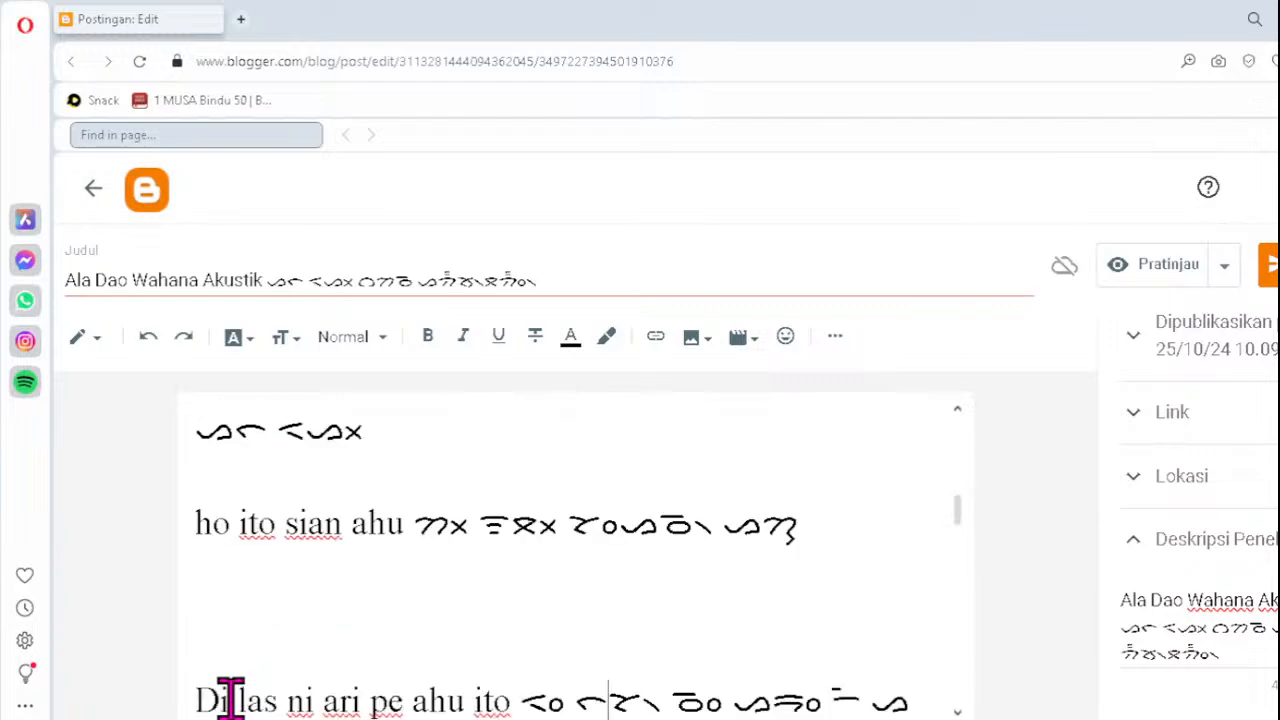
pyautogui.press('Down')
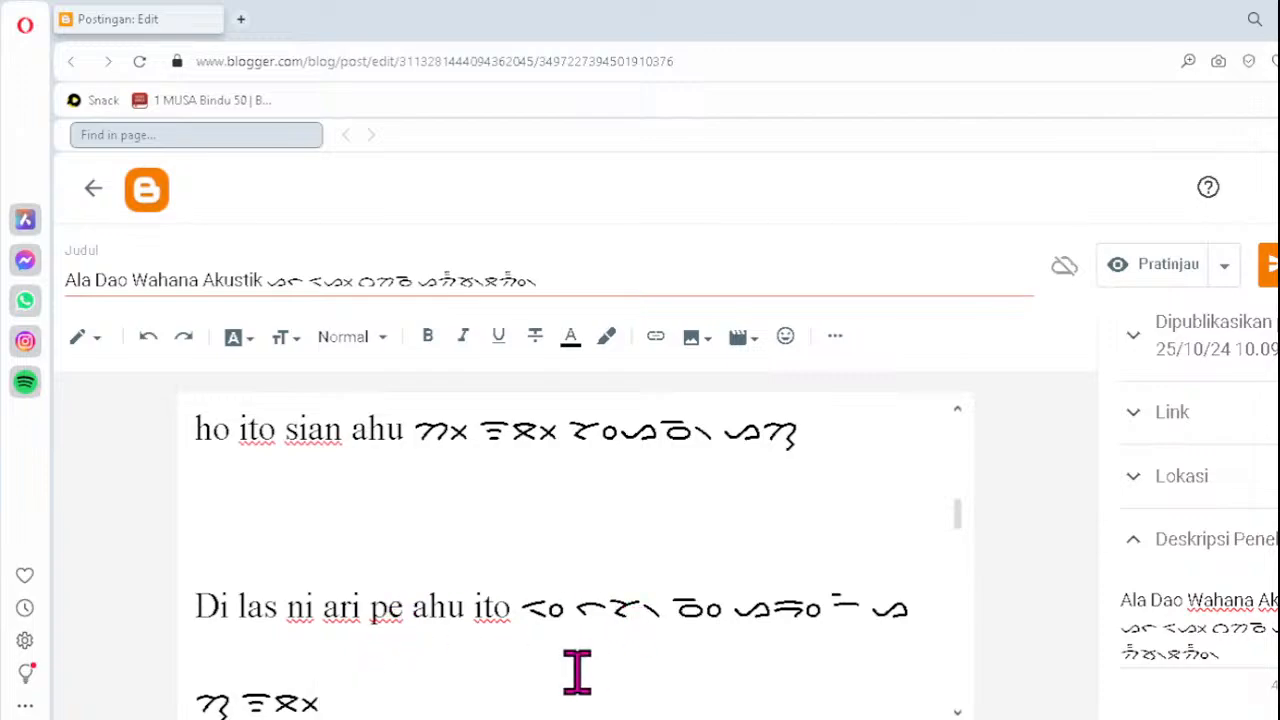
pyautogui.press('Down')
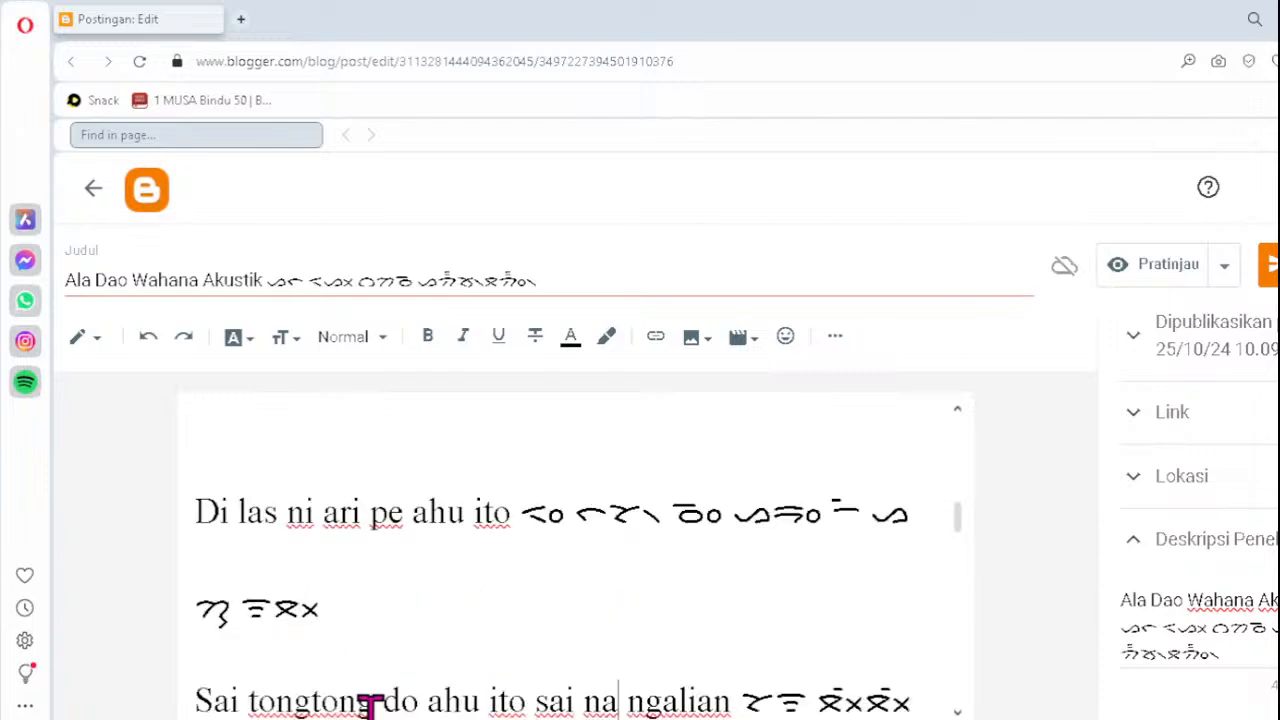
pyautogui.press('Down')
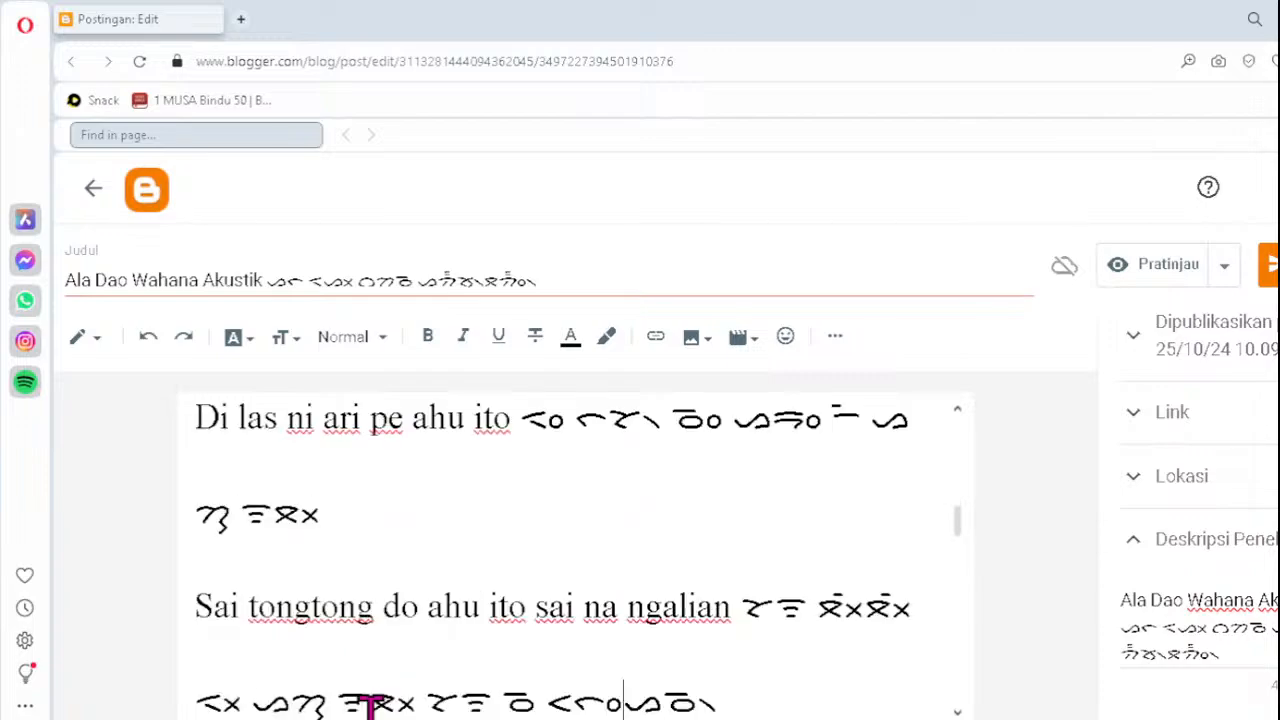
pyautogui.press('Down')
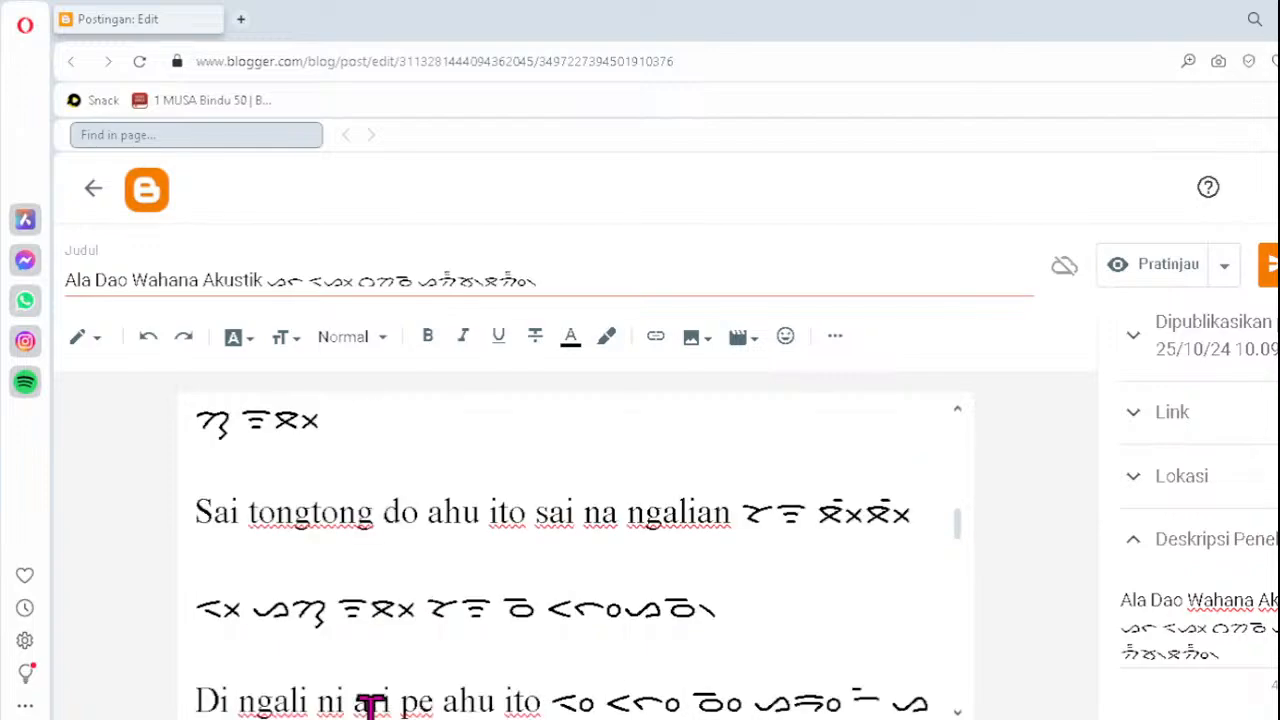
pyautogui.press('Down')
pyautogui.press('Down')
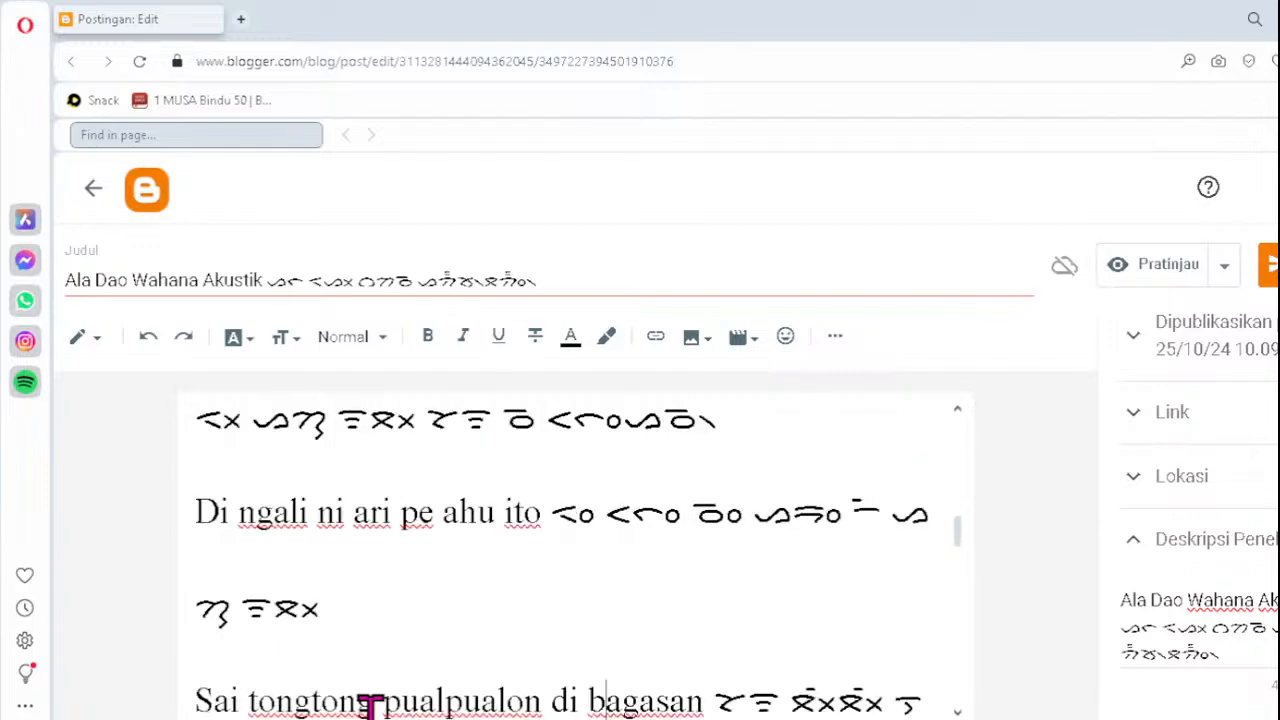
pyautogui.press('Down')
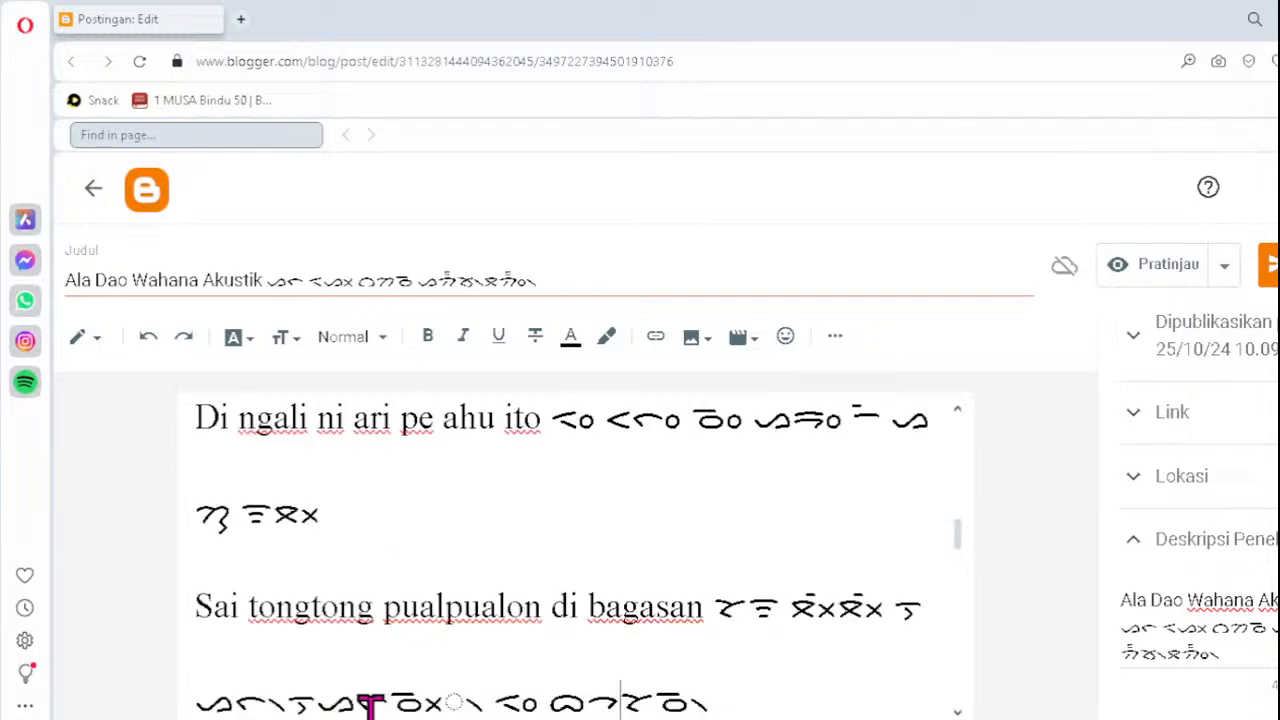
pyautogui.press('Down')
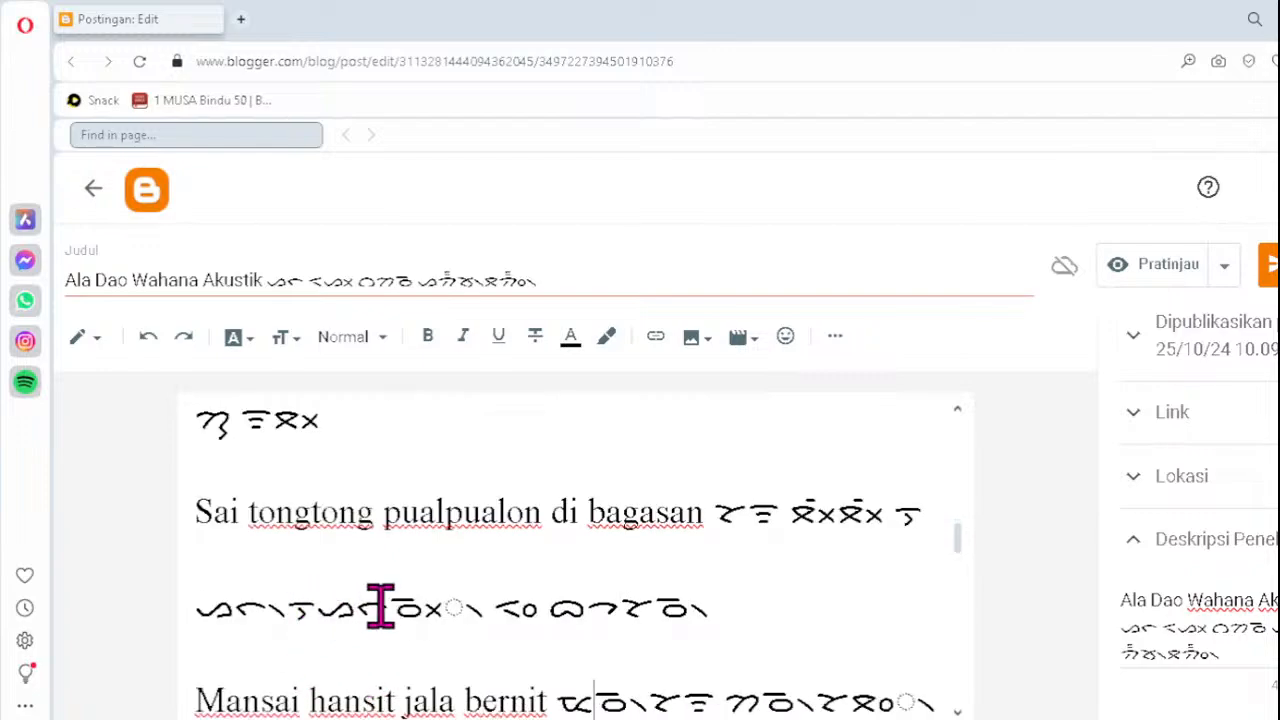
pyautogui.press('Delete')
pyautogui.write('ᯬᯉ᯲')
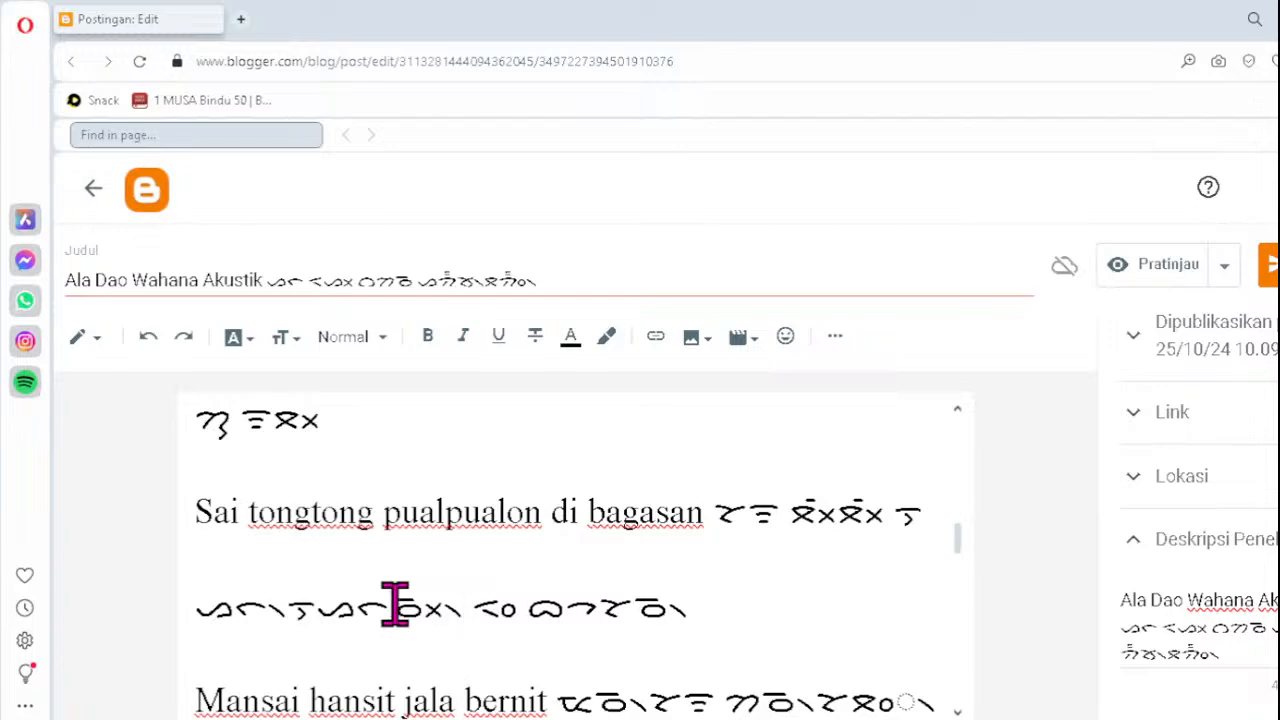
# - Retype the "sit" ending of Batak-script "hansit" in the second verse's "Mansai hansit jala bernit" line without a dotted circle
pyautogui.press('Down')
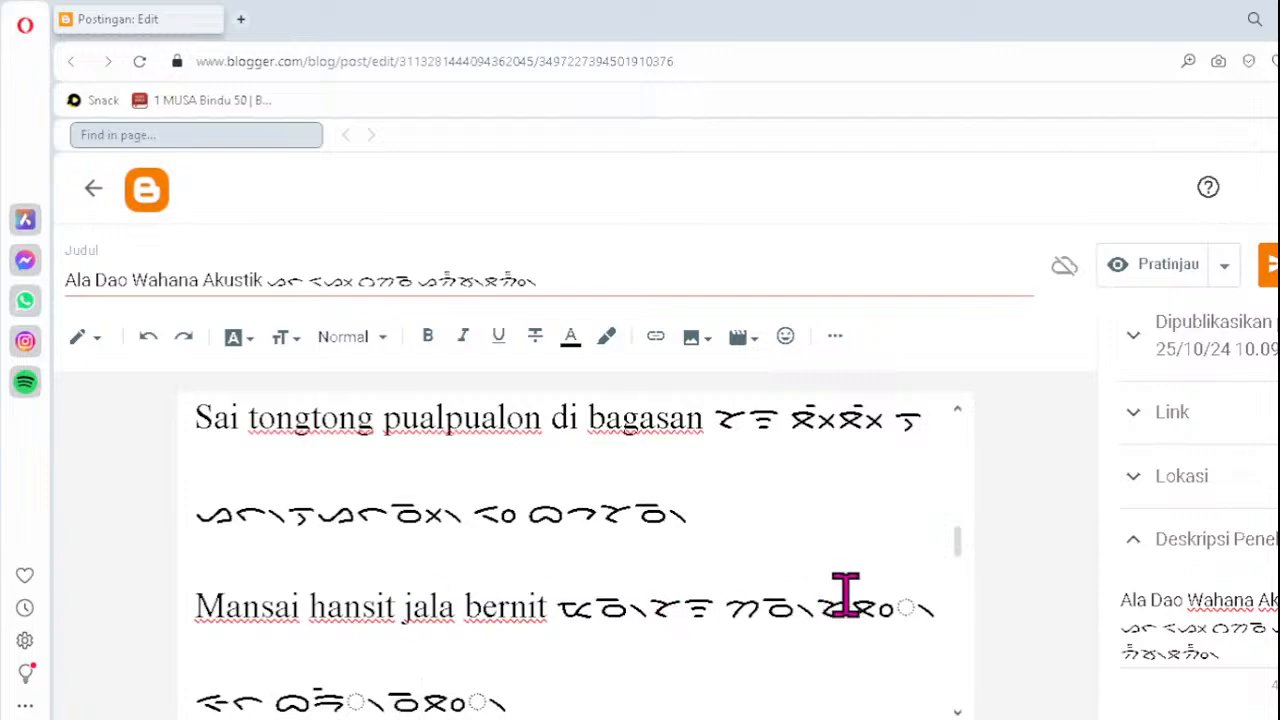
pyautogui.press('Delete')
pyautogui.write('ᯪᯖ᯲')
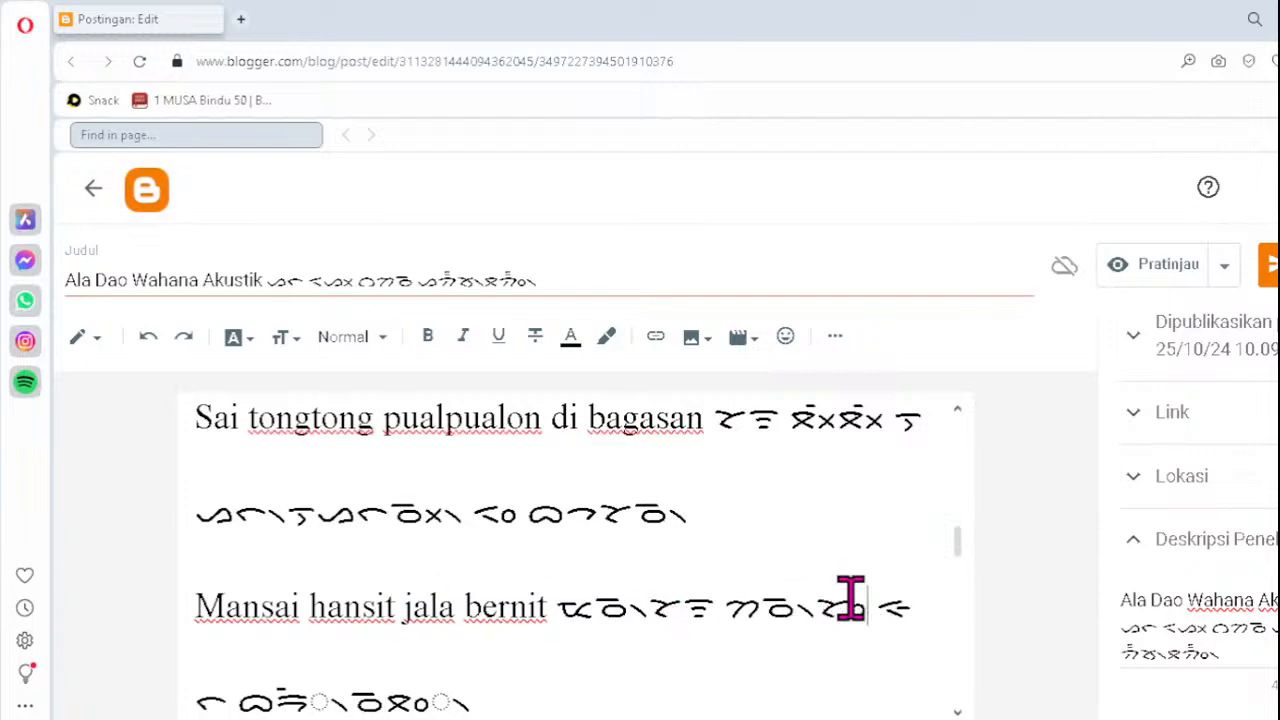
# - Retype the "ber" and "nit" syllables of Batak-script "bernit" in the second verse's "Mansai hansit jala bernit" line without dotted circles
pyautogui.click(312, 700)
pyautogui.press('Delete')
pyautogui.write('ᯩ')
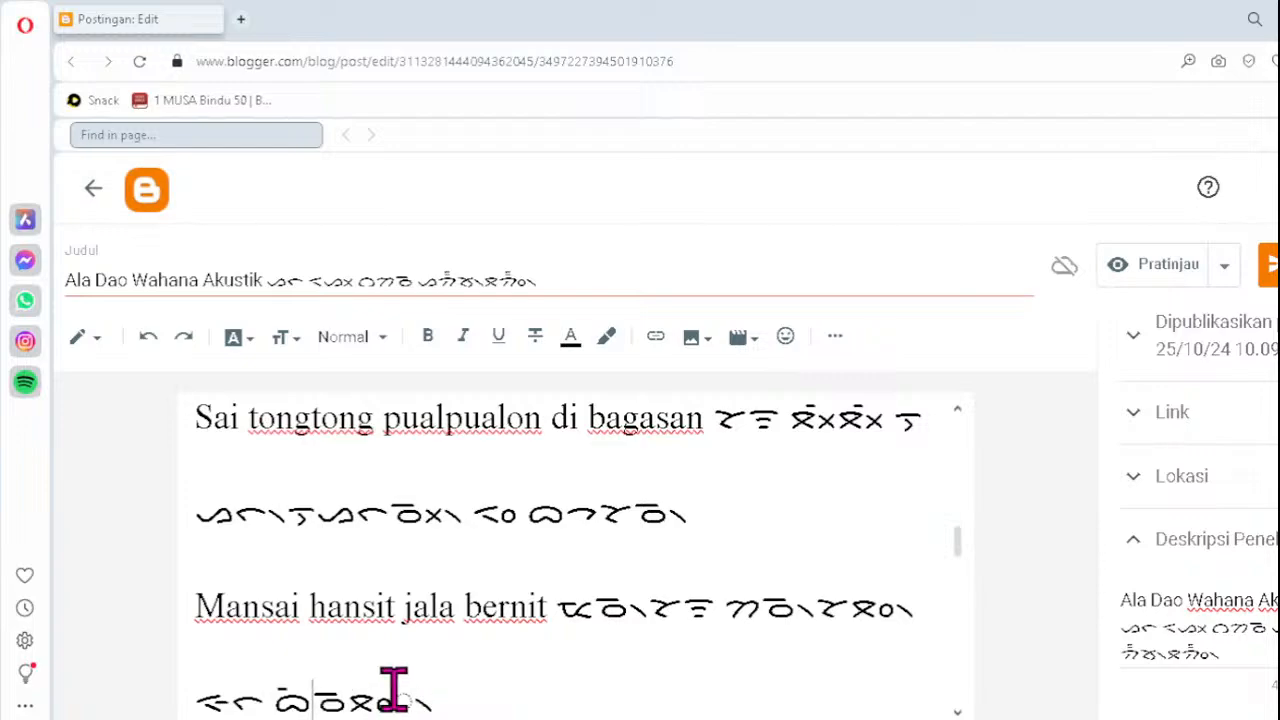
pyautogui.write('ᯒ᯲')
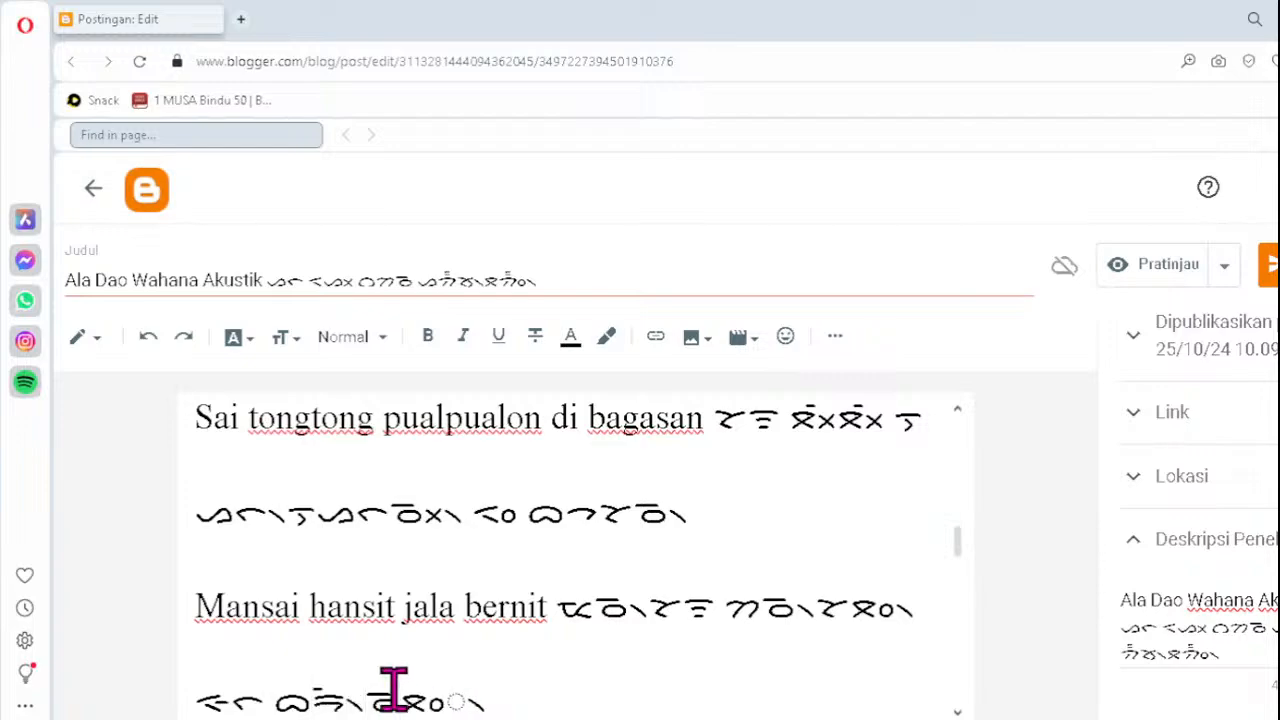
pyautogui.press('Delete')
pyautogui.write('ᯪᯖ')
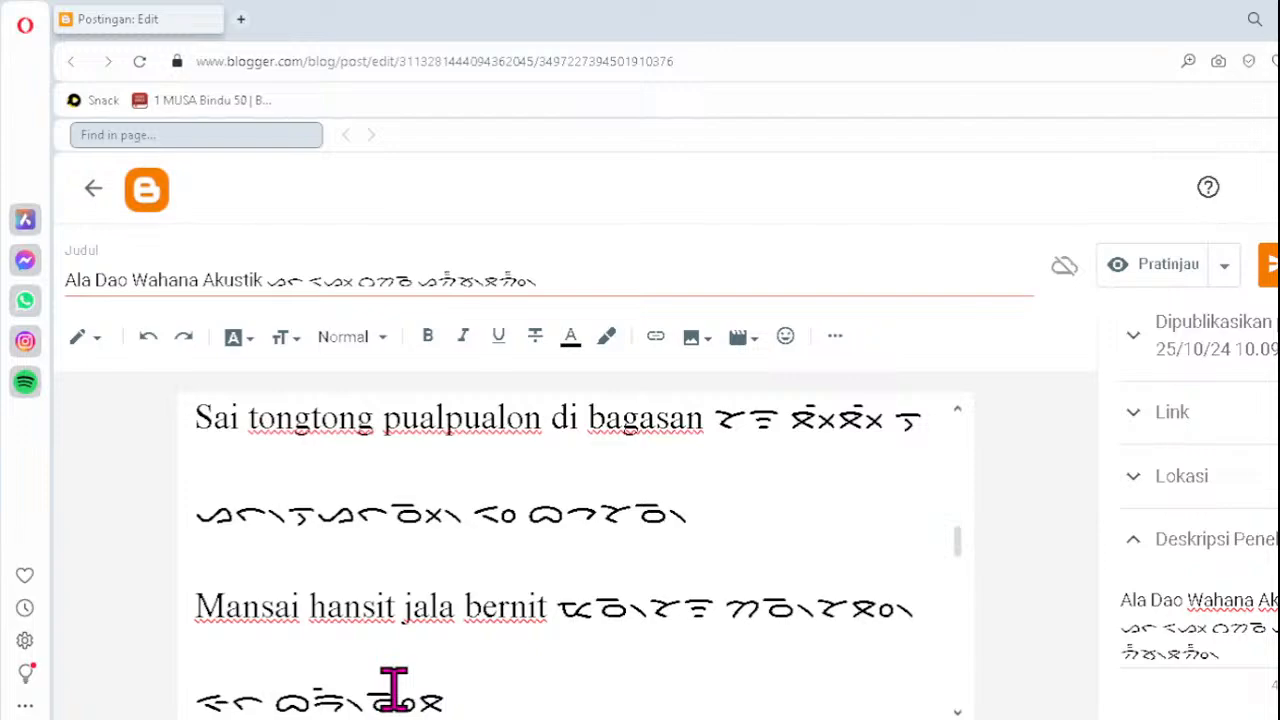
pyautogui.write('᯲')
# - Retype the "por" and "suk" syllables of Batak-script "porsuk" in the second verse's "Mansai porsuk jala dangol parniahapan" line without dotted circles
pyautogui.press('Down')
pyautogui.press('Down')
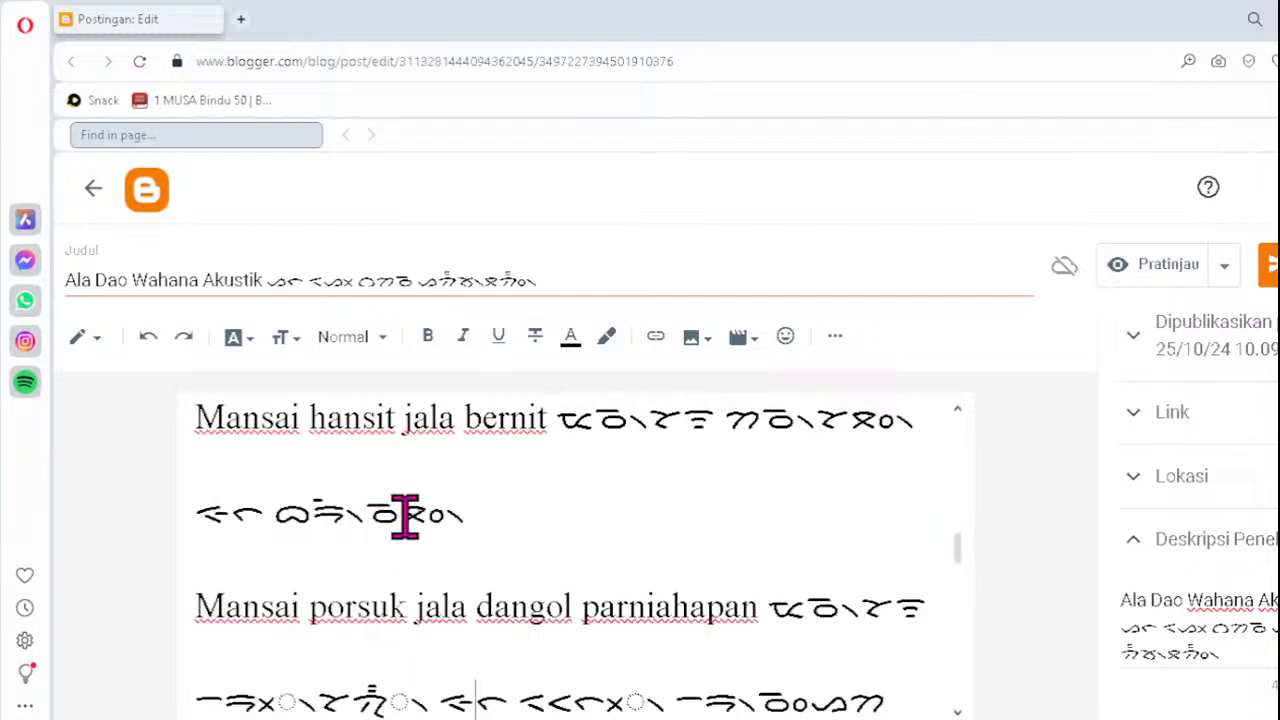
pyautogui.click(240, 703)
pyautogui.press('Delete')
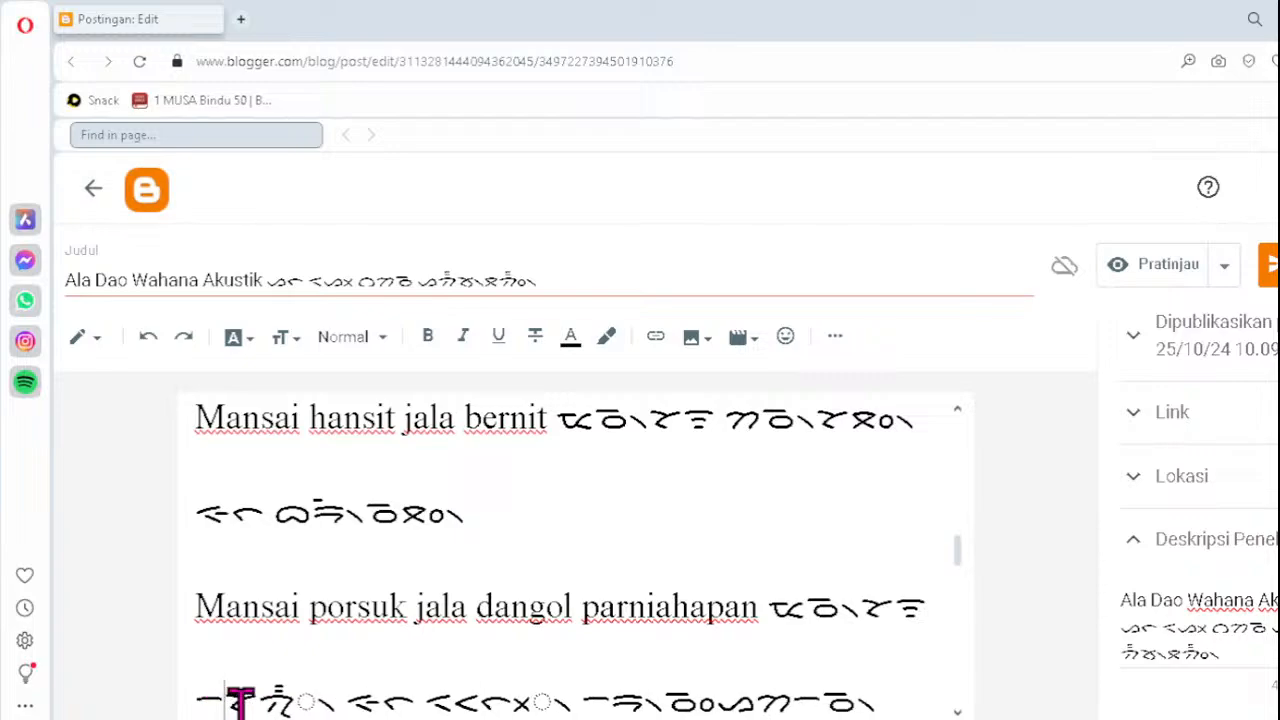
pyautogui.write('ᯬᯒ᯲')
pyautogui.press('Right')
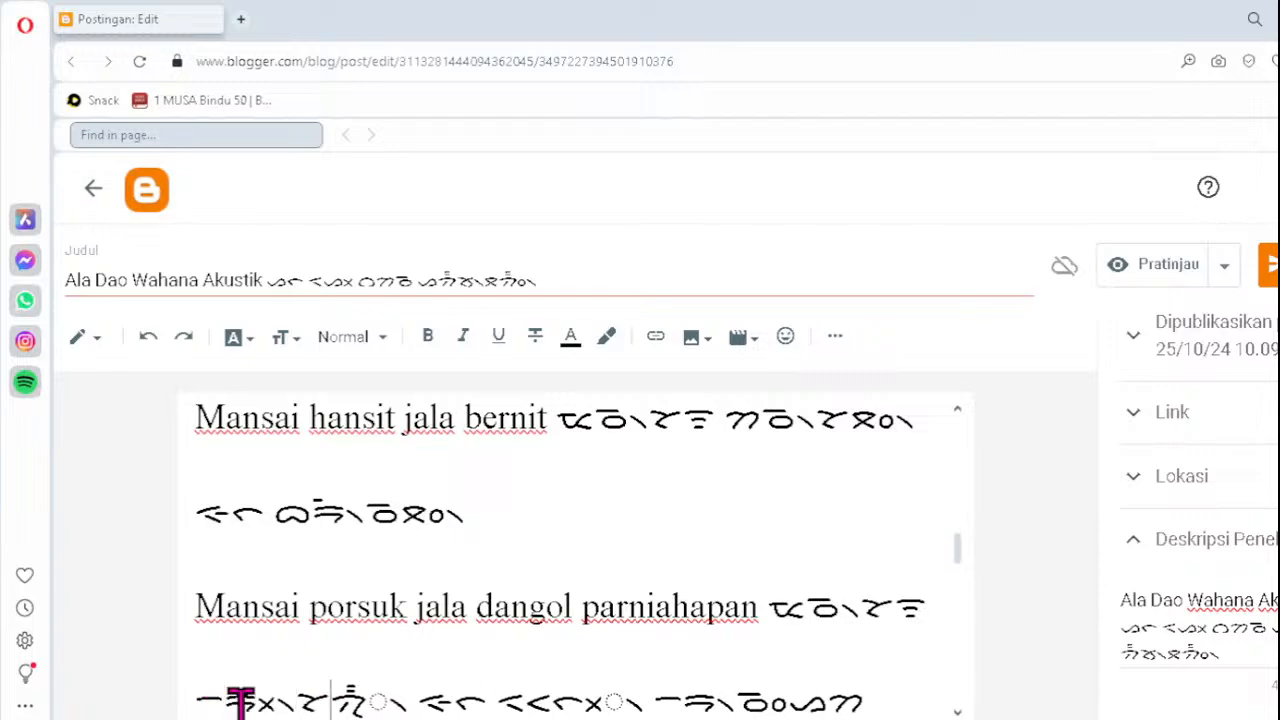
pyautogui.press('Delete')
pyautogui.write('ᯮᯘ᯲ᯖᯪ')
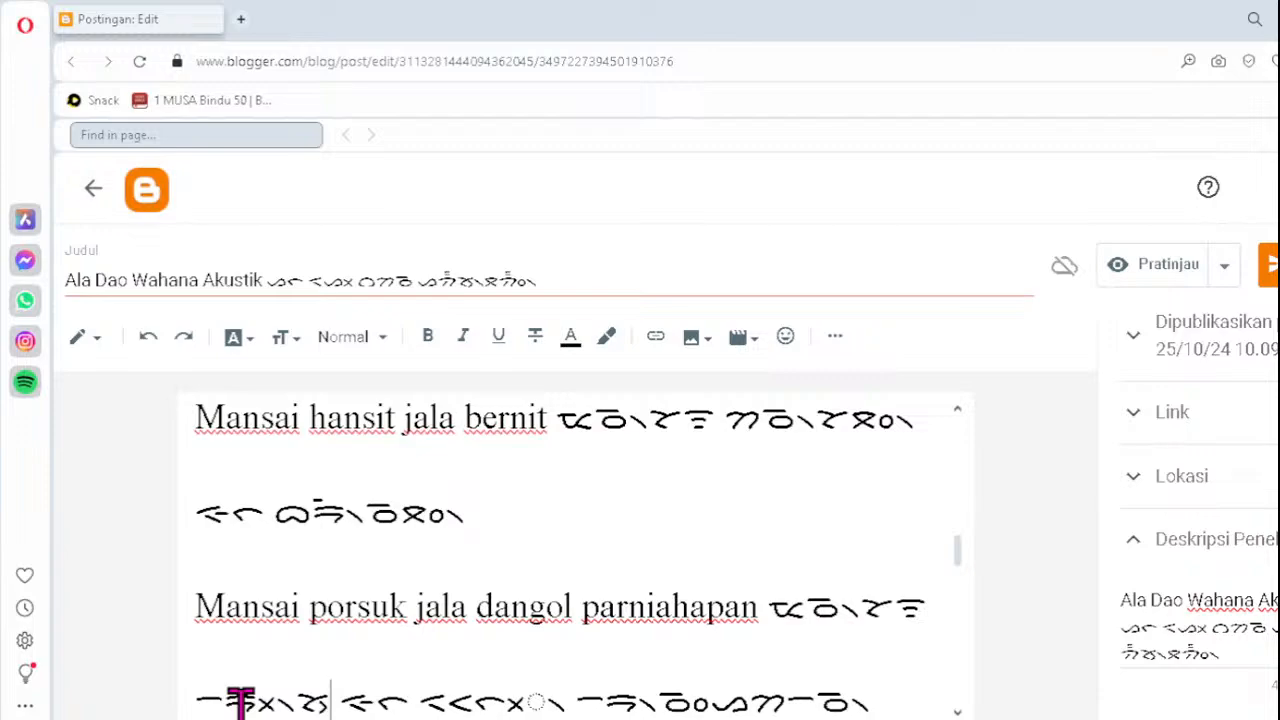
pyautogui.write('ᯂ᯲')
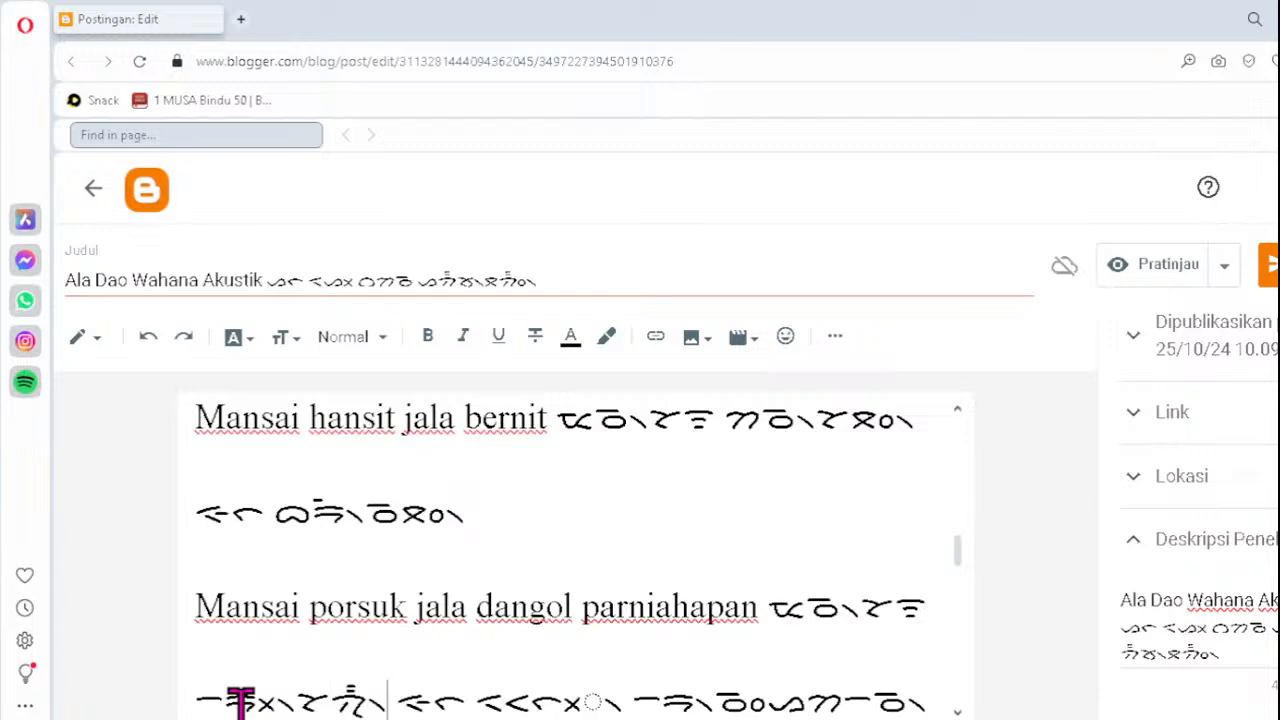
# - Retype the "ngol" ending of Batak-script "dangol" in the second verse's "Mansai porsuk jala dangol parniahapan" line without a dotted circle
pyautogui.click(545, 702)
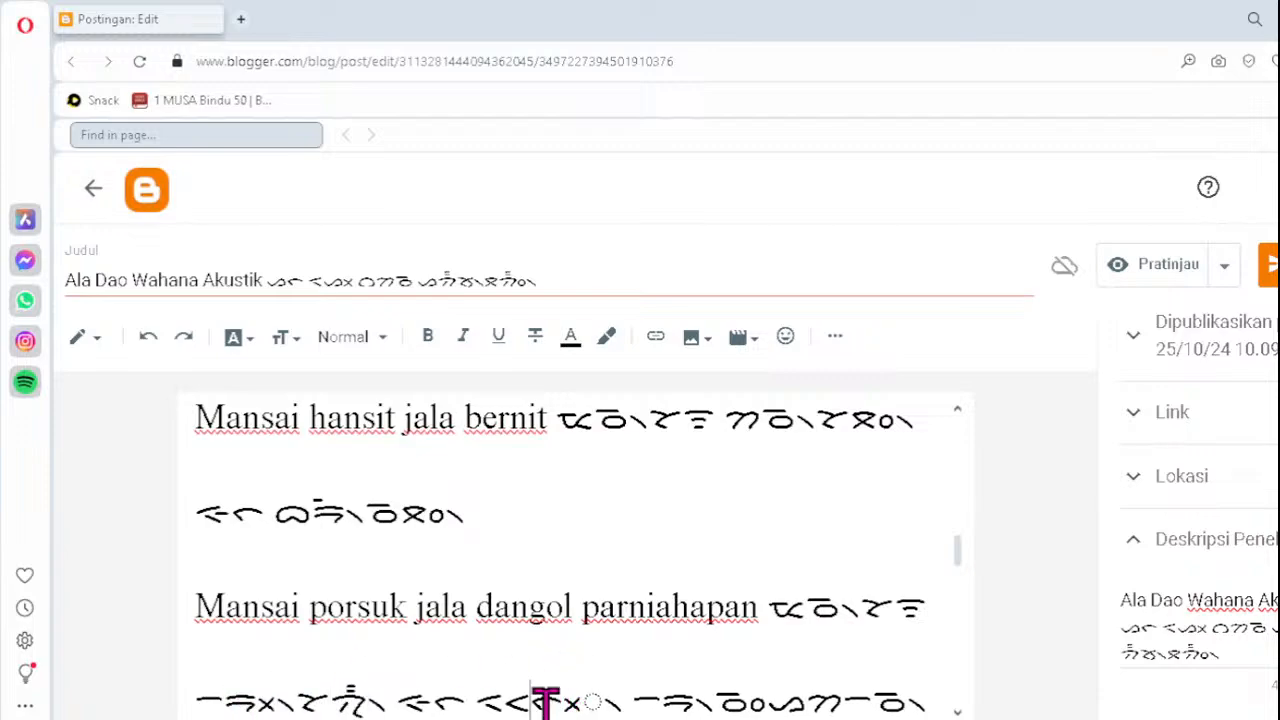
pyautogui.press('Delete')
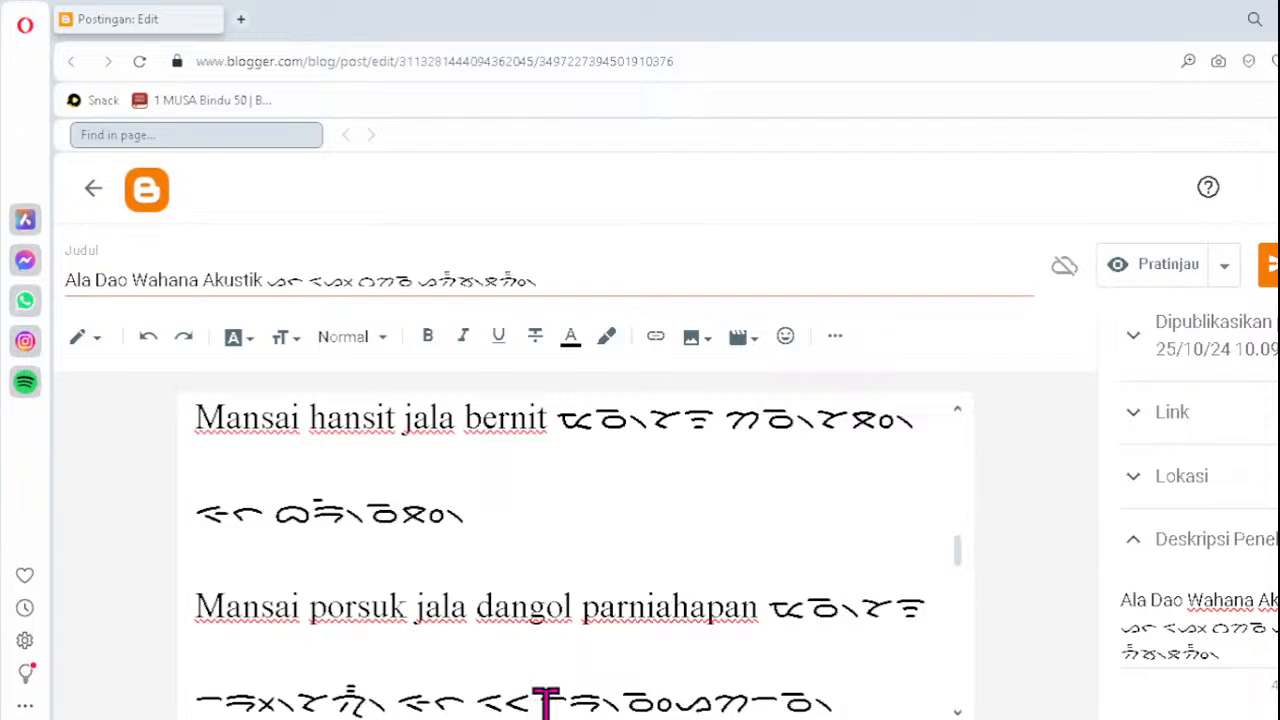
pyautogui.write('ᯬᯞ᯲')
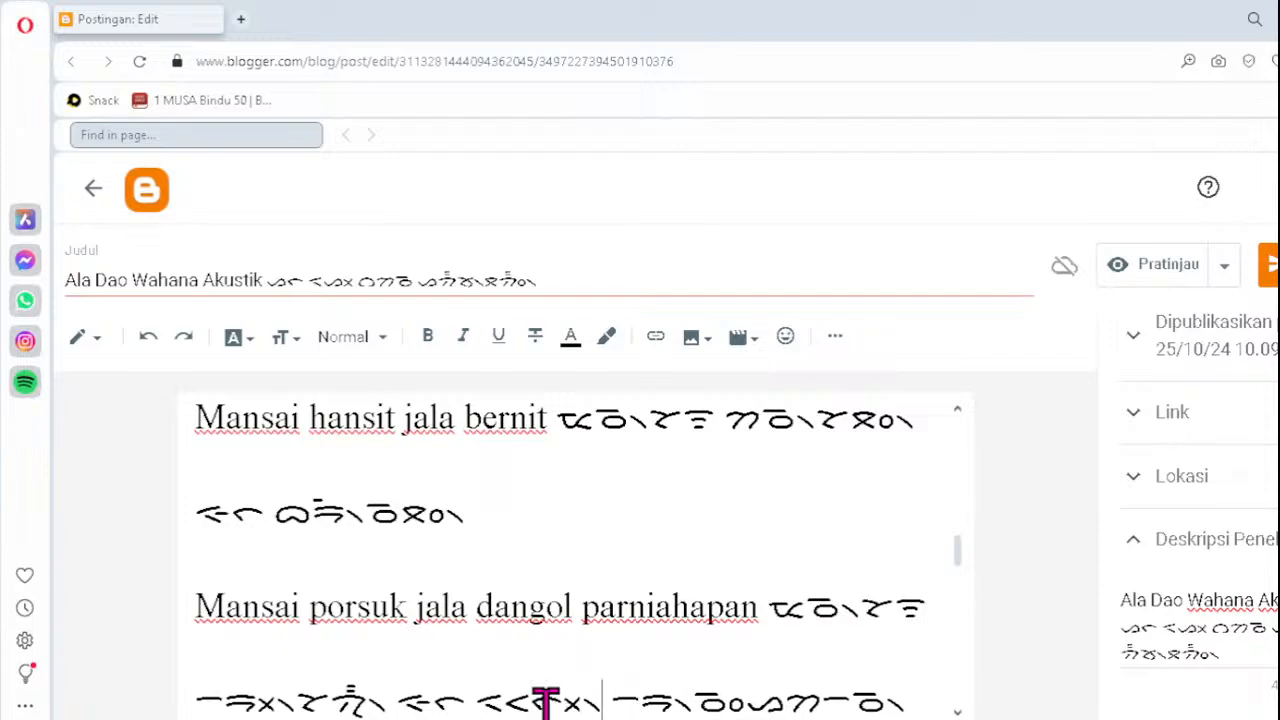
# - Retype the "bor" and "ngin" syllables of Batak-script "Bornginna" in the Reff section's "Bornginna i ale ito" line without dotted circles
pyautogui.press('Down')
pyautogui.press('Down')
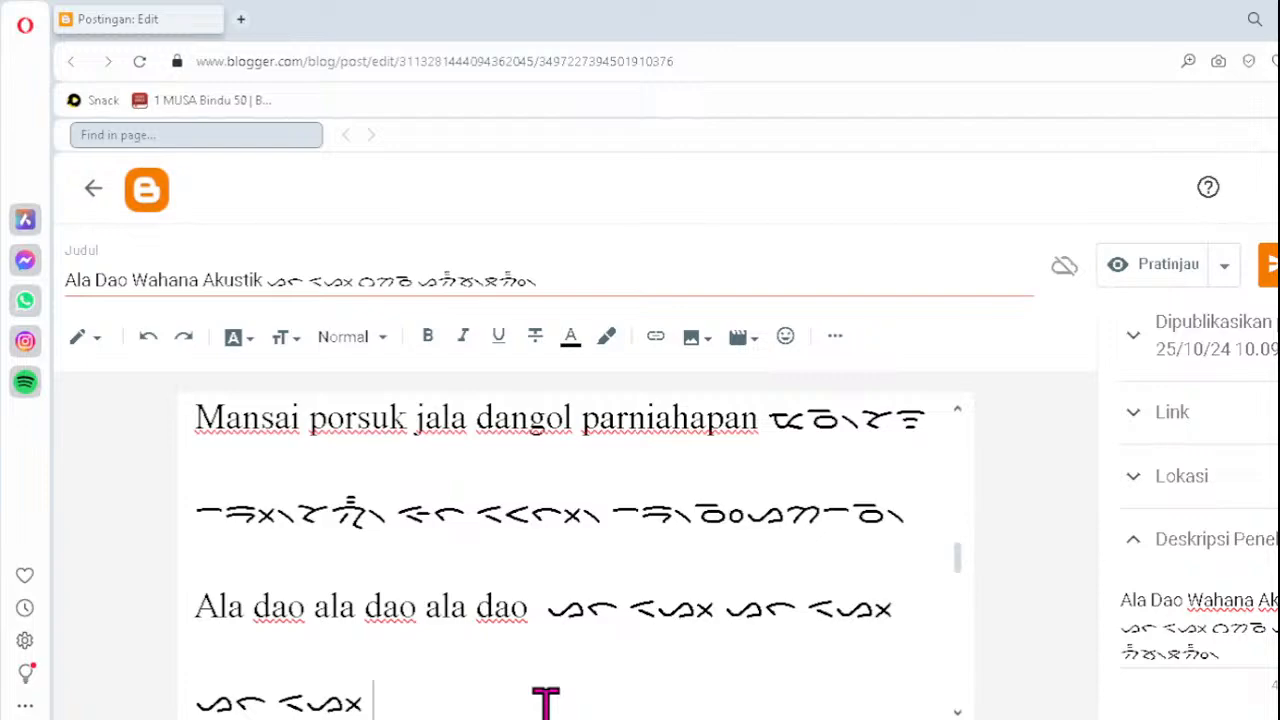
pyautogui.press('Down')
pyautogui.press('Down')
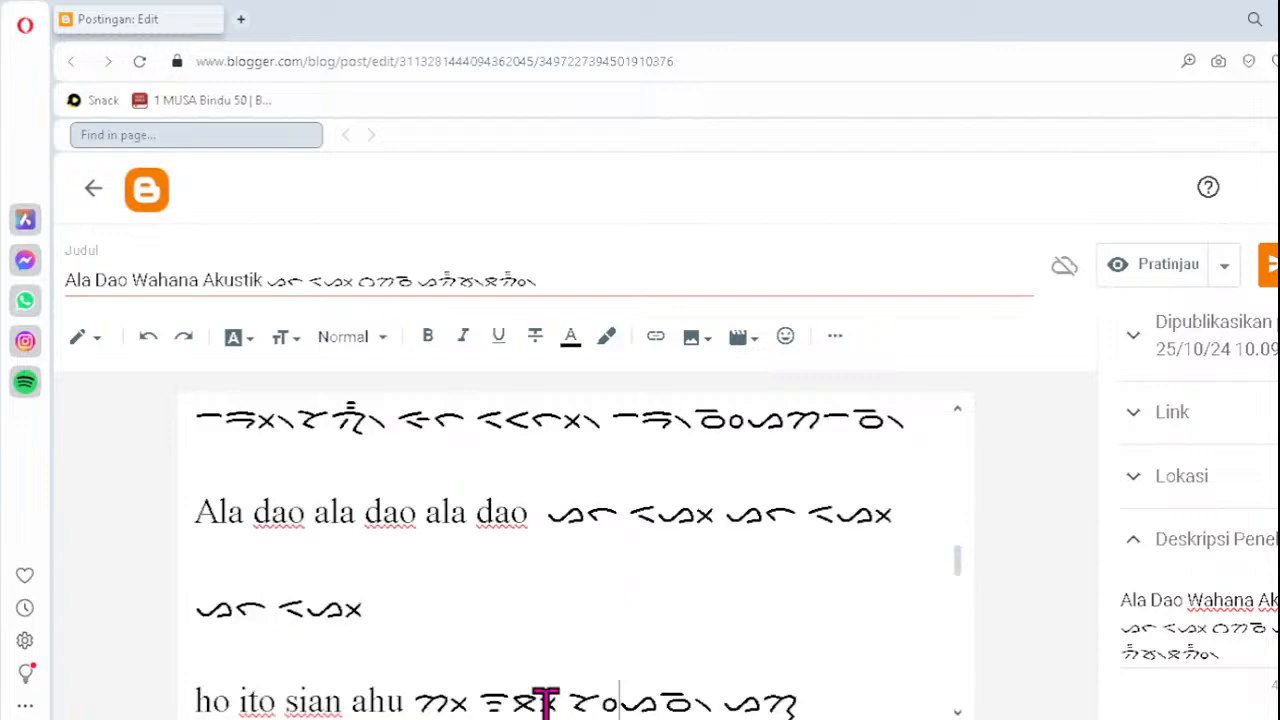
pyautogui.write('Reff')
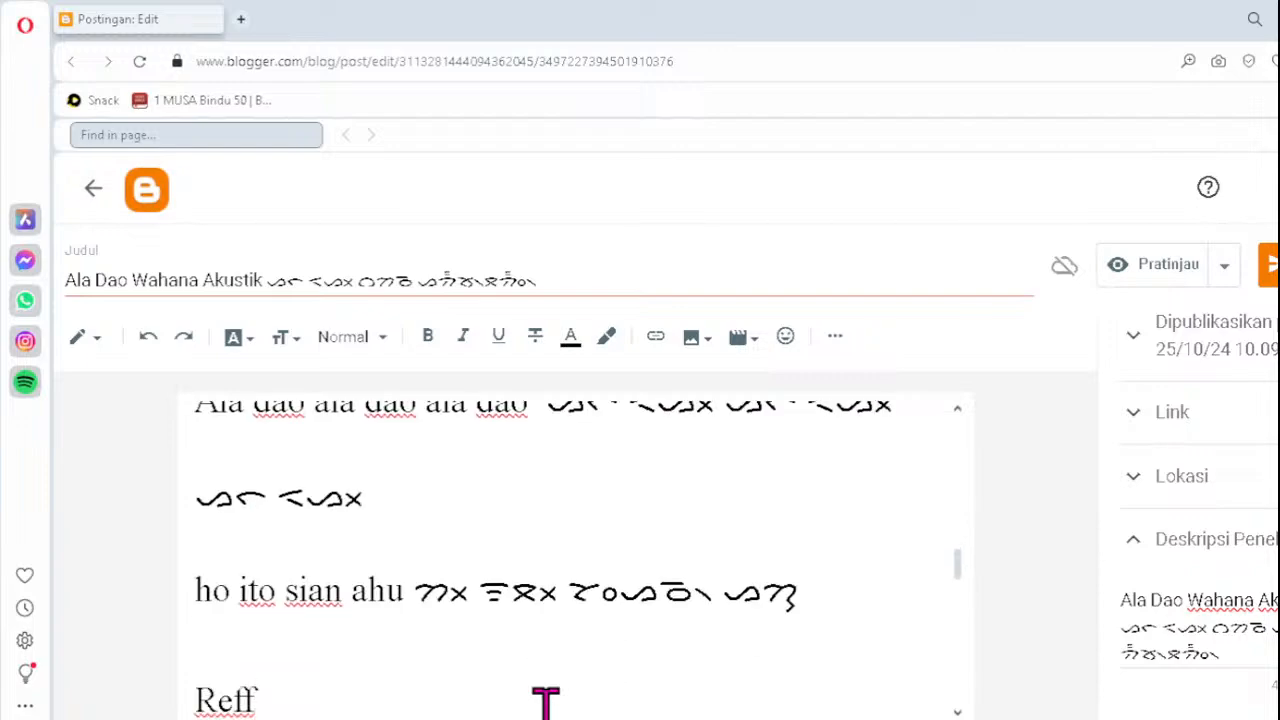
pyautogui.press('Down')
pyautogui.press('Down')
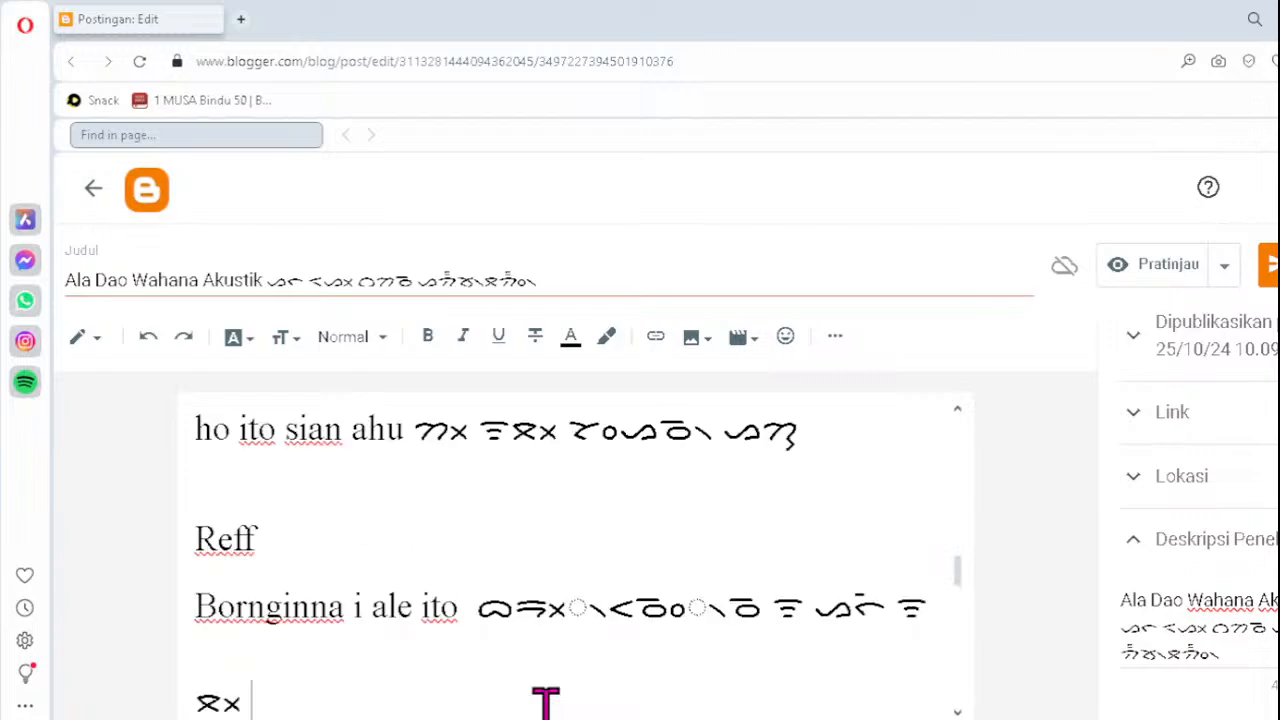
pyautogui.click(524, 602)
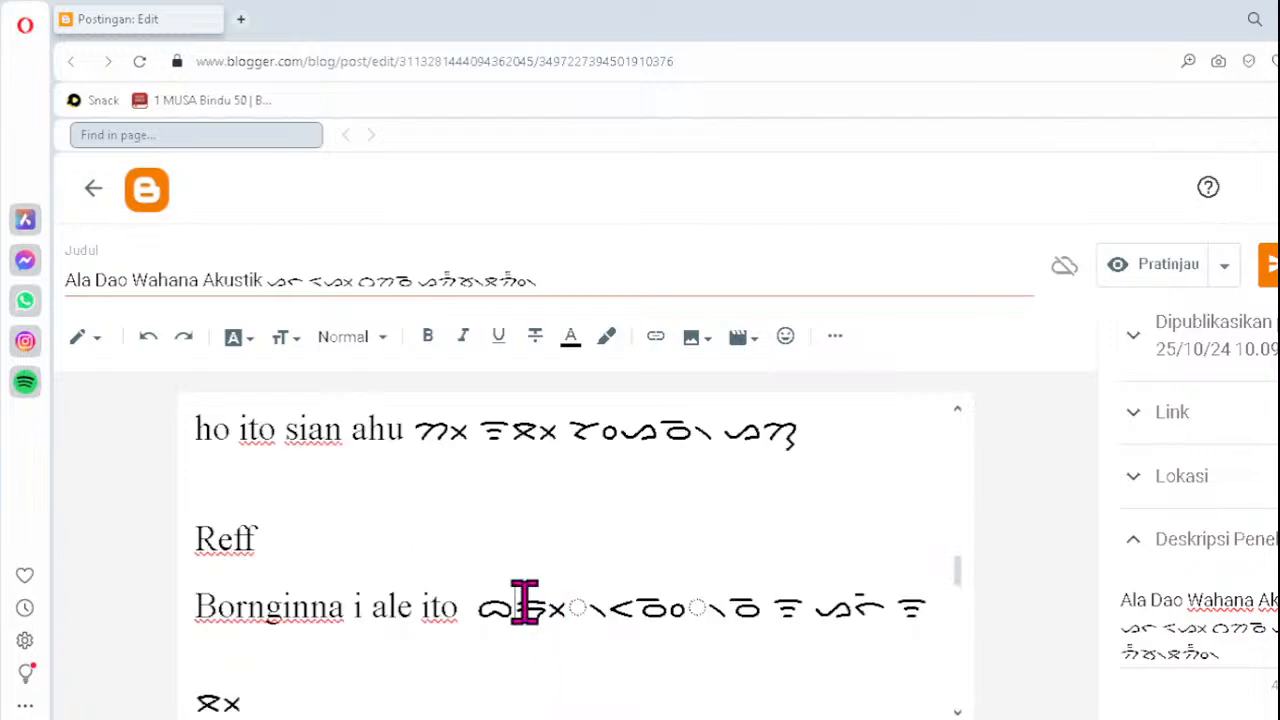
pyautogui.press('Delete')
pyautogui.write('ᯬᯒ')
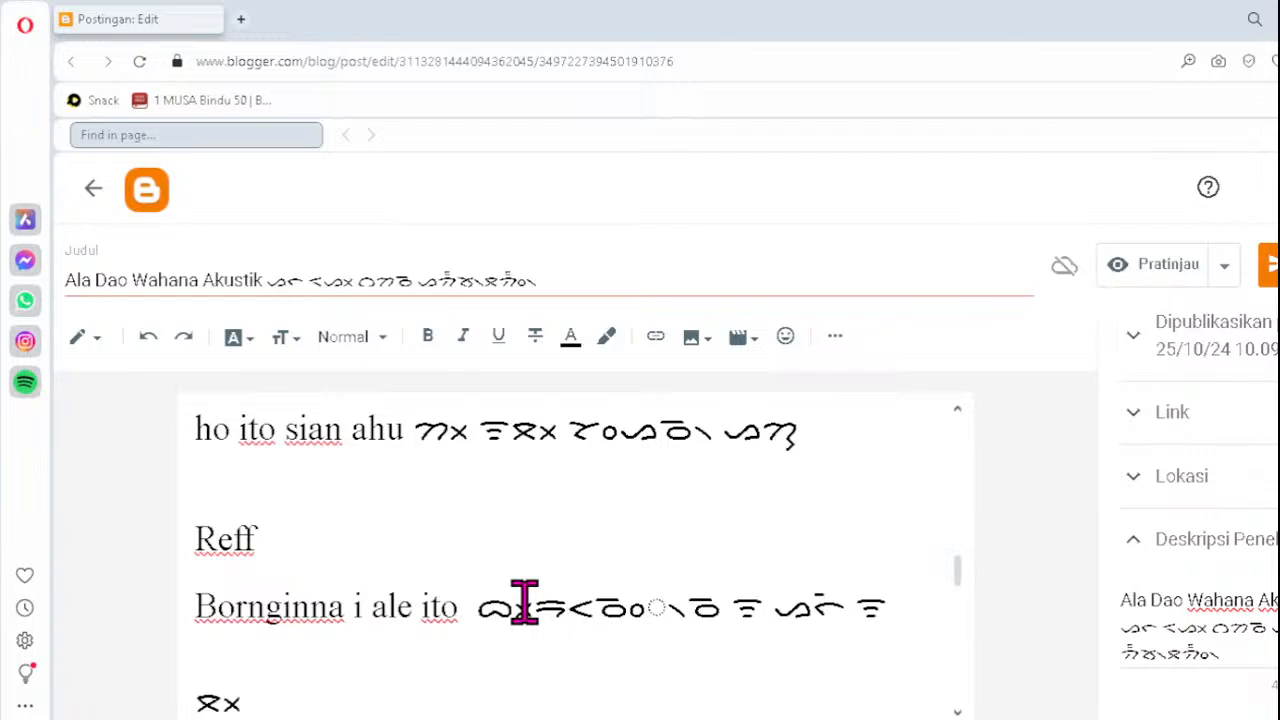
pyautogui.write('᯲')
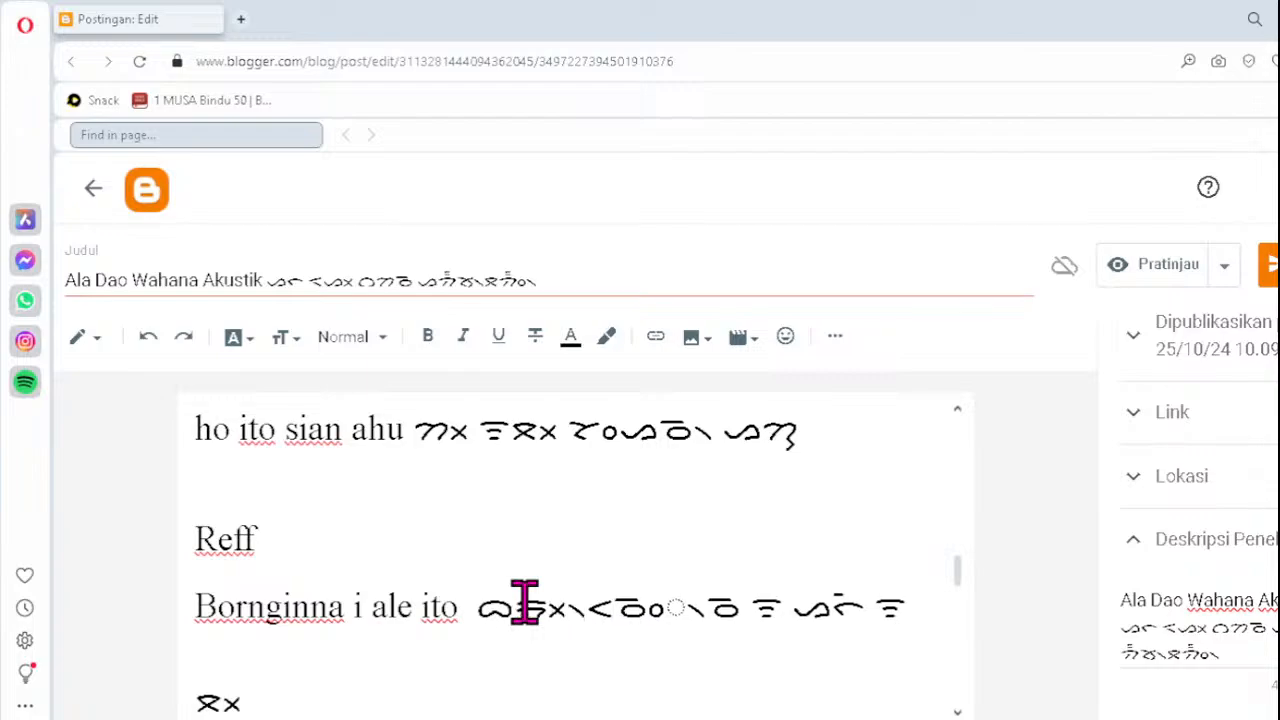
pyautogui.press('Delete')
pyautogui.write('ᯪᯉ᯲')
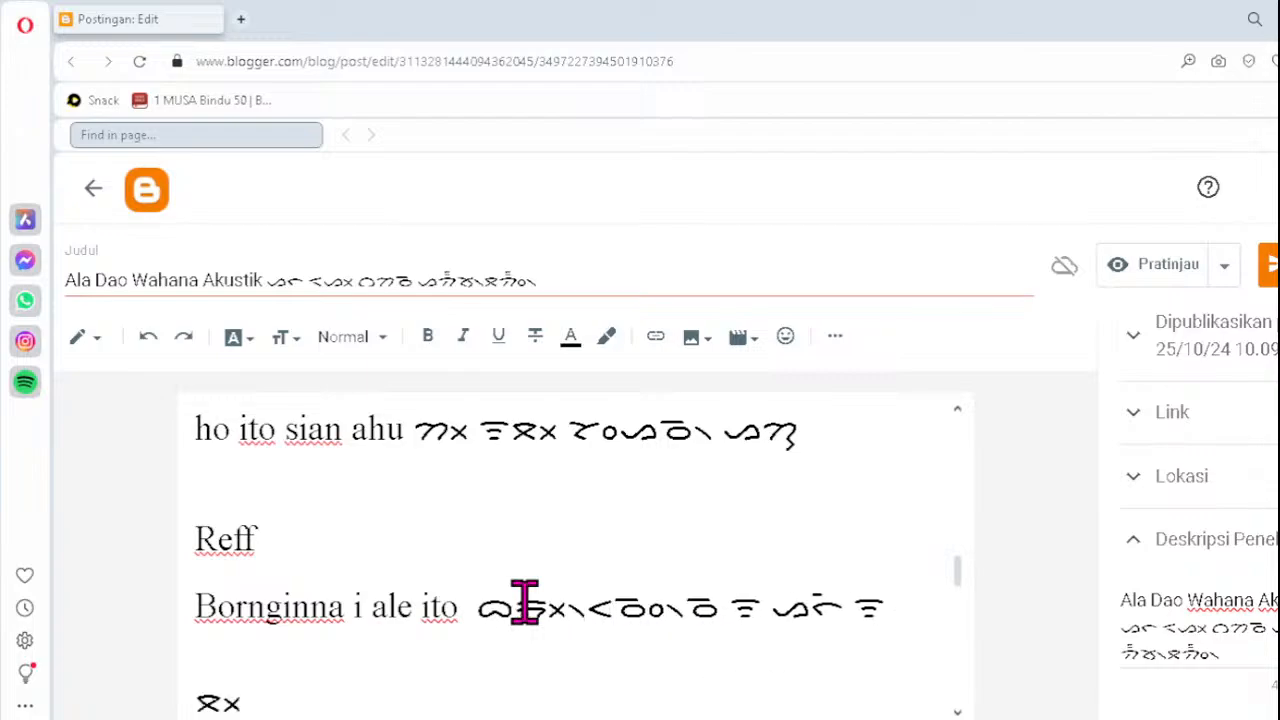
# - Retype the "ngis" ending of Batak-script "tangis" in the Reff section's "da jolo tangis asa modom haholongan" line without a dotted circle
pyautogui.scroll(-2, 524, 603)
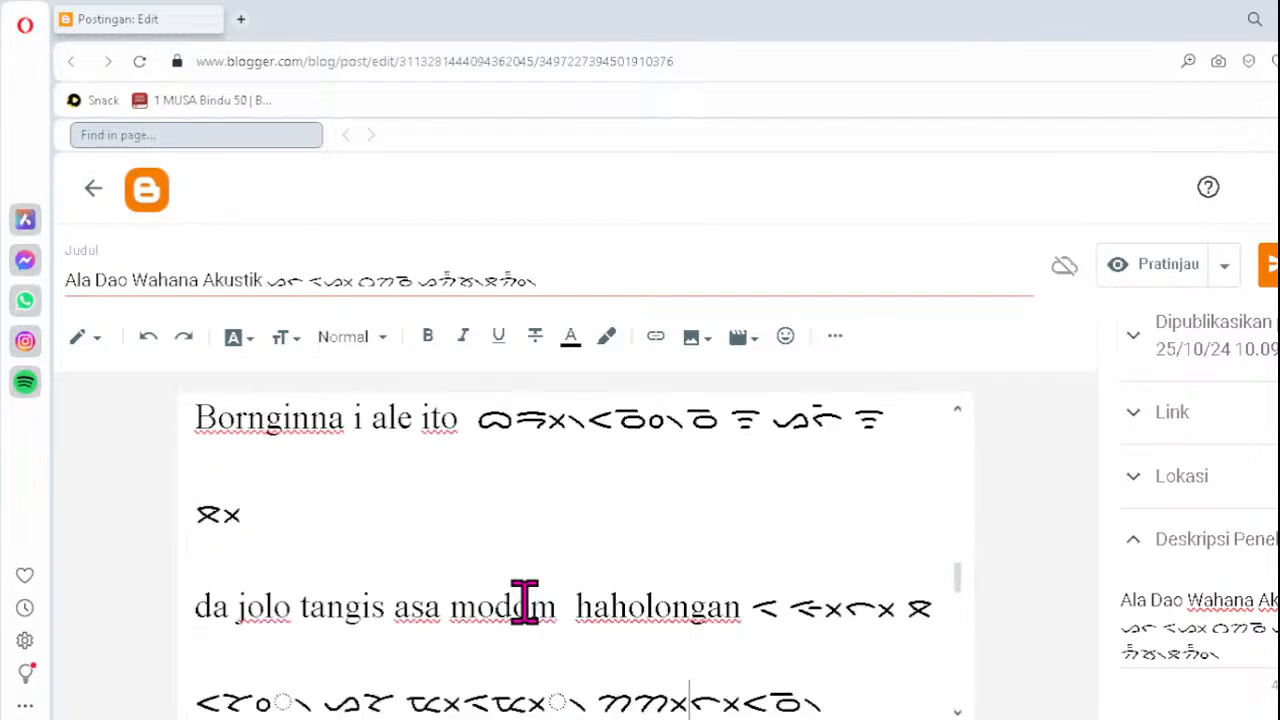
pyautogui.click(237, 698)
pyautogui.press('Delete')
pyautogui.write('ᯪ')
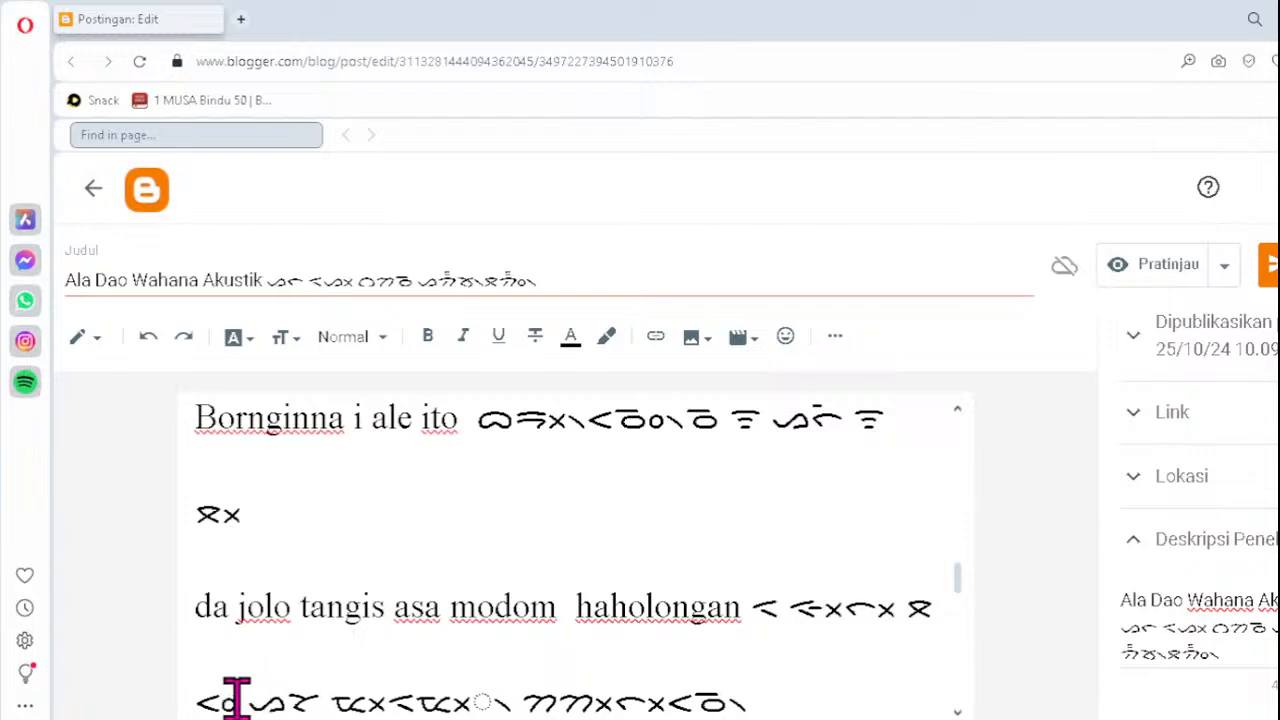
pyautogui.write('ᯘ᯲')
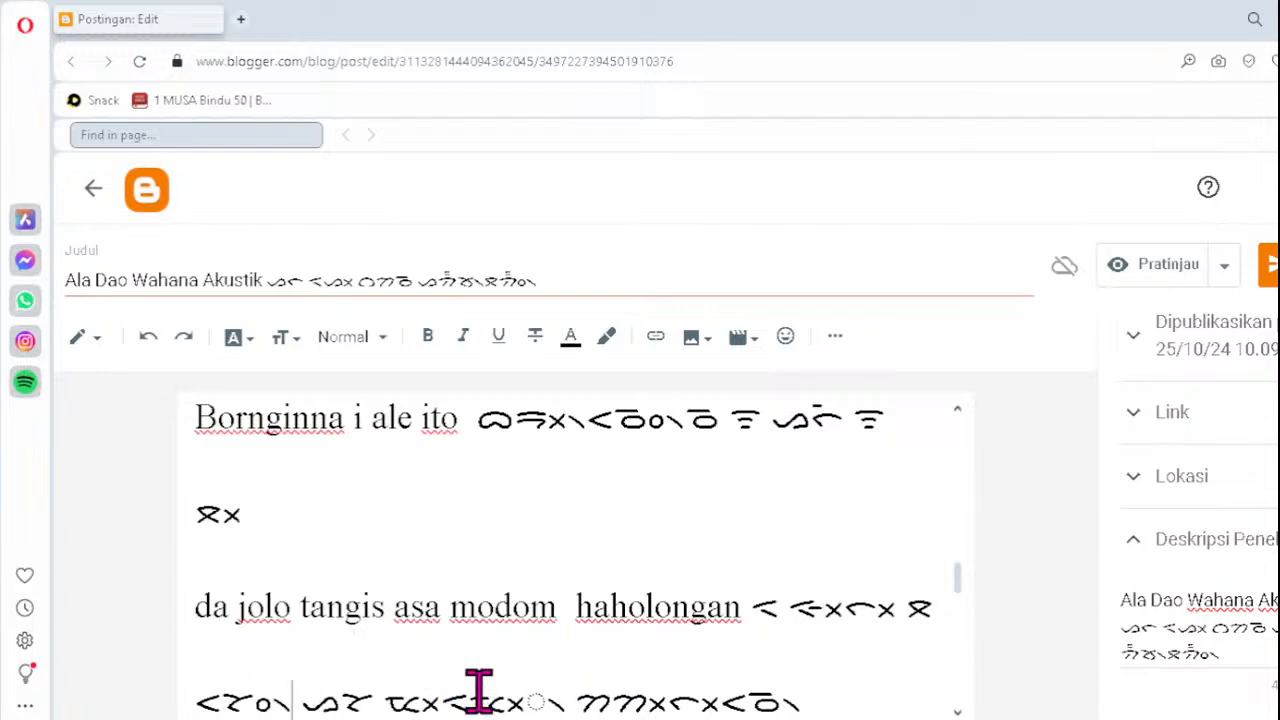
# - Retype the "dom" ending of Batak-script "modom" in the Reff section's "da jolo tangis asa modom haholongan" line without a dotted circle
pyautogui.click(478, 689)
pyautogui.press('Delete')
pyautogui.write('ᯬᯔ')
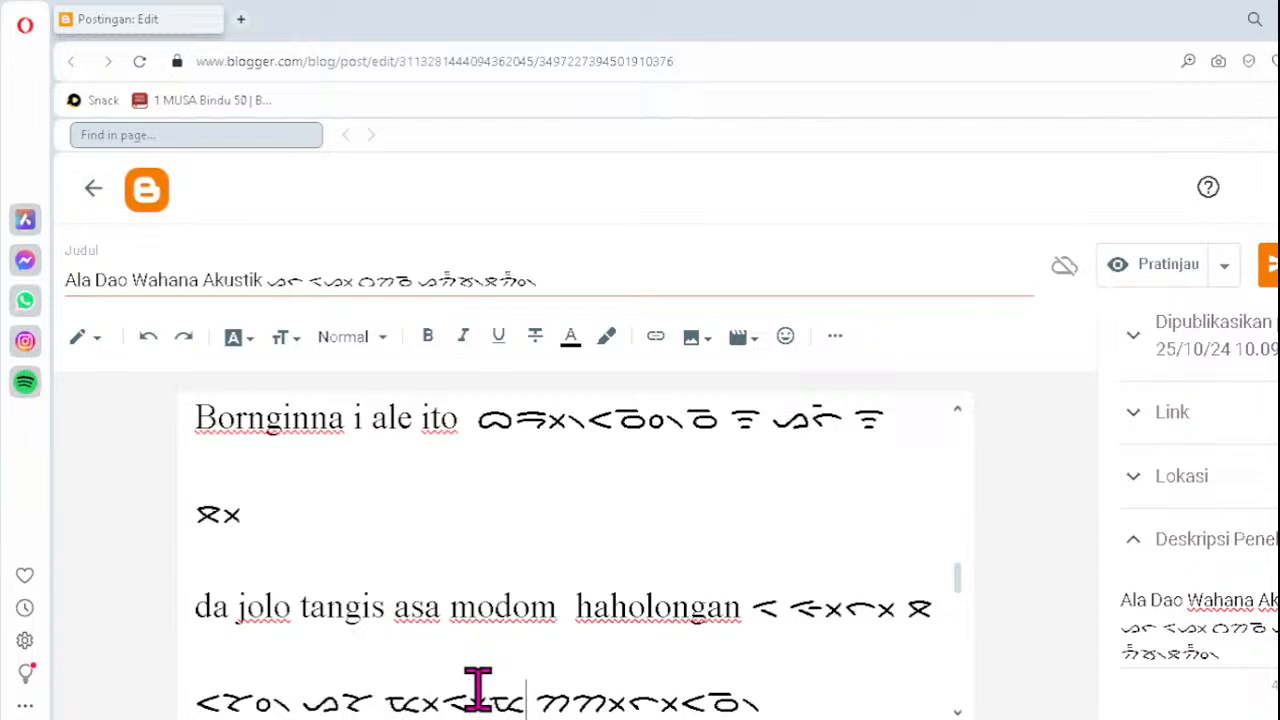
pyautogui.write('᯲')
# - Retype the "got" ending of Batak-script "Manogot" in the Reff section's "Manogot i pe ahu ito" line without a dotted circle
pyautogui.scroll(-2, 478, 689)
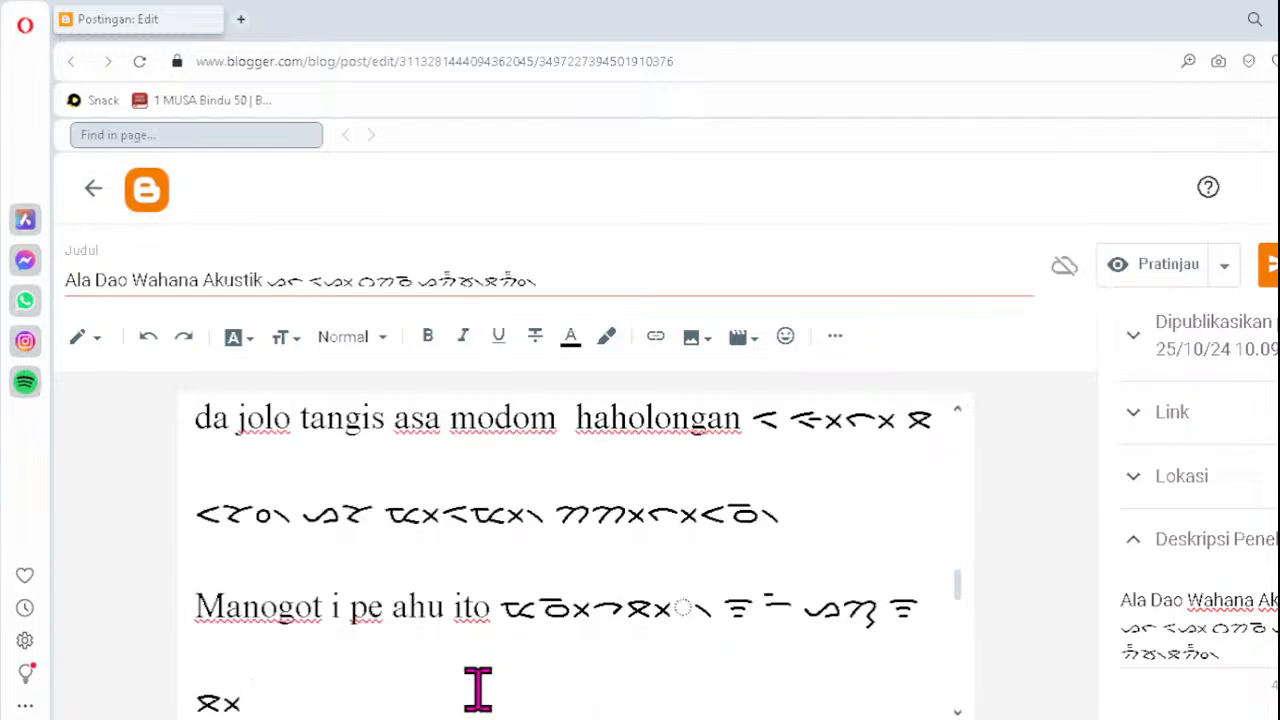
pyautogui.click(630, 614)
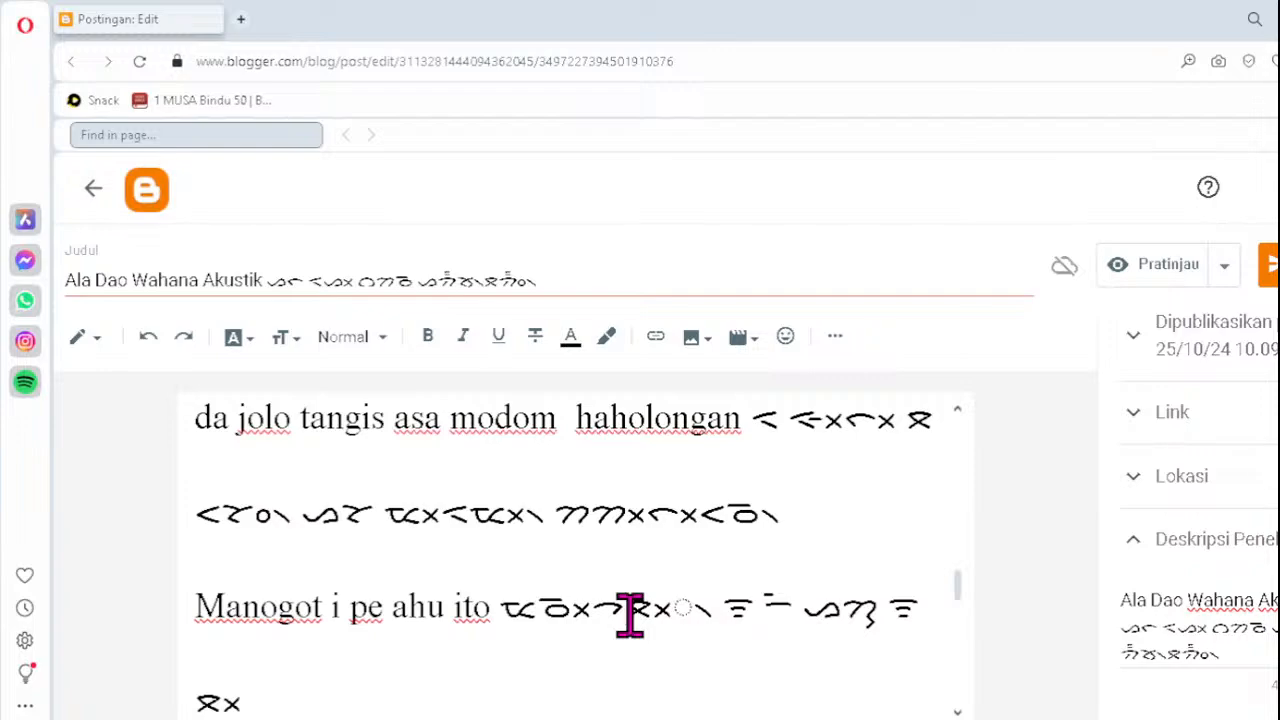
pyautogui.press('Delete')
pyautogui.write('ᯬᯖ᯲')
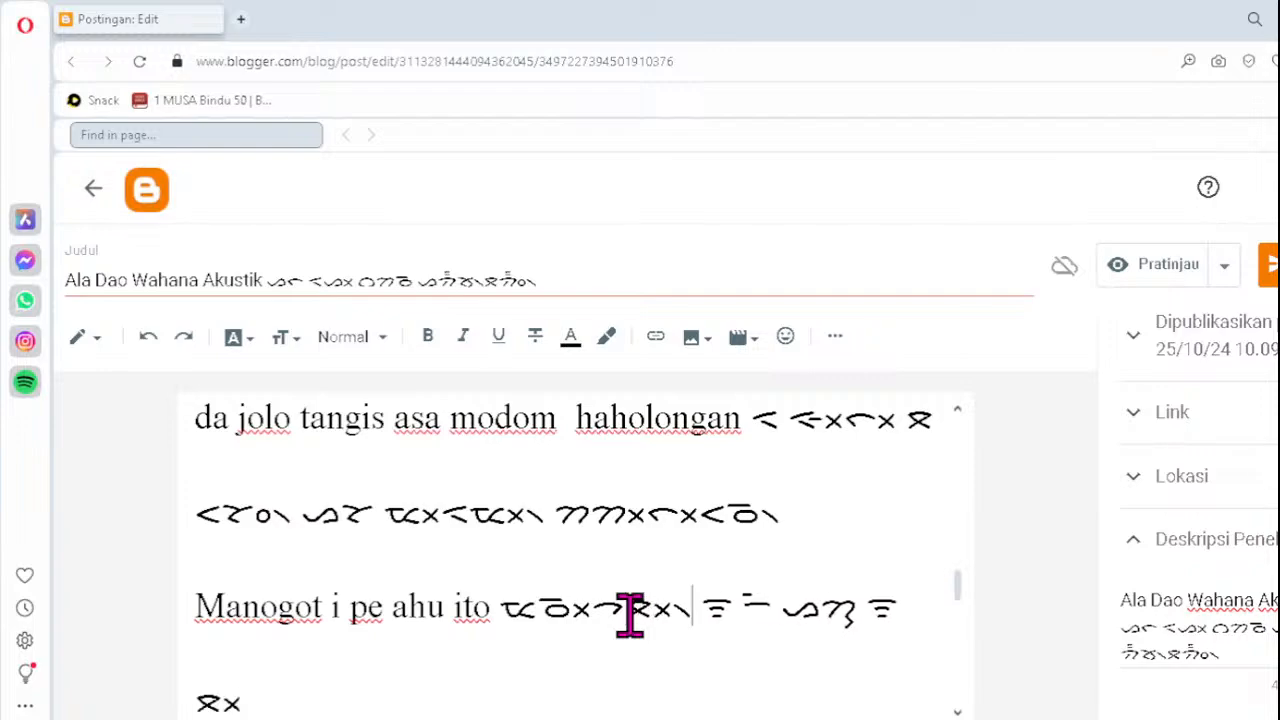
# - Retype the "pon" ending of Batak-script "hasosonggopon" in the "da hehe ahu hasosonggopon hasudungan" line without a dotted circle
pyautogui.press('Down')
pyautogui.press('Down')
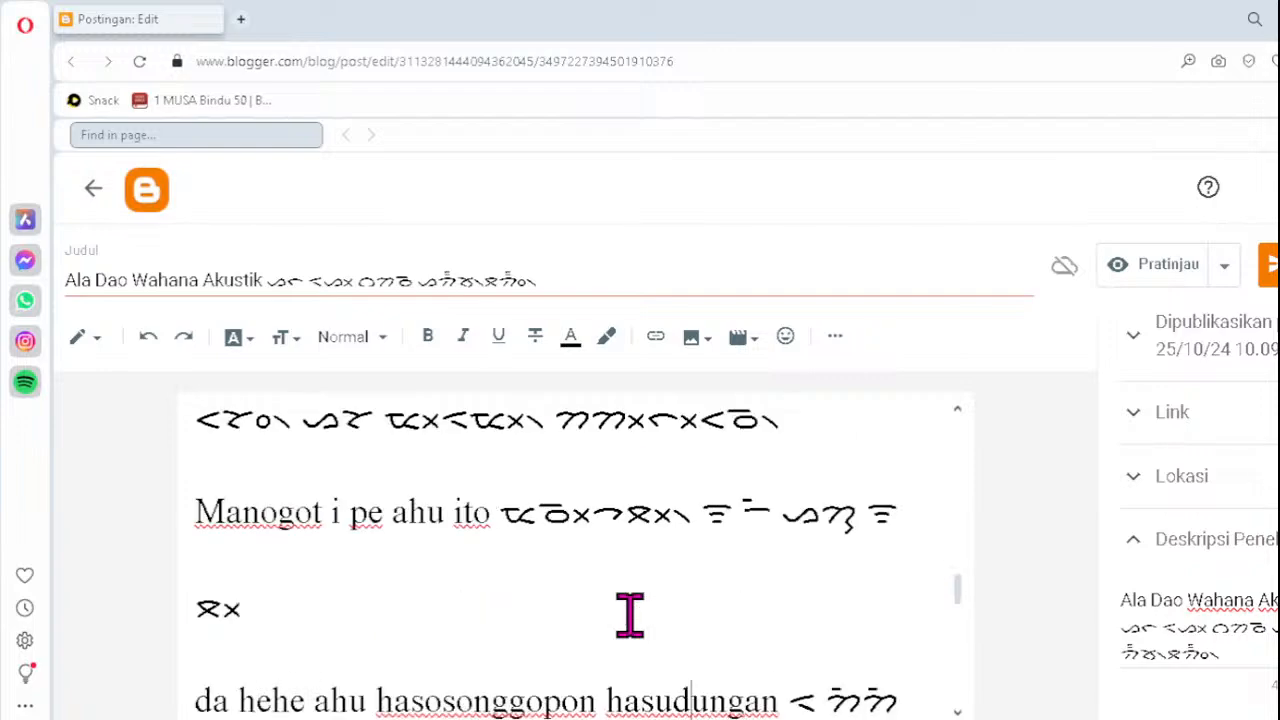
pyautogui.press('Down')
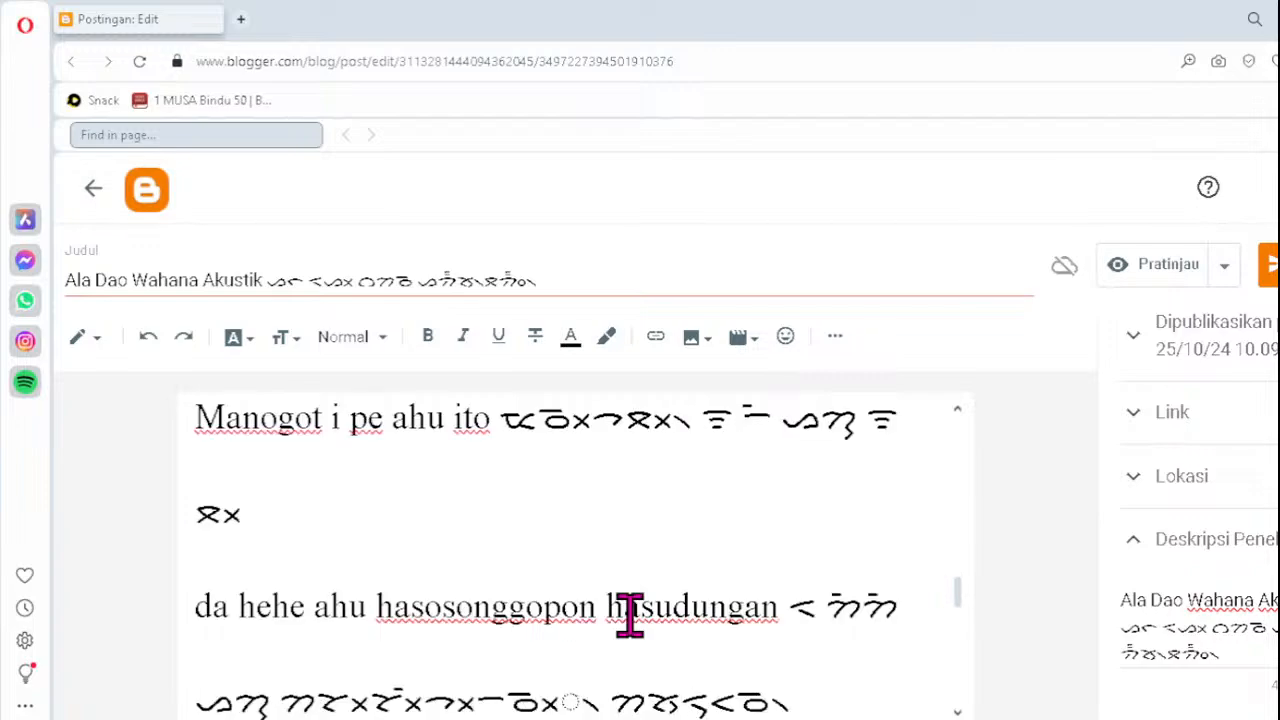
pyautogui.click(523, 692)
pyautogui.press('Delete')
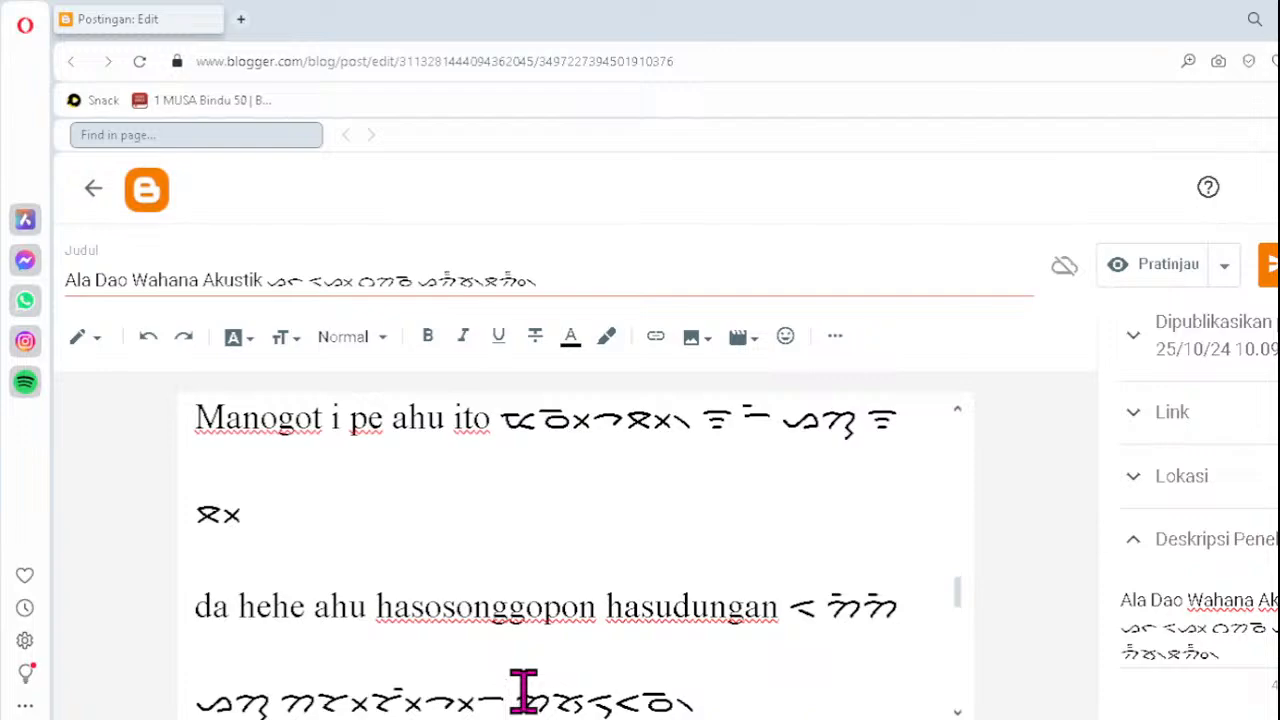
pyautogui.write('ᯬᯉ᯲')
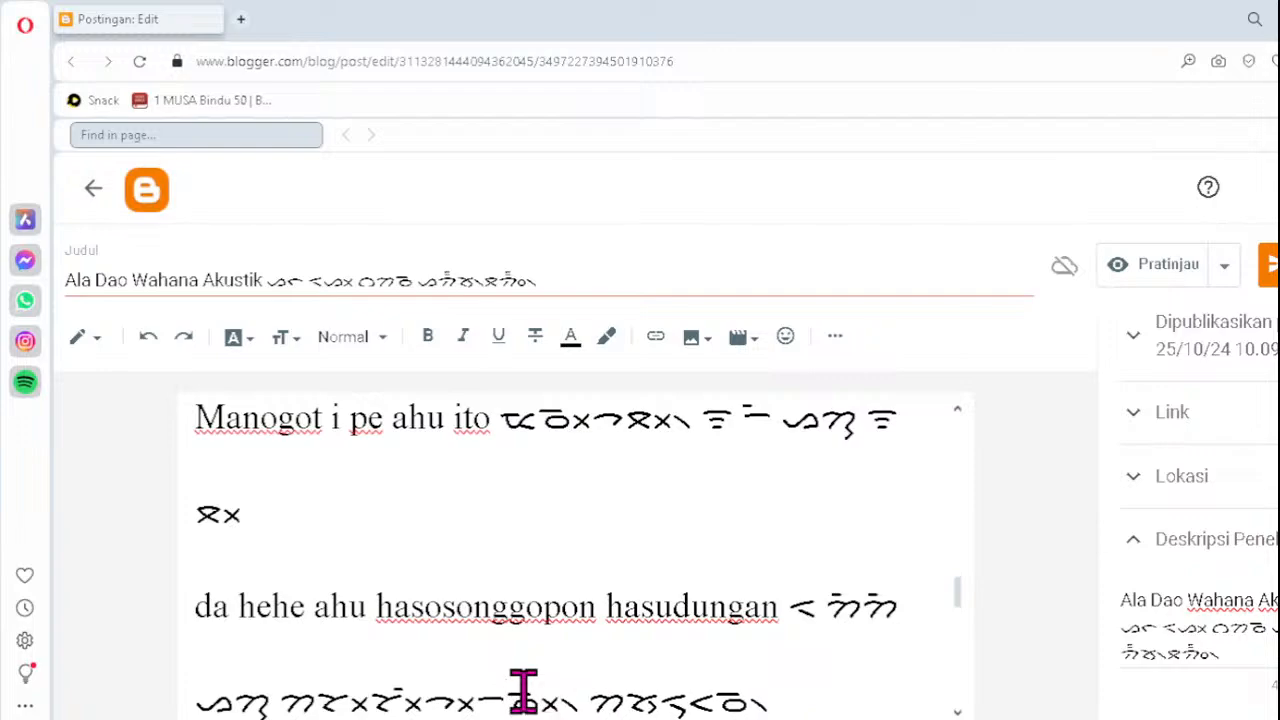
# - Retype the "ngol" syllable of Batak-script "dangolna" in the Reff section's "among dangolna i" line without a dotted circle
pyautogui.press('Down')
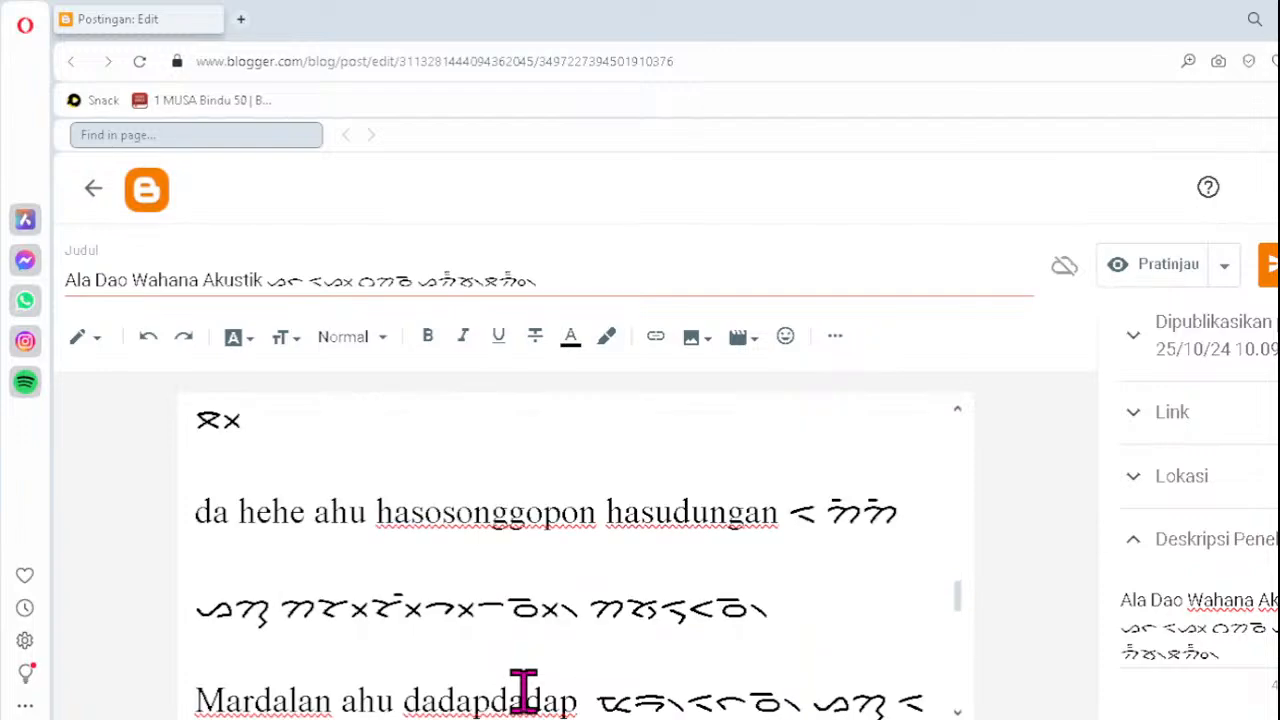
pyautogui.press('Down')
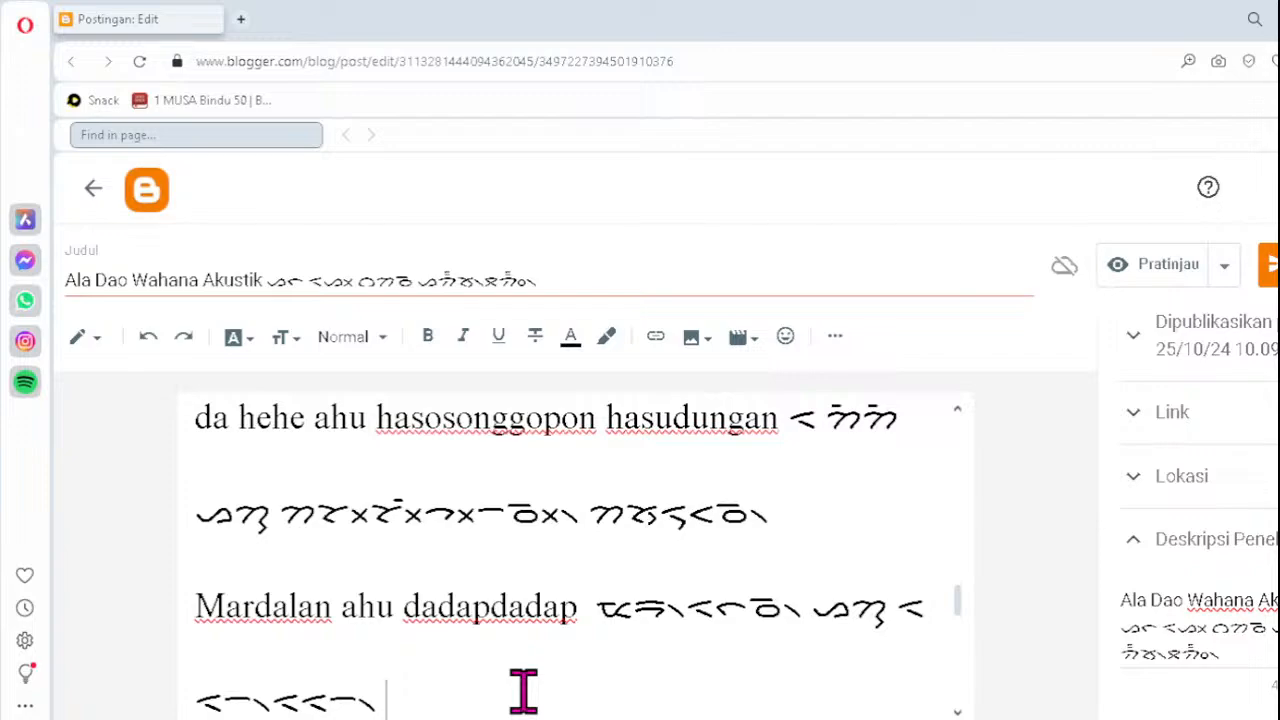
pyautogui.press('Down')
pyautogui.press('Down')
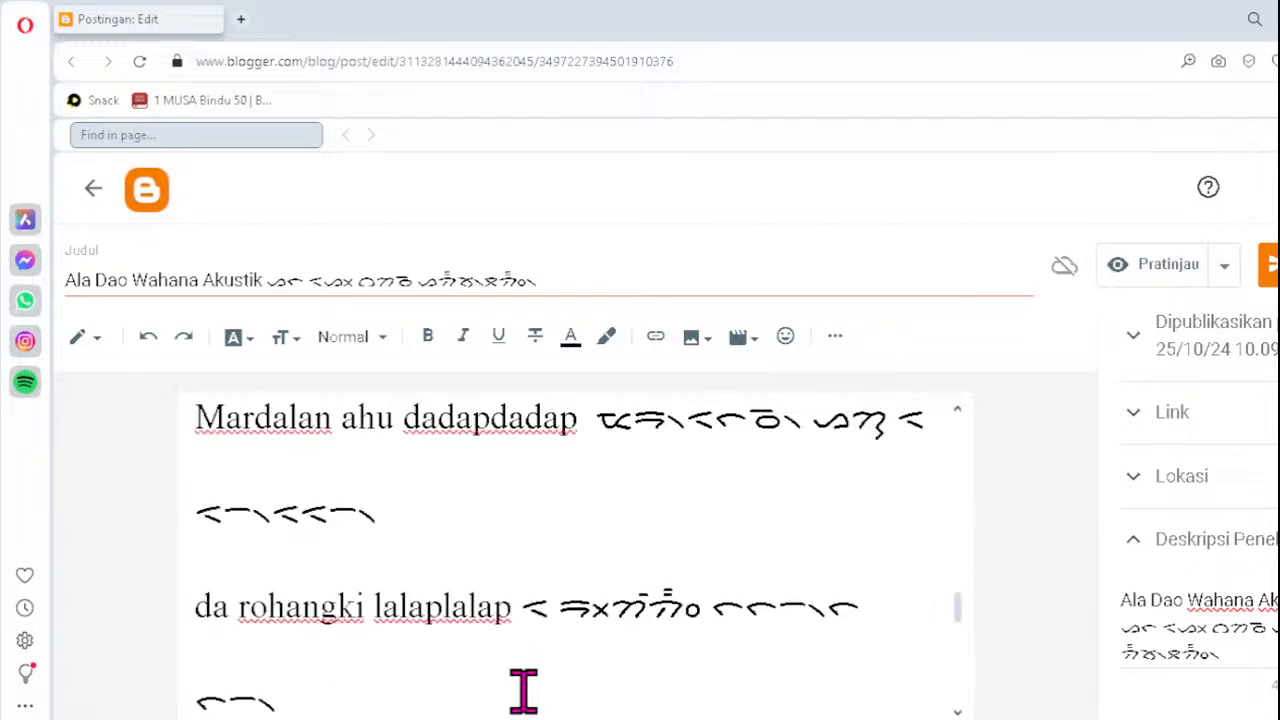
pyautogui.press('Down')
pyautogui.press('Down')
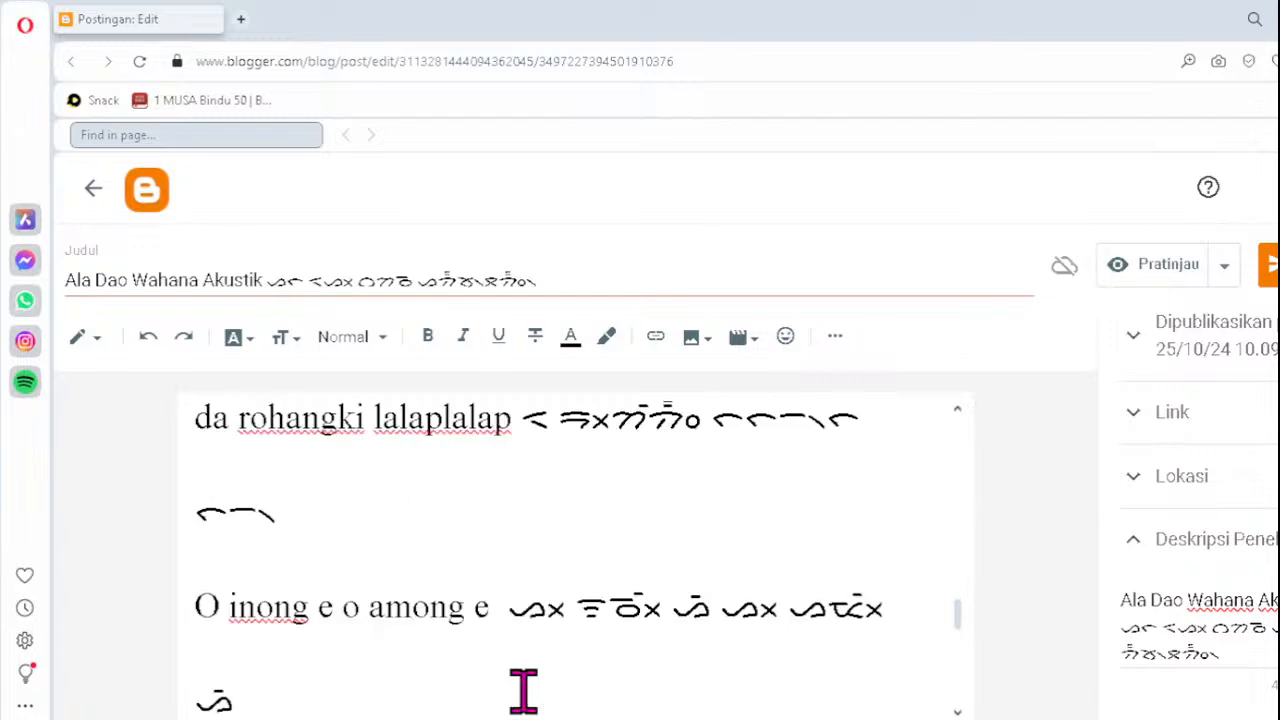
pyautogui.press('Down')
pyautogui.press('Down')
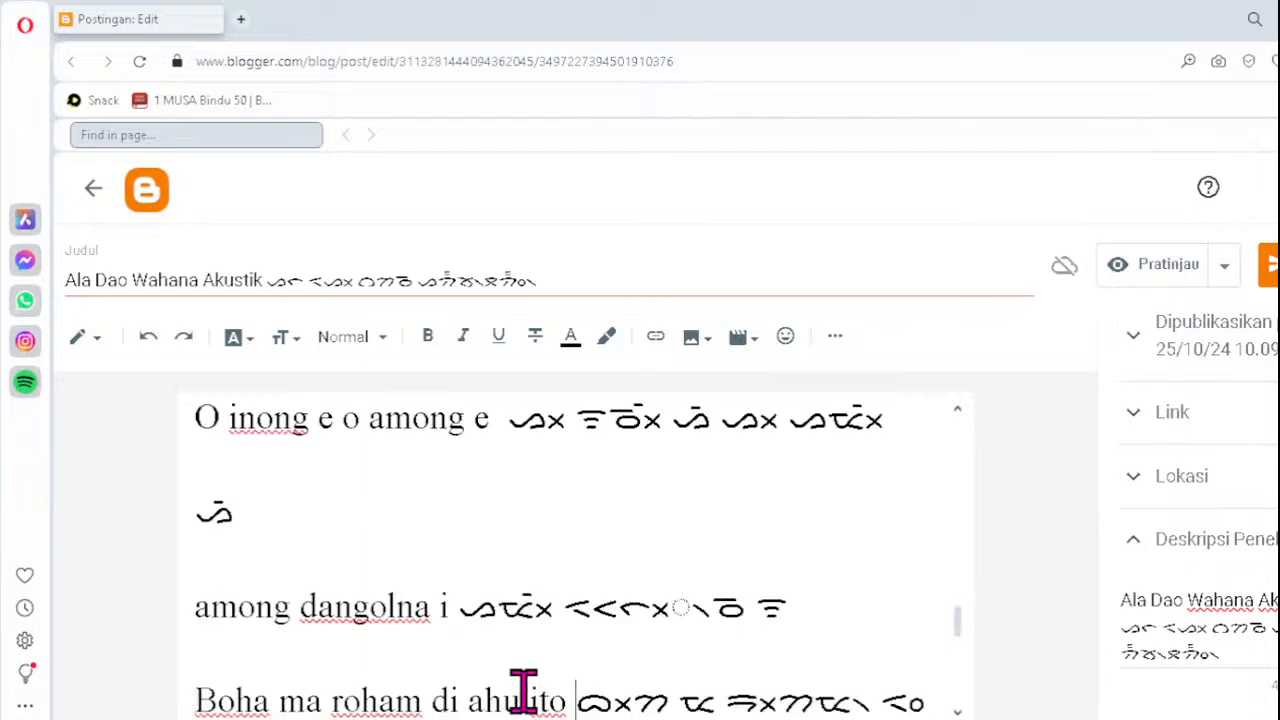
pyautogui.click(620, 615)
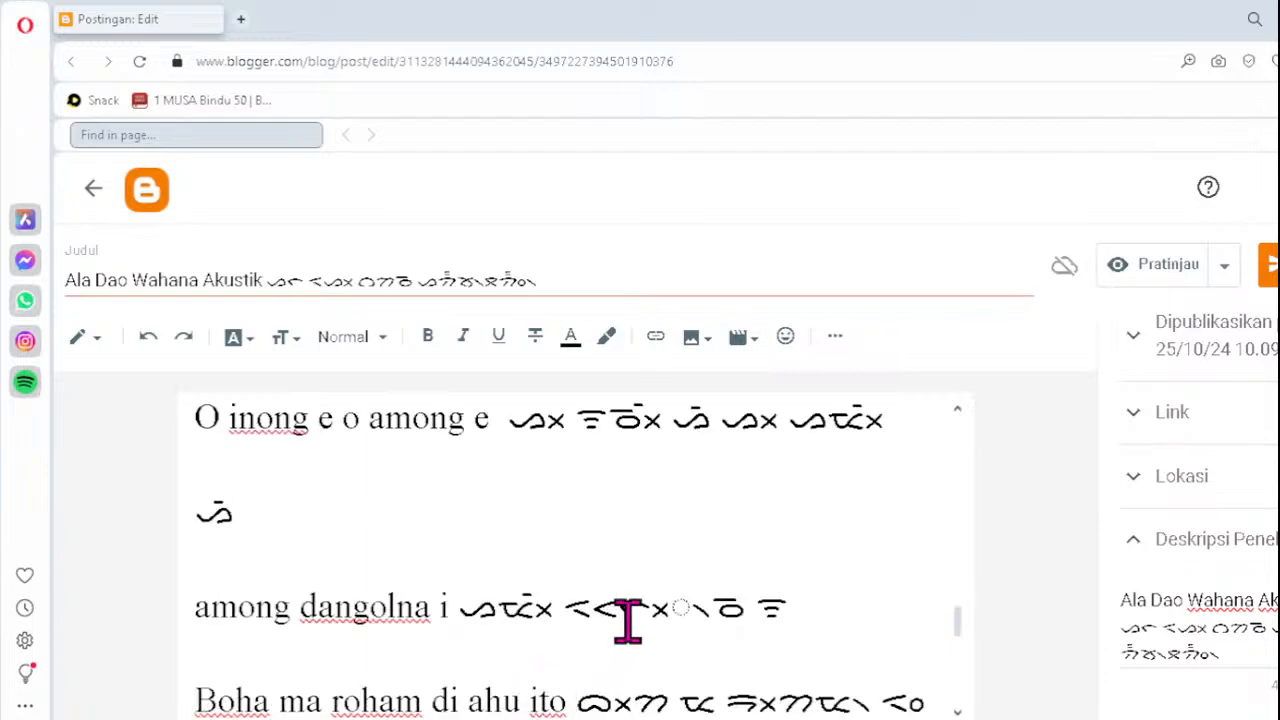
pyautogui.press('Delete')
pyautogui.press('Delete')
pyautogui.press('Delete')
pyautogui.write('ᯞ᯲')
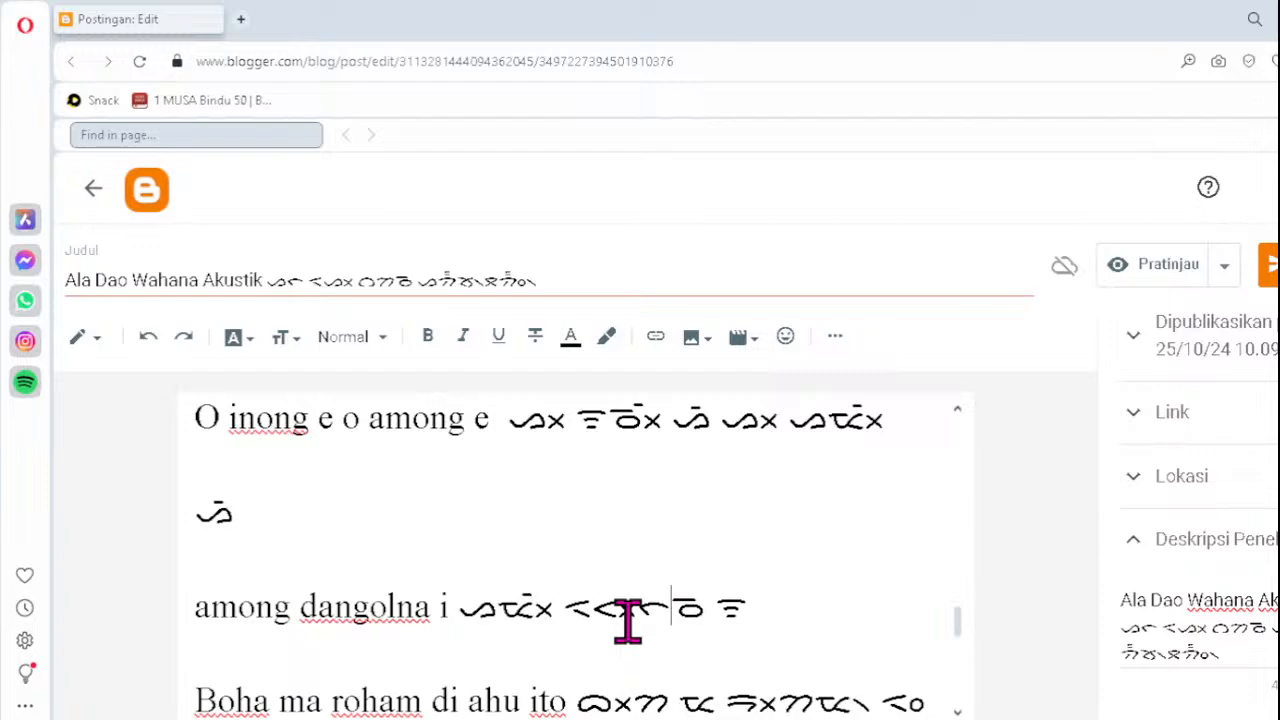
# - Retype the "som" and "on" syllables of Batak-script "Pasombuonmu" in the "Pasombuonmu ahu ito lungunlungunan" line without dotted circles
pyautogui.press('Down')
pyautogui.press('Down')
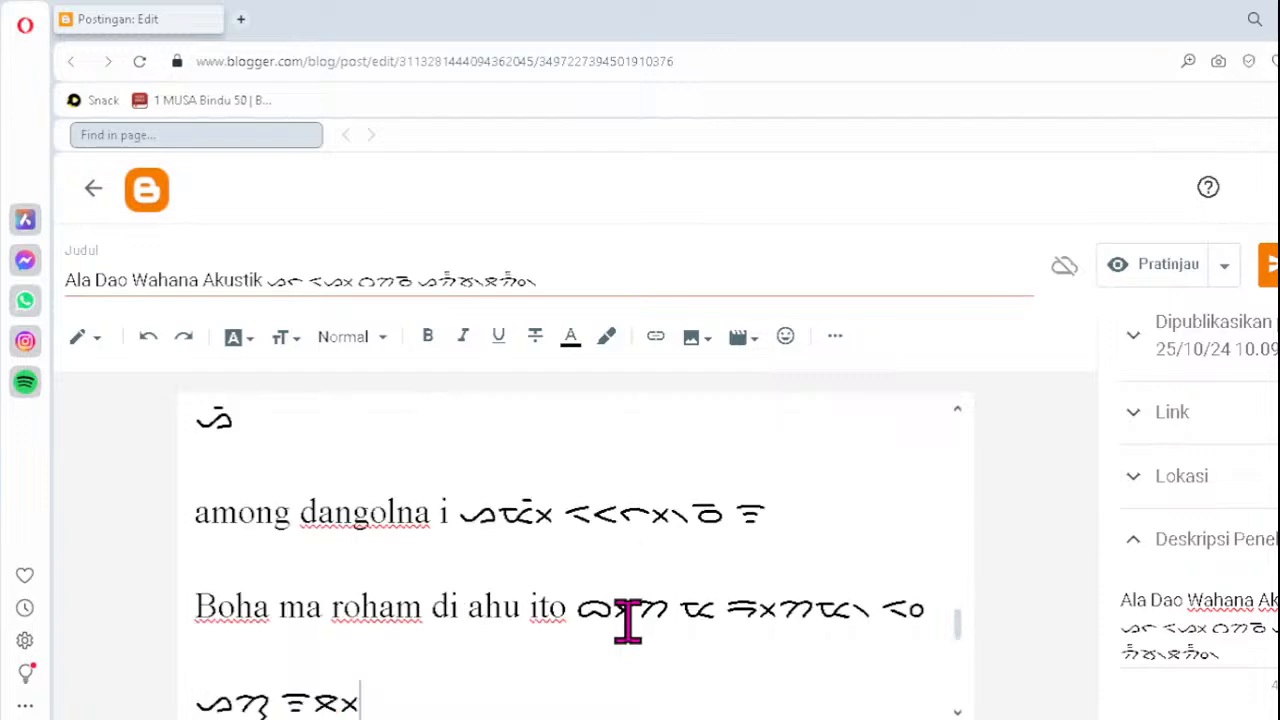
pyautogui.press('Down')
pyautogui.press('Down')
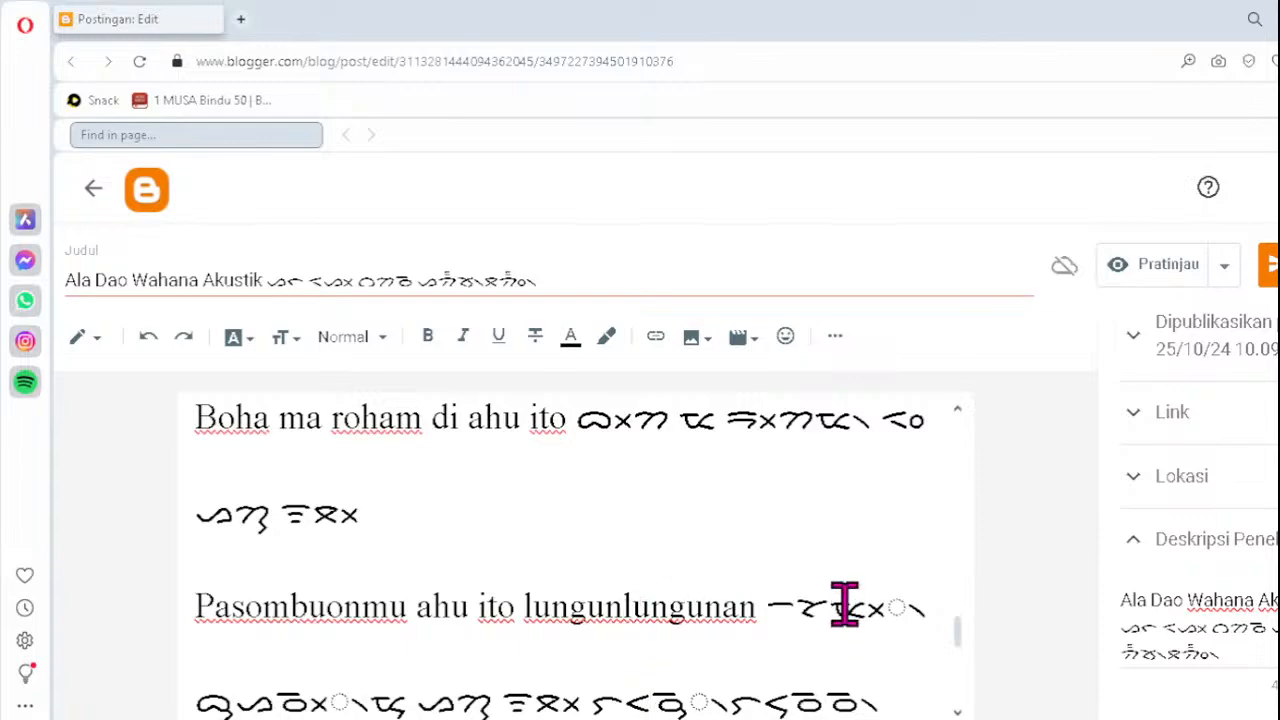
pyautogui.press('Delete')
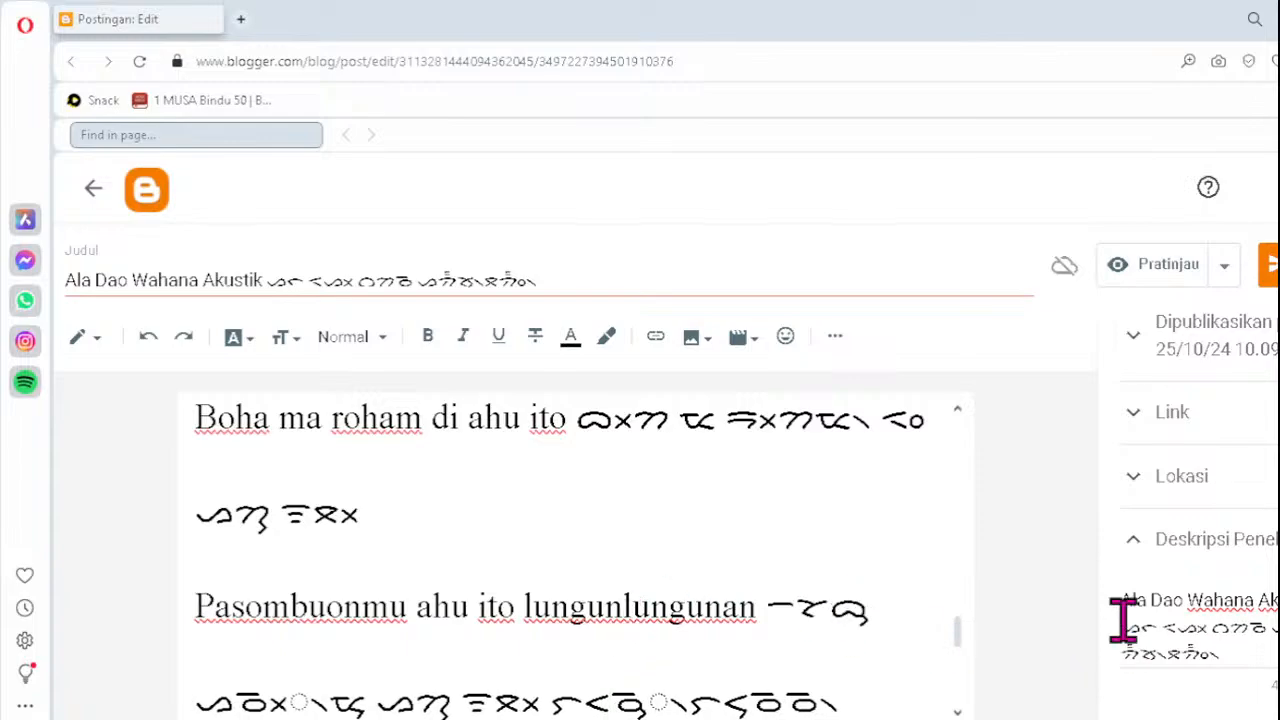
pyautogui.write('ᯬᯔ᯲')
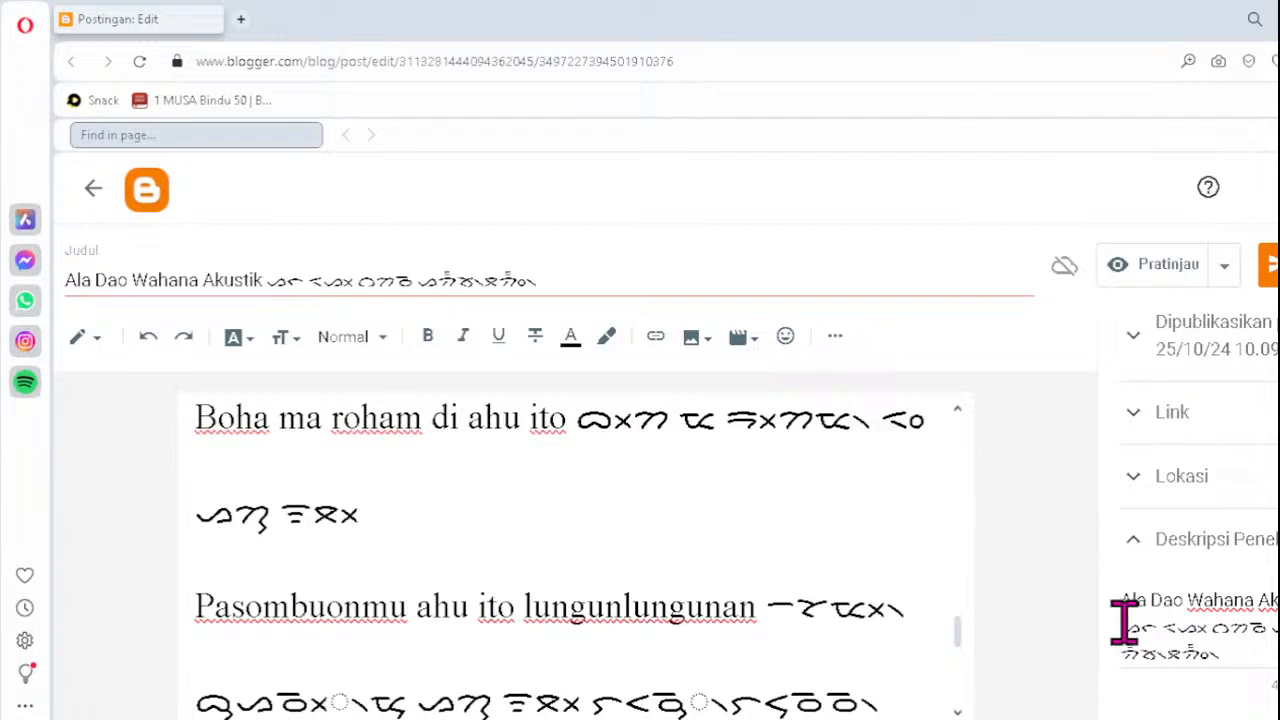
pyautogui.press('Delete')
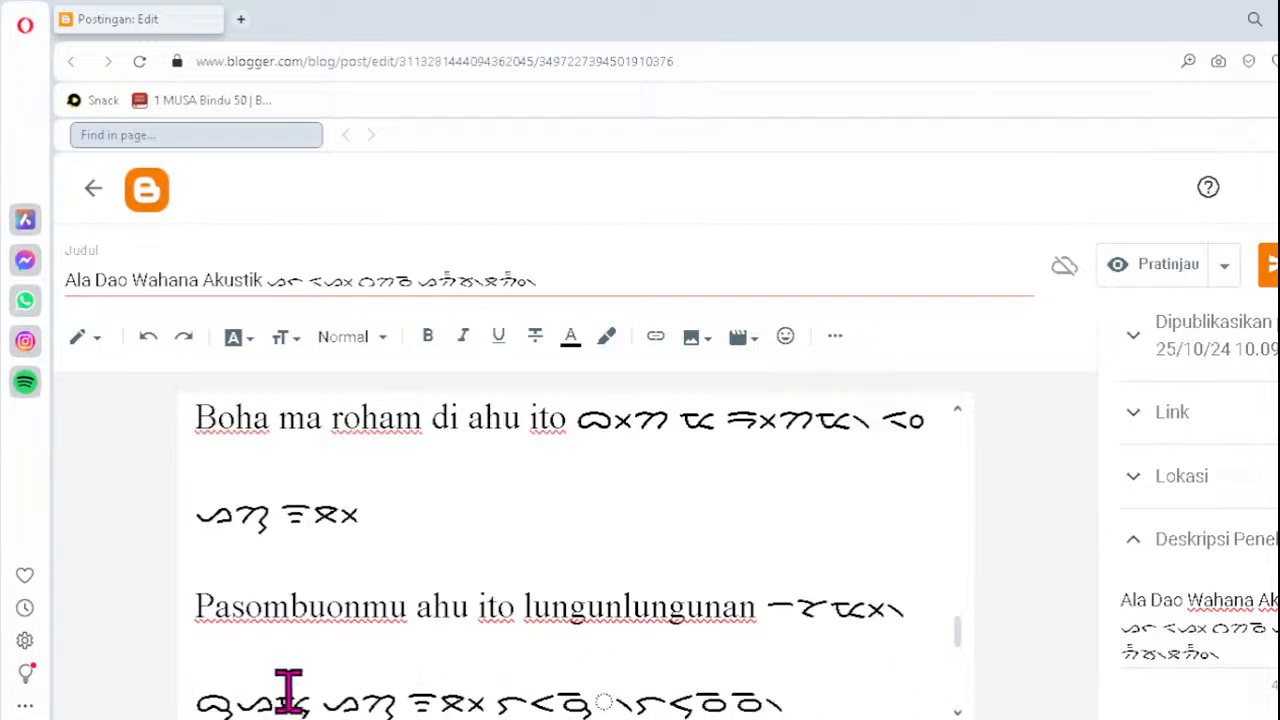
pyautogui.write('ᯬᯉ᯲ᯔᯮ')
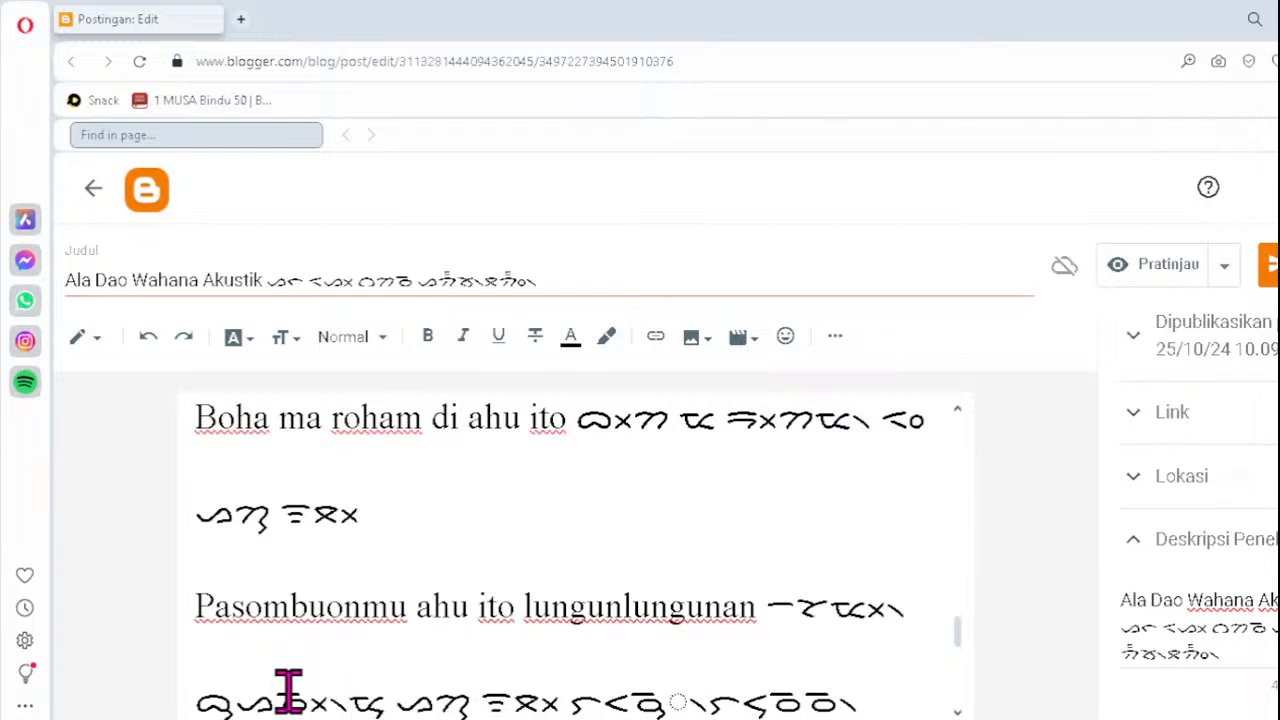
# - Retype the first "ngun" syllable of Batak-script "lungunlungunan" in the "Pasombuonmu ahu ito lungunlungunan" line without a dotted circle
pyautogui.click(630, 698)
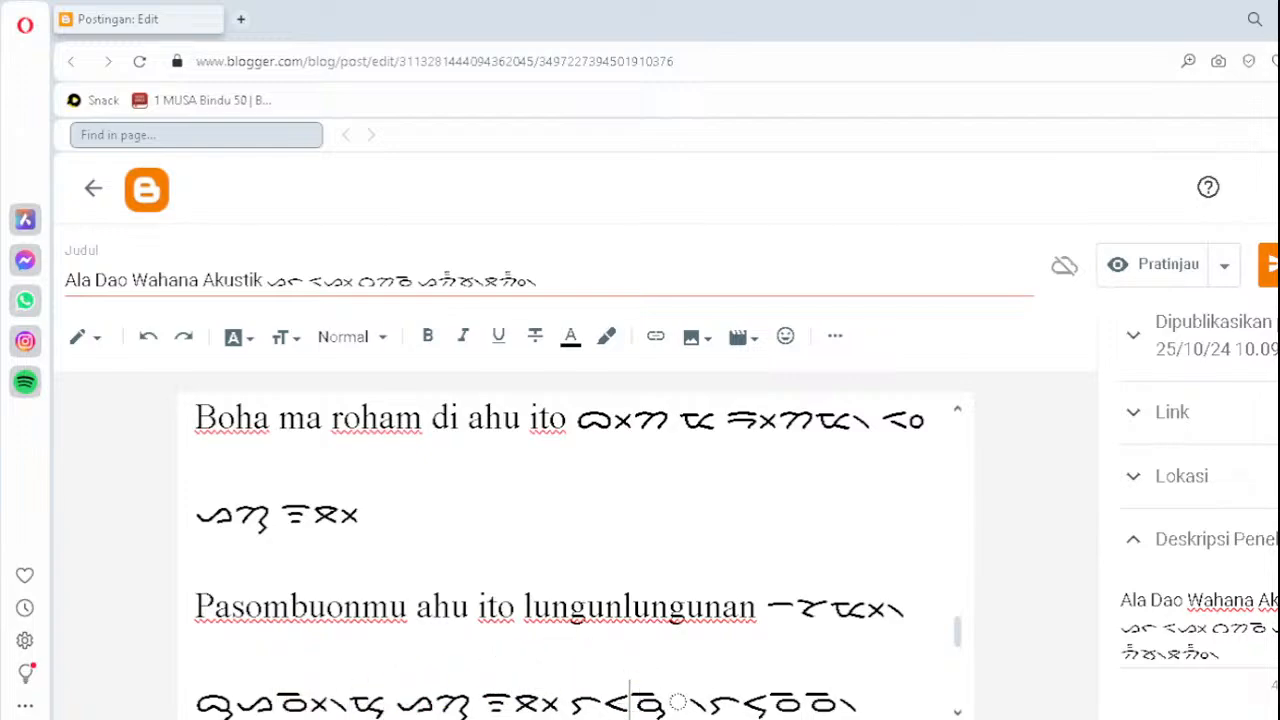
pyautogui.press('Delete')
pyautogui.write('ᯮᯉ᯲')
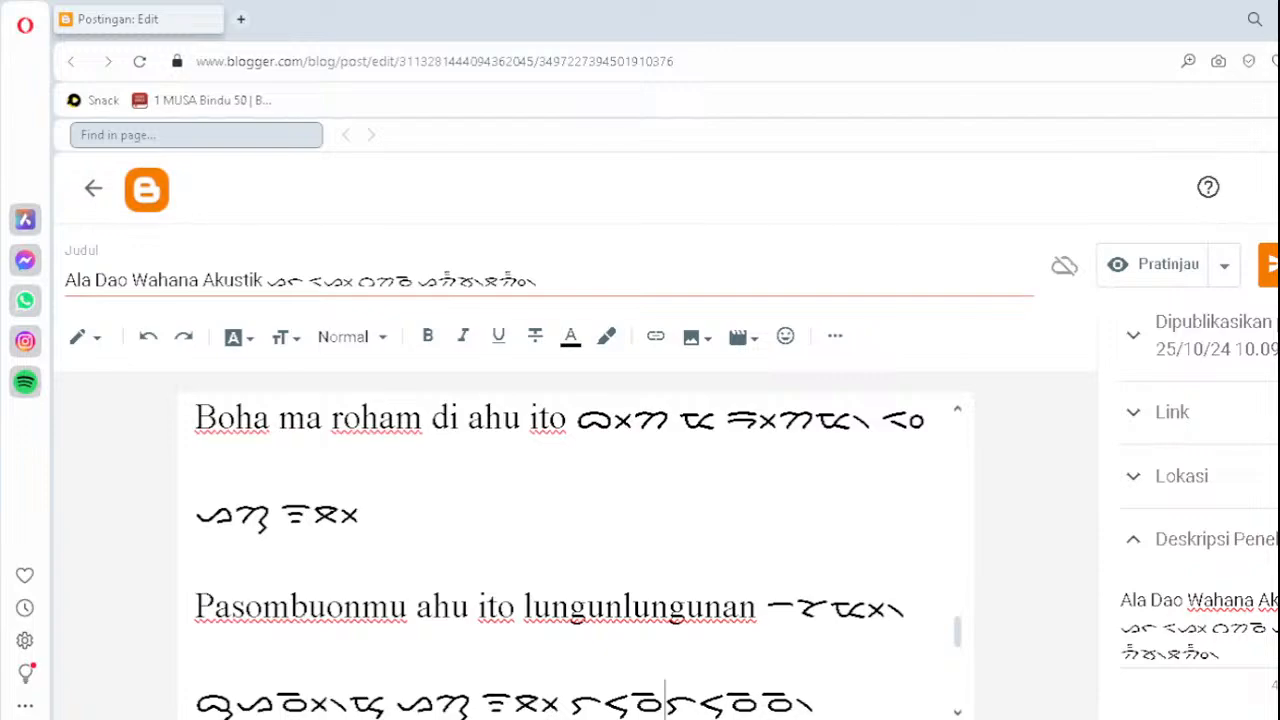
pyautogui.press('Down')
pyautogui.press('Down')
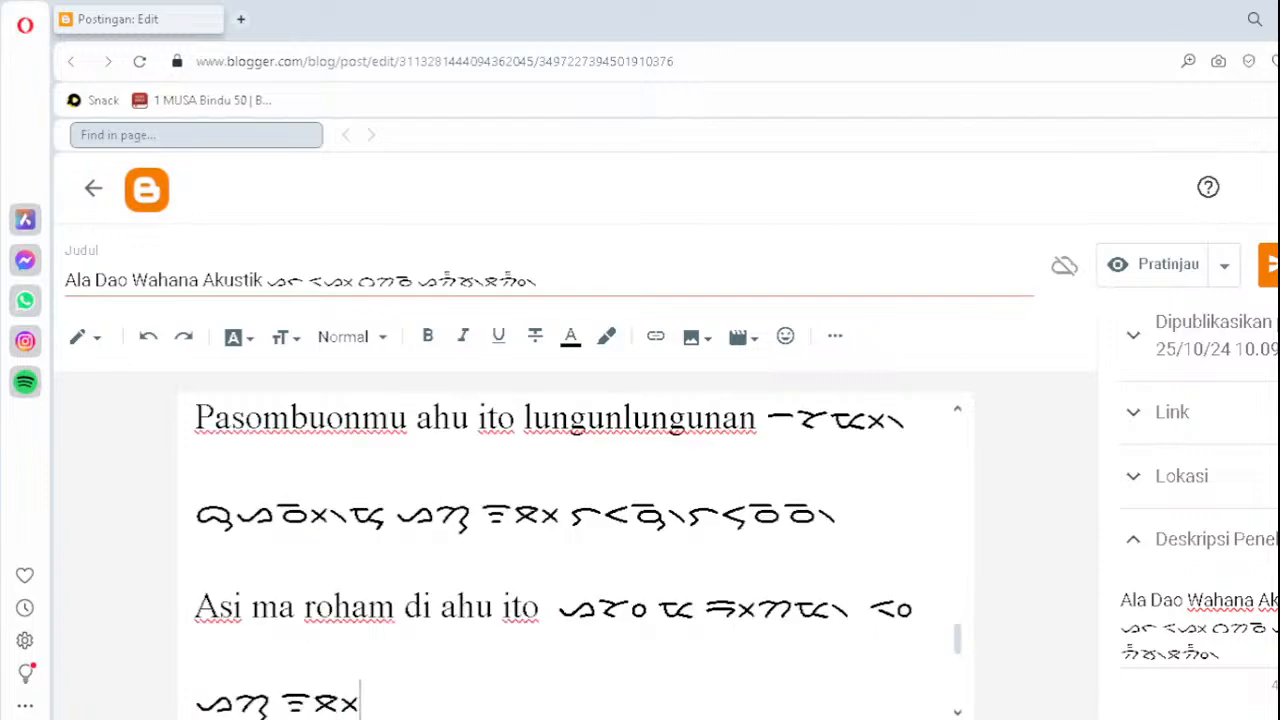
# - Retype the "hon" syllable of the first Batak-script "Sarihon" in the "Sarihon ahu sarihon ahu sarihon ahu" line without a dotted circle
pyautogui.press('Down')
pyautogui.press('Down')
pyautogui.press('Down')
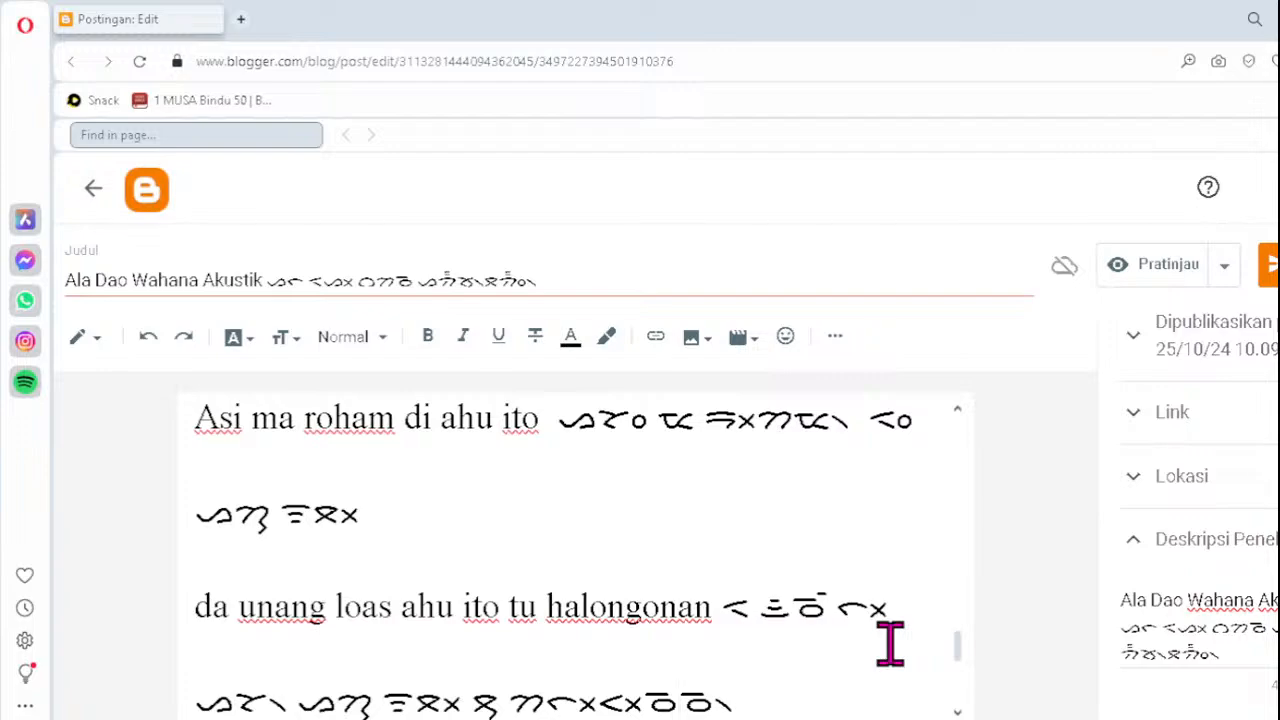
pyautogui.press('Down')
pyautogui.press('Down')
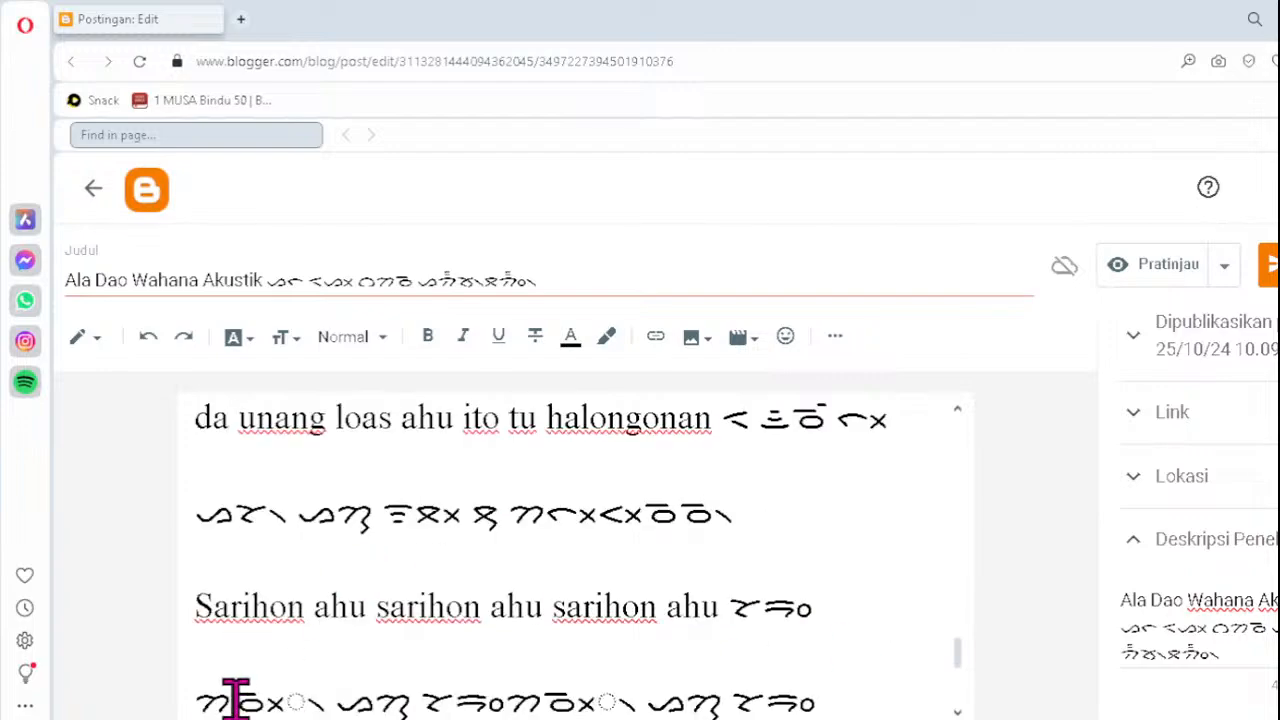
pyautogui.press('Delete')
pyautogui.write('ᯬᯉ᯲')
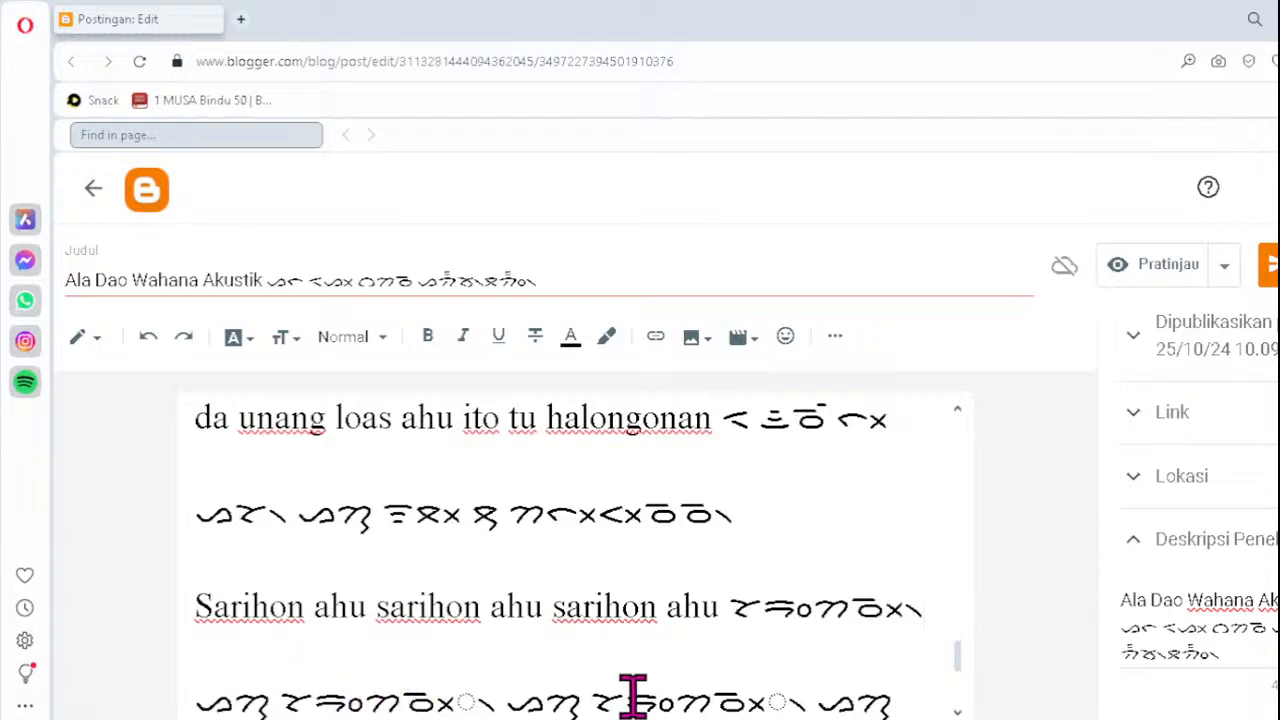
# - Retype the "hon" syllables of the second and third Batak-script "sarihon" in the same line without dotted circles
pyautogui.press('Delete')
pyautogui.write('ᯬᯉ')
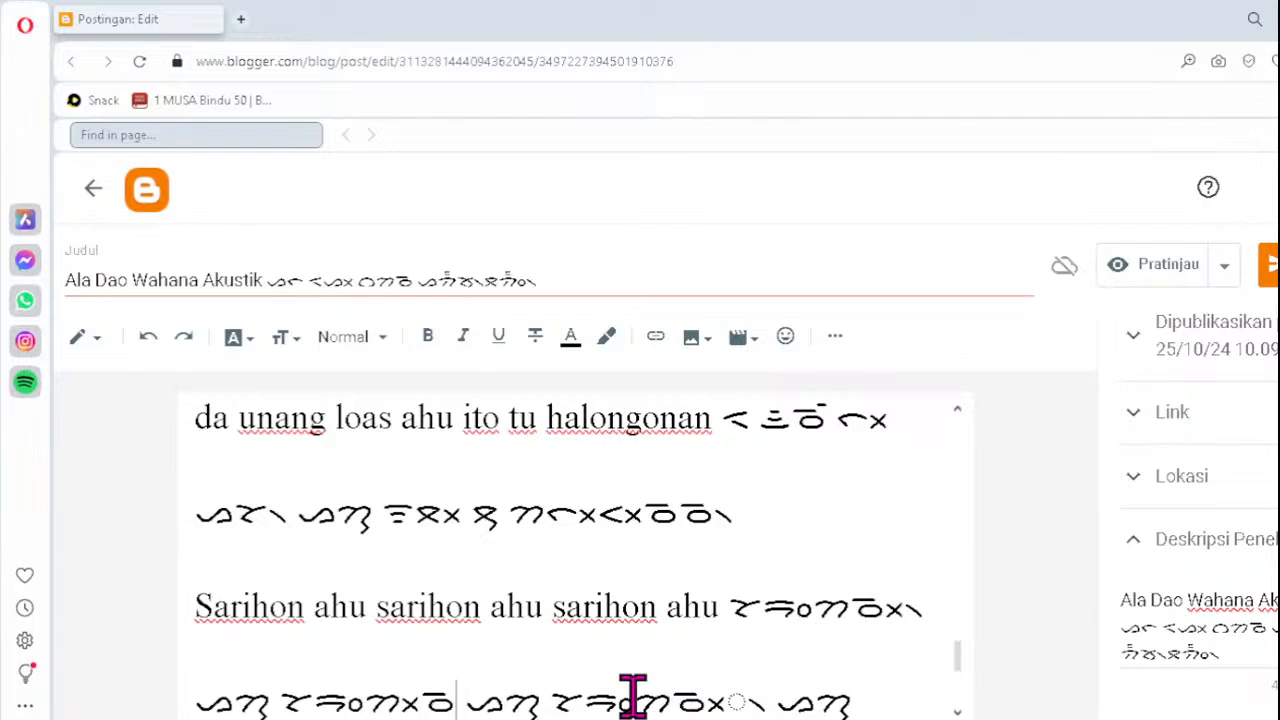
pyautogui.write('᯲')
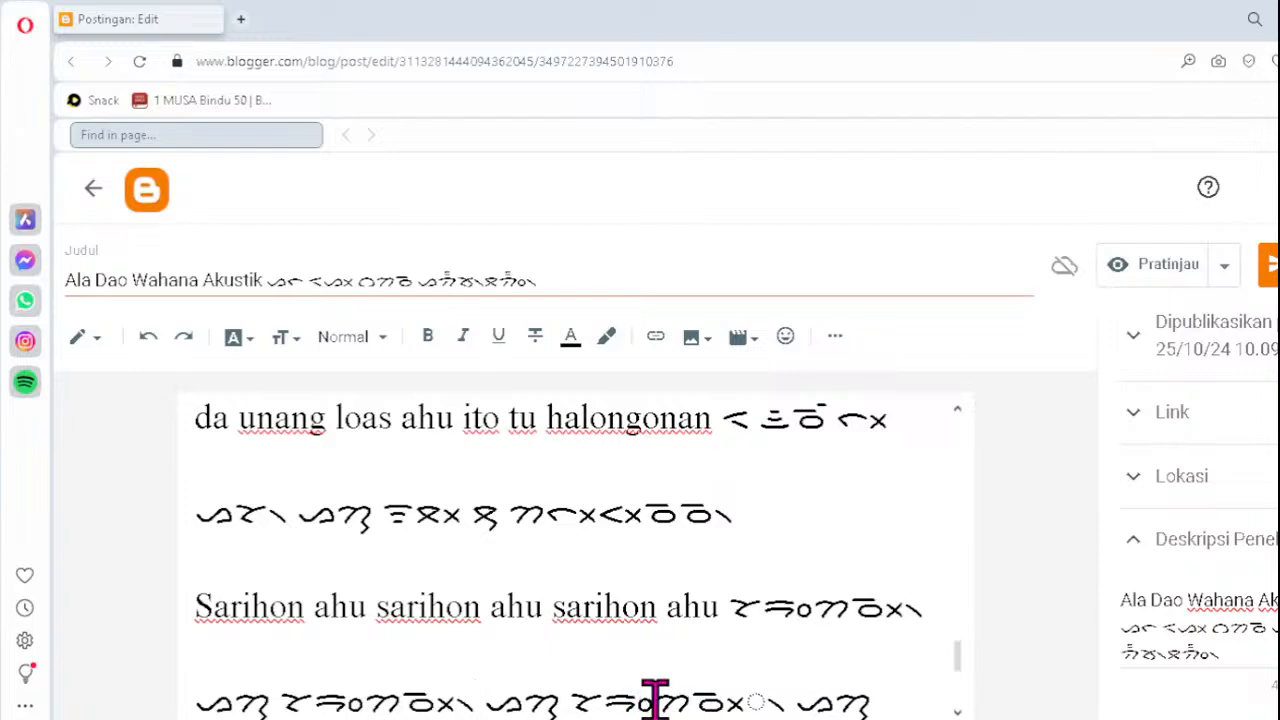
pyautogui.click(702, 694)
pyautogui.press('Delete')
pyautogui.write('ᯬᯉ᯲')
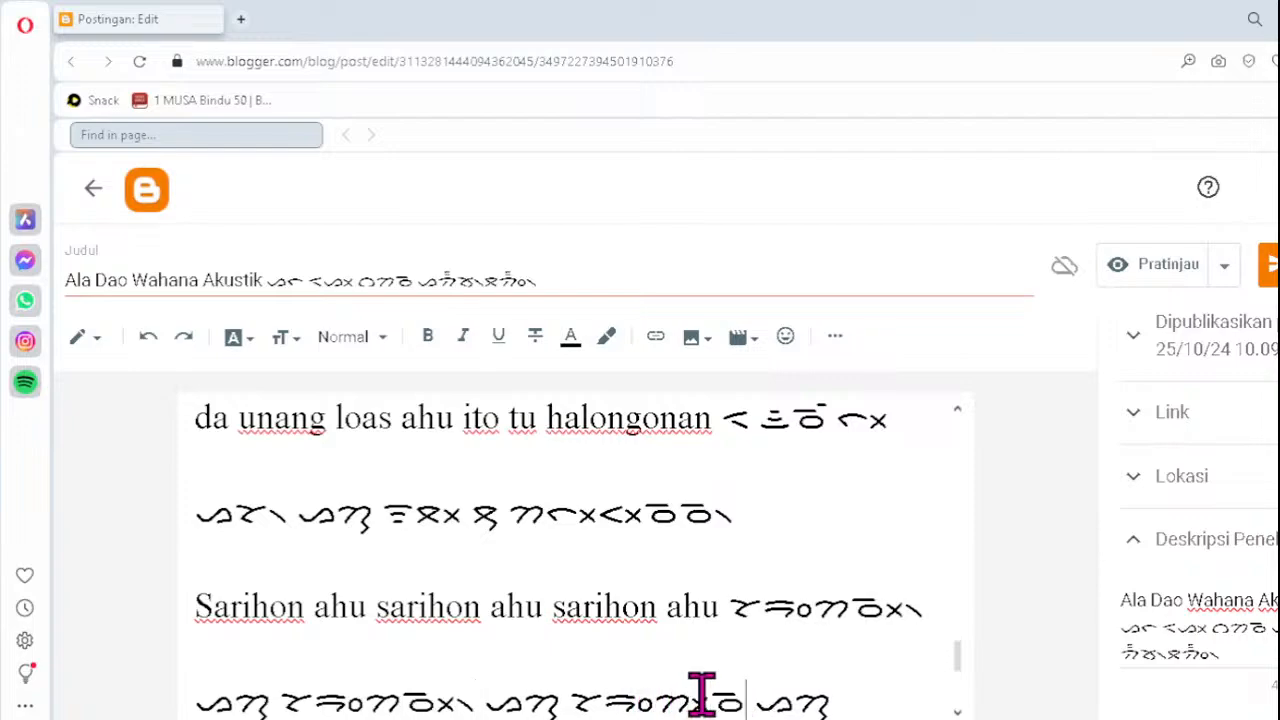
# - Check the remaining lyrics down to the end of the post and back up to its heading for dotted circles
pyautogui.press('Down')
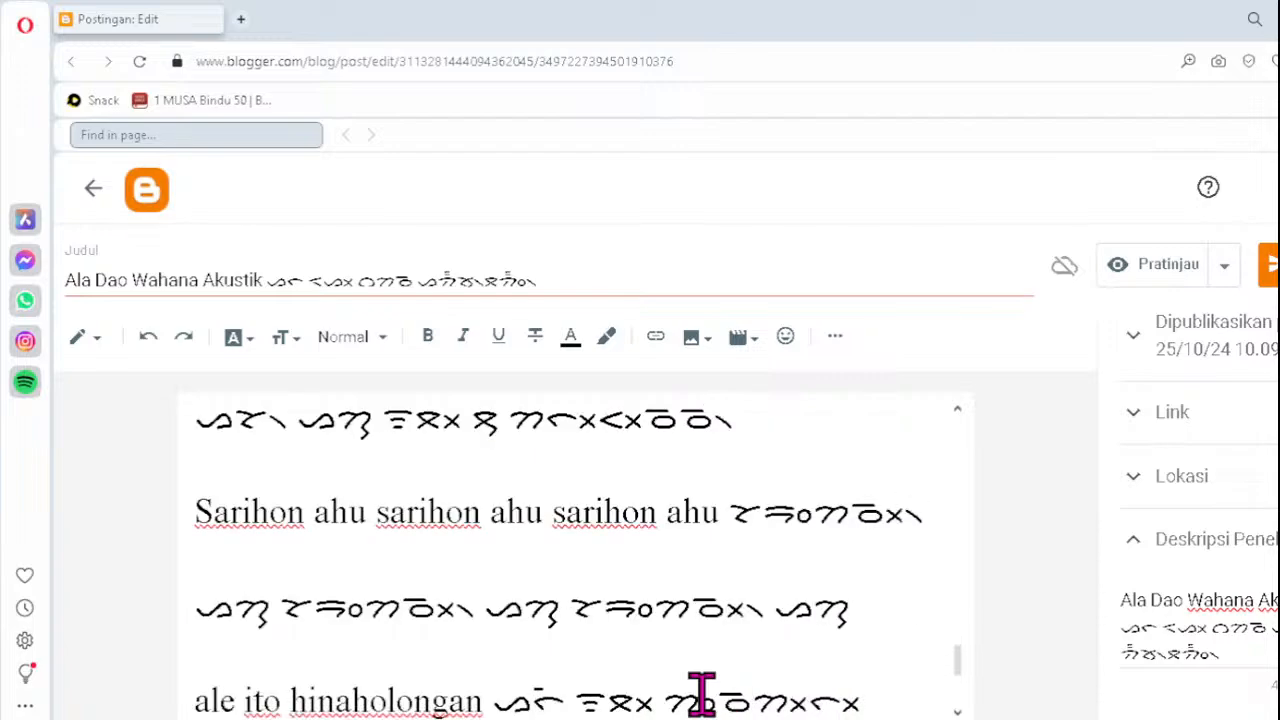
pyautogui.press('Down')
pyautogui.press('Down')
pyautogui.press('Down')
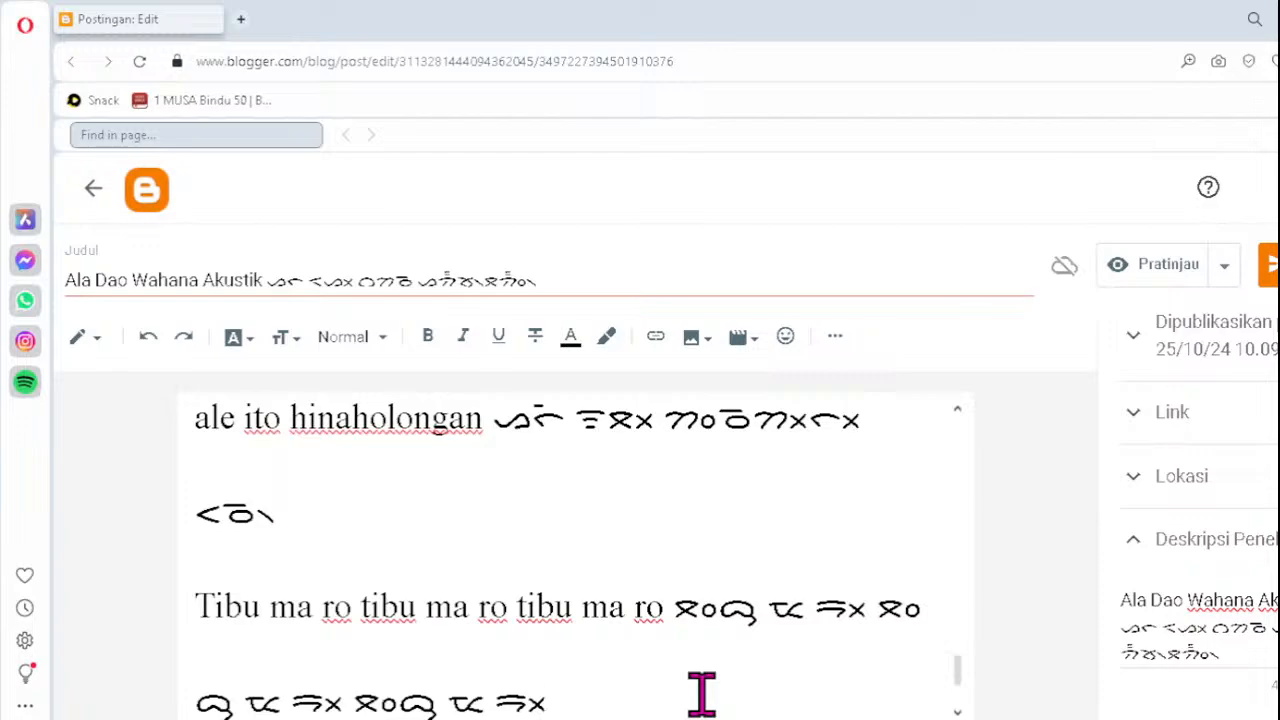
pyautogui.press('Down')
pyautogui.press('Down')
pyautogui.press('Up')
pyautogui.press('Up')
pyautogui.press('Up')
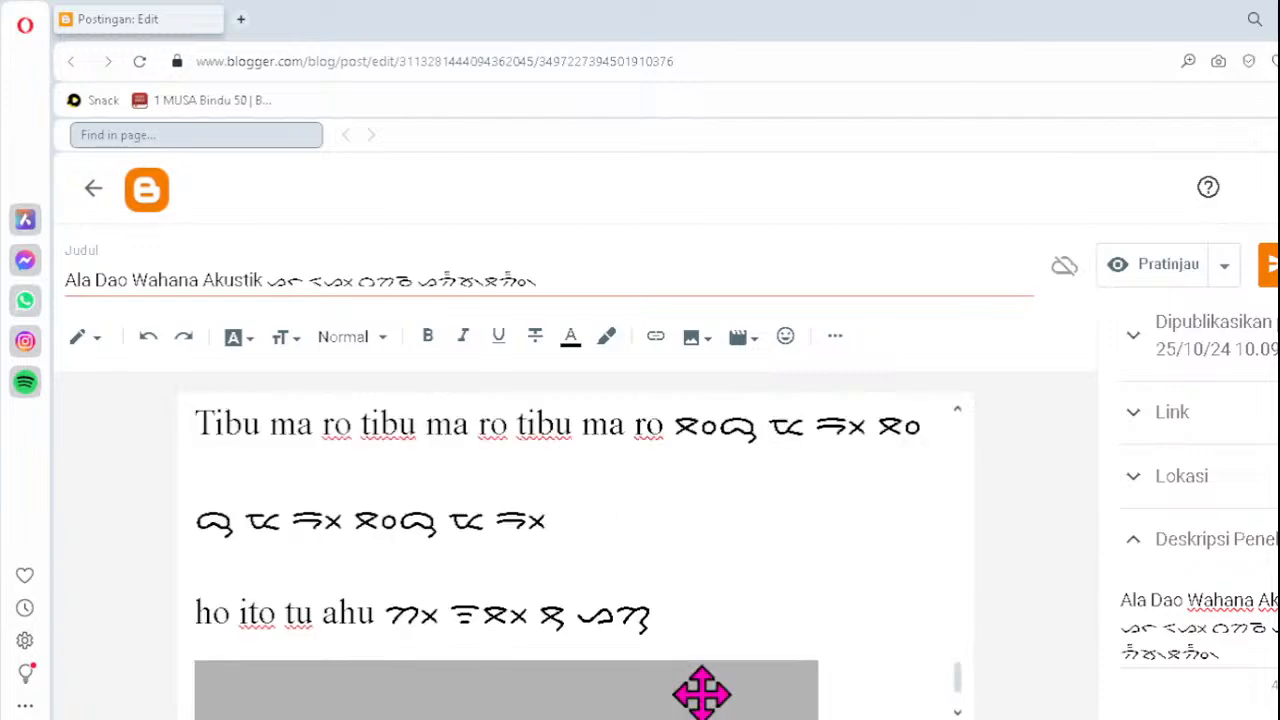
pyautogui.press('Up')
pyautogui.press('Up')
pyautogui.press('Up')
pyautogui.press('Up')
pyautogui.press('Up')
pyautogui.press('Up')
pyautogui.press('Up')
pyautogui.press('Up')
pyautogui.press('Up')
pyautogui.press('Up')
pyautogui.press('Up')
pyautogui.press('Up')
pyautogui.press('Up')
pyautogui.press('Up')
pyautogui.press('Up')
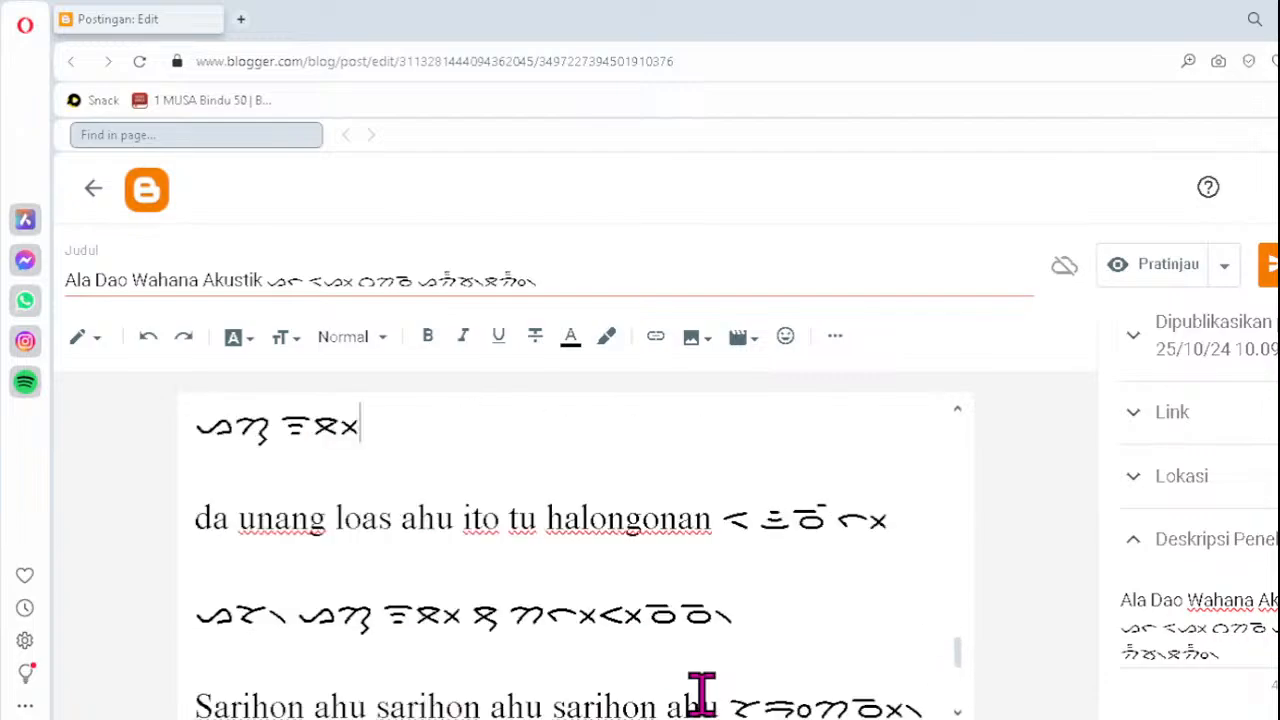
pyautogui.press('Up')
pyautogui.press('Up')
pyautogui.press('Up')
pyautogui.press('Up')
pyautogui.press('Up')
pyautogui.press('Up')
pyautogui.press('Up')
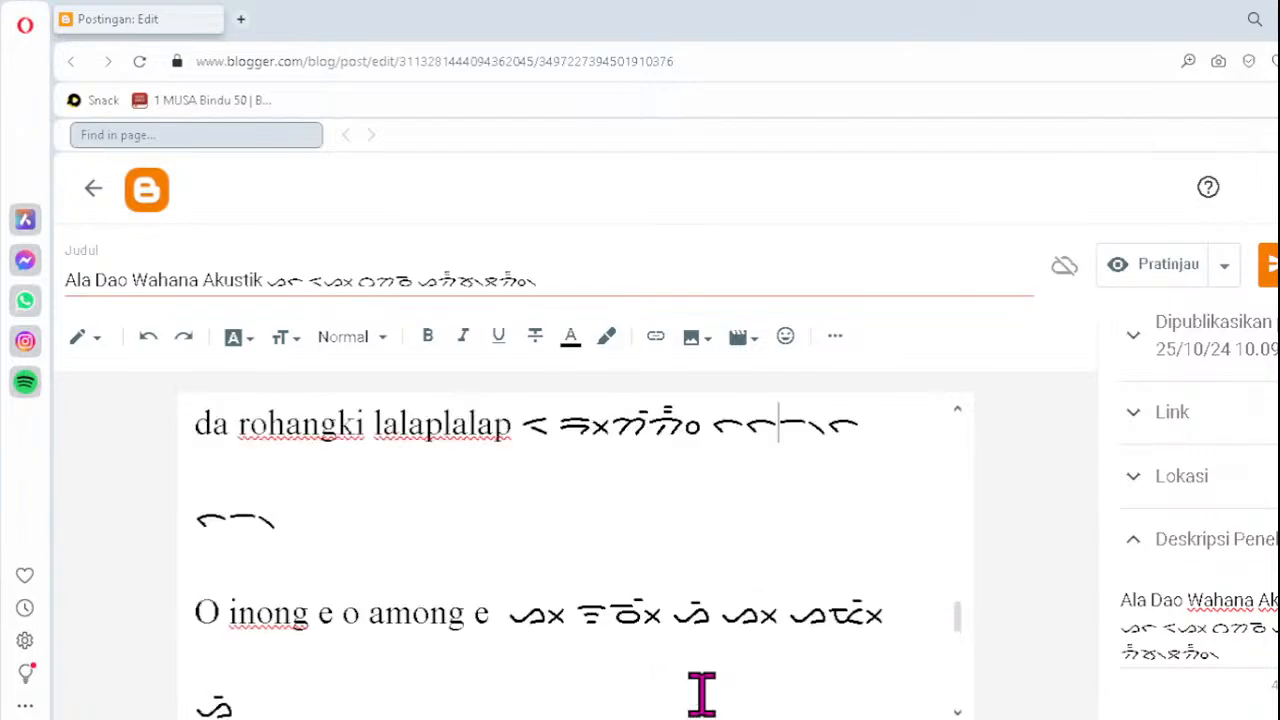
pyautogui.scroll(8, 701, 692)
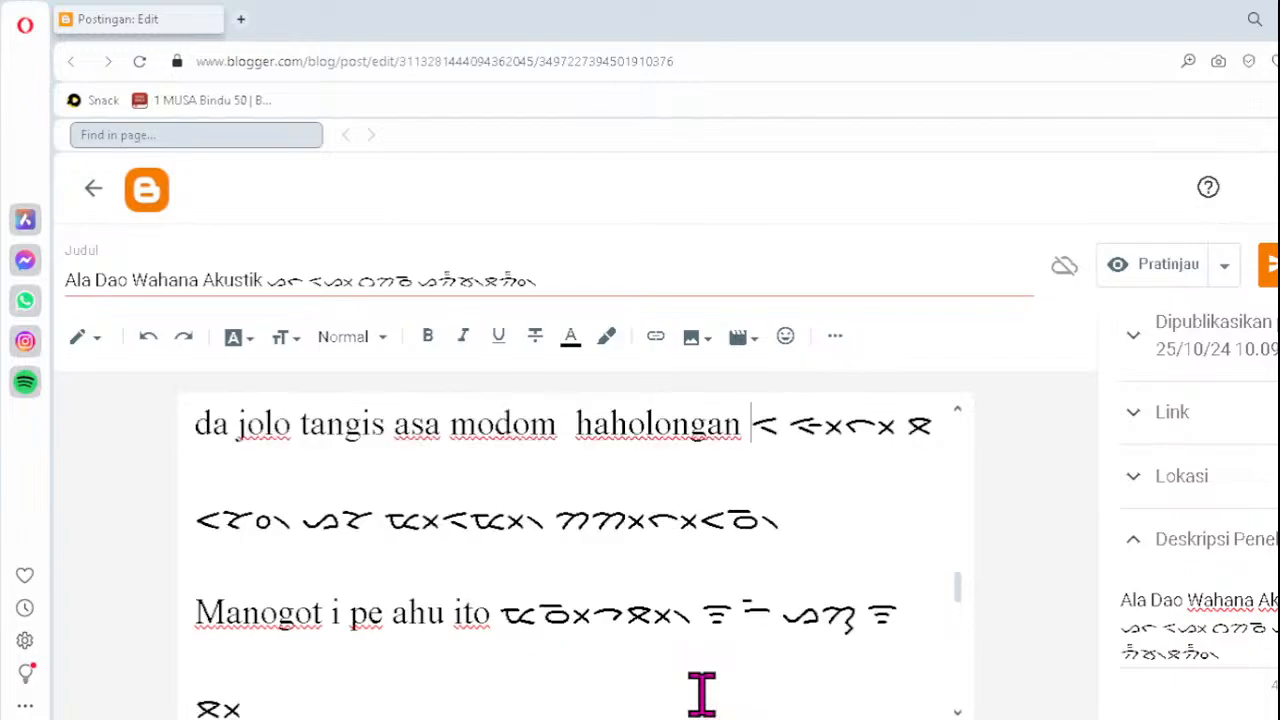
pyautogui.scroll(8, 701, 692)
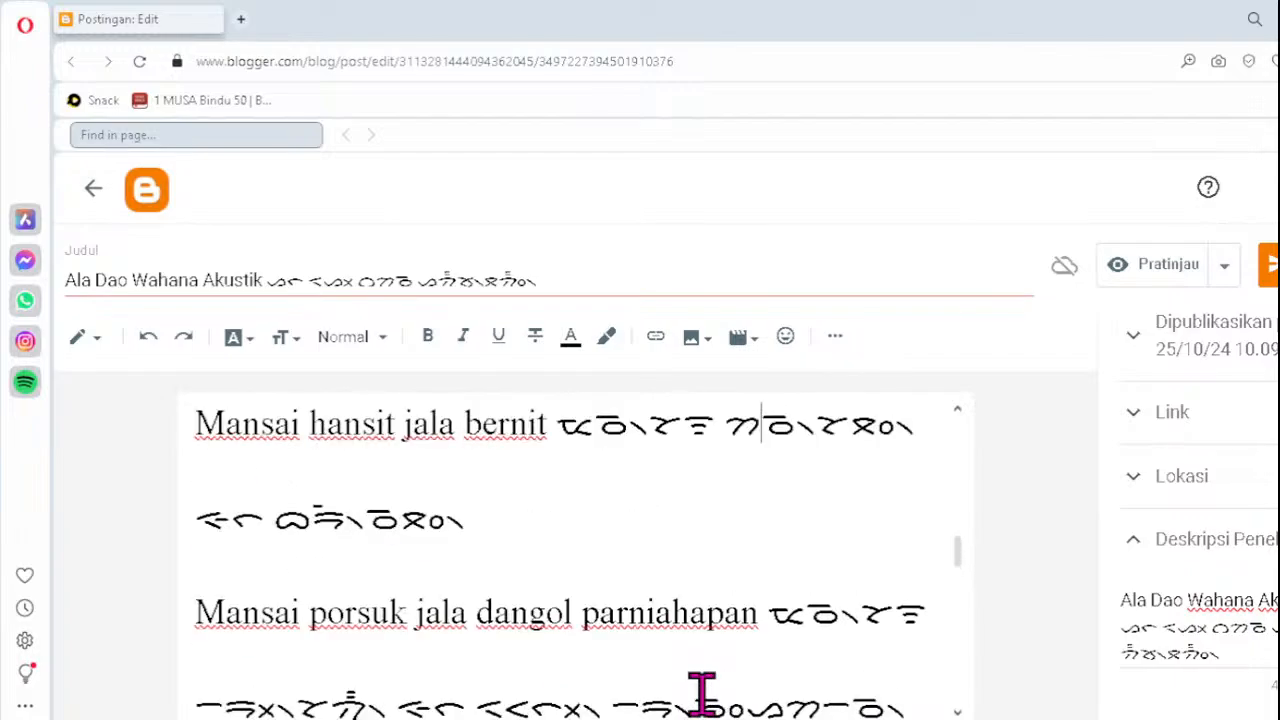
pyautogui.scroll(8, 701, 692)
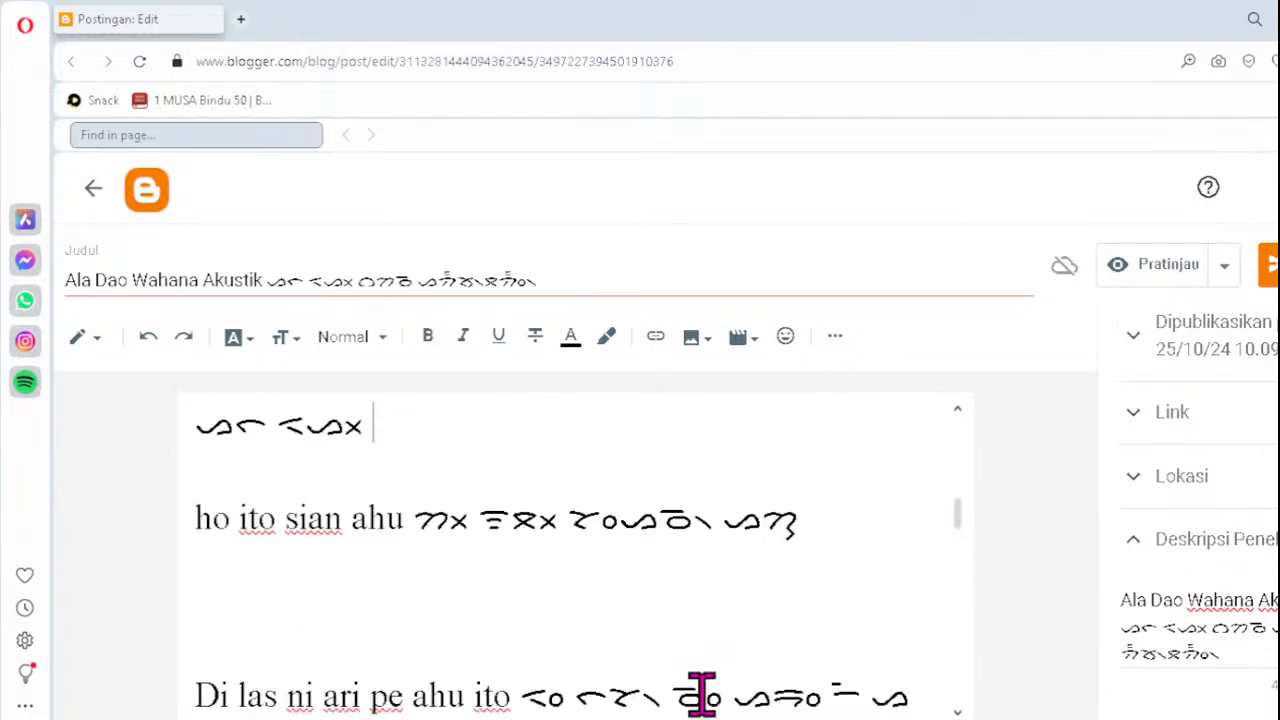
pyautogui.scroll(8, 701, 692)
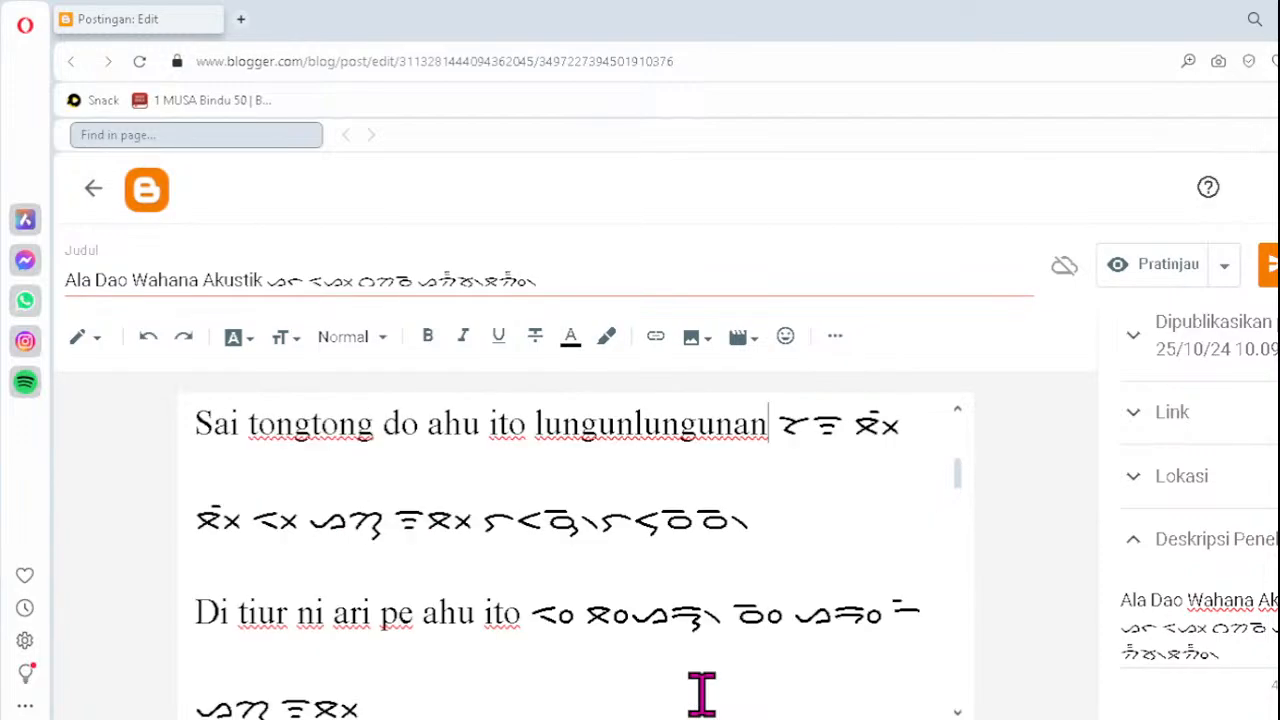
pyautogui.scroll(3, 701, 692)
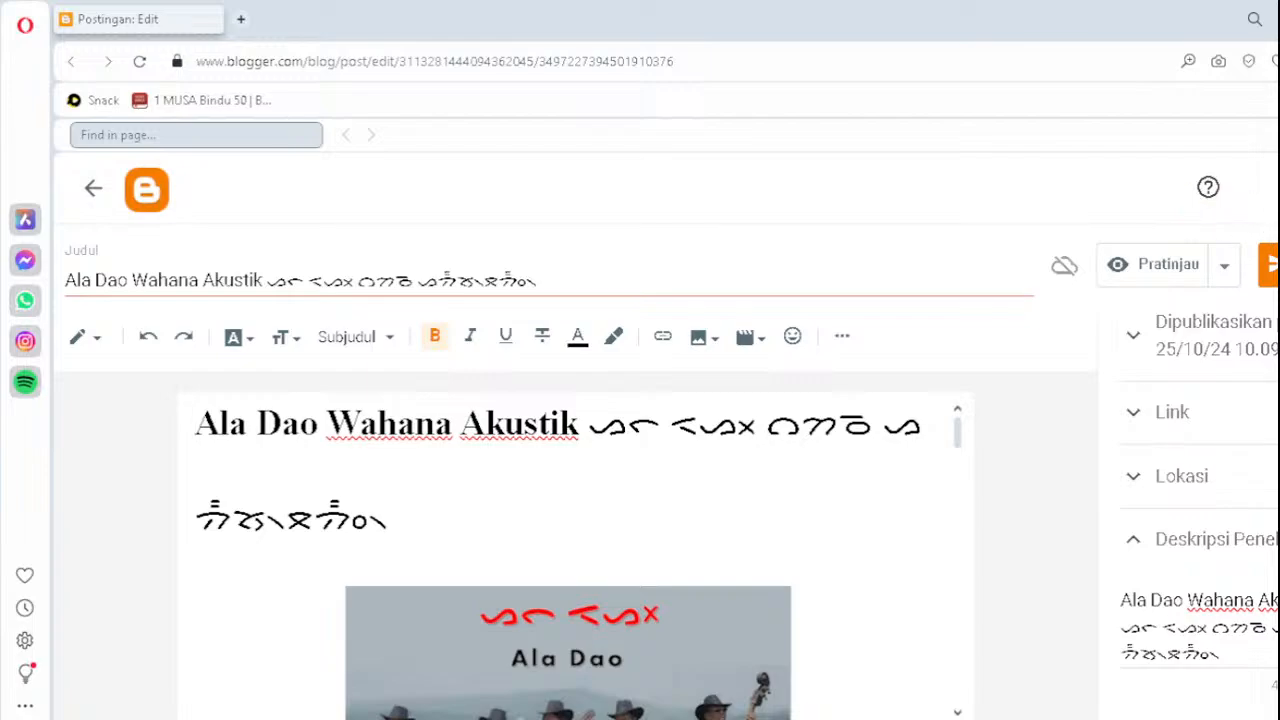
# - Publish the update to the "Ala Dao Wahana Akustik" post and open the "Parhaseang Tingkim Emilia Contessa" post for editing
pyautogui.click(1270, 265)
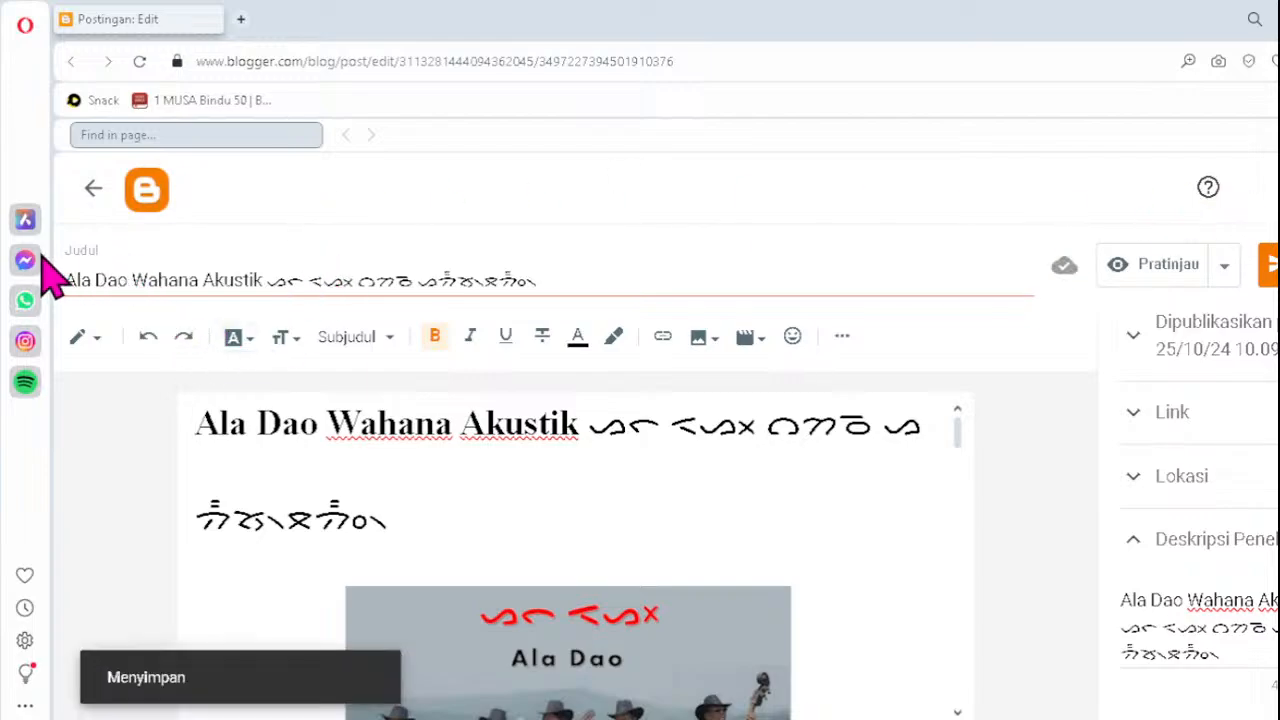
pyautogui.click(93, 188)
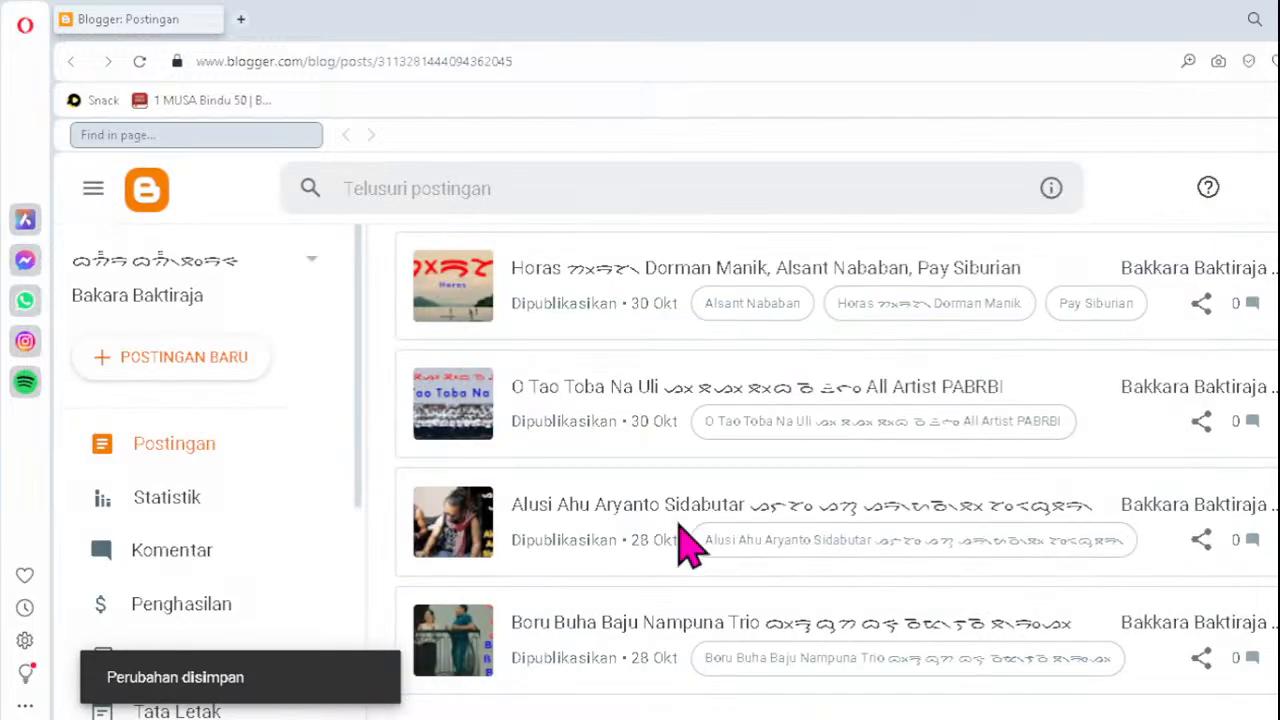
pyautogui.scroll(-3, 845, 463)
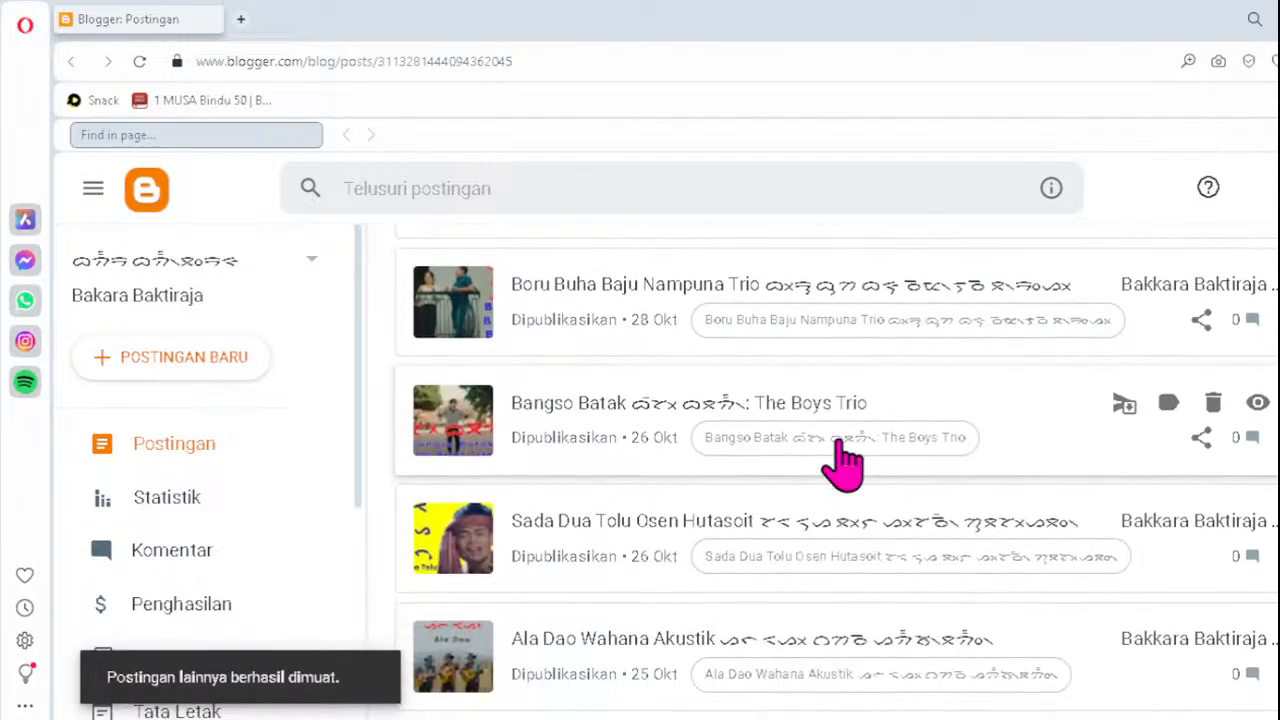
pyautogui.scroll(1, 845, 463)
pyautogui.scroll(-3, 845, 463)
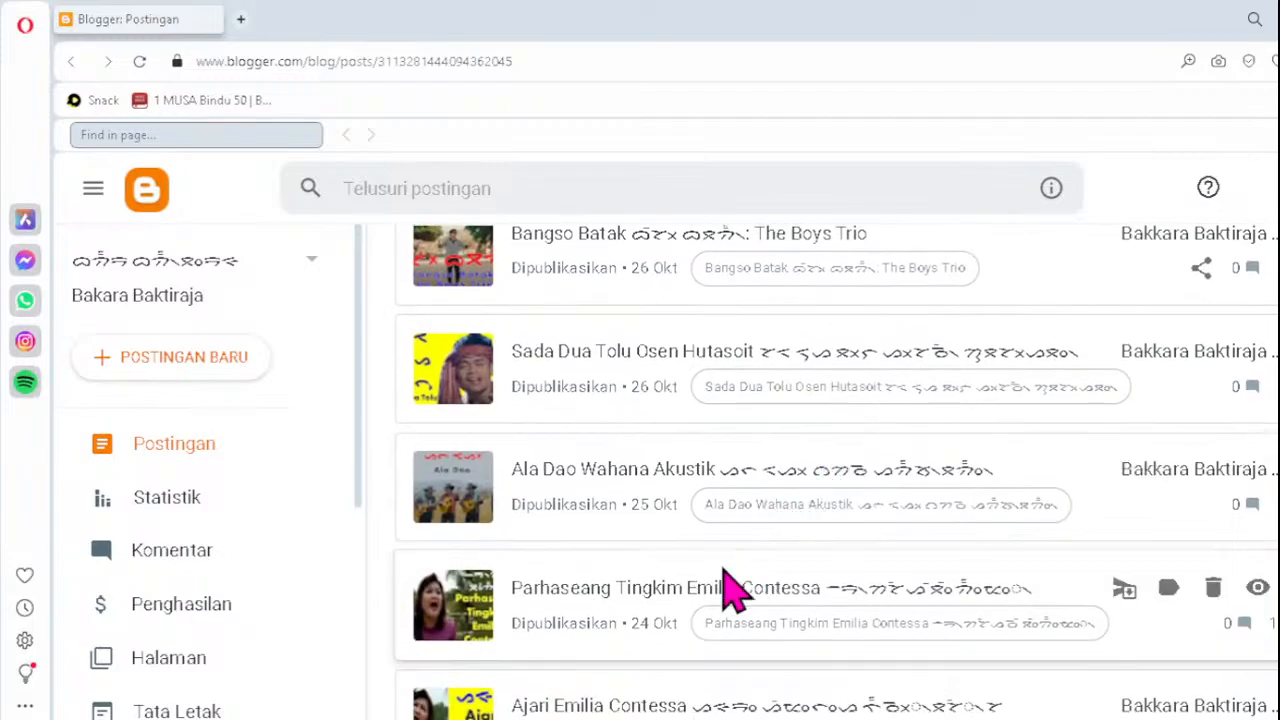
pyautogui.click(617, 590)
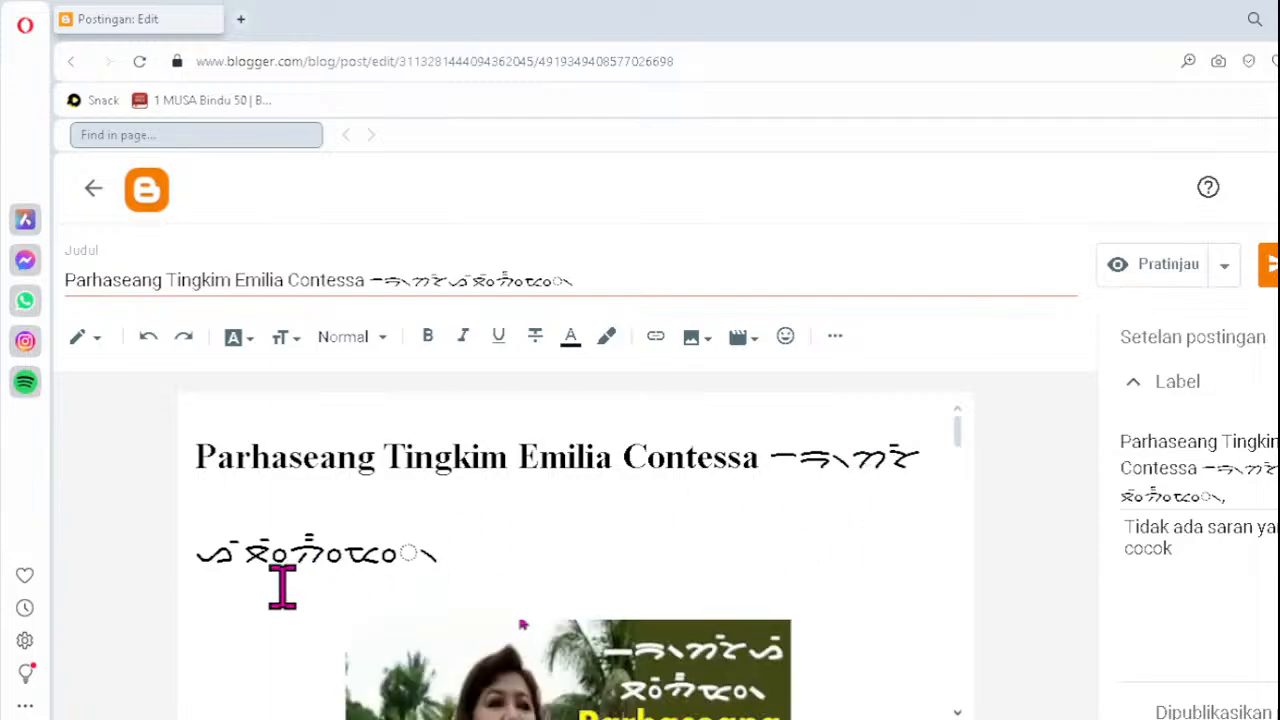
# - Retype the "m" ending of Batak-script "Tingkim" in the post title without a dotted circle
pyautogui.click(351, 558)
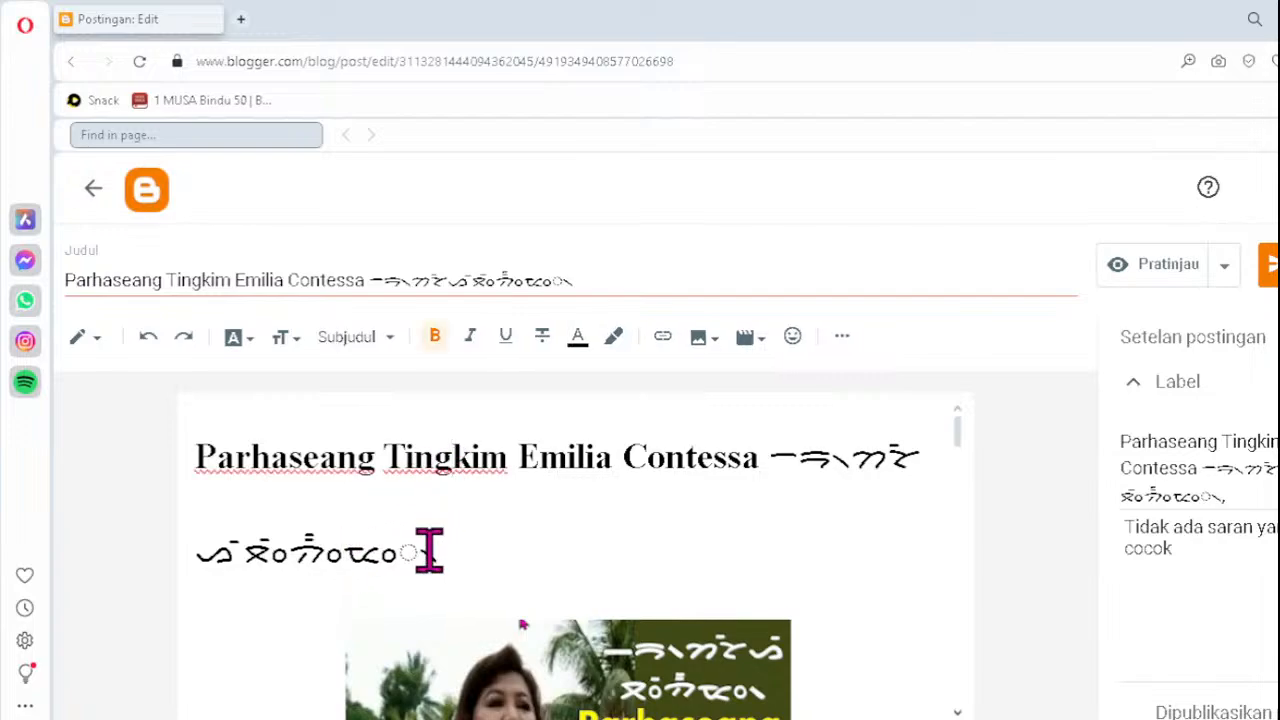
pyautogui.click(330, 554)
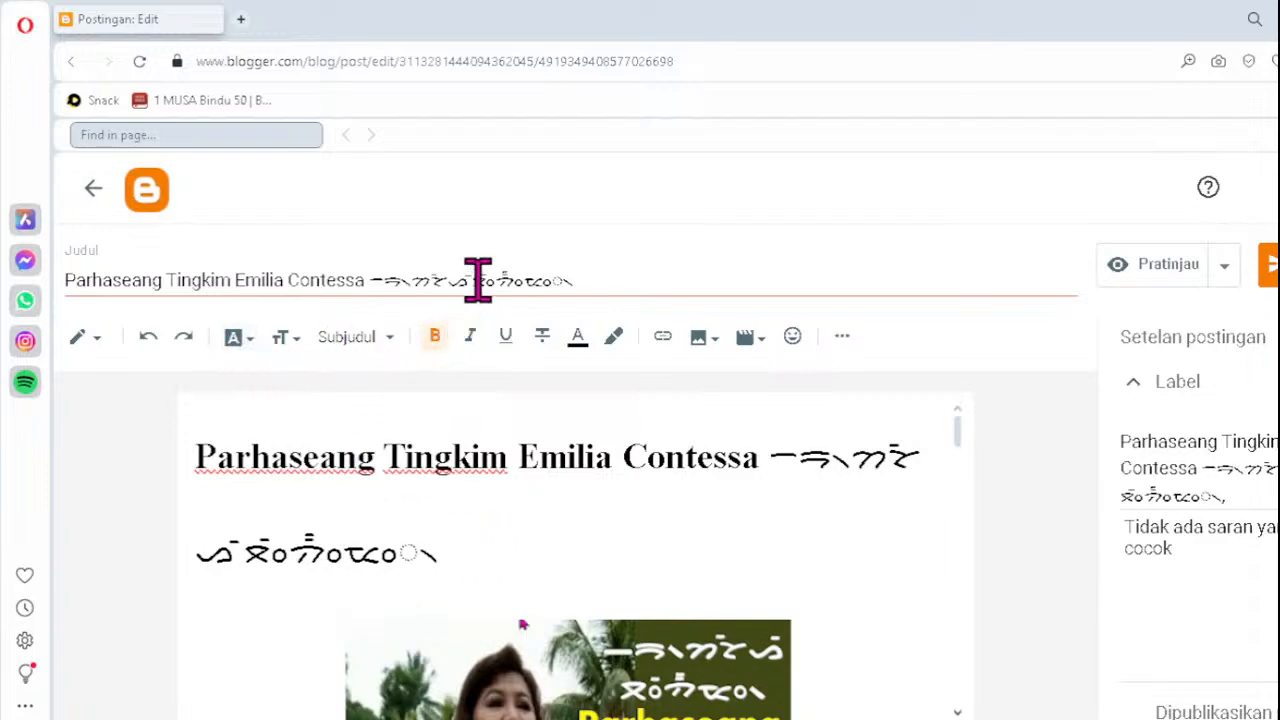
pyautogui.click(518, 280)
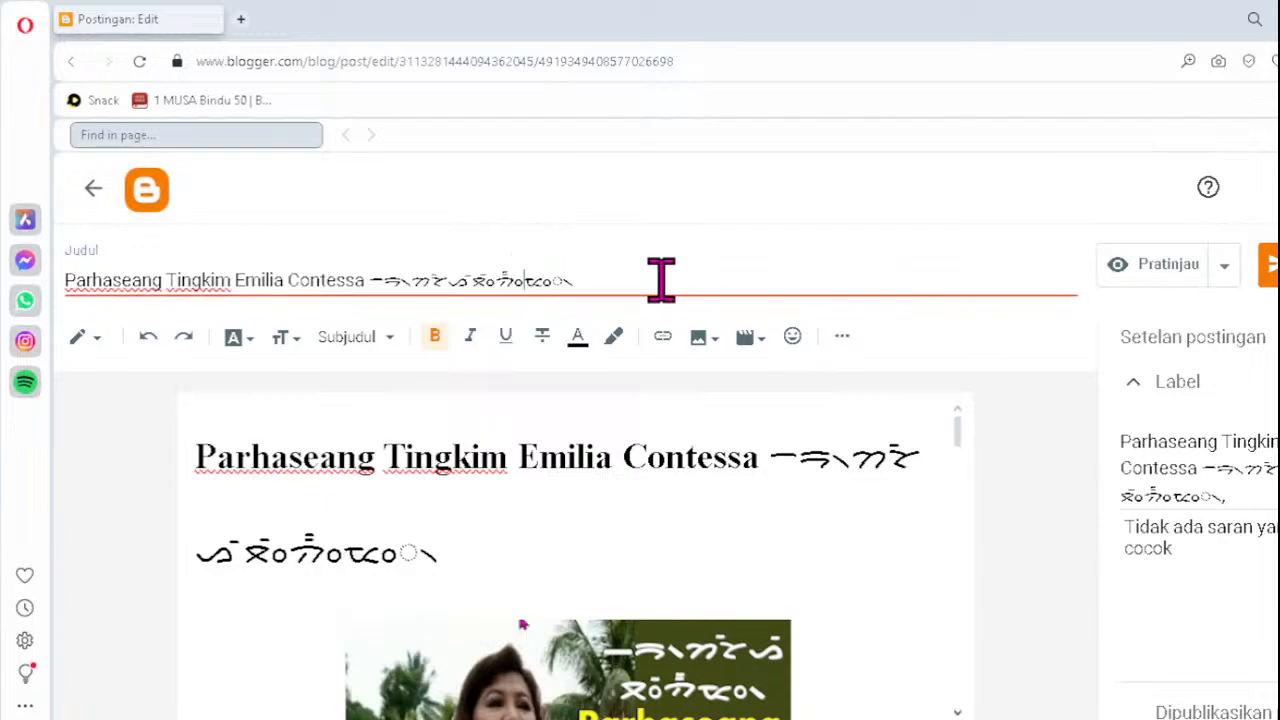
pyautogui.press('Delete')
pyautogui.press('Delete')
pyautogui.press('Delete')
pyautogui.press('Delete')
pyautogui.press('Delete')
pyautogui.write('ᨈ')
pyautogui.write('ᨚᨊ')
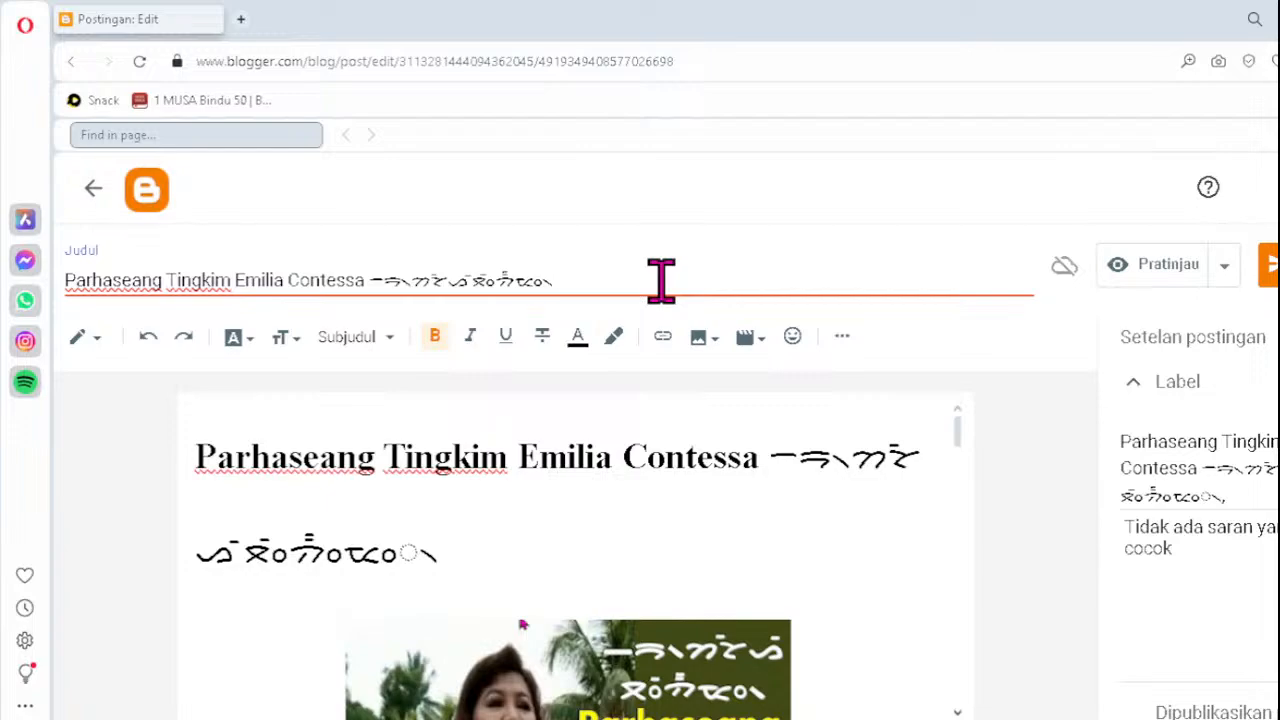
# - Copy the corrected post title and replace the cover image's alt text and title text with it
pyautogui.hotkey('ctrl', 'a')
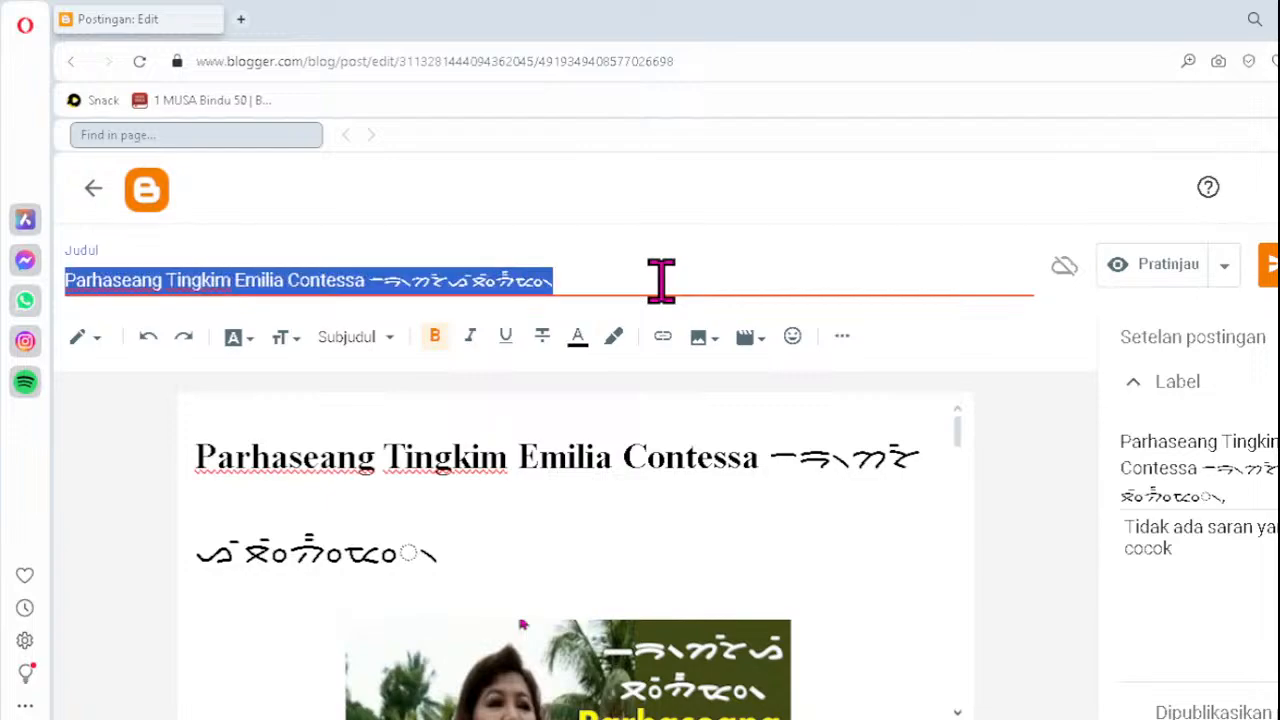
pyautogui.click(591, 671)
pyautogui.click(581, 598)
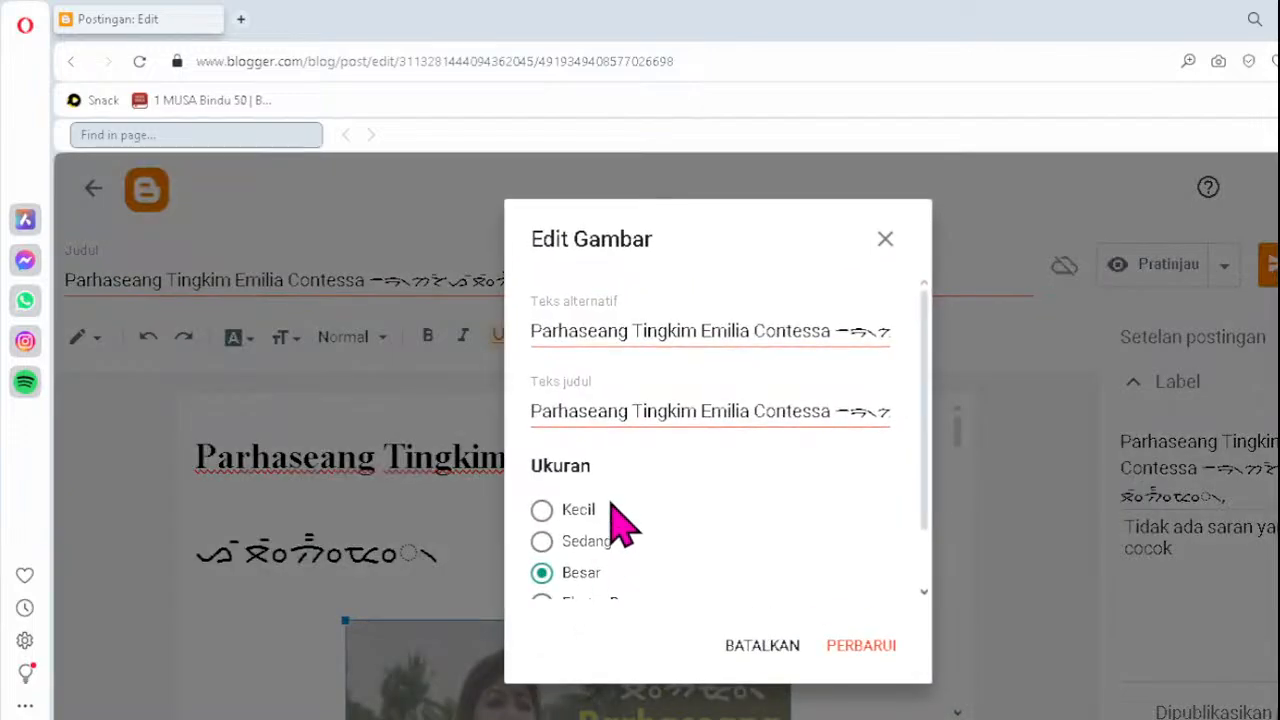
pyautogui.click(591, 331)
pyautogui.hotkey('ctrl', 'a')
pyautogui.hotkey('ctrl', 'v')
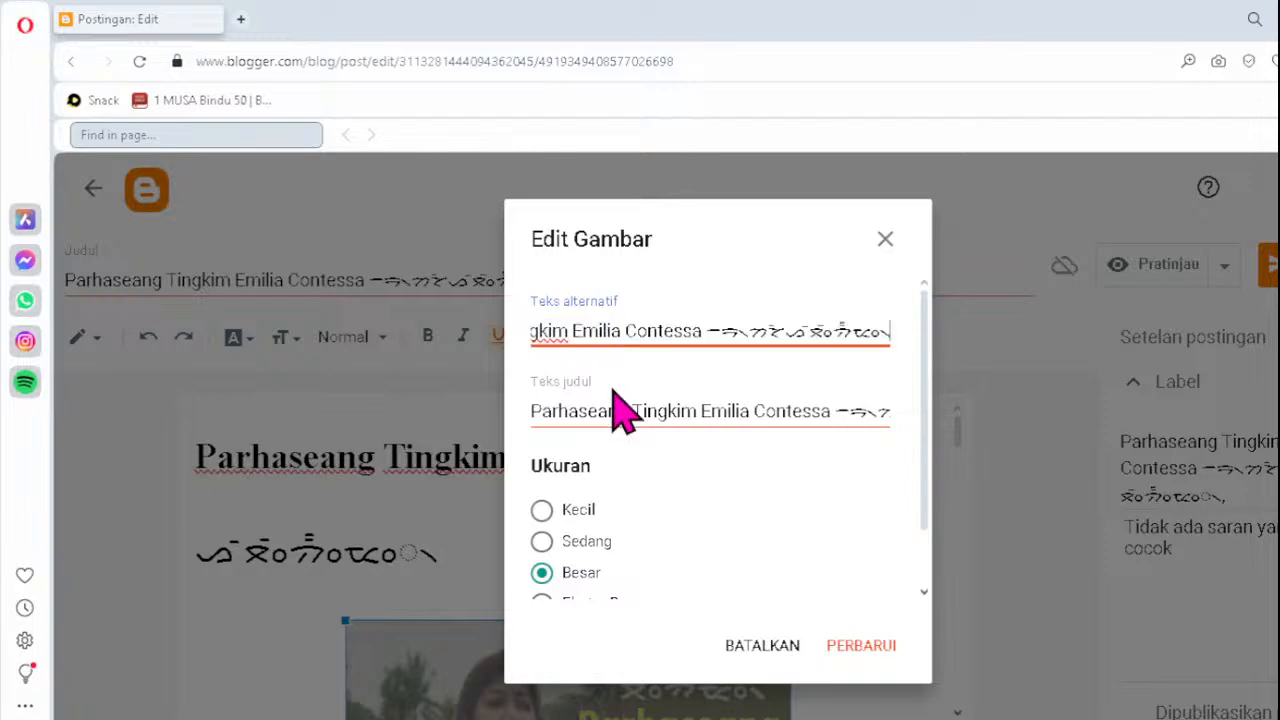
pyautogui.click(618, 410)
pyautogui.hotkey('ctrl', 'a')
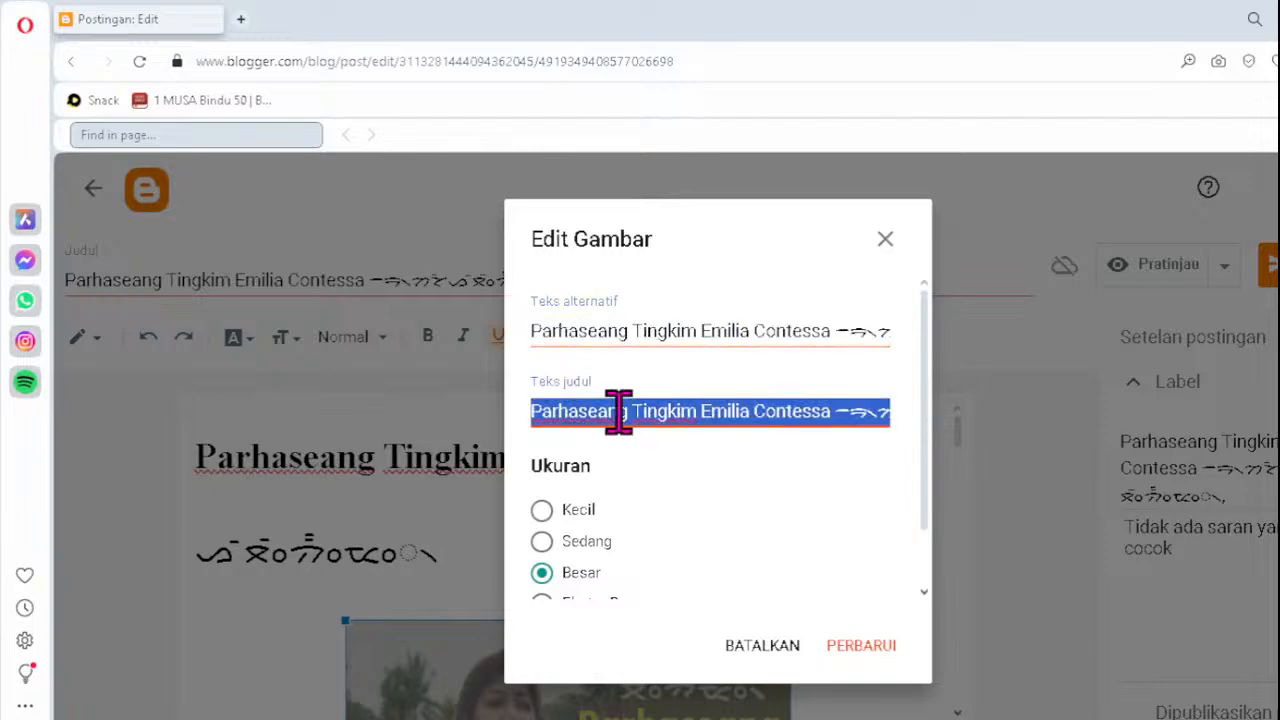
pyautogui.hotkey('ctrl', 'v')
pyautogui.click(857, 648)
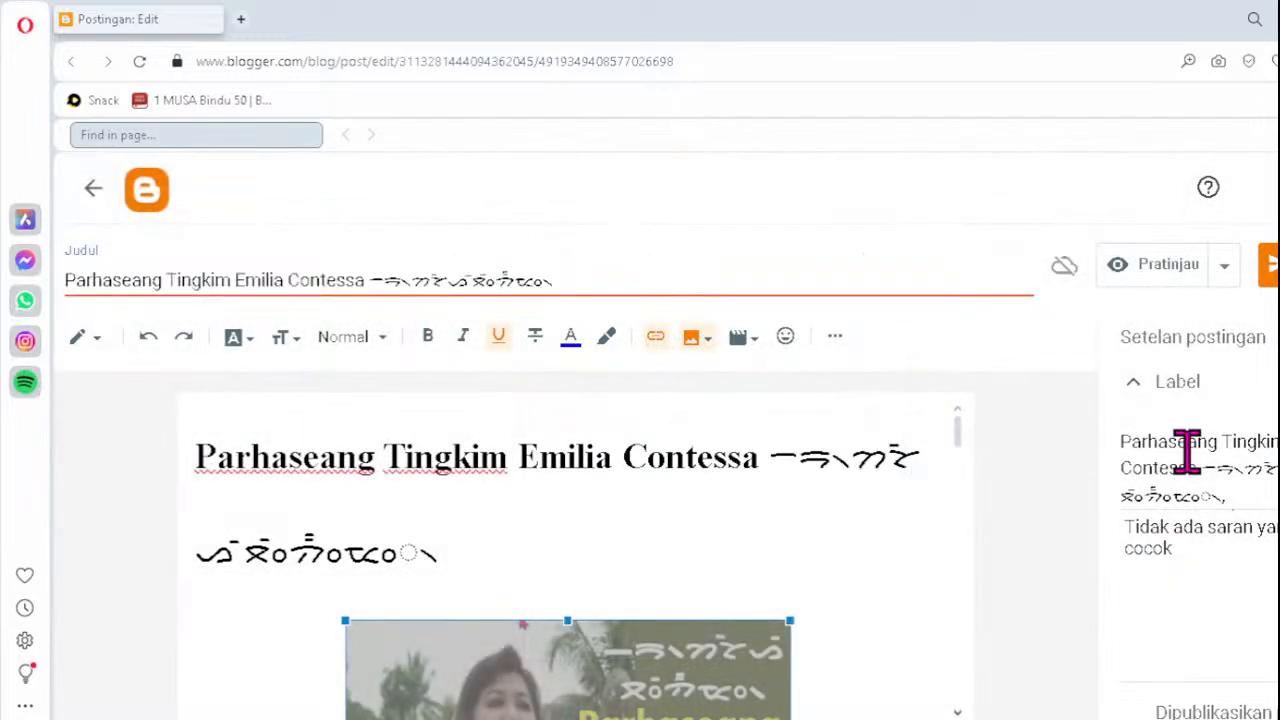
# - Replace the post's label and search description with the copied "Parhaseang Tingkim Emilia Contessa" title including its corrected Batak script
pyautogui.hotkey('ctrl', 'a')
pyautogui.hotkey('ctrl', 'v')
pyautogui.scroll(-2, 1221, 553)
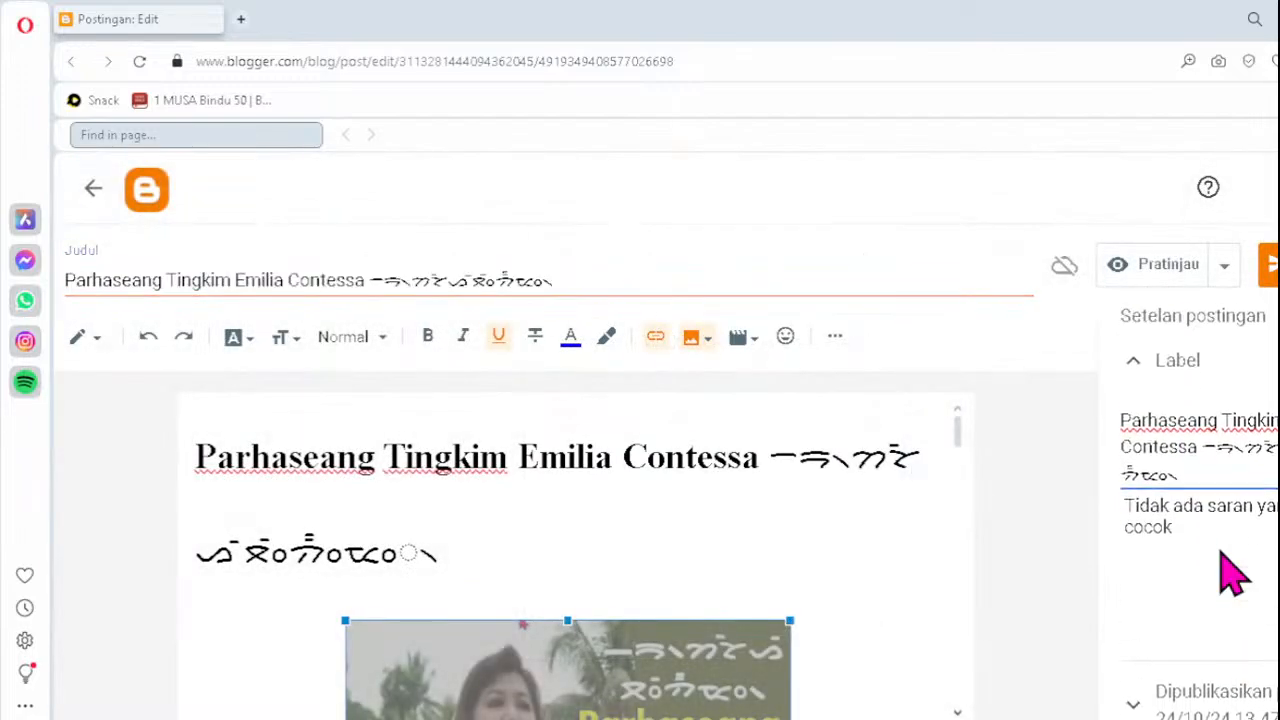
pyautogui.scroll(1, 1221, 556)
pyautogui.scroll(-2, 1221, 556)
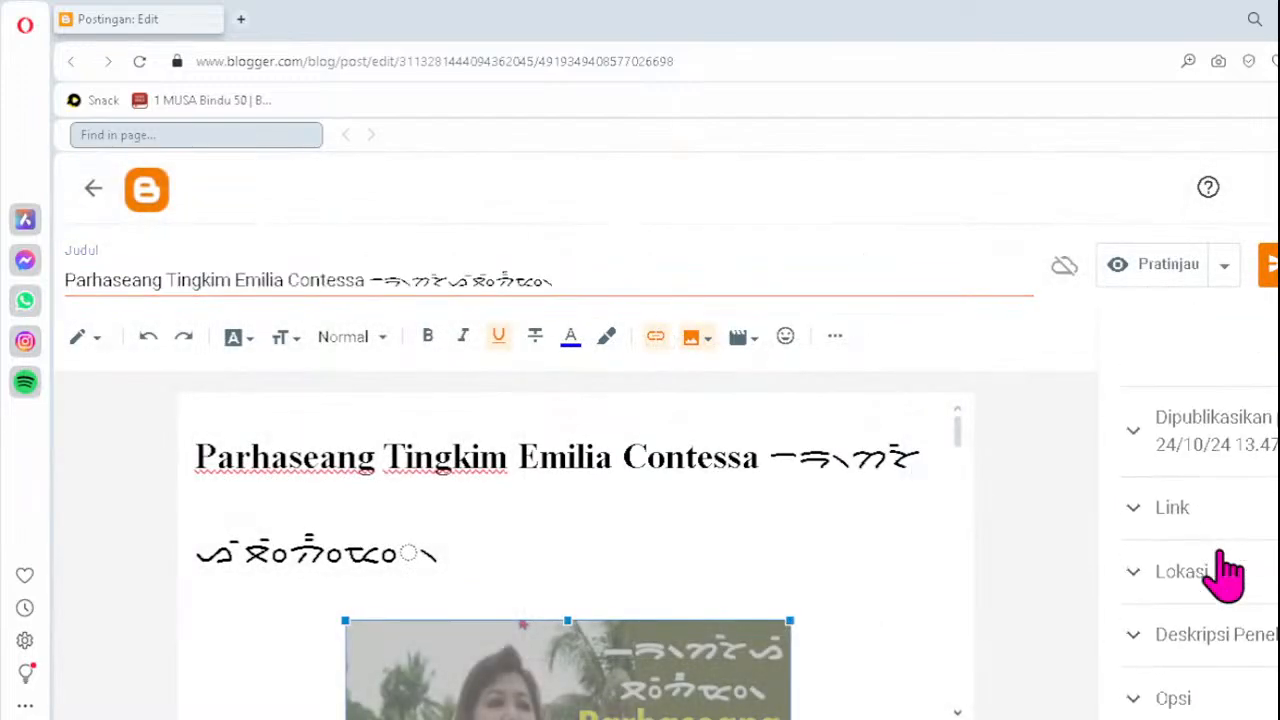
pyautogui.click(1209, 638)
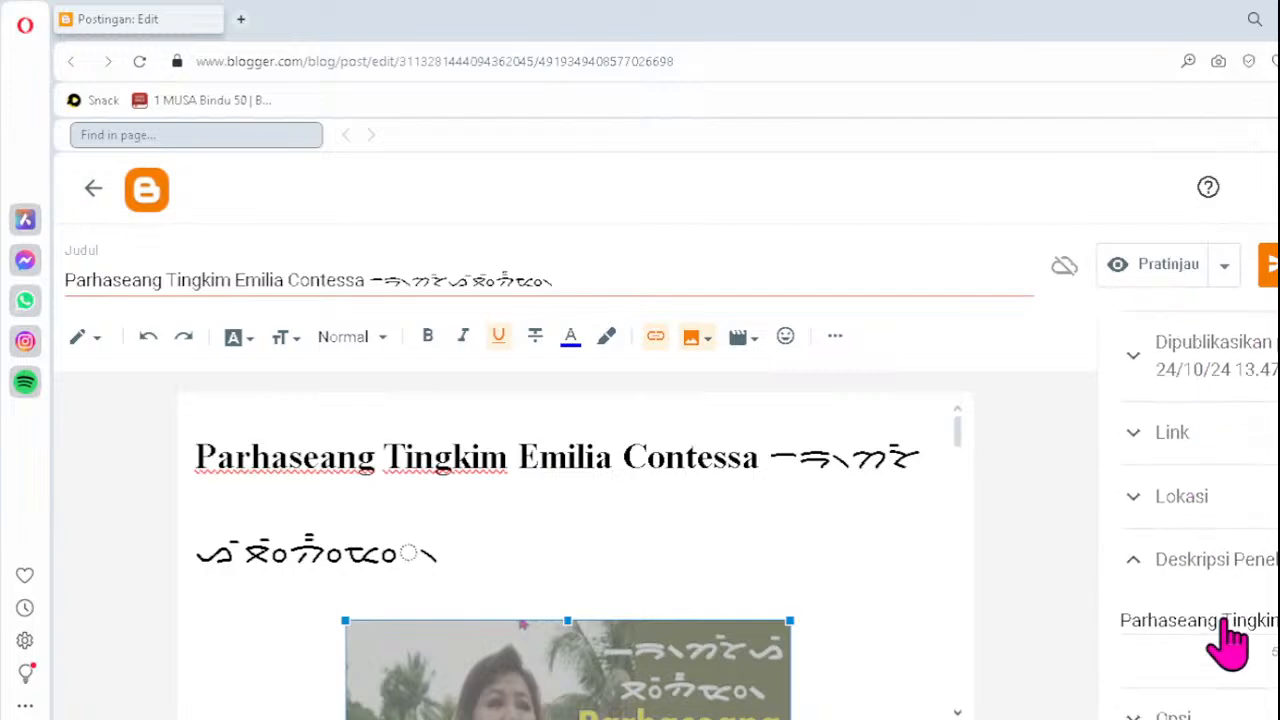
pyautogui.click(1215, 605)
pyautogui.hotkey('ctrl', 'a')
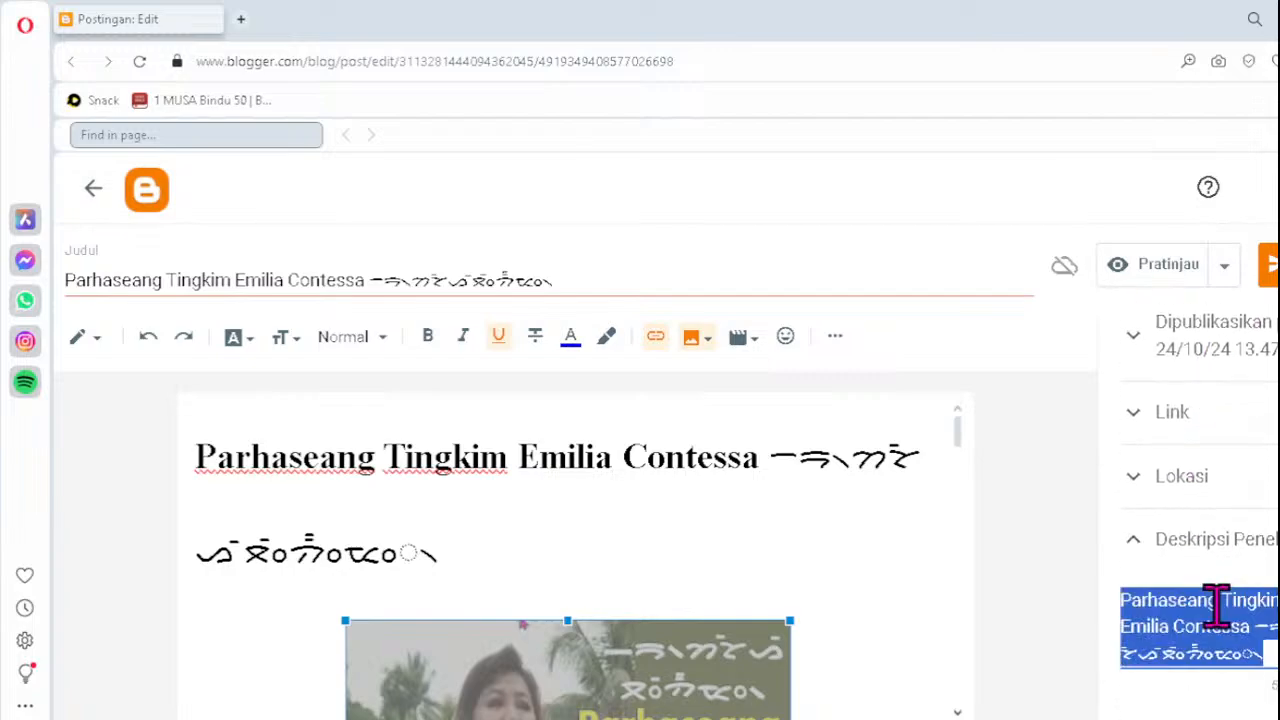
pyautogui.hotkey('ctrl', 'v')
# - Retype the "m" ending of Batak-script "Tingkim" in the heading above the cover image without a dotted circle
pyautogui.click(620, 523)
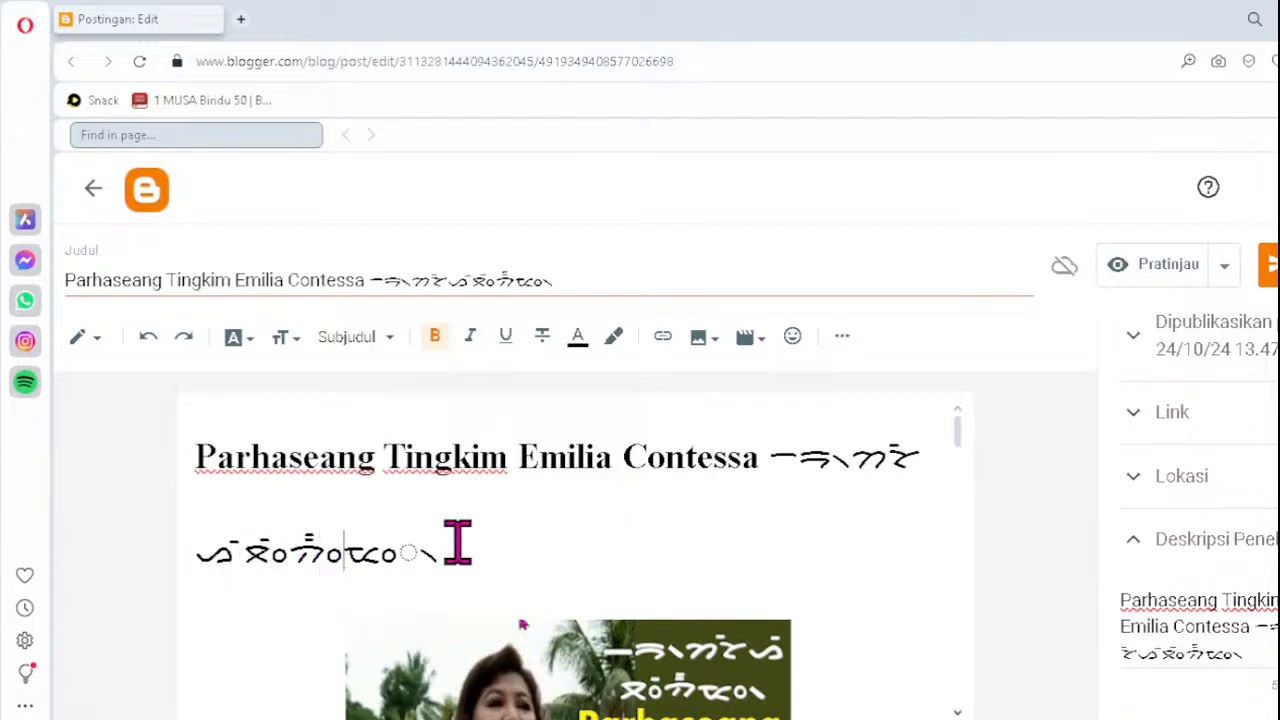
pyautogui.press('BackSpace')
pyautogui.press('BackSpace')
pyautogui.press('BackSpace')
pyautogui.press('BackSpace')
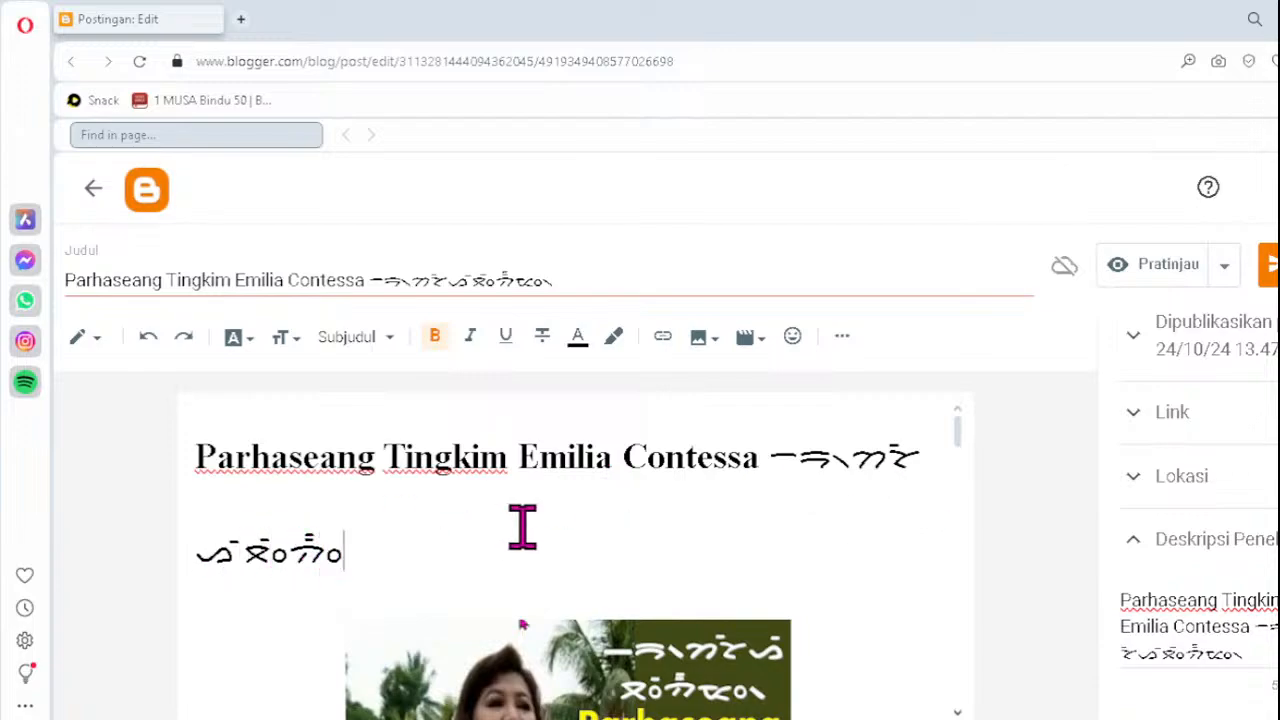
pyautogui.write('ᨈᨕᨚᨊ')
# - Retype the "on" syllable of Batak-script "siulaonmu" without a dotted circle in the "Ula ma amang siulaonmu" line
pyautogui.press('Down')
pyautogui.press('Down')
pyautogui.press('Down')
pyautogui.press('Down')
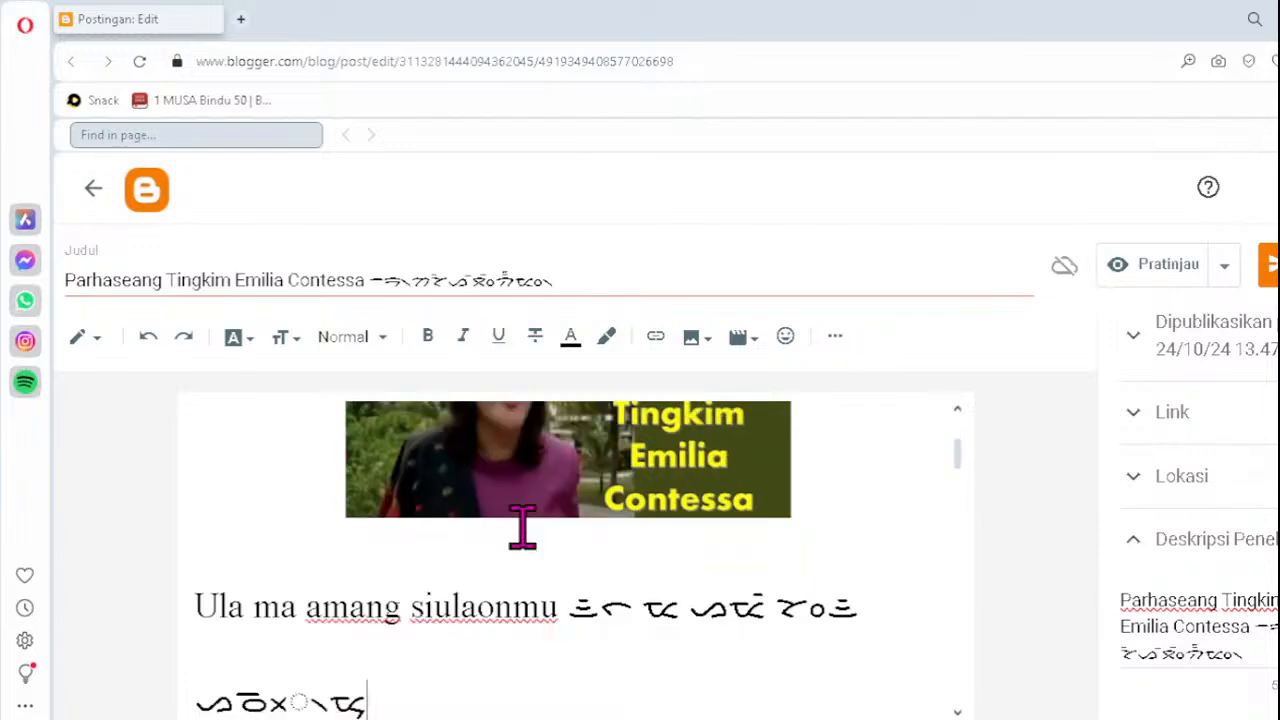
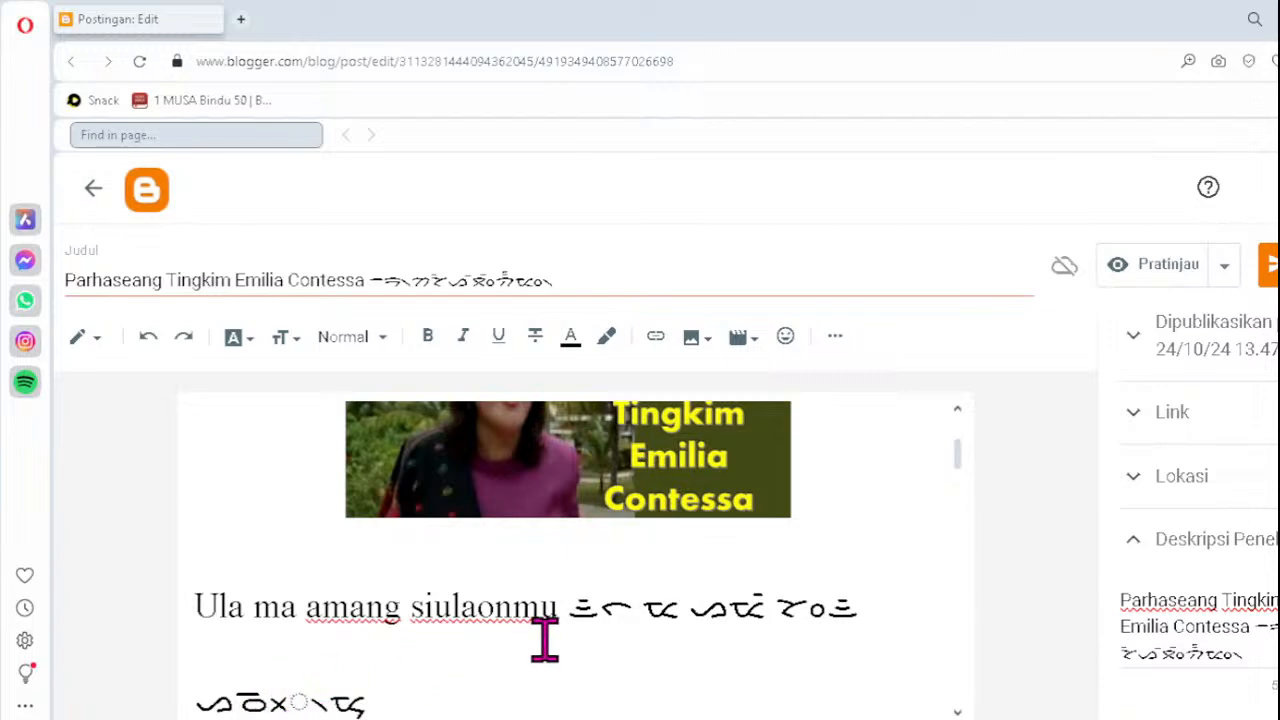
pyautogui.press('BackSpace')
pyautogui.press('BackSpace')
pyautogui.press('BackSpace')
pyautogui.write('ᯬᯉ᯲')
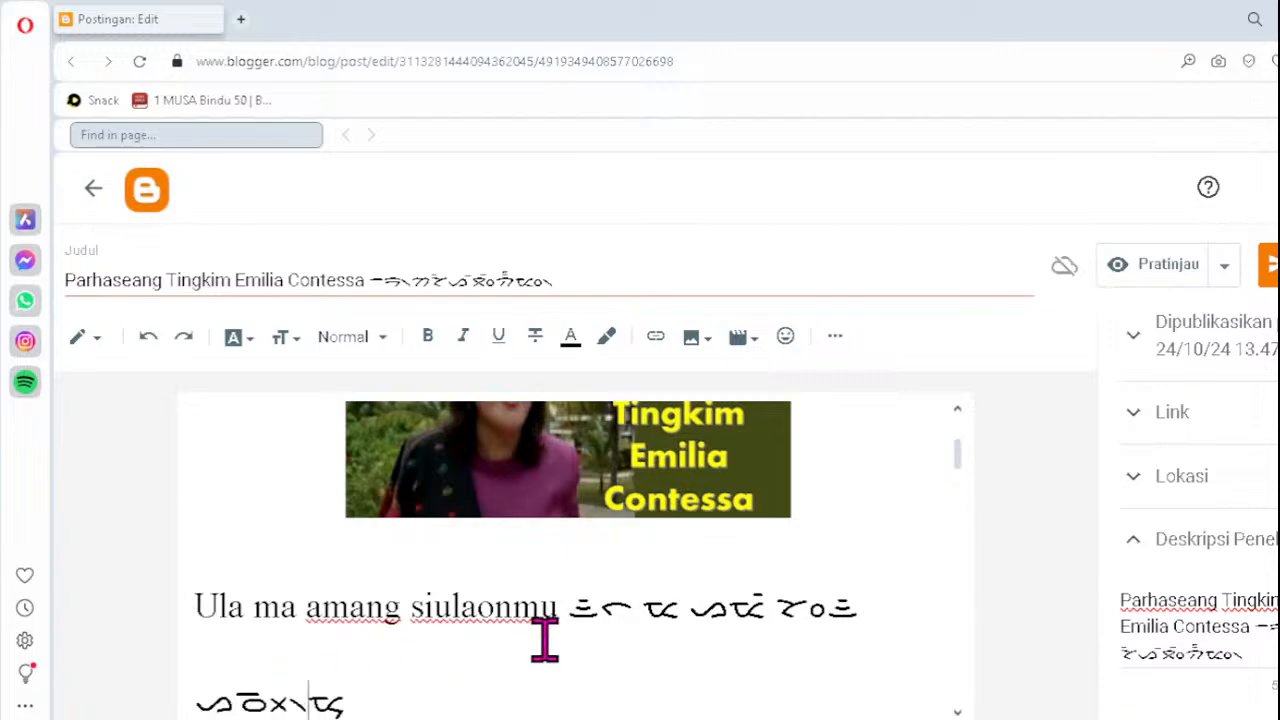
# - Retype the "on" syllable of Batak-script "sitapuonmu" without a dotted circle in the "asa adong ale amang sitapuonmu" line
pyautogui.press('Down')
pyautogui.press('Down')
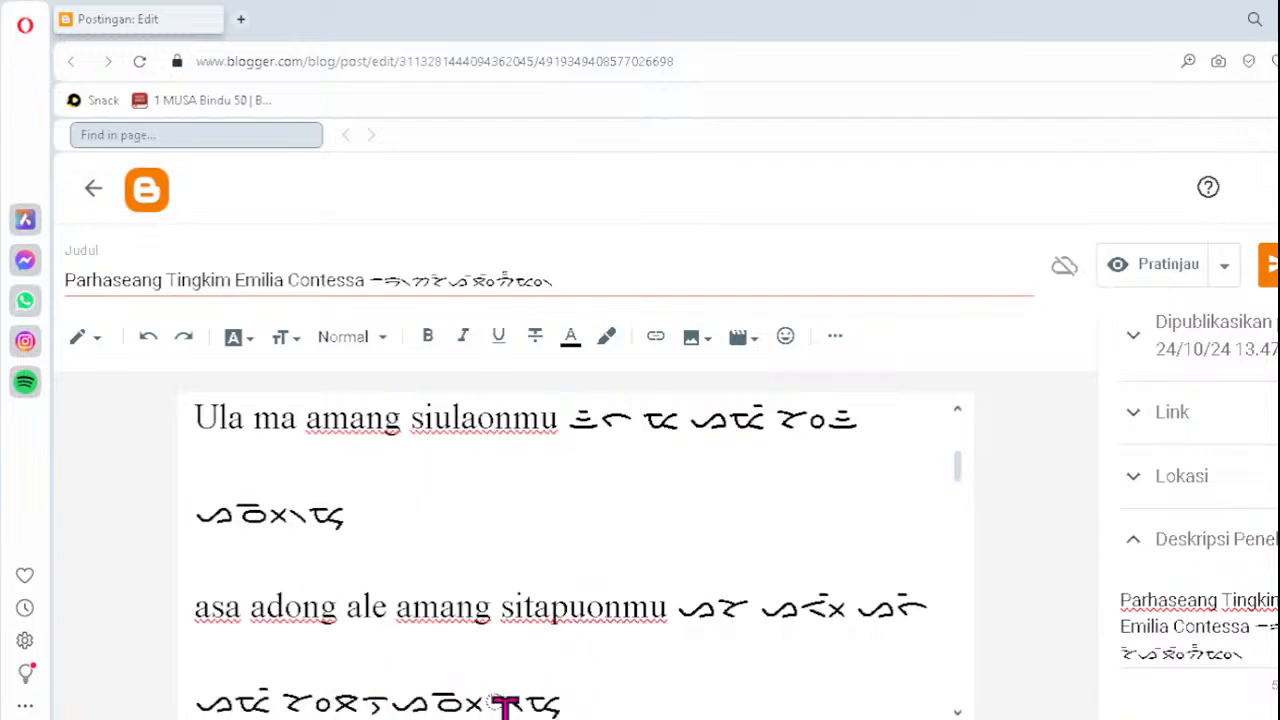
pyautogui.click(468, 700)
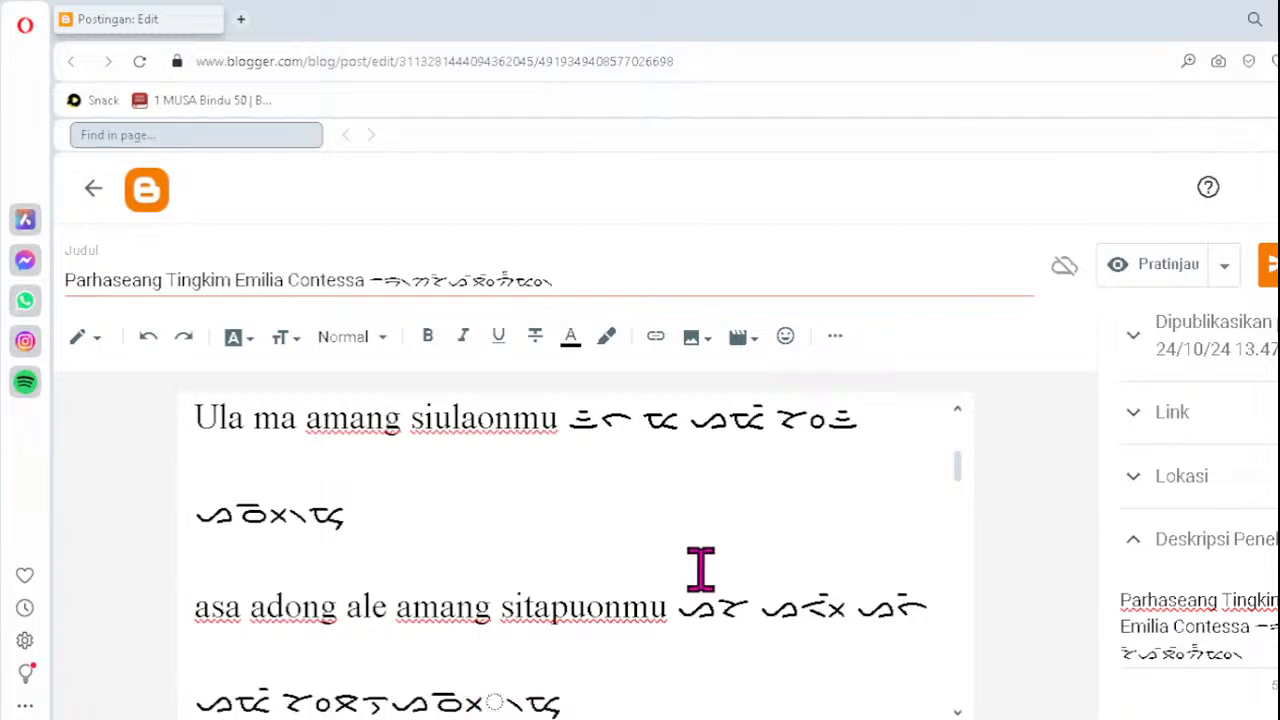
pyautogui.press('Delete')
pyautogui.write('ᯬᯉ᯳')
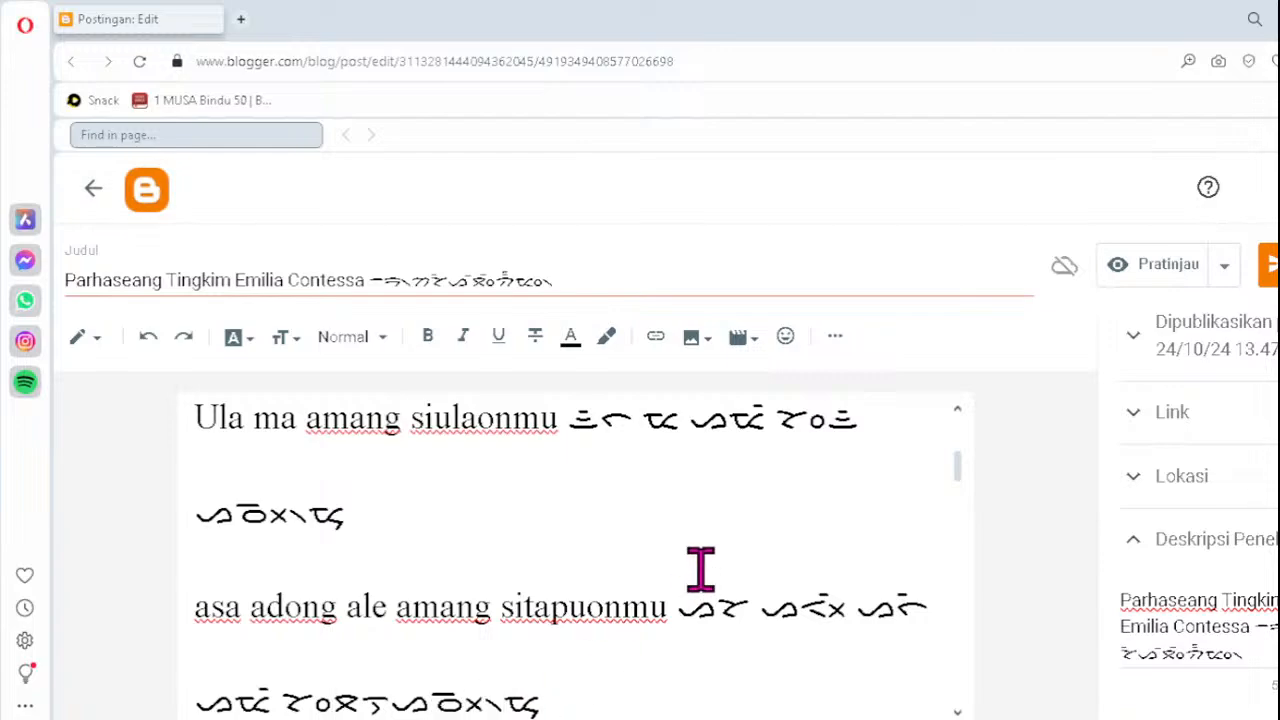
# - Check the Batak script of the repeated "unang sai lalap" and "marganti ari hape" lines for dotted circles
pyautogui.scroll(-2, 700, 570)
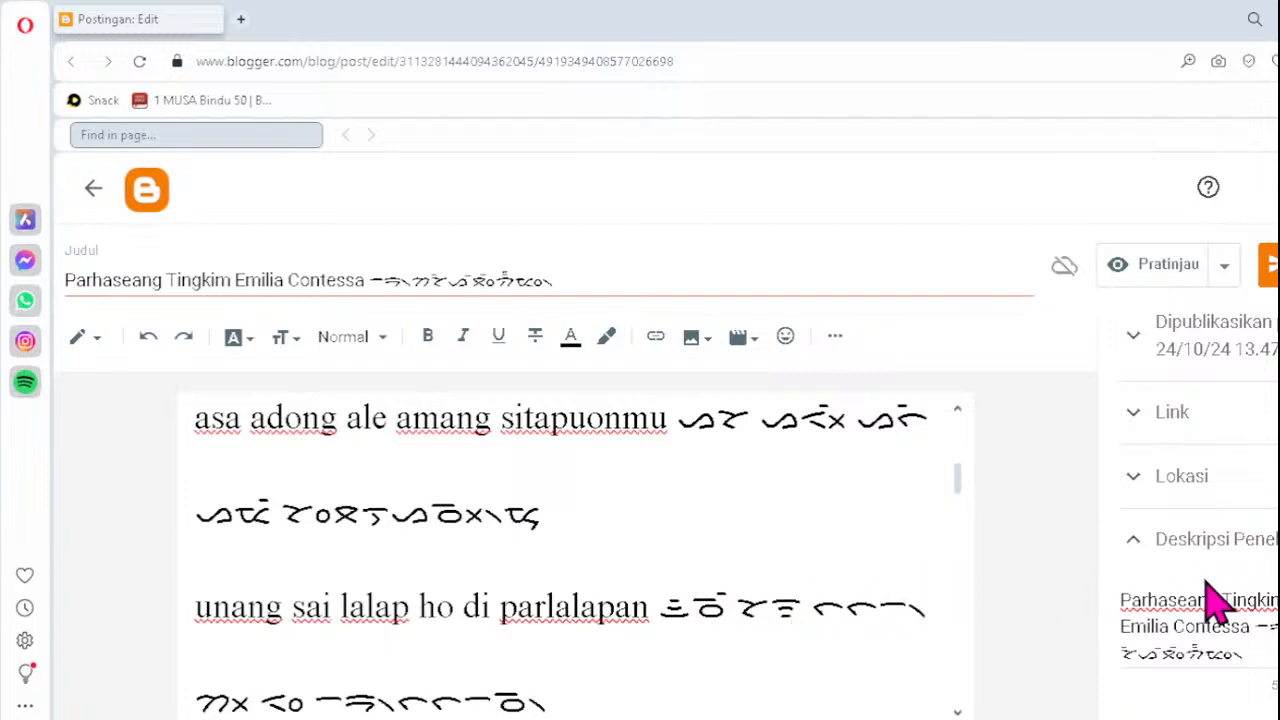
pyautogui.press('Down')
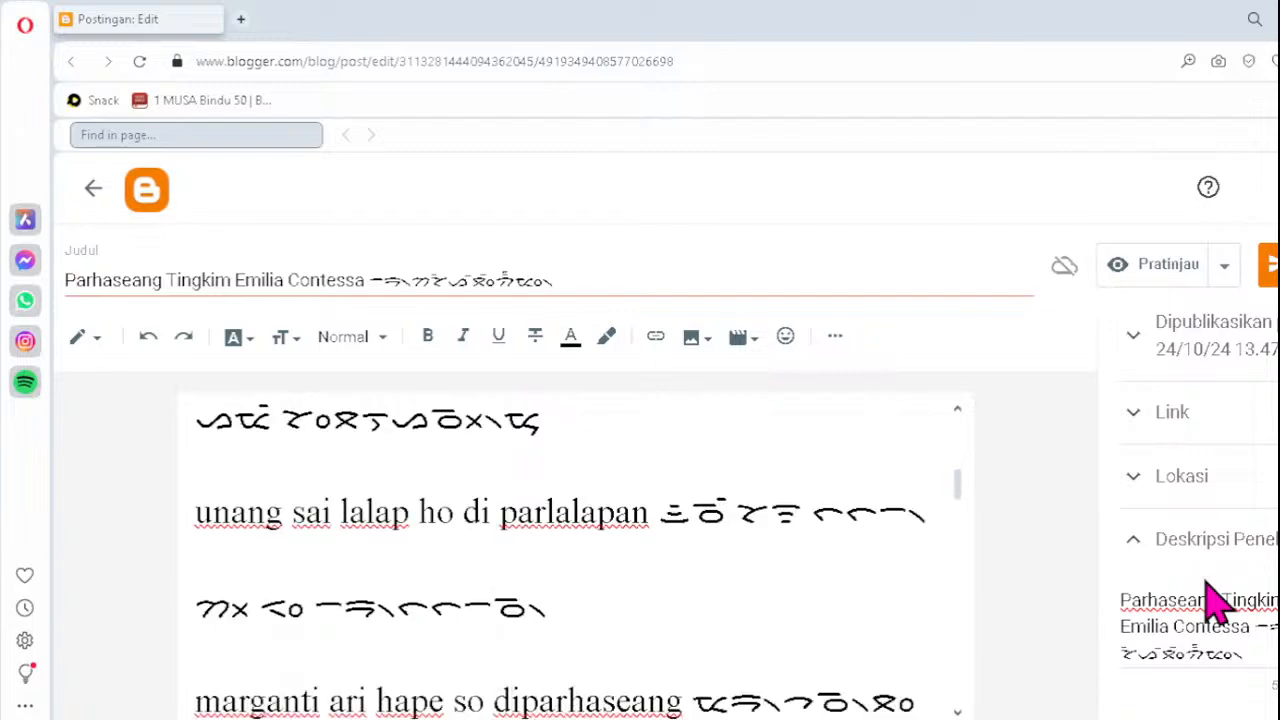
pyautogui.press('Down')
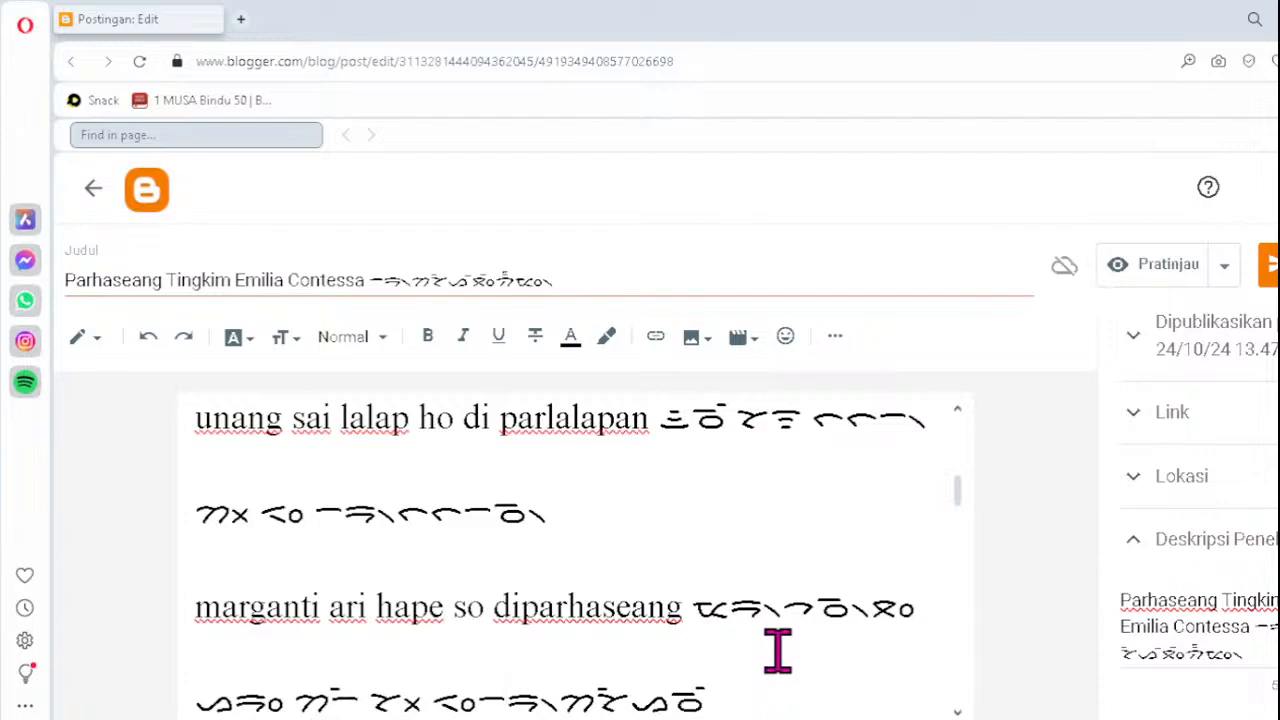
pyautogui.click(751, 692)
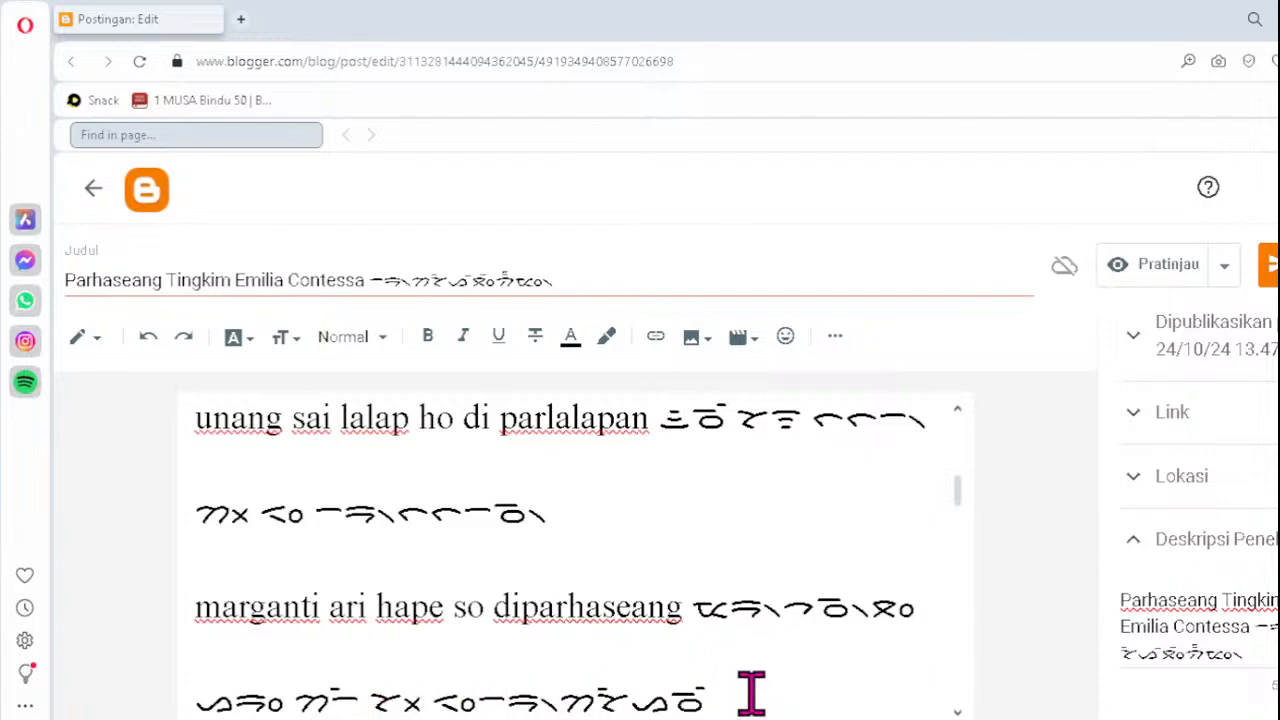
pyautogui.hotkey('ctrl', 'v')
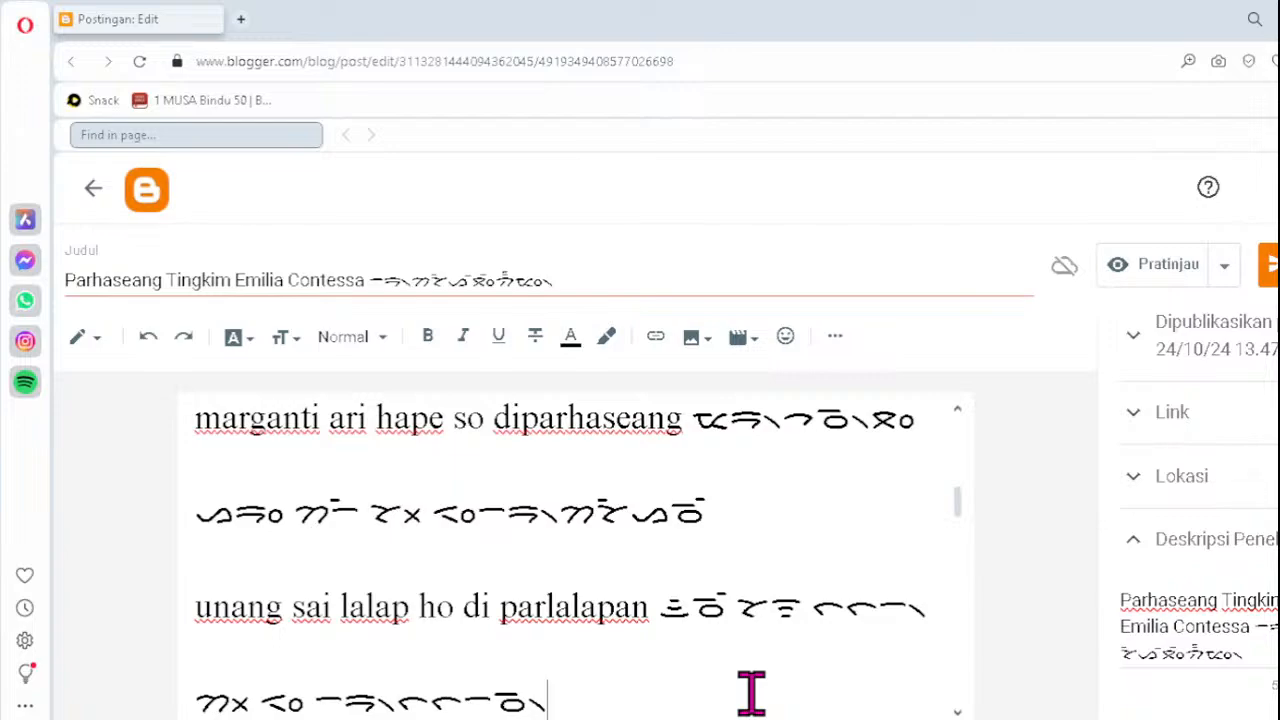
pyautogui.hotkey('ctrl', 'v')
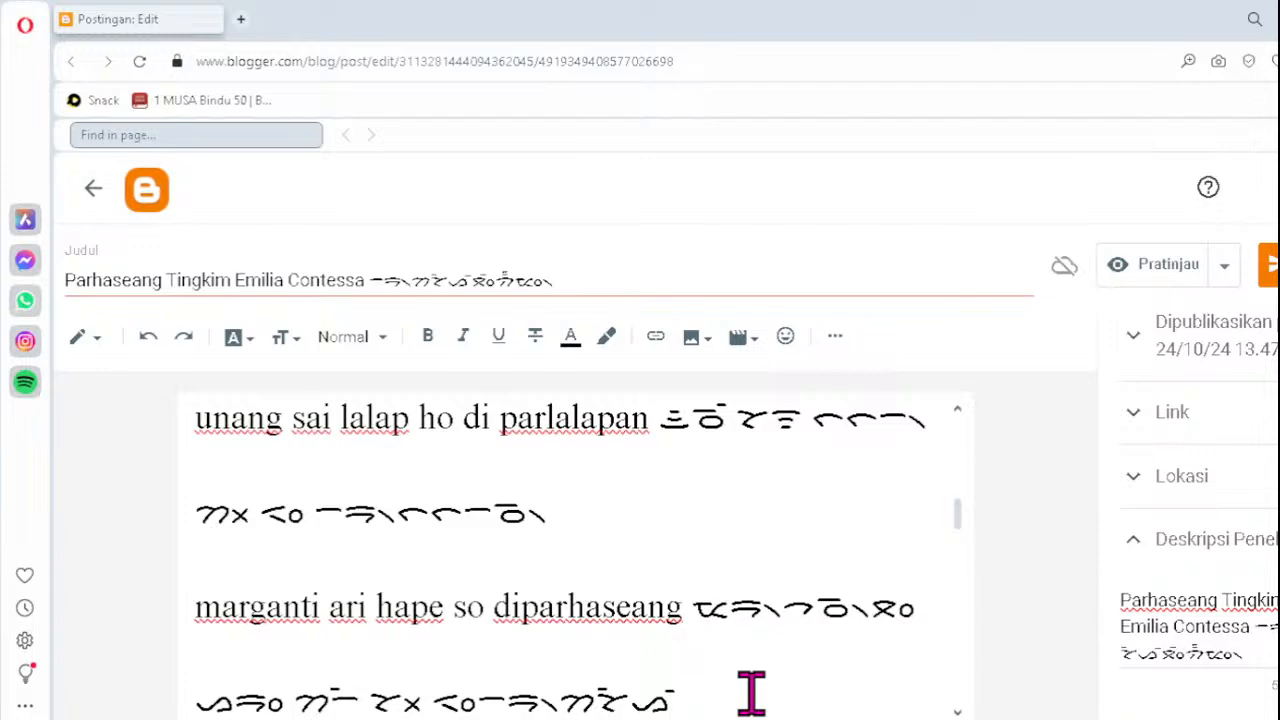
pyautogui.press('Return')
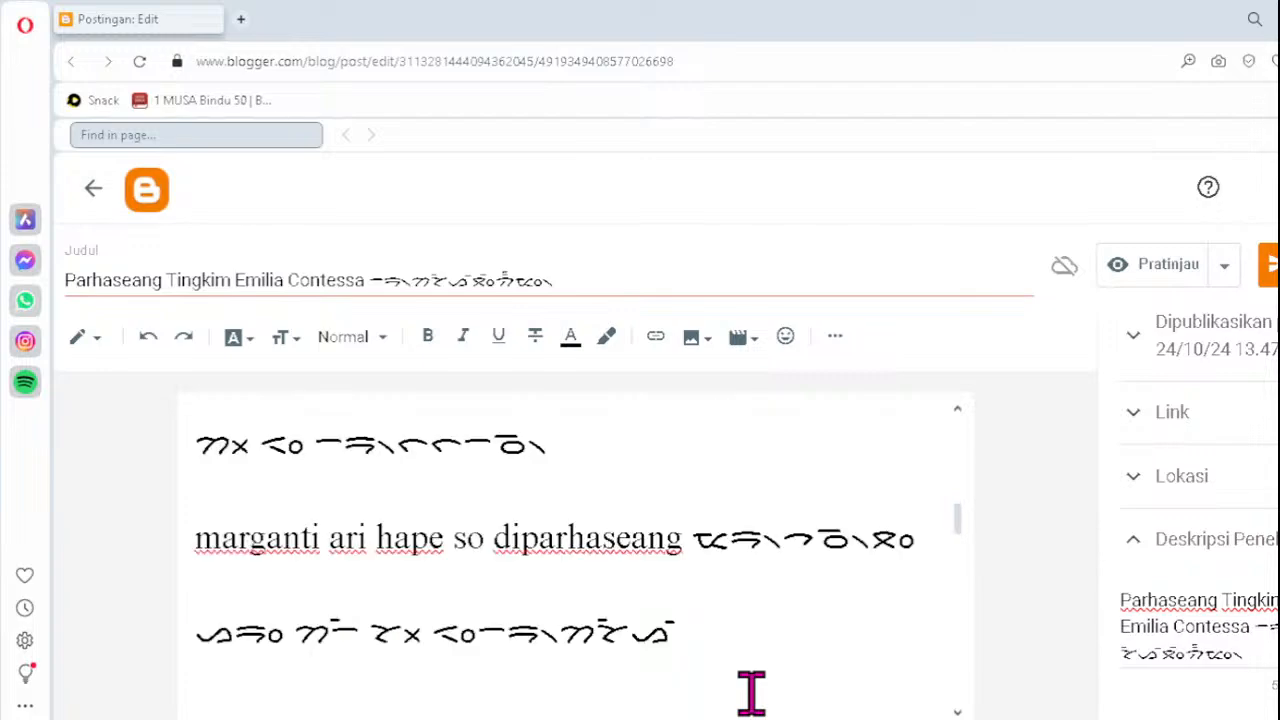
pyautogui.hotkey('ctrl', 'v')
pyautogui.hotkey('ctrl', 'v')
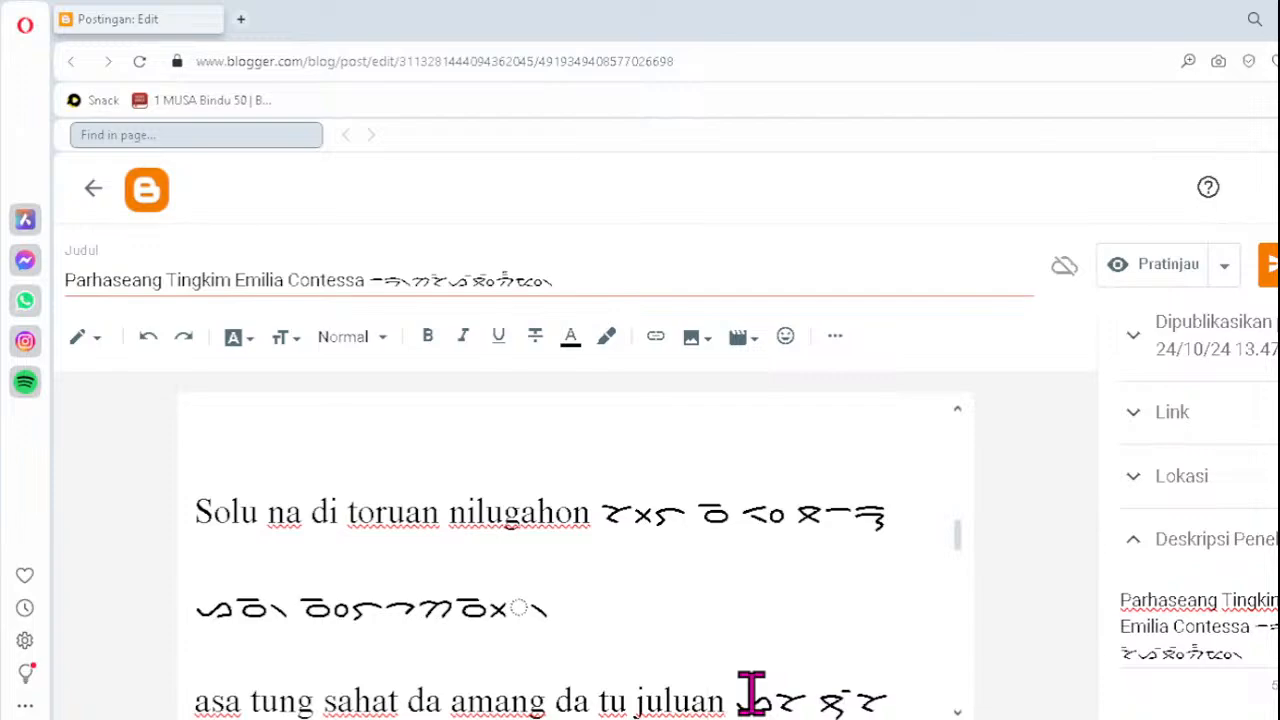
# - Retype the "on" ending of Batak-script "nilugahon" without a dotted circle in the "Solu na di toruan nilugahon" line
pyautogui.click(473, 617)
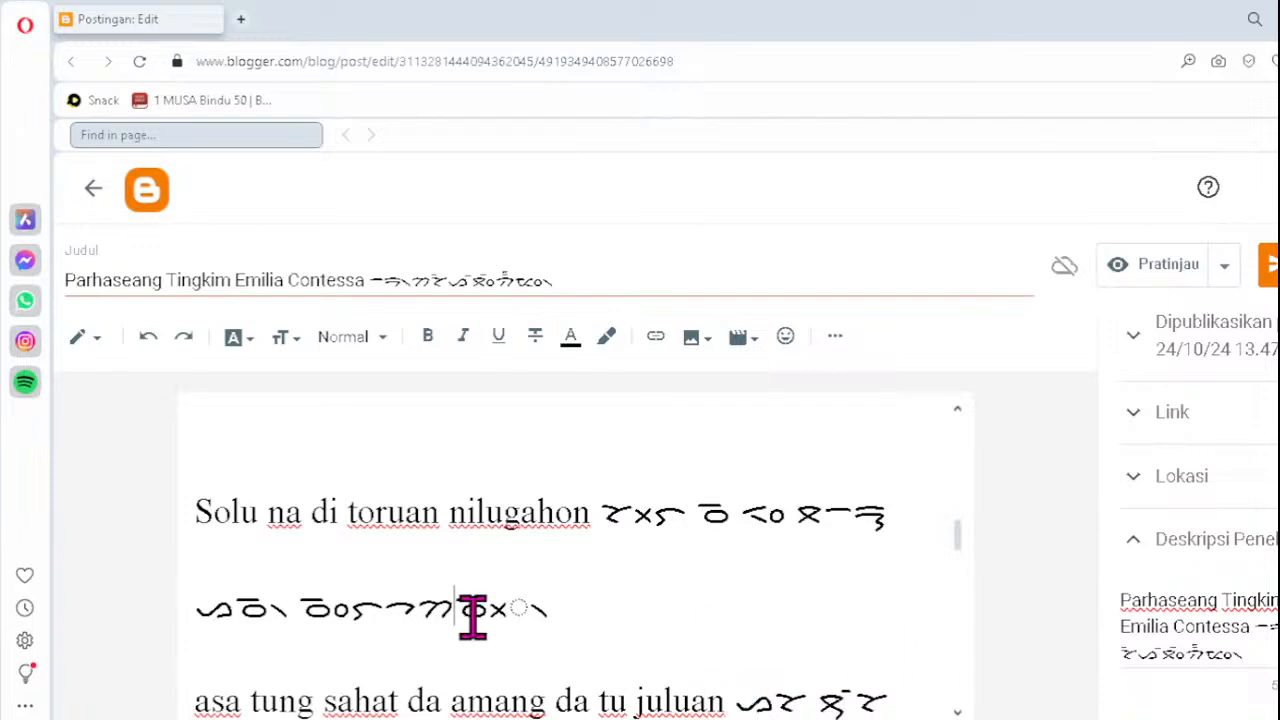
pyautogui.press('Delete')
pyautogui.write('ᯬᯉ᯲')
# - Retype Batak-script "bur" in "burju" and "on" in "ulaon" without dotted circles in the first "na burju da amang mula ulaon" line
pyautogui.press('Down')
pyautogui.press('Down')
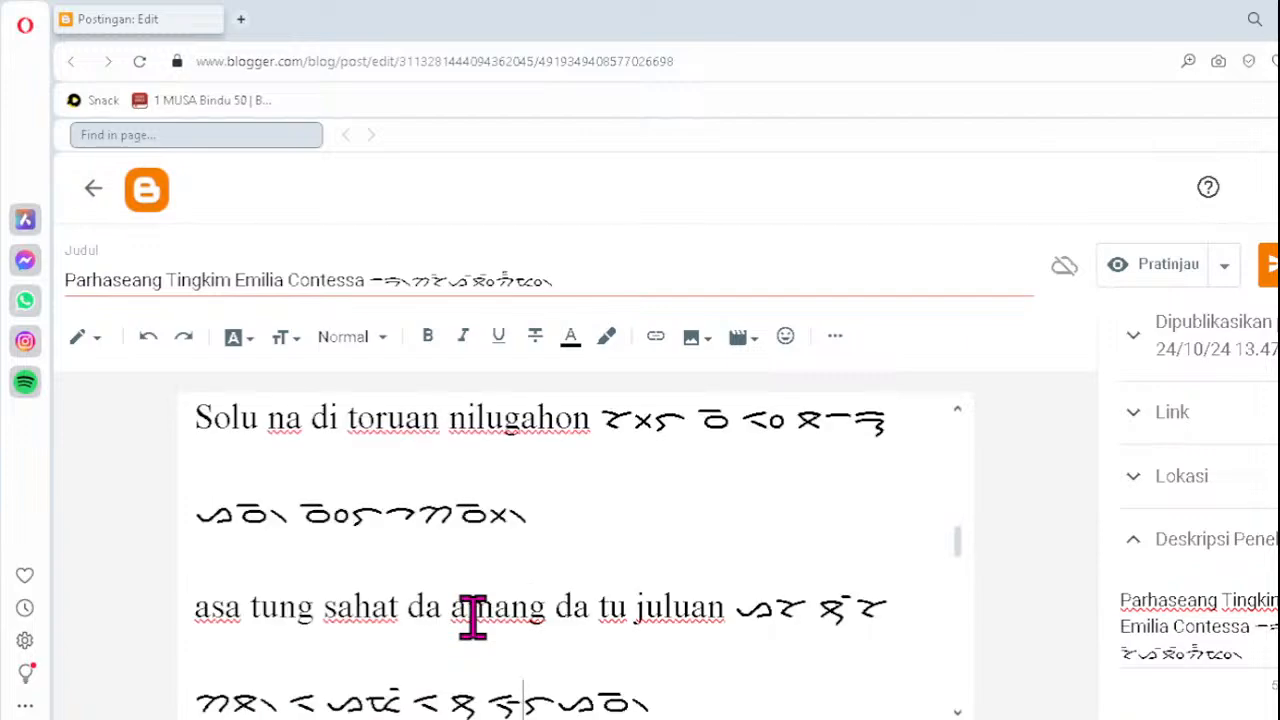
pyautogui.press('Down')
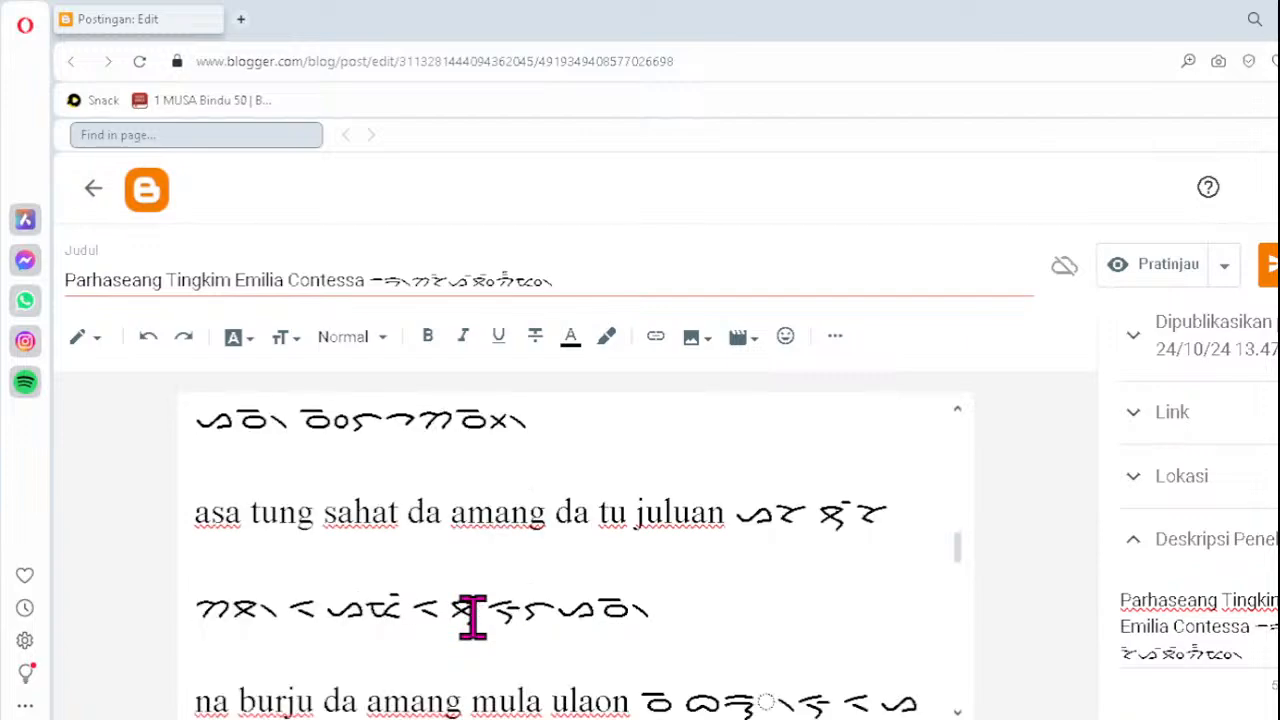
pyautogui.press('Down')
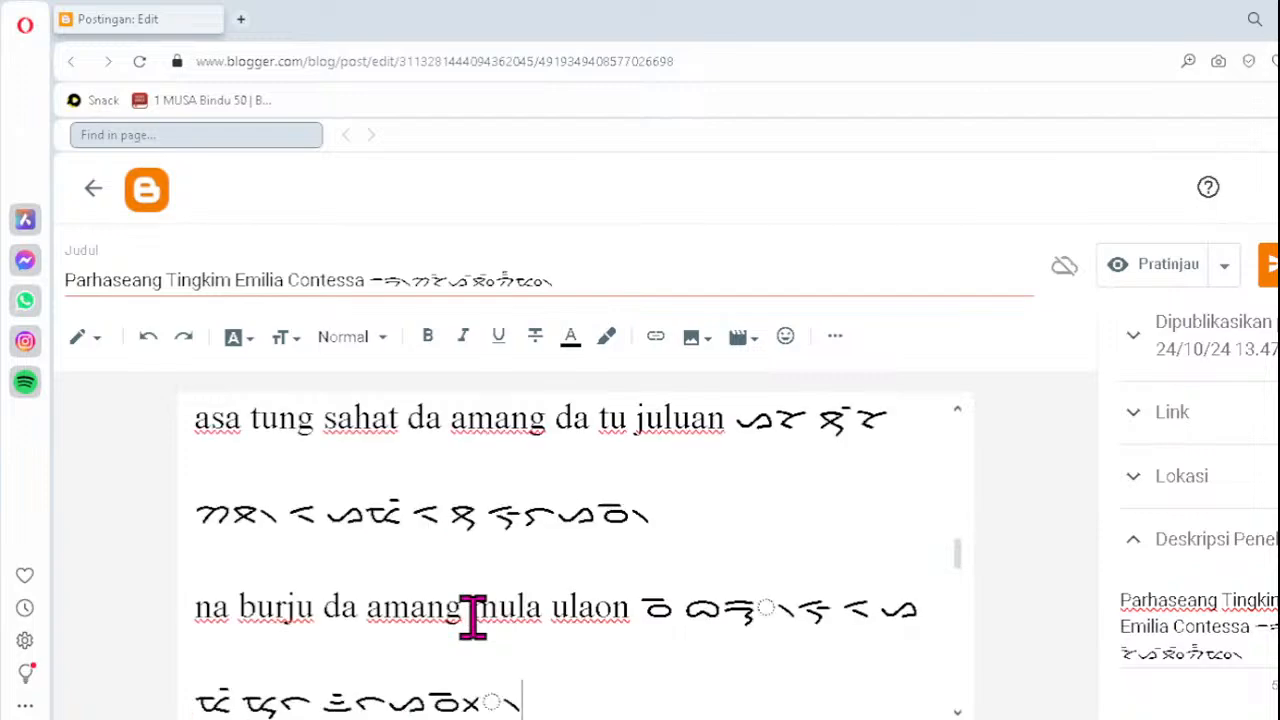
pyautogui.click(735, 608)
pyautogui.press('Delete')
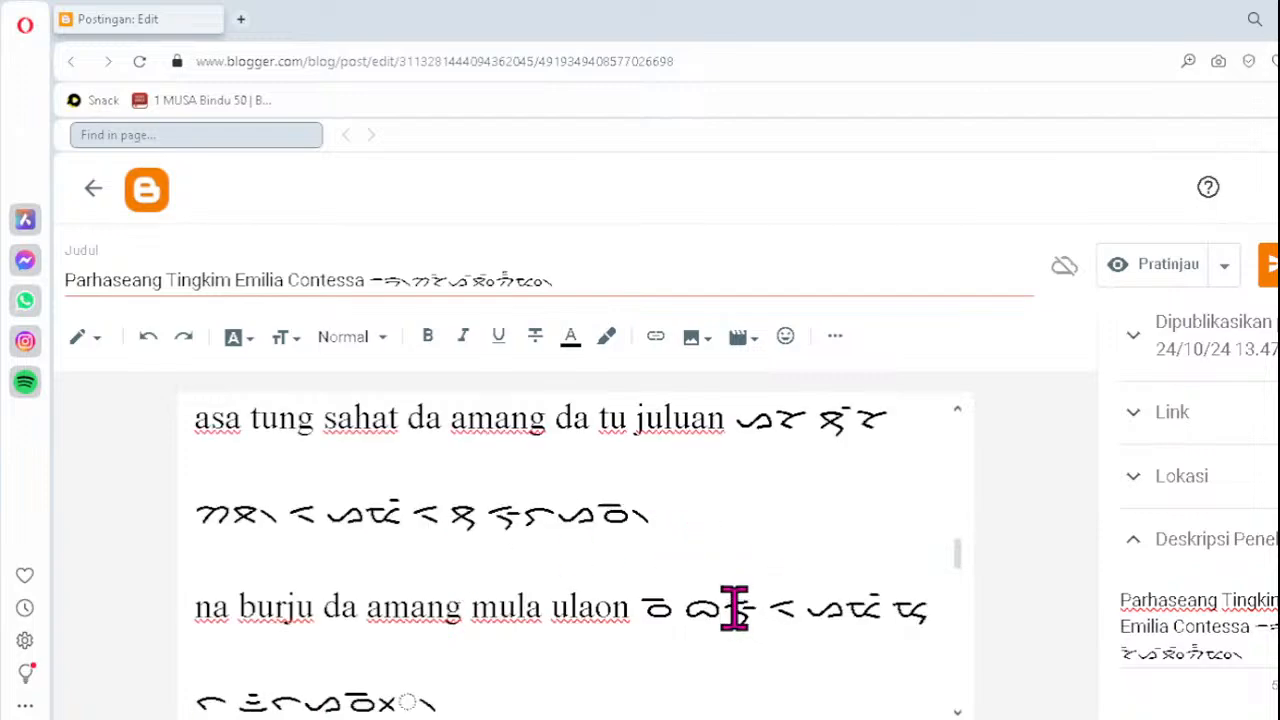
pyautogui.write('ᯮᯒ᯲')
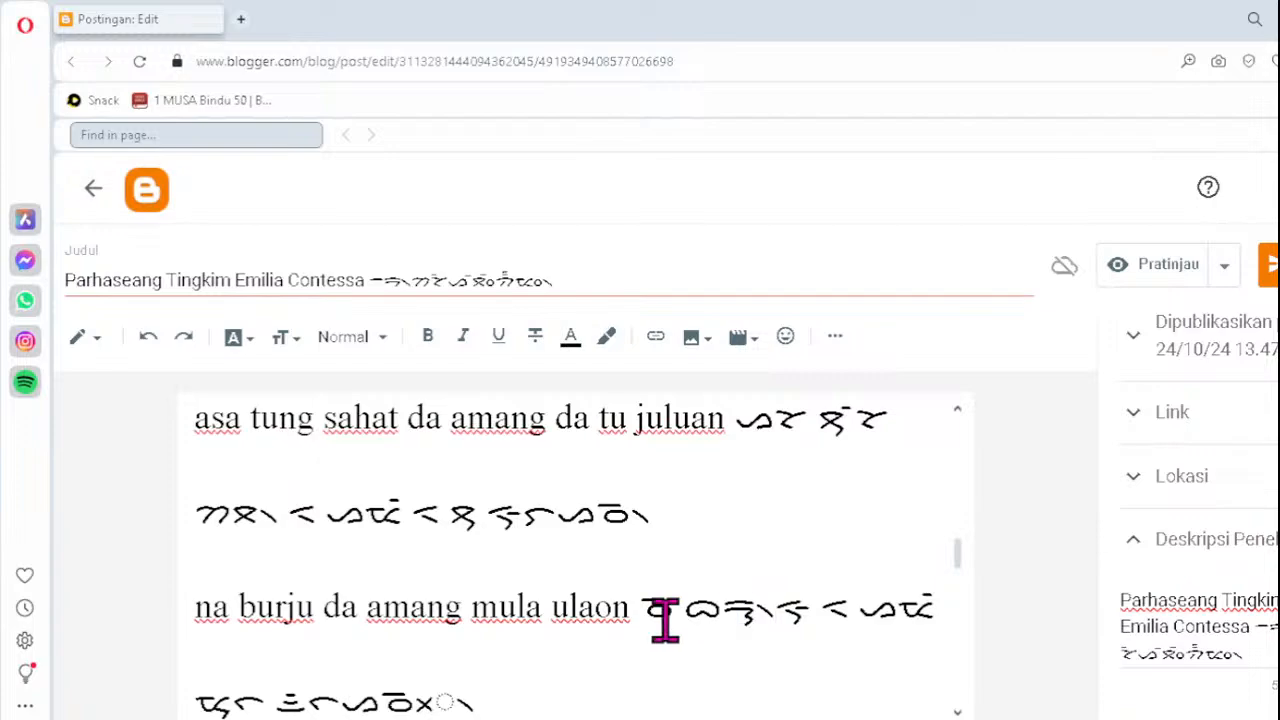
pyautogui.click(391, 703)
pyautogui.press('Delete')
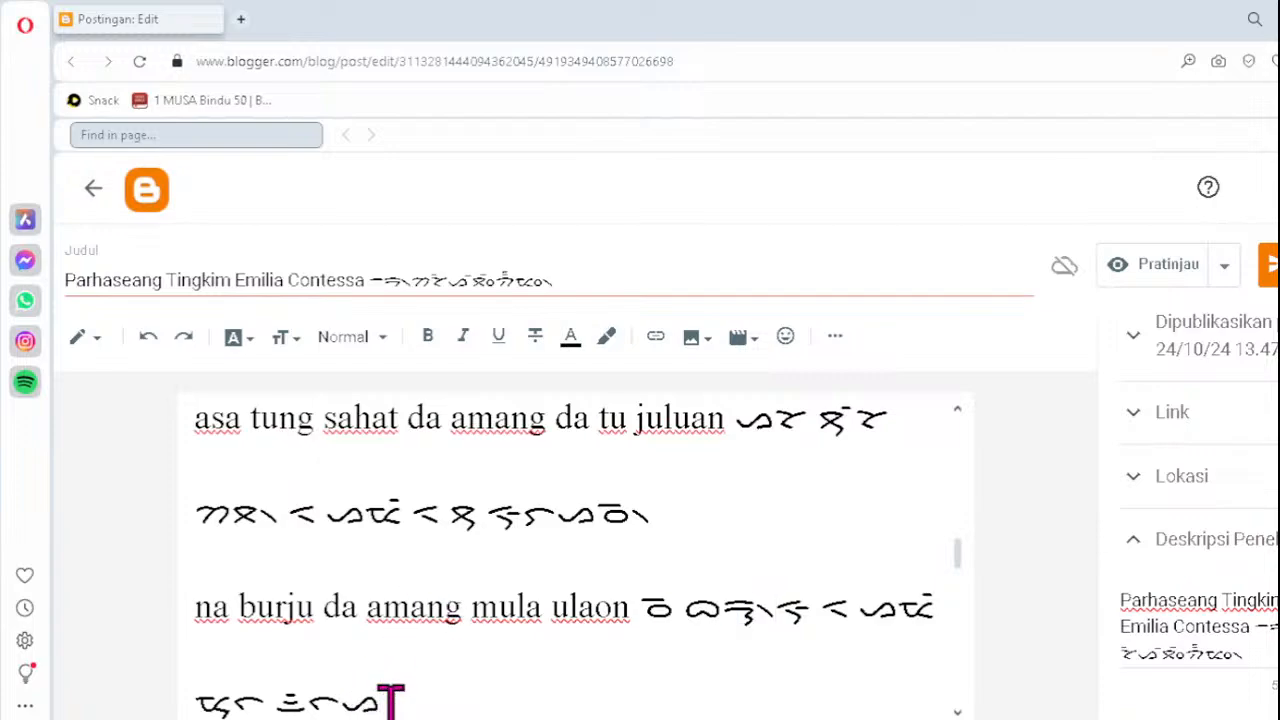
pyautogui.write('ᯬᯉ᯲')
# - Retype the "ot" ending of Batak-script "sogot" without a dotted circle in the first "da butong mangan ari sogot" line
pyautogui.scroll(-3, 391, 703)
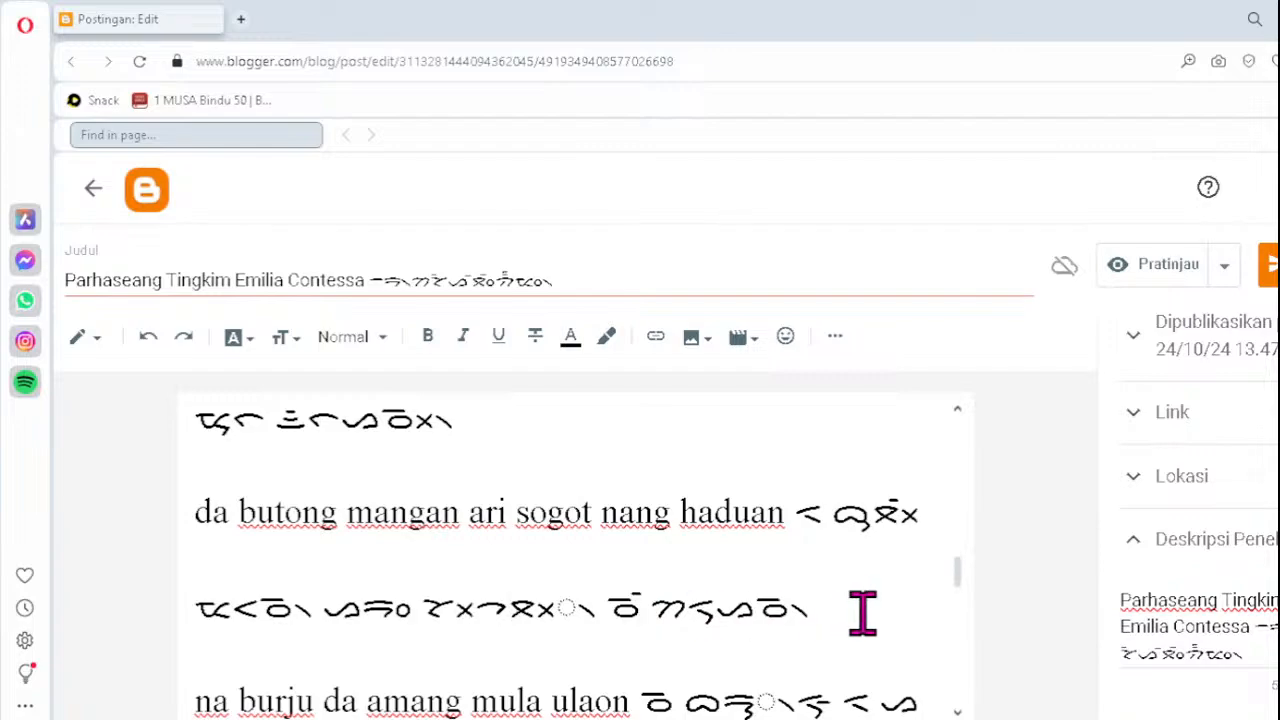
pyautogui.press('Delete')
pyautogui.press('Delete')
pyautogui.press('Delete')
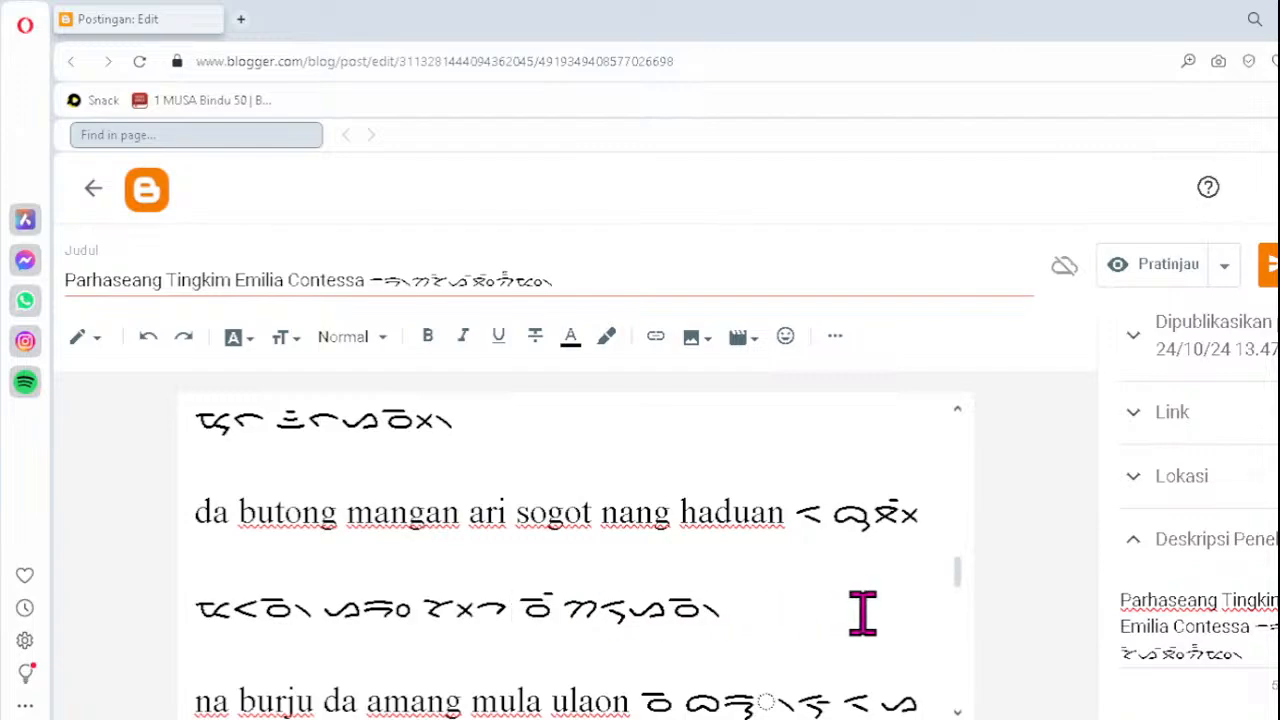
pyautogui.write('ᯬᯖ᯲')
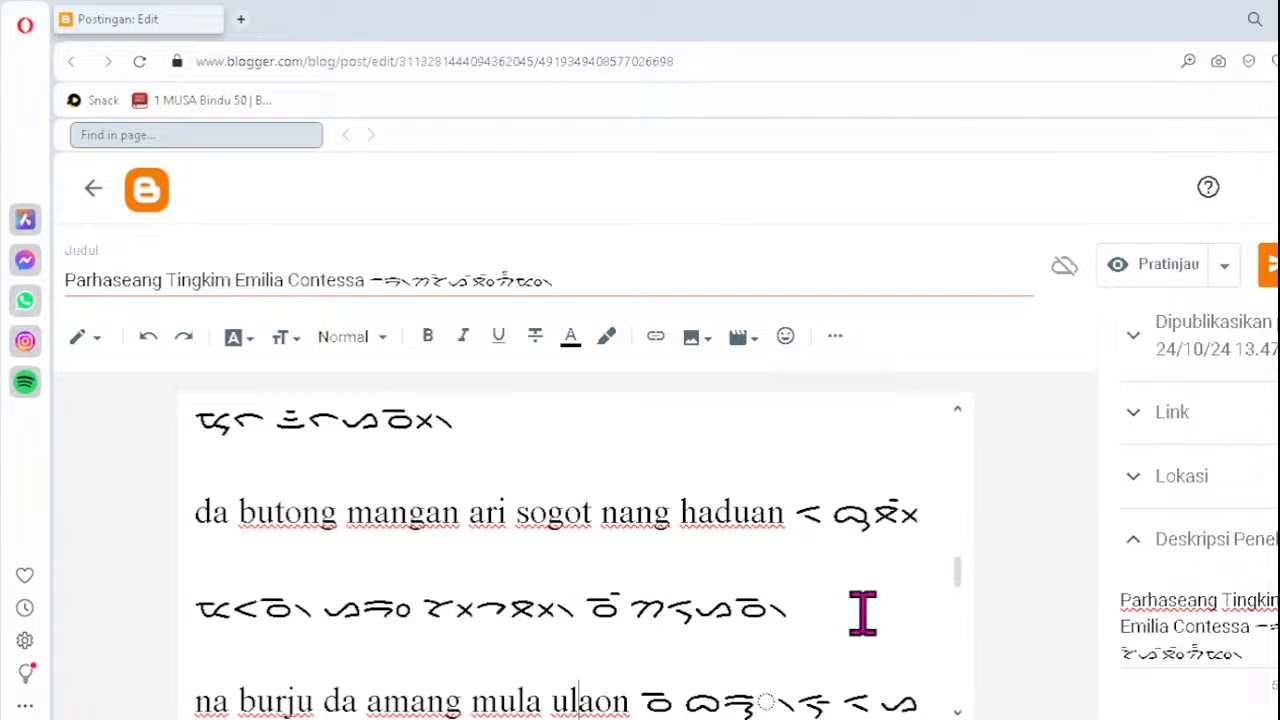
# - Remove the dotted circles from Batak-script "burju" and "ulaon" in the repeated "na burju da amang mula ulaon" line by retyping those syllables
pyautogui.press('Down')
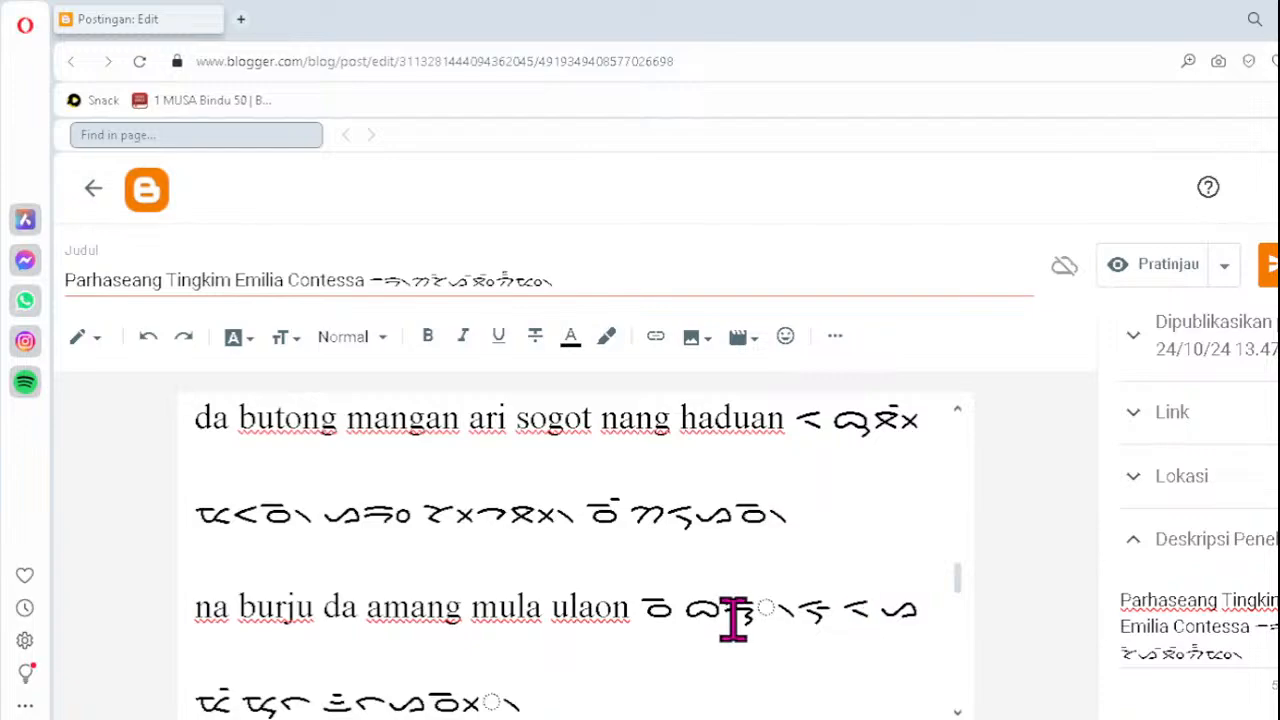
pyautogui.press('Delete')
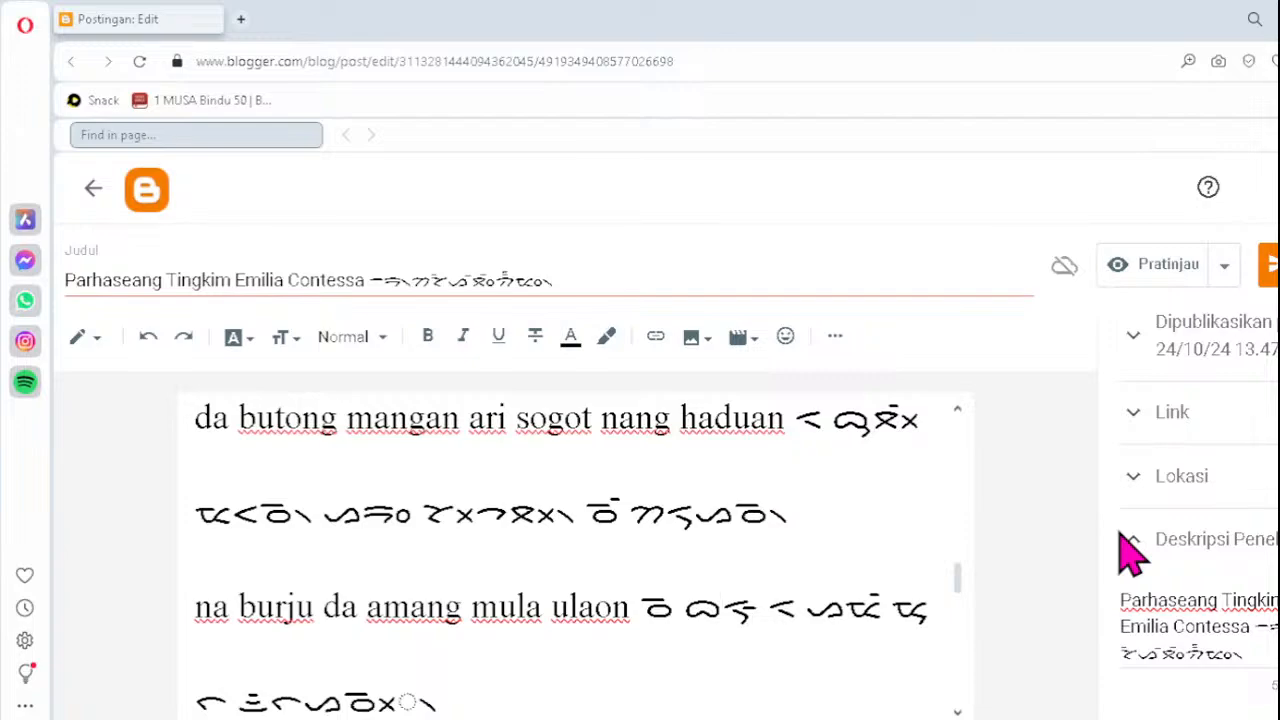
pyautogui.write('ᯒᯮ᯲')
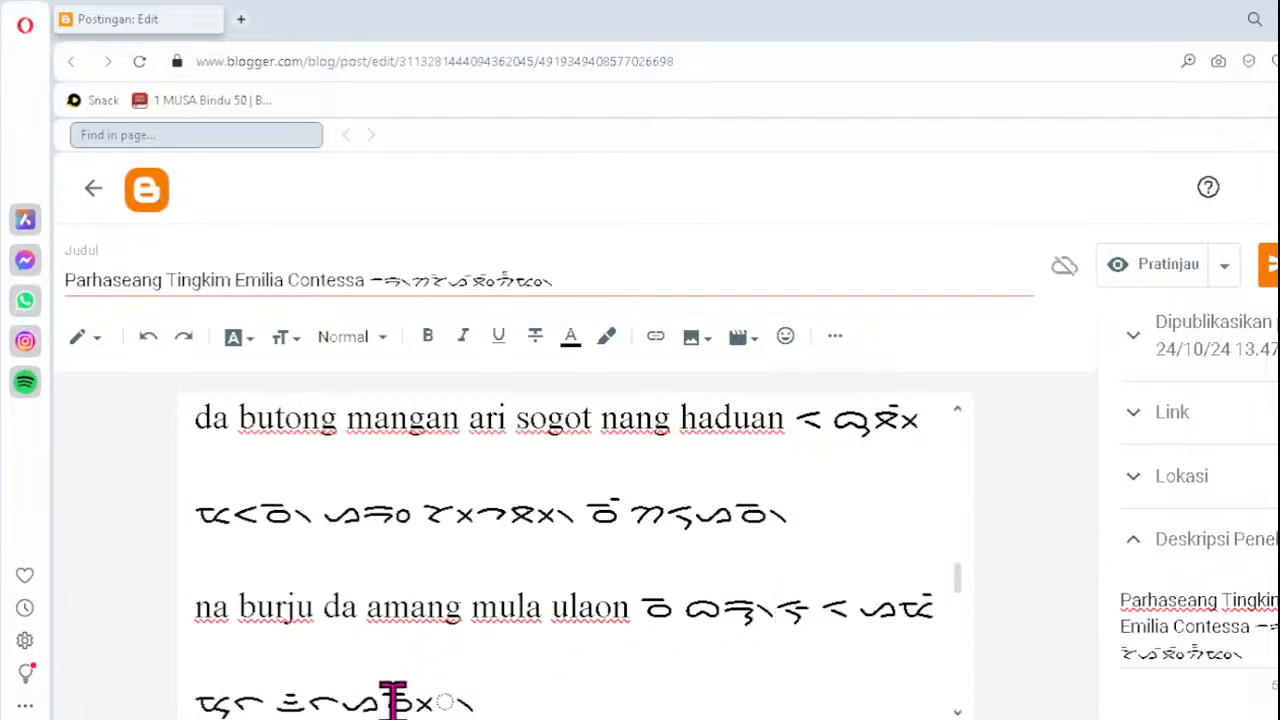
pyautogui.press('BackSpace')
pyautogui.press('BackSpace')
pyautogui.press('BackSpace')
pyautogui.write('ᯬᯉ᯲')
# - Retype the "ot" ending of Batak-script "sogot" without a dotted circle in the repeated "da butong mangan ari sogot" line
pyautogui.scroll(-2, 392, 700)
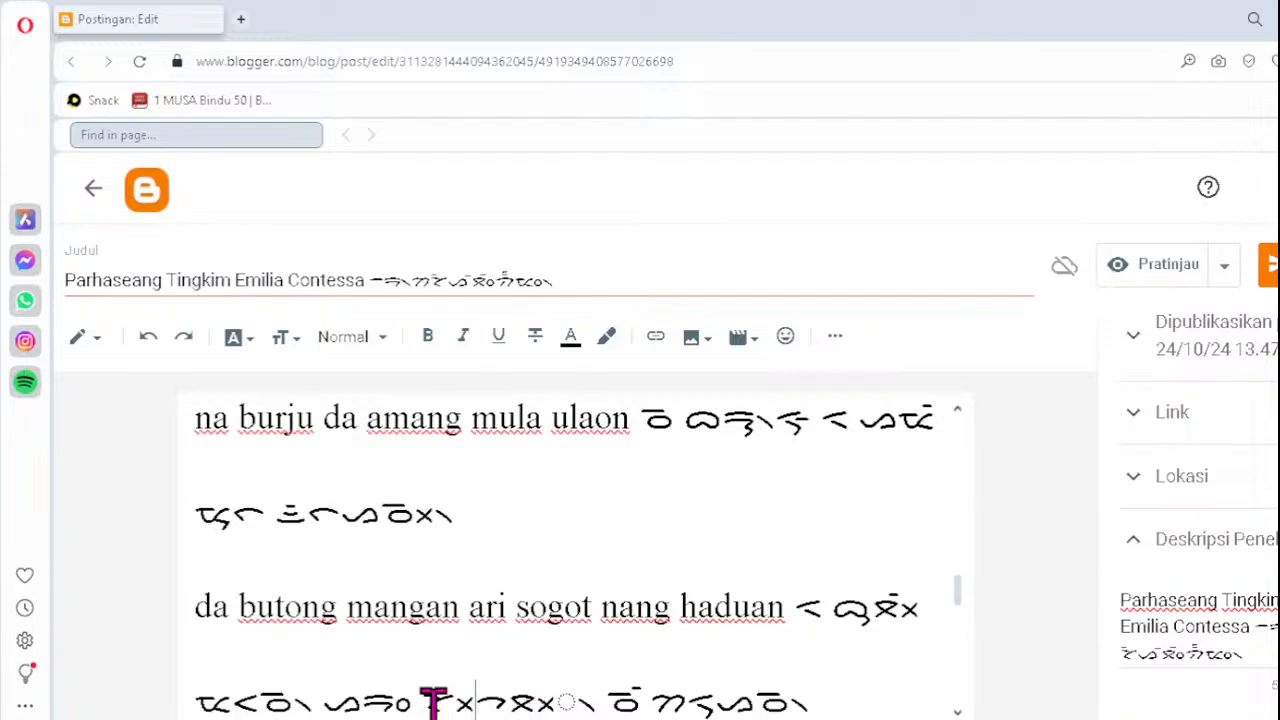
pyautogui.click(509, 700)
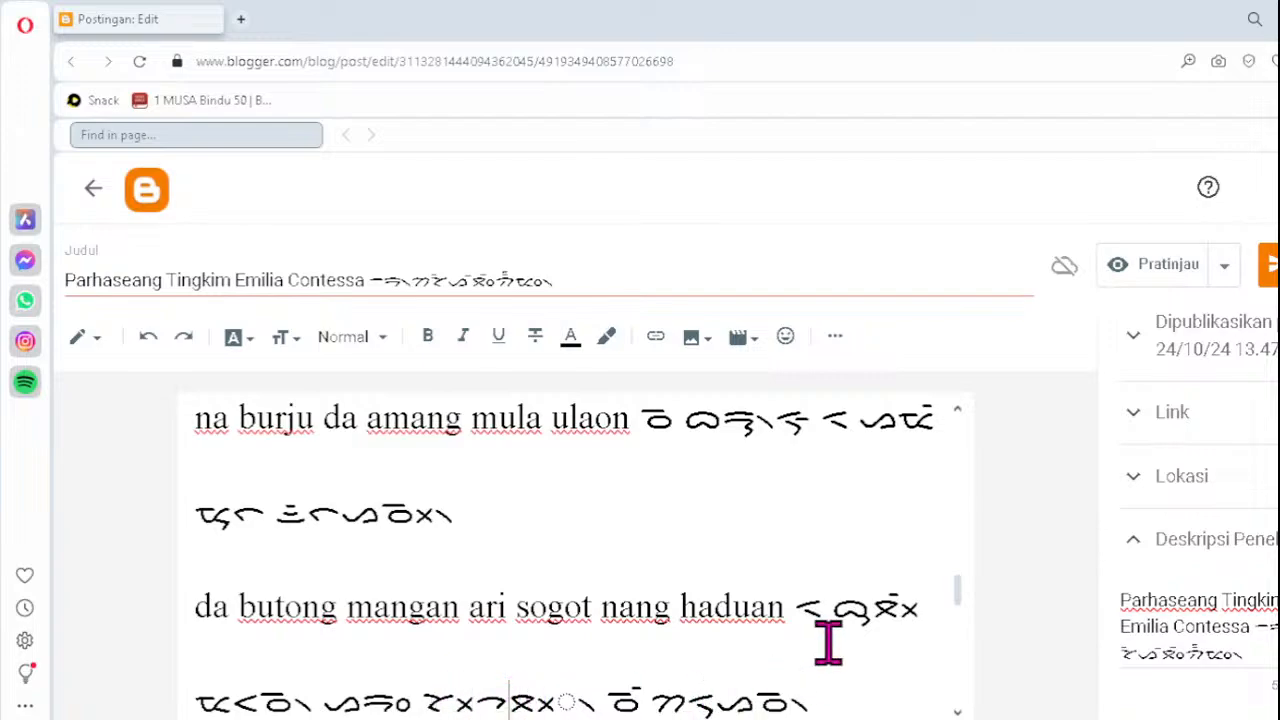
pyautogui.press('Delete')
pyautogui.write('ᯬᯖ᯲')
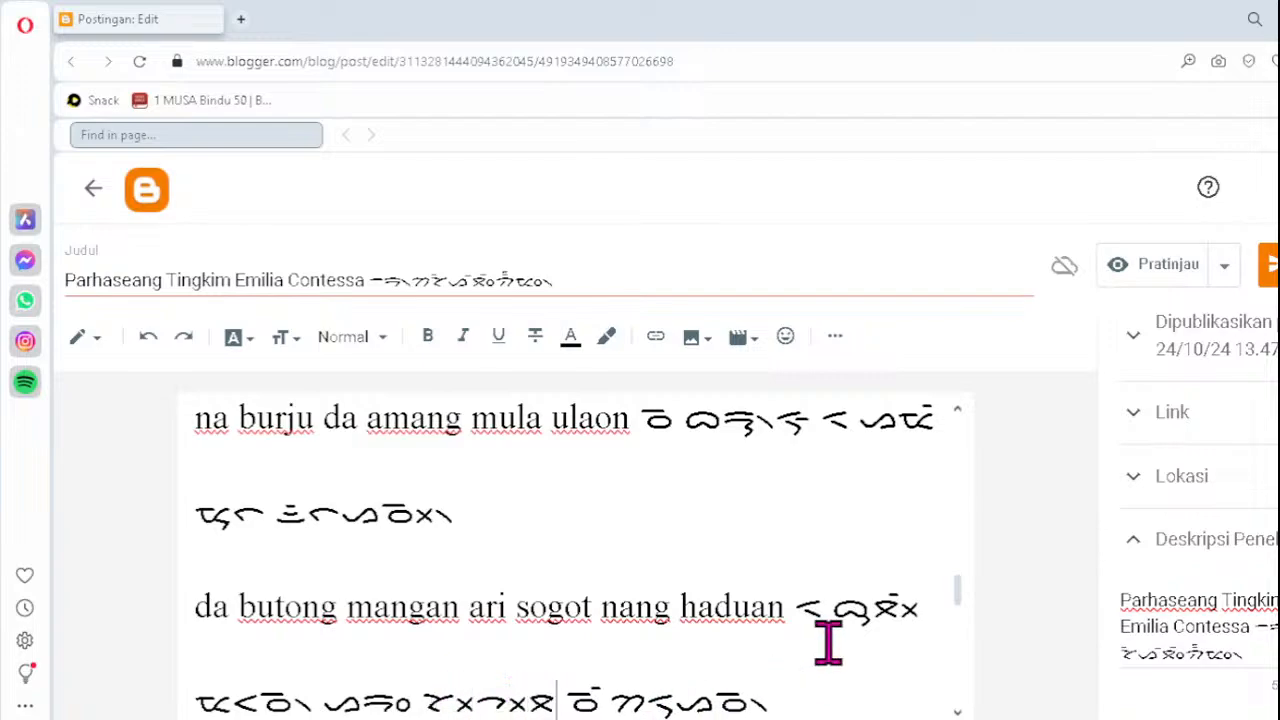
# - Retype the "on" syllable of Batak-script "parngoluonmu" without a dotted circle in the "asa adong laho bohal ni parngoluonmu" line
pyautogui.press('Down')
pyautogui.press('Down')
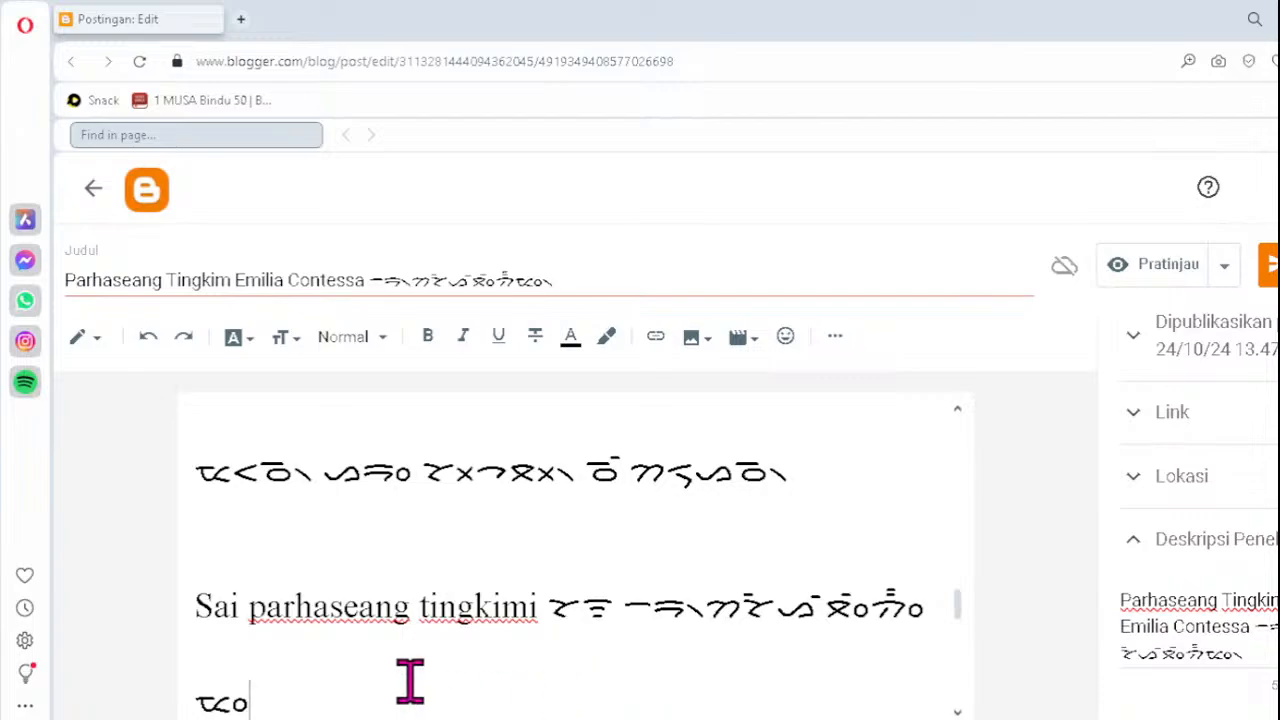
pyautogui.press('Down')
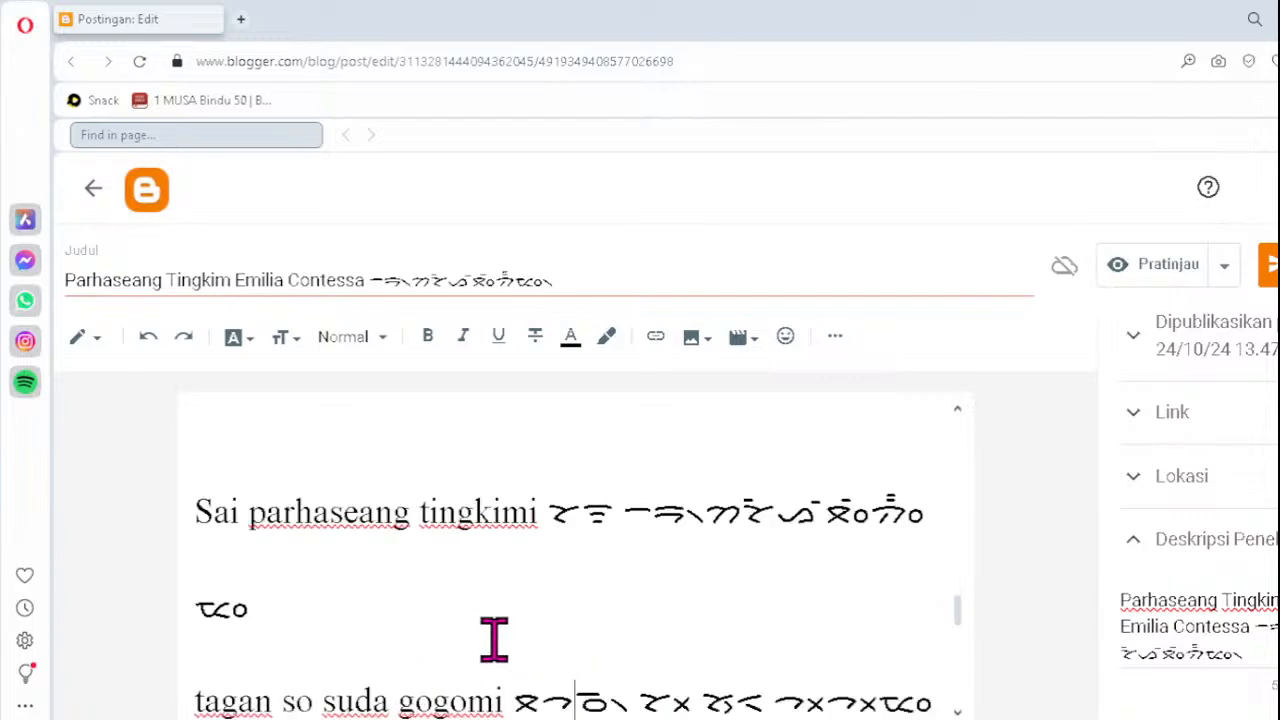
pyautogui.press('Down')
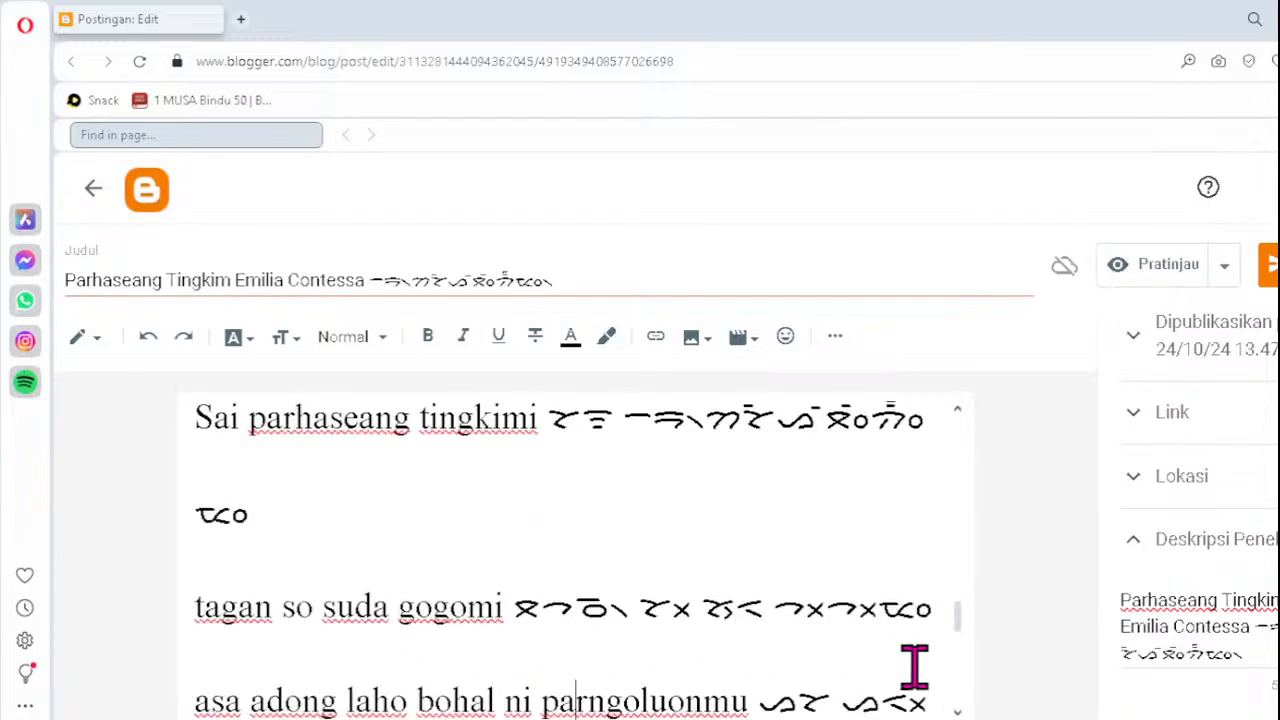
pyautogui.press('Down')
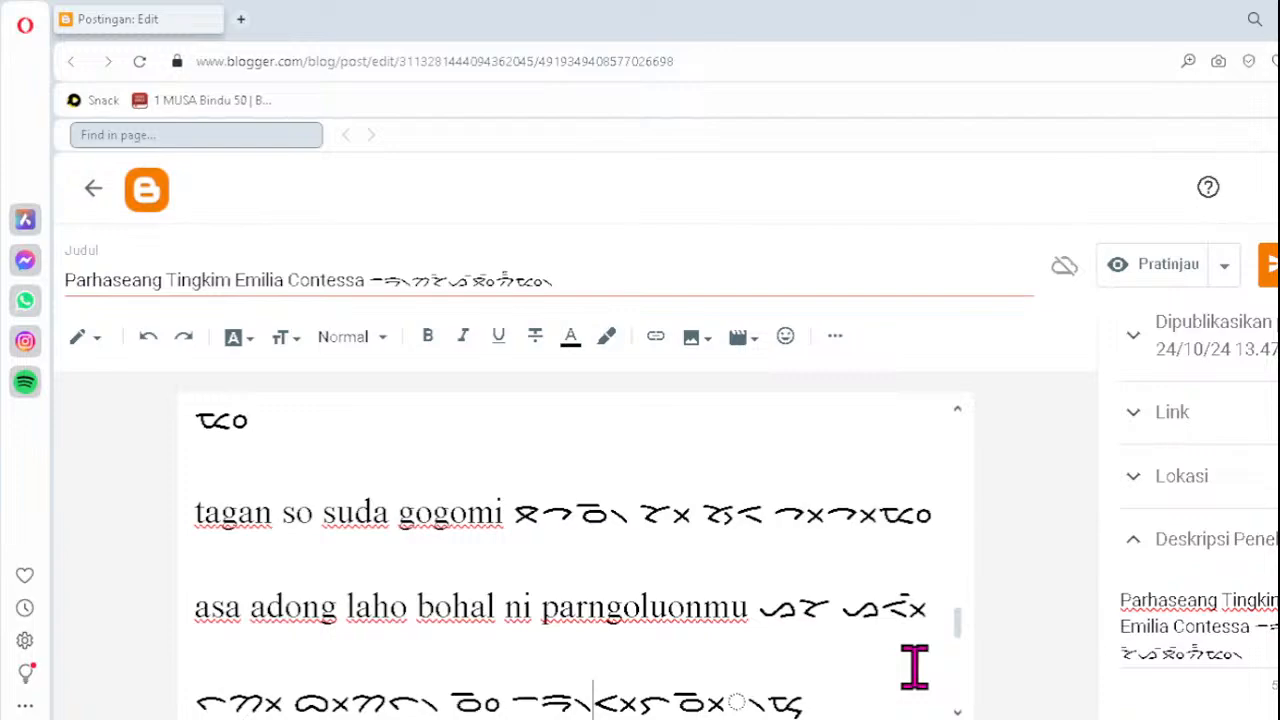
pyautogui.click(673, 700)
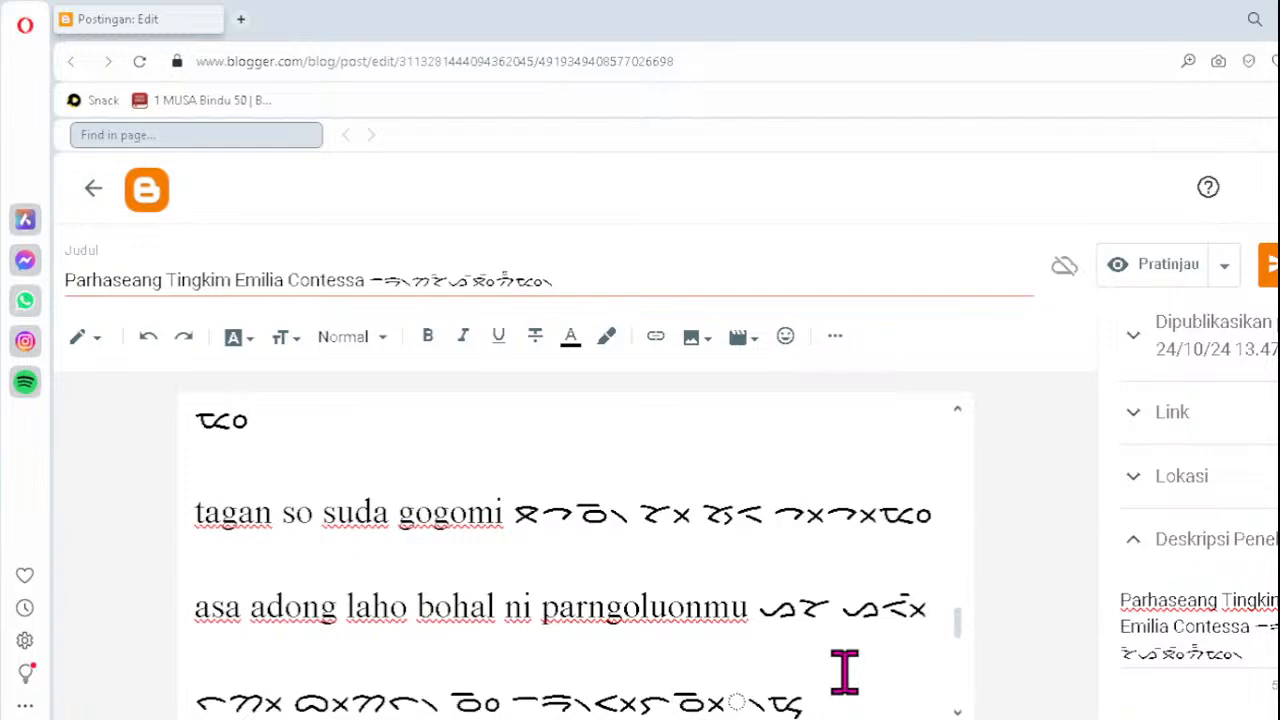
pyautogui.press('Delete')
pyautogui.press('Delete')
pyautogui.press('Delete')
pyautogui.write('a')
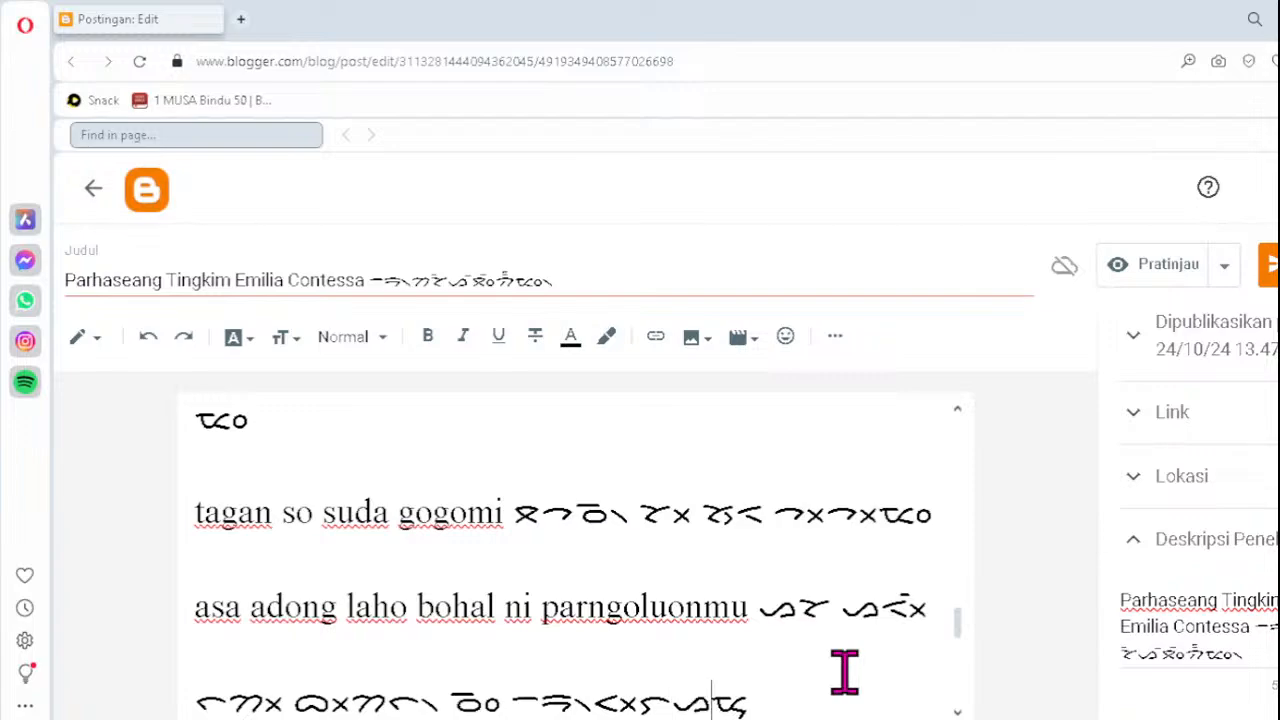
pyautogui.write('on\\')
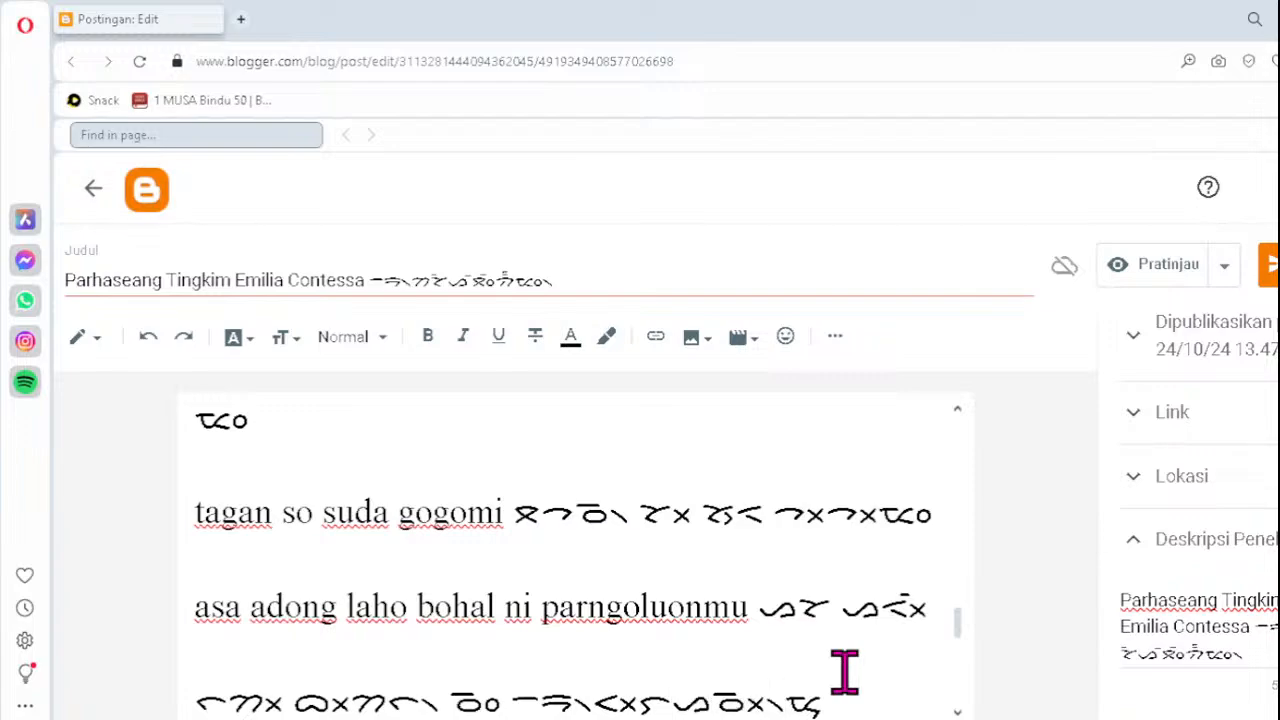
# - Retype the "on" syllable of Batak-script "siulaonmi" without a dotted circle in the "mangula siulaonmi" line
pyautogui.scroll(-1, 843, 672)
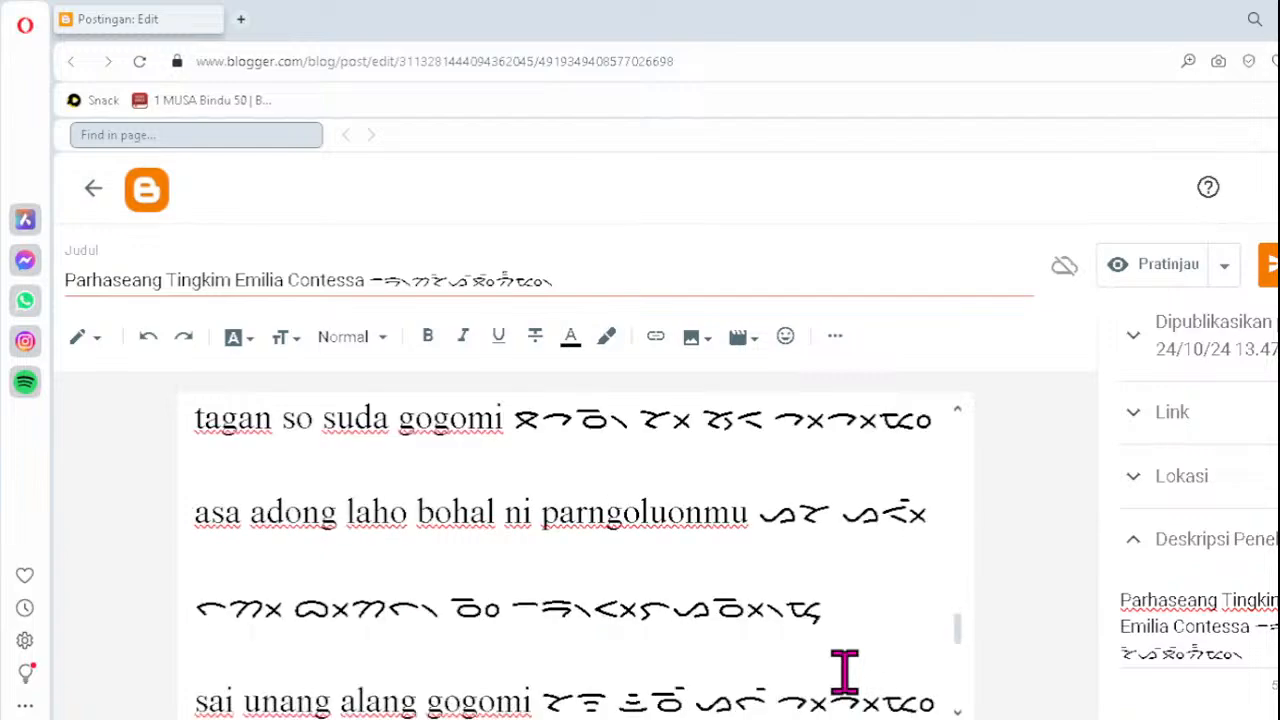
pyautogui.scroll(-1, 843, 670)
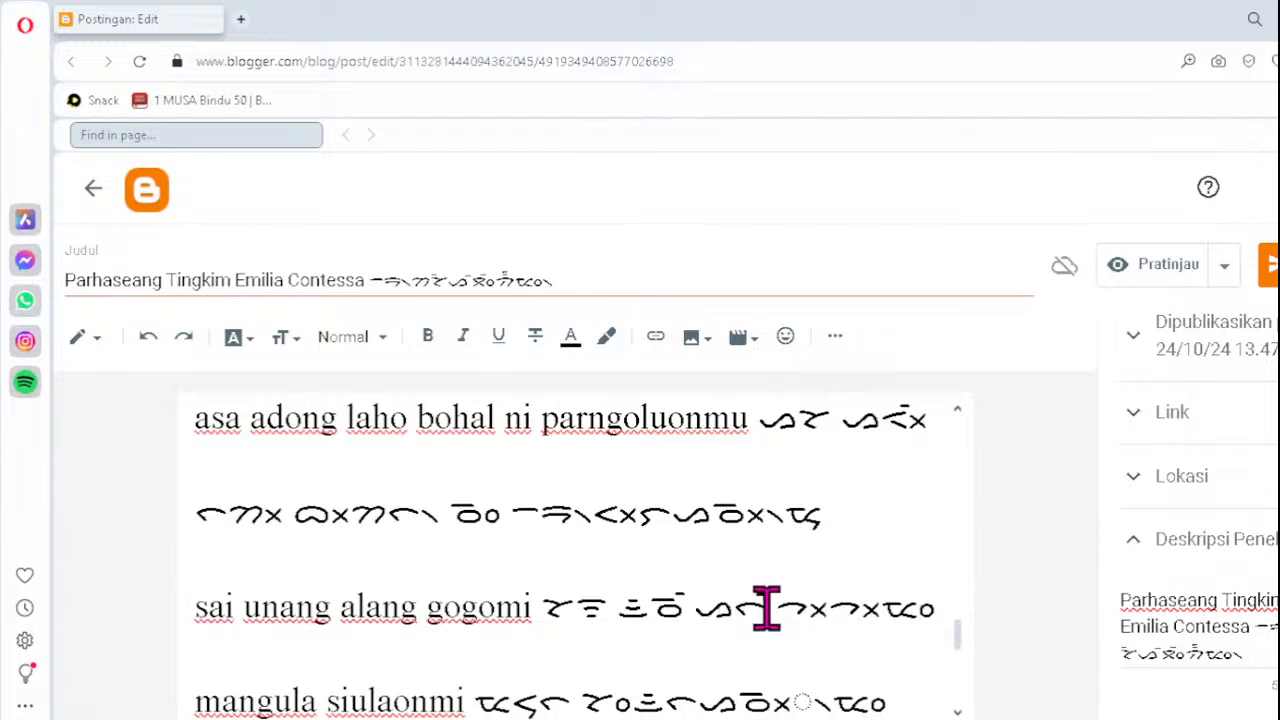
pyautogui.click(632, 665)
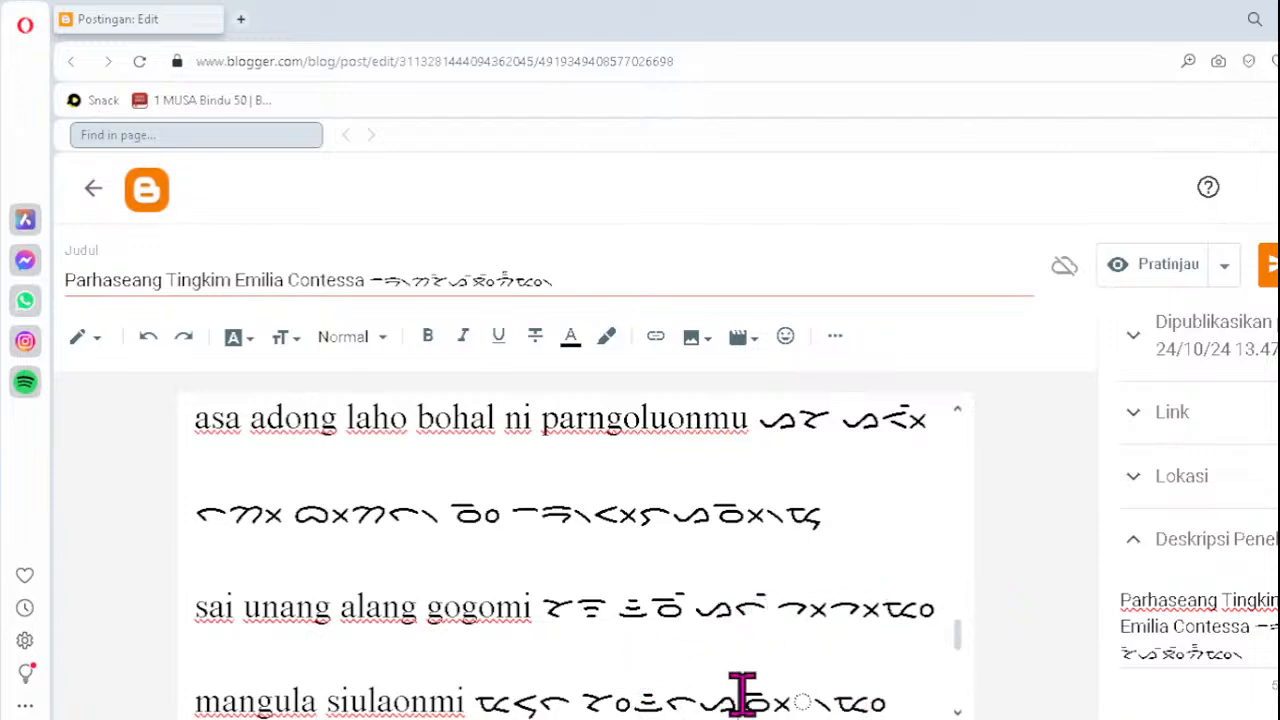
pyautogui.press('Delete')
pyautogui.write('ᯬᯉ᯲')
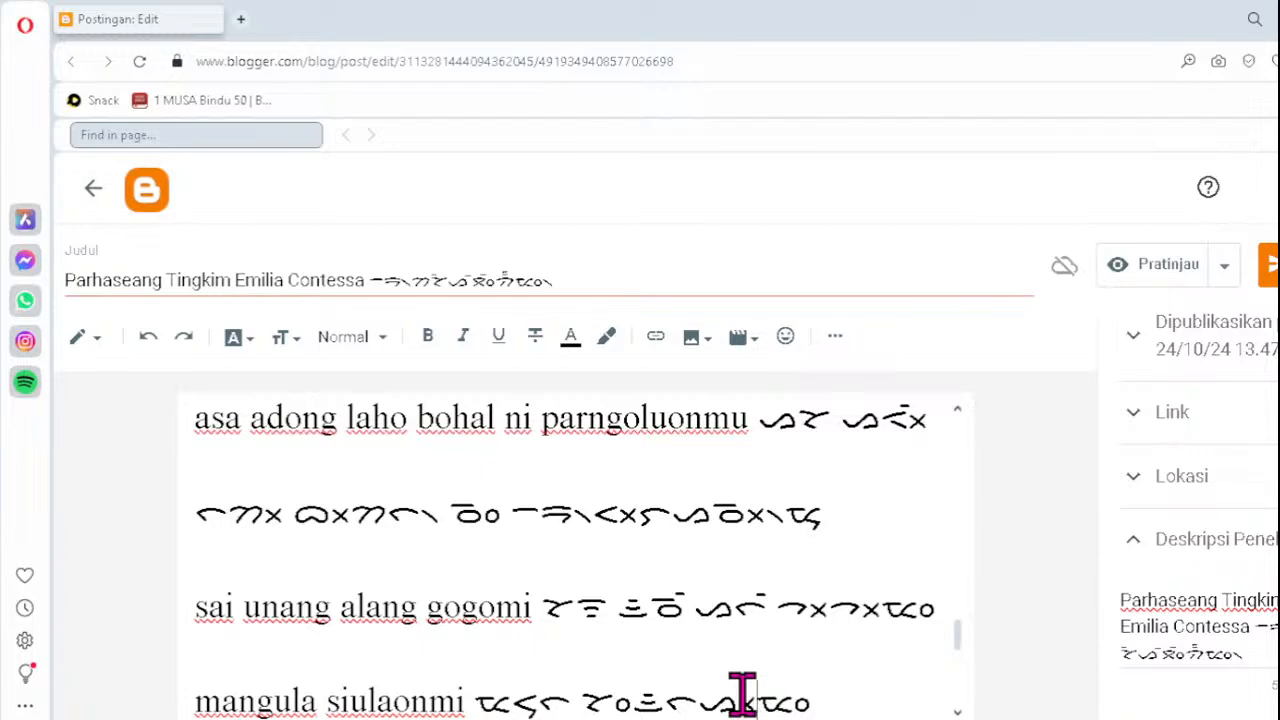
# - Check the last lyric lines and the rest of the post up to its heading for leftover dotted circles
pyautogui.press('Down')
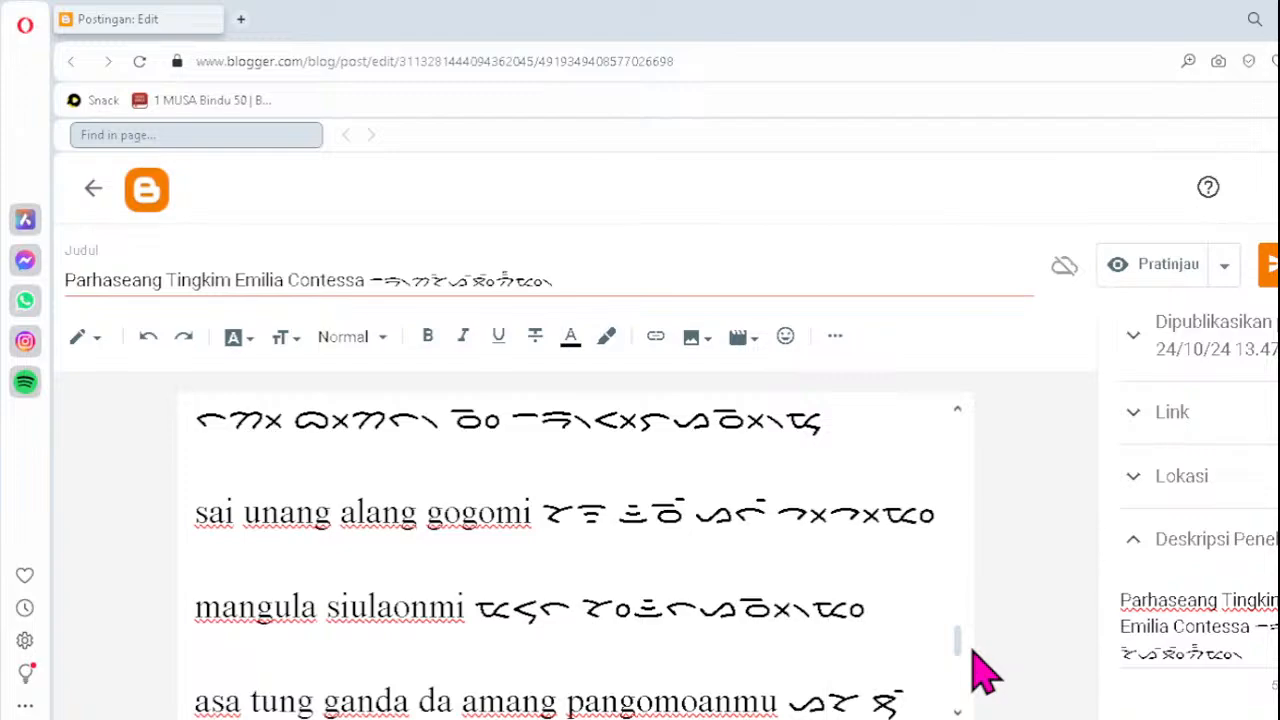
pyautogui.press('Down')
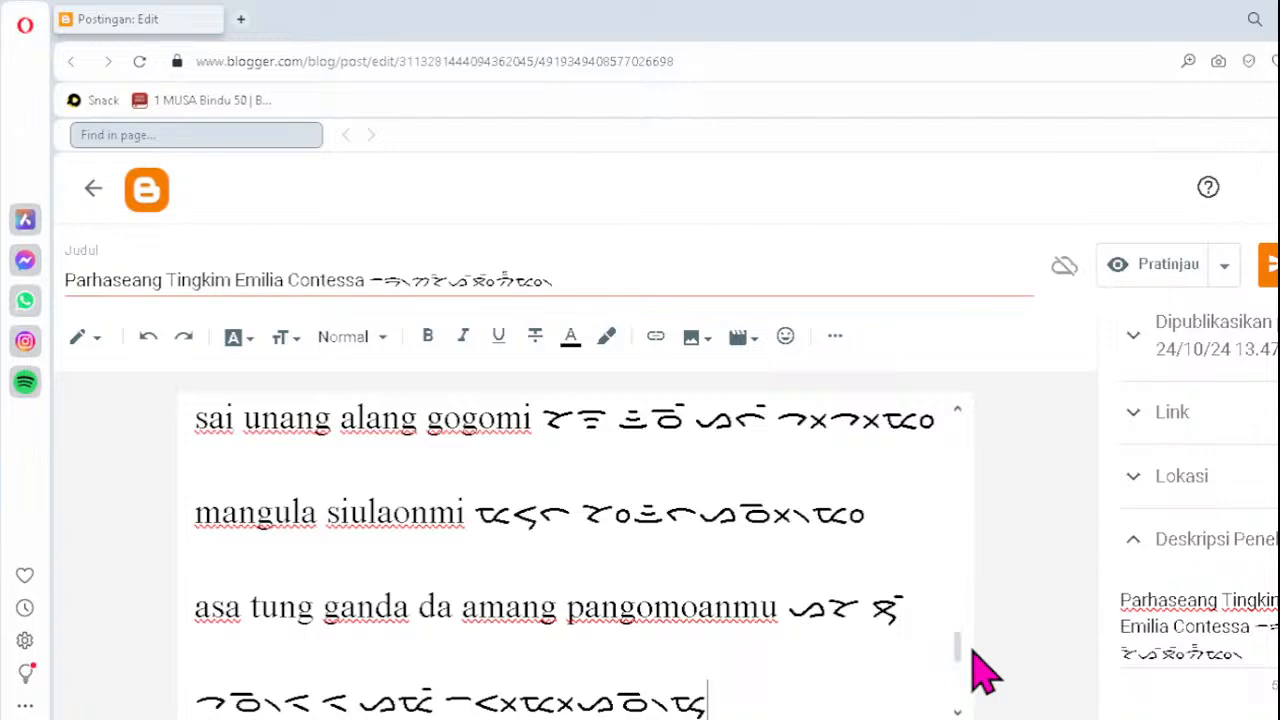
pyautogui.press('Return')
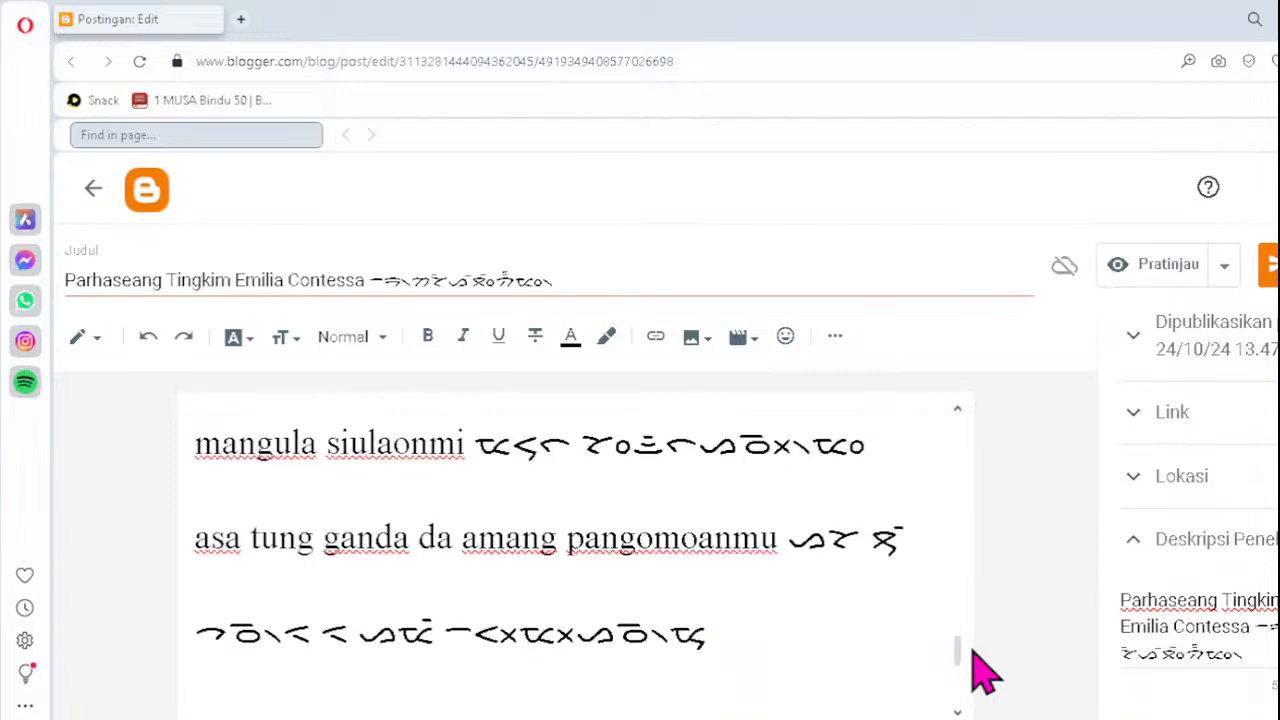
pyautogui.press('Return')
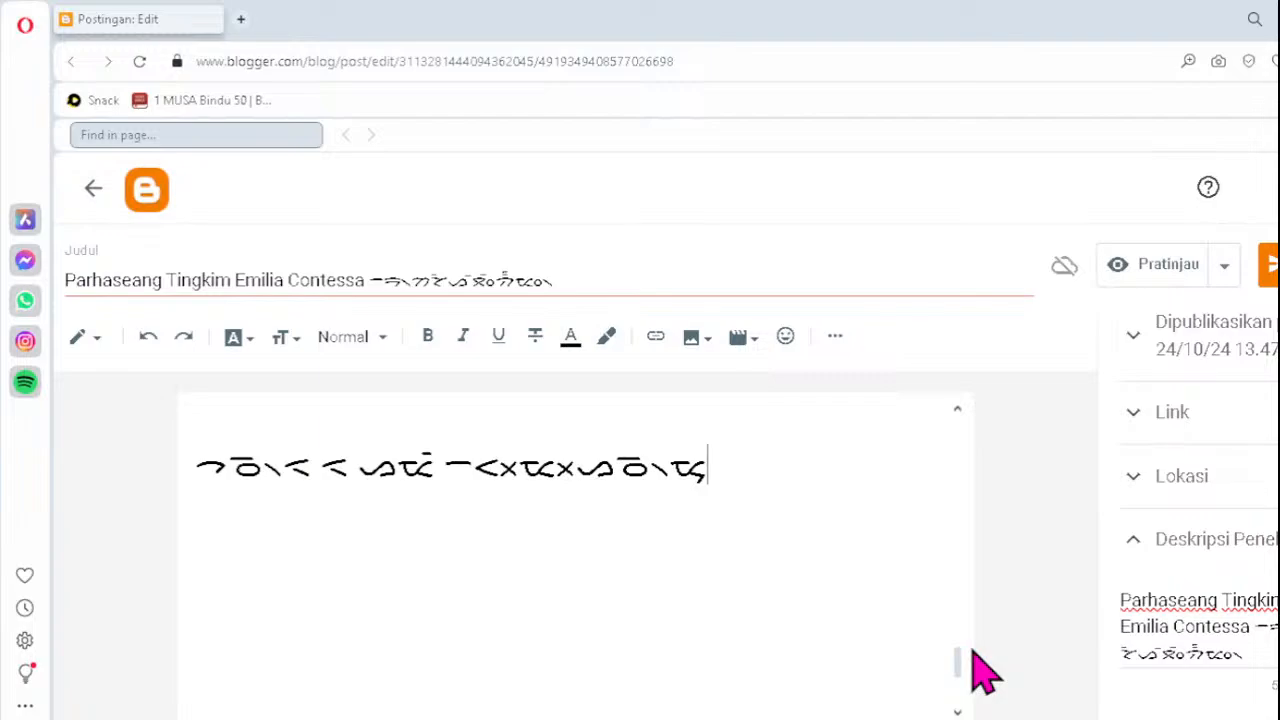
pyautogui.scroll(8, 985, 672)
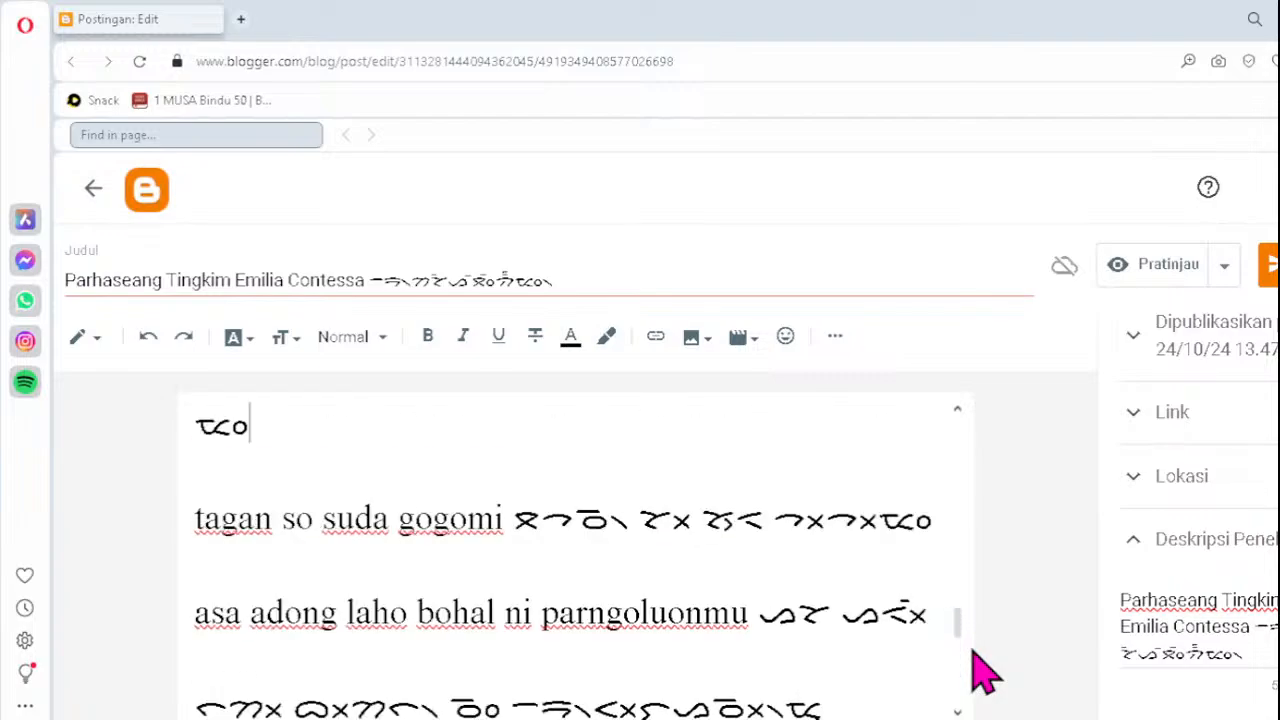
pyautogui.scroll(10, 985, 672)
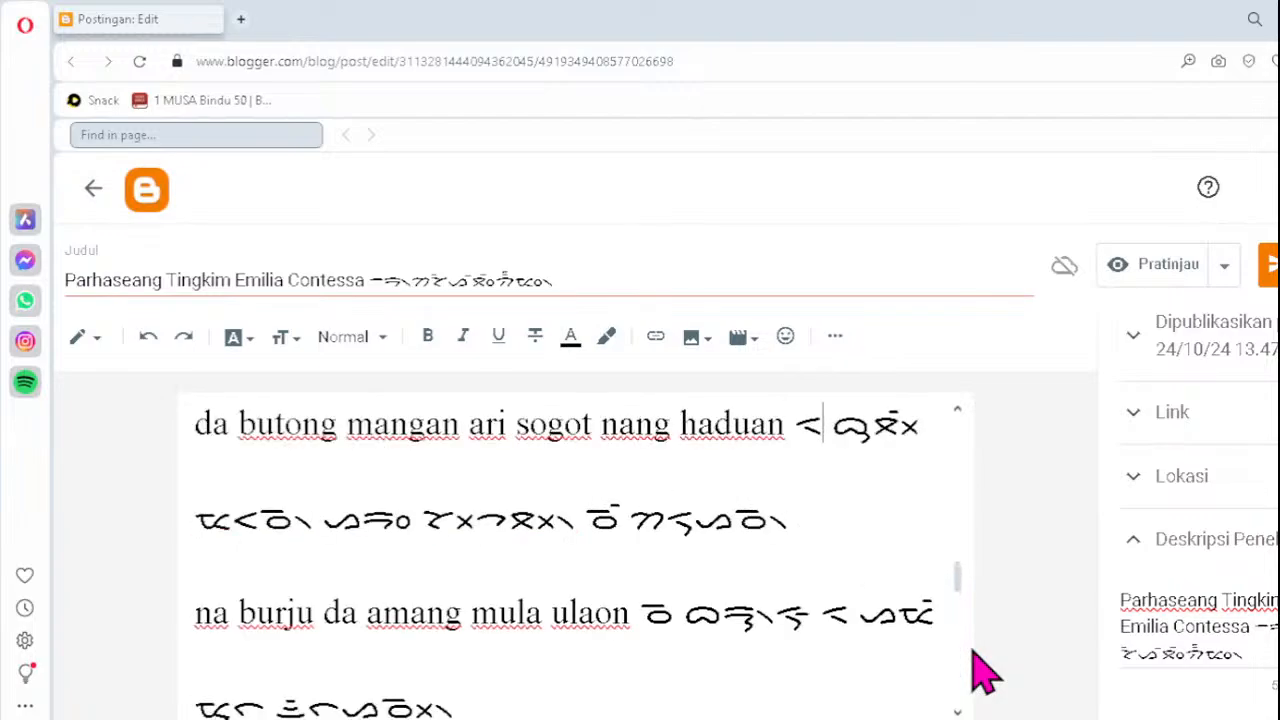
pyautogui.scroll(10, 985, 672)
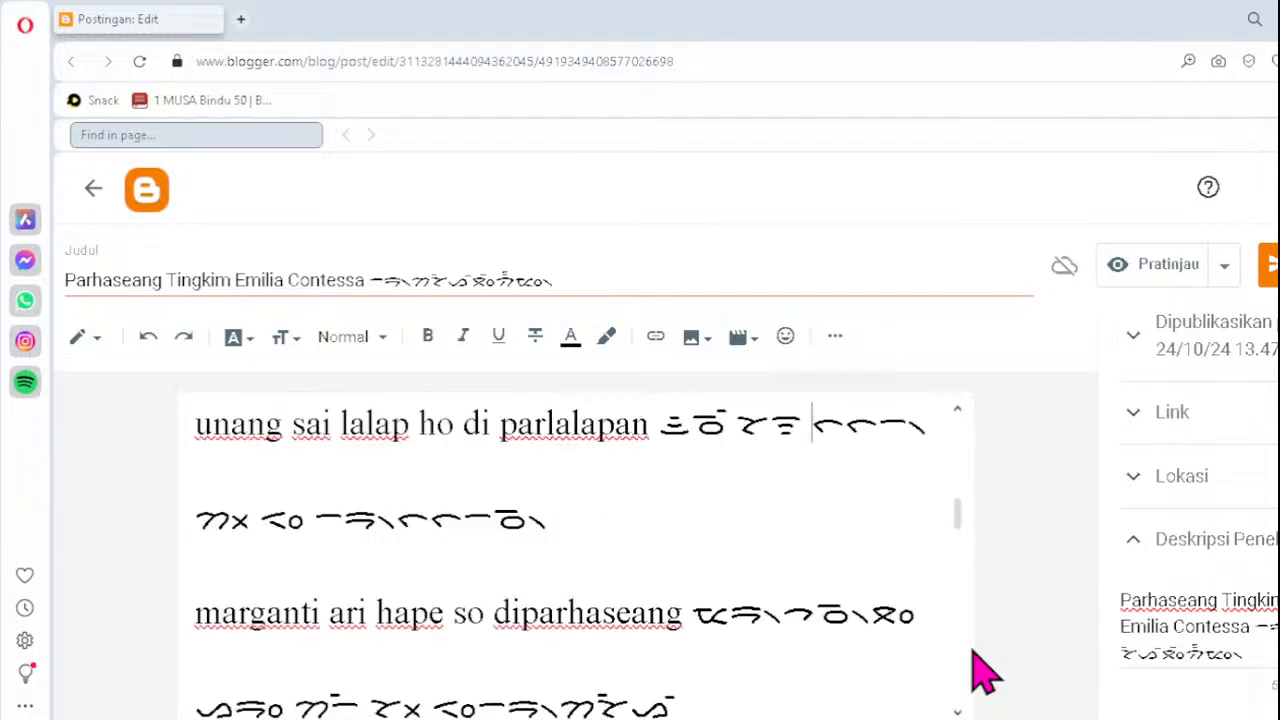
pyautogui.scroll(10, 985, 672)
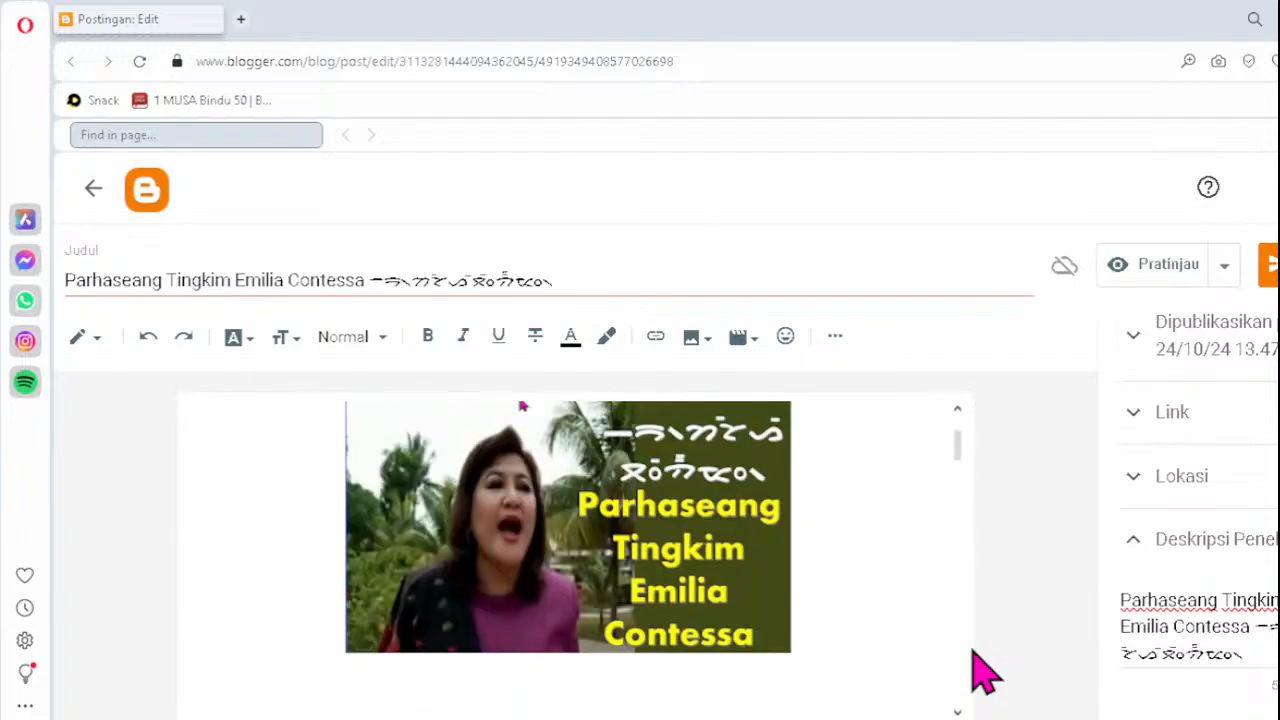
pyautogui.scroll(3, 985, 672)
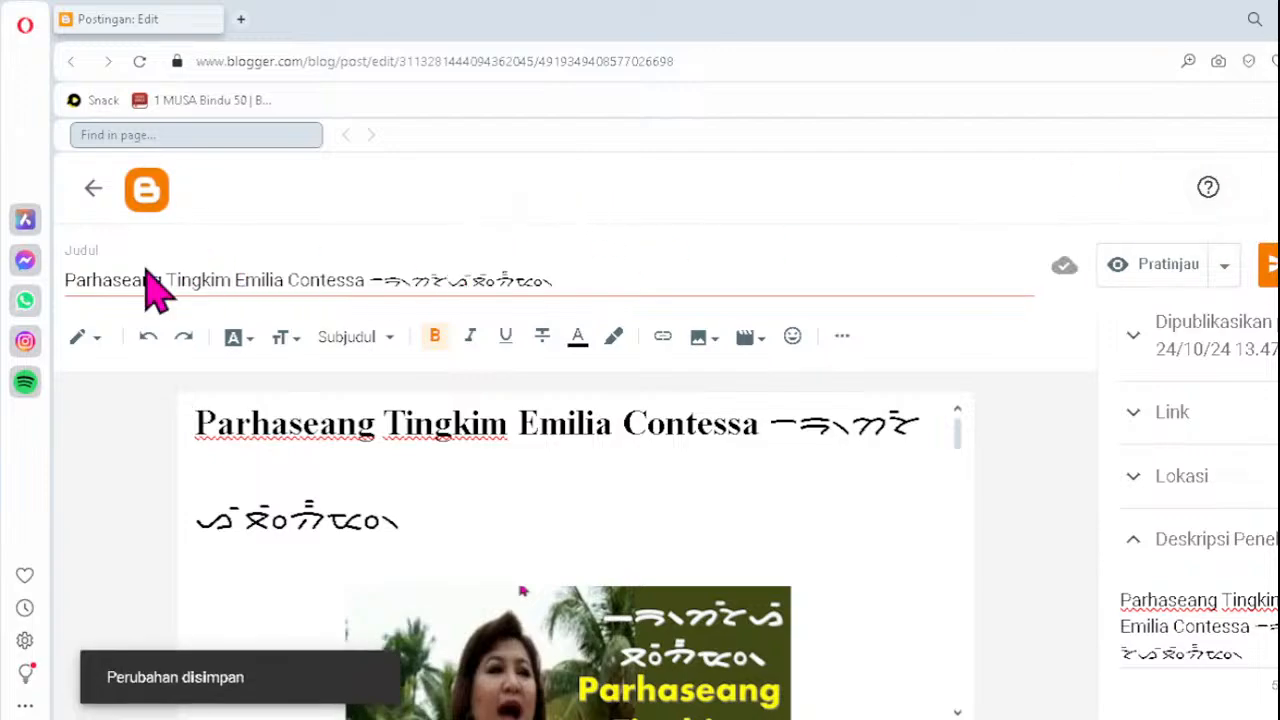
# - Return to the post list and open the "Ajari Emilia Contessa" post for editing
pyautogui.click(92, 189)
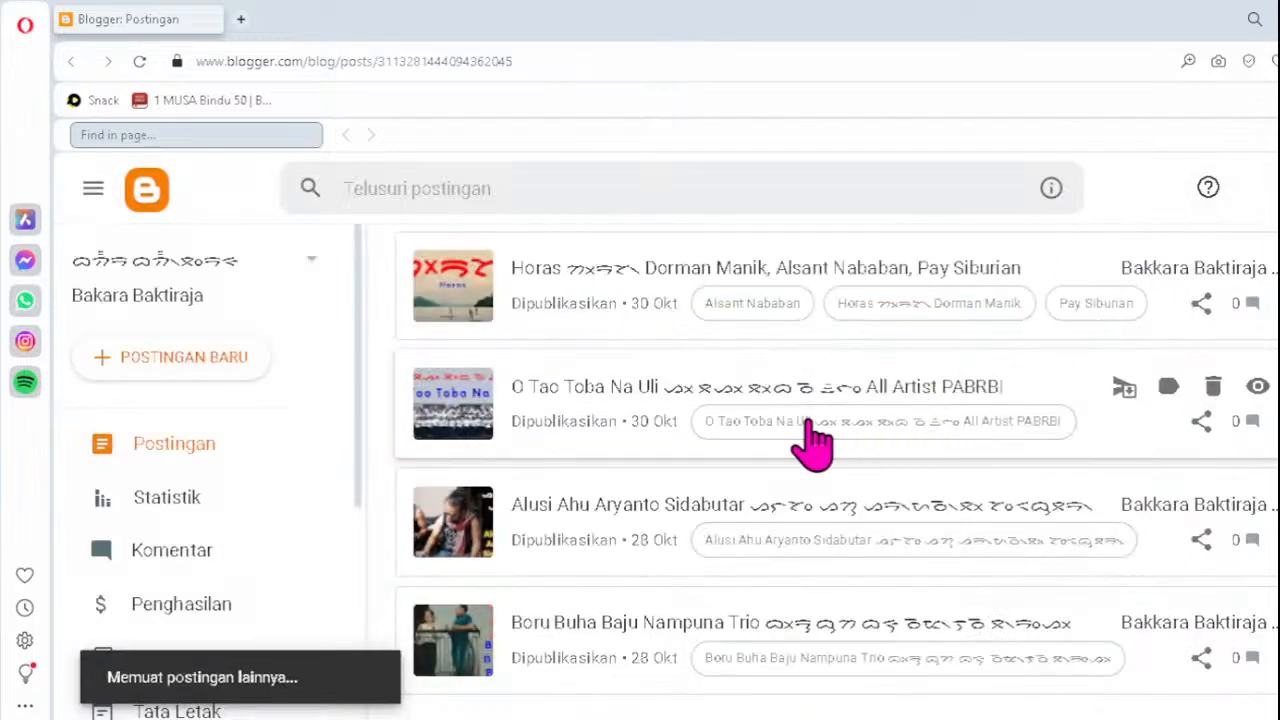
pyautogui.scroll(-5, 777, 486)
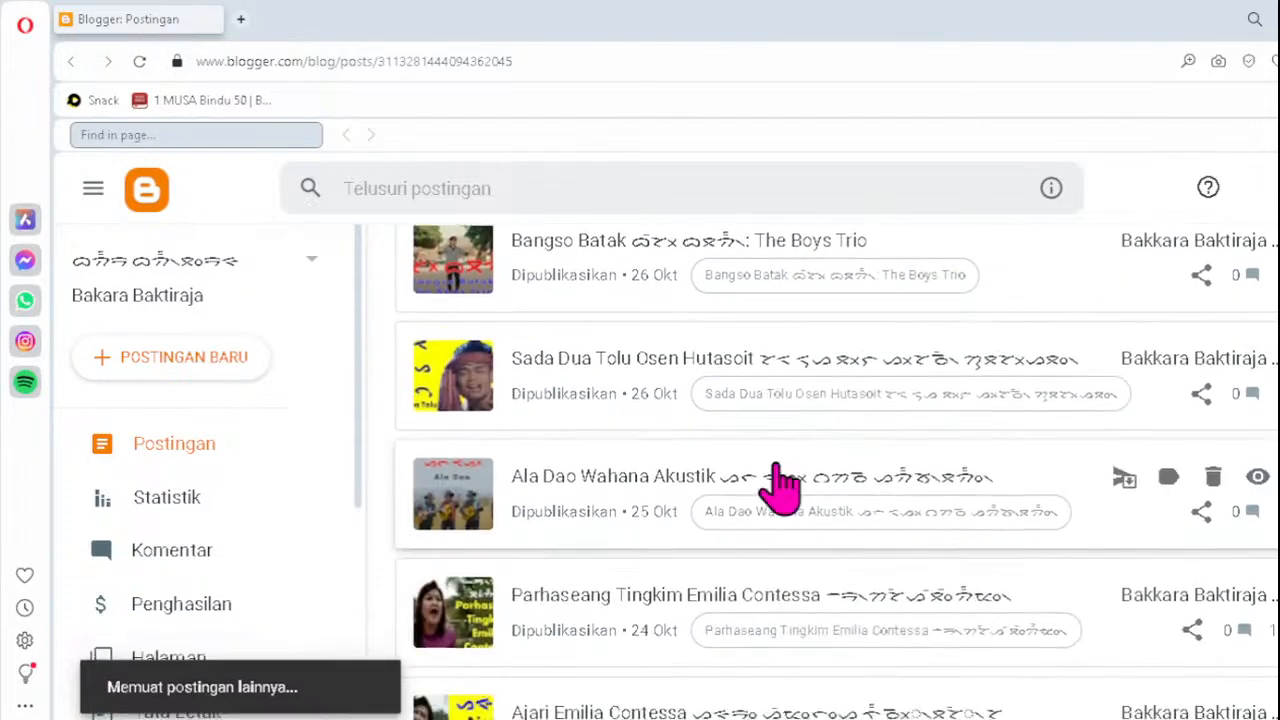
pyautogui.scroll(1, 783, 487)
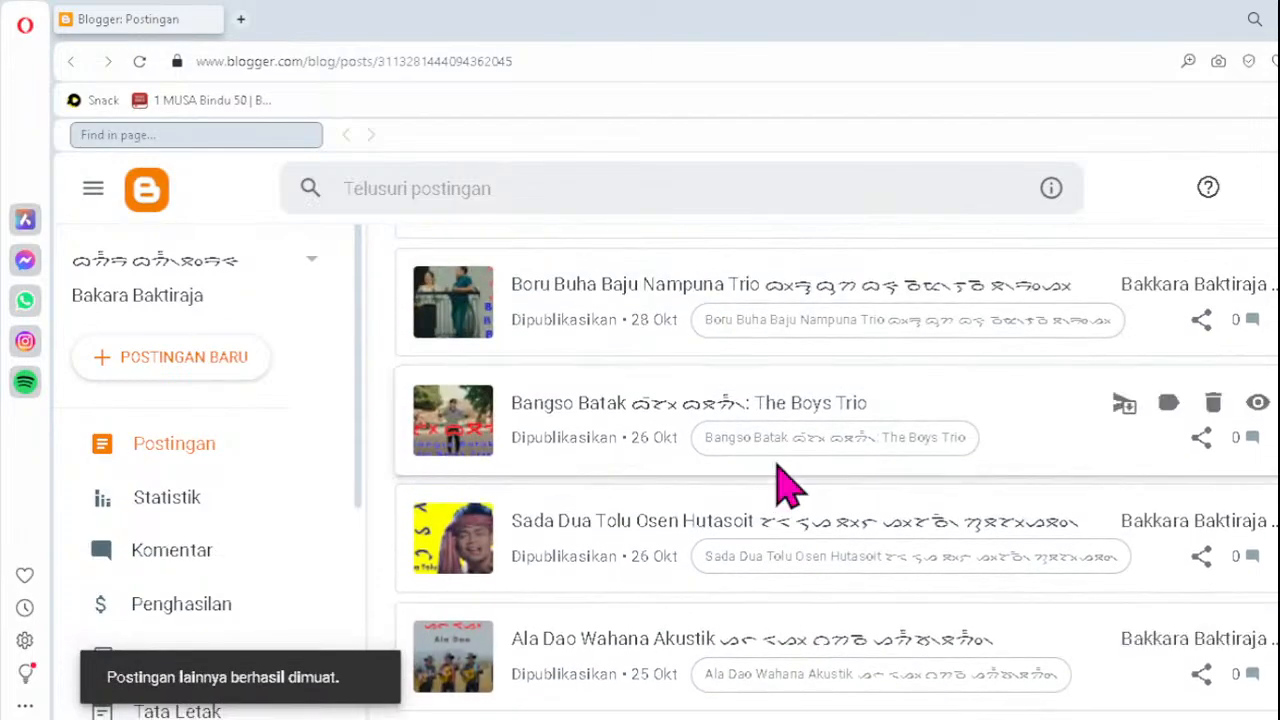
pyautogui.scroll(-3, 788, 488)
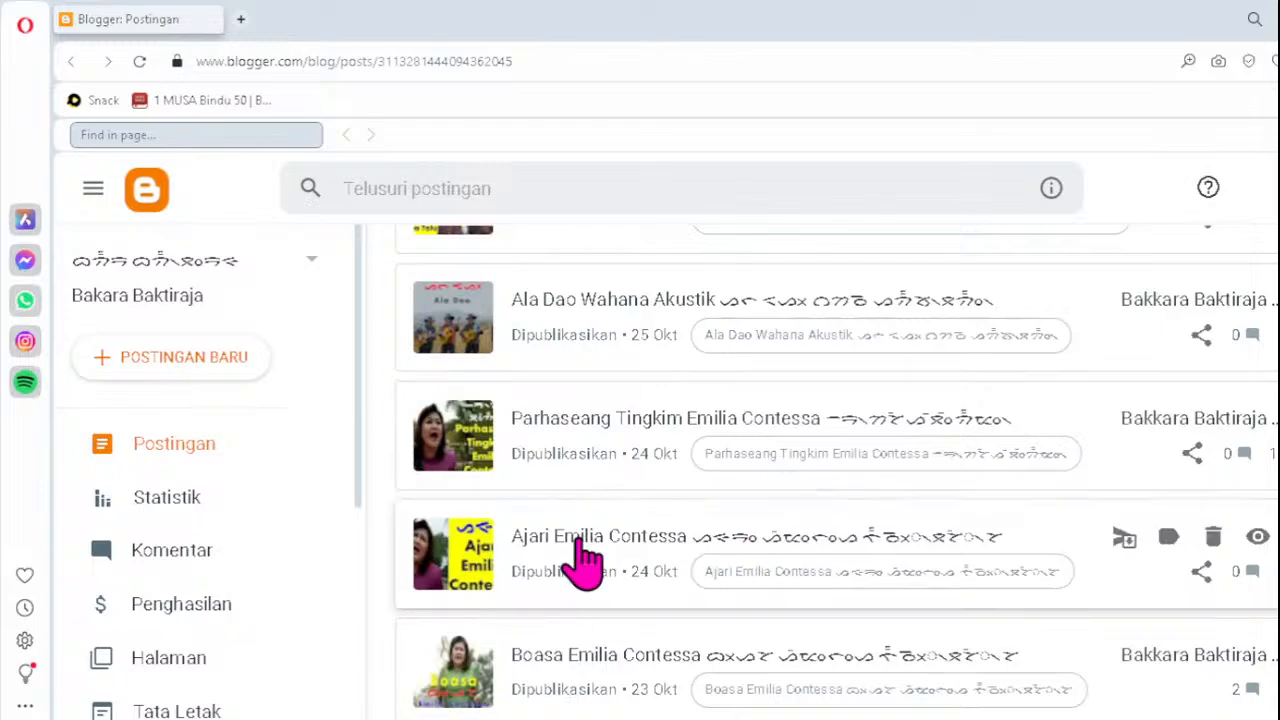
pyautogui.click(1127, 541)
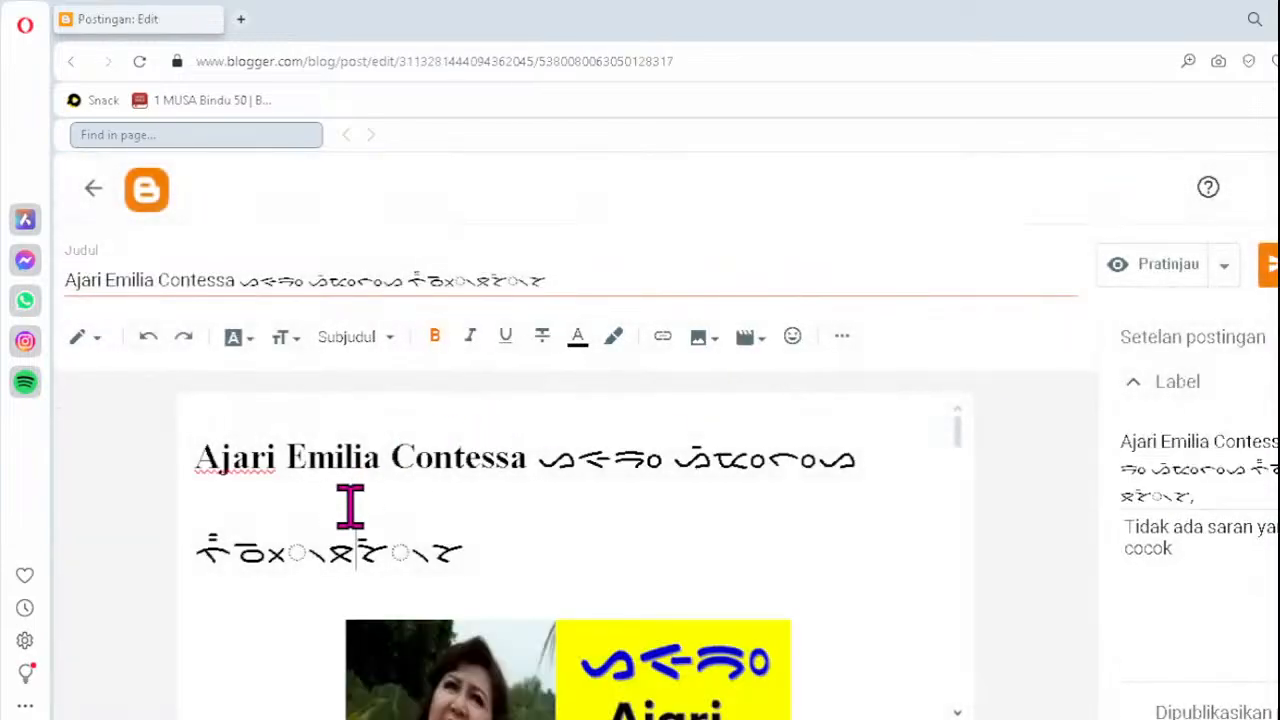
# - Remove the dotted circles from Batak-script "Contessa" in the post title by retyping the affected syllables
pyautogui.click(351, 448)
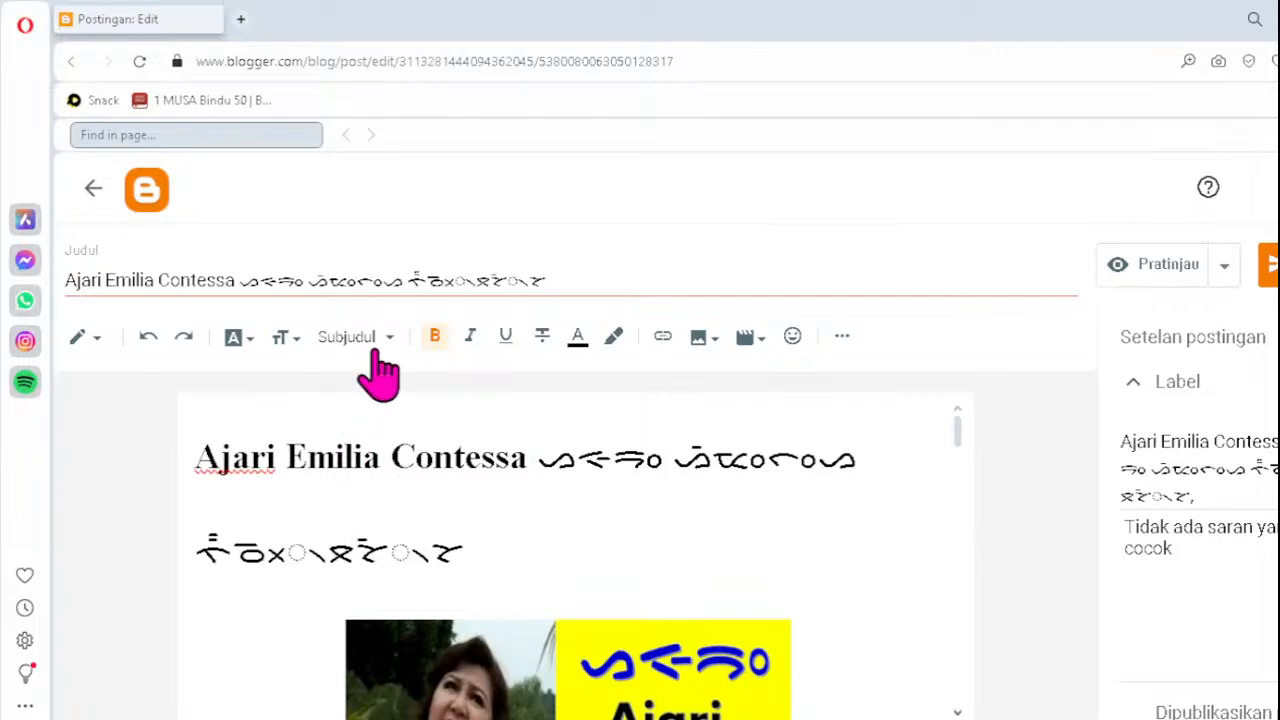
pyautogui.click(429, 280)
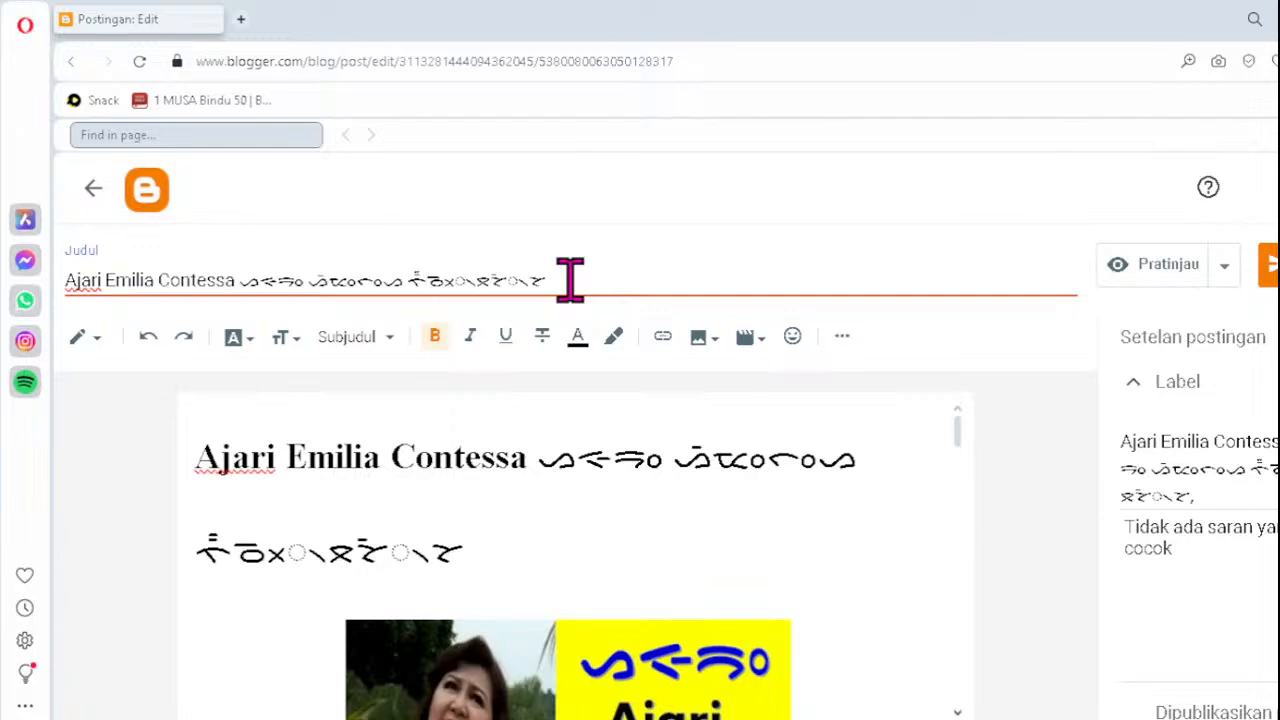
pyautogui.press('Delete')
pyautogui.write('ᯬᯉ᯲')
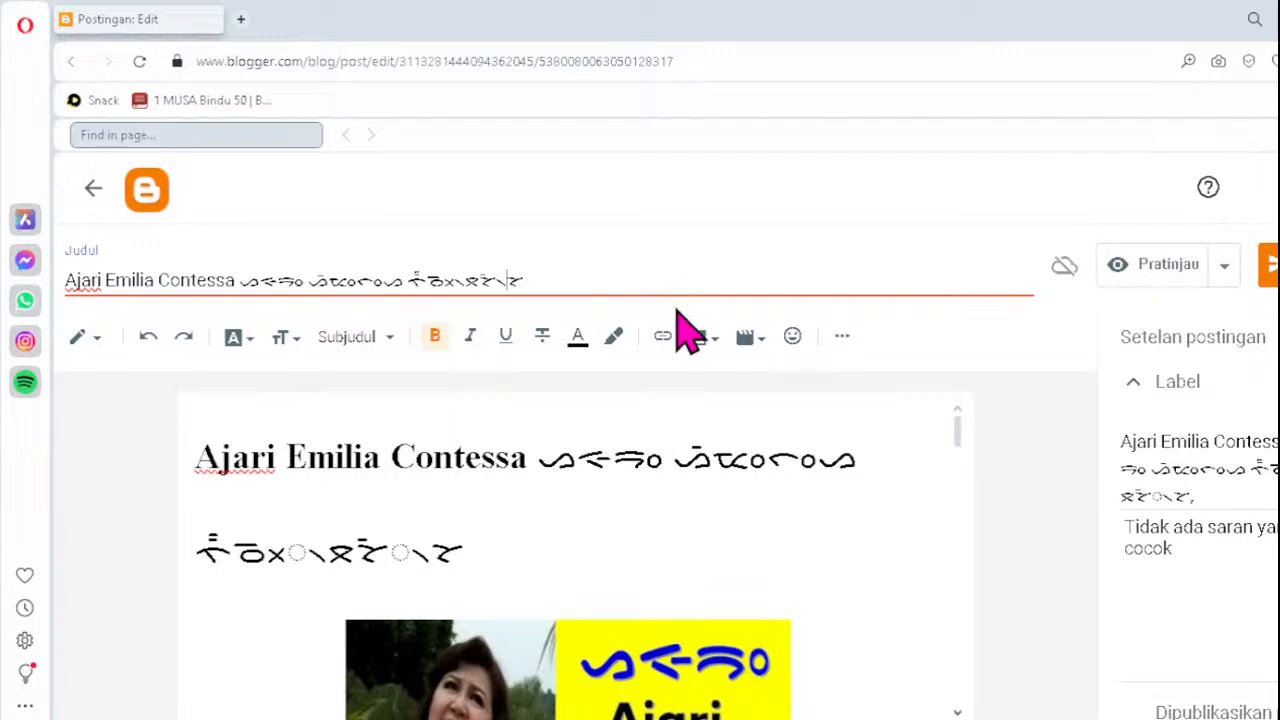
# - Copy the corrected post title into the header image's alternative text and title text, and update the image
pyautogui.hotkey('ctrl', 'a')
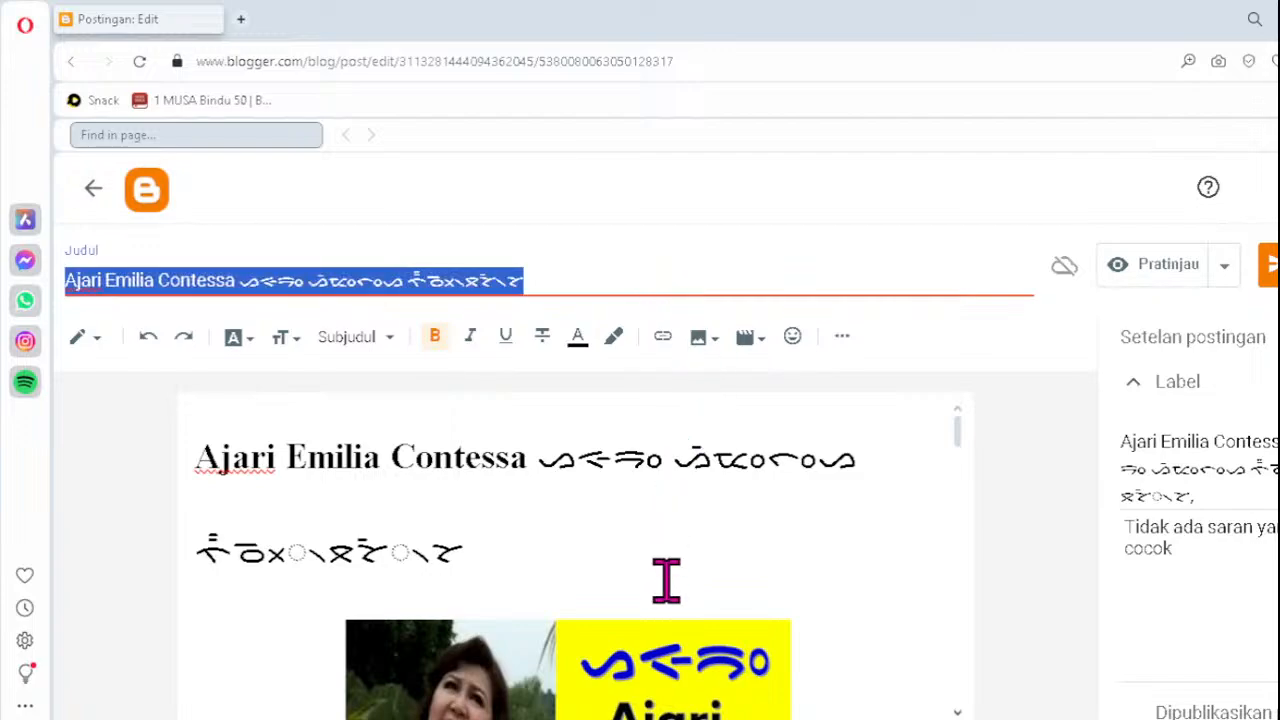
pyautogui.click(641, 652)
pyautogui.click(584, 592)
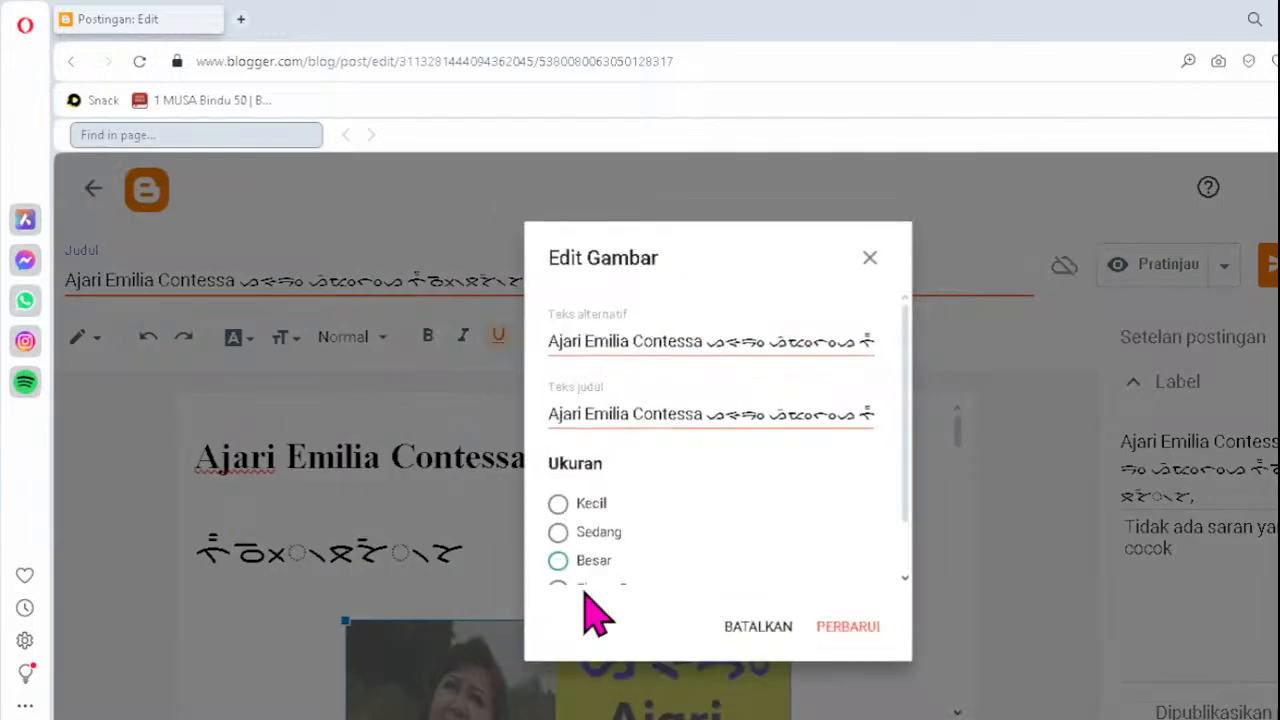
pyautogui.click(600, 335)
pyautogui.hotkey('ctrl', 'a')
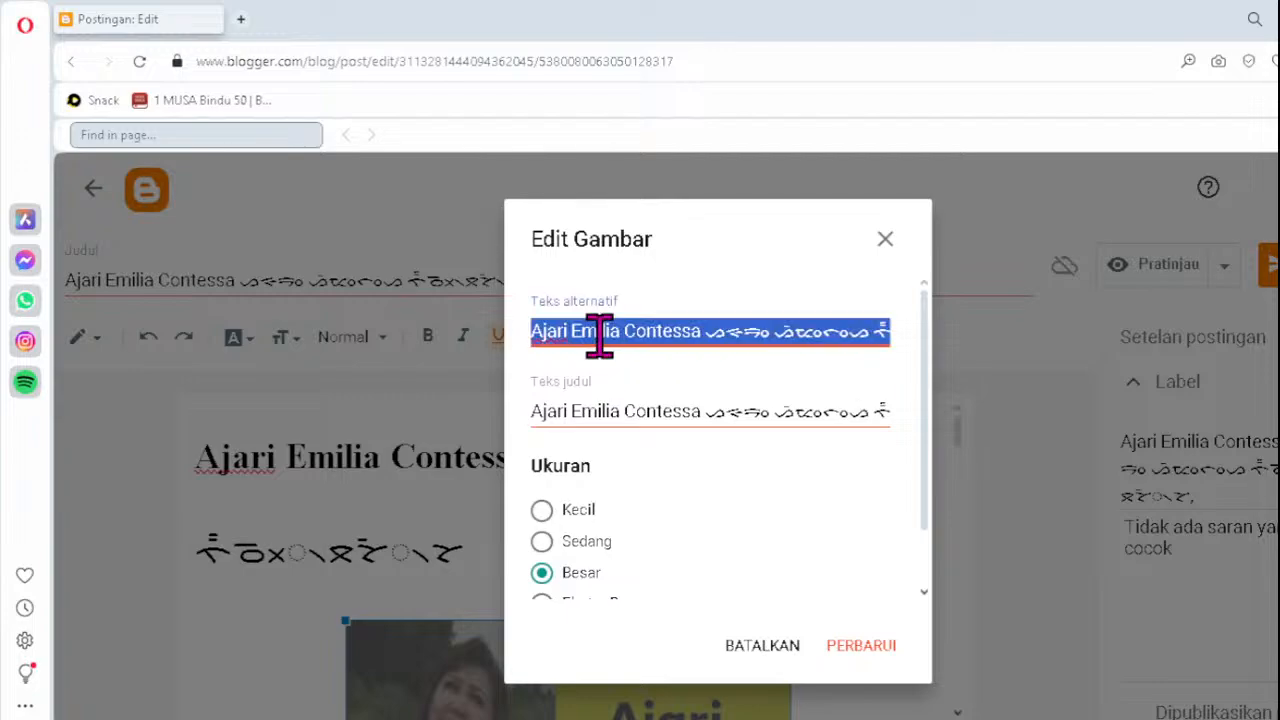
pyautogui.hotkey('ctrl', 'v')
pyautogui.click(646, 405)
pyautogui.hotkey('ctrl', 'a')
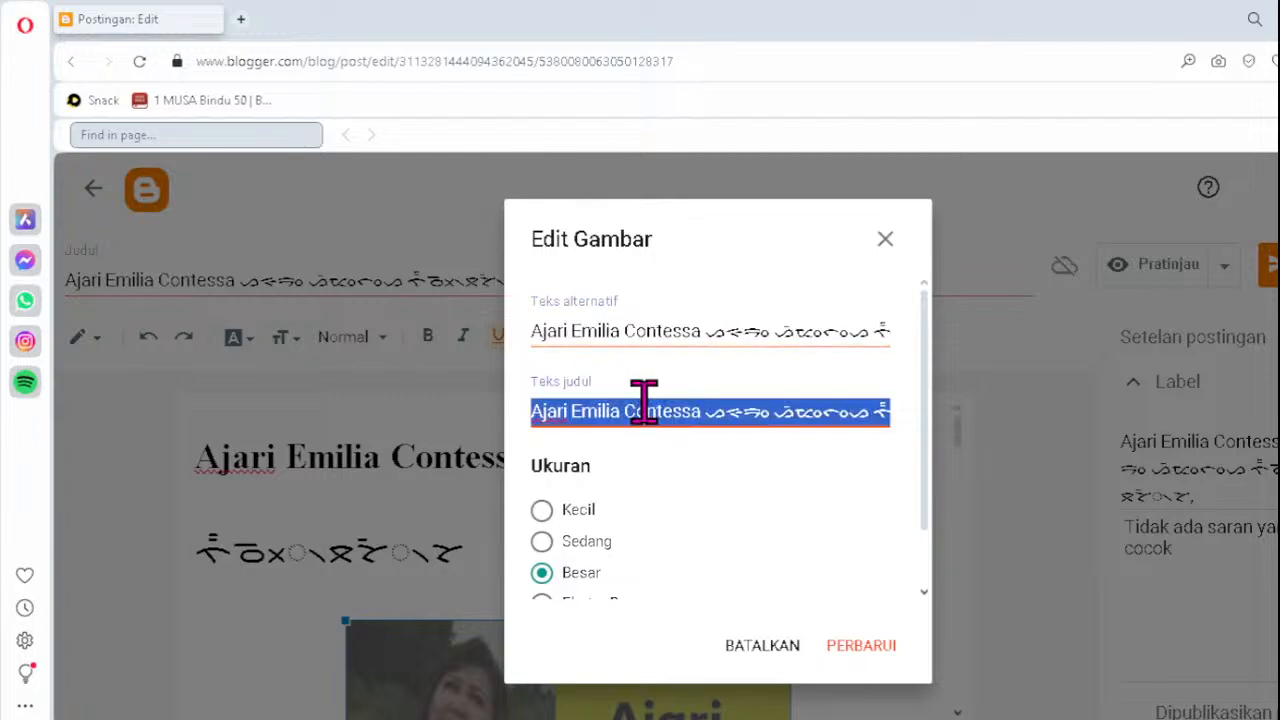
pyautogui.hotkey('ctrl', 'v')
pyautogui.click(858, 646)
# - Replace the post's label with the corrected title "Ajari Emilia Contessa ᯀᯐᯒᯪ ᯀᯩᯔᯪᯞᯪᯀ ᯂ᯦ᯬᯉ᯲ᯖᯩᯘ᯲ᯘ"
pyautogui.click(1184, 449)
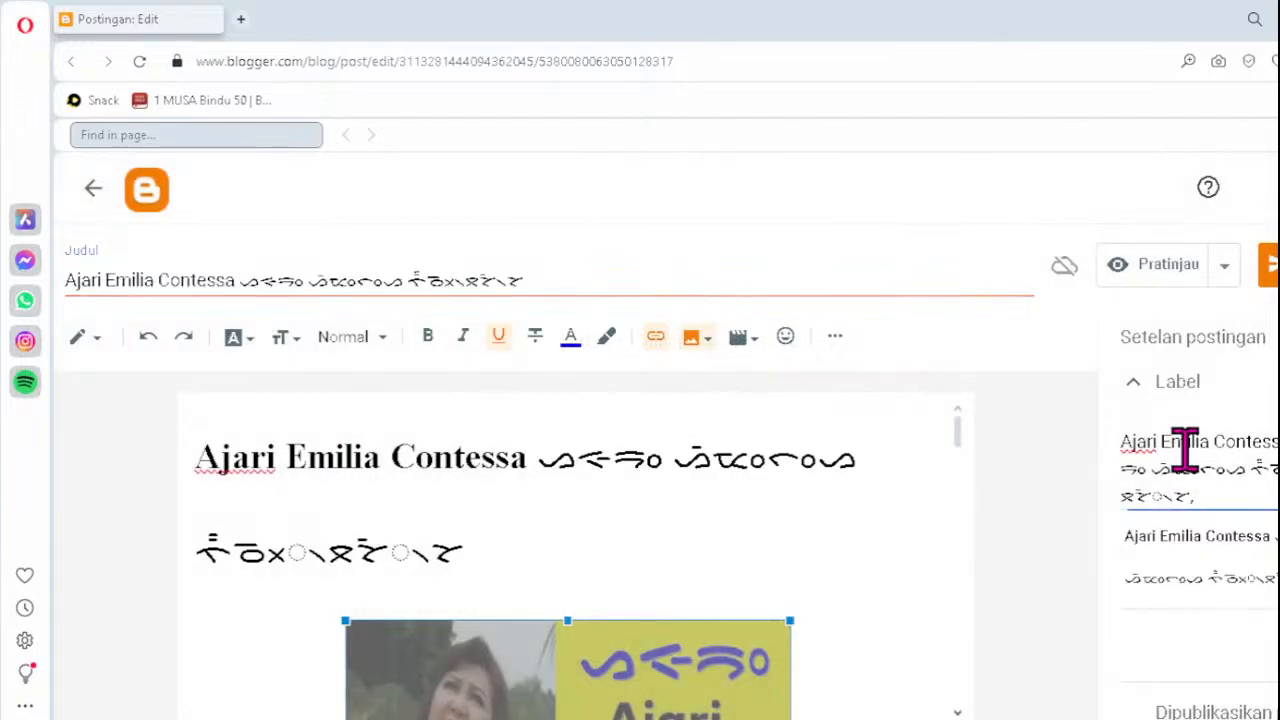
pyautogui.hotkey('ctrl', 'a')
pyautogui.write('Ajari Emilia Contessa ᯀᯐᯒᯪ ᯀᯩᯔᯪᯞᯪᯀ ᯂ᯦ᯬᯉ᯲ᯖᯩᯘ᯲ᯘ')
pyautogui.scroll(-3, 1195, 462)
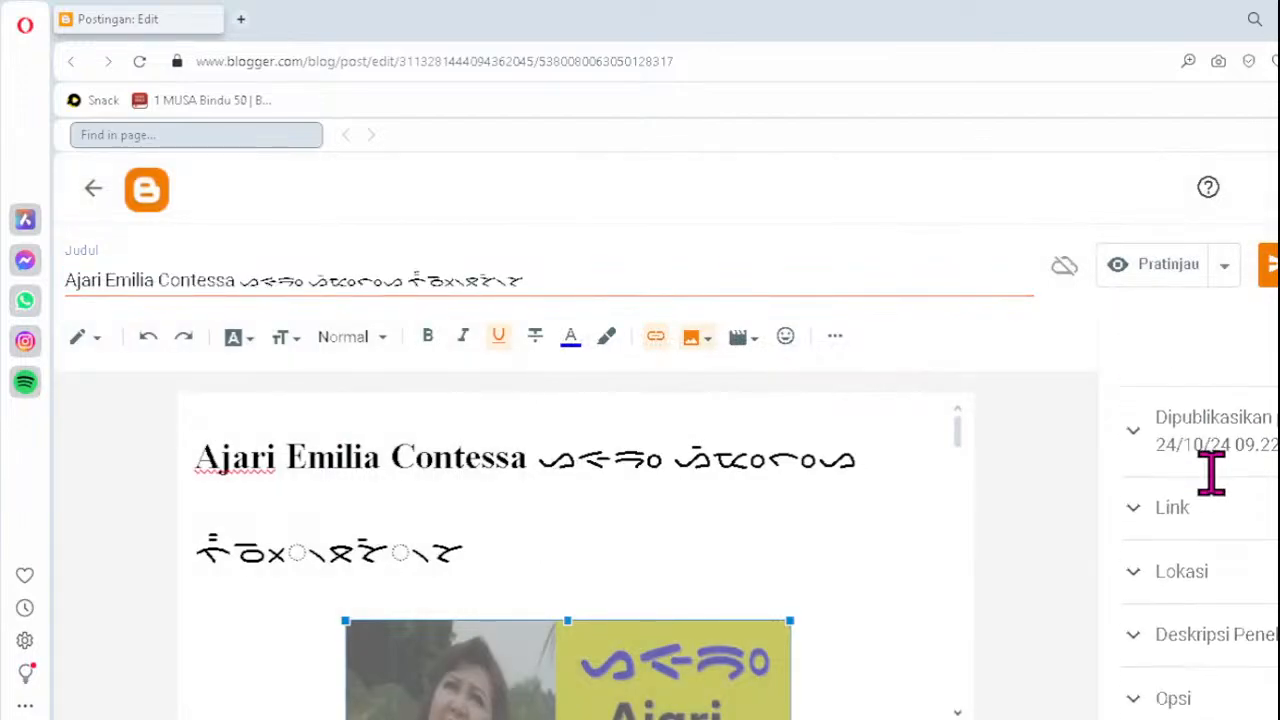
pyautogui.scroll(1, 1223, 663)
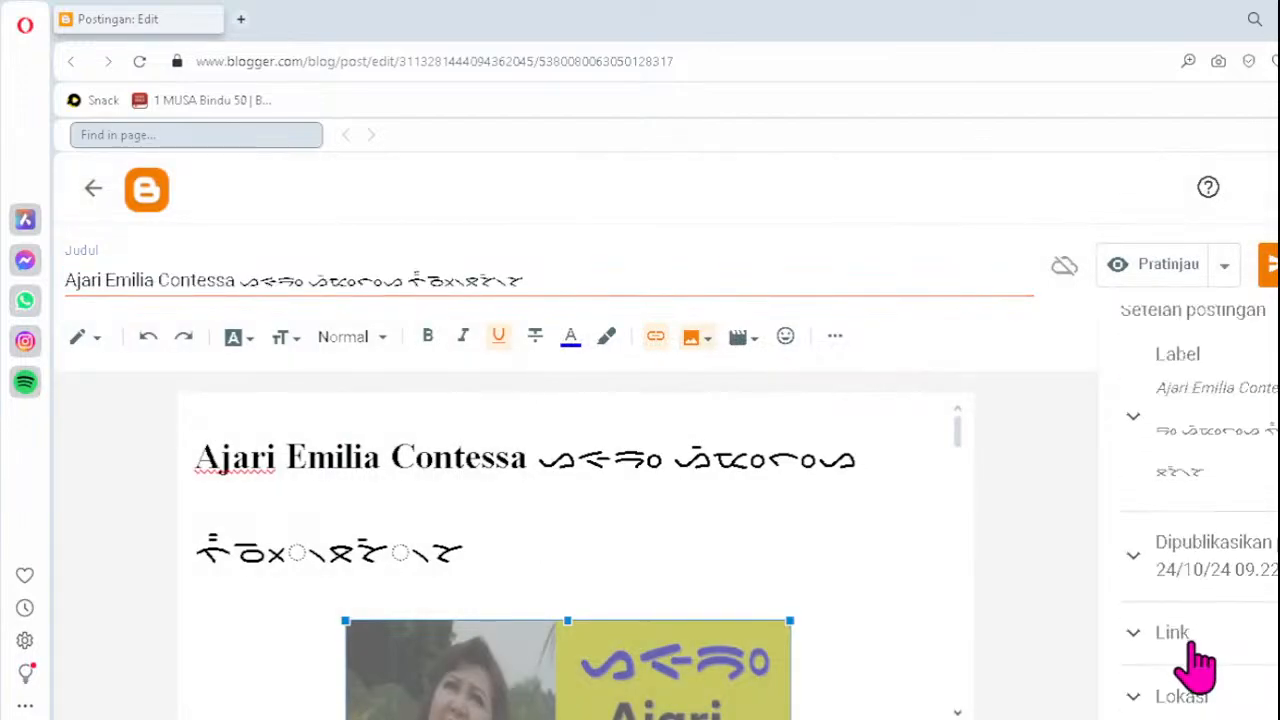
# - Replace the post's search description with the corrected "Ajari Emilia Contessa" title
pyautogui.scroll(-2, 1210, 625)
pyautogui.click(1198, 660)
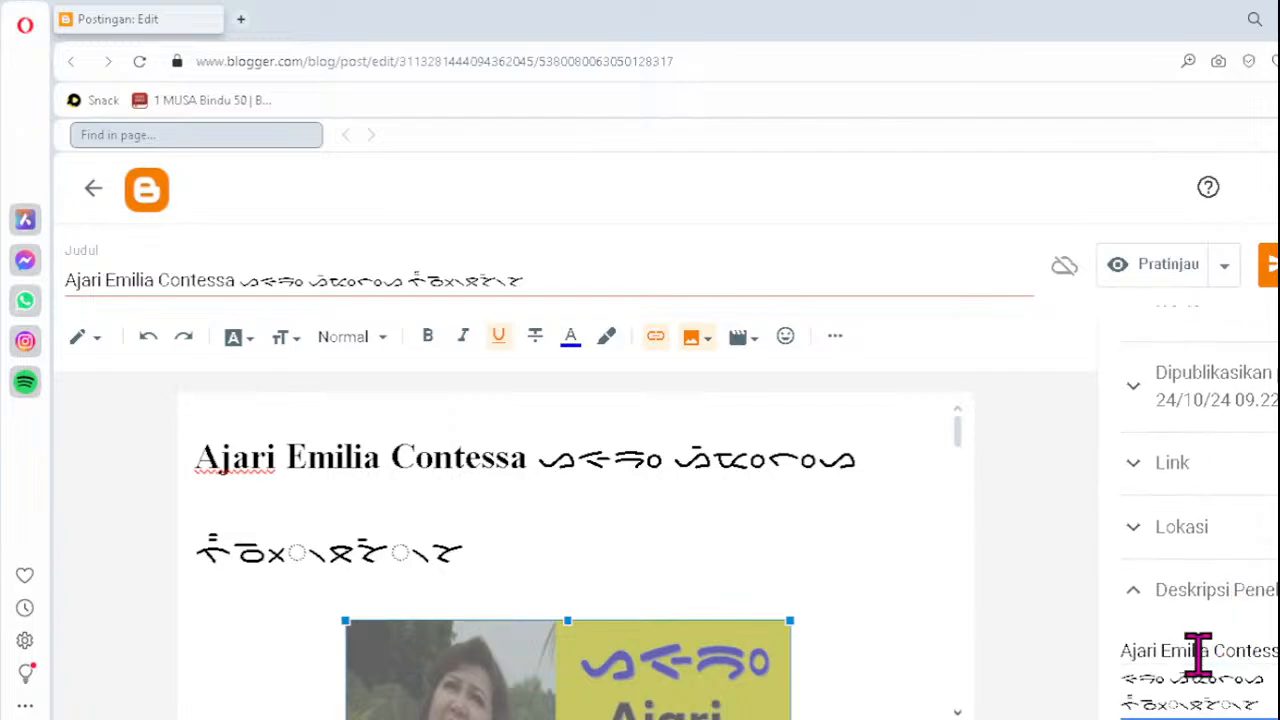
pyautogui.hotkey('ctrl', 'a')
pyautogui.hotkey('ctrl', 'v')
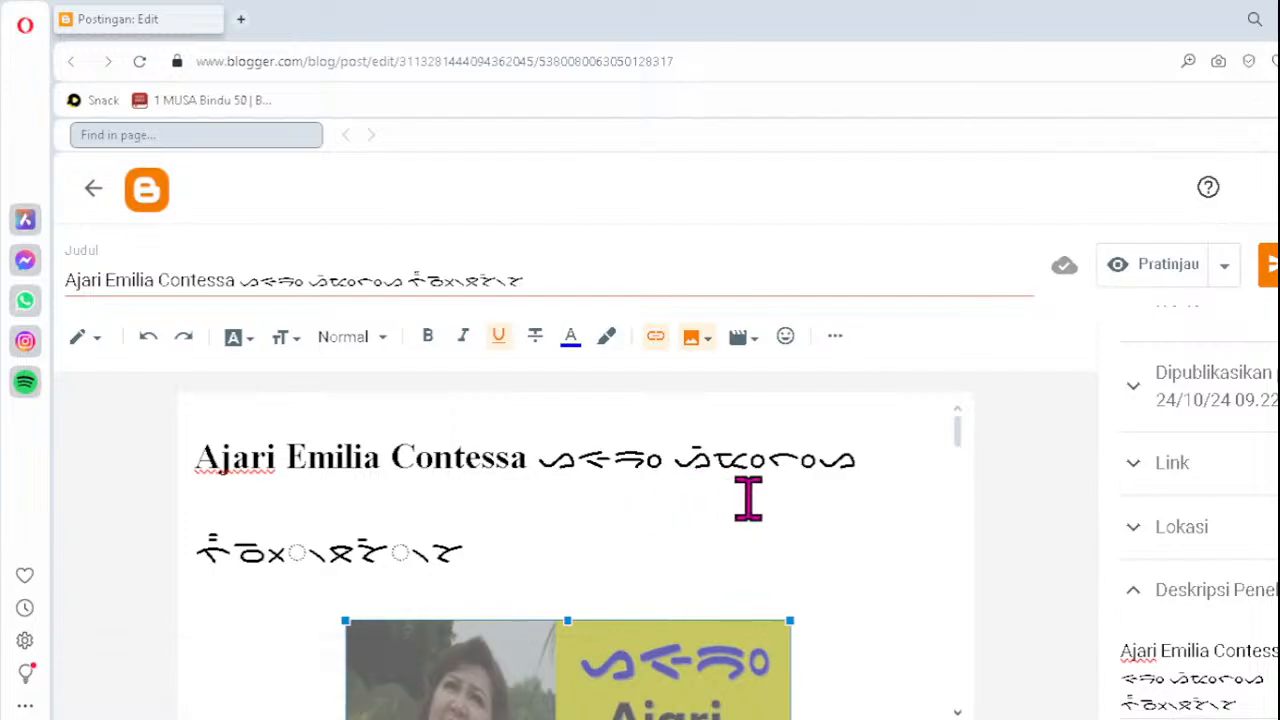
# - Remove both dotted circles from Batak-script "Contessa" in the content heading by retyping the affected syllables
pyautogui.click(268, 550)
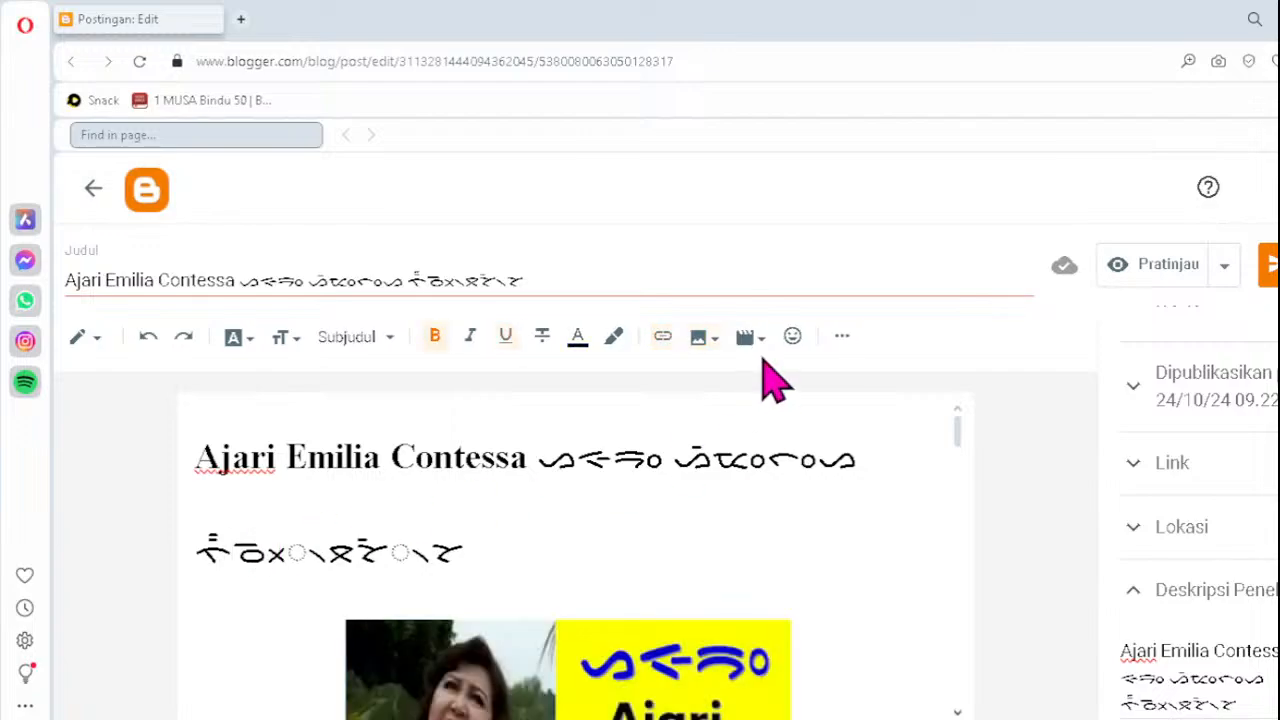
pyautogui.press('Delete')
pyautogui.write('ᯬᯉ᯲')
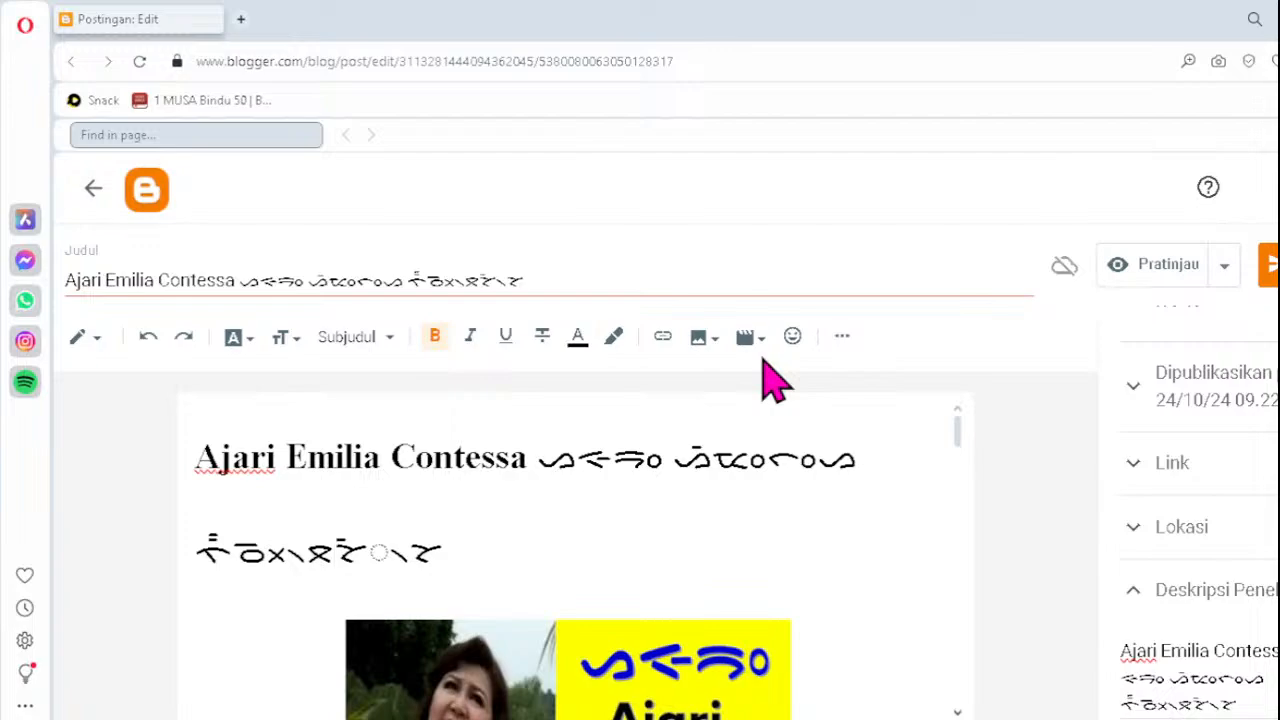
pyautogui.press('Delete')
pyautogui.write('ᯘ᯲')
# - Remove the dotted circle from Batak-script "timbo" in the "manang timbo pe Dolok Pusuk Buhit i" line by retyping the syllable as ᯖᯪᯔ᯲
pyautogui.press('Down')
pyautogui.press('Down')
pyautogui.press('Down')
pyautogui.press('Down')
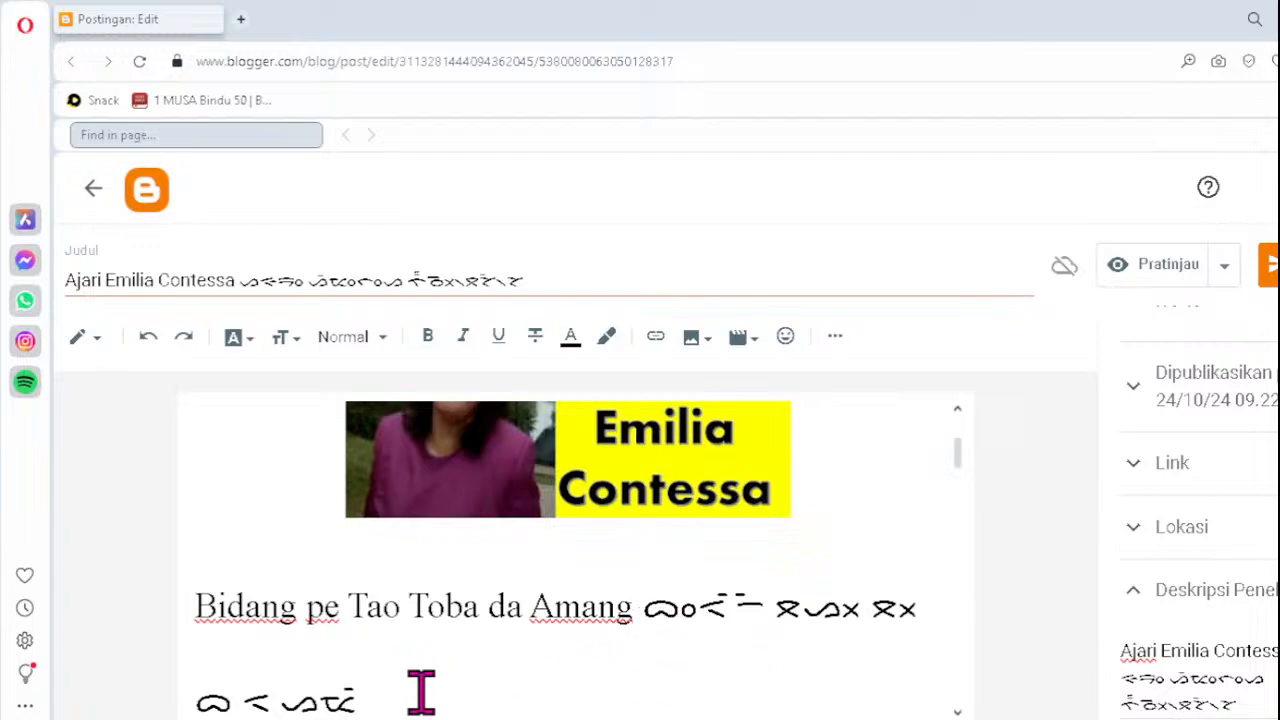
pyautogui.scroll(-1, 625, 650)
pyautogui.scroll(-1, 625, 650)
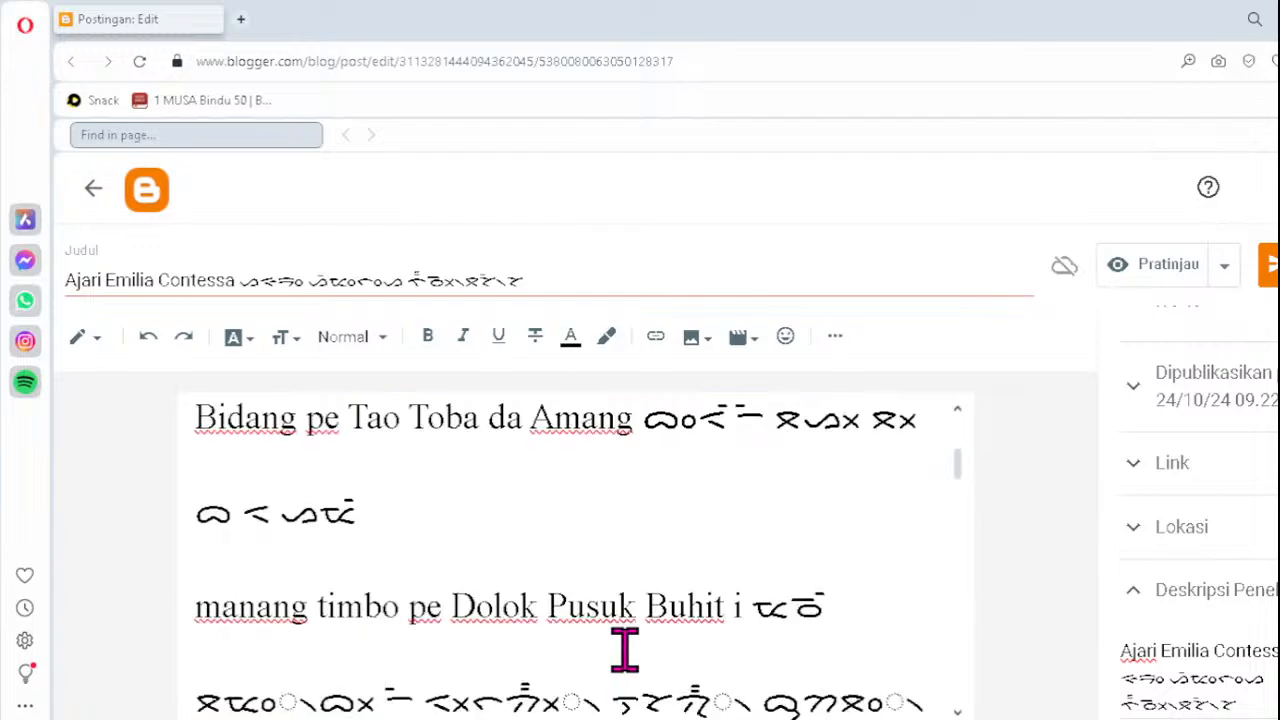
pyautogui.scroll(-1, 625, 650)
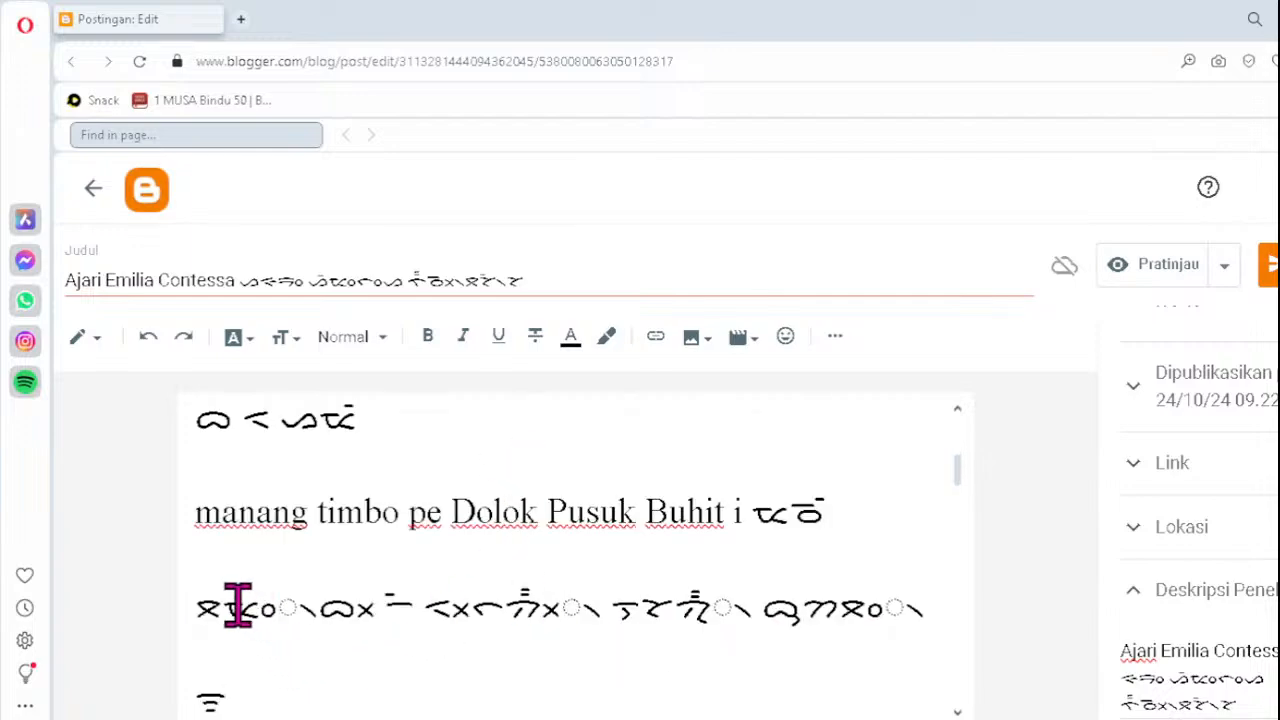
pyautogui.press('Delete')
pyautogui.write('ᯪᯖ')
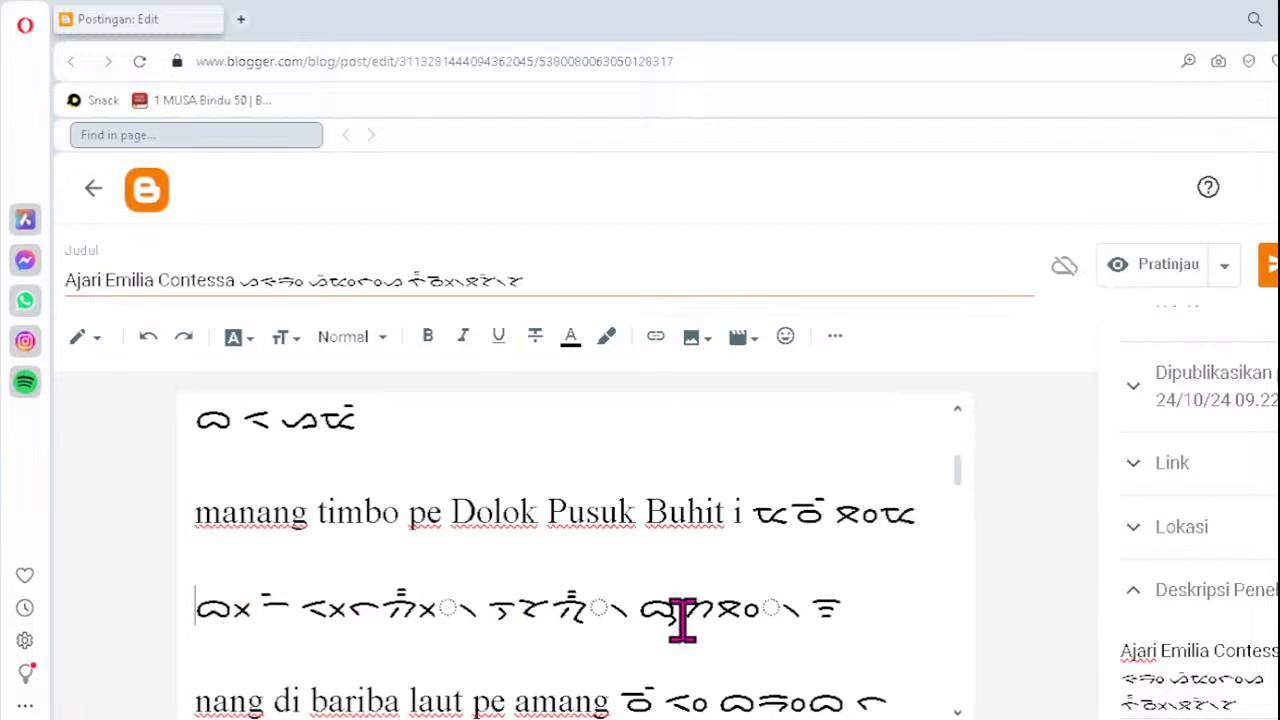
pyautogui.press('BackSpace')
pyautogui.press('BackSpace')
pyautogui.write('ᯖᯪ᯲')
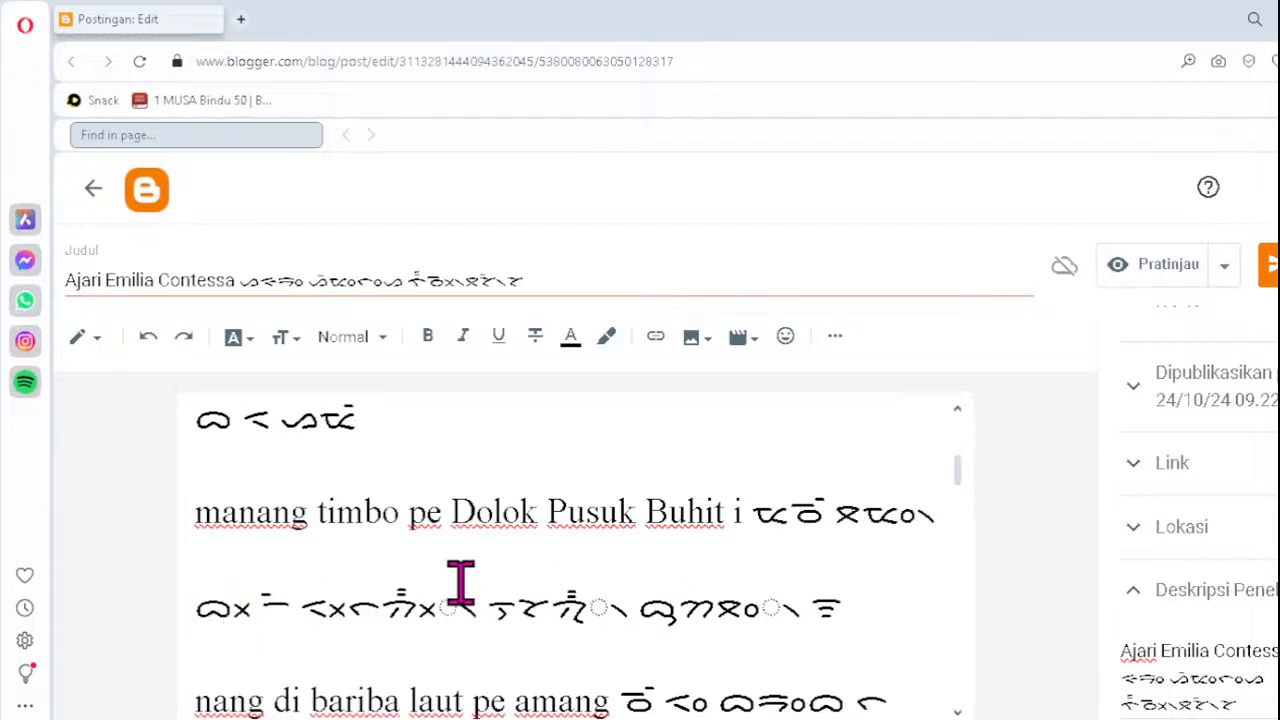
# - Retype the closing syllables of Batak-script "Dolok", "Pusuk" and "Buhit" in the same line to remove their dotted circles
pyautogui.press('Delete')
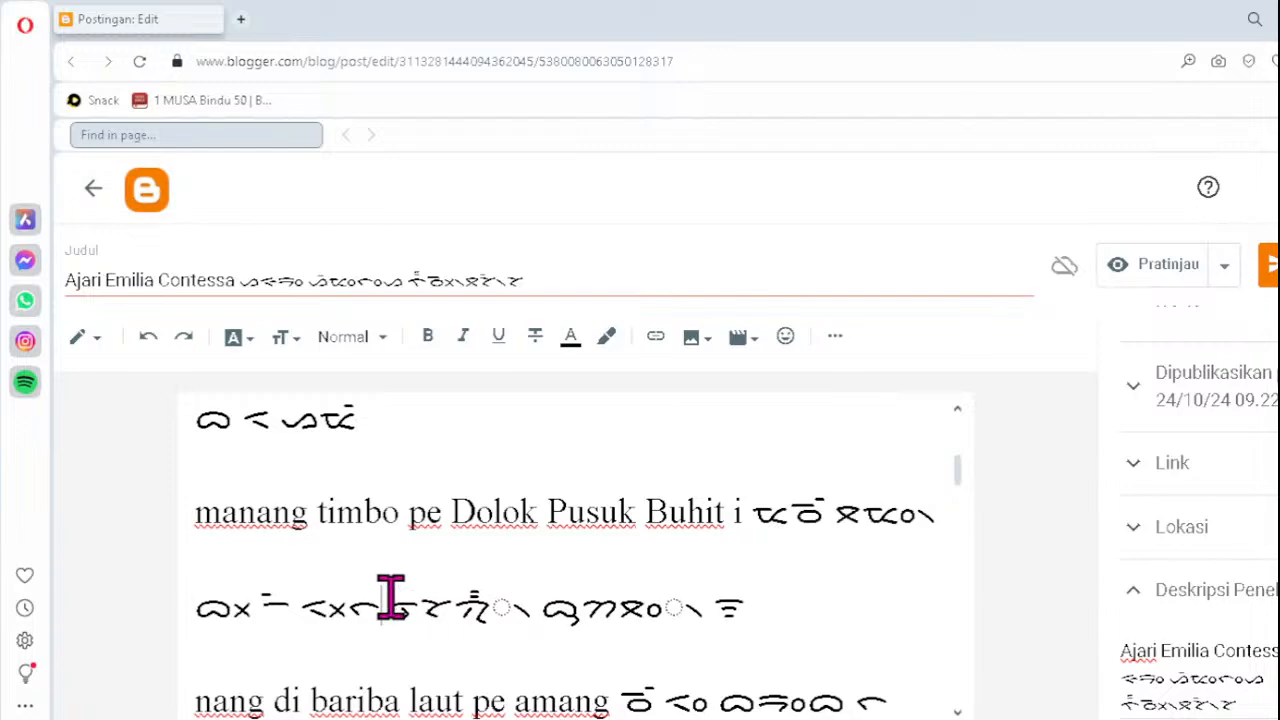
pyautogui.write('ᯬᯂᯂ᯲')
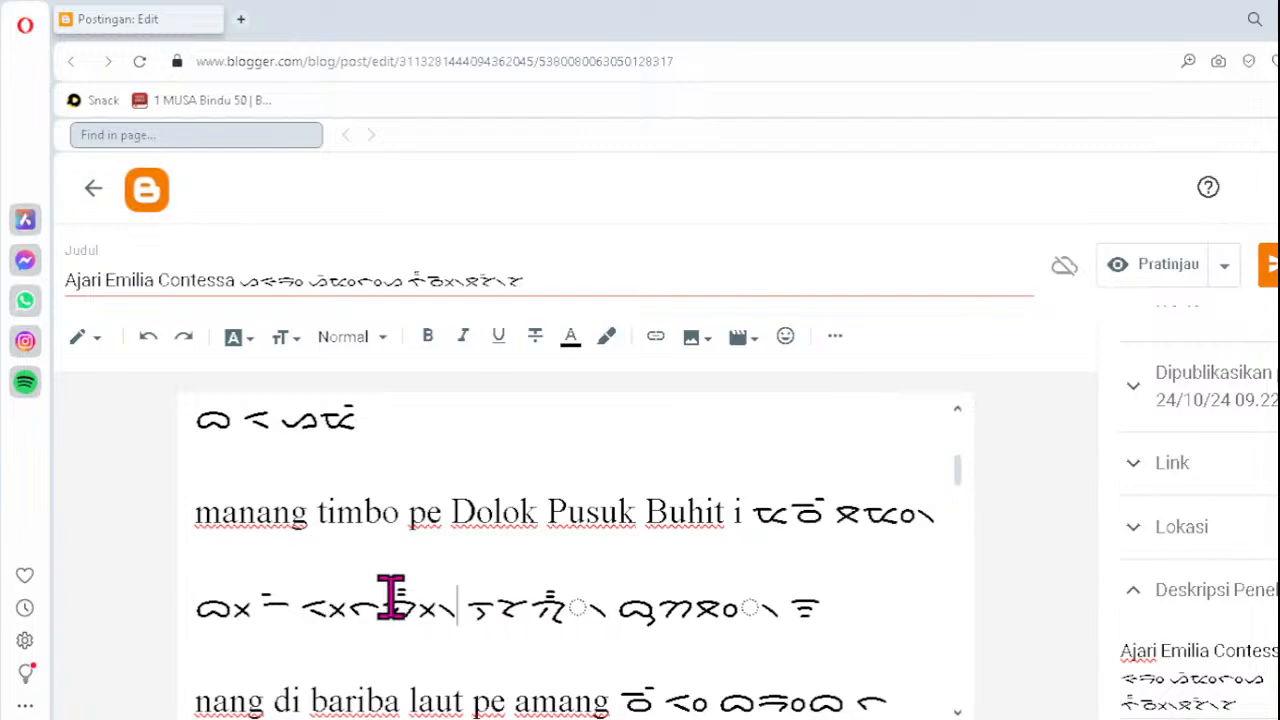
pyautogui.click(532, 603)
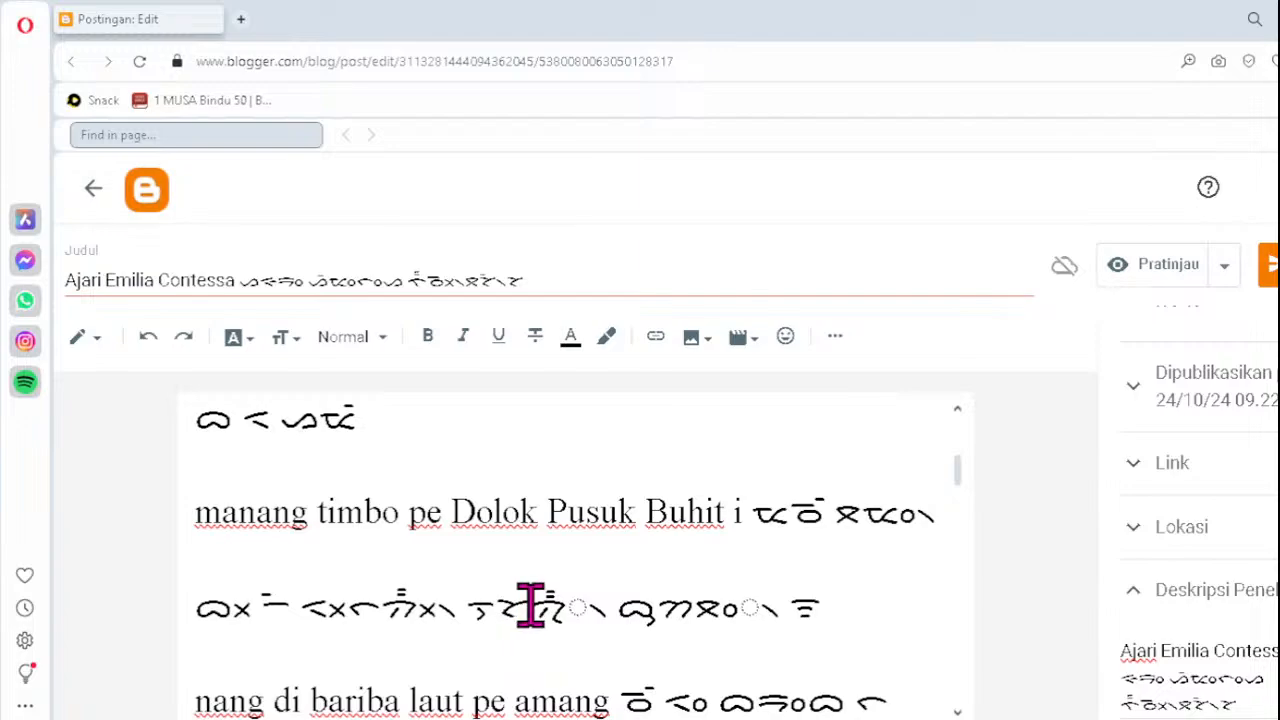
pyautogui.press('Delete')
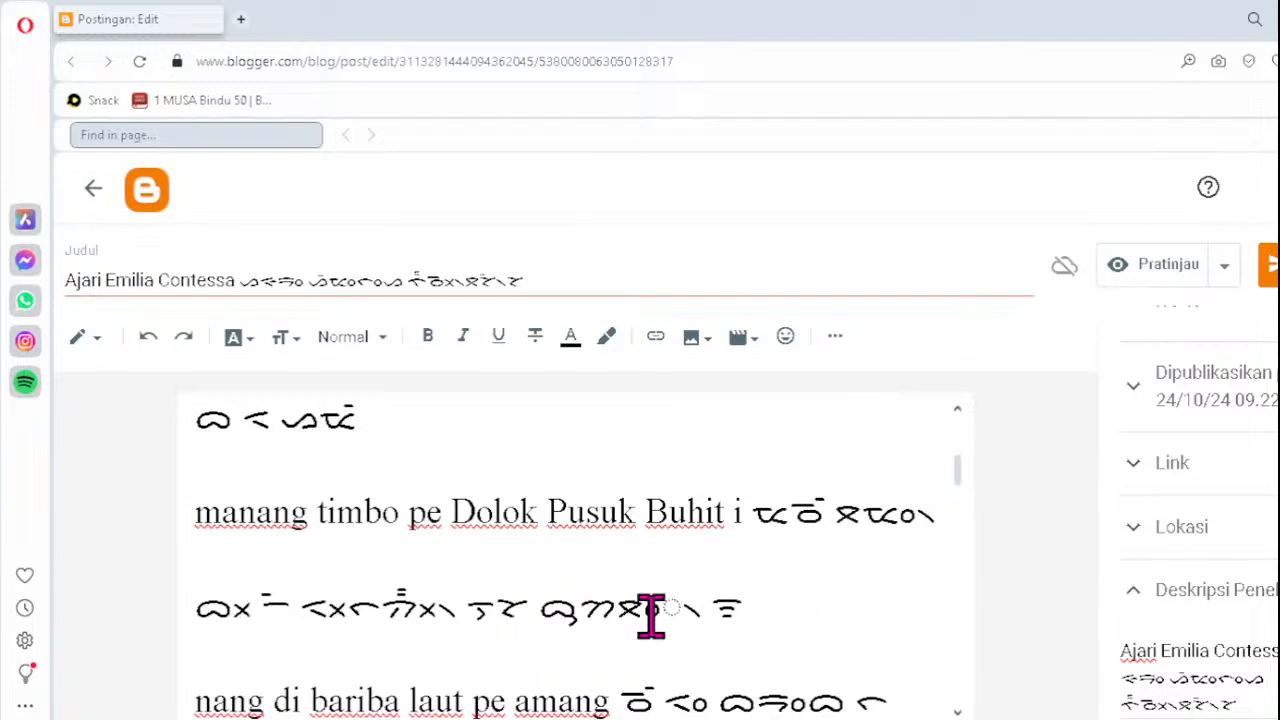
pyautogui.write('ᯂ᯦᯲')
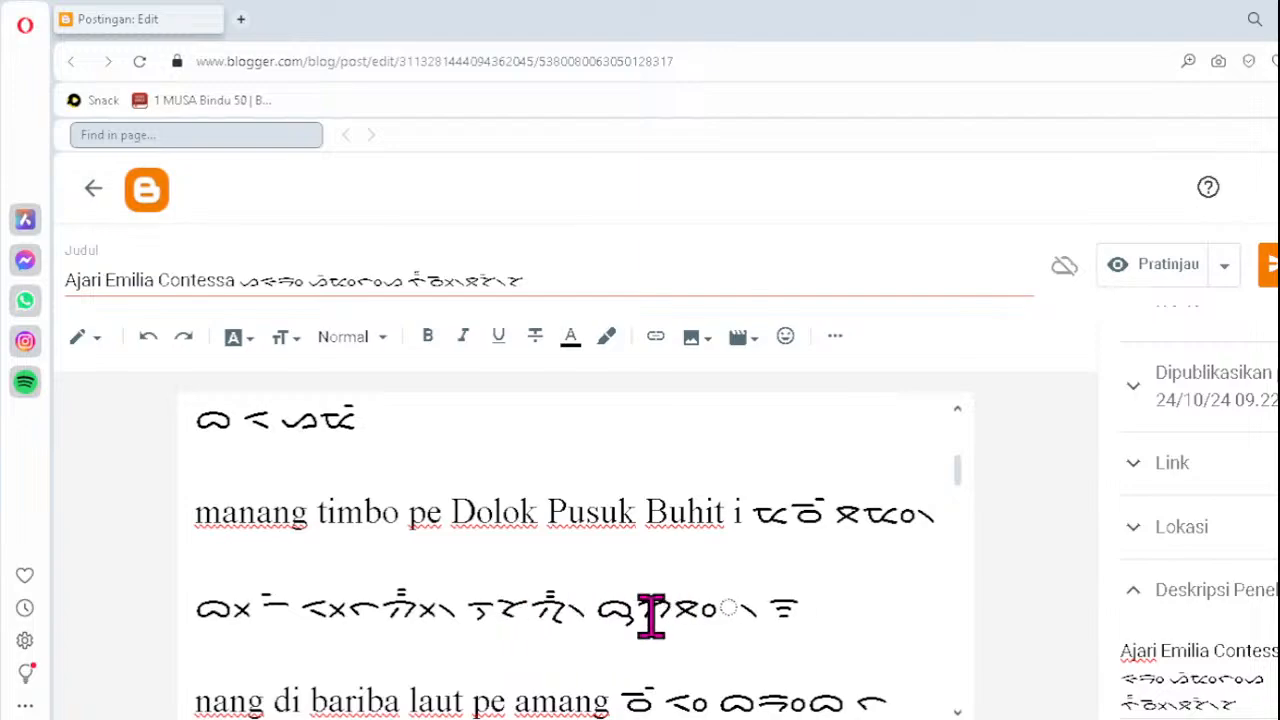
pyautogui.click(674, 605)
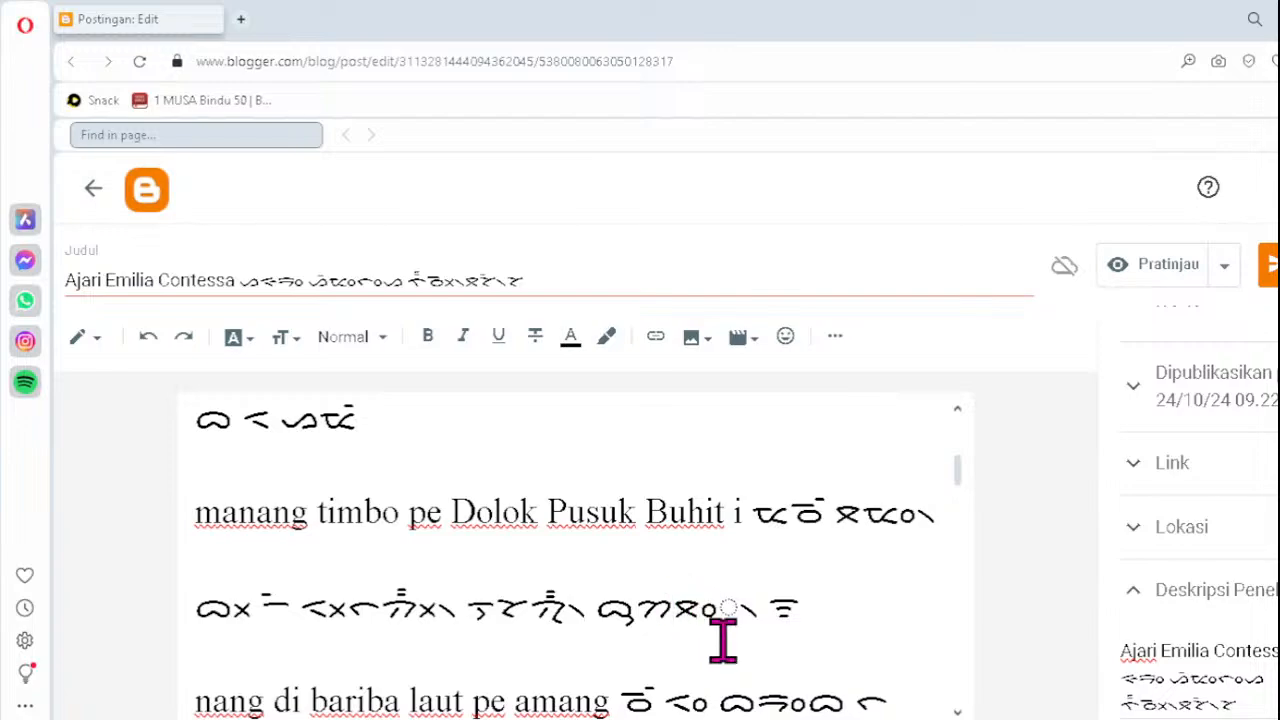
pyautogui.press('Delete')
pyautogui.write('ᯪᯖ᯲')
# - Remove the dotted circle from Batak-script "laut" in the "nang di bariba laut pe amang" line
pyautogui.scroll(-2, 722, 640)
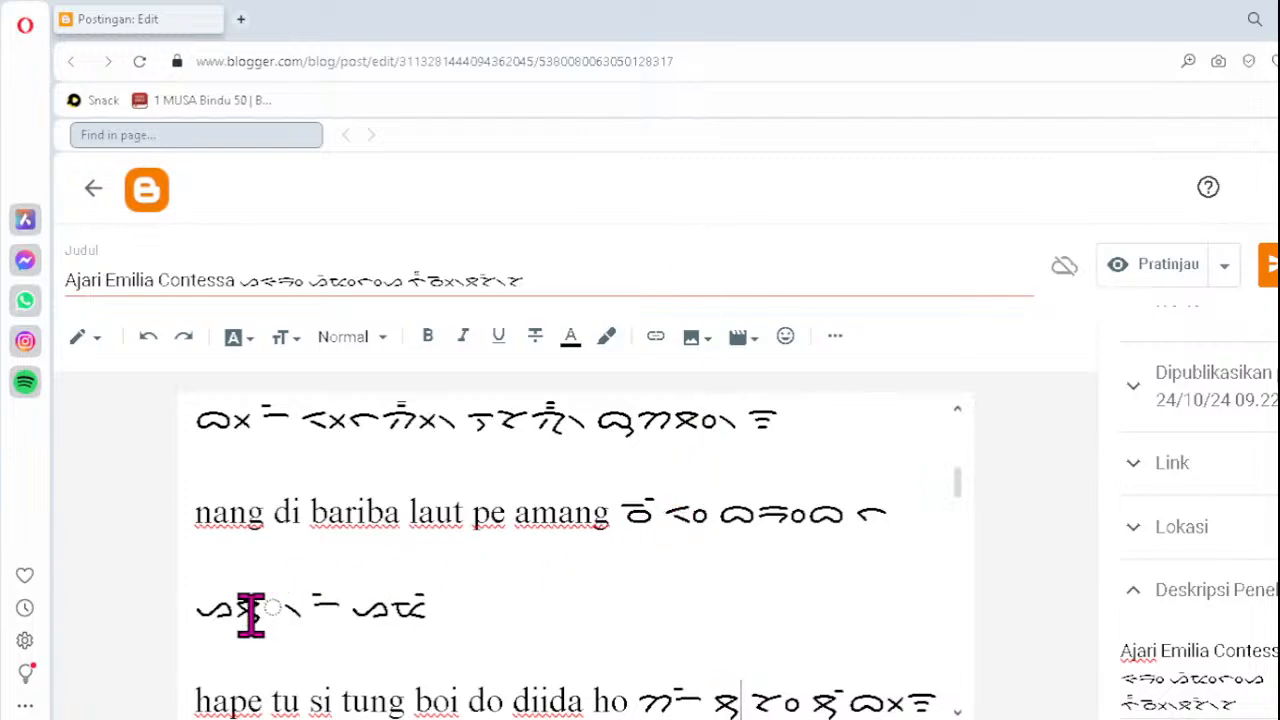
pyautogui.click(252, 614)
pyautogui.press('Delete')
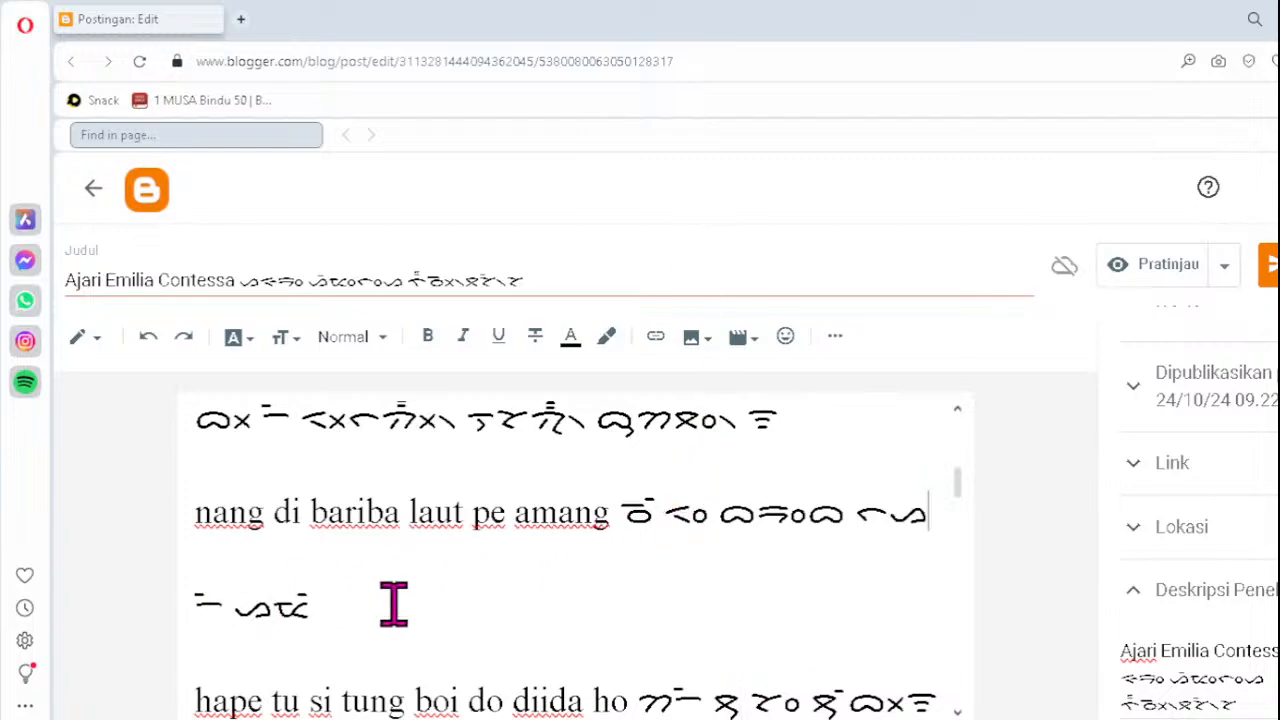
pyautogui.write('ᯖᯮ᯲')
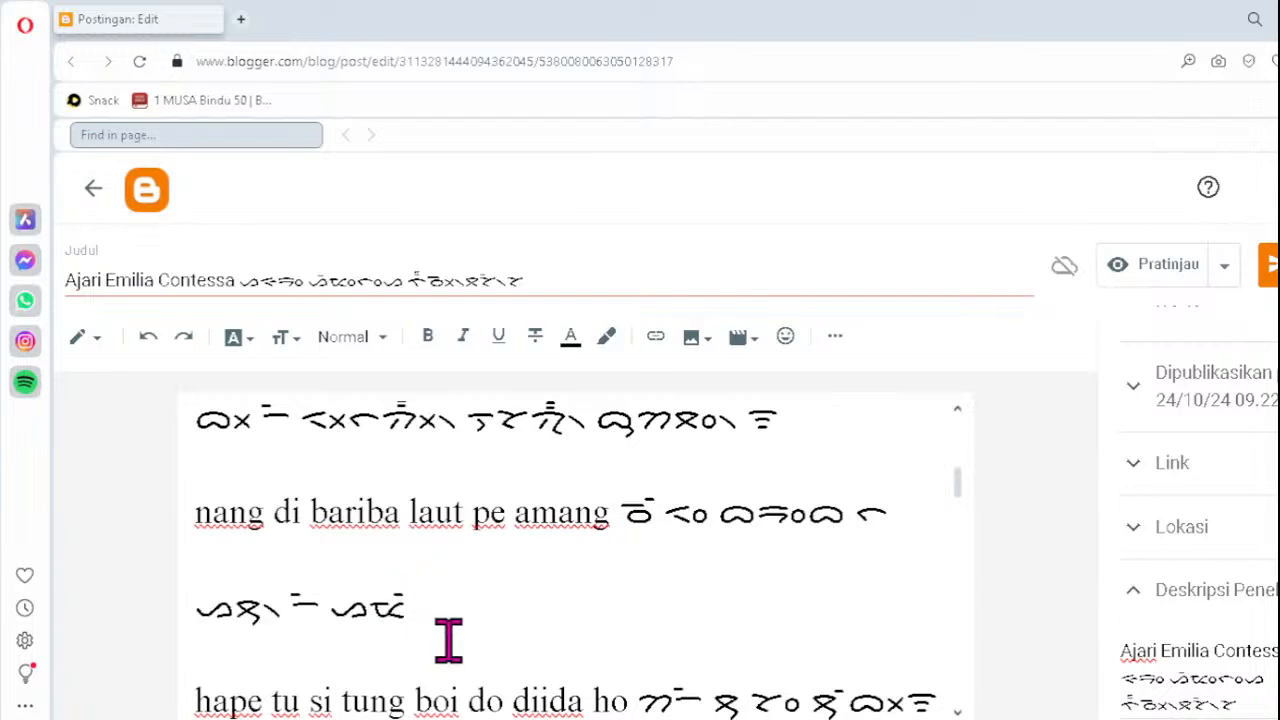
# - Retype the affected syllables of Batak-script "martindi" and "jolom" in the "alai batu martindi di jolom" line without dotted circles
pyautogui.scroll(-2, 621, 662)
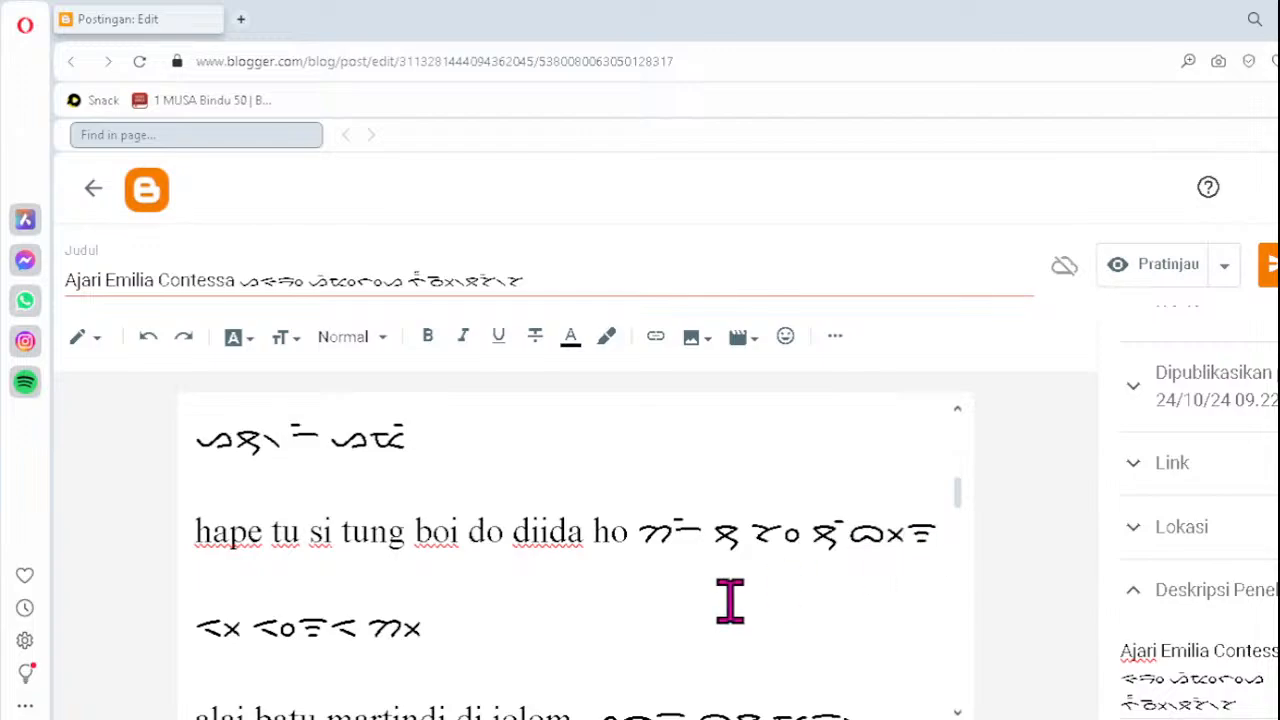
pyautogui.click(454, 658)
pyautogui.press('Down')
pyautogui.press('Down')
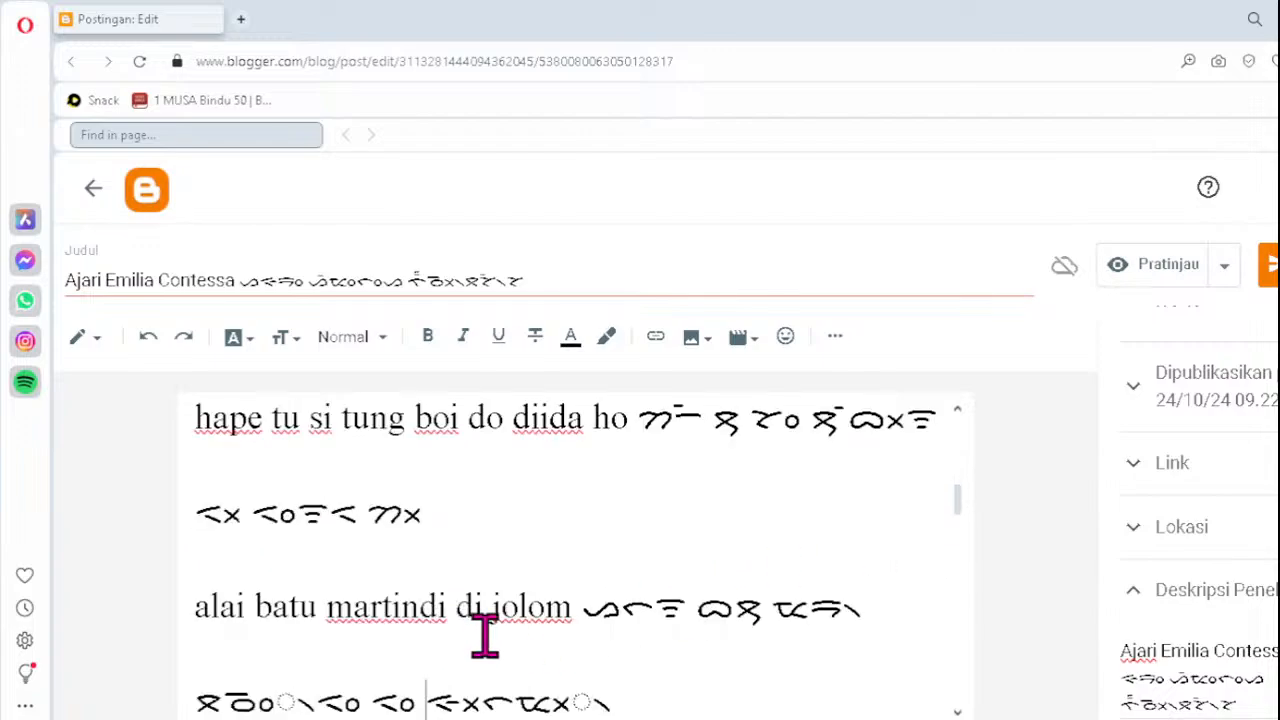
pyautogui.click(245, 697)
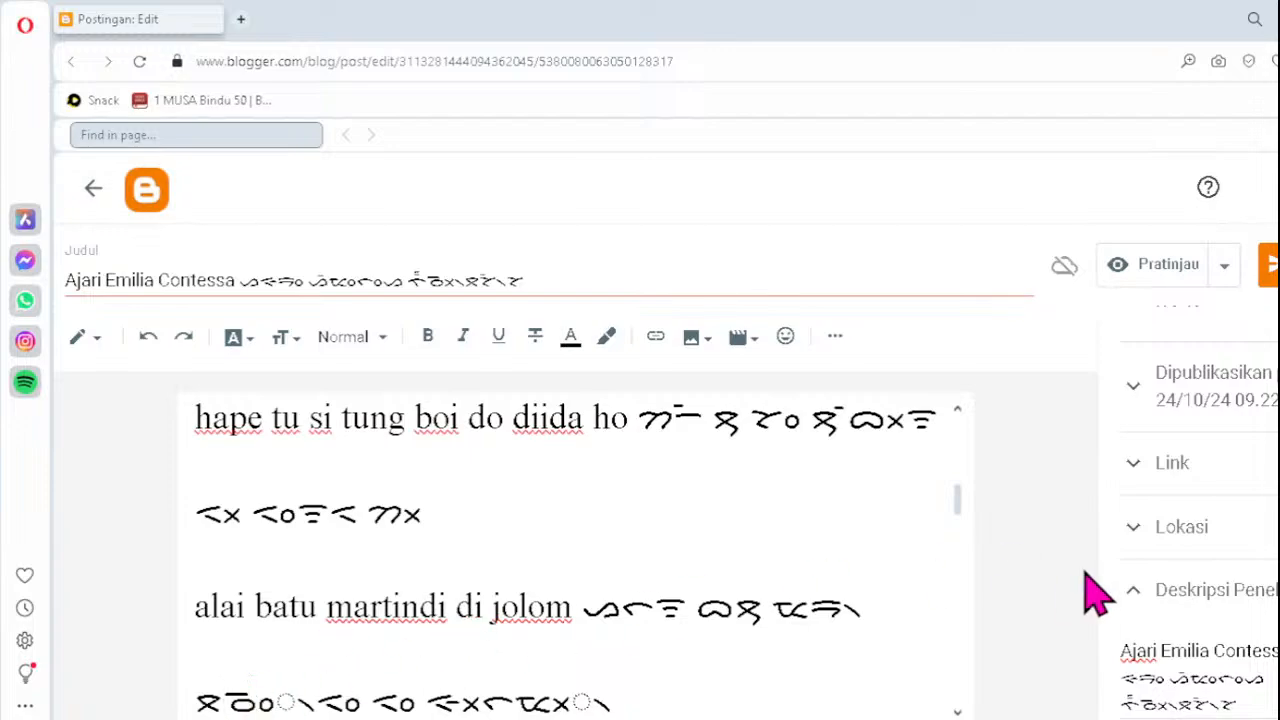
pyautogui.press('Delete')
pyautogui.write('ᯪᯉ')
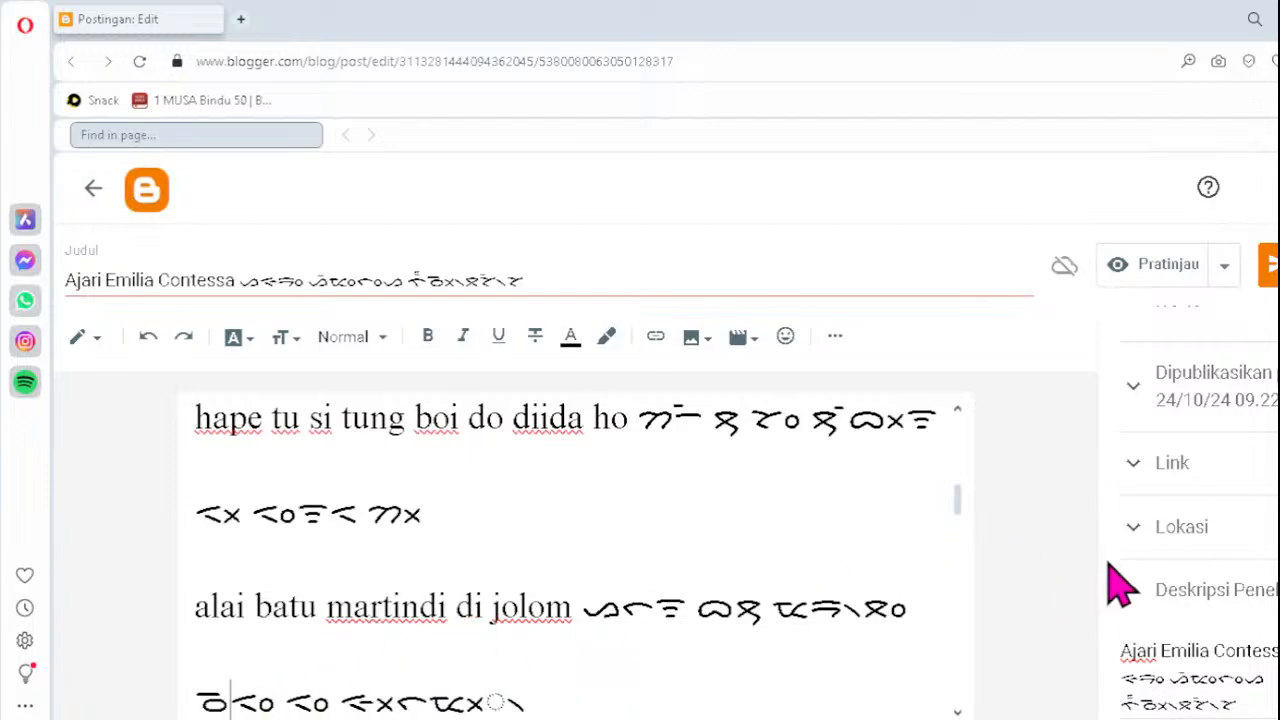
pyautogui.write('᯲')
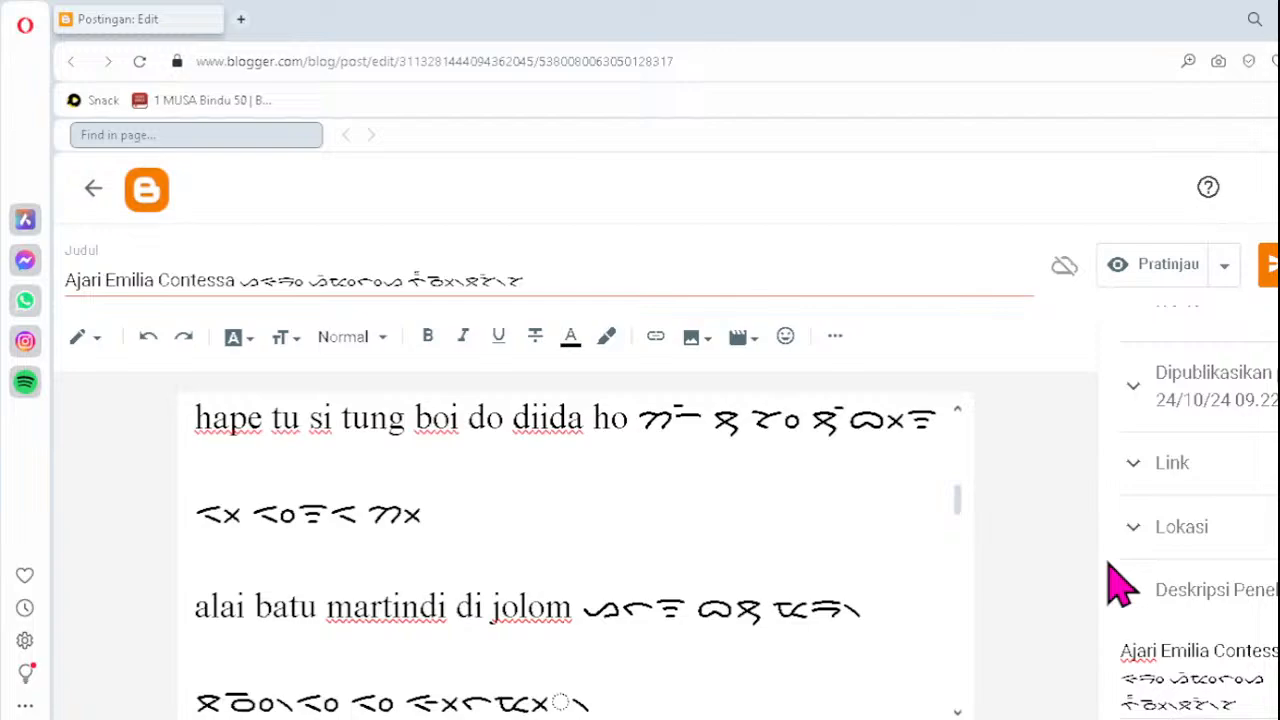
pyautogui.click(509, 697)
pyautogui.press('Delete')
pyautogui.write('ᯬᯔ')
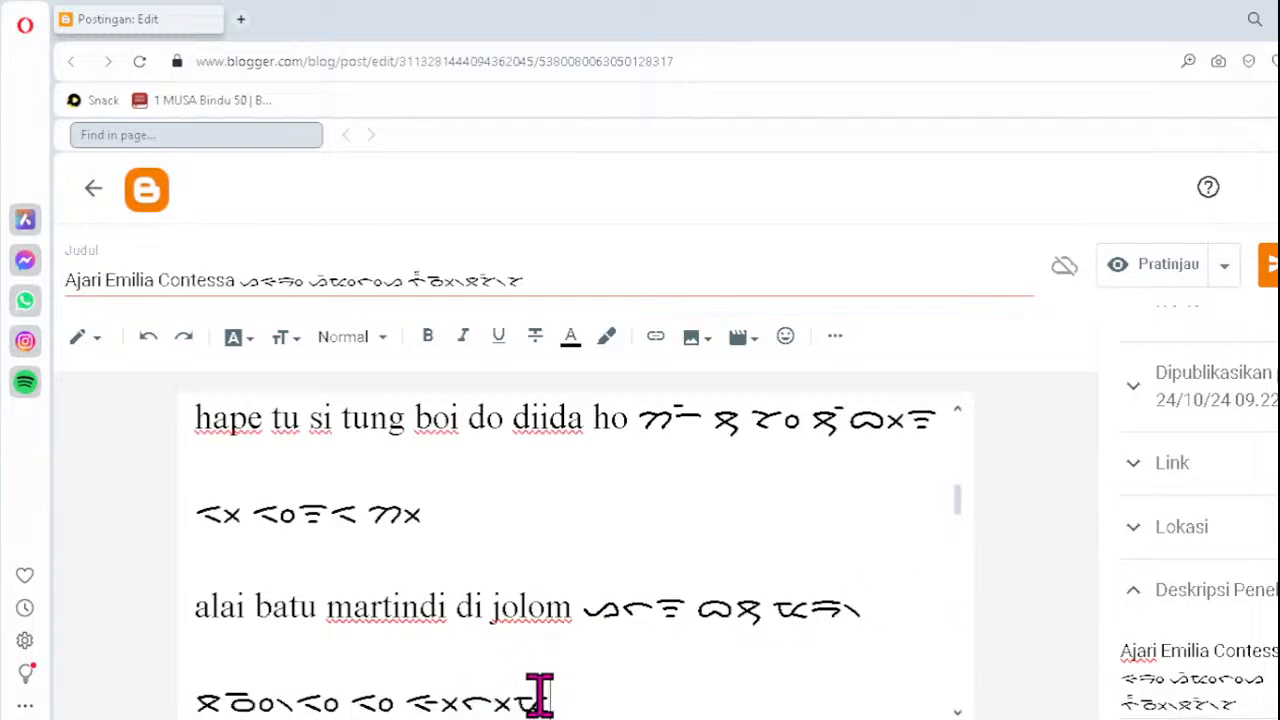
pyautogui.write('᯲')
# - Insert a blank line after the verse ending with "gabe paula so diida ho ma i"
pyautogui.press('Down')
pyautogui.press('Down')
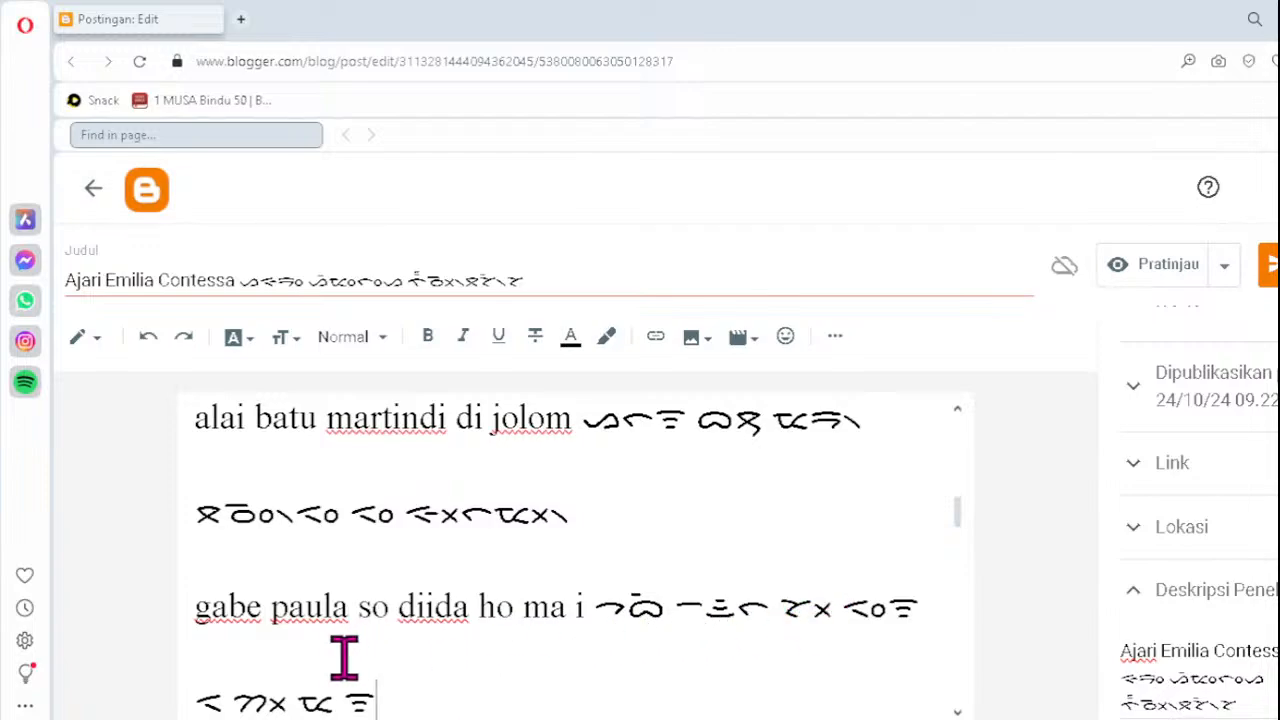
pyautogui.press('Return')
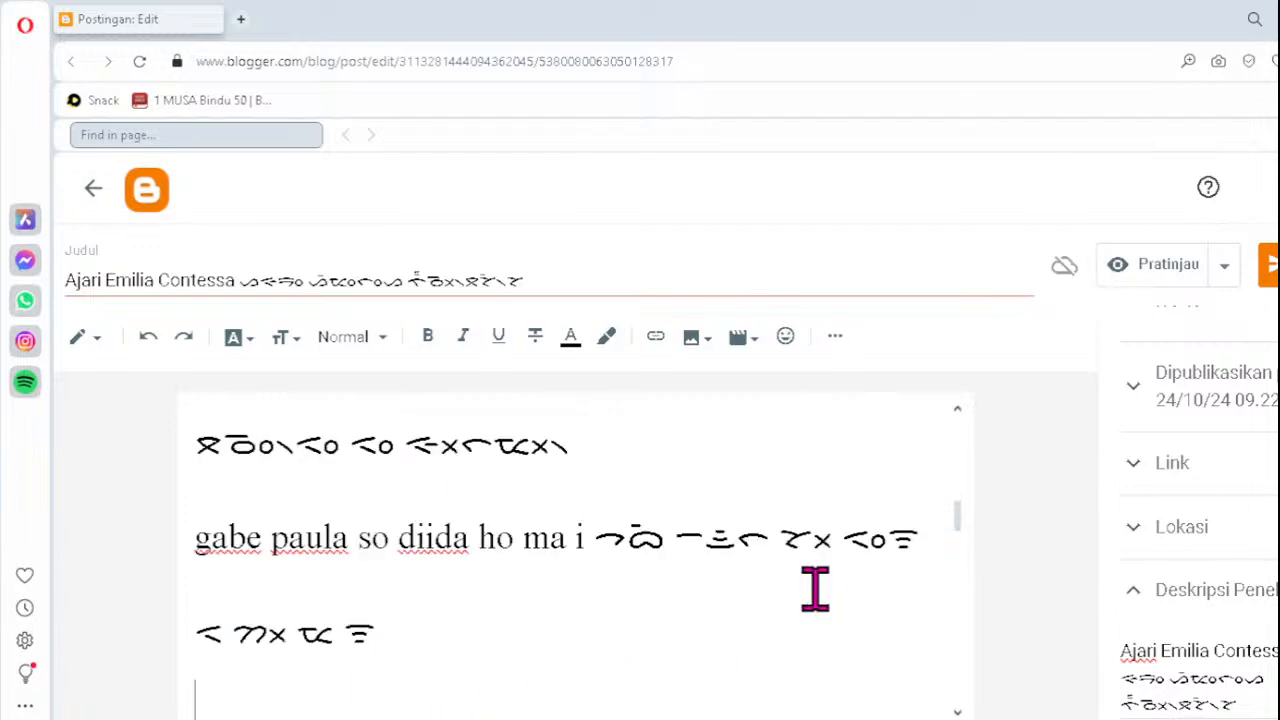
# - Remove the dotted circle from Batak-script "ganup" in the "da ganup ari dipaidaida ho" line by retyping its last syllable
pyautogui.press('Down')
pyautogui.press('Down')
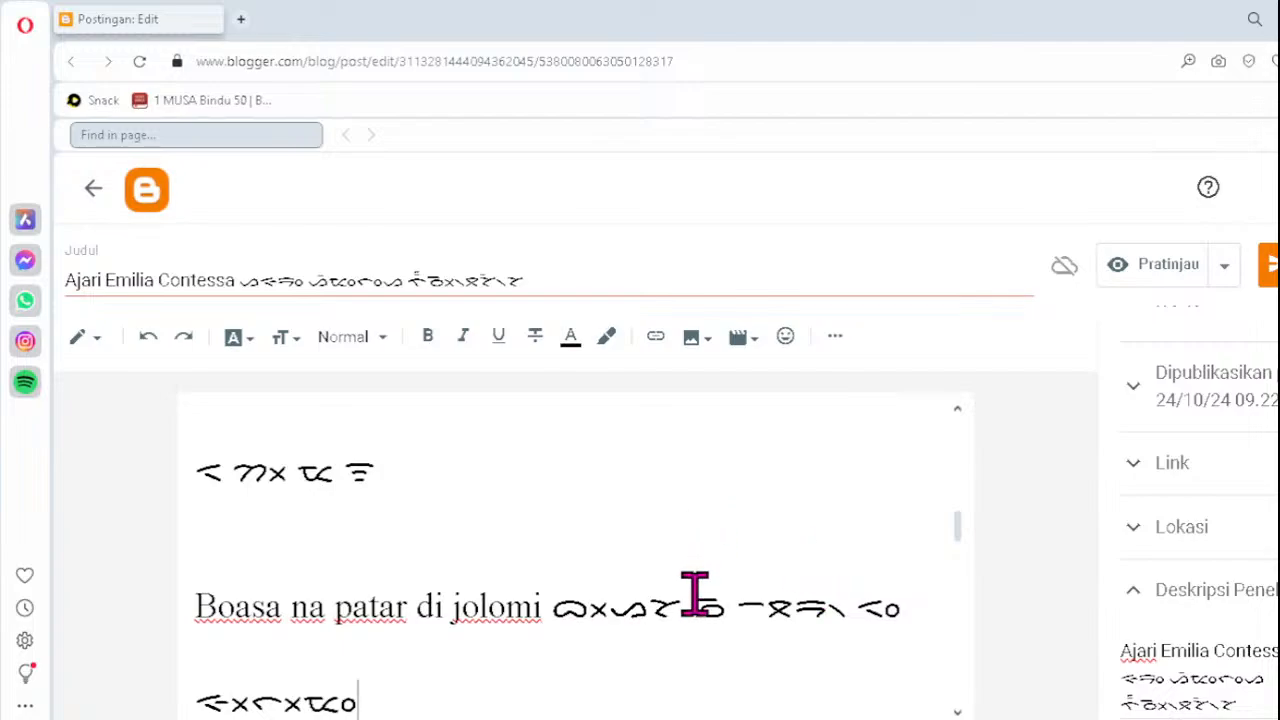
pyautogui.press('Down')
pyautogui.press('Down')
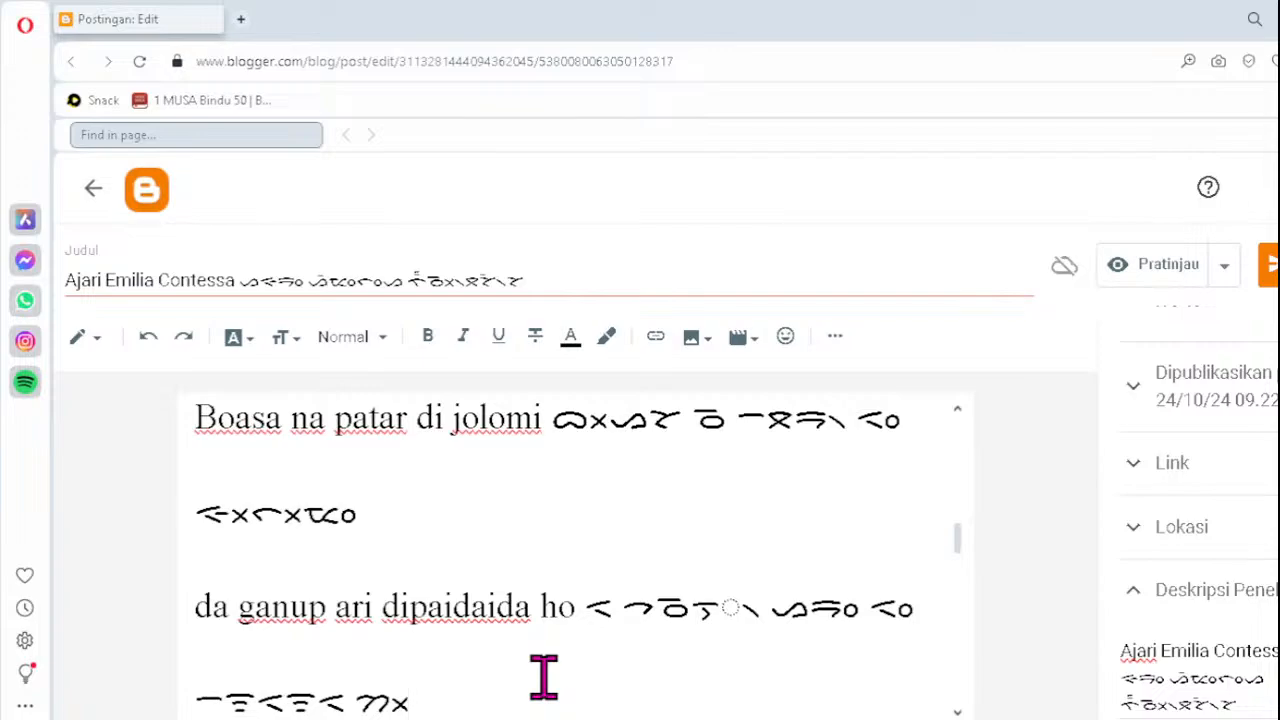
pyautogui.click(696, 602)
pyautogui.press('Delete')
pyautogui.press('Delete')
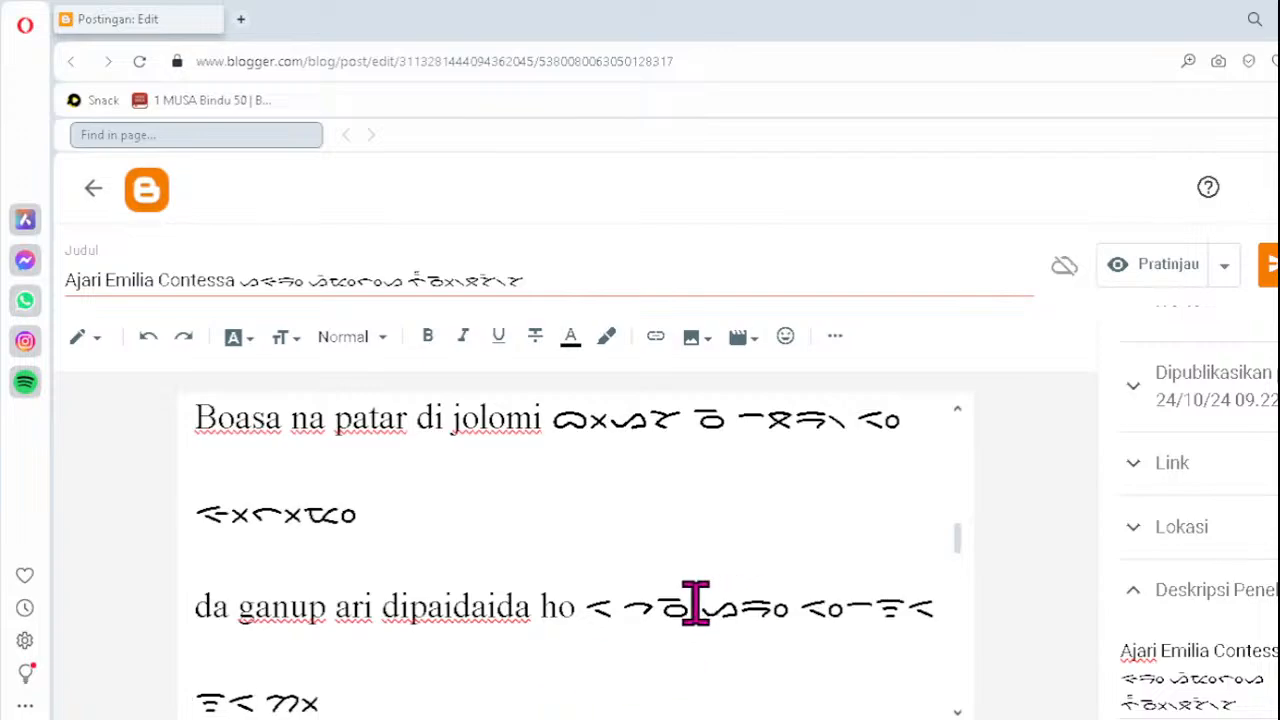
pyautogui.write('ᯇᯮ᯲')
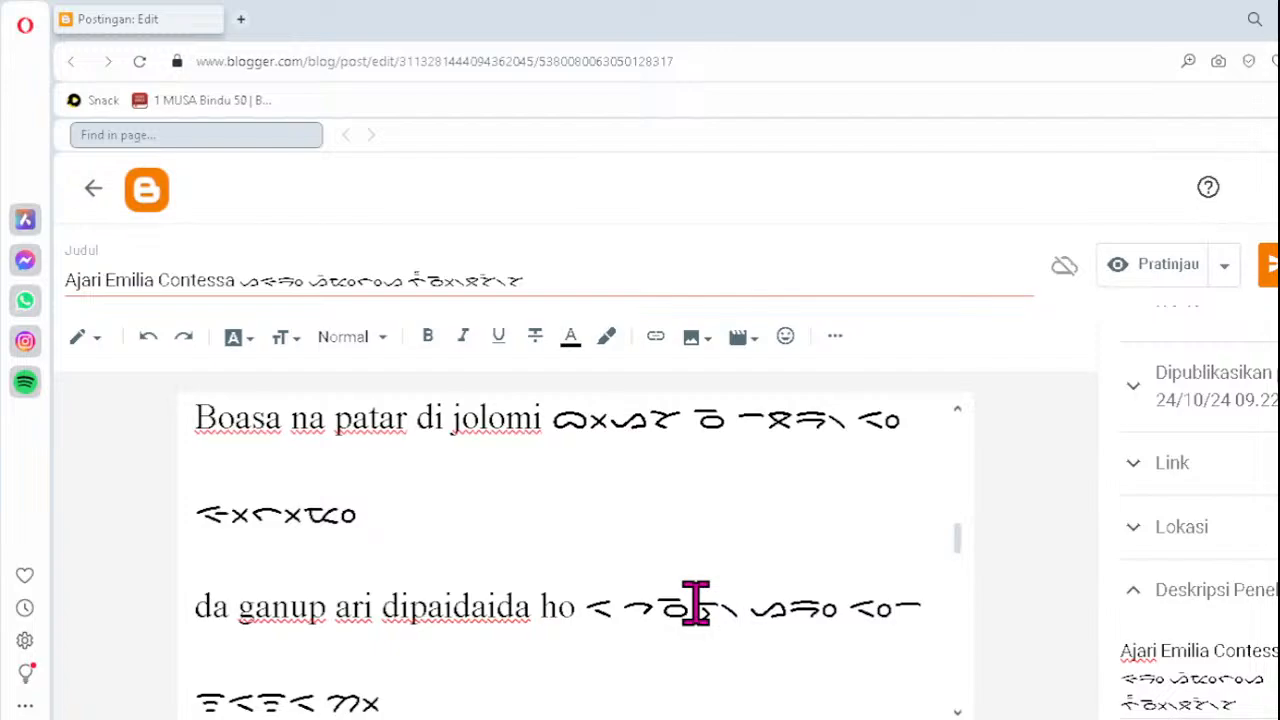
# - Check the Batak-script lyrics from "da ganup ari dipaidaida ho" to "dibahen ho siadopan" for dotted circles
pyautogui.press('Down')
pyautogui.press('Down')
pyautogui.press('Down')
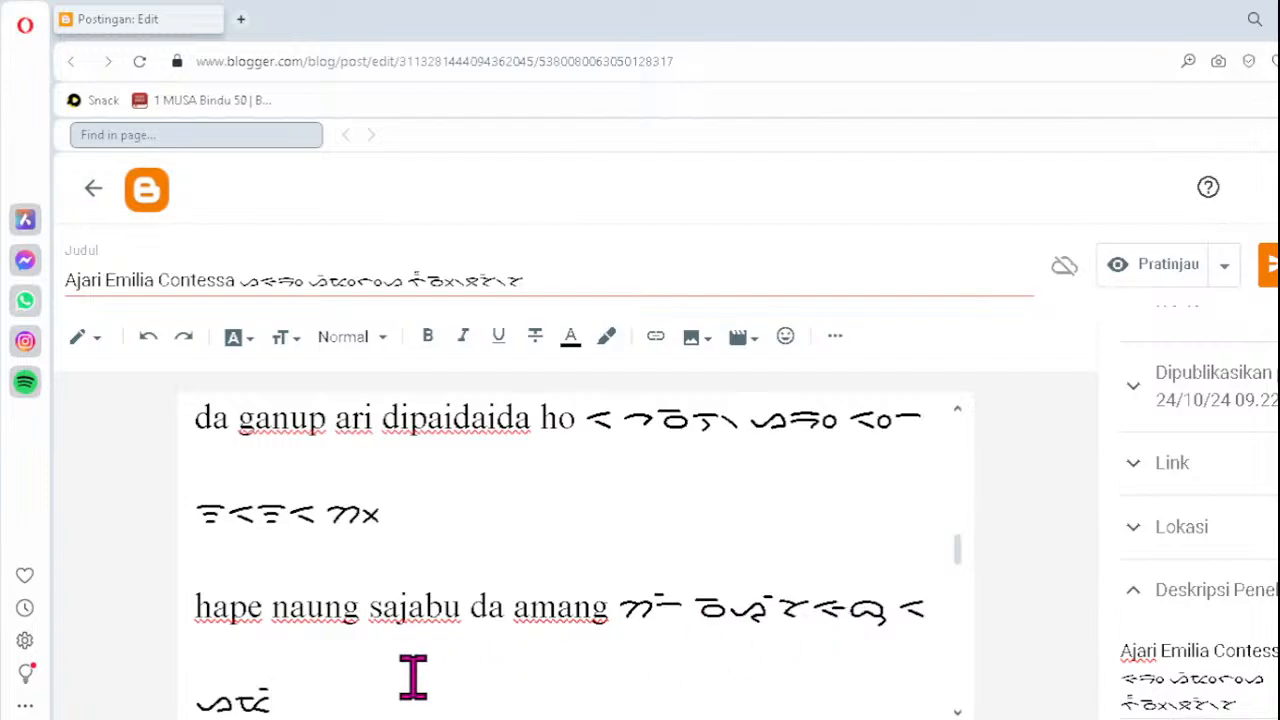
pyautogui.scroll(-3, 413, 678)
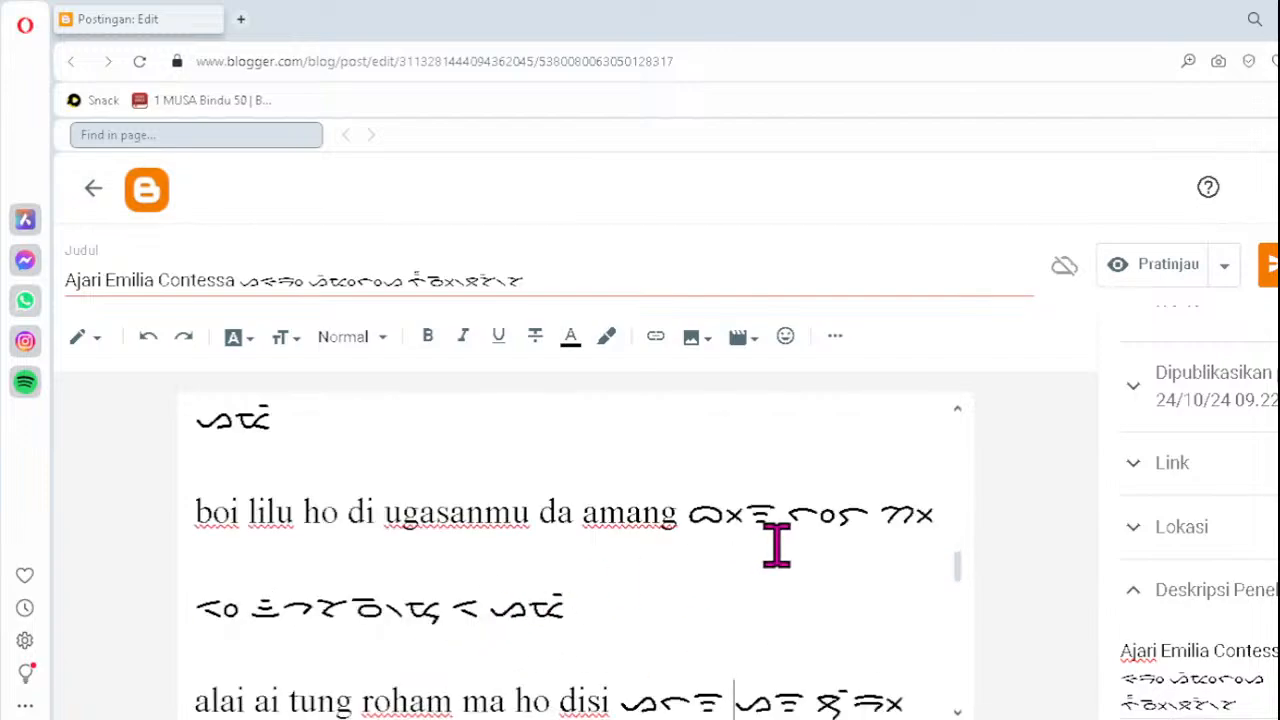
pyautogui.click(690, 620)
pyautogui.scroll(-2, 690, 620)
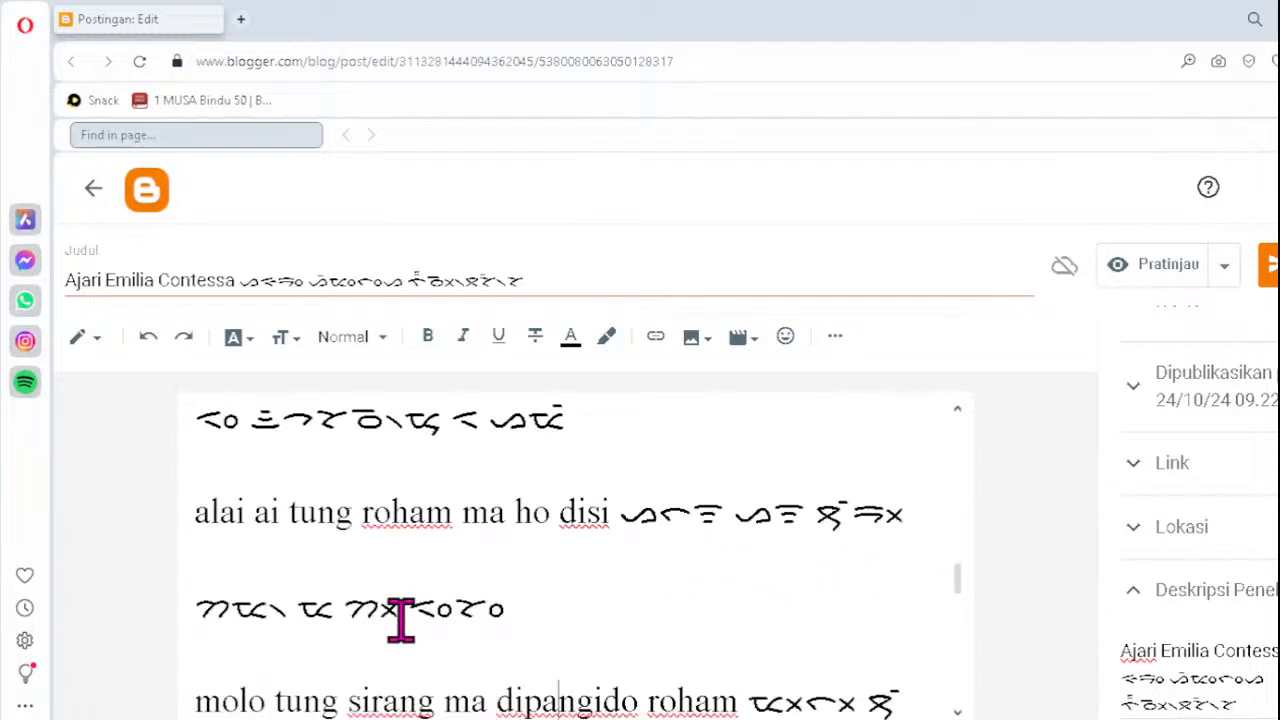
pyautogui.click(649, 629)
pyautogui.press('Down')
pyautogui.press('Down')
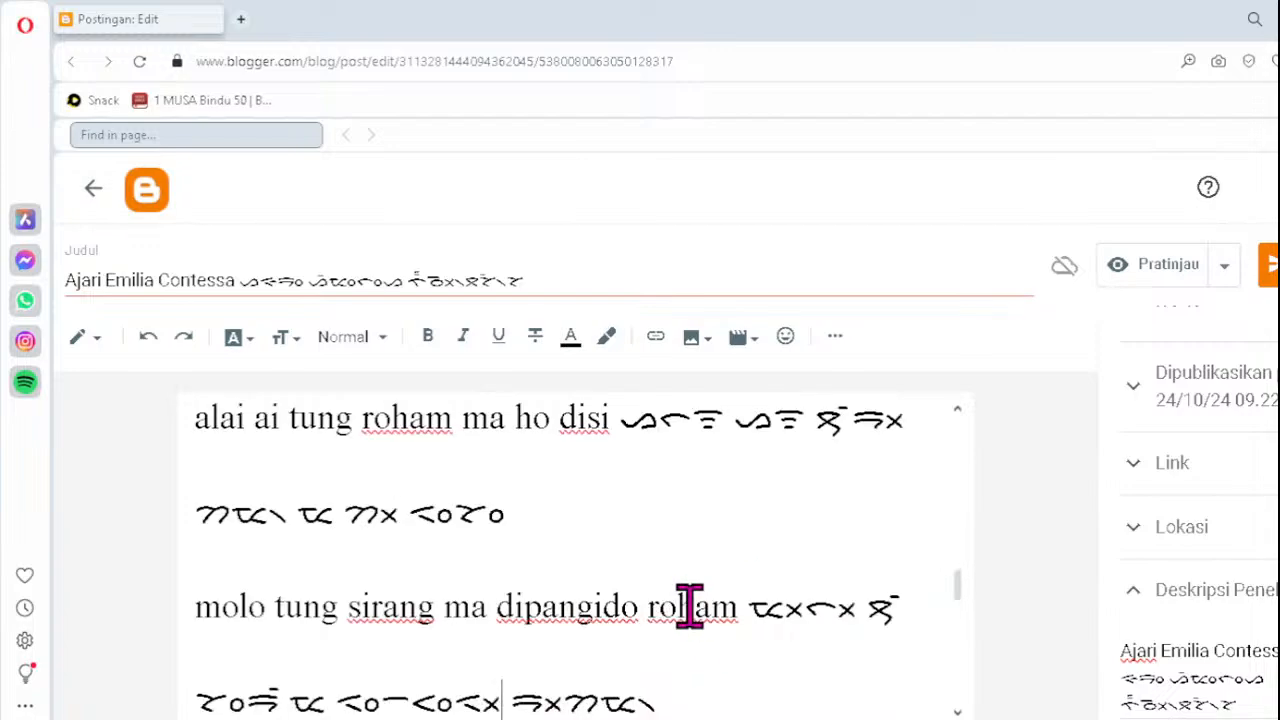
pyautogui.click(688, 699)
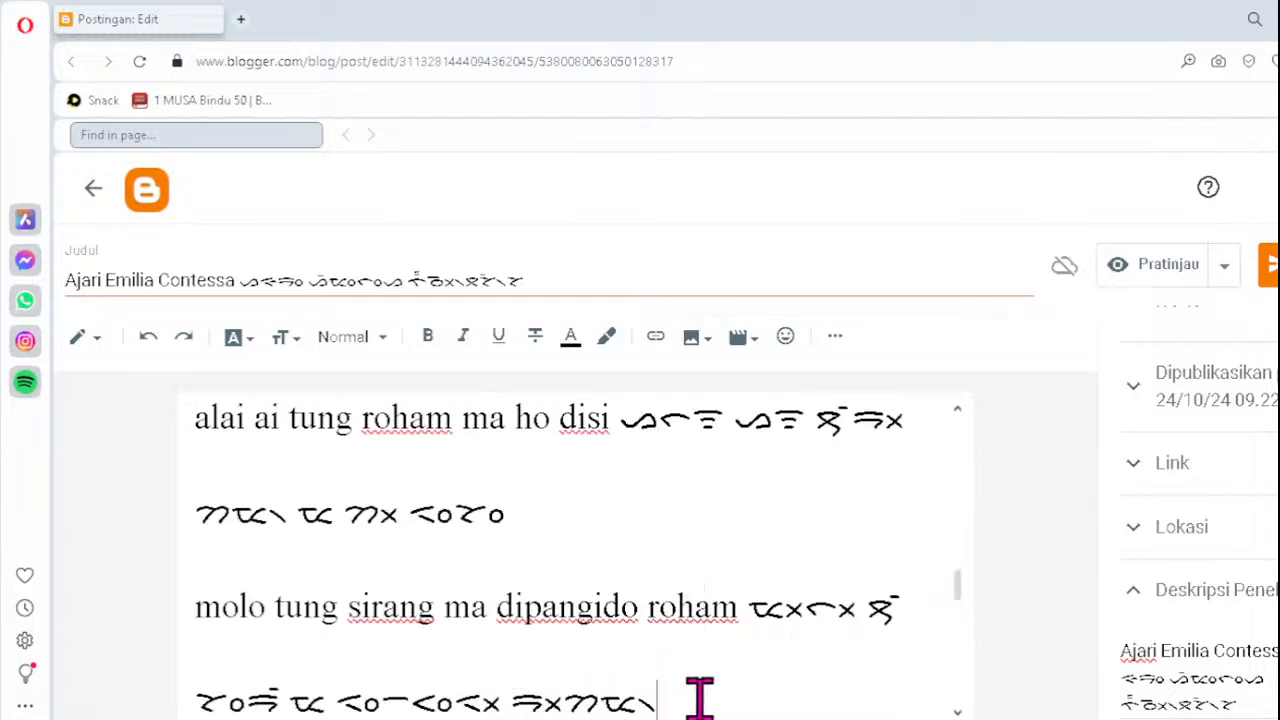
pyautogui.press('Down')
pyautogui.press('Down')
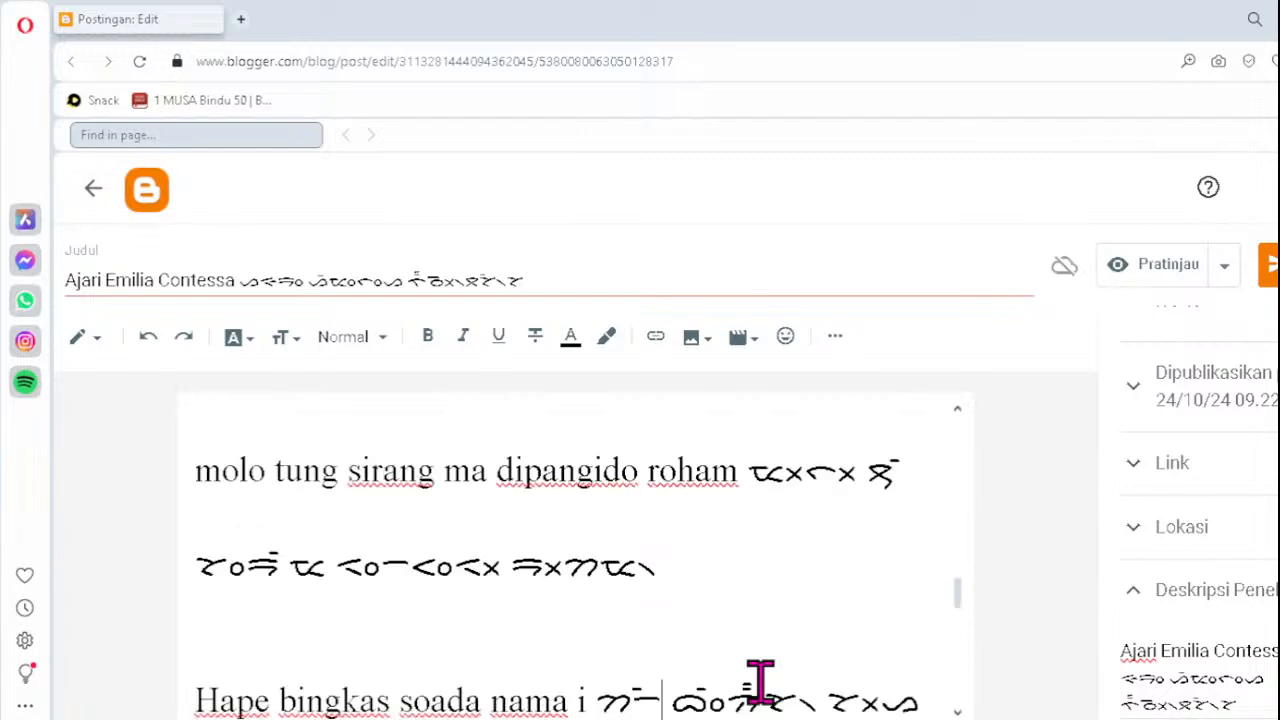
pyautogui.press('Down')
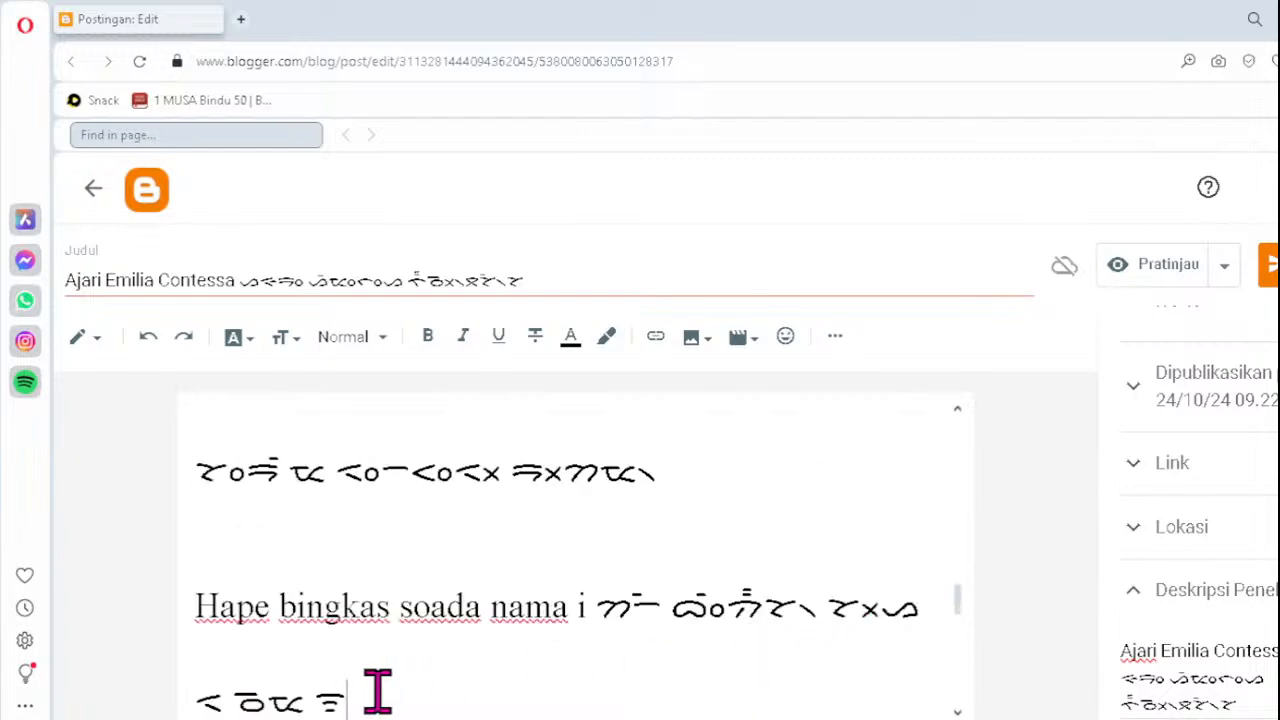
pyautogui.press('Down')
pyautogui.press('Down')
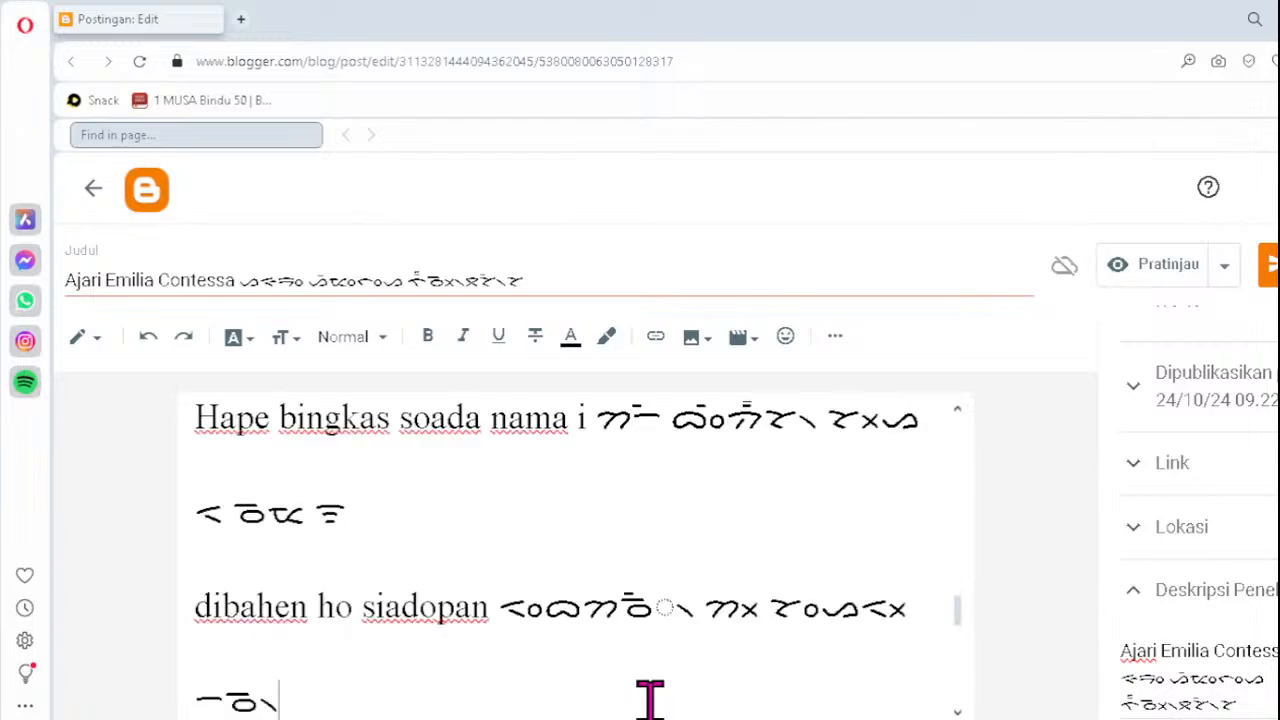
# - Remove the dotted circle from Batak-script "dibahen" in the "dibahen ho siadopan" line by retyping its last syllable as ᯉ᯲
pyautogui.click(627, 612)
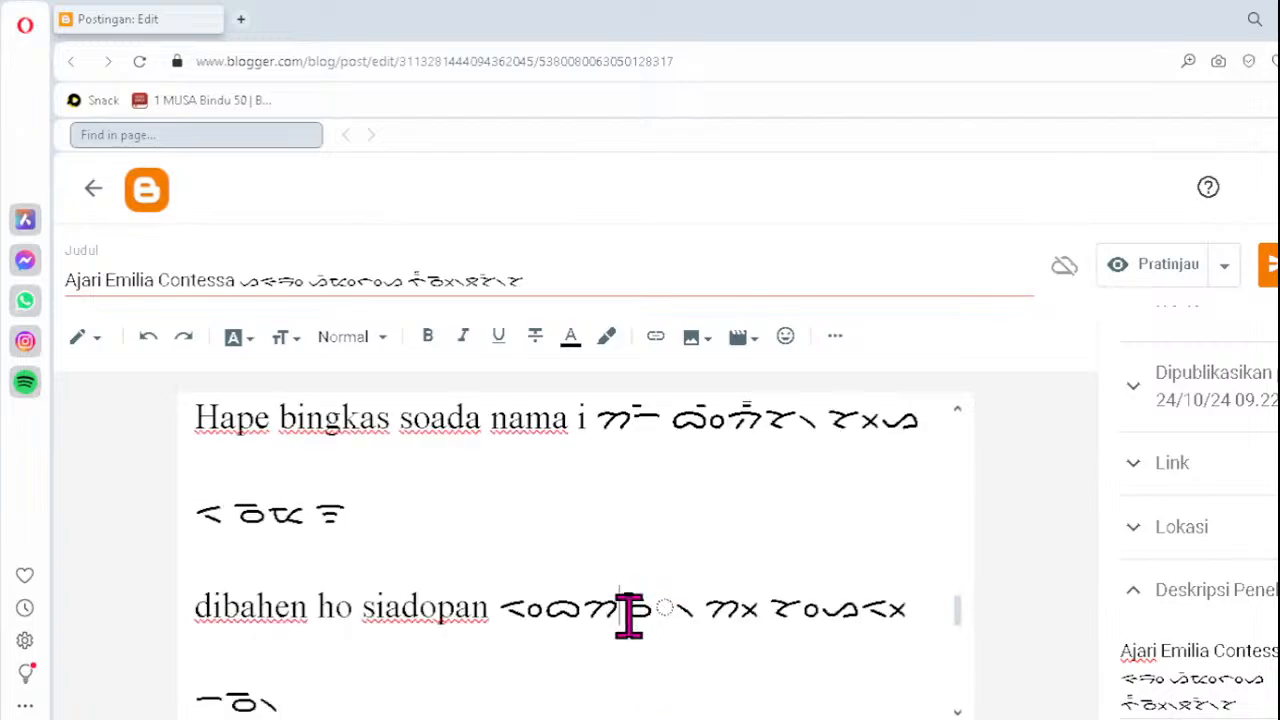
pyautogui.press('Delete')
pyautogui.press('Delete')
pyautogui.press('Delete')
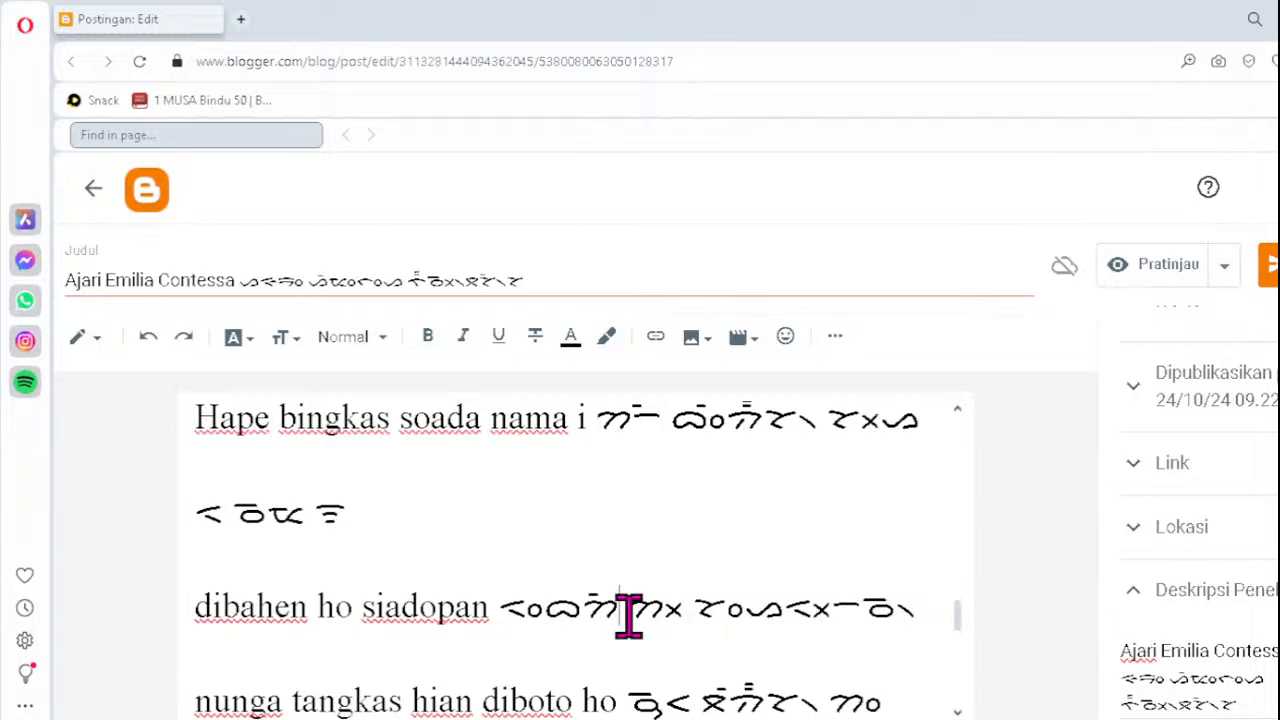
pyautogui.write('ᯉ᯲')
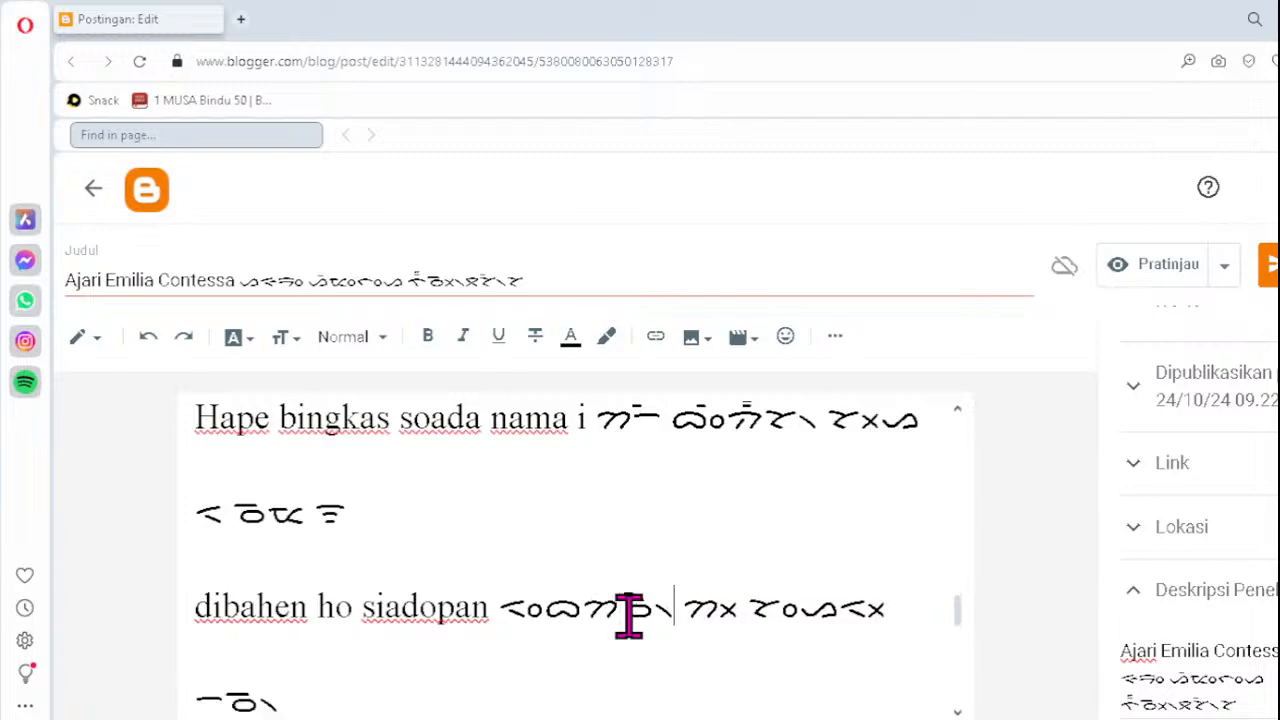
# - Check the remaining Batak-script lyrics through the "ajari ma ahu nian" line for dotted circles
pyautogui.press('Down')
pyautogui.press('Down')
pyautogui.press('Down')
pyautogui.press('Down')
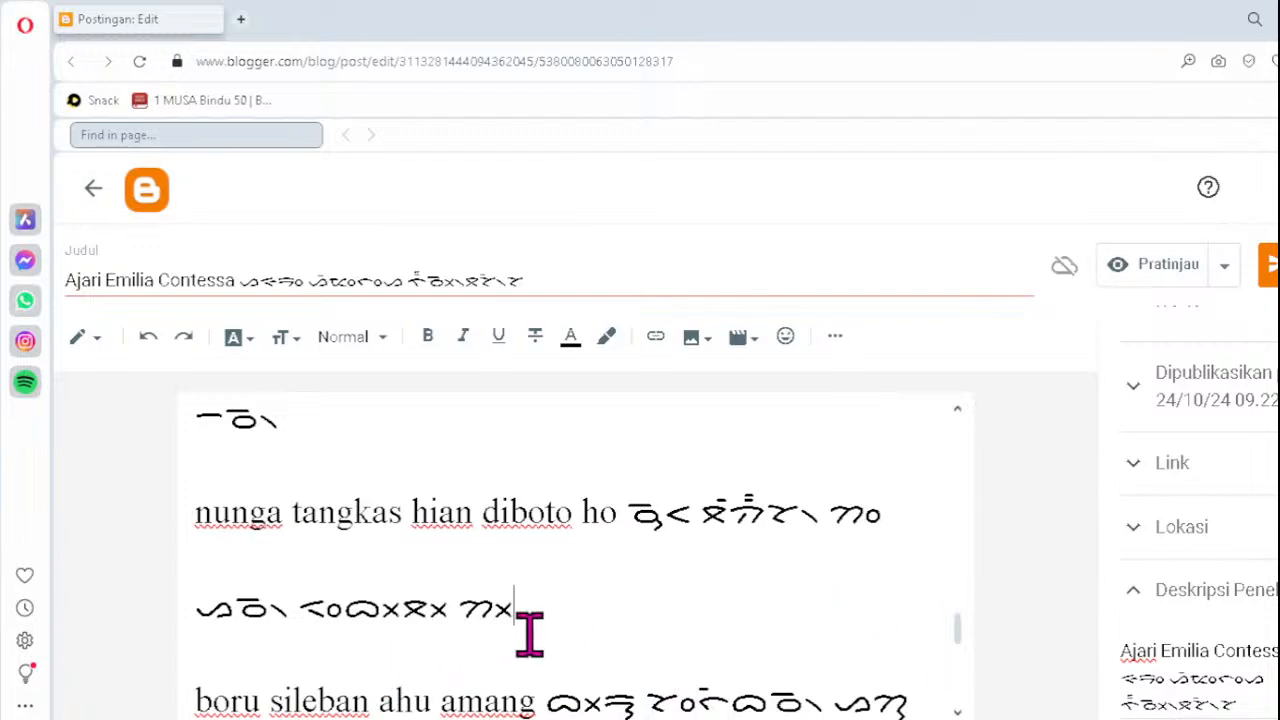
pyautogui.press('Down')
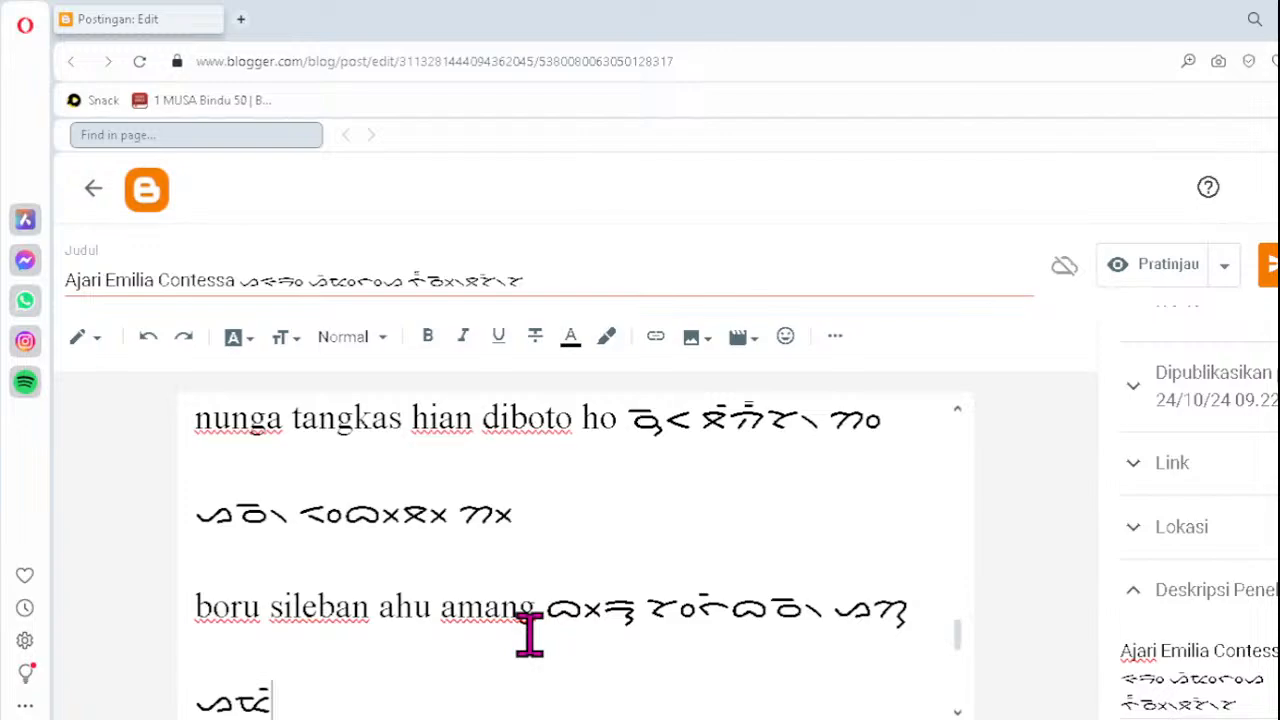
pyautogui.click(706, 638)
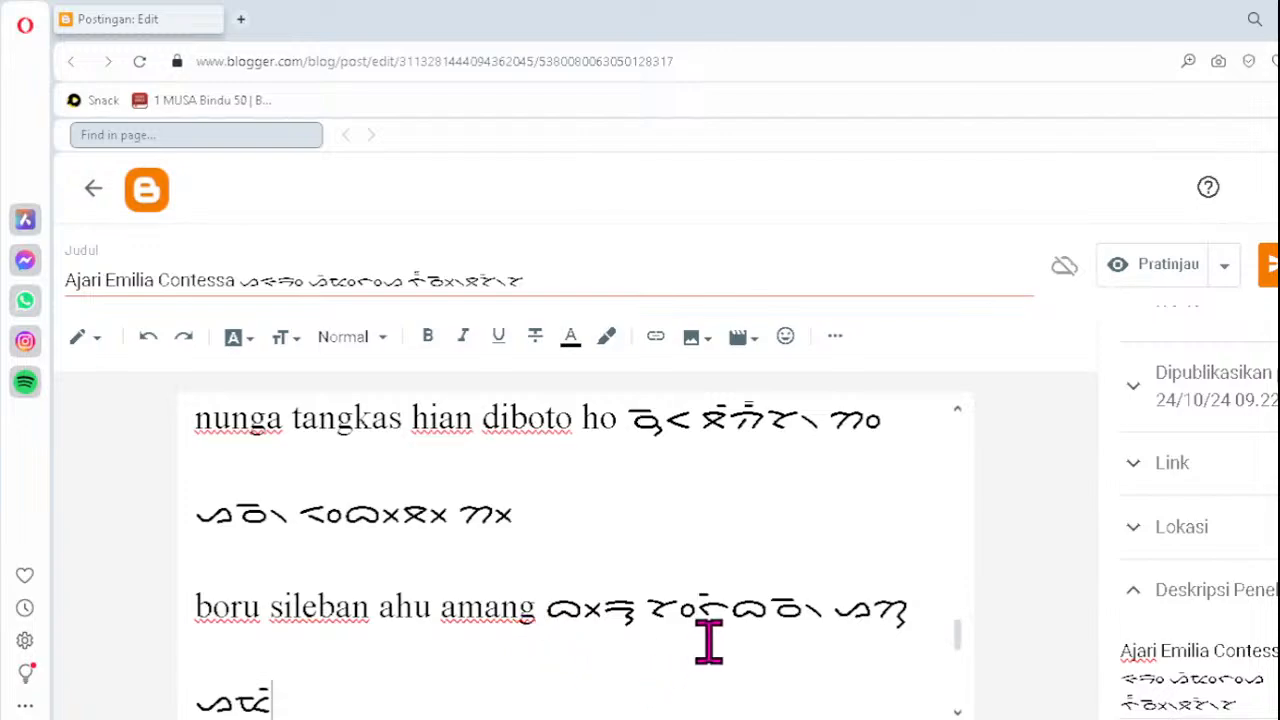
pyautogui.press('Down')
pyautogui.press('Down')
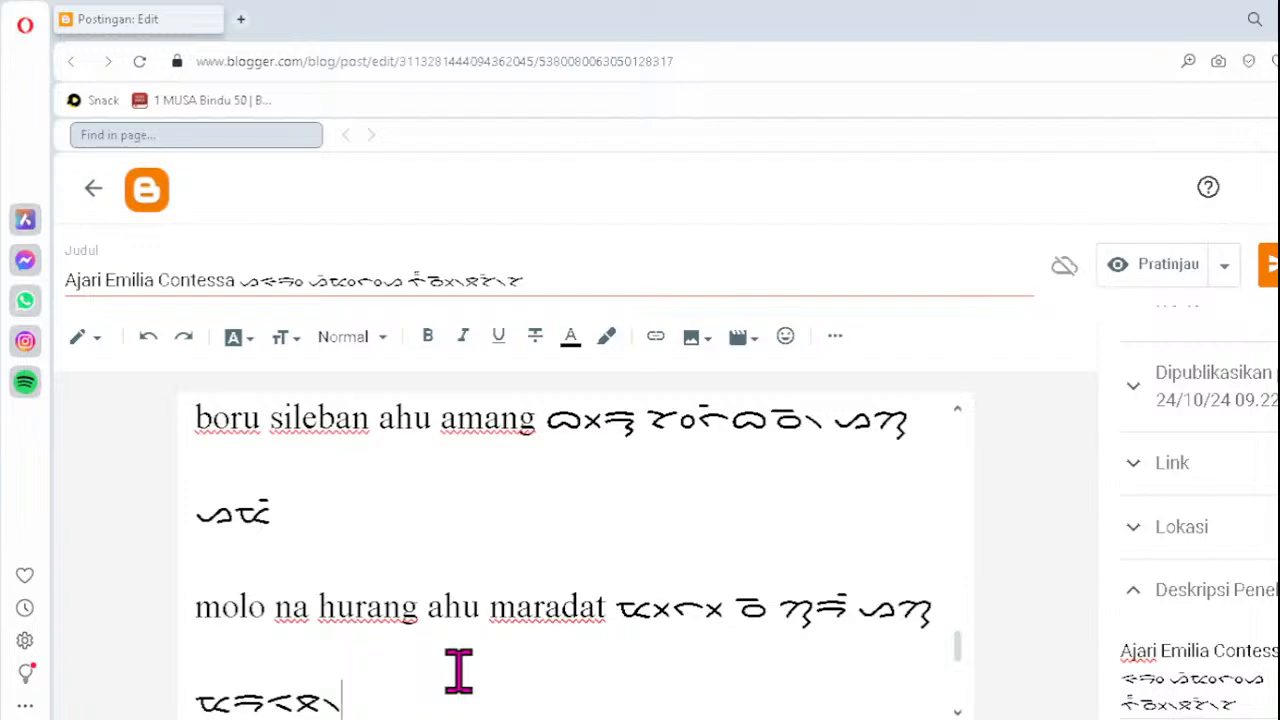
pyautogui.press('Down')
pyautogui.press('Down')
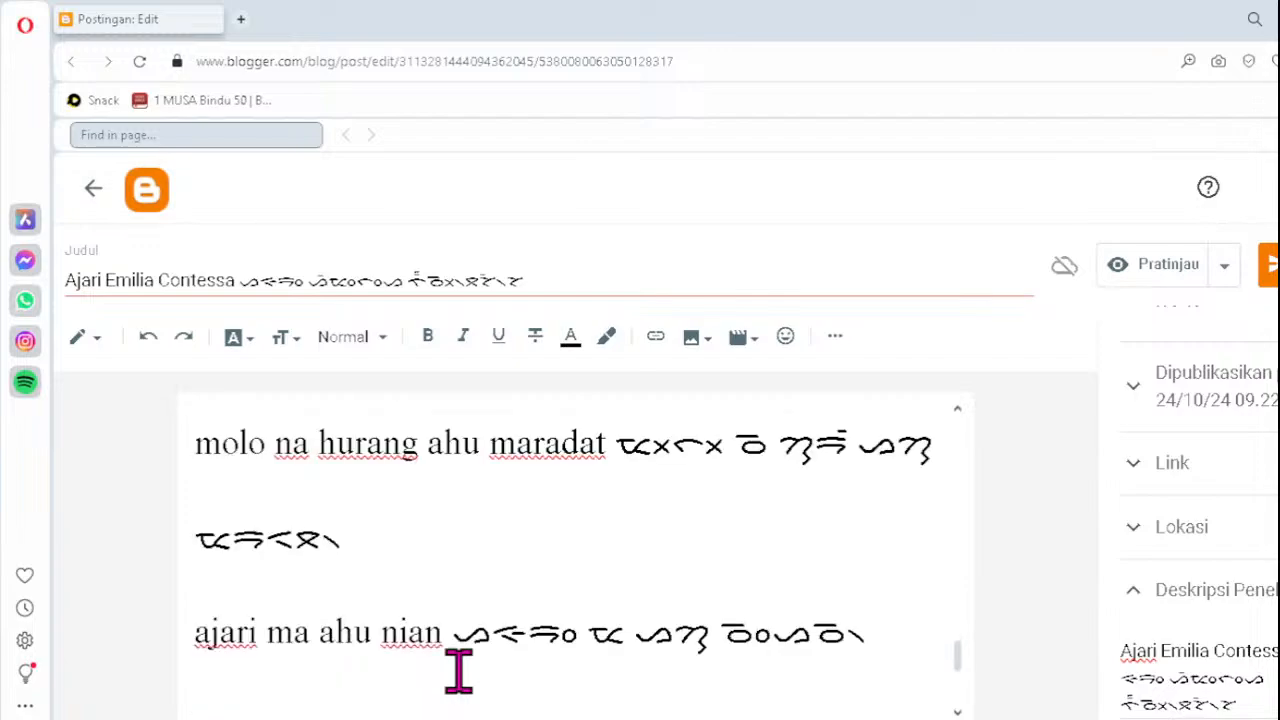
pyautogui.click(720, 662)
pyautogui.press('Down')
pyautogui.press('Down')
pyautogui.press('Down')
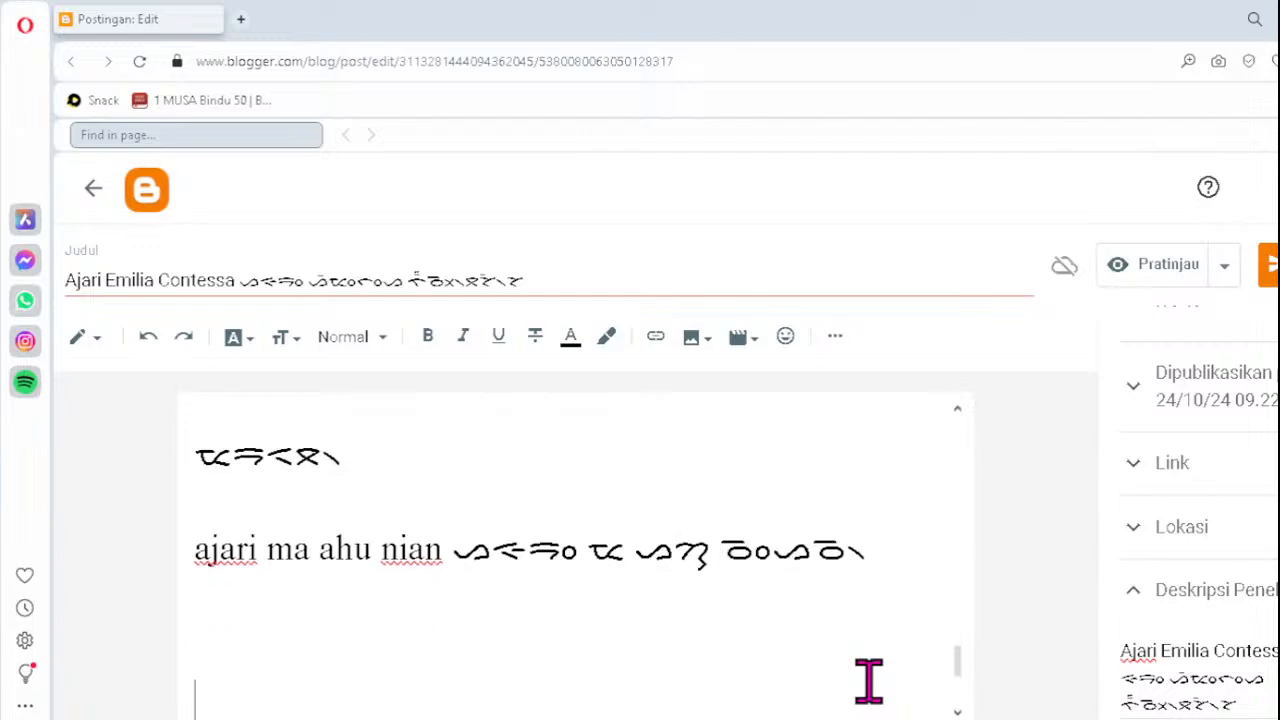
# - Go back to the start of the "Ajari Emilia Contessa" post, save its changes and return to the post list
pyautogui.press('Up')
pyautogui.press('Up')
pyautogui.press('Up')
pyautogui.press('Up')
pyautogui.press('Up')
pyautogui.press('Up')
pyautogui.press('Up')
pyautogui.press('Up')
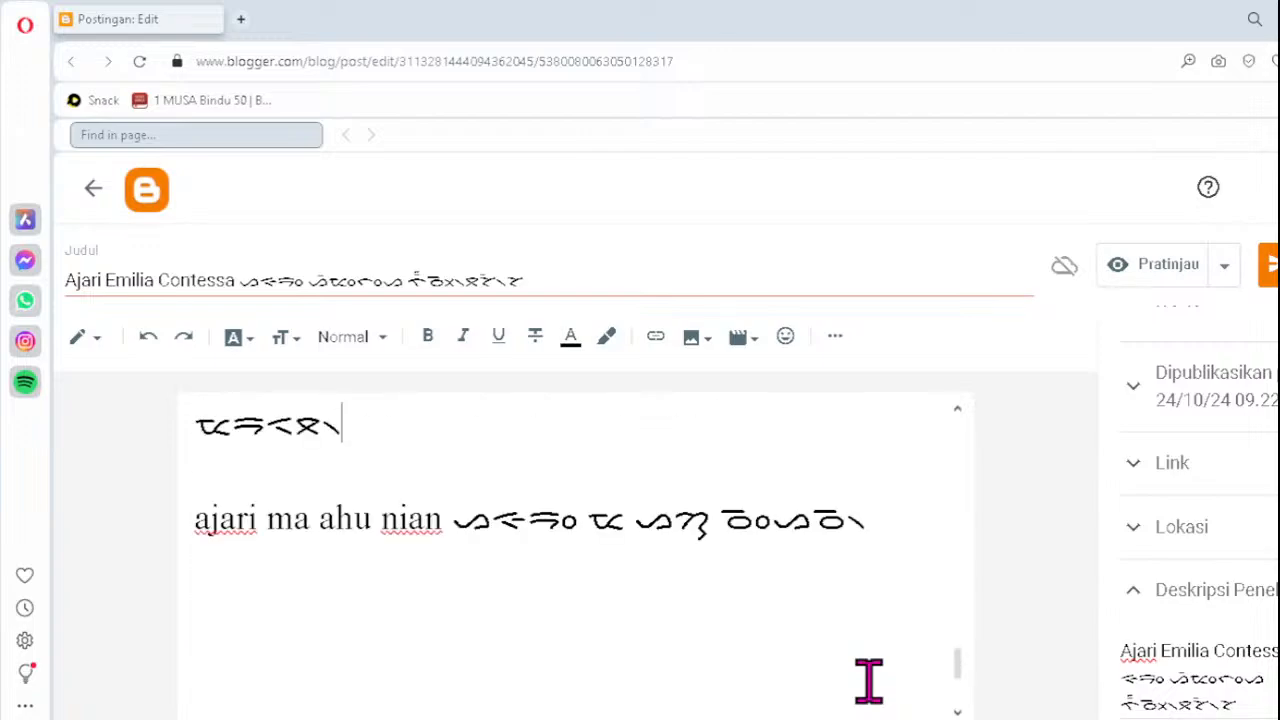
pyautogui.press('Up')
pyautogui.press('Up')
pyautogui.press('Up')
pyautogui.press('Up')
pyautogui.press('Up')
pyautogui.press('Up')
pyautogui.press('Up')
pyautogui.press('Up')
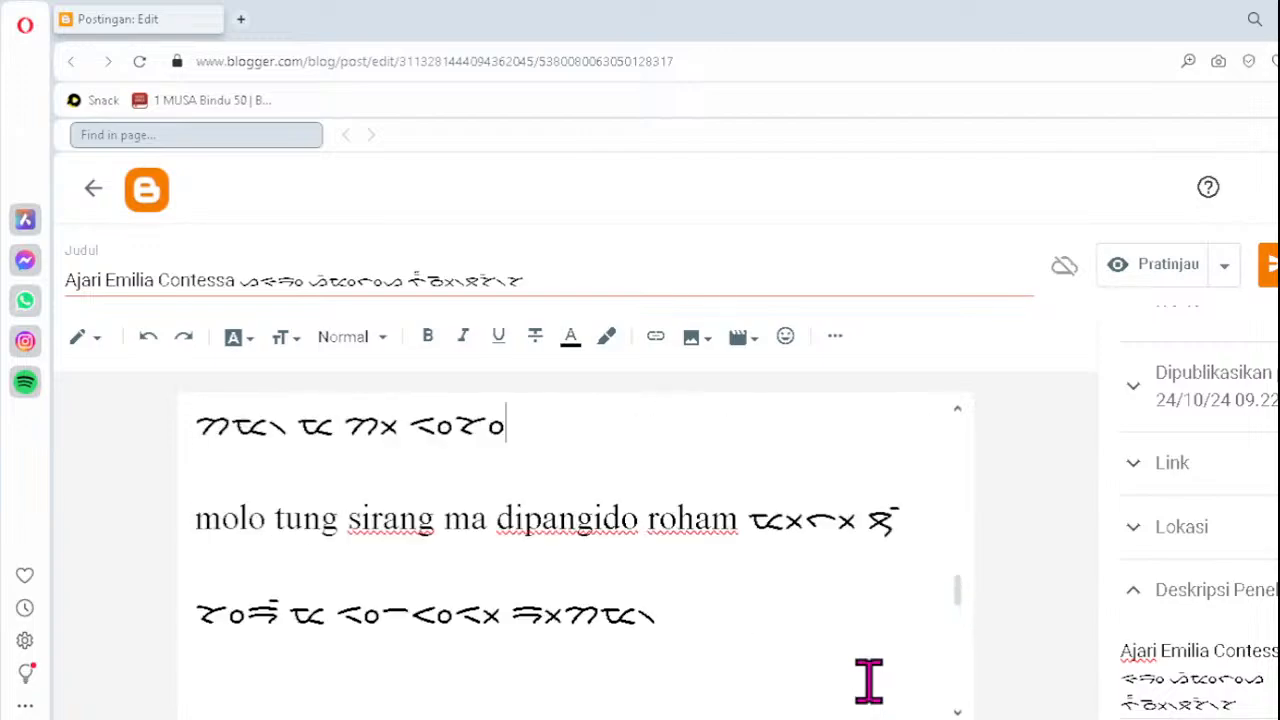
pyautogui.press('Up')
pyautogui.press('Up')
pyautogui.press('Up')
pyautogui.press('Up')
pyautogui.press('Up')
pyautogui.press('Up')
pyautogui.press('Up')
pyautogui.press('Up')
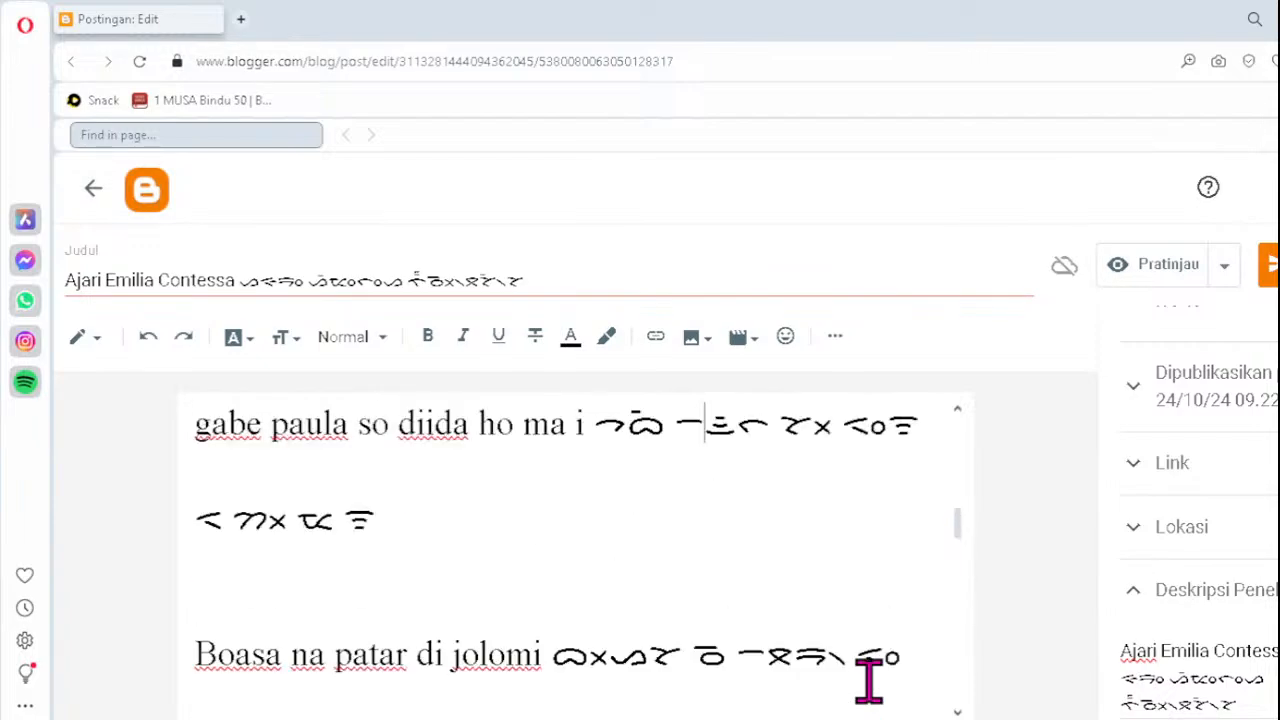
pyautogui.press('Up')
pyautogui.press('Up')
pyautogui.press('Up')
pyautogui.press('Up')
pyautogui.press('Up')
pyautogui.press('Up')
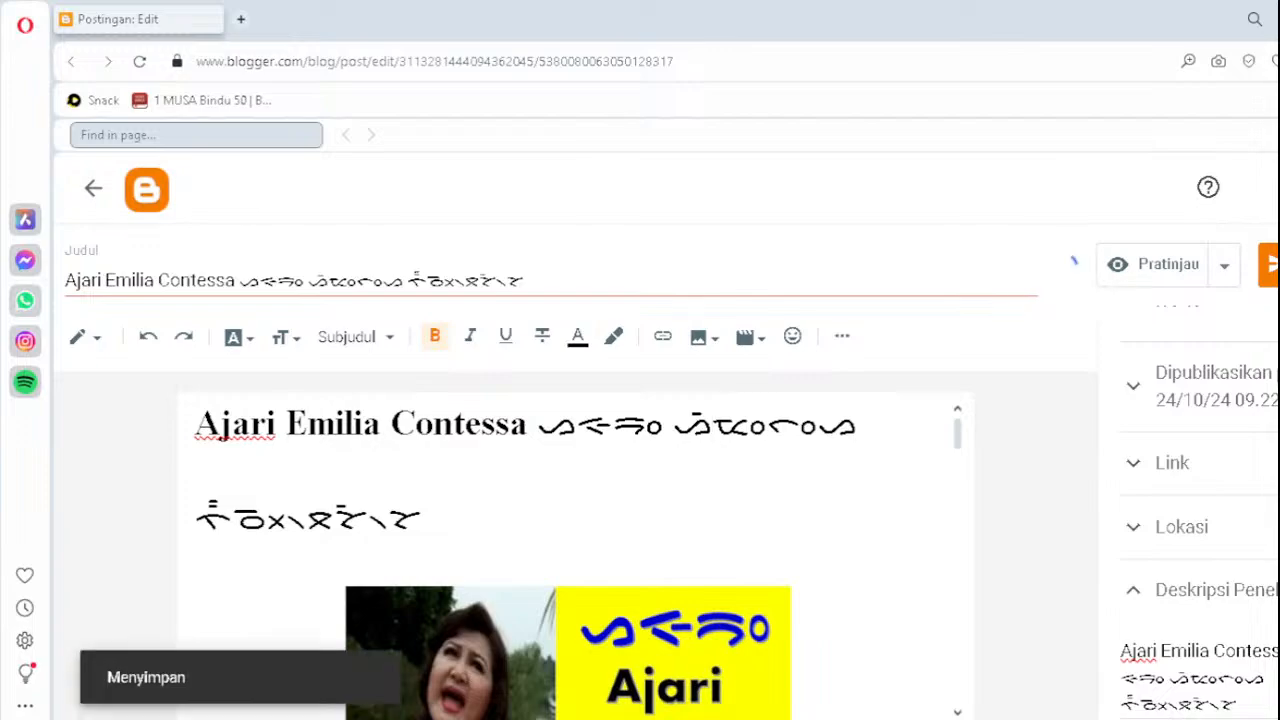
pyautogui.click(92, 192)
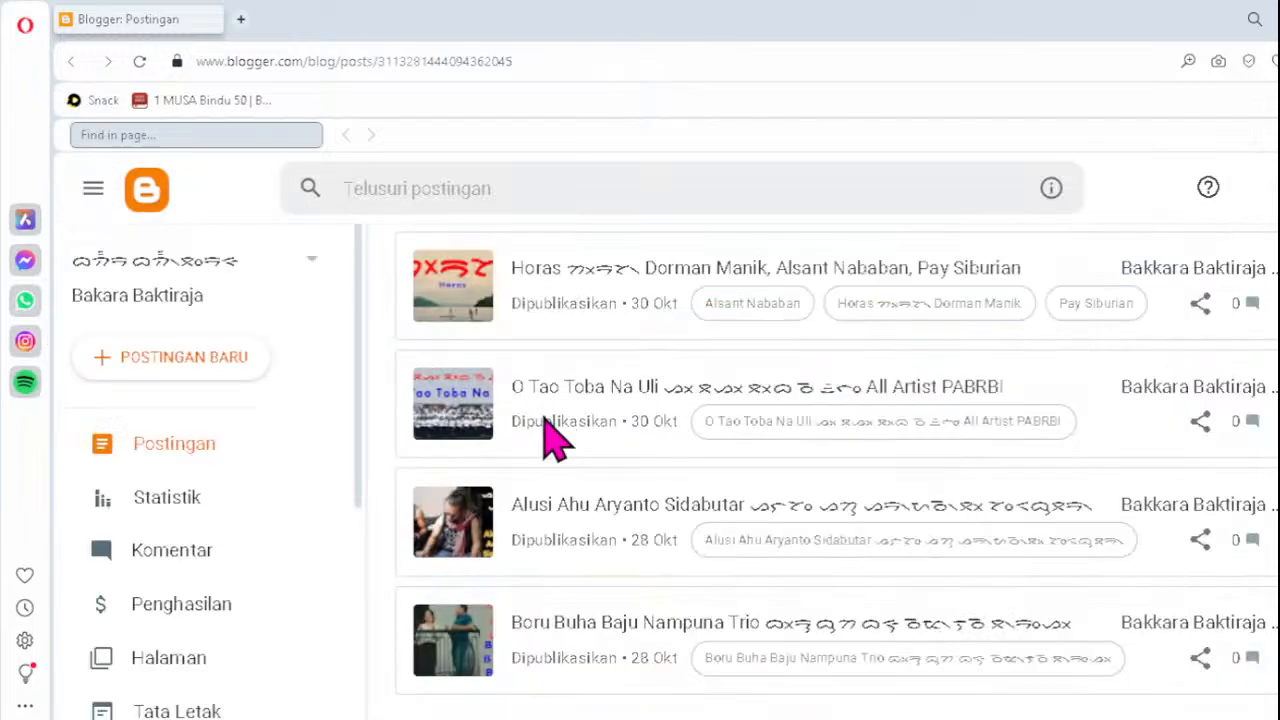
# - Open the "Boasa Emilia Contessa" post from the post list for editing
pyautogui.scroll(-2, 720, 510)
pyautogui.scroll(-7, 760, 515)
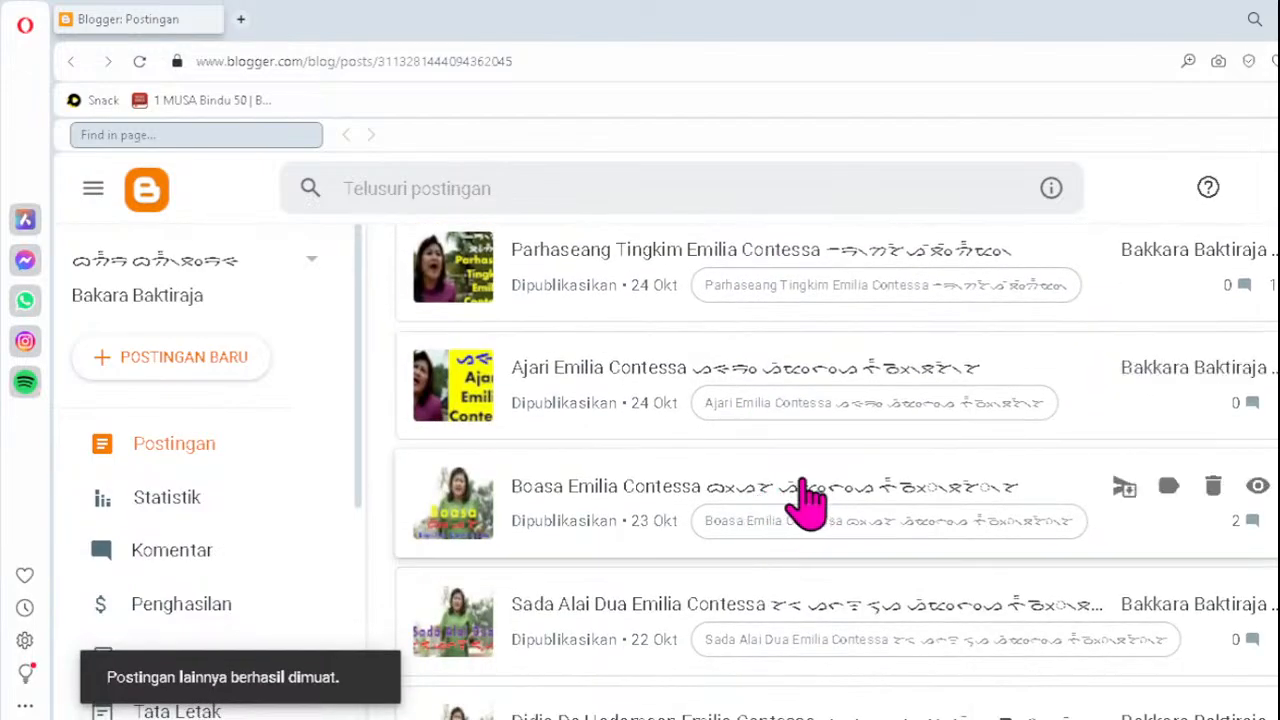
pyautogui.click(607, 492)
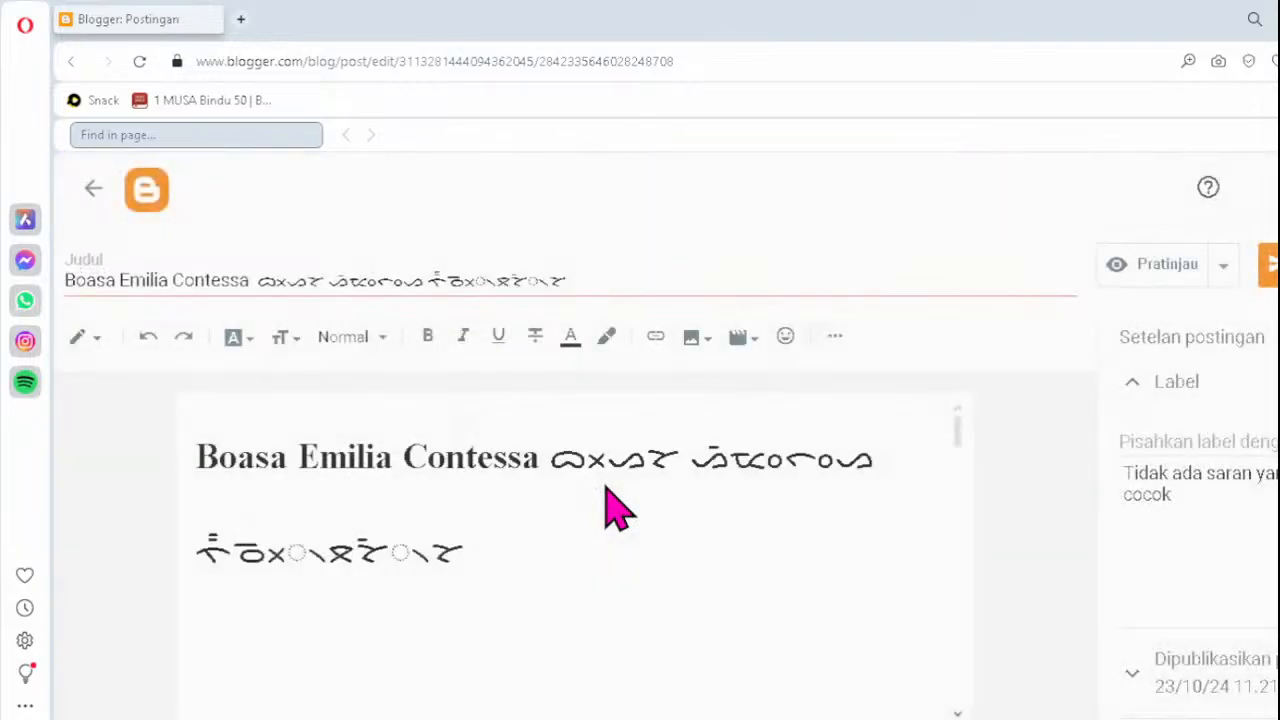
# - In the post title, correct the Batak spelling of "Contessa" by retyping its broken syllables as ᯬᯉ᯲ and ᯘ᯲
pyautogui.click(486, 529)
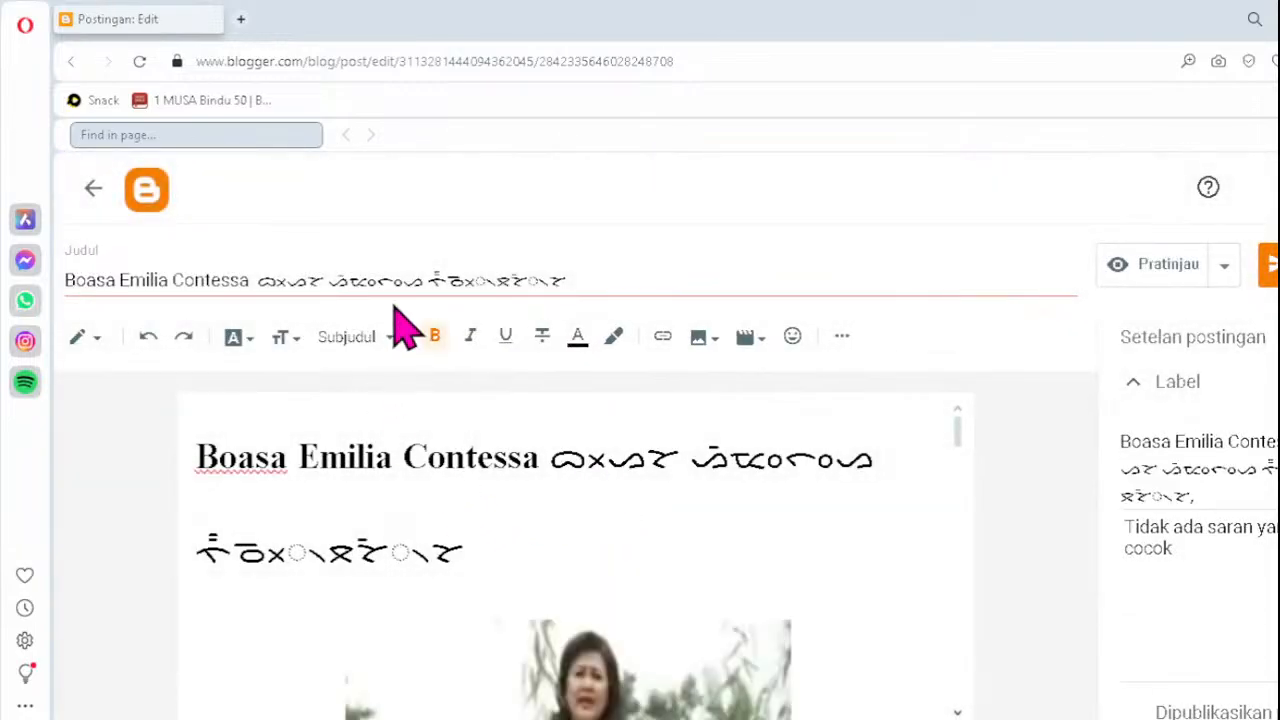
pyautogui.click(446, 281)
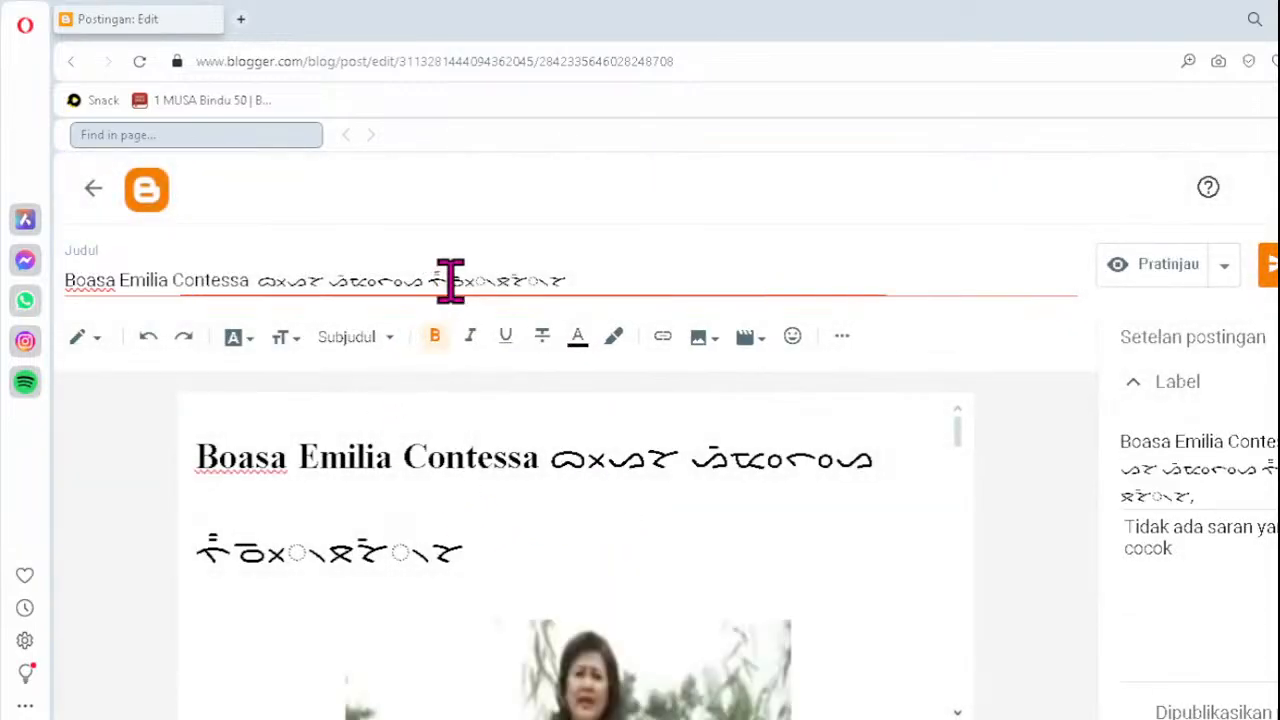
pyautogui.press('Delete')
pyautogui.press('Delete')
pyautogui.press('Delete')
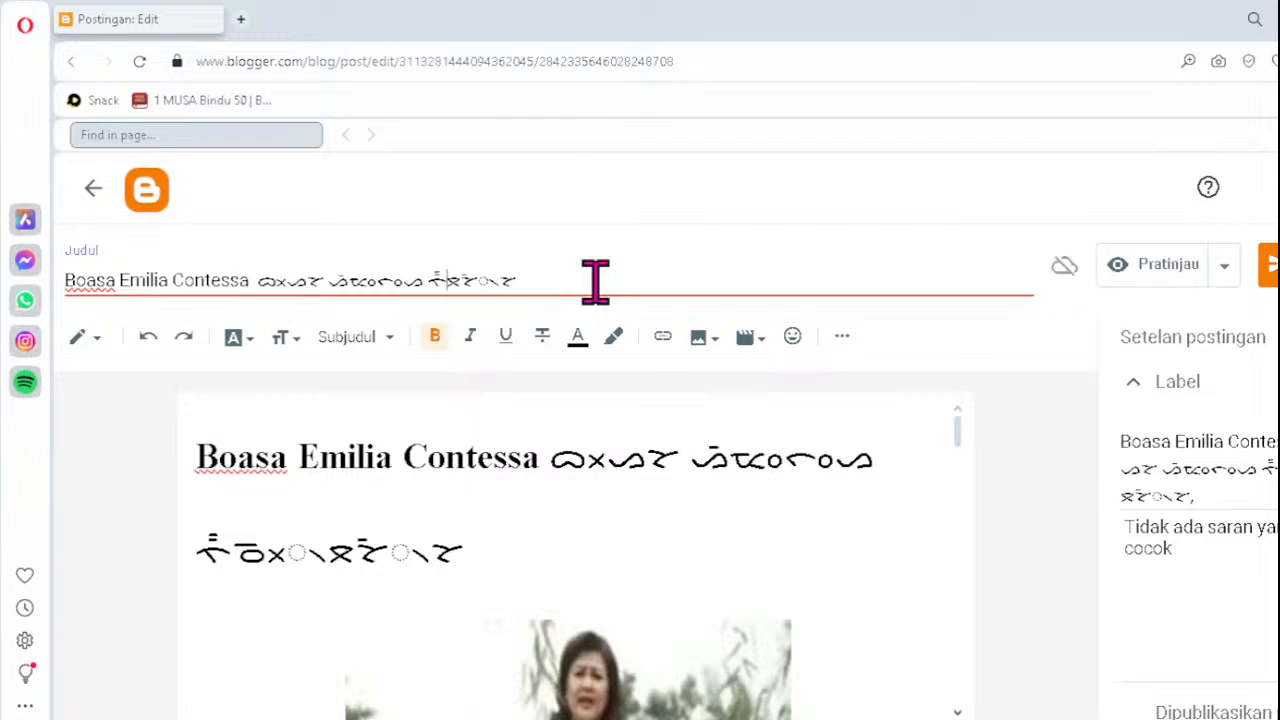
pyautogui.write('ᯬᯉ᯲')
pyautogui.press('Right')
pyautogui.press('Delete')
pyautogui.press('Delete')
pyautogui.write('ᯘ᯲')
# - Copy the full post title into both the alt text and the title text of the post's image and update the image
pyautogui.hotkey('ctrl', 'a')
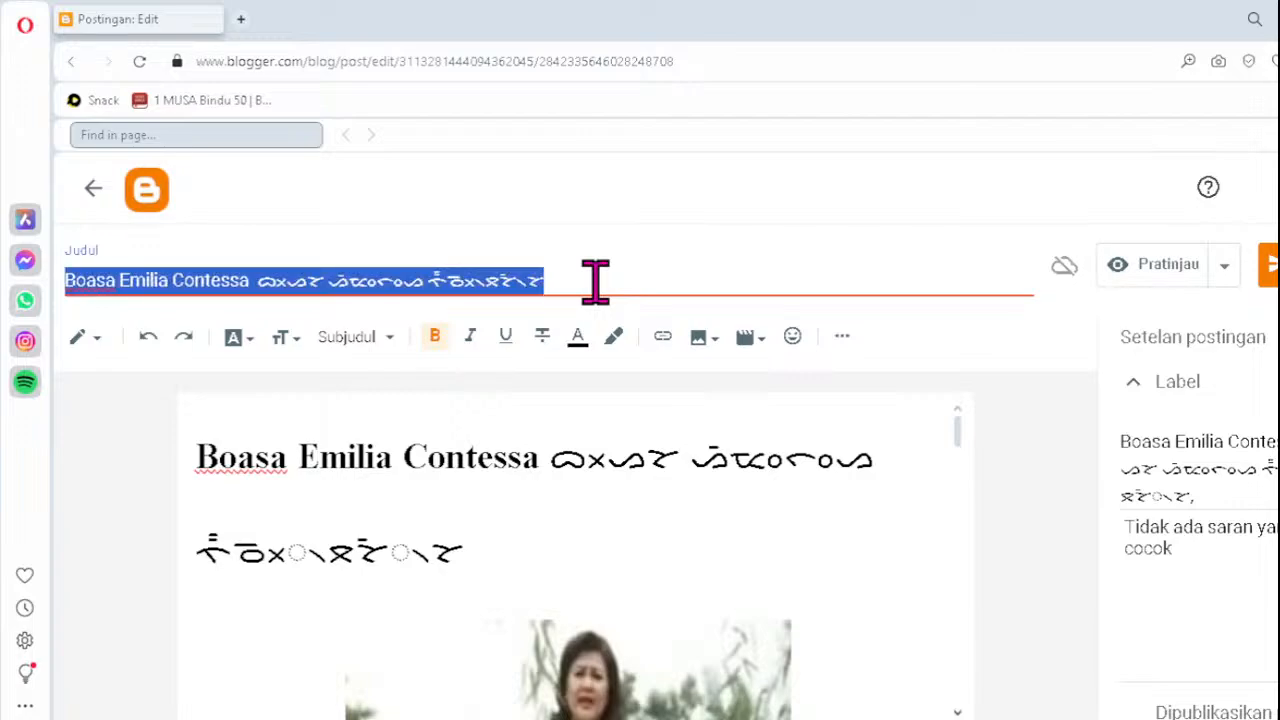
pyautogui.click(554, 680)
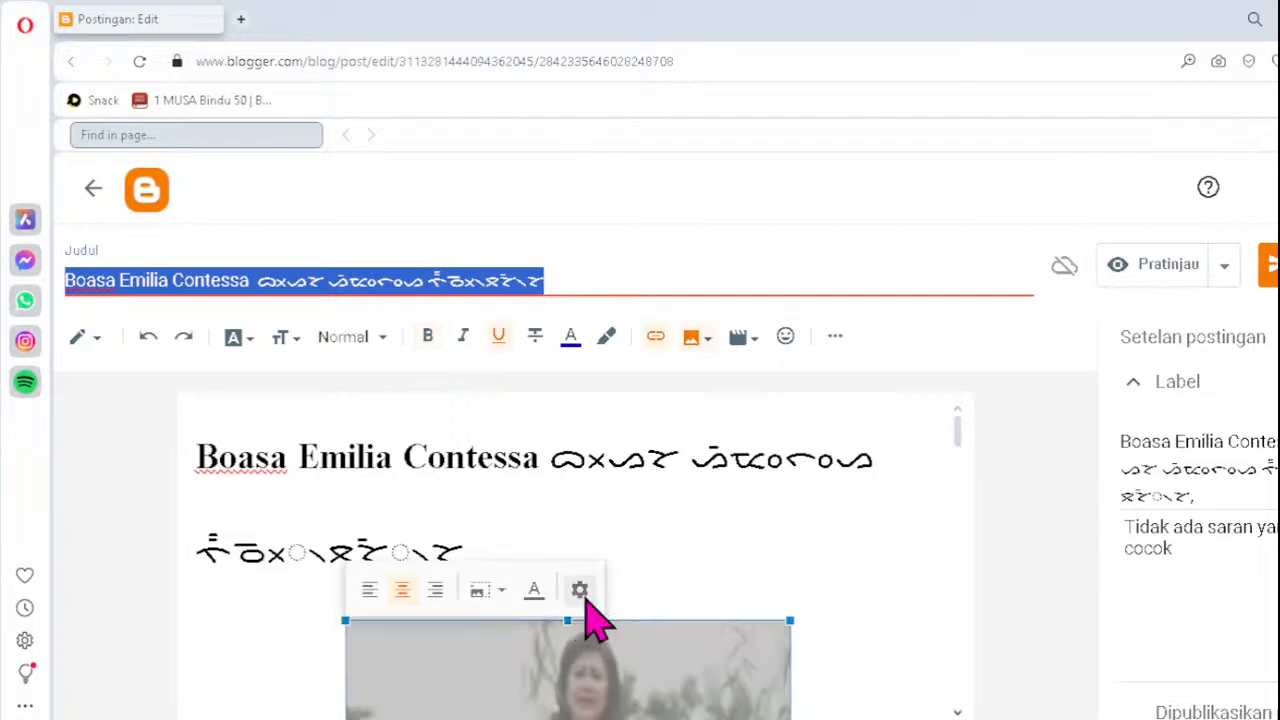
pyautogui.click(580, 591)
pyautogui.click(608, 336)
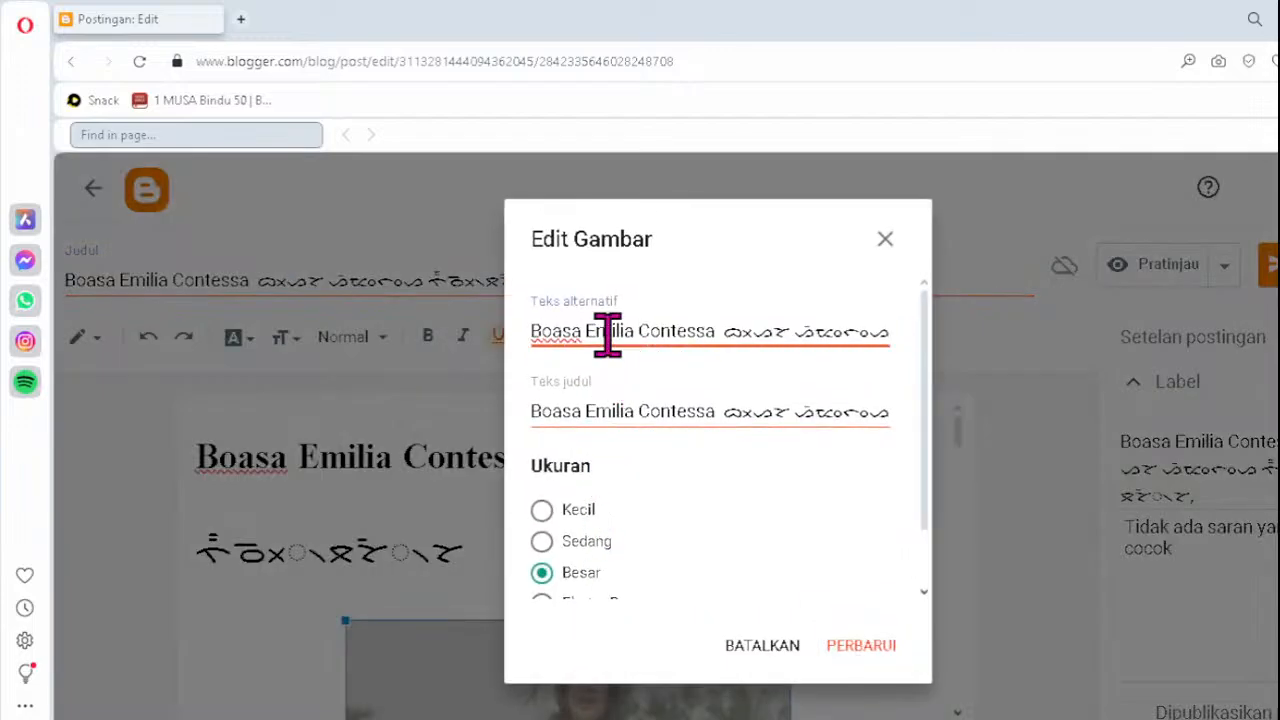
pyautogui.hotkey('ctrl', 'a')
pyautogui.hotkey('ctrl', 'v')
pyautogui.moveTo(609, 444); pyautogui.dragTo(601, 421)
pyautogui.click(600, 420)
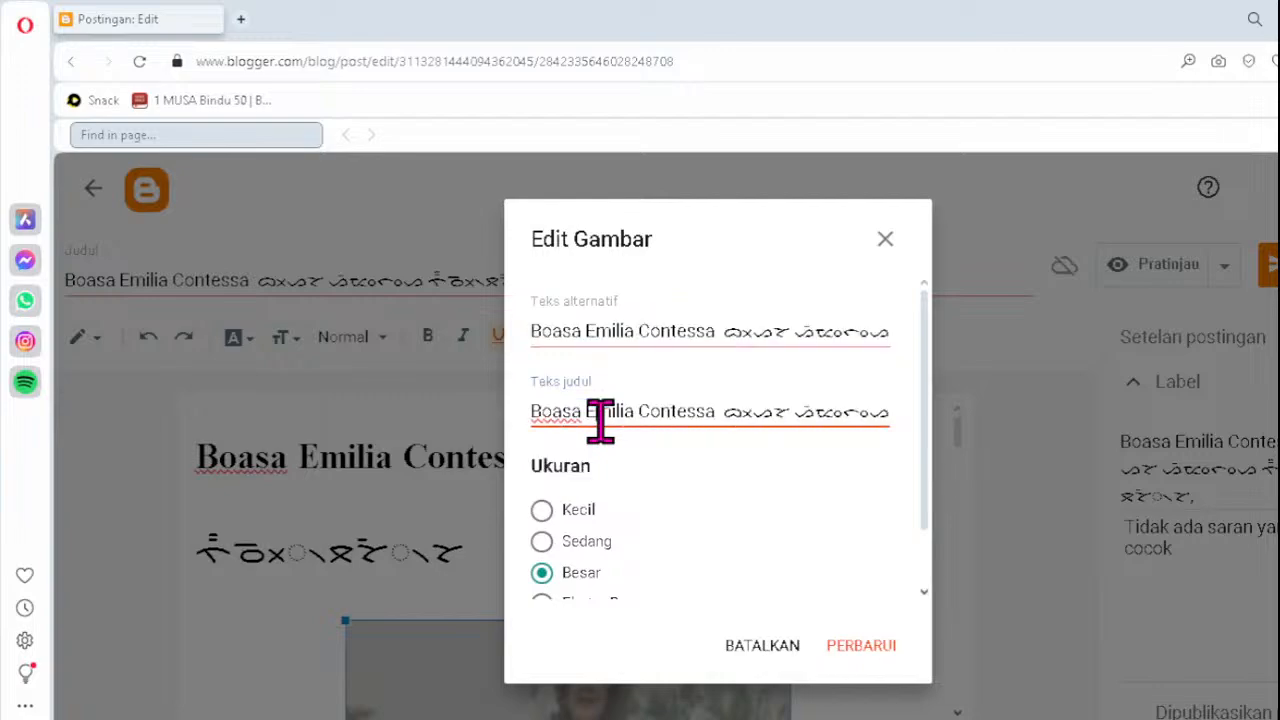
pyautogui.hotkey('ctrl', 'a')
pyautogui.hotkey('ctrl', 'v')
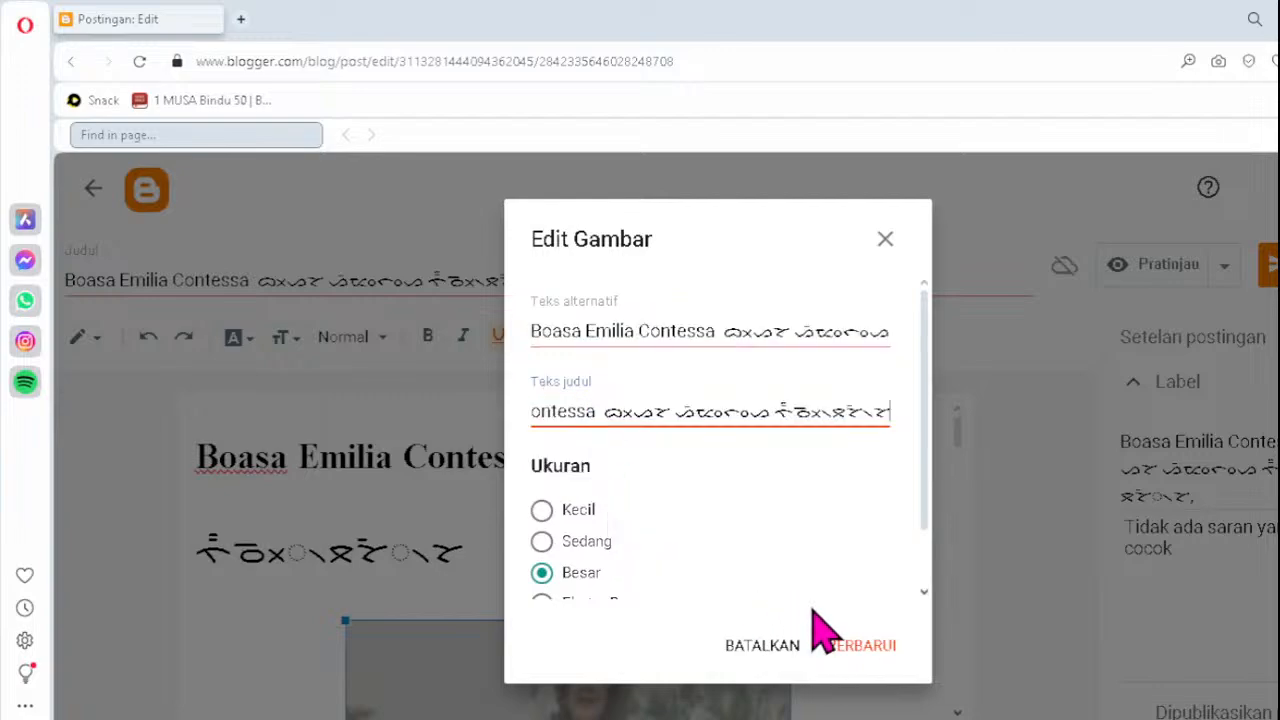
pyautogui.click(858, 645)
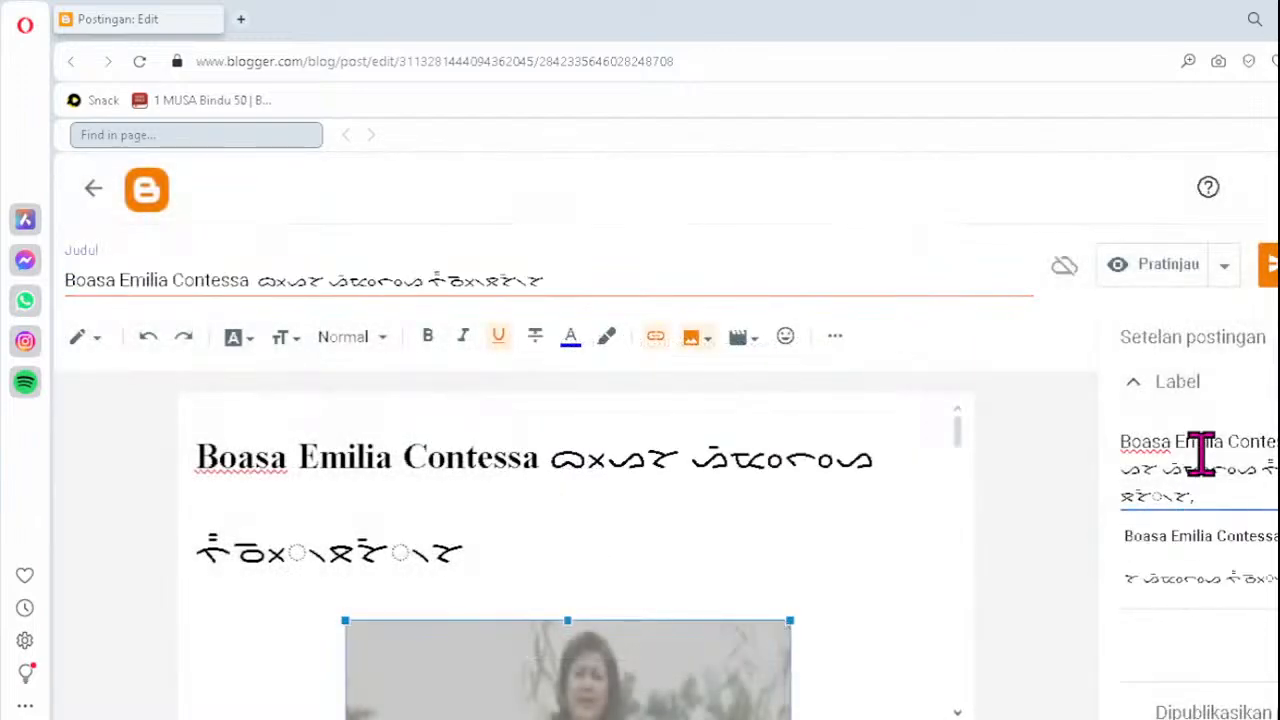
# - Replace the post's label and its search description with the copied title
pyautogui.hotkey('ctrl', 'a')
pyautogui.hotkey('ctrl', 'v')
pyautogui.scroll(-3, 1251, 617)
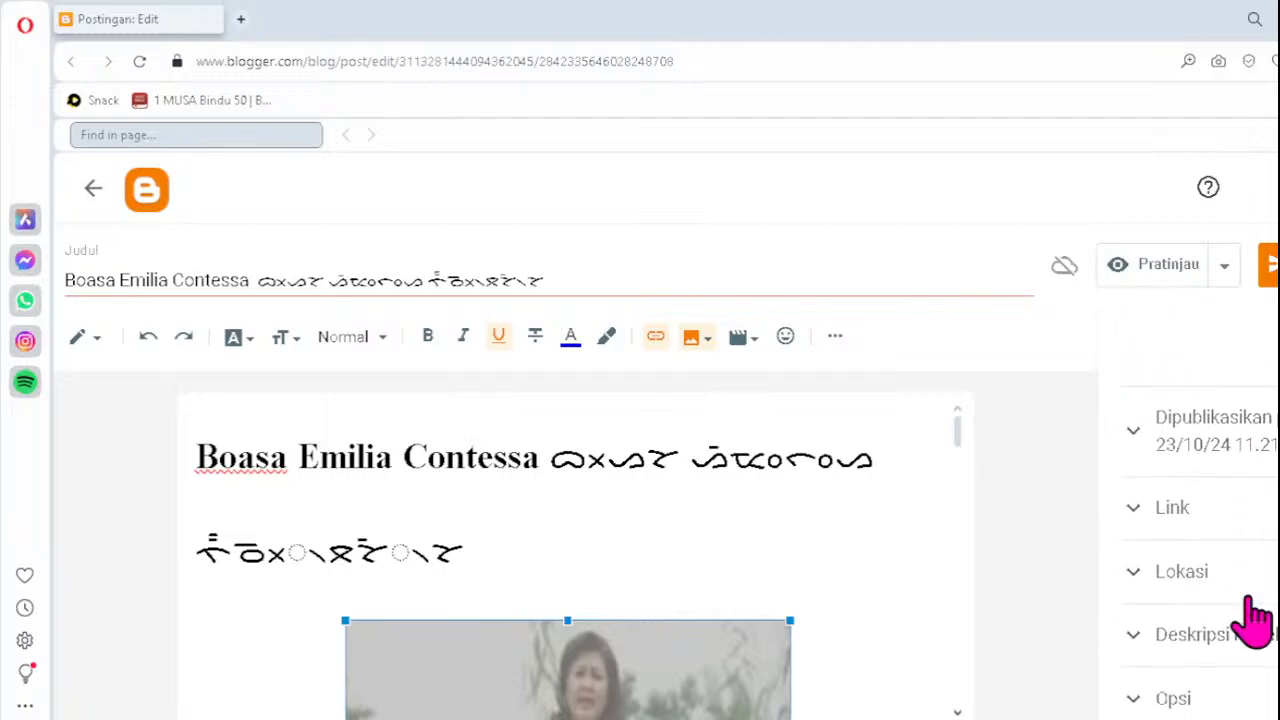
pyautogui.scroll(2, 1243, 663)
pyautogui.scroll(-2, 1245, 662)
pyautogui.click(1241, 643)
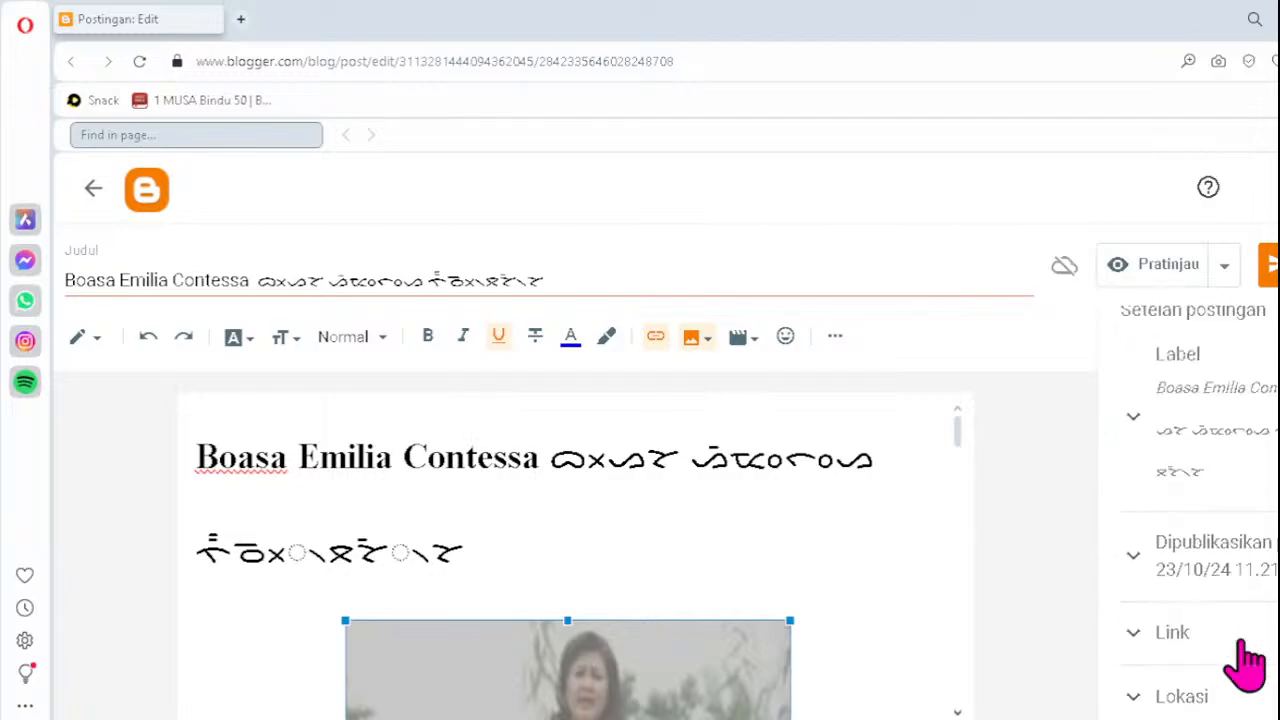
pyautogui.scroll(-2, 1240, 643)
pyautogui.click(1222, 601)
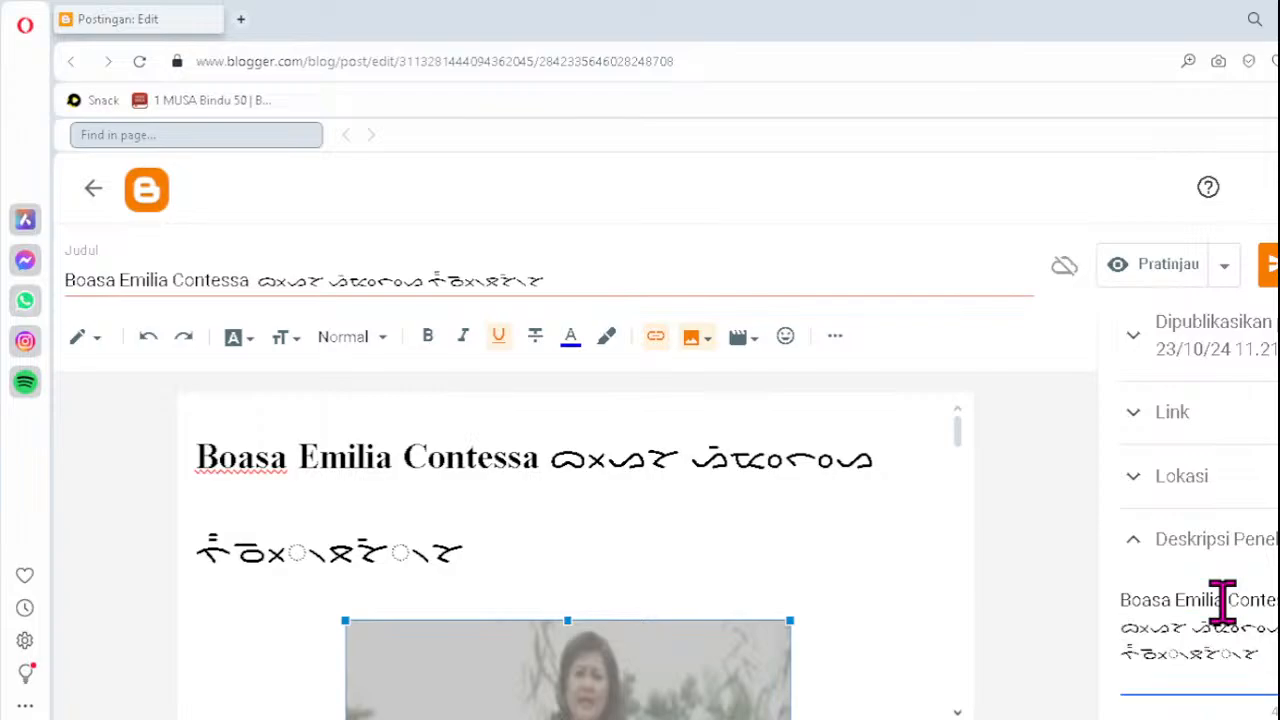
pyautogui.hotkey('ctrl', 'a')
pyautogui.hotkey('ctrl', 'v')
# - In the heading above the image, correct the Batak spelling of "Contessa" by retyping the syllables ᯬᯉ᯲ and ᯩᯘ᯲
pyautogui.scroll(-3, 548, 555)
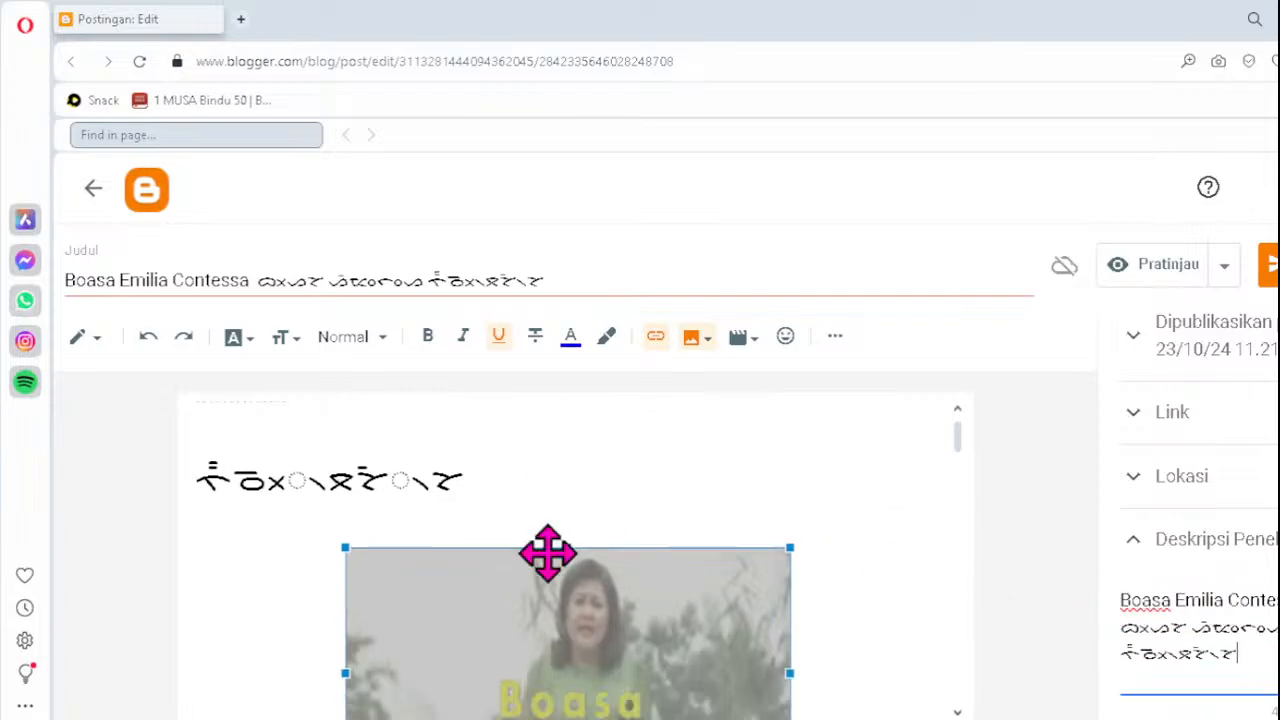
pyautogui.scroll(3, 548, 555)
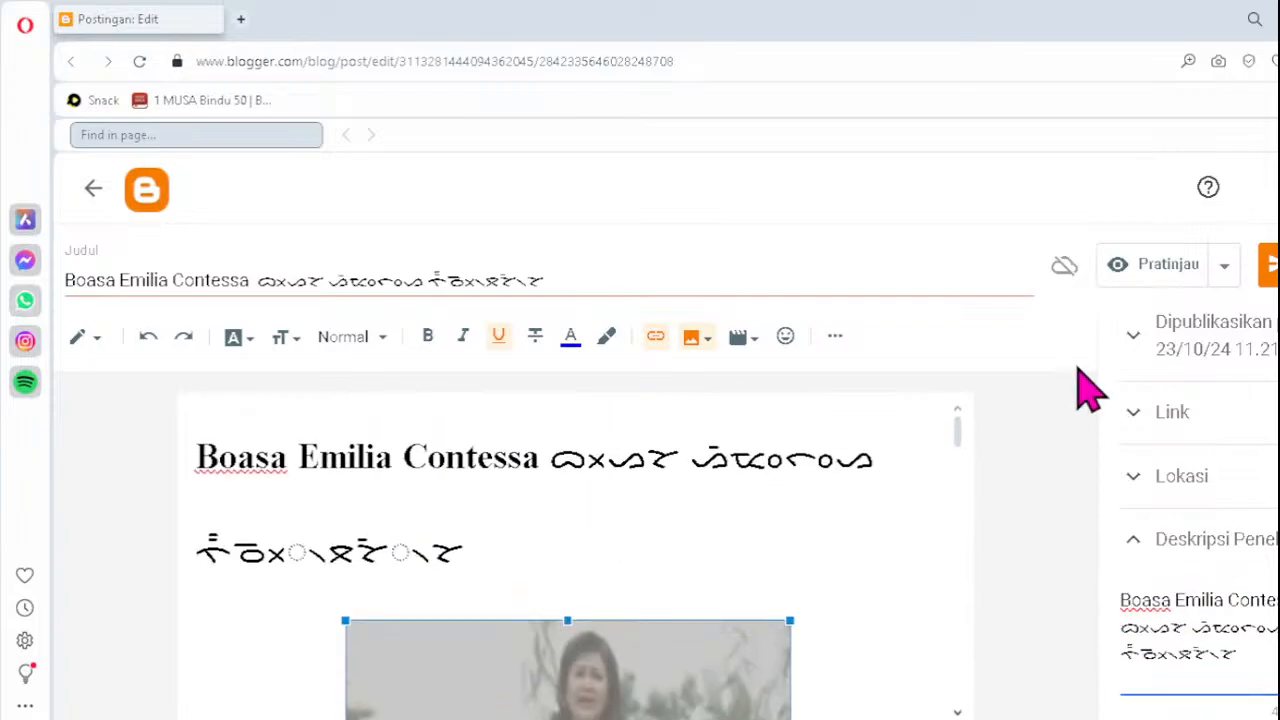
pyautogui.click(633, 524)
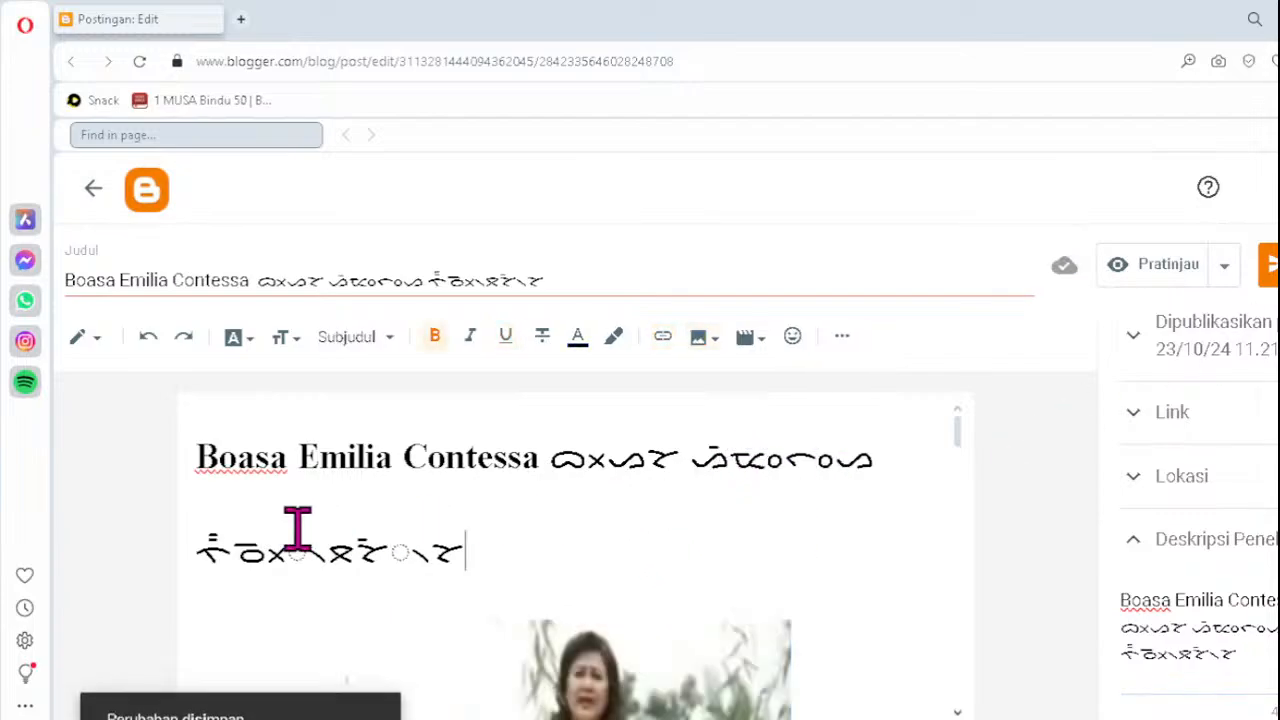
pyautogui.click(233, 548)
pyautogui.press('Delete')
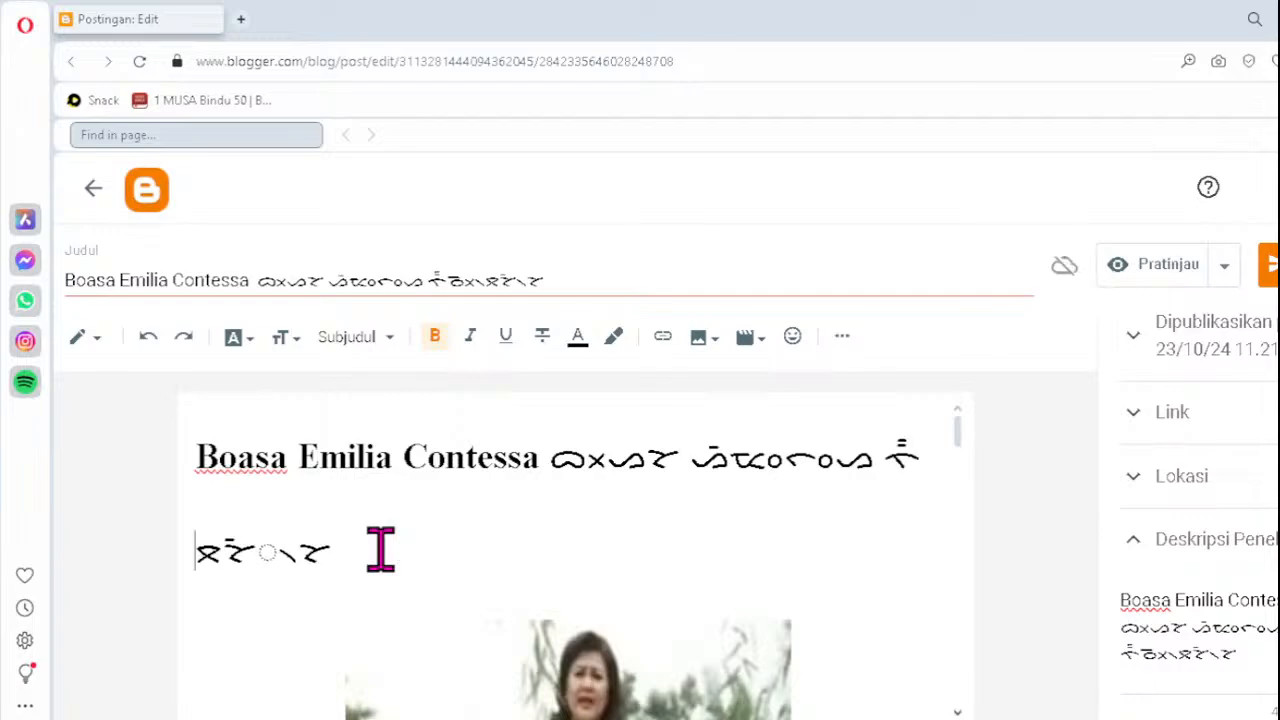
pyautogui.write('ᯬᯉ᯲')
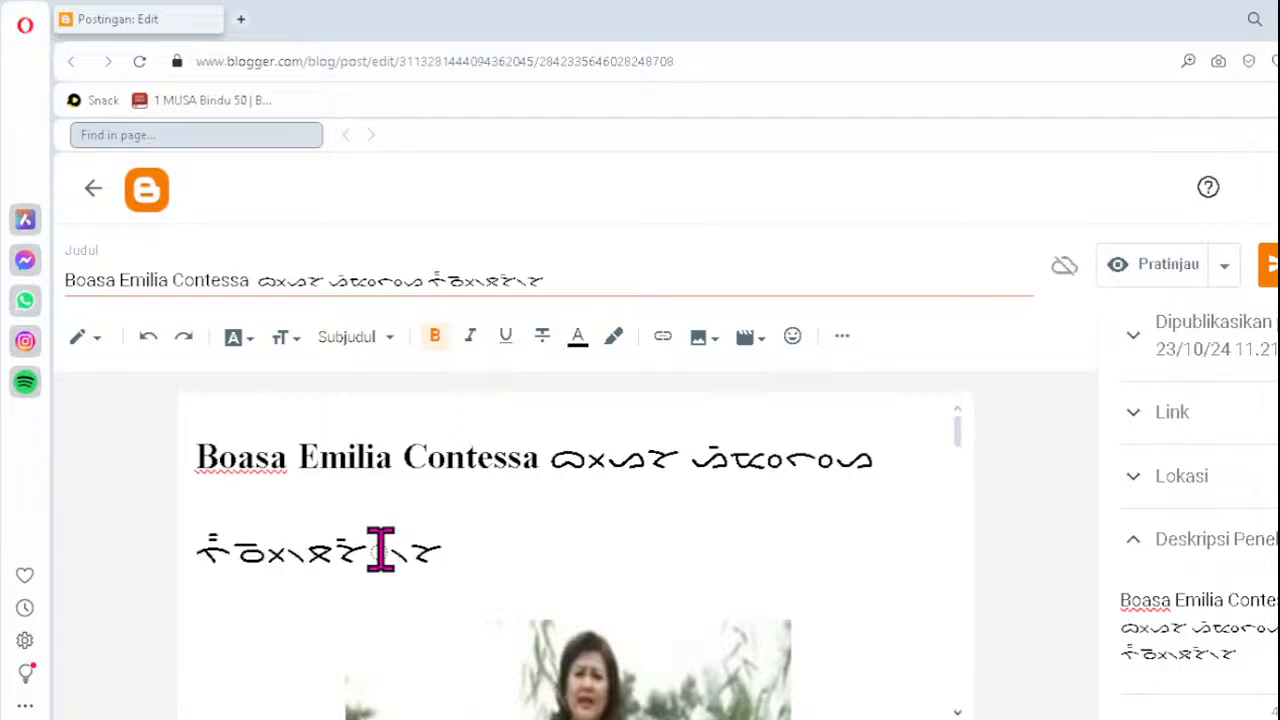
pyautogui.press('Delete')
pyautogui.press('Delete')
pyautogui.write('ᯩᯘ᯲')
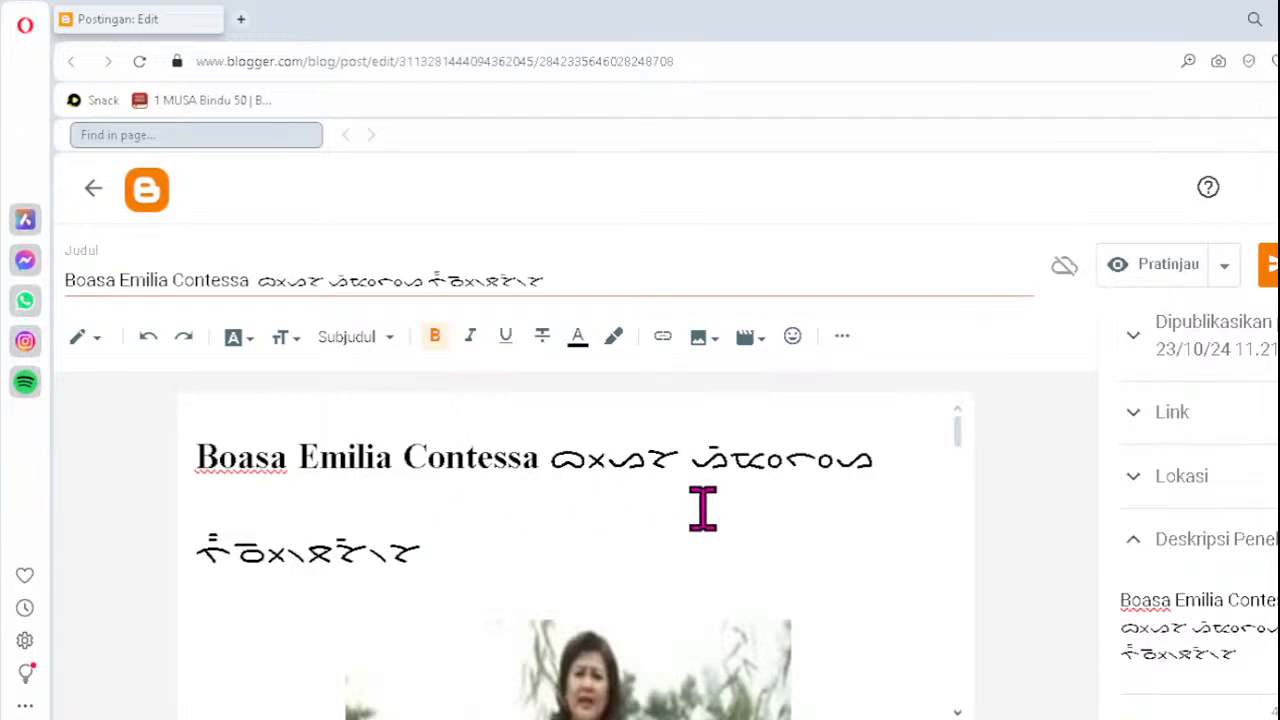
# - In the lyric line "Alai boasa songon on inang", correct the Batak spelling of "songon on" by retyping ᯬᯉ᯲ in both words
pyautogui.press('Down')
pyautogui.press('Down')
pyautogui.press('Down')
pyautogui.press('Down')
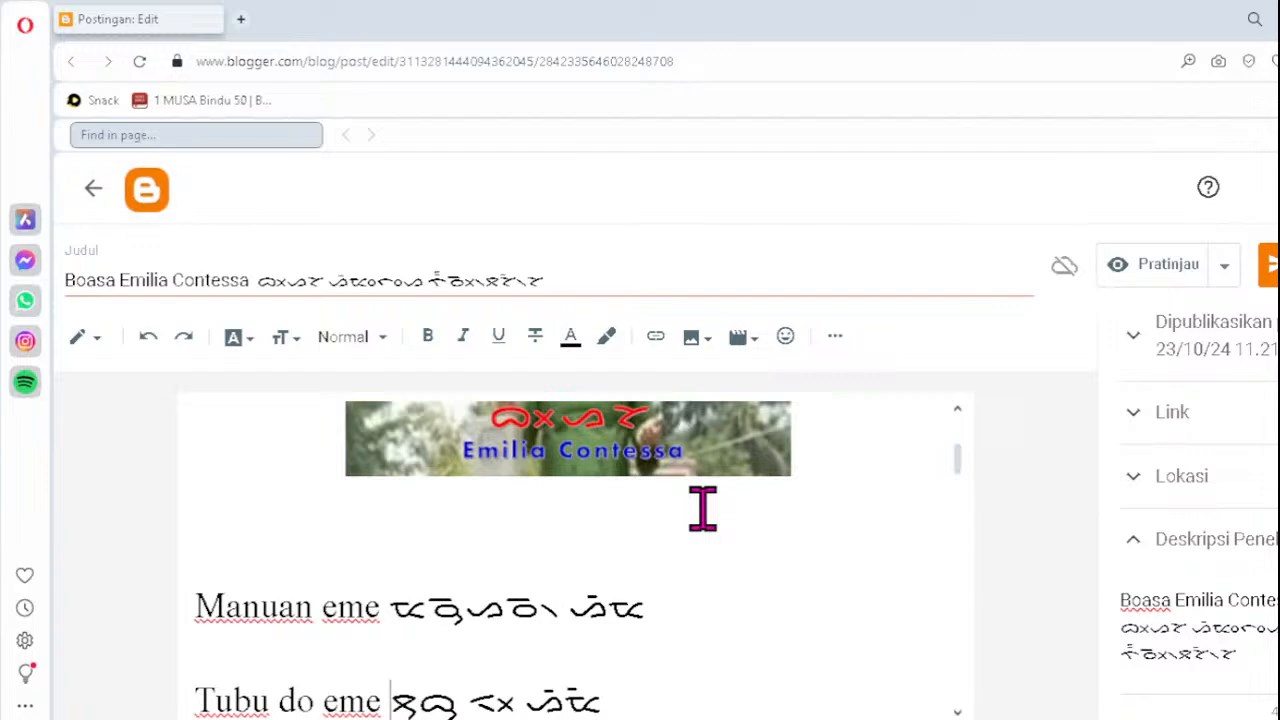
pyautogui.press('Down')
pyautogui.press('Down')
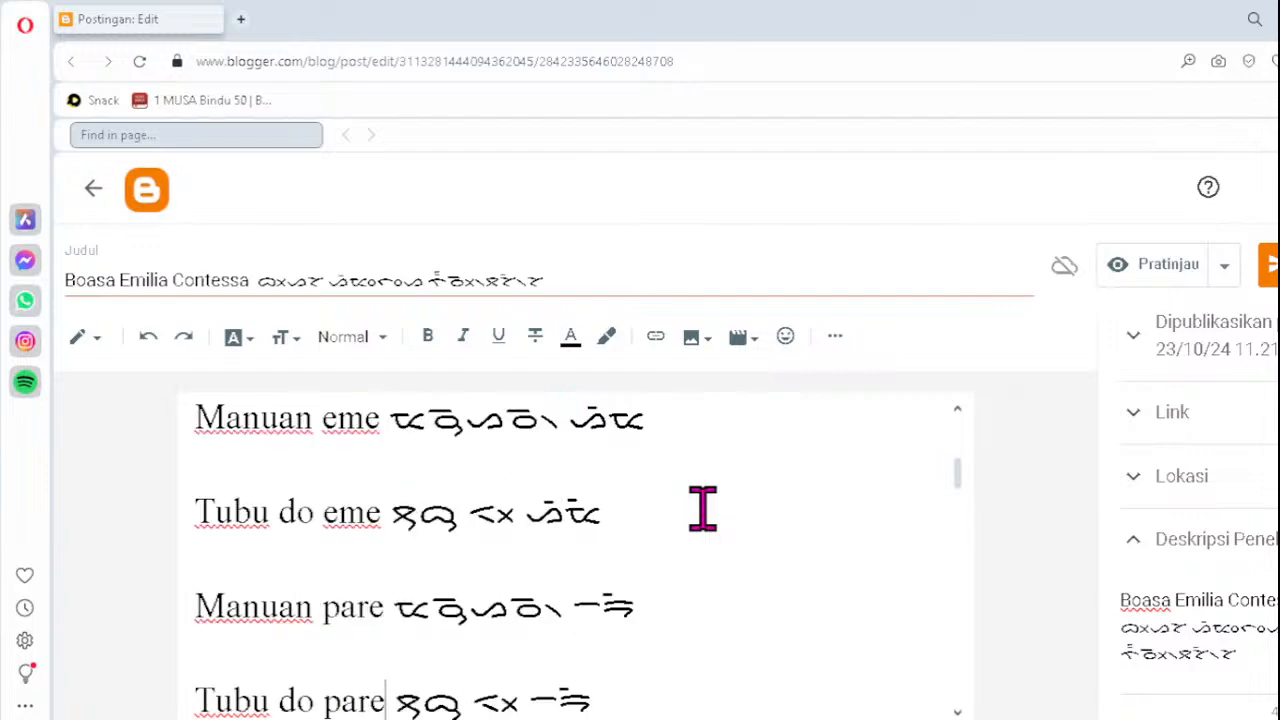
pyautogui.press('Down')
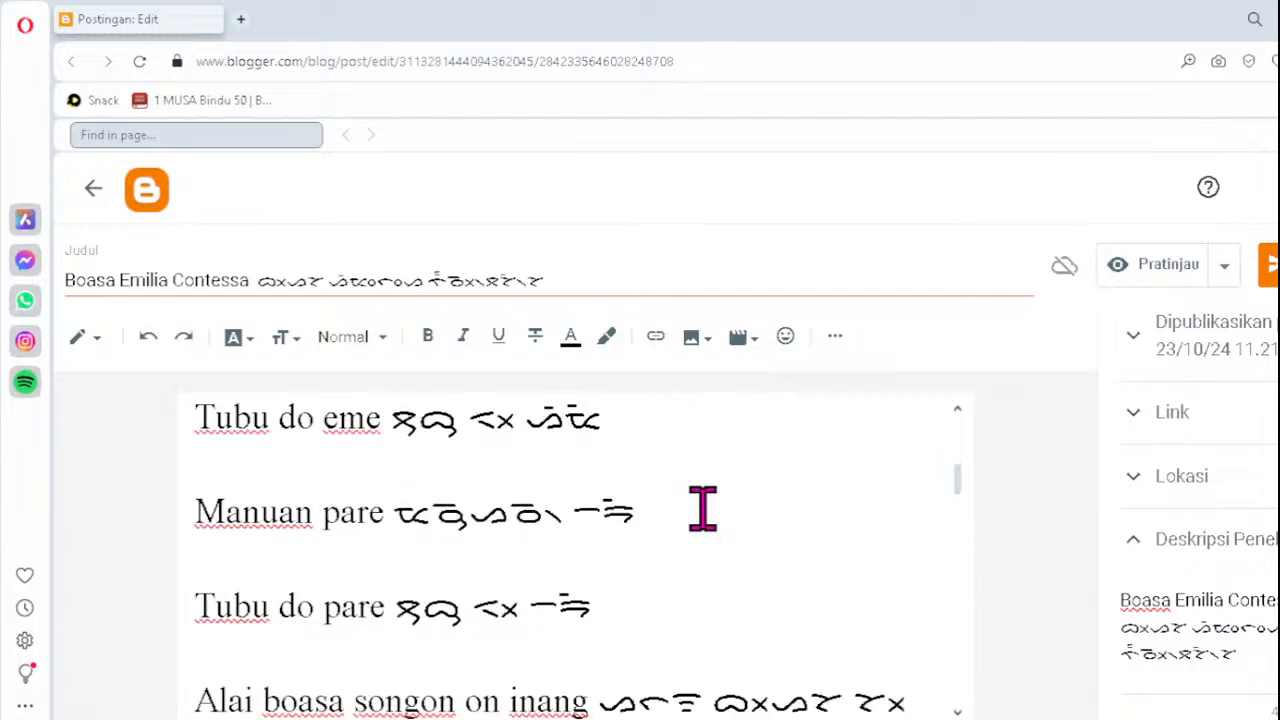
pyautogui.press('Down')
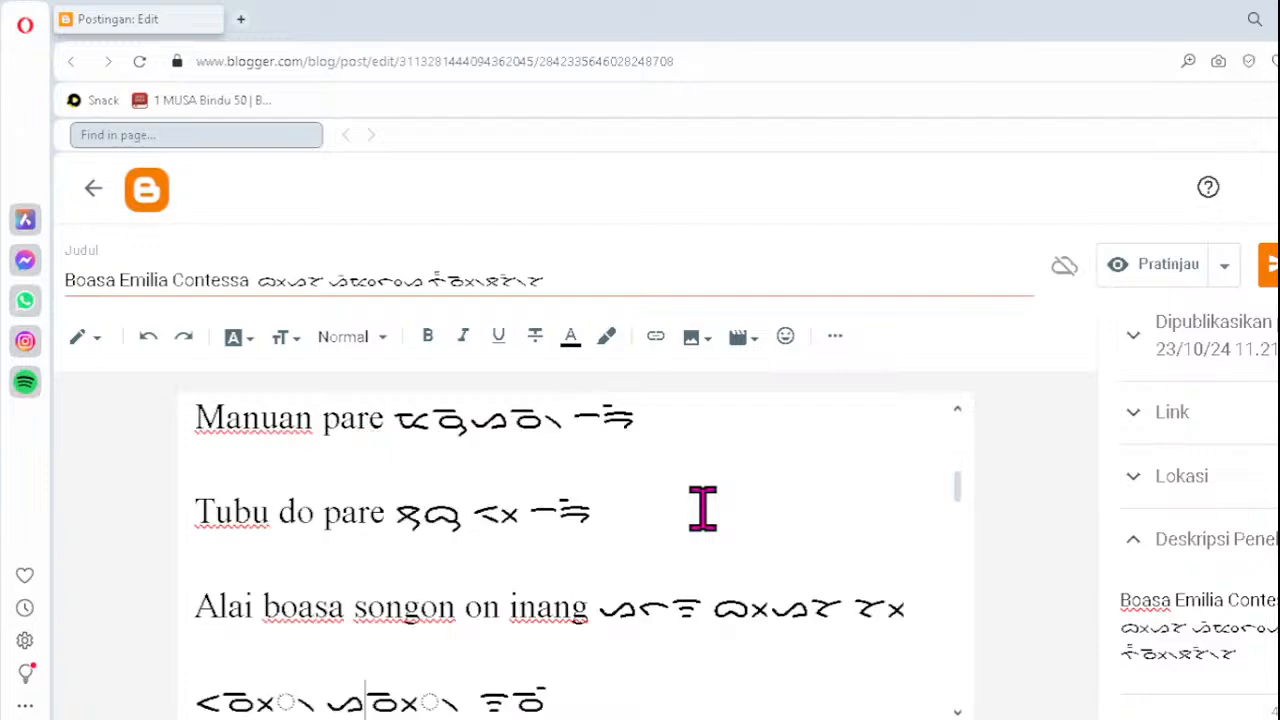
pyautogui.press('Down')
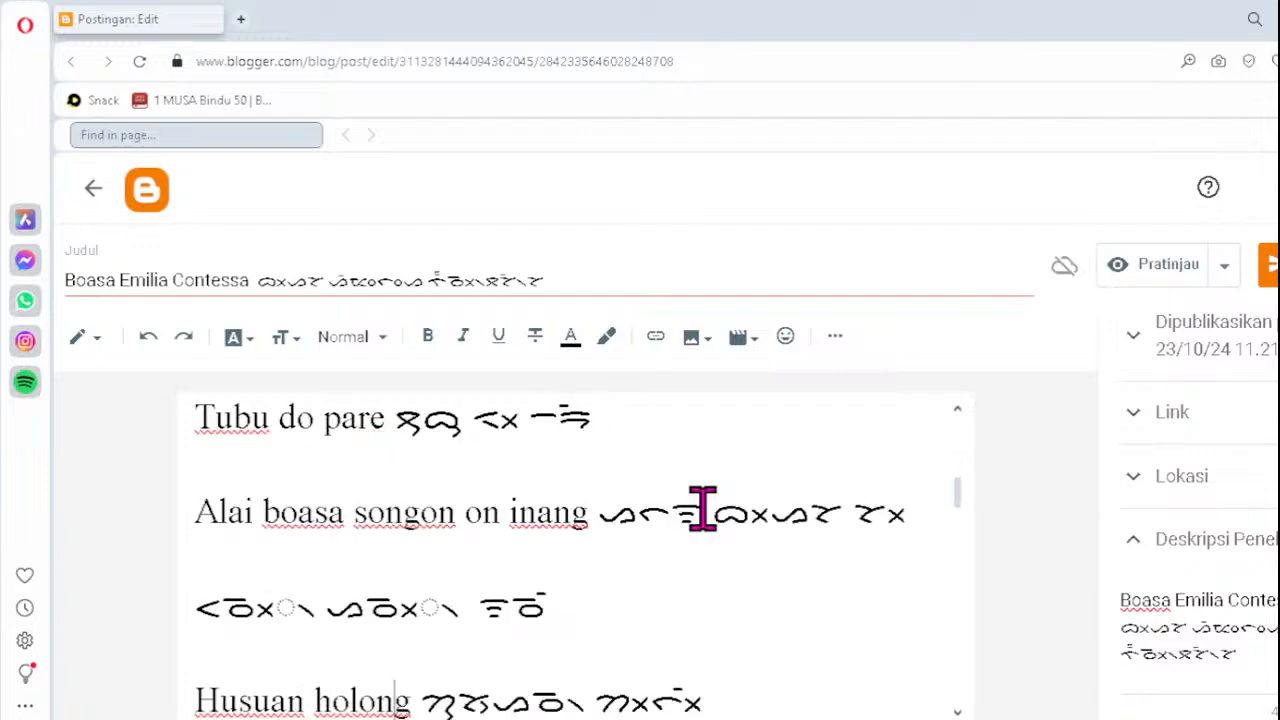
pyautogui.click(220, 606)
pyautogui.press('Delete')
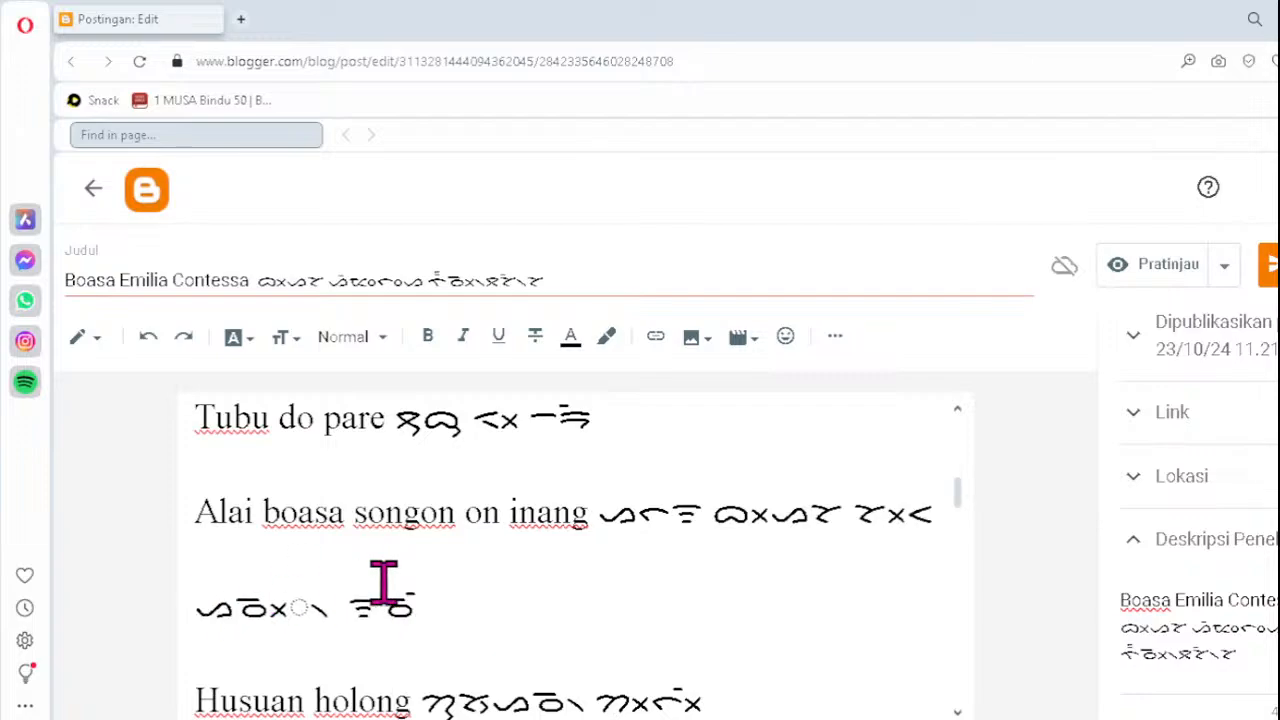
pyautogui.write('ᯬᯉ᯲')
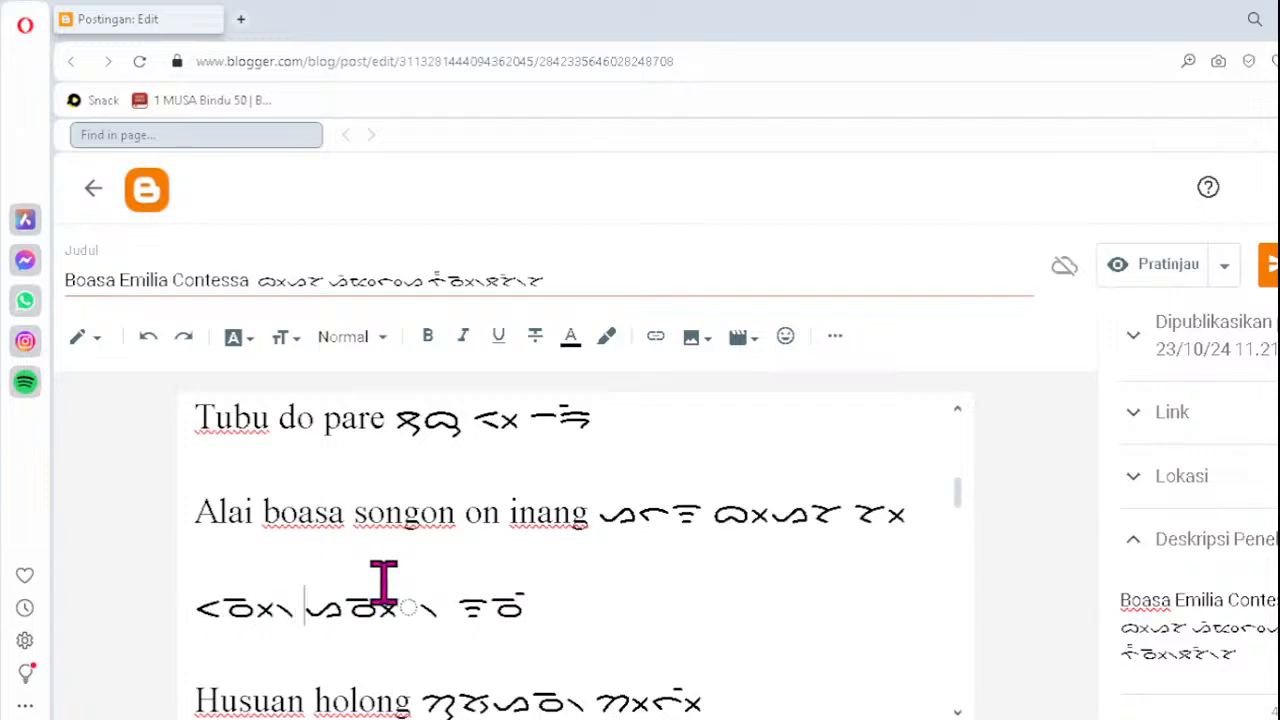
pyautogui.press('Right')
pyautogui.press('Delete')
pyautogui.write('ᯬᯉ᯲')
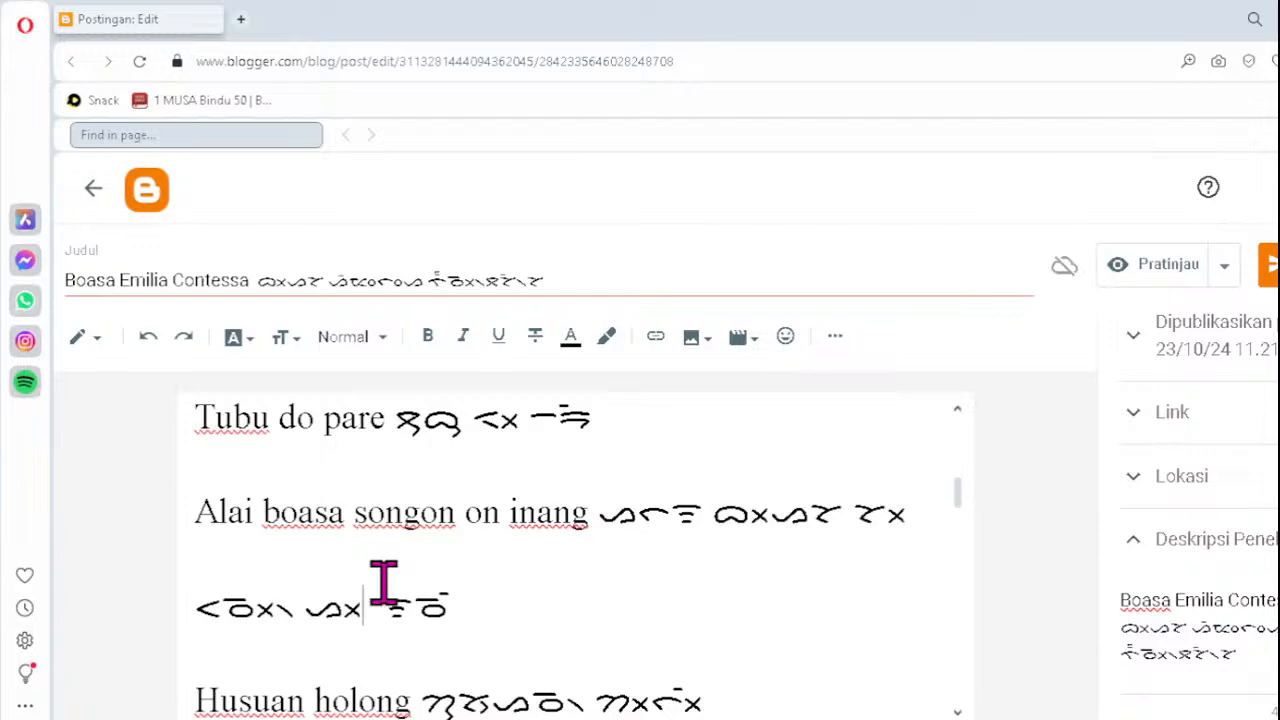
# - In the line "Panolsolion do na ro", correct the Batak spelling of "Panolsolion" by retyping the syllables ᯬᯞ᯲ and ᯬᯉ᯲
pyautogui.press('Down')
pyautogui.press('Down')
pyautogui.press('Down')
pyautogui.press('Down')
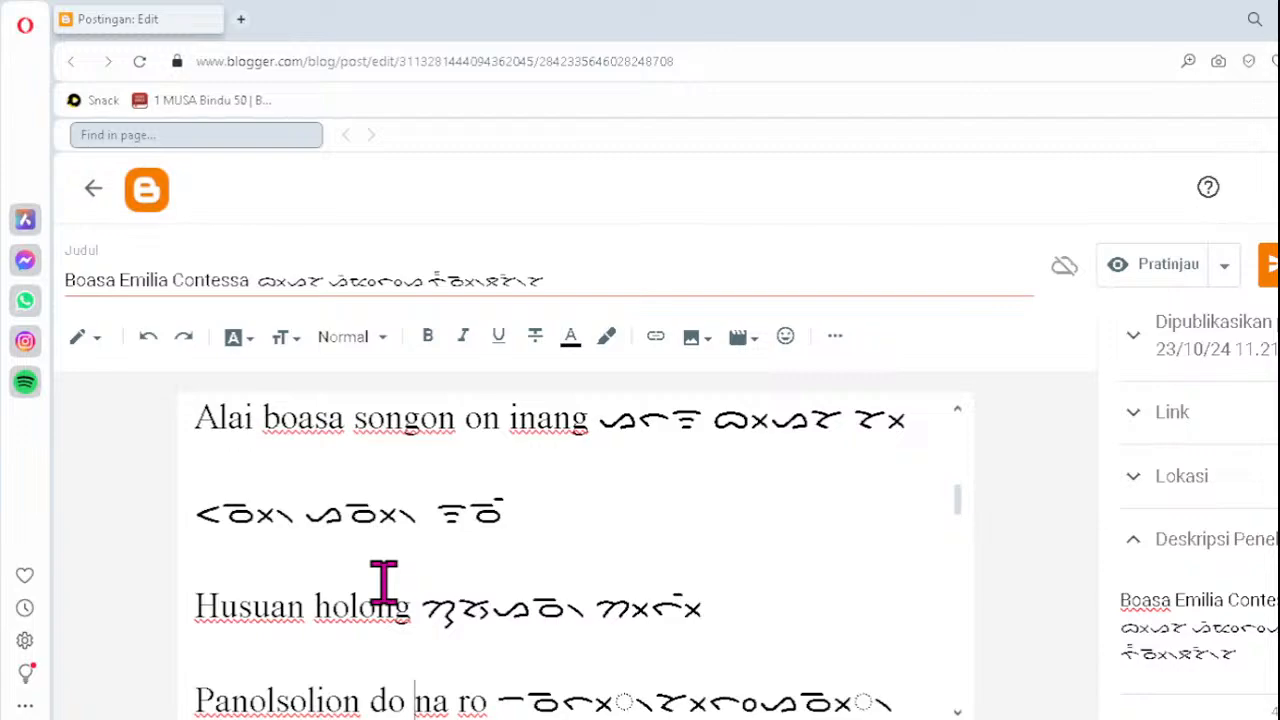
pyautogui.press('Down')
pyautogui.press('Down')
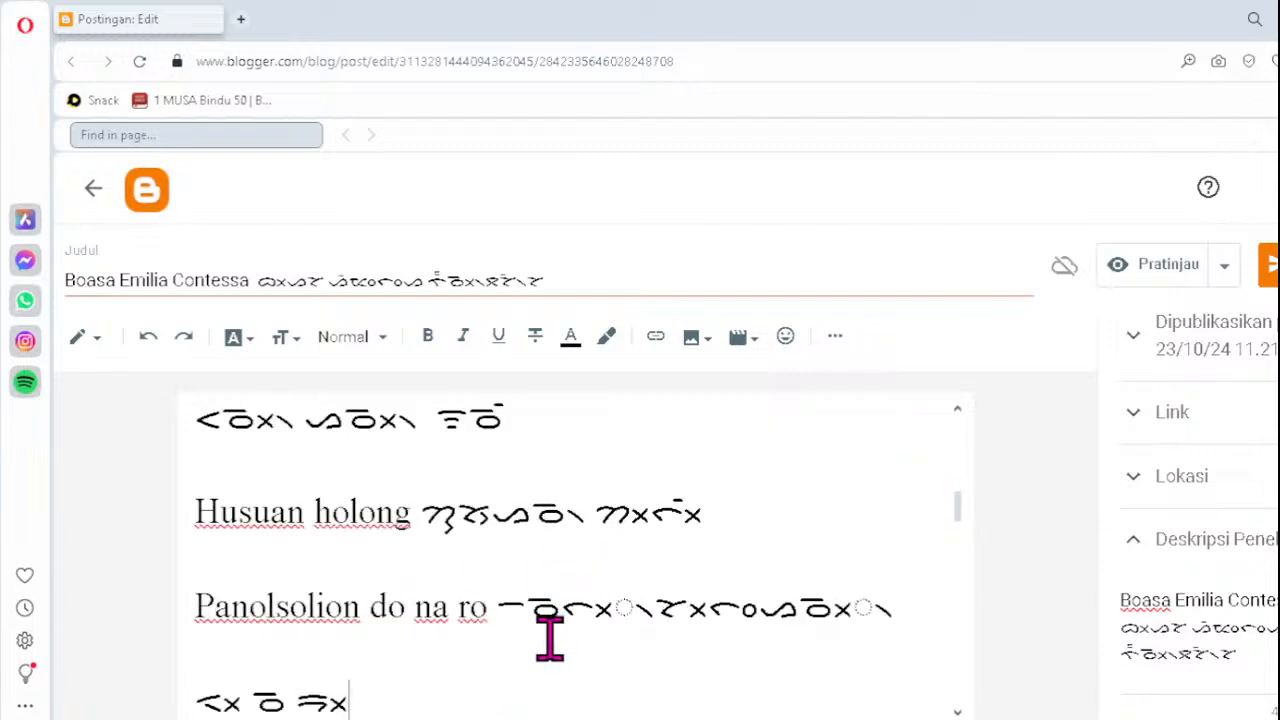
pyautogui.click(566, 604)
pyautogui.press('Delete')
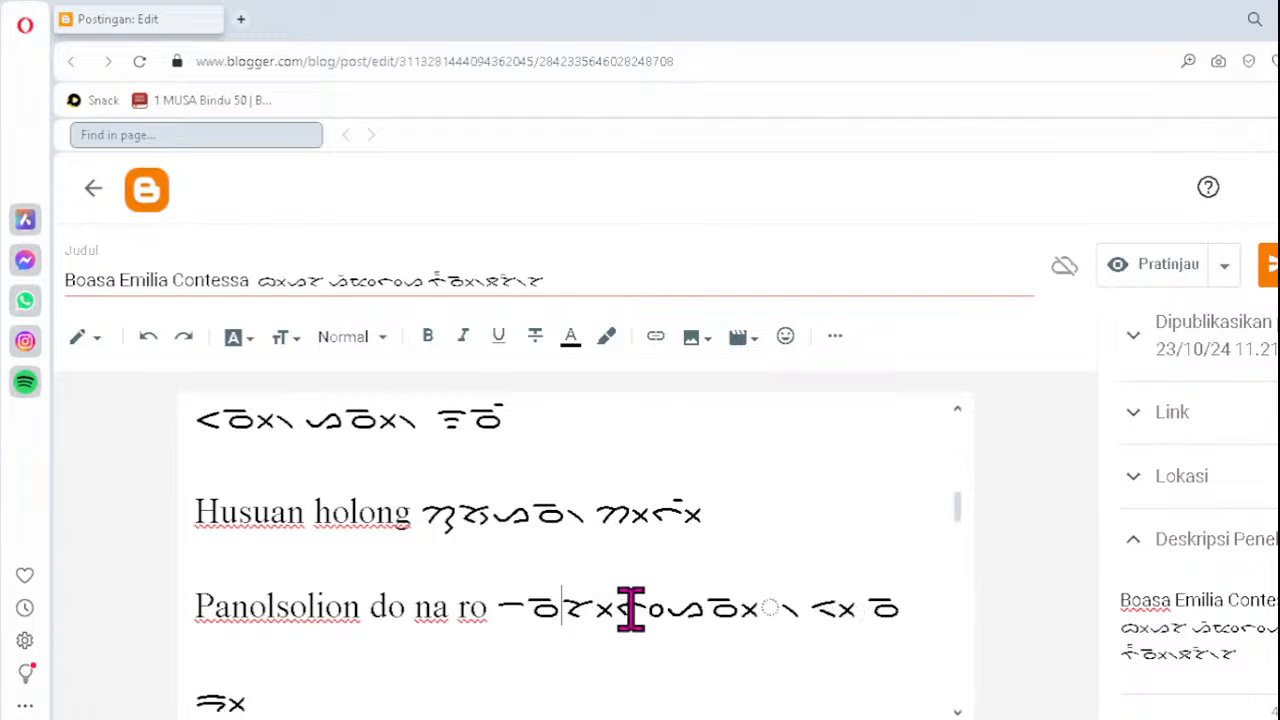
pyautogui.write('ᯬᯞ᯲')
pyautogui.press('Right')
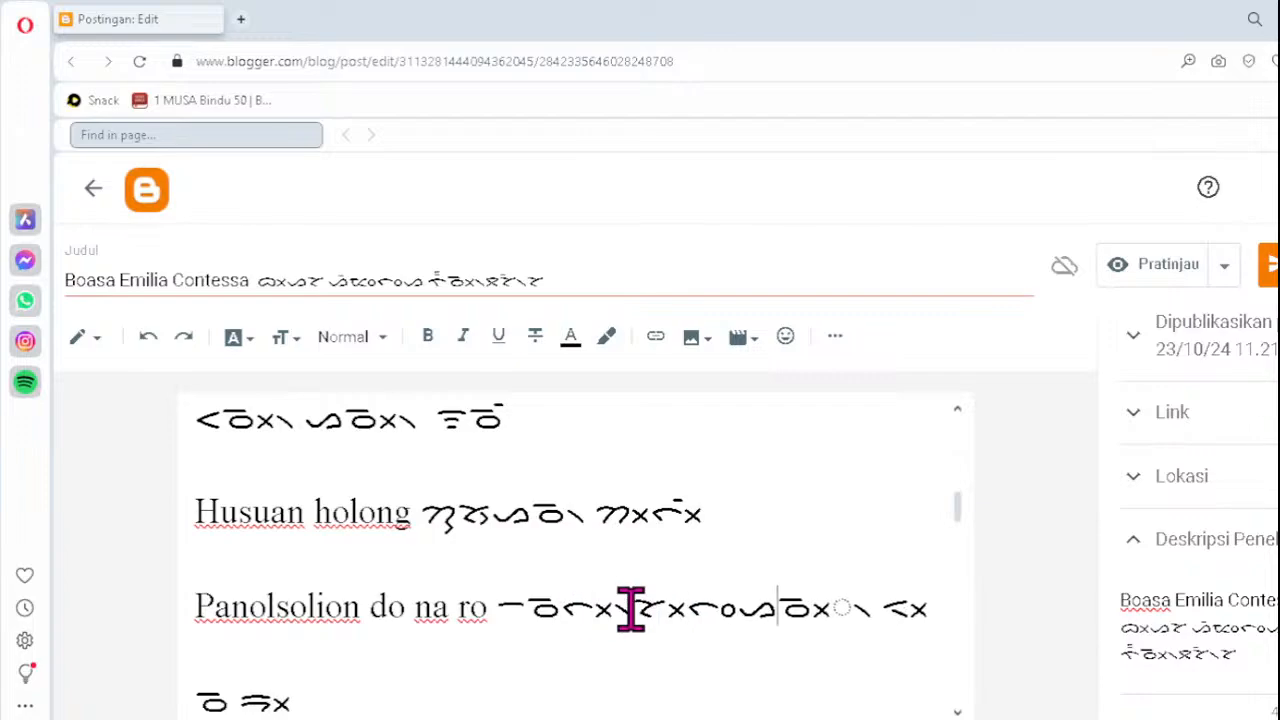
pyautogui.press('Delete')
pyautogui.write('ᯬᯉ᯲')
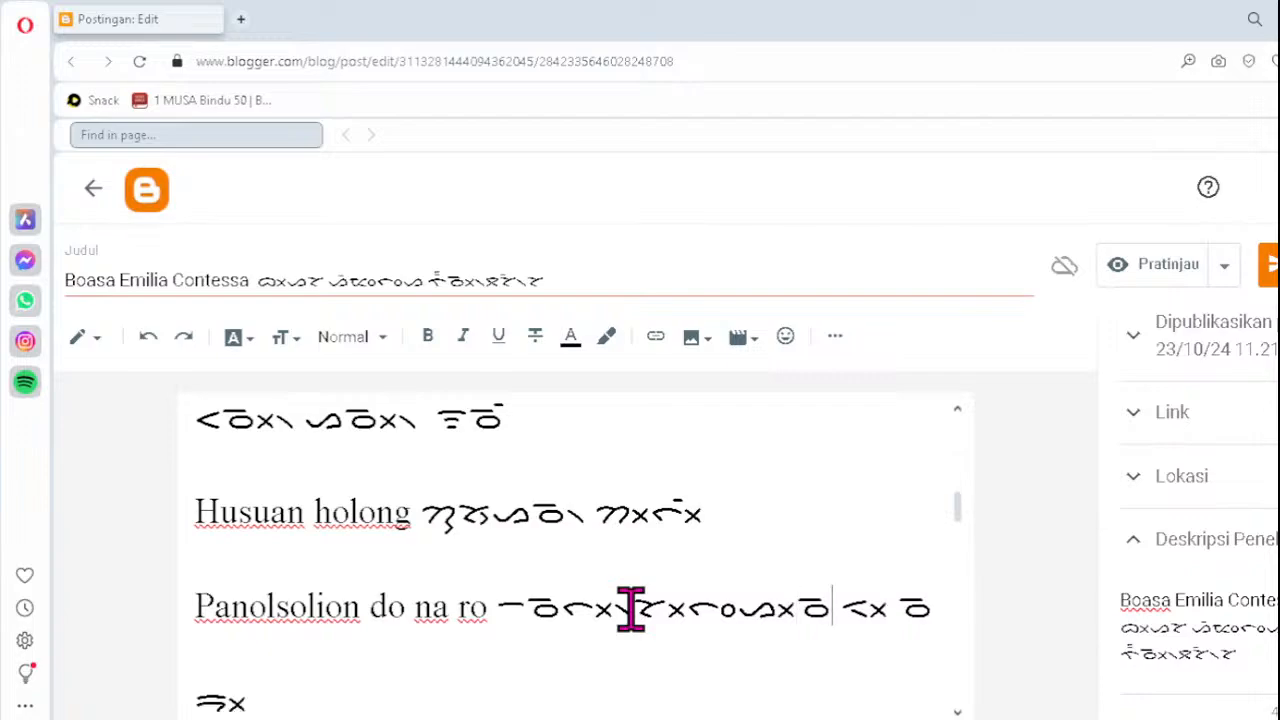
# - In the line "Hutambor tambor", correct the Batak spelling of both words by retyping their endings as ᯬᯒ᯲
pyautogui.press('Down')
pyautogui.press('Down')
pyautogui.press('Down')
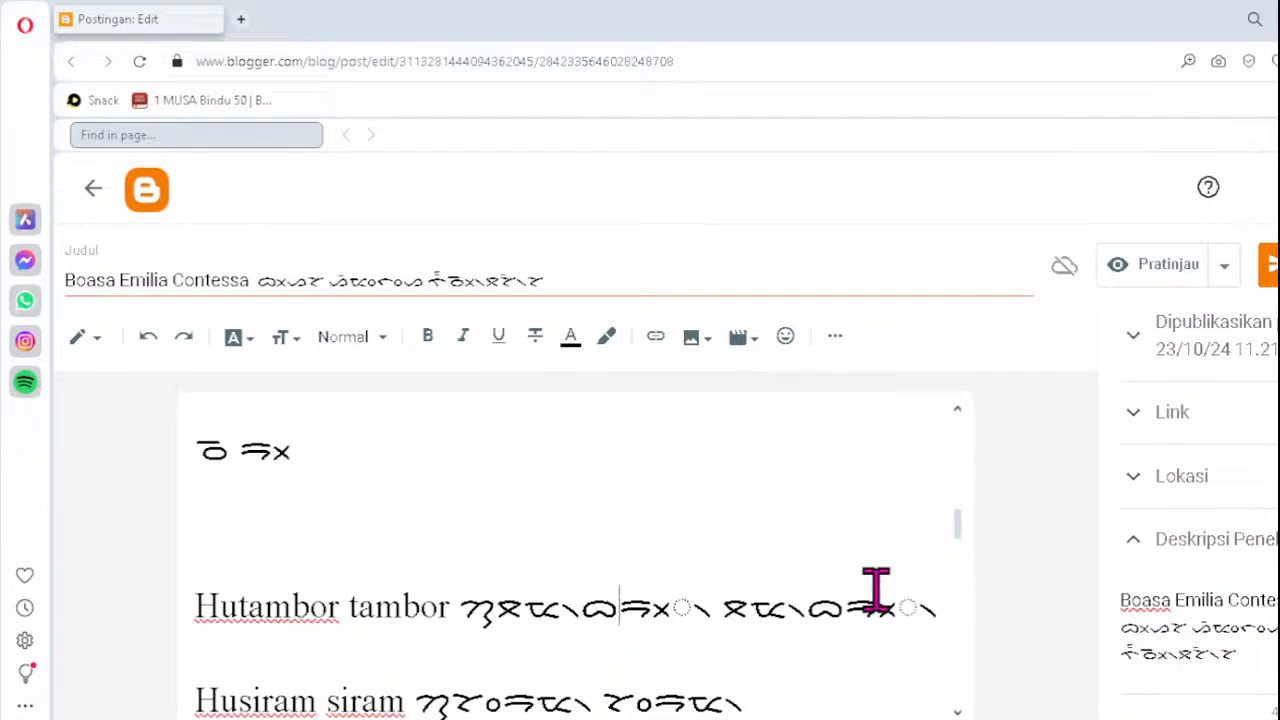
pyautogui.press('Delete')
pyautogui.write('ᯬᯒ᯲')
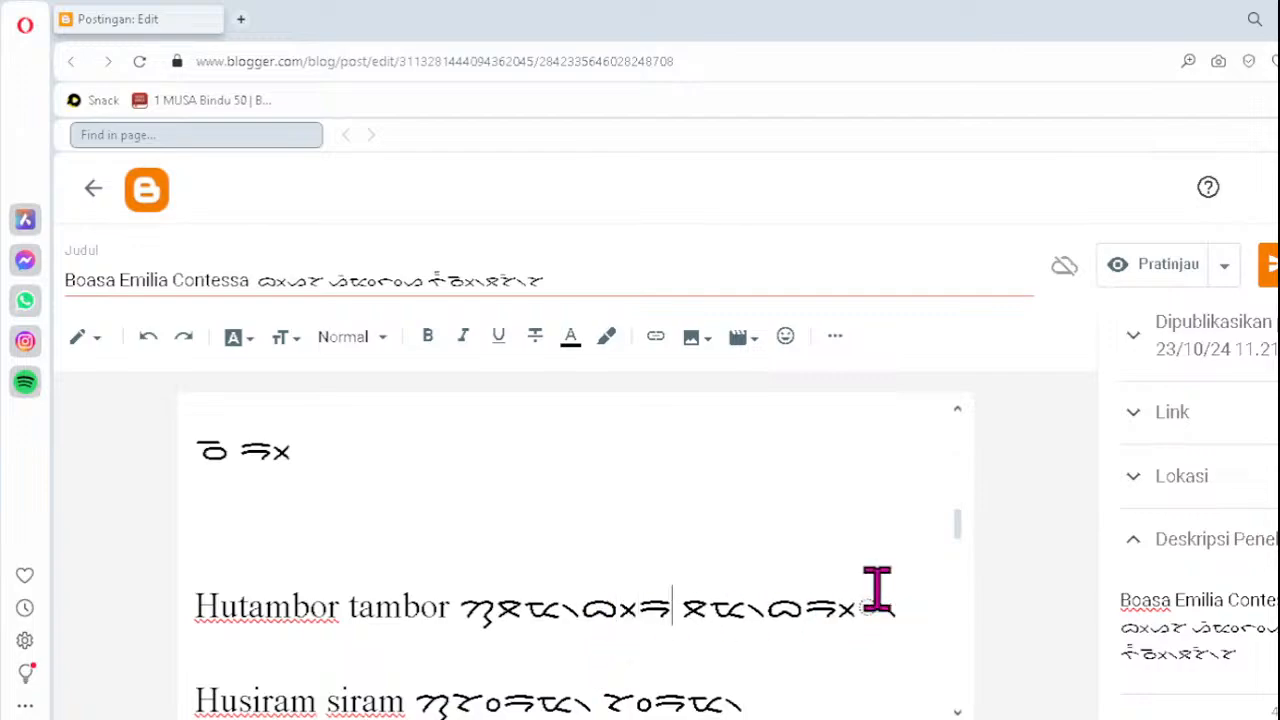
pyautogui.press('Right')
pyautogui.press('Right')
pyautogui.press('Right')
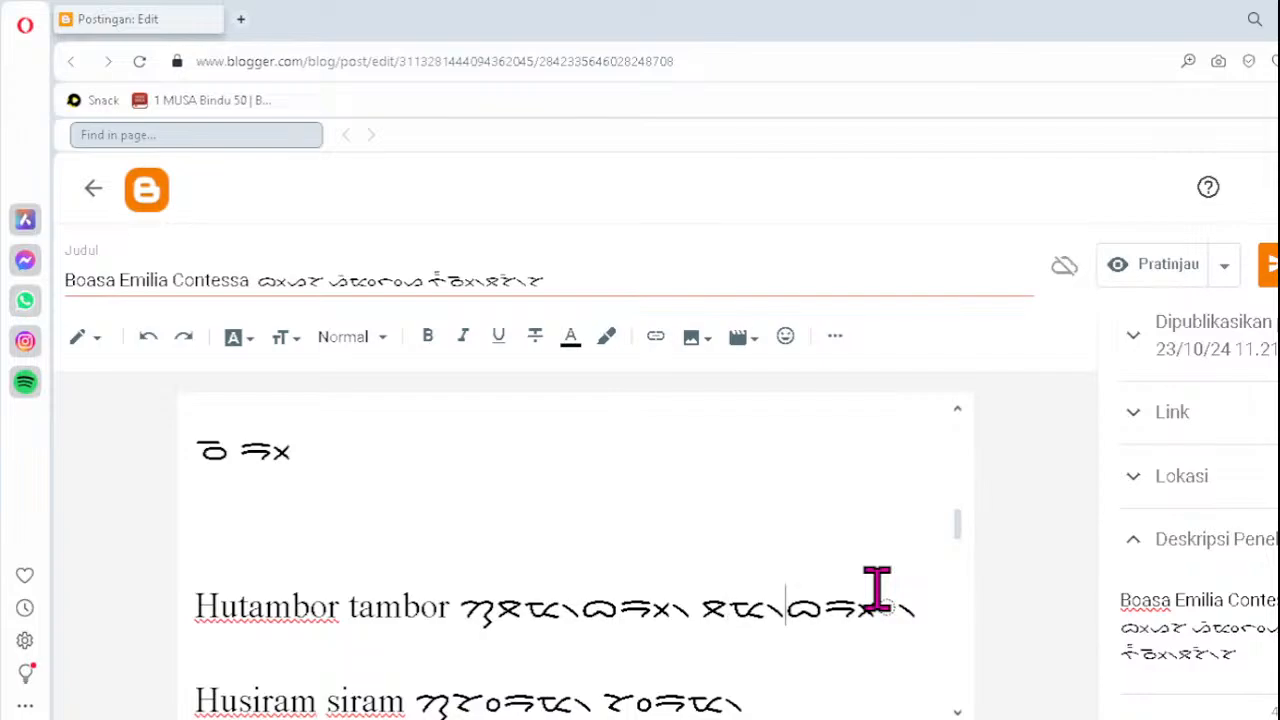
pyautogui.press('Delete')
pyautogui.press('Delete')
pyautogui.press('Delete')
pyautogui.write('ᯬᯒ᯲')
# - In the line "Asa anggiat denggan marbunga", remove the stray mark from the Batak spelling of "denggan"
pyautogui.press('Down')
pyautogui.press('Down')
pyautogui.press('Down')
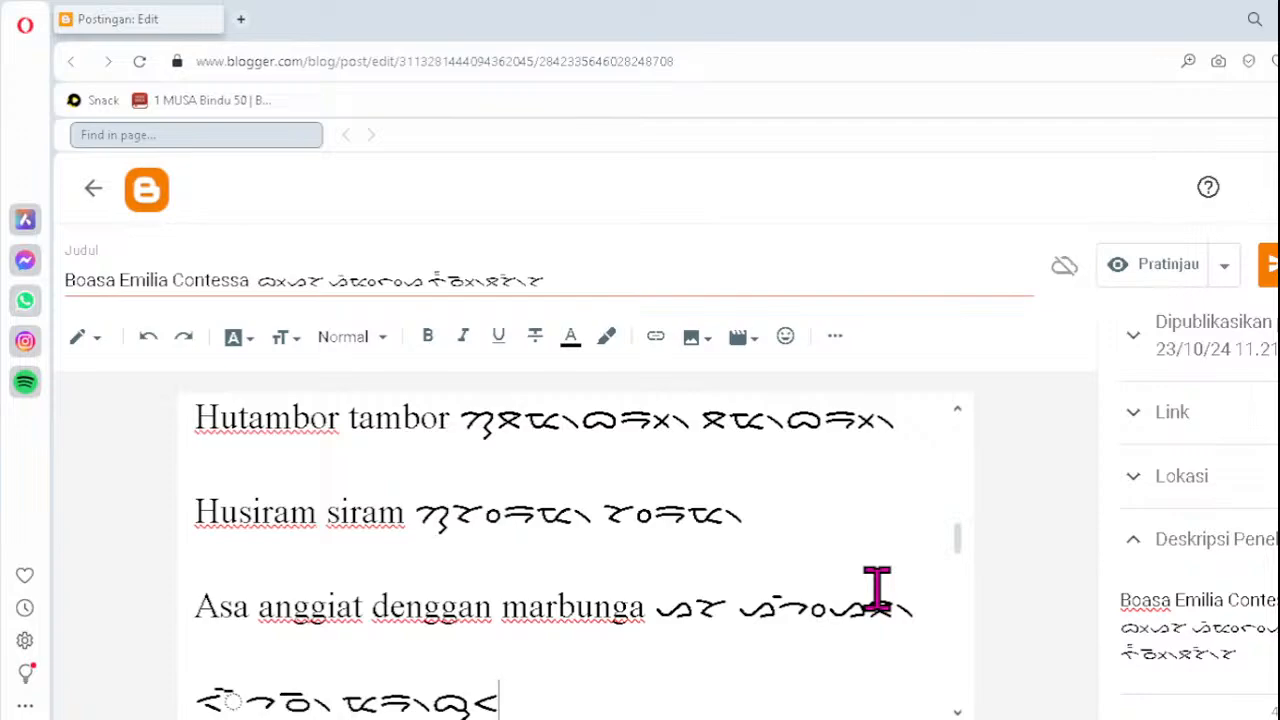
pyautogui.press('Down')
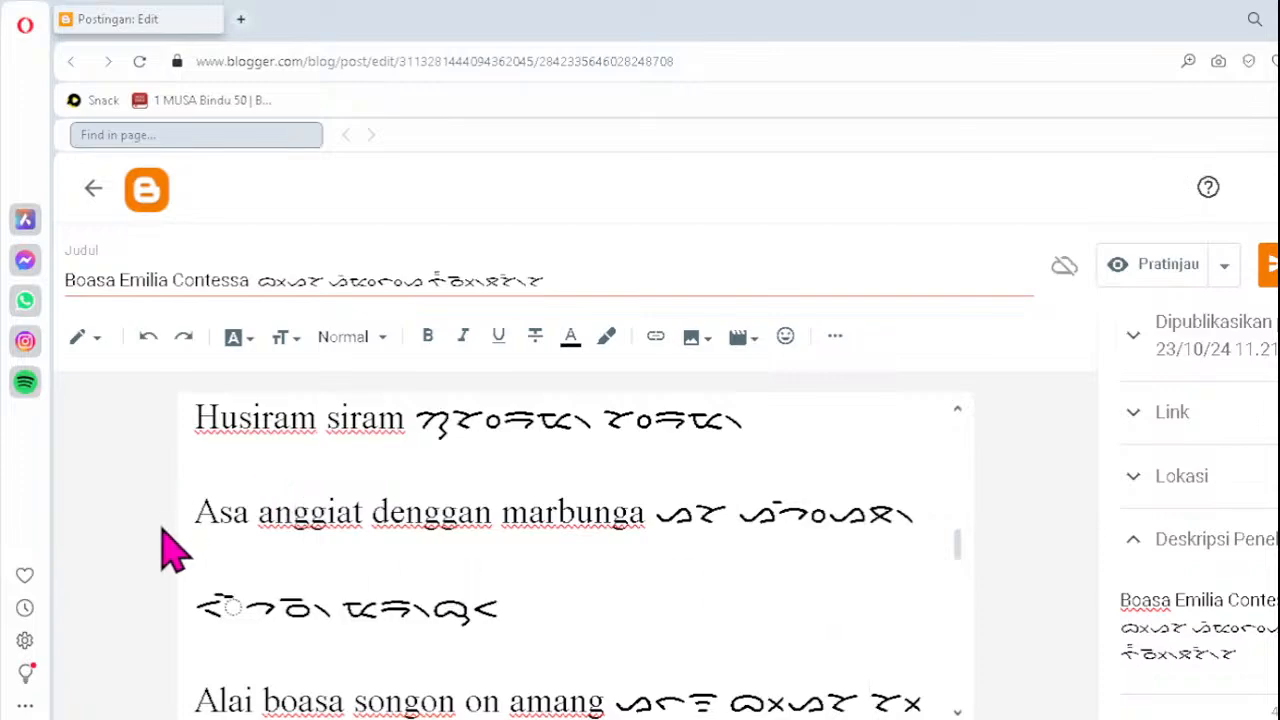
pyautogui.click(250, 612)
pyautogui.press('BackSpace')
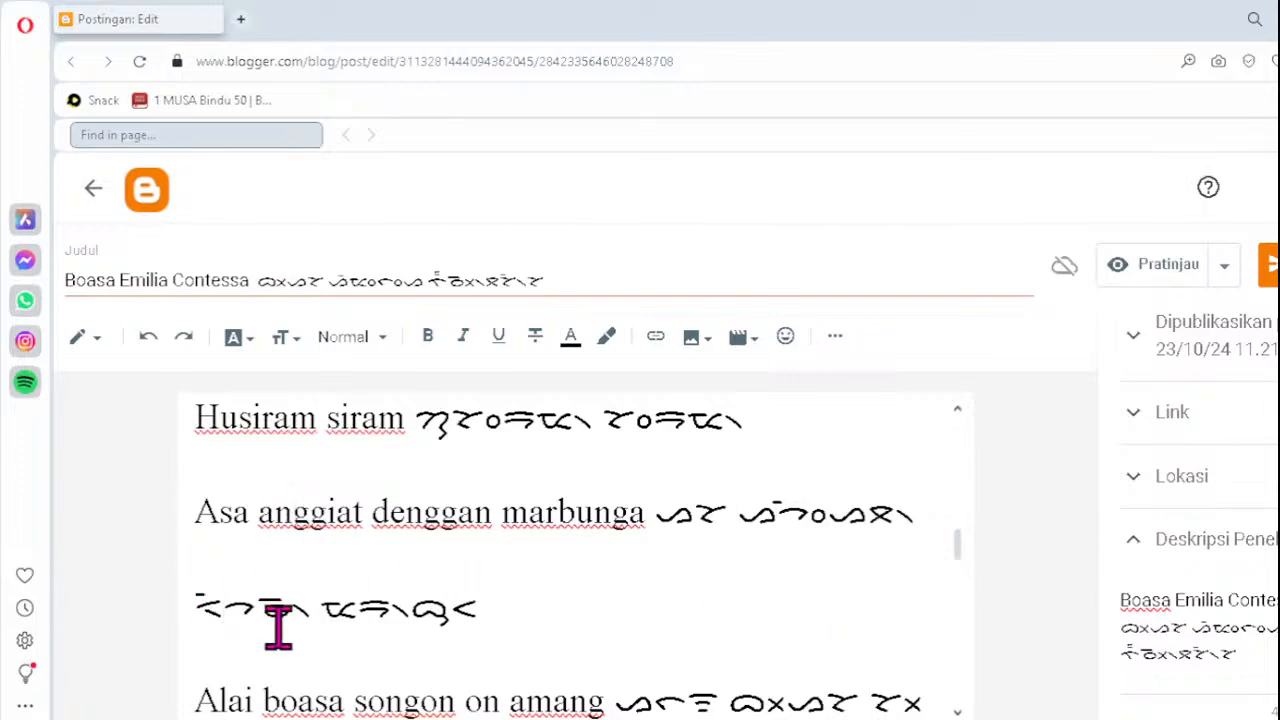
# - In the line "Alai boasa songon on amang", correct the Batak "songon on", retyping ᯬᯉ in the first word and ᯬᯉ᯲ in the second
pyautogui.press('Down')
pyautogui.press('Down')
pyautogui.press('Down')
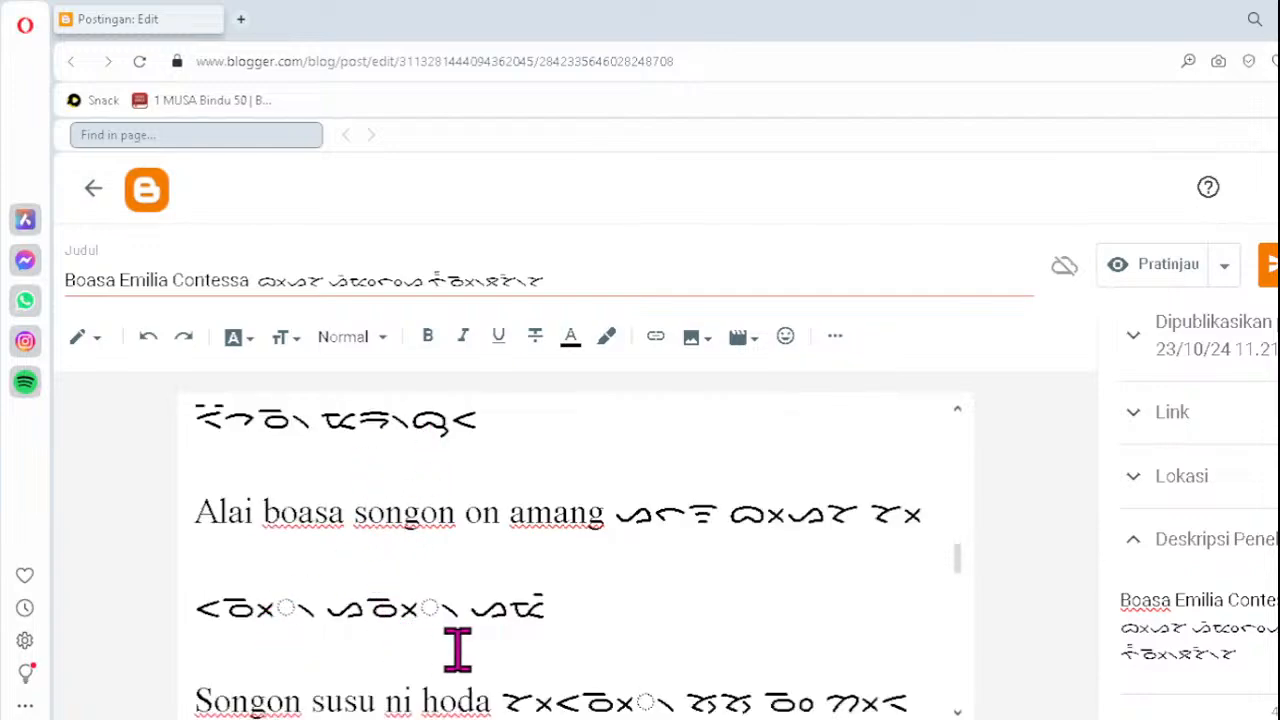
pyautogui.click(243, 605)
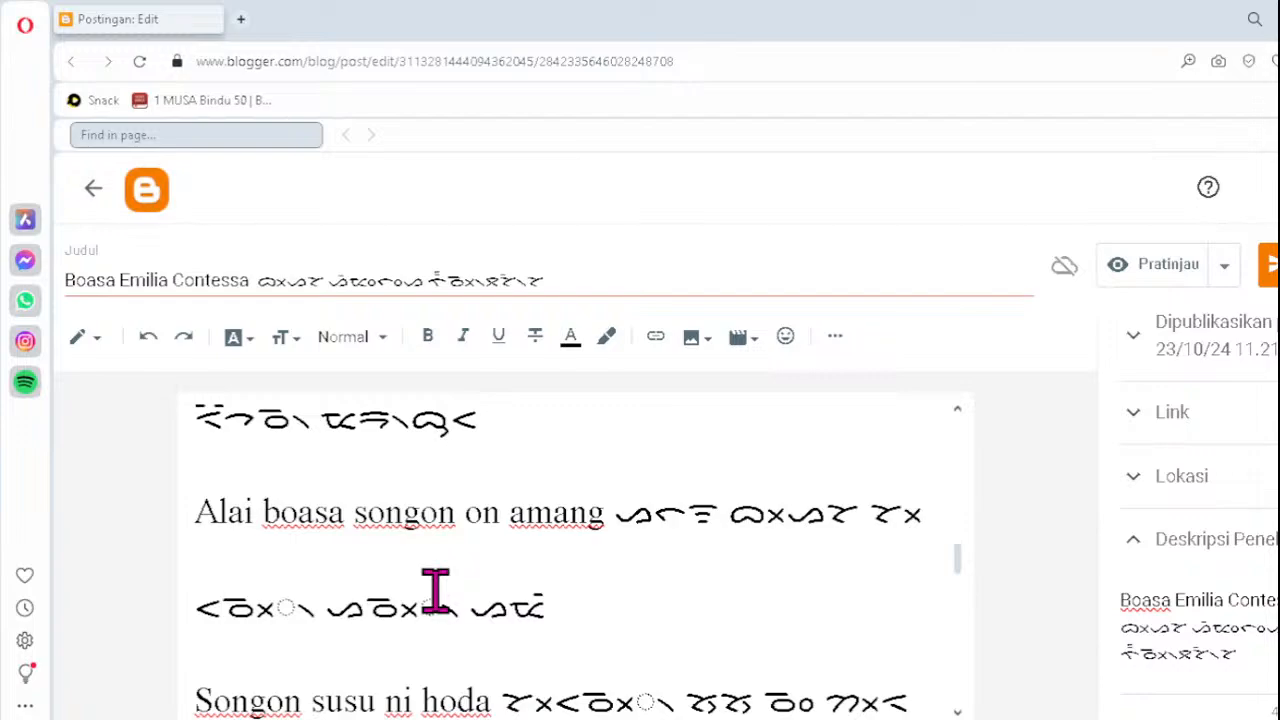
pyautogui.press('Delete')
pyautogui.write('ᯬᯉ')
pyautogui.press('Right')
pyautogui.press('Right')
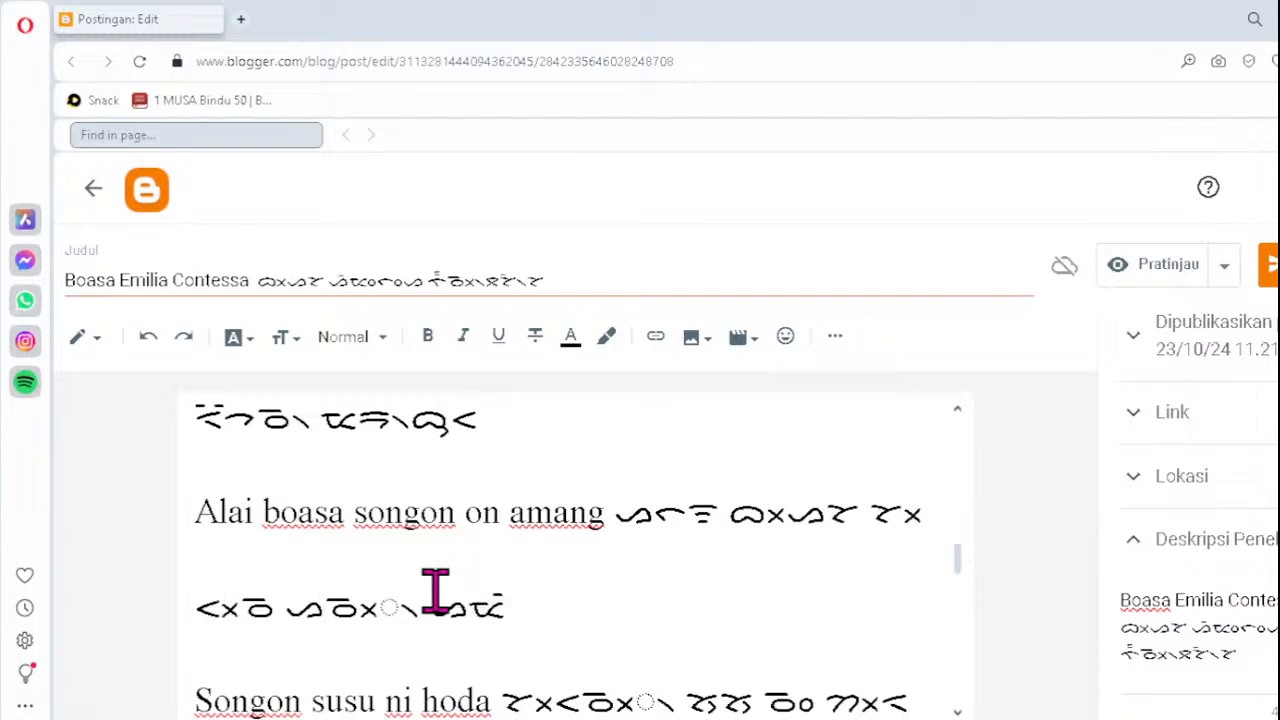
pyautogui.press('Delete')
pyautogui.write('ᯬᯉ᯲')
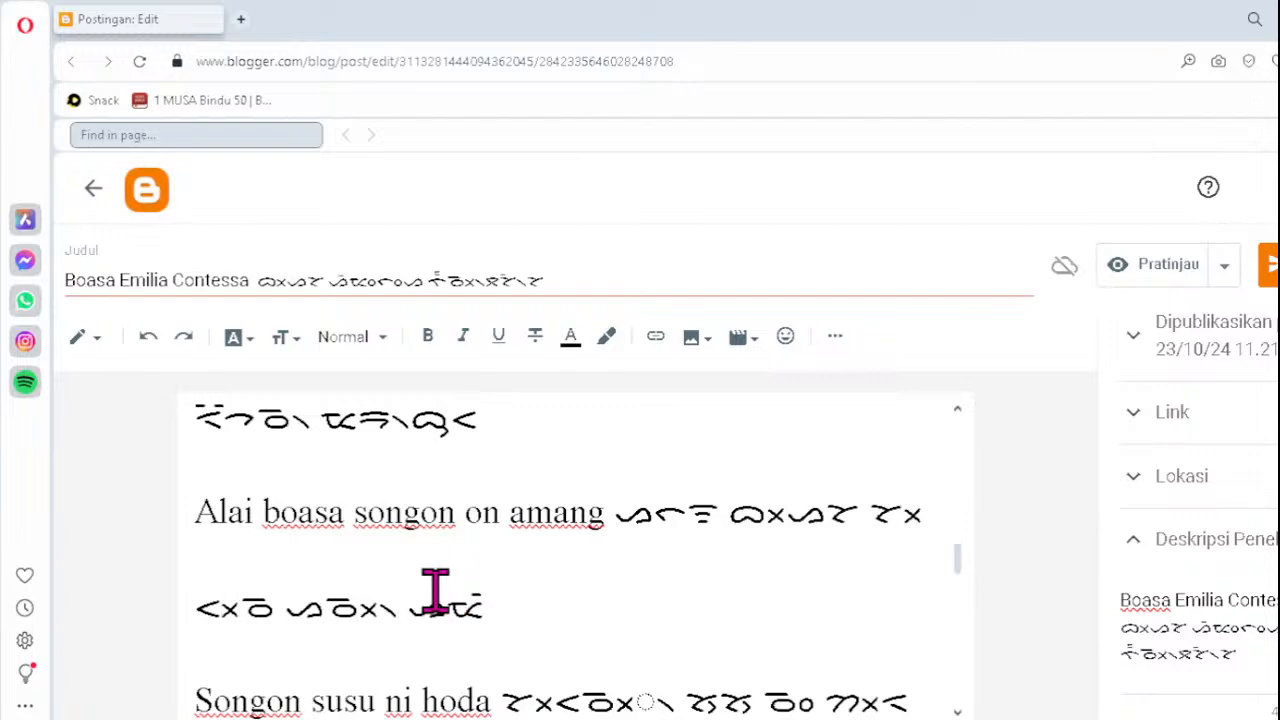
# - In the line "Songon susu ni hoda", correct the Batak spelling of "Songon" by retyping its ending as ᯬᯉ᯲
pyautogui.press('Down')
pyautogui.press('Down')
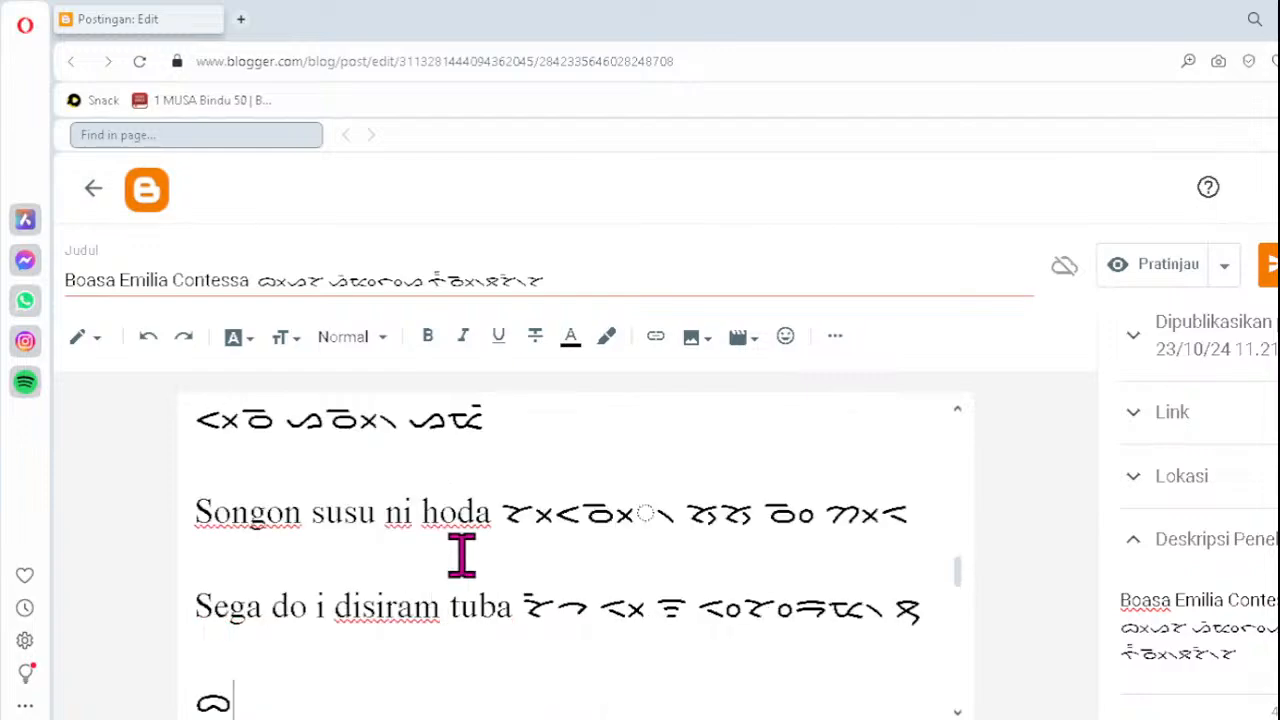
pyautogui.press('Delete')
pyautogui.write('ᯬᯉ᯲')
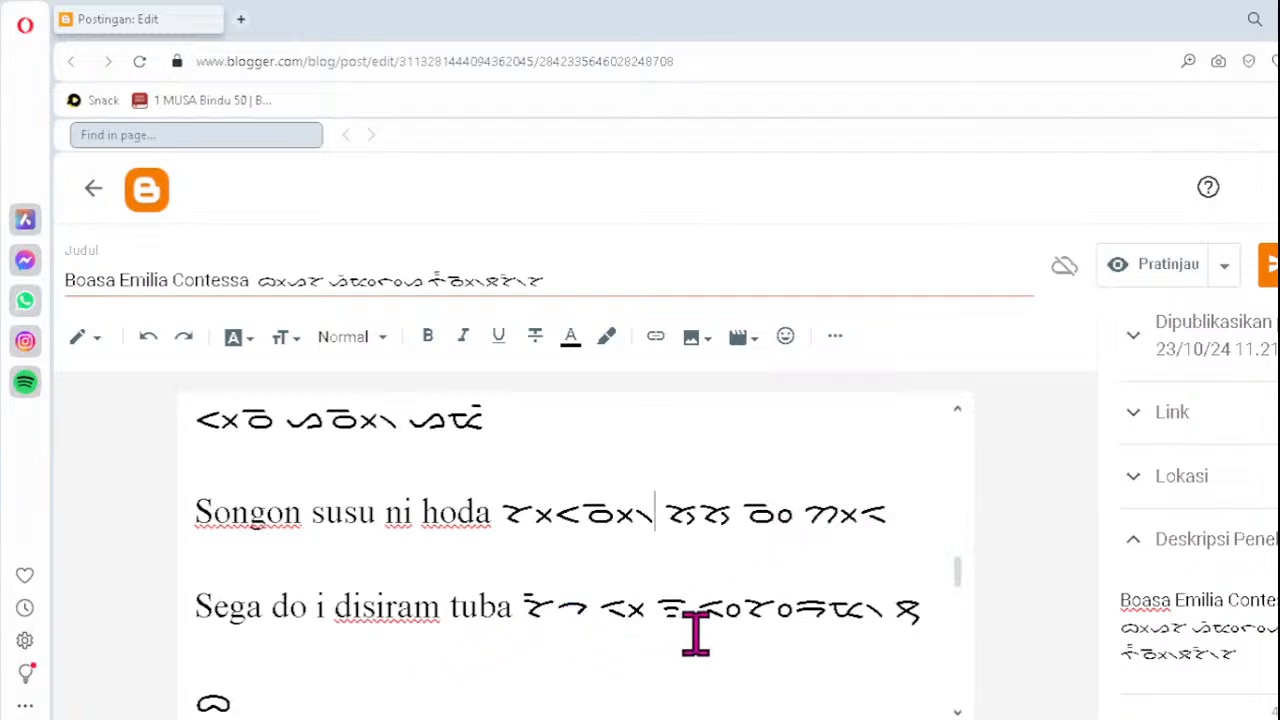
# - In the line "Ingkon marsirang" above "Ai dung maruba", correct the Batak spelling of "Ingkon" by retyping ᯬᯉ᯲
pyautogui.click(572, 634)
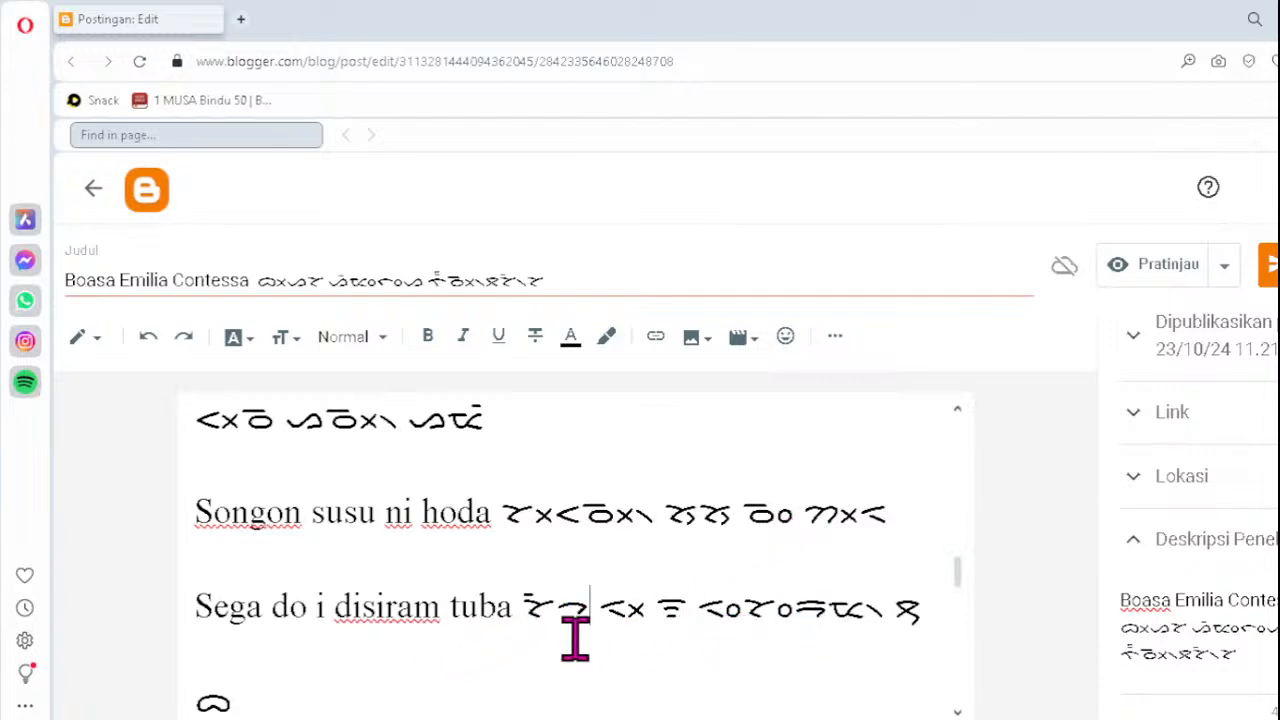
pyautogui.press('Down')
pyautogui.press('Return')
pyautogui.write('Reff :')
pyautogui.scroll(-4, 575, 638)
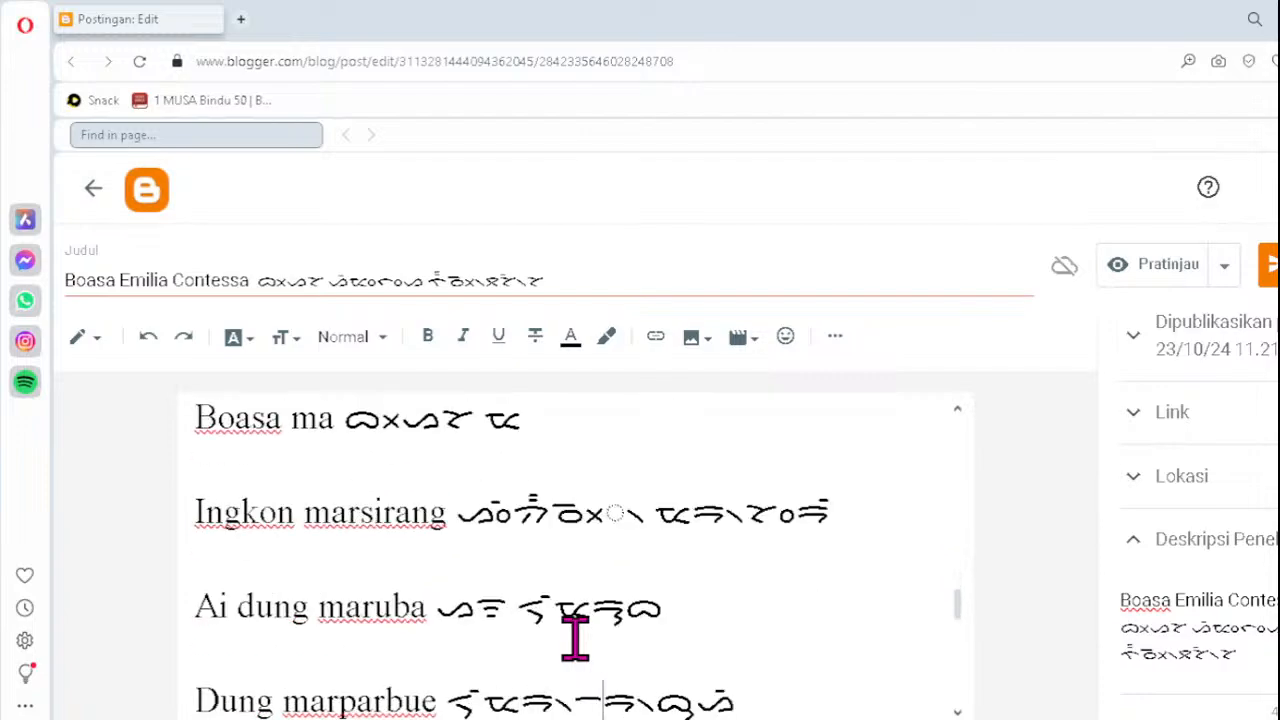
pyautogui.click(551, 514)
pyautogui.press('Delete')
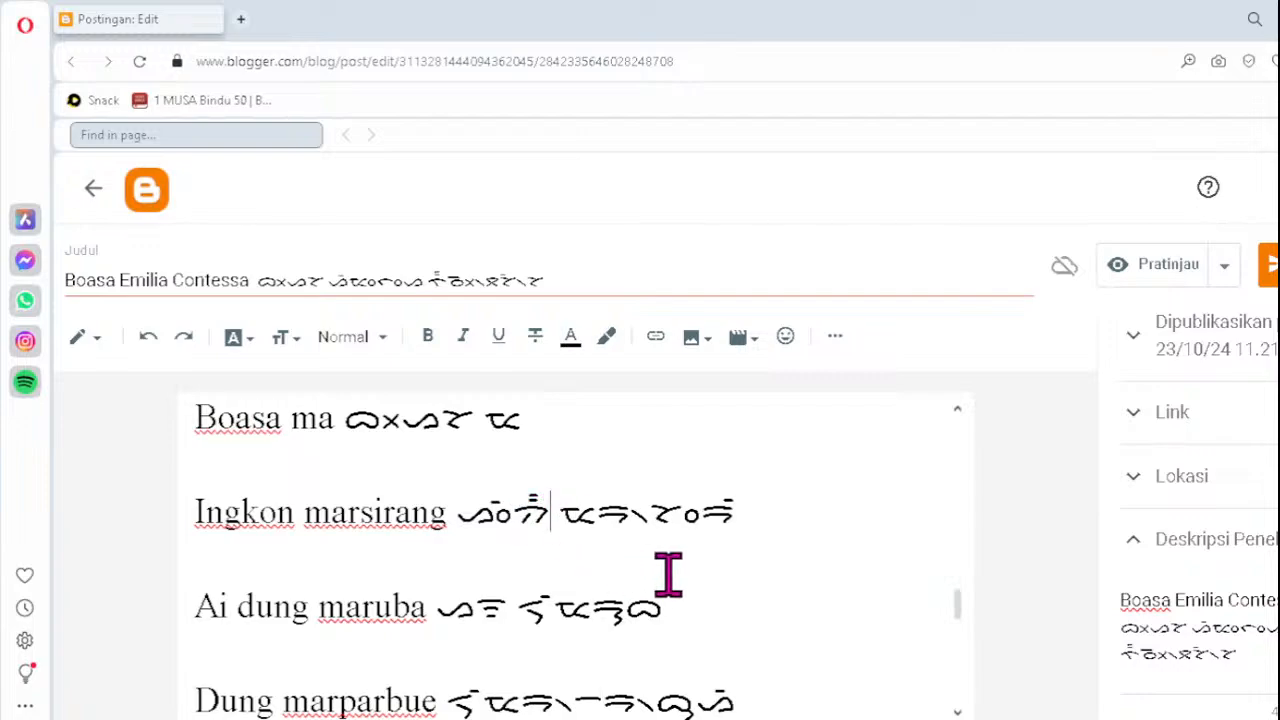
pyautogui.write('ᯬᯉ᯲')
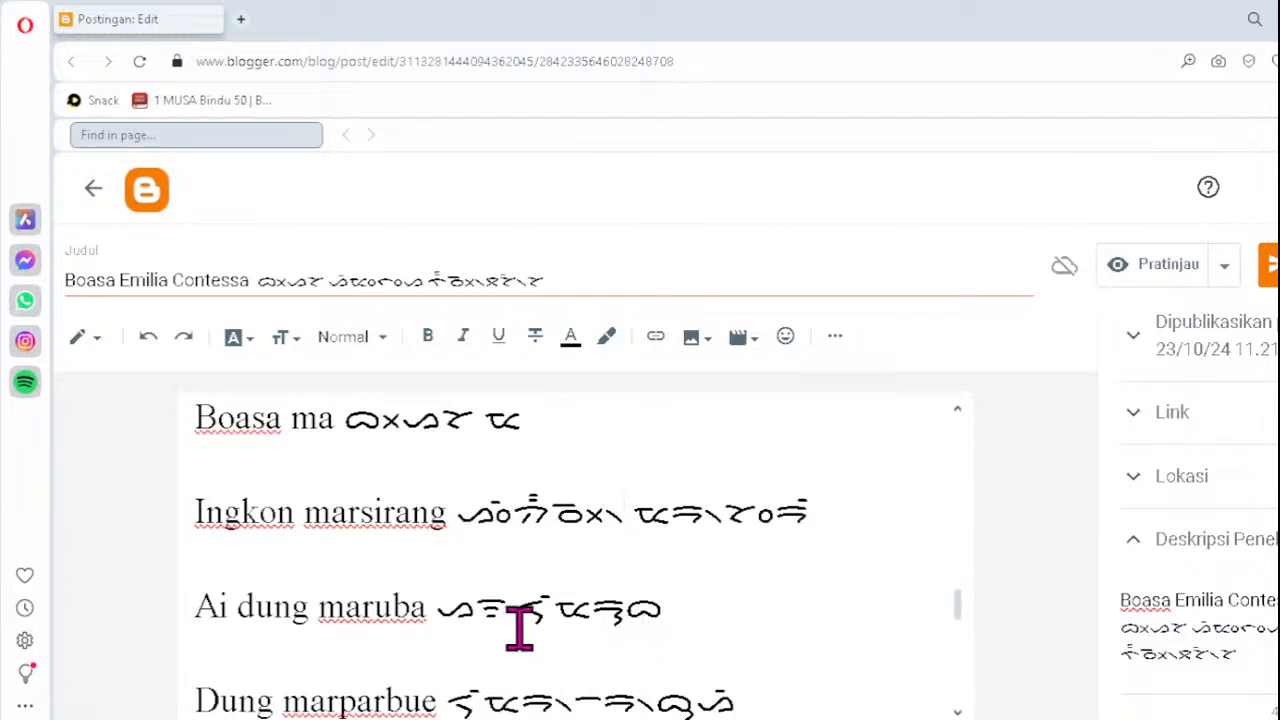
# - In the second "Ingkon marsirang" line, above "Ai dung matua", correct the Batak spelling of "Ingkon" by retyping ᯬᯉ᯲
pyautogui.click(766, 700)
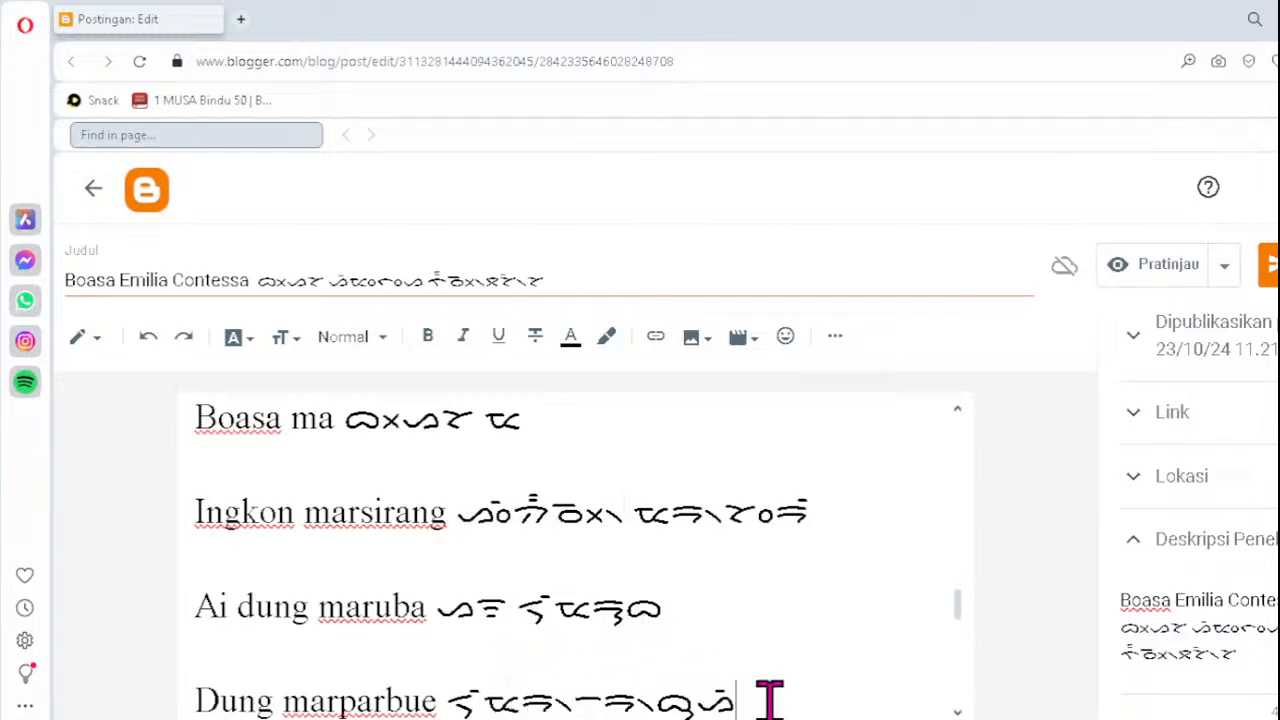
pyautogui.press('Down')
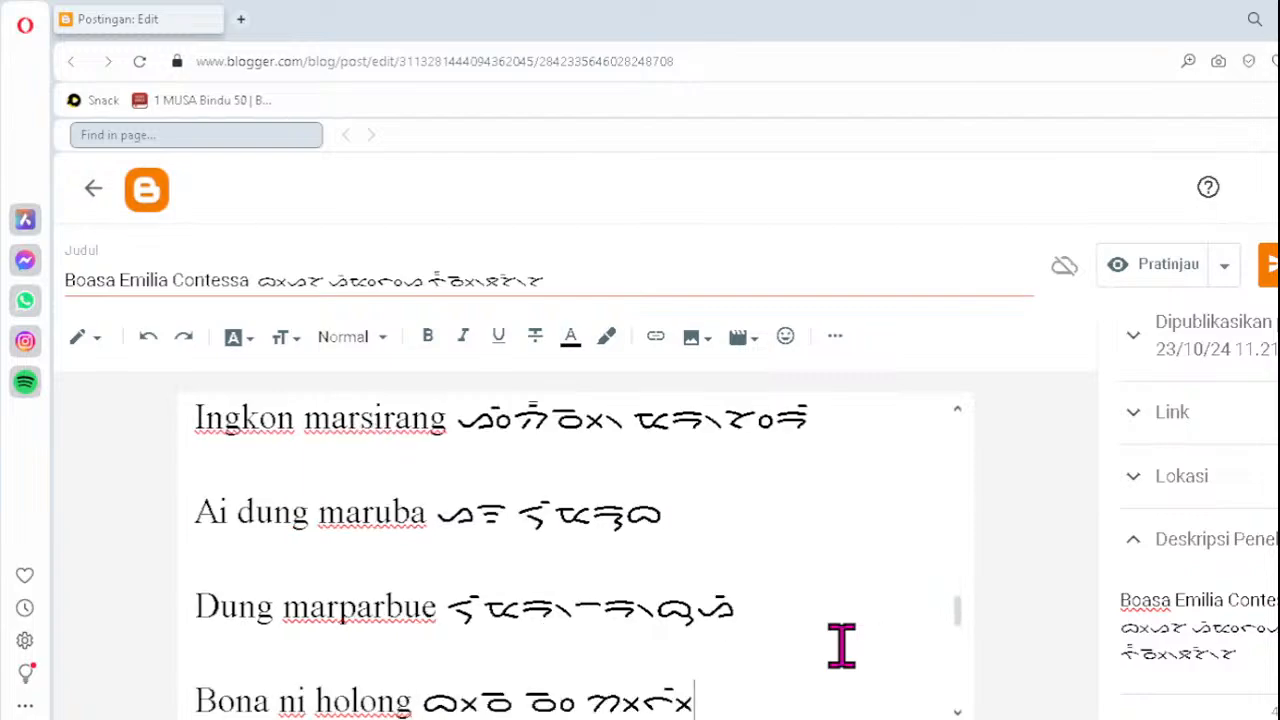
pyautogui.press('Down')
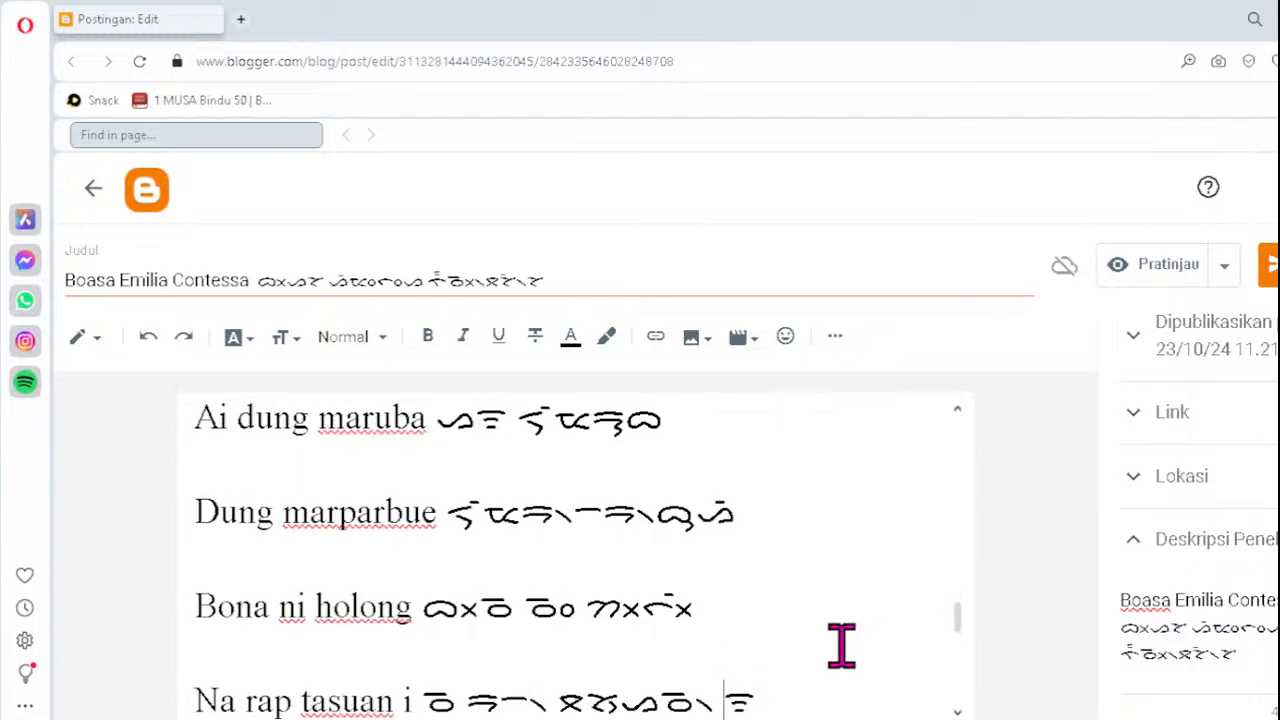
pyautogui.press('Down')
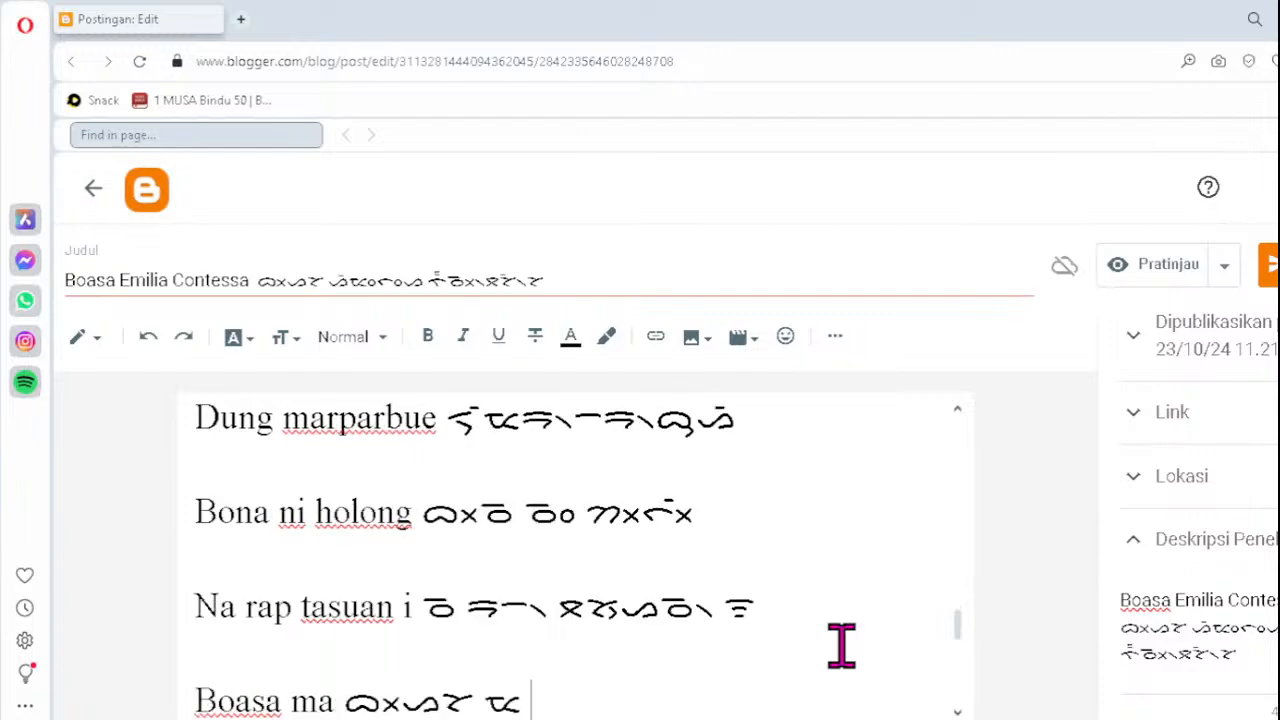
pyautogui.press('Down')
pyautogui.press('Down')
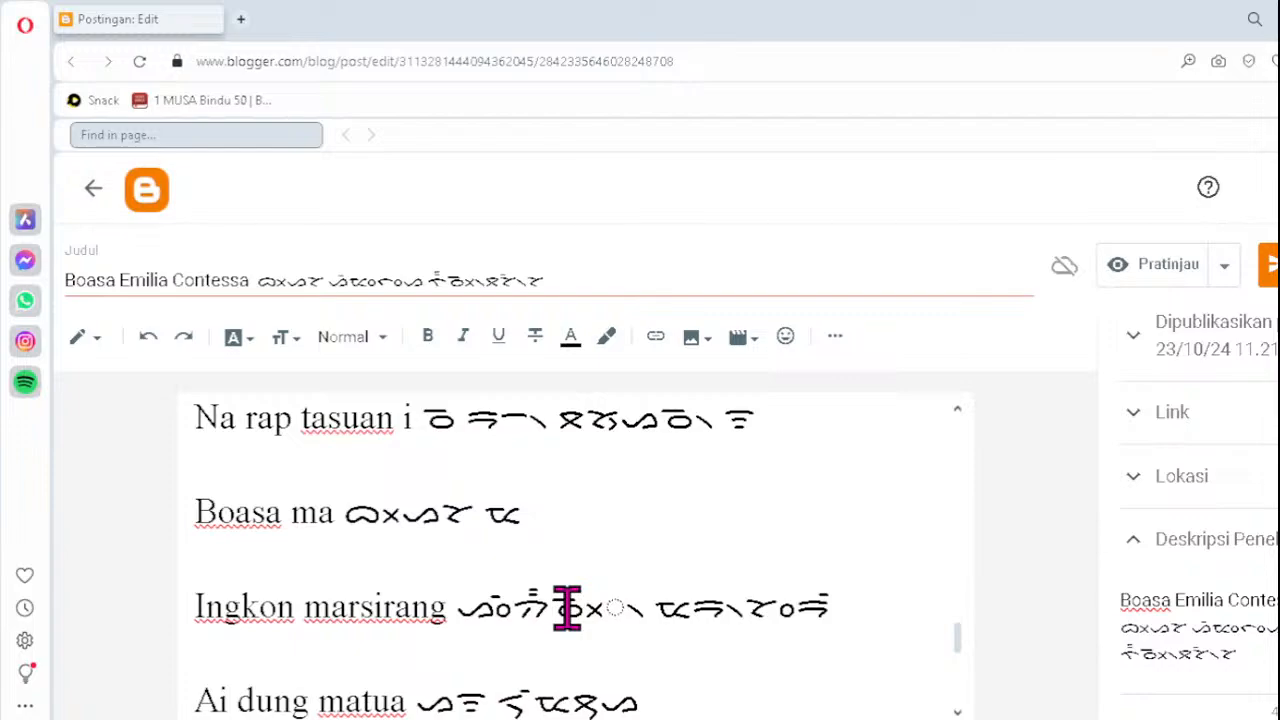
pyautogui.press('BackSpace')
pyautogui.press('BackSpace')
pyautogui.press('BackSpace')
pyautogui.write('ᯬᯉ᯲')
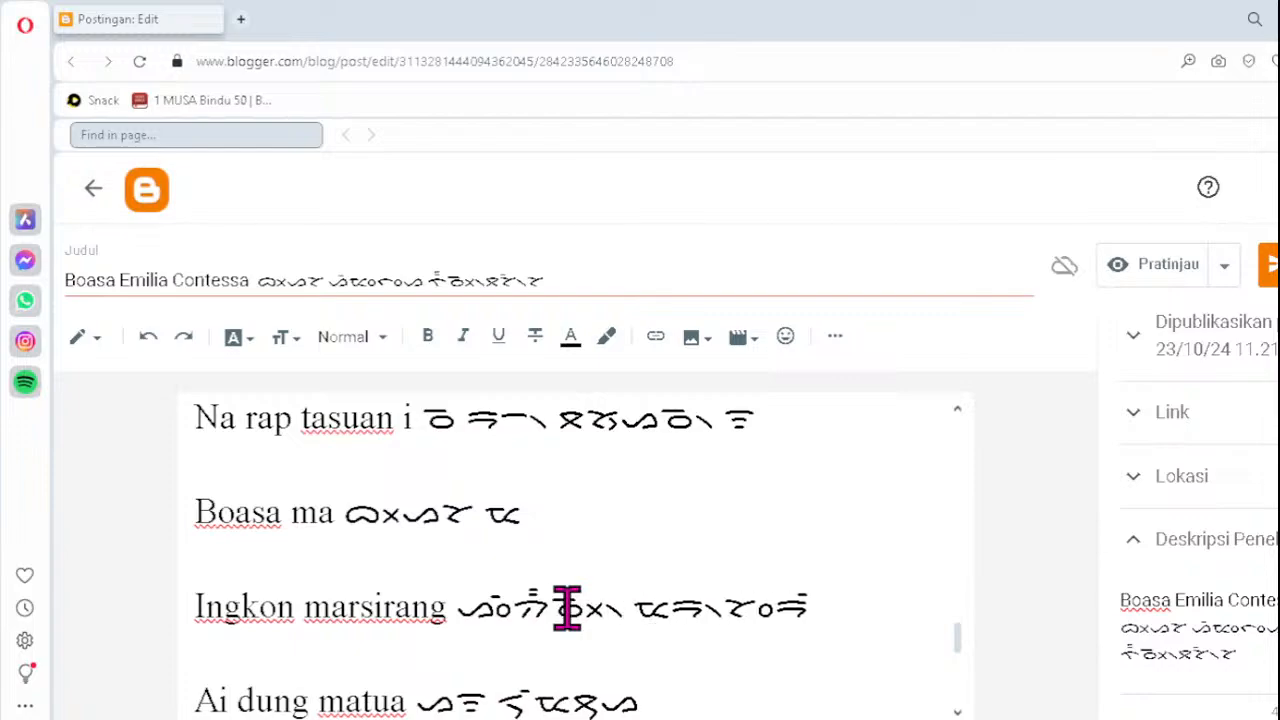
# - Check the remaining lyrics down to "Digotap ho ma harapanki", and look back over the whole post up to its heading for broken syllables
pyautogui.press('Down')
pyautogui.press('Down')
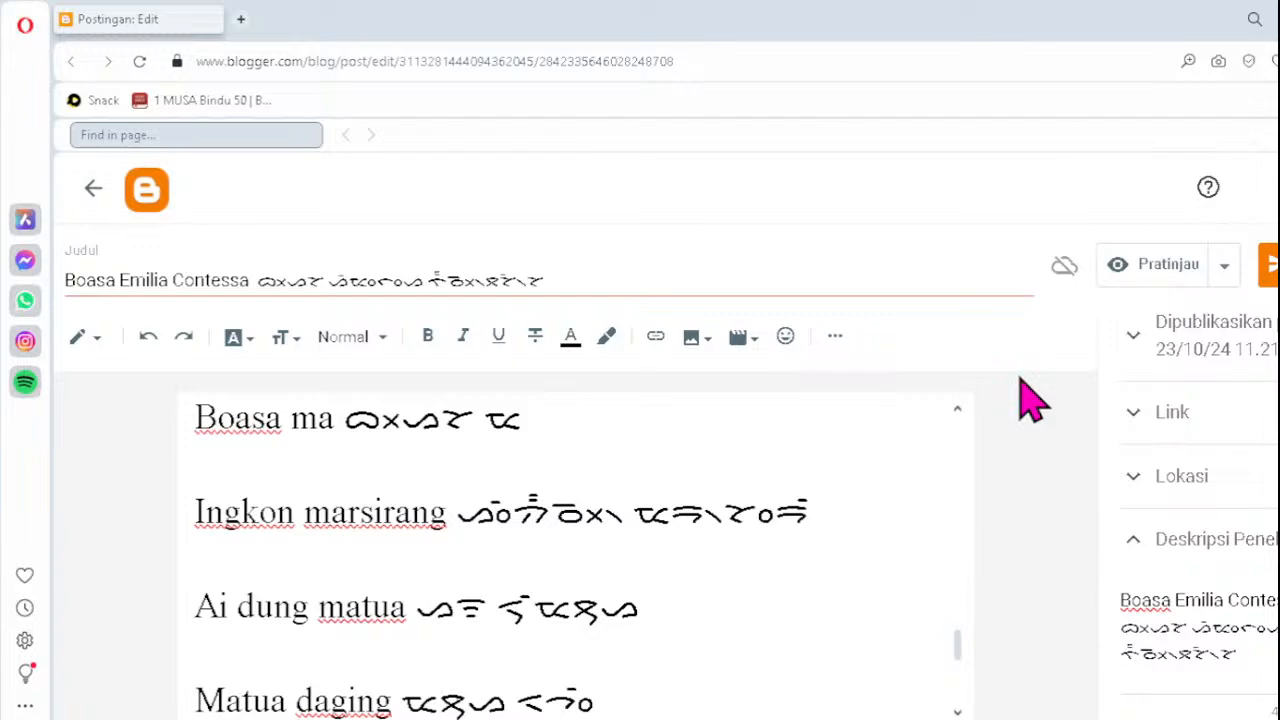
pyautogui.press('Down')
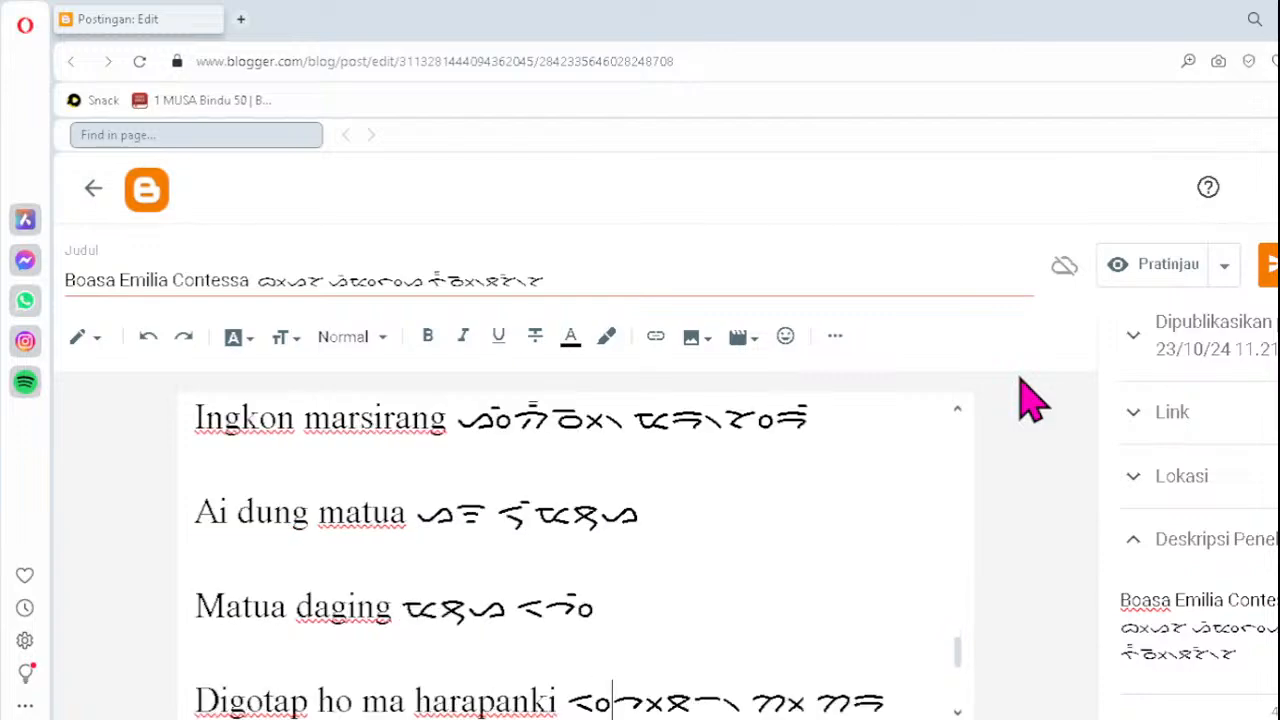
pyautogui.press('Down')
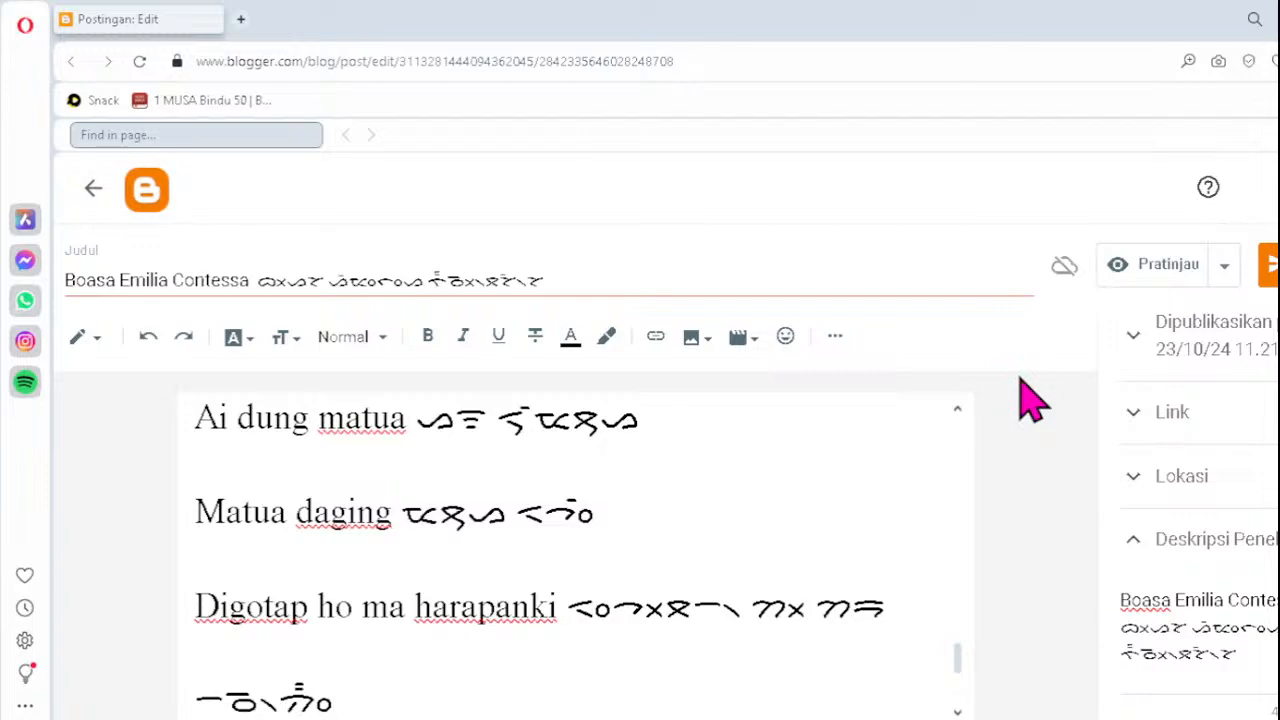
pyautogui.press('Down')
pyautogui.press('Down')
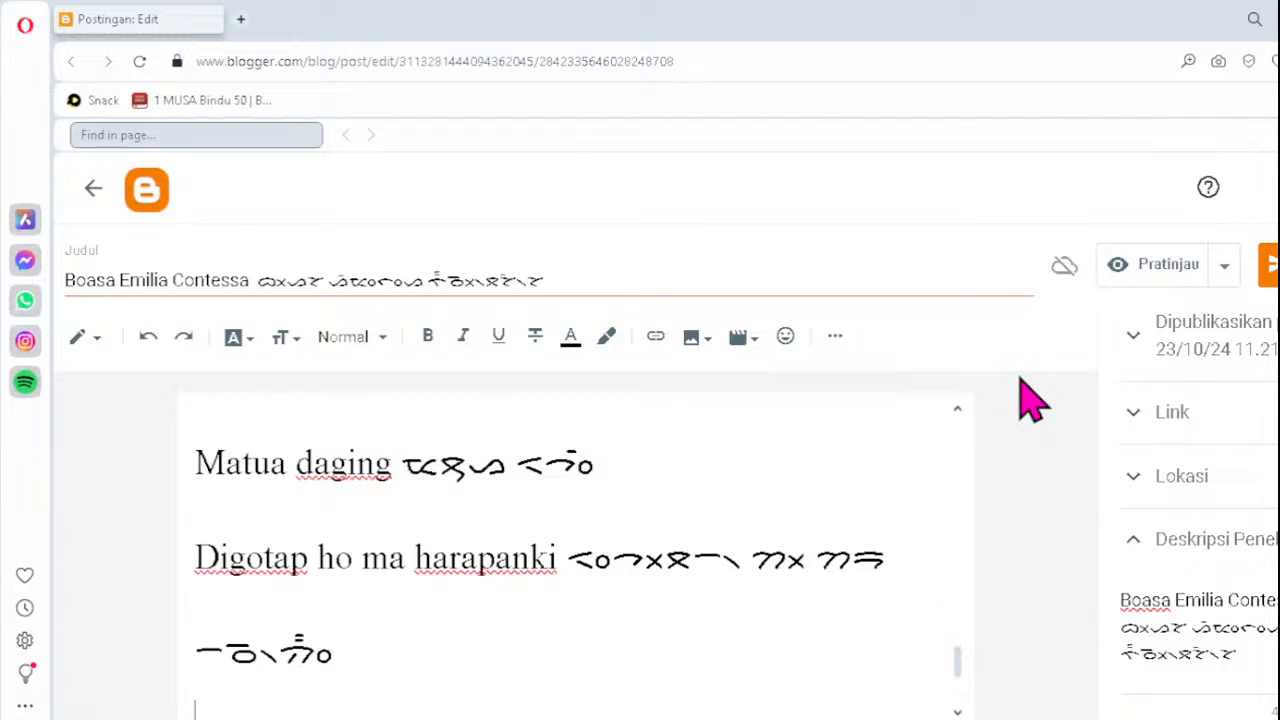
pyautogui.press('Up')
pyautogui.press('Up')
pyautogui.press('Up')
pyautogui.press('Up')
pyautogui.press('Up')
pyautogui.press('Up')
pyautogui.press('Up')
pyautogui.press('Up')
pyautogui.press('Up')
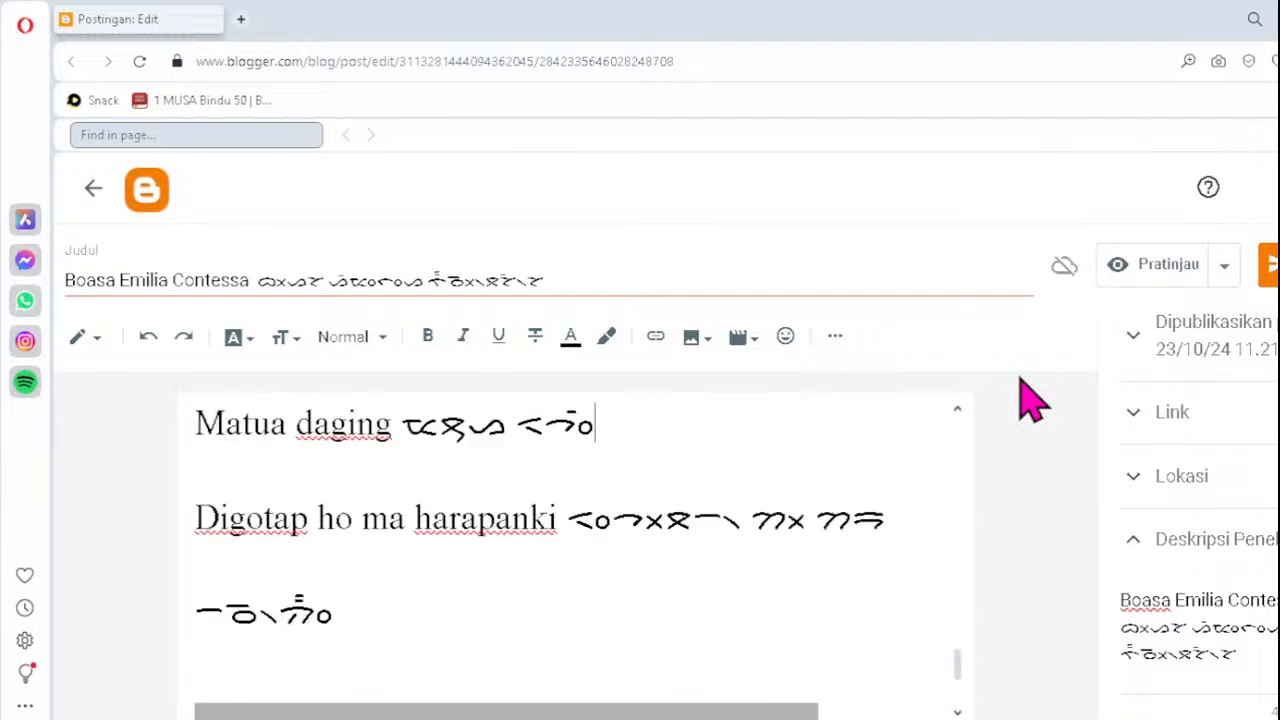
pyautogui.press('Up')
pyautogui.press('Up')
pyautogui.press('Up')
pyautogui.press('Up')
pyautogui.press('Up')
pyautogui.press('Up')
pyautogui.press('Up')
pyautogui.press('Up')
pyautogui.press('Up')
pyautogui.press('Up')
pyautogui.press('Up')
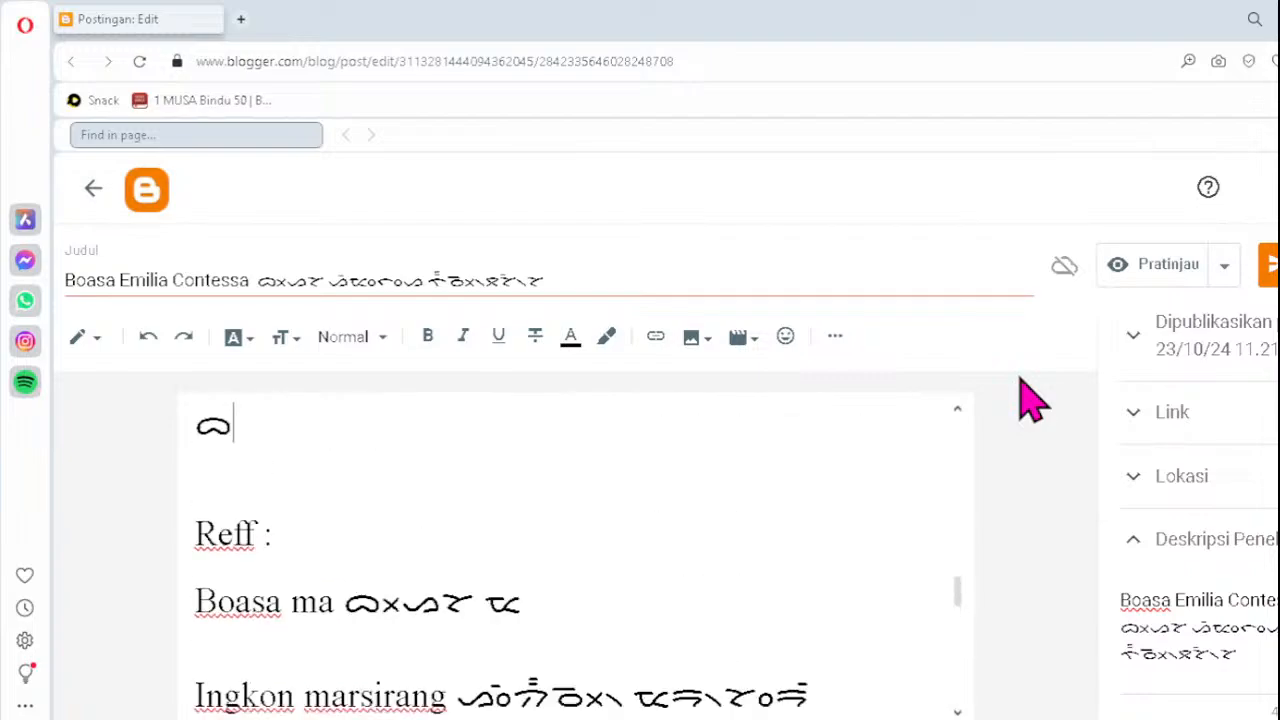
pyautogui.press('Up')
pyautogui.press('Up')
pyautogui.press('Up')
pyautogui.press('Up')
pyautogui.press('Up')
pyautogui.press('Up')
pyautogui.press('Up')
pyautogui.press('Up')
pyautogui.press('Up')
pyautogui.press('Up')
pyautogui.press('Up')
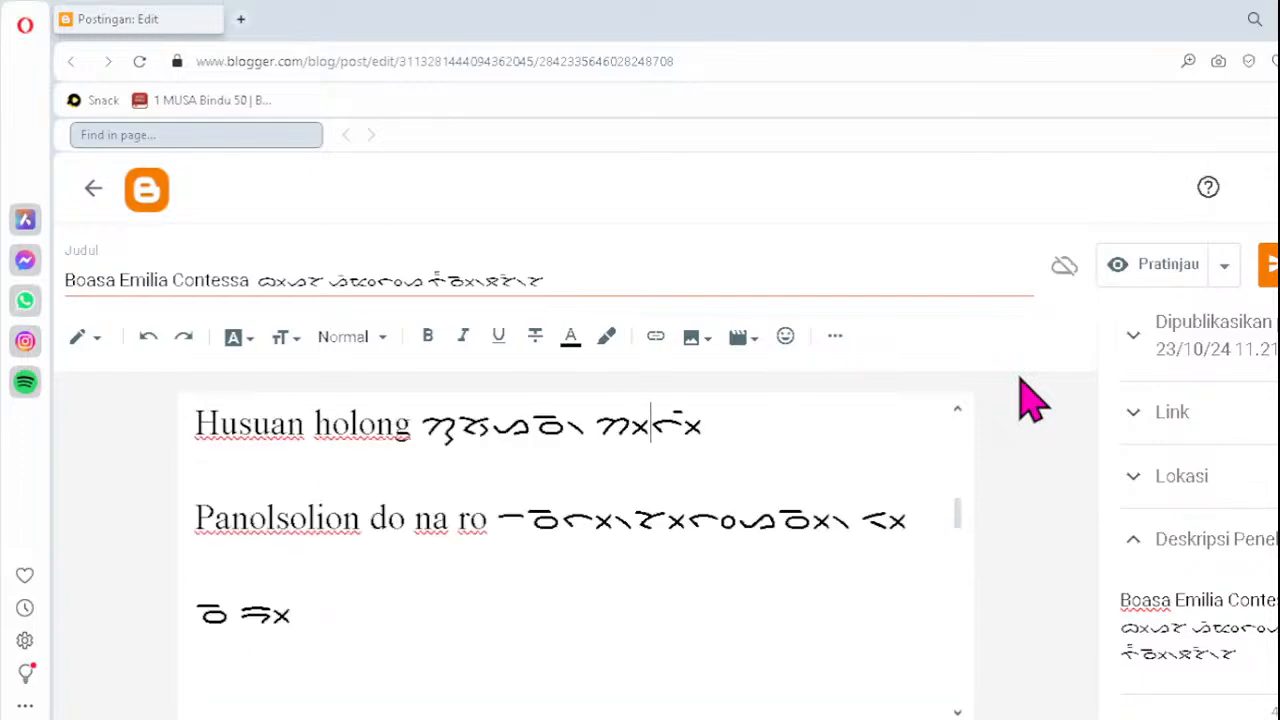
pyautogui.press('Up')
pyautogui.press('Up')
pyautogui.press('Up')
pyautogui.press('Up')
pyautogui.press('Up')
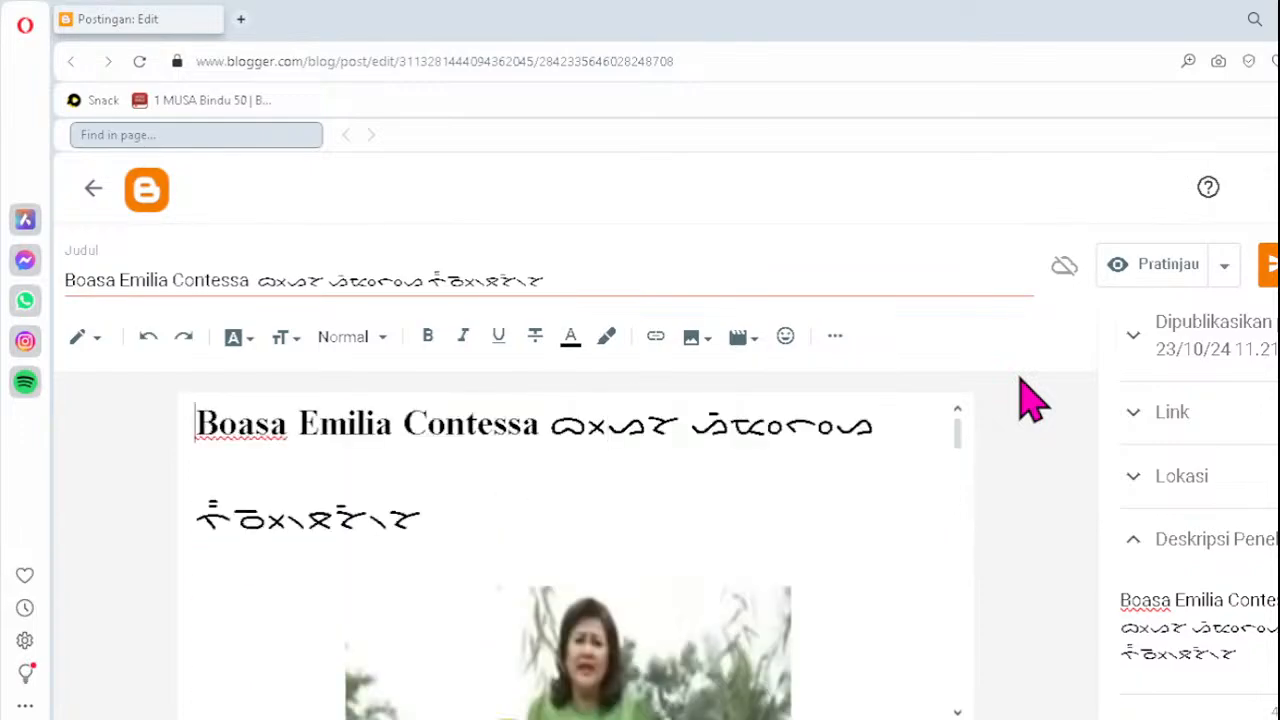
# - Save the corrected post, and open the post "Sada Alai Dua Emilia Contessa" from the post list for editing
pyautogui.press('Up')
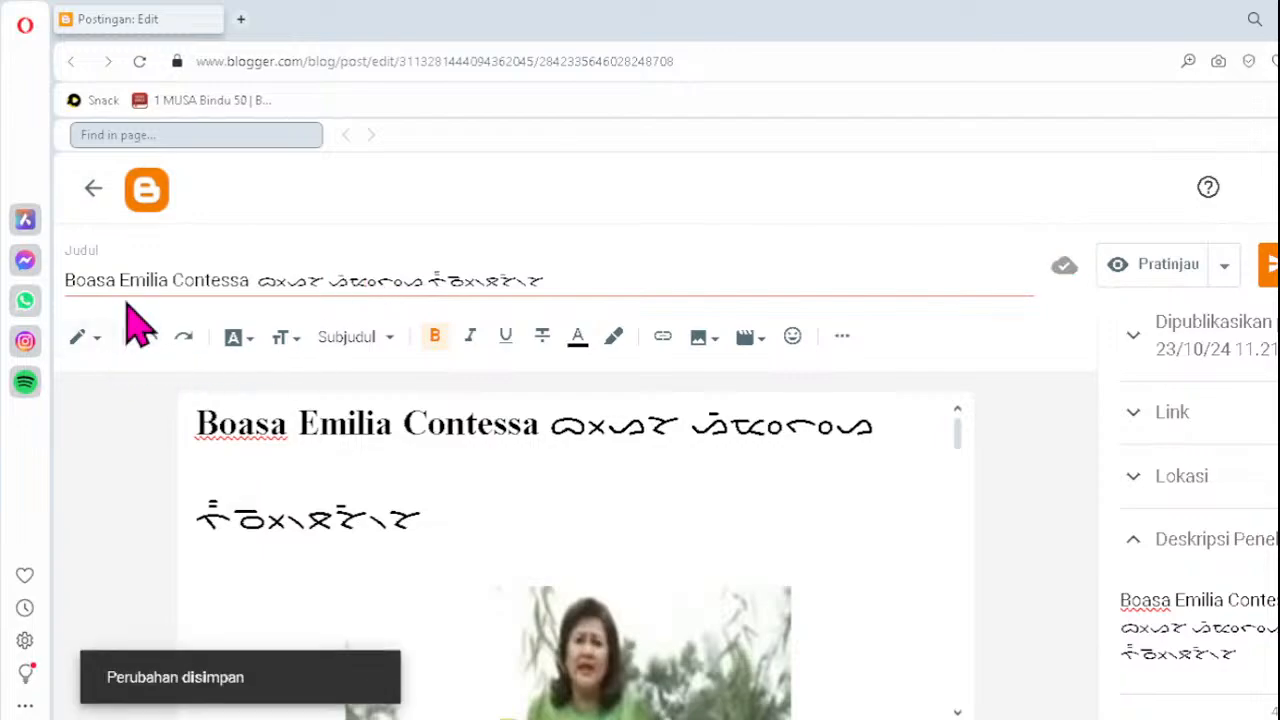
pyautogui.click(93, 190)
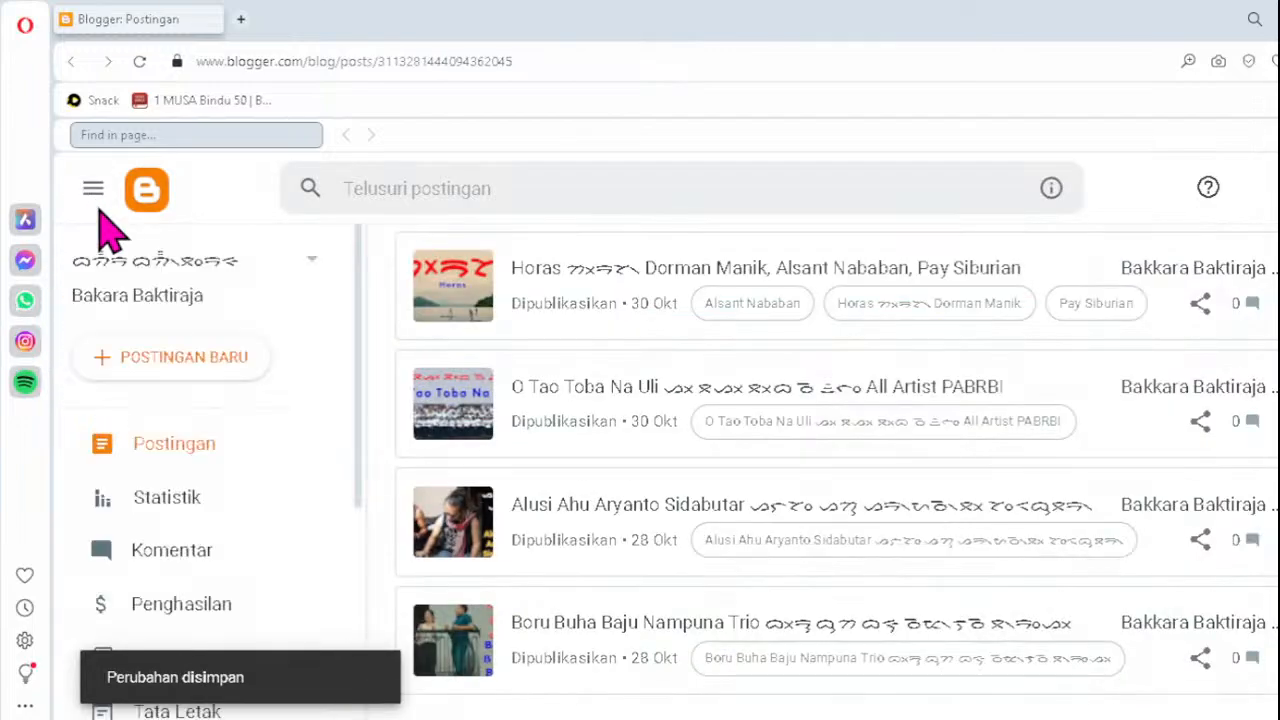
pyautogui.scroll(-5, 663, 557)
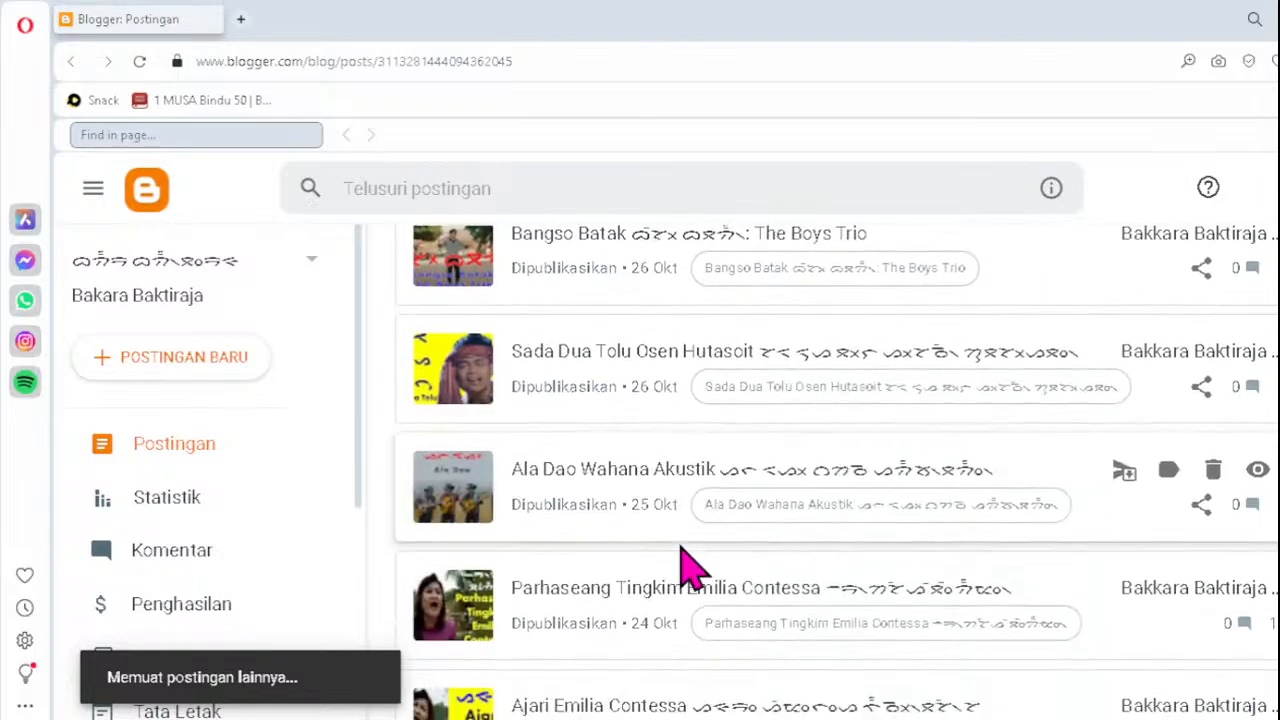
pyautogui.scroll(-2, 683, 567)
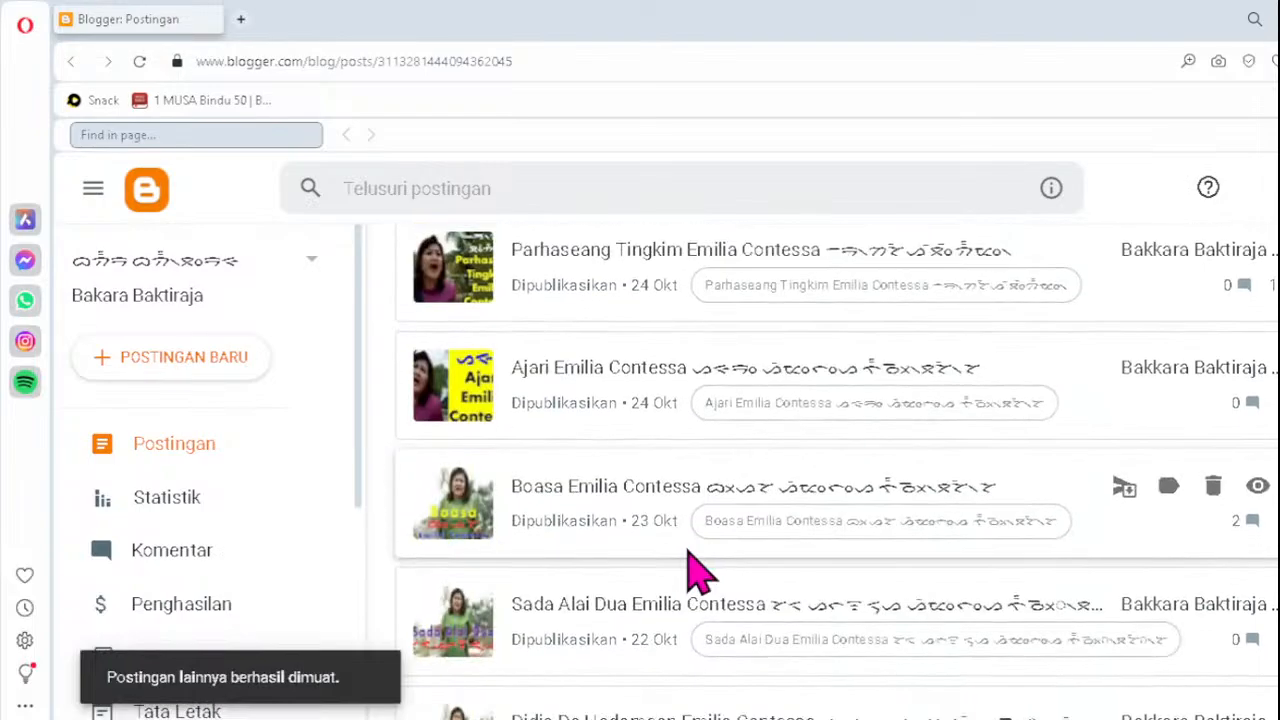
pyautogui.scroll(-2, 694, 563)
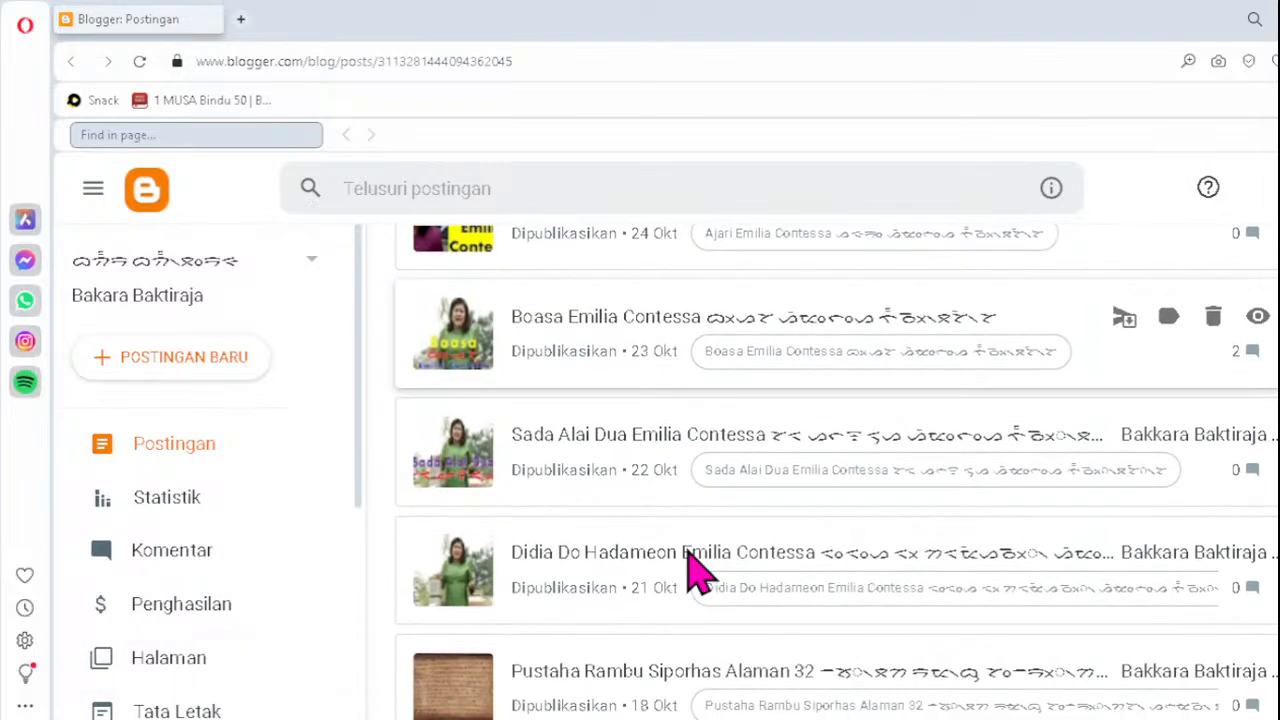
pyautogui.click(606, 470)
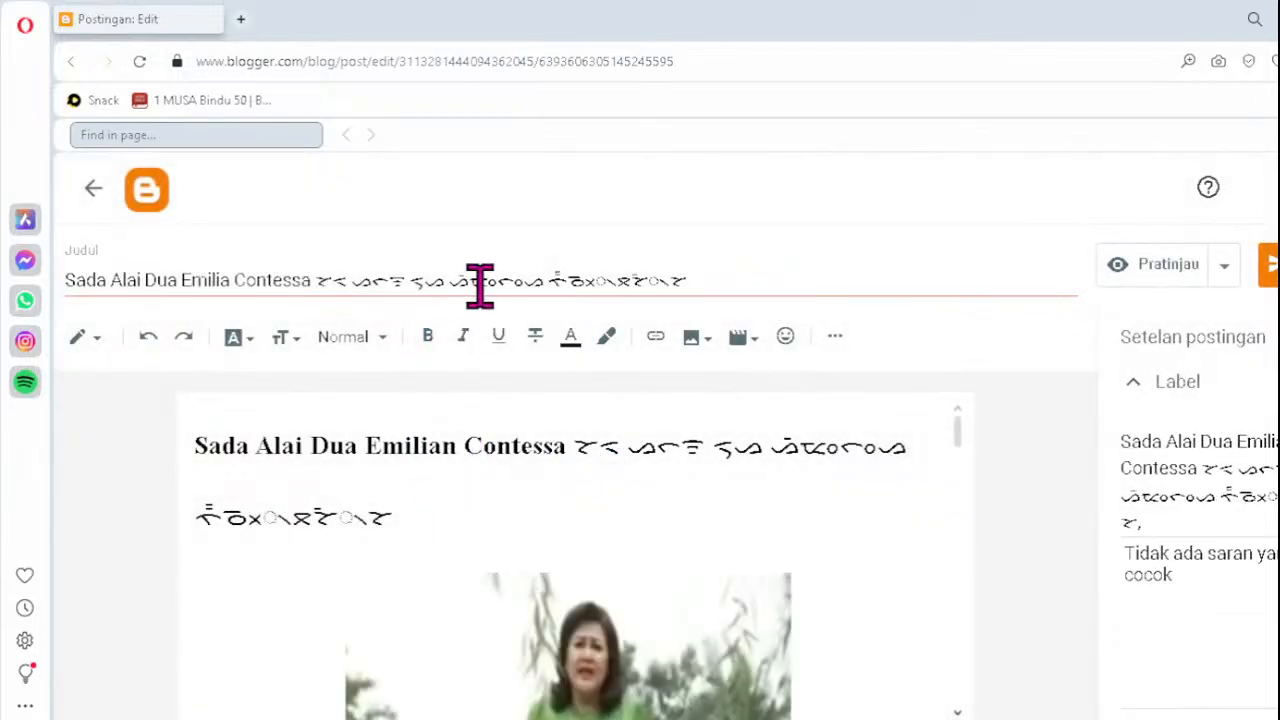
pyautogui.click(595, 280)
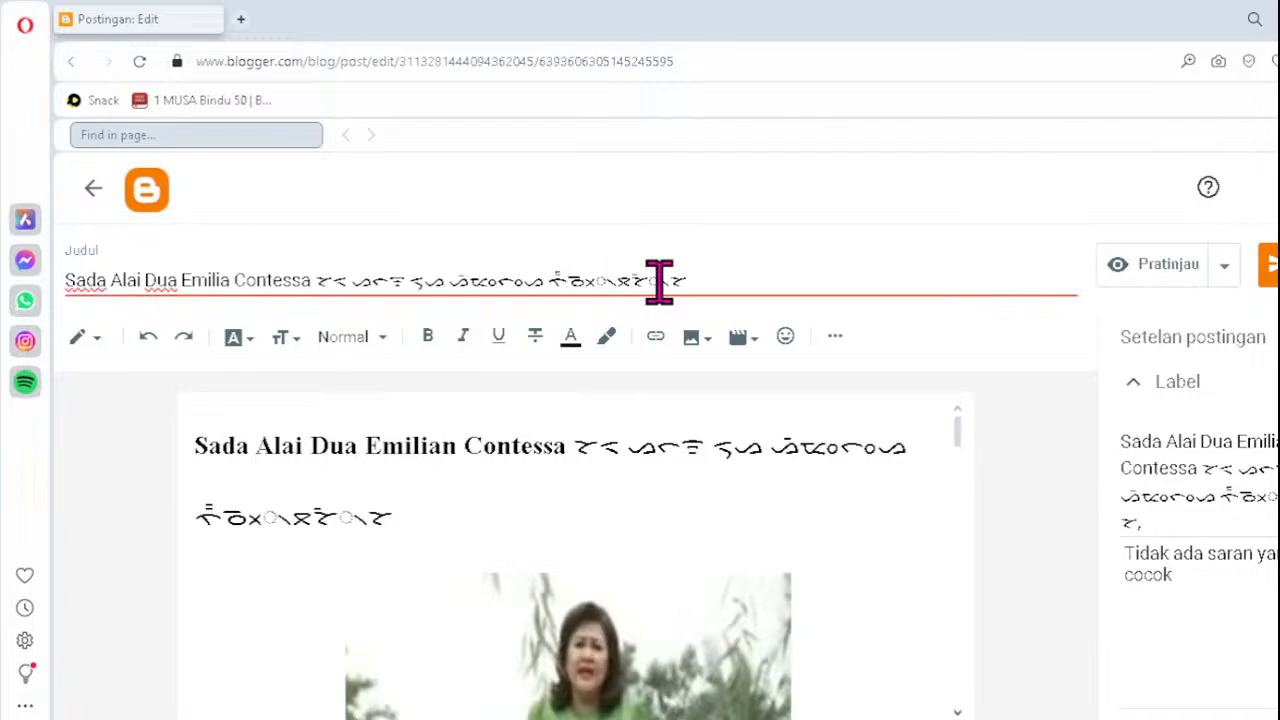
pyautogui.press('Delete')
pyautogui.press('End')
pyautogui.write('ᯉᯬ᯲')
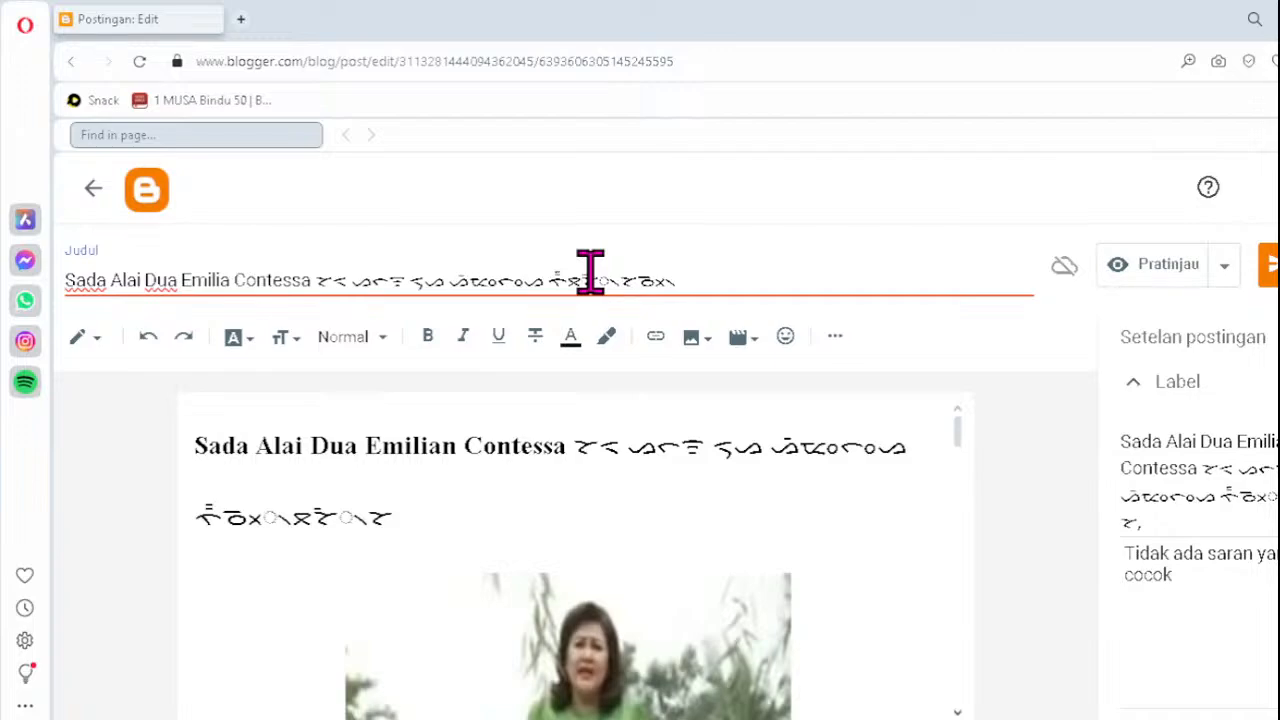
# - Erase the Batak spelling of "Contessa" at the end of the post title and retype it with correctly joined syllables
pyautogui.click(720, 280)
pyautogui.press('BackSpace')
pyautogui.press('BackSpace')
pyautogui.press('BackSpace')
pyautogui.press('BackSpace')
pyautogui.press('BackSpace')
pyautogui.press('BackSpace')
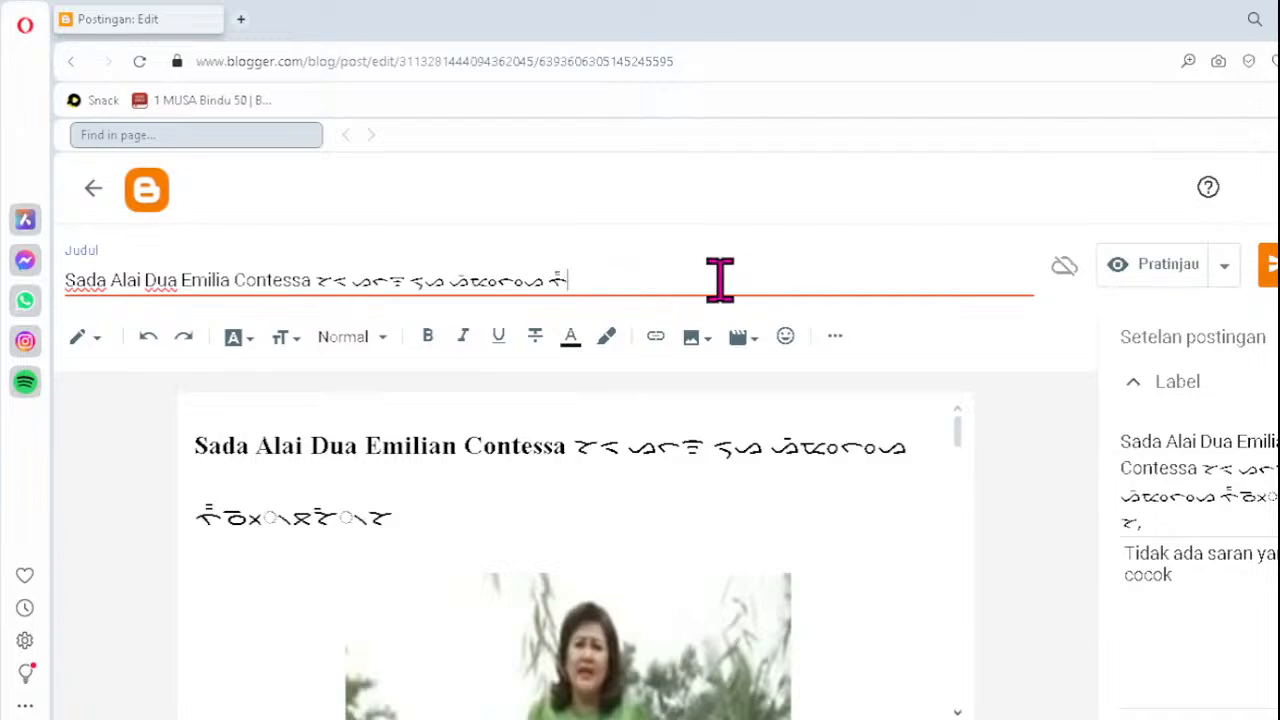
pyautogui.press('BackSpace')
pyautogui.write('ᜆ')
pyautogui.write('ᯬᯉ᯲ᯖ')
pyautogui.write('᯲ᯐᯖ᯲ᯂ')
# - Copy the corrected post title into the image's alternative text and title text, and update the image
pyautogui.hotkey('ctrl', 'a')
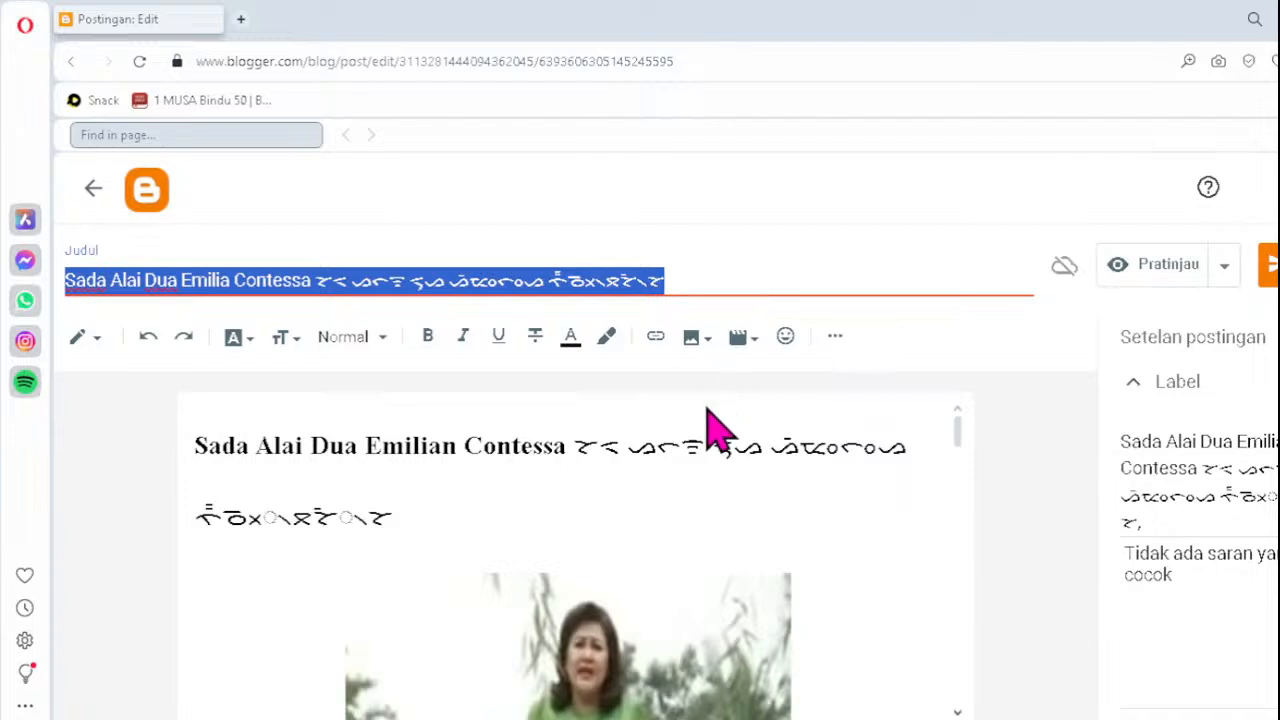
pyautogui.click(646, 663)
pyautogui.click(580, 543)
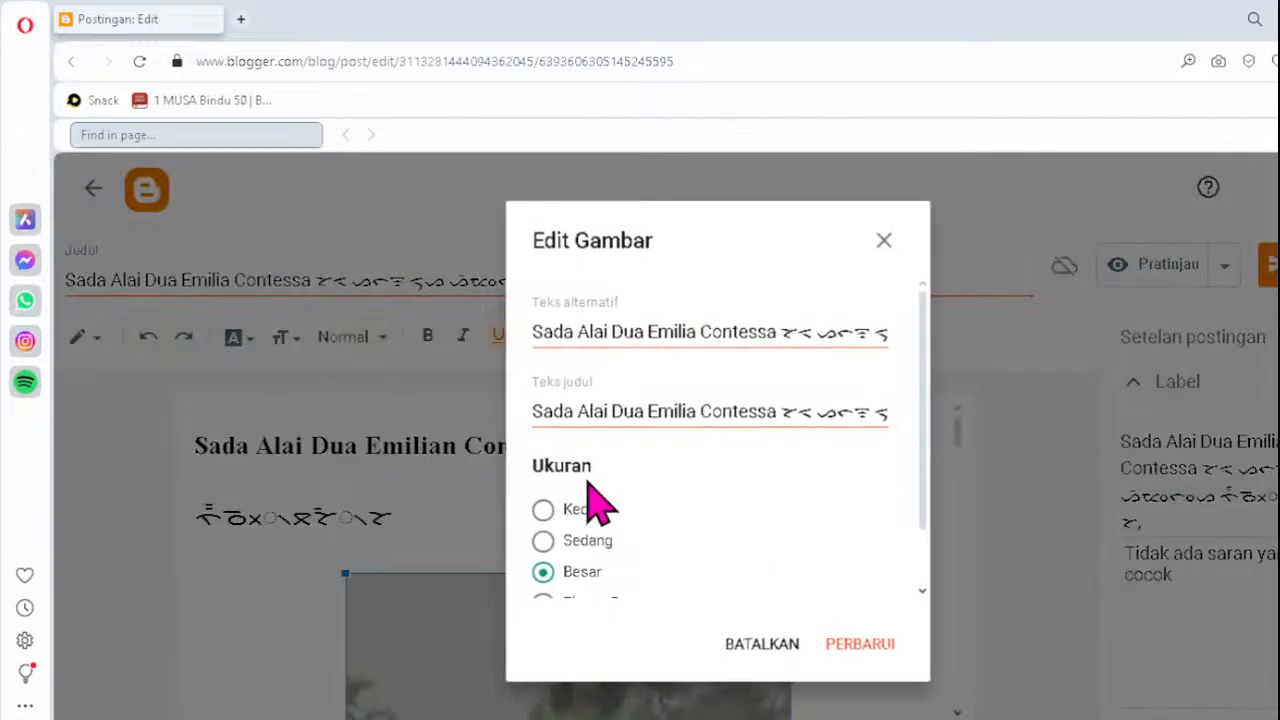
pyautogui.click(591, 331)
pyautogui.hotkey('ctrl', 'a')
pyautogui.hotkey('ctrl', 'v')
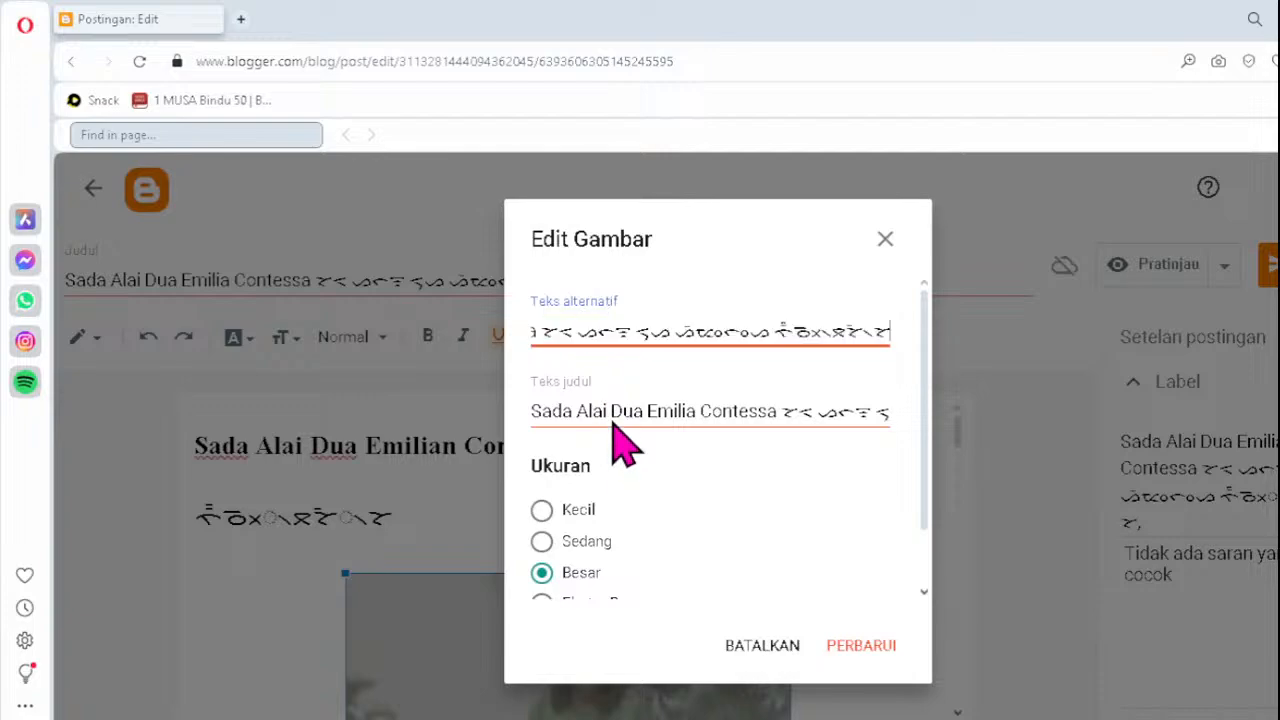
pyautogui.click(610, 414)
pyautogui.hotkey('ctrl', 'a')
pyautogui.hotkey('ctrl', 'v')
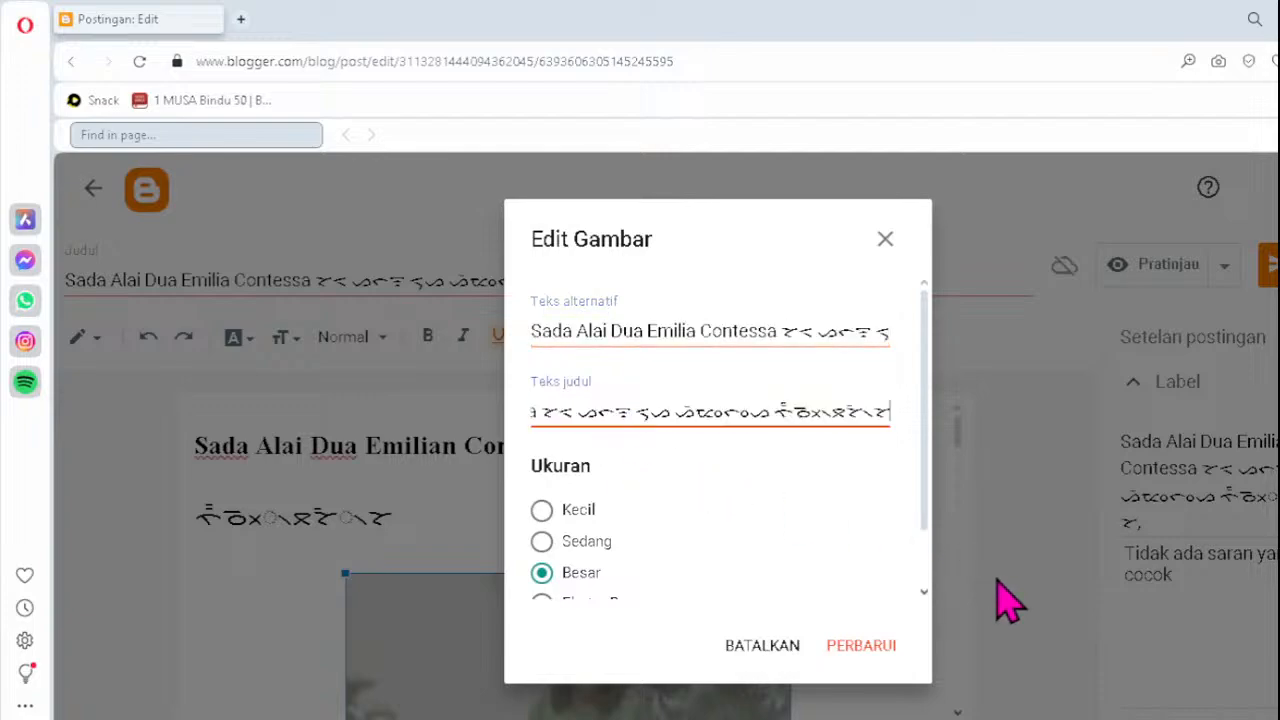
pyautogui.click(880, 645)
# - Replace the post's label with the corrected title "Sada Alai Dua Emilia Contessa" and its Batak spelling
pyautogui.click(1176, 437)
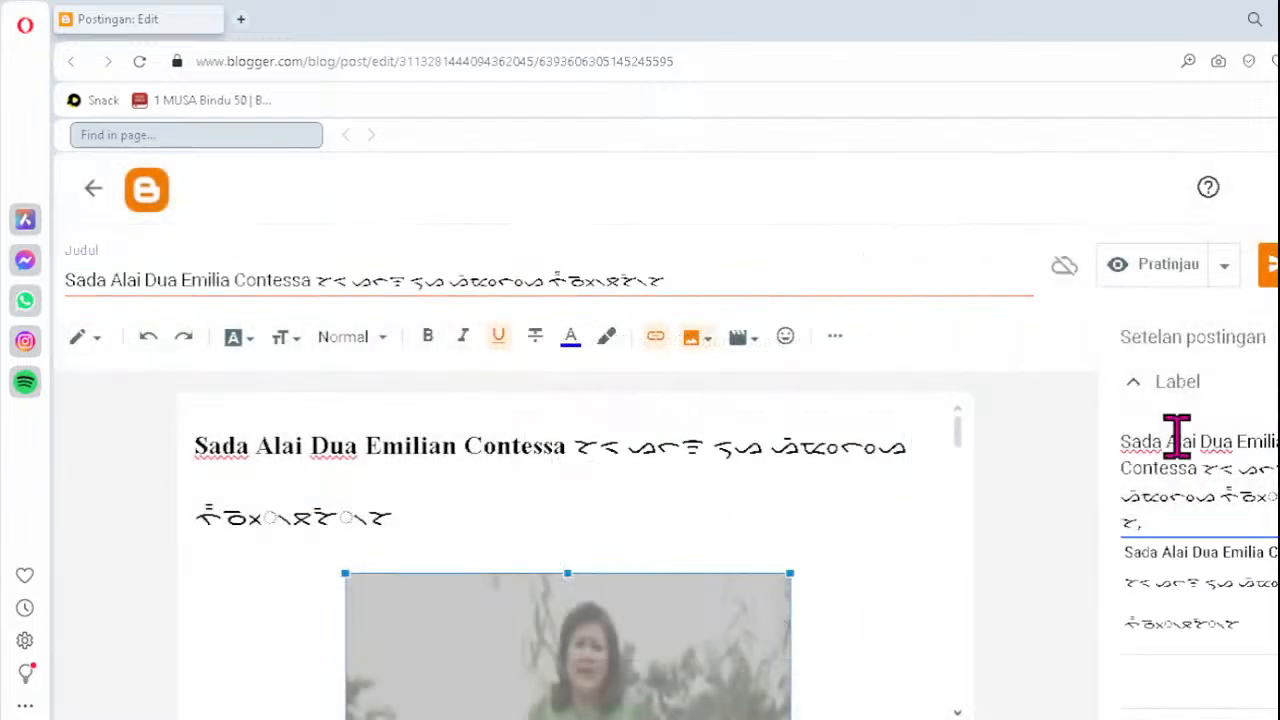
pyautogui.hotkey('ctrl', 'a')
pyautogui.write('Sada Alai Dua Emilia Contessa ᯘᯑ ᯀᯞᯤ ᯑᯮᯀ ᯀᯩᯔᯪᯞᯪᯀ ᯂᯬᯉ᯲ᯖᯩᯘ᯲ᯘ')
pyautogui.scroll(-3, 1176, 437)
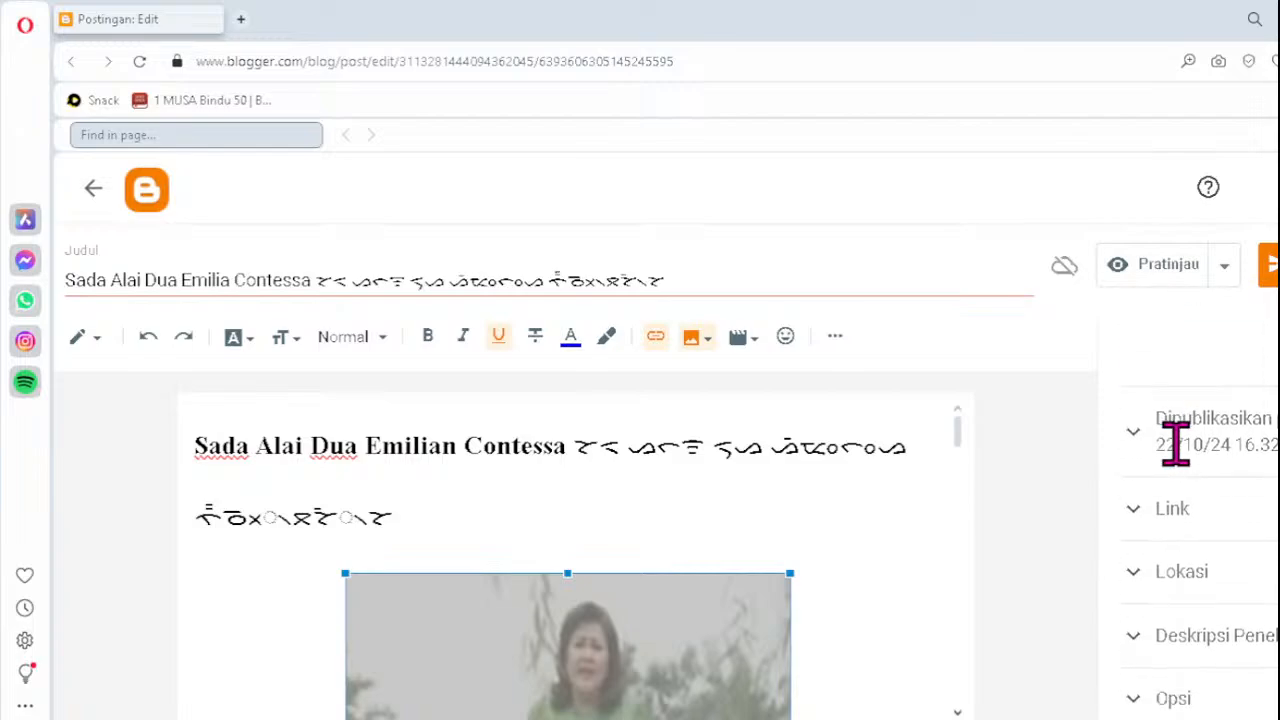
# - Replace the search description with the corrected post title, and save the post
pyautogui.click(1183, 641)
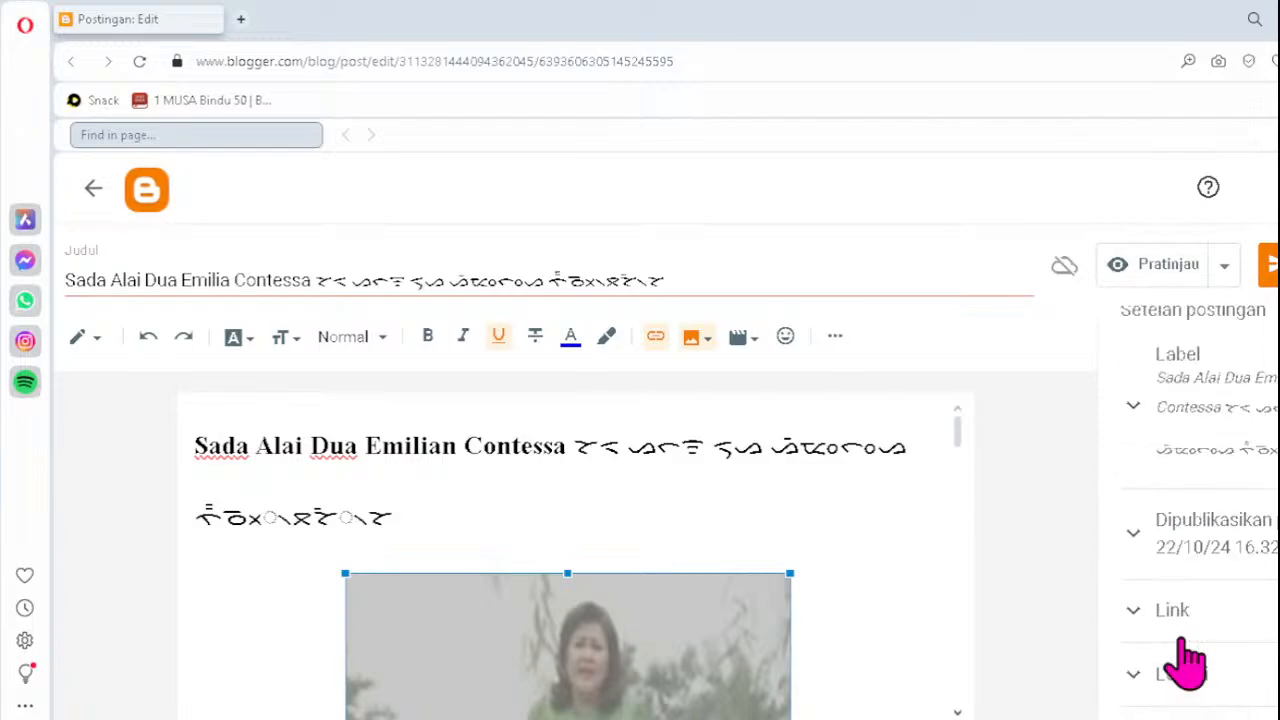
pyautogui.scroll(-2, 1223, 608)
pyautogui.click(1220, 603)
pyautogui.hotkey('ctrl', 'a')
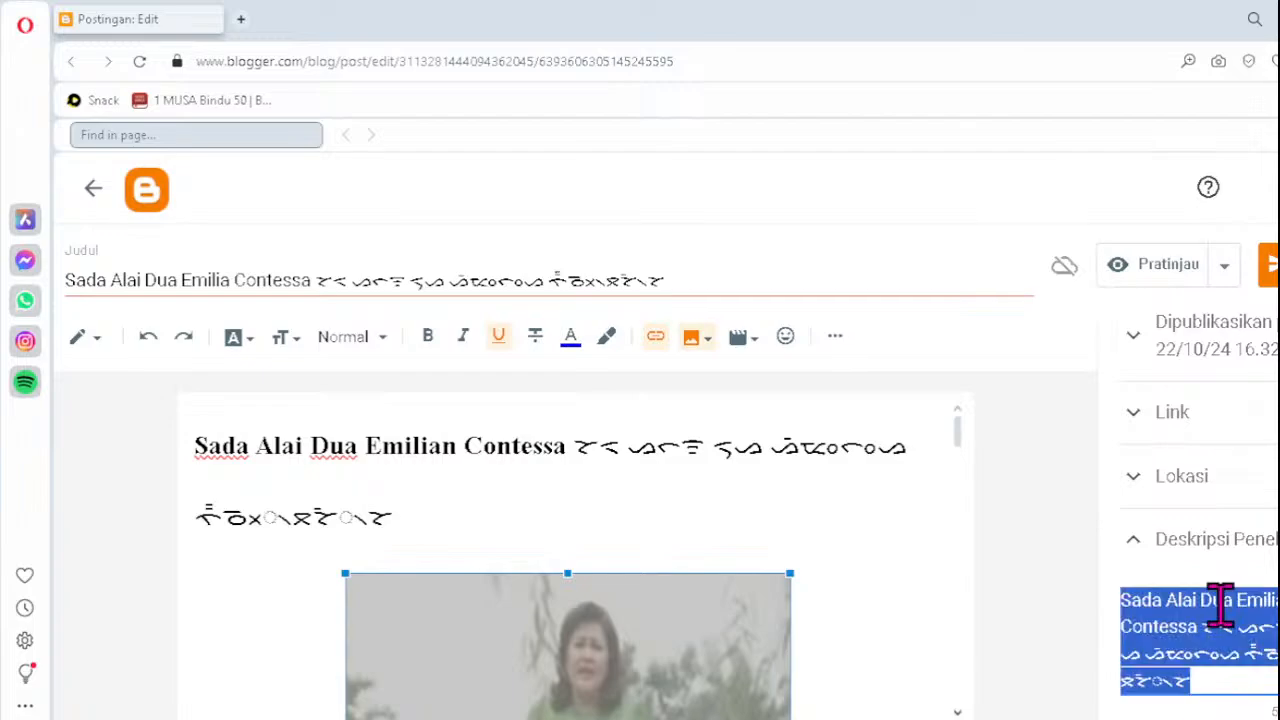
pyautogui.hotkey('ctrl', 'v')
pyautogui.click(1275, 265)
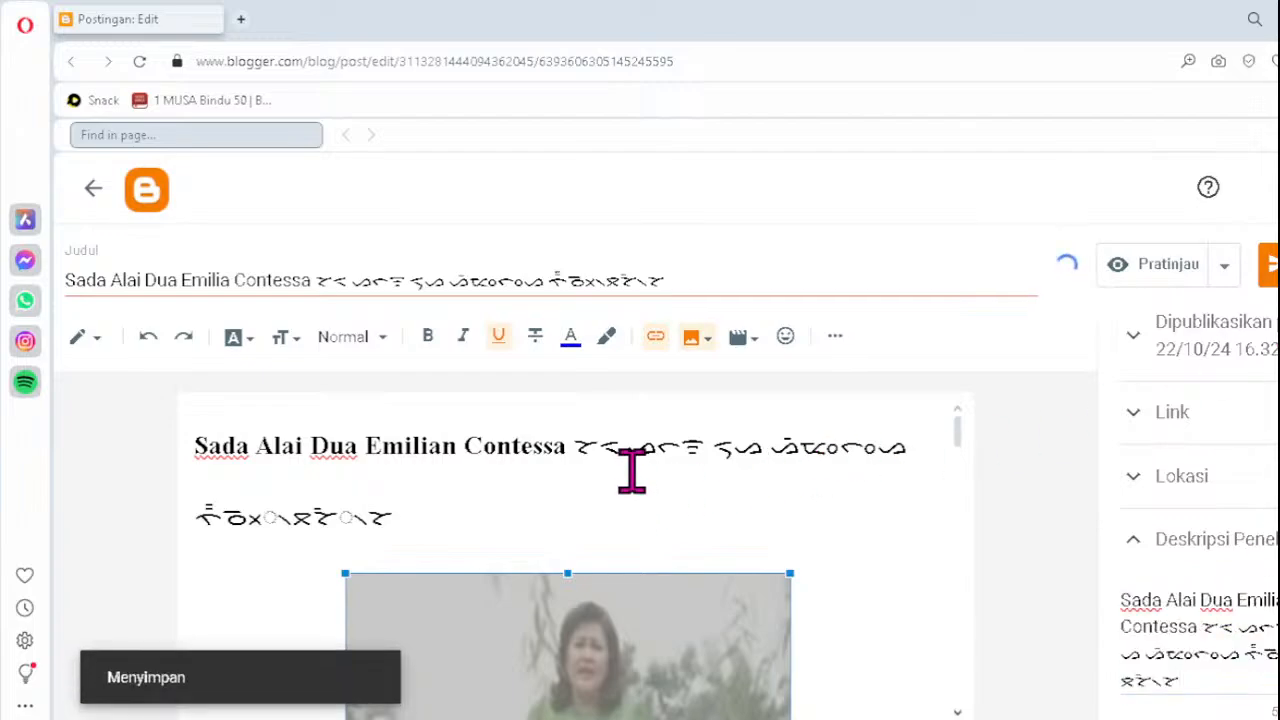
# - In the heading at the start of the post body, correct the broken syllables in the Batak spelling of "Contessa"
pyautogui.click(656, 448)
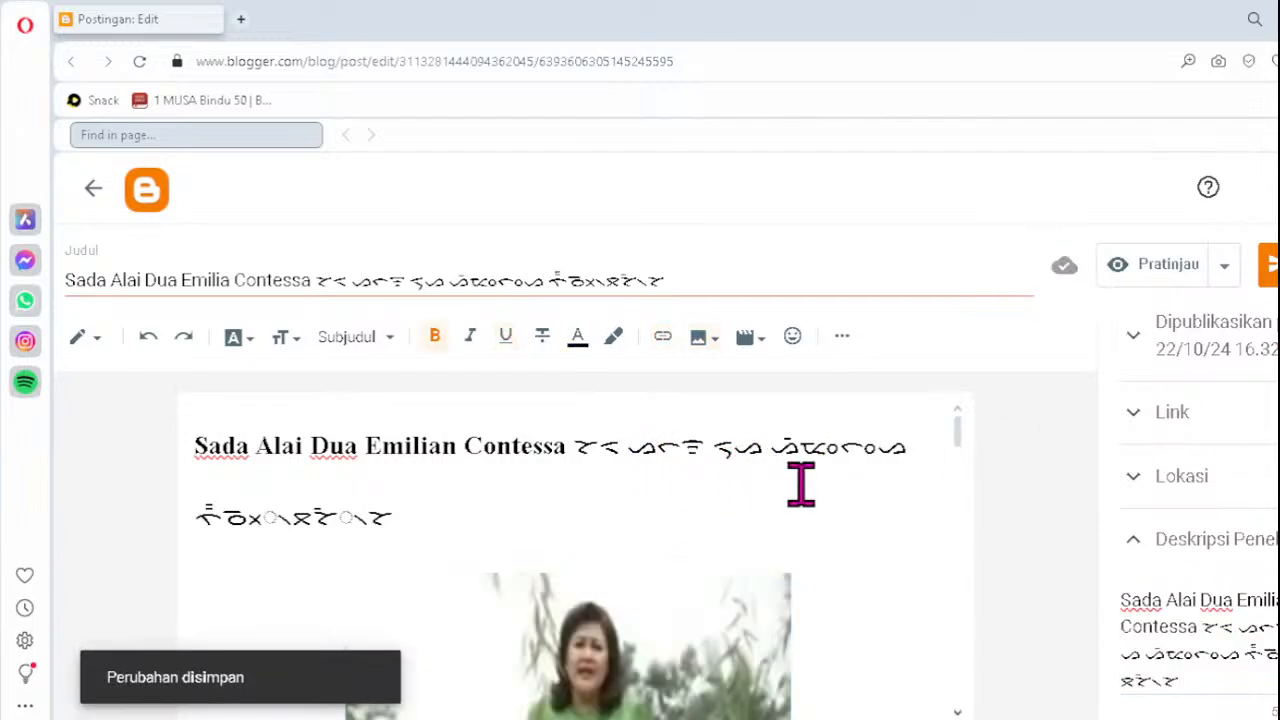
pyautogui.click(237, 509)
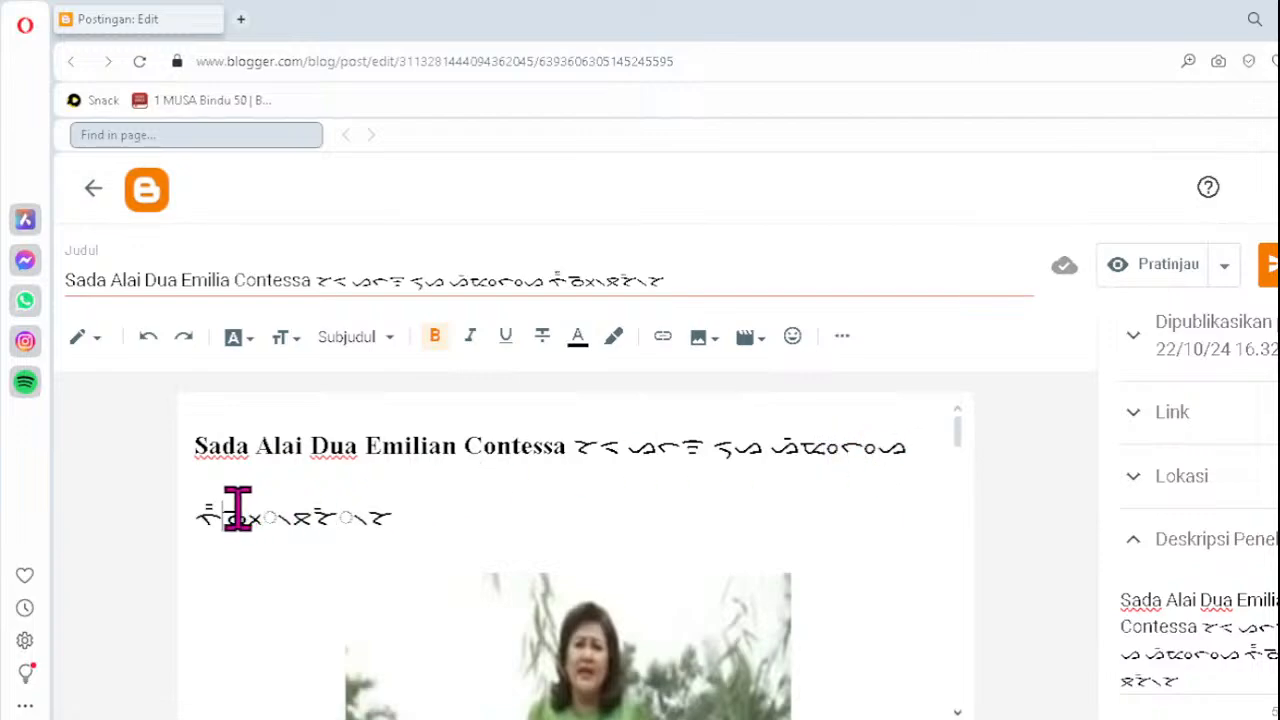
pyautogui.press('Delete')
pyautogui.write('ᯬᯉ')
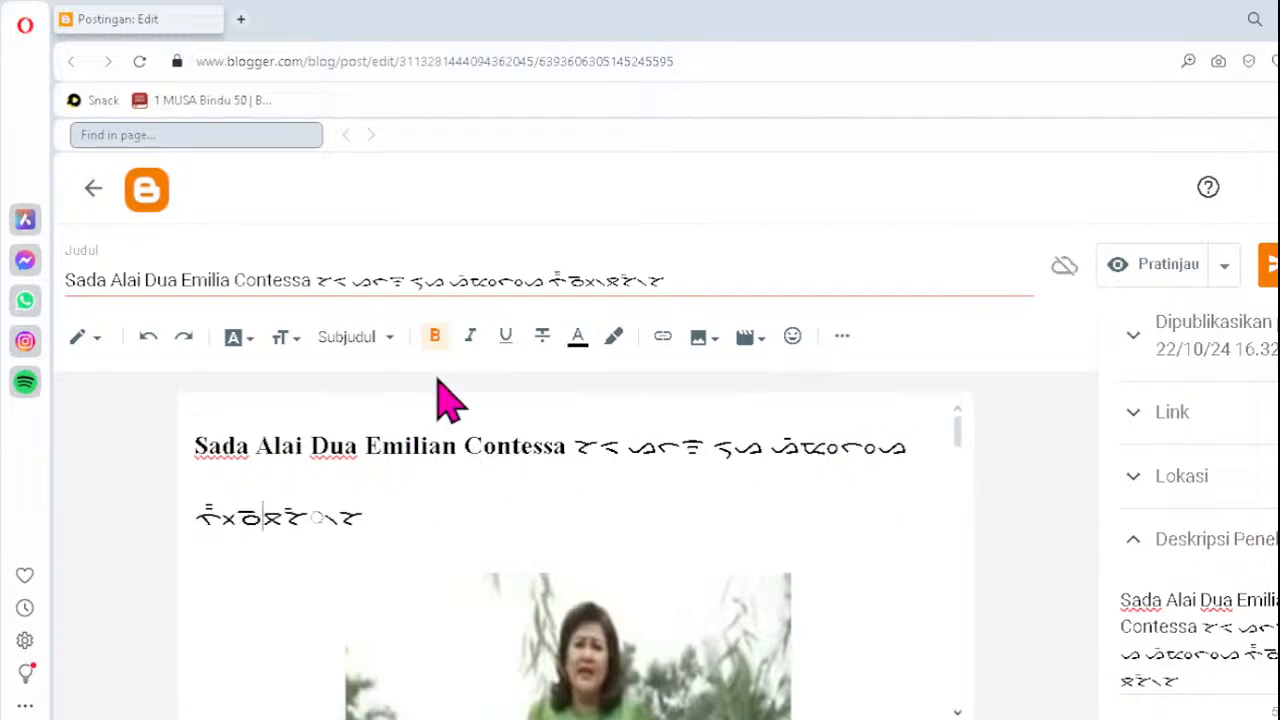
pyautogui.write('᯲')
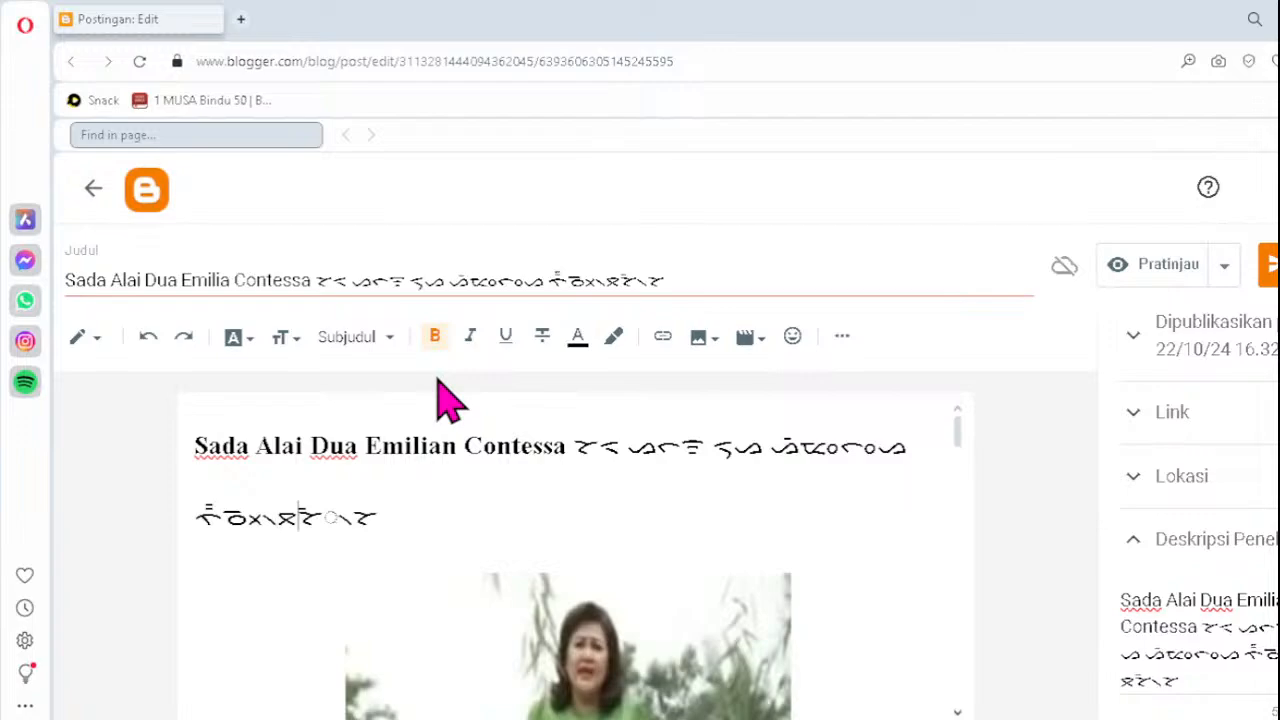
pyautogui.press('Delete')
pyautogui.write('ᯒ᯲')
# - In the first two lyric lines, correct the final Batak syllables of "hasadaon" and "dohot"
pyautogui.scroll(-5, 445, 400)
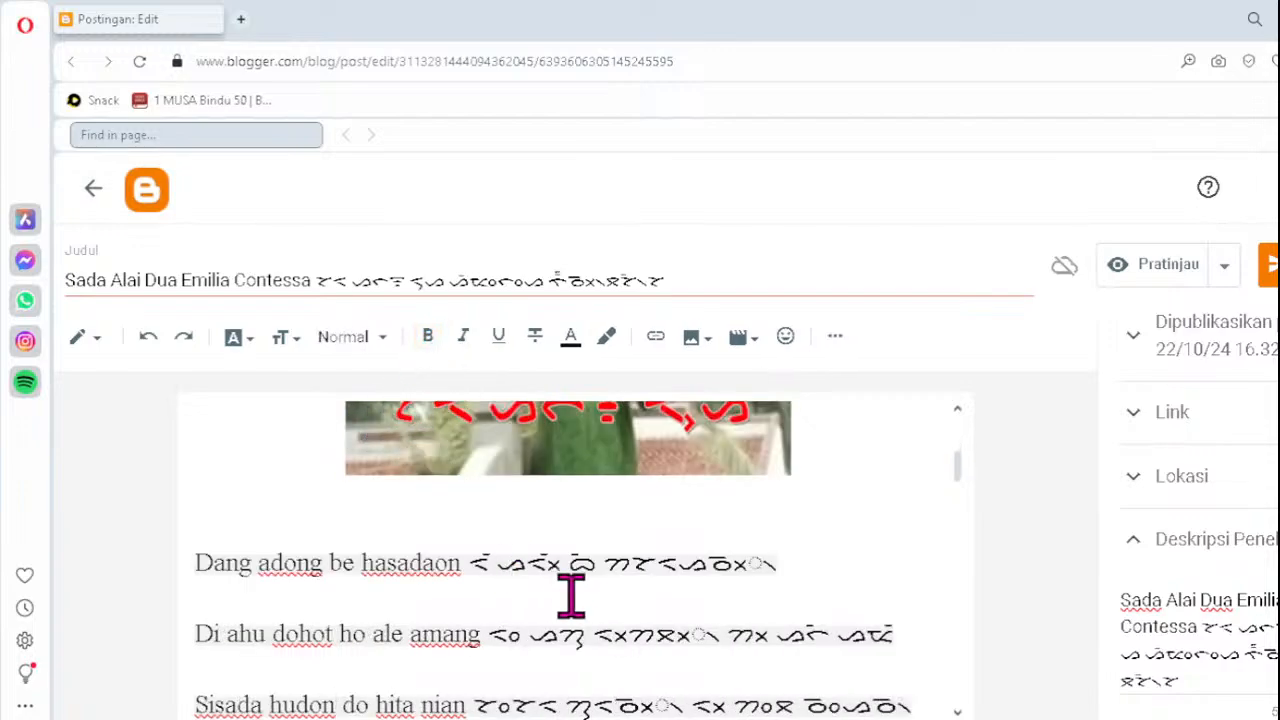
pyautogui.click(715, 567)
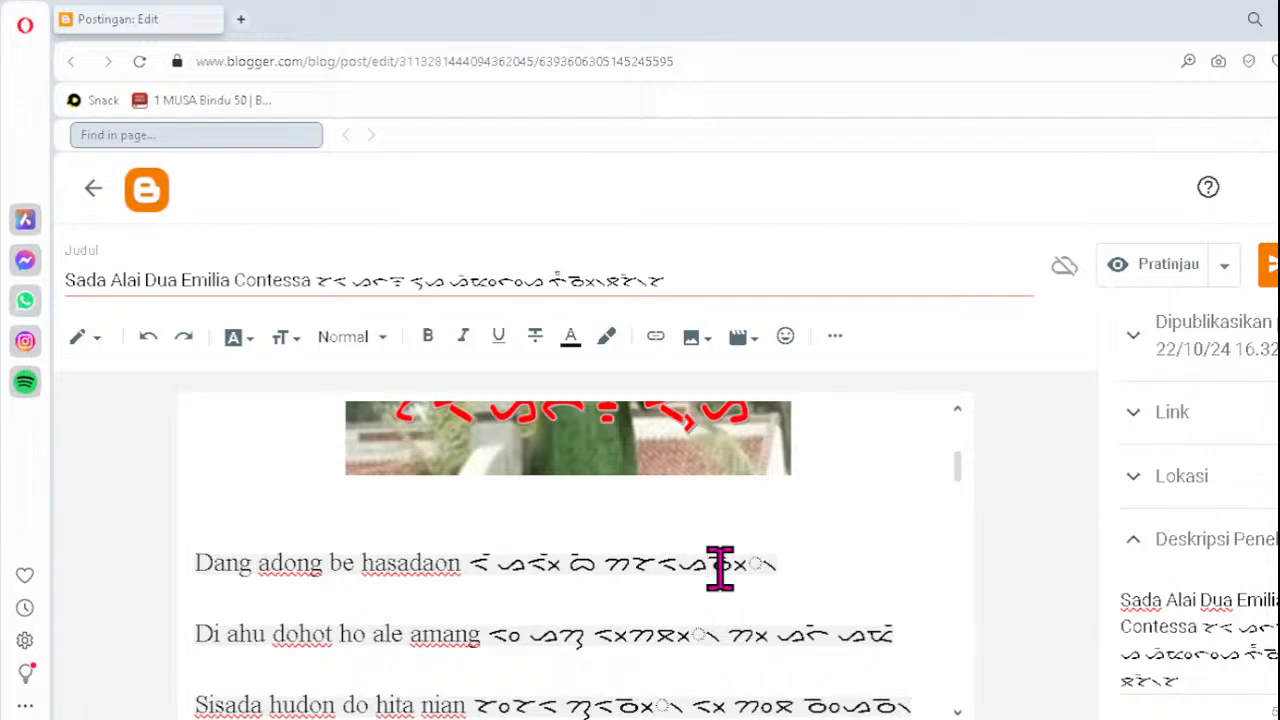
pyautogui.press('Delete')
pyautogui.write('ᯬᯉ᯲')
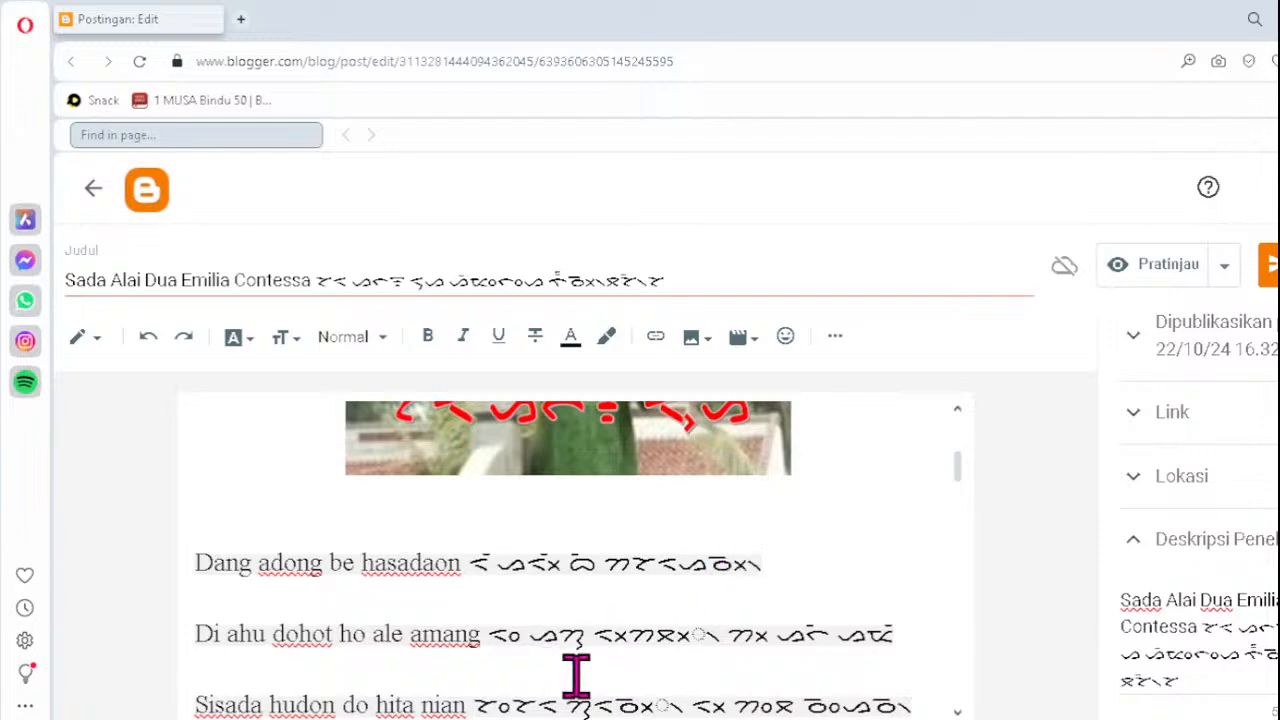
pyautogui.click(663, 635)
pyautogui.press('Delete')
pyautogui.write('ᯬᯖ')
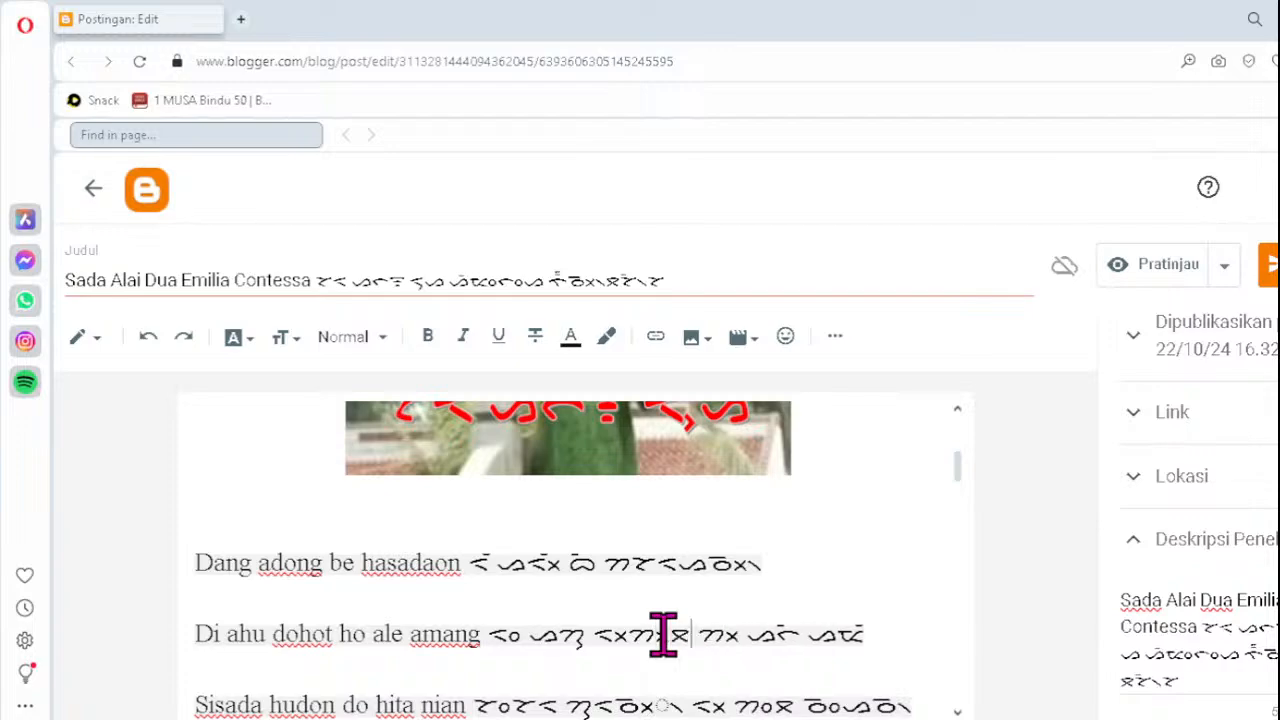
pyautogui.write('ᯉ᯲')
# - In the line "Sisada hudon do hita nian", correct the Batak spelling of "hudon" by retyping ᯬᯉ᯲
pyautogui.click(590, 705)
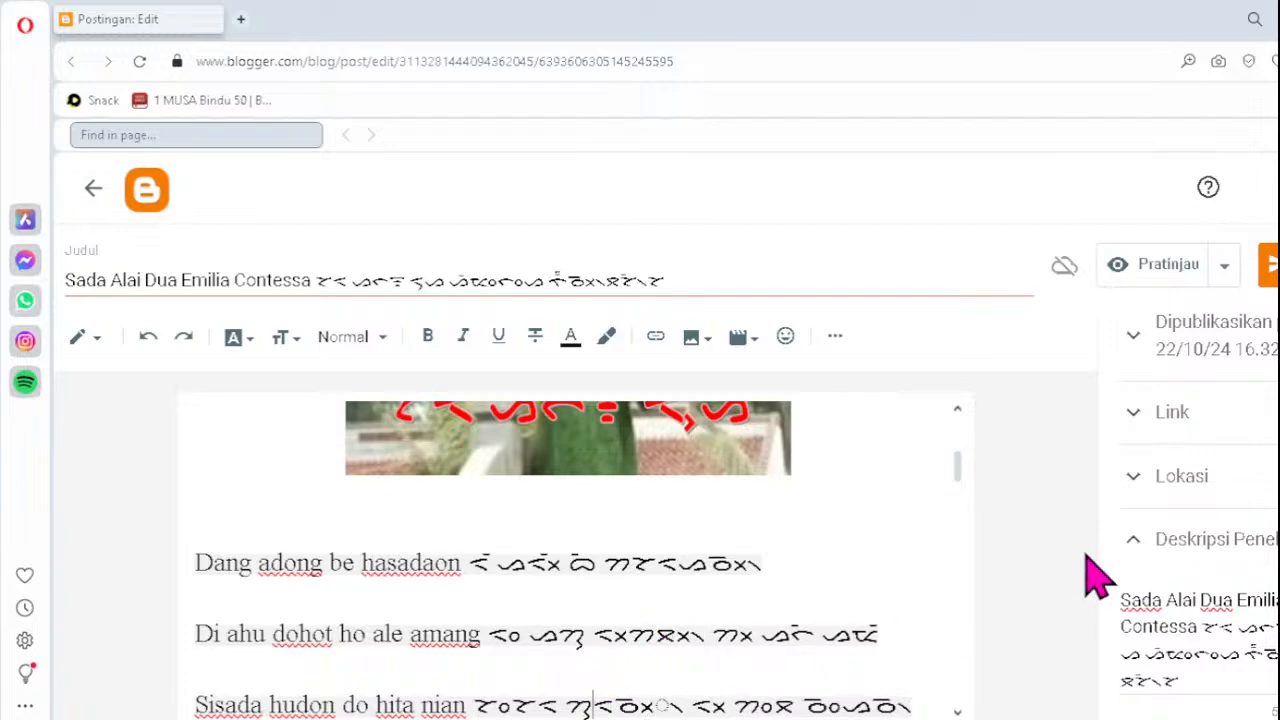
pyautogui.press('Down')
pyautogui.press('Down')
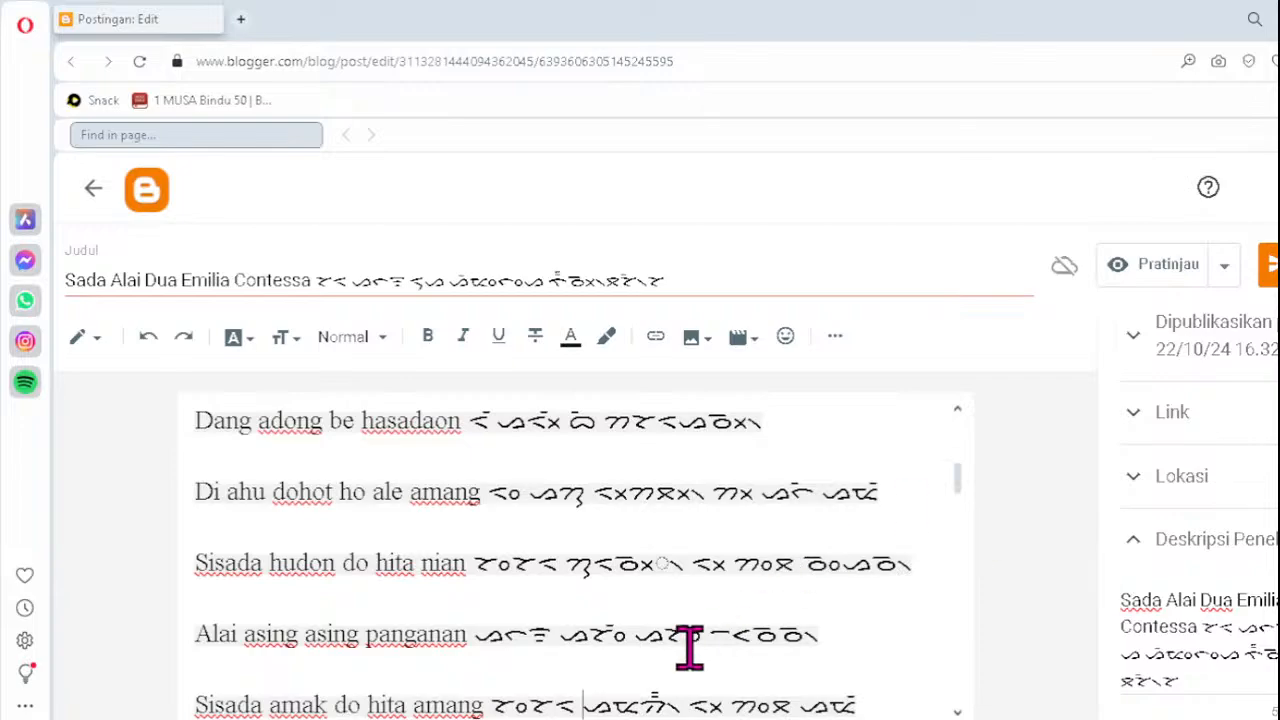
pyautogui.click(620, 566)
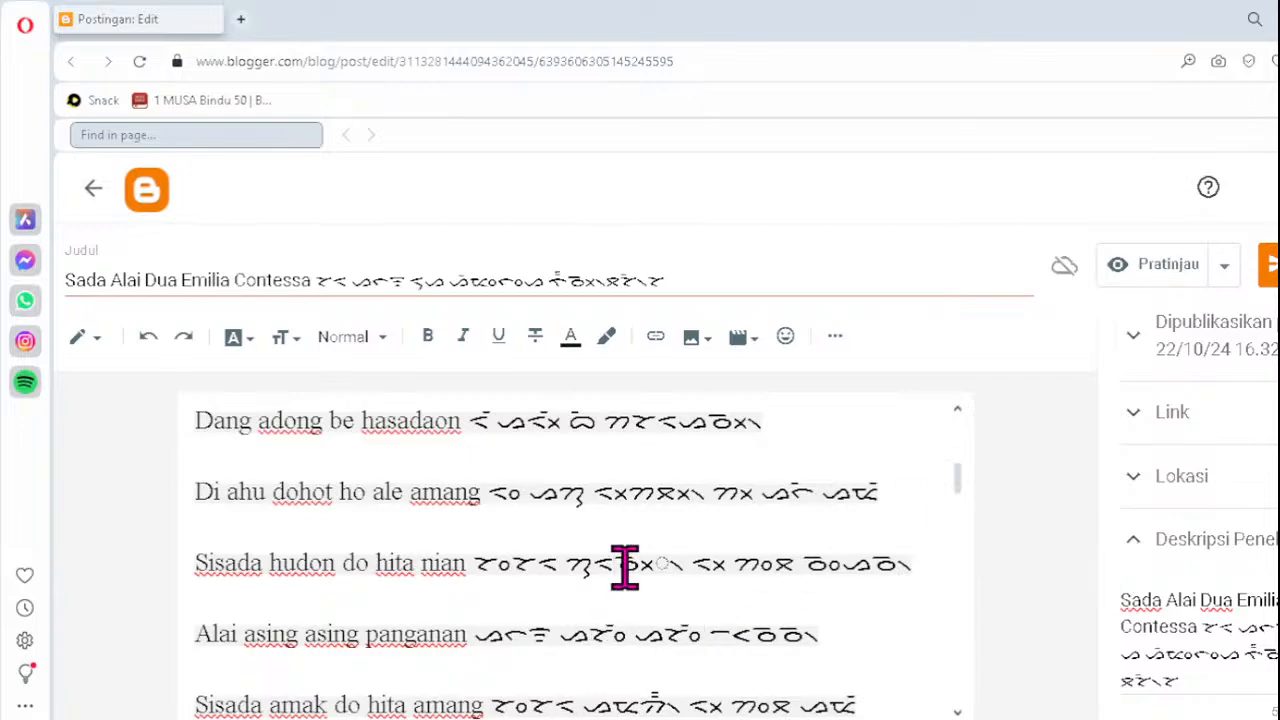
pyautogui.press('Delete')
pyautogui.write('ᯬᯉ᯲')
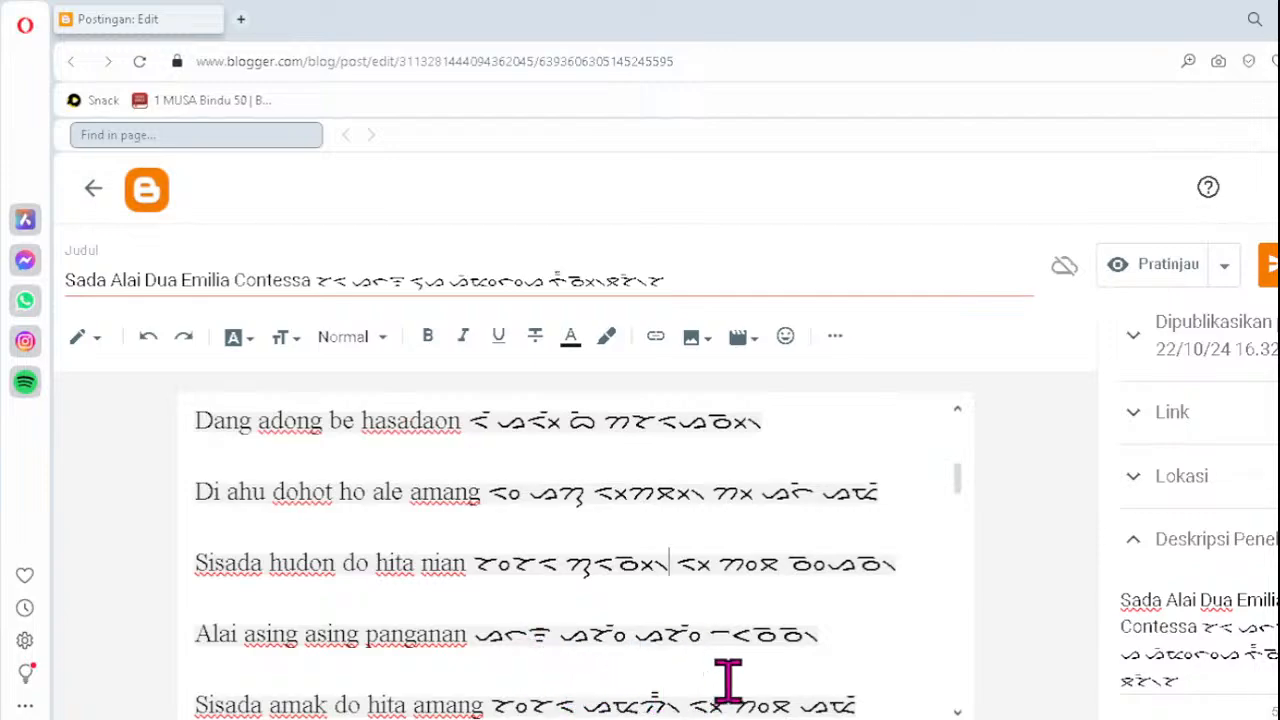
# - In the line "Alai pulik pulik podoman", correct the final Batak syllable of both "pulik" words
pyautogui.scroll(-3, 846, 638)
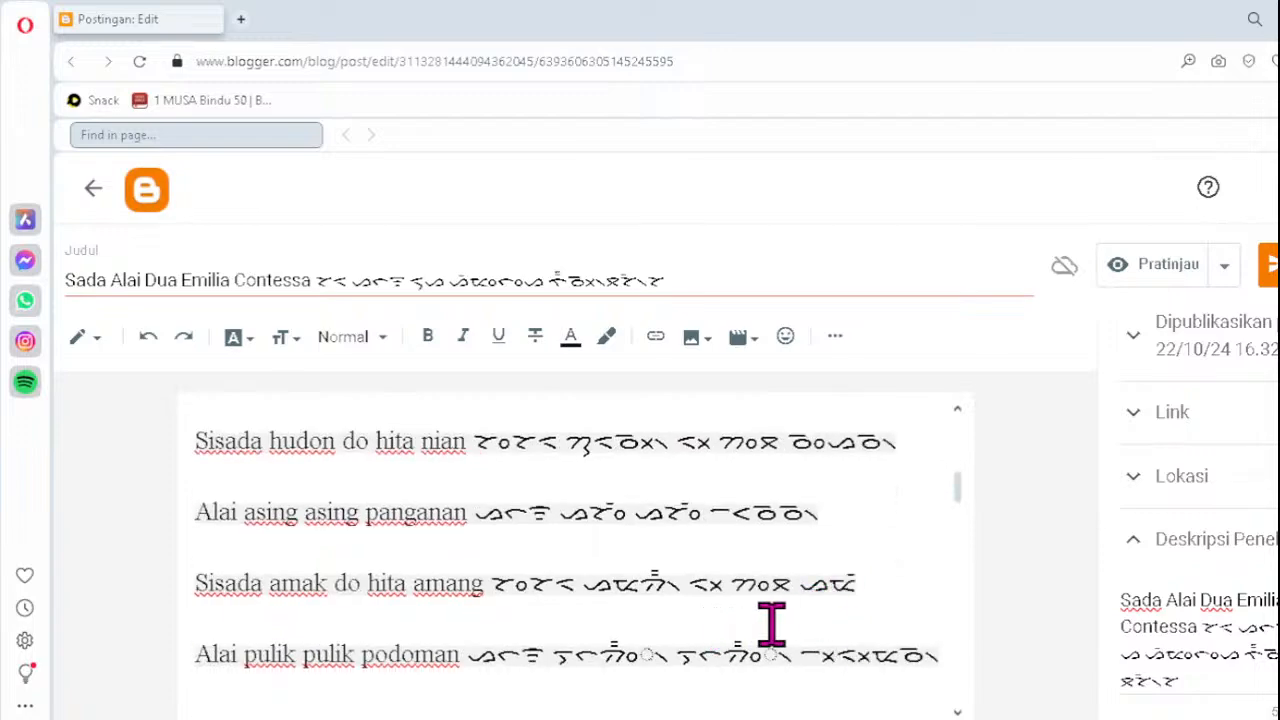
pyautogui.click(677, 655)
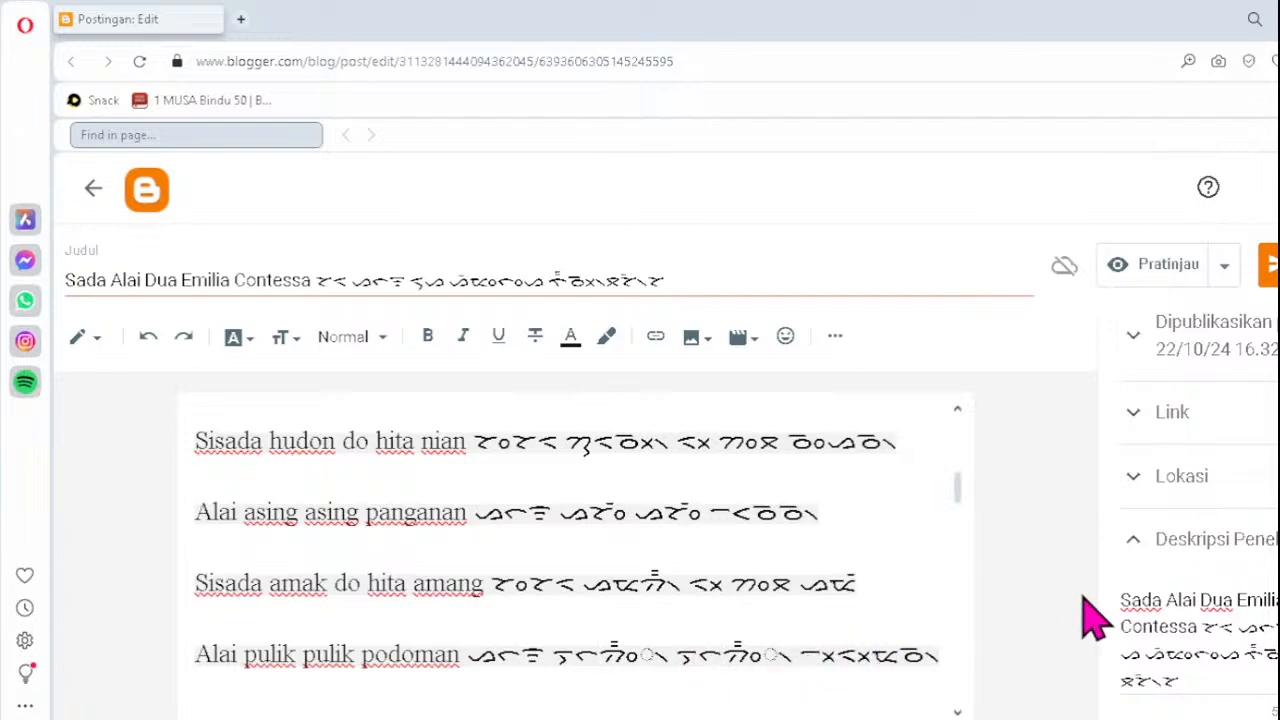
pyautogui.press('Delete')
pyautogui.write('ᯪᯂ᯦᯲')
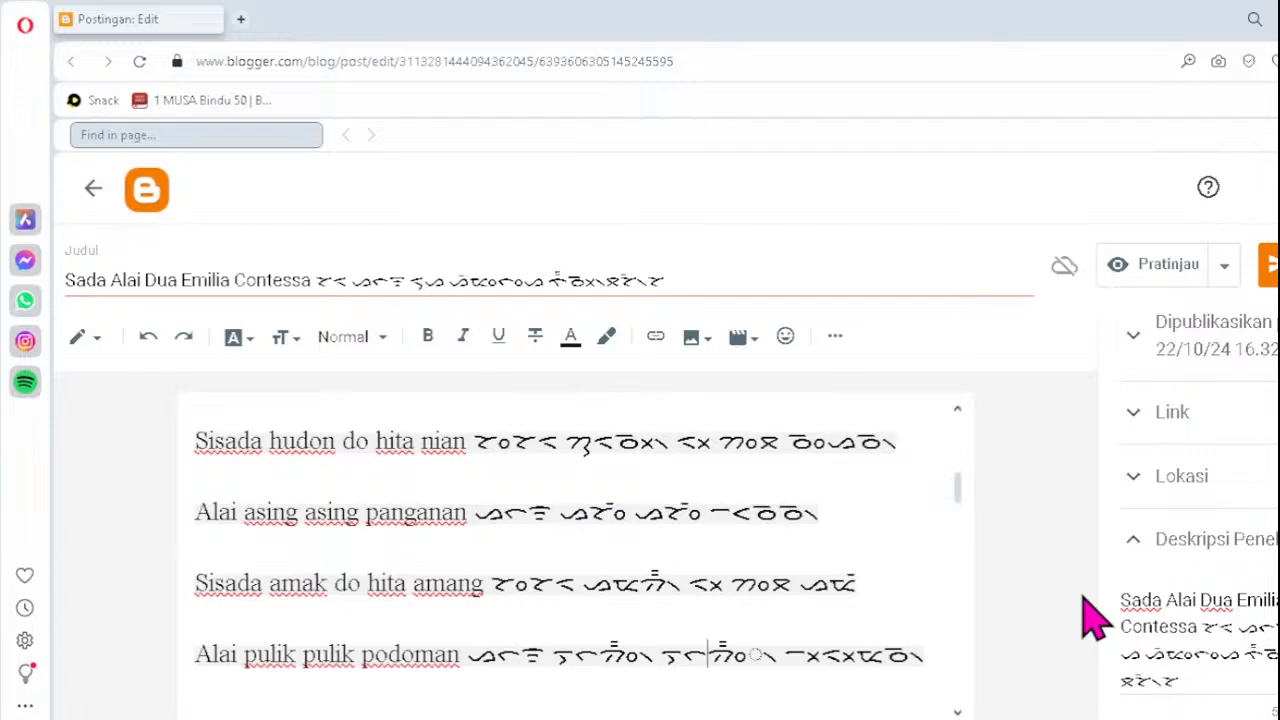
pyautogui.press('Delete')
pyautogui.write('ᯪᯂ᯦᯲')
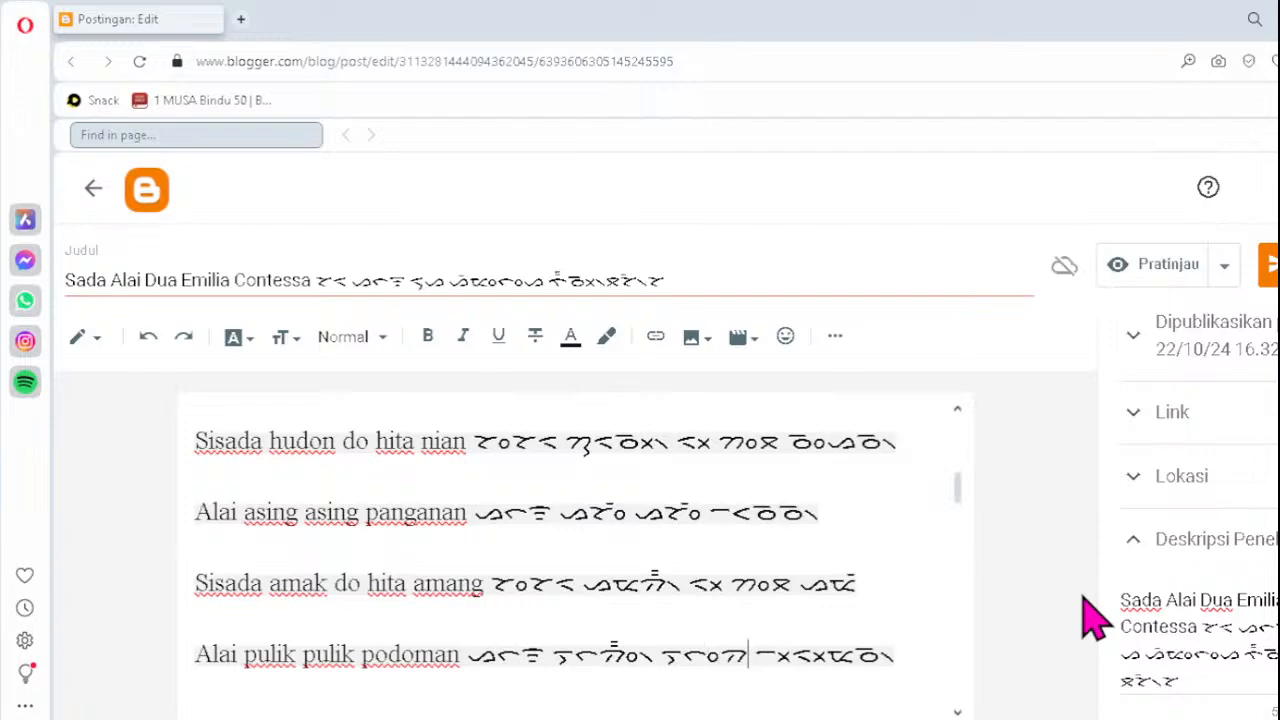
# - Correct the Batak spelling of "hadameon" and, one line below, of "parsaripeonta" by retyping ᯬᯉ᯲ in each
pyautogui.press('Down')
pyautogui.press('Down')
pyautogui.press('Down')
pyautogui.press('Down')
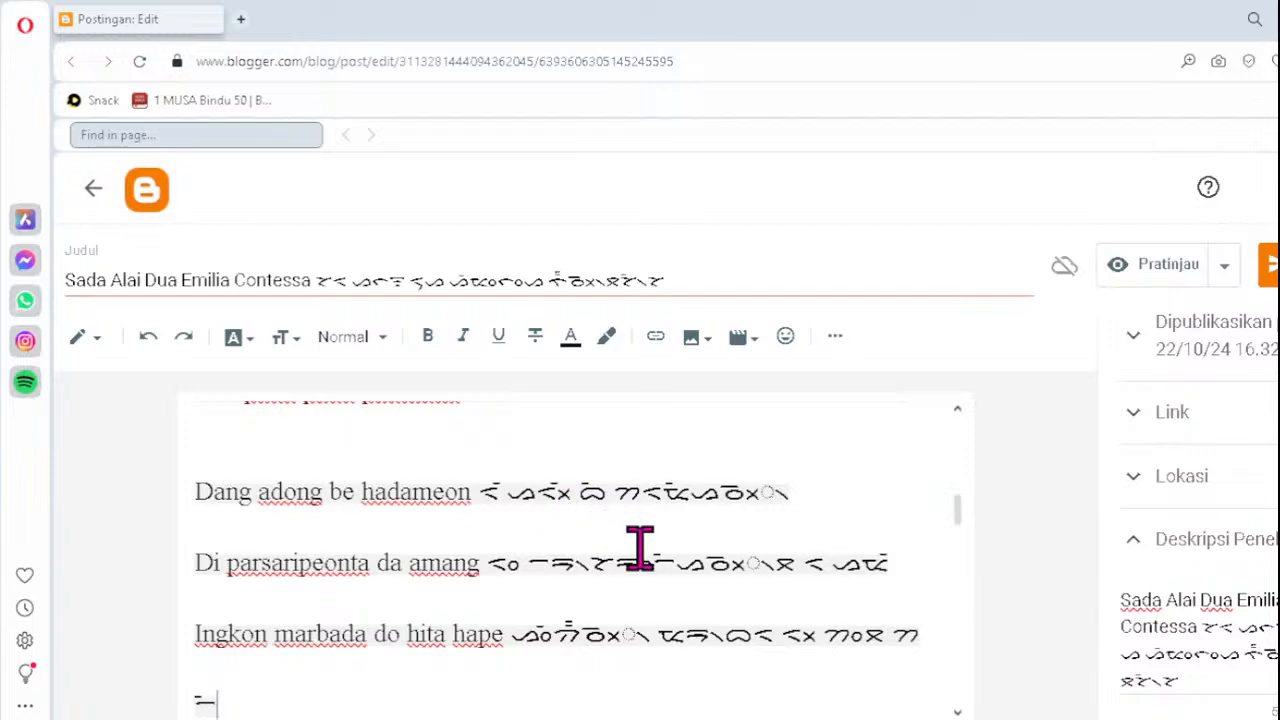
pyautogui.click(727, 495)
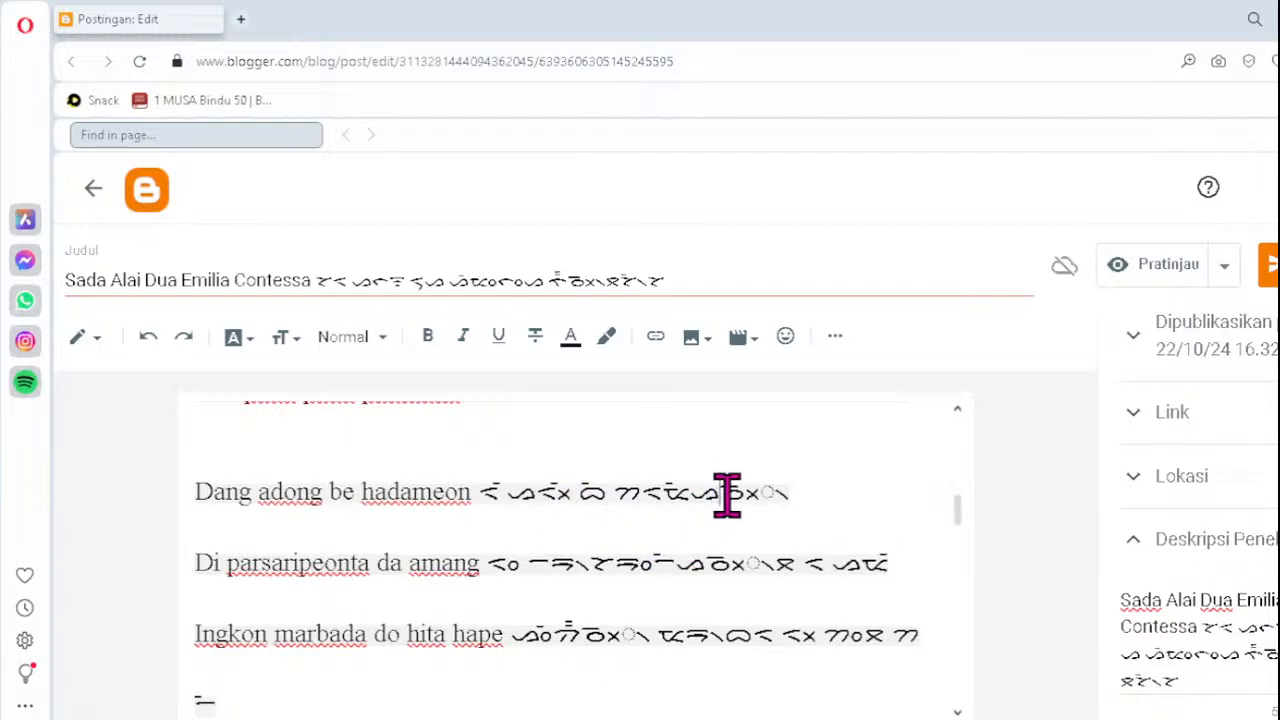
pyautogui.press('Delete')
pyautogui.write('ᯬᯉ᯲')
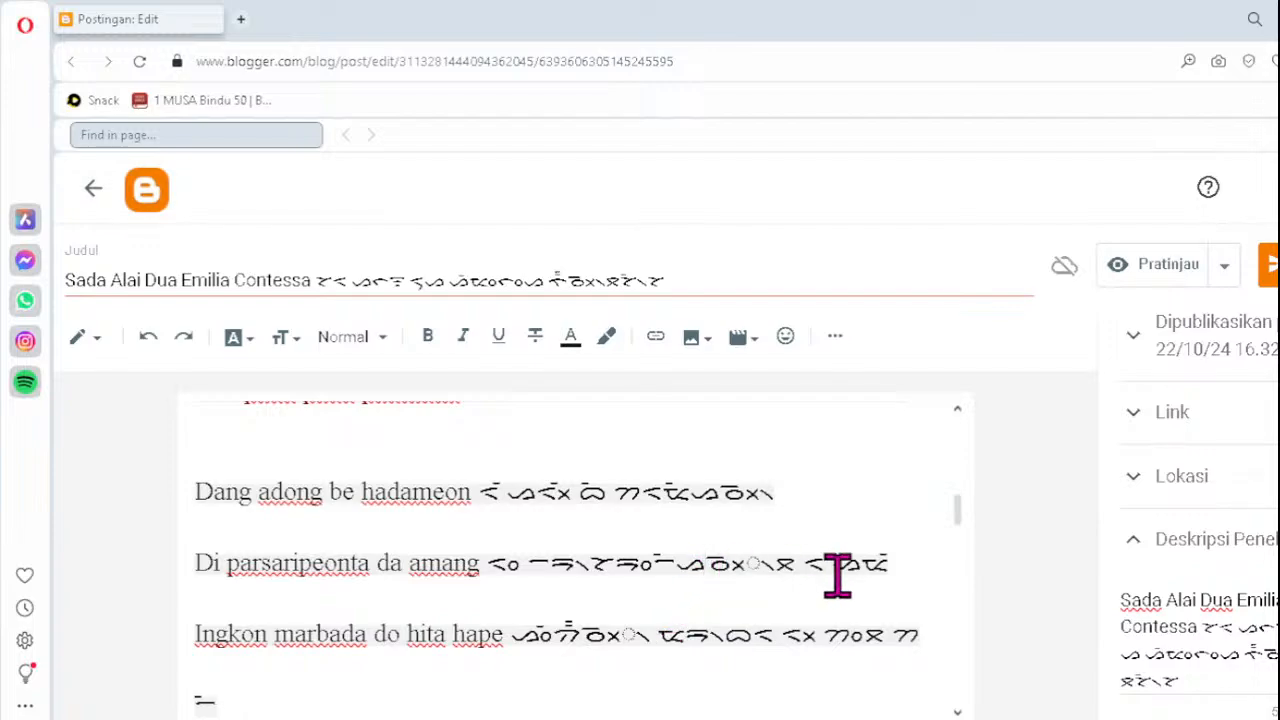
pyautogui.press('Delete')
pyautogui.write('ᯬᯉ᯲')
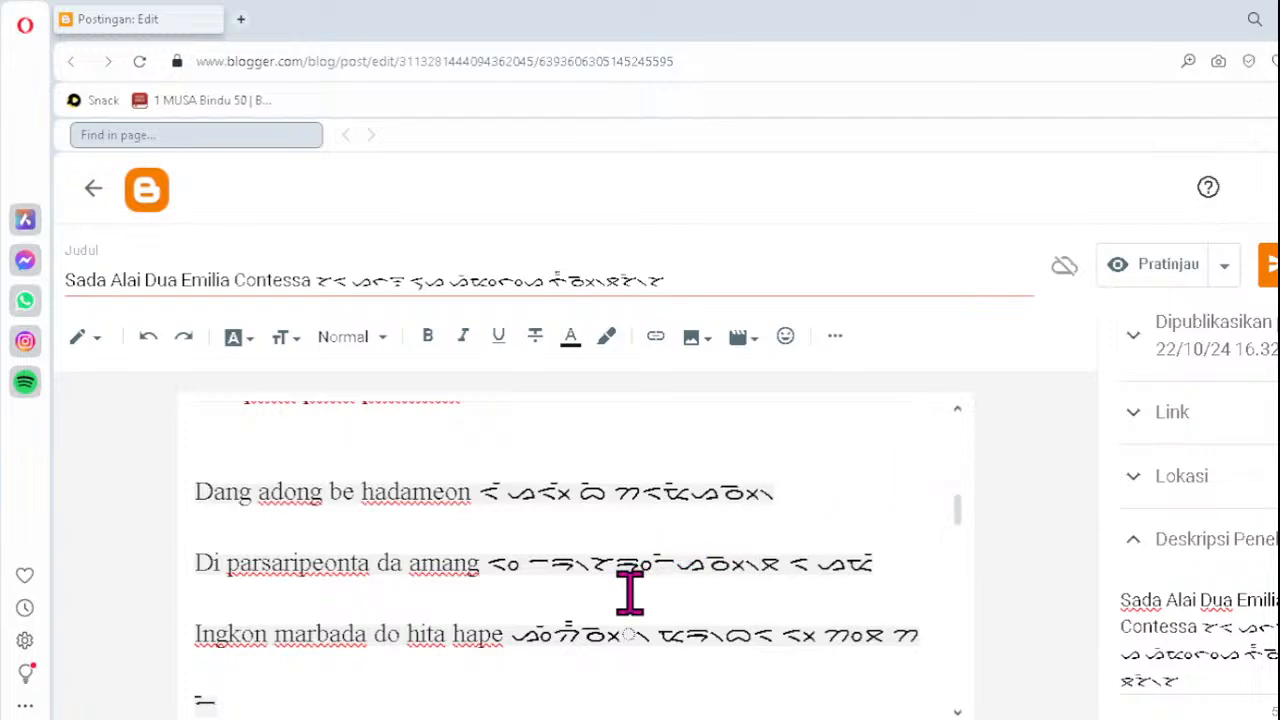
# - In the line "Ingkon marbada do hita hape", correct the Batak spelling of "Ingkon" by retyping ᯬᯉ᯲
pyautogui.click(596, 635)
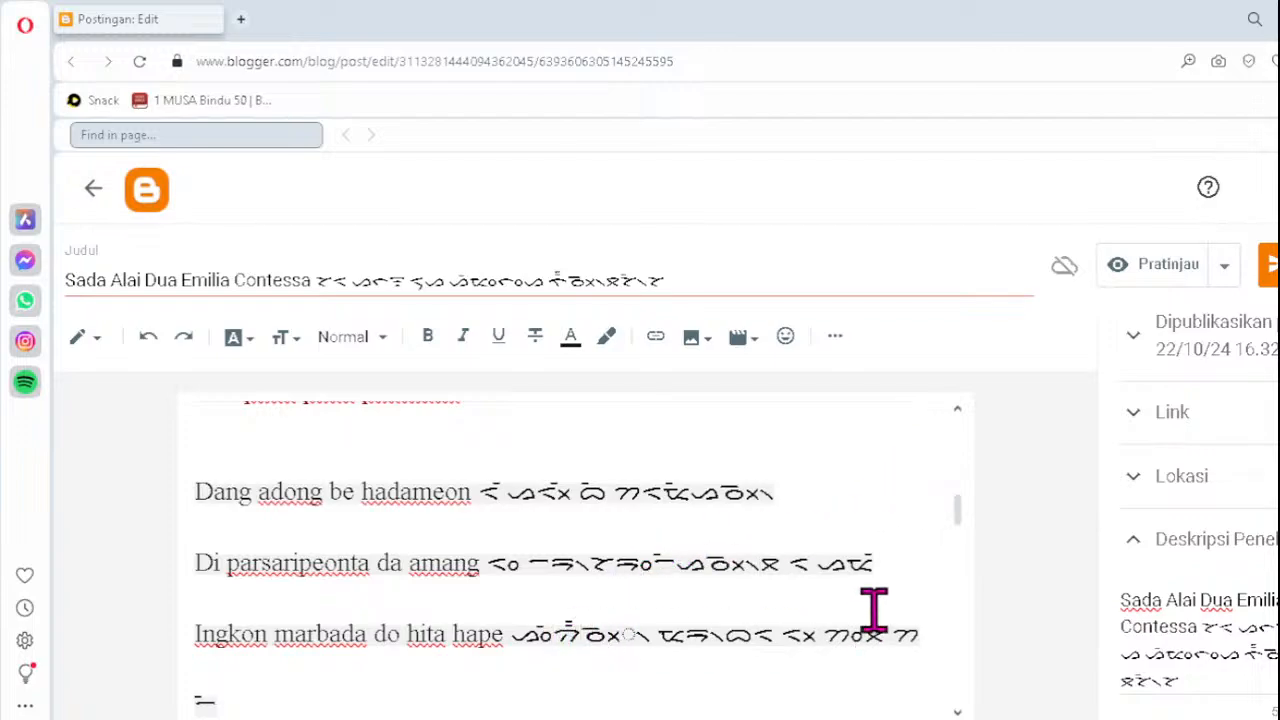
pyautogui.press('Delete')
pyautogui.write('ᯬᯉ᯲')
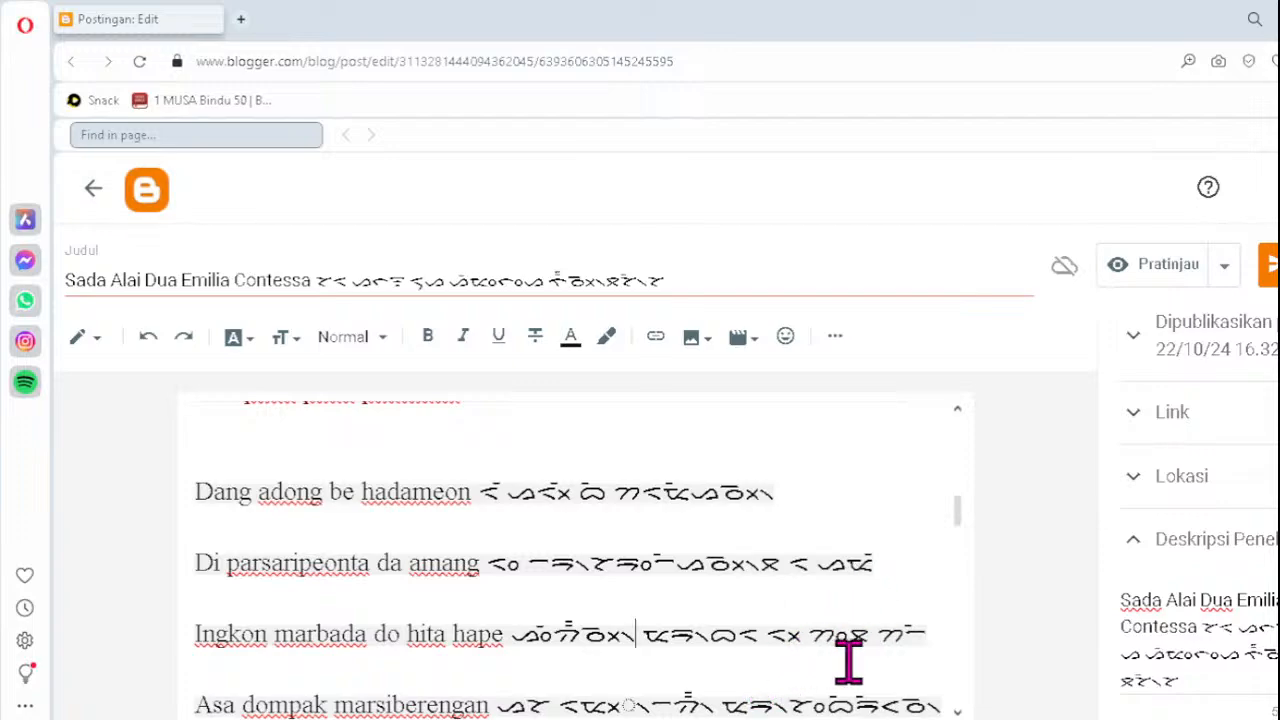
# - In the line "Asa dompak marsiberengan", correct the Batak spelling of "dompak" by retyping ᯬᯔ᯲
pyautogui.click(658, 679)
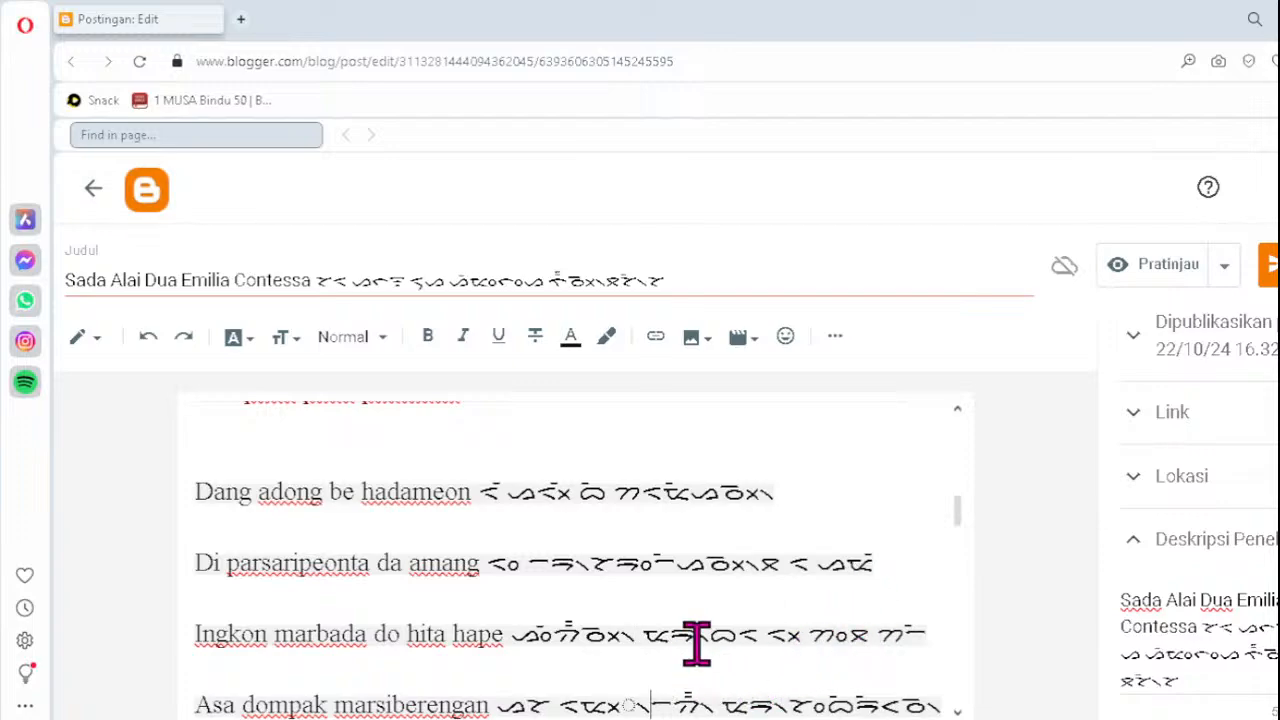
pyautogui.press('Down')
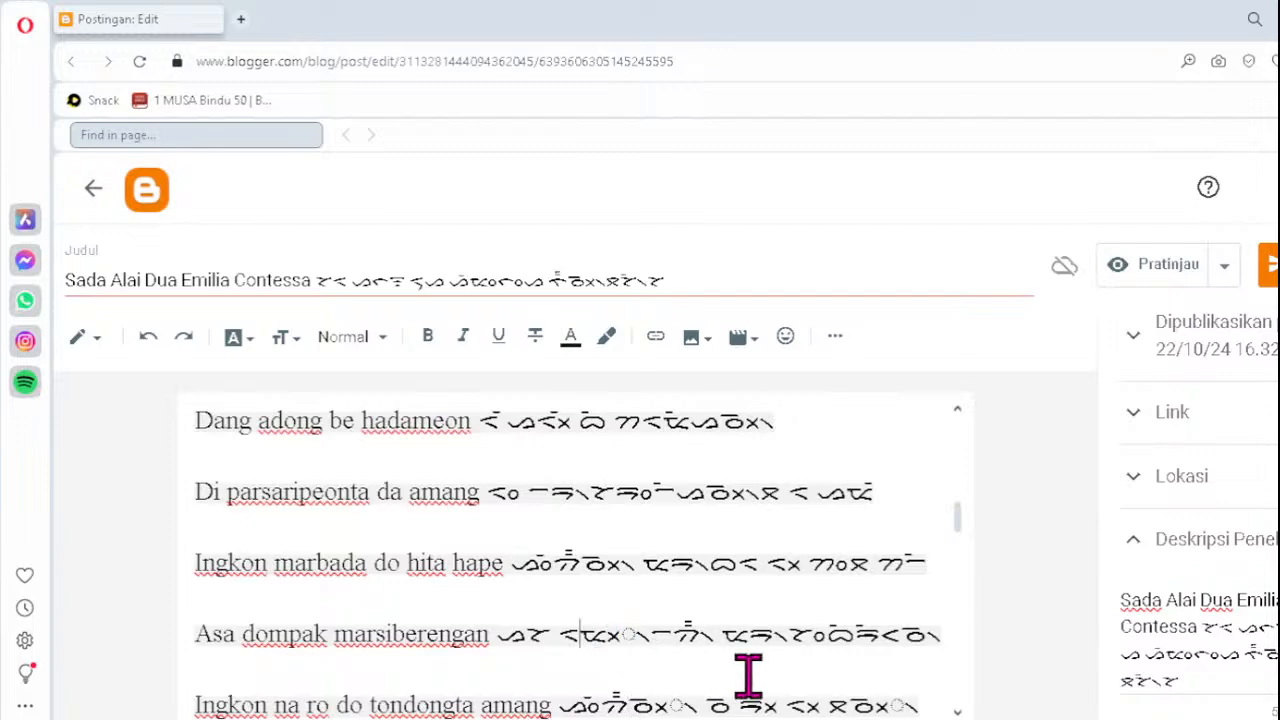
pyautogui.press('Delete')
pyautogui.write('ᯬᯔ᯲')
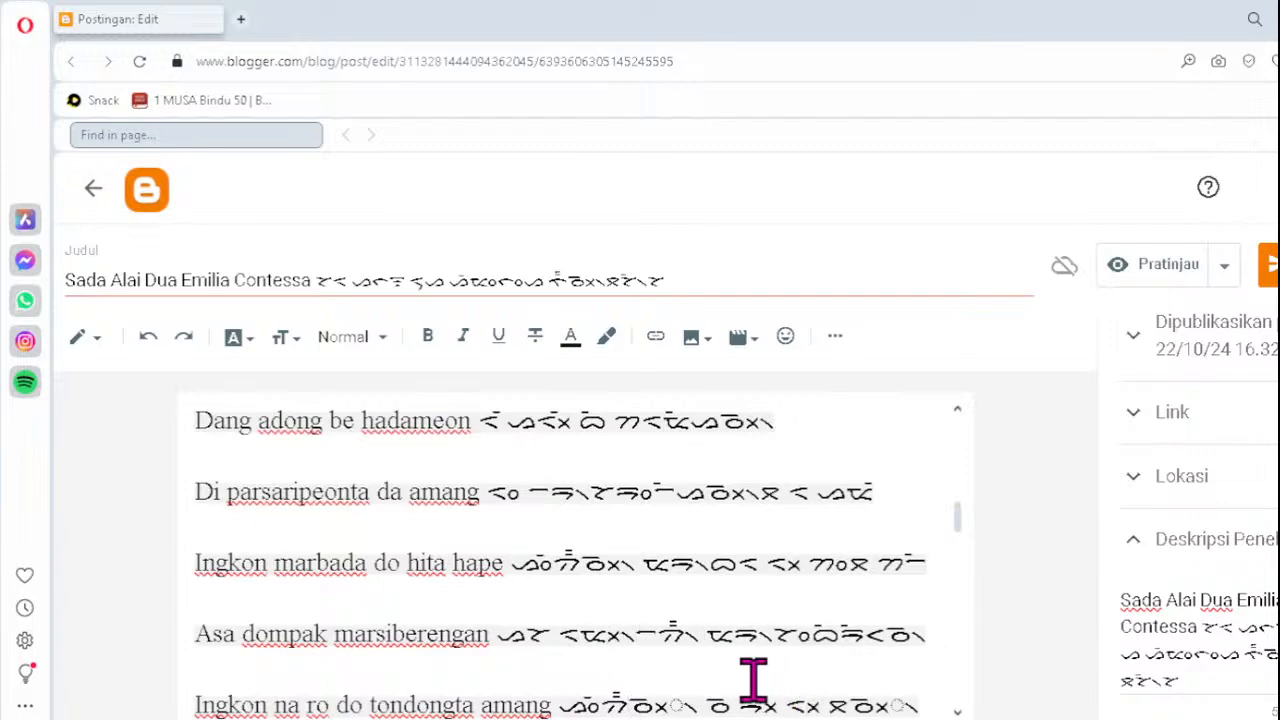
# - In the line "Ingkon na ro do tondongta amang", correct the Batak spelling of "Ingkon" and "tondongta" by retyping ᯬᯉ᯲ in each
pyautogui.click(648, 703)
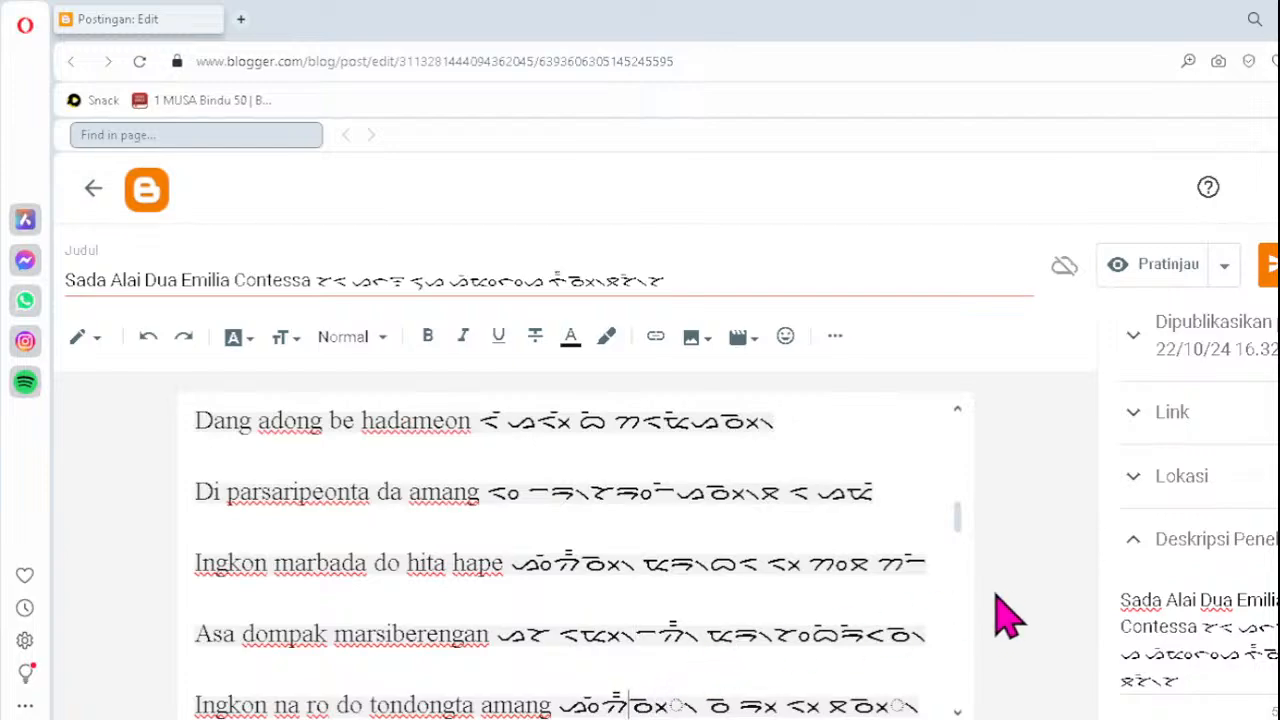
pyautogui.press('Delete')
pyautogui.write('ᯬᯉ᯲')
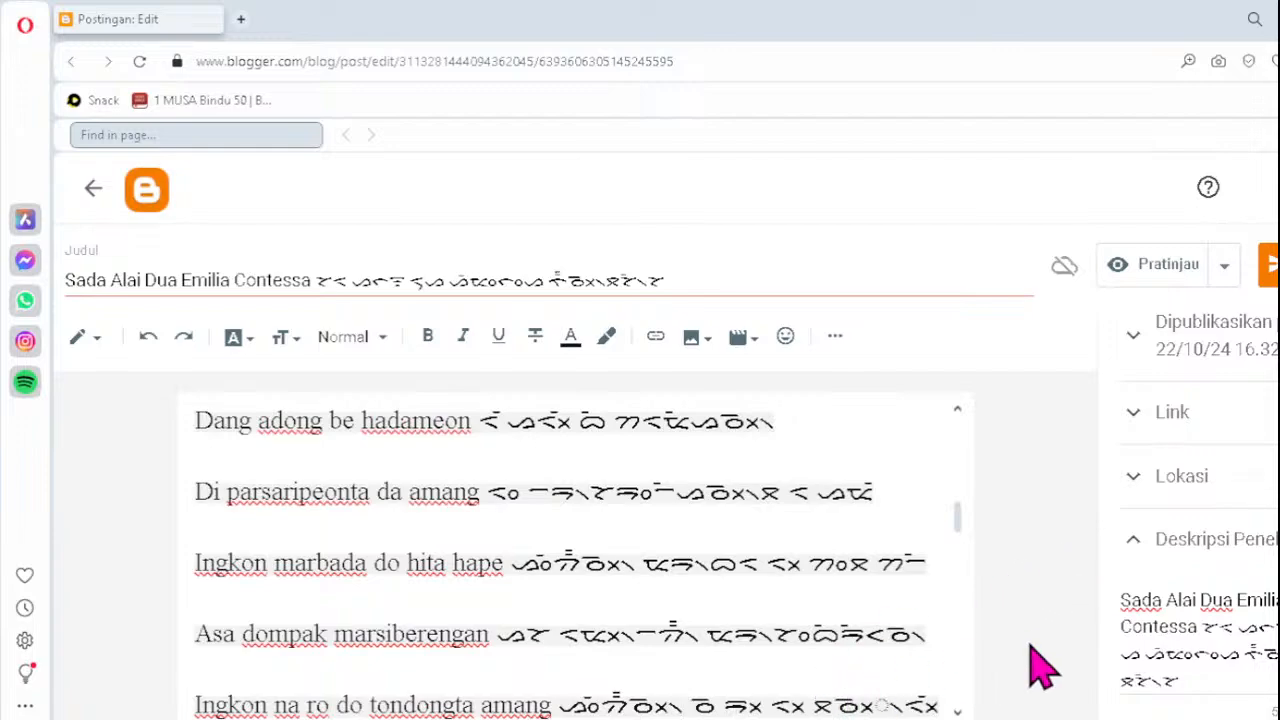
pyautogui.press('Delete')
pyautogui.write('ᯬᯉ᯲')
# - In the line "Asa hea rap sahundulan", correct the Batak spelling of "sahundulan" by retyping ᯮᯉ᯲
pyautogui.press('Down')
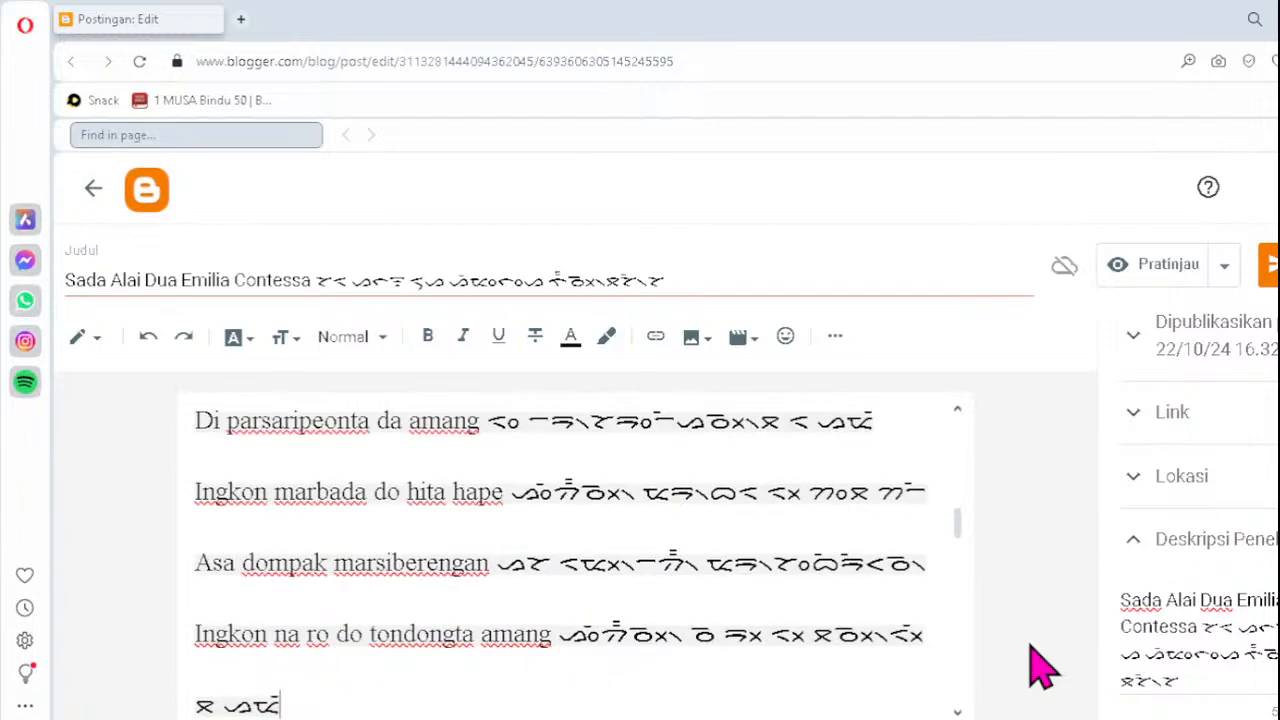
pyautogui.press('Down')
pyautogui.press('Down')
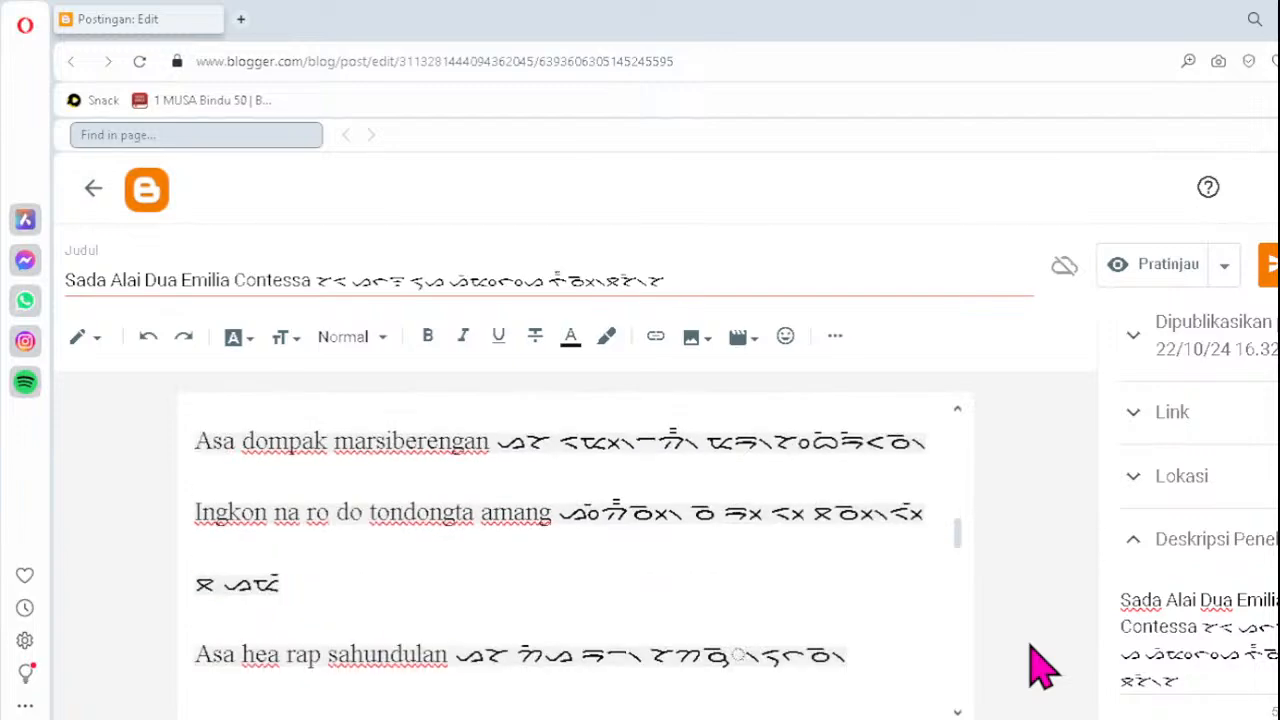
pyautogui.click(706, 656)
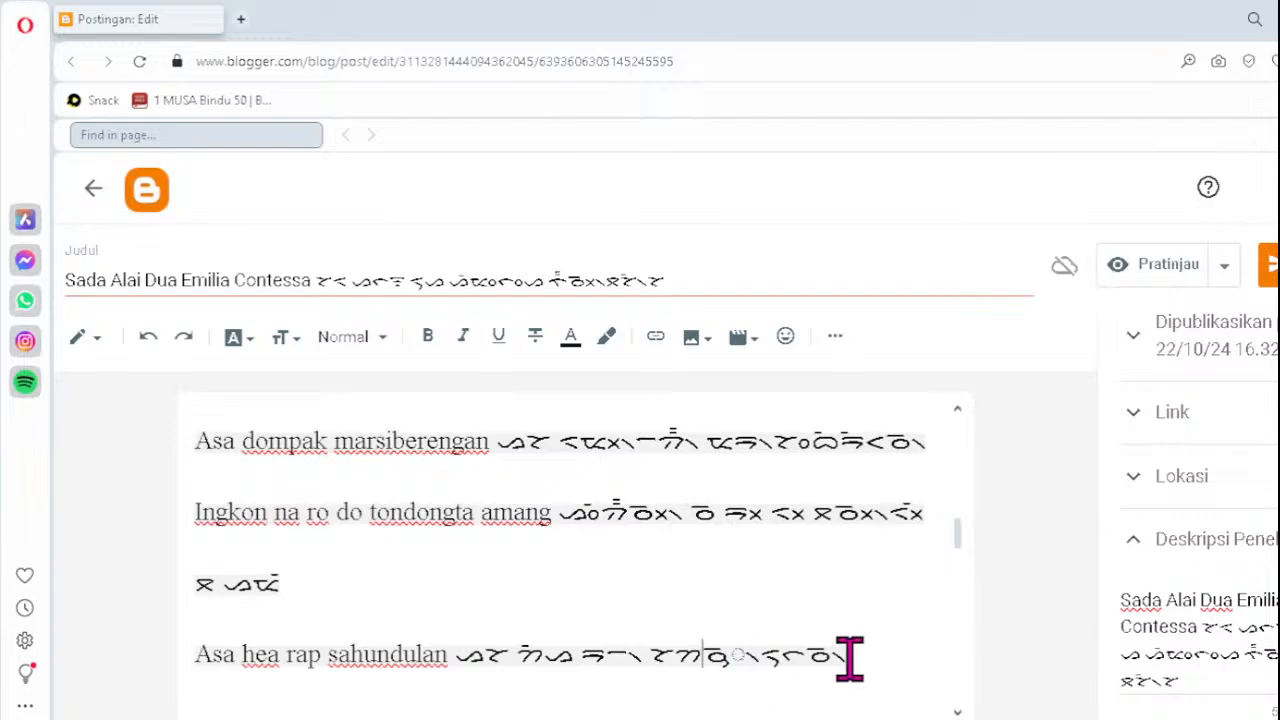
pyautogui.press('Delete')
pyautogui.write('ᯮᯉ᯲')
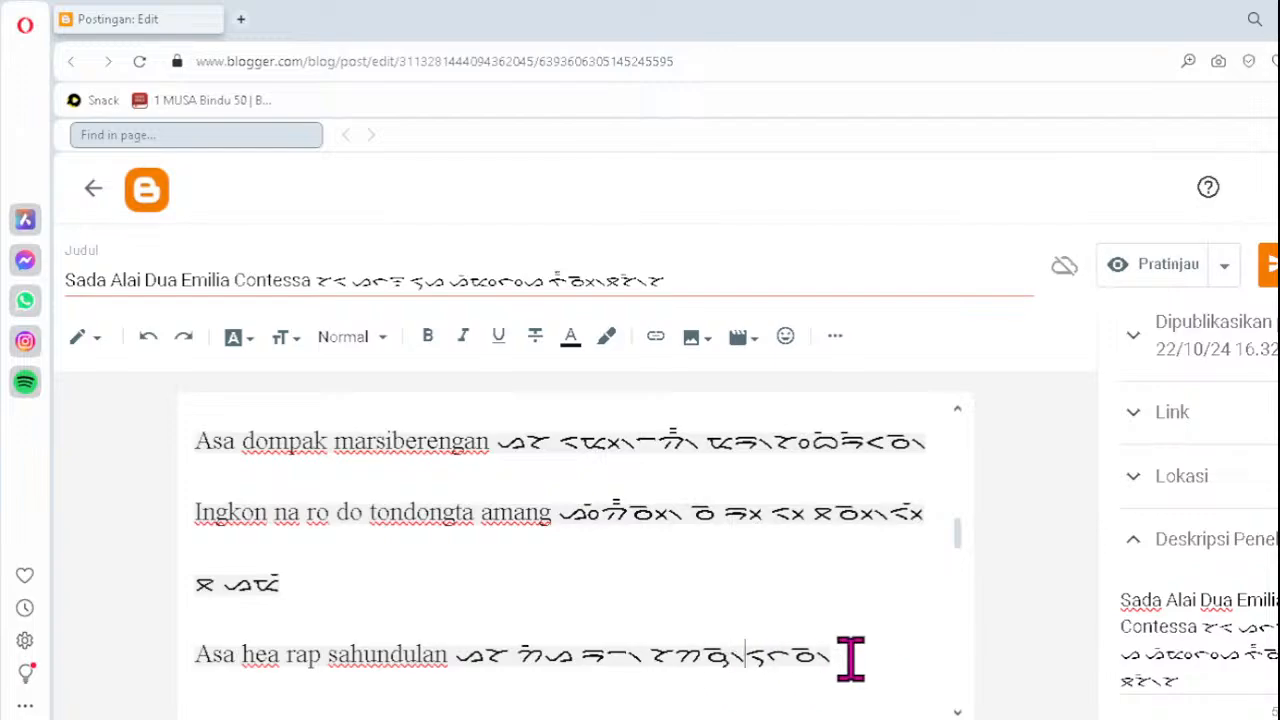
# - In the verse after "Asa hea rap sahundulan", correct the Batak spelling of "hasadaon" and "hadameon" by retyping ᯬᯉ᯲ in each
pyautogui.scroll(-2, 850, 657)
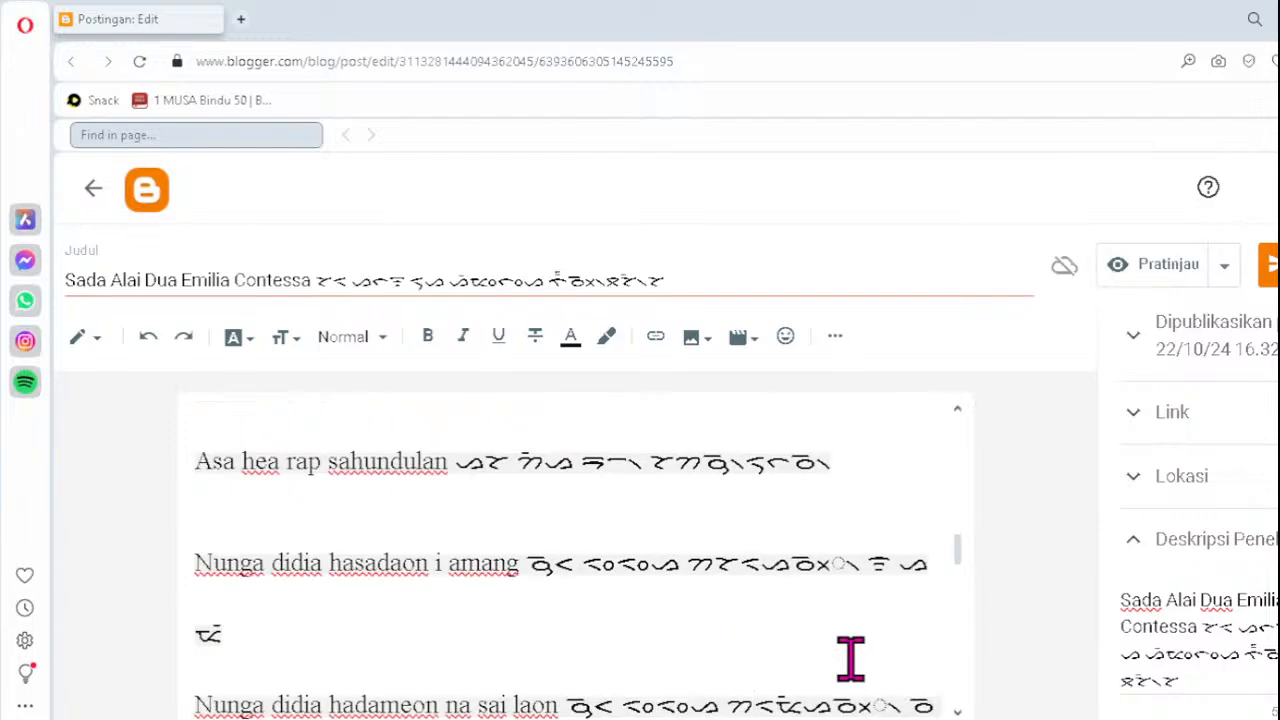
pyautogui.click(792, 565)
pyautogui.press('Delete')
pyautogui.write('ᯬᯉ᯲')
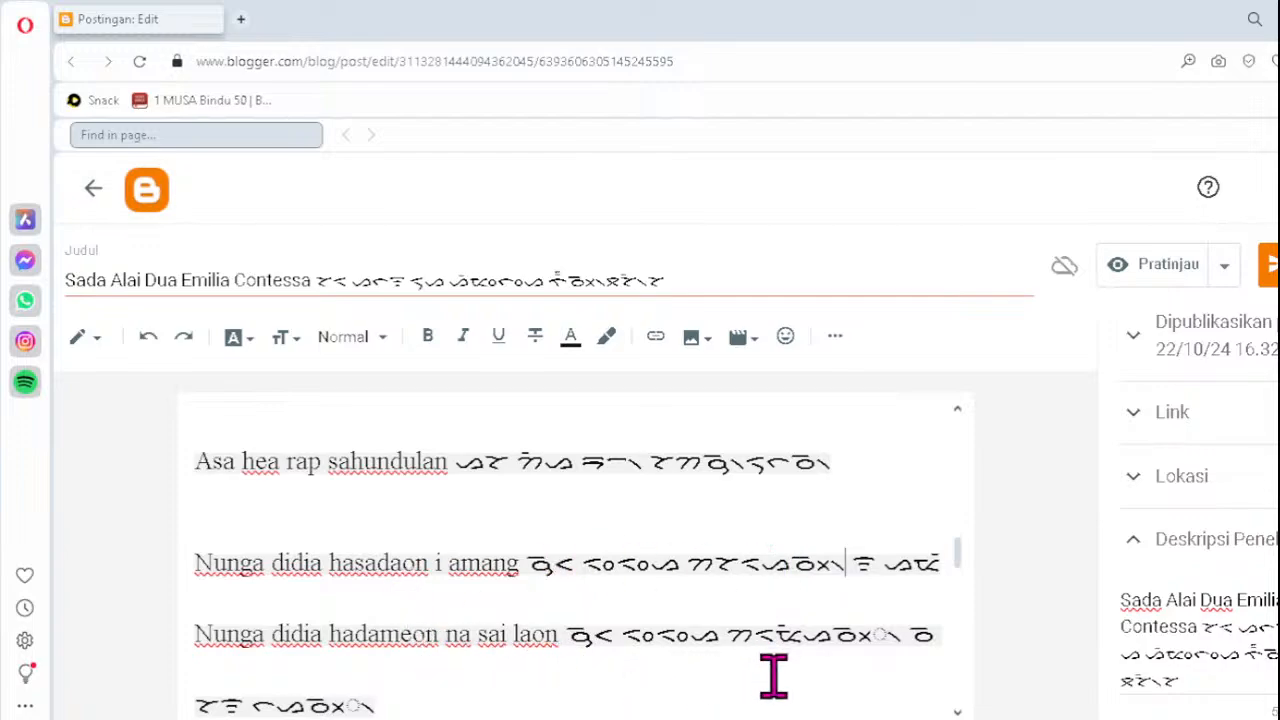
pyautogui.click(832, 634)
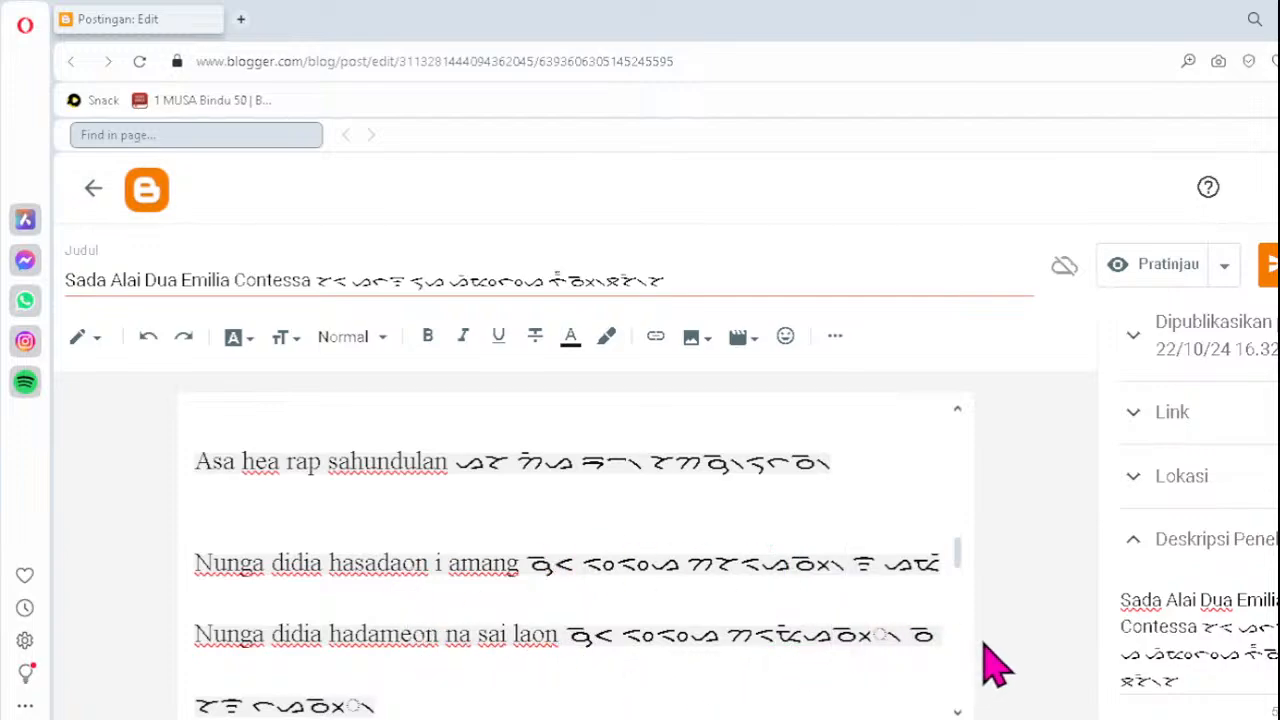
pyautogui.press('Delete')
pyautogui.write('ᯬᯉ᯲')
# - Correct the Batak spelling of "laon" and, one line below, of "solunta" in "Sada do solunta"
pyautogui.click(426, 688)
pyautogui.press('BackSpace')
pyautogui.press('BackSpace')
pyautogui.press('BackSpace')
pyautogui.press('BackSpace')
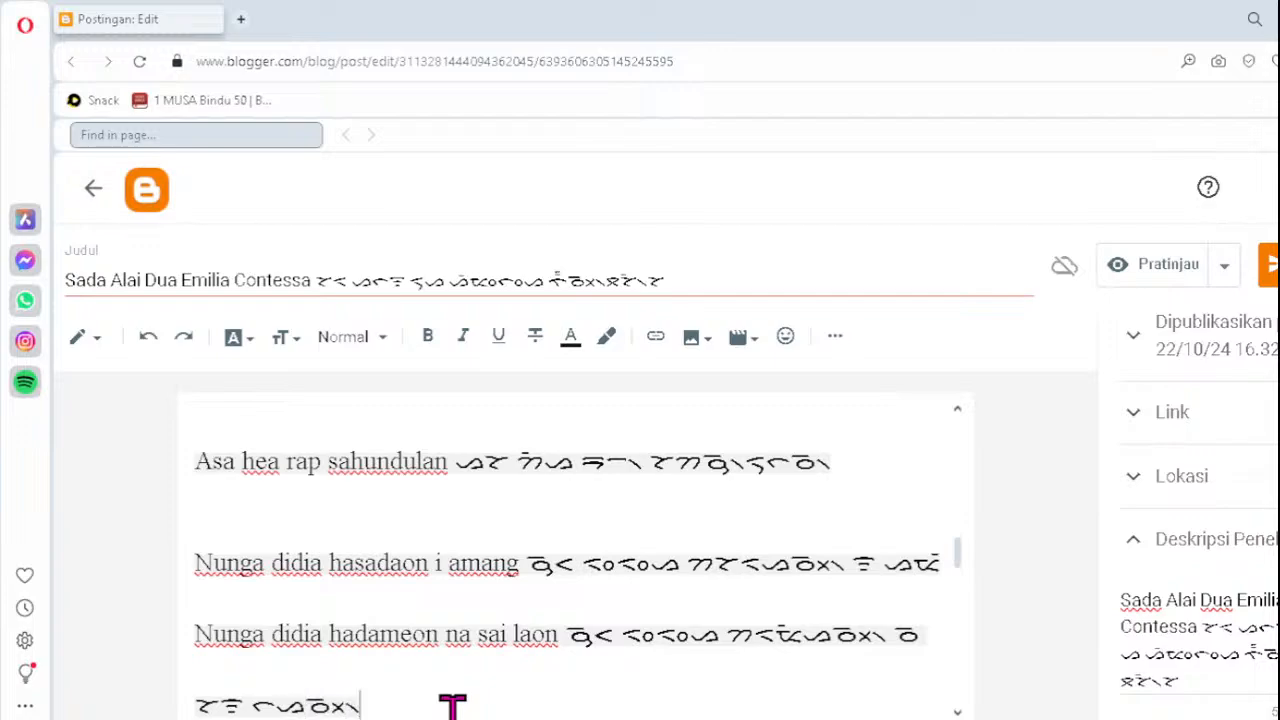
pyautogui.scroll(-2, 452, 705)
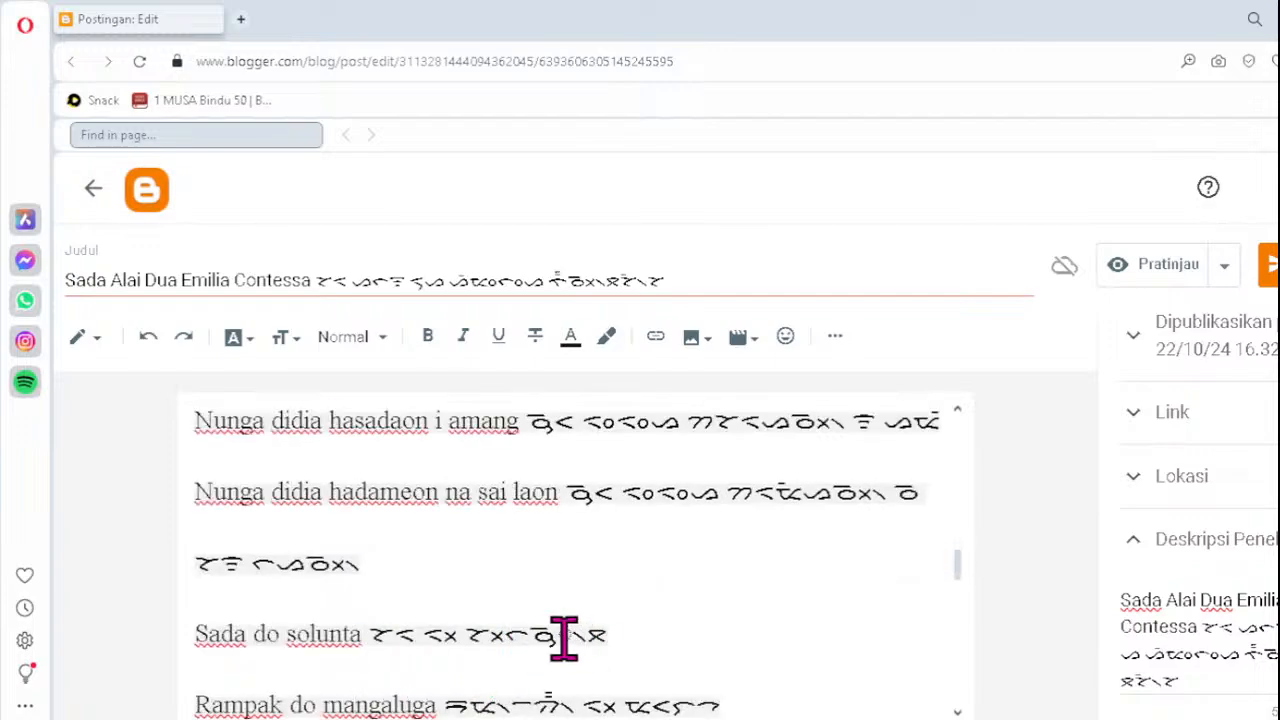
pyautogui.press('Delete')
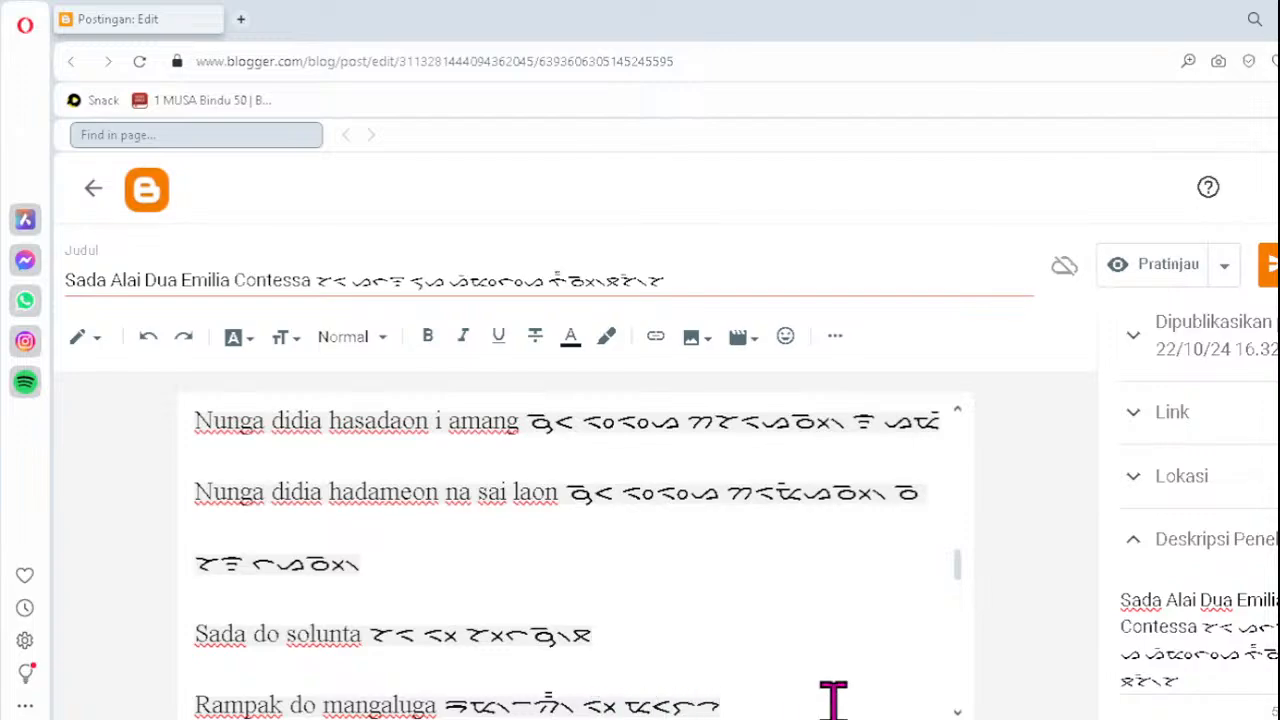
# - In the verse after "Hape so marnasahat tu labuan", correct the repeated Batak spelling of "hasadaon" by retyping ᯬᯉ᯲
pyautogui.press('Return')
pyautogui.hotkey('ctrl', 'v')
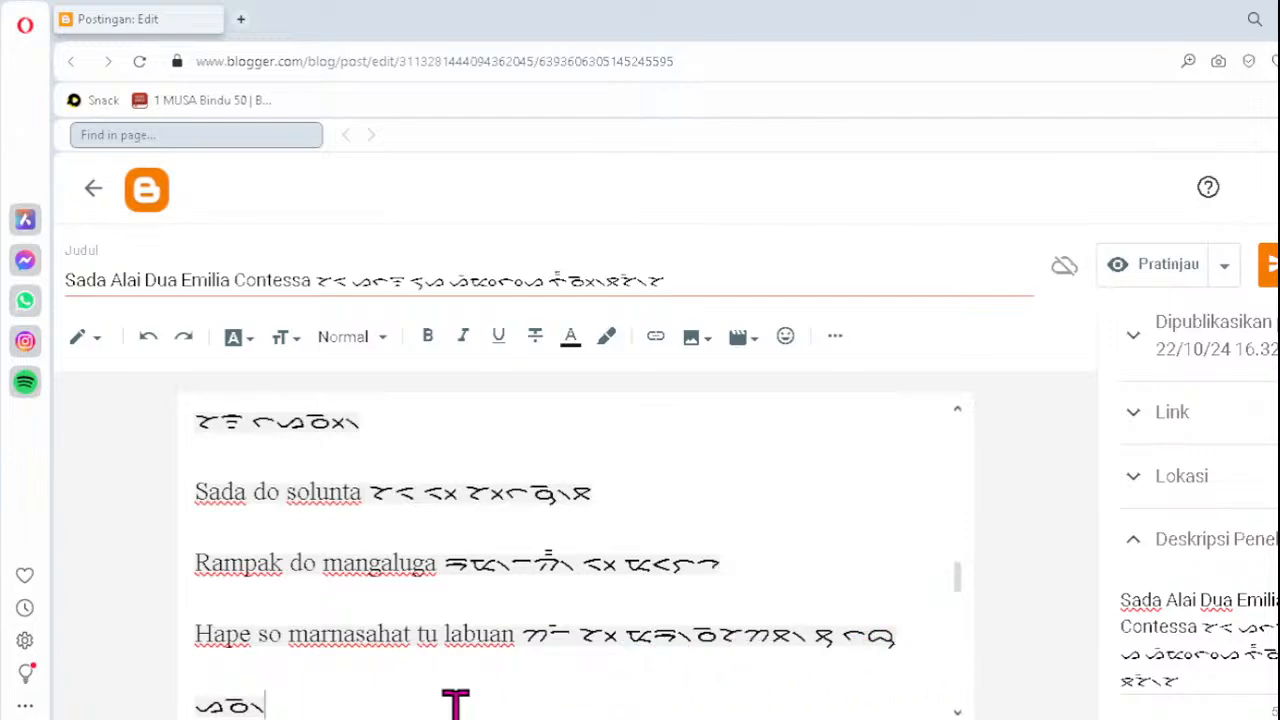
pyautogui.press('Return')
pyautogui.hotkey('ctrl', 'v')
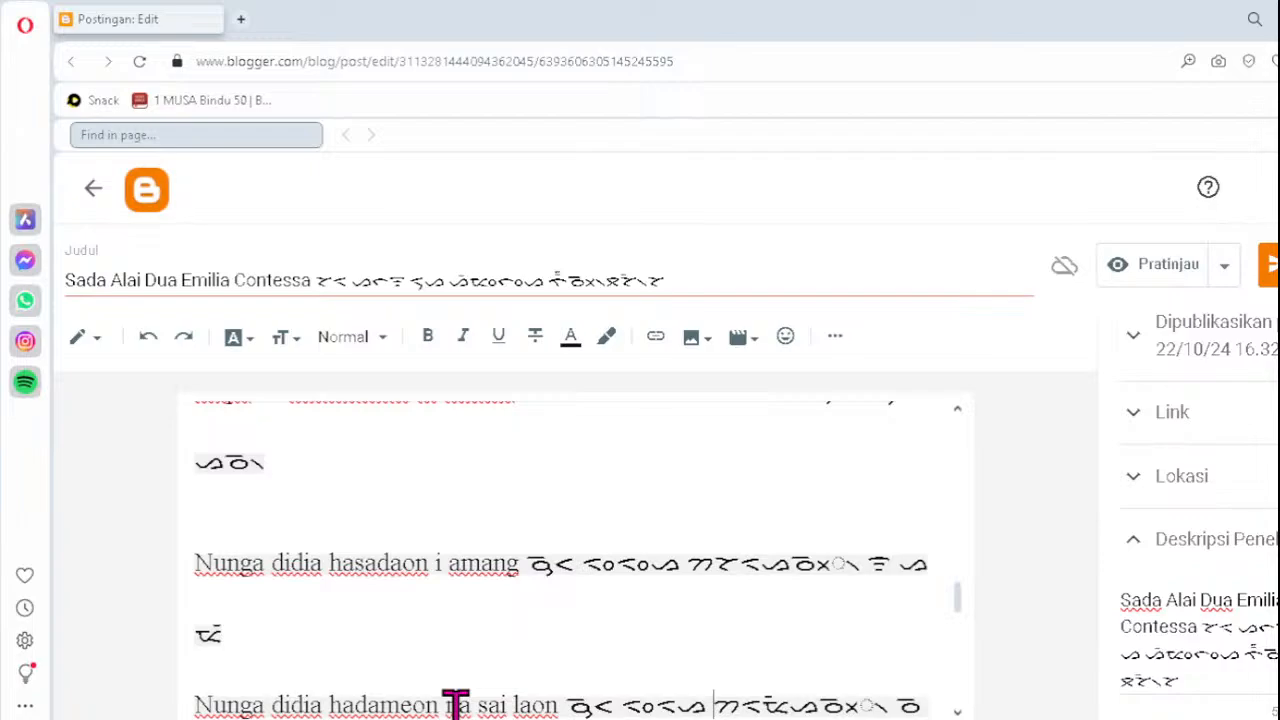
pyautogui.click(803, 552)
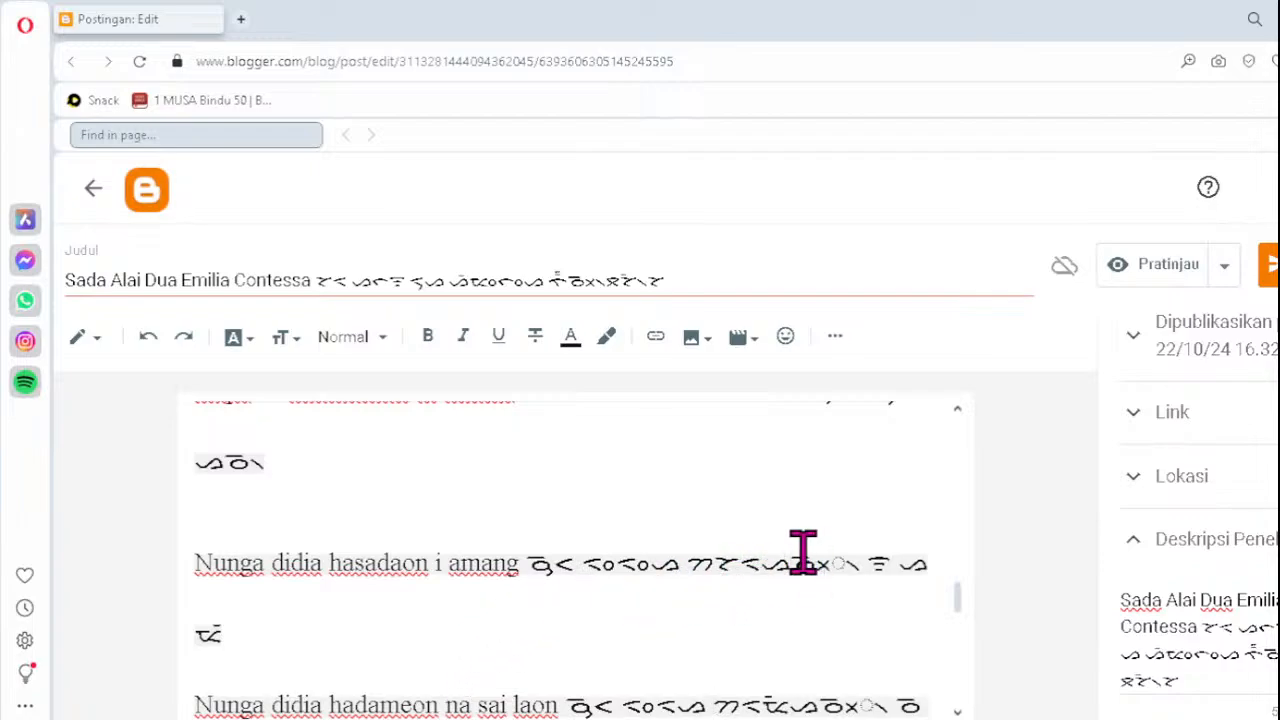
pyautogui.press('Delete')
pyautogui.write('ᯬᯉ᯲')
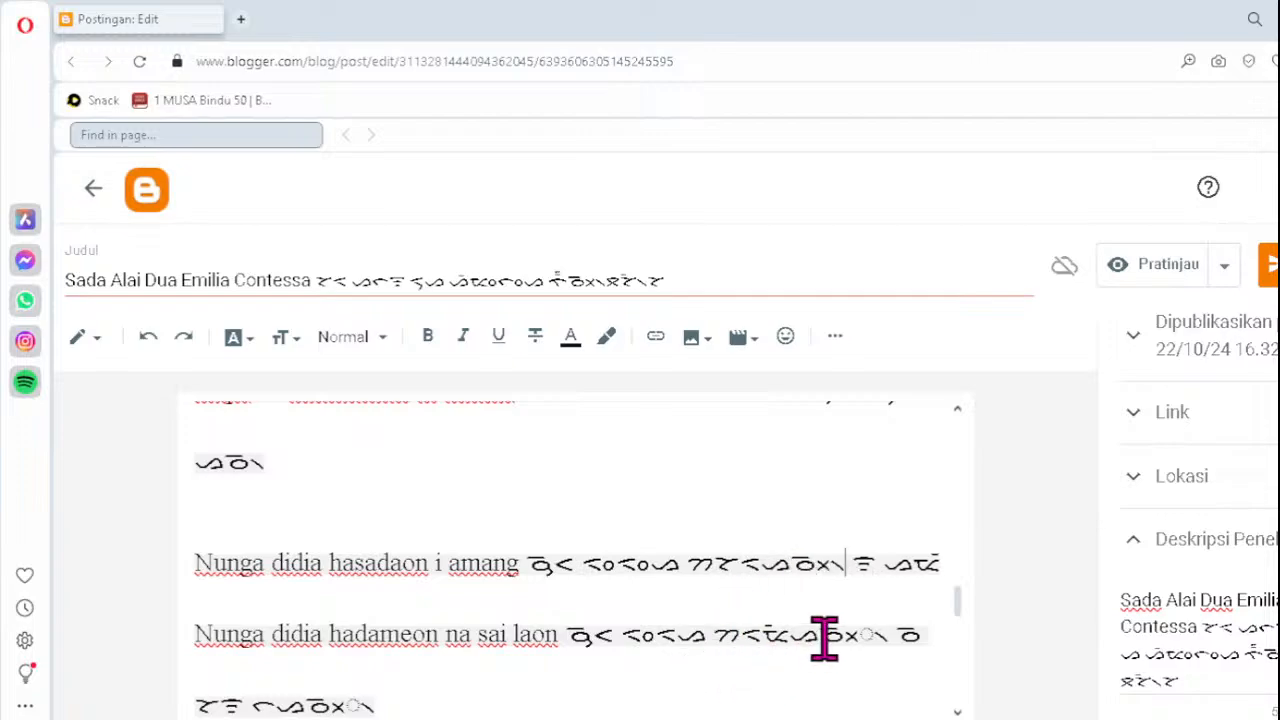
# - In the repeated line "Nunga didia hadameon na sai laon", correct the Batak spelling of both "hadameon" and "laon"
pyautogui.press('Delete')
pyautogui.write('ᯬᯉ᯲')
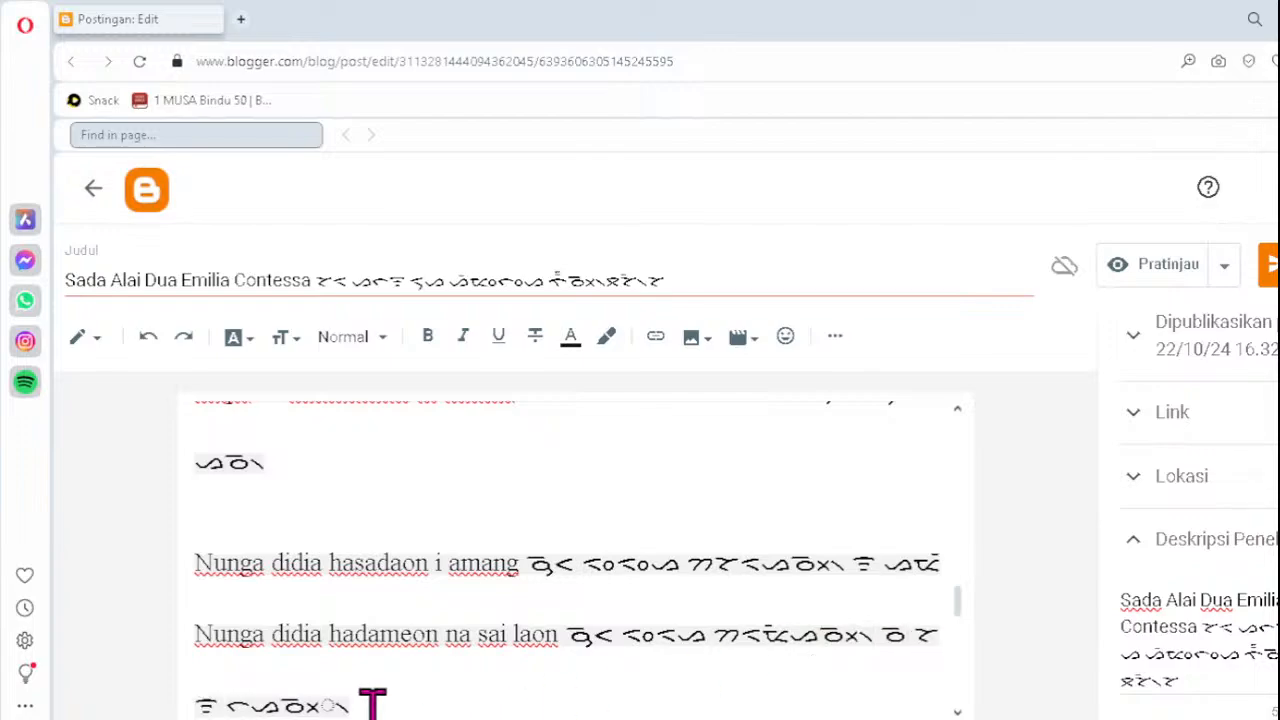
pyautogui.click(286, 697)
pyautogui.press('Delete')
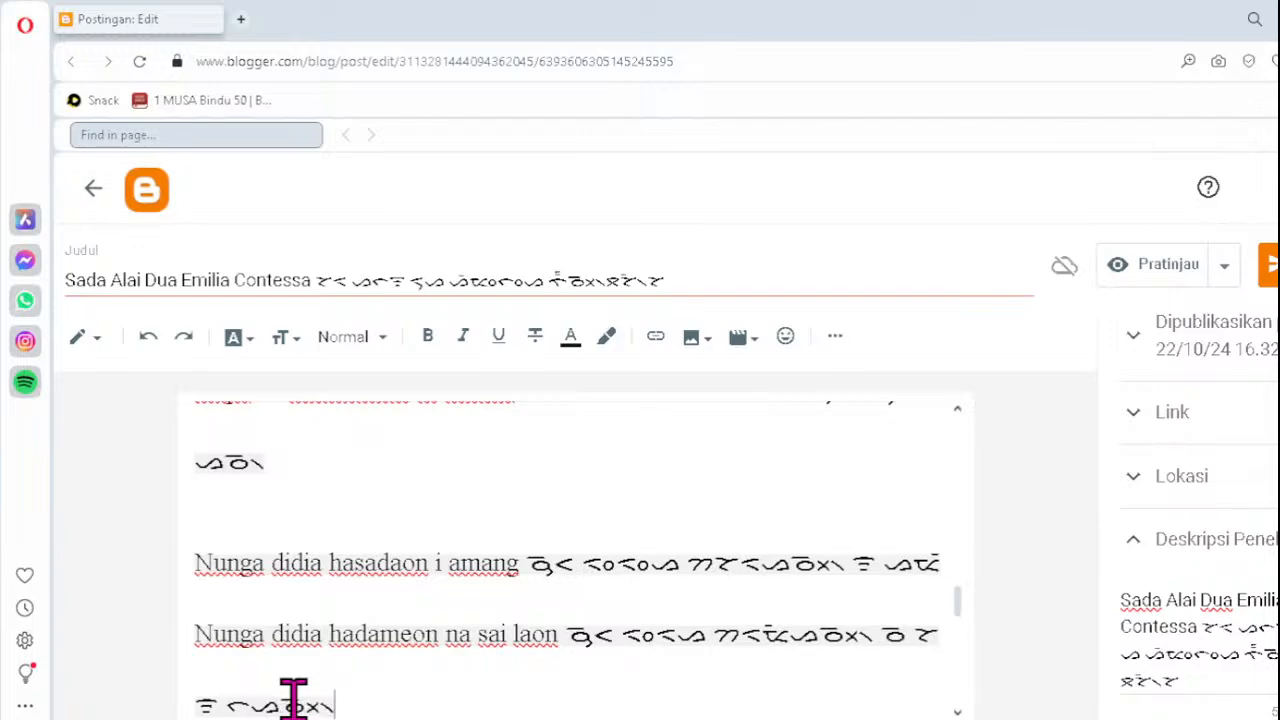
# - In the line "Laho ahu tu dolok", correct the final Batak syllable of "dolok"
pyautogui.press('Down')
pyautogui.press('Down')
pyautogui.press('Down')
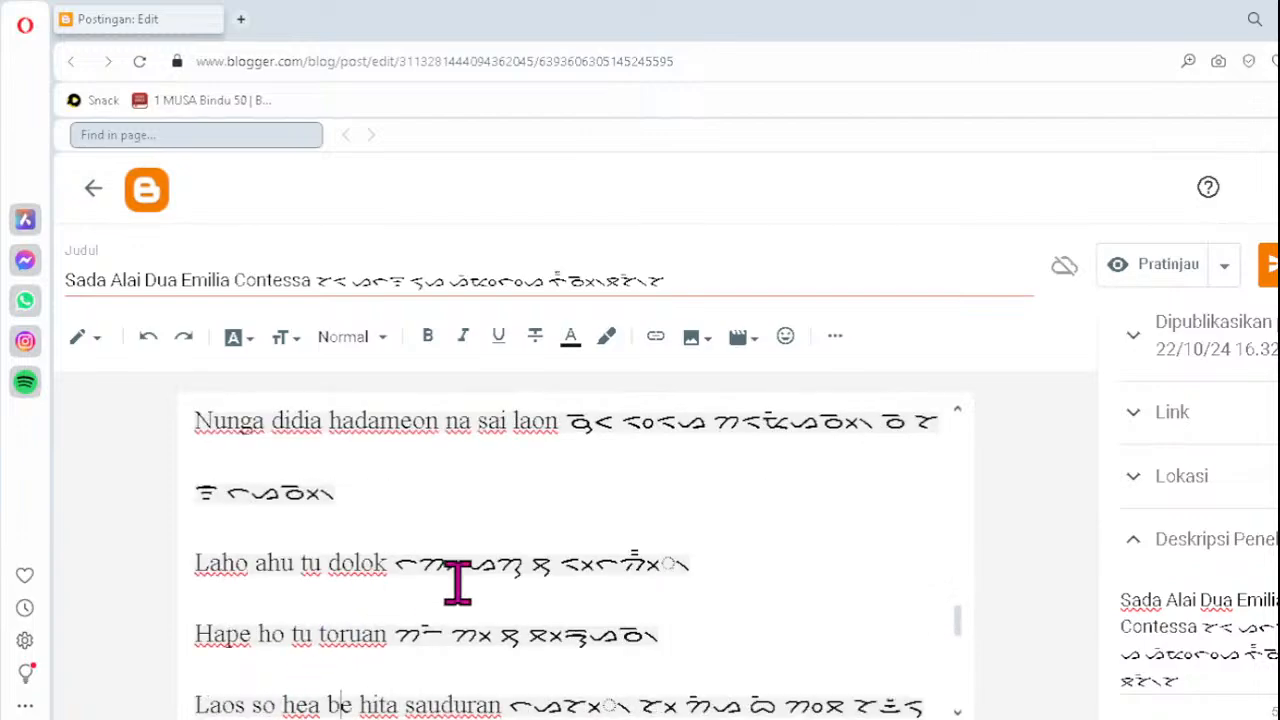
pyautogui.click(631, 559)
pyautogui.press('Delete')
pyautogui.press('Delete')
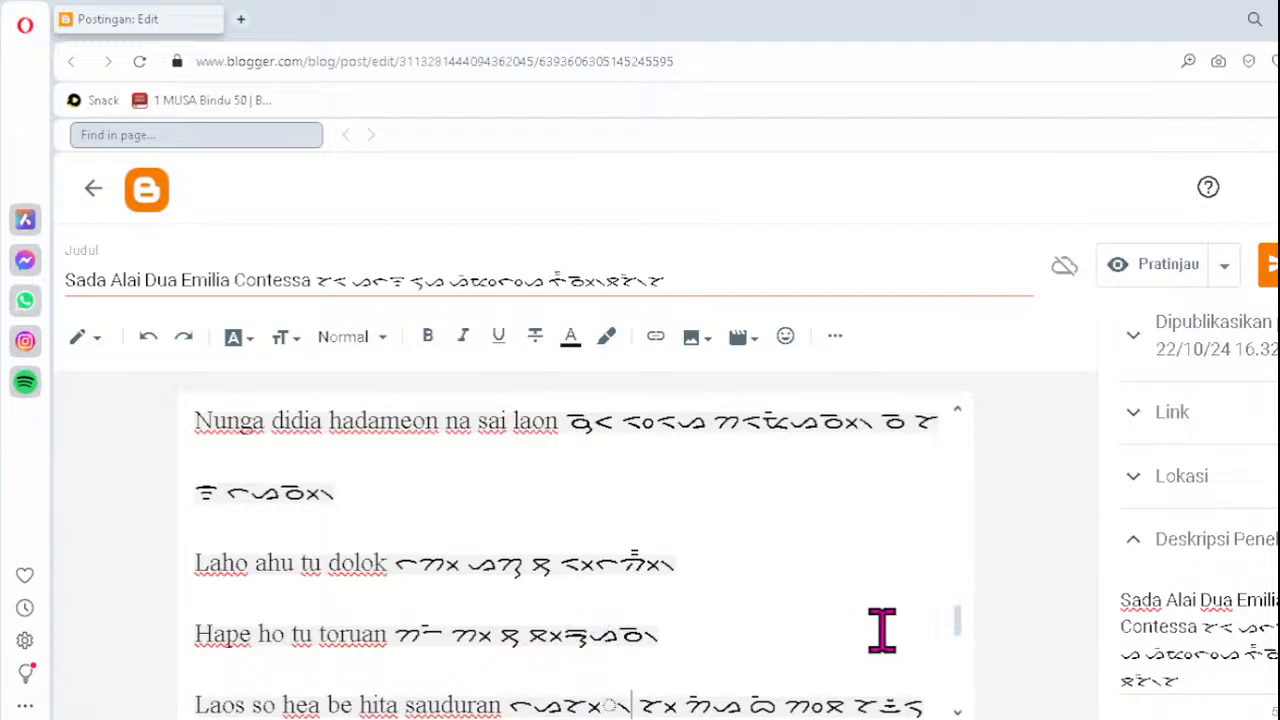
# - In the line "Laos so hea be hita sauduran", correct the final Batak syllable of "Laos"
pyautogui.press('Down')
pyautogui.press('Down')
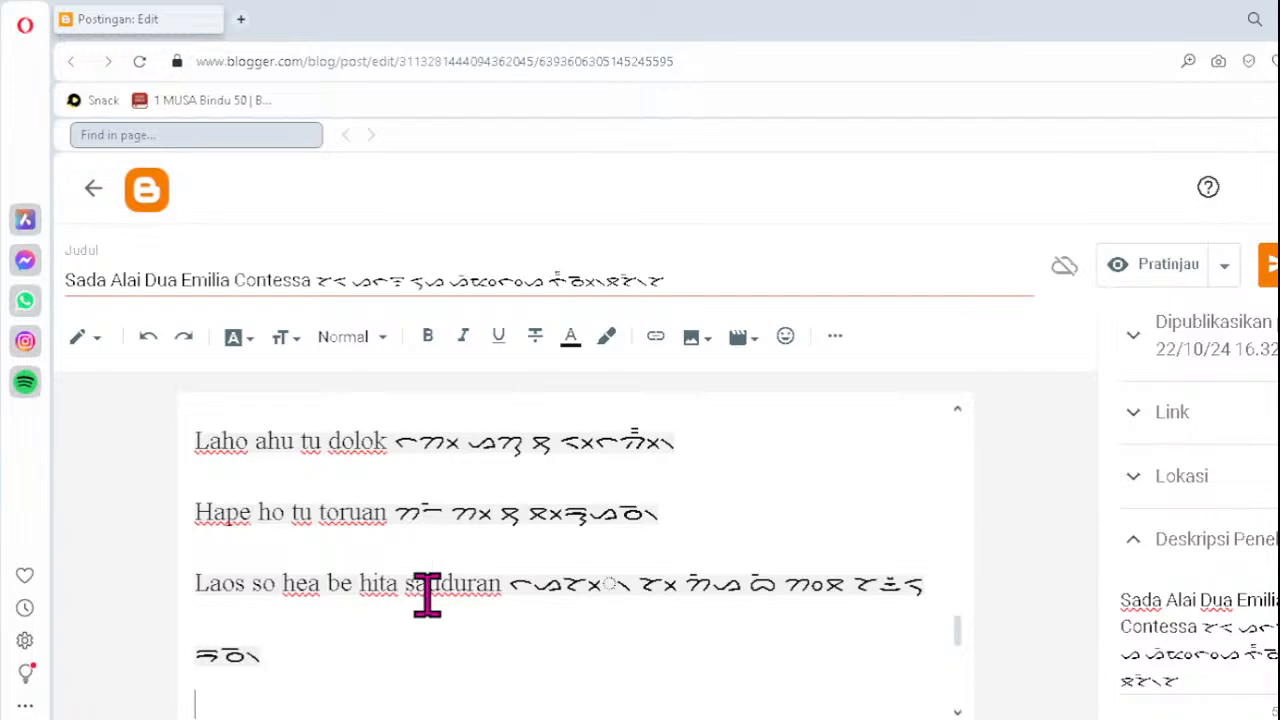
pyautogui.click(561, 585)
pyautogui.press('Delete')
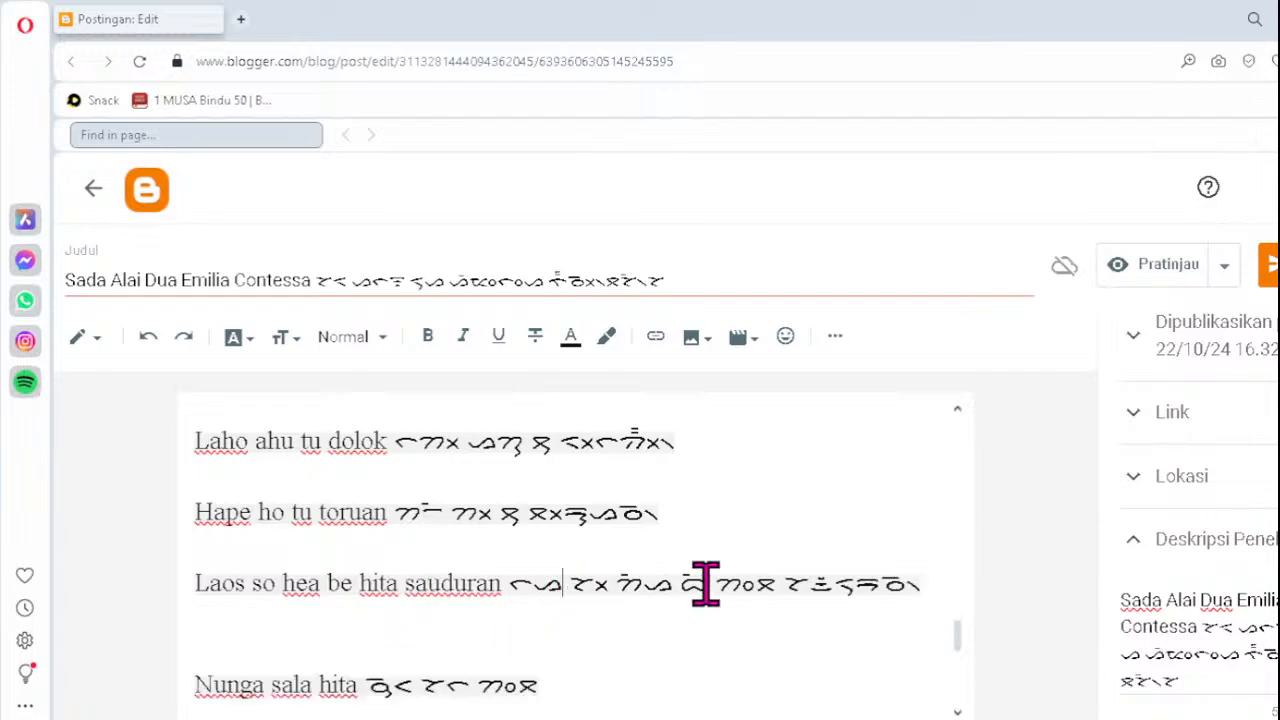
pyautogui.write('ᯬᯘ᯲')
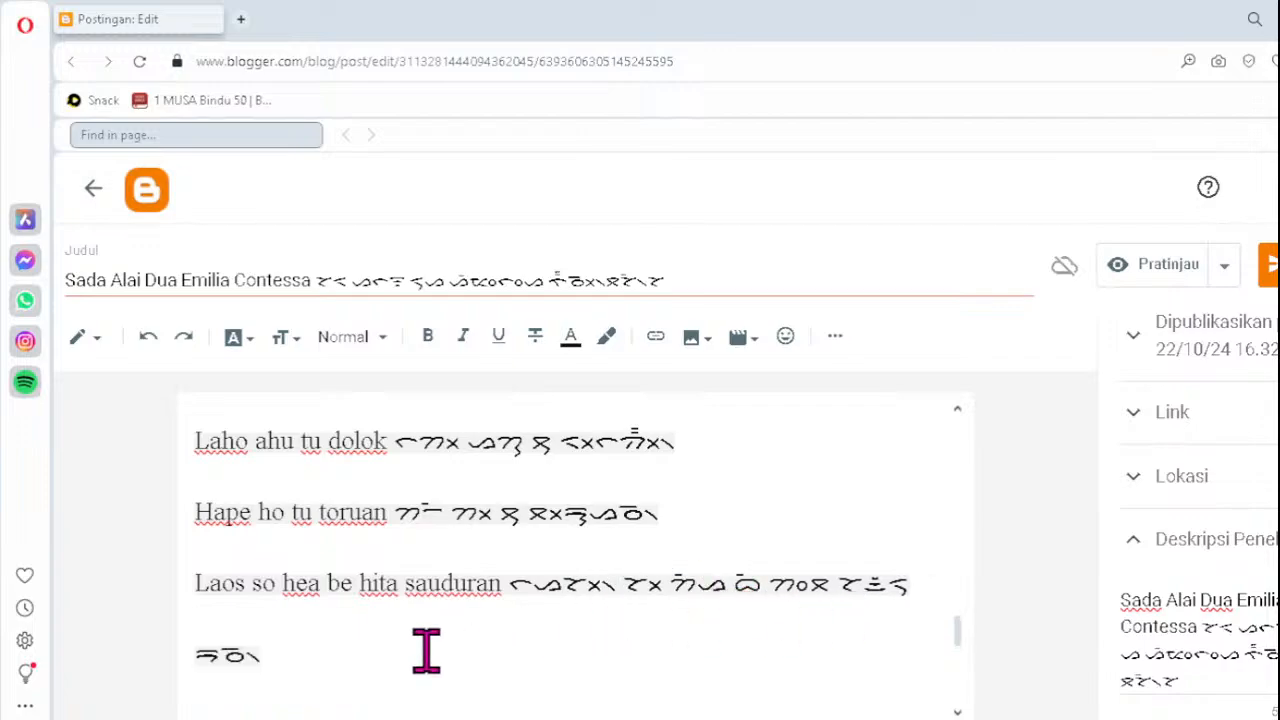
# - Correct the Batak spelling of "parsaripeonta" in the last verse and, one line below, of "parangenta"
pyautogui.scroll(-3, 423, 651)
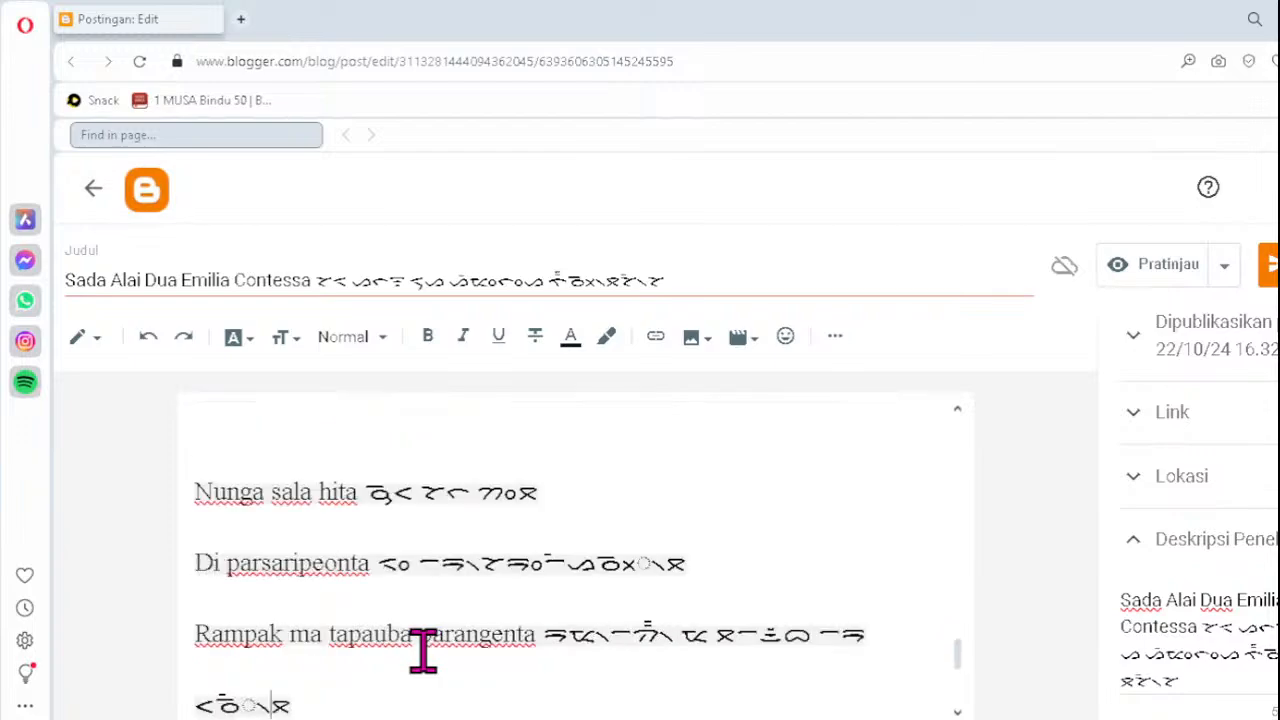
pyautogui.click(582, 492)
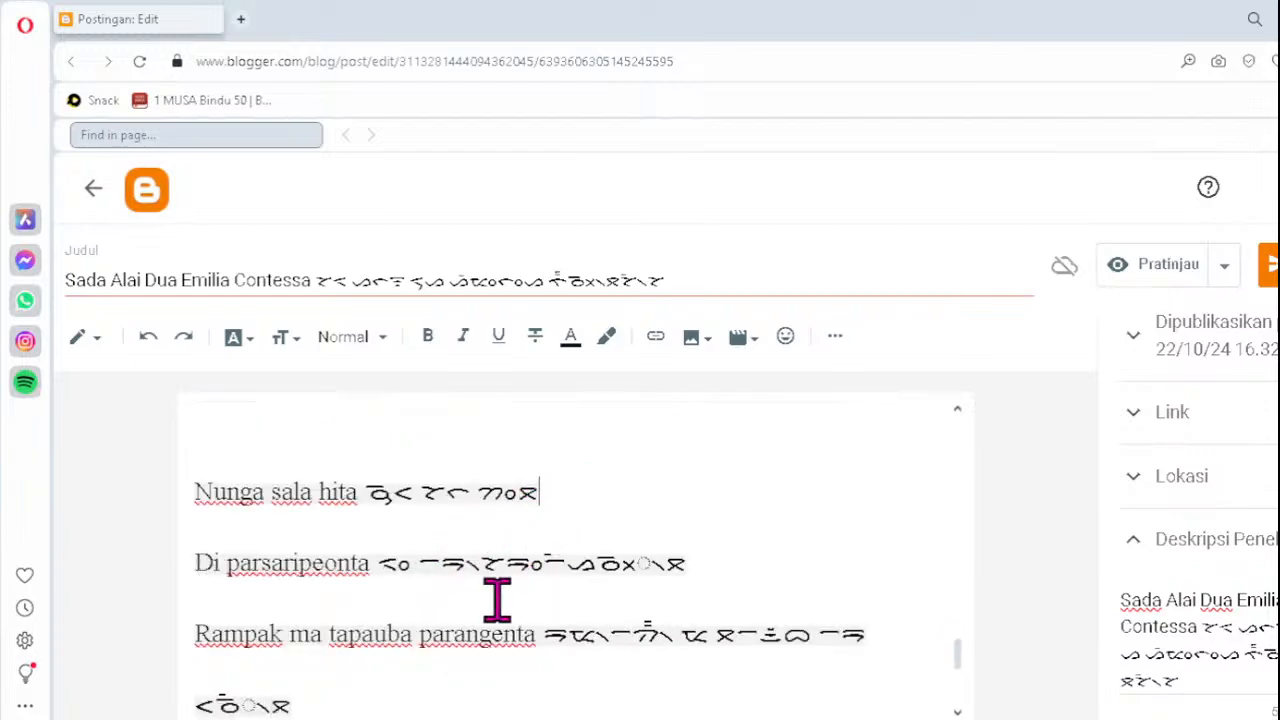
pyautogui.click(605, 564)
pyautogui.press('Delete')
pyautogui.press('Delete')
pyautogui.press('Delete')
pyautogui.press('Delete')
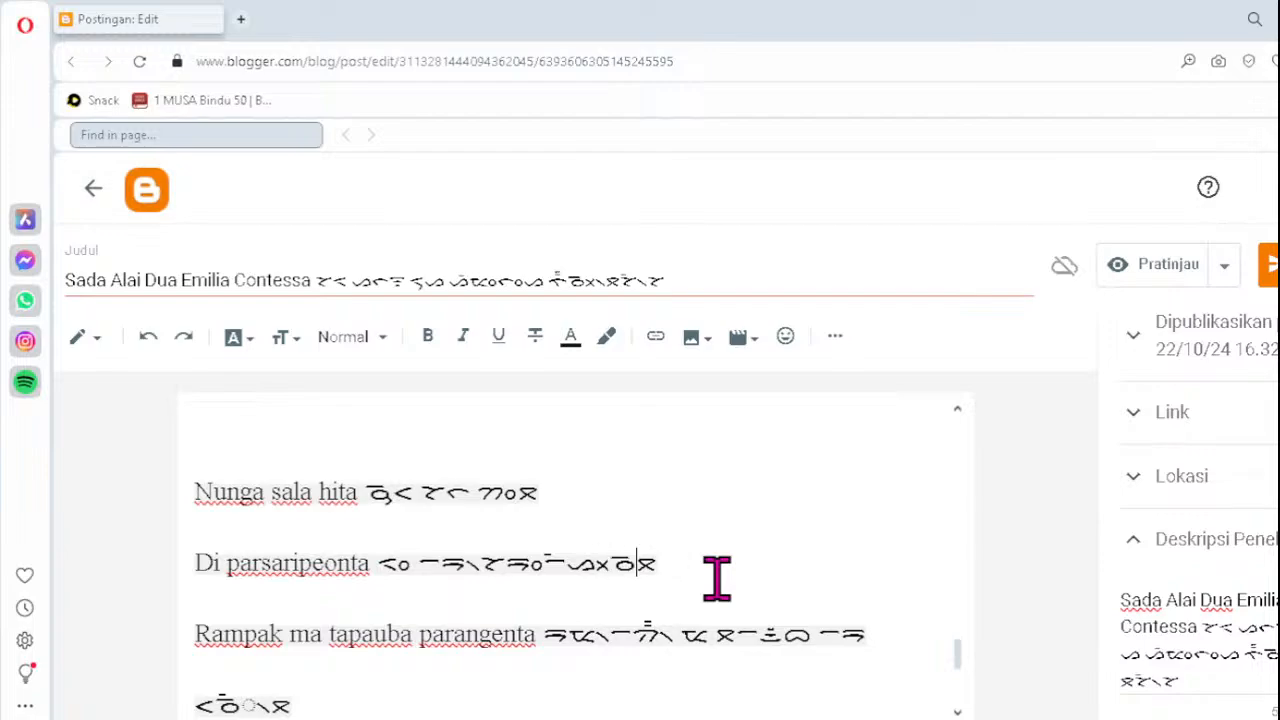
pyautogui.write('᯲')
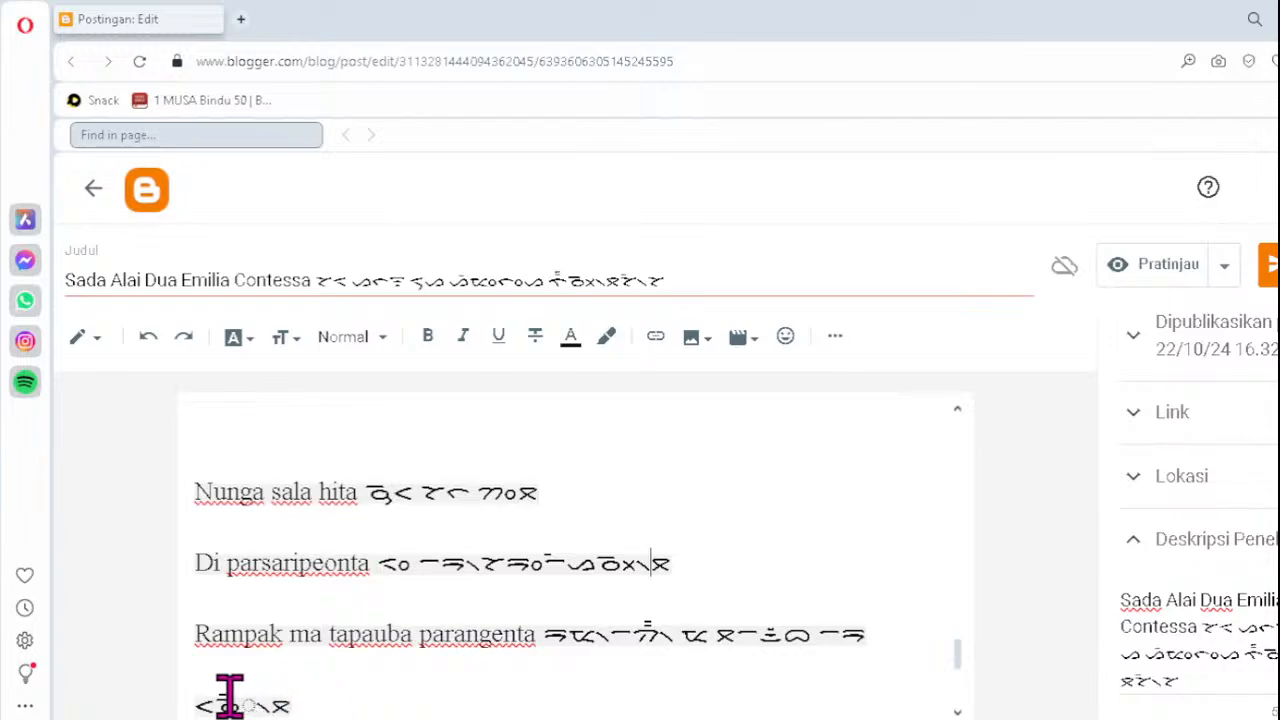
pyautogui.press('Delete')
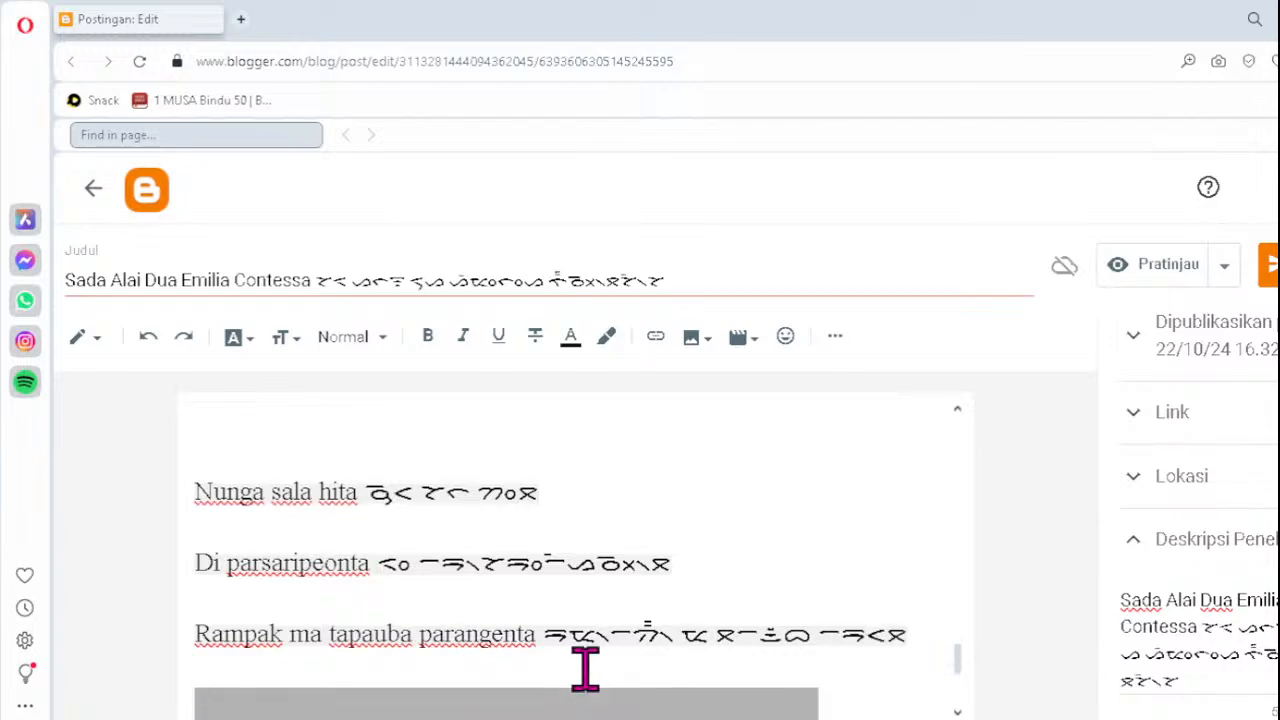
pyautogui.press('Return')
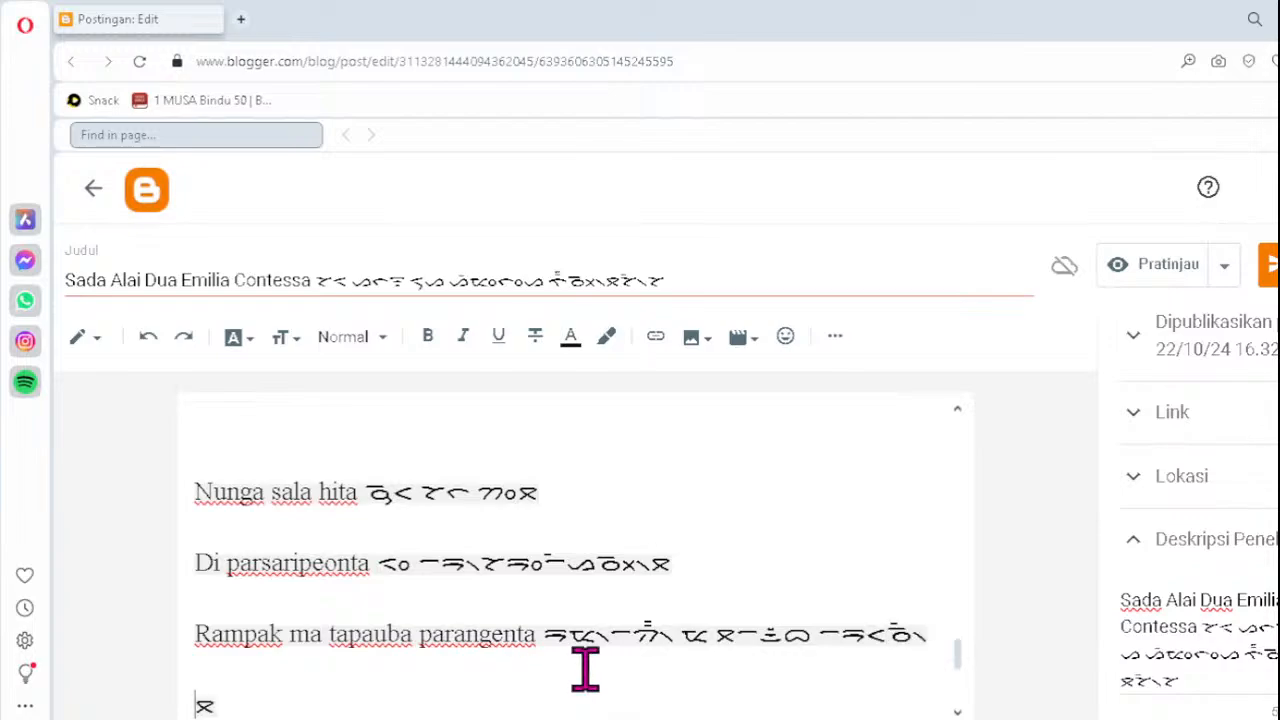
# - Go back up through the corrected lyrics, save the "Sada Alai Dua" post and return to the list of posts
pyautogui.press('Down')
pyautogui.press('Down')
pyautogui.press('Down')
pyautogui.press('Up')
pyautogui.press('Up')
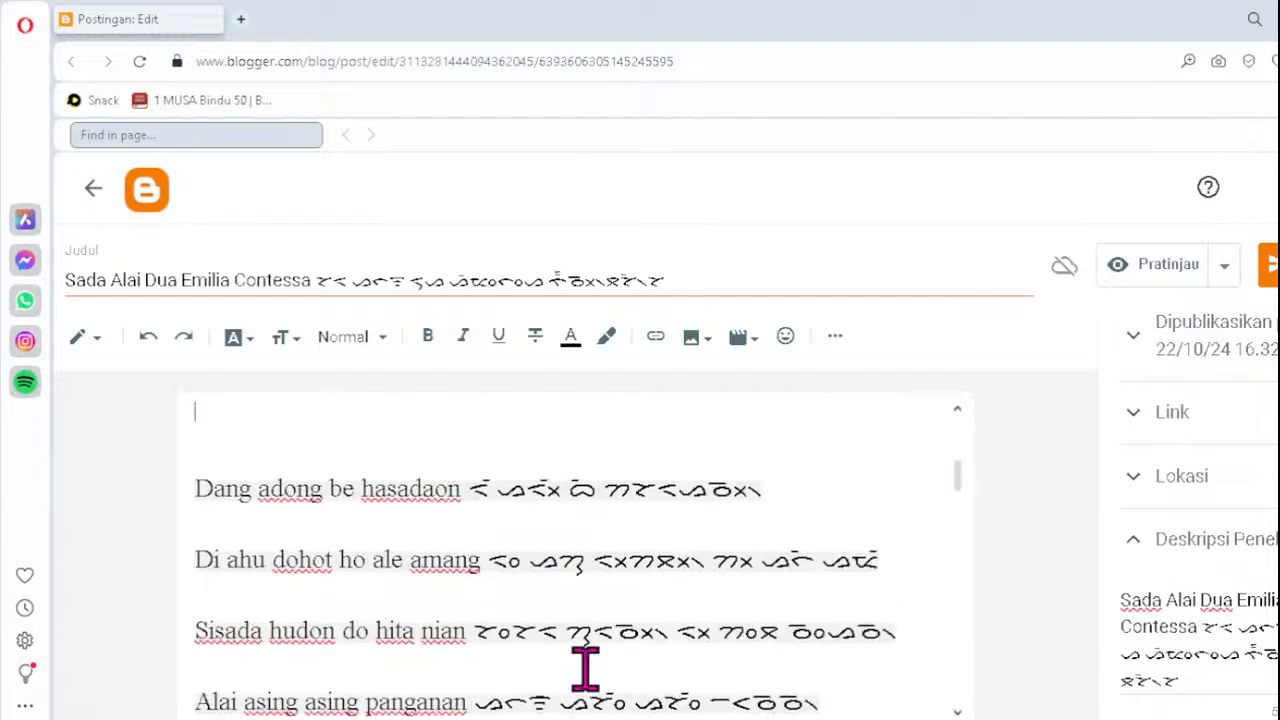
pyautogui.press('Up')
pyautogui.press('Up')
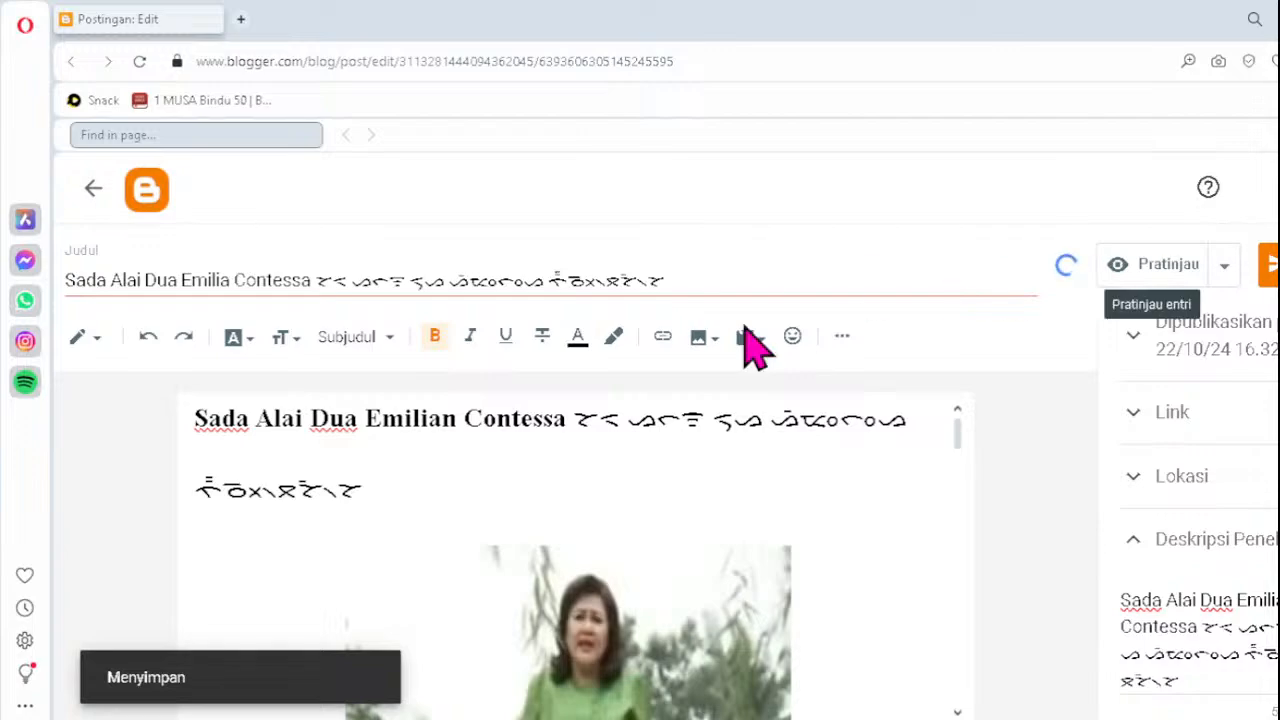
pyautogui.click(93, 189)
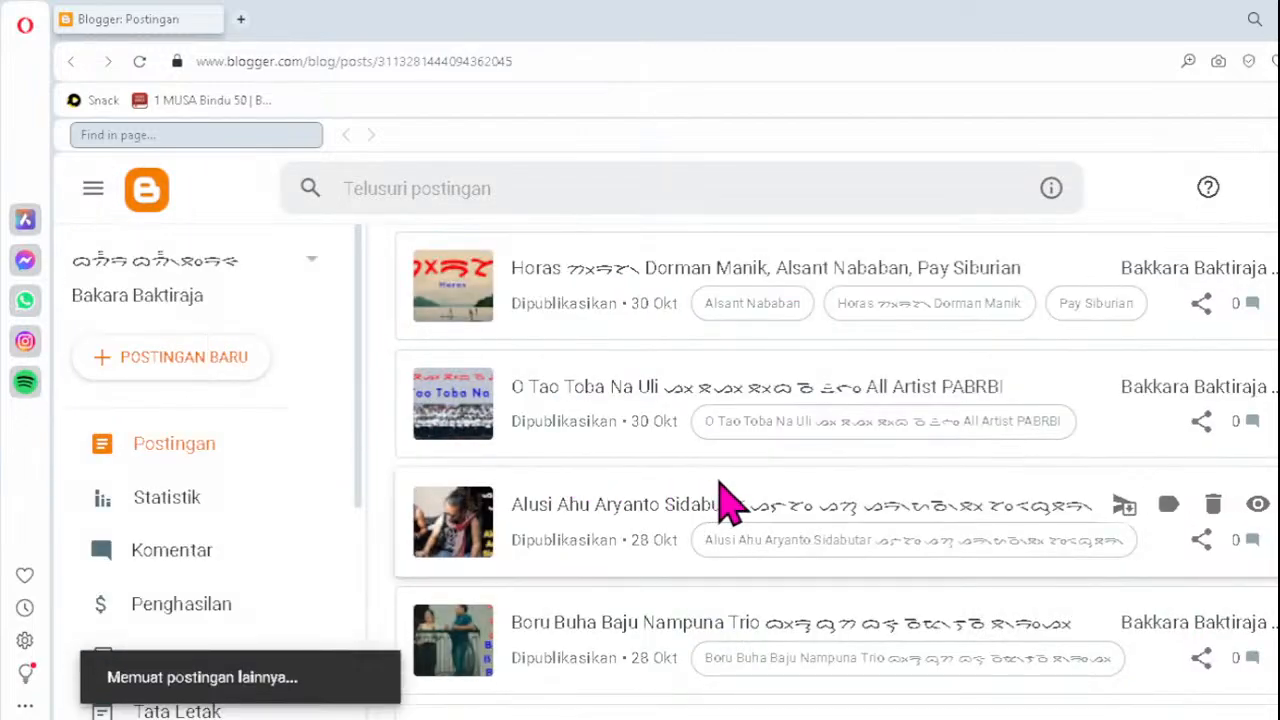
# - Find the post "Pustaha Rambu Siporhas Alaman 32" in the list of posts and open it for editing
pyautogui.scroll(-8, 727, 500)
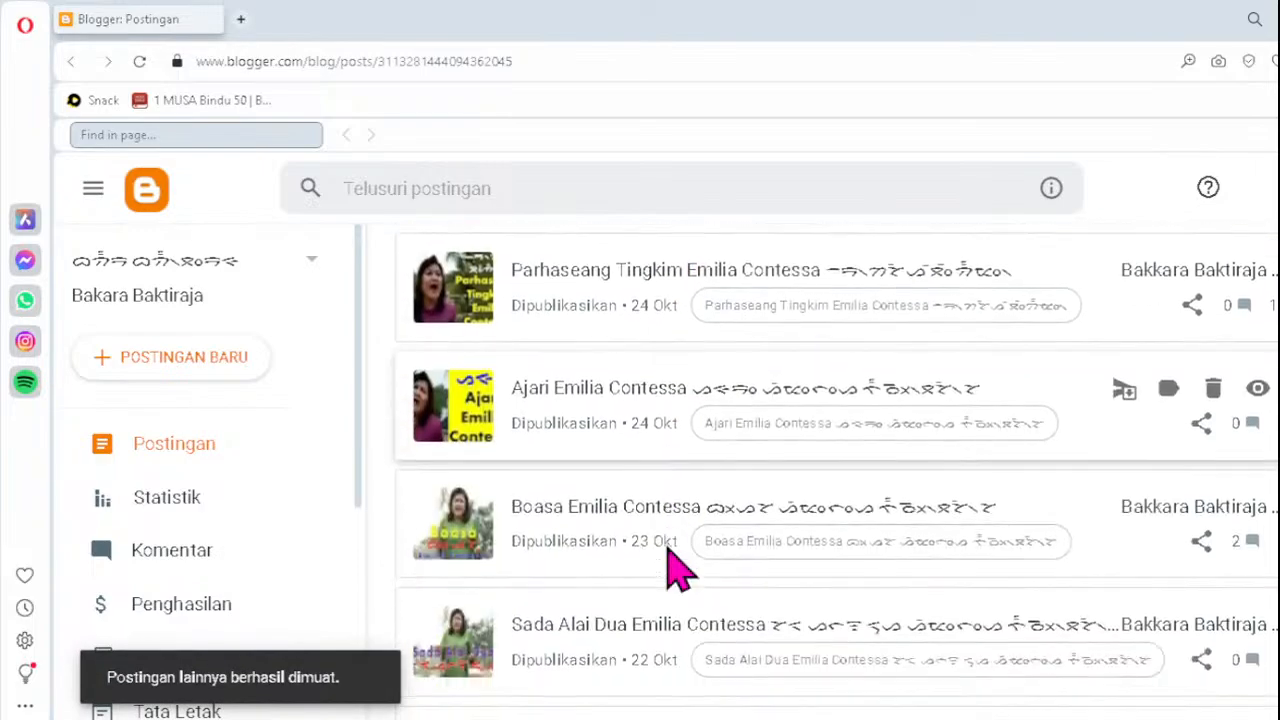
pyautogui.scroll(-2, 675, 570)
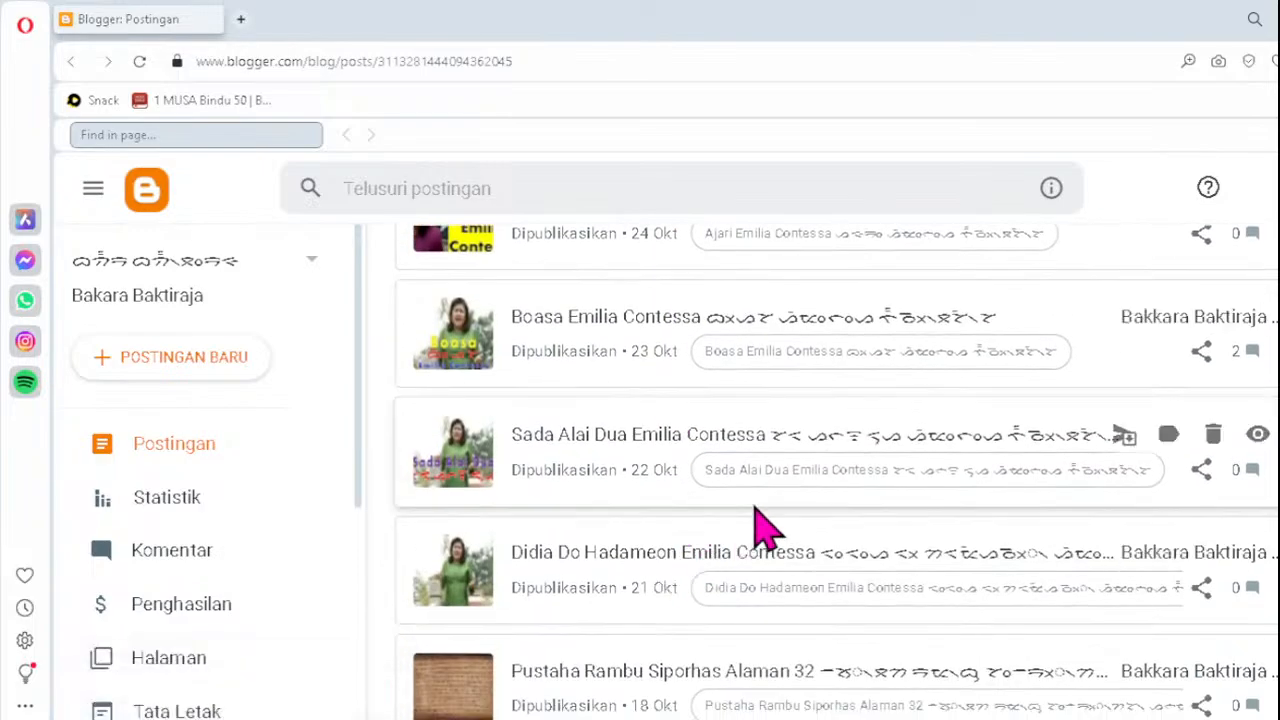
pyautogui.scroll(-2, 756, 506)
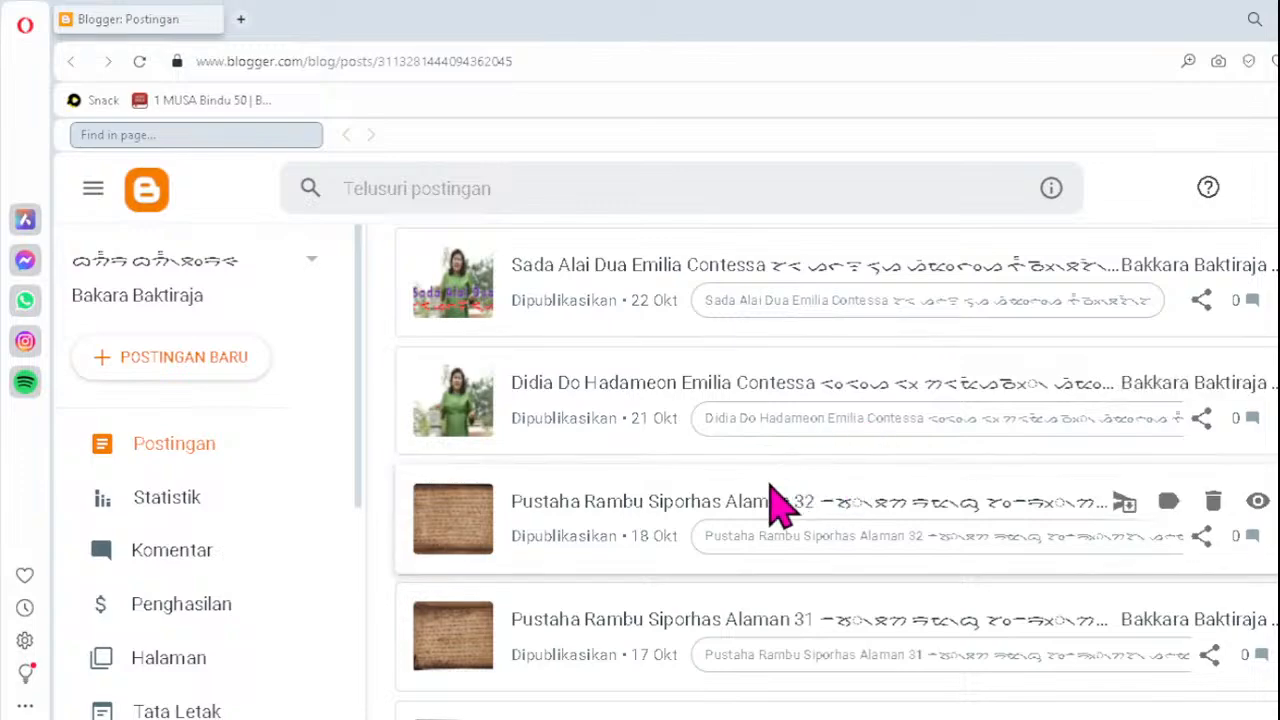
pyautogui.scroll(2, 762, 525)
pyautogui.scroll(-10, 762, 527)
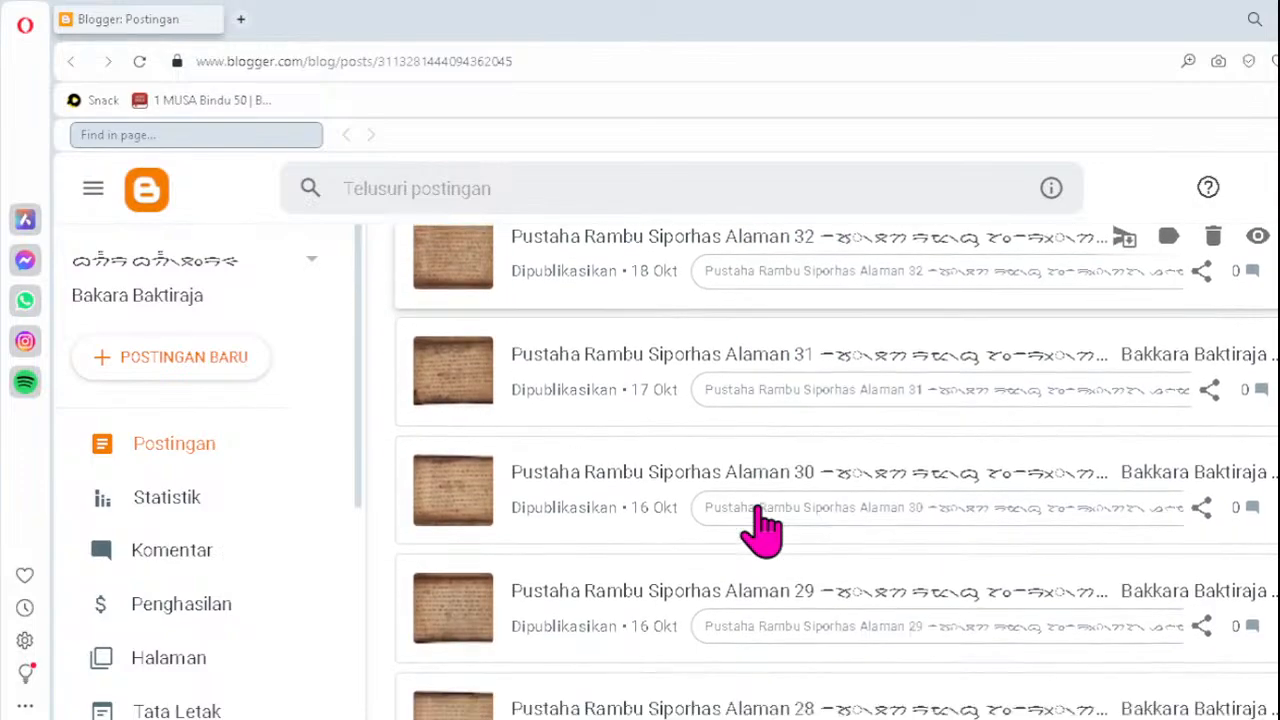
pyautogui.scroll(10, 762, 527)
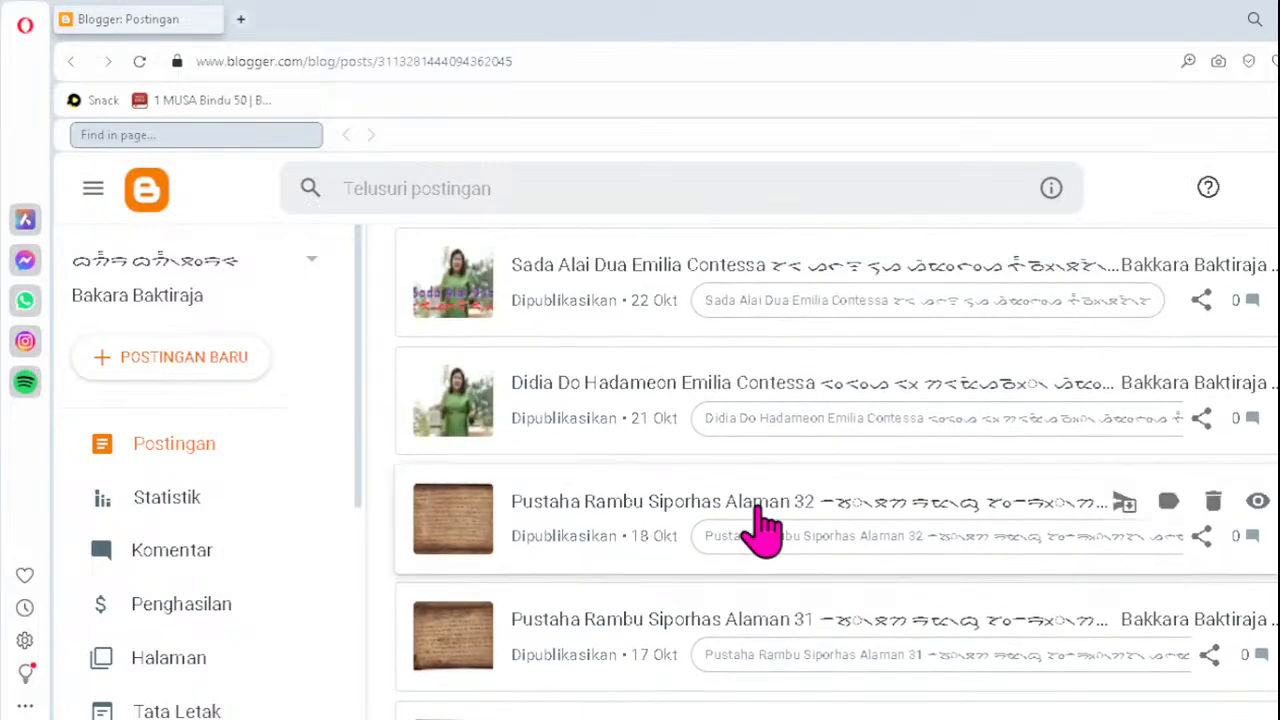
pyautogui.click(655, 505)
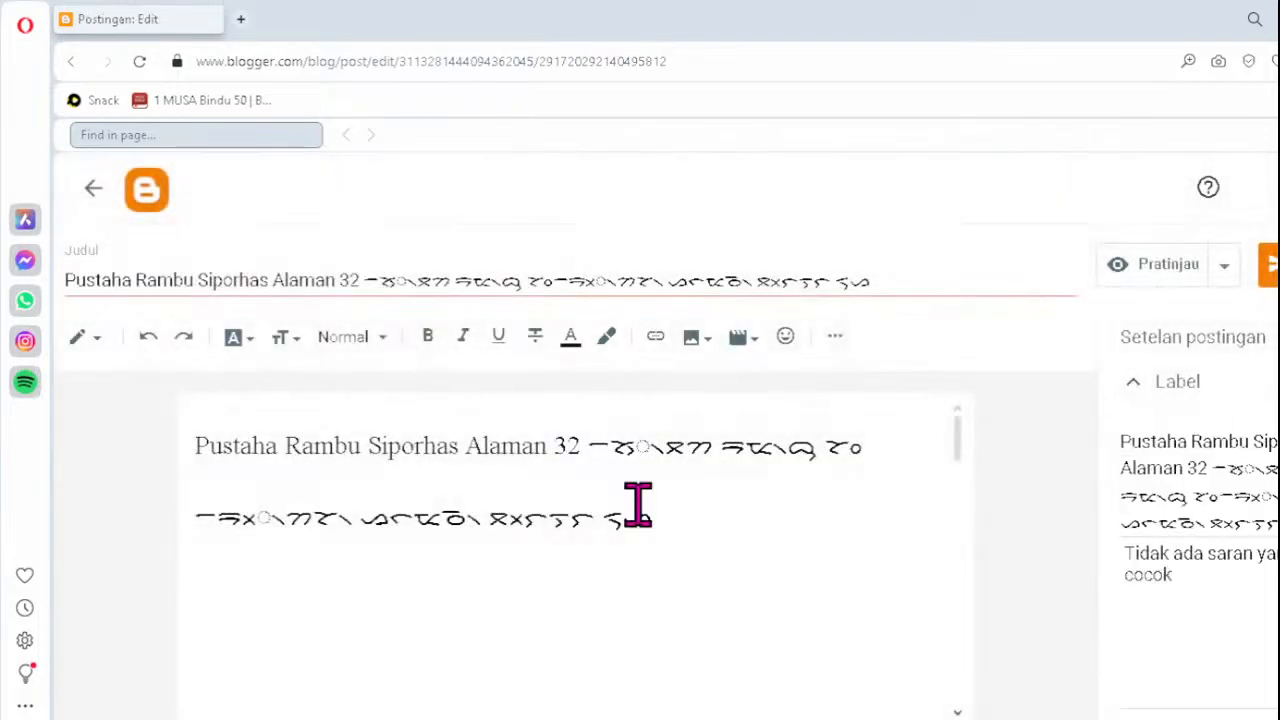
# - Correct the "por" syllable of the Batak-script "Siporhas" in the post title and copy the whole title
pyautogui.scroll(-1, 726, 570)
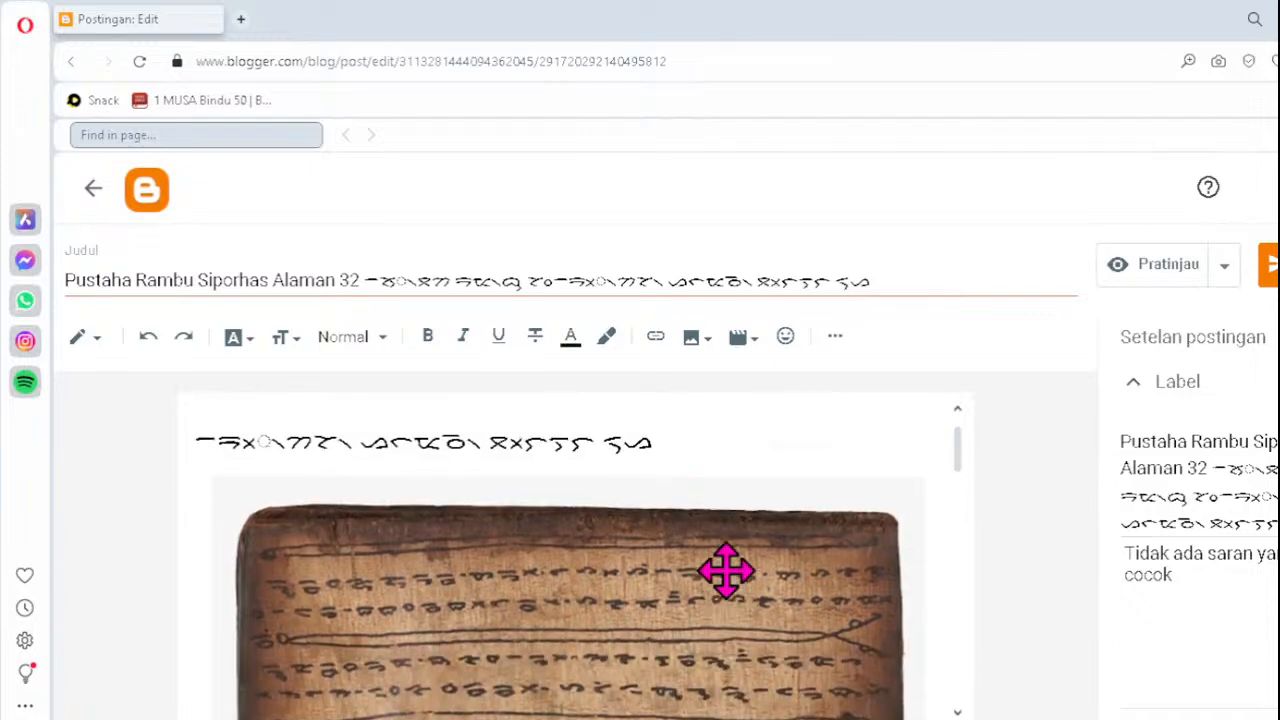
pyautogui.scroll(1, 726, 570)
pyautogui.scroll(-2, 726, 570)
pyautogui.scroll(2, 726, 570)
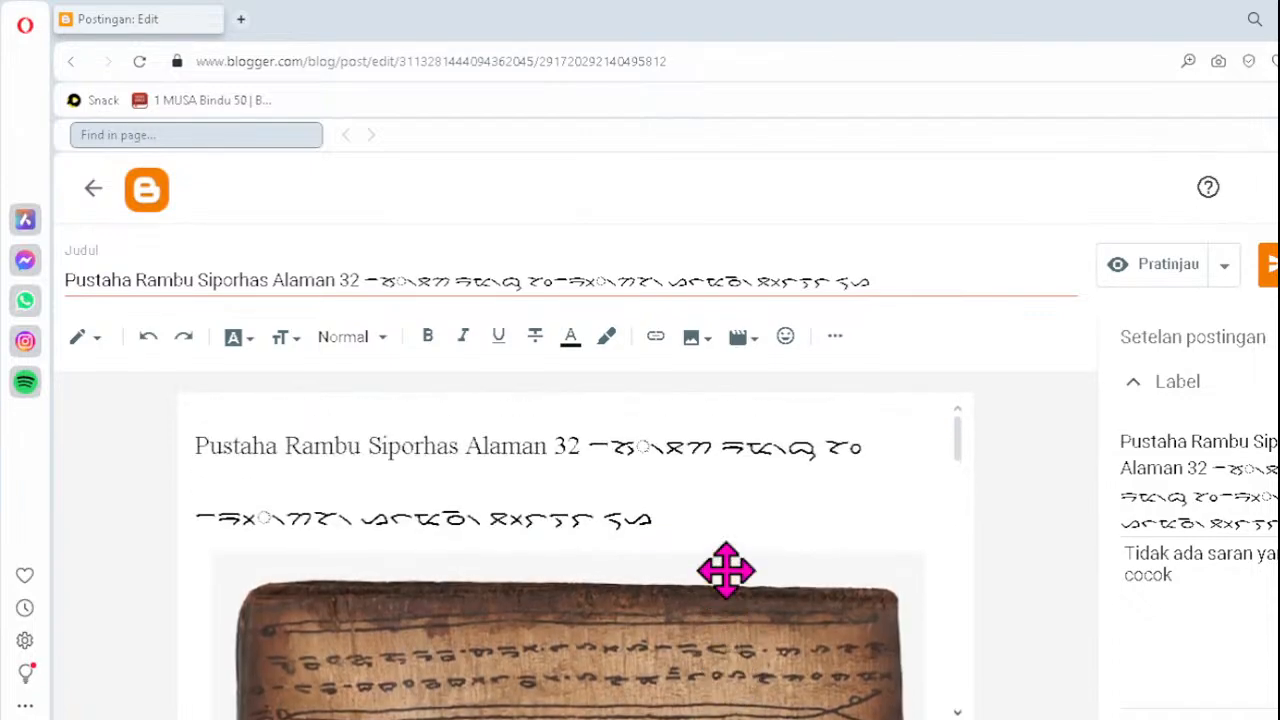
pyautogui.click(574, 283)
pyautogui.press('Delete')
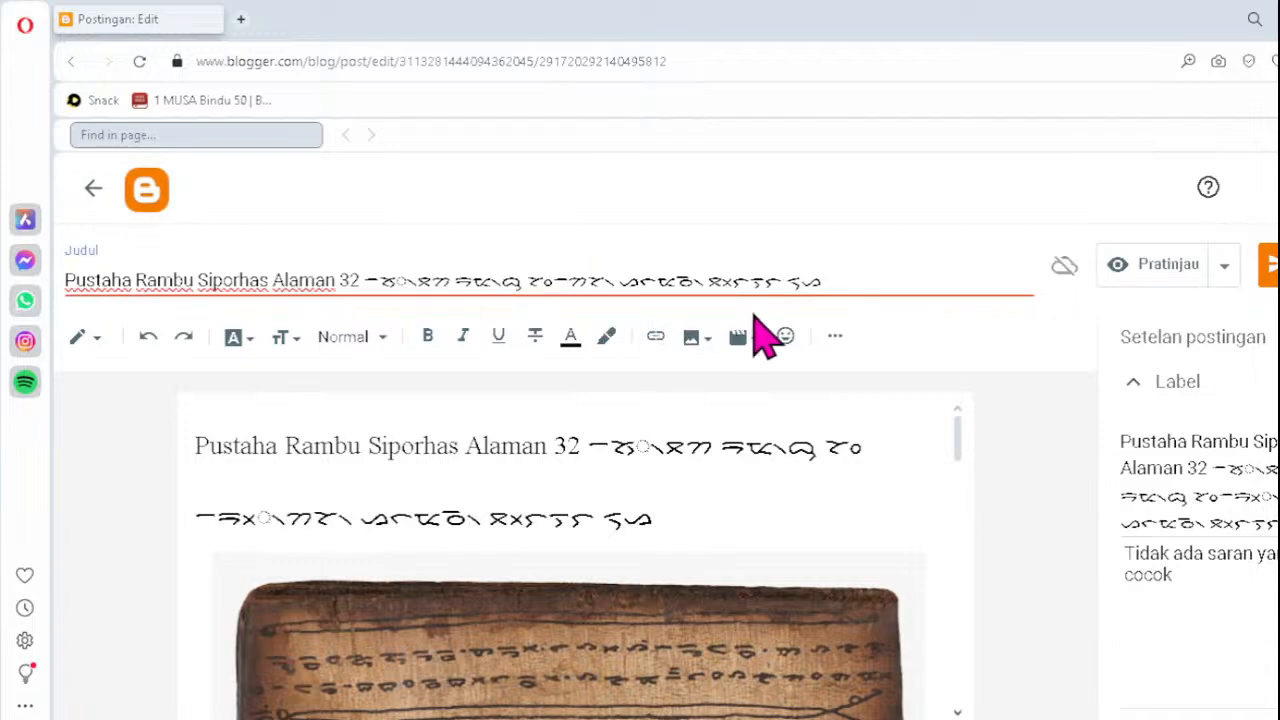
pyautogui.write('ᯬᯒ᯲')
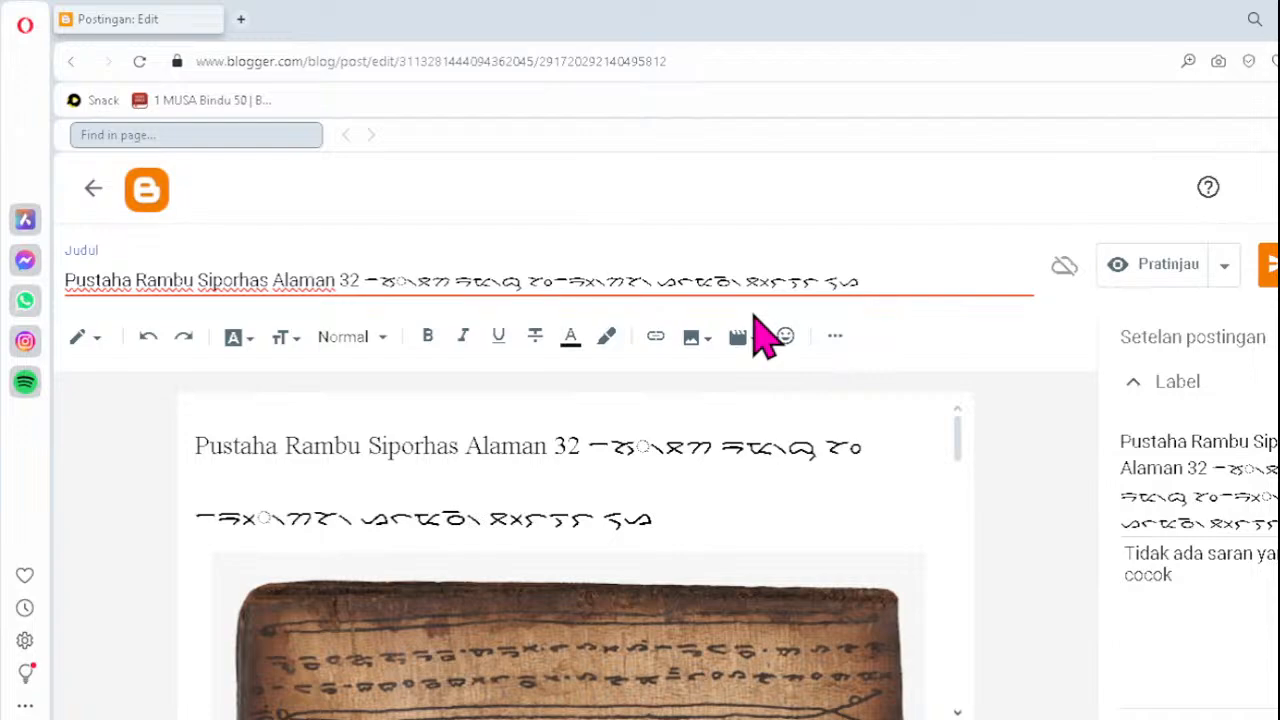
pyautogui.hotkey('ctrl', 'a')
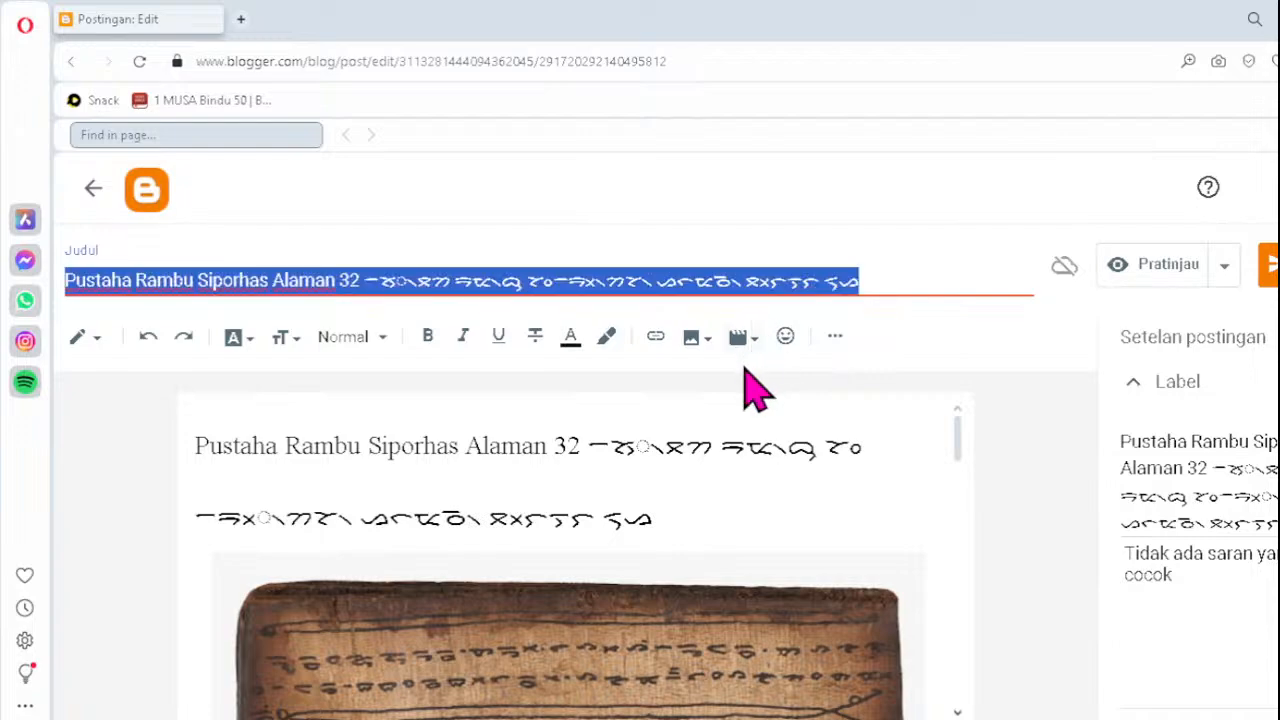
# - Replace the manuscript image's alternative text and title text with the copied post title and update the image
pyautogui.click(612, 630)
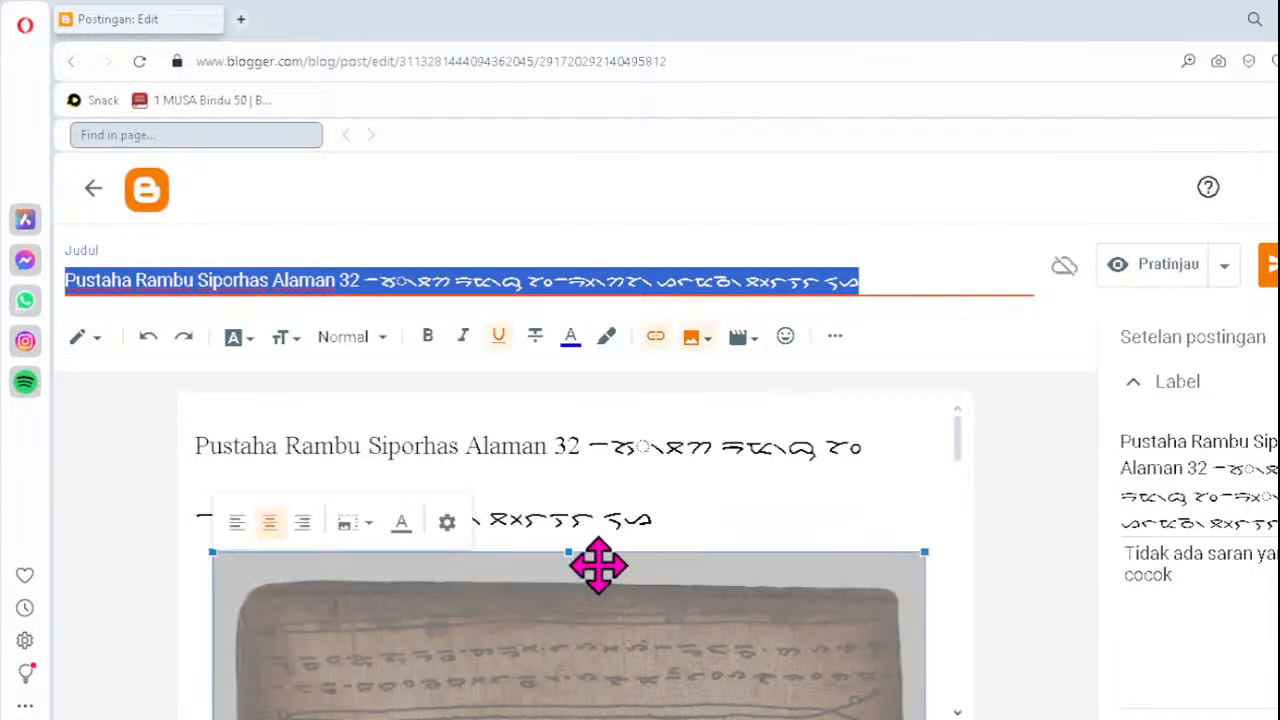
pyautogui.scroll(-2, 666, 583)
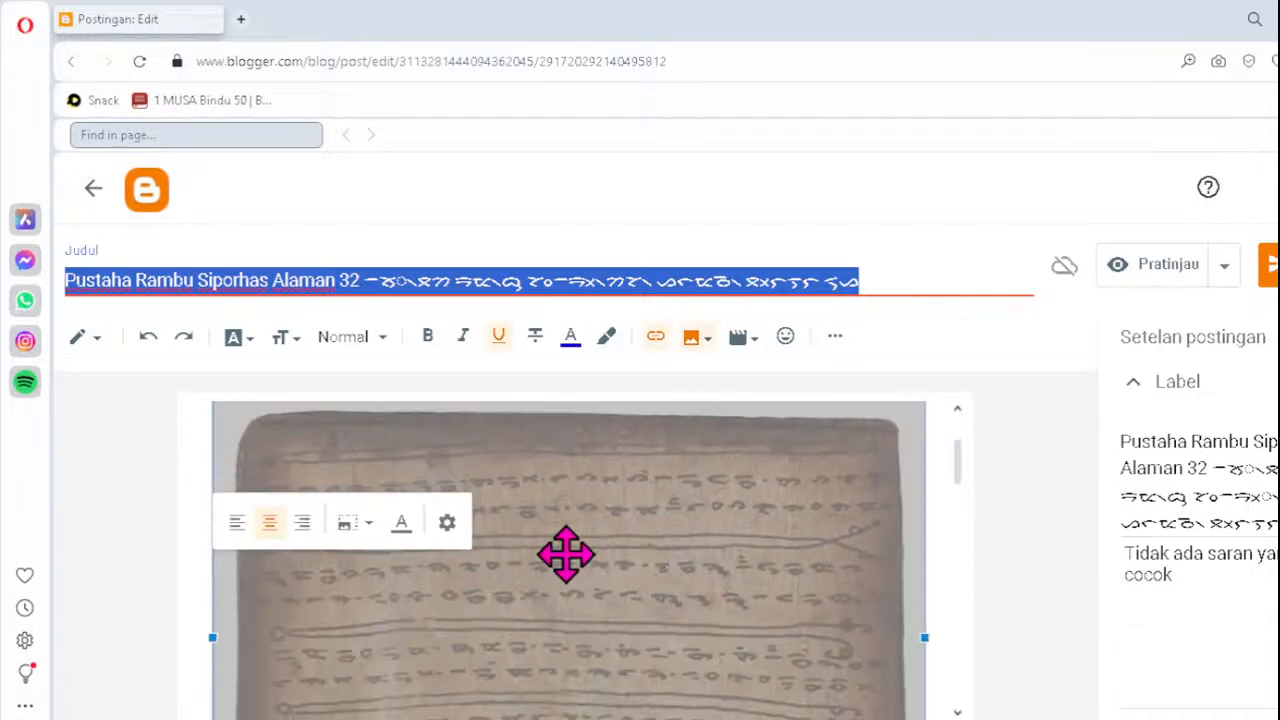
pyautogui.click(447, 522)
pyautogui.click(610, 330)
pyautogui.hotkey('ctrl', 'a')
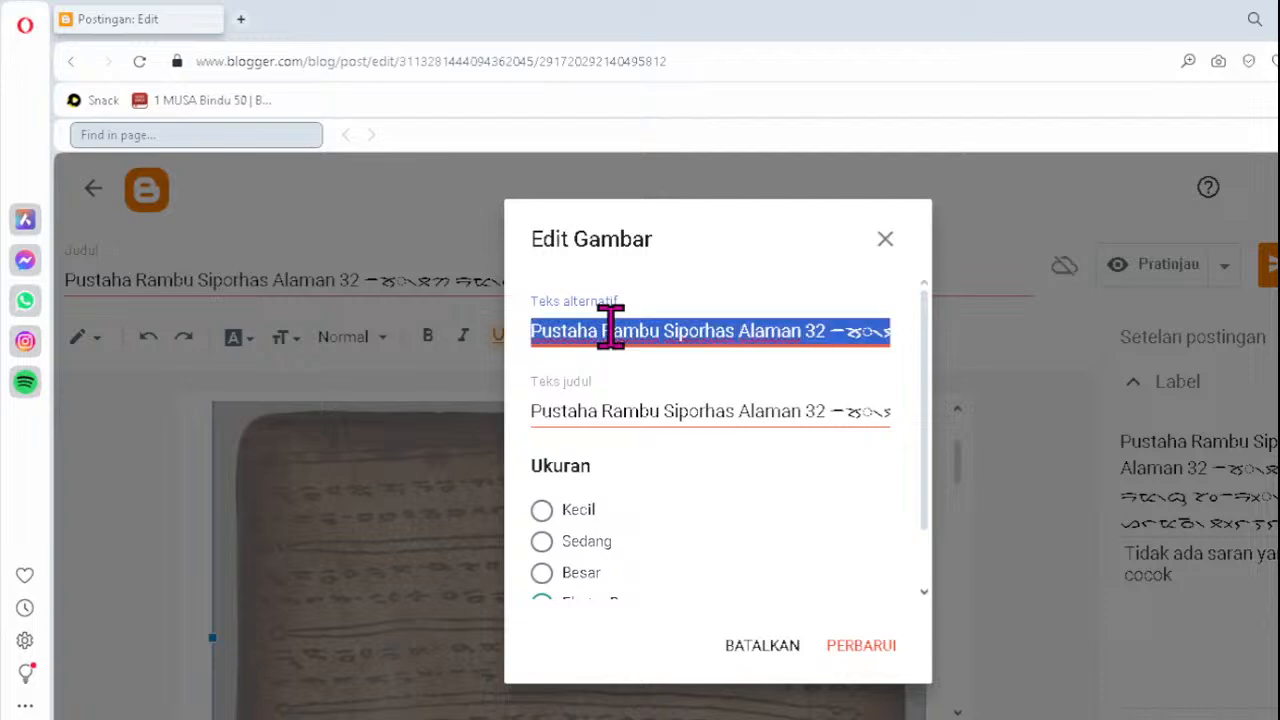
pyautogui.hotkey('ctrl', 'v')
pyautogui.click(612, 411)
pyautogui.hotkey('ctrl', 'a')
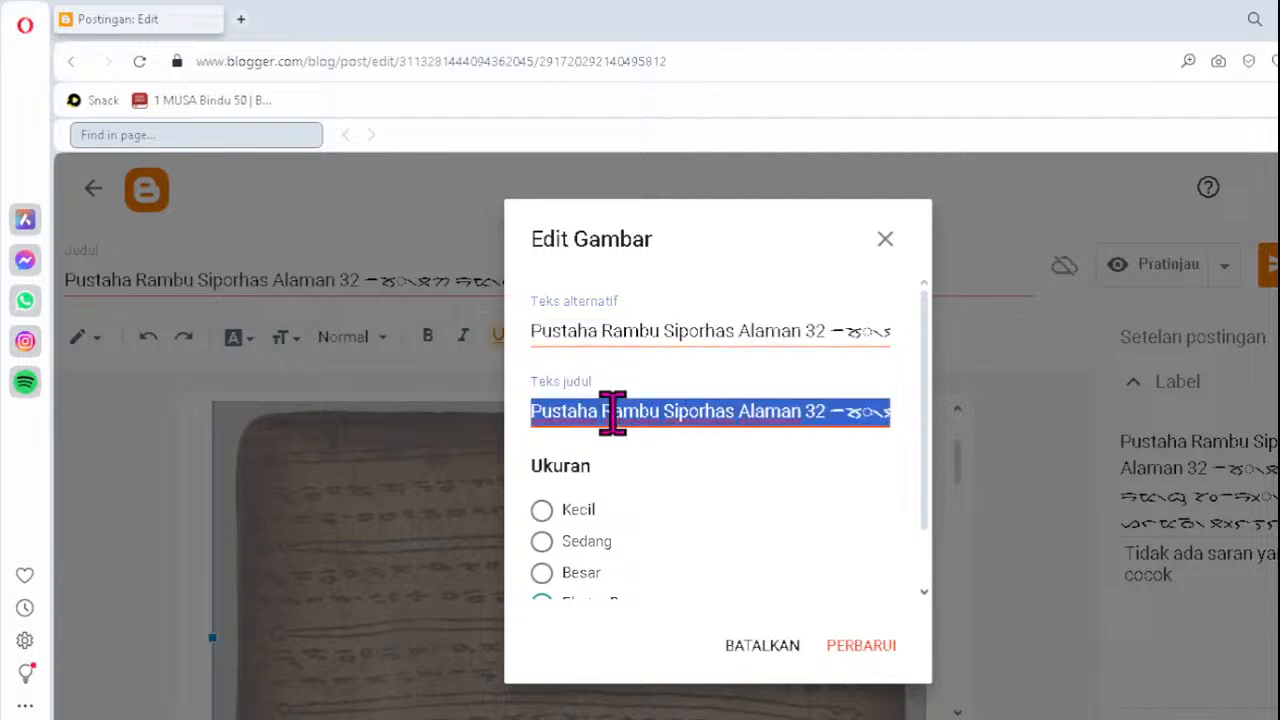
pyautogui.hotkey('ctrl', 'v')
pyautogui.click(846, 650)
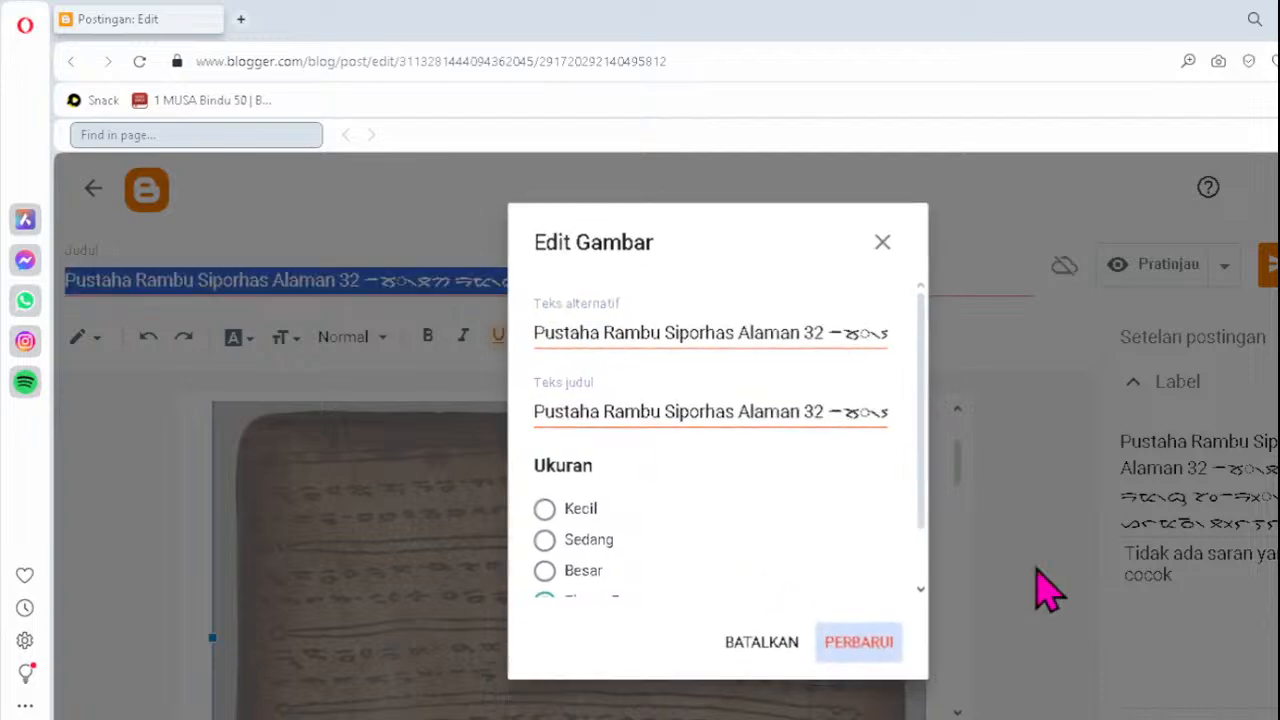
# - Replace the post's label and its search description with the copied post title
pyautogui.click(1188, 443)
pyautogui.hotkey('ctrl', 'a')
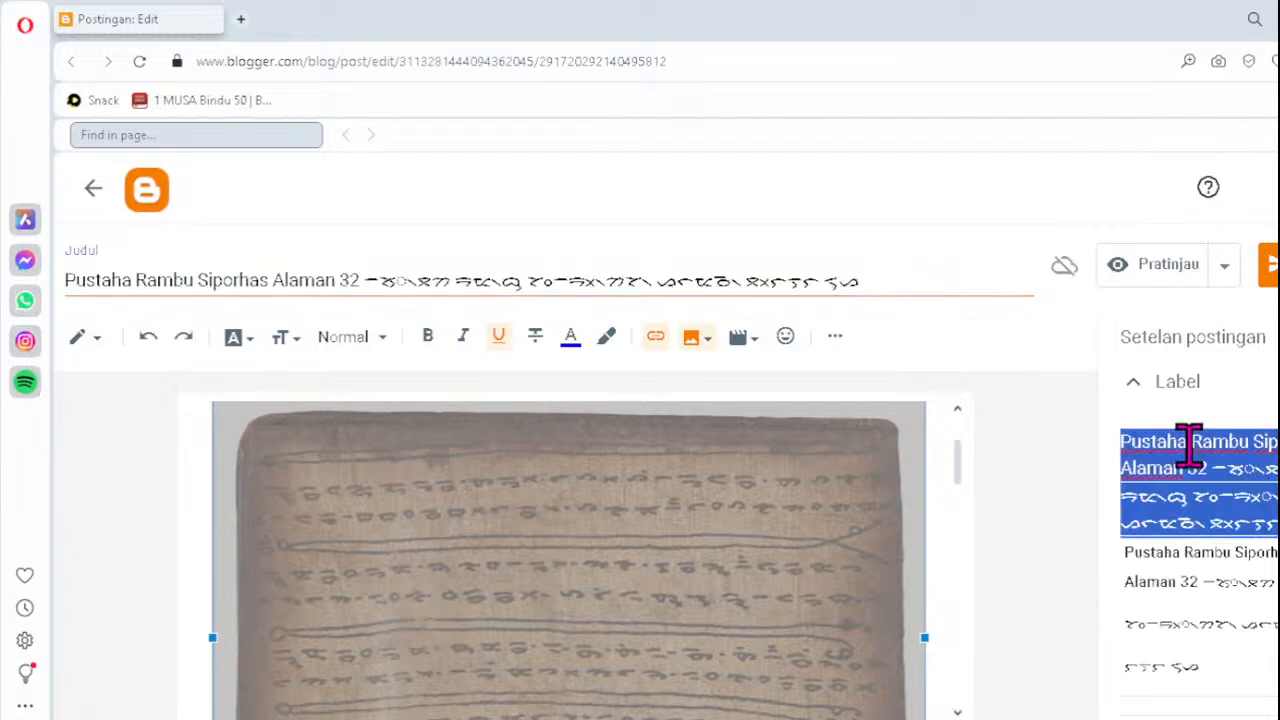
pyautogui.hotkey('ctrl', 'v')
pyautogui.scroll(-3, 1173, 560)
pyautogui.click(1177, 640)
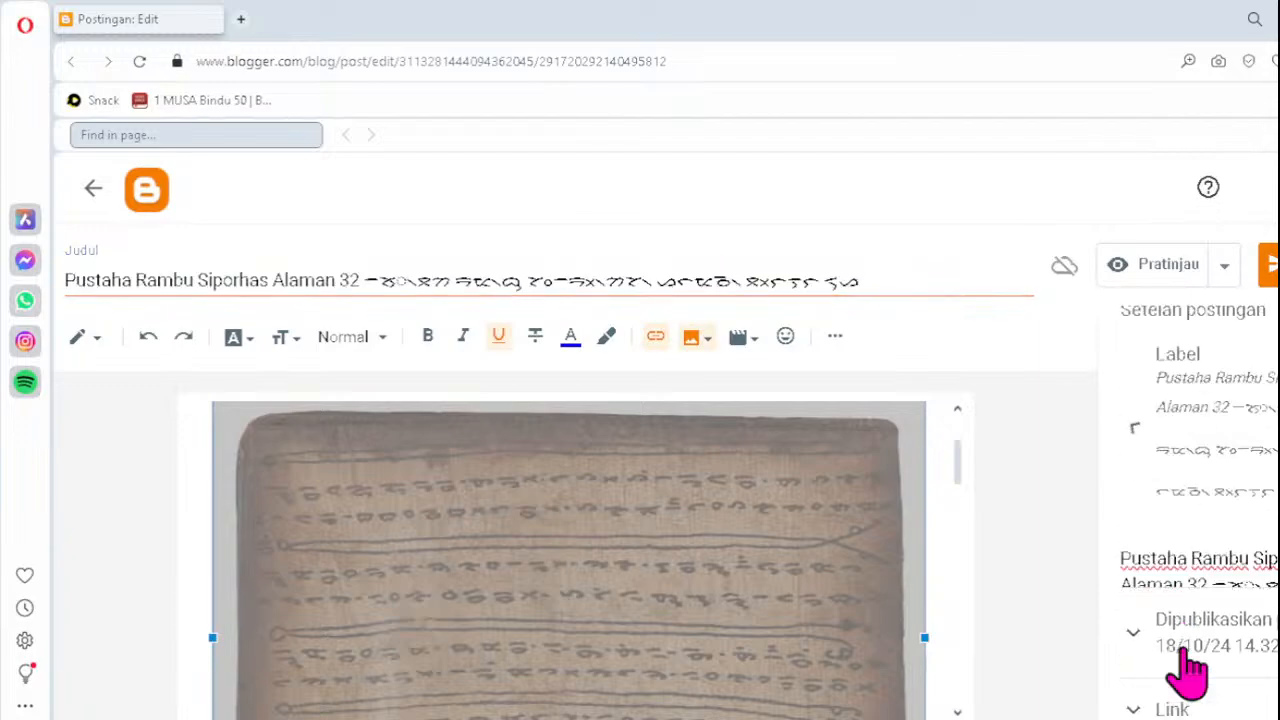
pyautogui.click(1184, 600)
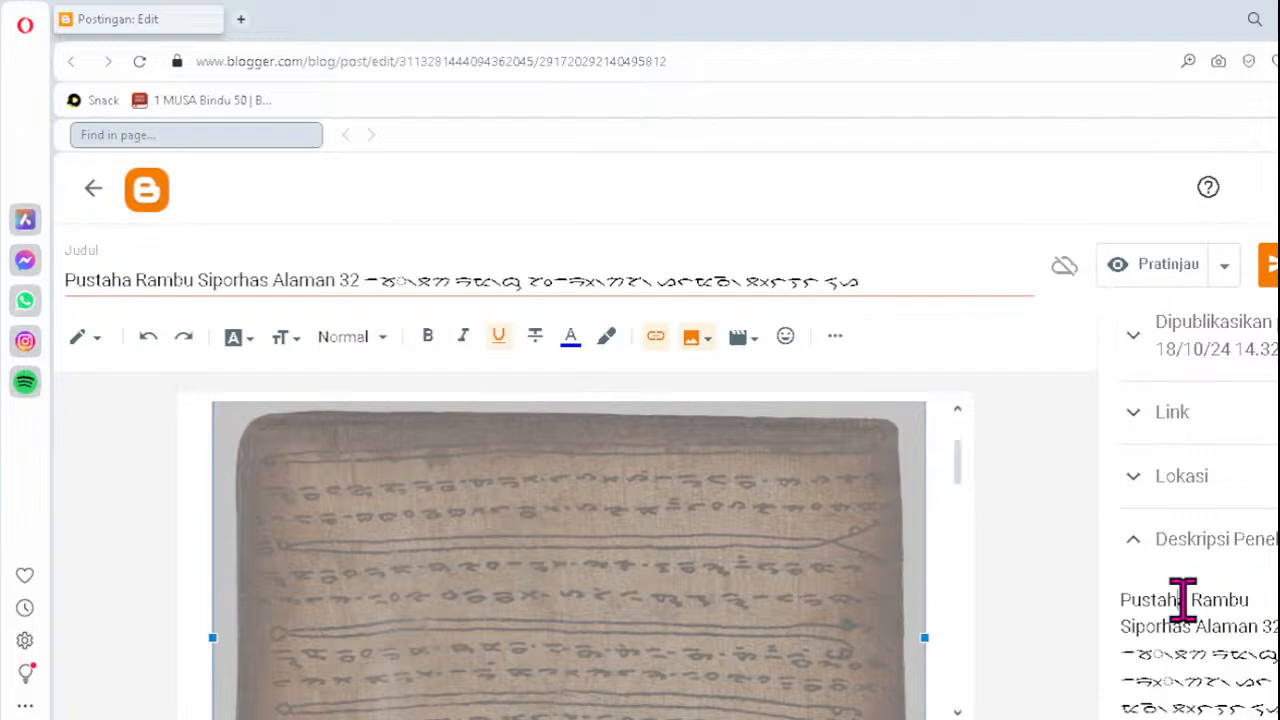
pyautogui.hotkey('ctrl', 'a')
pyautogui.hotkey('ctrl', 'v')
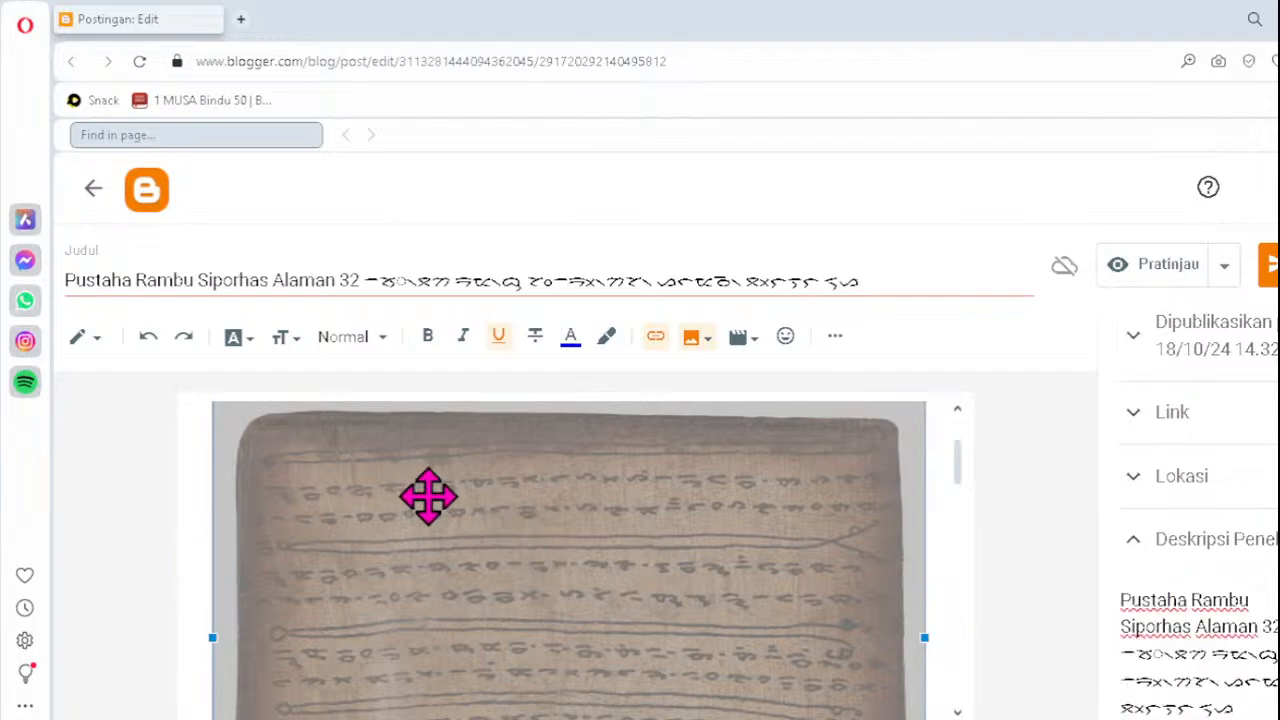
# - In the first line of the Batak-script paragraph, correct the "tor" syllable of "torlaoang"
pyautogui.scroll(-10, 563, 537)
pyautogui.scroll(8, 634, 543)
pyautogui.scroll(-10, 636, 545)
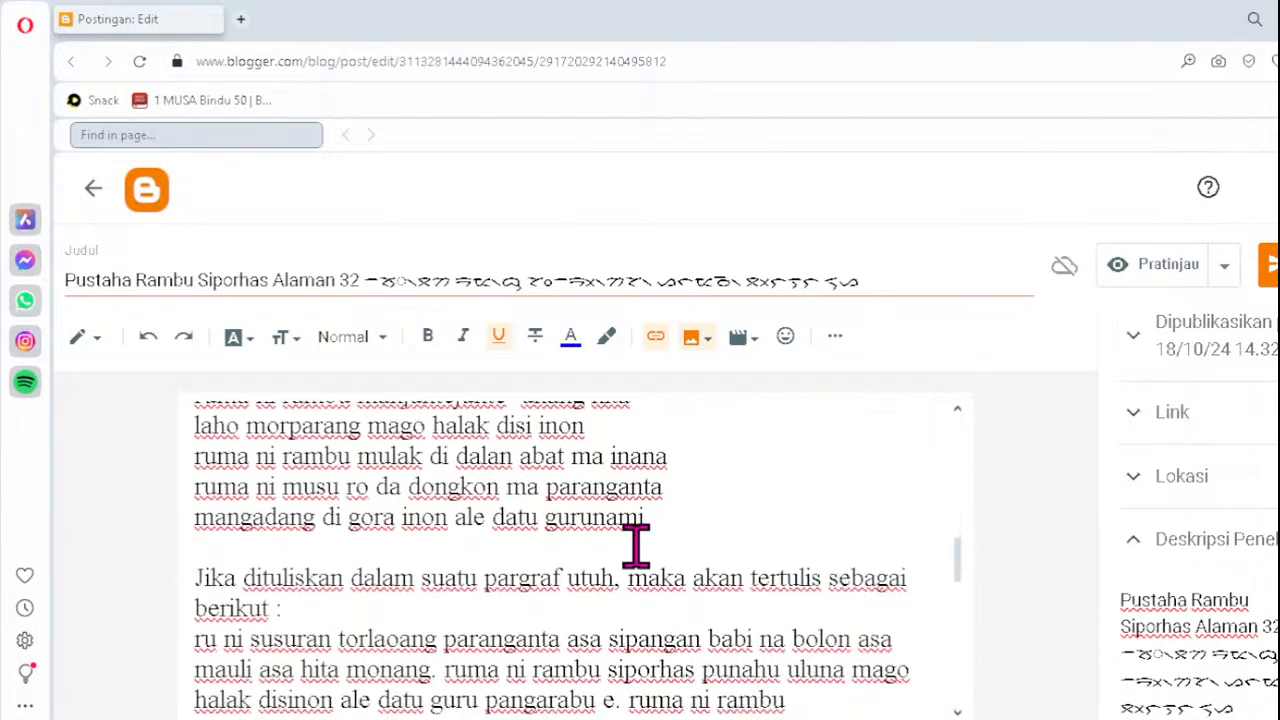
pyautogui.scroll(3, 636, 545)
pyautogui.scroll(5, 636, 545)
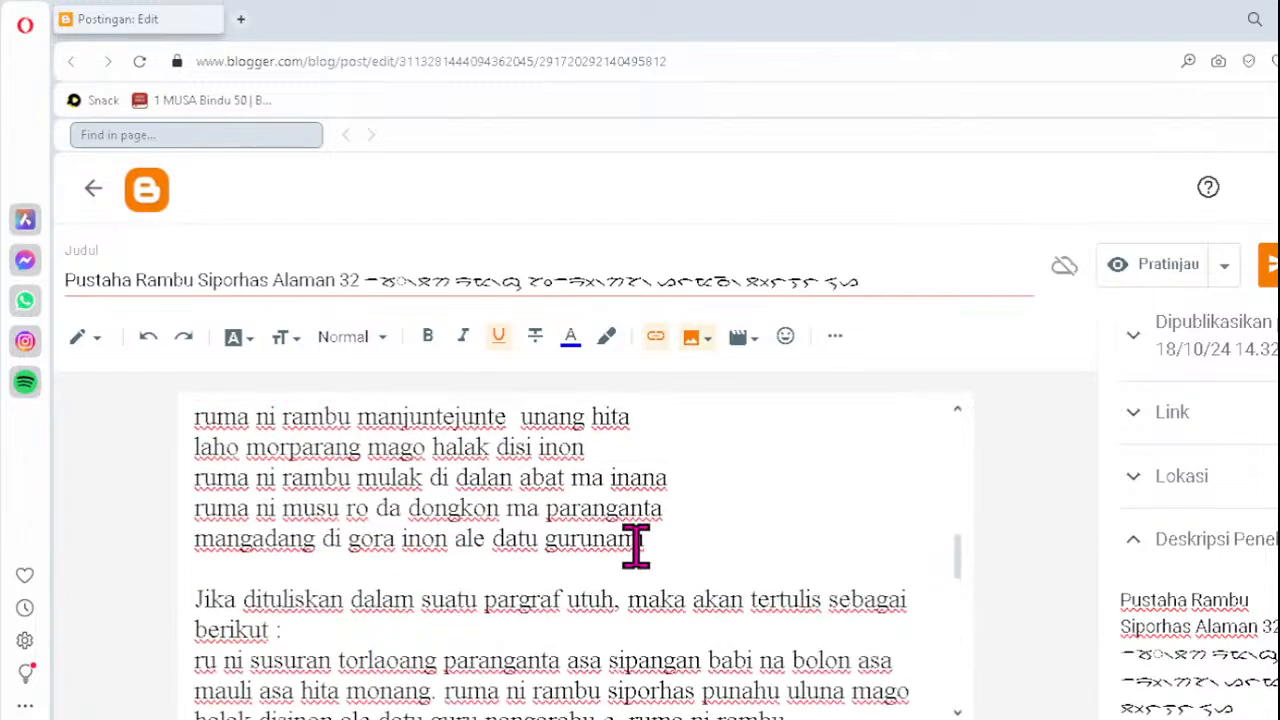
pyautogui.scroll(-6, 636, 545)
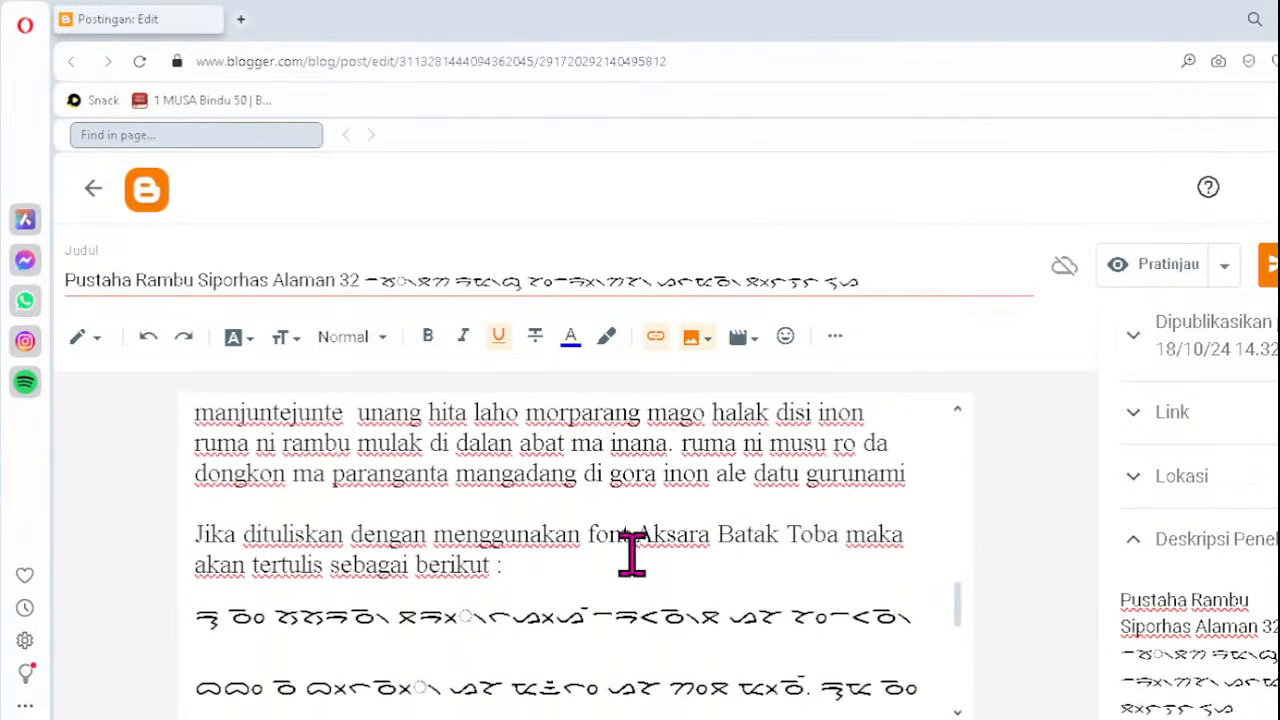
pyautogui.click(573, 610)
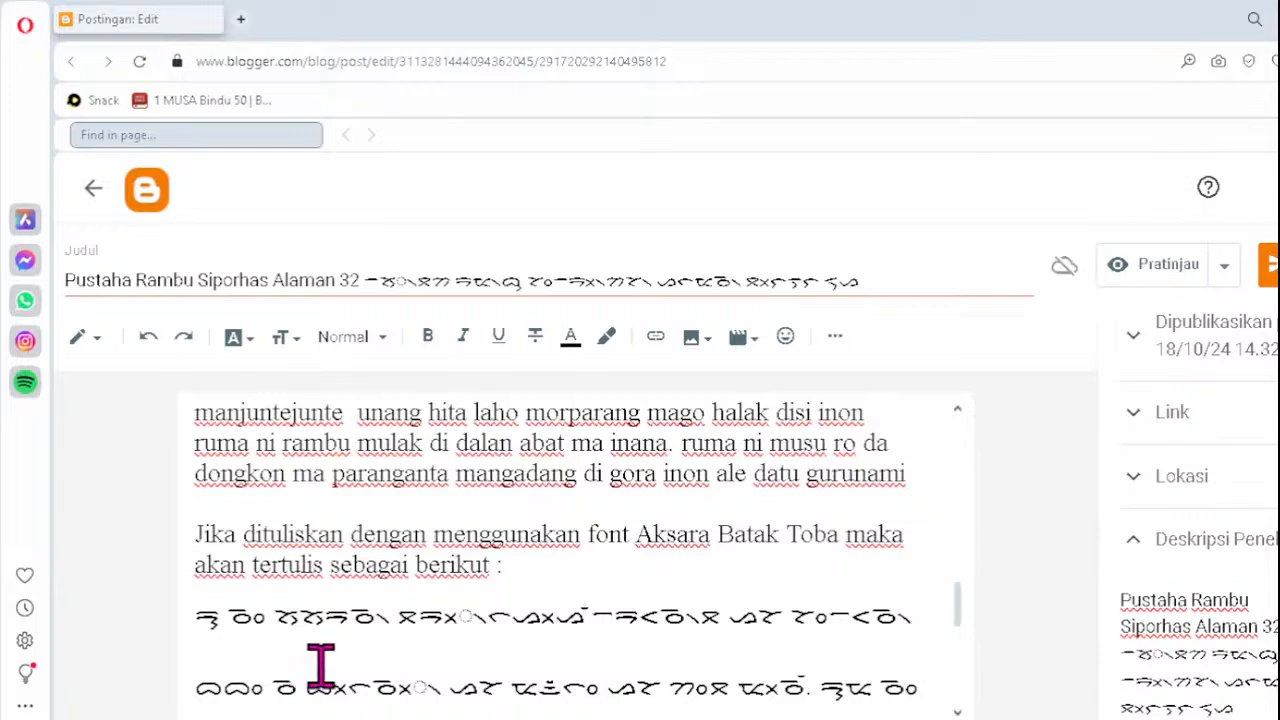
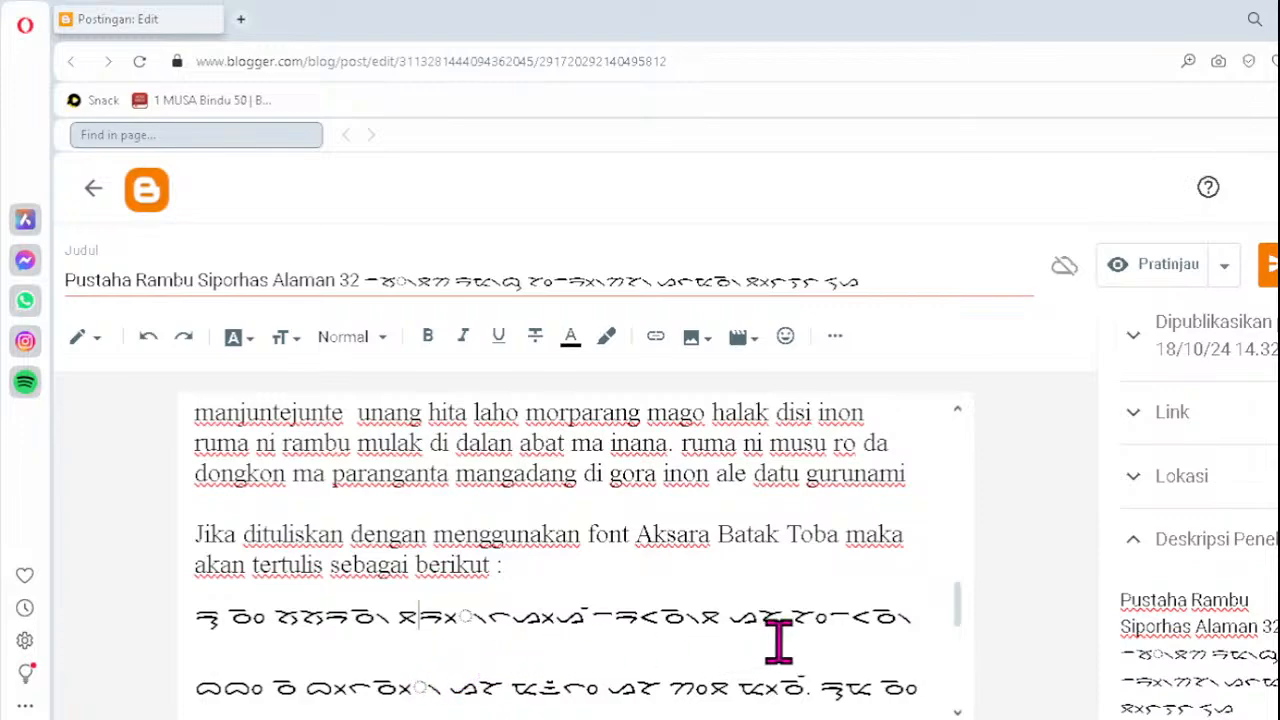
pyautogui.press('Delete')
pyautogui.write('ᯬᯒ᯲')
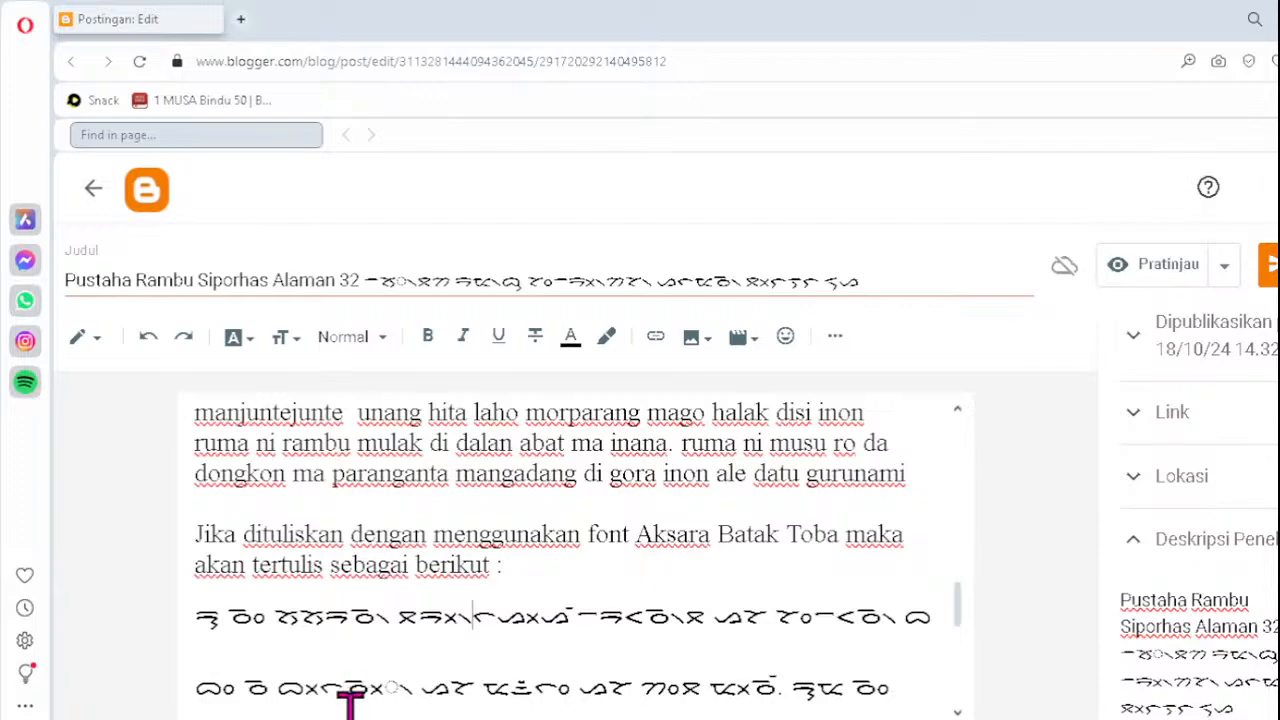
# - Correct the final Batak syllable of "bolon" in the paragraph's second line and the "por" syllable of "siporhas" in the third
pyautogui.click(345, 689)
pyautogui.press('Delete')
pyautogui.write('ᯬᯉ᯲')
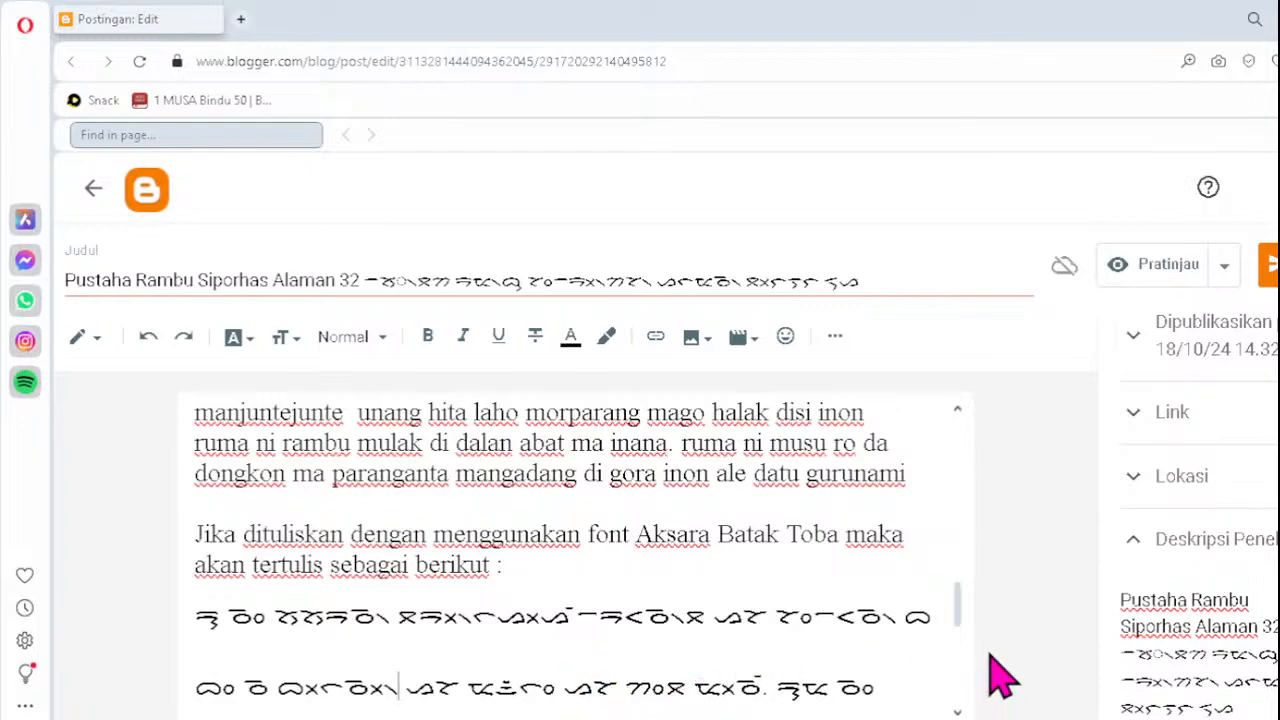
pyautogui.scroll(-1, 1000, 678)
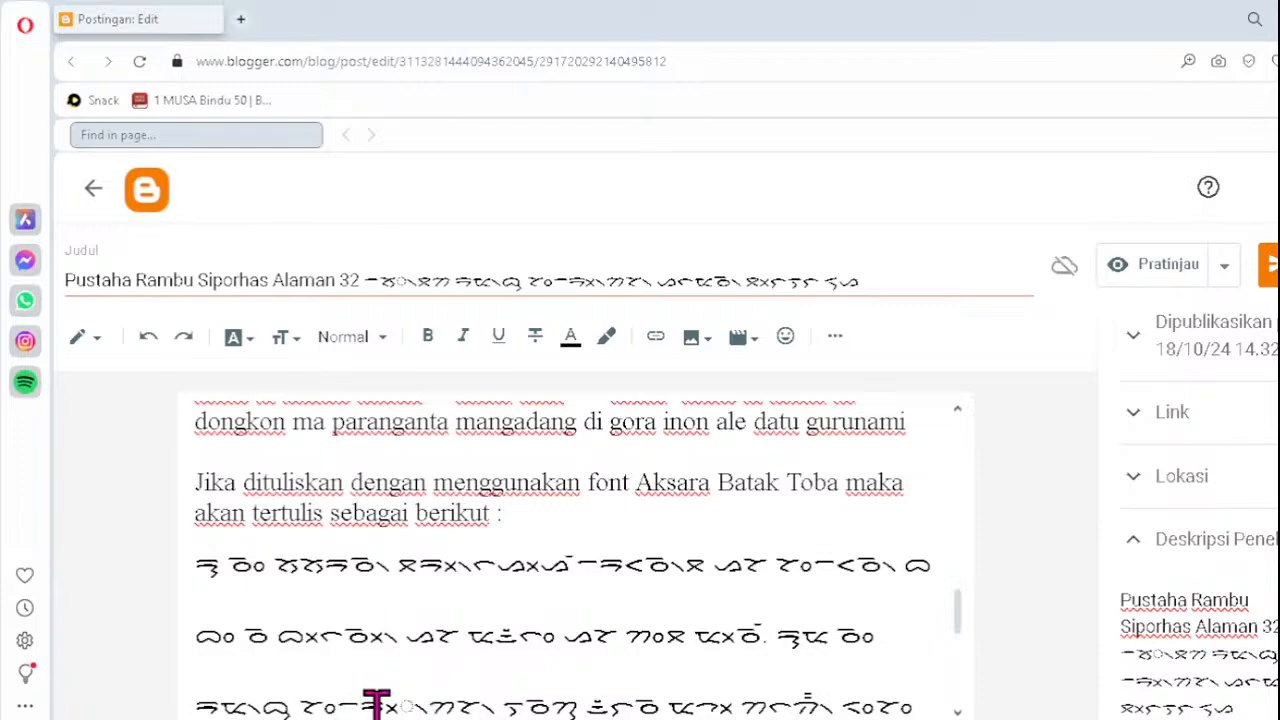
pyautogui.press('Delete')
pyautogui.write('ᯬᯒ')
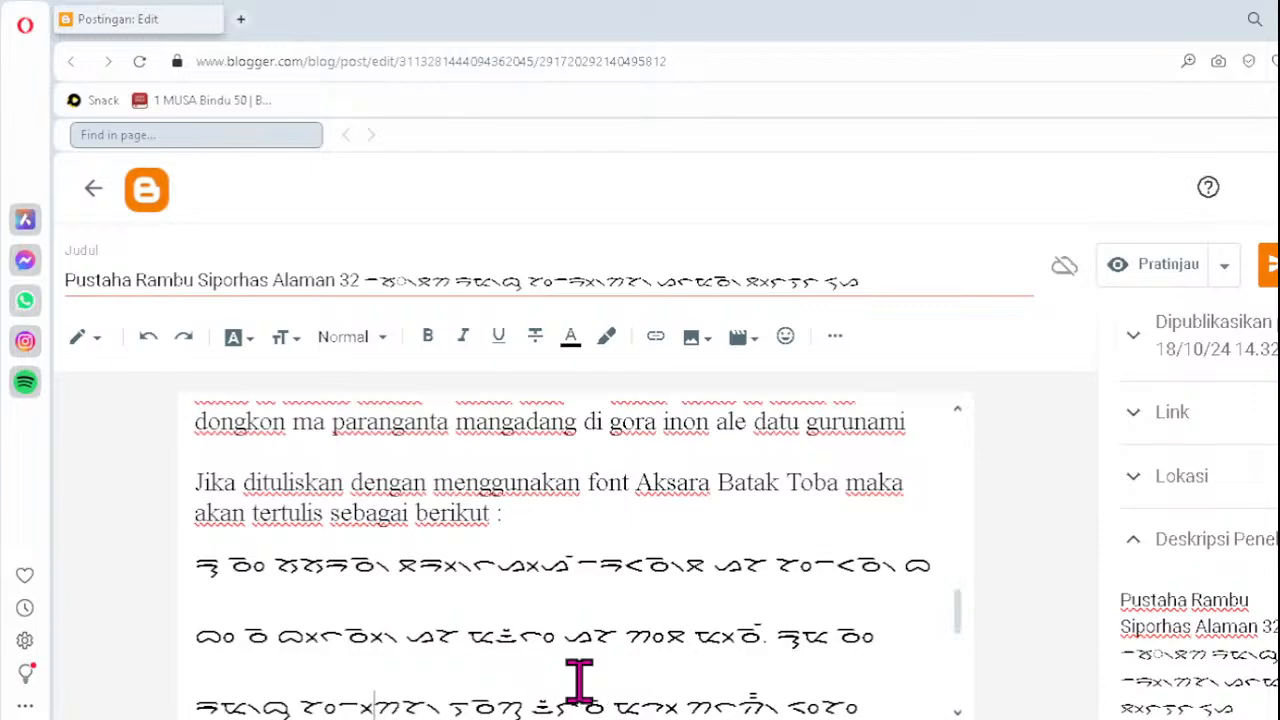
pyautogui.write('᯲')
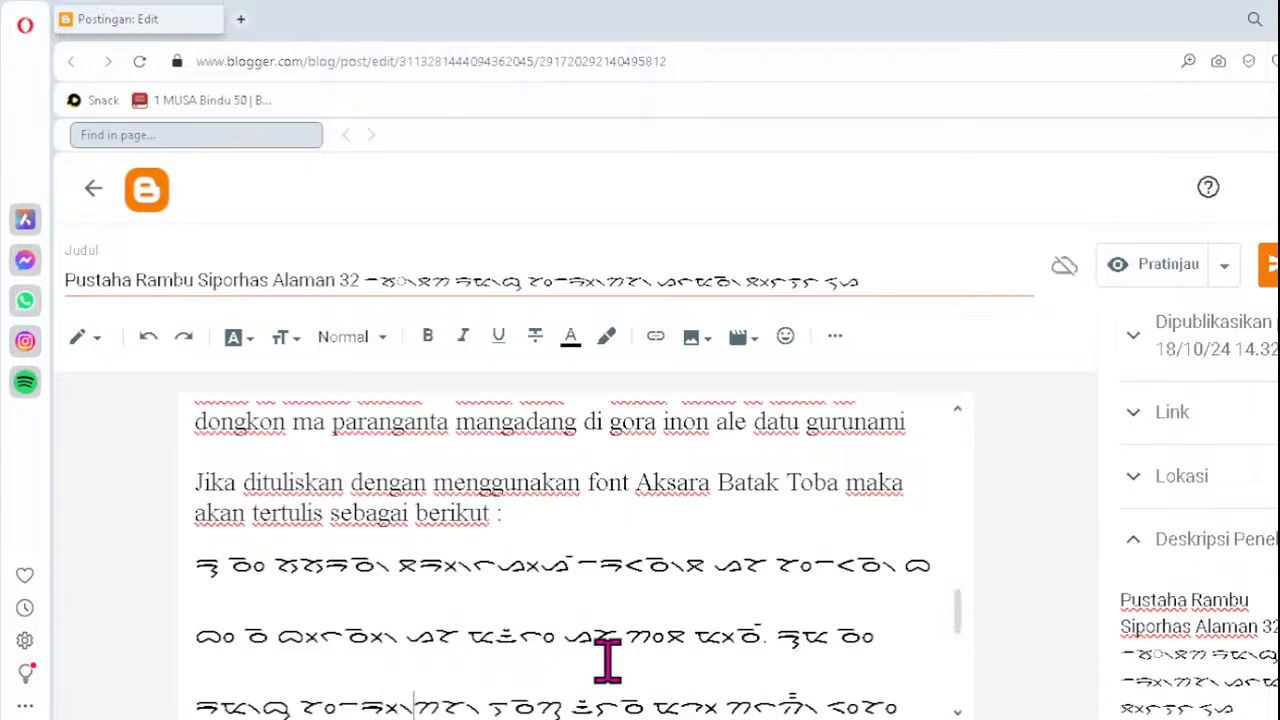
# - In the fourth line of the Batak-script paragraph, correct the final syllable of "disinon"
pyautogui.scroll(-3, 660, 697)
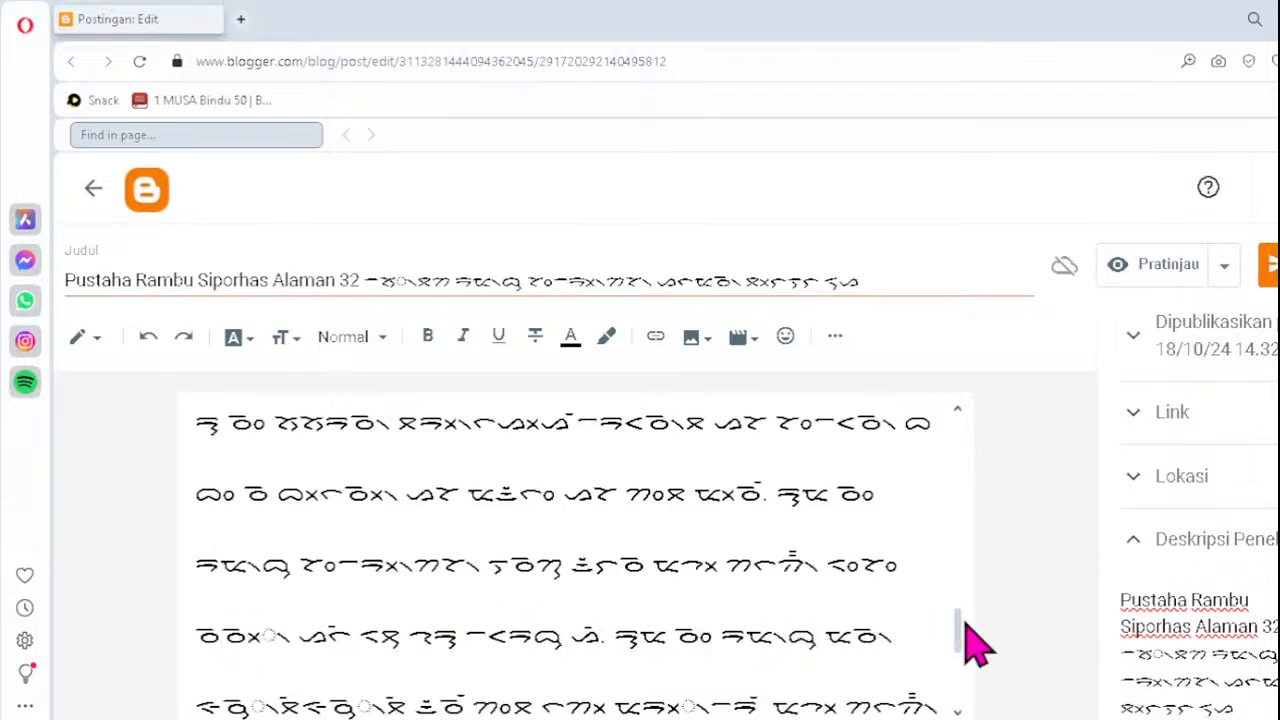
pyautogui.press('Delete')
pyautogui.press('Delete')
pyautogui.press('Delete')
pyautogui.press('Delete')
pyautogui.write('᯲')
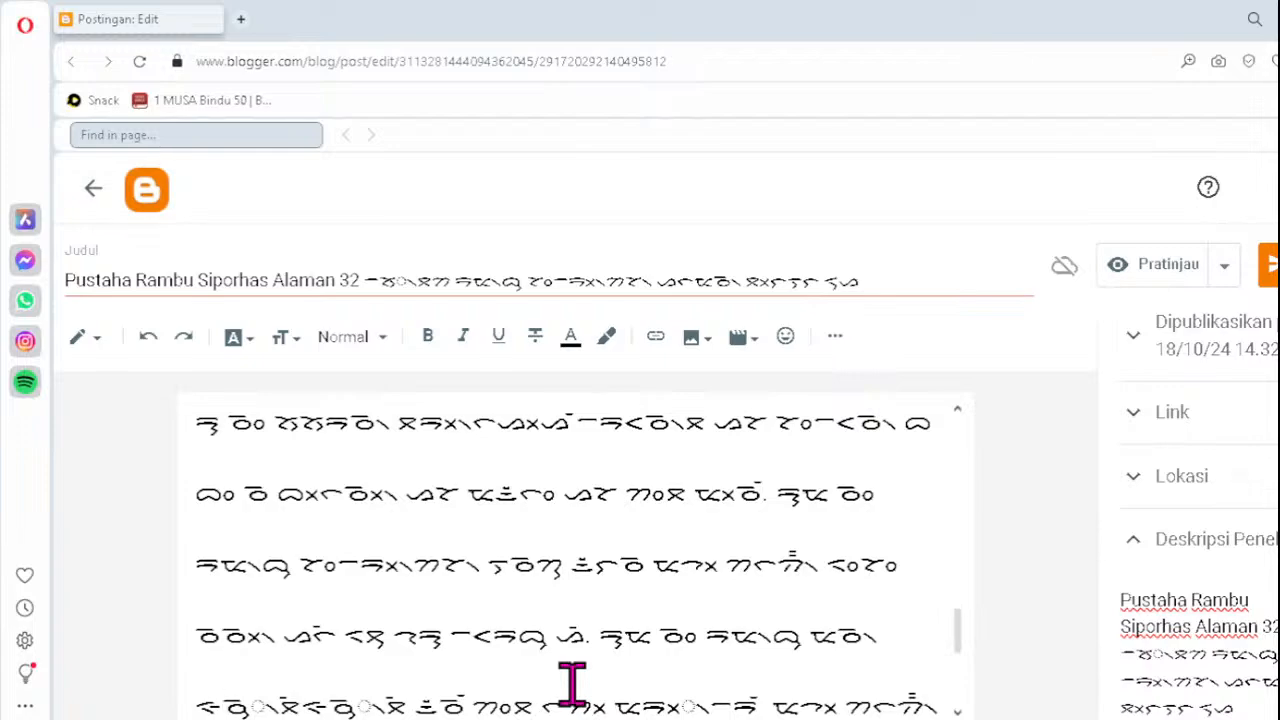
# - In the Batak-script paragraph, correct both broken "jun" syllables of "manjuntejunte" at the start of the line
pyautogui.press('Delete')
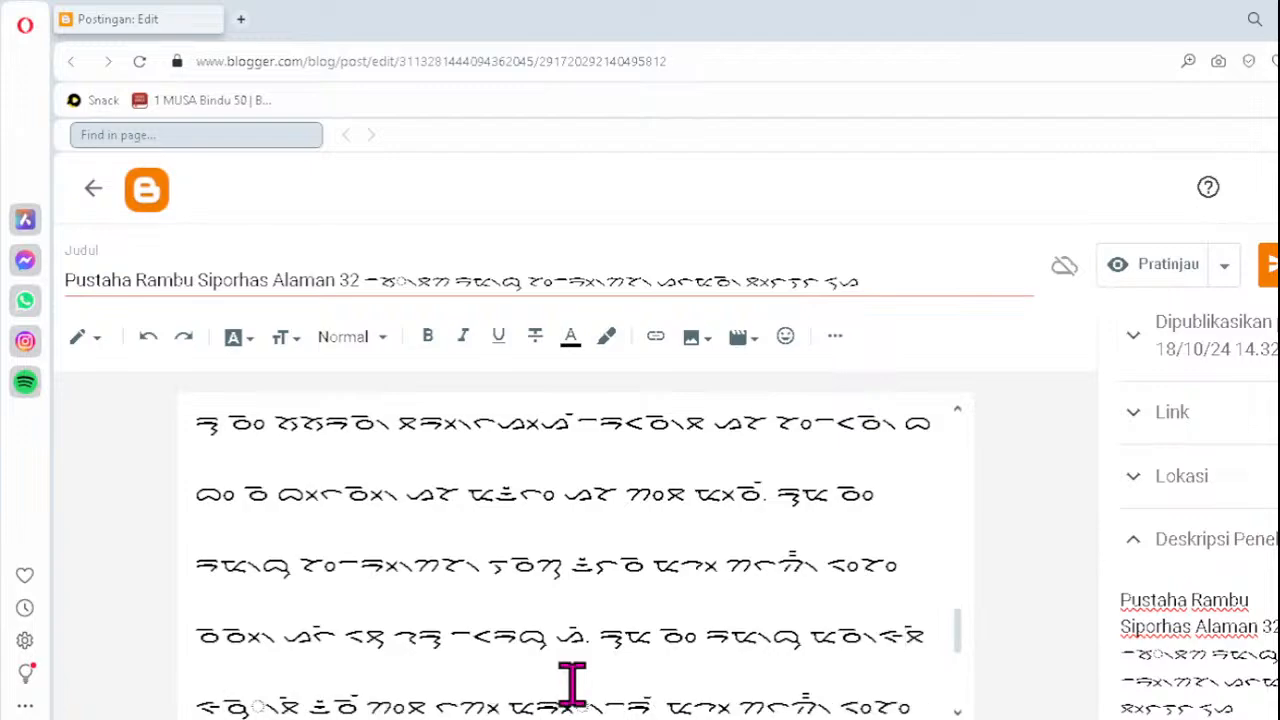
pyautogui.write('ᯮᯉ᯲')
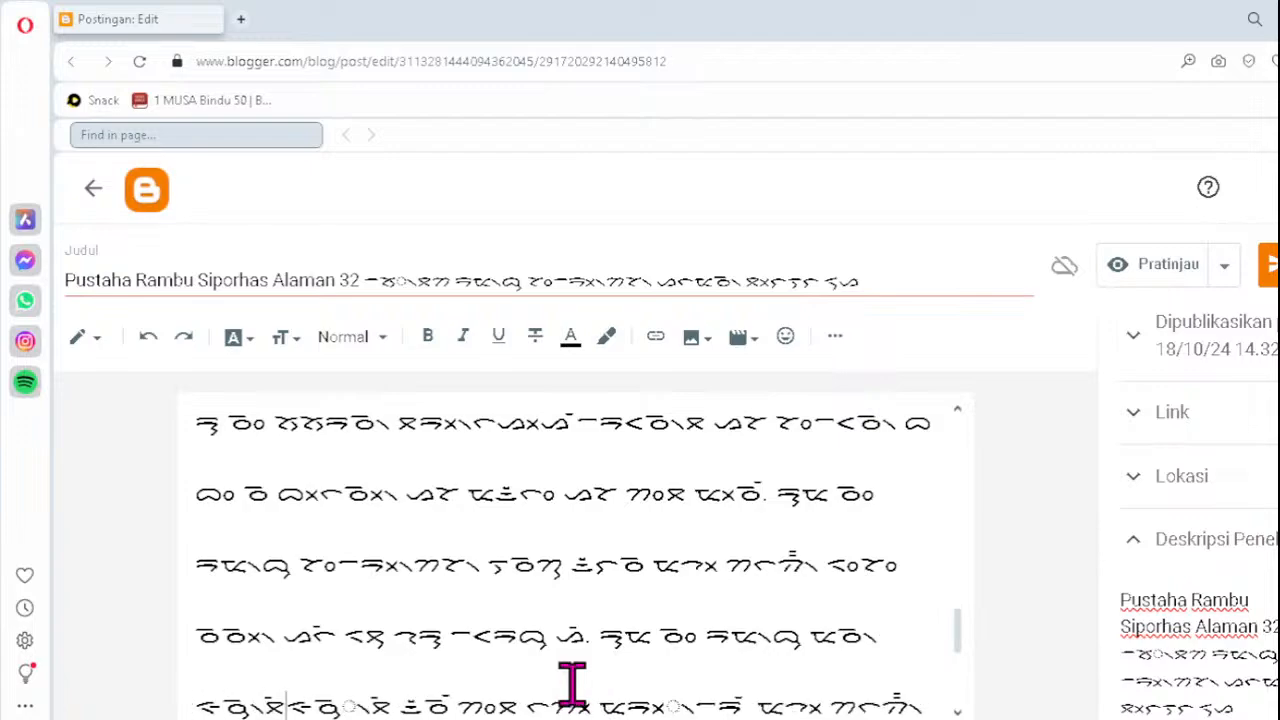
pyautogui.press('Delete')
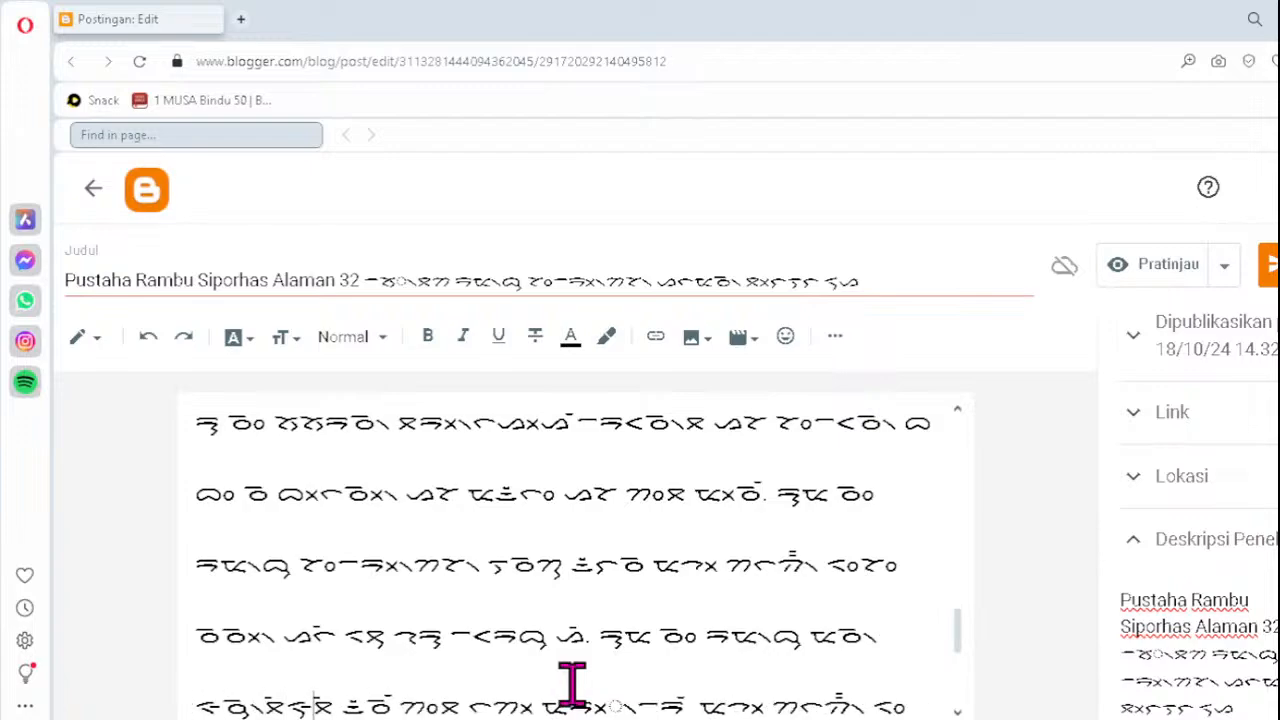
pyautogui.write('ᯮᯉ᯲')
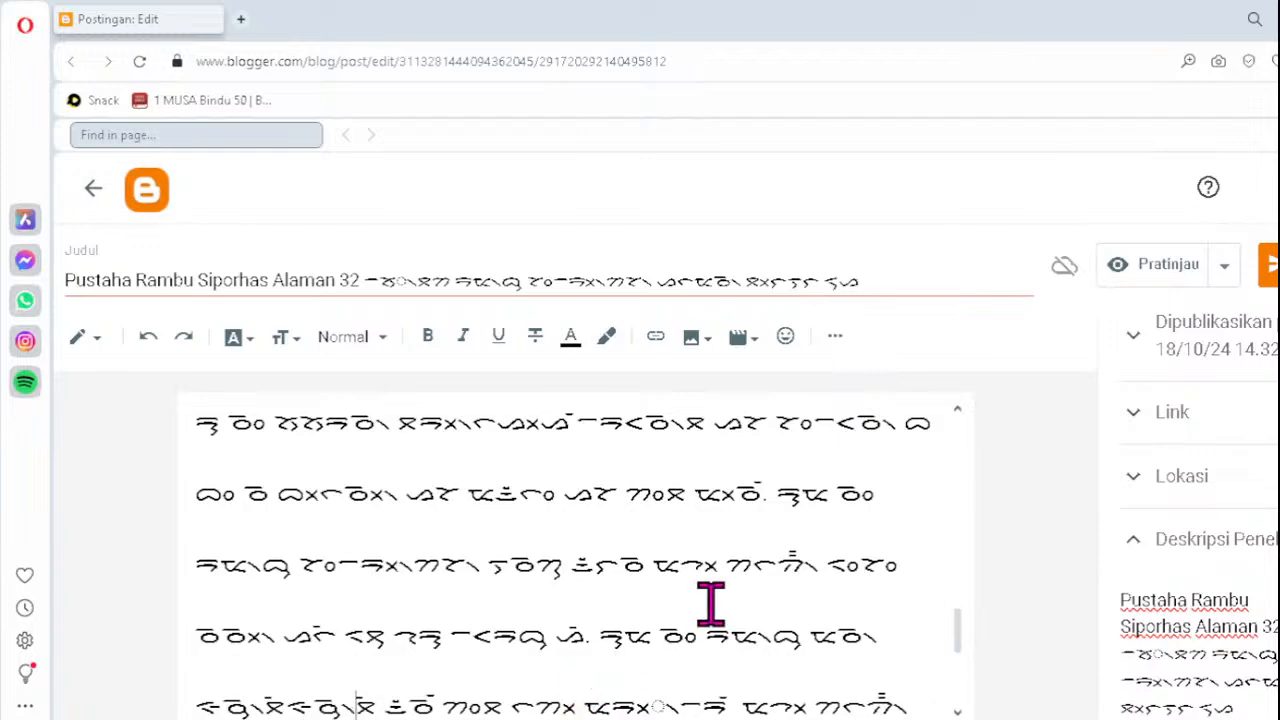
# - Correct the "mor" syllable of "morparang" and the final syllable of "inon" in the following line of the Batak-script paragraph
pyautogui.click(618, 706)
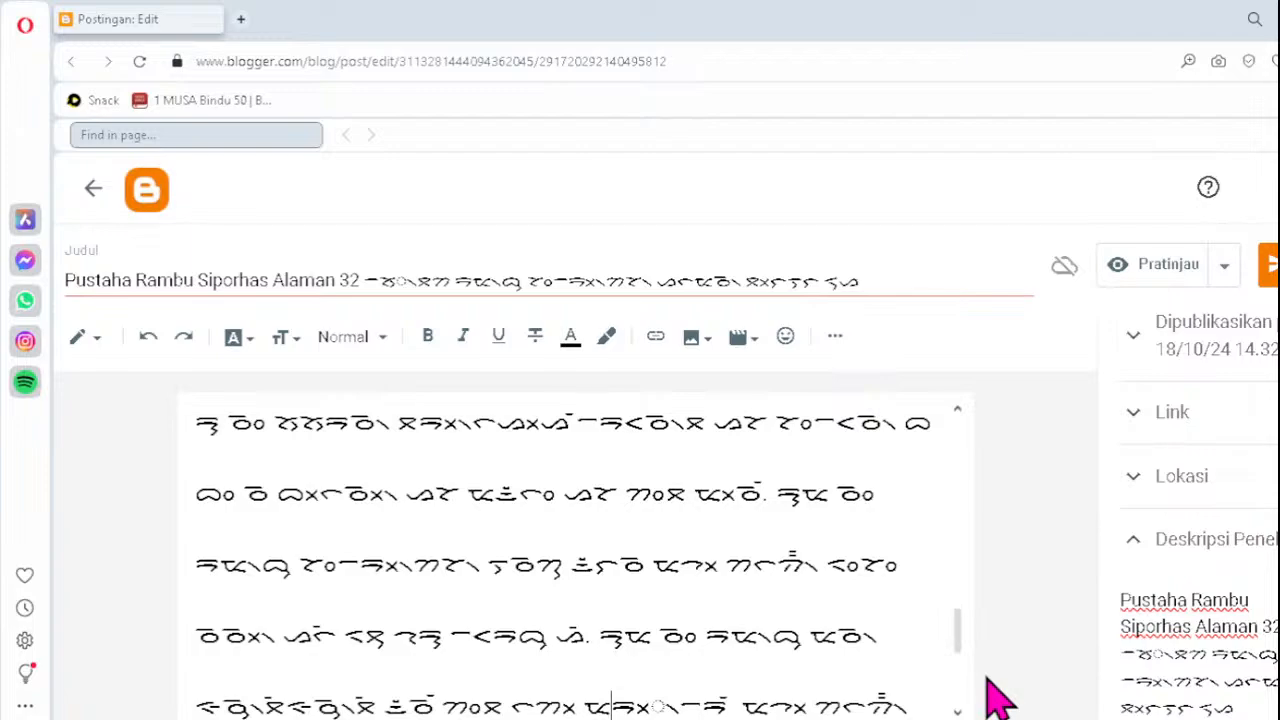
pyautogui.press('Delete')
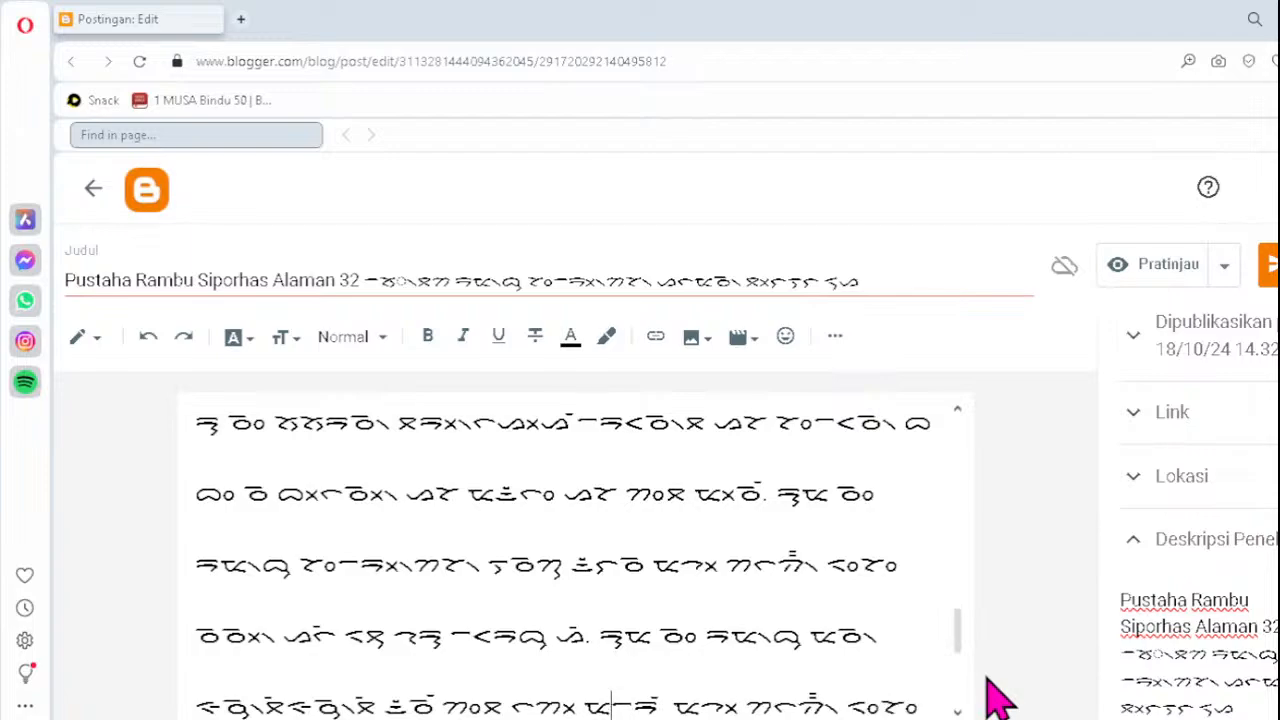
pyautogui.write('ᯬᯂ᯲')
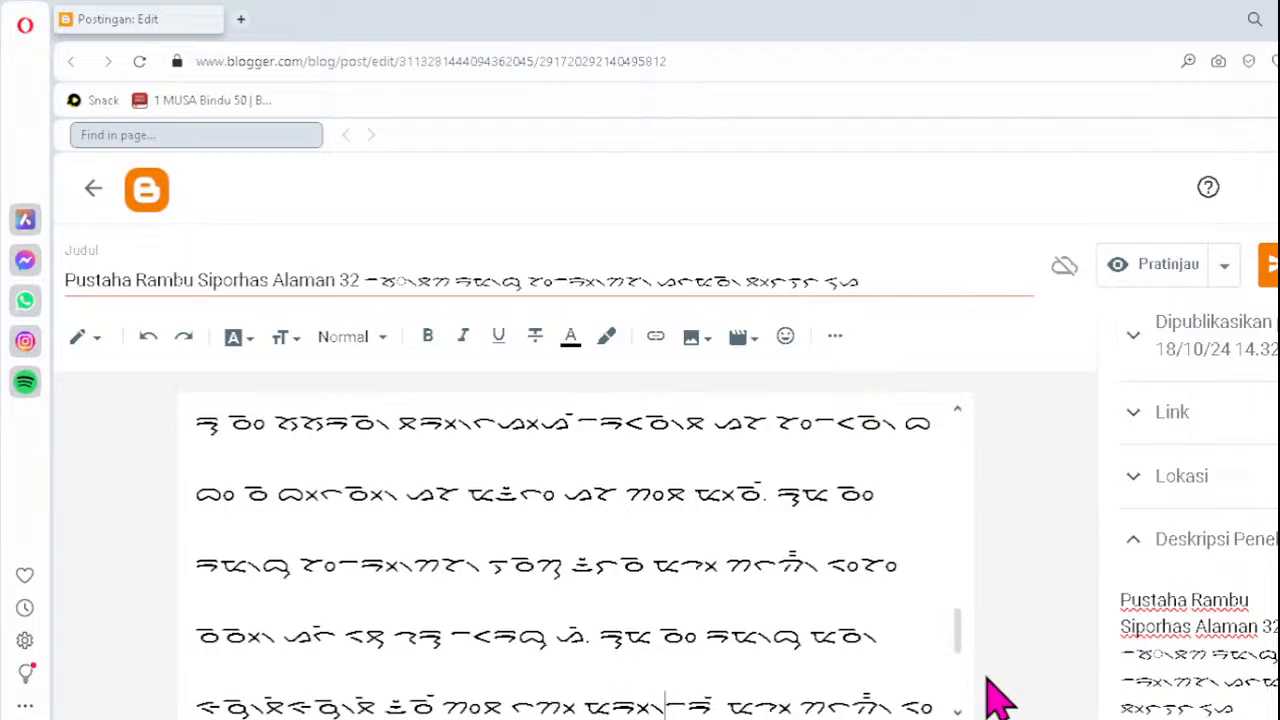
pyautogui.press('Down')
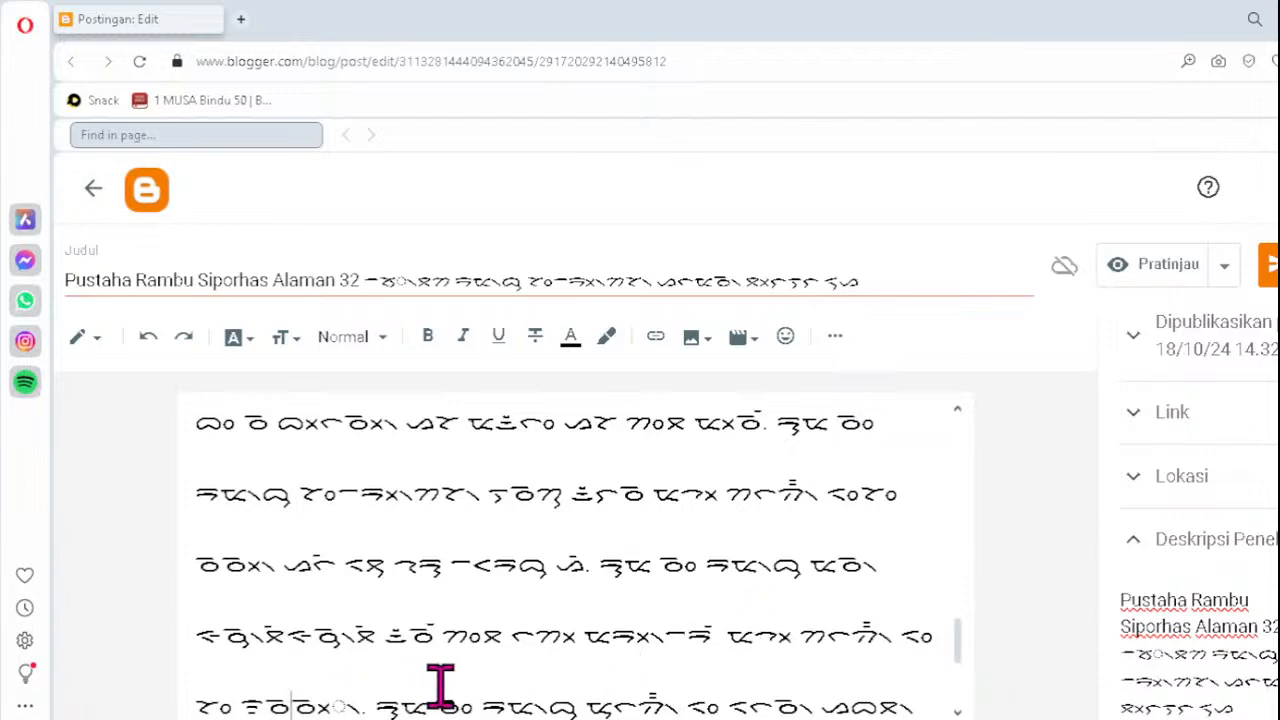
pyautogui.press('Delete')
pyautogui.write('ᯬᯉ᯲')
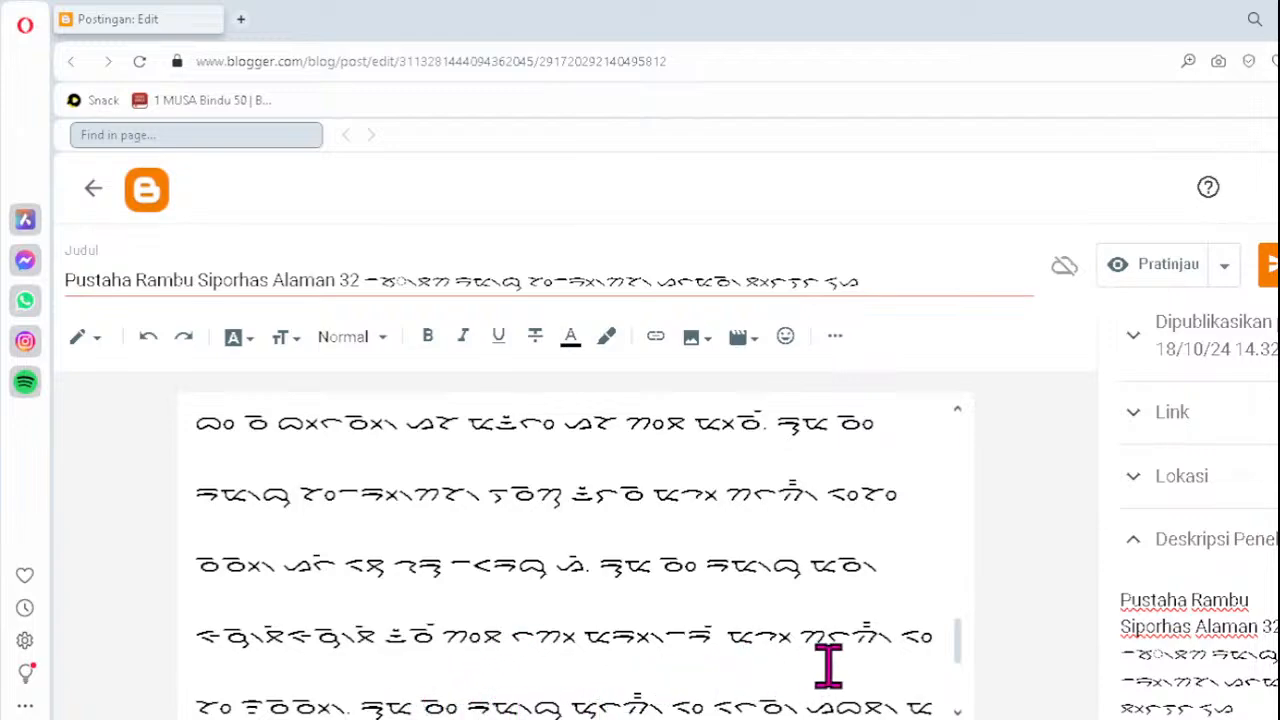
# - Correct the "kon" syllable of "dongkon" and the final syllable of "inon" in the last two lines of the Batak-script paragraph
pyautogui.click(752, 705)
pyautogui.press('Down')
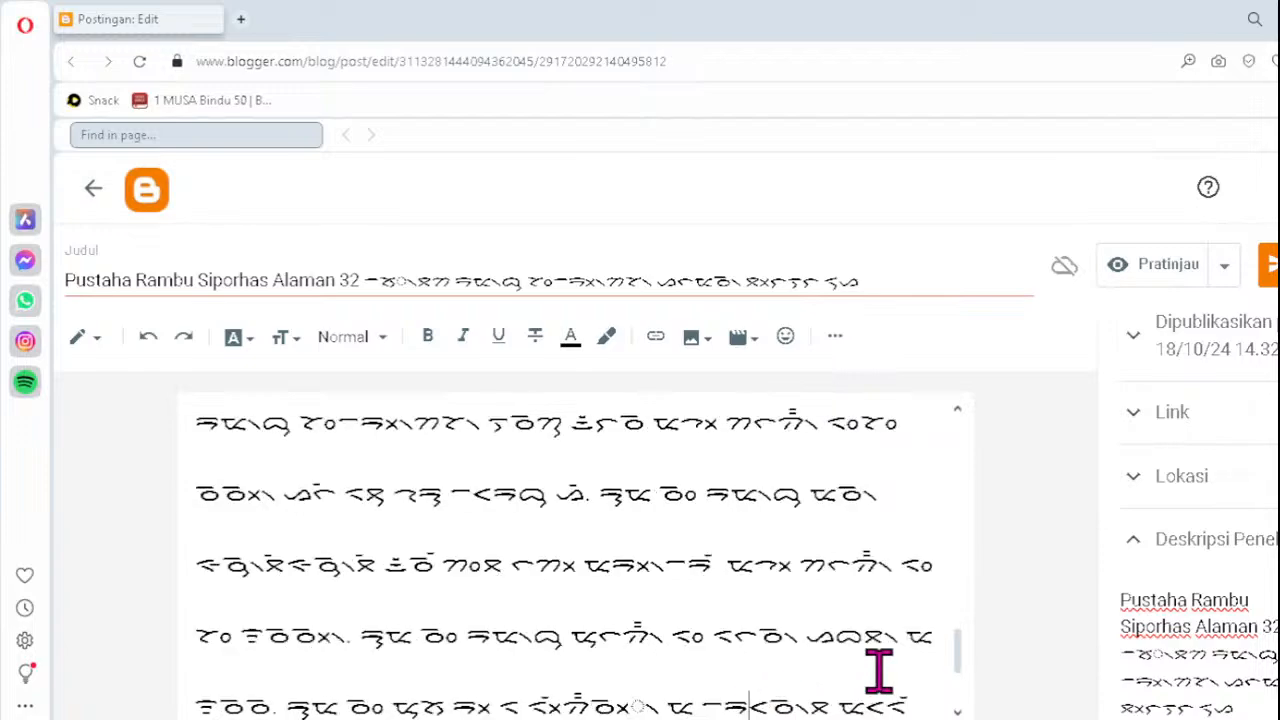
pyautogui.press('Down')
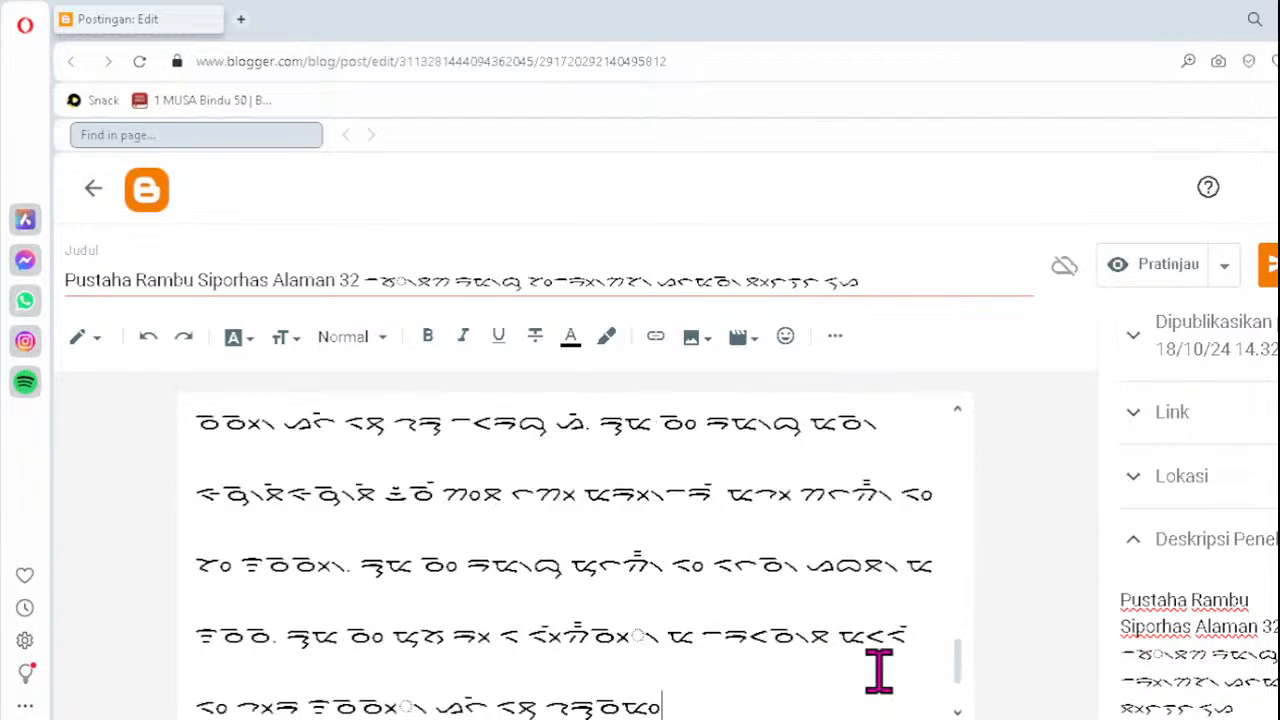
pyautogui.click(595, 645)
pyautogui.press('Delete')
pyautogui.write('ᯬᯉ᯲')
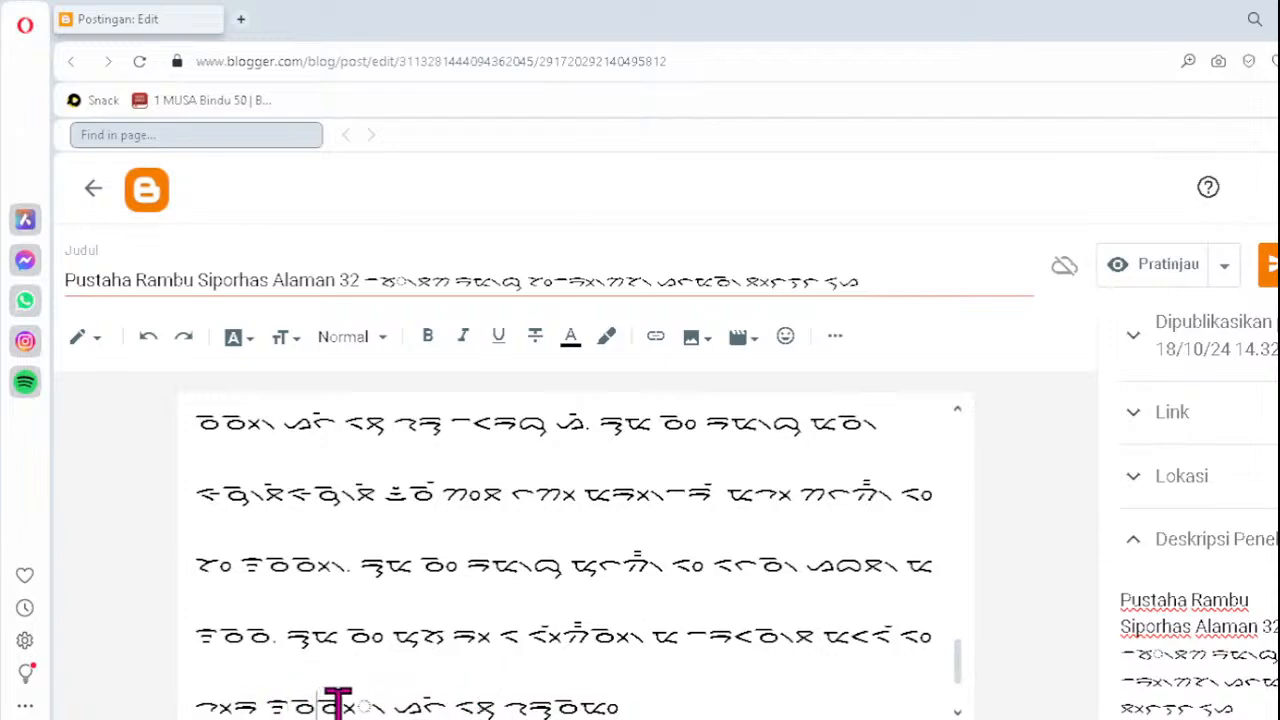
pyautogui.press('Delete')
pyautogui.write('ᯬᯉ᯲')
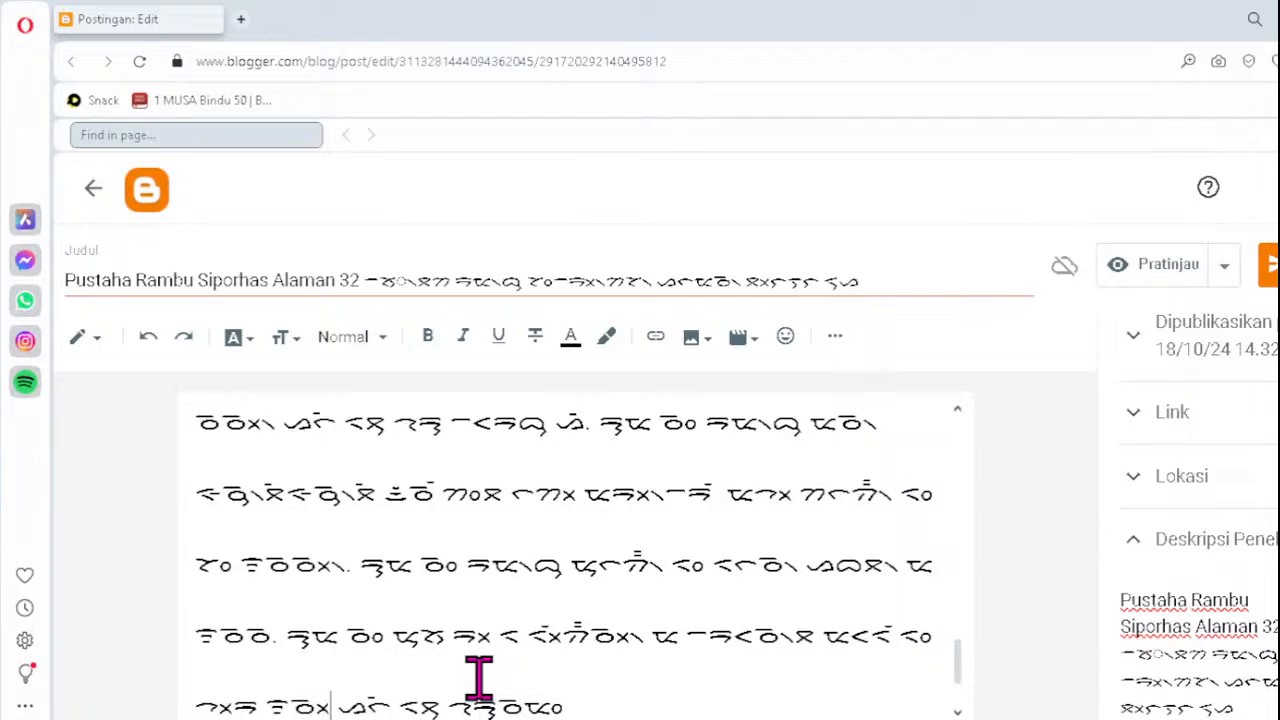
# - Add two line breaks after the end of the Batak-script paragraph and save the post
pyautogui.click(656, 698)
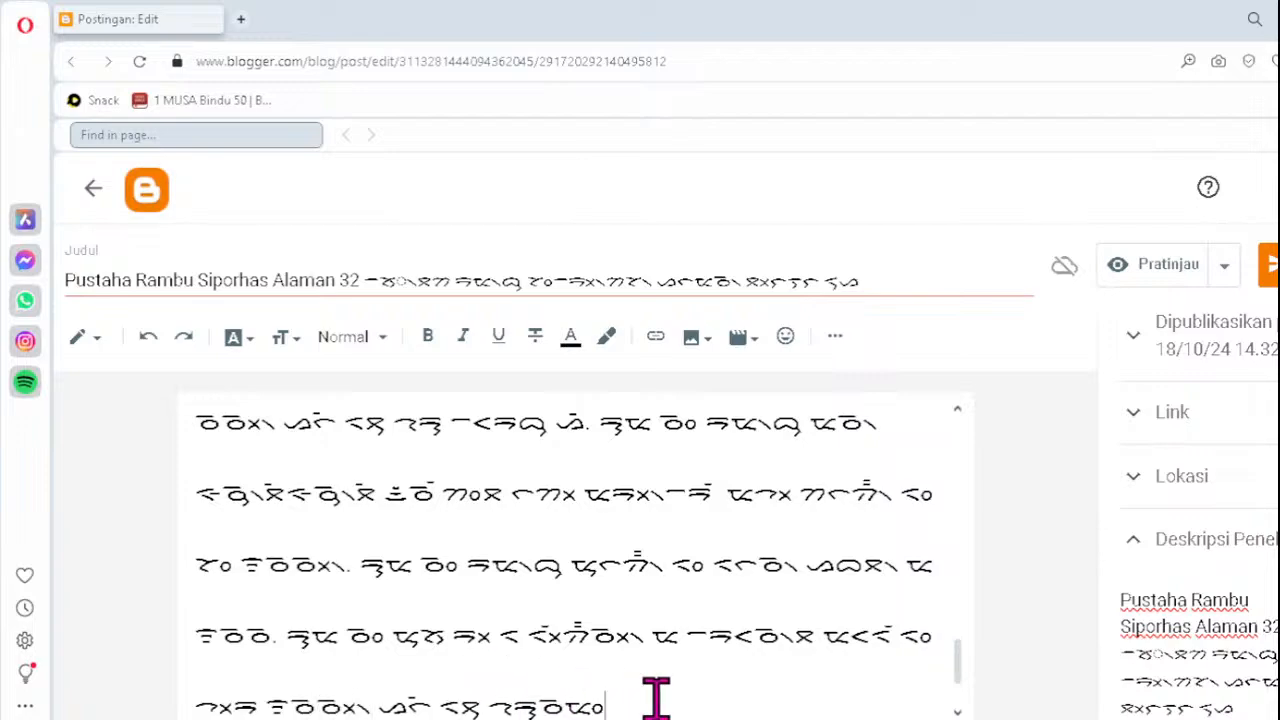
pyautogui.press('Return')
pyautogui.press('Return')
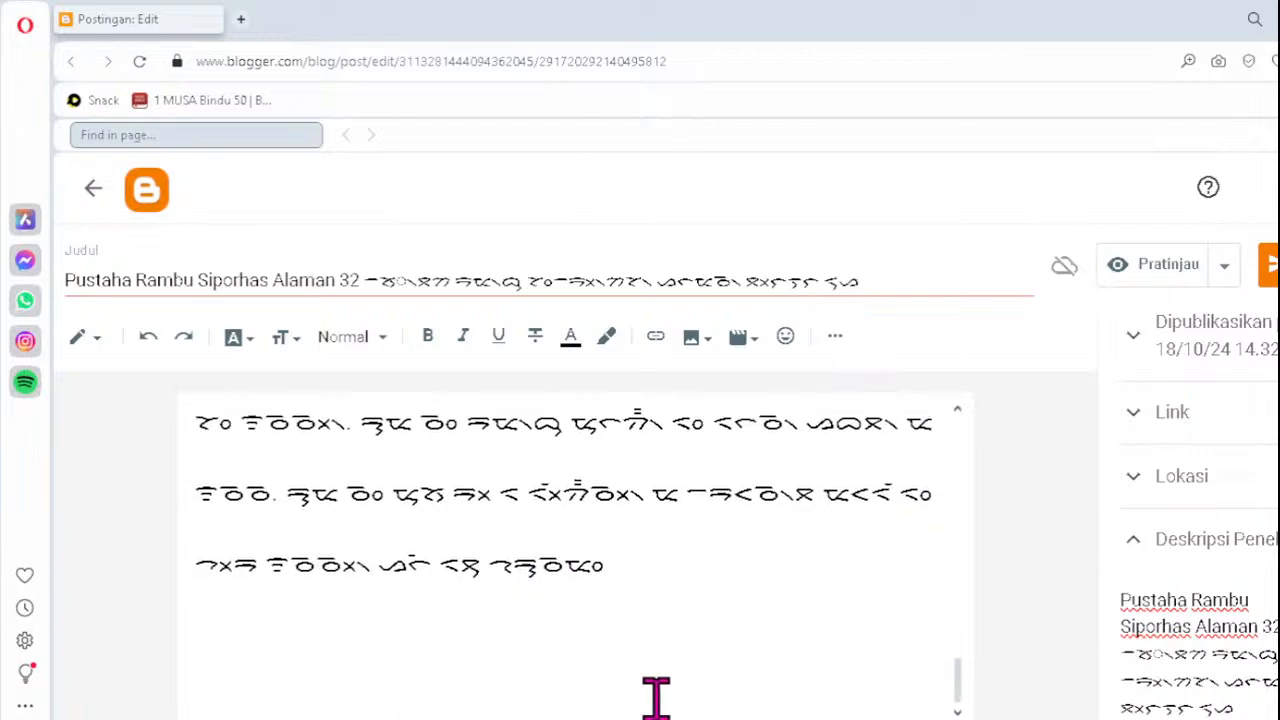
pyautogui.scroll(10, 656, 698)
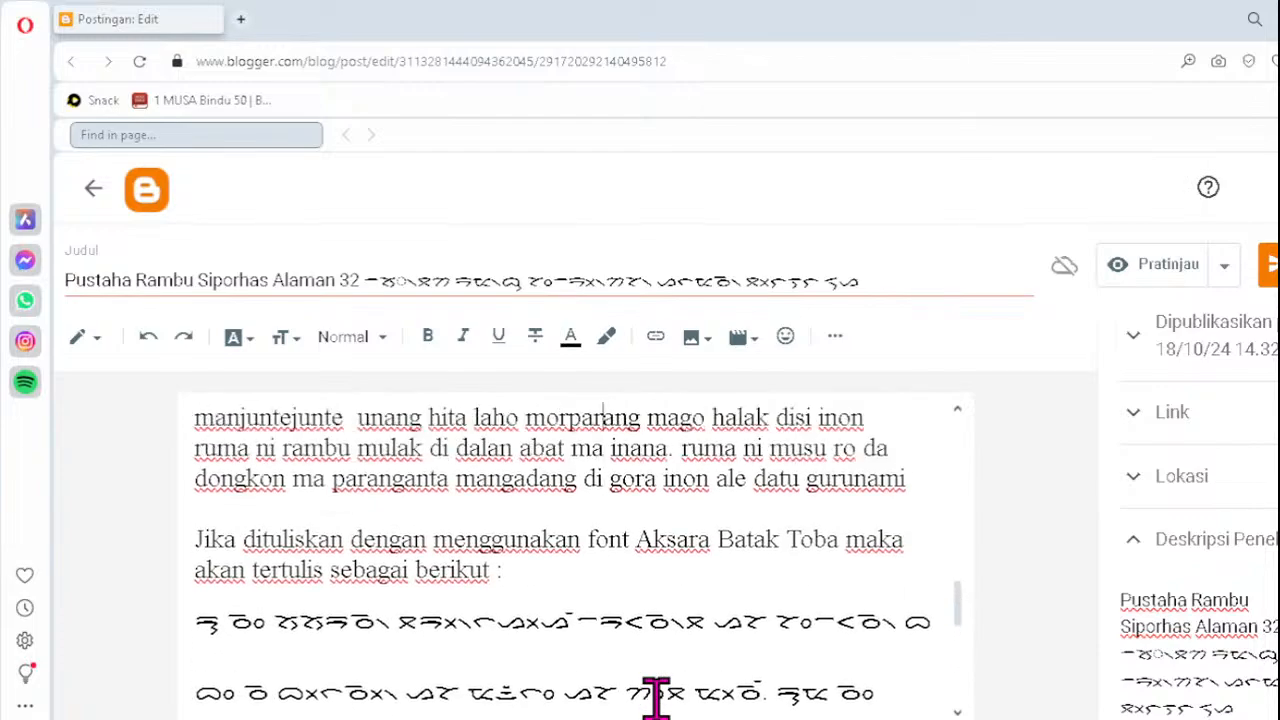
pyautogui.scroll(10, 656, 698)
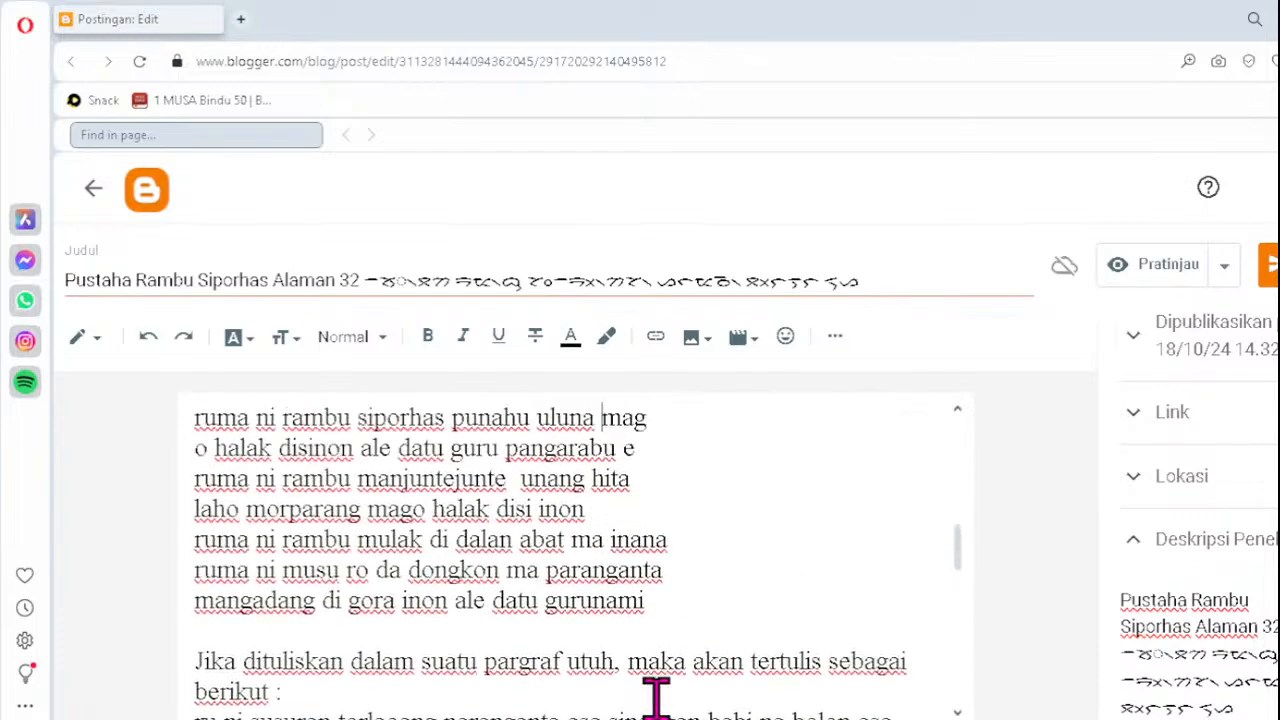
pyautogui.press('Up')
pyautogui.press('Up')
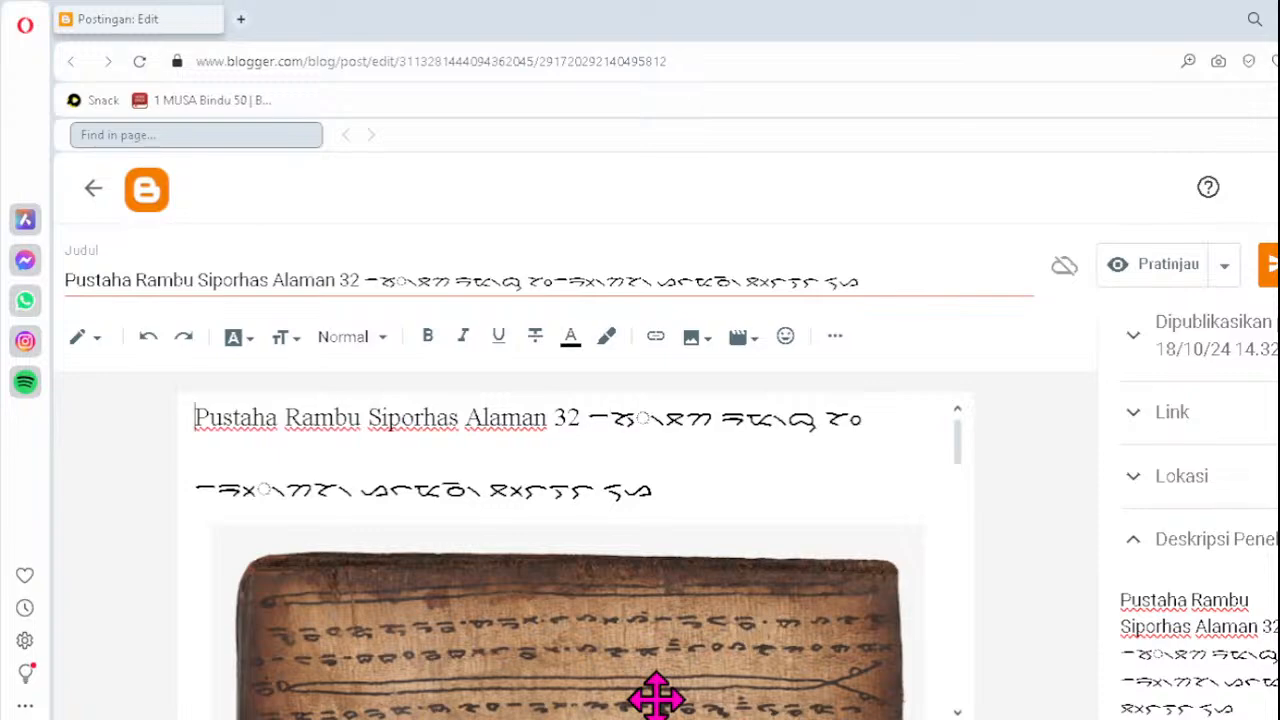
pyautogui.hotkey('ctrl', 's')
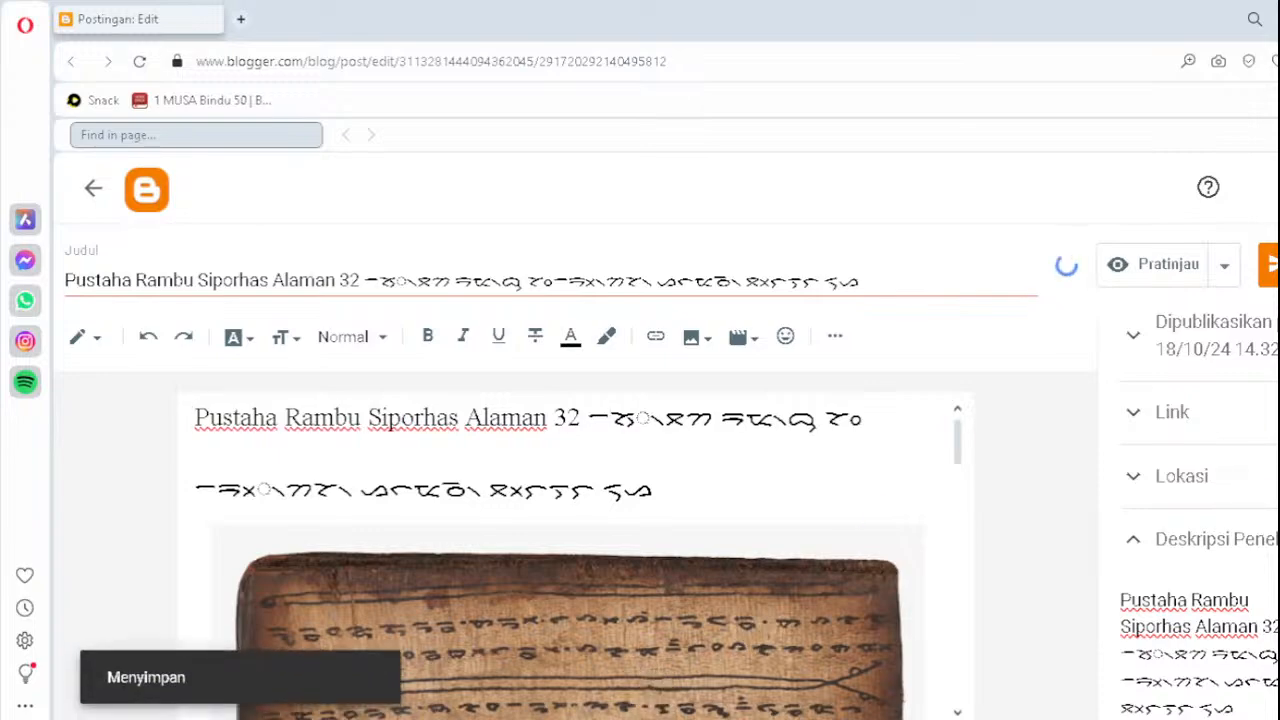
# - Return to the list of posts and open "Pustaha Rambu Siporhas Alaman 31" for editing
pyautogui.click(91, 190)
pyautogui.scroll(-5, 680, 594)
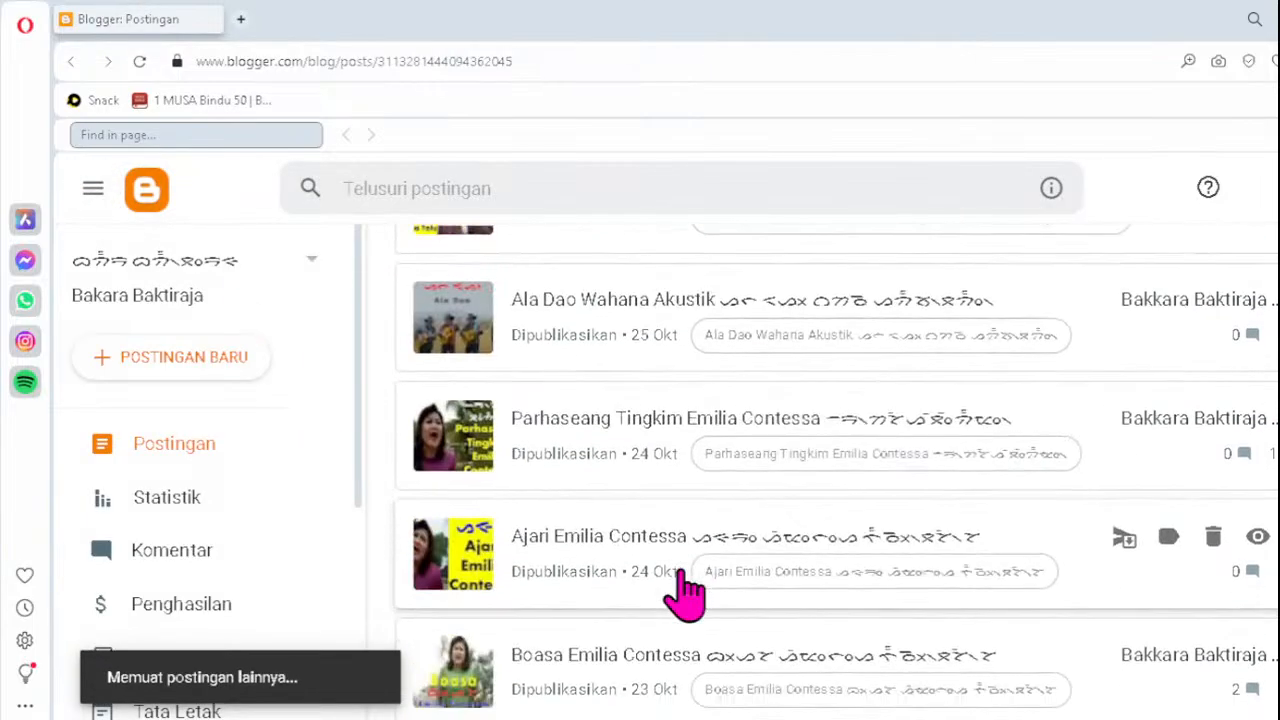
pyautogui.scroll(-6, 685, 594)
pyautogui.scroll(3, 685, 594)
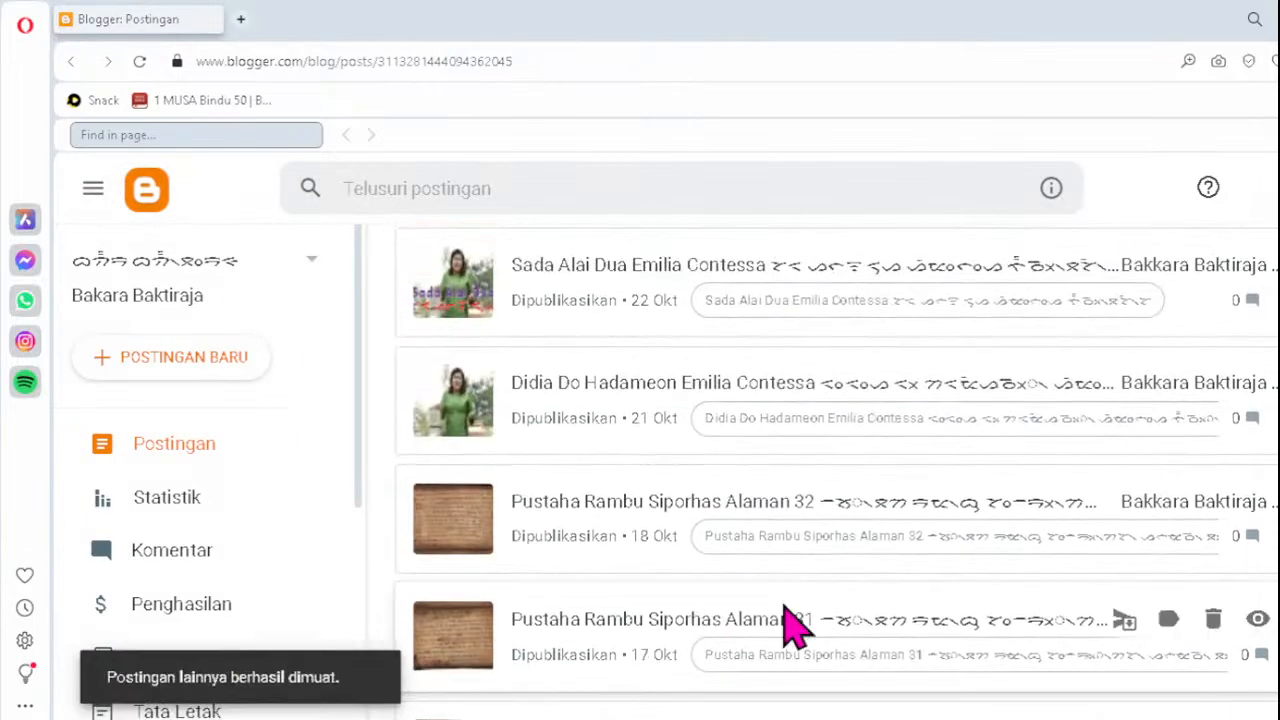
pyautogui.click(603, 651)
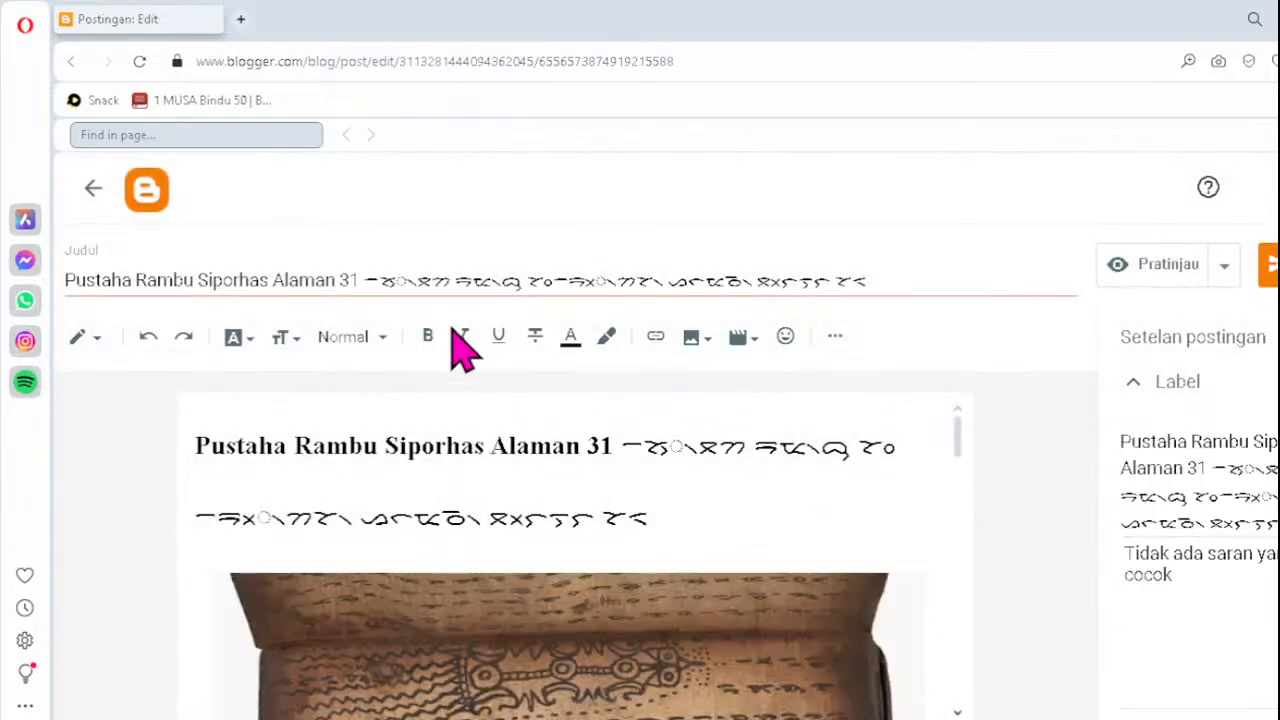
# - Correct the broken Batak "por" syllable of "siporhas" in the post's title
pyautogui.click(572, 282)
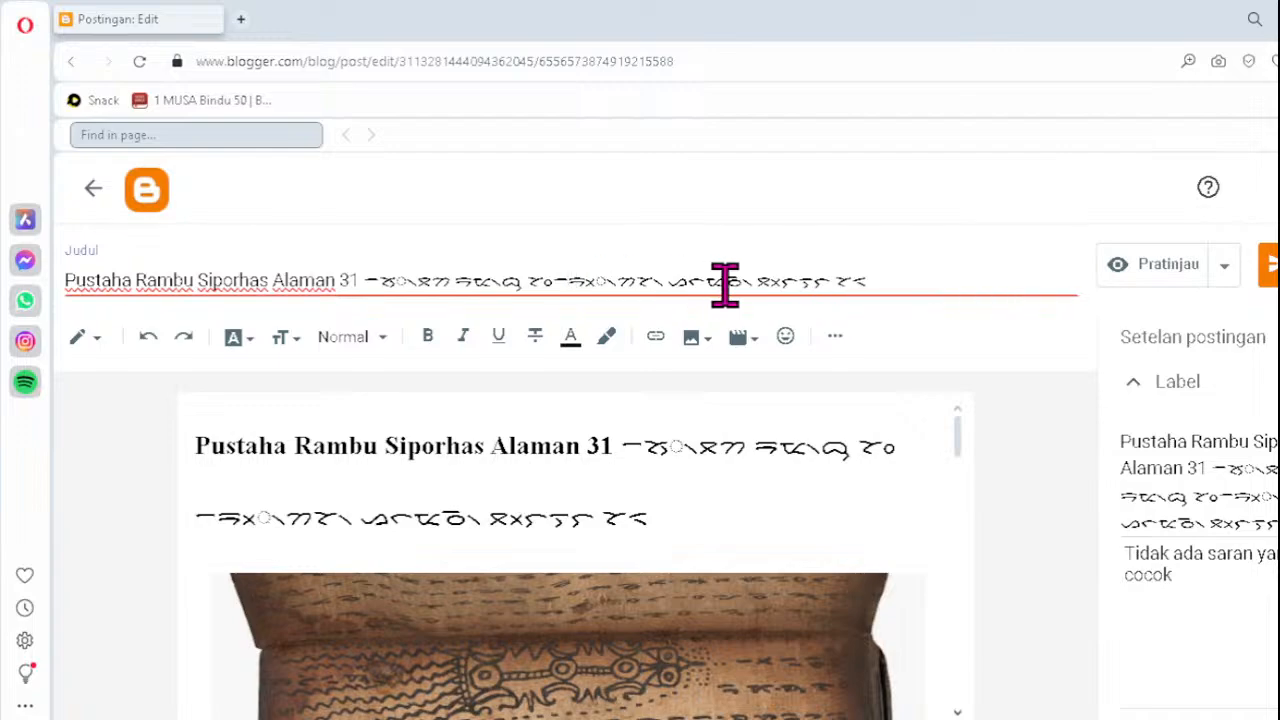
pyautogui.press('Delete')
pyautogui.write('ᯬᯒ᯲')
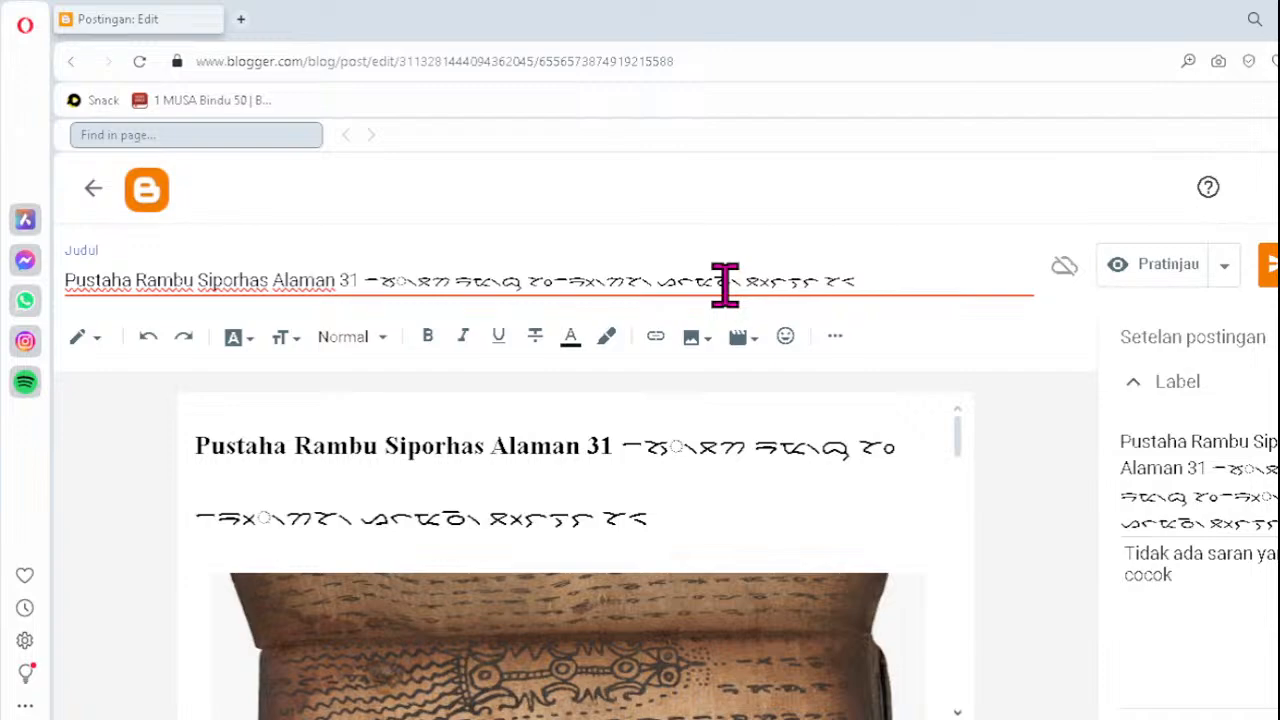
# - Copy the corrected post title and use it to replace the first image's alternative text and title text
pyautogui.tripleClick(724, 282)
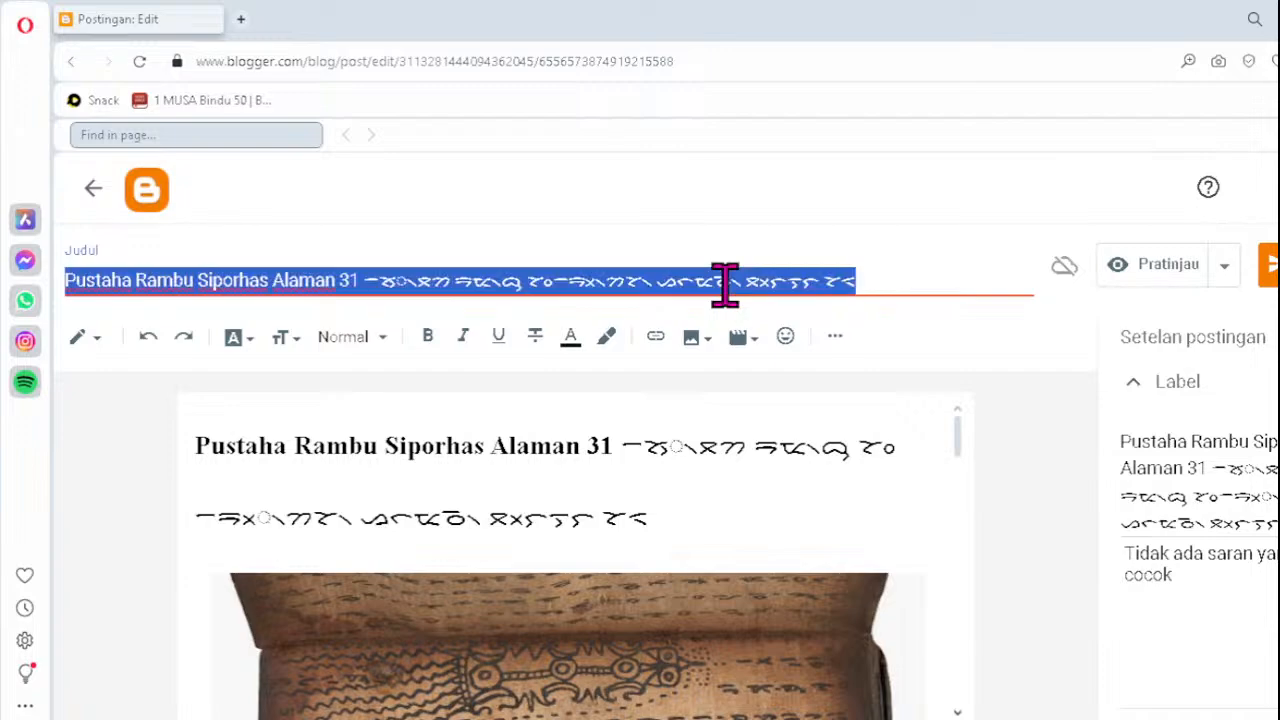
pyautogui.click(622, 612)
pyautogui.click(447, 542)
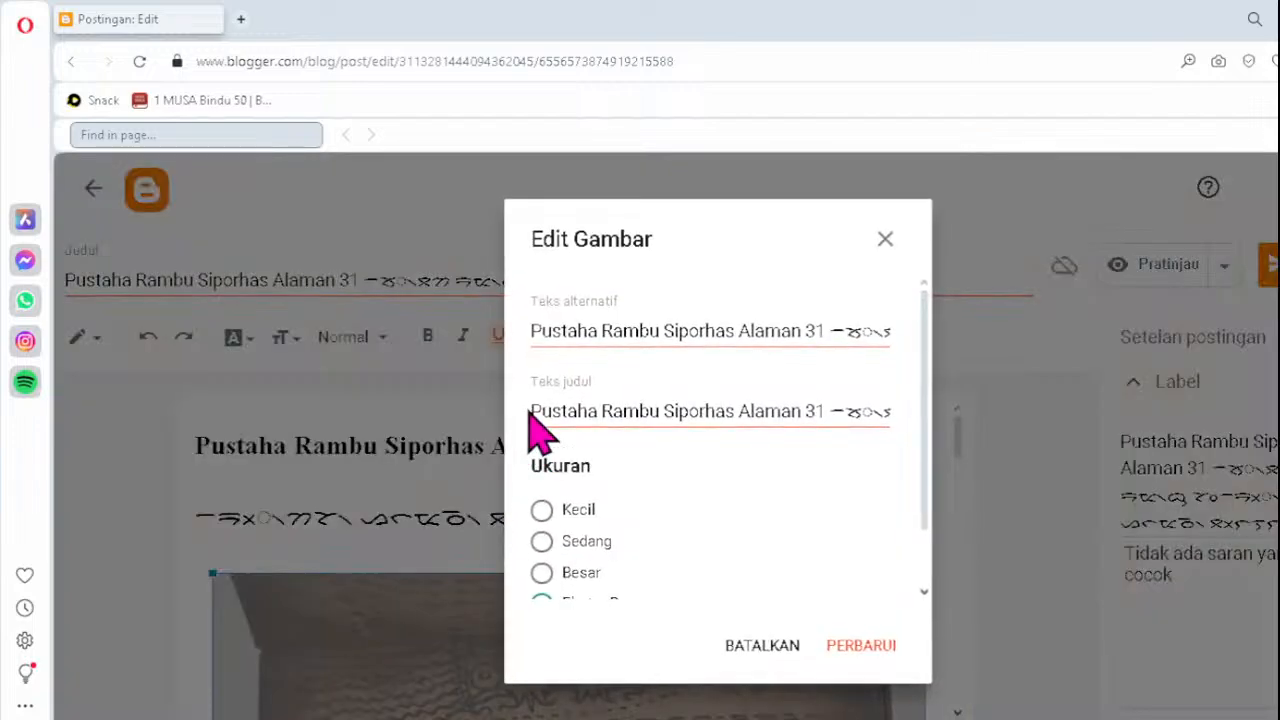
pyautogui.click(557, 337)
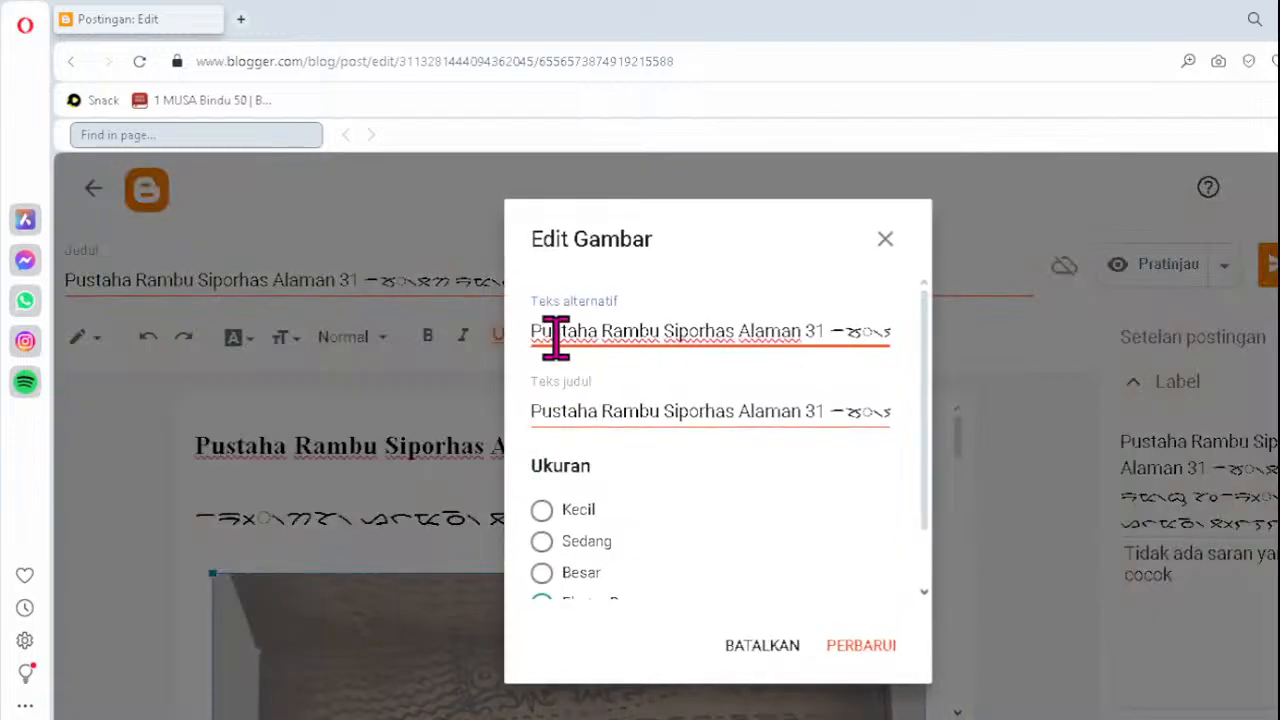
pyautogui.tripleClick(557, 338)
pyautogui.hotkey('ctrl', 'v')
pyautogui.click(563, 413)
pyautogui.tripleClick(563, 413)
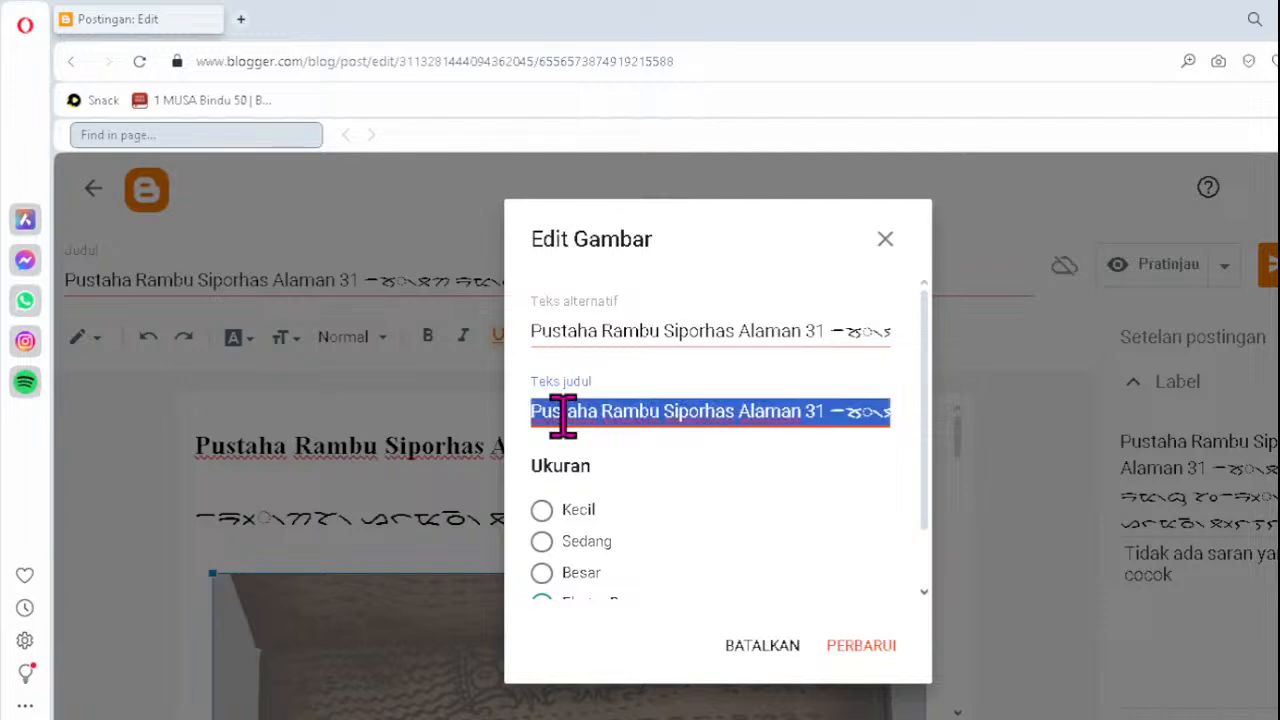
pyautogui.hotkey('ctrl', 'v')
pyautogui.click(868, 643)
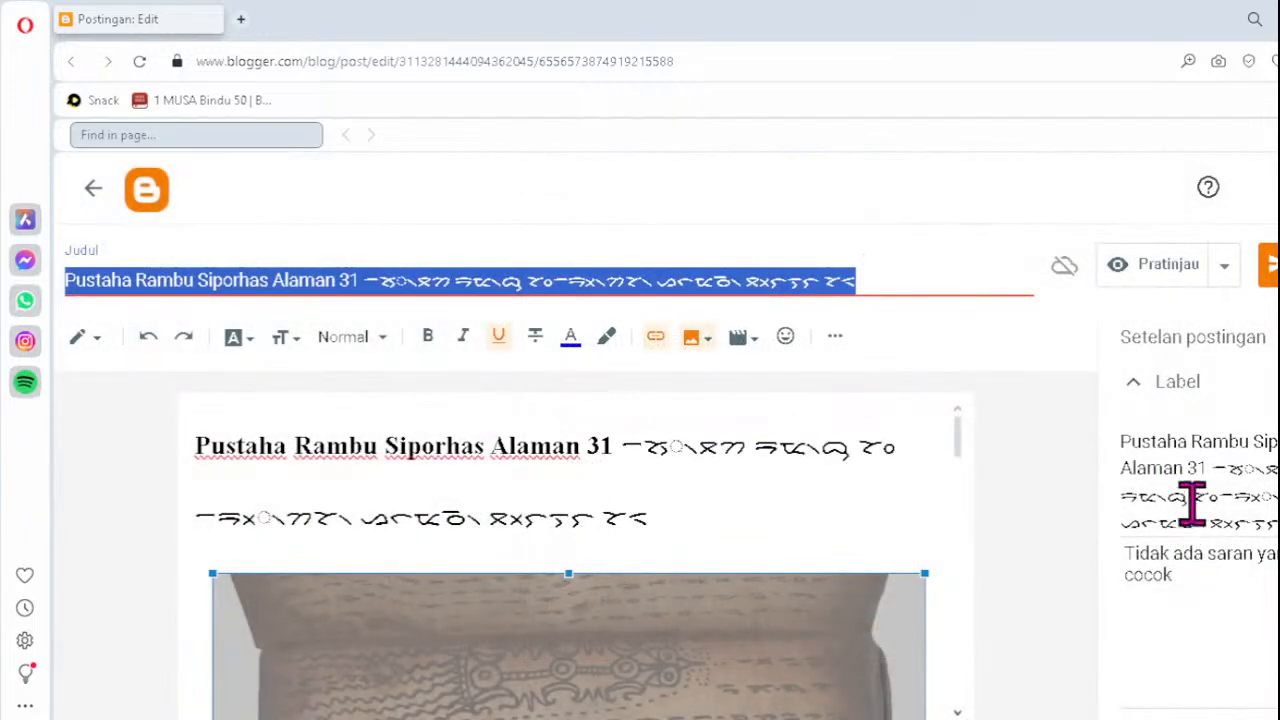
# - Replace the post's label and search description with the copied title, and save the changes
pyautogui.tripleClick(1191, 488)
pyautogui.hotkey('ctrl', 'v')
pyautogui.scroll(-3, 1248, 605)
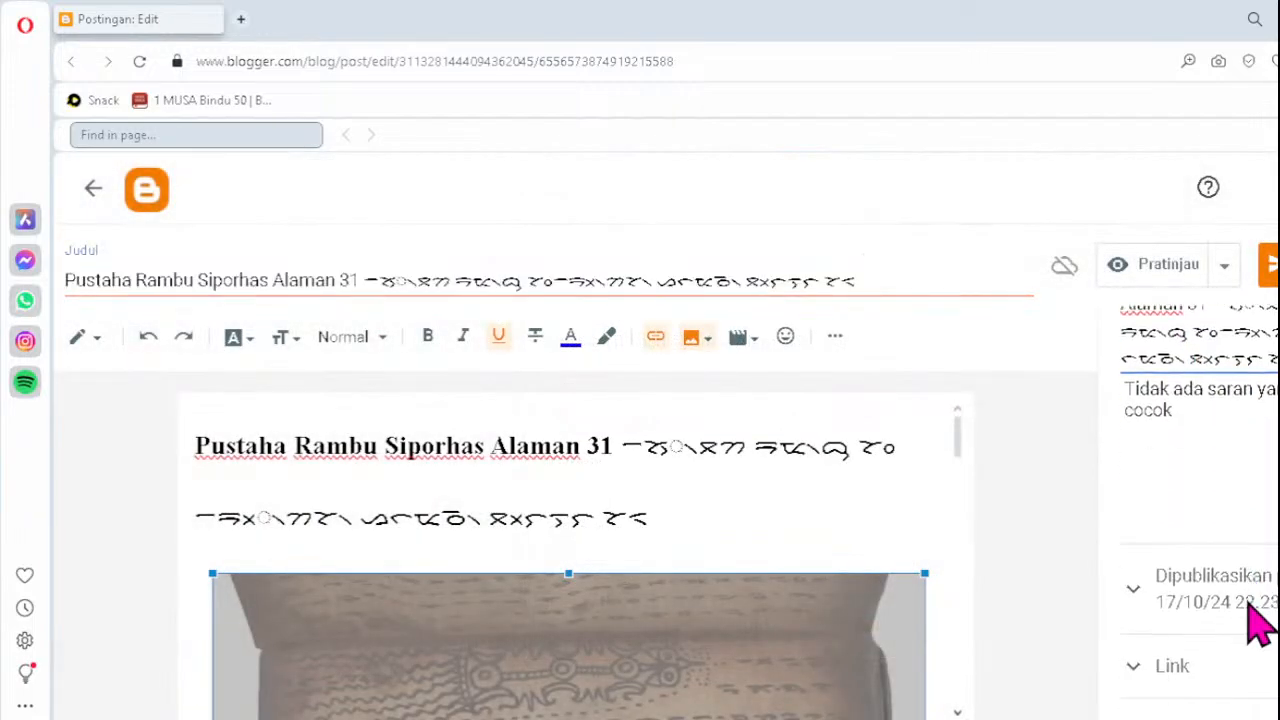
pyautogui.click(1245, 640)
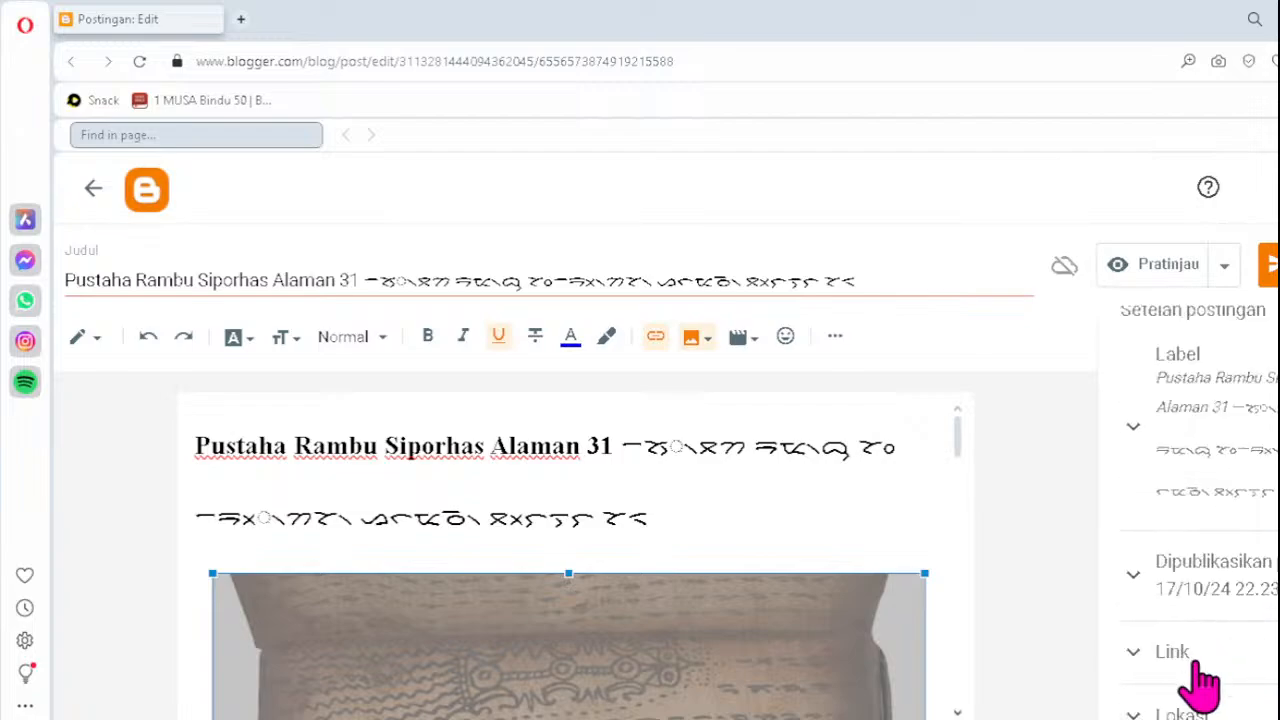
pyautogui.scroll(-3, 1194, 662)
pyautogui.click(1196, 603)
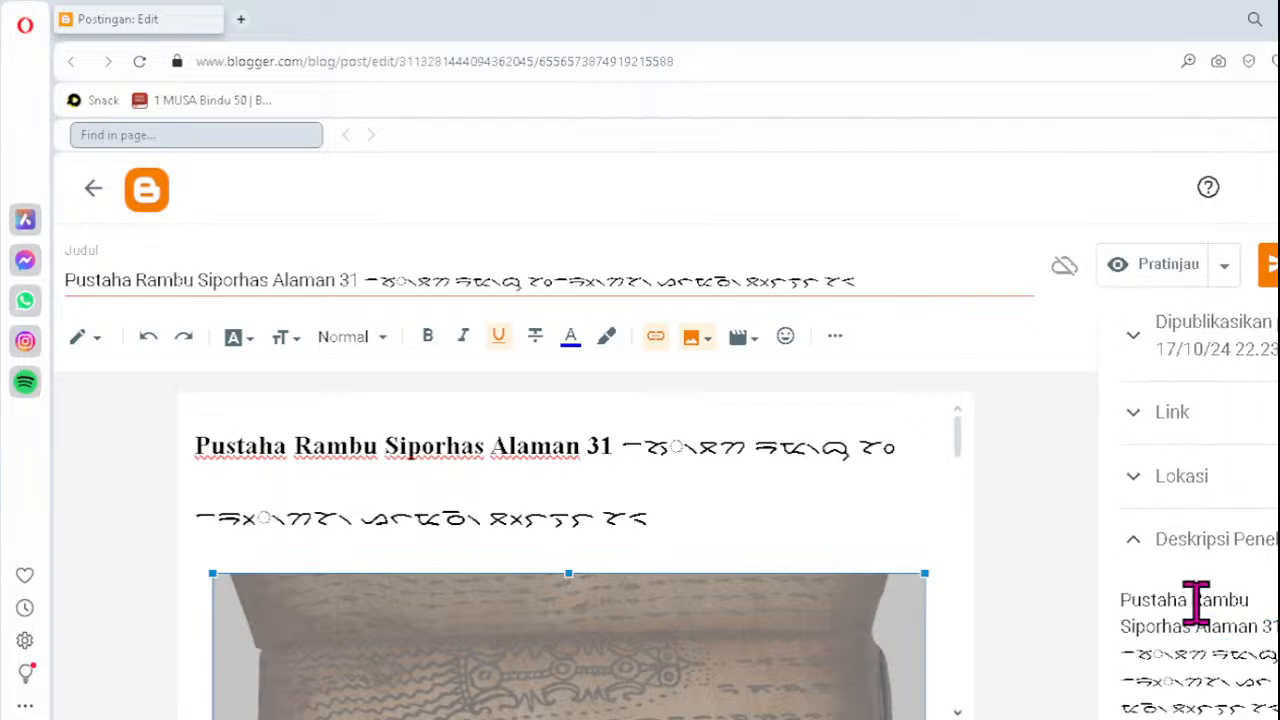
pyautogui.hotkey('ctrl', 'a')
pyautogui.hotkey('ctrl', 'v')
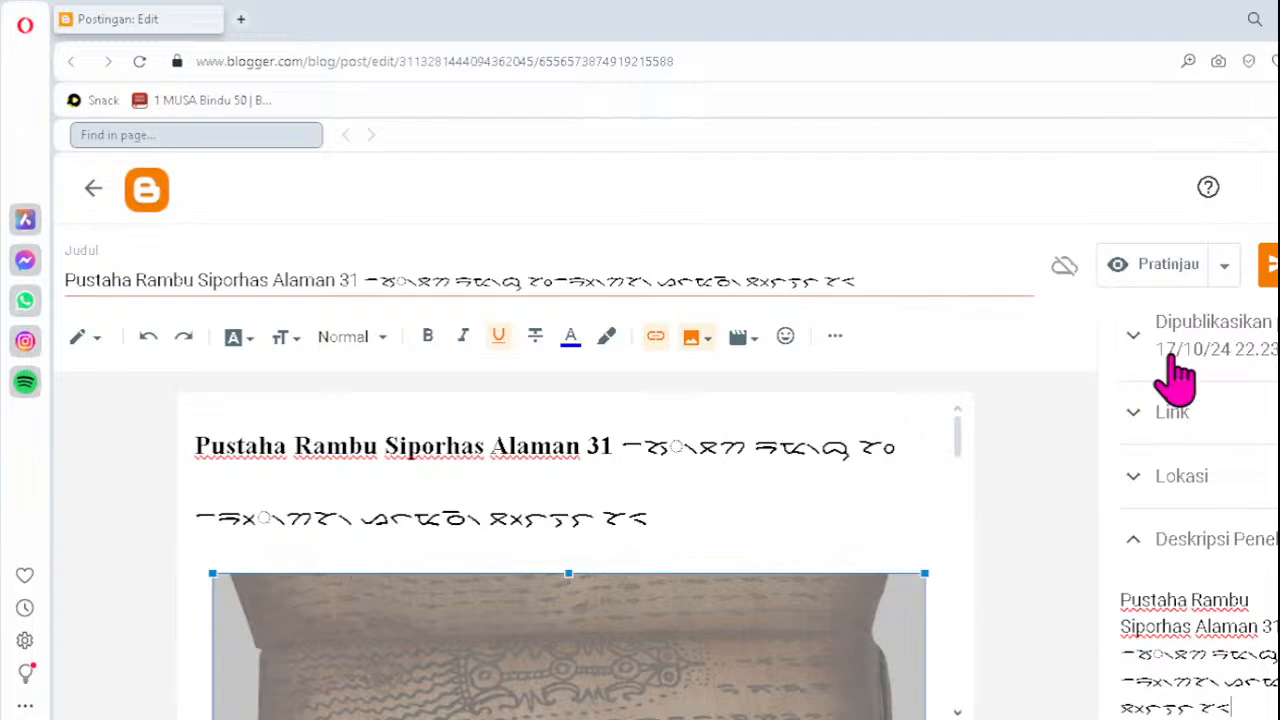
# - Correct the broken Batak "por" syllable of "siporhas" in the first line of the post's Batak-script passage
pyautogui.scroll(-5, 666, 471)
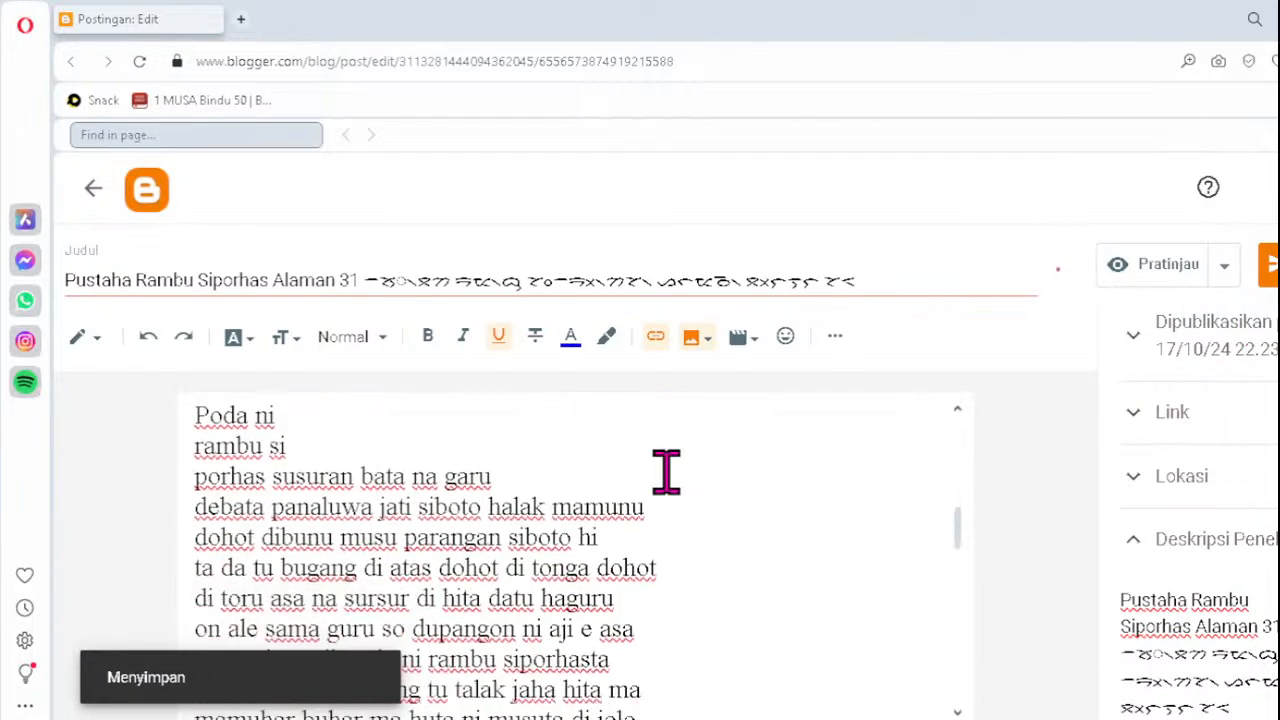
pyautogui.scroll(-5, 666, 471)
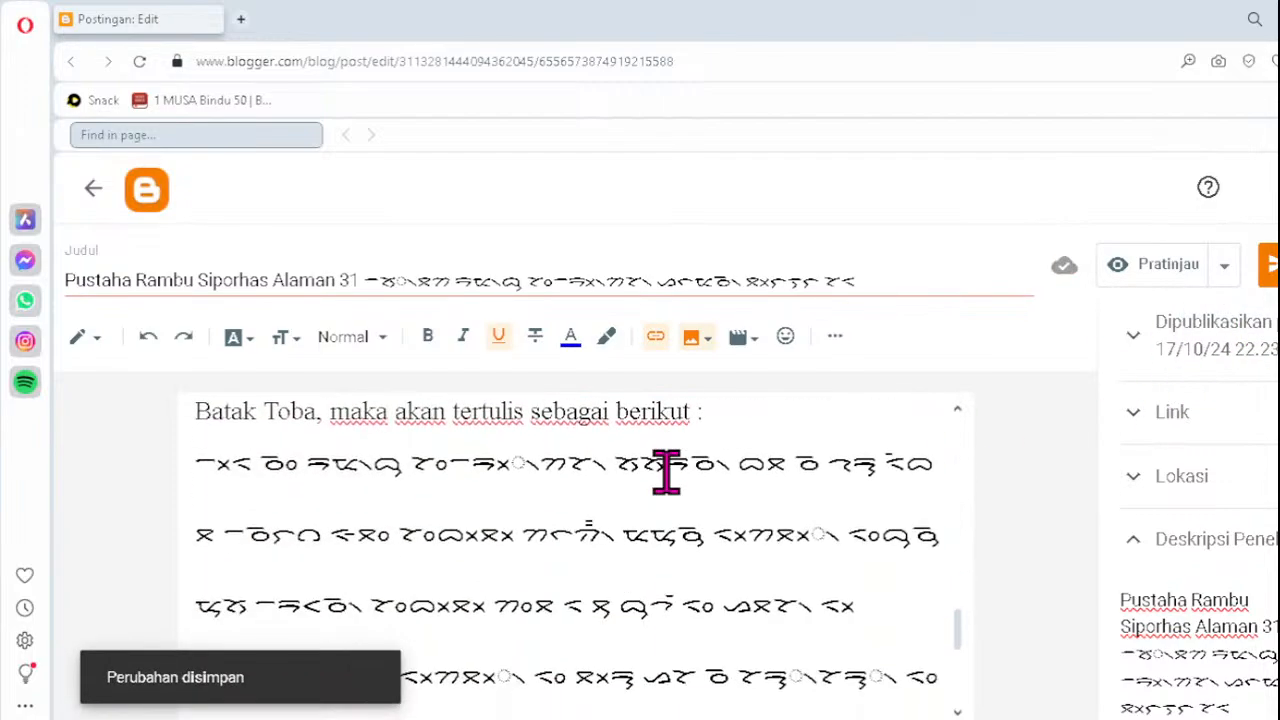
pyautogui.click(482, 520)
pyautogui.click(476, 465)
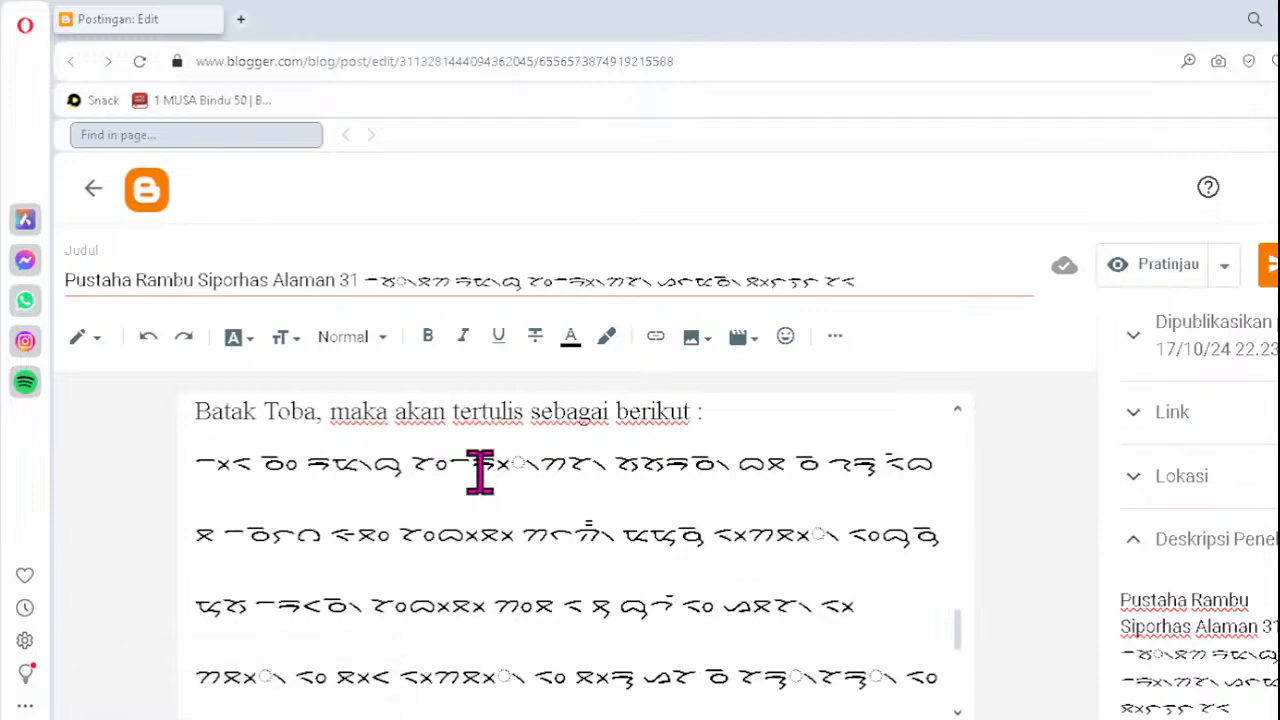
pyautogui.press('Delete')
pyautogui.write('ᯬᯒ᯲')
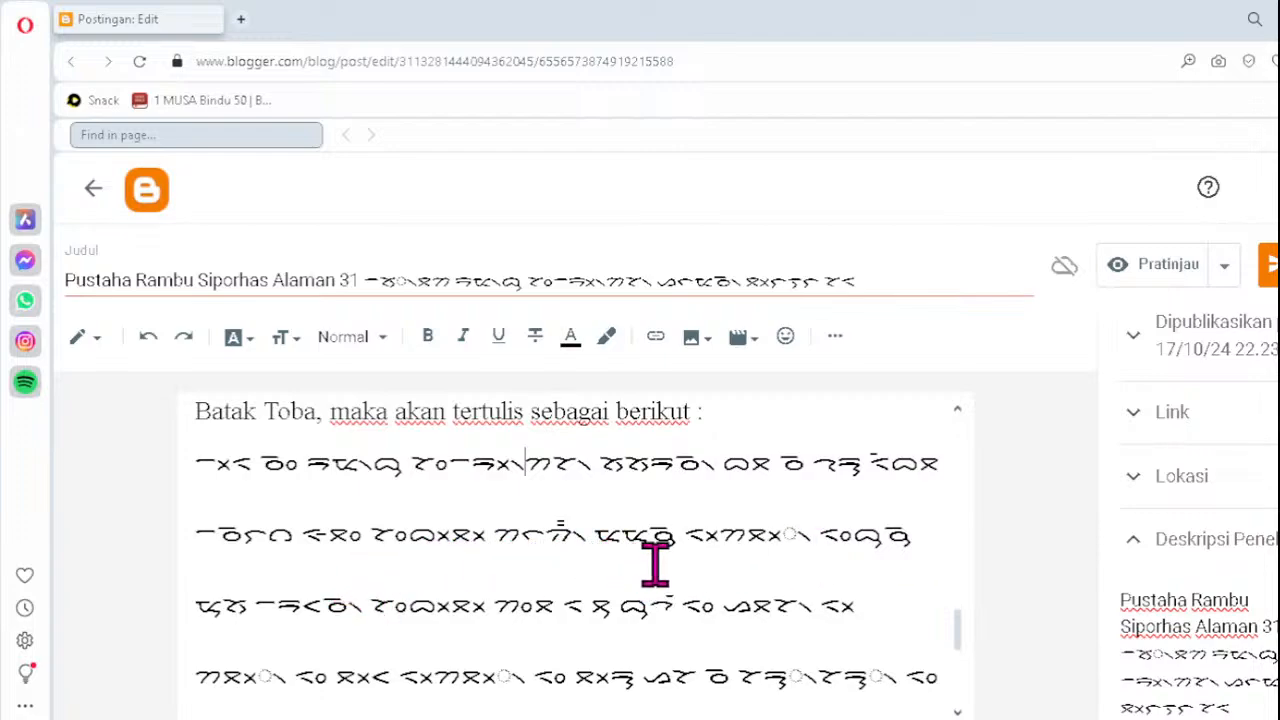
# - Correct the broken "hot" syllable in the three occurrences of "dohot" in the second to fourth Batak-script lines
pyautogui.click(746, 535)
pyautogui.press('Delete')
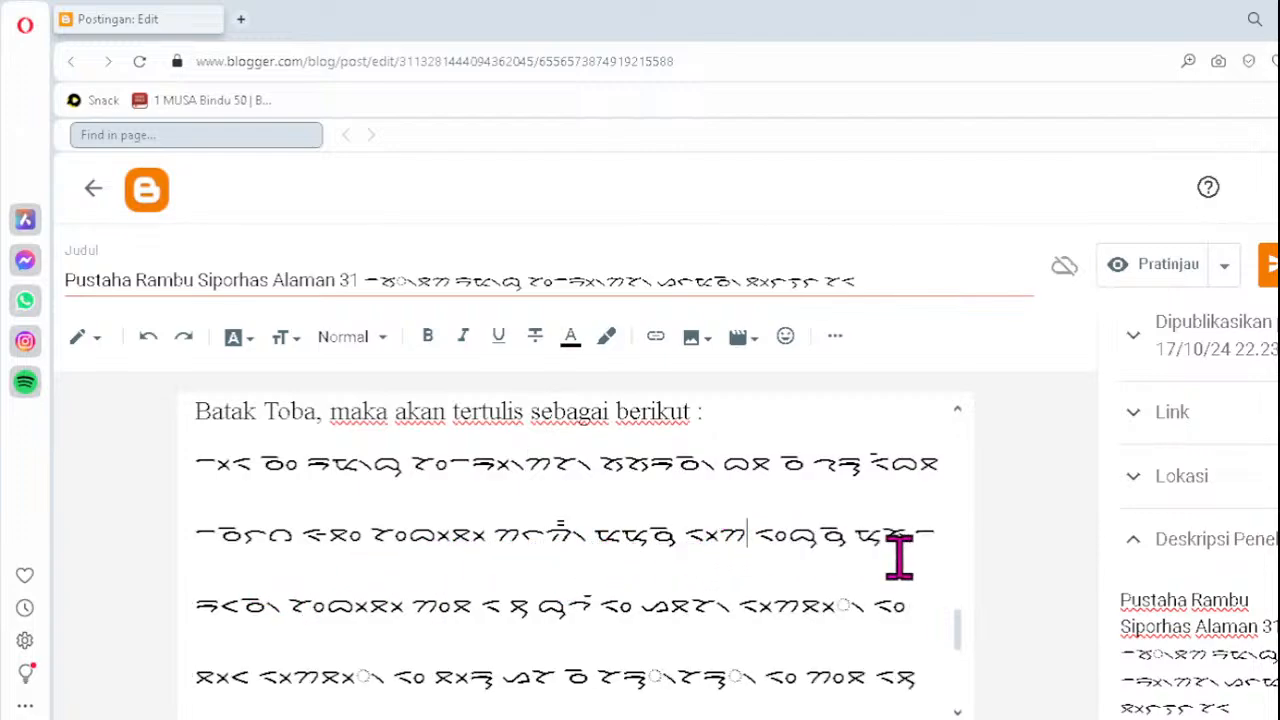
pyautogui.write('ᯬᯒ᯲')
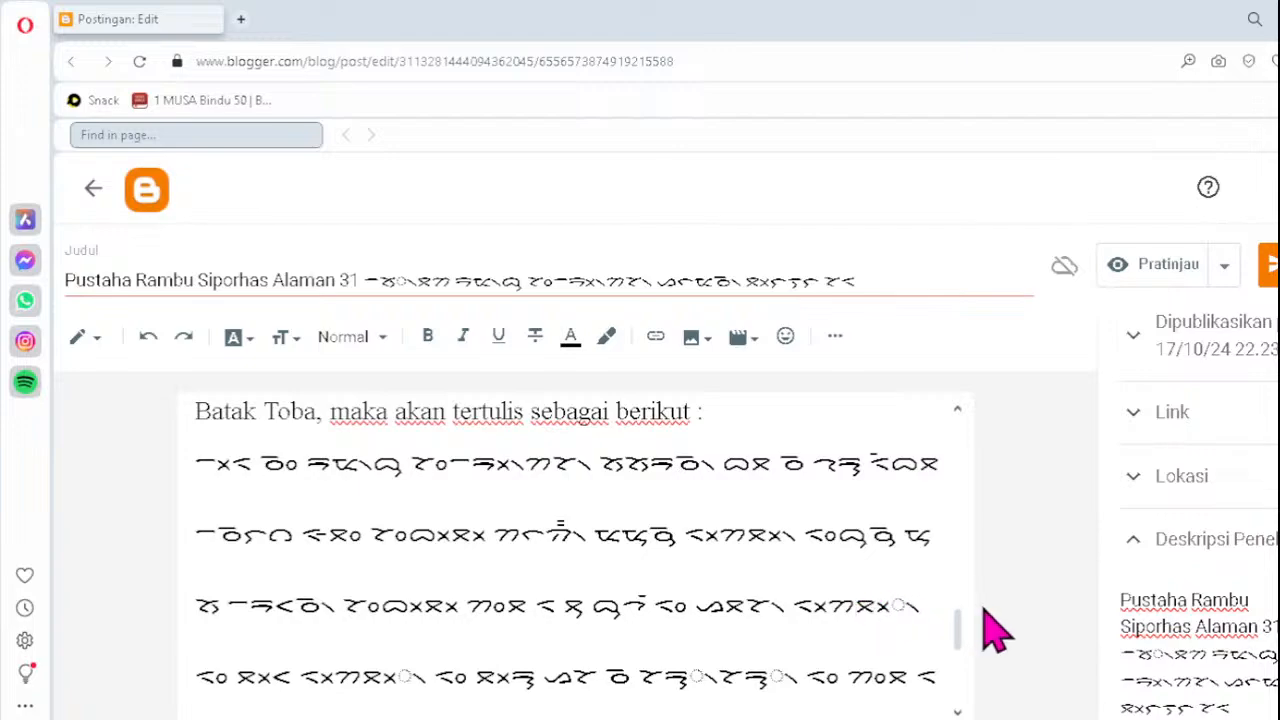
pyautogui.press('Delete')
pyautogui.write('ᯬ')
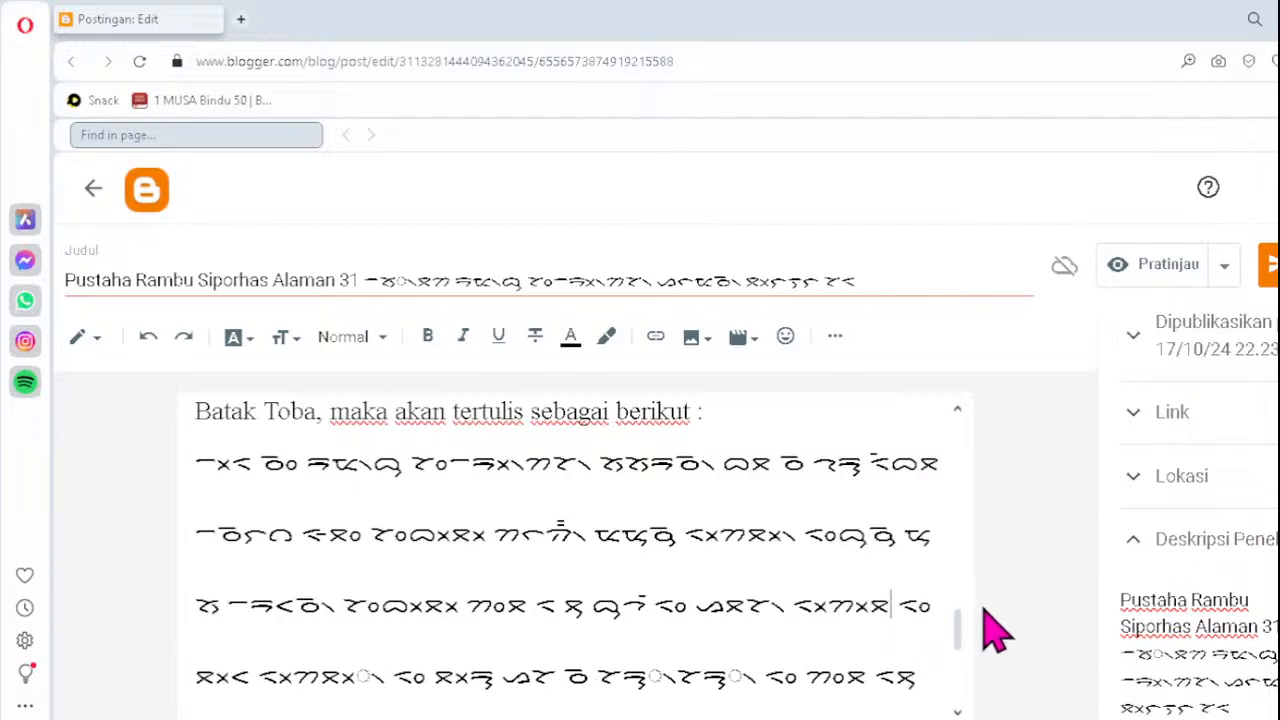
pyautogui.write('᯲')
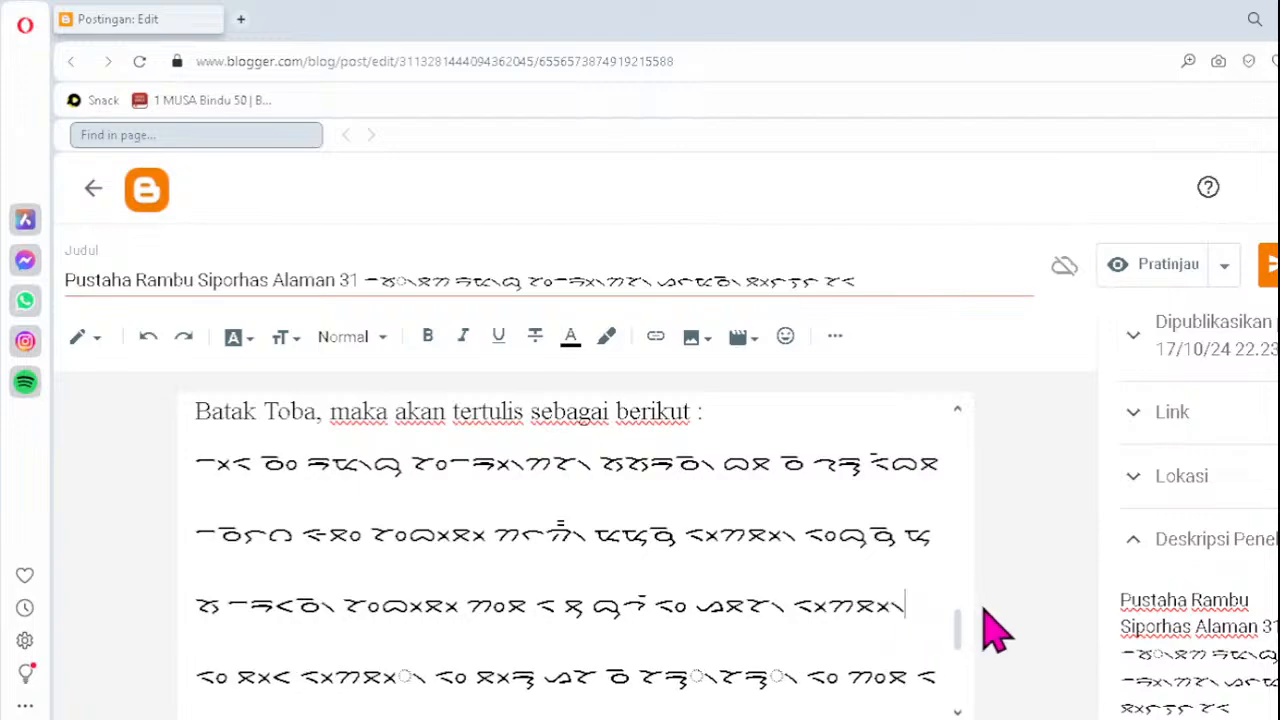
pyautogui.click(371, 680)
pyautogui.press('Delete')
pyautogui.write('ᯬᯖ')
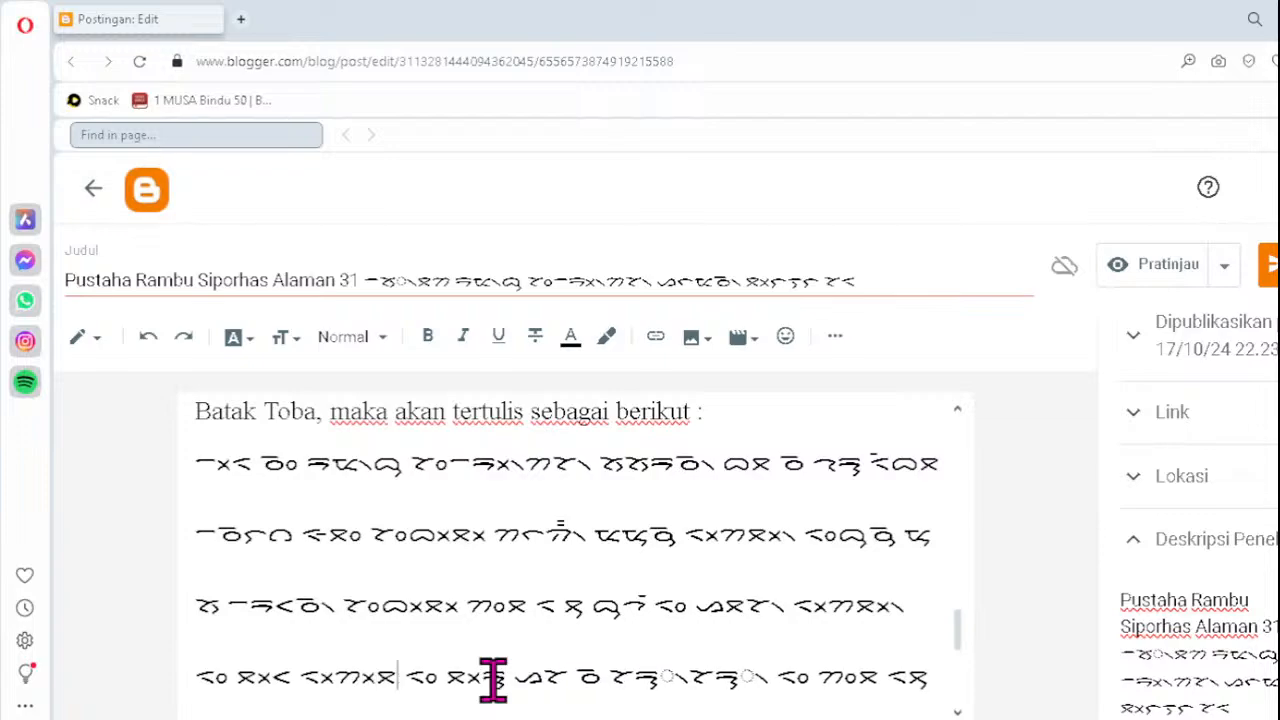
pyautogui.write('᯲')
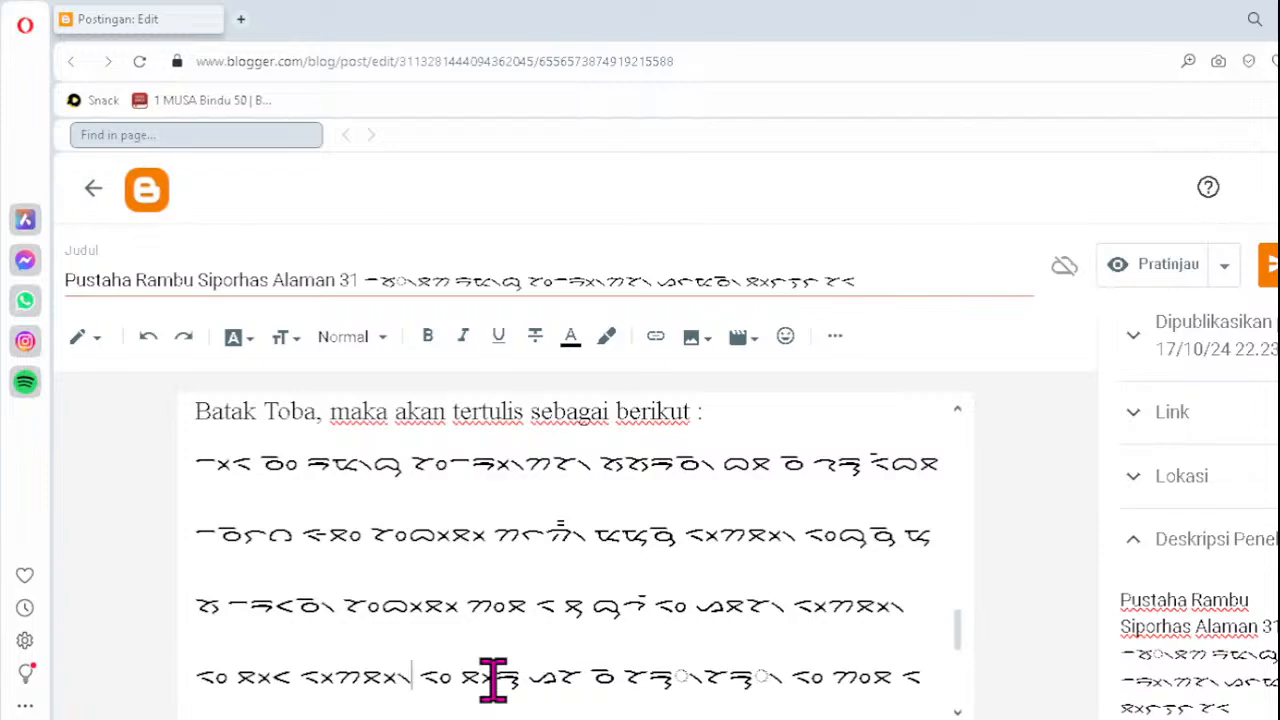
# - Correct both broken "sur" syllables of "sursur" in the fourth Batak-script line
pyautogui.click(656, 679)
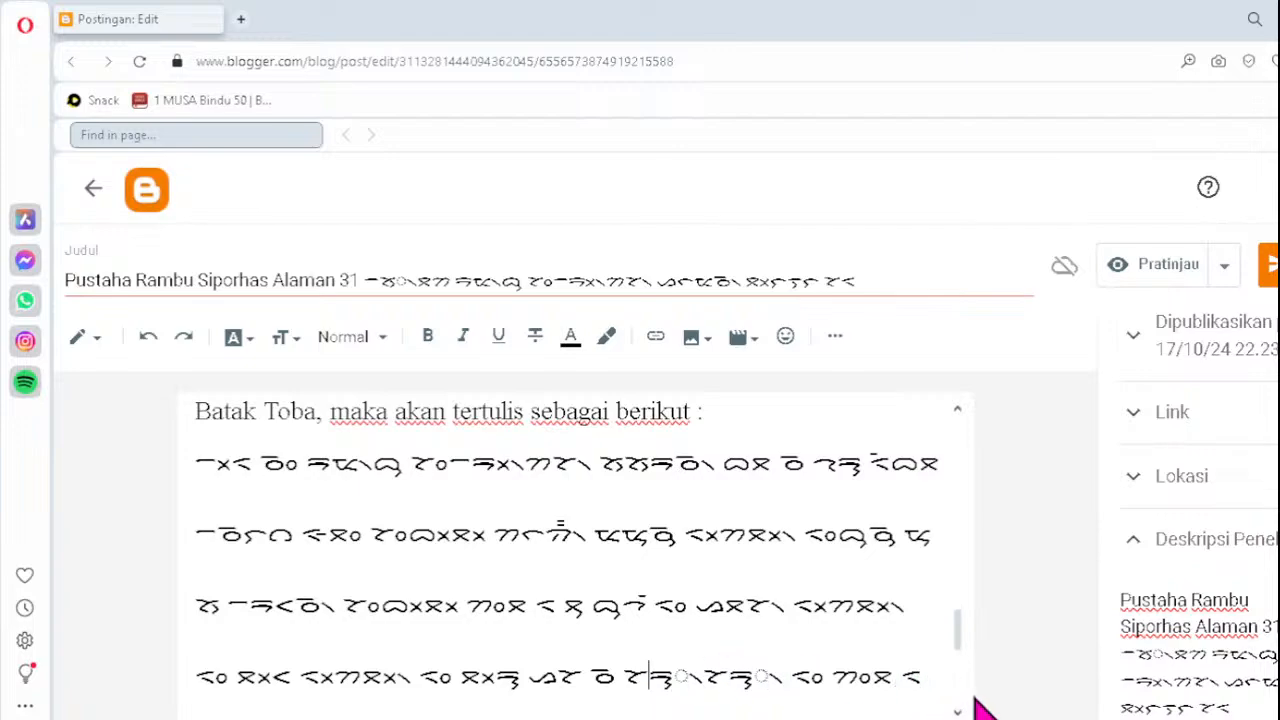
pyautogui.press('Delete')
pyautogui.write('ᯮᯂ᯲')
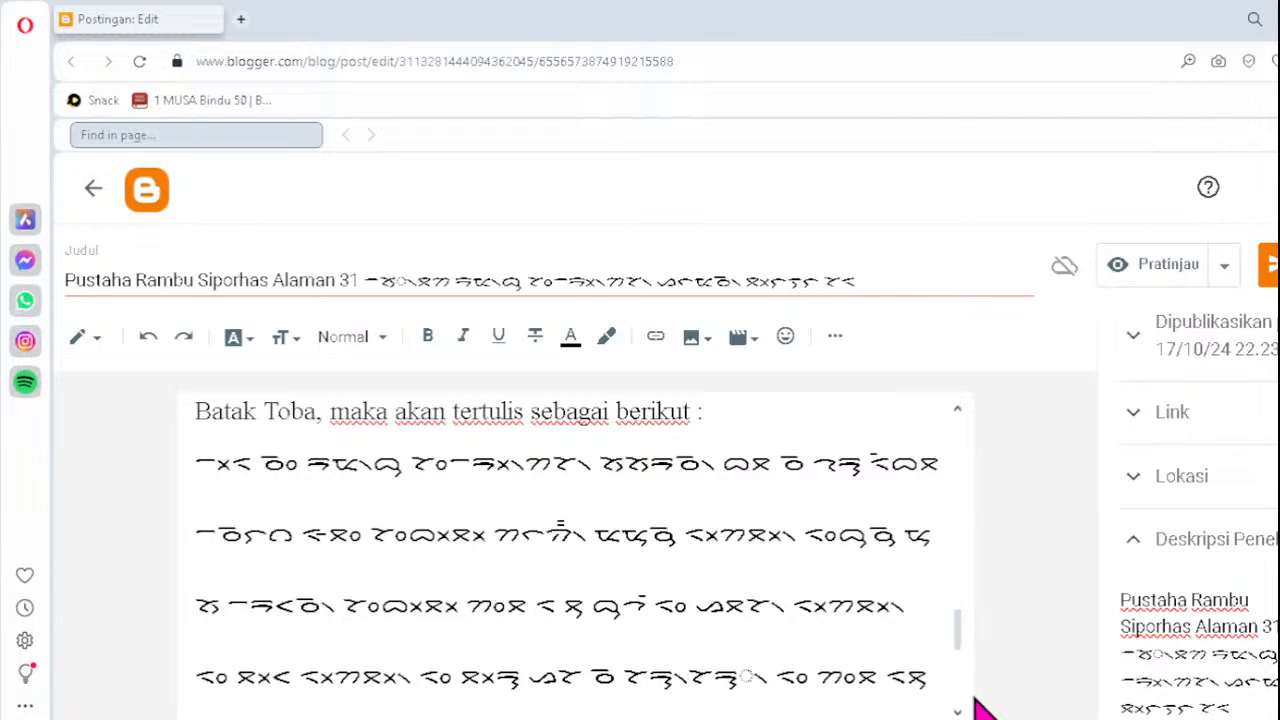
pyautogui.press('Delete')
pyautogui.write('ᯮᯂ᯲')
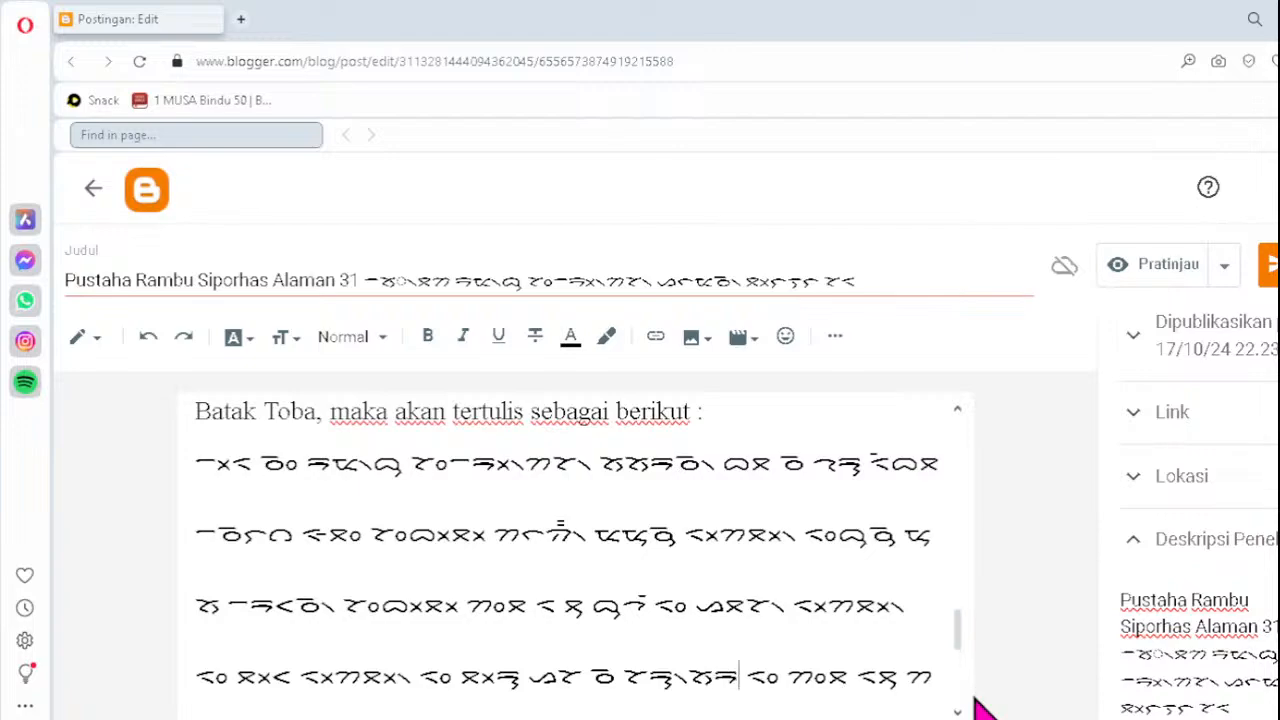
# - Correct the broken "on" of "haguruon" and "ngon" of "dupangon" in the fifth Batak-script line
pyautogui.press('Down')
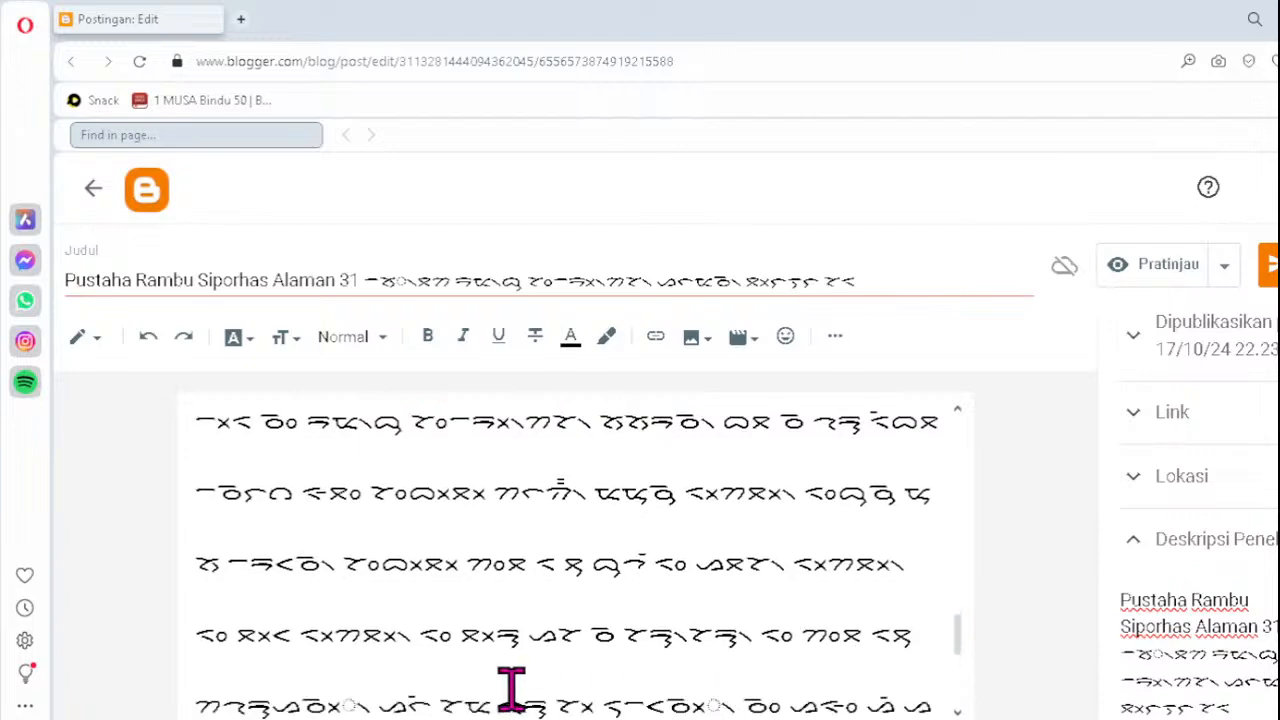
pyautogui.click(305, 706)
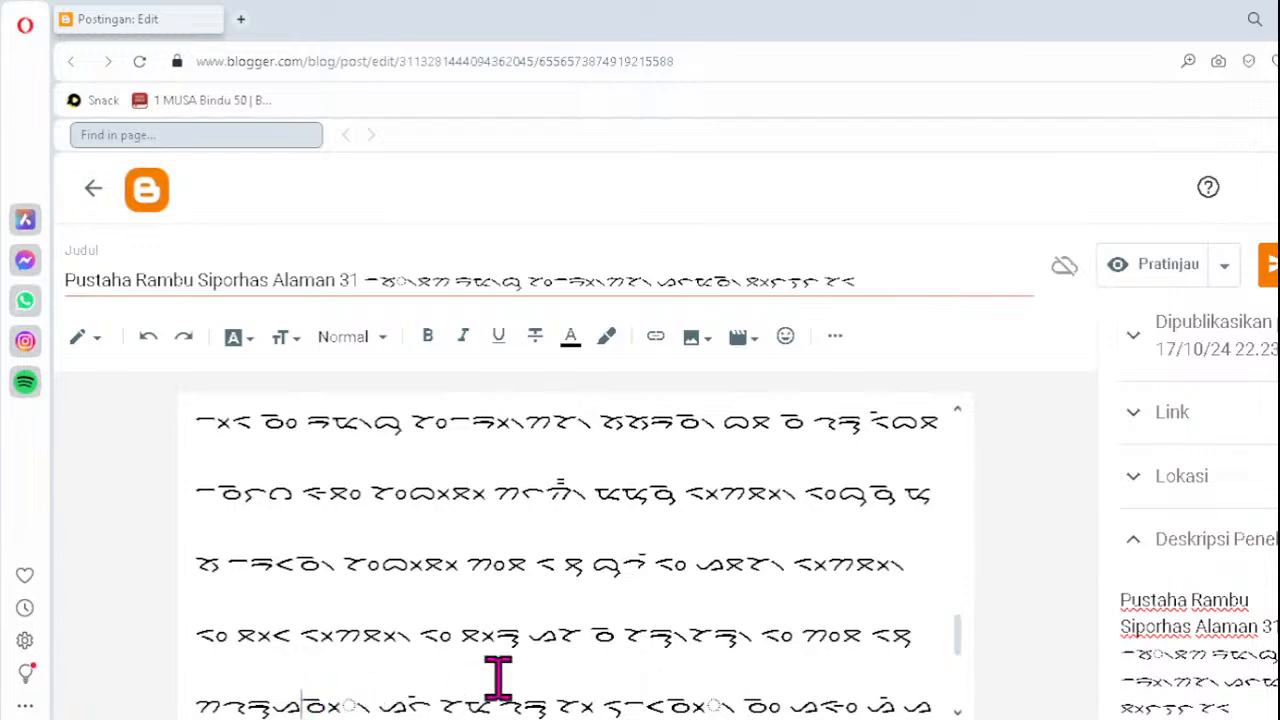
pyautogui.press('Delete')
pyautogui.write('ᯬᯅ᯲')
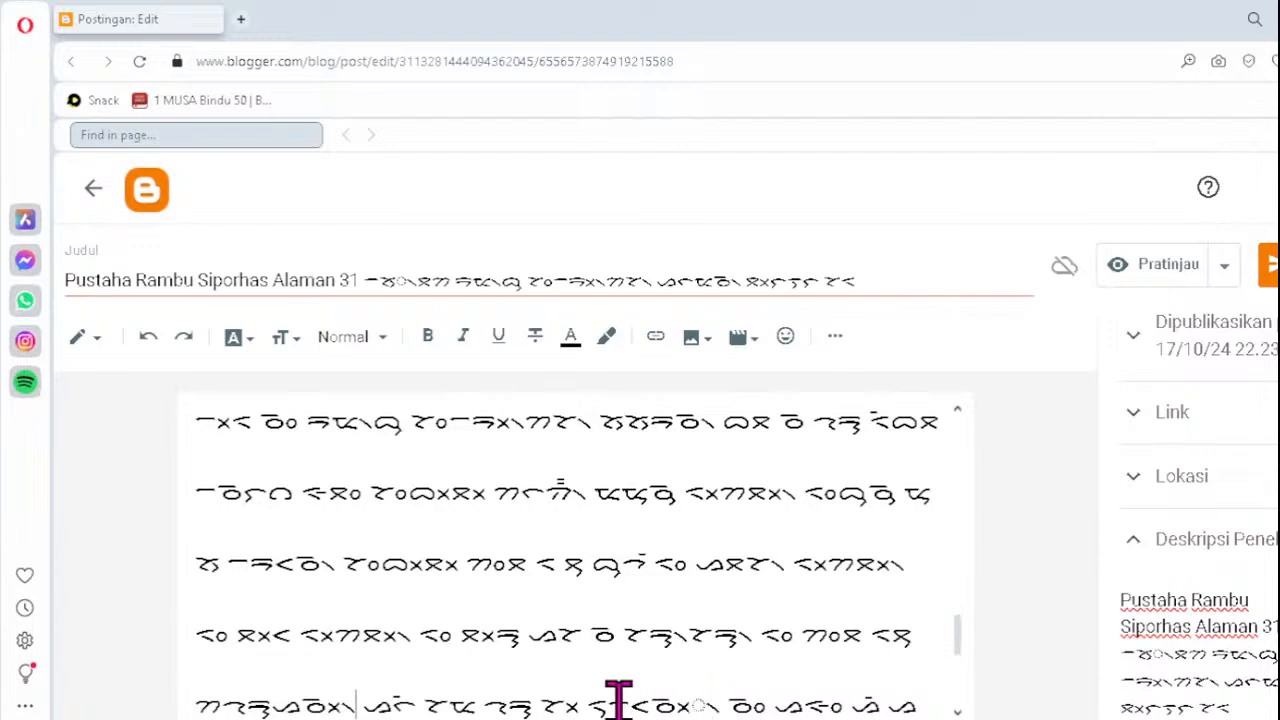
pyautogui.click(655, 700)
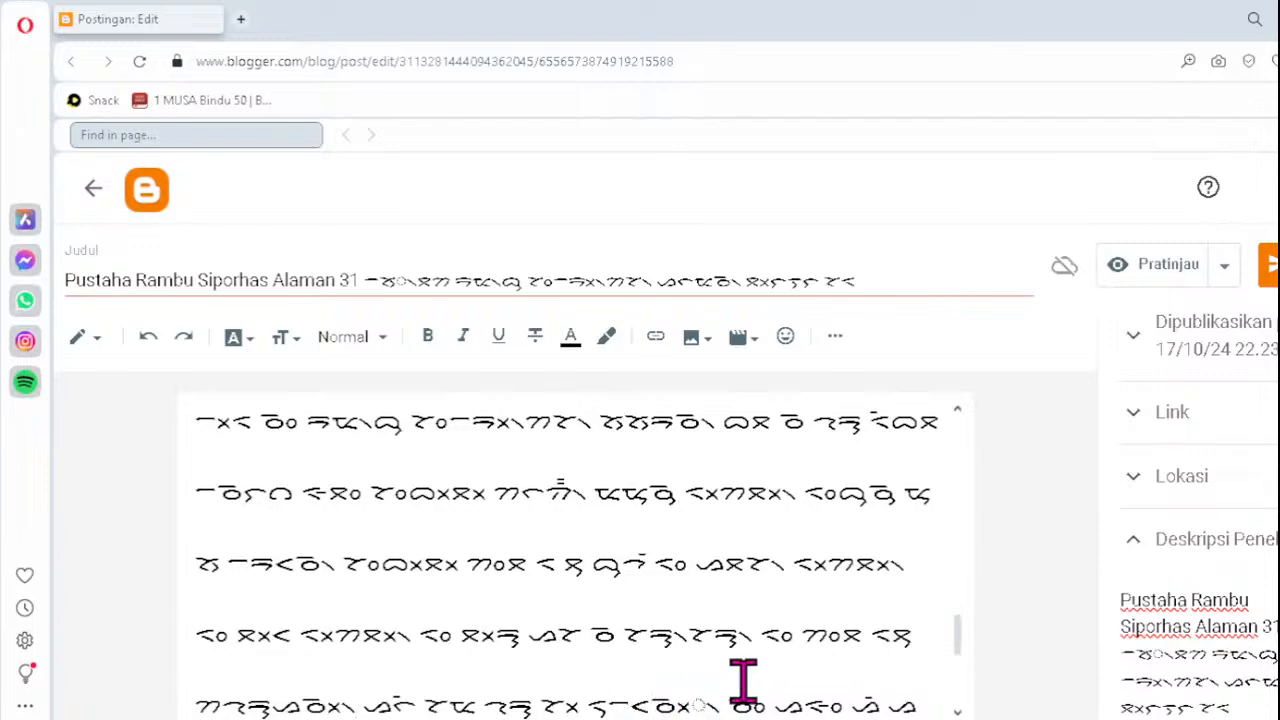
pyautogui.press('Delete')
pyautogui.write('ᯬᯉ᯲')
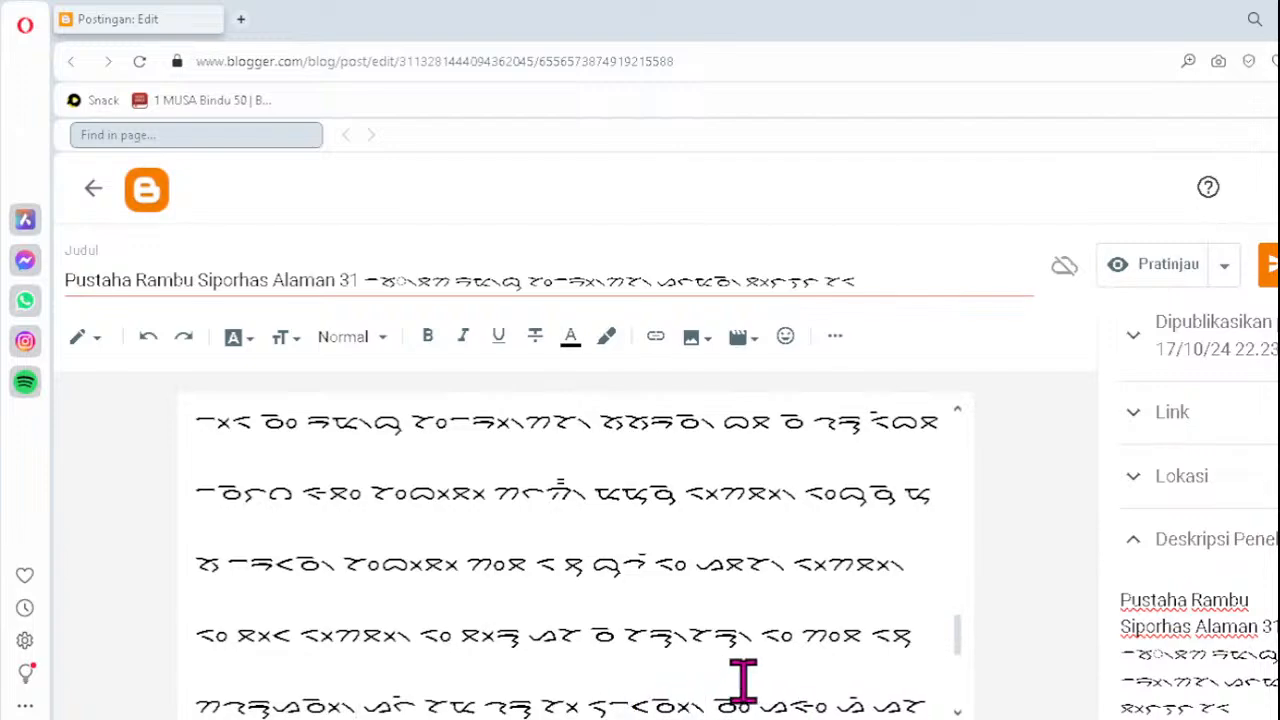
# - Correct the broken "por" of "siporhasta" and "non" of "inon" in the sixth Batak-script line
pyautogui.press('Down')
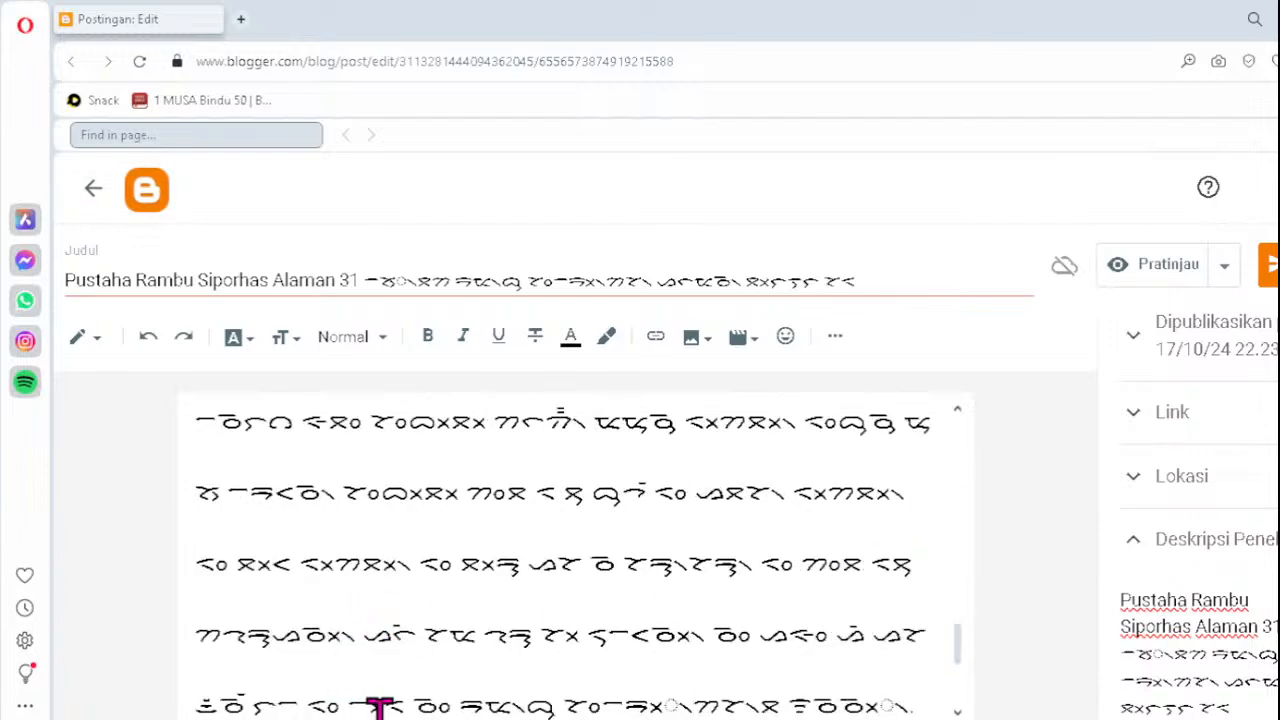
pyautogui.click(630, 702)
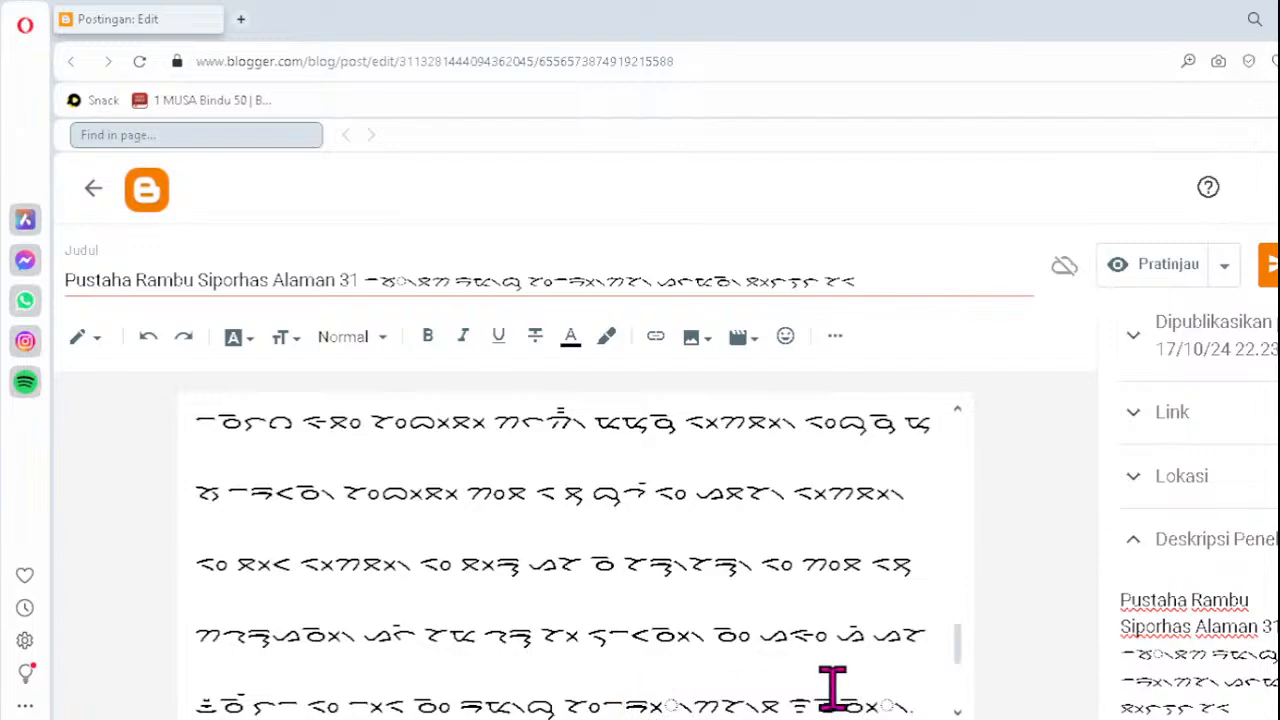
pyautogui.press('Delete')
pyautogui.write('ᯬᯒ᯲')
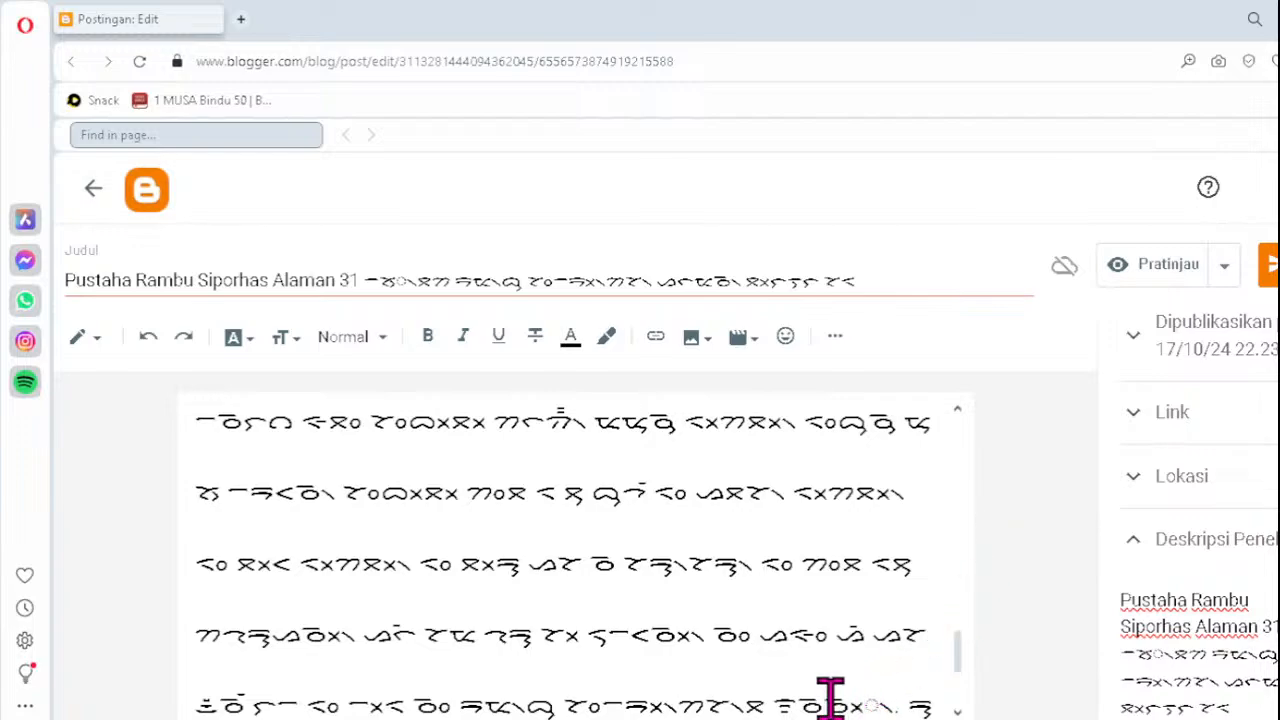
pyautogui.click(831, 700)
pyautogui.press('Delete')
pyautogui.write('ᯬᯉ᯲')
# - Correct the broken "got" syllable of "mangarigot" in the eighth Batak-script line
pyautogui.press('Down')
pyautogui.press('Down')
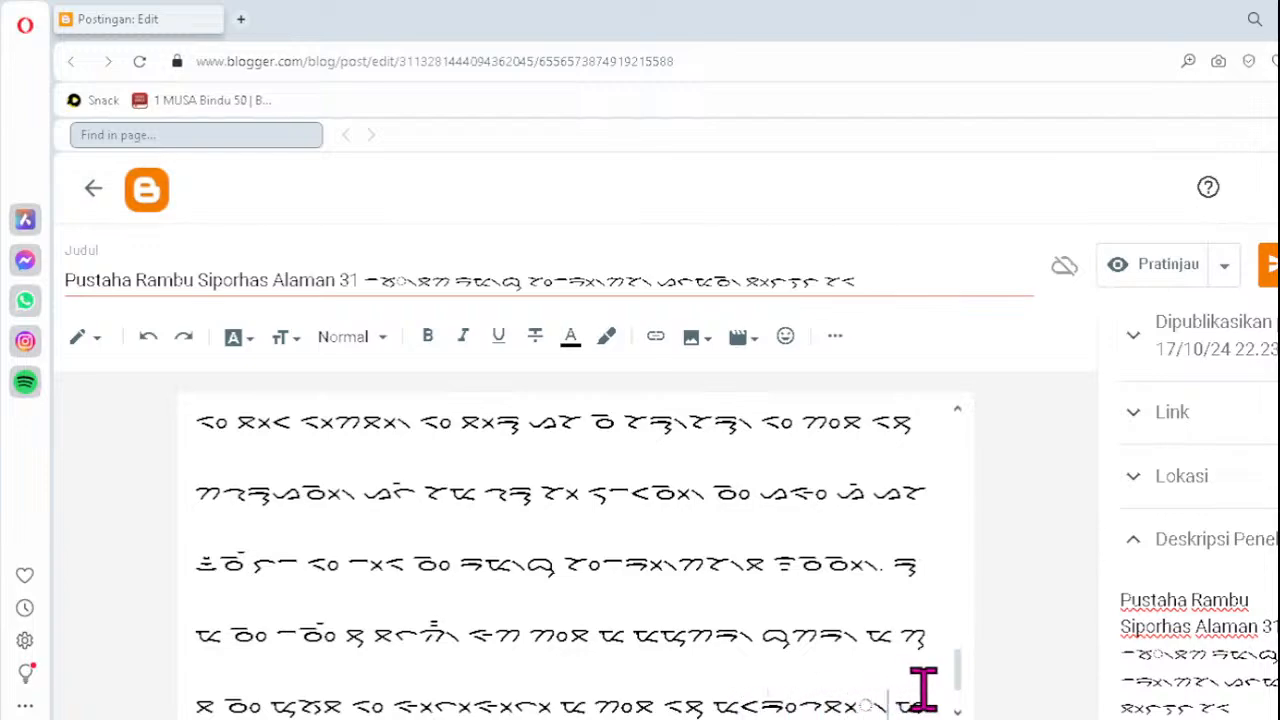
pyautogui.click(825, 700)
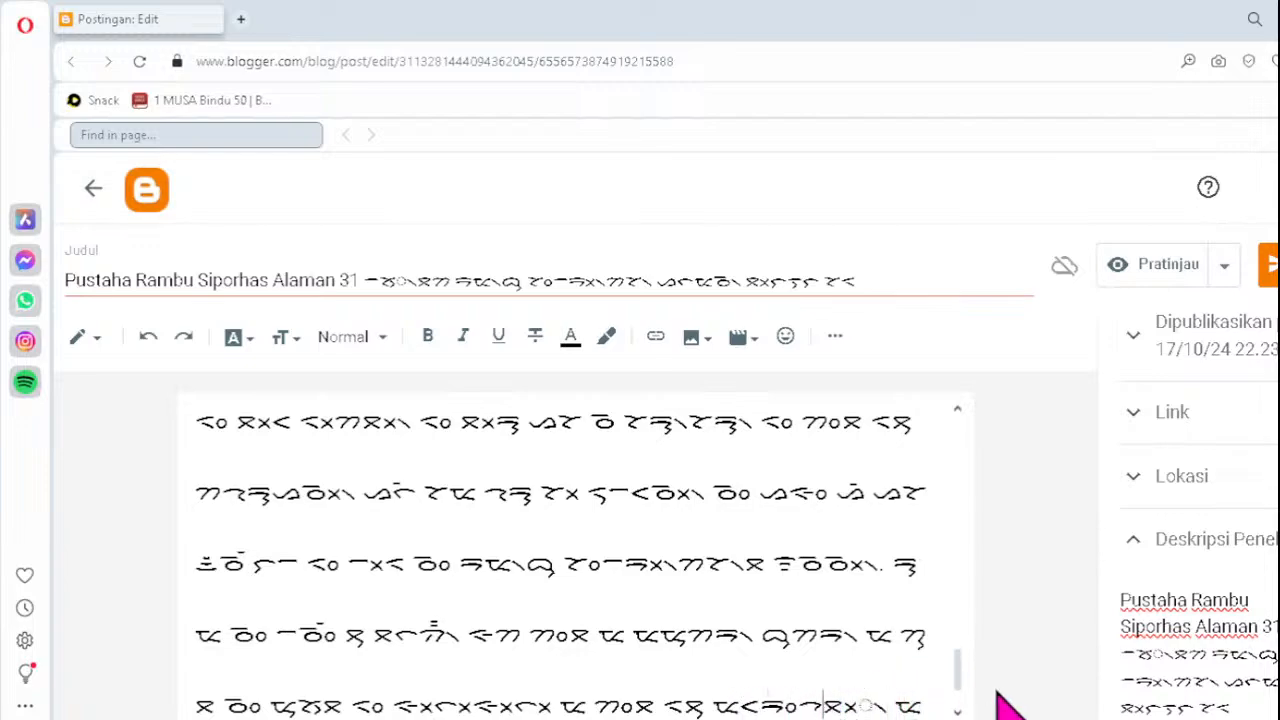
pyautogui.write('\\')
pyautogui.press('Down')
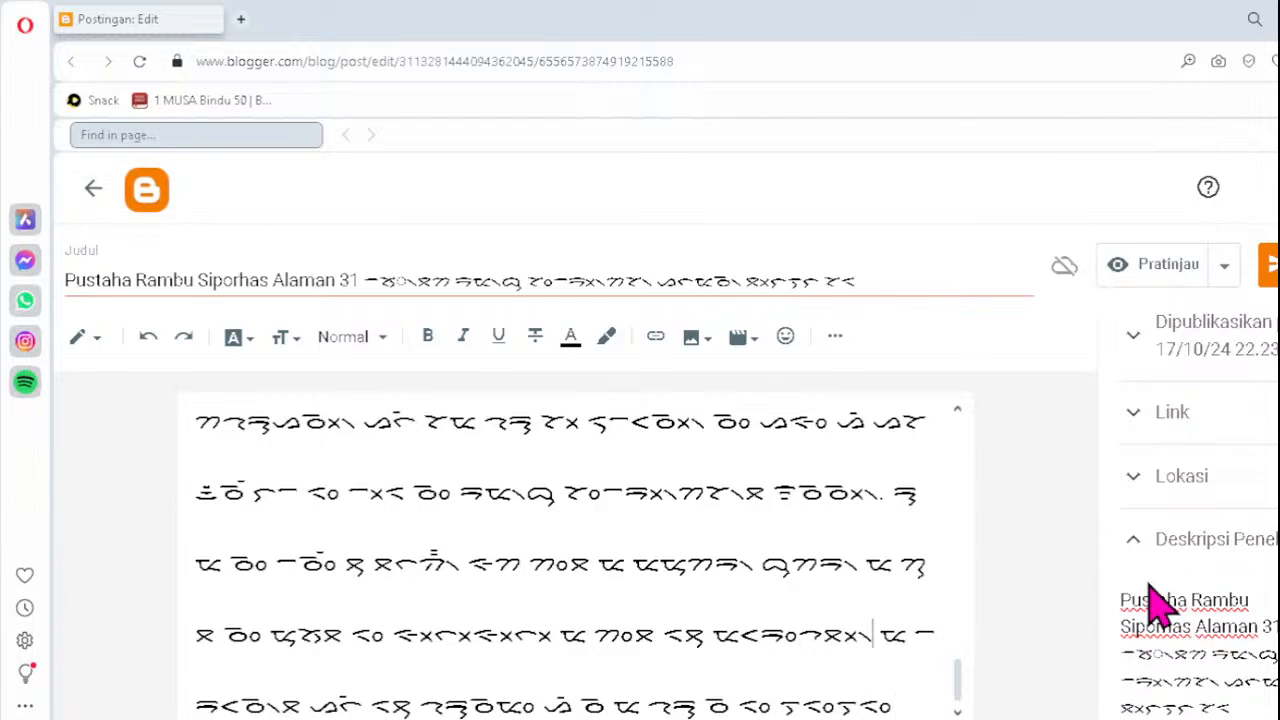
# - Check back through the corrected Batak-script passage and save the post's changes
pyautogui.press('Up')
pyautogui.press('Up')
pyautogui.press('Up')
pyautogui.press('Up')
pyautogui.press('Up')
pyautogui.press('Up')
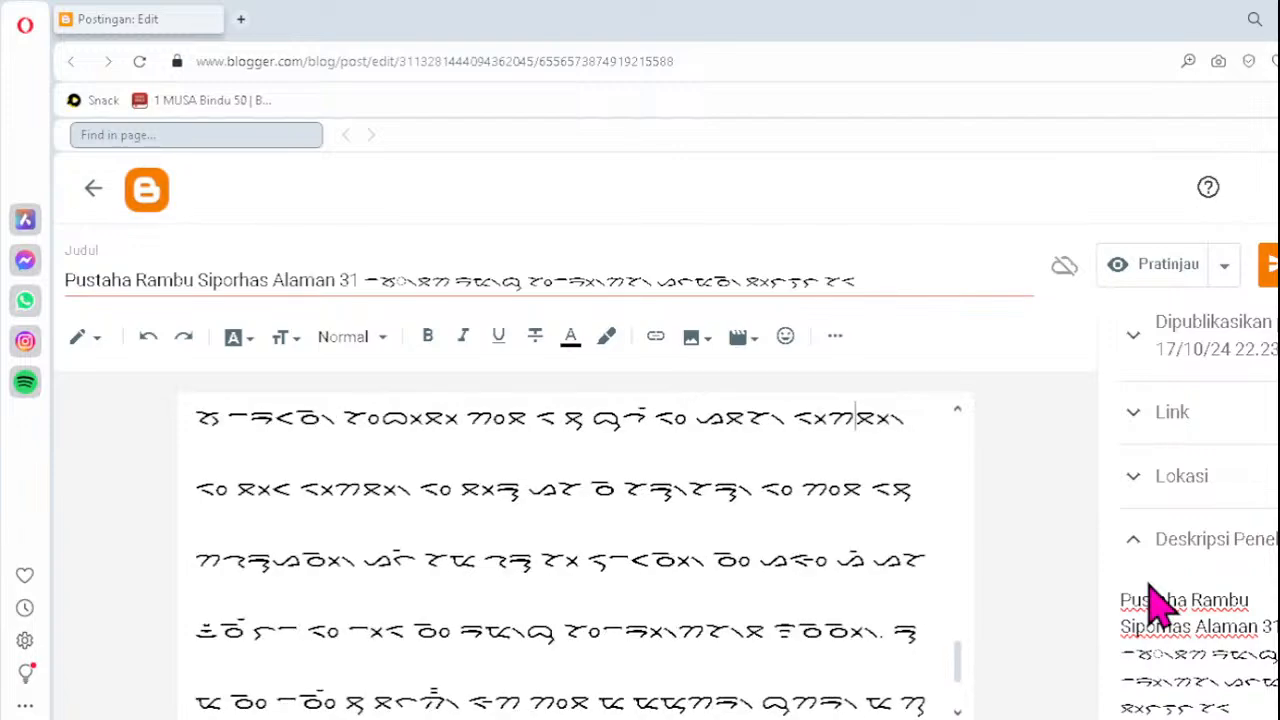
pyautogui.press('Up')
pyautogui.press('Up')
pyautogui.press('Up')
pyautogui.press('Up')
pyautogui.press('Up')
pyautogui.press('Up')
pyautogui.press('Up')
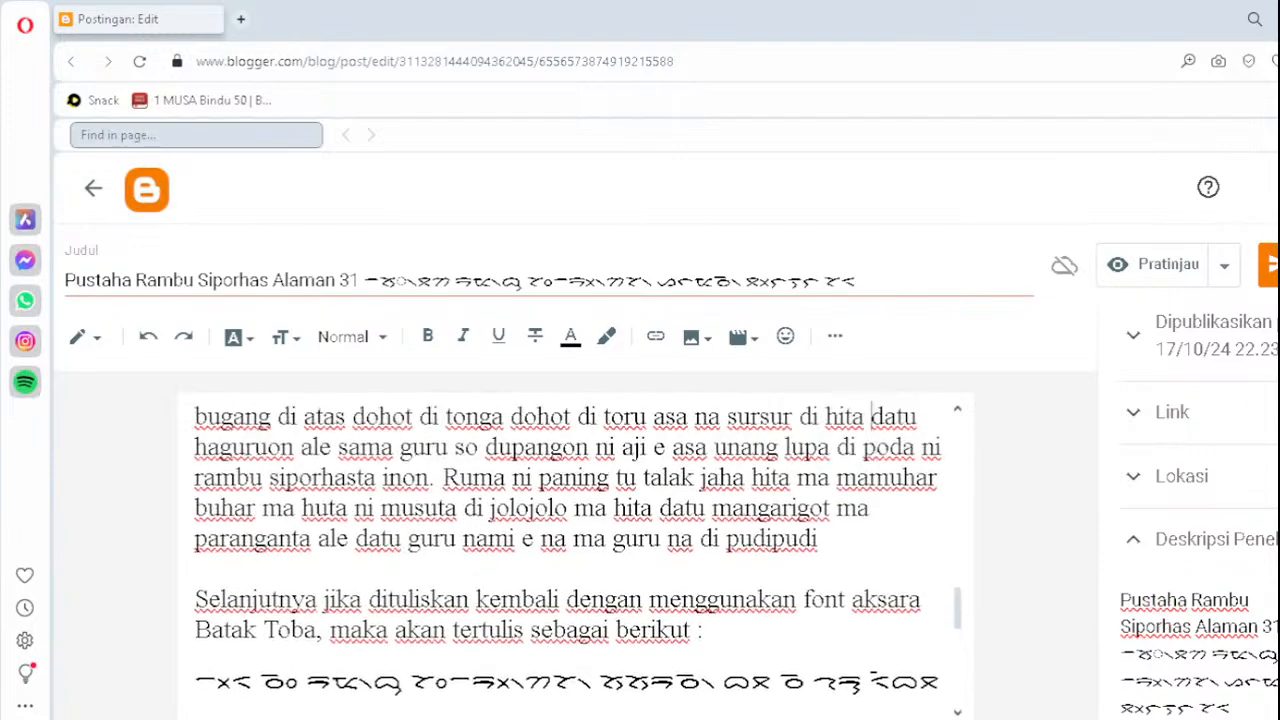
pyautogui.hotkey('ctrl', 's')
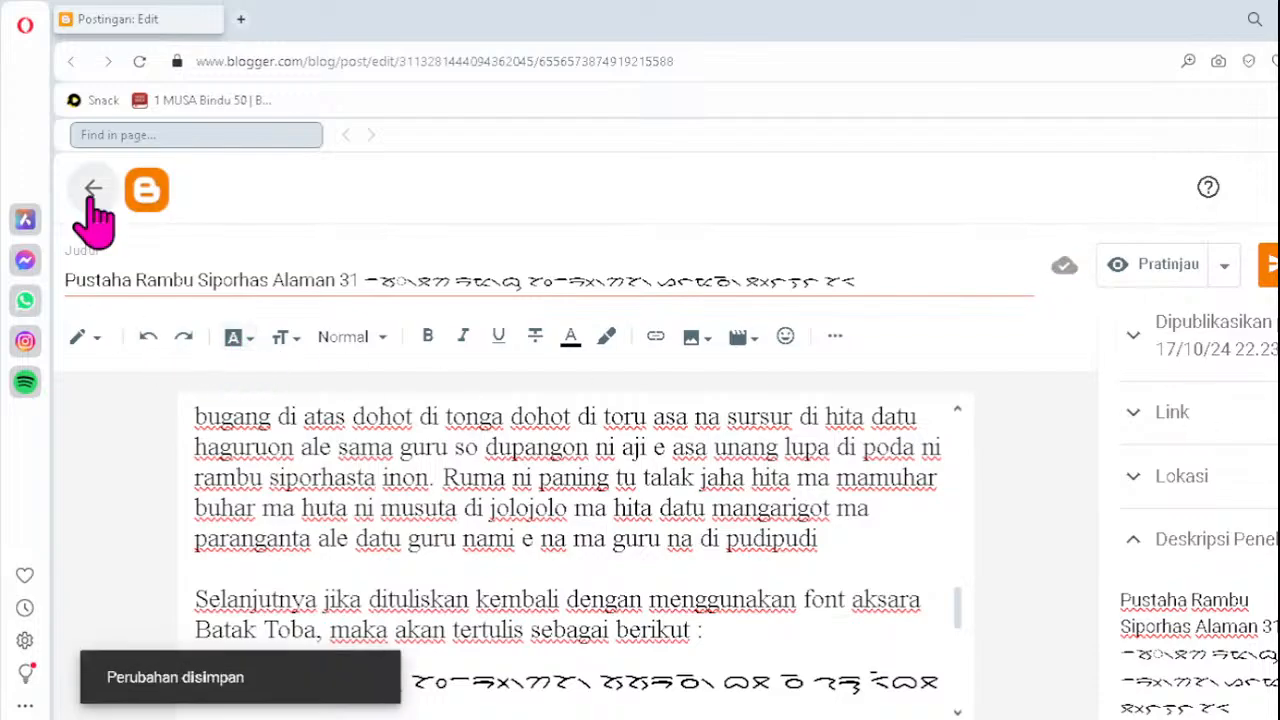
# - Return to the list of posts and open "Pustaha Rambu Siporhas Alaman 30" for editing
pyautogui.click(92, 190)
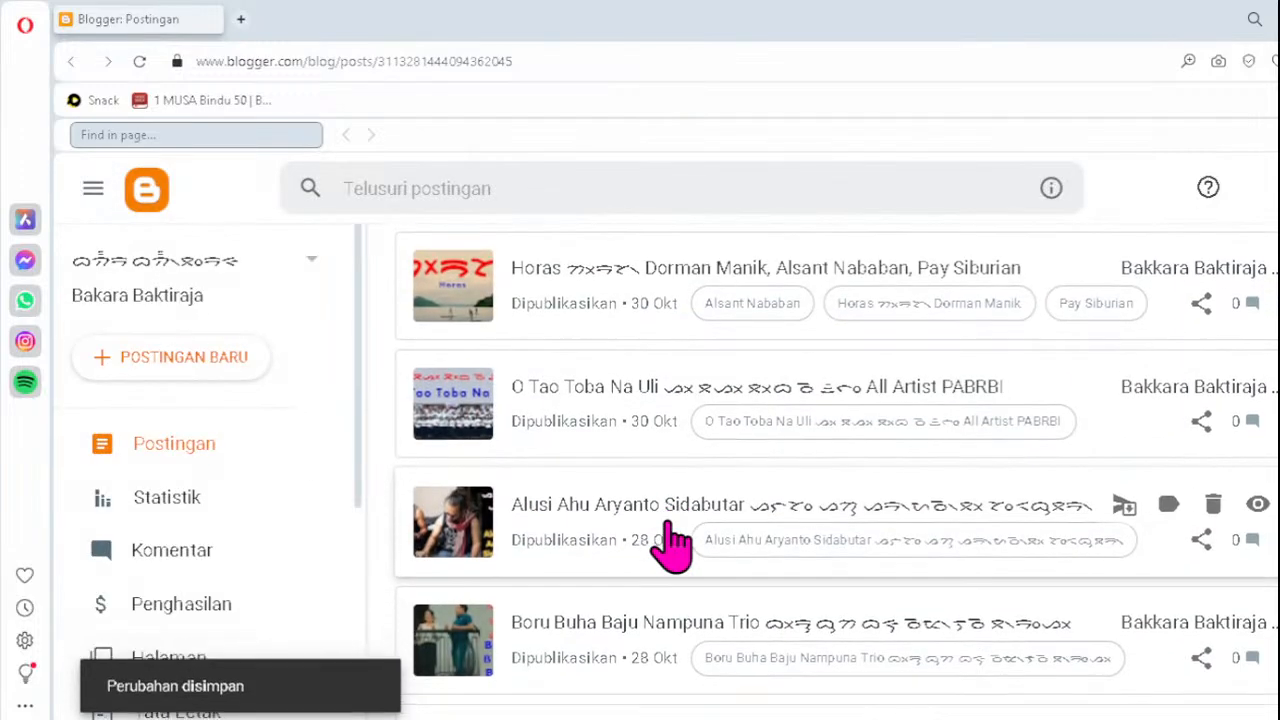
pyautogui.scroll(-12, 672, 545)
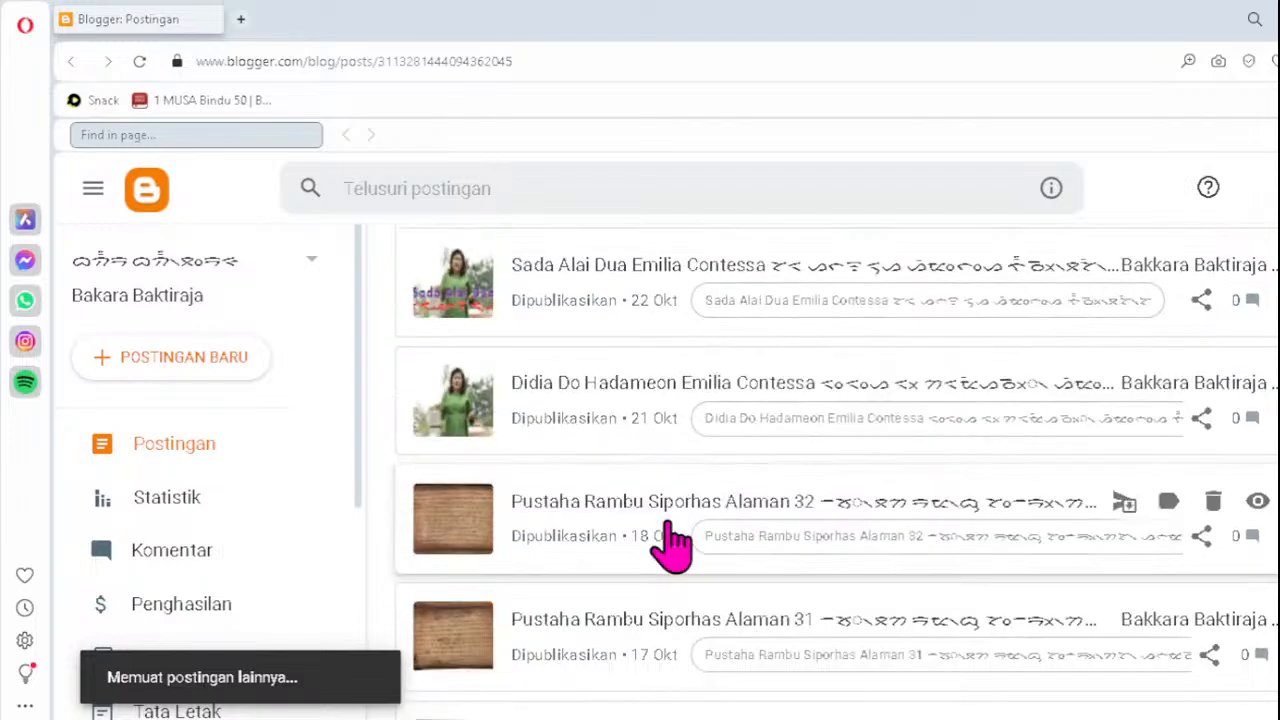
pyautogui.click(662, 607)
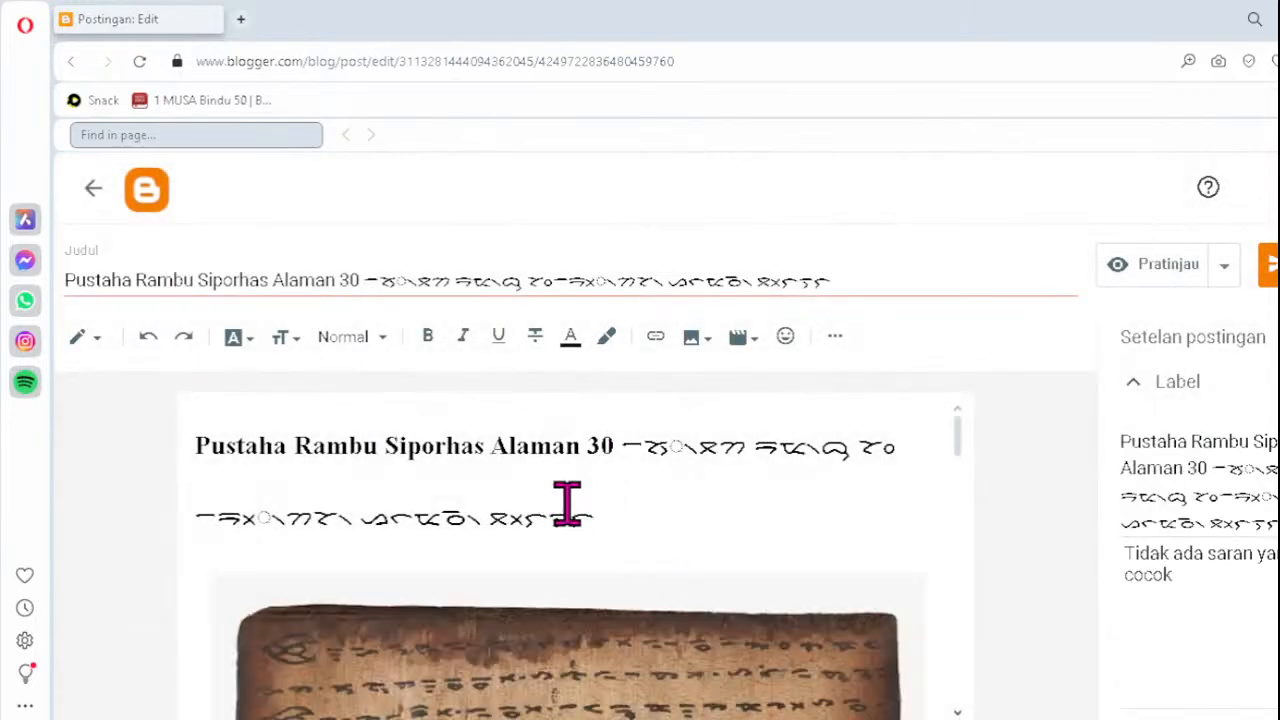
# - Correct the broken Batak "por" syllable of "siporhas" in the title of the "Alaman 30" post
pyautogui.click(517, 284)
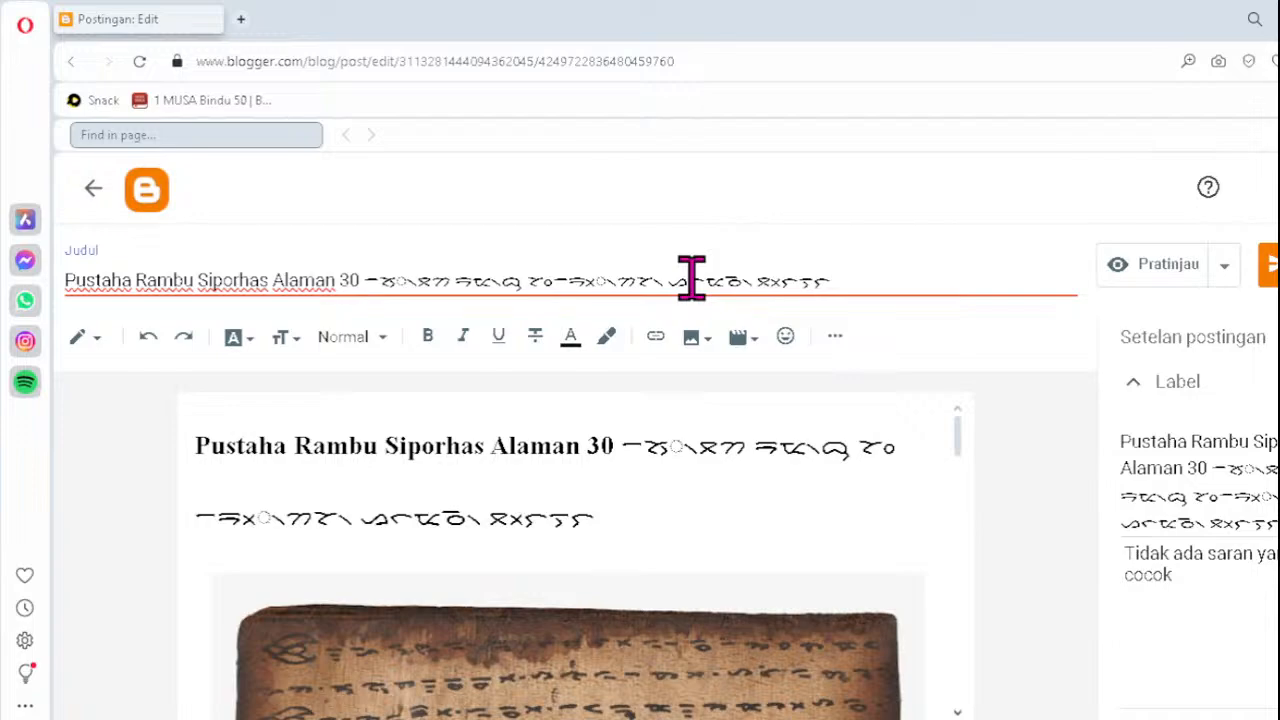
pyautogui.press('Delete')
pyautogui.write('ᯬᯒ᯲')
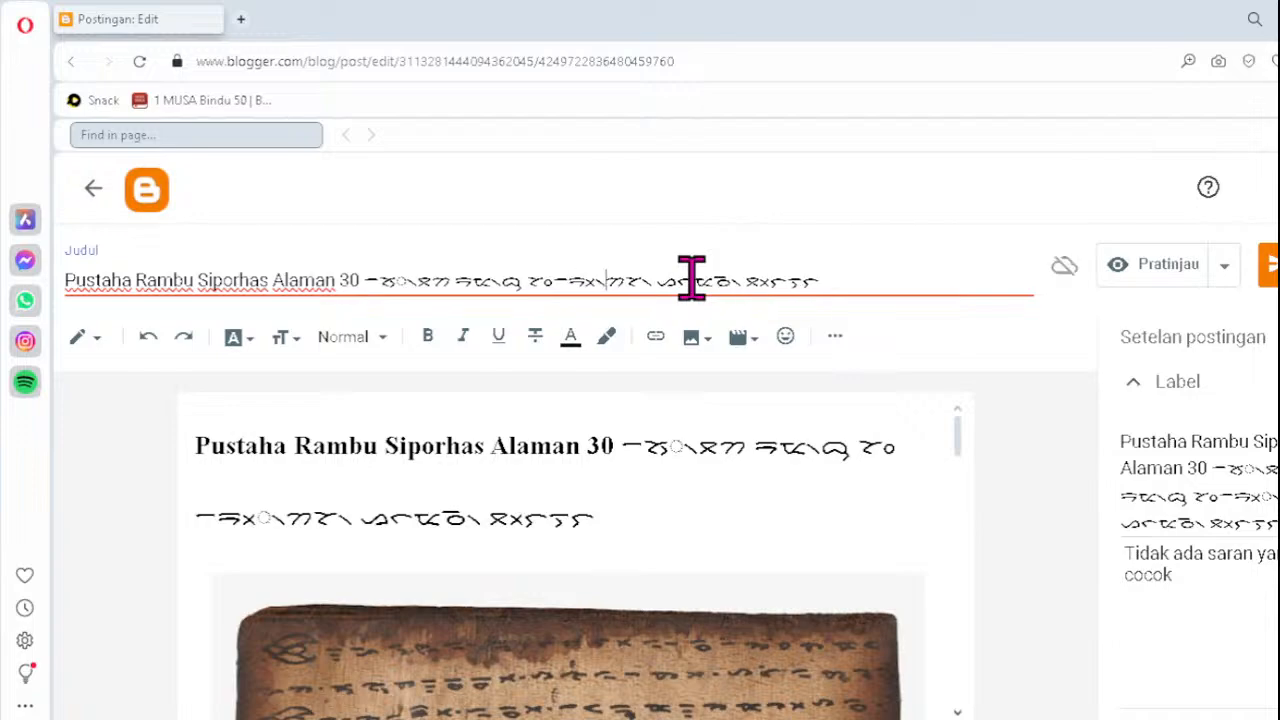
# - Copy the corrected post title over both the image's alternative text and title text, and update the image
pyautogui.hotkey('ctrl', 'a')
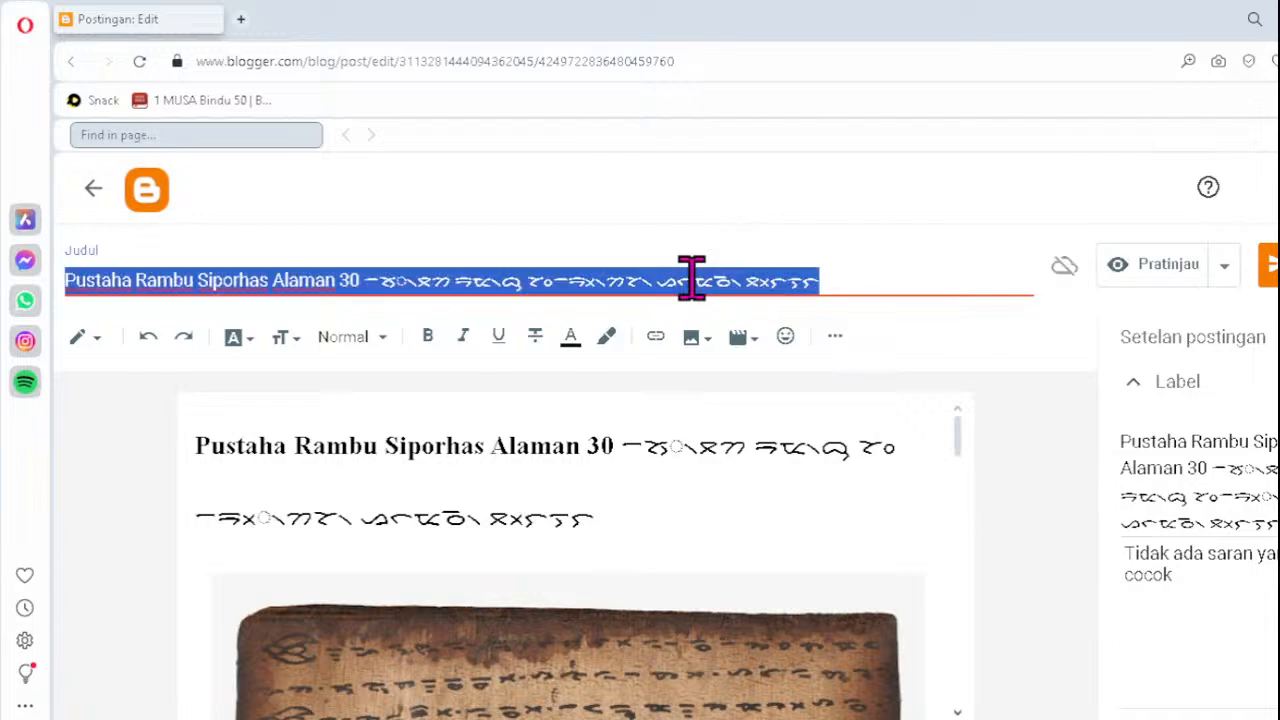
pyautogui.click(632, 676)
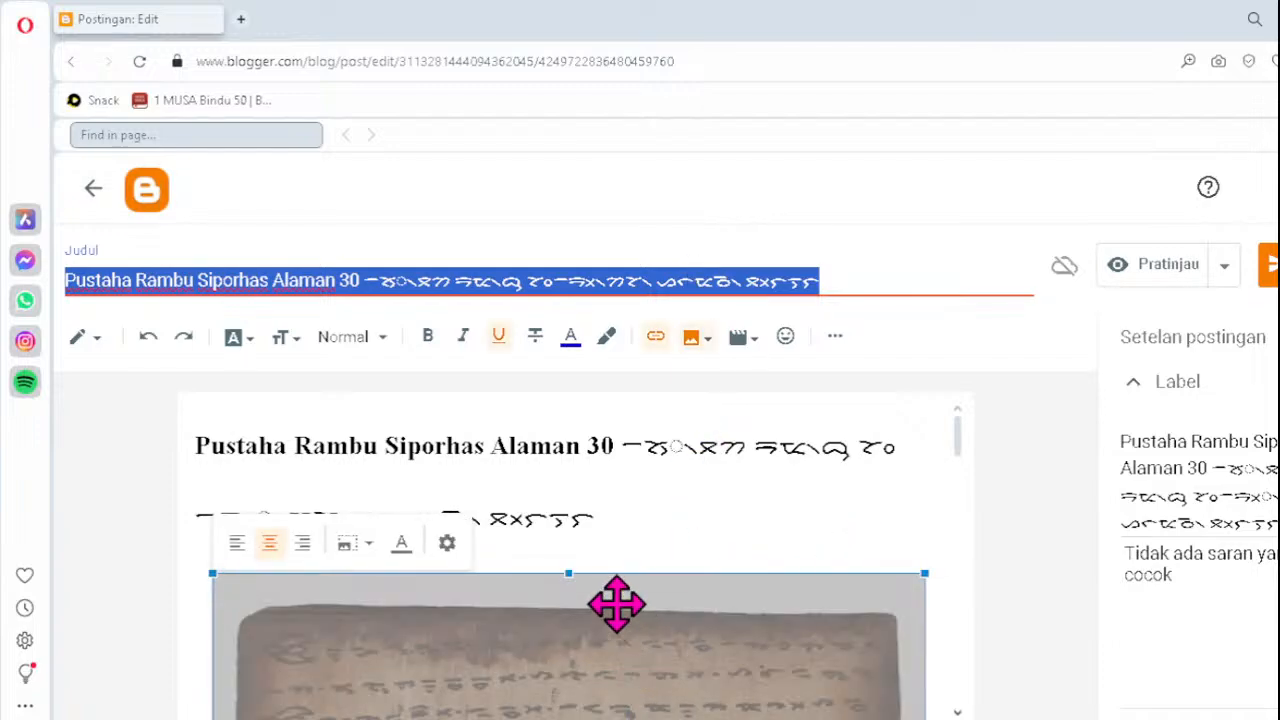
pyautogui.click(447, 542)
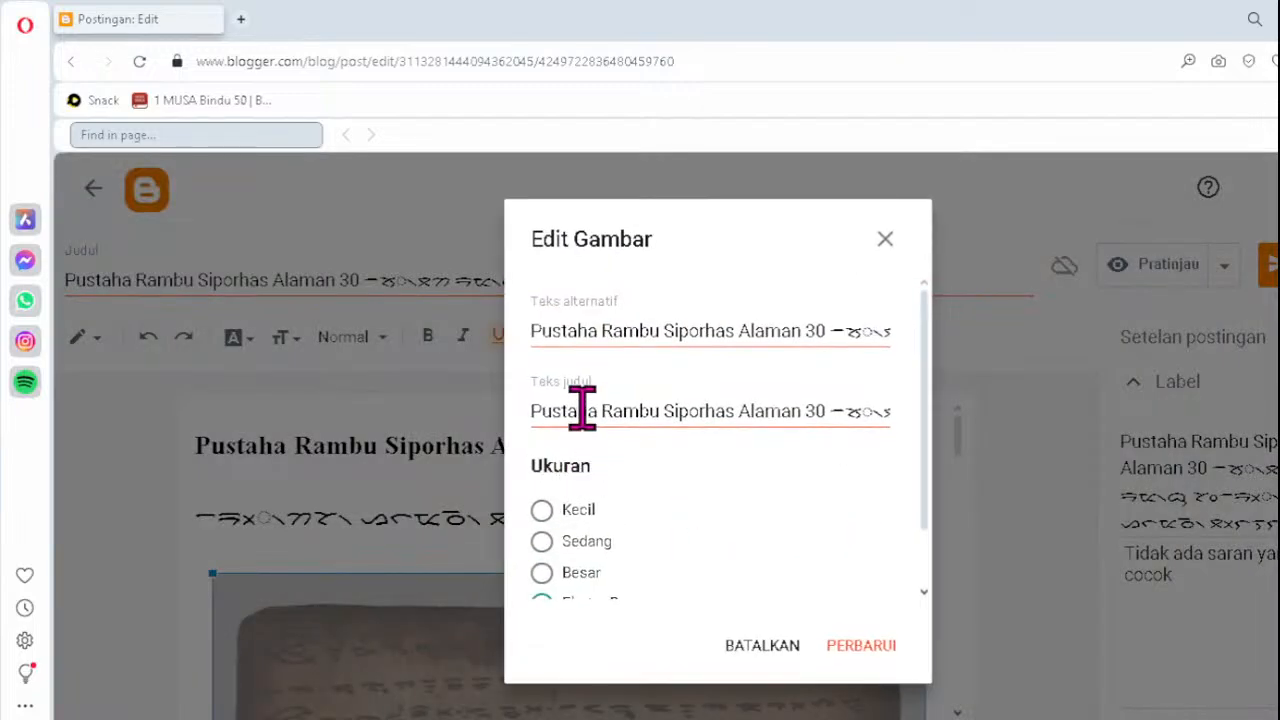
pyautogui.click(586, 331)
pyautogui.hotkey('ctrl', 'a')
pyautogui.hotkey('ctrl', 'c')
pyautogui.click(626, 423)
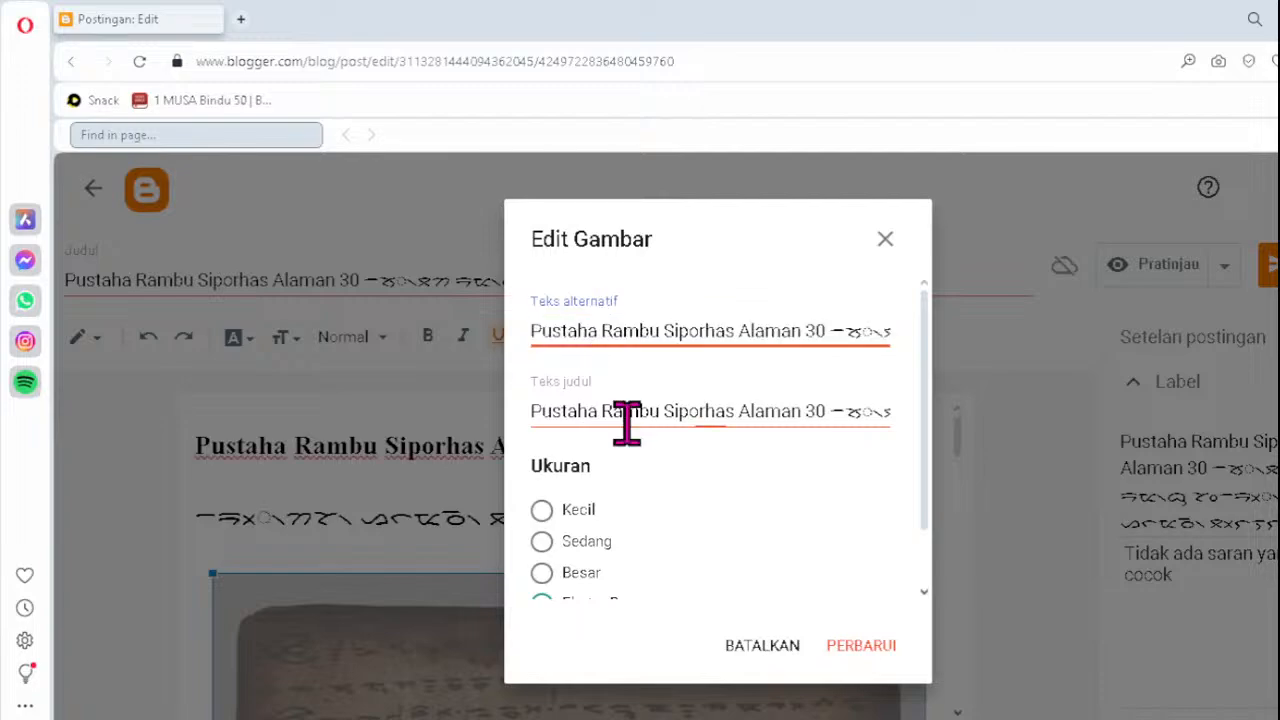
pyautogui.hotkey('ctrl', 'a')
pyautogui.hotkey('ctrl', 'v')
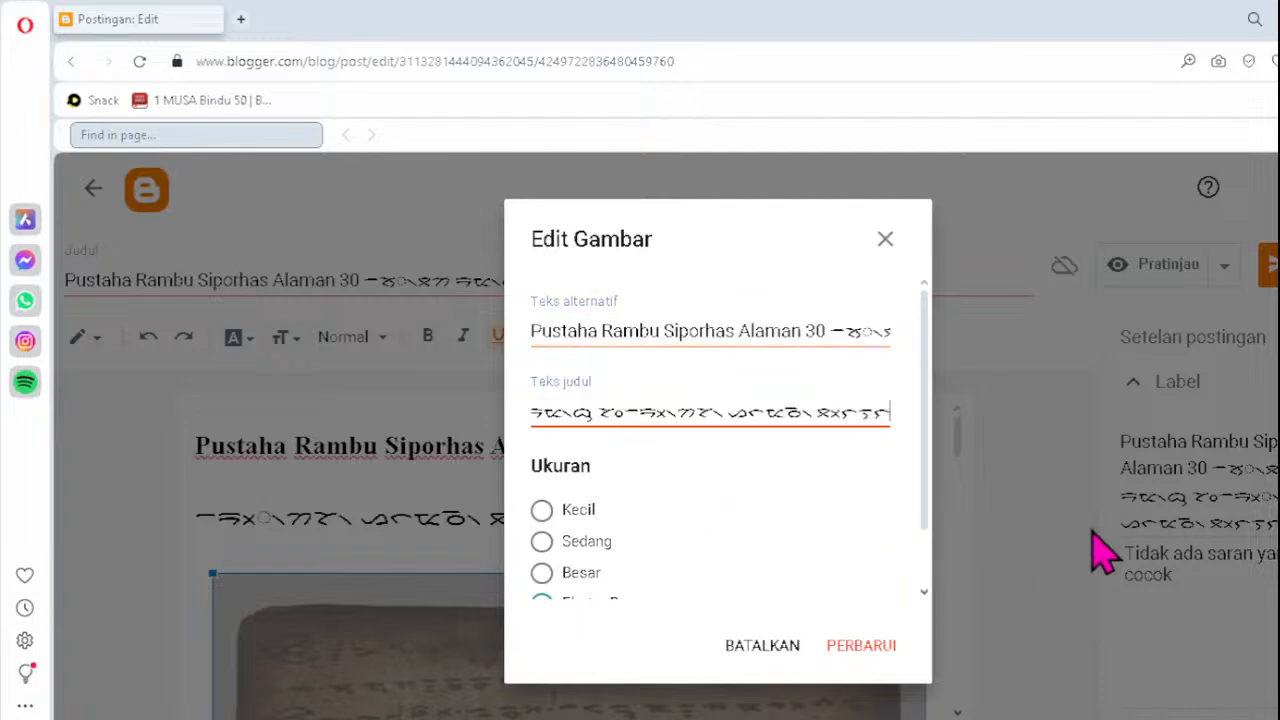
pyautogui.click(870, 644)
# - Replace the post's label and search description with the corrected title, and save the changes
pyautogui.click(1196, 497)
pyautogui.hotkey('ctrl', 'a')
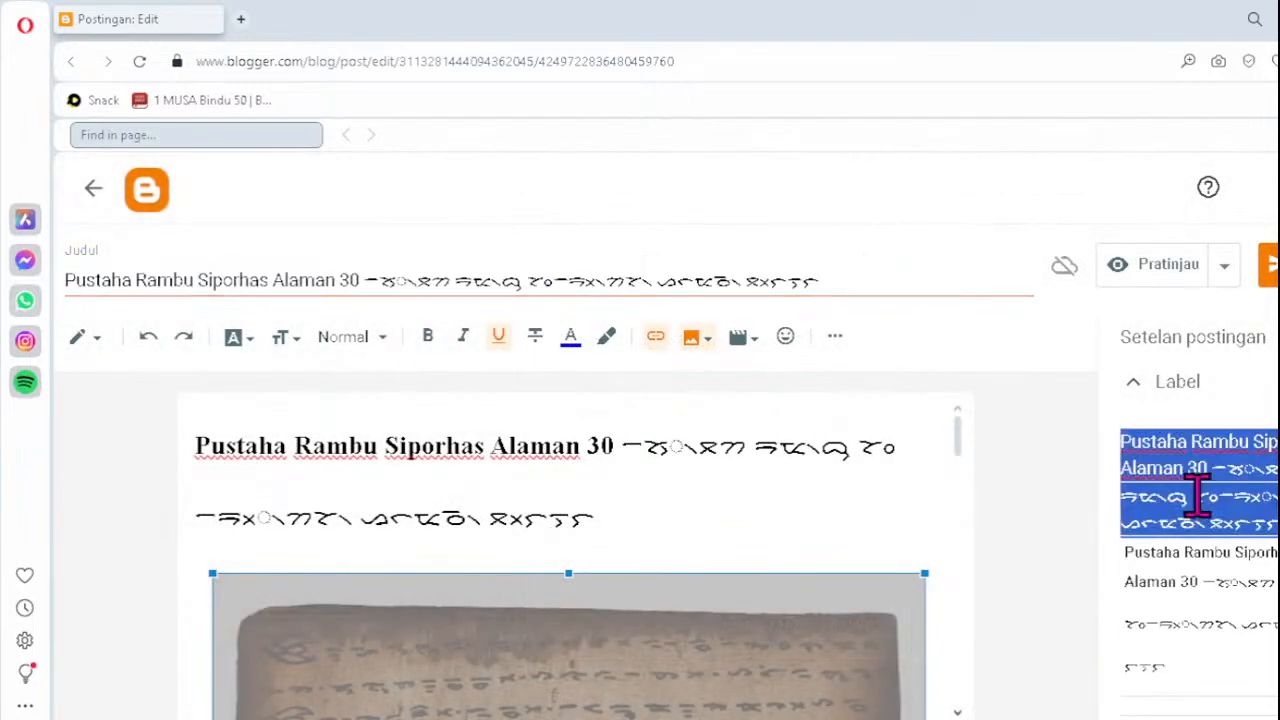
pyautogui.hotkey('ctrl', 'v')
pyautogui.scroll(-3, 1221, 522)
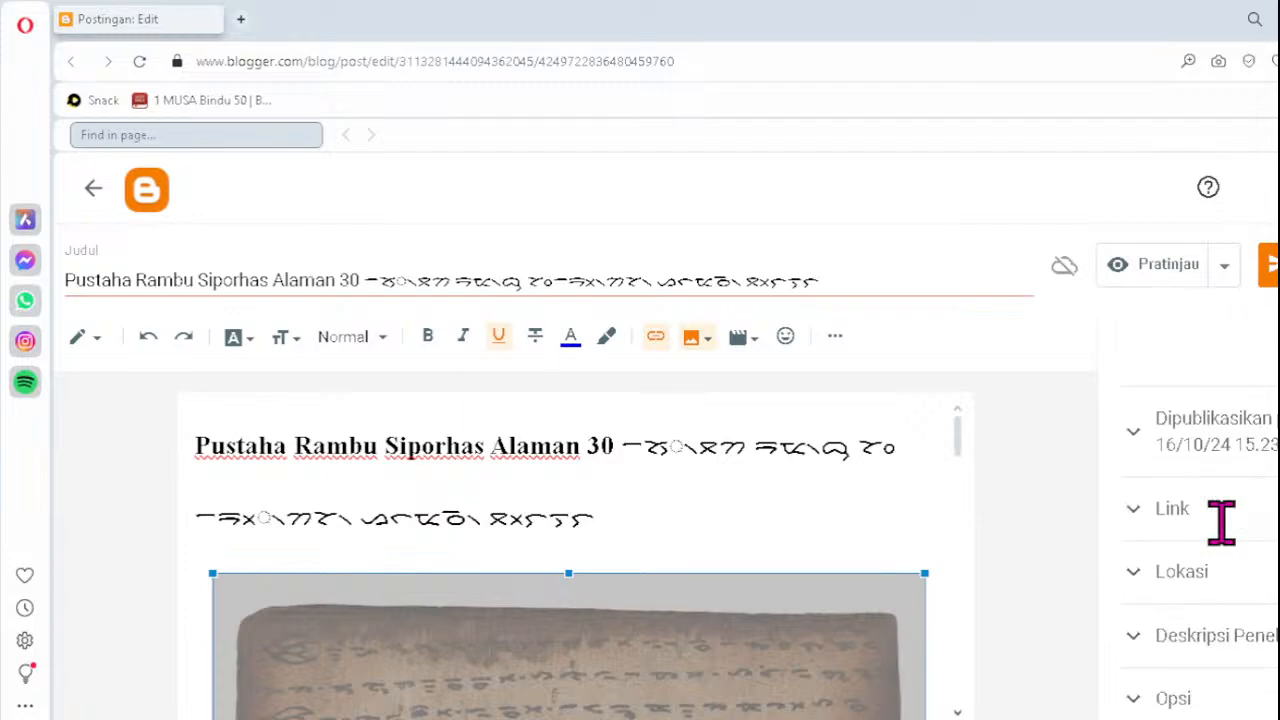
pyautogui.click(1206, 642)
pyautogui.click(1186, 606)
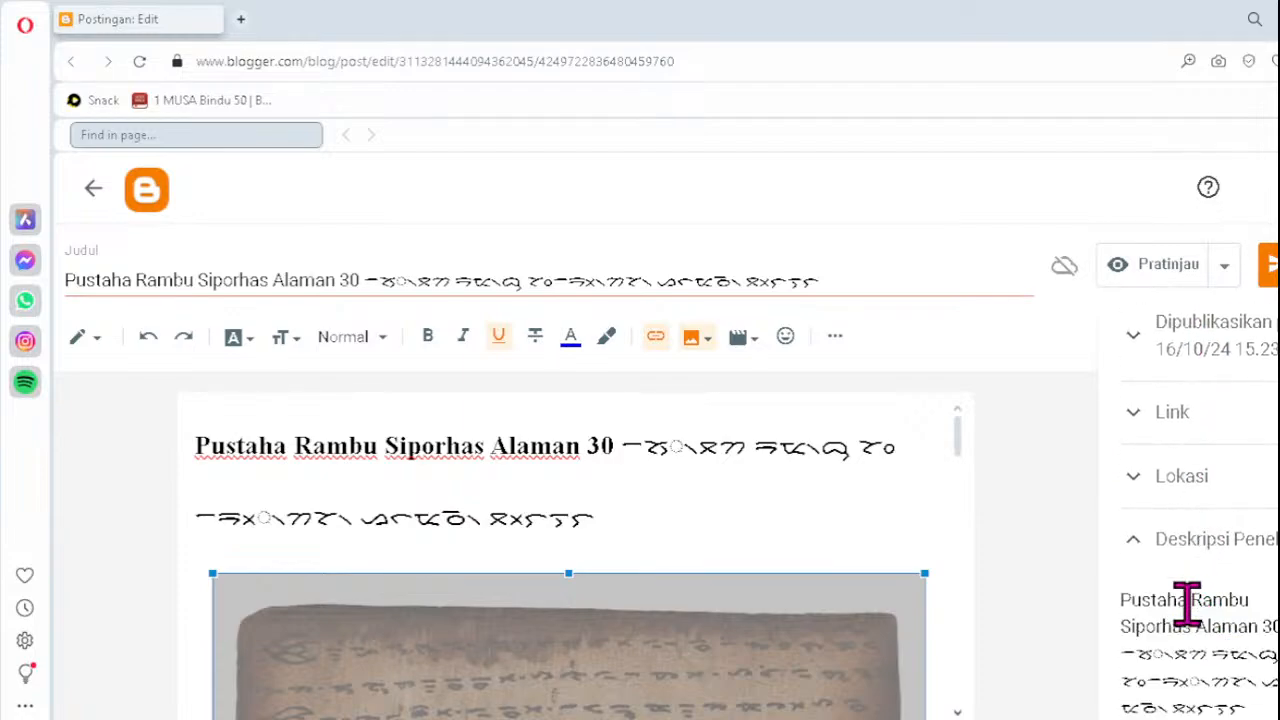
pyautogui.hotkey('ctrl', 'a')
pyautogui.hotkey('ctrl', 'v')
pyautogui.click(1270, 265)
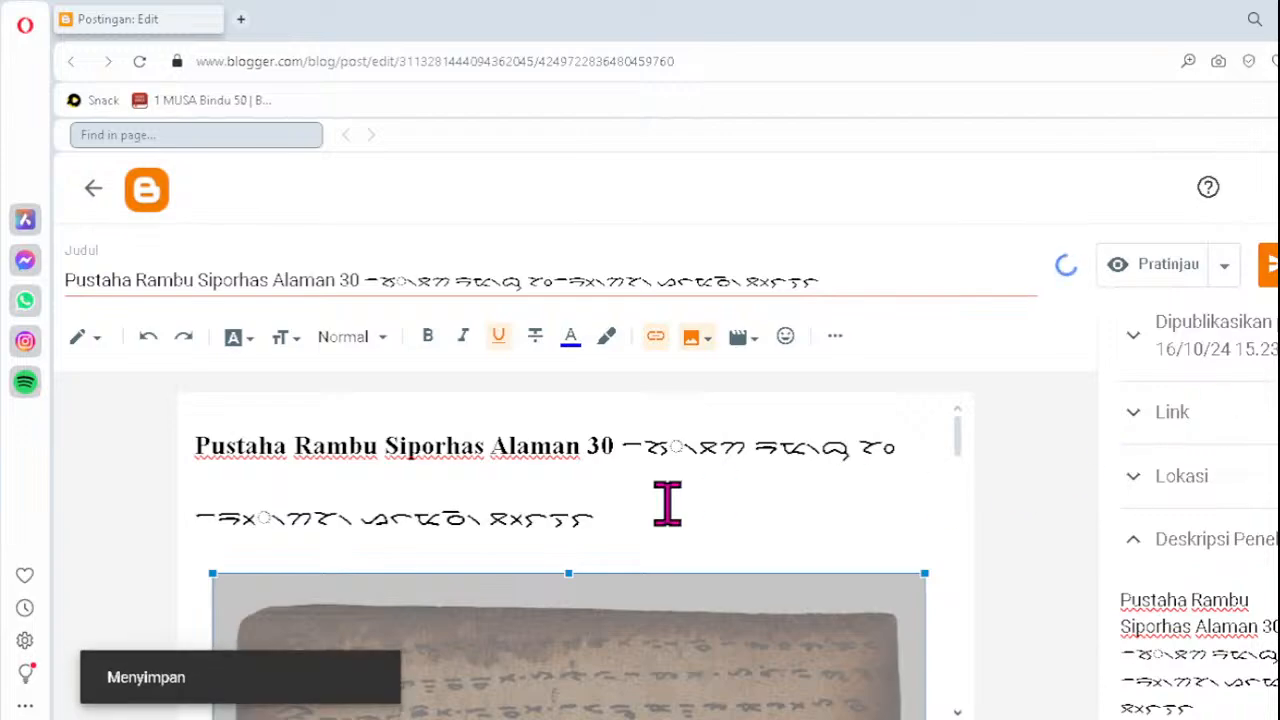
# - Correct the broken Batak "por" syllable of "siporhas" in the heading above the manuscript image
pyautogui.click(665, 505)
pyautogui.click(220, 518)
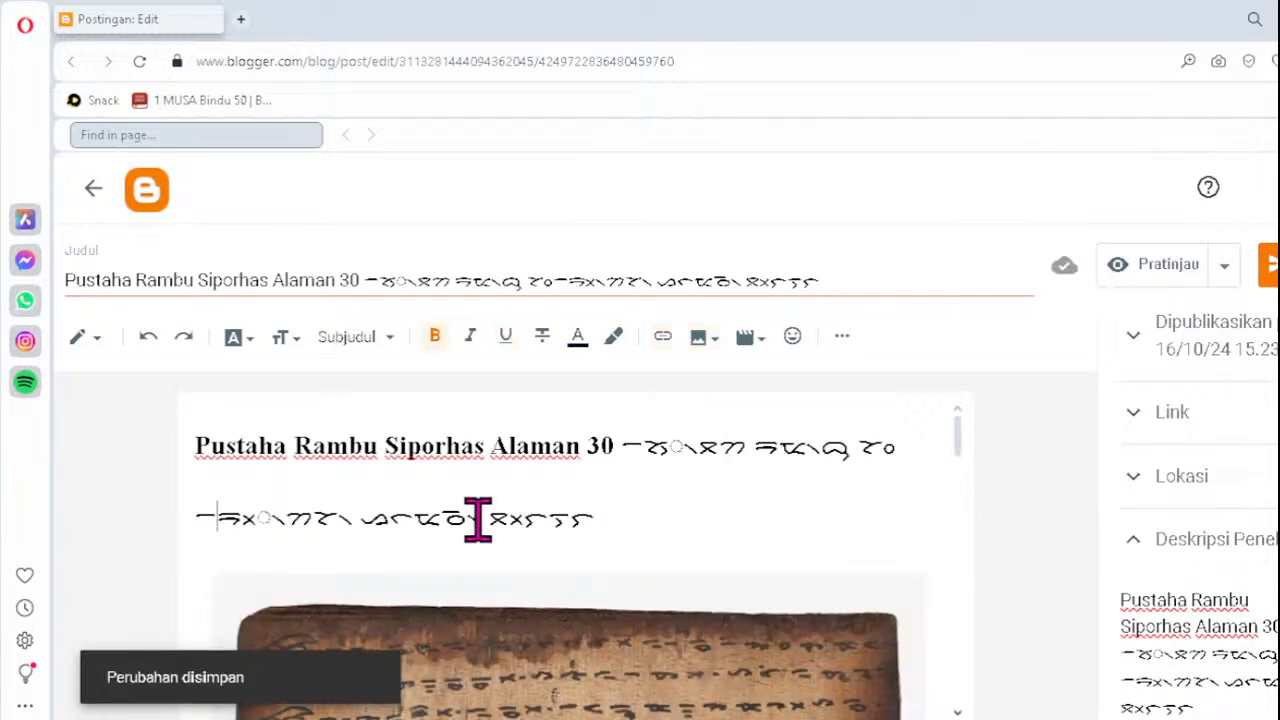
pyautogui.press('Delete')
pyautogui.write('ᯬᯒ᯲')
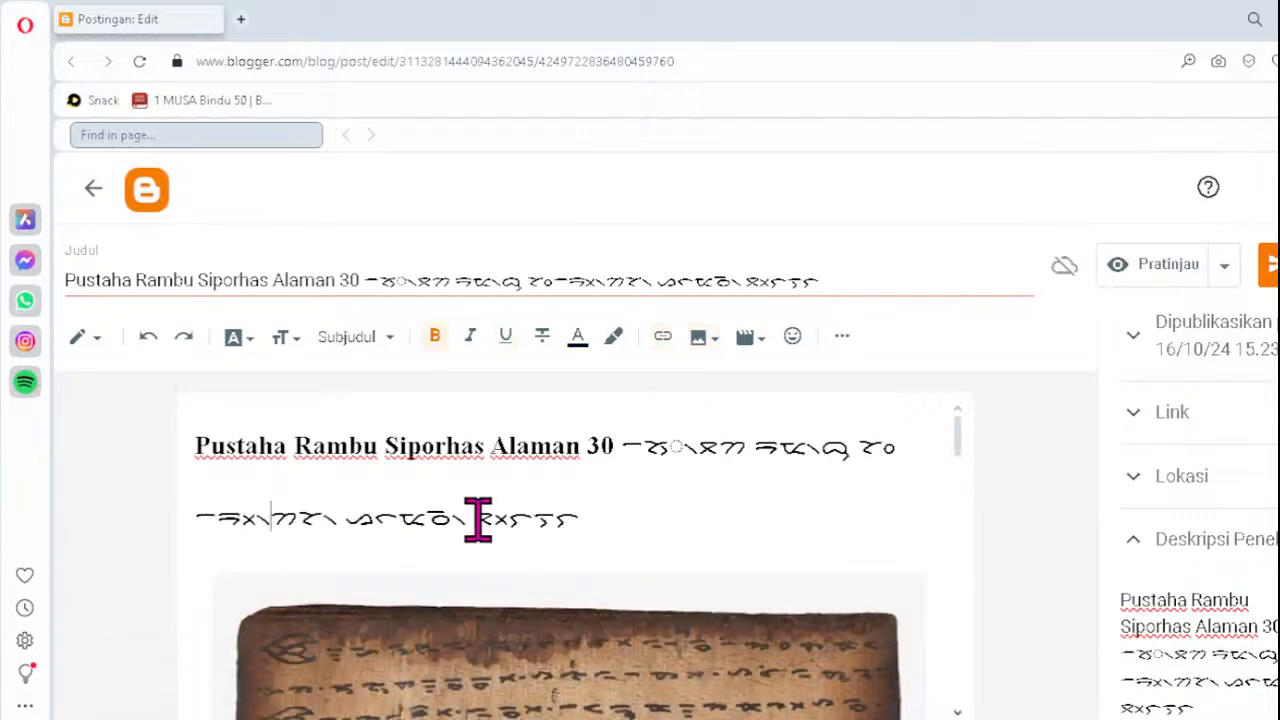
# - Correct the broken "jor" syllable of "jorlanglang" in the first line of the Batak-script passage
pyautogui.scroll(-5, 665, 541)
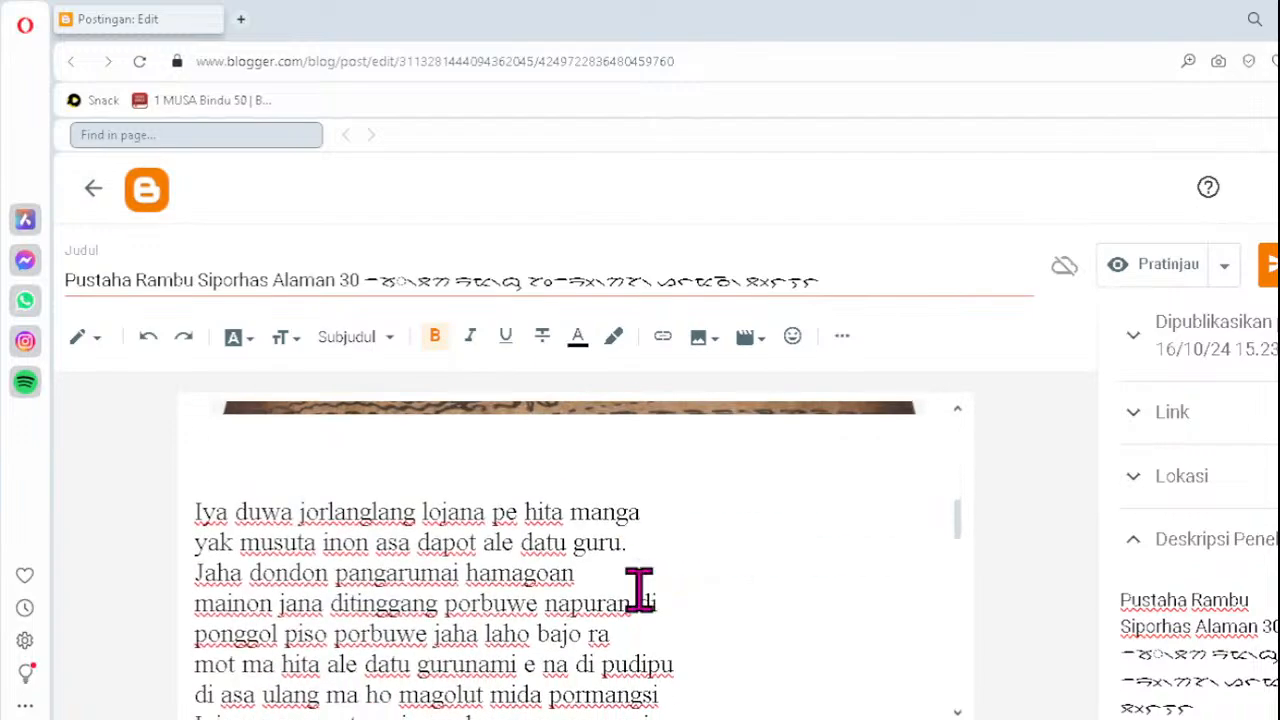
pyautogui.scroll(3, 640, 590)
pyautogui.scroll(-3, 640, 590)
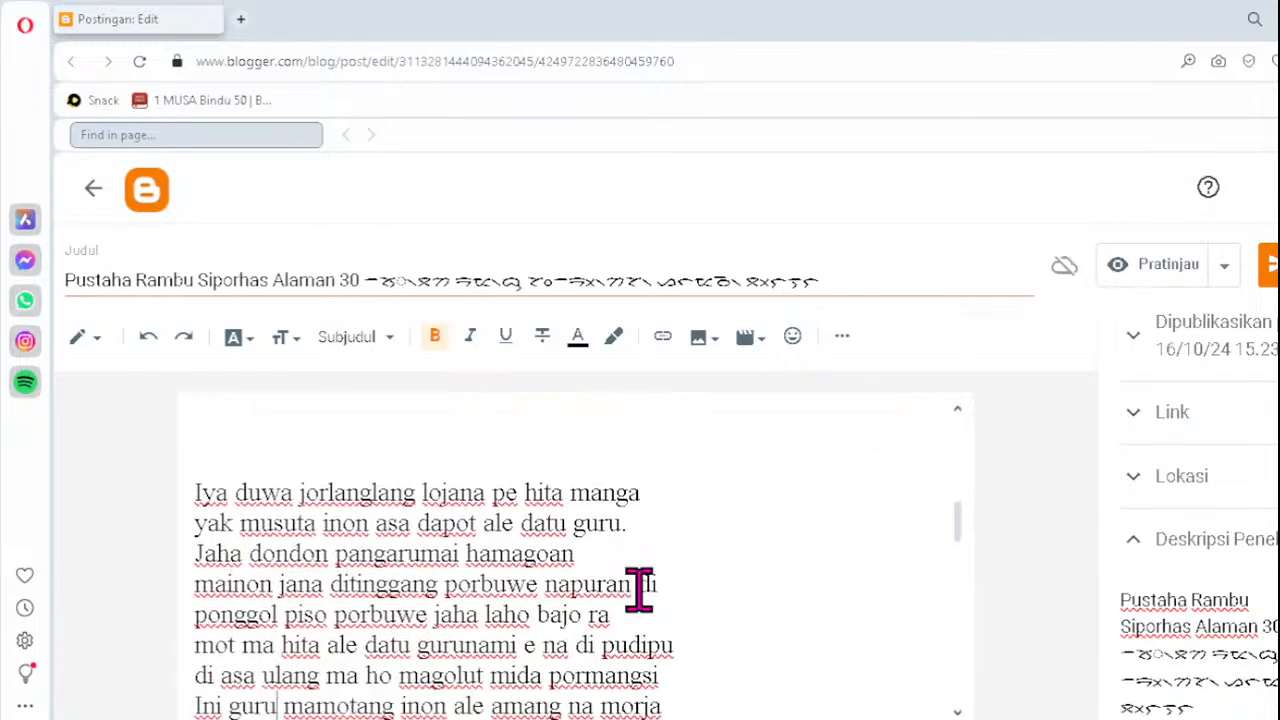
pyautogui.scroll(-3, 640, 590)
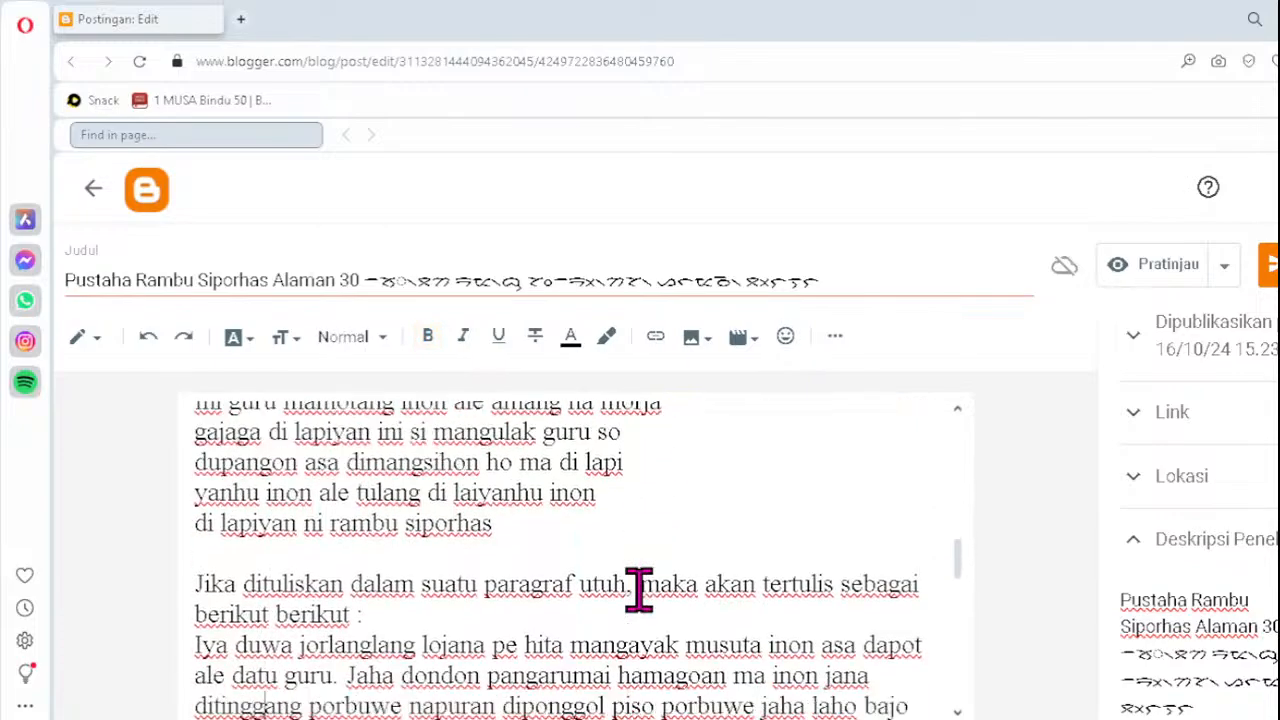
pyautogui.scroll(-5, 639, 590)
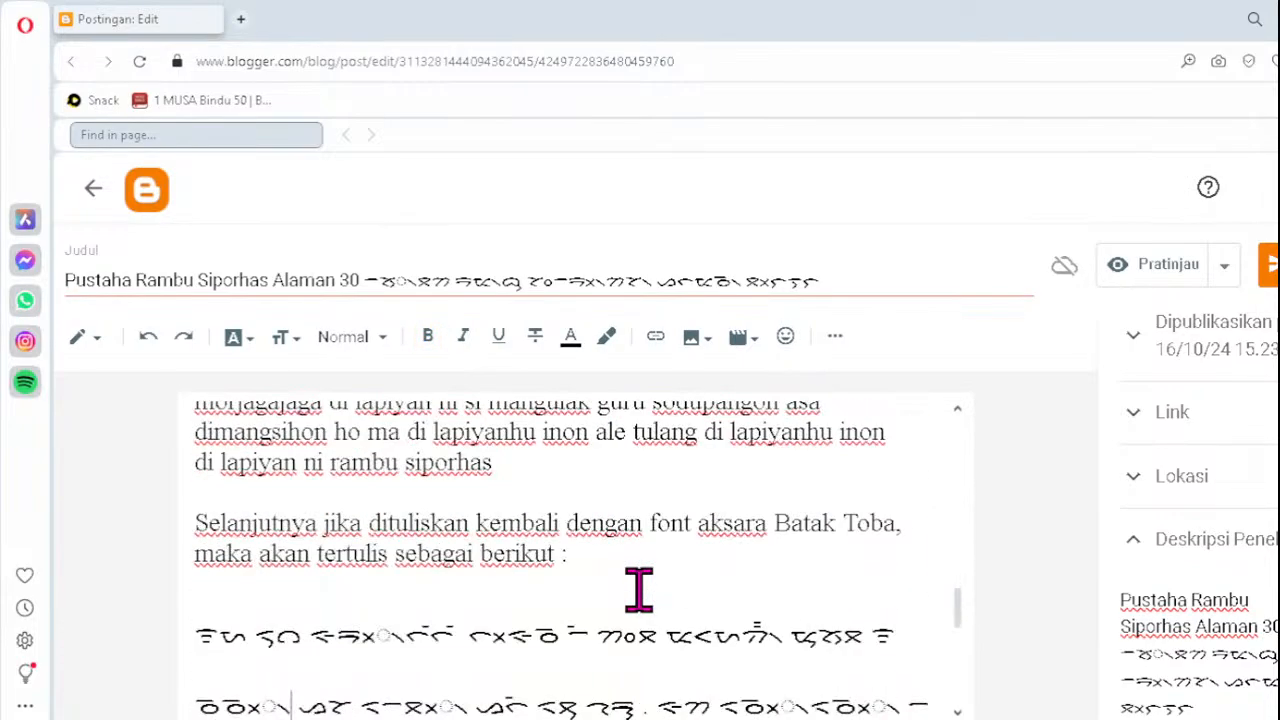
pyautogui.scroll(-2, 639, 590)
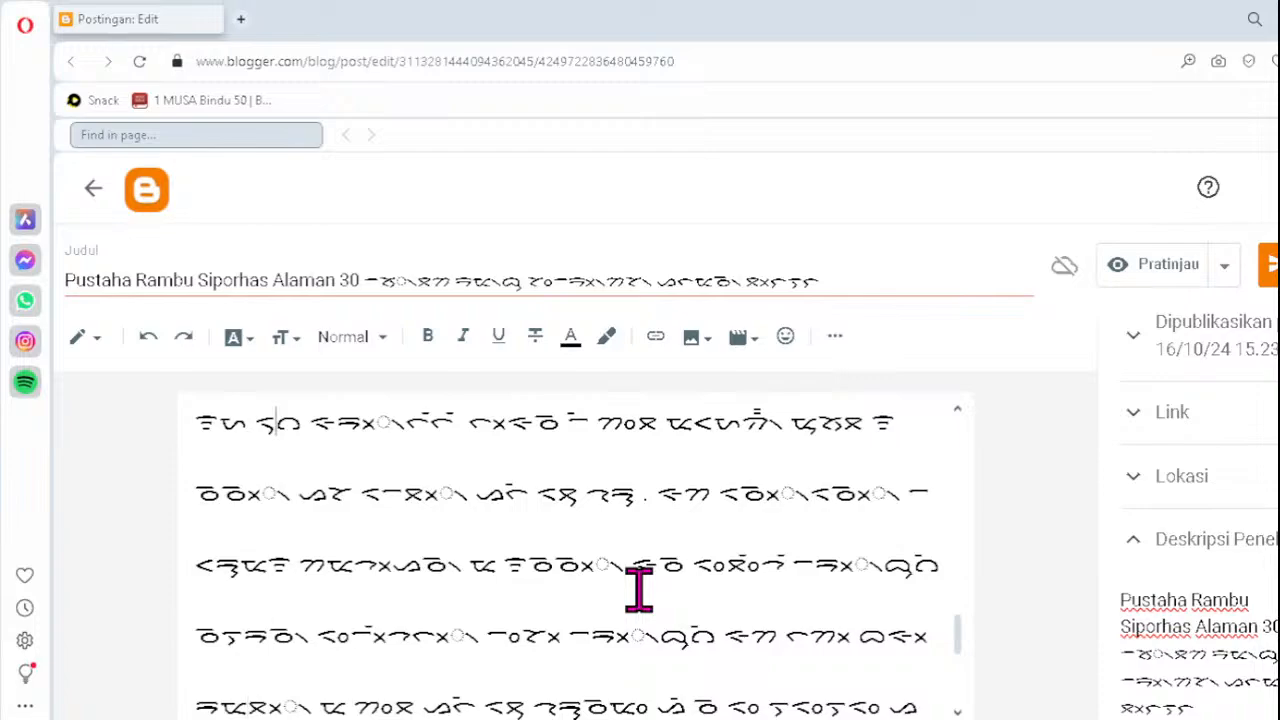
pyautogui.scroll(1, 639, 590)
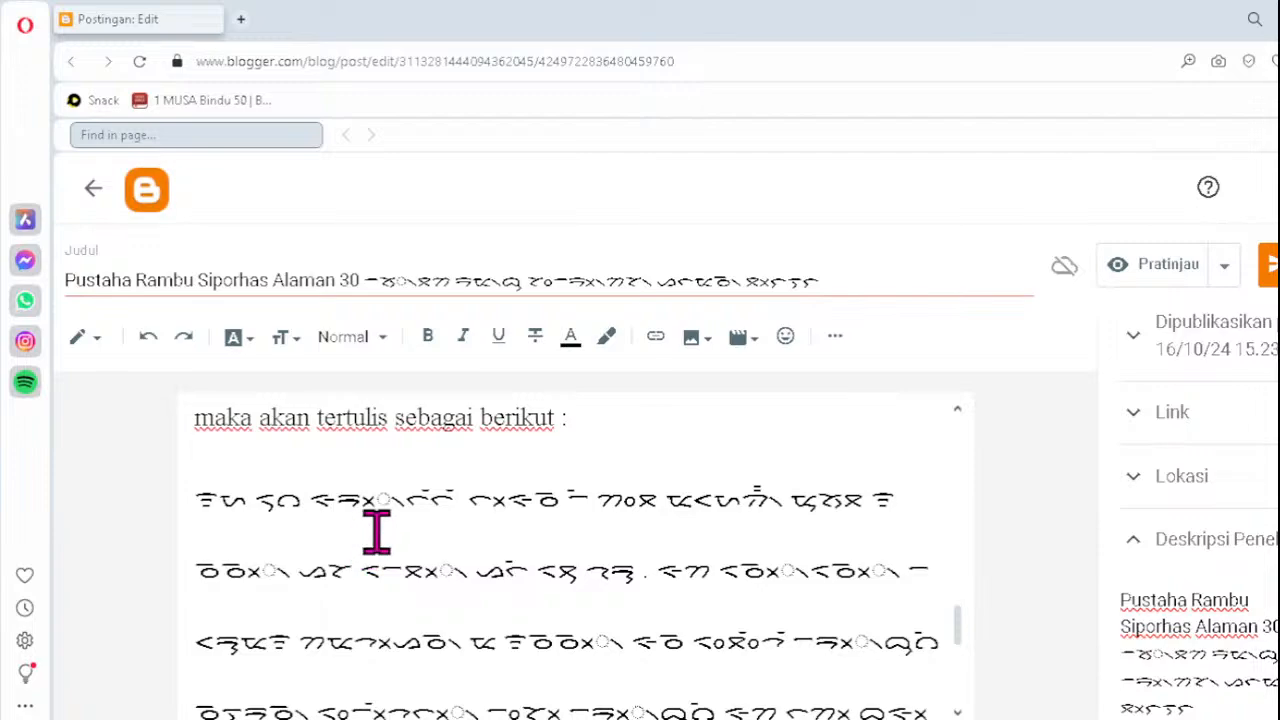
pyautogui.click(342, 503)
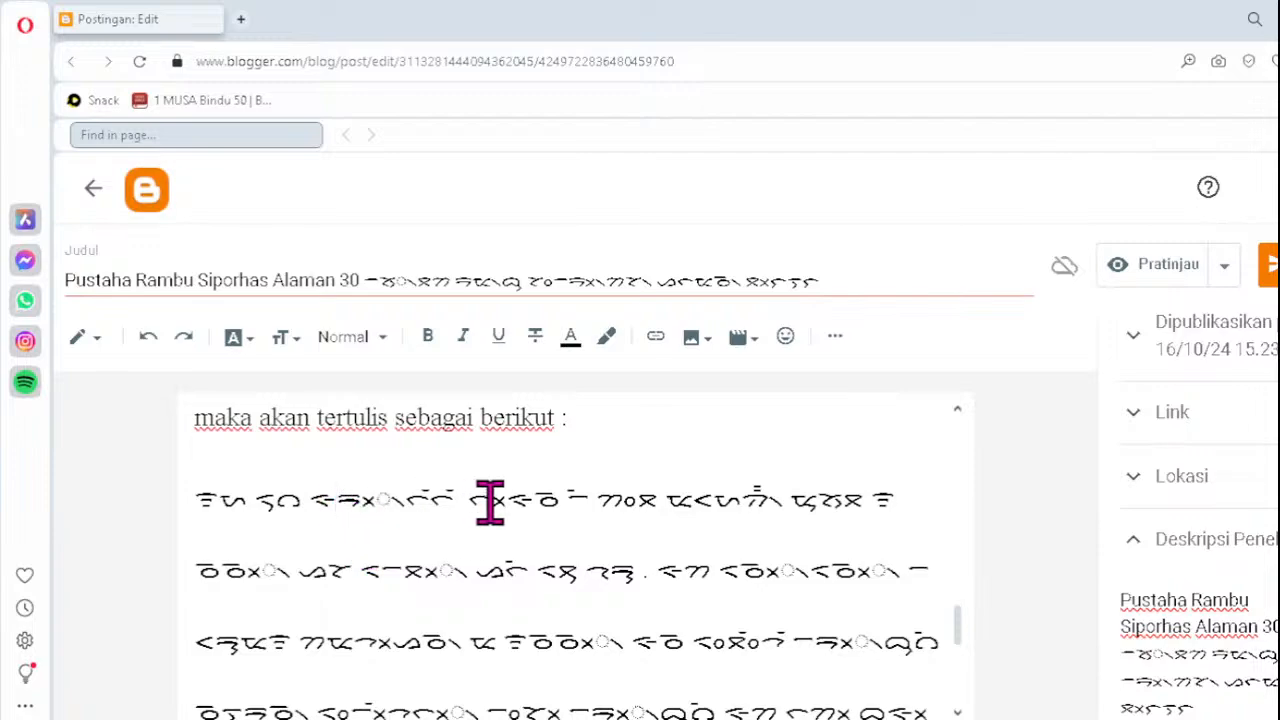
pyautogui.press('Delete')
pyautogui.write('ᯬᯒ᯲')
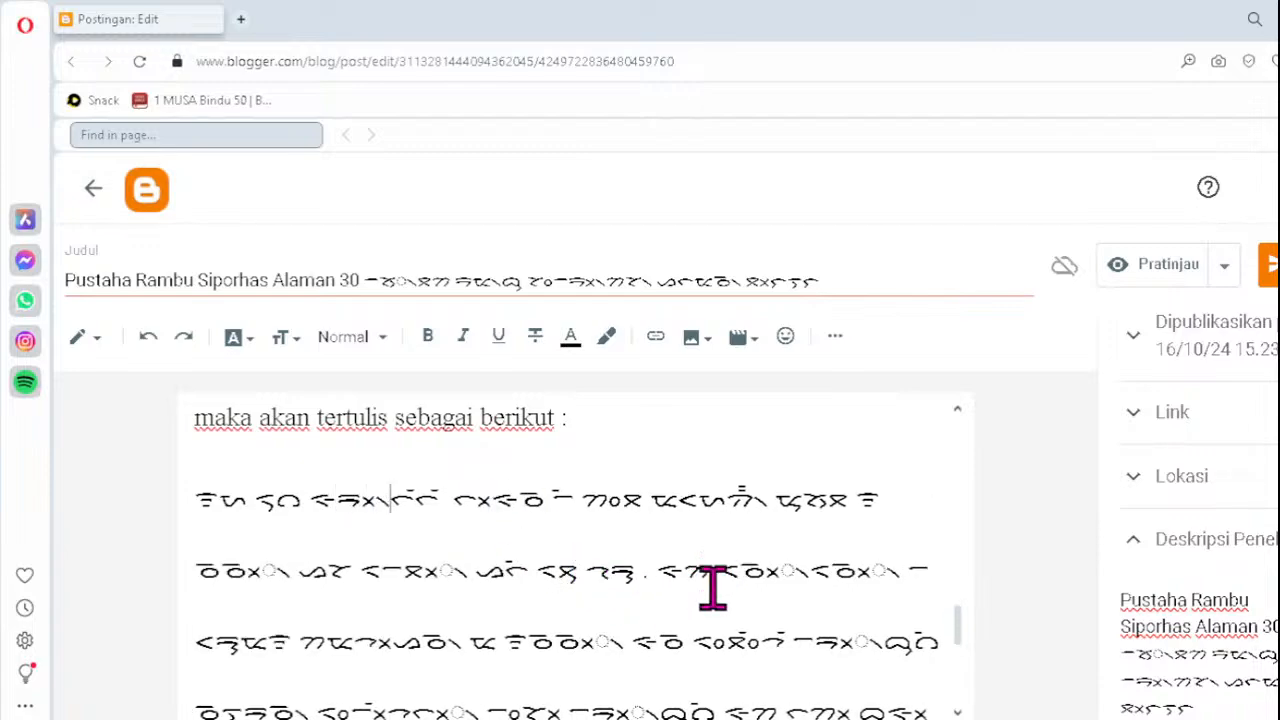
# - Correct the broken "non" syllable of "inon" and both "don" syllables of "dondon" in the second Batak-script line
pyautogui.click(224, 570)
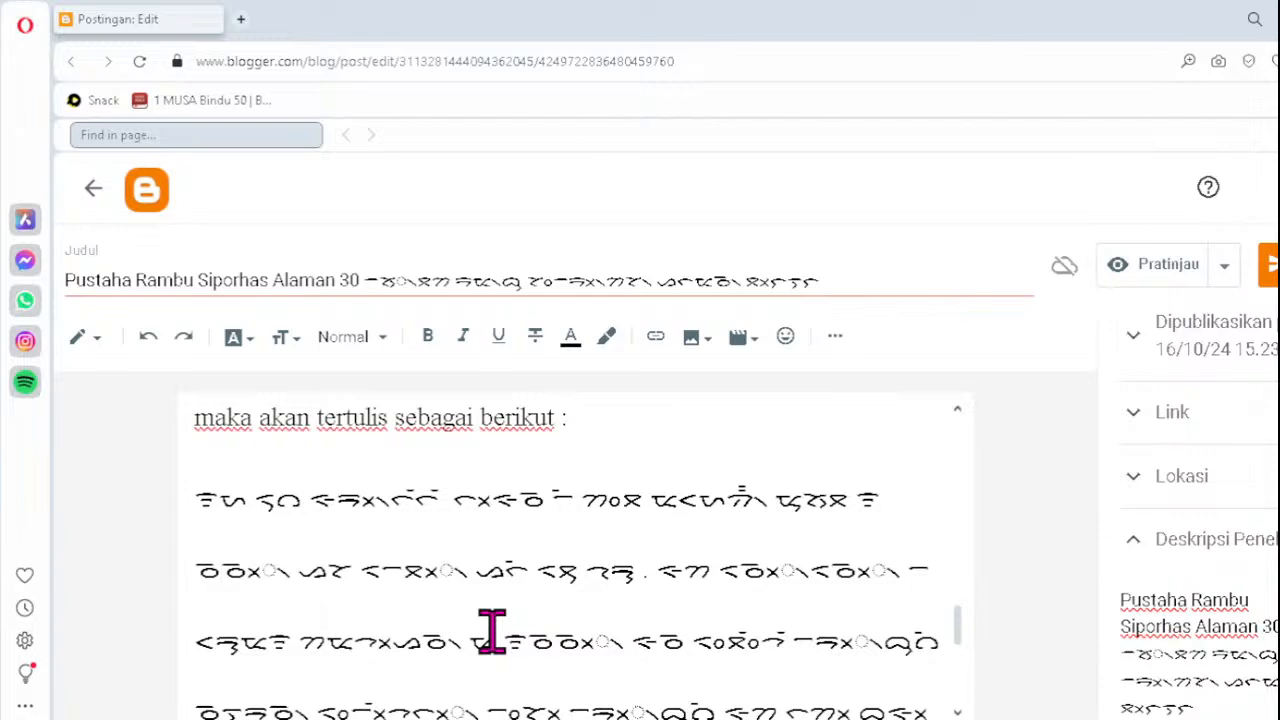
pyautogui.press('Delete')
pyautogui.write('ᯬᯉ᯲')
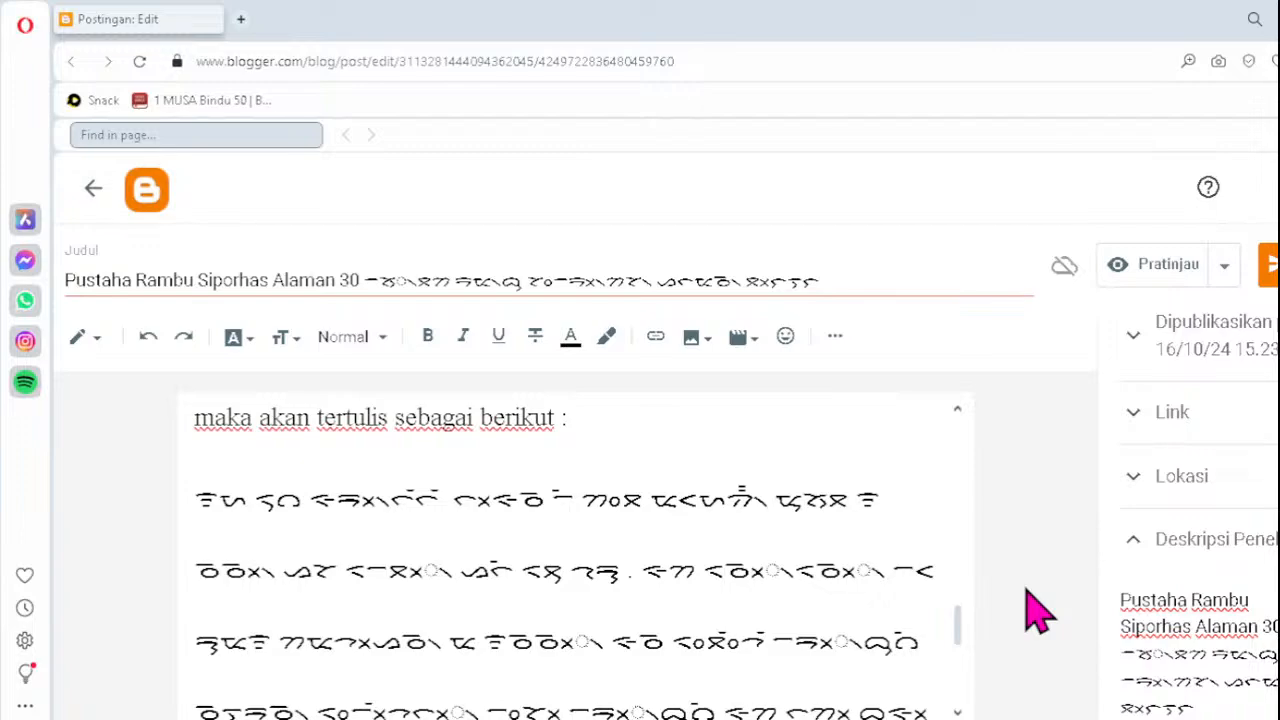
pyautogui.press('Delete')
pyautogui.write('ᯬᯉ᯲')
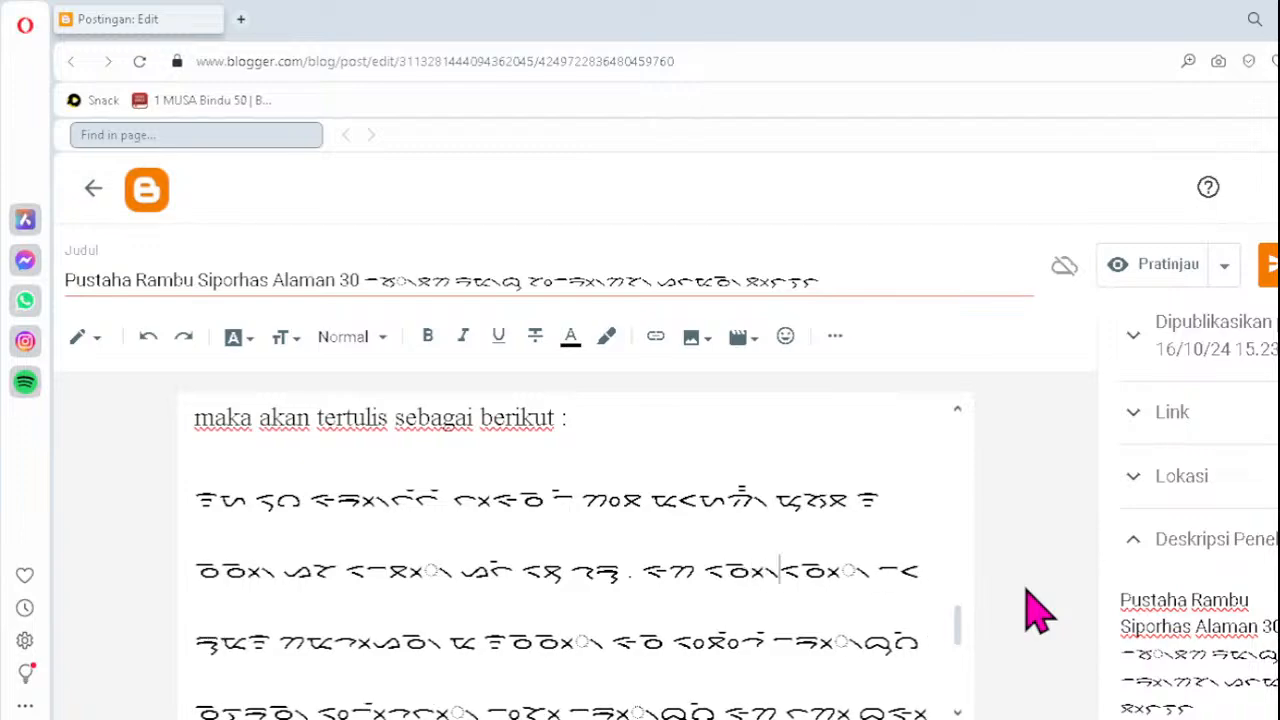
pyautogui.press('Delete')
pyautogui.write('ᯬᯉ᯲')
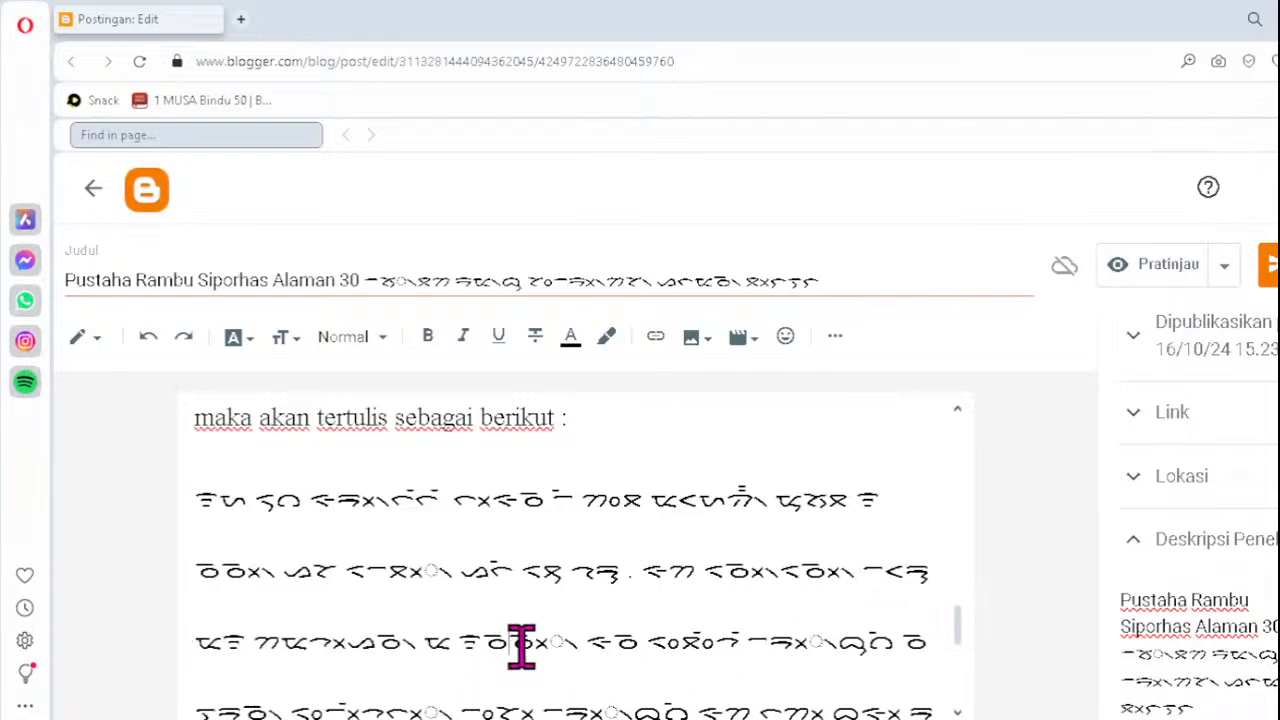
# - Correct the broken "non" syllable of "inon" and the "por" syllable of "porbuwe" in the third Batak-script line
pyautogui.press('Delete')
pyautogui.write('ᯬᯉ᯲')
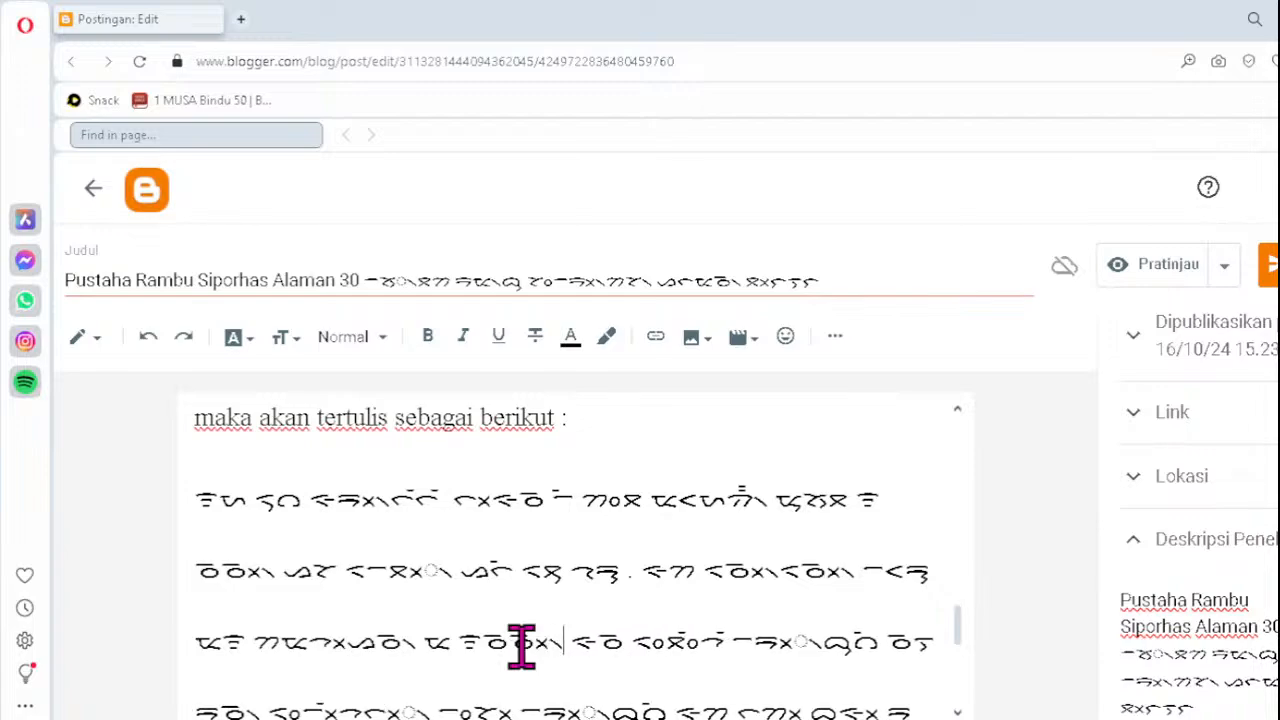
pyautogui.click(756, 641)
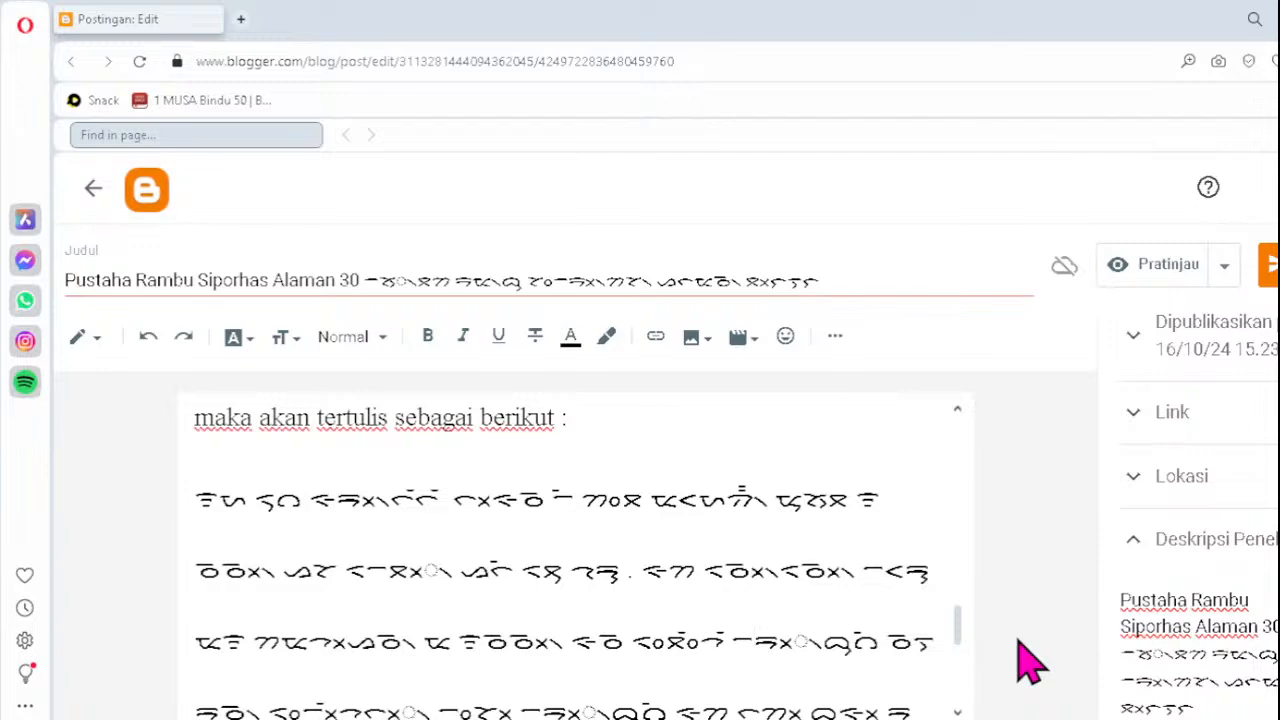
pyautogui.press('Delete')
pyautogui.write('ᯬᯒ᯲')
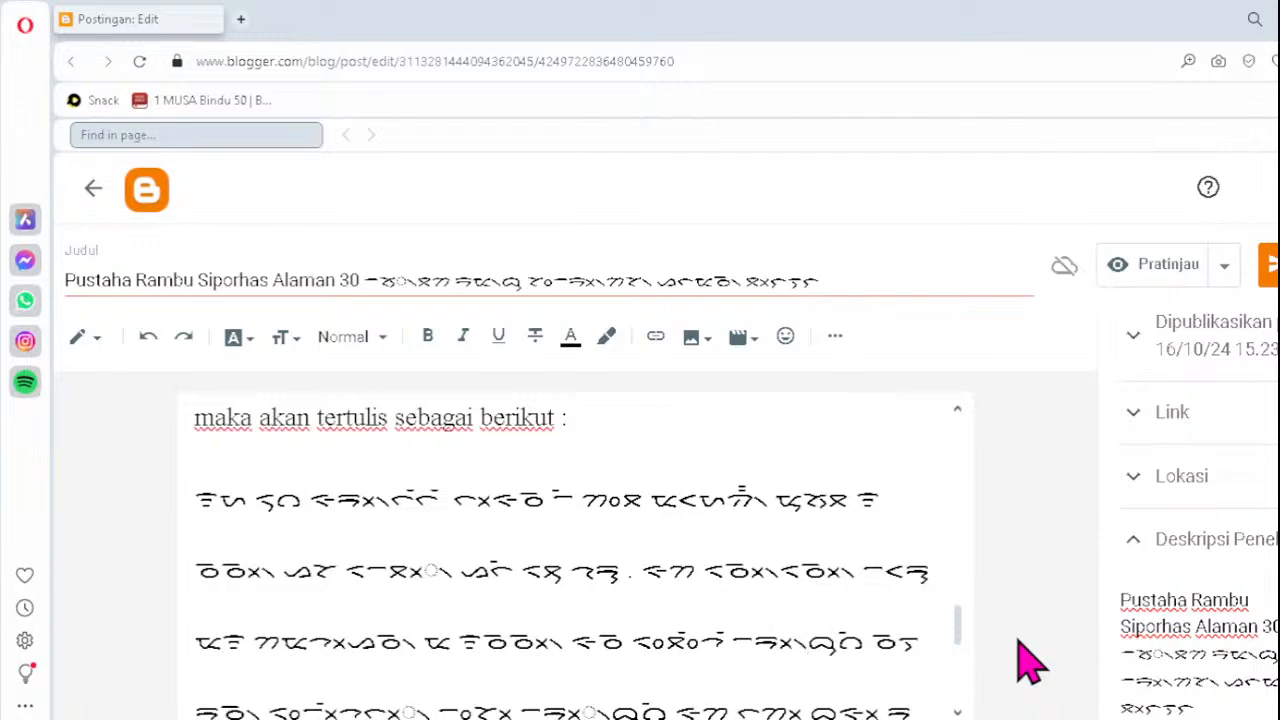
# - Correct the broken "gol" syllable of "diponggol" and the "por" syllable of "porbuwe" in the fourth Batak-script line
pyautogui.click(386, 705)
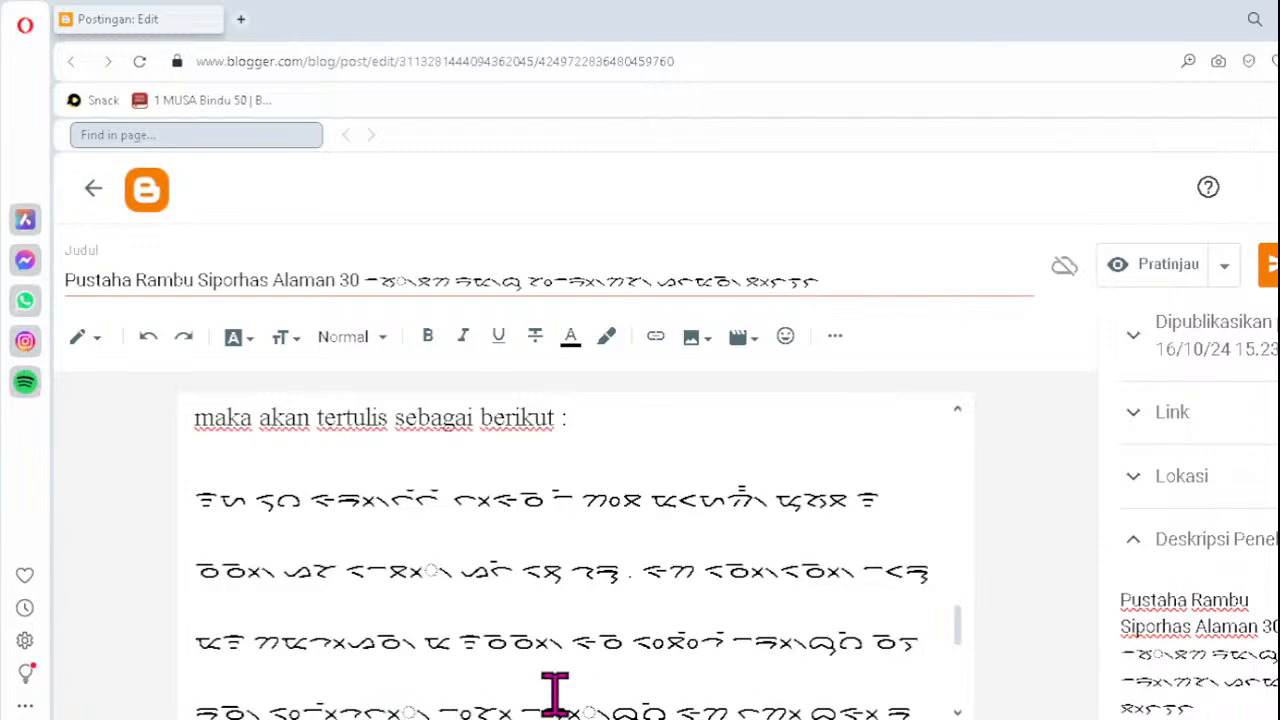
pyautogui.press('Delete')
pyautogui.write('ᯬᯞ᯲')
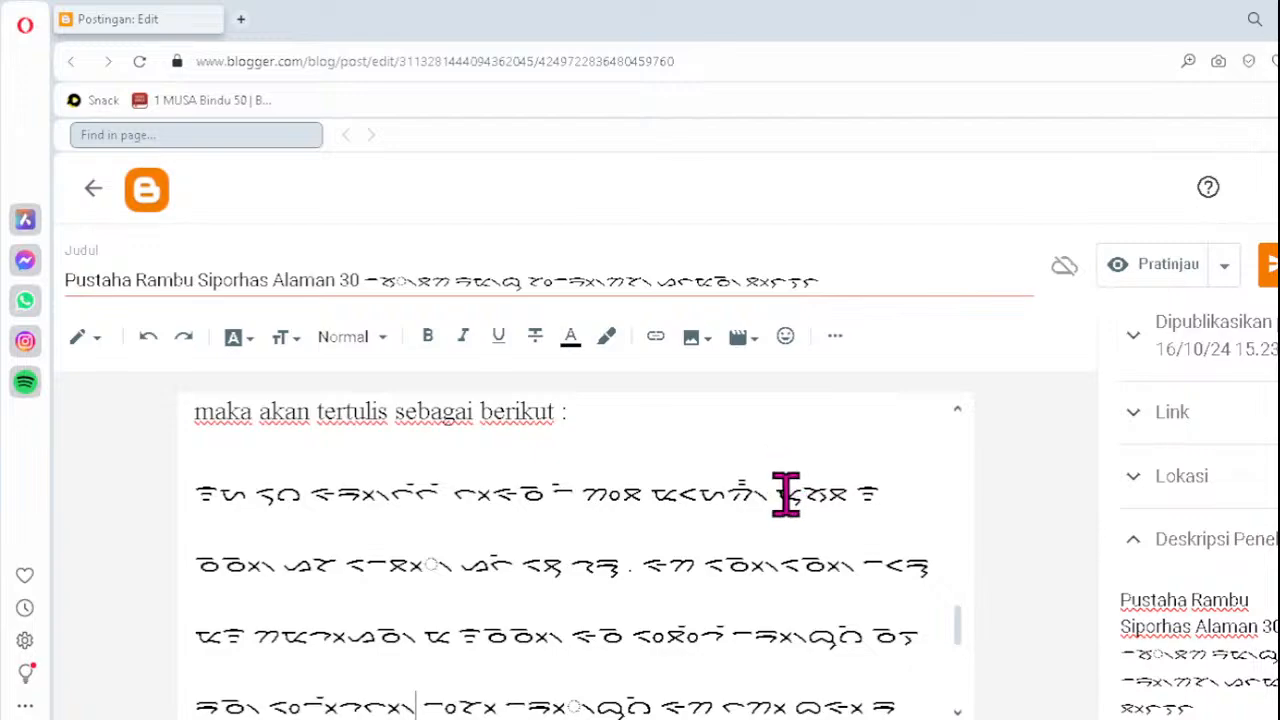
pyautogui.click(537, 705)
pyautogui.press('Delete')
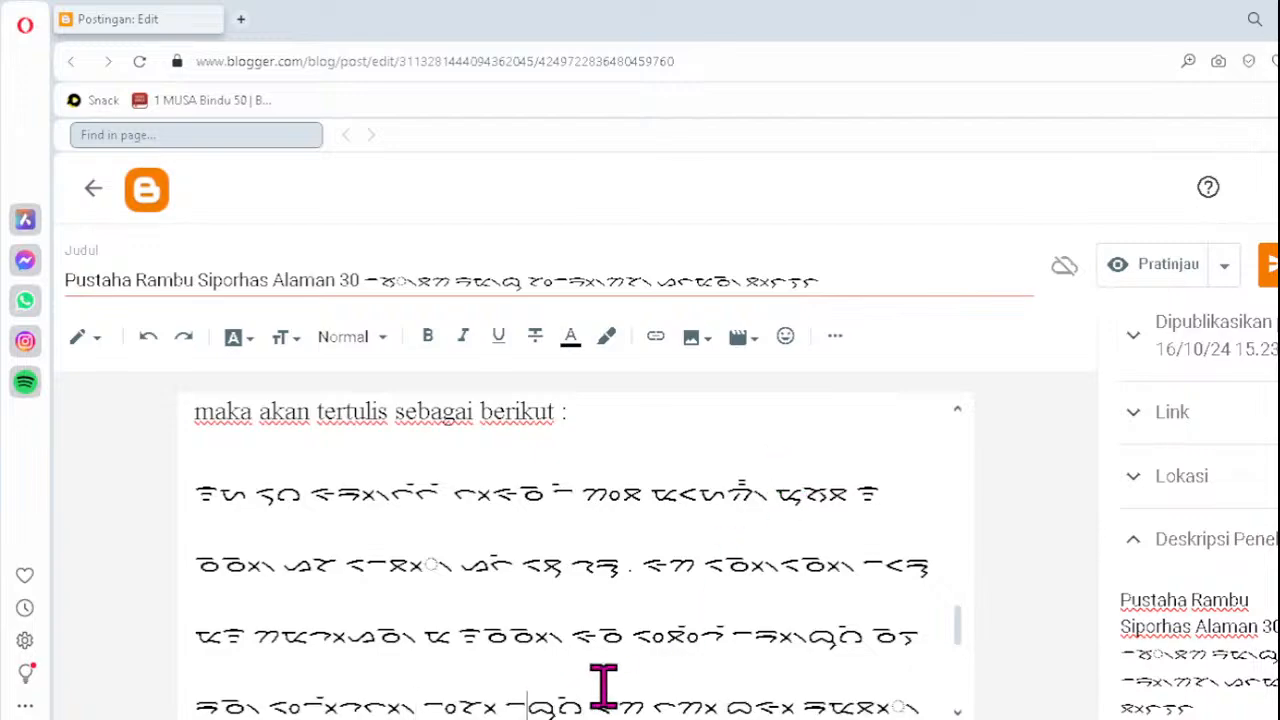
pyautogui.write('ᯬᯒ᯲')
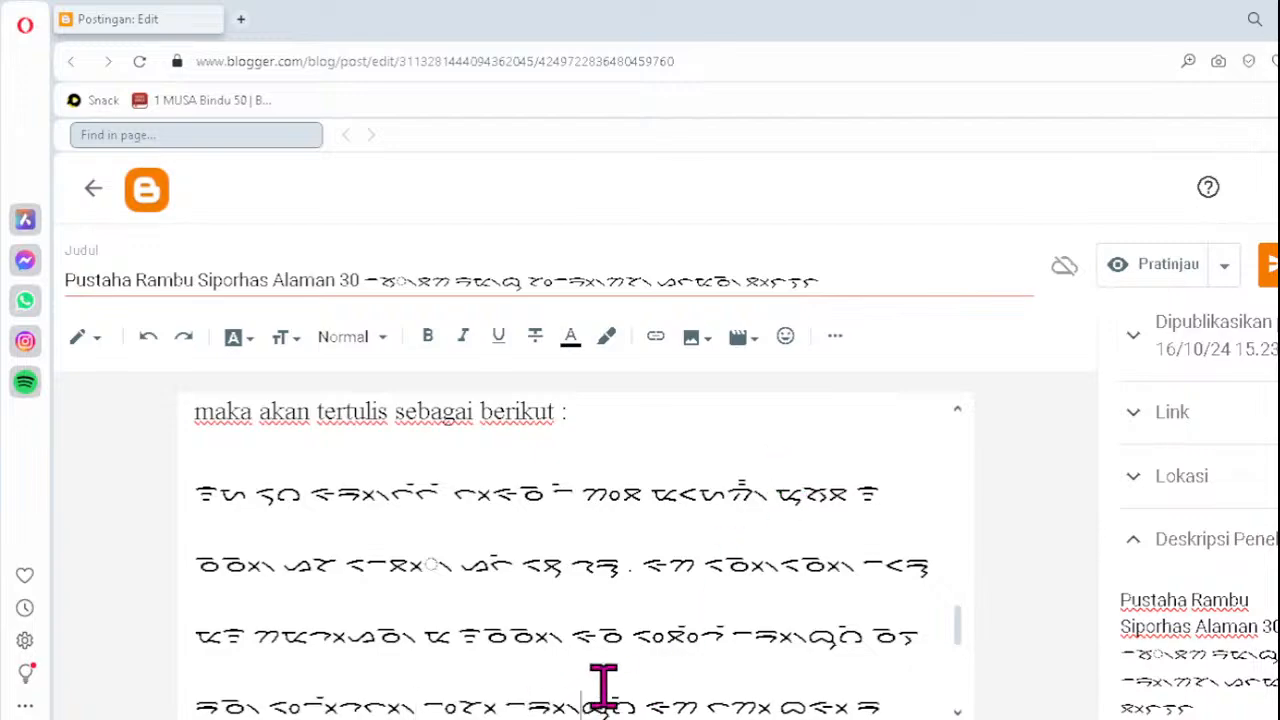
# - Correct the broken "mot" syllable of "ramot" at the start of the fifth Batak-script line
pyautogui.press('Down')
pyautogui.press('Down')
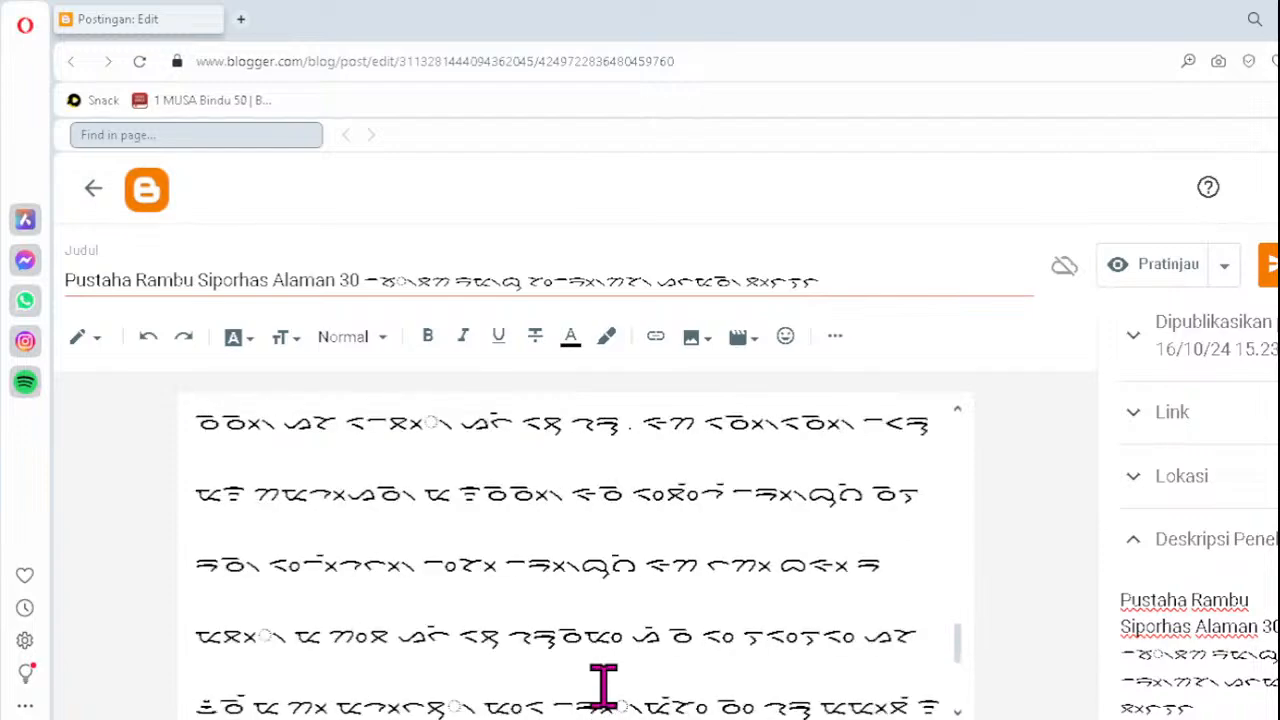
pyautogui.press('Down')
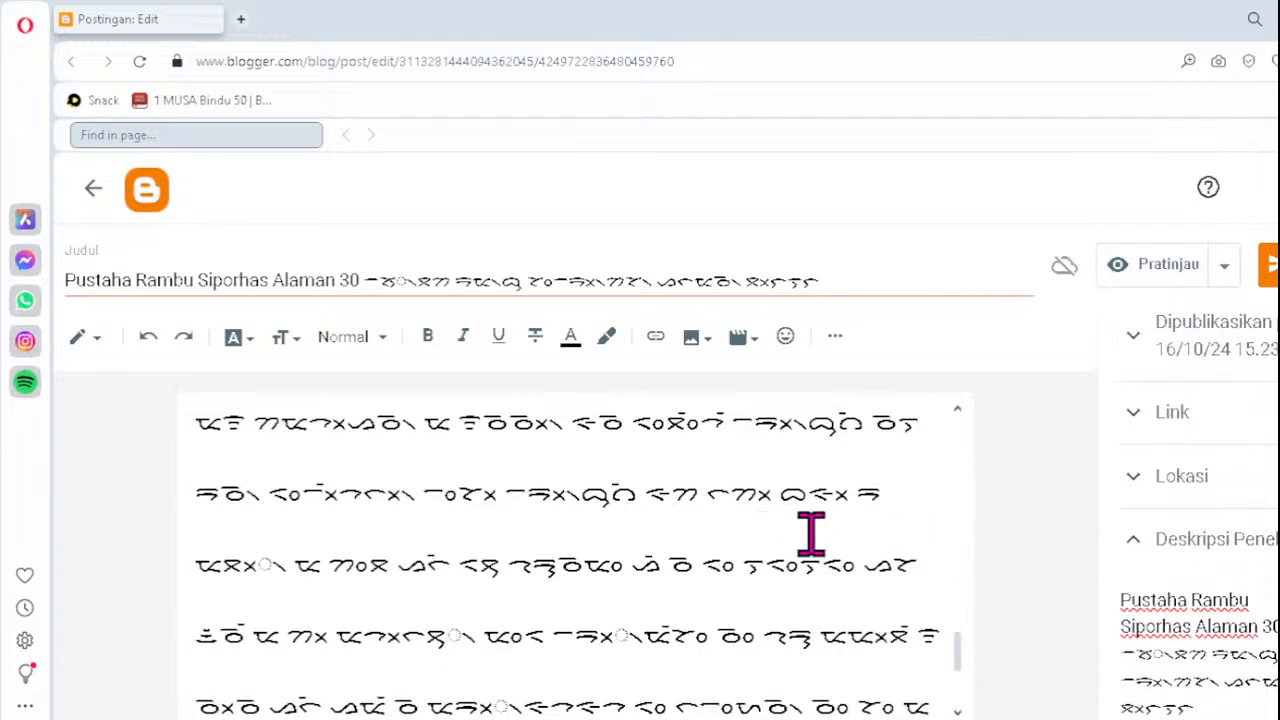
pyautogui.click(232, 566)
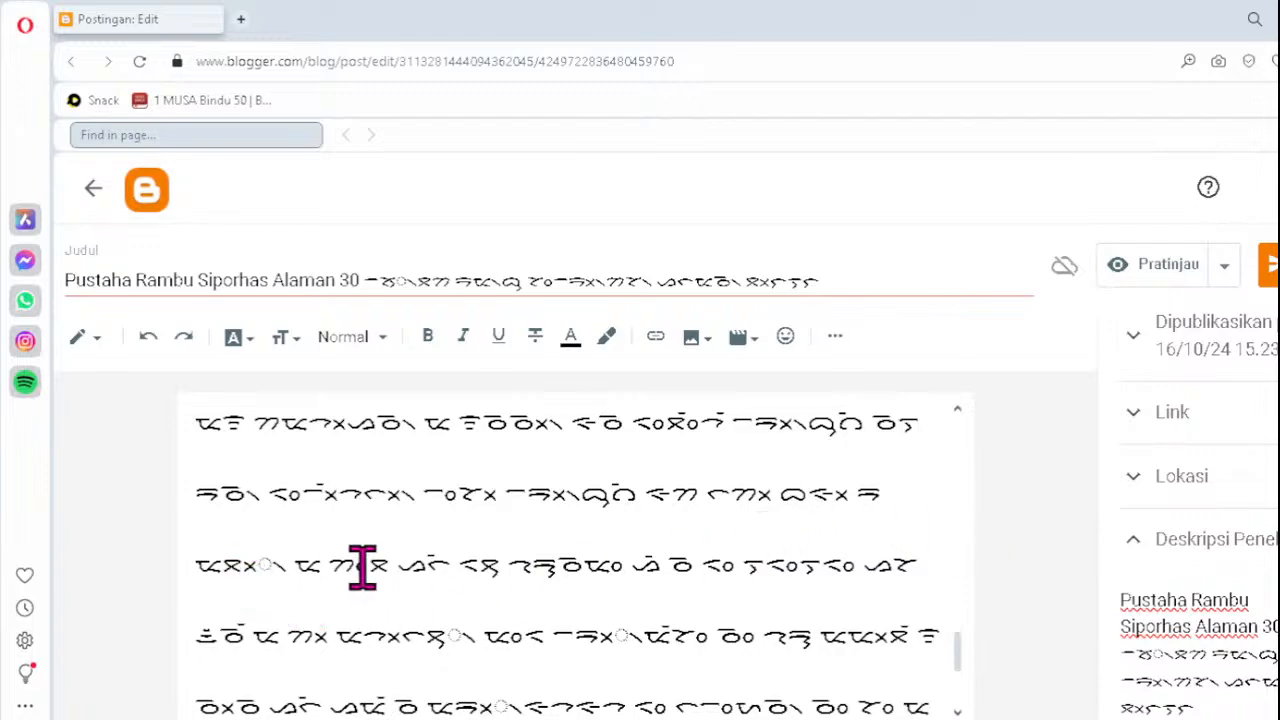
pyautogui.press('Delete')
pyautogui.write('ᯬᯖ᯲')
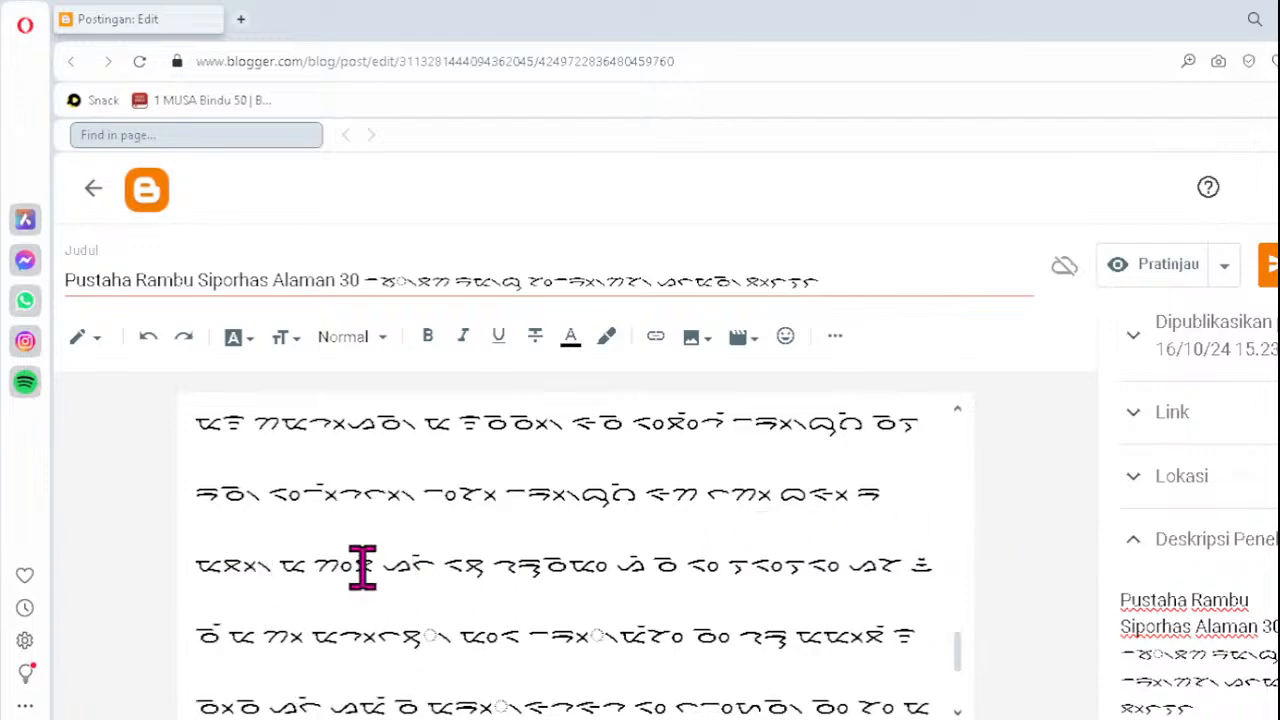
# - Correct the broken final syllable of "magolut" and the "por" syllable of "pormangsi" in the sixth Batak-script line
pyautogui.click(403, 650)
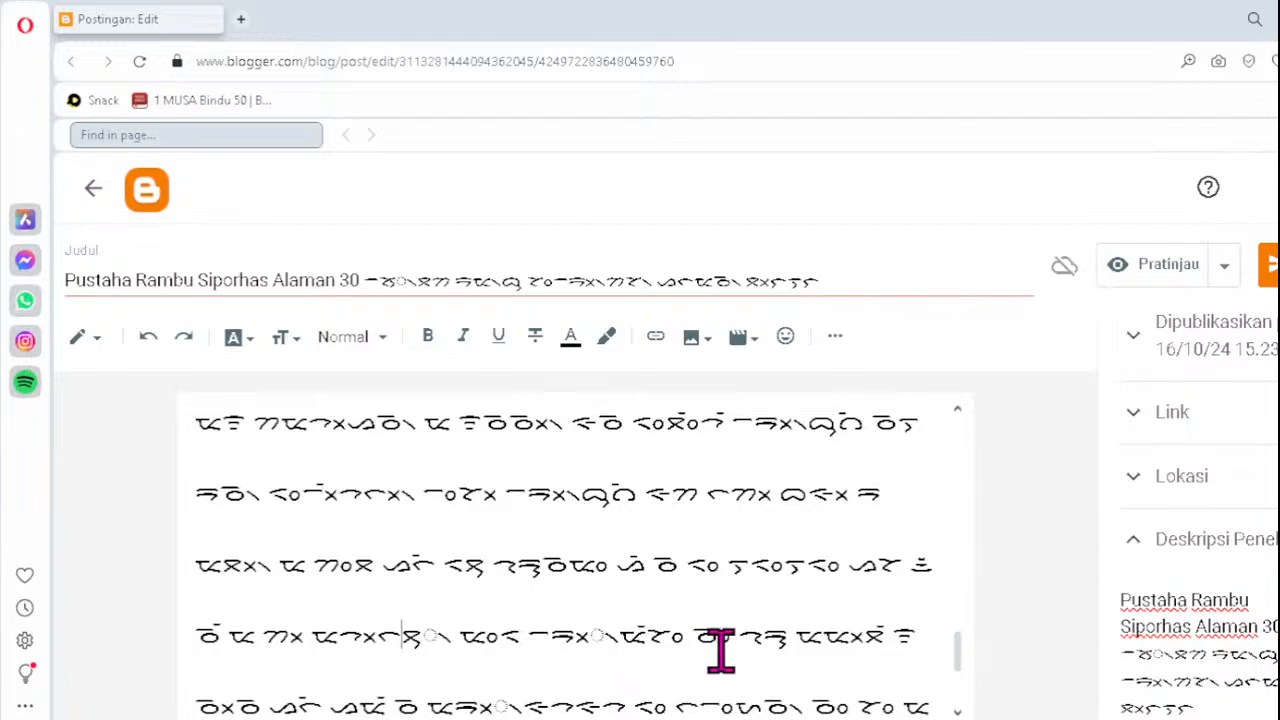
pyautogui.press('Delete')
pyautogui.write('ᯬᯖ᯲')
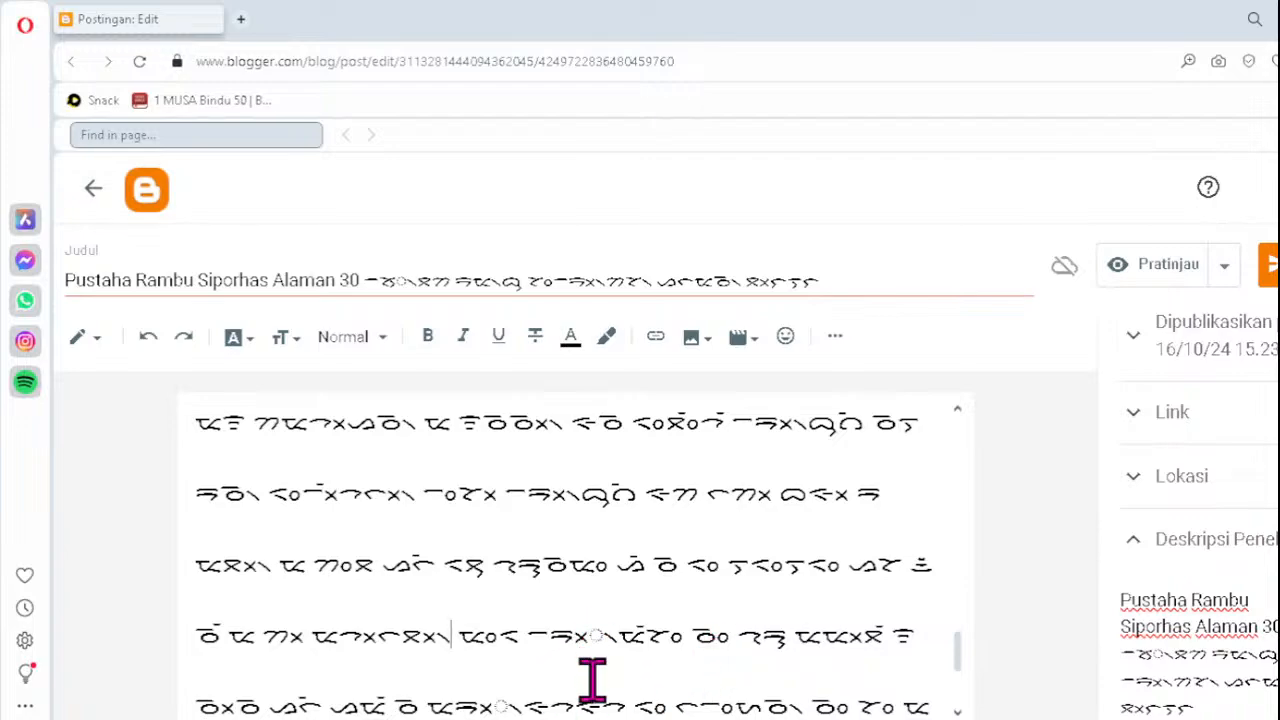
pyautogui.click(550, 635)
pyautogui.press('Delete')
pyautogui.write('ᯬᯒ')
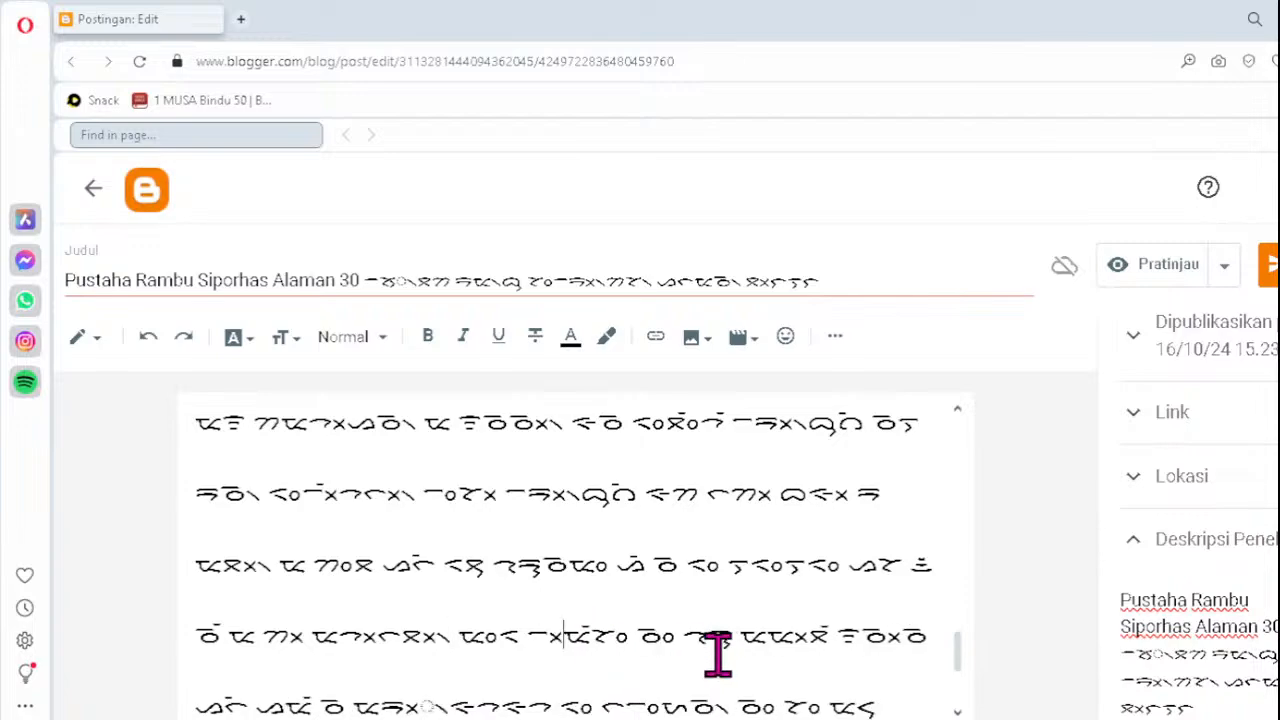
pyautogui.write('᯲')
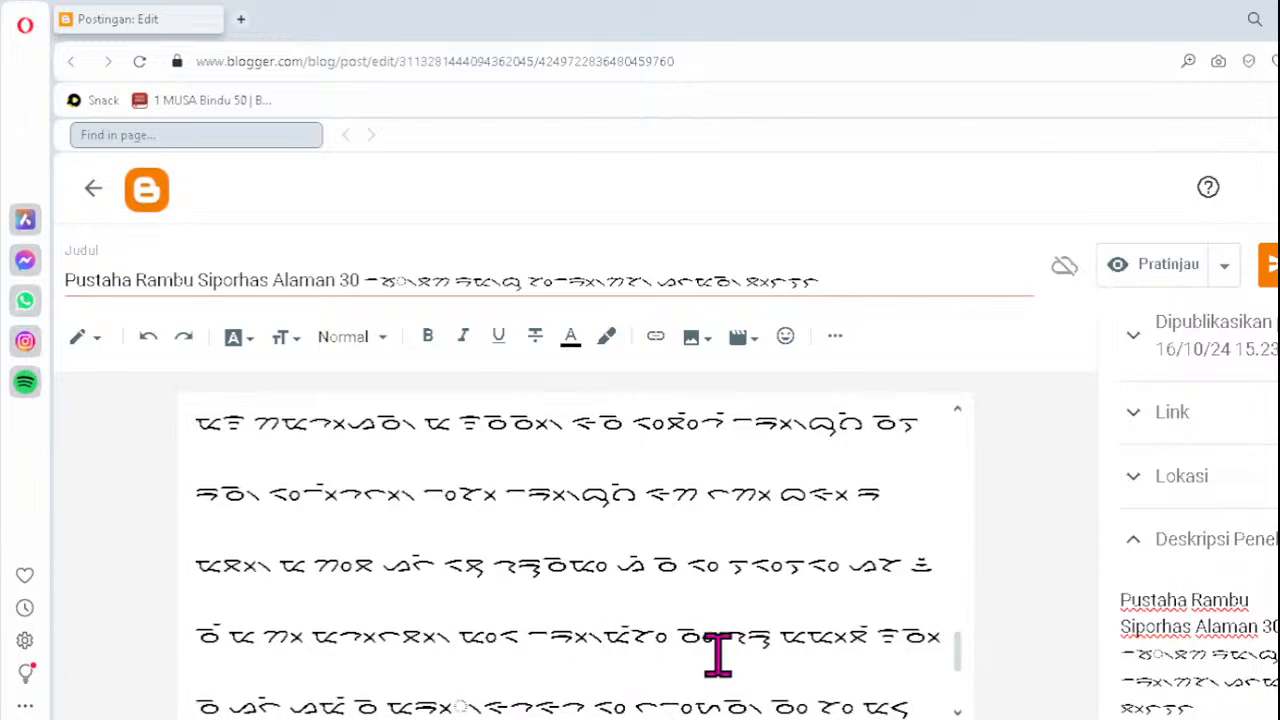
# - Correct the broken "mor" syllable of "morjagajaga" in the seventh Batak-script line and the "hon" syllable of "dimangsihon" in the eighth
pyautogui.click(345, 705)
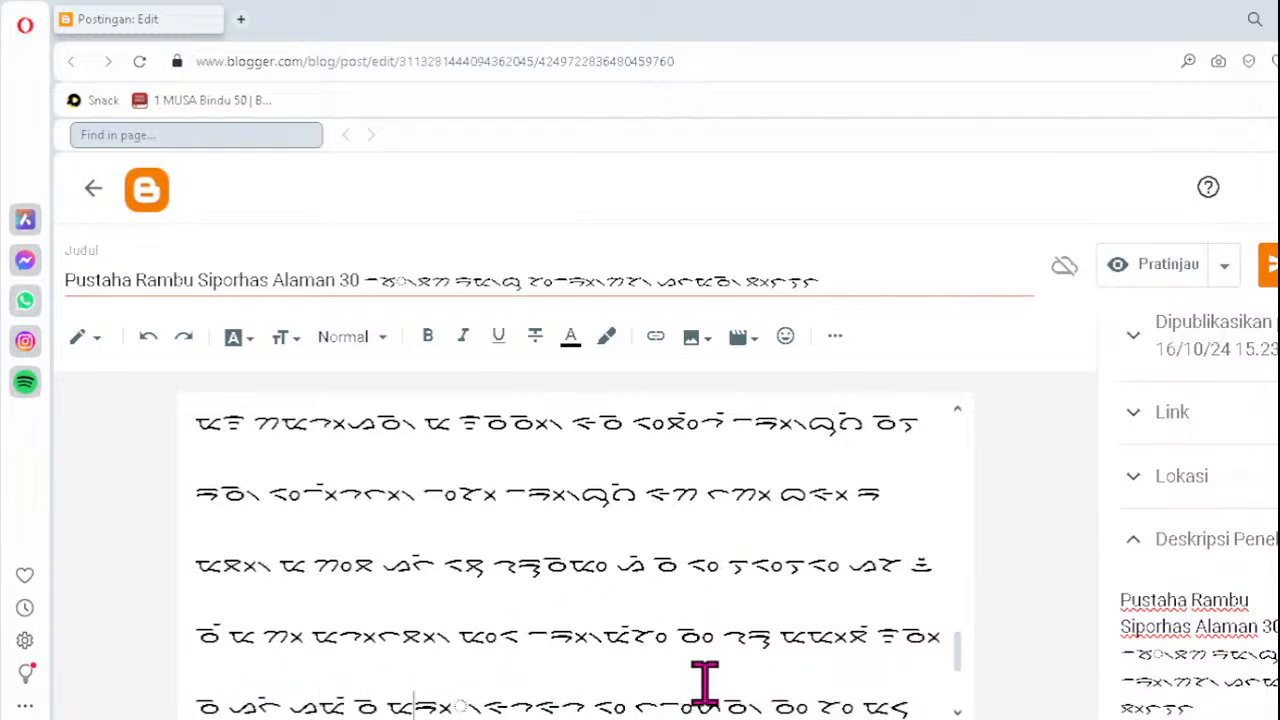
pyautogui.press('Delete')
pyautogui.write('ᯬᯎ᯲')
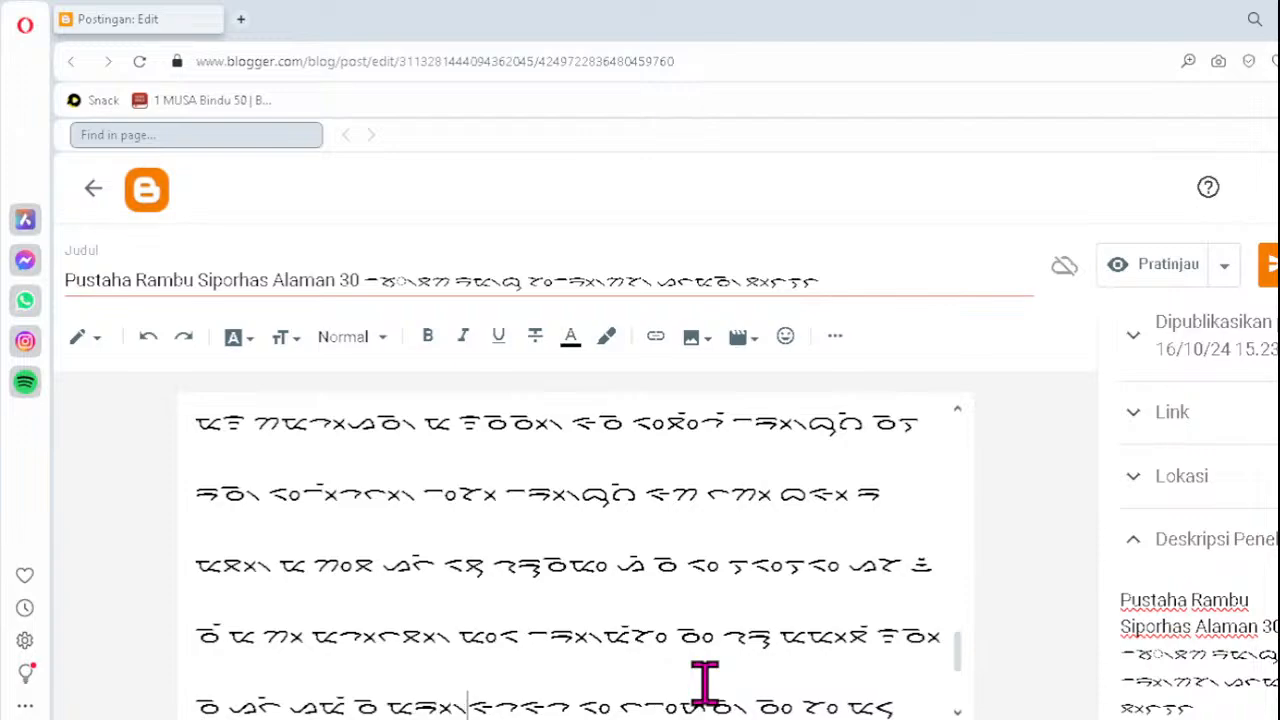
pyautogui.scroll(-1, 1040, 405)
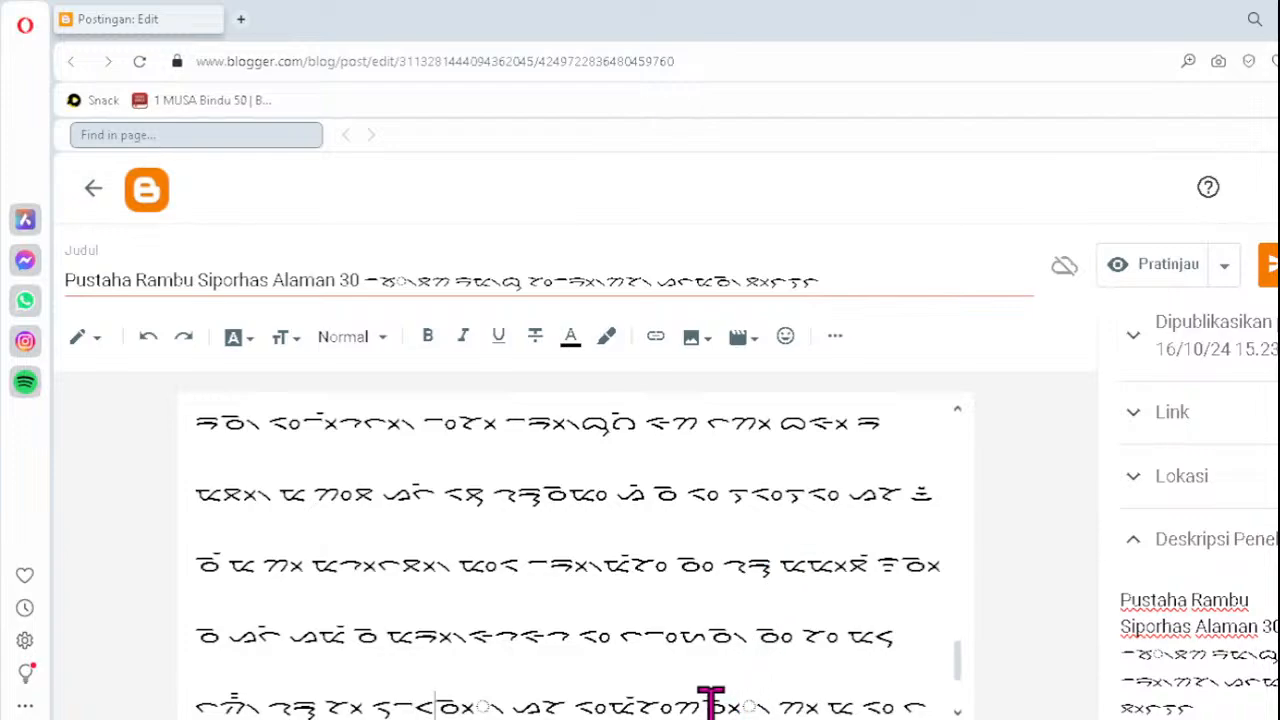
pyautogui.press('BackSpace')
pyautogui.press('BackSpace')
pyautogui.press('BackSpace')
pyautogui.write('ᯬᯉ᯲')
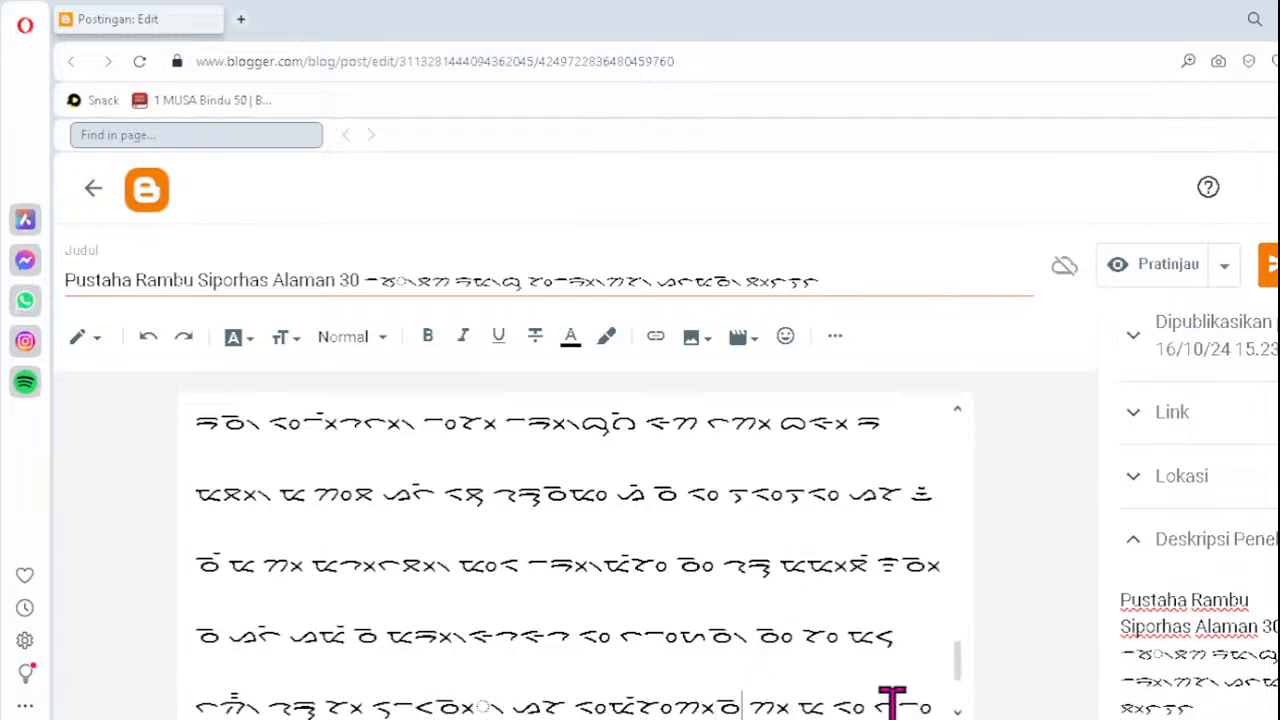
# - Correct the broken "non" syllables of both "inon" words in the ninth Batak-script line and the "por" syllable of "siporhas" in the last
pyautogui.press('Down')
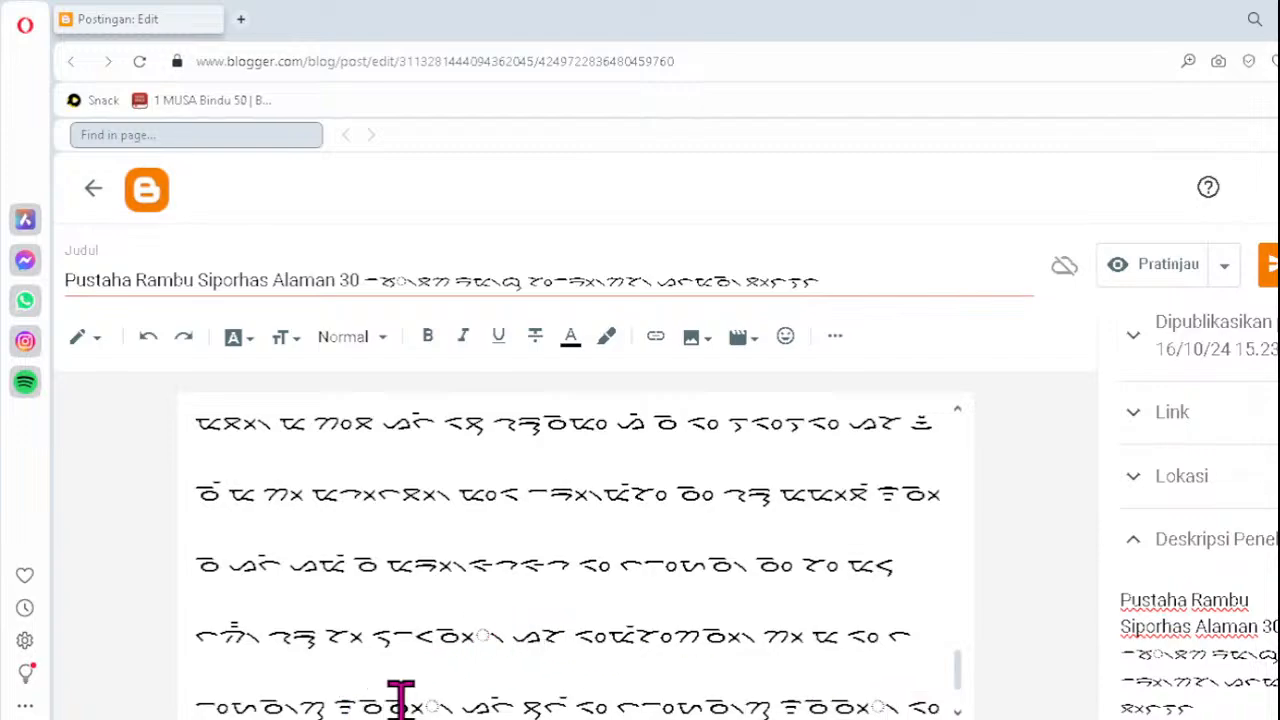
pyautogui.press('Delete')
pyautogui.write('ᯬᯉ᯲')
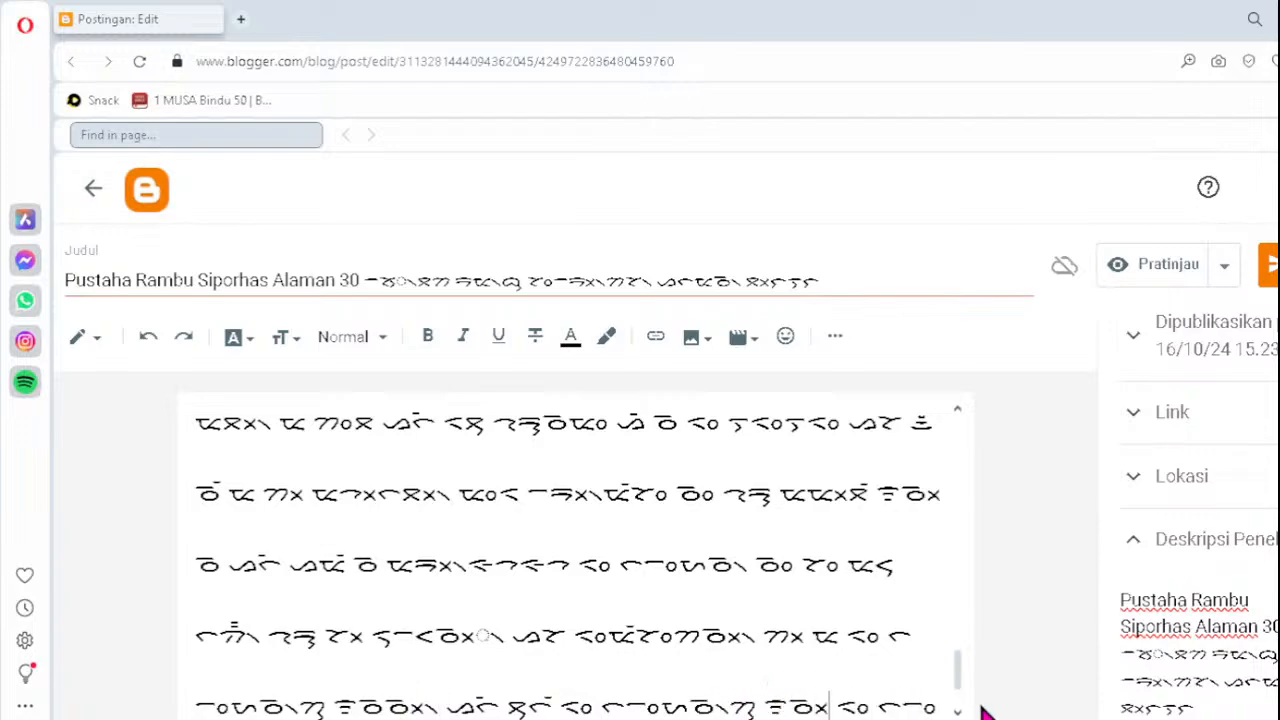
pyautogui.write('᯲')
pyautogui.press('Down')
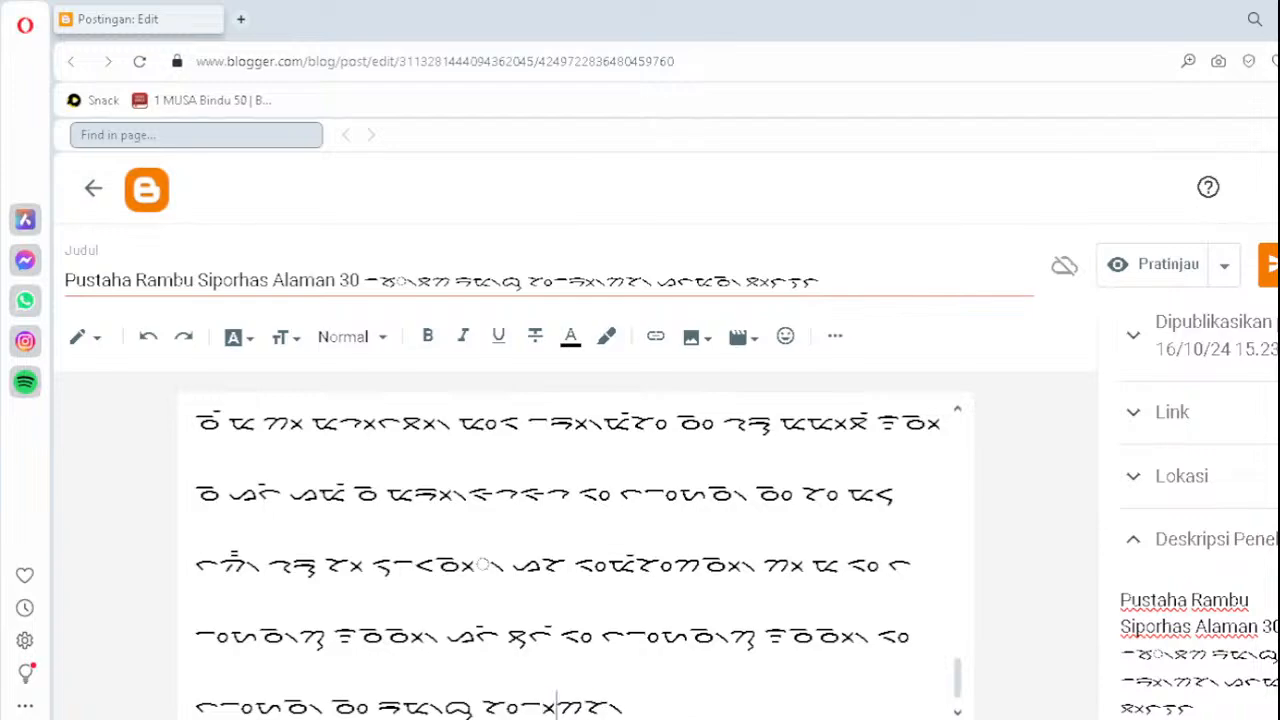
pyautogui.write('᯲')
pyautogui.press('Return')
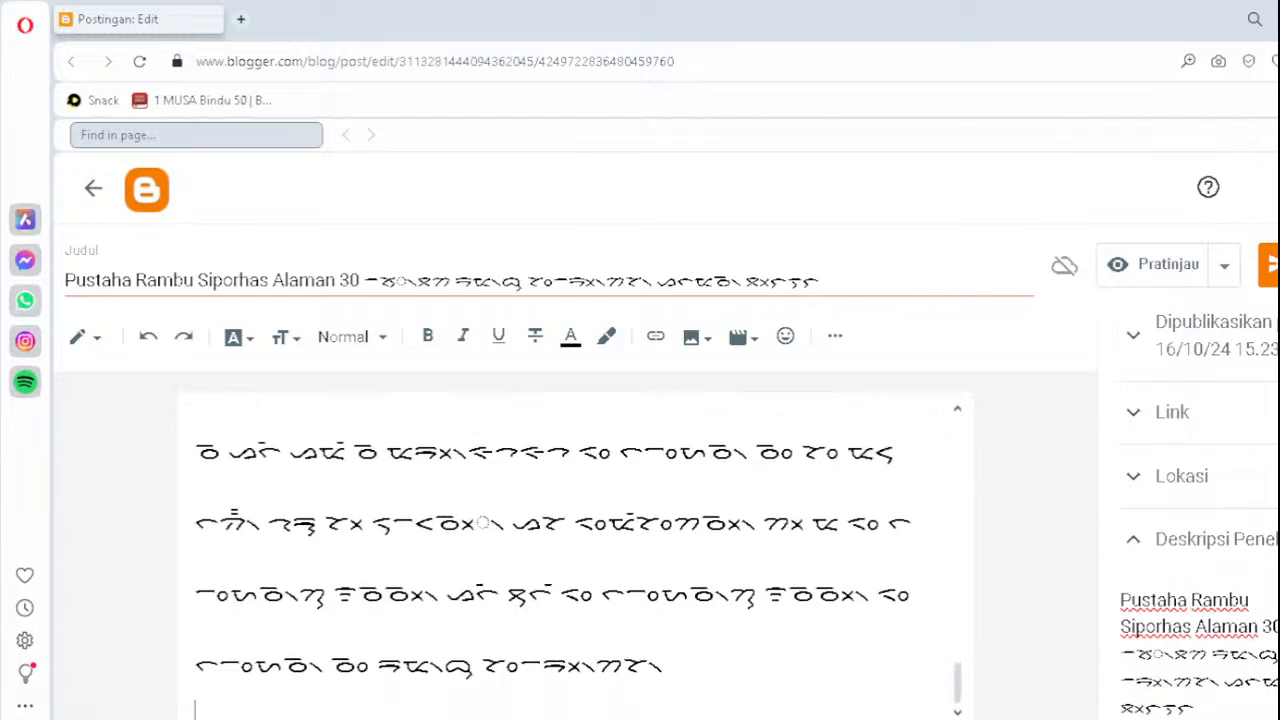
# - Correct the remaining broken final syllable of "dapot" in the second Batak-script line
pyautogui.press('Up')
pyautogui.press('Up')
pyautogui.press('Up')
pyautogui.press('Up')
pyautogui.press('Up')
pyautogui.press('Up')
pyautogui.press('Up')
pyautogui.press('Up')
pyautogui.press('Up')
pyautogui.press('Up')
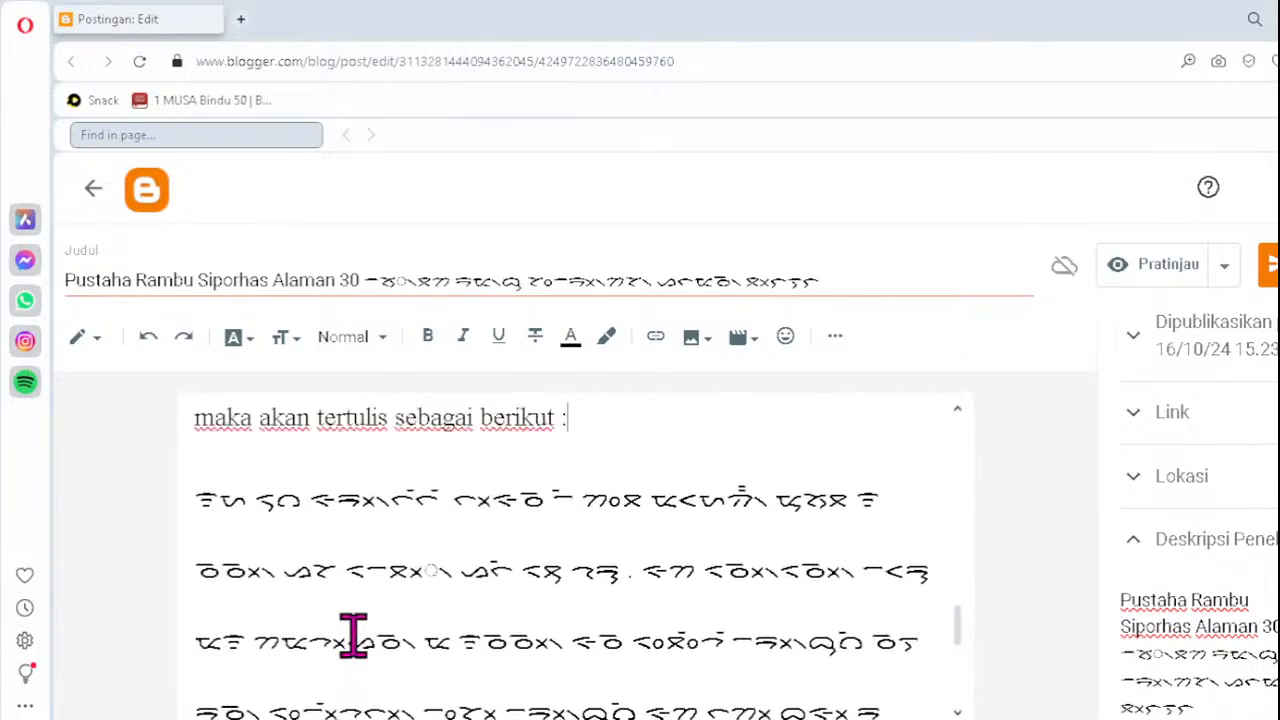
pyautogui.click(388, 575)
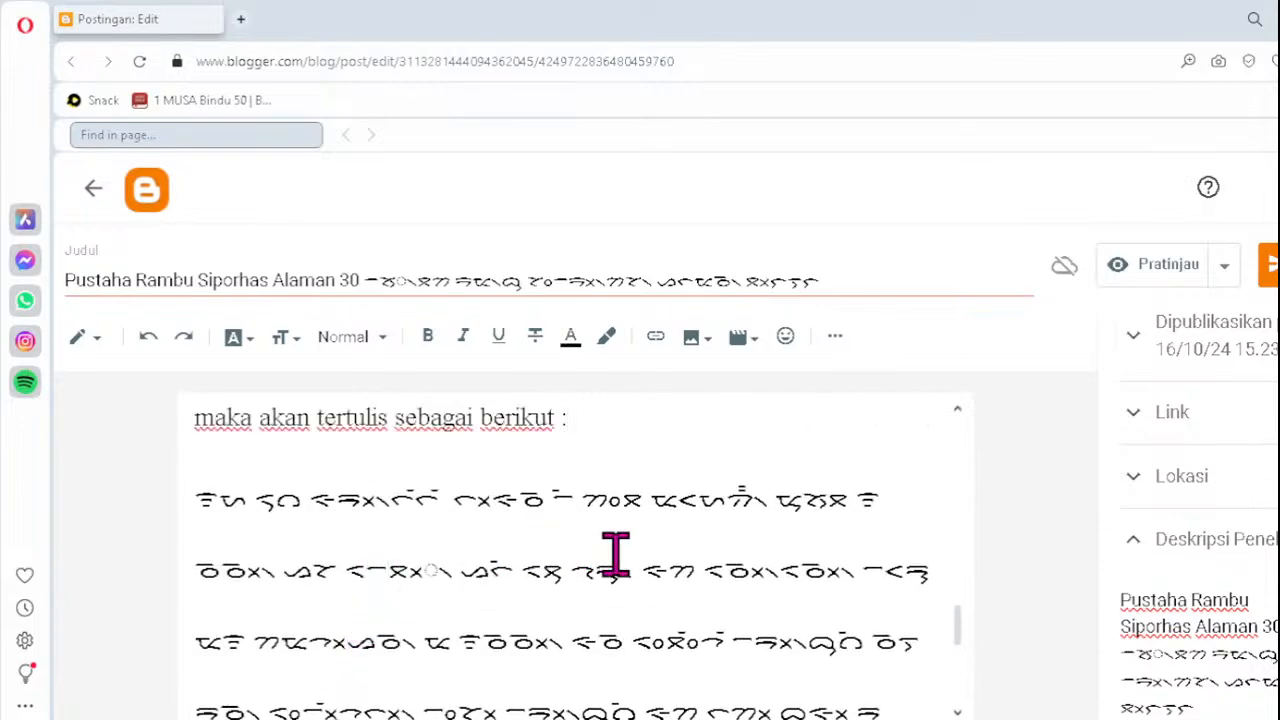
pyautogui.press('Delete')
pyautogui.write('ᯖᯬ᯲')
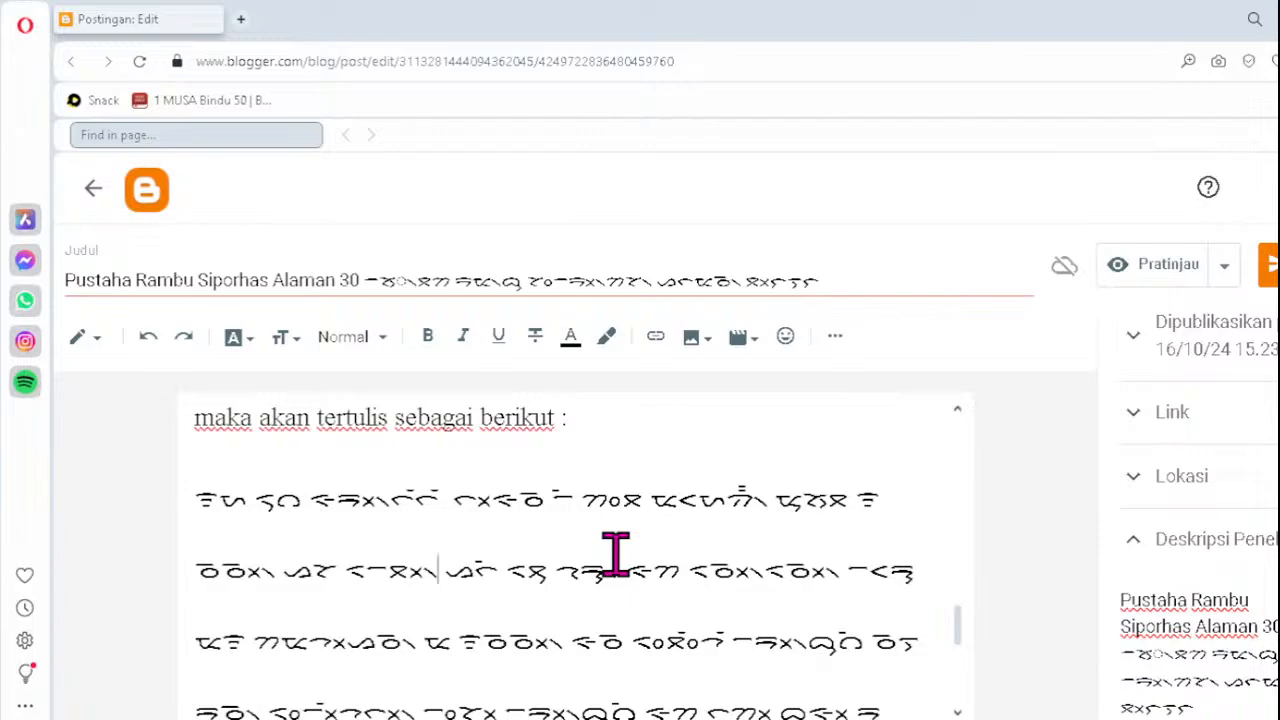
# - Save the post's changes and open the post "Pustaha Rambu Siporhas Alaman 29" for editing
pyautogui.scroll(4, 615, 553)
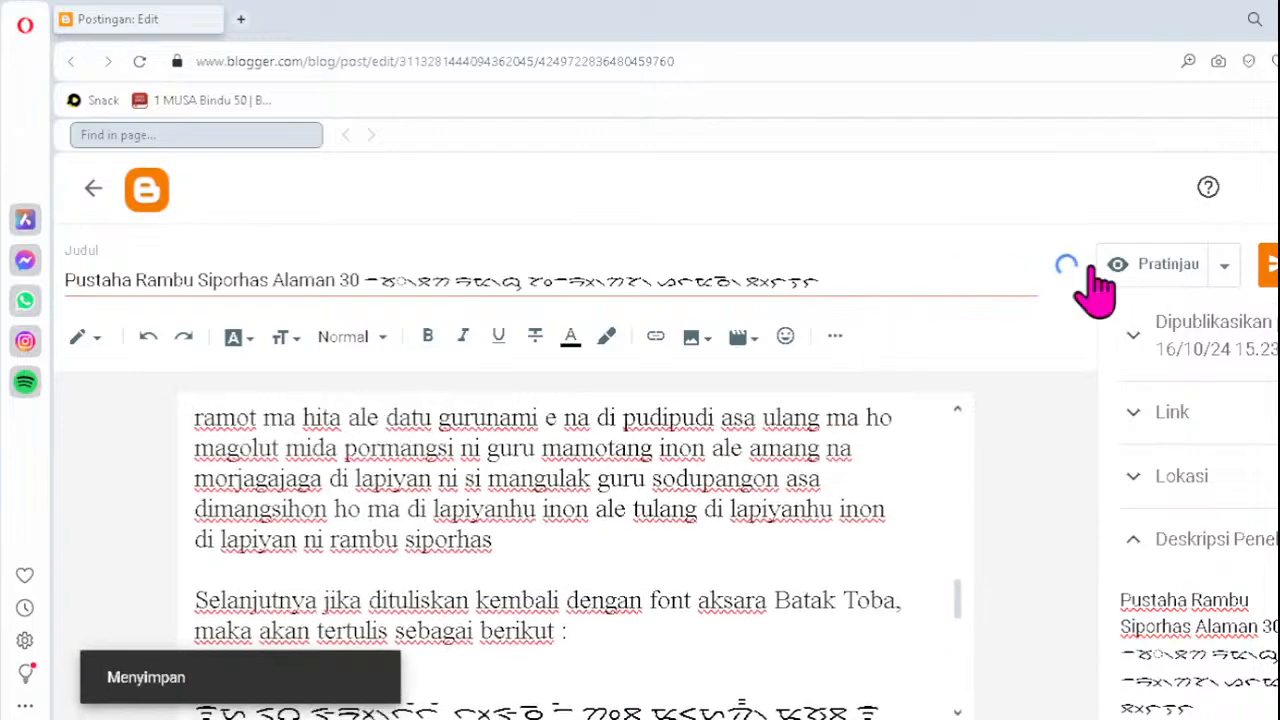
pyautogui.click(93, 190)
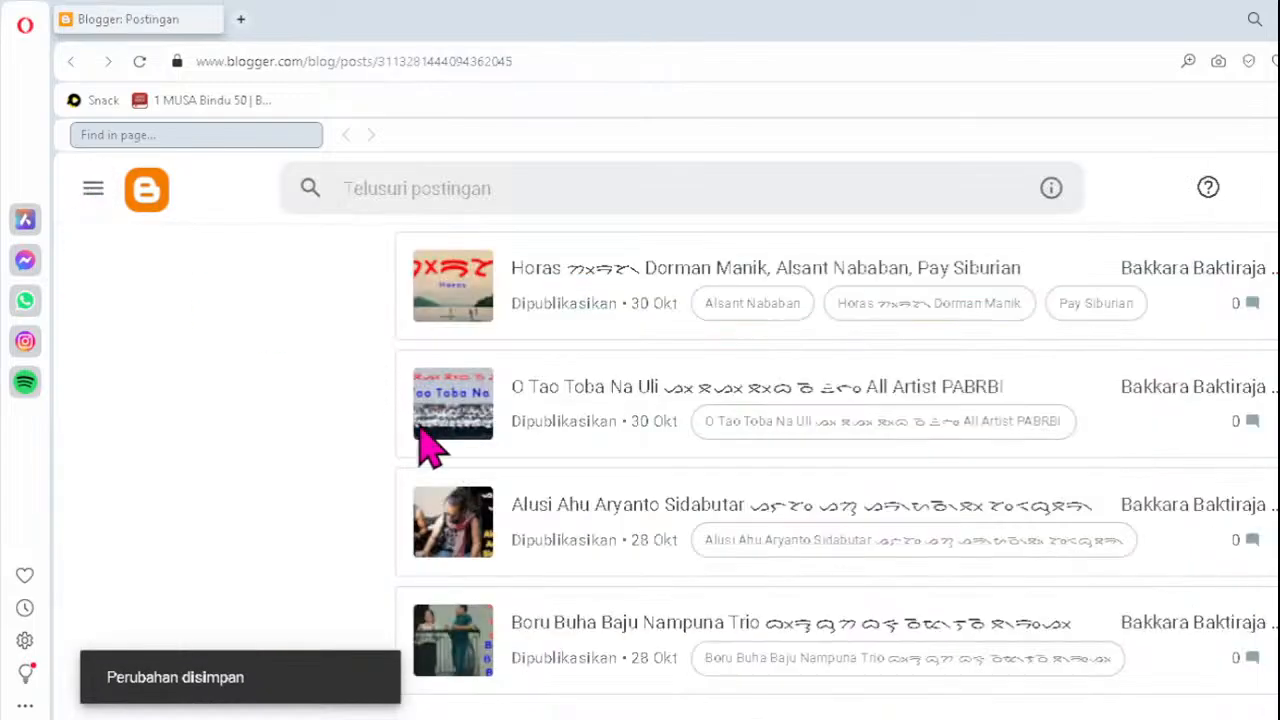
pyautogui.scroll(-10, 635, 485)
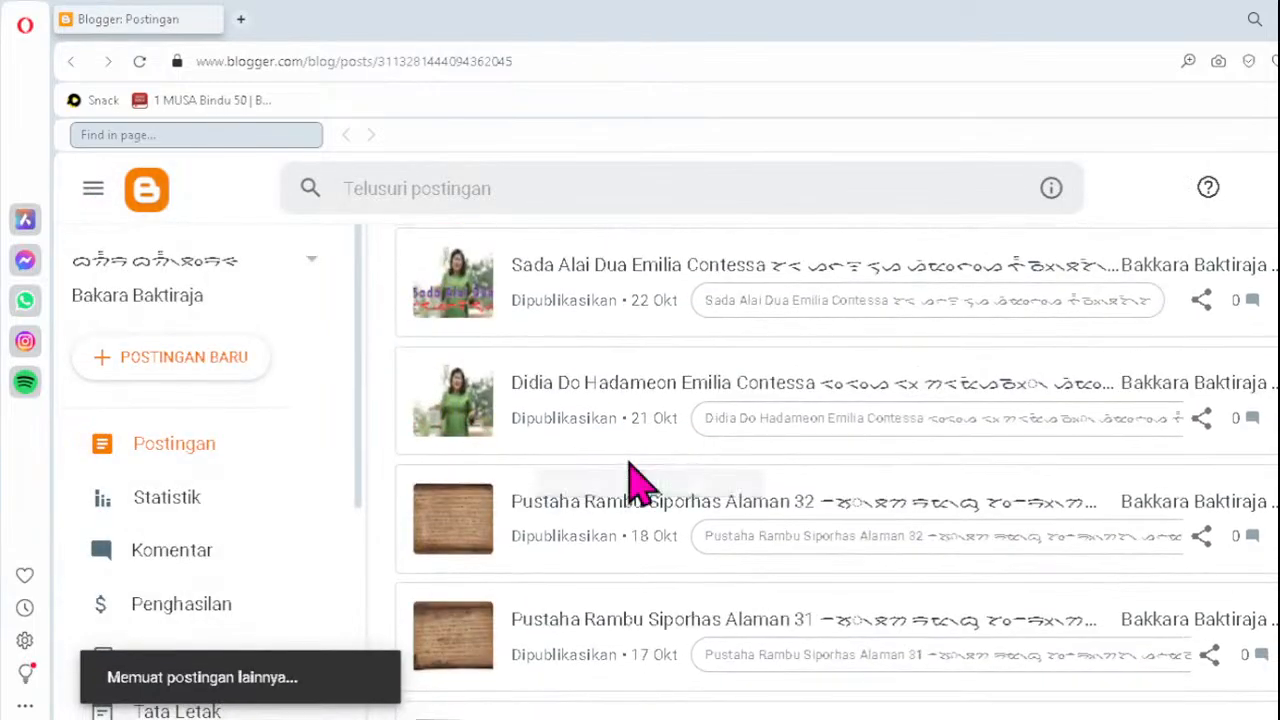
pyautogui.scroll(-2, 780, 480)
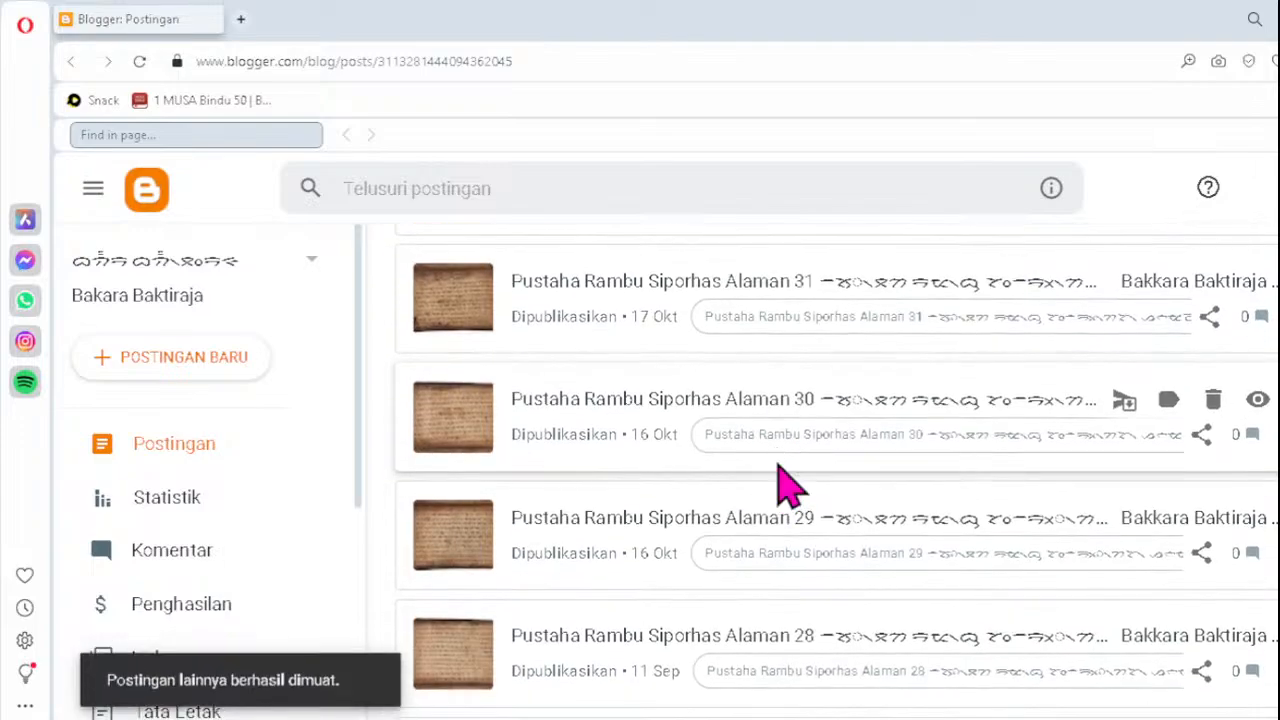
pyautogui.click(628, 548)
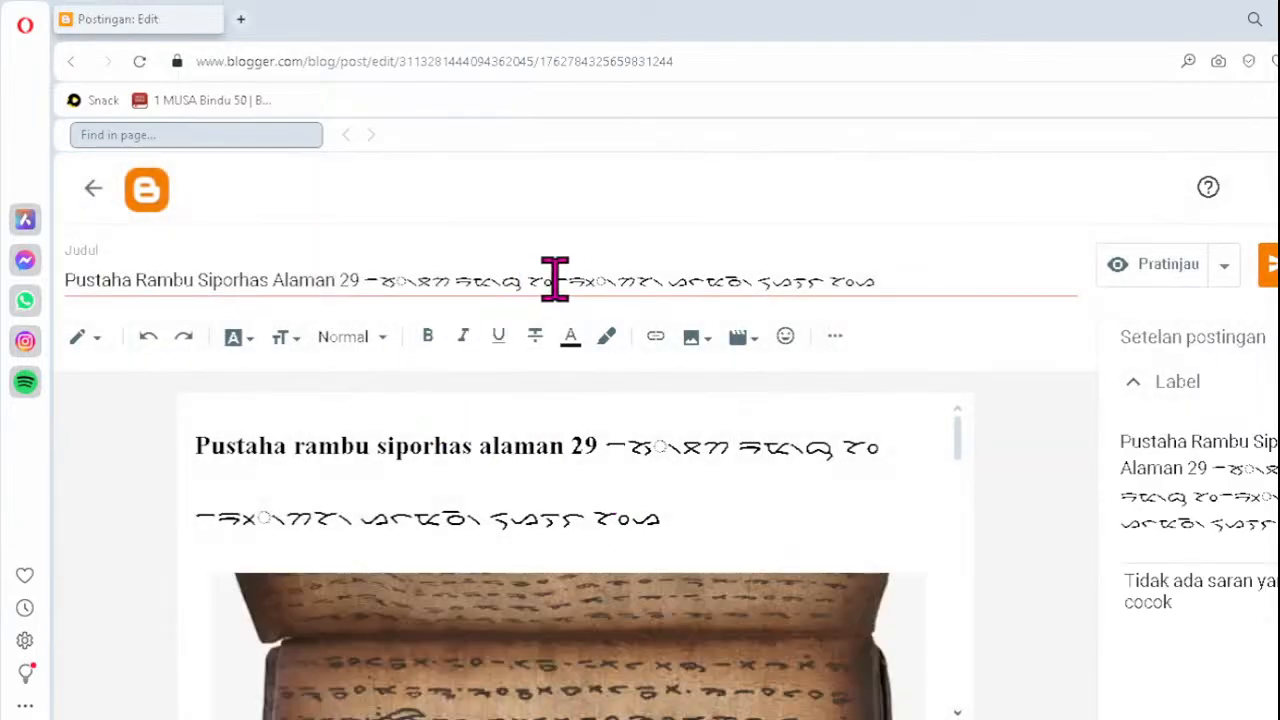
# - Correct the broken "por" syllable of "siporhas" in the Batak-script part of the post title and copy the full title
pyautogui.click(567, 279)
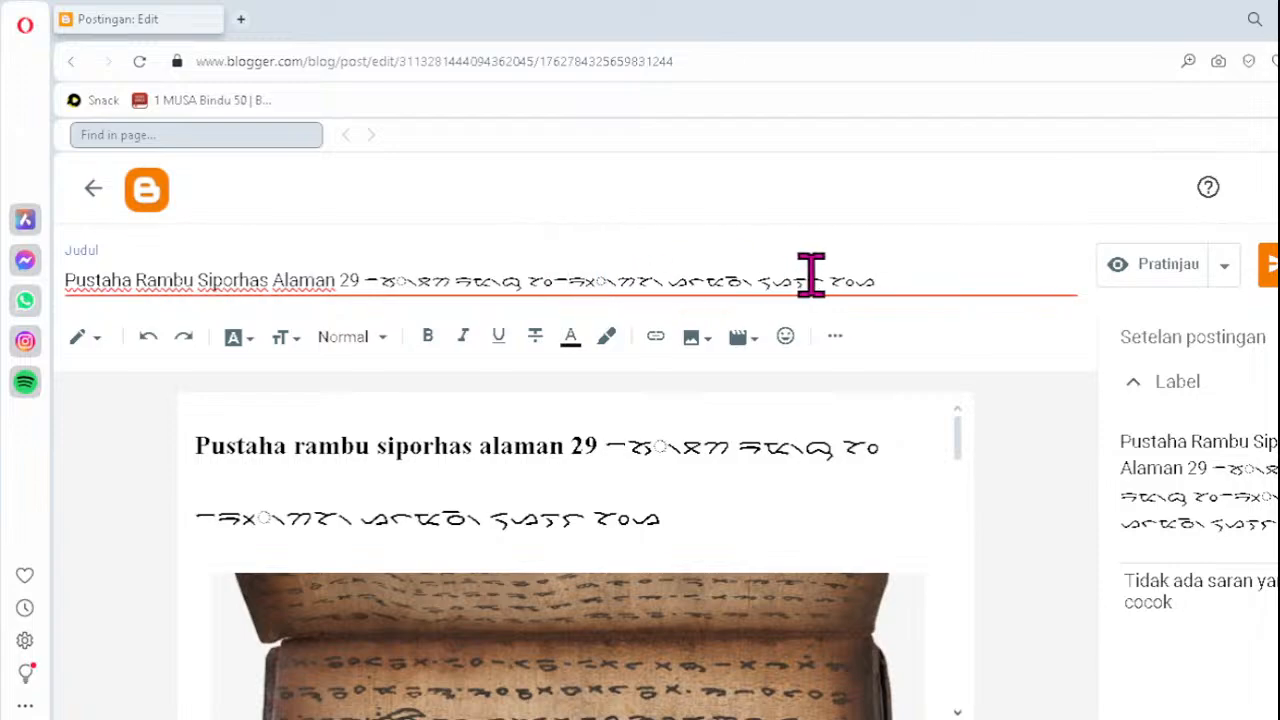
pyautogui.press('Delete')
pyautogui.write('ᯬᯒ᯲')
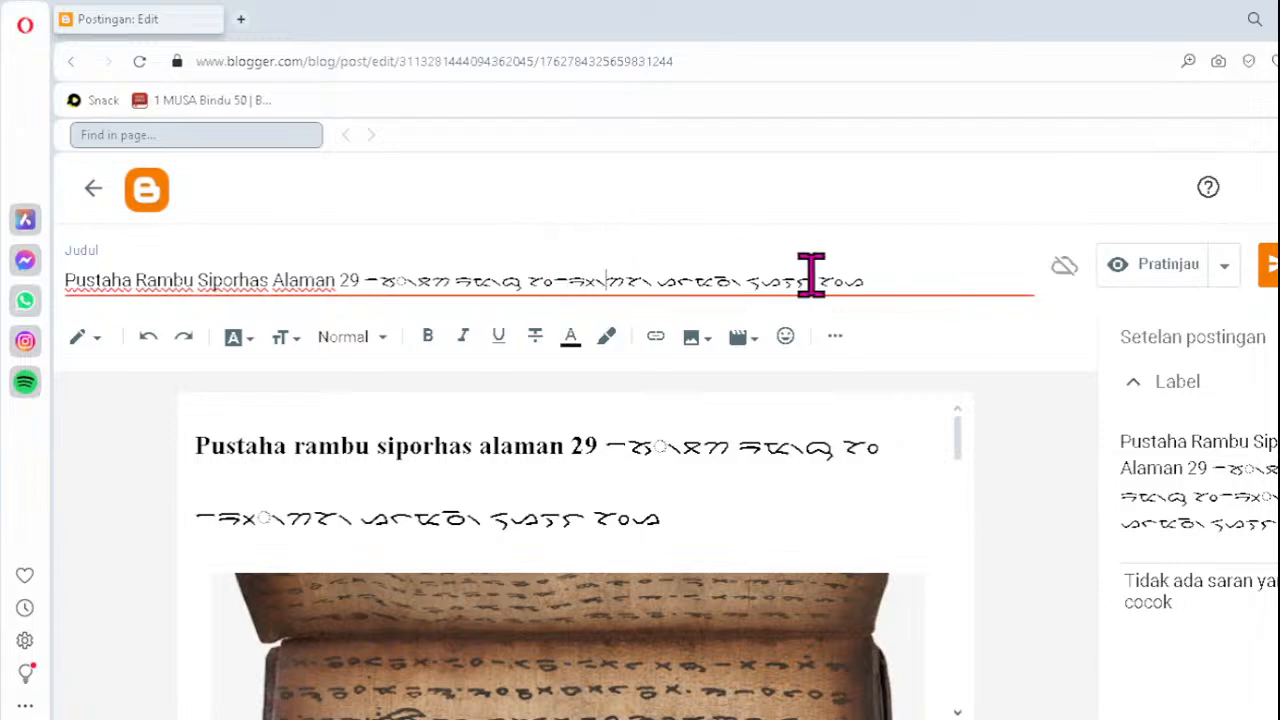
pyautogui.hotkey('ctrl', 'a')
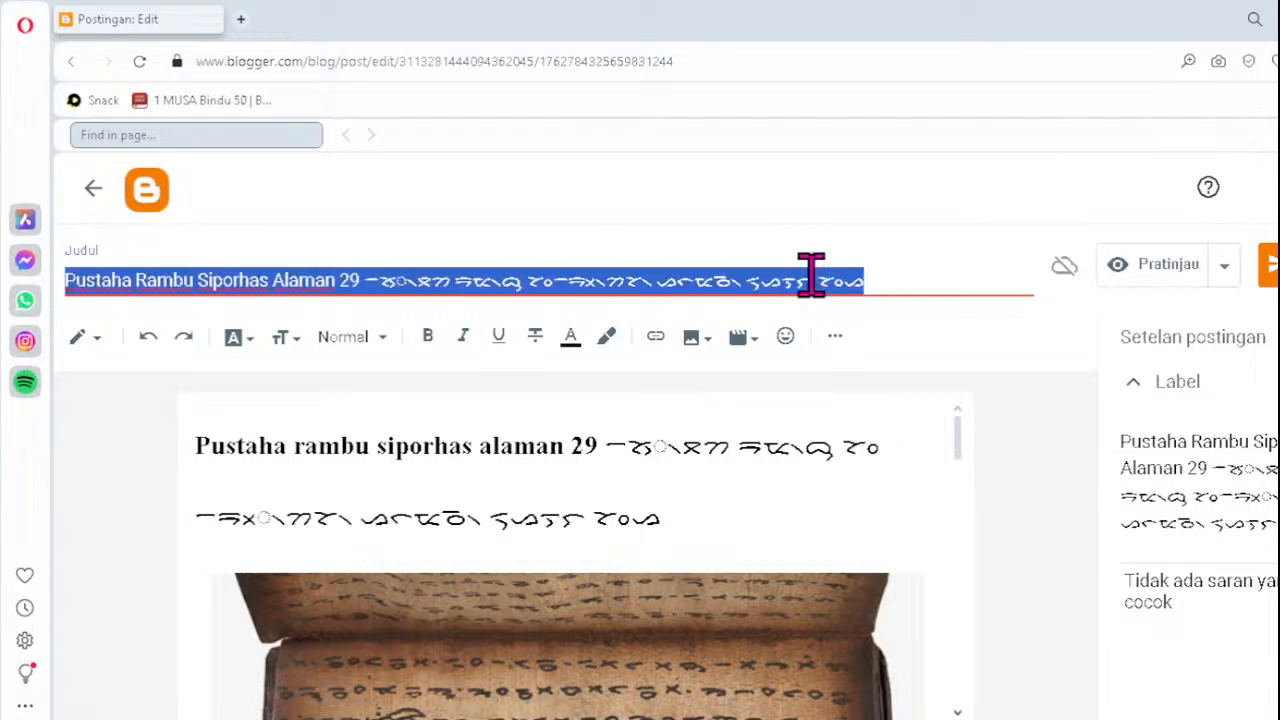
# - Replace the manuscript image's alternative text and title text with the corrected post title
pyautogui.click(580, 630)
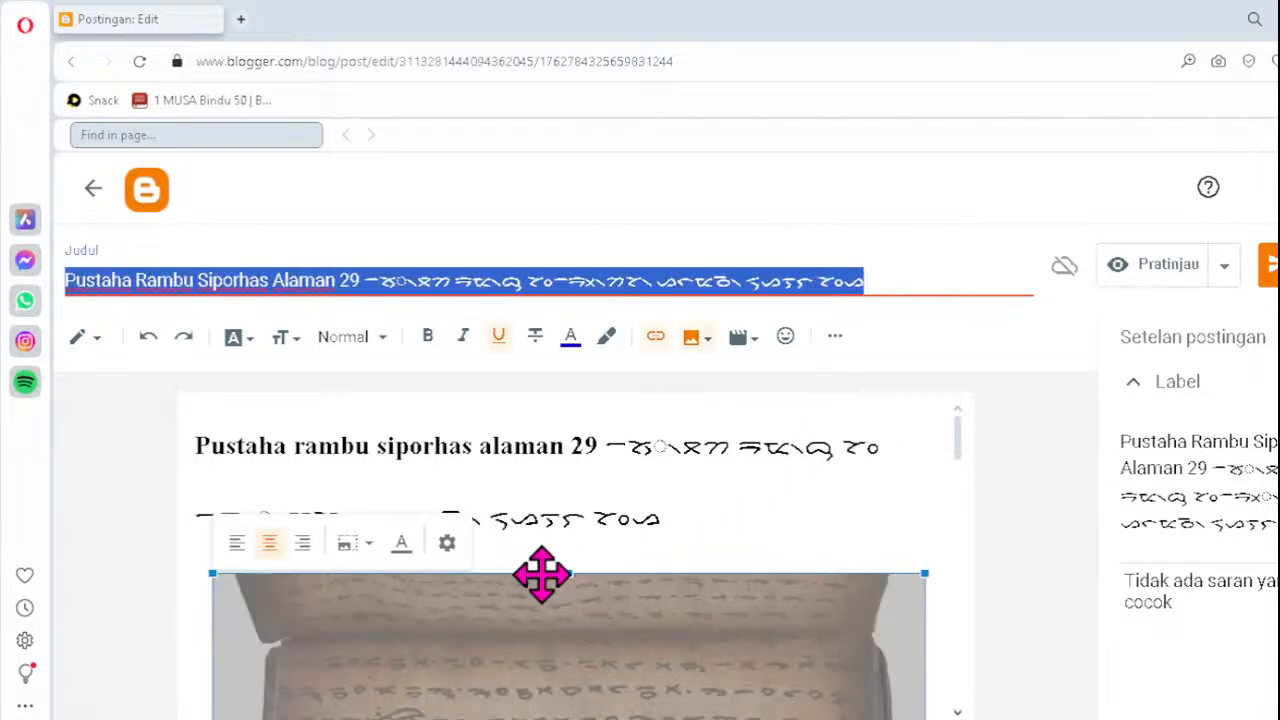
pyautogui.click(447, 542)
pyautogui.click(593, 330)
pyautogui.hotkey('ctrl', 'a')
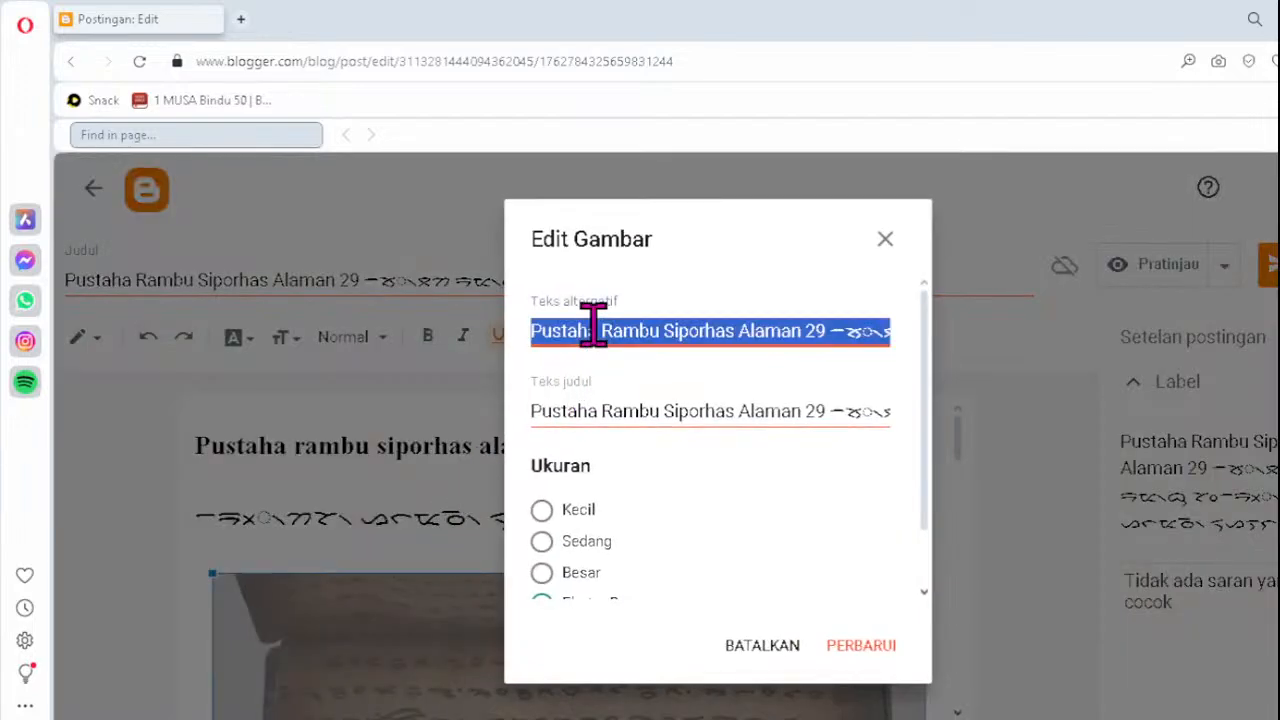
pyautogui.hotkey('ctrl', 'v')
pyautogui.click(600, 415)
pyautogui.hotkey('ctrl', 'a')
pyautogui.hotkey('ctrl', 'v')
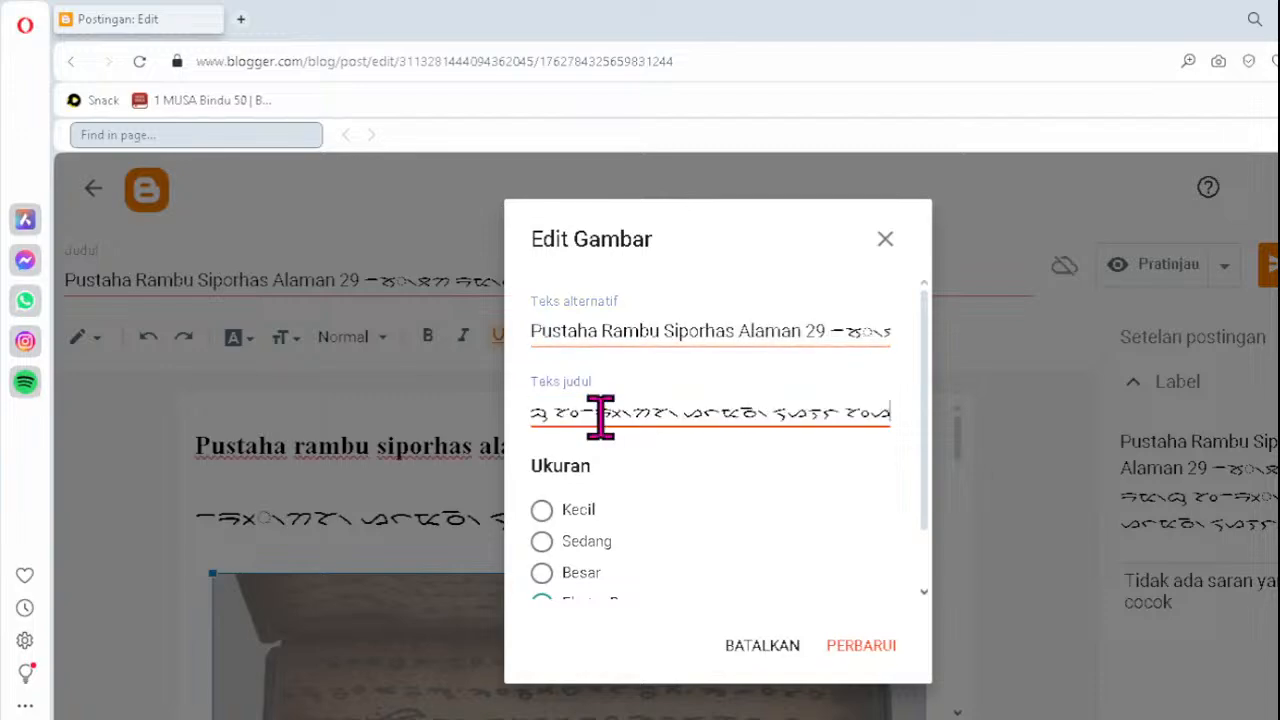
pyautogui.click(856, 648)
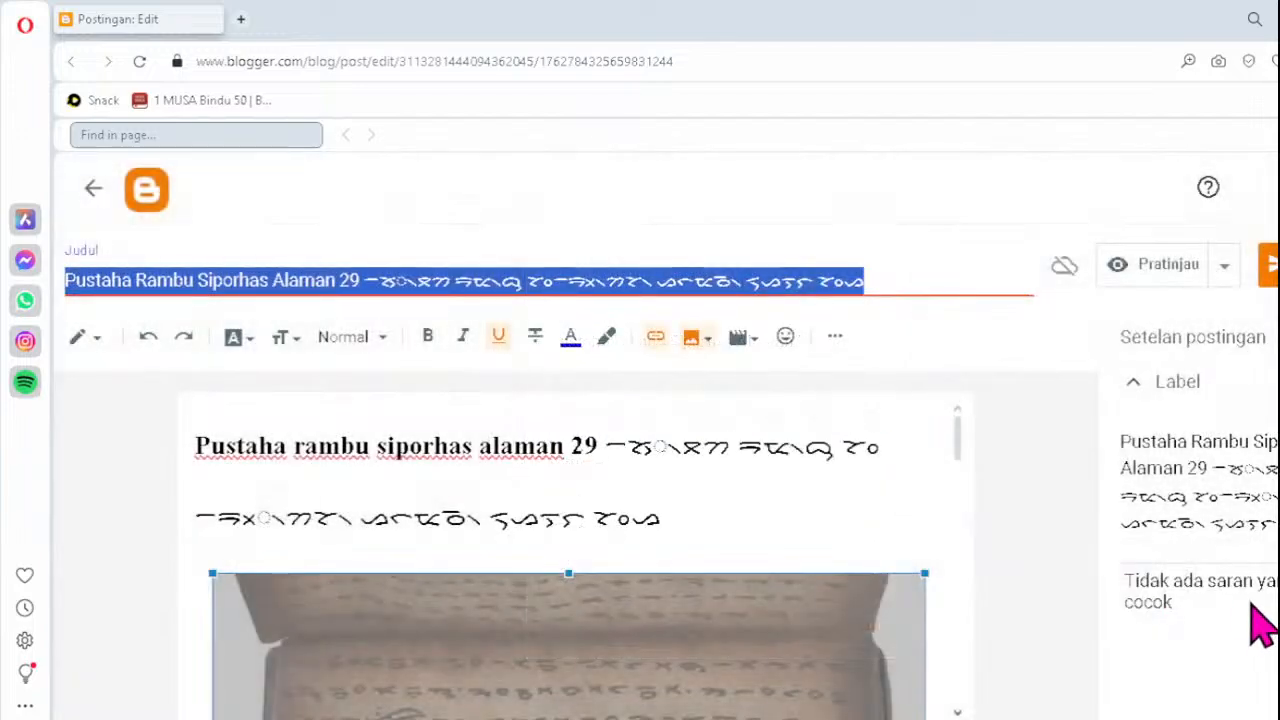
# - Replace the post's label and search description with the corrected post title
pyautogui.click(1214, 470)
pyautogui.hotkey('ctrl', 'a')
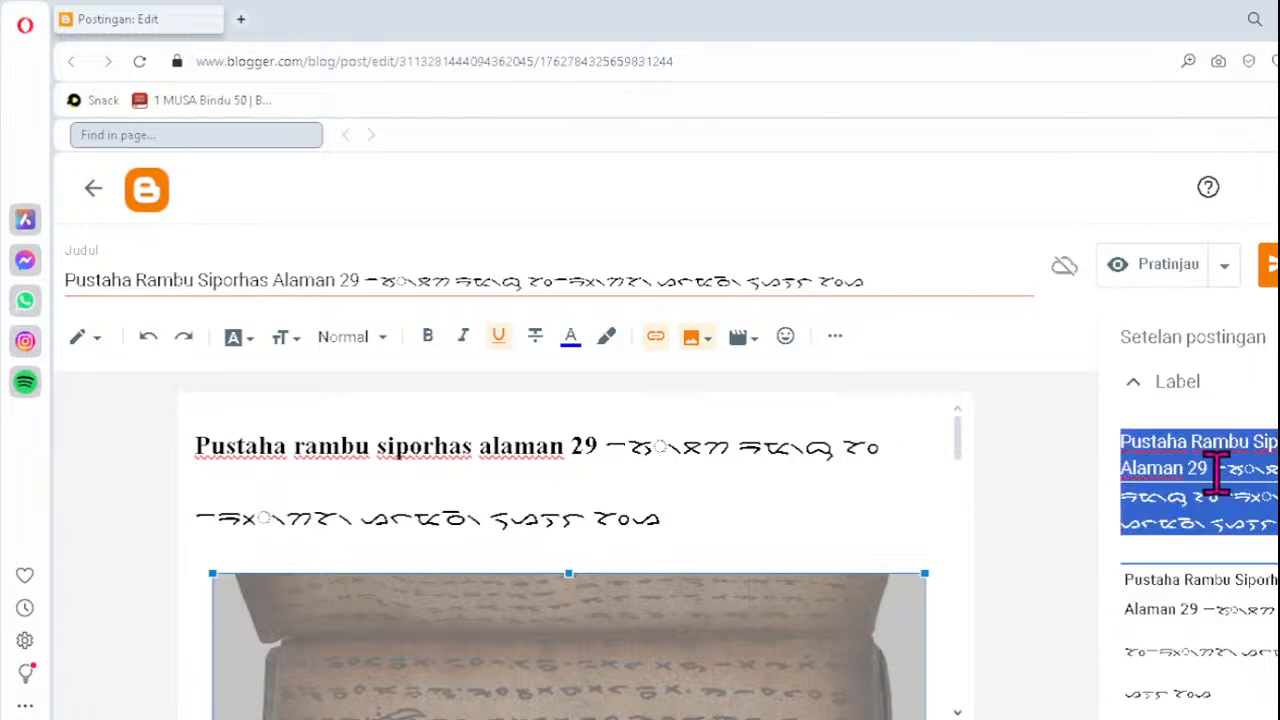
pyautogui.hotkey('ctrl', 'v')
pyautogui.scroll(-3, 1223, 563)
pyautogui.click(1218, 640)
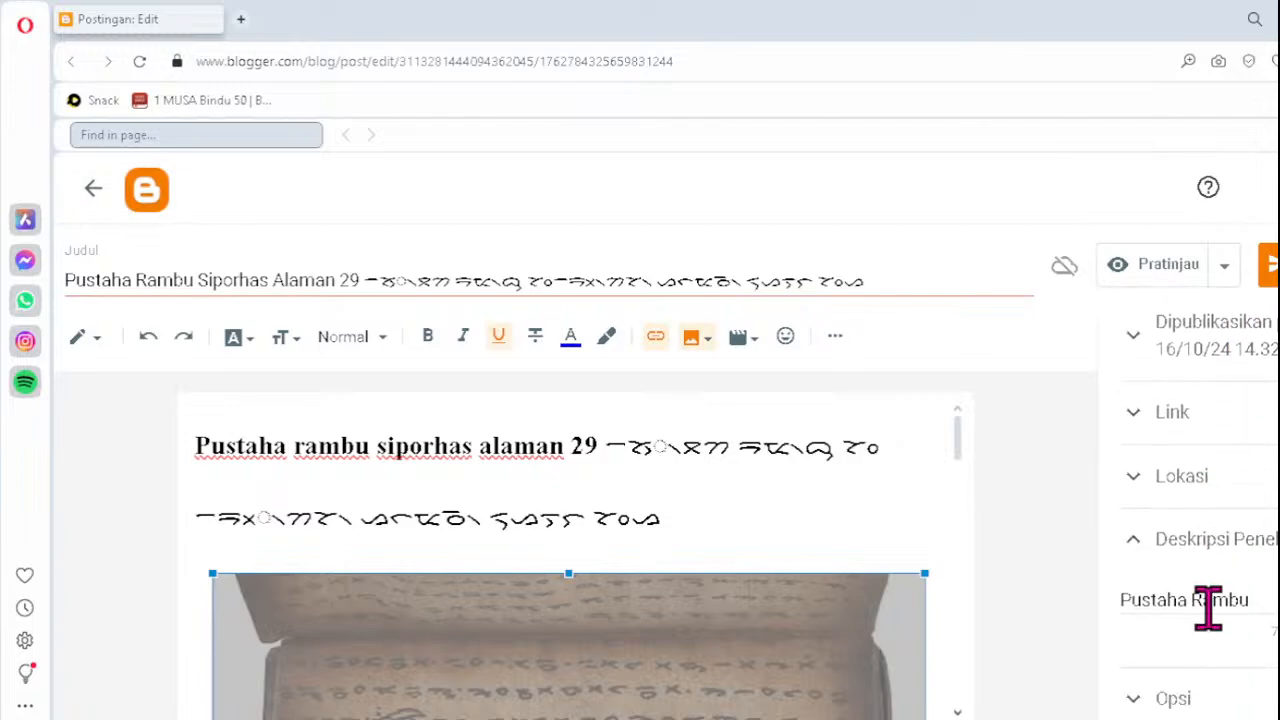
pyautogui.click(1210, 603)
pyautogui.hotkey('ctrl', 'a')
pyautogui.hotkey('ctrl', 'v')
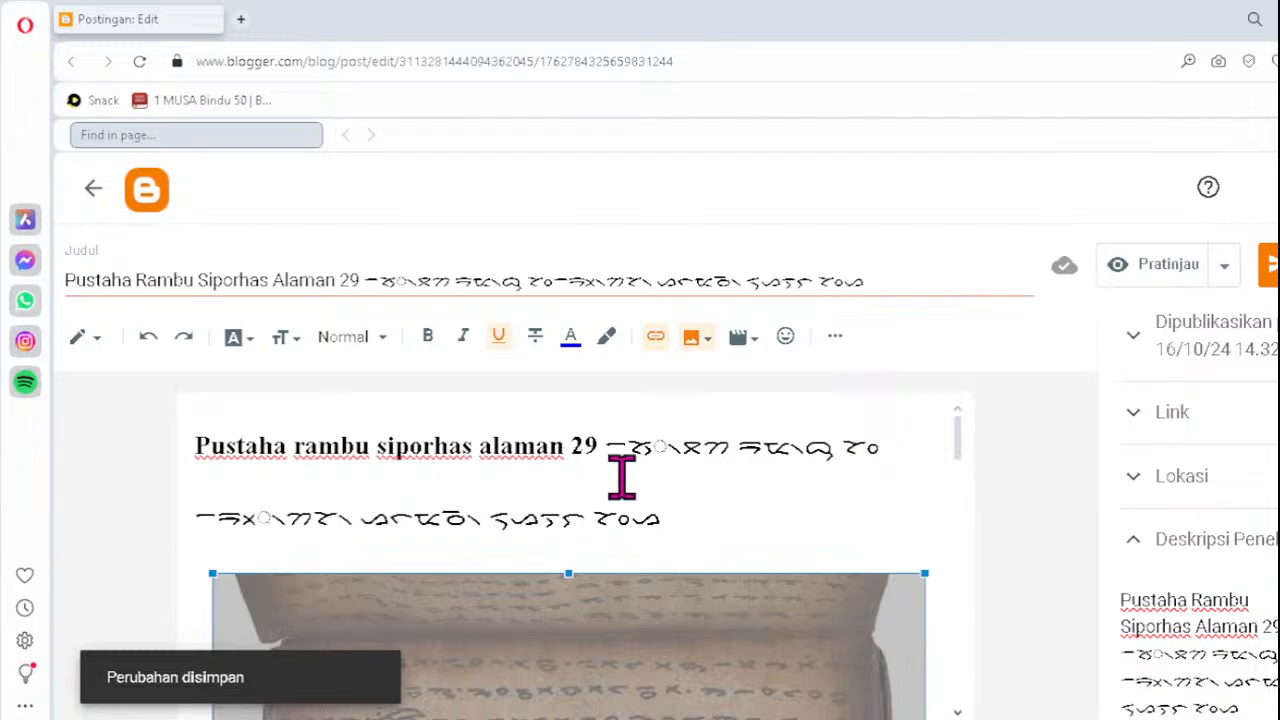
# - Correct the broken "por" syllable of "siporhas" in the Batak-script heading above the manuscript image
pyautogui.click(224, 522)
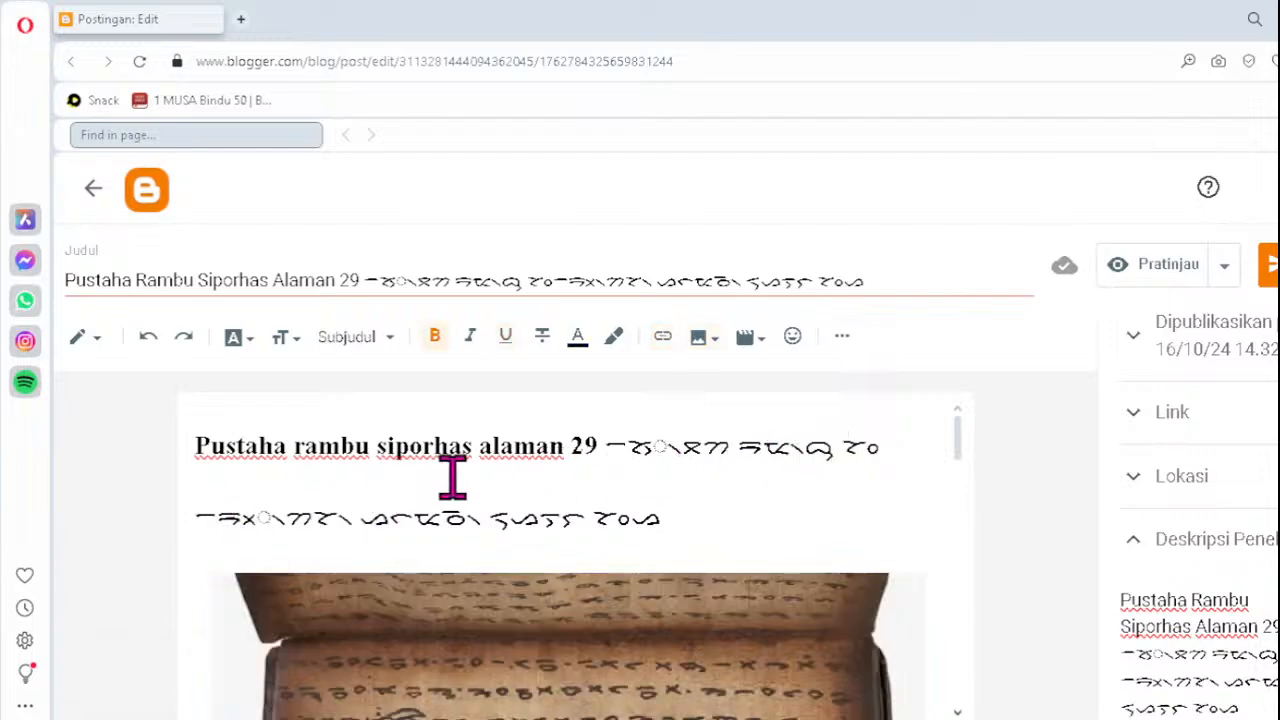
pyautogui.press('Delete')
pyautogui.write('ᯒ᯲')
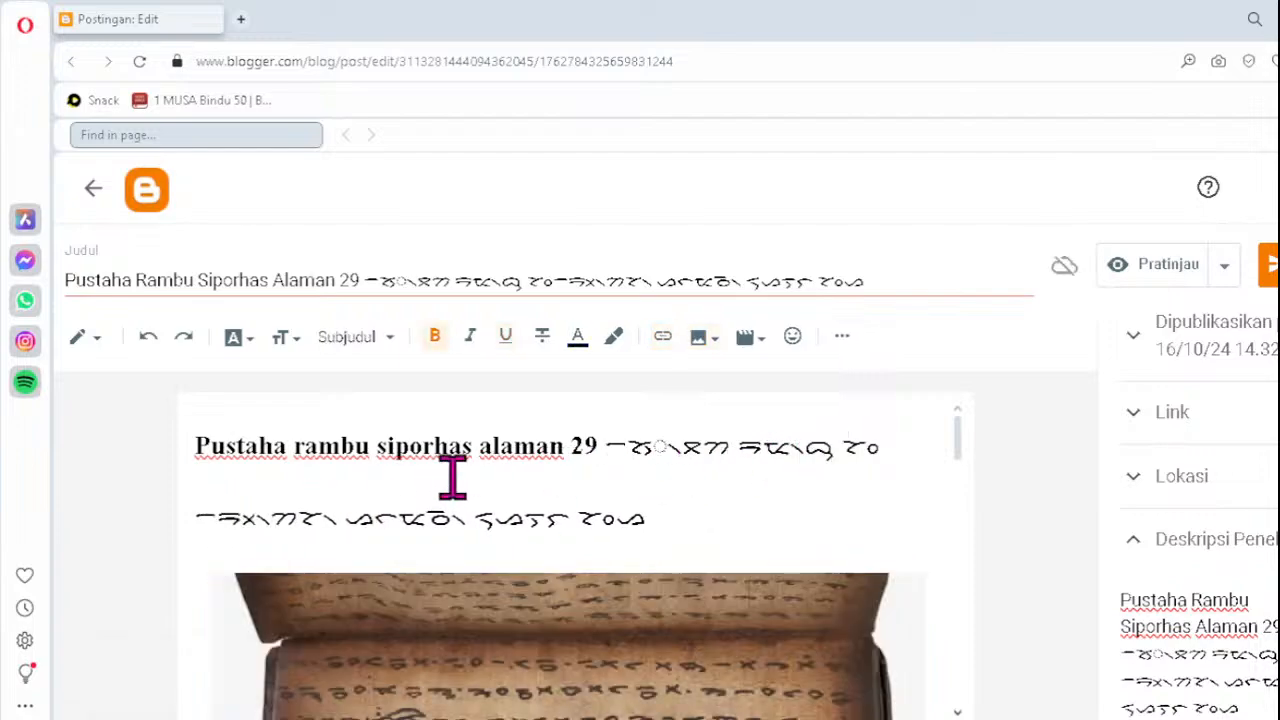
# - Correct the two broken syllables in the first line of the Batak-script passage below "maka terlihat sebagai berikut"
pyautogui.scroll(-5, 776, 540)
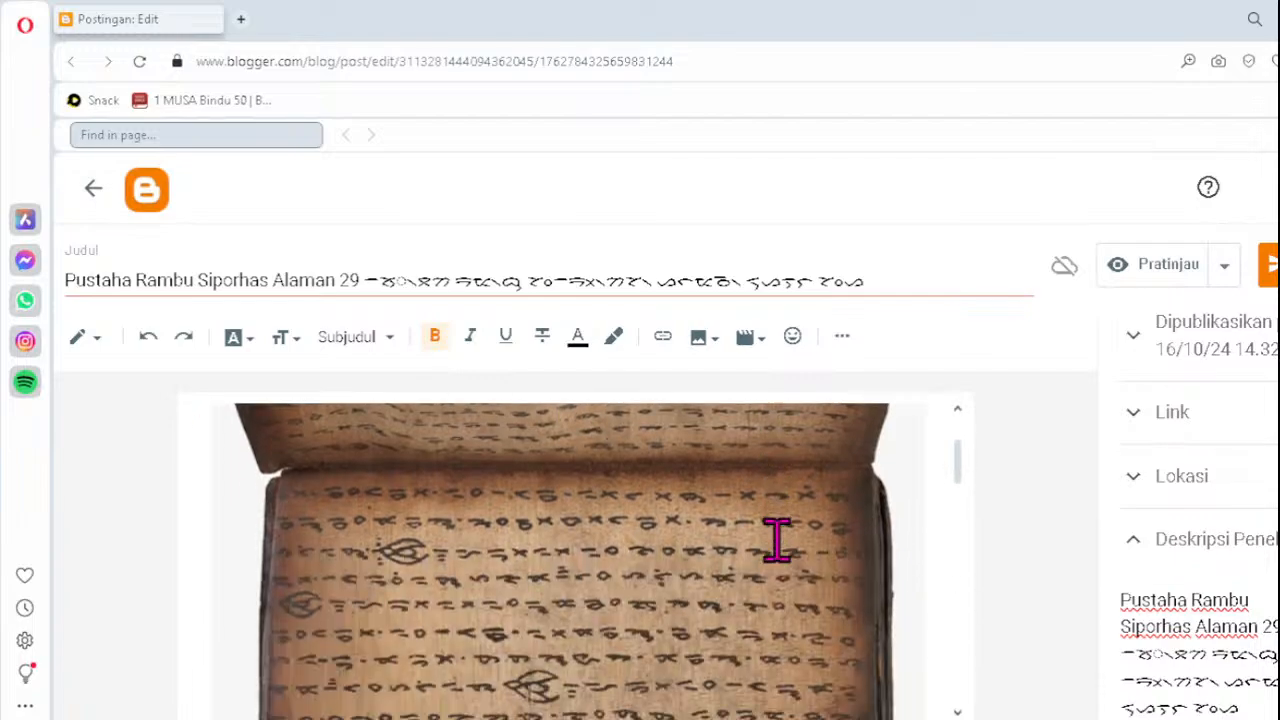
pyautogui.scroll(-10, 776, 540)
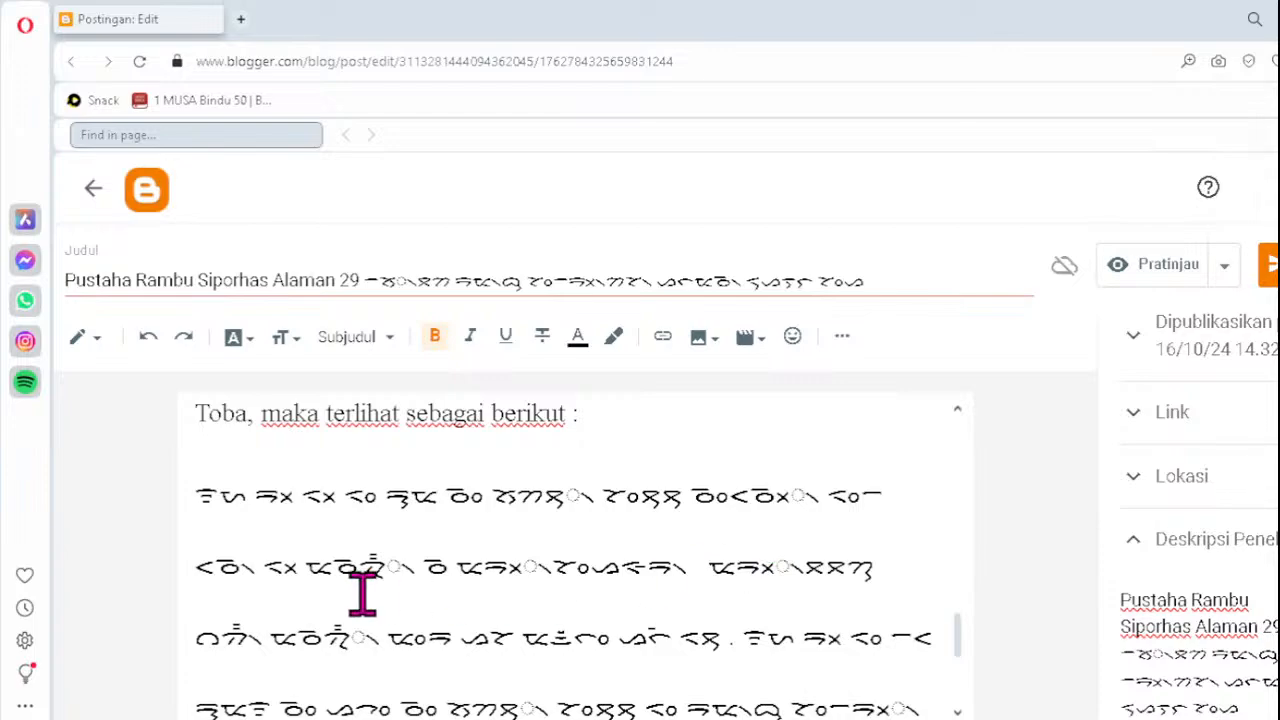
pyautogui.click(550, 493)
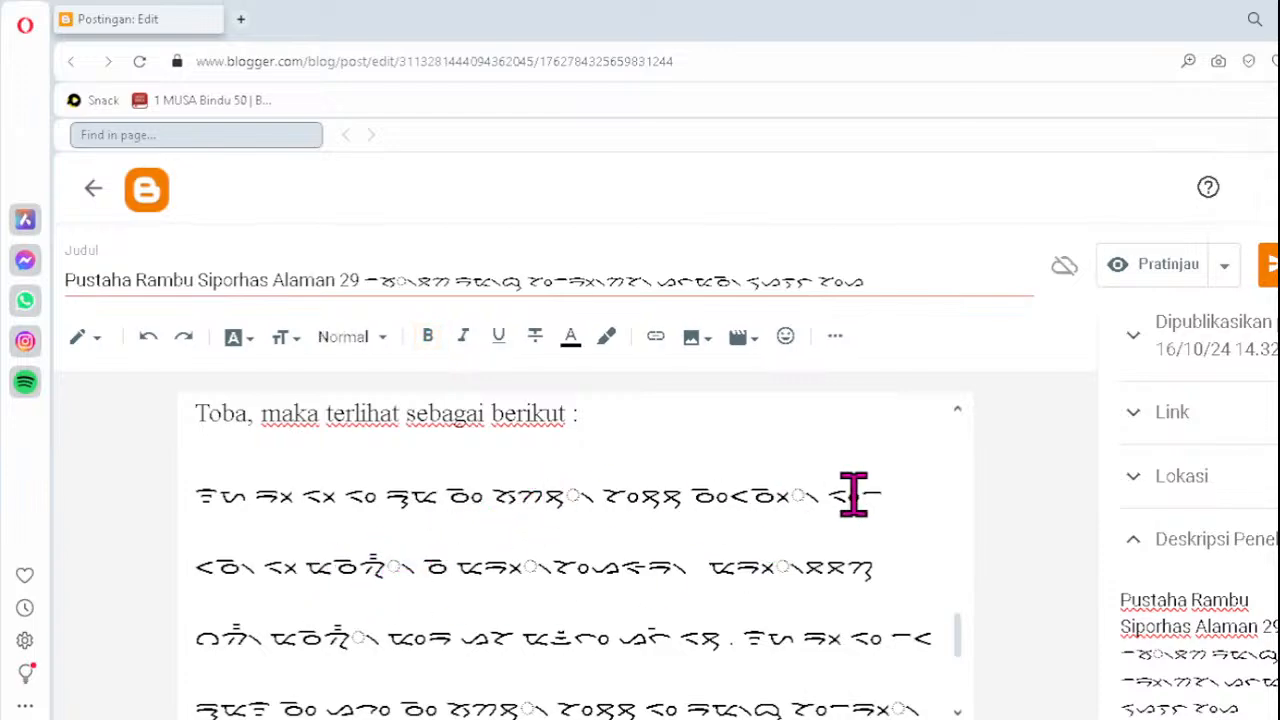
pyautogui.press('Delete')
pyautogui.press('Delete')
pyautogui.write('ᯖ᯲')
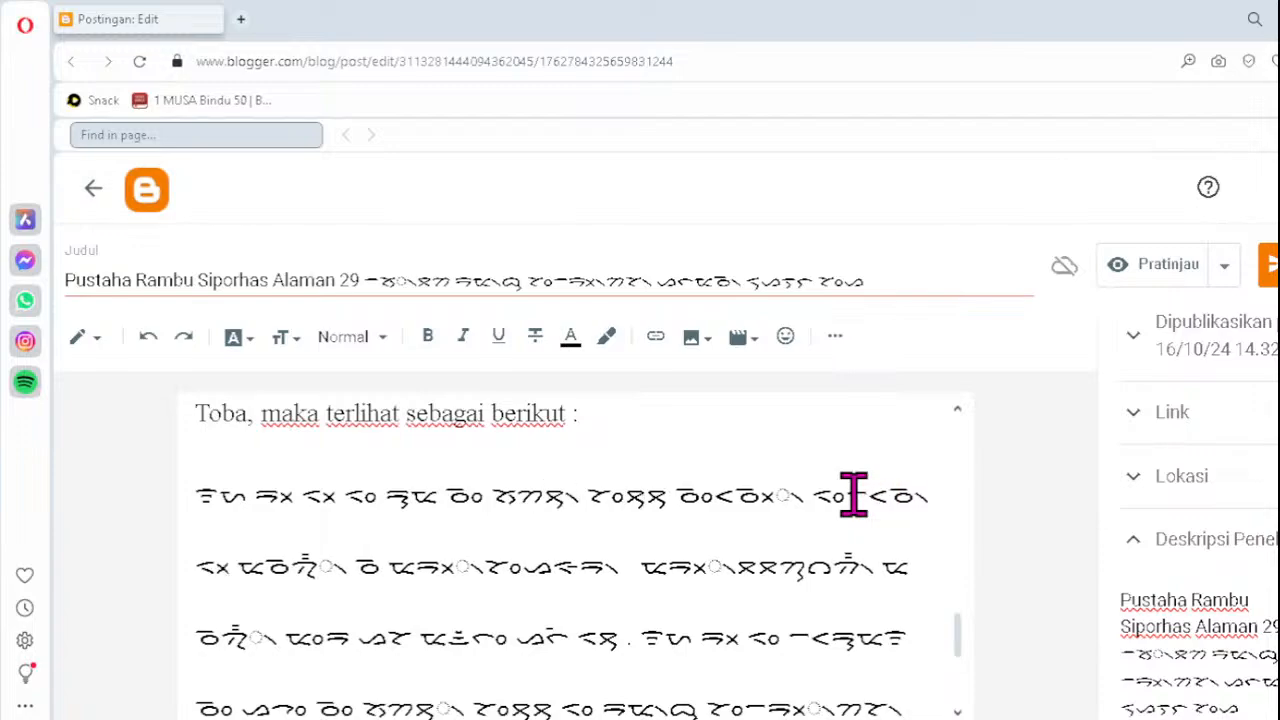
pyautogui.click(747, 497)
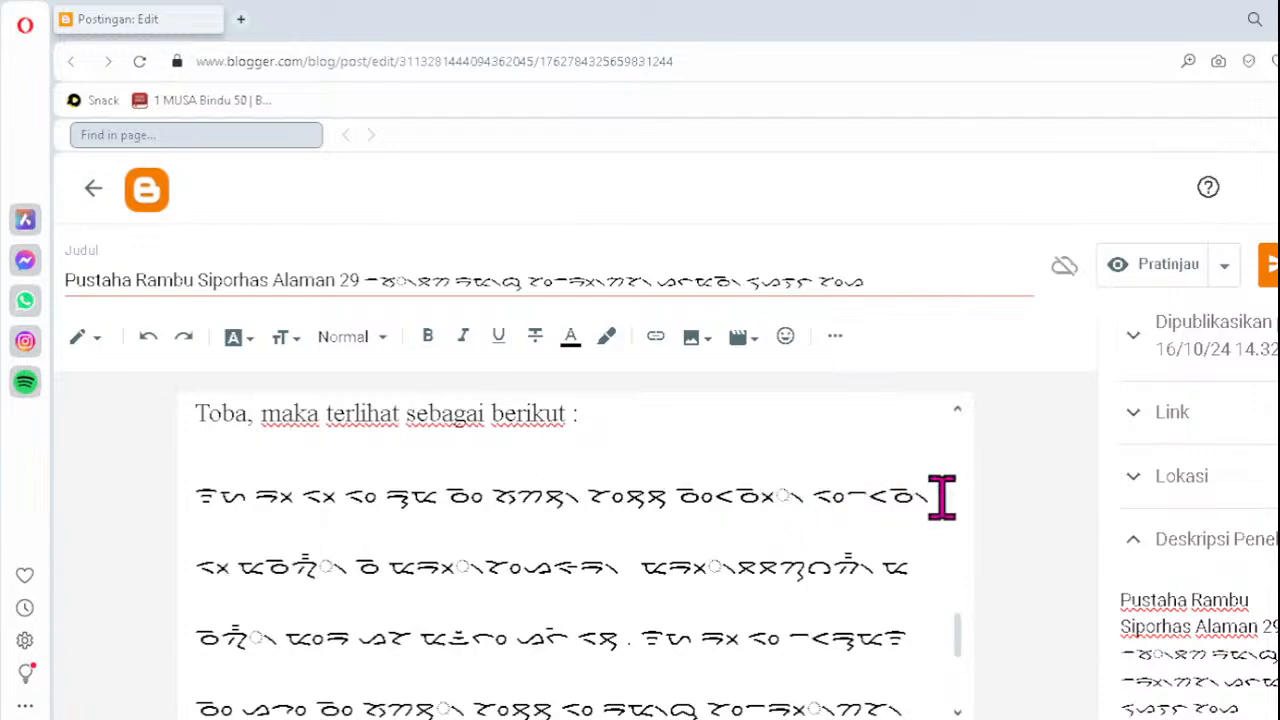
pyautogui.press('Delete')
pyautogui.write('ᯬᯉ᯲')
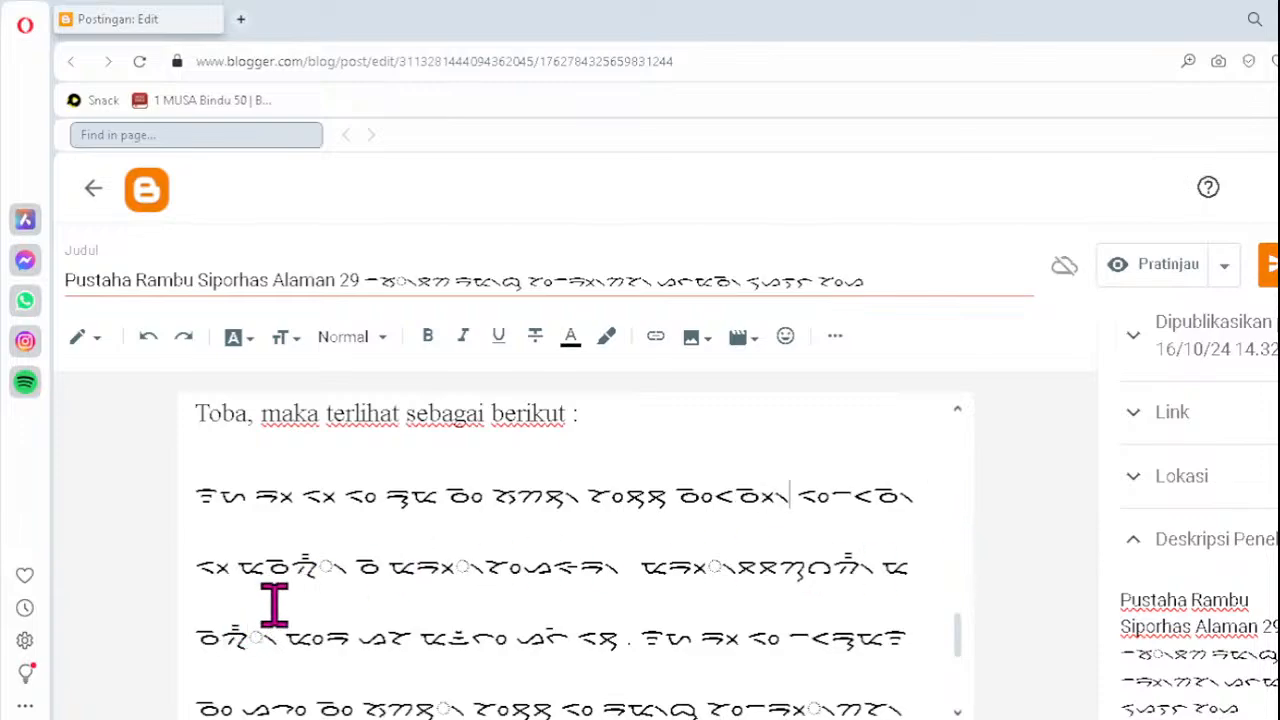
# - Correct the three broken syllables in the second line of the Batak-script passage
pyautogui.click(292, 566)
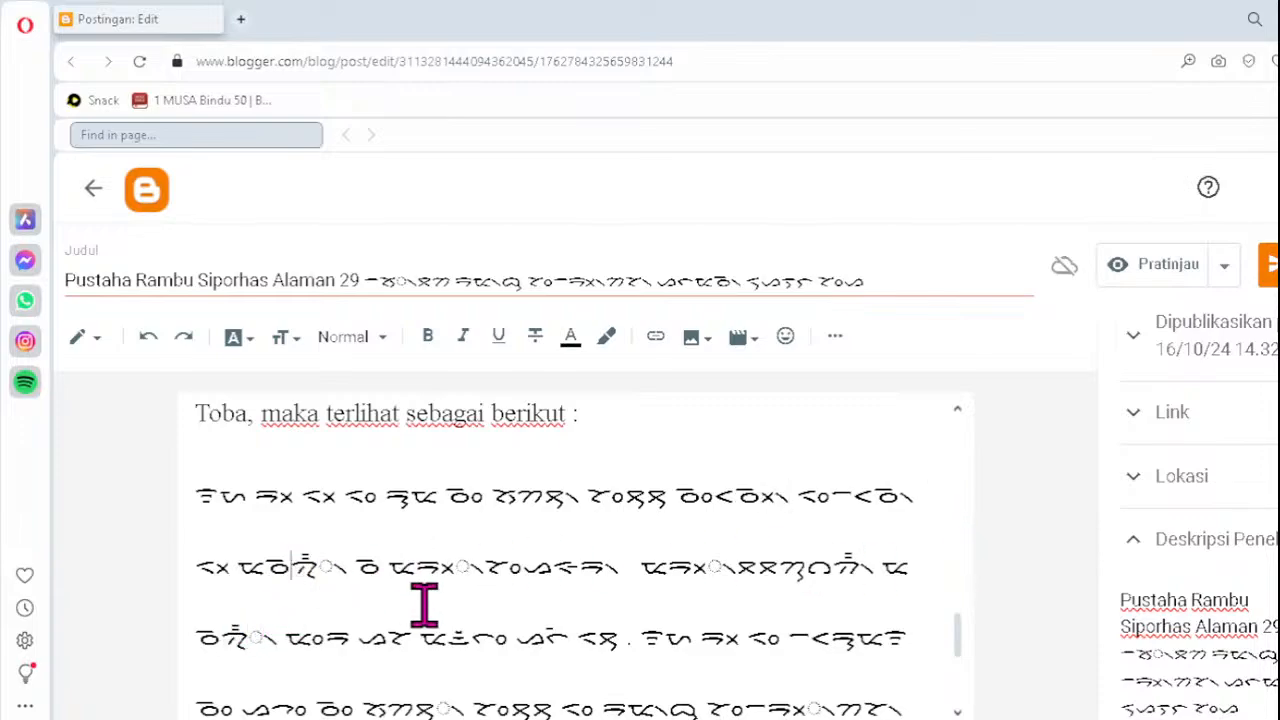
pyautogui.press('Delete')
pyautogui.write('ᯮ')
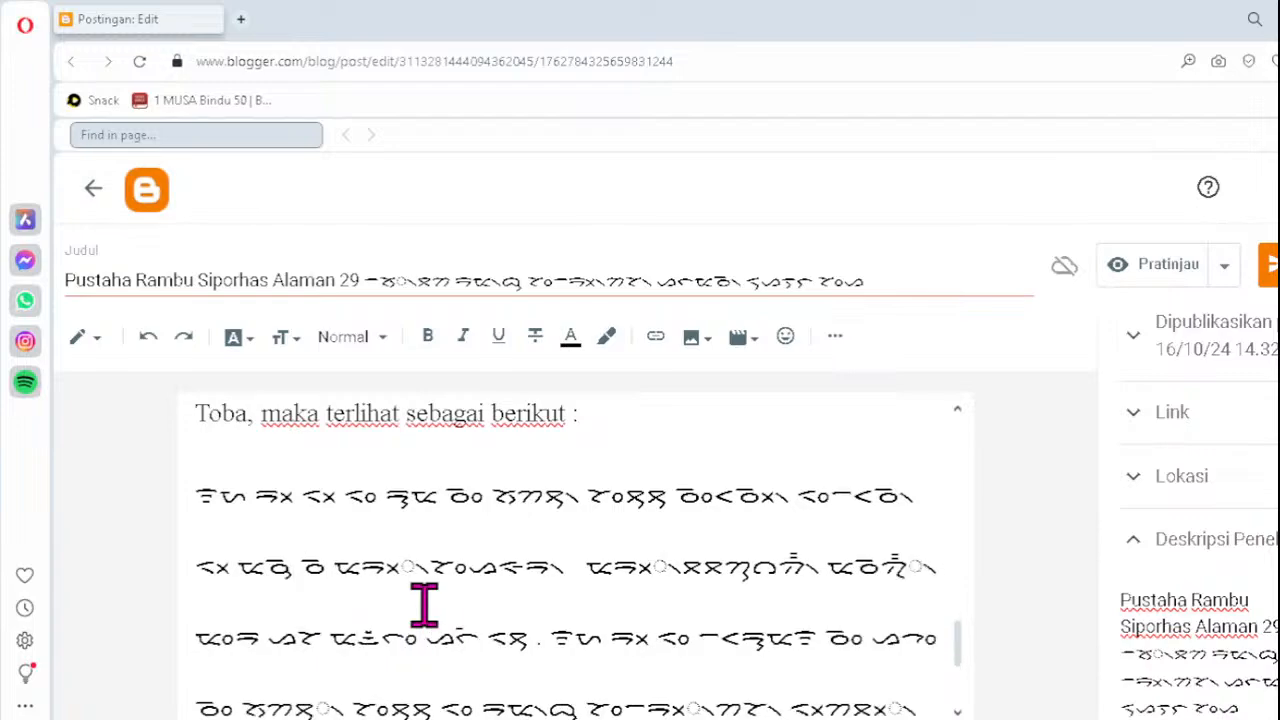
pyautogui.write('ᯂ᯦᯲')
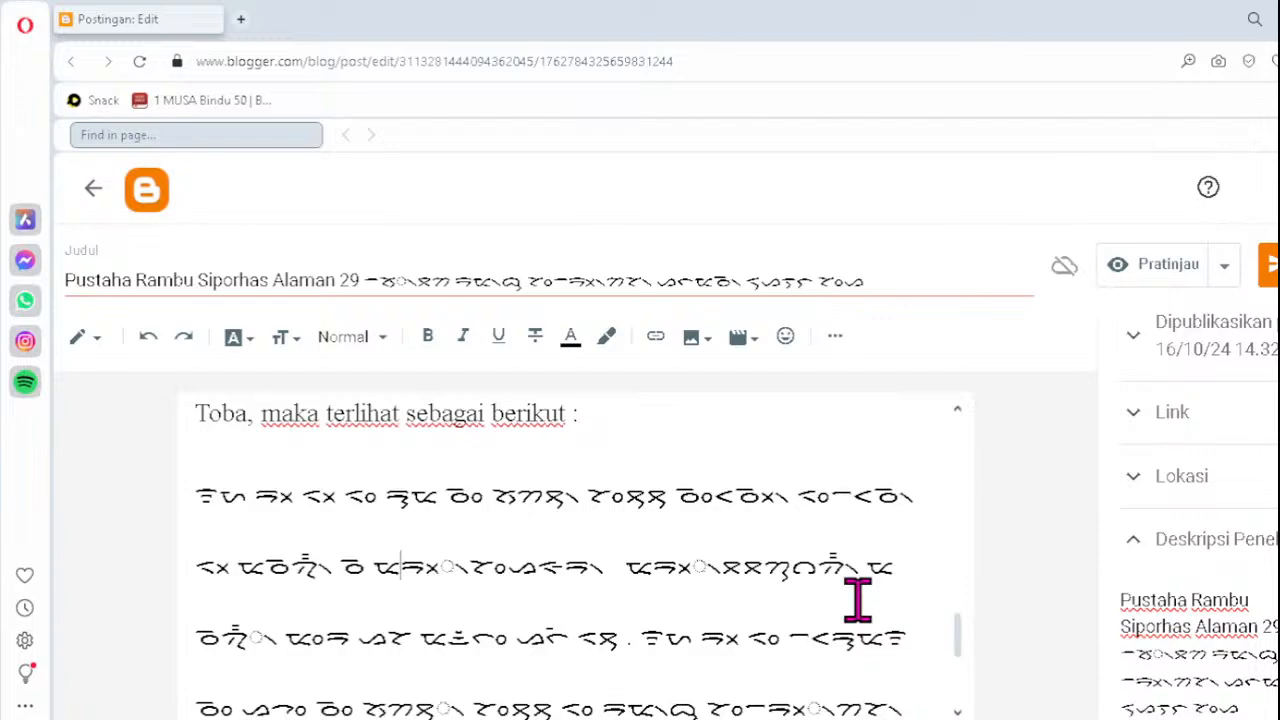
pyautogui.press('Delete')
pyautogui.write('ᯬᯒ᯲')
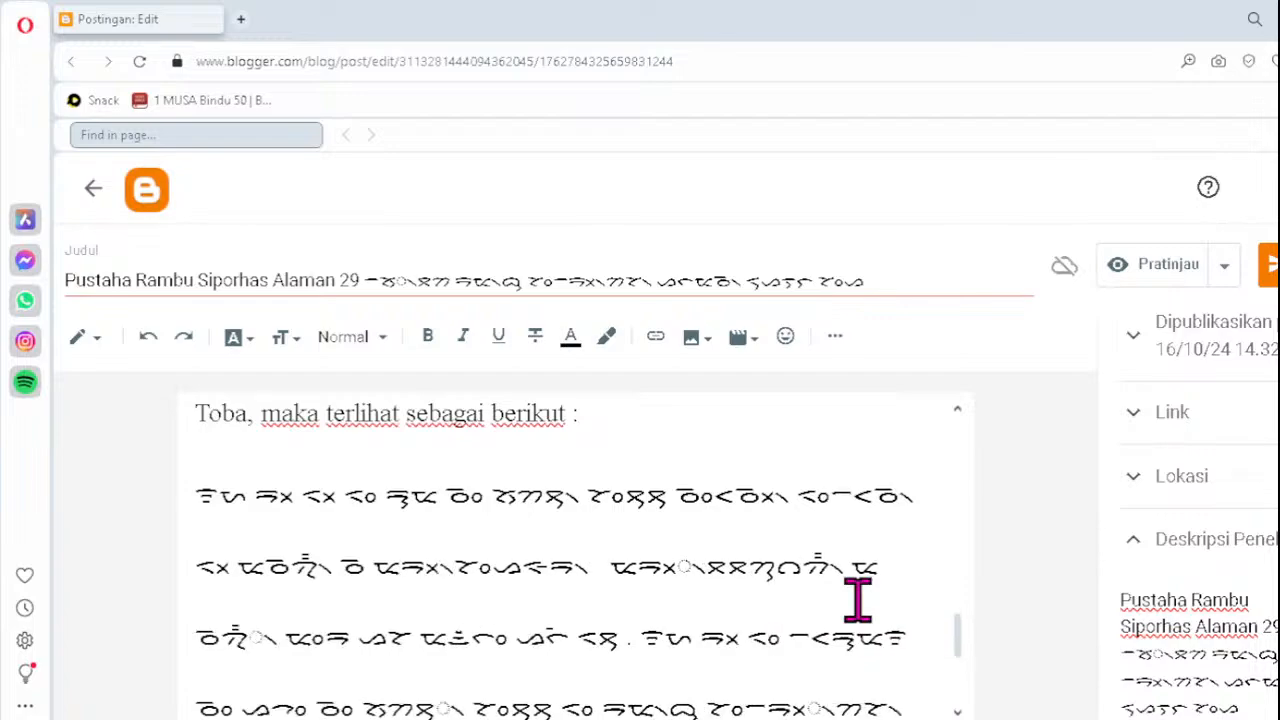
pyautogui.click(640, 566)
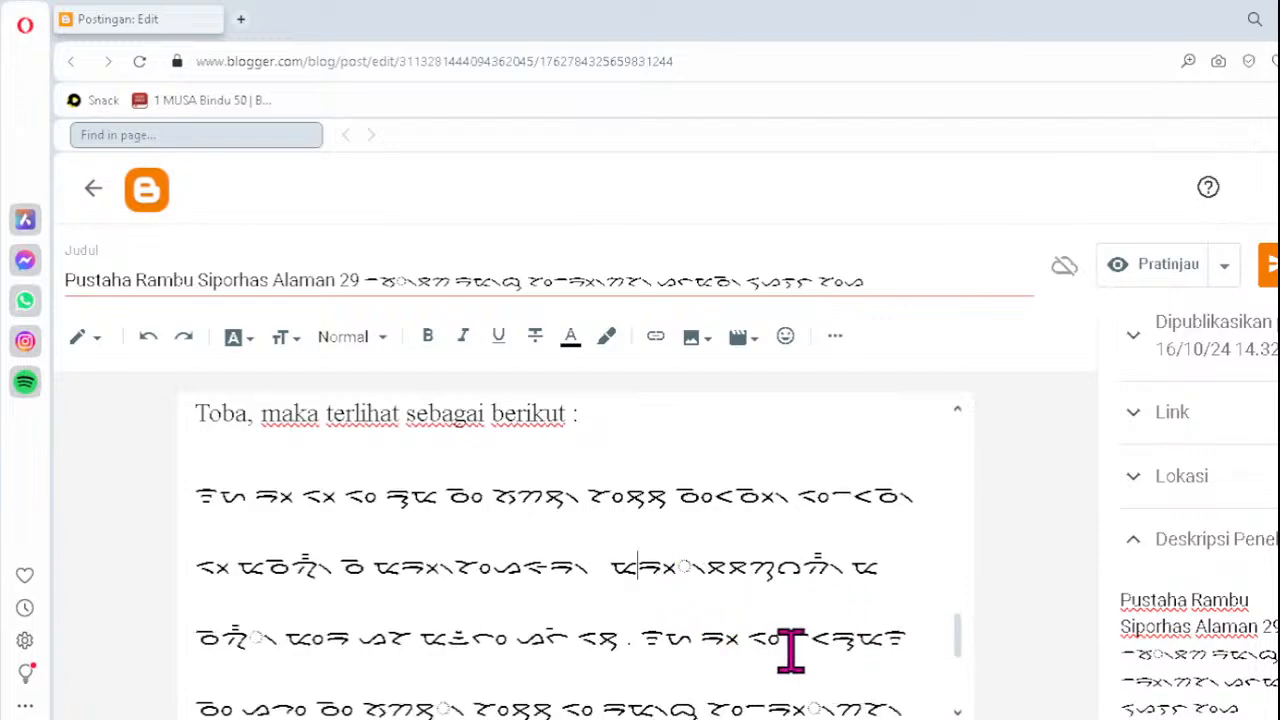
pyautogui.press('Delete')
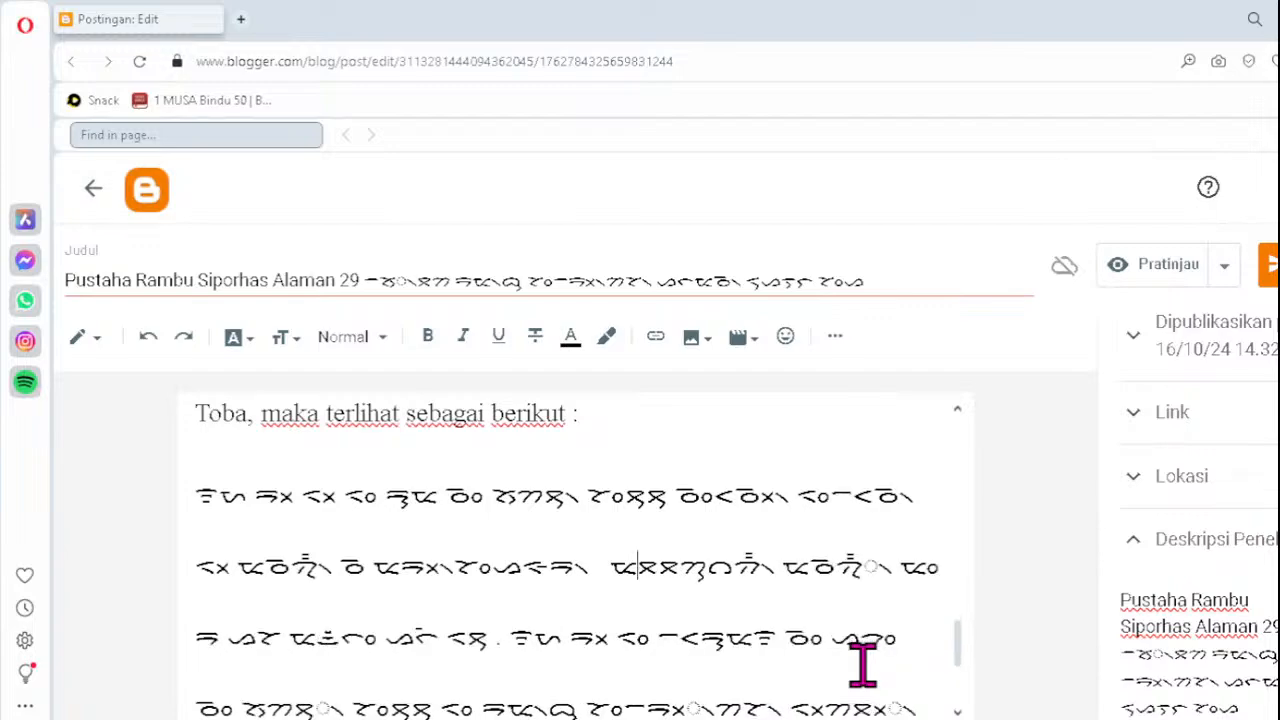
pyautogui.write('ᯬᯒ᯲')
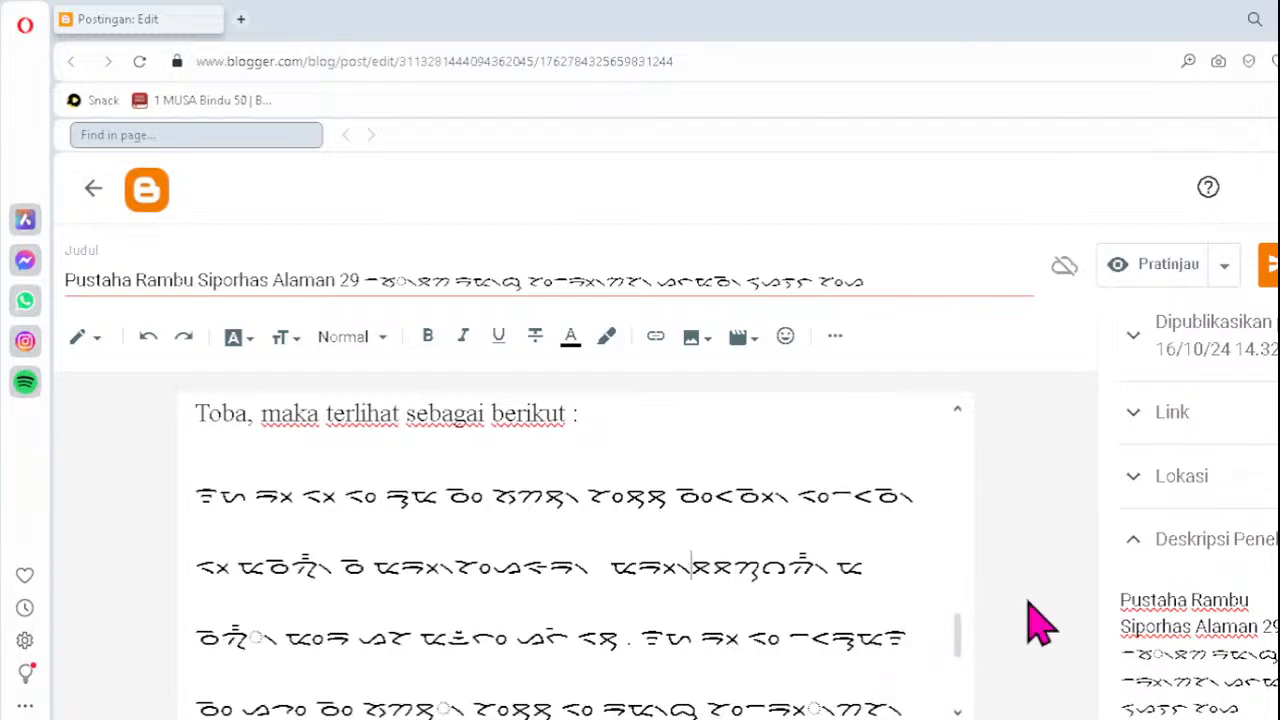
# - Correct the broken syllable at the start of the third line of the Batak-script passage
pyautogui.click(222, 632)
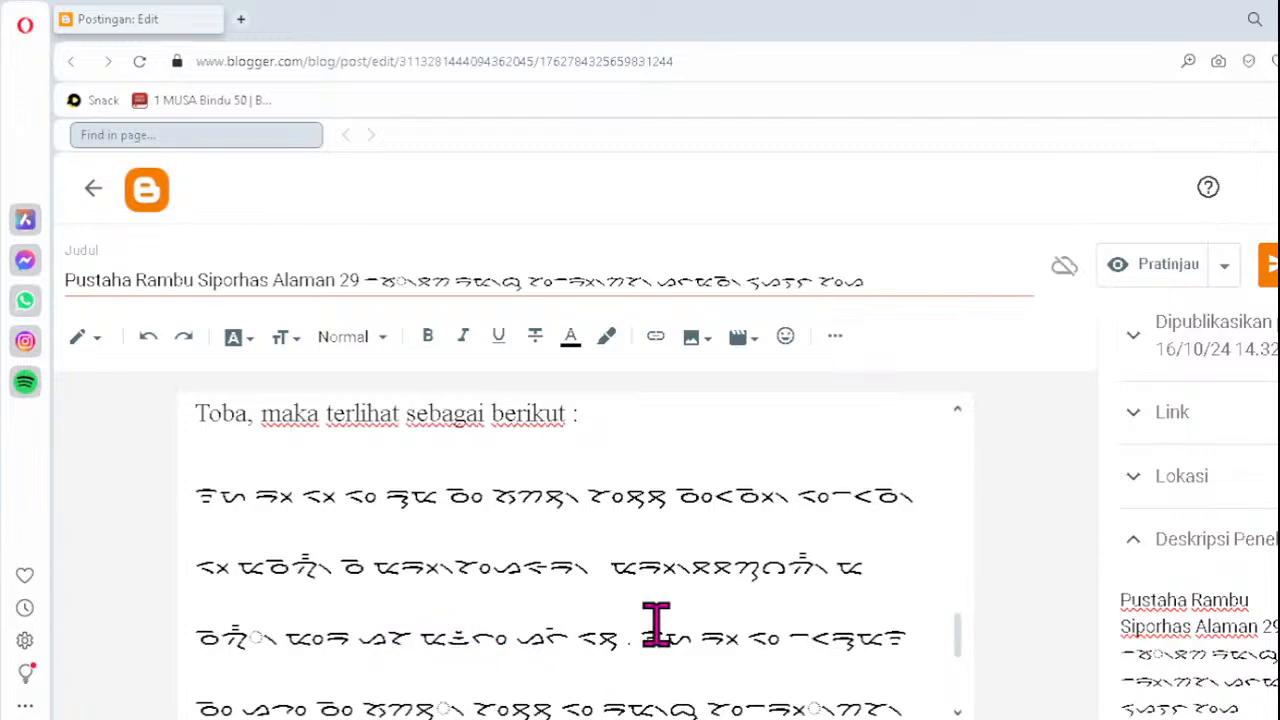
pyautogui.press('Delete')
pyautogui.write('ᯮᯂ')
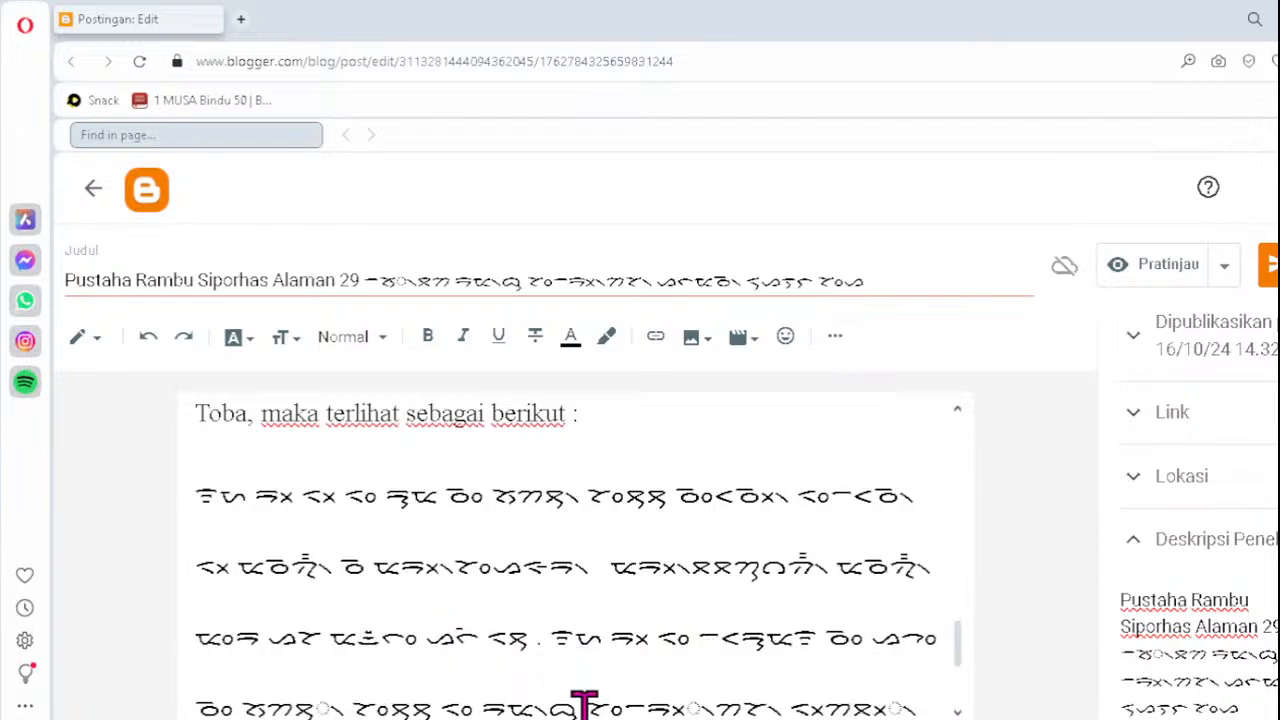
# - Correct the three broken syllables in the fourth line of the Batak-script passage, including the "por" of "siporhas"
pyautogui.click(296, 706)
pyautogui.press('Delete')
pyautogui.press('Delete')
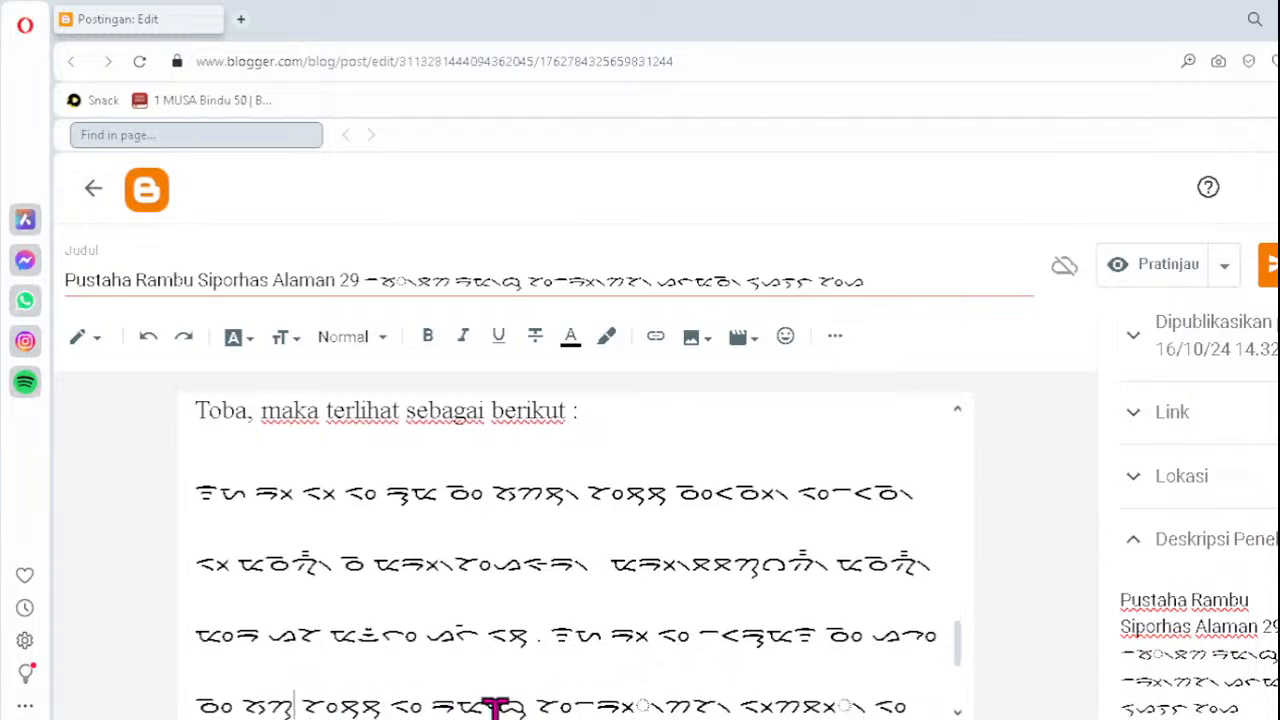
pyautogui.write('ᯂ᯲')
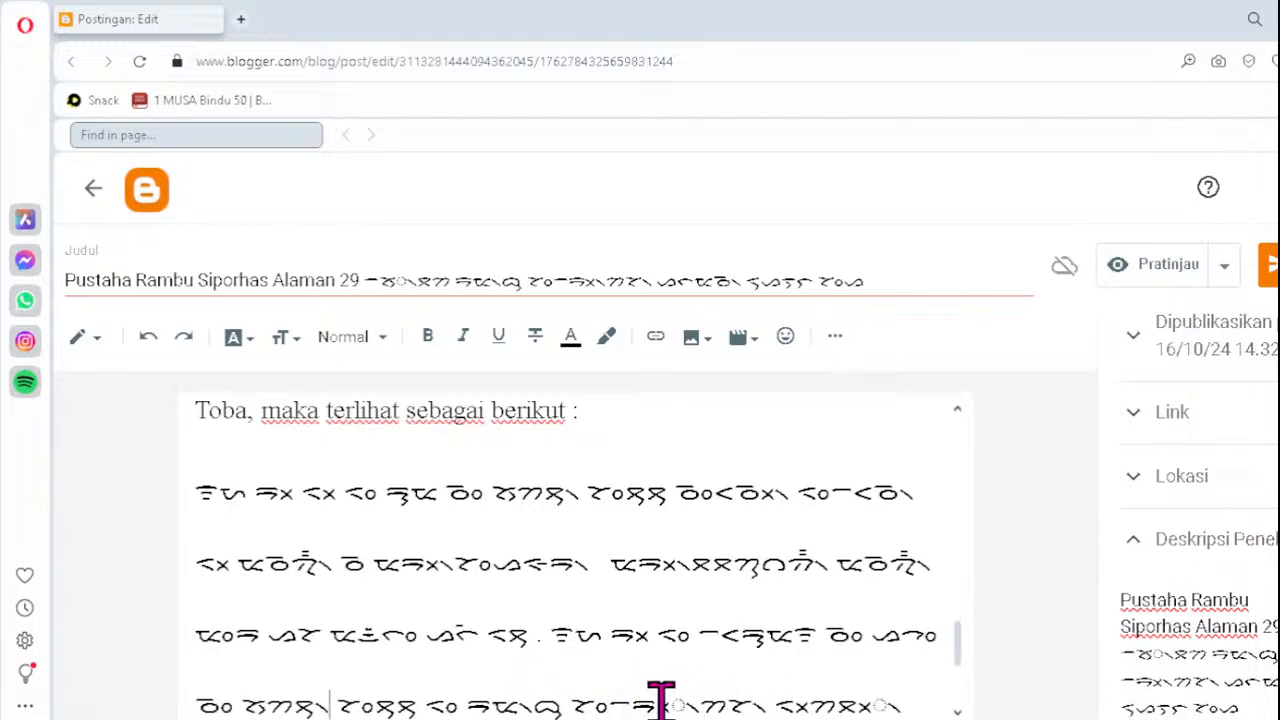
pyautogui.press('Delete')
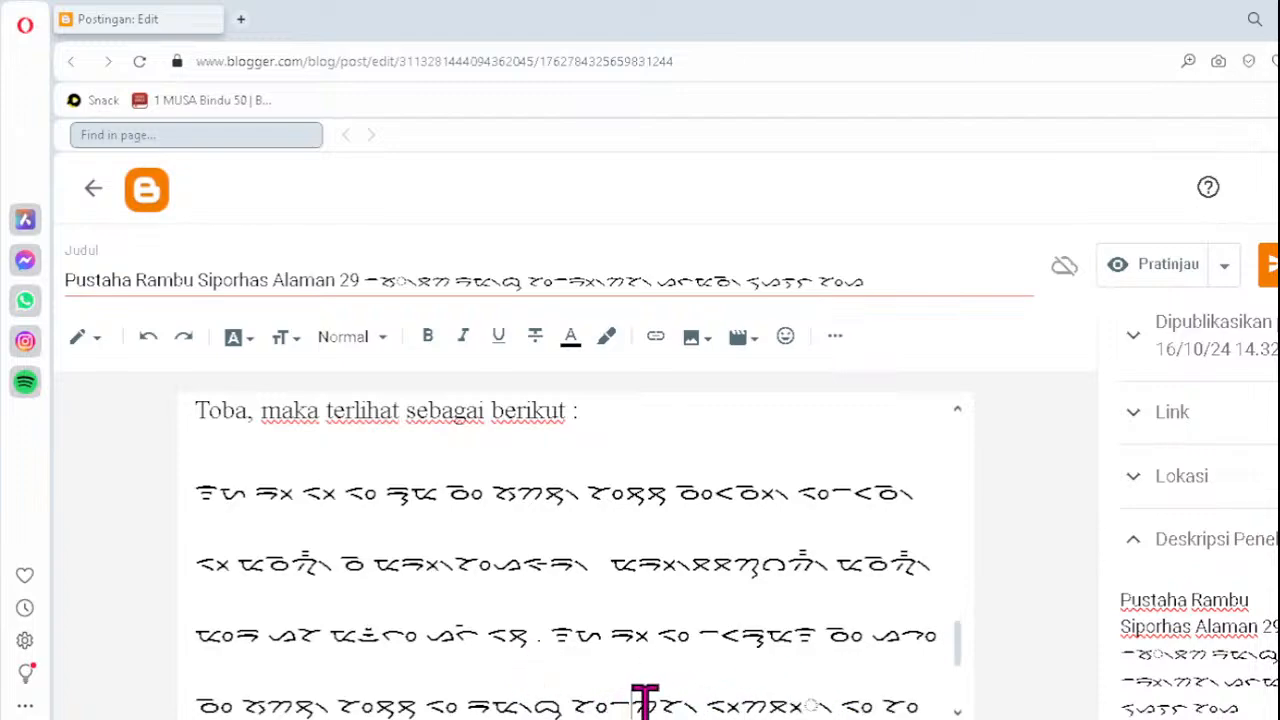
pyautogui.write('ᯬᯒ᯲')
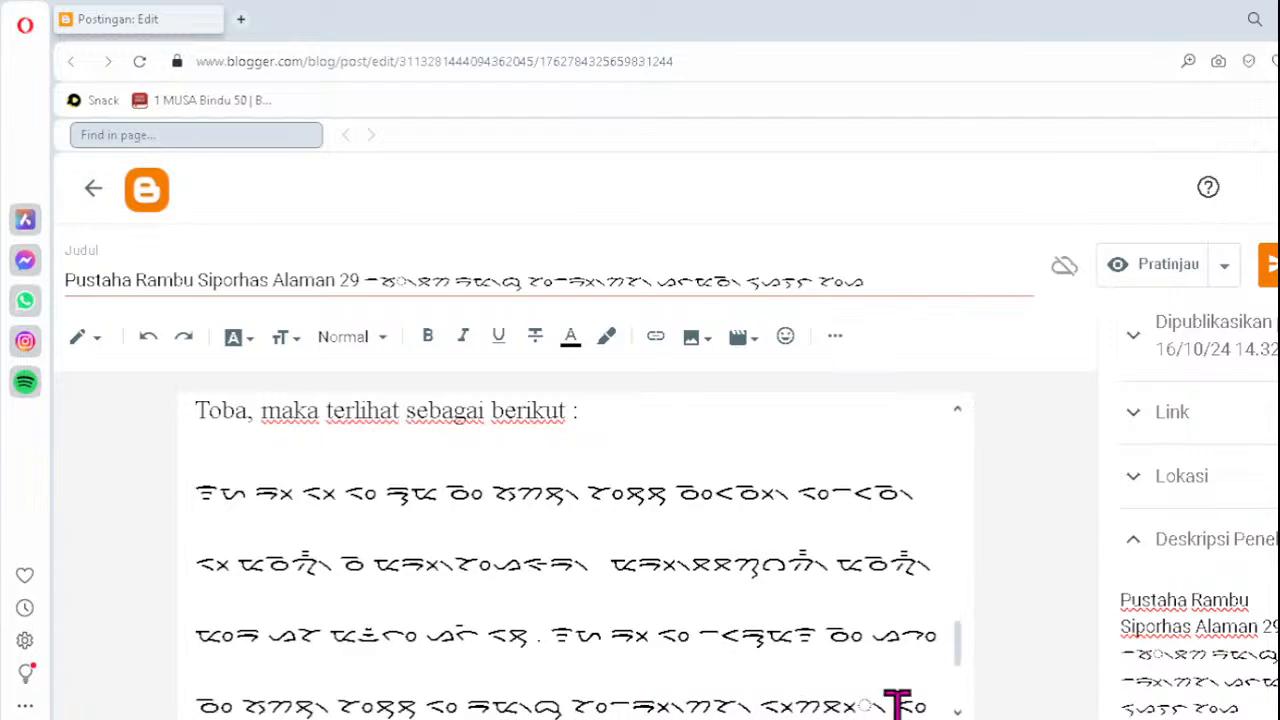
pyautogui.click(823, 704)
pyautogui.write('ᯬᯖ')
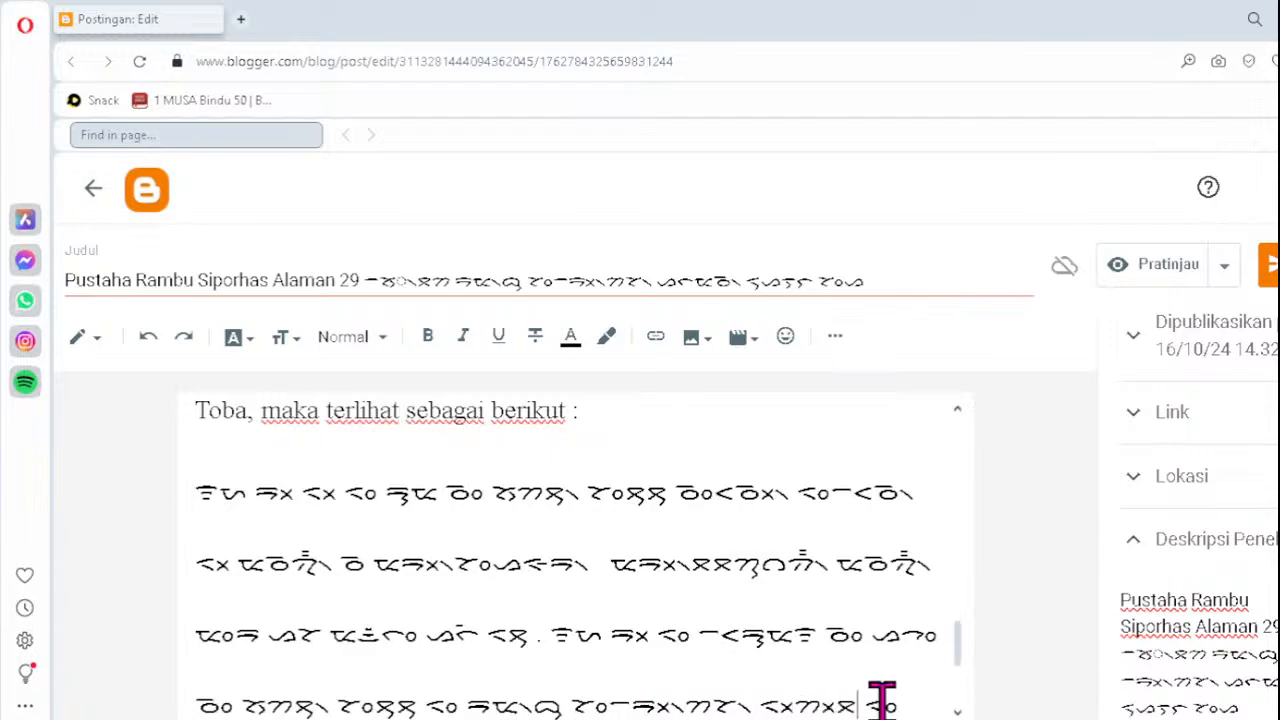
# - Correct the two broken syllables in the fifth line of the Batak-script passage
pyautogui.scroll(-1, 882, 700)
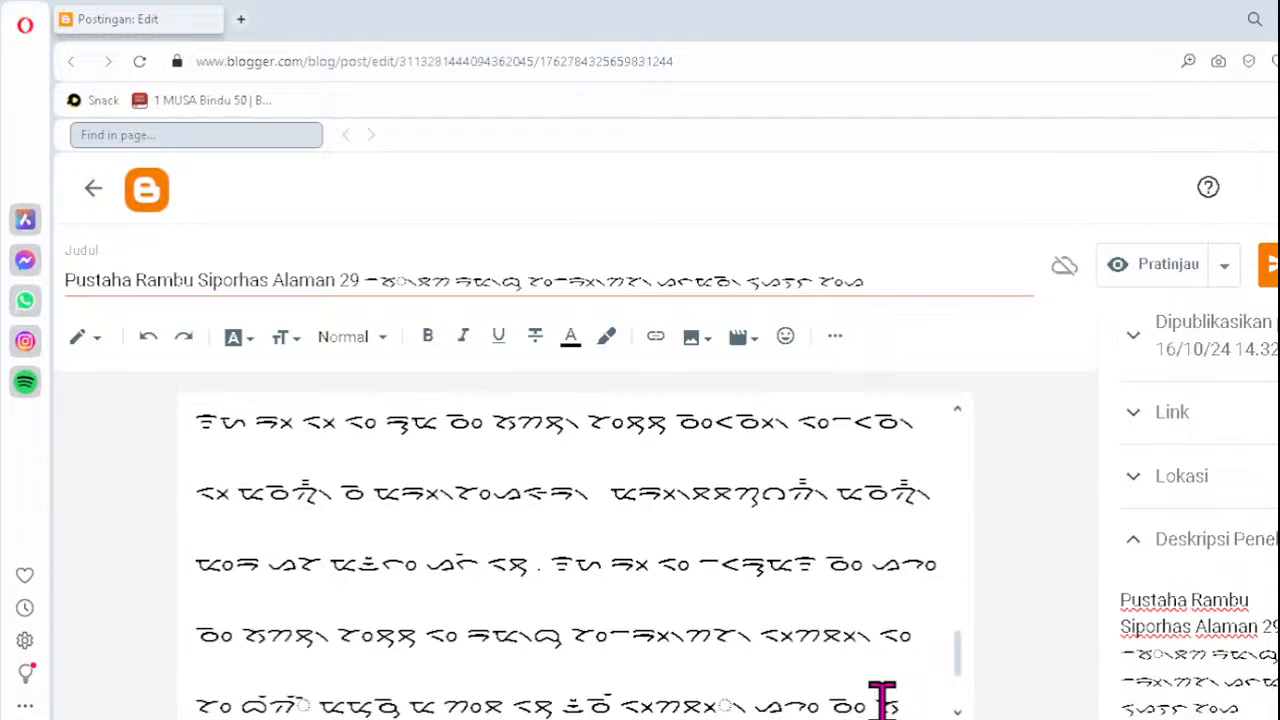
pyautogui.click(882, 700)
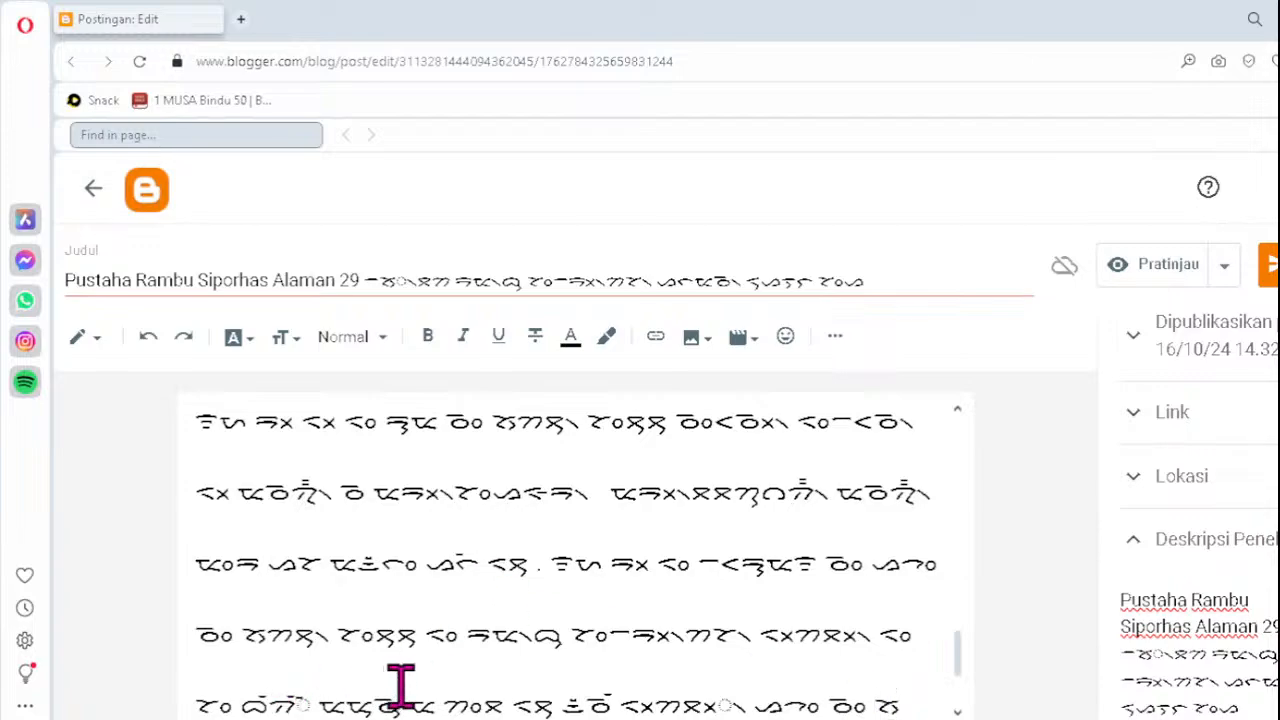
pyautogui.press('Delete')
pyautogui.write('ᯂ')
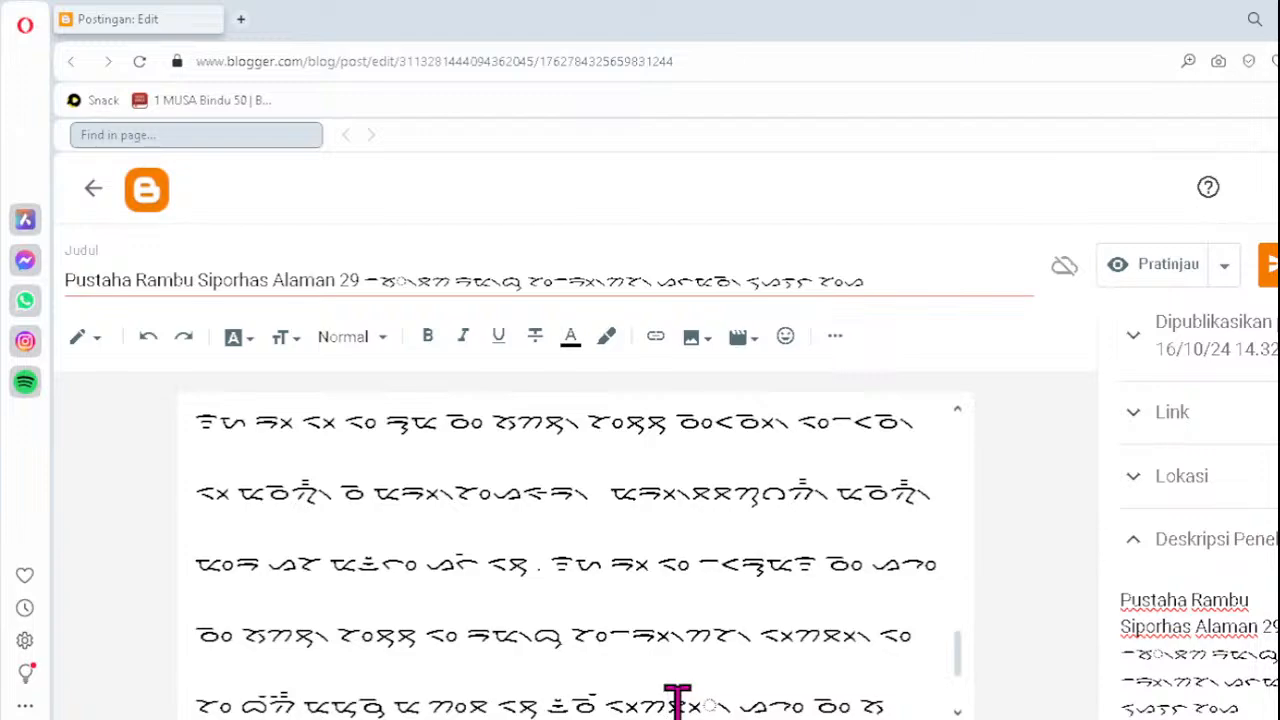
pyautogui.press('Delete')
pyautogui.write('ᯖᯬ᯲')
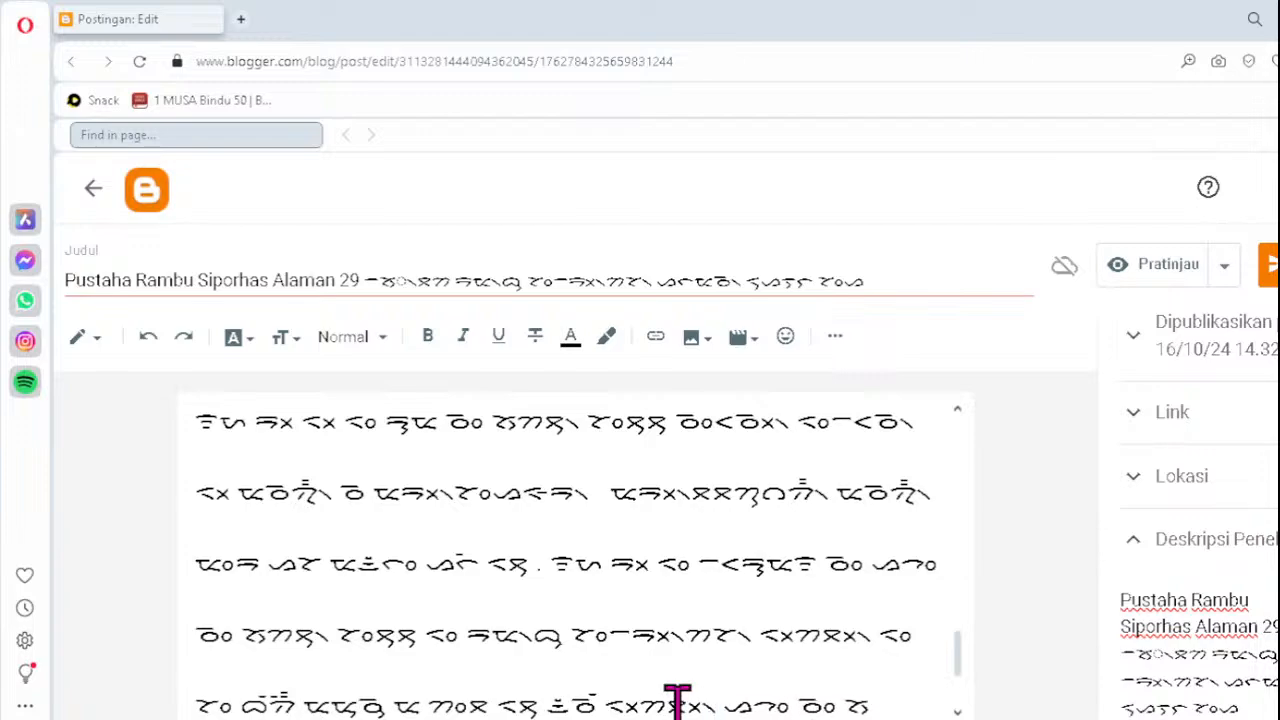
# - Correct the two broken syllables in the first two words of the sixth line of the Batak-script passage
pyautogui.press('Down')
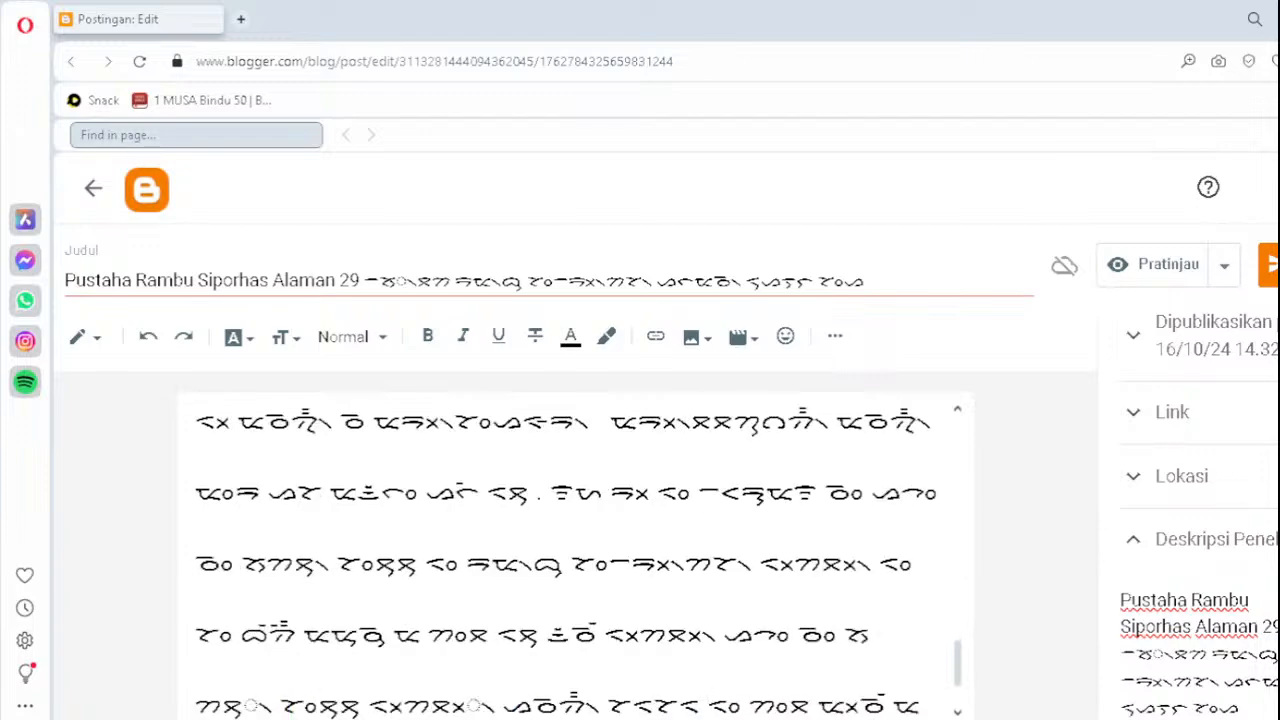
pyautogui.press('Delete')
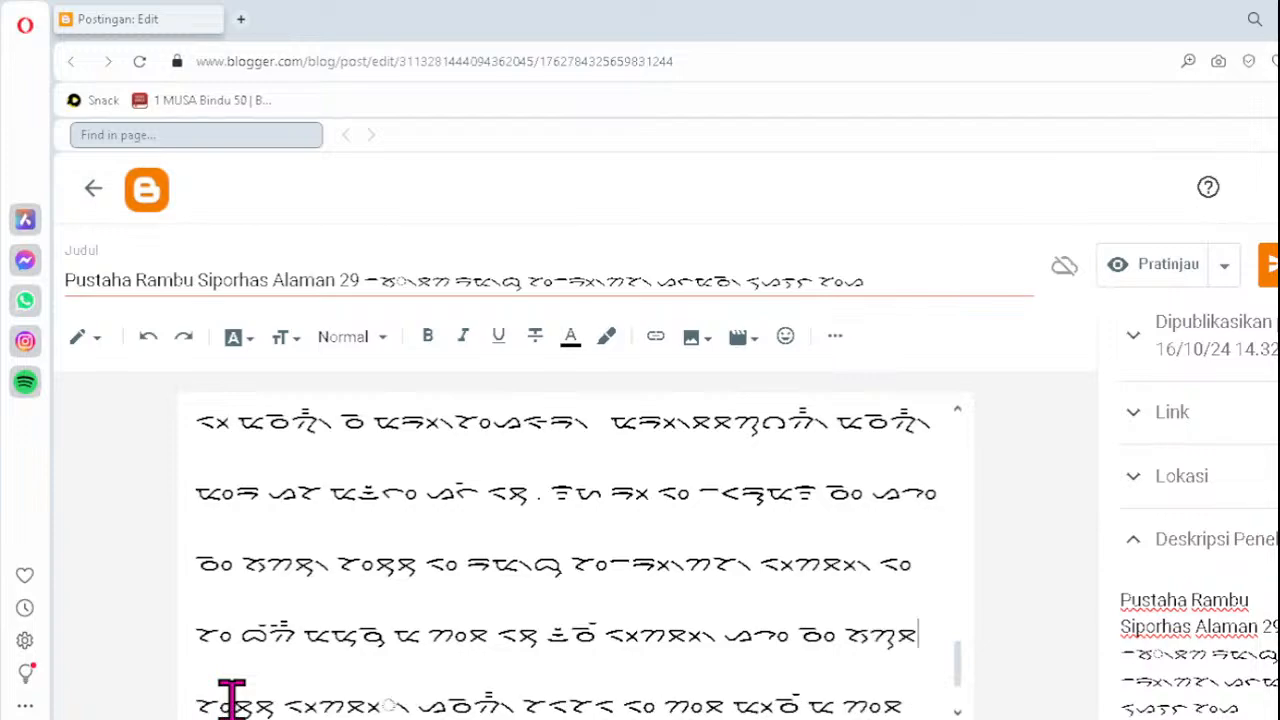
pyautogui.click(346, 705)
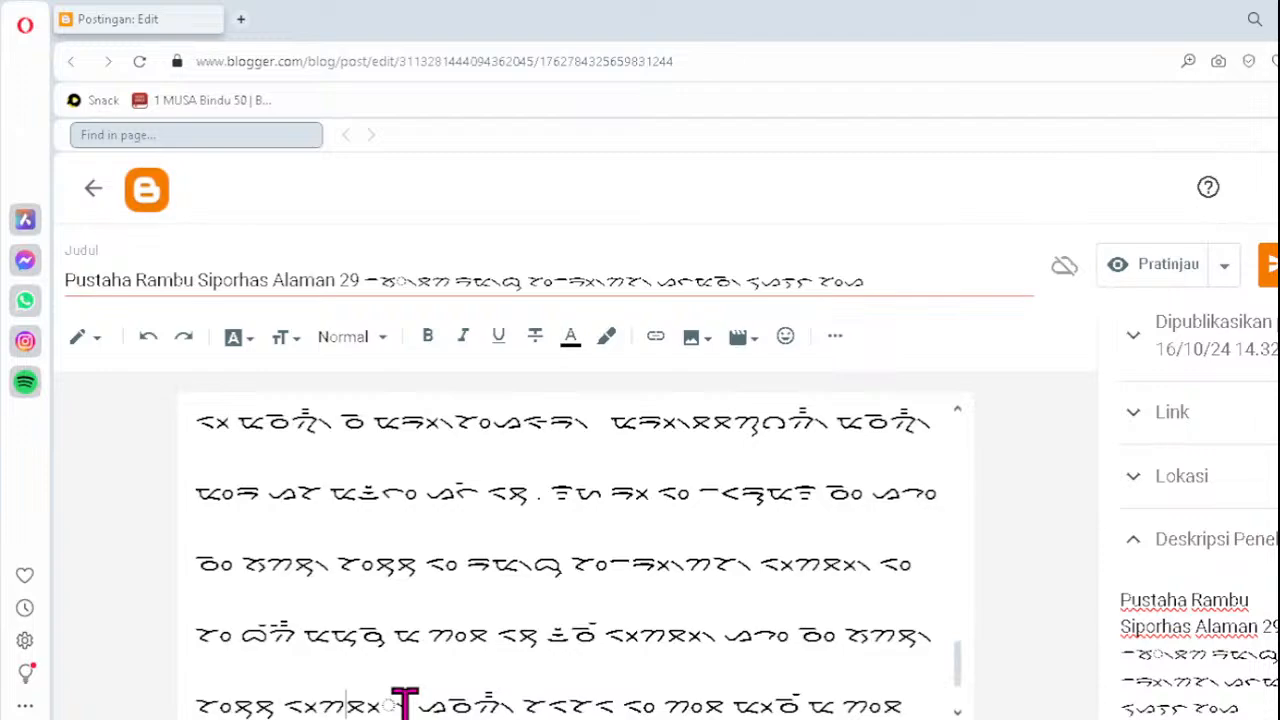
pyautogui.press('Delete')
pyautogui.write('ᯬᯖ᯲')
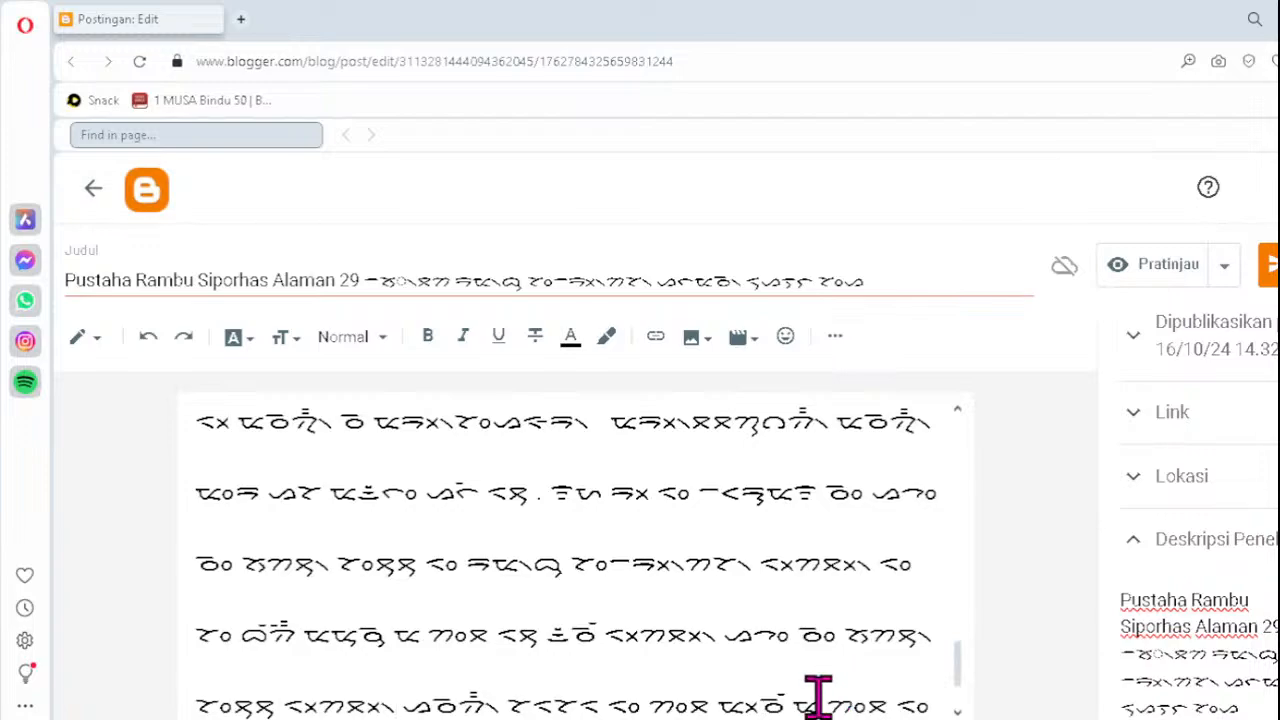
# - Correct the two broken syllables in the last line of the Batak-script passage
pyautogui.scroll(-1, 818, 695)
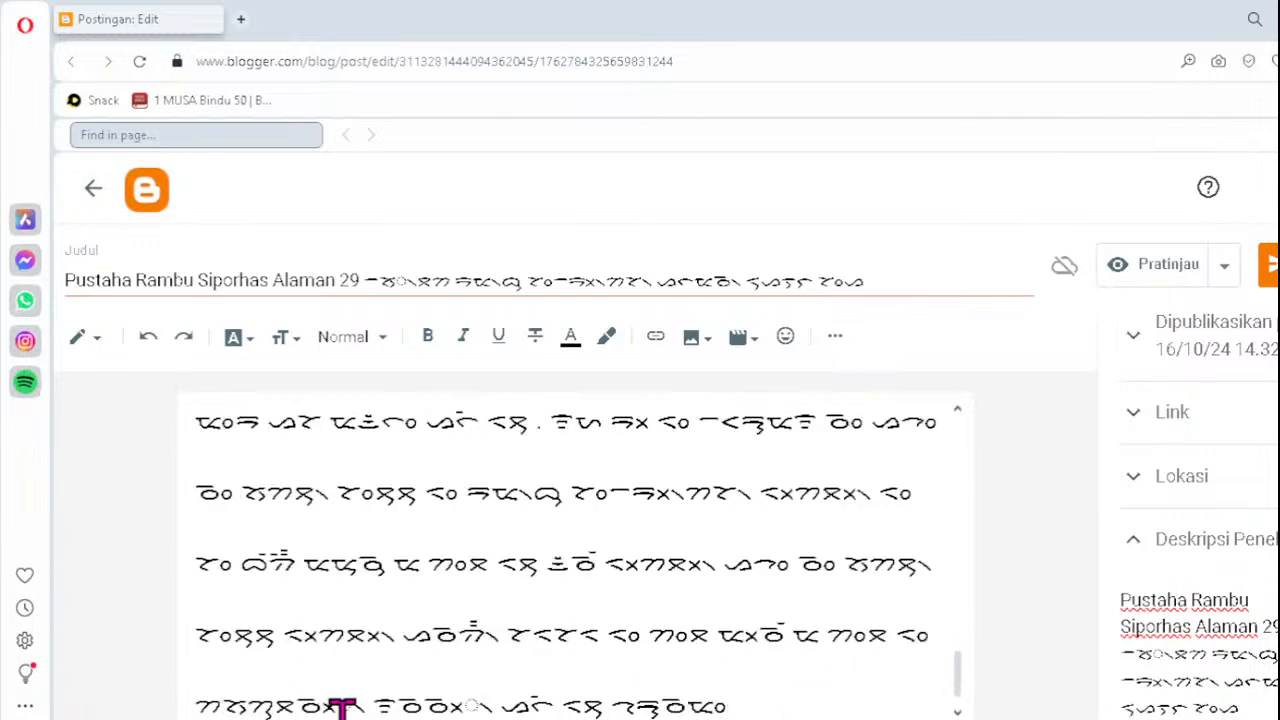
pyautogui.click(296, 694)
pyautogui.press('Delete')
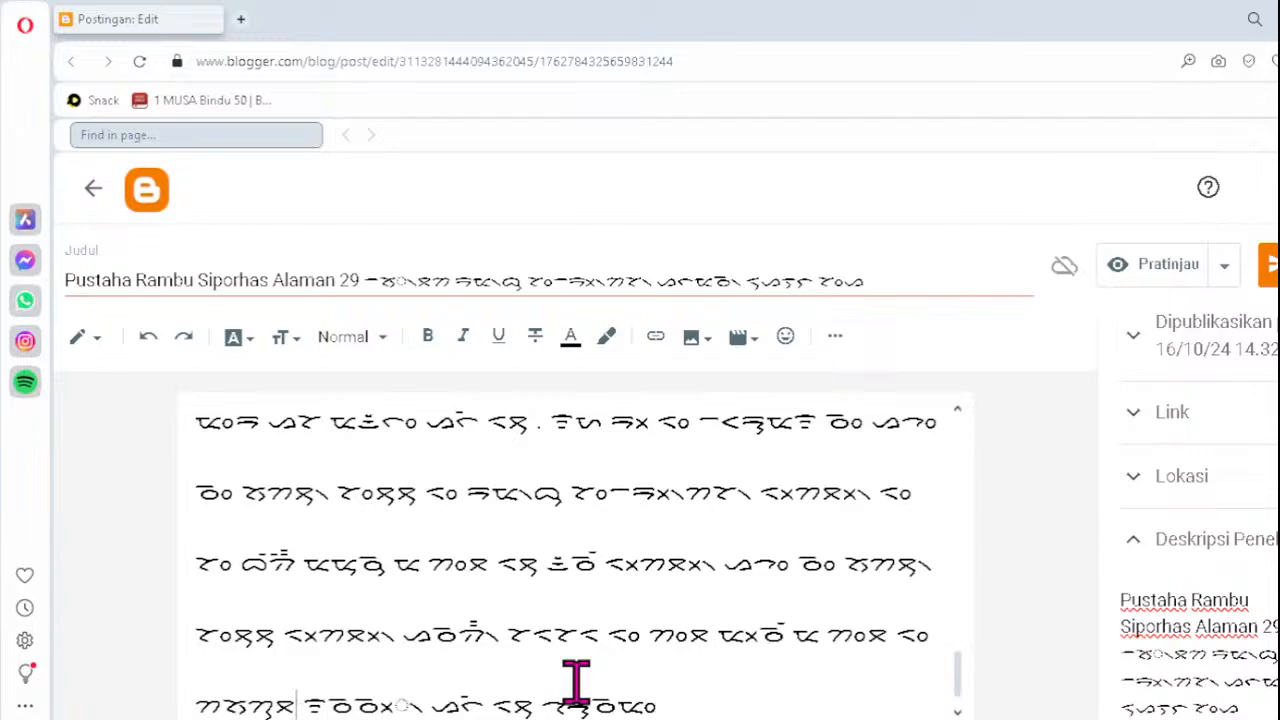
pyautogui.write('ᯬᯉ᯲')
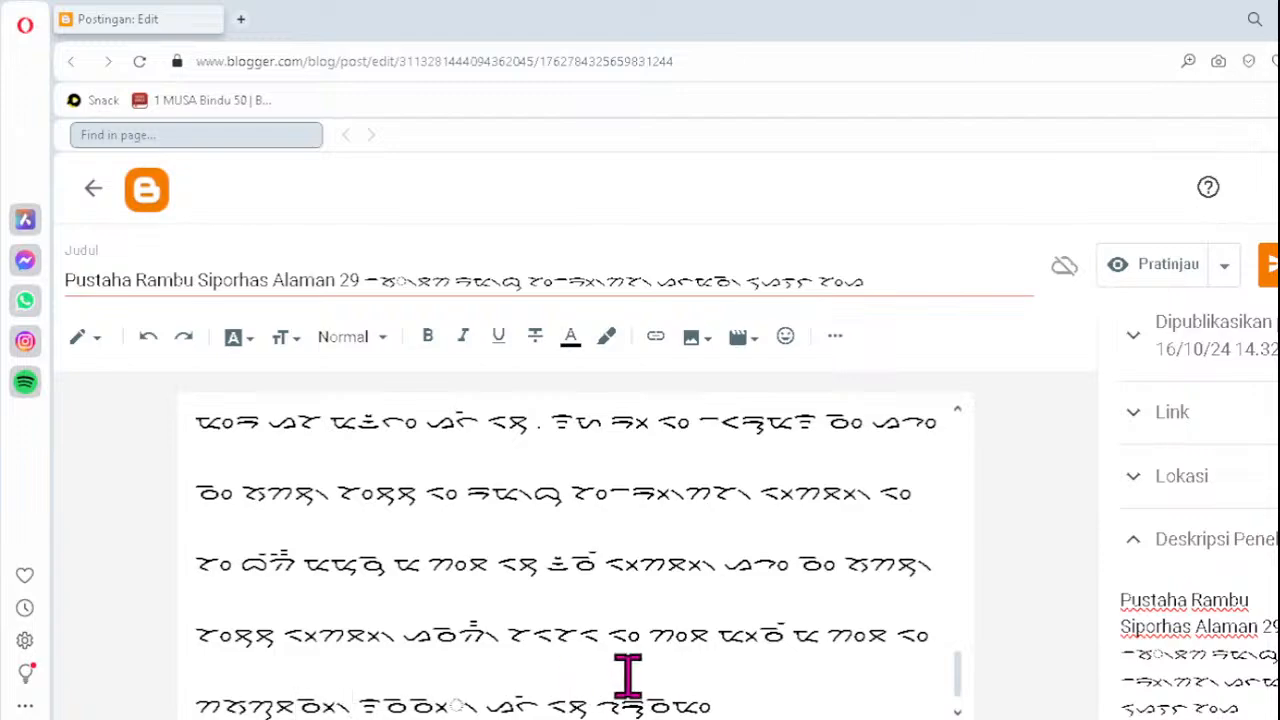
pyautogui.click(422, 704)
pyautogui.press('Delete')
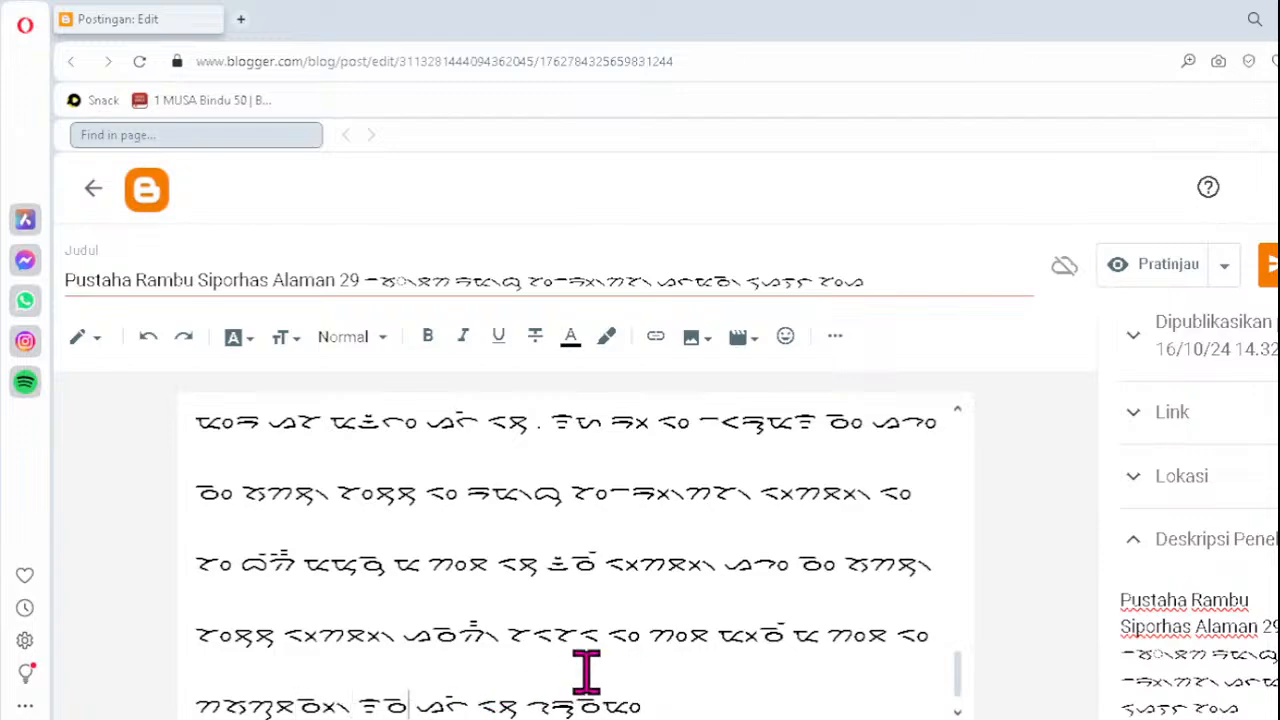
pyautogui.write('ᯬᯉᯬ᯲')
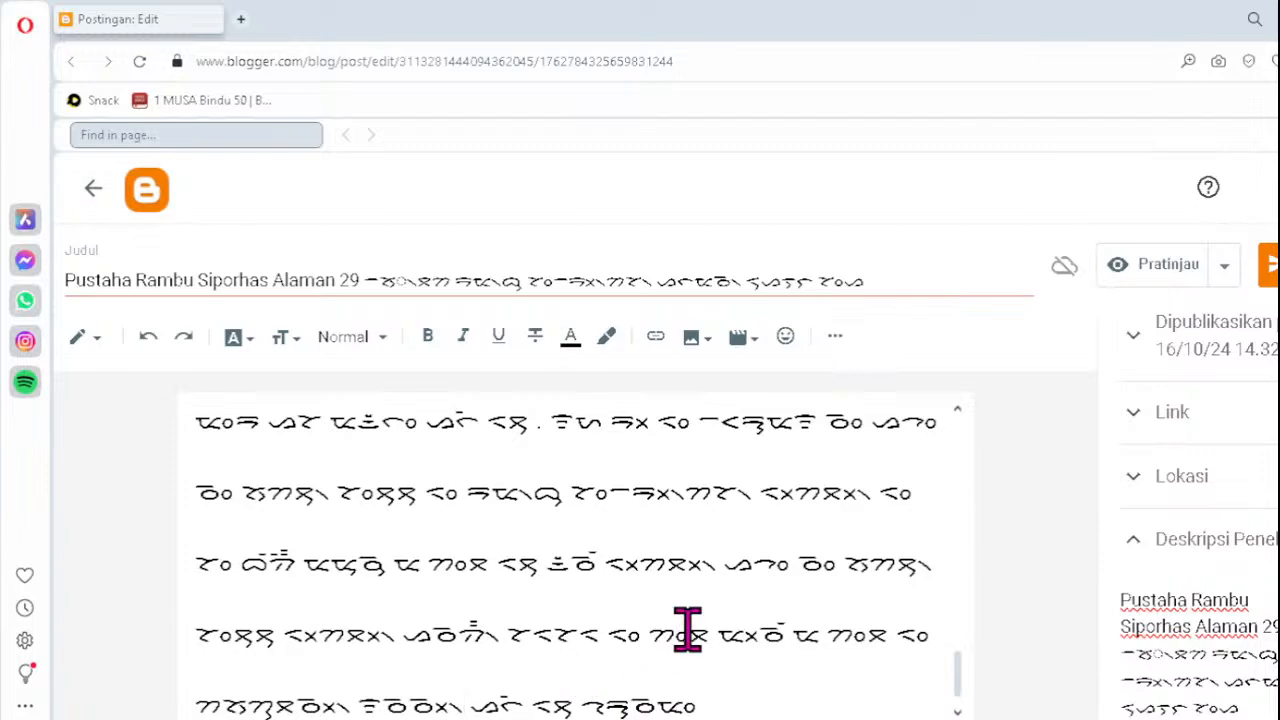
# - Add an empty line after the end of the Batak-script passage and return the text cursor to the blank line above the passage
pyautogui.click(748, 697)
pyautogui.press('Return')
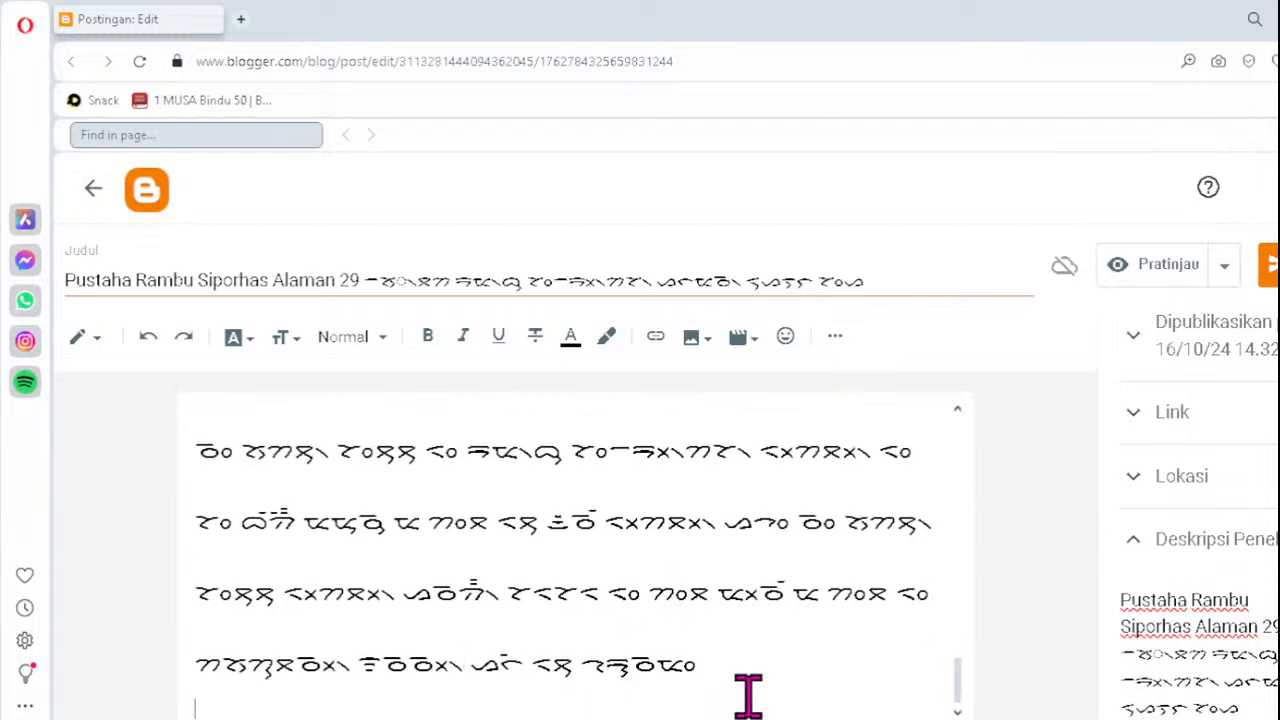
pyautogui.press('Up')
pyautogui.press('Up')
pyautogui.press('Up')
pyautogui.press('Up')
pyautogui.press('Up')
pyautogui.press('Up')
pyautogui.press('Up')
pyautogui.press('Up')
pyautogui.press('Up')
pyautogui.press('Up')
pyautogui.press('Up')
pyautogui.press('Up')
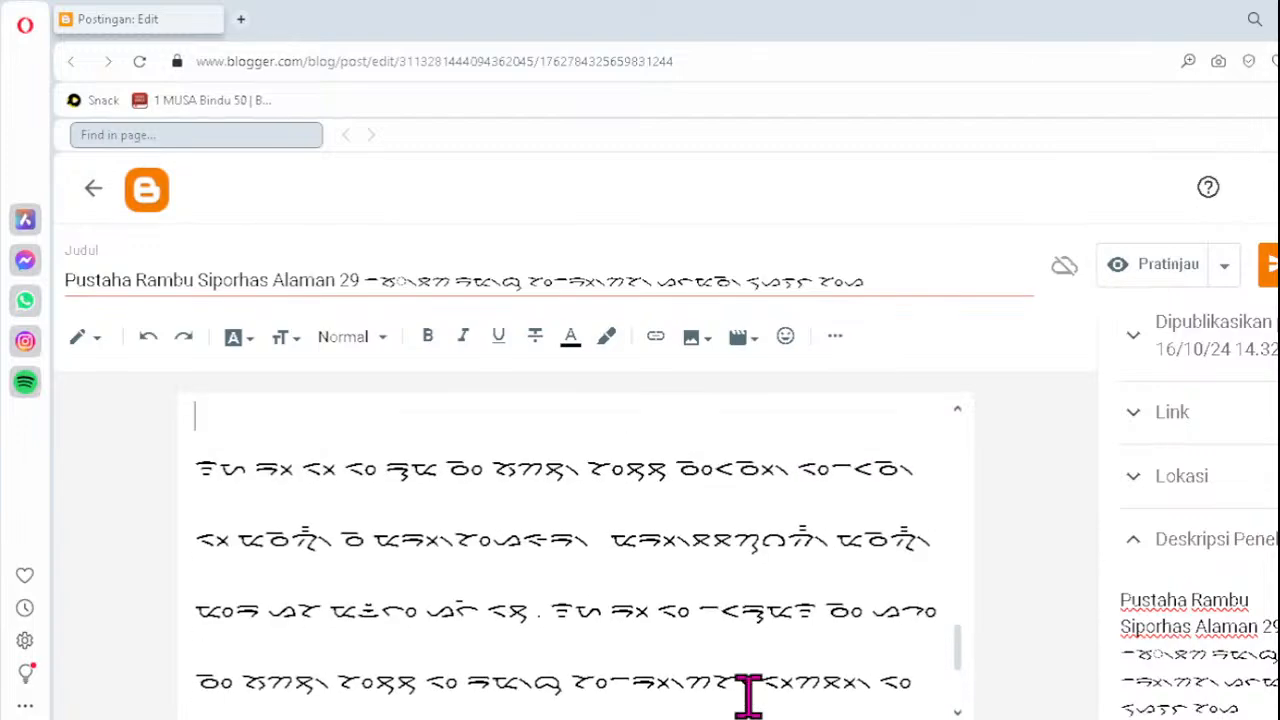
# - Leave the current post and open "Pustaha Rambu Siporhas Alaman 28" from the post list for editing
pyautogui.press('Up')
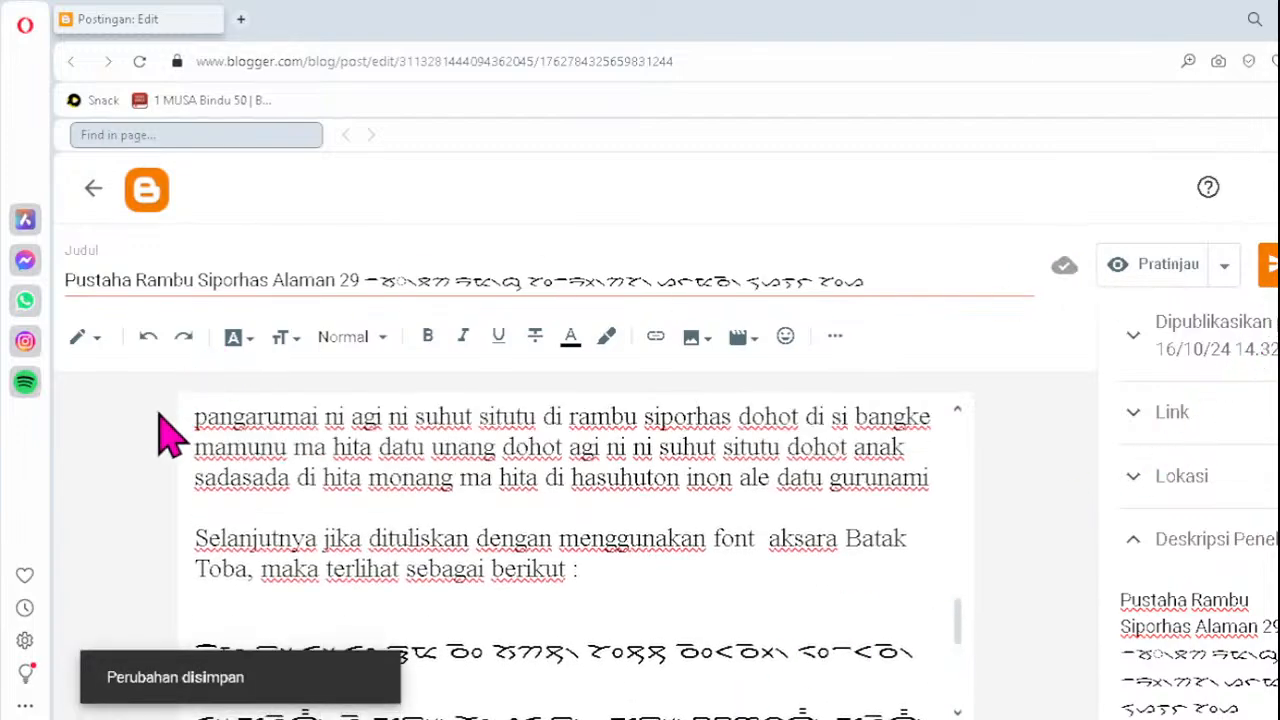
pyautogui.click(94, 190)
pyautogui.scroll(-5, 608, 590)
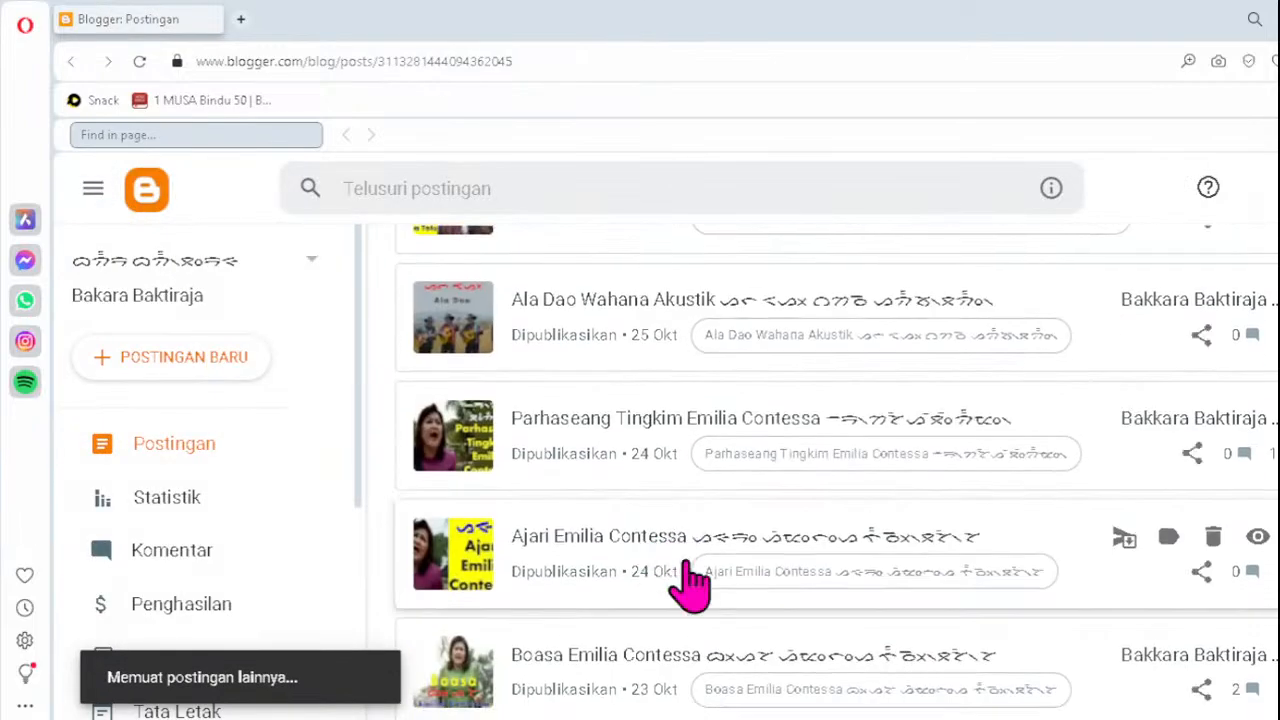
pyautogui.scroll(-10, 690, 585)
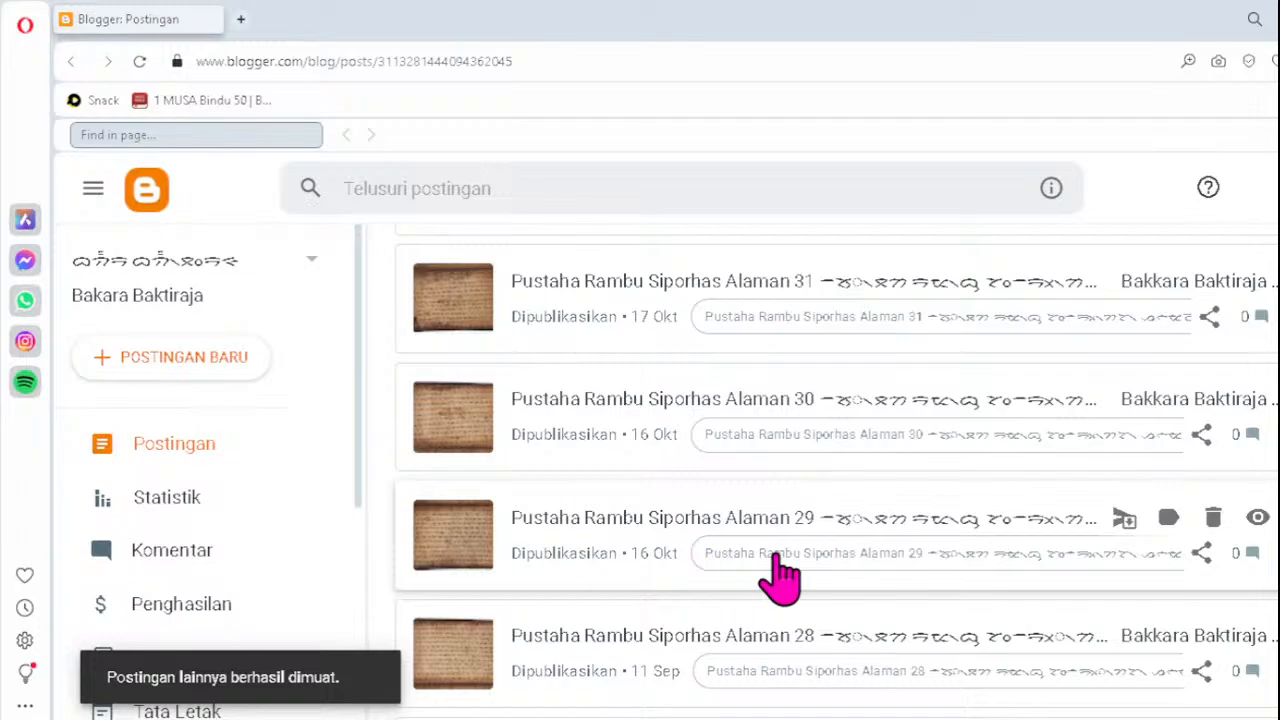
pyautogui.click(706, 663)
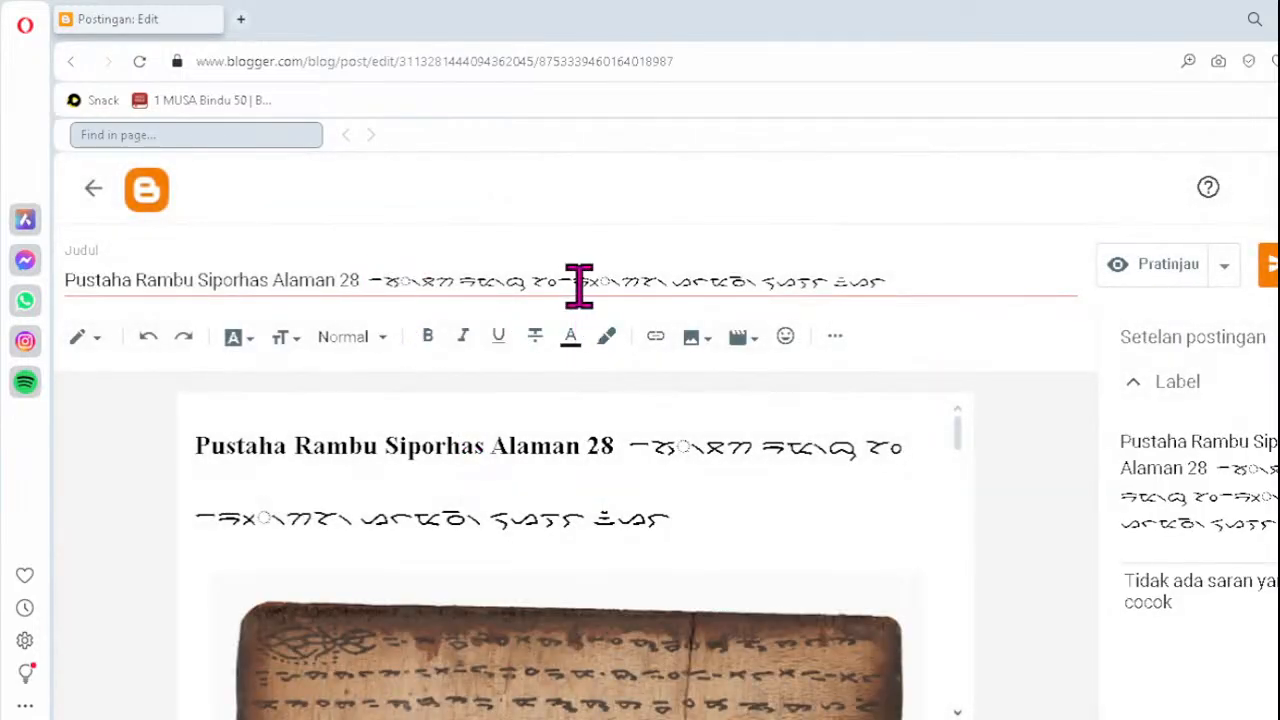
# - Correct the broken syllable in the Batak-script spelling of "Siporhas" in the post title
pyautogui.click(578, 276)
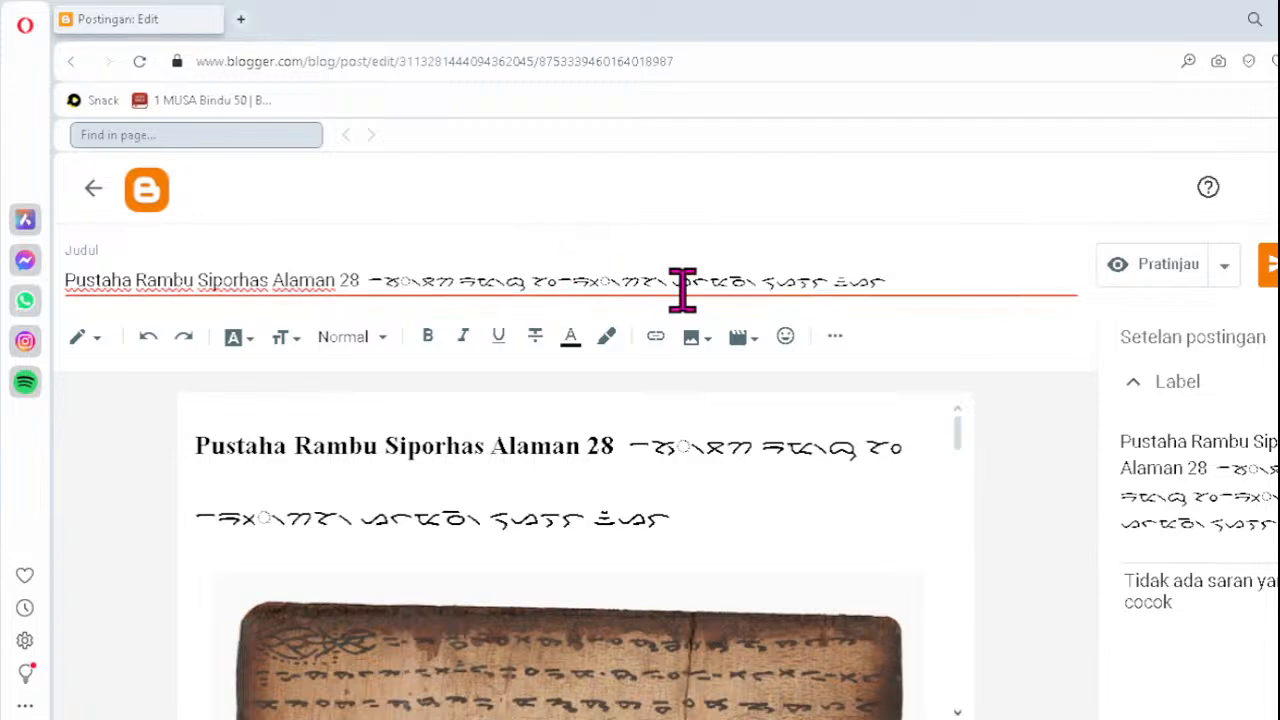
pyautogui.press('Delete')
pyautogui.press('Delete')
pyautogui.press('Delete')
pyautogui.write('ᯂᯬ᯲')
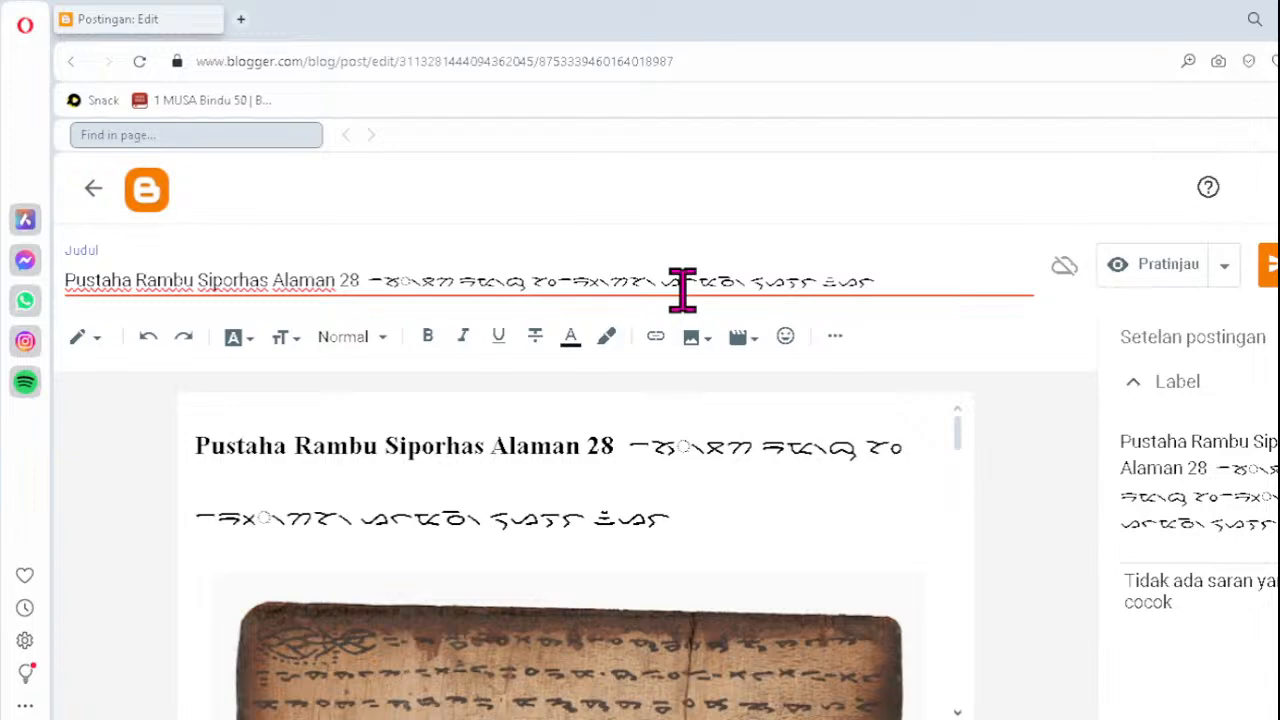
# - Copy the corrected post title and replace the manuscript image's alt text and title text with it
pyautogui.hotkey('ctrl', 'a')
pyautogui.click(560, 594)
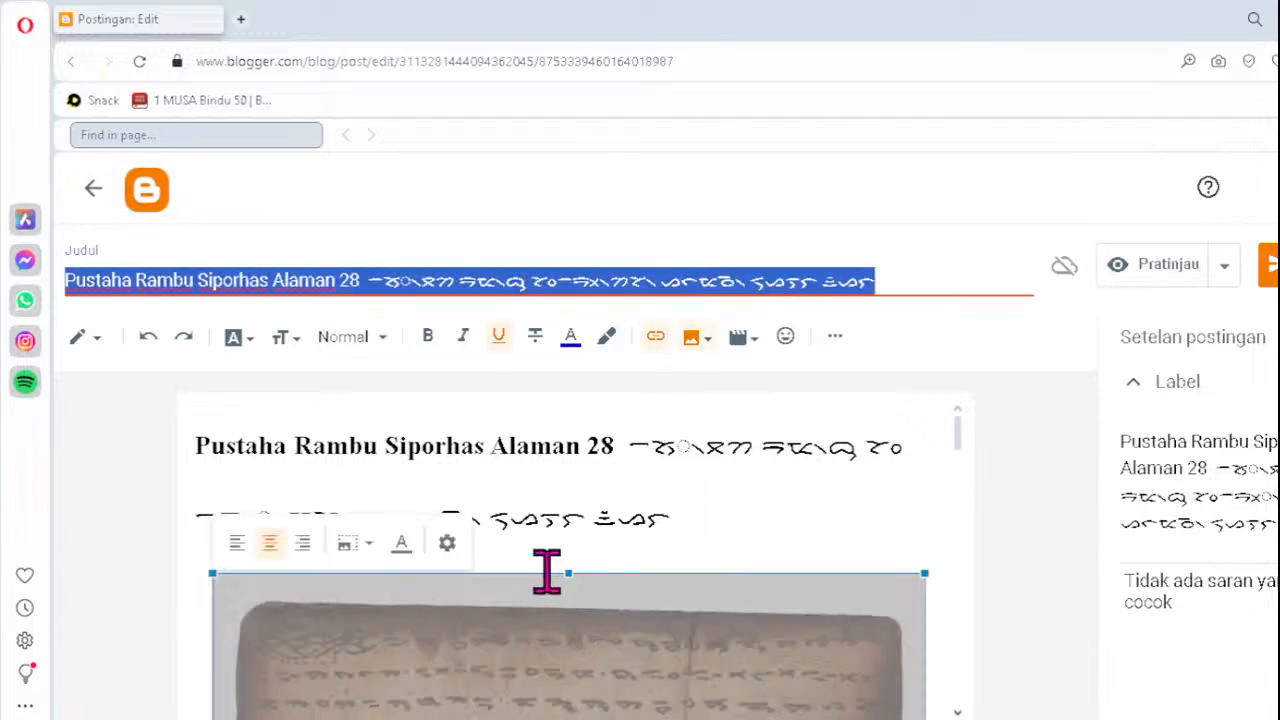
pyautogui.click(449, 545)
pyautogui.click(598, 330)
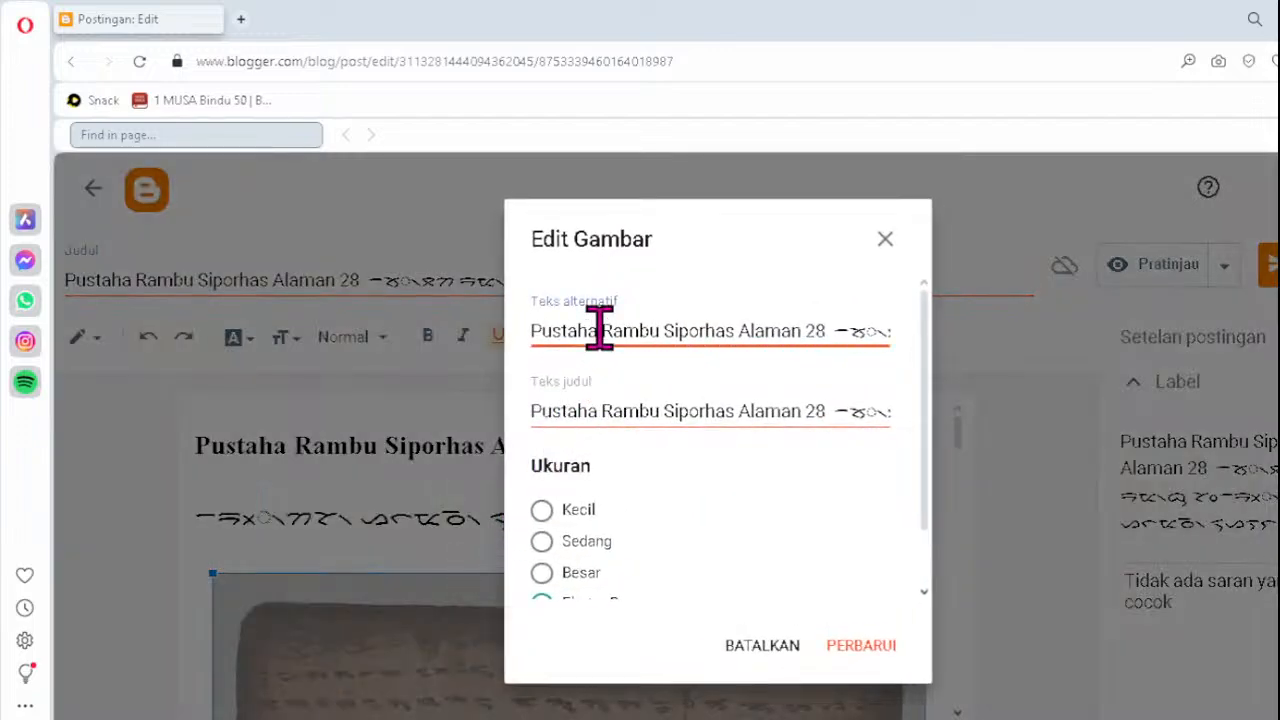
pyautogui.hotkey('ctrl', 'a')
pyautogui.hotkey('ctrl', 'v')
pyautogui.click(615, 405)
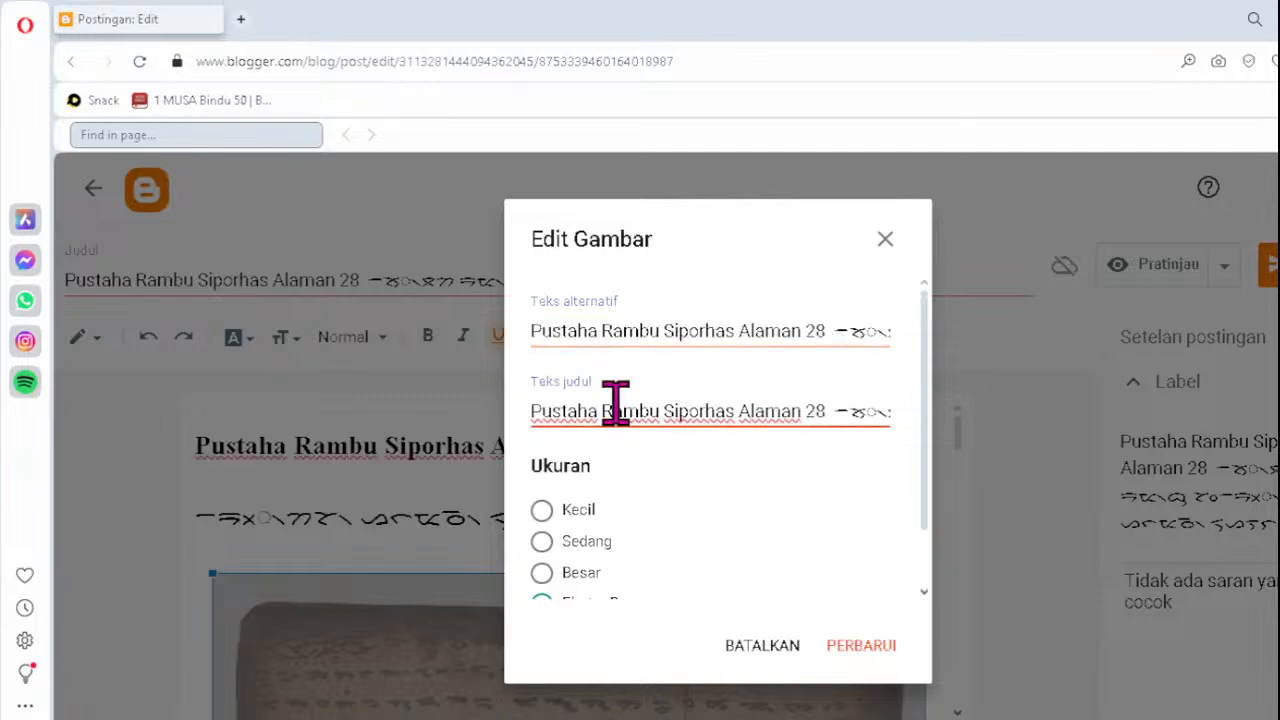
pyautogui.hotkey('ctrl', 'a')
pyautogui.hotkey('ctrl', 'v')
pyautogui.click(860, 645)
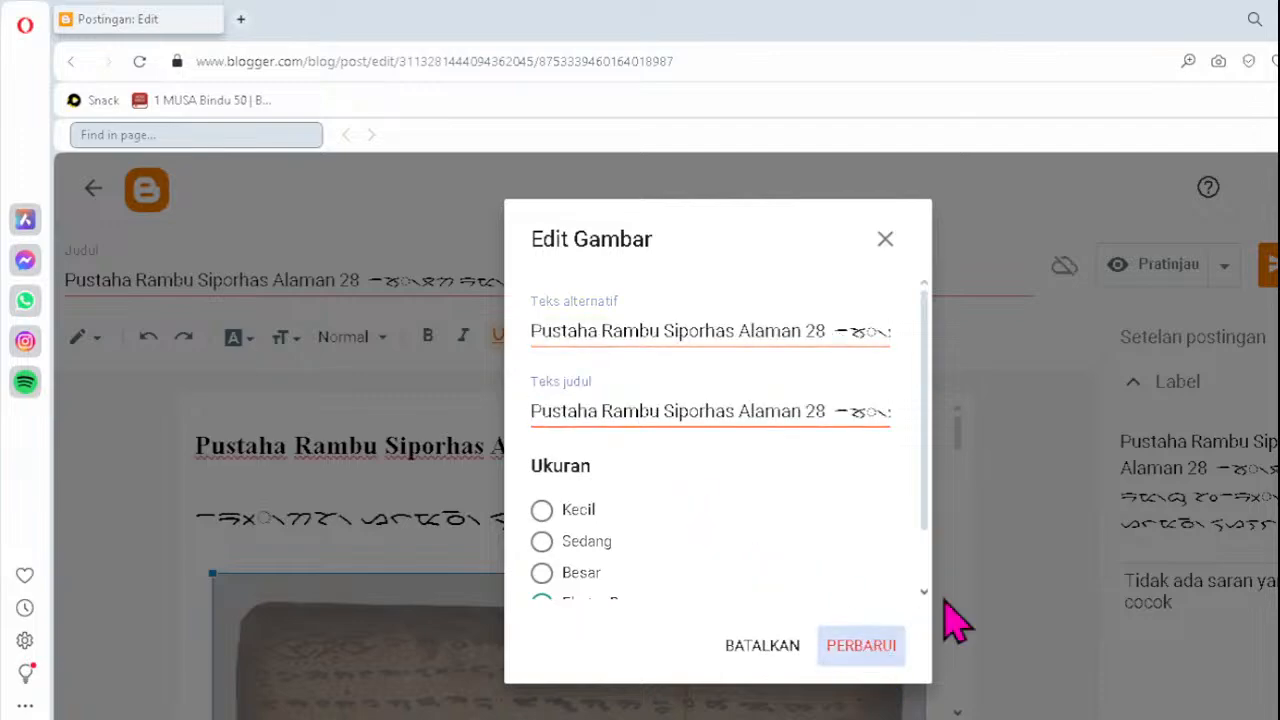
# - Replace the post's label with the corrected title
pyautogui.click(1183, 462)
pyautogui.hotkey('ctrl', 'a')
pyautogui.hotkey('ctrl', 'v')
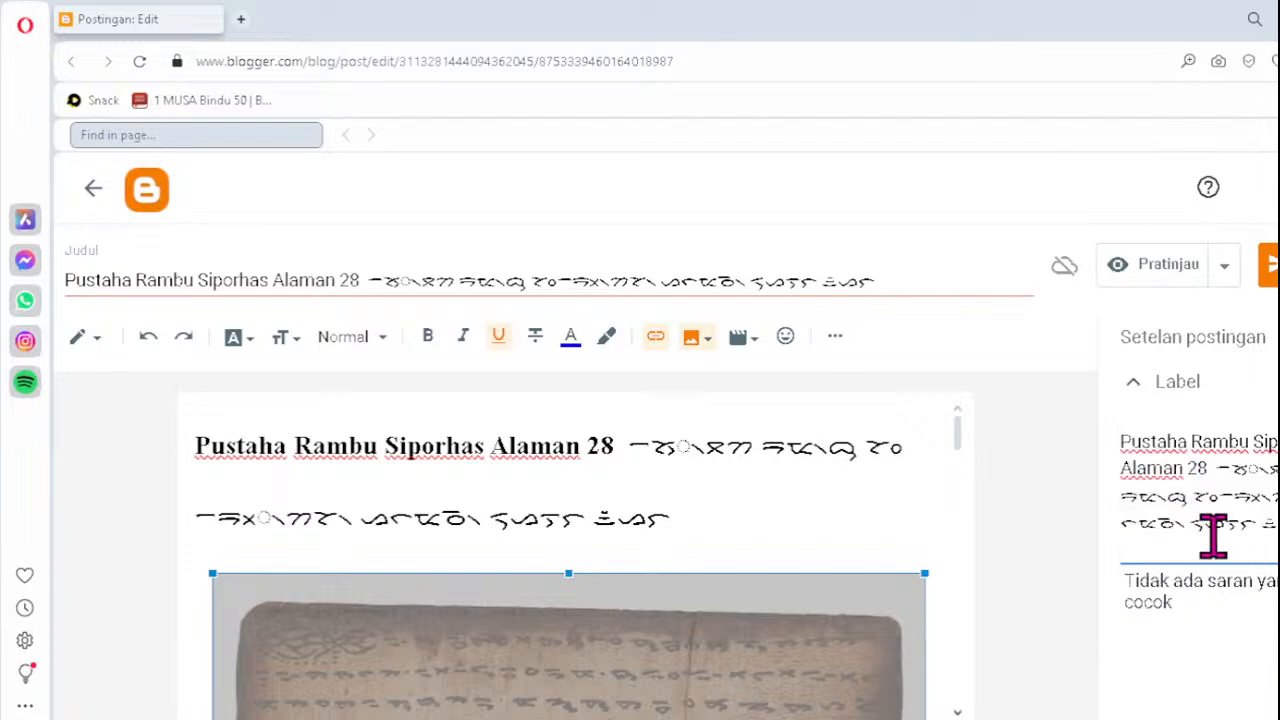
# - Replace the post's search description with the corrected title
pyautogui.scroll(-3, 1214, 538)
pyautogui.click(1212, 648)
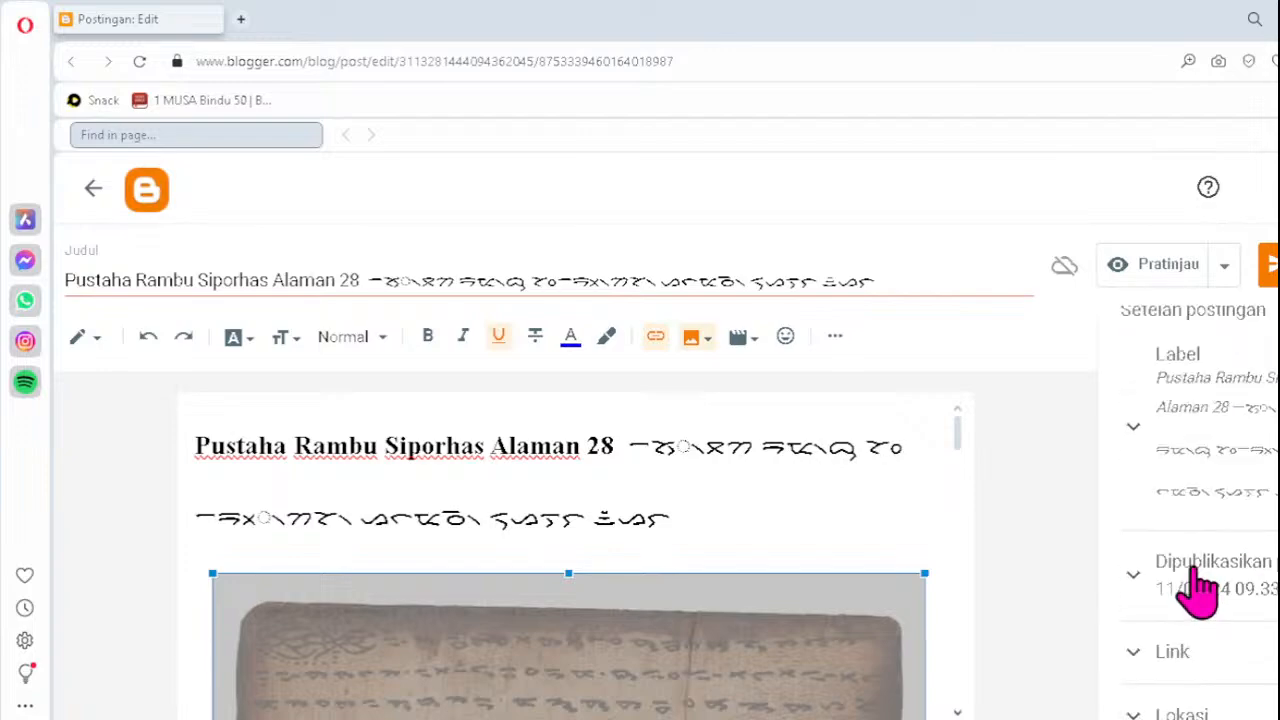
pyautogui.scroll(-3, 1196, 572)
pyautogui.click(1201, 605)
pyautogui.hotkey('ctrl', 'a')
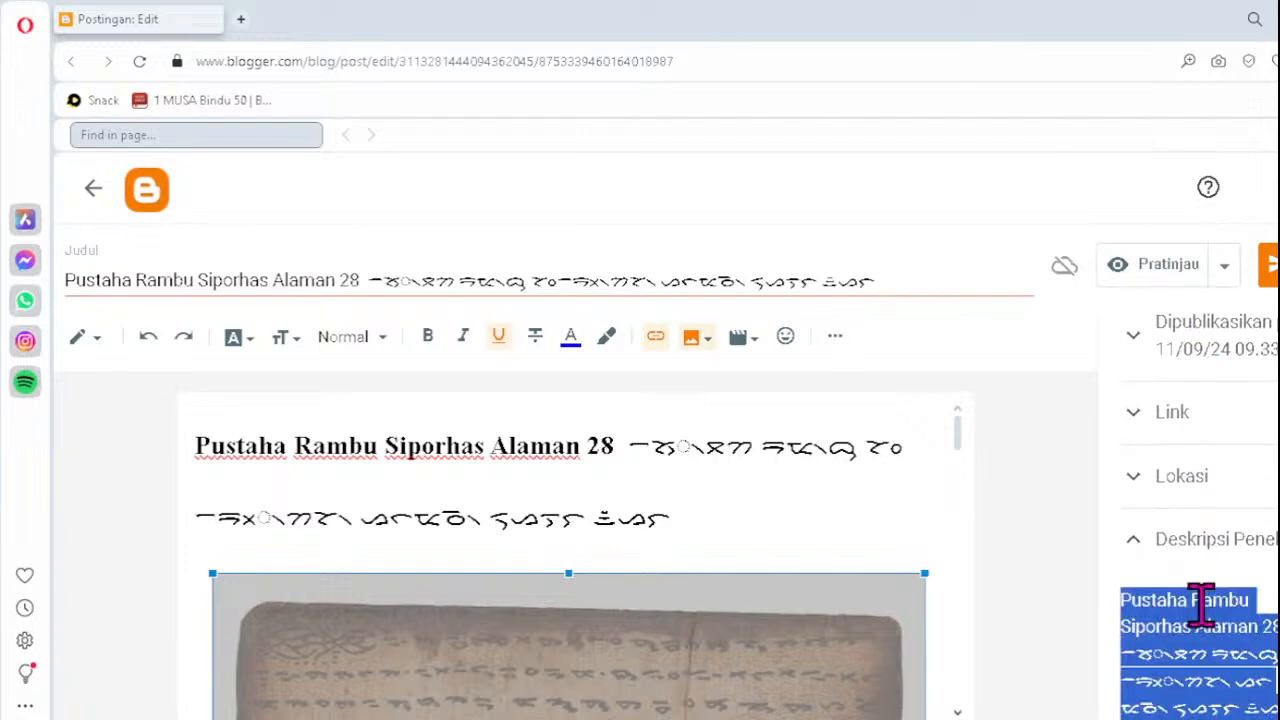
pyautogui.hotkey('ctrl', 'v')
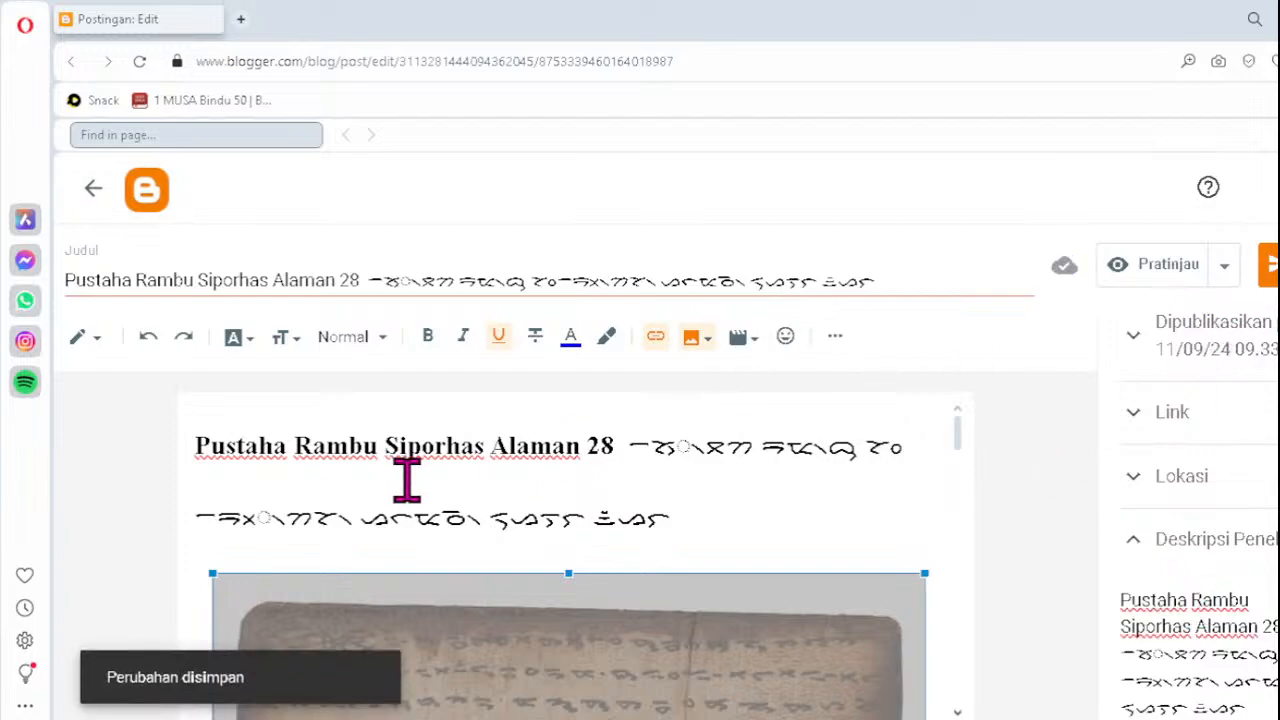
# - Correct the two broken syllables in the fourth line of the post's Batak-script passage
pyautogui.scroll(-5, 580, 530)
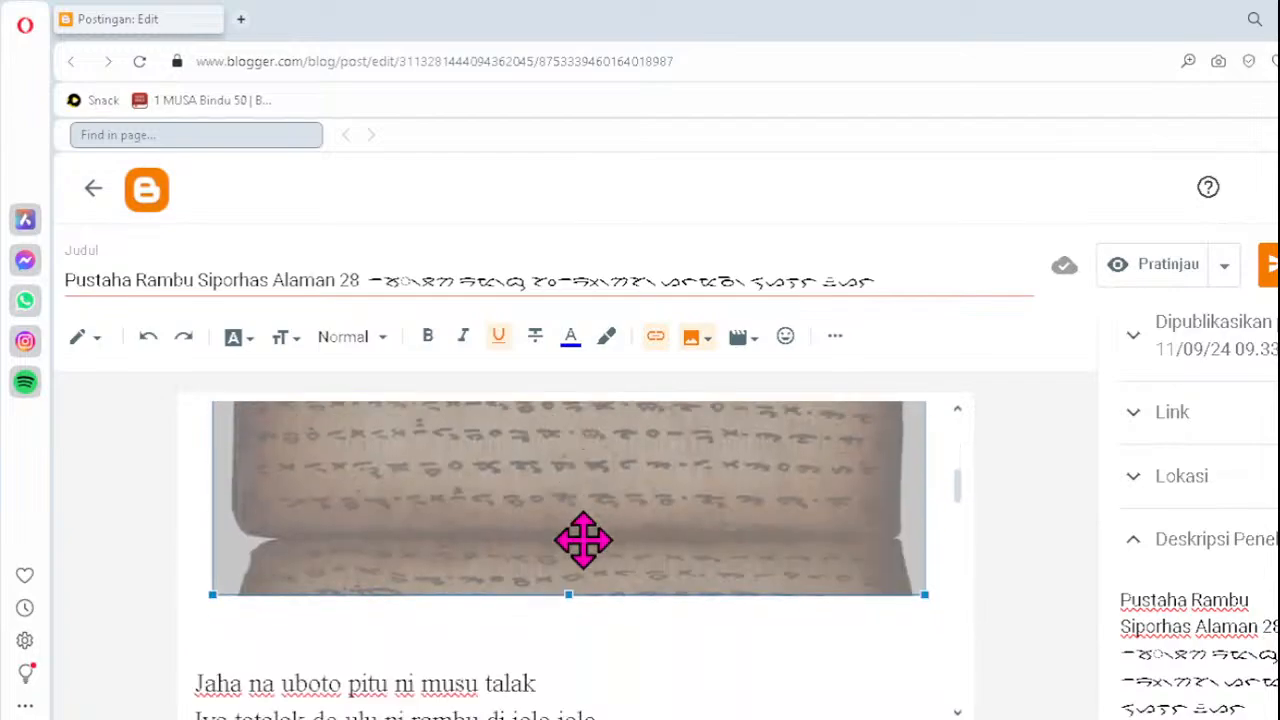
pyautogui.scroll(-2, 583, 540)
pyautogui.scroll(-8, 583, 540)
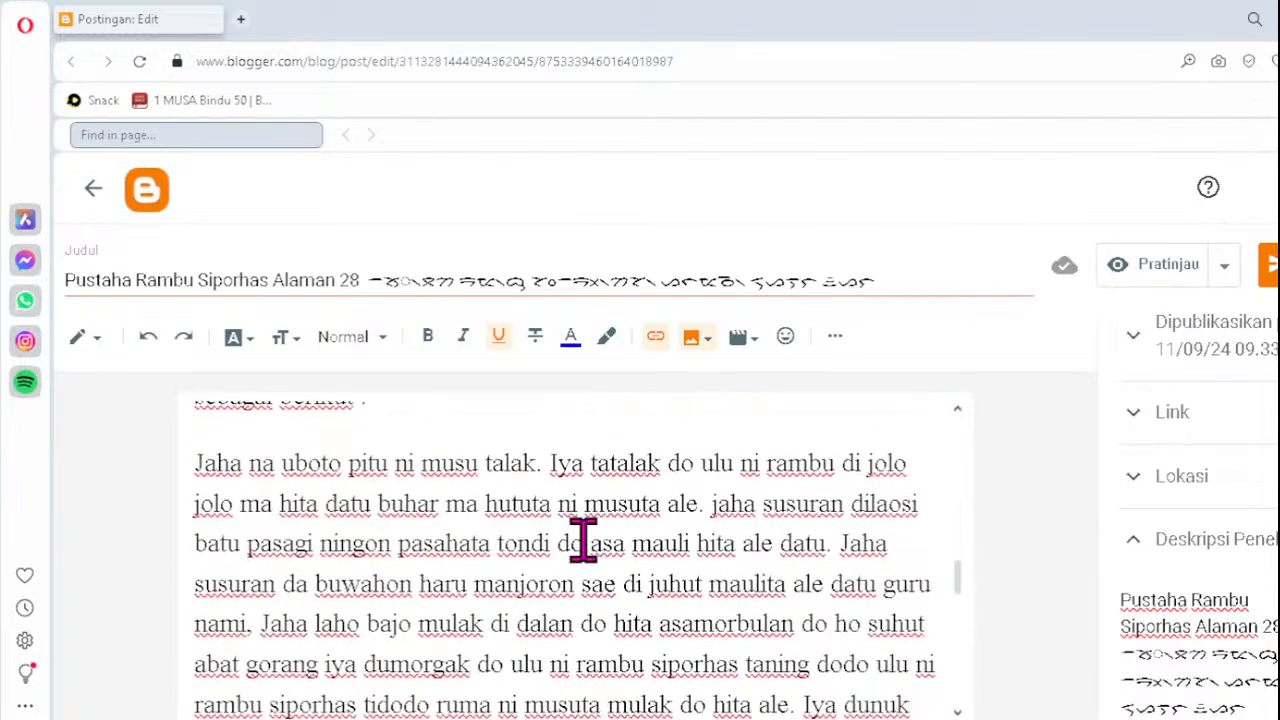
pyautogui.scroll(-2, 583, 540)
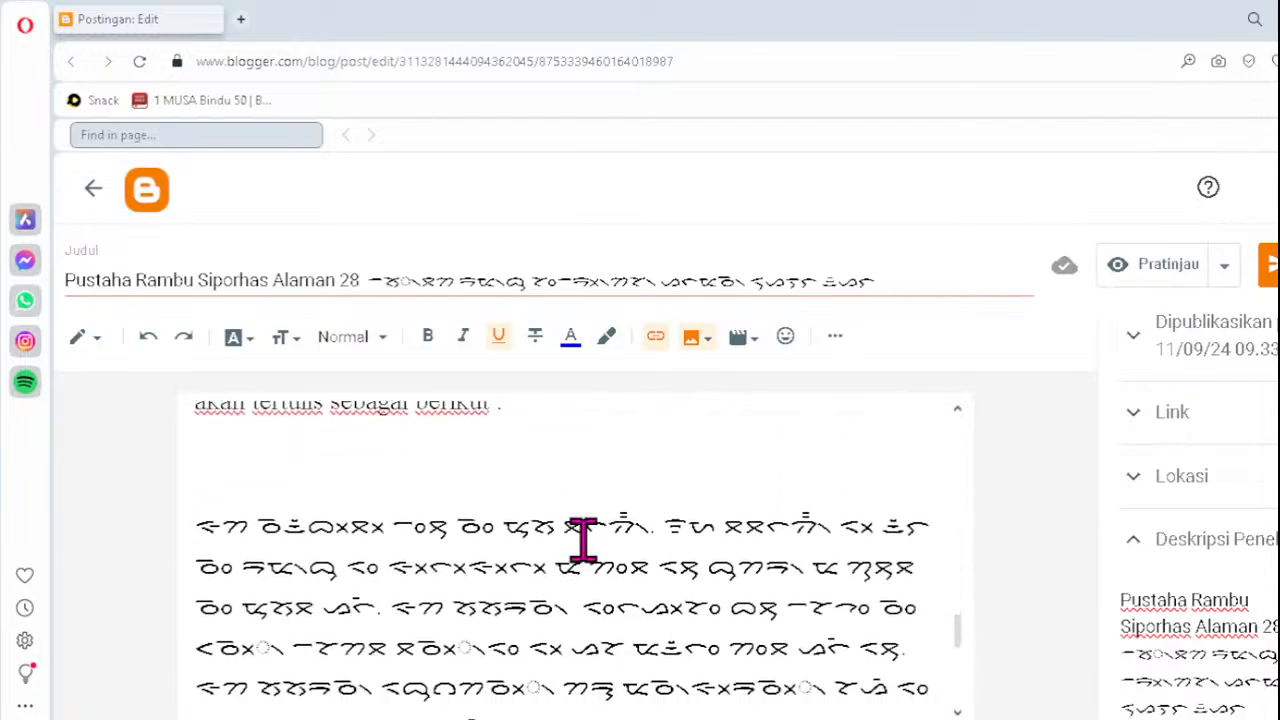
pyautogui.click(545, 612)
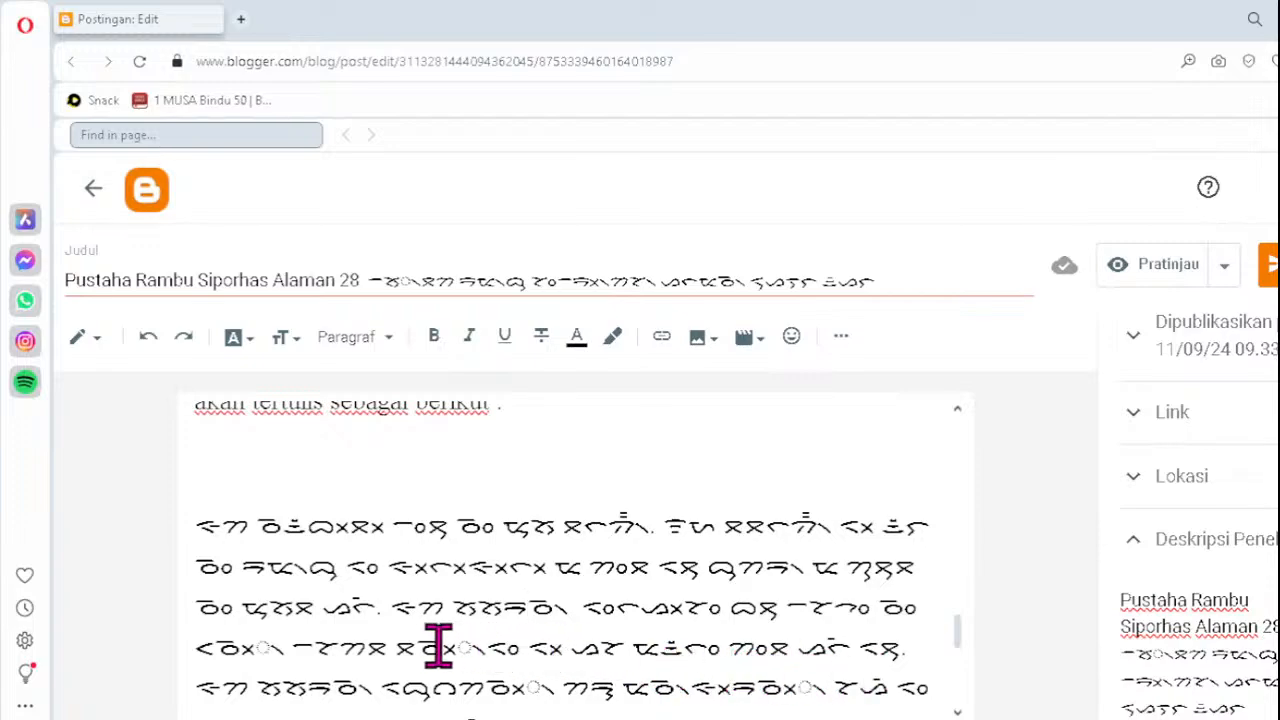
pyautogui.click(266, 651)
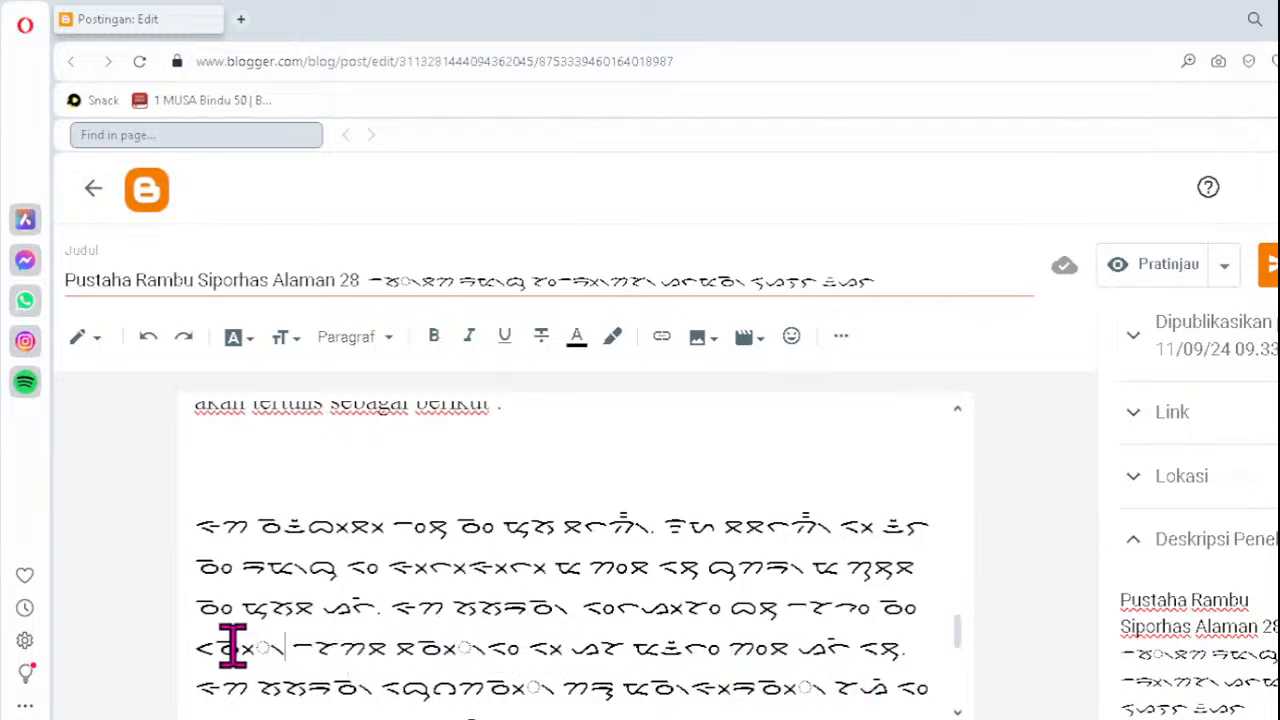
pyautogui.click(226, 648)
pyautogui.press('Delete')
pyautogui.write('ᯬᯉ᯲')
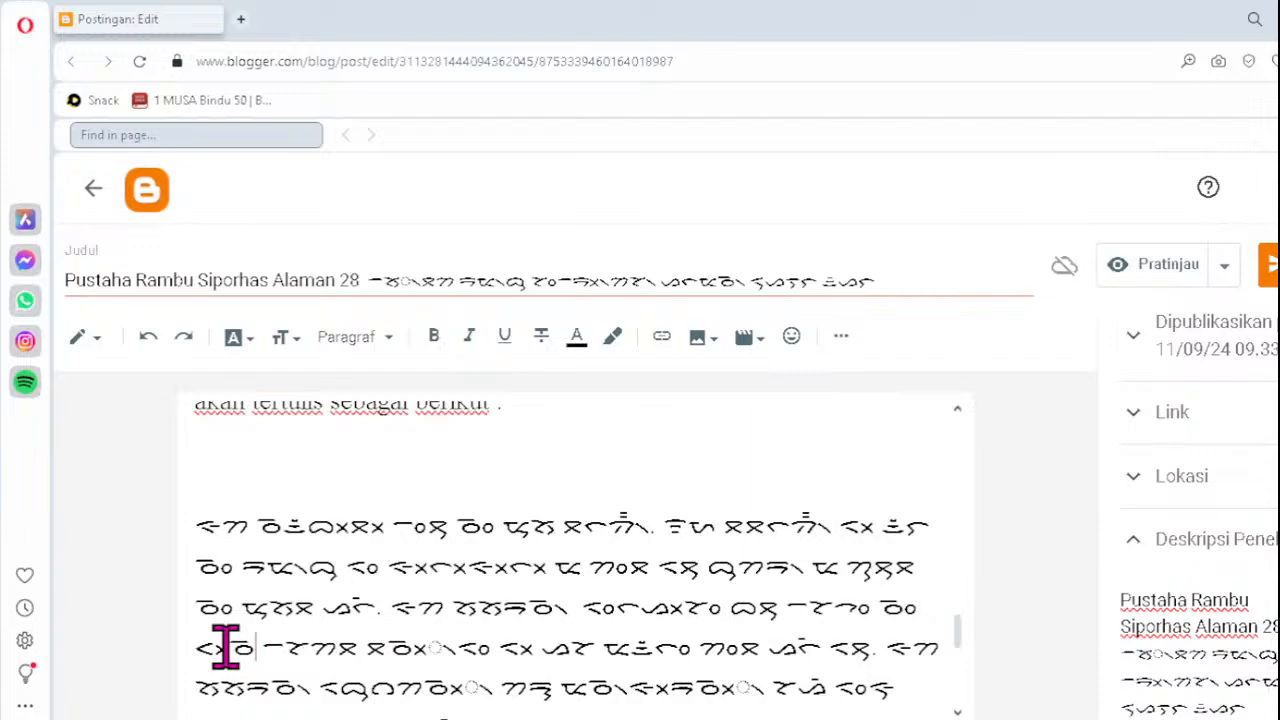
pyautogui.click(404, 648)
pyautogui.press('Delete')
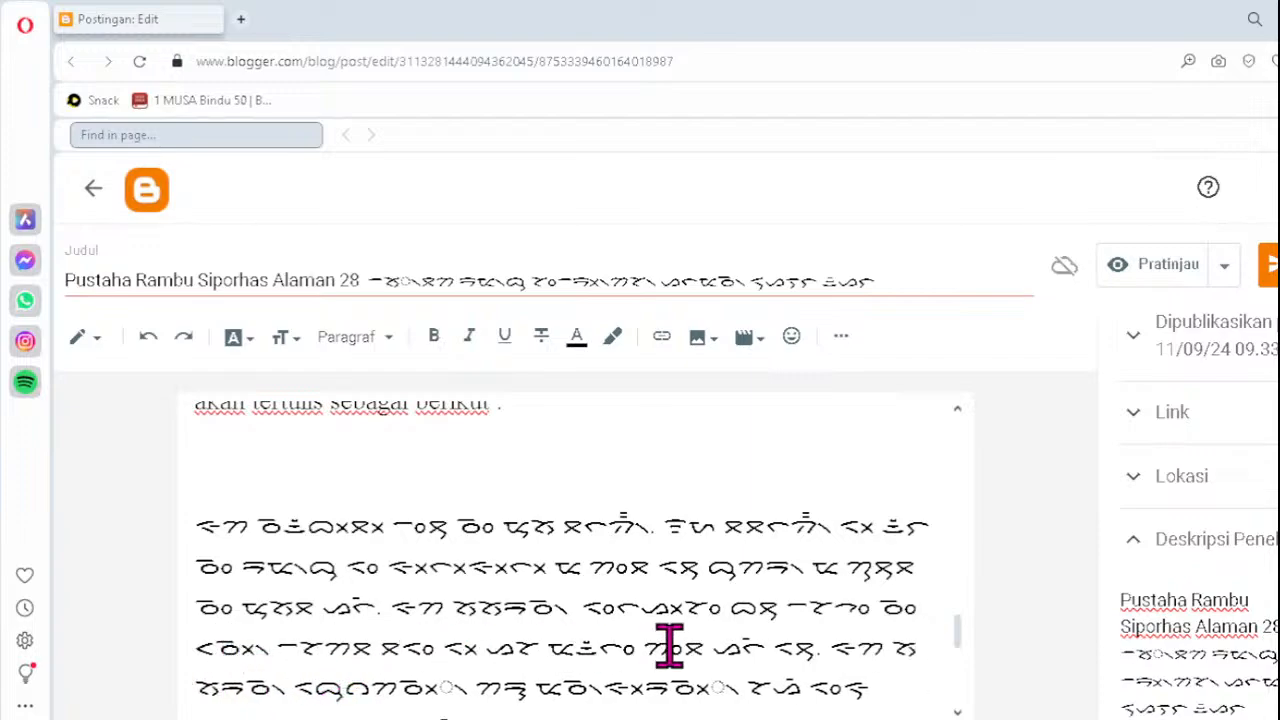
pyautogui.write('ᯬᯉ᯲')
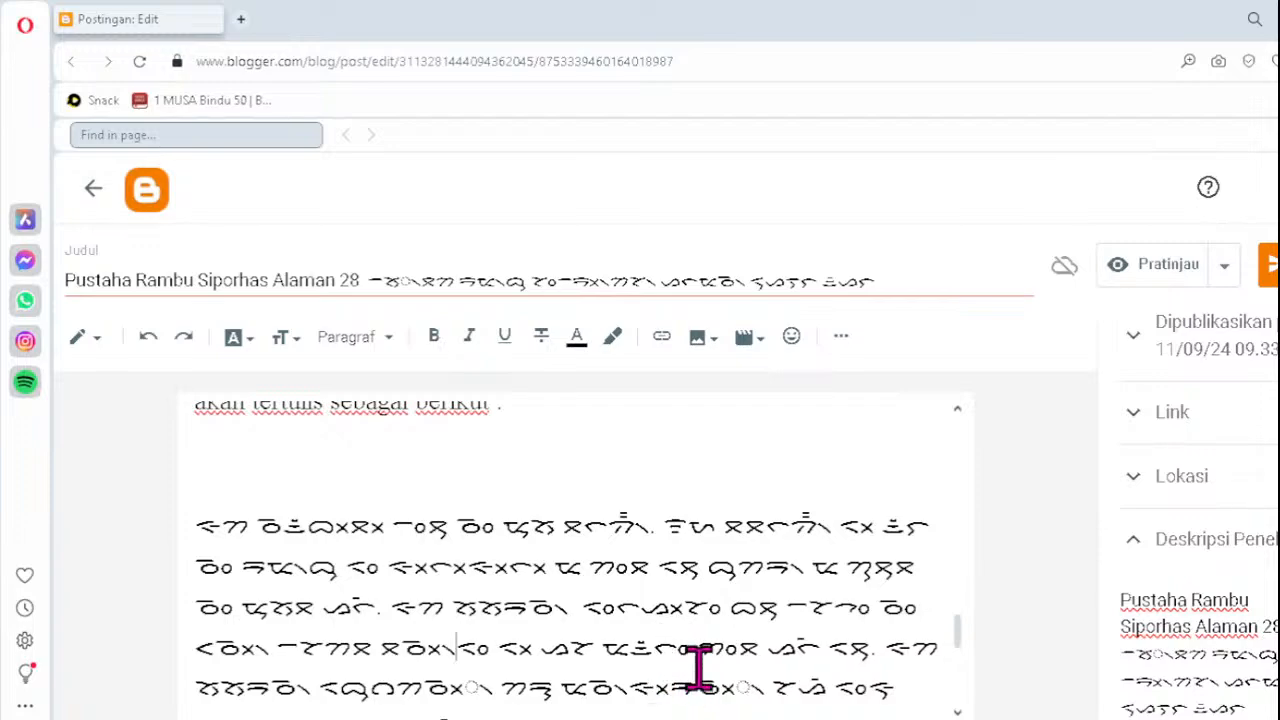
# - Correct the two broken syllables in the fifth line of the Batak-script passage
pyautogui.click(426, 690)
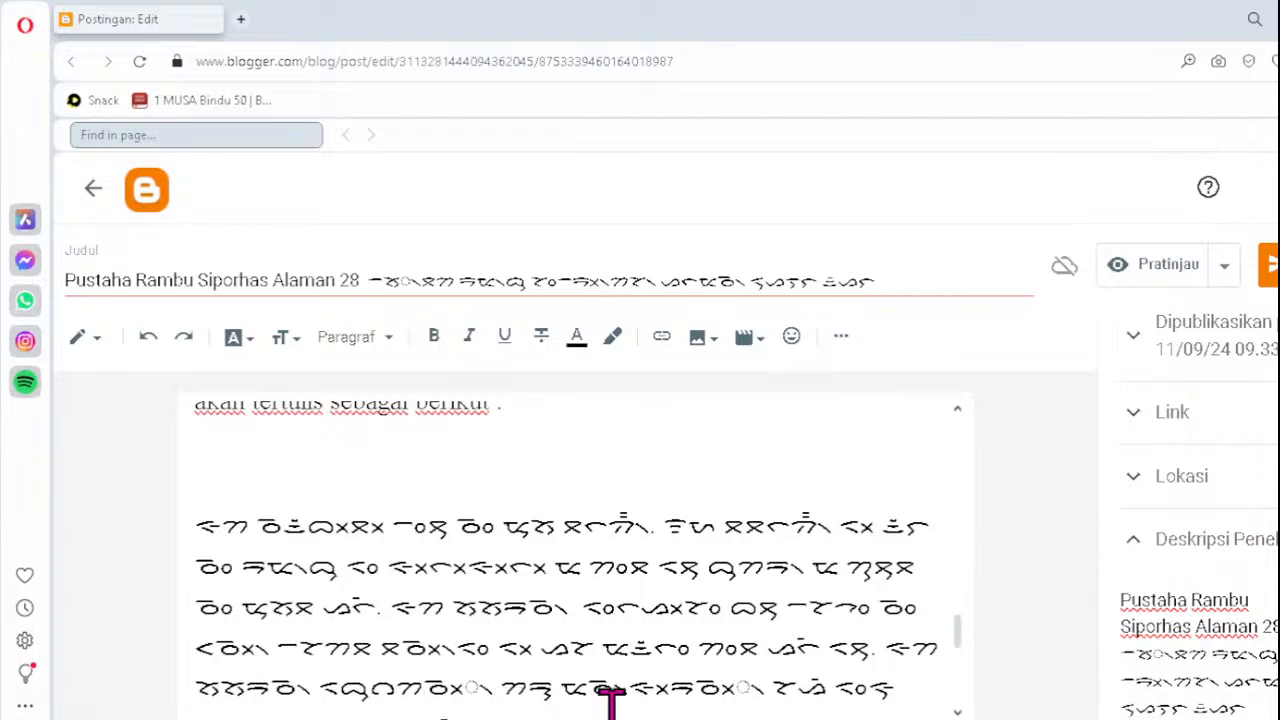
pyautogui.press('Delete')
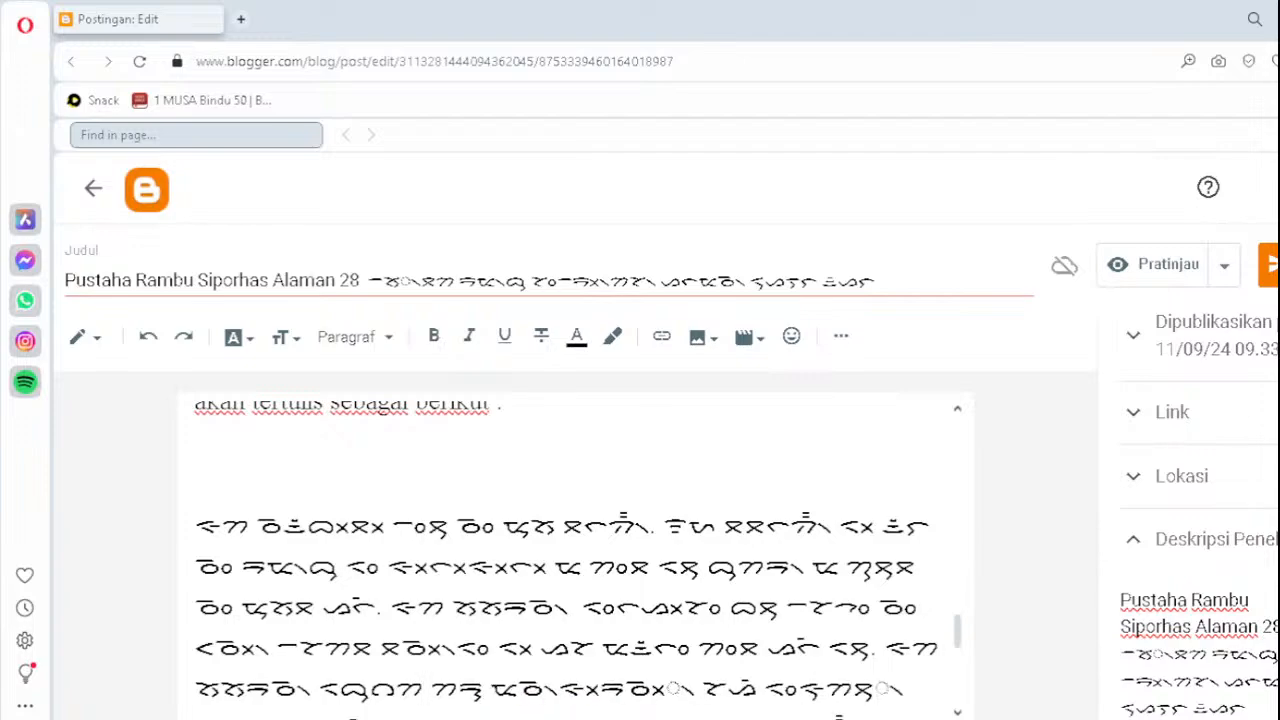
pyautogui.write('ᯬᯉ')
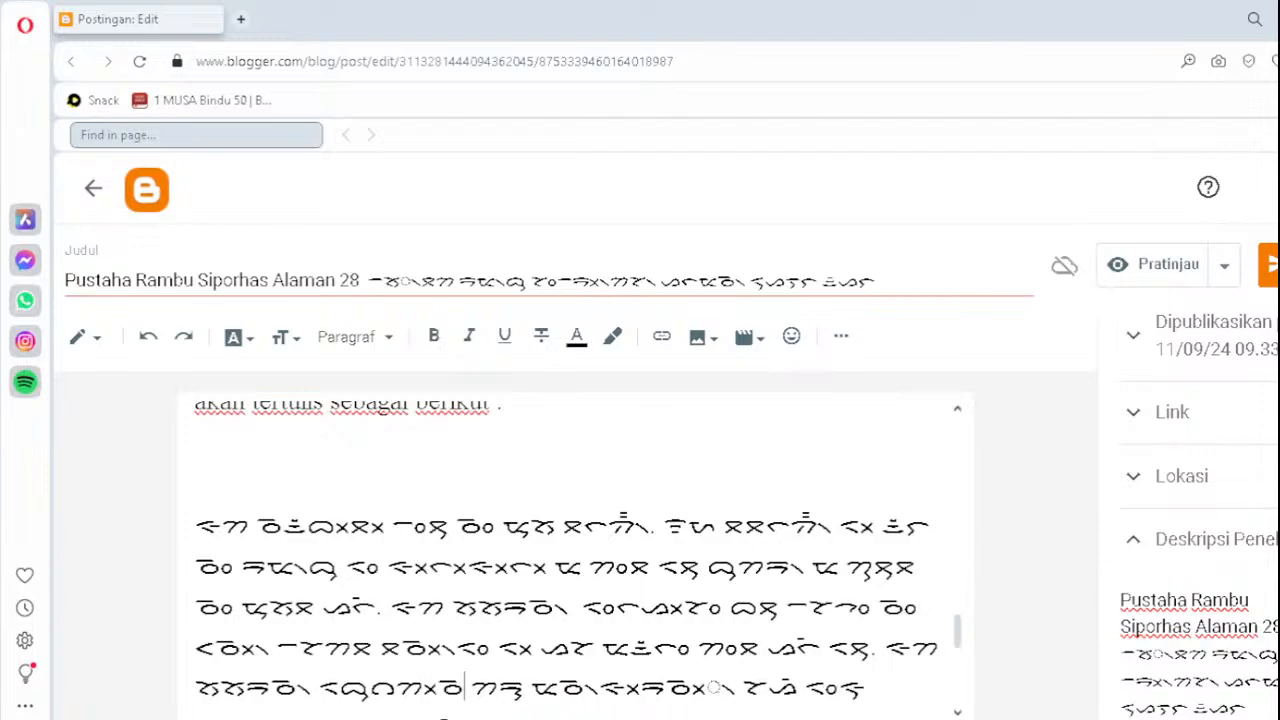
pyautogui.write('ᯂ᯲')
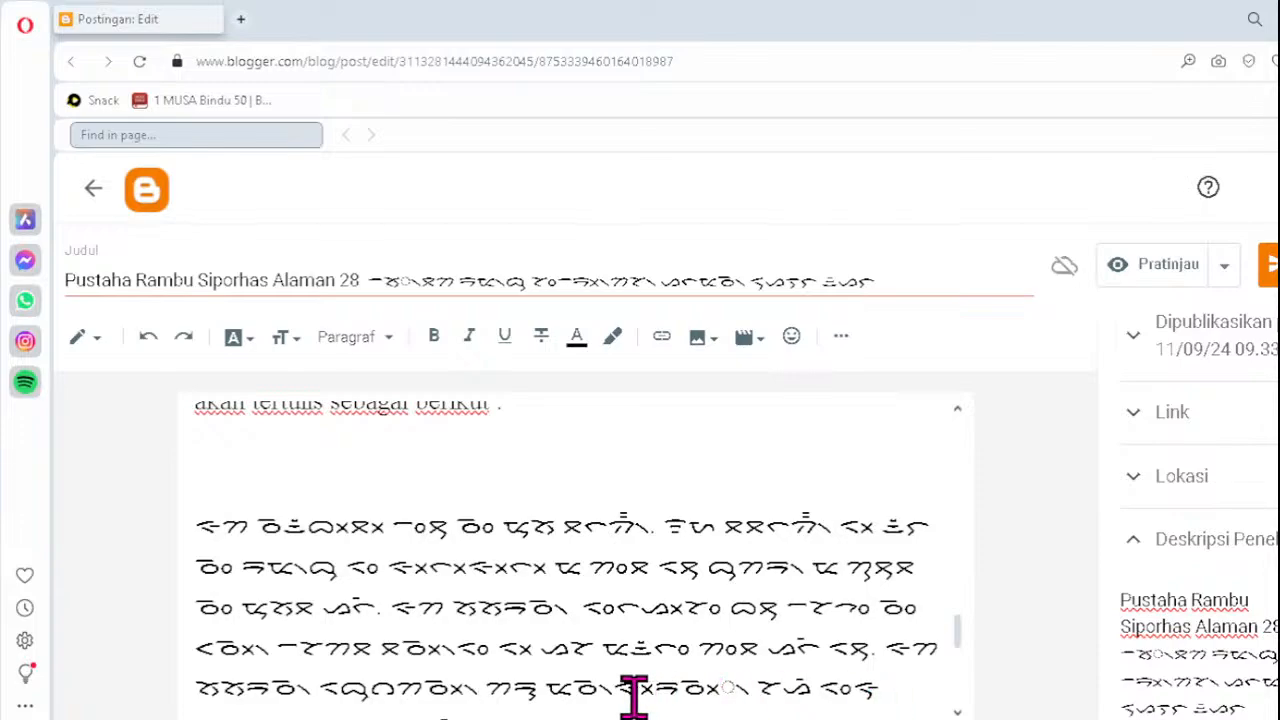
pyautogui.click(684, 687)
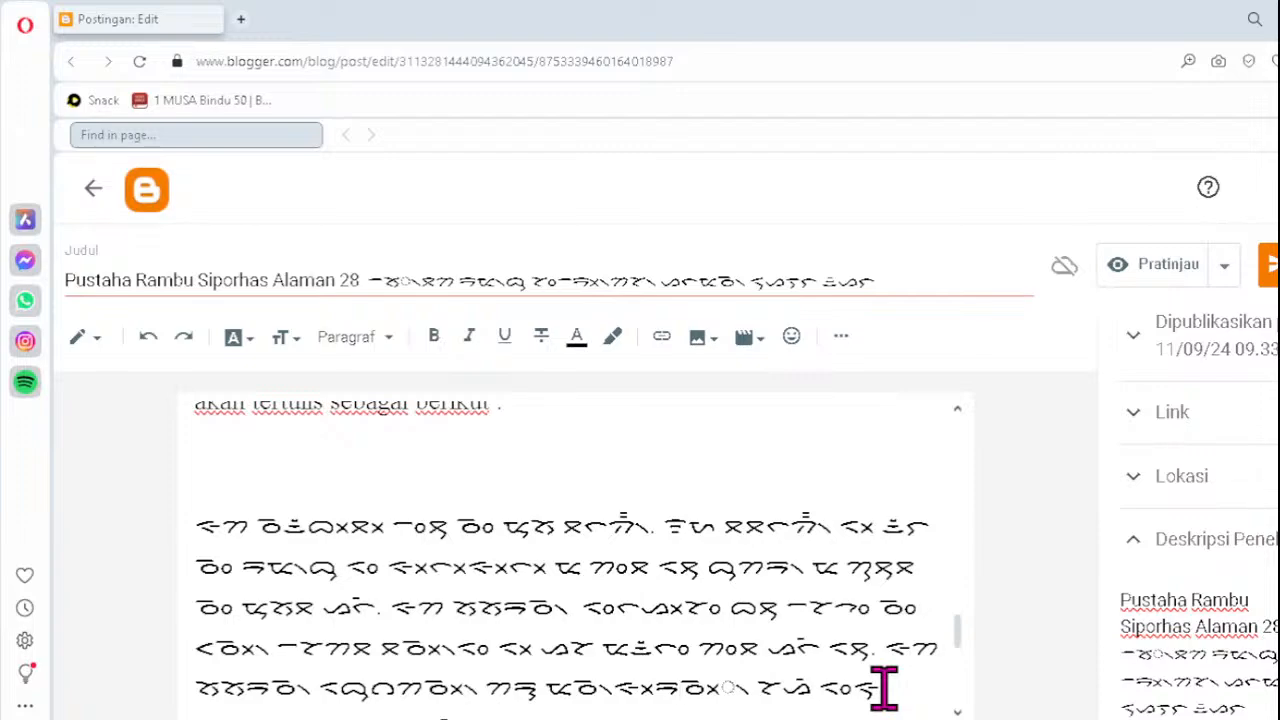
pyautogui.press('Delete')
pyautogui.write('ᯬᯉ᯲')
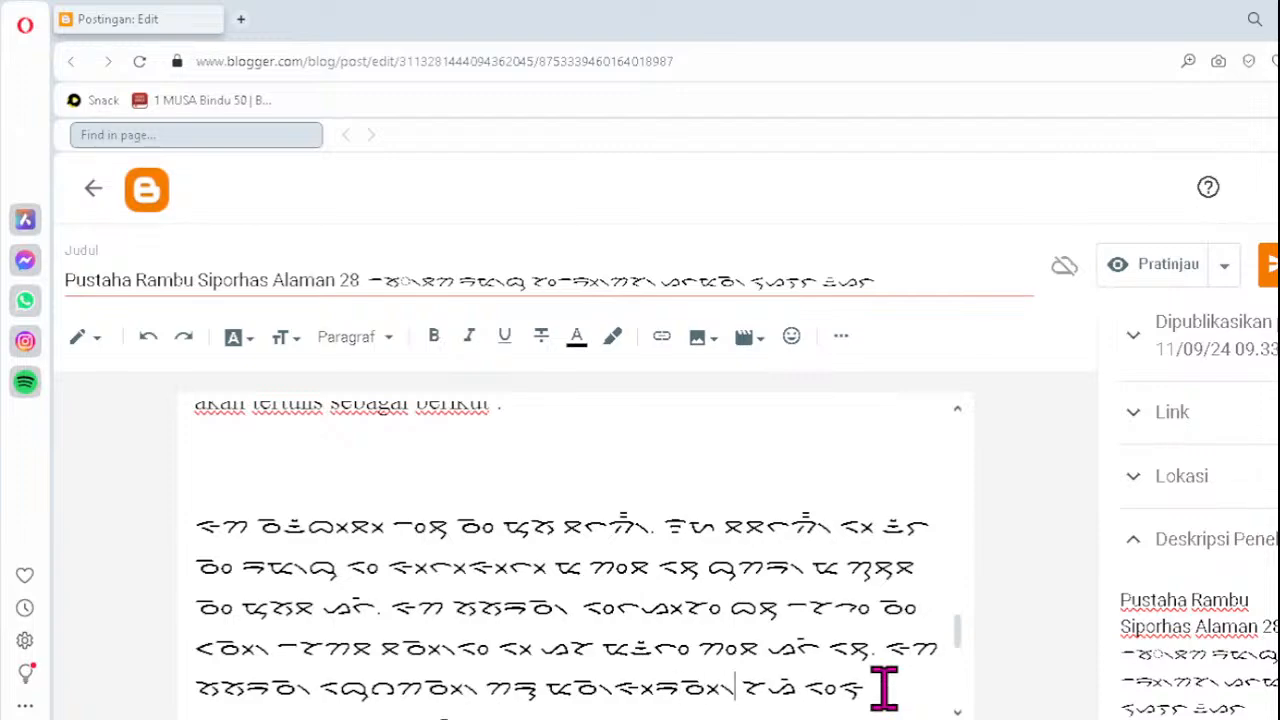
# - Correct the broken syllable at the start of the sixth line of the Batak-script passage
pyautogui.press('Down')
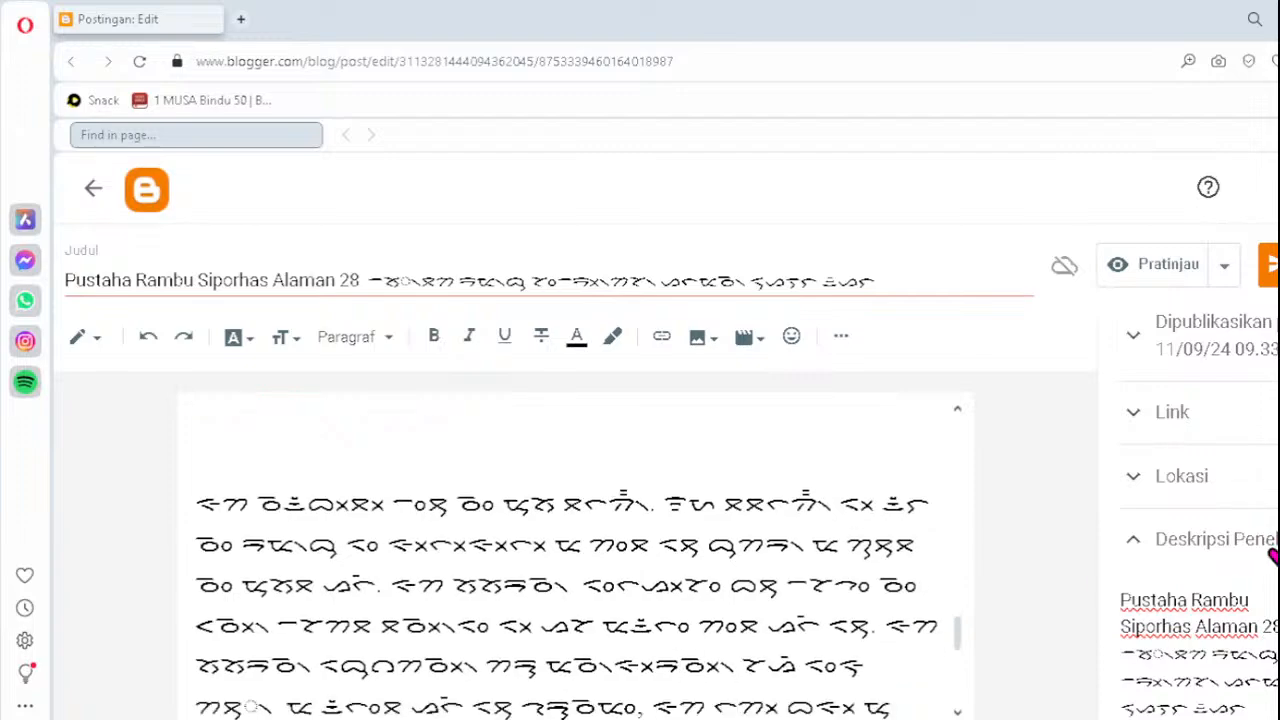
pyautogui.click(226, 702)
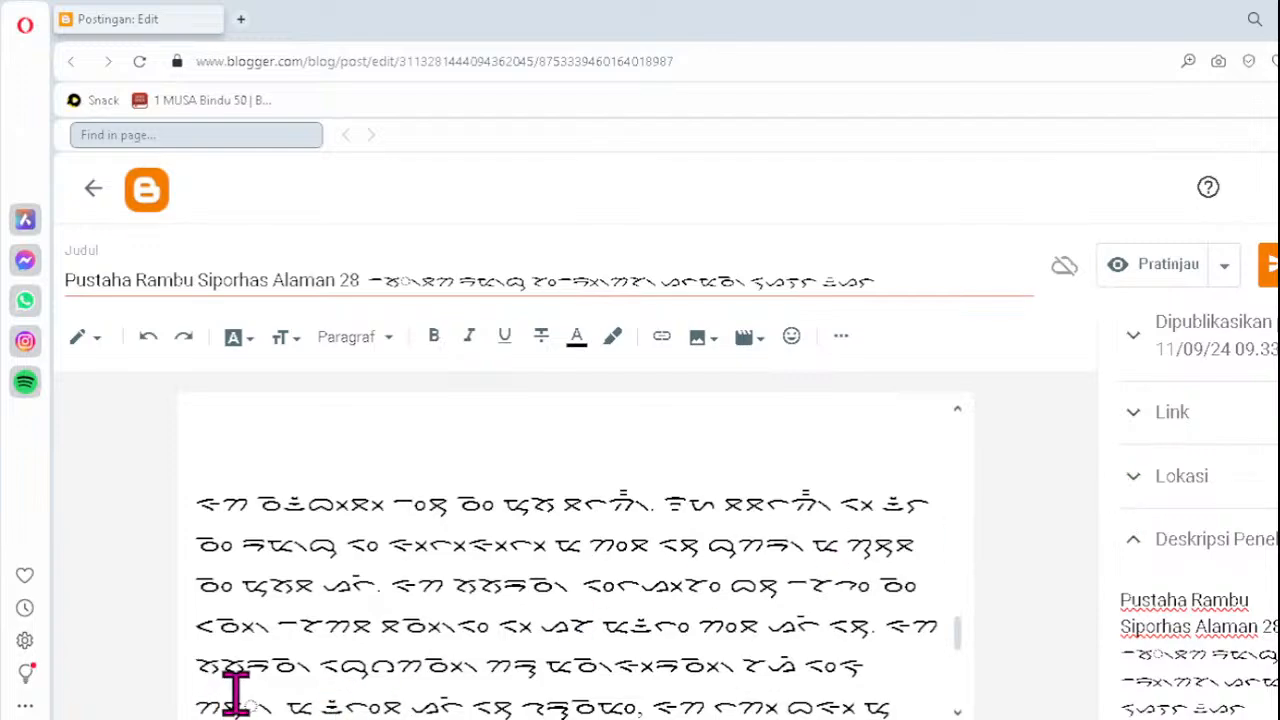
pyautogui.press('Delete')
pyautogui.write('ᯮᯖ')
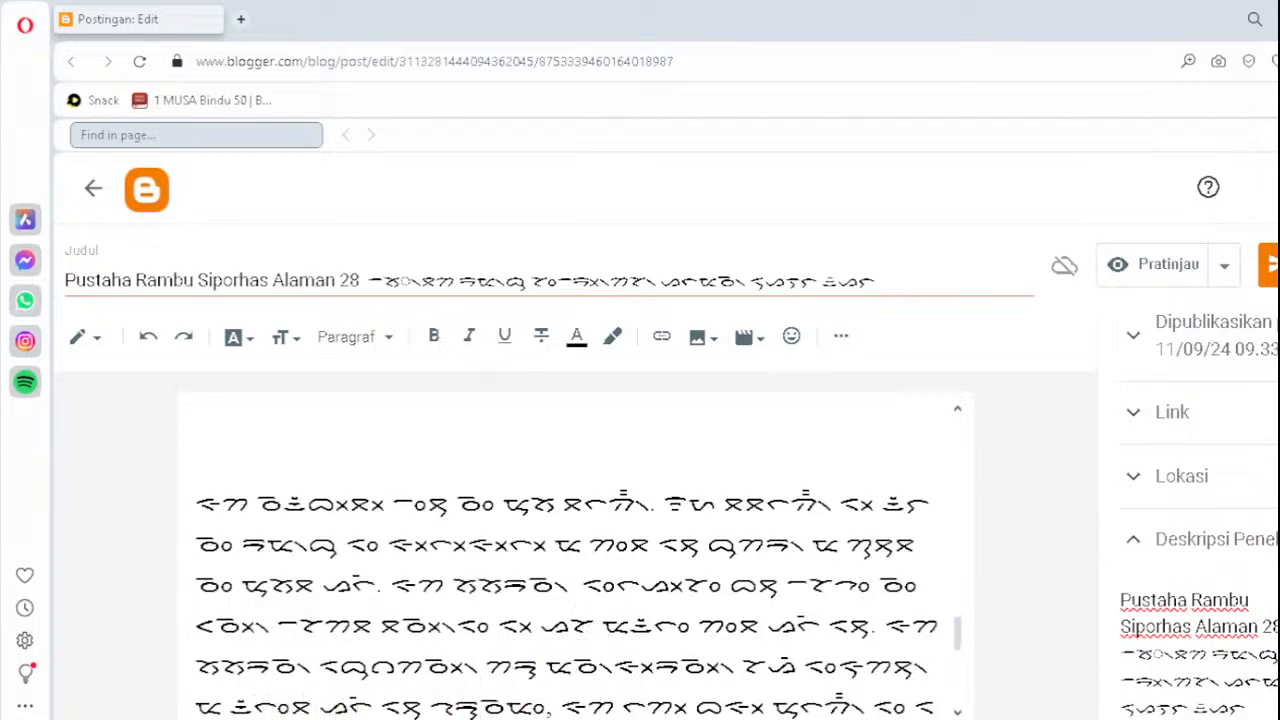
# - Correct the two broken syllables in the seventh line of the Batak-script passage
pyautogui.click(826, 705)
pyautogui.press('Down')
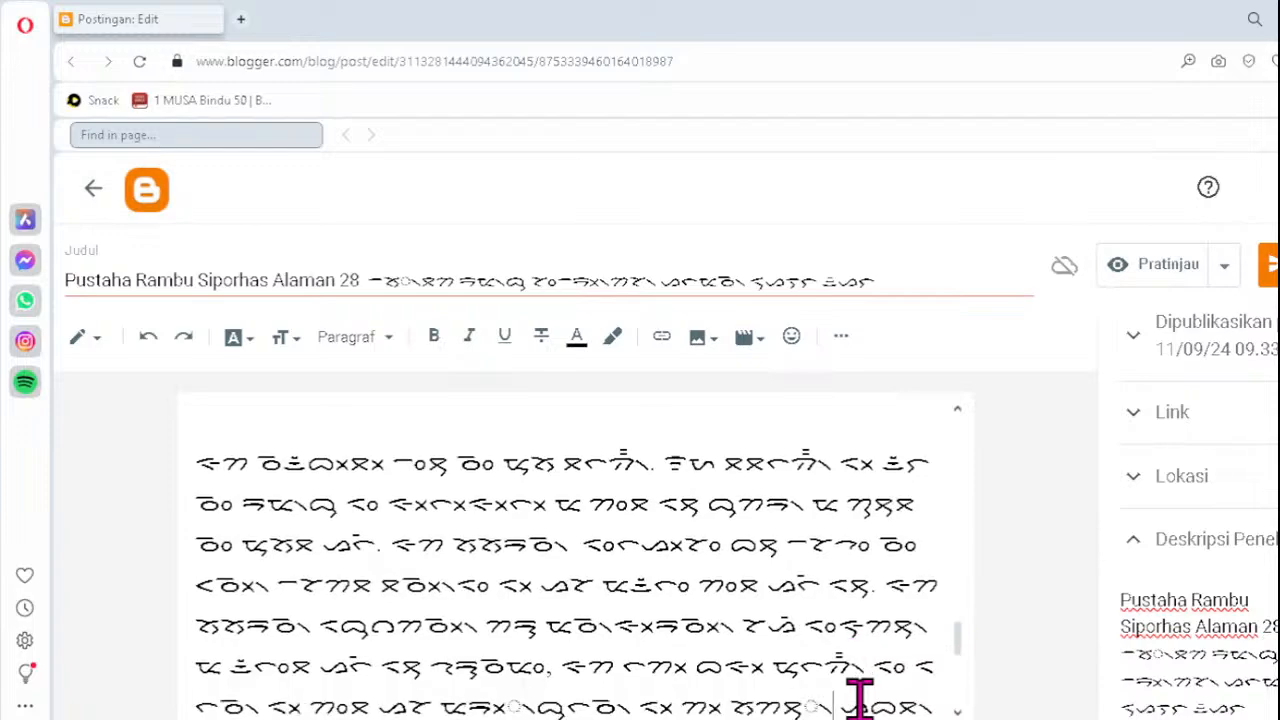
pyautogui.click(475, 703)
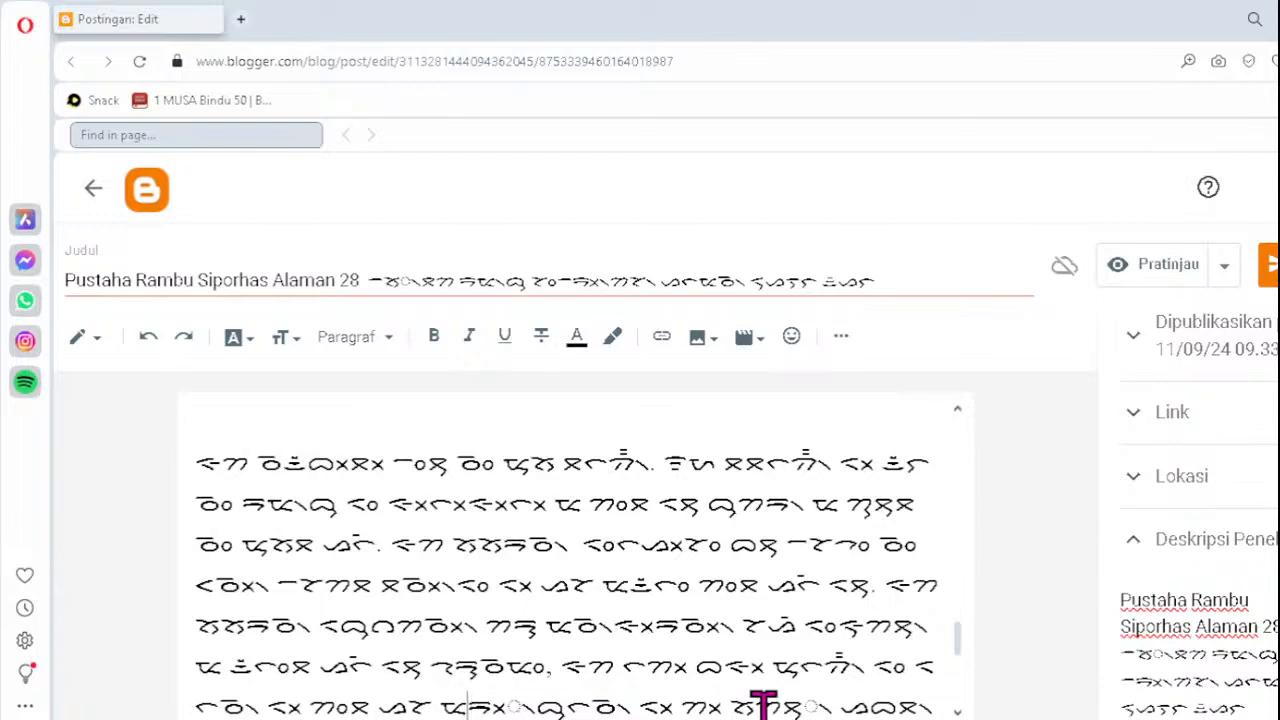
pyautogui.press('Delete')
pyautogui.write('ᯬᯒ᯲')
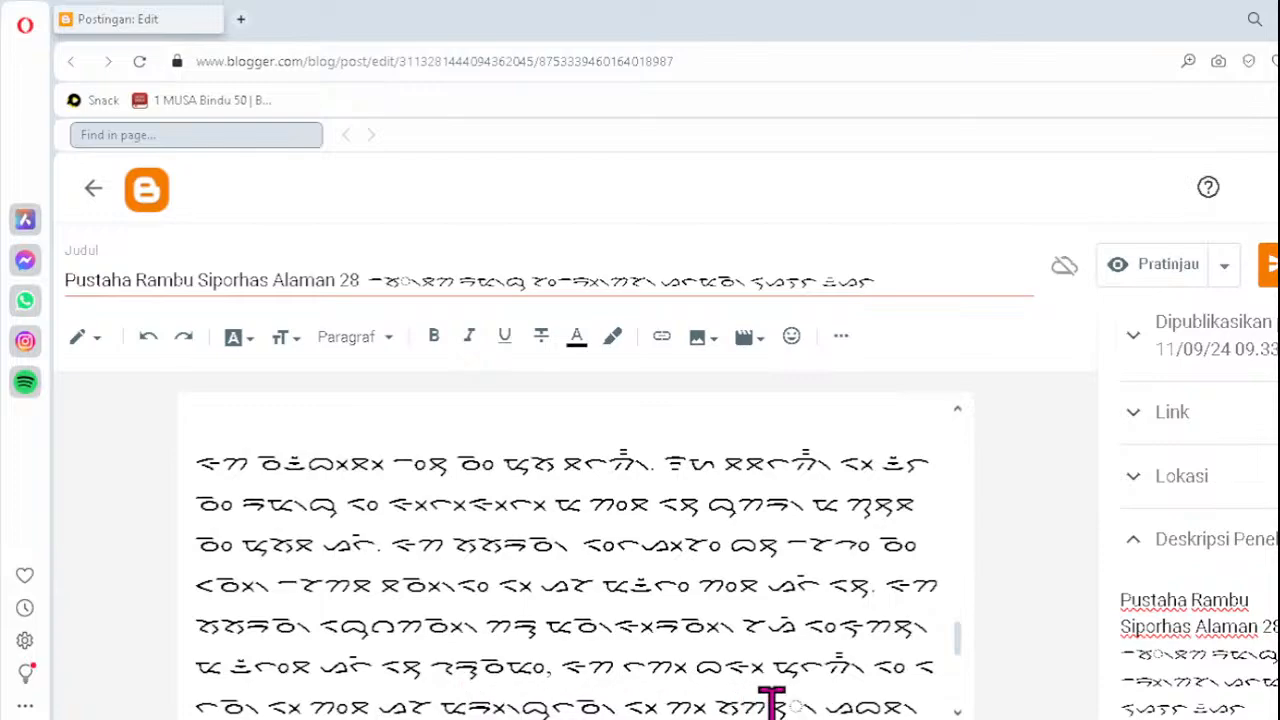
pyautogui.click(771, 705)
pyautogui.press('Delete')
pyautogui.write('ᯒ᯲')
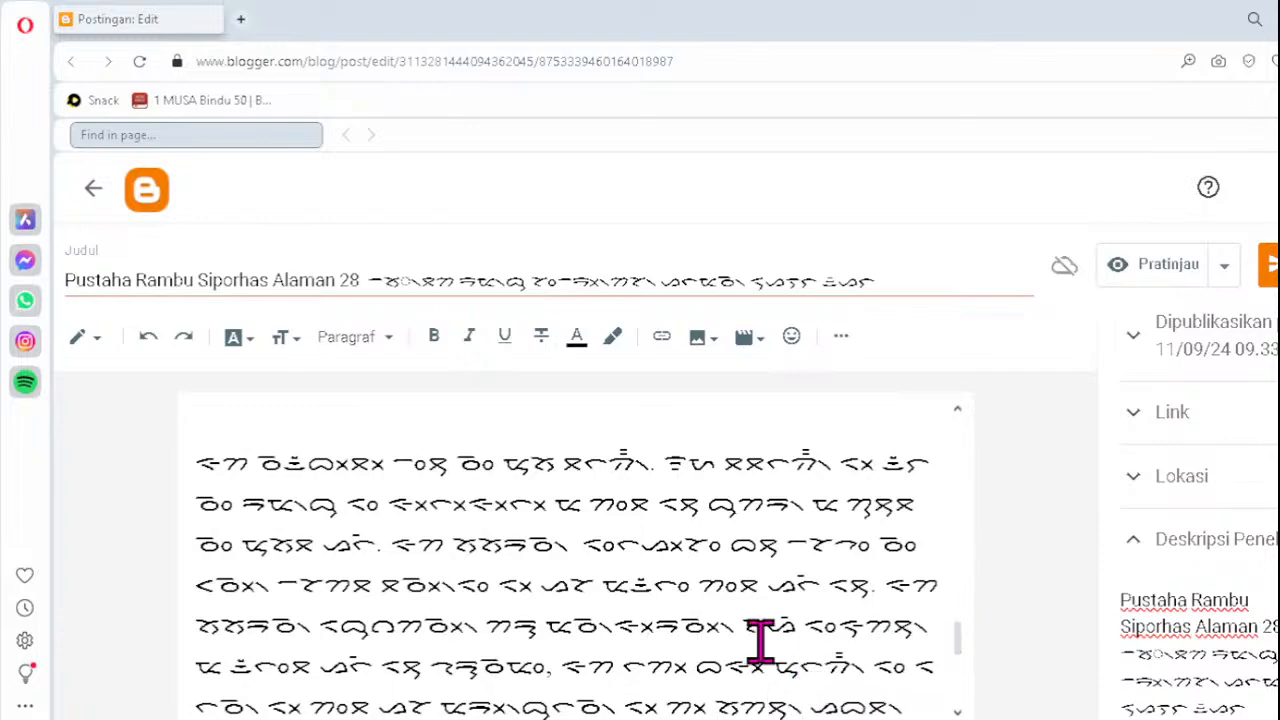
# - Correct the two broken syllables in the eighth line of the Batak-script passage
pyautogui.scroll(-1, 760, 640)
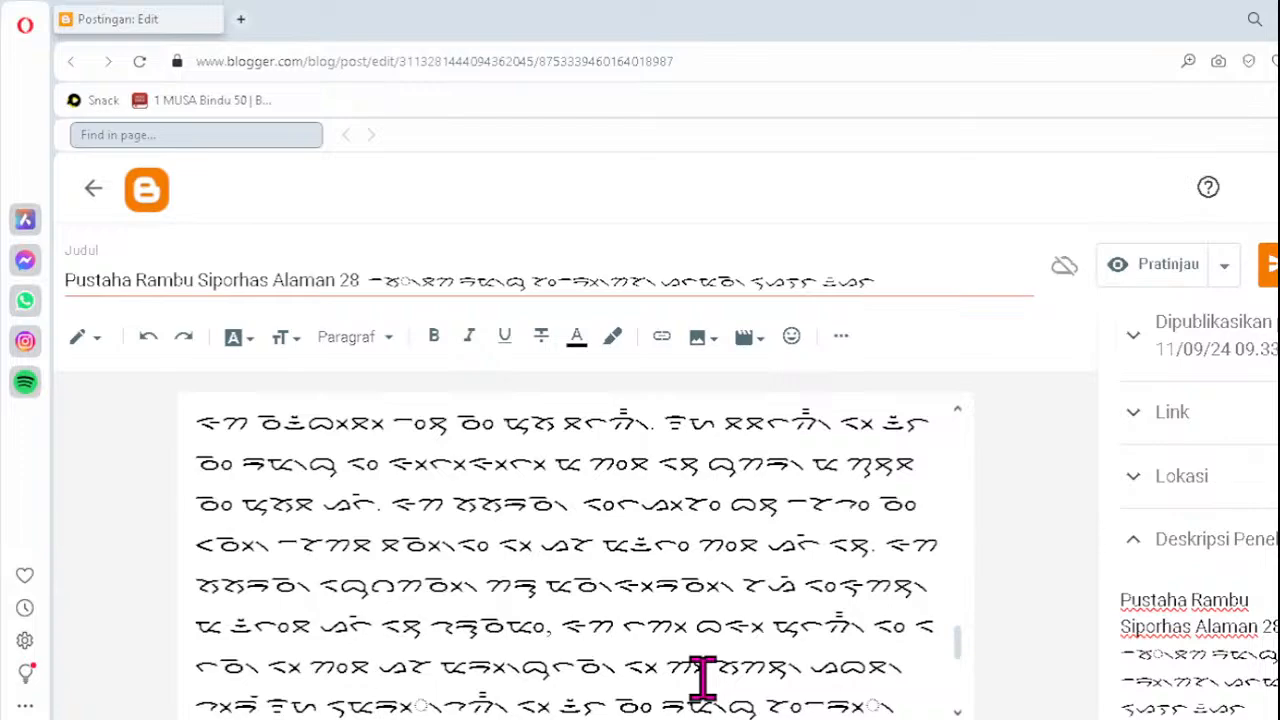
pyautogui.press('Delete')
pyautogui.press('Delete')
pyautogui.press('Delete')
pyautogui.write('ᯒᯬ᯲')
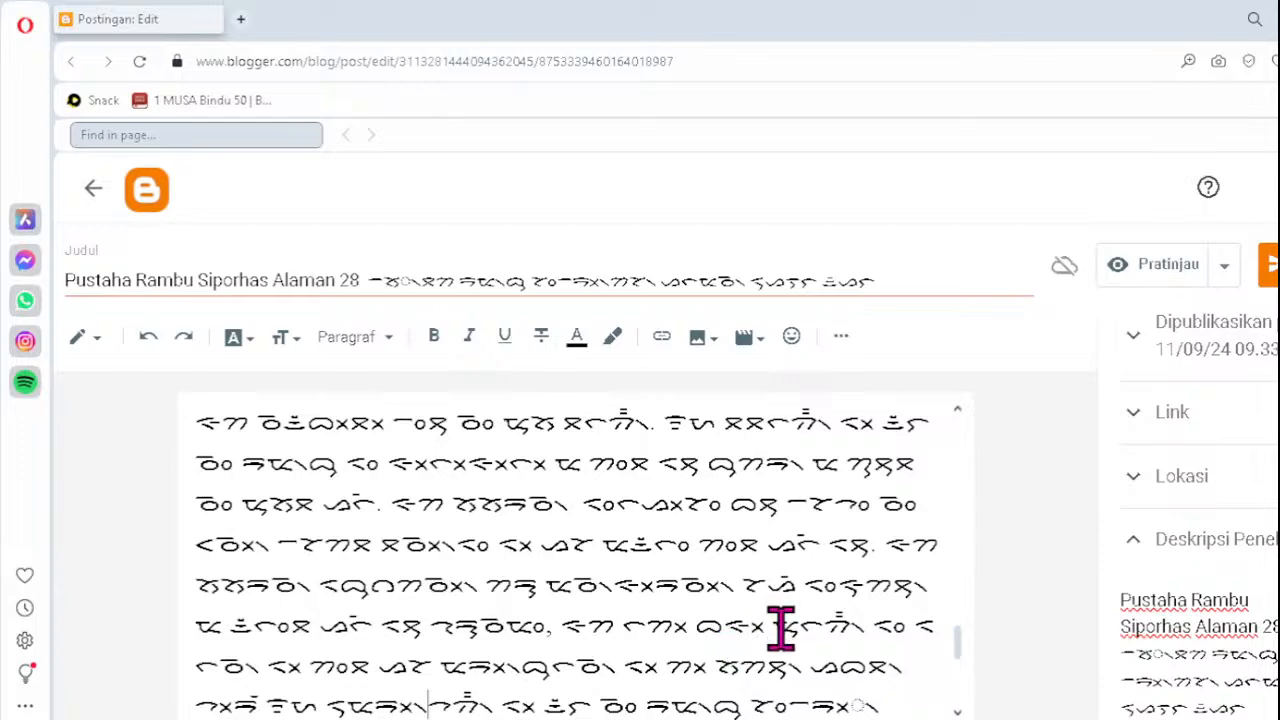
pyautogui.click(812, 700)
pyautogui.press('Delete')
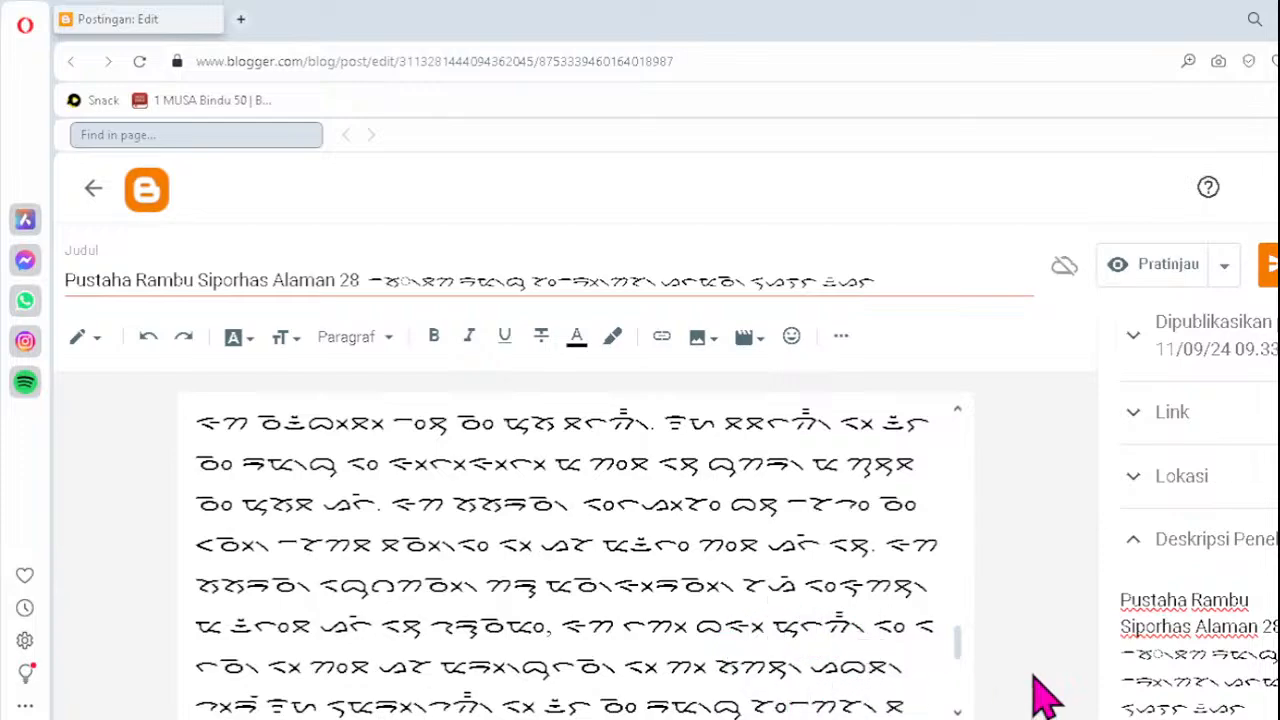
pyautogui.write('ᯬᯒ᯲')
# - Correct the broken syllable in the middle of the ninth line of the Batak-script passage
pyautogui.press('Down')
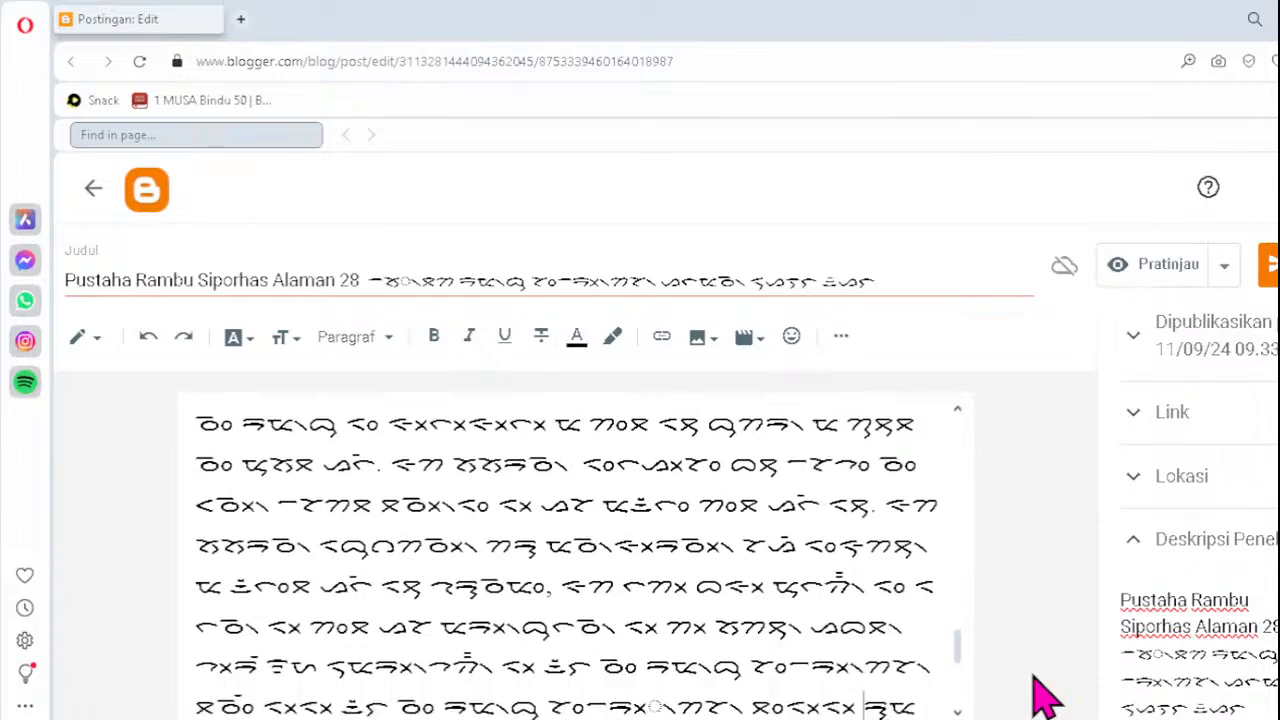
pyautogui.press('Down')
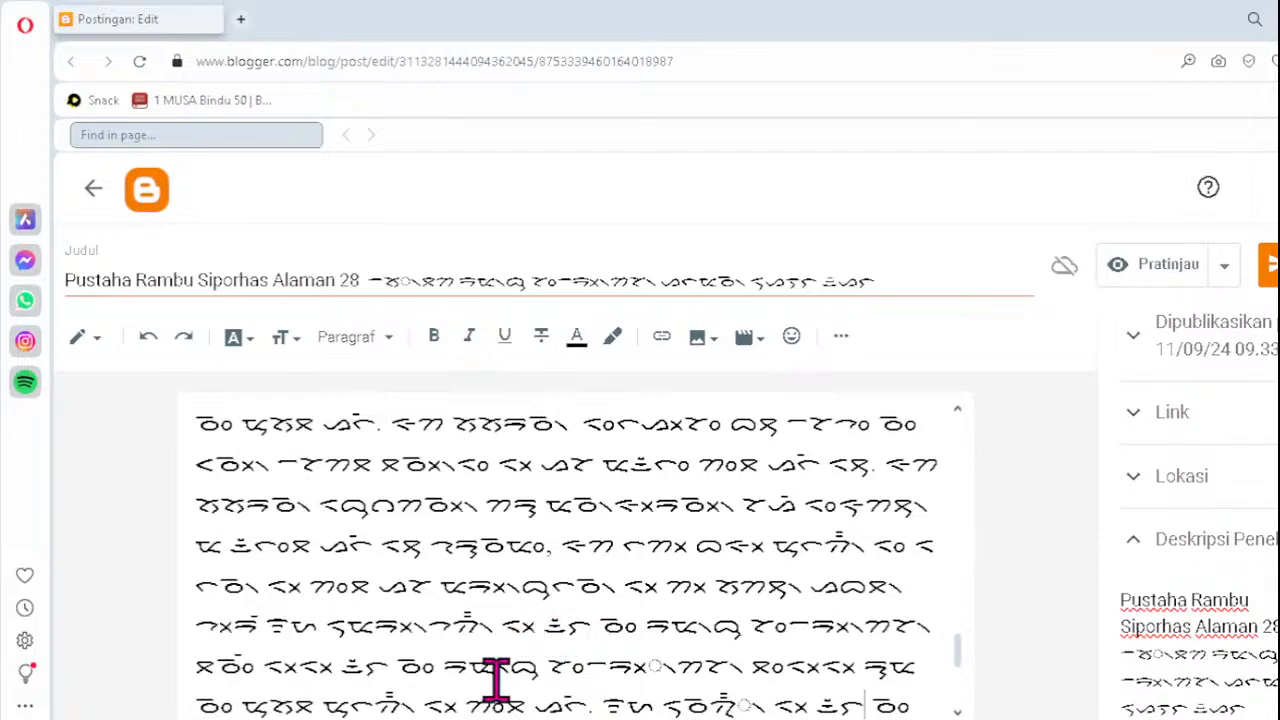
pyautogui.click(290, 642)
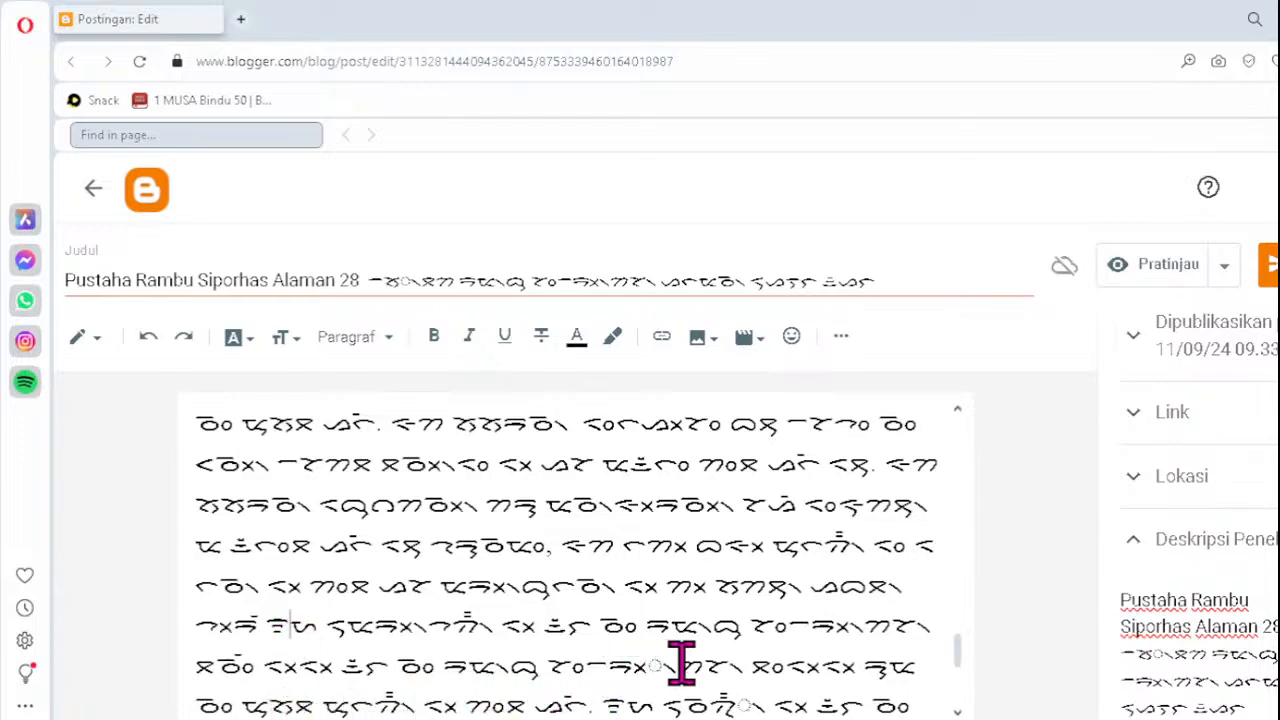
pyautogui.click(612, 665)
pyautogui.press('Delete')
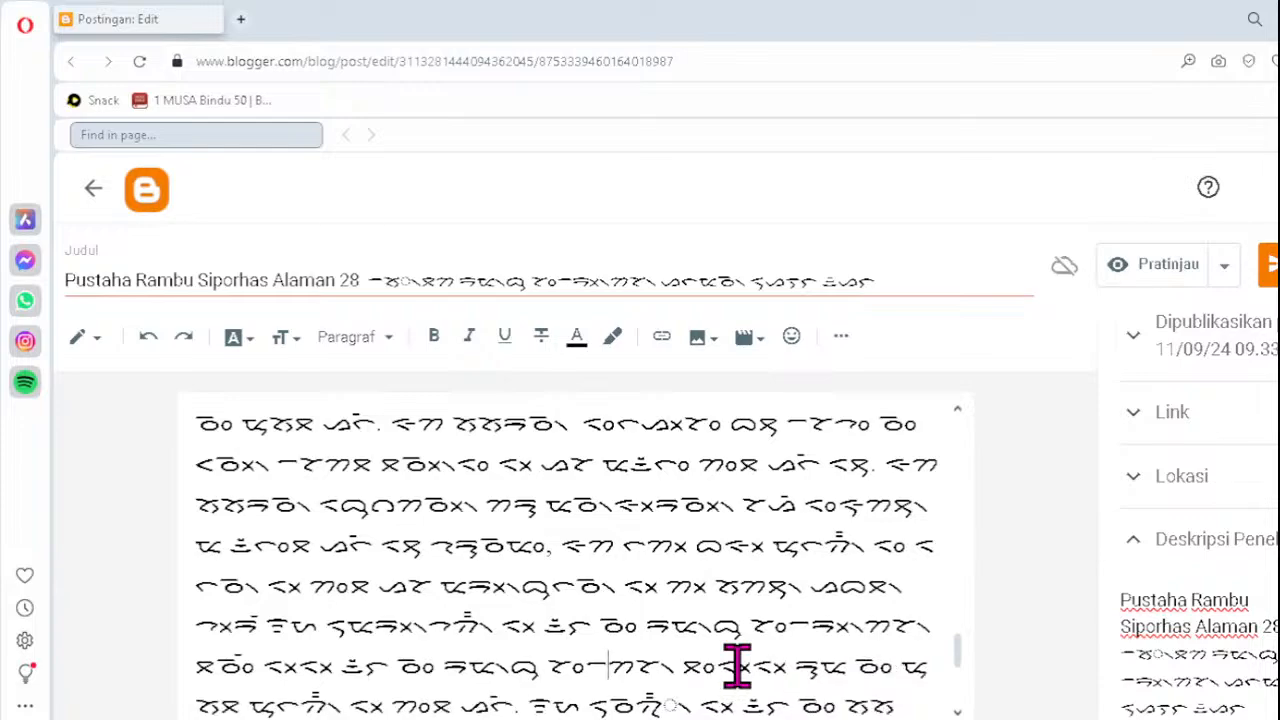
pyautogui.write('ᯬᯒ᯲')
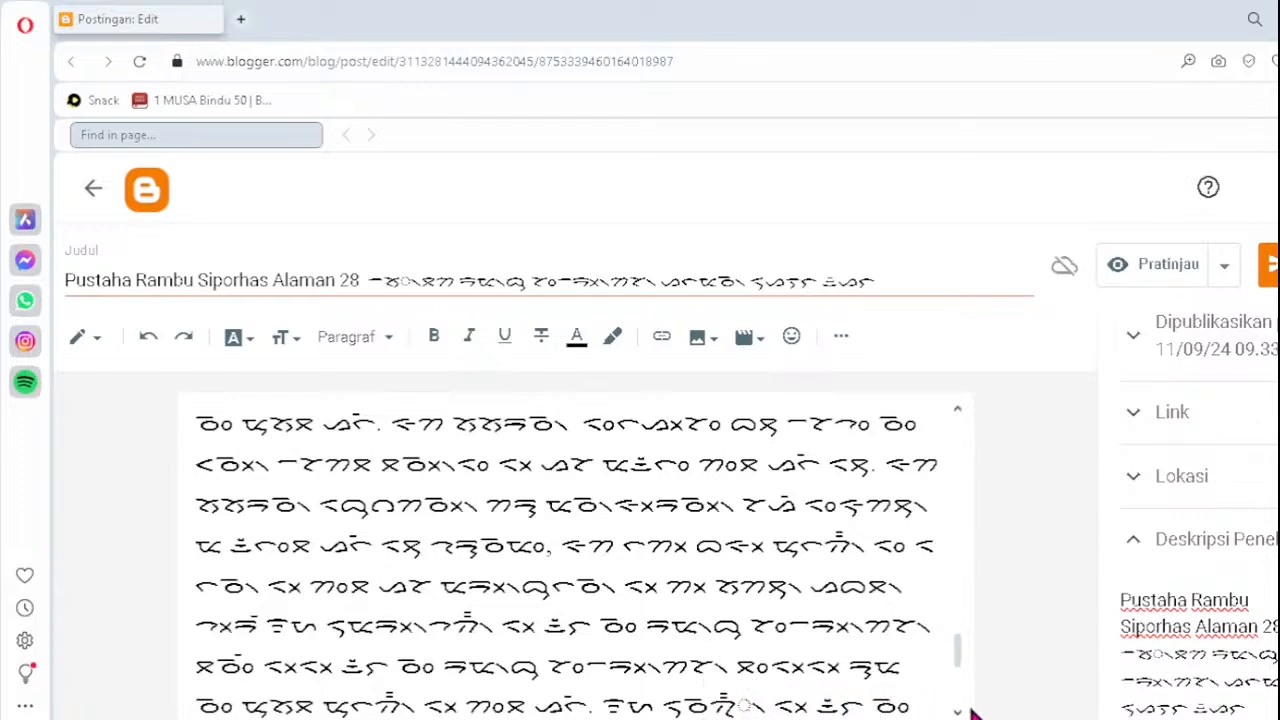
# - Correct the broken syllable in the word after the full stop in the tenth line of the Batak-script passage
pyautogui.press('BackSpace')
pyautogui.press('BackSpace')
pyautogui.press('BackSpace')
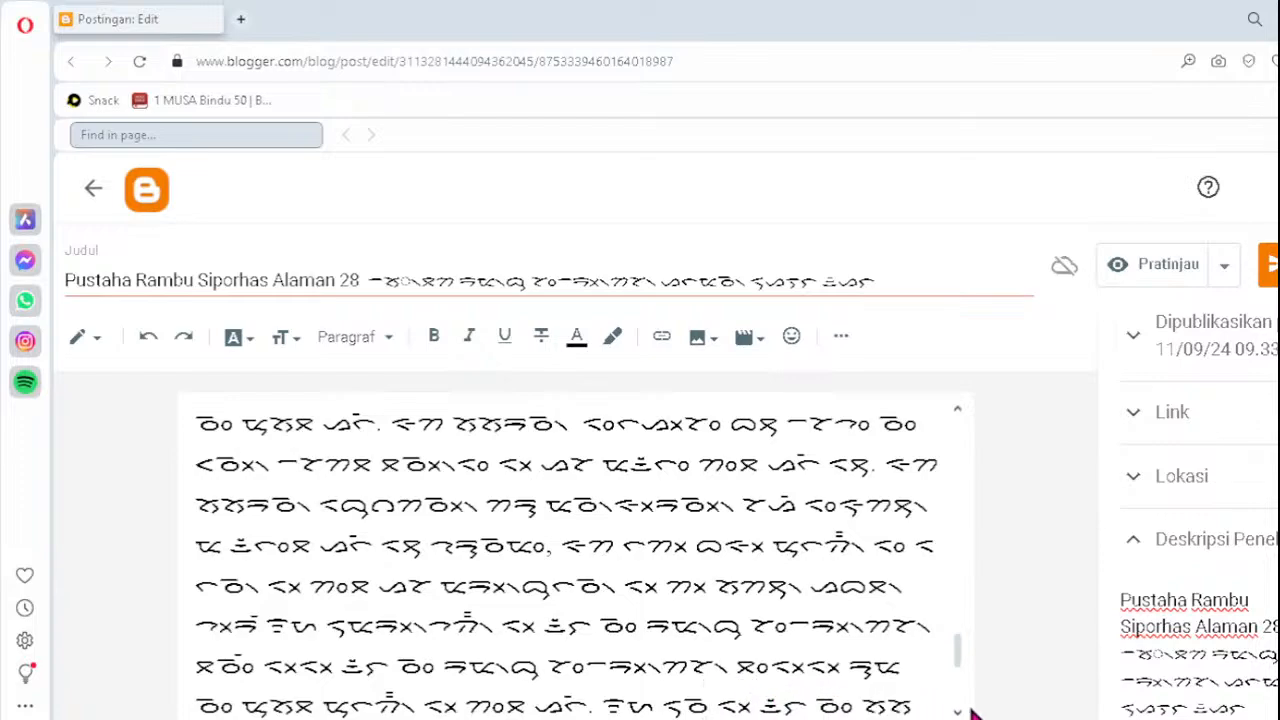
pyautogui.write('ᯖᯪ')
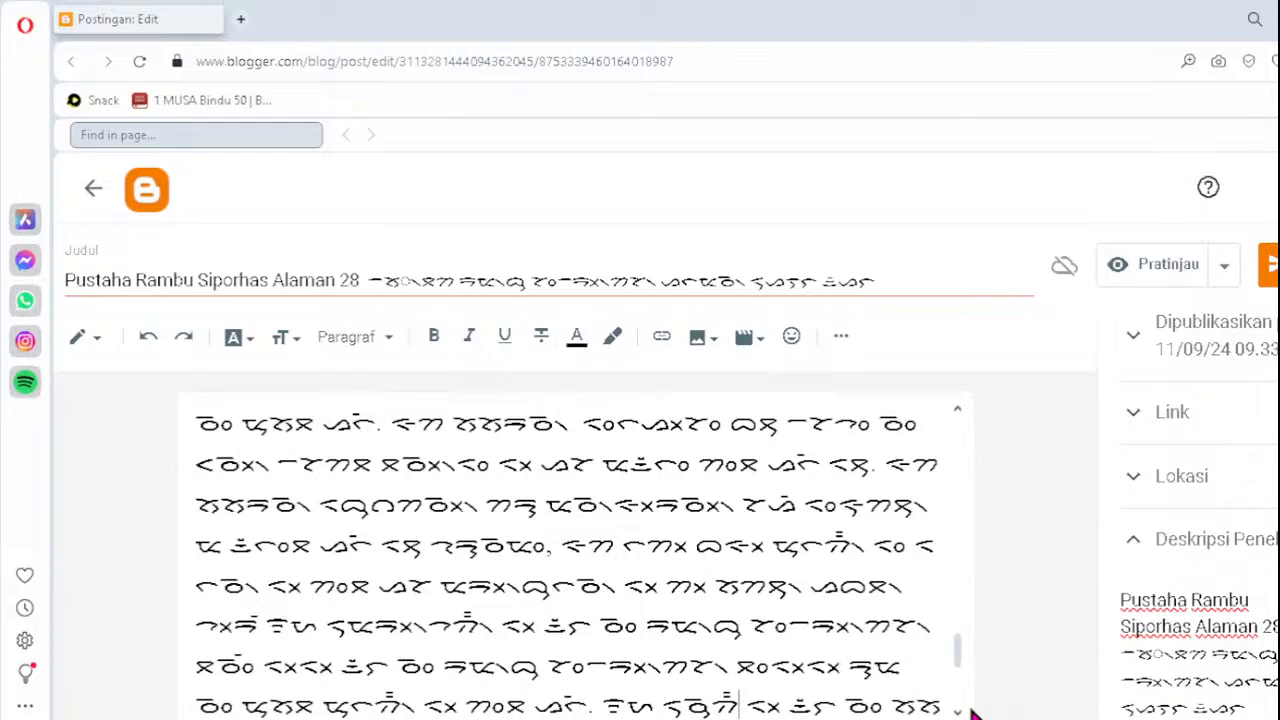
# - Correct the broken syllable at the end of the second word in the eleventh line of the Batak-script passage
pyautogui.press('Down')
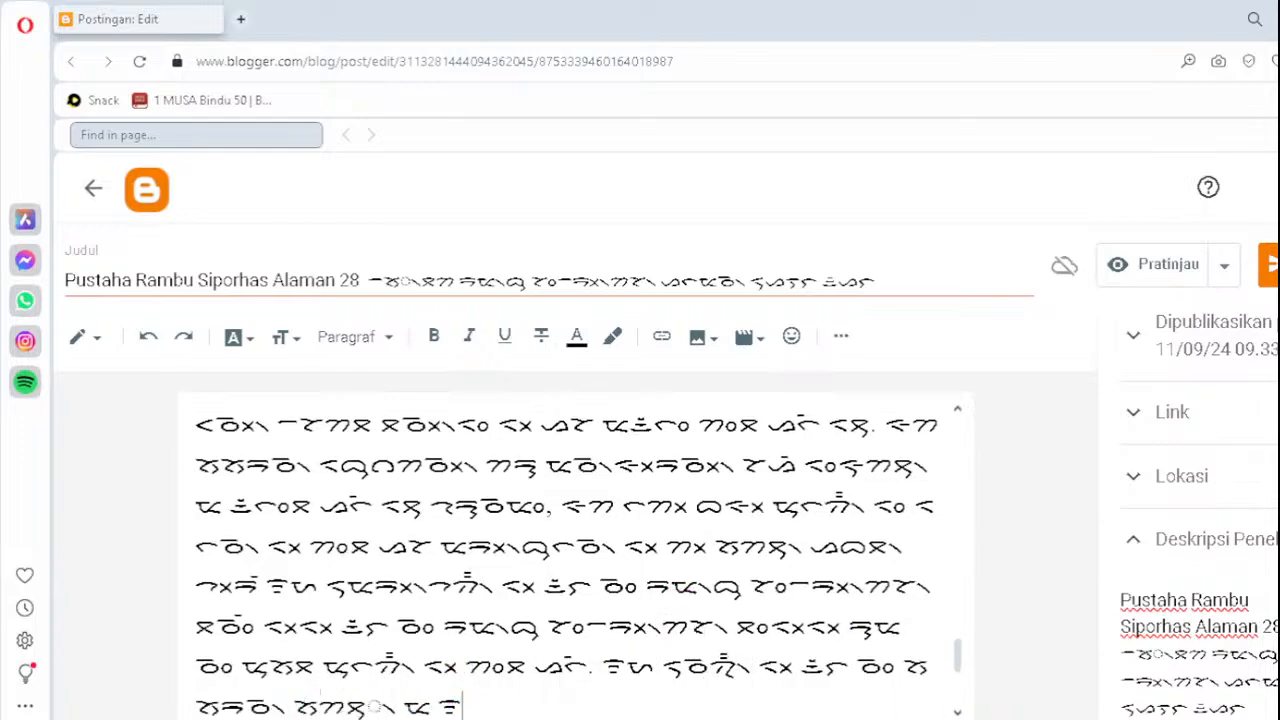
pyautogui.click(348, 696)
pyautogui.press('Delete')
pyautogui.write('ᯮᯖ᯲')
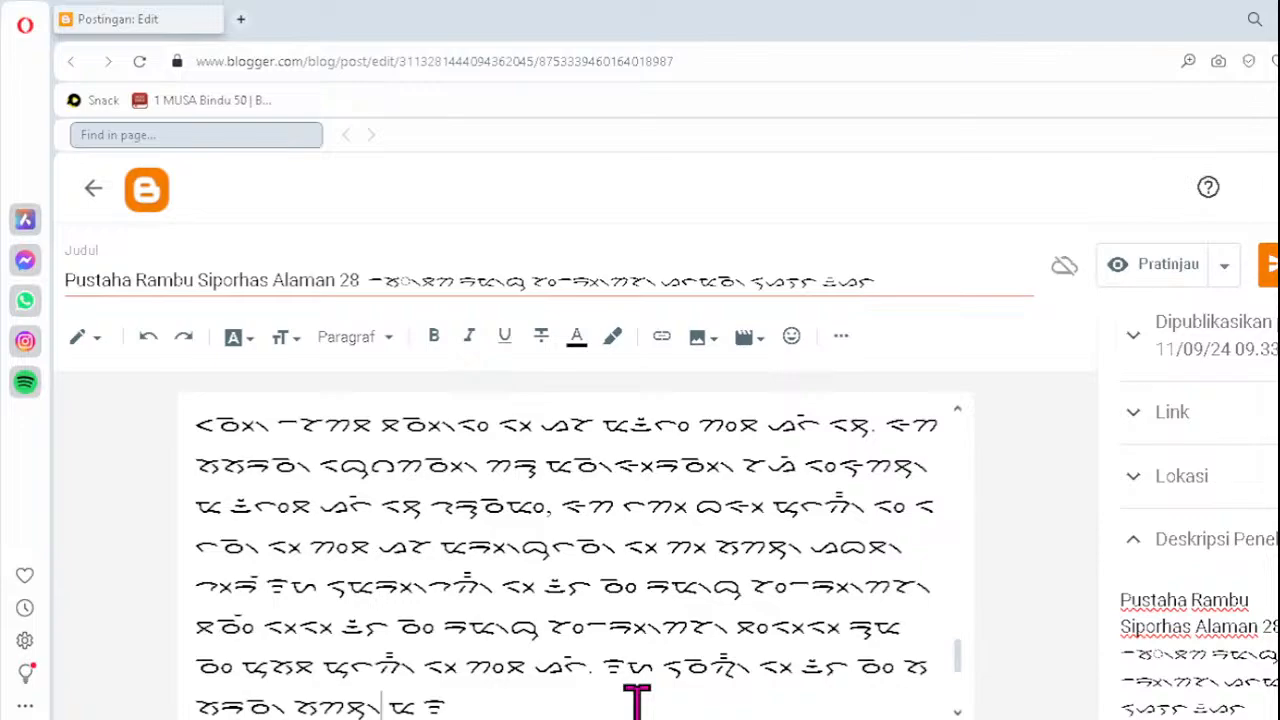
# - Look back over the Batak-script passage from its eleventh line up to the introductory sentence above it
pyautogui.press('Up')
pyautogui.press('Up')
pyautogui.press('Up')
pyautogui.press('Up')
pyautogui.press('Up')
pyautogui.press('Up')
pyautogui.press('Up')
pyautogui.press('Up')
pyautogui.press('Up')
pyautogui.press('Up')
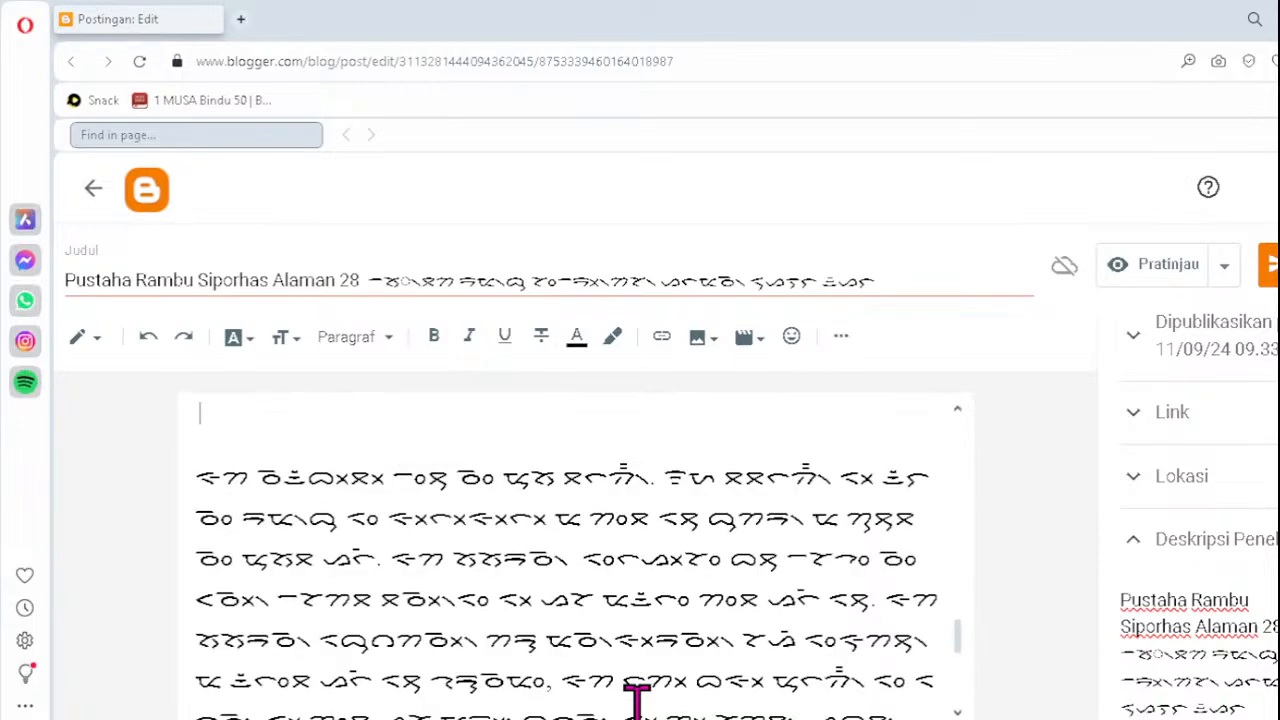
pyautogui.press('Up')
pyautogui.press('Up')
pyautogui.press('Up')
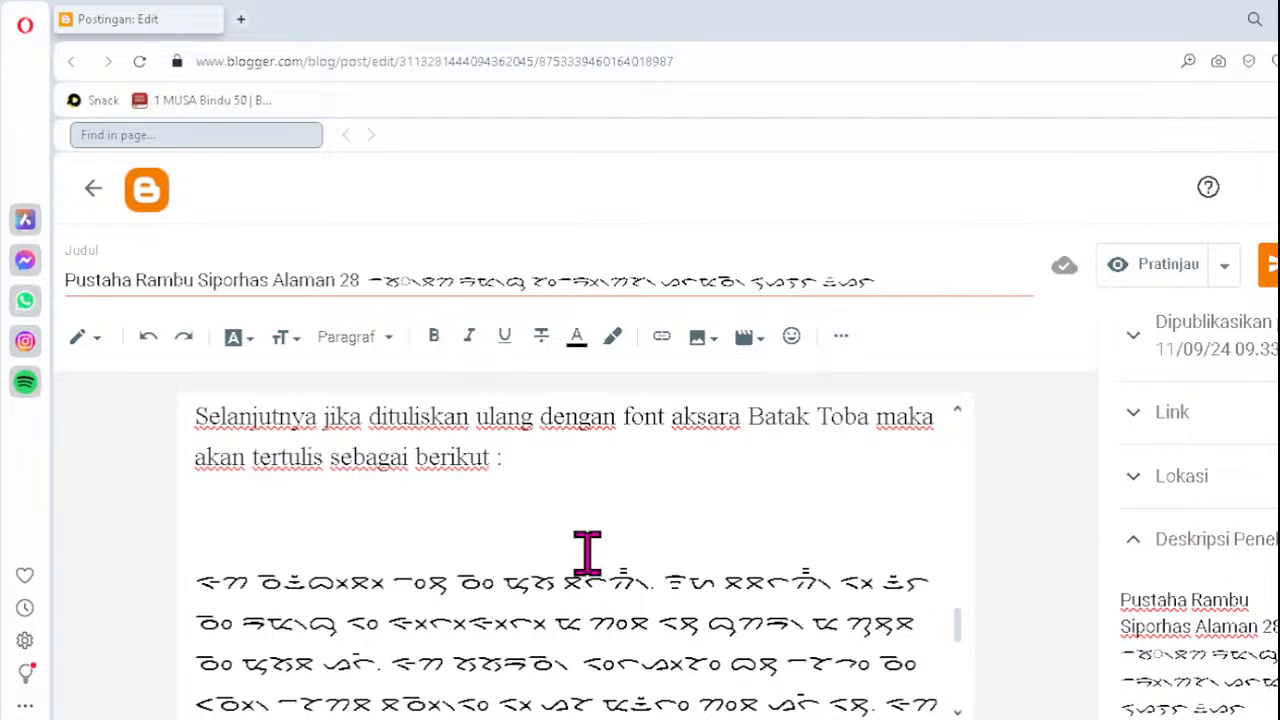
pyautogui.click(252, 340)
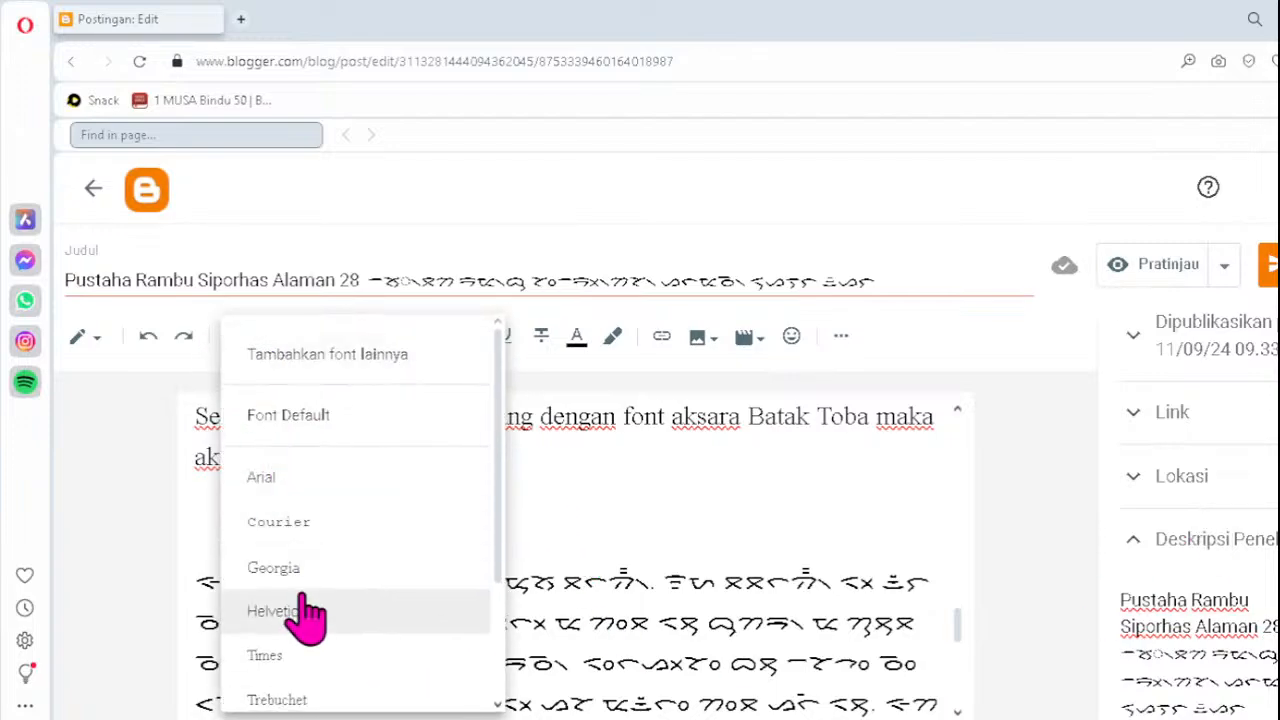
pyautogui.scroll(-2, 303, 614)
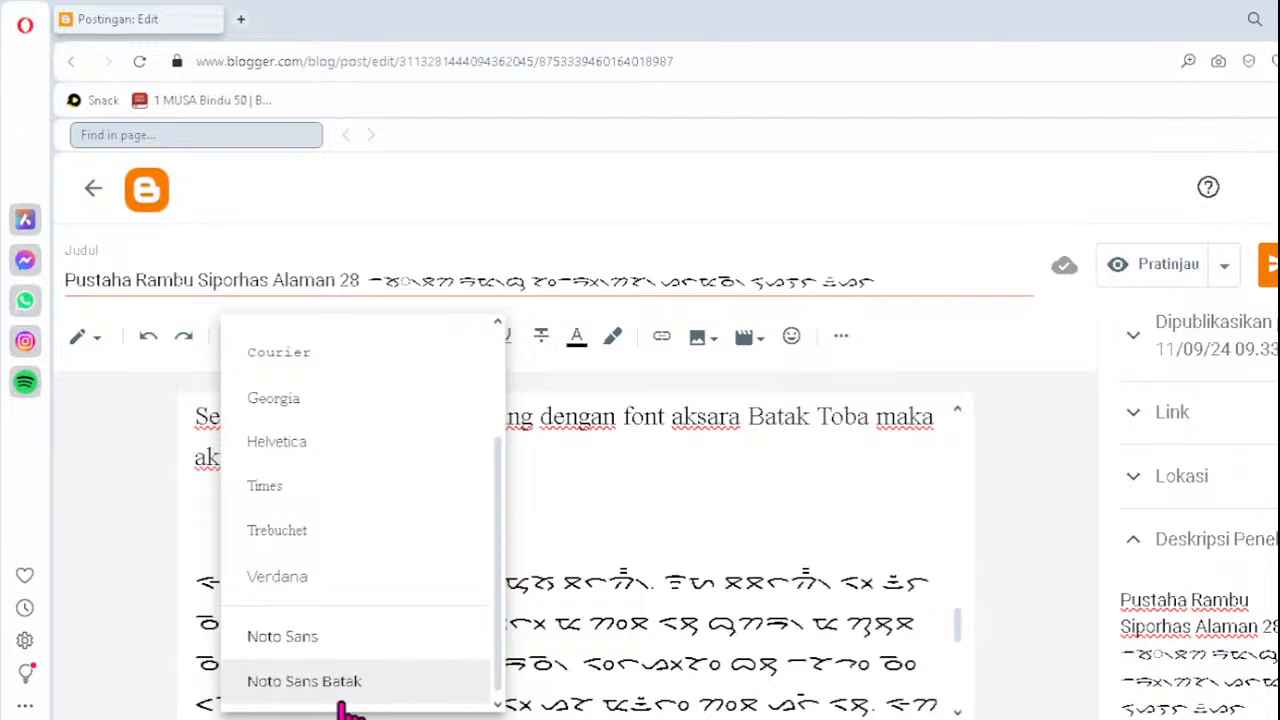
pyautogui.click(170, 688)
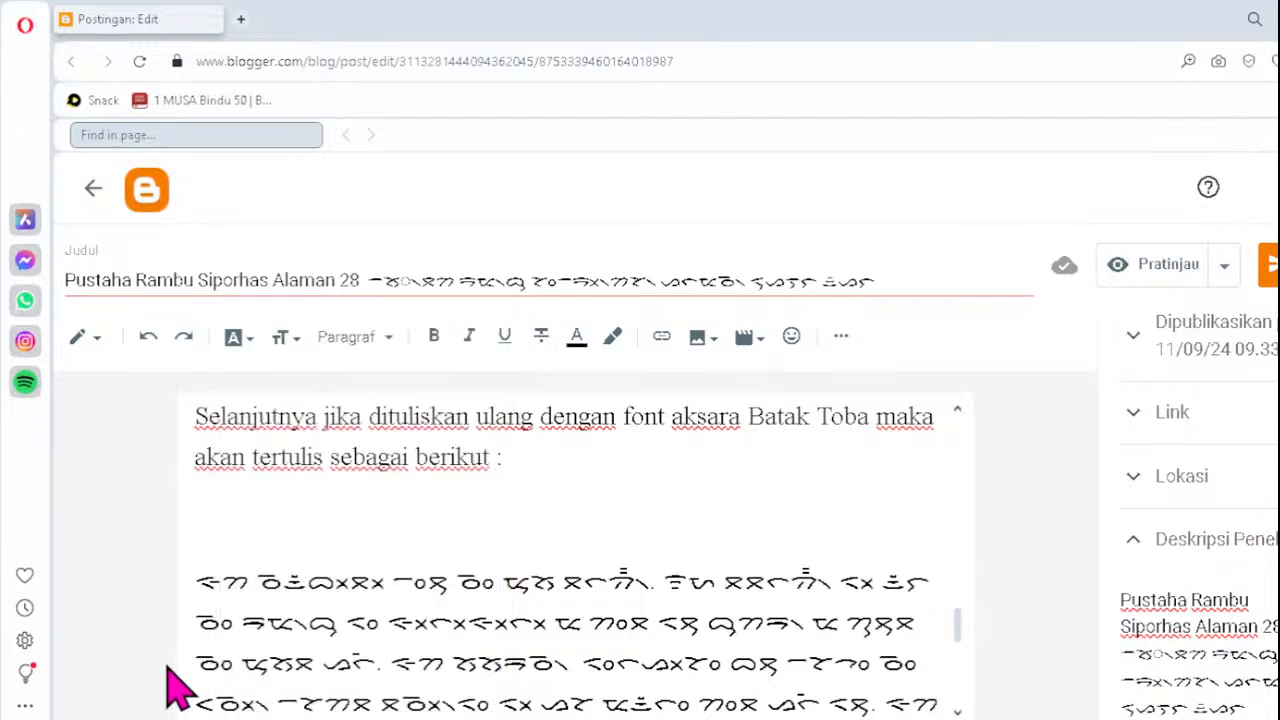
pyautogui.click(640, 658)
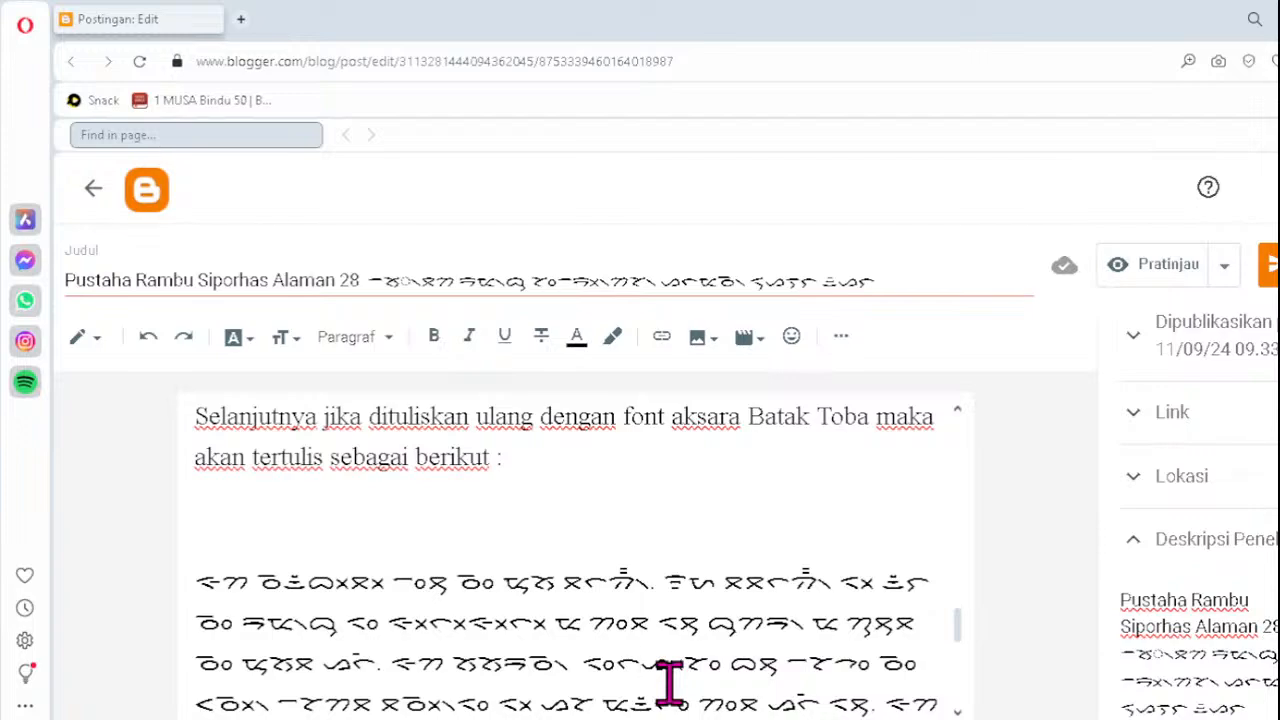
pyautogui.click(378, 518)
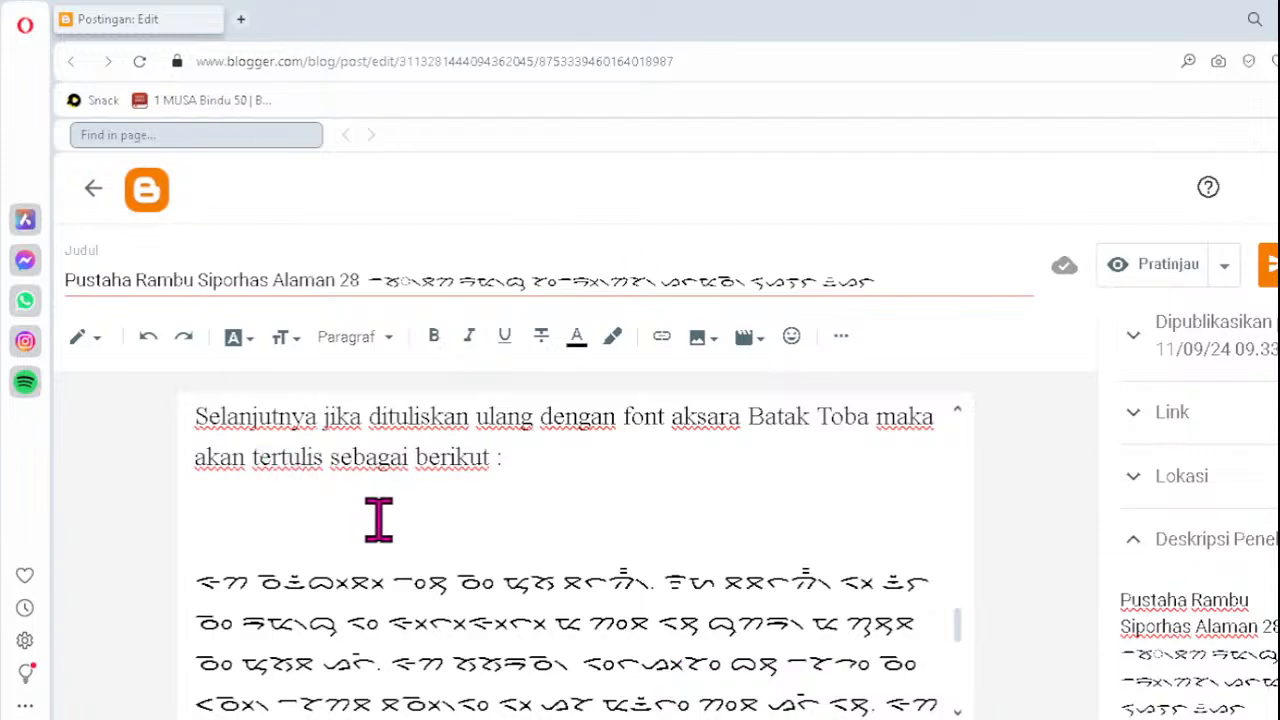